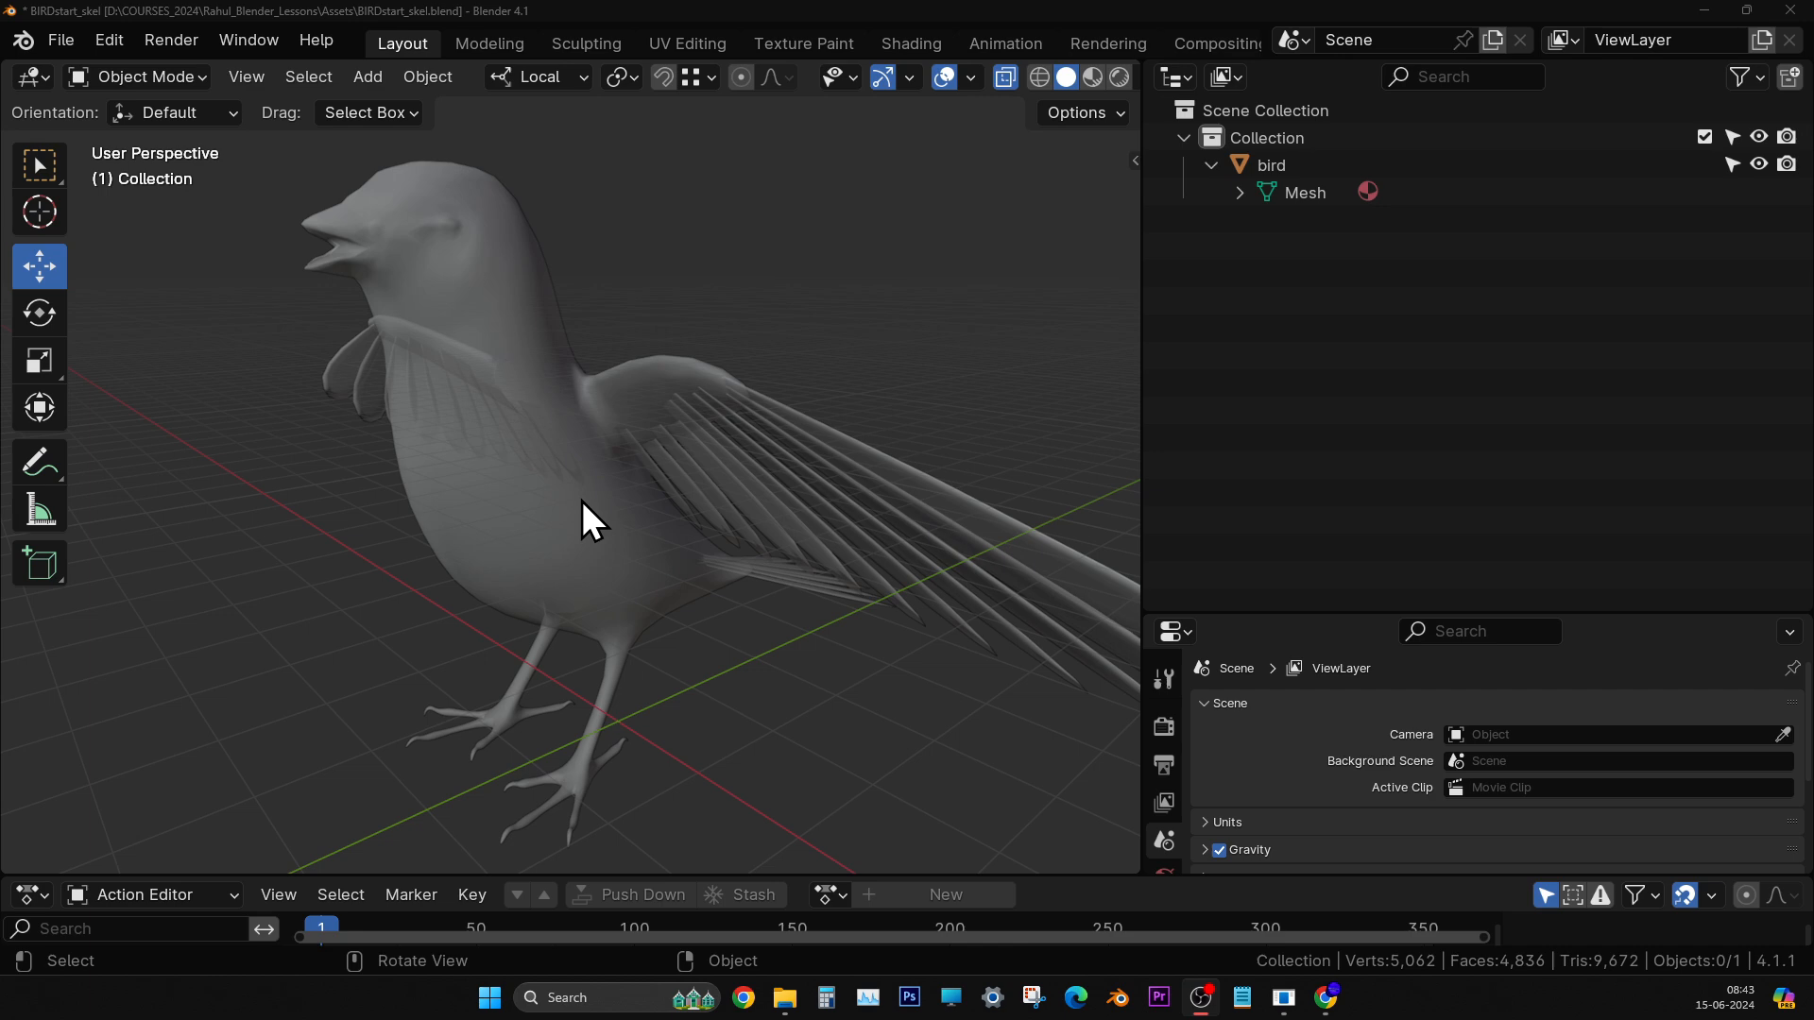
- Switch the 3D viewport area to the Text Editor and create a new text block with an enlarged display size
{"action": "left_click", "coordinate": [36, 80]}
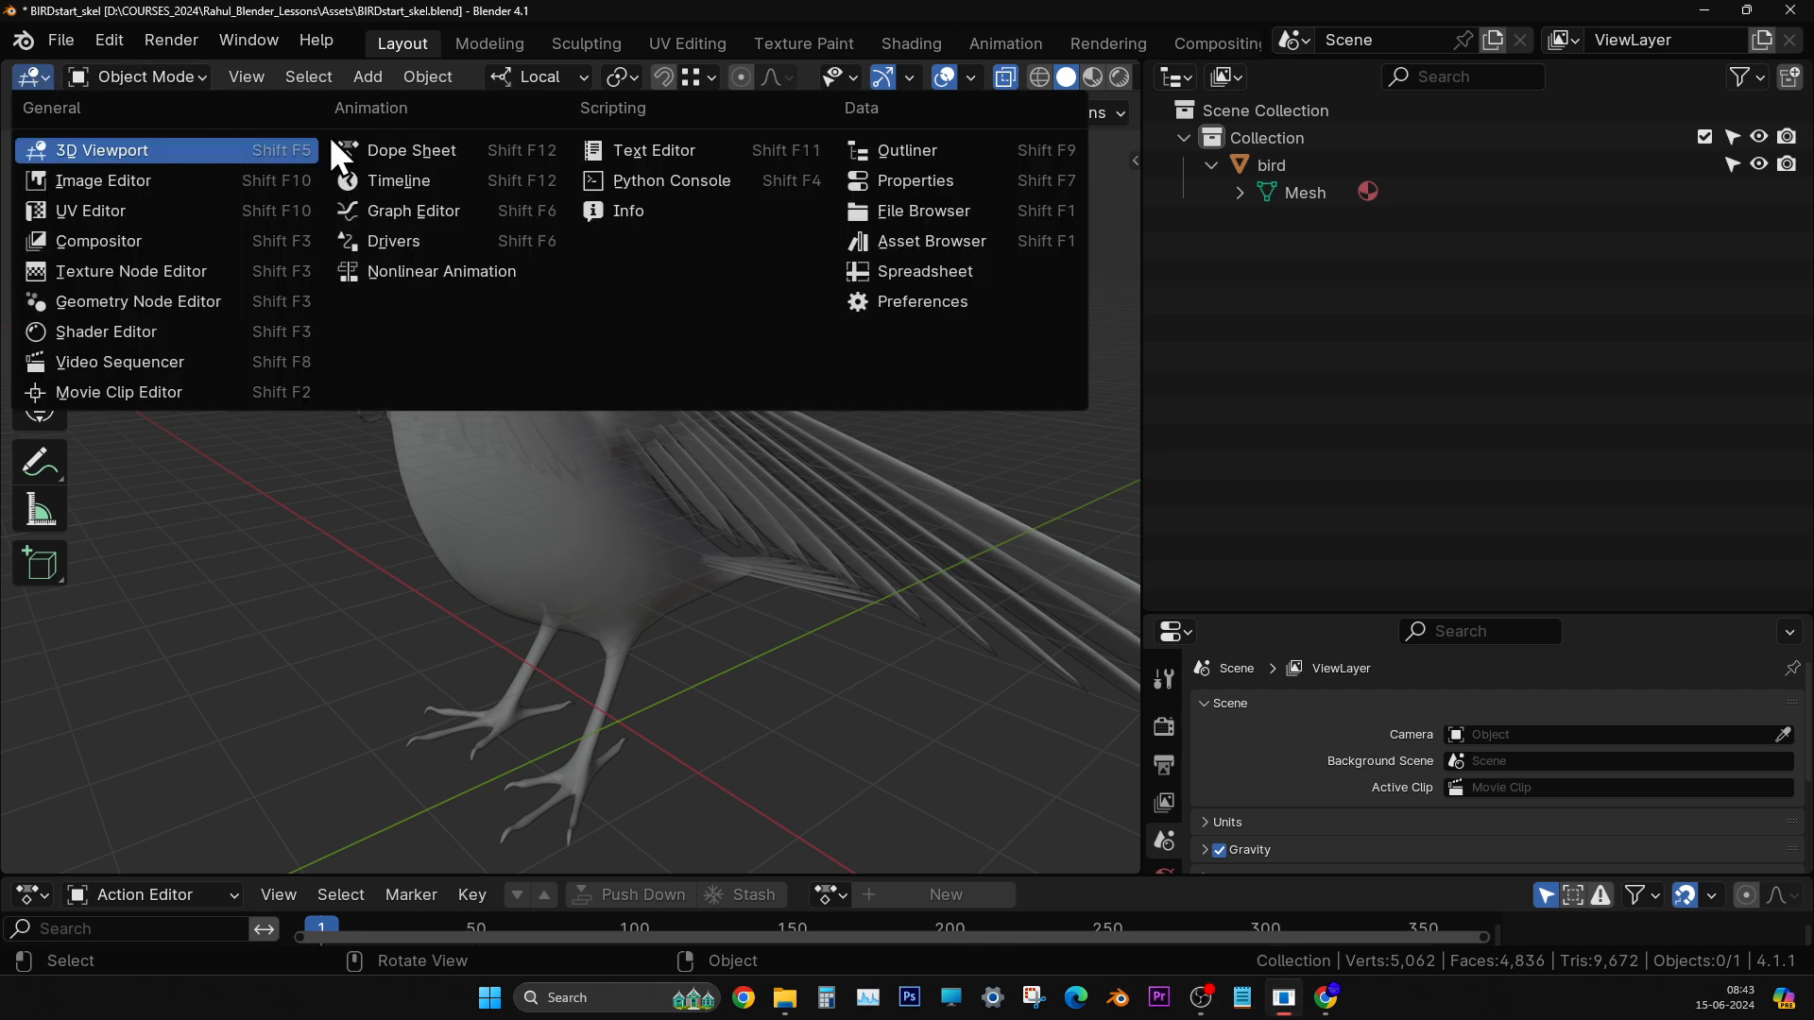
{"action": "left_click", "coordinate": [637, 150]}
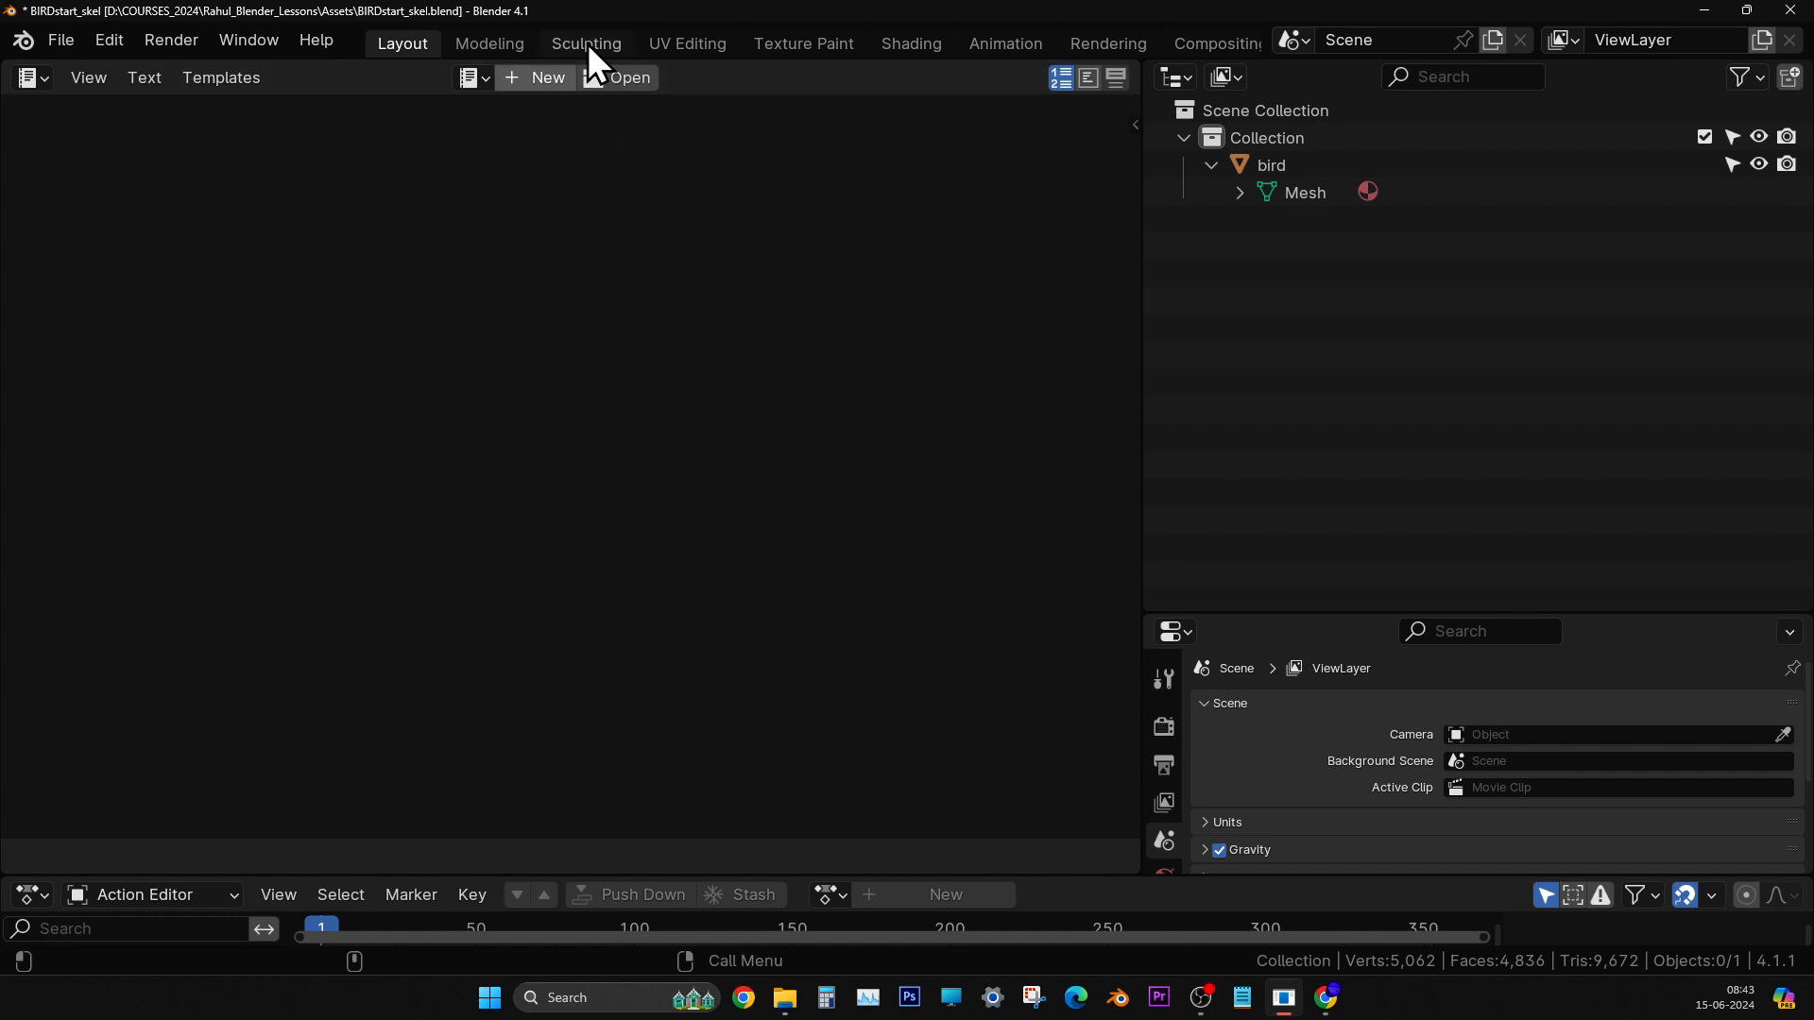
{"action": "left_click", "coordinate": [536, 81]}
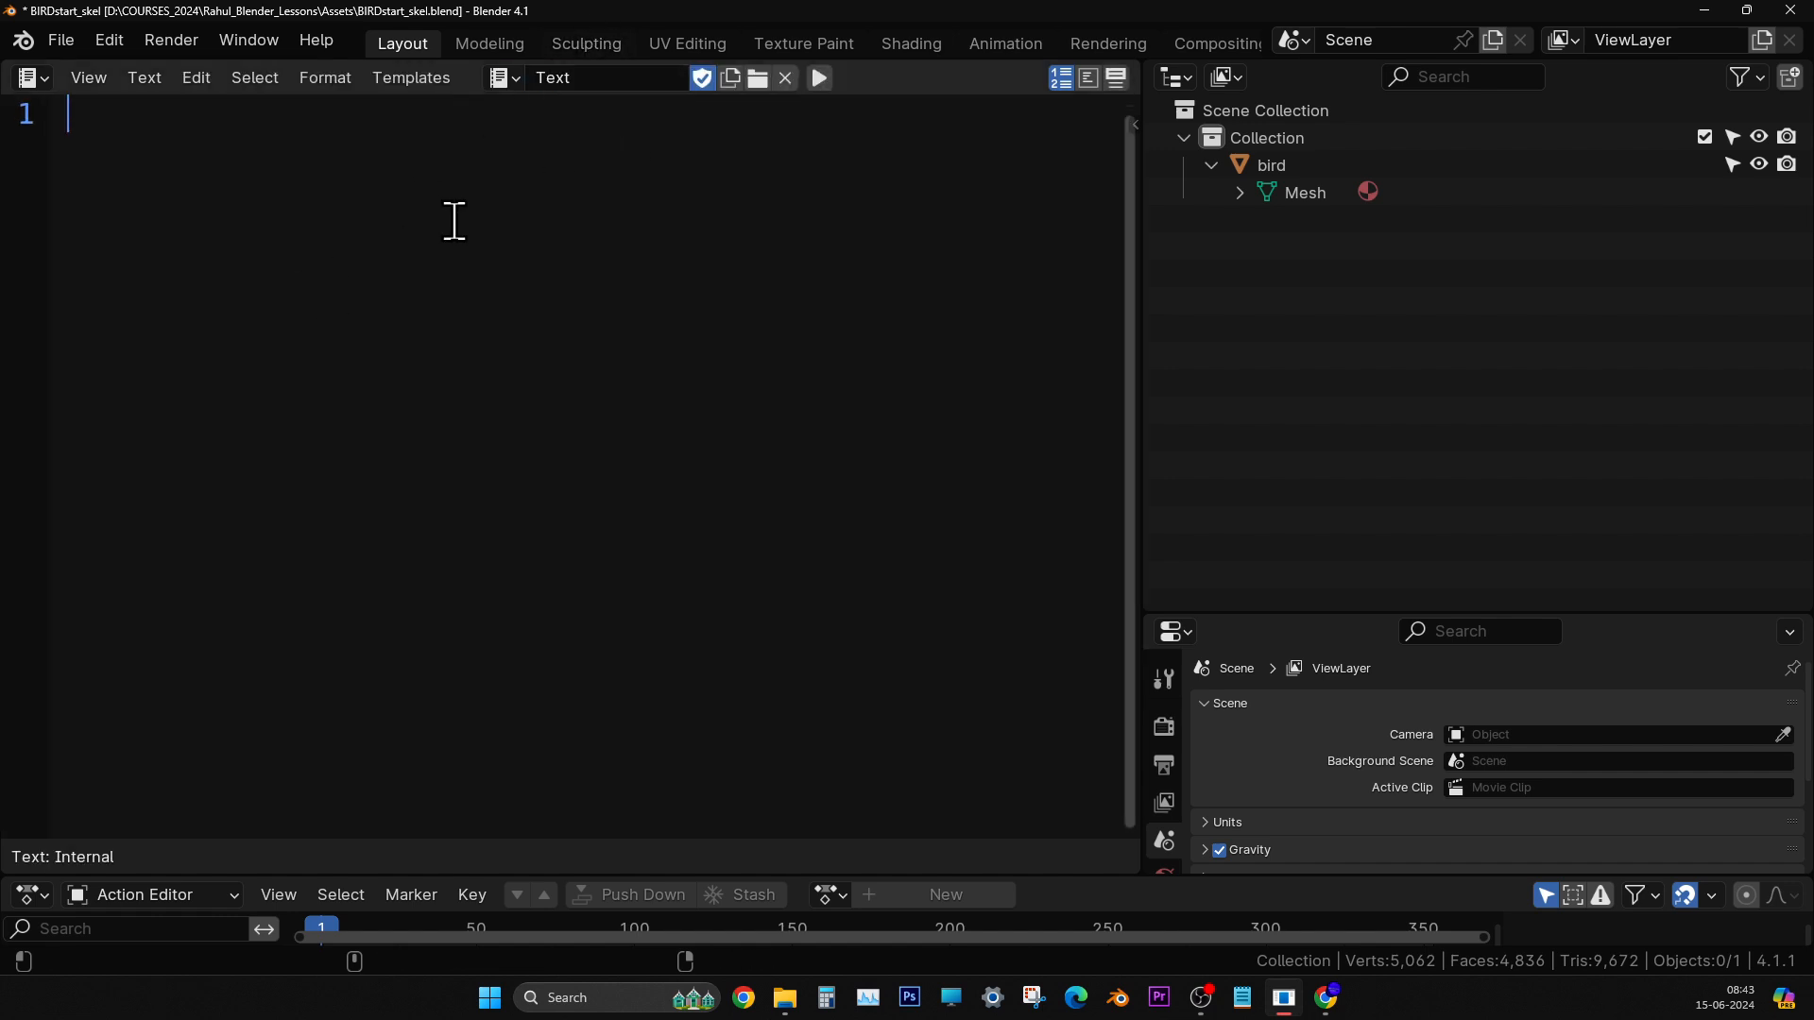
{"action": "scroll", "coordinate": [445, 259], "scroll_direction": "up", "scroll_amount": 1, "text": "ctrl"}
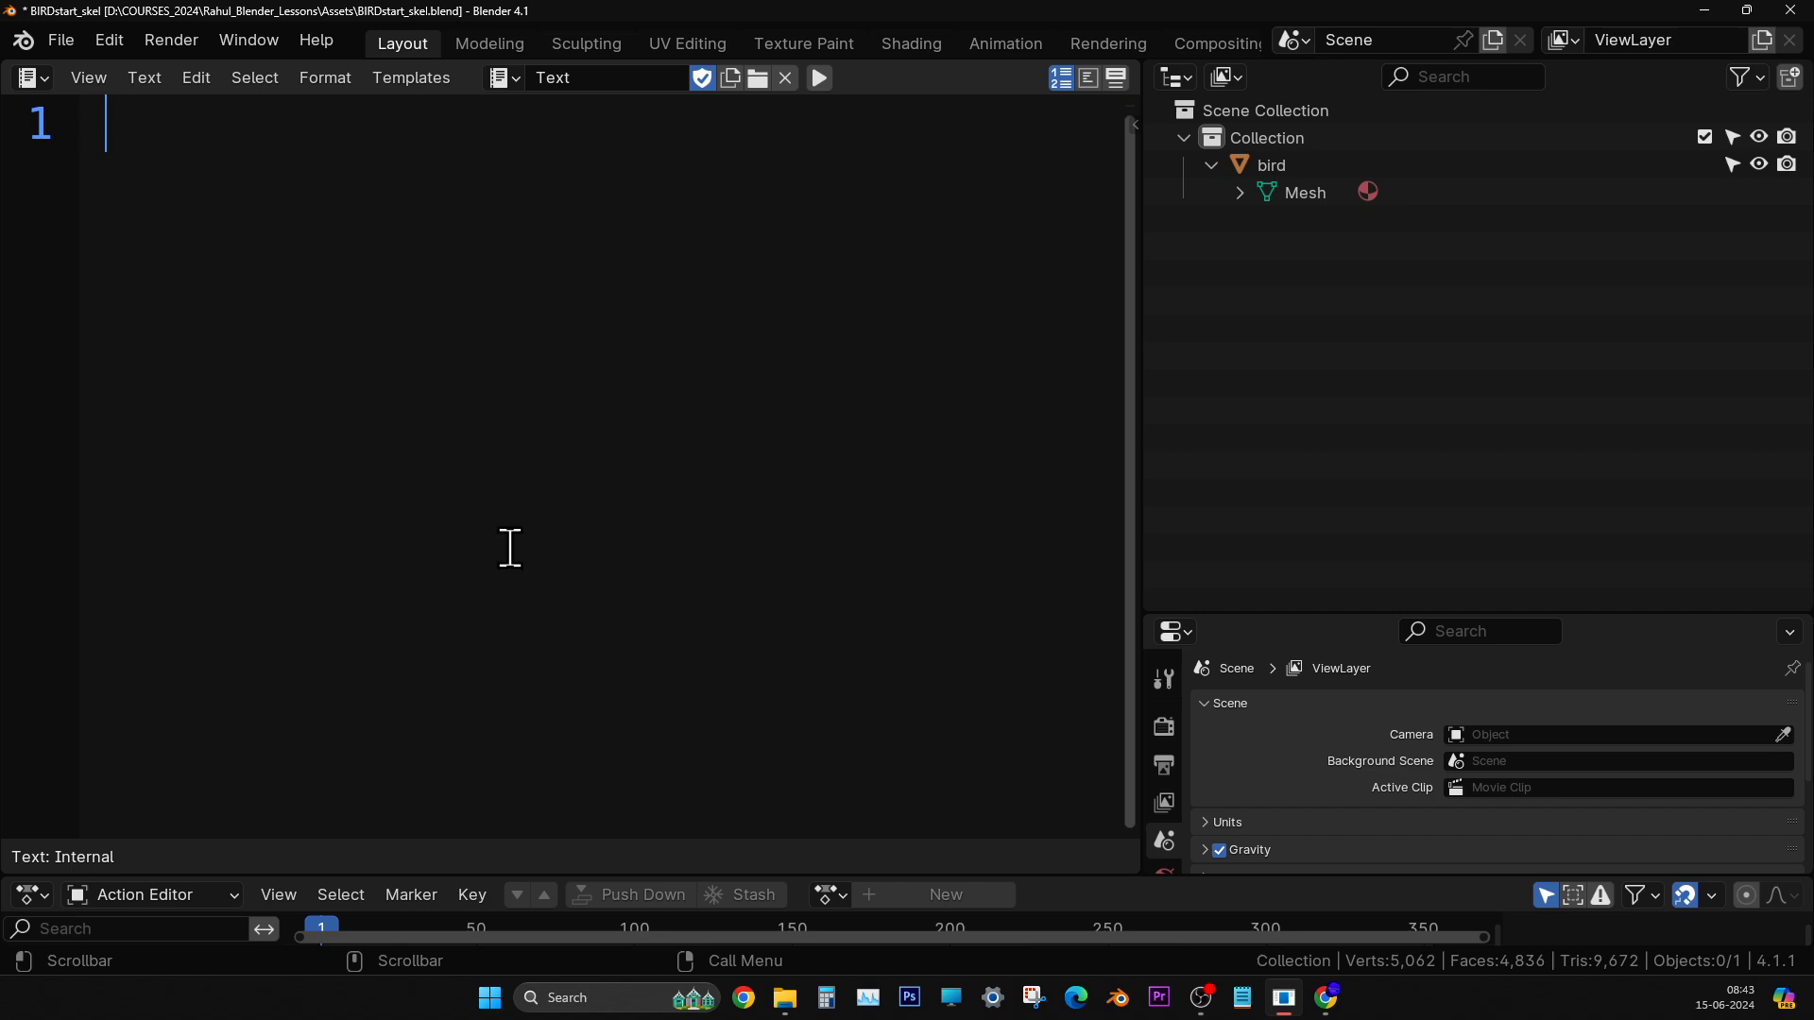
{"action": "left_click_drag", "start_coordinate": [527, 876], "coordinate": [540, 815]}
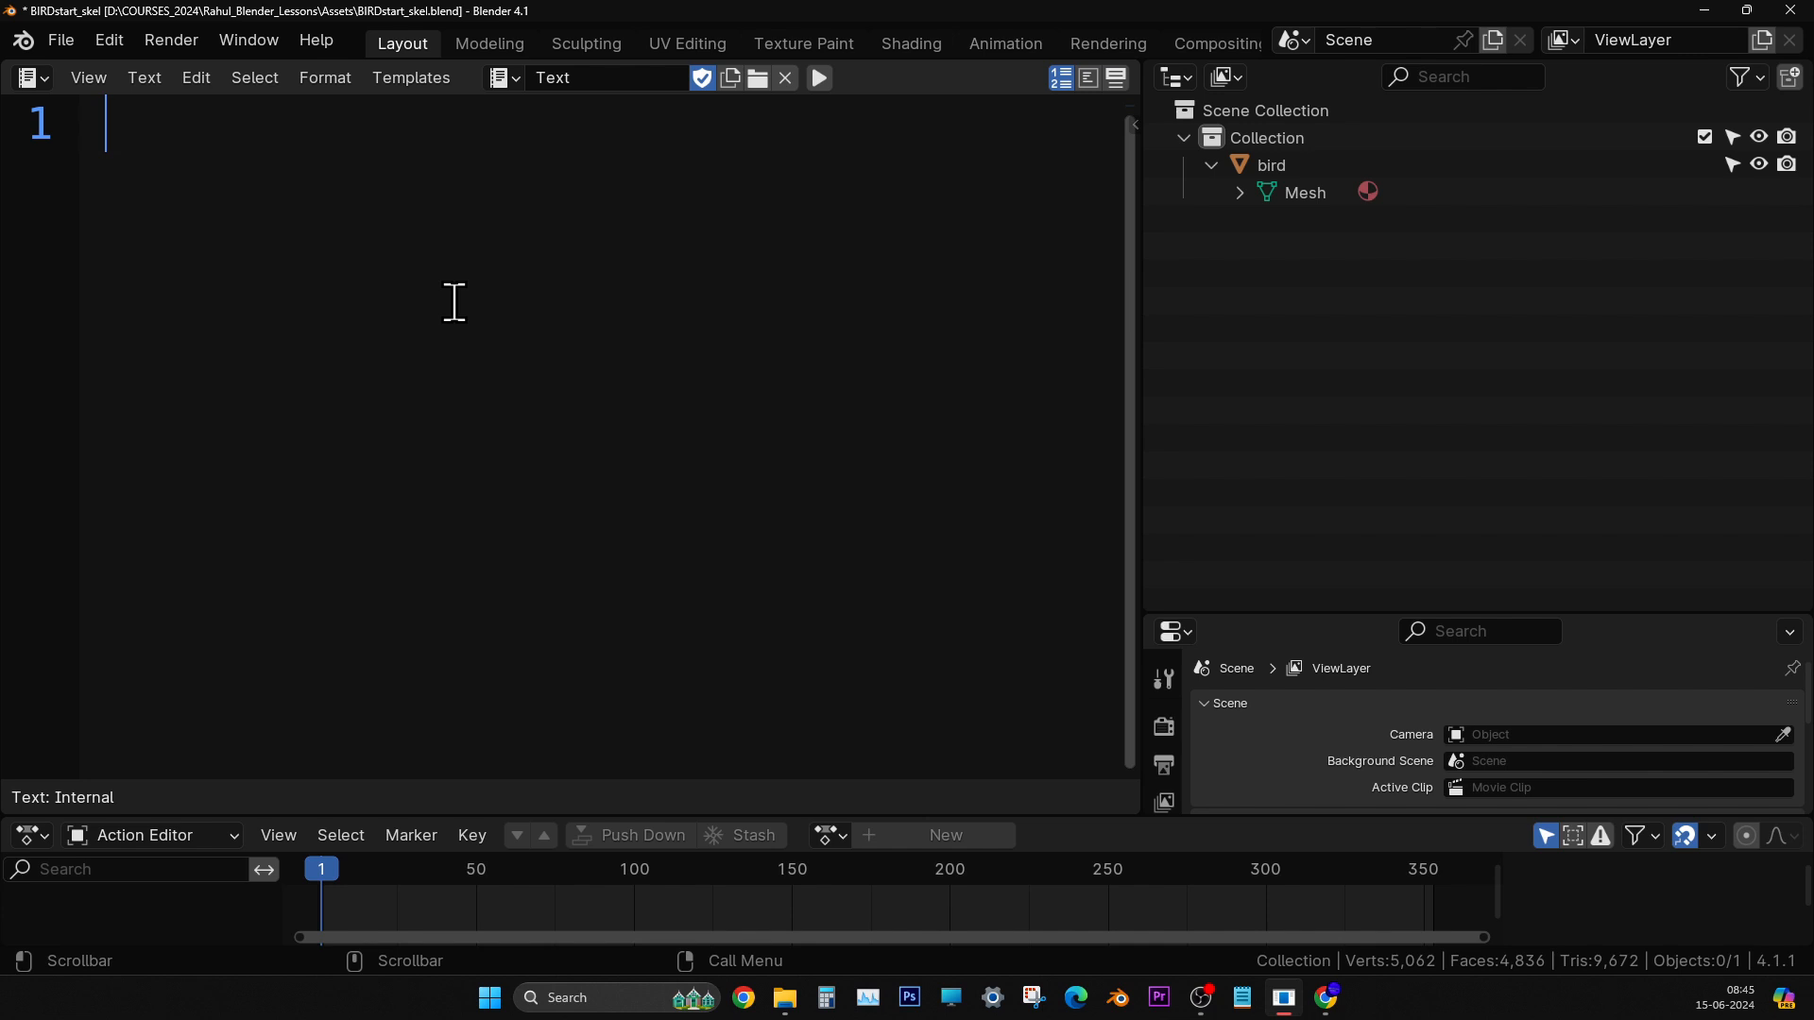
- Write the checklist question "mesh is symmetry ?" on the first line of the text block
{"action": "type", "text": "mesh i"}
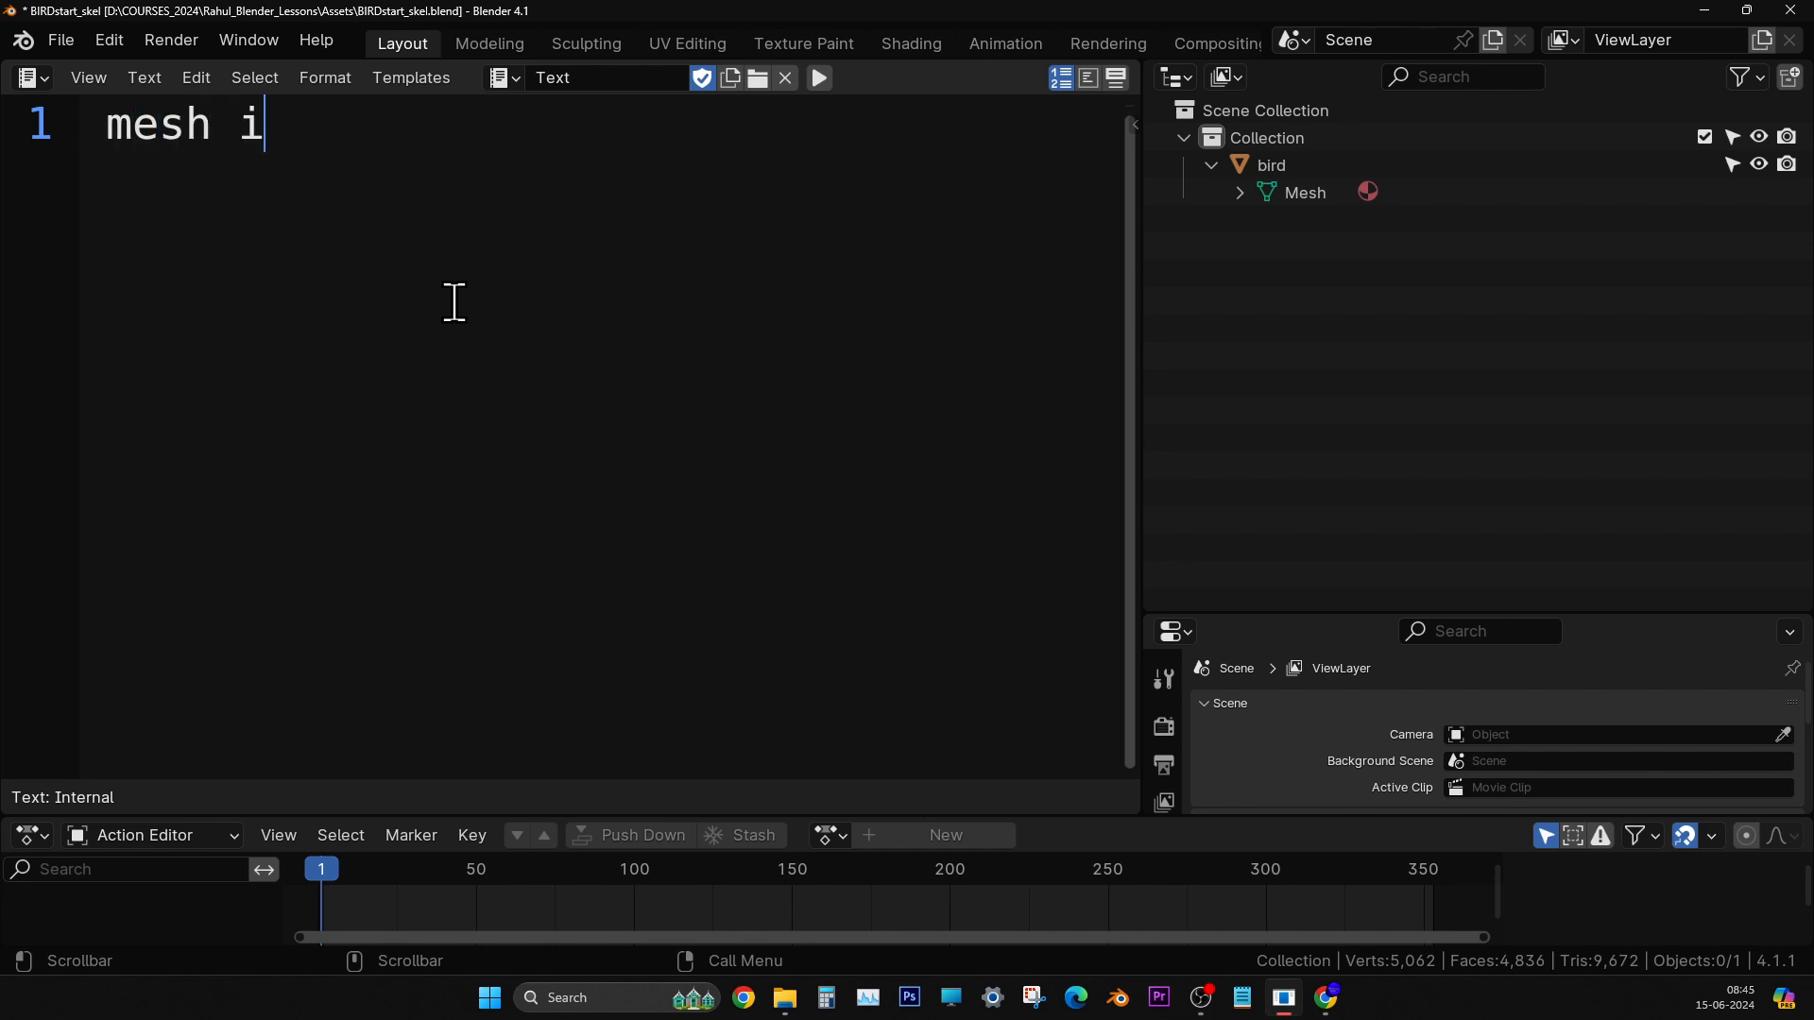
{"action": "type", "text": "s symmetry"}
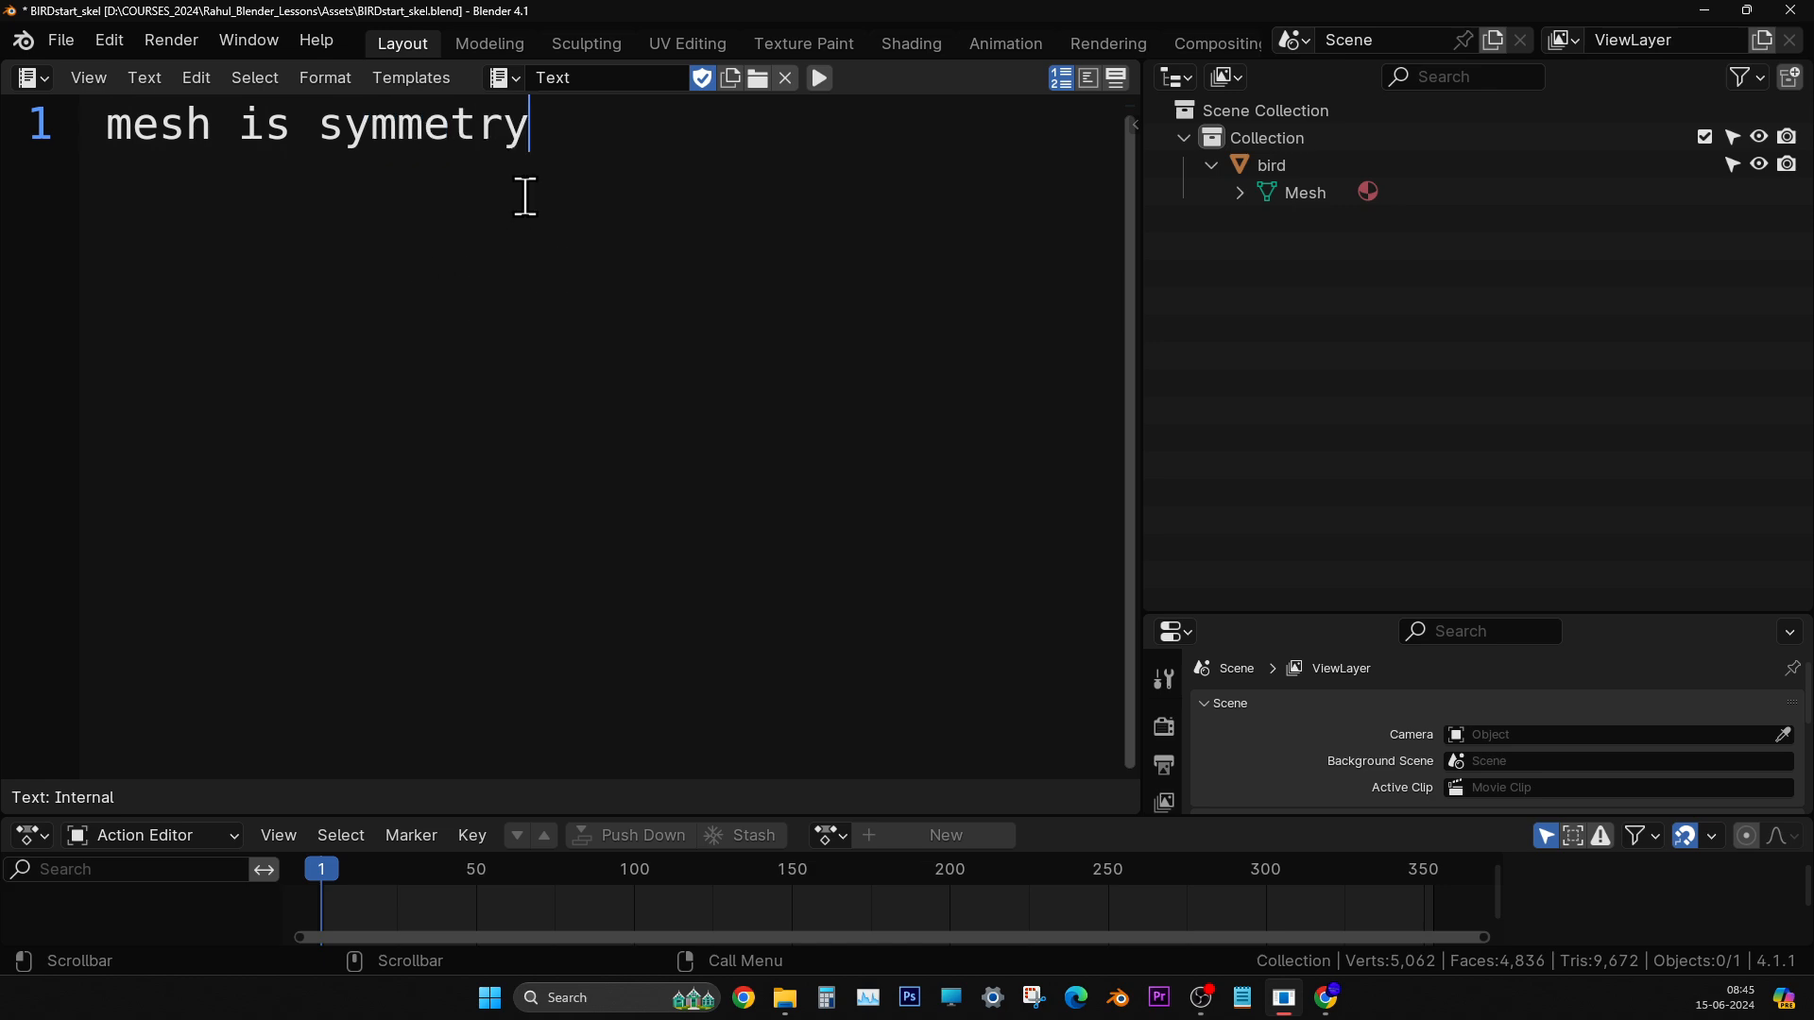
{"action": "type", "text": " ?"}
{"action": "key", "text": "Return"}
- Switch the Text Editor area back to the 3D Viewport and view the bird straight from the front
{"action": "left_click", "coordinate": [32, 79]}
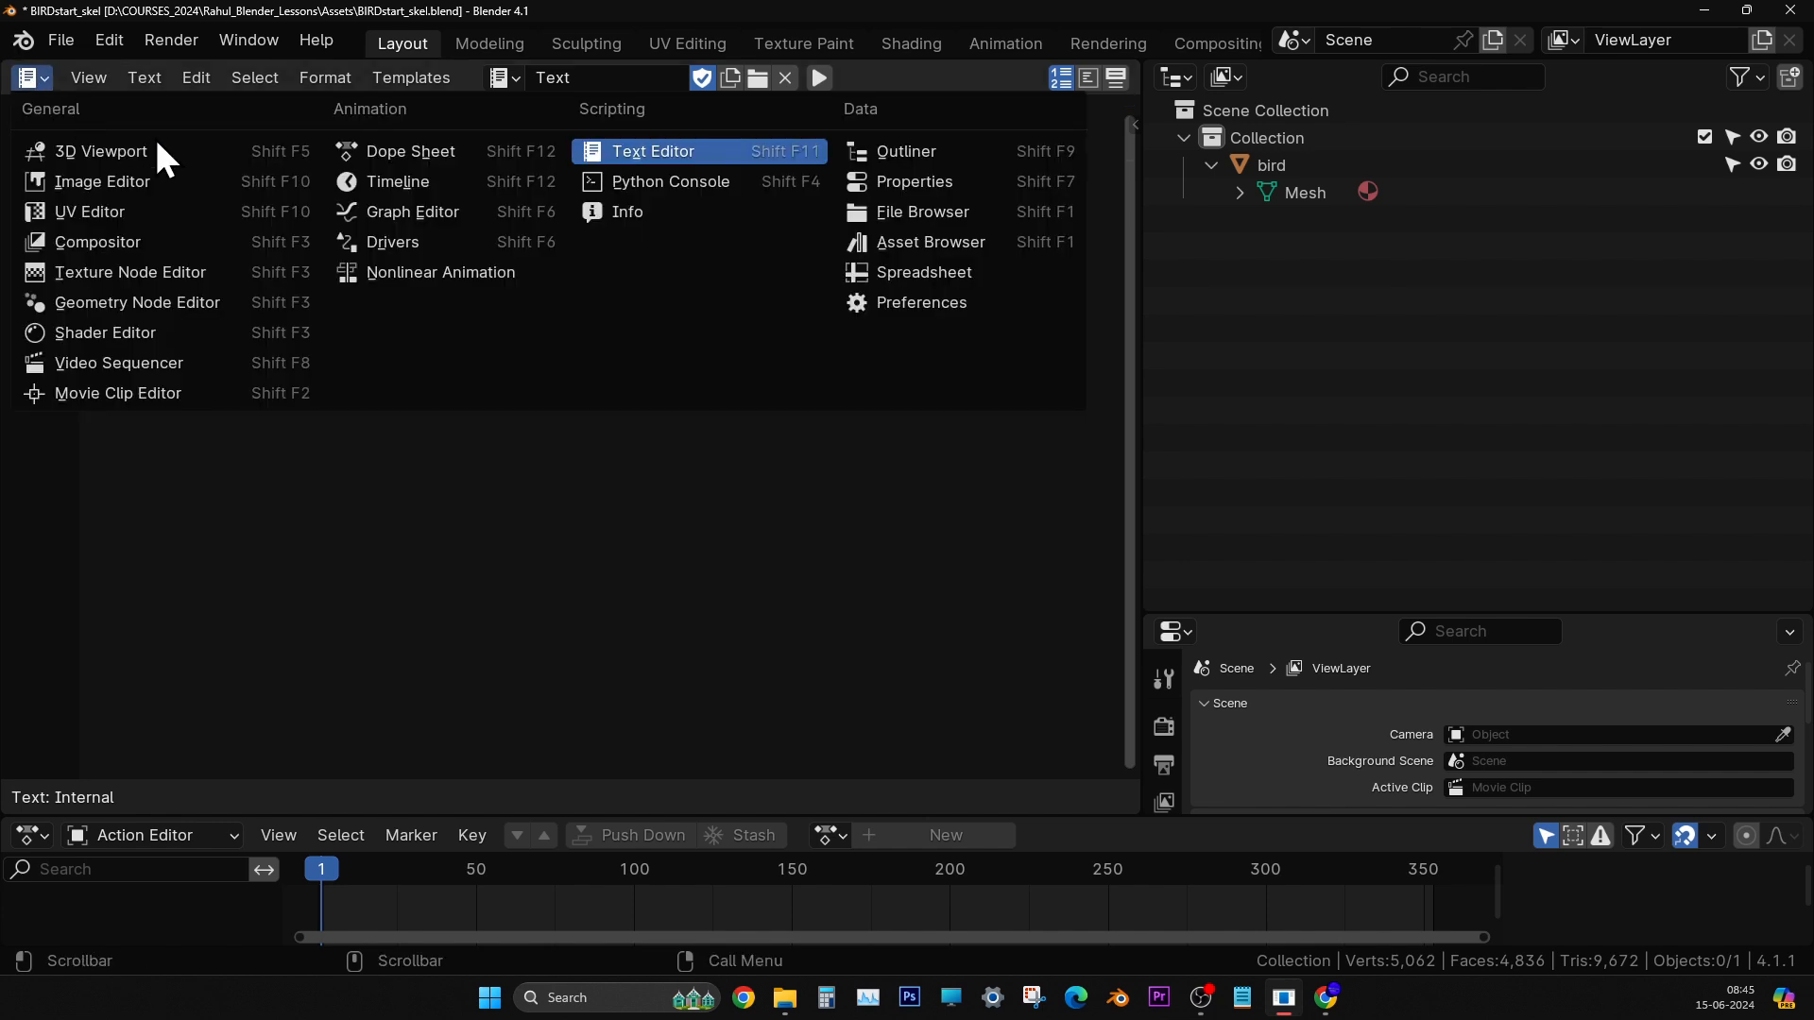
{"action": "key", "text": "Return"}
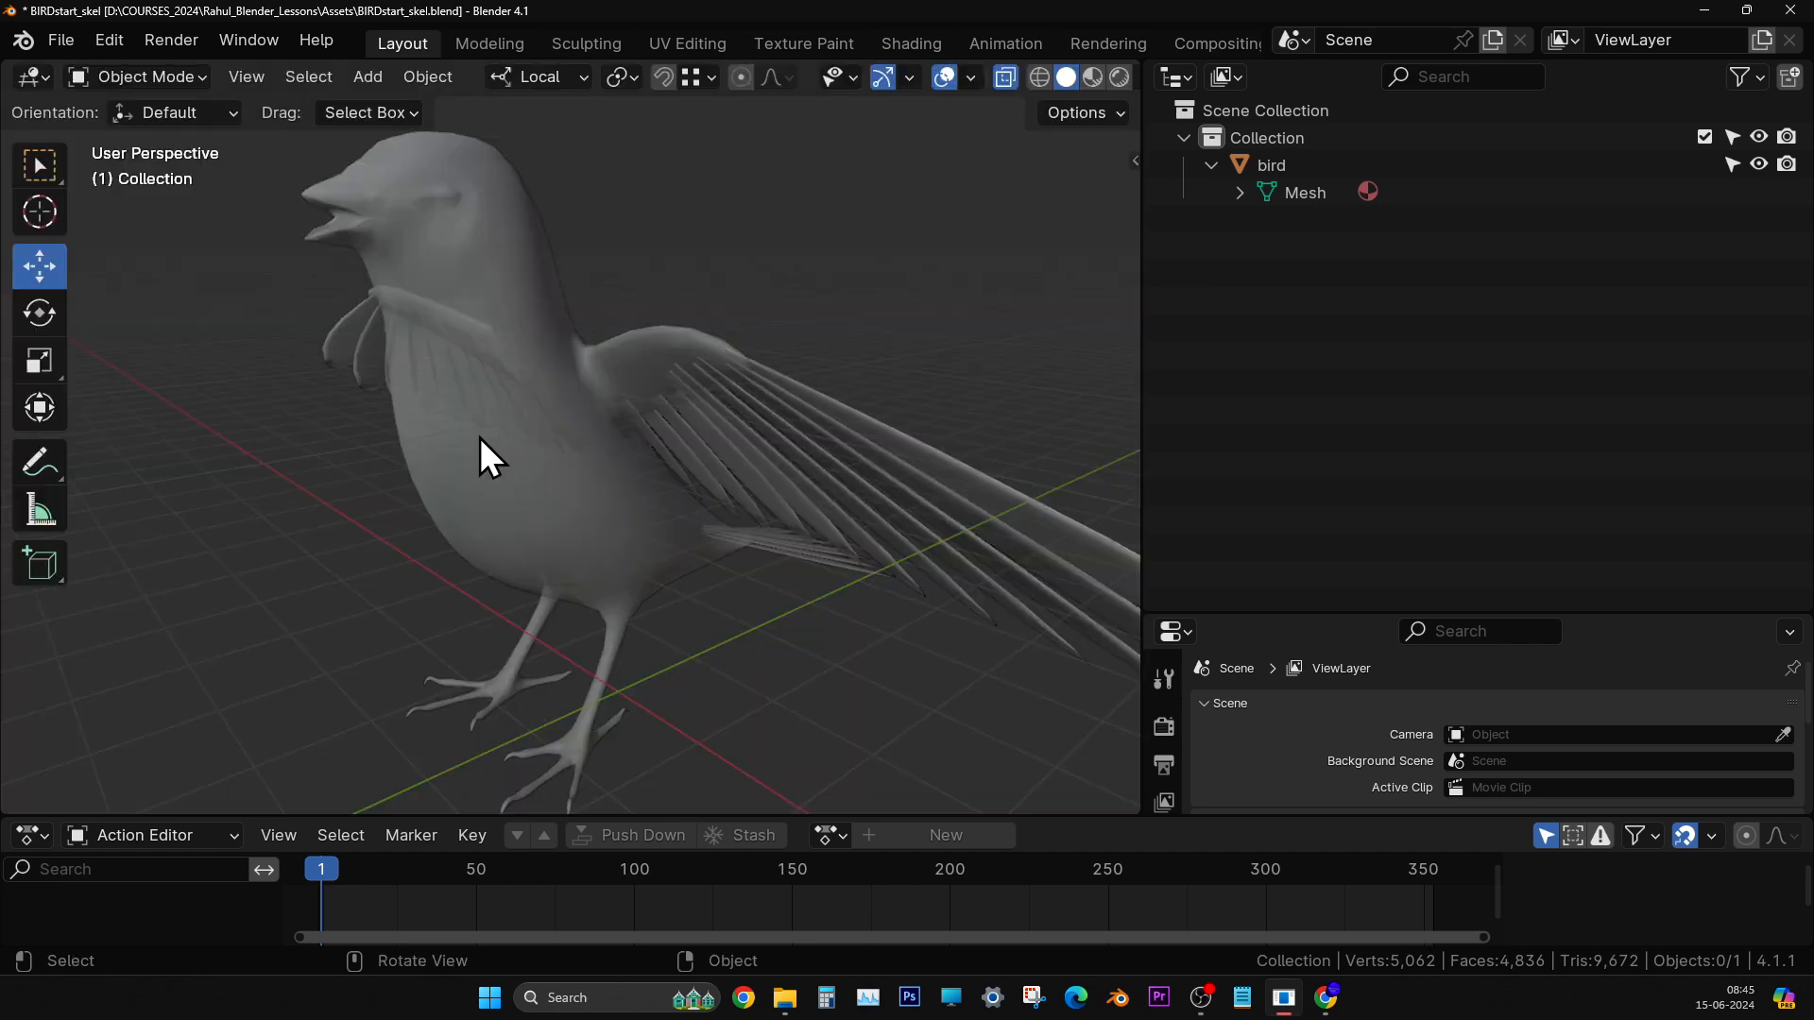
{"action": "middle_click_drag", "start_coordinate": [482, 441], "coordinate": [643, 446]}
{"action": "key", "text": "KP_1"}
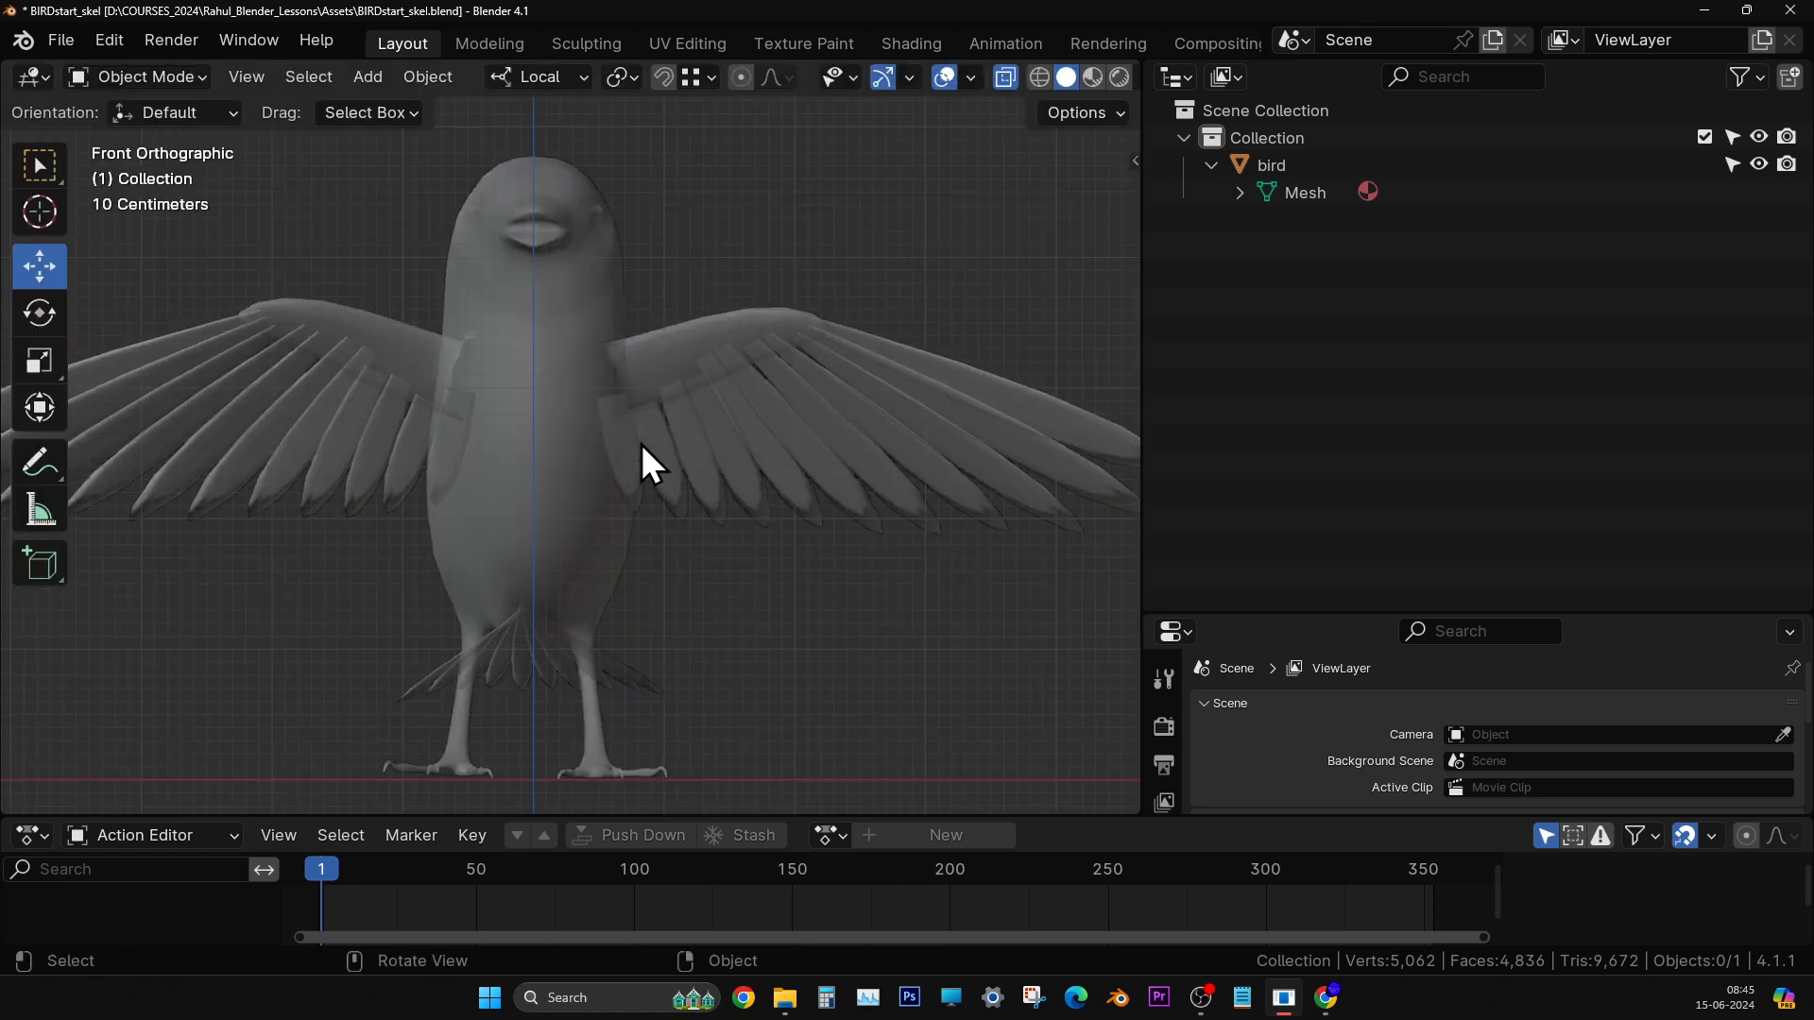
- Select the bird mesh and enter Edit Mode
{"action": "scroll", "coordinate": [597, 376], "scroll_direction": "down", "scroll_amount": 2}
{"action": "left_click", "coordinate": [546, 378]}
{"action": "scroll", "coordinate": [557, 372], "scroll_direction": "up", "scroll_amount": 3}
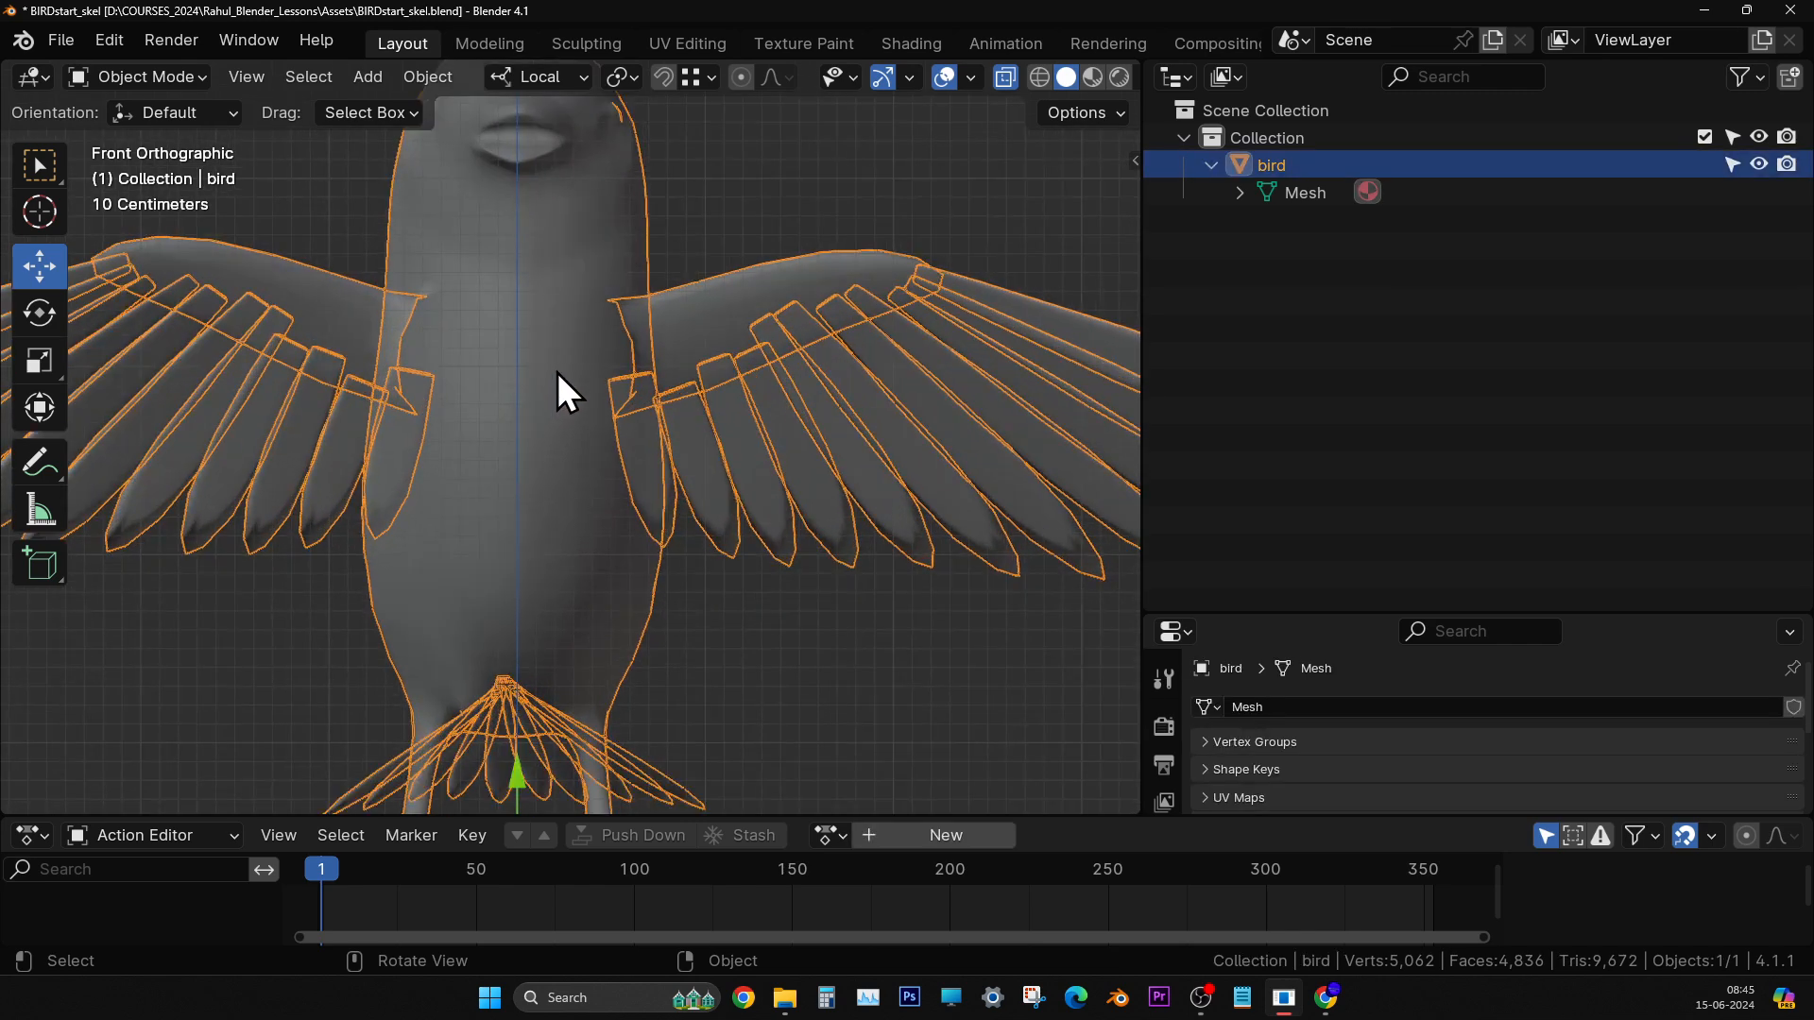
{"action": "key", "text": "Tab"}
- Select the edge loop running down the centre of the bird's head and body, and check it in front view
{"action": "middle_click_drag", "start_coordinate": [583, 304], "coordinate": [653, 502], "text": "shift"}
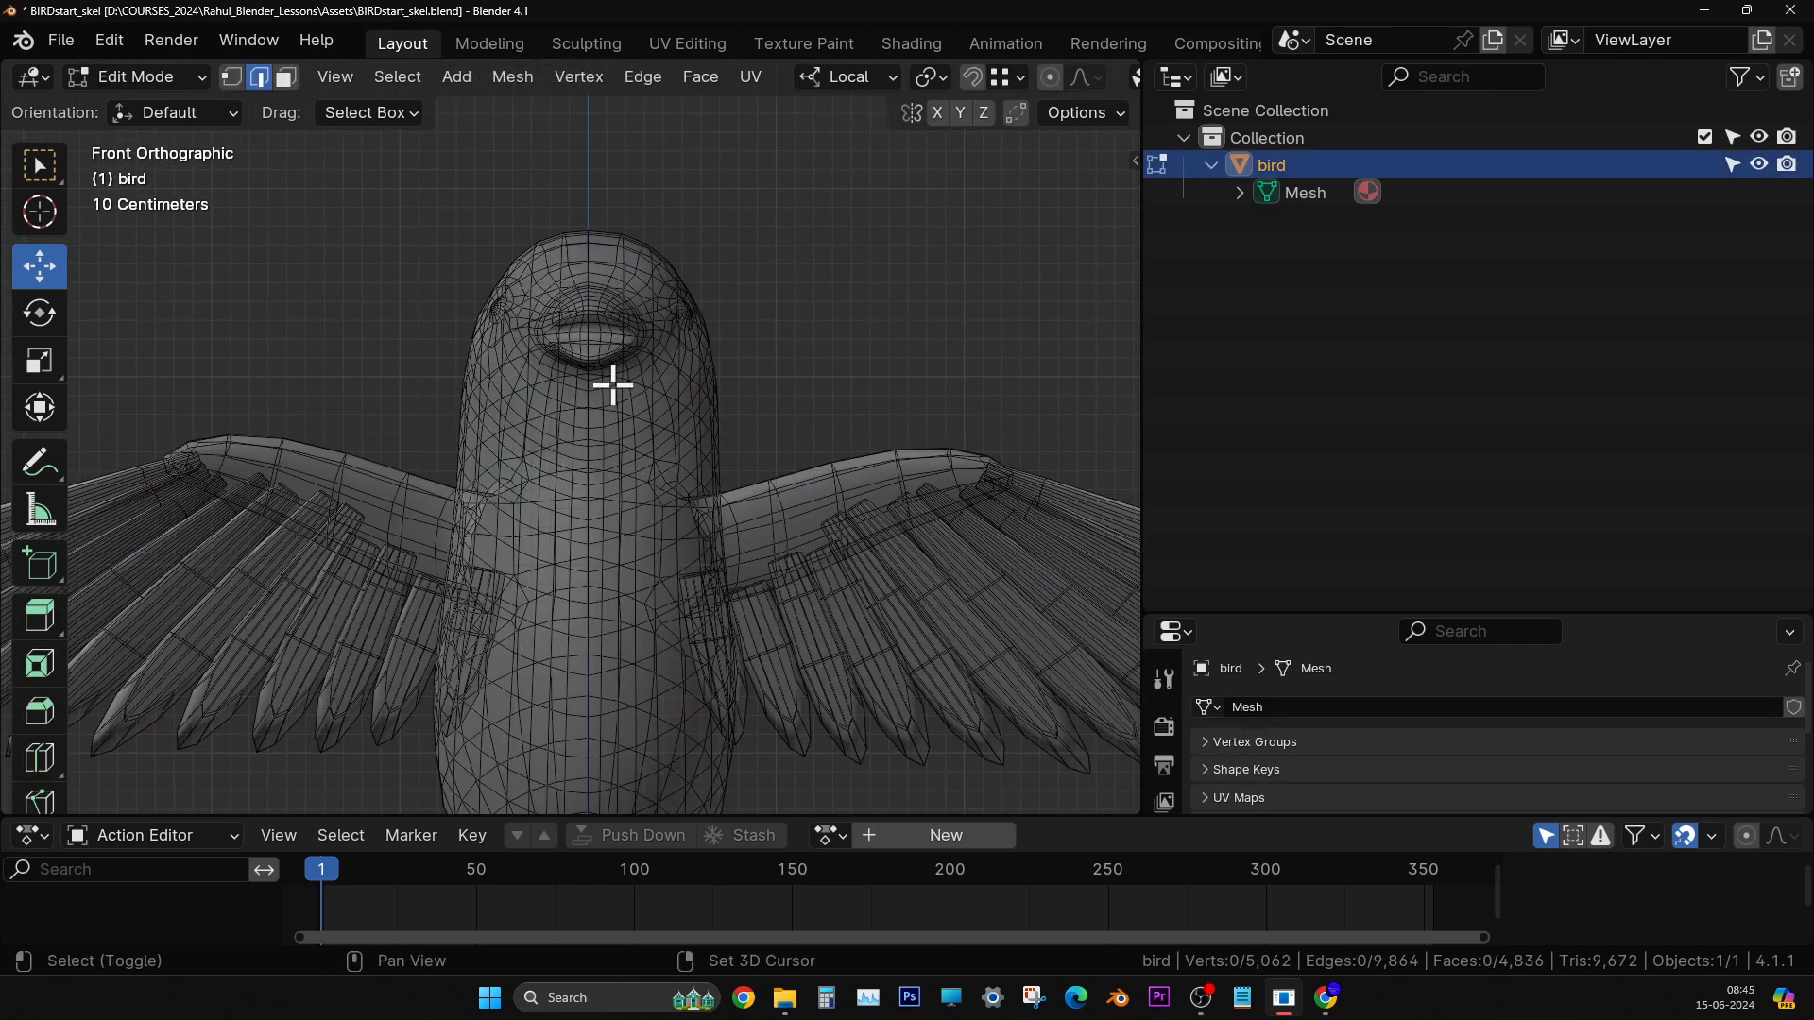
{"action": "scroll", "coordinate": [618, 392], "scroll_direction": "up", "scroll_amount": 3}
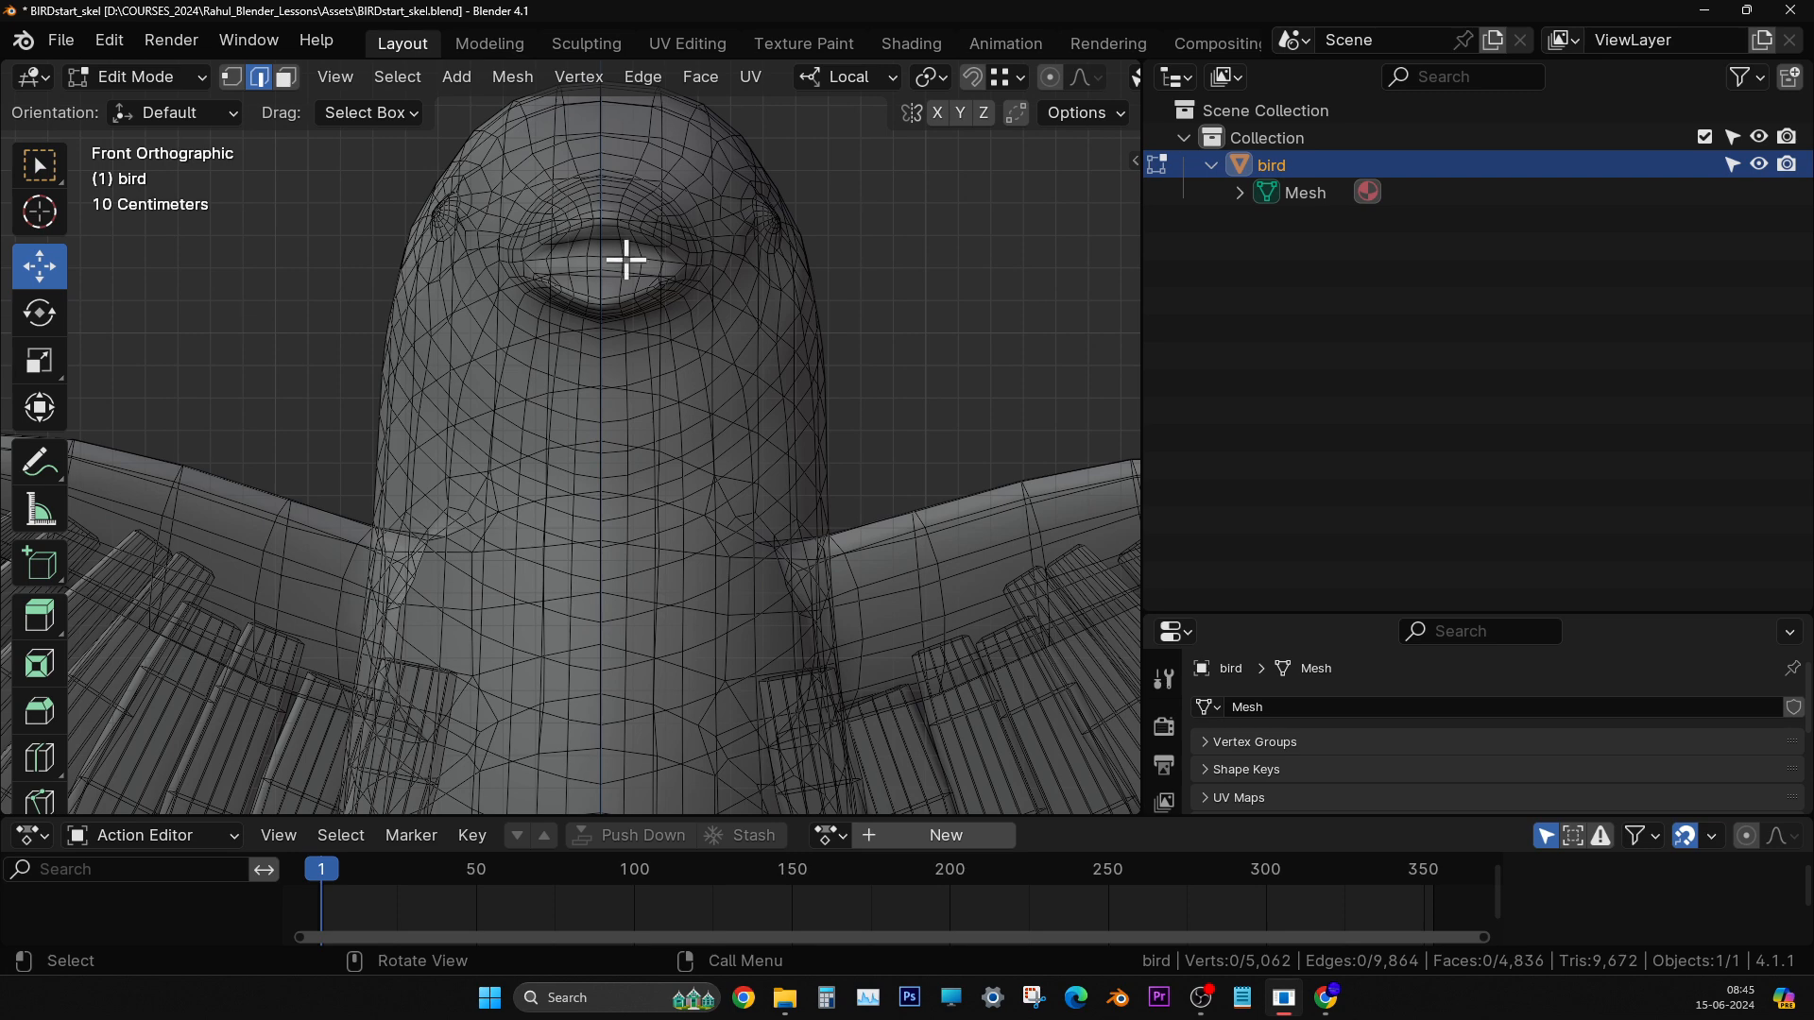
{"action": "scroll", "coordinate": [628, 259], "scroll_direction": "down", "scroll_amount": 2}
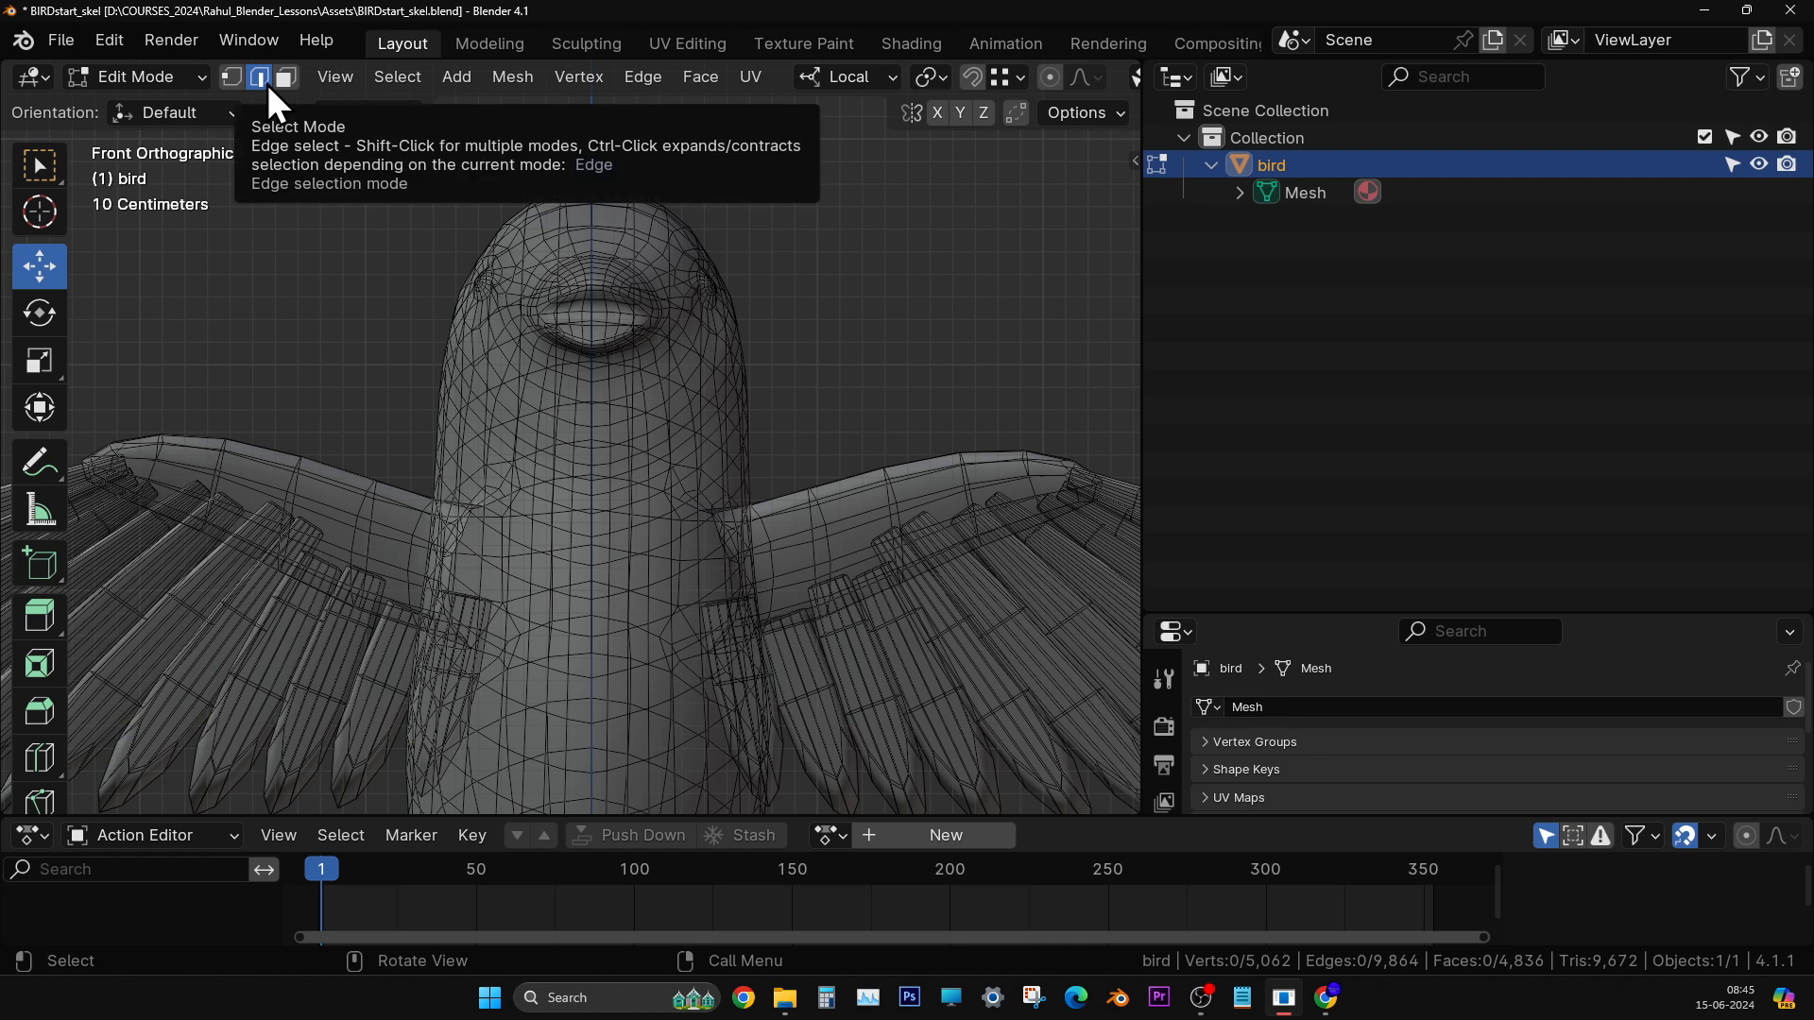
{"action": "left_click", "coordinate": [592, 212], "text": "alt"}
{"action": "middle_click_drag", "start_coordinate": [810, 442], "coordinate": [813, 608]}
{"action": "key", "text": "w"}
{"action": "key", "text": "KP_1"}
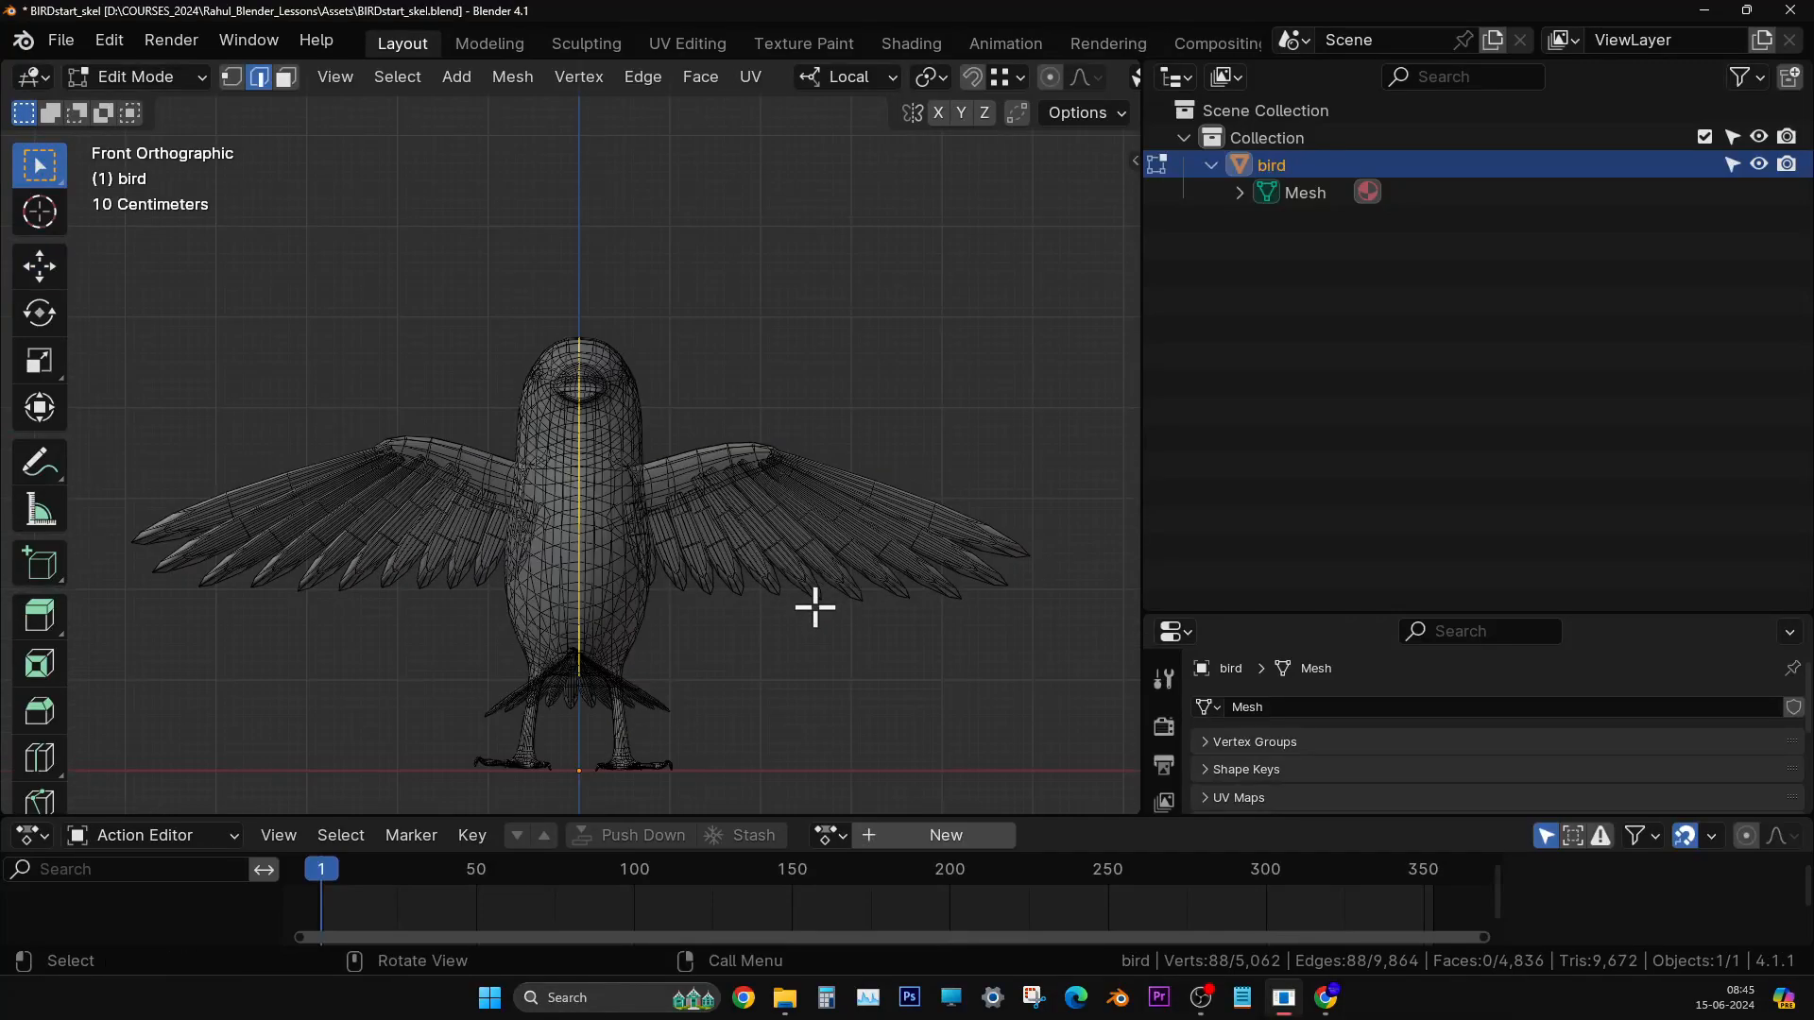
- Examine the selected centre loop from belly to beak, comparing it with the vertical axis and the mesh on both sides
{"action": "scroll", "coordinate": [814, 608], "scroll_direction": "up", "scroll_amount": 4}
{"action": "middle_click_drag", "start_coordinate": [774, 526], "coordinate": [764, 281], "text": "shift"}
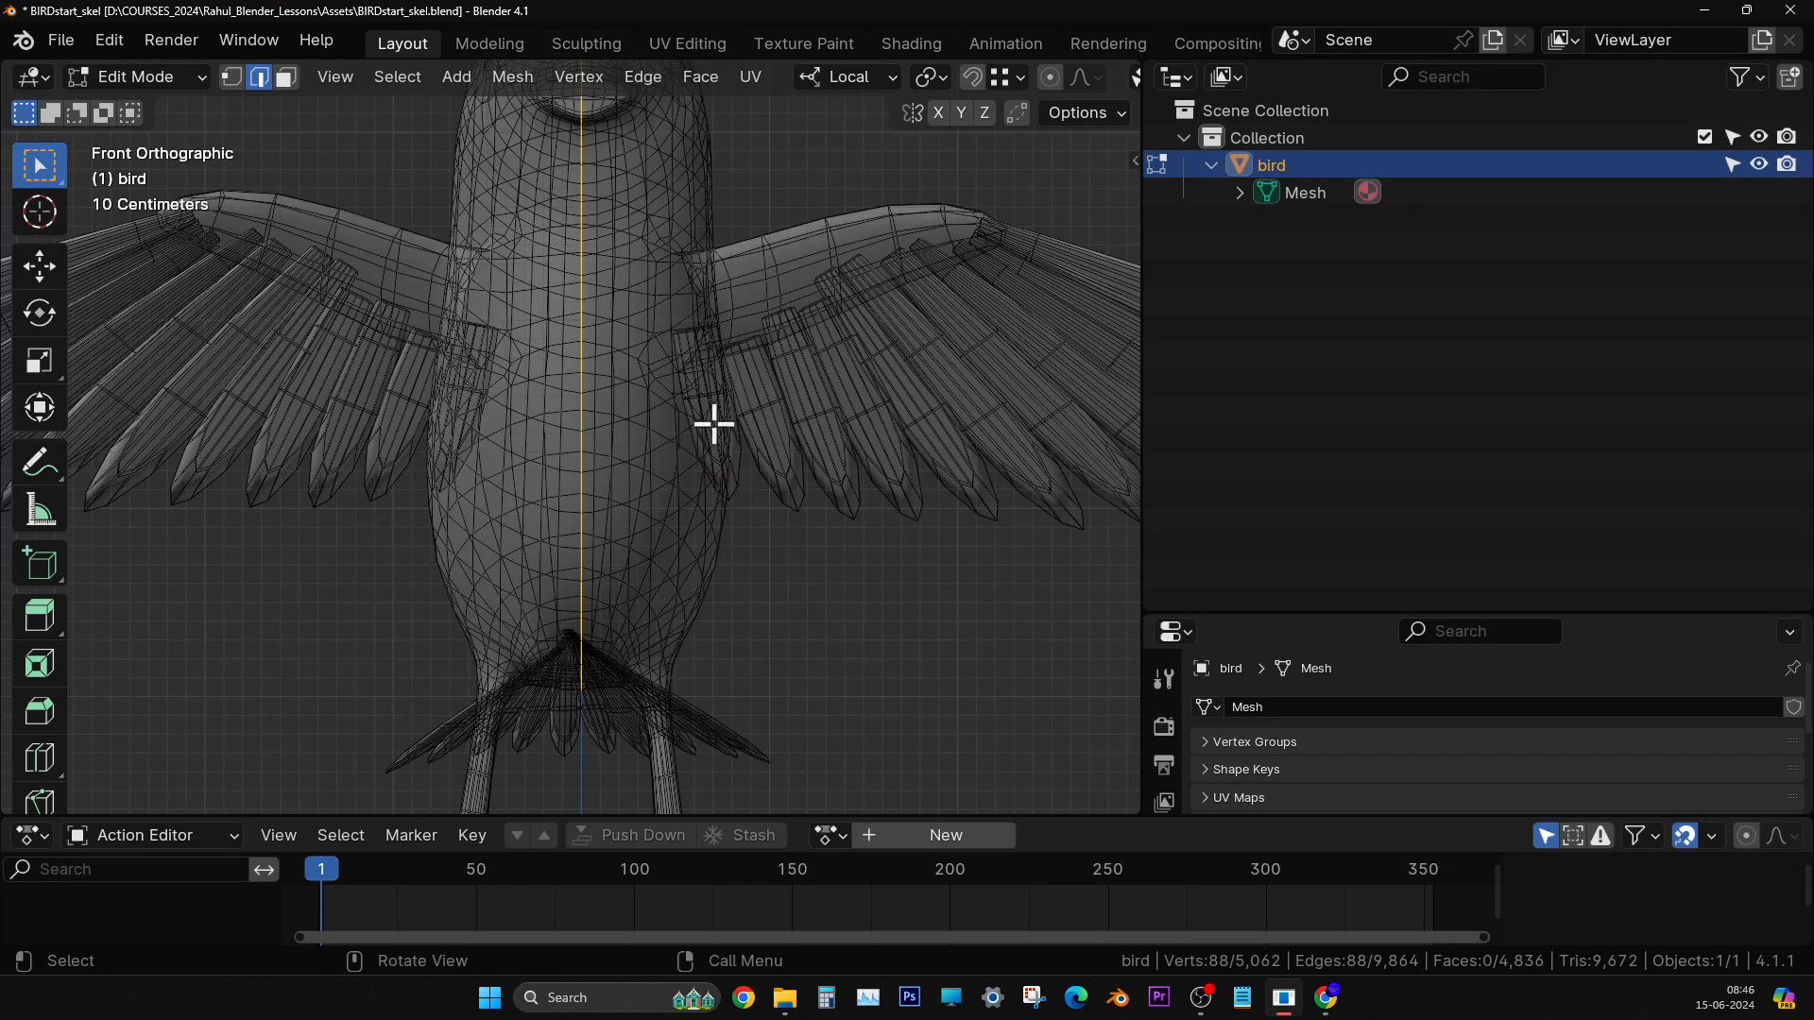
{"action": "scroll", "coordinate": [713, 424], "scroll_direction": "up", "scroll_amount": 2}
{"action": "scroll", "coordinate": [548, 375], "scroll_direction": "up", "scroll_amount": 3}
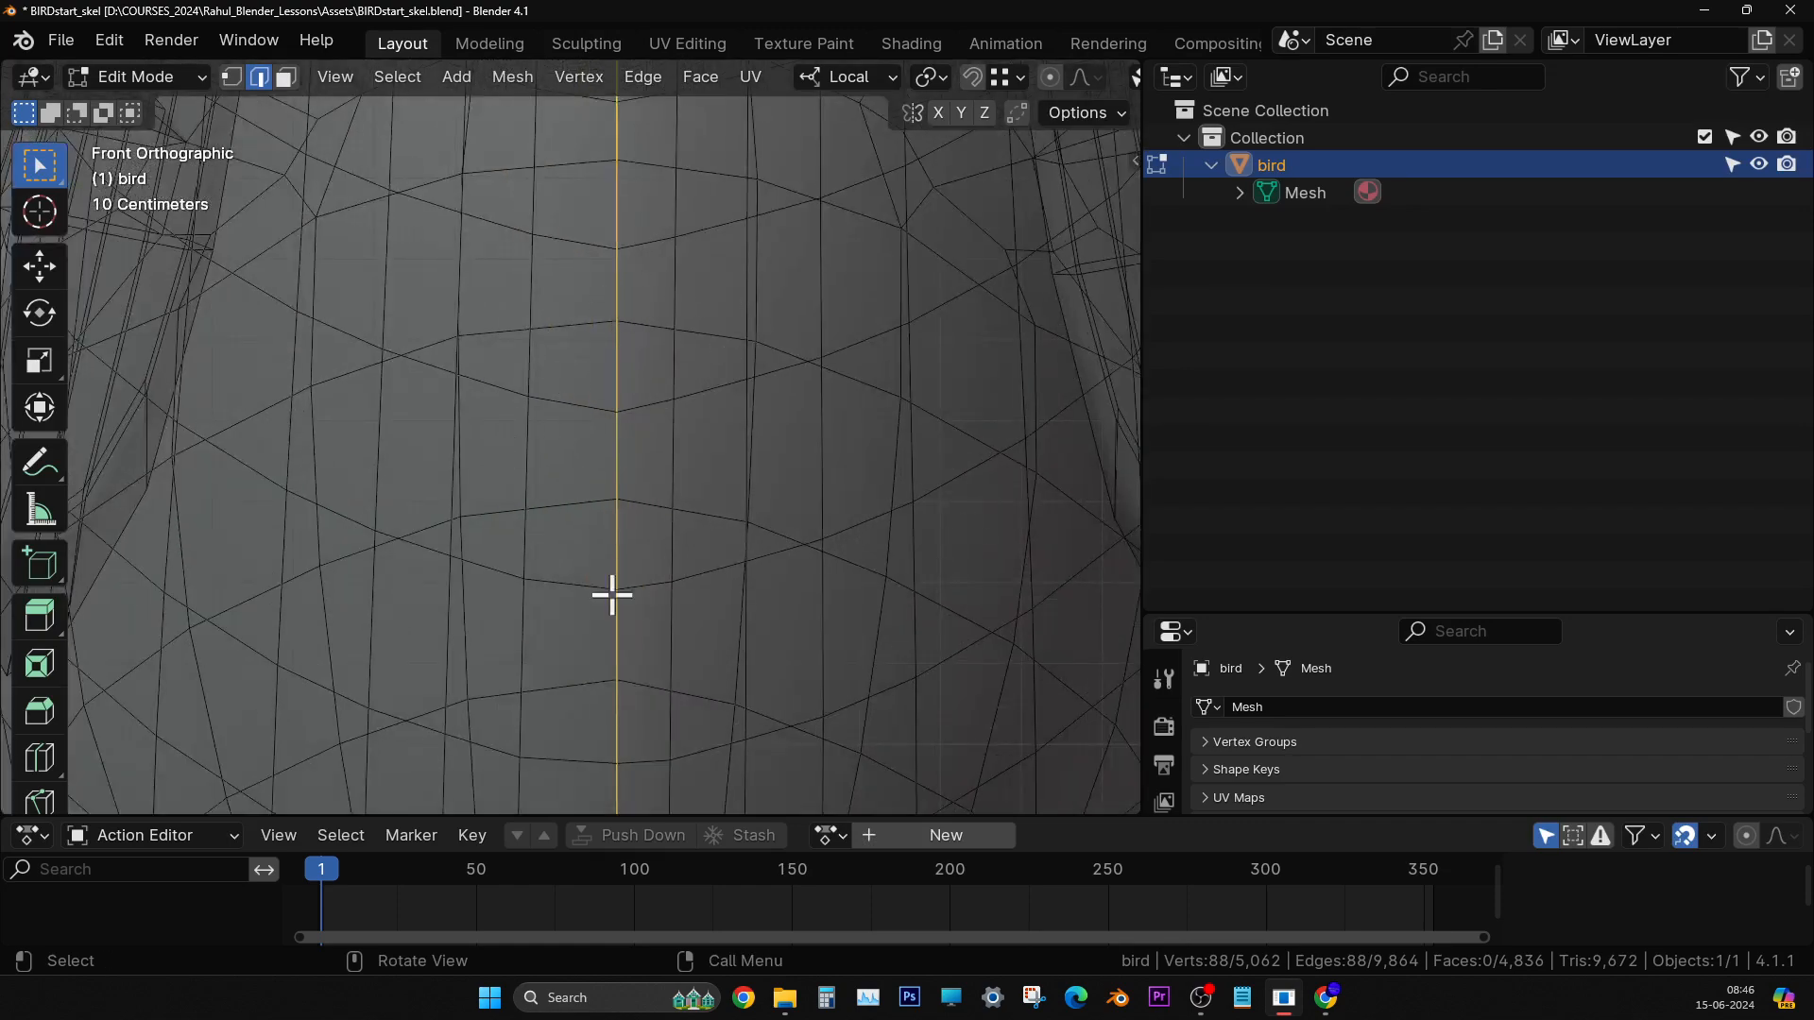
{"action": "scroll", "coordinate": [694, 438], "scroll_direction": "down", "scroll_amount": 1}
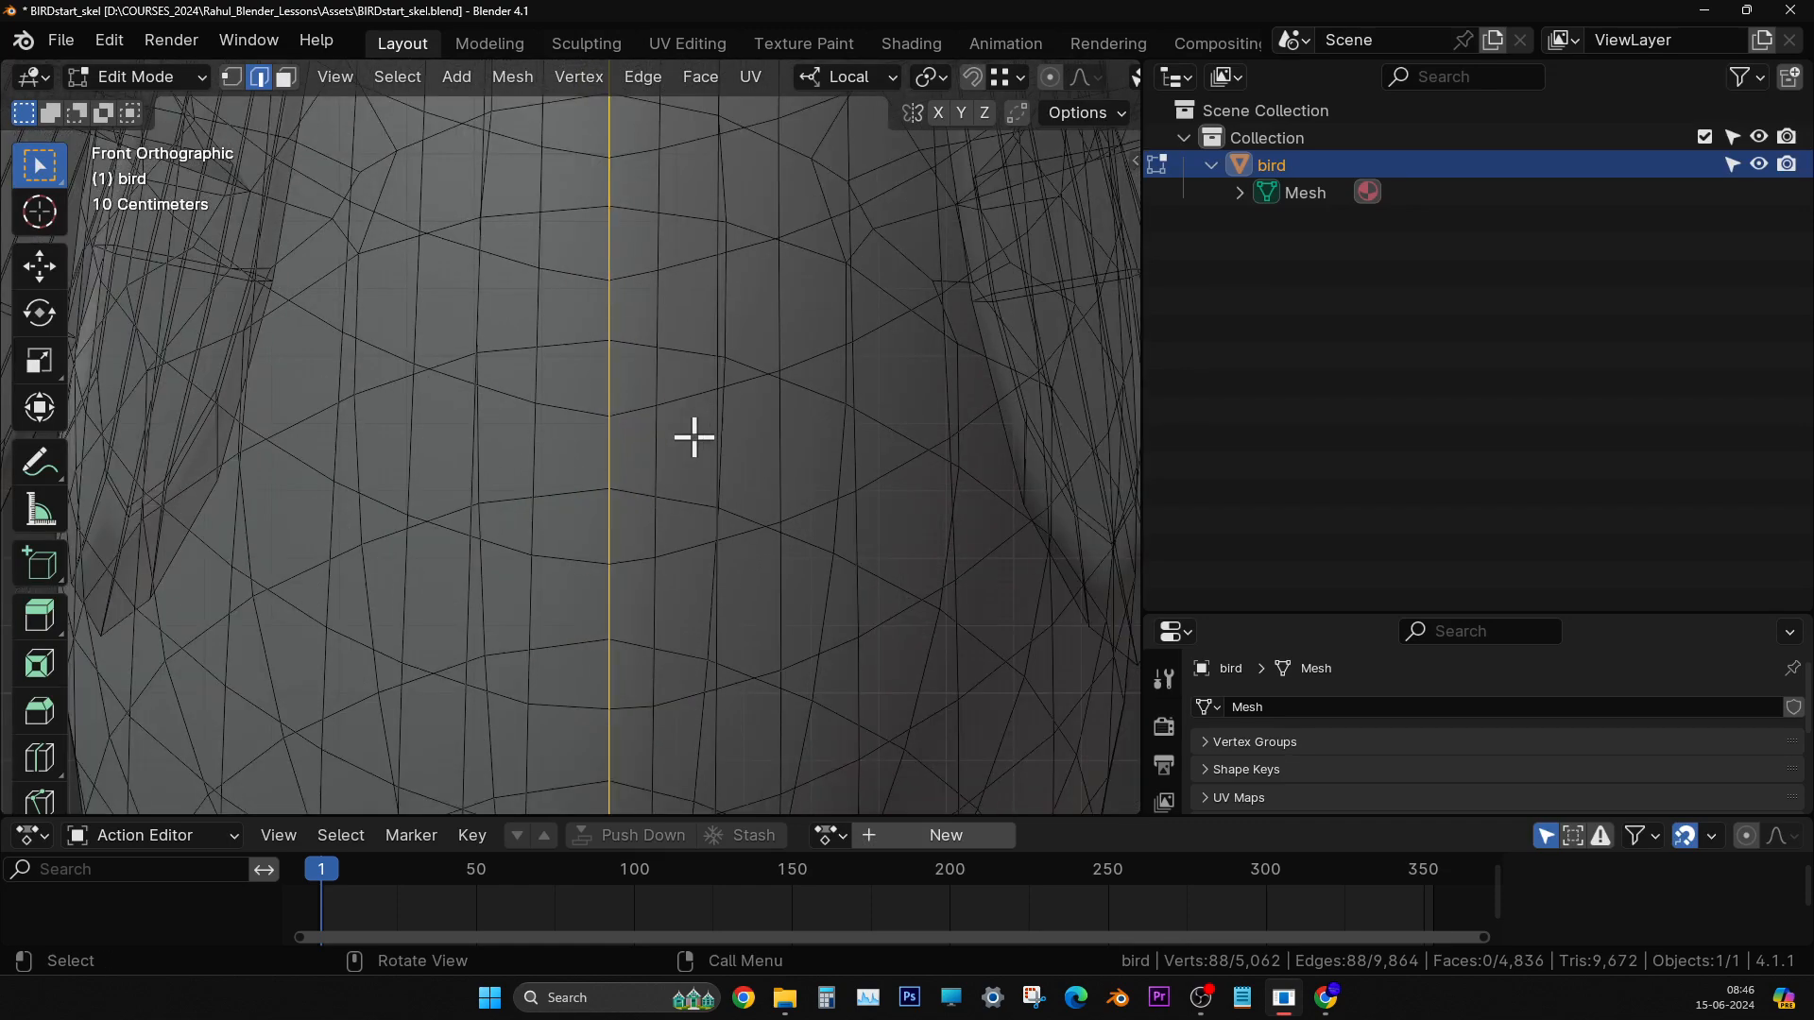
{"action": "scroll", "coordinate": [694, 437], "scroll_direction": "down", "scroll_amount": 4}
{"action": "middle_click_drag", "start_coordinate": [676, 377], "coordinate": [679, 513], "text": "shift"}
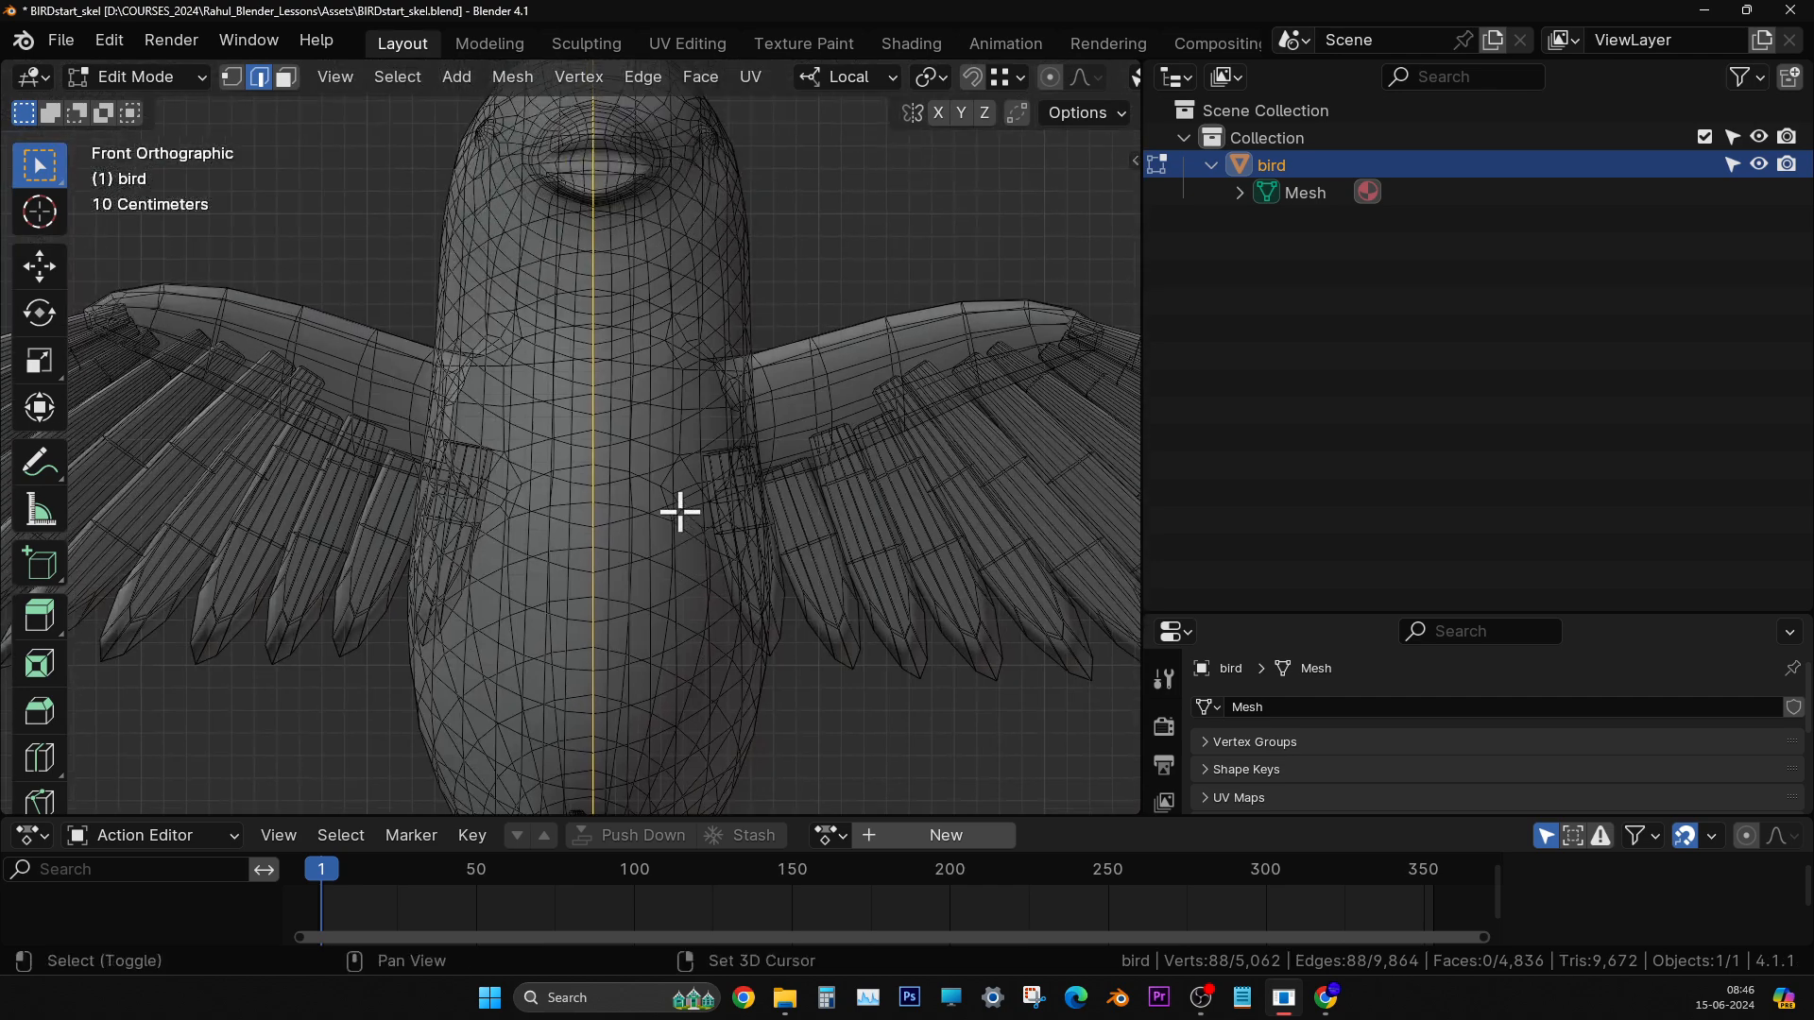
{"action": "scroll", "coordinate": [679, 512], "scroll_direction": "down", "scroll_amount": 2}
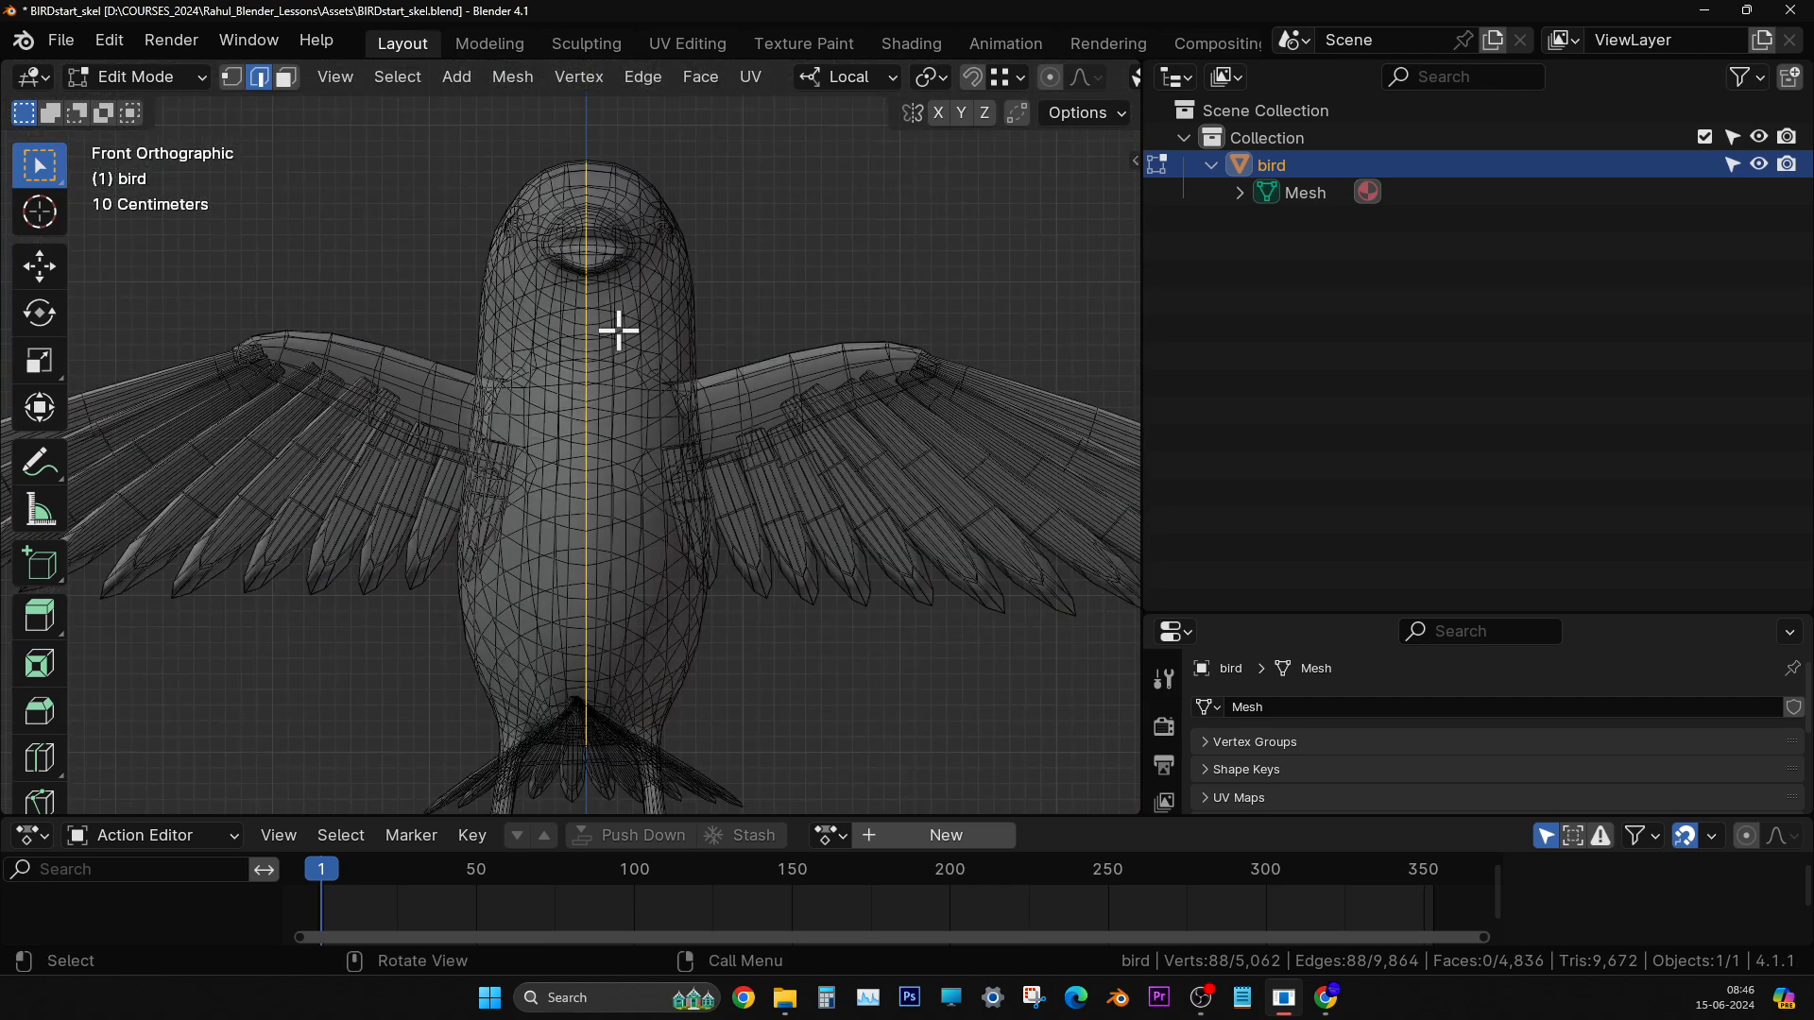
{"action": "scroll", "coordinate": [615, 231], "scroll_direction": "up", "scroll_amount": 3}
{"action": "middle_click_drag", "start_coordinate": [628, 161], "coordinate": [614, 368], "text": "shift"}
{"action": "scroll", "coordinate": [631, 326], "scroll_direction": "up", "scroll_amount": 3}
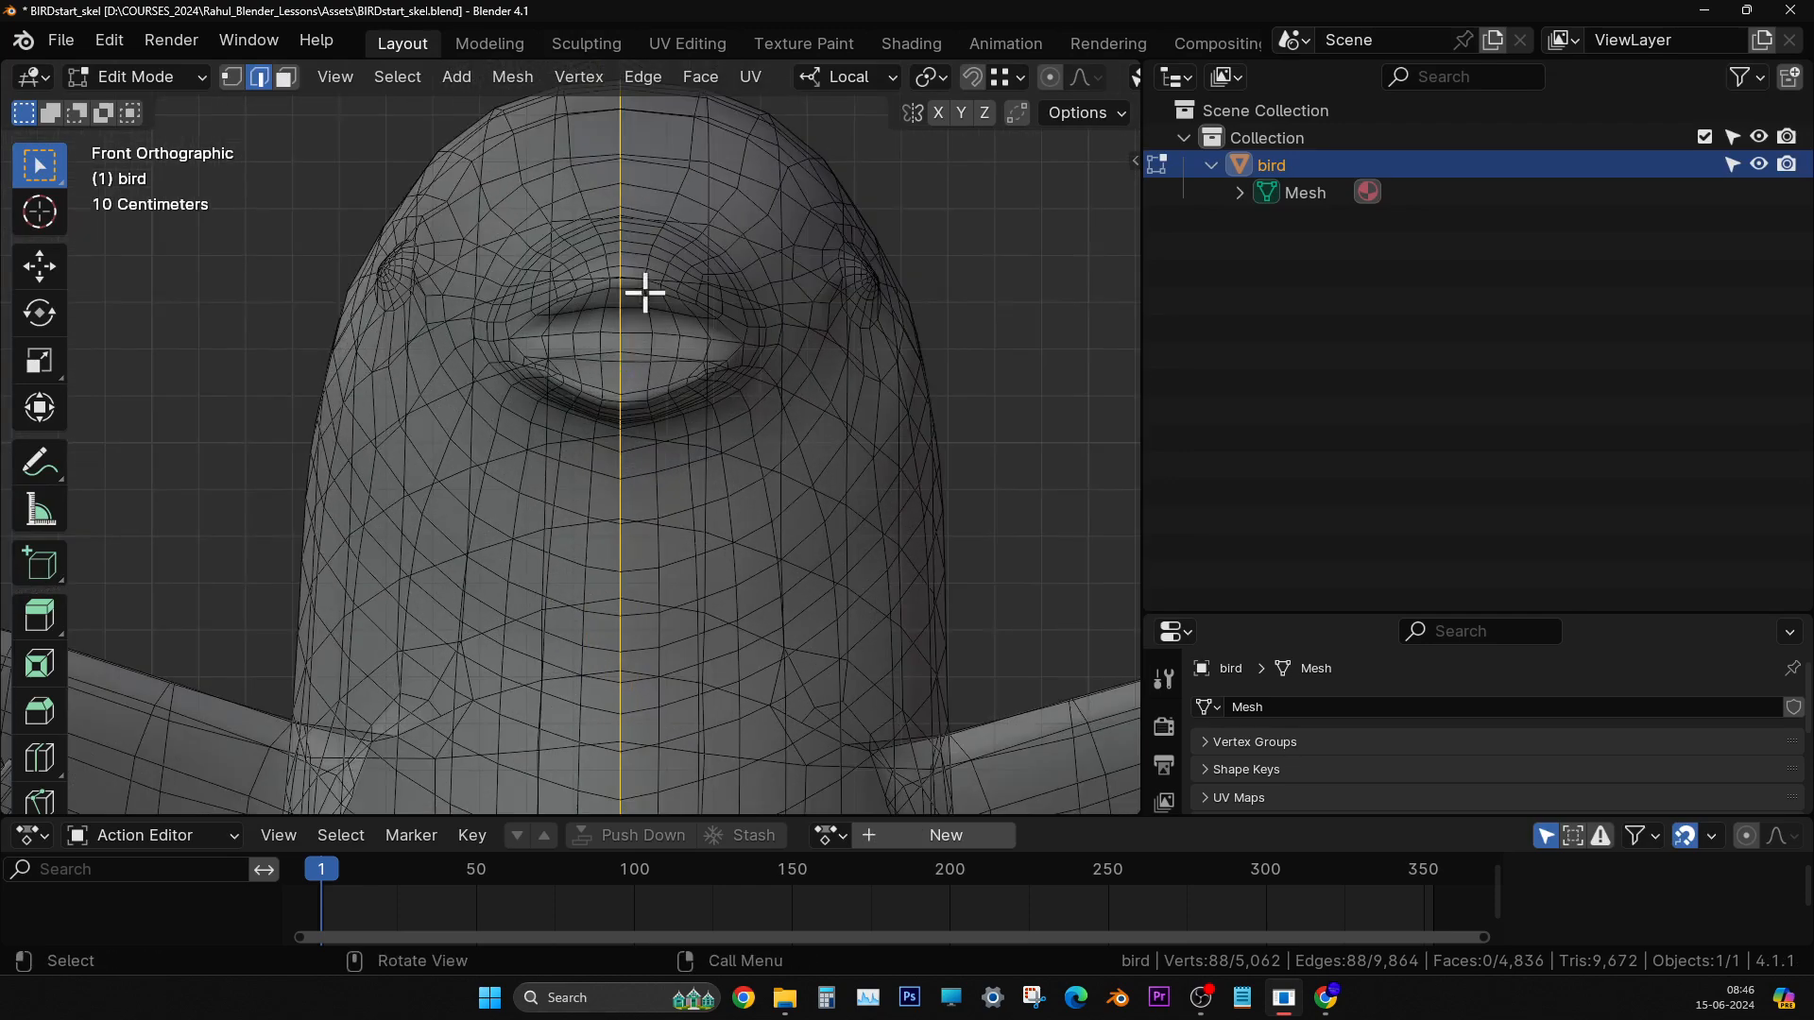
- Measure the distance from the centre line to the nearest edge on each side of the bird's head with the Measure tool
{"action": "middle_click_drag", "start_coordinate": [652, 266], "coordinate": [632, 486], "text": "shift"}
{"action": "scroll", "coordinate": [620, 426], "scroll_direction": "up", "scroll_amount": 2}
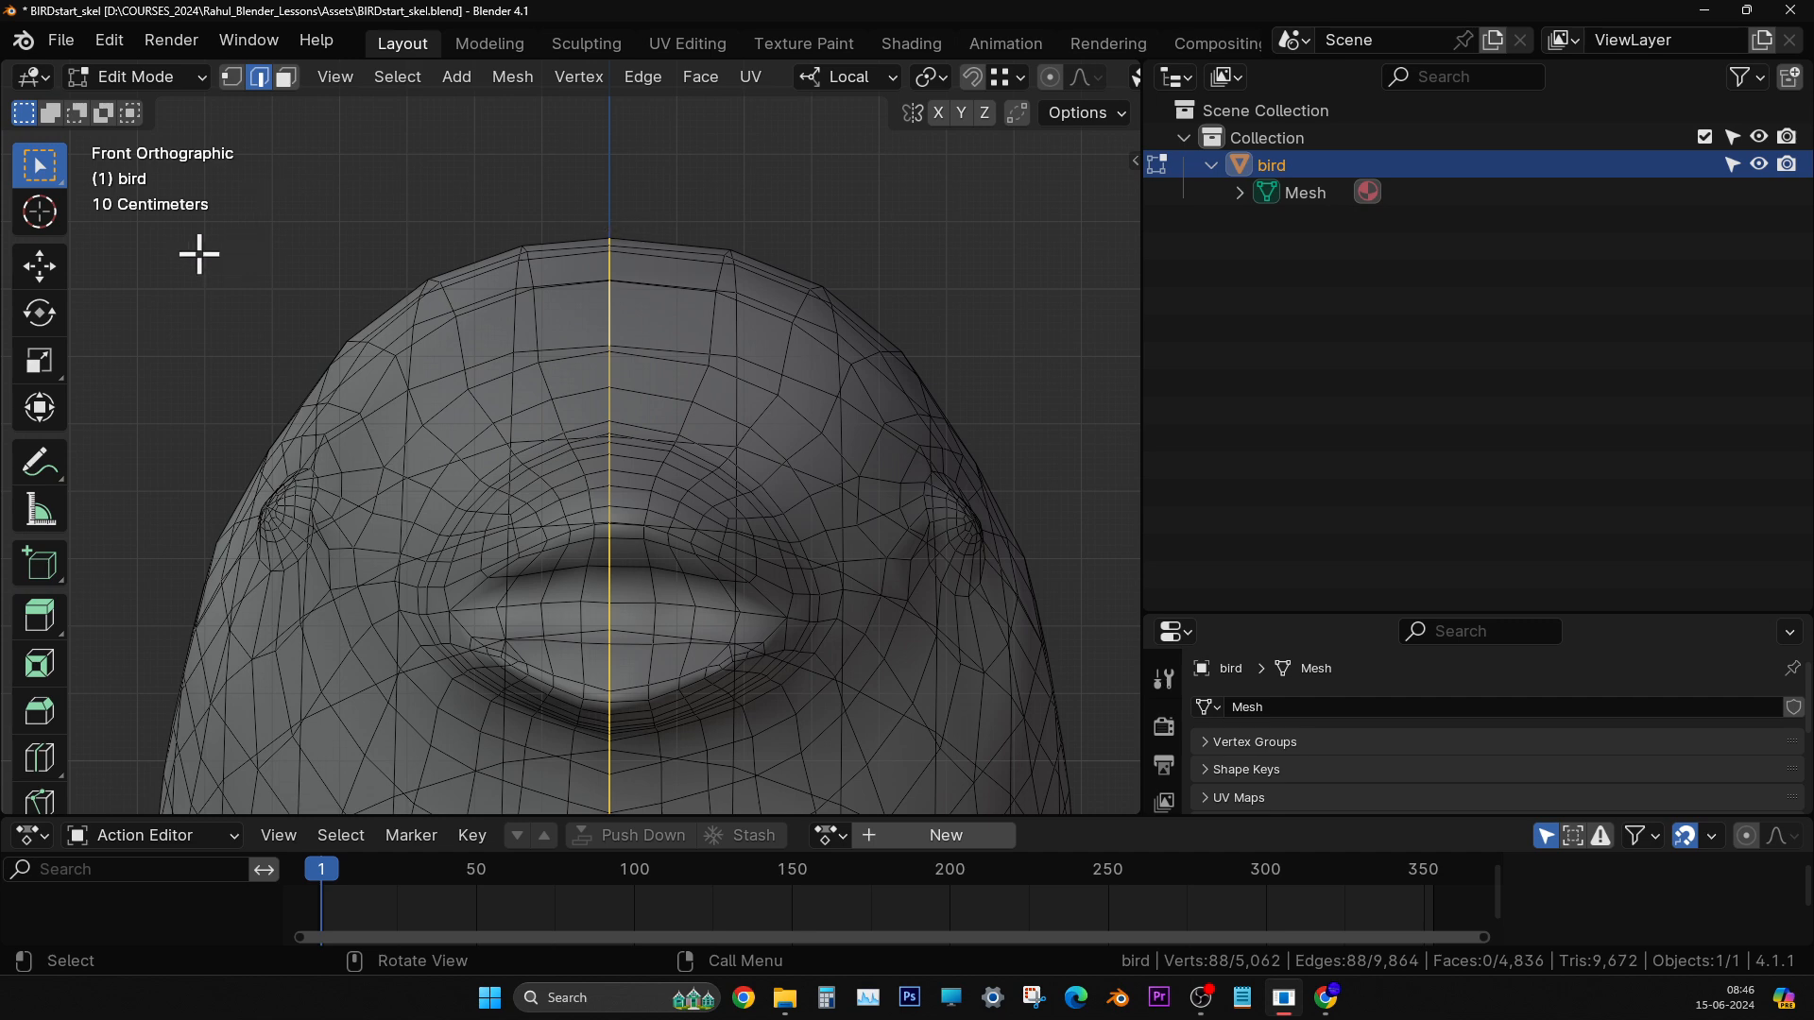
{"action": "left_click", "coordinate": [39, 513]}
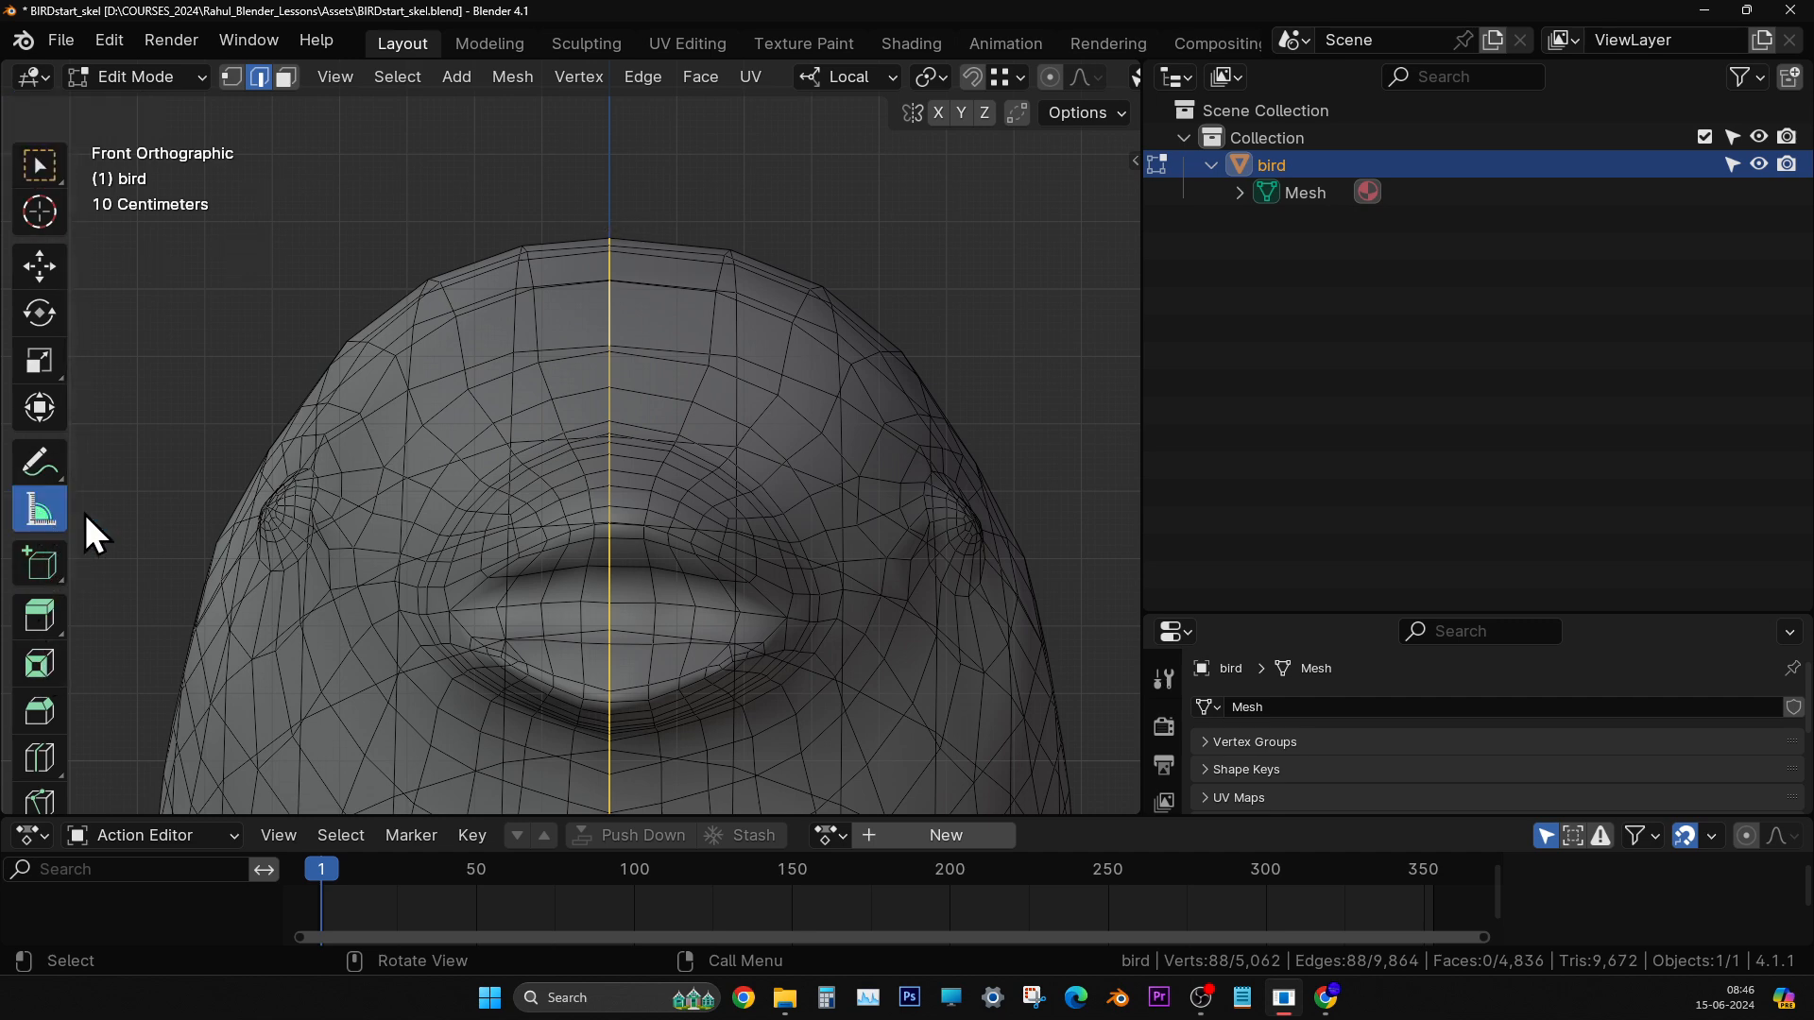
{"action": "left_click_drag", "start_coordinate": [619, 217], "coordinate": [740, 218]}
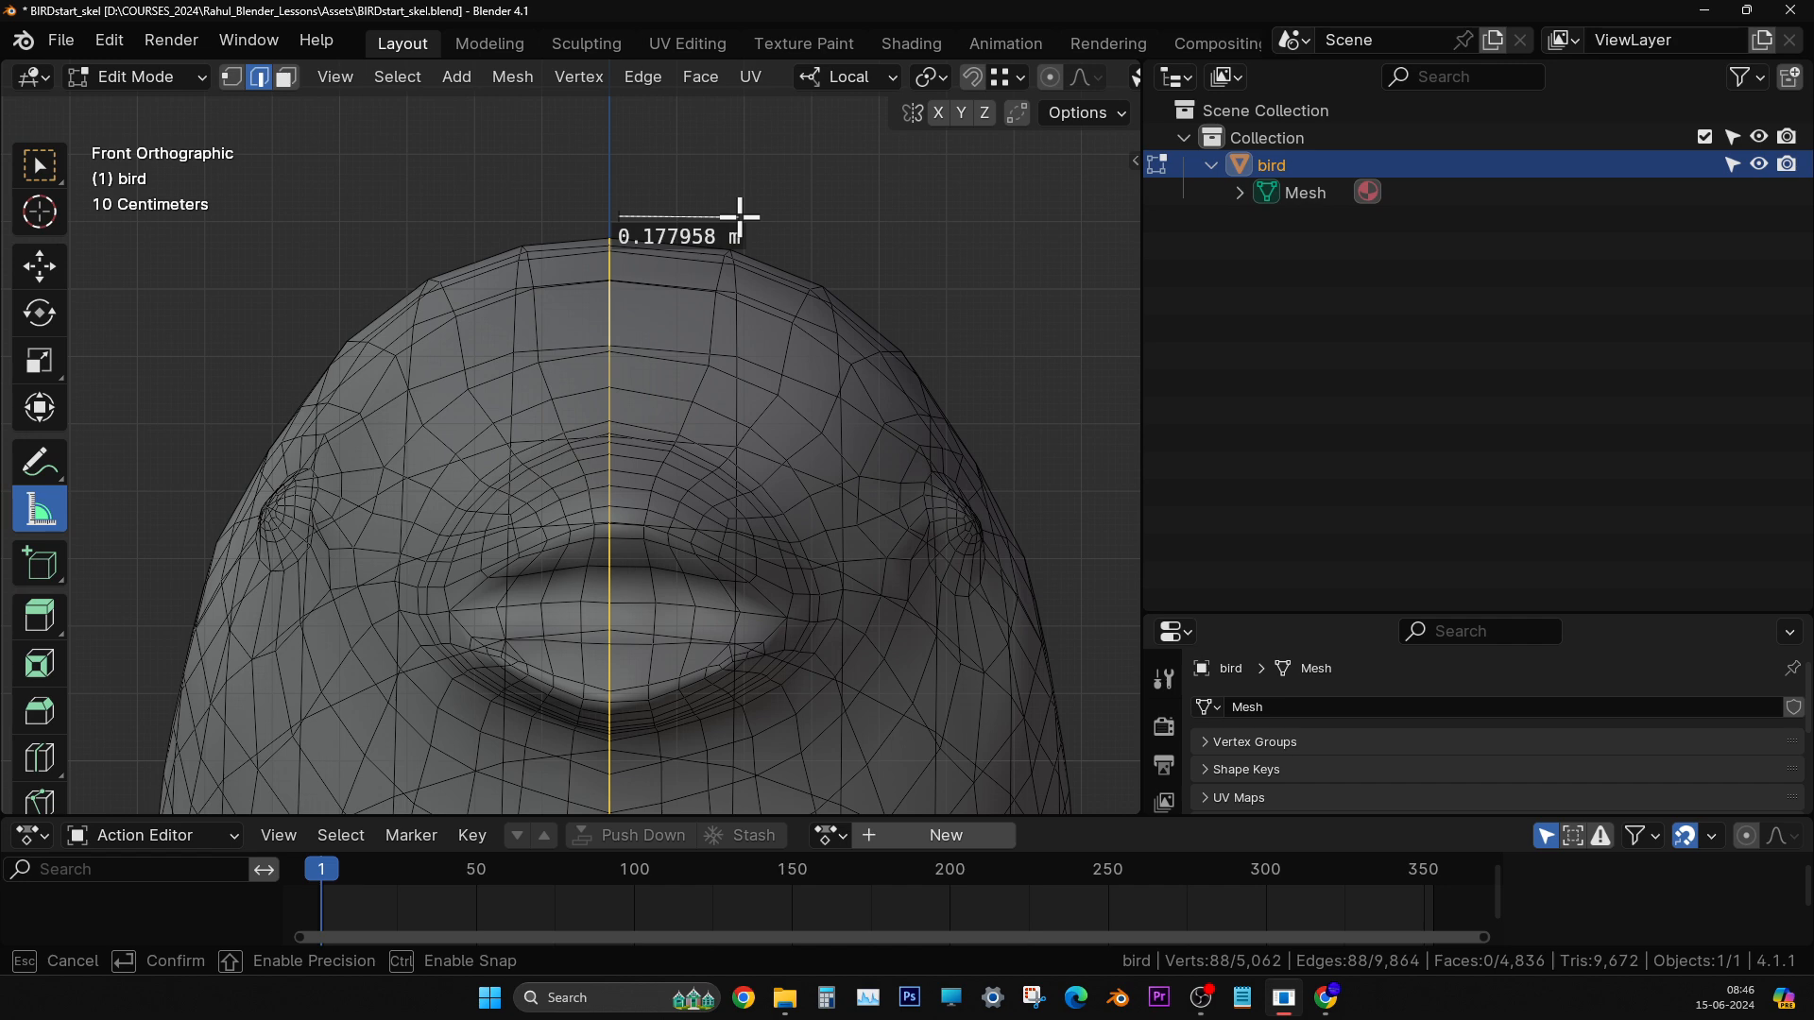
{"action": "left_click_drag", "start_coordinate": [740, 217], "coordinate": [740, 216]}
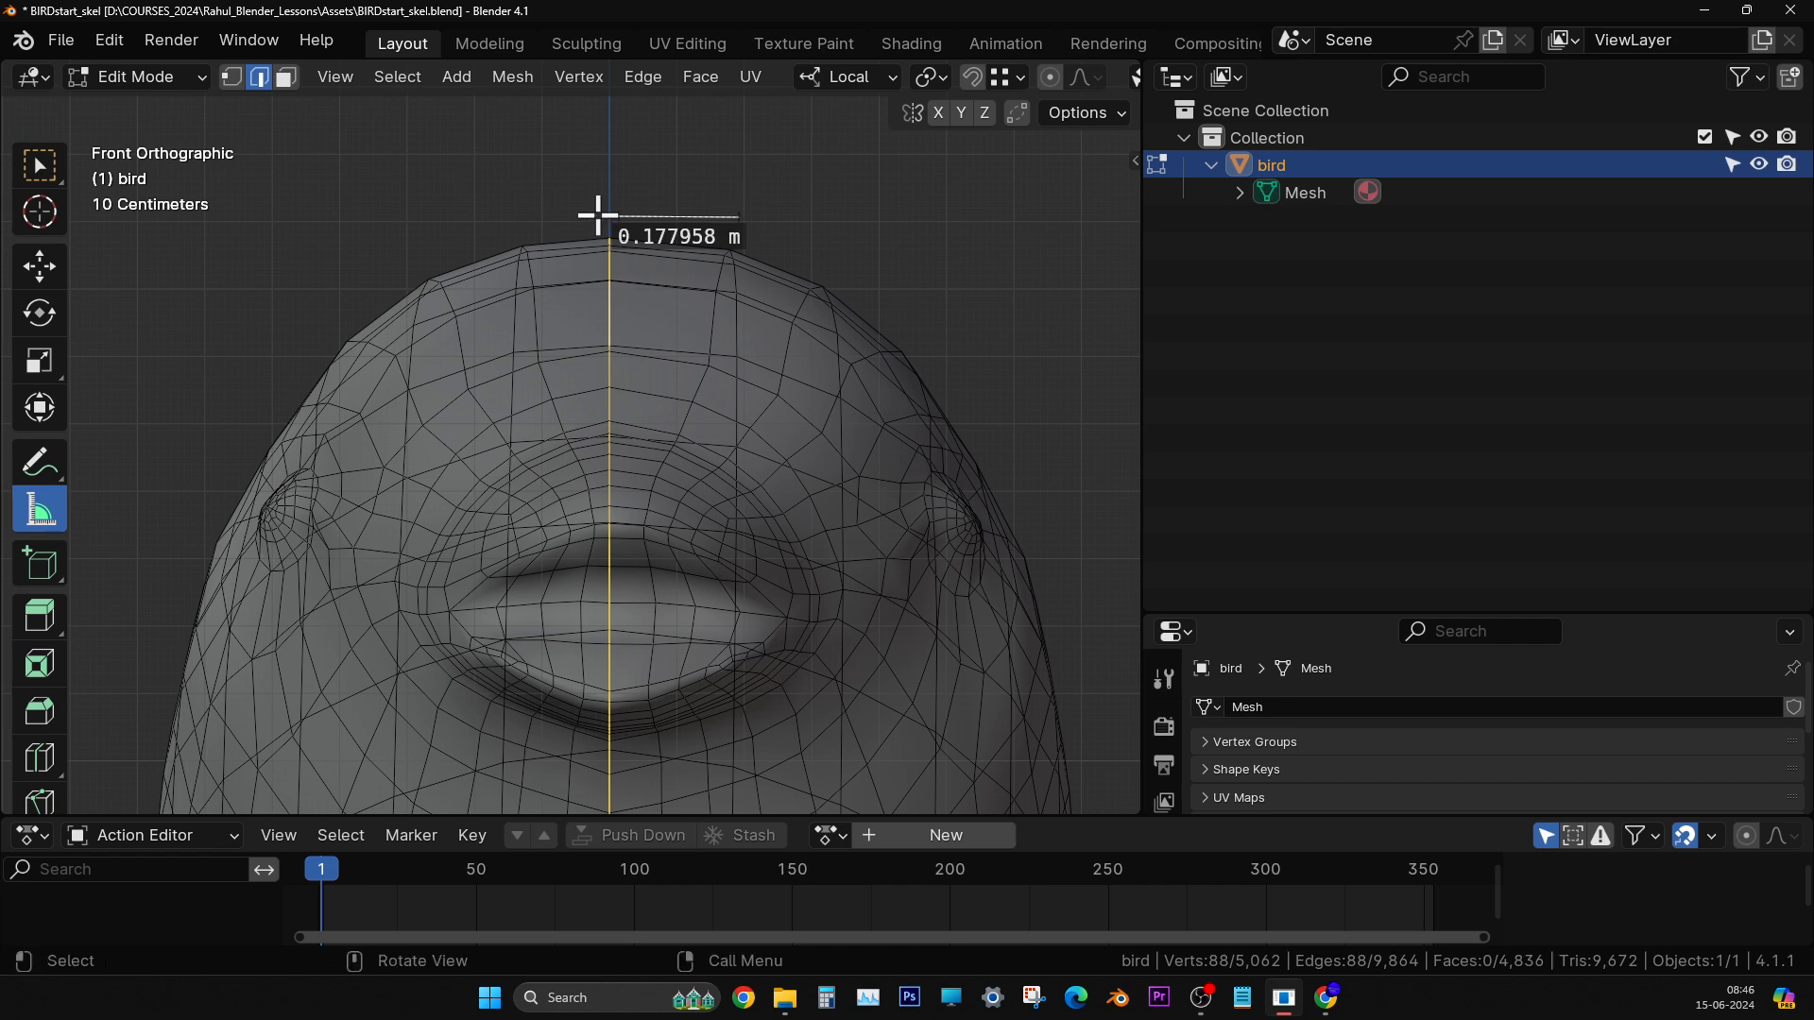
{"action": "left_click_drag", "start_coordinate": [598, 216], "coordinate": [522, 209]}
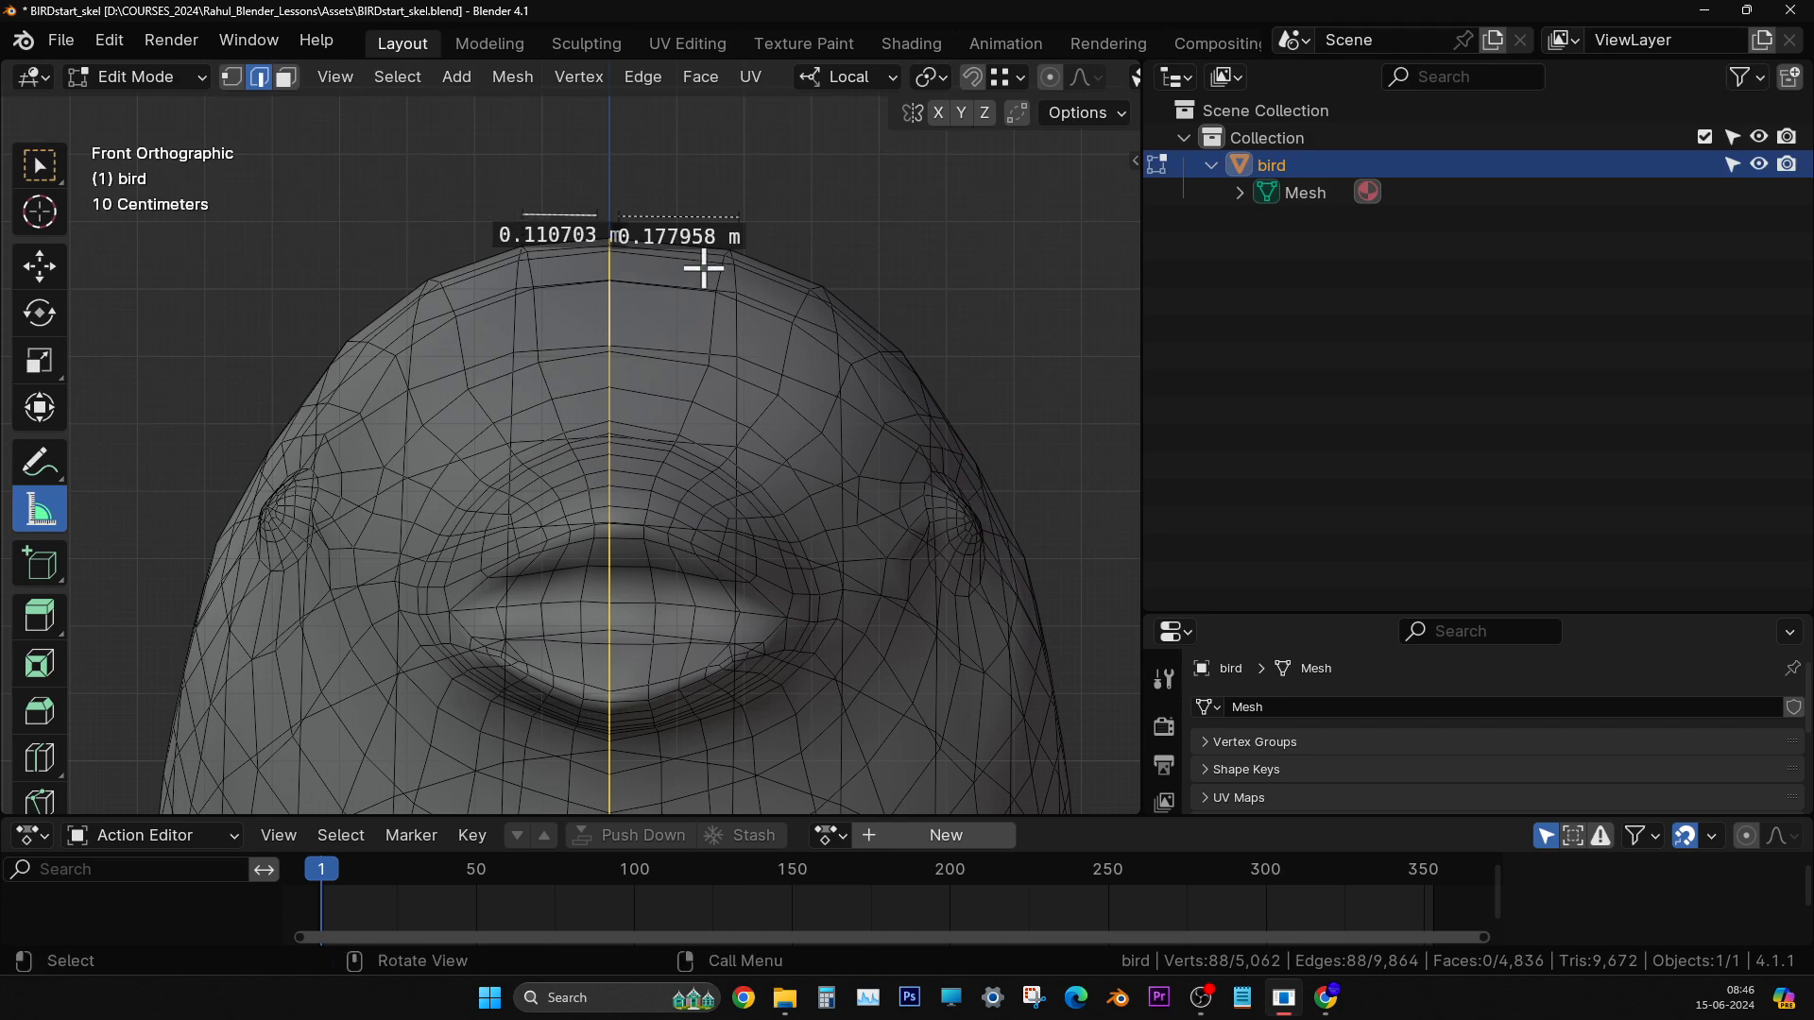
- Compare the two measurements and the edge spacing on either side of the centre line at the top of the head
{"action": "scroll", "coordinate": [665, 311], "scroll_direction": "up", "scroll_amount": 1}
{"action": "scroll", "coordinate": [689, 308], "scroll_direction": "up", "scroll_amount": 1}
{"action": "scroll", "coordinate": [689, 303], "scroll_direction": "down", "scroll_amount": 1}
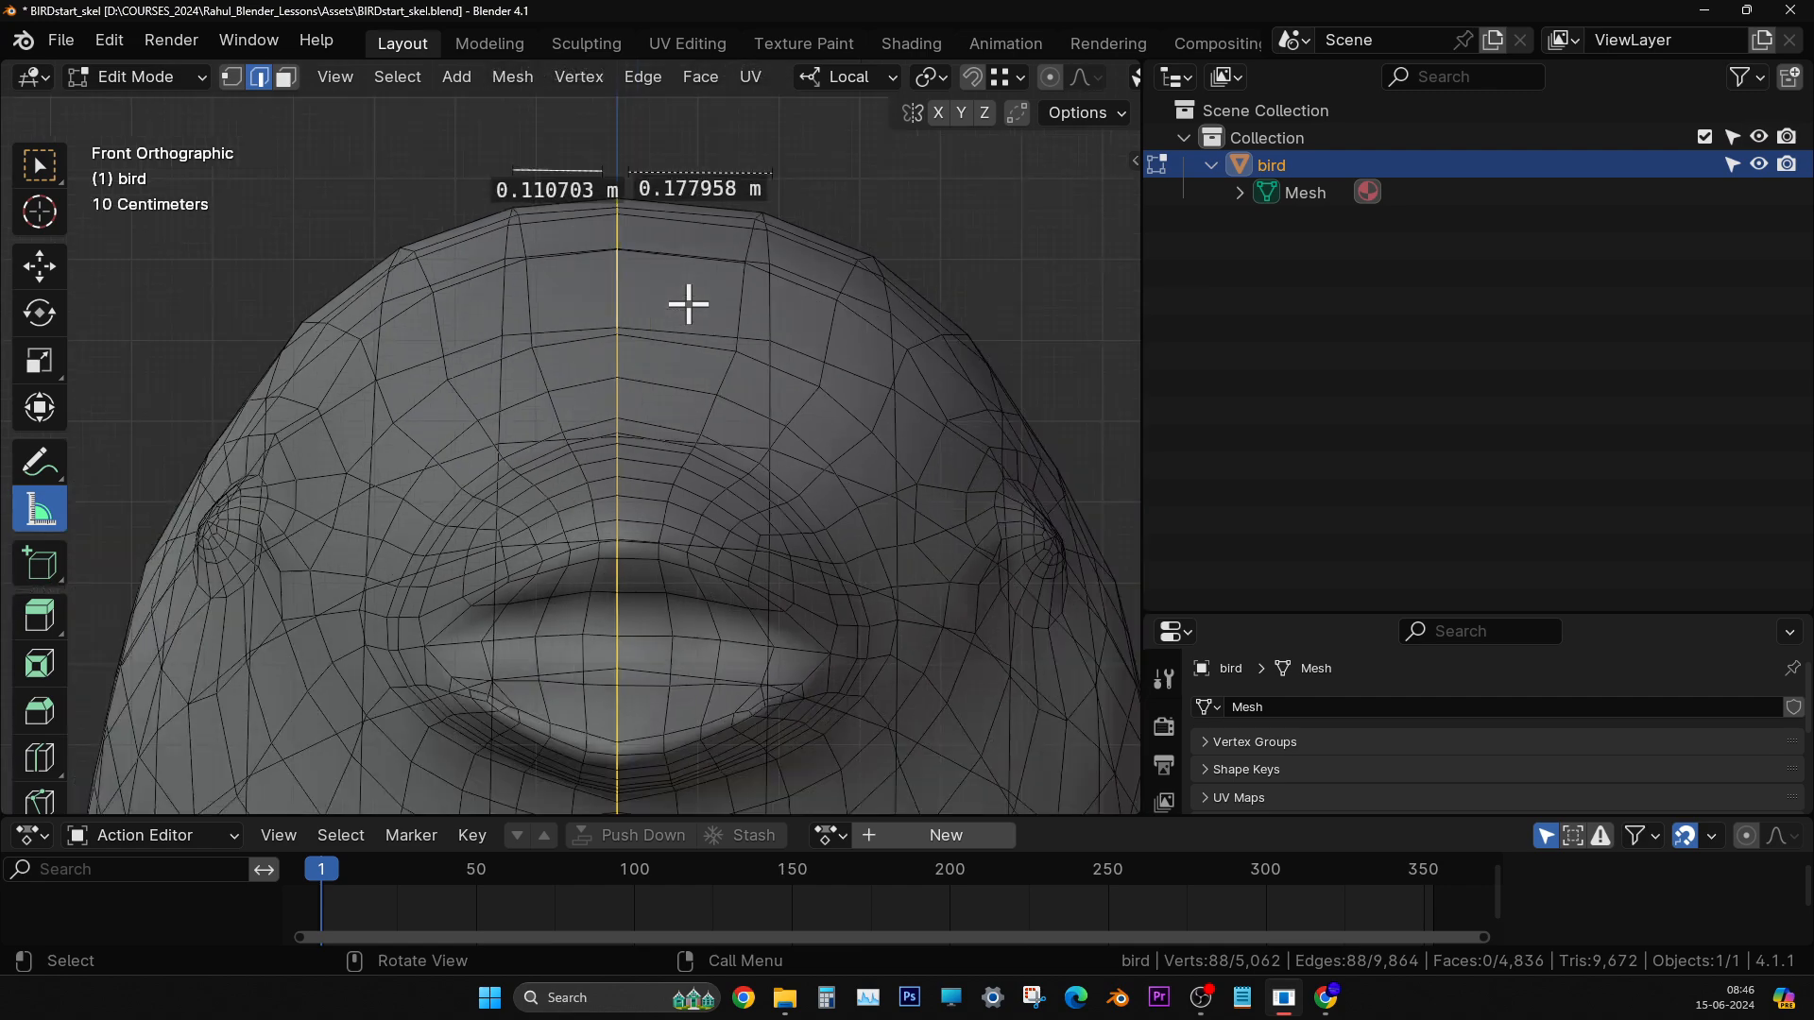
{"action": "middle_click_drag", "start_coordinate": [689, 303], "coordinate": [693, 450], "text": "shift"}
{"action": "scroll", "coordinate": [712, 425], "scroll_direction": "up", "scroll_amount": 3}
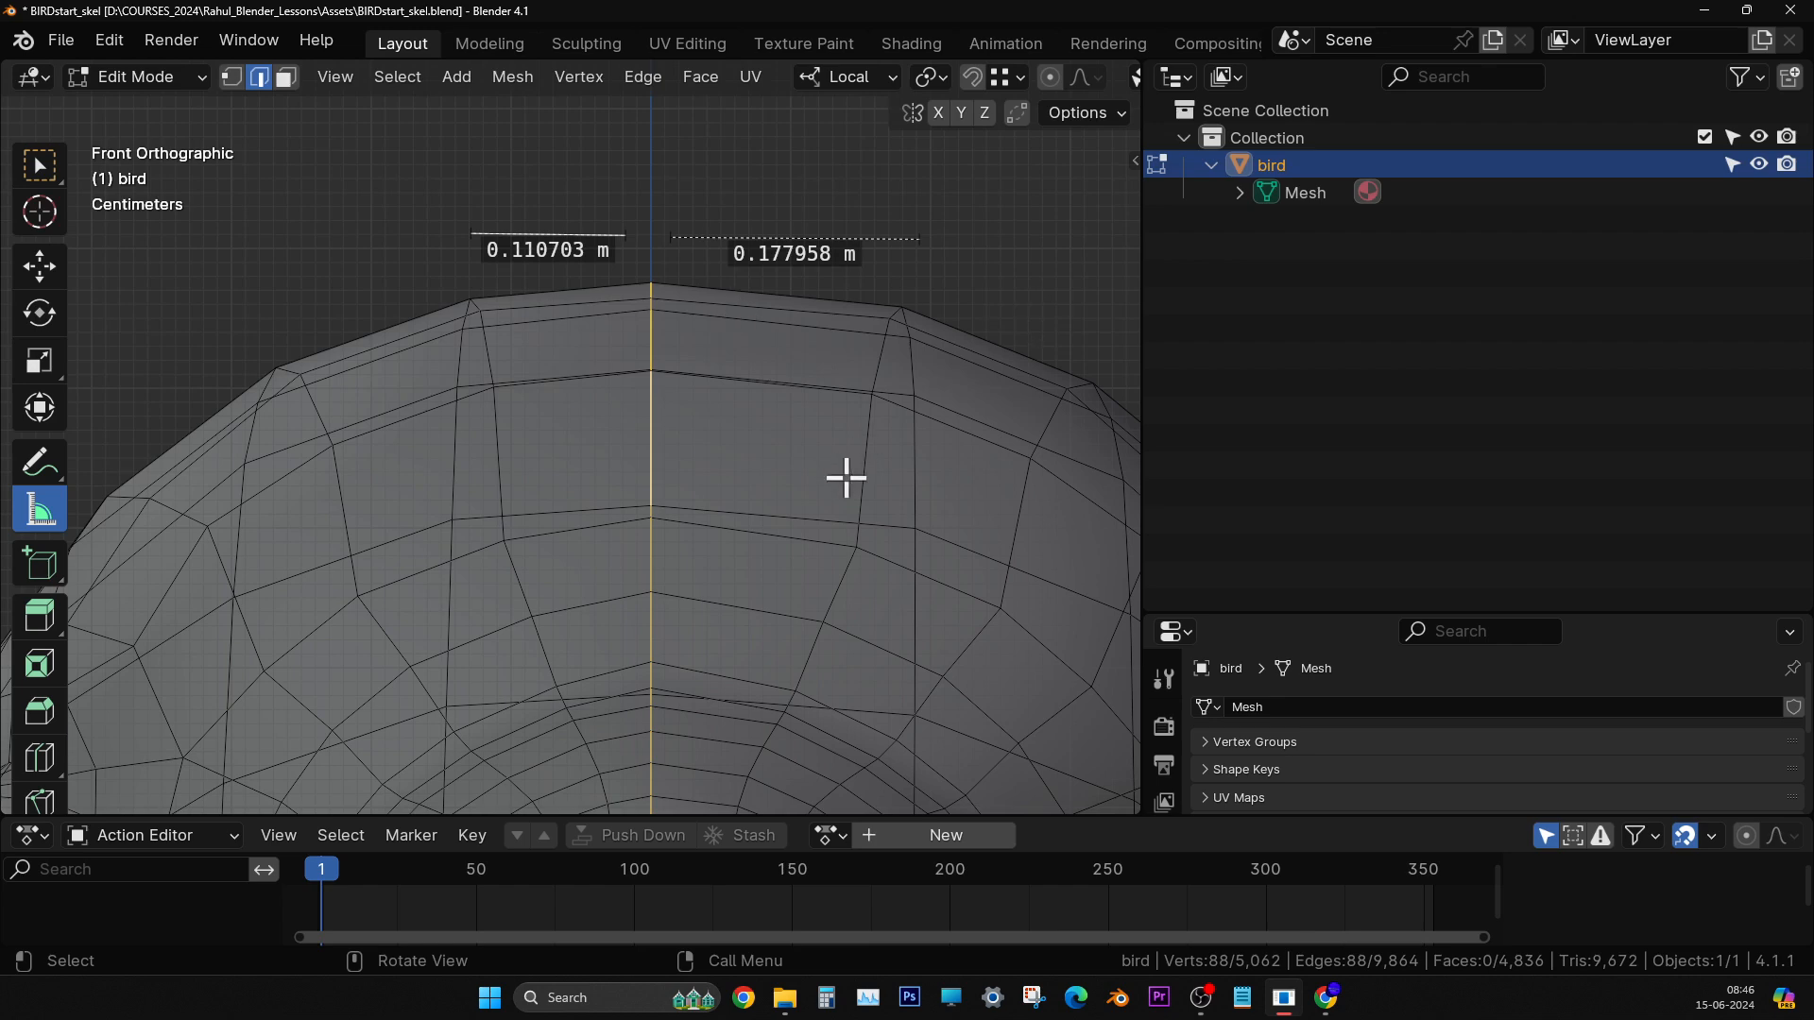
{"action": "scroll", "coordinate": [841, 478], "scroll_direction": "down", "scroll_amount": 5}
{"action": "scroll", "coordinate": [804, 511], "scroll_direction": "down", "scroll_amount": 4}
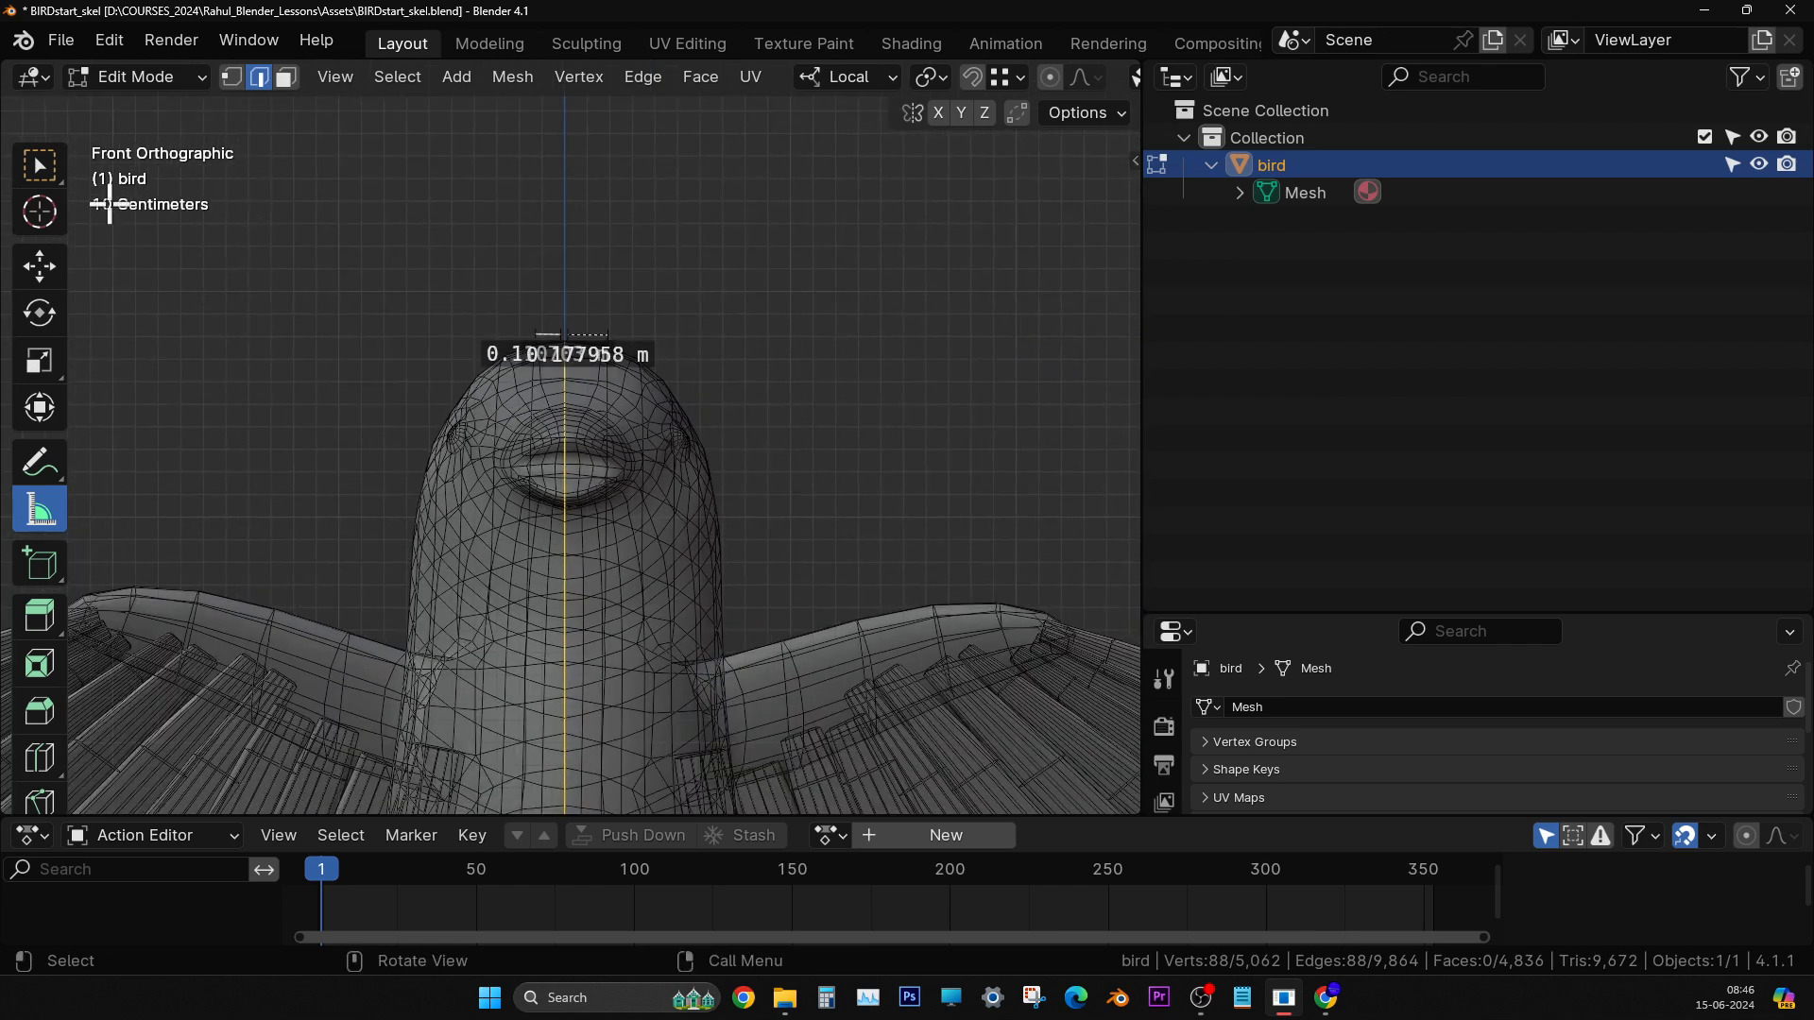
- Return to Object Mode and inspect the bird's head from the side and the front
{"action": "left_click", "coordinate": [149, 78]}
{"action": "left_click", "coordinate": [155, 111]}
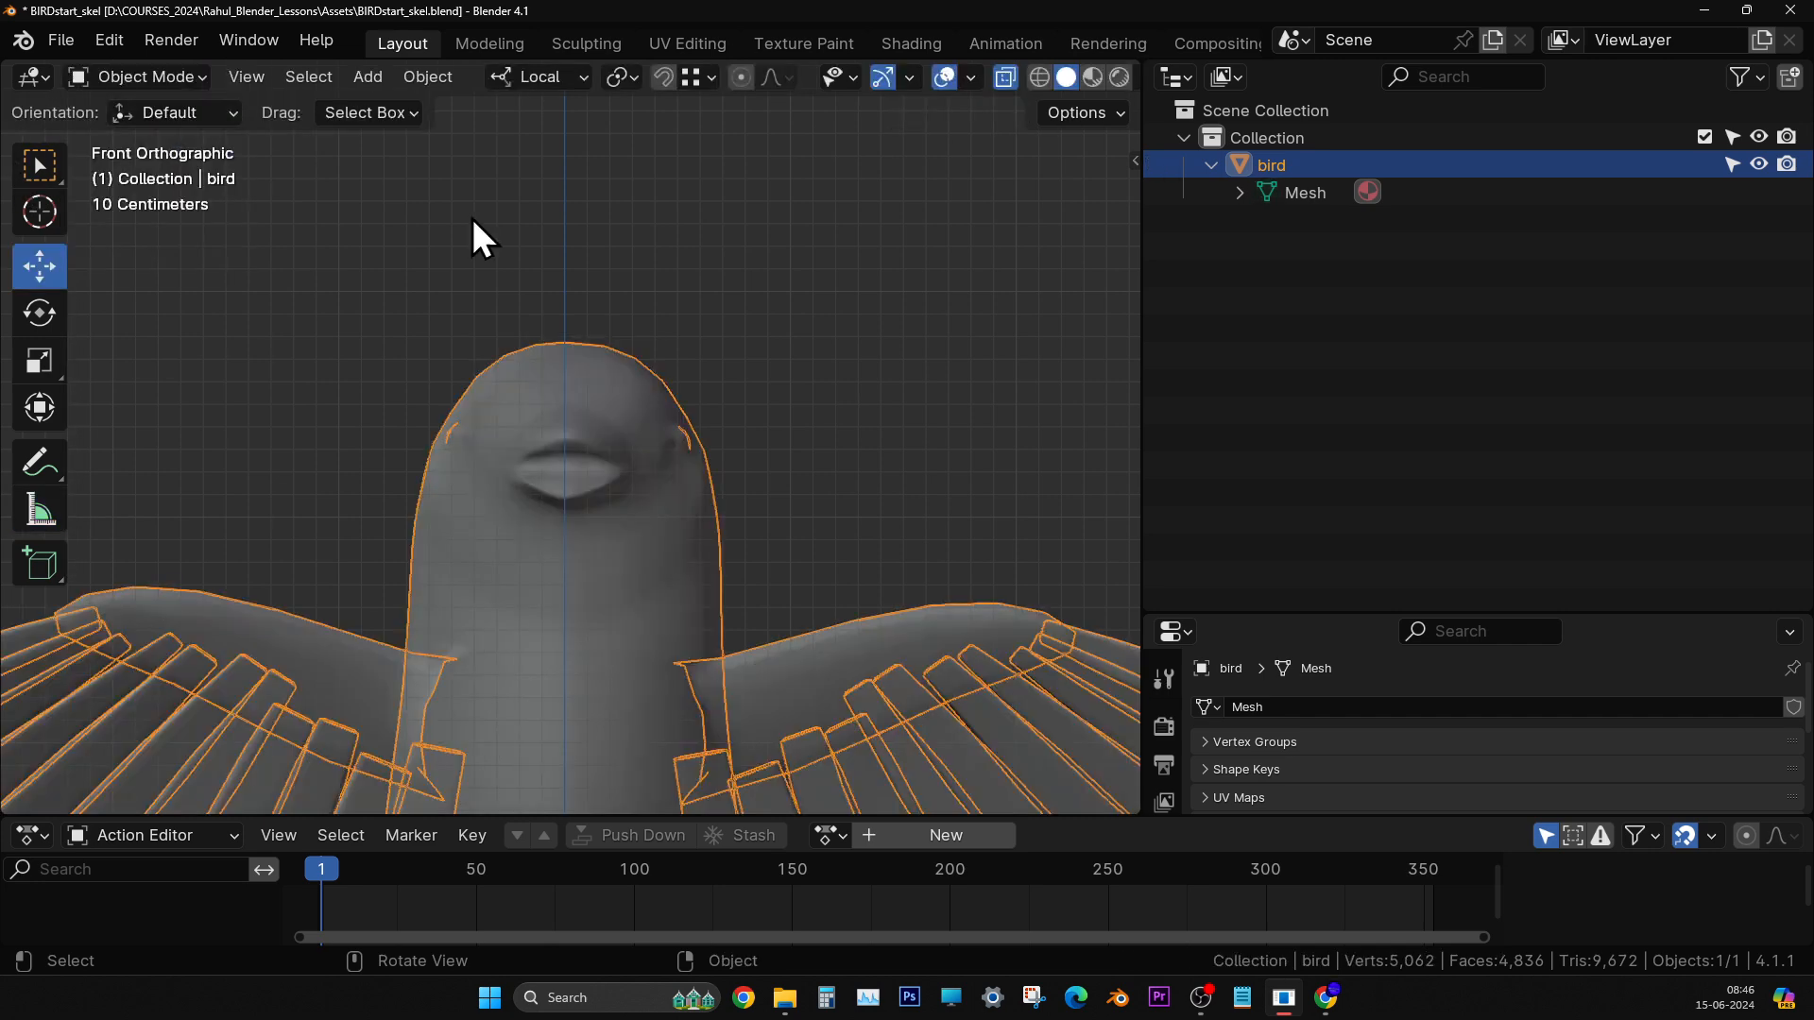
{"action": "middle_click_drag", "start_coordinate": [478, 236], "coordinate": [621, 501]}
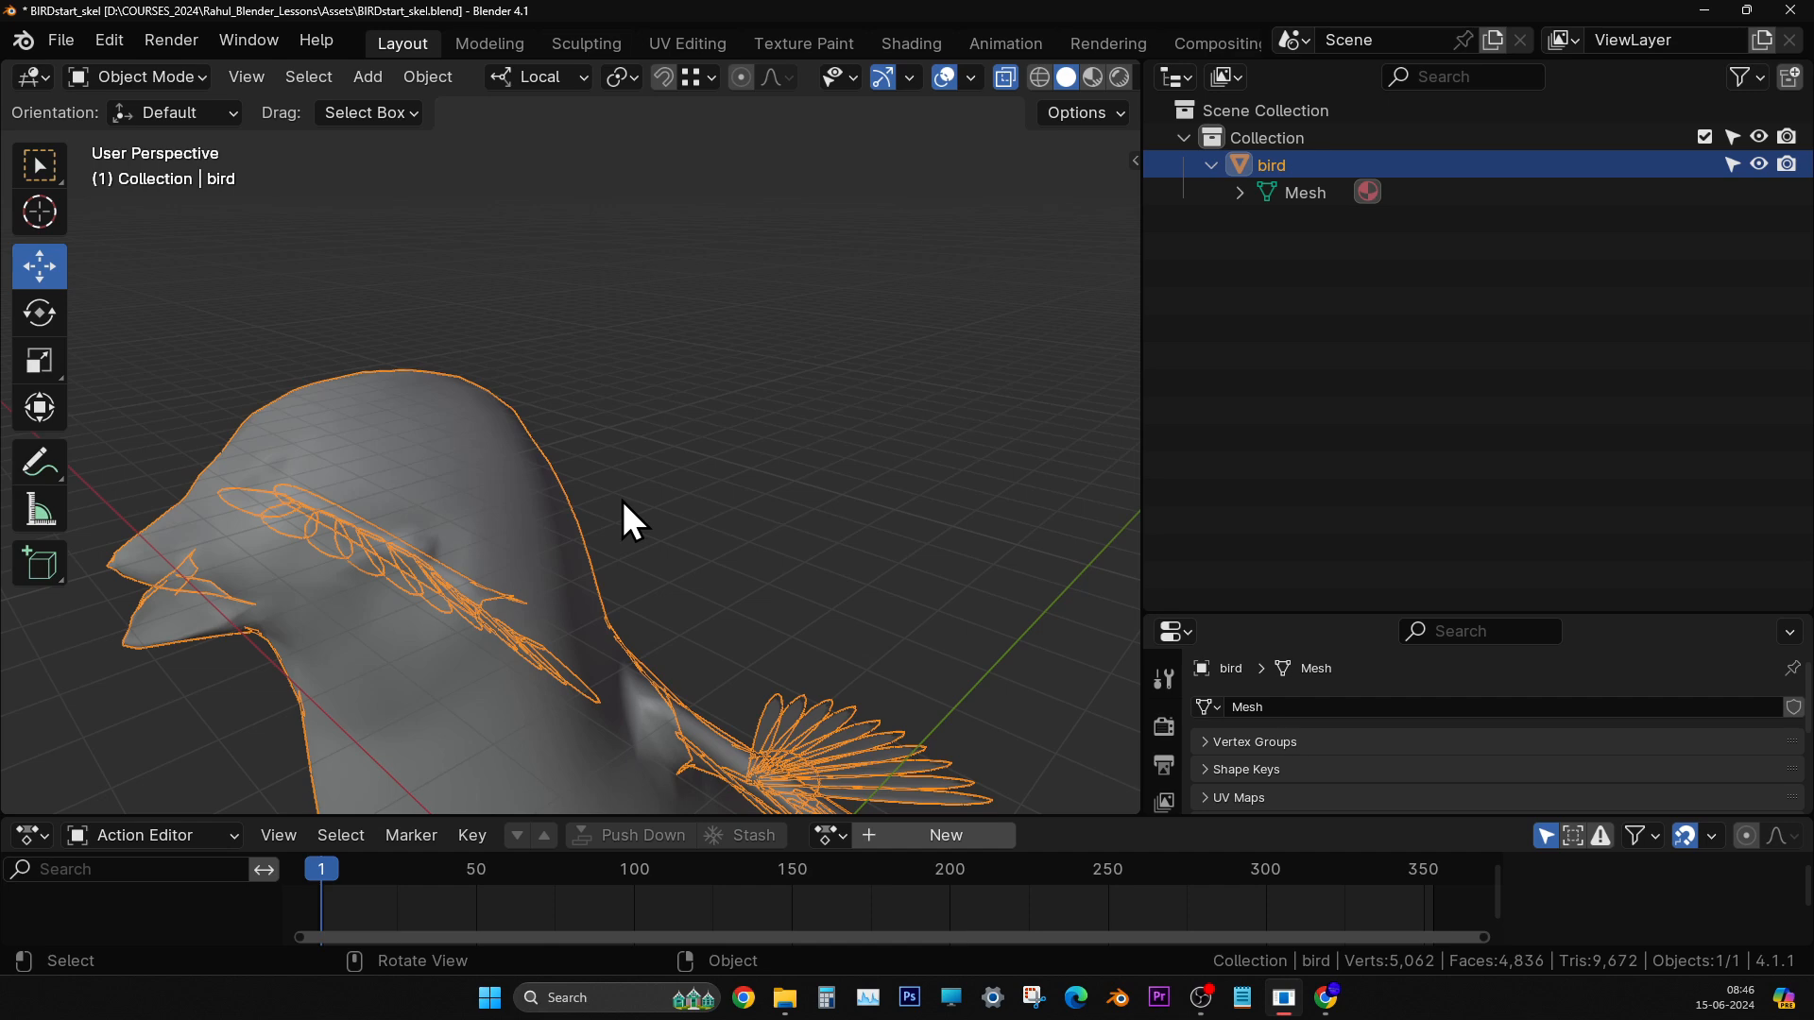
{"action": "middle_click_drag", "start_coordinate": [621, 500], "coordinate": [773, 433]}
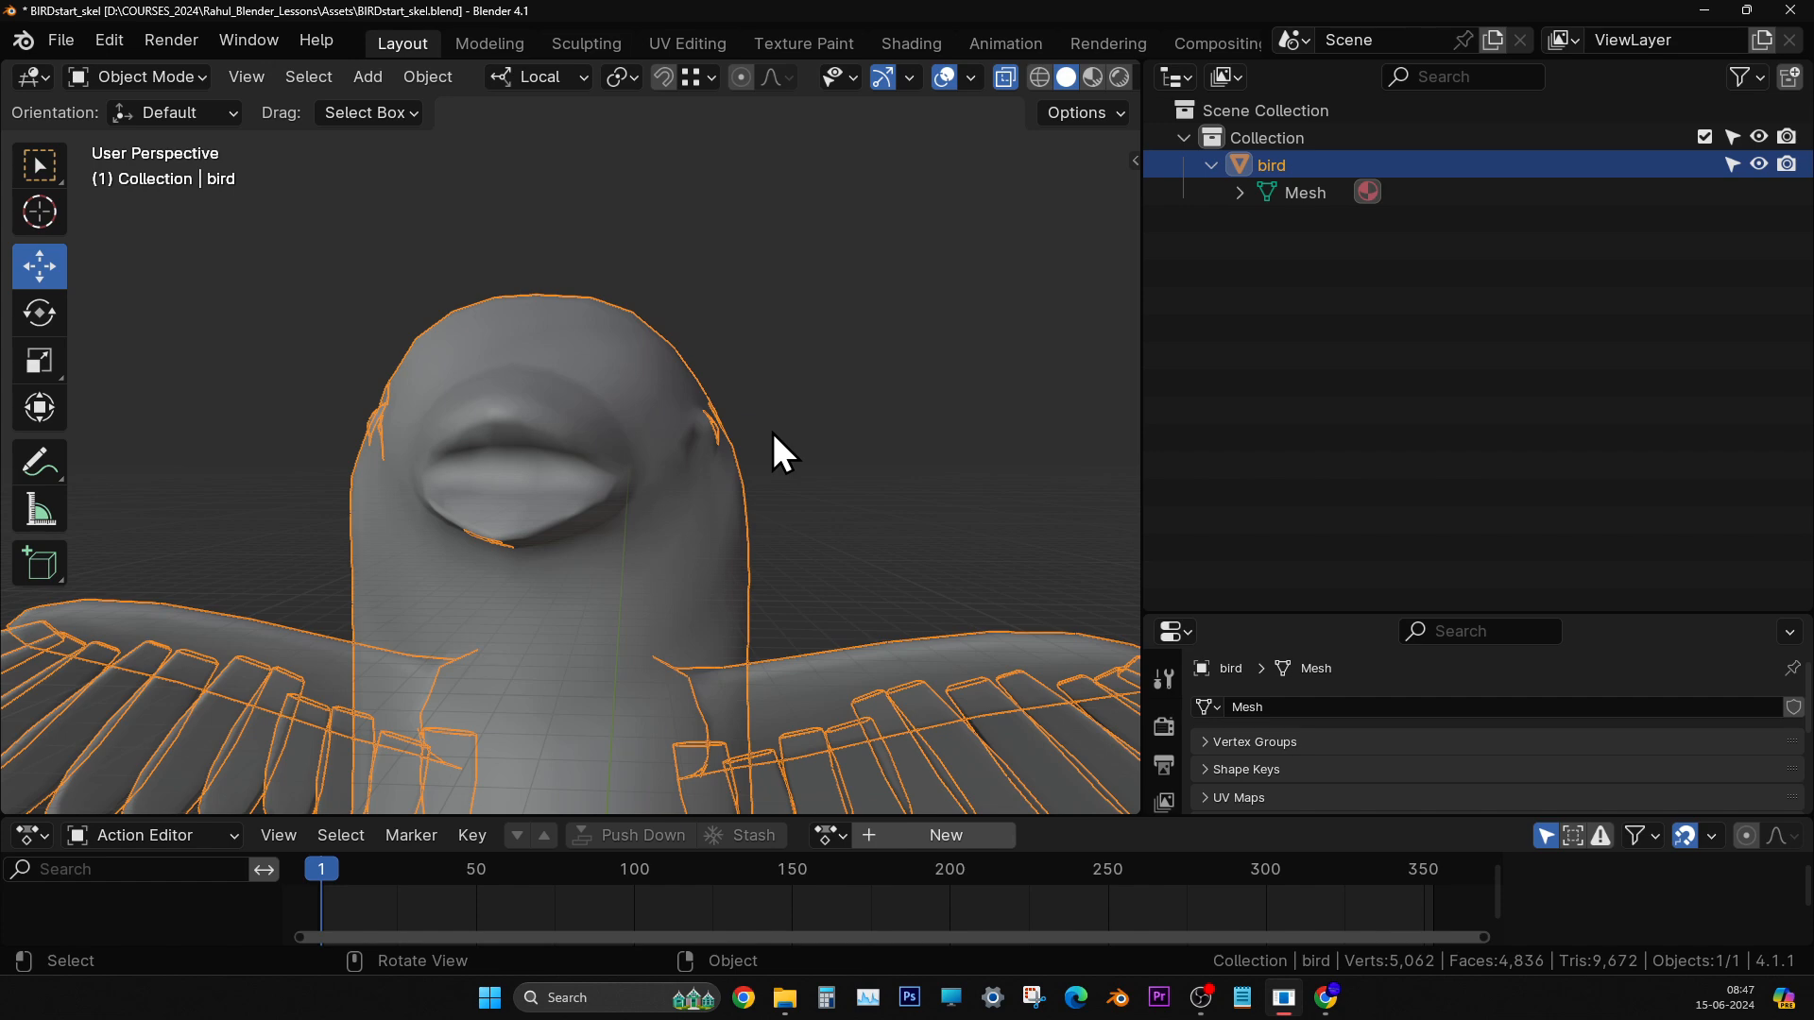
{"action": "mouse_move", "coordinate": [769, 571]}
{"action": "middle_mouse_down"}
{"action": "mouse_move", "coordinate": [747, 604]}
{"action": "mouse_move", "coordinate": [790, 557]}
{"action": "mouse_move", "coordinate": [778, 592]}
{"action": "middle_mouse_up"}
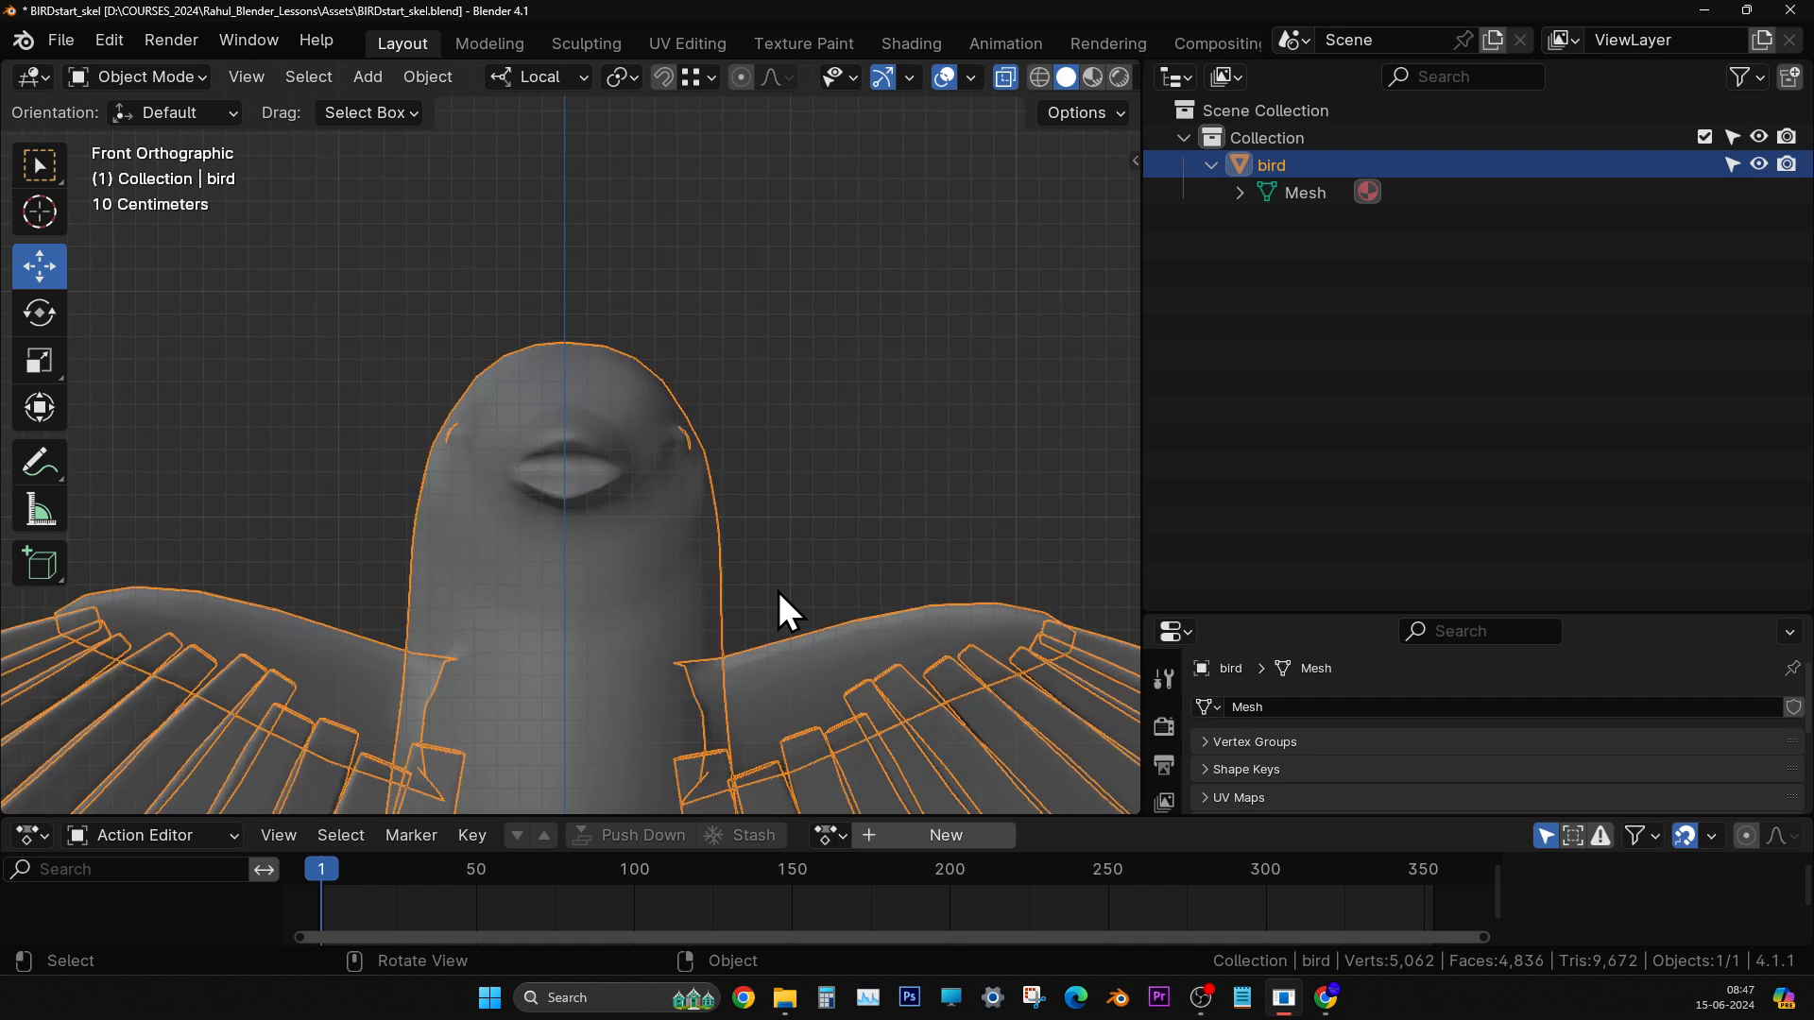
- Deselect the centre edge loop in the bird's mesh and return to Object Mode
{"action": "key", "text": "Tab"}
{"action": "scroll", "coordinate": [730, 490], "scroll_direction": "up", "scroll_amount": 3}
{"action": "key", "text": "alt+a"}
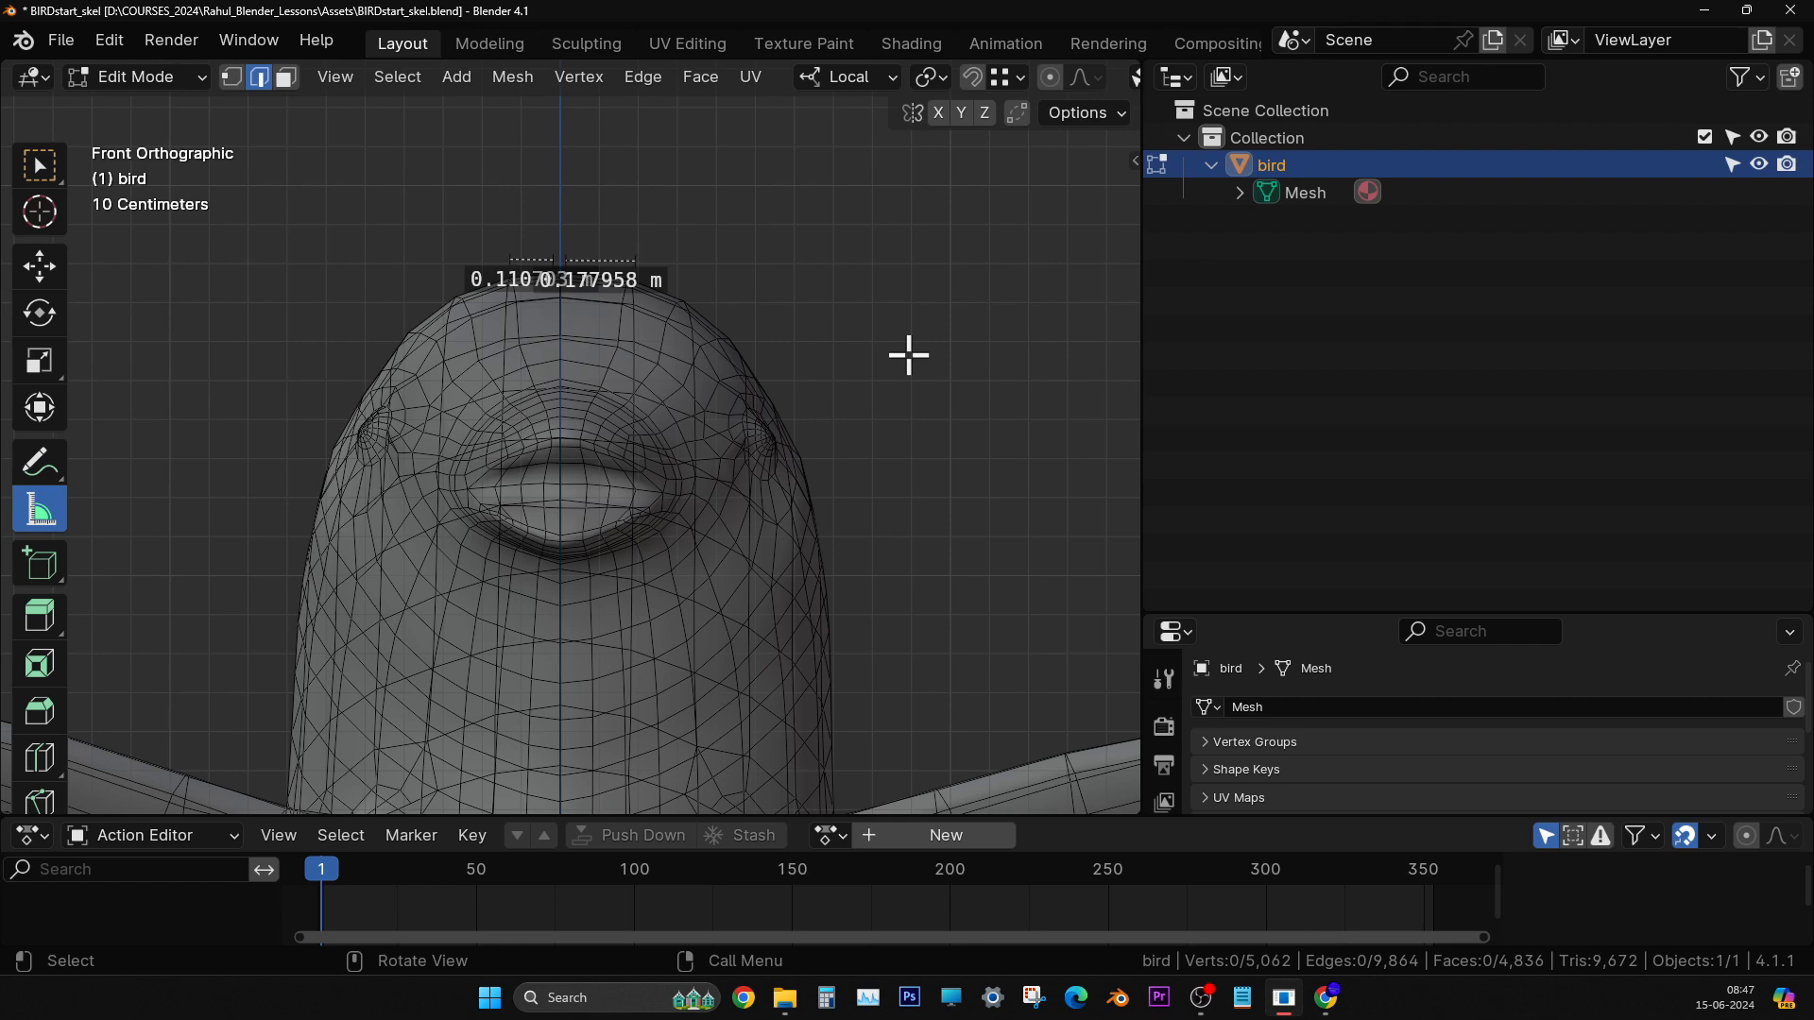
{"action": "key", "text": "Tab"}
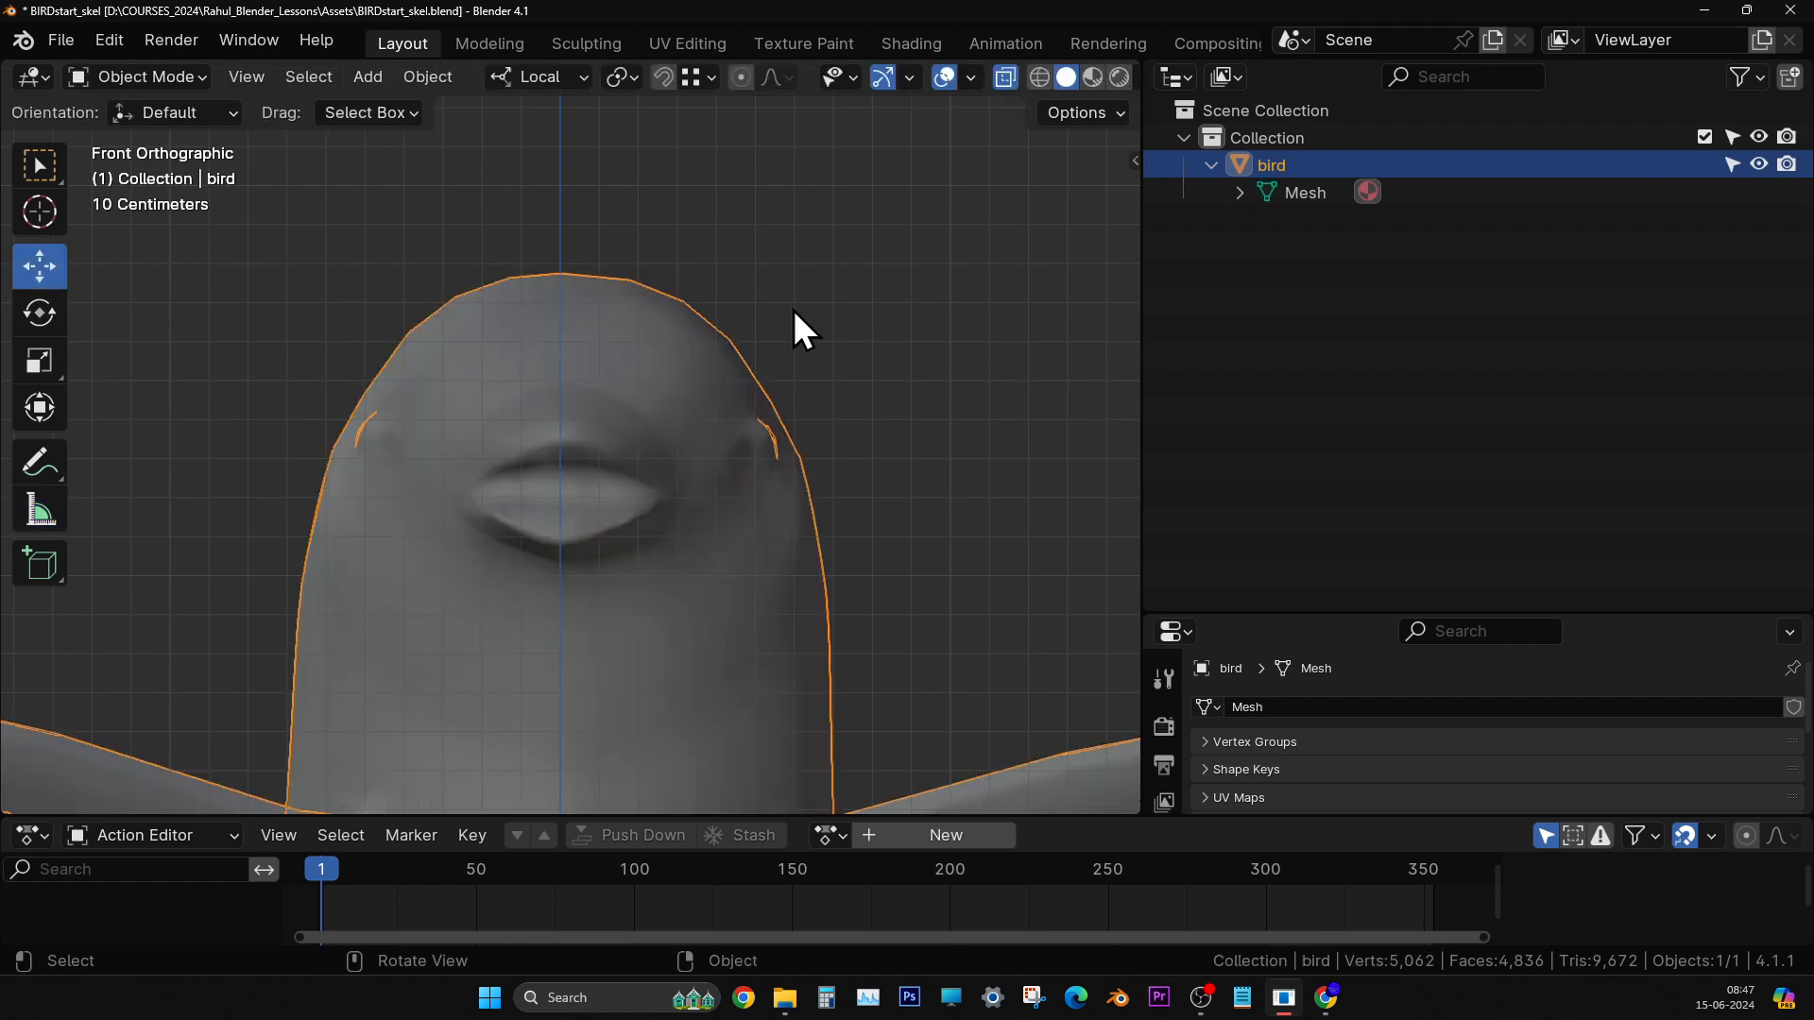
- Show the whole bird in the right side view and deselect it
{"action": "middle_click_drag", "start_coordinate": [911, 462], "coordinate": [268, 628]}
{"action": "key", "text": "Tab"}
{"action": "key", "text": "Tab"}
{"action": "middle_click_drag", "start_coordinate": [586, 659], "coordinate": [971, 507]}
{"action": "key", "text": "KP_3"}
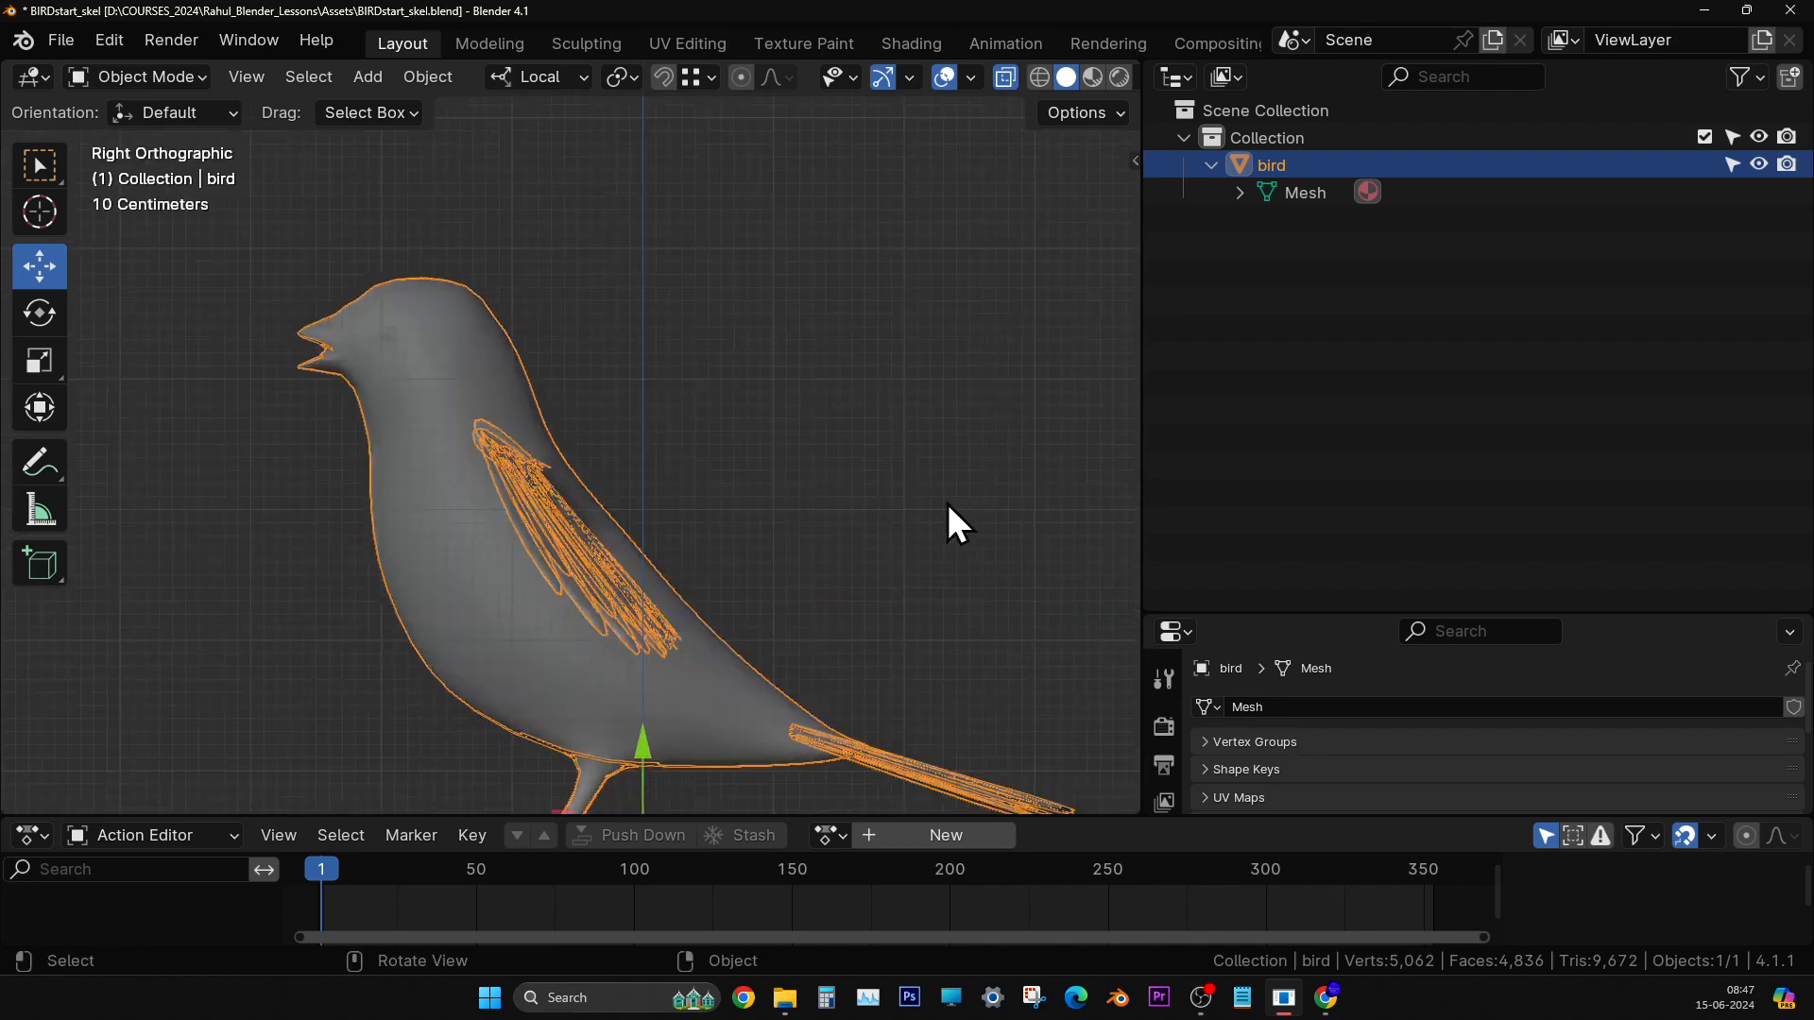
{"action": "middle_click_drag", "start_coordinate": [808, 501], "coordinate": [742, 404], "text": "shift"}
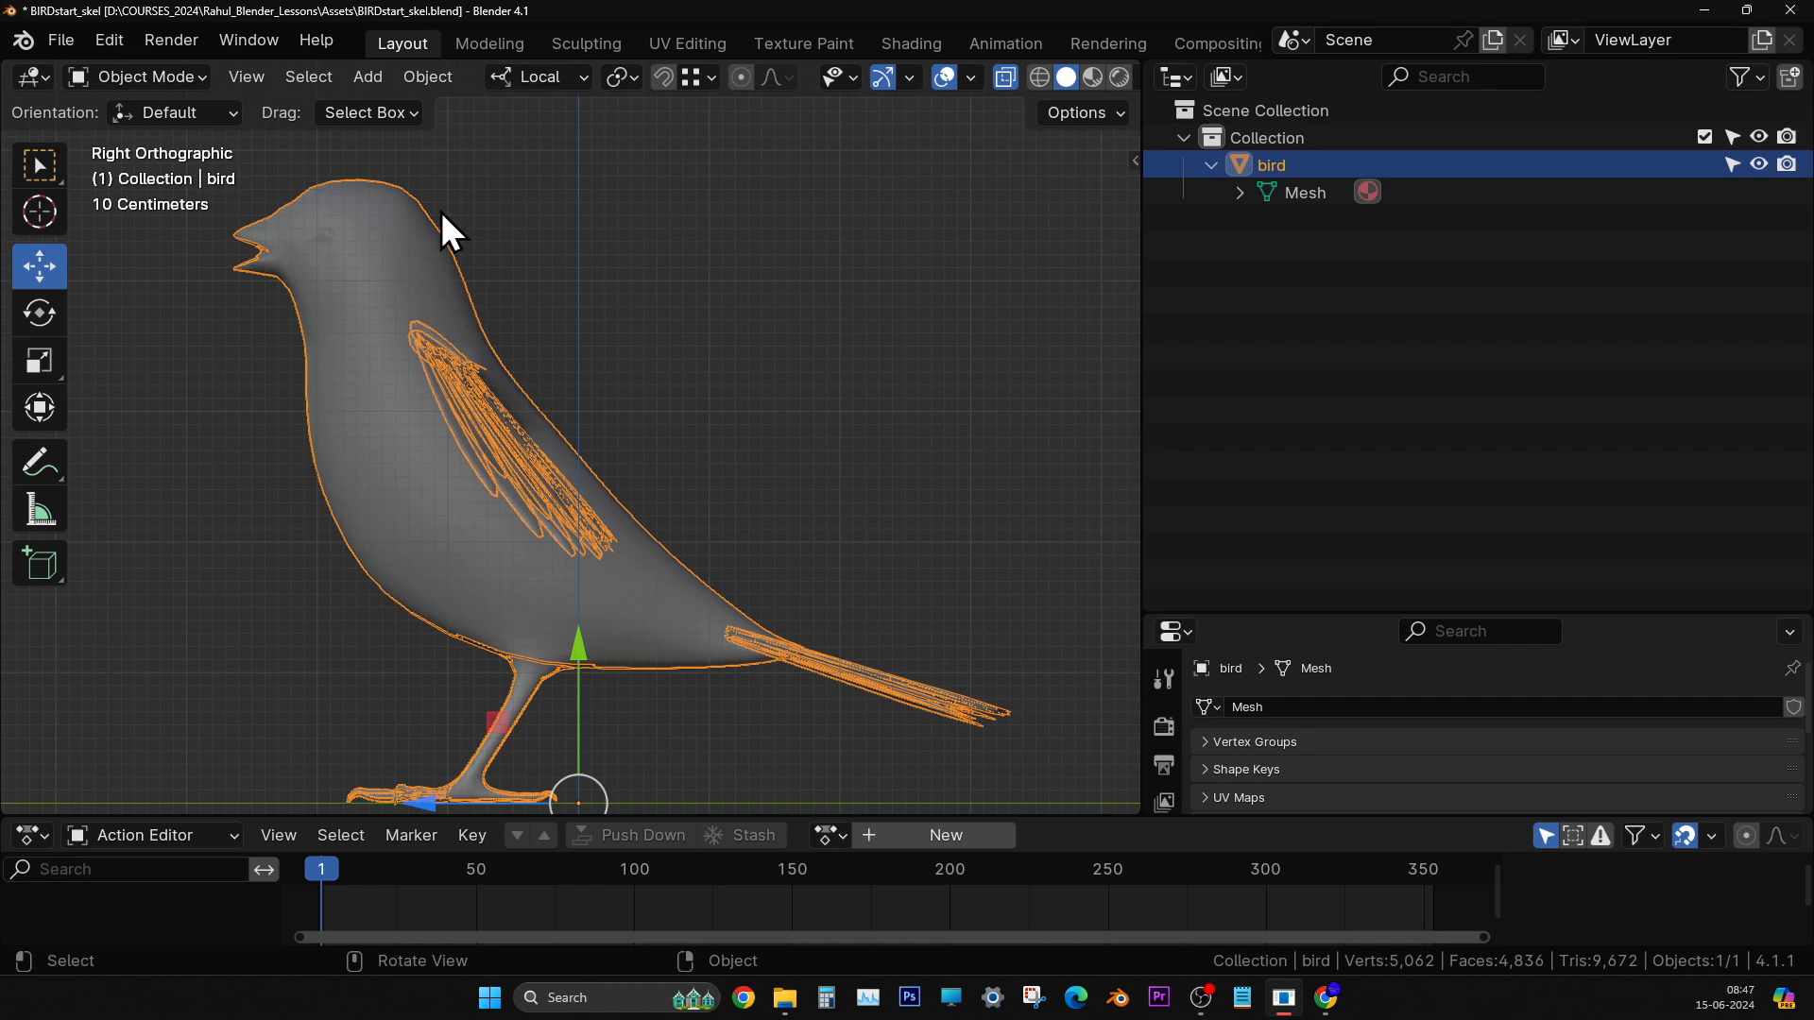
{"action": "left_click", "coordinate": [620, 298]}
{"action": "scroll", "coordinate": [444, 203], "scroll_direction": "down", "scroll_amount": 1}
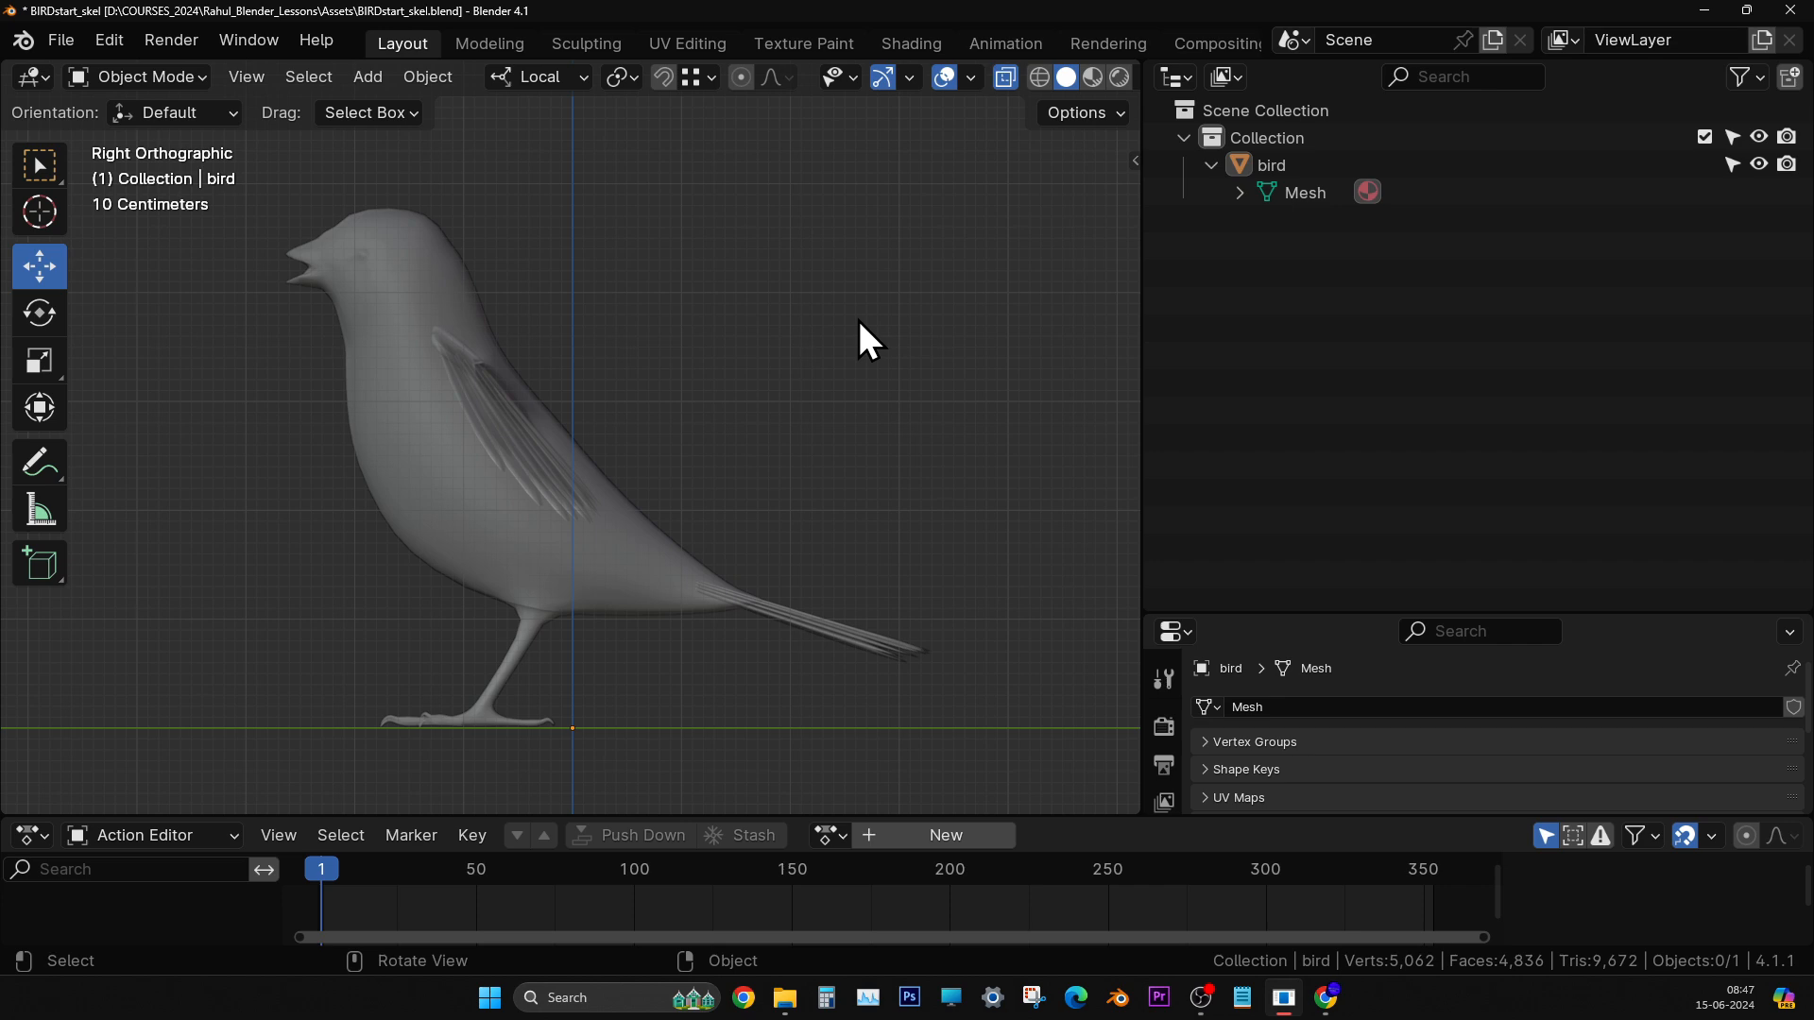
- Inspect the bird's wings, body, legs and tail from behind and from the side, ending in the right side view
{"action": "middle_click_drag", "start_coordinate": [856, 320], "coordinate": [315, 404]}
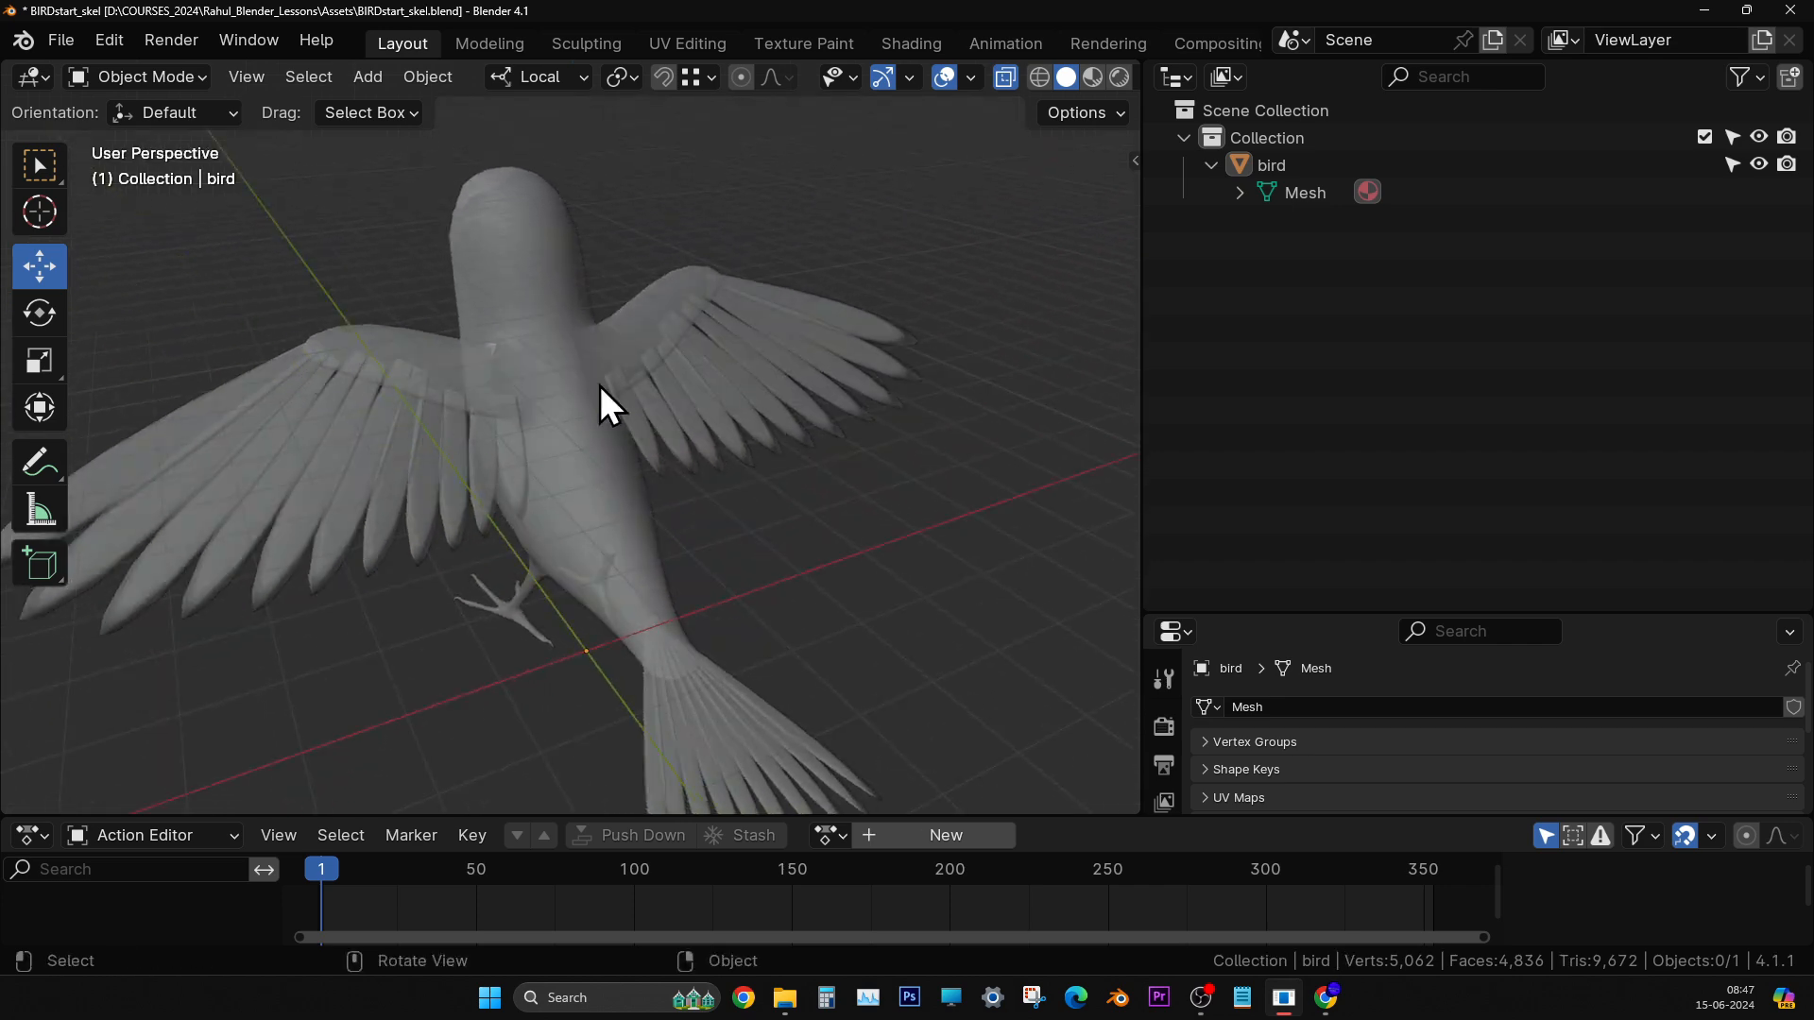
{"action": "middle_click_drag", "start_coordinate": [599, 386], "coordinate": [321, 268]}
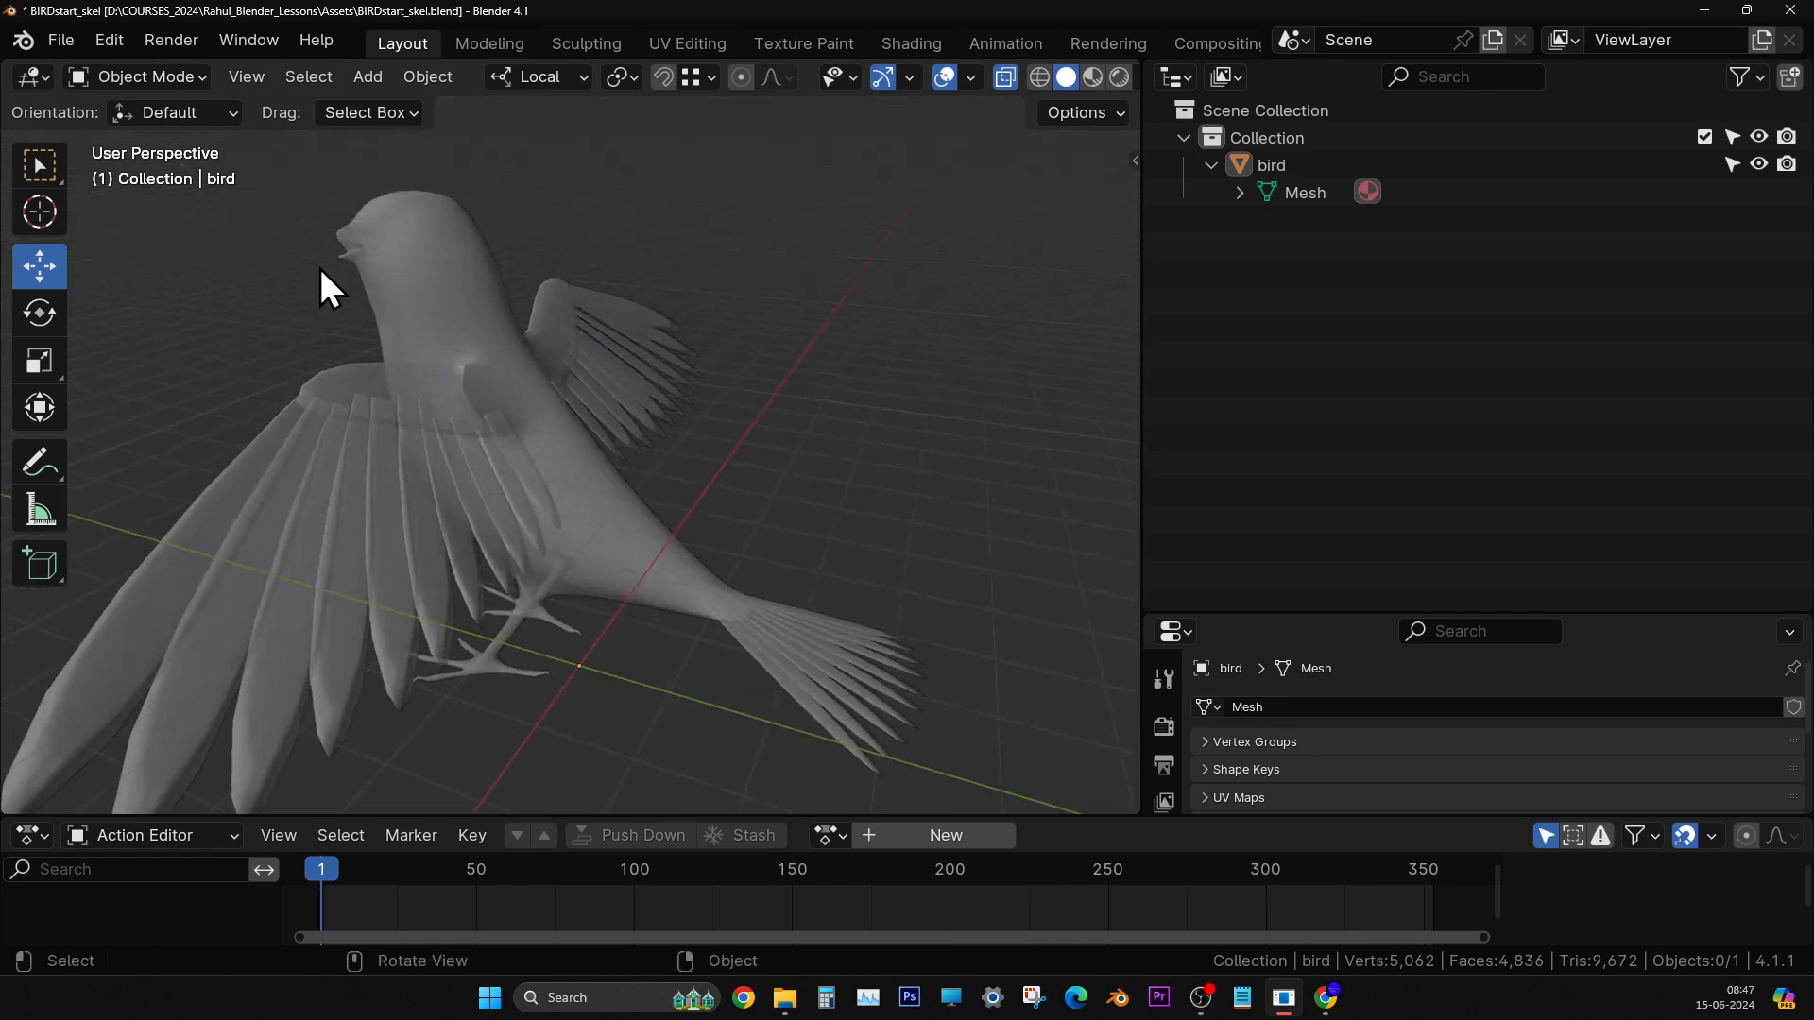
{"action": "middle_click_drag", "start_coordinate": [524, 308], "coordinate": [507, 406]}
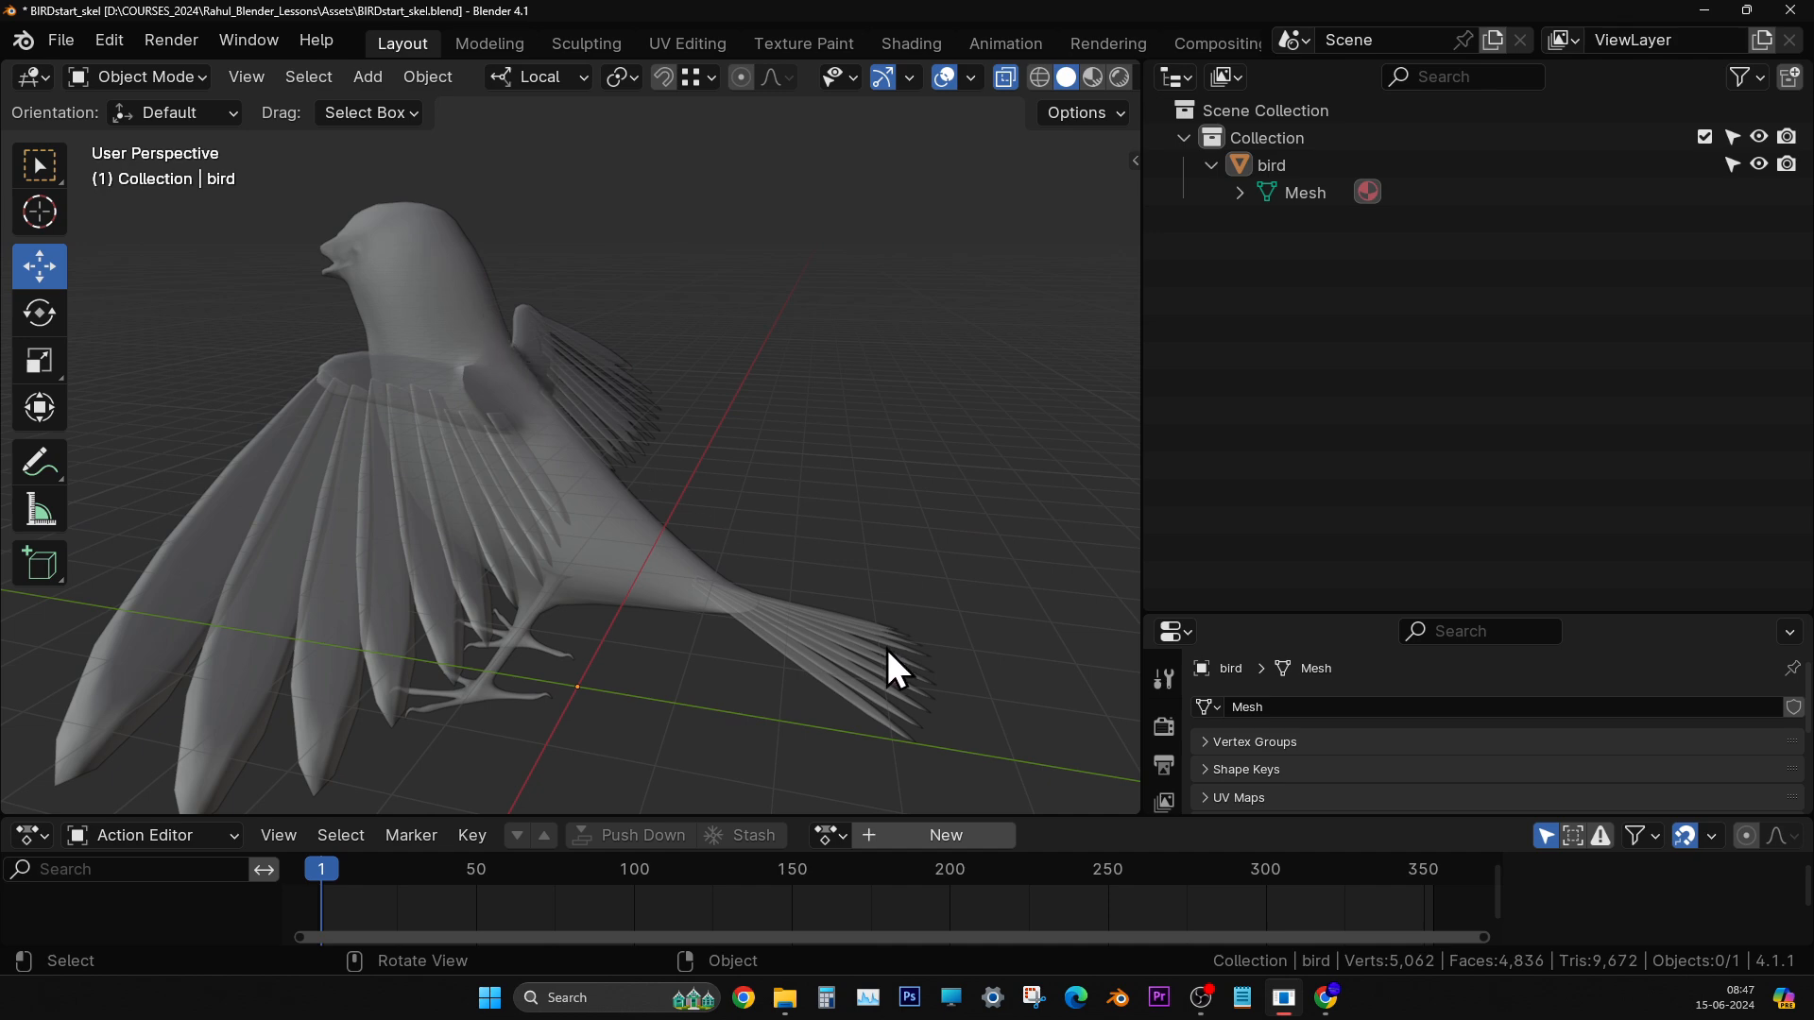
{"action": "middle_click_drag", "start_coordinate": [907, 665], "coordinate": [620, 325]}
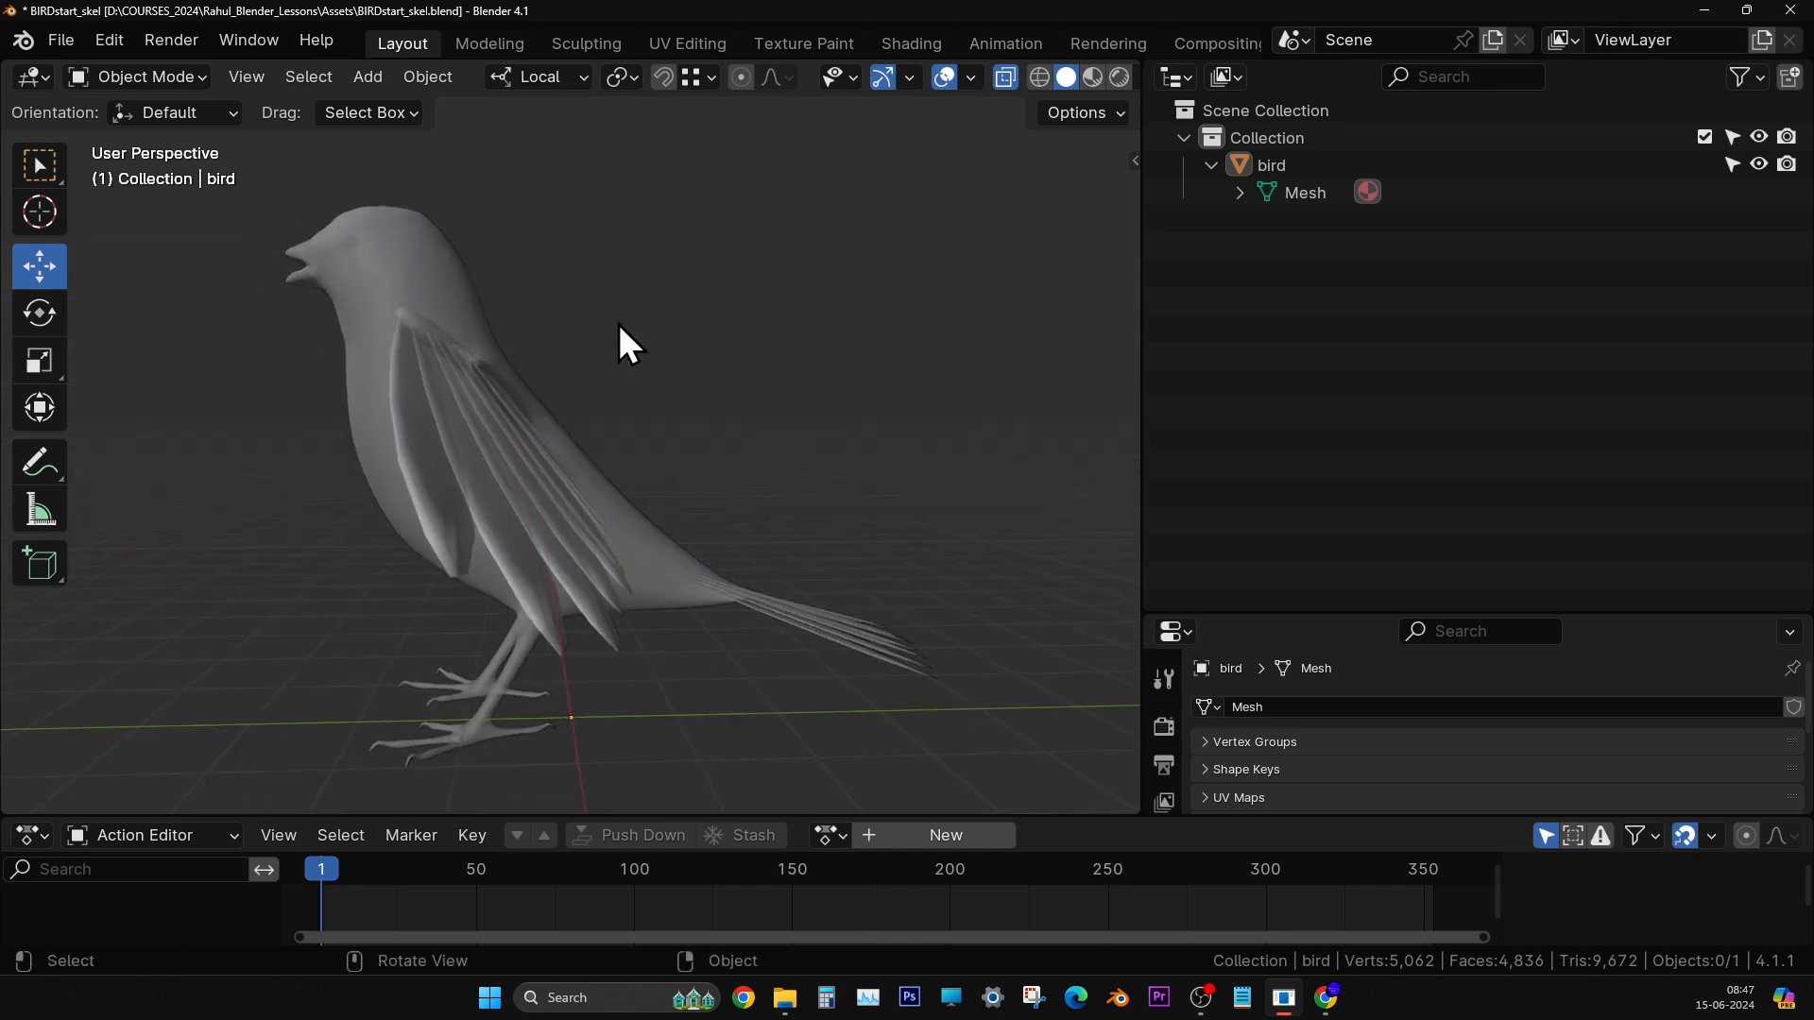
{"action": "key", "text": "KP_1"}
{"action": "key", "text": "KP_3"}
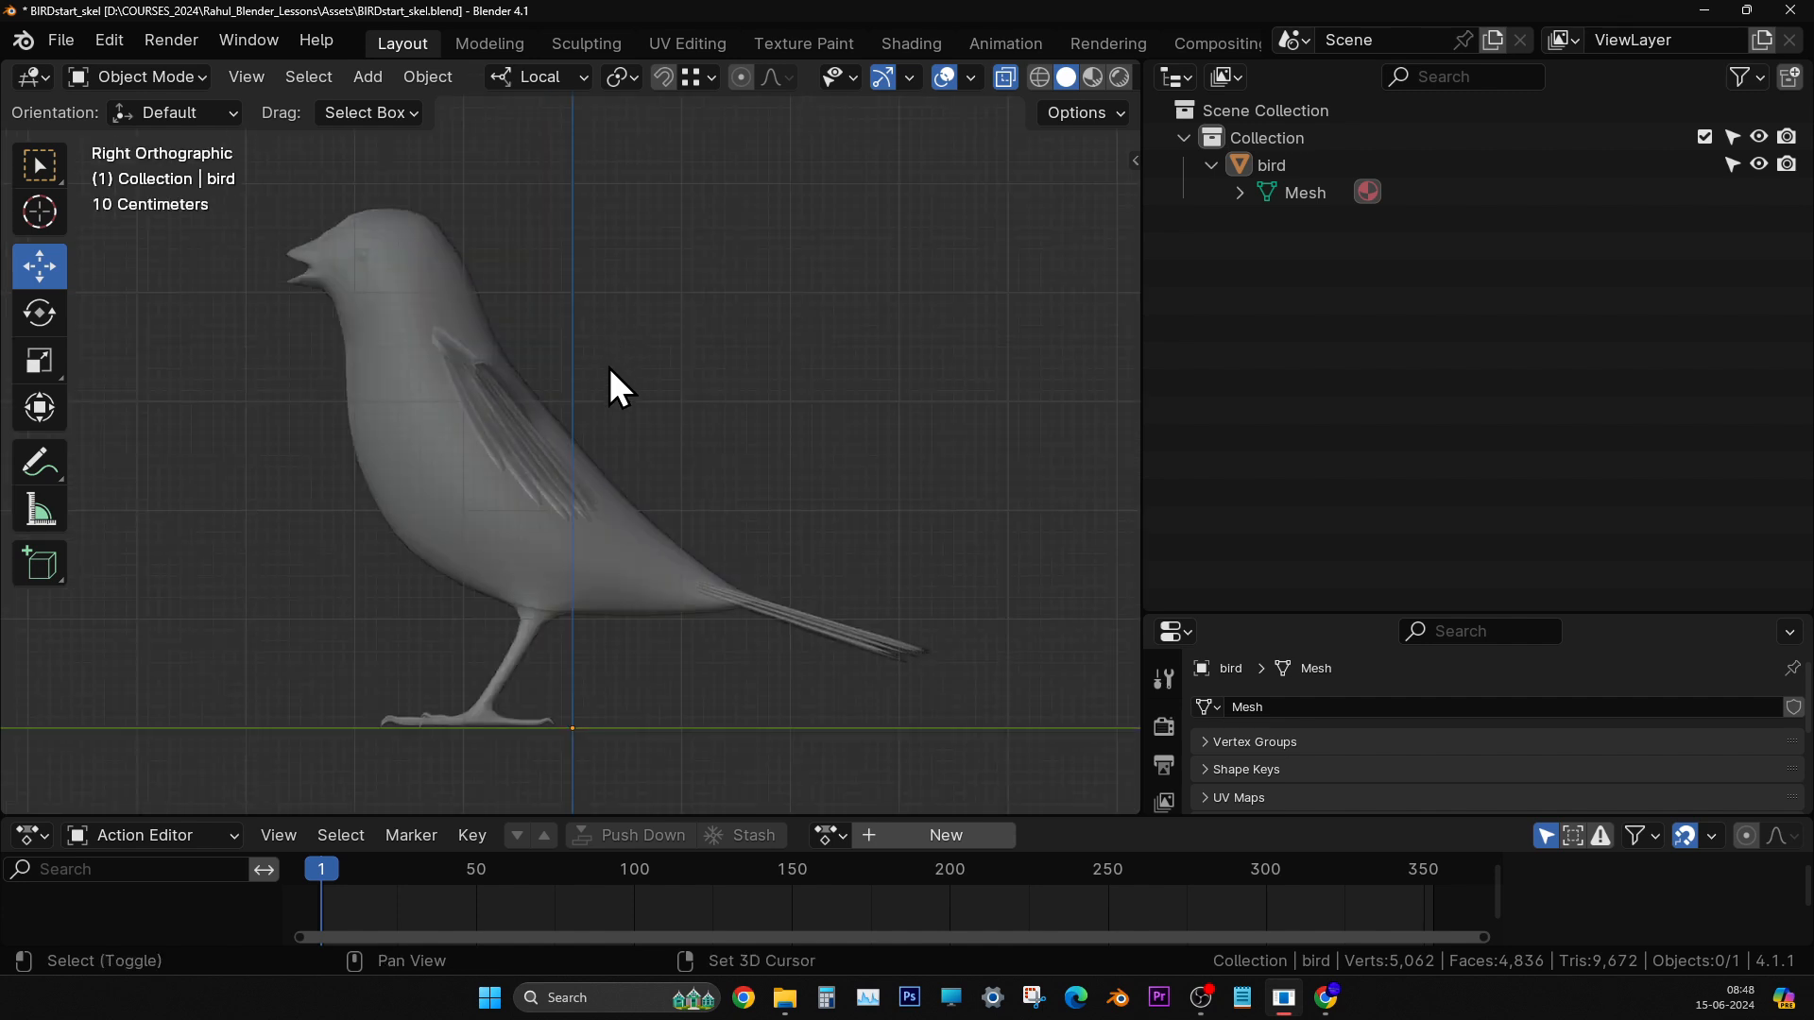
- Add a single-bone armature to the scene
{"action": "middle_click_drag", "start_coordinate": [610, 367], "coordinate": [647, 391], "text": "shift"}
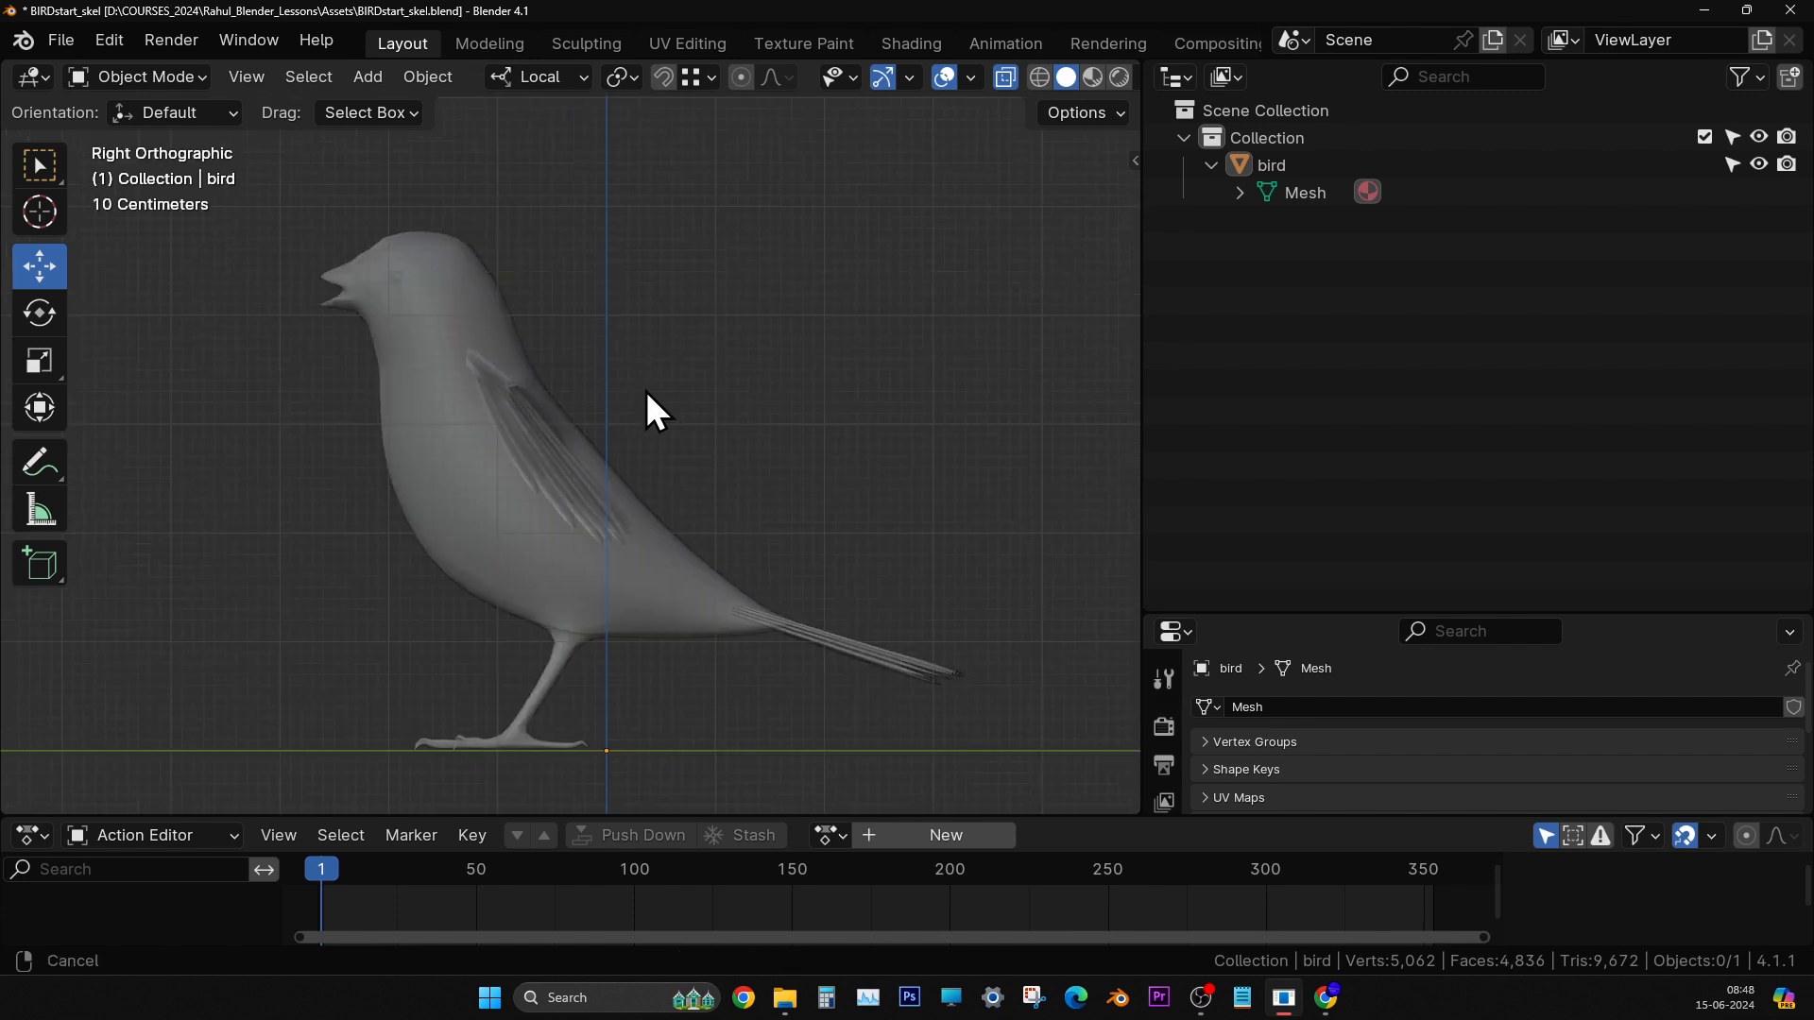
{"action": "left_click", "coordinate": [377, 83]}
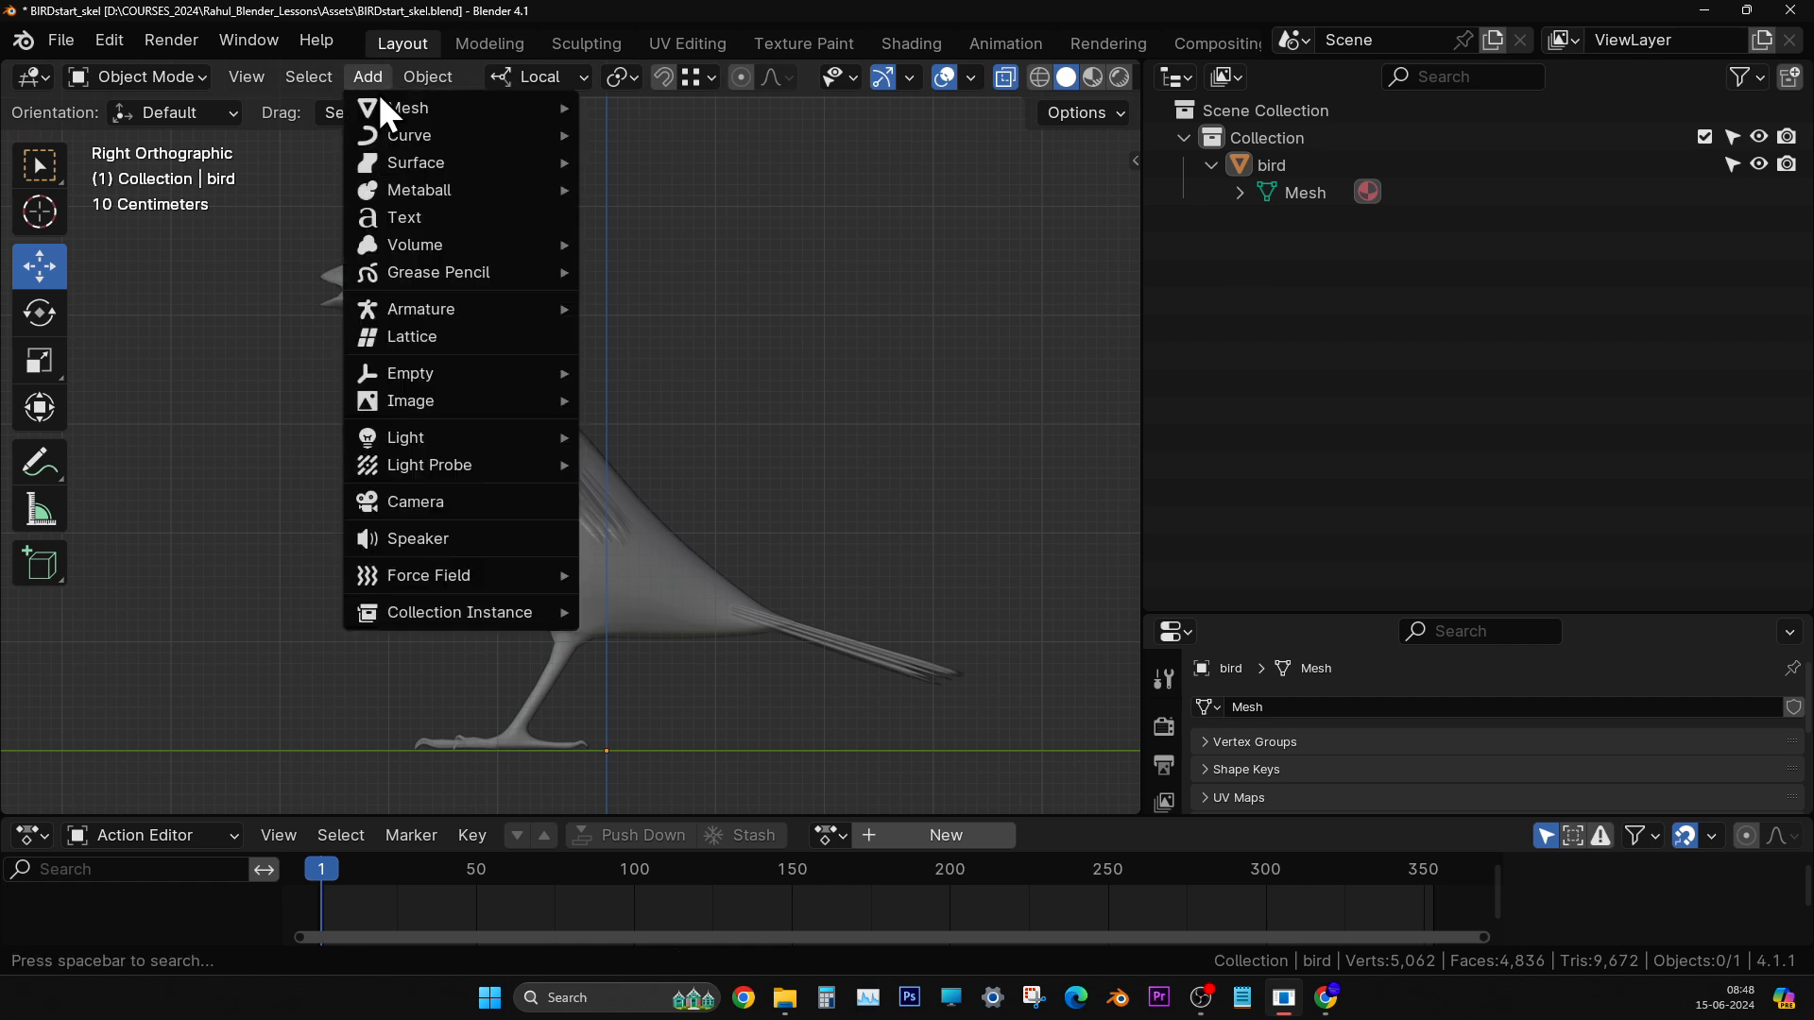
{"action": "mouse_move", "coordinate": [456, 312]}
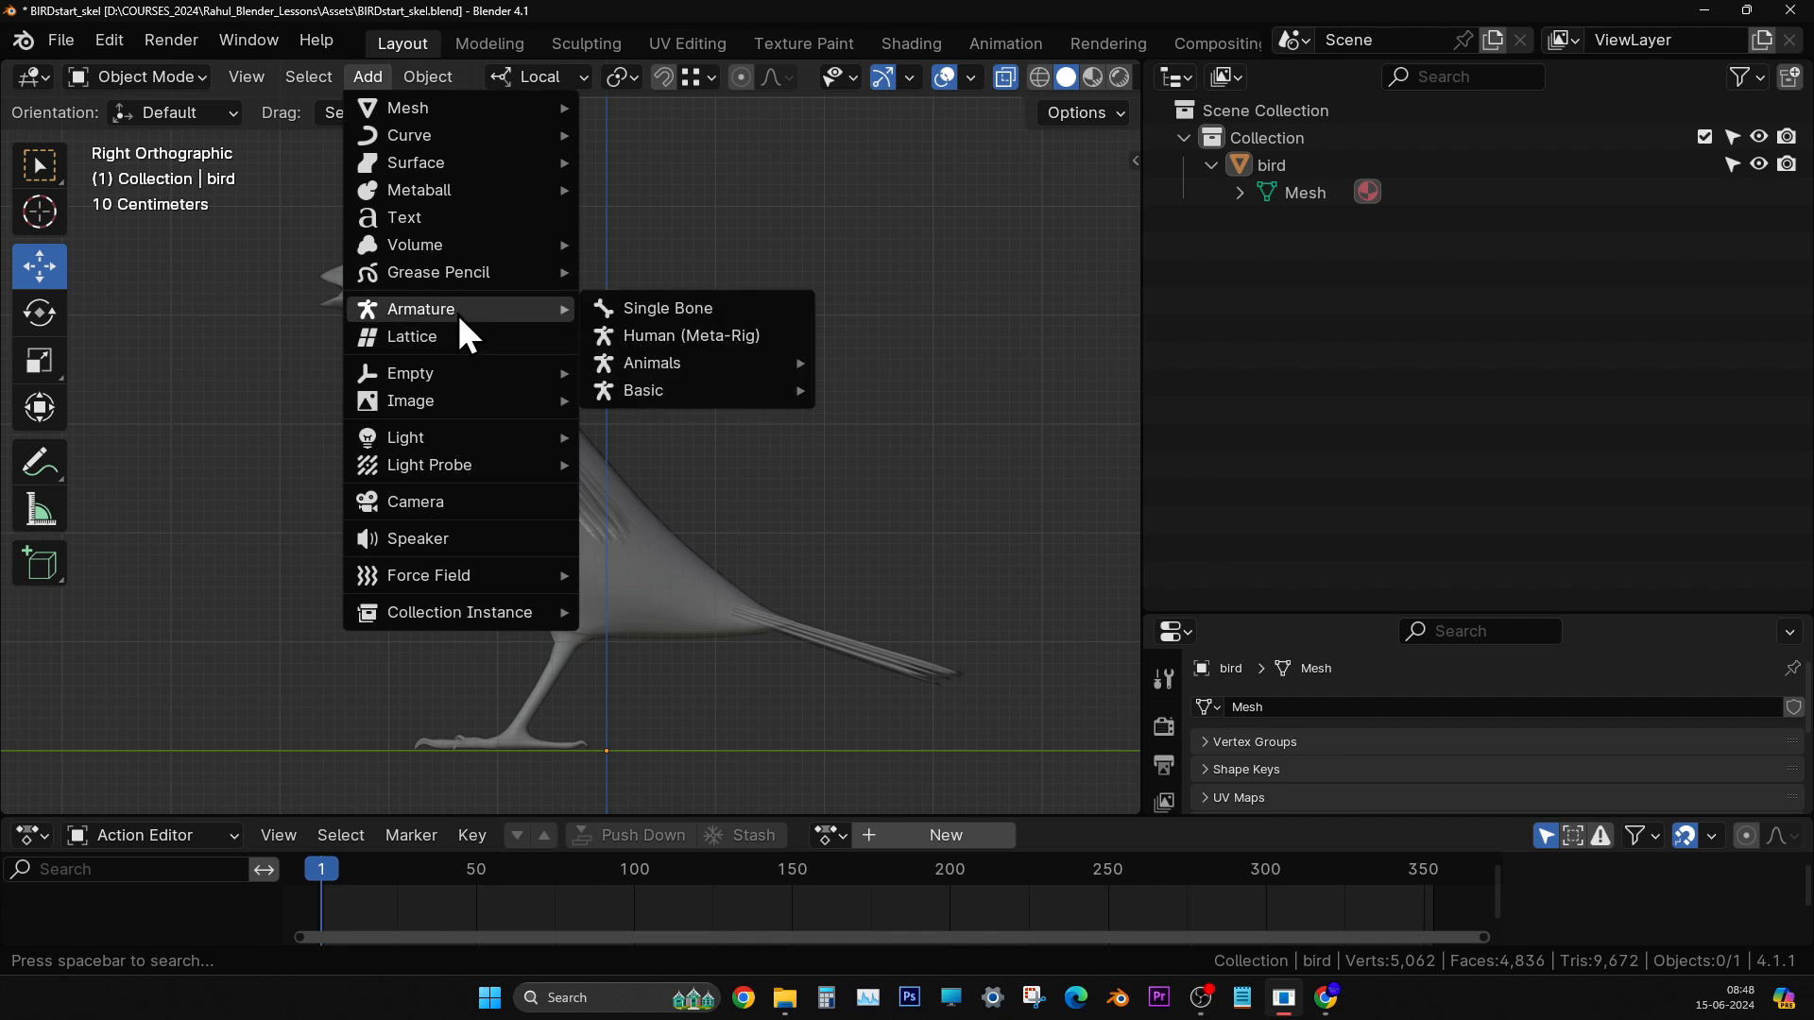
{"action": "left_click", "coordinate": [654, 314]}
{"action": "scroll", "coordinate": [655, 314], "scroll_direction": "up", "scroll_amount": 2}
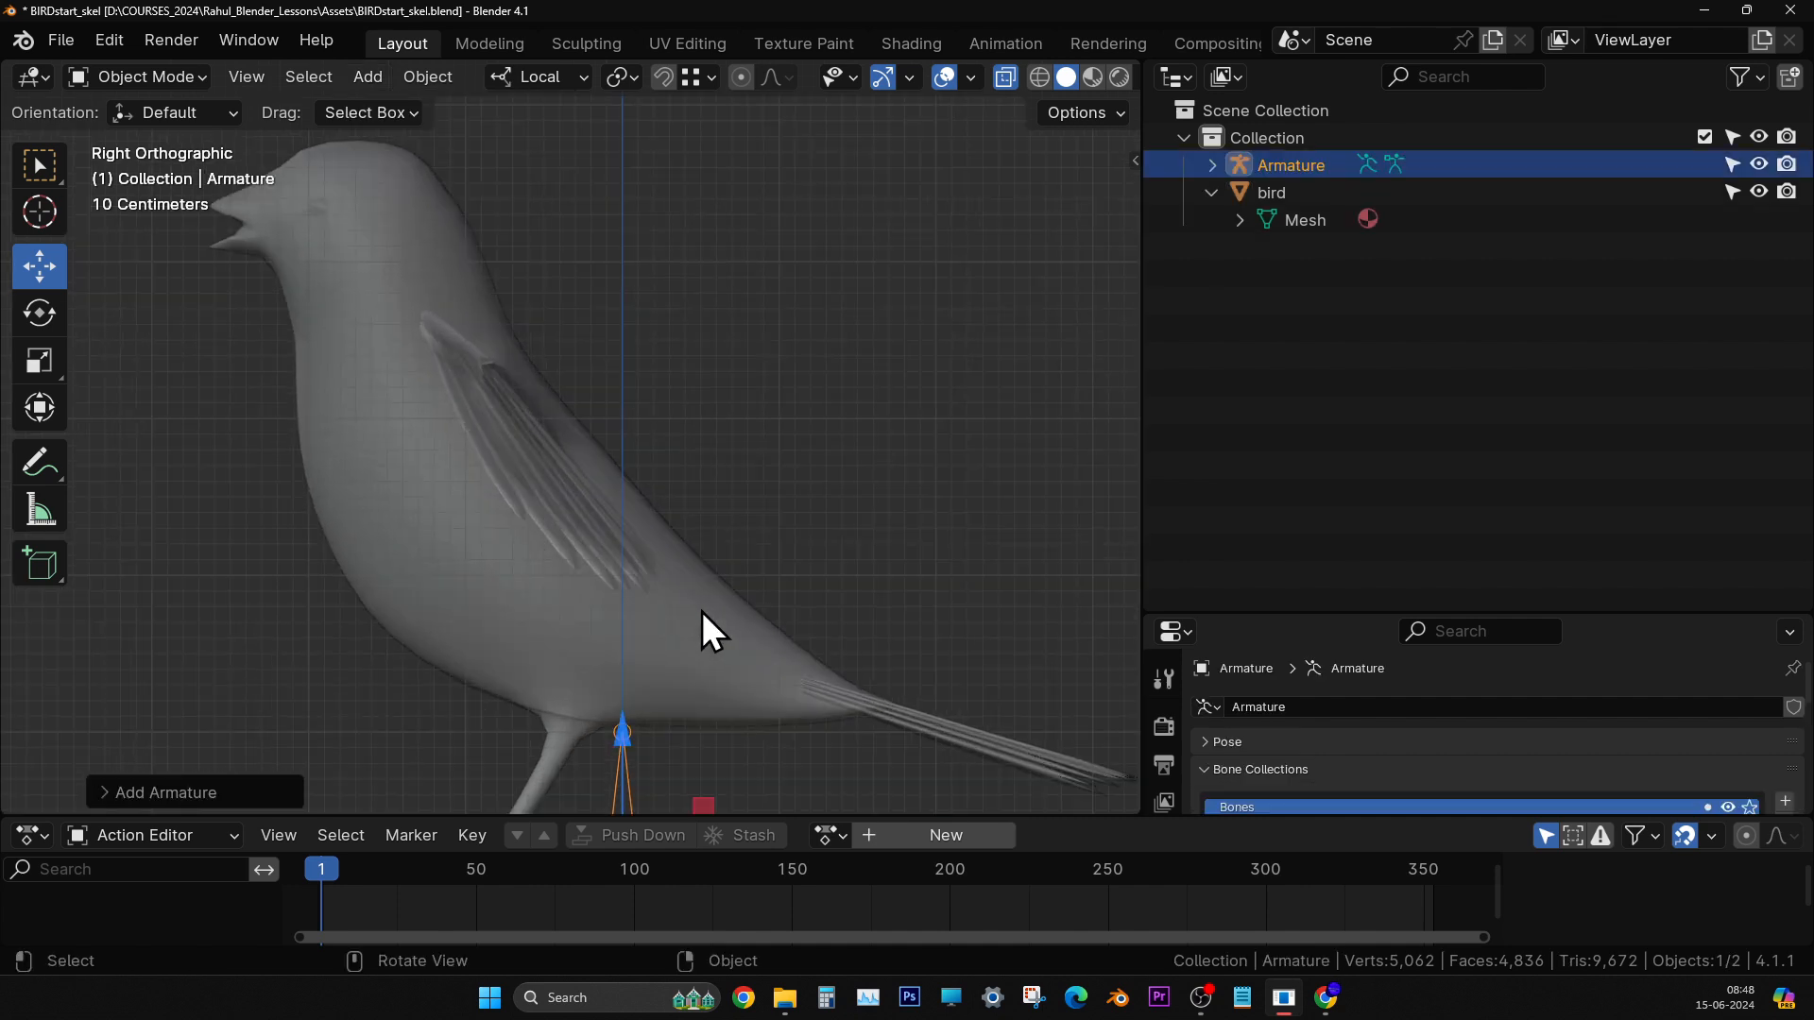
{"action": "middle_click_drag", "start_coordinate": [790, 656], "coordinate": [826, 470], "text": "shift"}
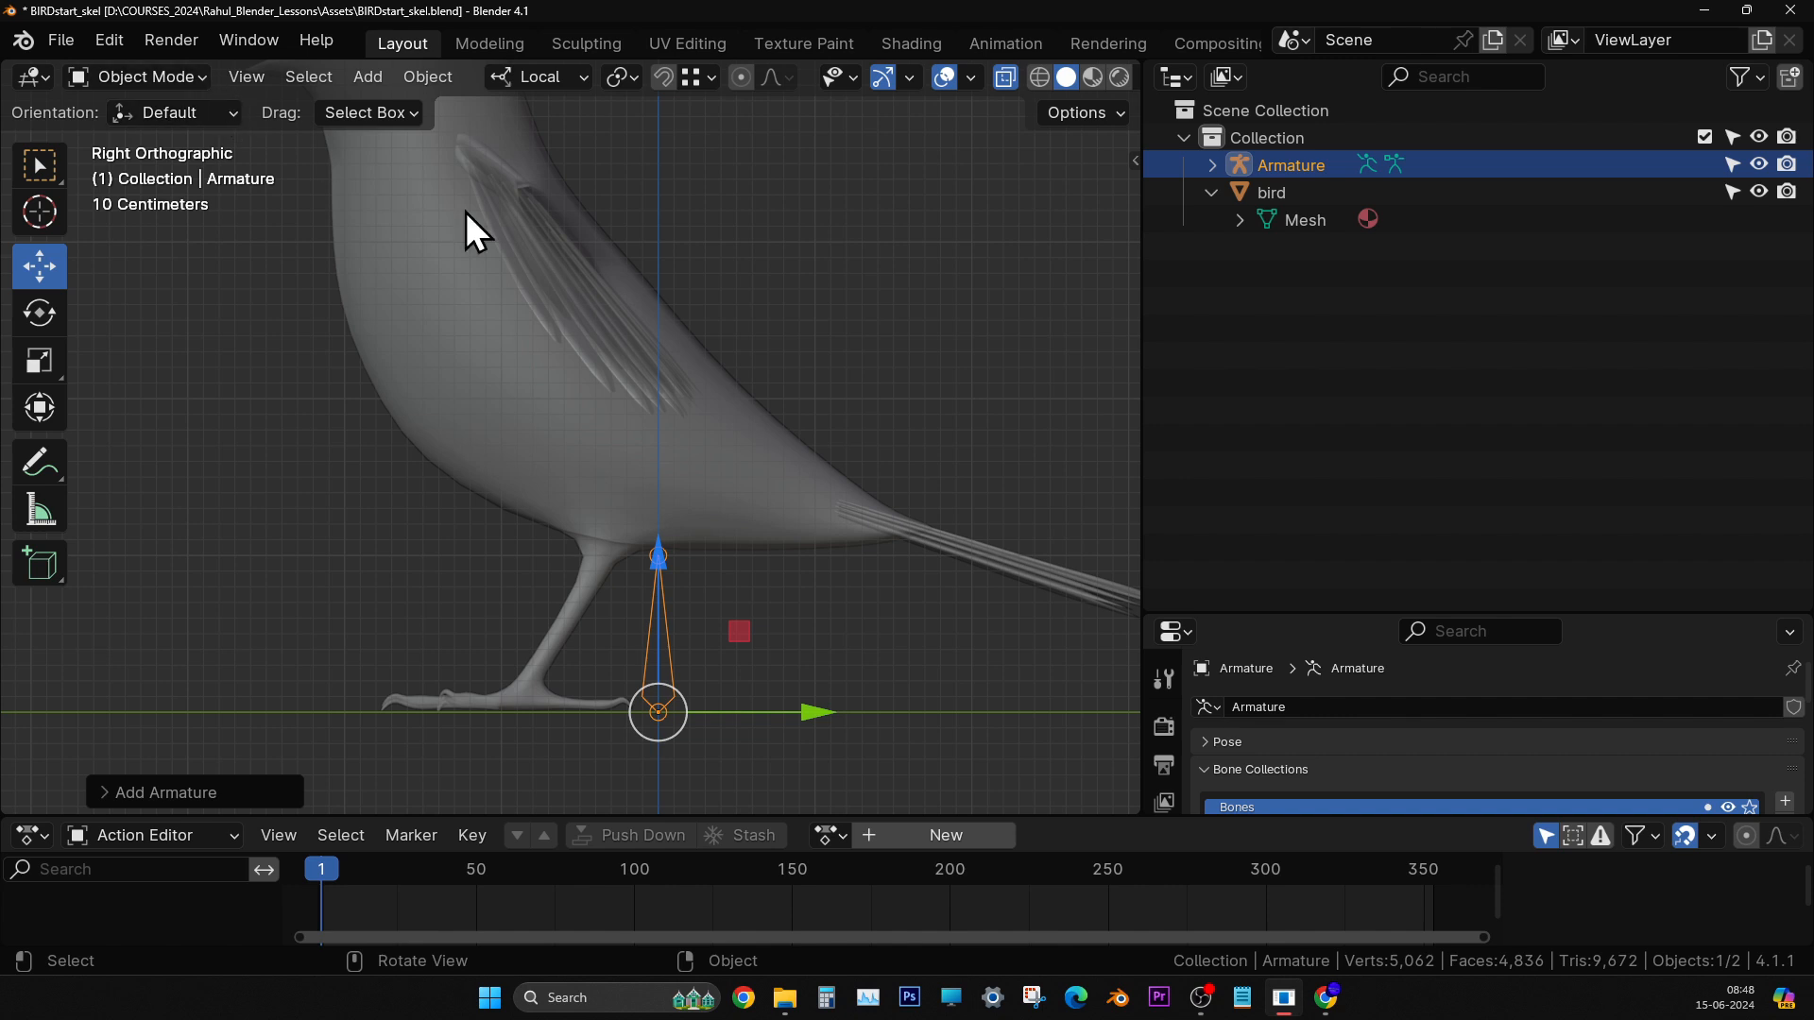
- Move the armature up from the ground into the bird's rear body, with its base near the wing feather tips
{"action": "left_click_drag", "start_coordinate": [670, 715], "coordinate": [696, 389]}
{"action": "scroll", "coordinate": [745, 434], "scroll_direction": "up", "scroll_amount": 3}
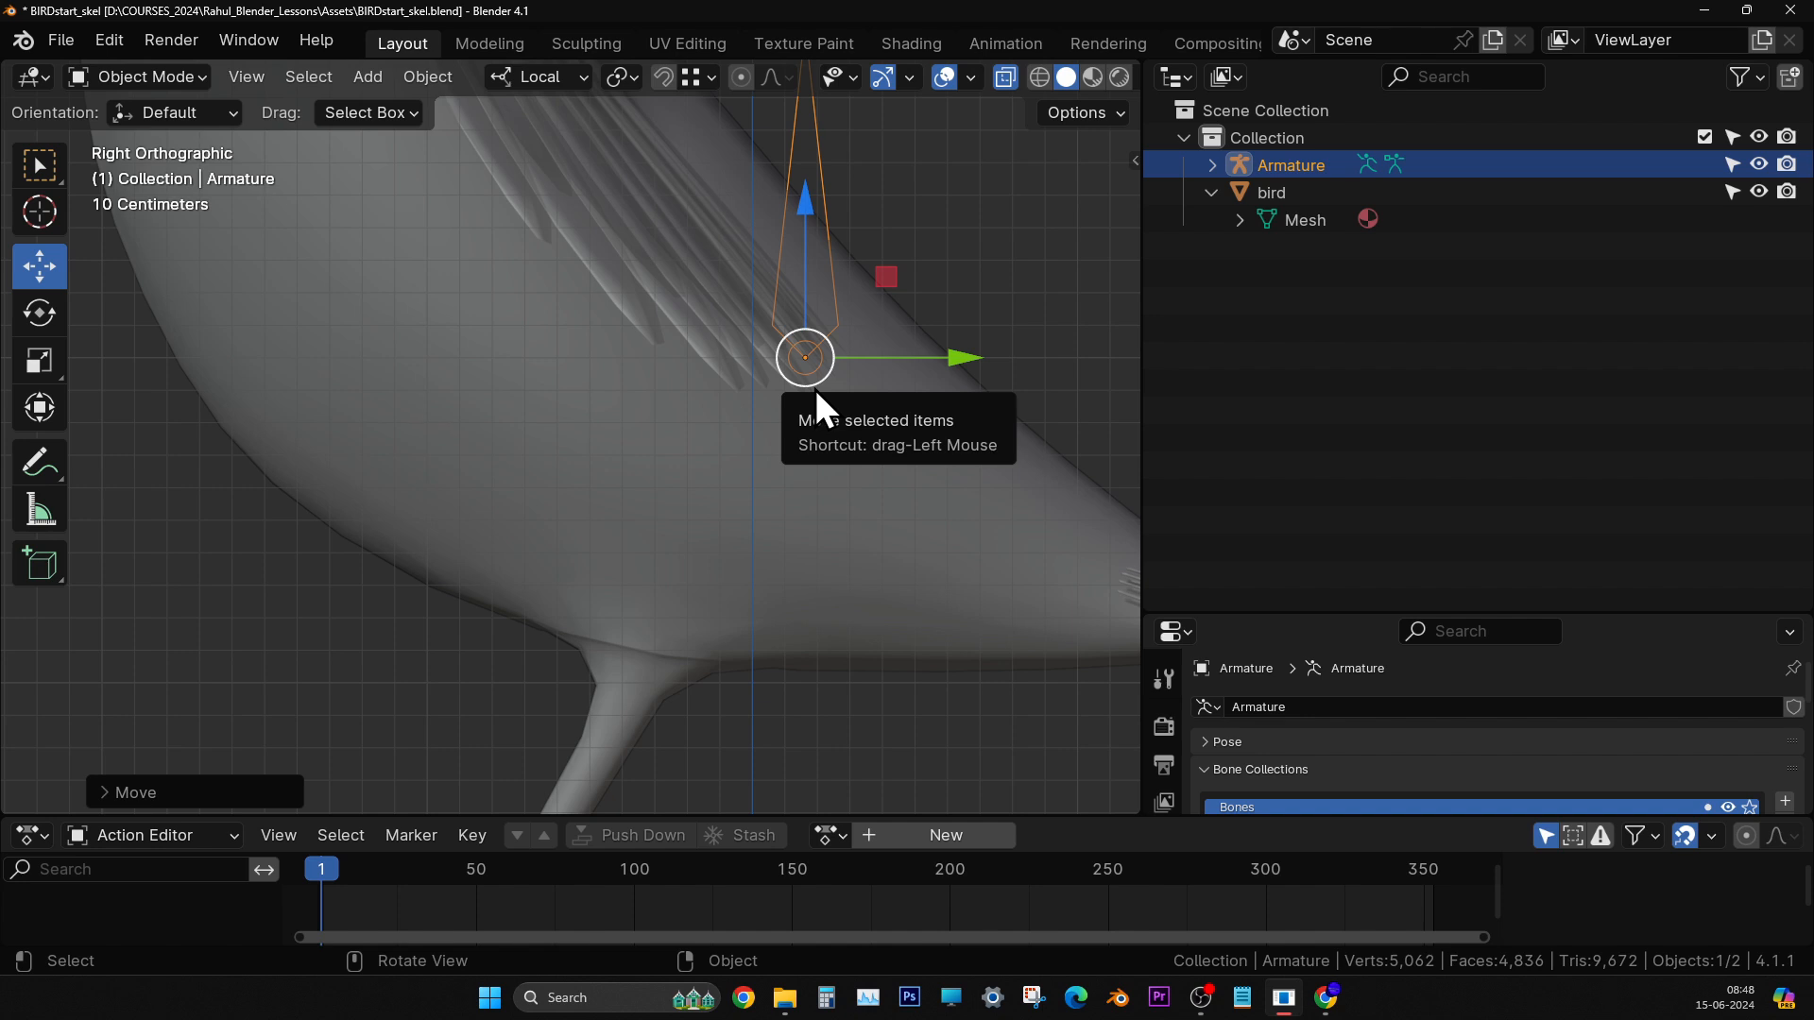
{"action": "scroll", "coordinate": [817, 373], "scroll_direction": "down", "scroll_amount": 2}
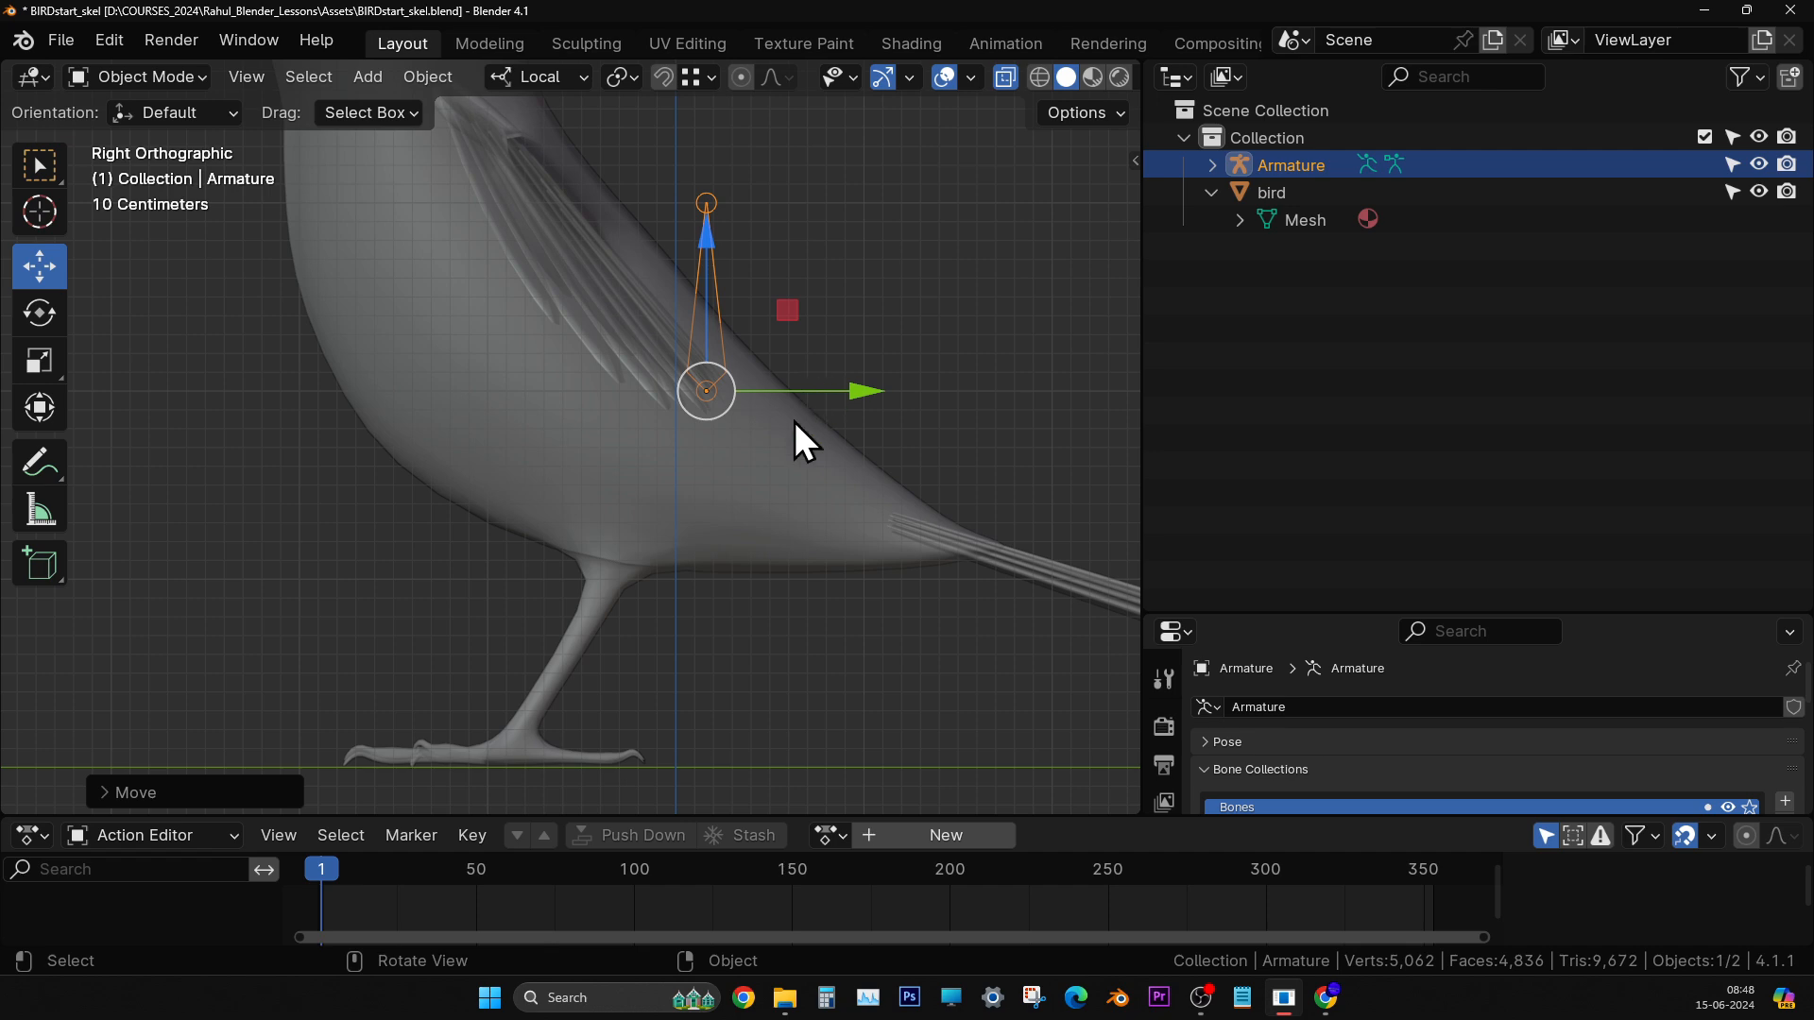
{"action": "scroll", "coordinate": [796, 421], "scroll_direction": "down", "scroll_amount": 3}
{"action": "middle_click_drag", "start_coordinate": [706, 354], "coordinate": [728, 479], "text": "shift"}
{"action": "scroll", "coordinate": [723, 472], "scroll_direction": "up", "scroll_amount": 2}
{"action": "scroll", "coordinate": [723, 473], "scroll_direction": "down", "scroll_amount": 1}
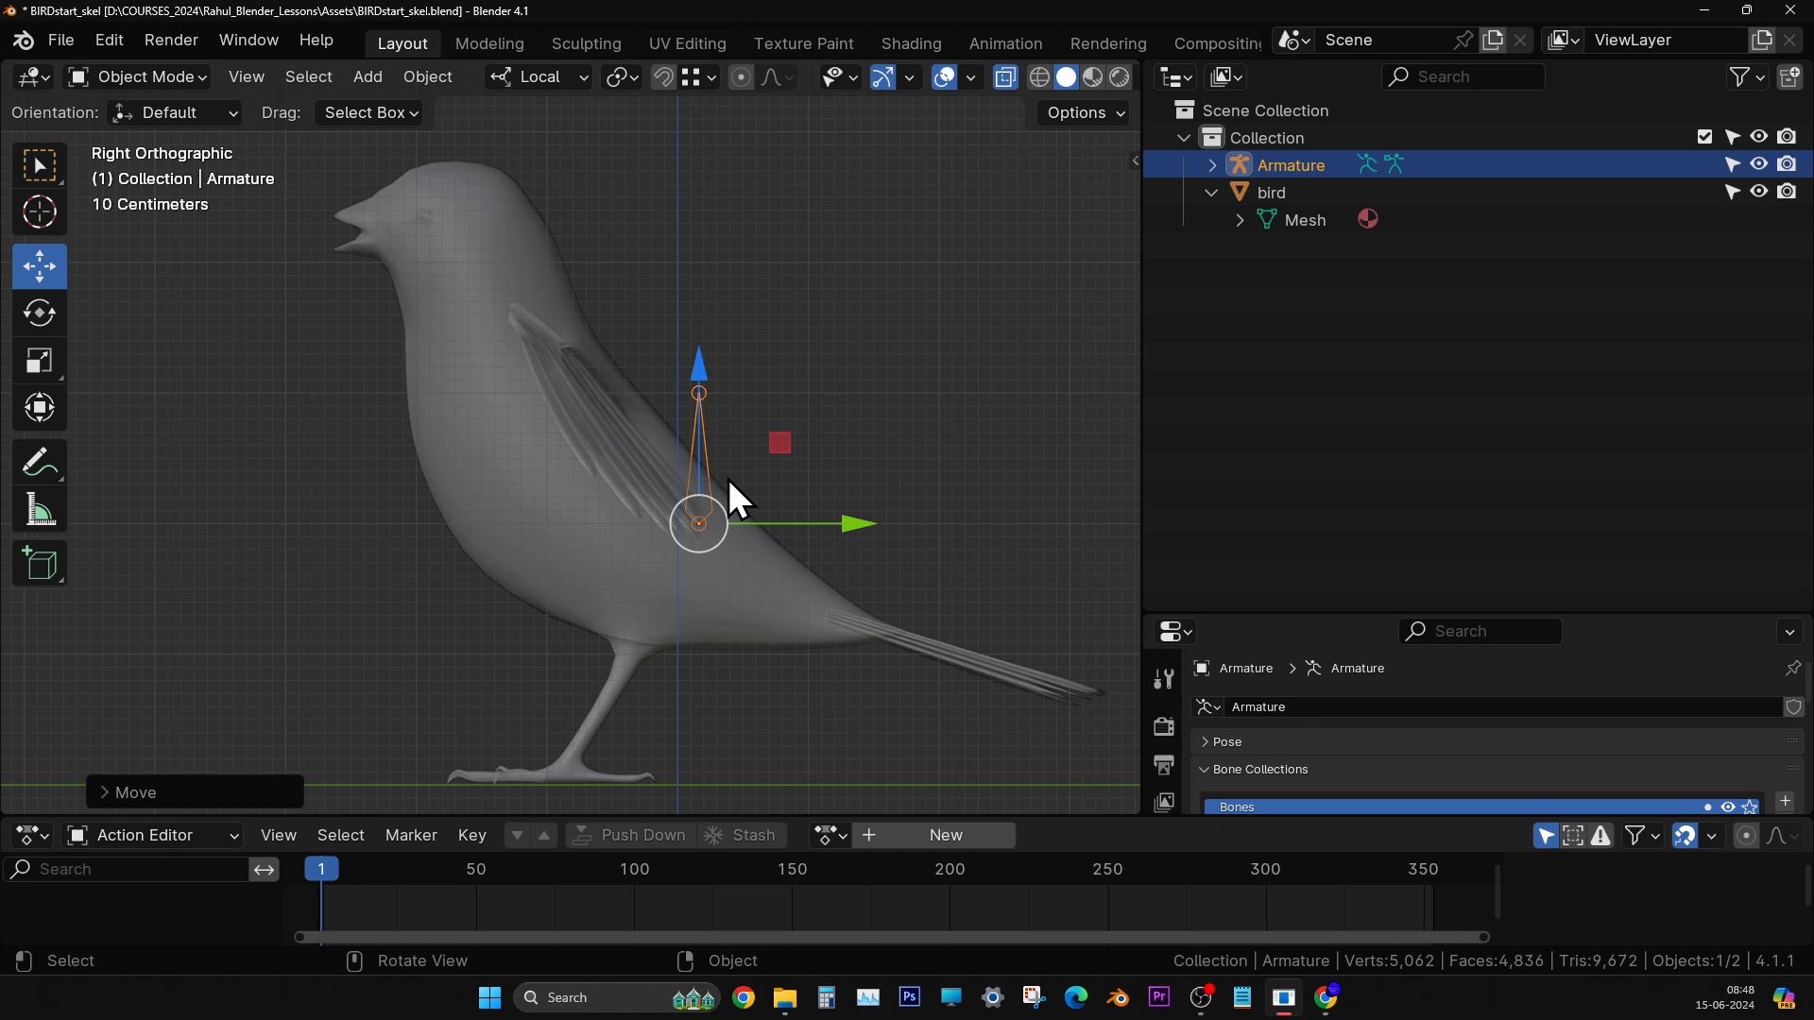
- Enter Edit Mode on the armature, select the bone's upper joint and maximize the 3D viewport
{"action": "key", "text": "Tab"}
{"action": "key", "text": "Tab"}
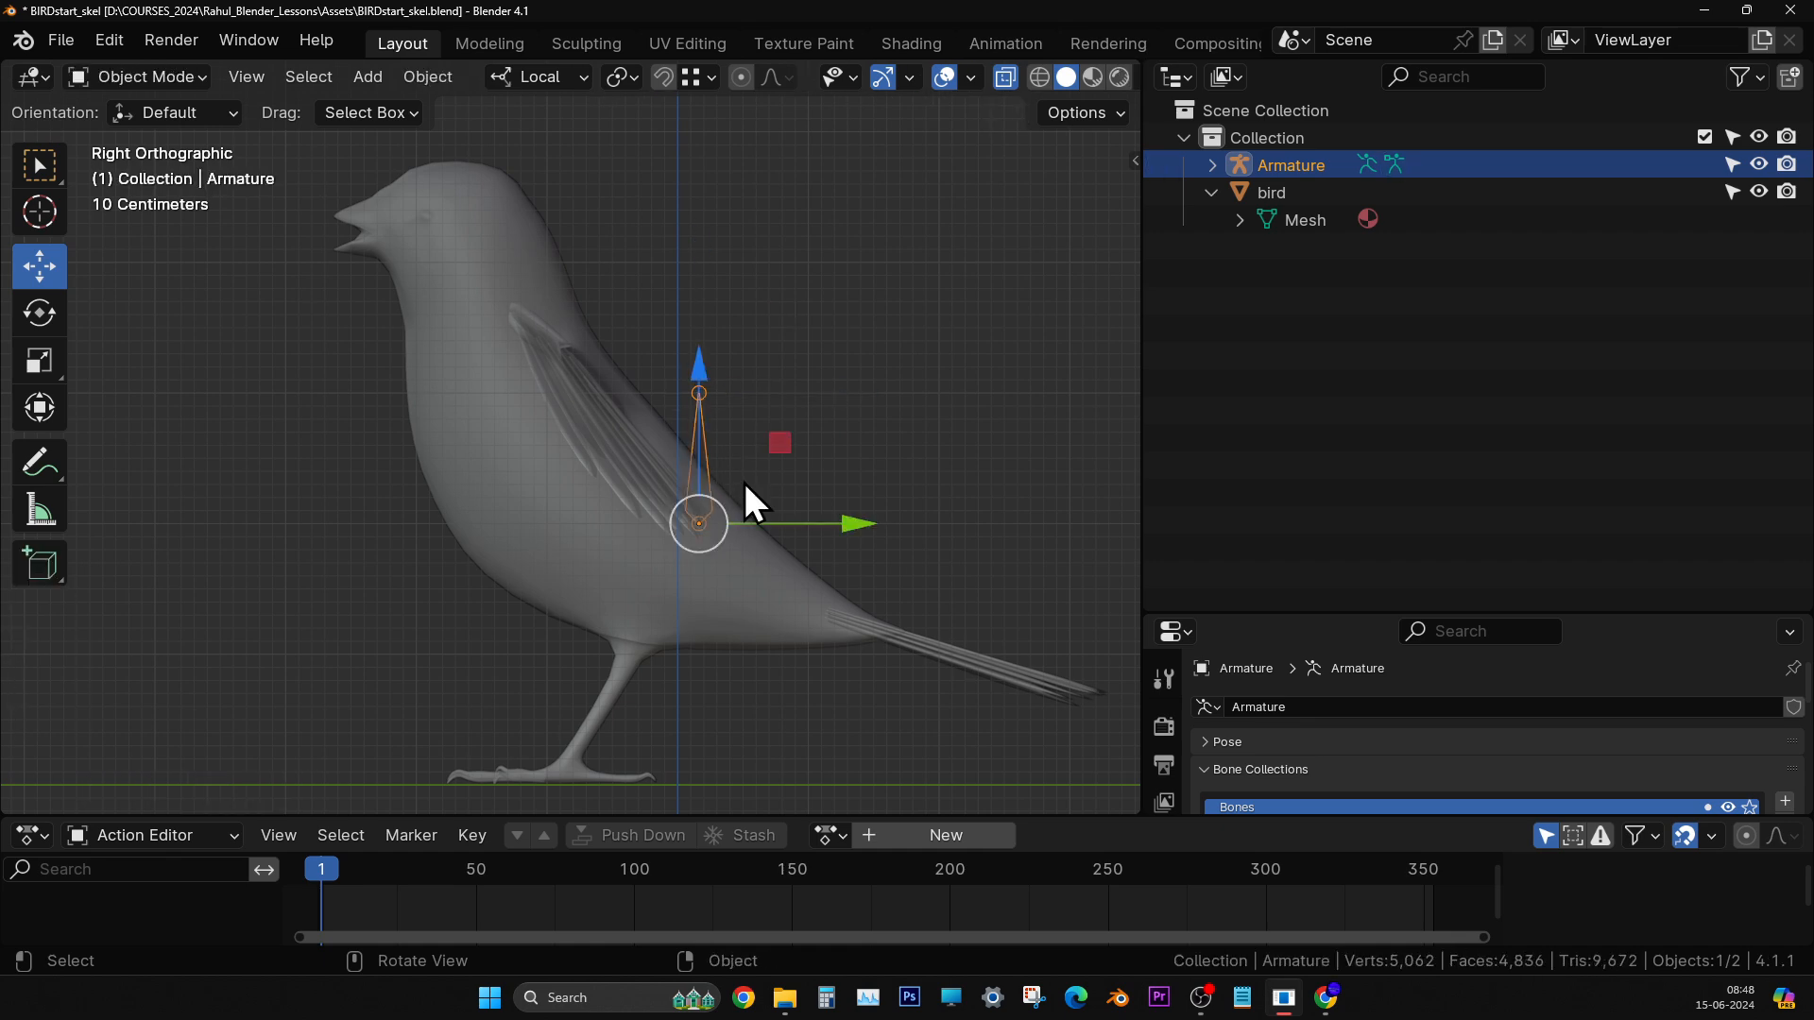
{"action": "scroll", "coordinate": [746, 493], "scroll_direction": "up", "scroll_amount": 3}
{"action": "middle_click_drag", "start_coordinate": [847, 587], "coordinate": [724, 535], "text": "shift"}
{"action": "scroll", "coordinate": [786, 519], "scroll_direction": "up", "scroll_amount": 2}
{"action": "key", "text": "Tab"}
{"action": "left_click", "coordinate": [741, 181]}
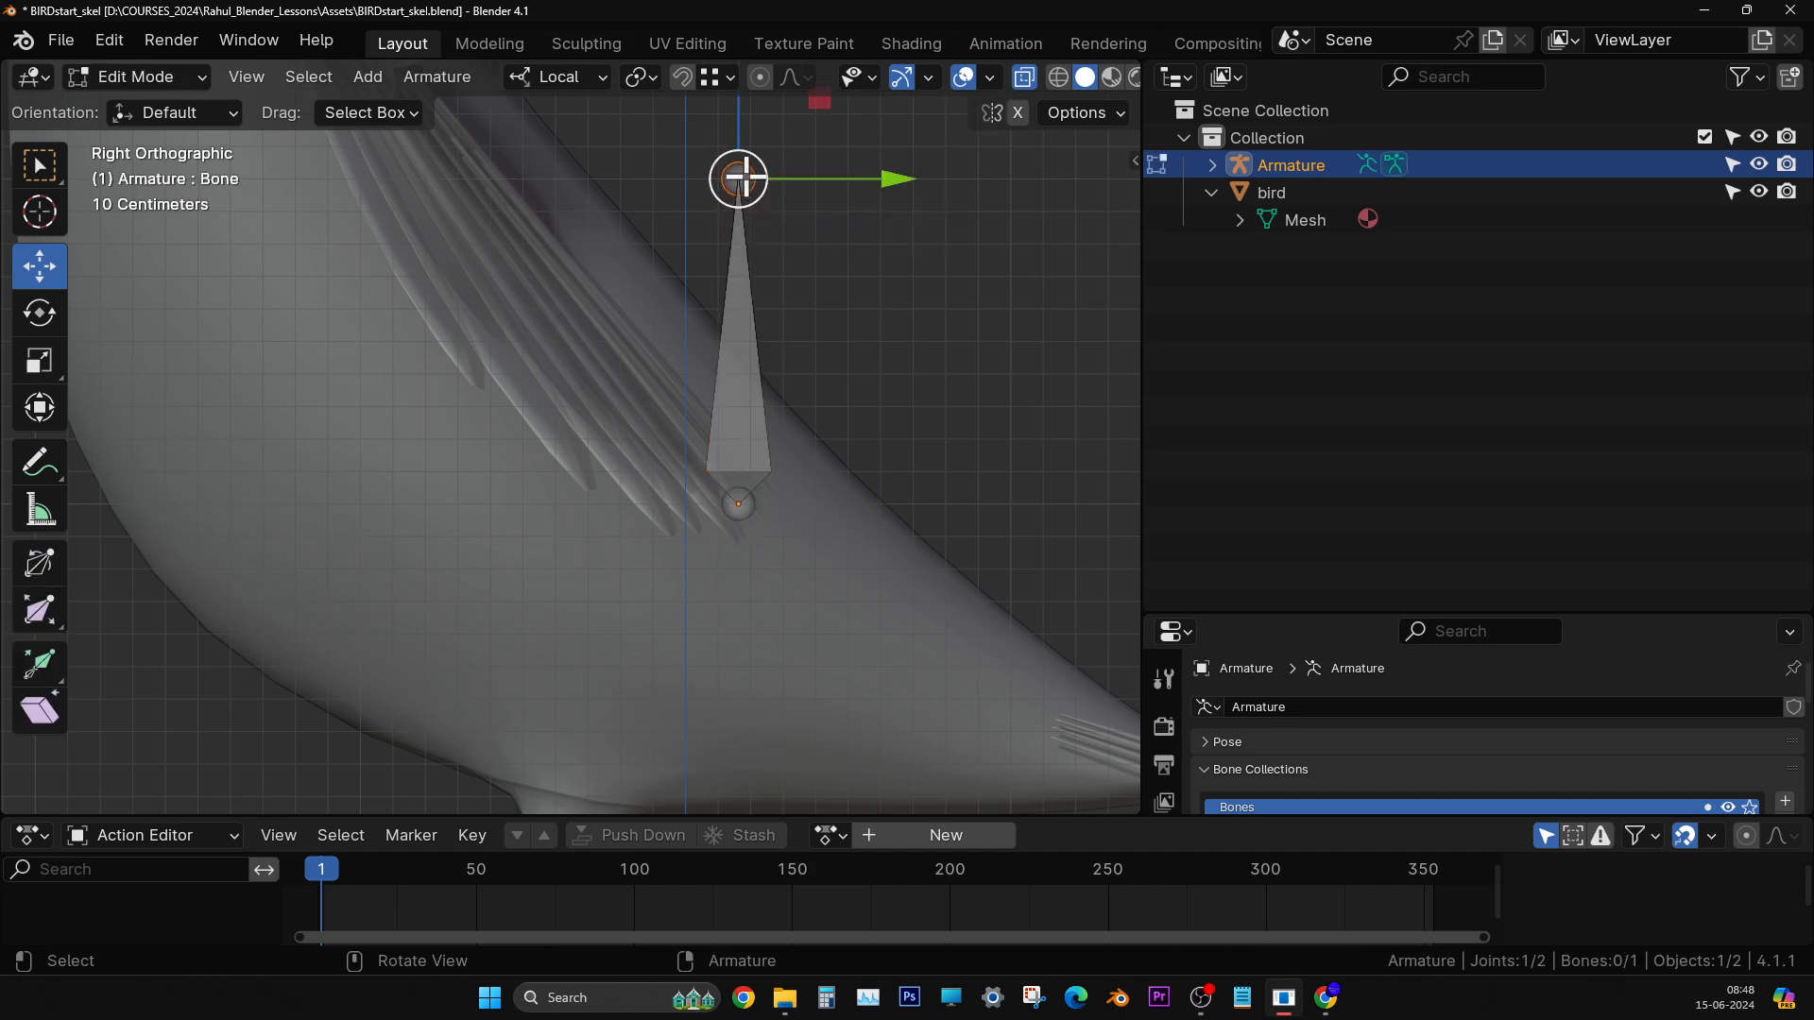
{"action": "left_click", "coordinate": [964, 243]}
{"action": "left_click", "coordinate": [738, 176]}
{"action": "scroll", "coordinate": [774, 344], "scroll_direction": "up", "scroll_amount": 2}
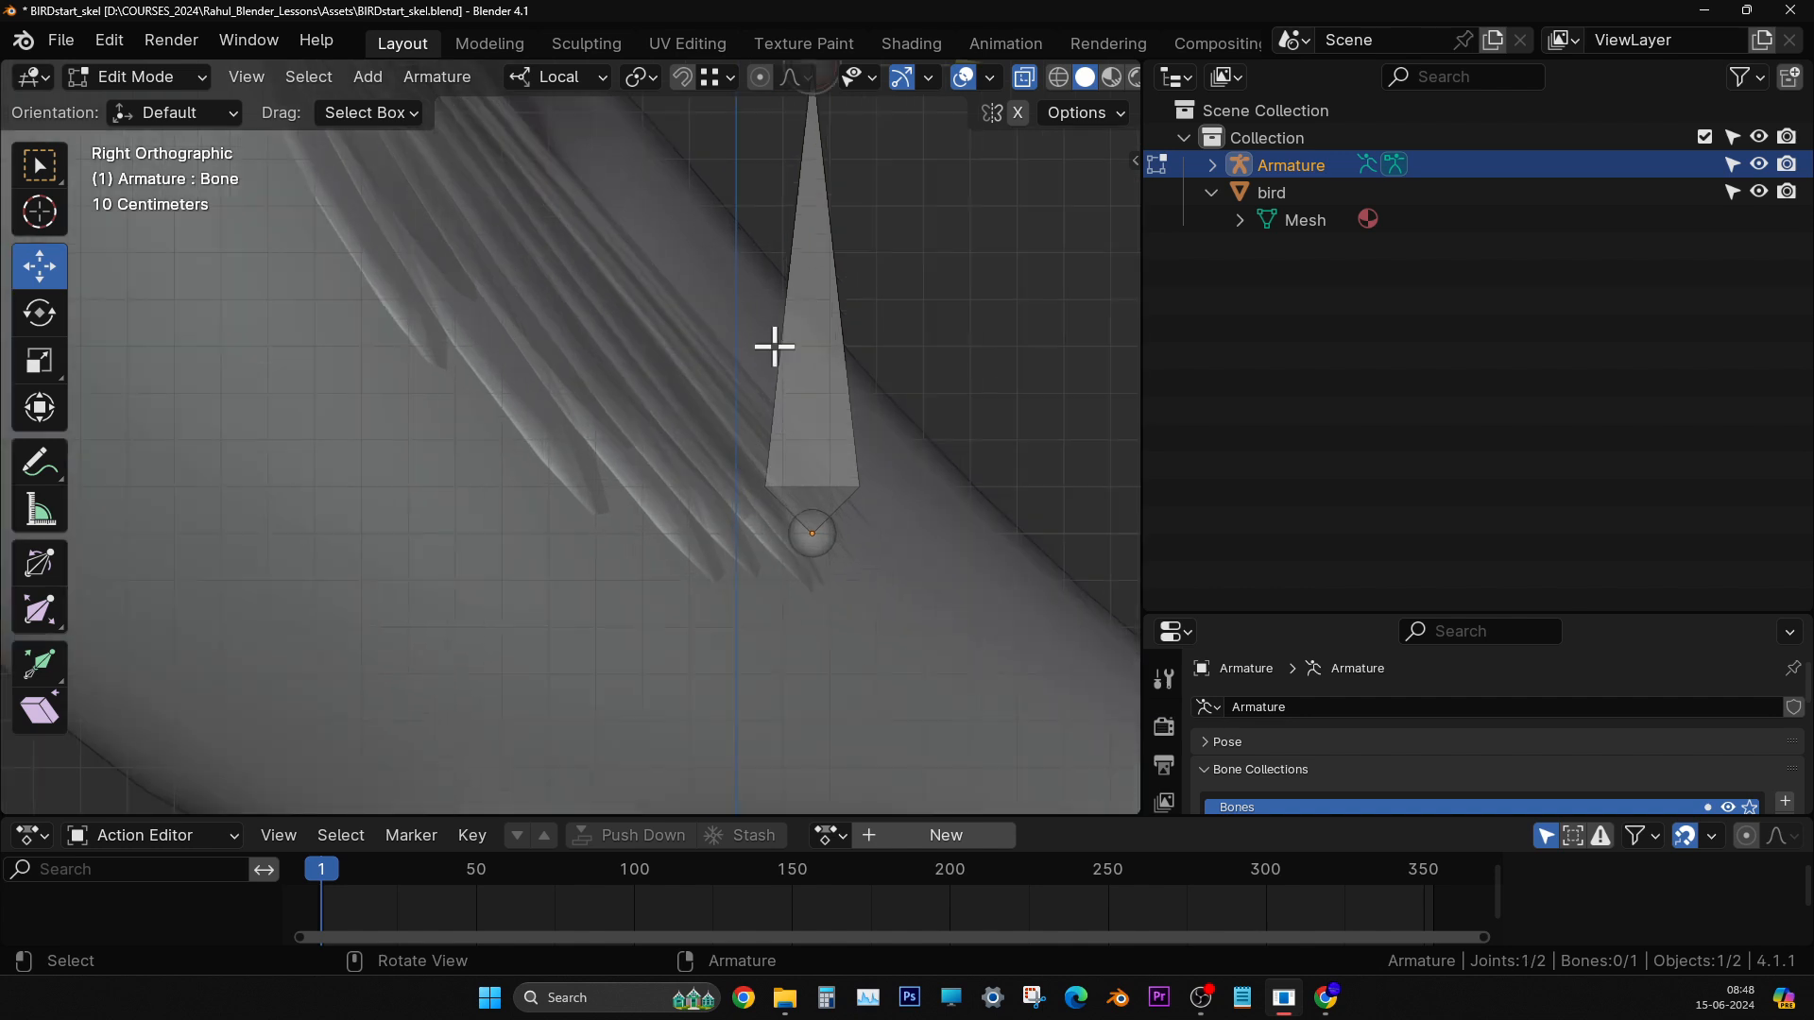
{"action": "middle_click_drag", "start_coordinate": [774, 344], "coordinate": [687, 480], "text": "shift"}
{"action": "key", "text": "ctrl+space"}
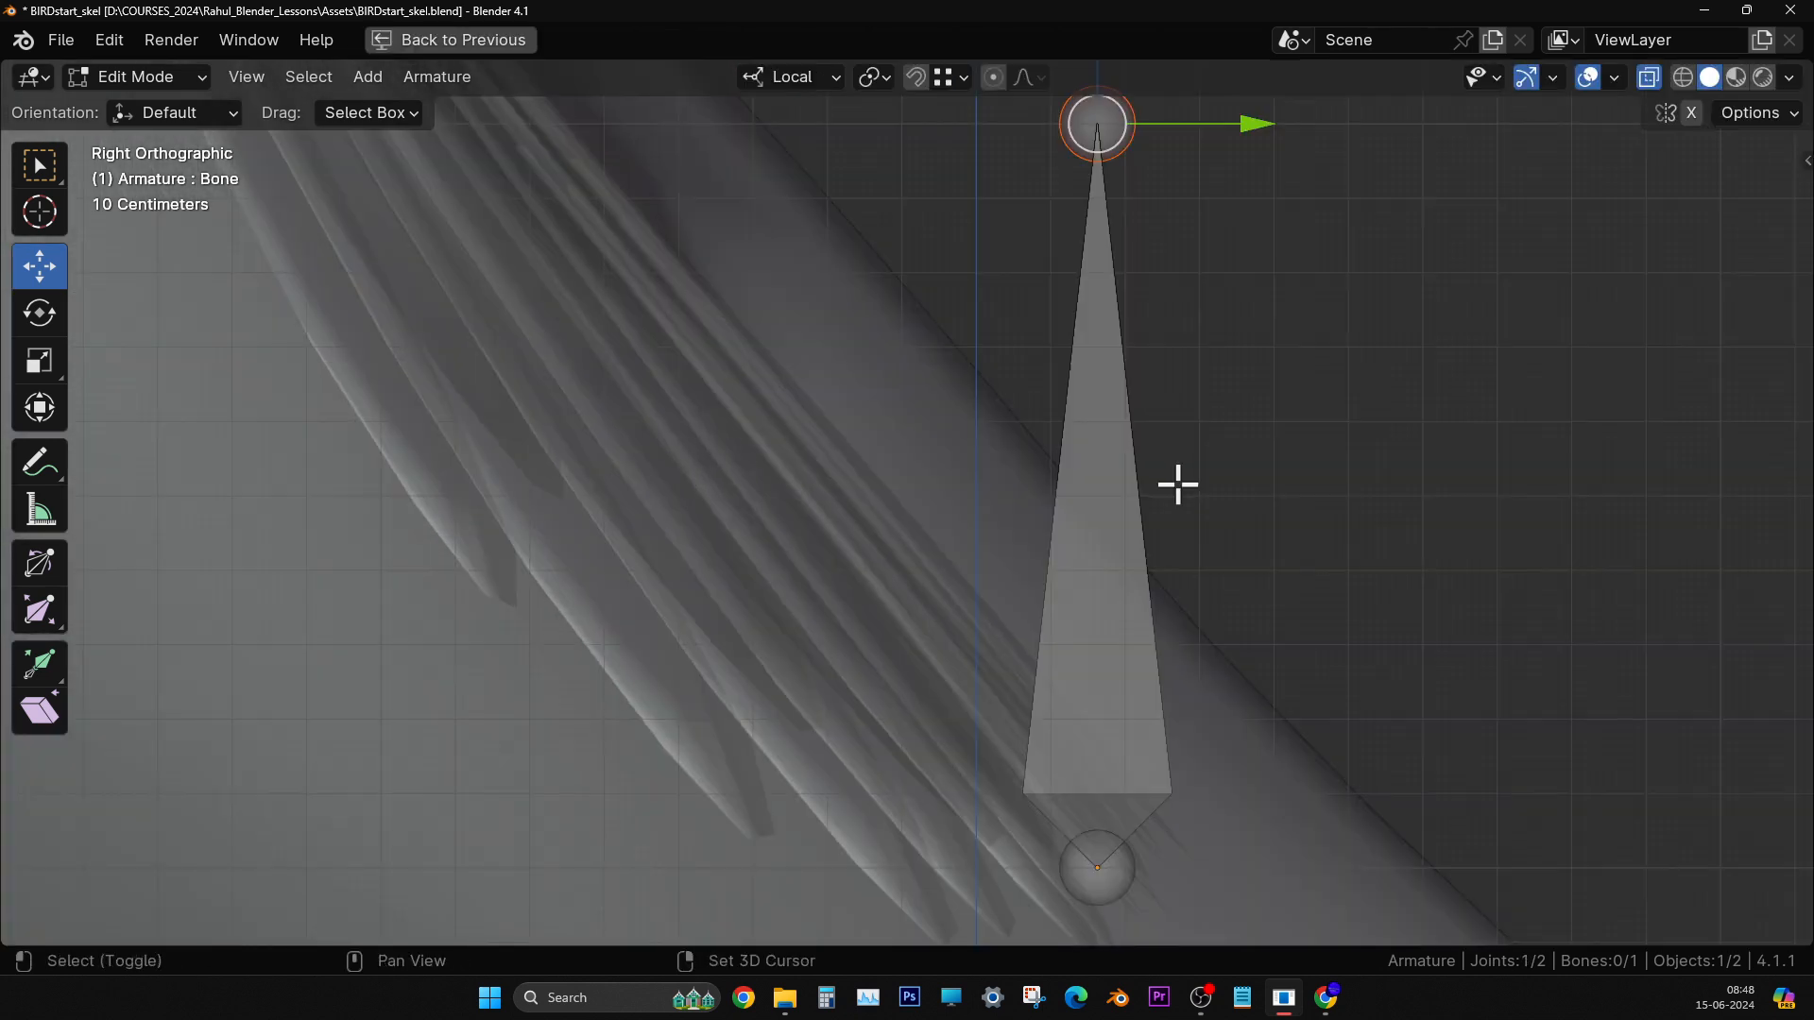
{"action": "middle_click_drag", "start_coordinate": [1175, 482], "coordinate": [944, 481], "text": "shift"}
{"action": "scroll", "coordinate": [962, 480], "scroll_direction": "down", "scroll_amount": 1}
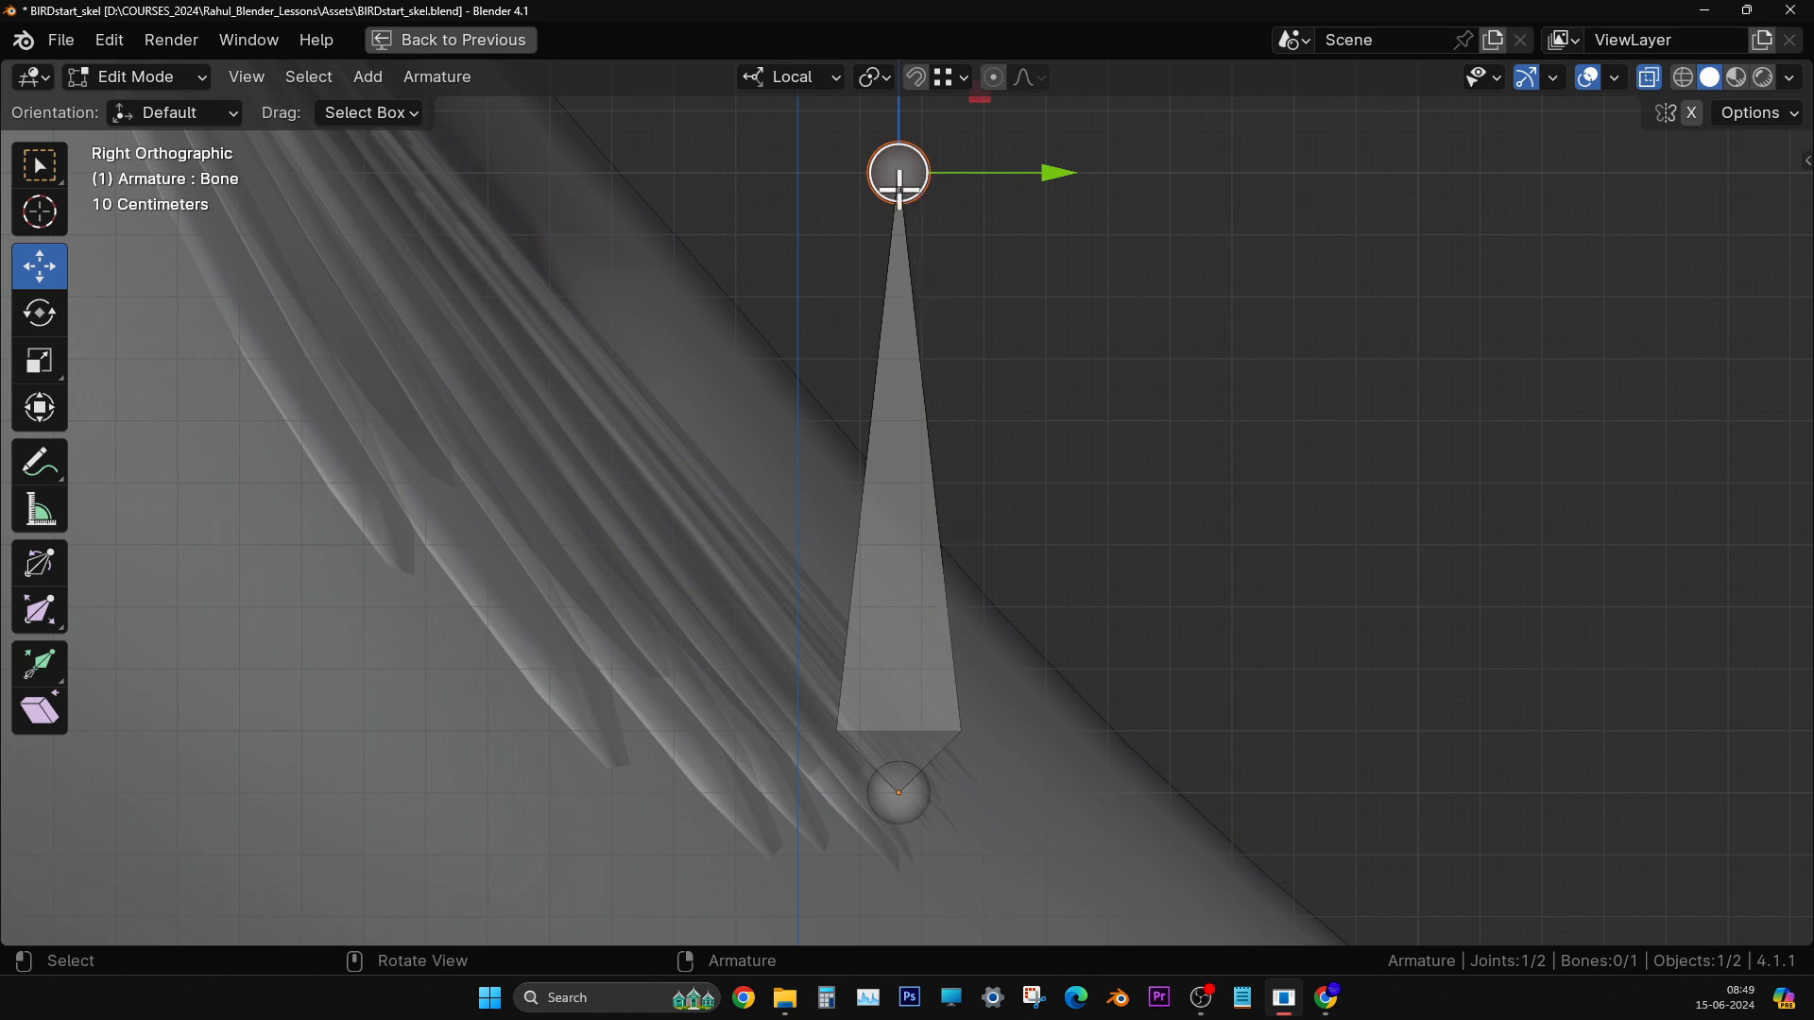
- Select the bone's body, lower joint and upper joint in turn to examine its parts, finishing on the lower joint
{"action": "left_click", "coordinate": [917, 496]}
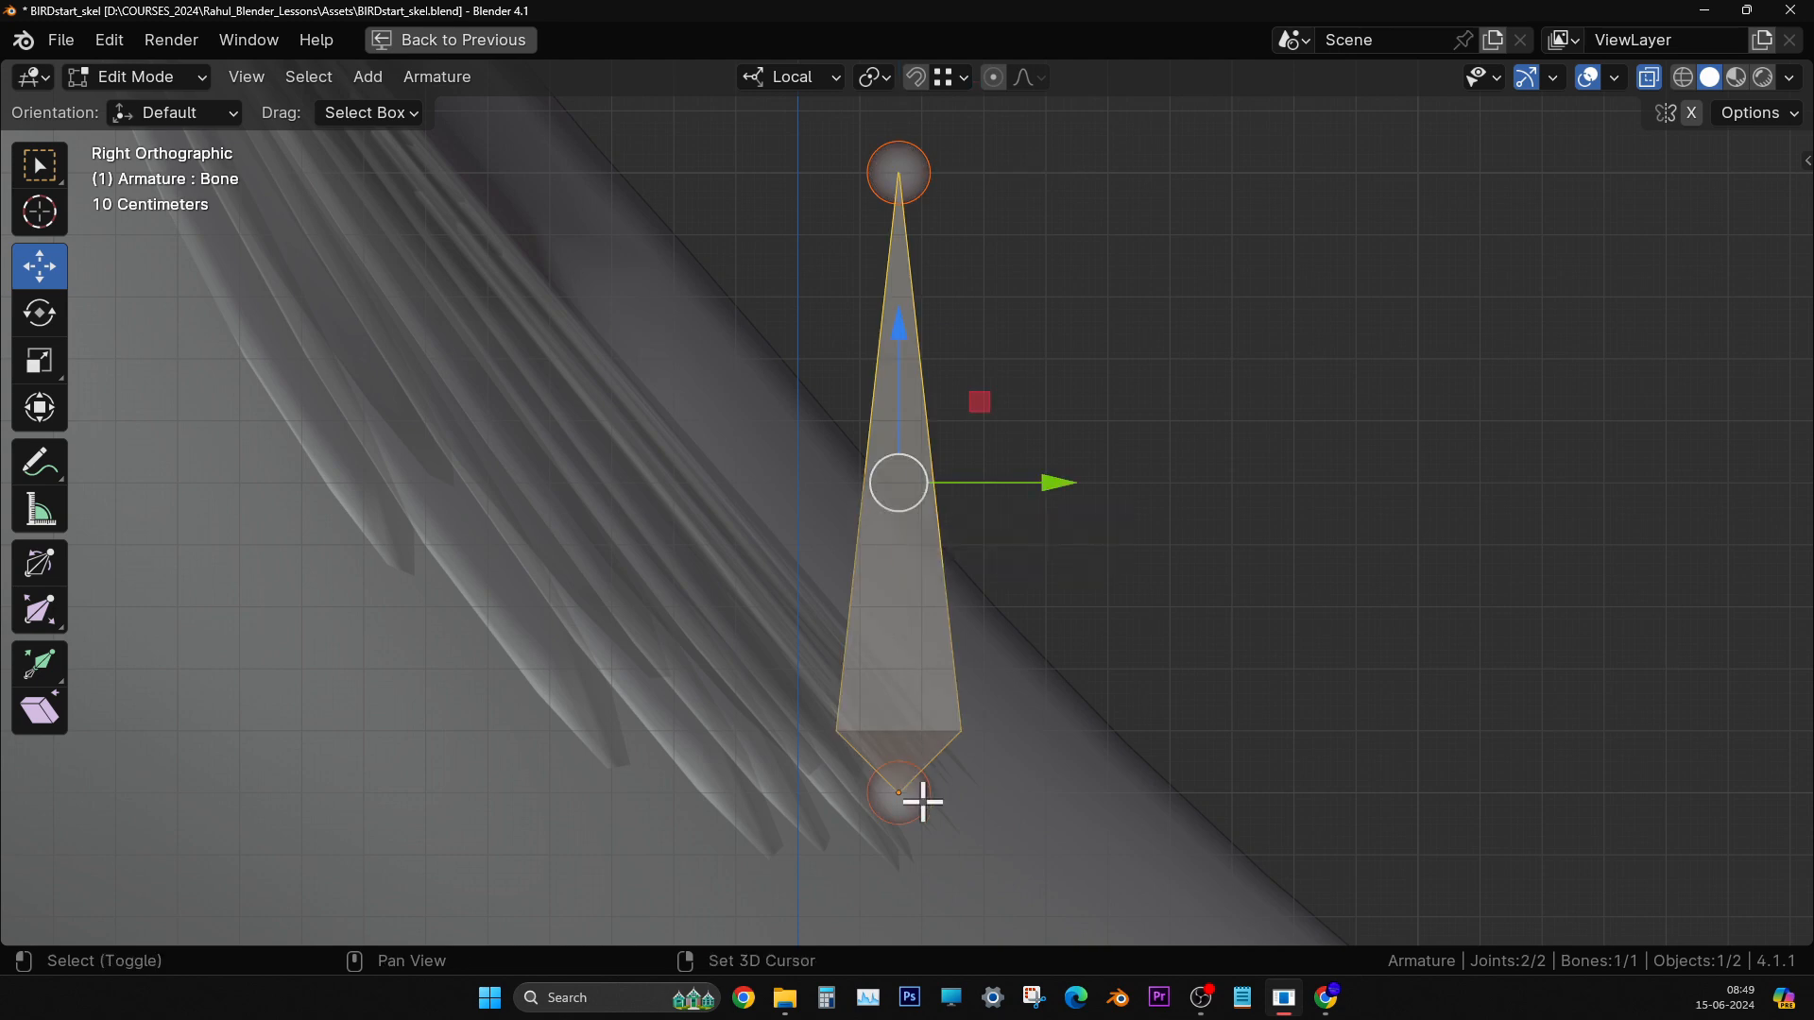
{"action": "middle_click_drag", "start_coordinate": [923, 797], "coordinate": [888, 620], "text": "shift"}
{"action": "left_click", "coordinate": [886, 622]}
{"action": "middle_click_drag", "start_coordinate": [930, 313], "coordinate": [891, 579], "text": "shift"}
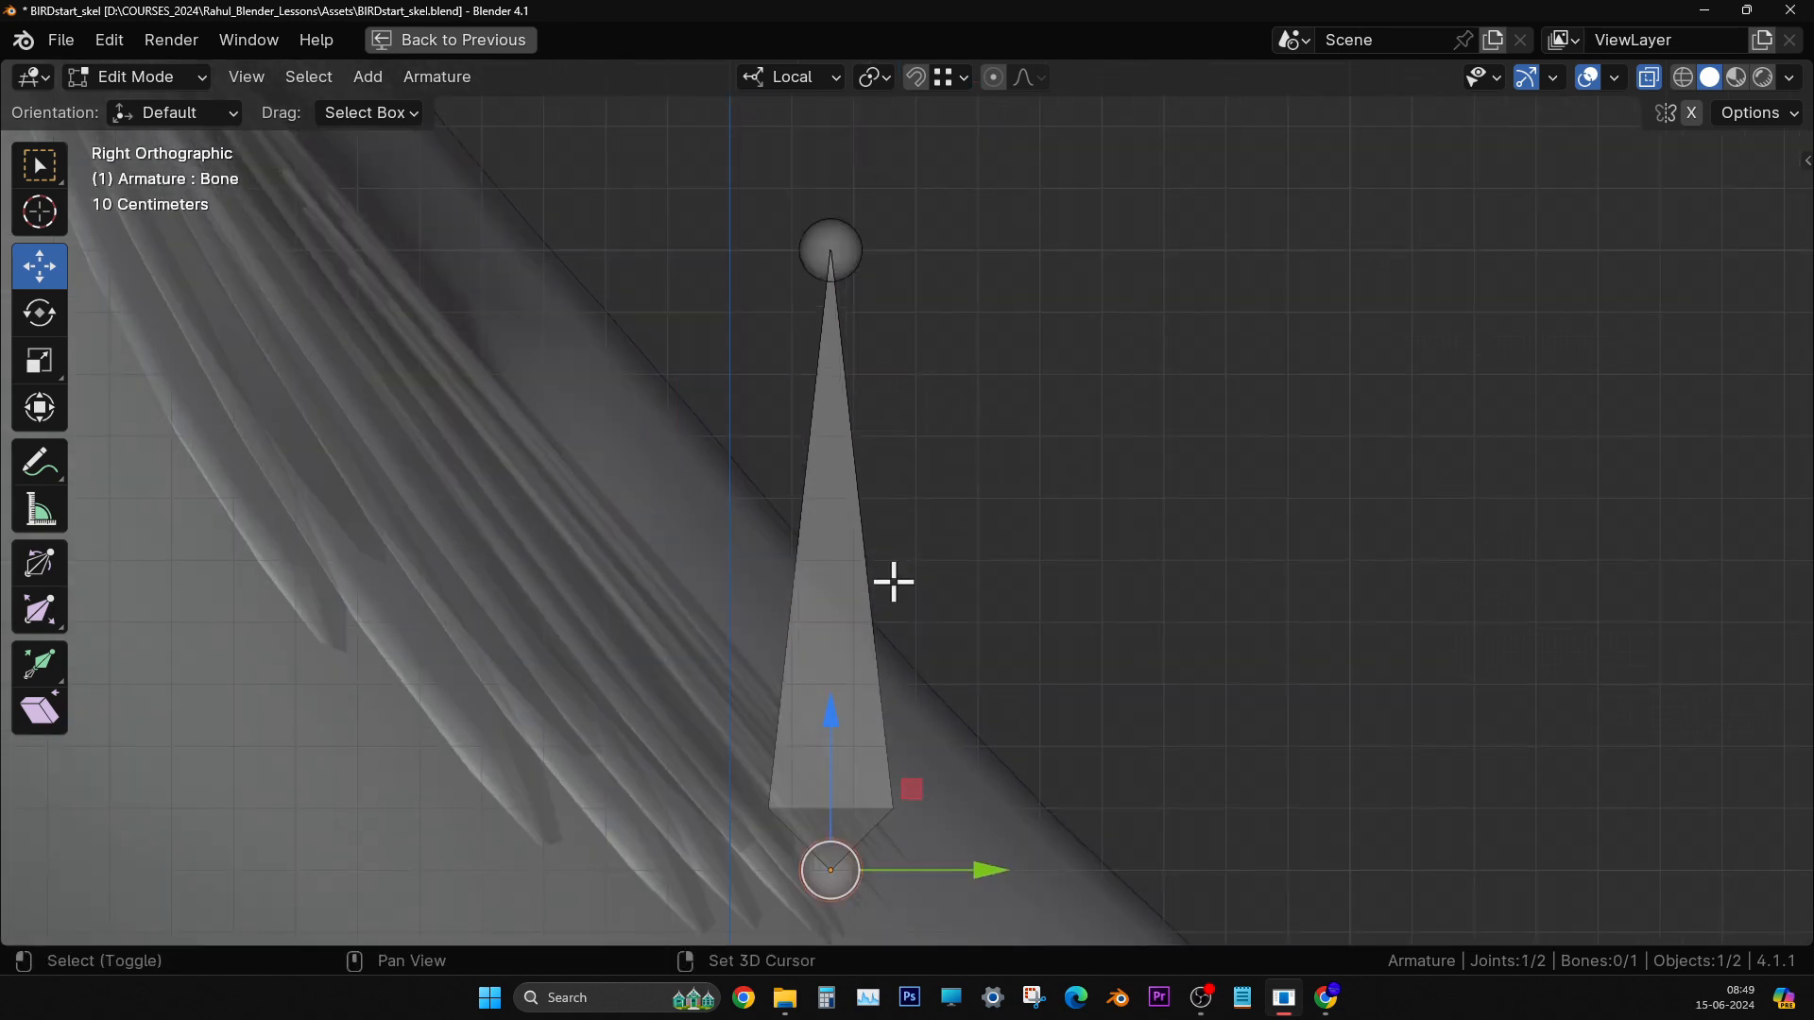
{"action": "left_click", "coordinate": [839, 250]}
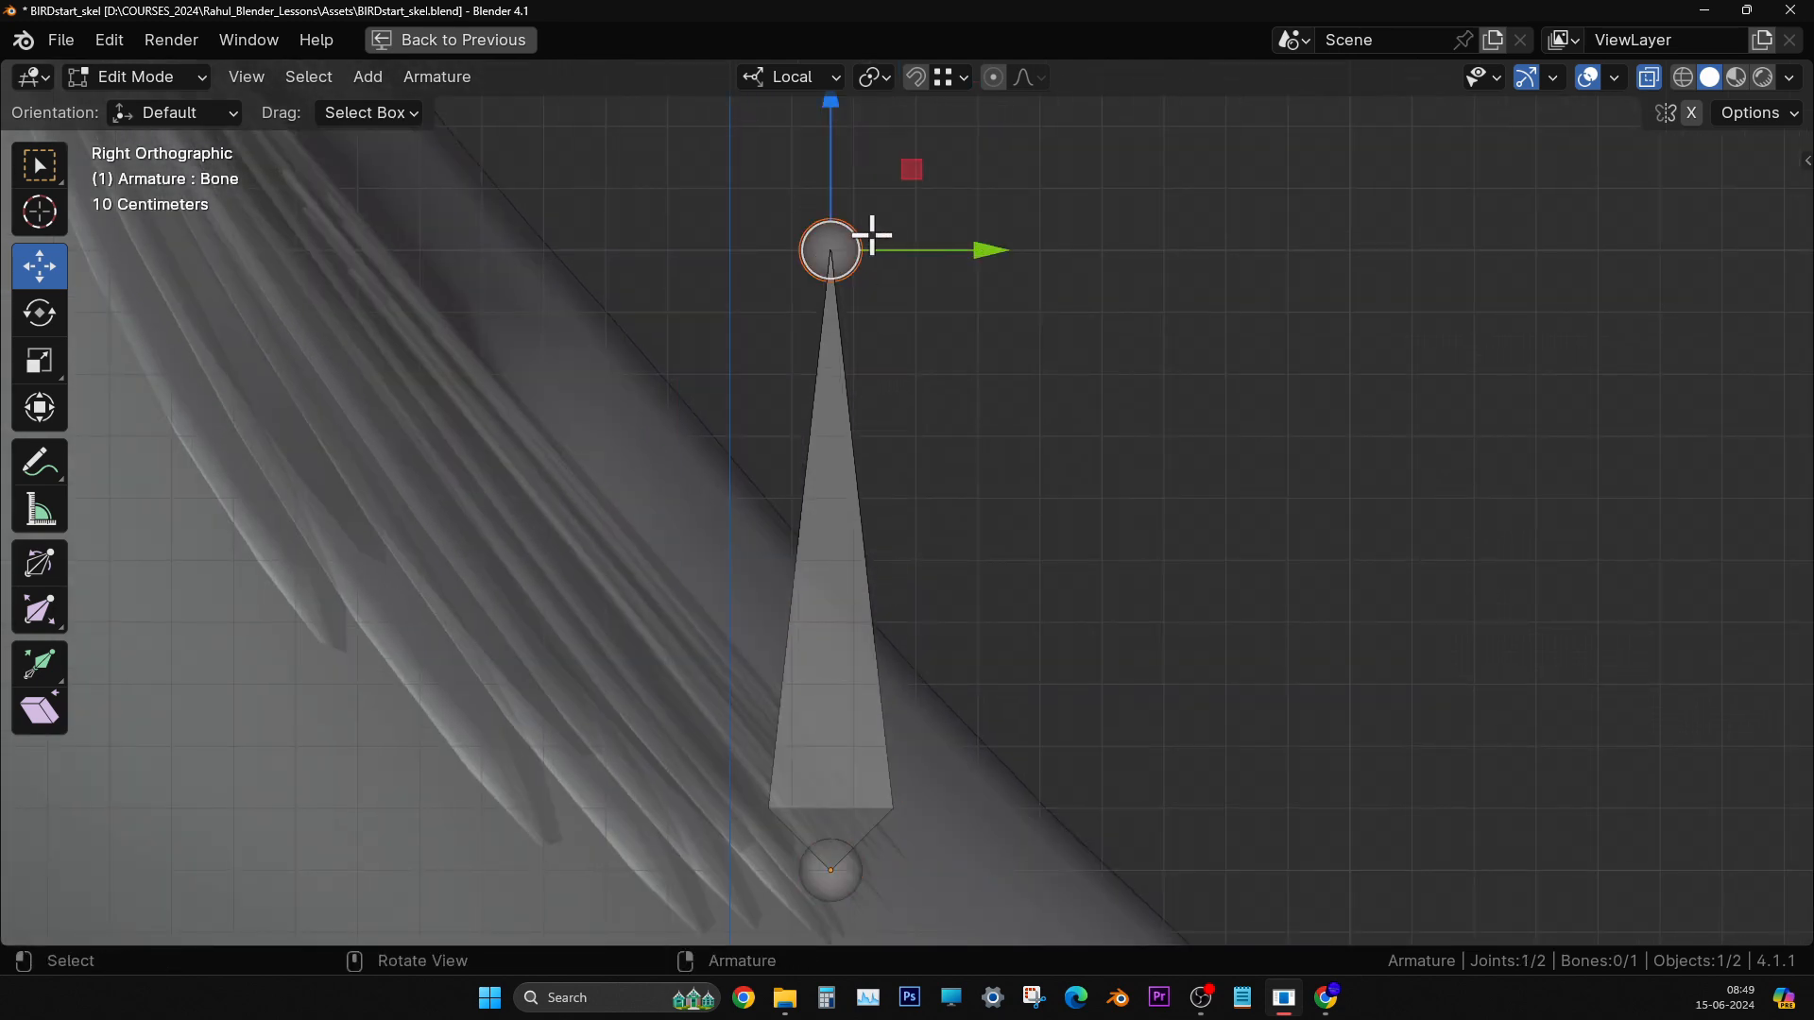
{"action": "middle_click_drag", "start_coordinate": [911, 689], "coordinate": [907, 473], "text": "shift"}
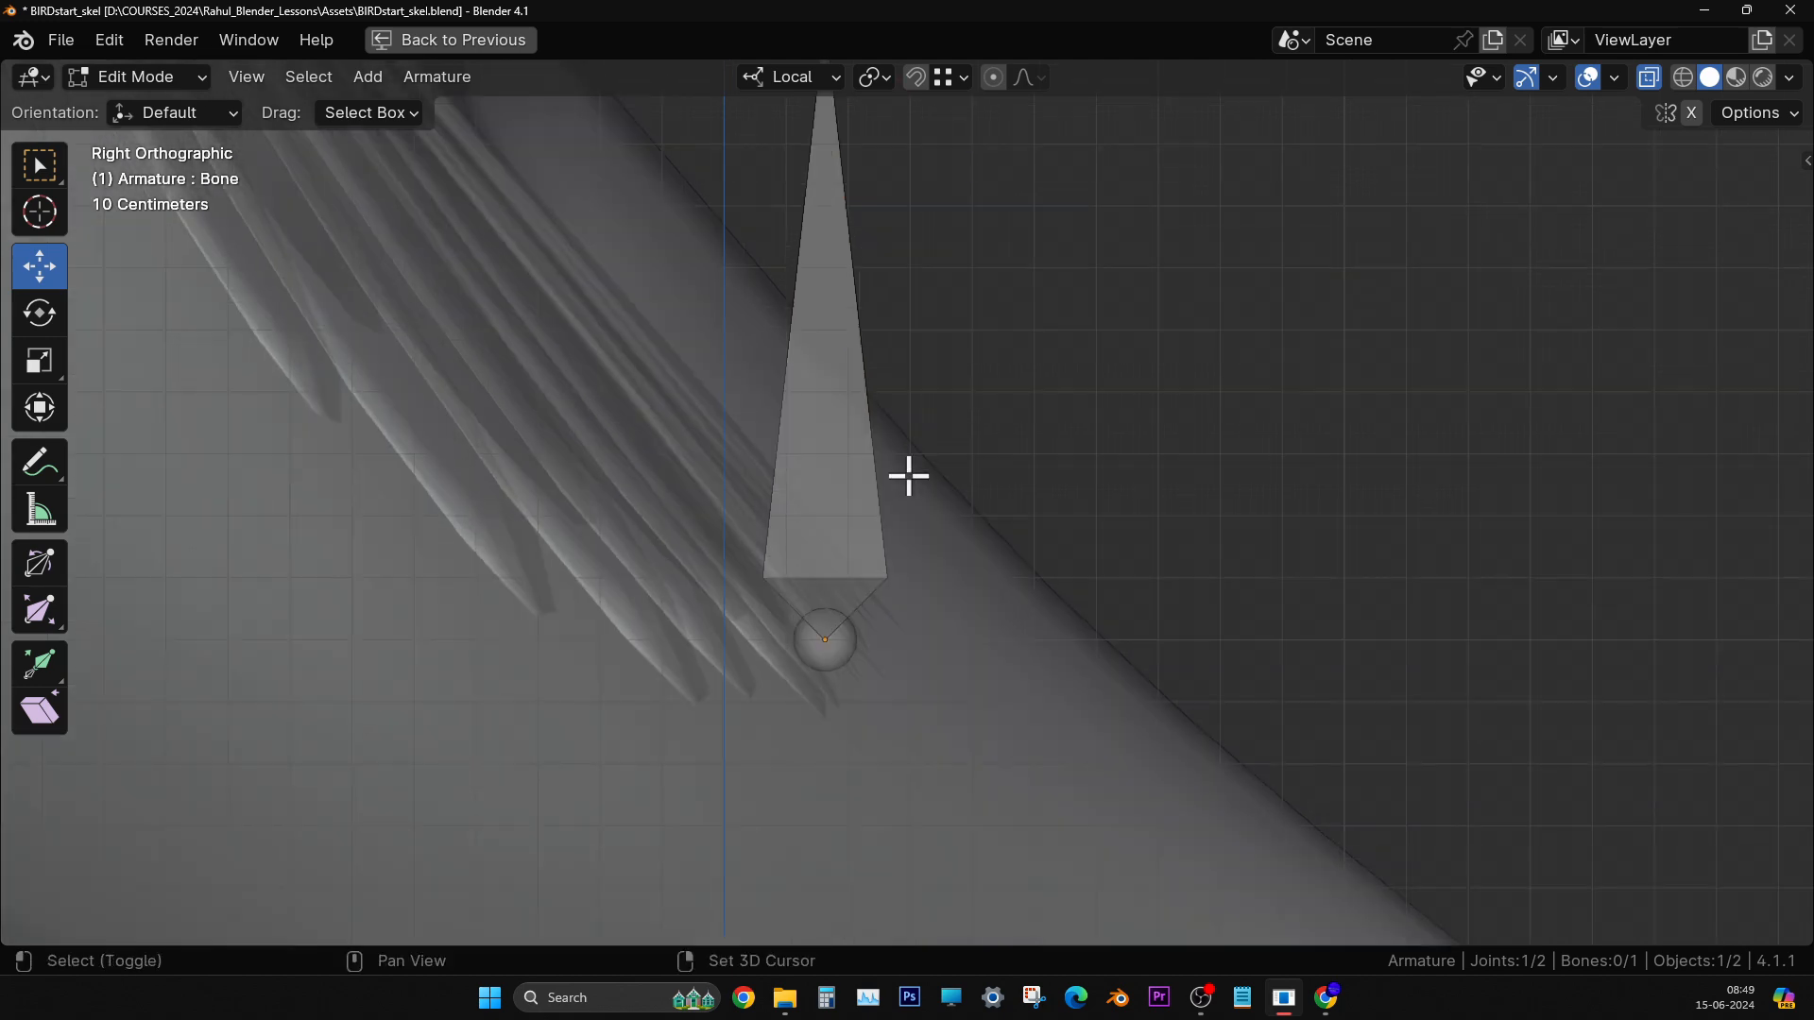
{"action": "left_click", "coordinate": [855, 635]}
{"action": "middle_click_drag", "start_coordinate": [822, 433], "coordinate": [836, 585], "text": "shift"}
{"action": "middle_click_drag", "start_coordinate": [851, 491], "coordinate": [859, 511], "text": "shift"}
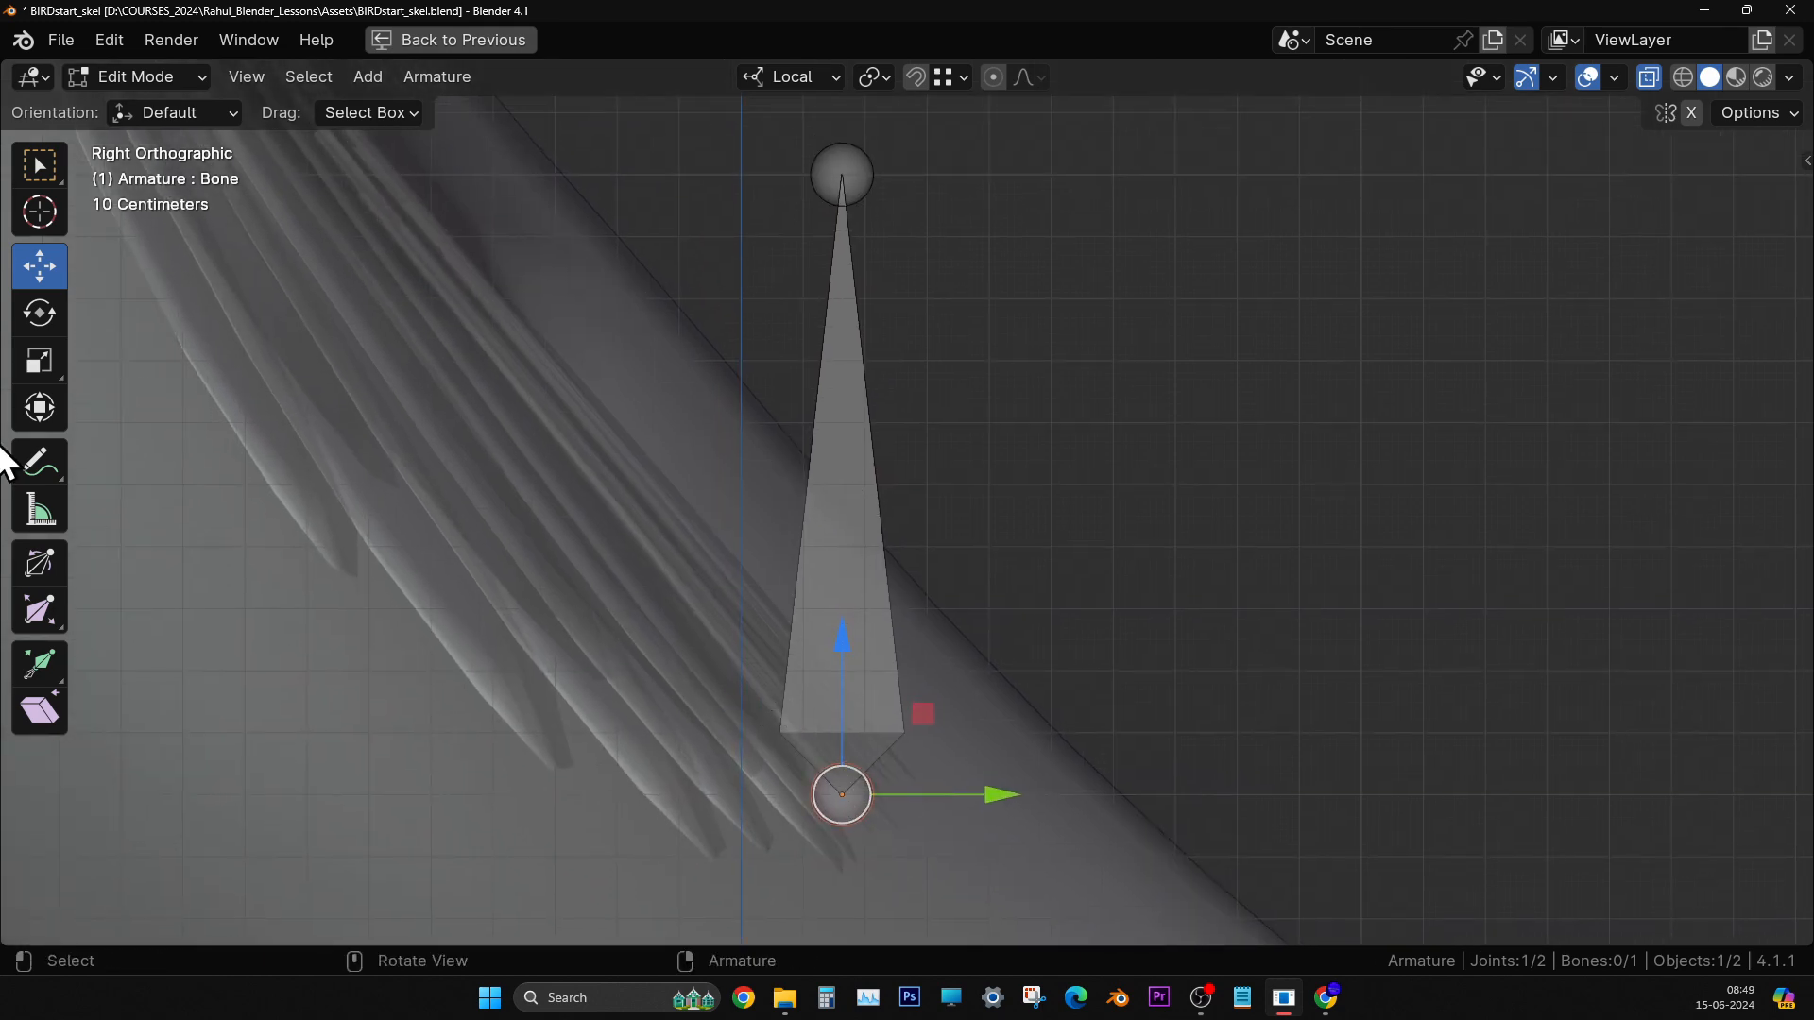
- Circle the bone's wide lower end, its upper joint and its middle with freehand annotation strokes
{"action": "left_click", "coordinate": [40, 461]}
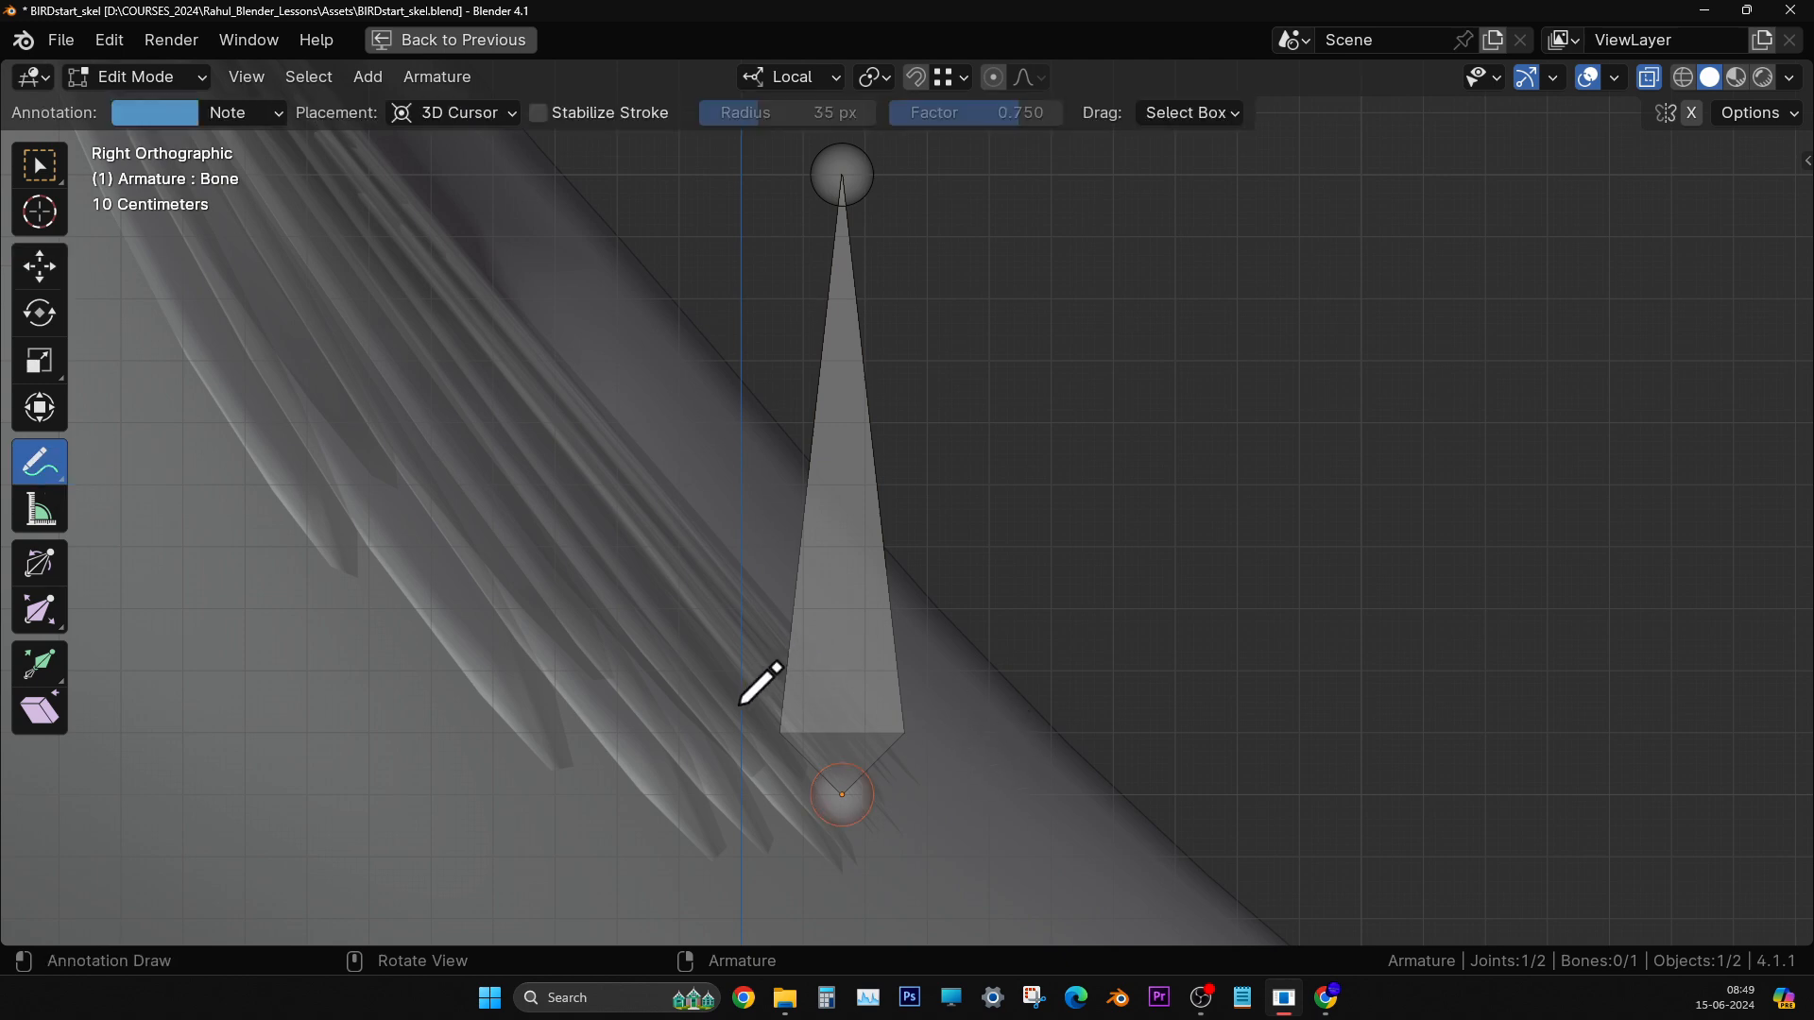
{"action": "mouse_move", "coordinate": [759, 676]}
{"action": "left_mouse_down"}
{"action": "mouse_move", "coordinate": [797, 756]}
{"action": "mouse_move", "coordinate": [944, 733]}
{"action": "mouse_move", "coordinate": [794, 664]}
{"action": "mouse_move", "coordinate": [764, 674]}
{"action": "left_mouse_up"}
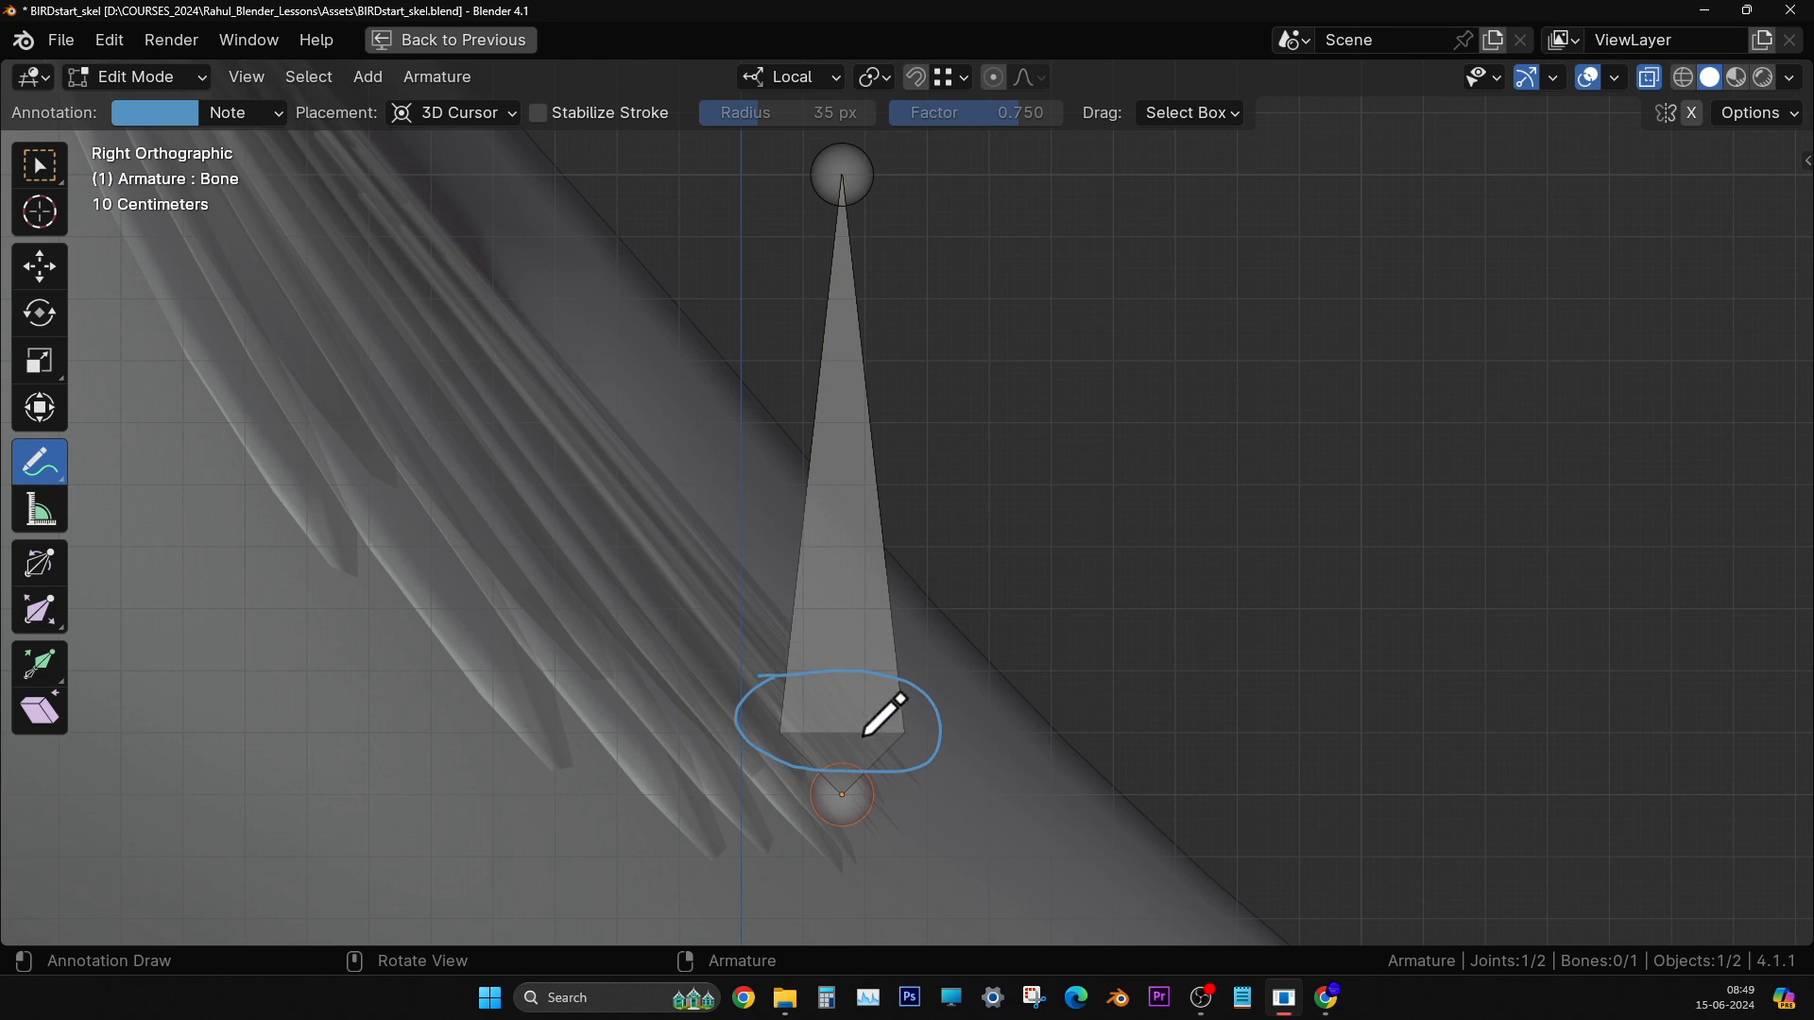
{"action": "scroll", "coordinate": [898, 715], "scroll_direction": "up", "scroll_amount": 5}
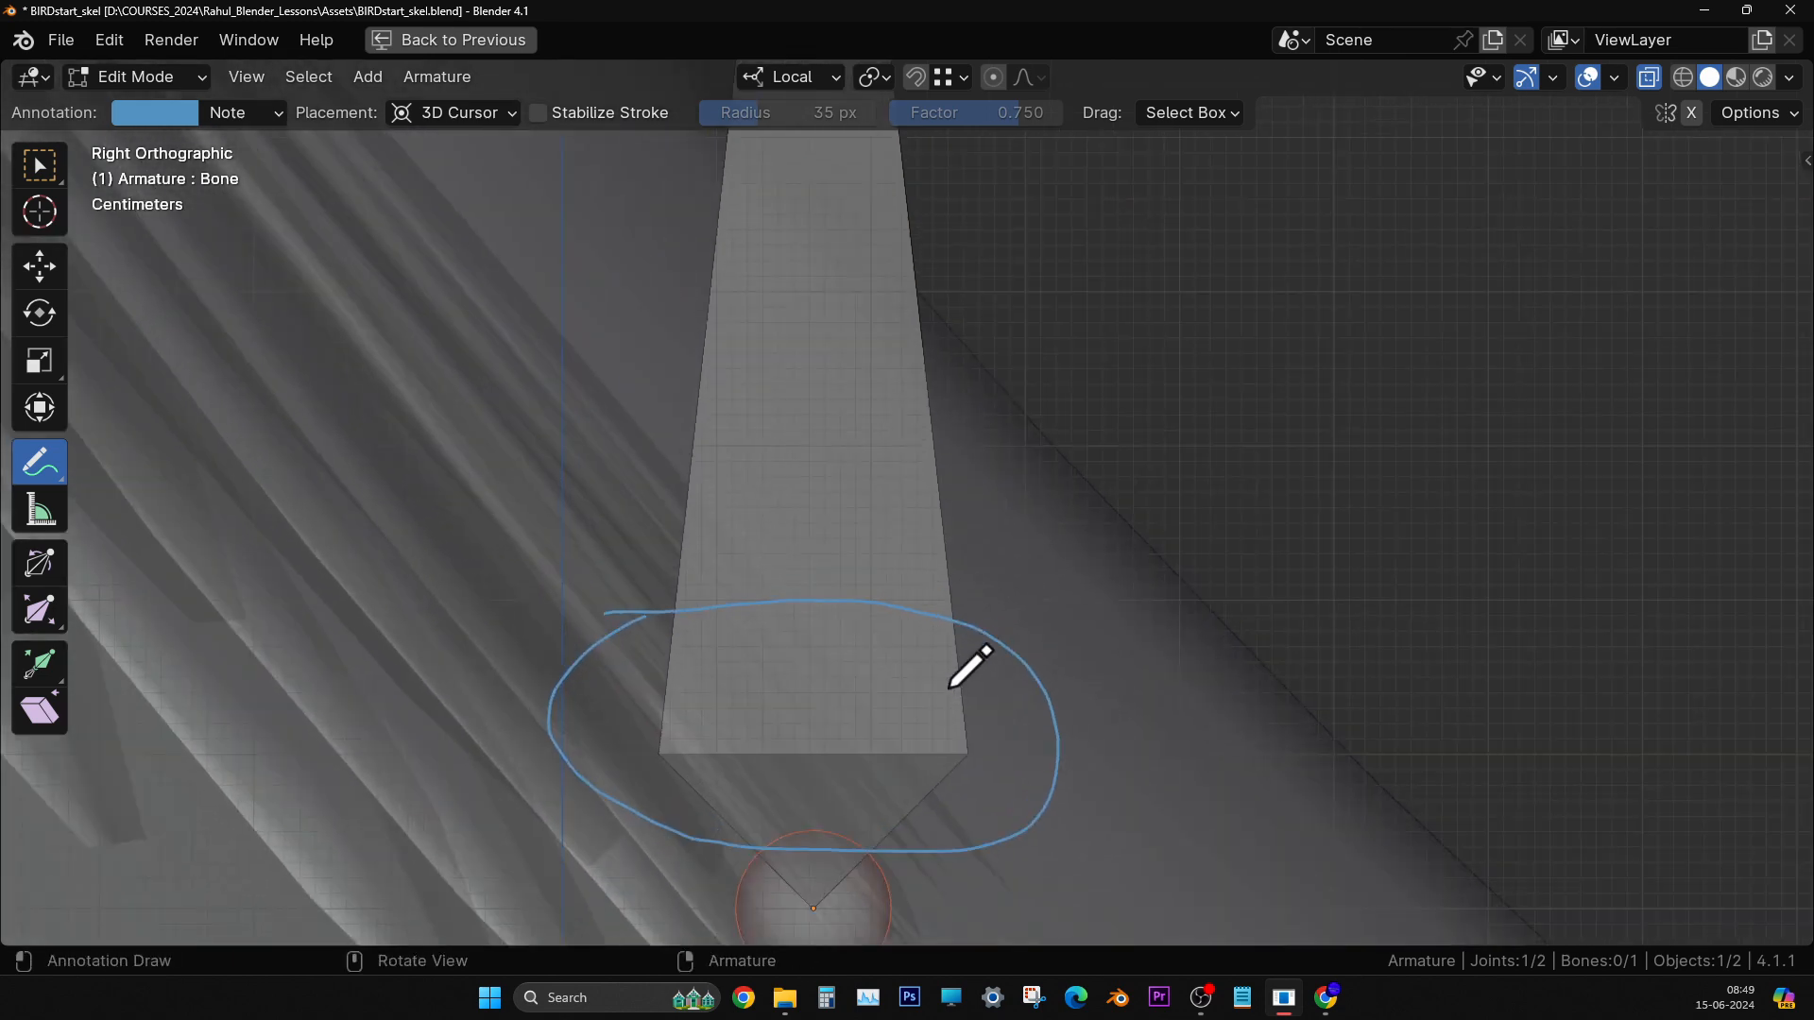
{"action": "middle_click_drag", "start_coordinate": [950, 688], "coordinate": [955, 587], "text": "shift"}
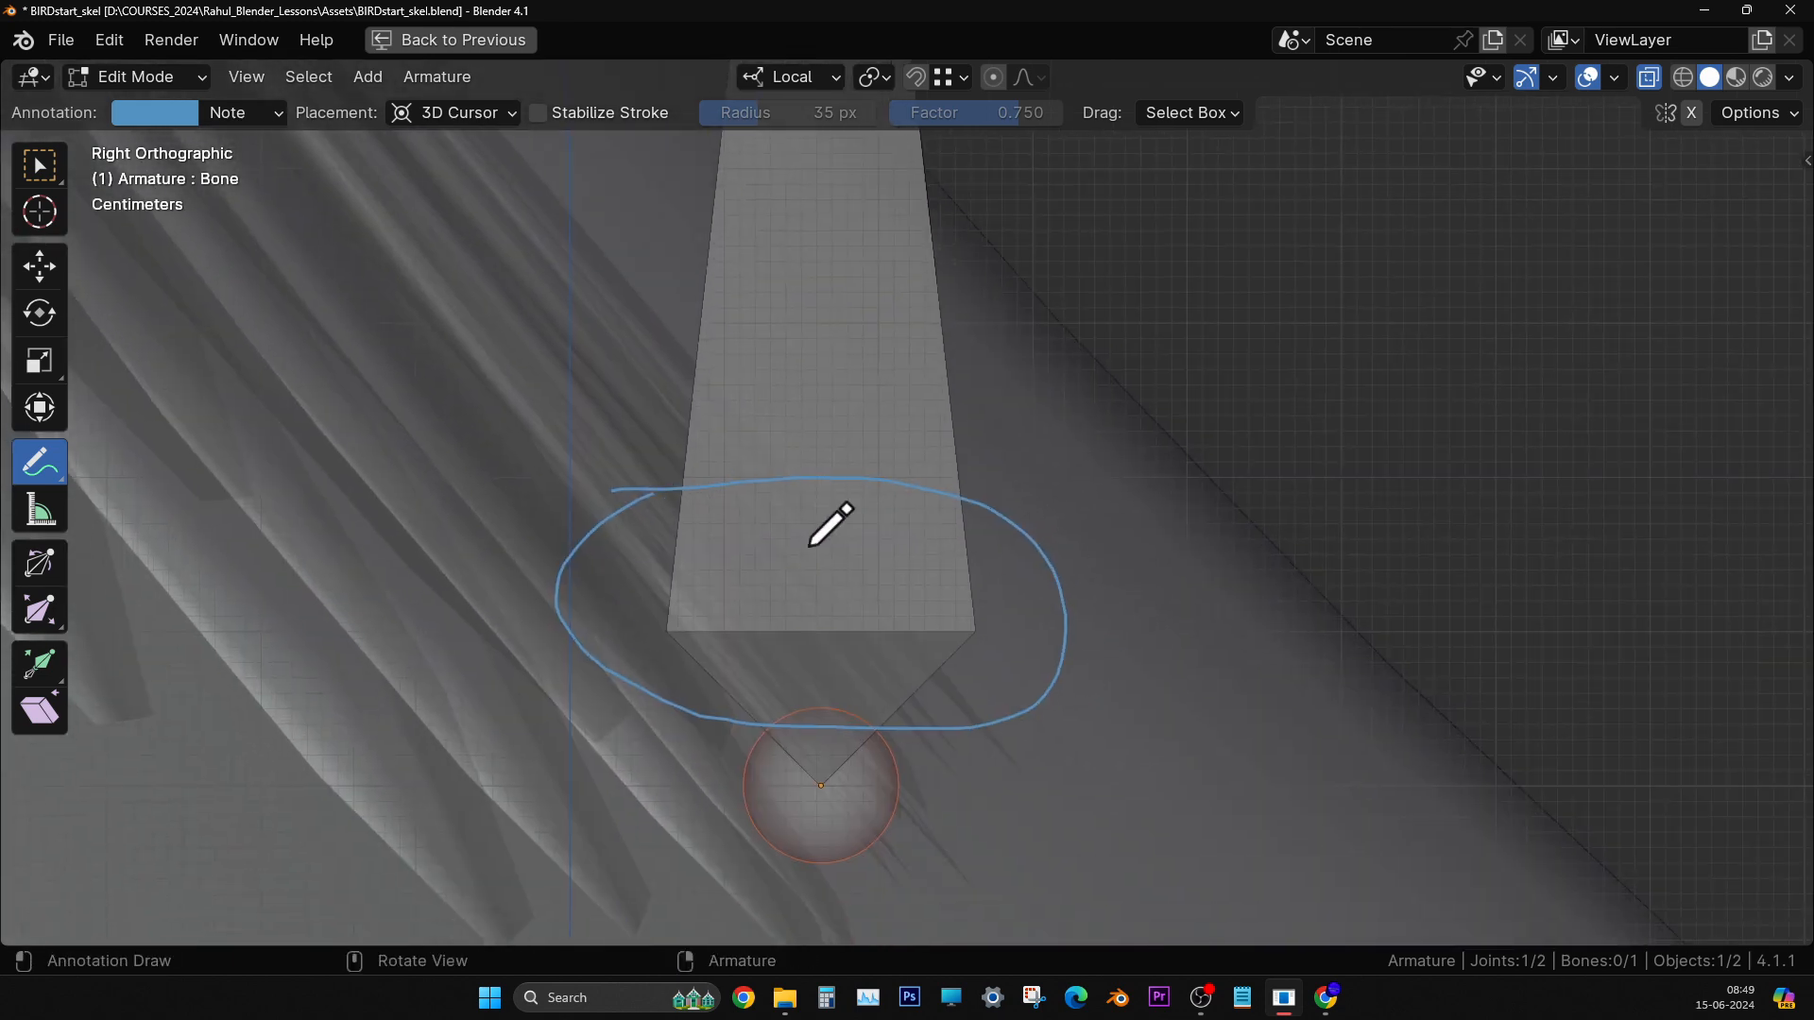
{"action": "scroll", "coordinate": [923, 574], "scroll_direction": "down", "scroll_amount": 1}
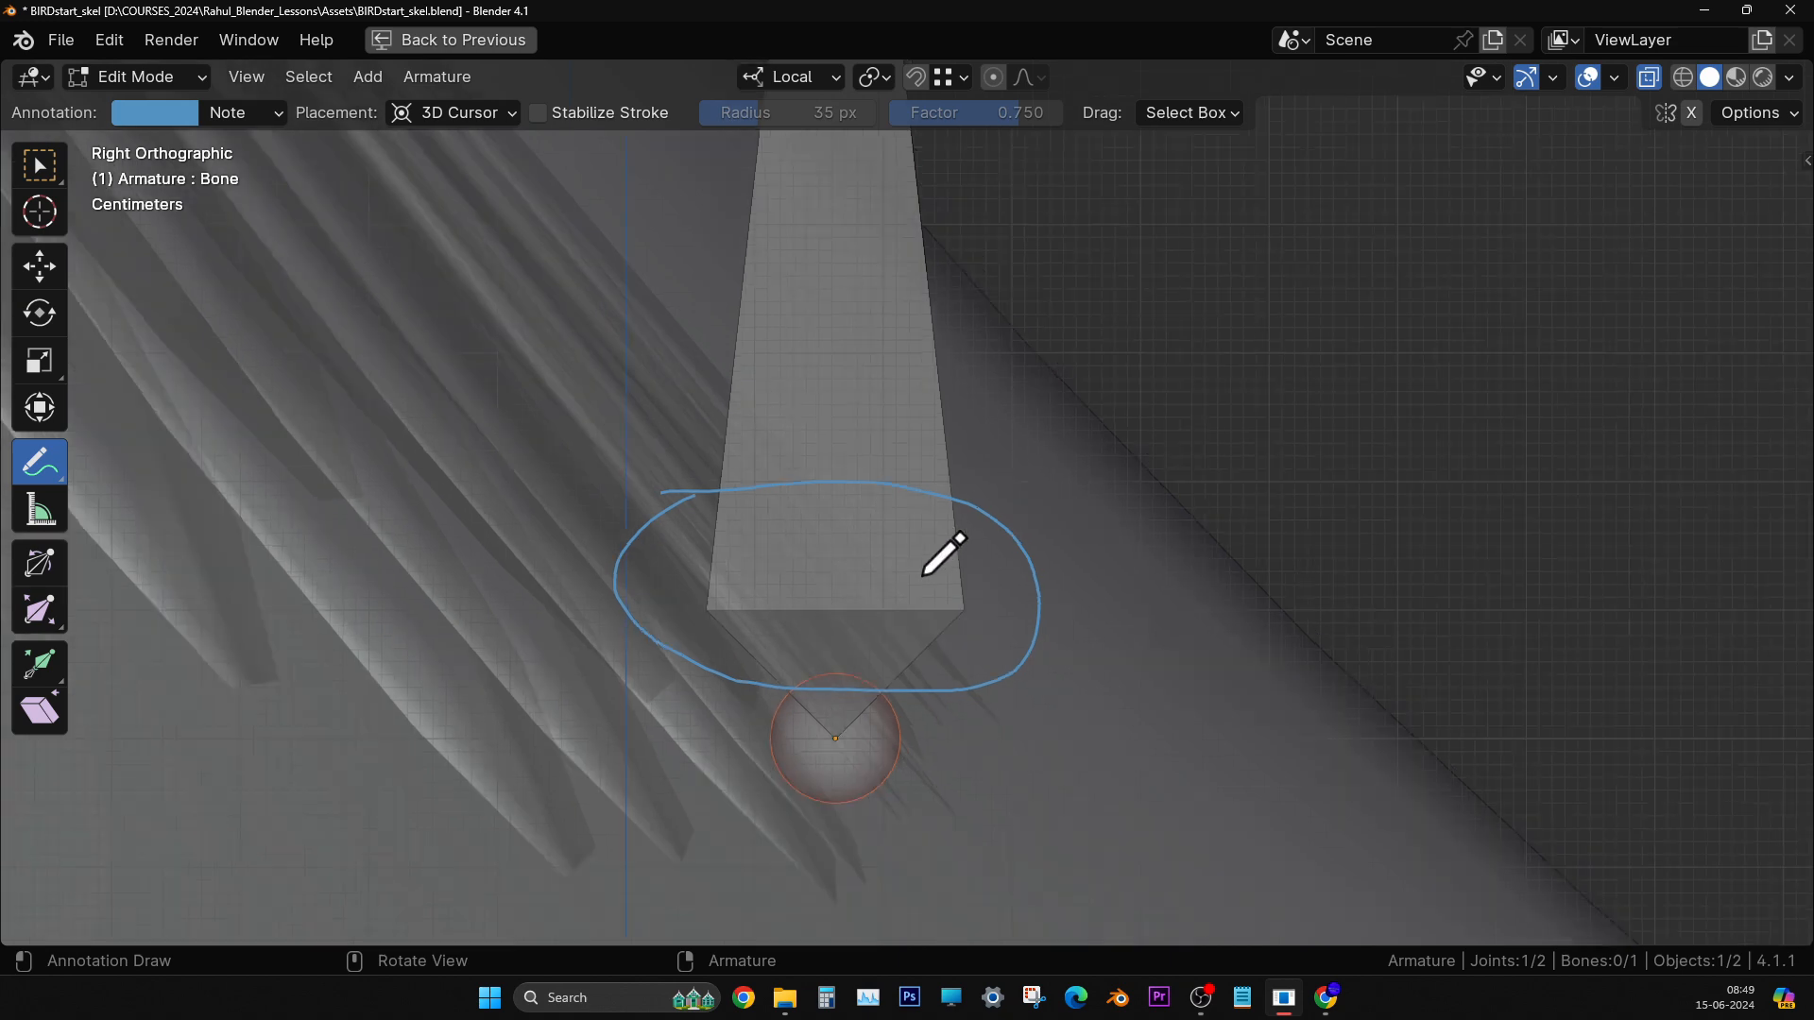
{"action": "scroll", "coordinate": [924, 575], "scroll_direction": "down", "scroll_amount": 2}
{"action": "middle_click_drag", "start_coordinate": [937, 457], "coordinate": [998, 732], "text": "shift"}
{"action": "mouse_move", "coordinate": [828, 245]}
{"action": "left_mouse_down"}
{"action": "mouse_move", "coordinate": [935, 338]}
{"action": "mouse_move", "coordinate": [781, 280]}
{"action": "left_mouse_up"}
{"action": "mouse_move", "coordinate": [883, 445]}
{"action": "left_mouse_down"}
{"action": "mouse_move", "coordinate": [1068, 638]}
{"action": "mouse_move", "coordinate": [780, 451]}
{"action": "left_mouse_up"}
{"action": "middle_click_drag", "start_coordinate": [1075, 645], "coordinate": [1066, 437], "text": "shift"}
{"action": "middle_click_drag", "start_coordinate": [1052, 541], "coordinate": [1028, 719], "text": "shift"}
- Label the circled bone parts with handwritten annotations: B for the middle, T for the upper joint and H for the lower end
{"action": "left_click_drag", "start_coordinate": [1089, 528], "coordinate": [1205, 531]}
{"action": "mouse_move", "coordinate": [1262, 456]}
{"action": "left_mouse_down"}
{"action": "mouse_move", "coordinate": [1372, 476]}
{"action": "mouse_move", "coordinate": [1285, 550]}
{"action": "left_mouse_up"}
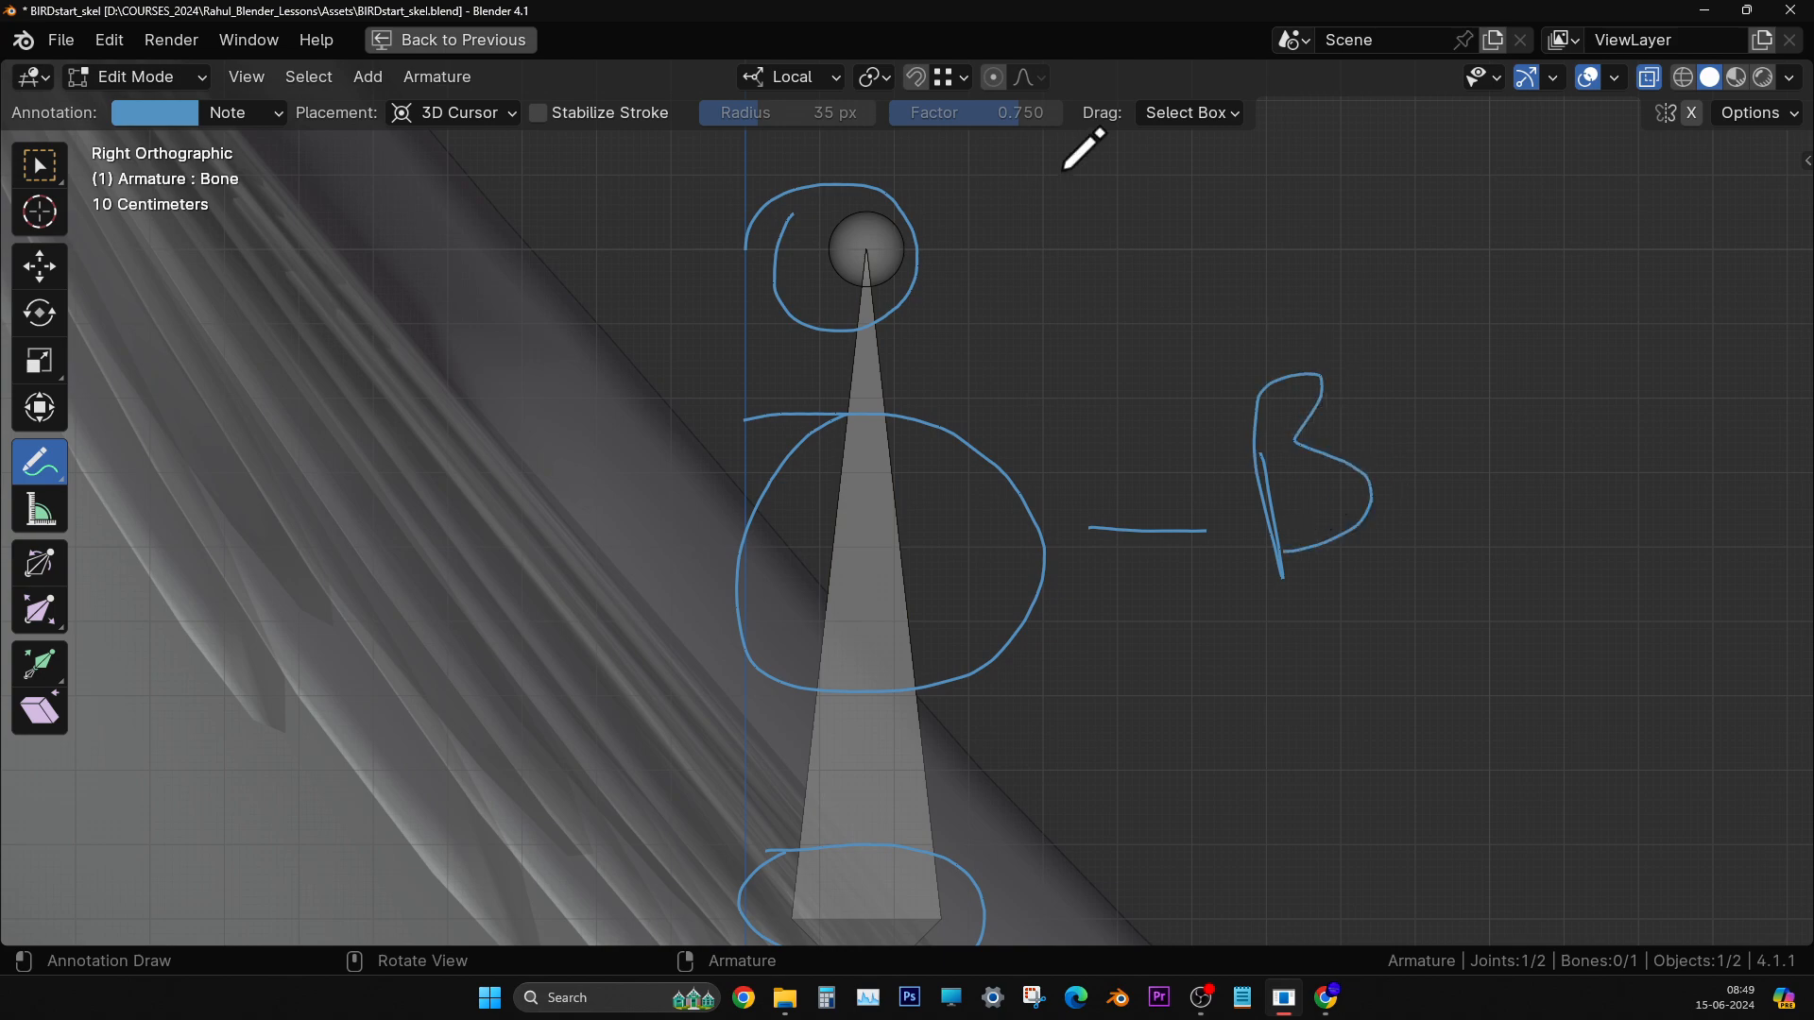
{"action": "mouse_move", "coordinate": [1065, 178]}
{"action": "left_mouse_down"}
{"action": "mouse_move", "coordinate": [1060, 253]}
{"action": "mouse_move", "coordinate": [1175, 165]}
{"action": "left_mouse_up"}
{"action": "middle_click_drag", "start_coordinate": [1117, 531], "coordinate": [1101, 277], "text": "shift"}
{"action": "left_click_drag", "start_coordinate": [1007, 644], "coordinate": [1165, 623]}
{"action": "left_click_drag", "start_coordinate": [1245, 545], "coordinate": [1265, 654]}
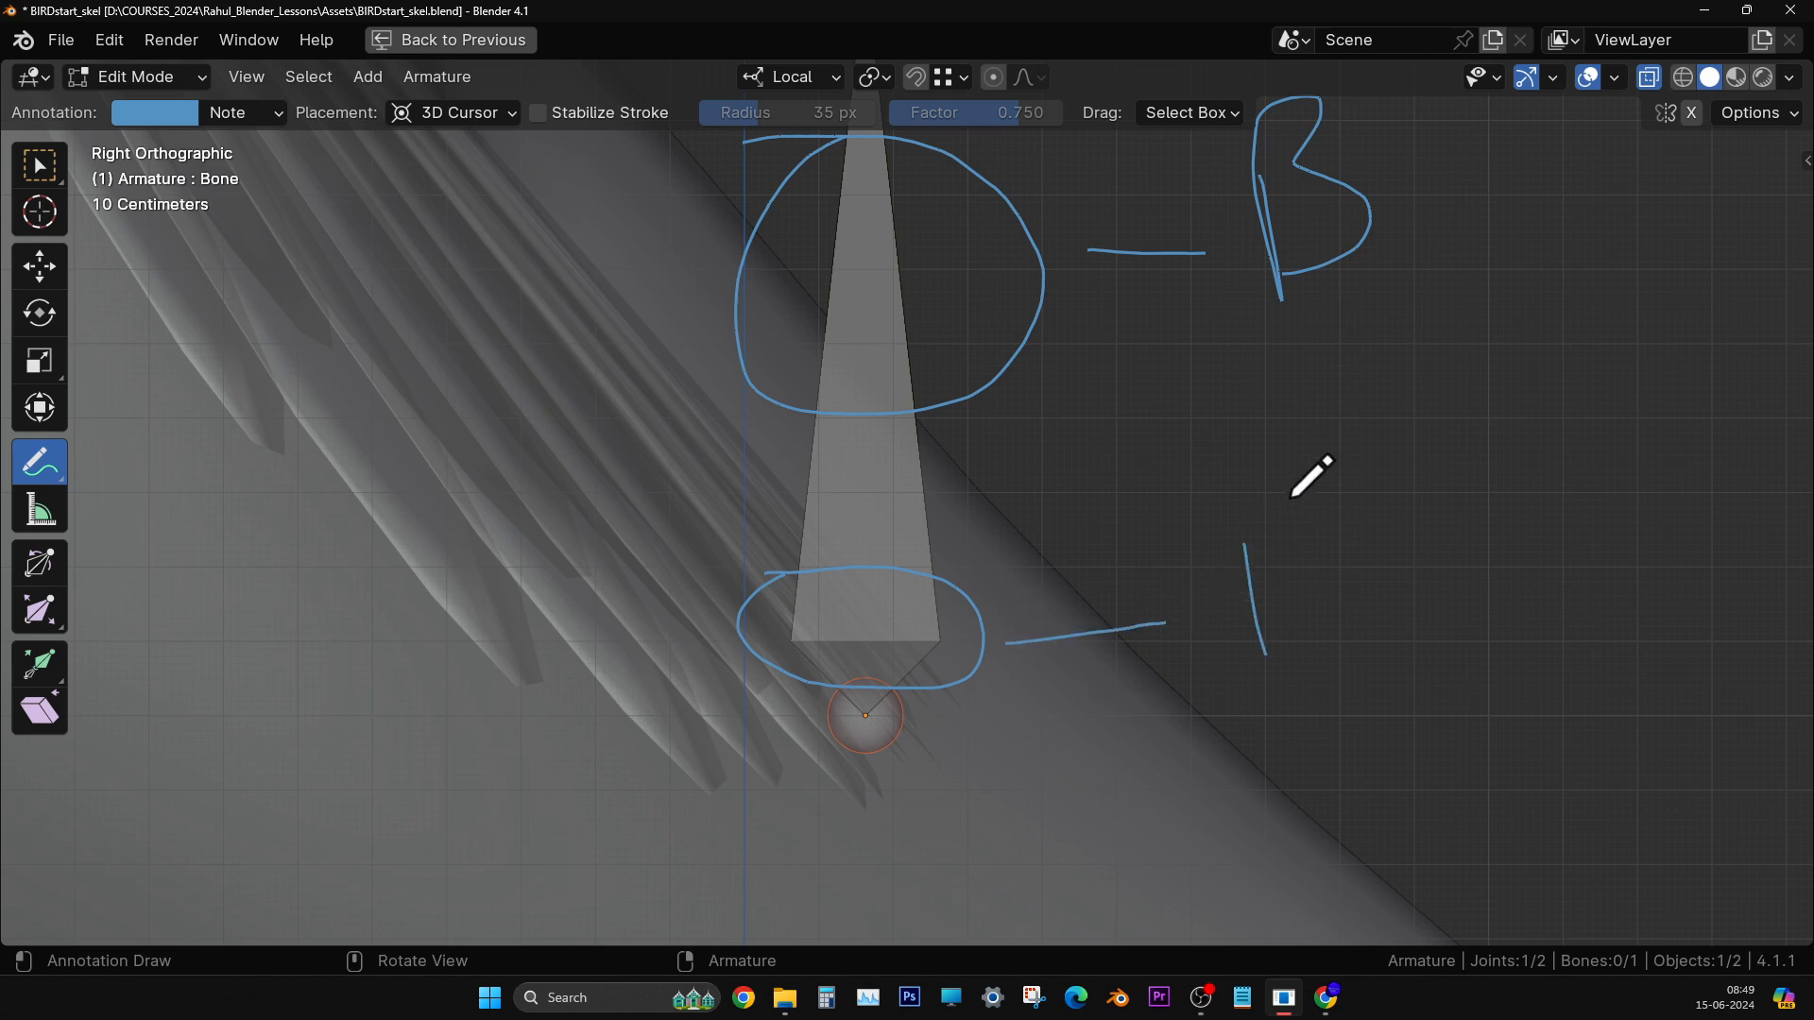
{"action": "left_click_drag", "start_coordinate": [1294, 511], "coordinate": [1325, 662]}
{"action": "left_click_drag", "start_coordinate": [1239, 605], "coordinate": [1314, 578]}
- Erase all the annotation circles, connecting lines and letters around the bone
{"action": "scroll", "coordinate": [1331, 585], "scroll_direction": "down", "scroll_amount": 4}
{"action": "middle_click_drag", "start_coordinate": [1092, 425], "coordinate": [1105, 545], "text": "shift"}
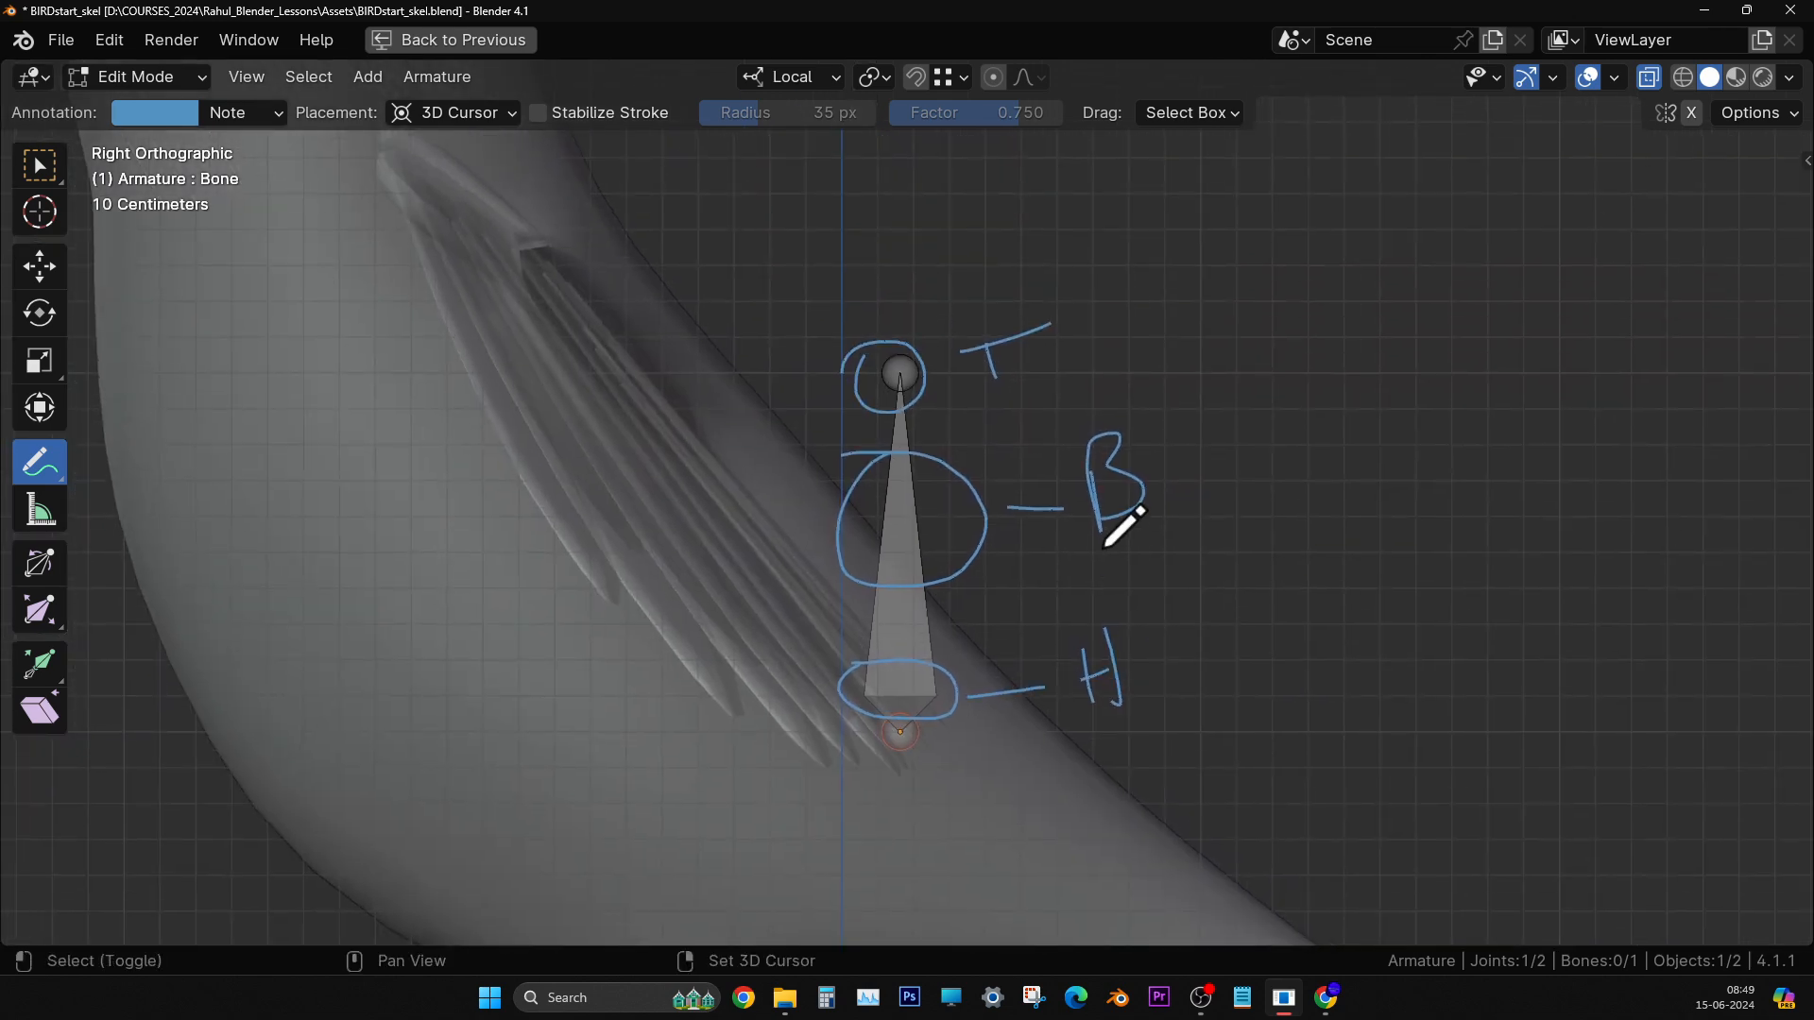
{"action": "mouse_move", "coordinate": [28, 478]}
{"action": "left_mouse_down"}
{"action": "mouse_move", "coordinate": [153, 567]}
{"action": "mouse_move", "coordinate": [151, 636]}
{"action": "left_mouse_up"}
{"action": "left_click_drag", "start_coordinate": [996, 368], "coordinate": [874, 374]}
{"action": "mouse_move", "coordinate": [1059, 342]}
{"action": "left_mouse_down"}
{"action": "mouse_move", "coordinate": [773, 496]}
{"action": "mouse_move", "coordinate": [799, 468]}
{"action": "mouse_move", "coordinate": [1228, 574]}
{"action": "mouse_move", "coordinate": [1253, 531]}
{"action": "mouse_move", "coordinate": [911, 656]}
{"action": "mouse_move", "coordinate": [718, 696]}
{"action": "mouse_move", "coordinate": [895, 712]}
{"action": "left_mouse_up"}
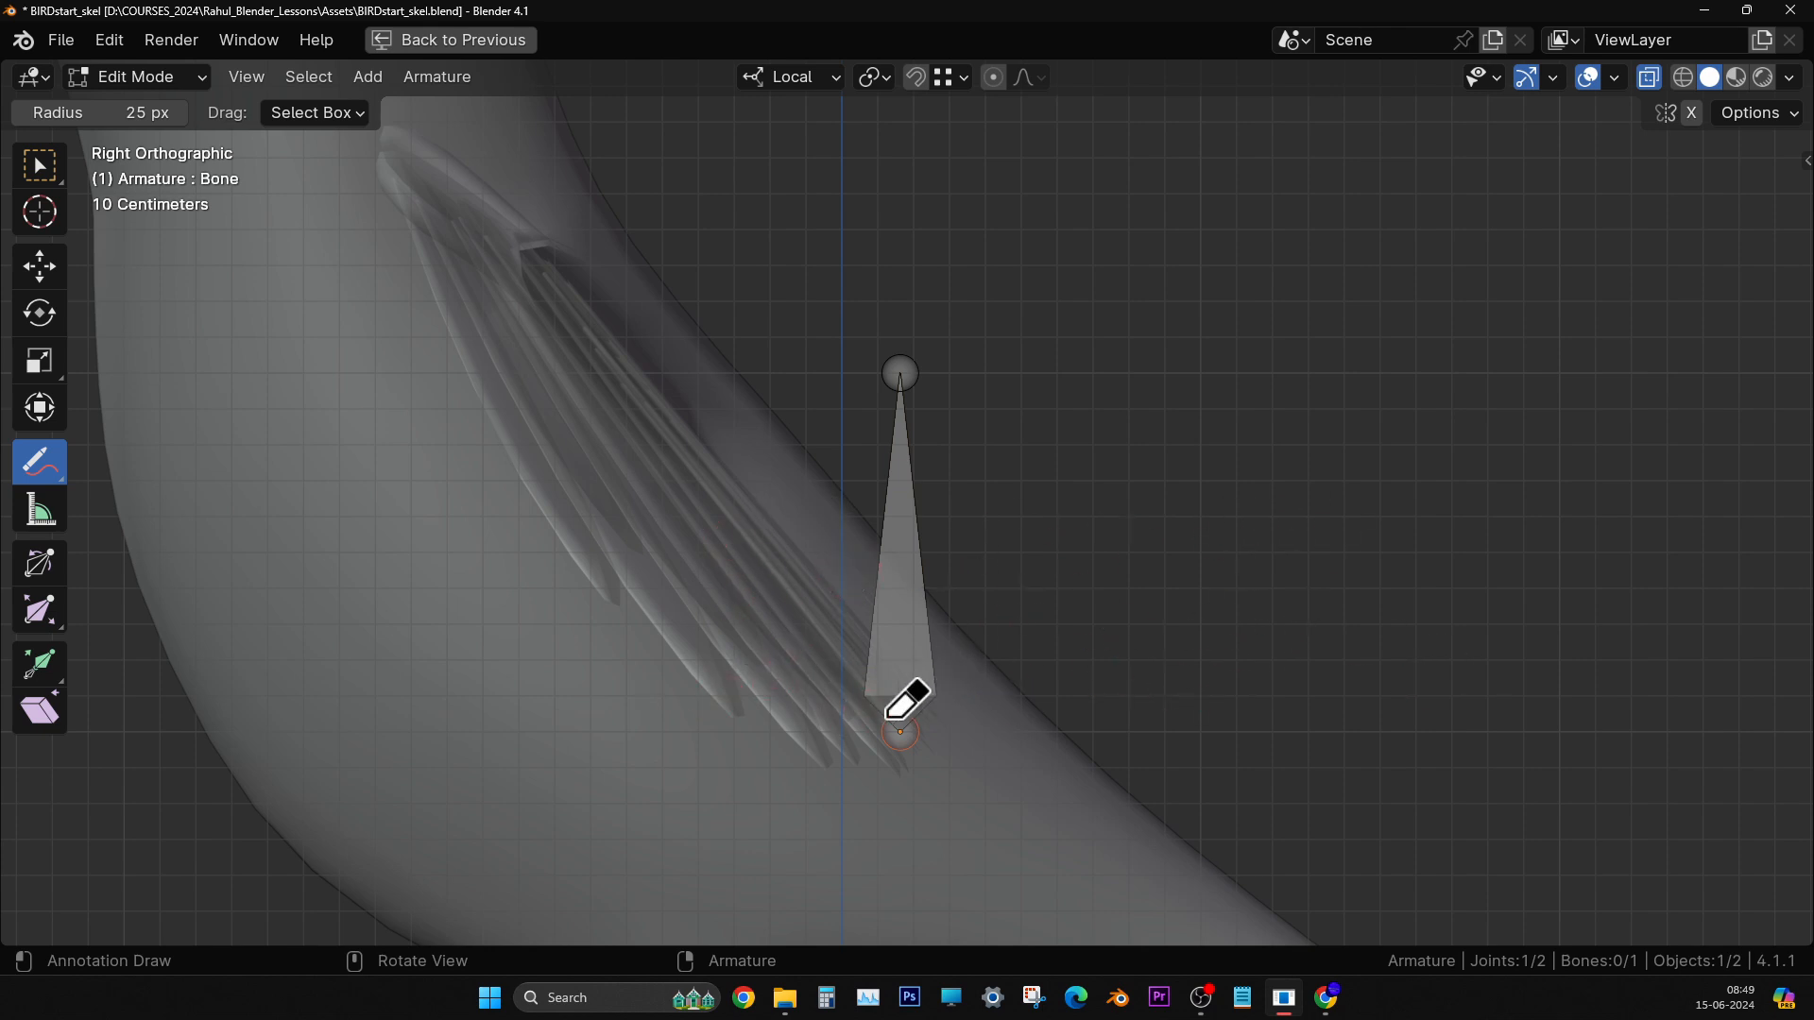
- Activate the Move tool and shift the bone's lower joint slightly inside the bird's rear body
{"action": "left_click", "coordinate": [39, 282]}
{"action": "scroll", "coordinate": [1110, 640], "scroll_direction": "down", "scroll_amount": 1}
{"action": "scroll", "coordinate": [996, 555], "scroll_direction": "up", "scroll_amount": 2}
{"action": "left_click", "coordinate": [888, 329]}
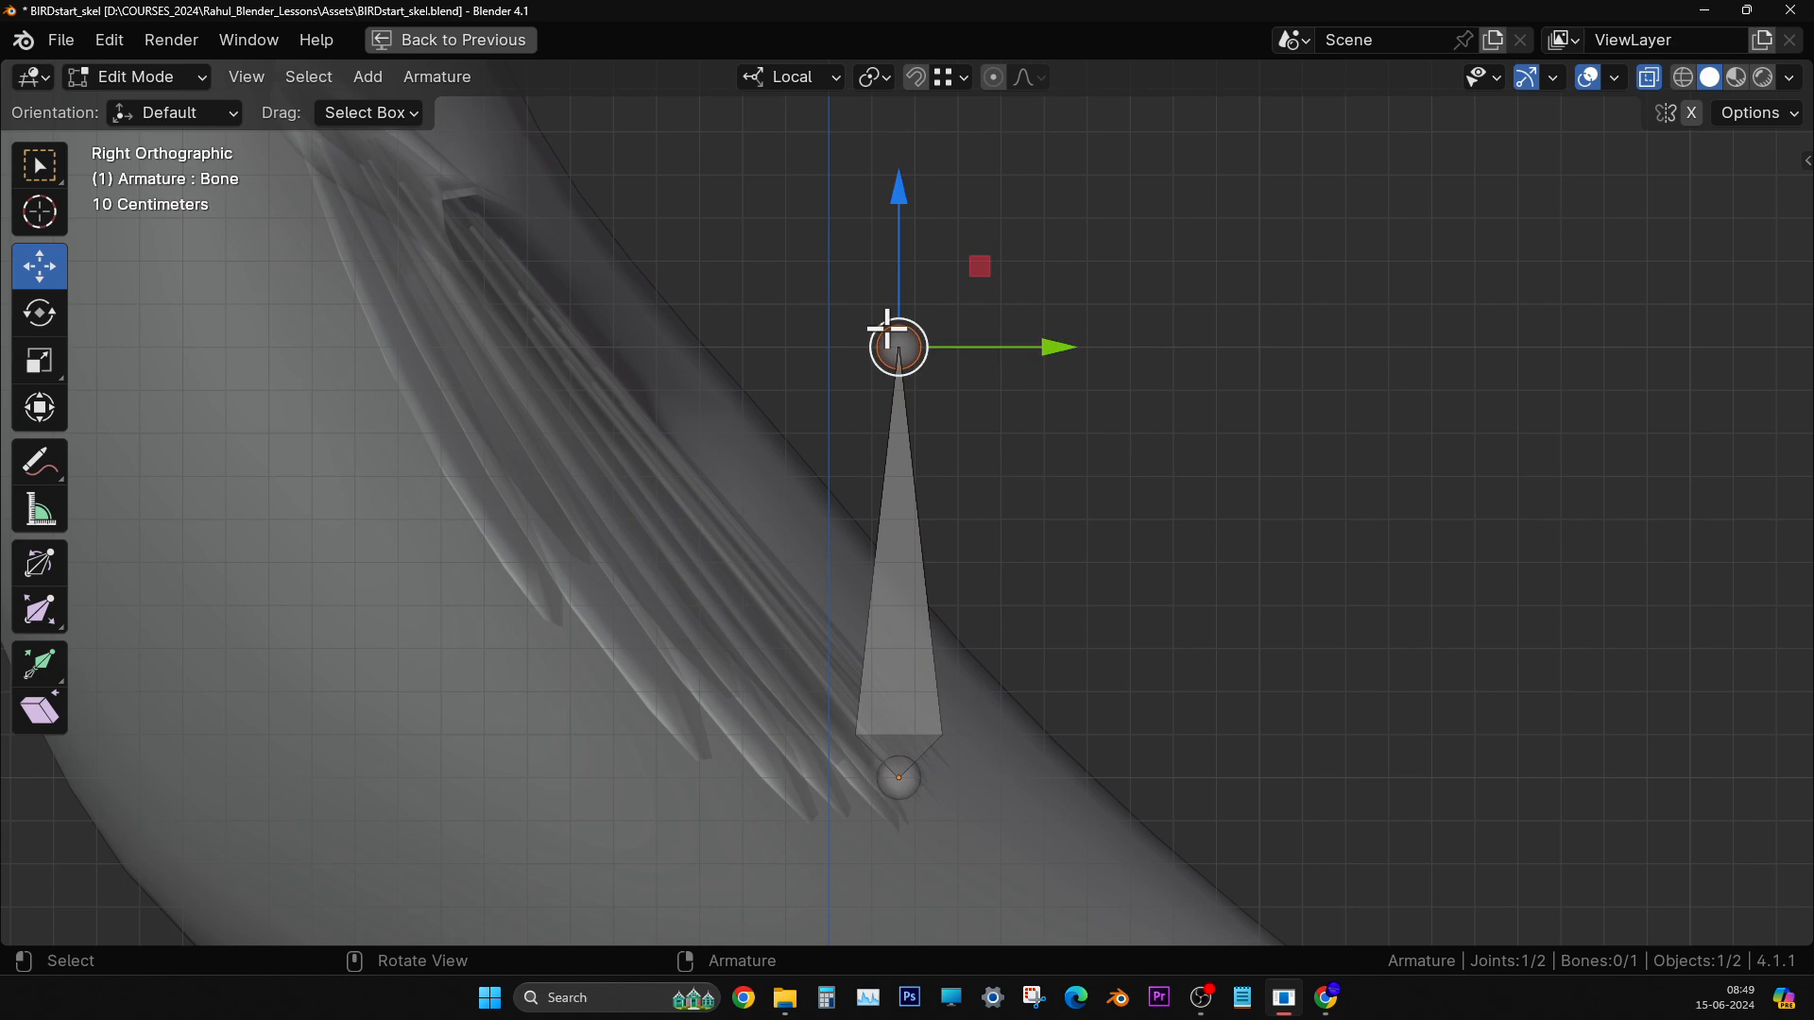
{"action": "left_click", "coordinate": [896, 789]}
{"action": "scroll", "coordinate": [971, 727], "scroll_direction": "down", "scroll_amount": 4}
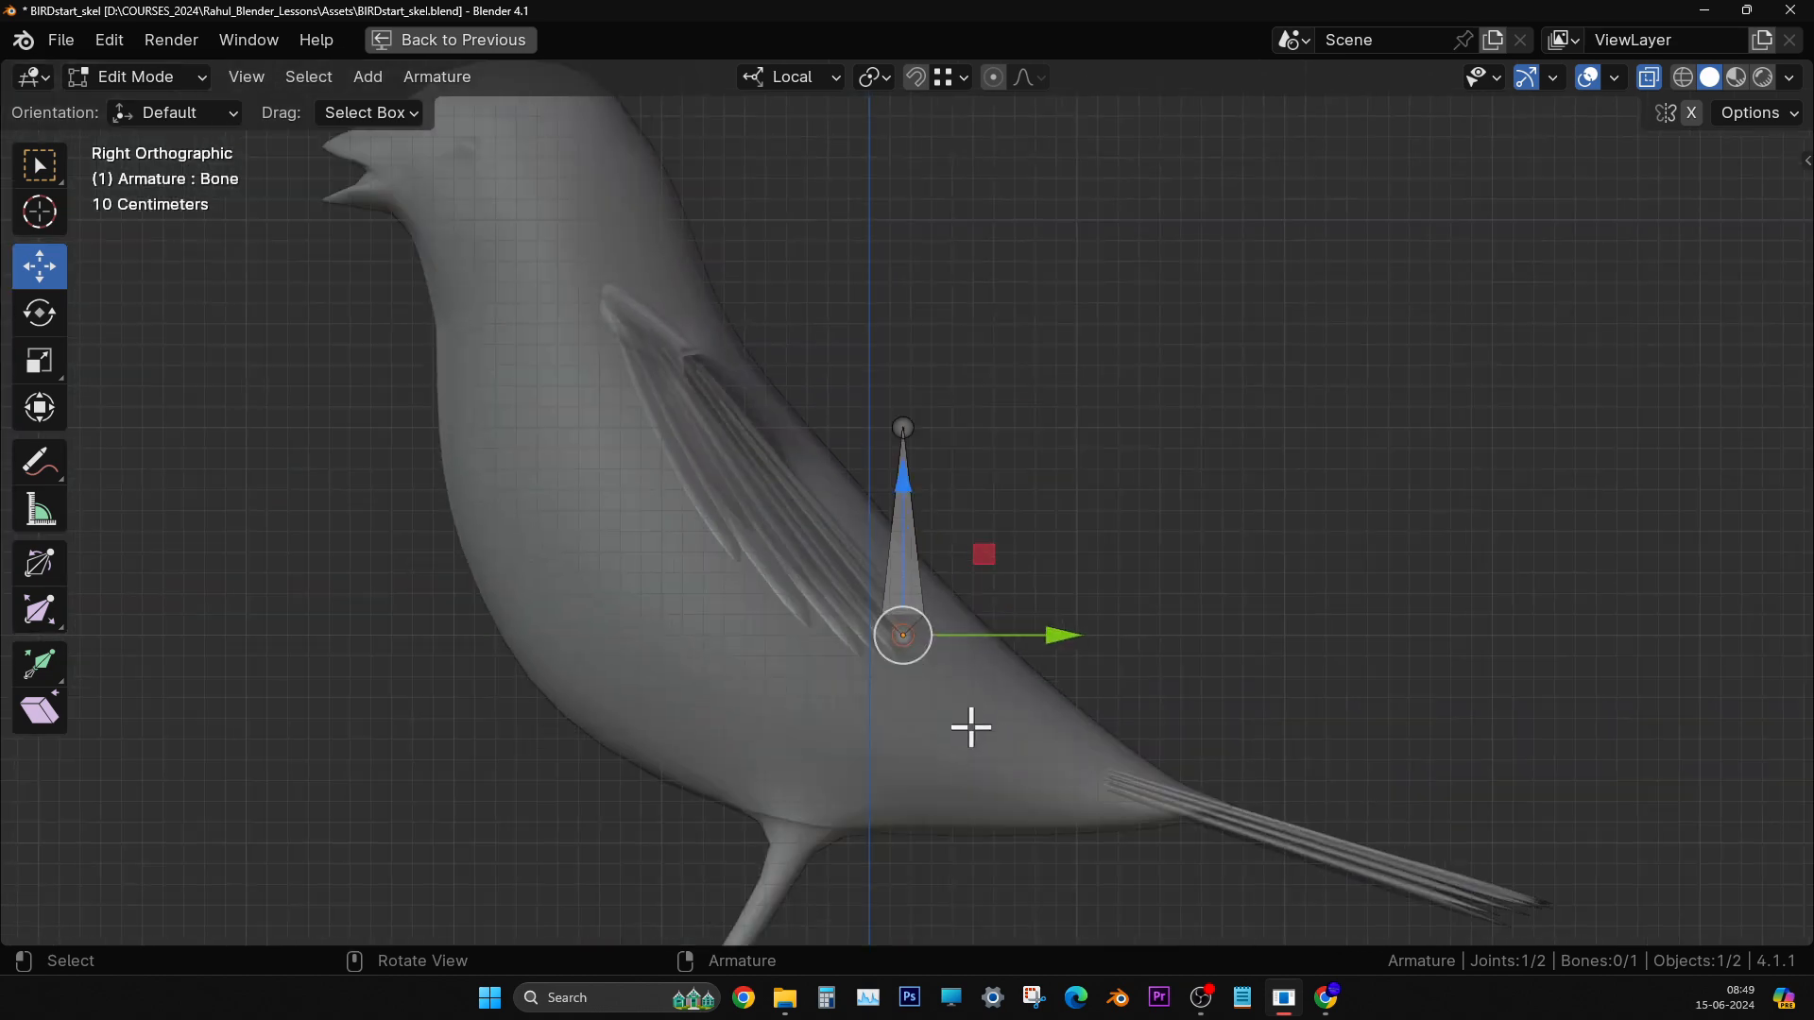
{"action": "left_click_drag", "start_coordinate": [917, 659], "coordinate": [927, 640]}
- Move the bone's upper joint forward and up inside the body so the bone follows the back toward the wing base
{"action": "left_click", "coordinate": [900, 426]}
{"action": "left_click_drag", "start_coordinate": [899, 425], "coordinate": [762, 480]}
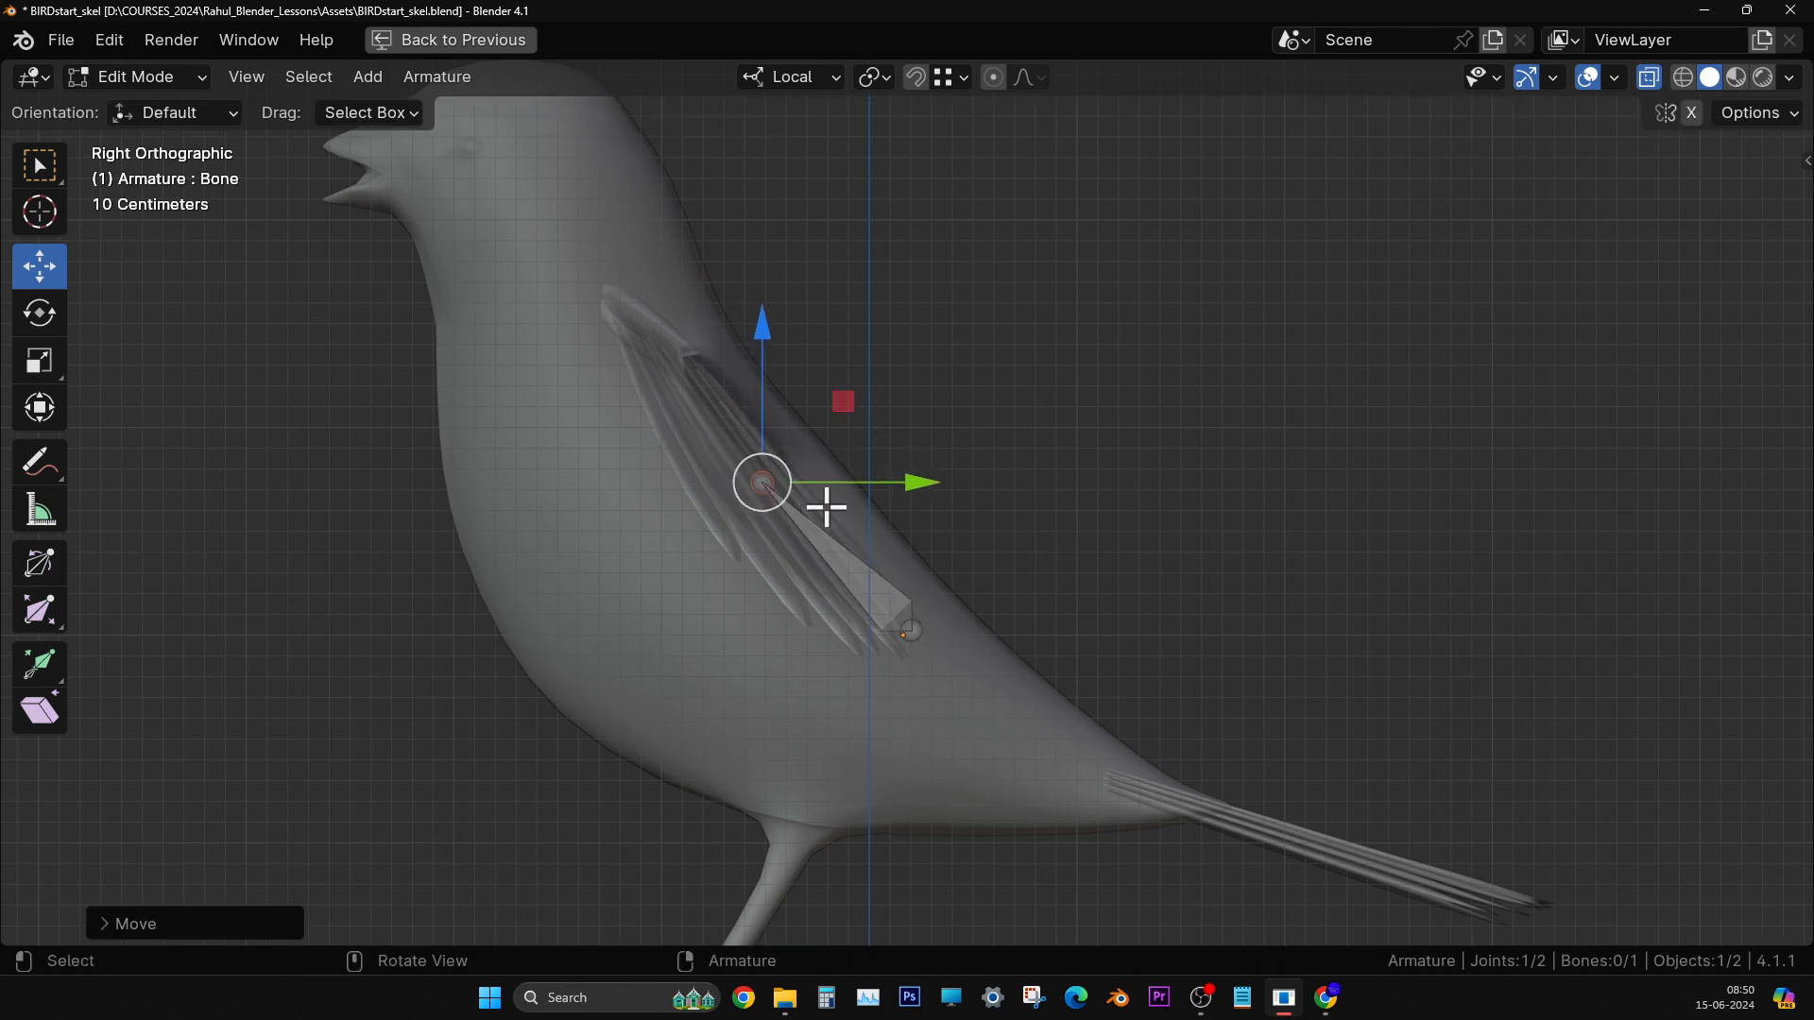
{"action": "middle_click_drag", "start_coordinate": [822, 506], "coordinate": [927, 639], "text": "shift"}
{"action": "mouse_move", "coordinate": [846, 609]}
{"action": "left_mouse_down"}
{"action": "mouse_move", "coordinate": [834, 595]}
{"action": "mouse_move", "coordinate": [840, 615]}
{"action": "left_mouse_up"}
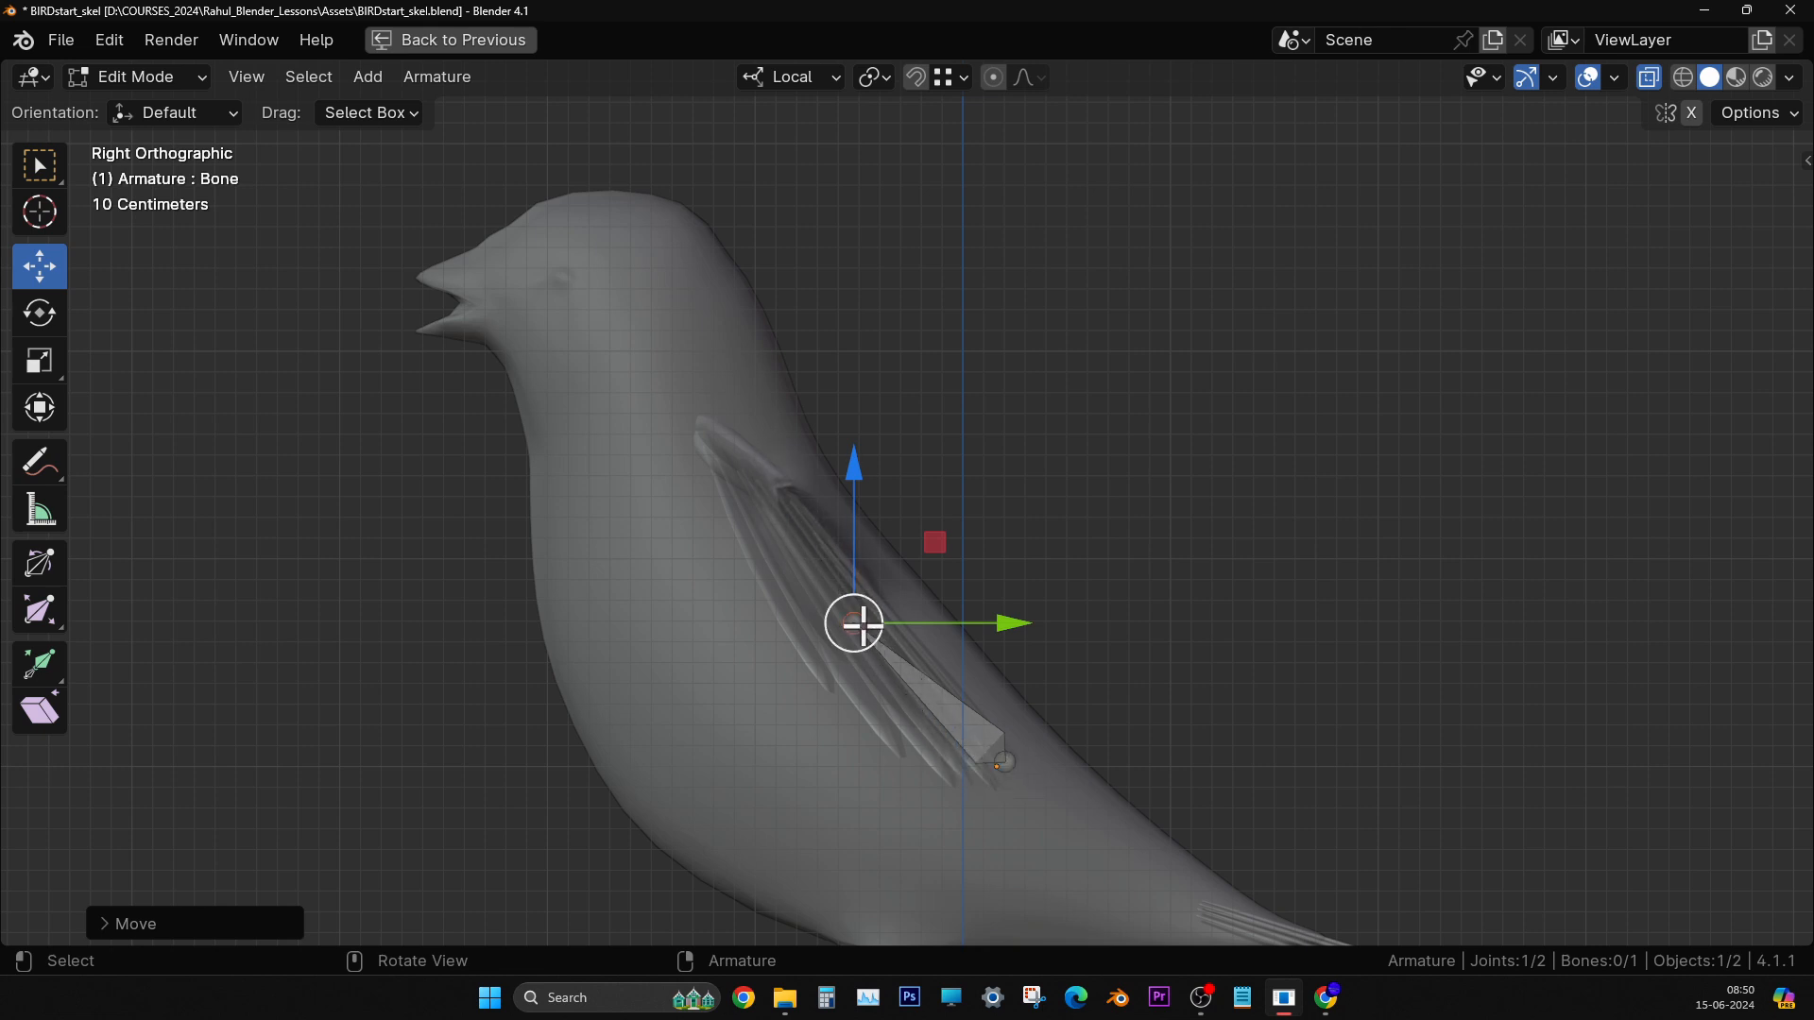
{"action": "left_click_drag", "start_coordinate": [855, 624], "coordinate": [781, 487]}
- Extrude a neck bone about 0.68 m long and a head bone about 1.03 m long, ending at the top of the head
{"action": "key", "text": "e"}
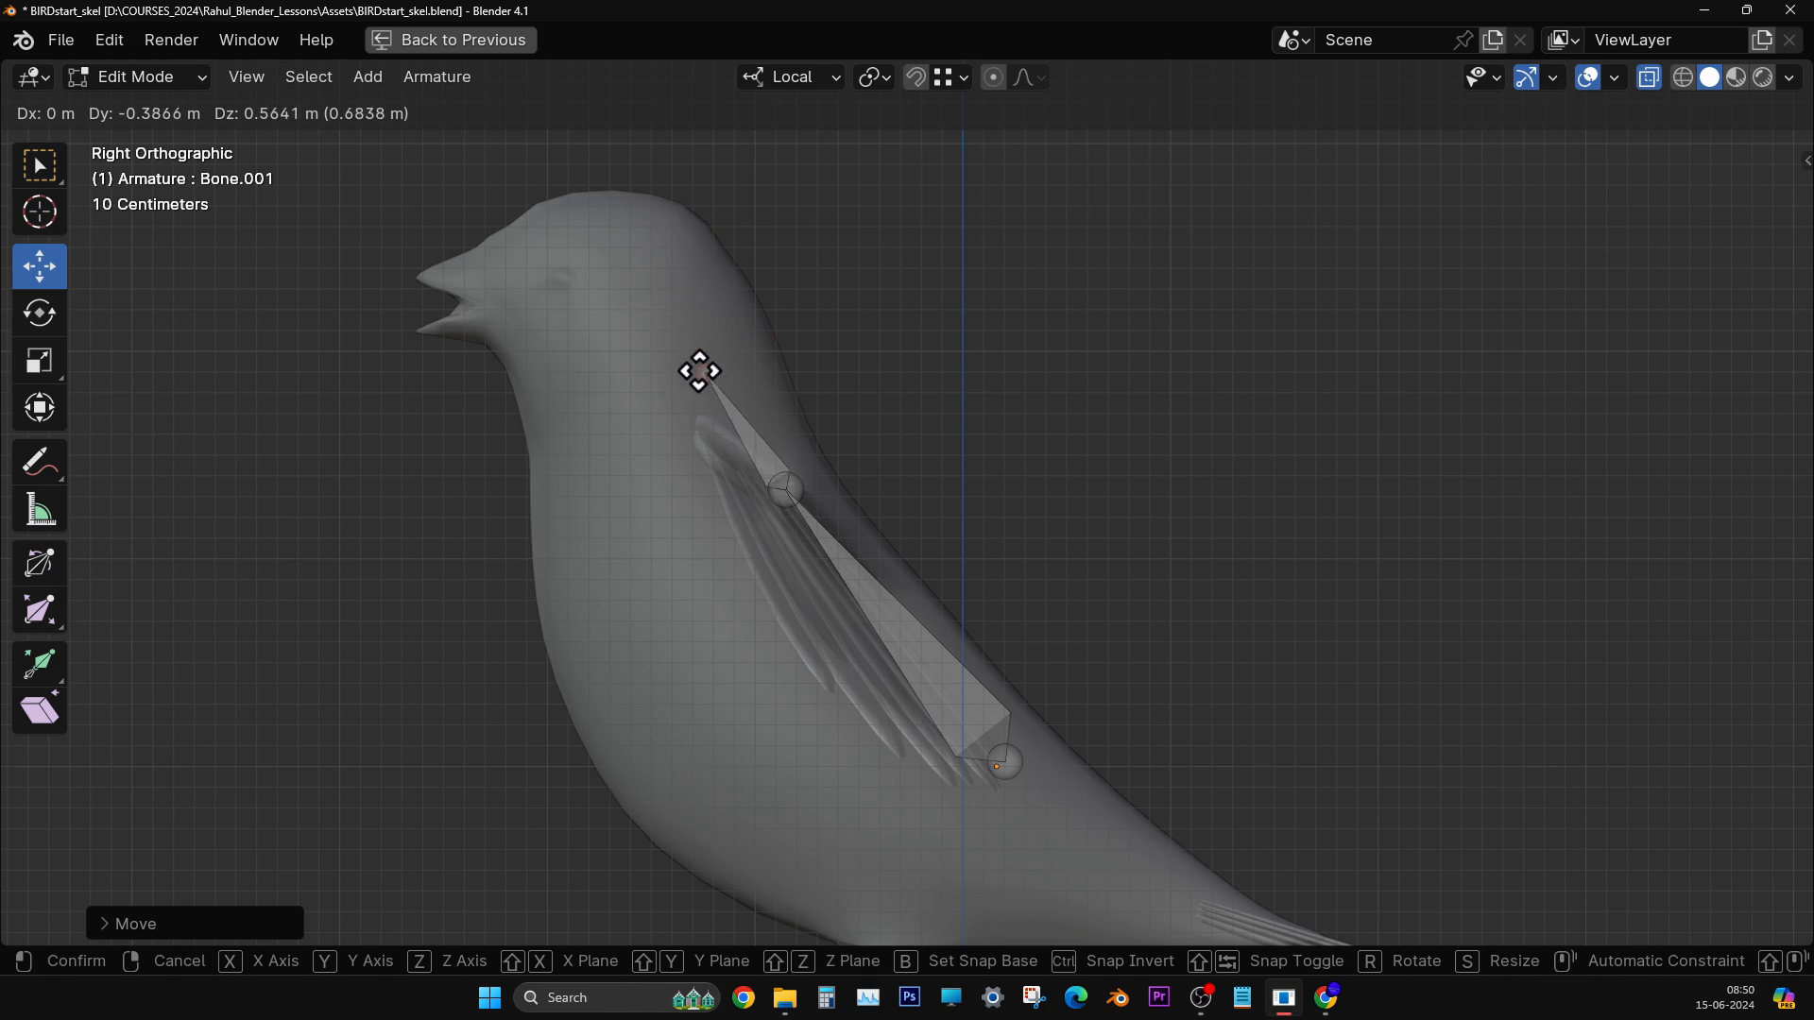
{"action": "left_click", "coordinate": [697, 369]}
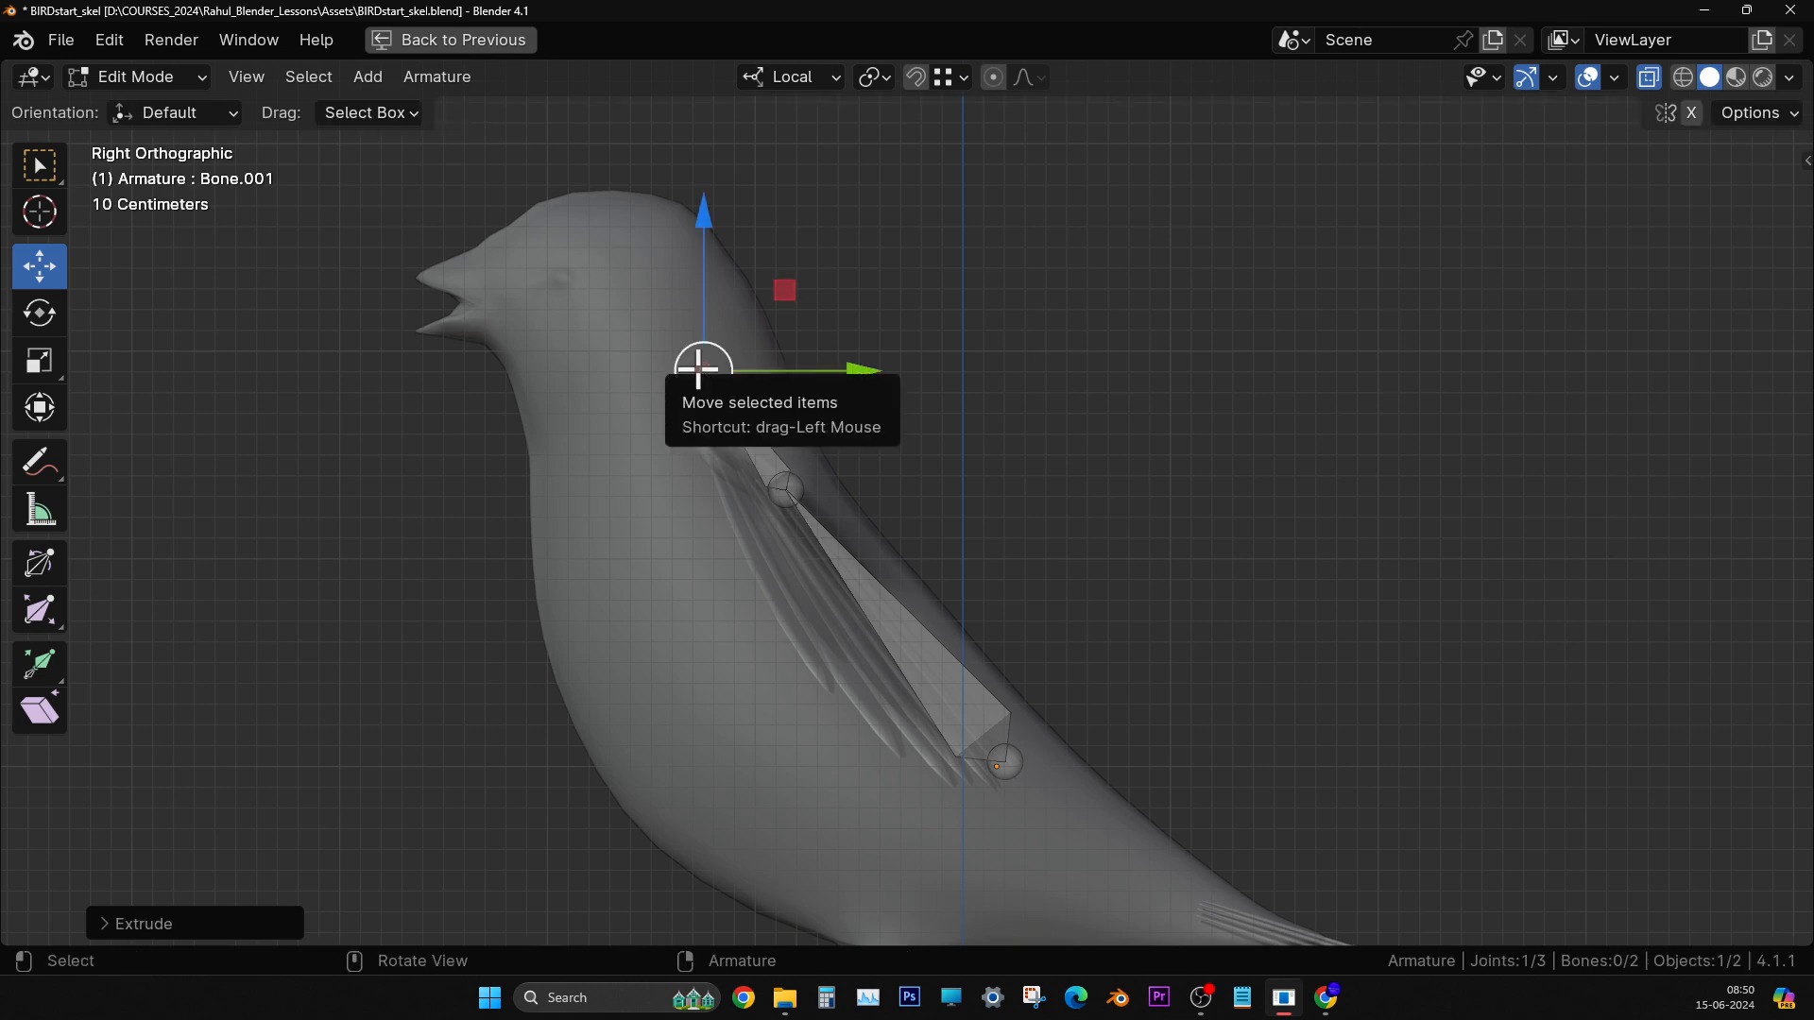
{"action": "key", "text": "e"}
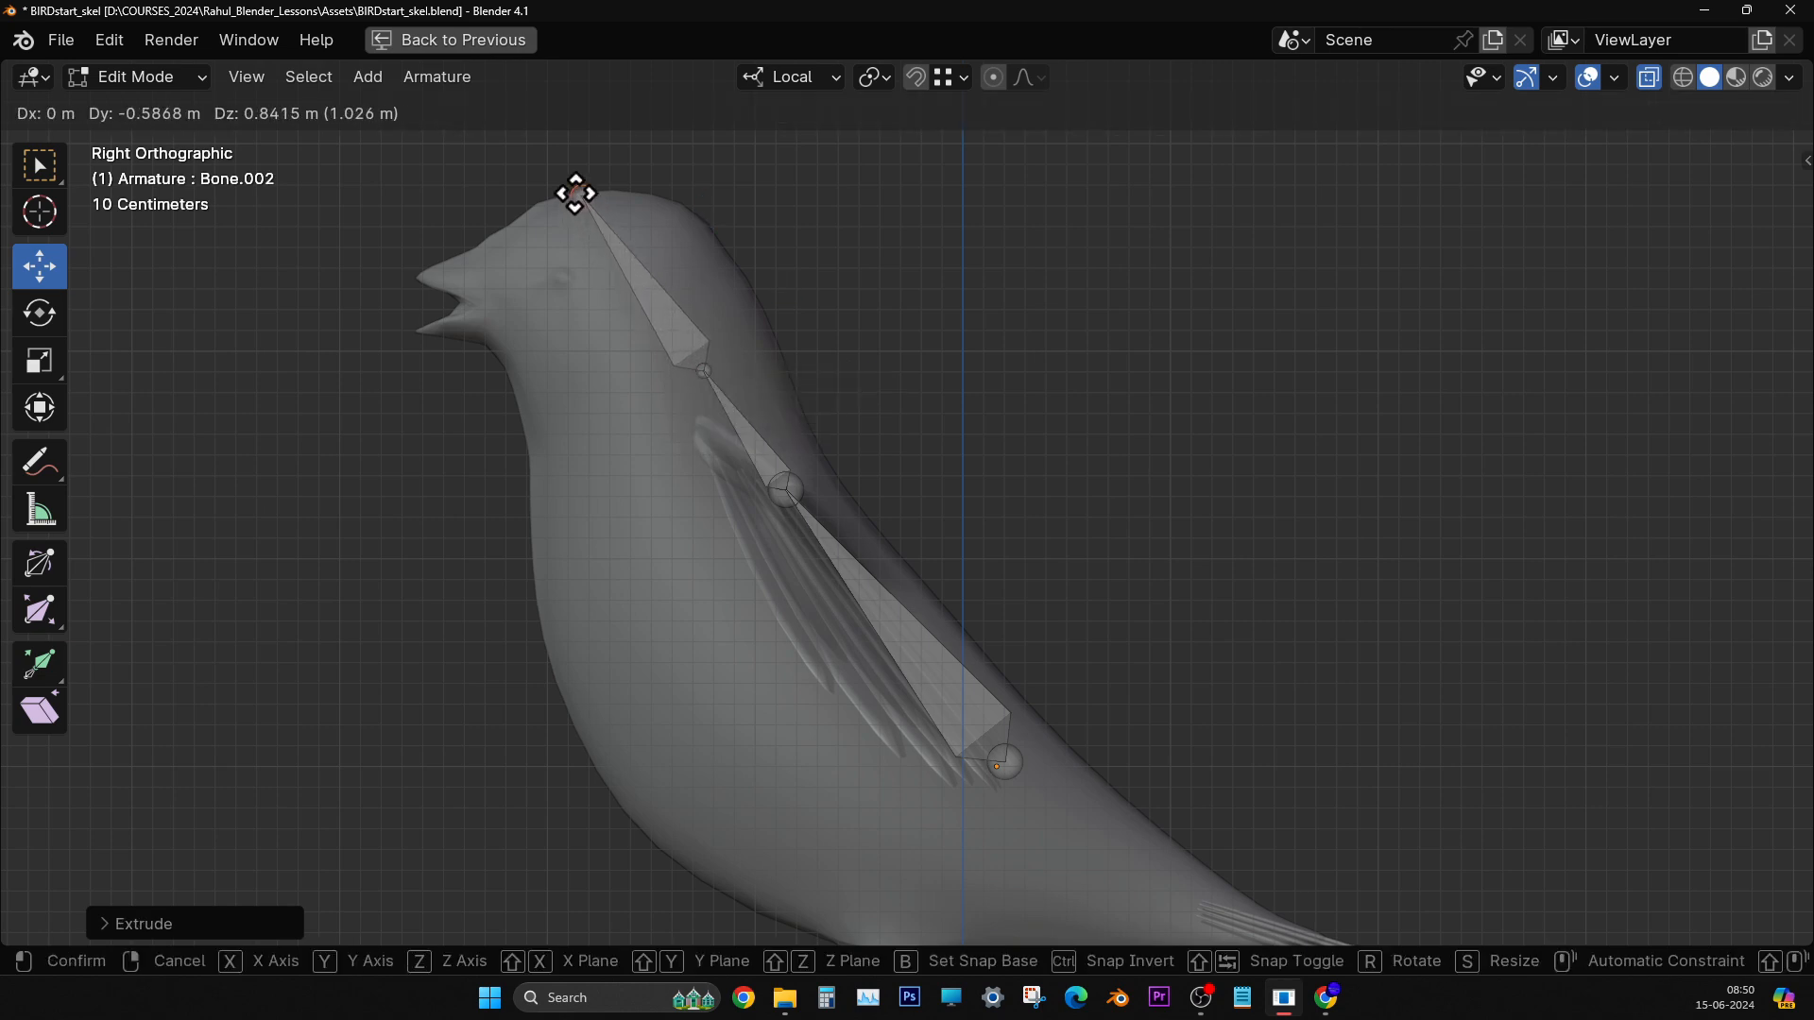
{"action": "left_click", "coordinate": [576, 193]}
{"action": "middle_click_drag", "start_coordinate": [980, 592], "coordinate": [916, 641]}
{"action": "key", "text": "KP_1"}
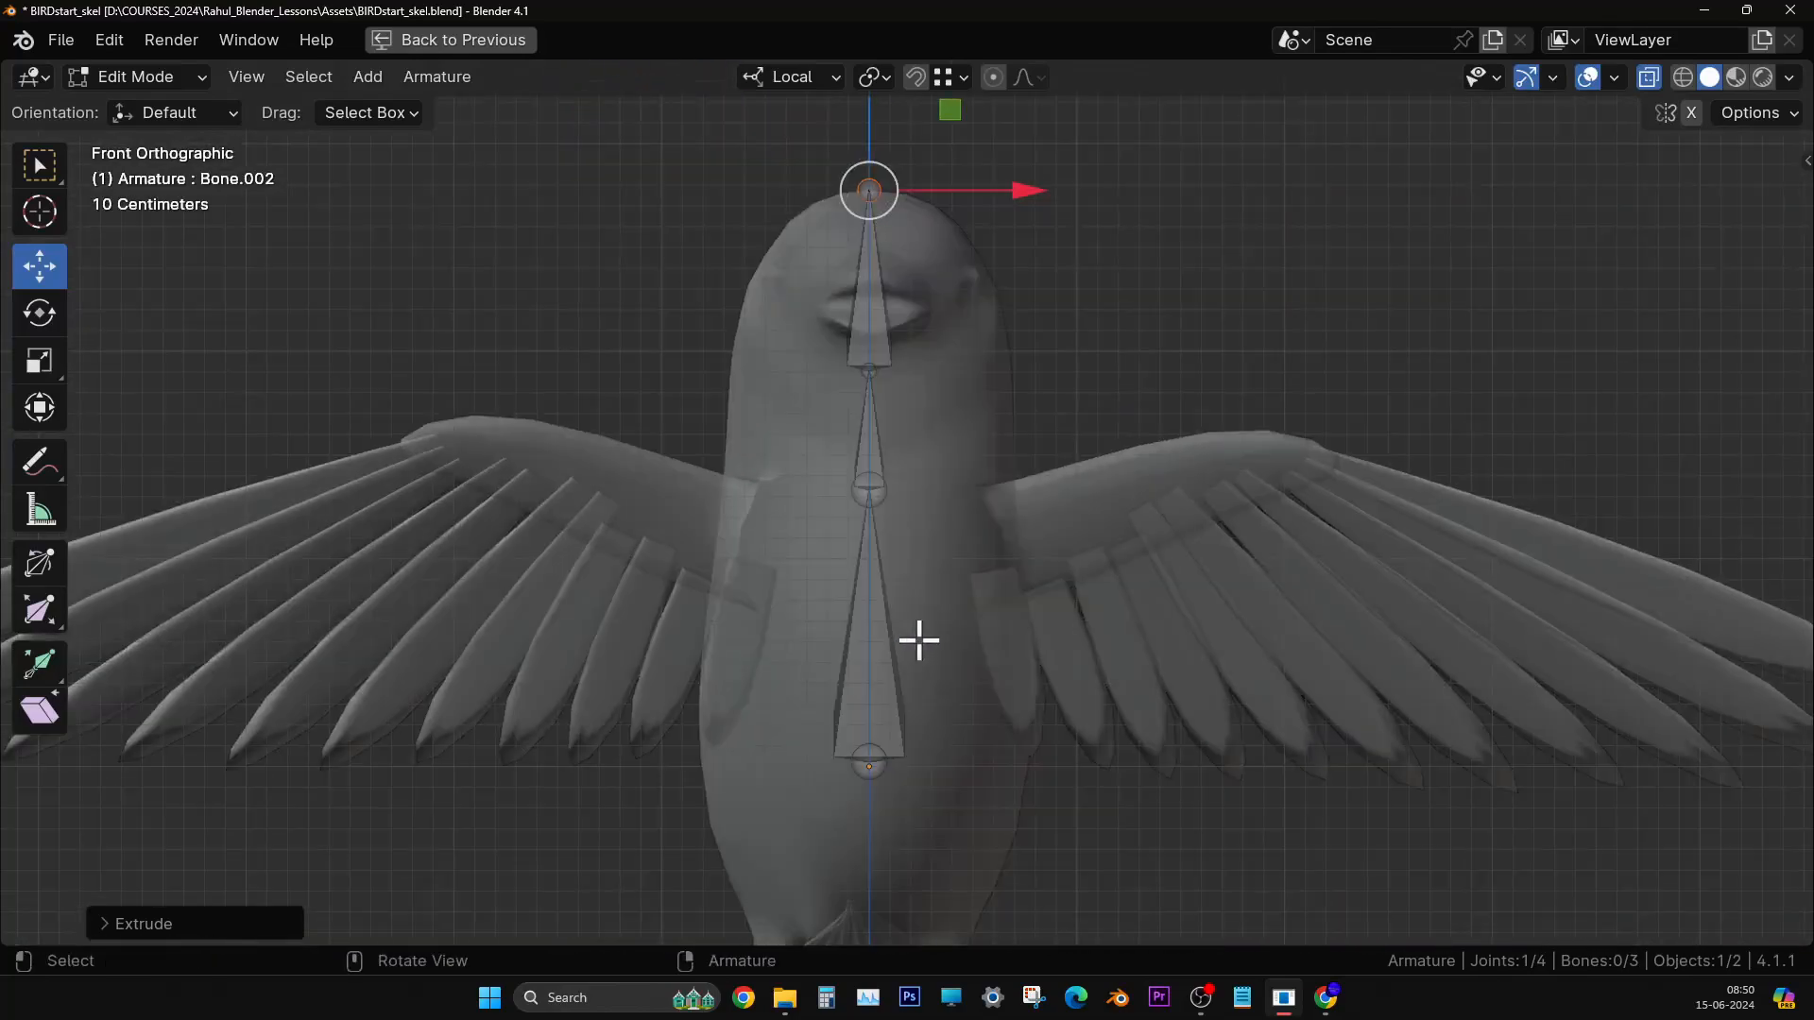
{"action": "key", "text": "KP_3"}
- Rename the large body bone as abdo
{"action": "scroll", "coordinate": [917, 640], "scroll_direction": "down", "scroll_amount": 1}
{"action": "middle_click_drag", "start_coordinate": [917, 641], "coordinate": [754, 486], "text": "shift"}
{"action": "middle_click_drag", "start_coordinate": [889, 612], "coordinate": [851, 510], "text": "shift"}
{"action": "left_click", "coordinate": [928, 444]}
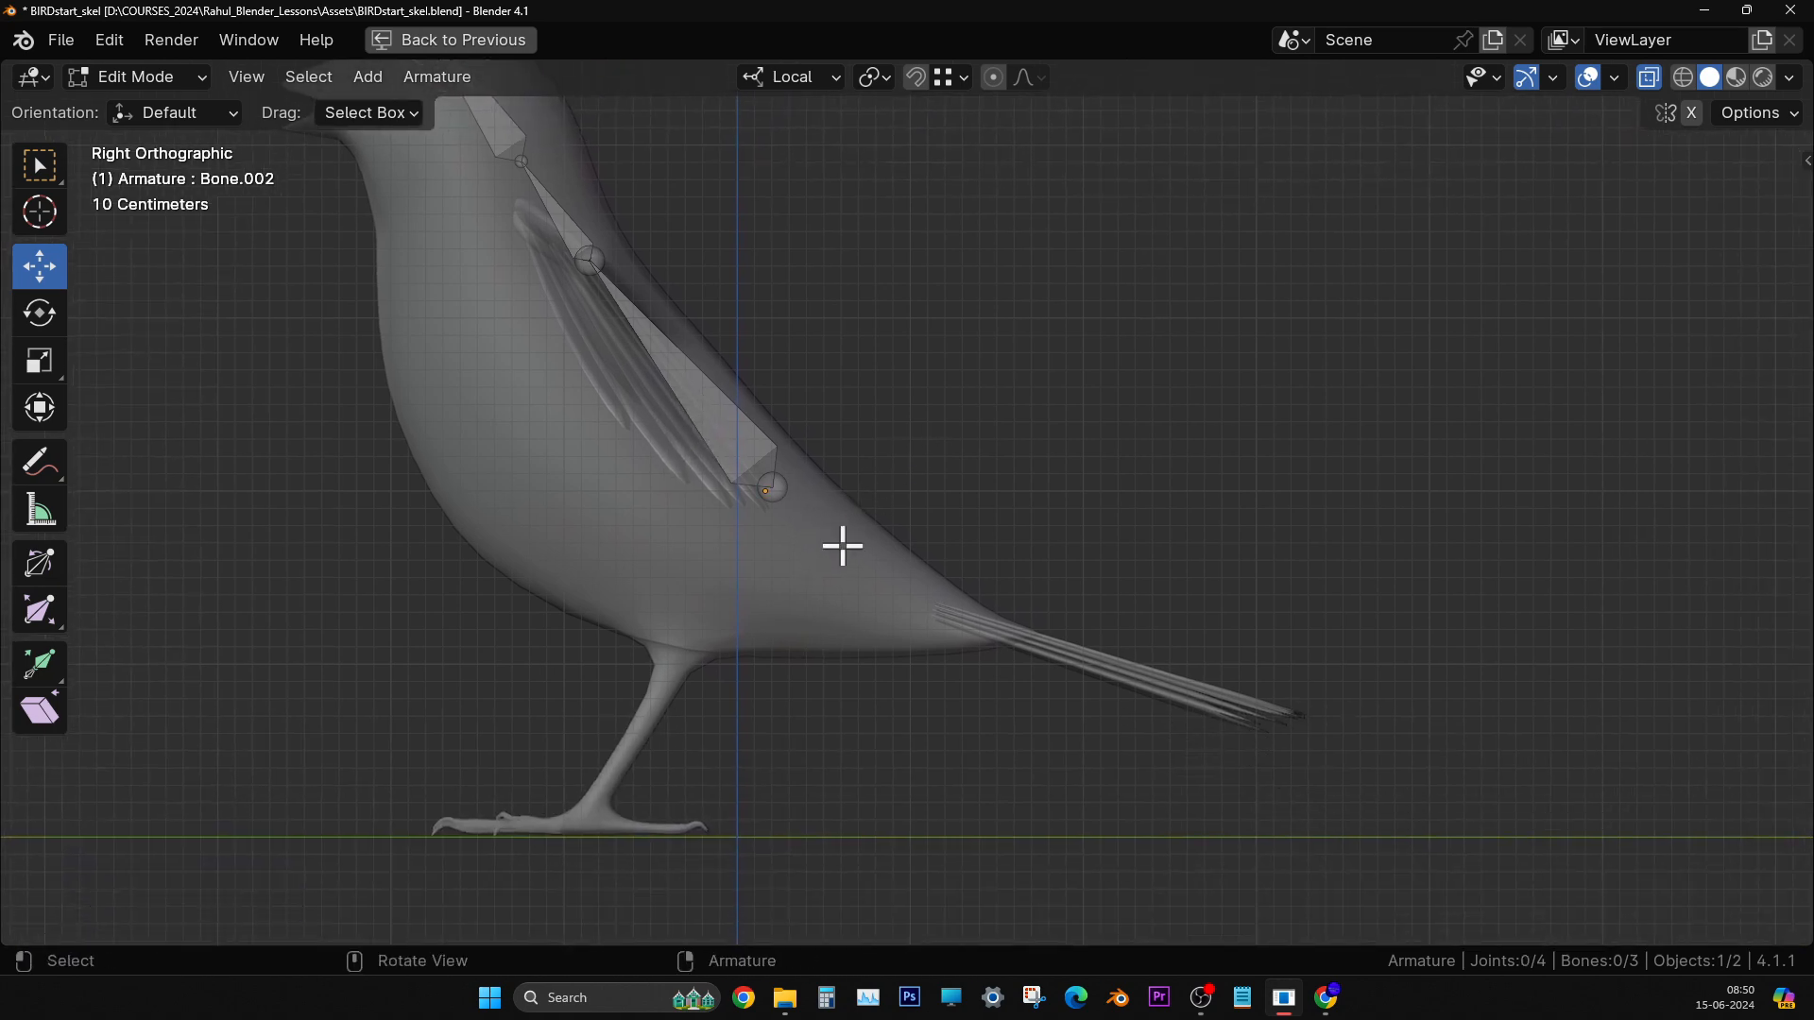
{"action": "scroll", "coordinate": [828, 516], "scroll_direction": "down", "scroll_amount": 1}
{"action": "left_click", "coordinate": [752, 454]}
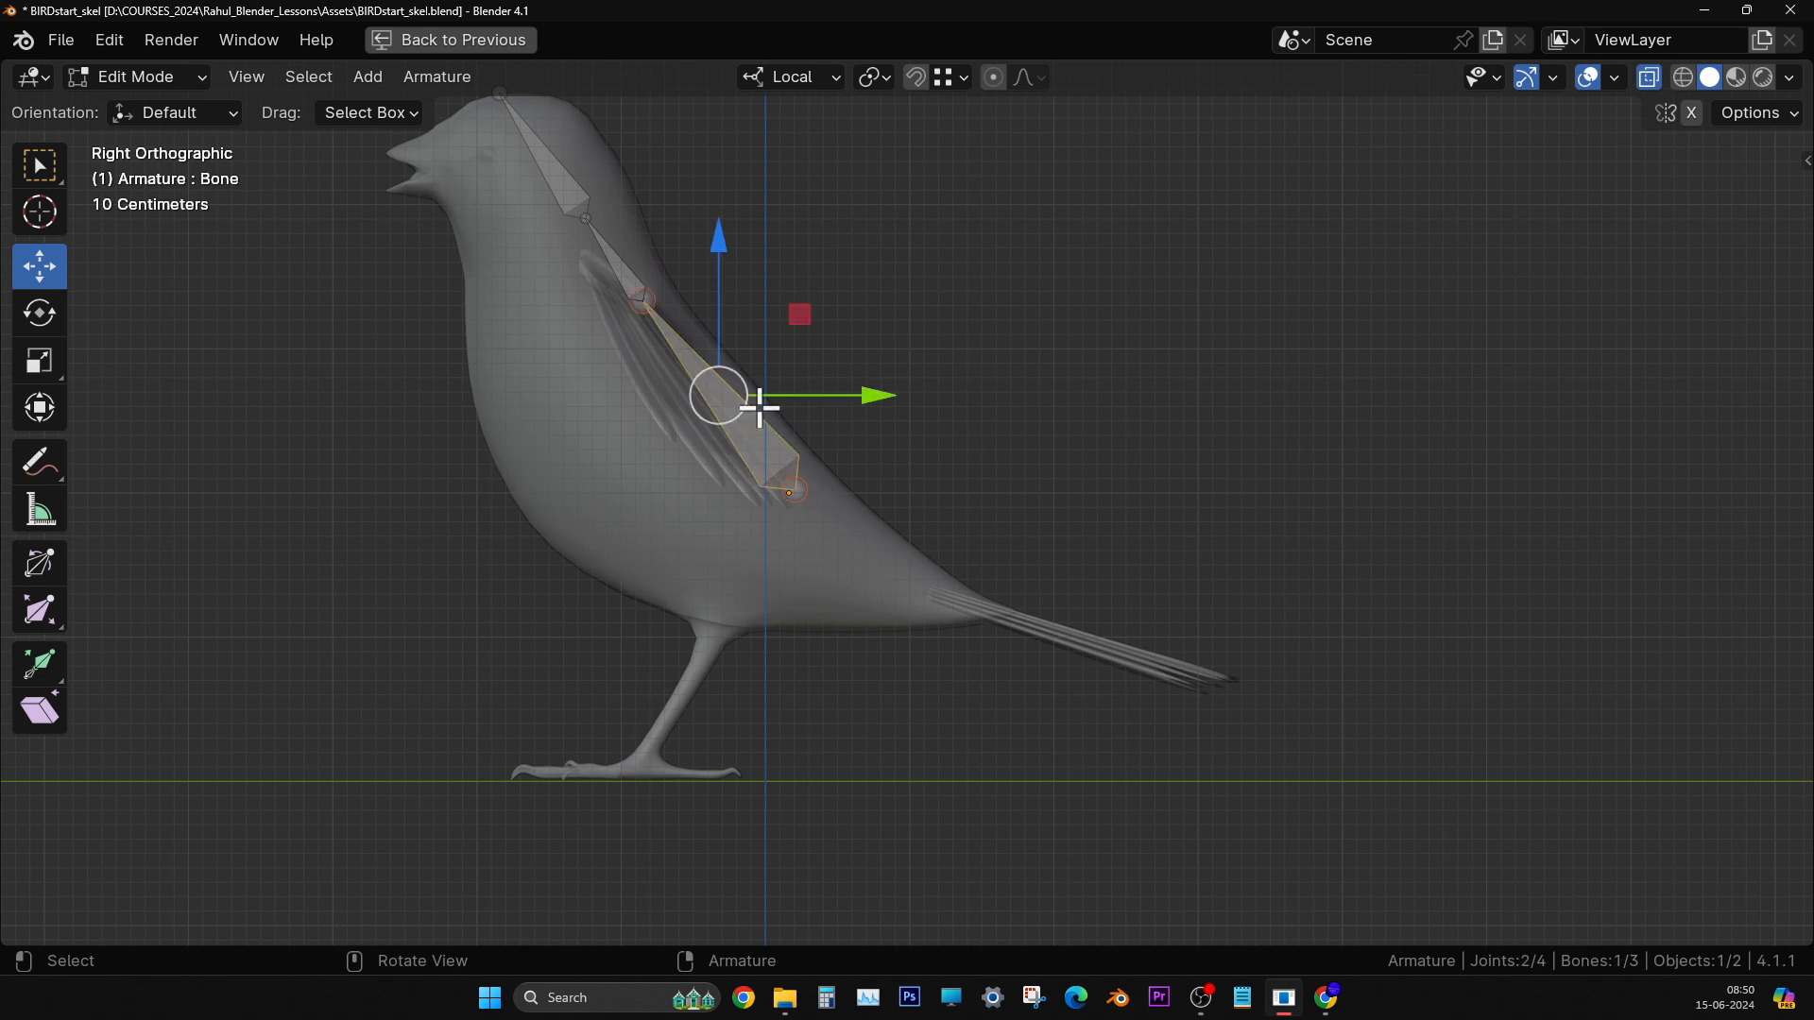
{"action": "key", "text": "F2"}
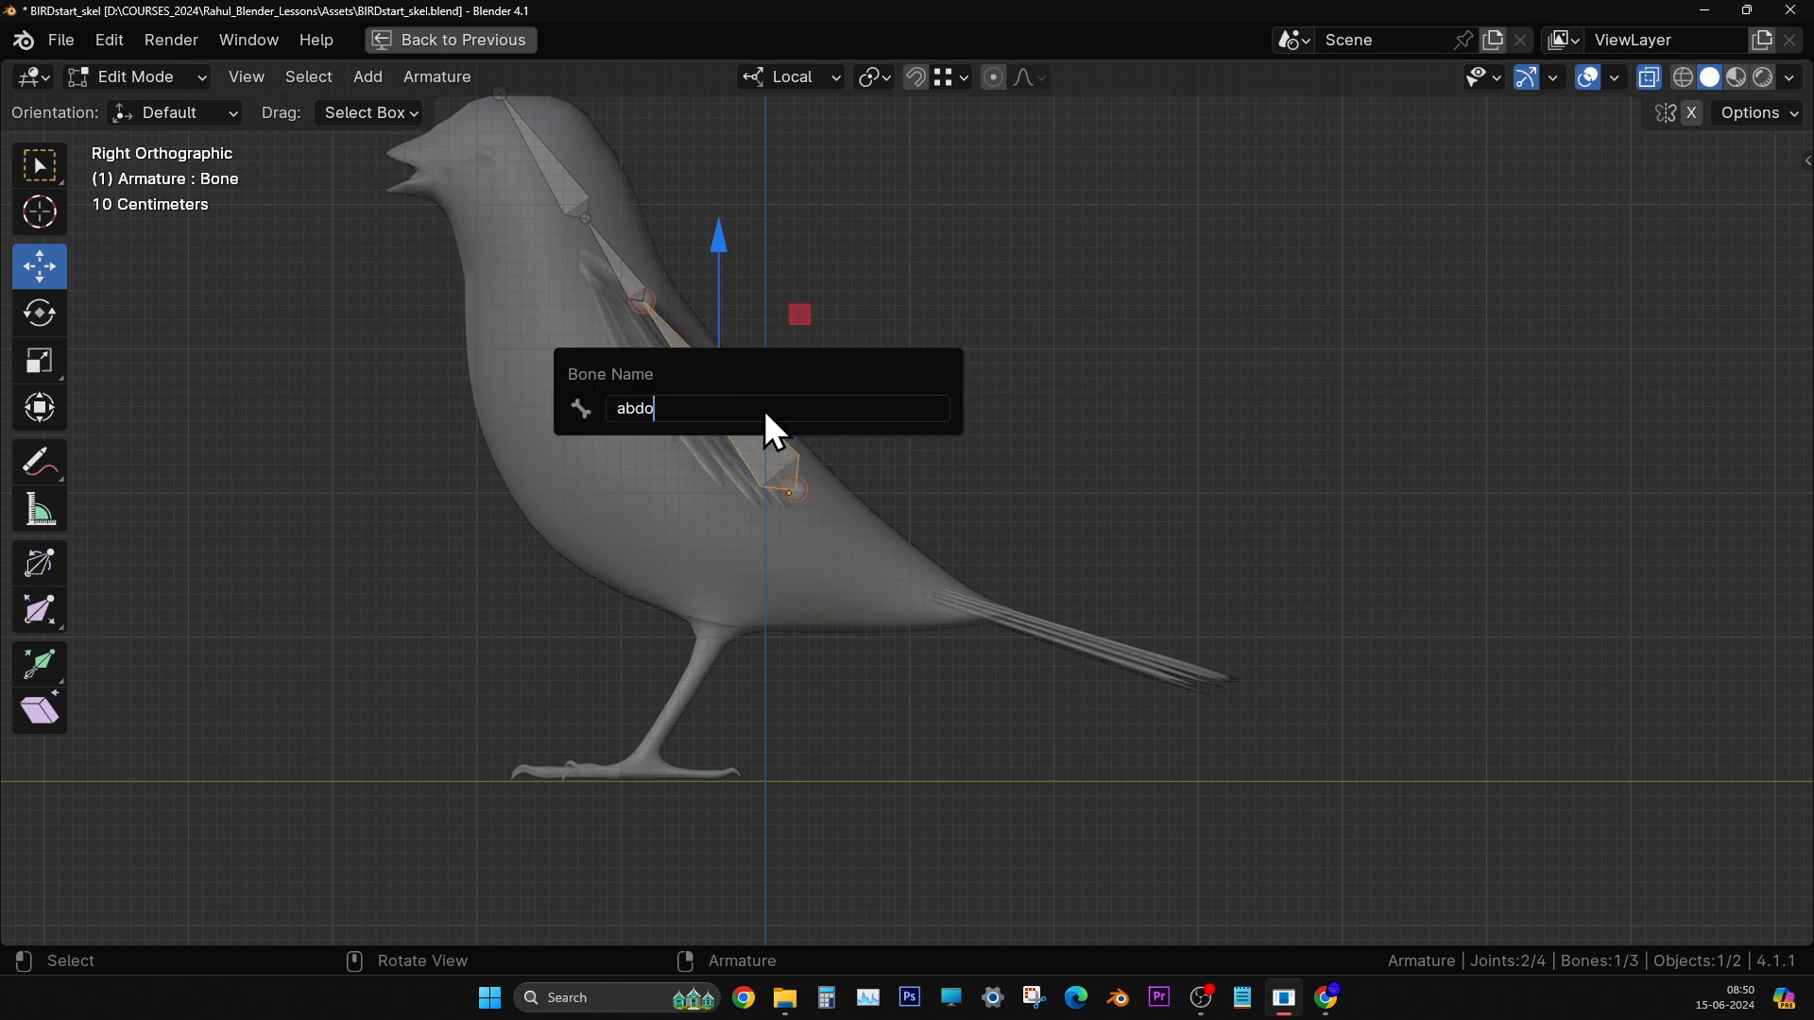
{"action": "type", "text": "abdo"}
{"action": "key", "text": "Return"}
- Rename the short bone above the body bone as neck and the uppermost bone as head
{"action": "left_click", "coordinate": [617, 256]}
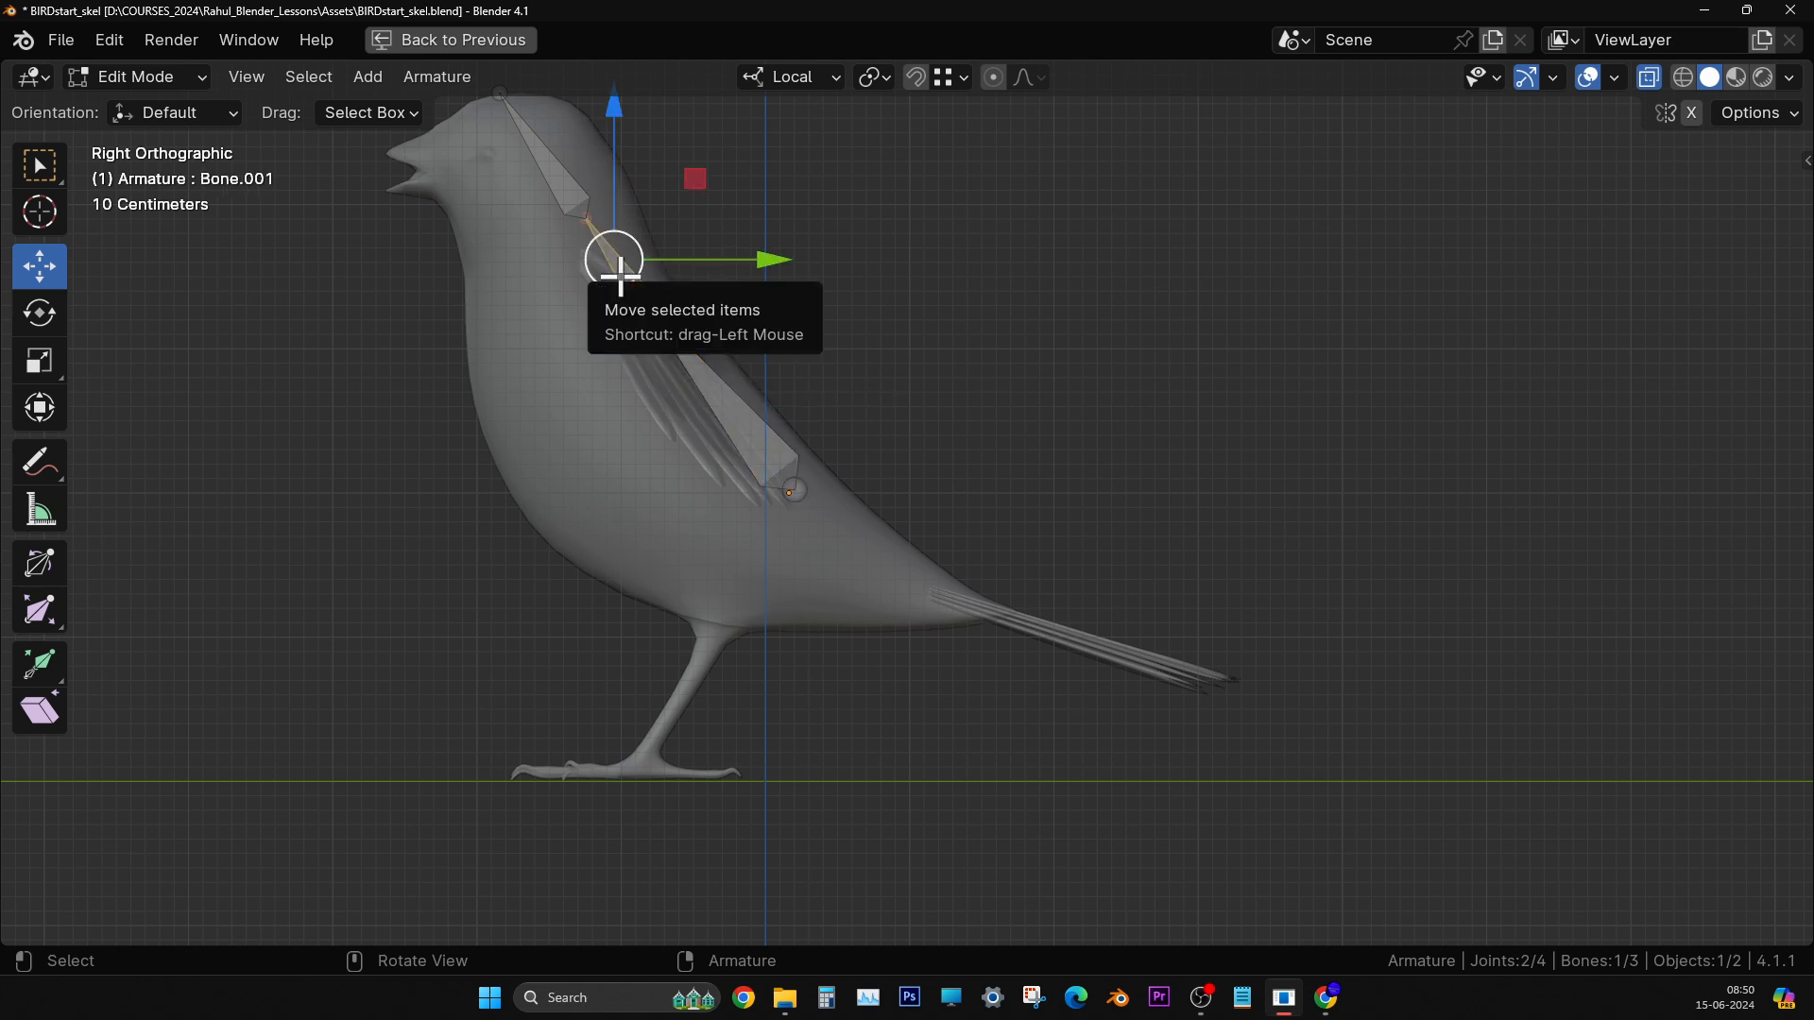
{"action": "key", "text": "F2"}
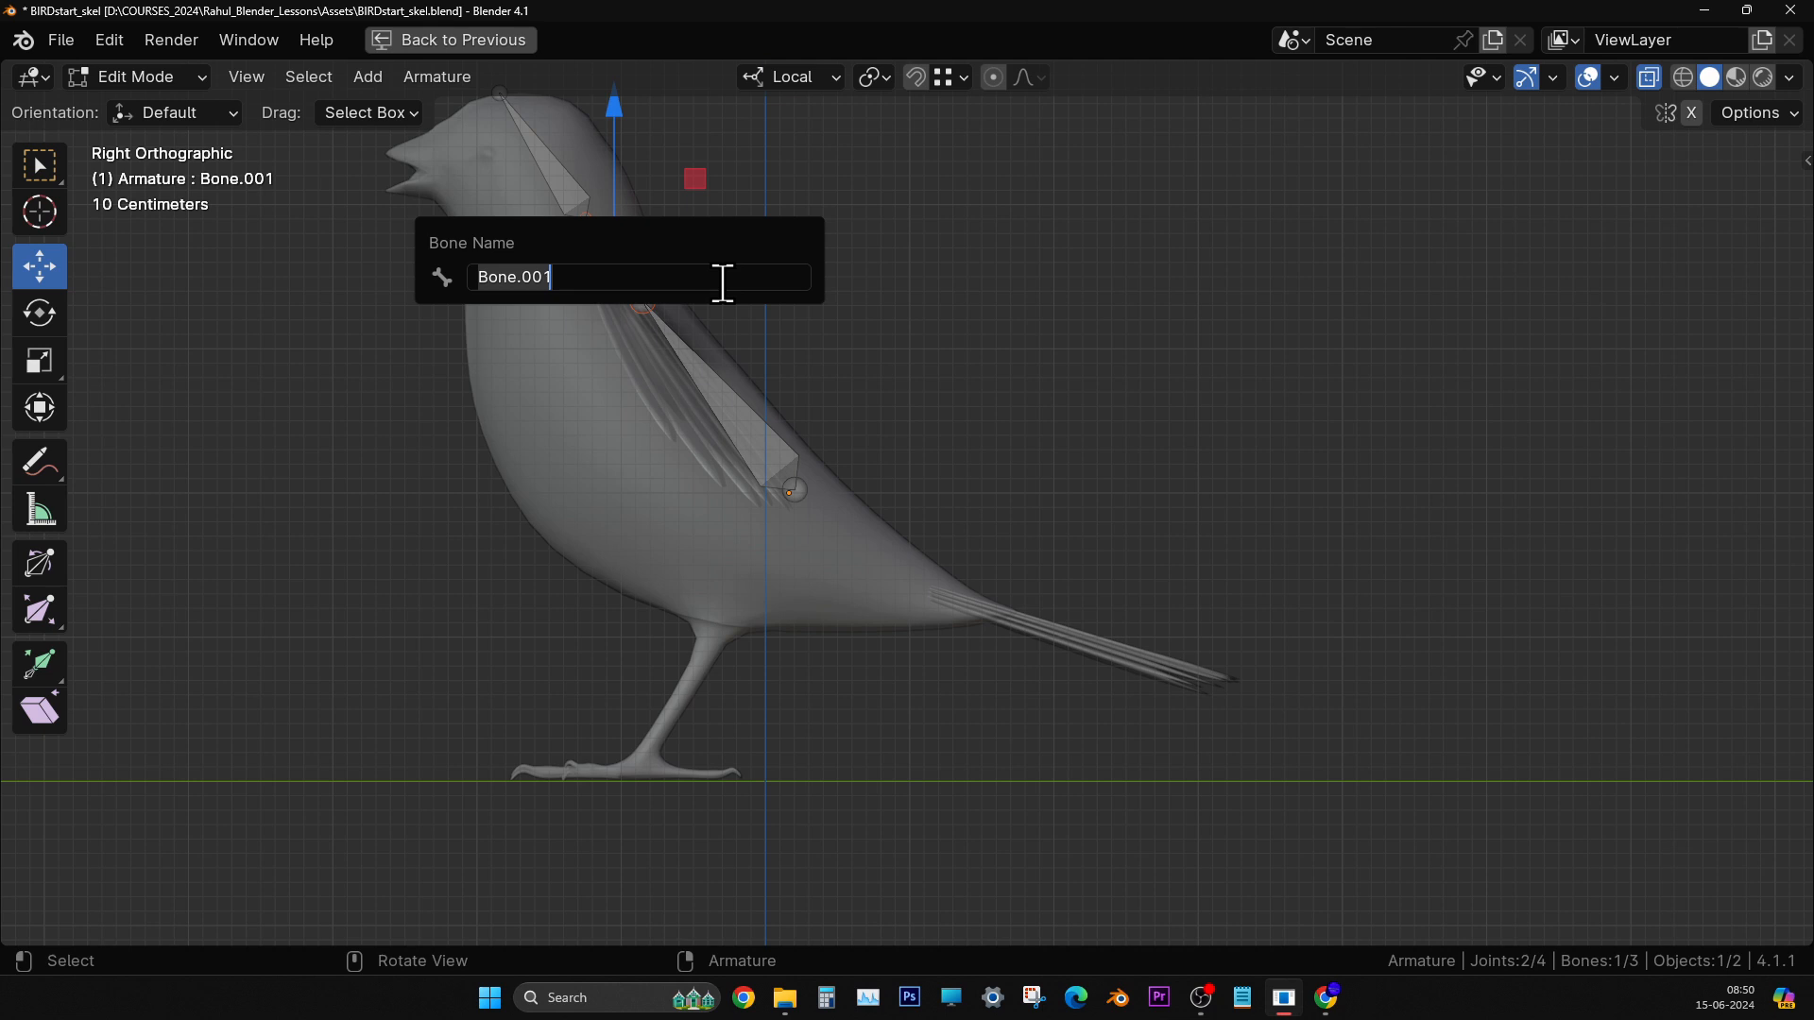
{"action": "type", "text": "neck"}
{"action": "key", "text": "Return"}
{"action": "left_click", "coordinate": [541, 153]}
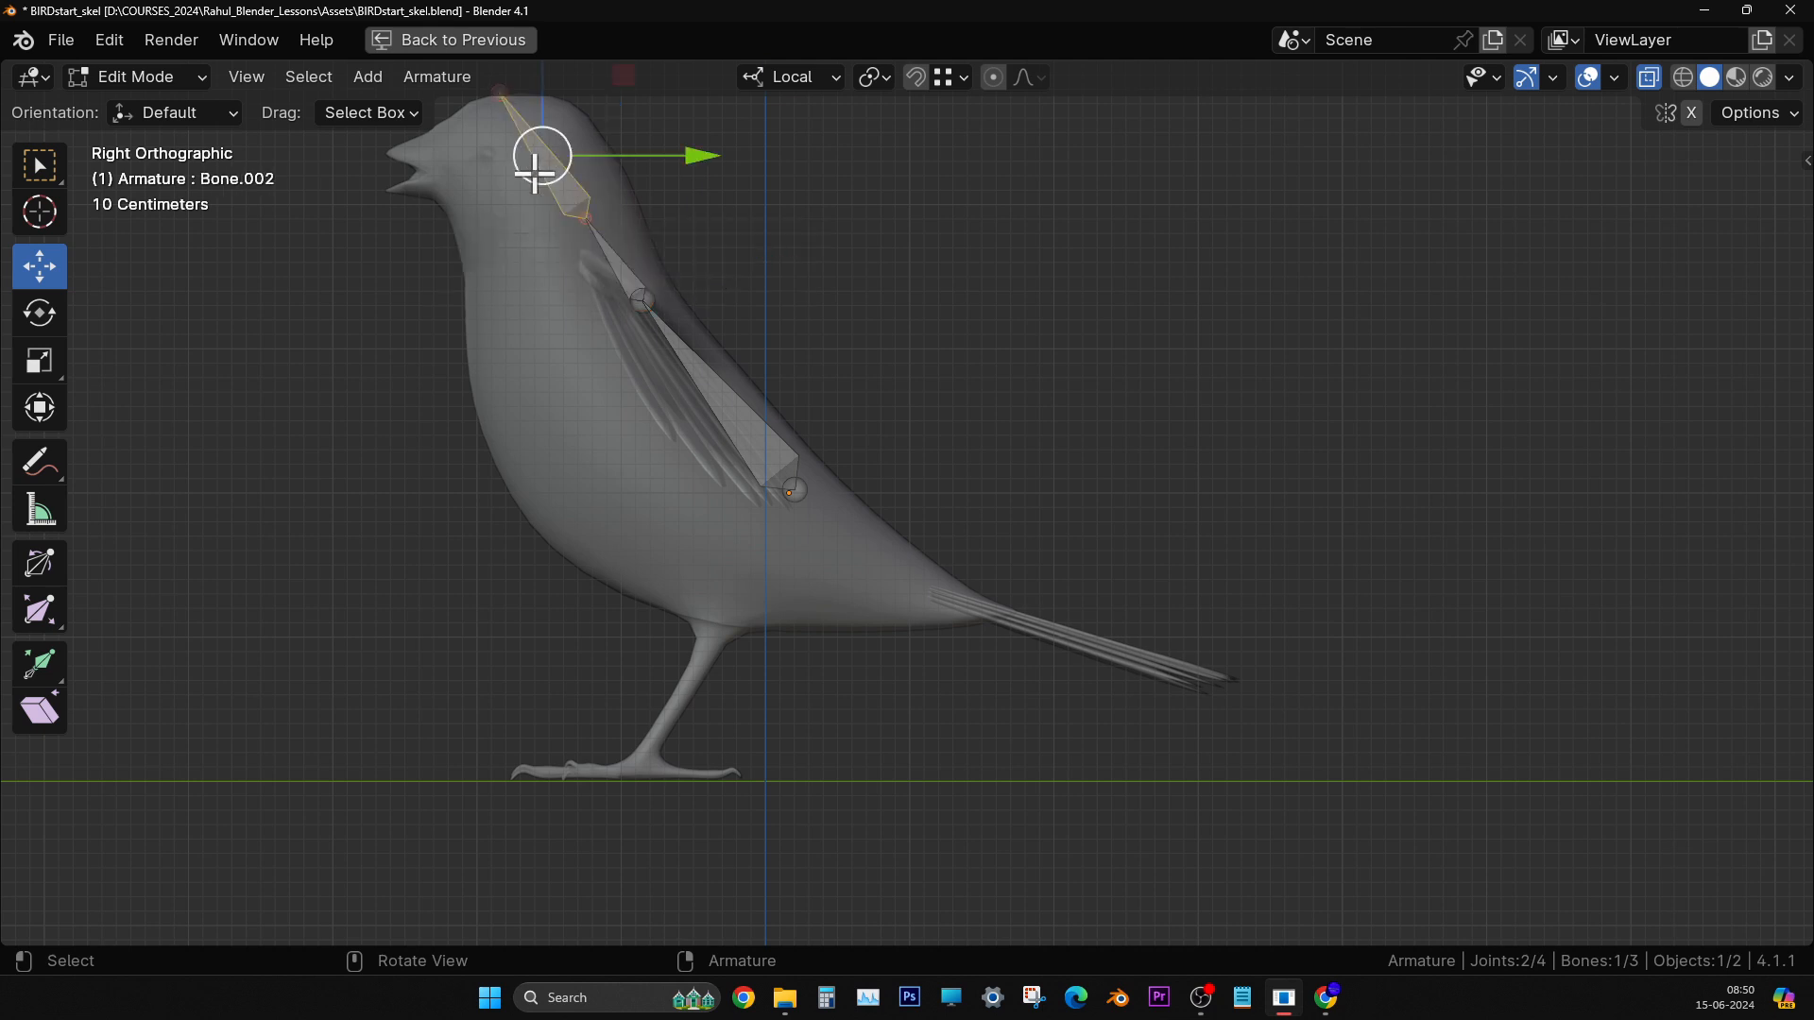
{"action": "key", "text": "F2"}
{"action": "type", "text": "he"}
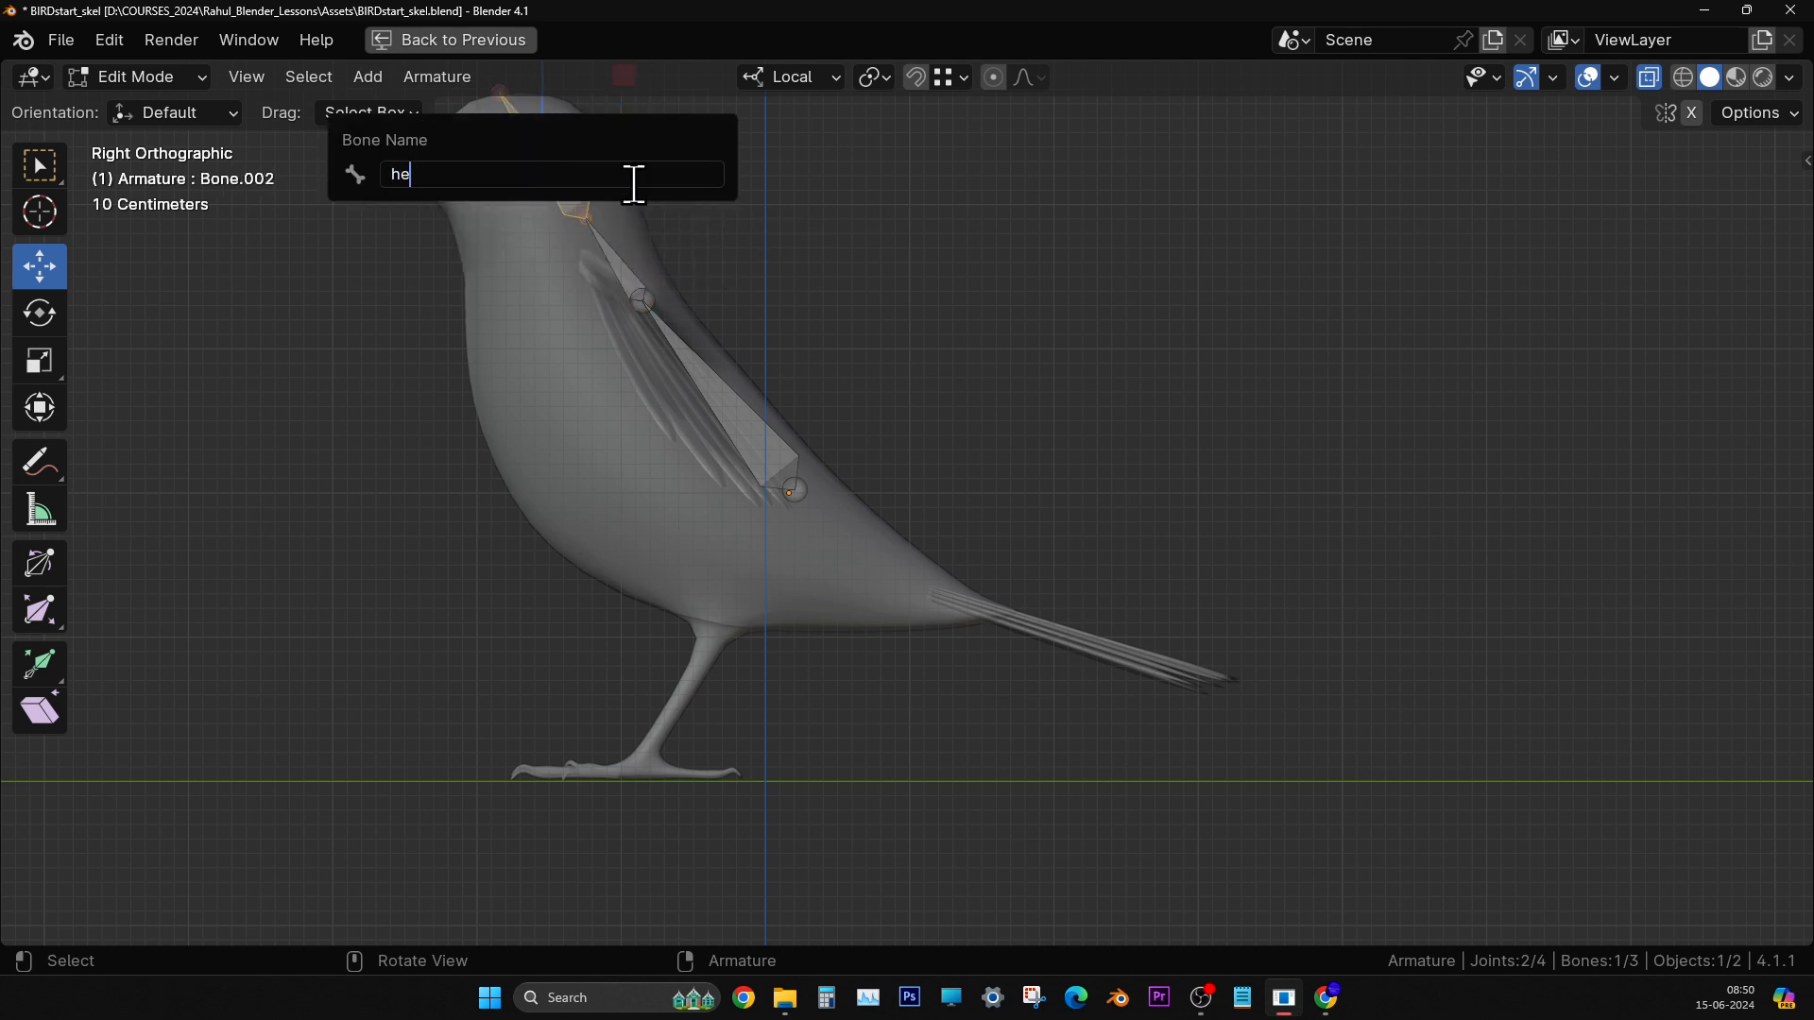
{"action": "type", "text": "ad"}
{"action": "key", "text": "Return"}
- Switch to Object Mode, deselect and reselect the armature, and return to Edit Mode
{"action": "scroll", "coordinate": [769, 501], "scroll_direction": "down", "scroll_amount": 3, "text": "shift"}
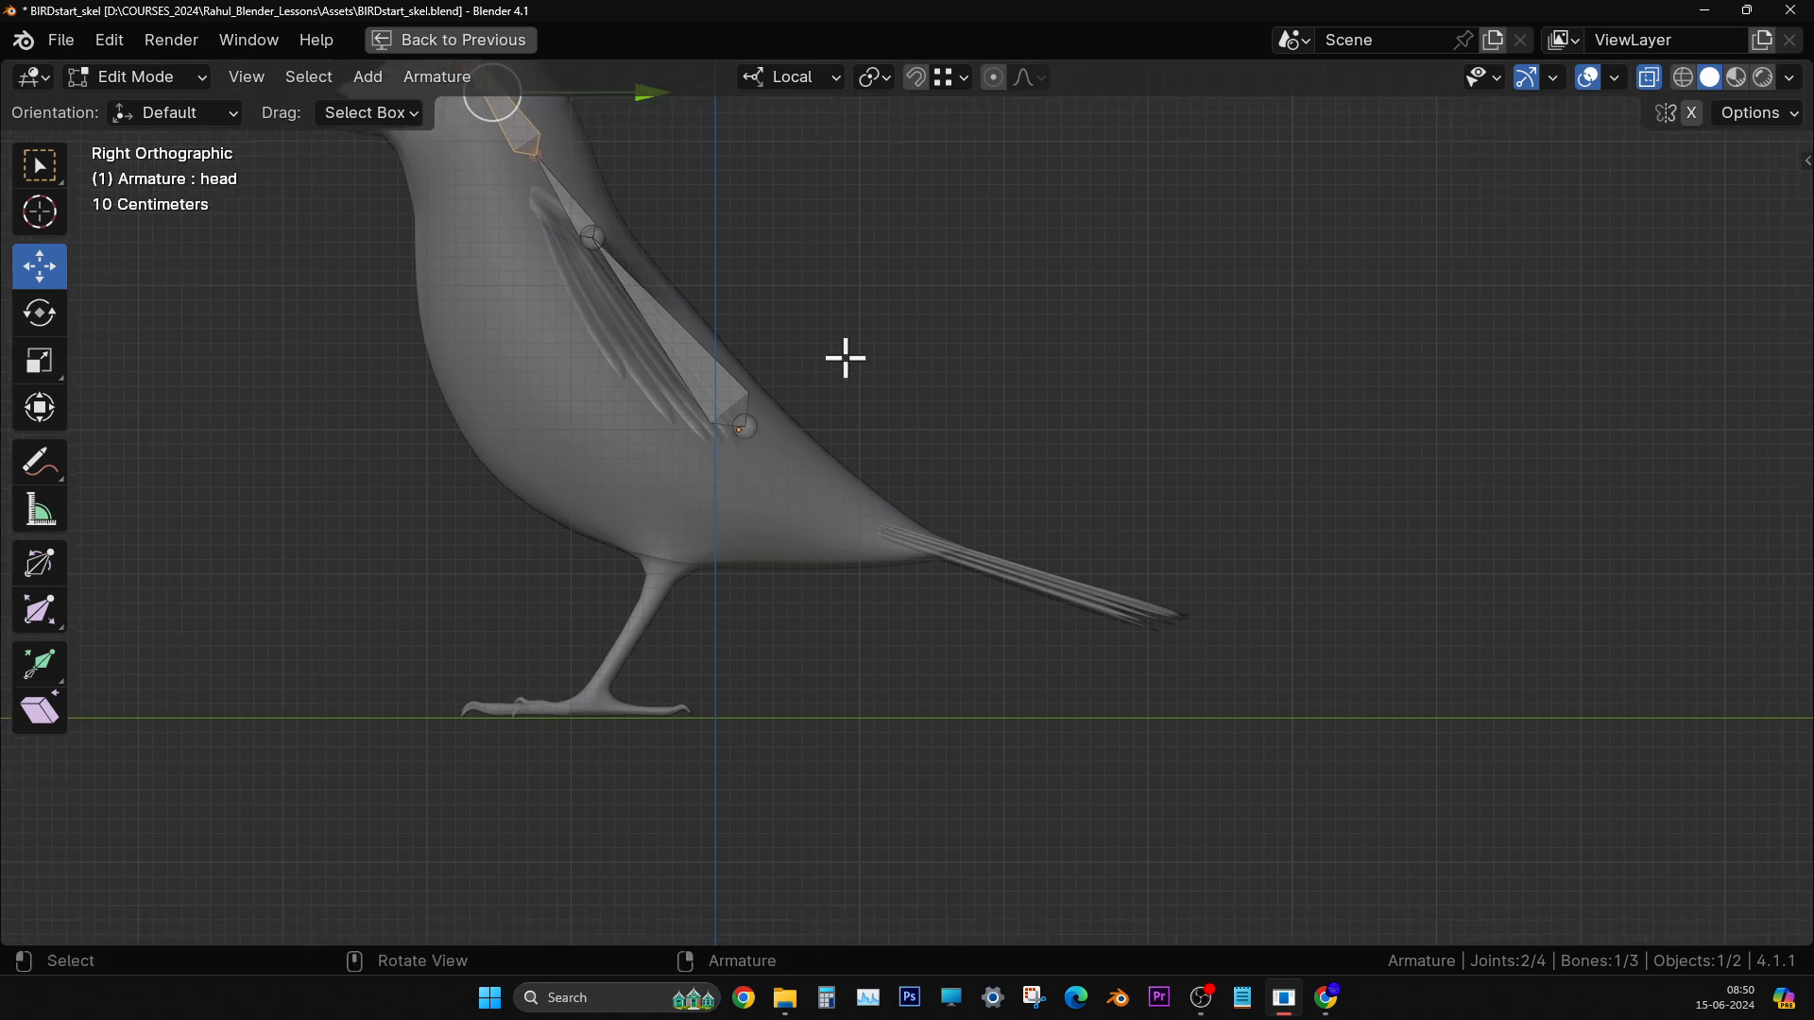
{"action": "left_click", "coordinate": [99, 76]}
{"action": "left_click", "coordinate": [207, 102]}
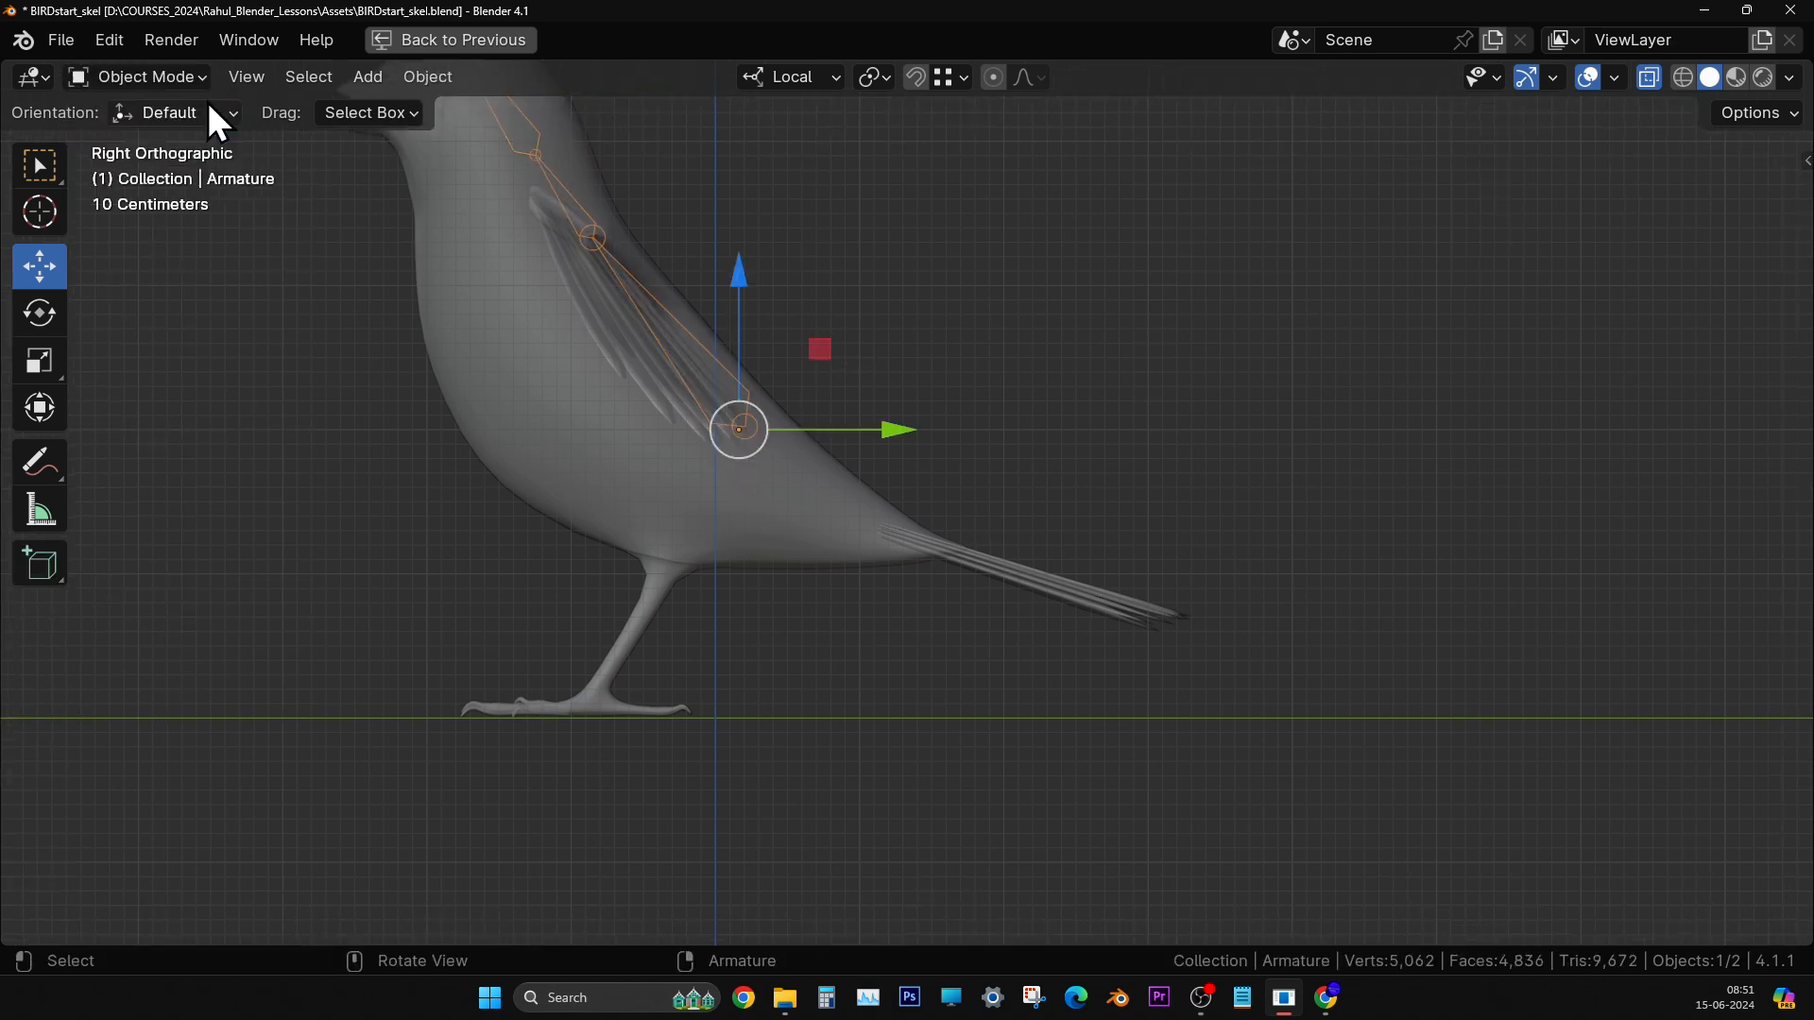
{"action": "left_click", "coordinate": [841, 313]}
{"action": "scroll", "coordinate": [667, 348], "scroll_direction": "up", "scroll_amount": 2, "text": "shift"}
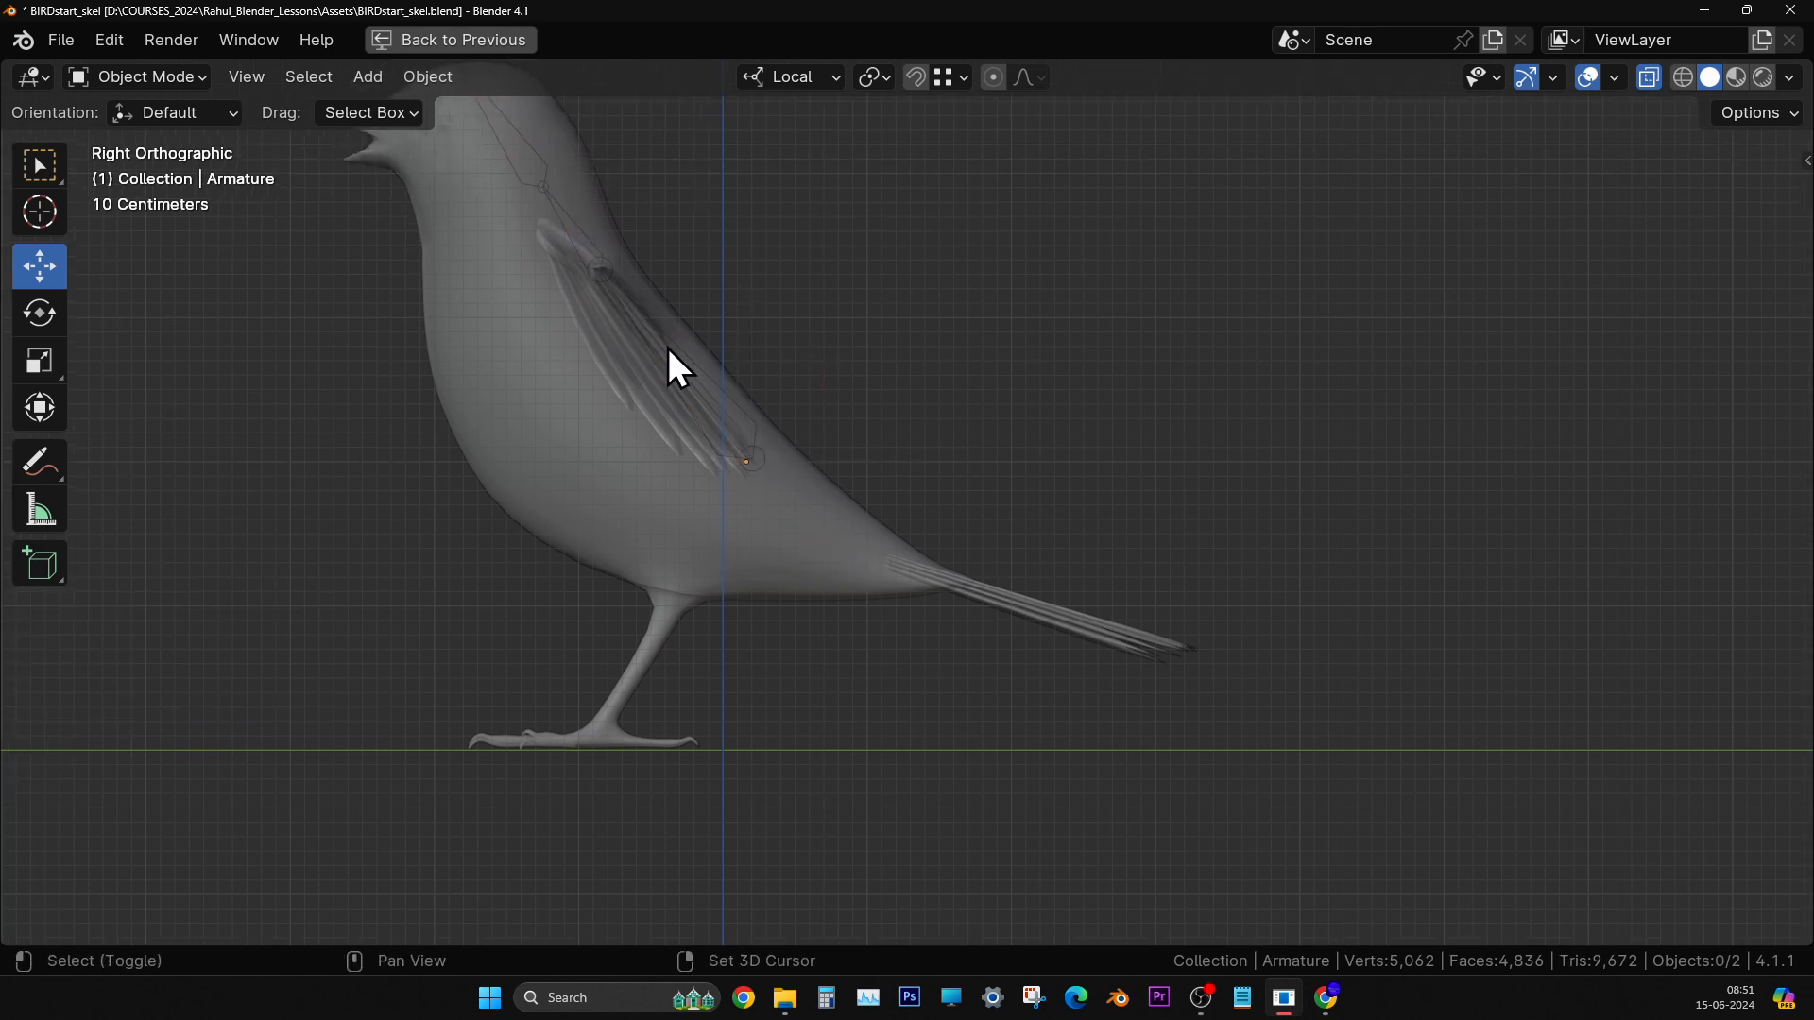
{"action": "left_click", "coordinate": [762, 444]}
{"action": "left_click", "coordinate": [761, 445]}
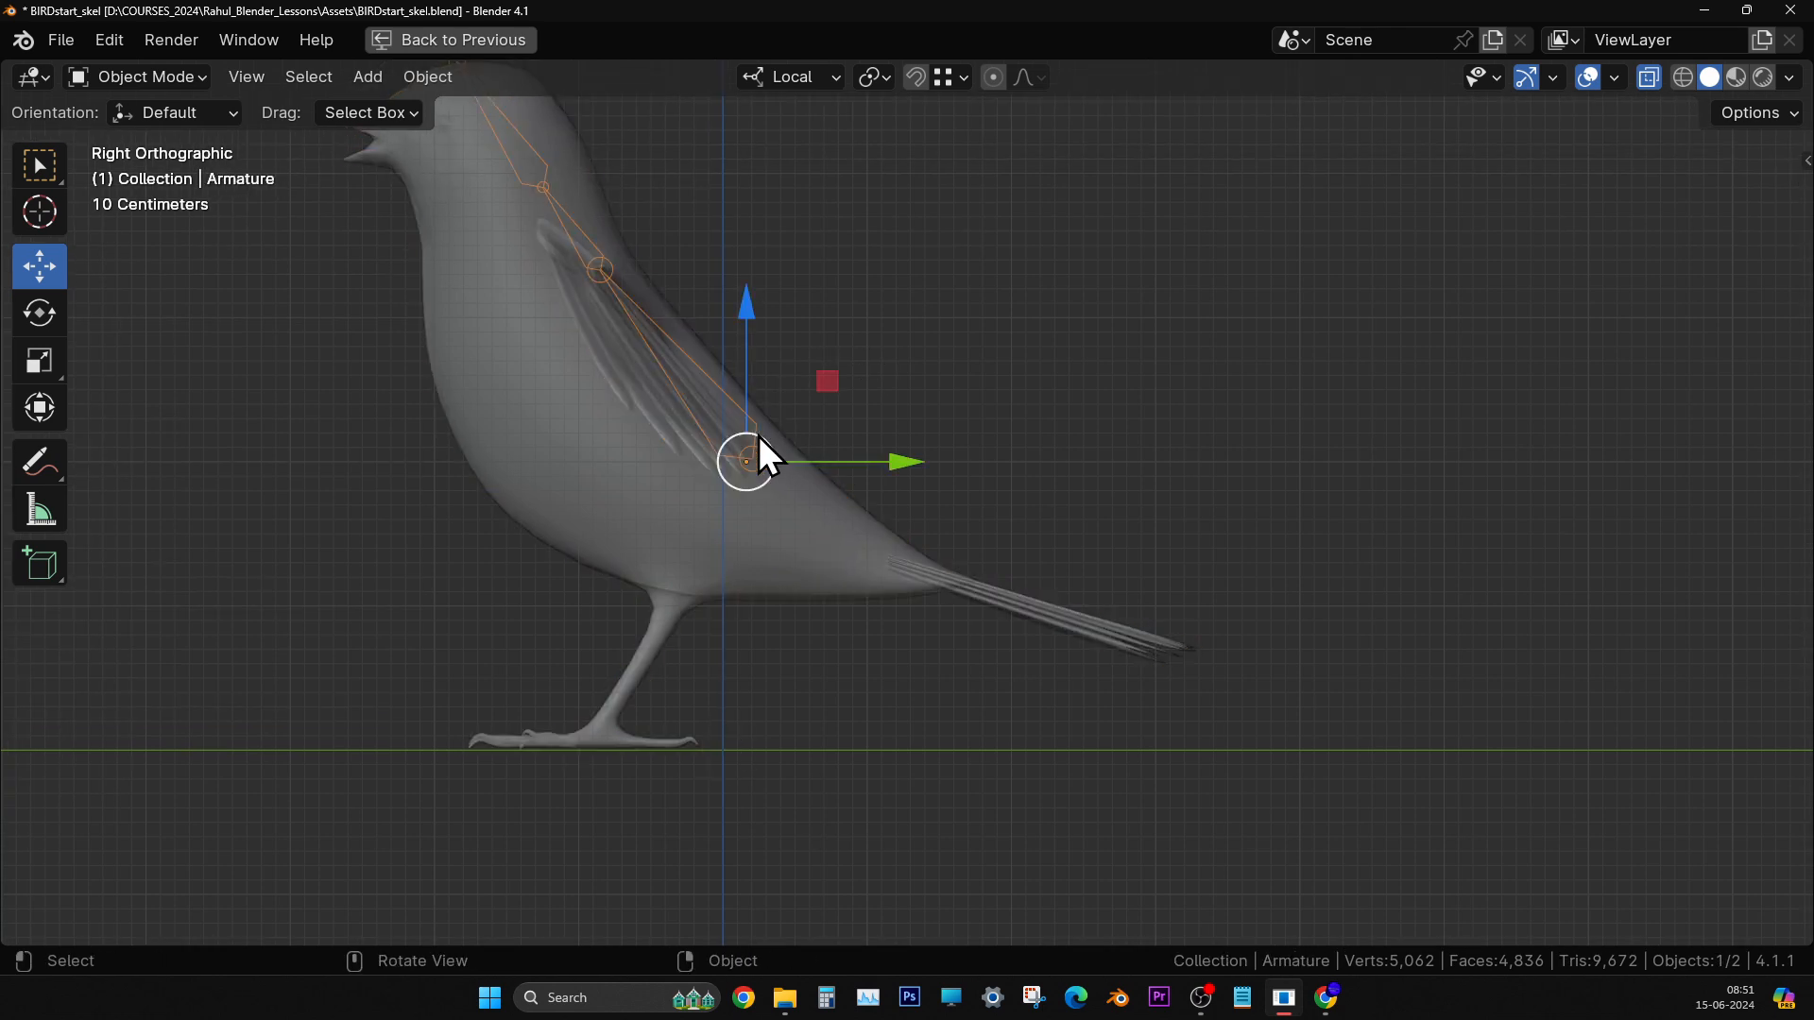
{"action": "left_click", "coordinate": [161, 81]}
{"action": "left_click", "coordinate": [167, 136]}
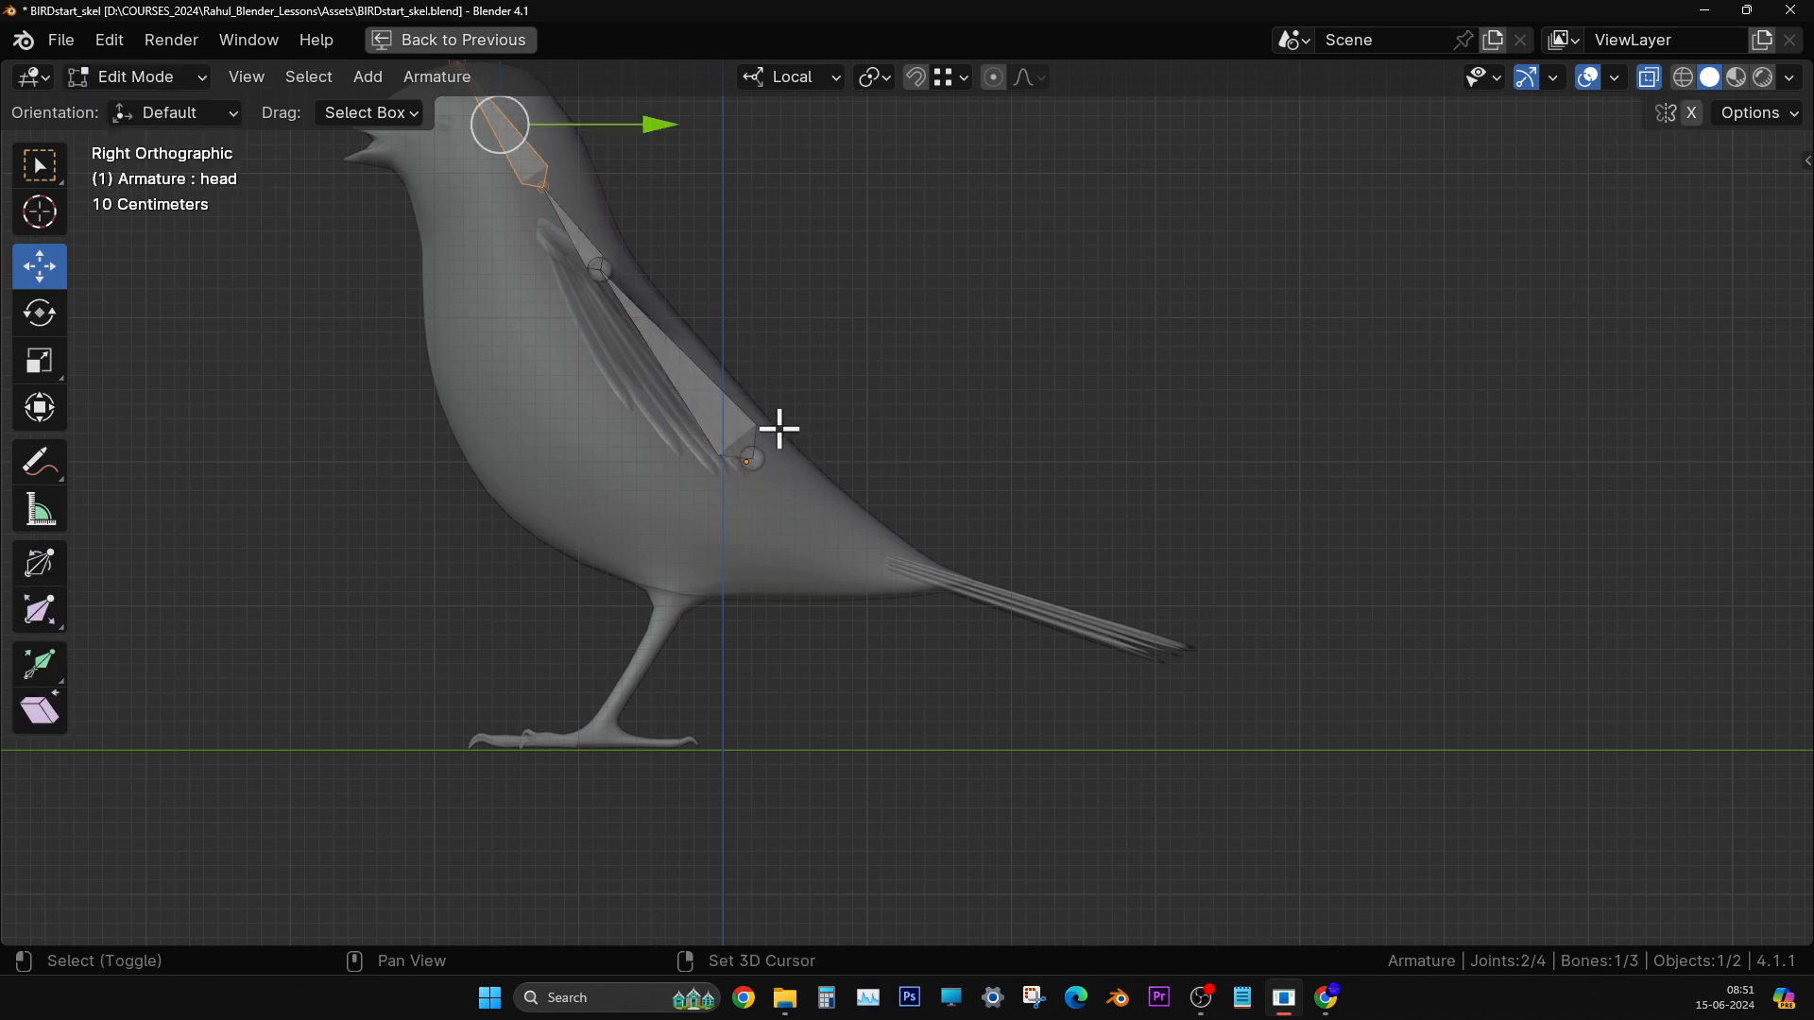
- Add a single bone to the armature and move it just behind the abdo bone's lower joint
{"action": "middle_click_drag", "start_coordinate": [812, 444], "coordinate": [767, 446], "text": "shift"}
{"action": "left_click", "coordinate": [917, 401]}
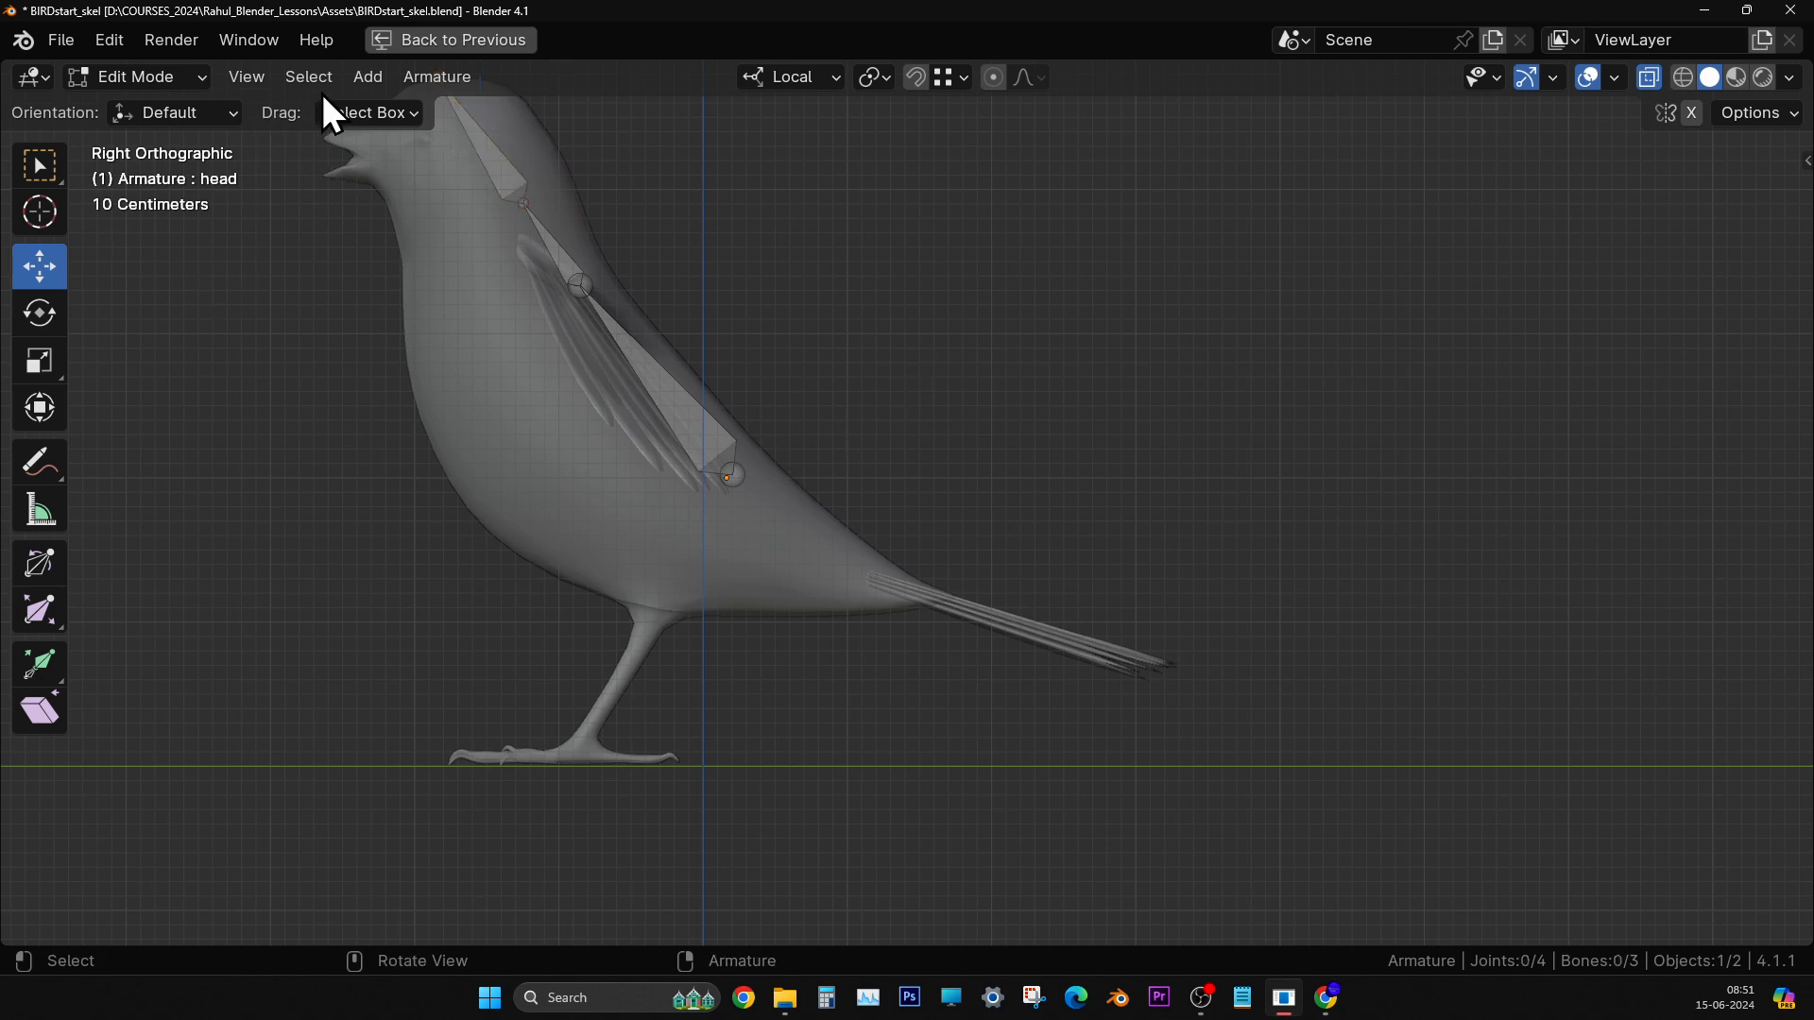
{"action": "left_click", "coordinate": [387, 82]}
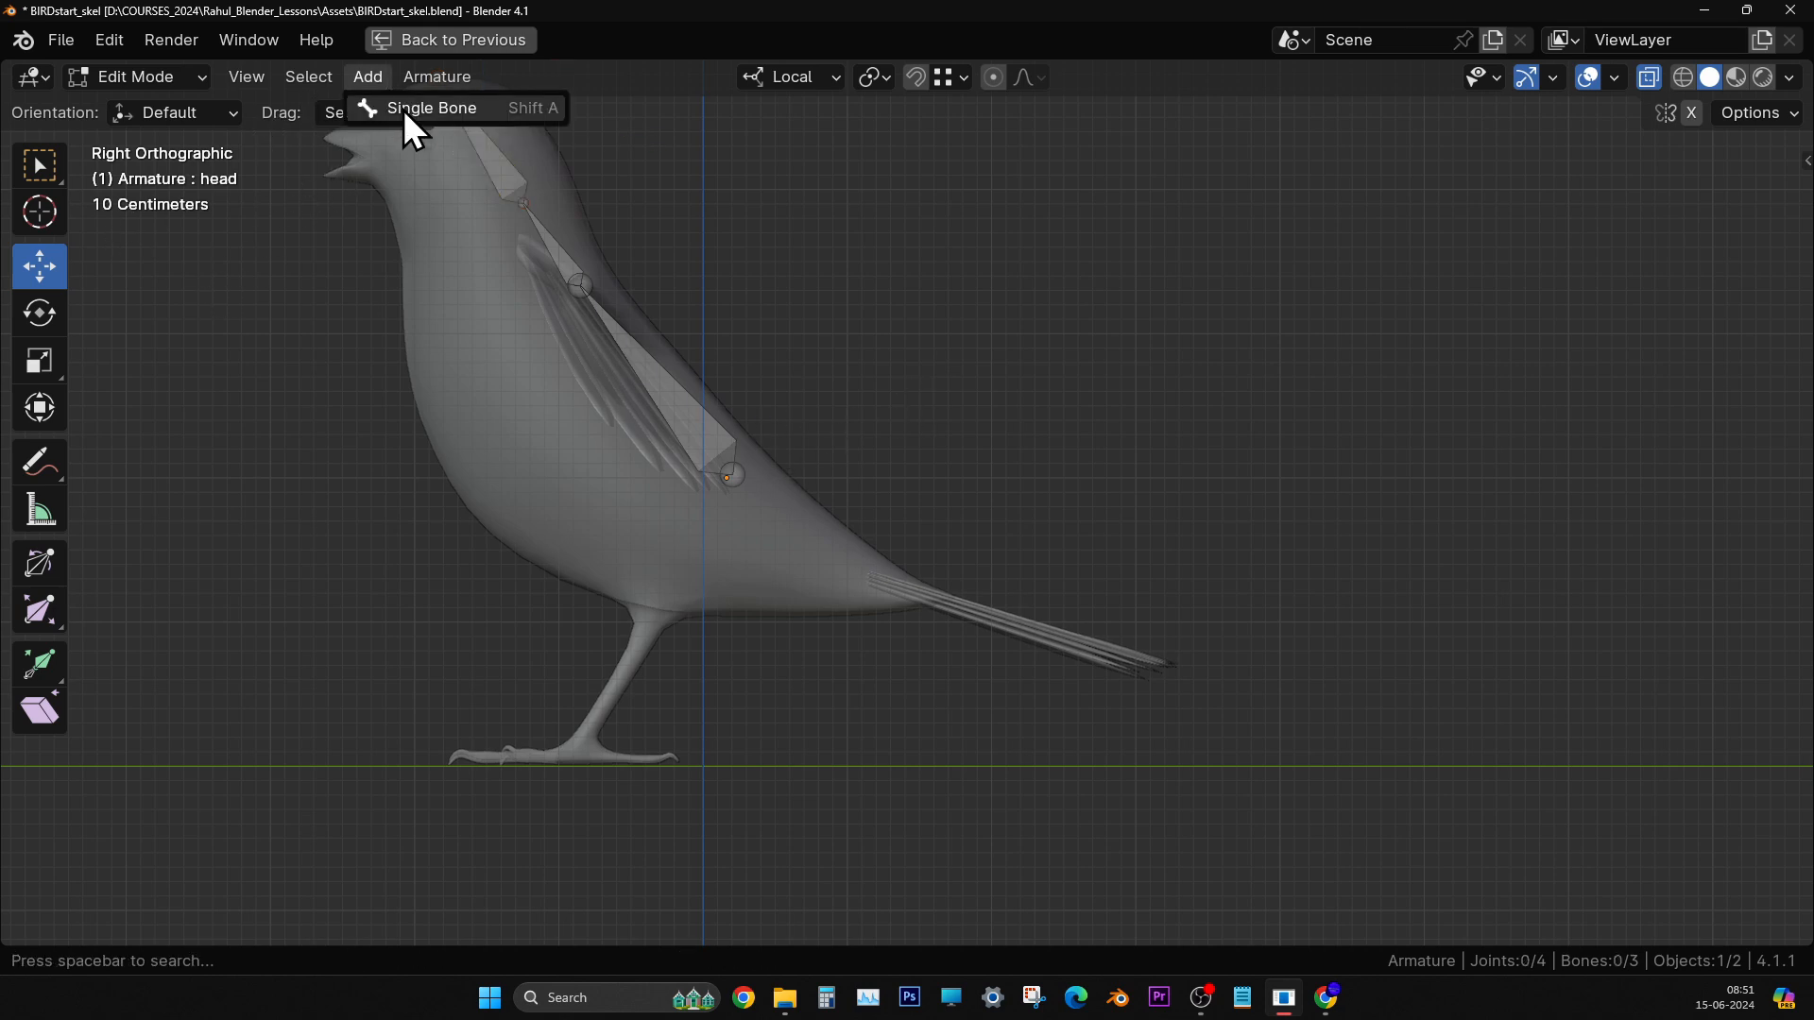
{"action": "left_click", "coordinate": [410, 113]}
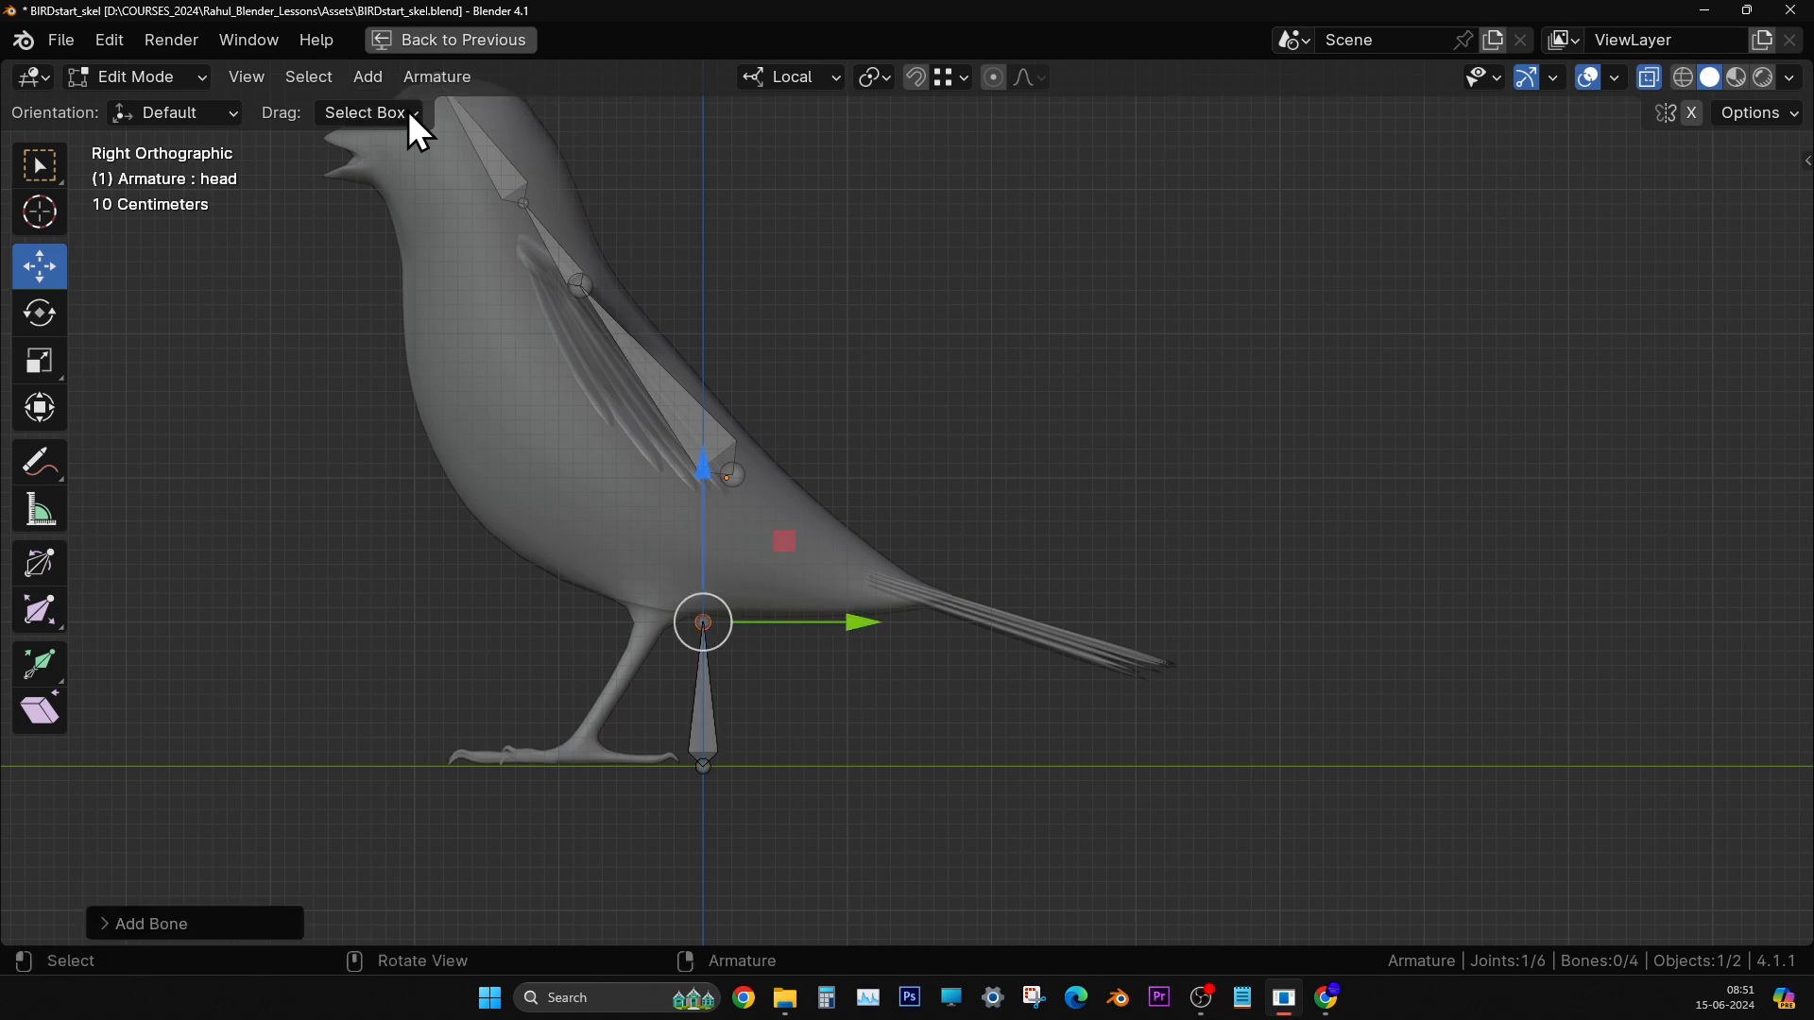
{"action": "left_click", "coordinate": [707, 727]}
{"action": "left_click_drag", "start_coordinate": [708, 728], "coordinate": [753, 417]}
{"action": "scroll", "coordinate": [826, 523], "scroll_direction": "up", "scroll_amount": 4}
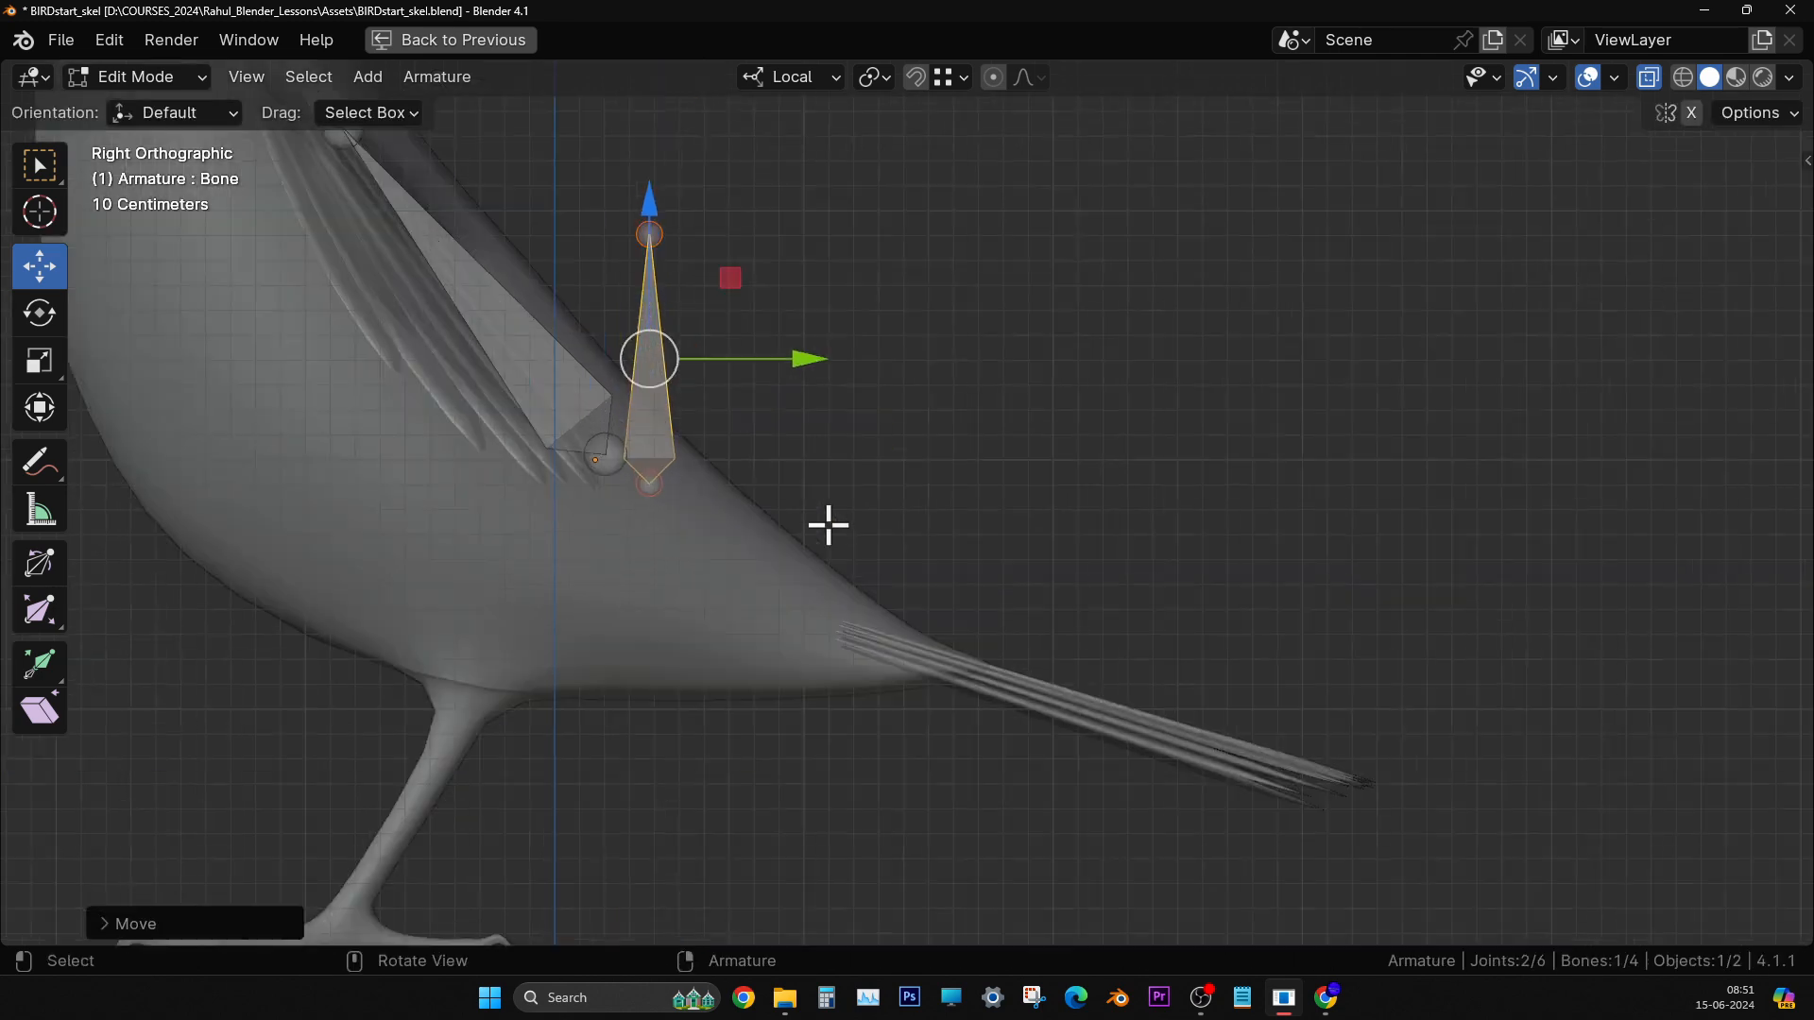
{"action": "scroll", "coordinate": [685, 609], "scroll_direction": "up", "scroll_amount": 2}
{"action": "middle_click_drag", "start_coordinate": [656, 538], "coordinate": [830, 551], "text": "shift"}
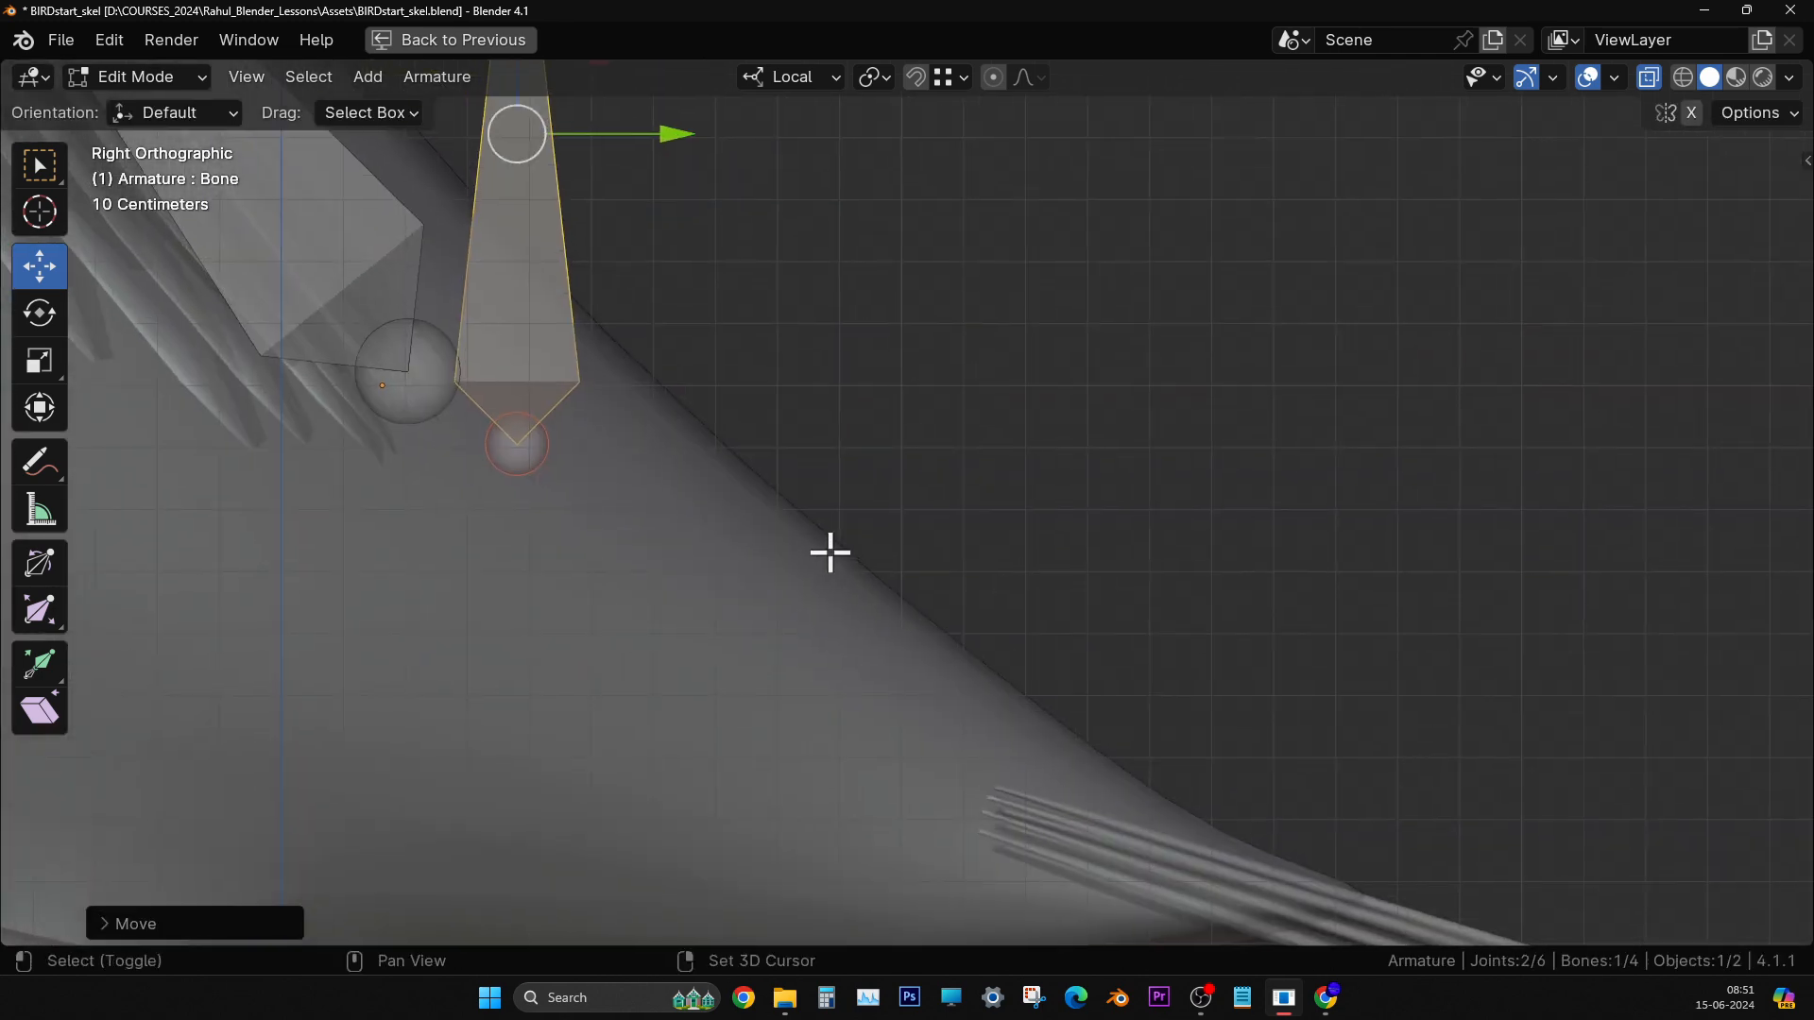
{"action": "left_click_drag", "start_coordinate": [514, 135], "coordinate": [515, 172]}
{"action": "scroll", "coordinate": [662, 283], "scroll_direction": "down", "scroll_amount": 3}
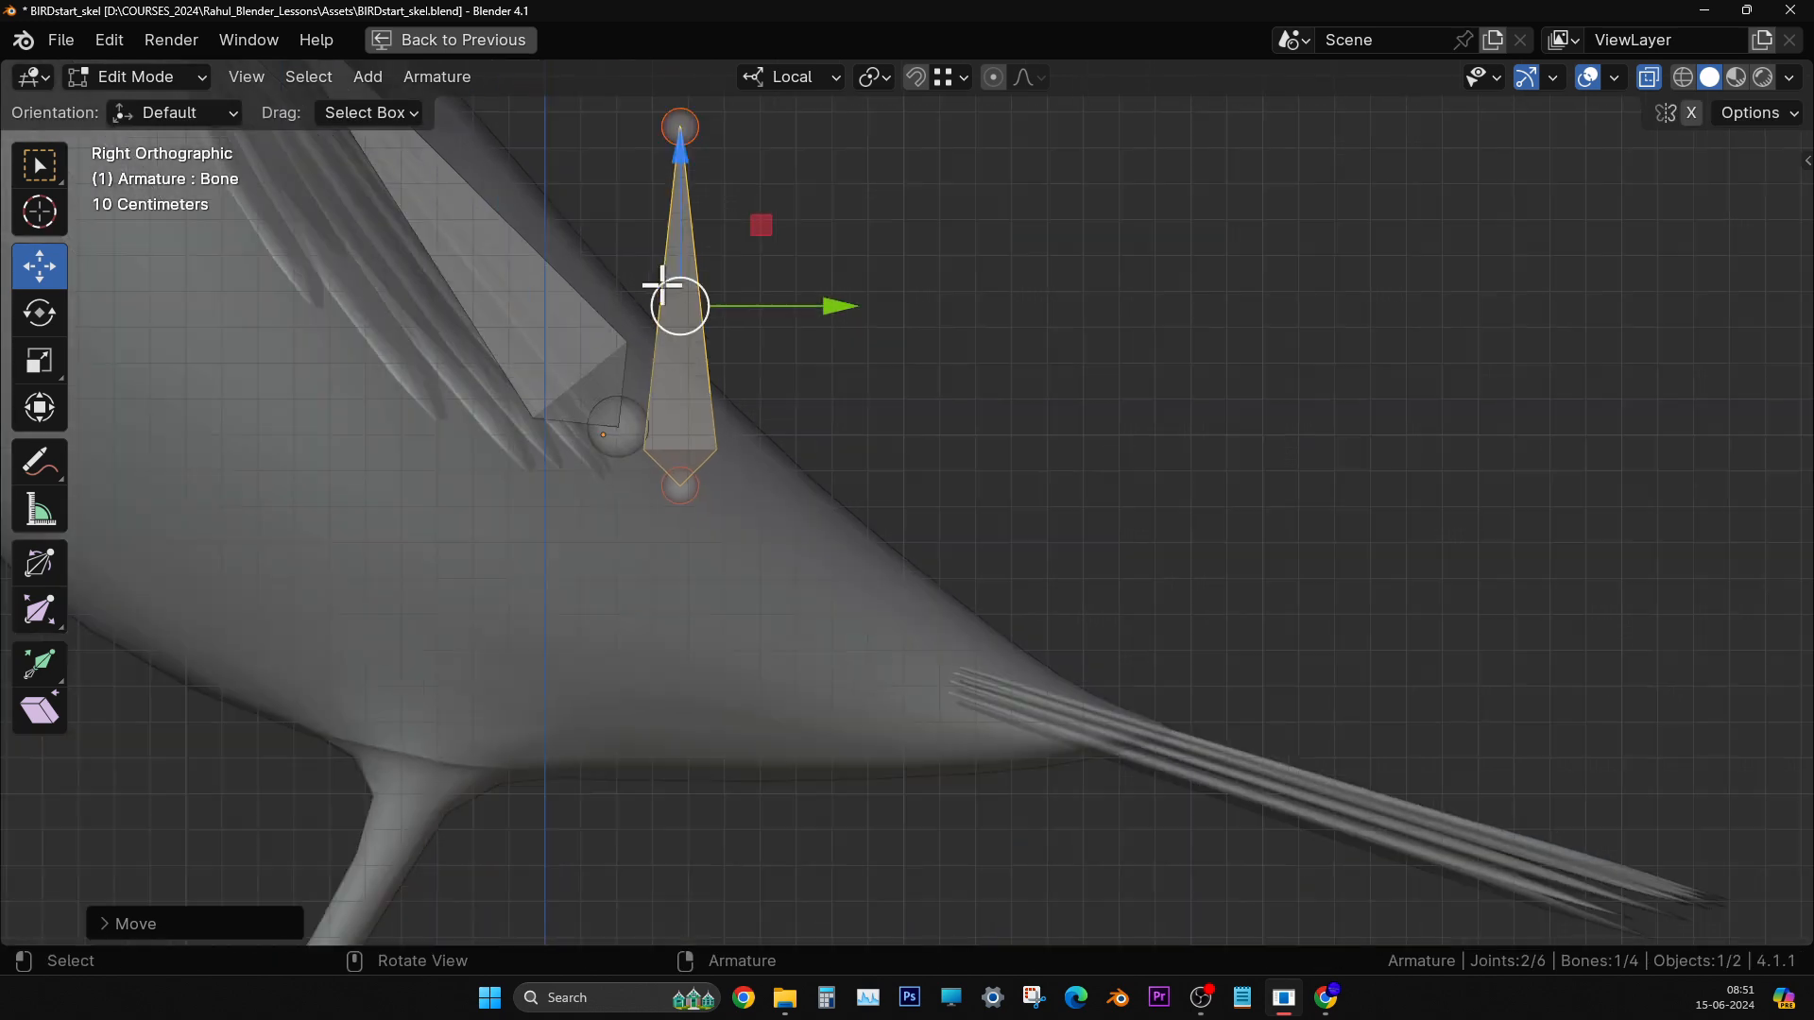
- Move the new bone's upper joint to the base of the tail feathers
{"action": "left_click", "coordinate": [696, 134]}
{"action": "left_click_drag", "start_coordinate": [697, 134], "coordinate": [1074, 722]}
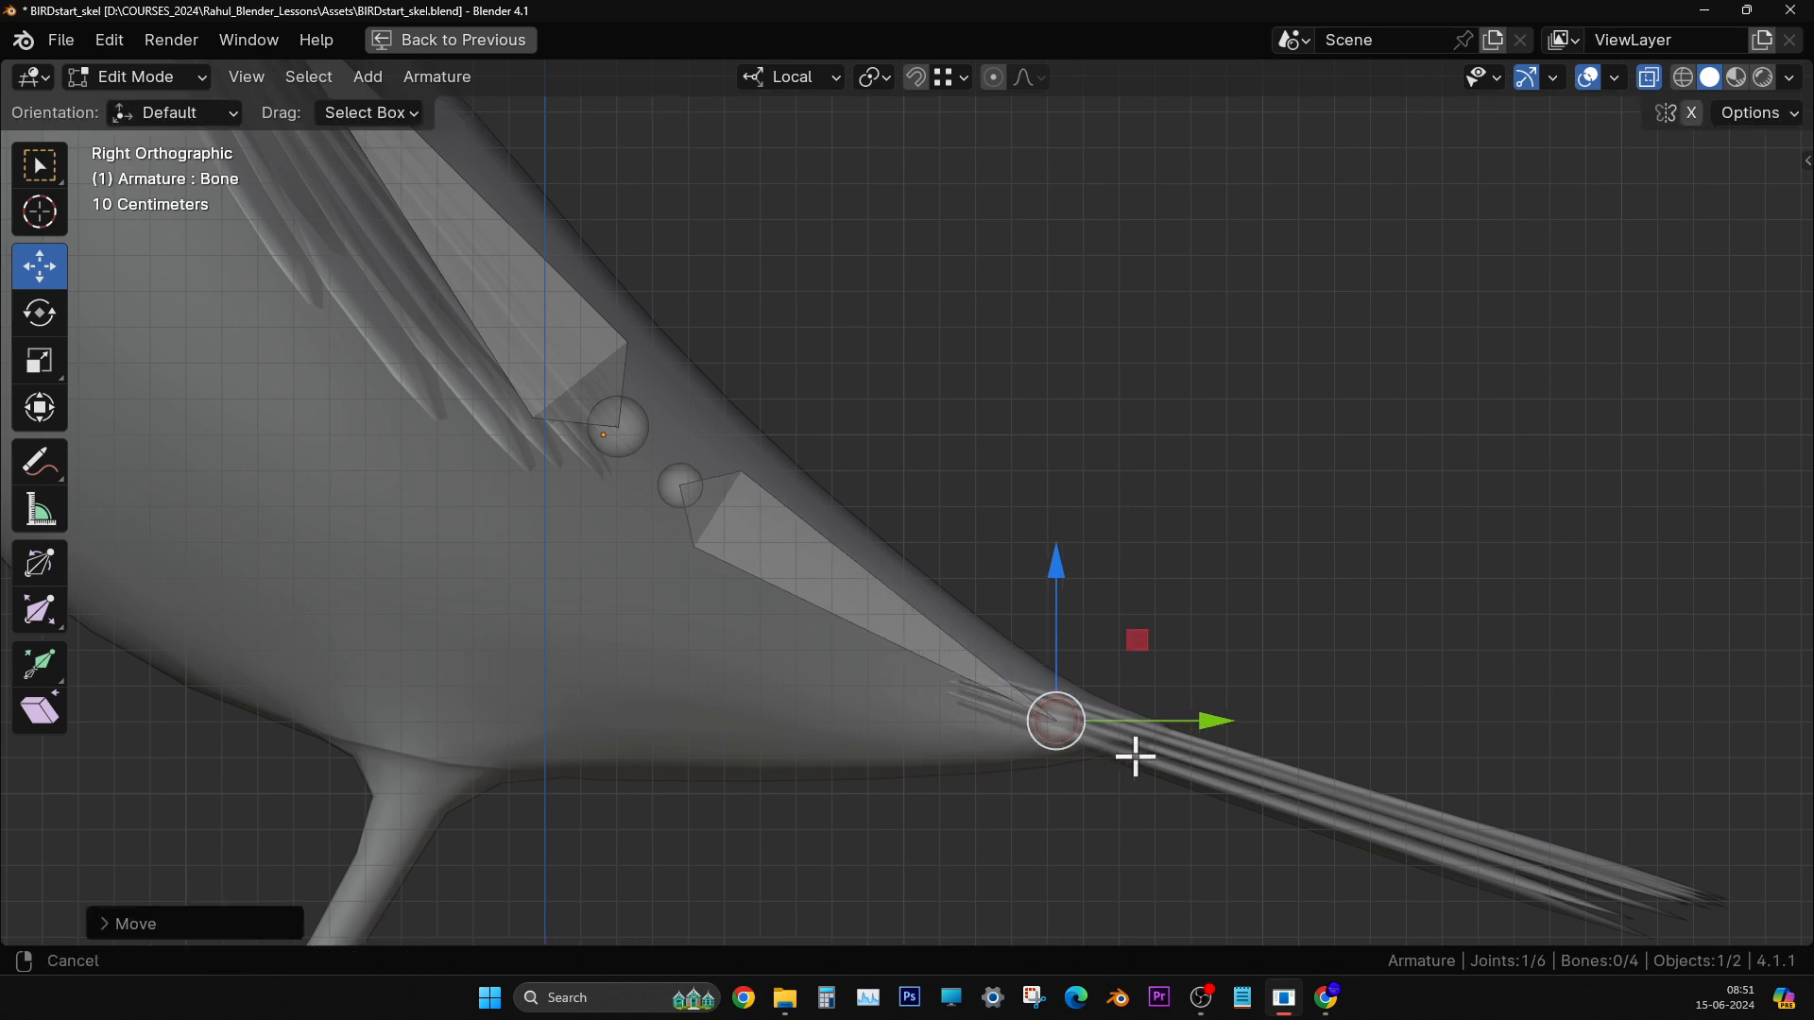
{"action": "middle_click_drag", "start_coordinate": [1047, 716], "coordinate": [736, 608], "text": "shift"}
- Extrude a second tail bone about 1.8 m long from the tail base to the feather tips
{"action": "key", "text": "e"}
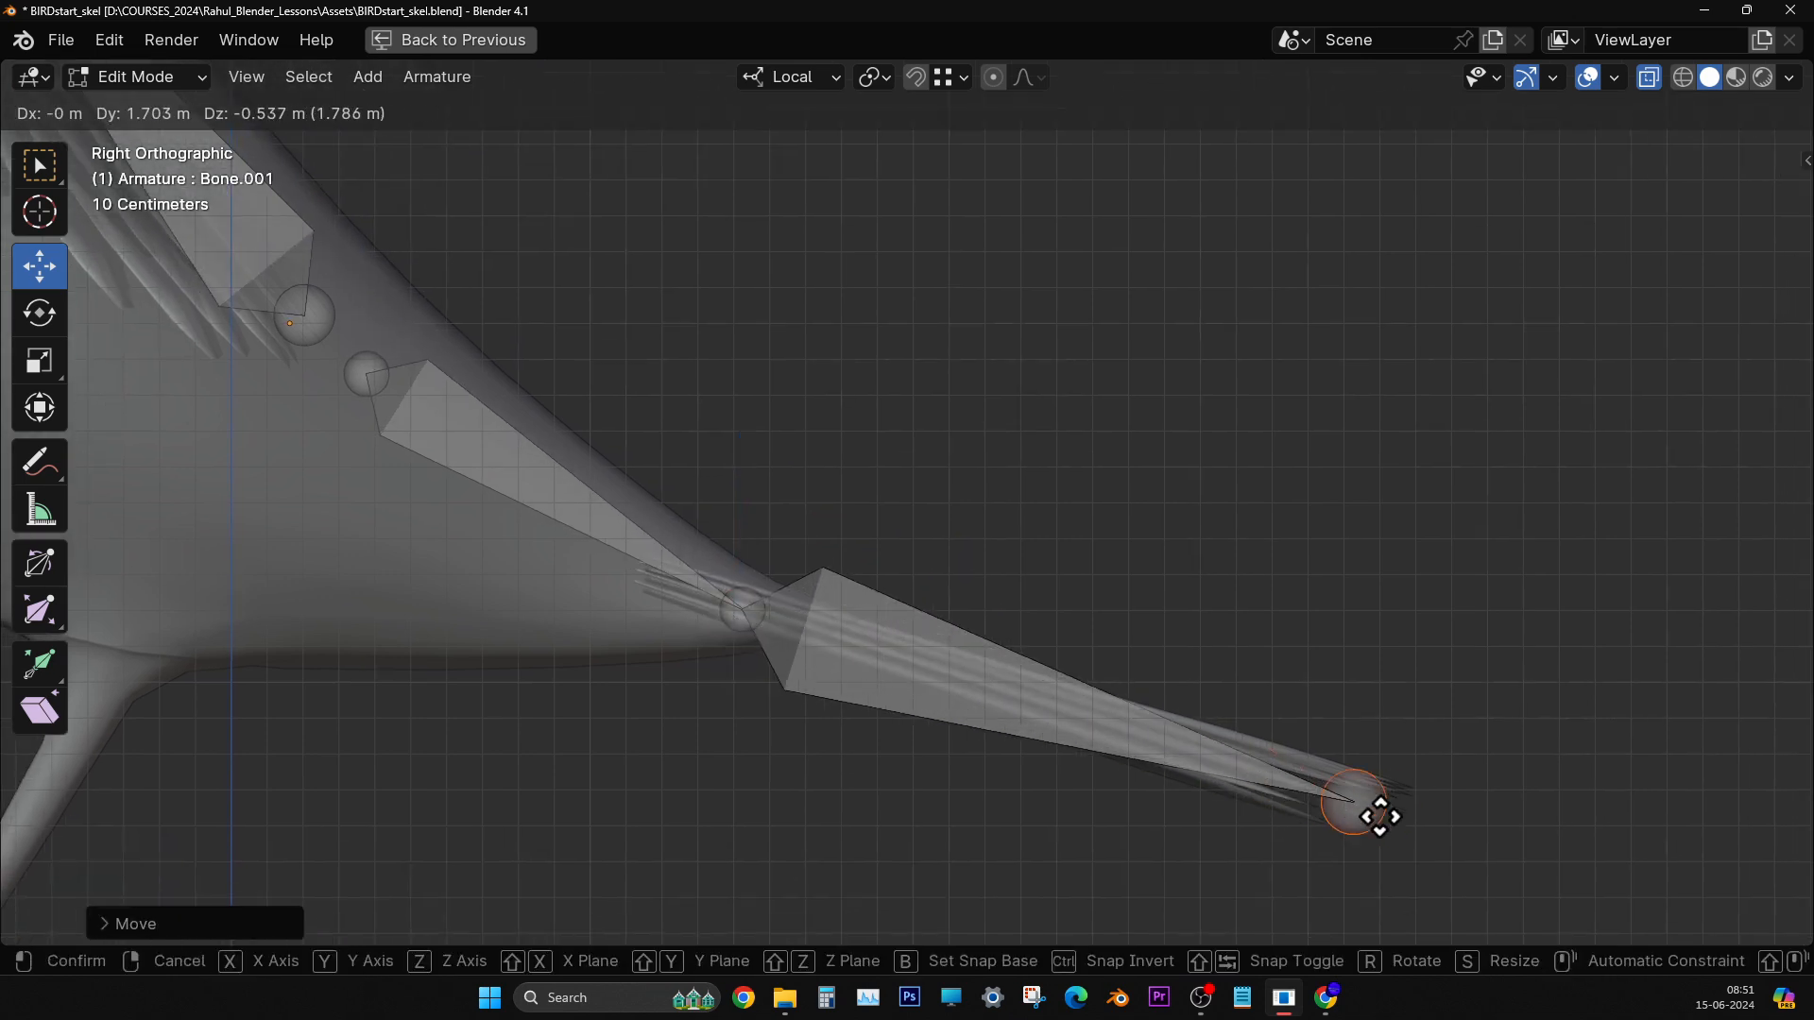
{"action": "left_click", "coordinate": [1380, 810]}
{"action": "scroll", "coordinate": [1175, 514], "scroll_direction": "down", "scroll_amount": 4}
{"action": "middle_click_drag", "start_coordinate": [1174, 514], "coordinate": [682, 597]}
{"action": "scroll", "coordinate": [1021, 551], "scroll_direction": "down", "scroll_amount": 3}
{"action": "middle_click_drag", "start_coordinate": [1021, 550], "coordinate": [1335, 290]}
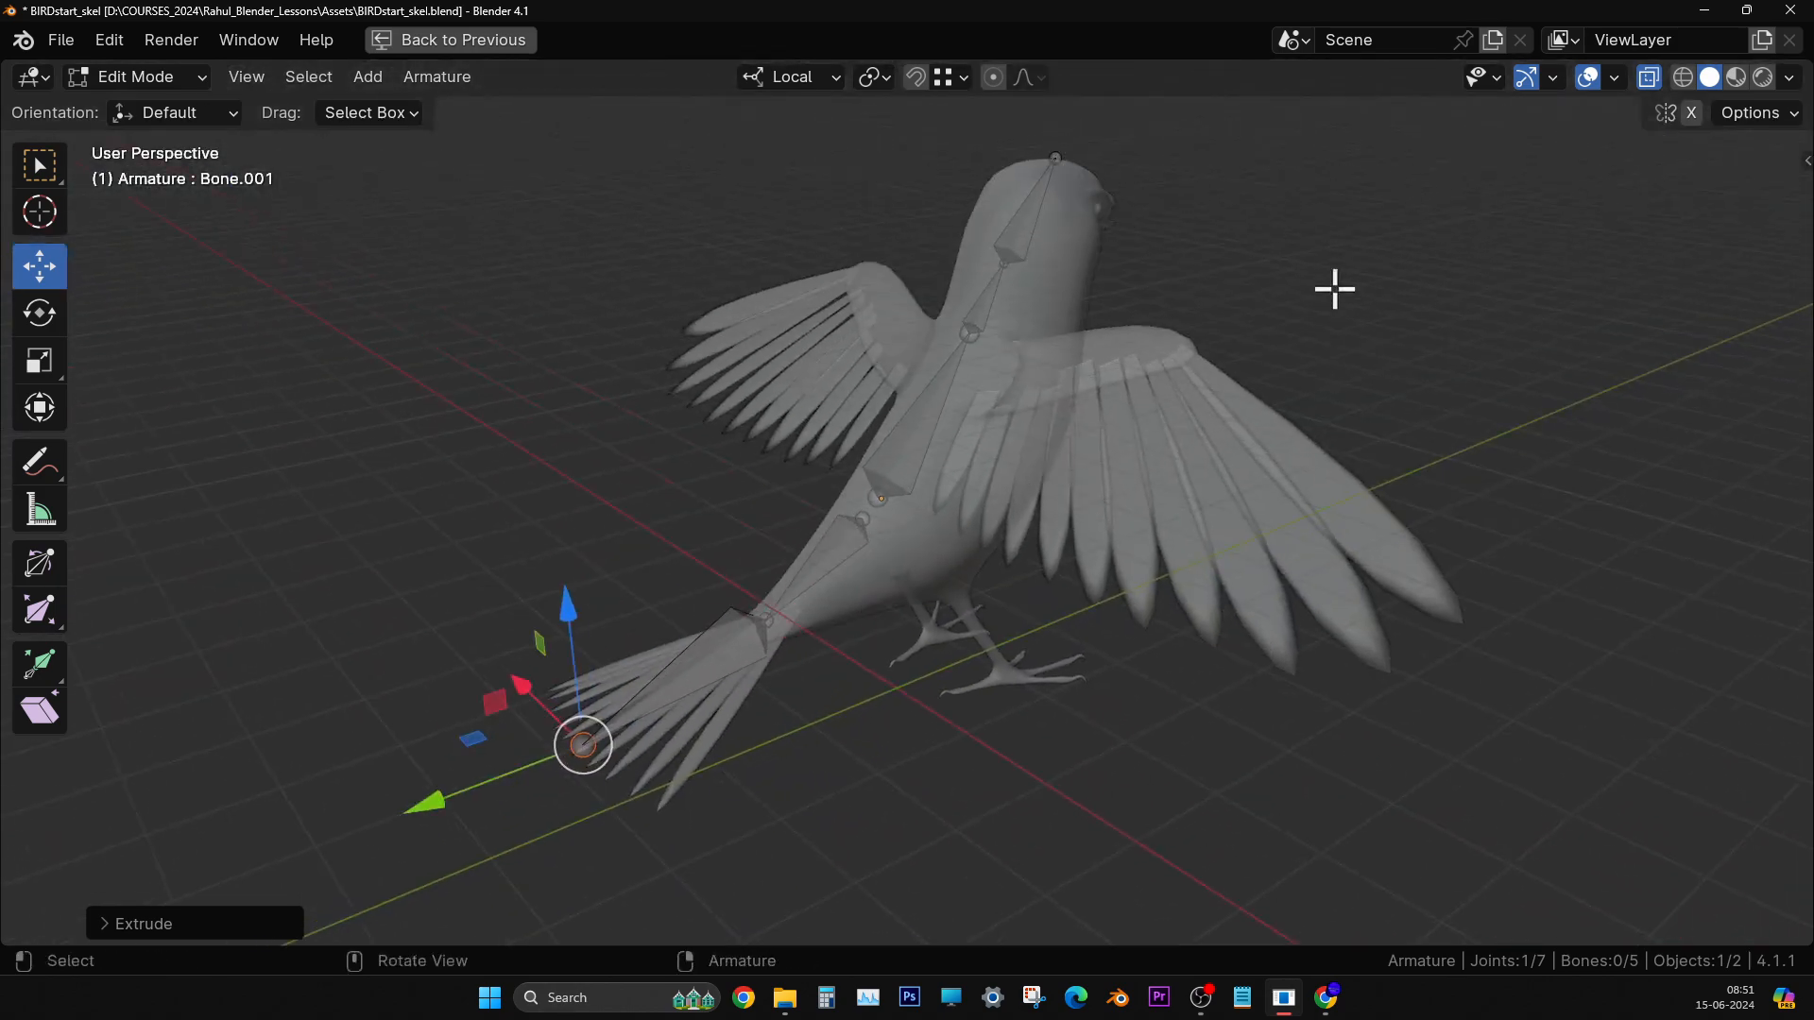
- Set the viewport to wireframe shading, switch to the selection tool and restore the full workspace layout
{"action": "left_click", "coordinate": [1684, 77]}
{"action": "mouse_move", "coordinate": [1000, 551]}
{"action": "middle_mouse_down"}
{"action": "mouse_move", "coordinate": [956, 526]}
{"action": "mouse_move", "coordinate": [964, 509]}
{"action": "mouse_move", "coordinate": [1058, 539]}
{"action": "mouse_move", "coordinate": [1360, 469]}
{"action": "mouse_move", "coordinate": [1332, 428]}
{"action": "mouse_move", "coordinate": [959, 473]}
{"action": "mouse_move", "coordinate": [887, 555]}
{"action": "mouse_move", "coordinate": [1033, 555]}
{"action": "mouse_move", "coordinate": [944, 555]}
{"action": "mouse_move", "coordinate": [926, 529]}
{"action": "mouse_move", "coordinate": [967, 729]}
{"action": "mouse_move", "coordinate": [895, 725]}
{"action": "mouse_move", "coordinate": [922, 703]}
{"action": "mouse_move", "coordinate": [1024, 700]}
{"action": "mouse_move", "coordinate": [948, 725]}
{"action": "mouse_move", "coordinate": [892, 682]}
{"action": "mouse_move", "coordinate": [968, 684]}
{"action": "mouse_move", "coordinate": [769, 711]}
{"action": "mouse_move", "coordinate": [992, 713]}
{"action": "mouse_move", "coordinate": [973, 676]}
{"action": "mouse_move", "coordinate": [907, 689]}
{"action": "mouse_move", "coordinate": [986, 630]}
{"action": "mouse_move", "coordinate": [936, 757]}
{"action": "mouse_move", "coordinate": [944, 696]}
{"action": "mouse_move", "coordinate": [972, 781]}
{"action": "mouse_move", "coordinate": [1106, 648]}
{"action": "mouse_move", "coordinate": [1073, 742]}
{"action": "mouse_move", "coordinate": [1065, 705]}
{"action": "mouse_move", "coordinate": [923, 806]}
{"action": "mouse_move", "coordinate": [1012, 818]}
{"action": "mouse_move", "coordinate": [1061, 750]}
{"action": "mouse_move", "coordinate": [639, 806]}
{"action": "mouse_move", "coordinate": [891, 818]}
{"action": "mouse_move", "coordinate": [1061, 575]}
{"action": "mouse_move", "coordinate": [804, 762]}
{"action": "mouse_move", "coordinate": [1171, 769]}
{"action": "mouse_move", "coordinate": [769, 555]}
{"action": "mouse_move", "coordinate": [838, 507]}
{"action": "mouse_move", "coordinate": [605, 383]}
{"action": "middle_mouse_up"}
{"action": "key", "text": "w"}
{"action": "left_click", "coordinate": [769, 554]}
{"action": "key", "text": "ctrl+space"}
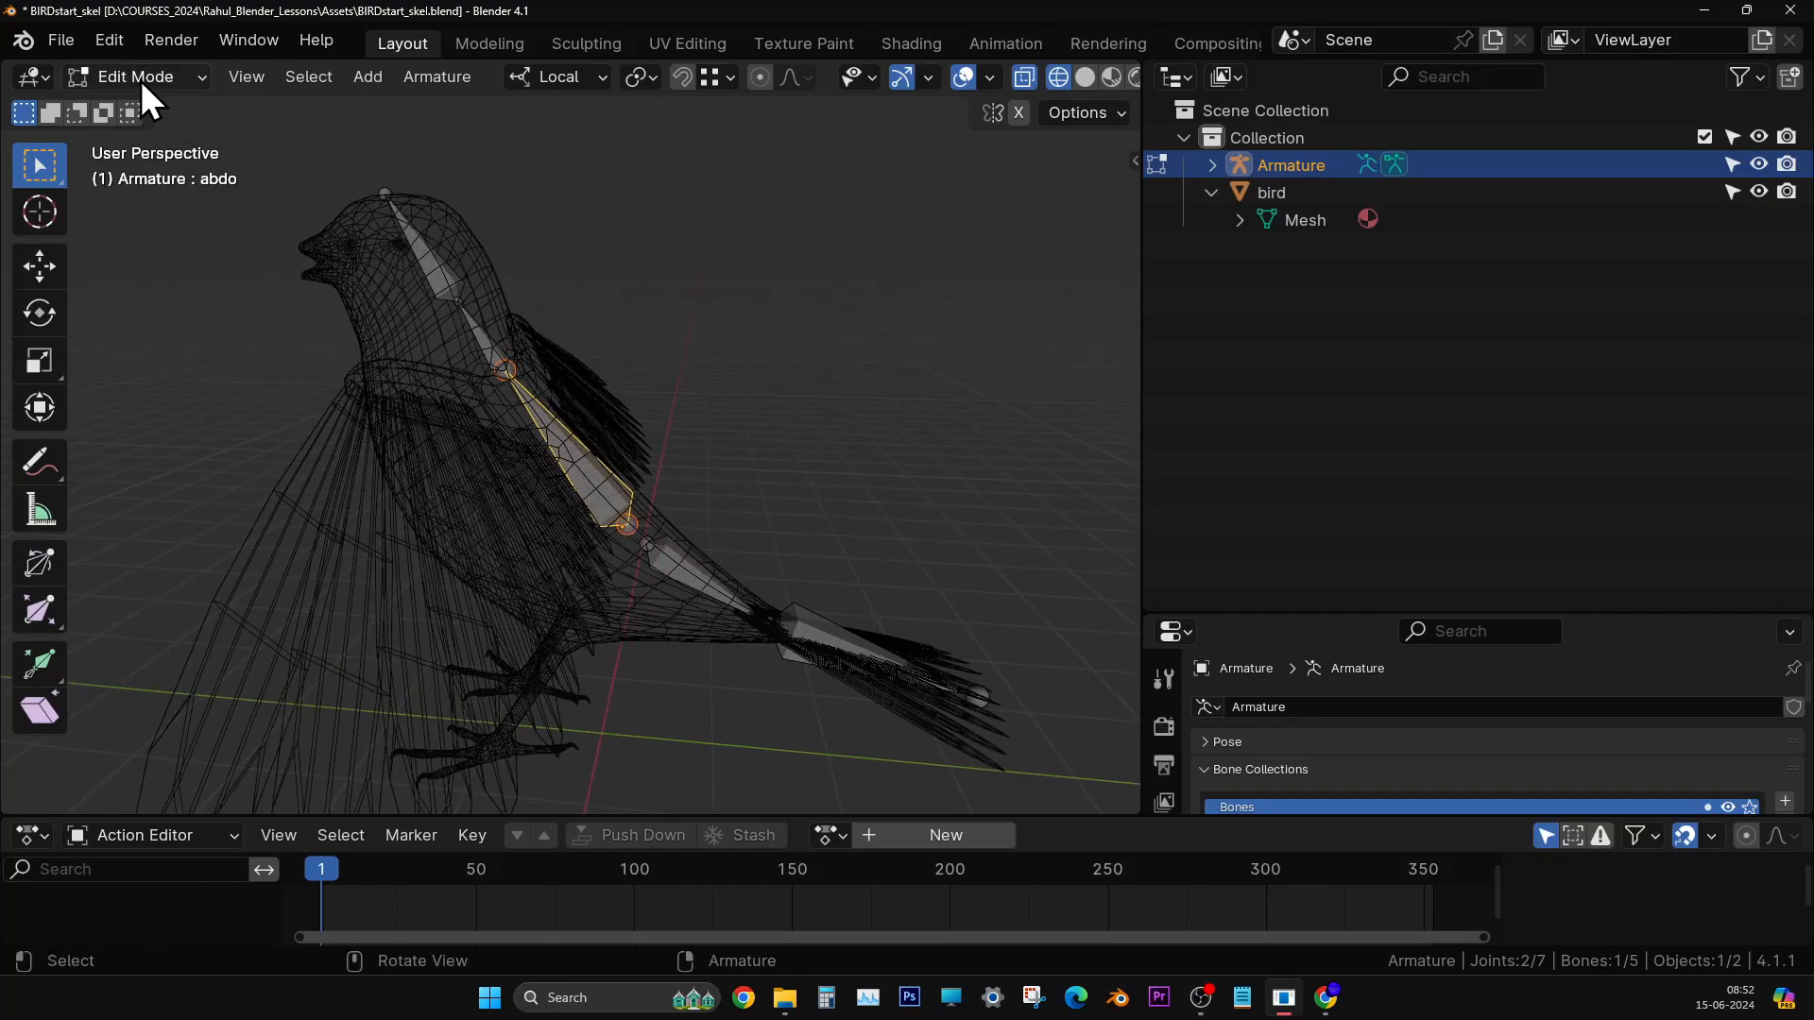
- Check the assigned names of the abdo, neck and head bones one after another
{"action": "key", "text": "F2"}
{"action": "left_click", "coordinate": [528, 368]}
{"action": "left_click", "coordinate": [441, 301]}
{"action": "left_click", "coordinate": [490, 336]}
{"action": "key", "text": "F2"}
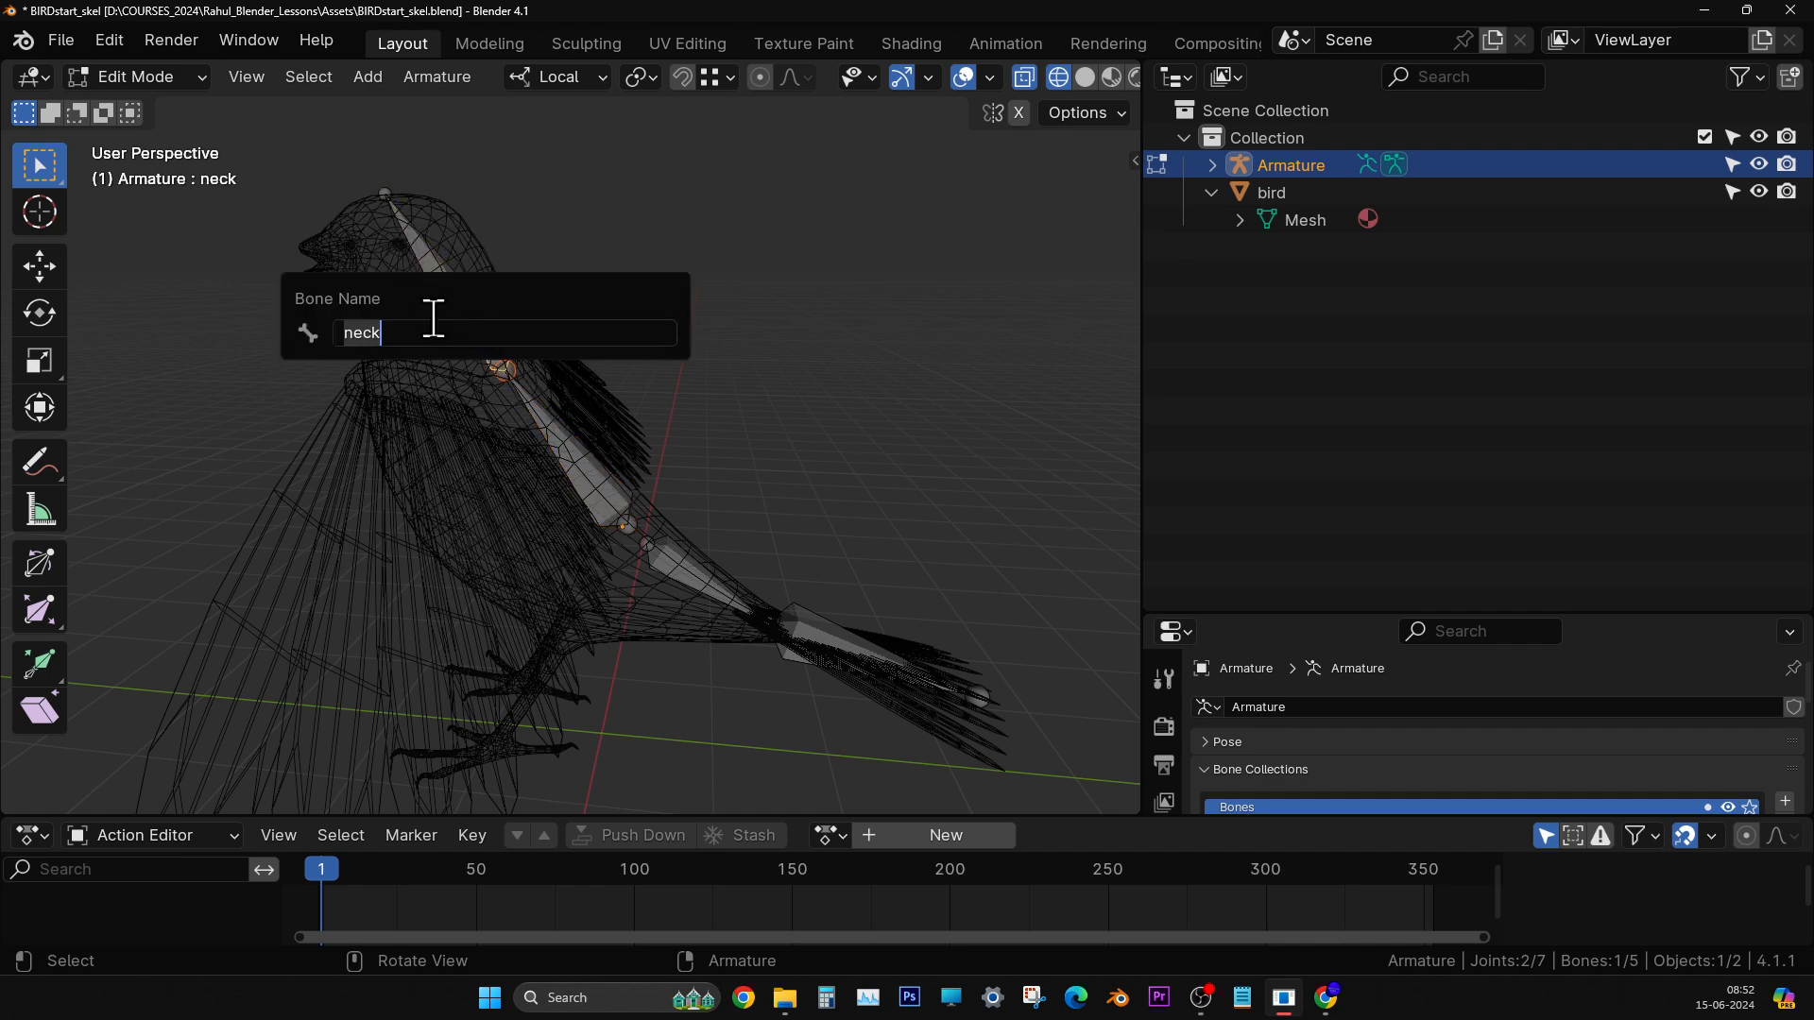
{"action": "left_click", "coordinate": [430, 242]}
{"action": "key", "text": "F2"}
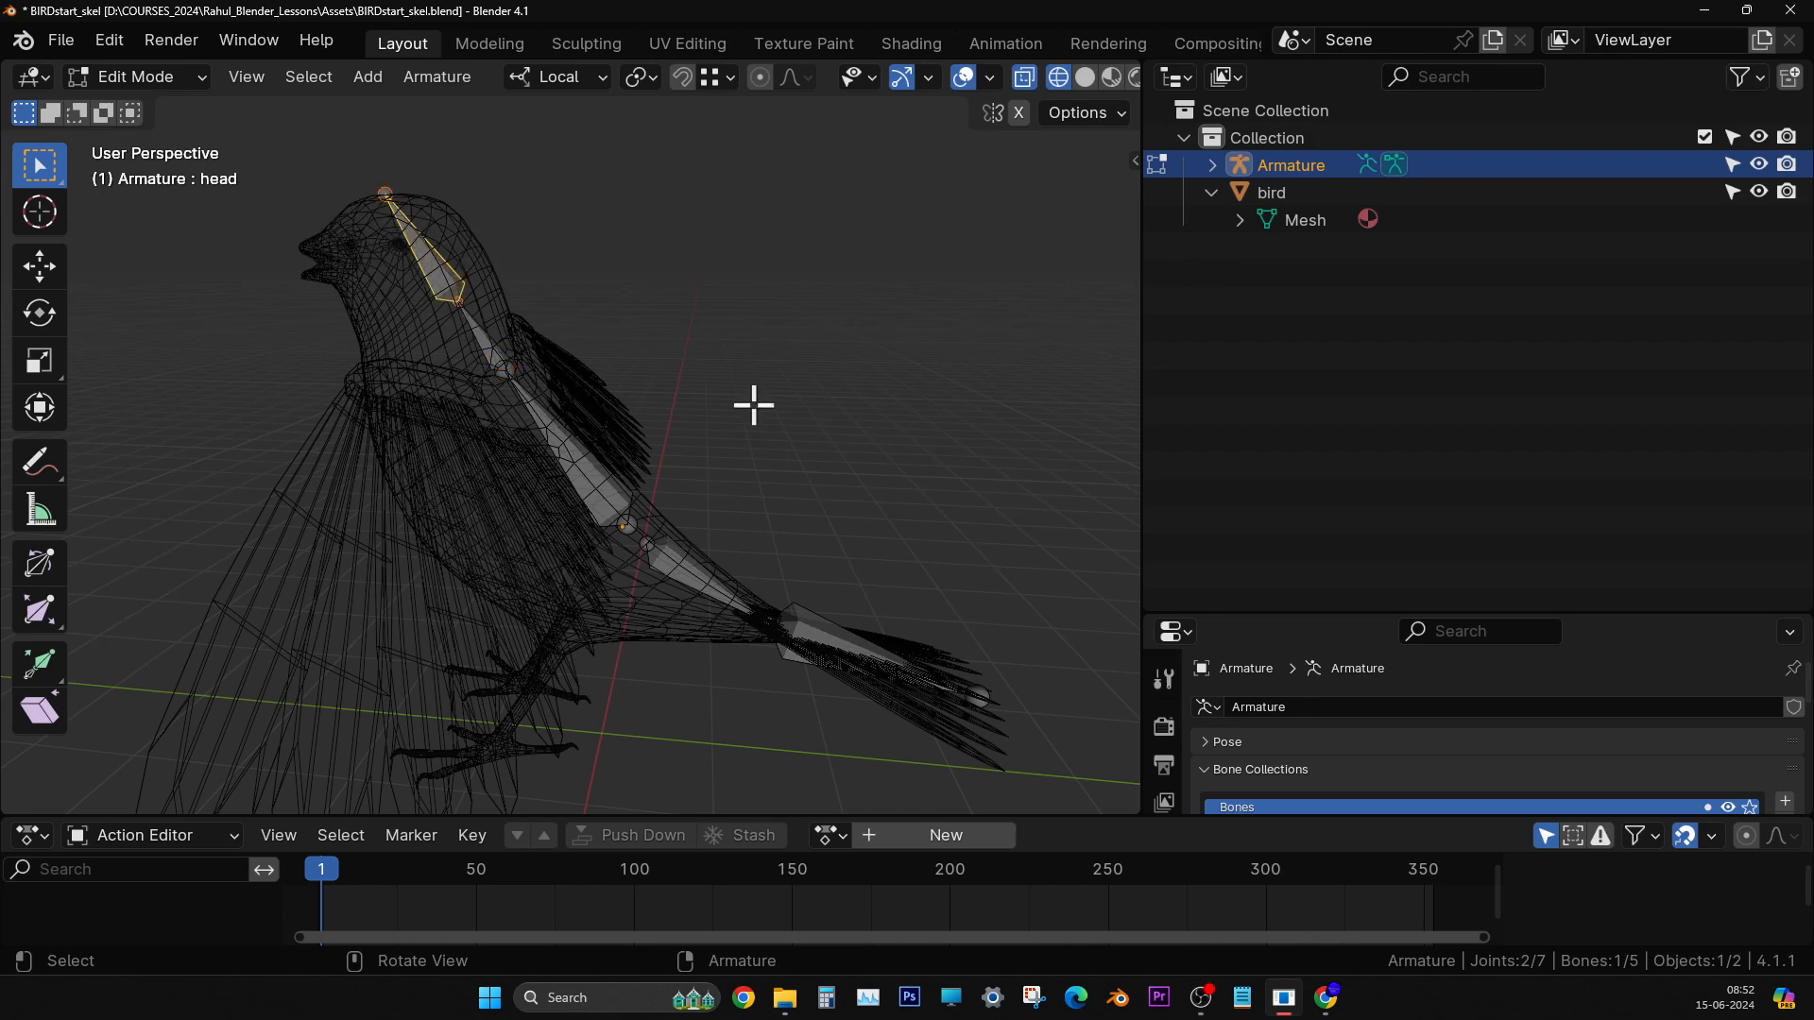
- Name the first tail bone tail1 and the second one at the tail feathers tail2
{"action": "left_click", "coordinate": [701, 602]}
{"action": "key", "text": "F2"}
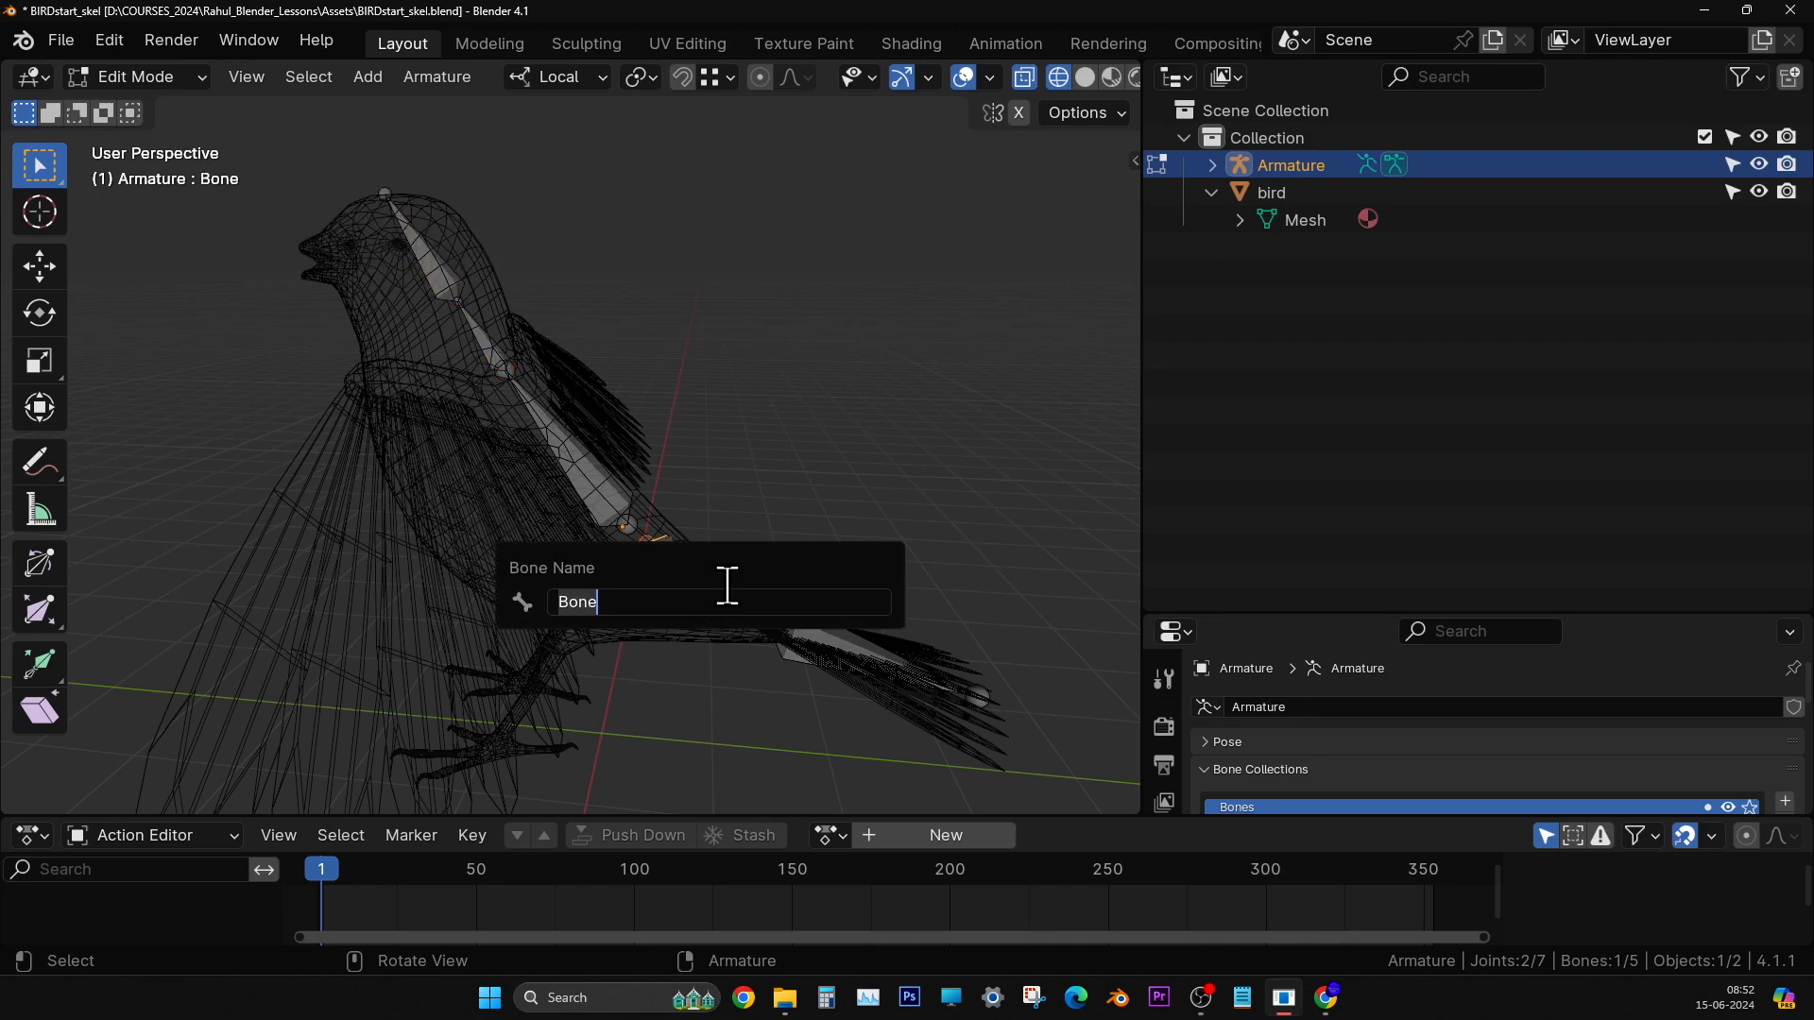
{"action": "type", "text": "tail1"}
{"action": "key", "text": "Return"}
{"action": "left_click", "coordinate": [857, 659]}
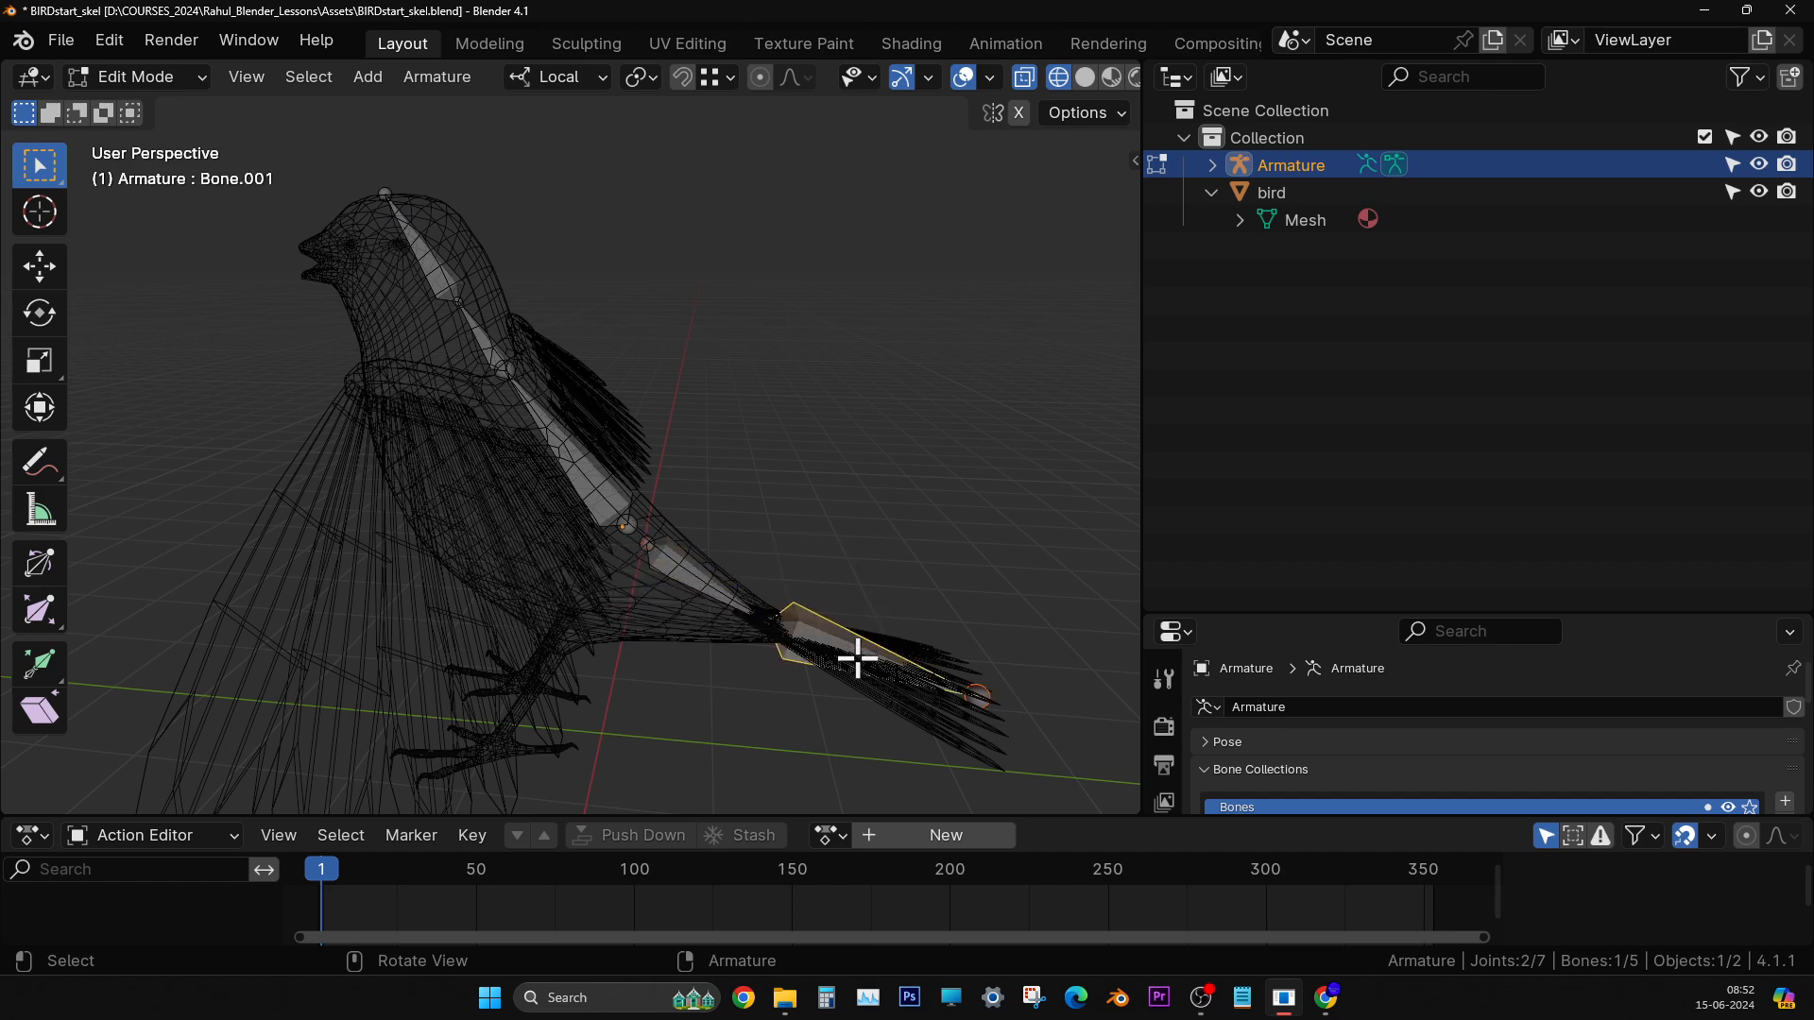
{"action": "key", "text": "F2"}
{"action": "type", "text": "tail2"}
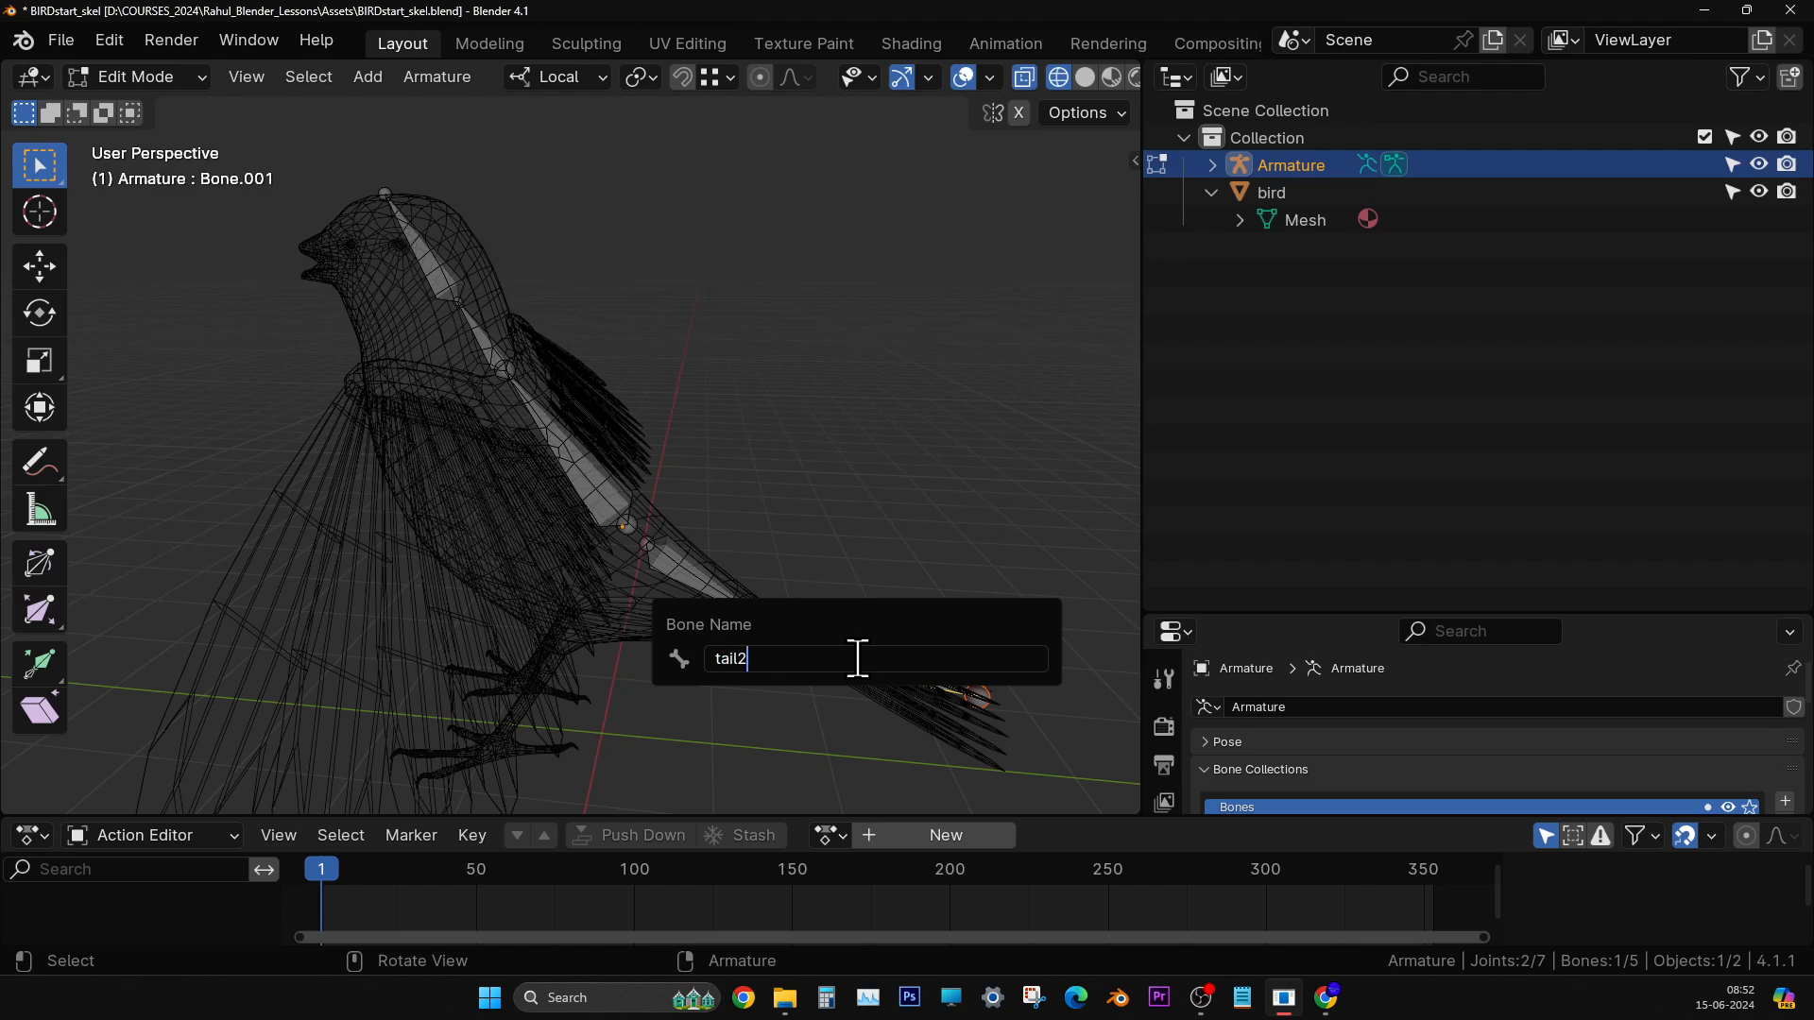
{"action": "key", "text": "Return"}
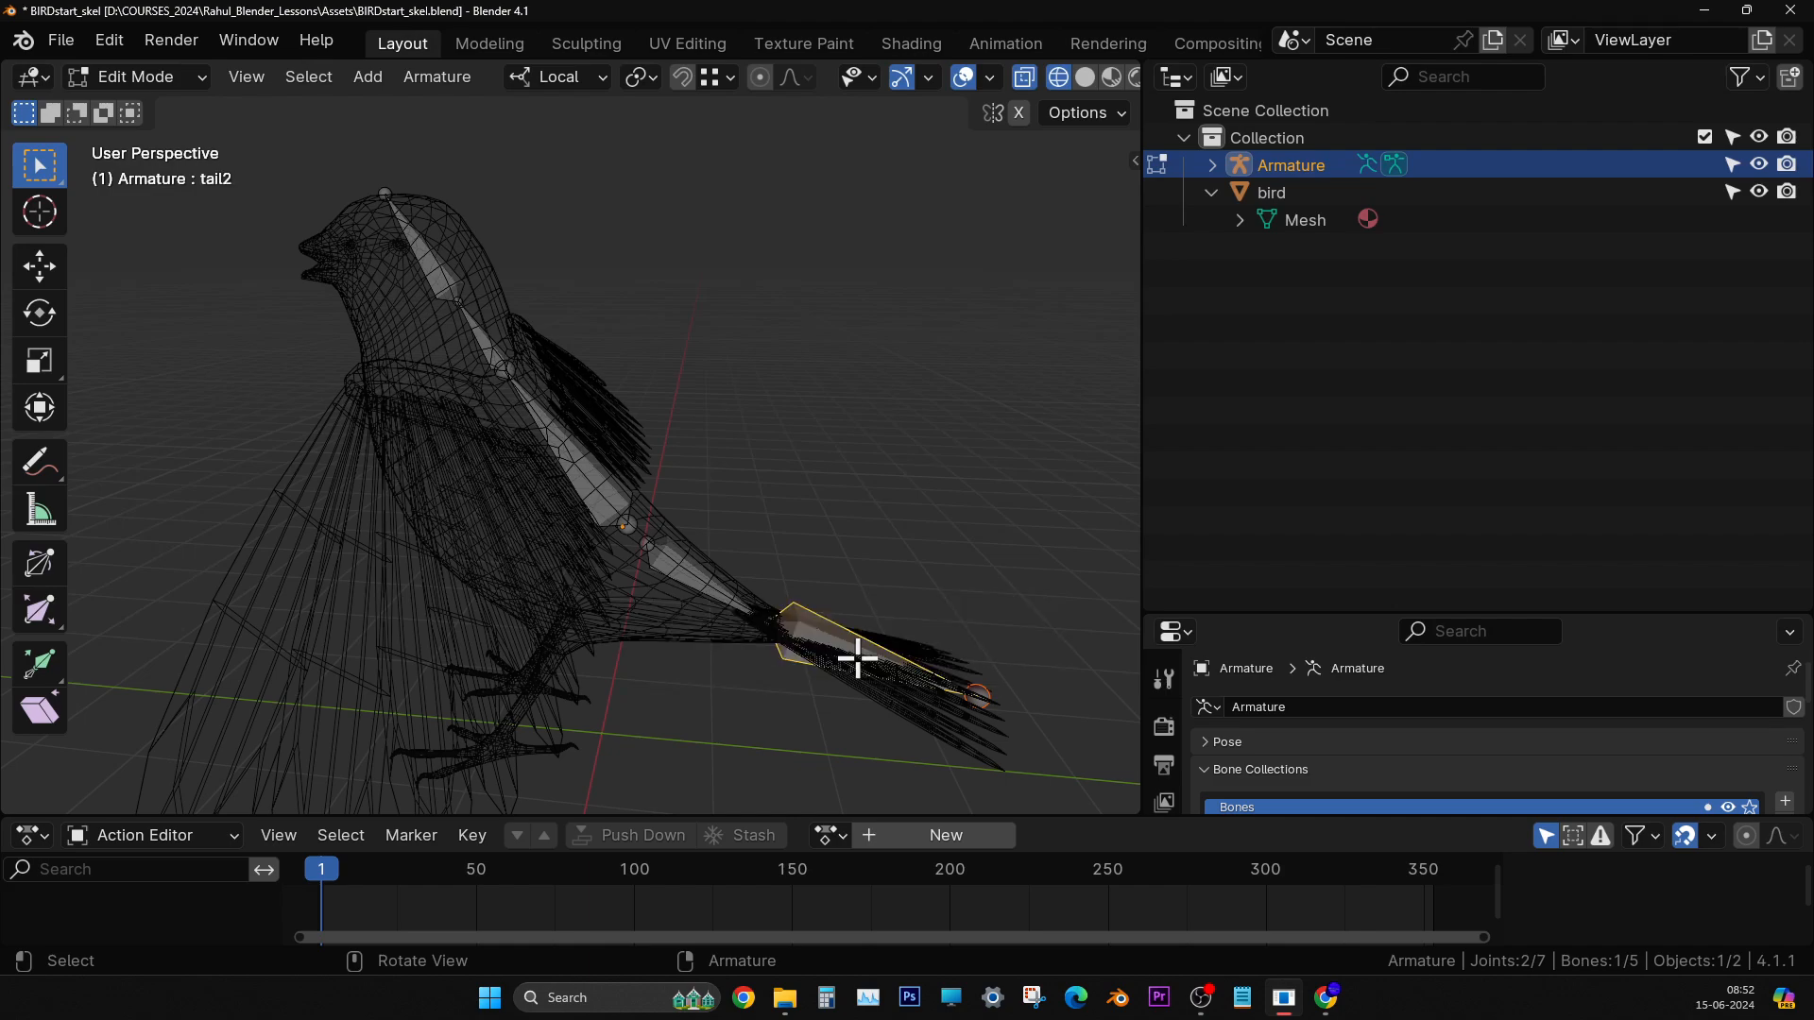
{"action": "left_click", "coordinate": [761, 433]}
- Enlarge the properties area, turn on bone names in the armature's viewport display and view the labelled bones from several sides
{"action": "middle_click_drag", "start_coordinate": [907, 567], "coordinate": [866, 583]}
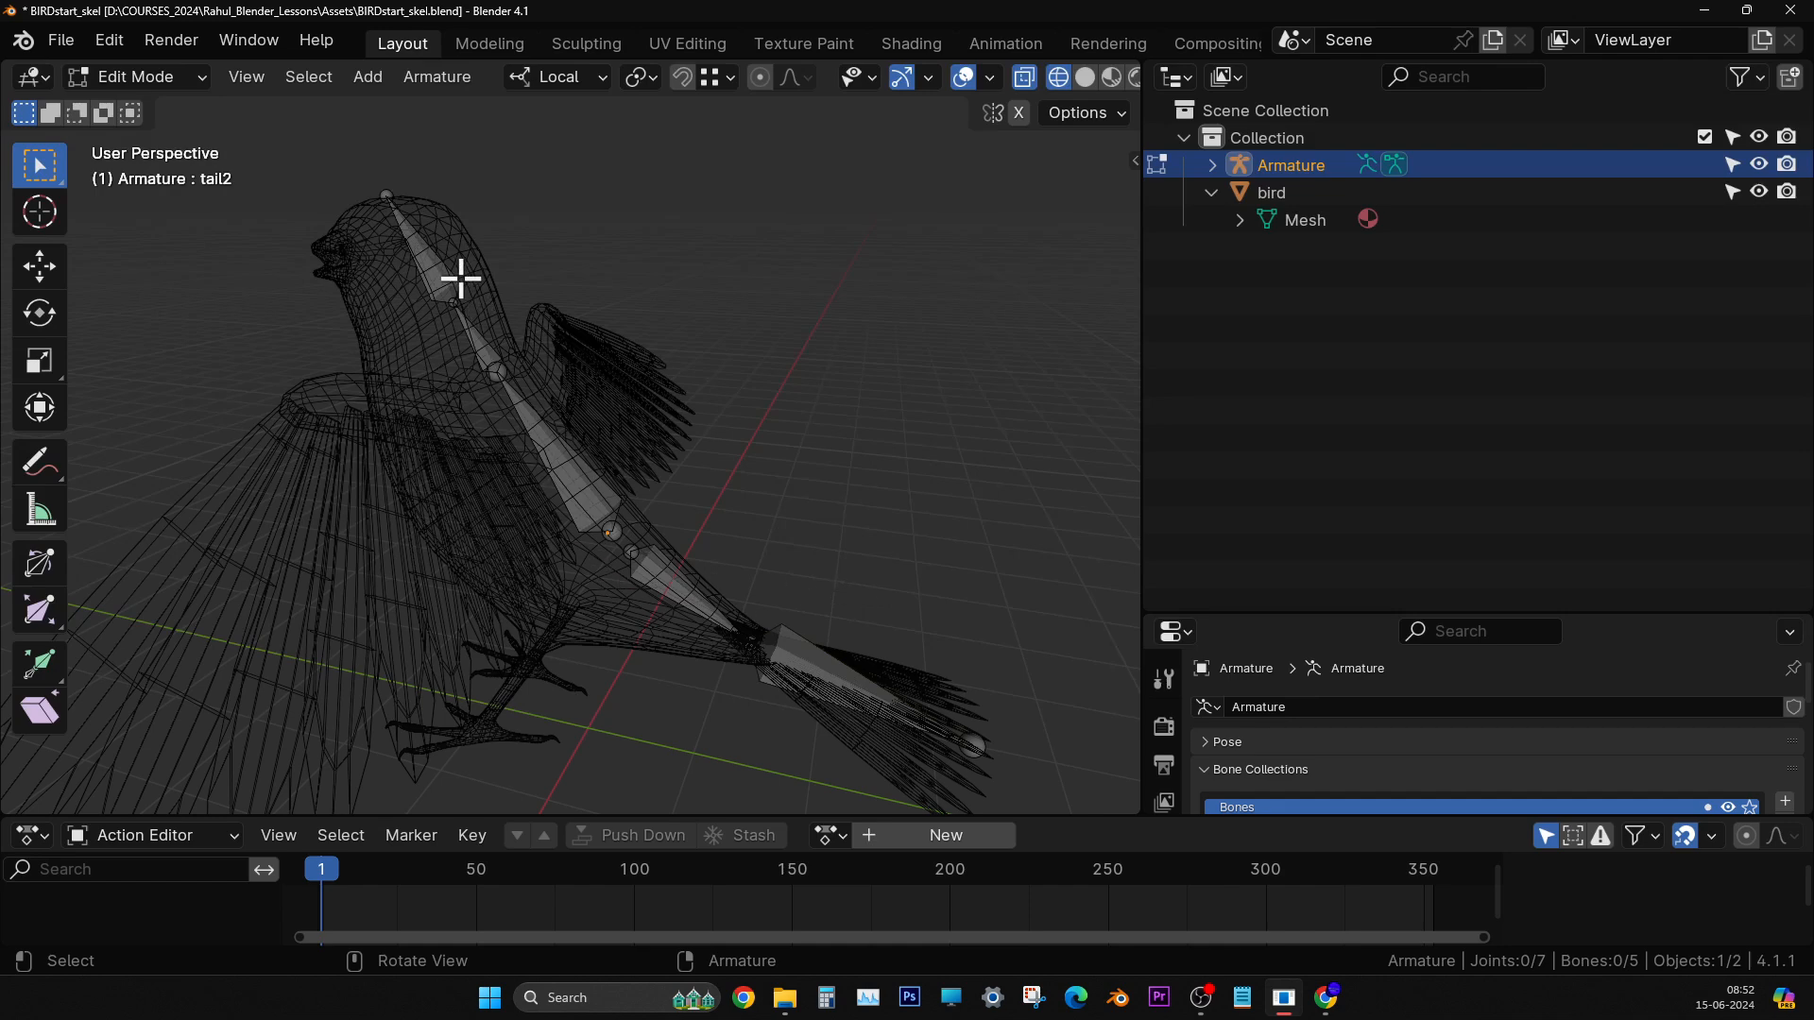
{"action": "middle_click_drag", "start_coordinate": [888, 670], "coordinate": [851, 694]}
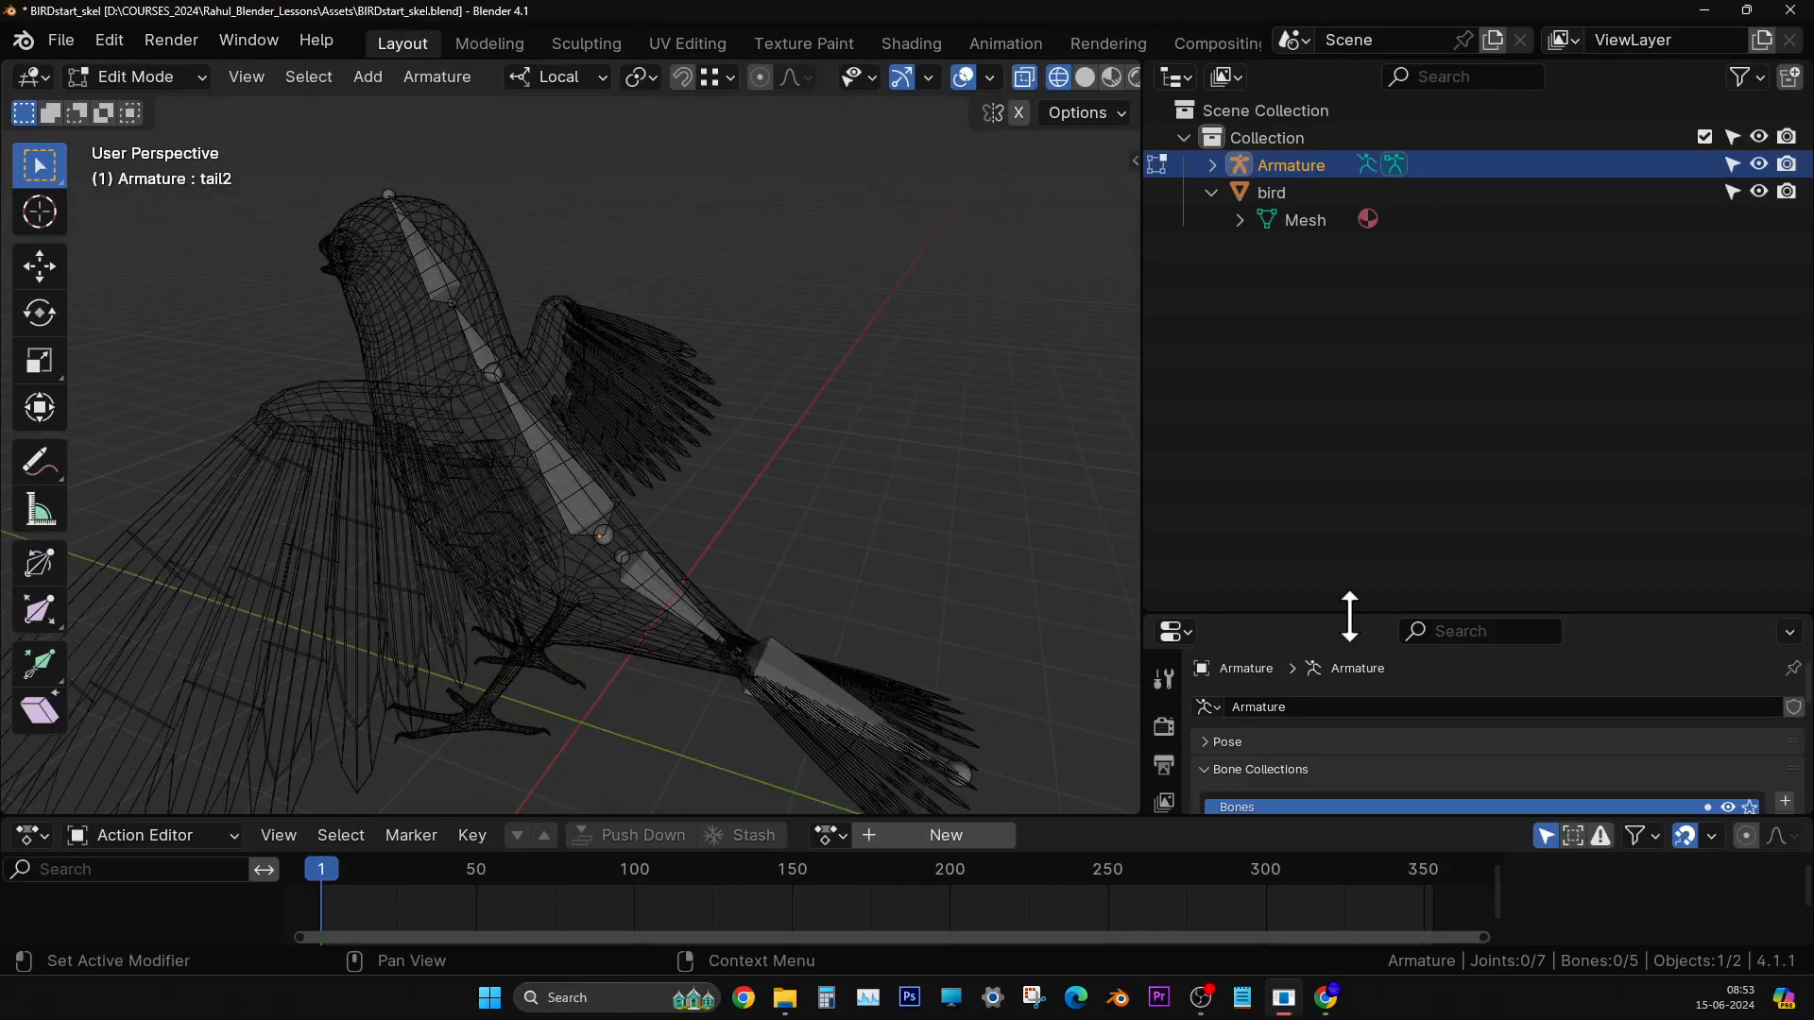
{"action": "left_click_drag", "start_coordinate": [1350, 616], "coordinate": [1351, 120]}
{"action": "left_click", "coordinate": [1467, 576]}
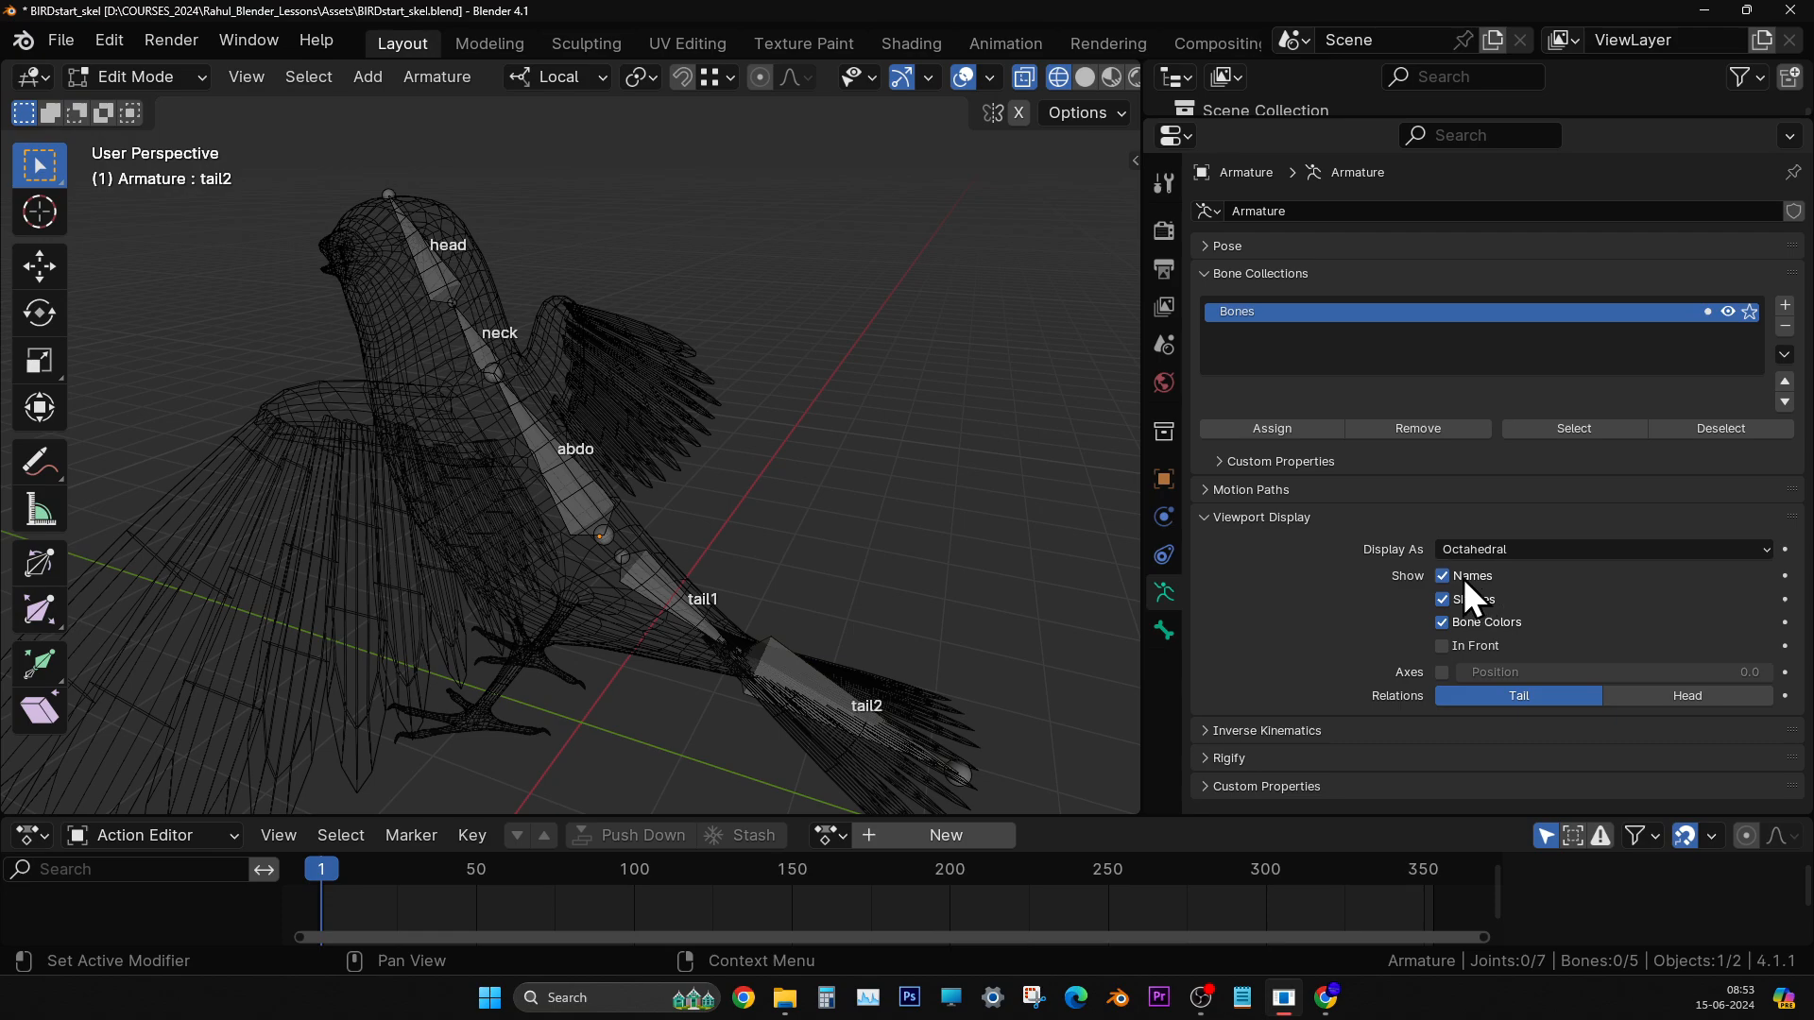
{"action": "mouse_move", "coordinate": [915, 648]}
{"action": "middle_mouse_down"}
{"action": "mouse_move", "coordinate": [939, 672]}
{"action": "mouse_move", "coordinate": [893, 655]}
{"action": "mouse_move", "coordinate": [903, 640]}
{"action": "mouse_move", "coordinate": [898, 657]}
{"action": "middle_mouse_up"}
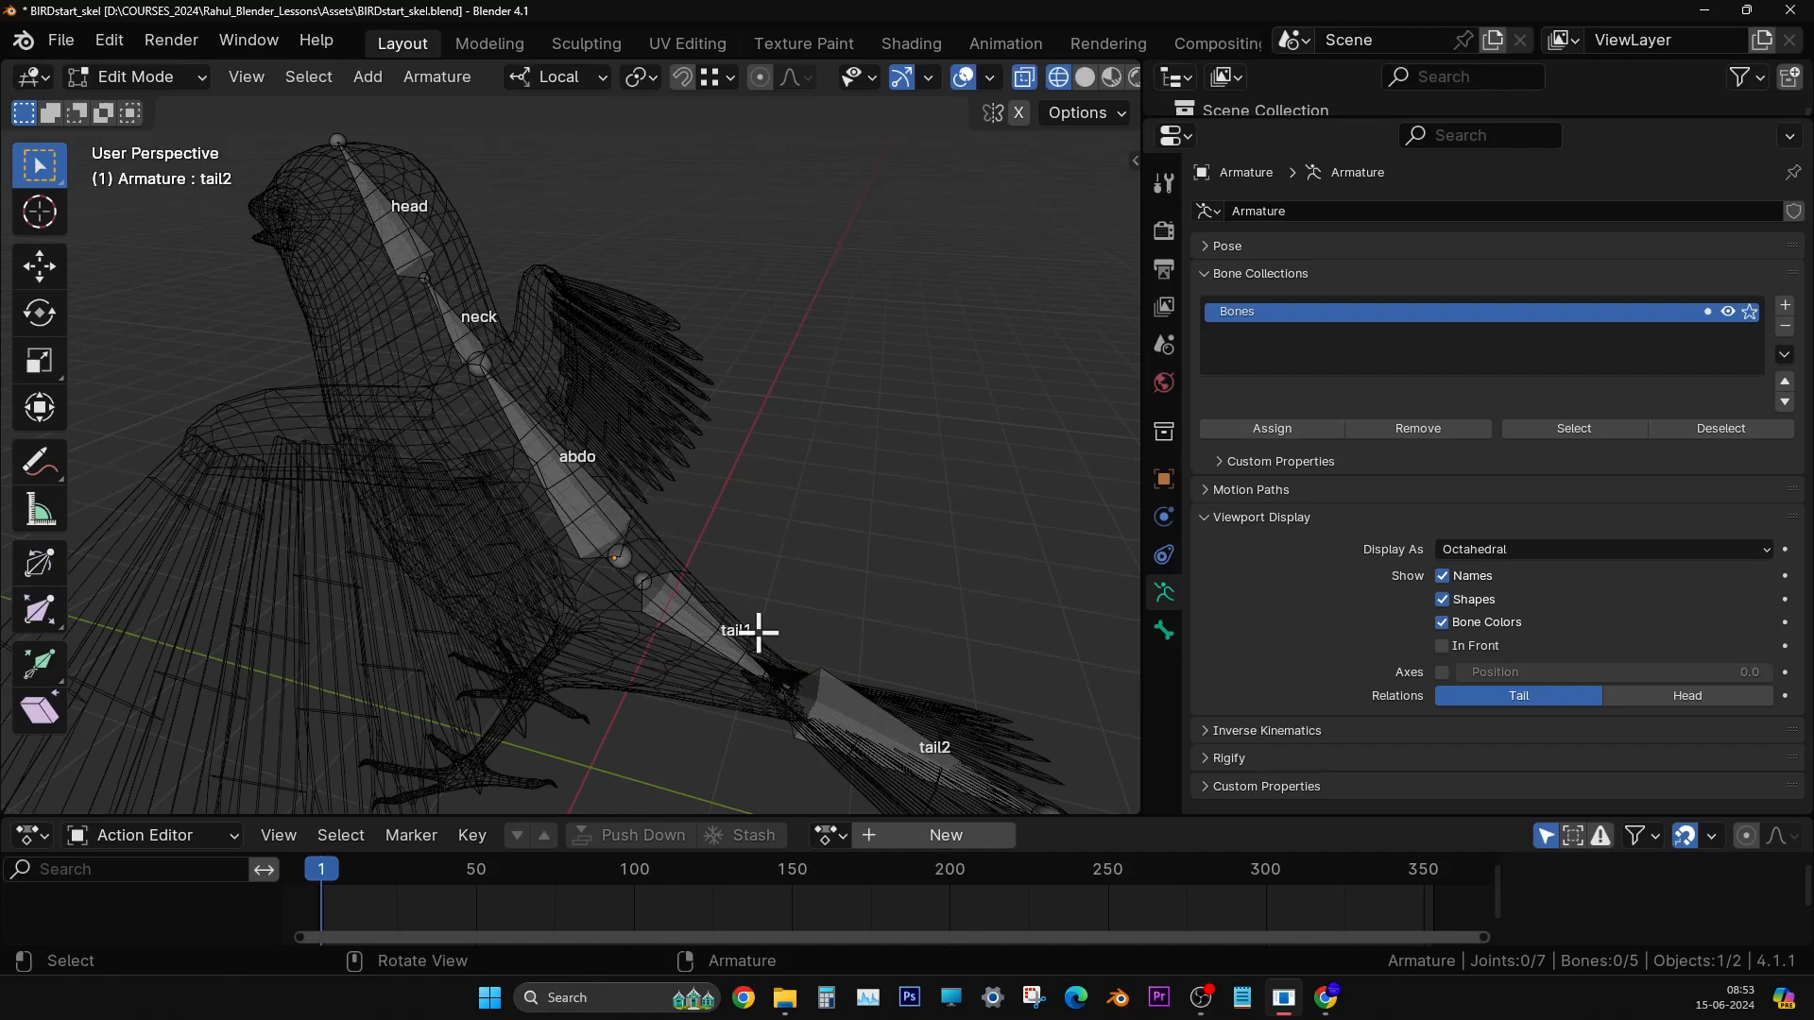
{"action": "middle_click_drag", "start_coordinate": [834, 668], "coordinate": [869, 539]}
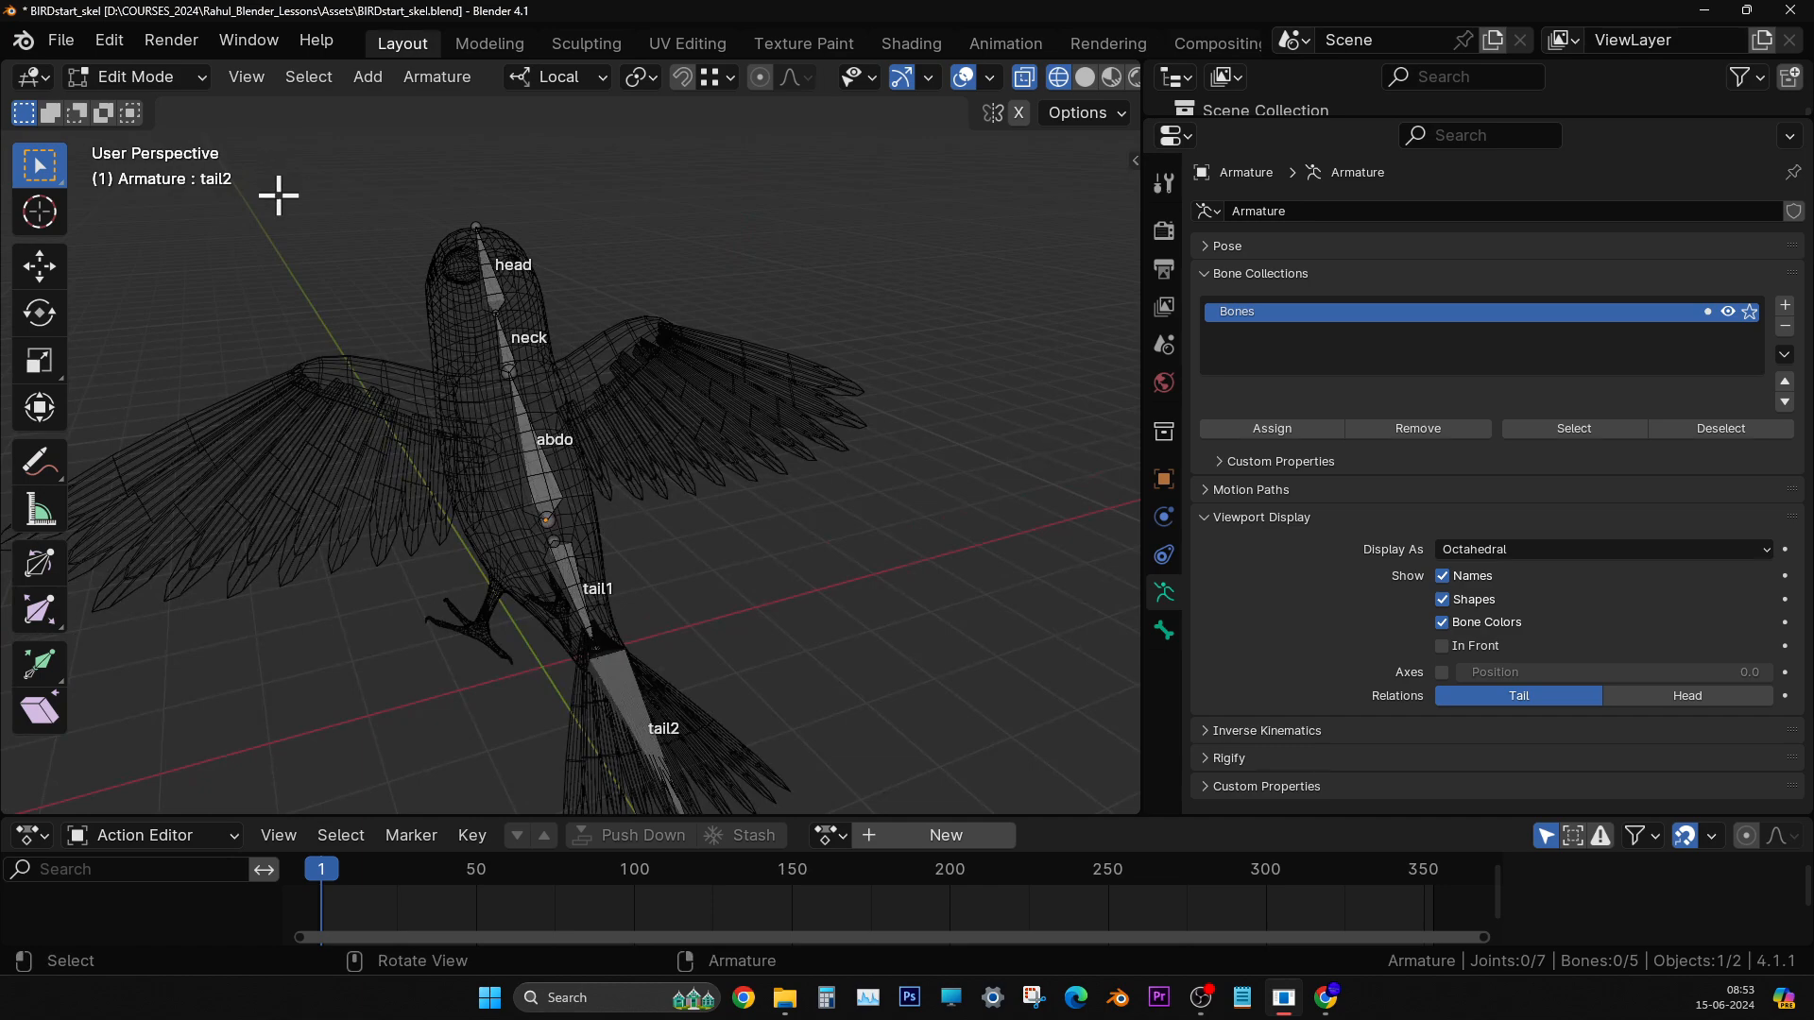
{"action": "middle_click_drag", "start_coordinate": [416, 444], "coordinate": [697, 486]}
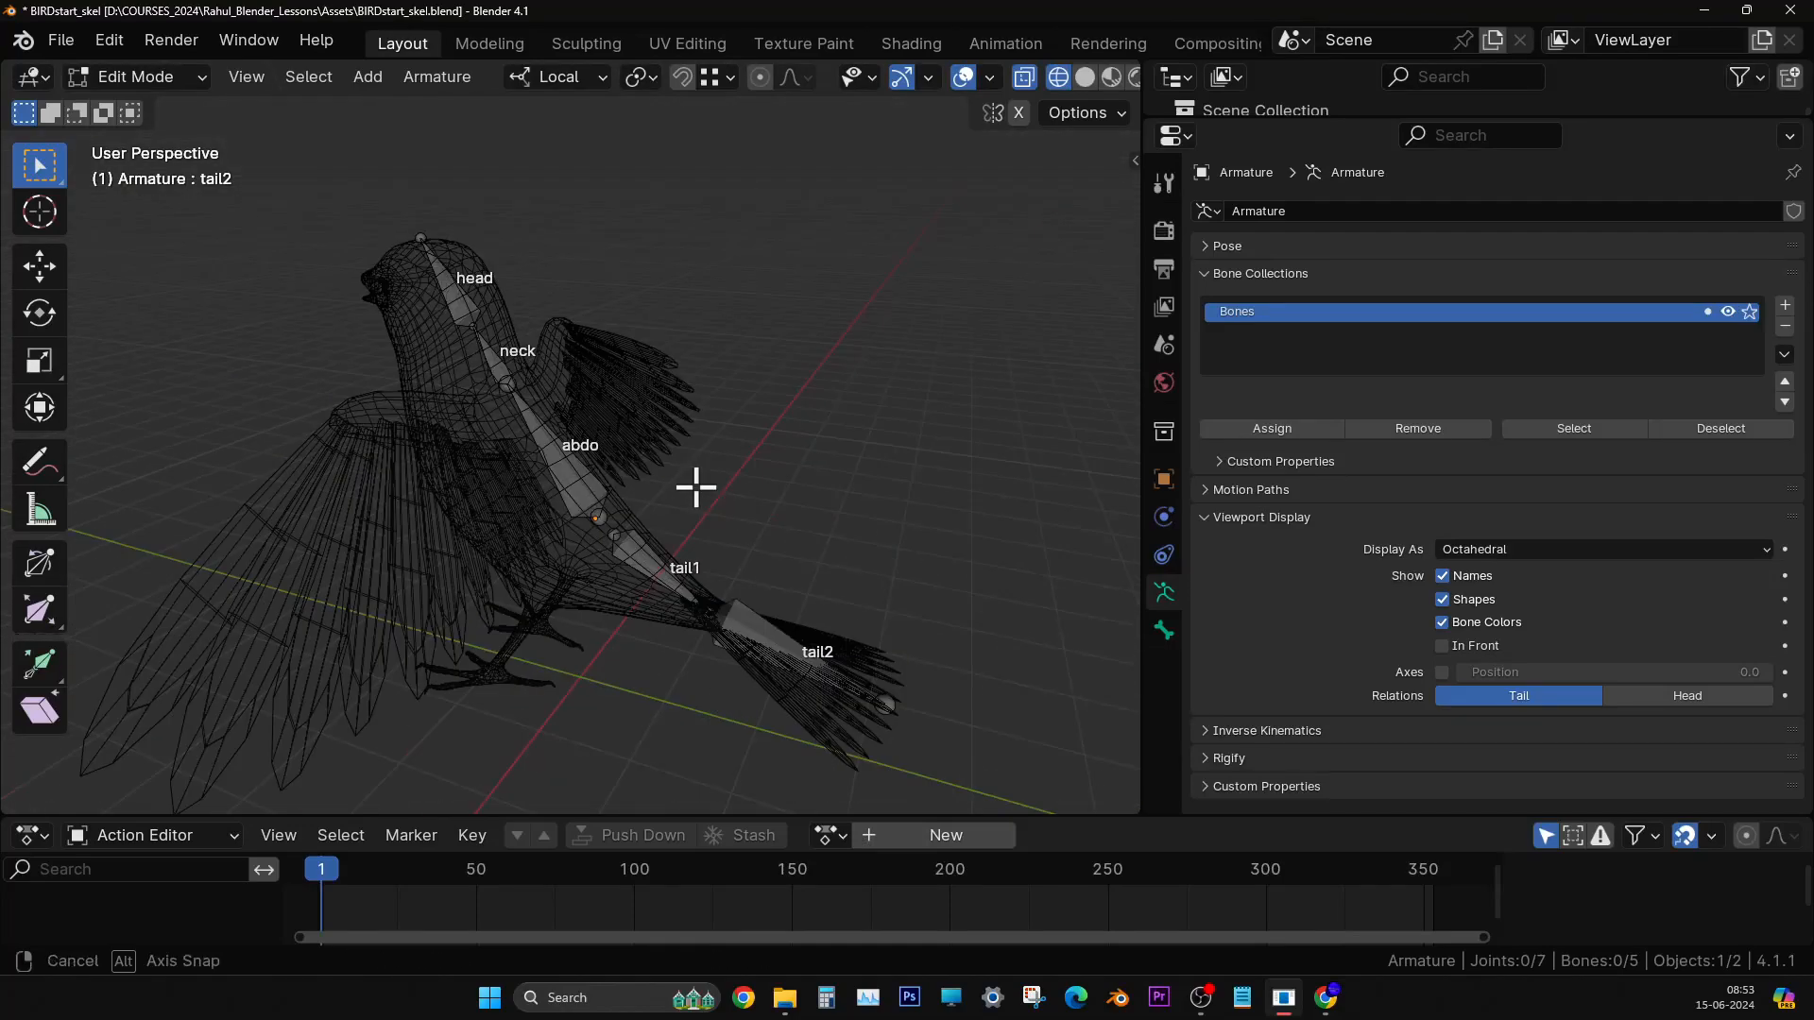
{"action": "key", "text": "KP_3"}
{"action": "scroll", "coordinate": [592, 516], "scroll_direction": "up", "scroll_amount": 1}
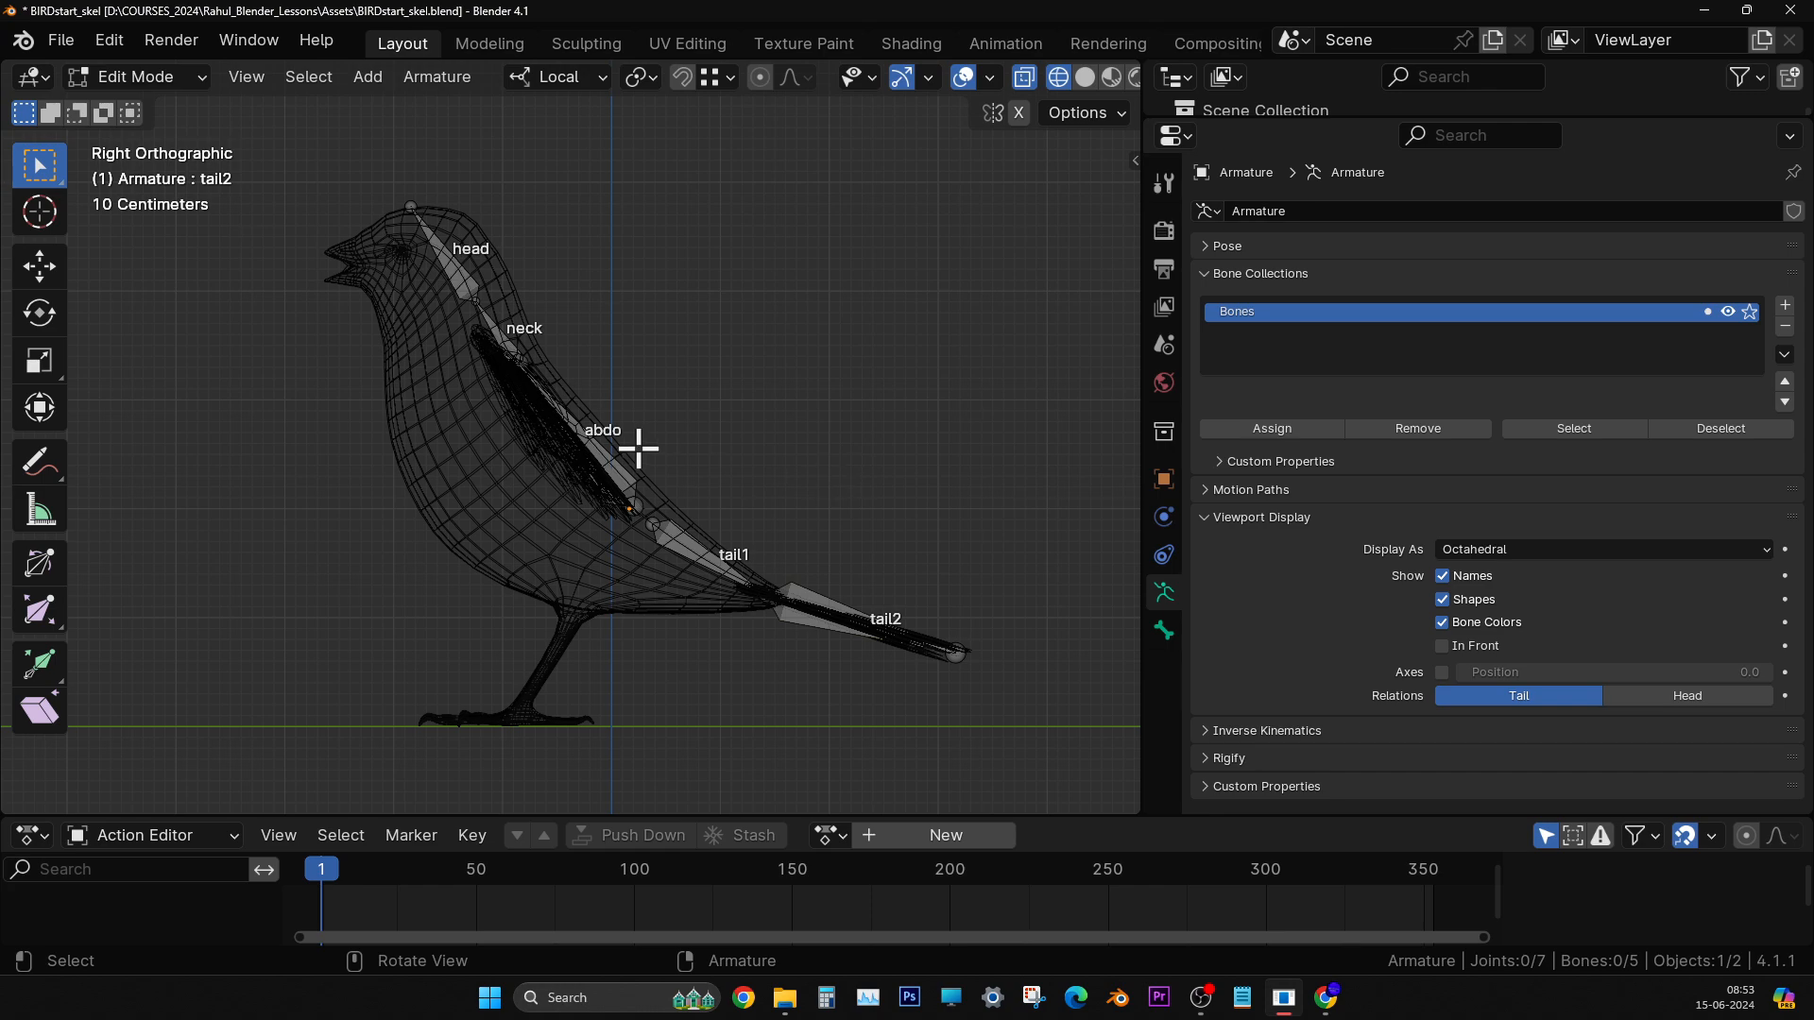
{"action": "middle_click_drag", "start_coordinate": [639, 449], "coordinate": [551, 550]}
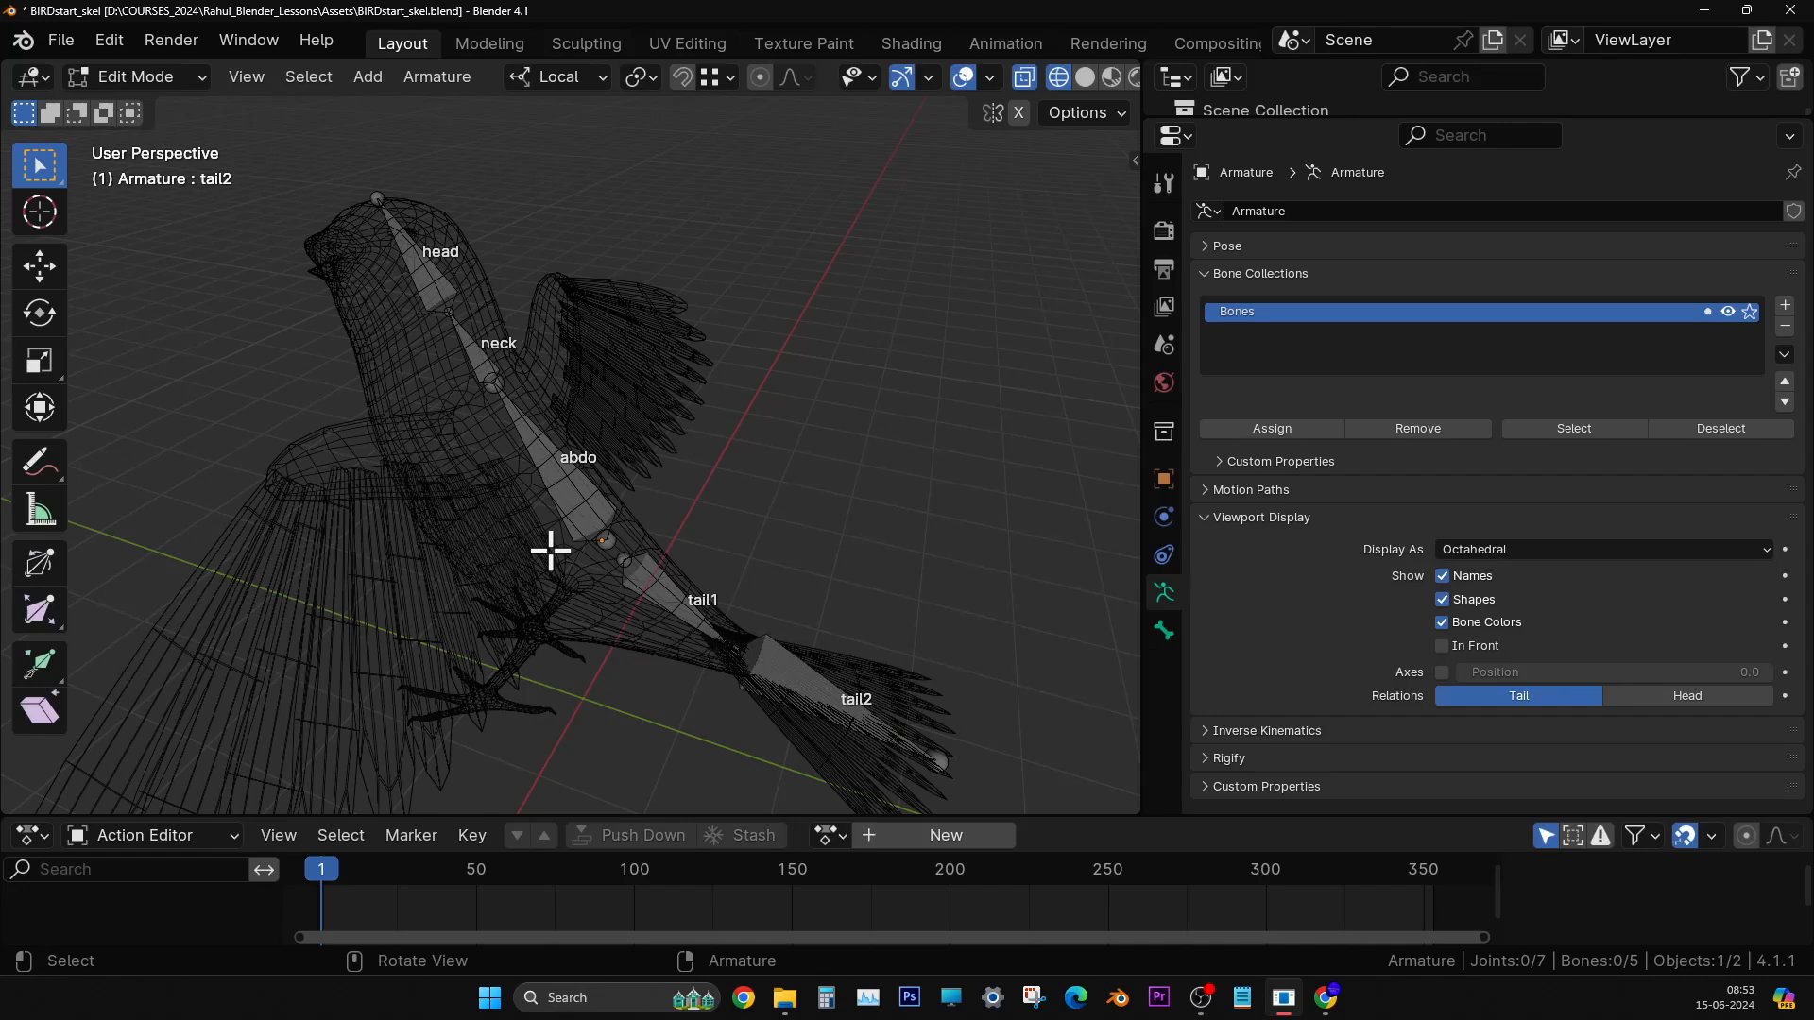
- Maximize the viewport in top view and add a new single bone to the armature
{"action": "key", "text": "KP_7"}
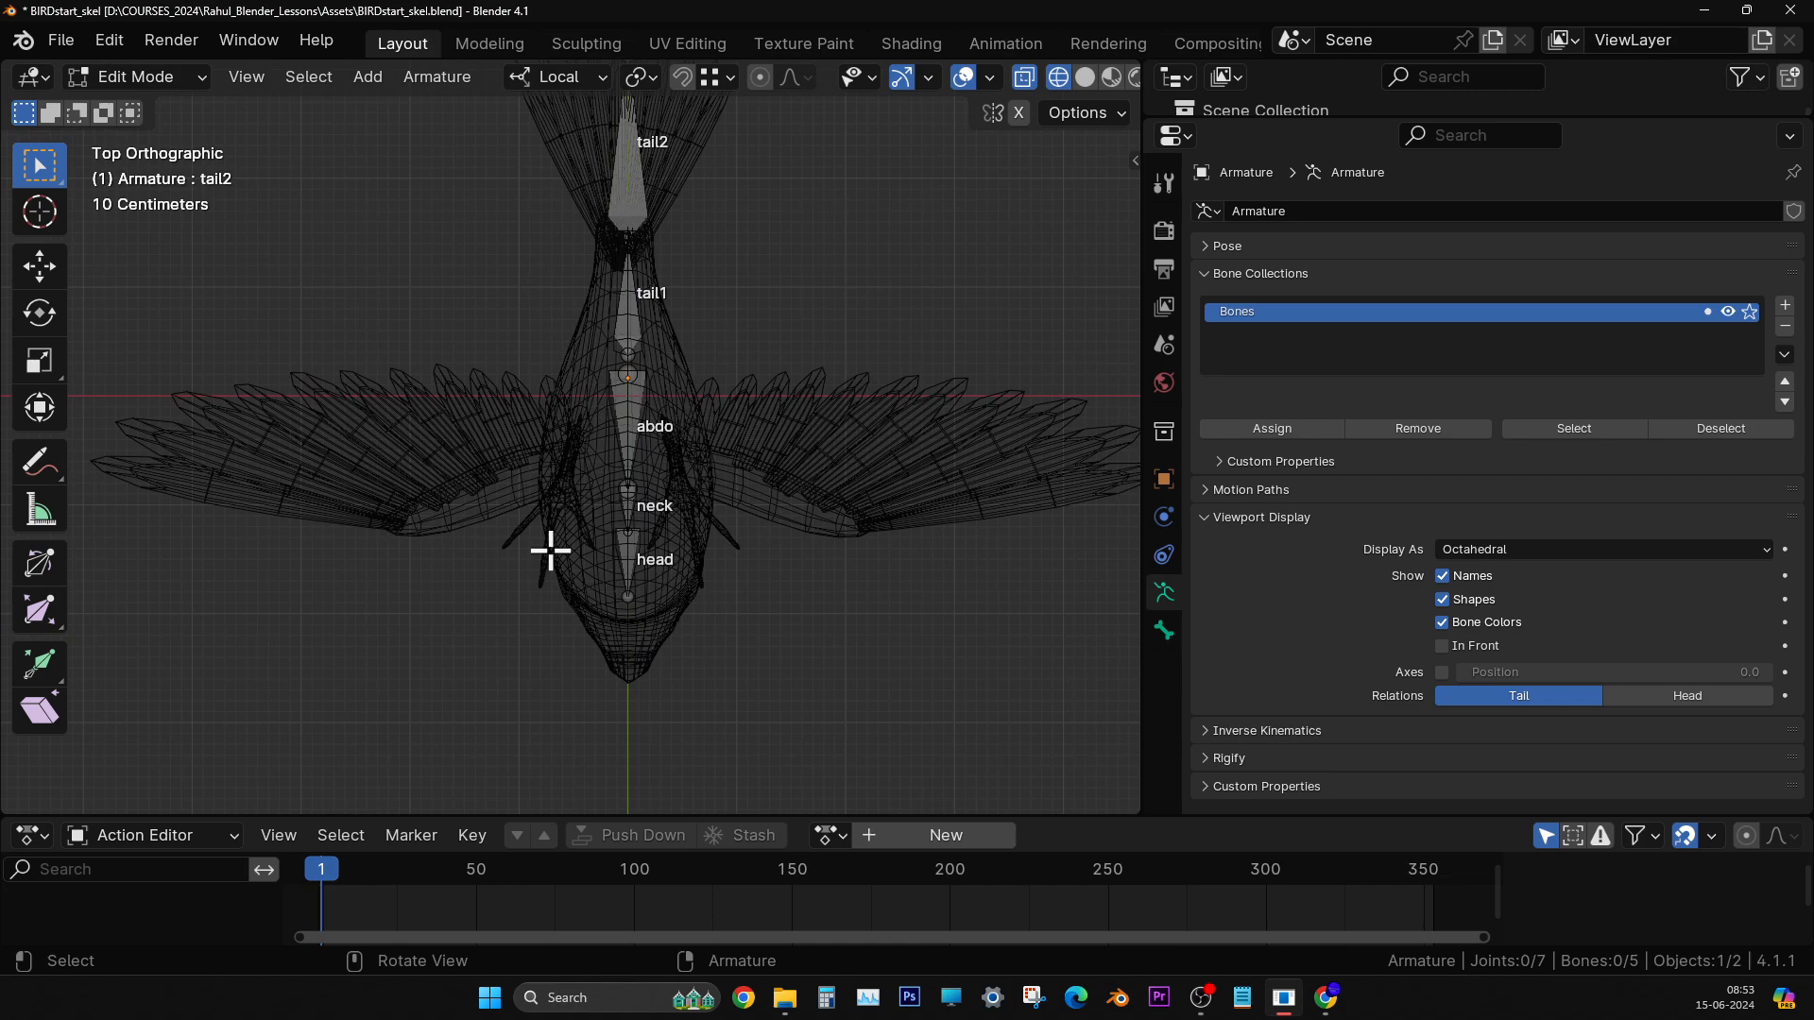
{"action": "key", "text": "ctrl+space"}
{"action": "middle_click_drag", "start_coordinate": [916, 563], "coordinate": [848, 572], "text": "shift"}
{"action": "scroll", "coordinate": [848, 572], "scroll_direction": "down", "scroll_amount": 1}
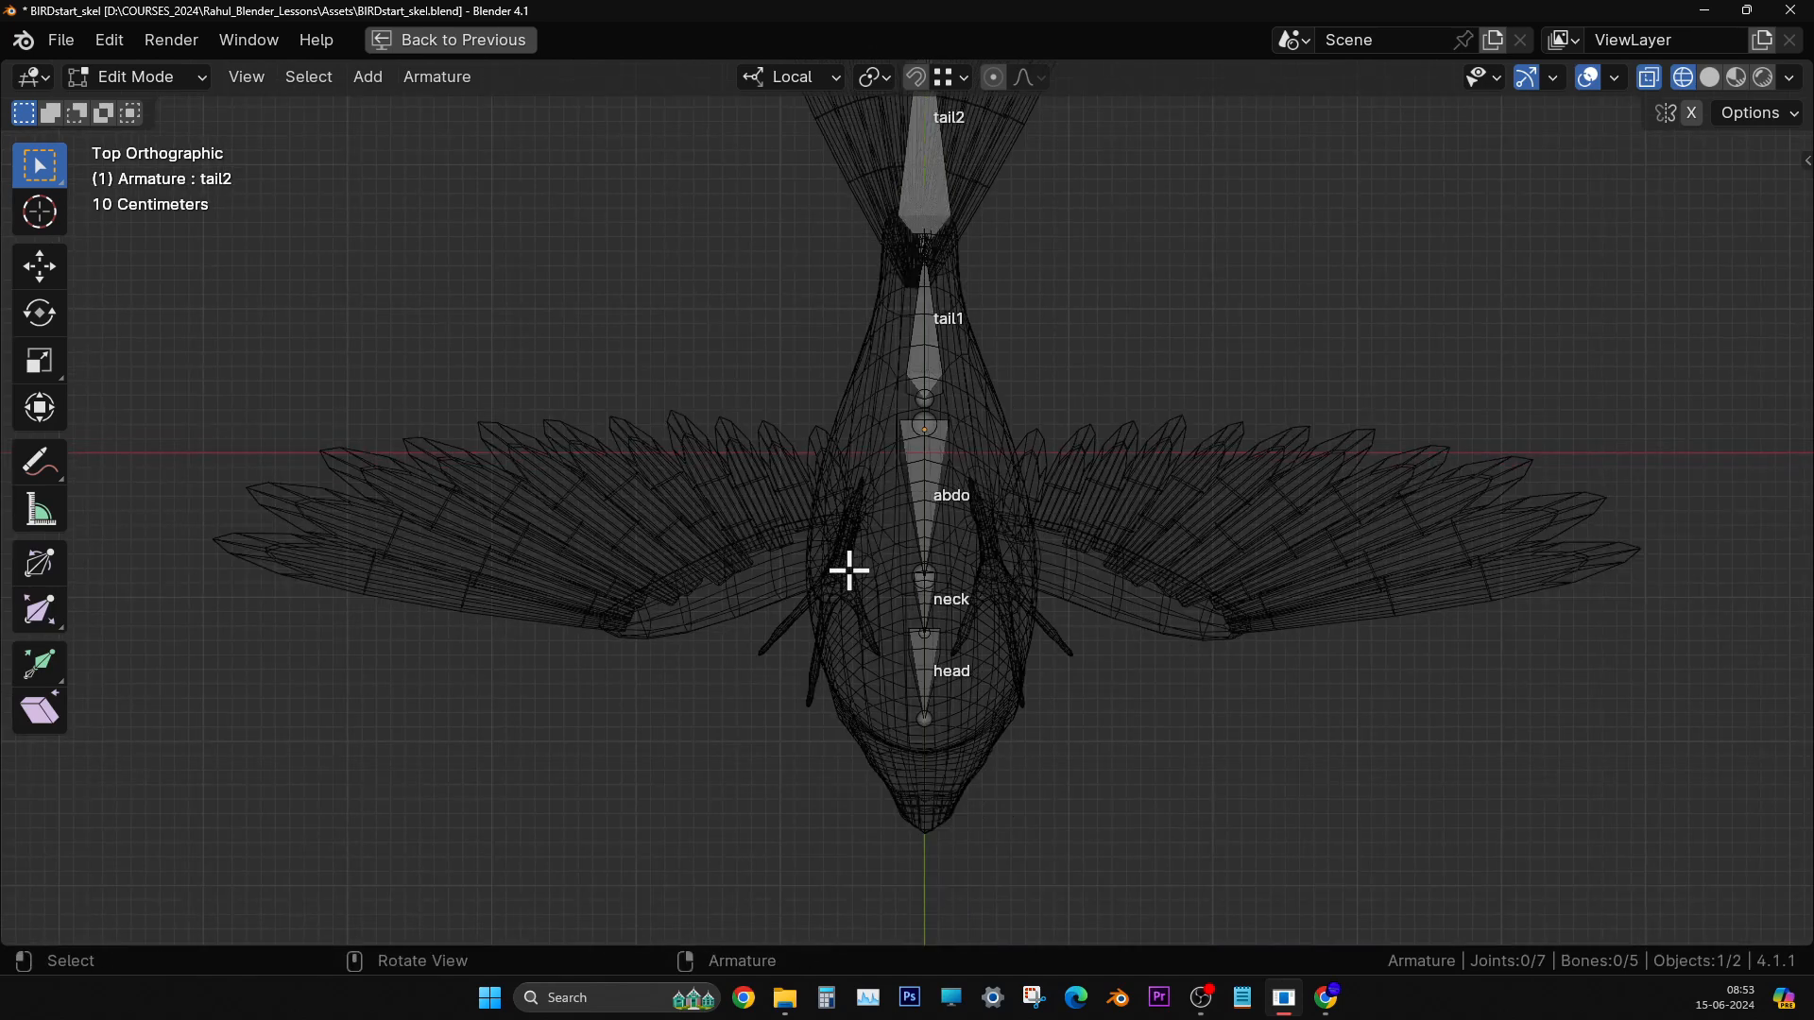
{"action": "scroll", "coordinate": [875, 625], "scroll_direction": "up", "scroll_amount": 3}
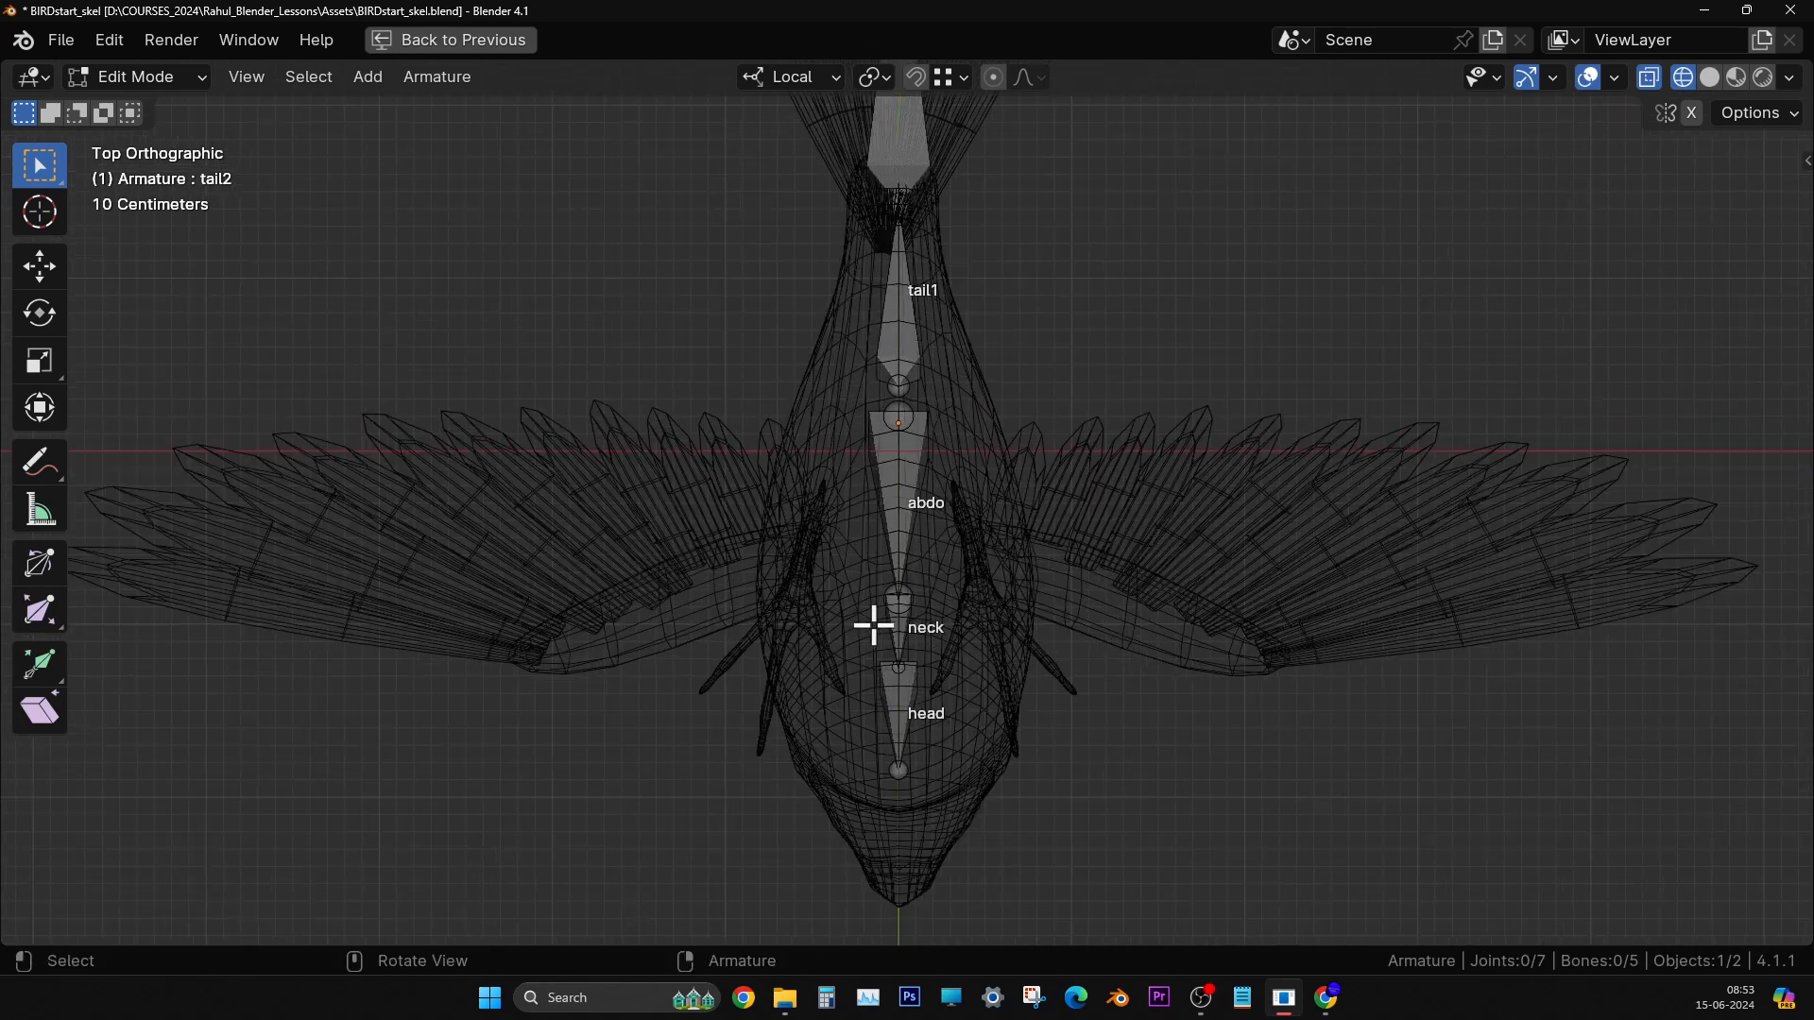
{"action": "left_click", "coordinate": [370, 81]}
{"action": "left_click", "coordinate": [371, 82]}
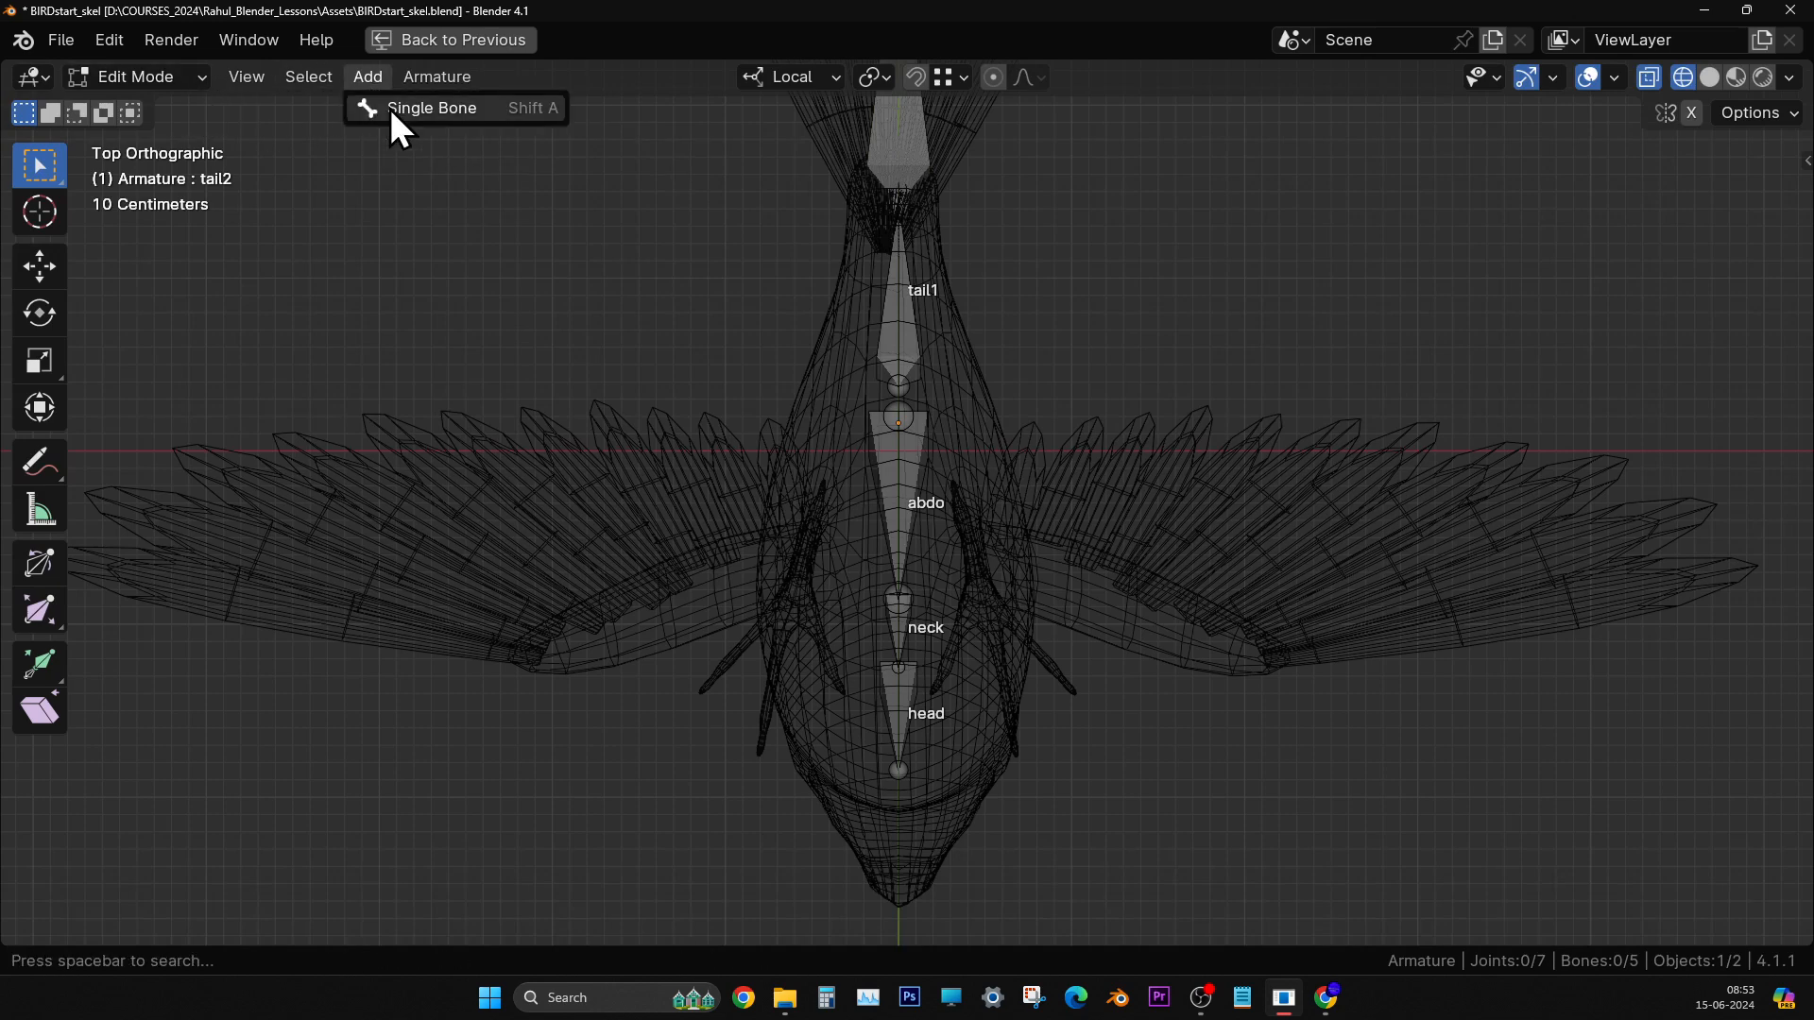
{"action": "left_click", "coordinate": [397, 116]}
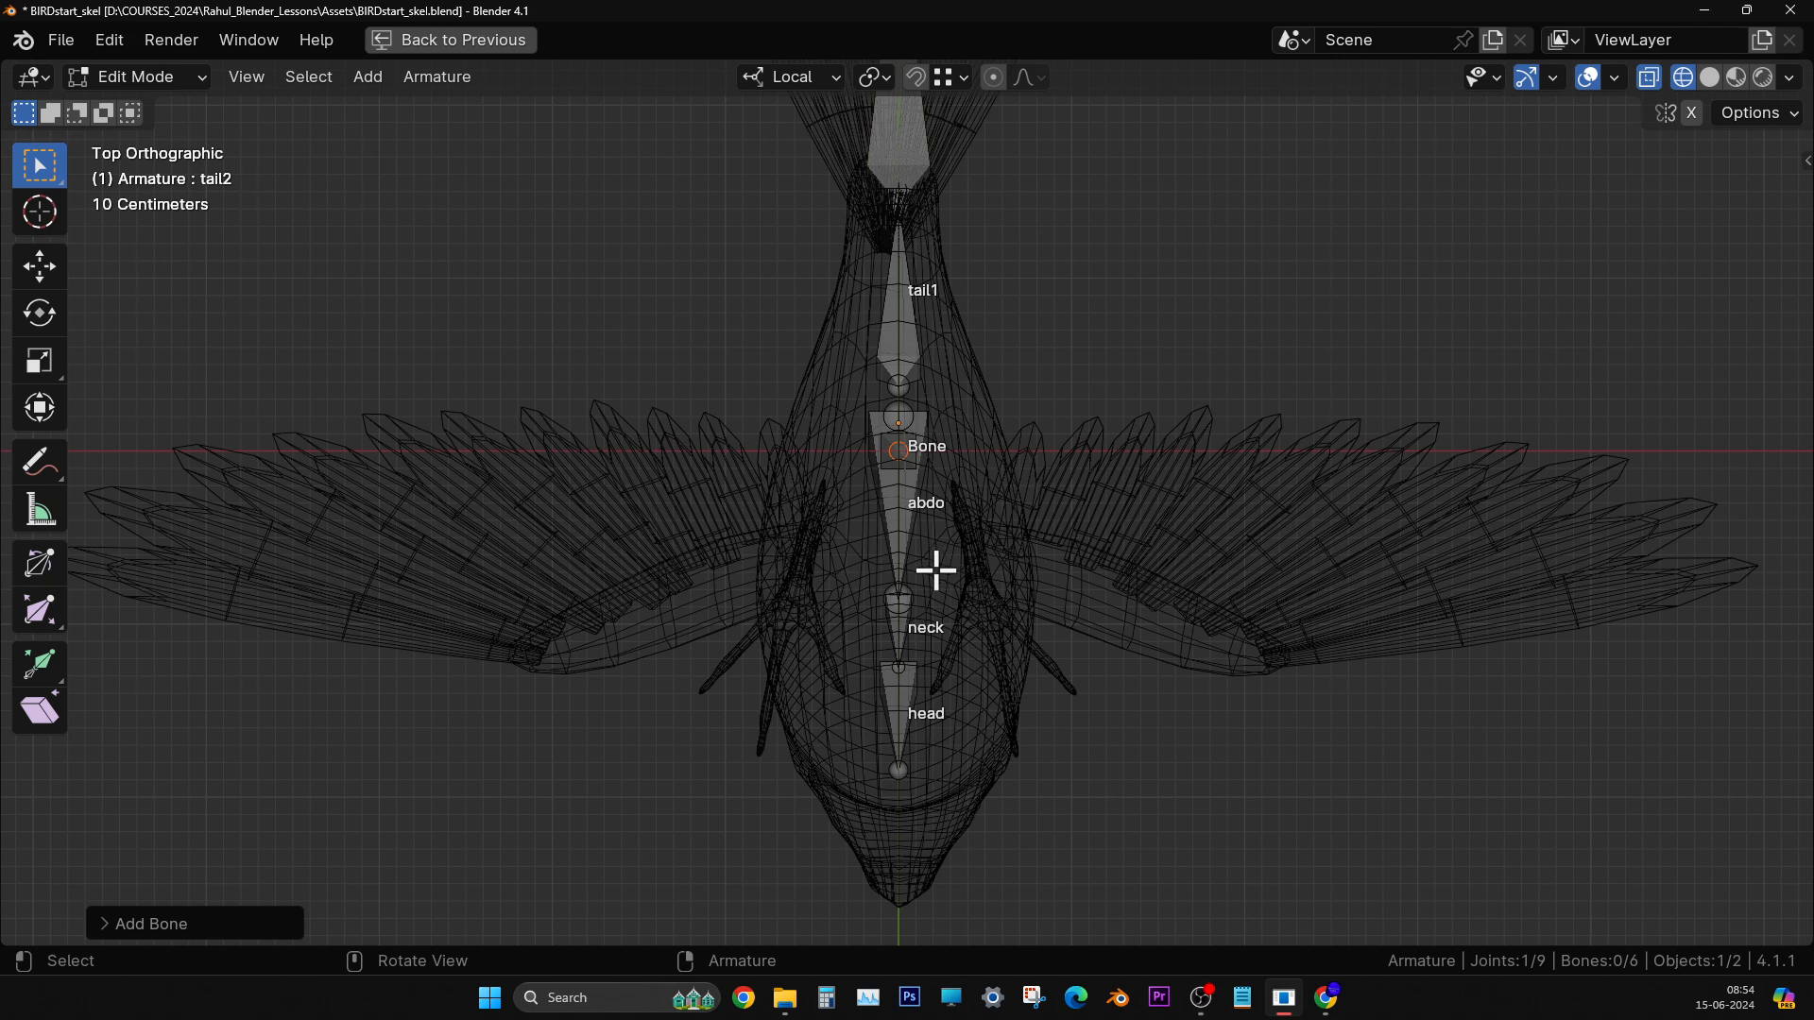
{"action": "left_click", "coordinate": [935, 571]}
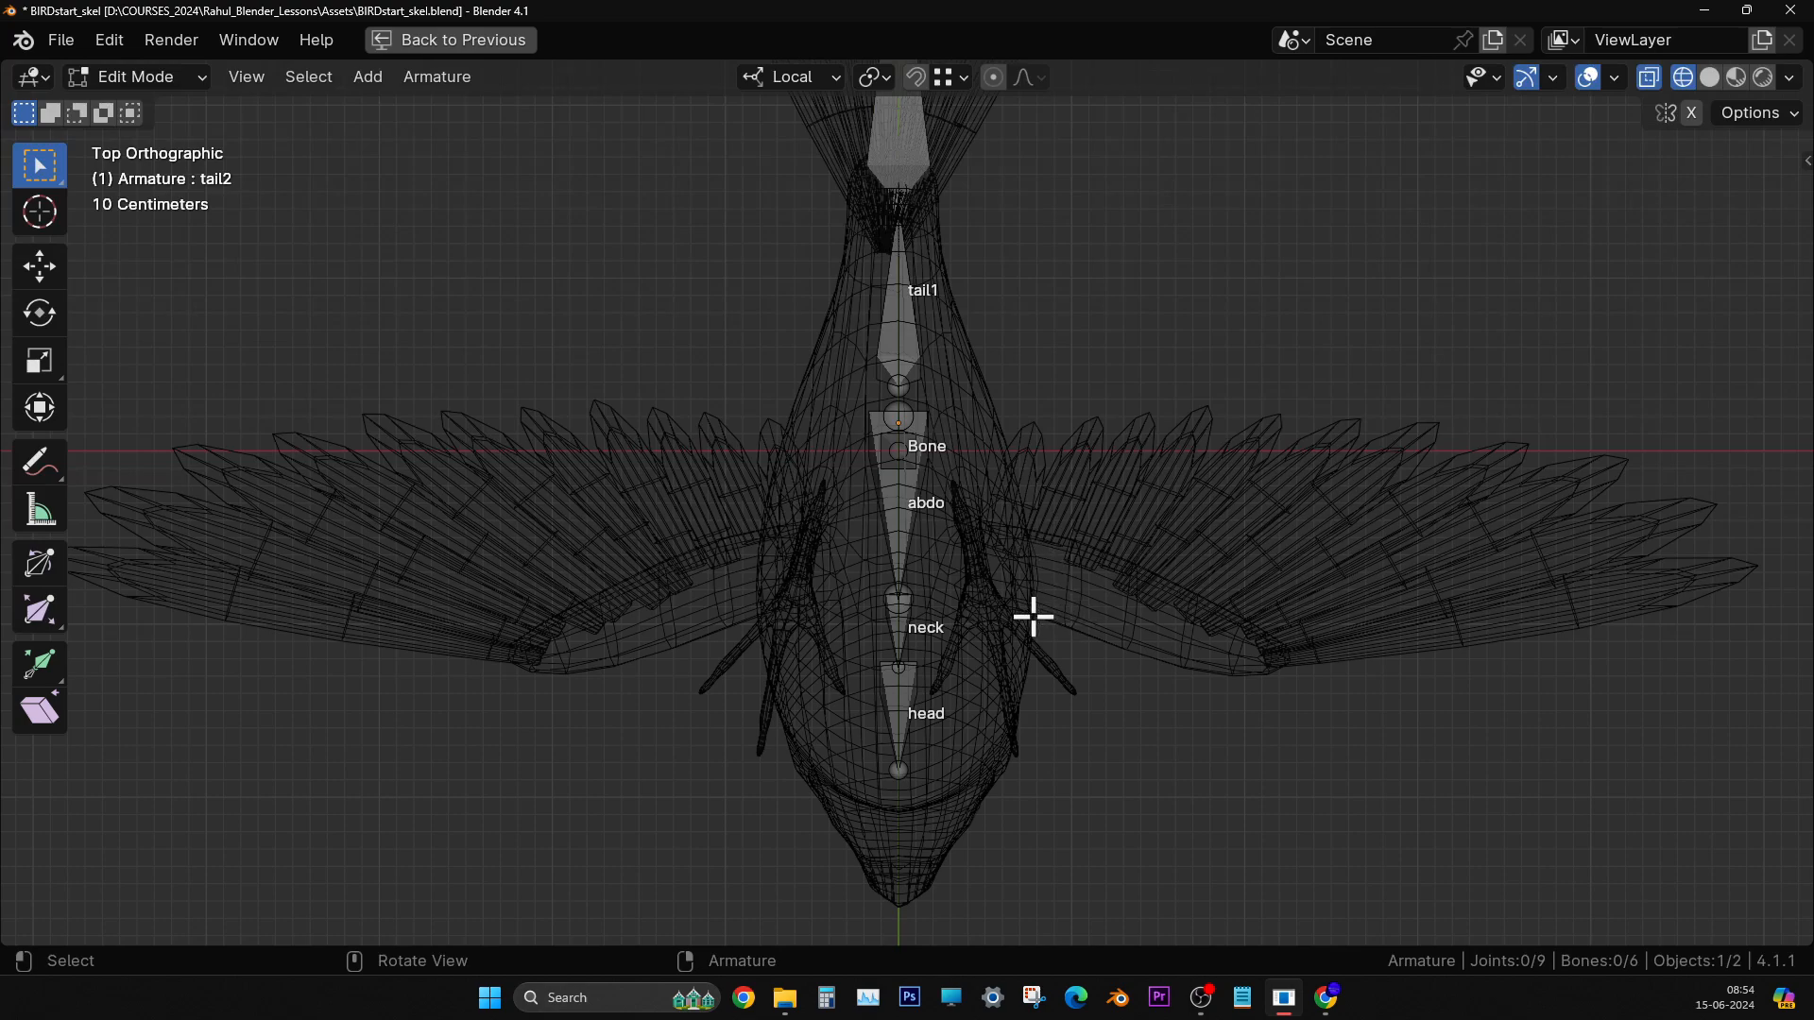
- Raise the new bone from the ground to the upper back and shift it forward toward the shoulders
{"action": "middle_click_drag", "start_coordinate": [1037, 738], "coordinate": [854, 470]}
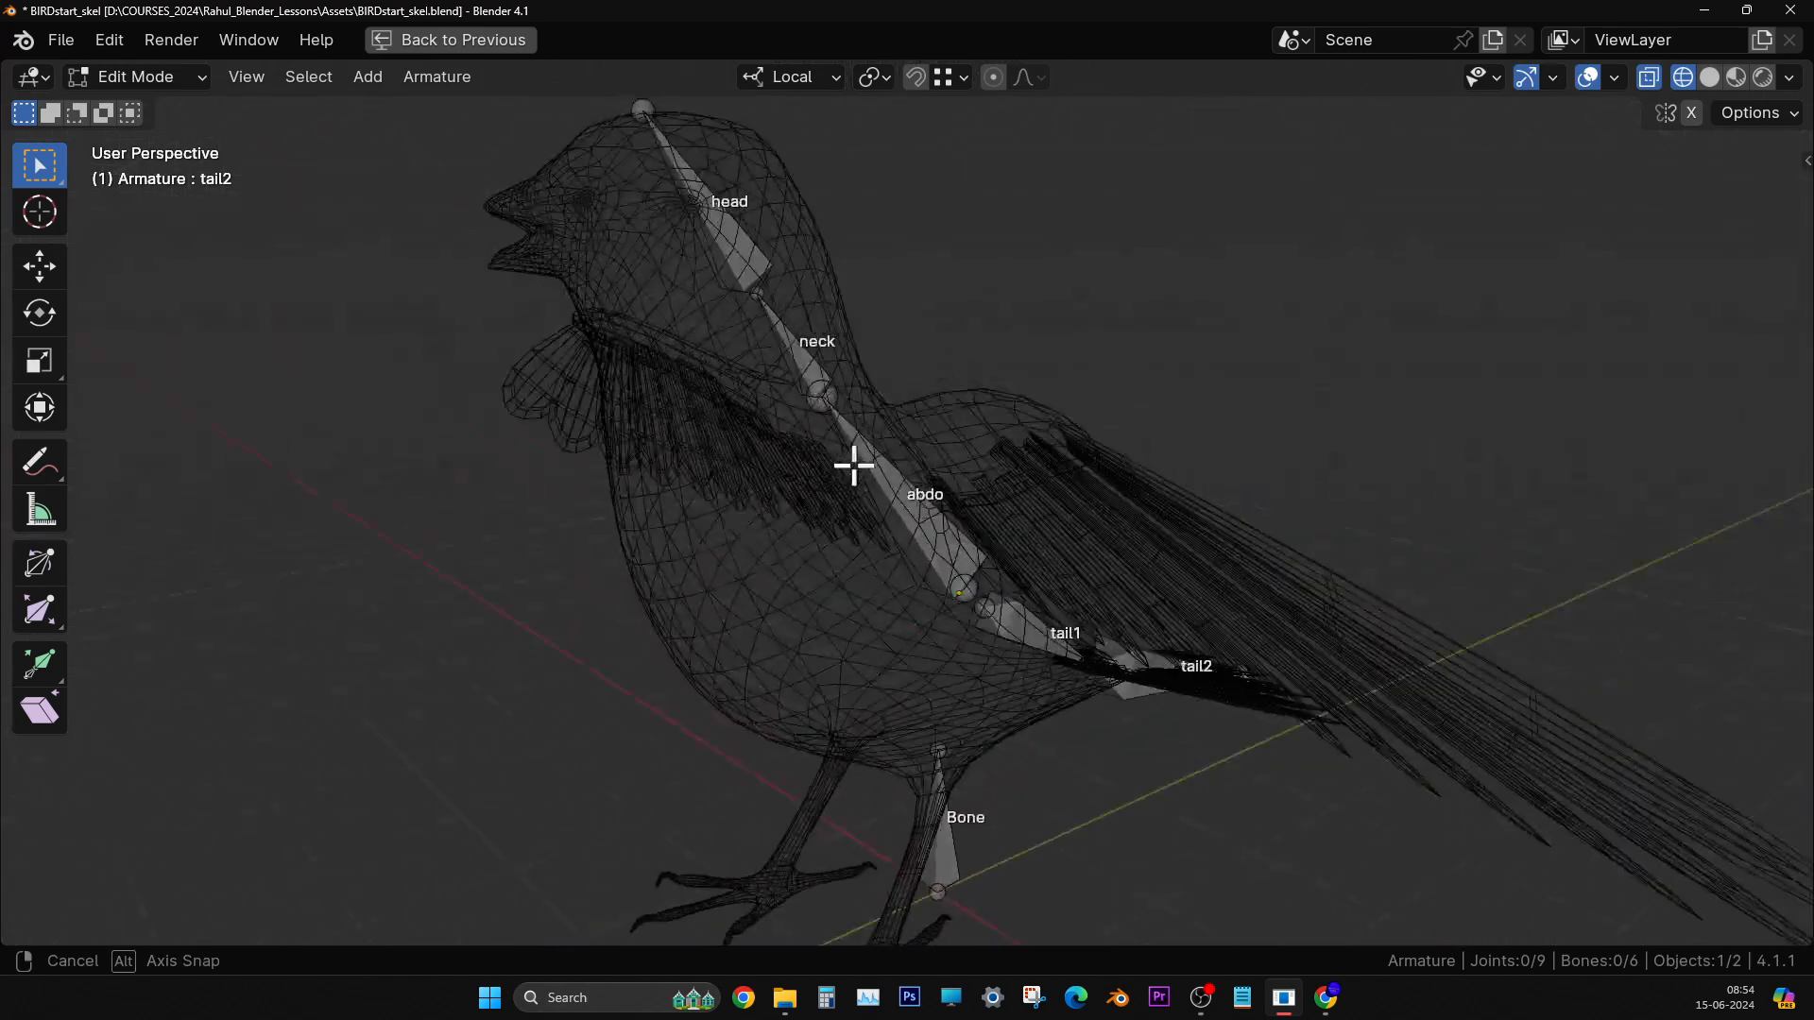
{"action": "left_click", "coordinate": [39, 266]}
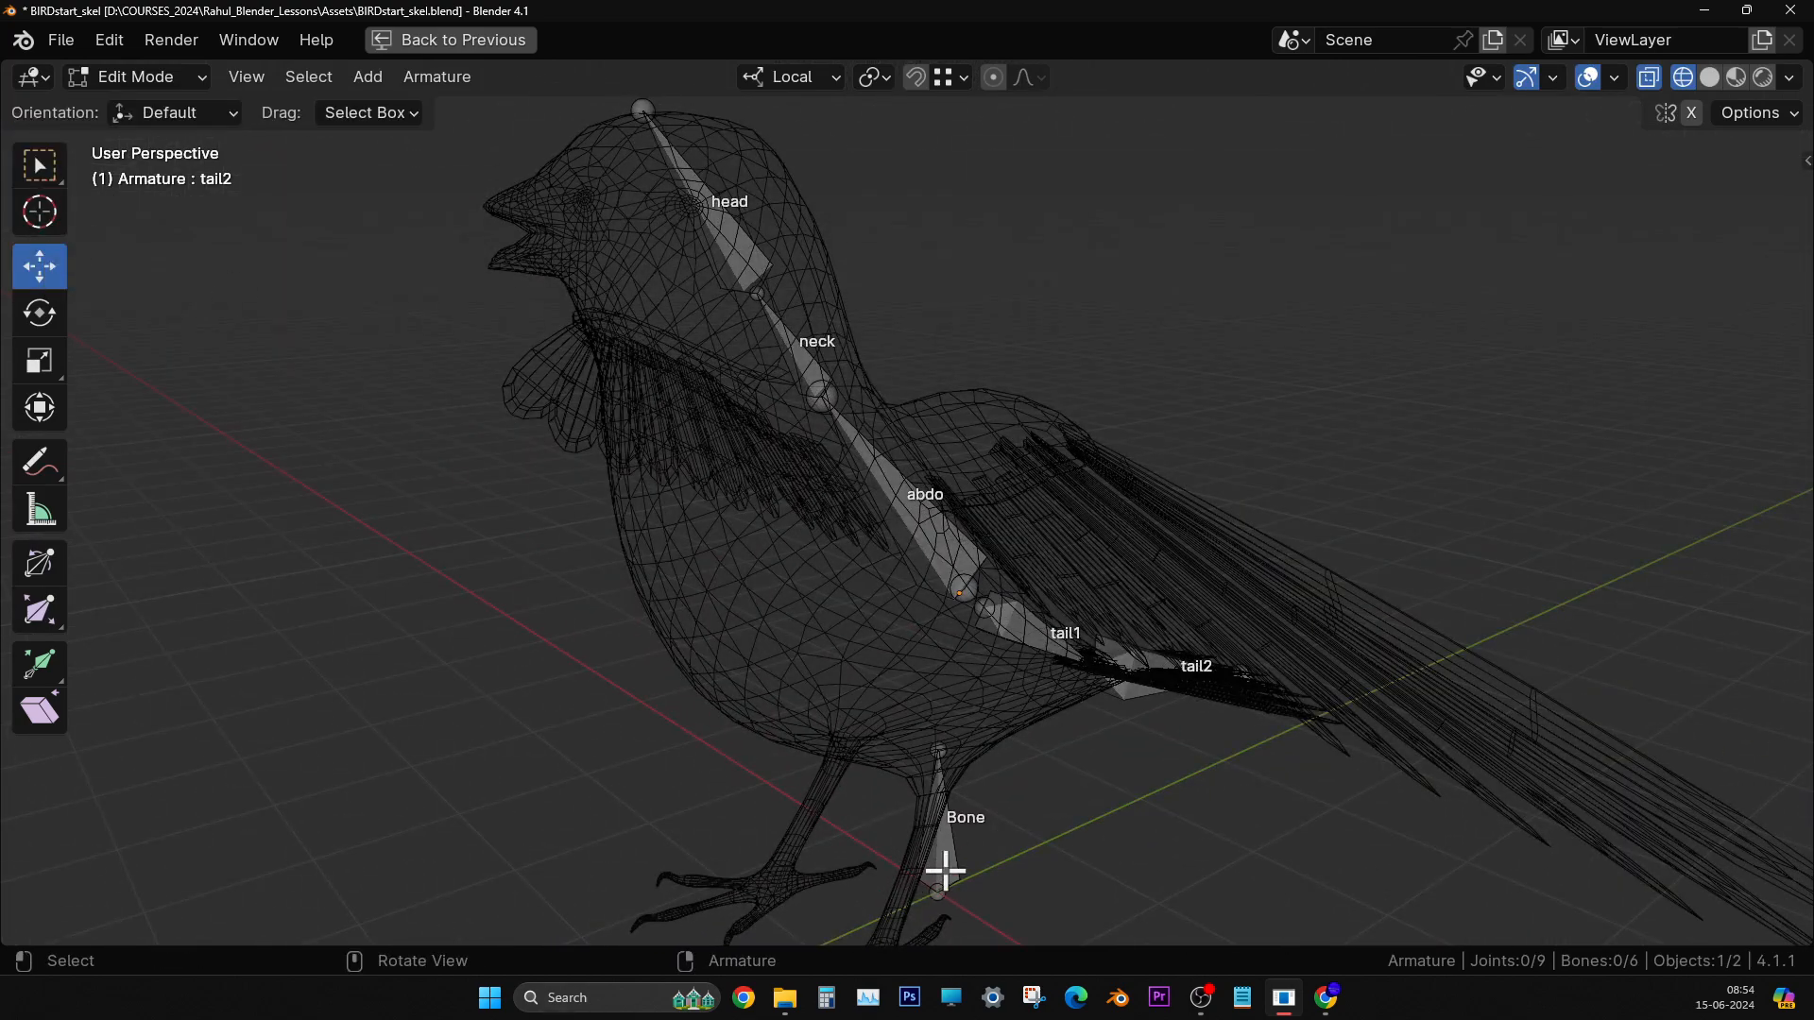
{"action": "left_click", "coordinate": [941, 840]}
{"action": "left_click_drag", "start_coordinate": [940, 679], "coordinate": [907, 284]}
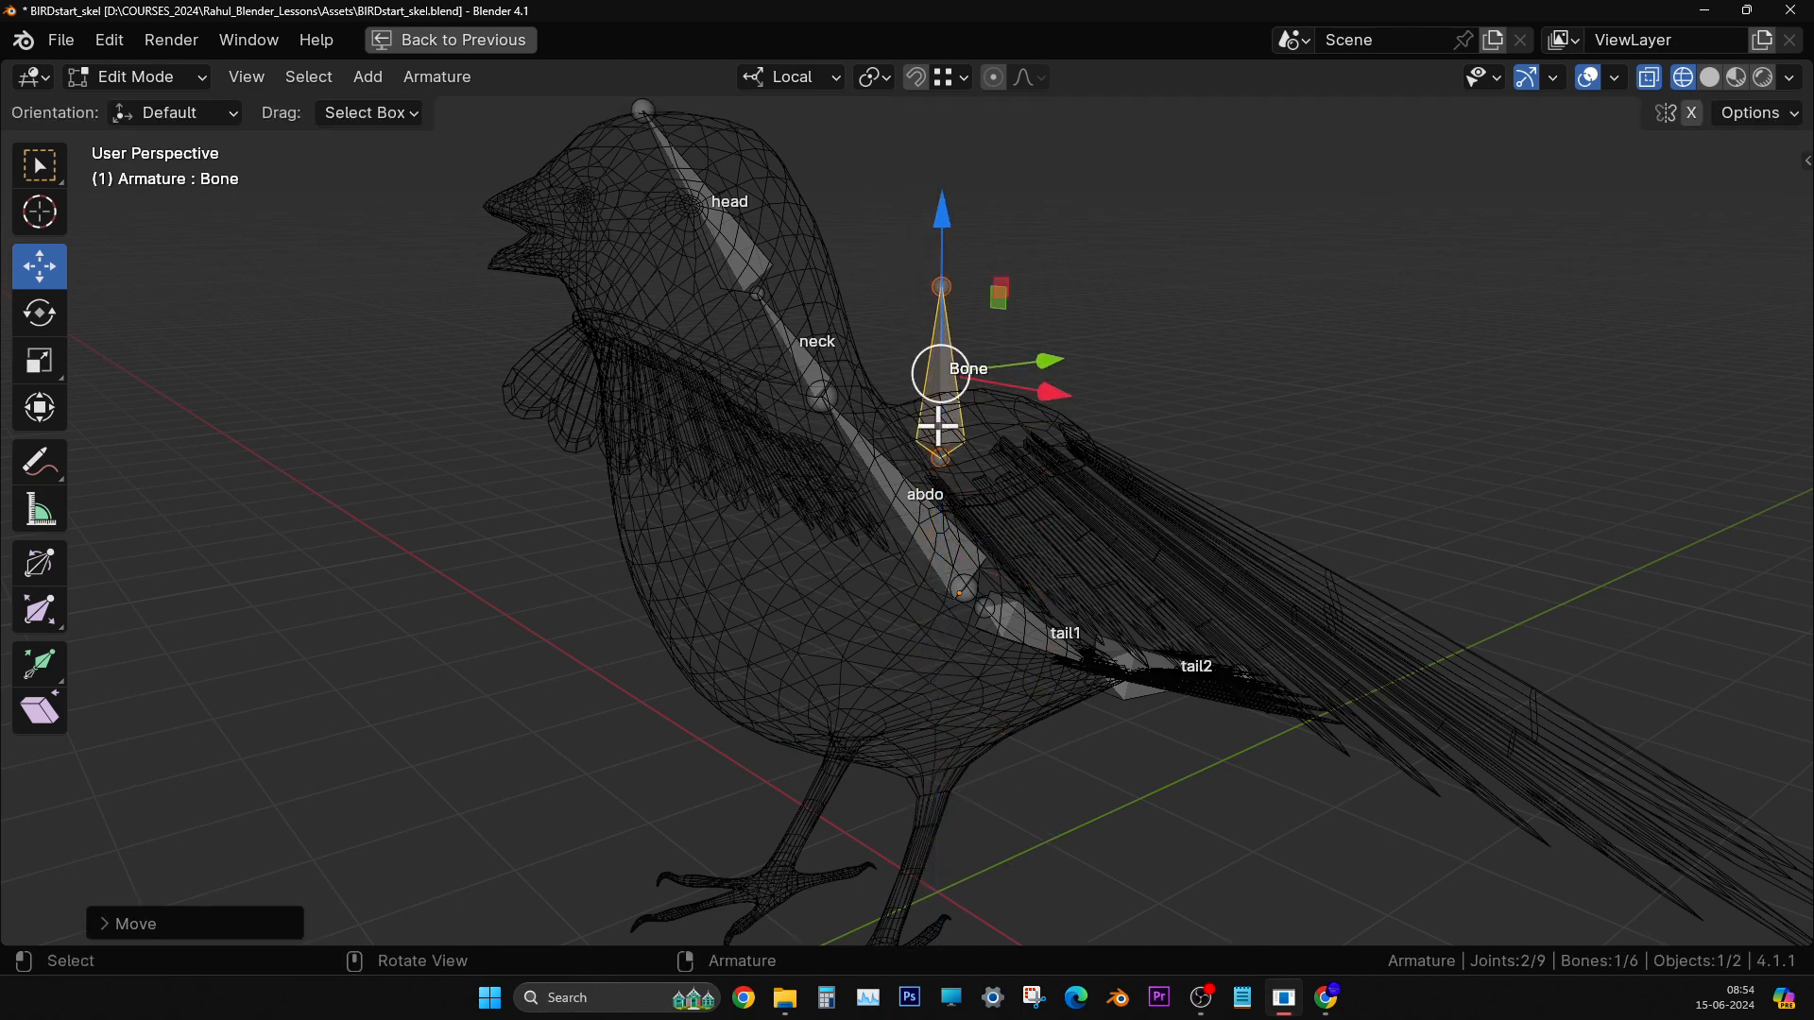
{"action": "middle_click_drag", "start_coordinate": [939, 416], "coordinate": [842, 607]}
{"action": "left_click_drag", "start_coordinate": [1129, 390], "coordinate": [971, 358]}
- Shift the new bone sideways toward the bird's left wing and raise it slightly beside the neck
{"action": "middle_click_drag", "start_coordinate": [884, 526], "coordinate": [1039, 346]}
{"action": "left_click_drag", "start_coordinate": [1047, 365], "coordinate": [1154, 365]}
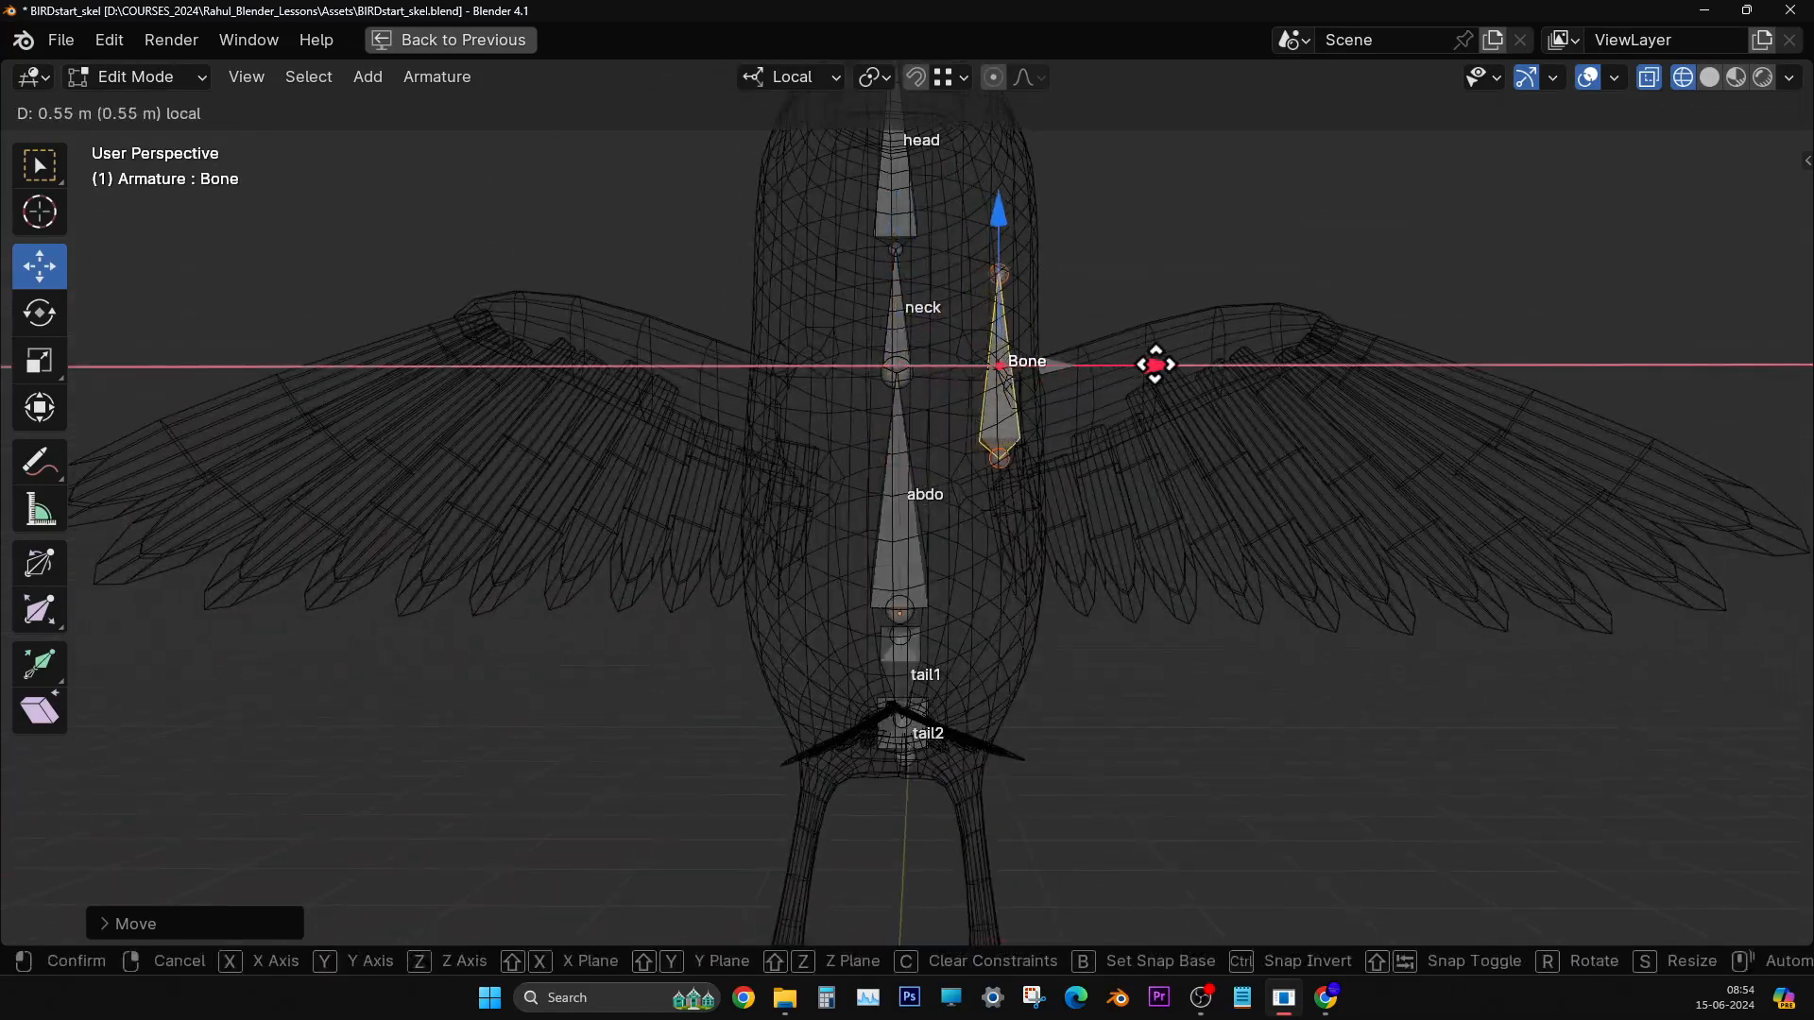
{"action": "mouse_move", "coordinate": [1153, 365]}
{"action": "middle_mouse_down"}
{"action": "mouse_move", "coordinate": [1138, 457]}
{"action": "mouse_move", "coordinate": [1165, 371]}
{"action": "middle_mouse_up"}
{"action": "left_click_drag", "start_coordinate": [1165, 371], "coordinate": [1112, 373]}
{"action": "key", "text": "KP_1"}
{"action": "left_click_drag", "start_coordinate": [967, 236], "coordinate": [961, 168]}
{"action": "key", "text": "KP_3"}
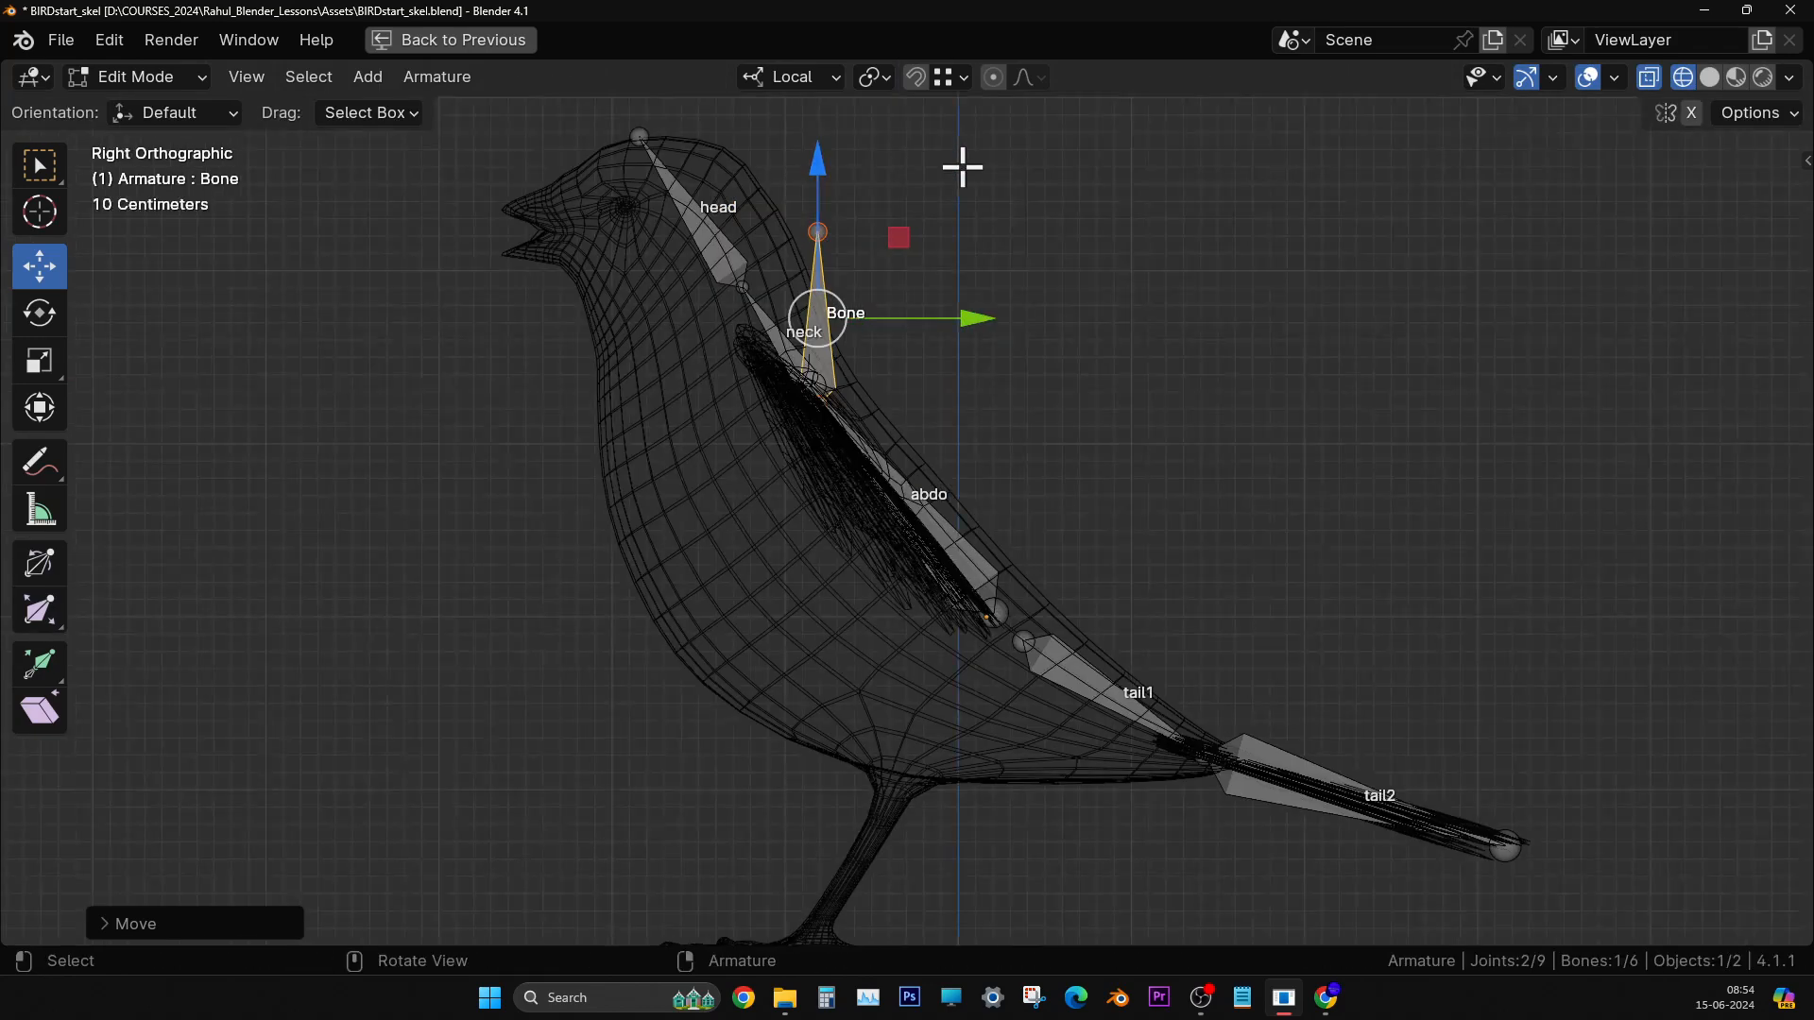
{"action": "middle_click_drag", "start_coordinate": [895, 451], "coordinate": [712, 607]}
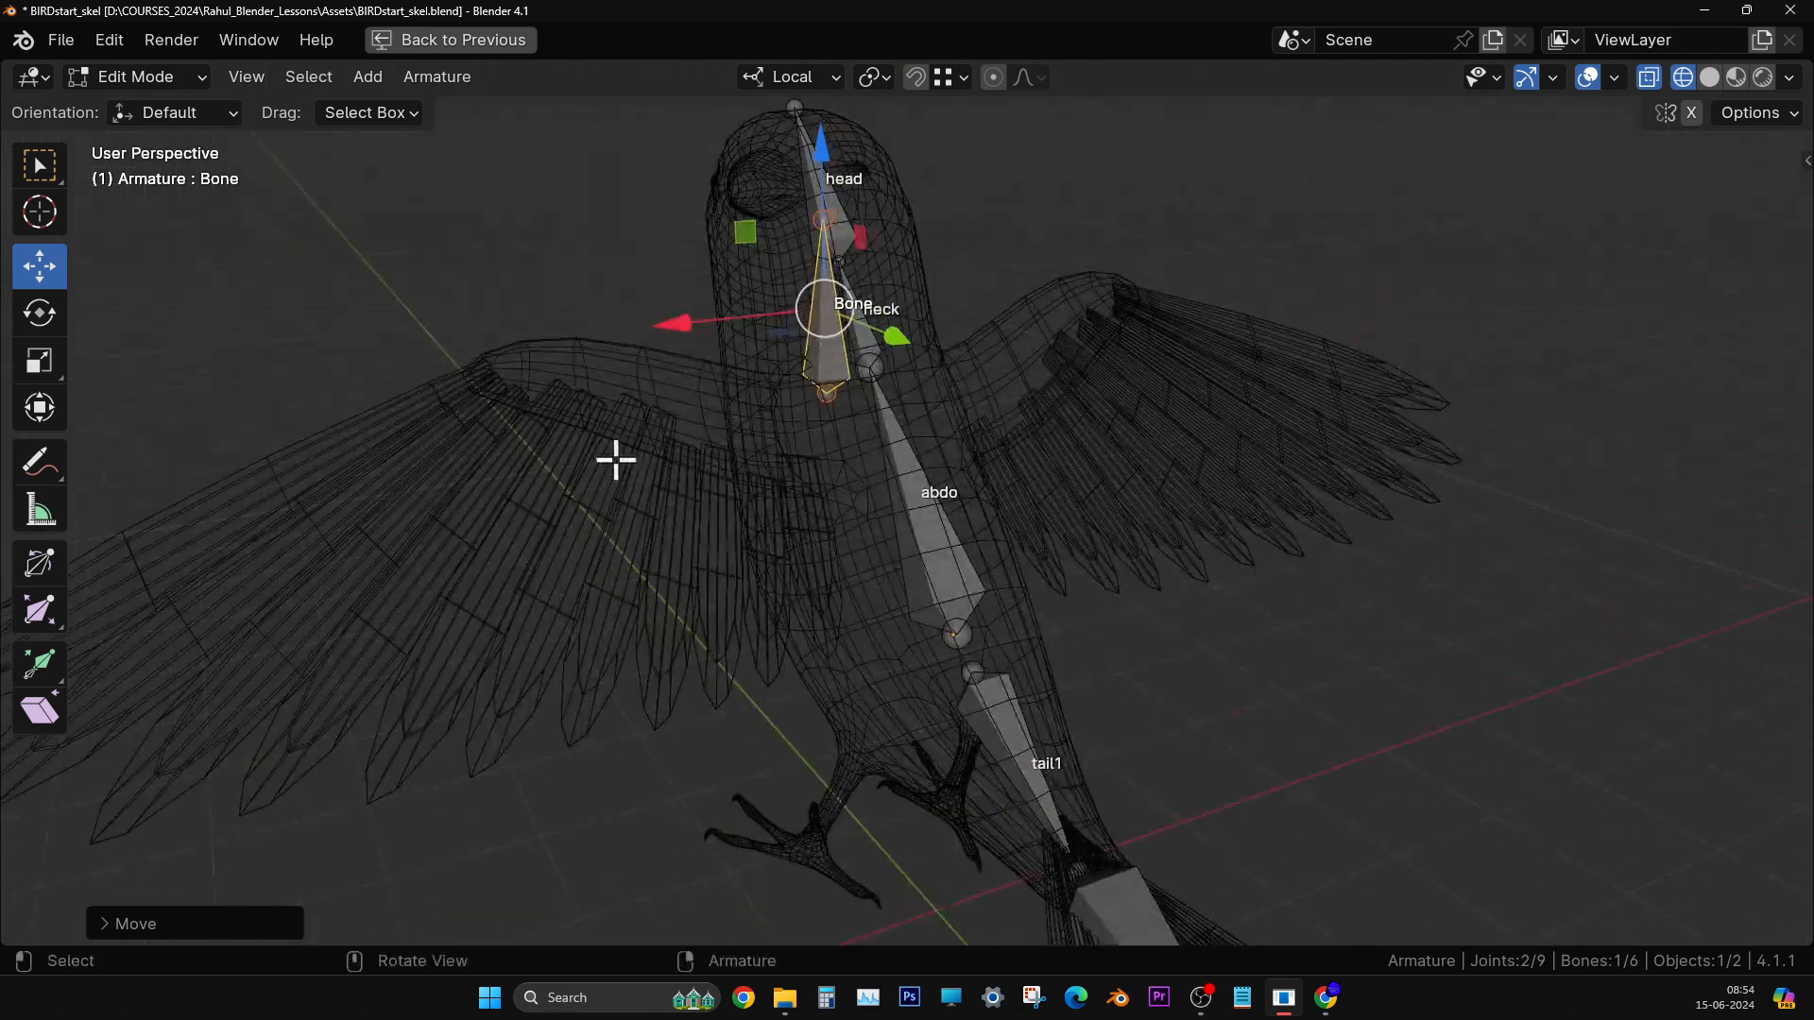
{"action": "middle_click_drag", "start_coordinate": [616, 460], "coordinate": [847, 416]}
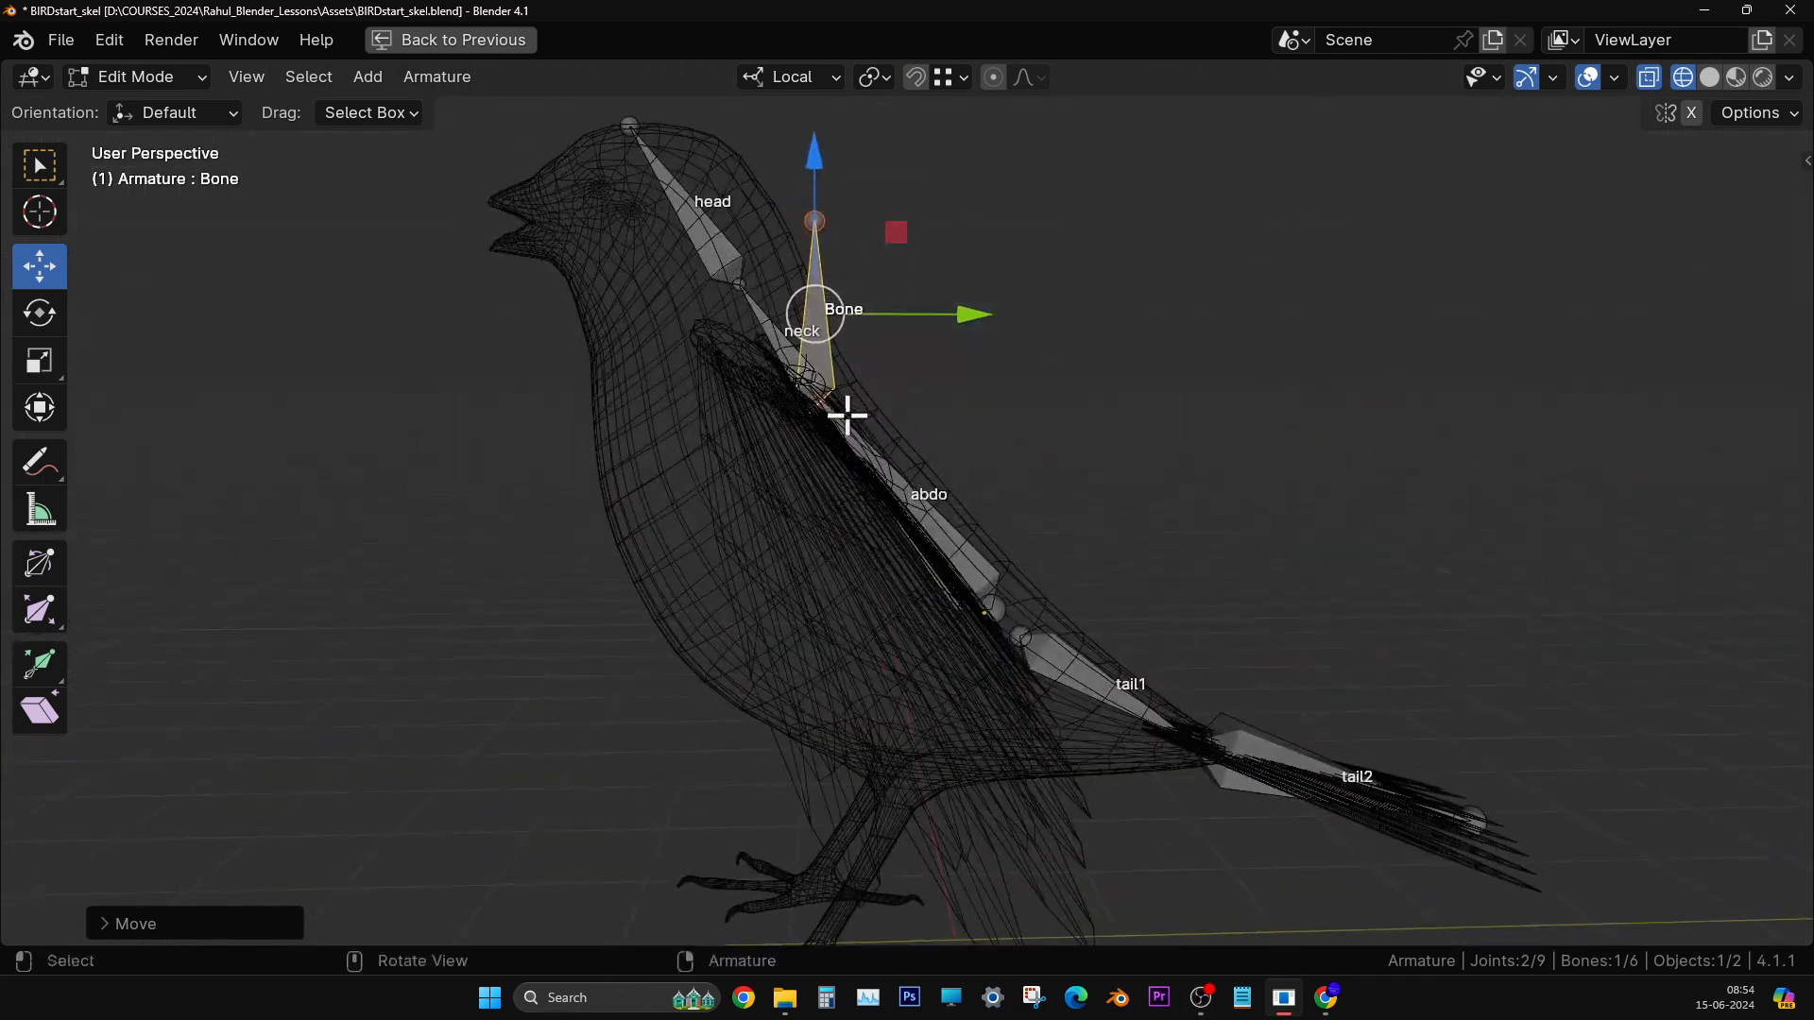
{"action": "middle_click_drag", "start_coordinate": [778, 501], "coordinate": [840, 603]}
- Annotate the side view with a slanted line along the body plus one vertical and one horizontal reference line
{"action": "key", "text": "KP_3"}
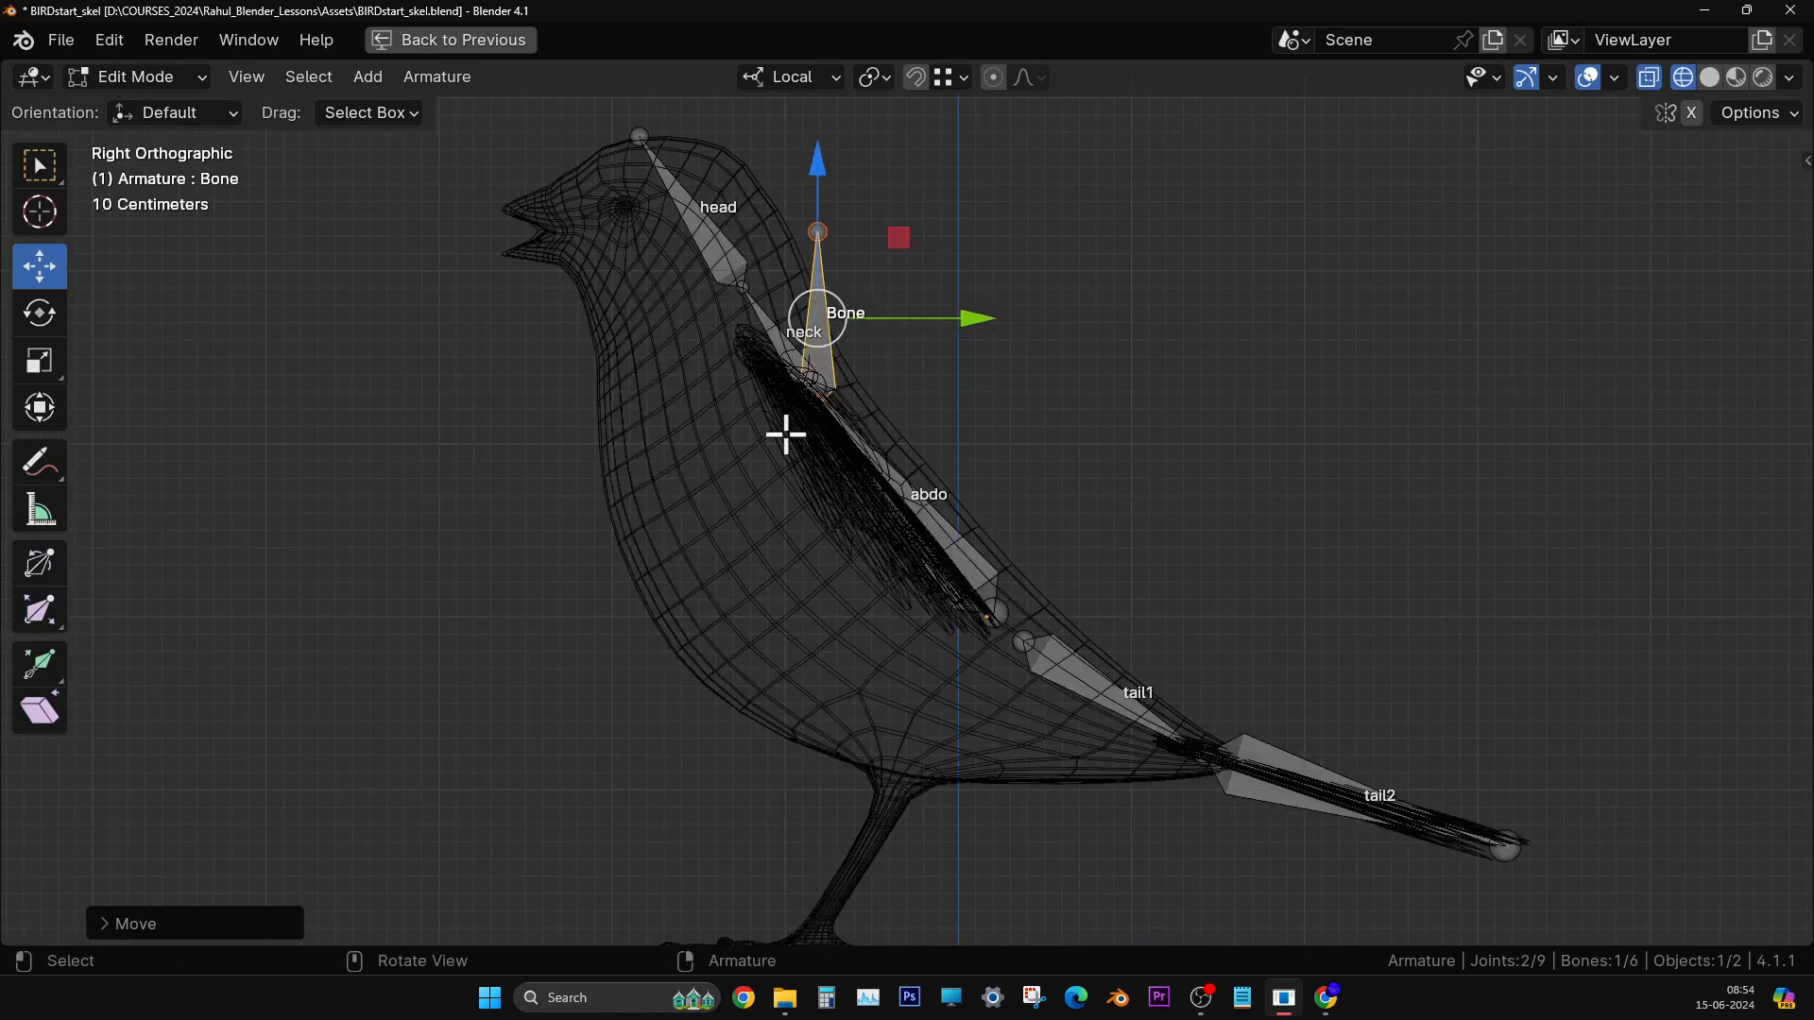
{"action": "left_click", "coordinate": [39, 463]}
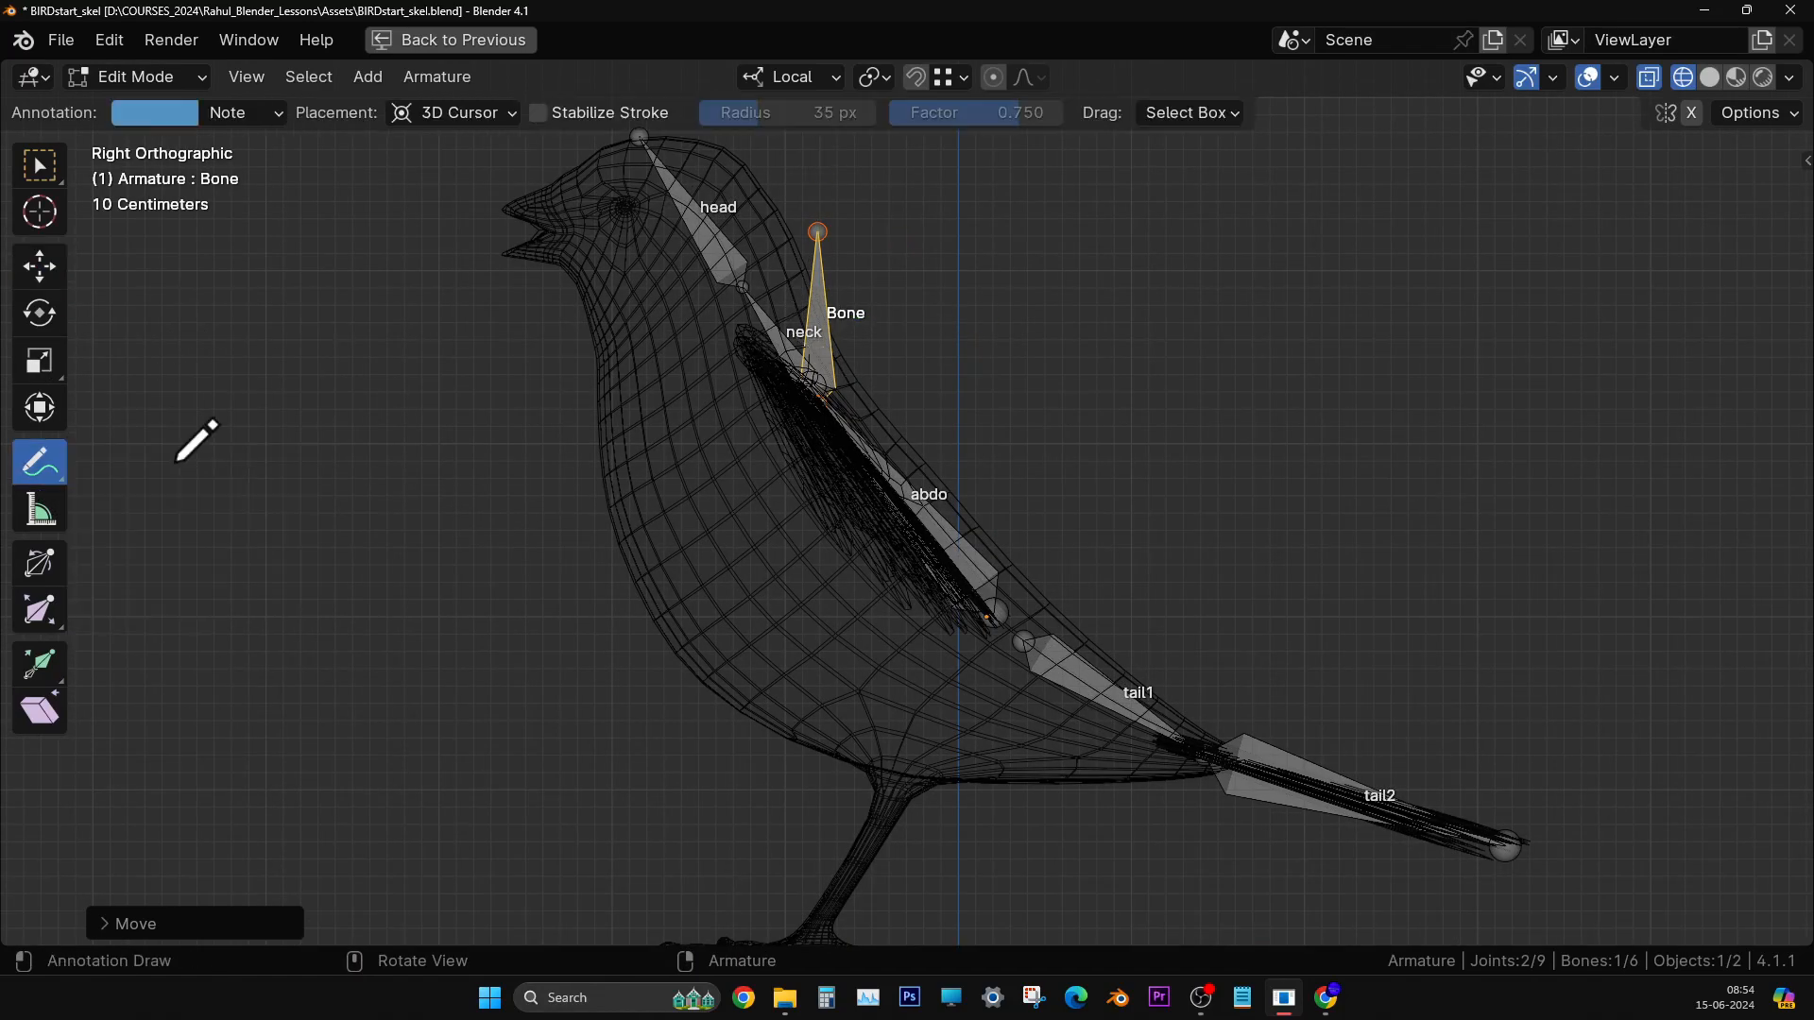
{"action": "left_click_drag", "start_coordinate": [627, 273], "coordinate": [922, 703]}
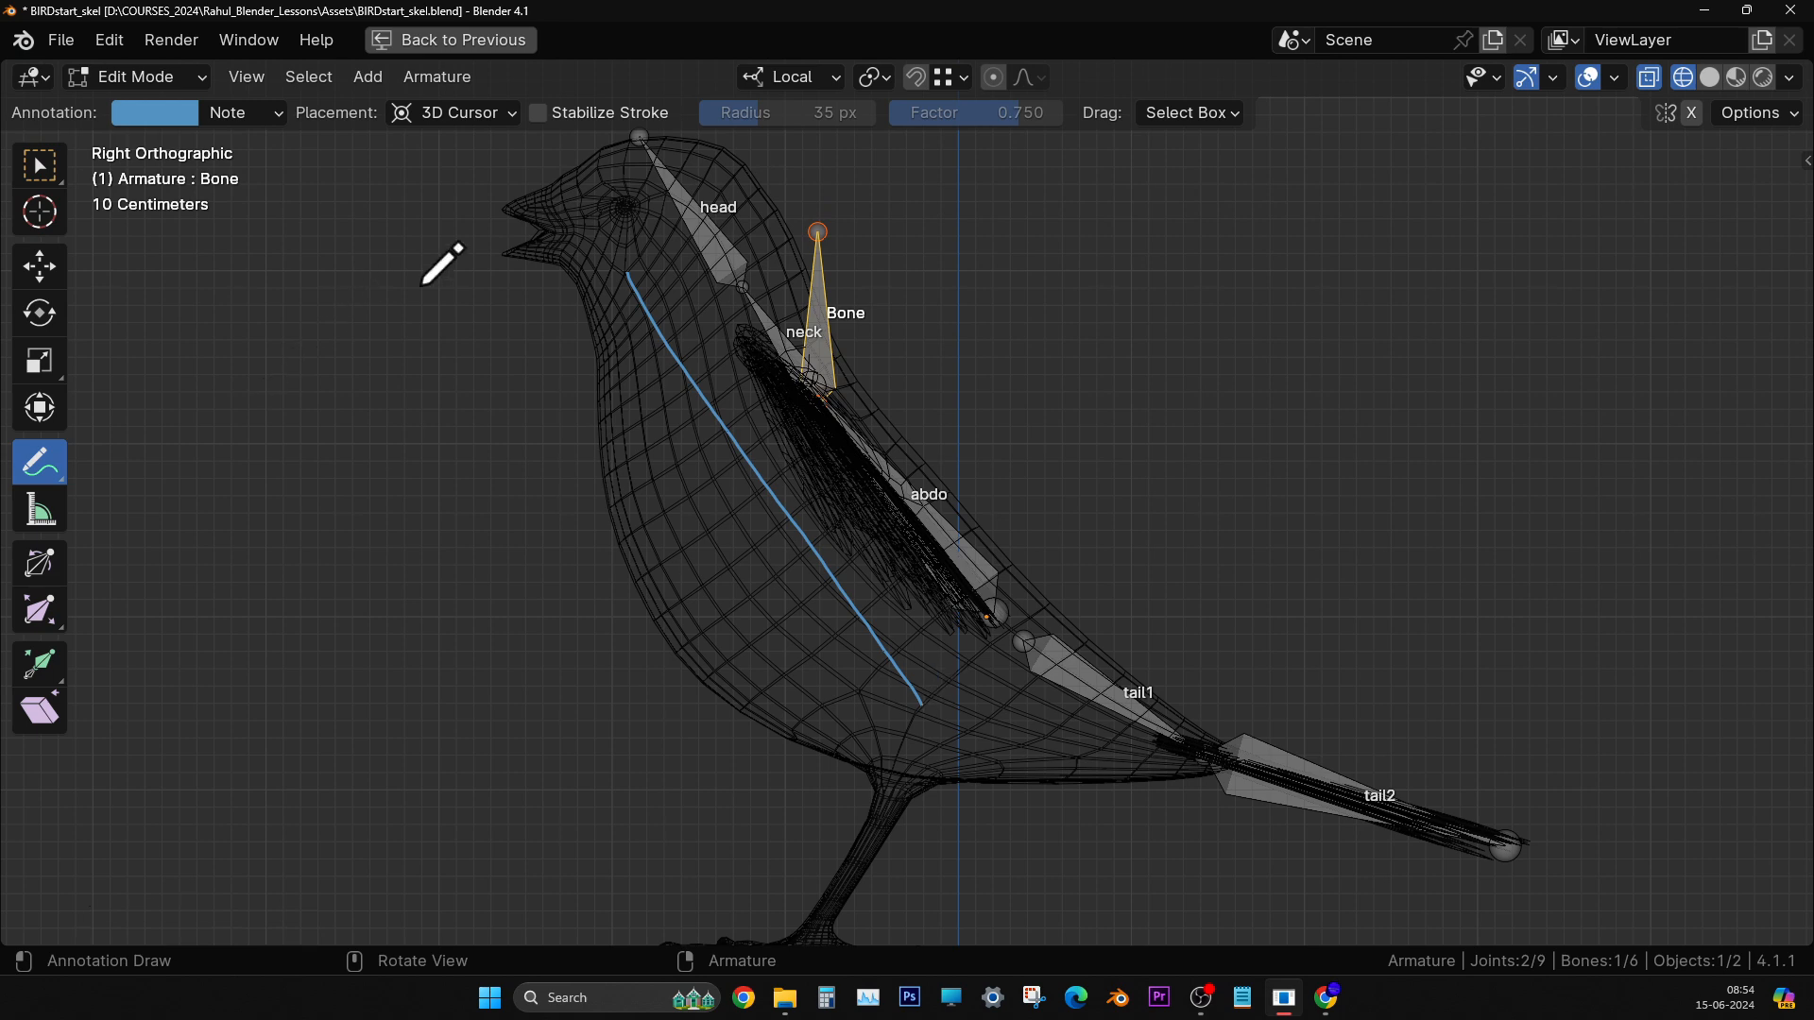
{"action": "left_click_drag", "start_coordinate": [422, 259], "coordinate": [418, 943]}
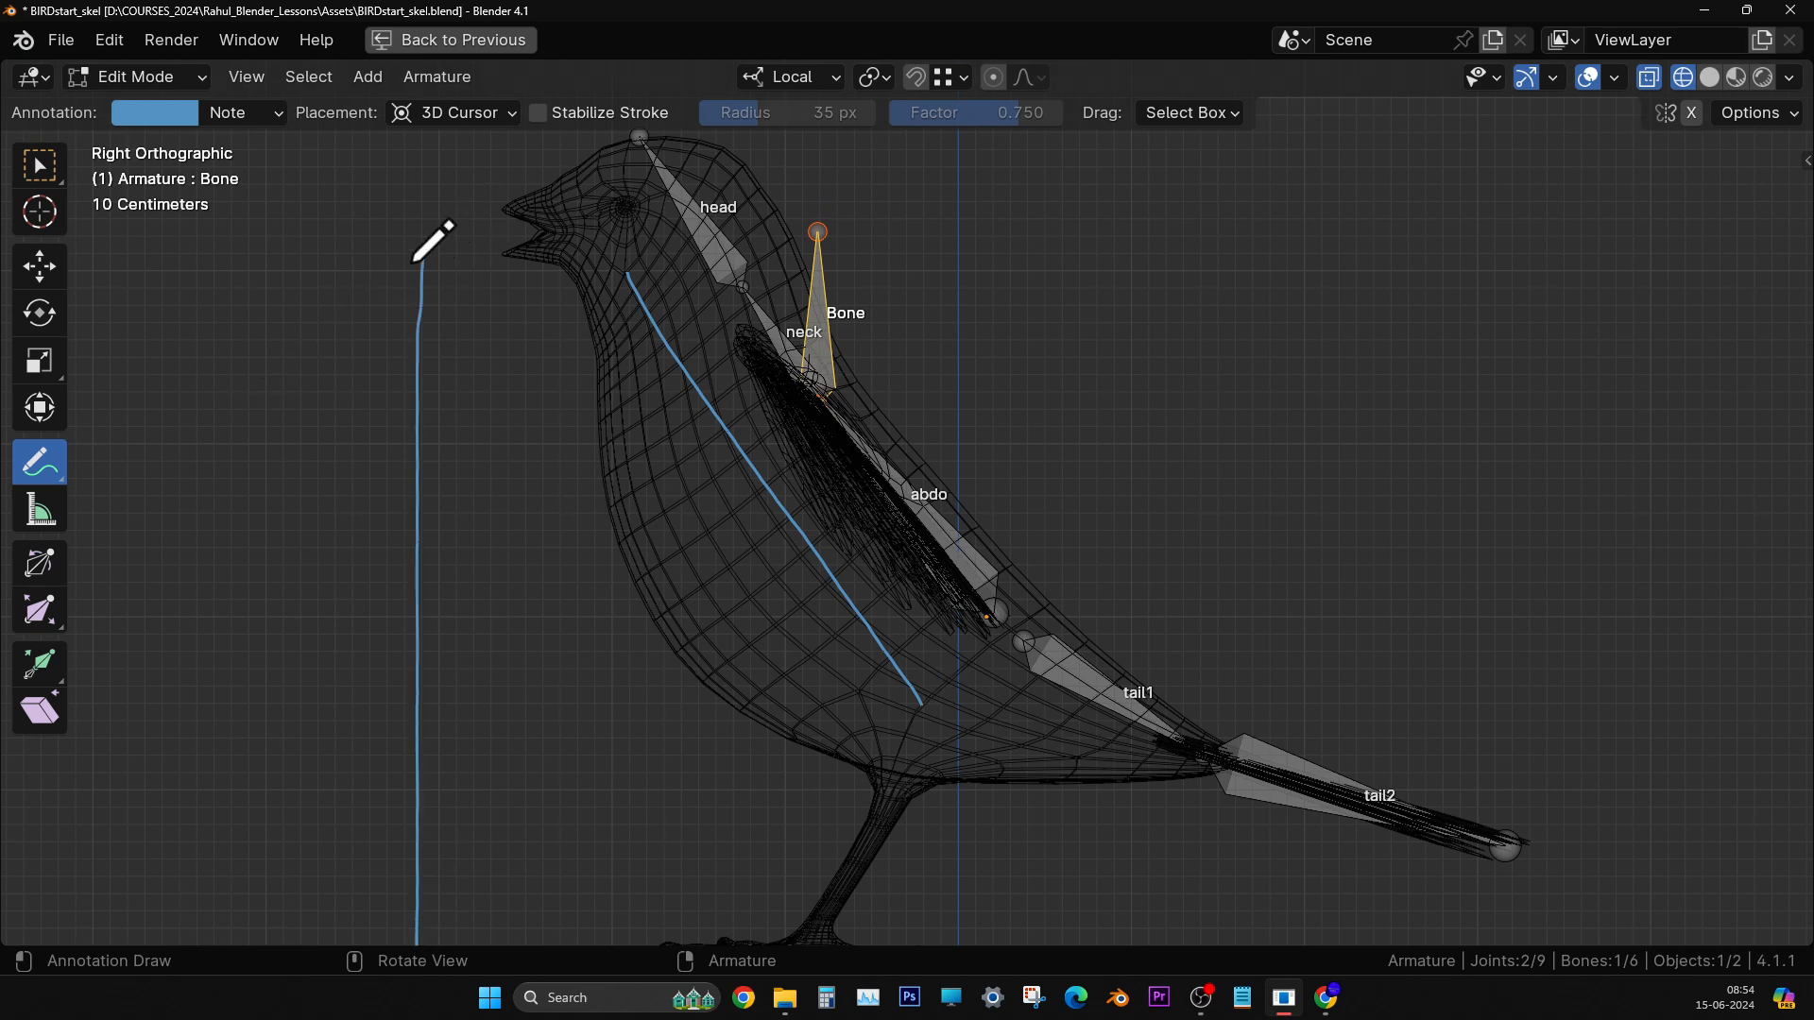
{"action": "left_click_drag", "start_coordinate": [412, 264], "coordinate": [1508, 272]}
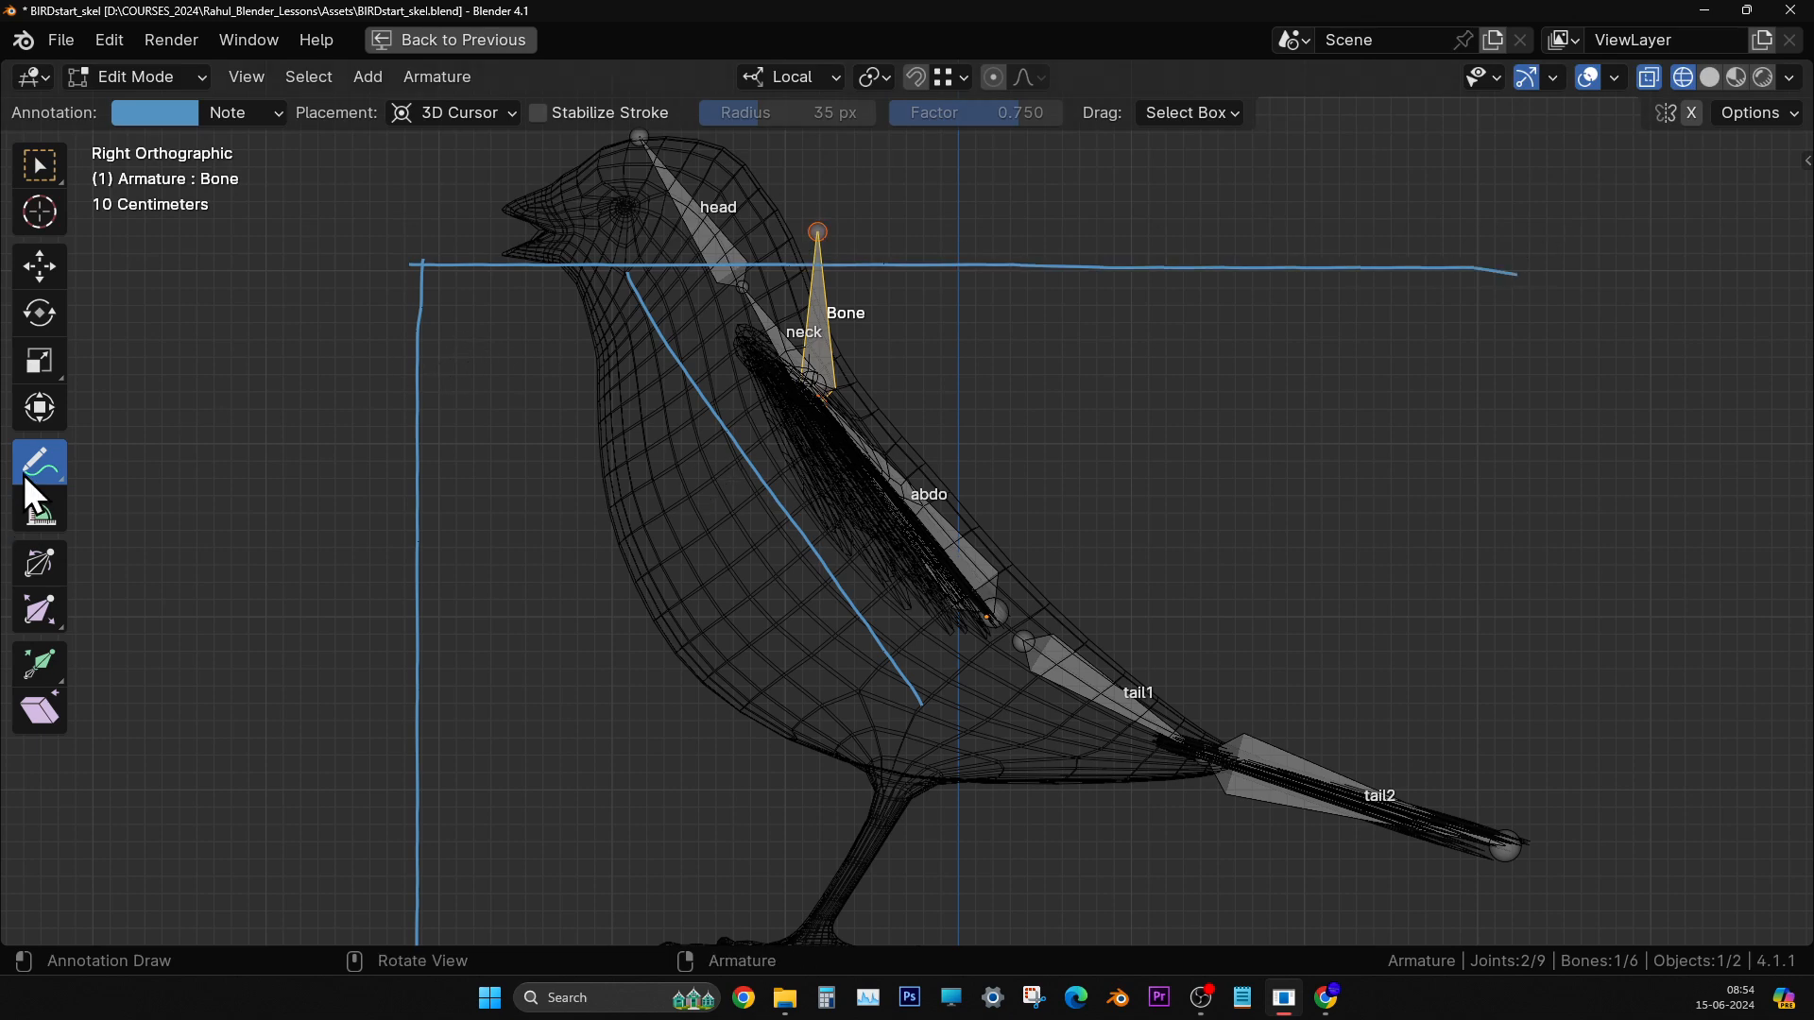
- Erase all the annotation lines around the bird
{"action": "scroll", "coordinate": [454, 587], "scroll_direction": "down", "scroll_amount": 8}
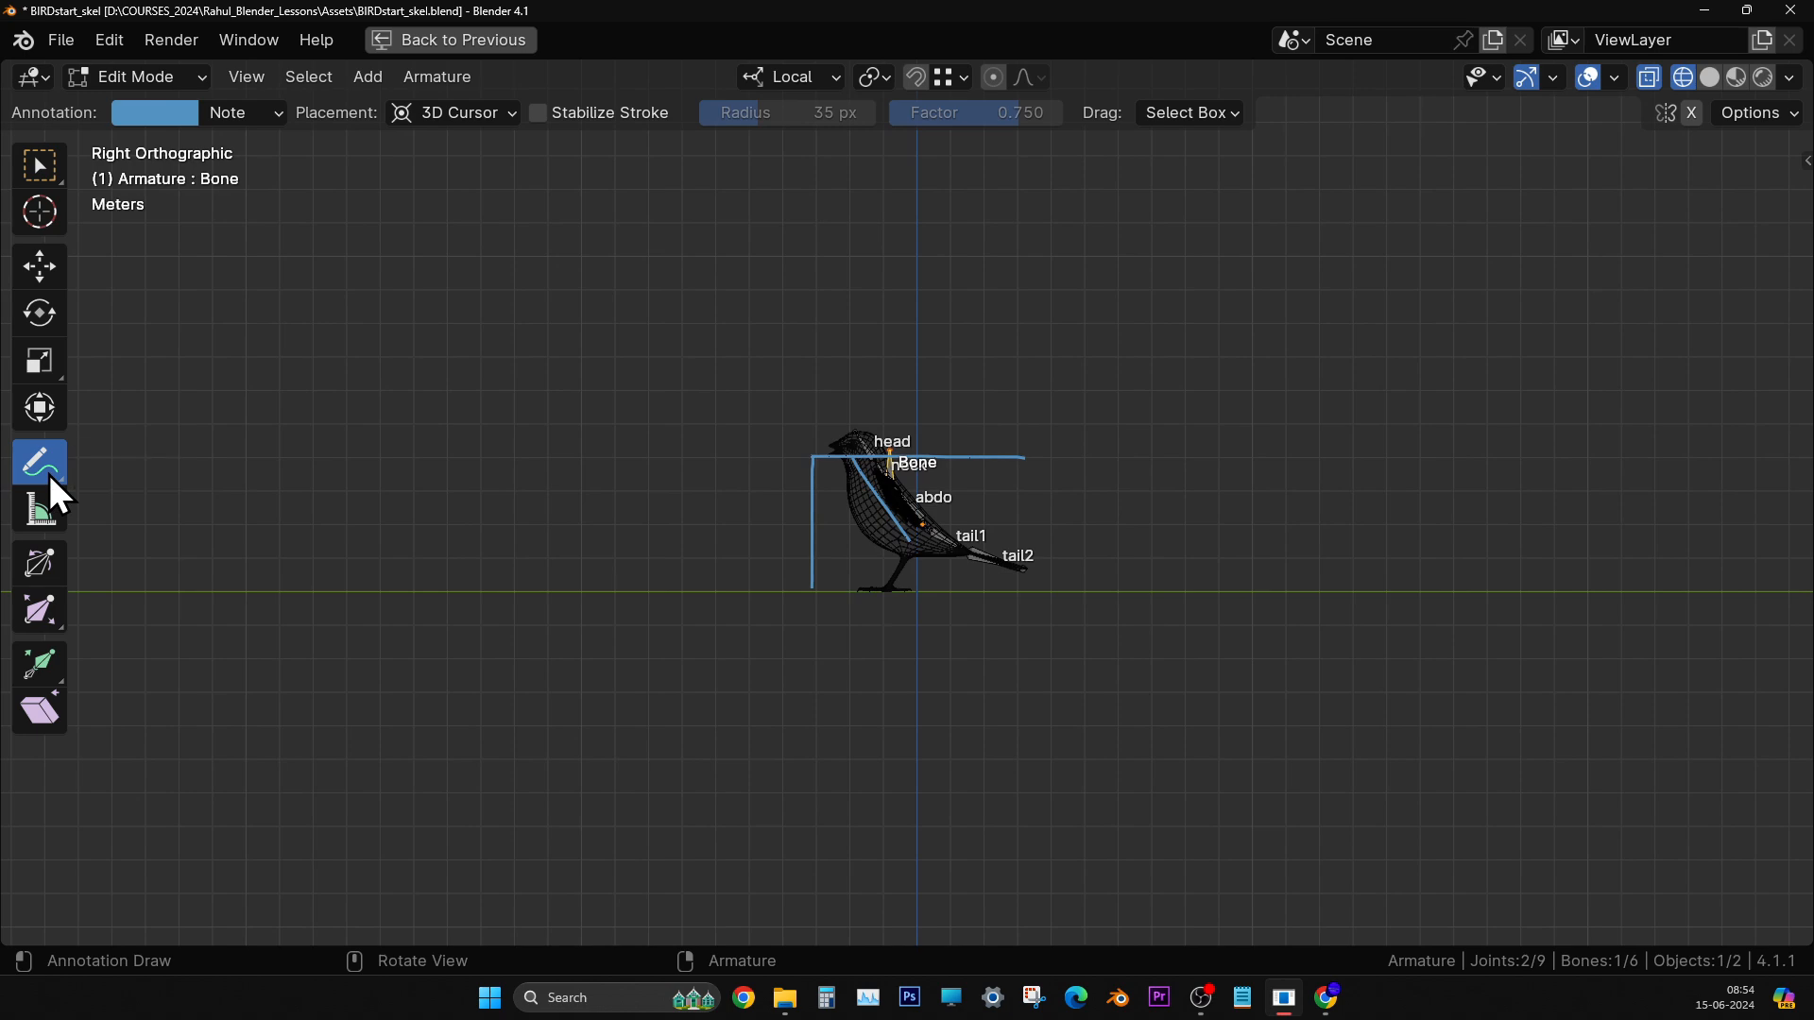
{"action": "left_click_drag", "start_coordinate": [49, 474], "coordinate": [162, 628]}
{"action": "mouse_move", "coordinate": [737, 475]}
{"action": "left_mouse_down"}
{"action": "mouse_move", "coordinate": [1141, 482]}
{"action": "mouse_move", "coordinate": [1136, 534]}
{"action": "mouse_move", "coordinate": [697, 548]}
{"action": "mouse_move", "coordinate": [1124, 548]}
{"action": "left_mouse_up"}
{"action": "scroll", "coordinate": [1234, 571], "scroll_direction": "up", "scroll_amount": 4}
{"action": "scroll", "coordinate": [1248, 543], "scroll_direction": "up", "scroll_amount": 3}
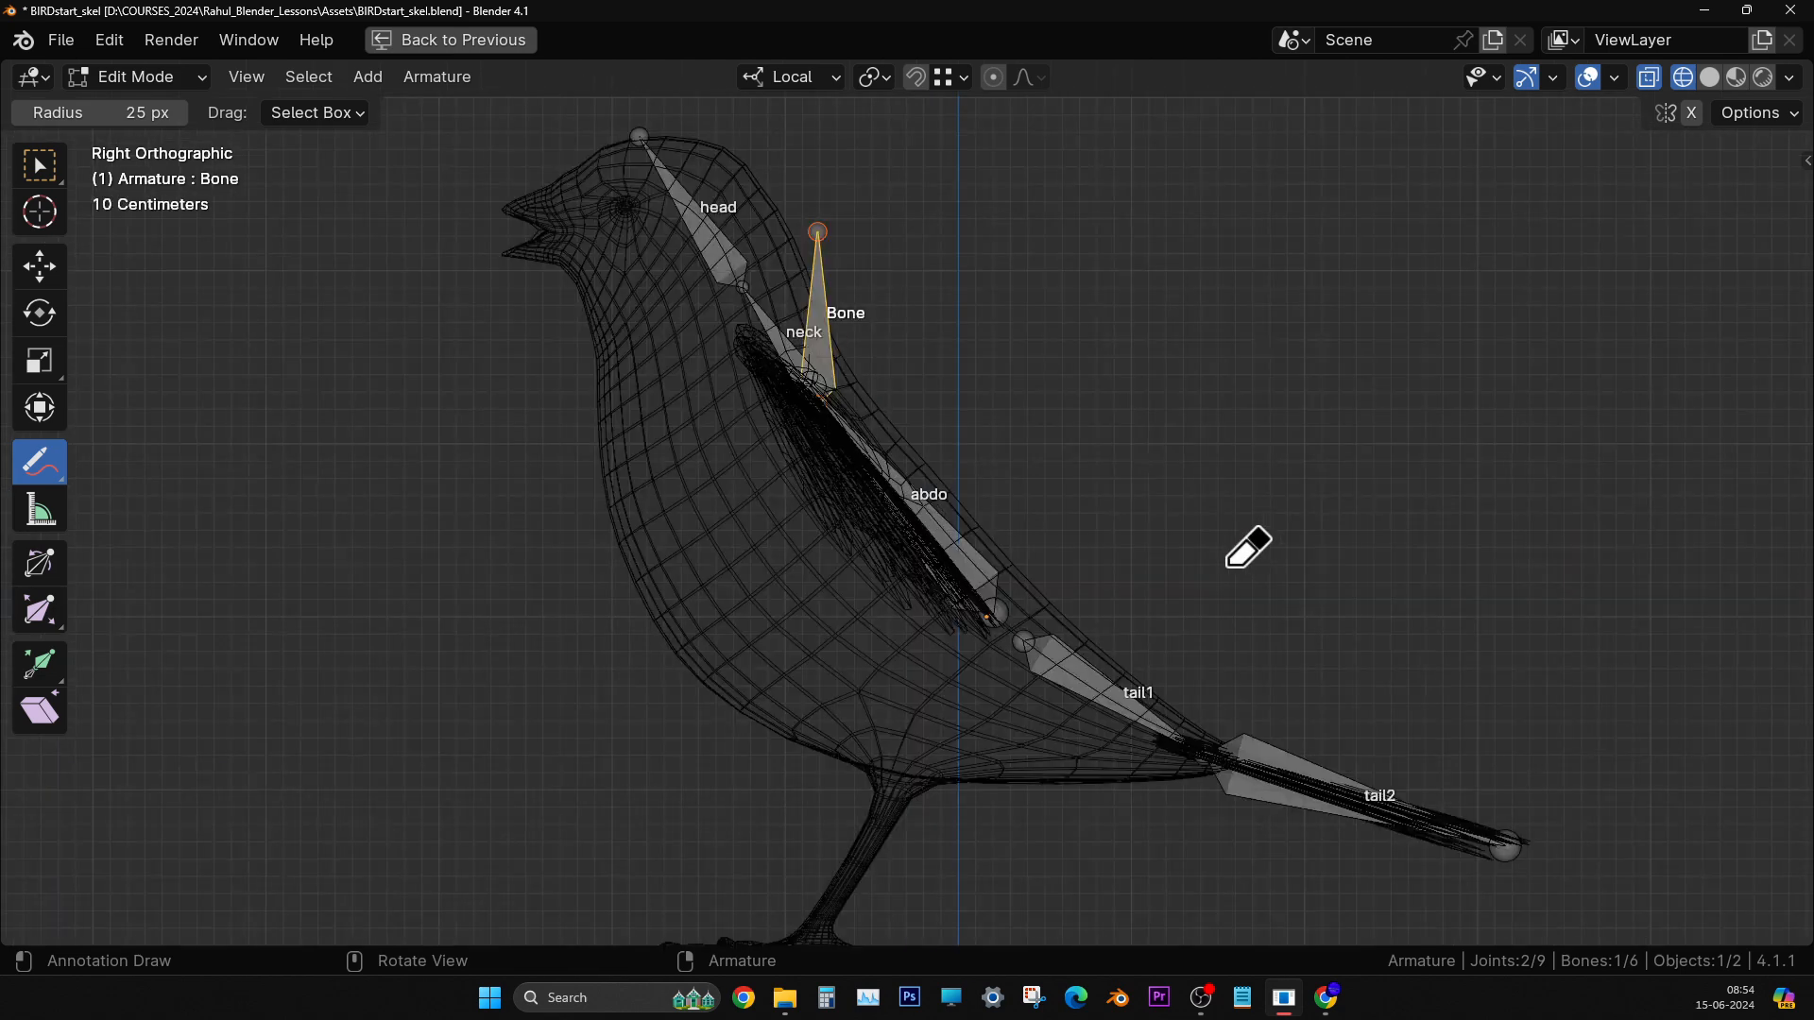
{"action": "scroll", "coordinate": [869, 510], "scroll_direction": "up", "scroll_amount": 2}
- Return to the Move tool and turn off X-ray to inspect the new bone's base against the body surface
{"action": "left_click", "coordinate": [41, 272]}
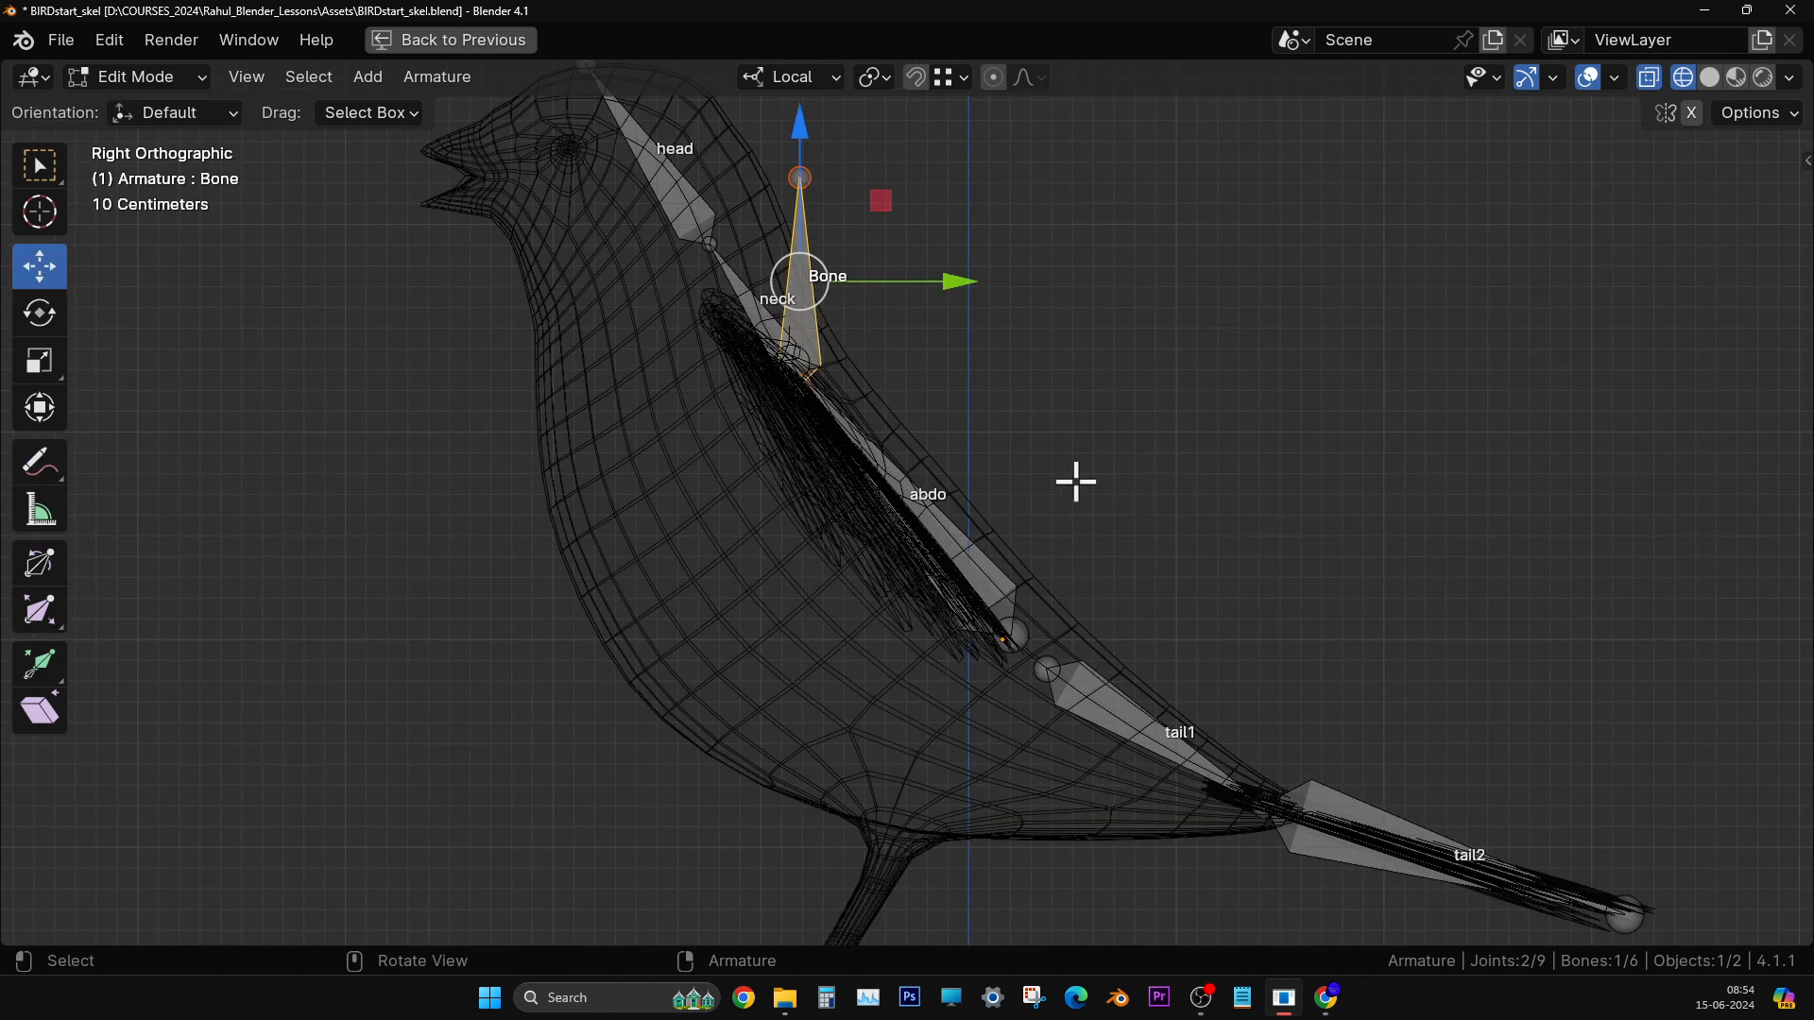
{"action": "middle_click_drag", "start_coordinate": [899, 414], "coordinate": [1554, 229]}
{"action": "scroll", "coordinate": [860, 482], "scroll_direction": "up", "scroll_amount": 4}
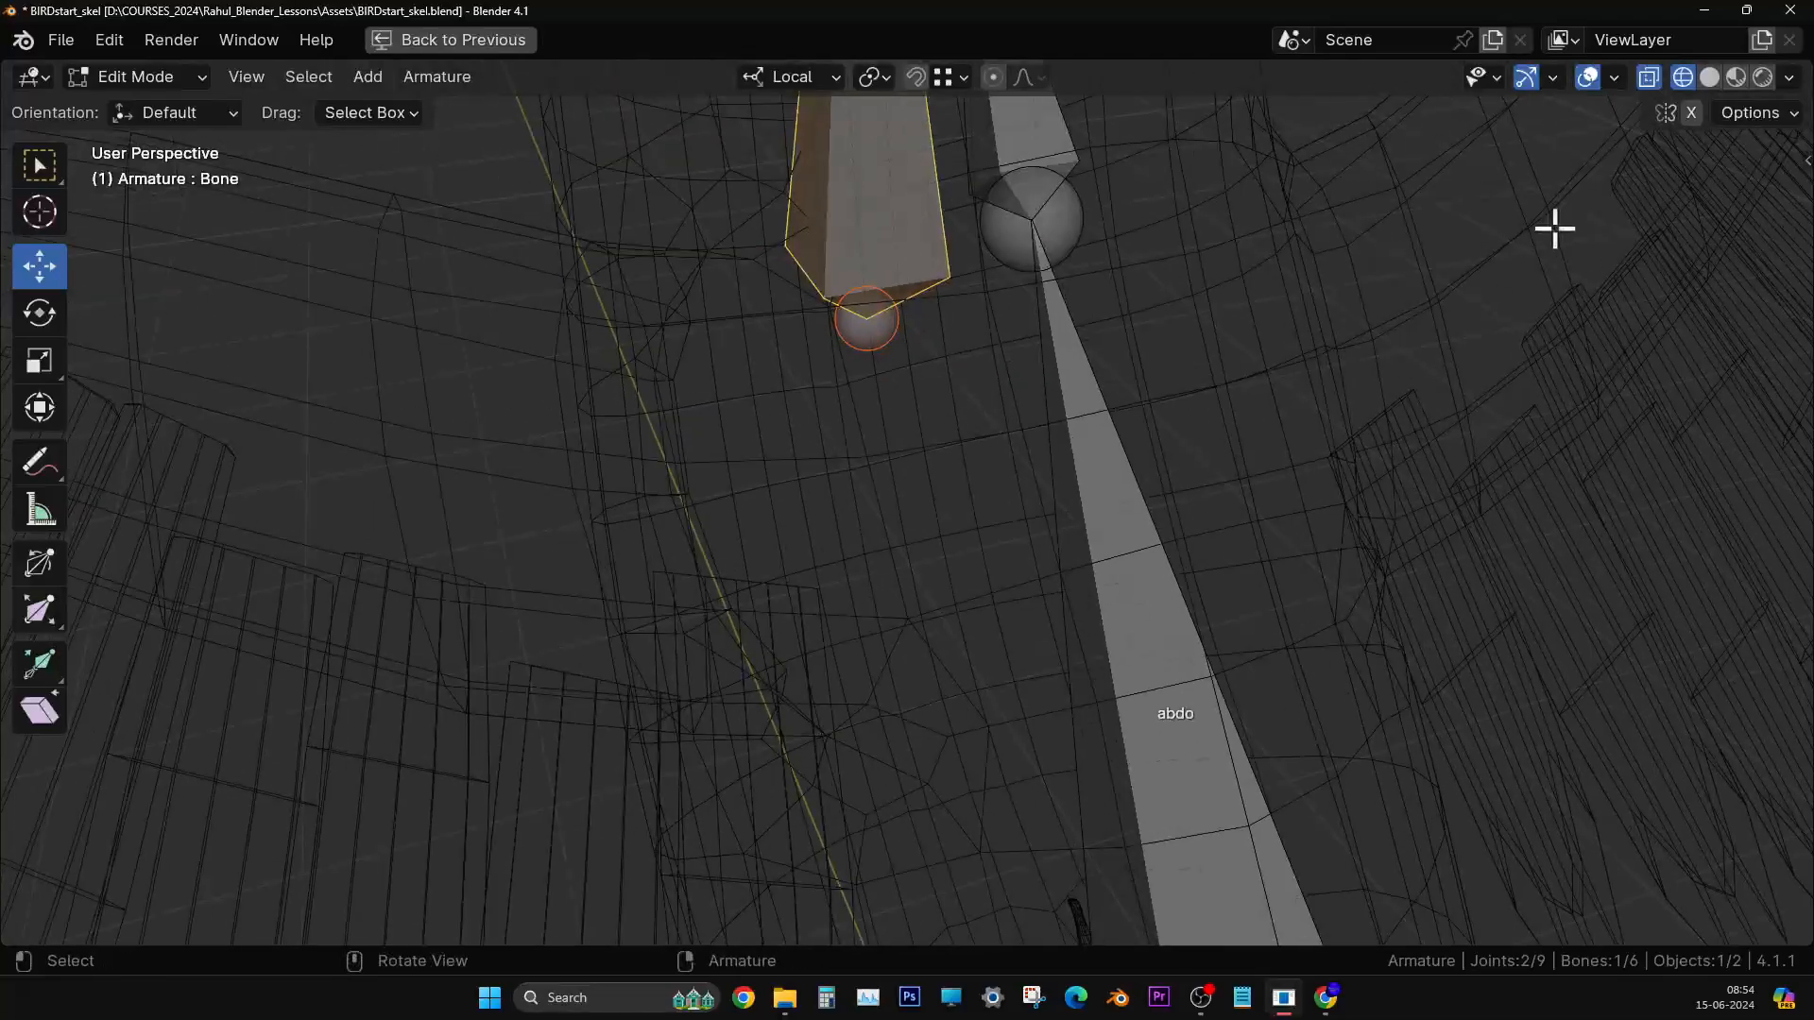
{"action": "left_click", "coordinate": [1651, 77]}
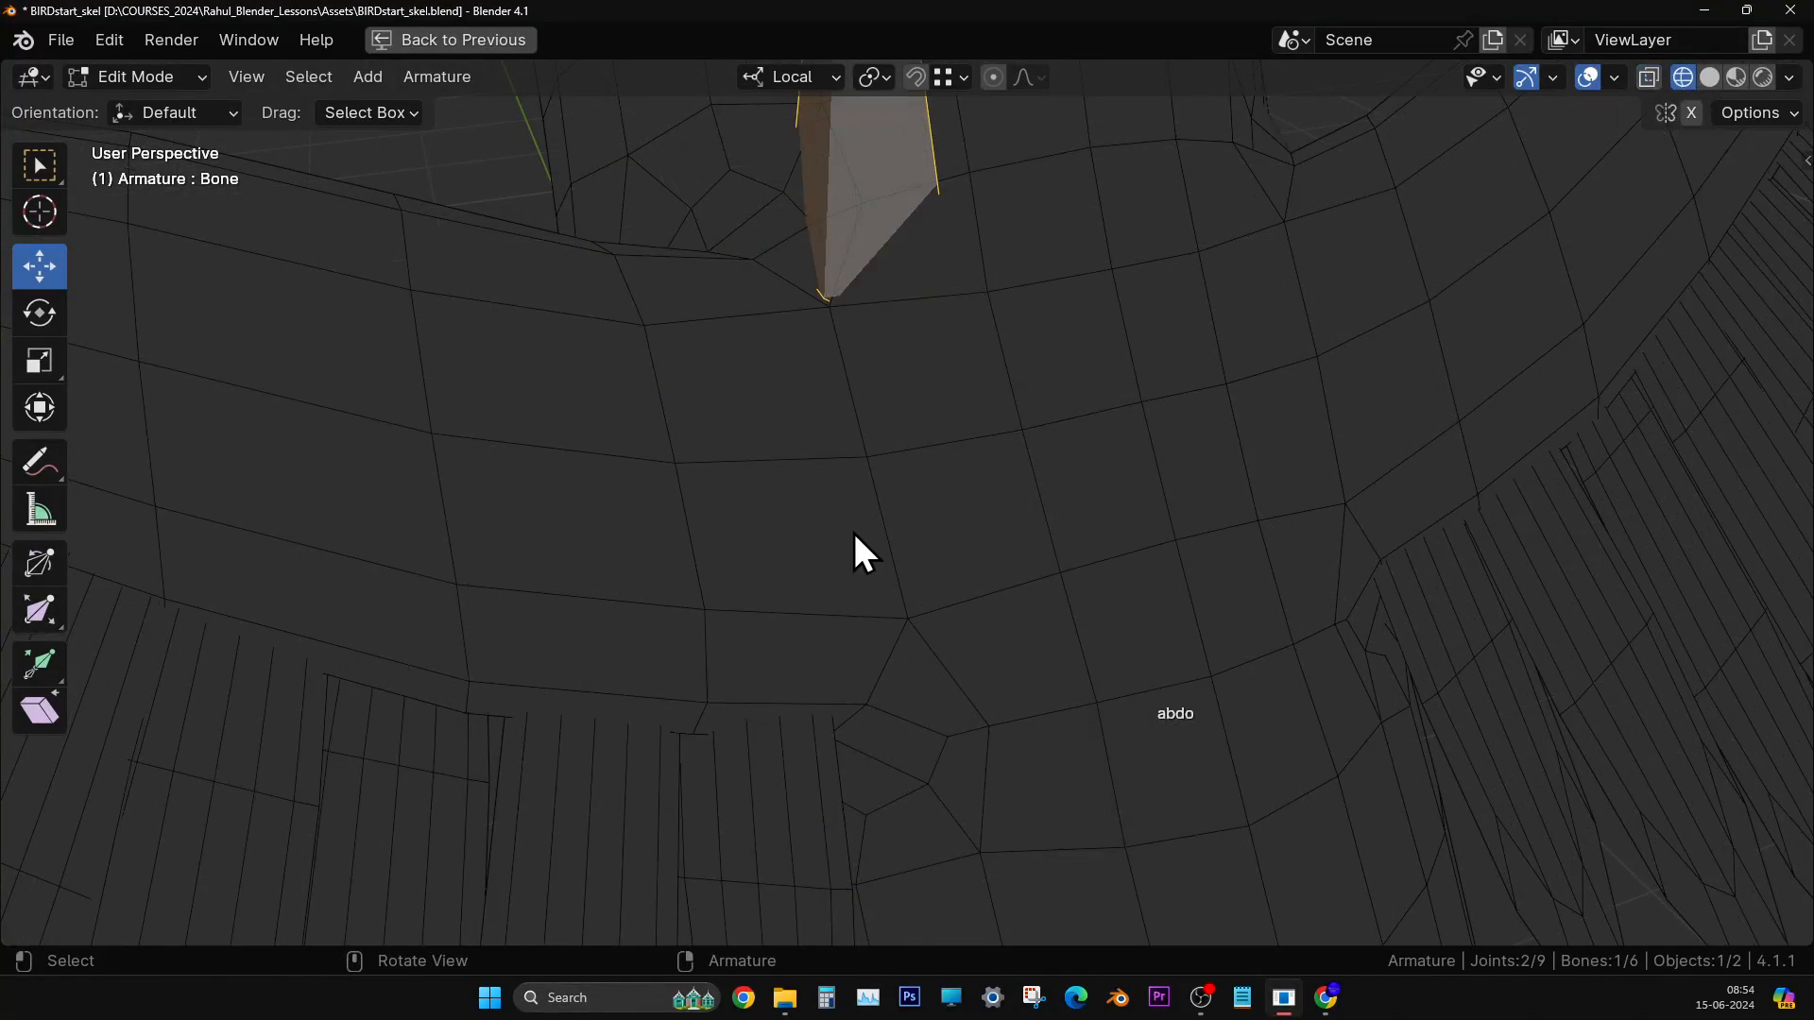
- Circle the base of the new bone beside the neck with a freehand annotation
{"action": "middle_click_drag", "start_coordinate": [854, 535], "coordinate": [992, 527]}
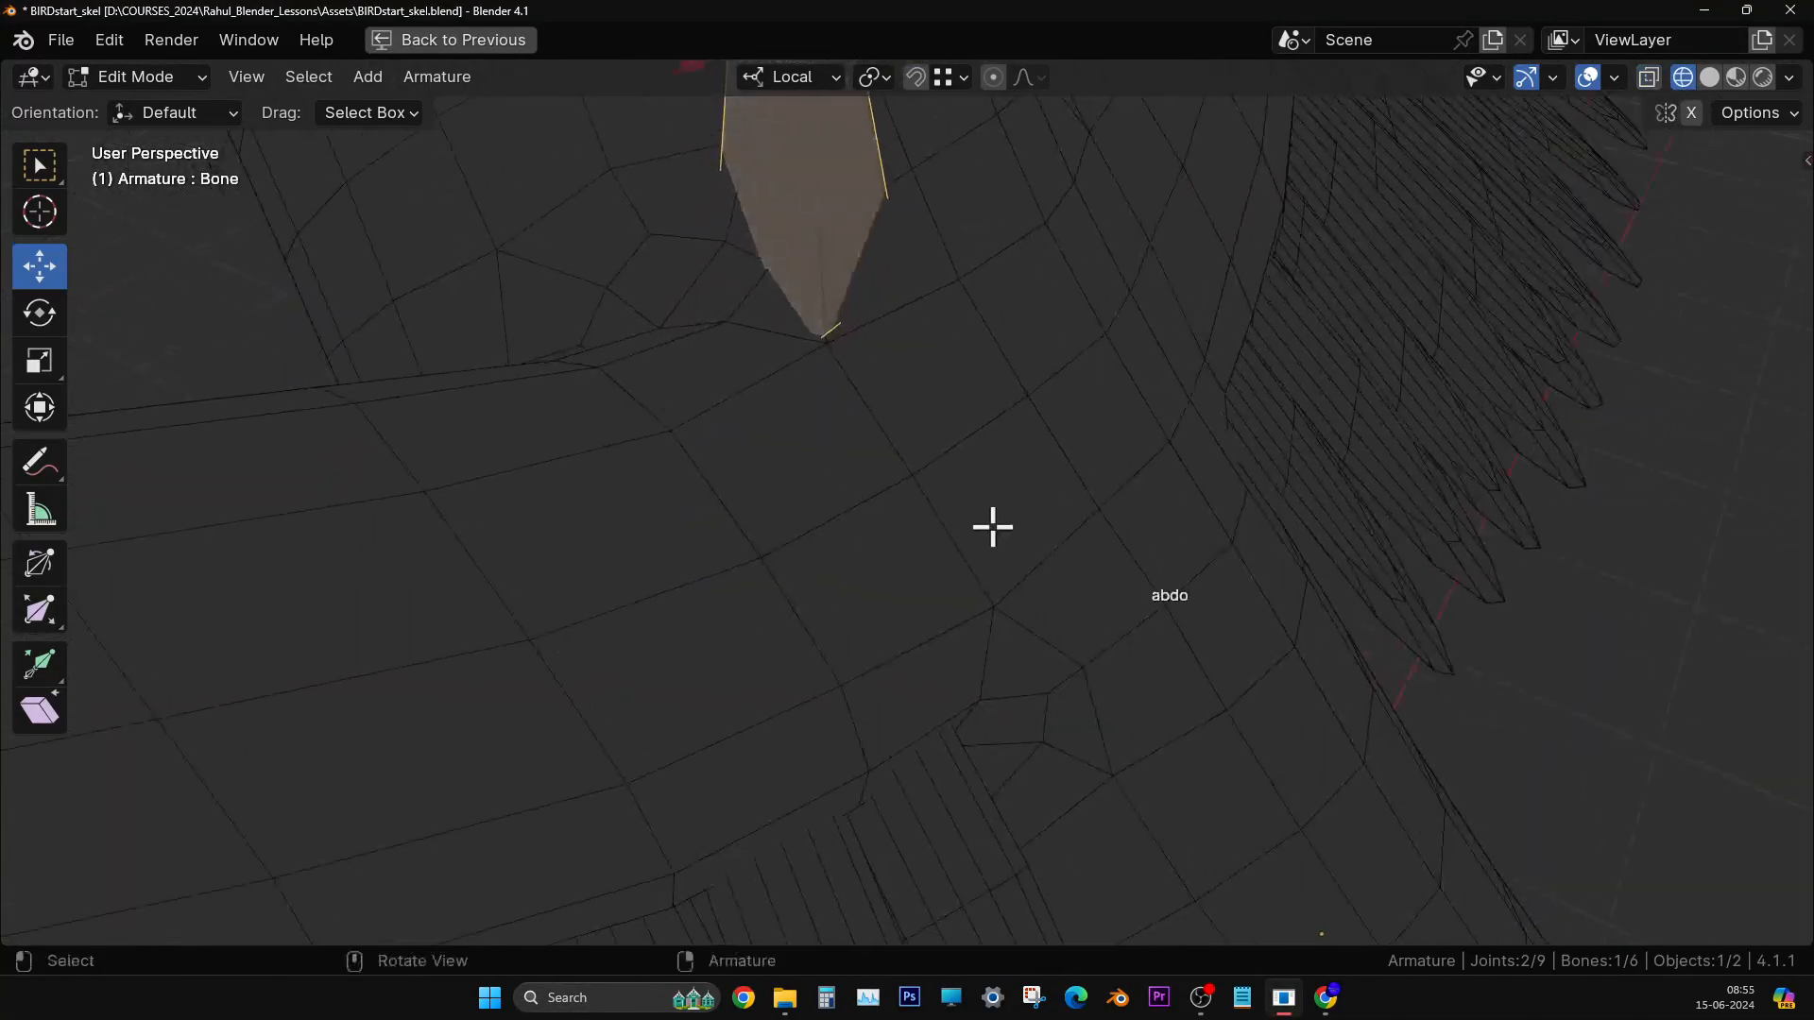
{"action": "left_click_drag", "start_coordinate": [40, 463], "coordinate": [115, 473]}
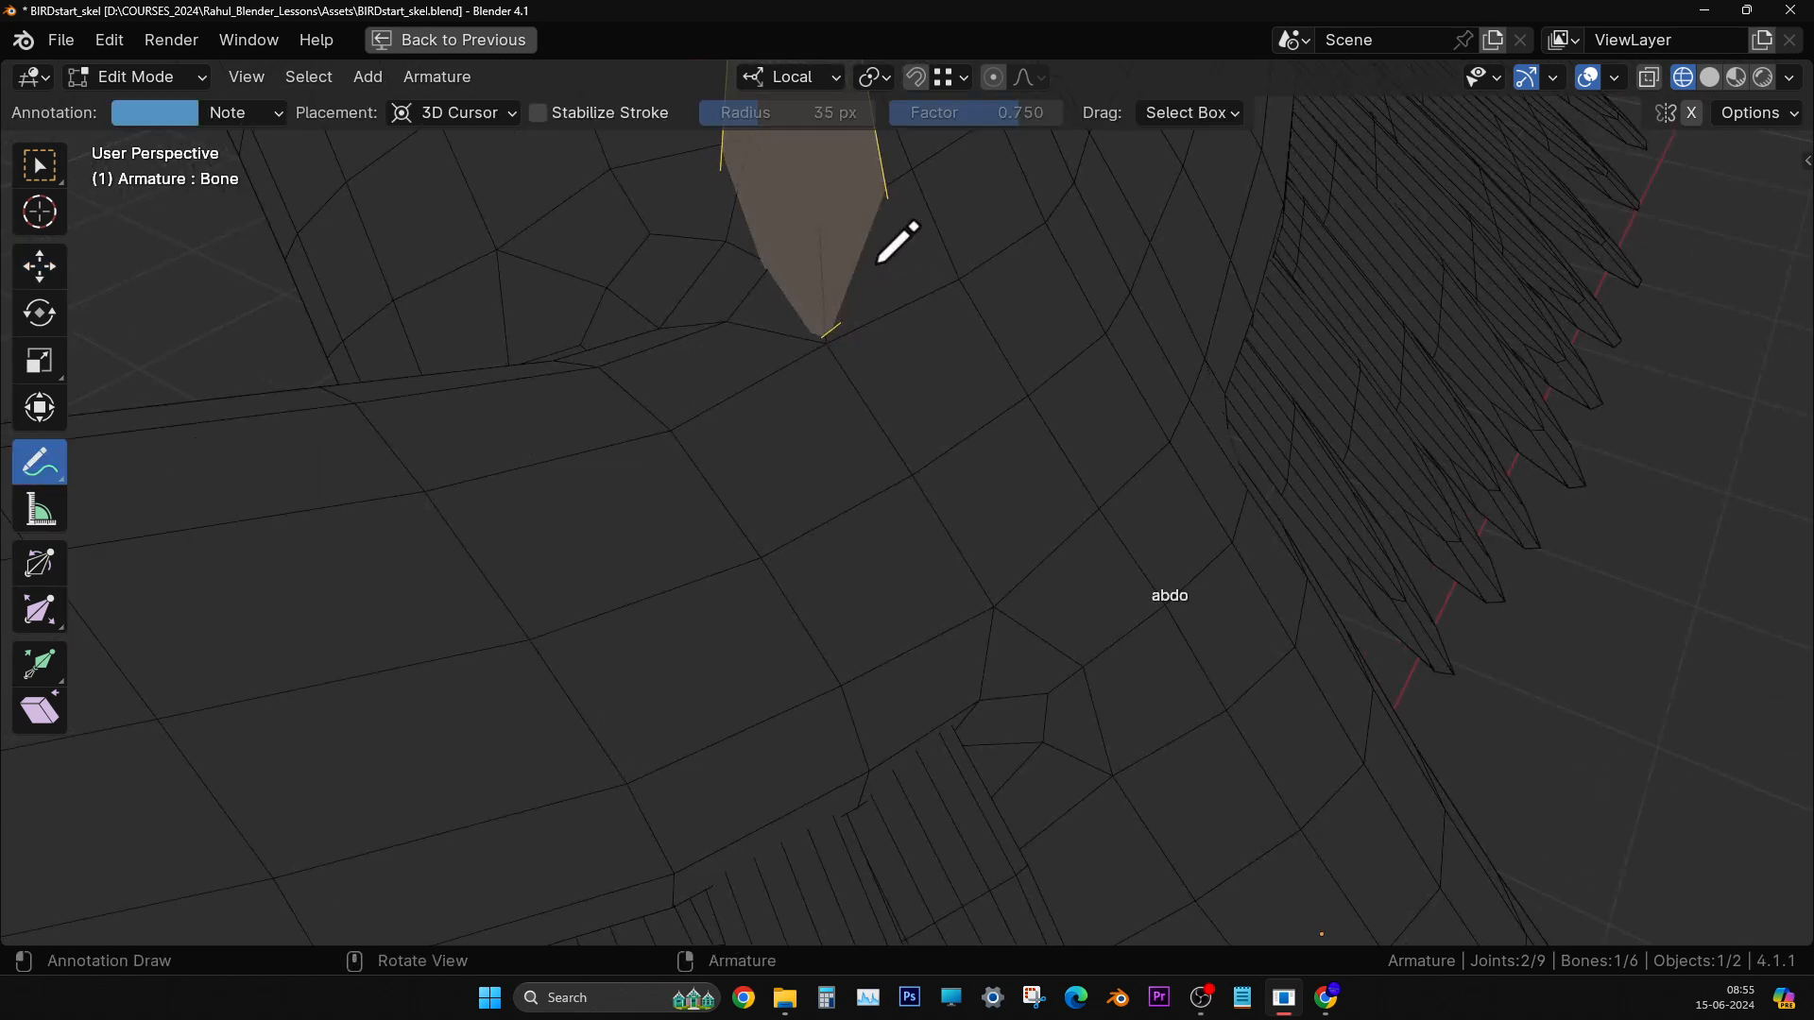
{"action": "mouse_move", "coordinate": [831, 232]}
{"action": "left_mouse_down"}
{"action": "mouse_move", "coordinate": [650, 331]}
{"action": "mouse_move", "coordinate": [1016, 373]}
{"action": "mouse_move", "coordinate": [778, 247]}
{"action": "left_mouse_up"}
{"action": "mouse_move", "coordinate": [963, 482]}
{"action": "middle_mouse_down"}
{"action": "mouse_move", "coordinate": [997, 545]}
{"action": "mouse_move", "coordinate": [955, 531]}
{"action": "mouse_move", "coordinate": [971, 499]}
{"action": "middle_mouse_up"}
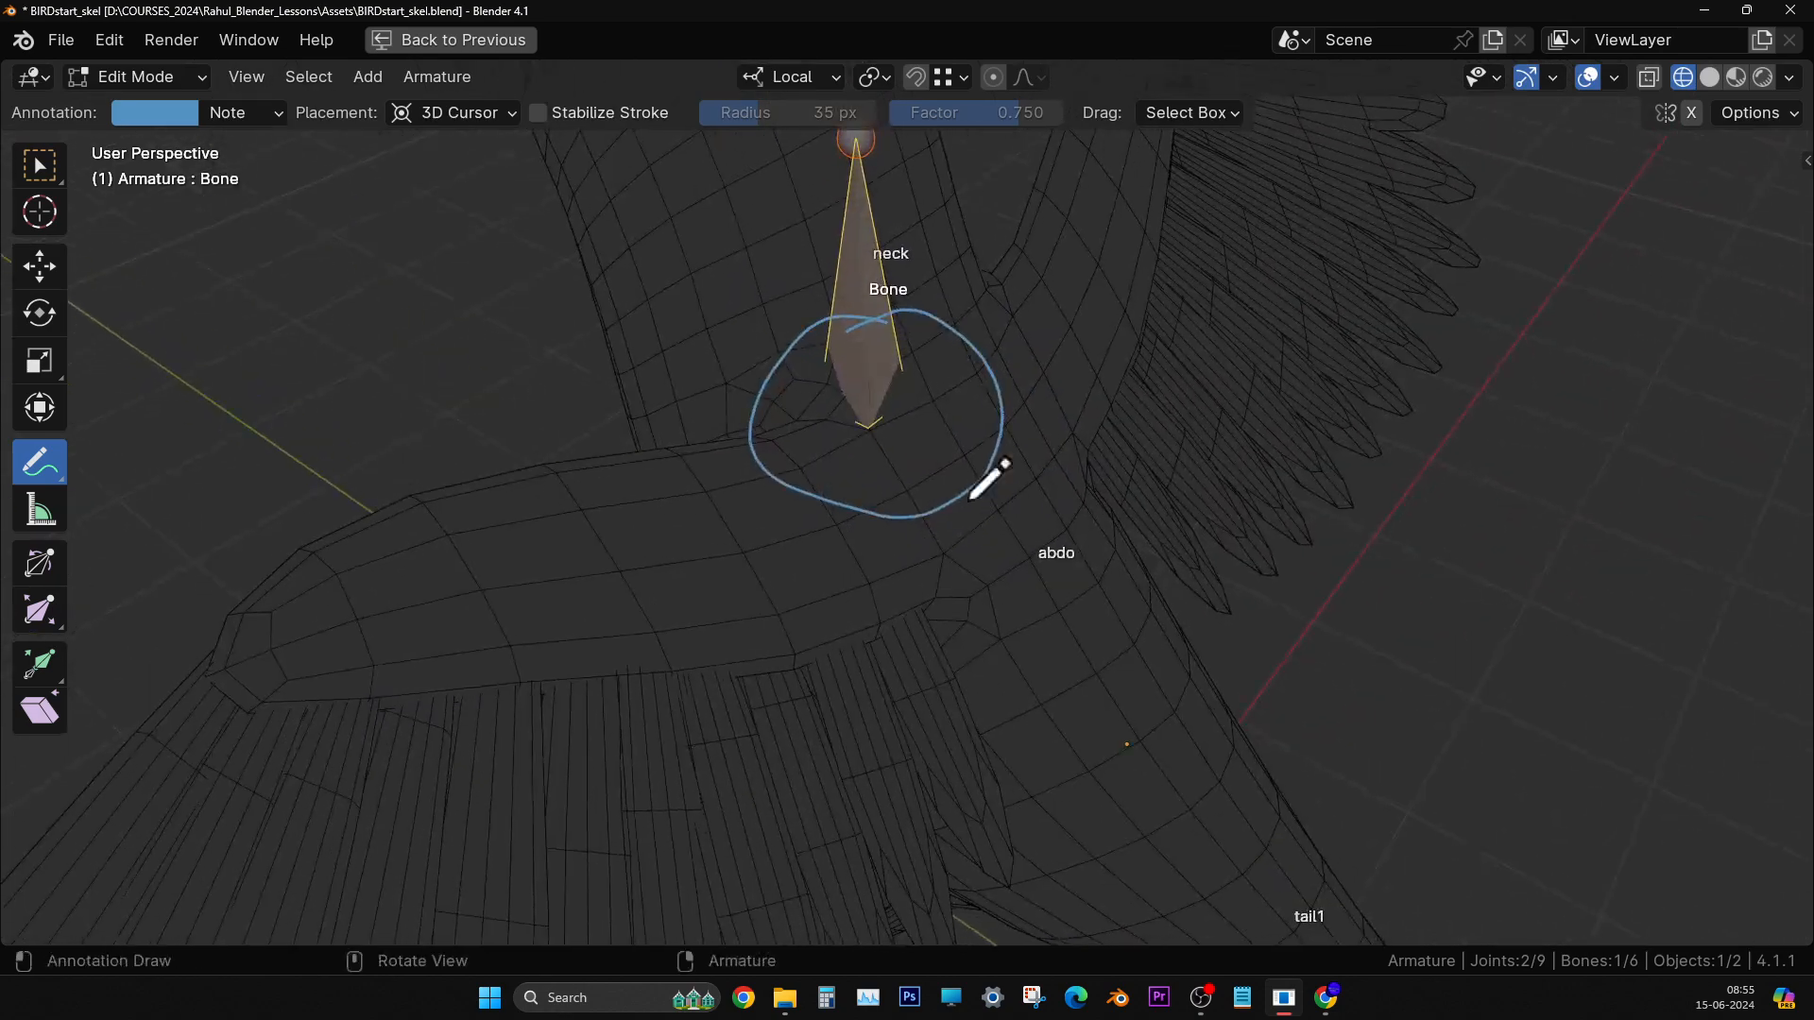
{"action": "scroll", "coordinate": [527, 525], "scroll_direction": "down", "scroll_amount": 6}
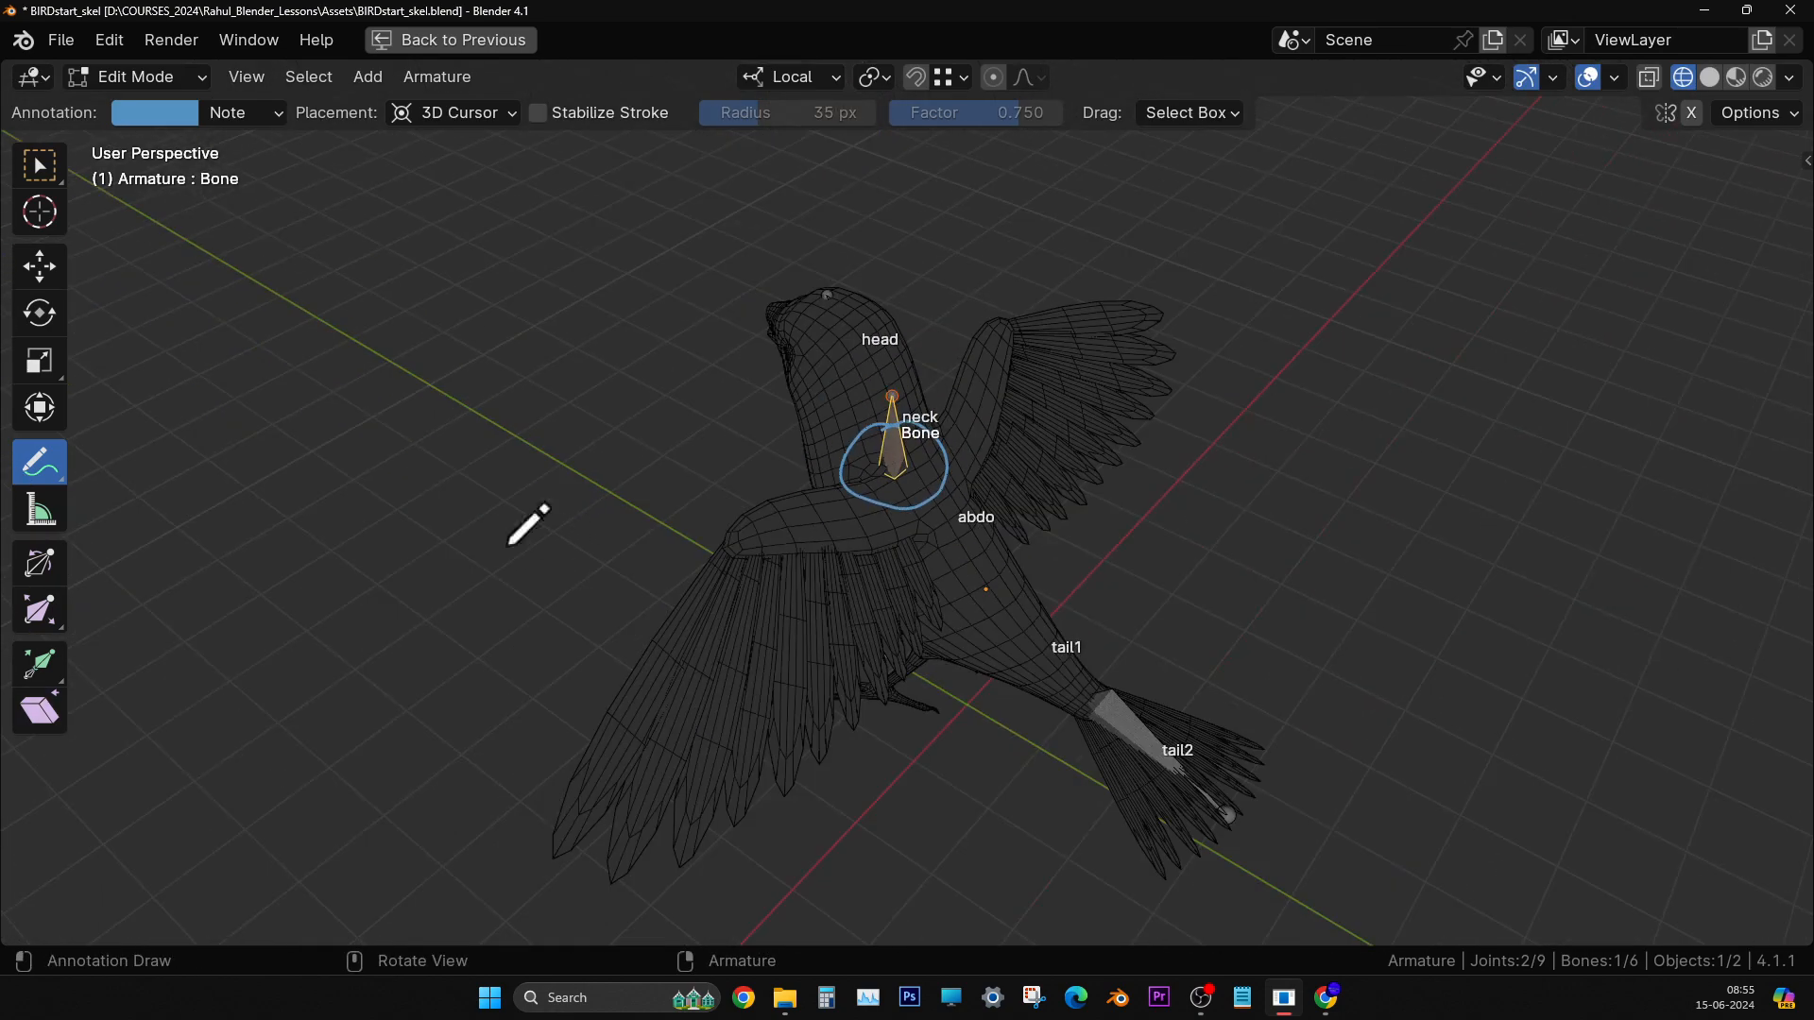
- Erase the annotation circle around the new bone's base and return to the Move tool
{"action": "left_click_drag", "start_coordinate": [46, 477], "coordinate": [155, 633]}
{"action": "mouse_move", "coordinate": [919, 473]}
{"action": "left_mouse_down"}
{"action": "mouse_move", "coordinate": [994, 375]}
{"action": "mouse_move", "coordinate": [968, 484]}
{"action": "mouse_move", "coordinate": [842, 534]}
{"action": "left_mouse_up"}
{"action": "left_click_drag", "start_coordinate": [40, 462], "coordinate": [89, 471]}
{"action": "scroll", "coordinate": [1013, 590], "scroll_direction": "up", "scroll_amount": 3}
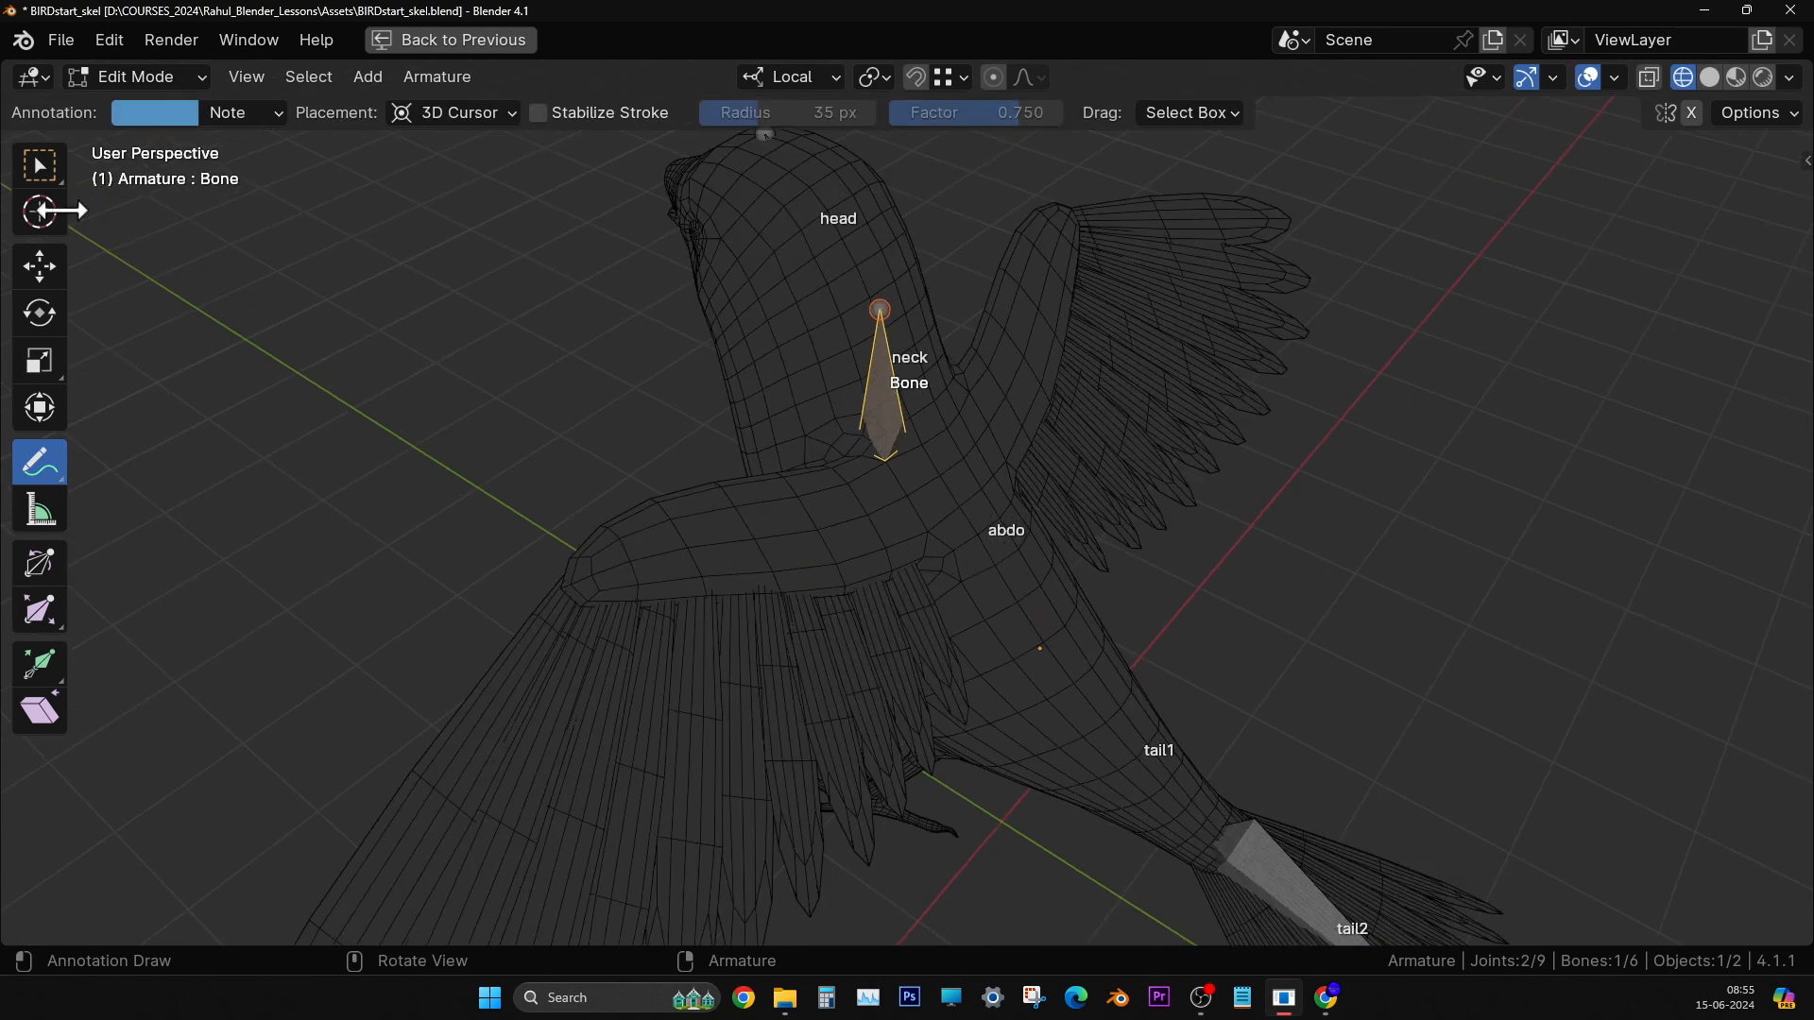
{"action": "left_click", "coordinate": [39, 267]}
- Shift the whole new bone slightly up, back and sideways so its base sits at the left wing's root
{"action": "middle_click_drag", "start_coordinate": [959, 529], "coordinate": [933, 338]}
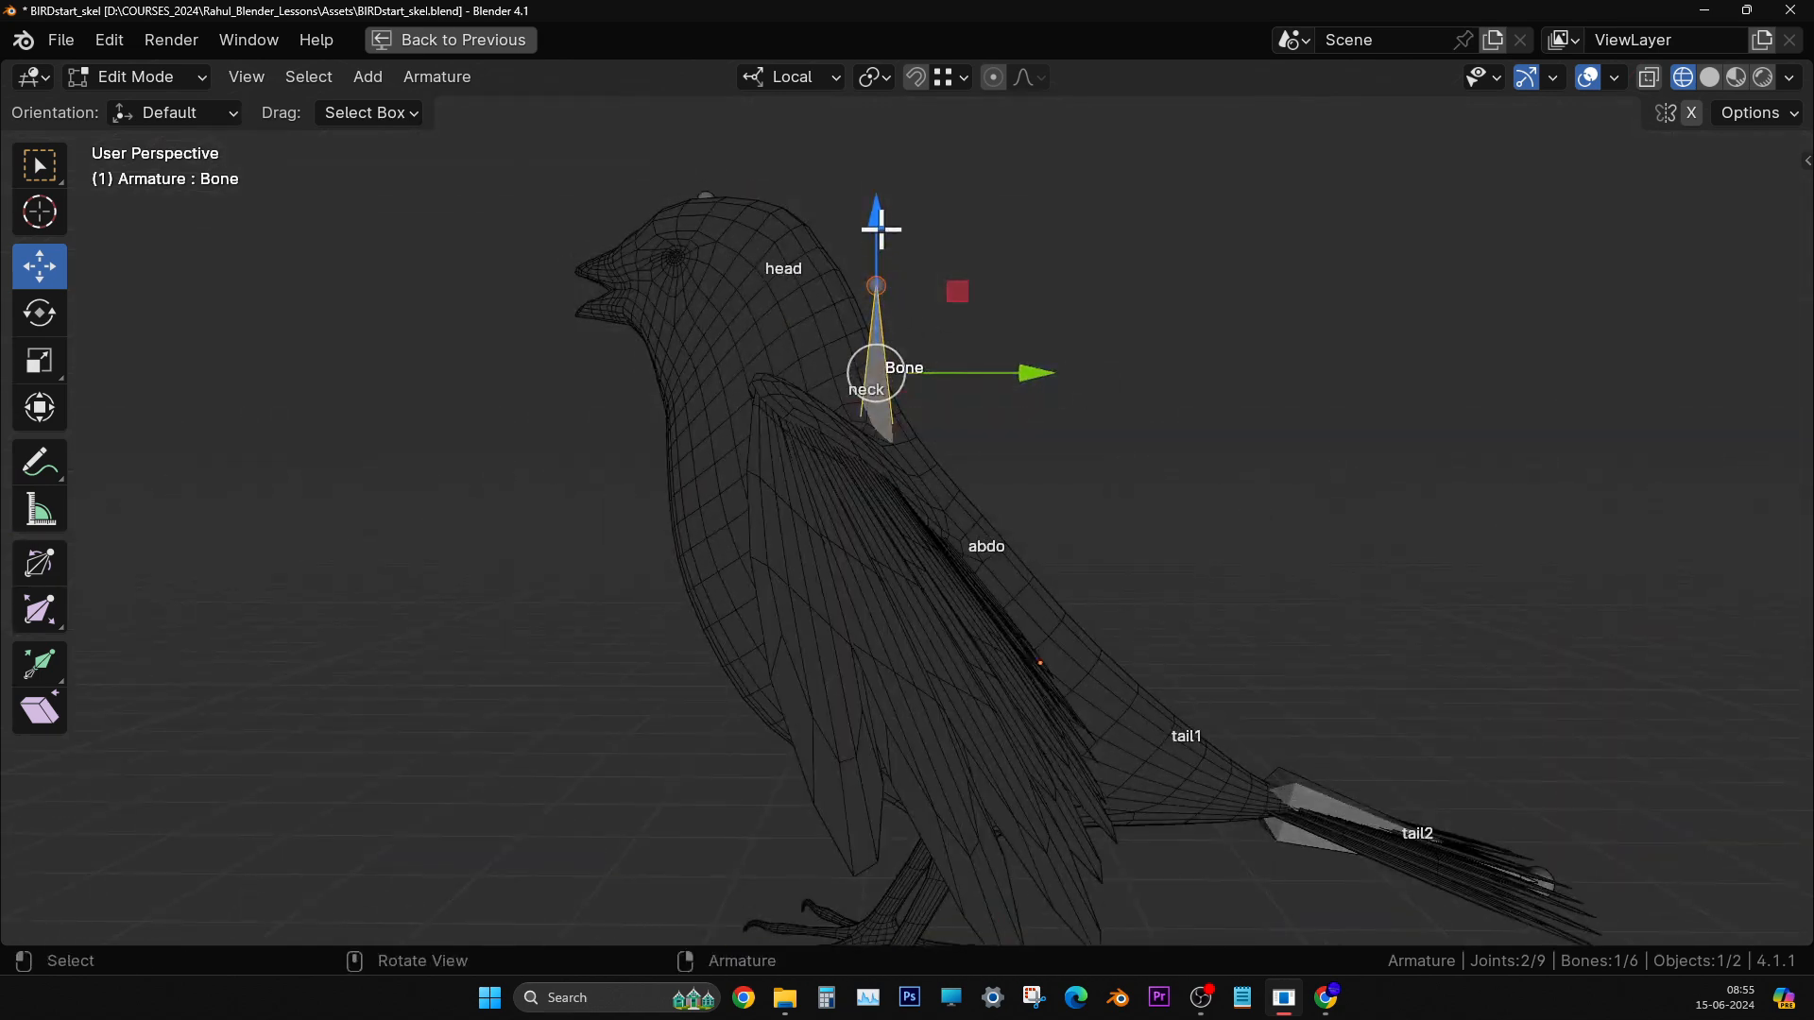
{"action": "left_click_drag", "start_coordinate": [881, 229], "coordinate": [880, 203]}
{"action": "left_click_drag", "start_coordinate": [1025, 361], "coordinate": [1039, 361]}
{"action": "middle_click_drag", "start_coordinate": [996, 421], "coordinate": [984, 360]}
{"action": "left_click_drag", "start_coordinate": [900, 286], "coordinate": [952, 252]}
{"action": "middle_click_drag", "start_coordinate": [1144, 435], "coordinate": [866, 455]}
{"action": "left_click_drag", "start_coordinate": [897, 161], "coordinate": [895, 174]}
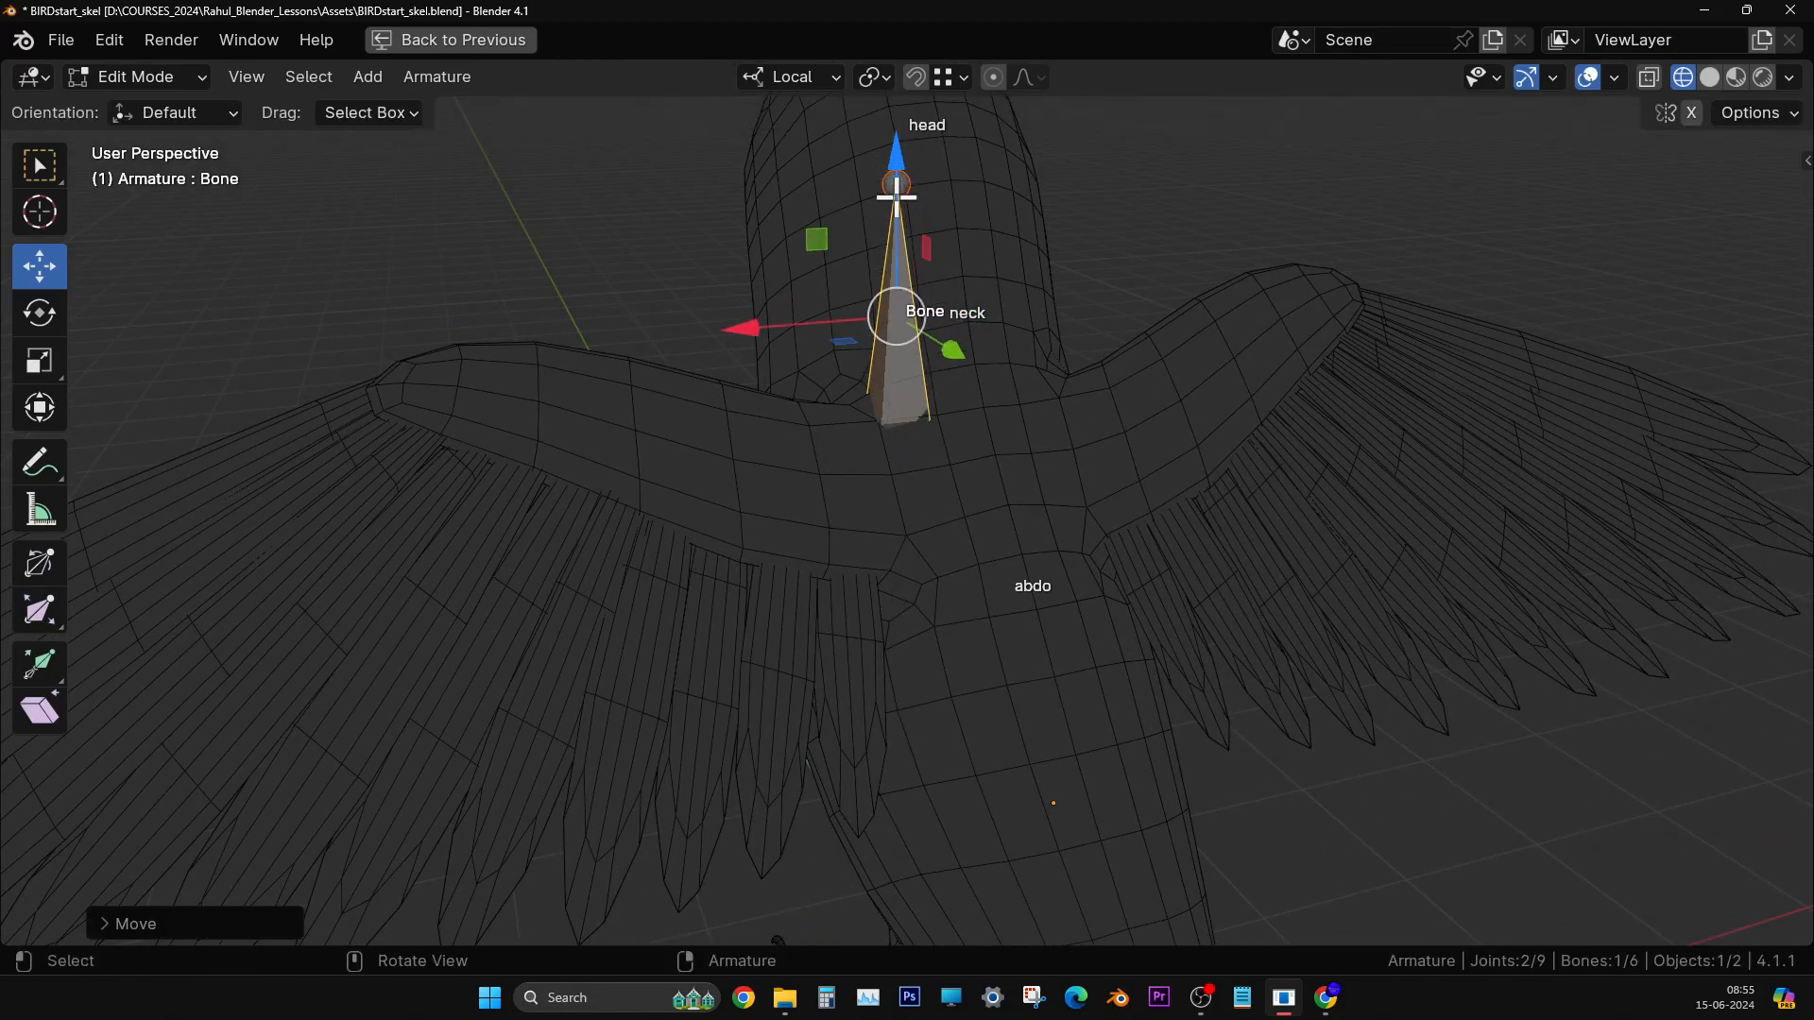
- Move the new bone's tip joint outward along the left wing in top view and lower it to wing height in front view
{"action": "left_click", "coordinate": [896, 184]}
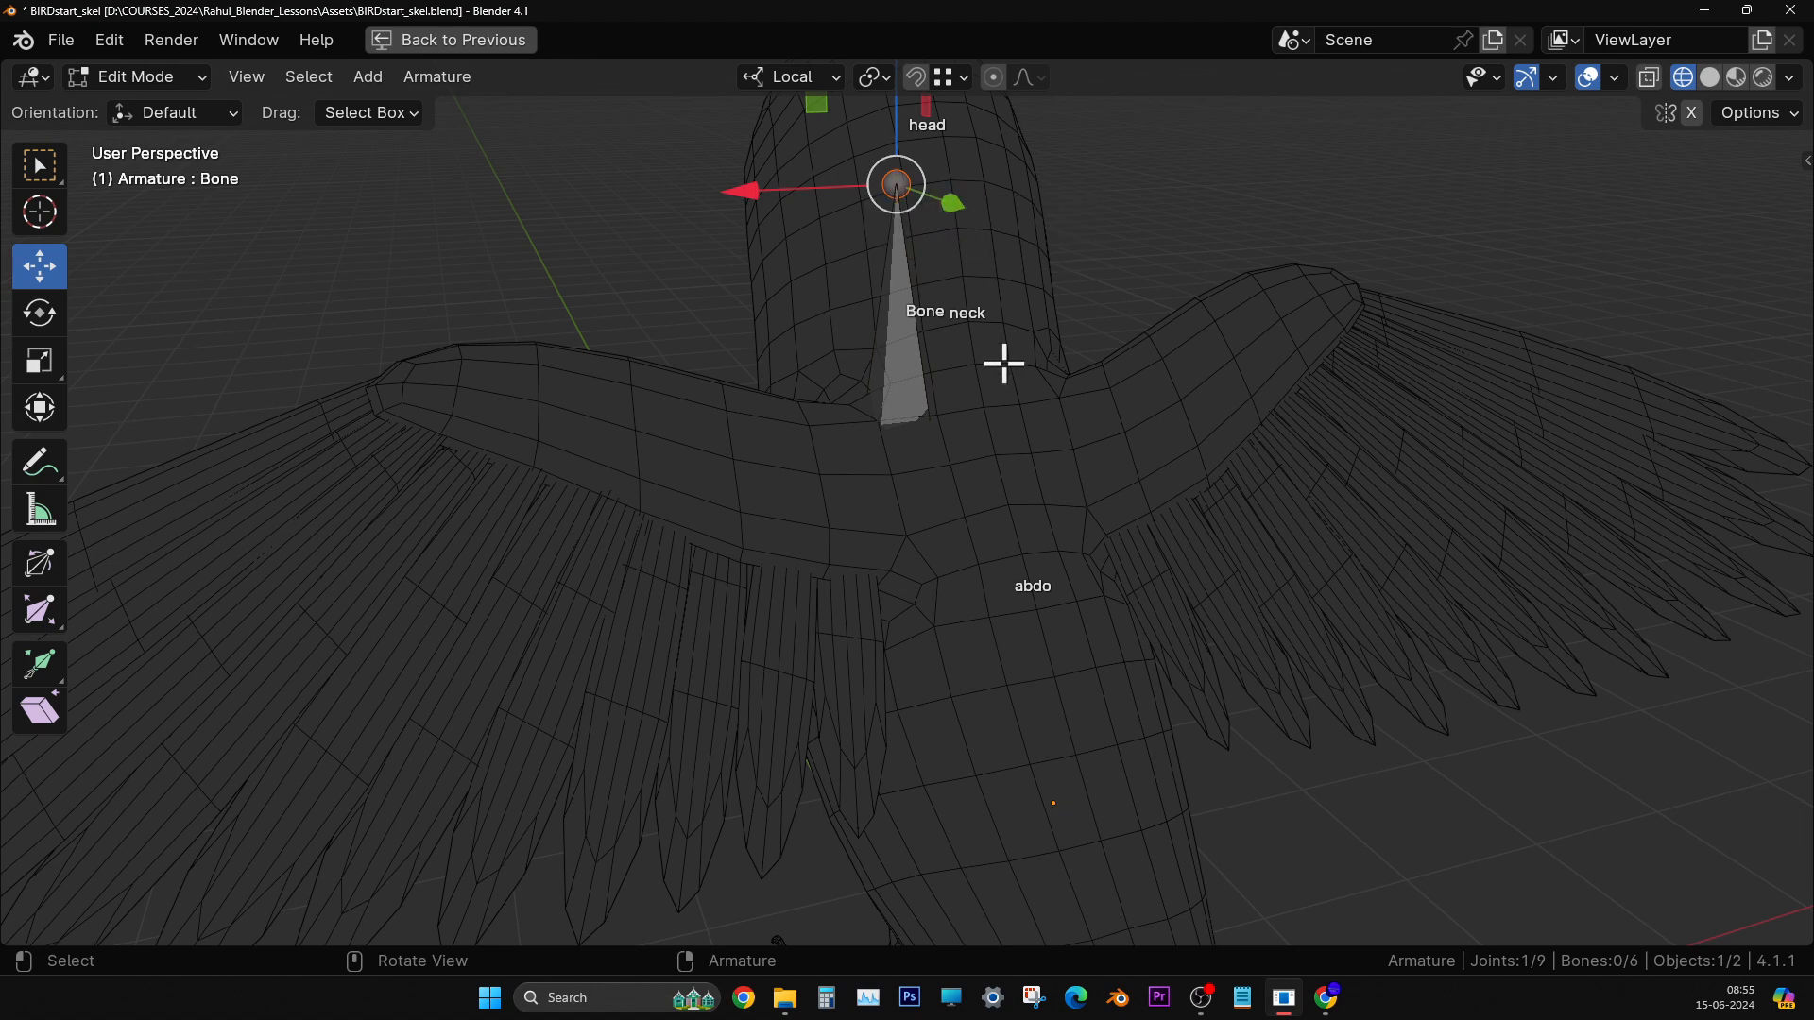
{"action": "key", "text": "KP_7"}
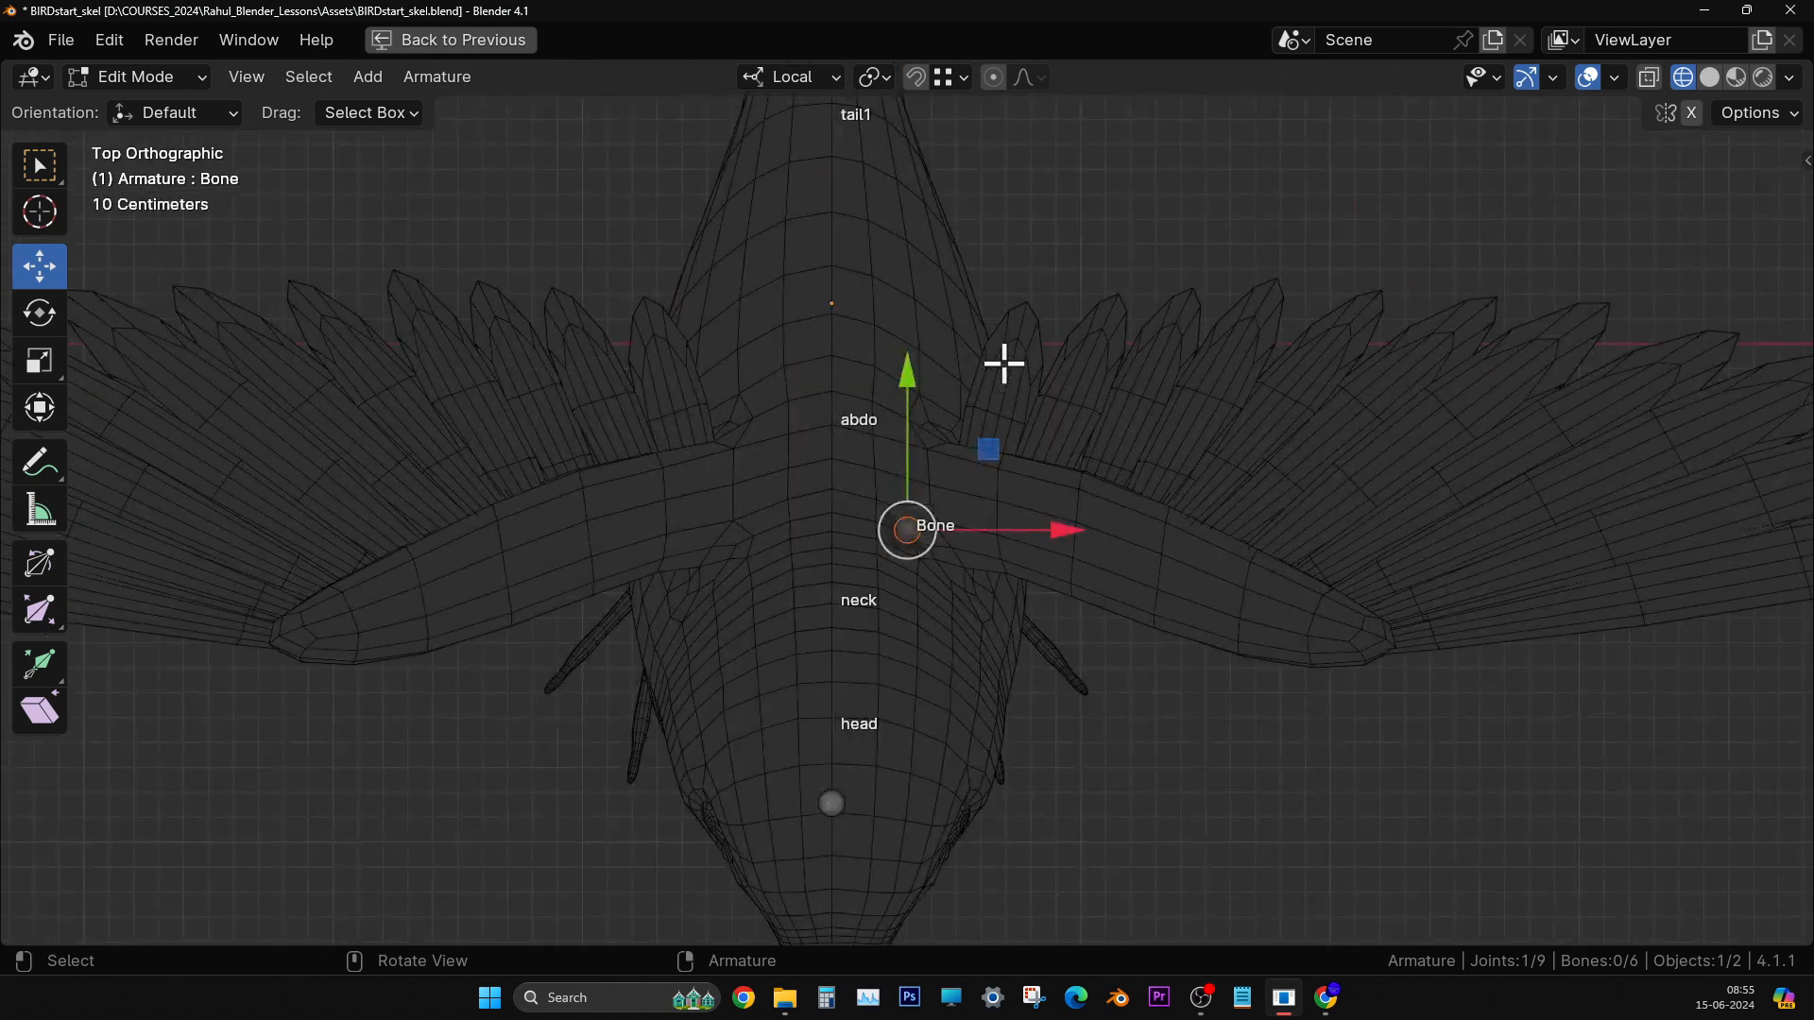
{"action": "left_click_drag", "start_coordinate": [910, 531], "coordinate": [1169, 605]}
{"action": "key", "text": "KP_1"}
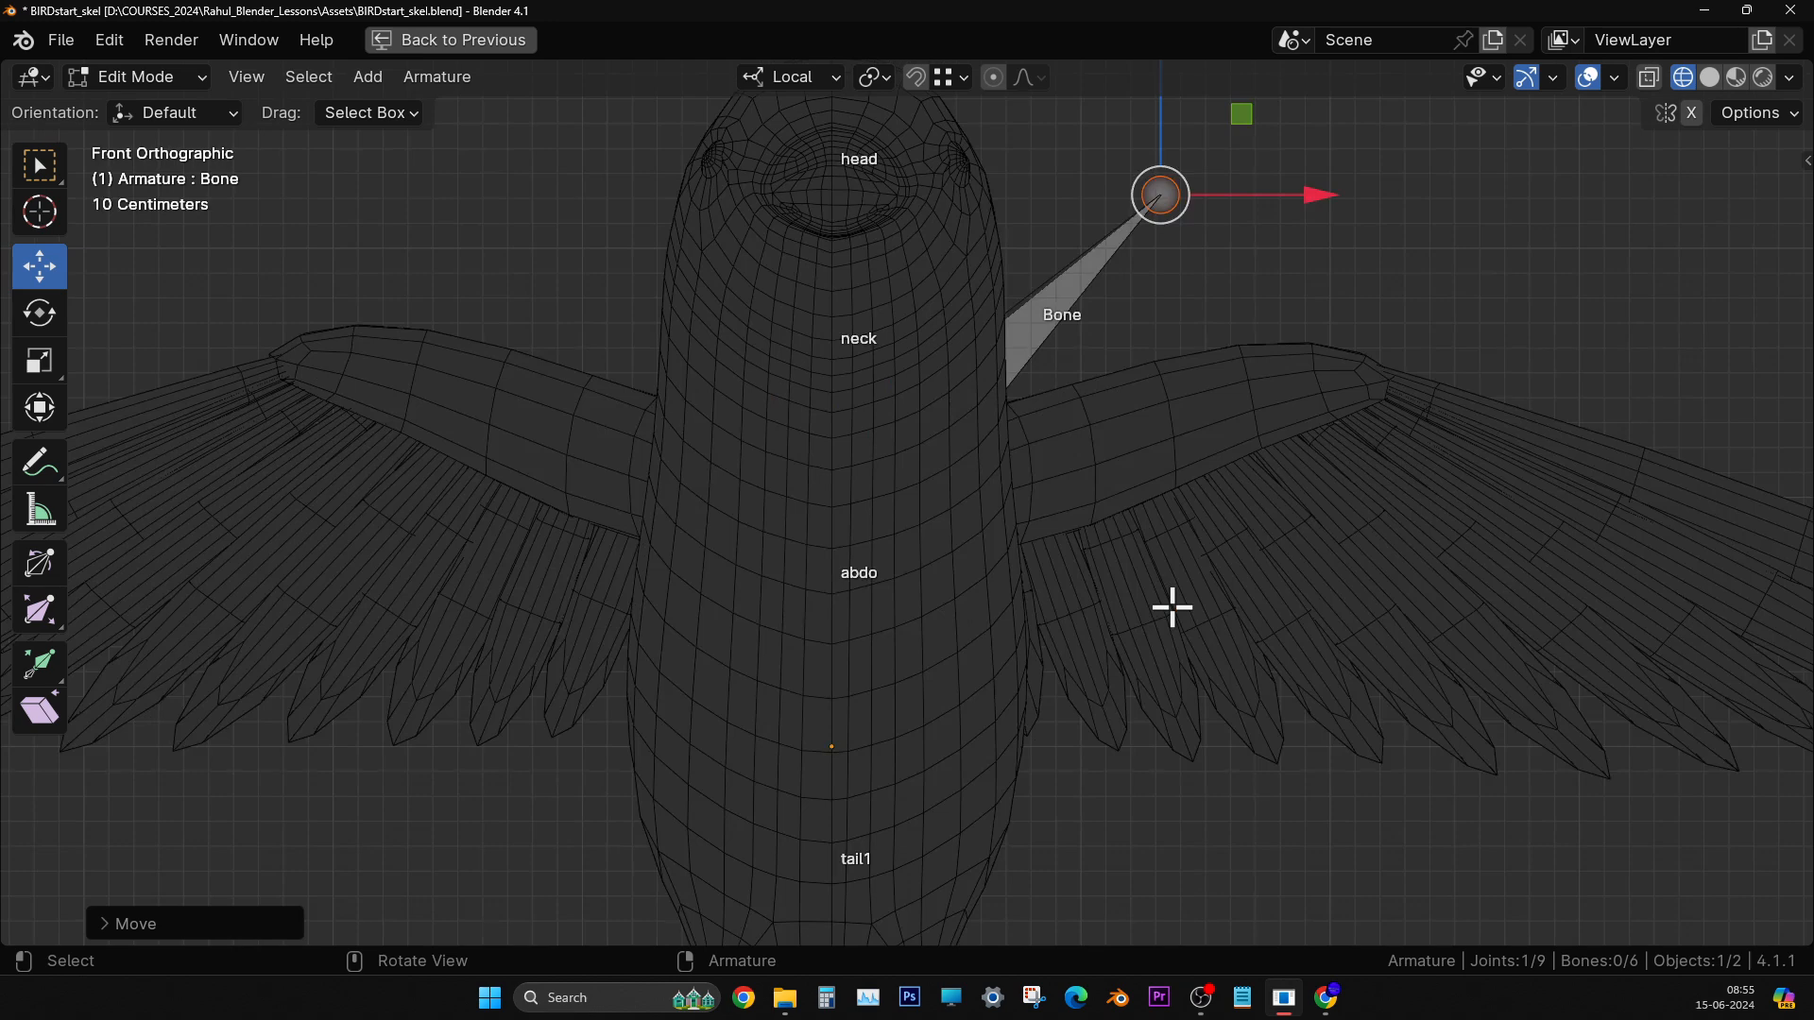
{"action": "scroll", "coordinate": [1172, 608], "scroll_direction": "up", "scroll_amount": 1}
{"action": "scroll", "coordinate": [1216, 359], "scroll_direction": "down", "scroll_amount": 2}
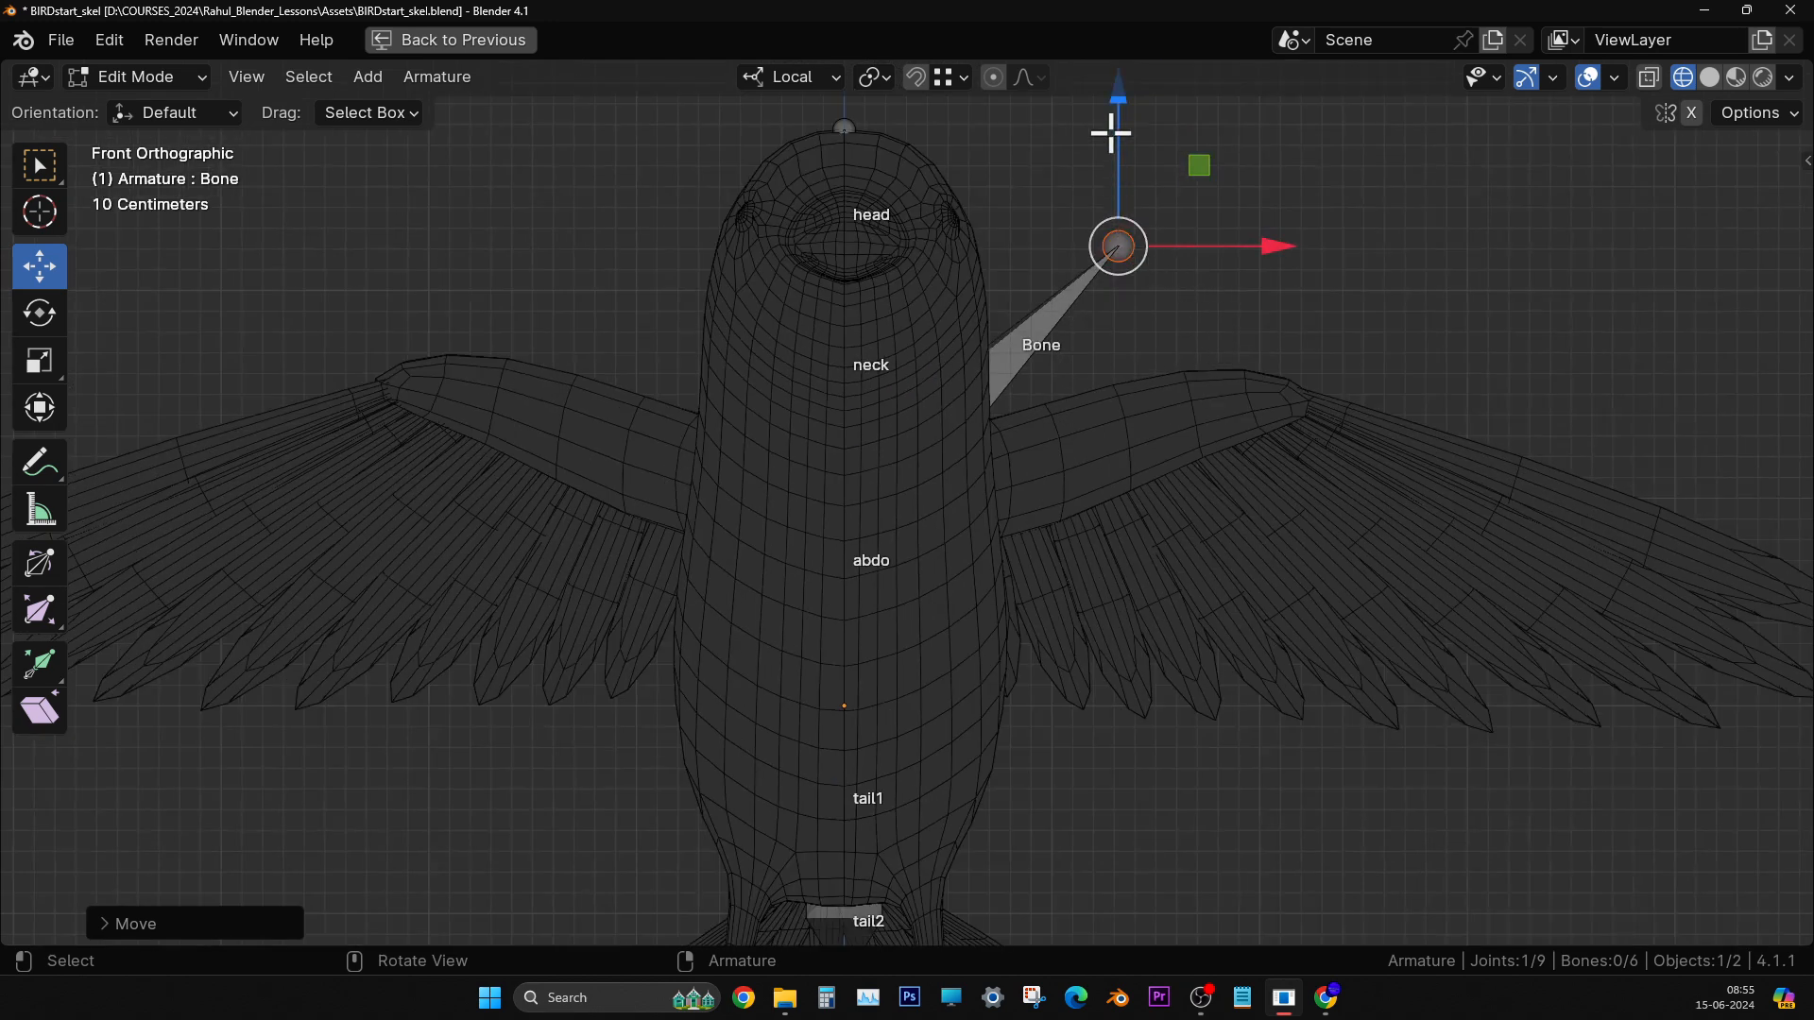
{"action": "left_click_drag", "start_coordinate": [1111, 133], "coordinate": [1145, 293]}
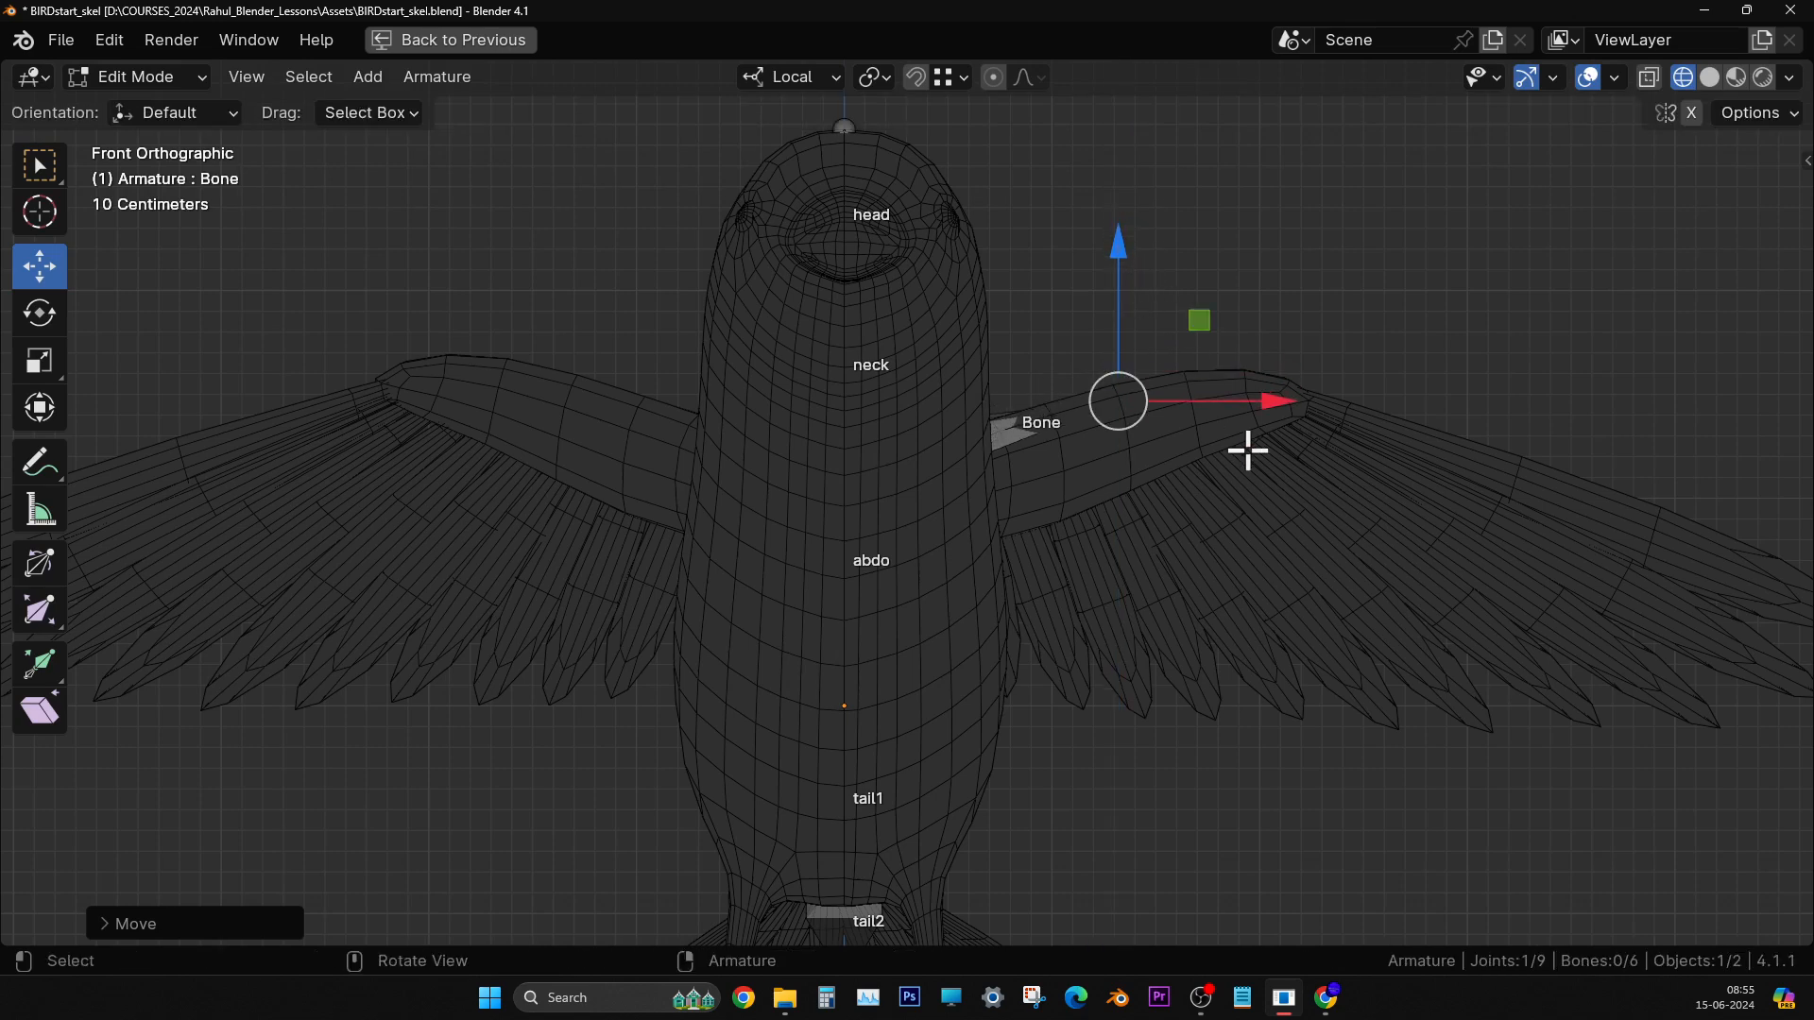
- Turn on X-ray and shift the bone's tip joint forward so it sits inside the wing
{"action": "key", "text": "KP_7"}
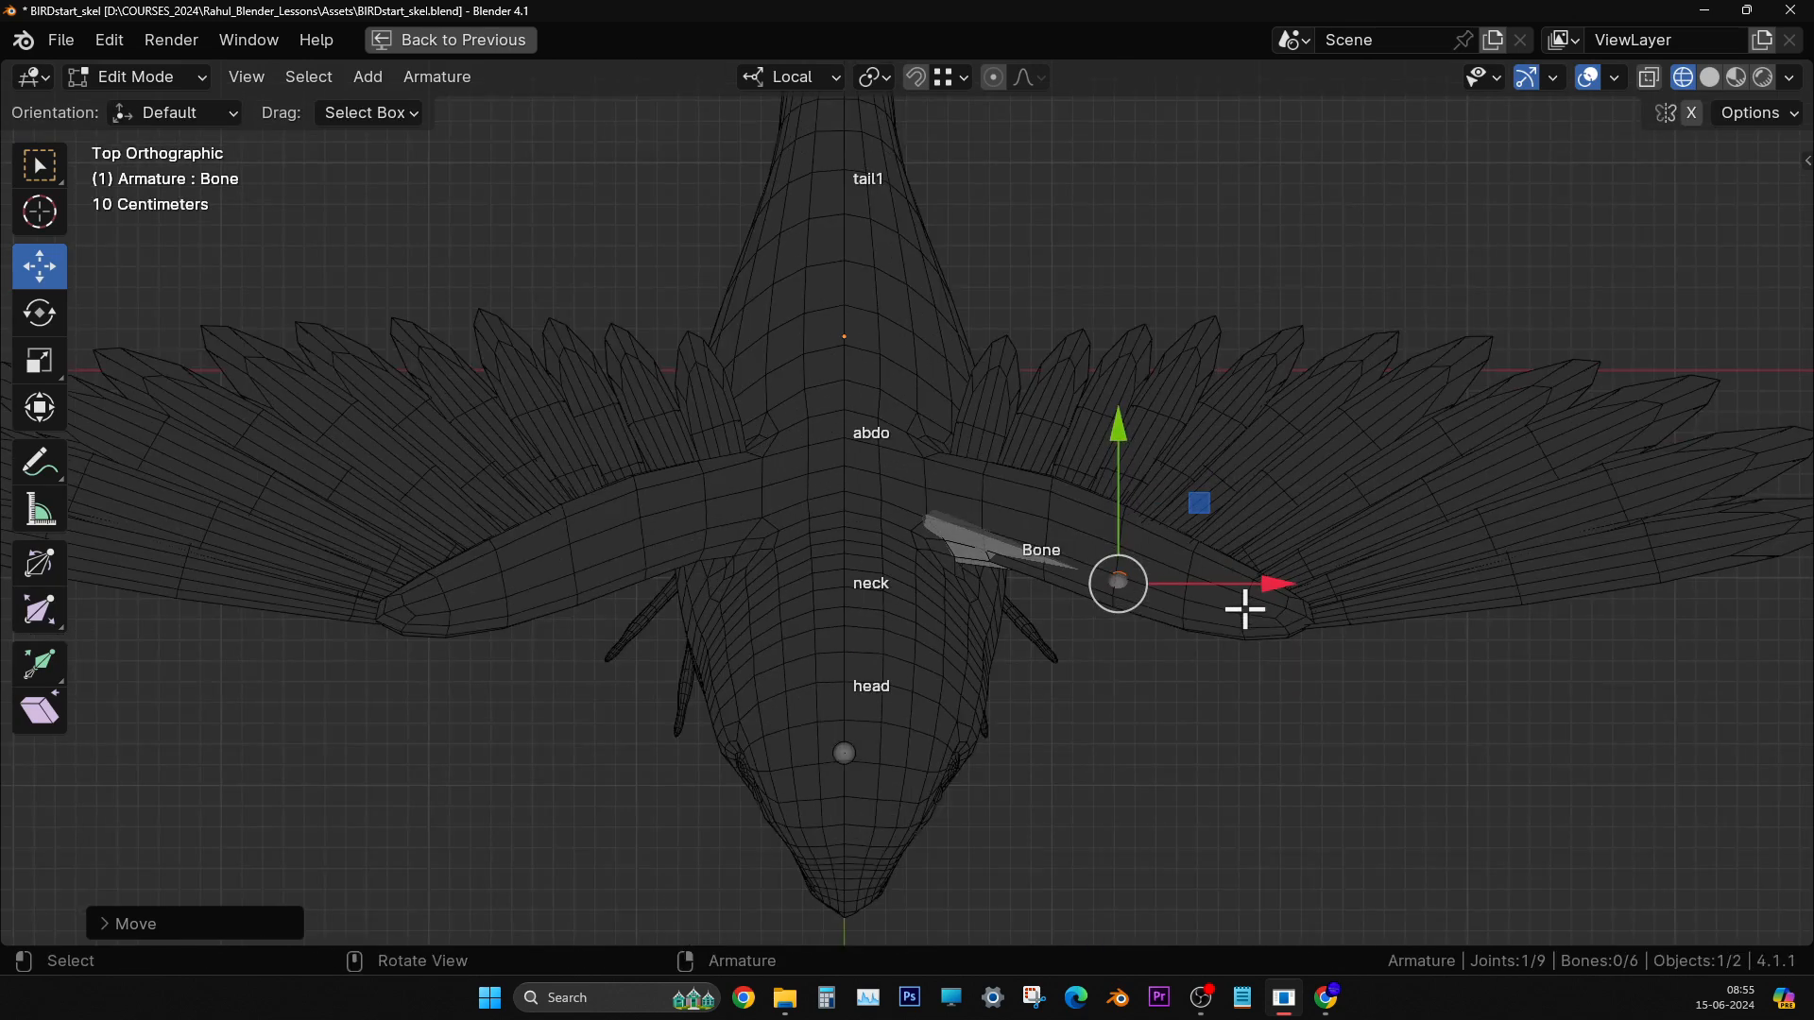
{"action": "mouse_move", "coordinate": [1245, 610]}
{"action": "middle_mouse_down"}
{"action": "mouse_move", "coordinate": [1199, 680]}
{"action": "mouse_move", "coordinate": [992, 514]}
{"action": "mouse_move", "coordinate": [956, 474]}
{"action": "mouse_move", "coordinate": [976, 442]}
{"action": "middle_mouse_up"}
{"action": "left_click", "coordinate": [1650, 77]}
{"action": "middle_click_drag", "start_coordinate": [1086, 425], "coordinate": [1122, 491]}
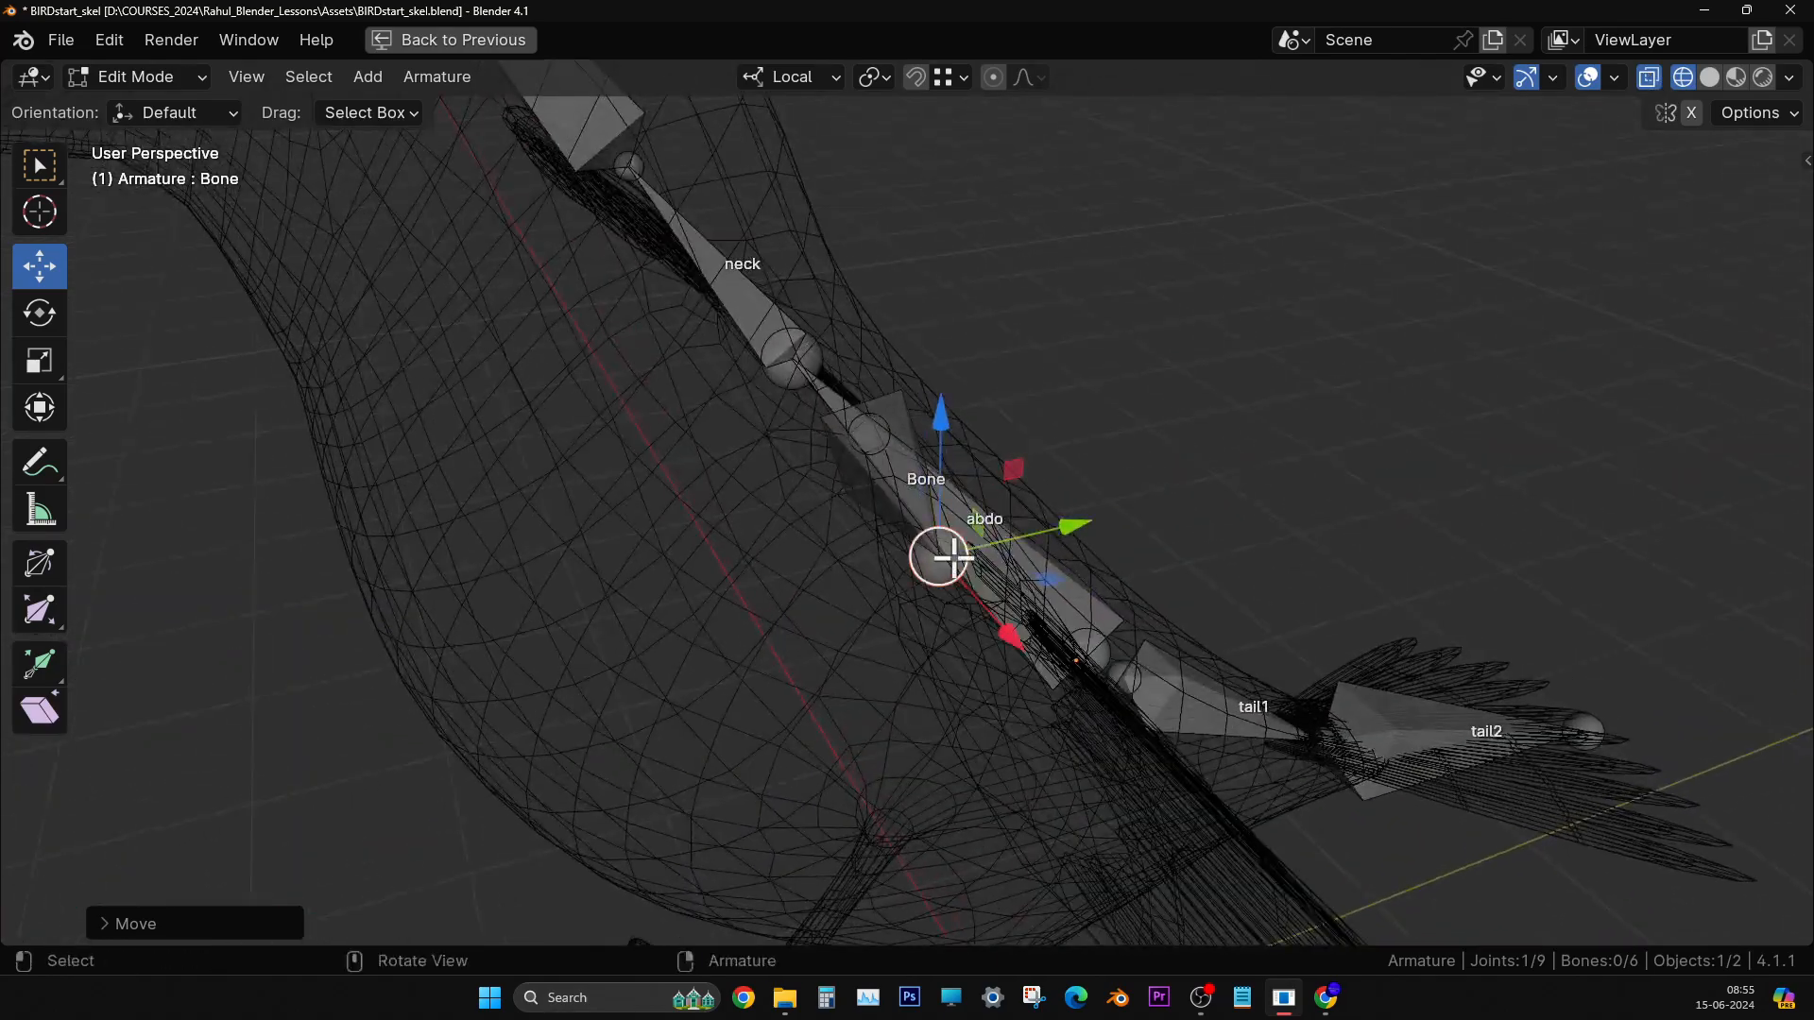
{"action": "left_click_drag", "start_coordinate": [1061, 526], "coordinate": [1033, 526]}
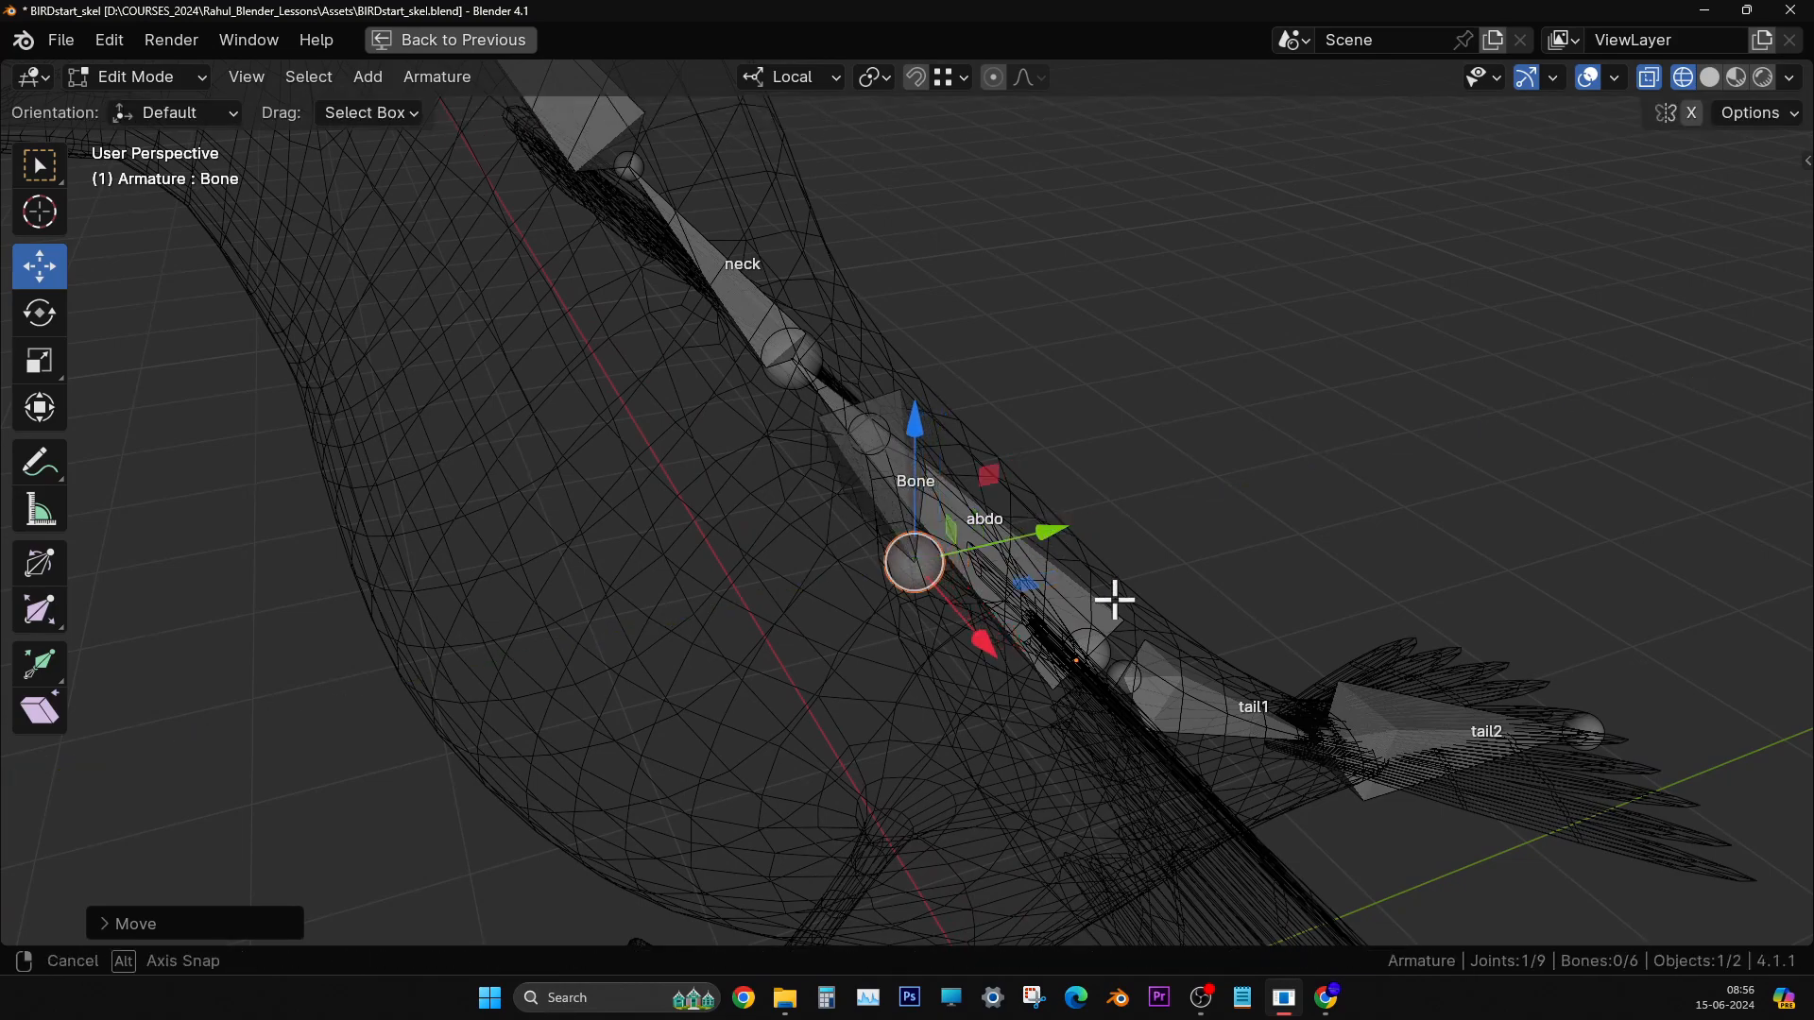
{"action": "middle_click_drag", "start_coordinate": [1110, 599], "coordinate": [778, 612]}
- Adjust the position of the wing bone's base joint slightly toward the tail in top view
{"action": "key", "text": "KP_7"}
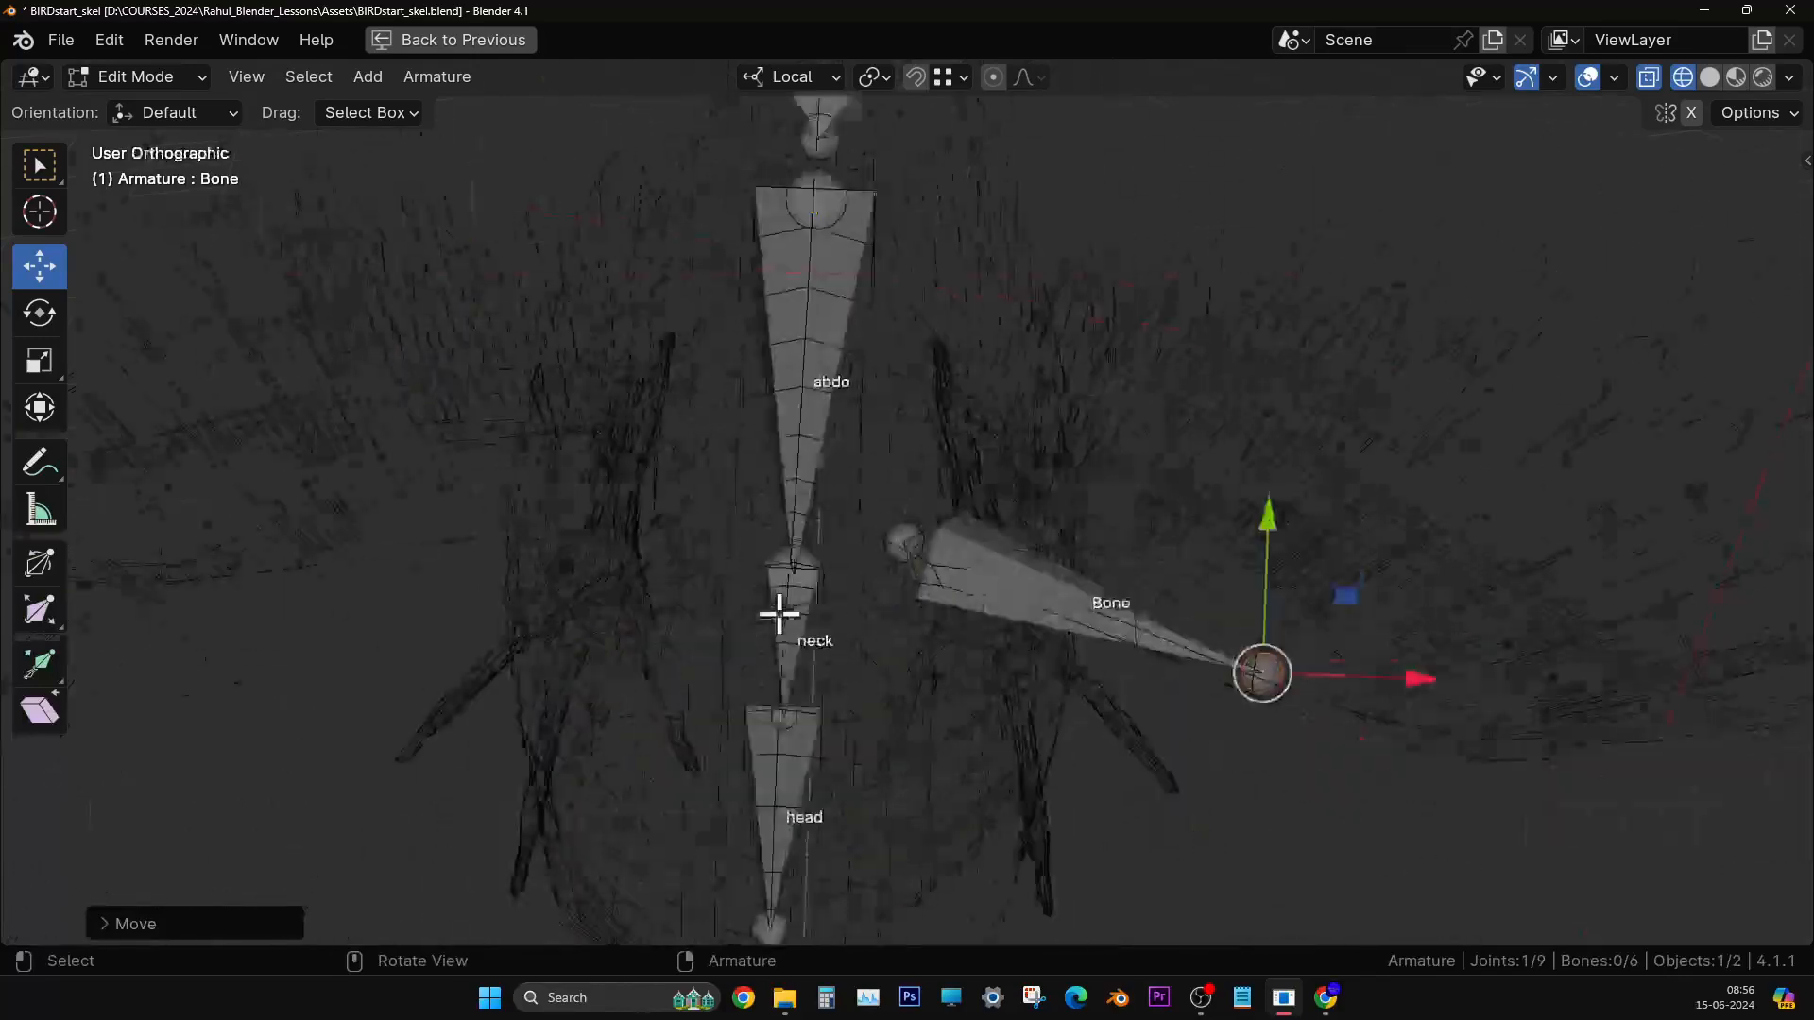
{"action": "middle_click_drag", "start_coordinate": [1263, 704], "coordinate": [923, 566], "text": "shift"}
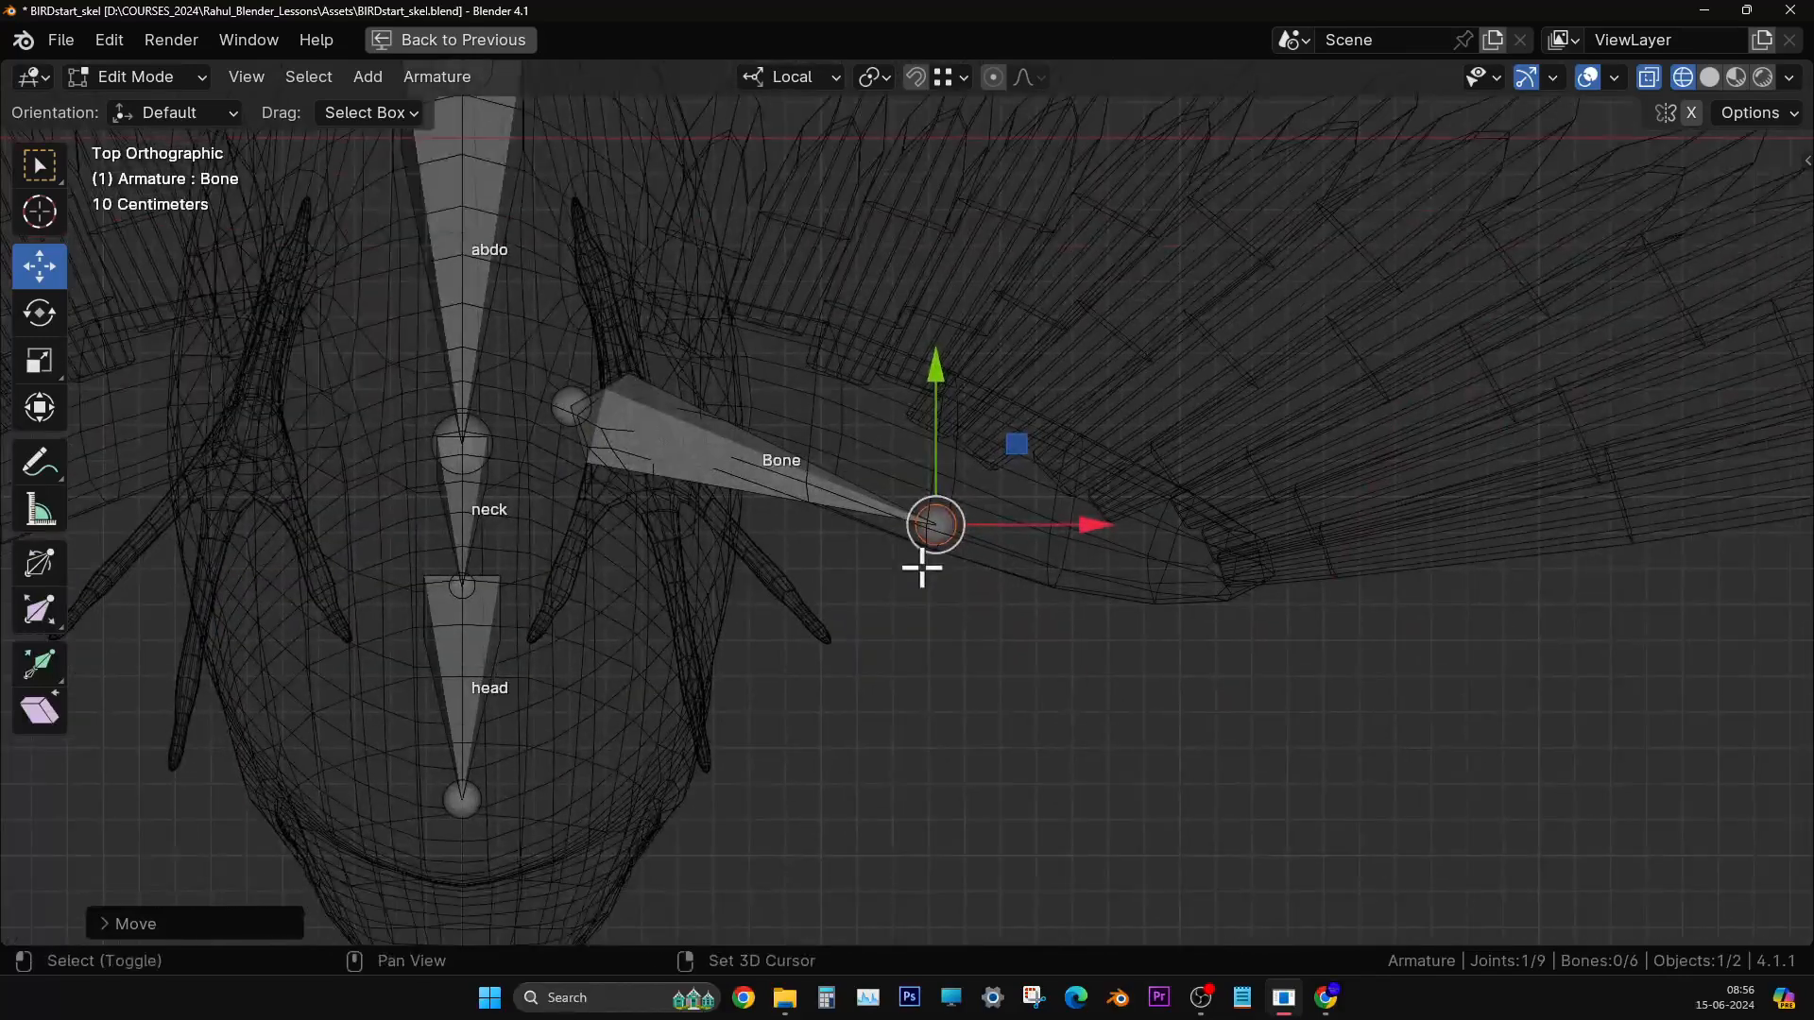
{"action": "left_click", "coordinate": [567, 404]}
{"action": "left_click_drag", "start_coordinate": [567, 405], "coordinate": [567, 388]}
- Extrude a second wing bone from the first bone's tip to the outer bend of the left wing
{"action": "left_click", "coordinate": [940, 522]}
{"action": "key", "text": "e"}
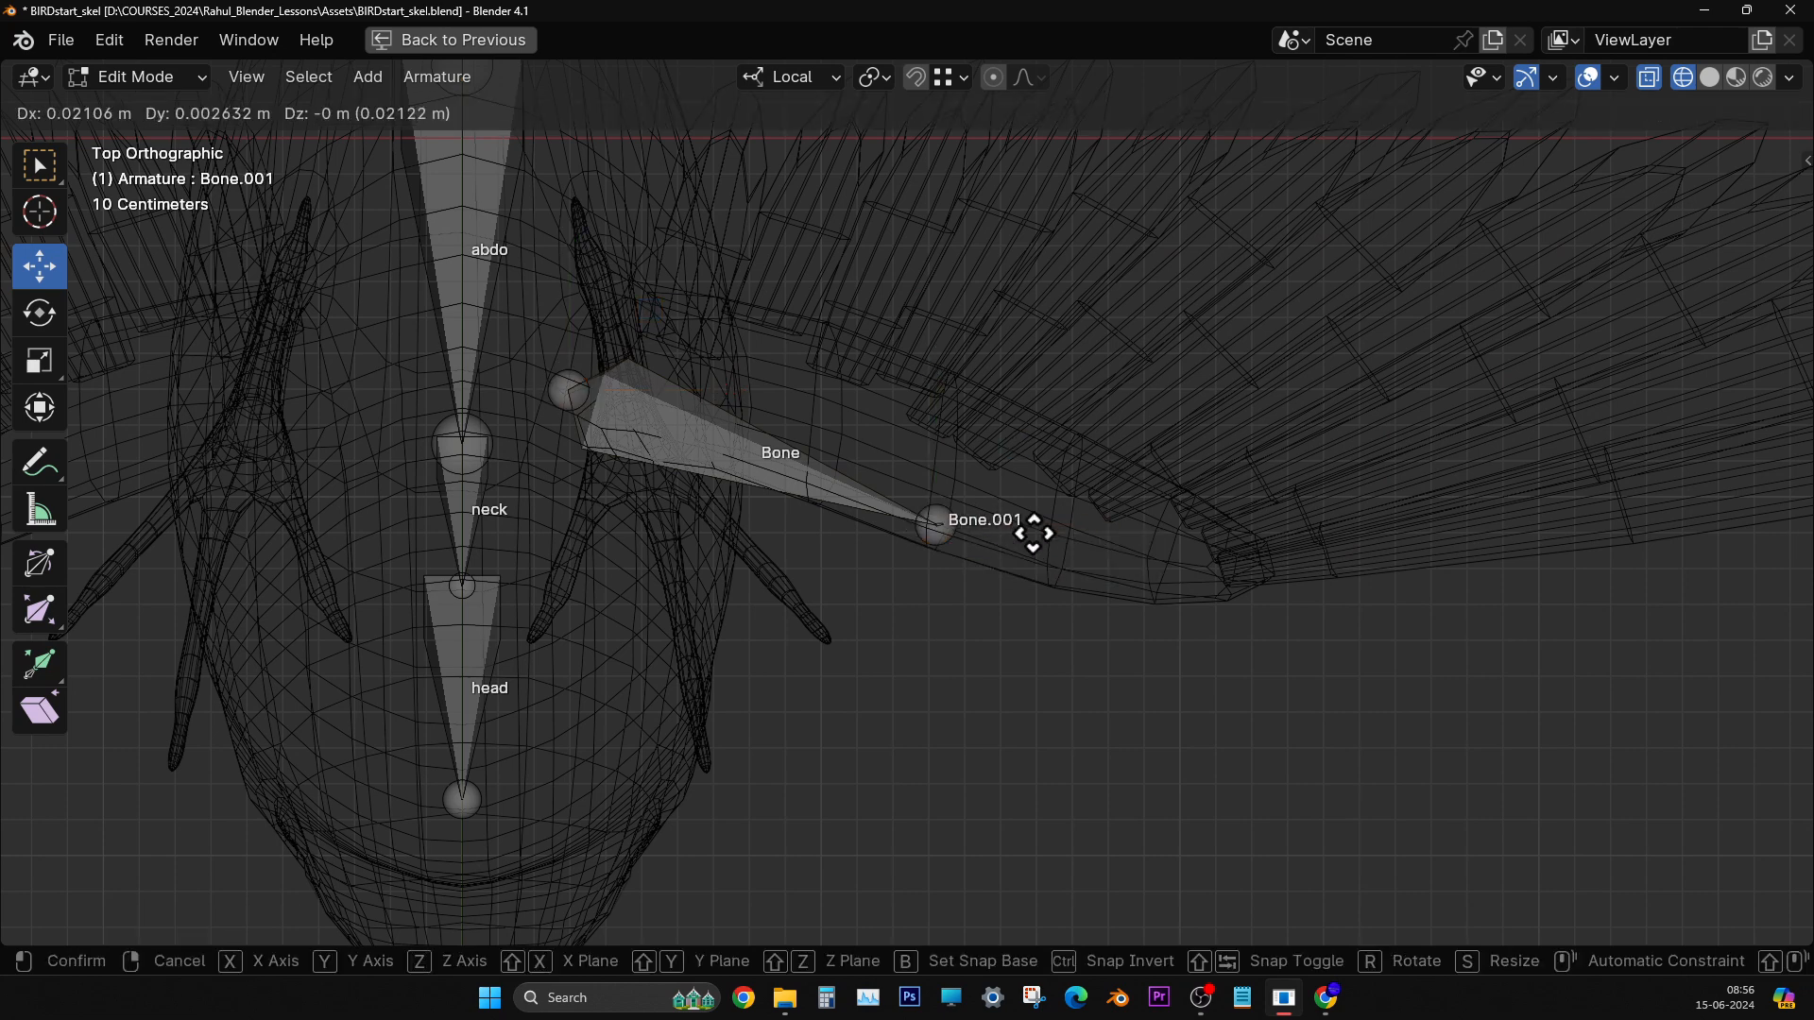
{"action": "left_click", "coordinate": [1280, 600]}
- Fine-tune the second wing bone's tip joint outward and upward to fit the outer bend of the wing
{"action": "left_click", "coordinate": [749, 458]}
{"action": "middle_click_drag", "start_coordinate": [750, 457], "coordinate": [1081, 344]}
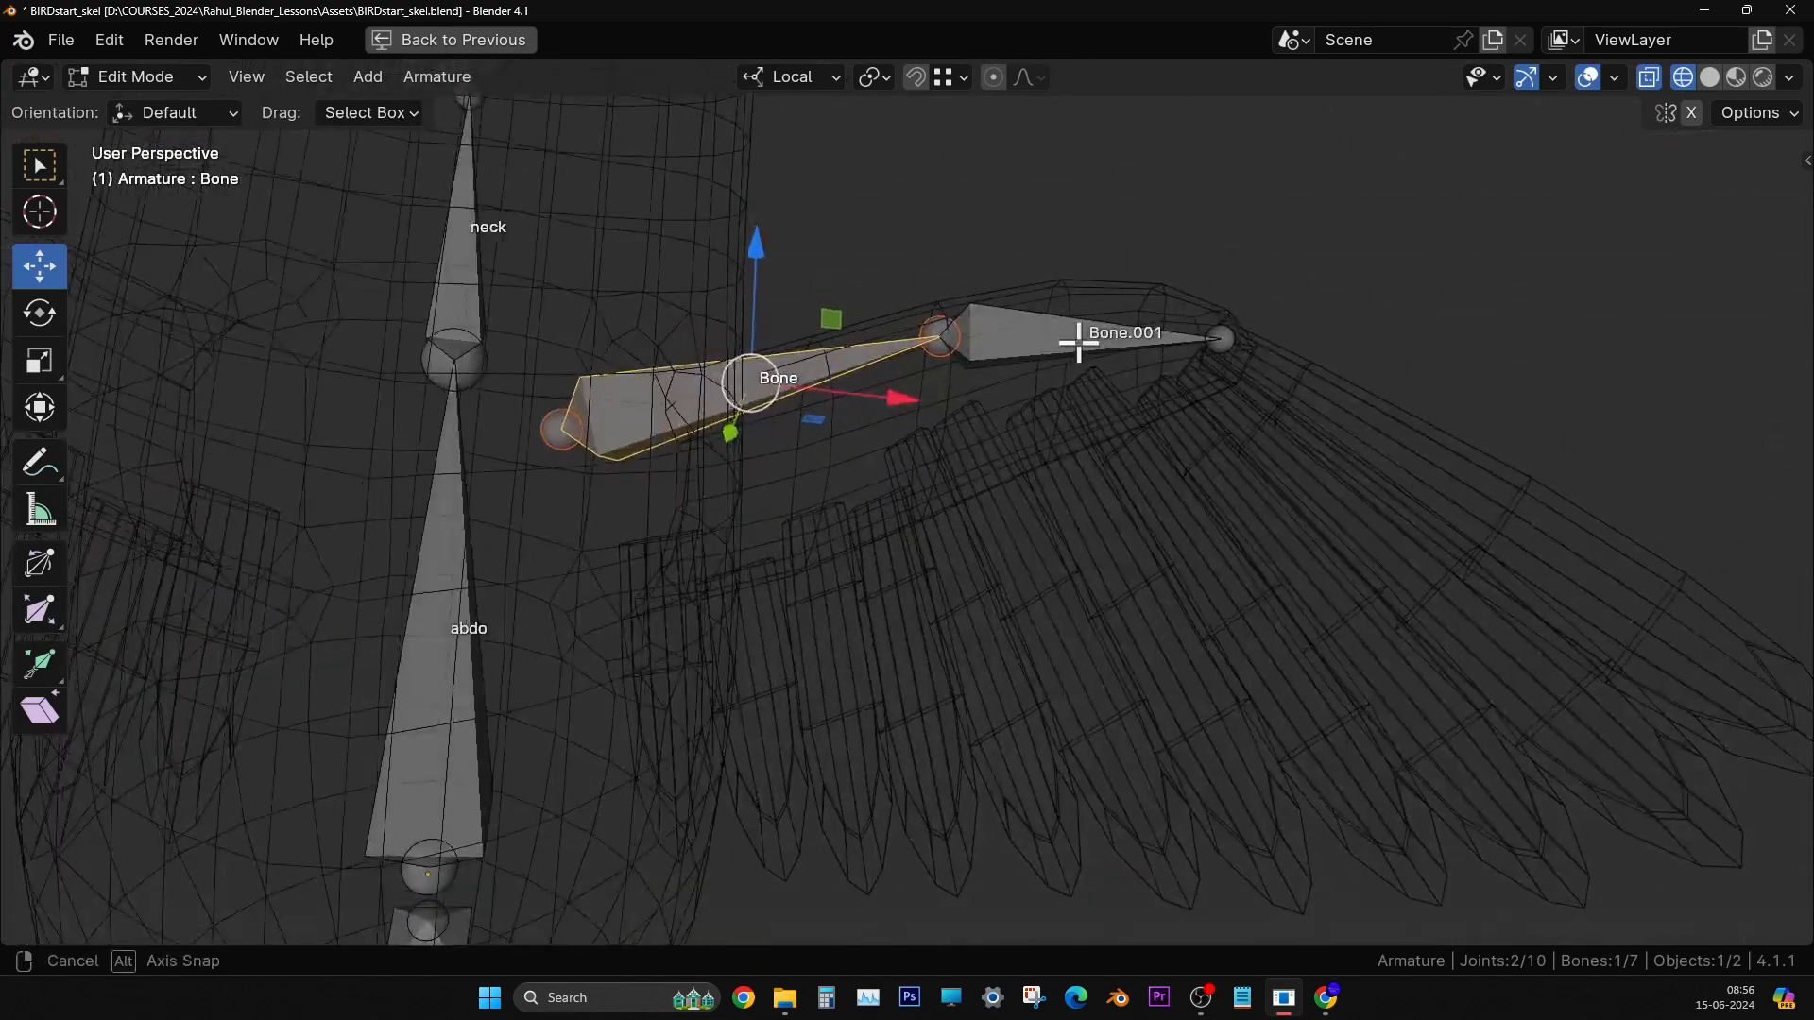
{"action": "left_click", "coordinate": [1220, 335]}
{"action": "left_click_drag", "start_coordinate": [1222, 336], "coordinate": [1242, 329]}
{"action": "left_click", "coordinate": [1576, 228]}
{"action": "scroll", "coordinate": [1279, 426], "scroll_direction": "down", "scroll_amount": 3}
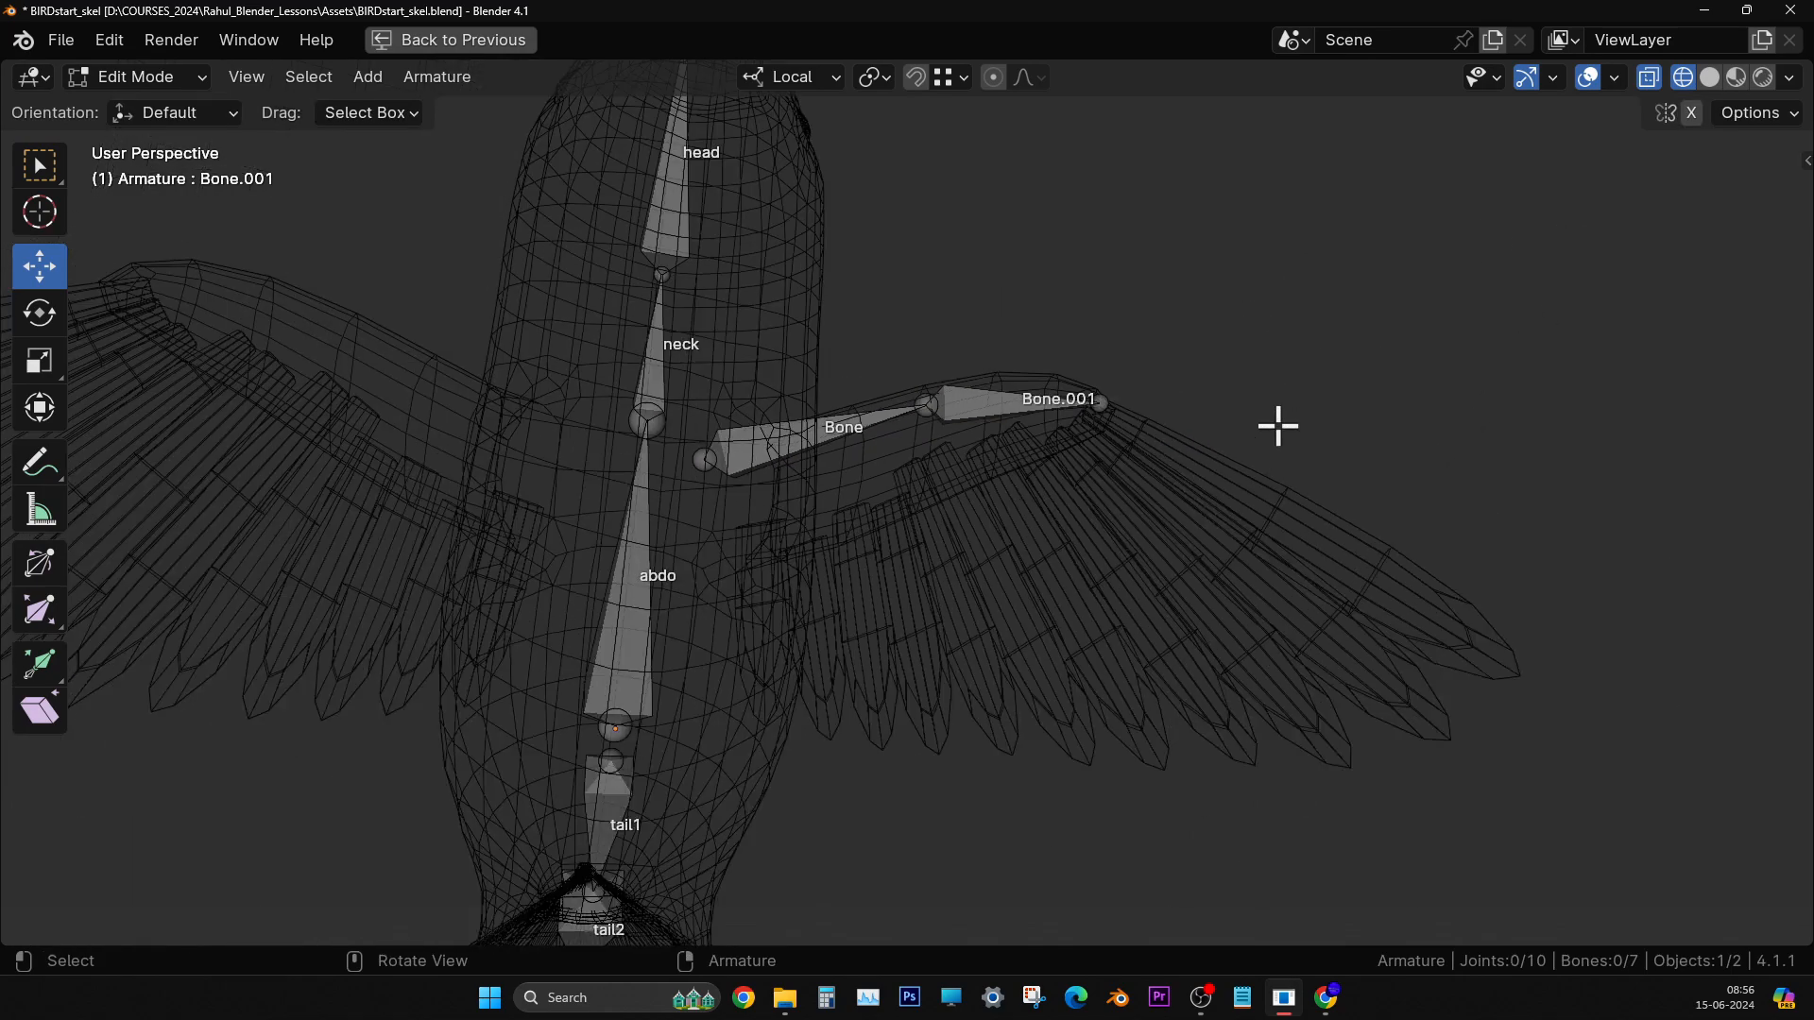
{"action": "middle_click_drag", "start_coordinate": [1279, 426], "coordinate": [694, 567]}
{"action": "left_click", "coordinate": [685, 430]}
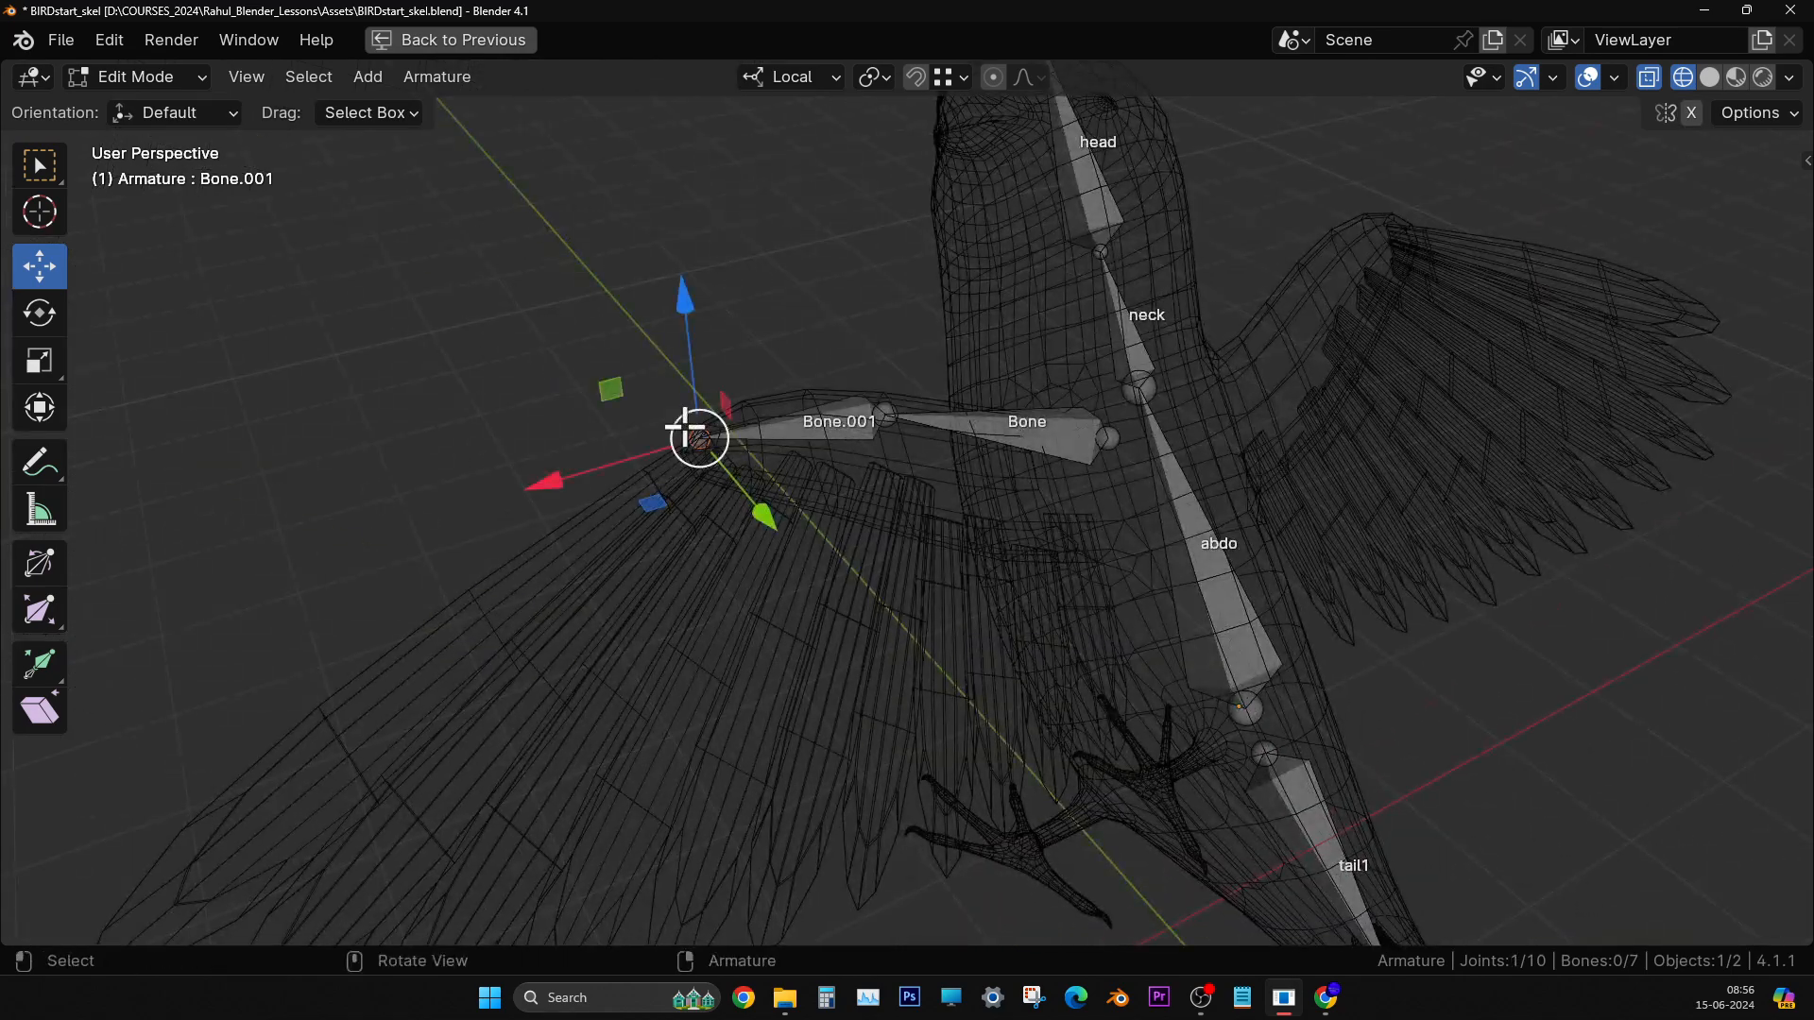
{"action": "left_click_drag", "start_coordinate": [636, 457], "coordinate": [627, 461]}
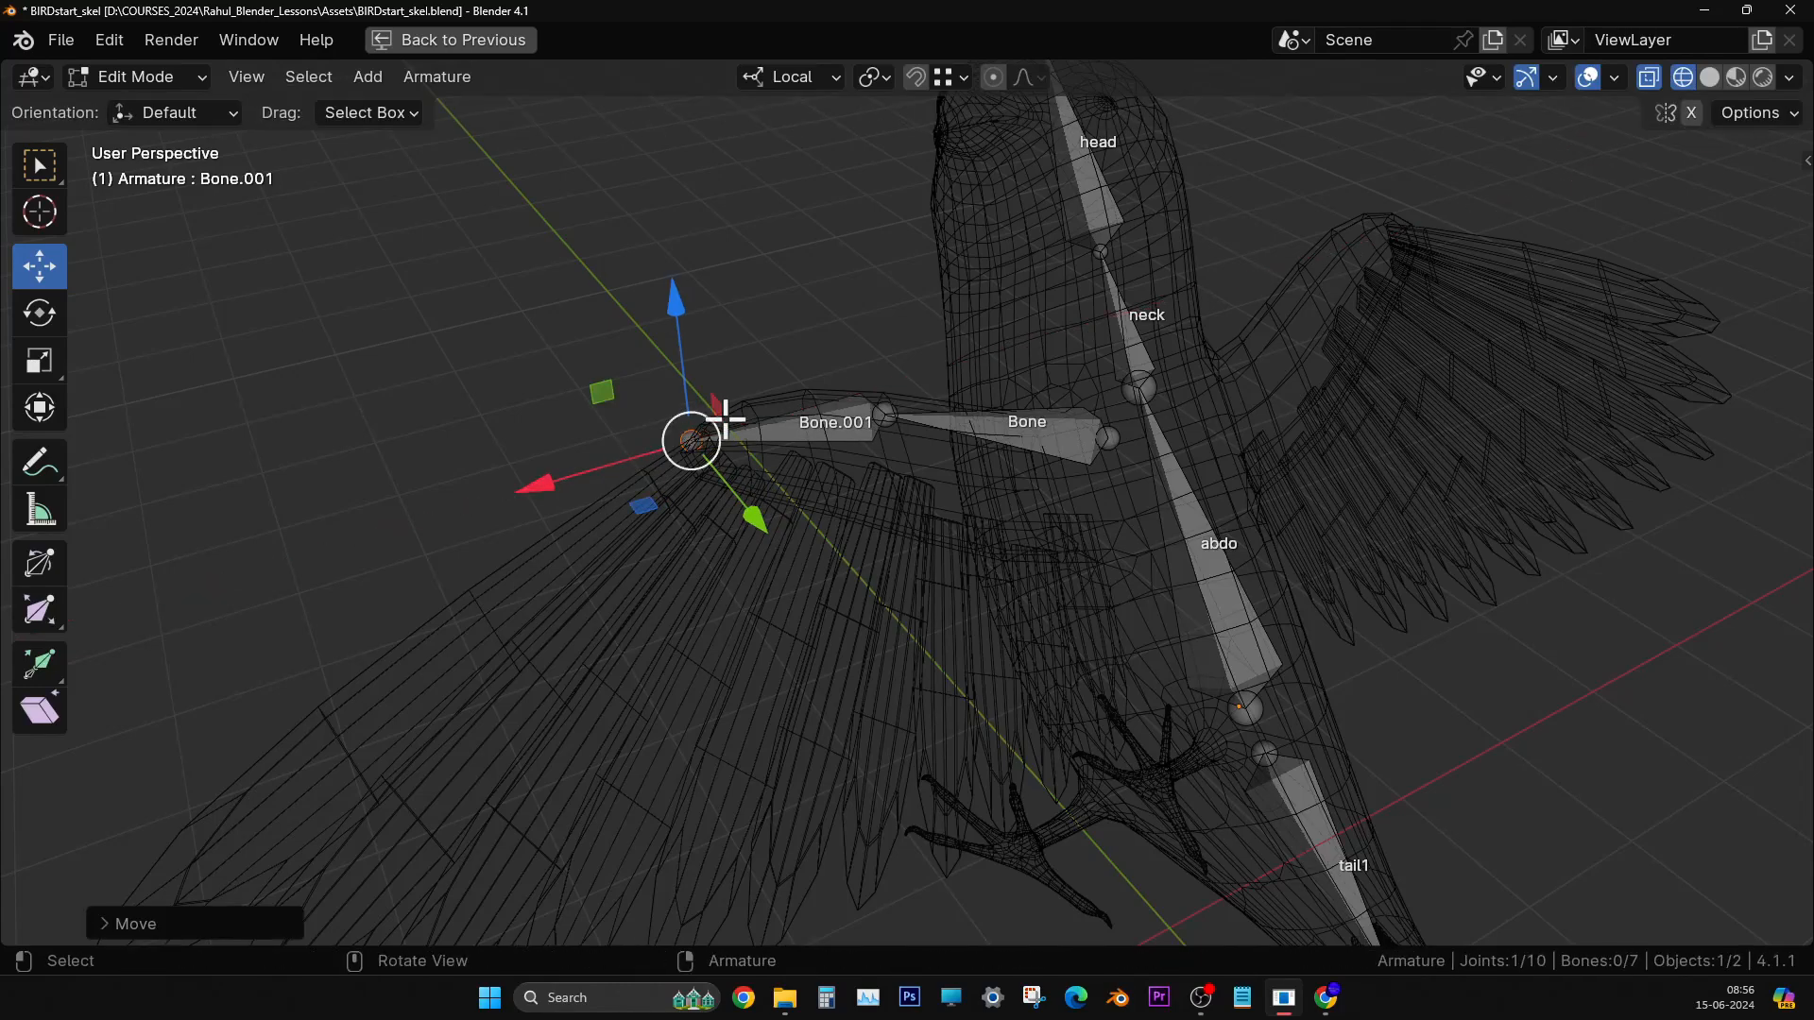
{"action": "left_click_drag", "start_coordinate": [669, 321], "coordinate": [669, 312]}
{"action": "left_click", "coordinate": [772, 250]}
{"action": "scroll", "coordinate": [877, 634], "scroll_direction": "down", "scroll_amount": 1}
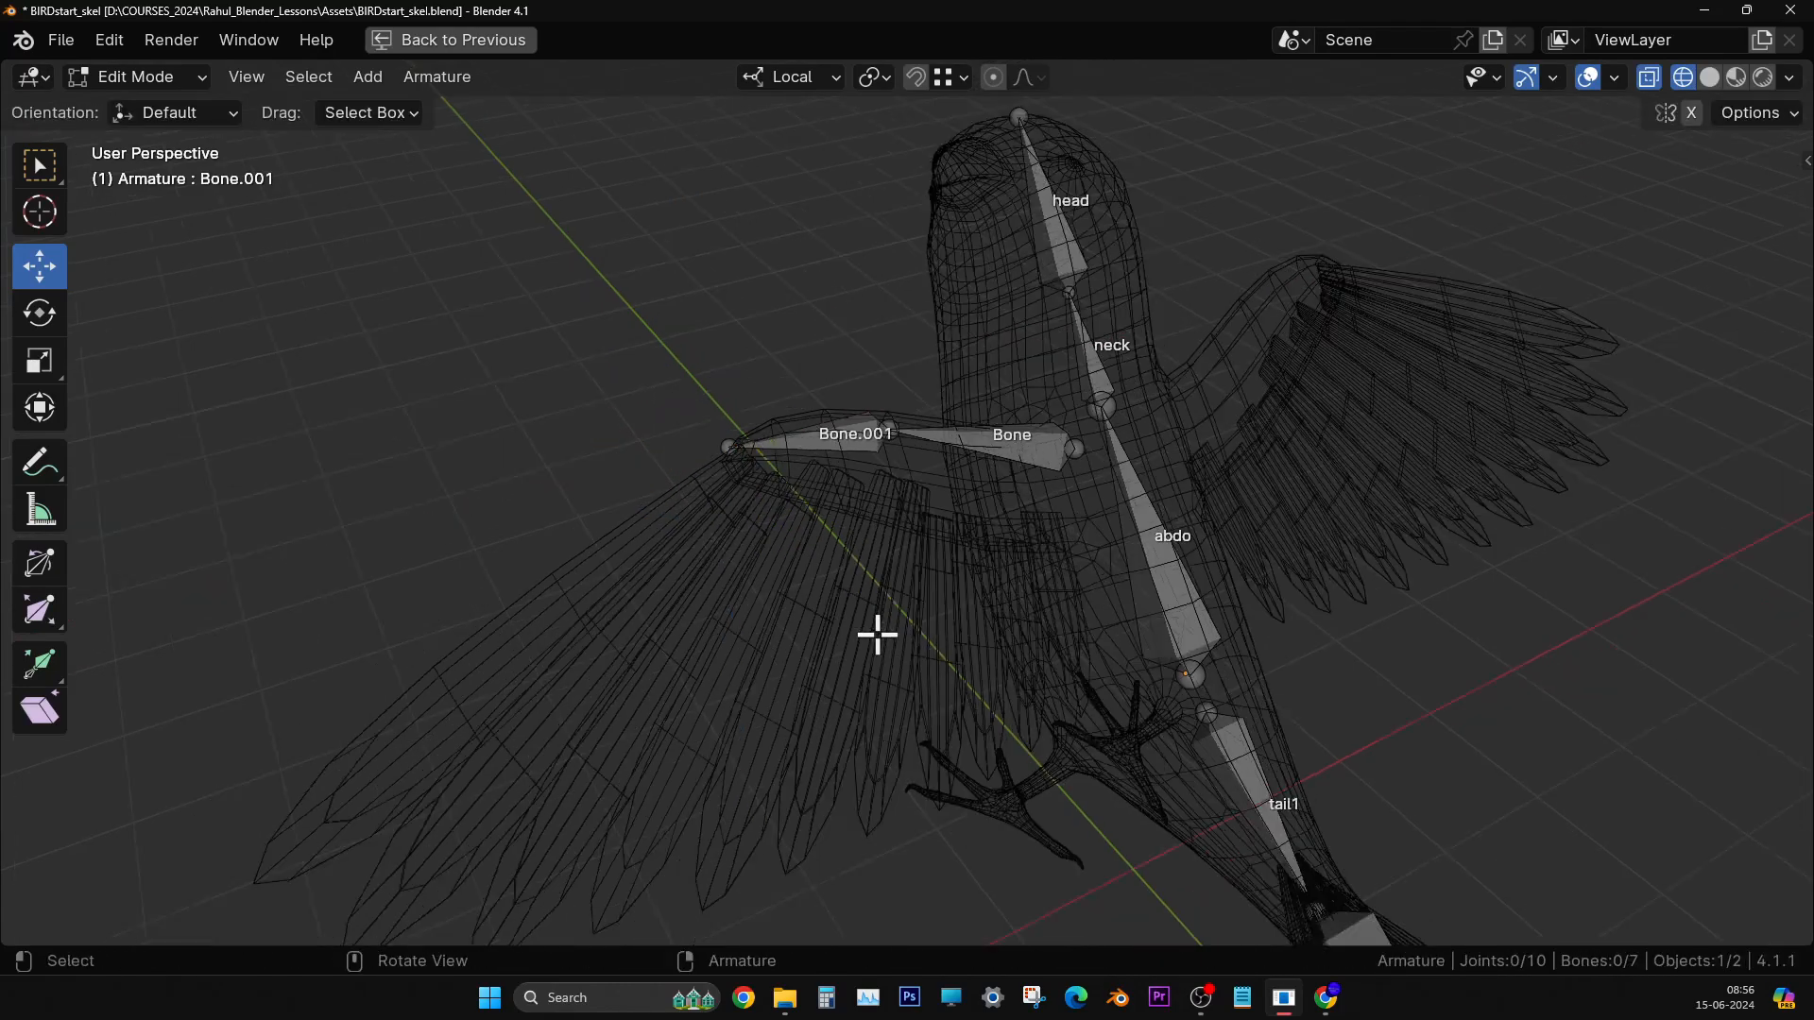
- Move the first wing bone's base joint slightly forward and down, deeper inside the body
{"action": "scroll", "coordinate": [877, 634], "scroll_direction": "down", "scroll_amount": 3}
{"action": "middle_click_drag", "start_coordinate": [877, 634], "coordinate": [1195, 550]}
{"action": "mouse_move", "coordinate": [802, 577]}
{"action": "middle_mouse_down"}
{"action": "mouse_move", "coordinate": [943, 608]}
{"action": "mouse_move", "coordinate": [879, 620]}
{"action": "mouse_move", "coordinate": [909, 539]}
{"action": "mouse_move", "coordinate": [875, 421]}
{"action": "mouse_move", "coordinate": [875, 457]}
{"action": "mouse_move", "coordinate": [794, 567]}
{"action": "middle_mouse_up"}
{"action": "left_click", "coordinate": [875, 458]}
{"action": "middle_click_drag", "start_coordinate": [913, 506], "coordinate": [1009, 574]}
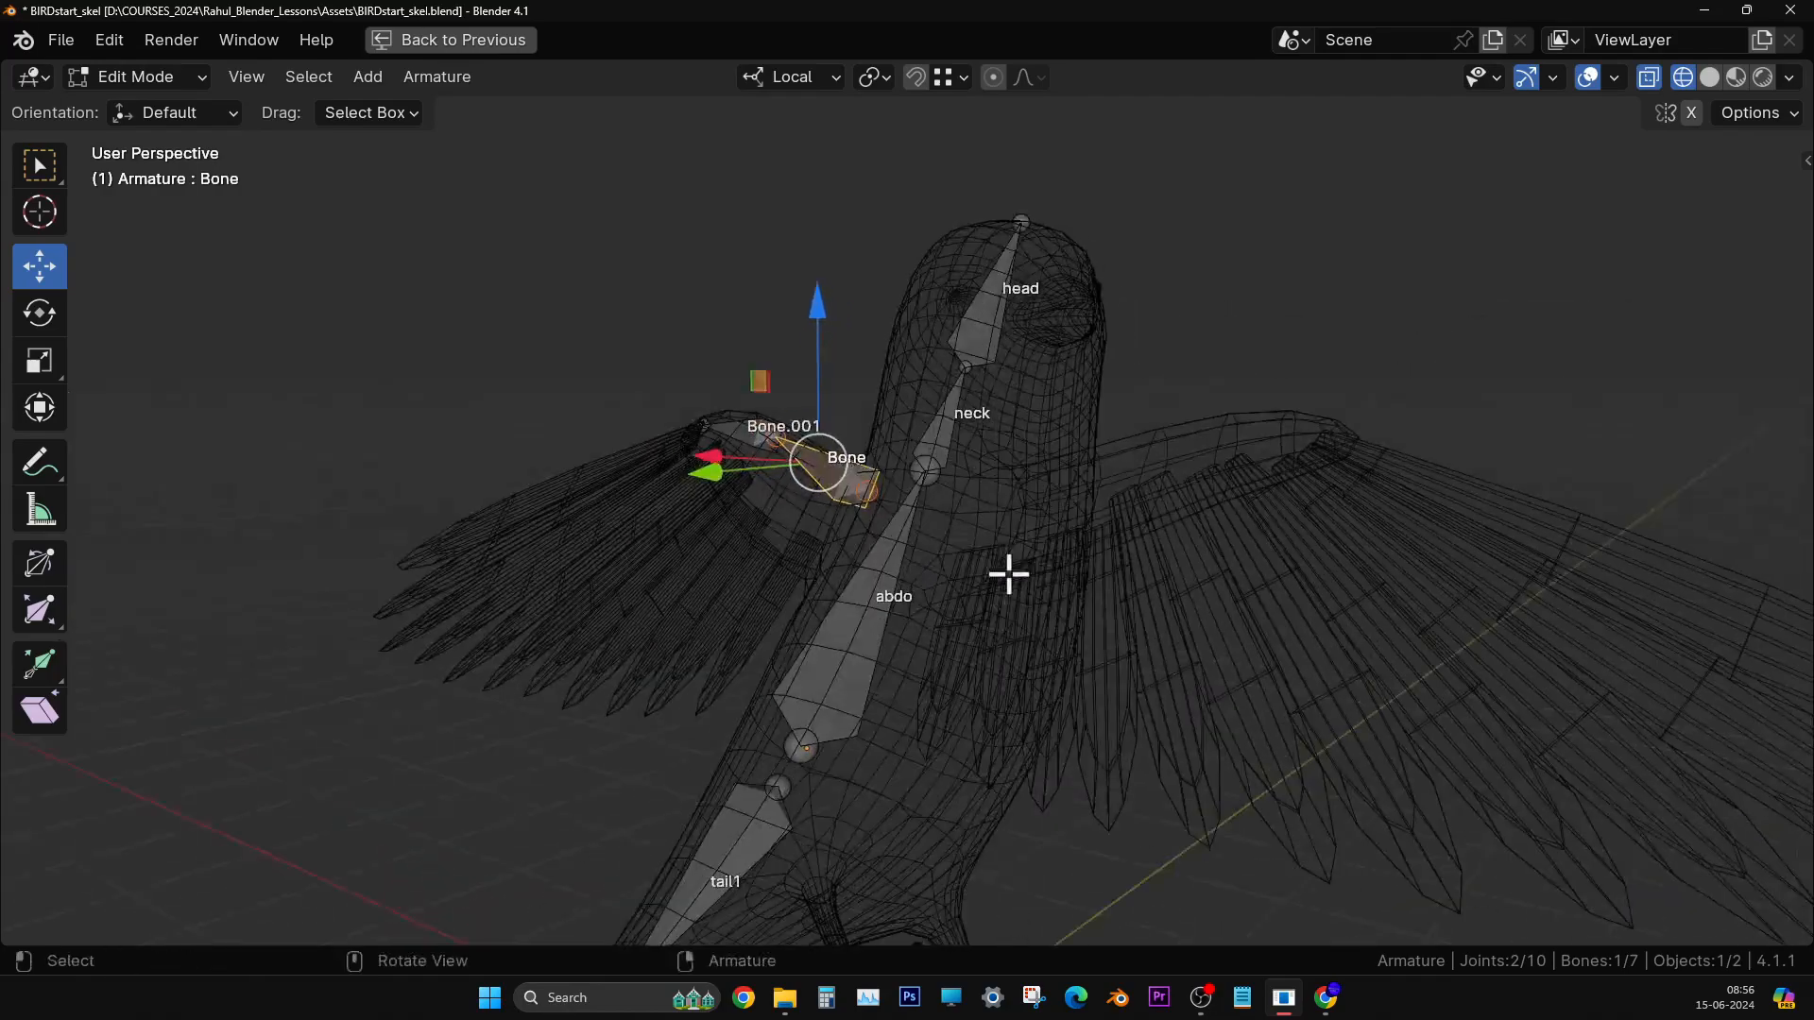
{"action": "left_click", "coordinate": [872, 488]}
{"action": "middle_click_drag", "start_coordinate": [872, 488], "coordinate": [834, 559]}
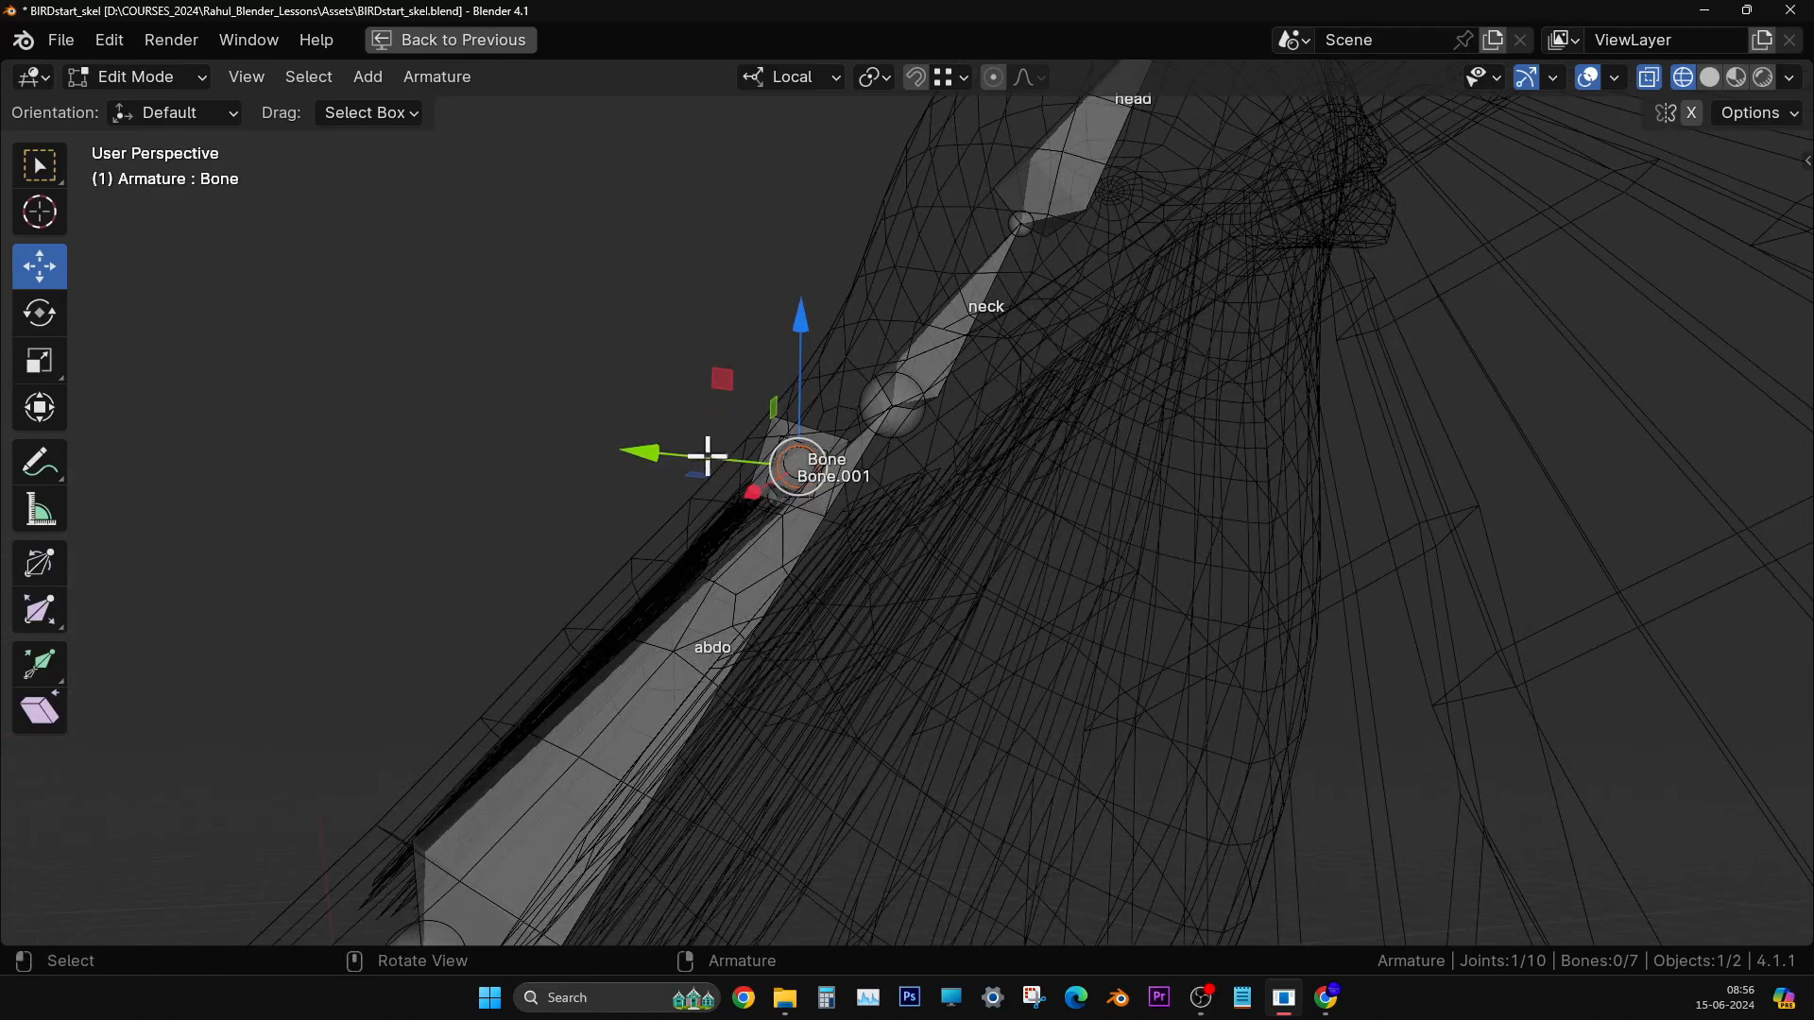
{"action": "left_click_drag", "start_coordinate": [707, 457], "coordinate": [730, 458]}
{"action": "left_click_drag", "start_coordinate": [812, 318], "coordinate": [821, 330]}
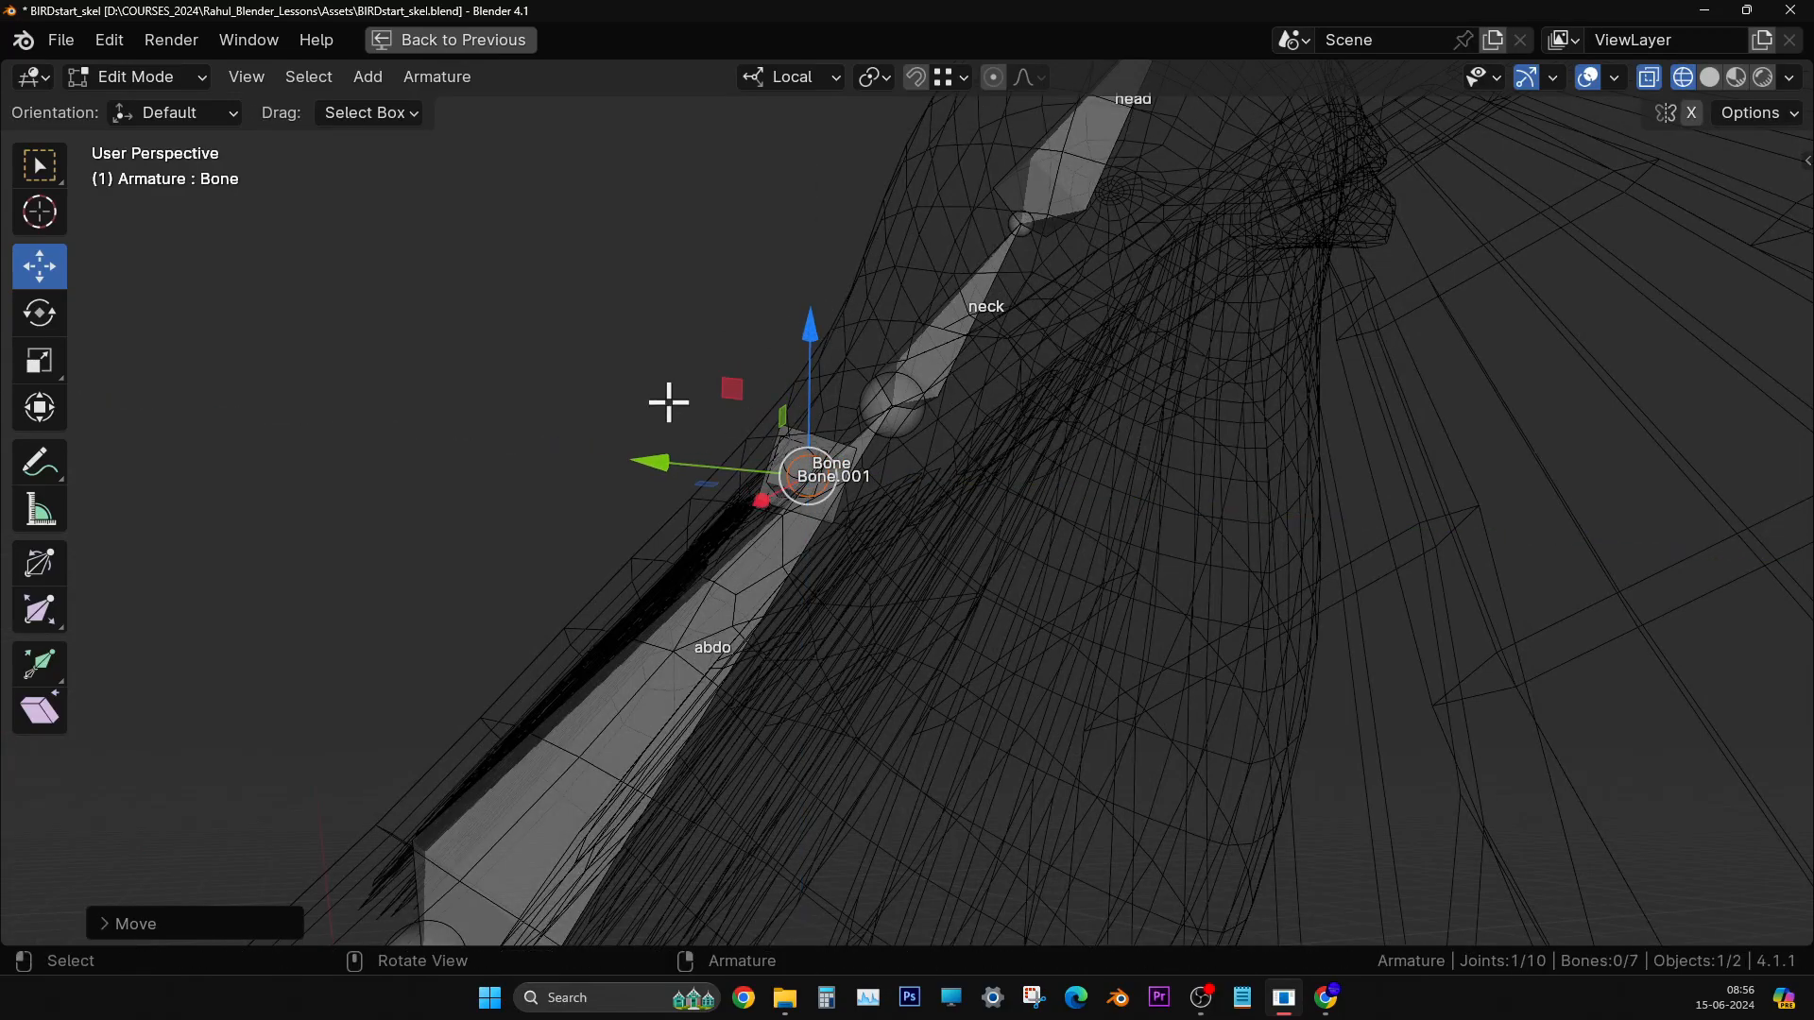
{"action": "middle_click_drag", "start_coordinate": [669, 403], "coordinate": [790, 382]}
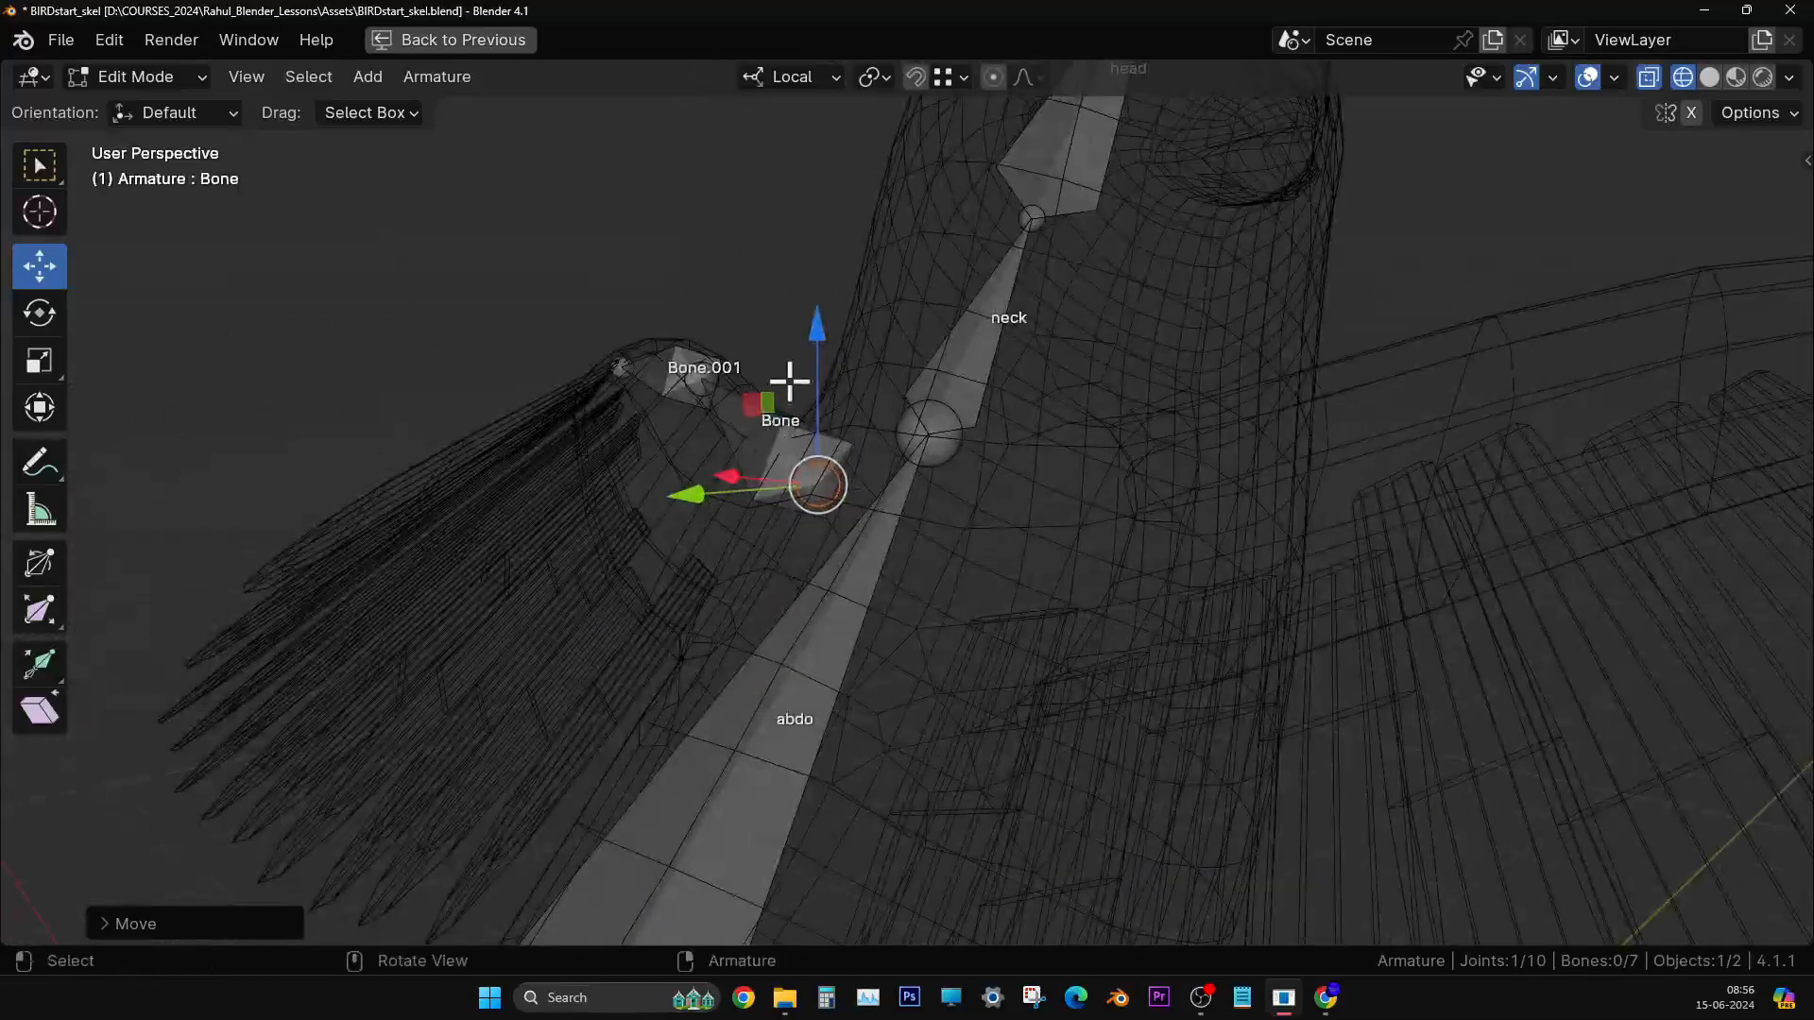
- Refine the placement of the first wing bone's base joint within the shoulder beside the spine
{"action": "left_click_drag", "start_coordinate": [818, 378], "coordinate": [739, 545]}
{"action": "mouse_move", "coordinate": [695, 522]}
{"action": "middle_mouse_down"}
{"action": "mouse_move", "coordinate": [790, 538]}
{"action": "mouse_move", "coordinate": [798, 507]}
{"action": "mouse_move", "coordinate": [681, 502]}
{"action": "middle_mouse_up"}
{"action": "left_click_drag", "start_coordinate": [680, 501], "coordinate": [705, 497]}
{"action": "middle_click_drag", "start_coordinate": [705, 498], "coordinate": [668, 466]}
{"action": "middle_click_drag", "start_coordinate": [548, 395], "coordinate": [539, 538]}
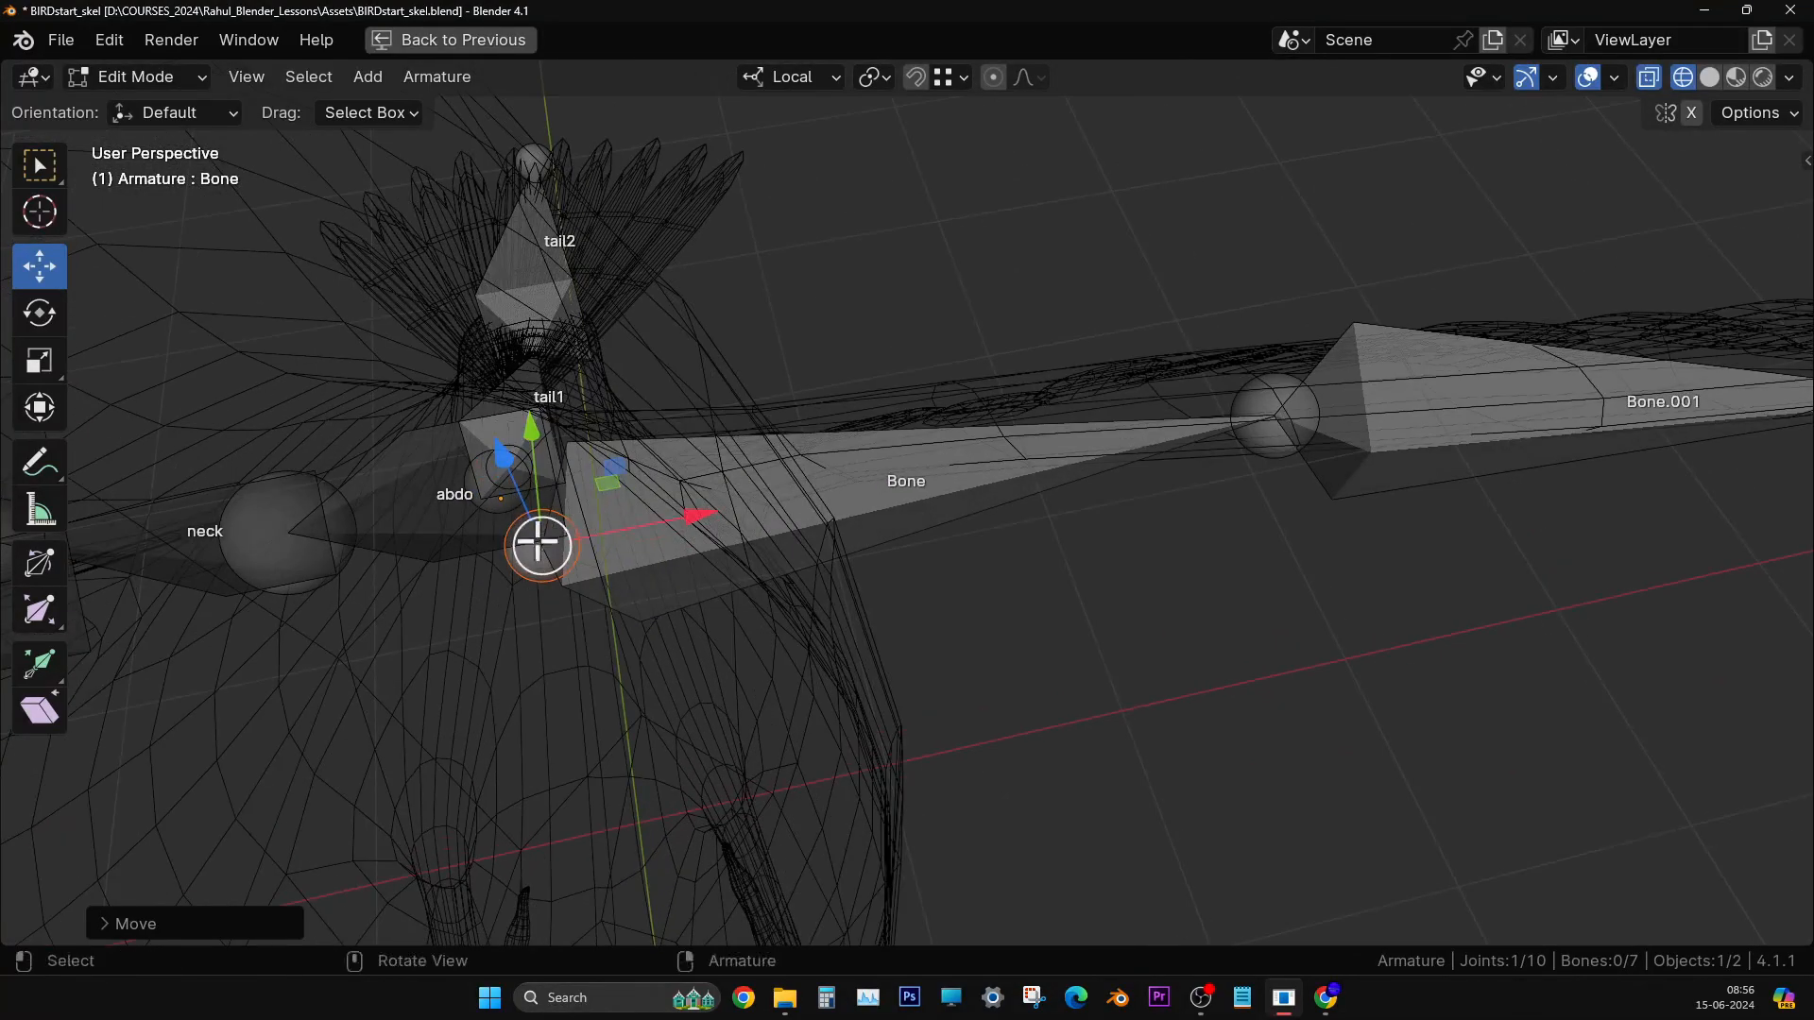
{"action": "left_click_drag", "start_coordinate": [539, 538], "coordinate": [529, 482]}
- Rename the inner wing bone as wing1
{"action": "middle_click_drag", "start_coordinate": [1016, 615], "coordinate": [599, 644]}
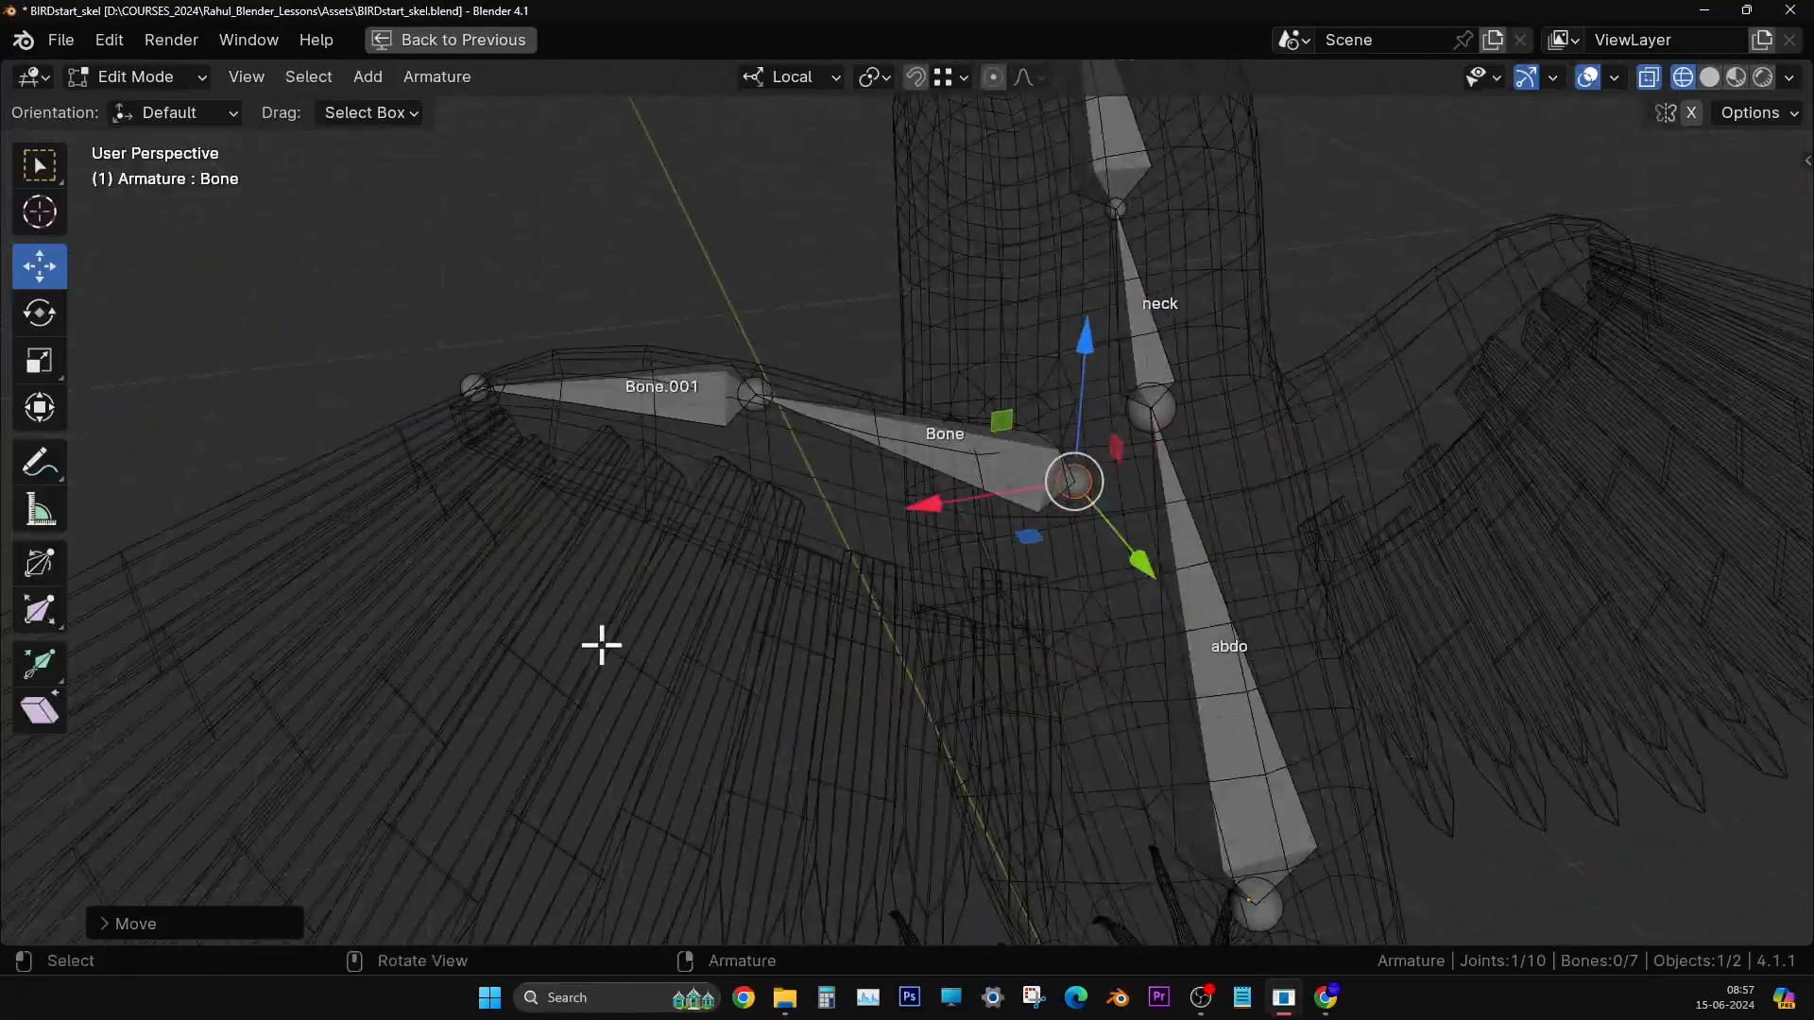
{"action": "left_click", "coordinate": [926, 454]}
{"action": "middle_click_drag", "start_coordinate": [927, 454], "coordinate": [975, 571]}
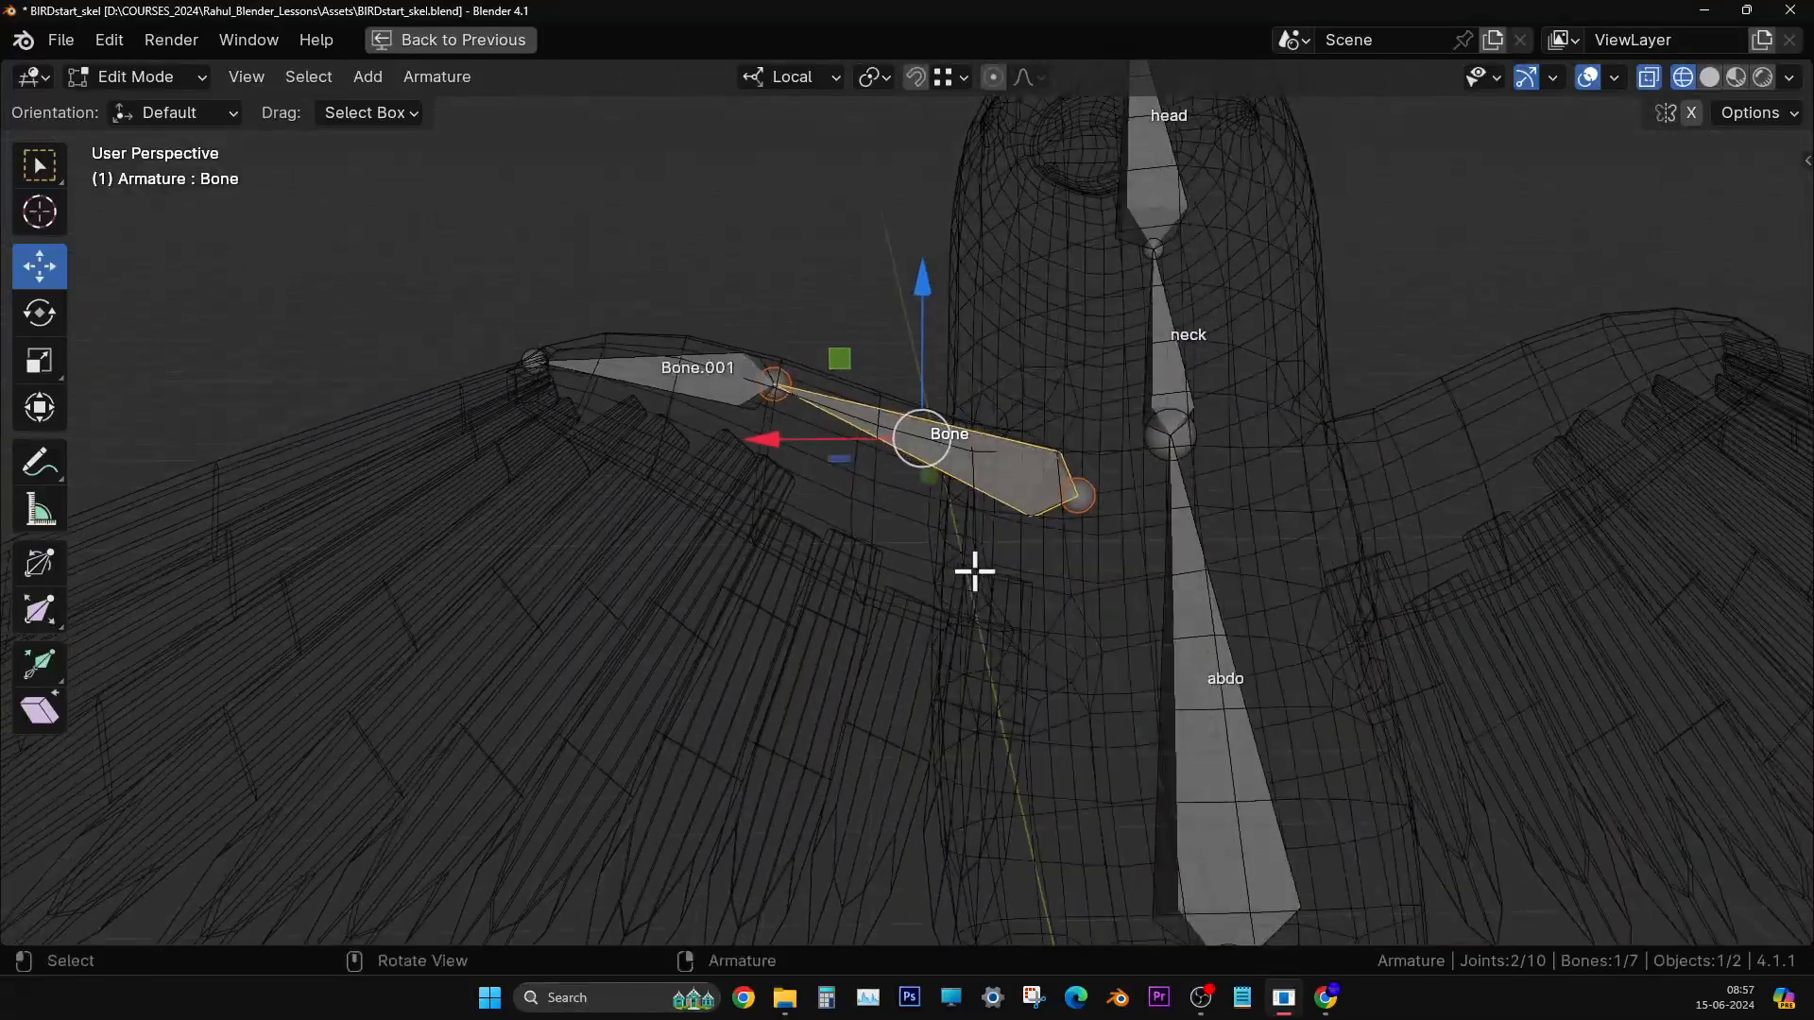
{"action": "key", "text": "F2"}
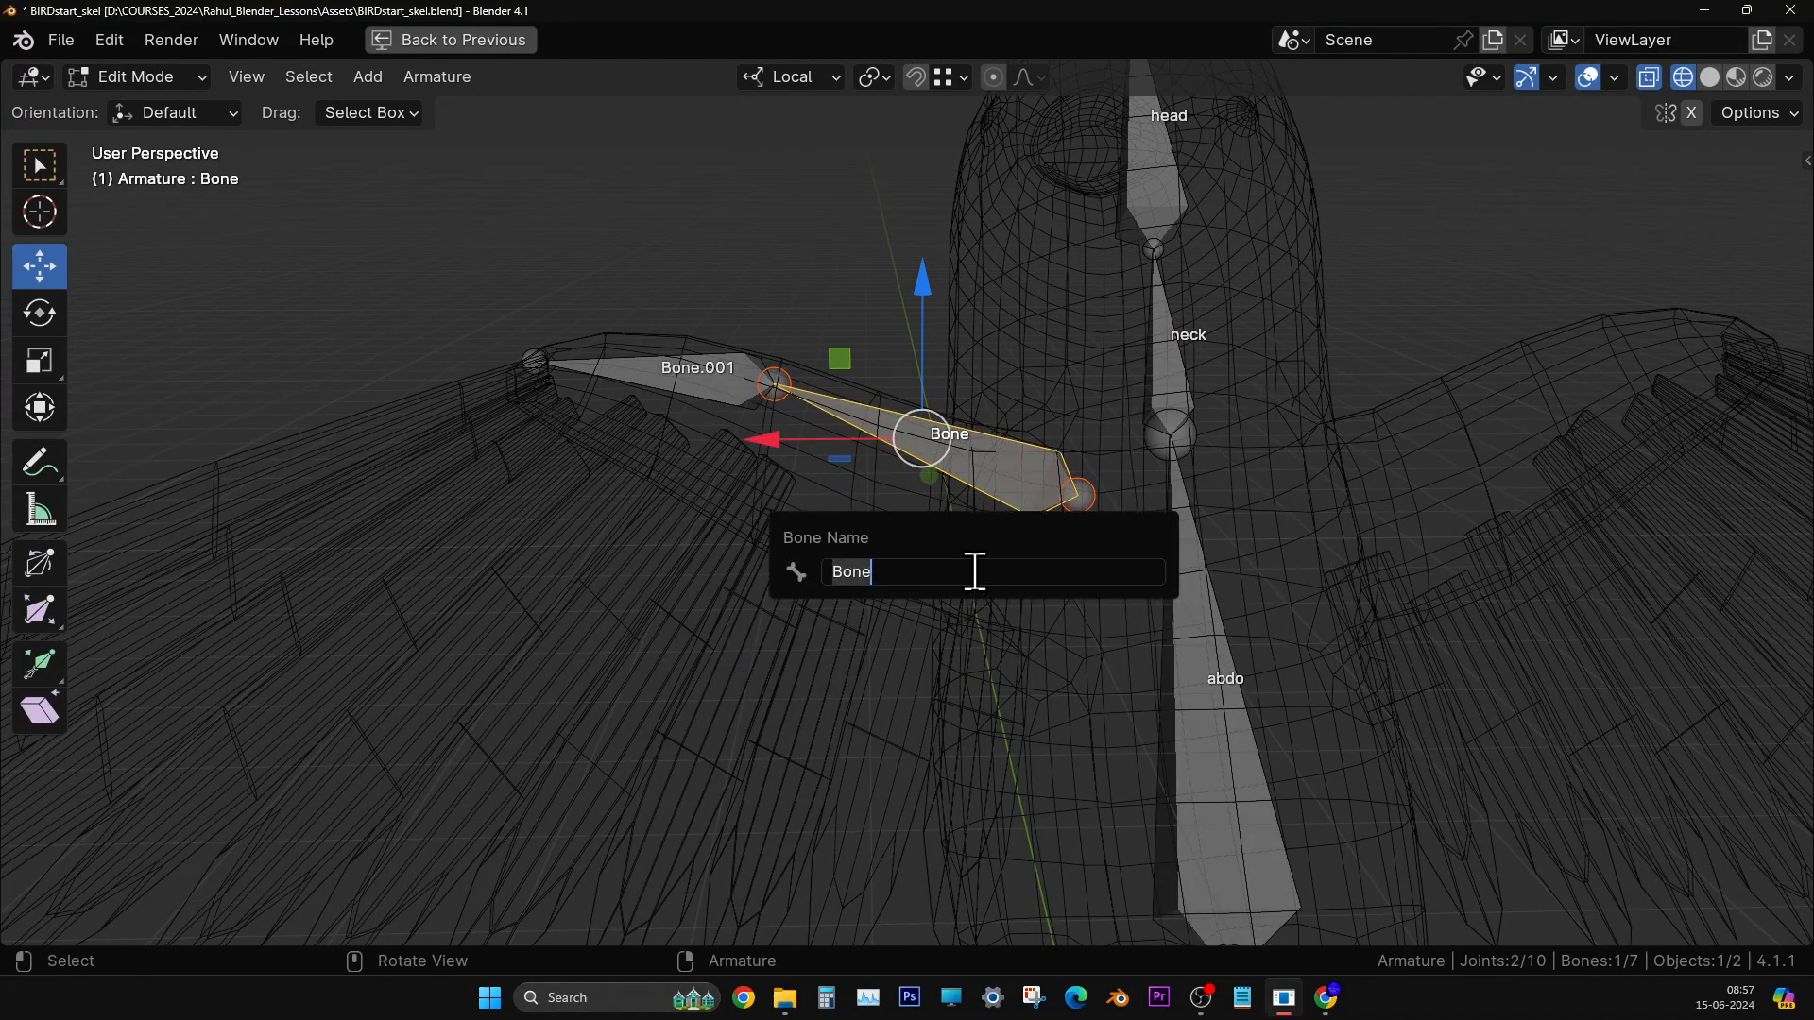
{"action": "type", "text": "wing1"}
{"action": "key", "text": "Return"}
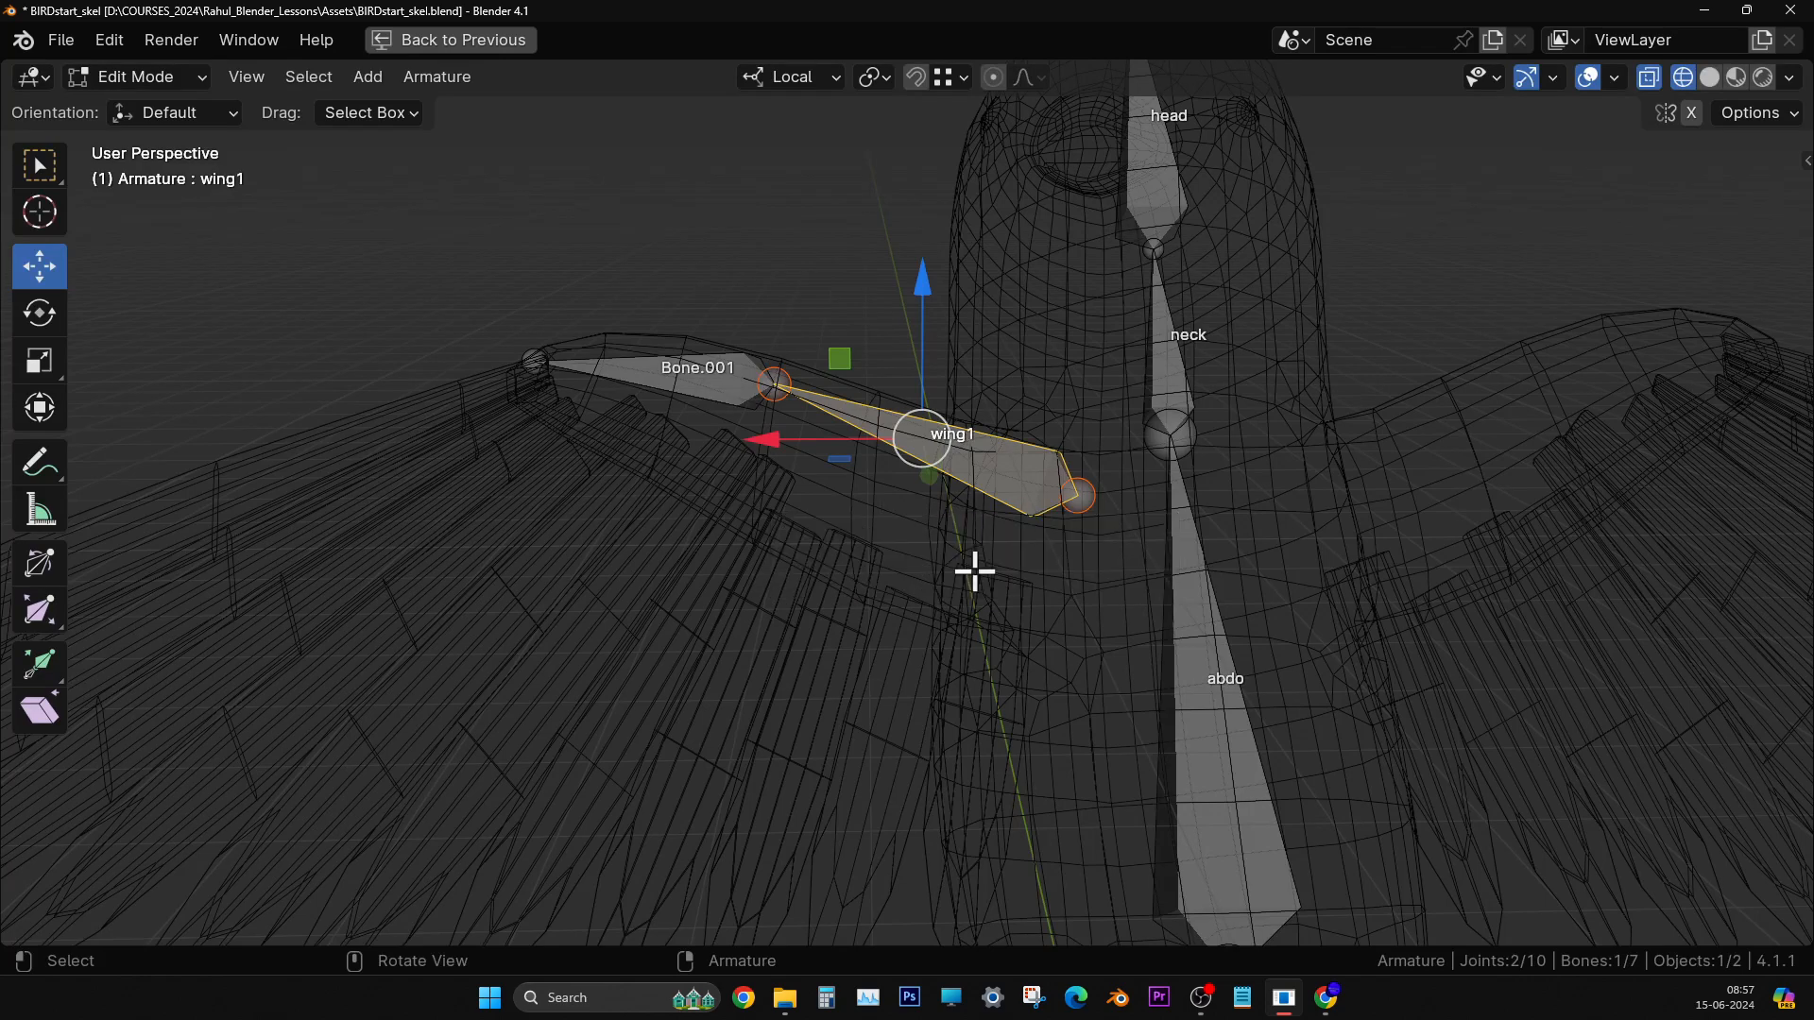
- Rename the outer wing bone as wing2
{"action": "left_click", "coordinate": [707, 380]}
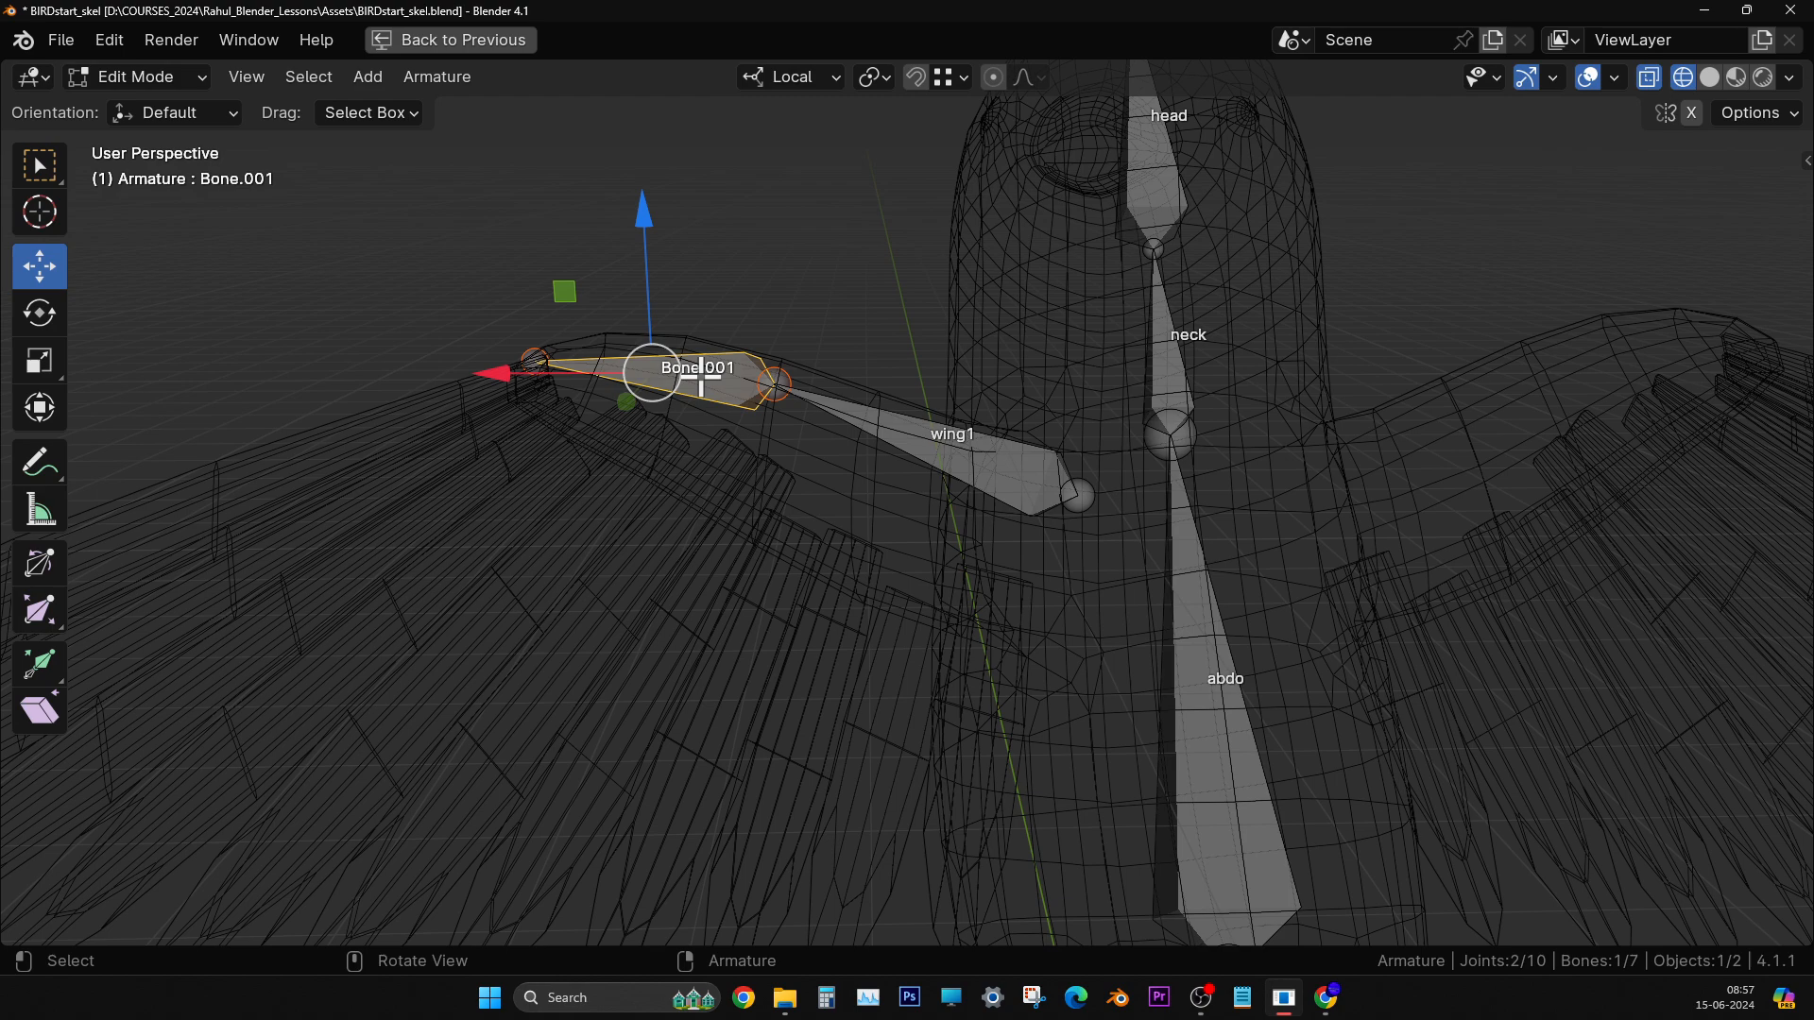
{"action": "key", "text": "F2"}
{"action": "type", "text": "wing2"}
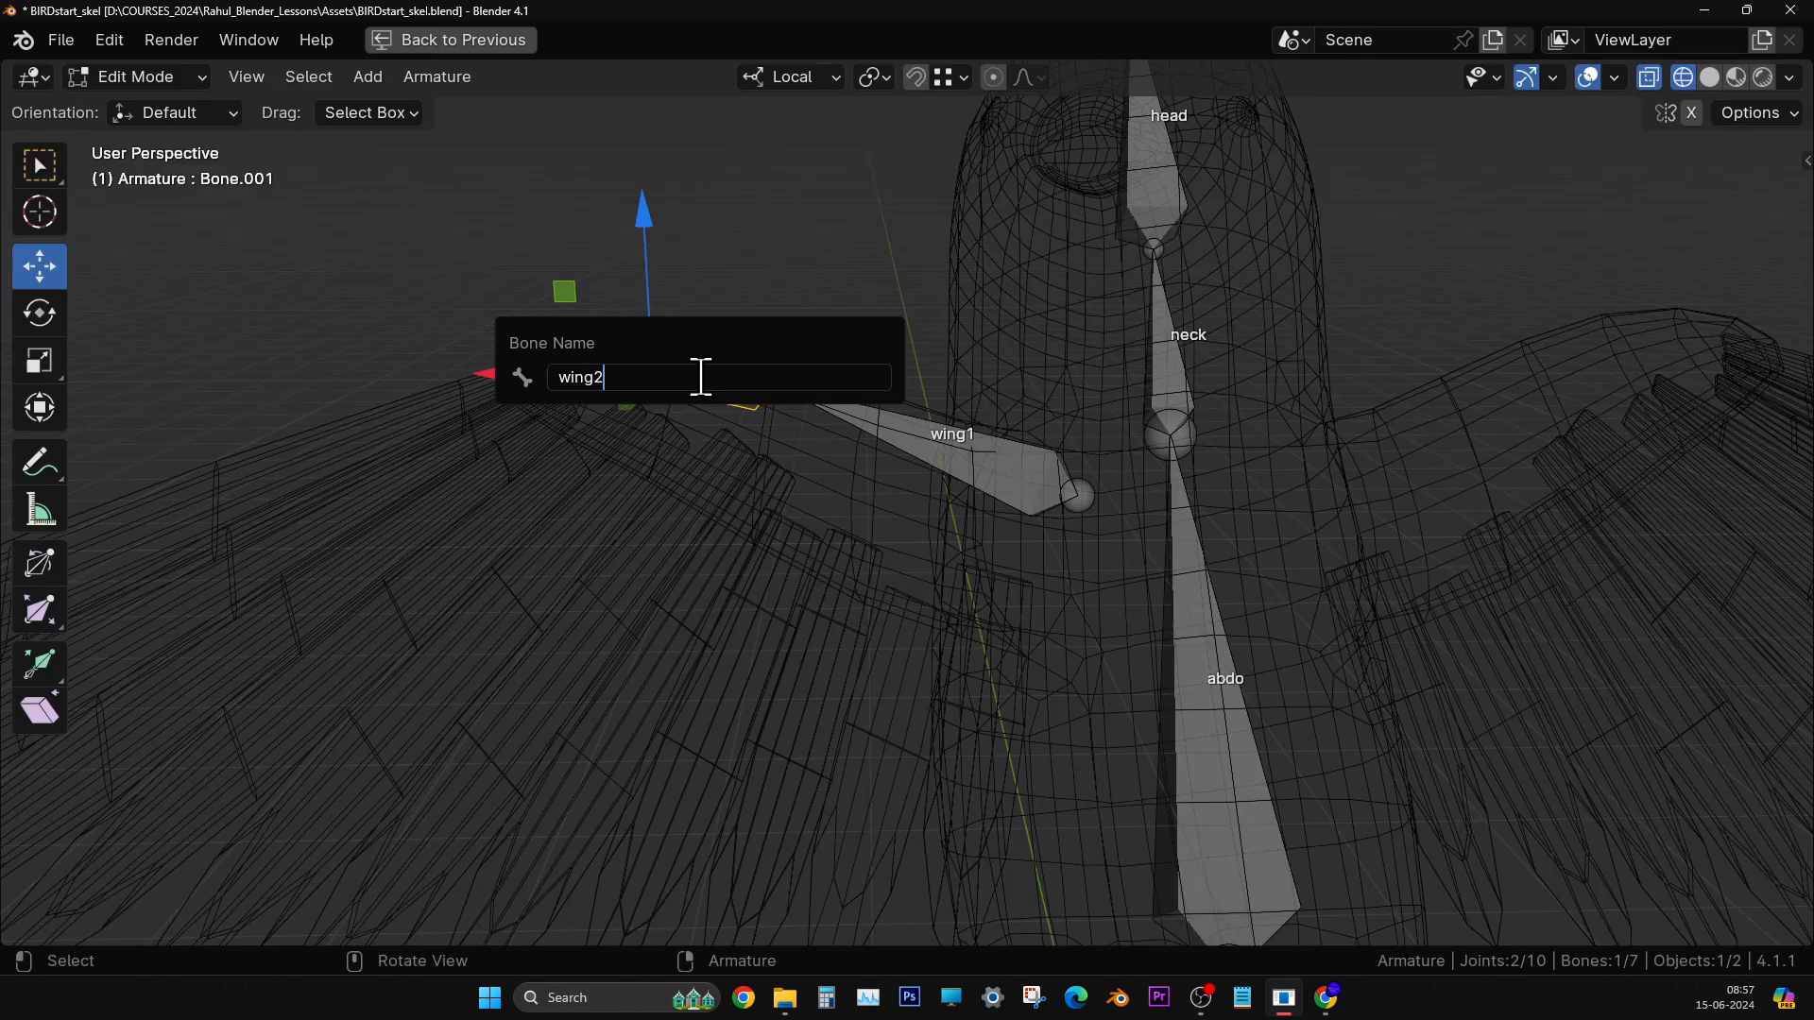
{"action": "key", "text": "Return"}
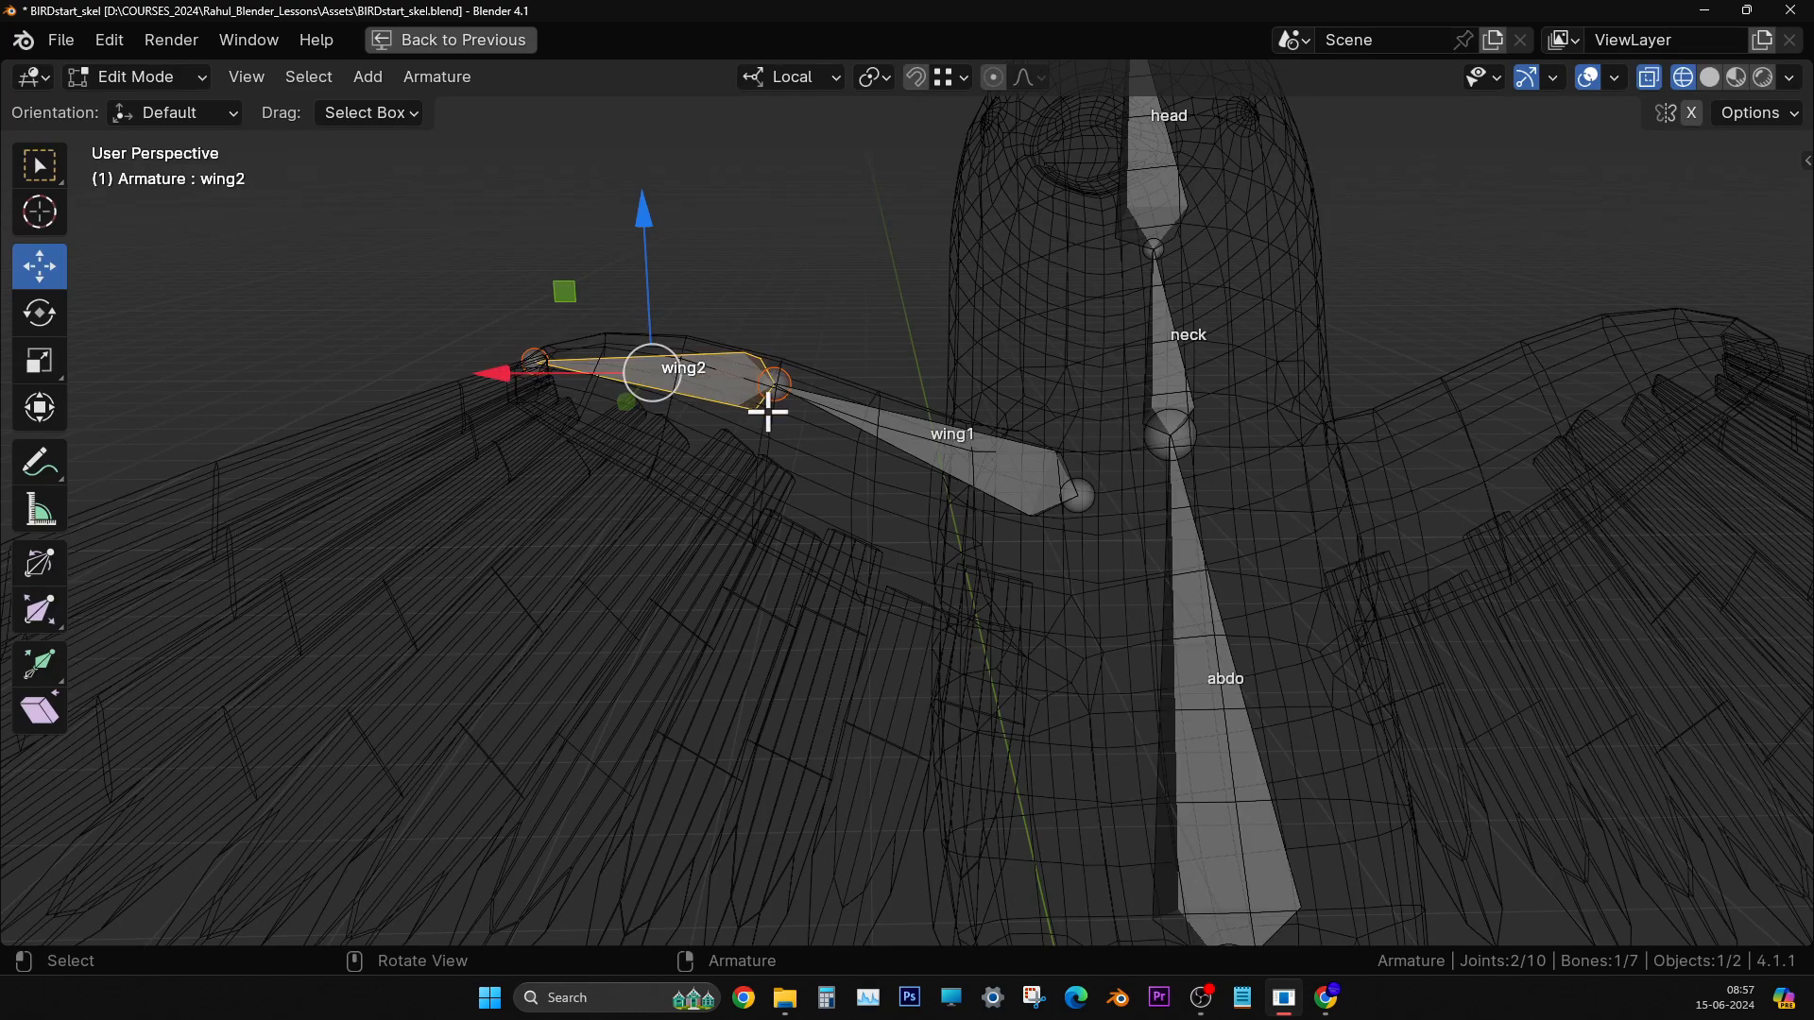
- Rename the inner wing bone as wing1.L
{"action": "middle_click_drag", "start_coordinate": [965, 587], "coordinate": [978, 742]}
{"action": "scroll", "coordinate": [1008, 632], "scroll_direction": "down", "scroll_amount": 4}
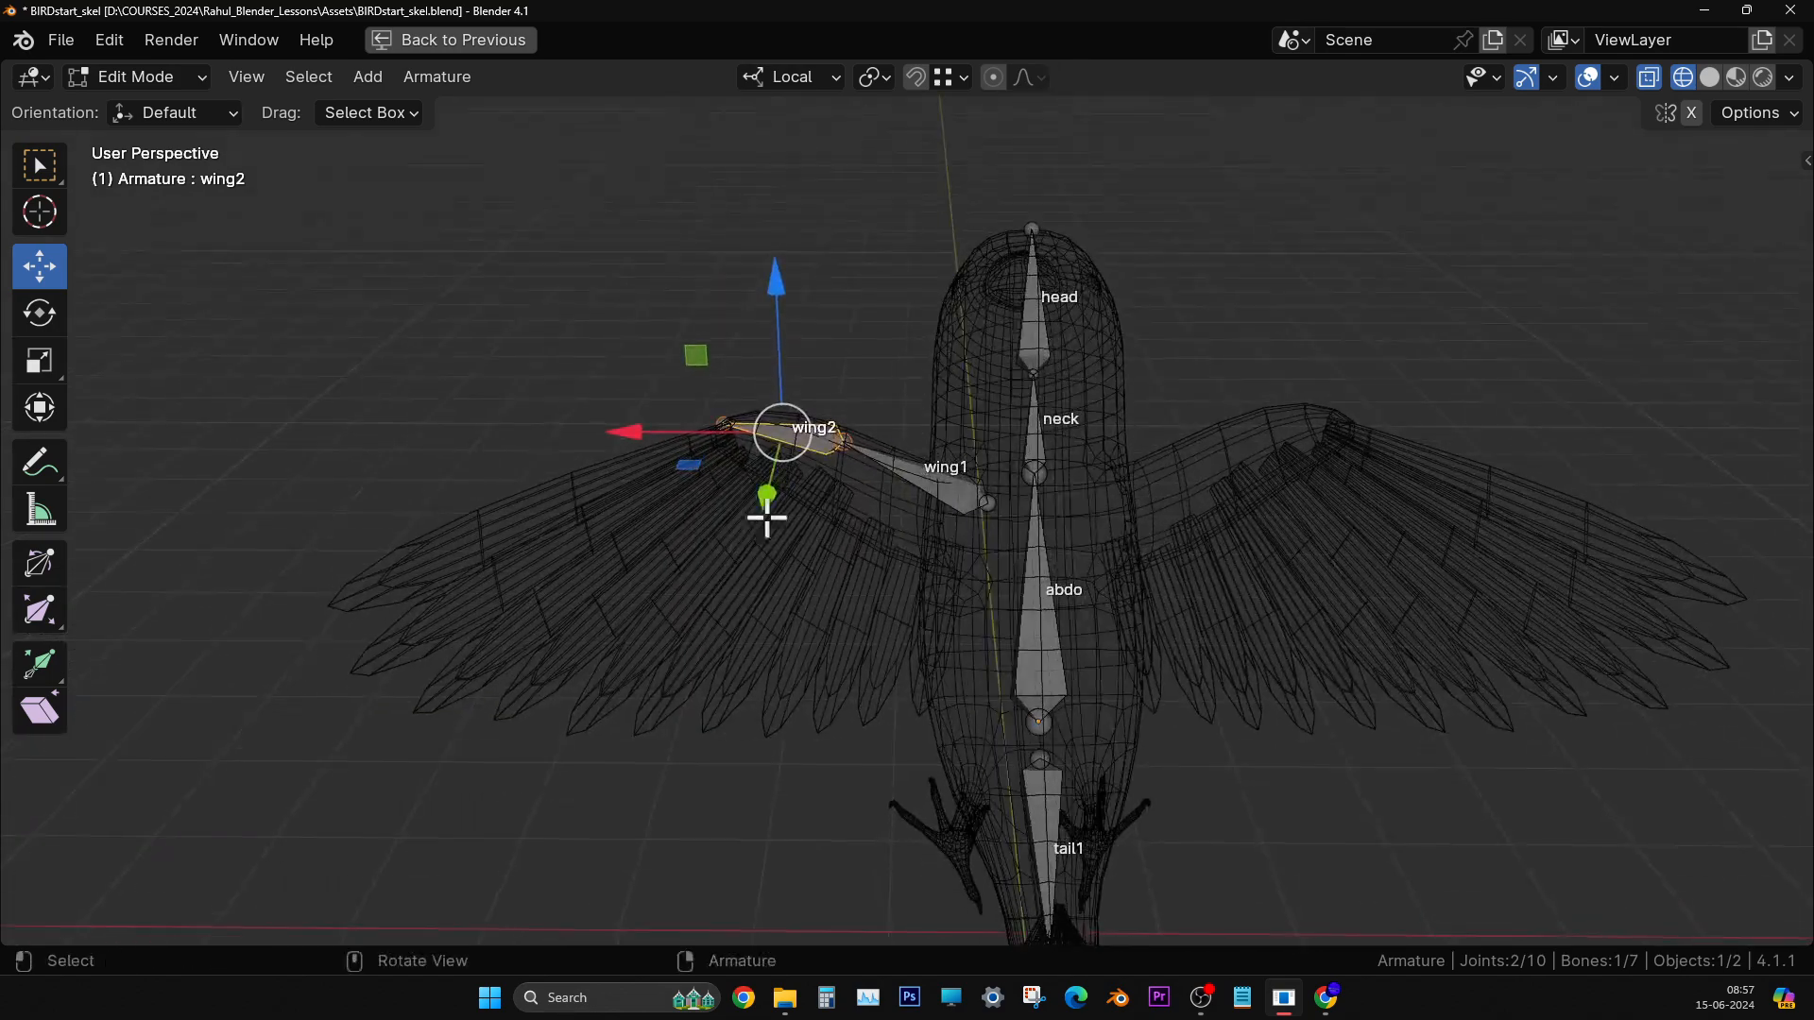
{"action": "scroll", "coordinate": [1094, 739], "scroll_direction": "up", "scroll_amount": 2}
{"action": "middle_click_drag", "start_coordinate": [1173, 744], "coordinate": [955, 787], "text": "shift"}
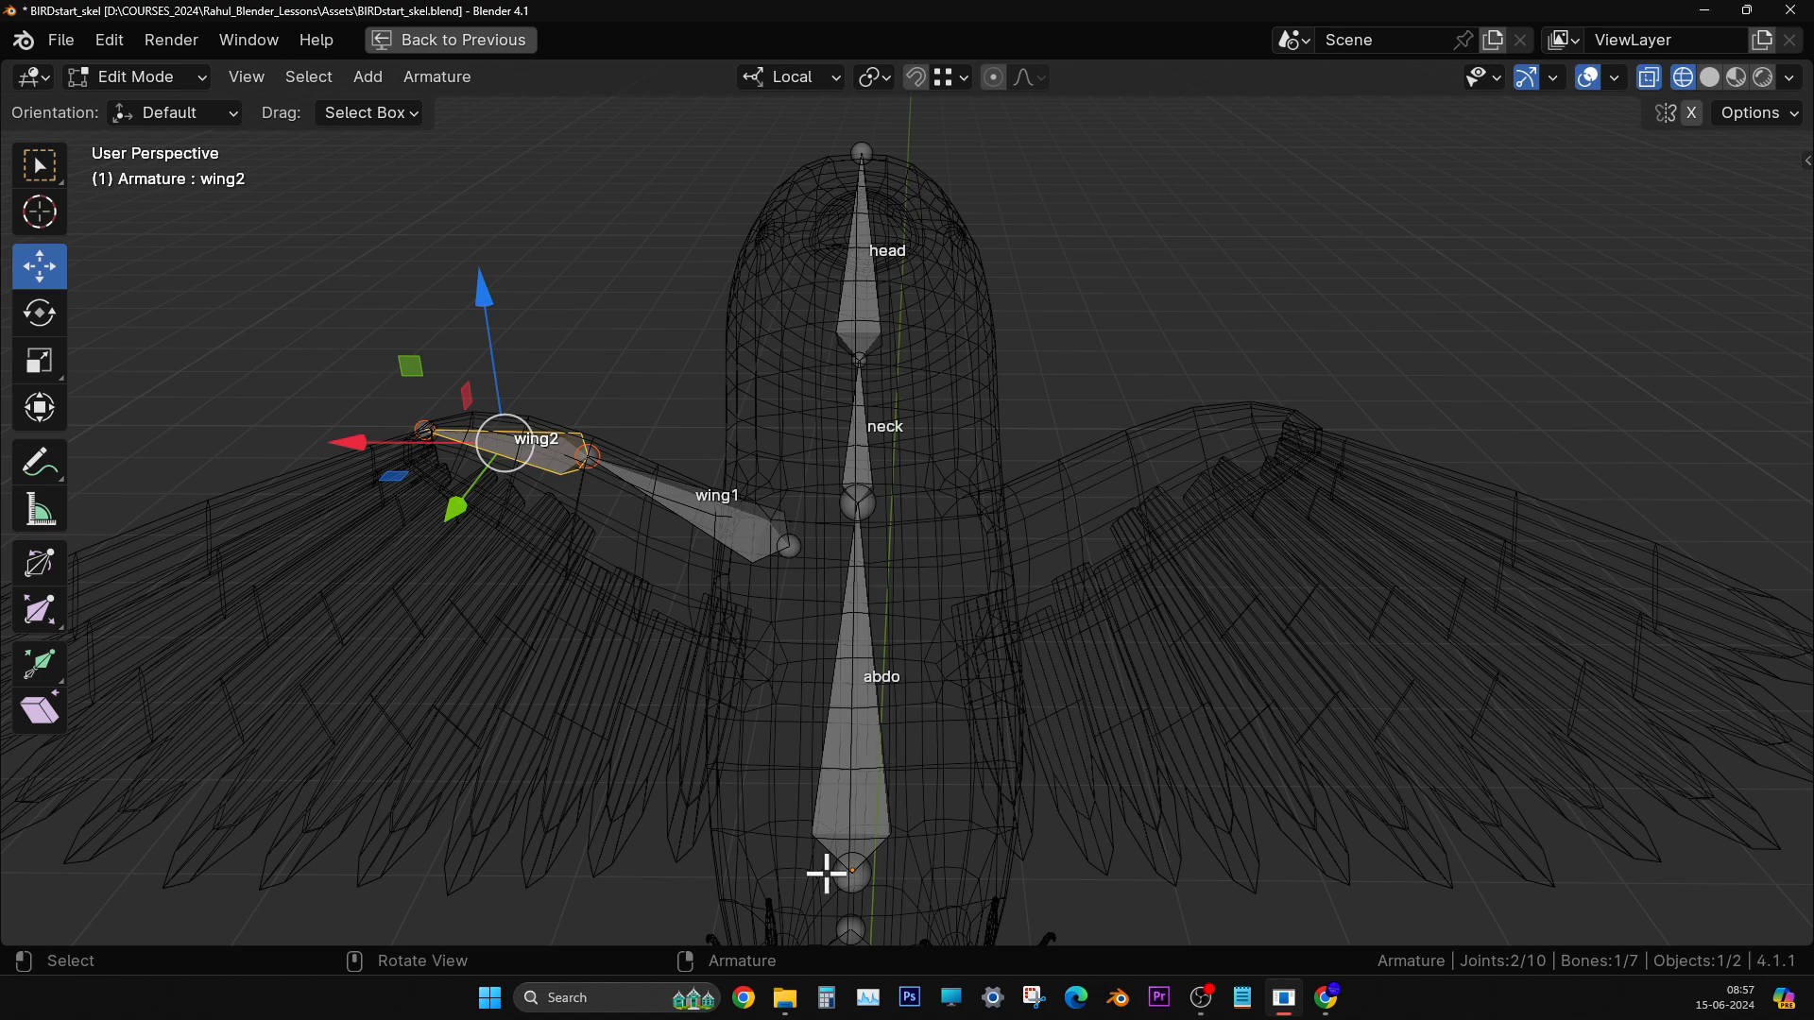
{"action": "middle_click_drag", "start_coordinate": [826, 875], "coordinate": [817, 760]}
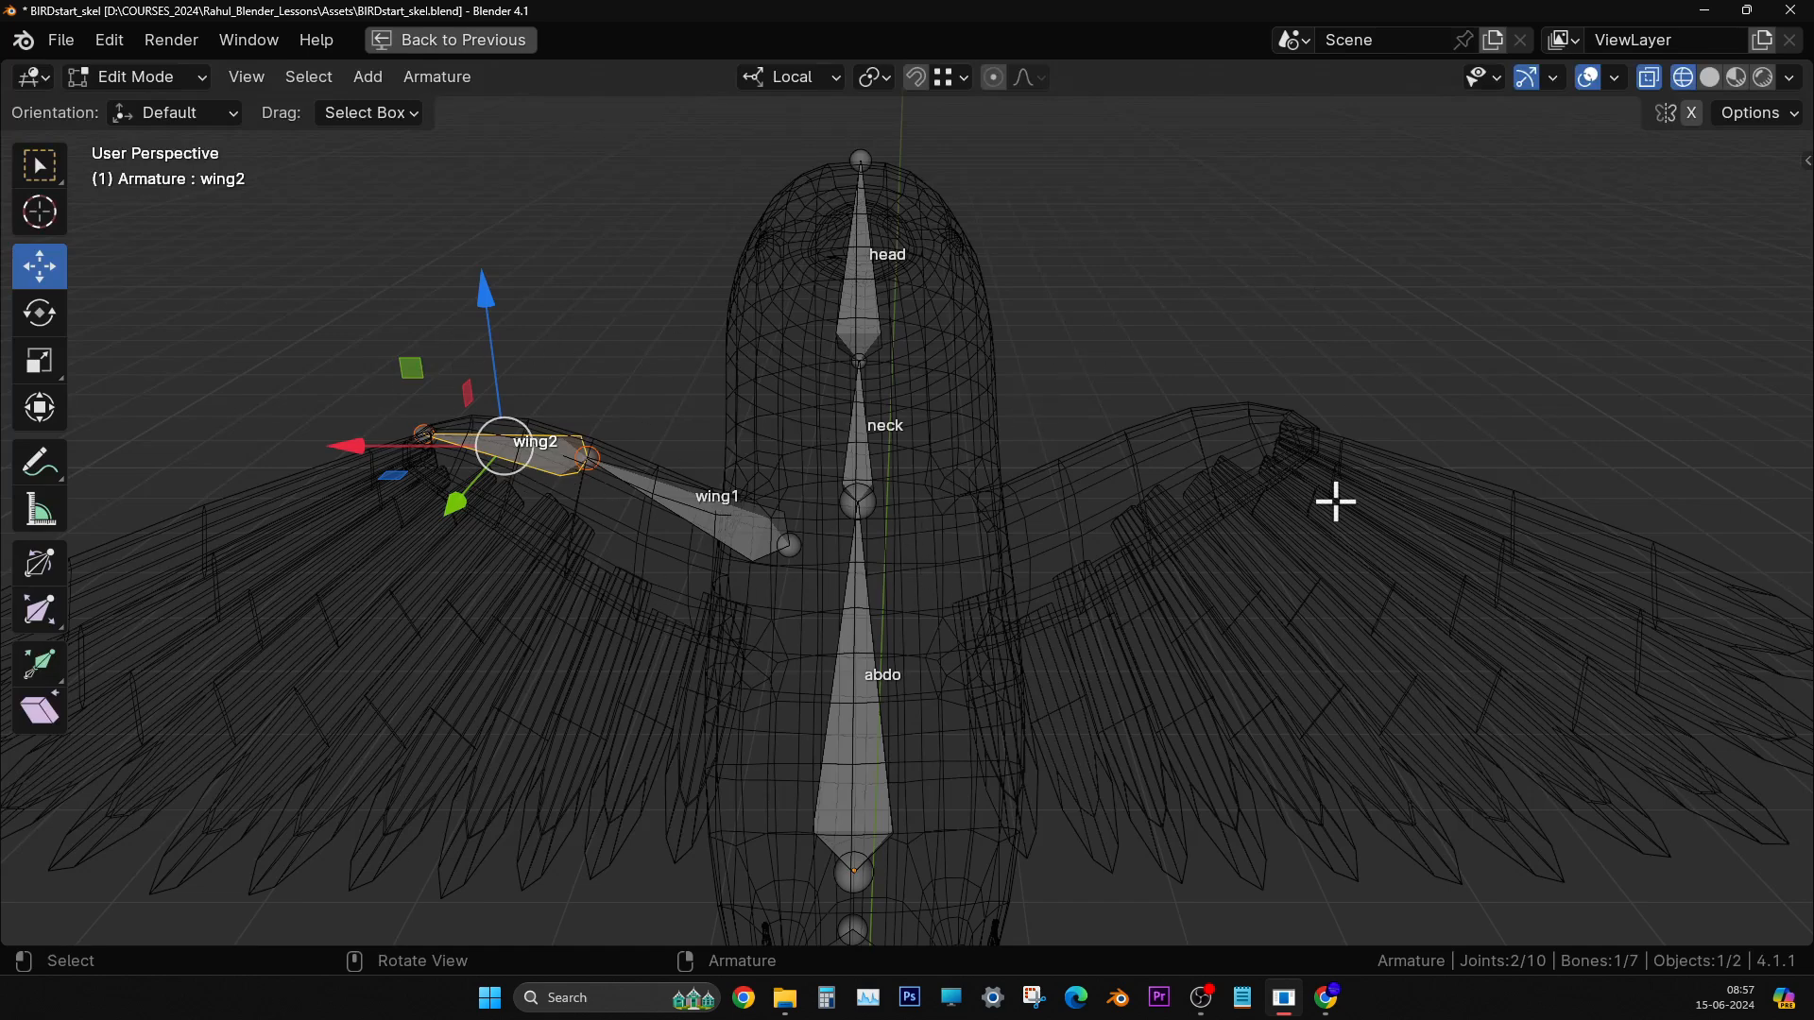
{"action": "left_click", "coordinate": [679, 513]}
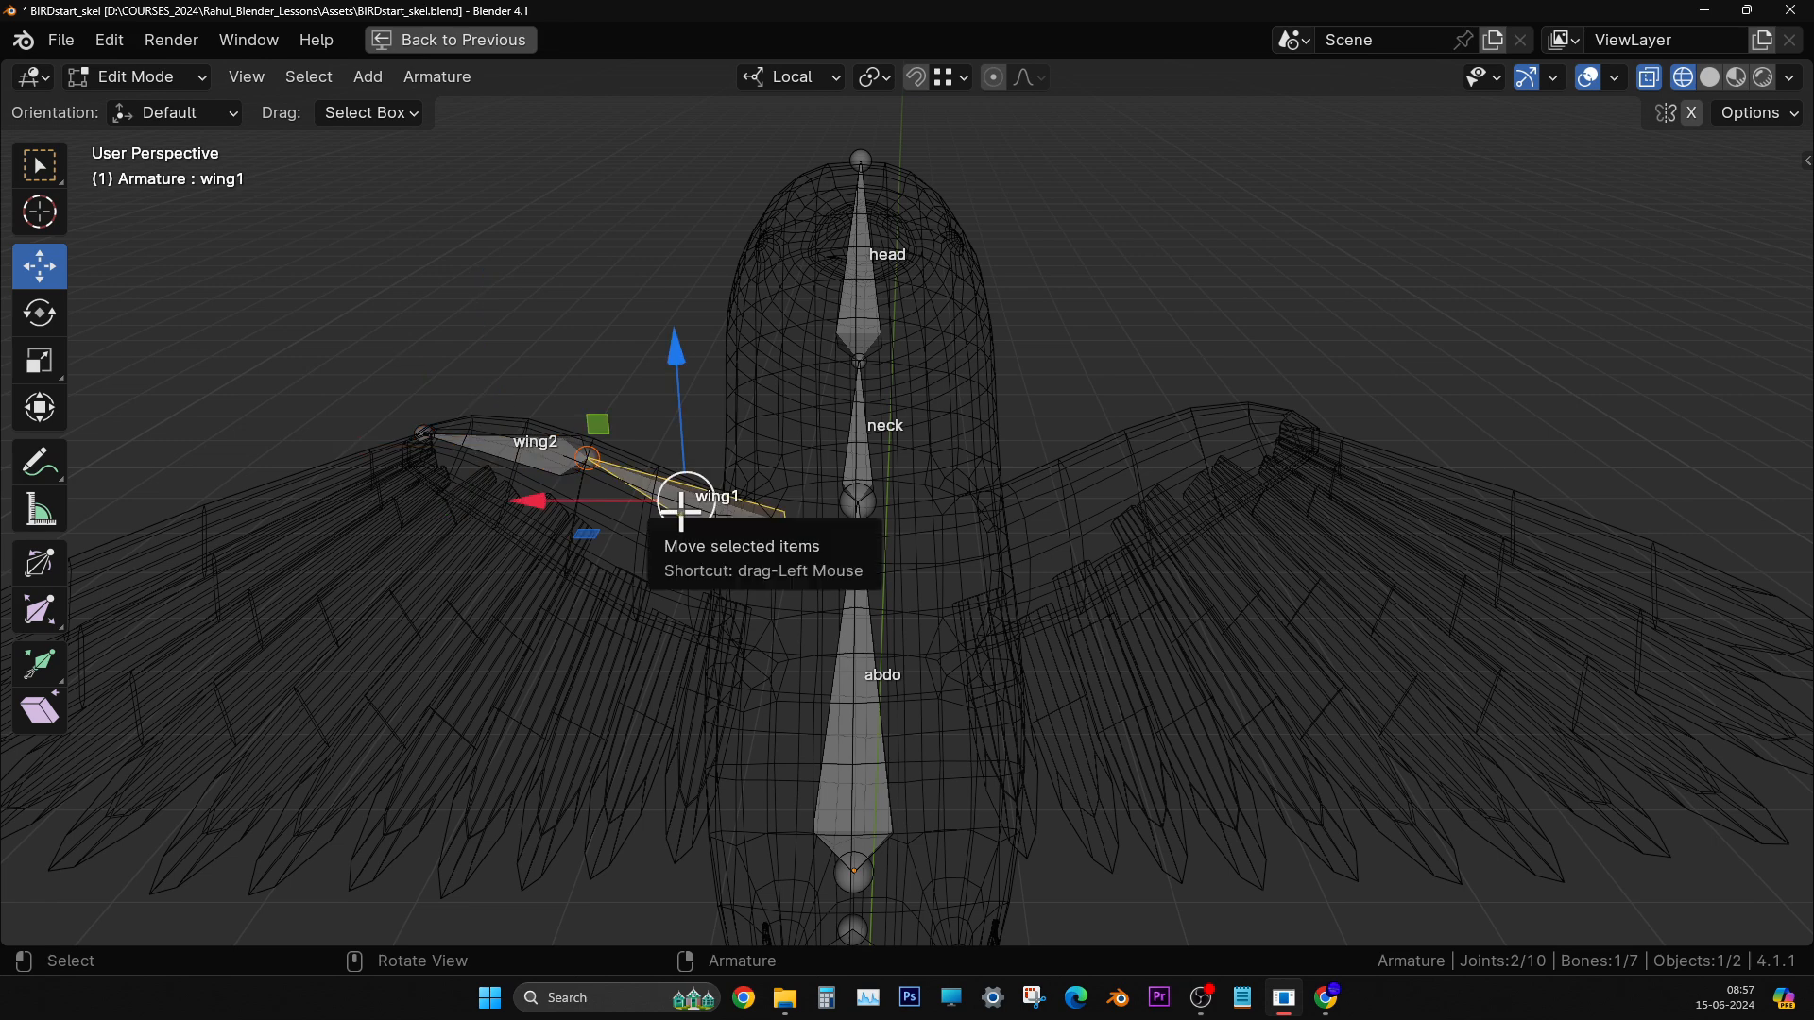
{"action": "key", "text": "F2"}
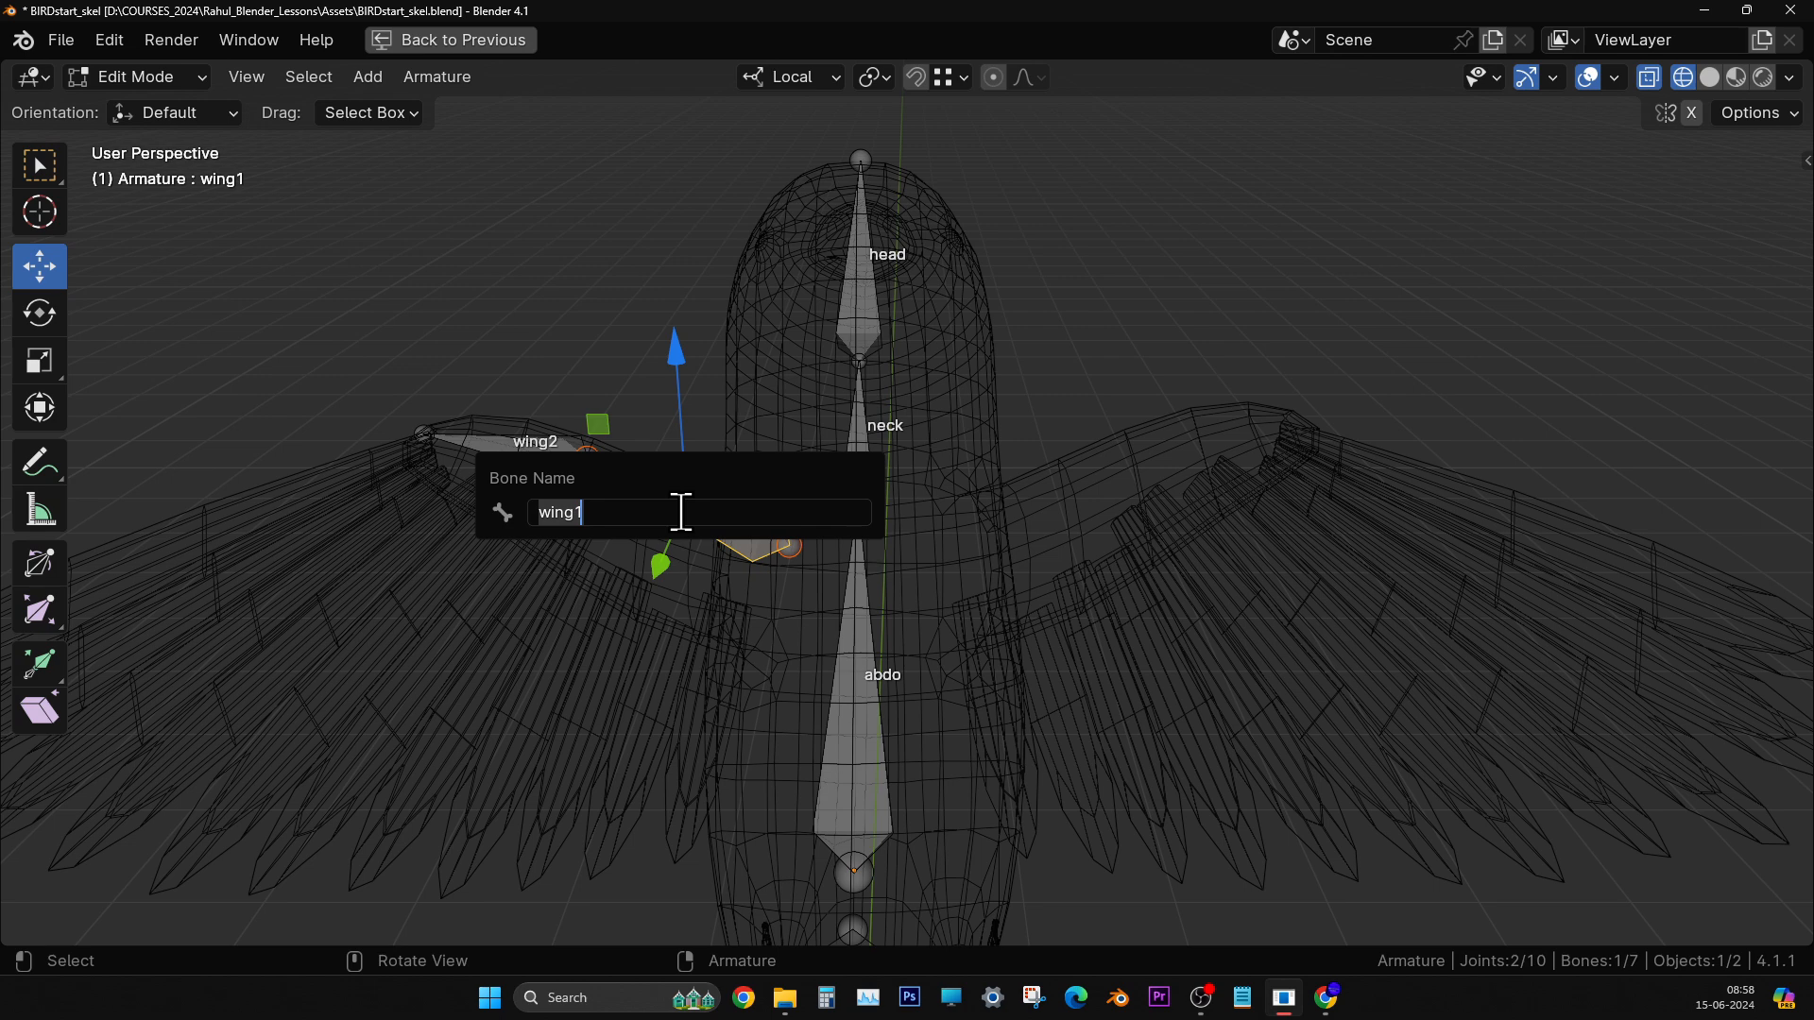
{"action": "key", "text": "BackSpace"}
{"action": "key", "text": "Return"}
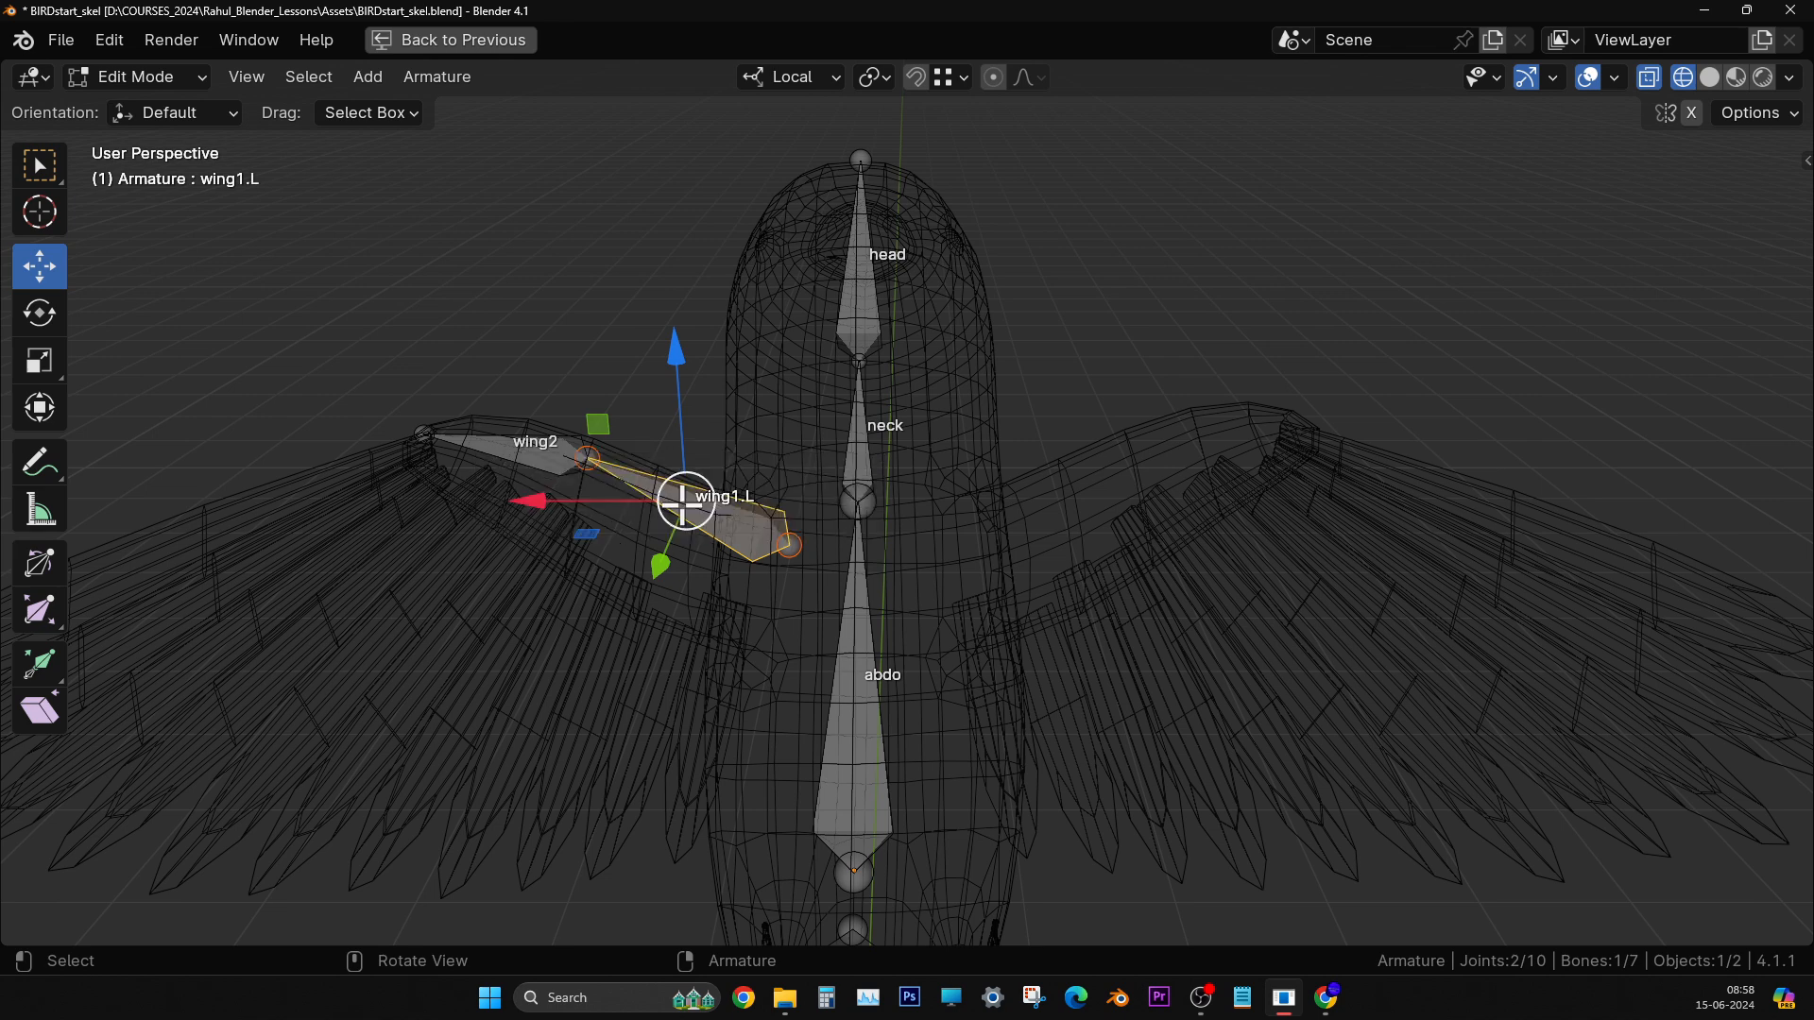
- Rename the outer wing bone as wing2.L
{"action": "left_click", "coordinate": [505, 445]}
{"action": "key", "text": "F2"}
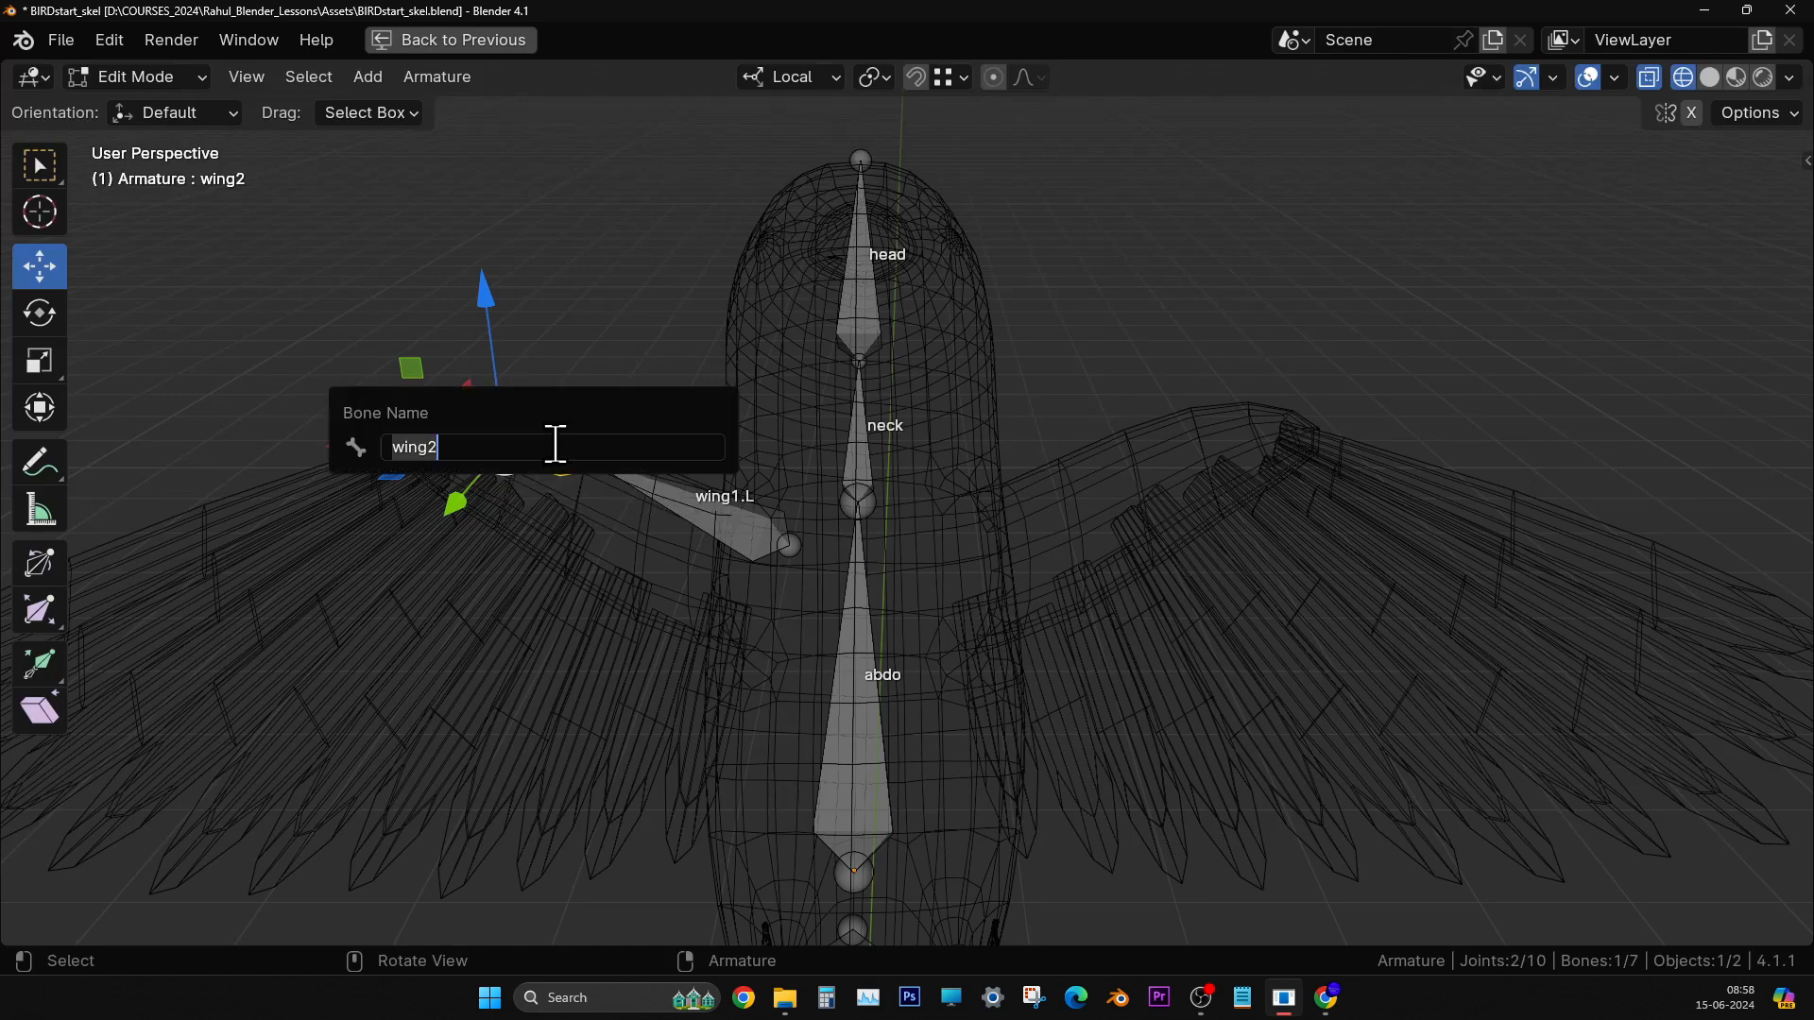
{"action": "left_click", "coordinate": [561, 440]}
{"action": "key", "text": "Return"}
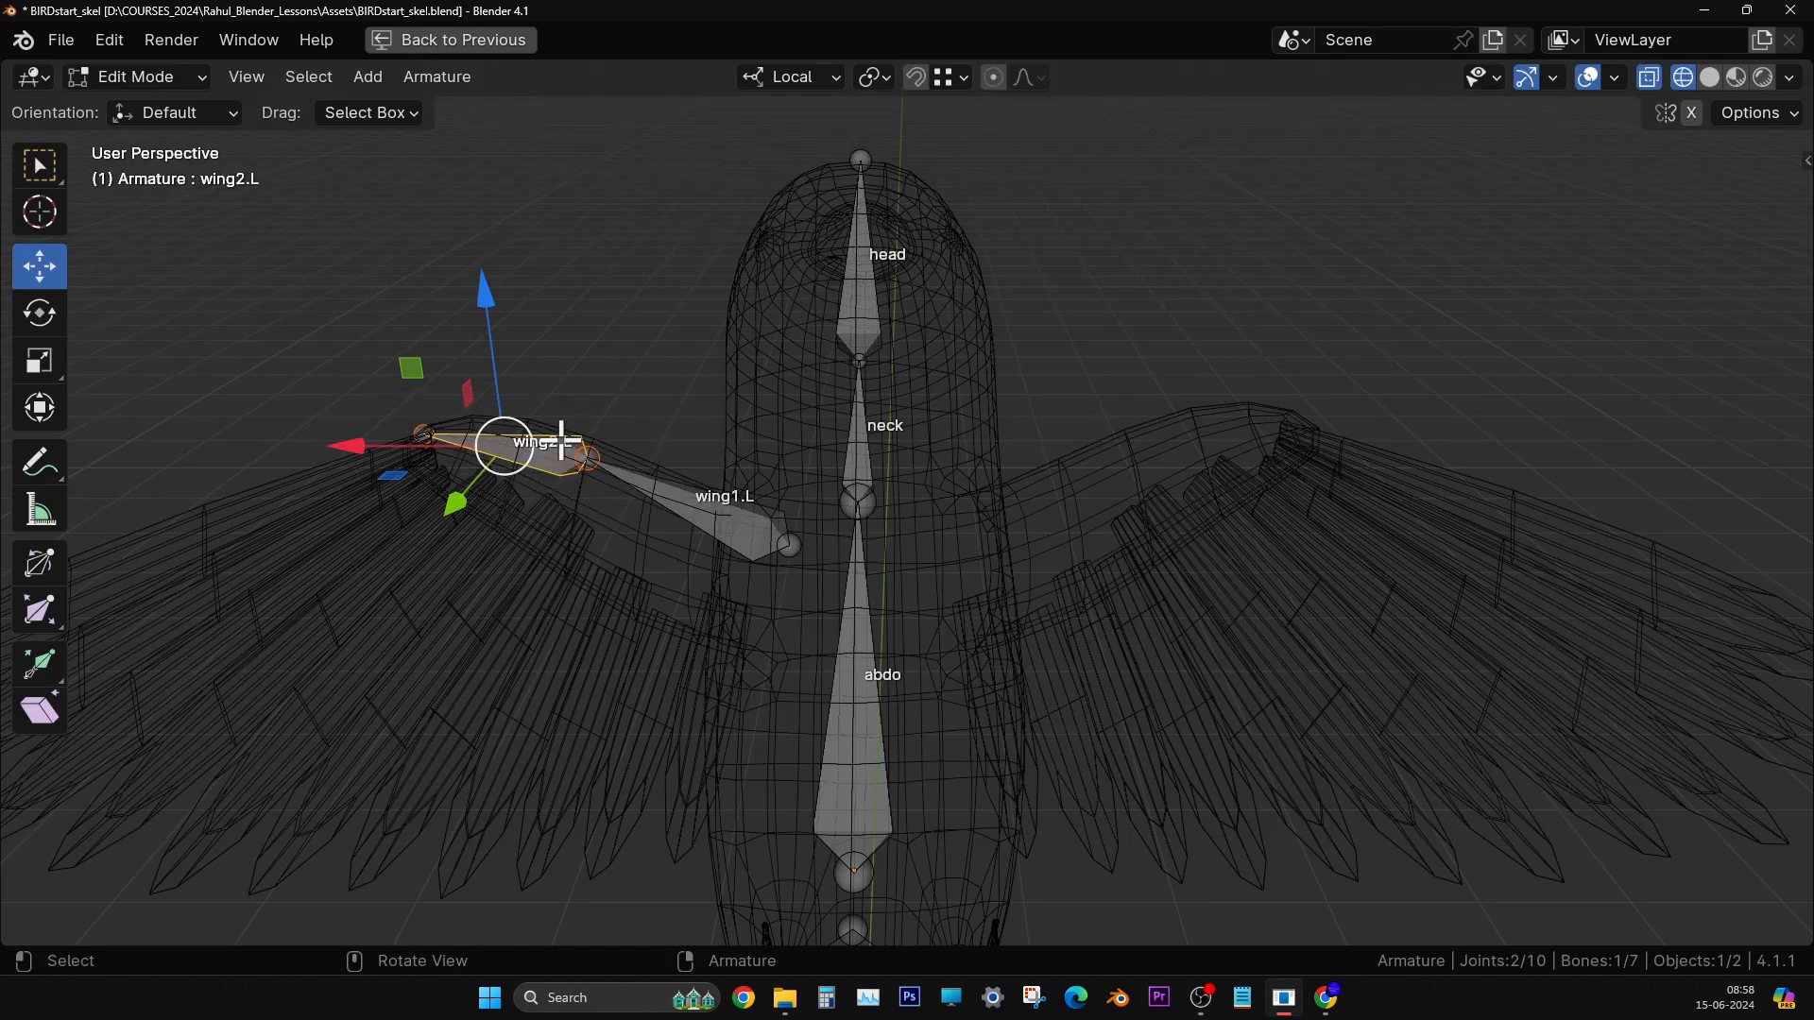
- Add a new single bone behind the leg in the right side view and select its base joint
{"action": "left_click", "coordinate": [1185, 280]}
{"action": "middle_click_drag", "start_coordinate": [879, 640], "coordinate": [1046, 677]}
{"action": "left_click", "coordinate": [770, 547]}
{"action": "key", "text": "KP_3"}
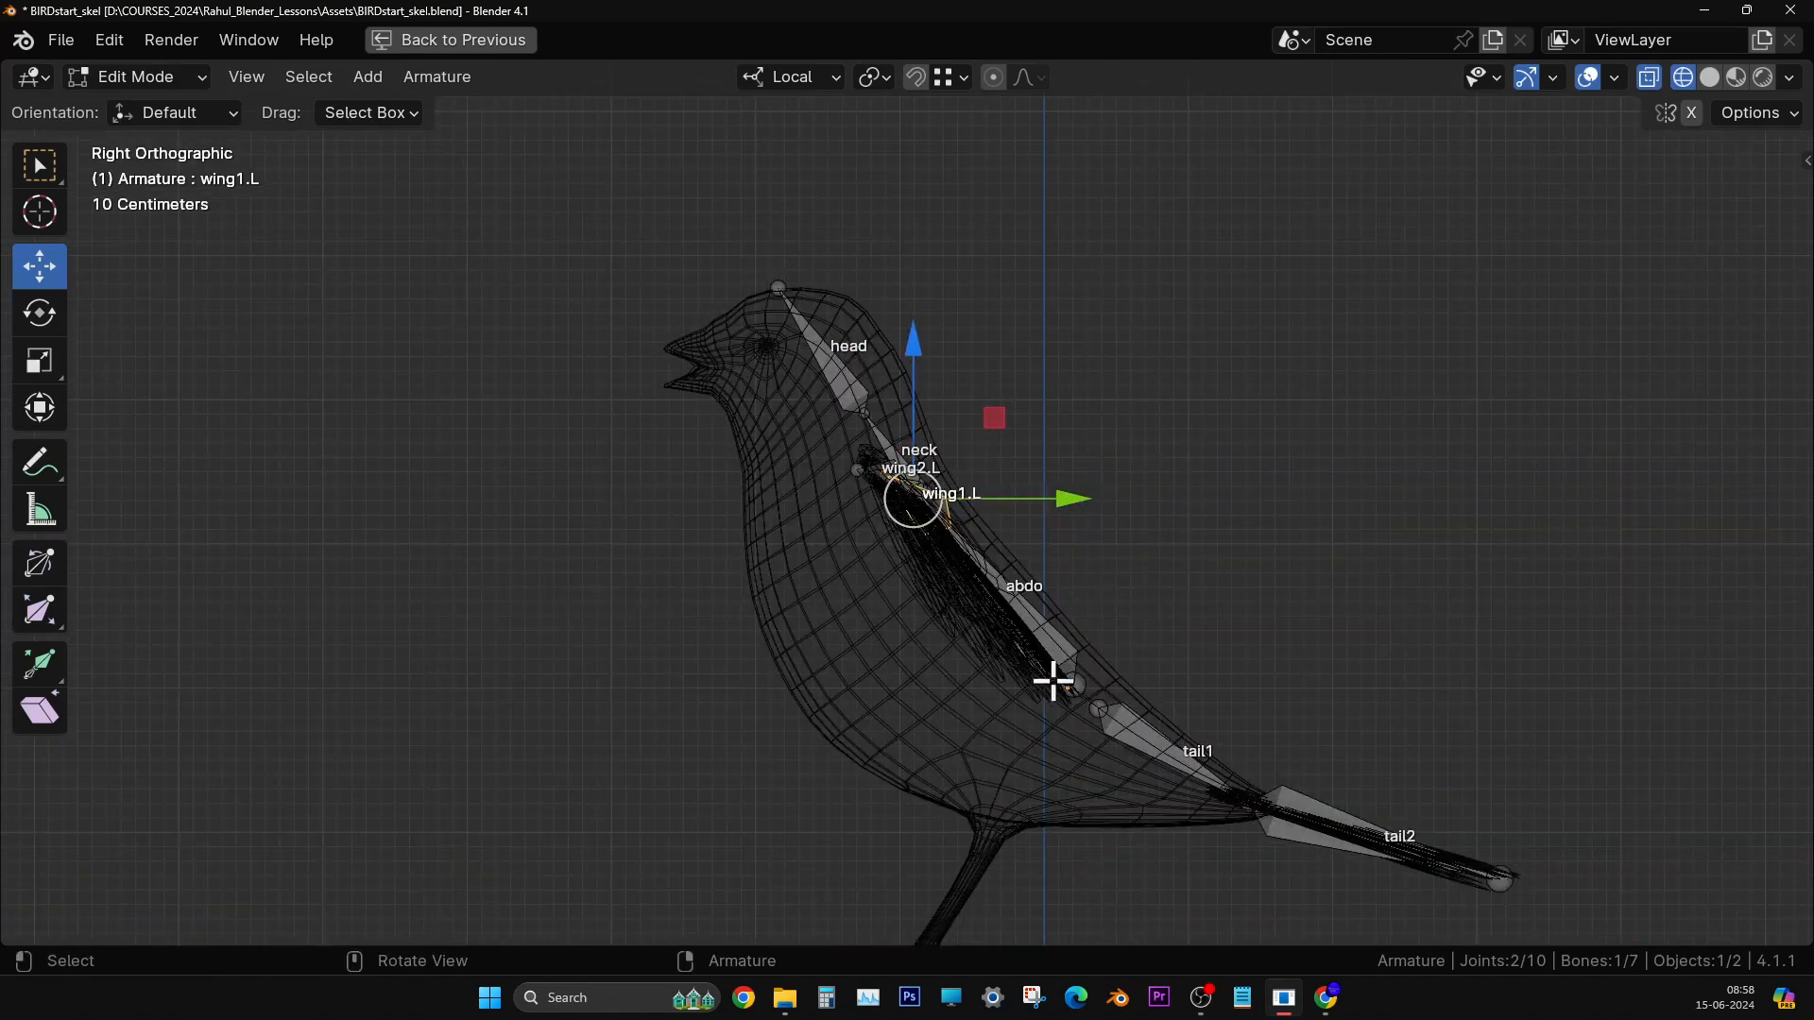
{"action": "middle_click_drag", "start_coordinate": [1051, 816], "coordinate": [1049, 530], "text": "shift"}
{"action": "scroll", "coordinate": [1020, 652], "scroll_direction": "up", "scroll_amount": 4}
{"action": "middle_click_drag", "start_coordinate": [998, 744], "coordinate": [976, 640], "text": "shift"}
{"action": "scroll", "coordinate": [1020, 672], "scroll_direction": "up", "scroll_amount": 2}
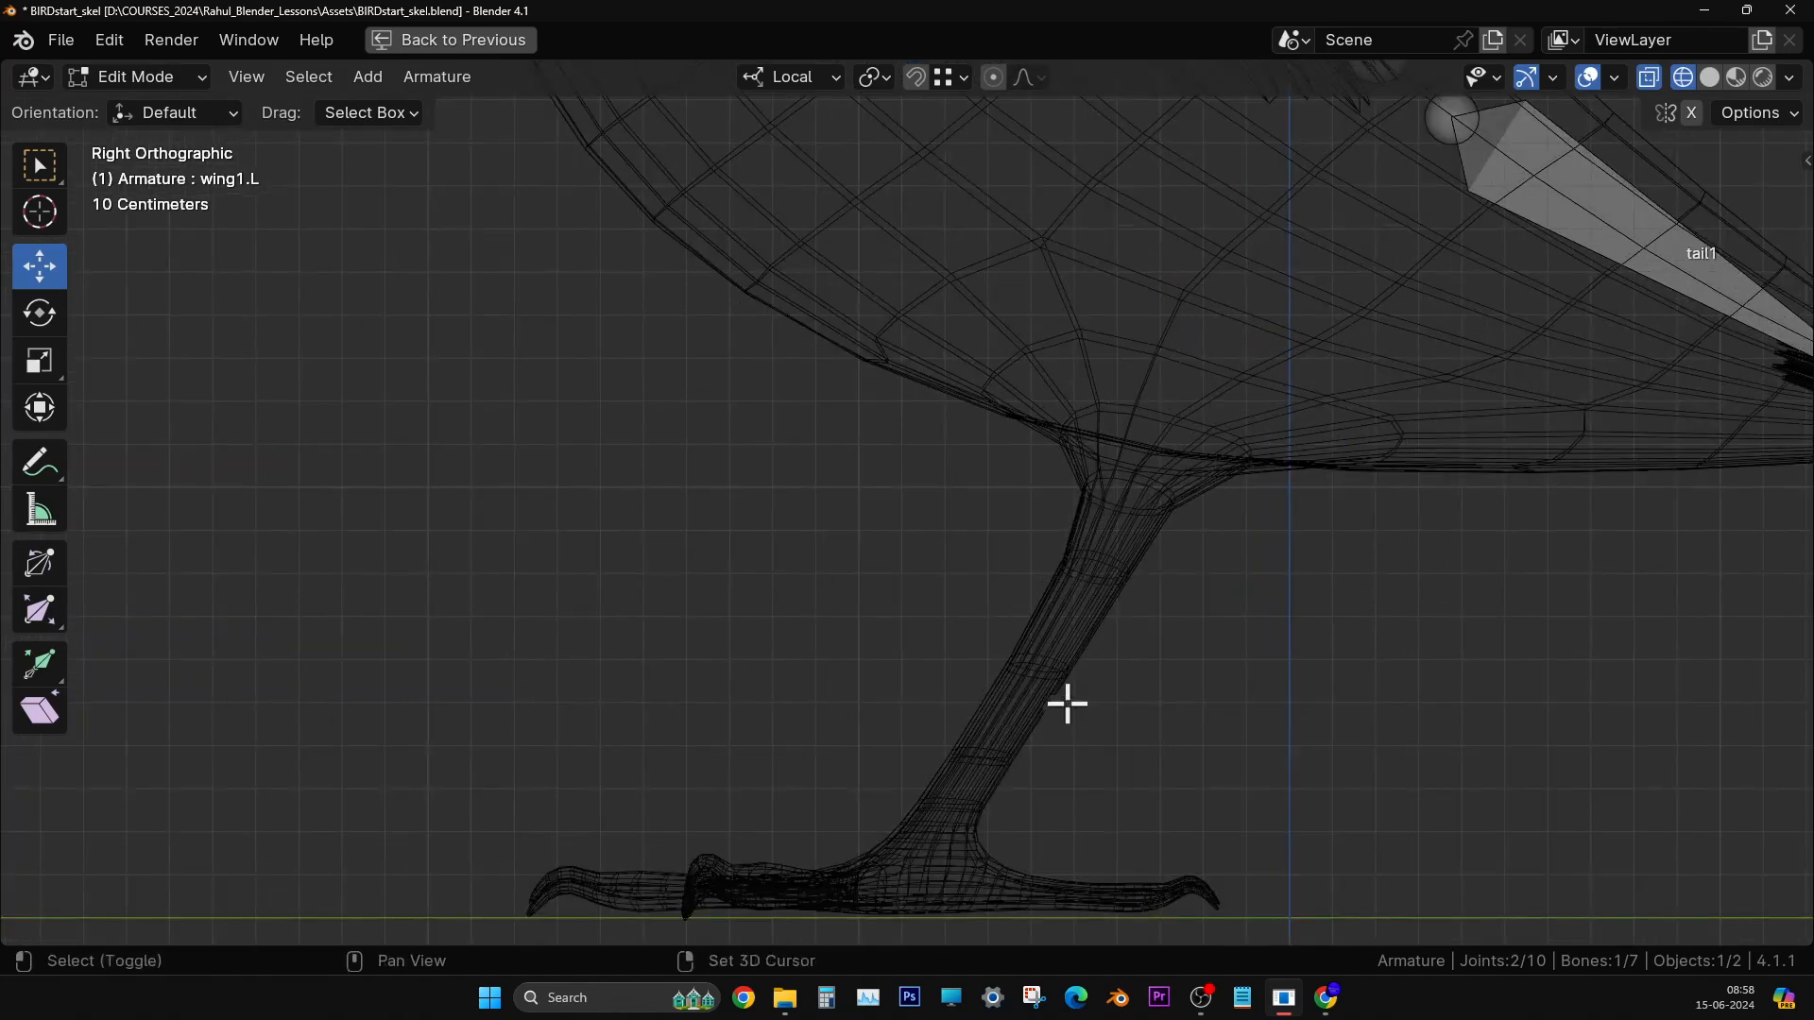
{"action": "middle_click_drag", "start_coordinate": [1068, 704], "coordinate": [975, 555], "text": "shift"}
{"action": "left_click", "coordinate": [368, 76]}
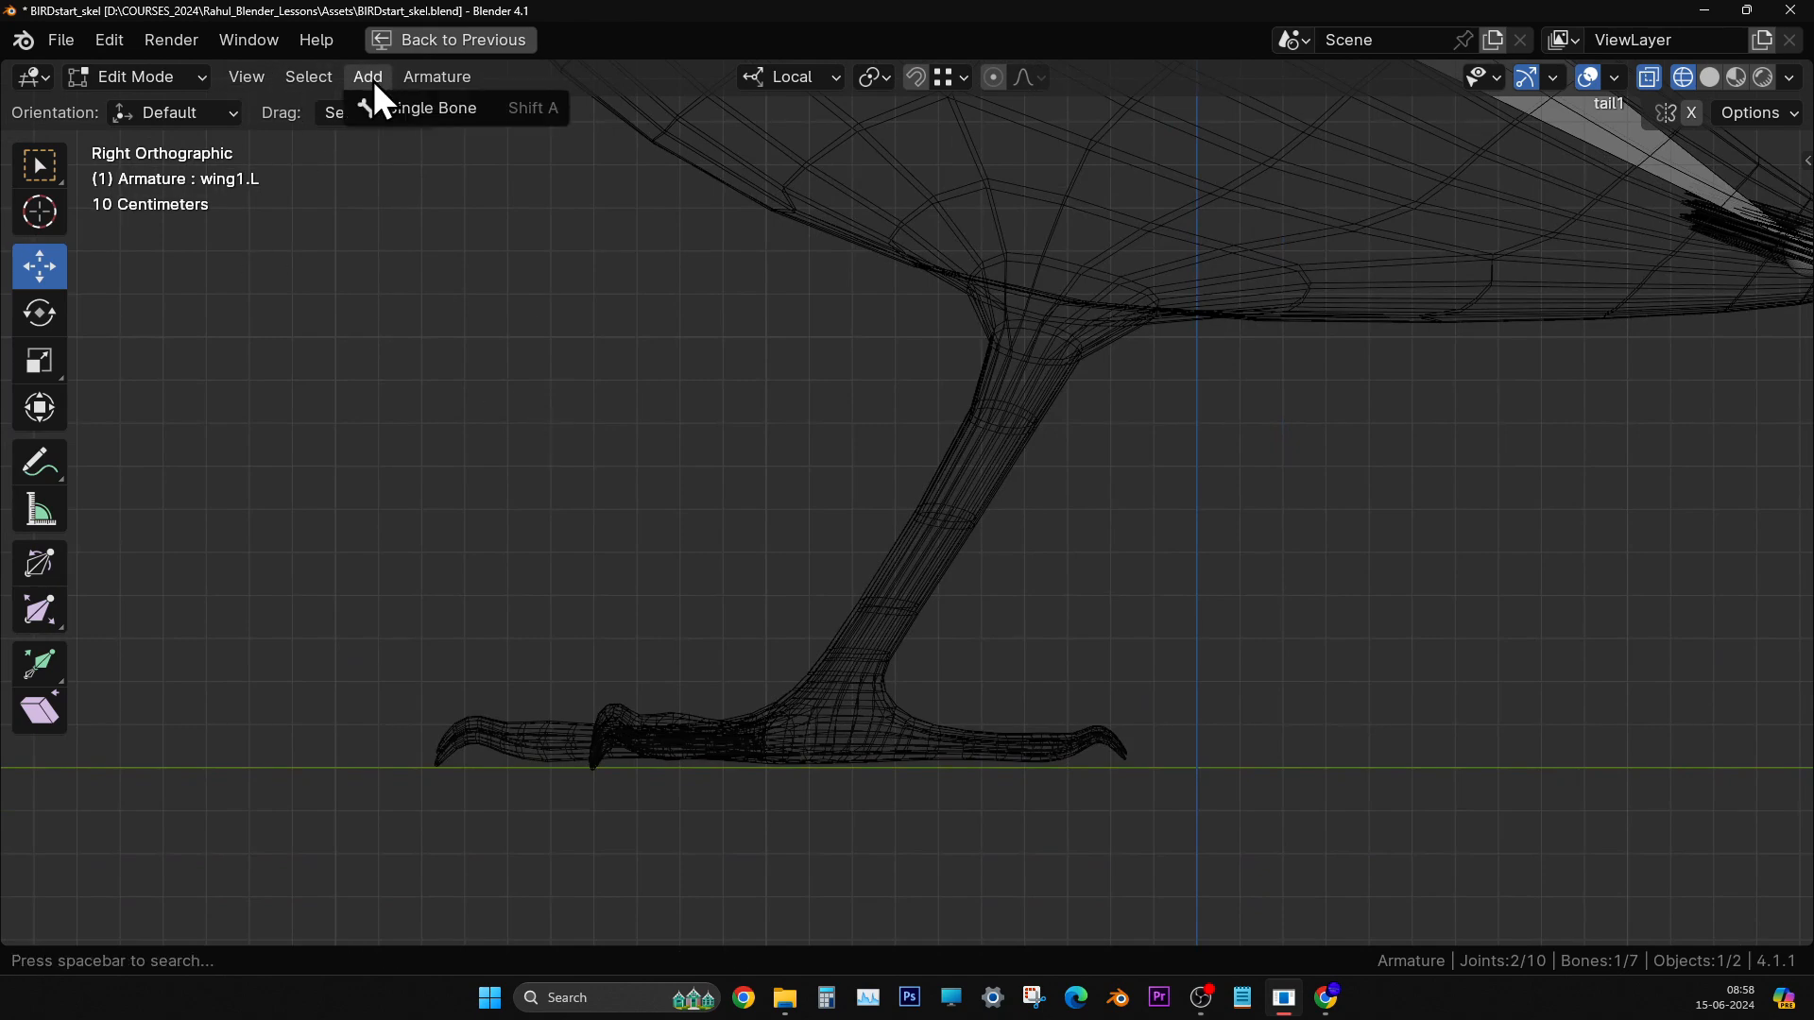
{"action": "left_click", "coordinate": [393, 102]}
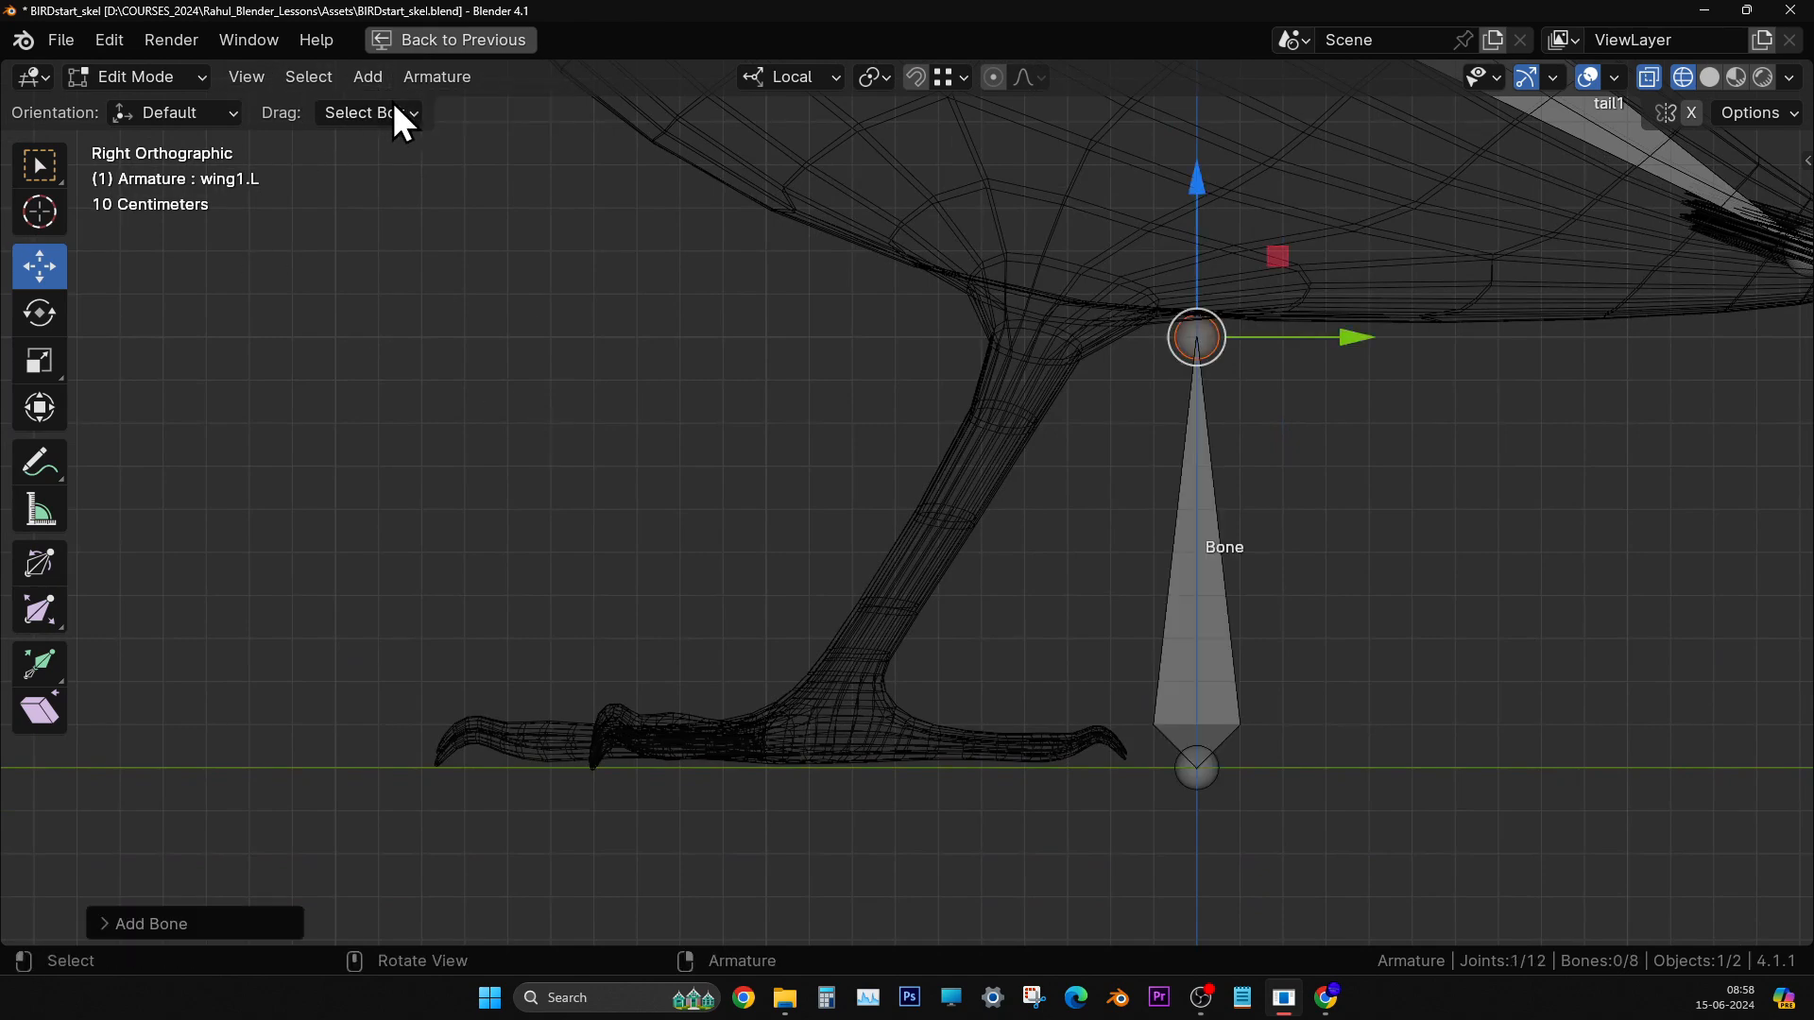
{"action": "left_click", "coordinate": [1203, 504]}
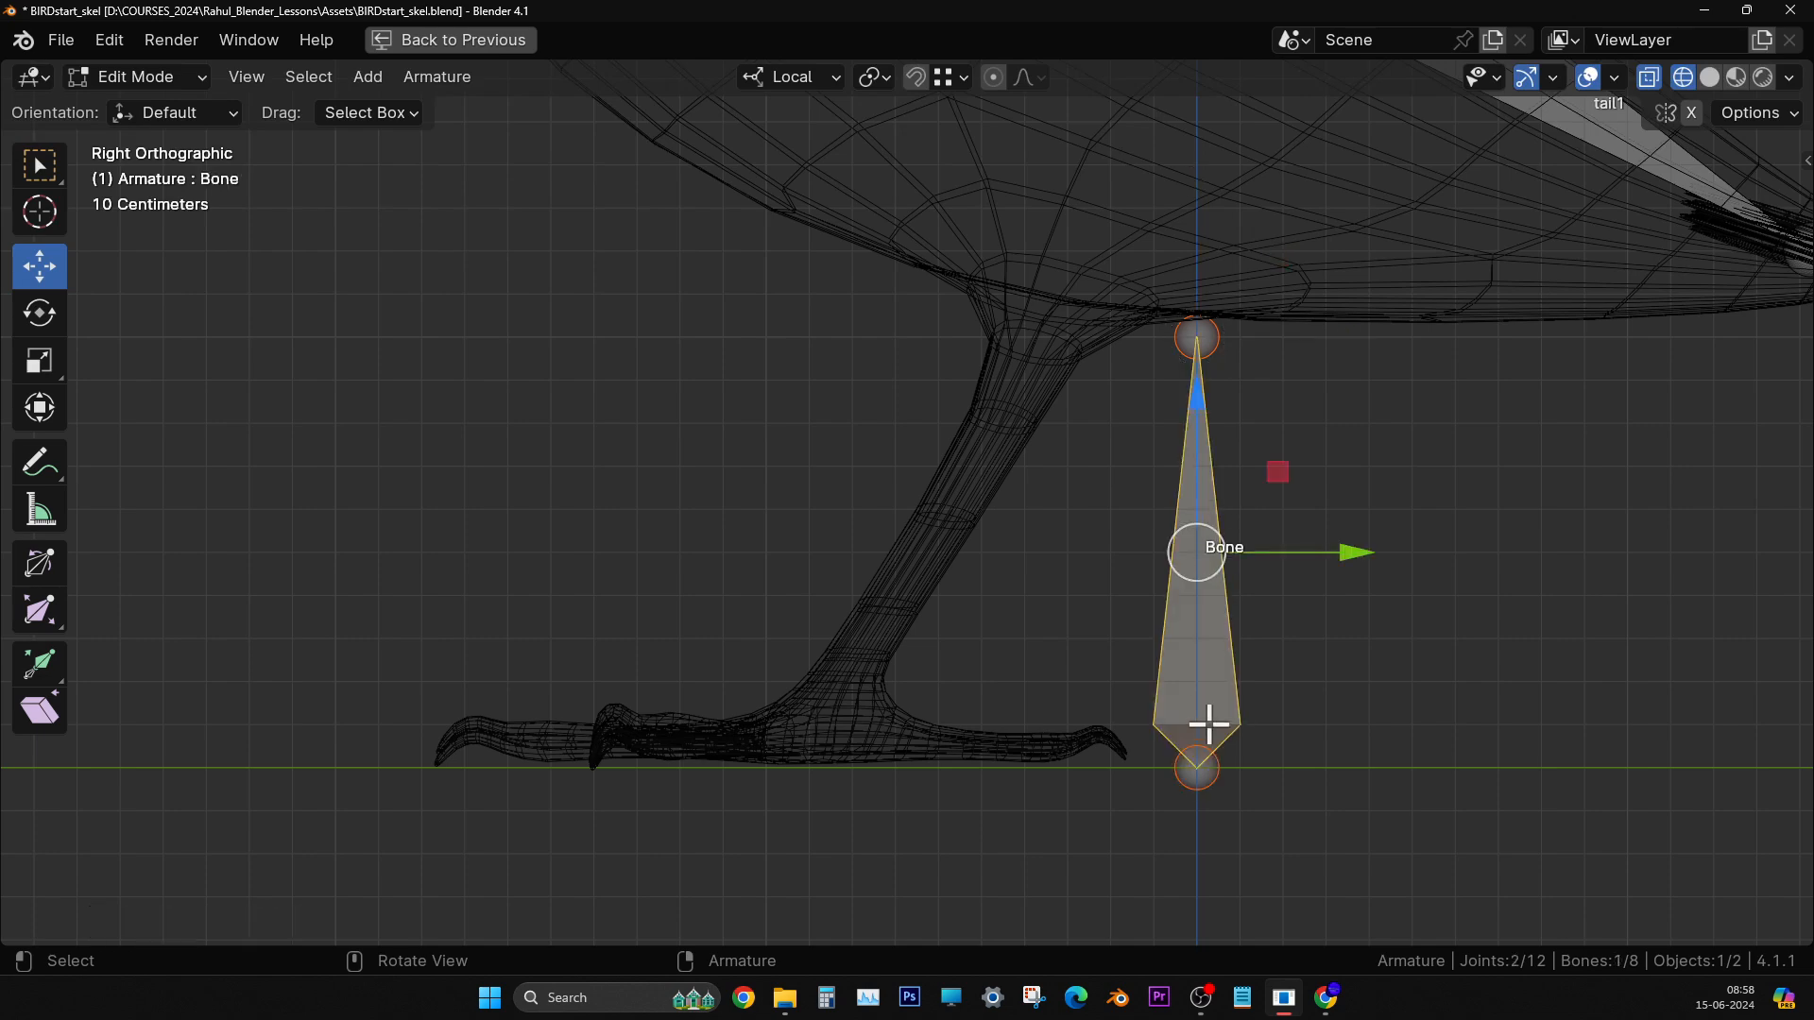
{"action": "left_click", "coordinate": [1202, 788]}
- Circle the new bone's base joint, middle and end joint with freehand annotation strokes
{"action": "scroll", "coordinate": [1250, 737], "scroll_direction": "up", "scroll_amount": 1}
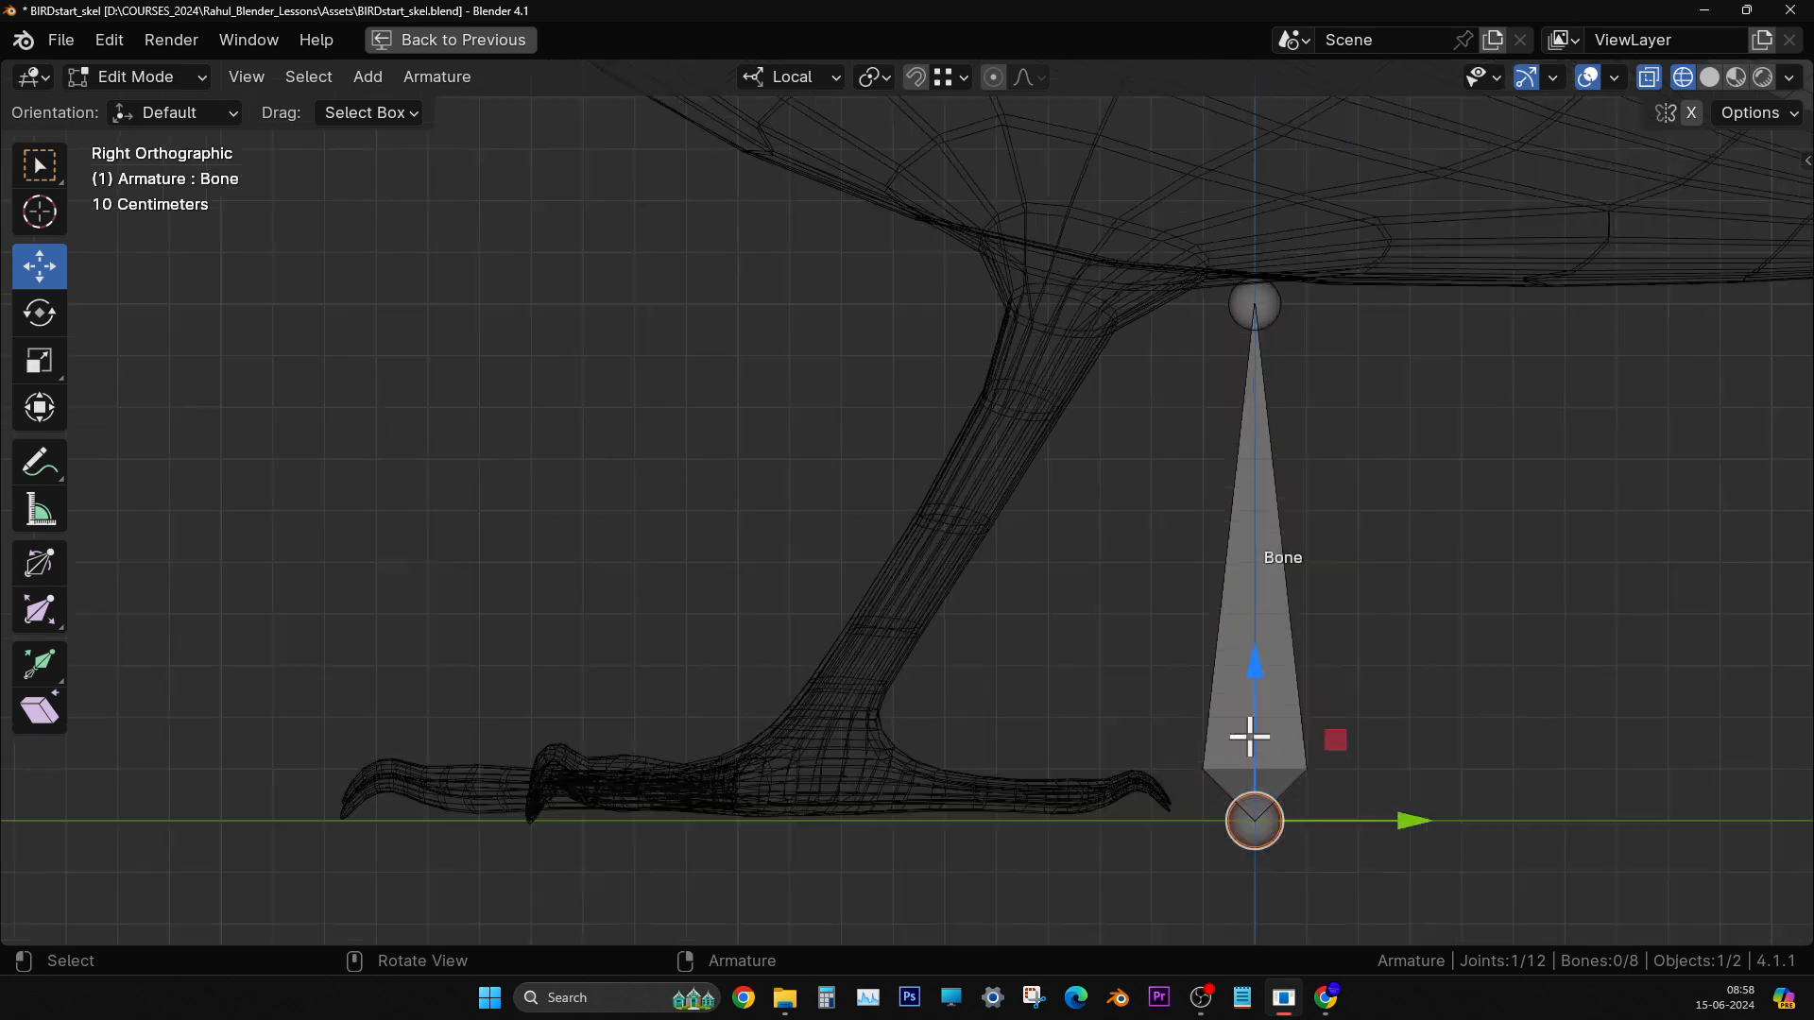
{"action": "scroll", "coordinate": [1249, 736], "scroll_direction": "up", "scroll_amount": 1}
{"action": "middle_click_drag", "start_coordinate": [1249, 736], "coordinate": [721, 680], "text": "shift"}
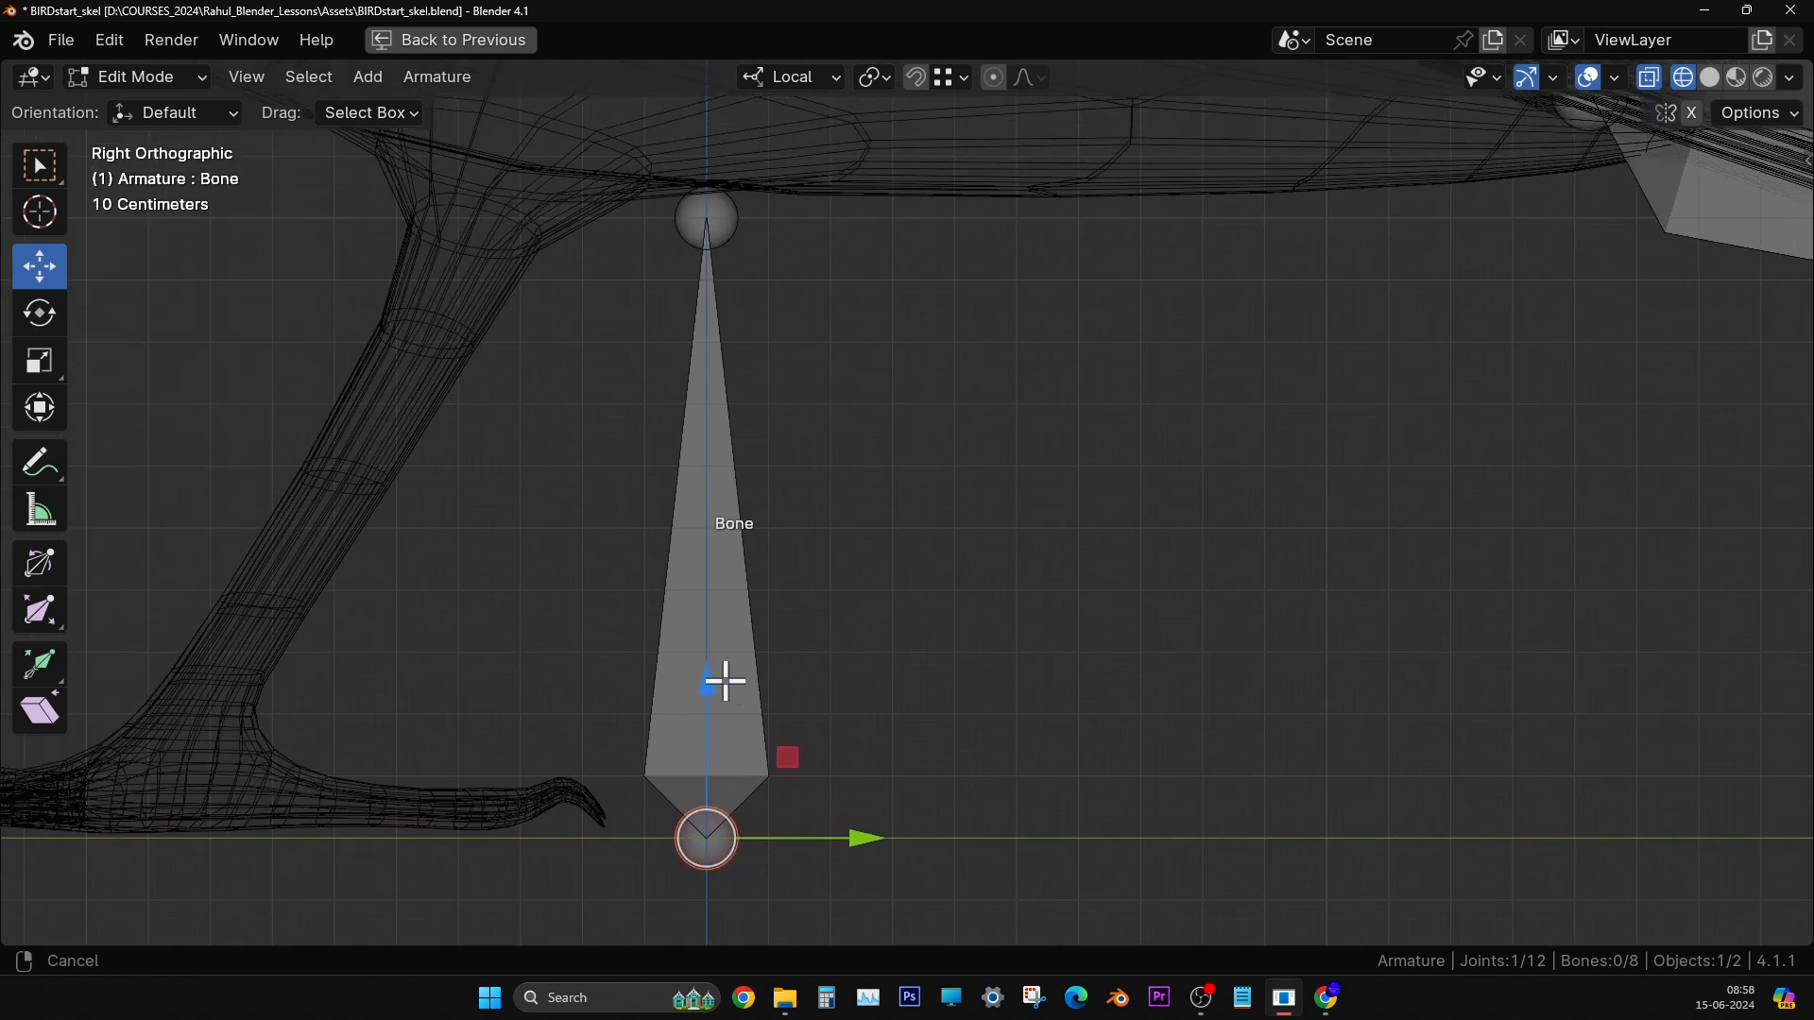
{"action": "left_click", "coordinate": [33, 467]}
{"action": "mouse_move", "coordinate": [693, 781]}
{"action": "left_mouse_down"}
{"action": "mouse_move", "coordinate": [847, 841]}
{"action": "mouse_move", "coordinate": [747, 786]}
{"action": "left_mouse_up"}
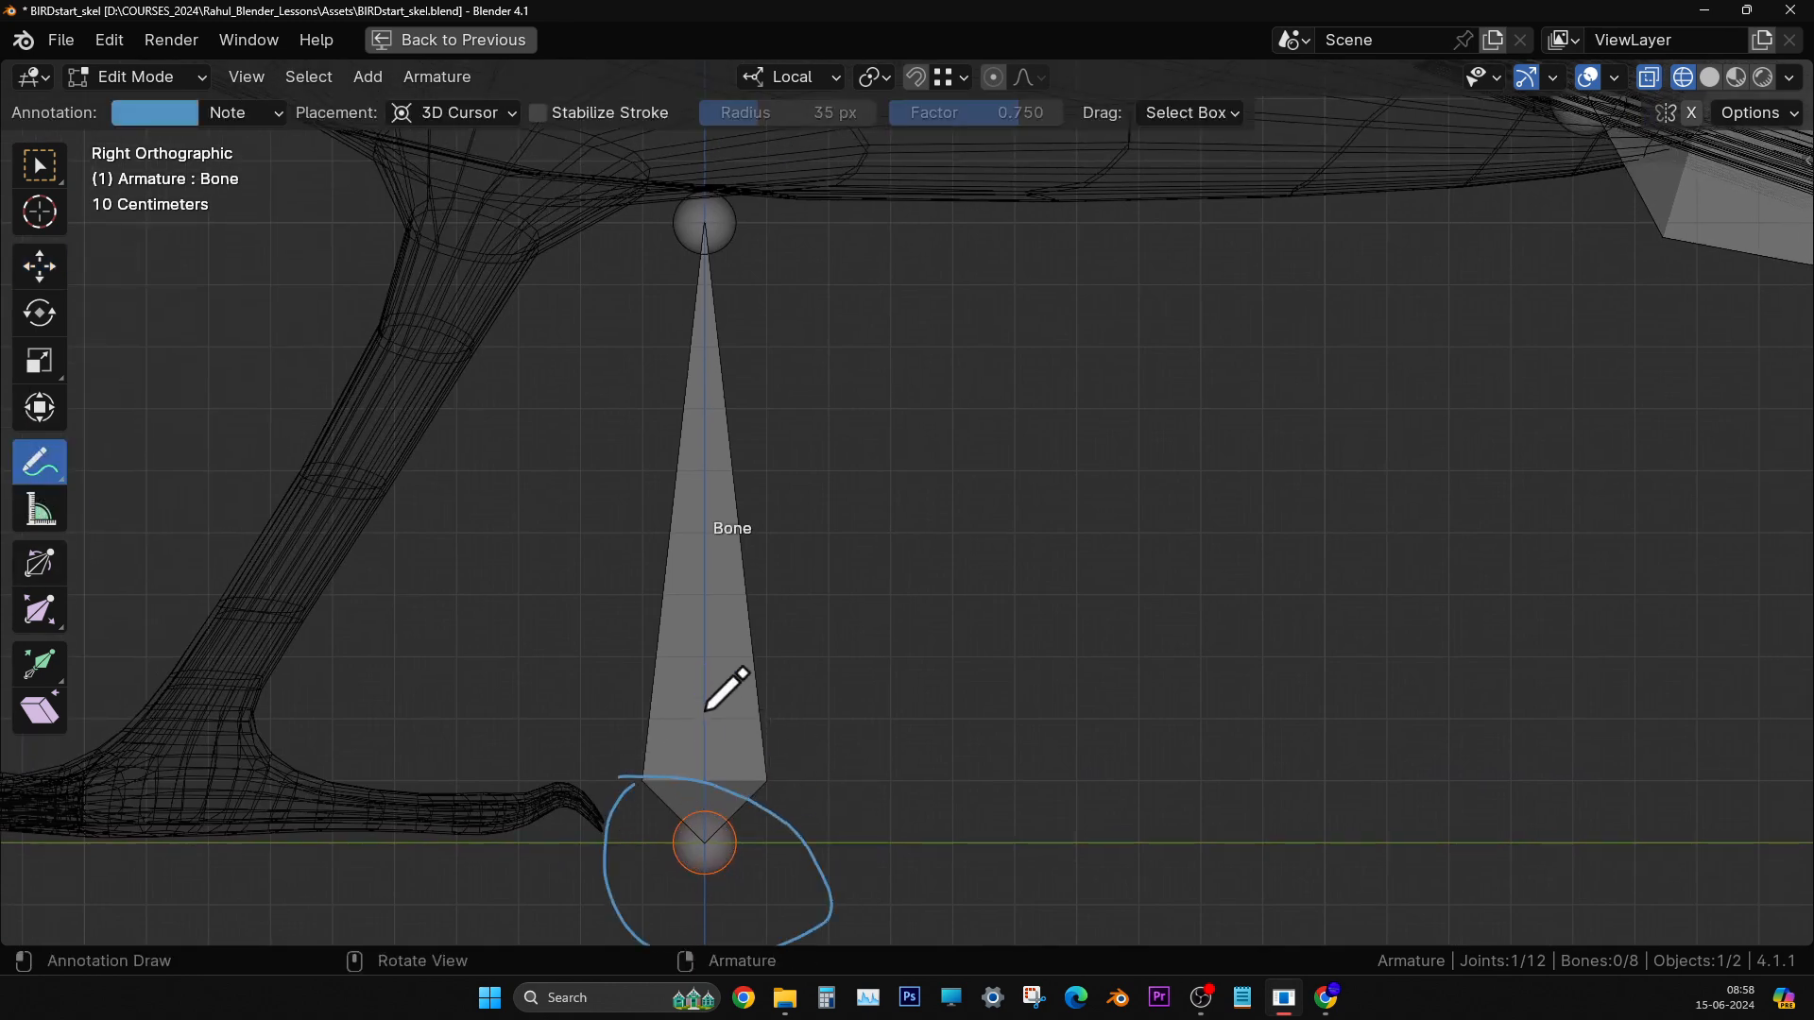
{"action": "mouse_move", "coordinate": [605, 486]}
{"action": "left_mouse_down"}
{"action": "mouse_move", "coordinate": [717, 619]}
{"action": "mouse_move", "coordinate": [628, 420]}
{"action": "left_mouse_up"}
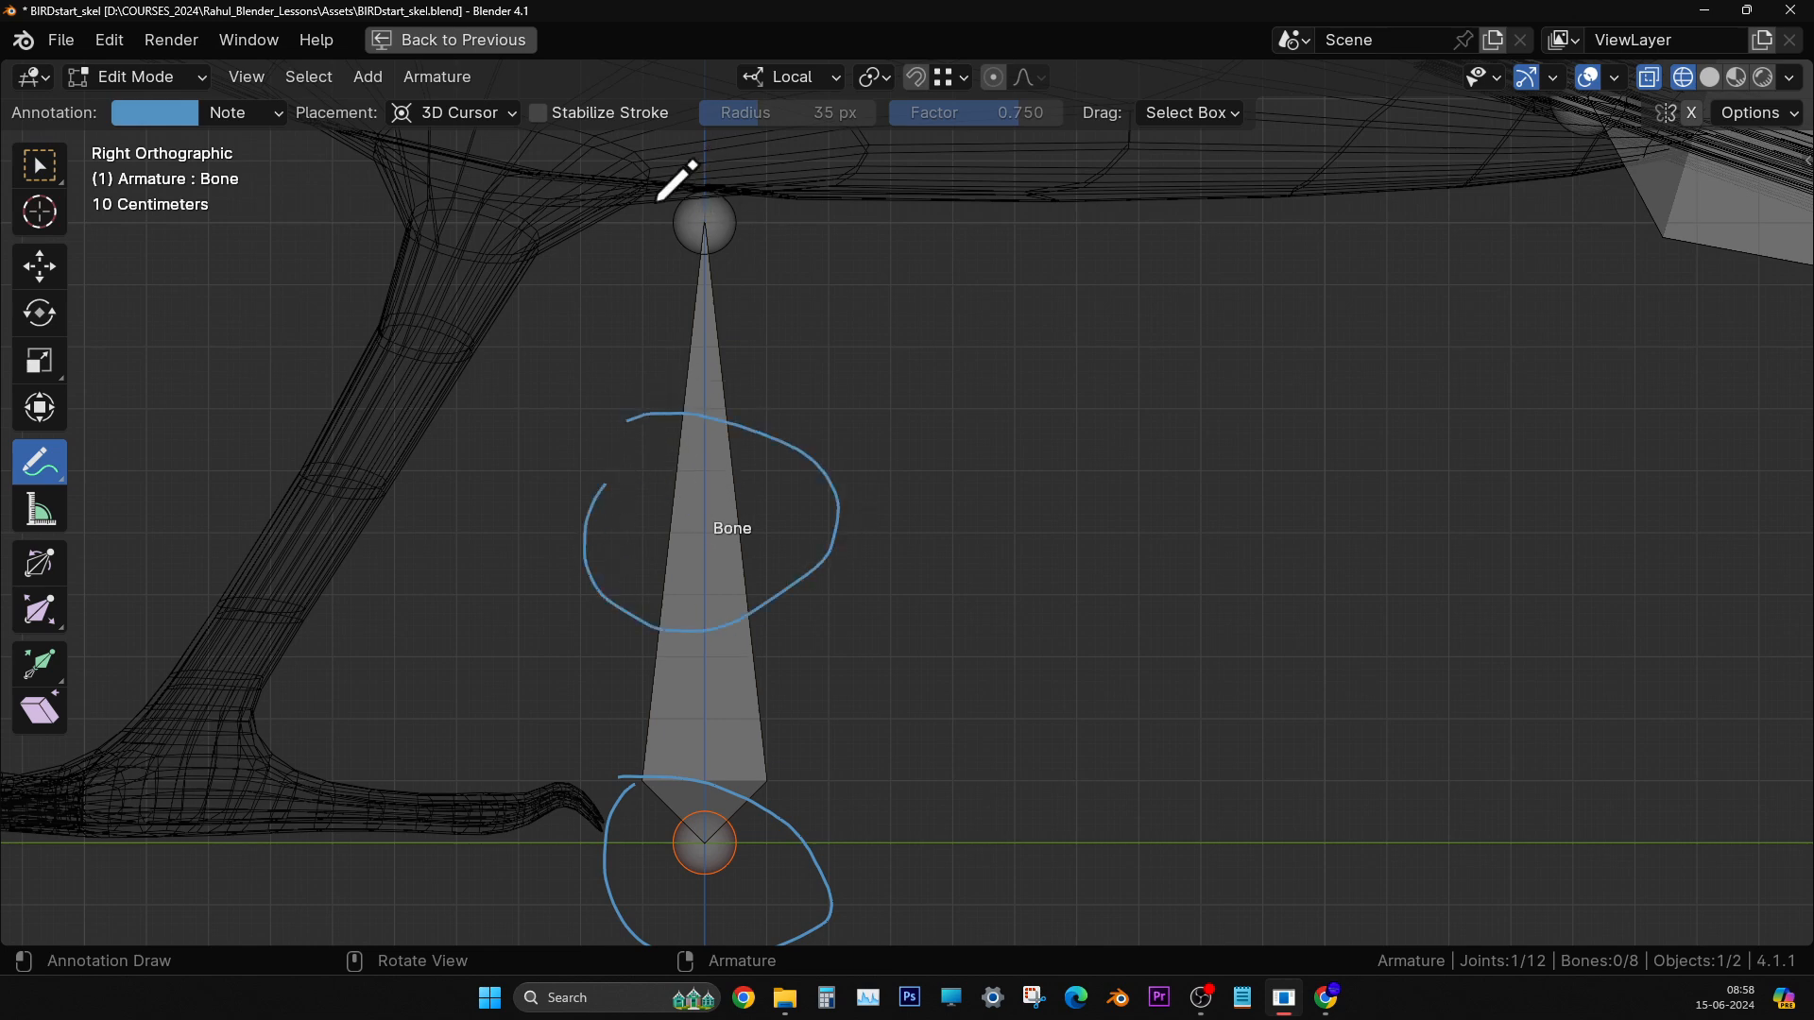
{"action": "left_click_drag", "start_coordinate": [659, 200], "coordinate": [721, 187]}
- Annotate the circled bone parts with the handwritten letters H for the base, B for the middle and T for the end
{"action": "left_click_drag", "start_coordinate": [877, 868], "coordinate": [1035, 877]}
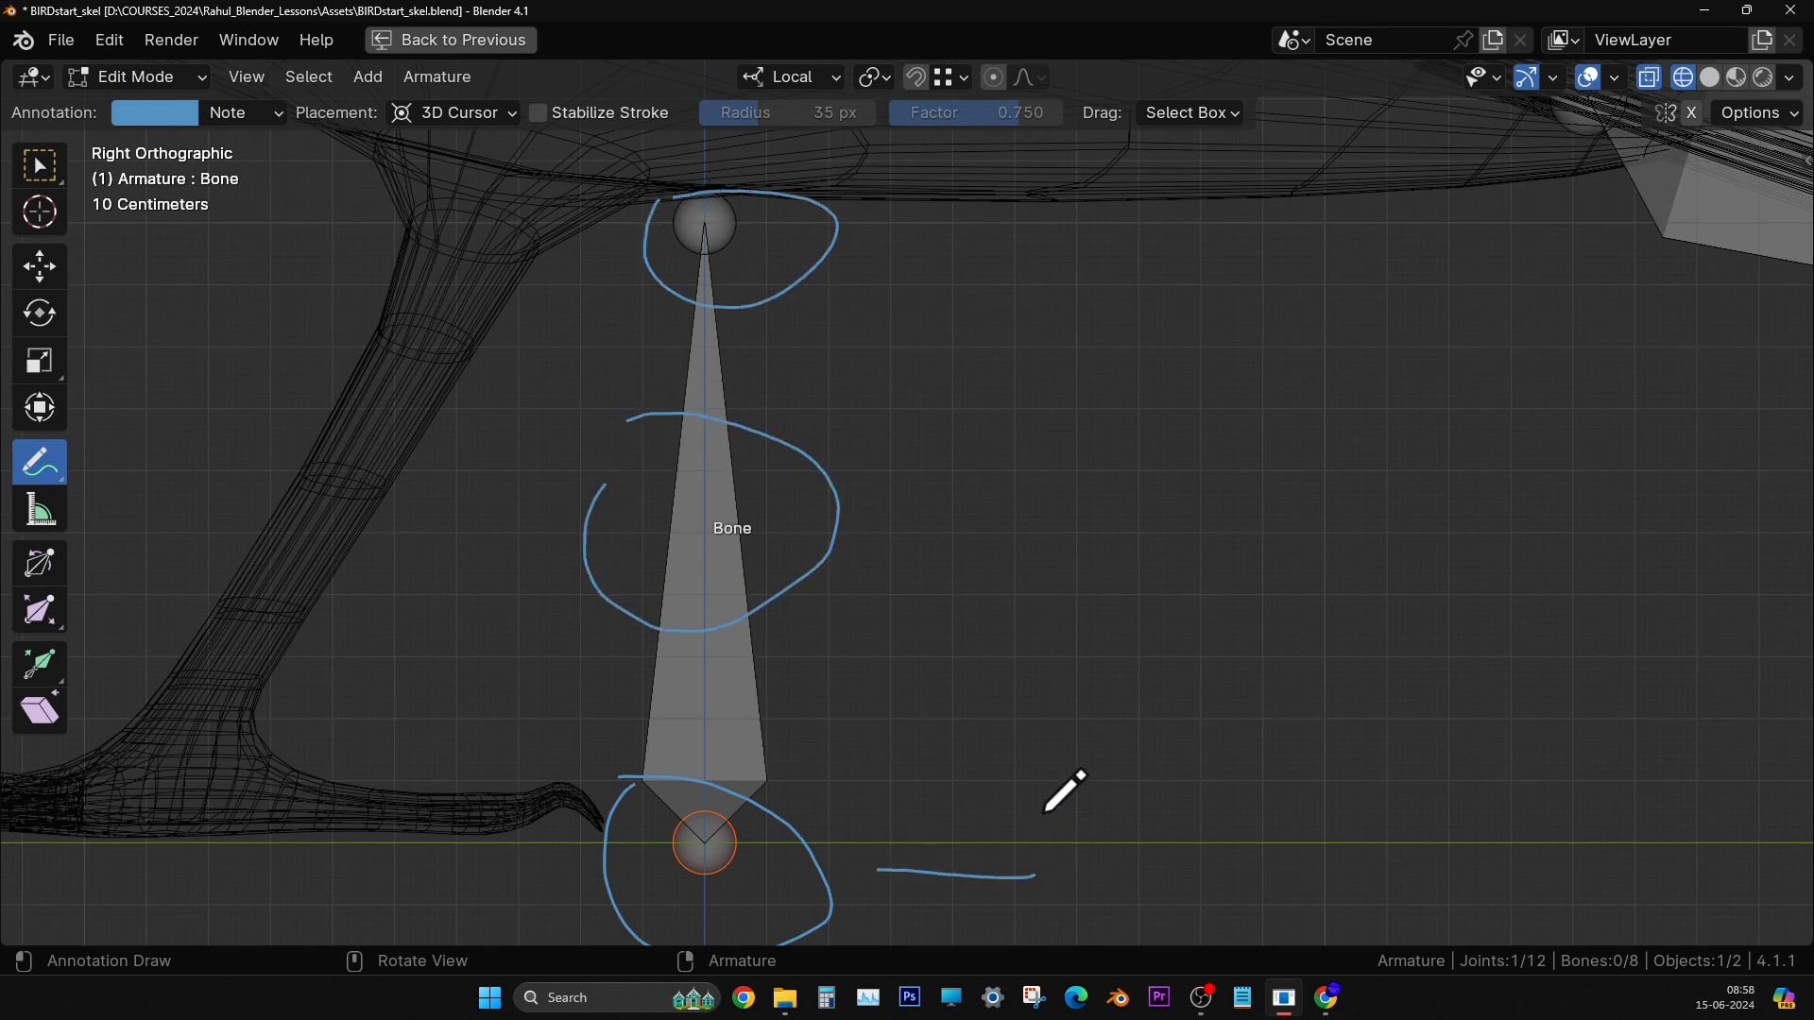
{"action": "left_click_drag", "start_coordinate": [1043, 812], "coordinate": [1058, 923]}
{"action": "left_click_drag", "start_coordinate": [1117, 788], "coordinate": [1116, 930]}
{"action": "left_click_drag", "start_coordinate": [1035, 879], "coordinate": [1137, 866]}
{"action": "left_click_drag", "start_coordinate": [907, 523], "coordinate": [1002, 525]}
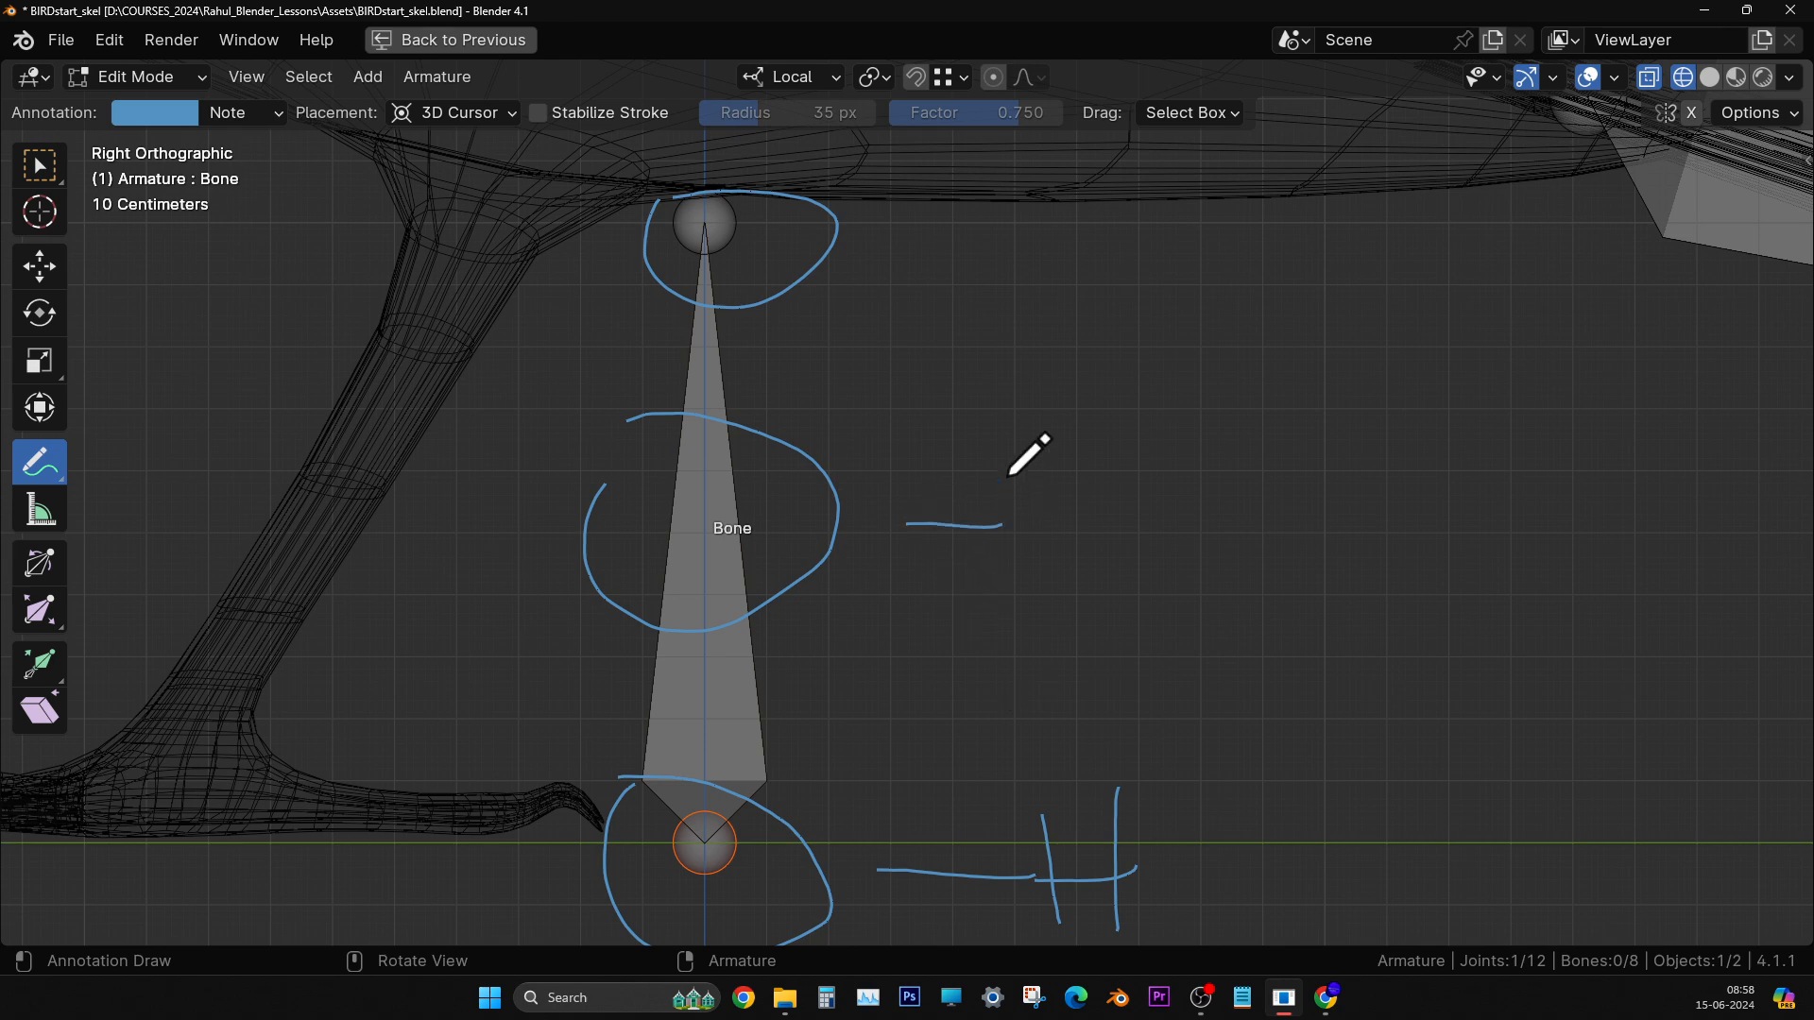
{"action": "left_click_drag", "start_coordinate": [1039, 463], "coordinate": [1060, 540]}
{"action": "mouse_move", "coordinate": [1039, 463]}
{"action": "left_mouse_down"}
{"action": "mouse_move", "coordinate": [1096, 450]}
{"action": "mouse_move", "coordinate": [1082, 556]}
{"action": "left_mouse_up"}
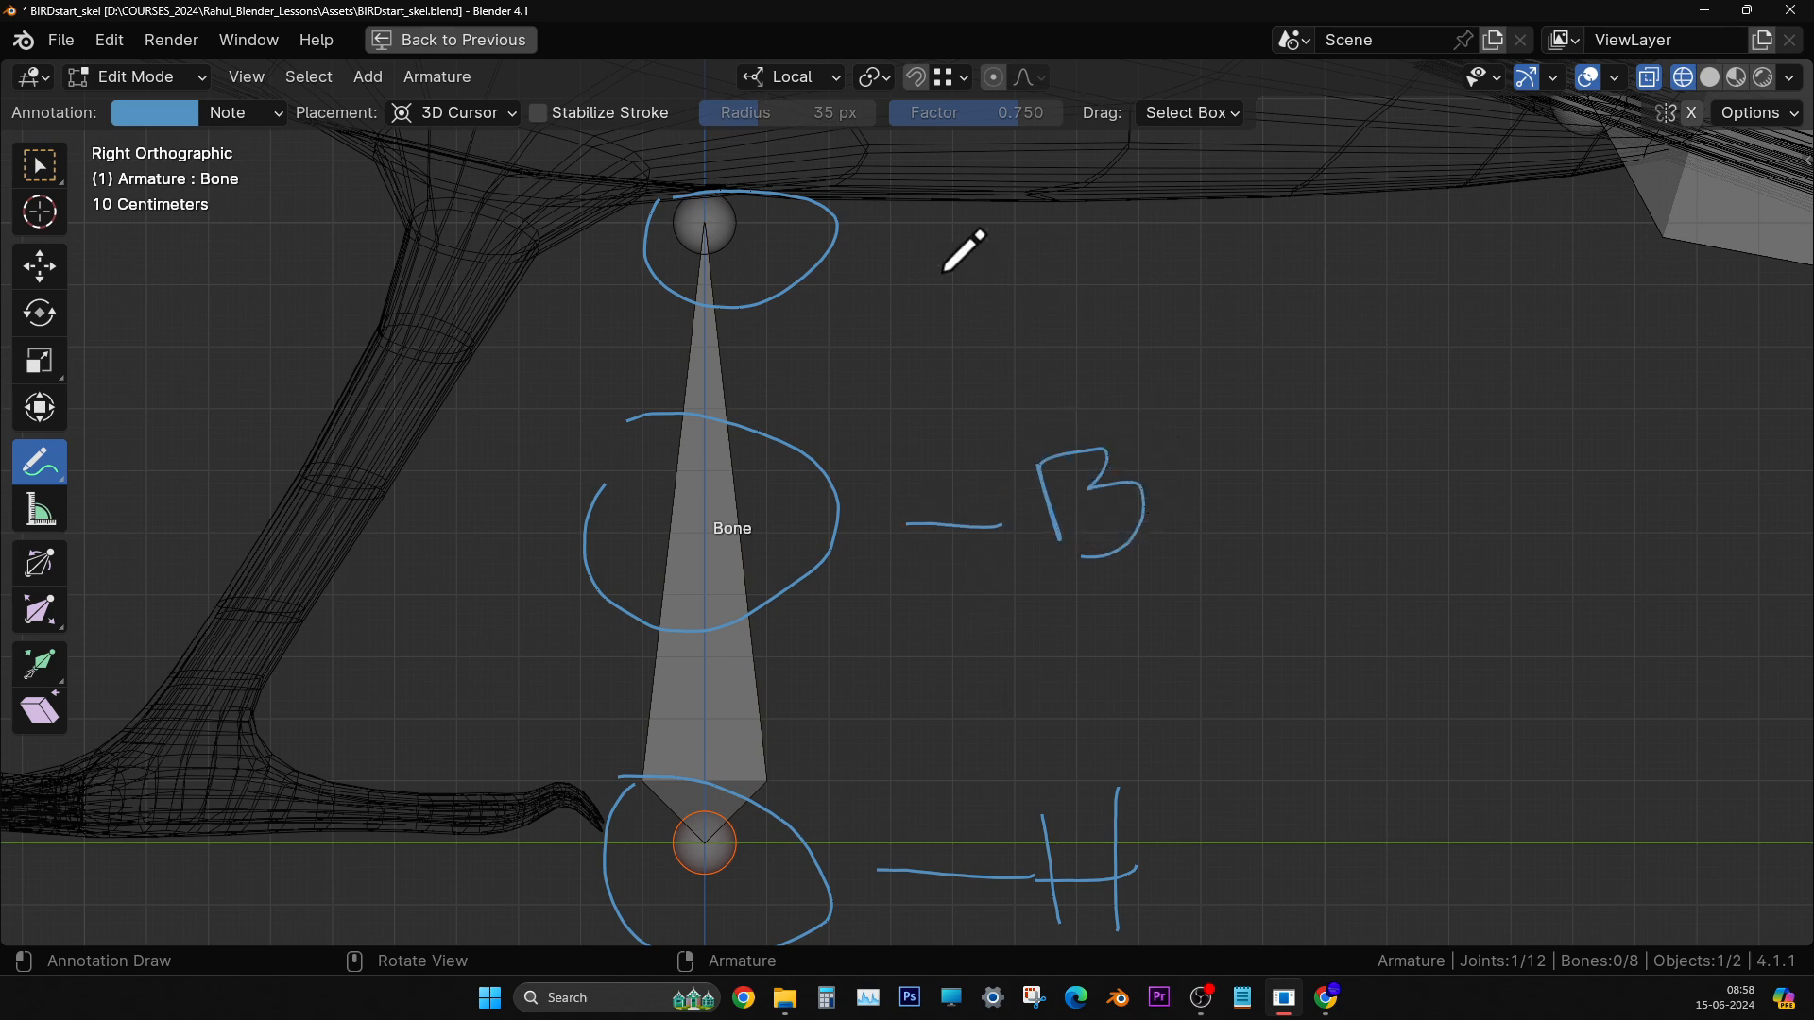
{"action": "left_click_drag", "start_coordinate": [892, 251], "coordinate": [1016, 236]}
{"action": "left_click_drag", "start_coordinate": [1073, 165], "coordinate": [1103, 283]}
{"action": "left_click_drag", "start_coordinate": [1009, 196], "coordinate": [1207, 145]}
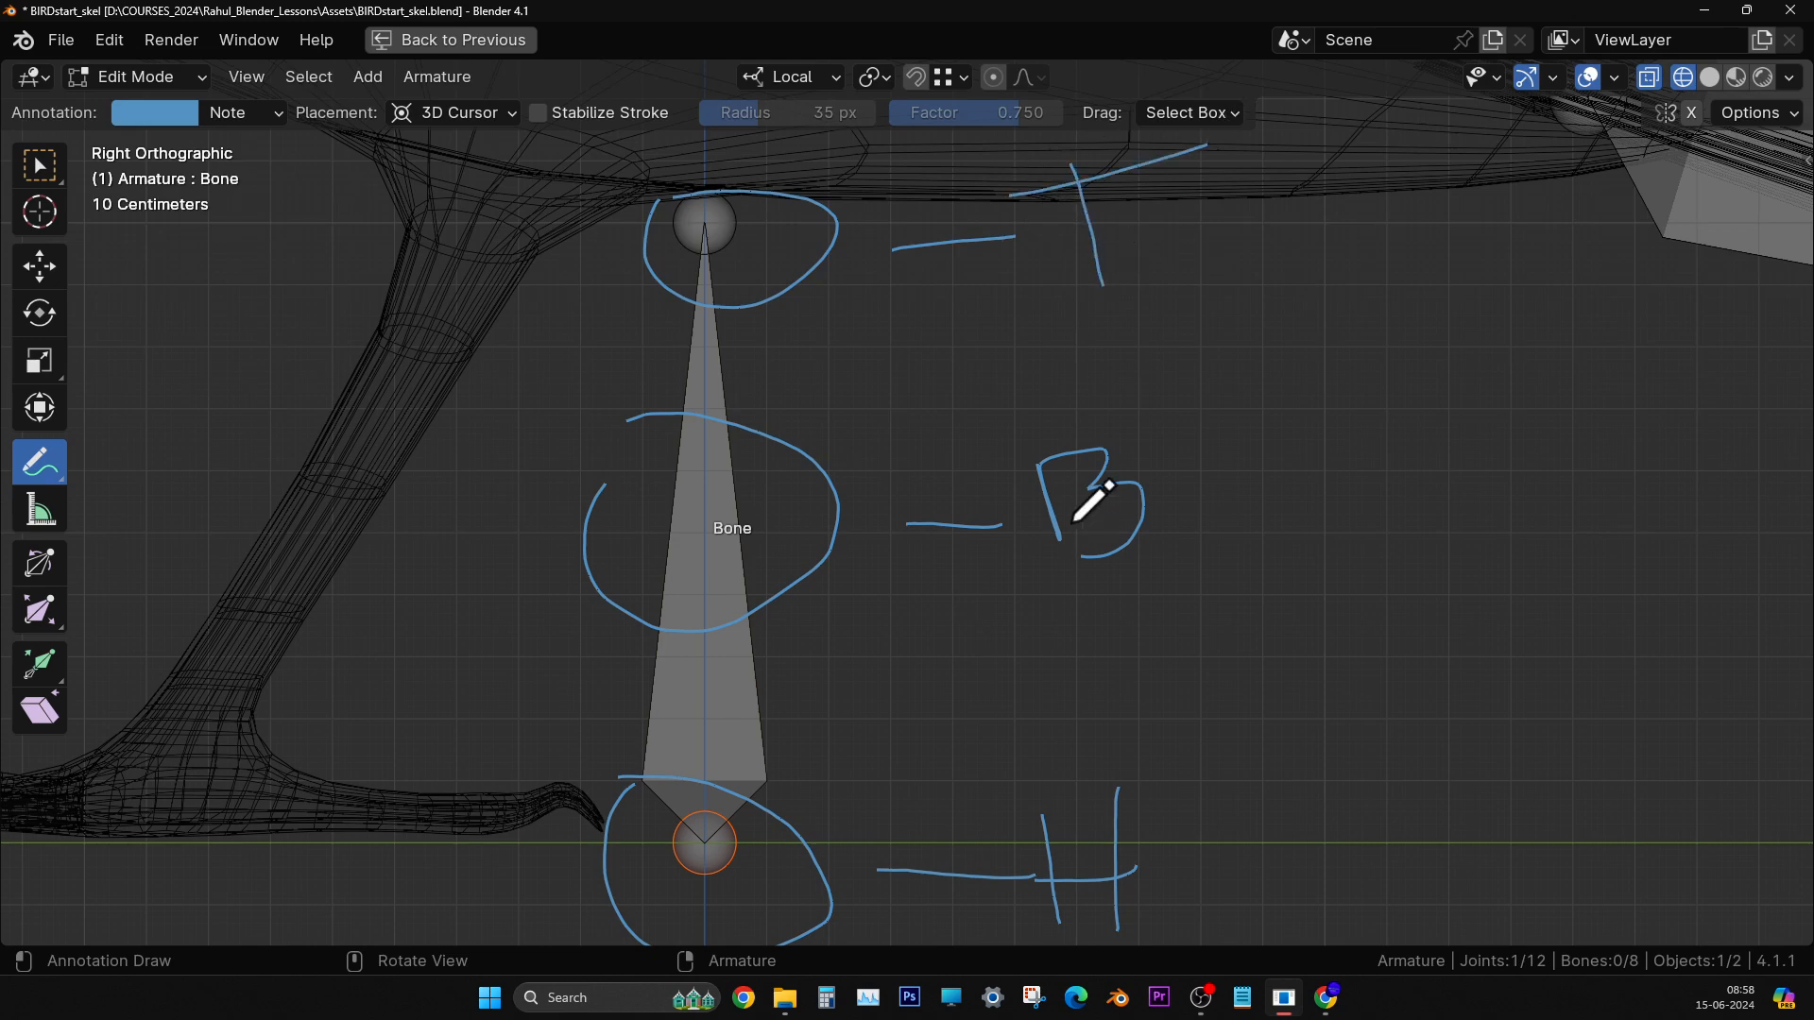
- Erase all annotation strokes around the new bone
{"action": "scroll", "coordinate": [1065, 520], "scroll_direction": "down", "scroll_amount": 2}
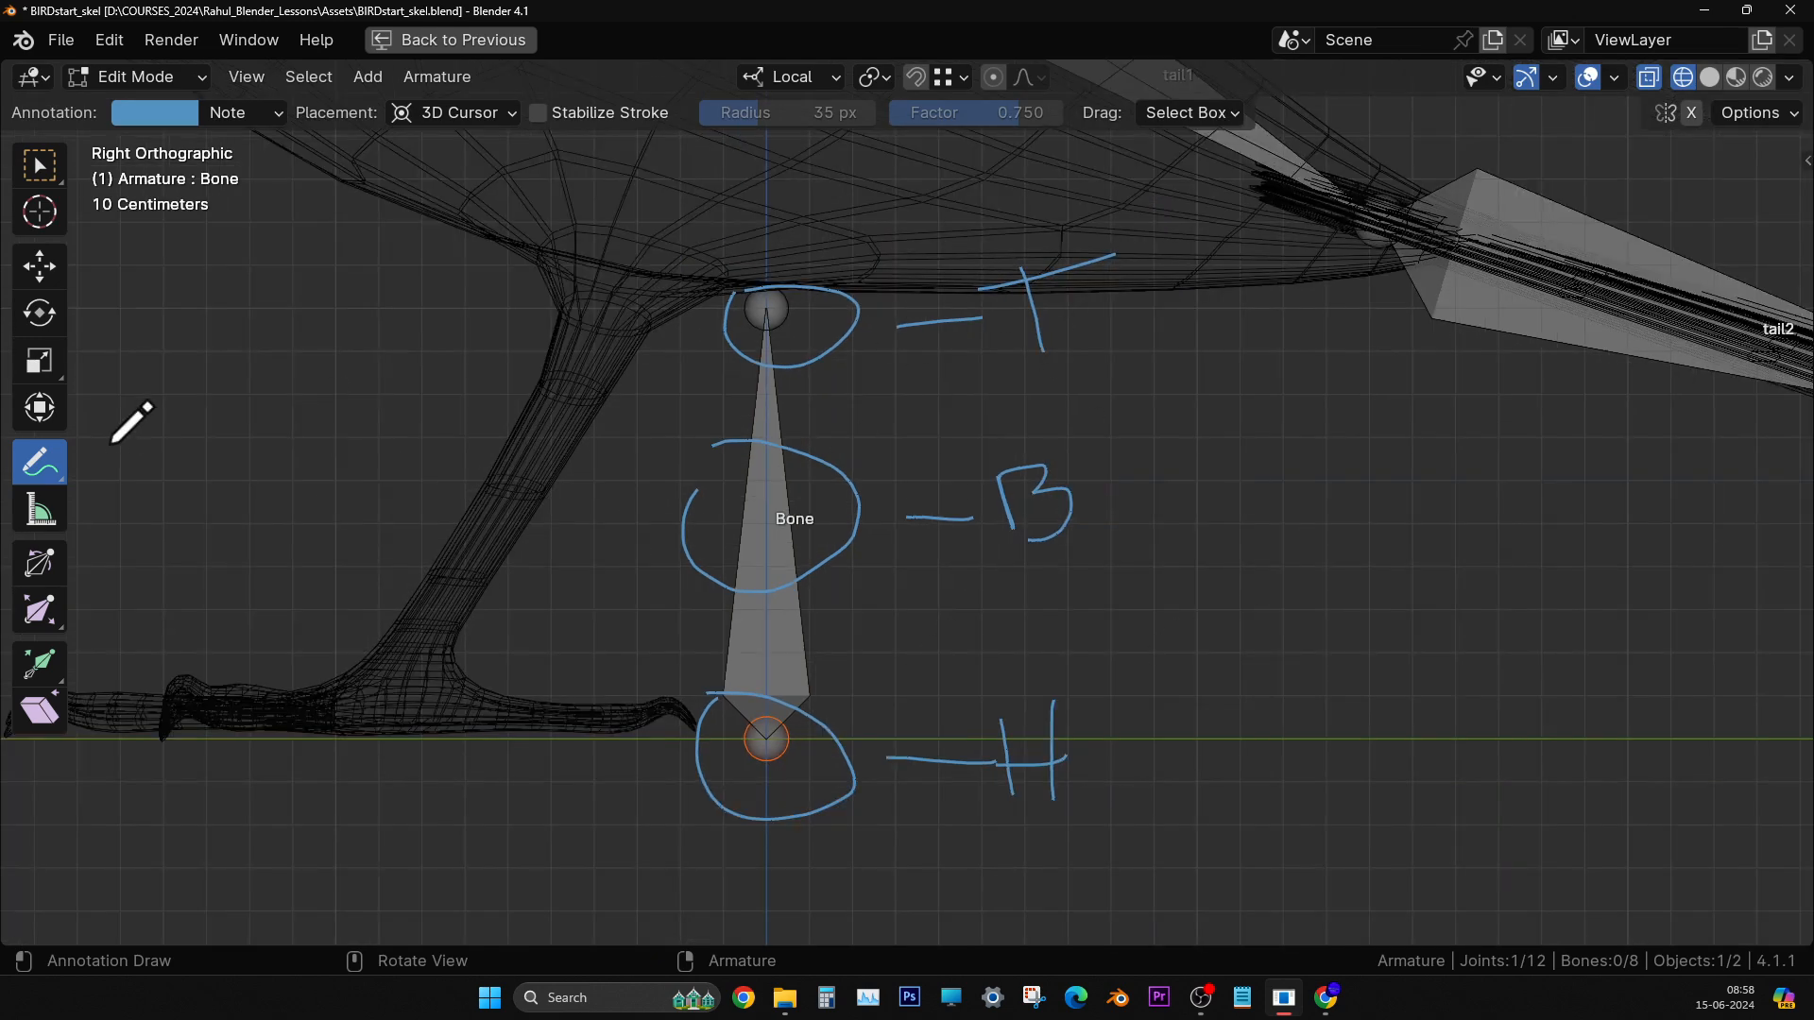
{"action": "mouse_move", "coordinate": [30, 462]}
{"action": "left_mouse_down"}
{"action": "mouse_move", "coordinate": [150, 599]}
{"action": "mouse_move", "coordinate": [142, 635]}
{"action": "left_mouse_up"}
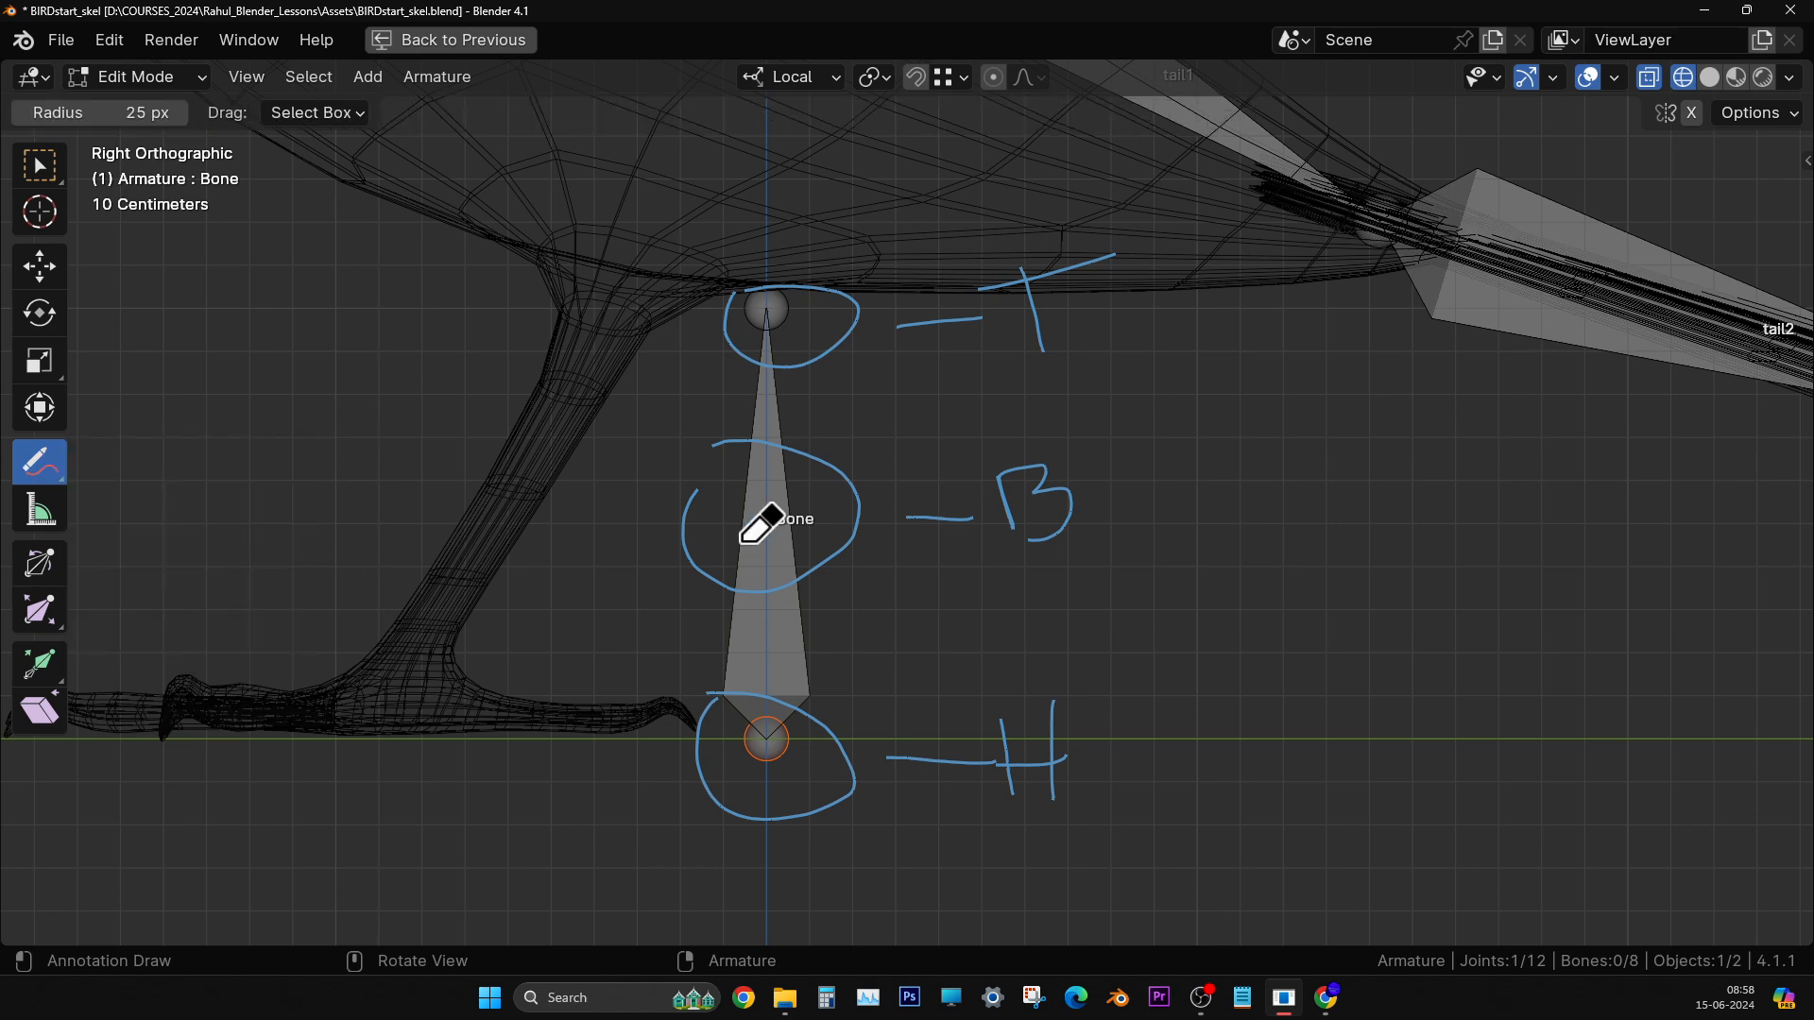
{"action": "scroll", "coordinate": [718, 463], "scroll_direction": "down", "scroll_amount": 5}
{"action": "mouse_move", "coordinate": [660, 429]}
{"action": "left_mouse_down"}
{"action": "mouse_move", "coordinate": [1068, 430]}
{"action": "mouse_move", "coordinate": [1149, 390]}
{"action": "mouse_move", "coordinate": [662, 559]}
{"action": "mouse_move", "coordinate": [850, 607]}
{"action": "mouse_move", "coordinate": [1308, 615]}
{"action": "left_mouse_up"}
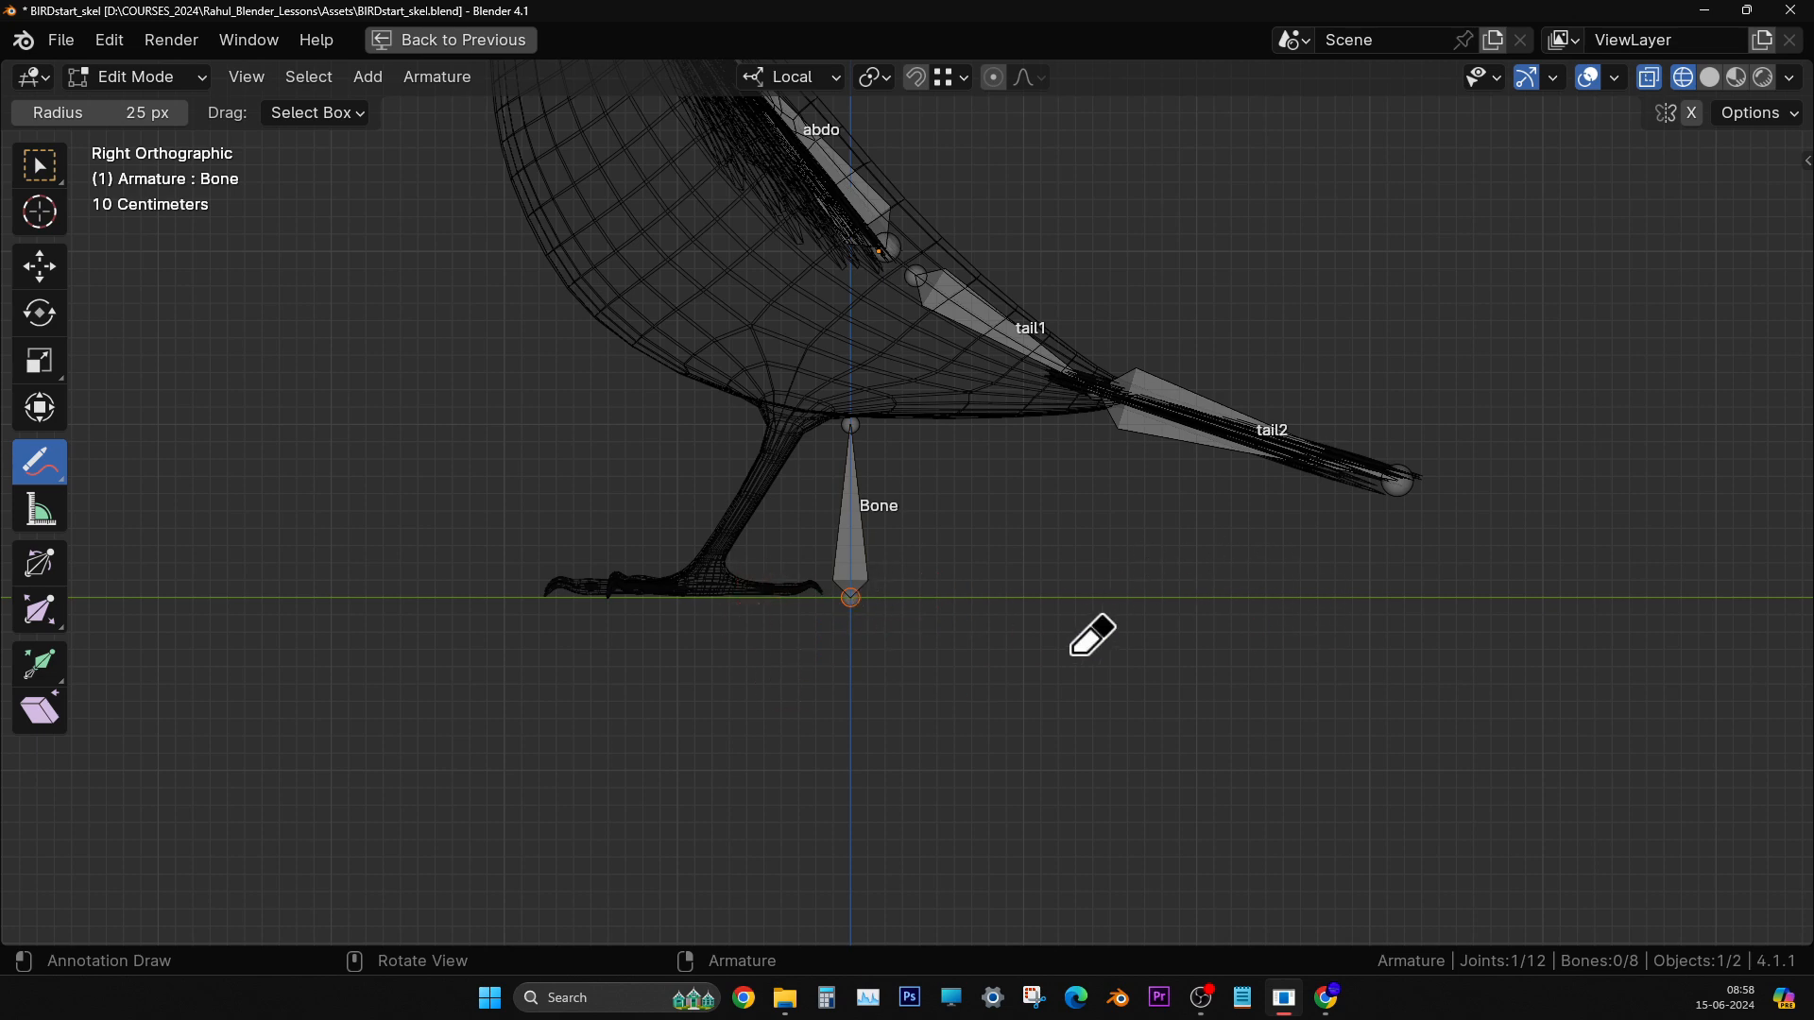
{"action": "scroll", "coordinate": [1091, 647], "scroll_direction": "up", "scroll_amount": 5}
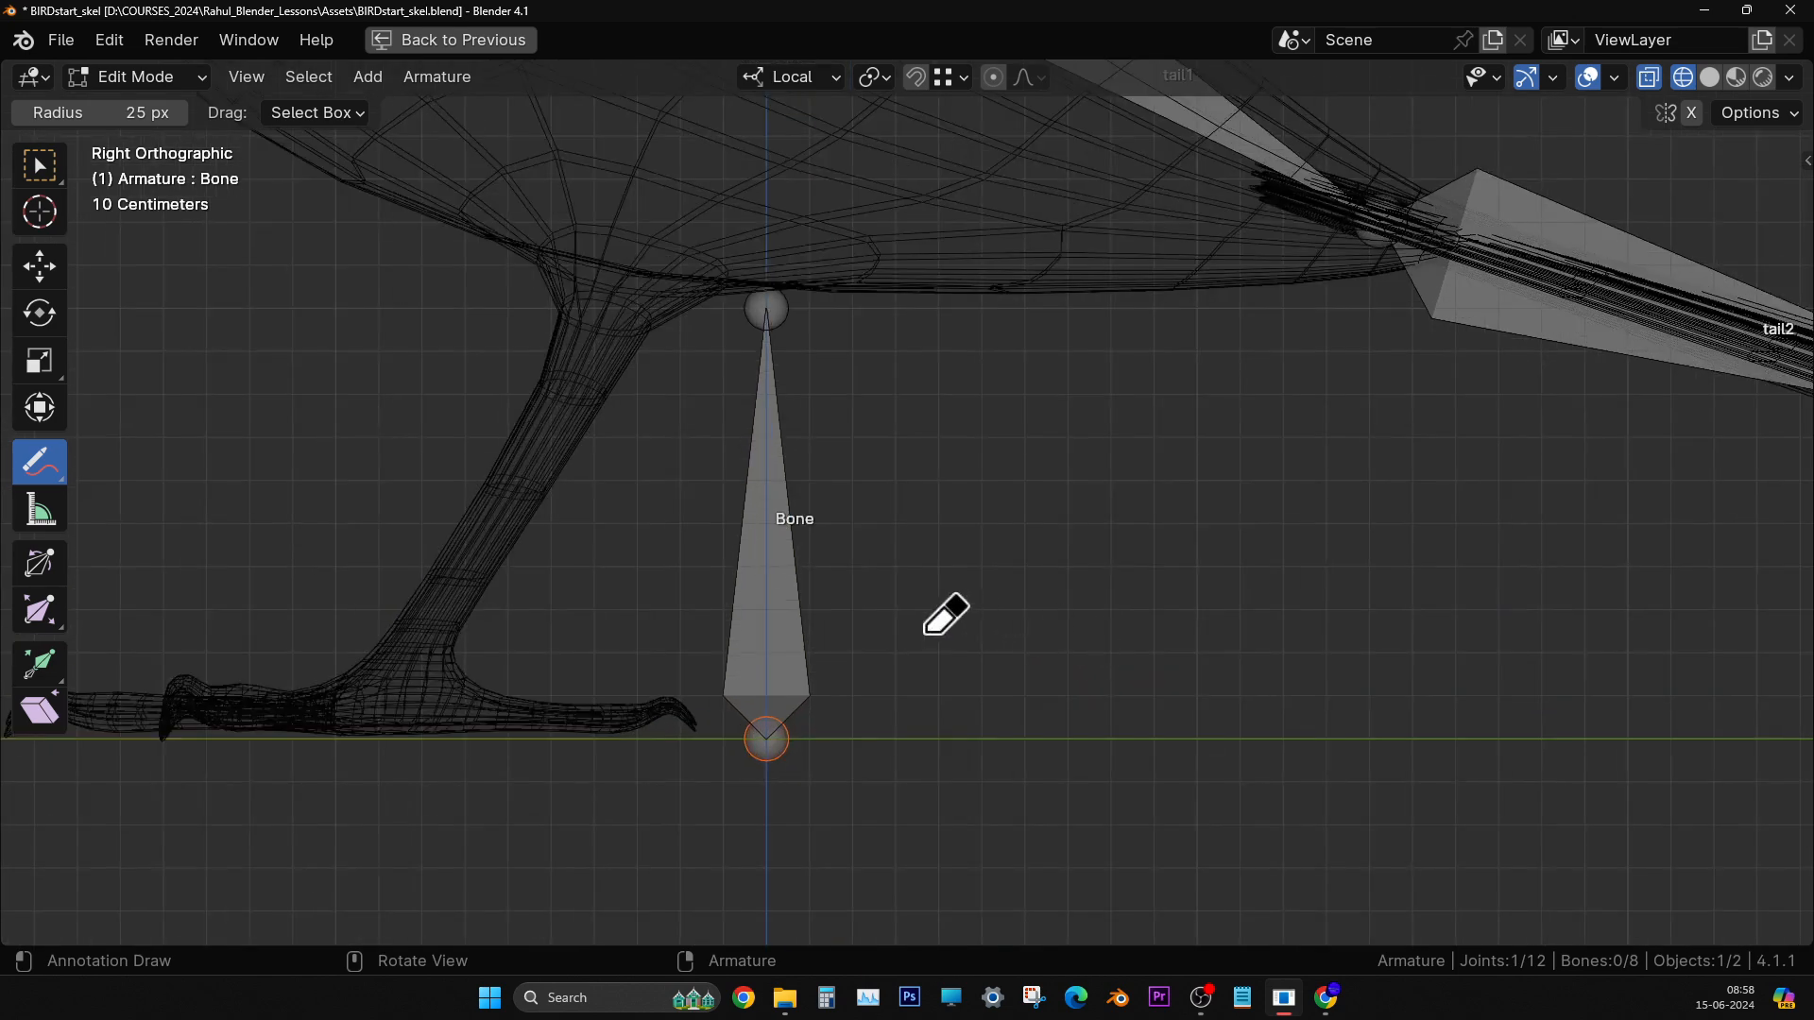
- Place the new bone's base joint at the top of the leg inside the body and its end joint in the foot
{"action": "left_click", "coordinate": [47, 270]}
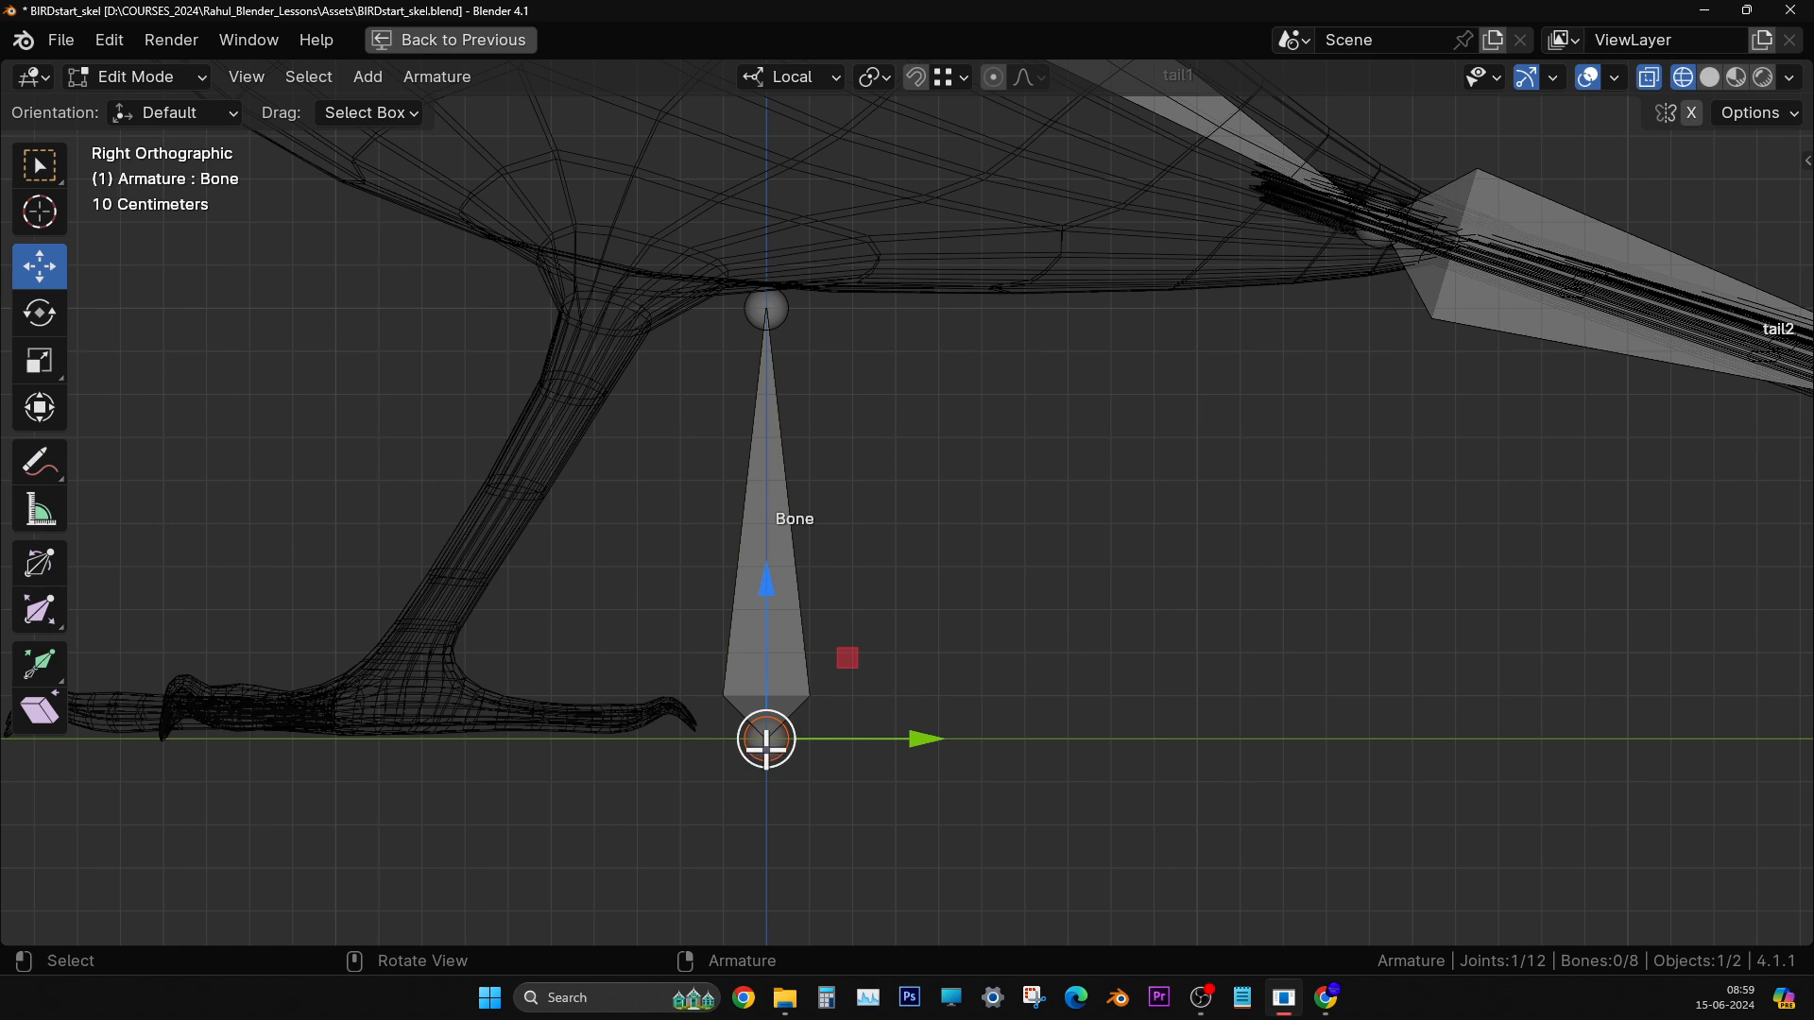
{"action": "left_click_drag", "start_coordinate": [765, 738], "coordinate": [634, 228]}
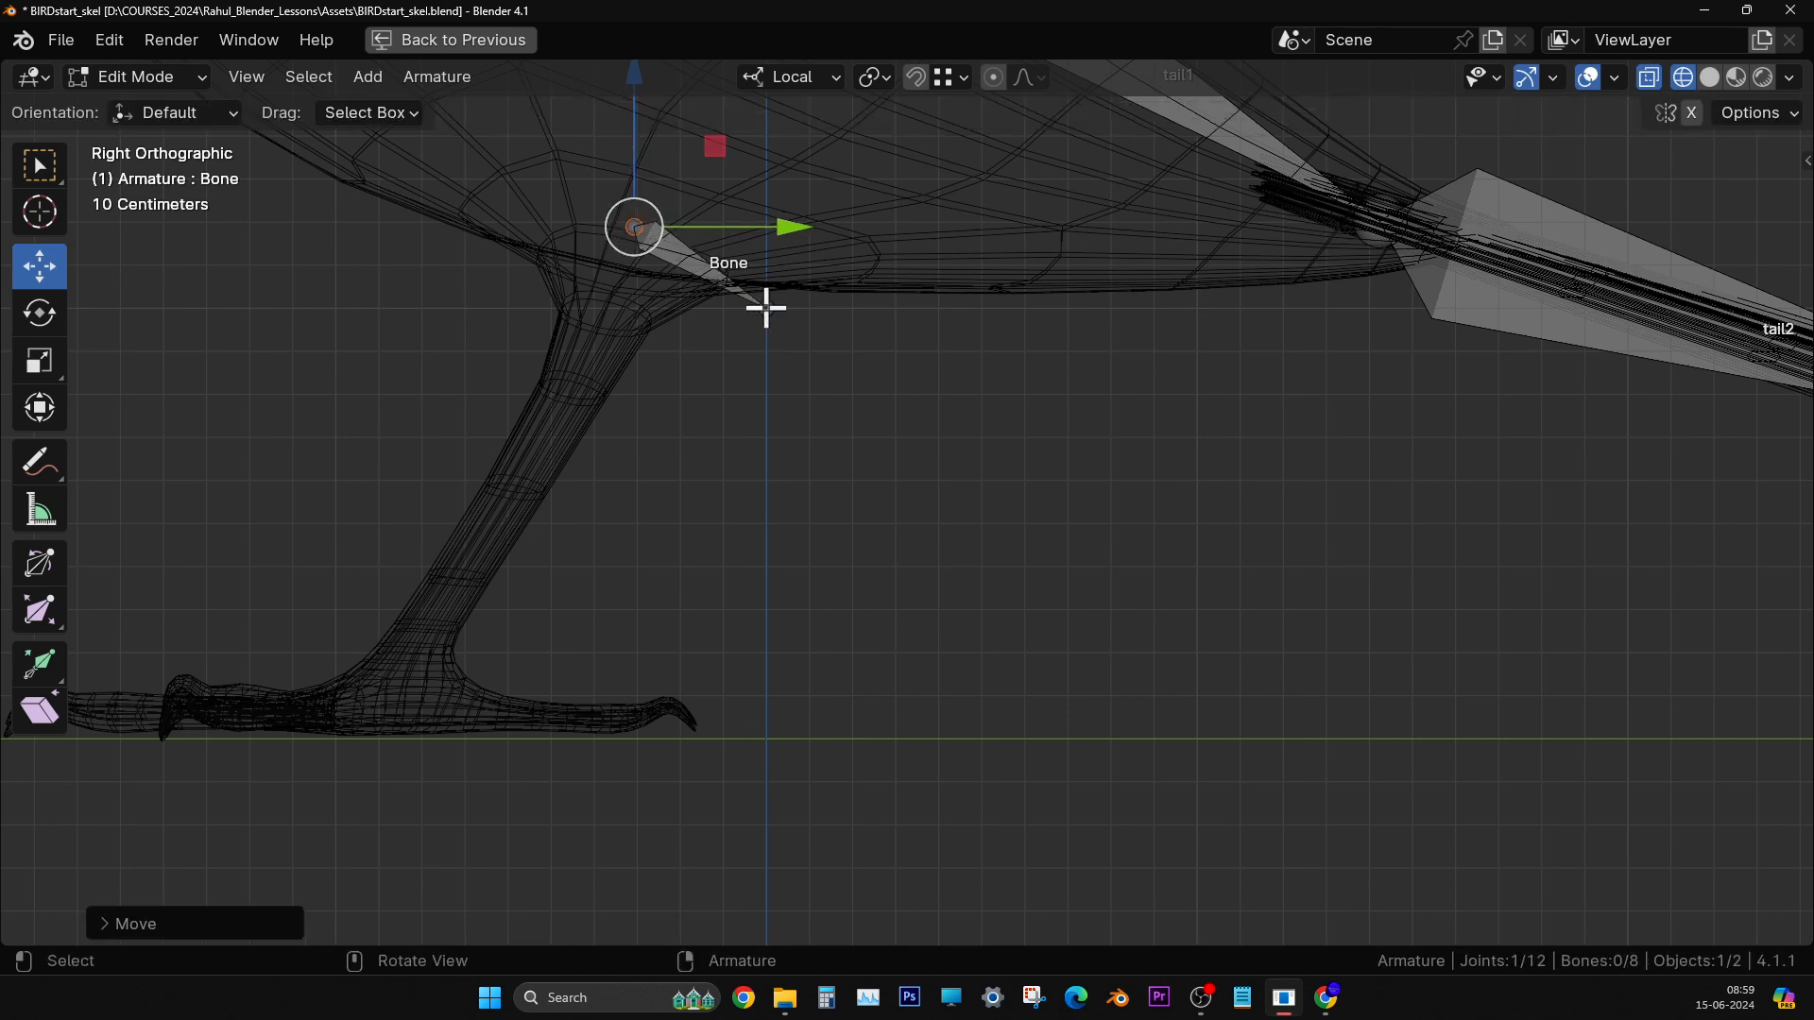
{"action": "left_click_drag", "start_coordinate": [768, 315], "coordinate": [408, 695]}
- Try the leg bone's base joint deeper in the body, and put it back just above the top of the leg
{"action": "left_click", "coordinate": [633, 227]}
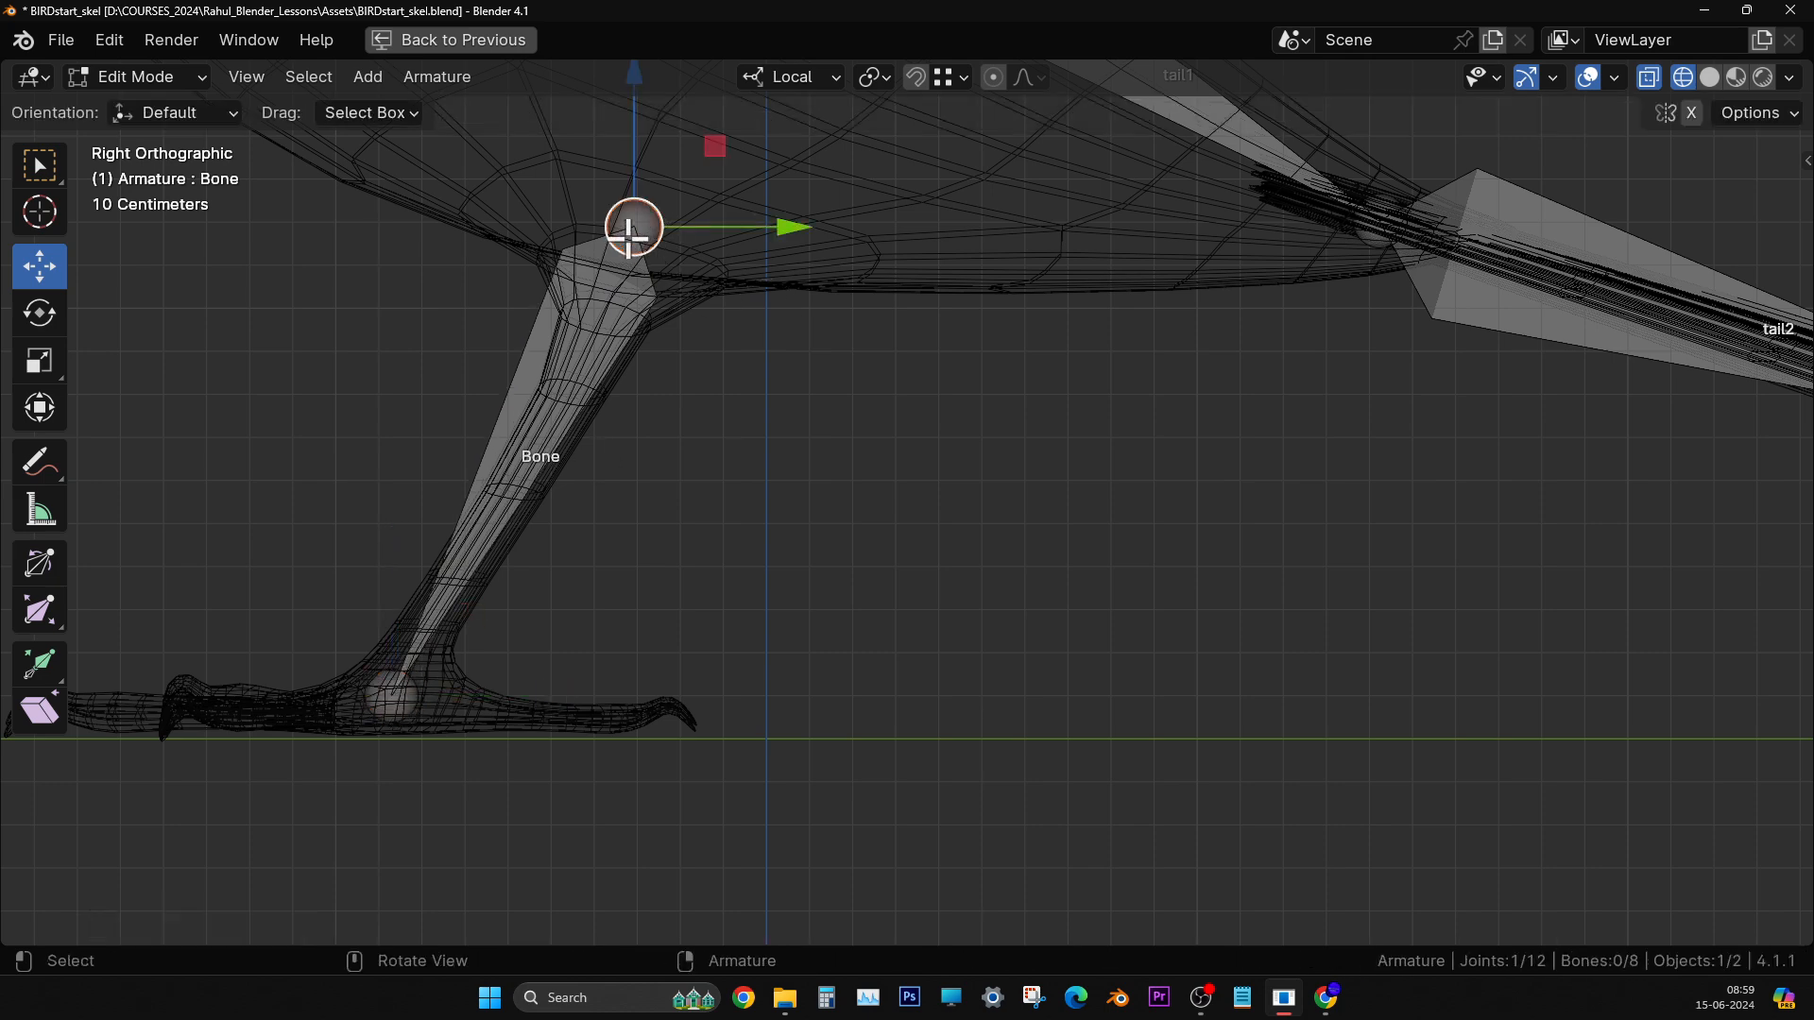
{"action": "left_click_drag", "start_coordinate": [633, 227], "coordinate": [713, 177]}
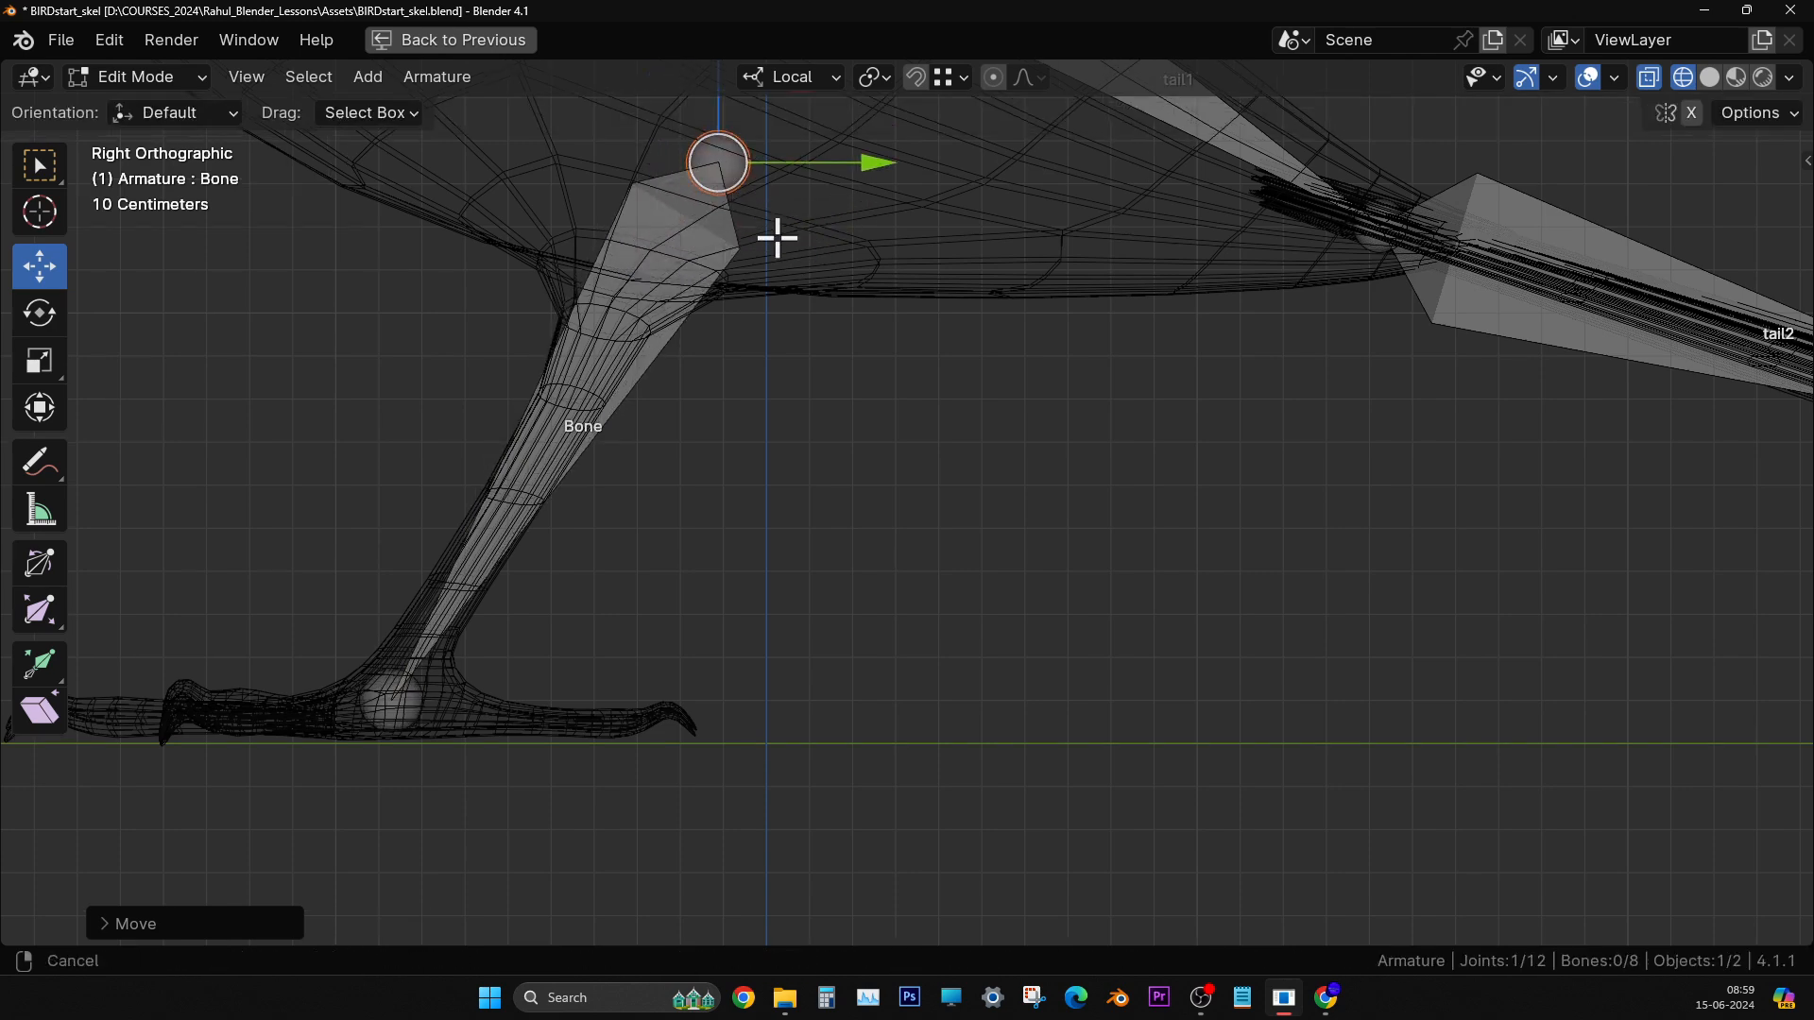
{"action": "middle_click_drag", "start_coordinate": [773, 235], "coordinate": [762, 421], "text": "shift"}
{"action": "left_click_drag", "start_coordinate": [728, 411], "coordinate": [647, 506]}
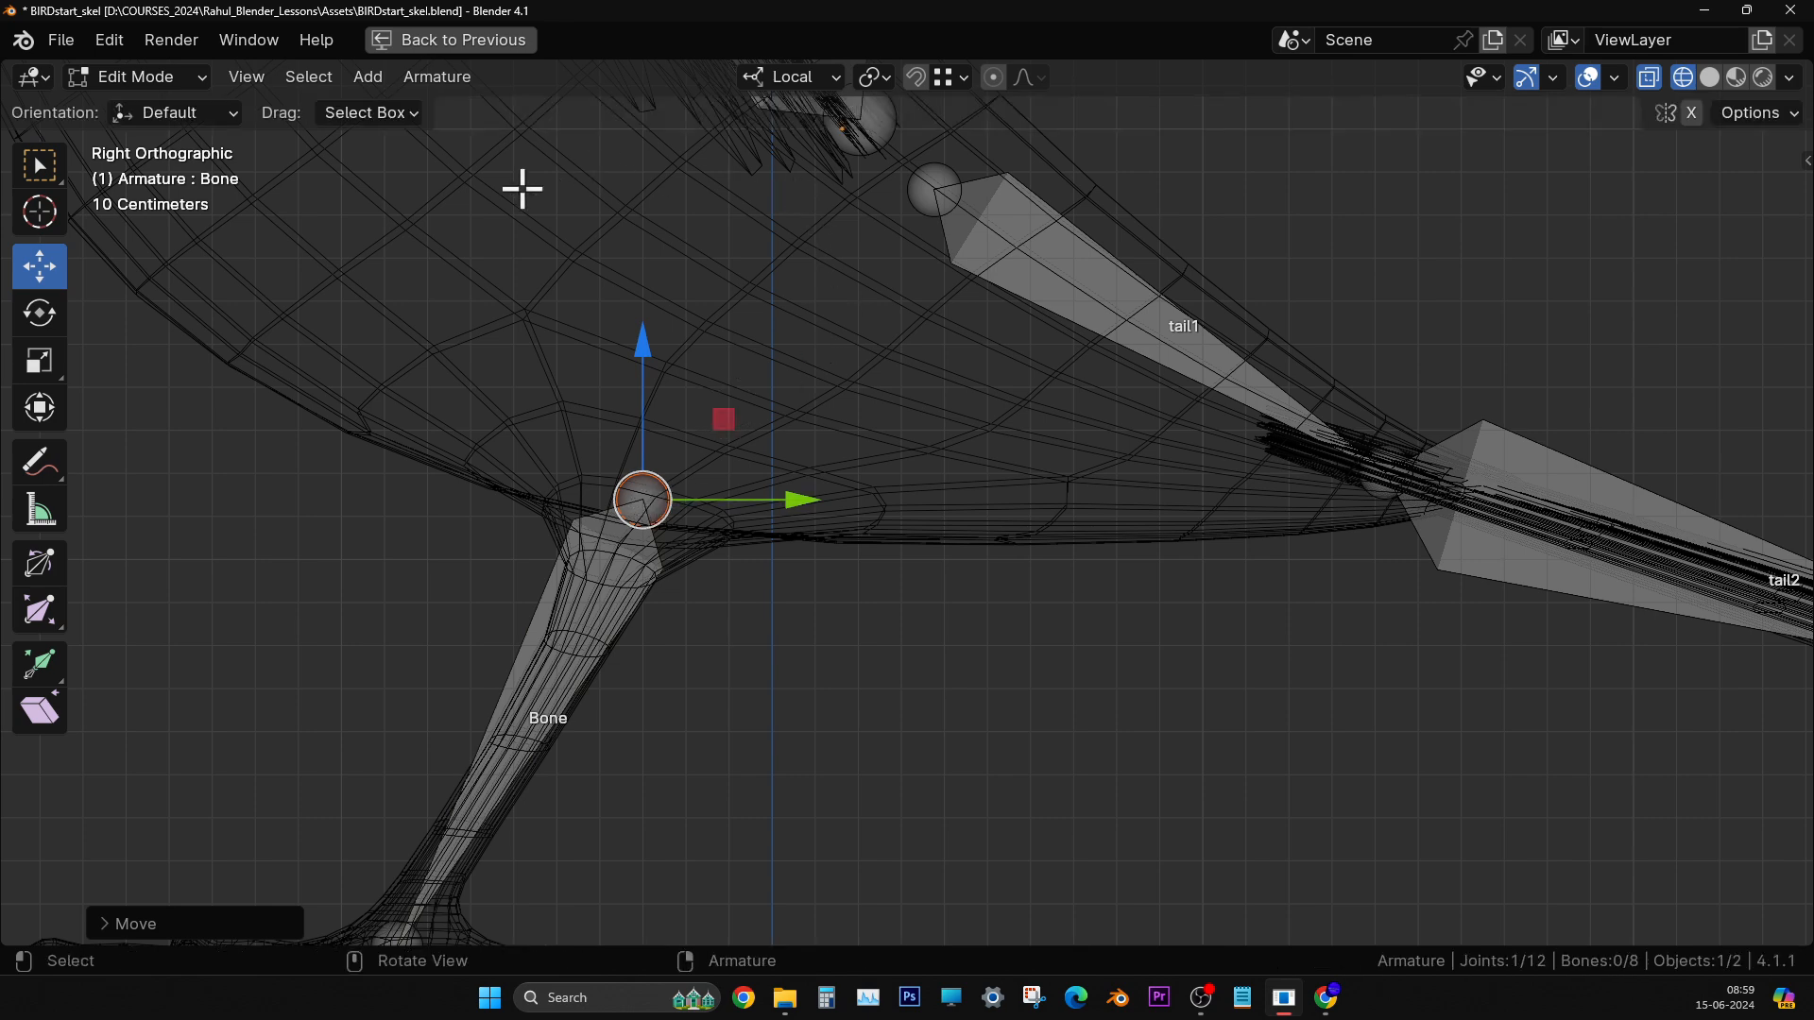
{"action": "scroll", "coordinate": [815, 565], "scroll_direction": "down", "scroll_amount": 2}
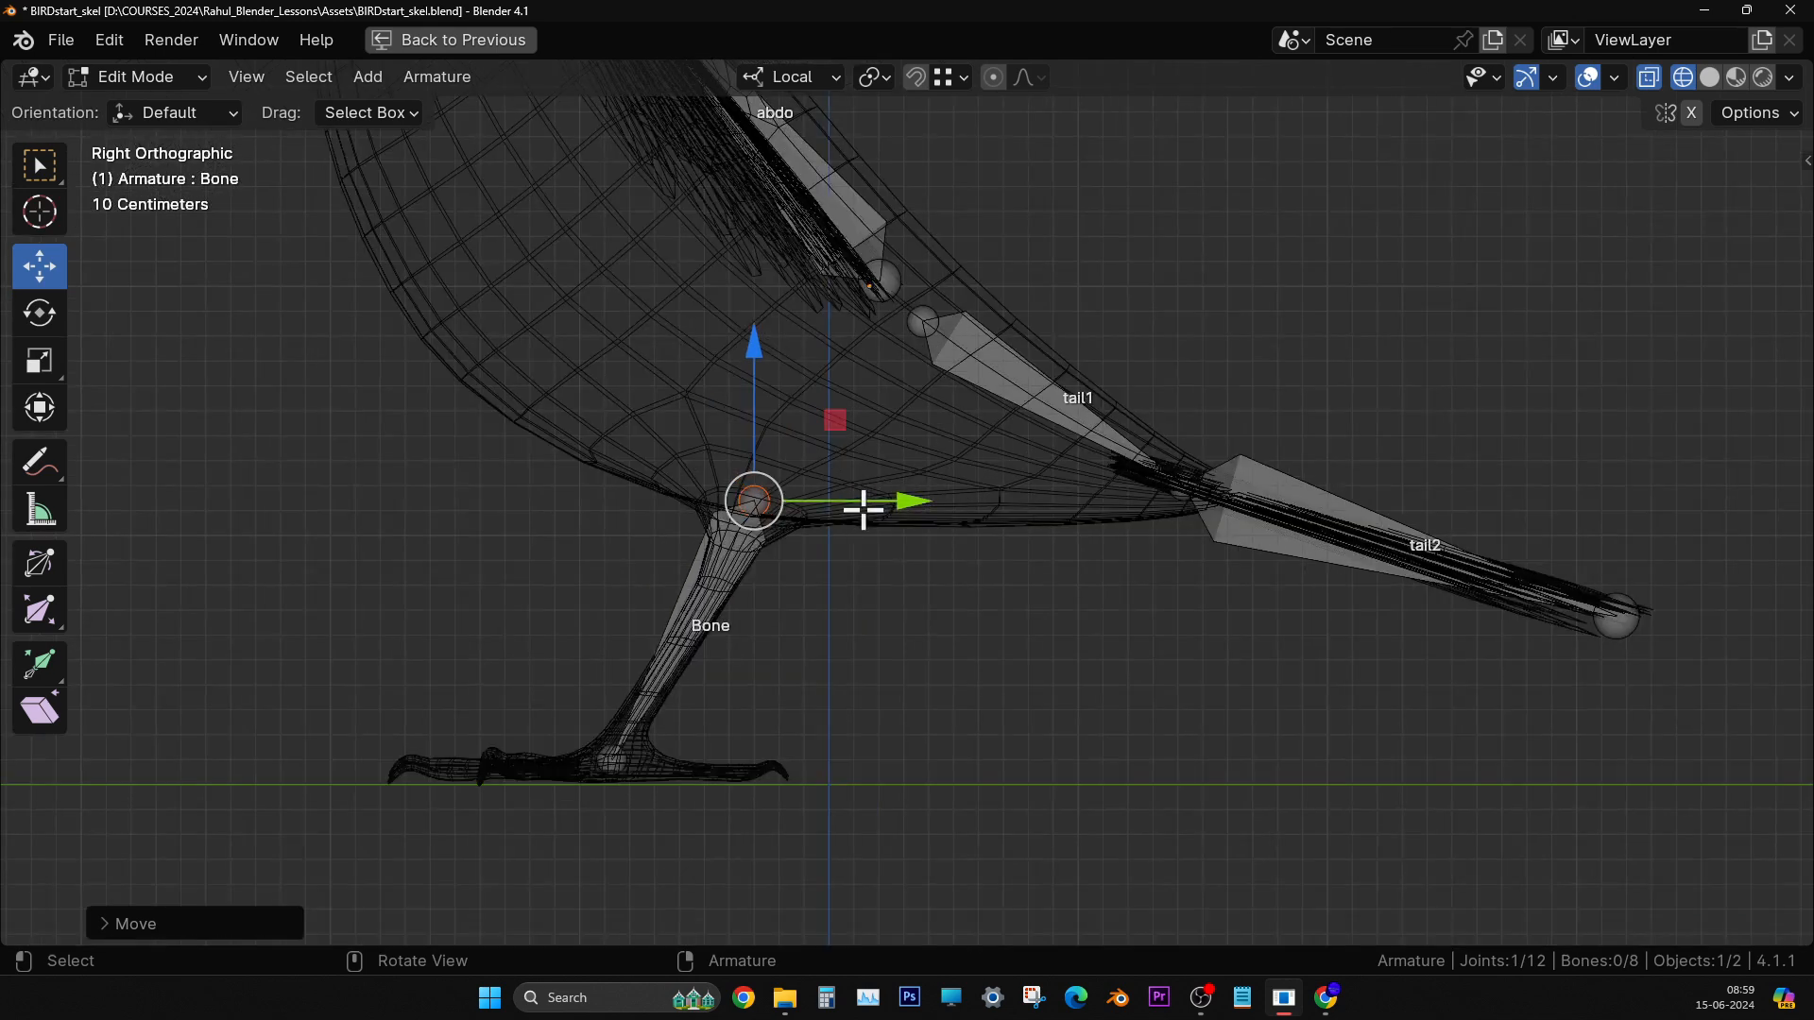
{"action": "scroll", "coordinate": [850, 565], "scroll_direction": "up", "scroll_amount": 4}
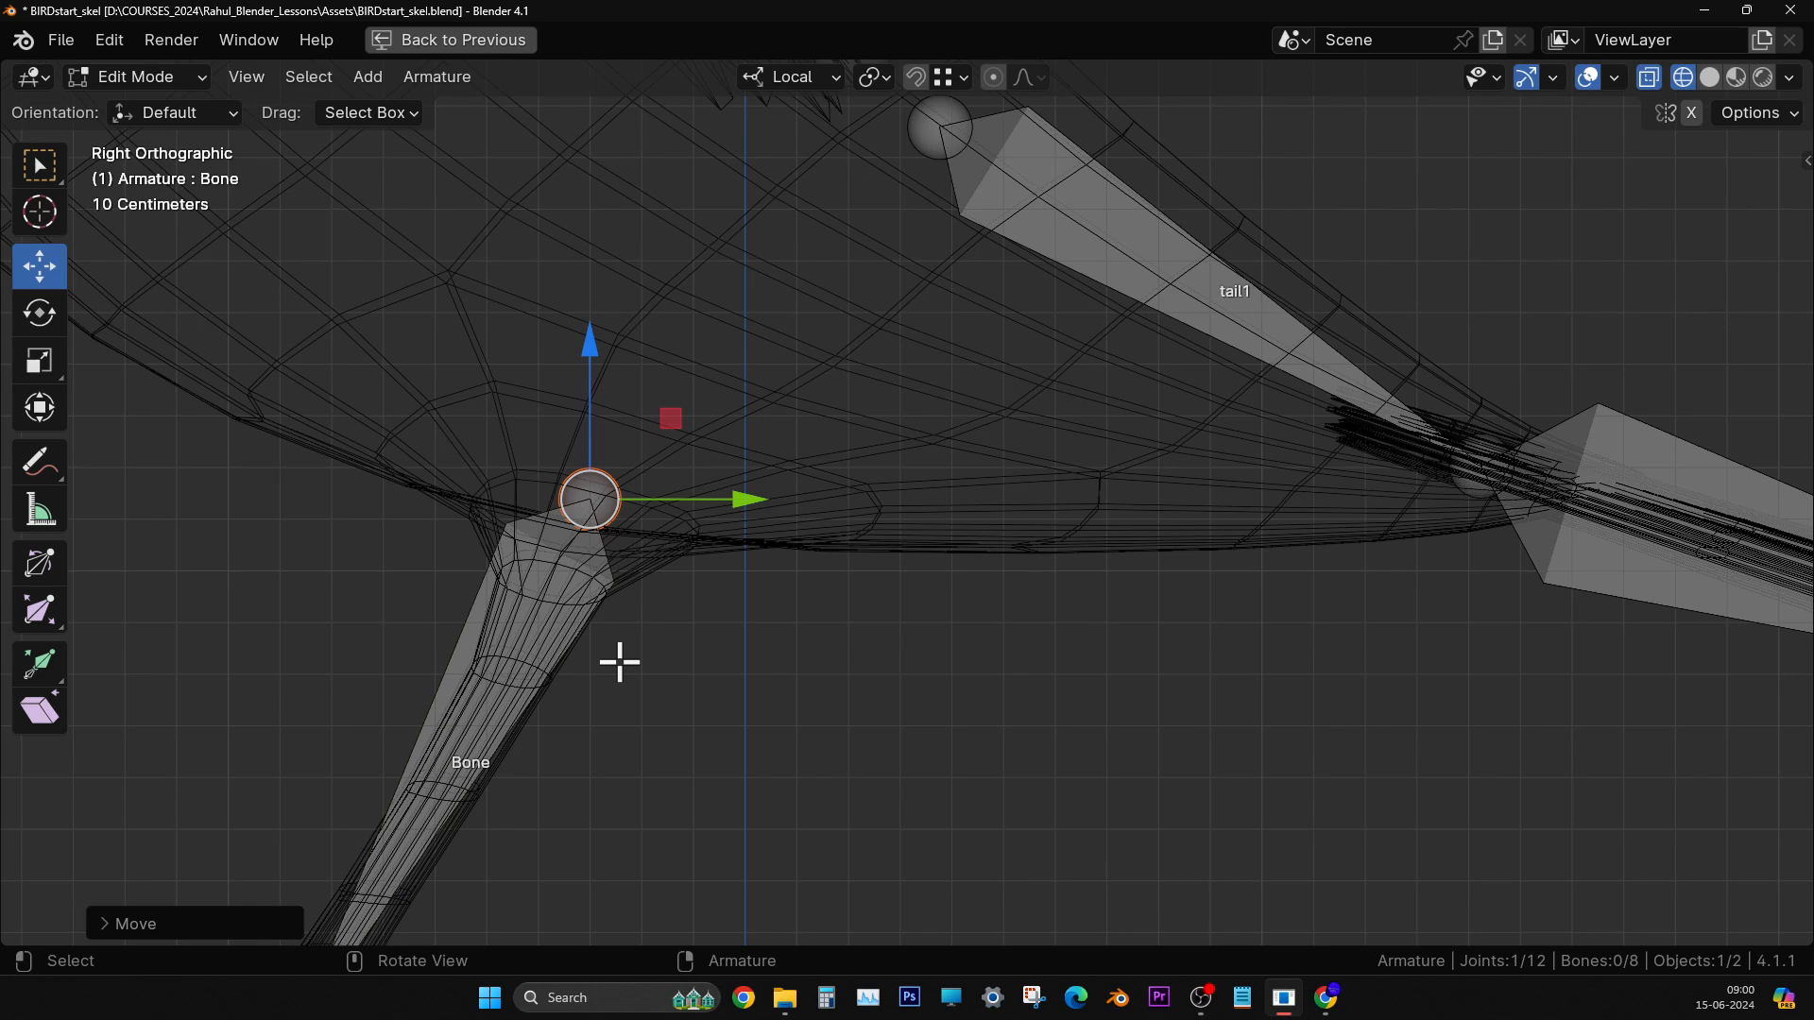
- Move the whole leg bone sideways in the front view into the bird's left leg and select its foot joint
{"action": "middle_click_drag", "start_coordinate": [600, 660], "coordinate": [939, 548]}
{"action": "left_click", "coordinate": [983, 660]}
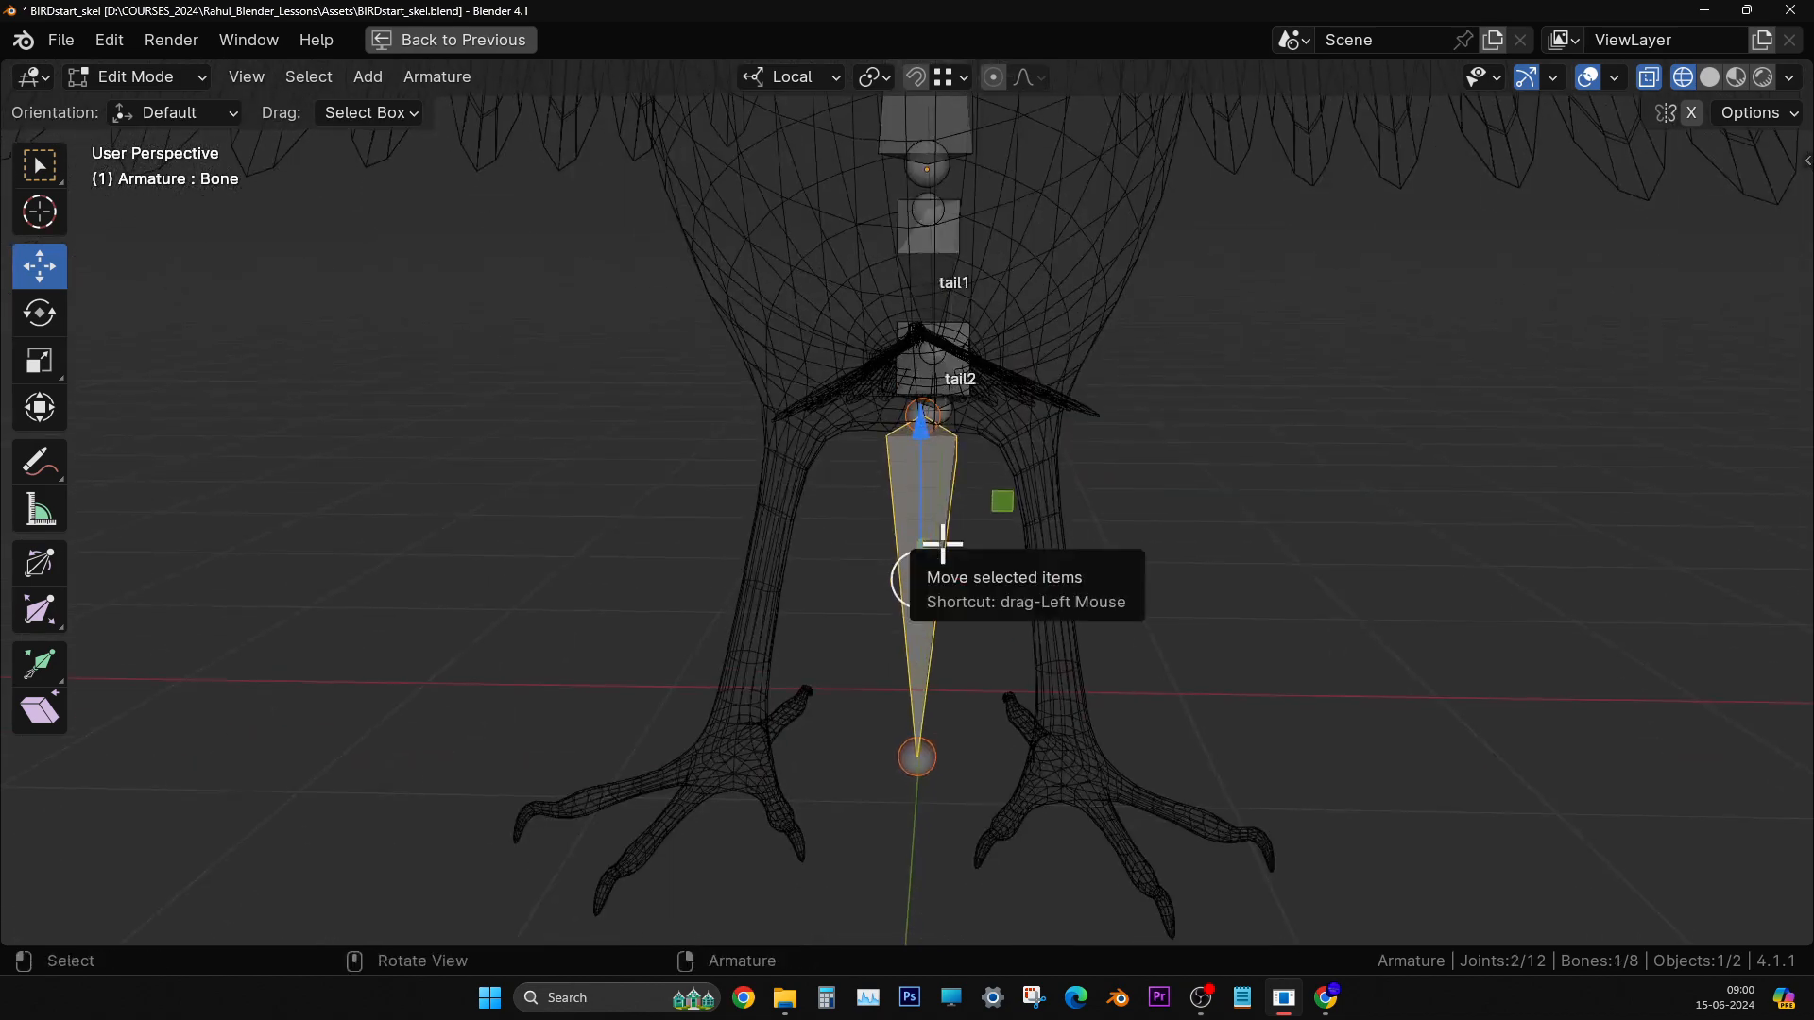
{"action": "key", "text": "KP_1"}
{"action": "left_click_drag", "start_coordinate": [1086, 527], "coordinate": [1192, 511]}
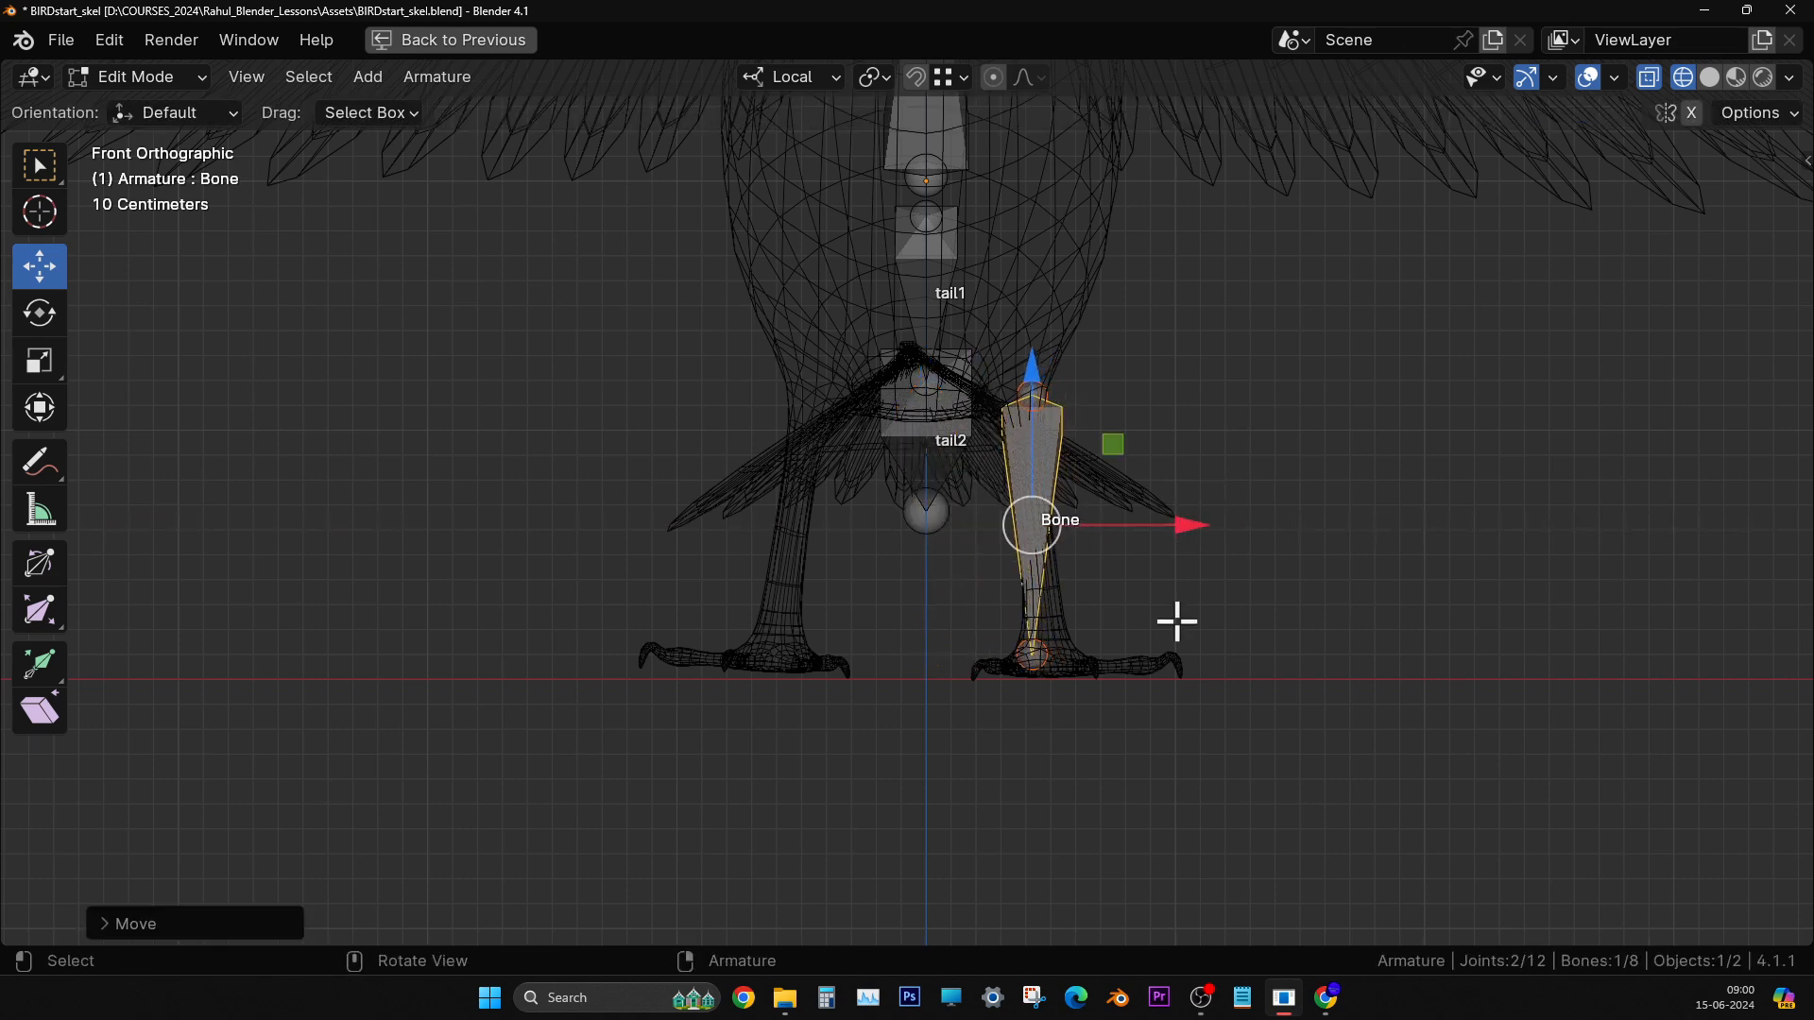
{"action": "scroll", "coordinate": [1177, 620], "scroll_direction": "up", "scroll_amount": 3}
{"action": "middle_click_drag", "start_coordinate": [1178, 620], "coordinate": [1074, 603], "text": "shift"}
{"action": "left_click_drag", "start_coordinate": [1146, 551], "coordinate": [1138, 555]}
{"action": "left_click", "coordinate": [1011, 787]}
{"action": "middle_click_drag", "start_coordinate": [1114, 479], "coordinate": [831, 567]}
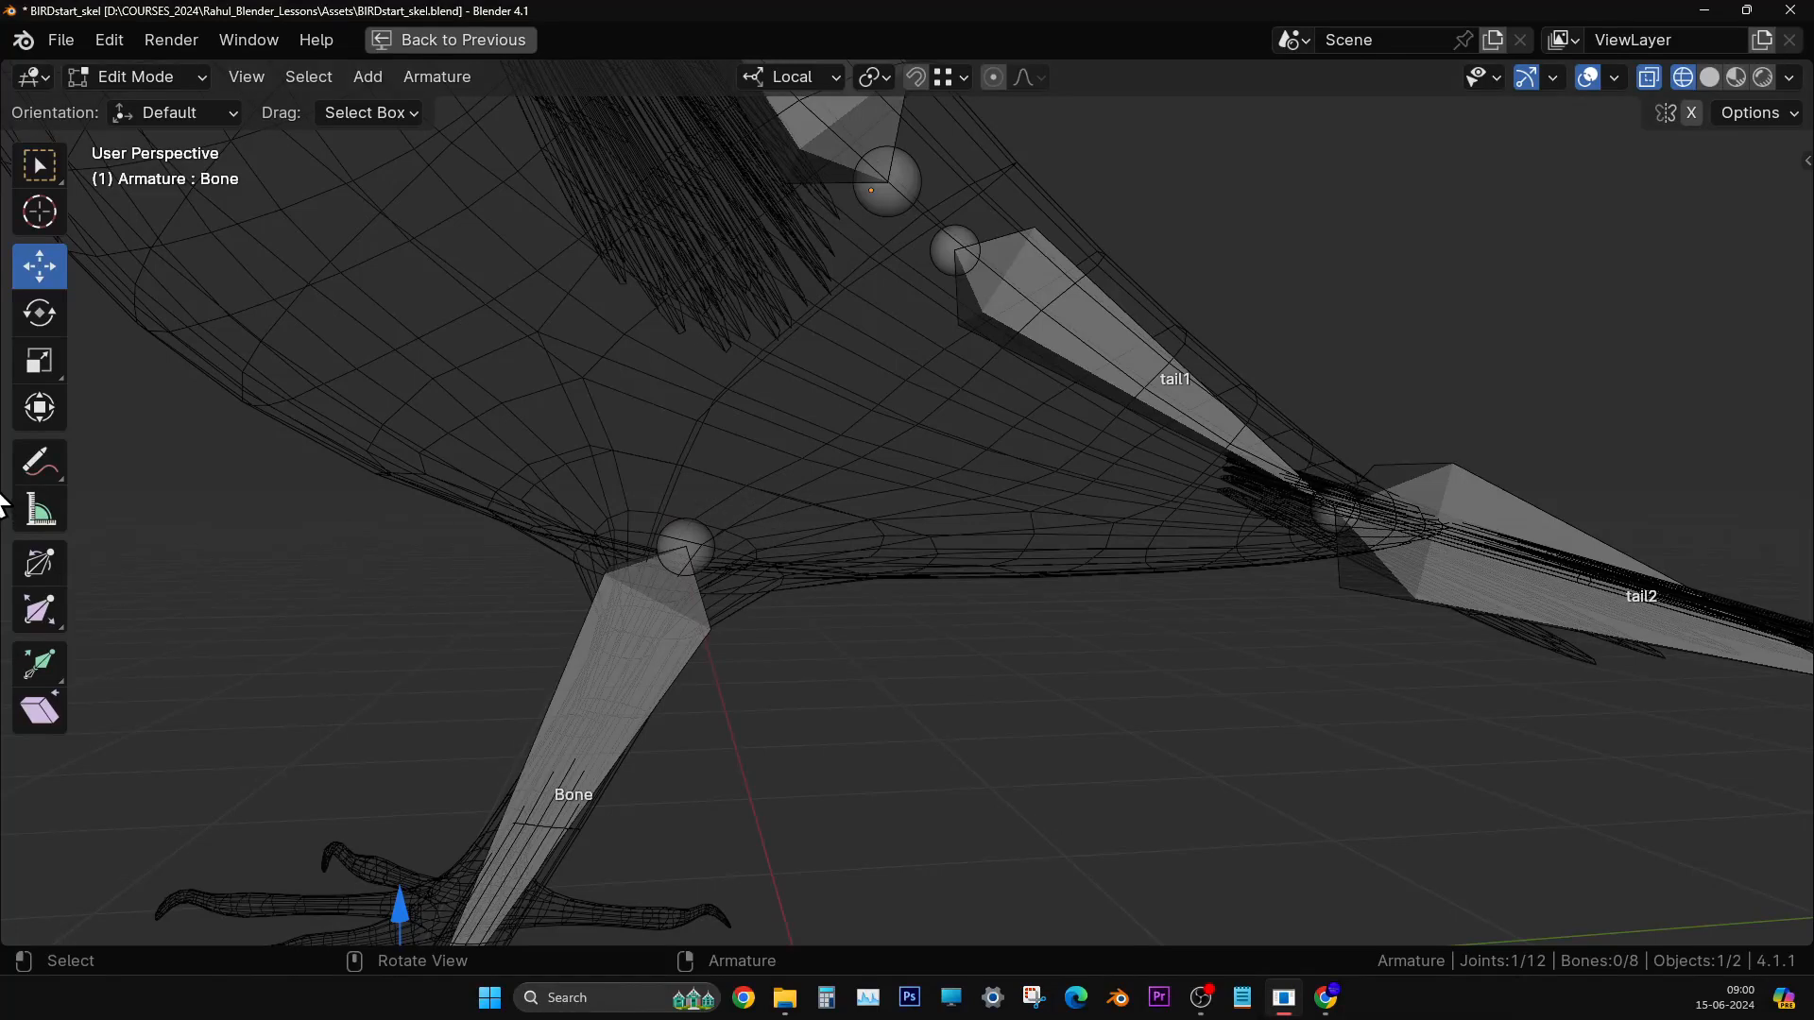
- Annotate the gap between the leg bone's base joint and the first tail bone with circles and a connecting line
{"action": "left_click_drag", "start_coordinate": [40, 463], "coordinate": [190, 470]}
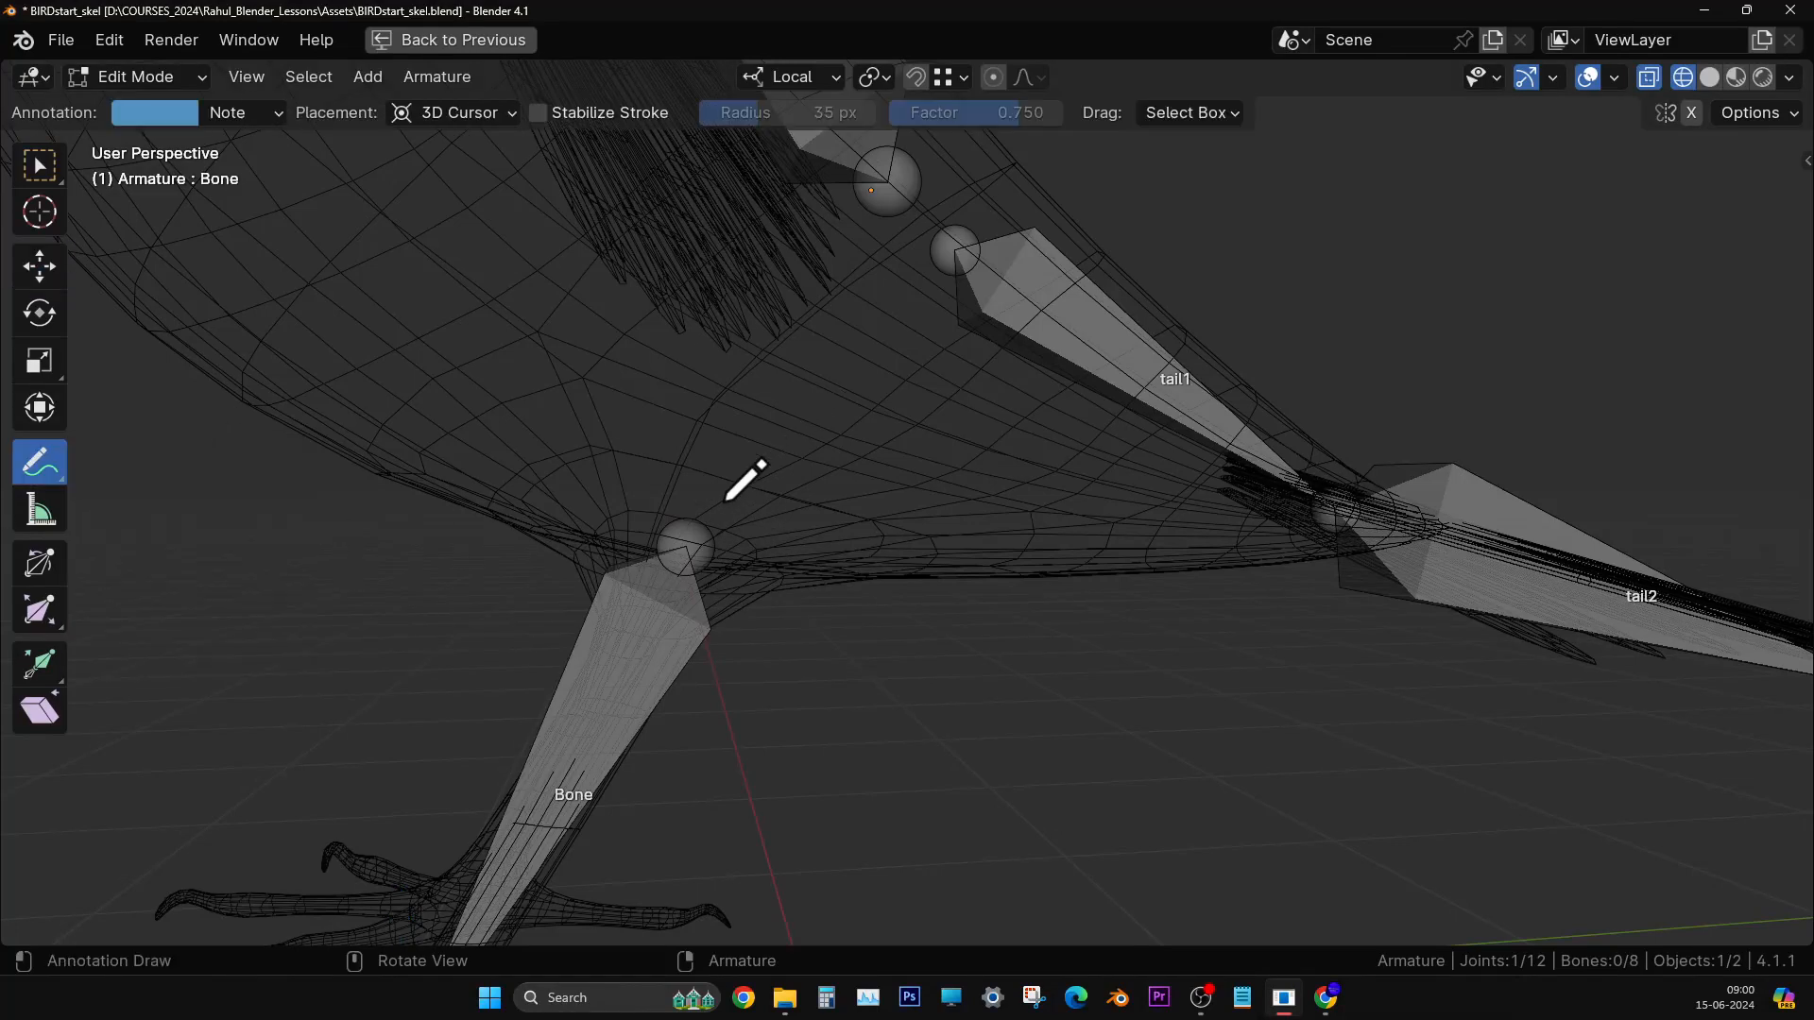
{"action": "mouse_move", "coordinate": [724, 501]}
{"action": "left_mouse_down"}
{"action": "mouse_move", "coordinate": [871, 292]}
{"action": "mouse_move", "coordinate": [924, 252]}
{"action": "mouse_move", "coordinate": [912, 243]}
{"action": "mouse_move", "coordinate": [930, 319]}
{"action": "mouse_move", "coordinate": [874, 263]}
{"action": "left_mouse_up"}
{"action": "mouse_move", "coordinate": [693, 453]}
{"action": "left_mouse_down"}
{"action": "mouse_move", "coordinate": [781, 519]}
{"action": "mouse_move", "coordinate": [690, 493]}
{"action": "left_mouse_up"}
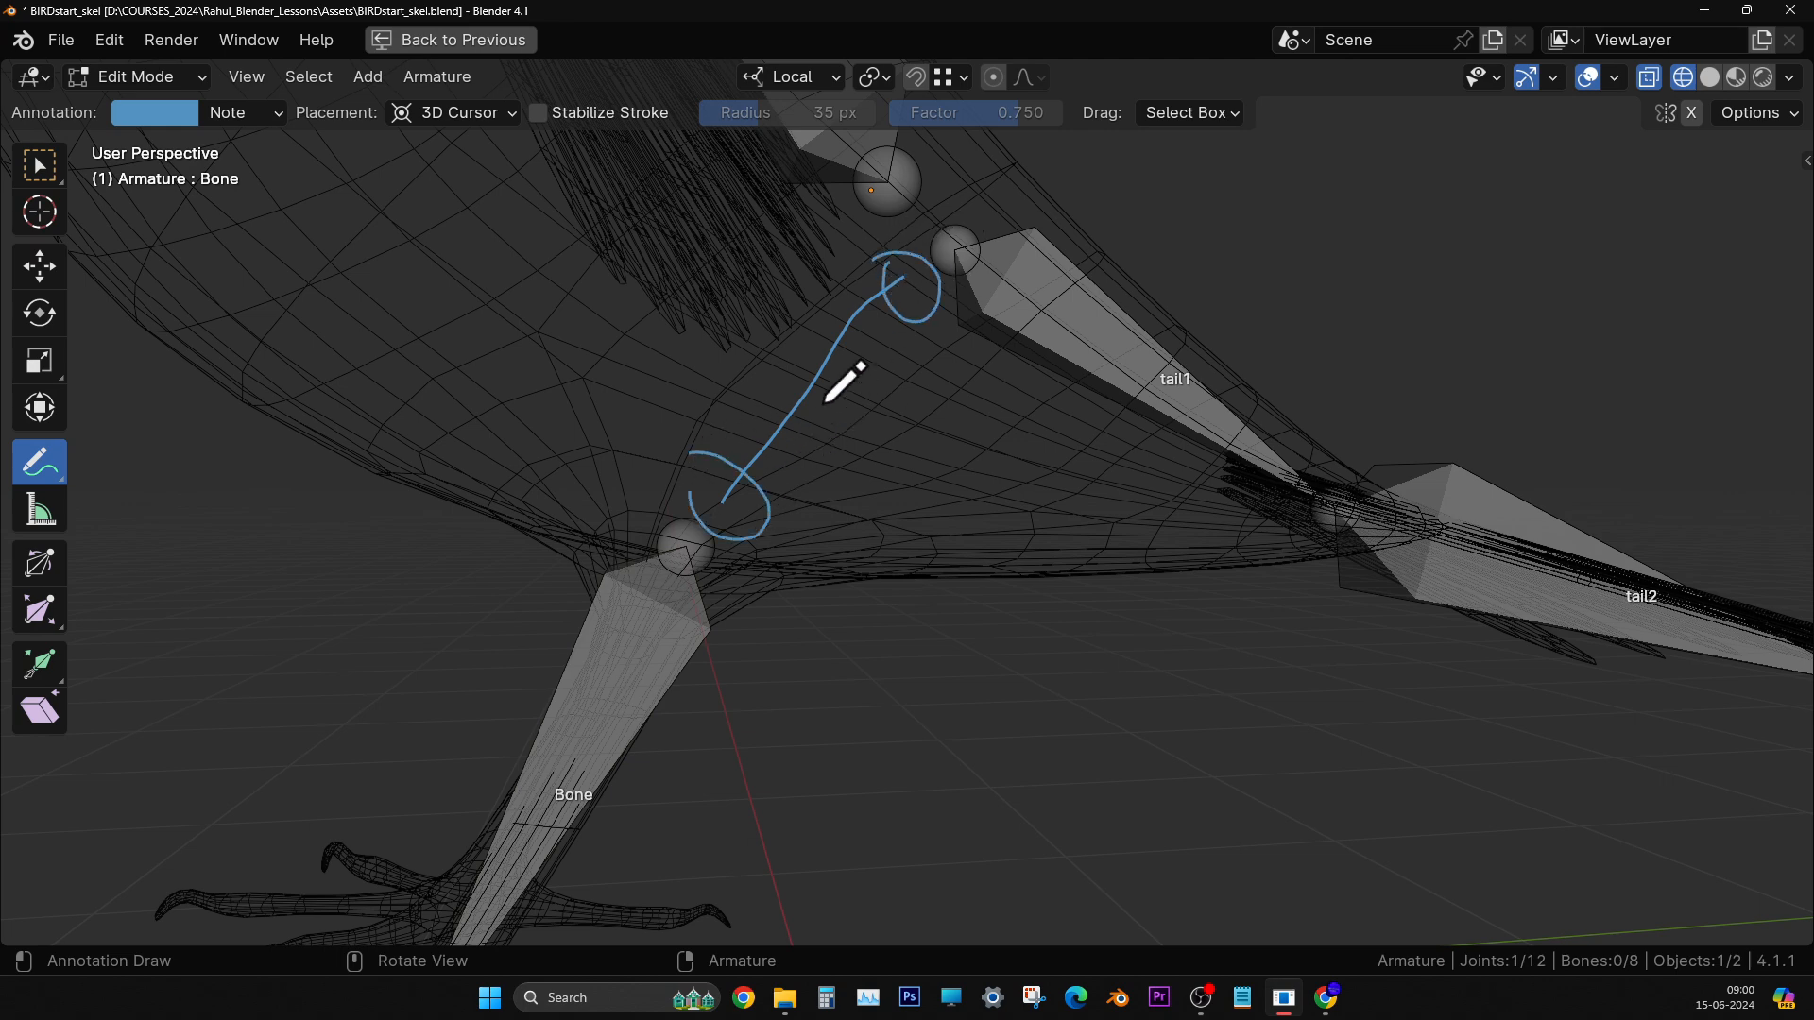
{"action": "mouse_move", "coordinate": [823, 407]}
{"action": "left_mouse_down"}
{"action": "mouse_move", "coordinate": [874, 475]}
{"action": "mouse_move", "coordinate": [973, 406]}
{"action": "left_mouse_up"}
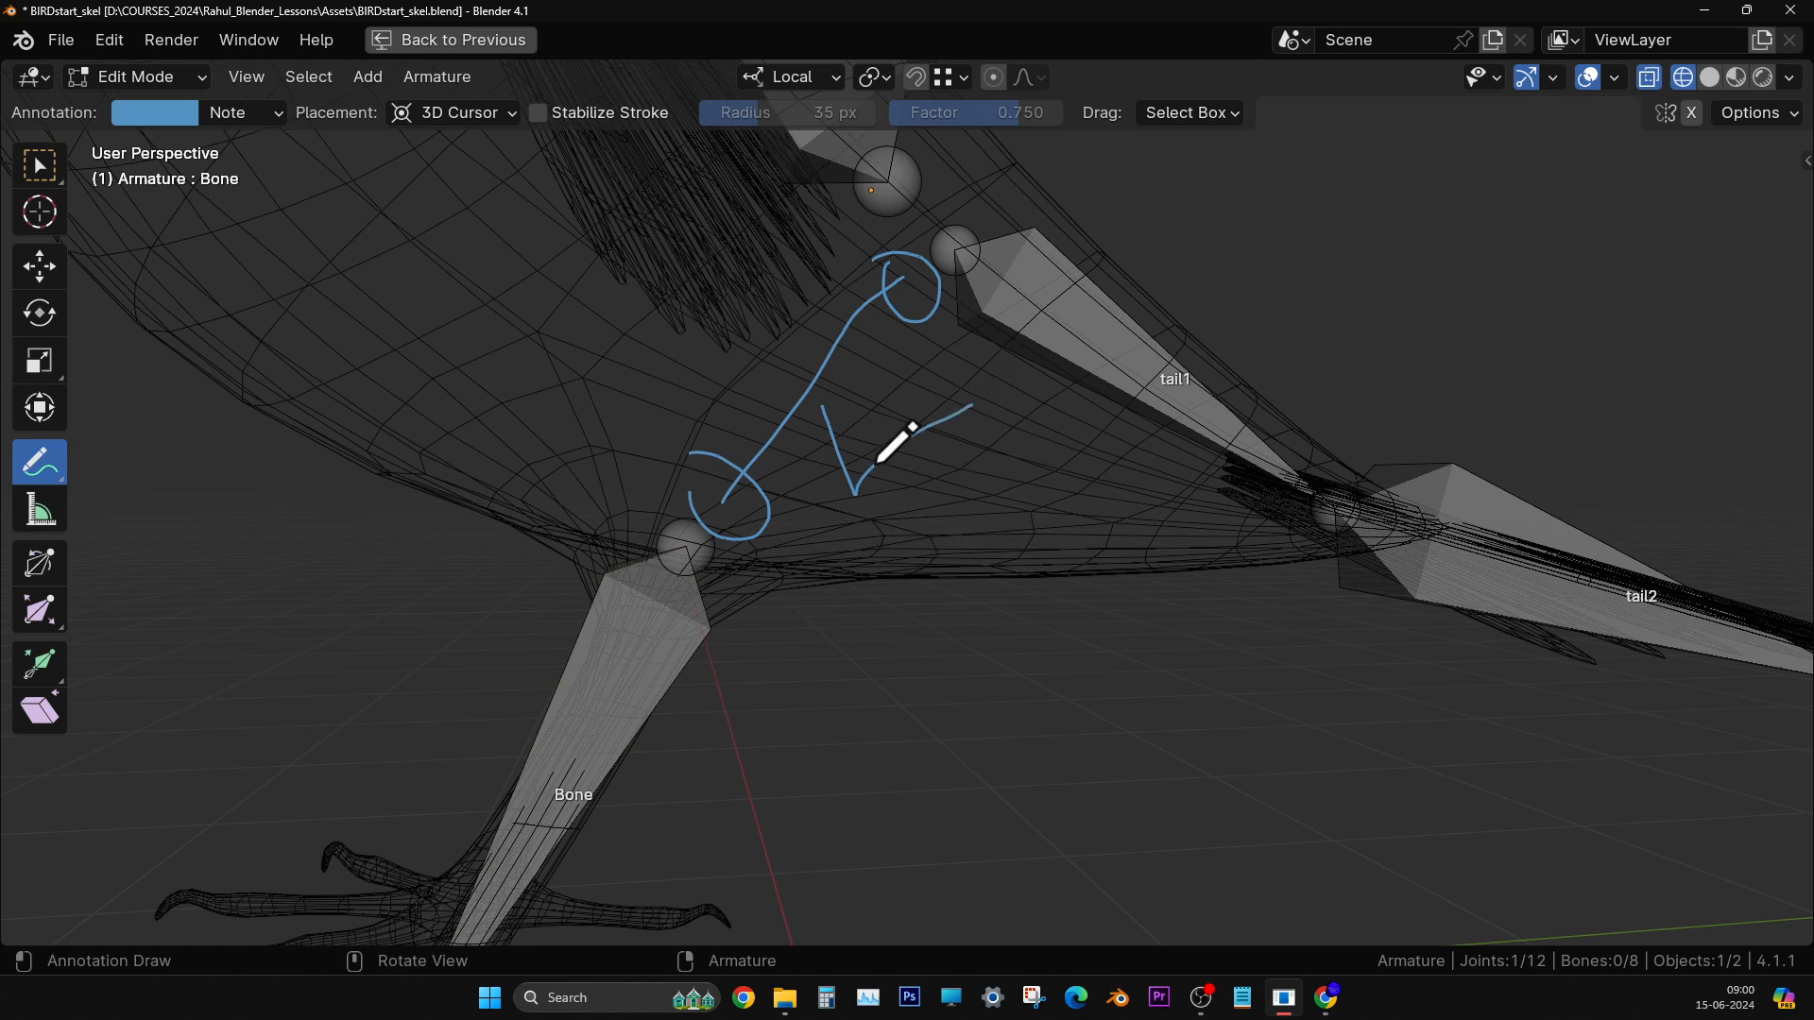
- Erase the annotation strokes between the leg and tail bones and return to the Move tool
{"action": "mouse_move", "coordinate": [38, 469]}
{"action": "left_mouse_down"}
{"action": "mouse_move", "coordinate": [123, 560]}
{"action": "mouse_move", "coordinate": [142, 636]}
{"action": "mouse_move", "coordinate": [688, 518]}
{"action": "mouse_move", "coordinate": [550, 563]}
{"action": "mouse_move", "coordinate": [1077, 296]}
{"action": "mouse_move", "coordinate": [935, 211]}
{"action": "mouse_move", "coordinate": [941, 260]}
{"action": "left_mouse_up"}
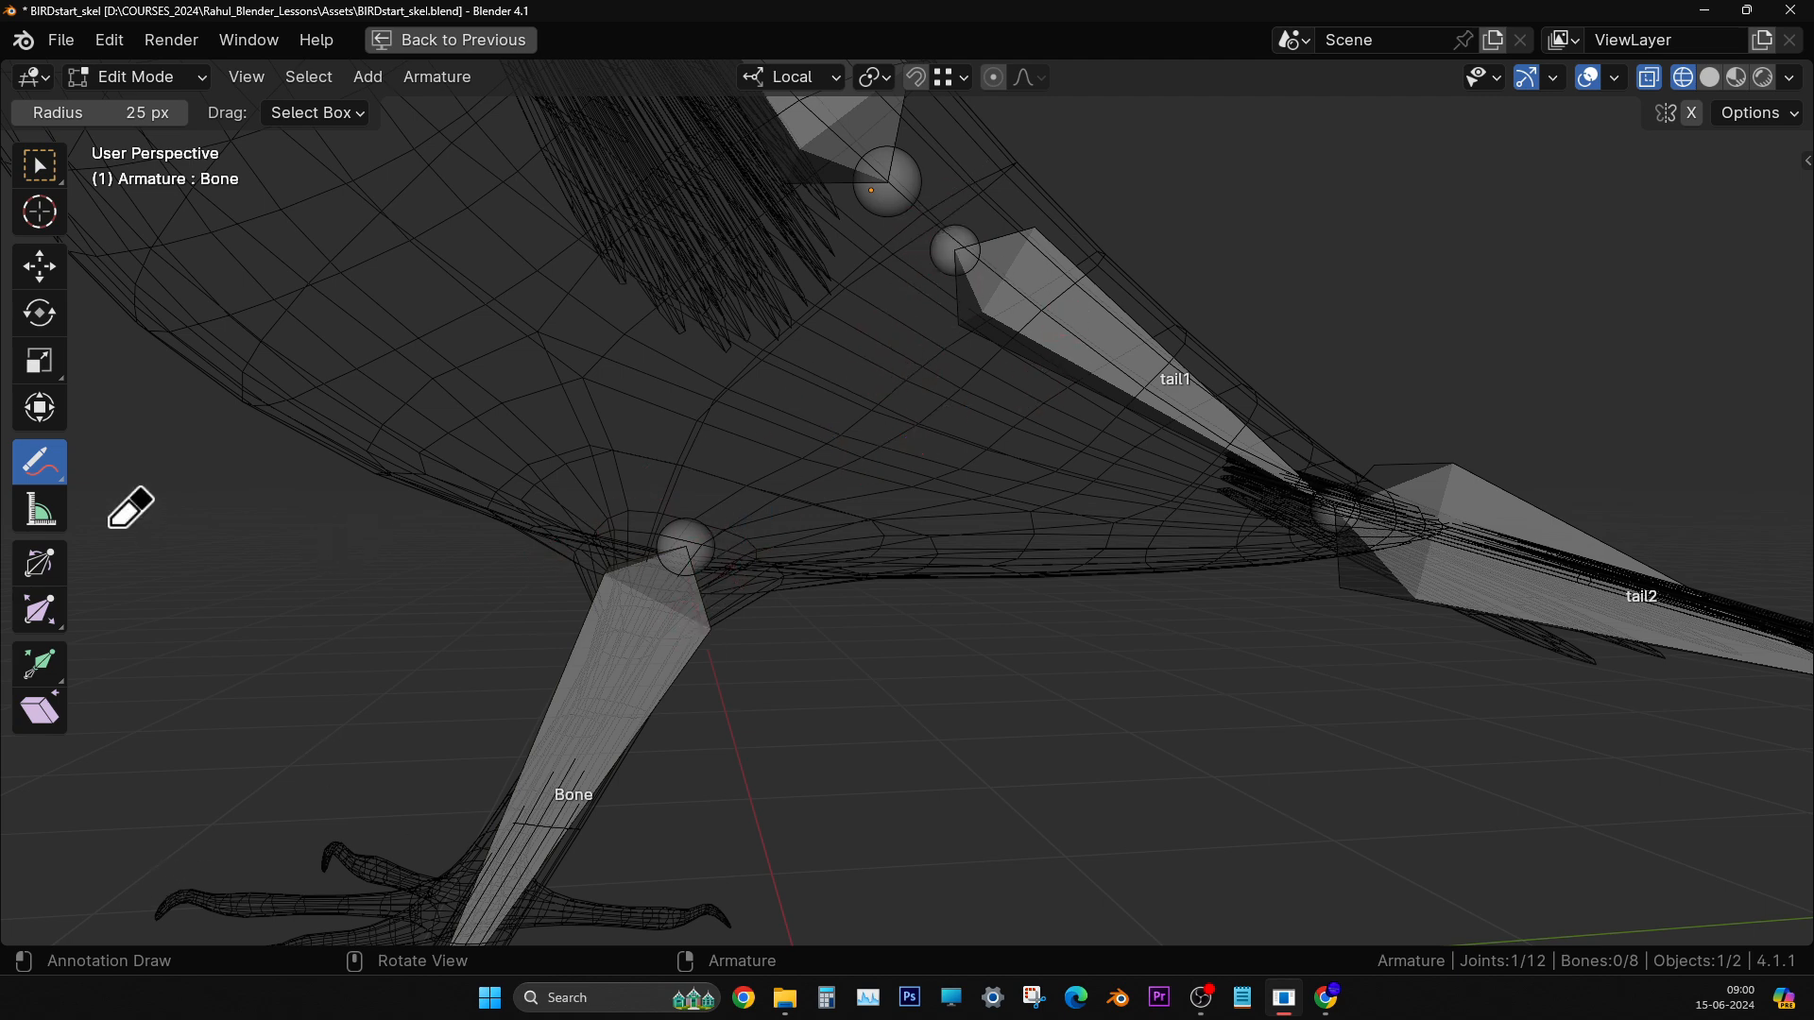
{"action": "left_click_drag", "start_coordinate": [36, 473], "coordinate": [155, 484]}
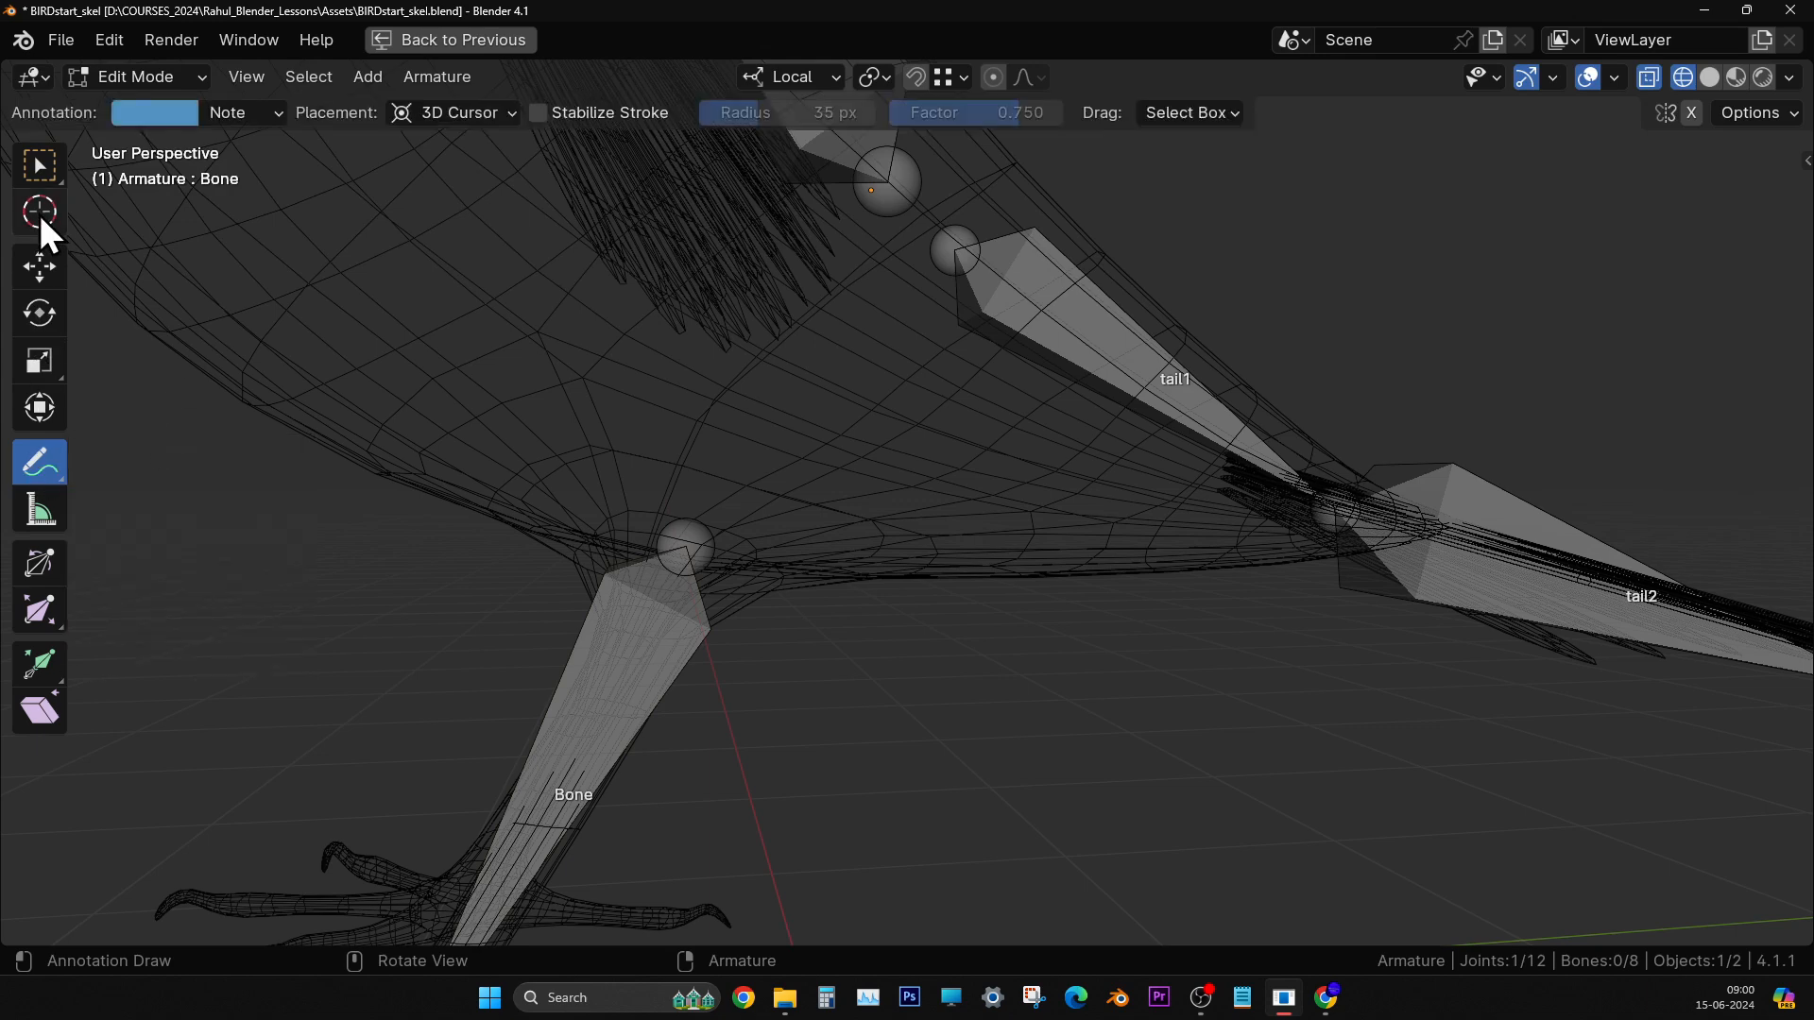
{"action": "left_click", "coordinate": [38, 280]}
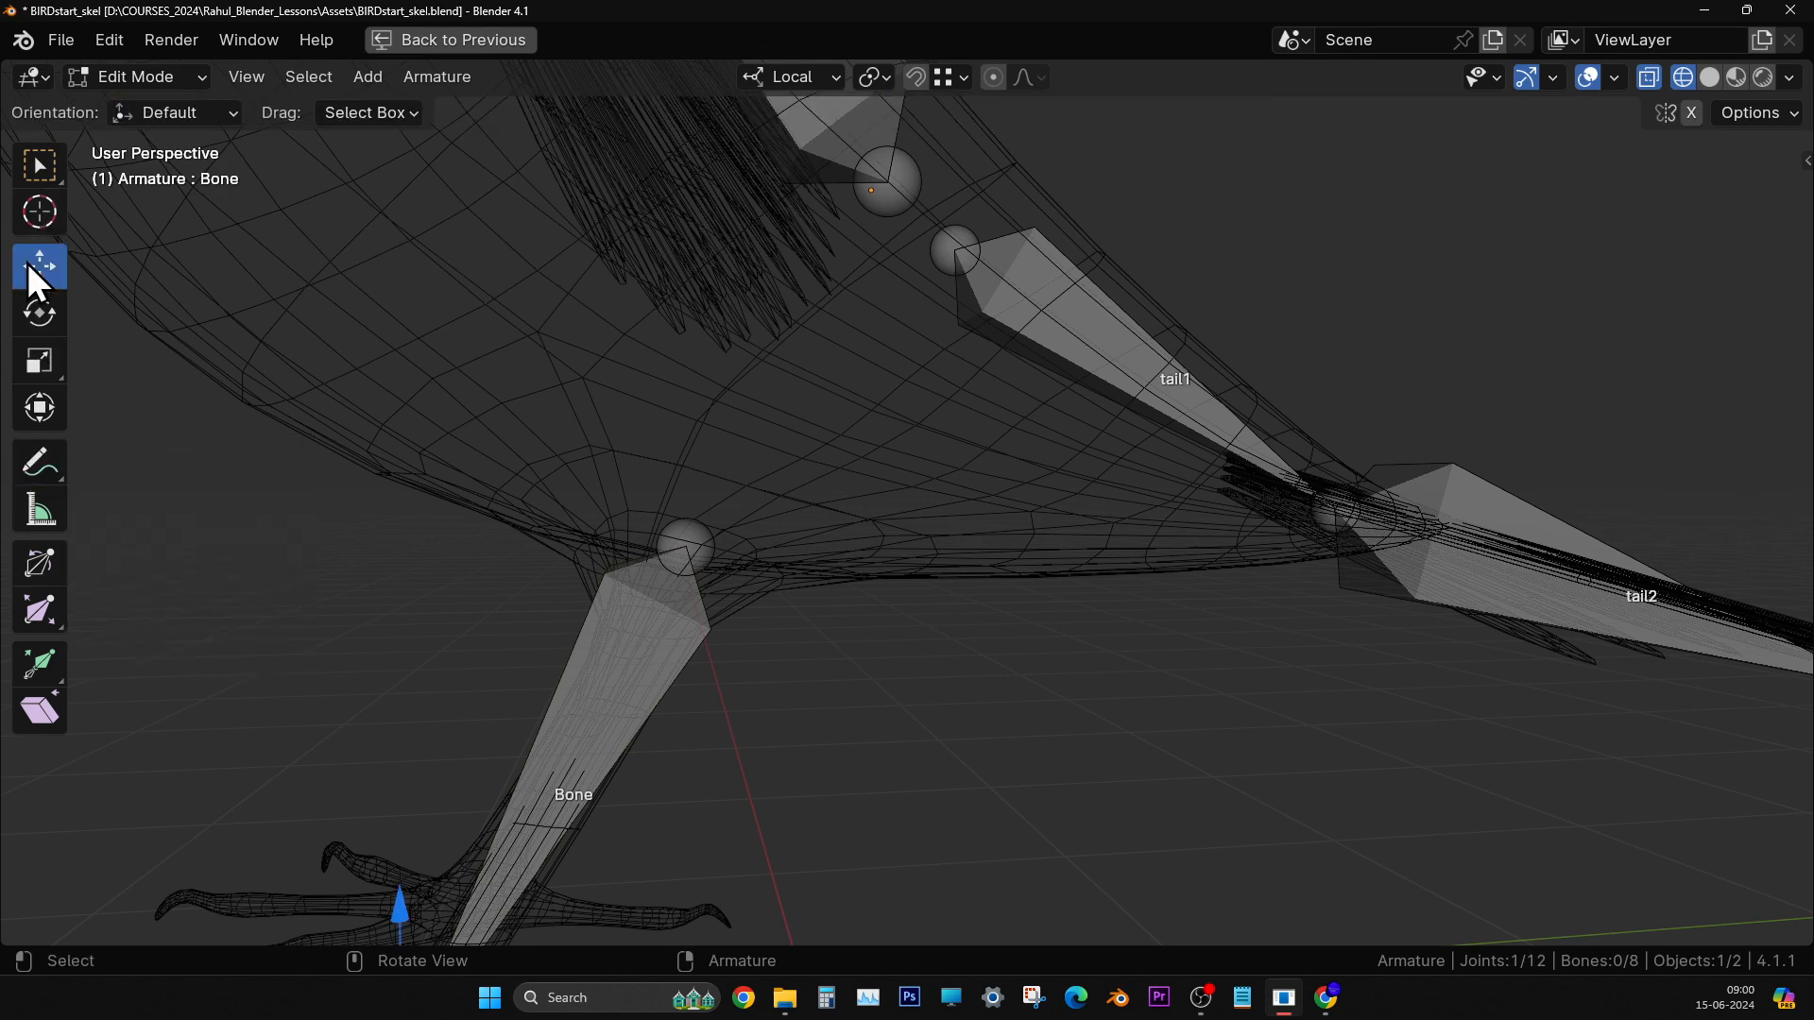
- Shift the leg bone's foot joint sideways in the front view to centre it in the bird's left ankle
{"action": "scroll", "coordinate": [937, 690], "scroll_direction": "down", "scroll_amount": 4}
{"action": "middle_click_drag", "start_coordinate": [838, 668], "coordinate": [1017, 693]}
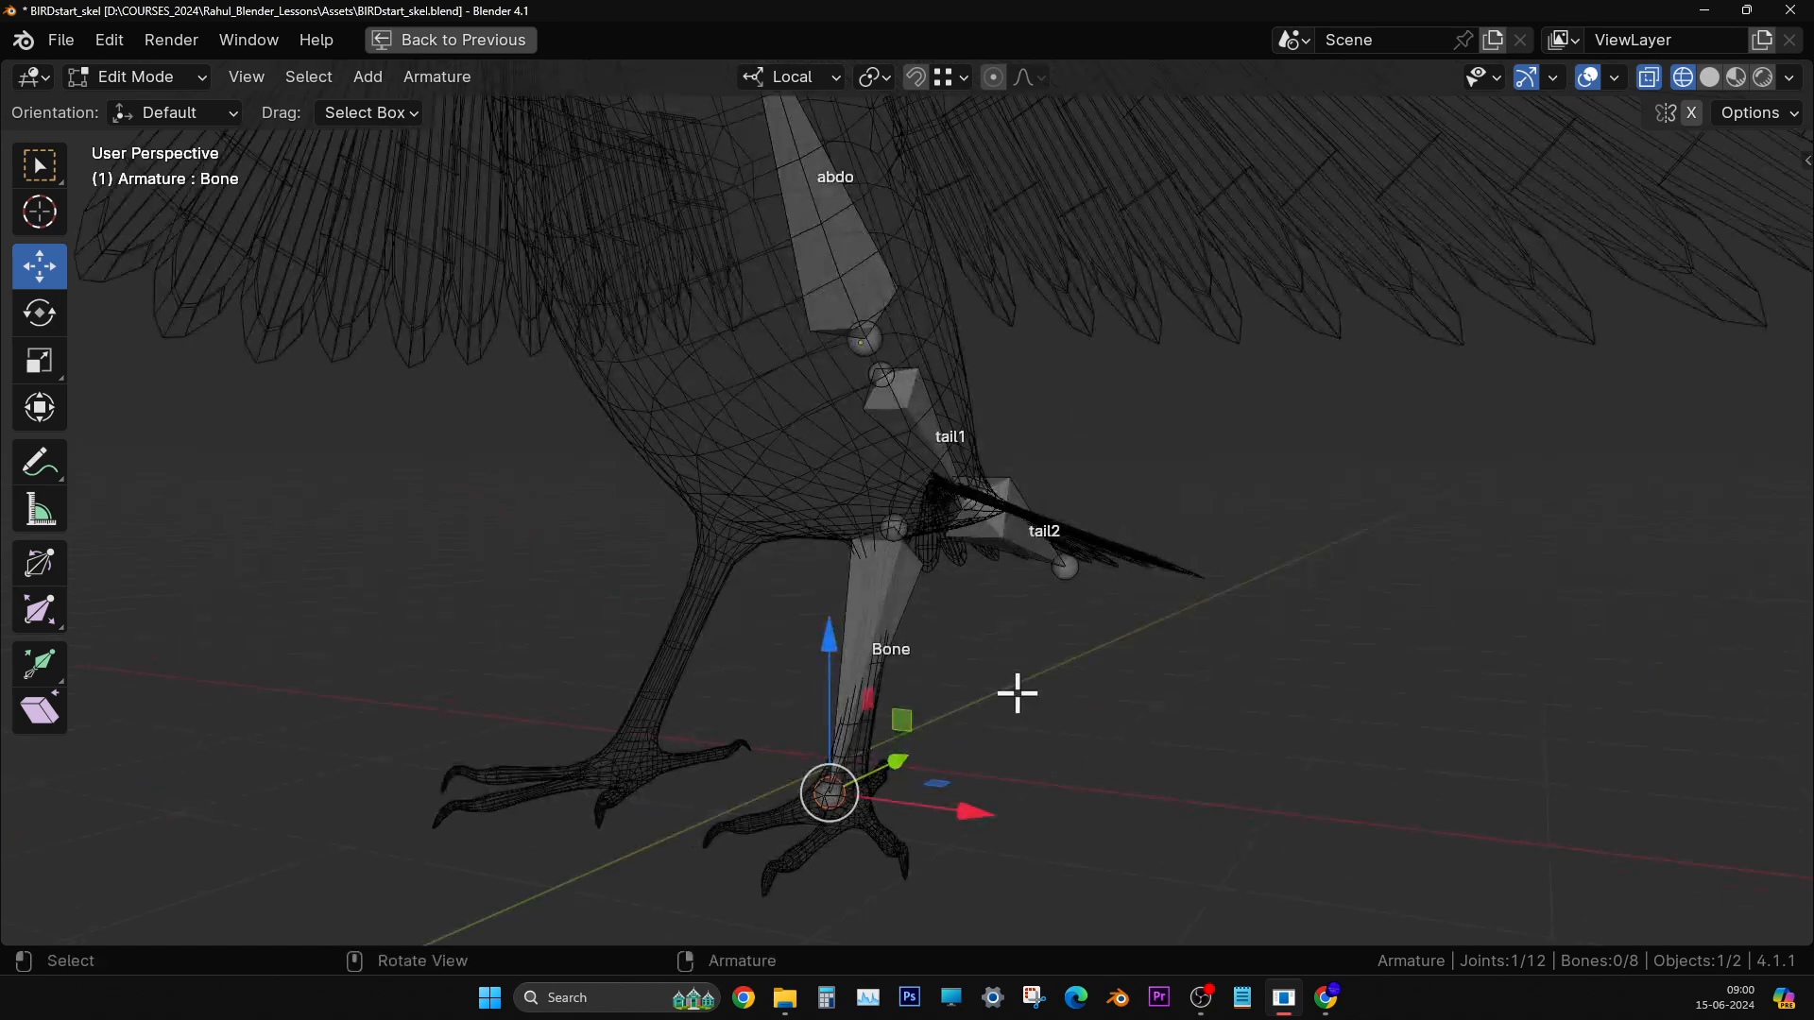
{"action": "key", "text": "KP_1"}
{"action": "scroll", "coordinate": [1019, 695], "scroll_direction": "up", "scroll_amount": 5}
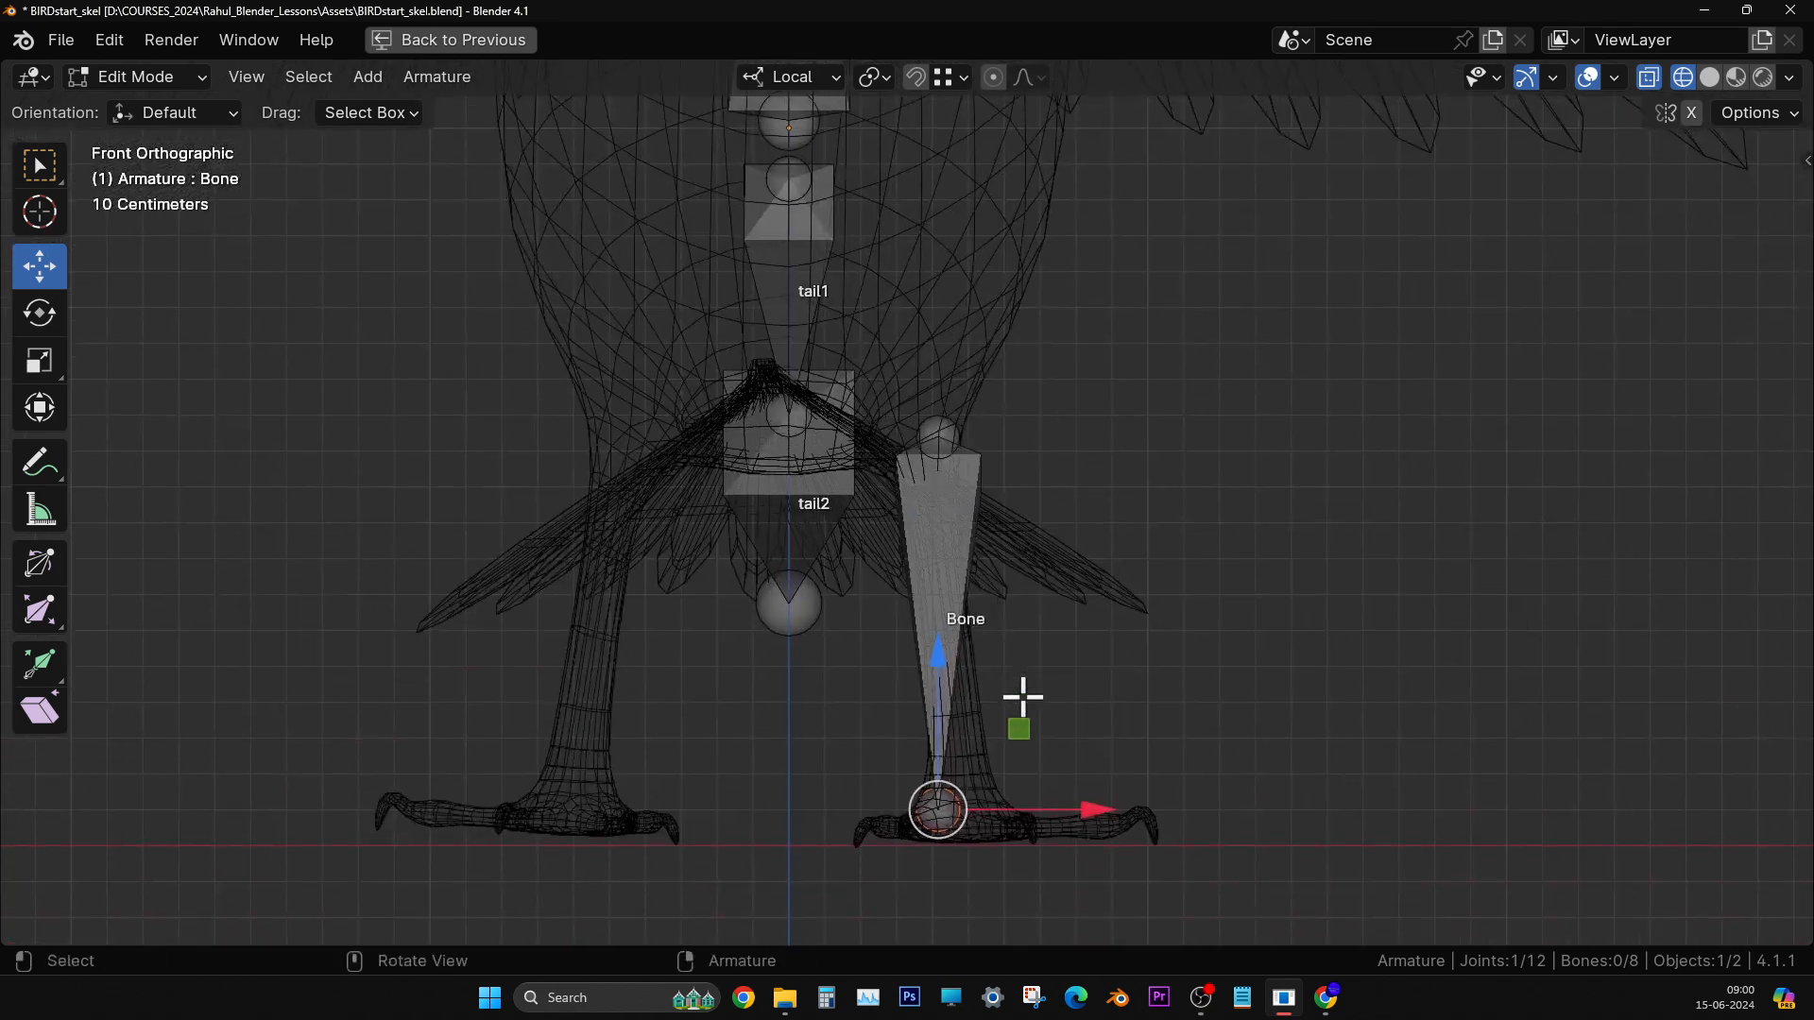
{"action": "middle_click_drag", "start_coordinate": [1118, 919], "coordinate": [982, 677], "text": "shift"}
{"action": "left_click_drag", "start_coordinate": [955, 700], "coordinate": [985, 699]}
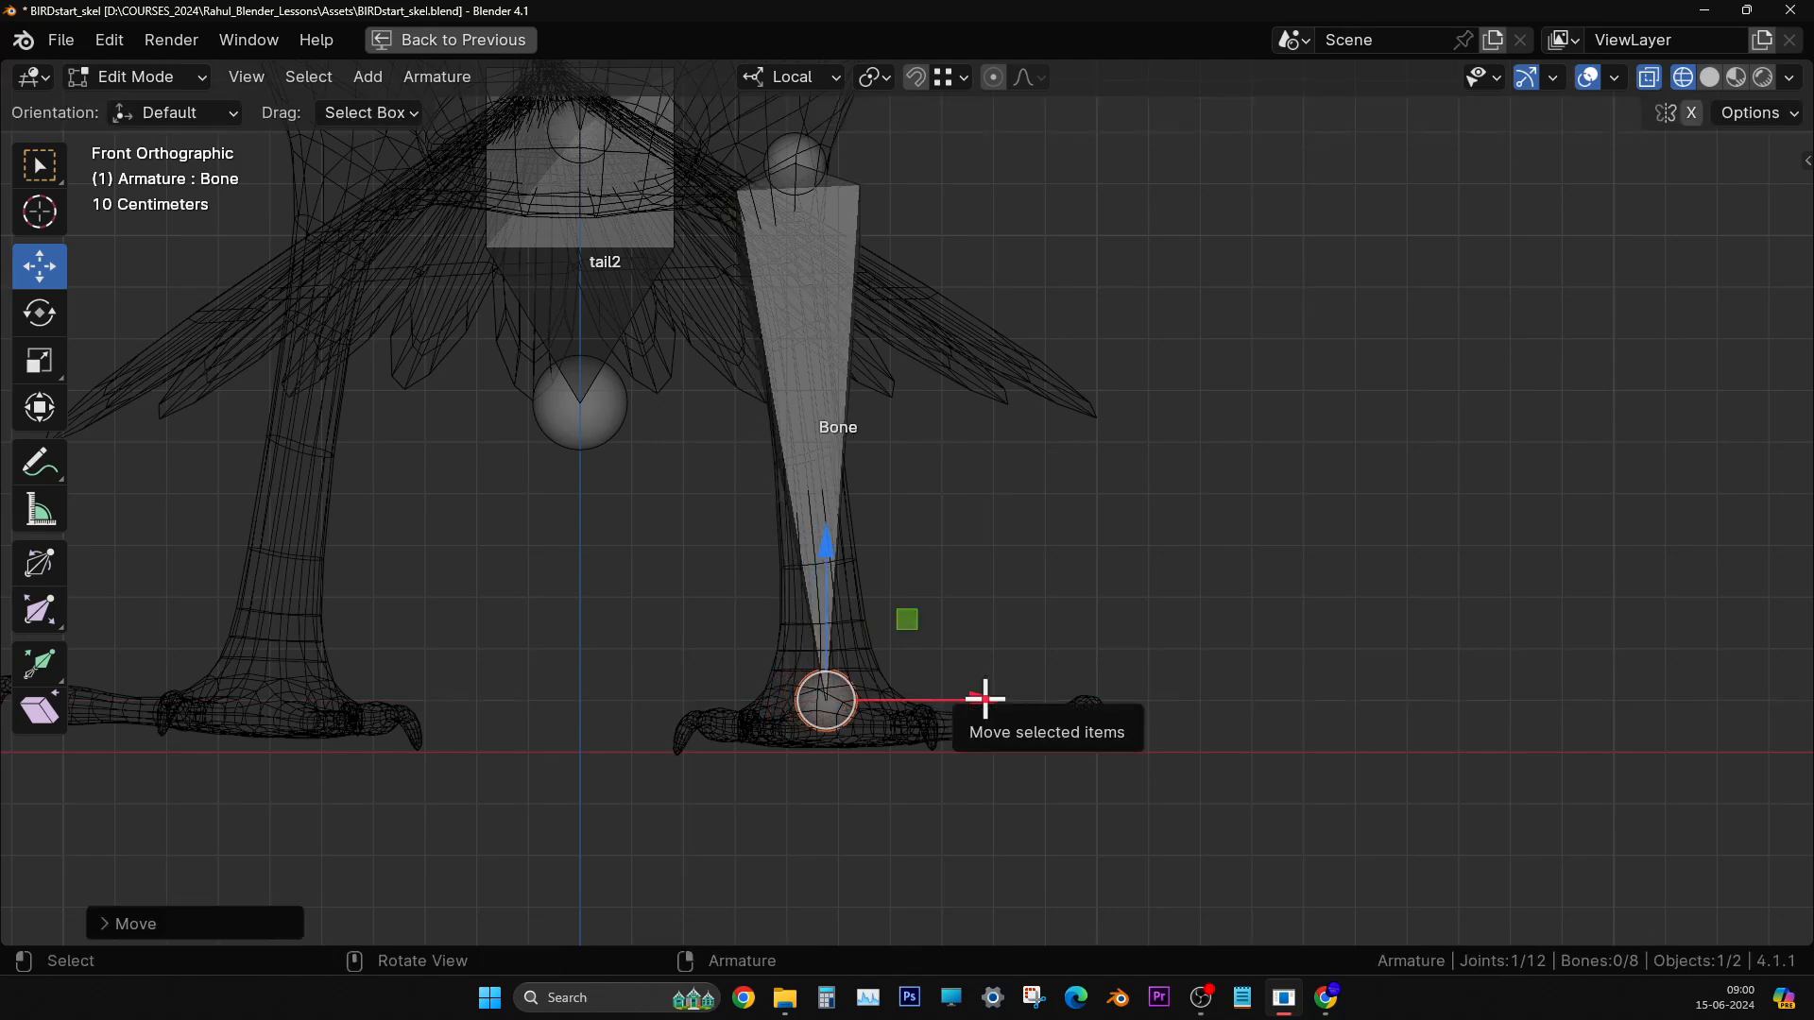
- Shift the leg bone's base joint slightly inward and its foot joint slightly outward to follow the slant of the left leg
{"action": "left_click", "coordinate": [823, 170]}
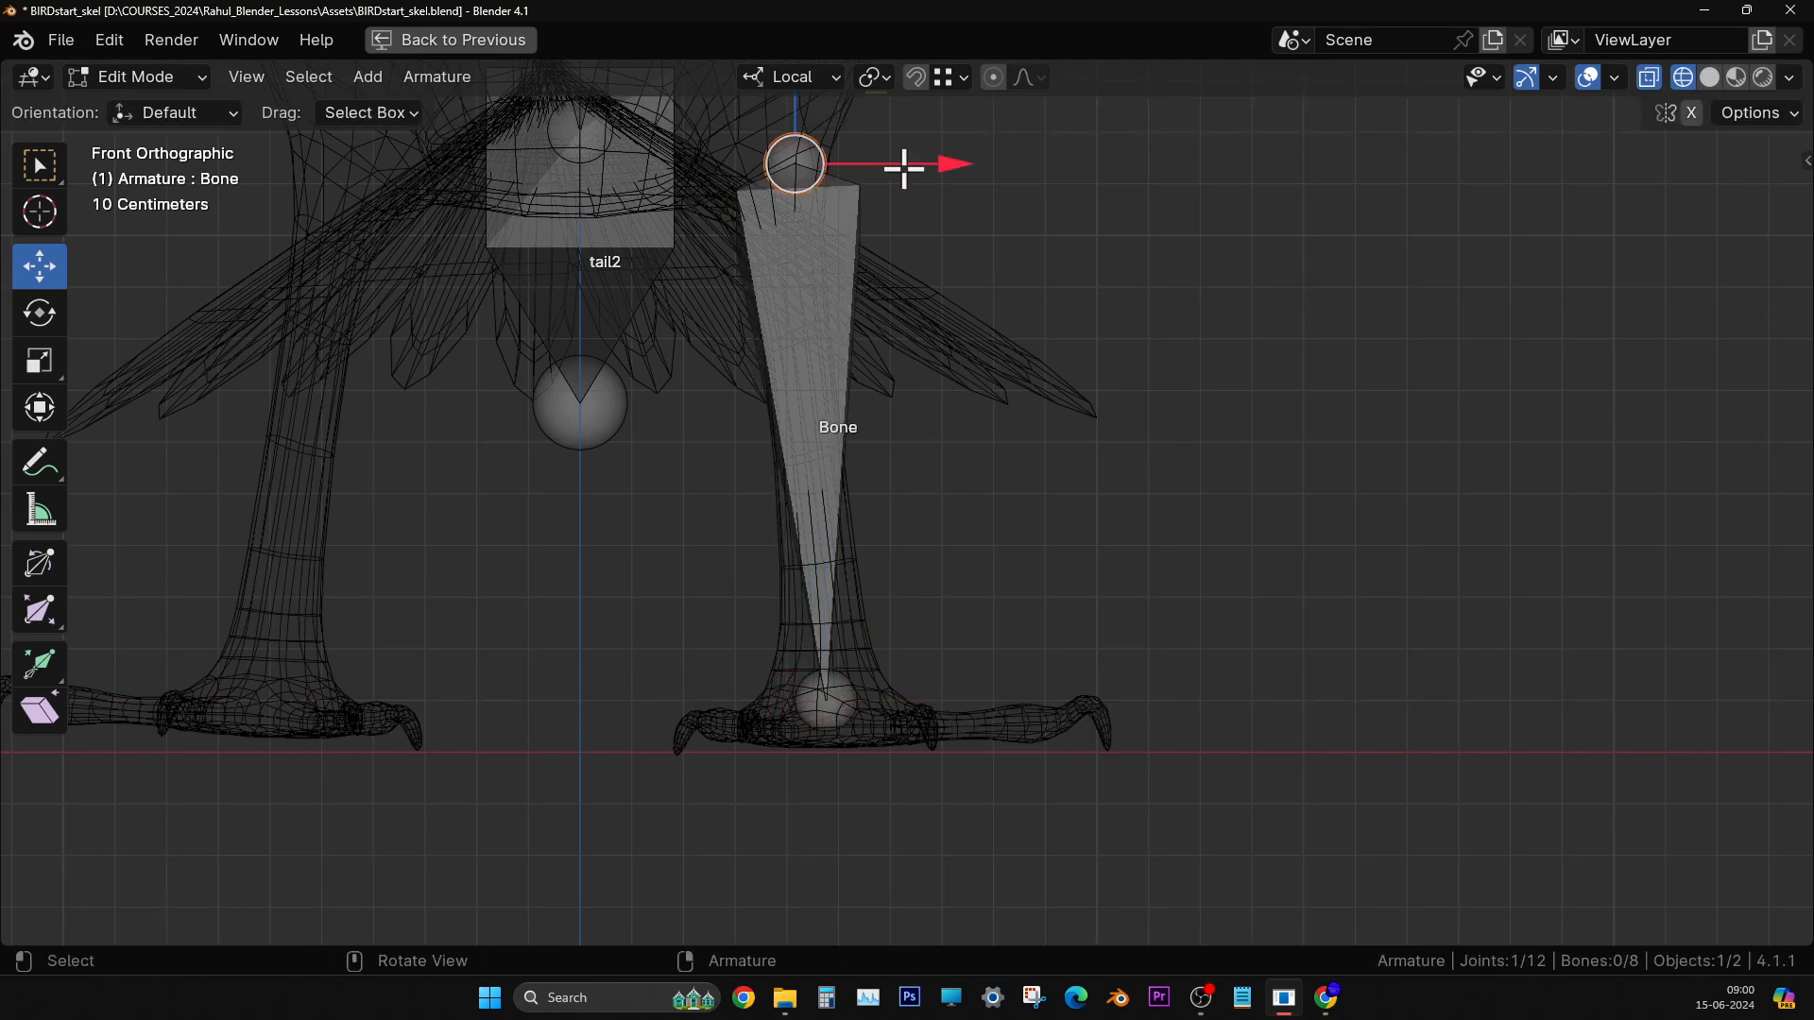
{"action": "left_click_drag", "start_coordinate": [905, 168], "coordinate": [892, 169]}
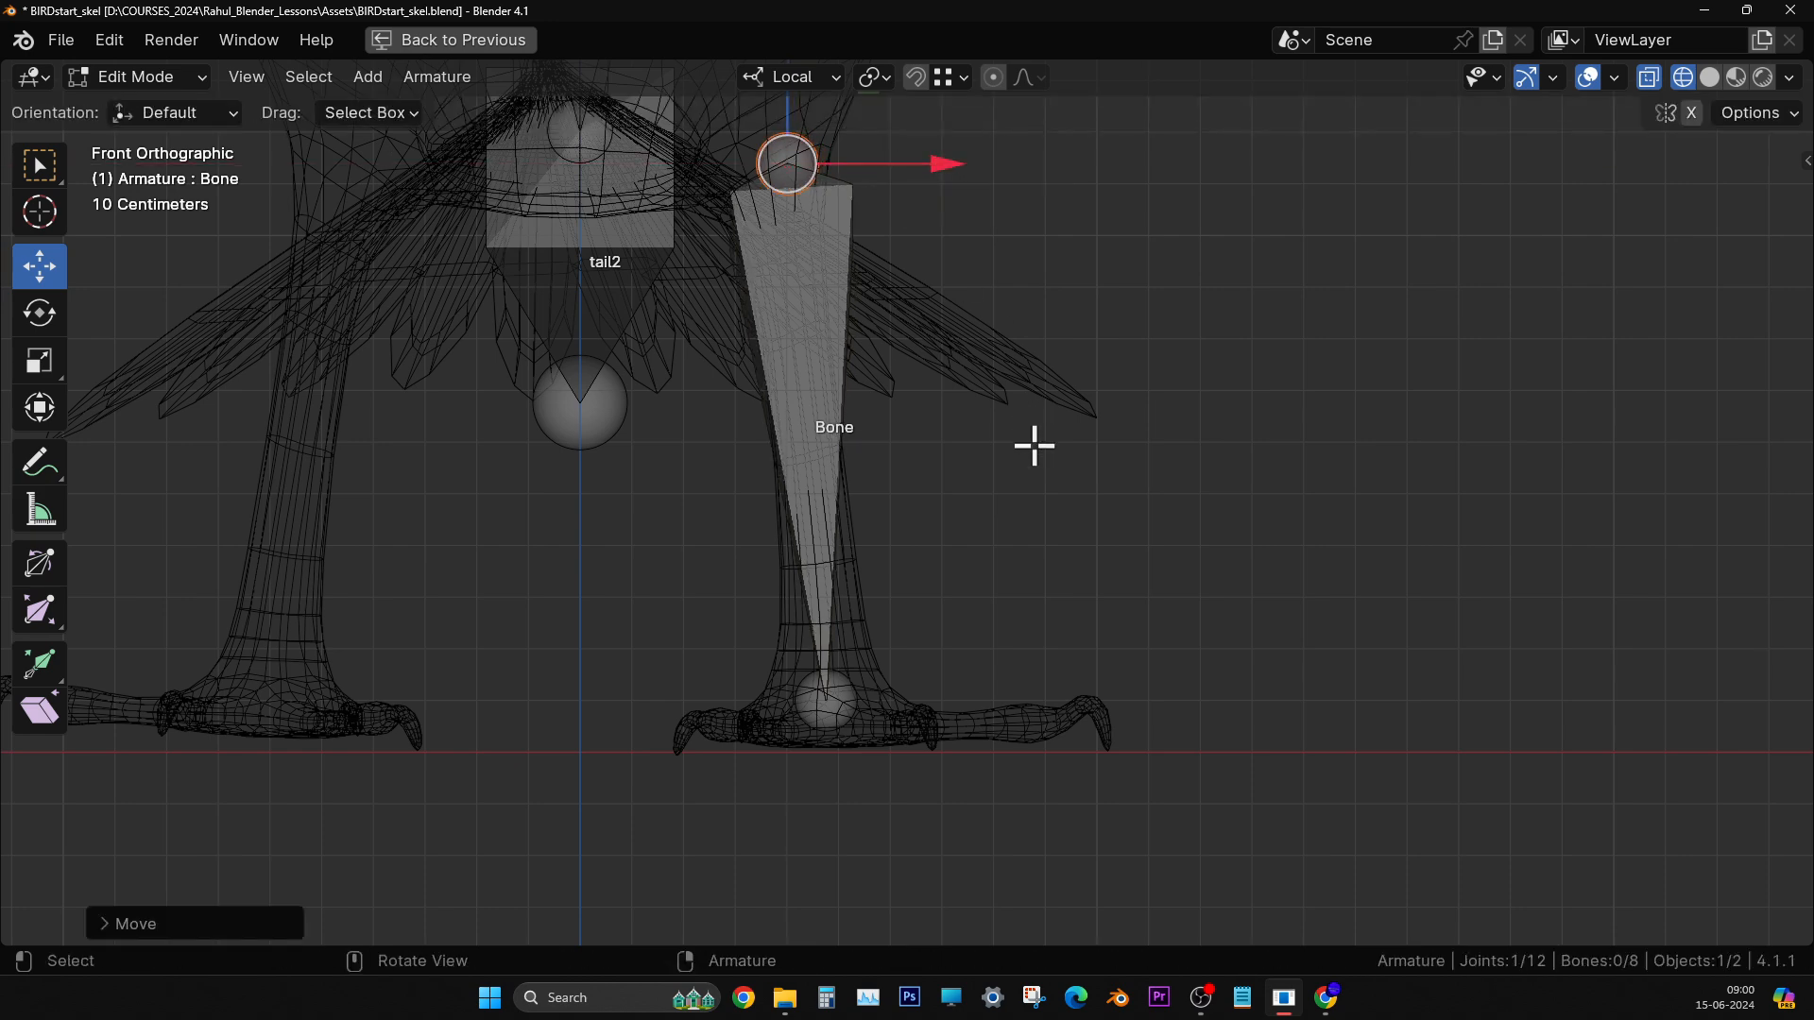
{"action": "left_click", "coordinate": [832, 700]}
{"action": "left_click_drag", "start_coordinate": [919, 705], "coordinate": [938, 699]}
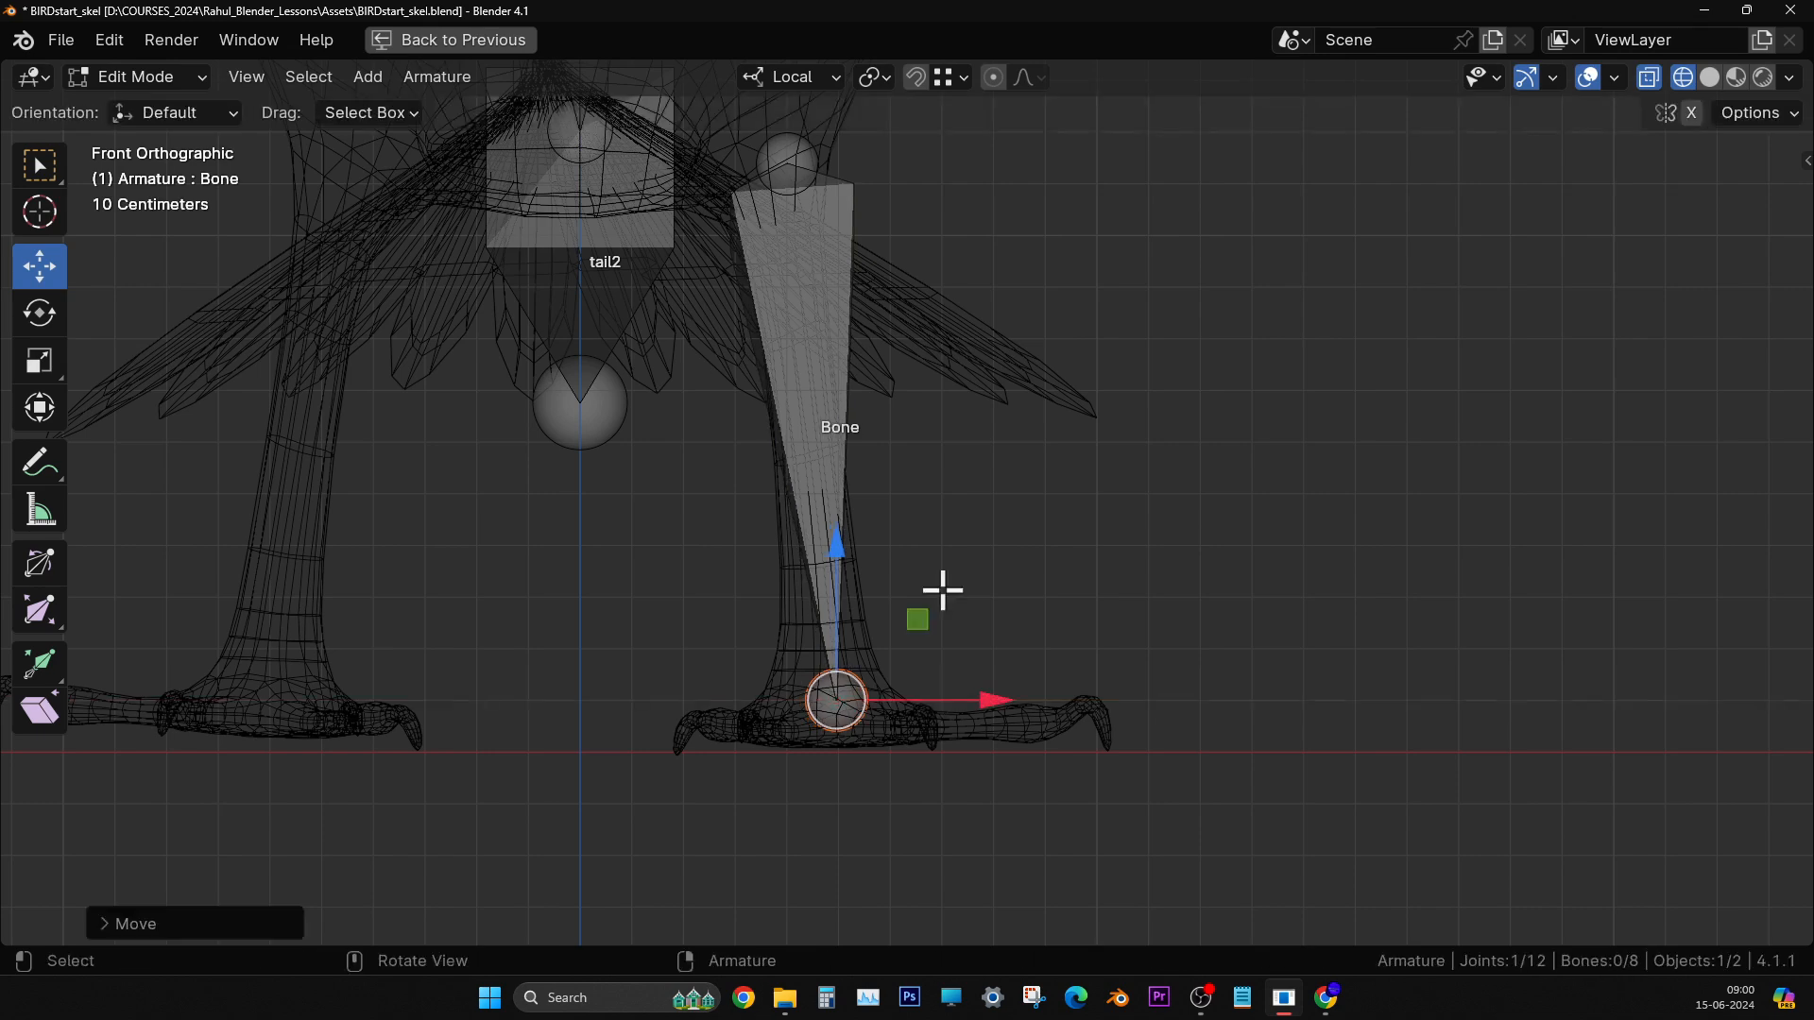
{"action": "left_click", "coordinate": [794, 159]}
{"action": "left_click_drag", "start_coordinate": [923, 166], "coordinate": [906, 166]}
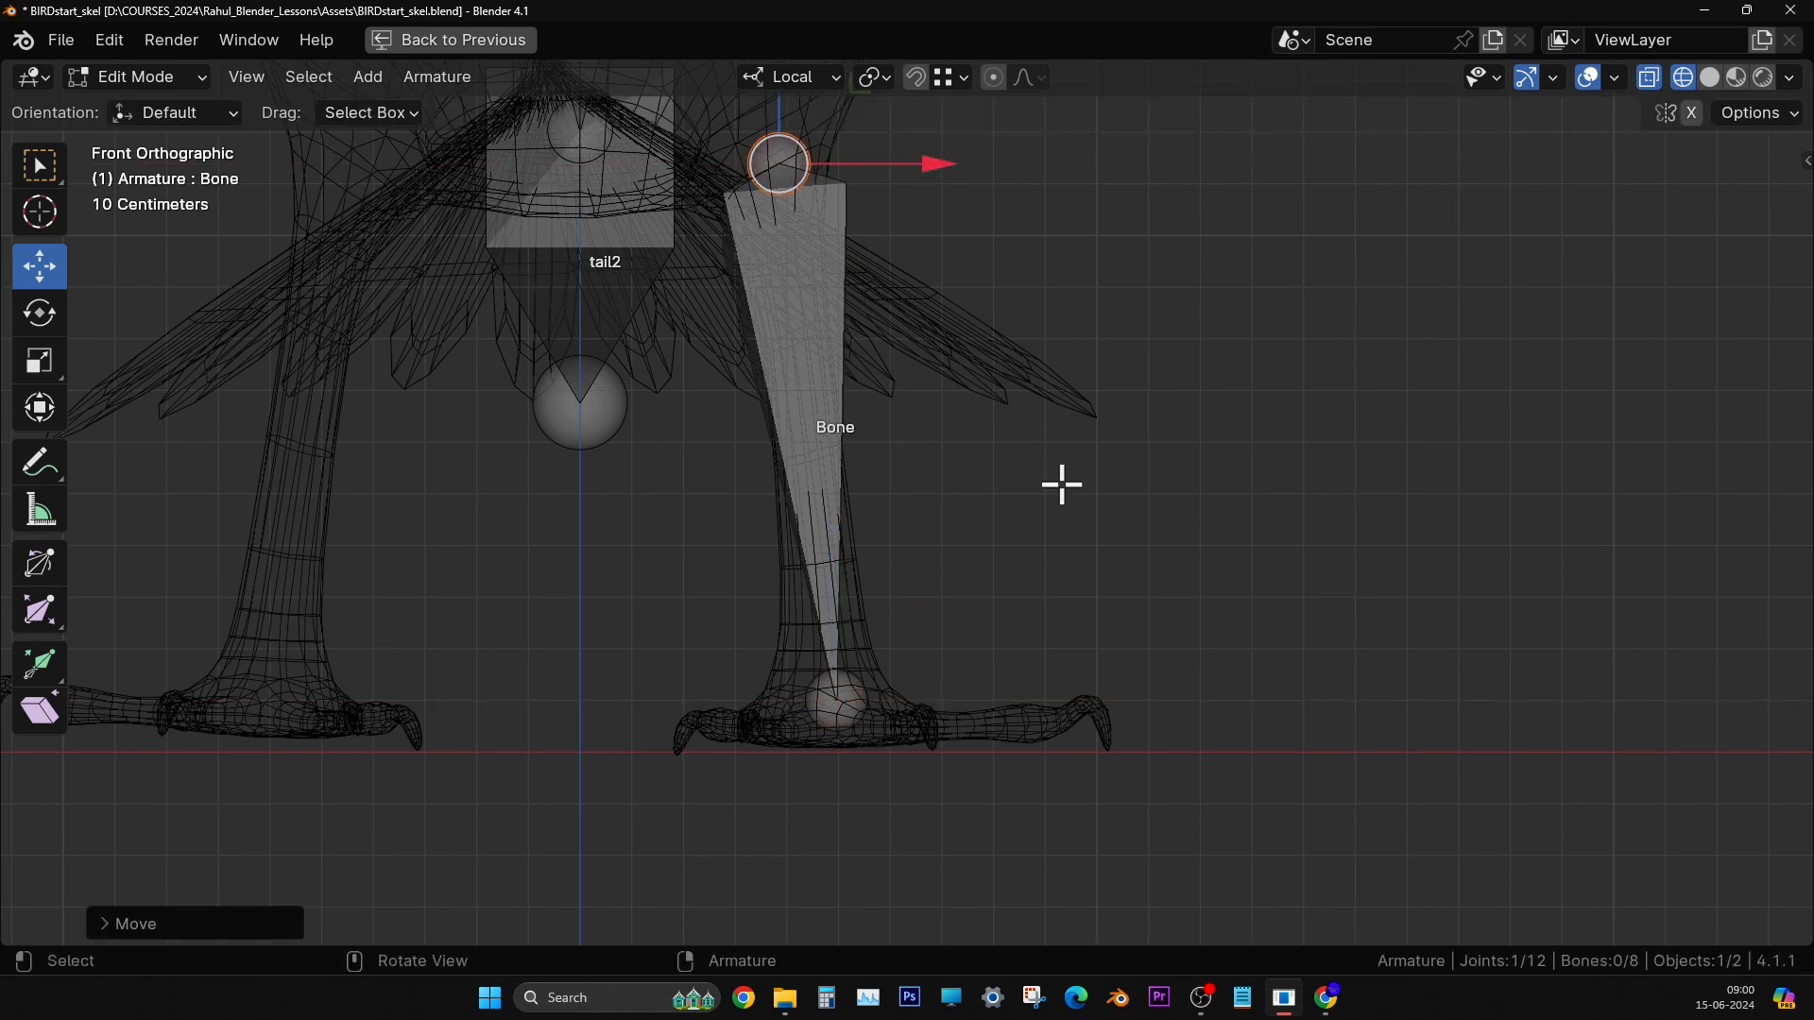
- Nudge the leg bone's base joint in the side view to fit the top of the leg
{"action": "middle_click_drag", "start_coordinate": [1061, 482], "coordinate": [824, 483]}
{"action": "key", "text": "KP_3"}
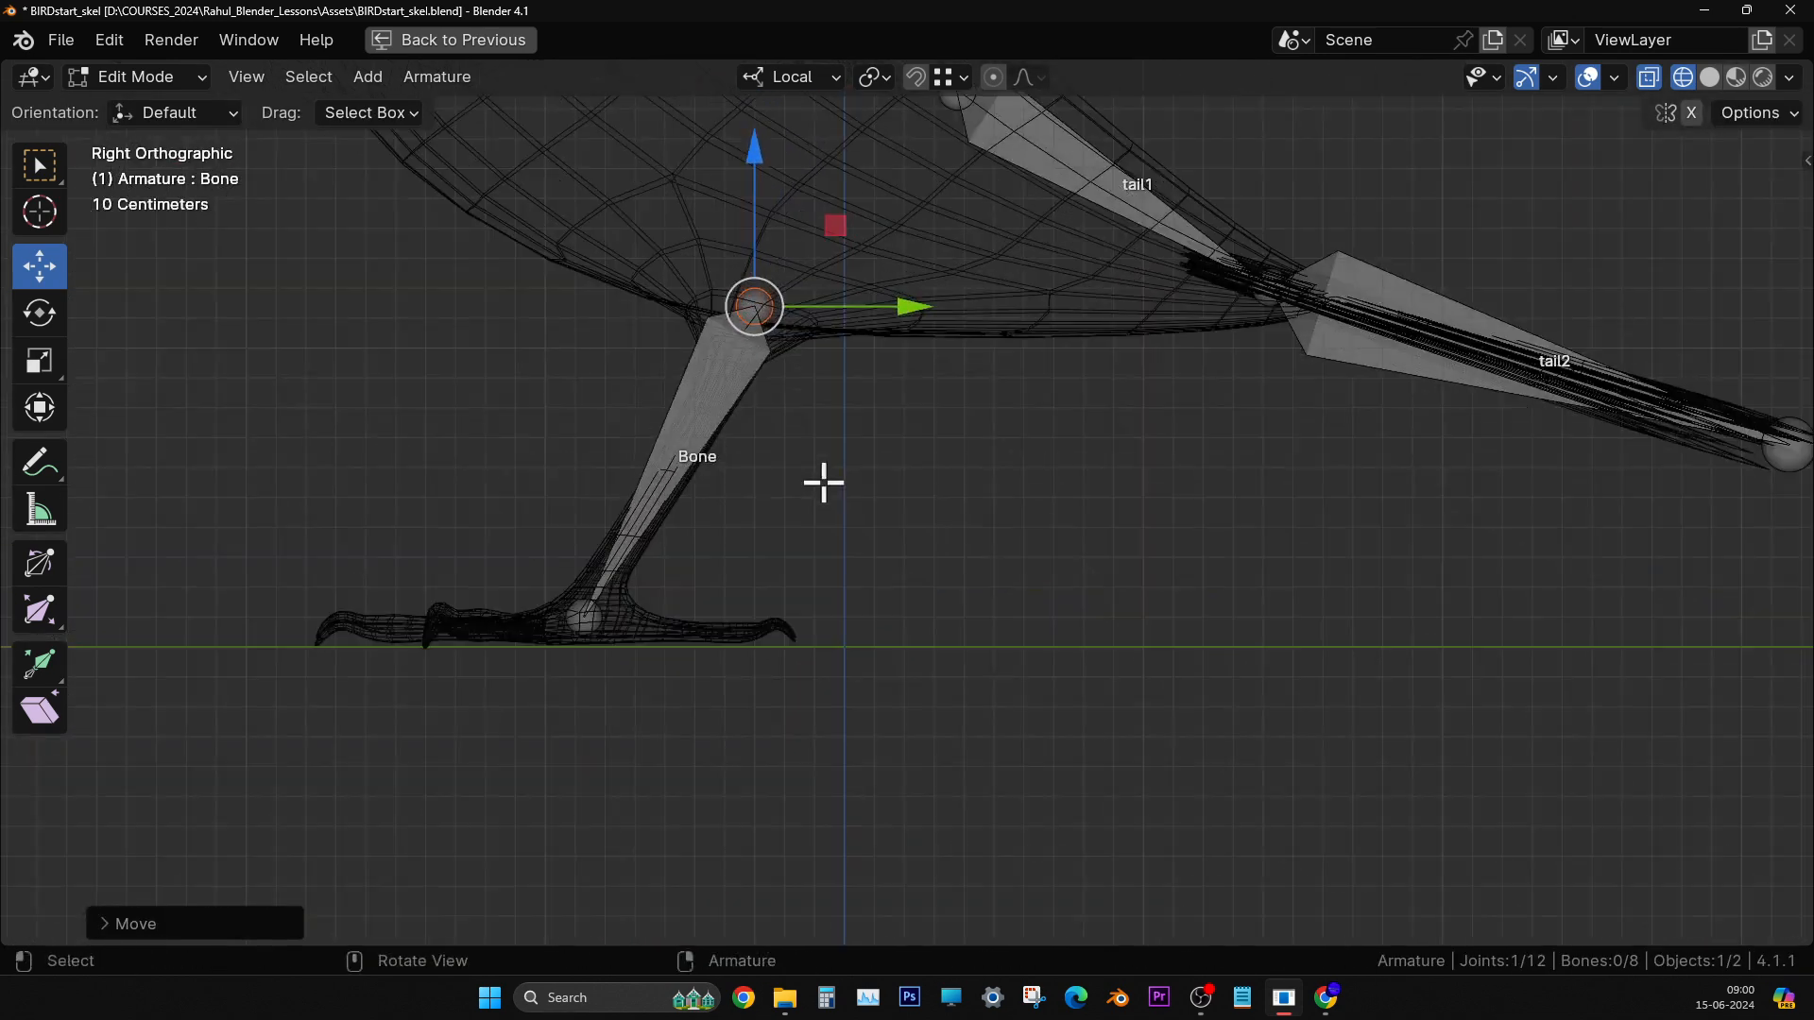
{"action": "scroll", "coordinate": [824, 483], "scroll_direction": "up", "scroll_amount": 2}
{"action": "left_click_drag", "start_coordinate": [834, 230], "coordinate": [842, 211]}
{"action": "middle_click_drag", "start_coordinate": [696, 218], "coordinate": [963, 478]}
- Try moving the leg bone's base joint outward along its local X axis in the front view
{"action": "key", "text": "KP_1"}
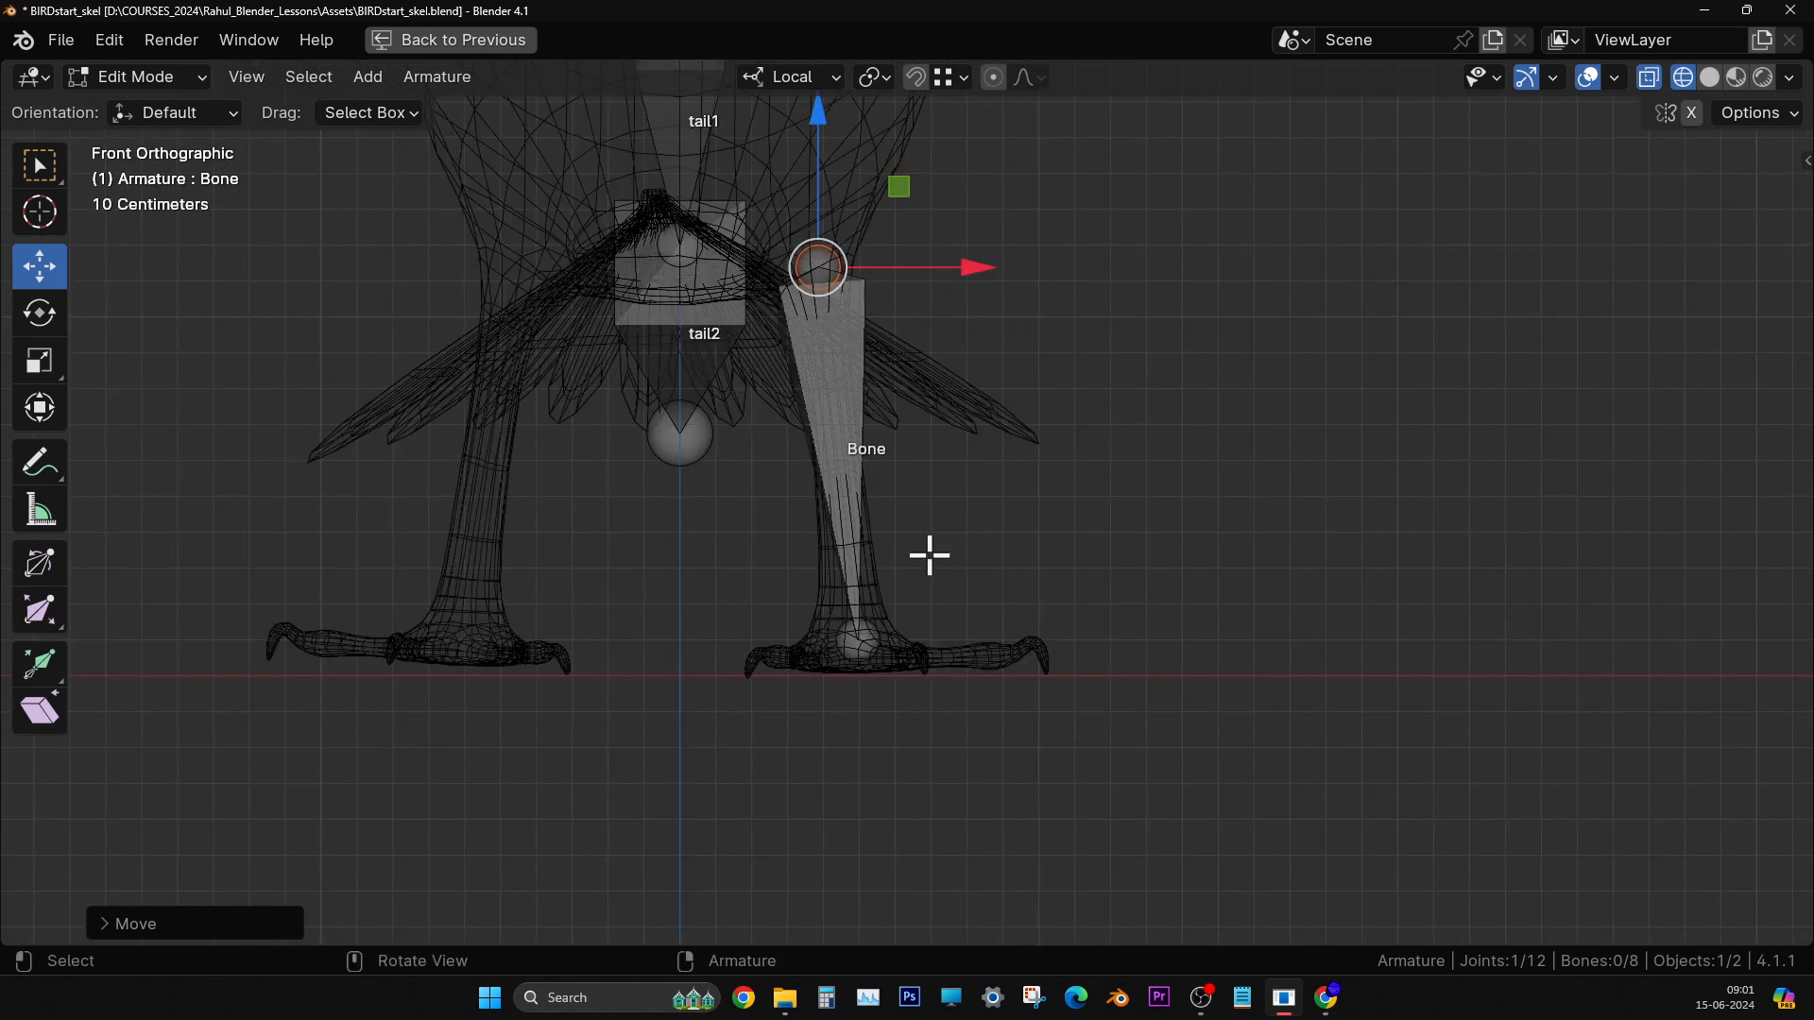
{"action": "scroll", "coordinate": [930, 556], "scroll_direction": "up", "scroll_amount": 4}
{"action": "scroll", "coordinate": [945, 586], "scroll_direction": "up", "scroll_amount": 4, "text": "shift"}
{"action": "scroll", "coordinate": [839, 484], "scroll_direction": "up", "scroll_amount": 3}
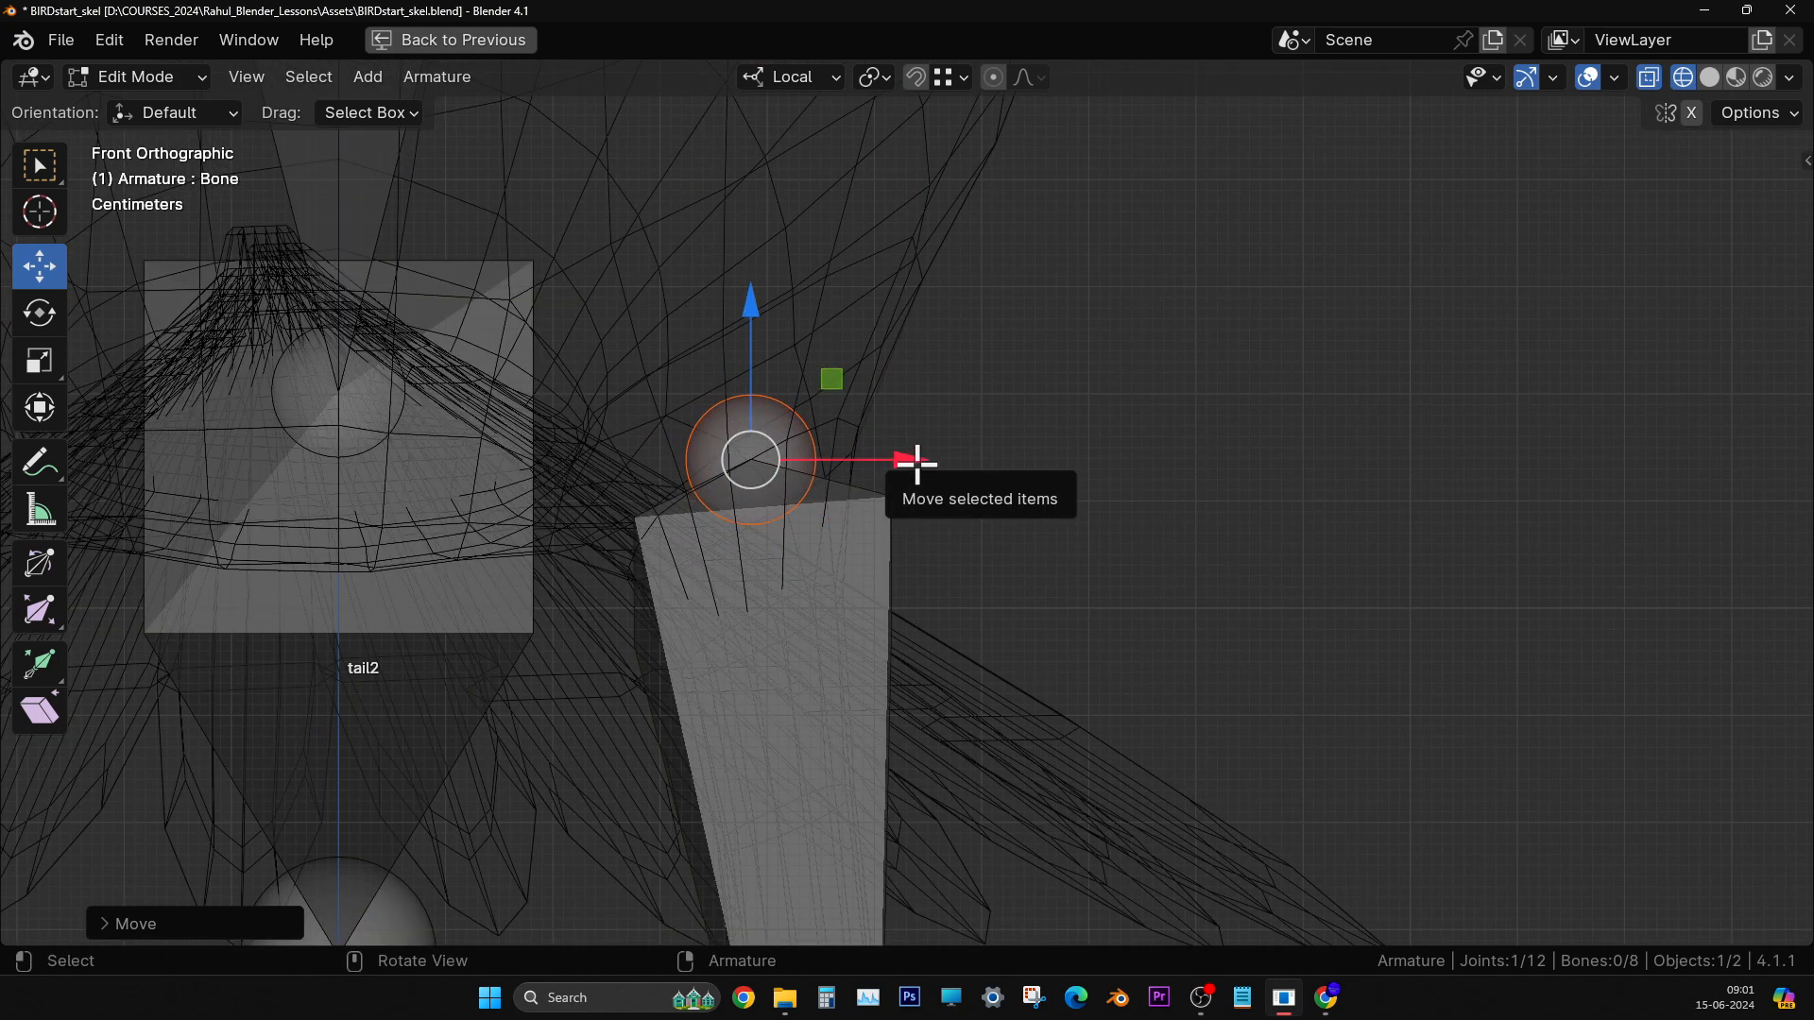
{"action": "left_click_drag", "start_coordinate": [917, 464], "coordinate": [1033, 491]}
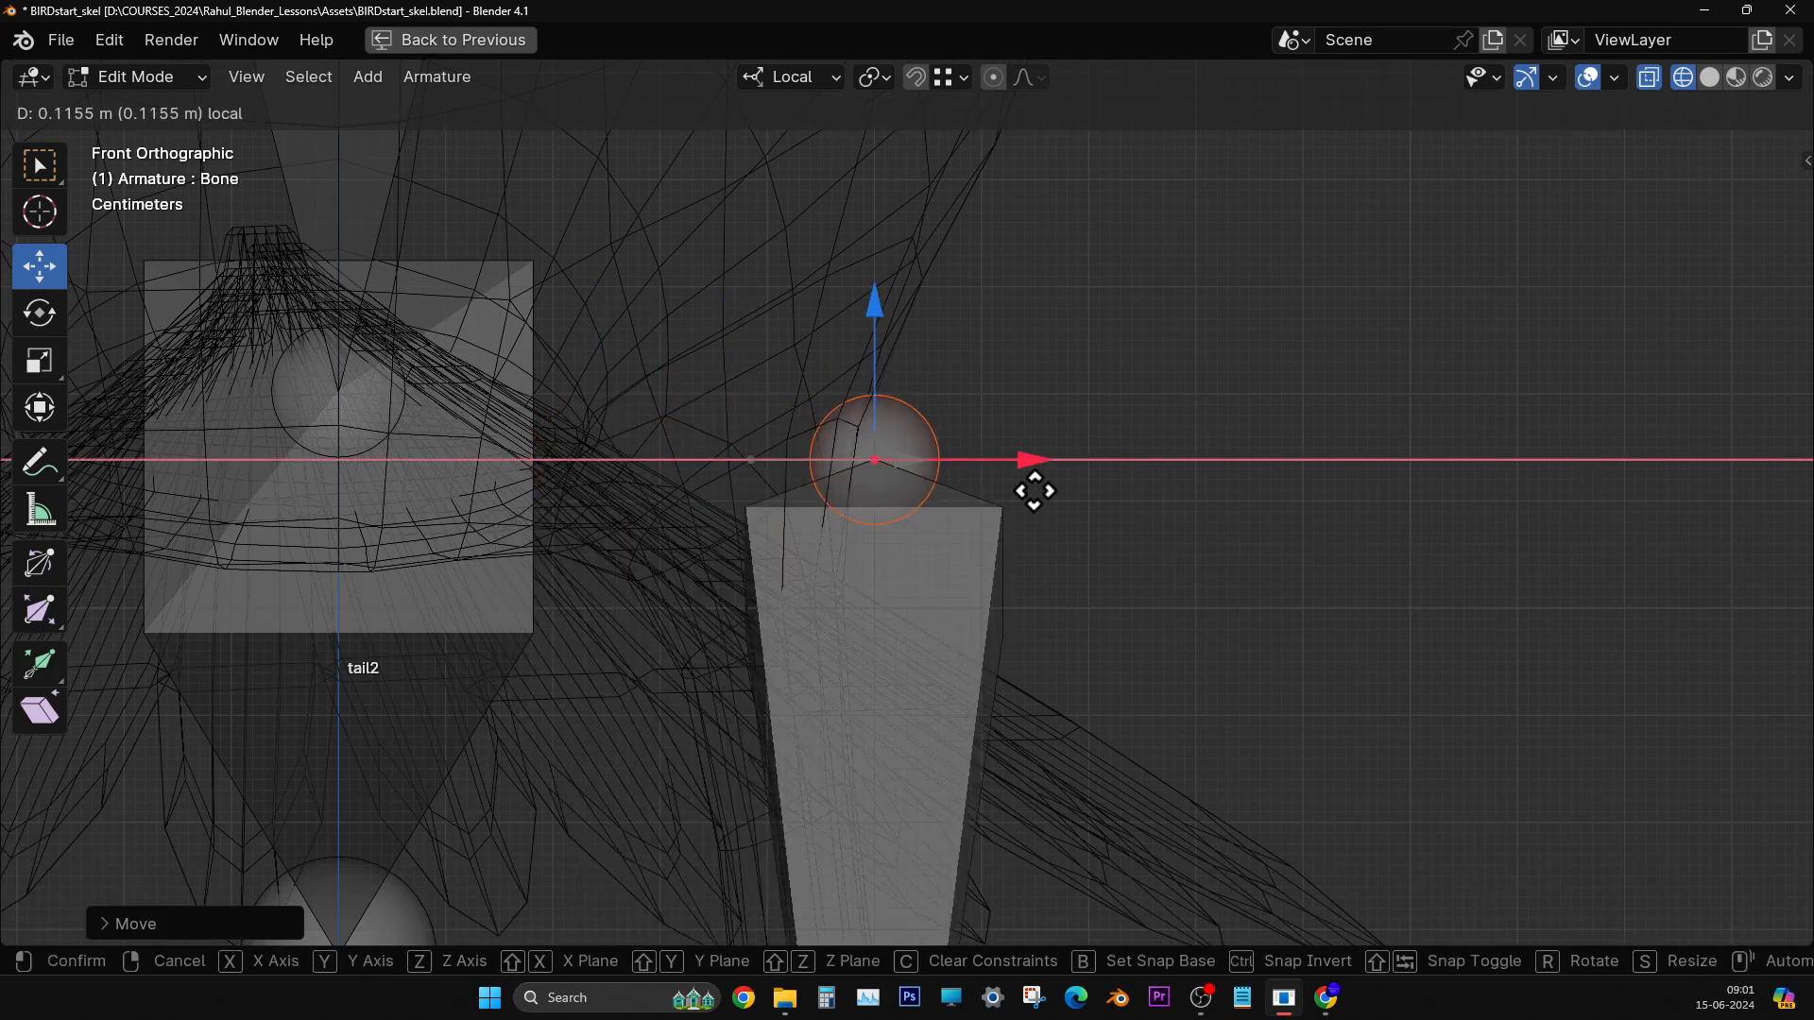
{"action": "right_click", "coordinate": [1035, 492]}
{"action": "middle_click_drag", "start_coordinate": [1035, 491], "coordinate": [1008, 588], "text": "ctrl"}
{"action": "middle_click_drag", "start_coordinate": [1023, 662], "coordinate": [986, 458], "text": "shift"}
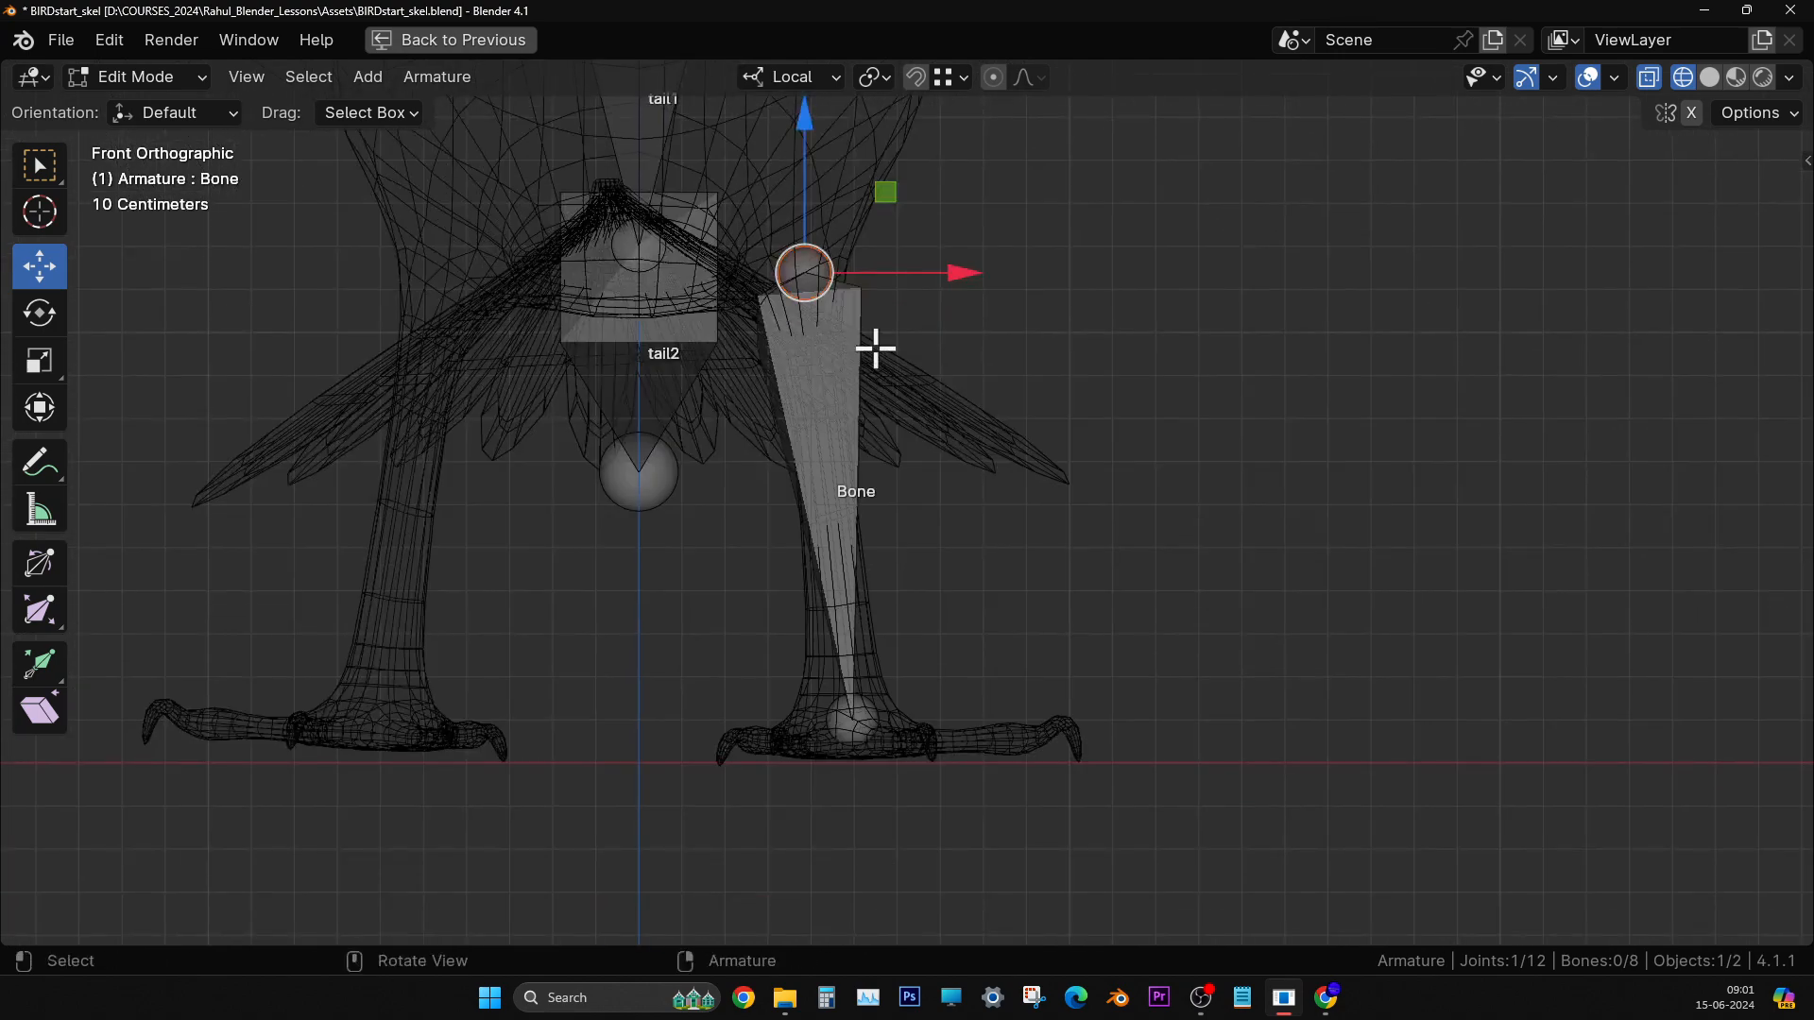
- Nudge the leg bone's base joint and move its foot joint slightly inward in the front view
{"action": "scroll", "coordinate": [879, 464], "scroll_direction": "up", "scroll_amount": 2}
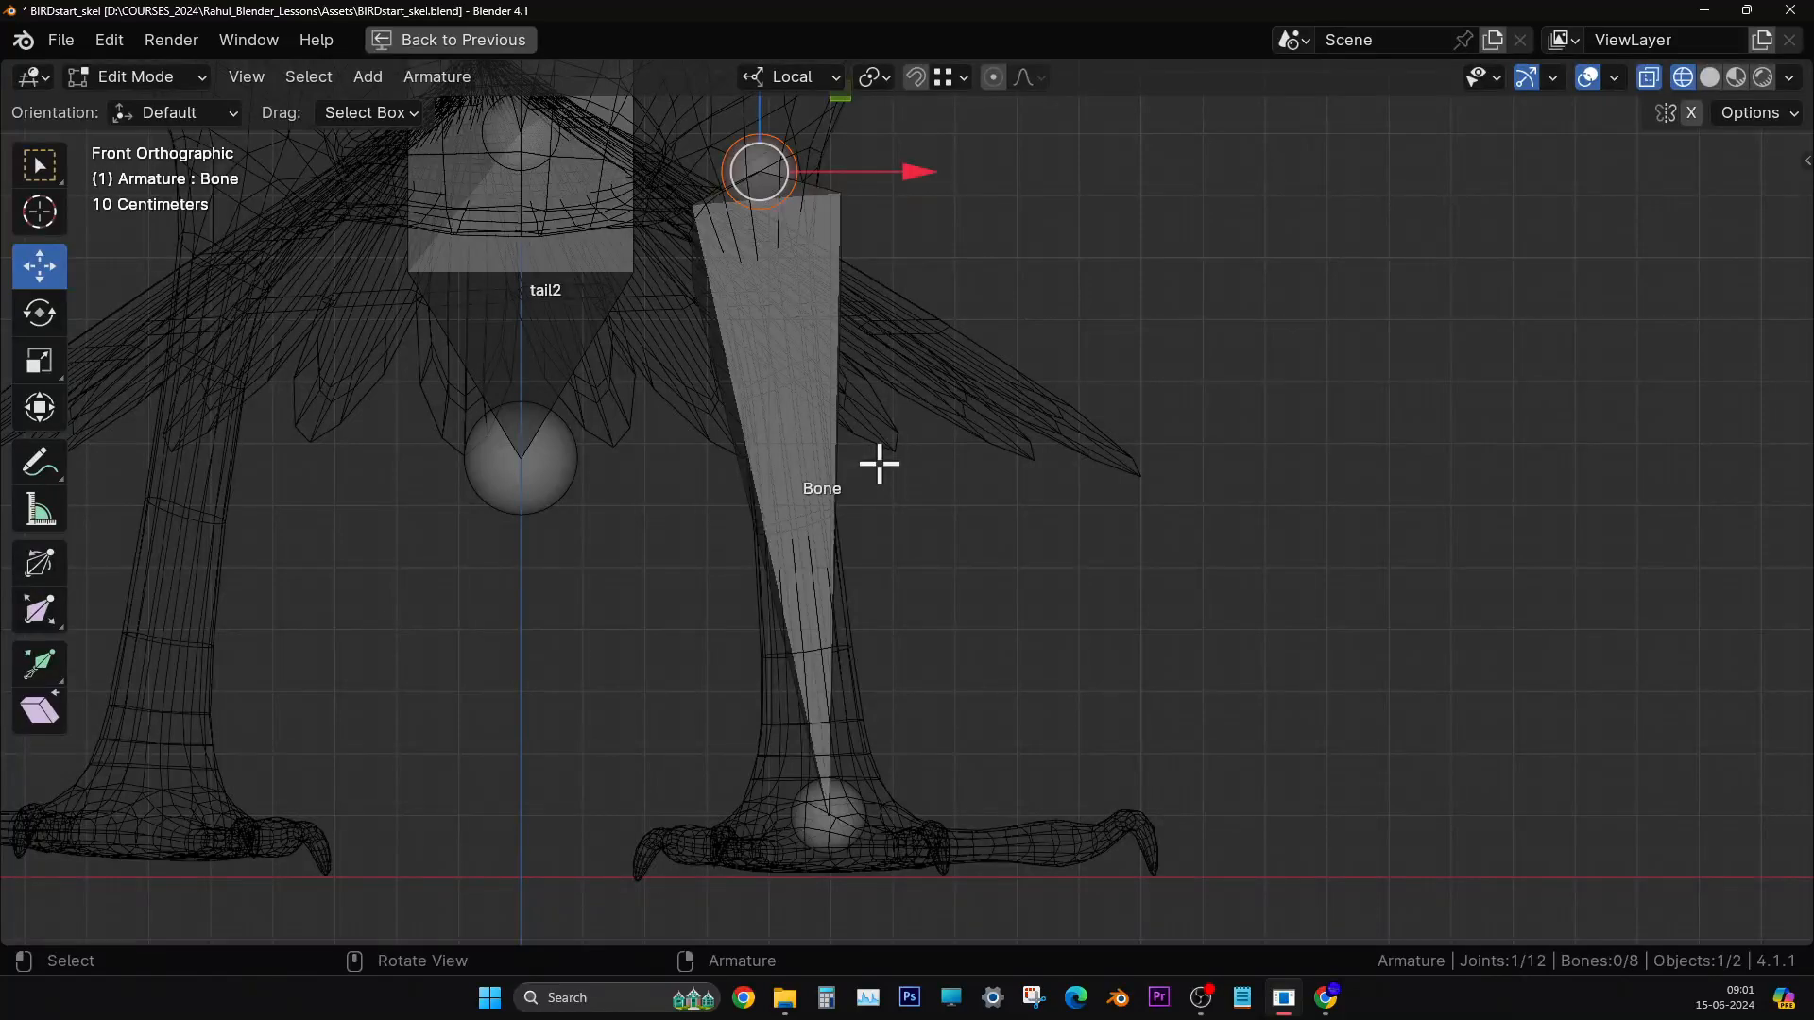
{"action": "scroll", "coordinate": [927, 485], "scroll_direction": "down", "scroll_amount": 2}
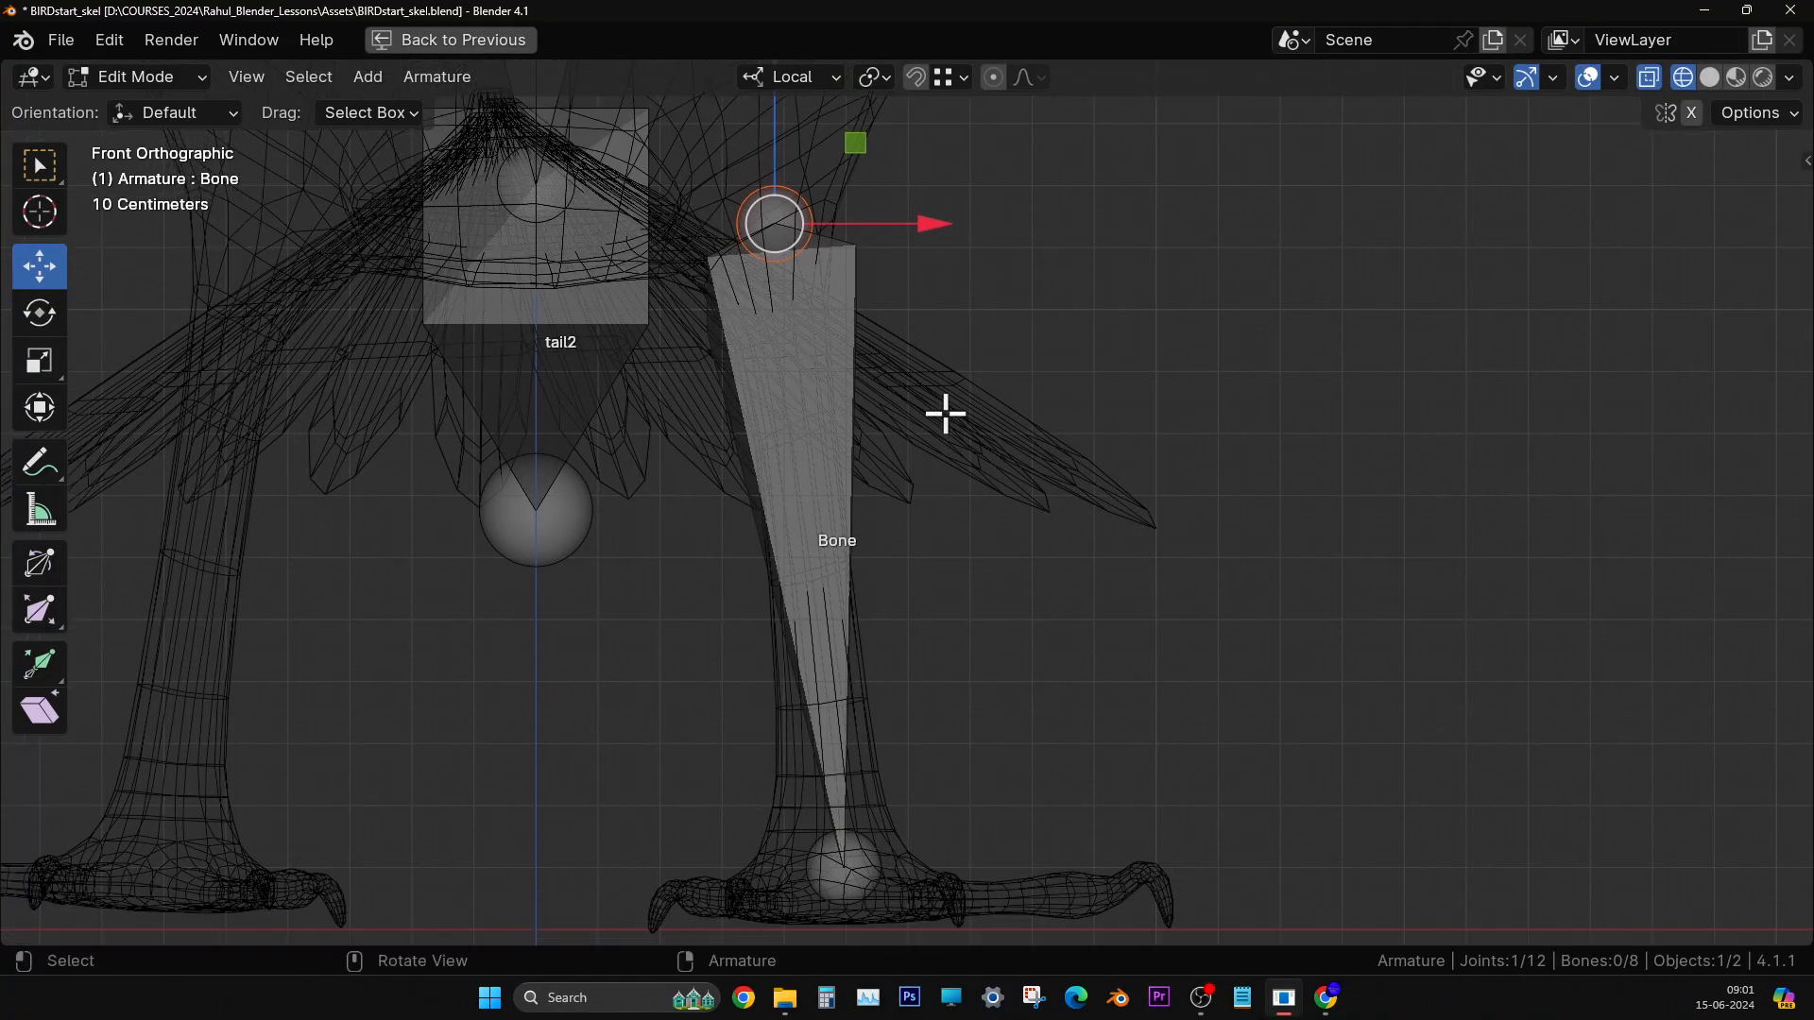
{"action": "left_click_drag", "start_coordinate": [963, 304], "coordinate": [958, 311]}
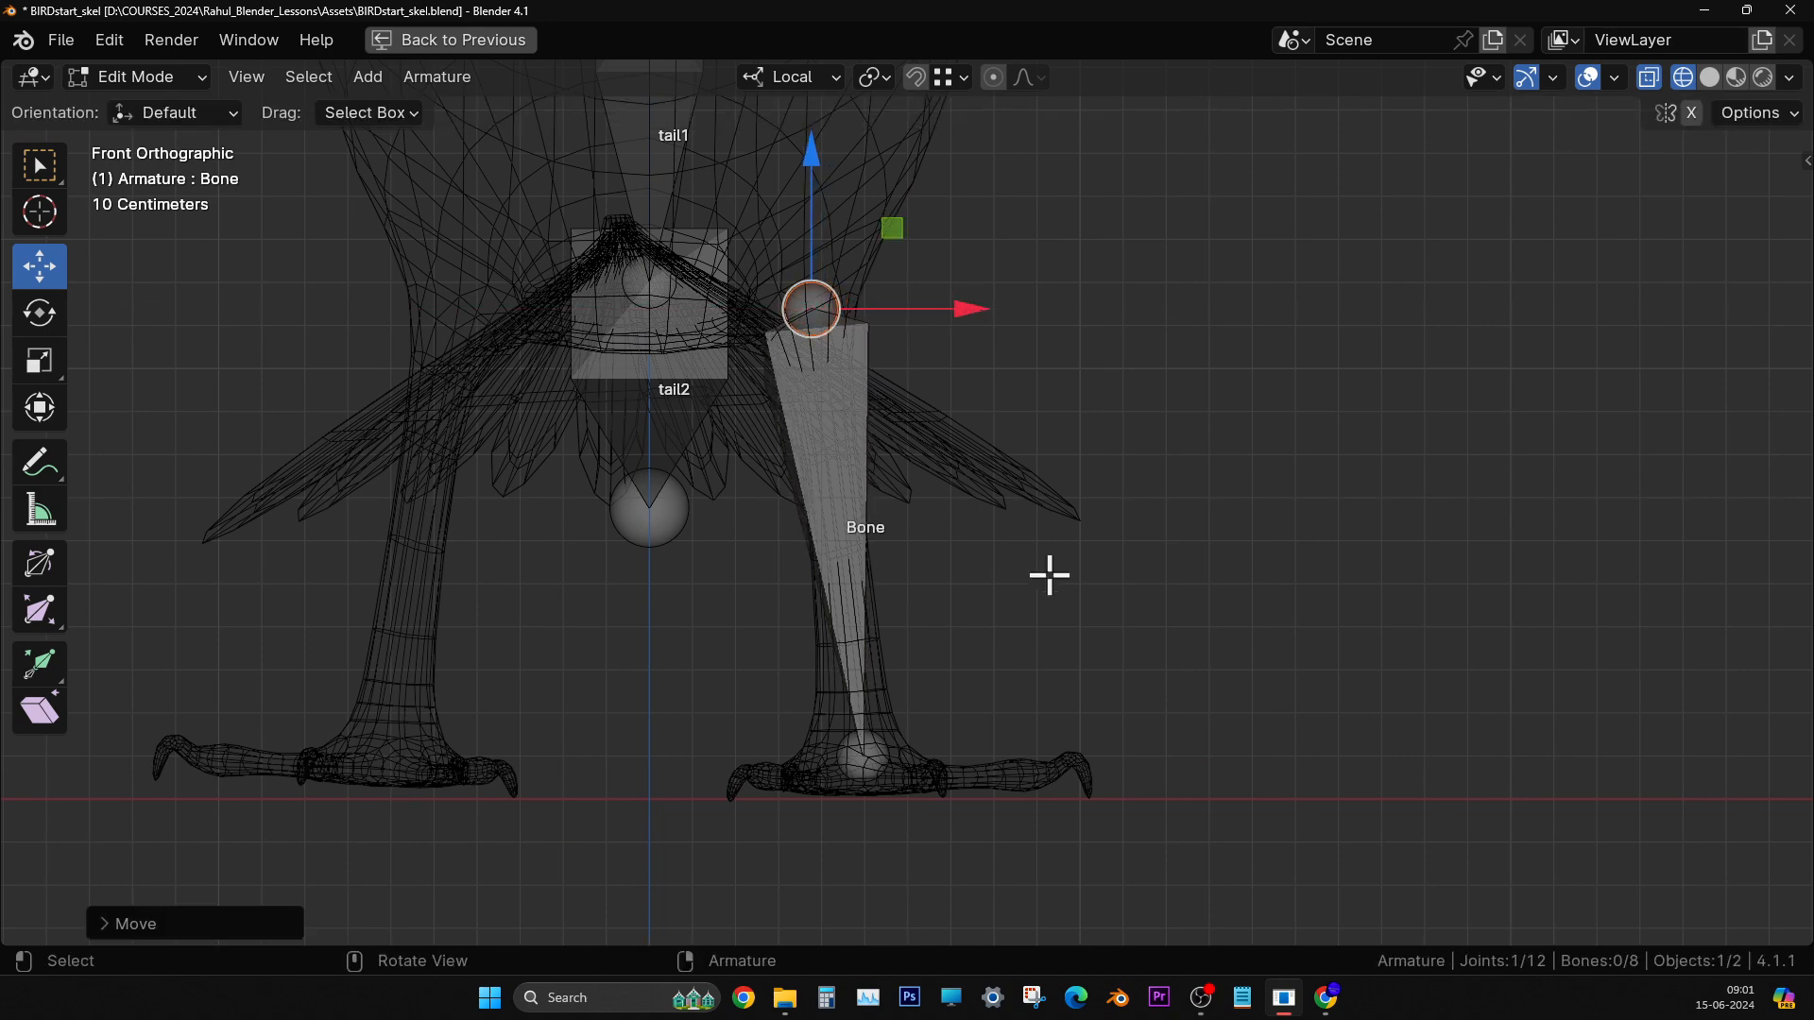
{"action": "left_click", "coordinate": [860, 751]}
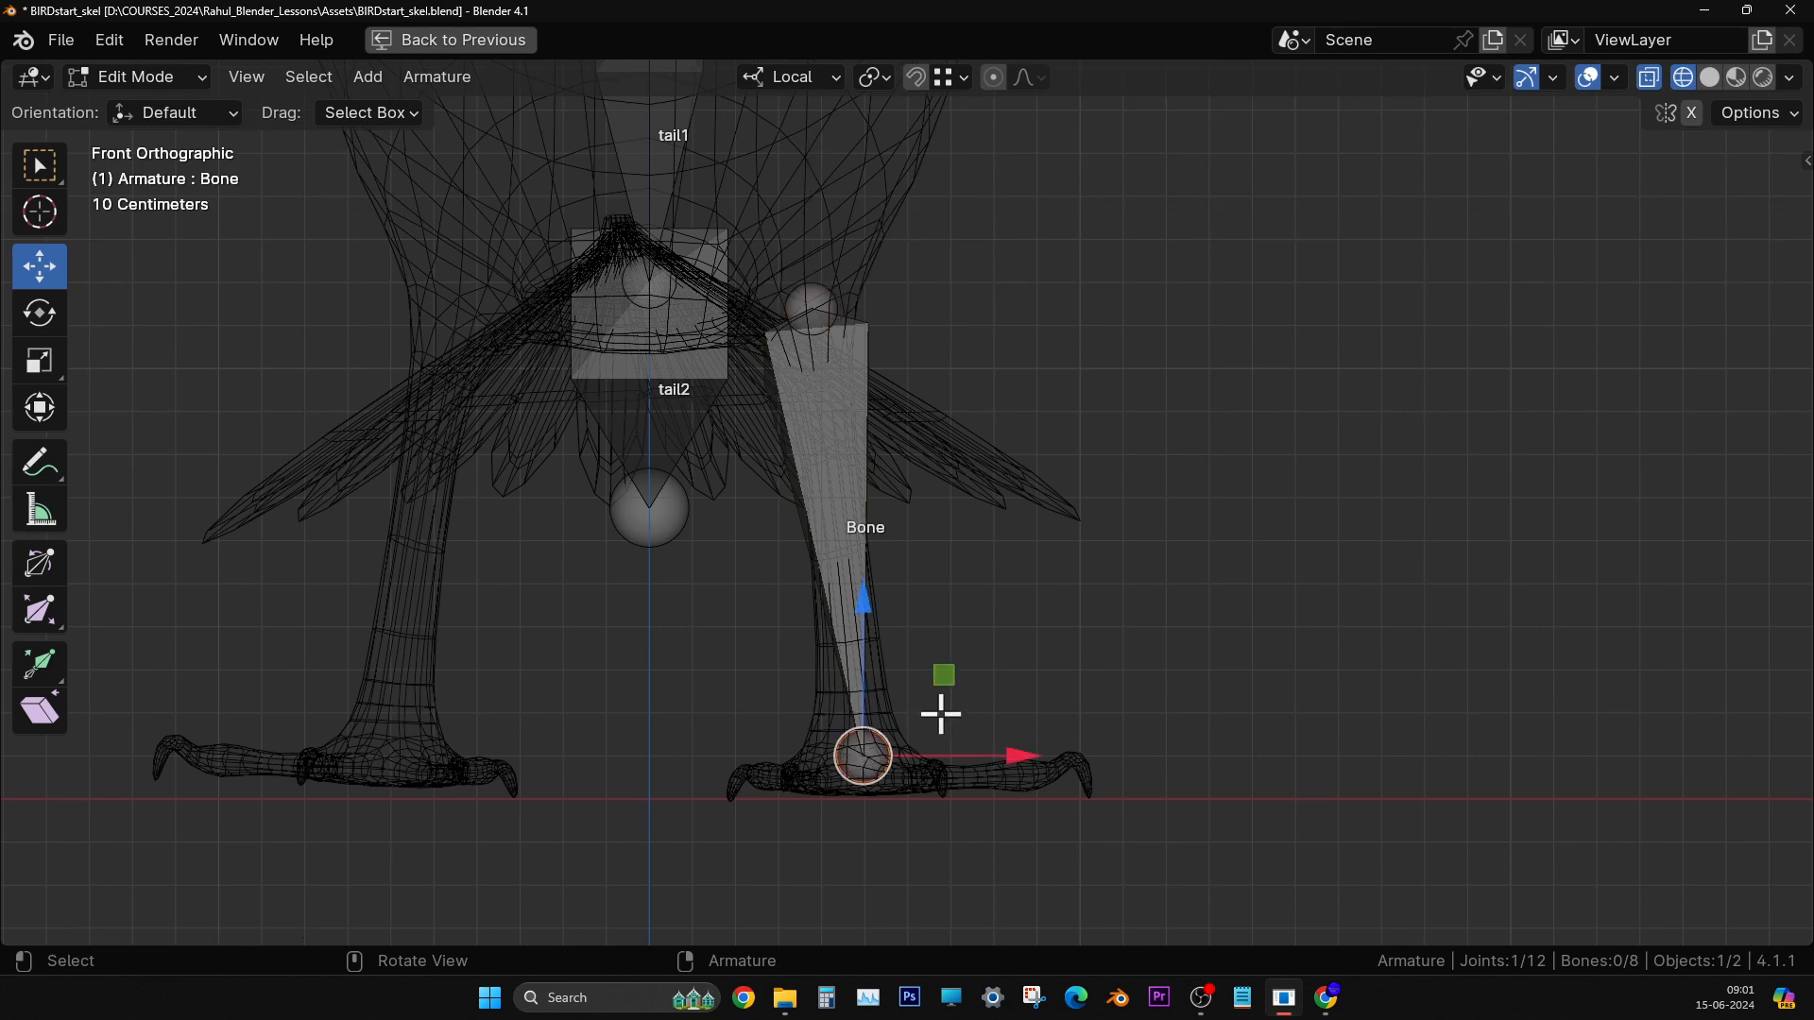
{"action": "left_click_drag", "start_coordinate": [980, 756], "coordinate": [971, 757]}
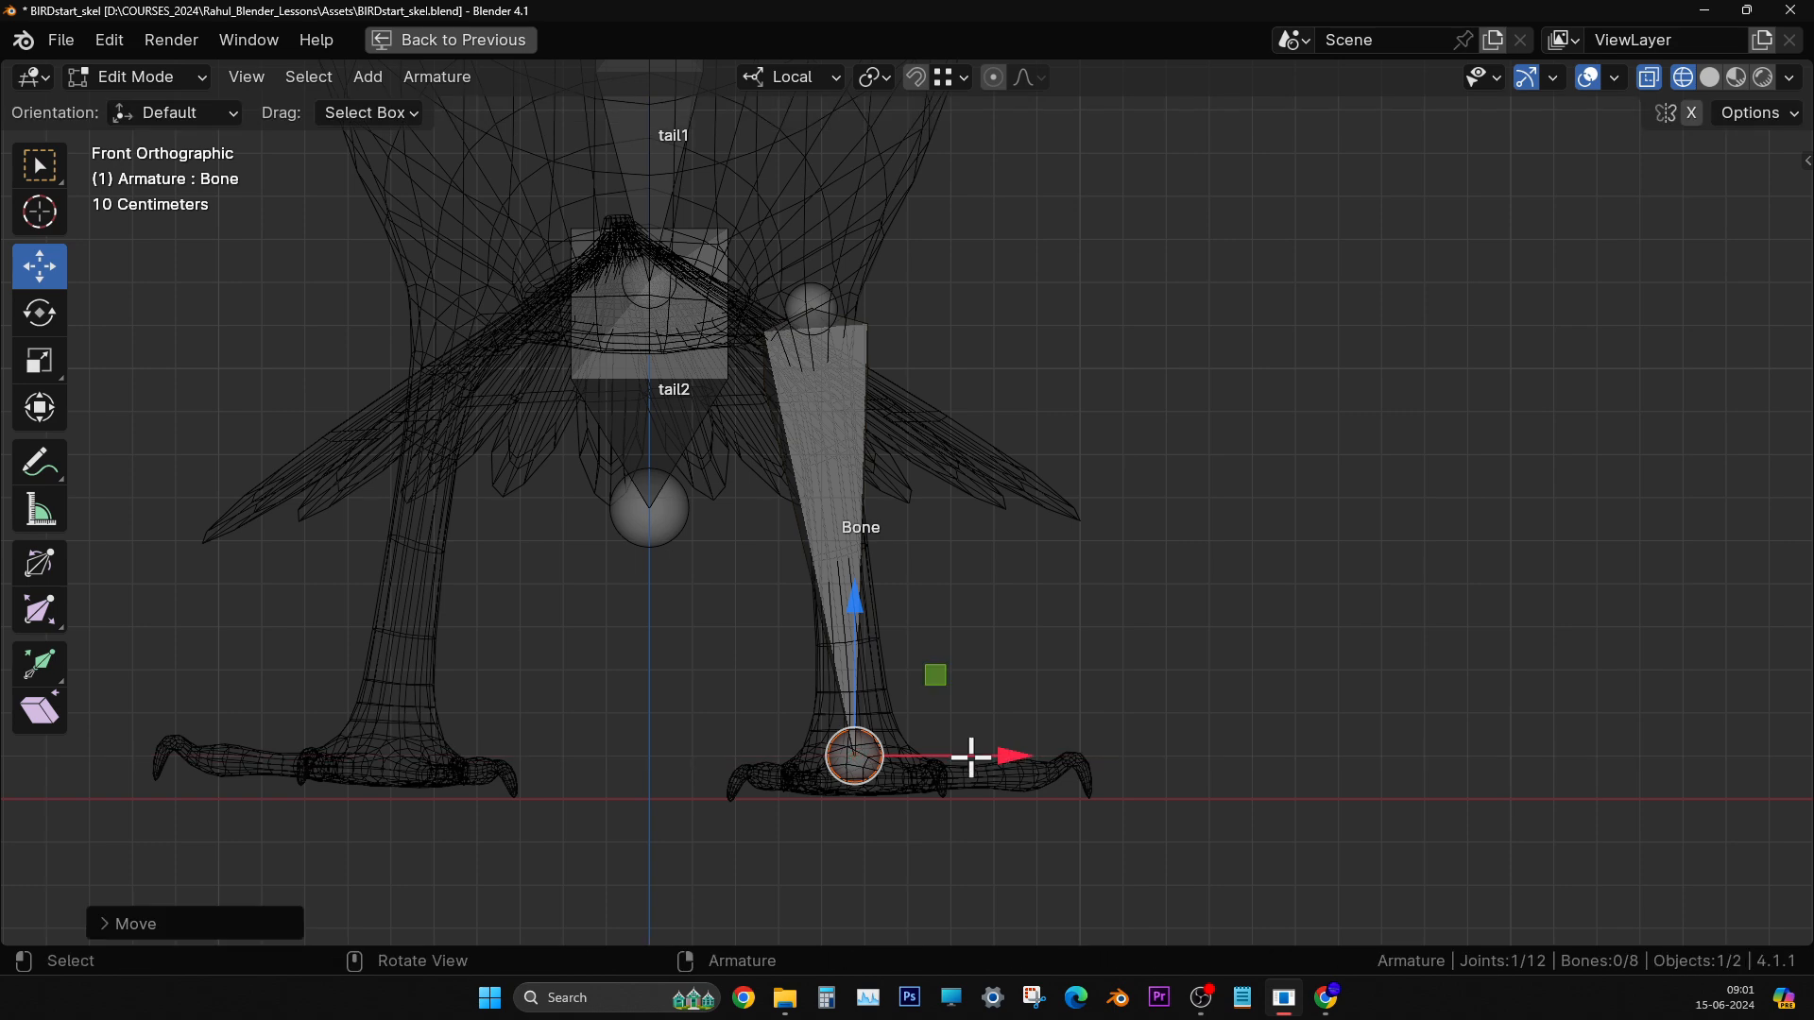
- Check the leg bone in the side view and rename it leg1.L
{"action": "key", "text": "KP_3"}
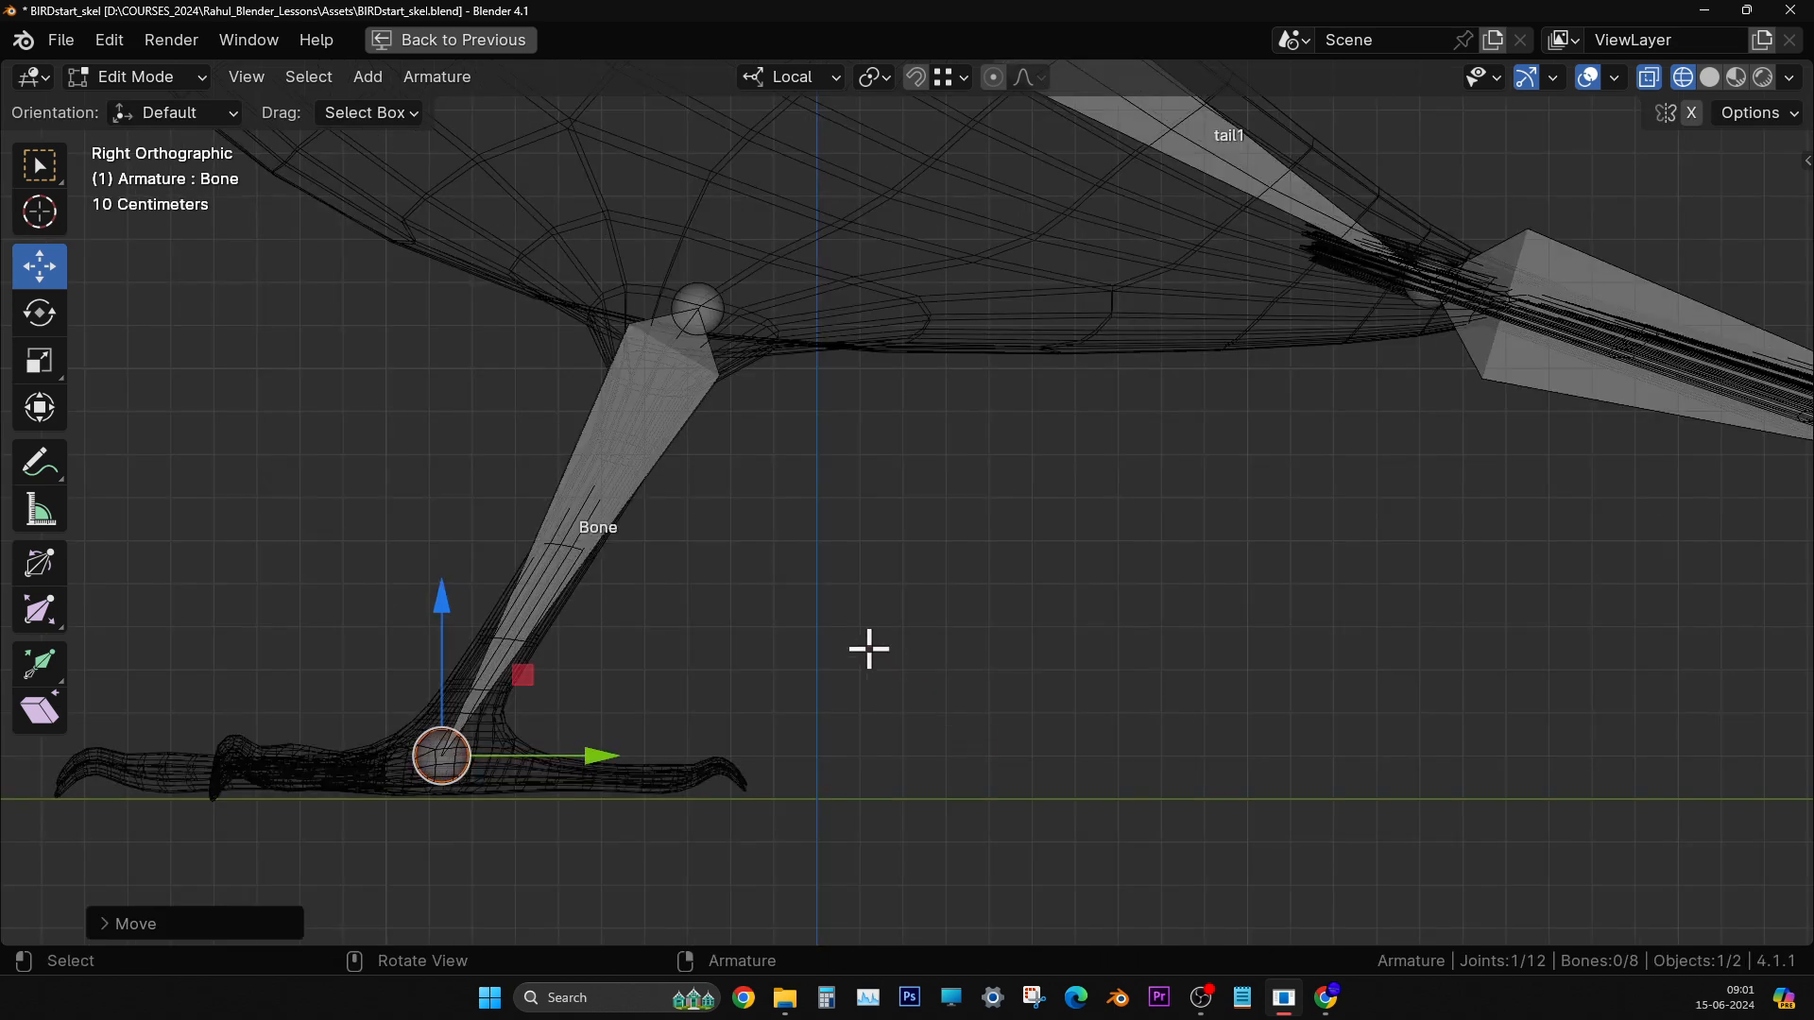
{"action": "middle_click_drag", "start_coordinate": [867, 648], "coordinate": [1045, 632], "text": "shift"}
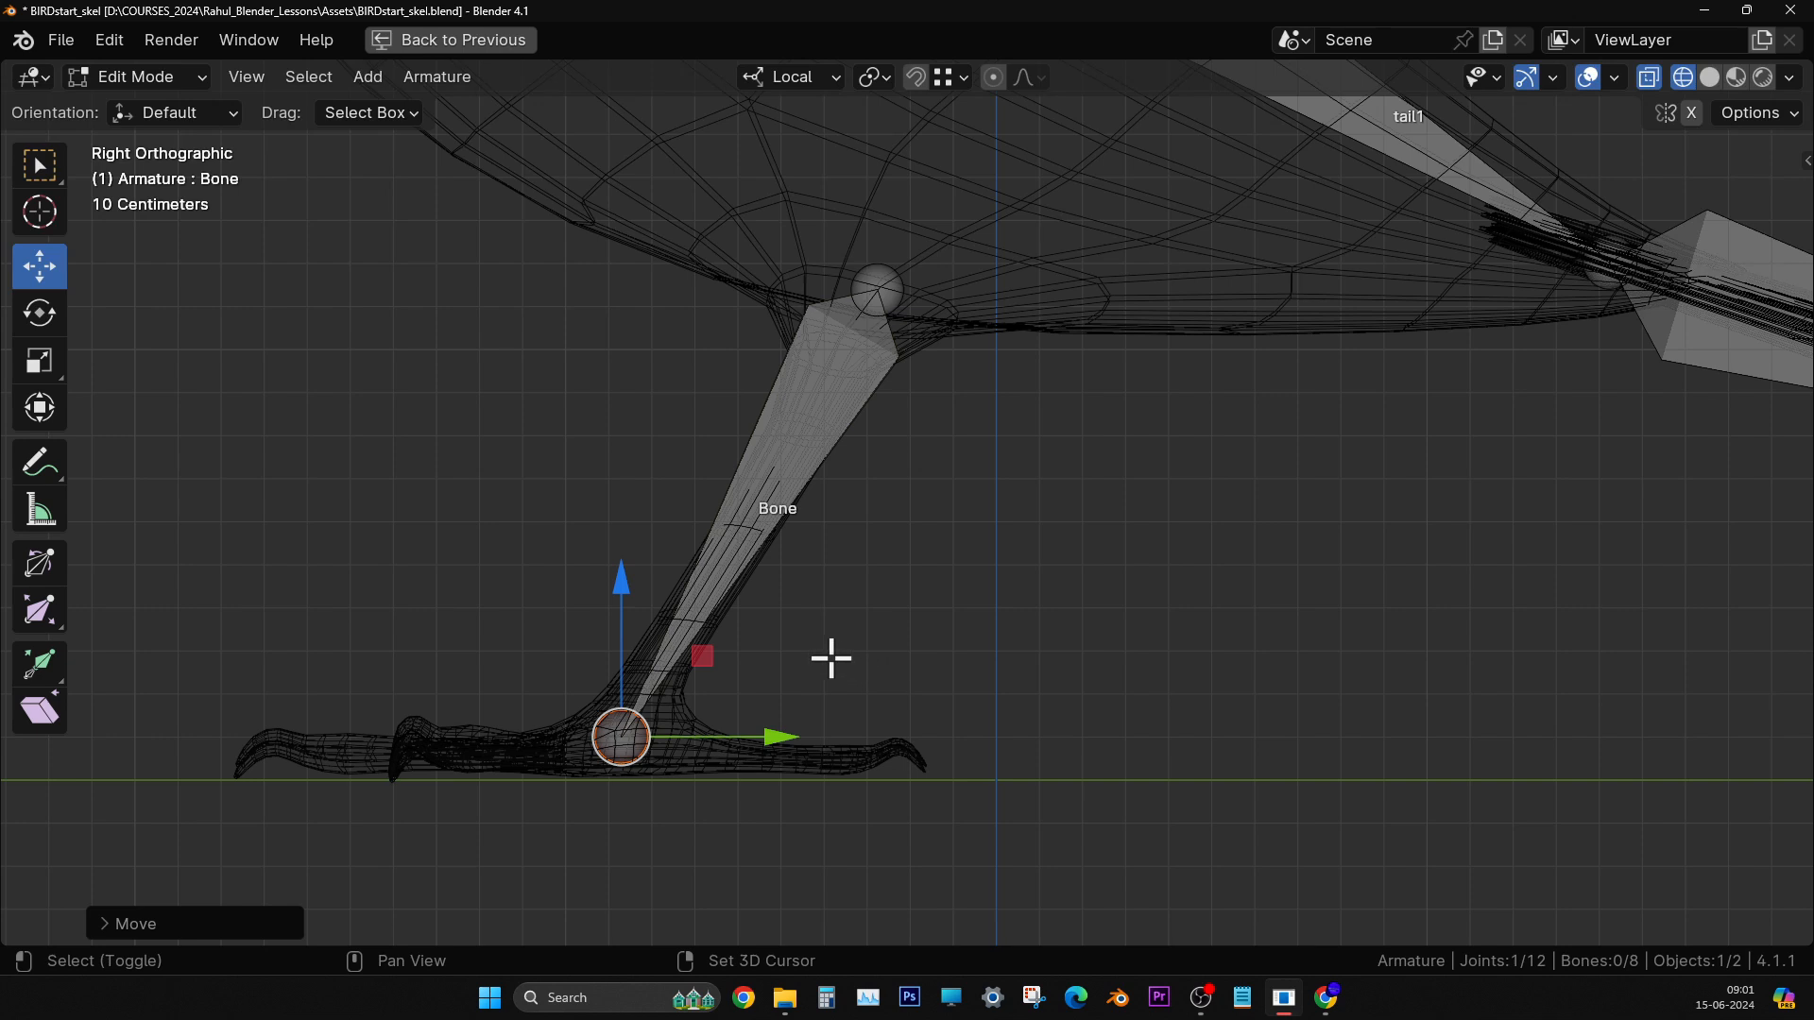
{"action": "middle_click_drag", "start_coordinate": [832, 657], "coordinate": [904, 697], "text": "shift"}
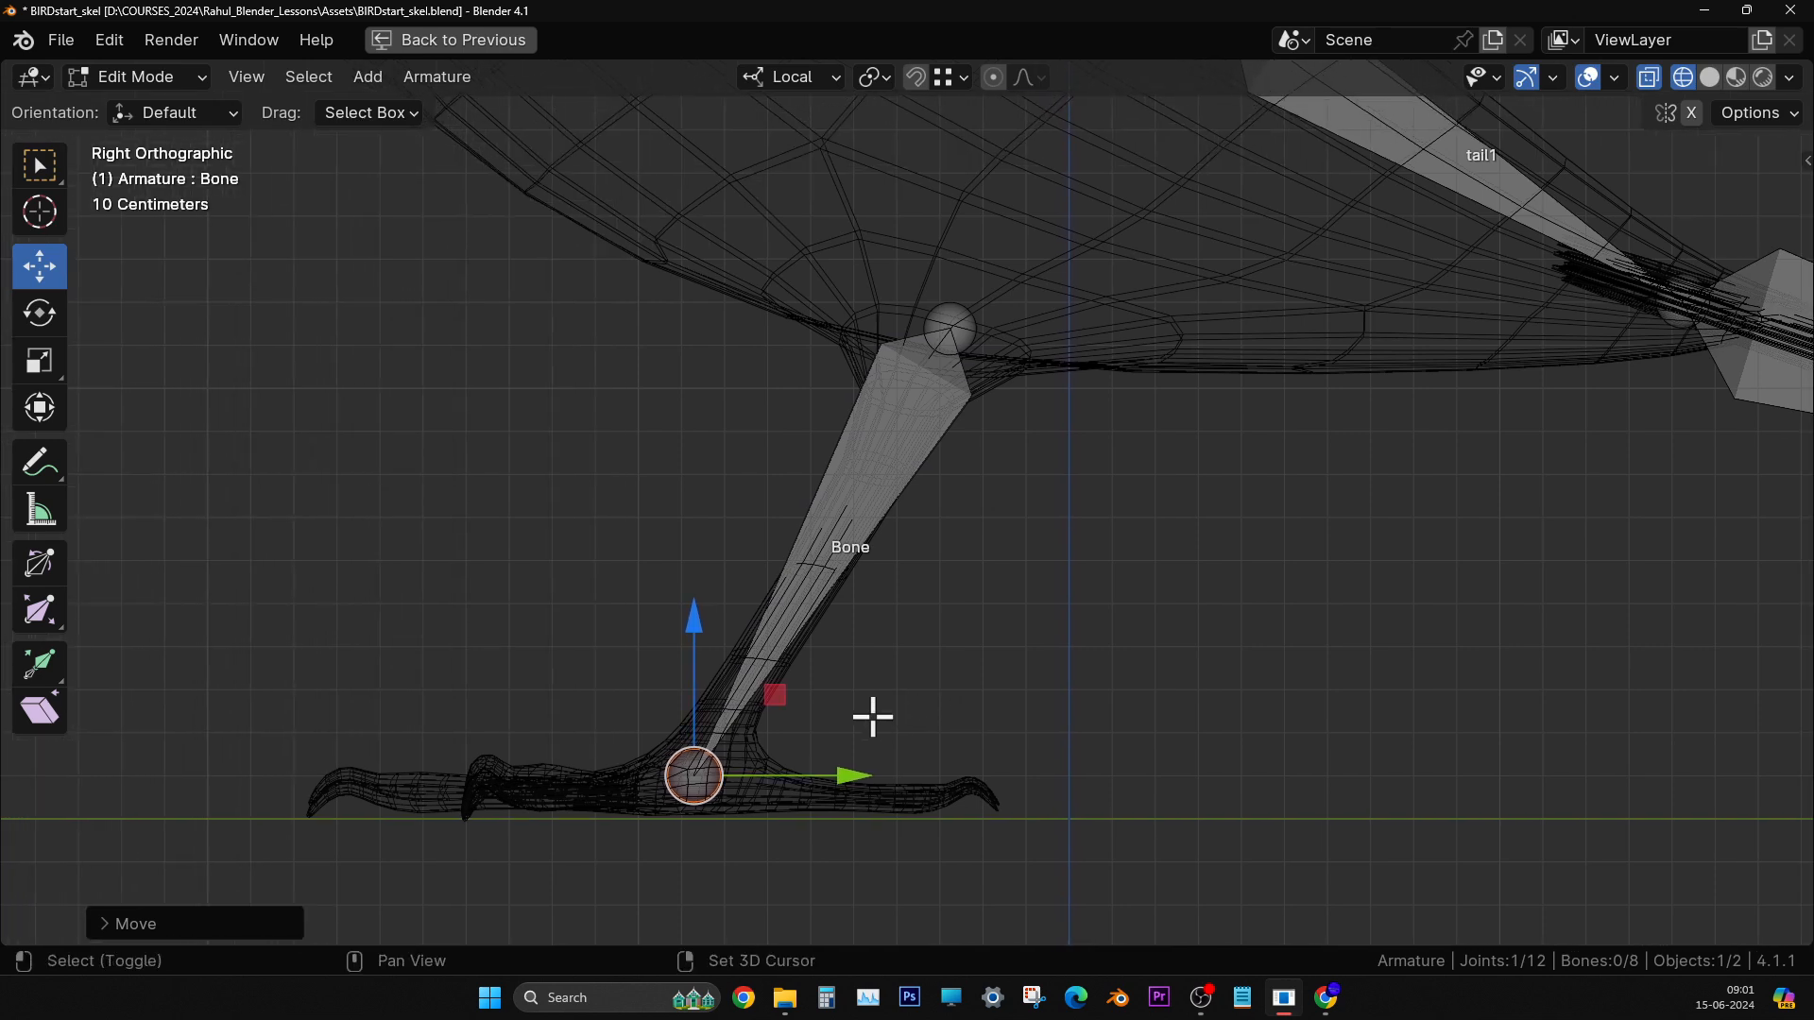
{"action": "left_click", "coordinate": [894, 427]}
{"action": "middle_click_drag", "start_coordinate": [980, 654], "coordinate": [905, 718]}
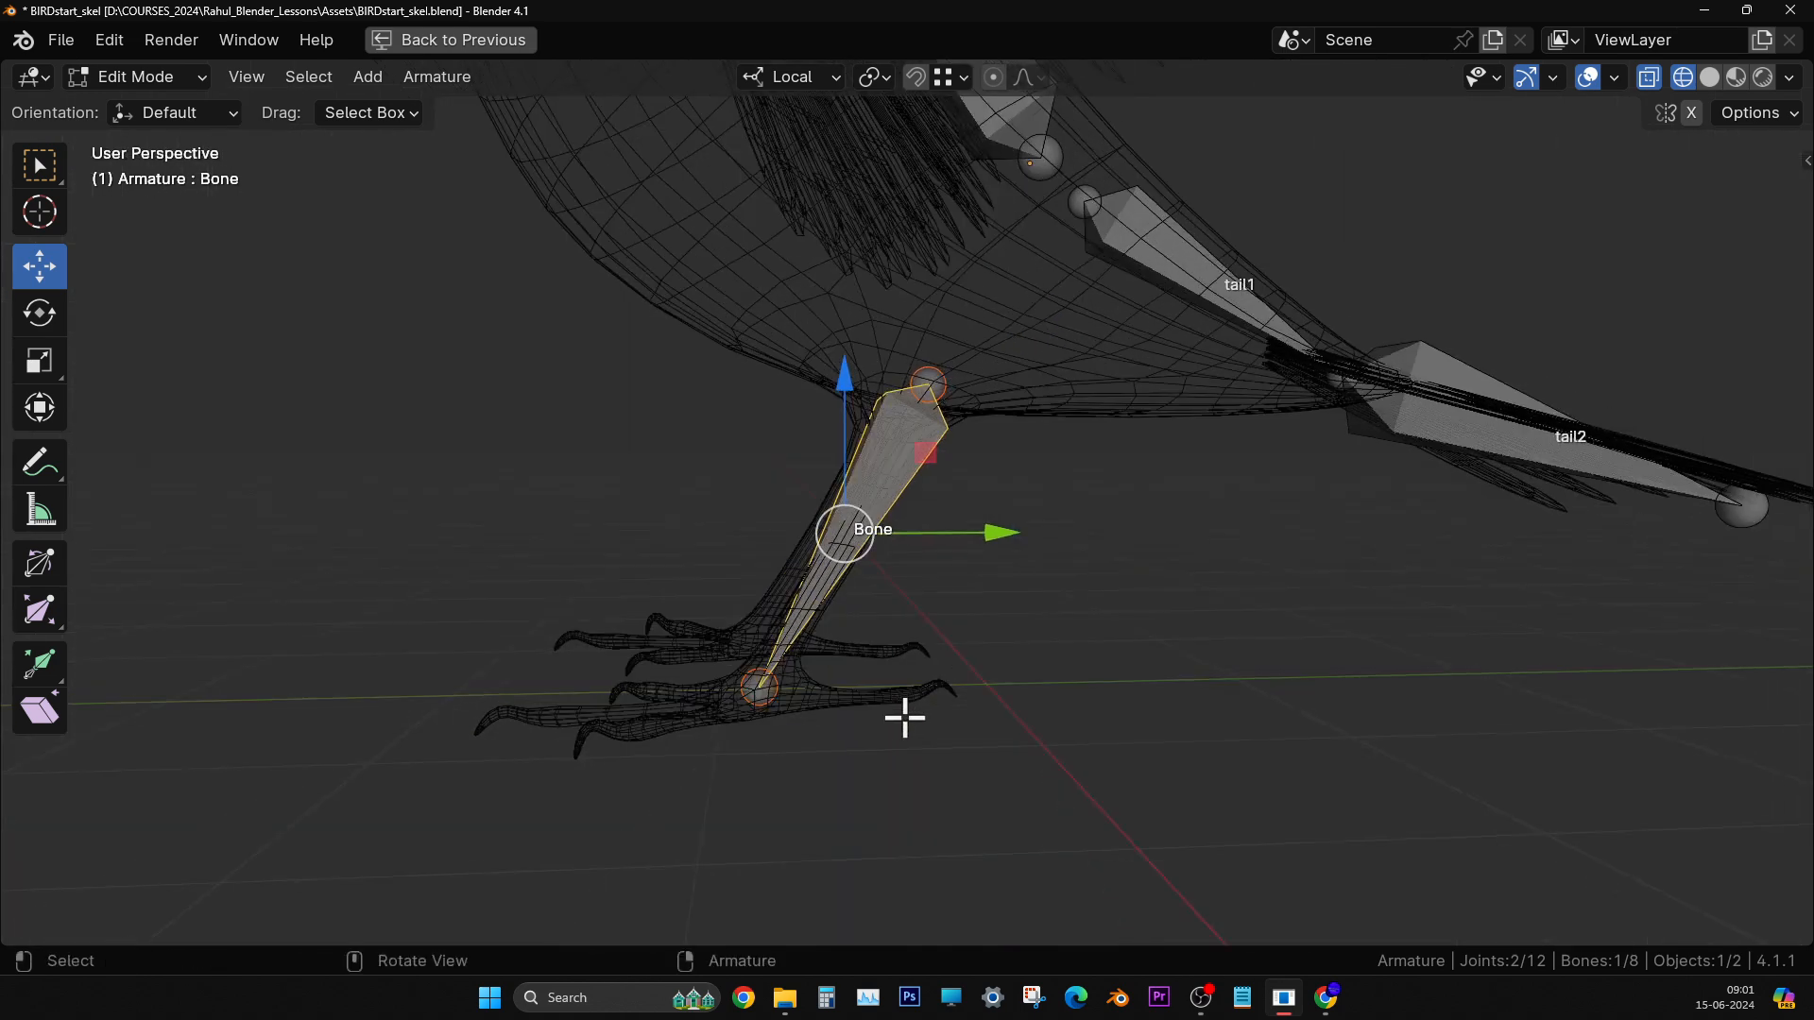
{"action": "key", "text": "F2"}
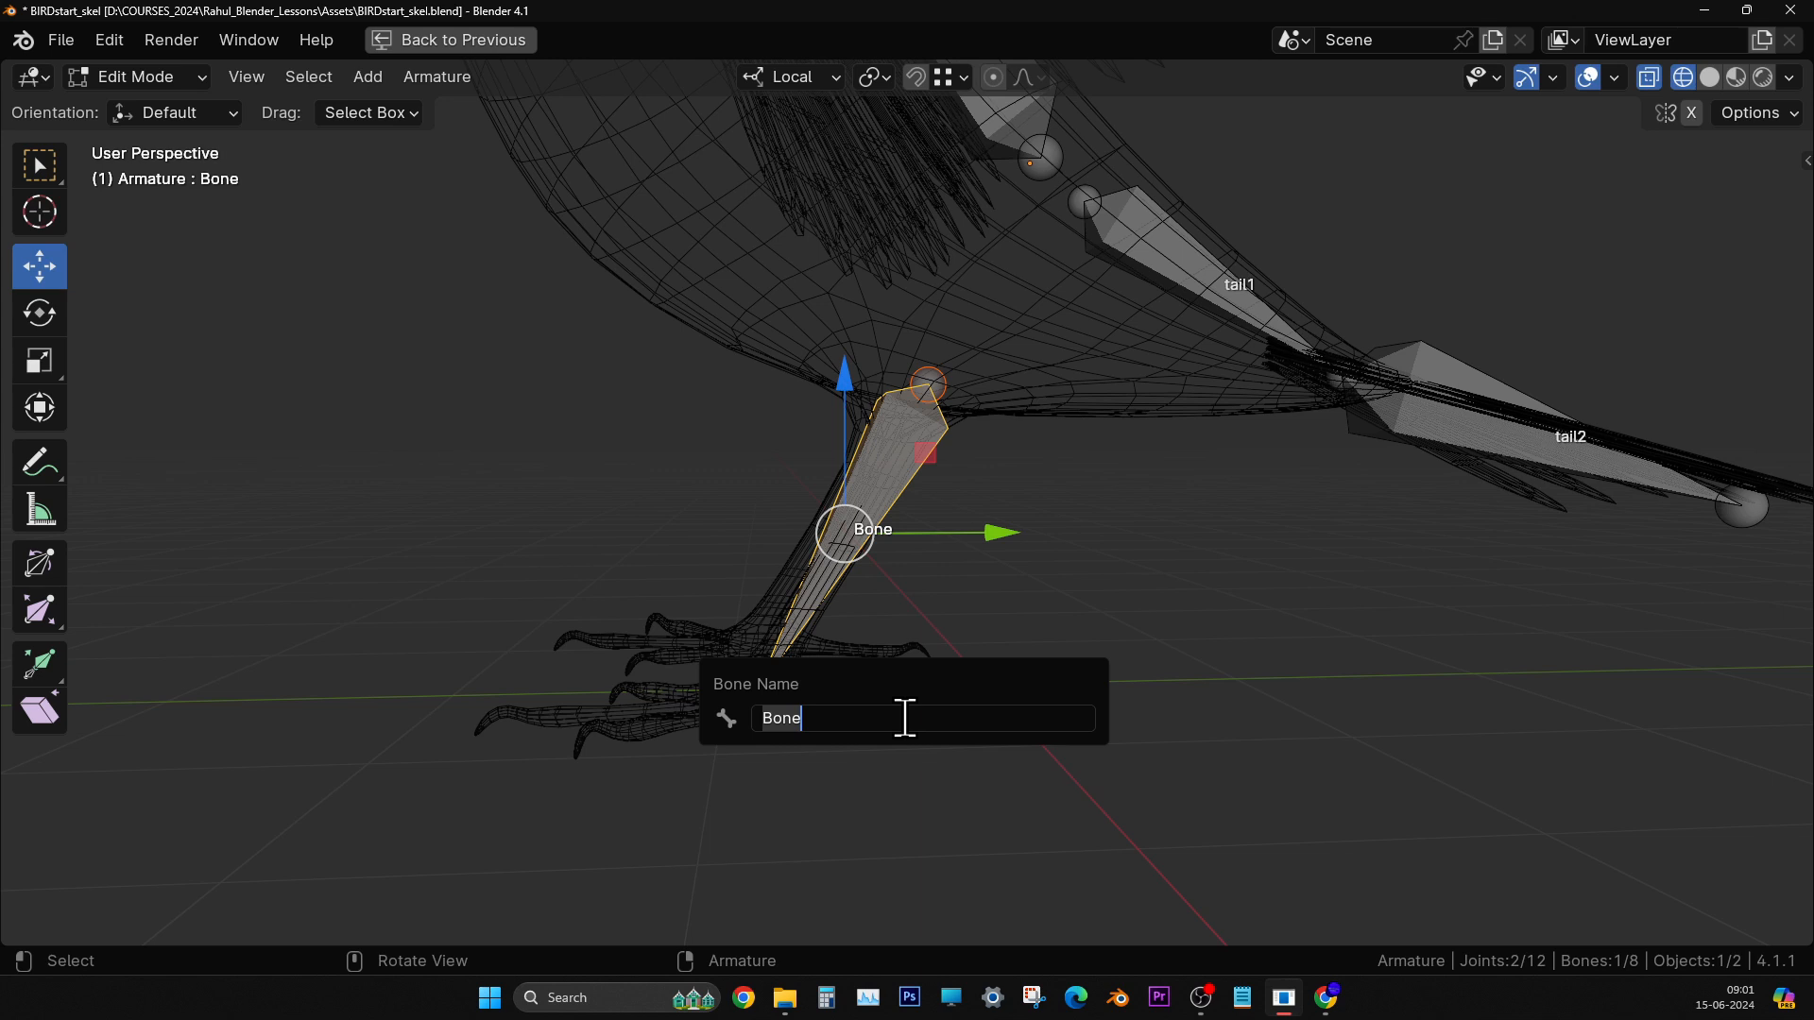
{"action": "type", "text": "leg1.L"}
{"action": "key", "text": "Return"}
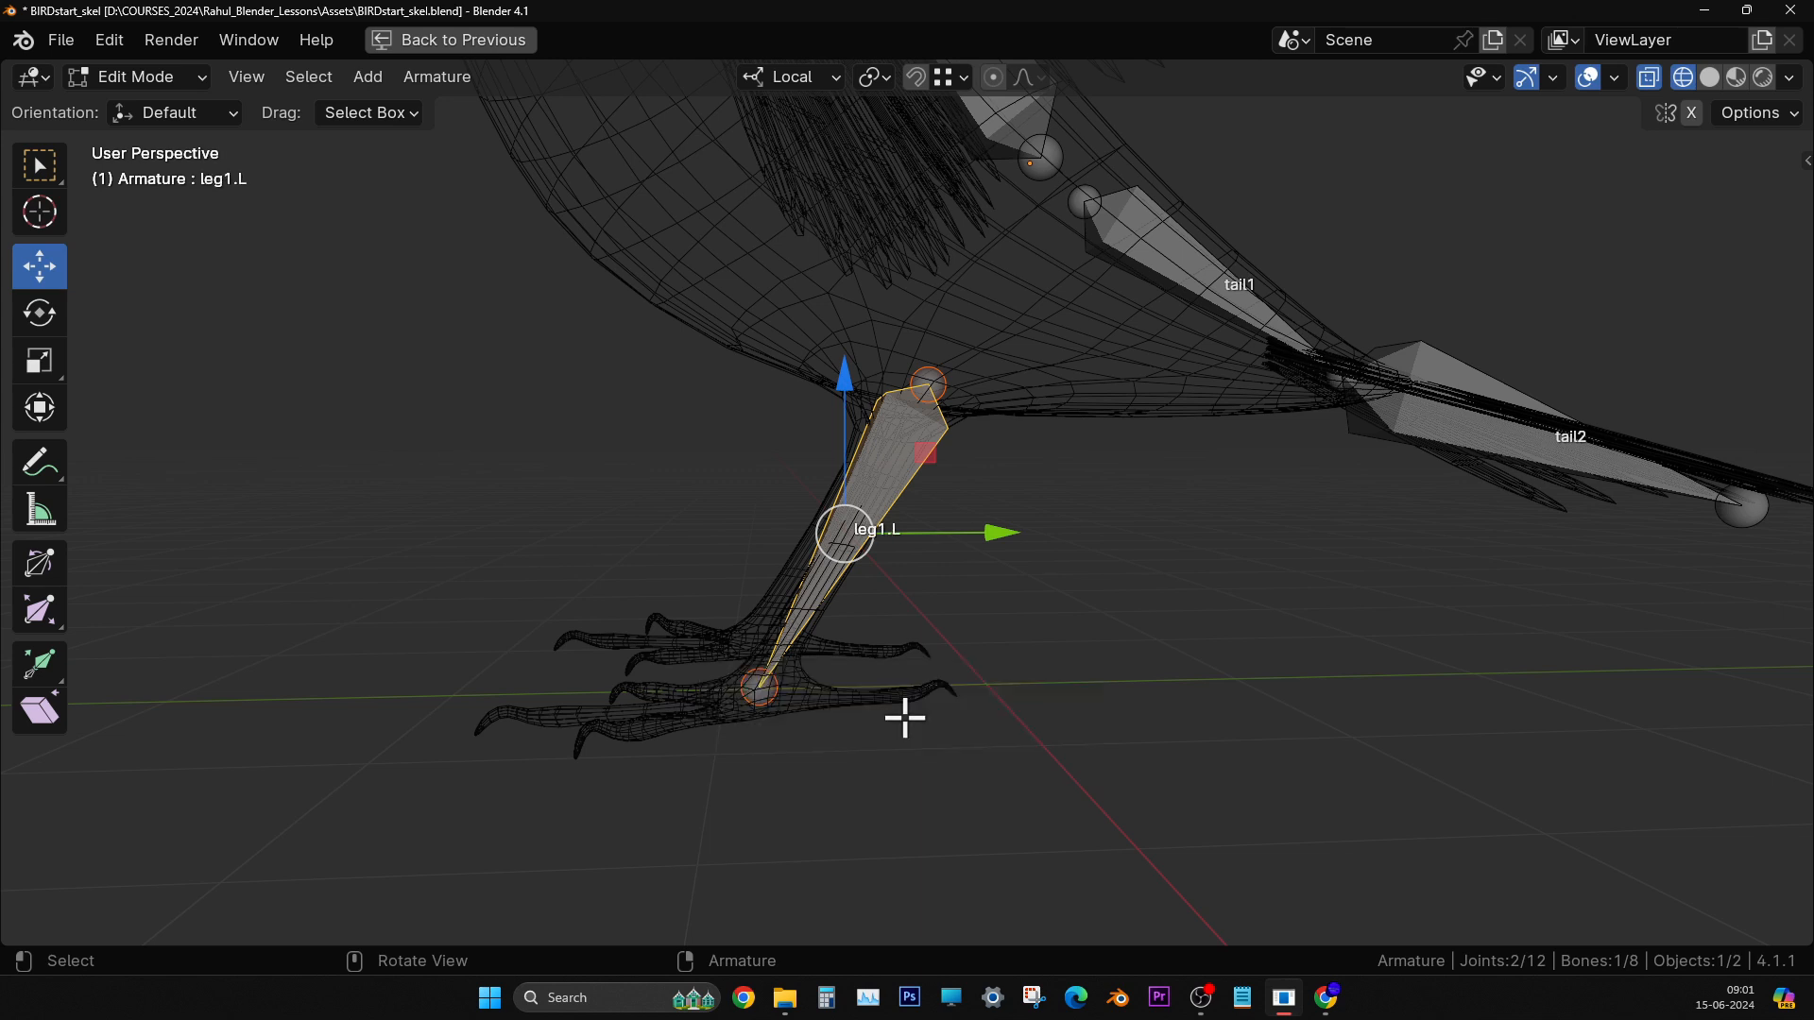
- Try subdividing the leg1.L bone and moving its new middle joint down toward the ankle
{"action": "middle_click_drag", "start_coordinate": [870, 729], "coordinate": [936, 677]}
{"action": "scroll", "coordinate": [810, 636], "scroll_direction": "up", "scroll_amount": 3}
{"action": "scroll", "coordinate": [836, 565], "scroll_direction": "down", "scroll_amount": 1}
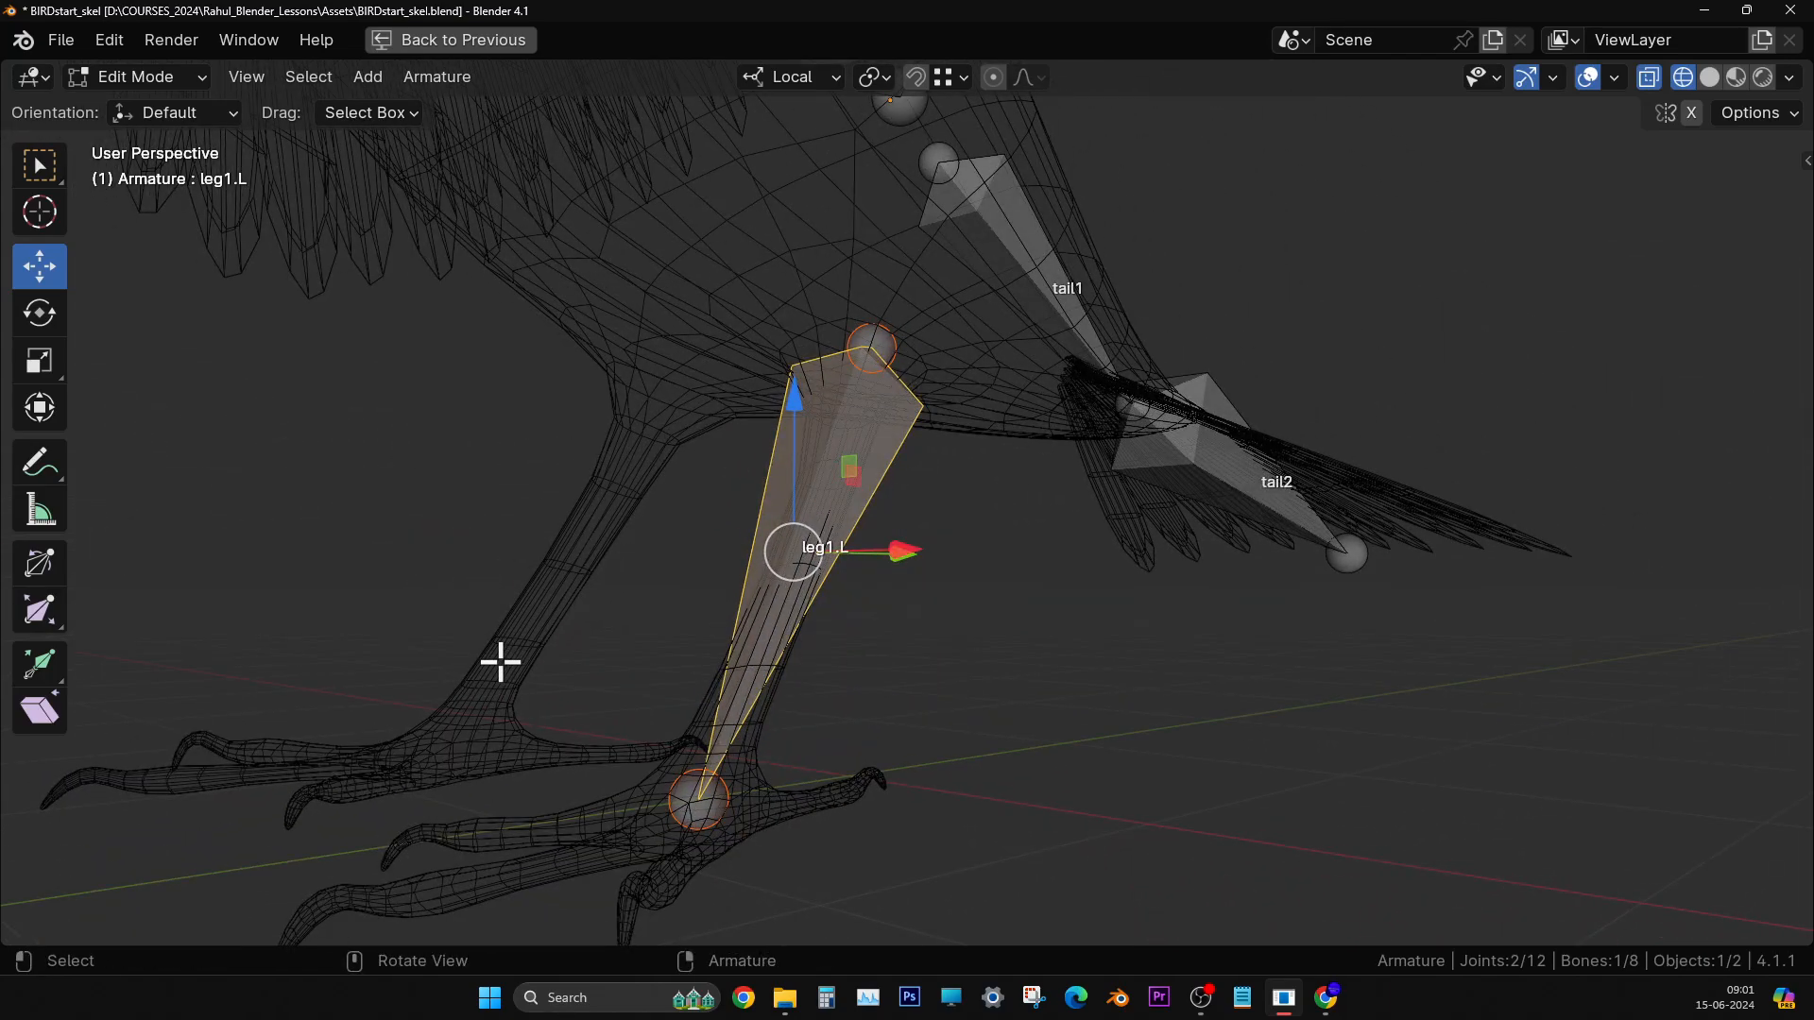
{"action": "middle_click_drag", "start_coordinate": [547, 620], "coordinate": [615, 648]}
{"action": "right_click", "coordinate": [891, 427]}
{"action": "left_click", "coordinate": [892, 431]}
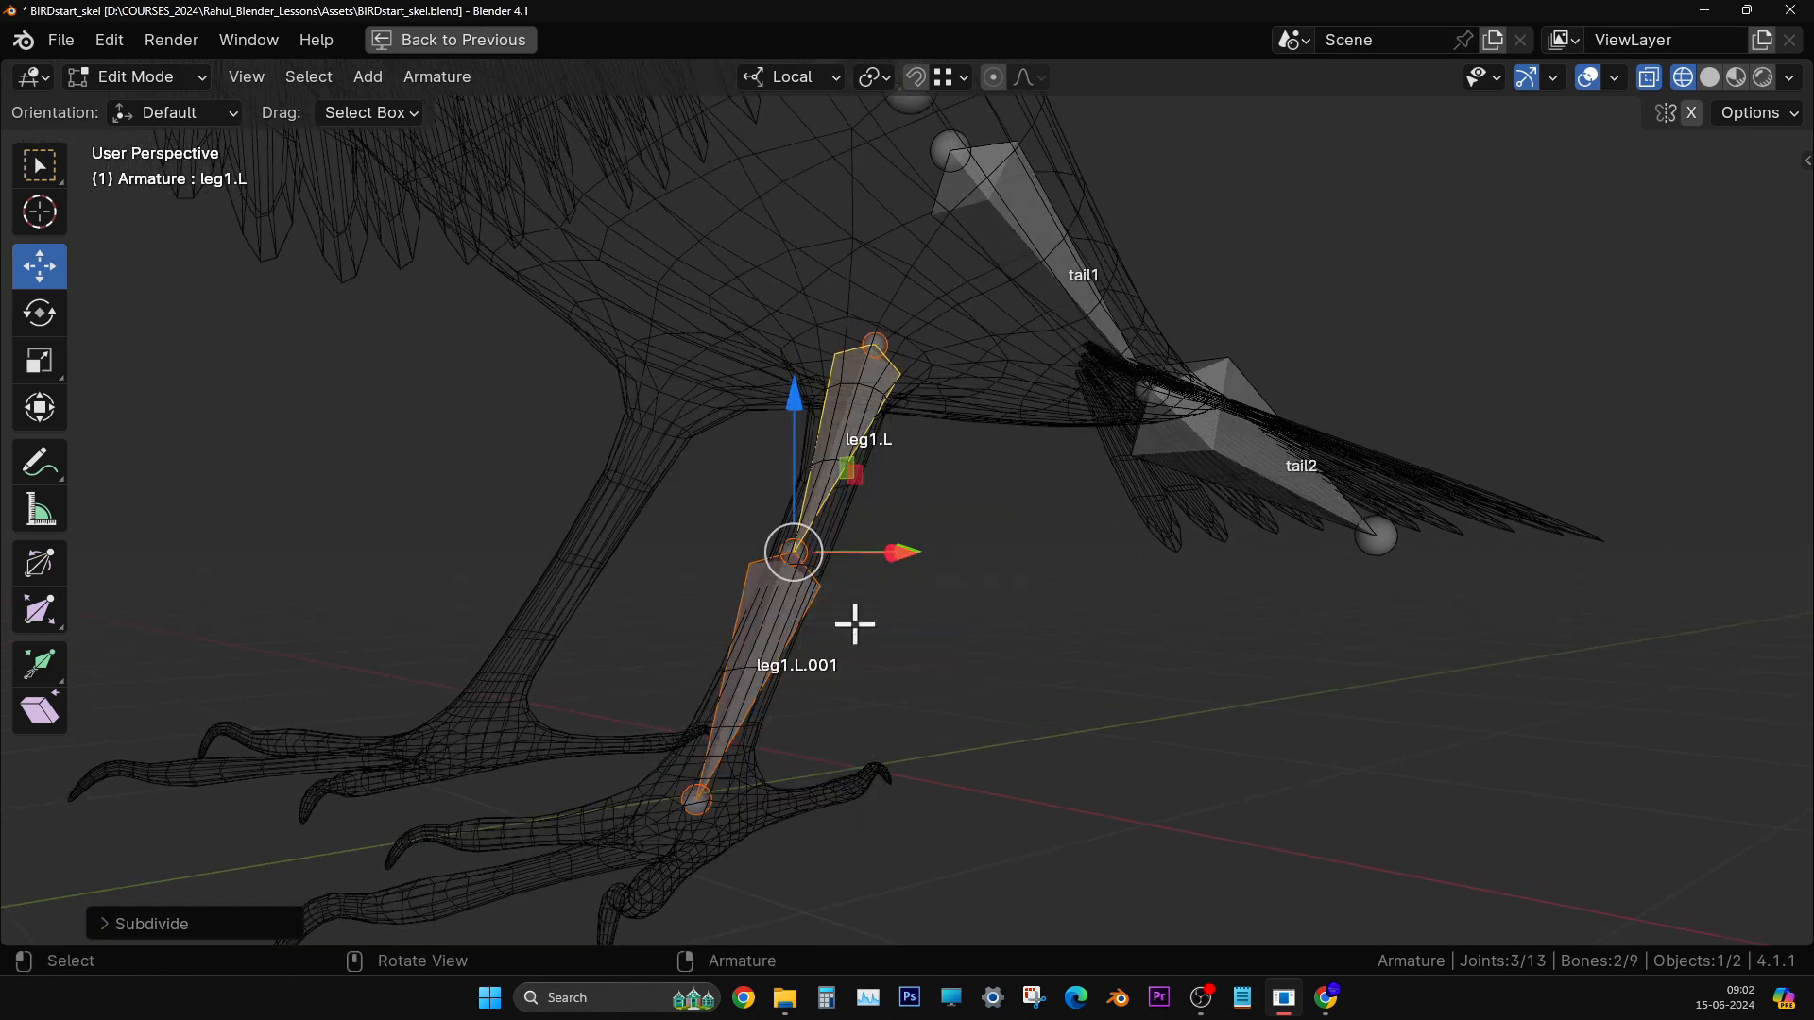
{"action": "left_click", "coordinate": [794, 553]}
{"action": "middle_click_drag", "start_coordinate": [834, 555], "coordinate": [783, 564]}
{"action": "left_click_drag", "start_coordinate": [798, 560], "coordinate": [691, 665]}
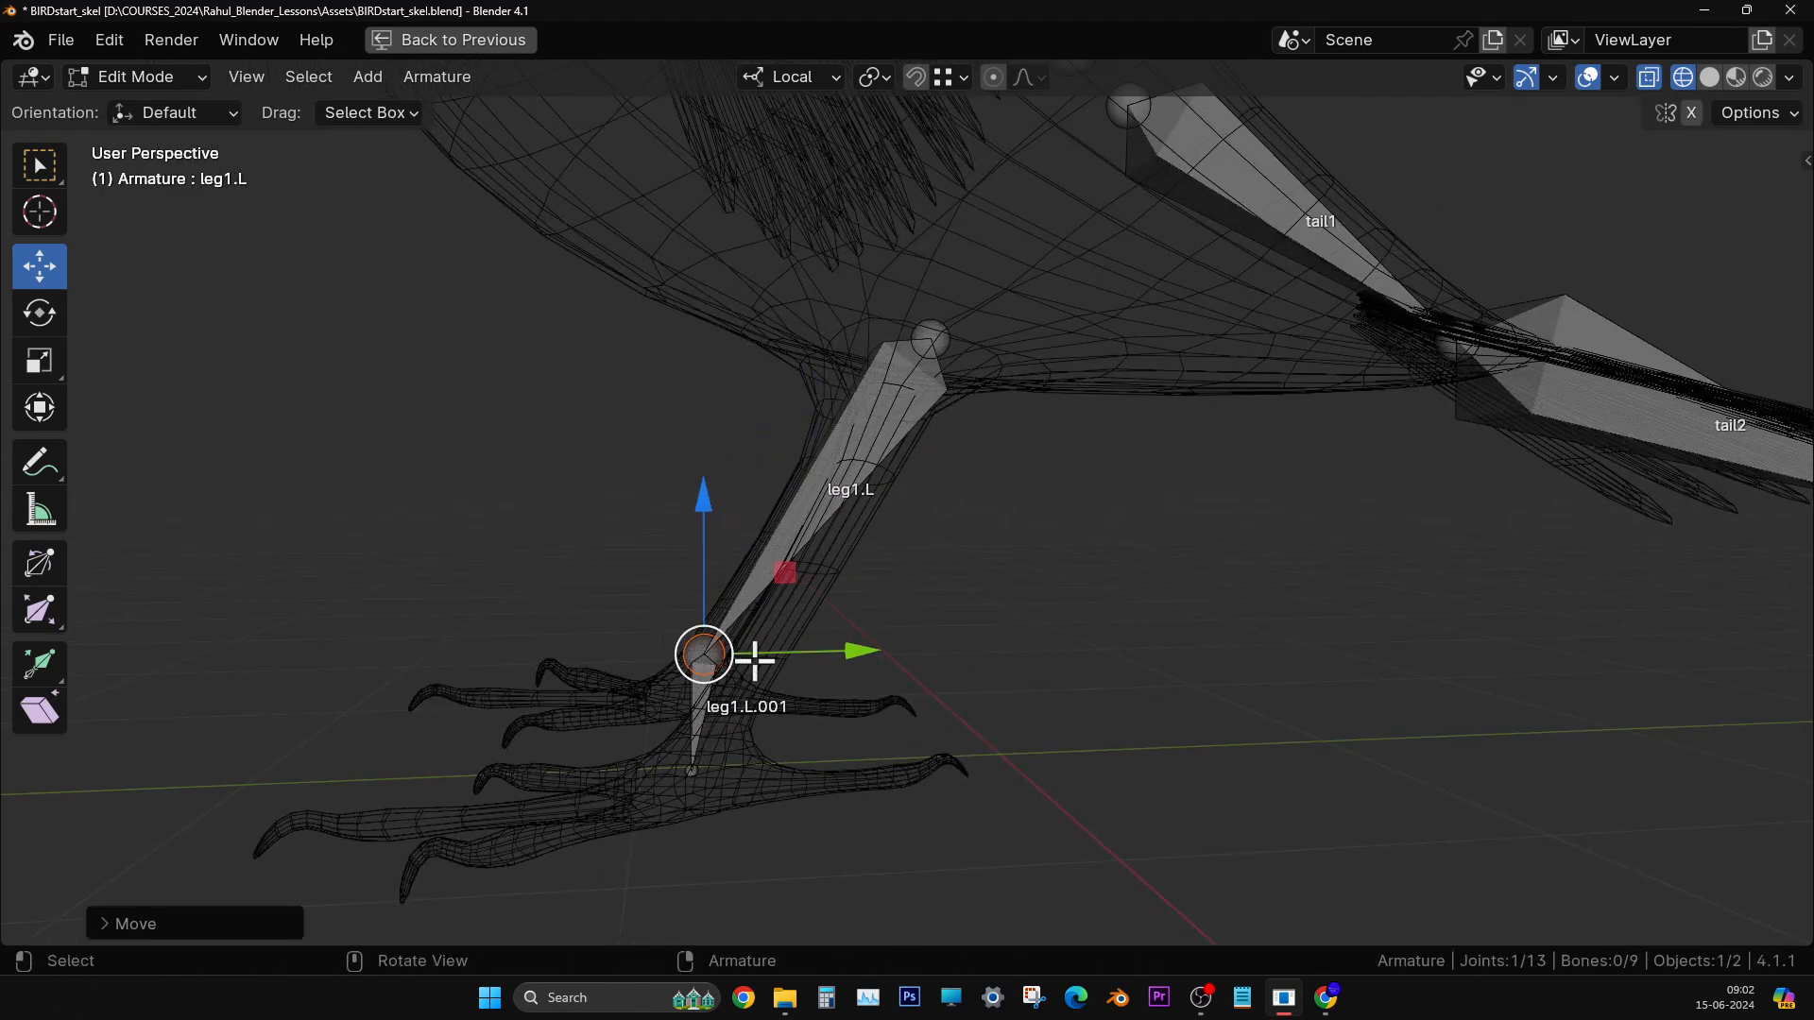
- Undo the middle joint's move and the subdivision of the leg bone
{"action": "key", "text": "ctrl+z"}
{"action": "key", "text": "ctrl+z"}
{"action": "key", "text": "ctrl+z"}
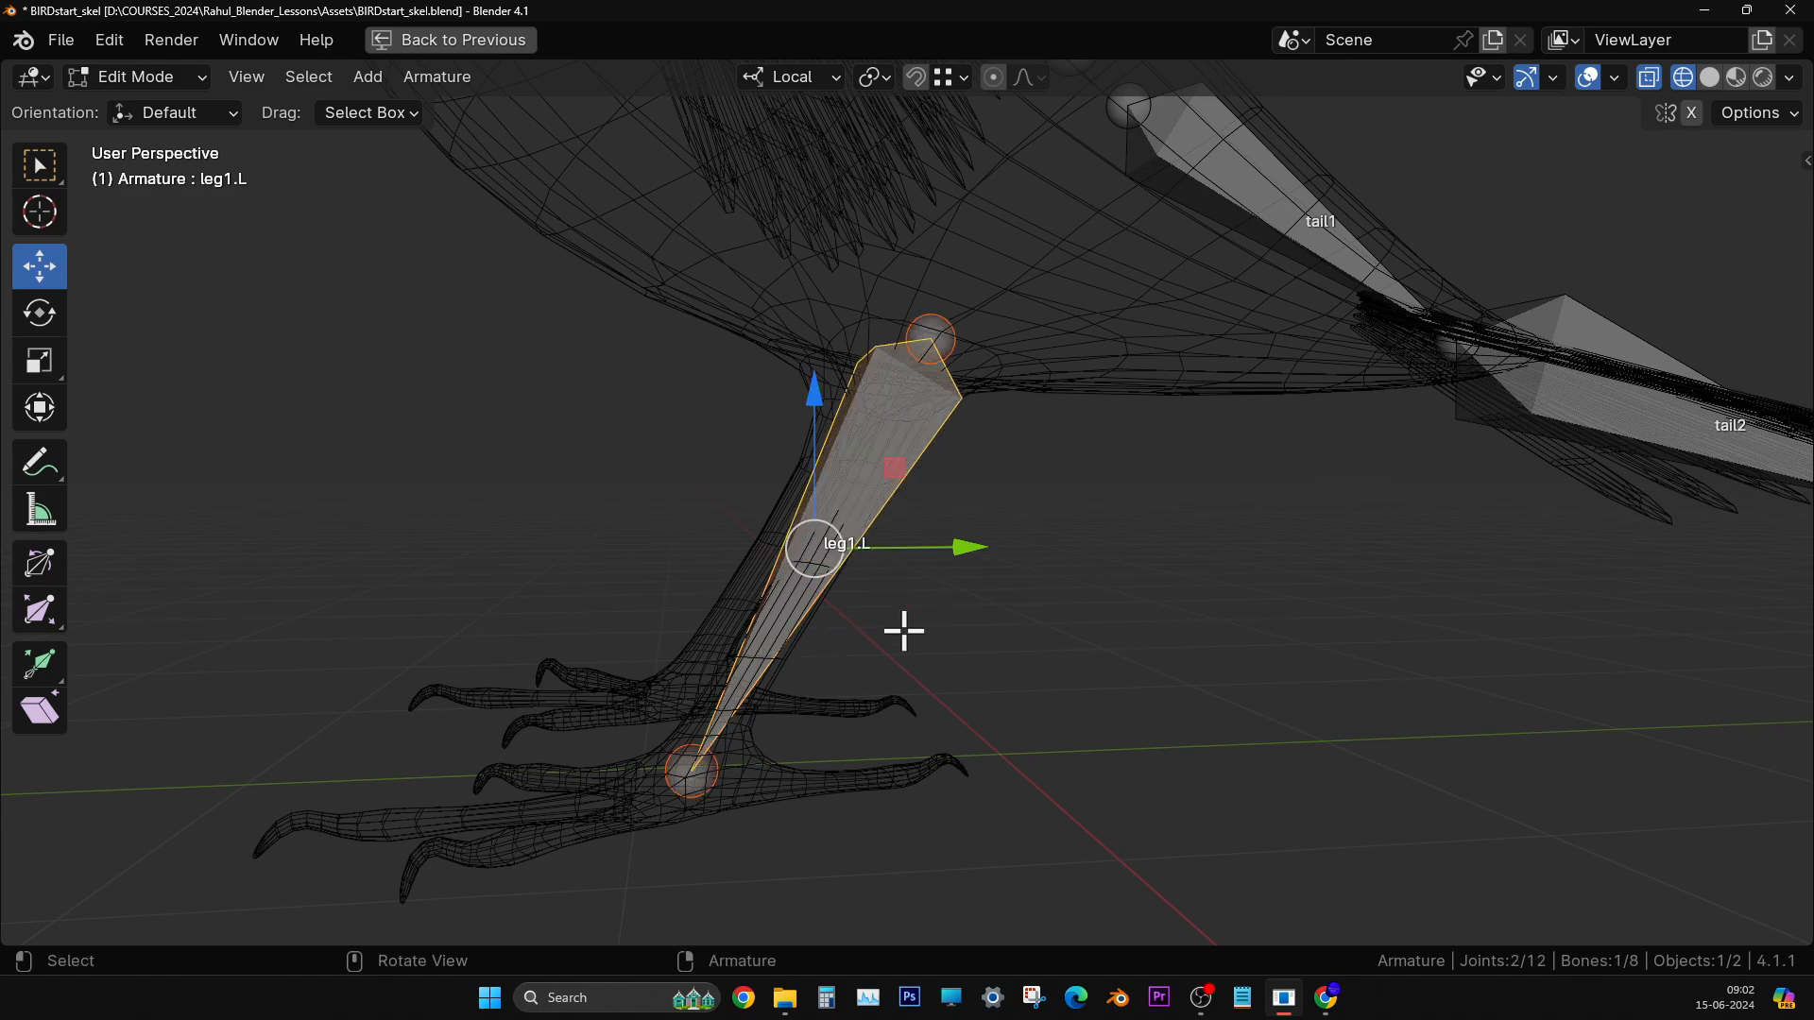
- Try subdividing the leg1.L bone and moving its new middle joint up toward the hip
{"action": "middle_click_drag", "start_coordinate": [905, 631], "coordinate": [1037, 672]}
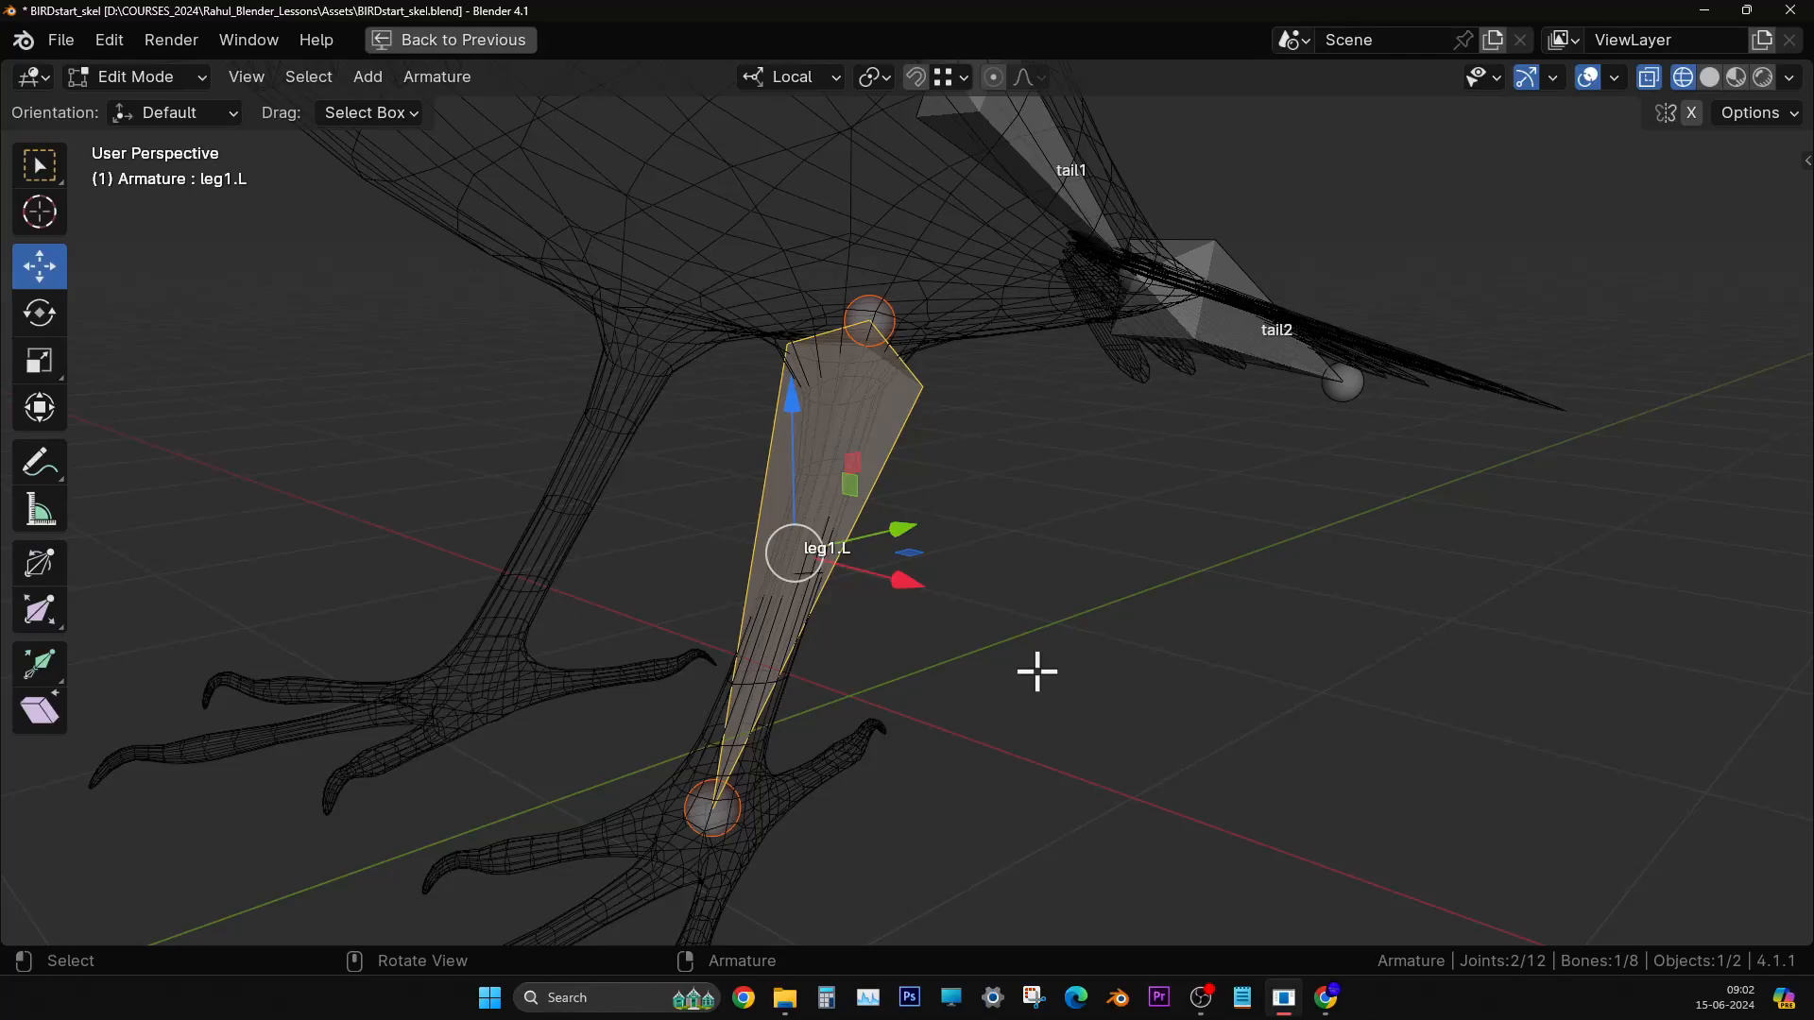
{"action": "right_click", "coordinate": [780, 241]}
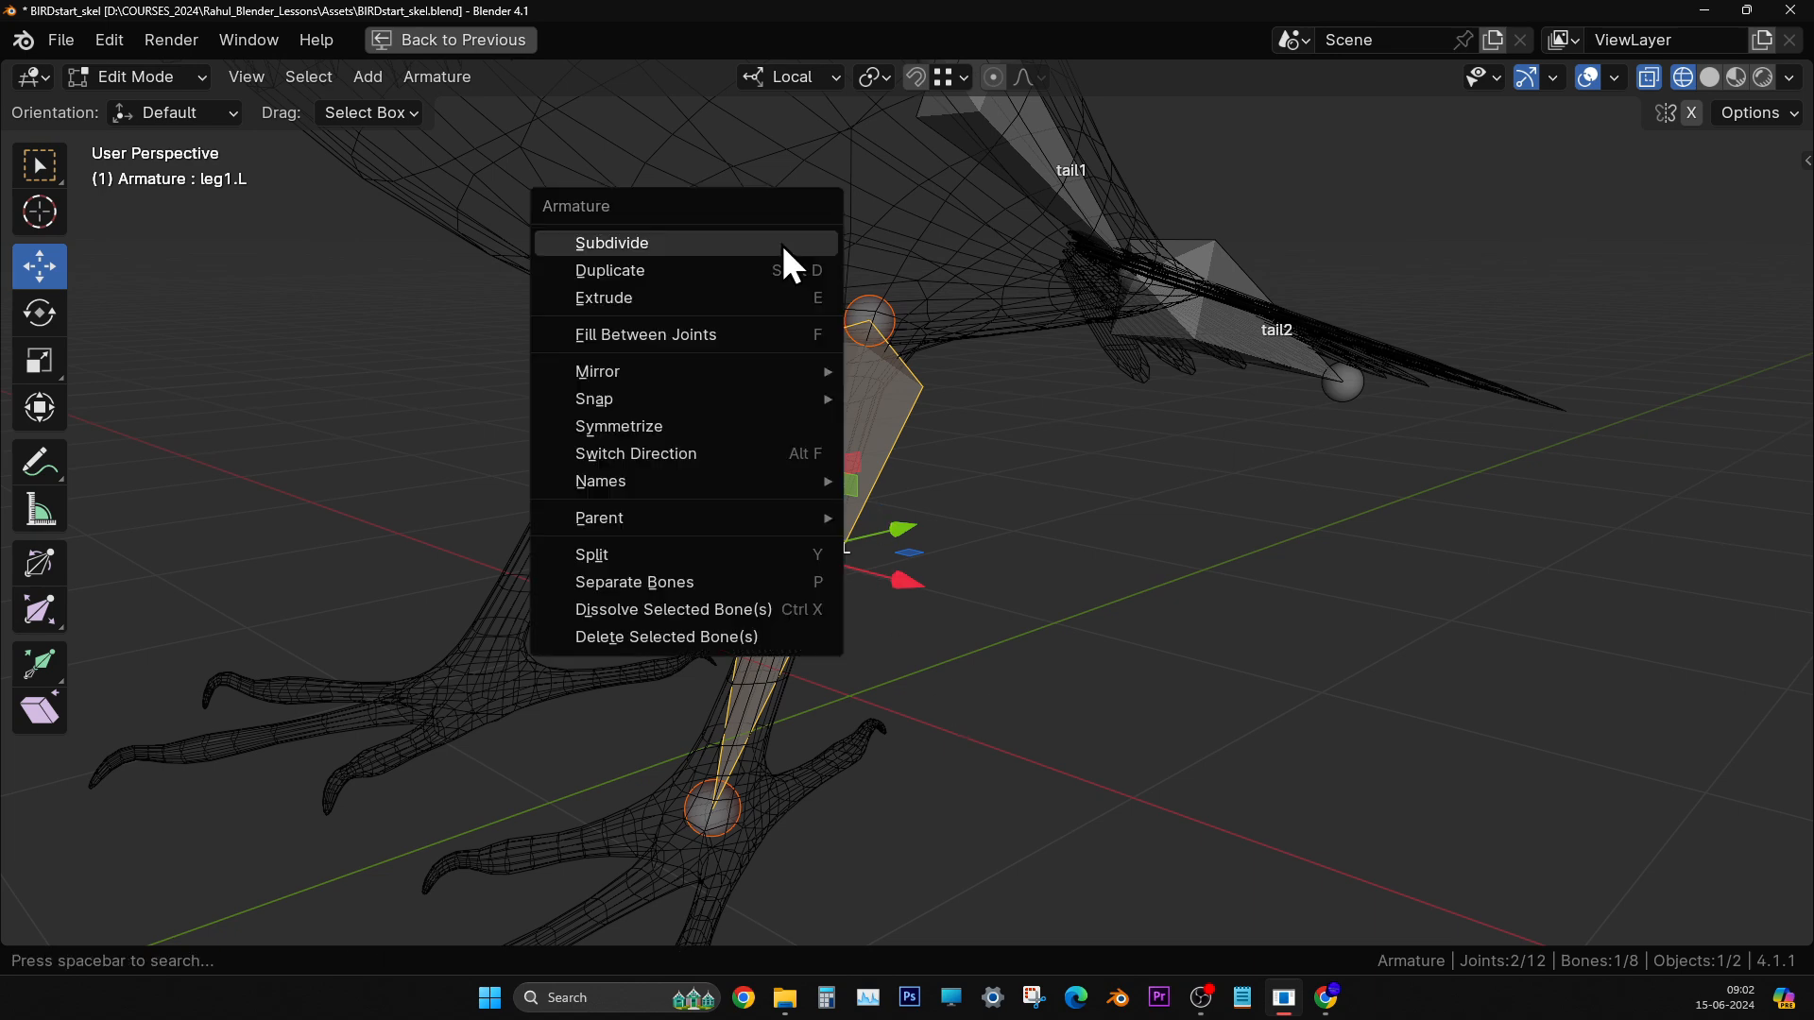
{"action": "right_click", "coordinate": [857, 422]}
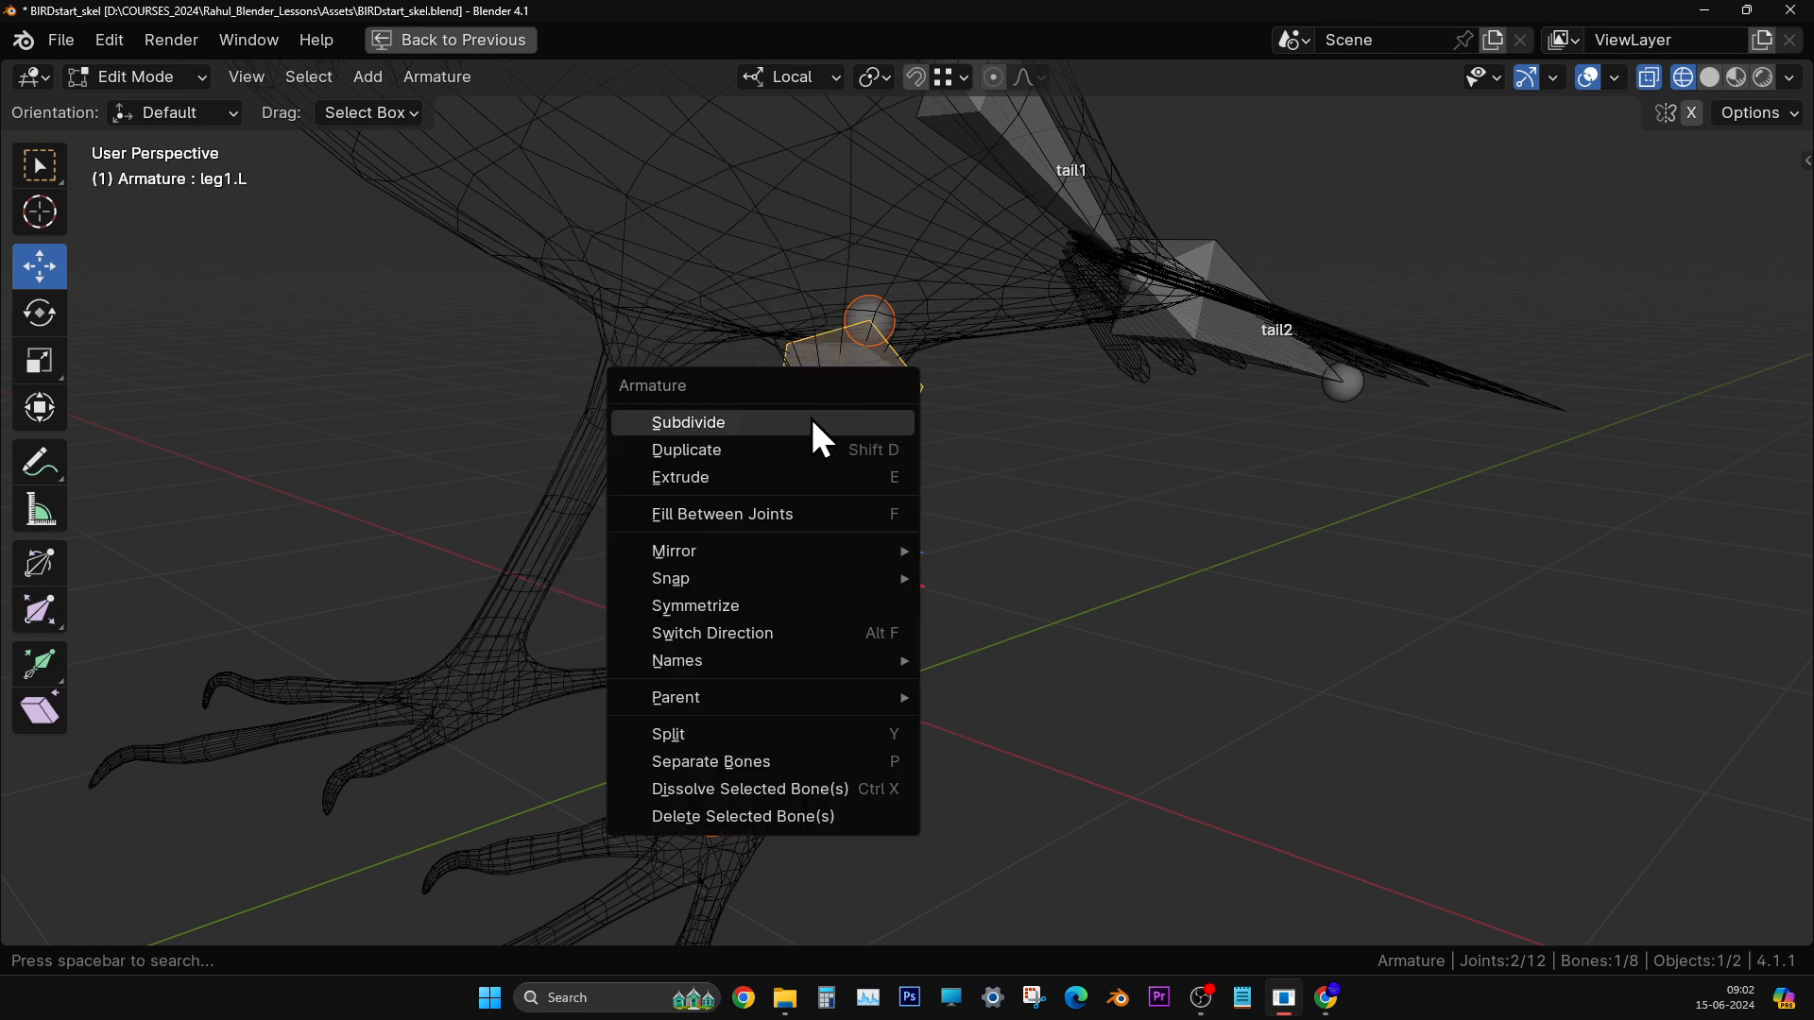
{"action": "left_click", "coordinate": [809, 421]}
{"action": "left_click", "coordinate": [799, 548]}
{"action": "left_click_drag", "start_coordinate": [807, 525], "coordinate": [809, 373]}
{"action": "middle_click_drag", "start_coordinate": [874, 494], "coordinate": [862, 385]}
{"action": "left_click_drag", "start_coordinate": [862, 385], "coordinate": [855, 403]}
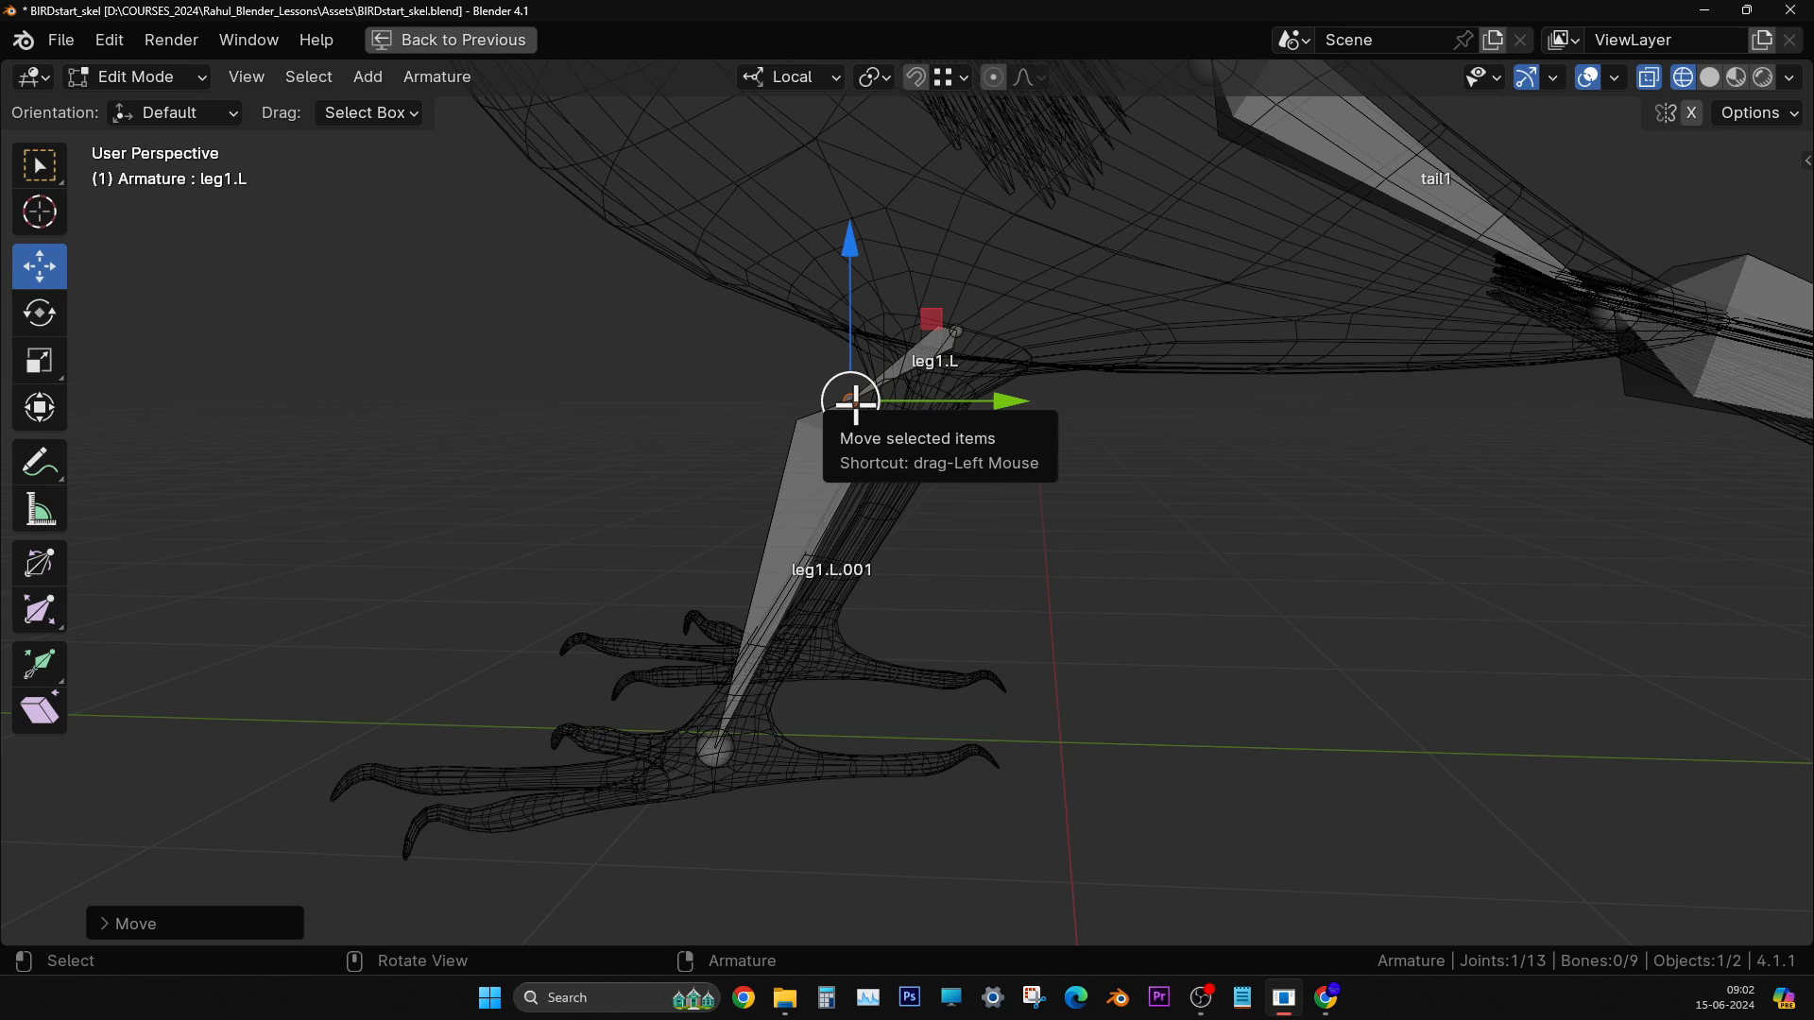
- Undo the middle joint's moves and the subdivision of the leg bone
{"action": "key", "text": "ctrl+z"}
{"action": "key", "text": "ctrl+z"}
{"action": "key", "text": "ctrl+z"}
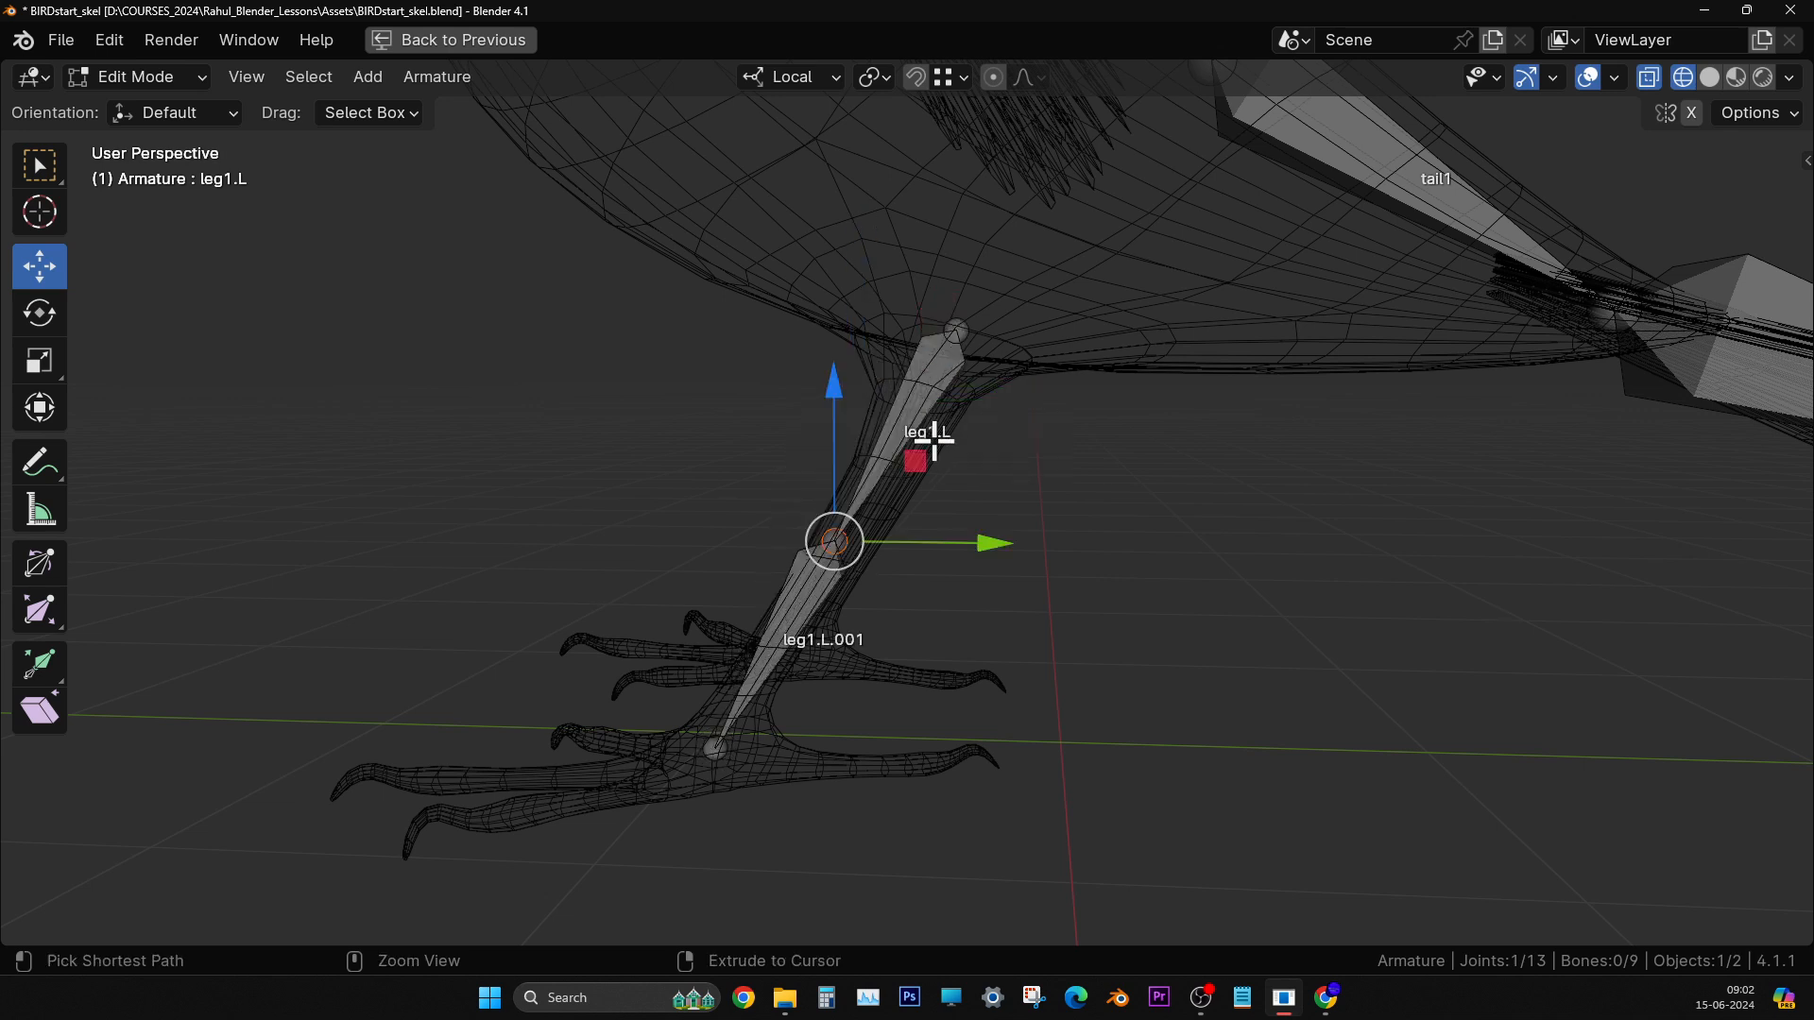
{"action": "key", "text": "ctrl+x"}
{"action": "middle_click_drag", "start_coordinate": [883, 530], "coordinate": [1040, 579]}
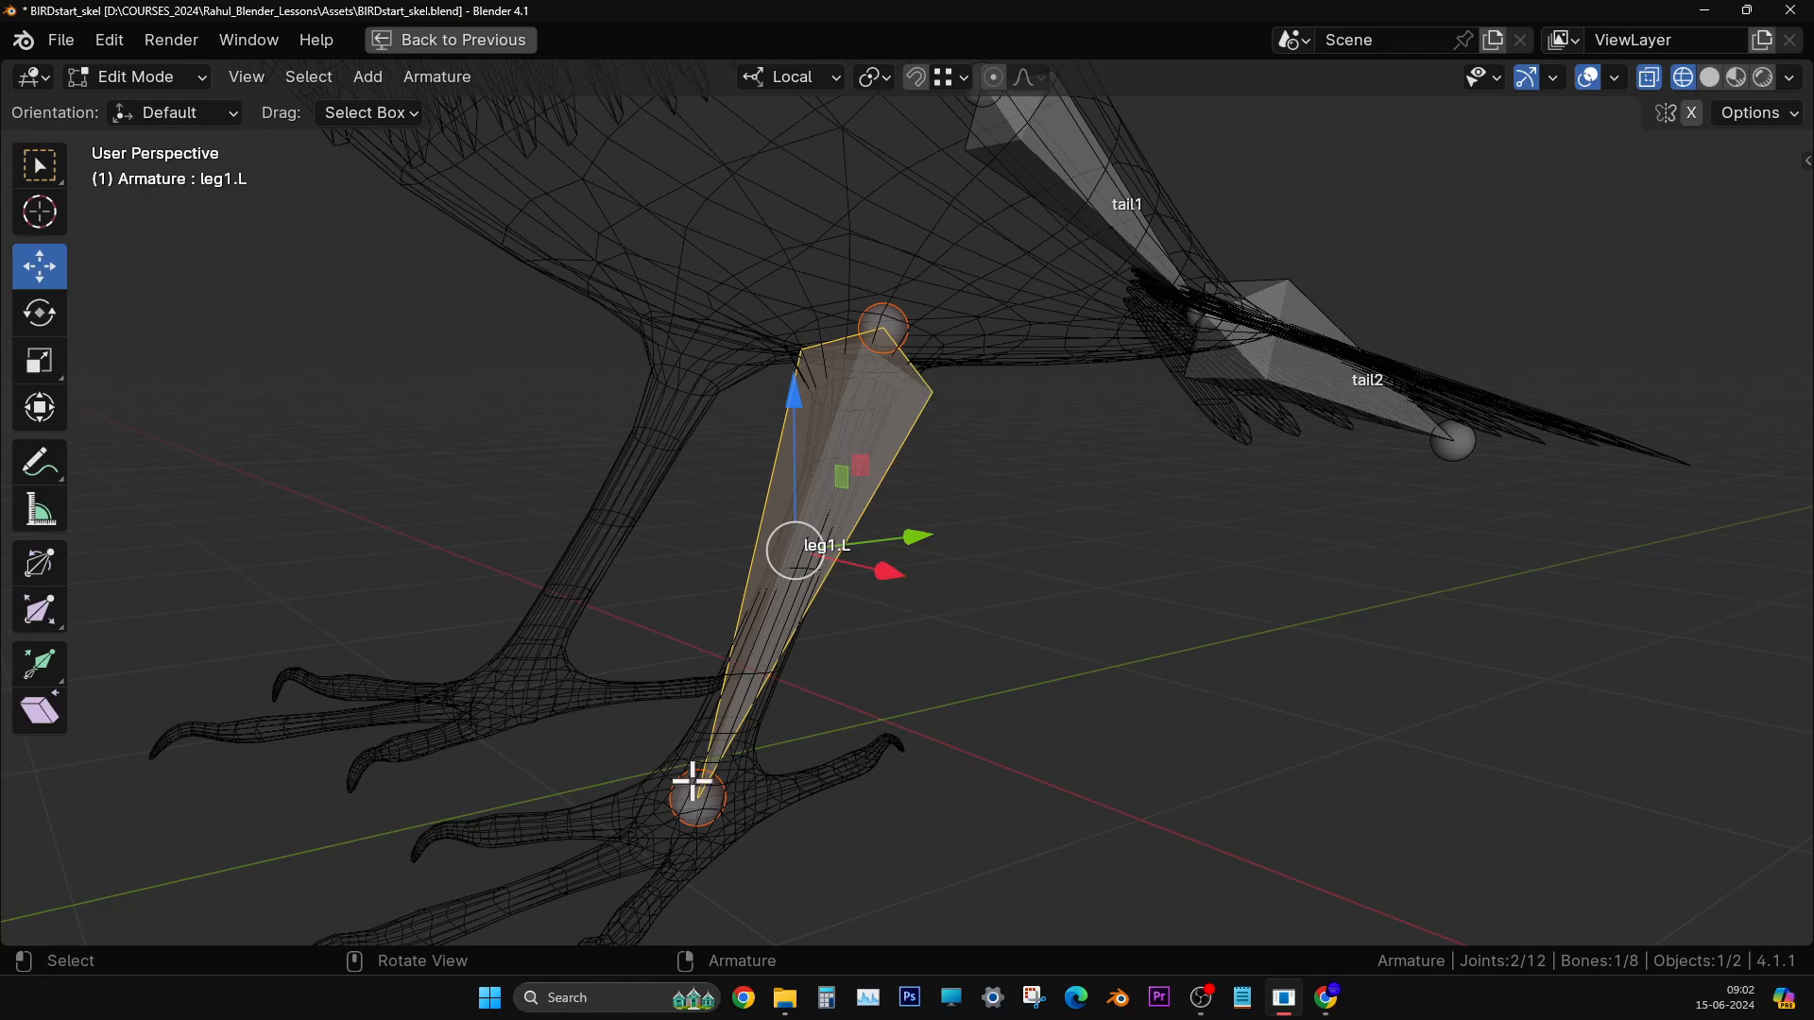
- Extrude a bone about 0.85 m long from the leg bone's foot joint forward to the front toe tips in the side view
{"action": "middle_click_drag", "start_coordinate": [880, 814], "coordinate": [903, 778]}
{"action": "key", "text": "KP_3"}
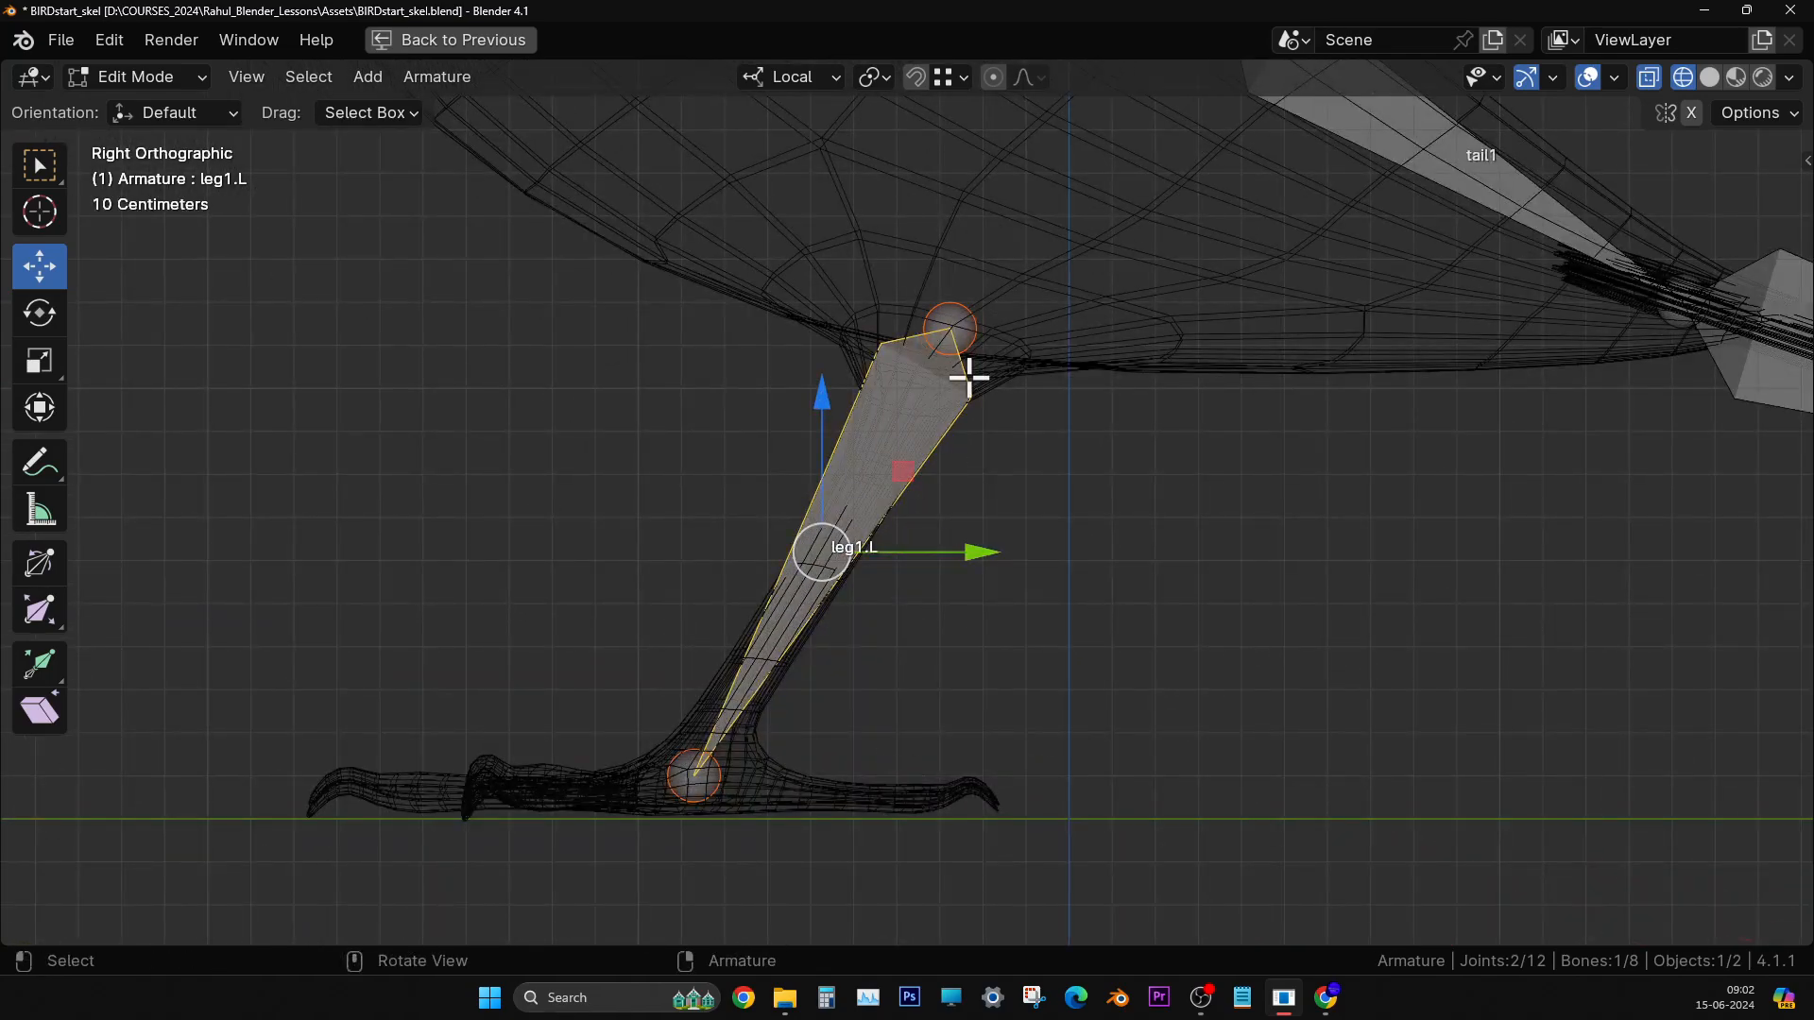
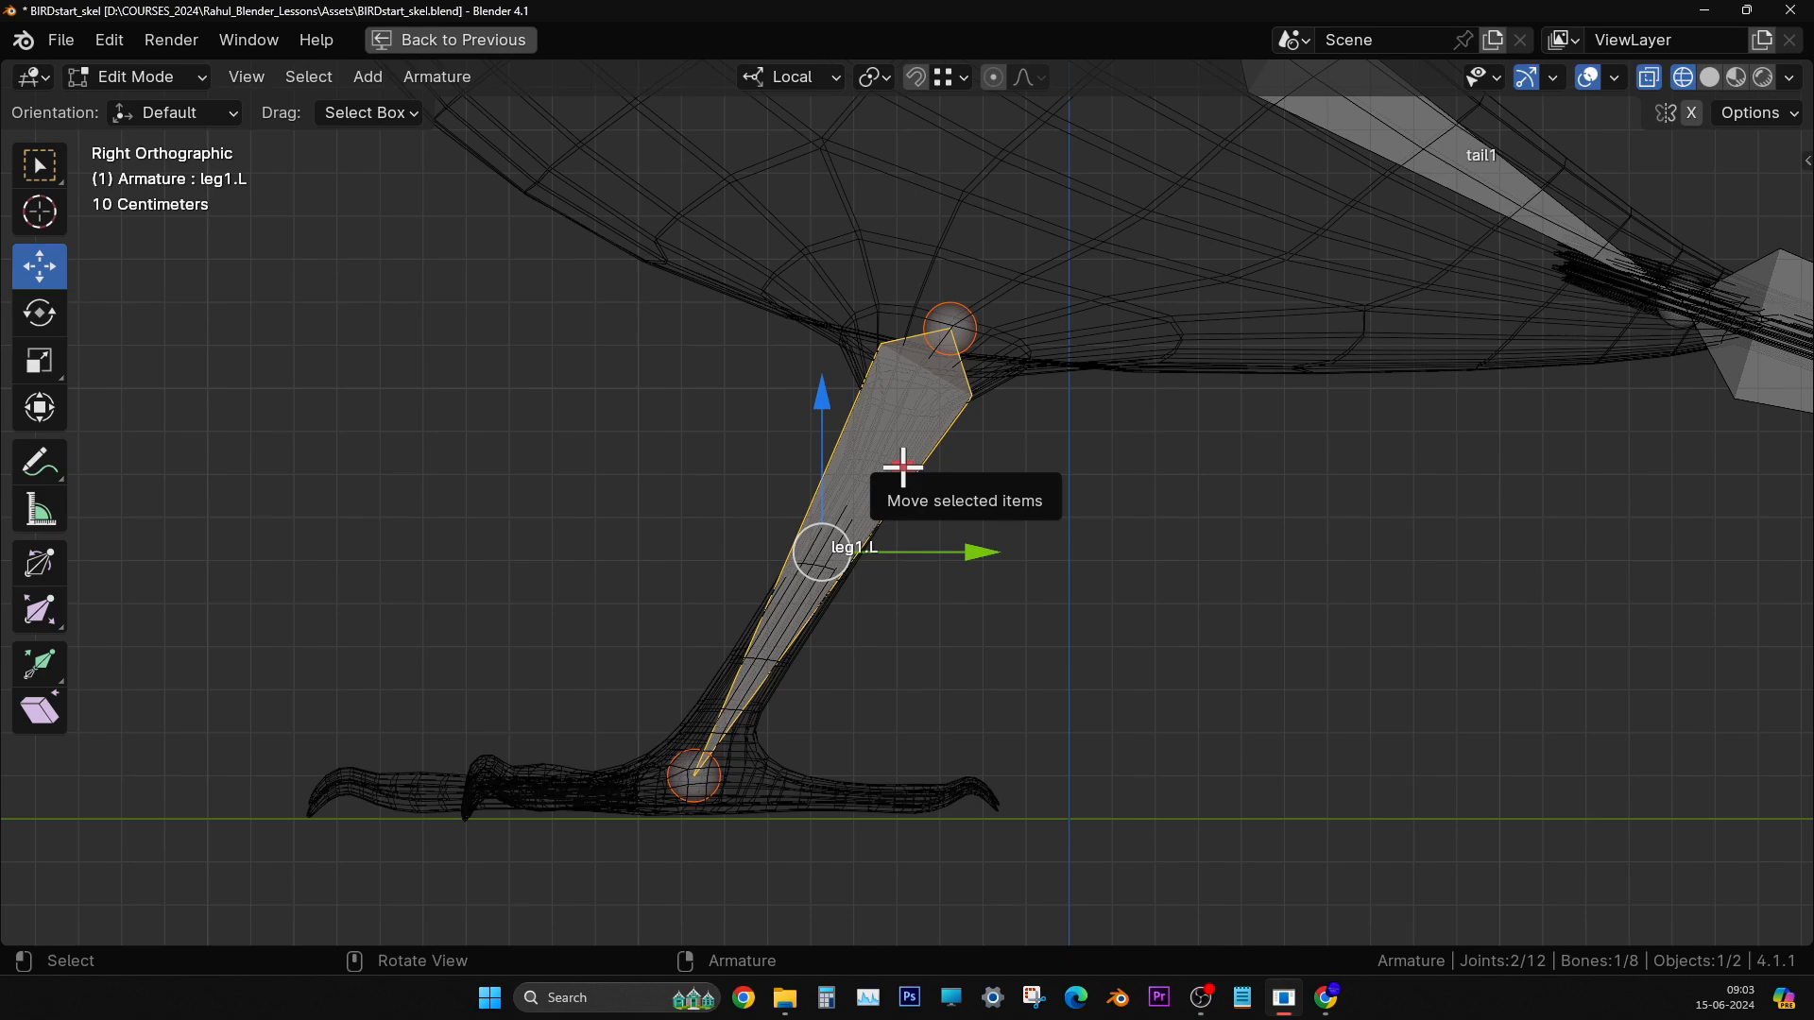
{"action": "left_click", "coordinate": [712, 781]}
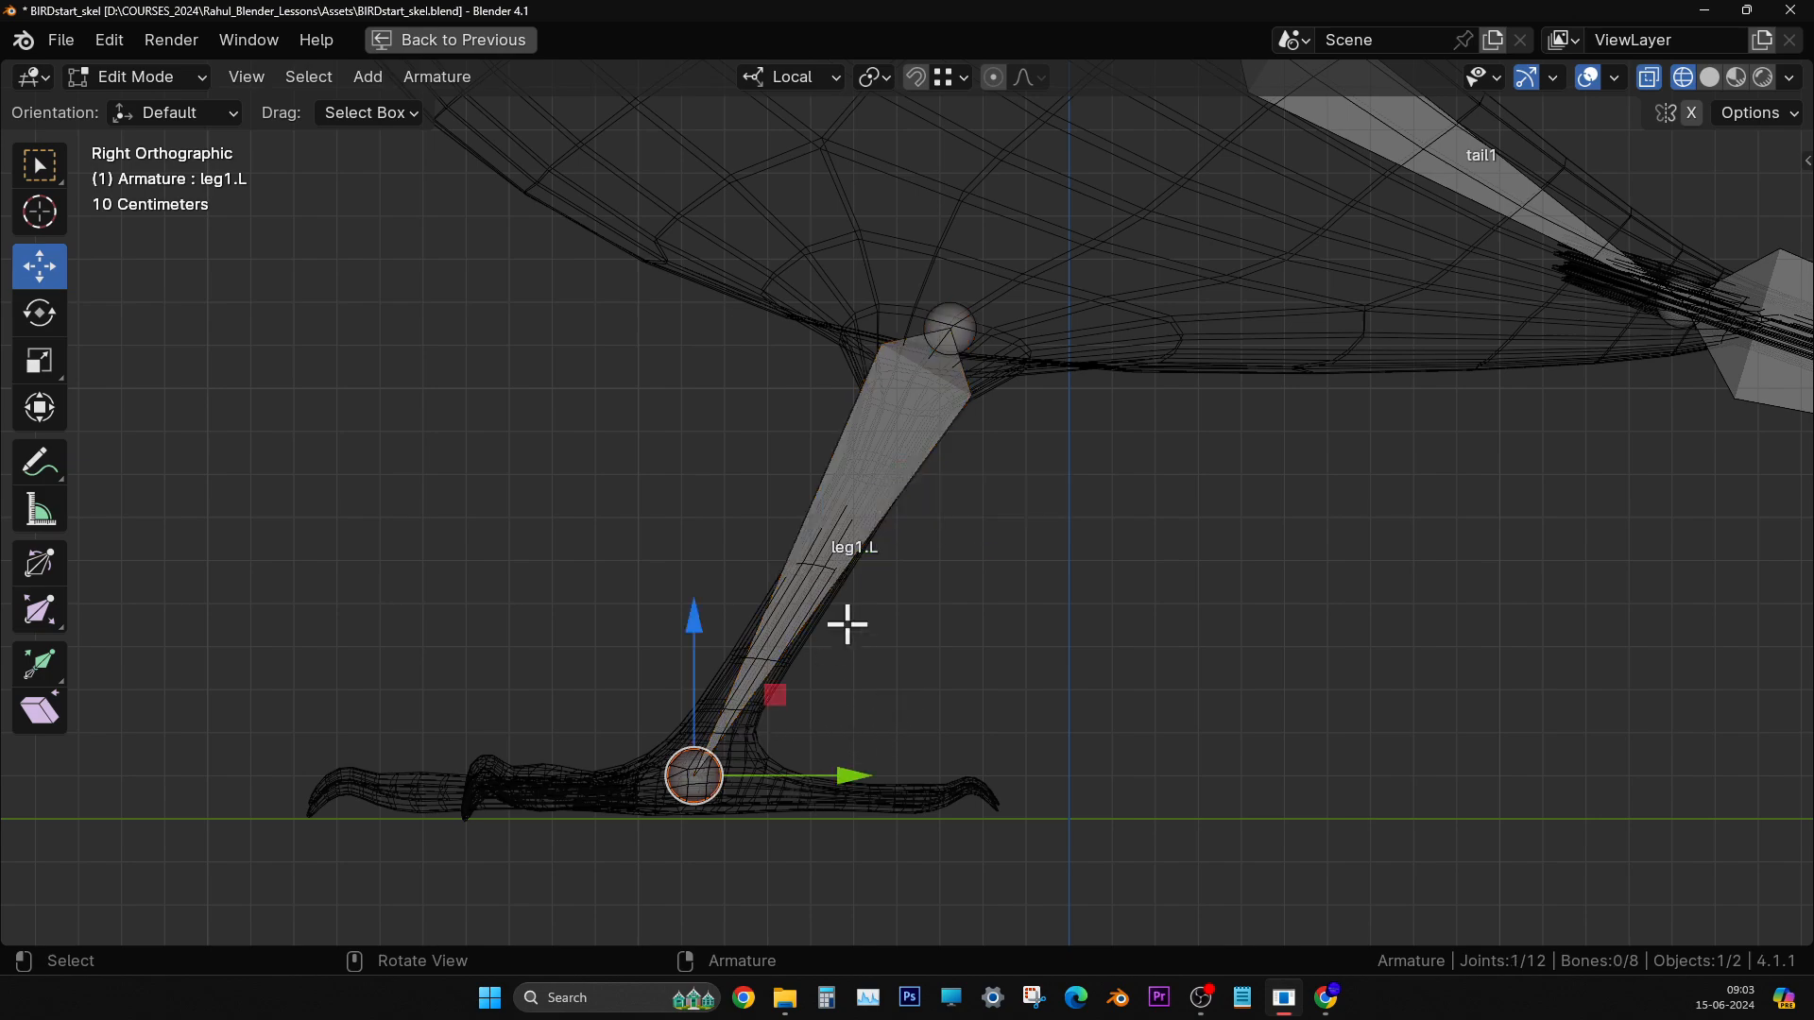
{"action": "middle_click_drag", "start_coordinate": [846, 623], "coordinate": [944, 441]}
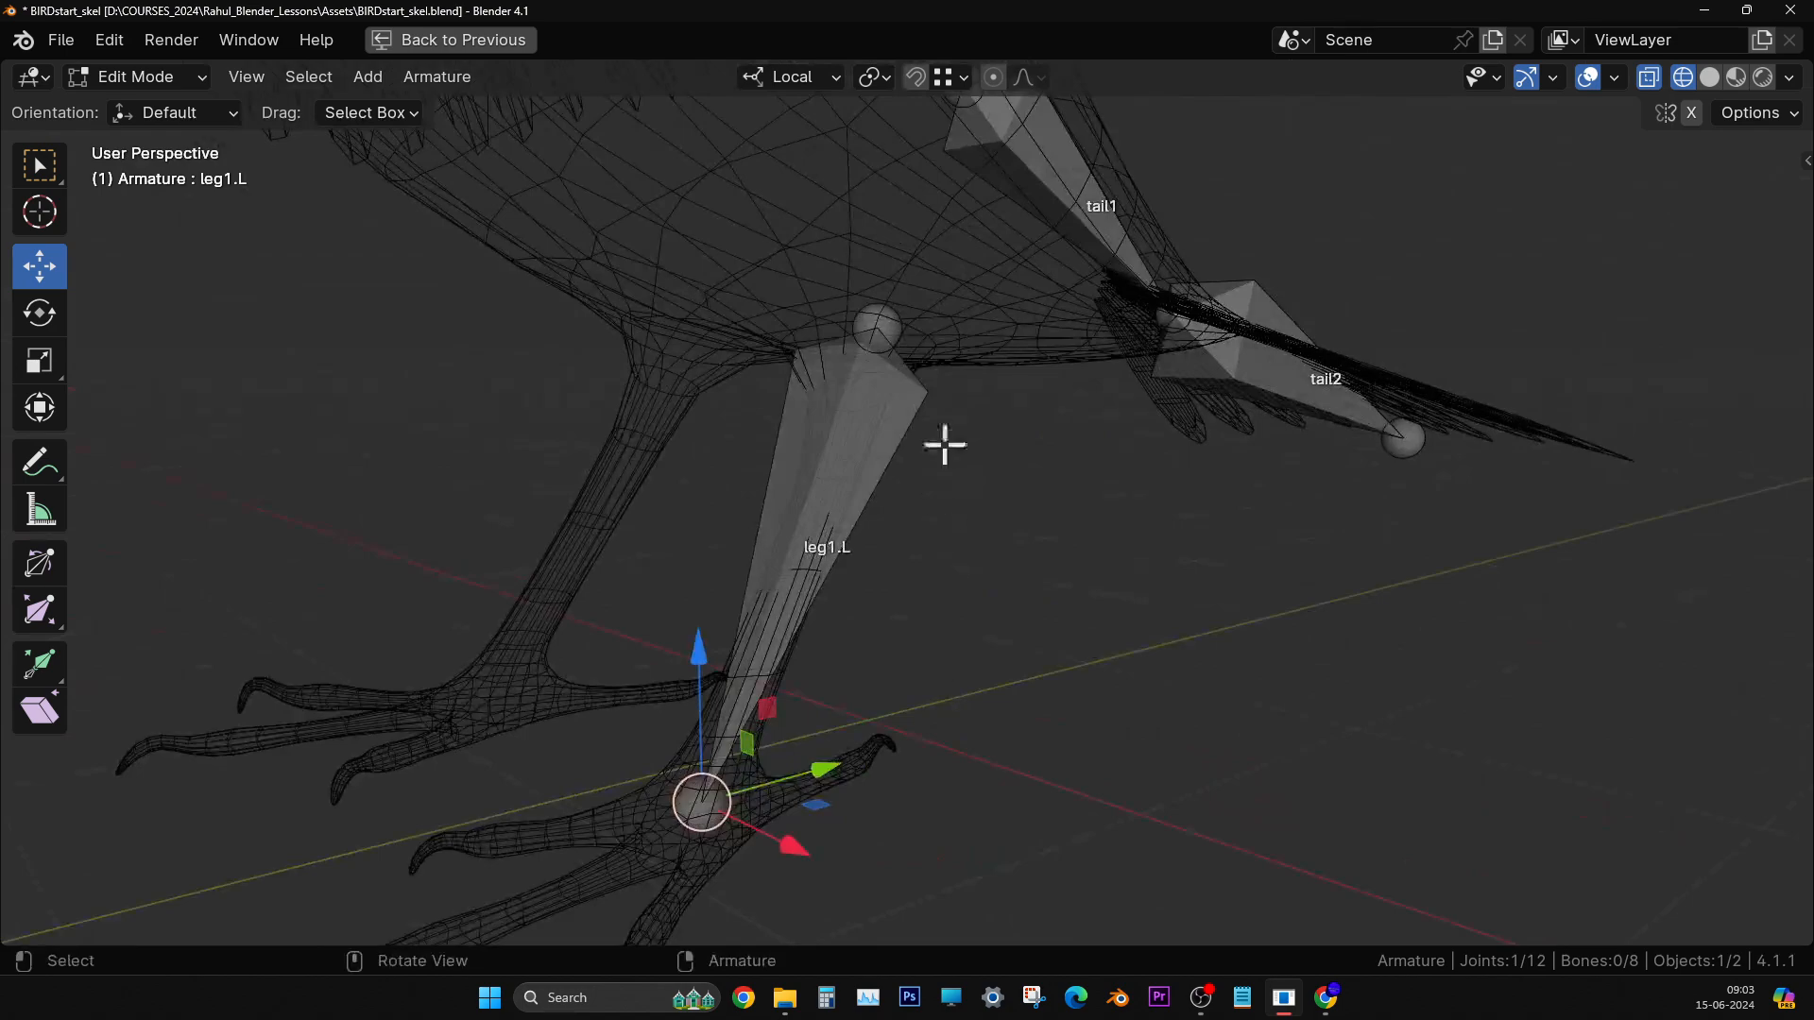
{"action": "middle_click_drag", "start_coordinate": [897, 752], "coordinate": [860, 797]}
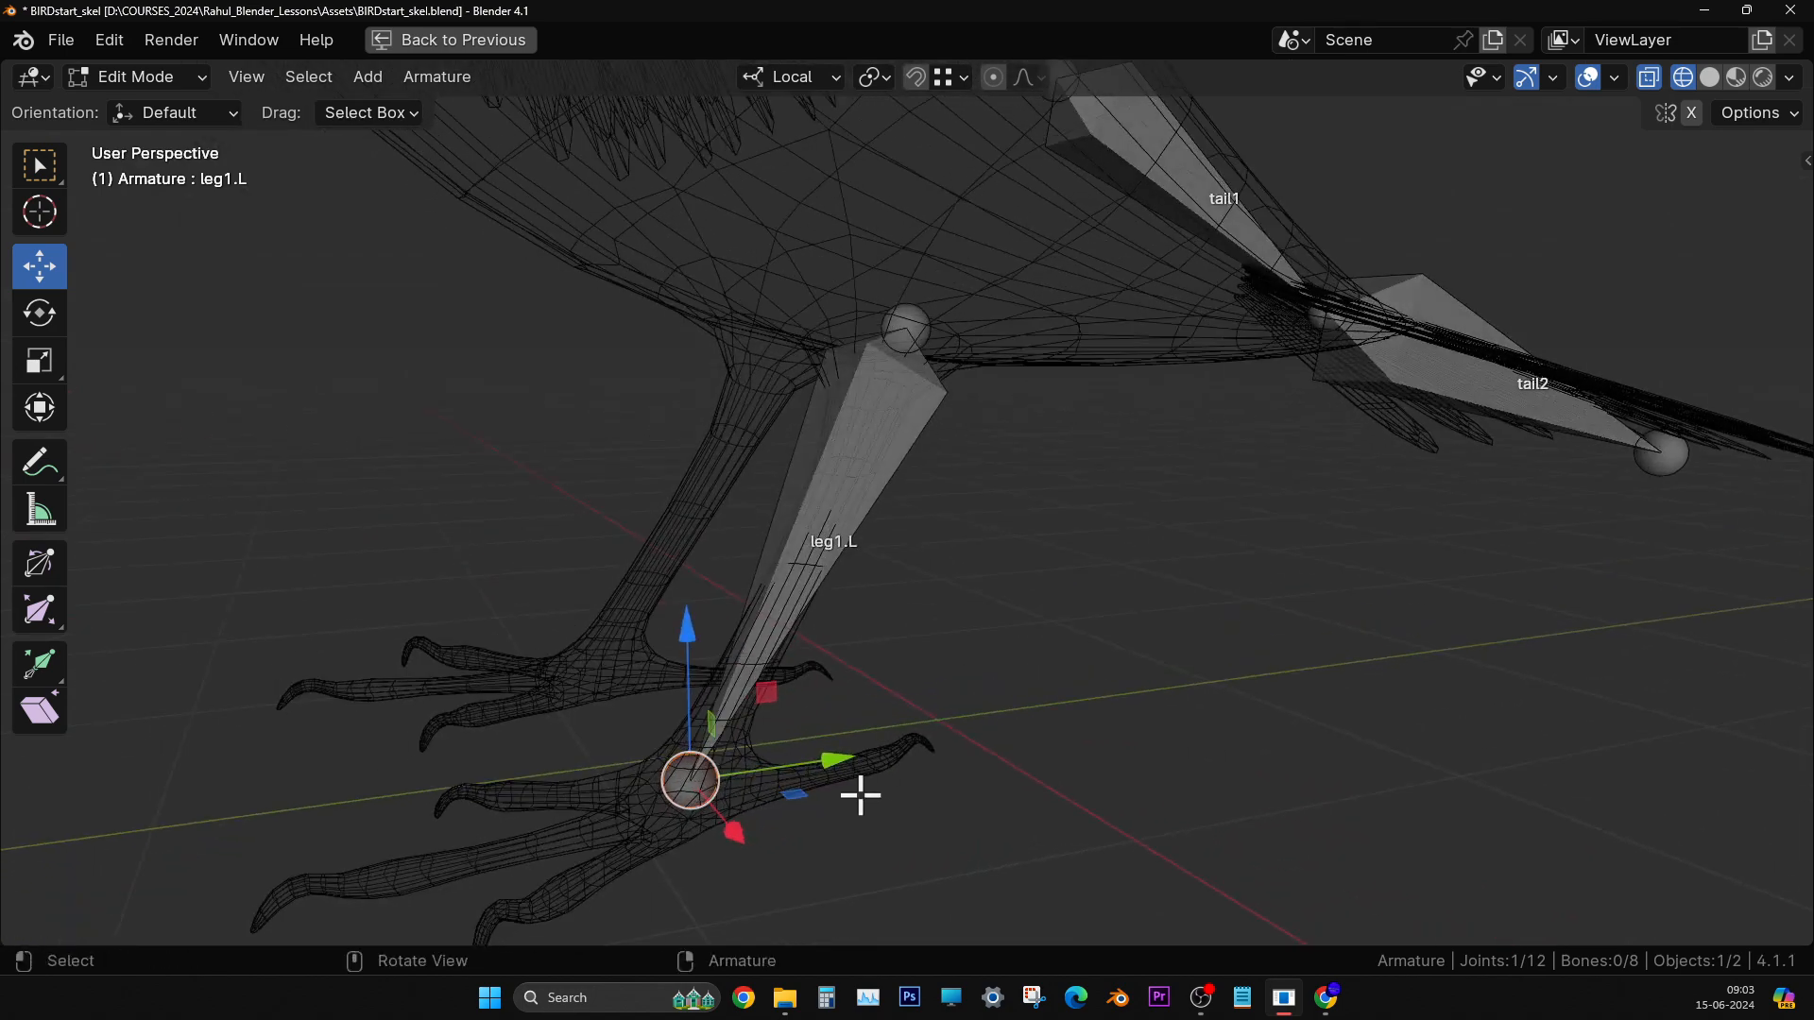
{"action": "key", "text": "KP_3"}
{"action": "scroll", "coordinate": [1001, 713], "scroll_direction": "up", "scroll_amount": 3}
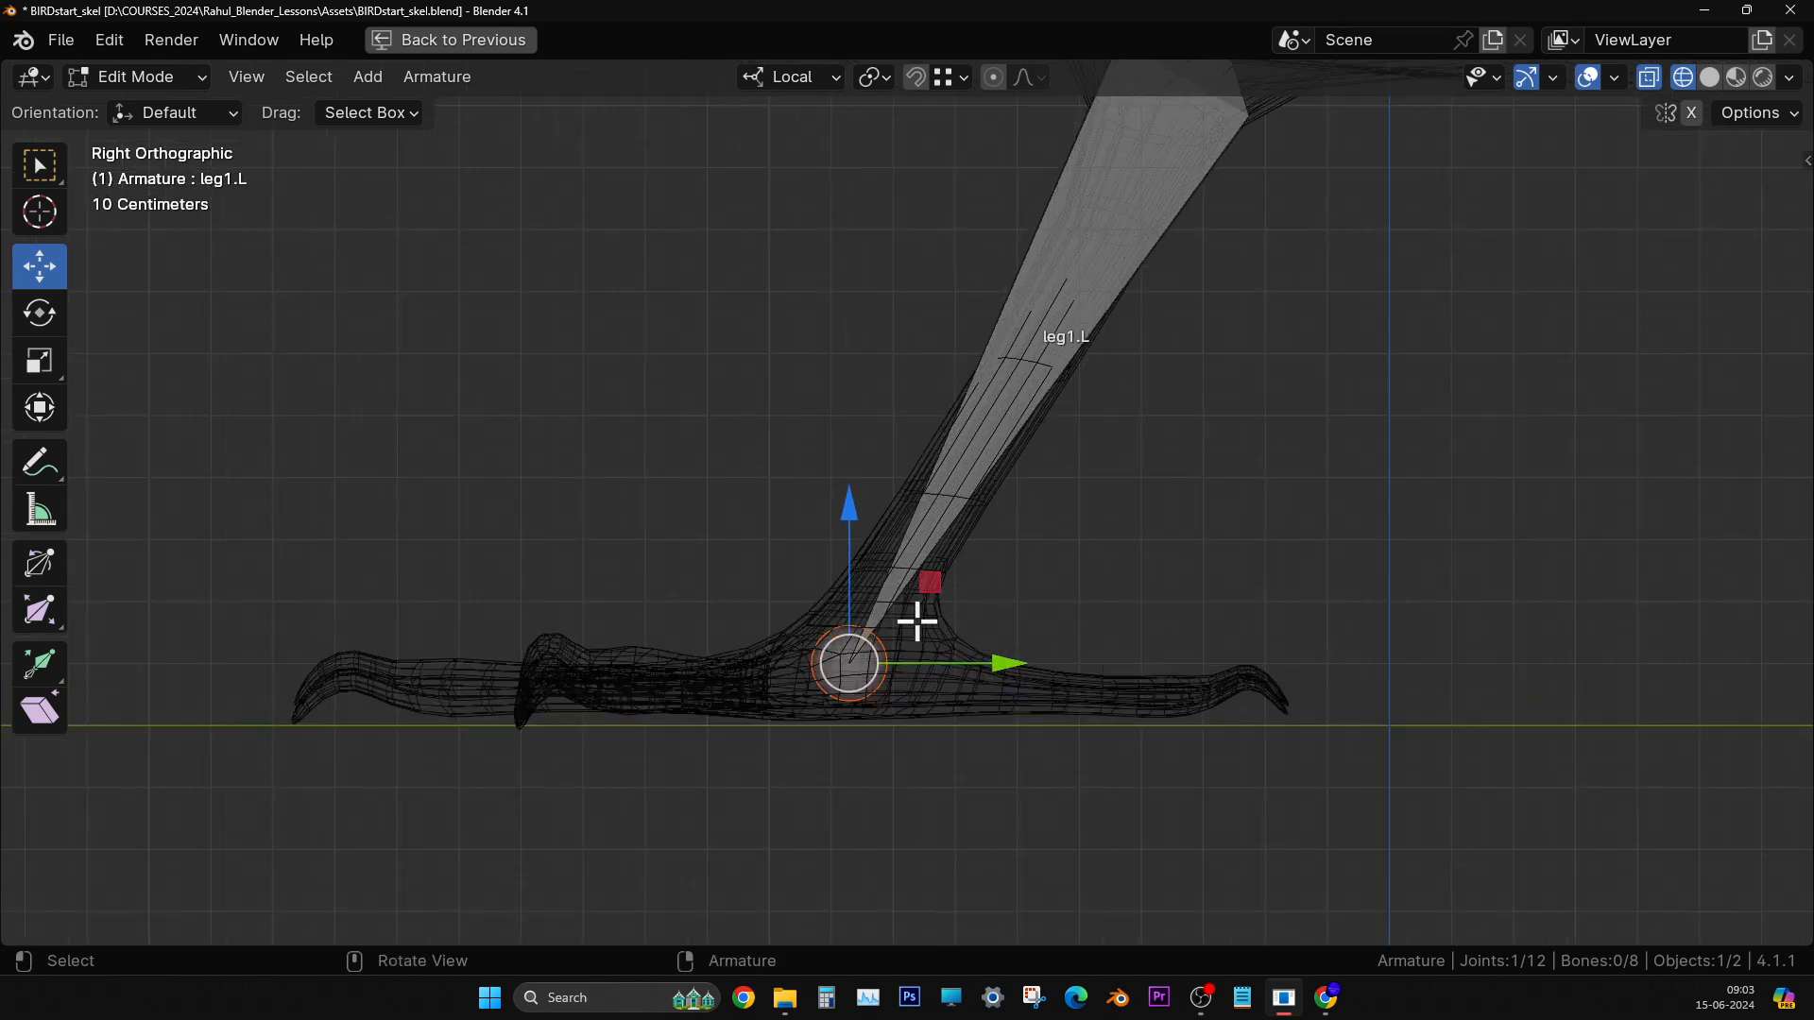
{"action": "left_click", "coordinate": [626, 504]}
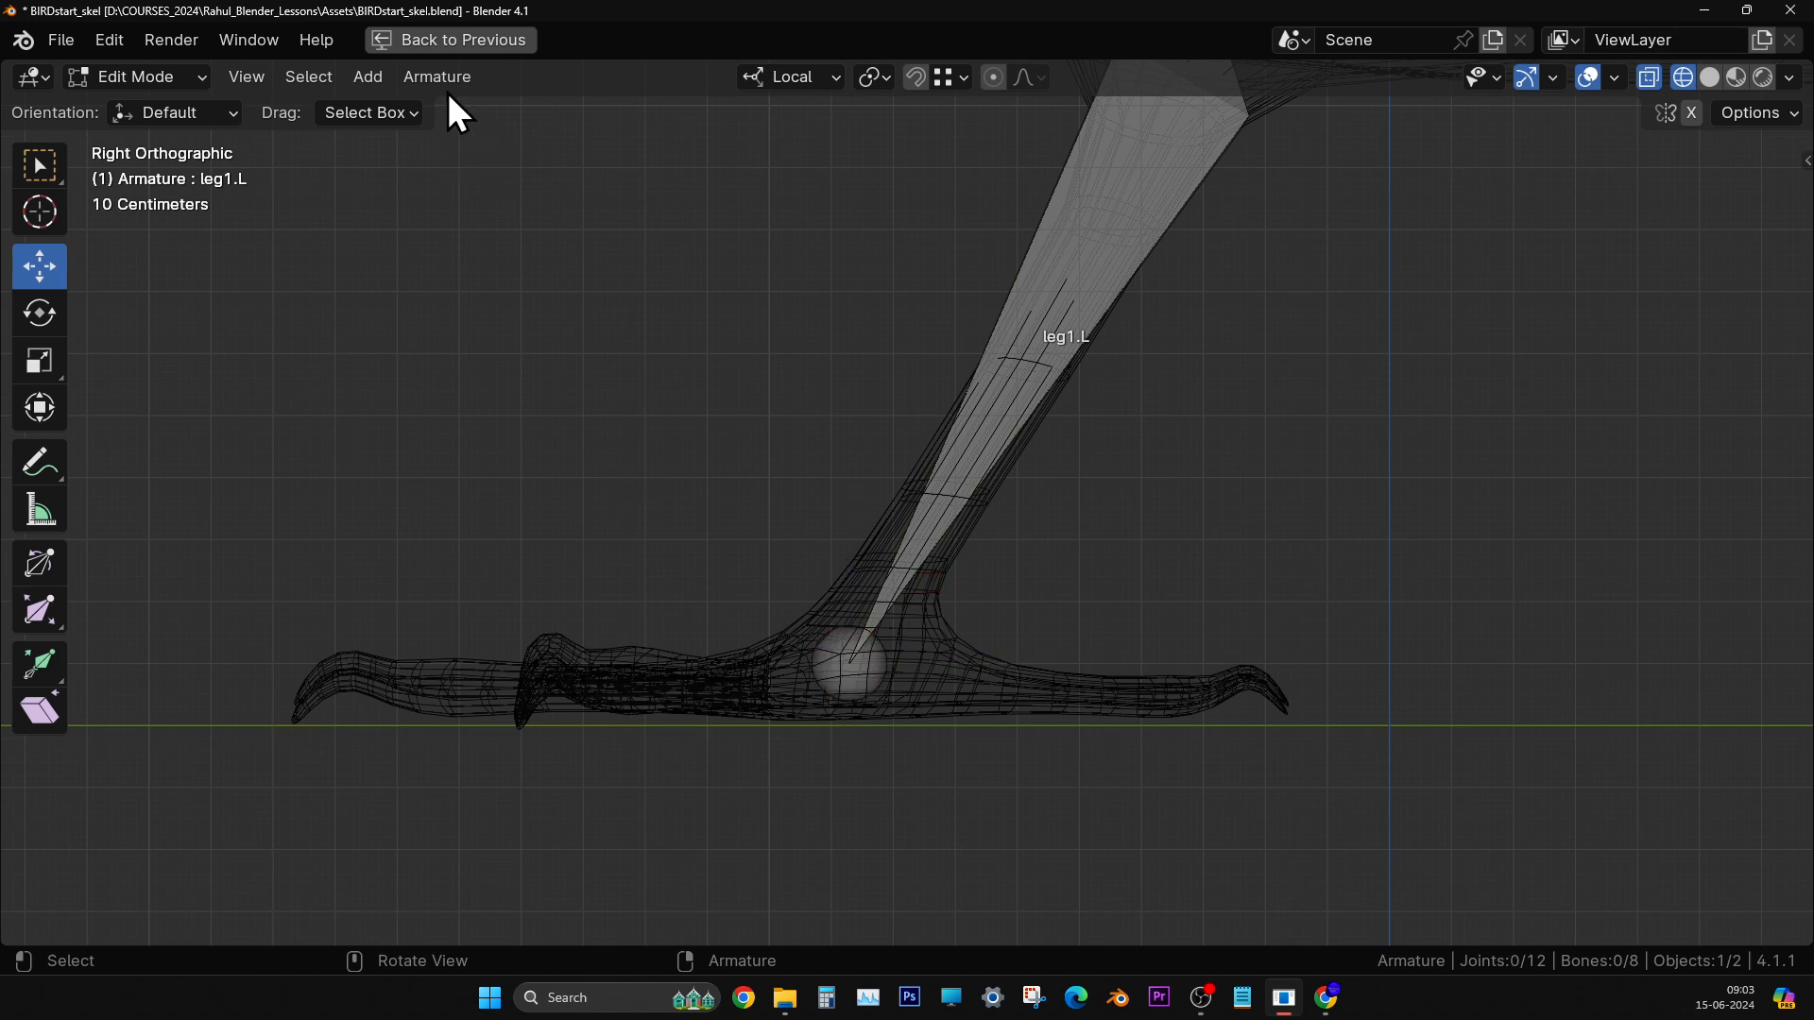
{"action": "left_click", "coordinate": [840, 653]}
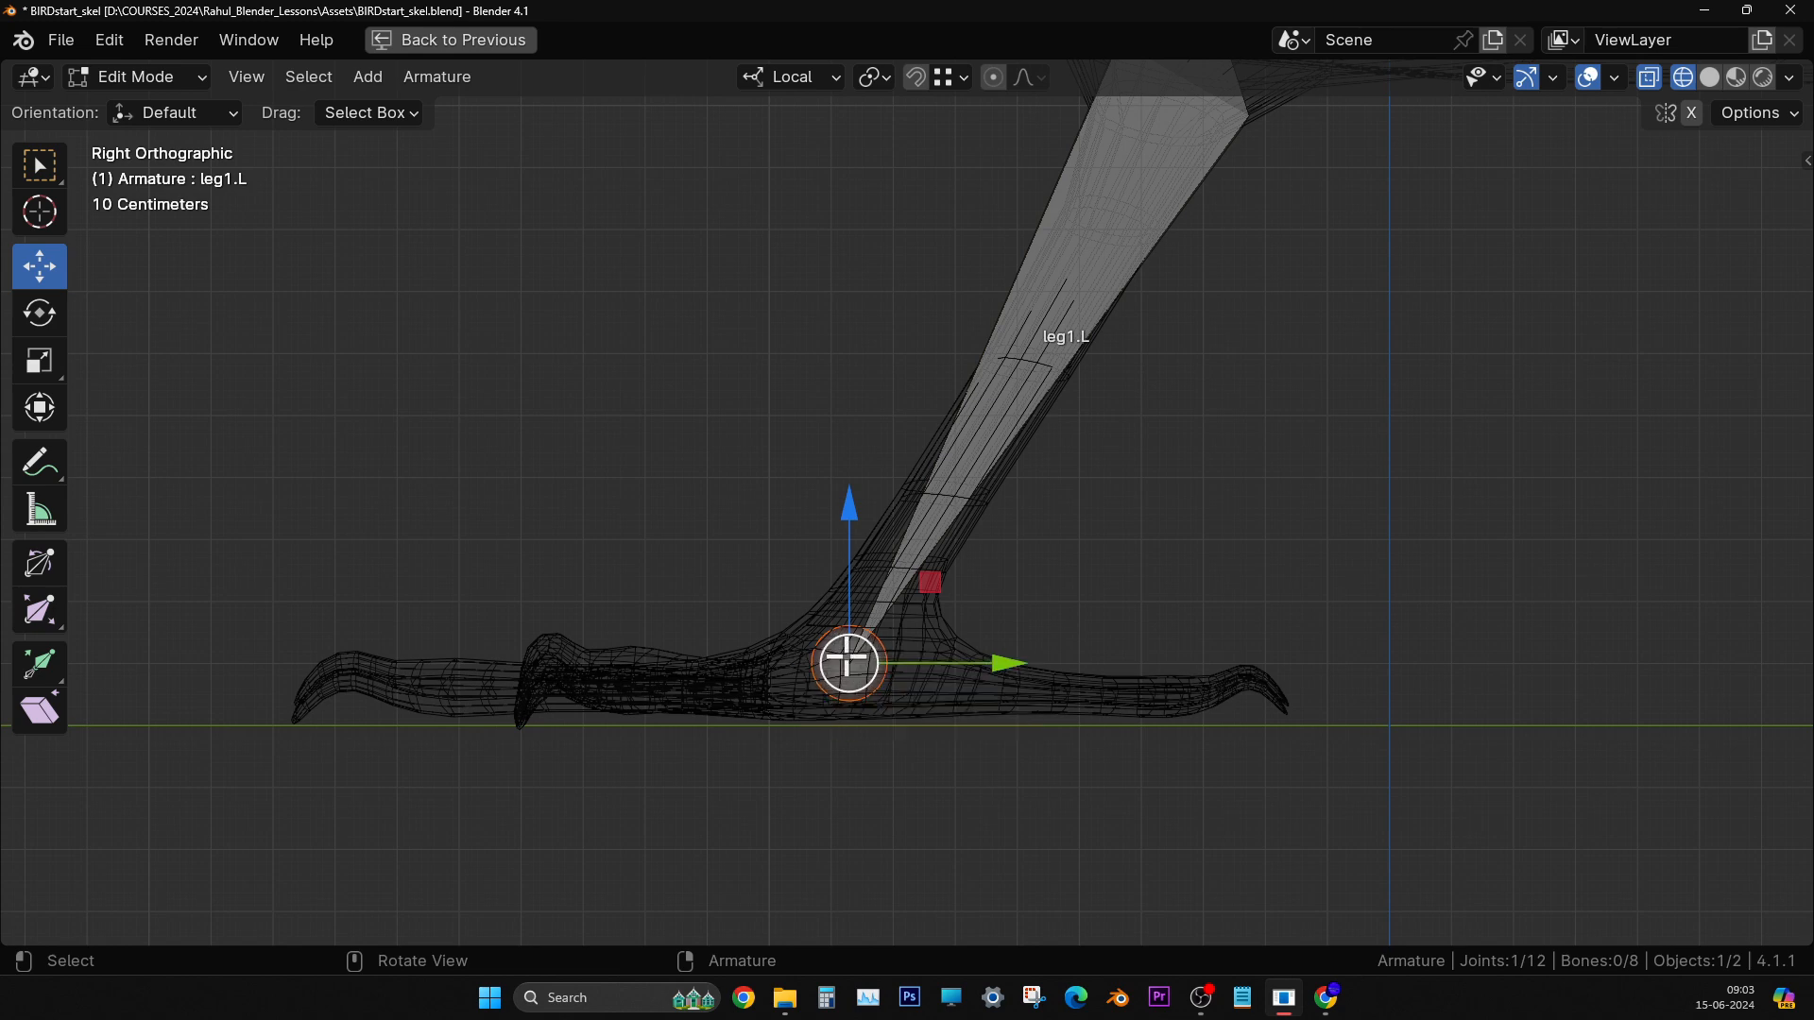
{"action": "key", "text": "e"}
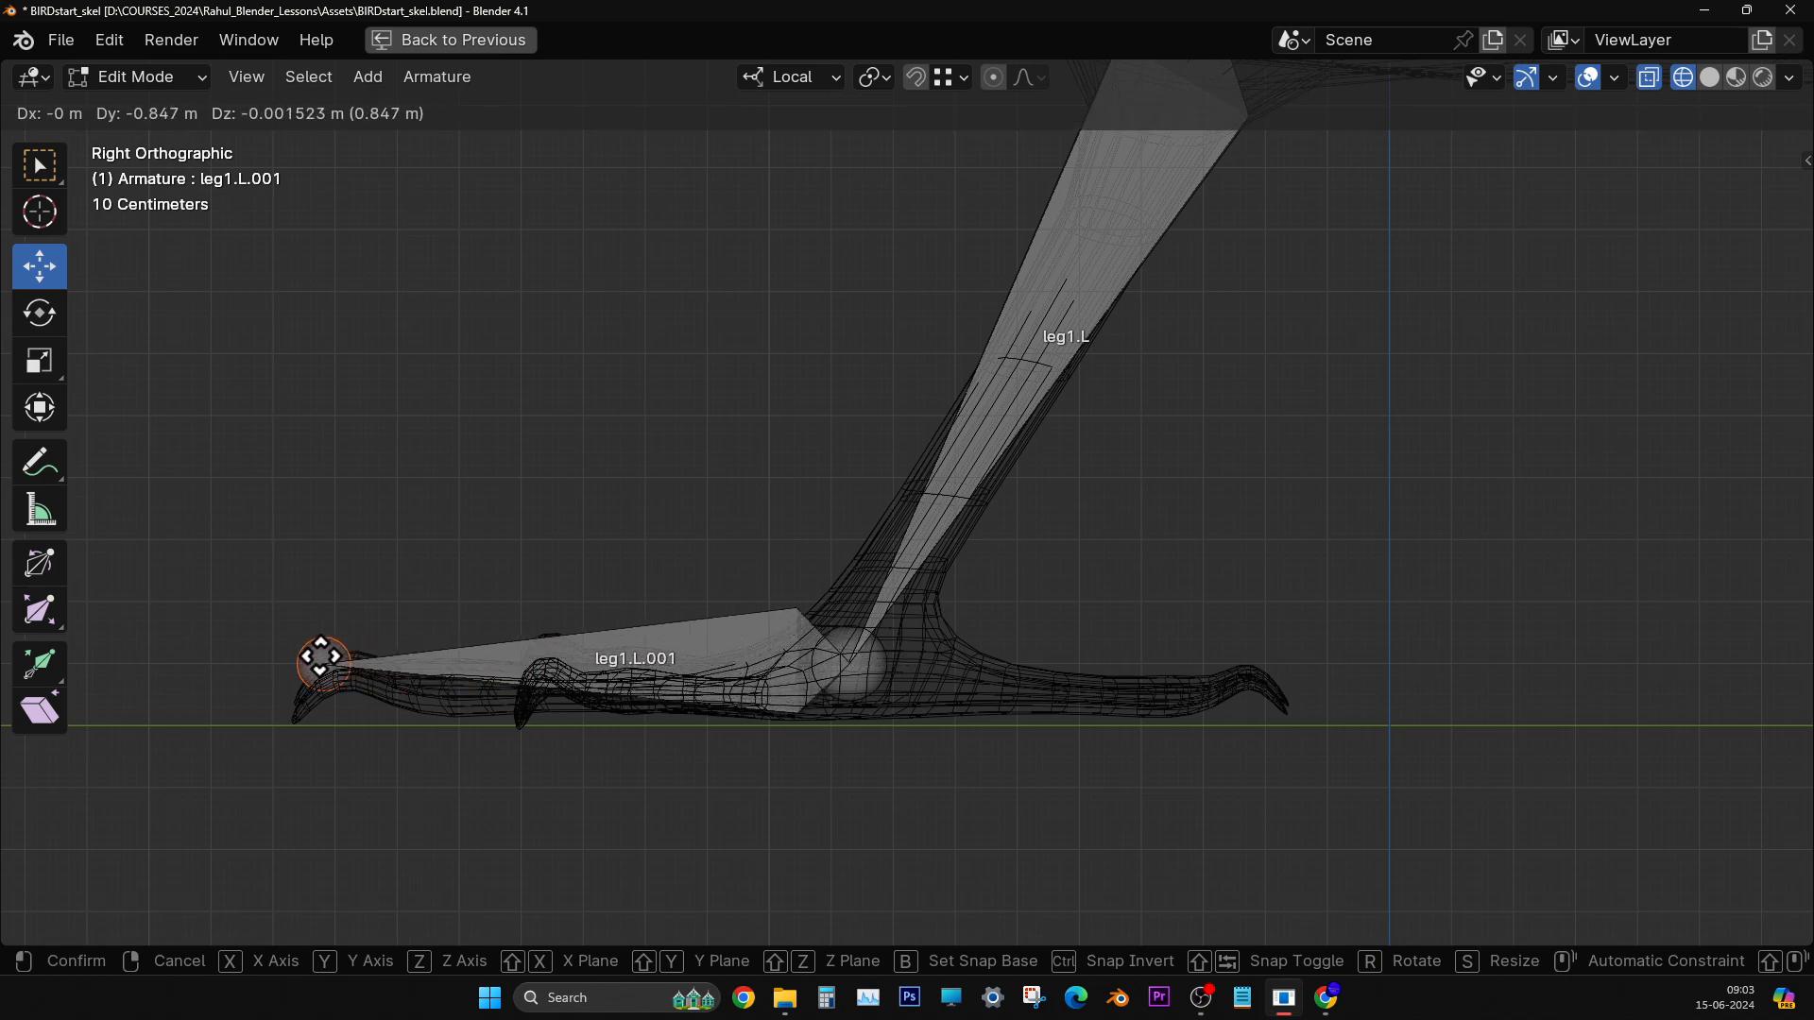
{"action": "left_click", "coordinate": [322, 657]}
- Select the new front toe bone, check its position over the foot and rename it F_fingr.L
{"action": "middle_click_drag", "start_coordinate": [405, 656], "coordinate": [762, 519]}
{"action": "middle_click_drag", "start_coordinate": [964, 680], "coordinate": [861, 553]}
{"action": "left_click", "coordinate": [790, 461]}
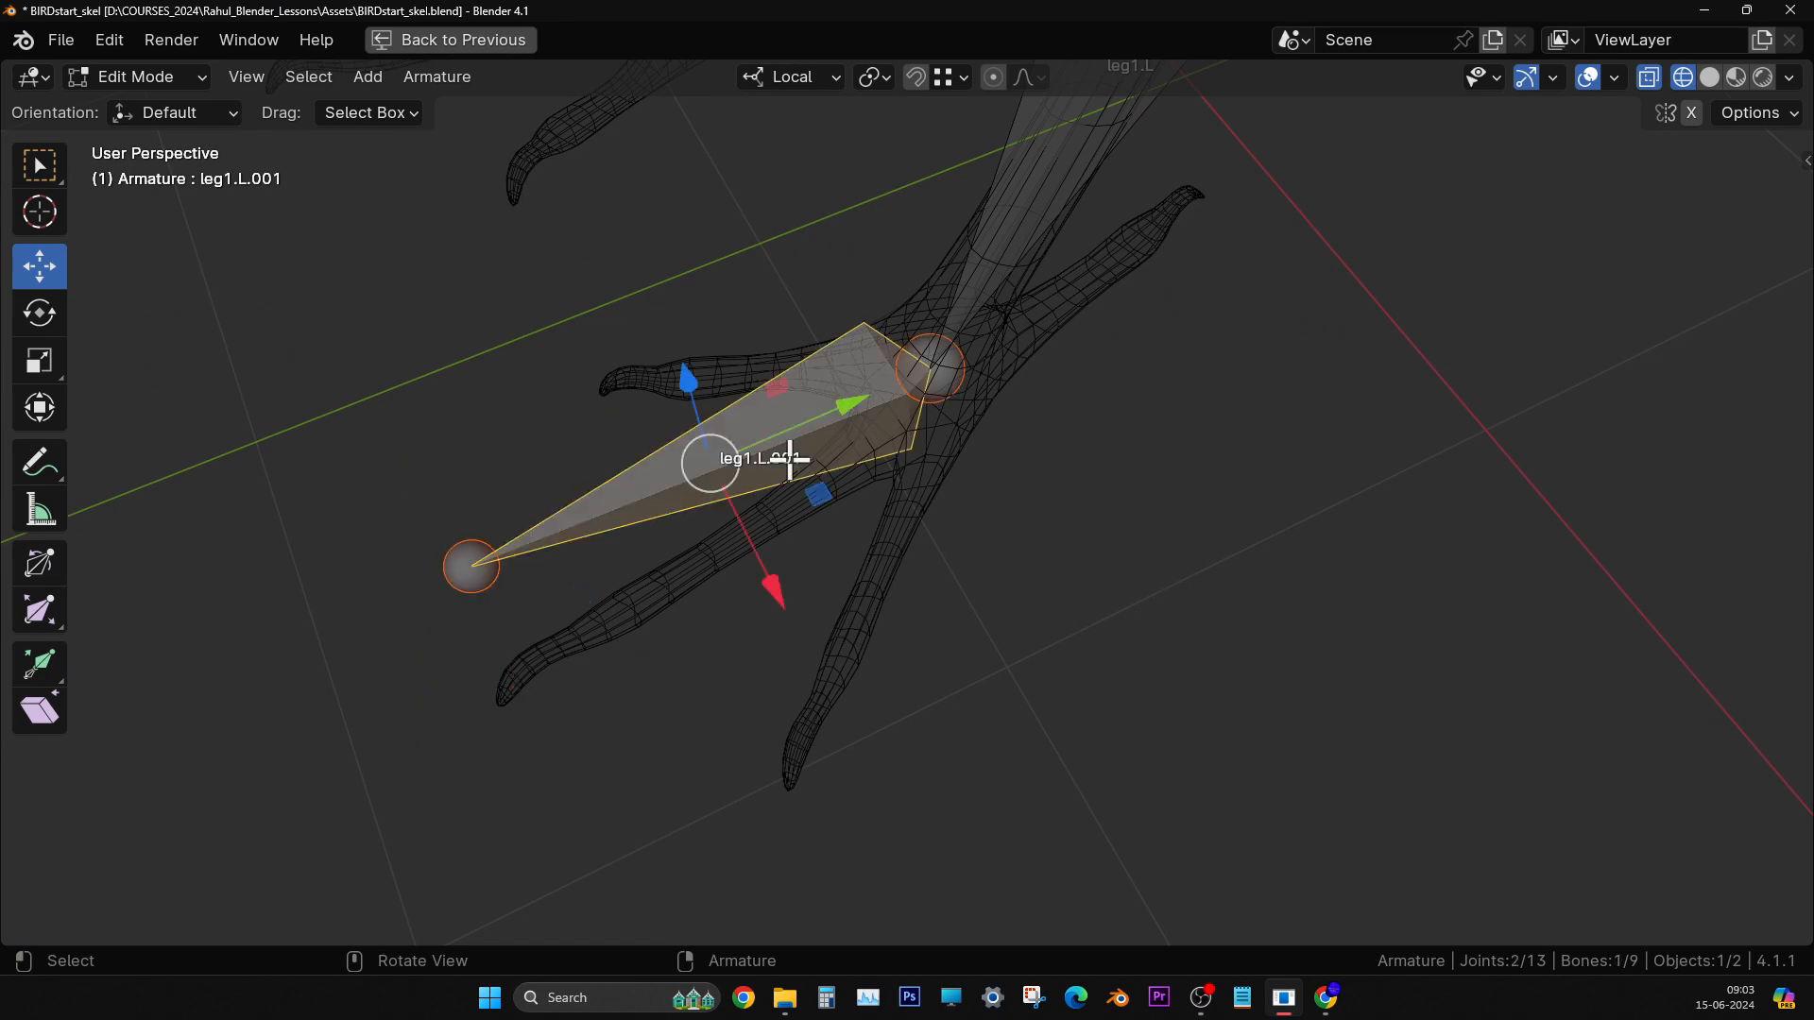
{"action": "middle_click_drag", "start_coordinate": [716, 511], "coordinate": [899, 457]}
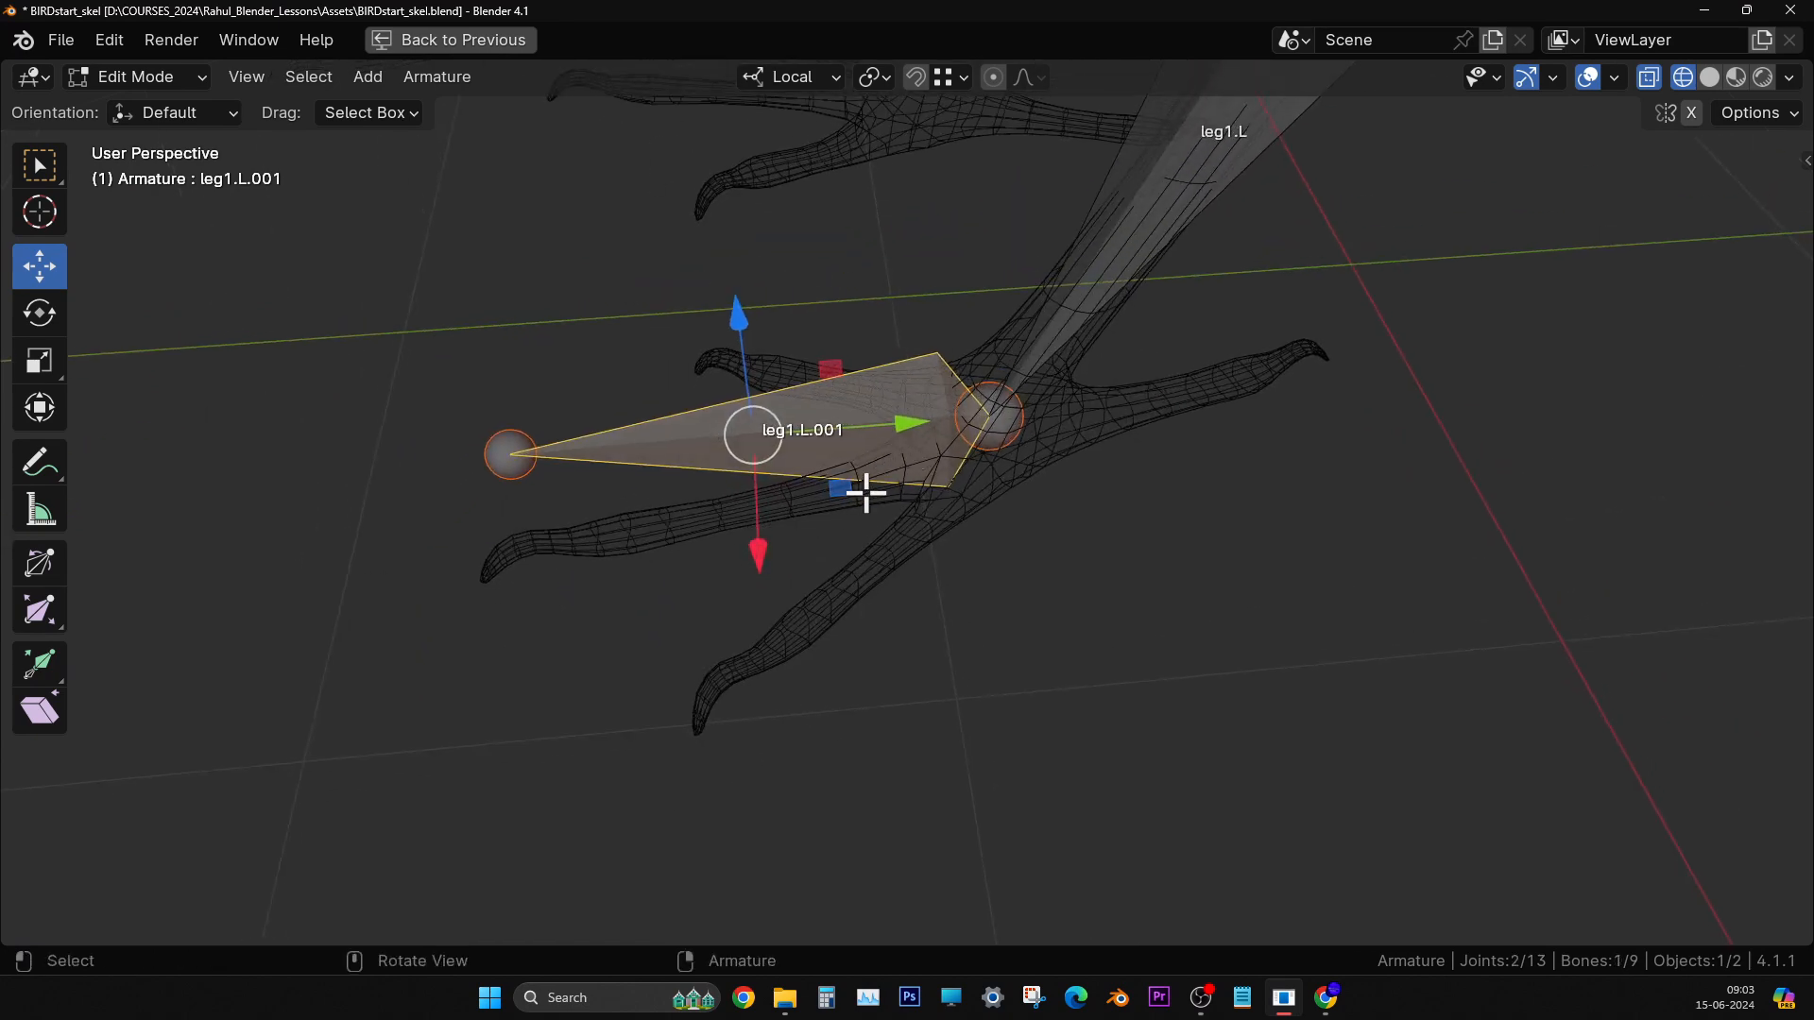
{"action": "mouse_move", "coordinate": [898, 544]}
{"action": "middle_mouse_down"}
{"action": "mouse_move", "coordinate": [871, 591]}
{"action": "mouse_move", "coordinate": [926, 524]}
{"action": "middle_mouse_up"}
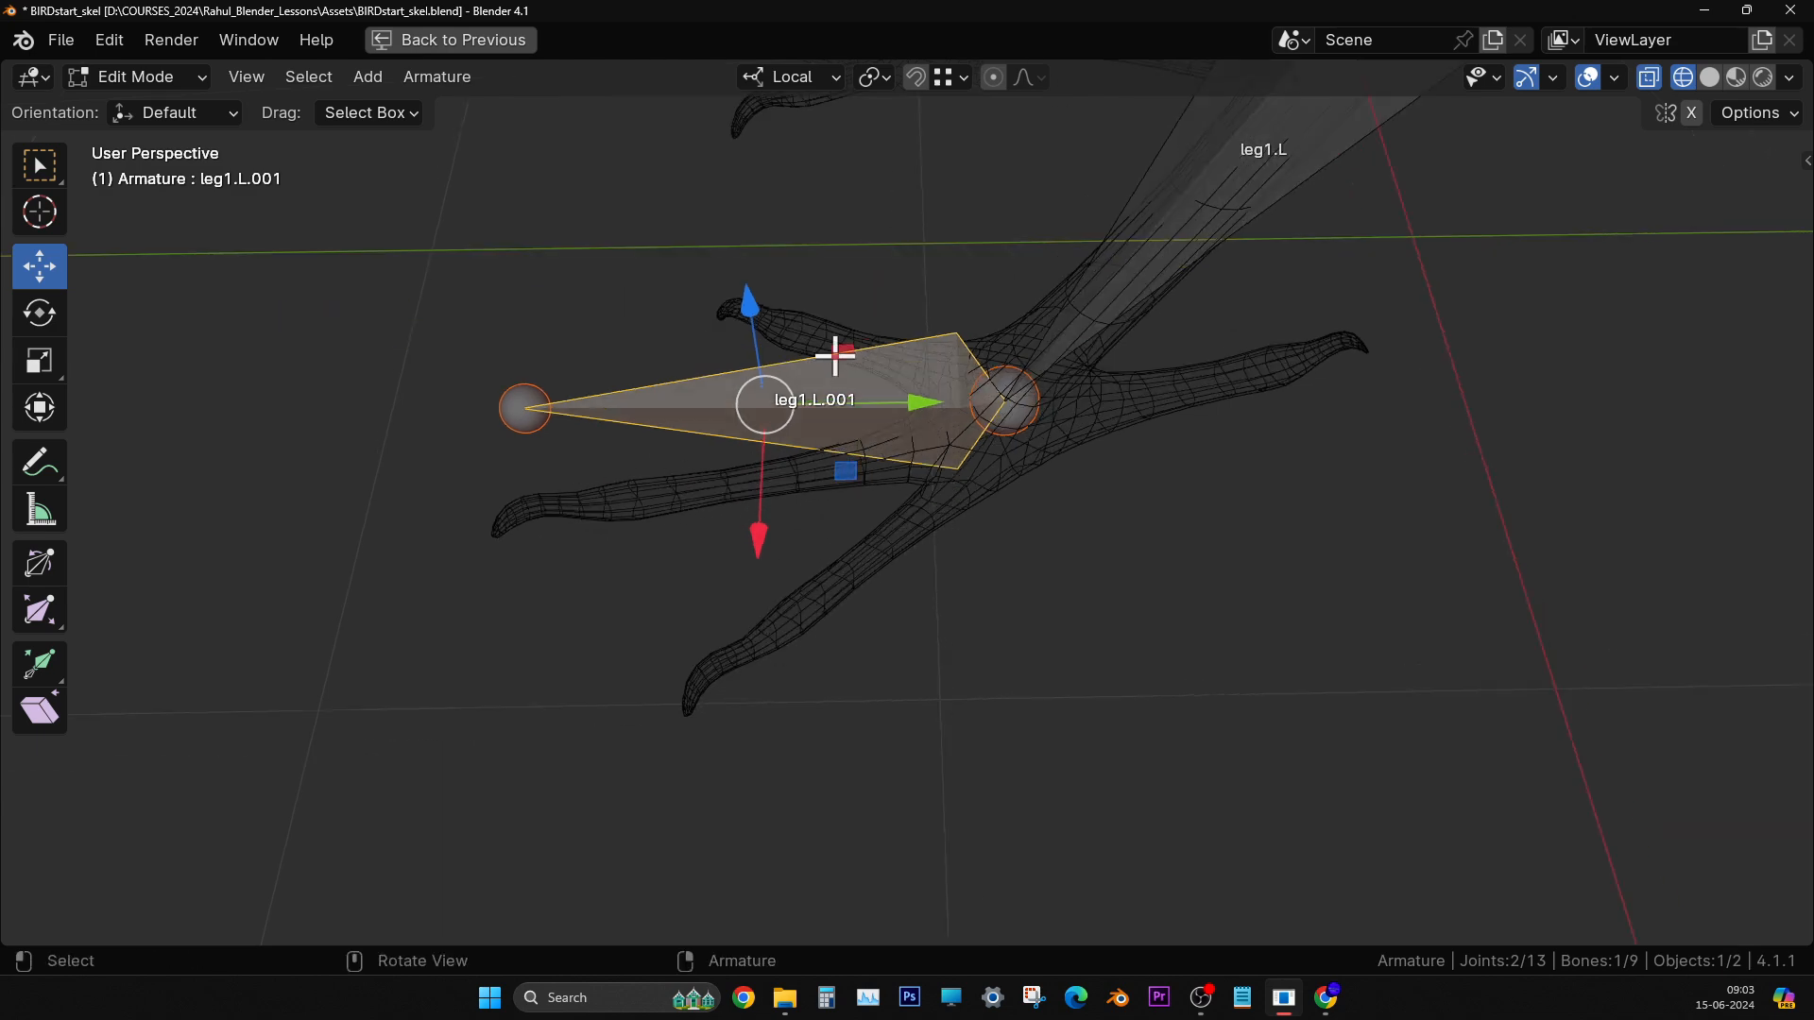
{"action": "middle_click_drag", "start_coordinate": [834, 389], "coordinate": [806, 454]}
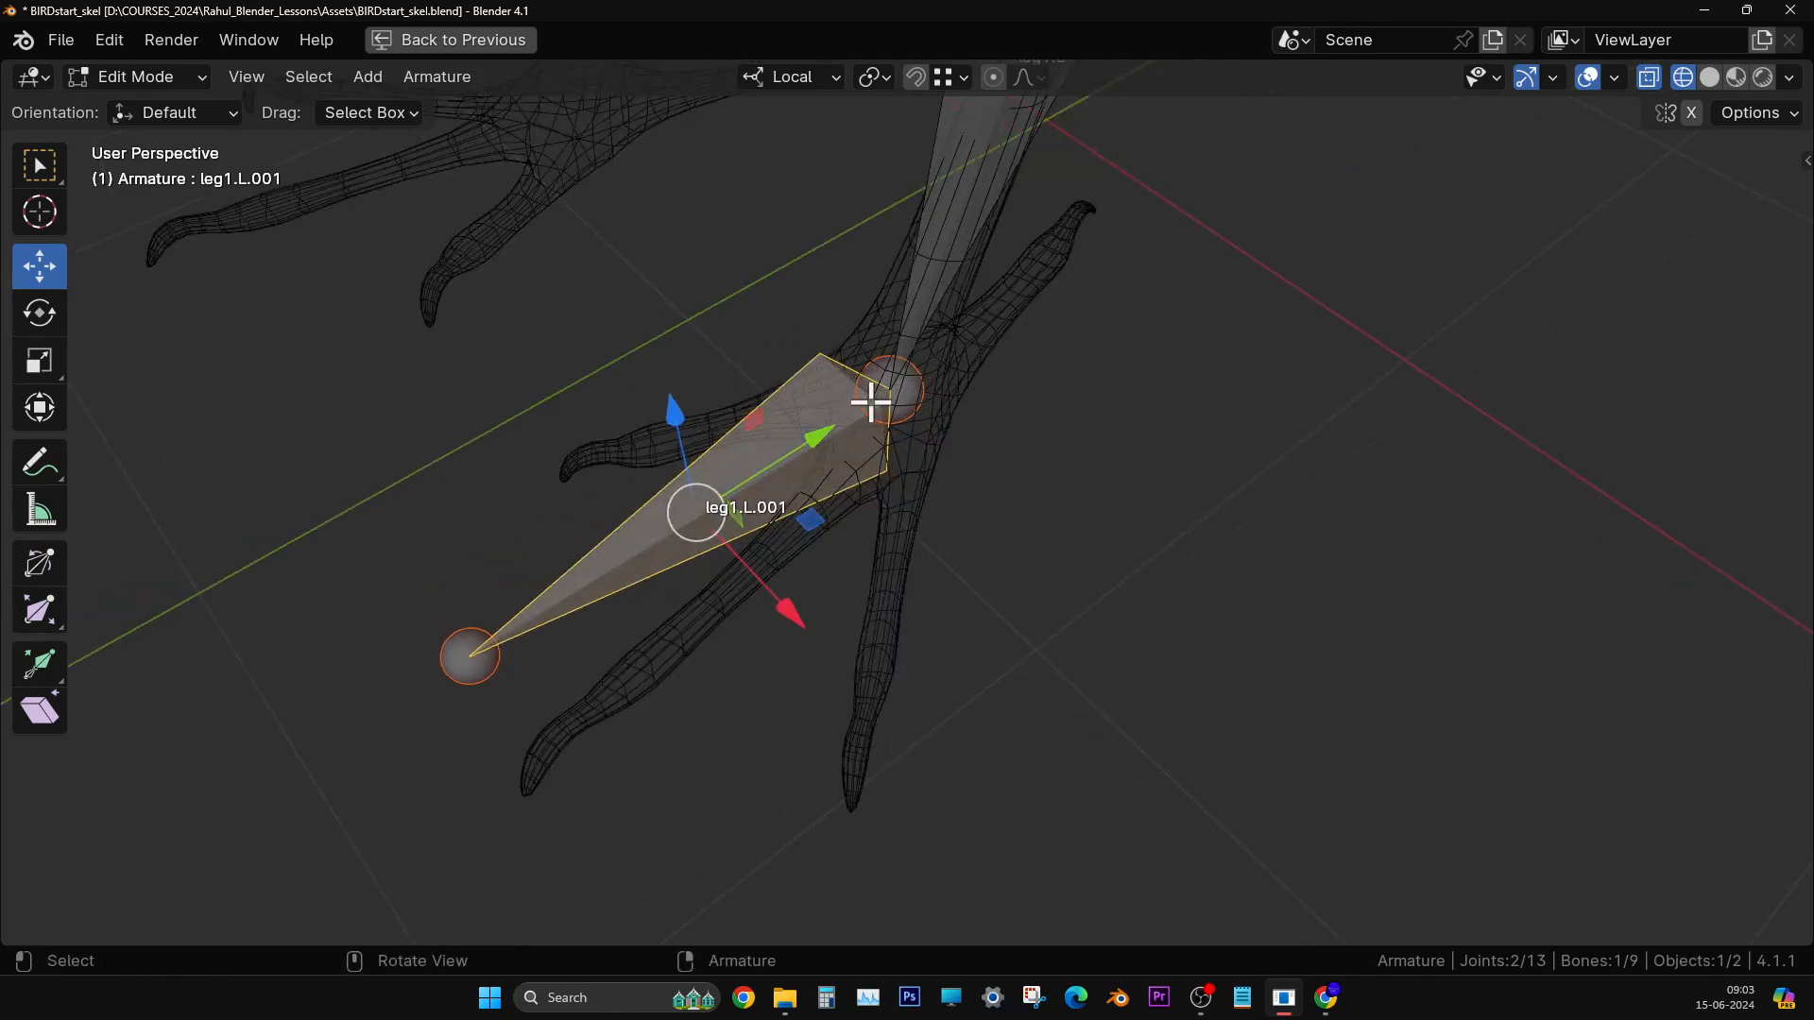
{"action": "middle_click_drag", "start_coordinate": [842, 620], "coordinate": [887, 623]}
{"action": "key", "text": "F2"}
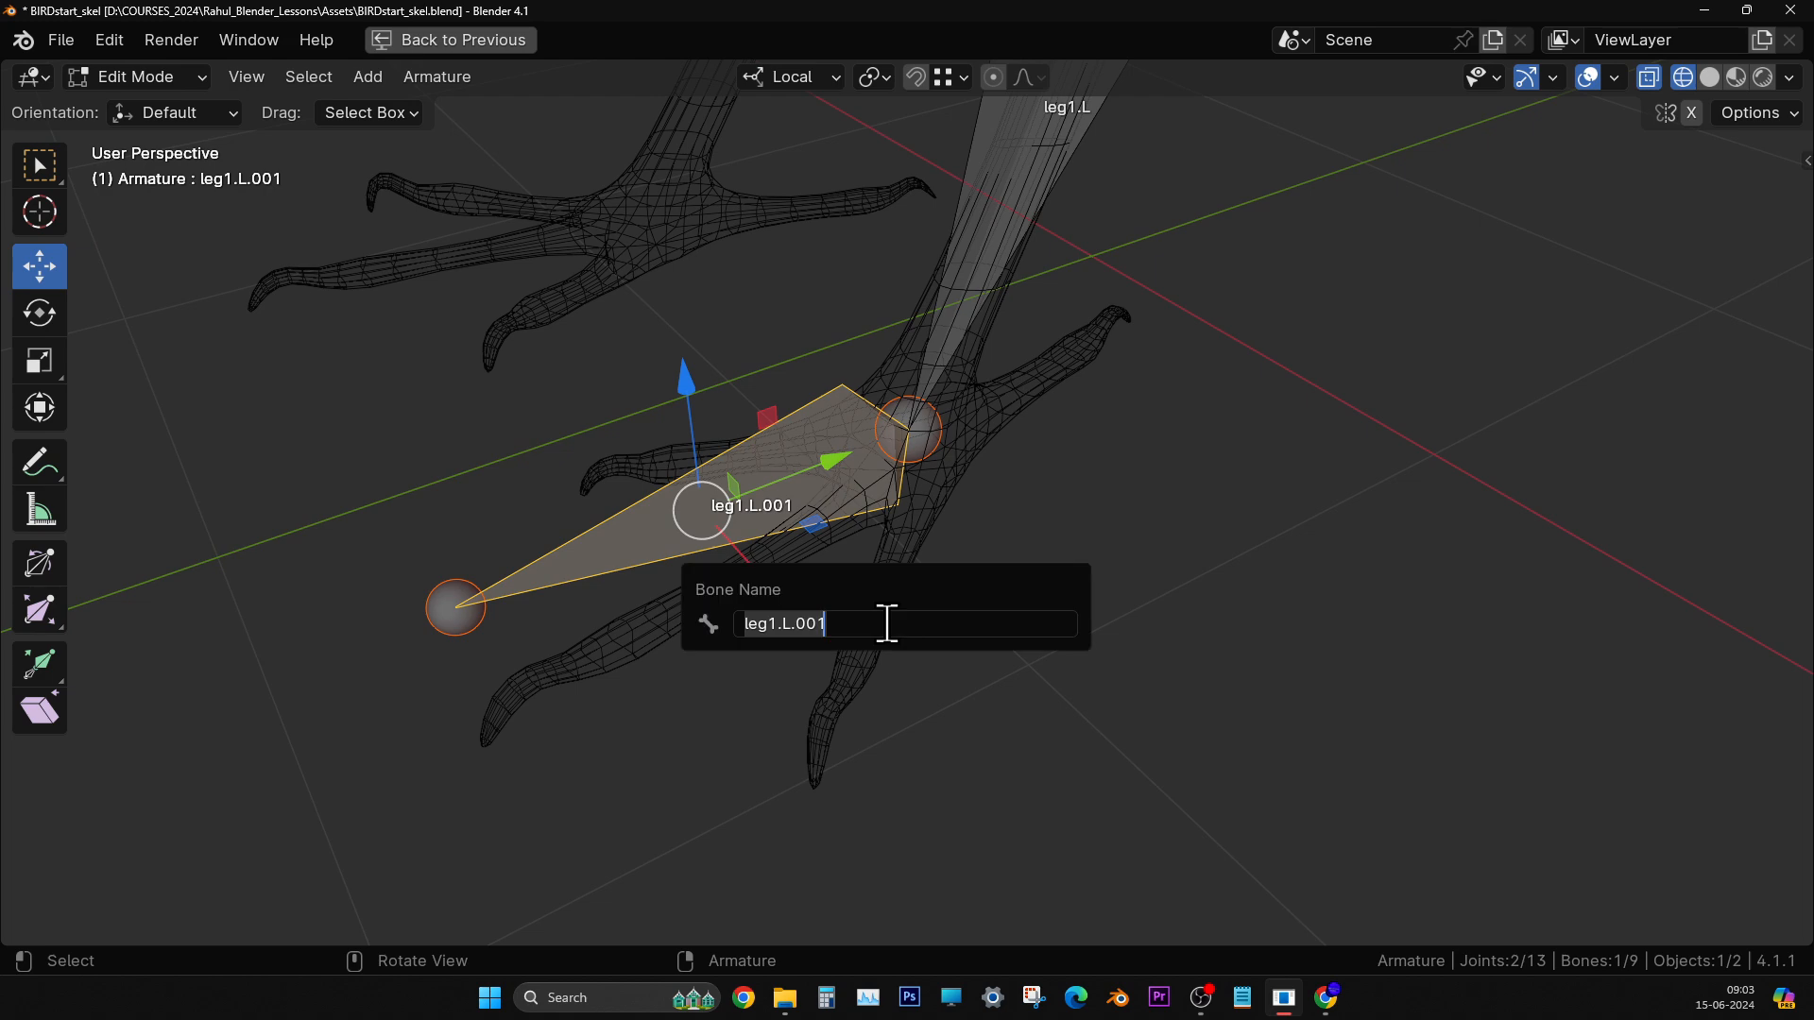
{"action": "type", "text": "F_fingr.L"}
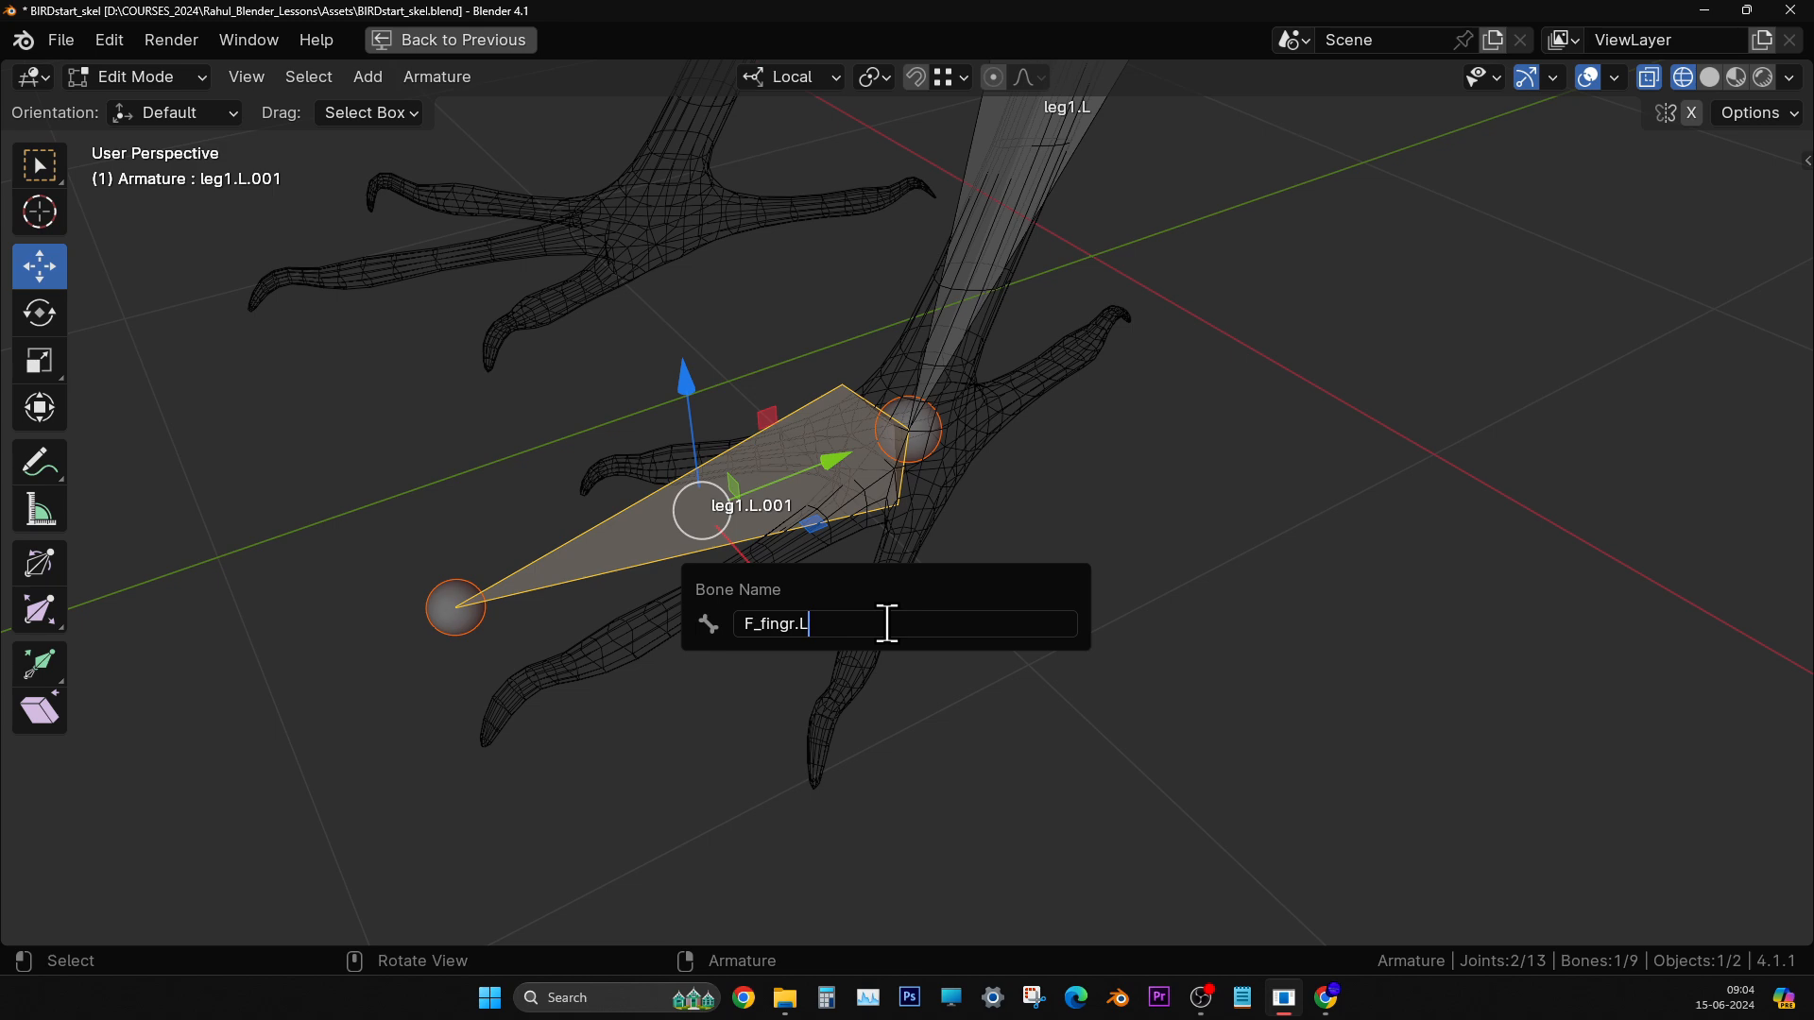
{"action": "key", "text": "Return"}
- Clear the parent of the F_fingr.L bone to detach it from the leg bone
{"action": "middle_click_drag", "start_coordinate": [894, 621], "coordinate": [855, 620]}
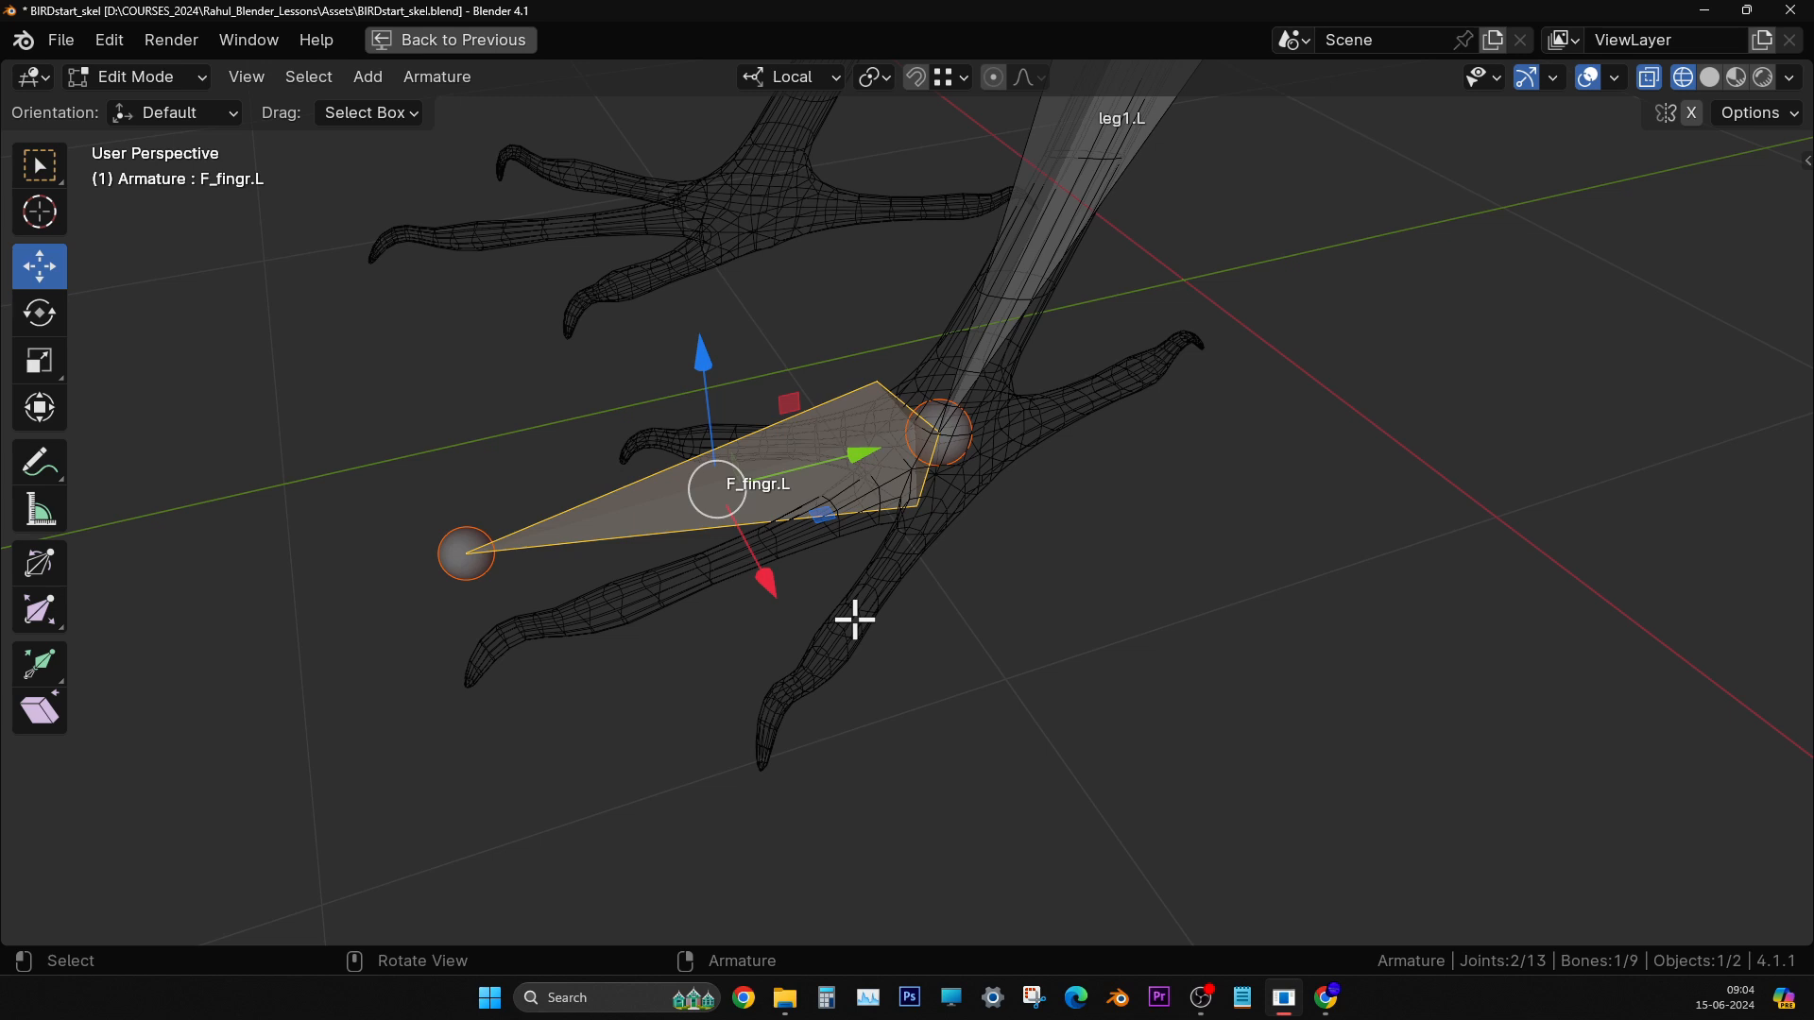
{"action": "key", "text": "alt+p"}
{"action": "left_click", "coordinate": [854, 618]}
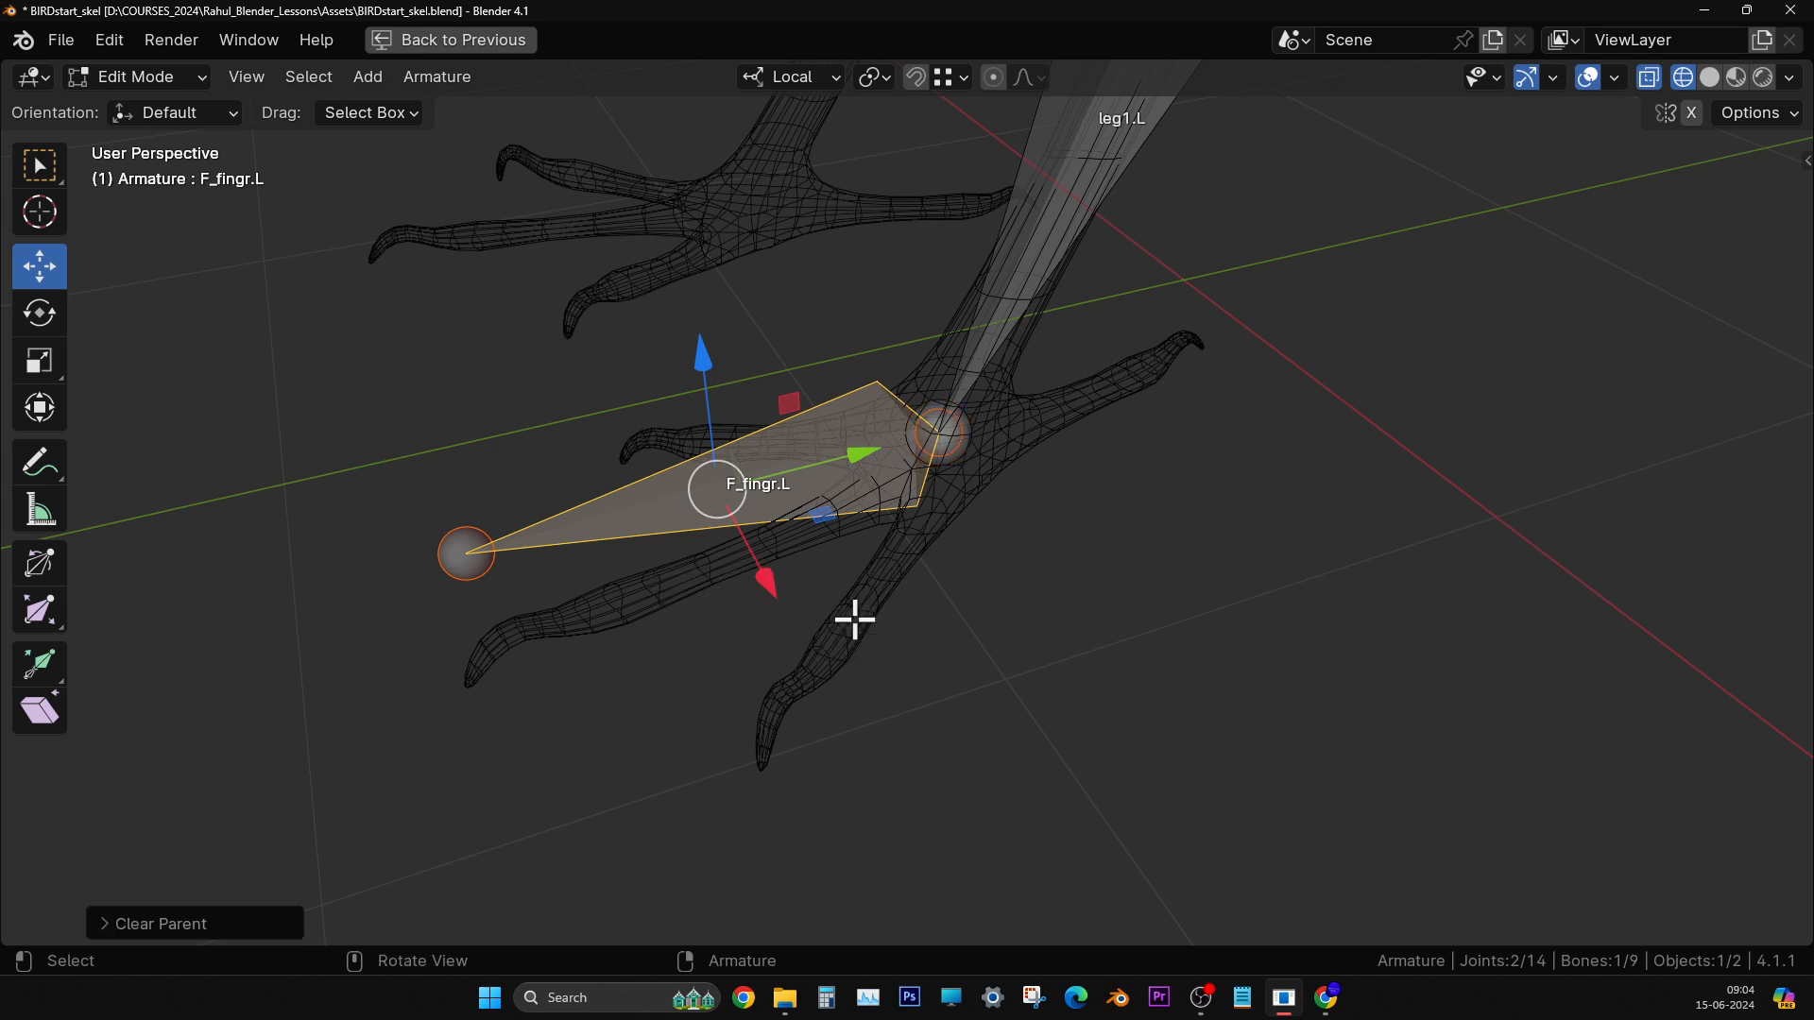
- Test the F_fingr.L bone's independence by moving it away from the foot, and undo the move
{"action": "middle_click_drag", "start_coordinate": [856, 620], "coordinate": [769, 514]}
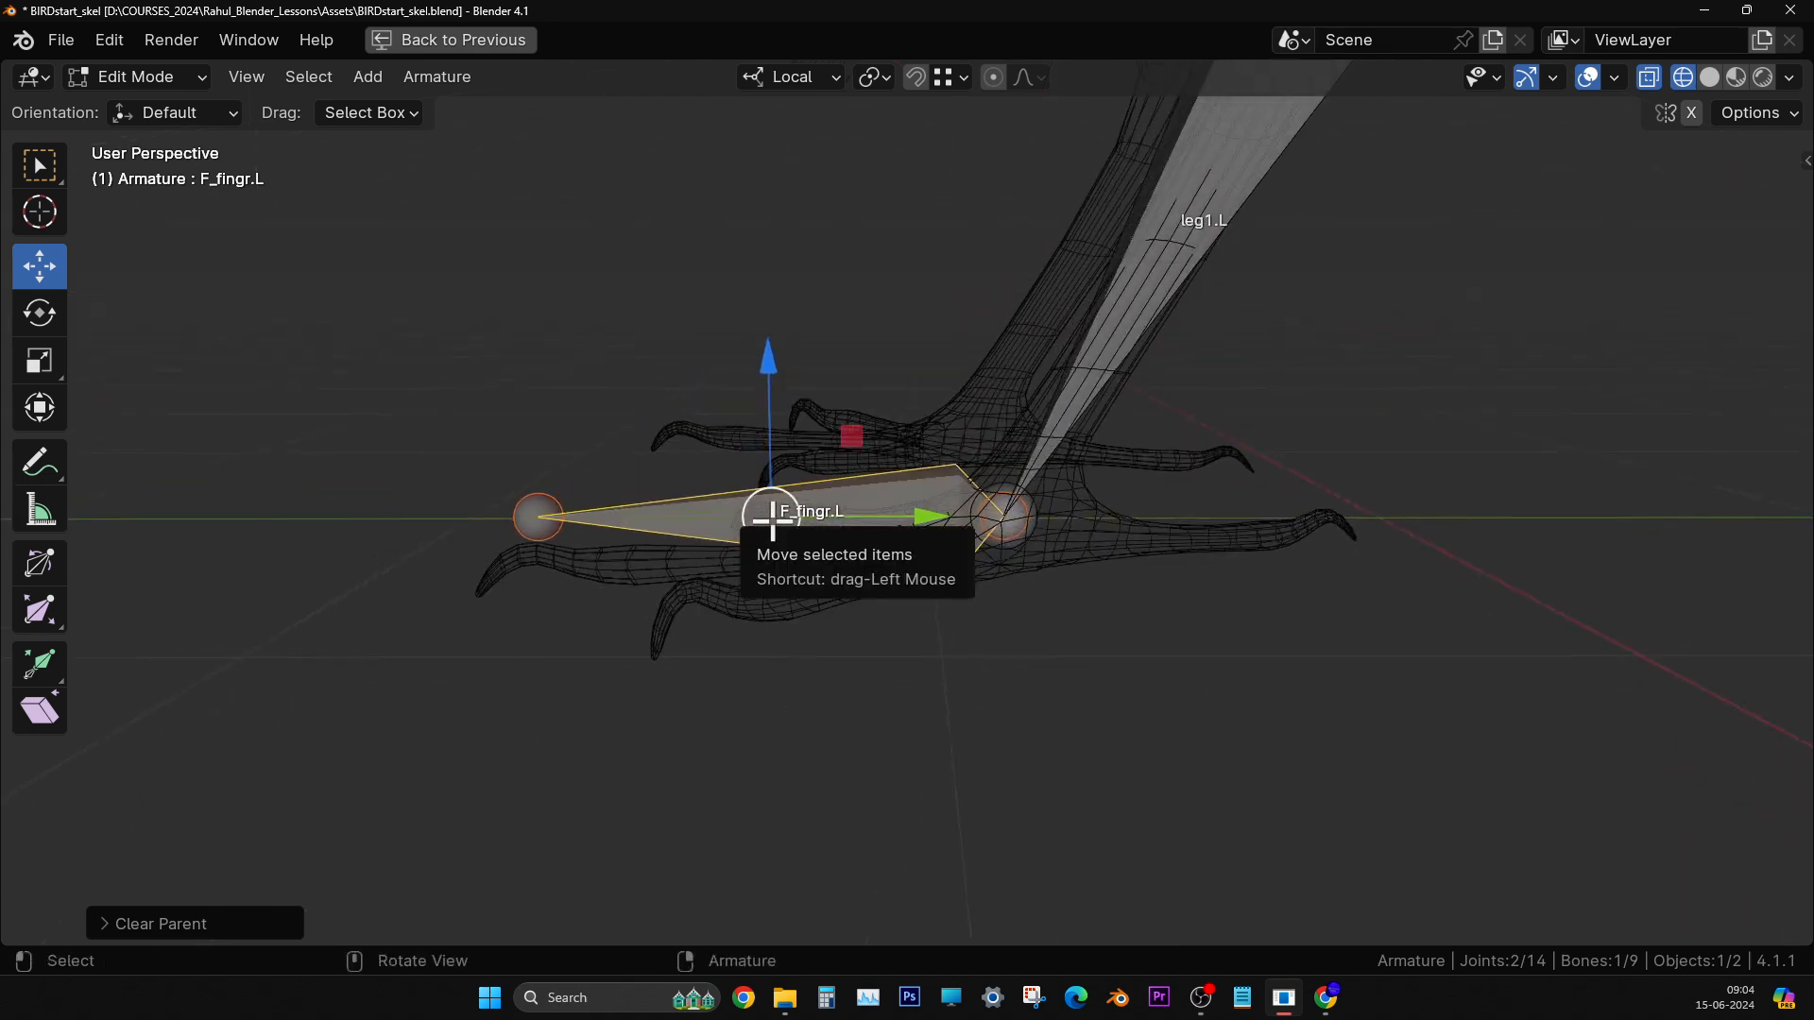
{"action": "left_click_drag", "start_coordinate": [771, 518], "coordinate": [470, 477]}
{"action": "key", "text": "ctrl+z"}
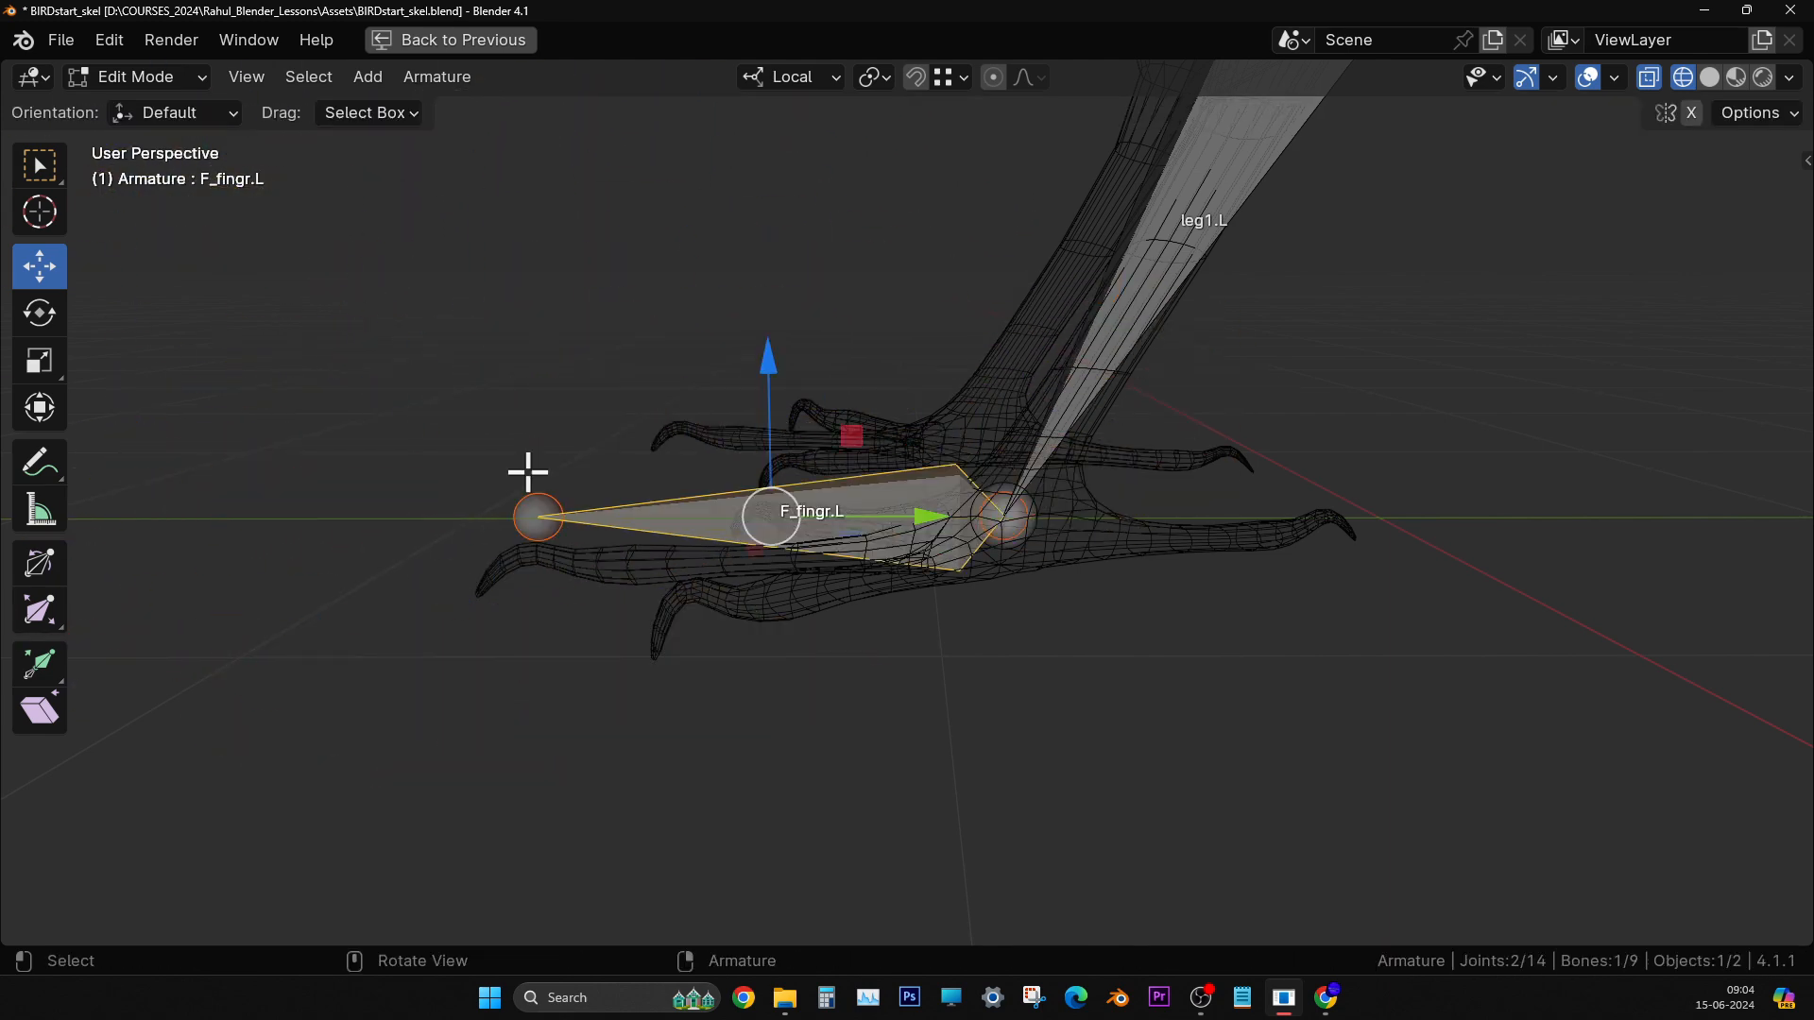
{"action": "middle_click_drag", "start_coordinate": [527, 474], "coordinate": [605, 548]}
{"action": "left_click_drag", "start_coordinate": [735, 490], "coordinate": [871, 538]}
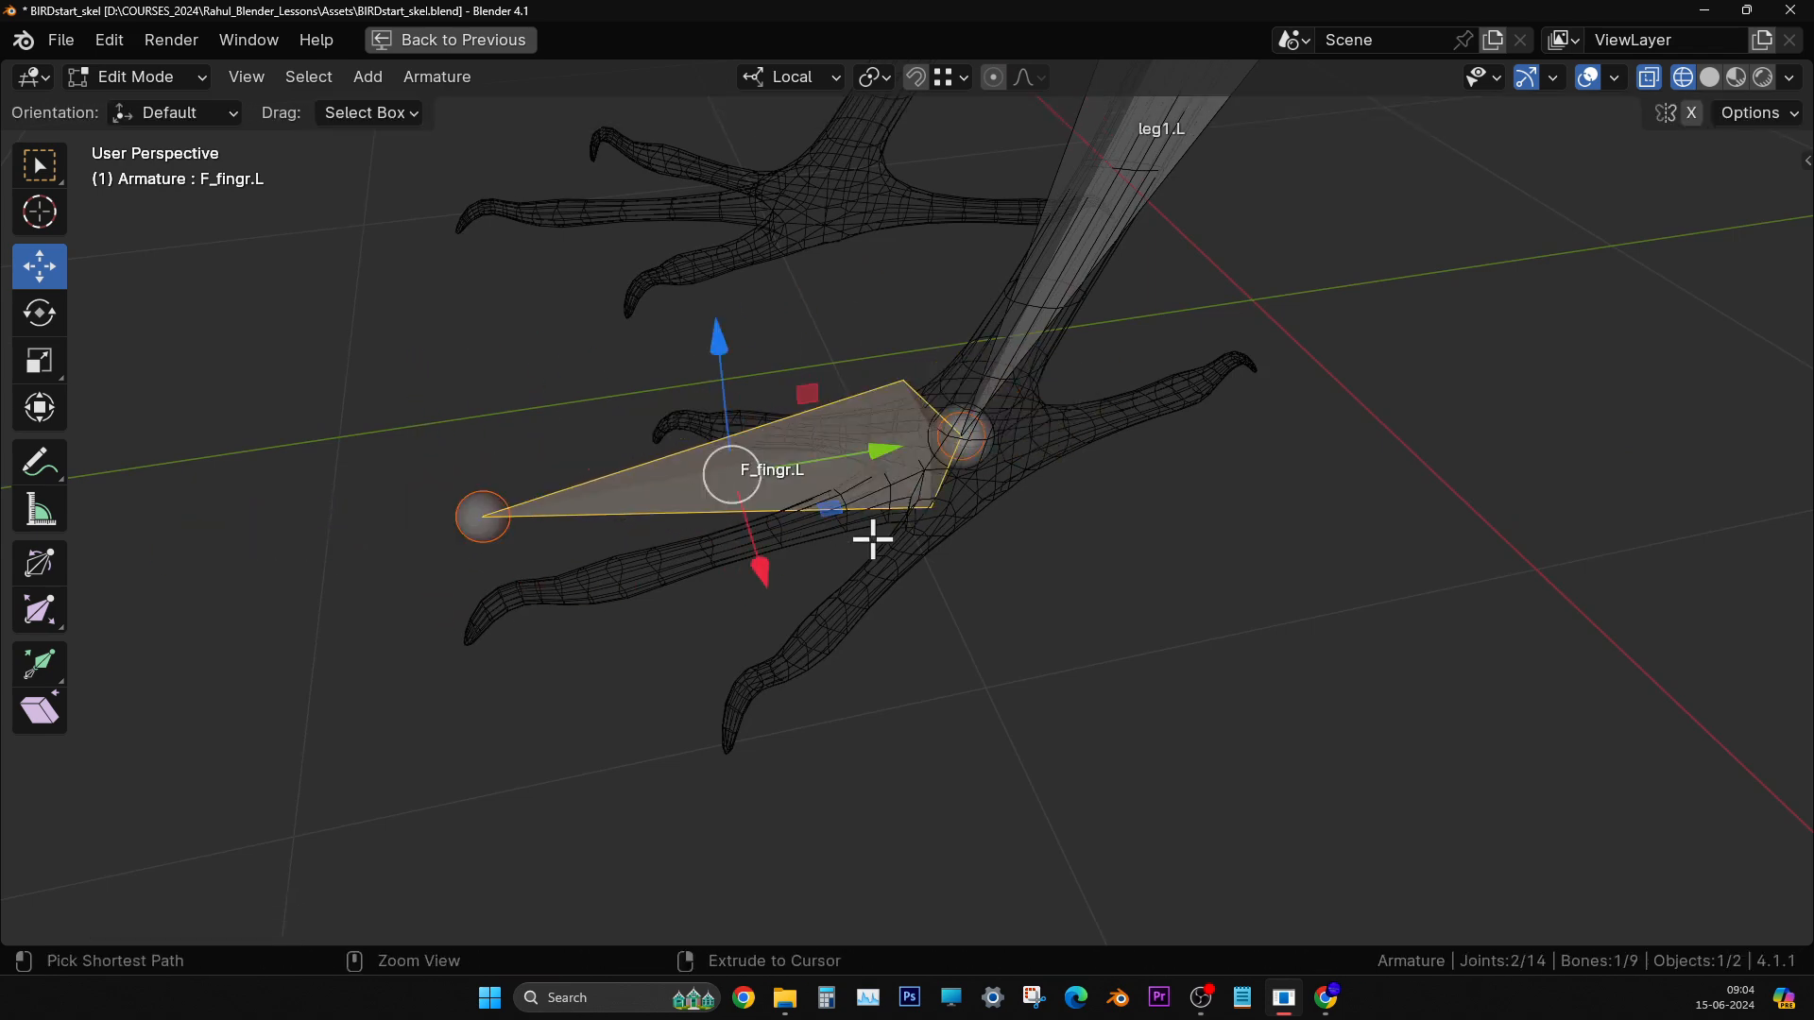
- Duplicate the F_fingr.L bone in place
{"action": "middle_click_drag", "start_coordinate": [871, 539], "coordinate": [805, 507]}
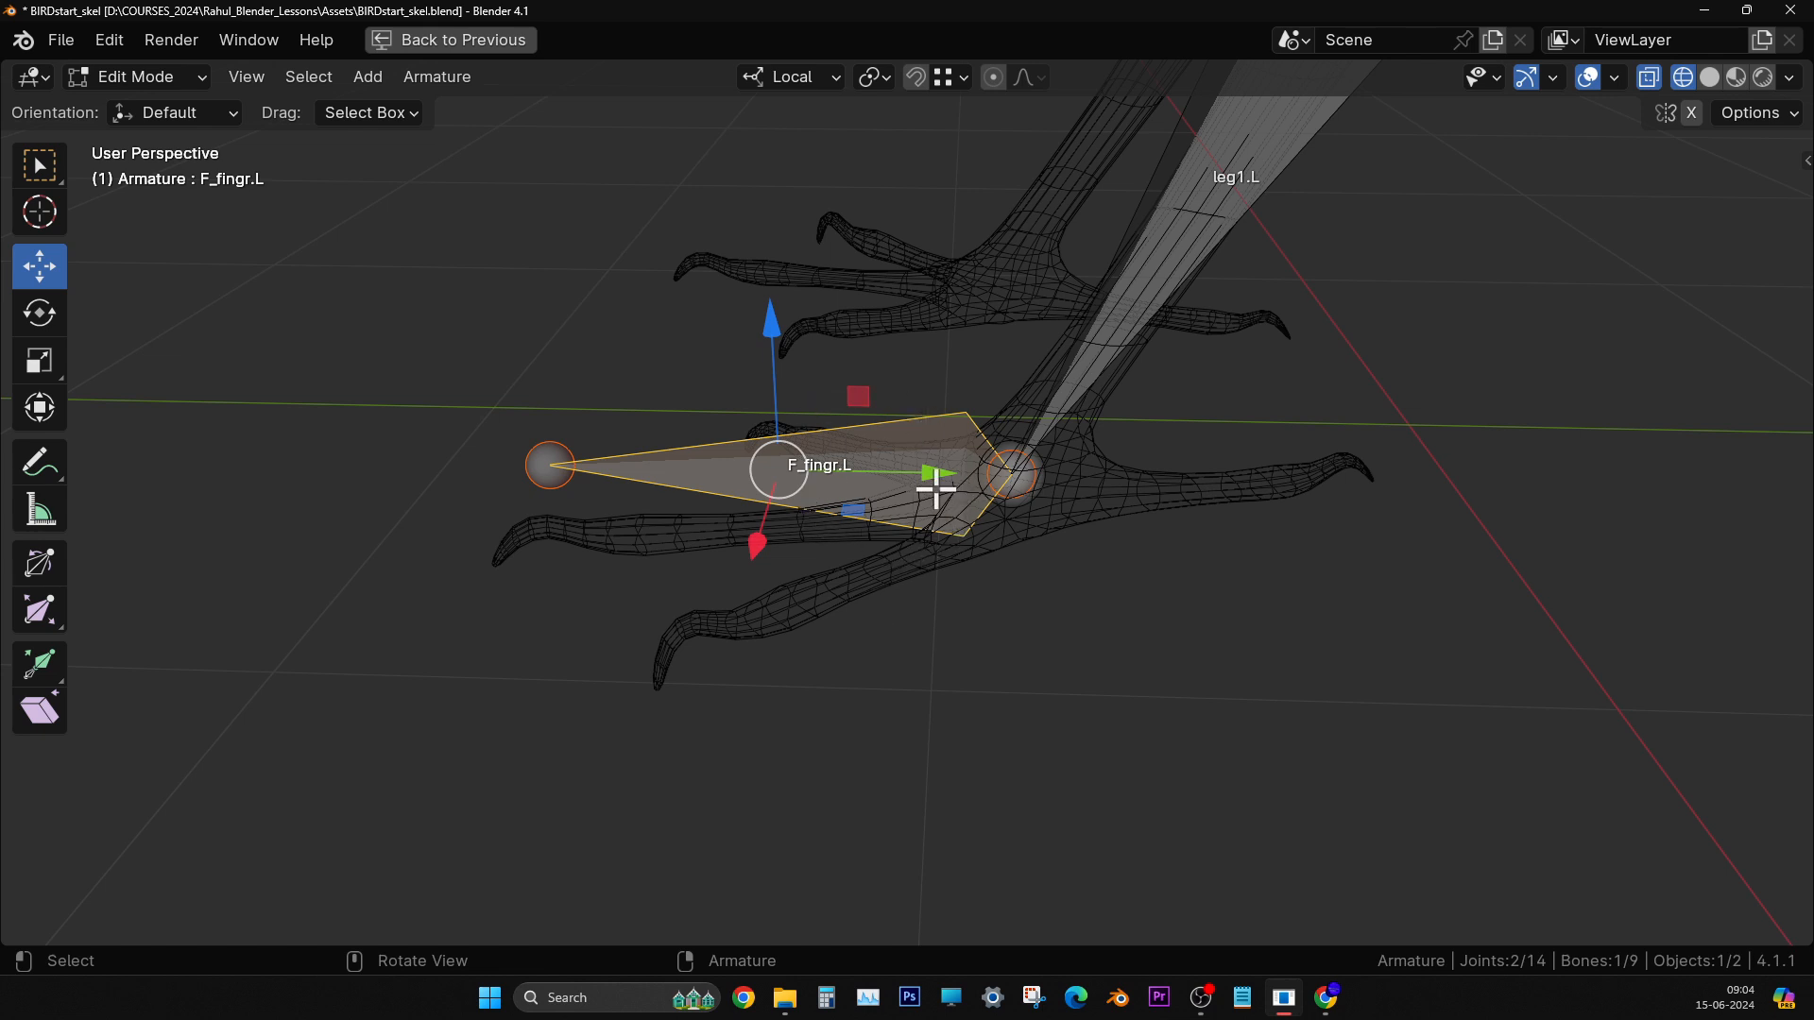
{"action": "key", "text": "shift+d"}
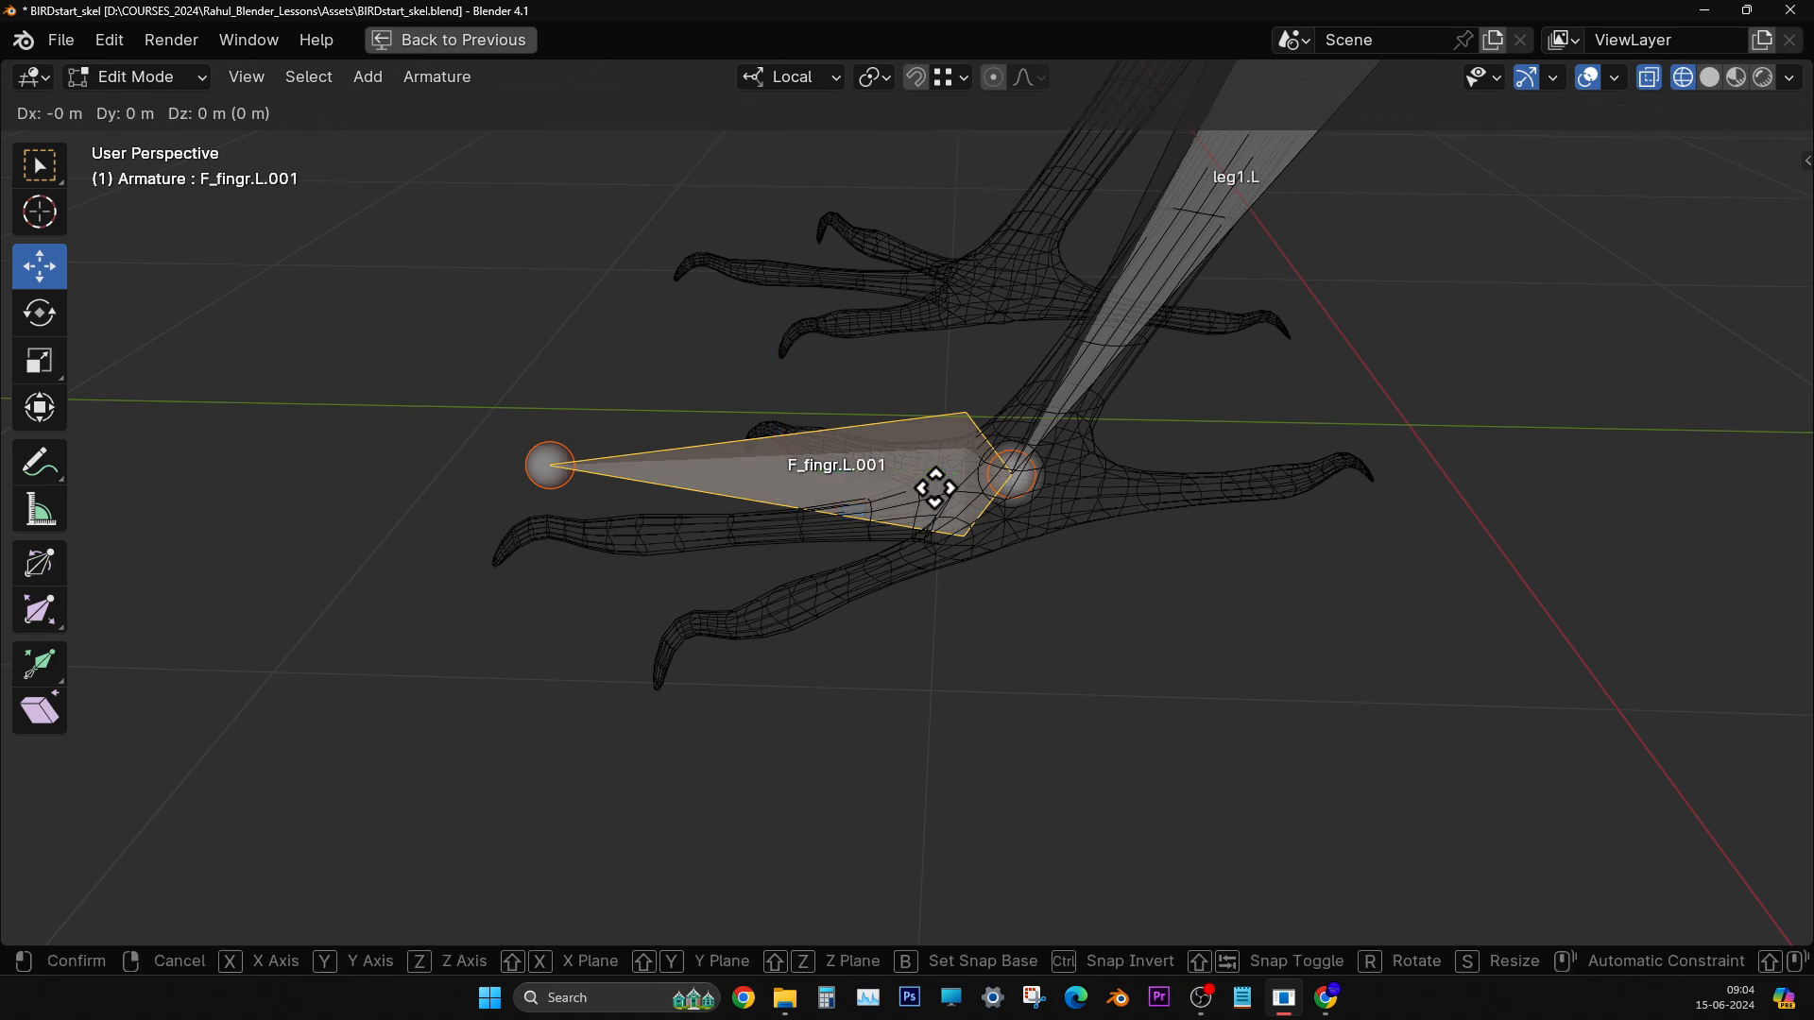
{"action": "key", "text": "Escape"}
- Try the Symmetrize operation on the duplicated toe bone and undo it
{"action": "left_click", "coordinate": [438, 83]}
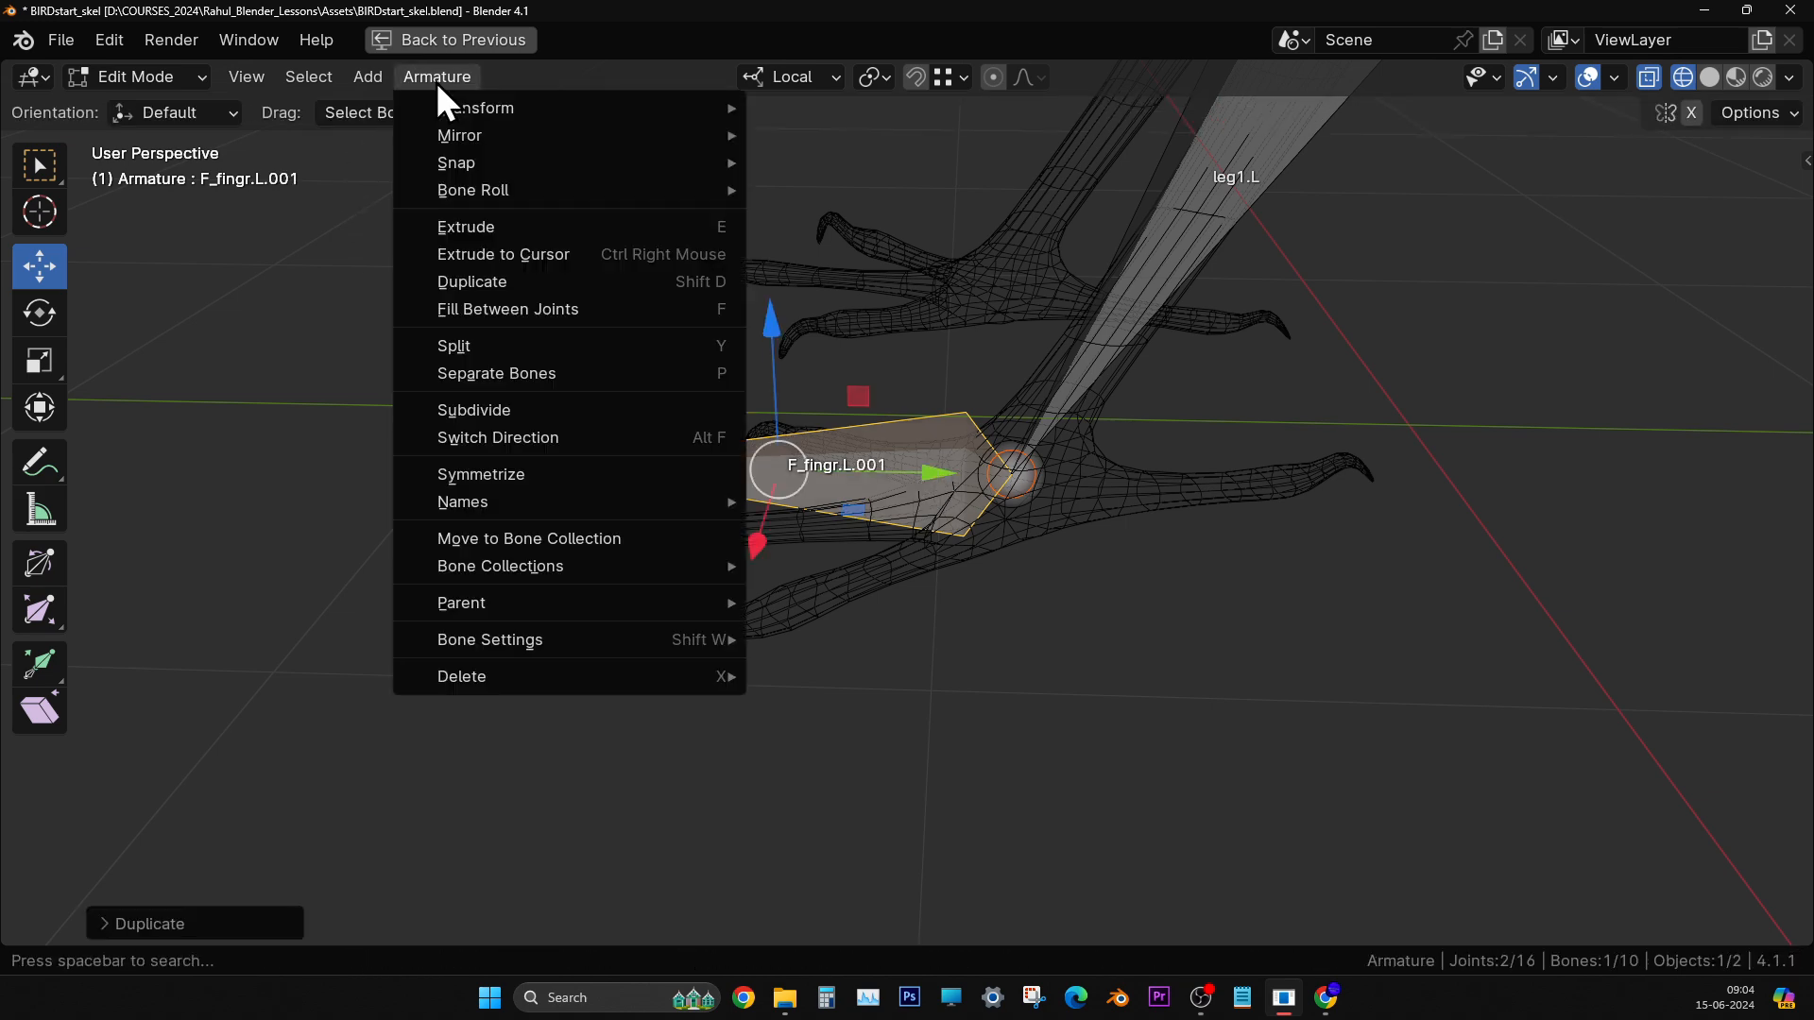
{"action": "left_click", "coordinate": [541, 473]}
{"action": "middle_click_drag", "start_coordinate": [543, 465], "coordinate": [979, 477]}
{"action": "key", "text": "ctrl+z"}
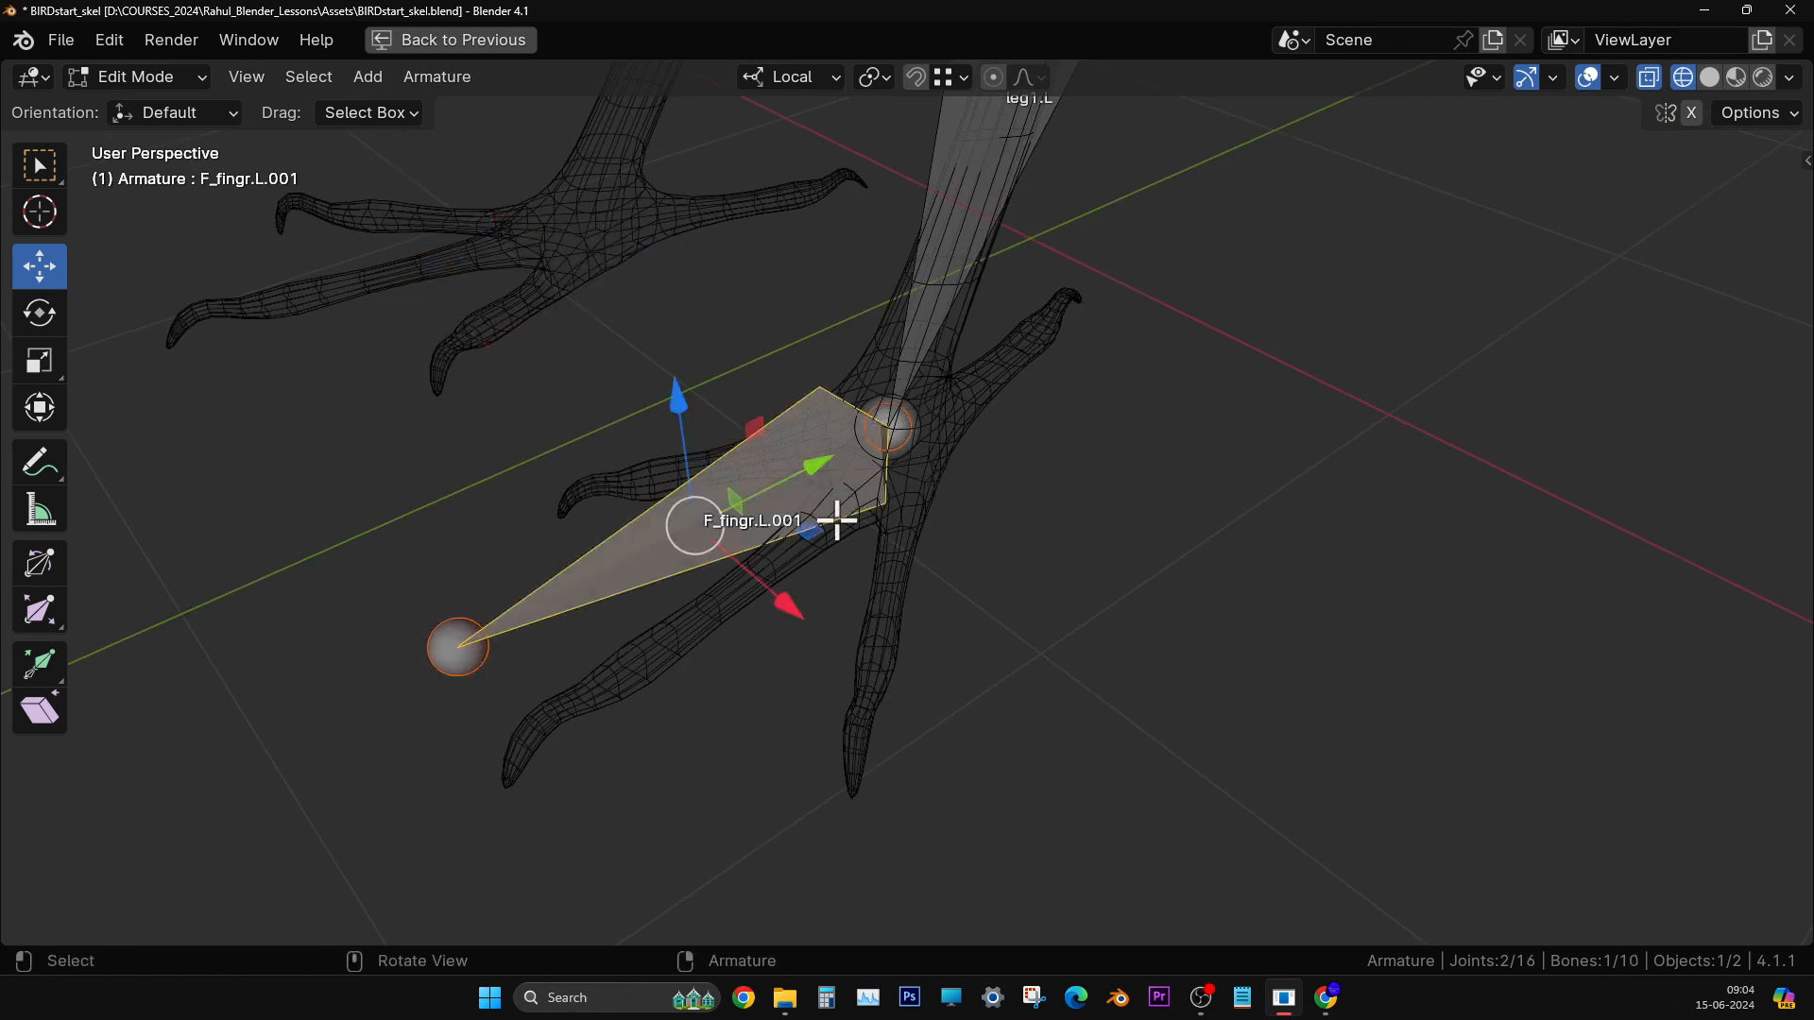
- Rotate the duplicated toe bone to point backward in the side view and move it behind the ankle along the rear toe
{"action": "middle_click_drag", "start_coordinate": [832, 518], "coordinate": [805, 523]}
{"action": "key", "text": "KP_3"}
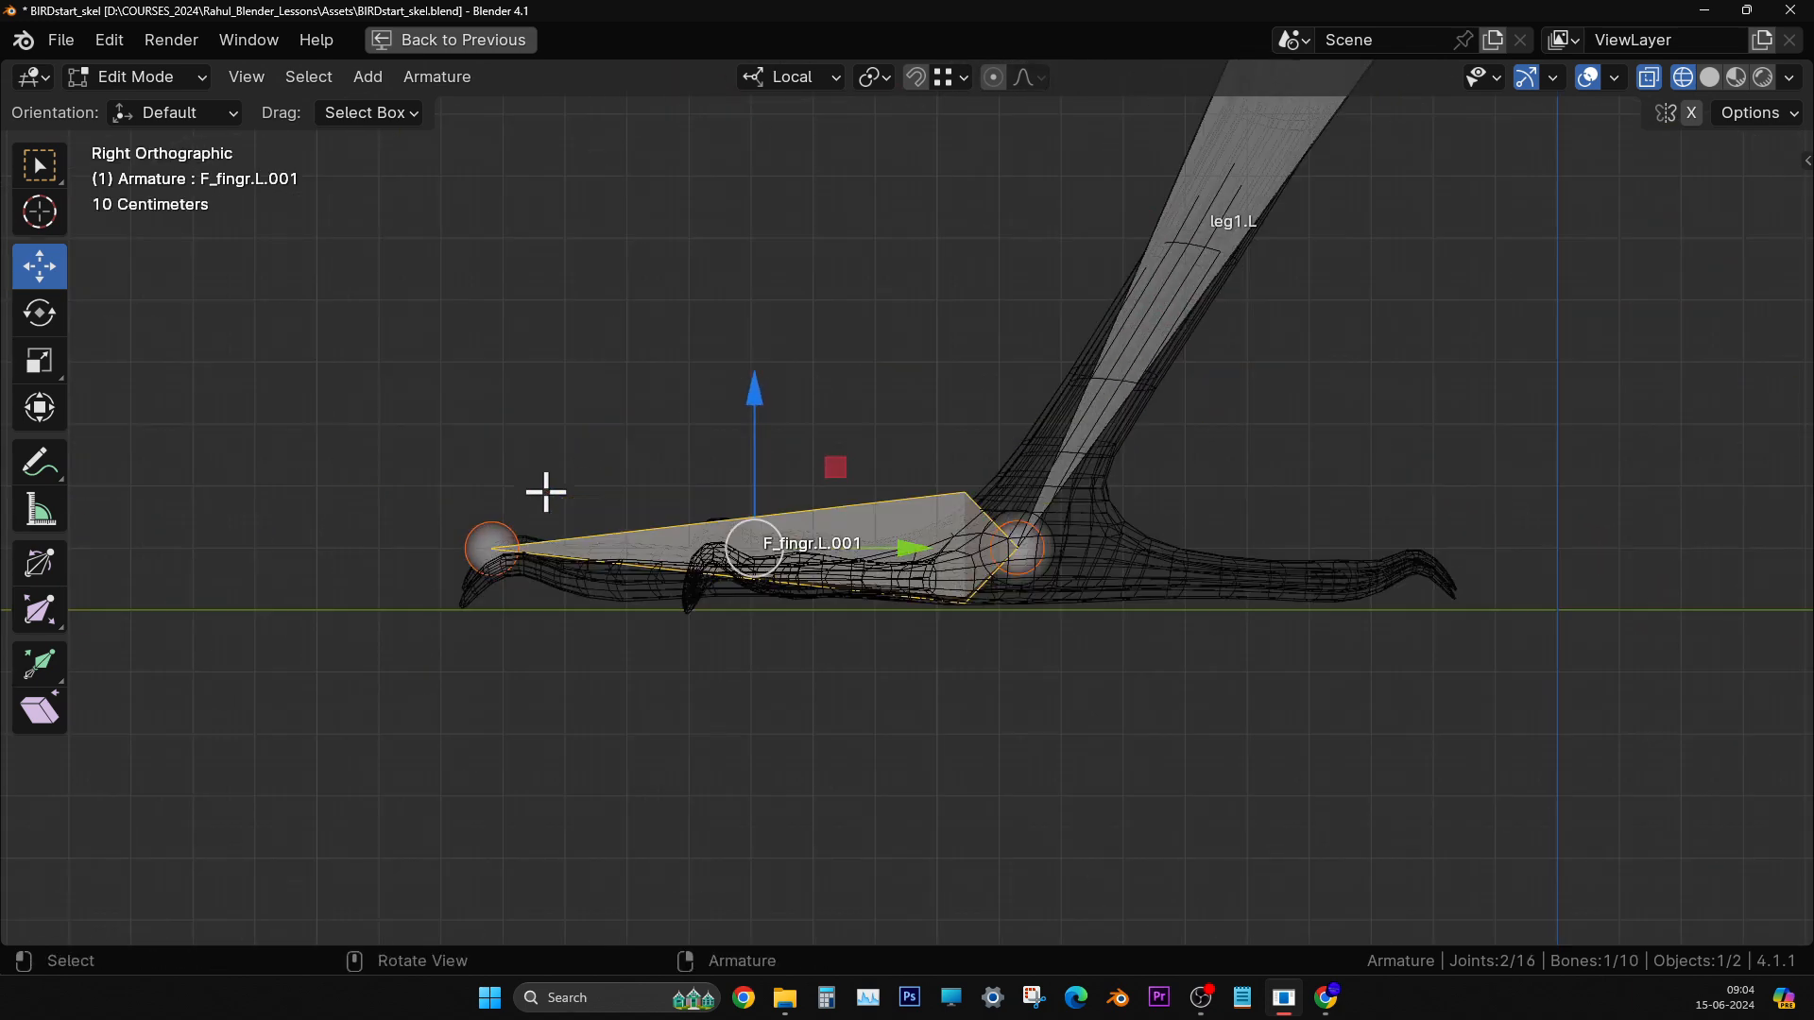
{"action": "scroll", "coordinate": [543, 490], "scroll_direction": "up", "scroll_amount": 1}
{"action": "middle_click_drag", "start_coordinate": [543, 490], "coordinate": [310, 511], "text": "shift"}
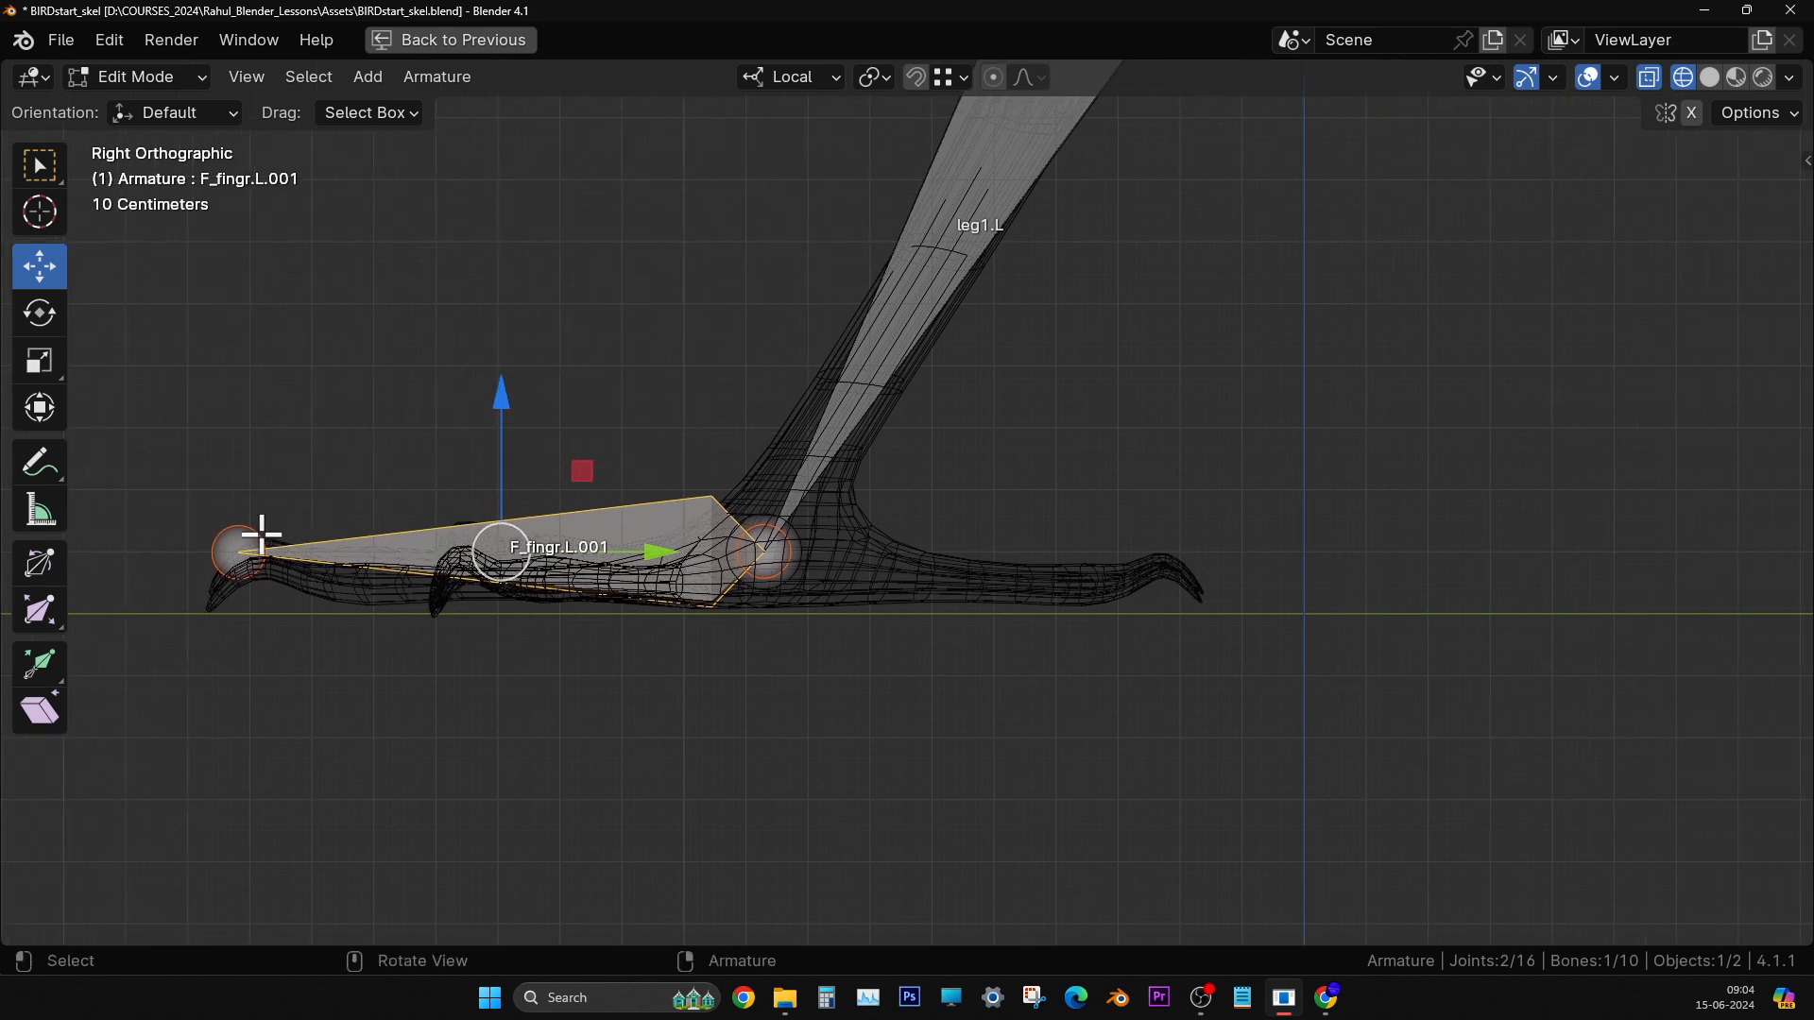
{"action": "left_click", "coordinate": [41, 308]}
{"action": "left_click_drag", "start_coordinate": [563, 425], "coordinate": [249, 441]}
{"action": "right_click", "coordinate": [248, 441]}
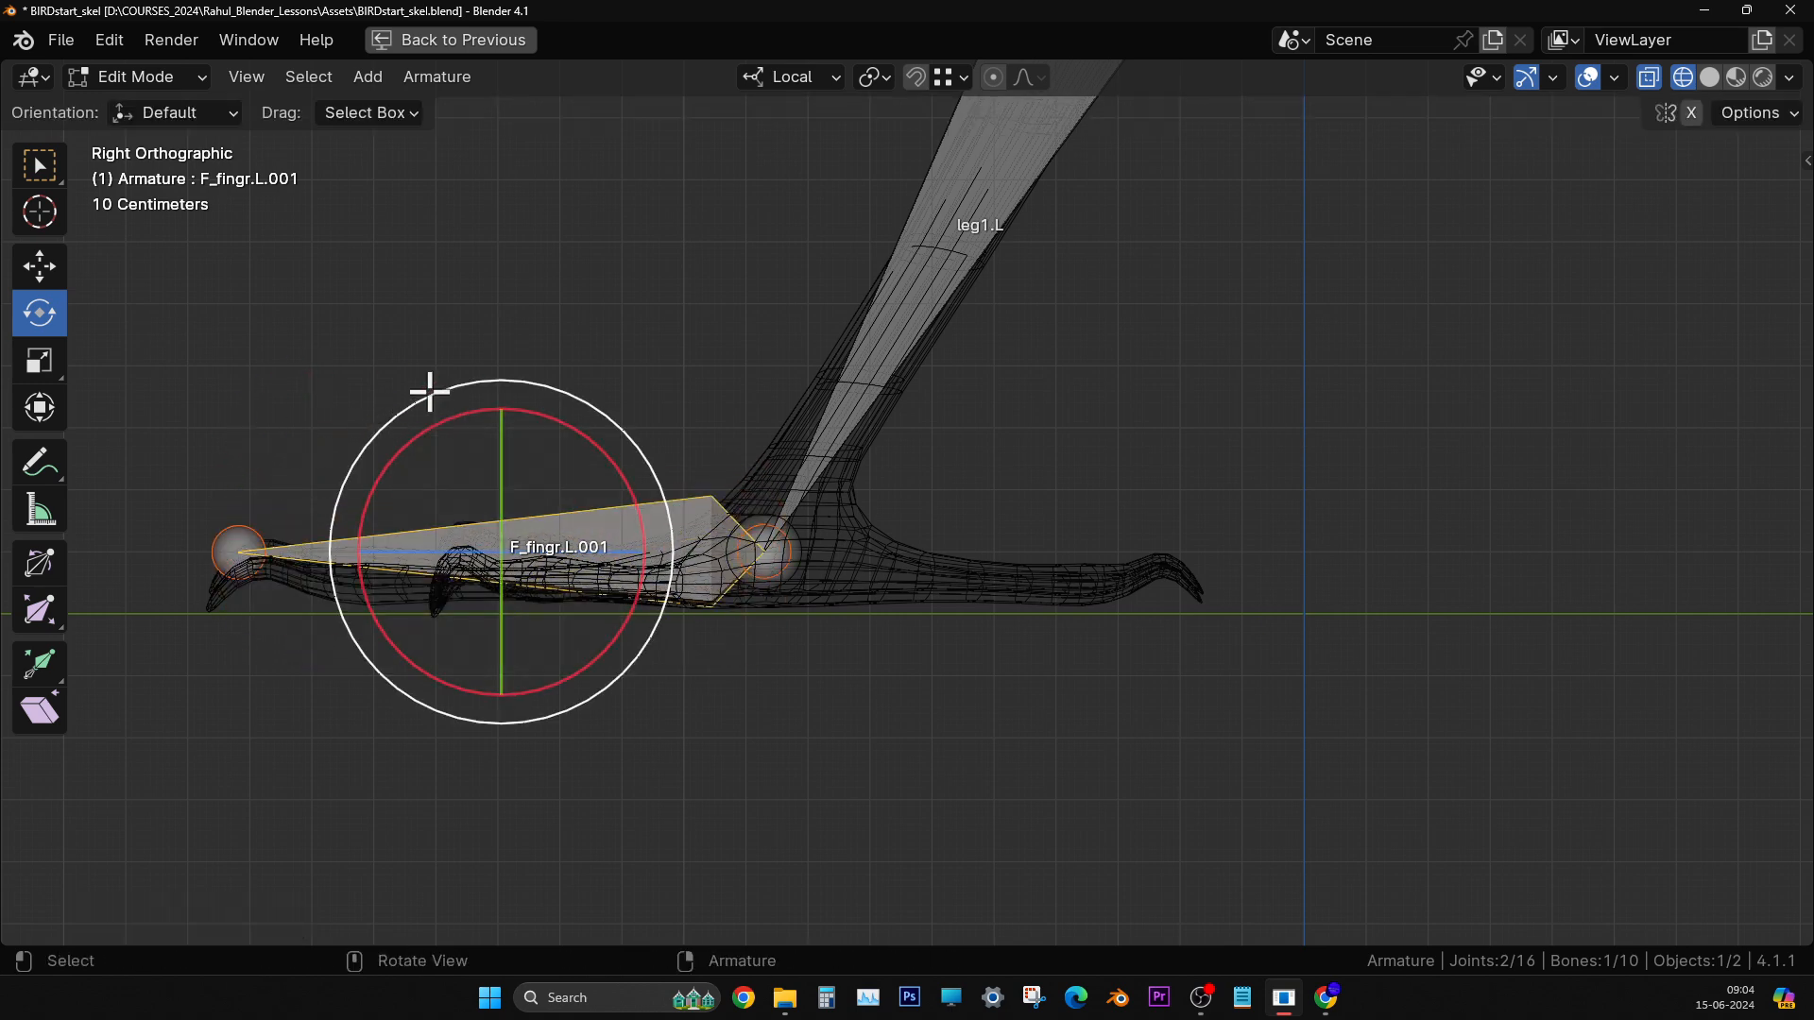
{"action": "left_click_drag", "start_coordinate": [430, 397], "coordinate": [507, 593]}
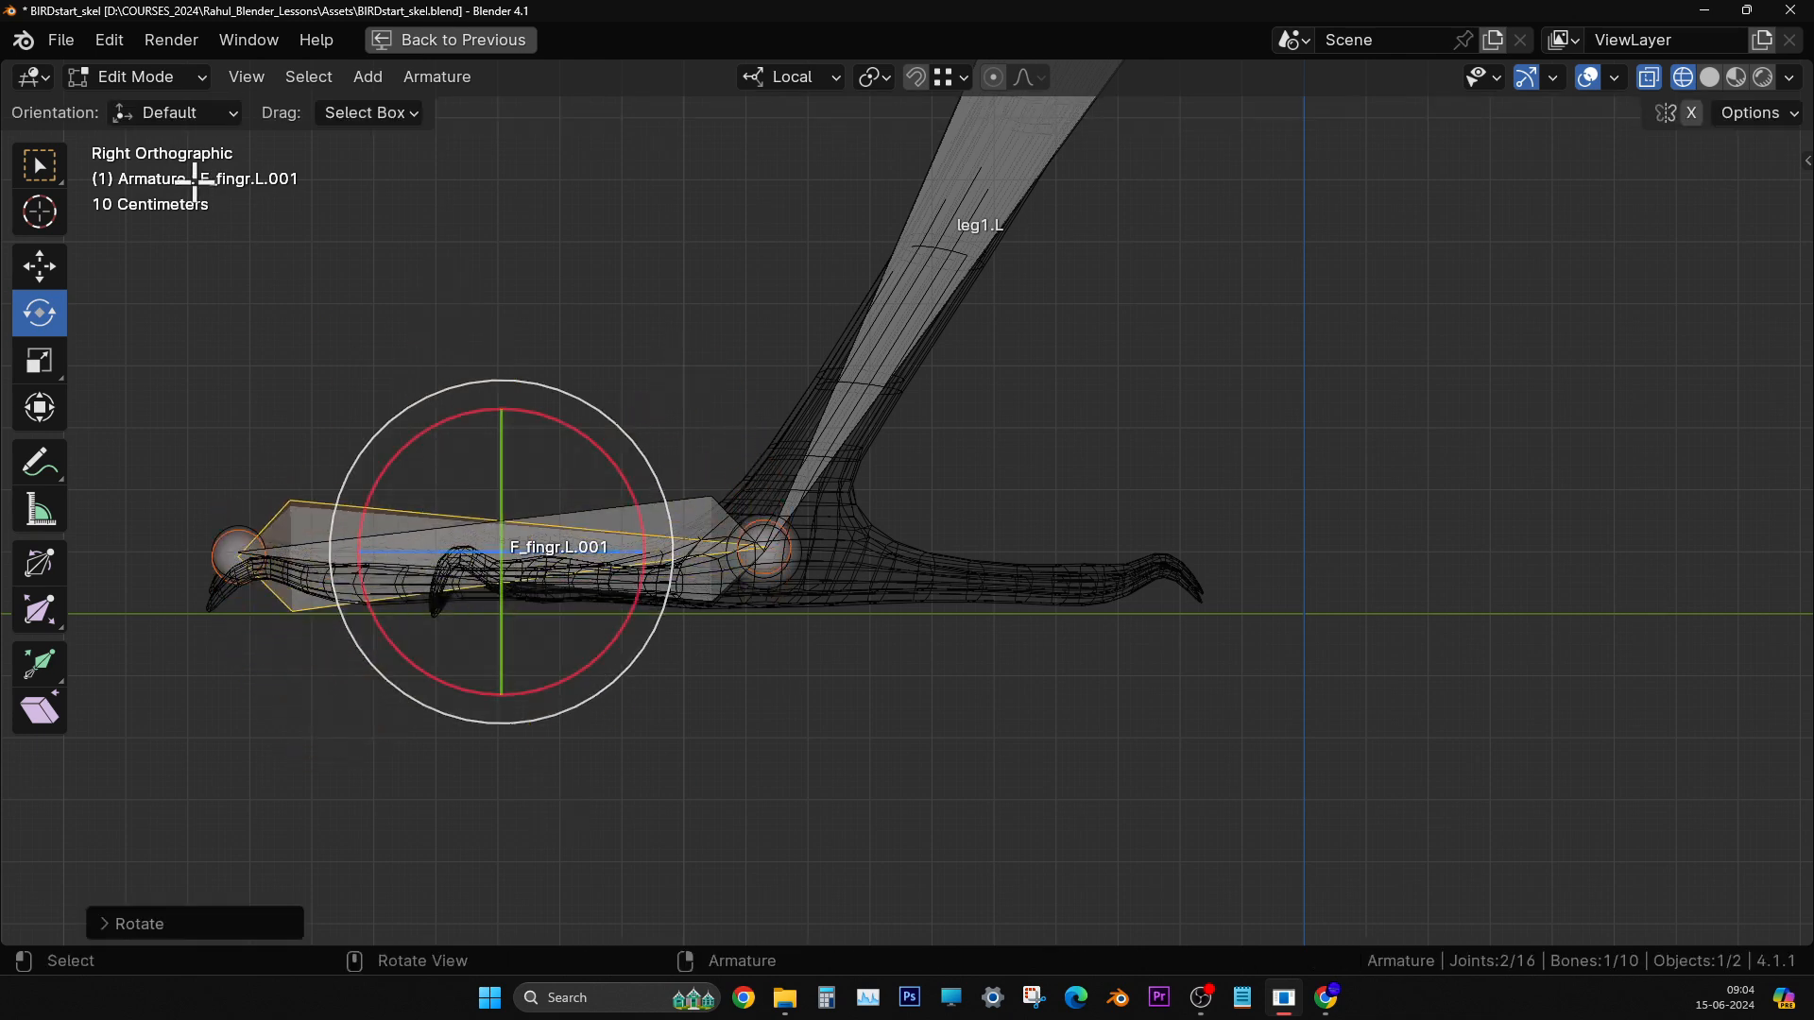
{"action": "left_click", "coordinate": [39, 267]}
{"action": "left_click_drag", "start_coordinate": [656, 546], "coordinate": [1204, 544]}
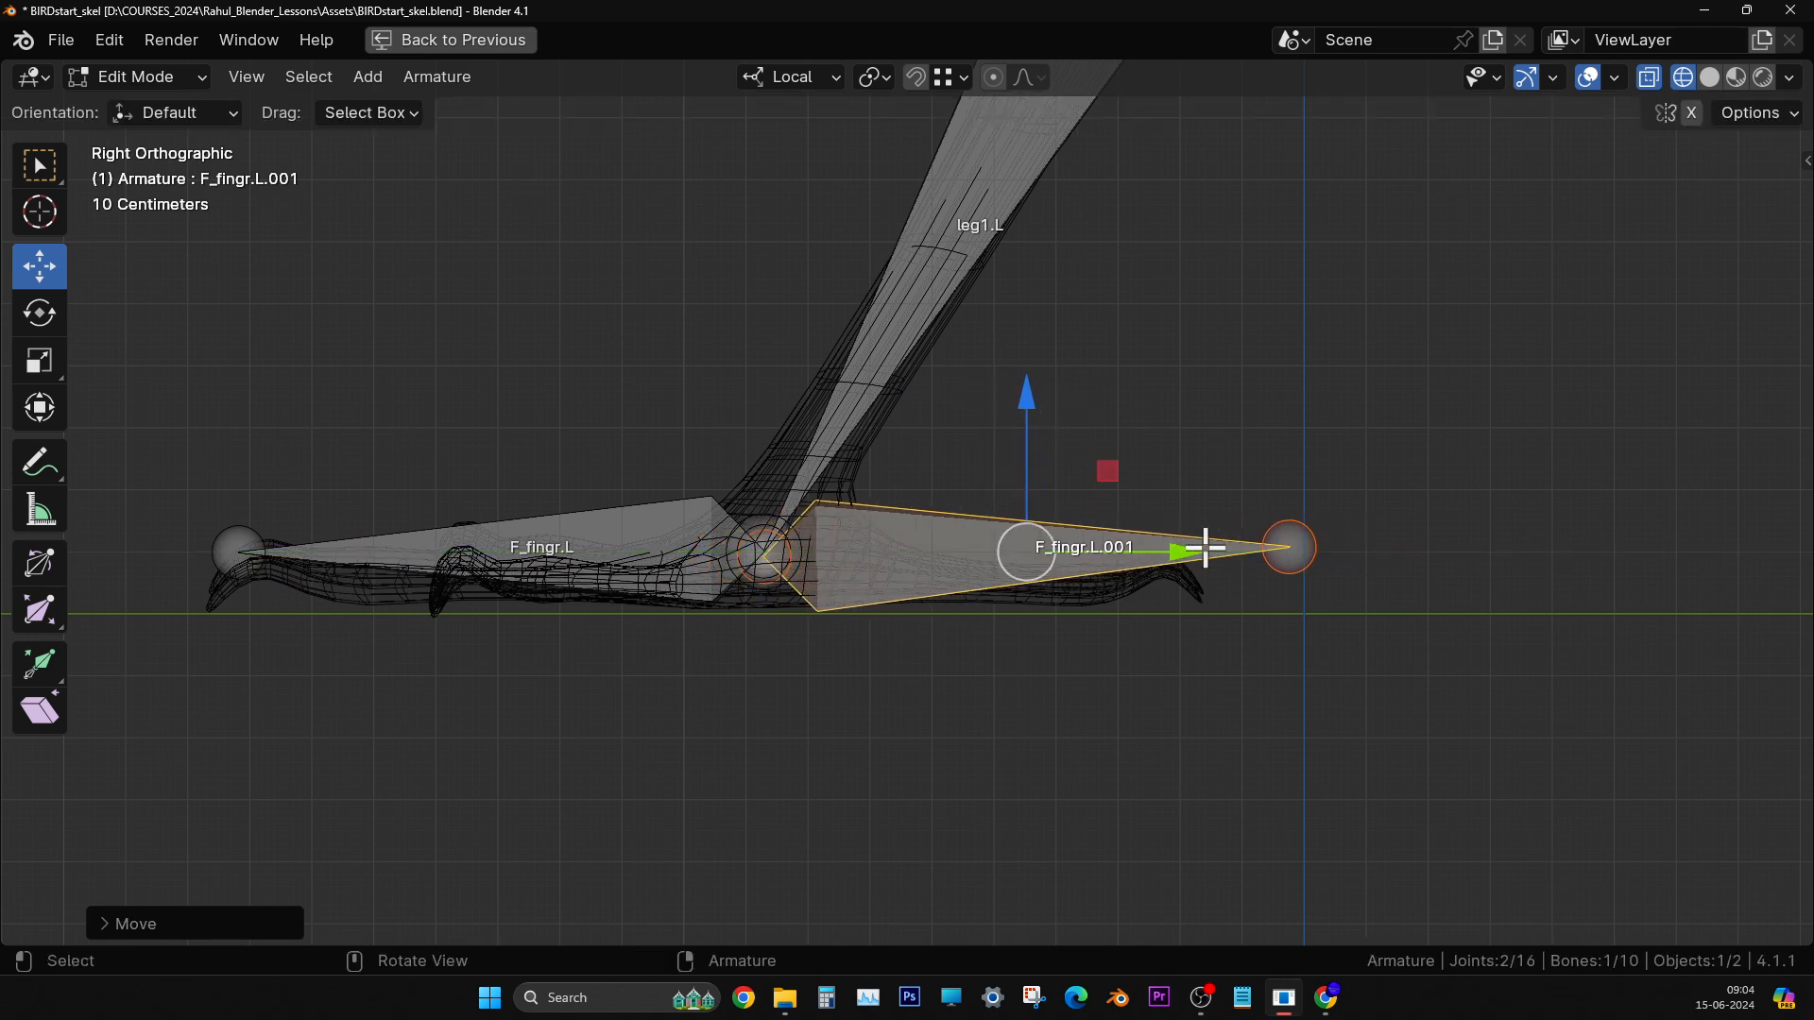
- Shorten the rear toe bone by moving its tip joint back along the length toward the rear claw
{"action": "left_click", "coordinate": [1294, 545]}
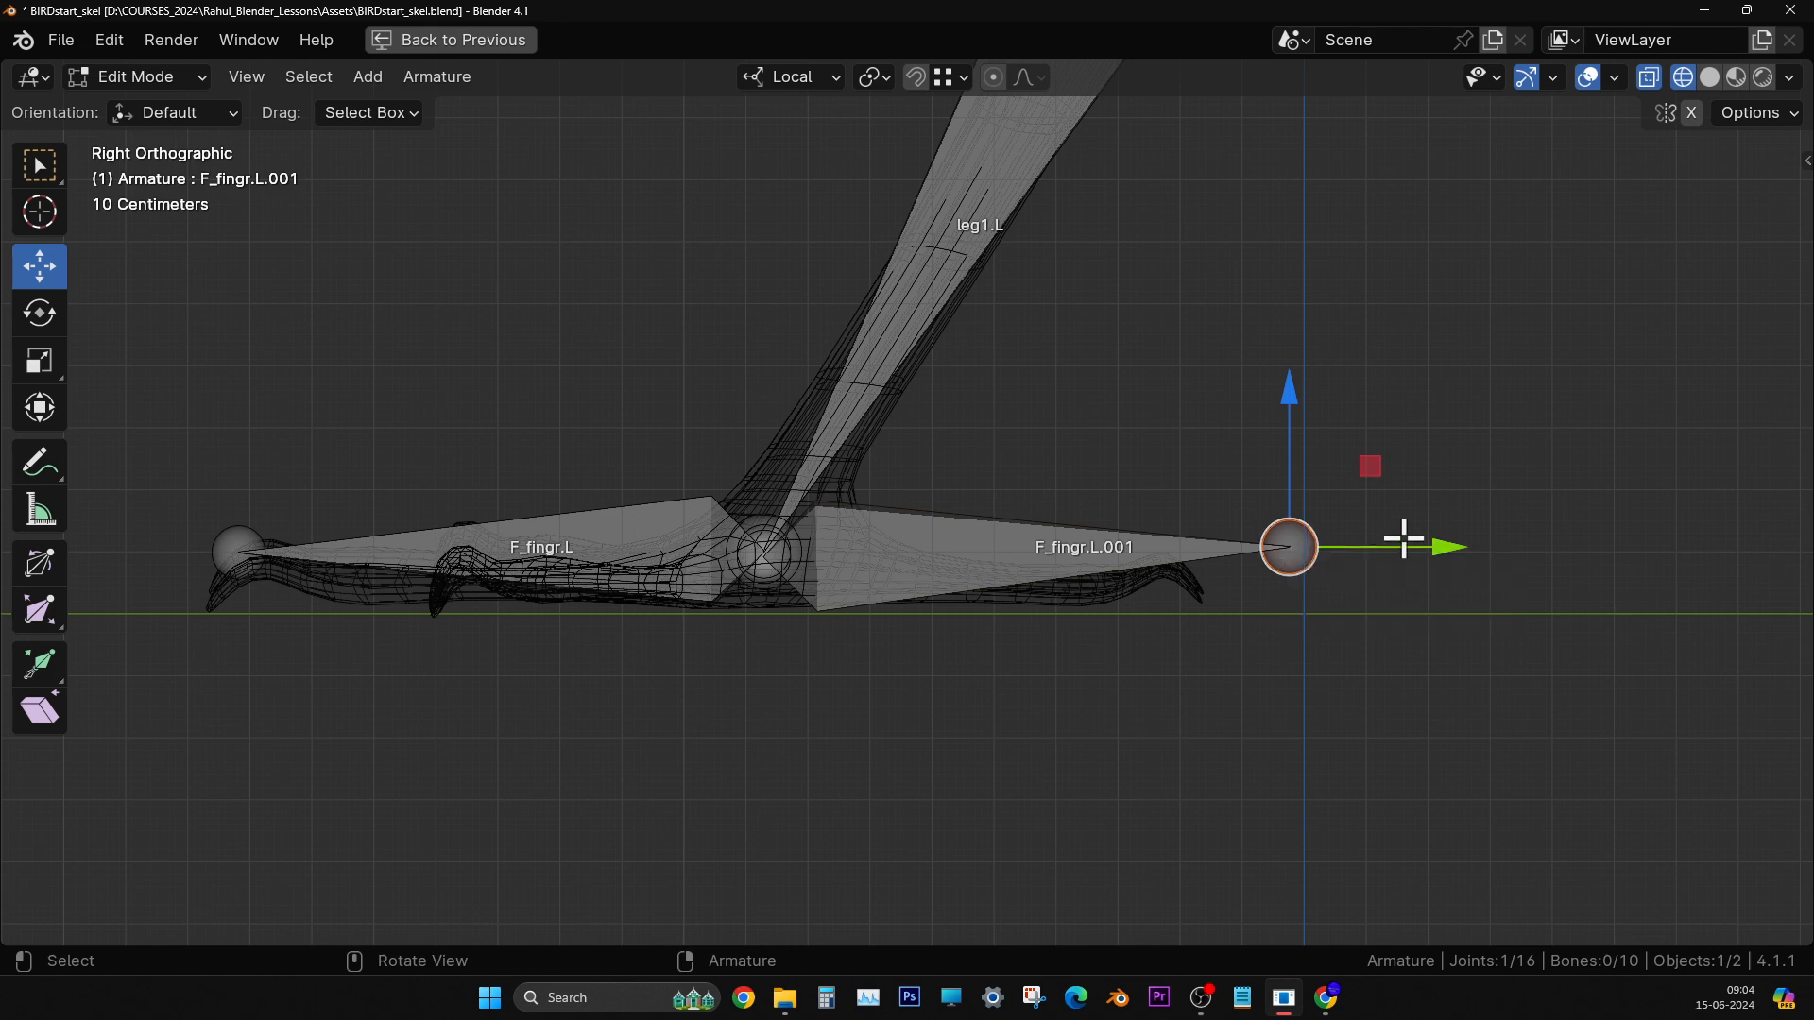
{"action": "left_click_drag", "start_coordinate": [1402, 542], "coordinate": [1318, 550]}
{"action": "left_click", "coordinate": [1349, 479]}
- Rename the rear toe bone as B_fingr.L
{"action": "middle_click_drag", "start_coordinate": [1350, 479], "coordinate": [1061, 518]}
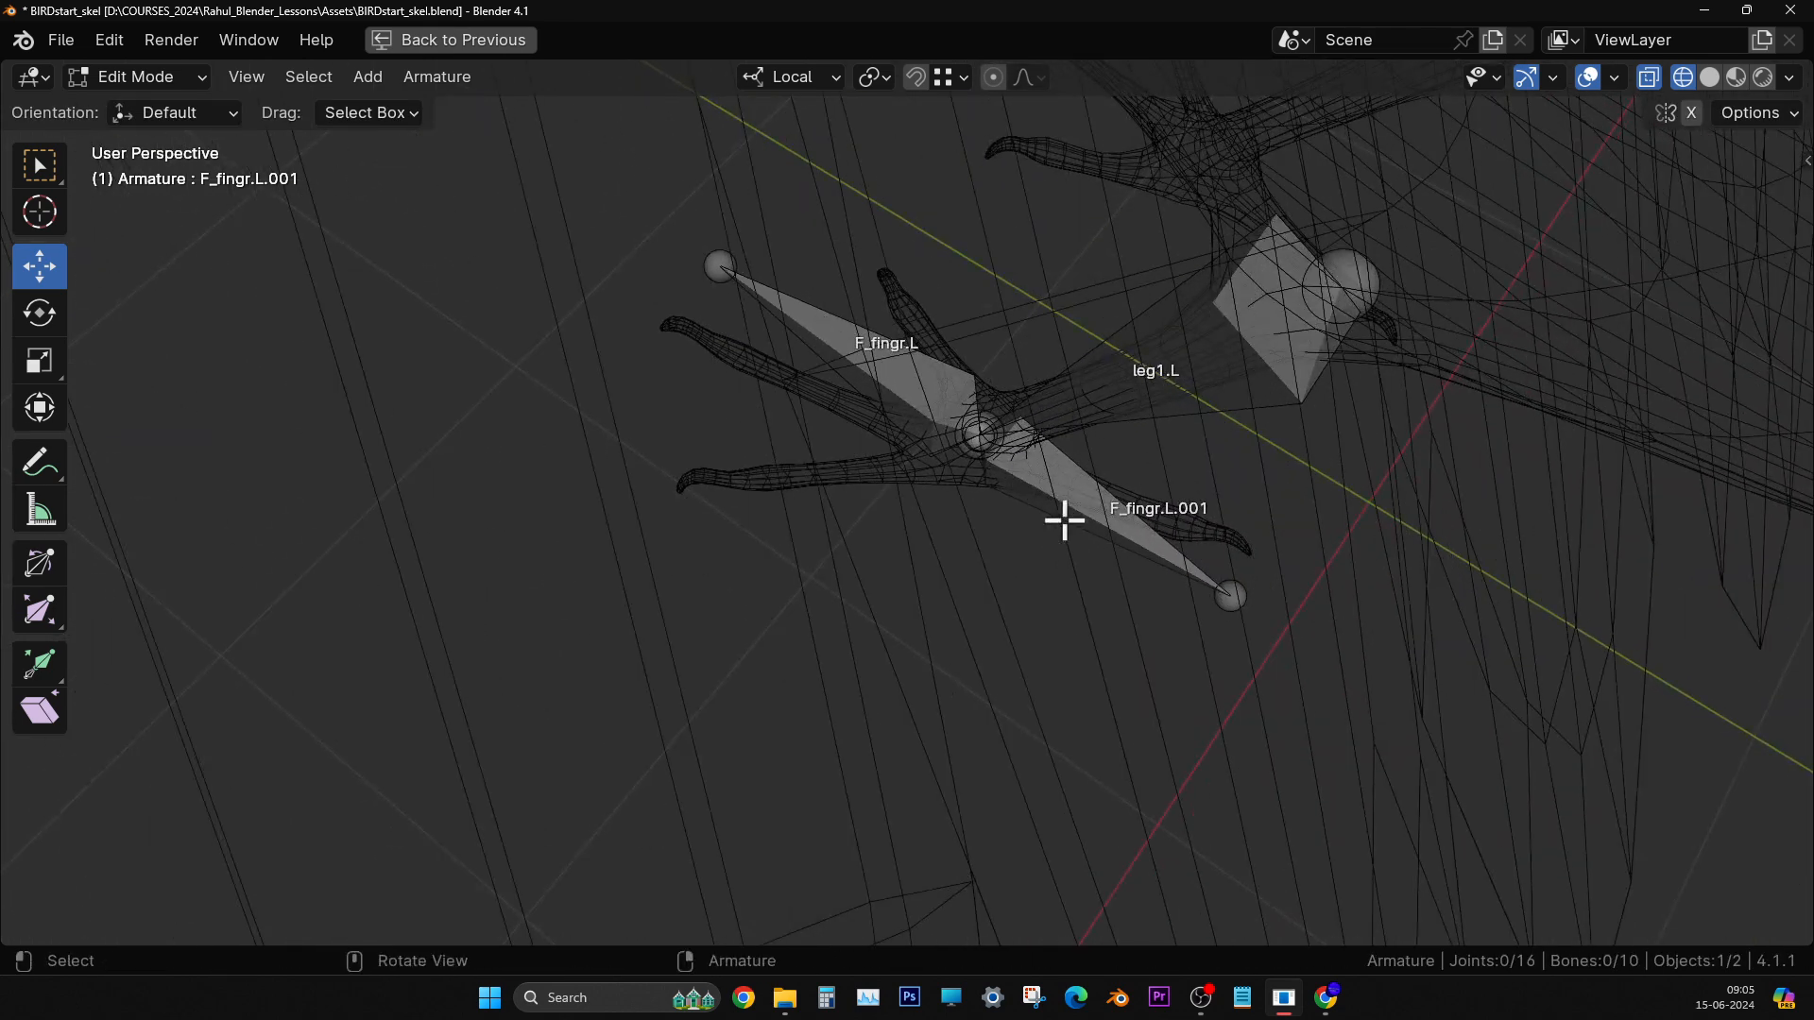
{"action": "left_click", "coordinate": [1077, 515]}
{"action": "key", "text": "F2"}
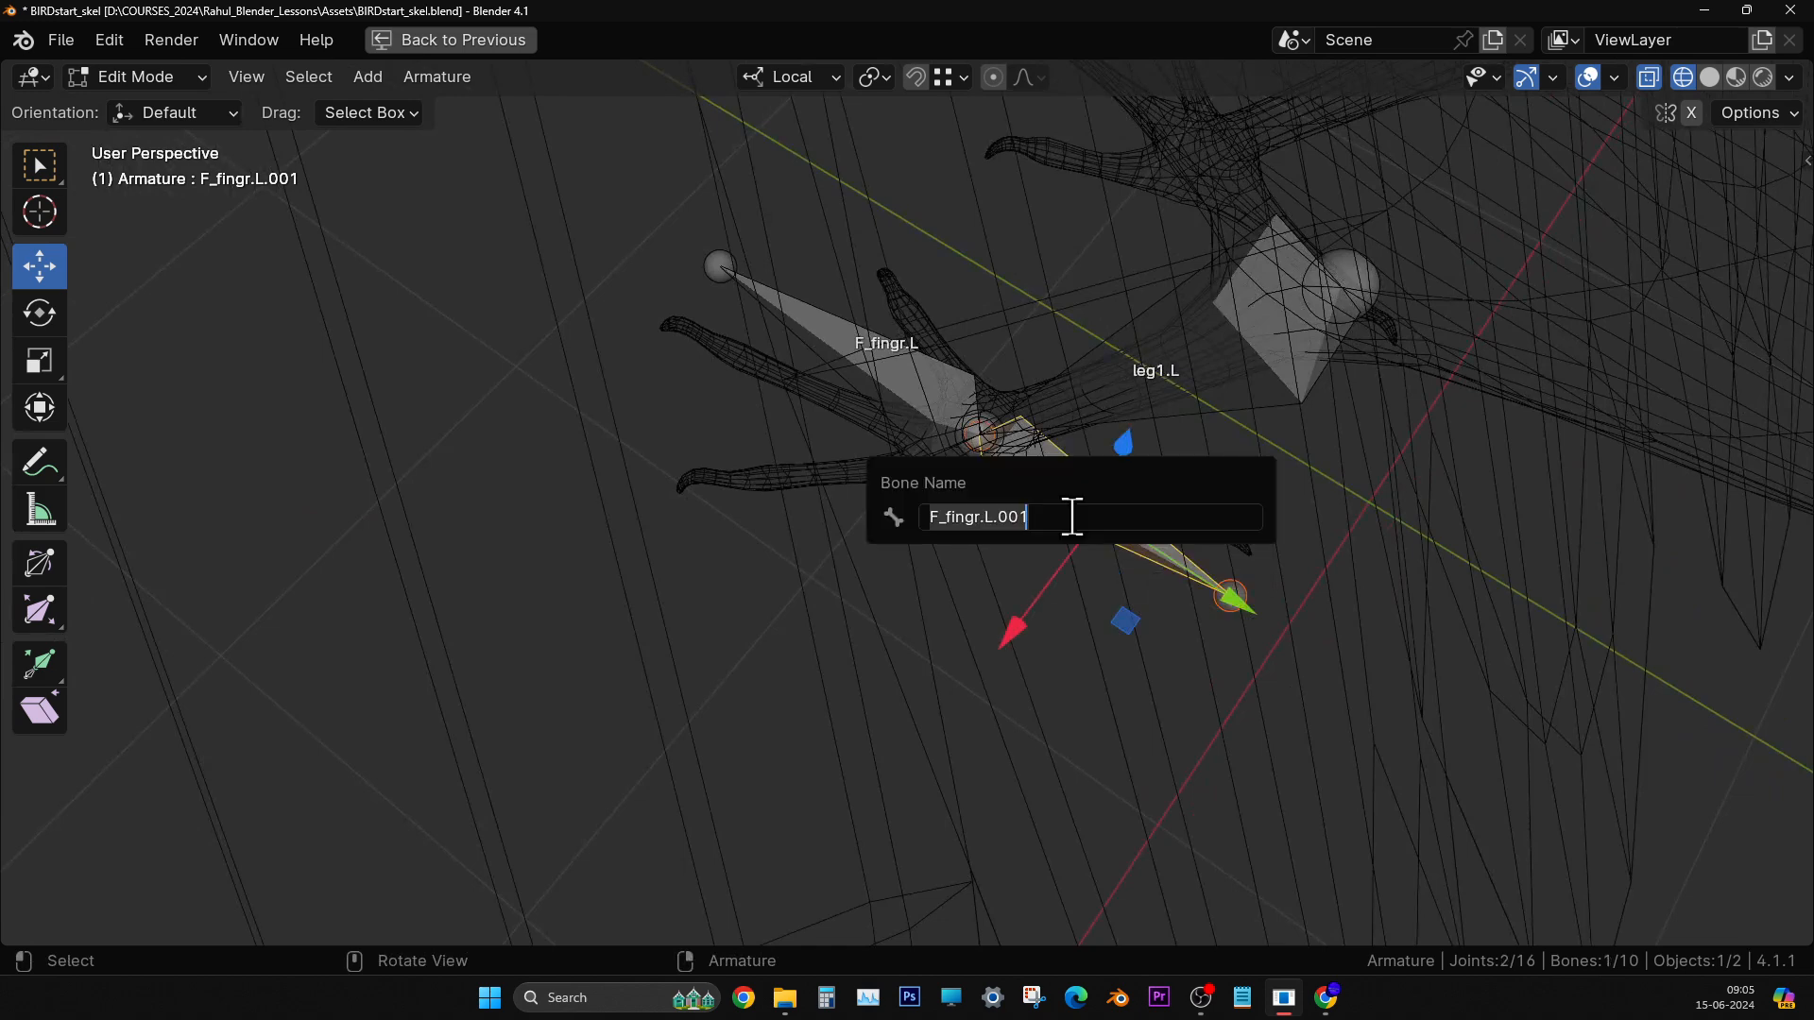
{"action": "left_click", "coordinate": [1073, 517]}
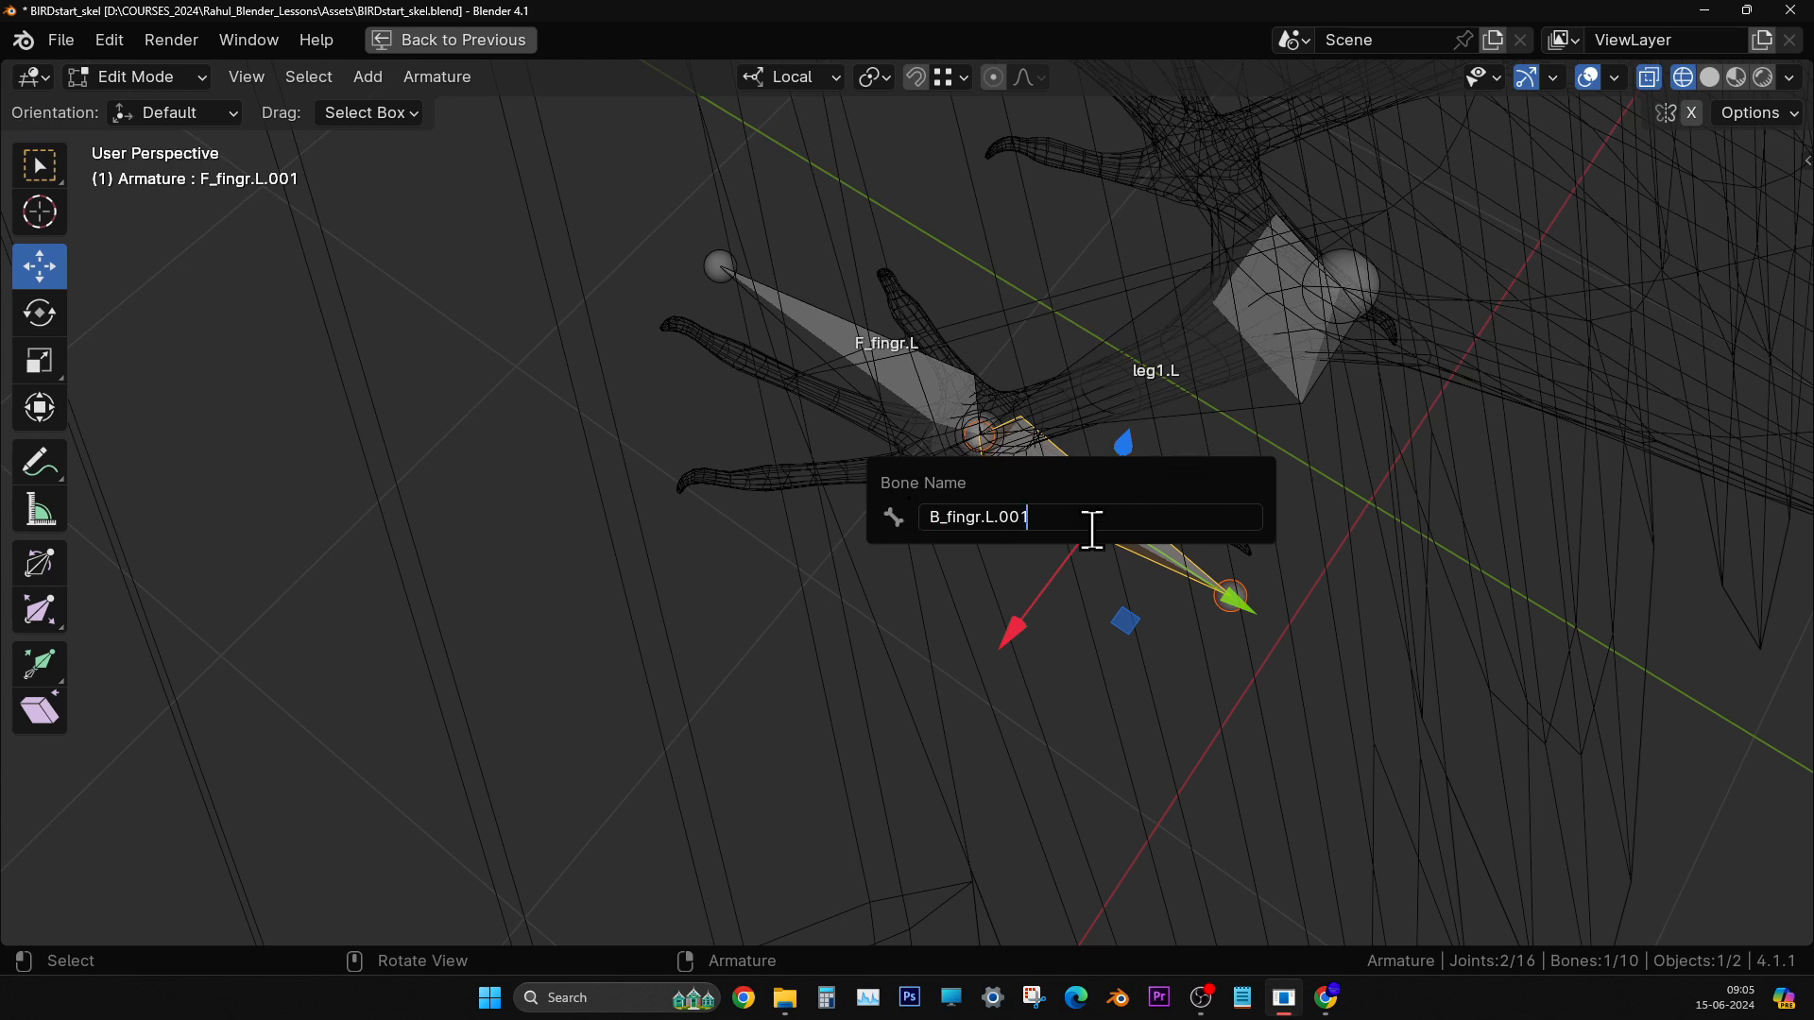
{"action": "key", "text": "Return"}
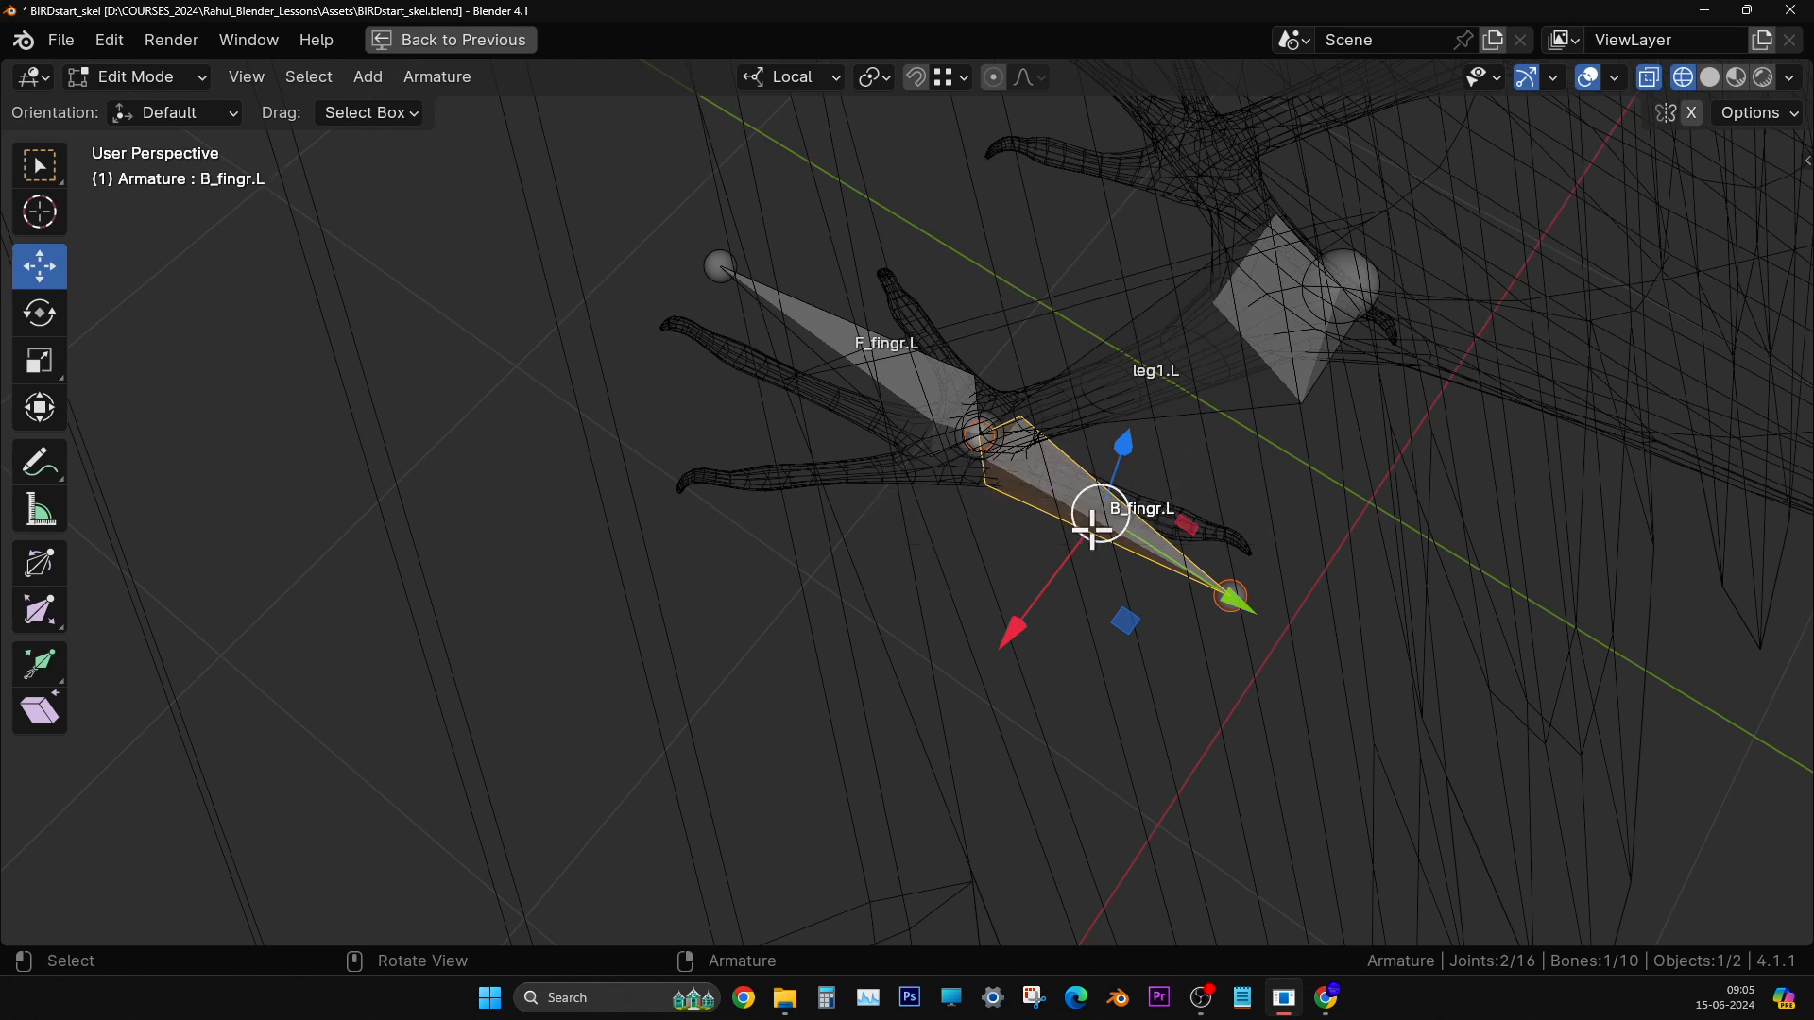
- Test moving the B_fingr.L, F_fingr.L and leg1.L bones away from the foot, and undo each move
{"action": "middle_click_drag", "start_coordinate": [1099, 532], "coordinate": [1015, 609]}
{"action": "left_click_drag", "start_coordinate": [994, 614], "coordinate": [1543, 397]}
{"action": "key", "text": "ctrl+z"}
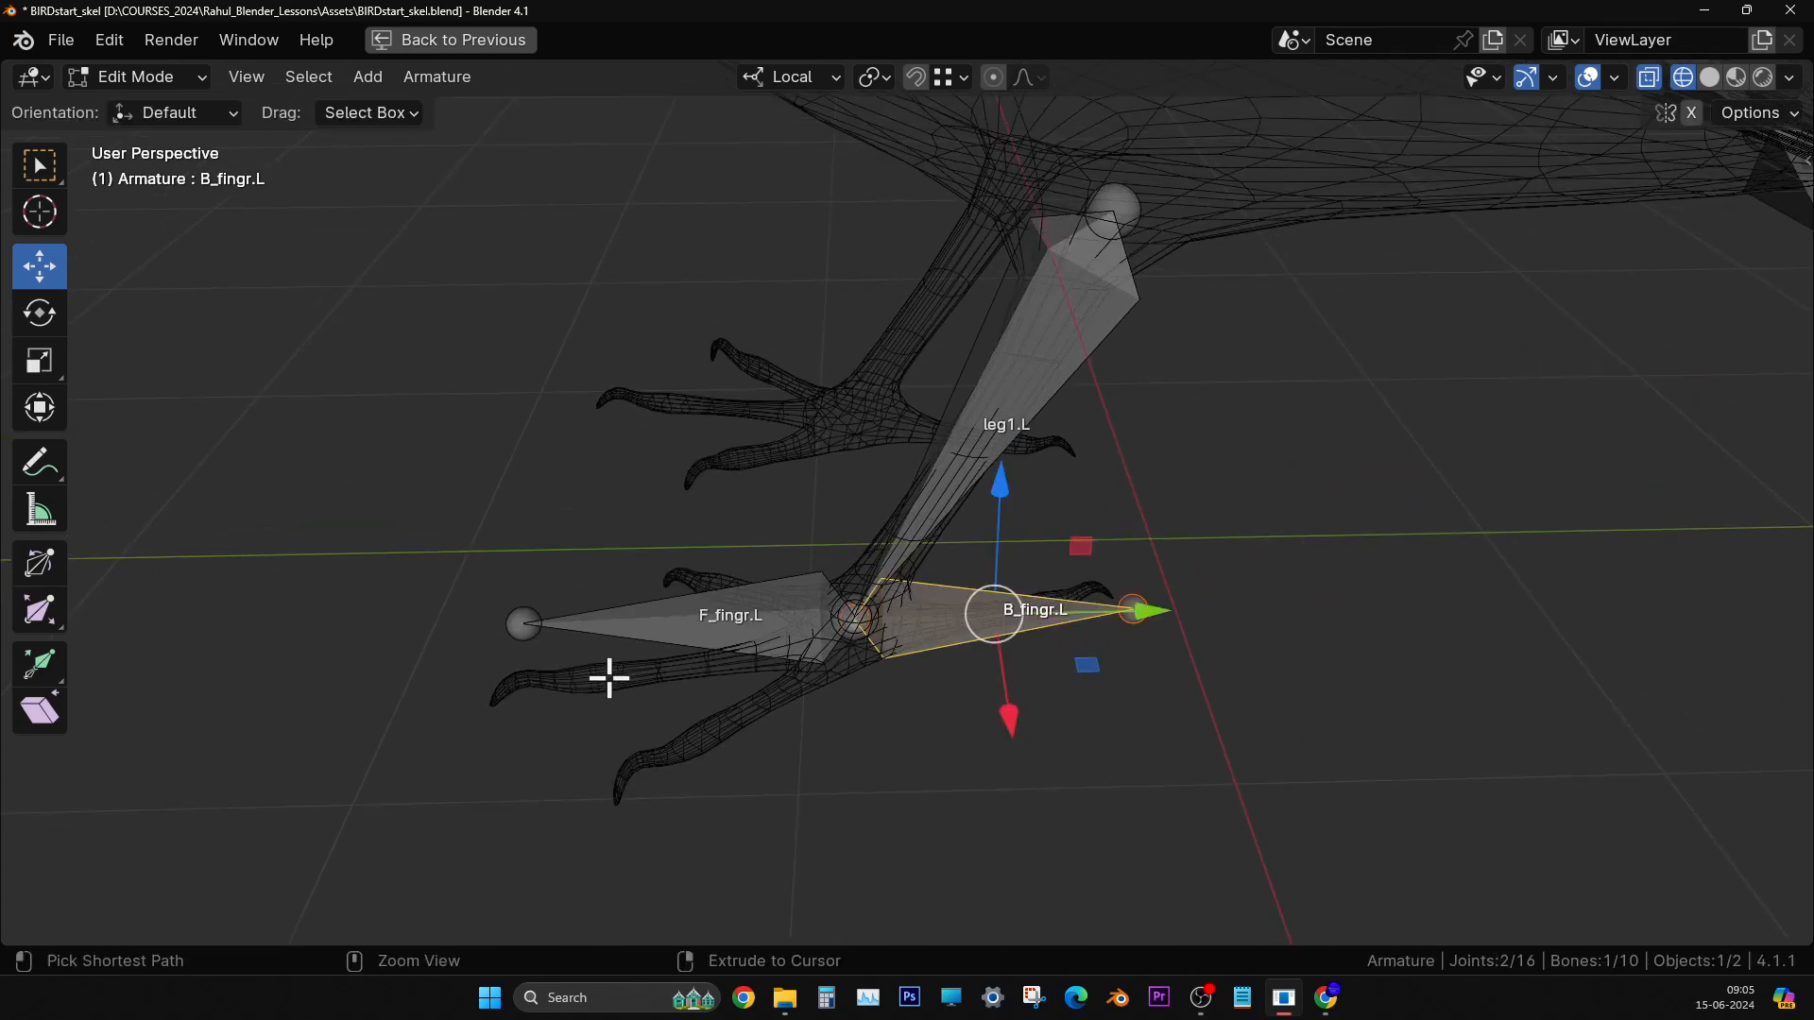
{"action": "left_click", "coordinate": [714, 623]}
{"action": "left_click_drag", "start_coordinate": [714, 623], "coordinate": [114, 433]}
{"action": "key", "text": "ctrl+z"}
{"action": "left_click_drag", "start_coordinate": [955, 438], "coordinate": [1137, 410]}
{"action": "key", "text": "ctrl+z"}
- Rename the head bone as Dhead and the neck bone as Dneck
{"action": "middle_click_drag", "start_coordinate": [1053, 478], "coordinate": [866, 292]}
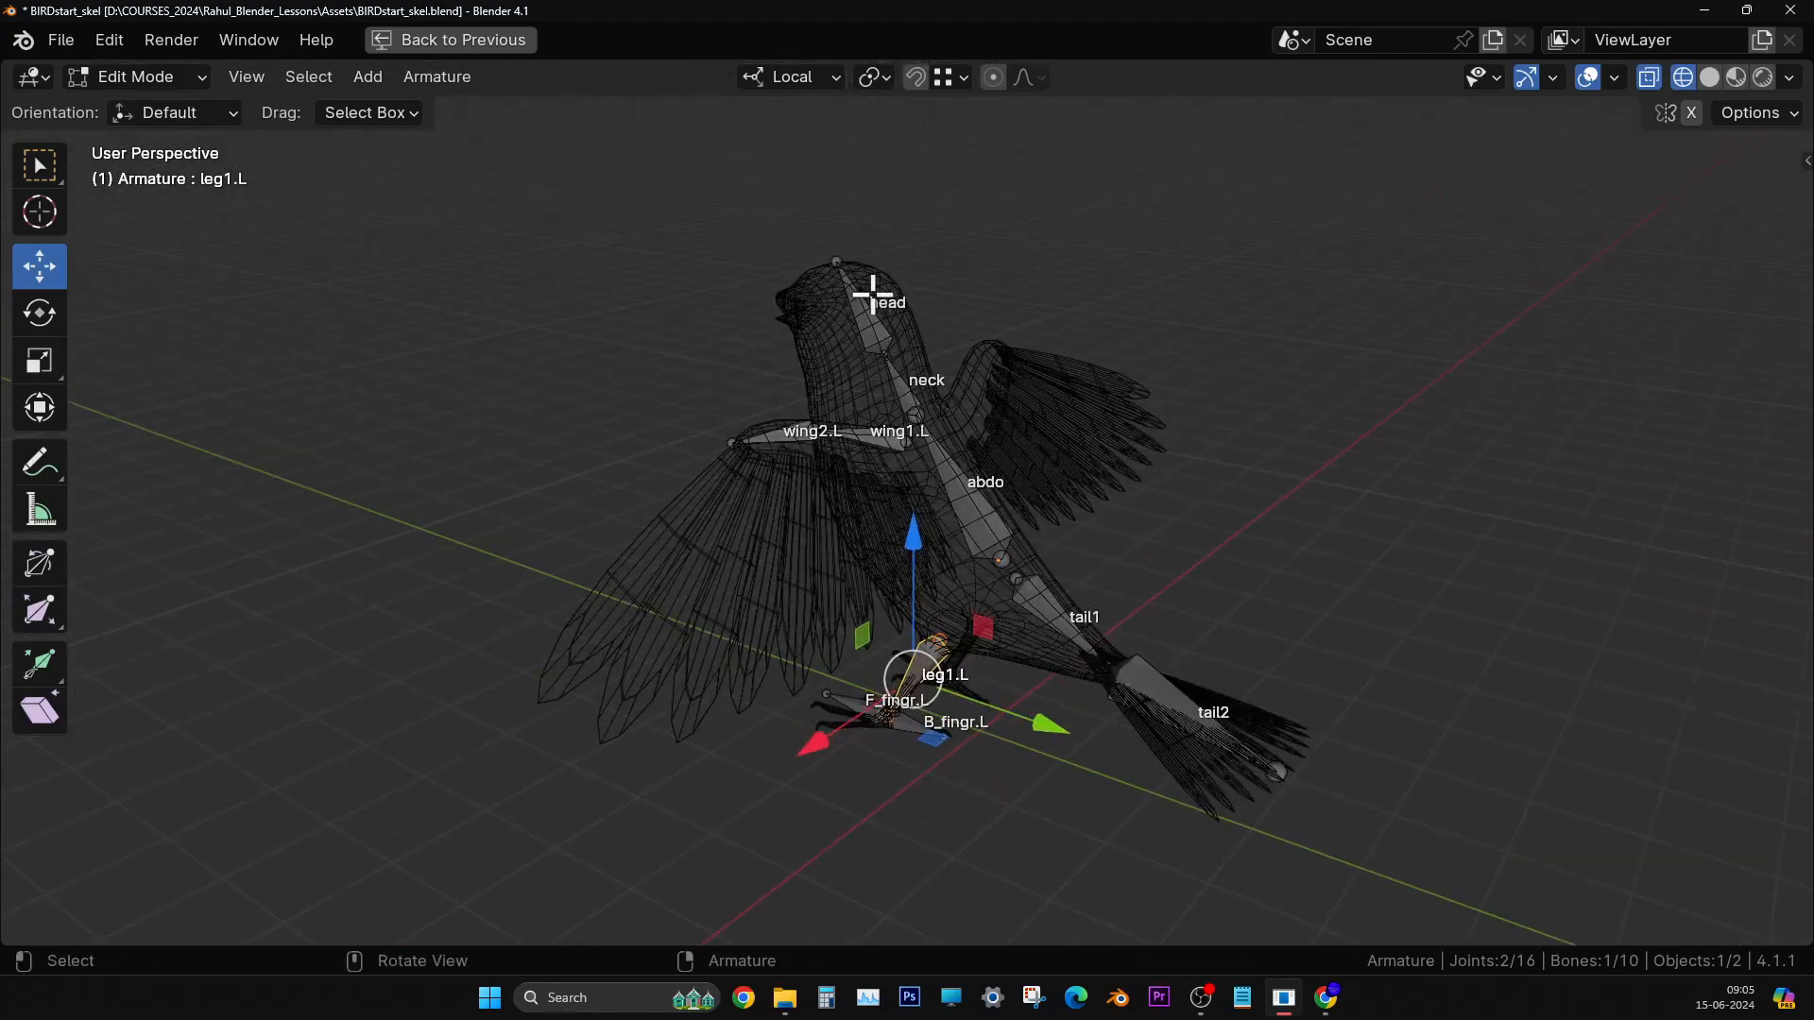
{"action": "left_click", "coordinate": [869, 294]}
{"action": "key", "text": "F2"}
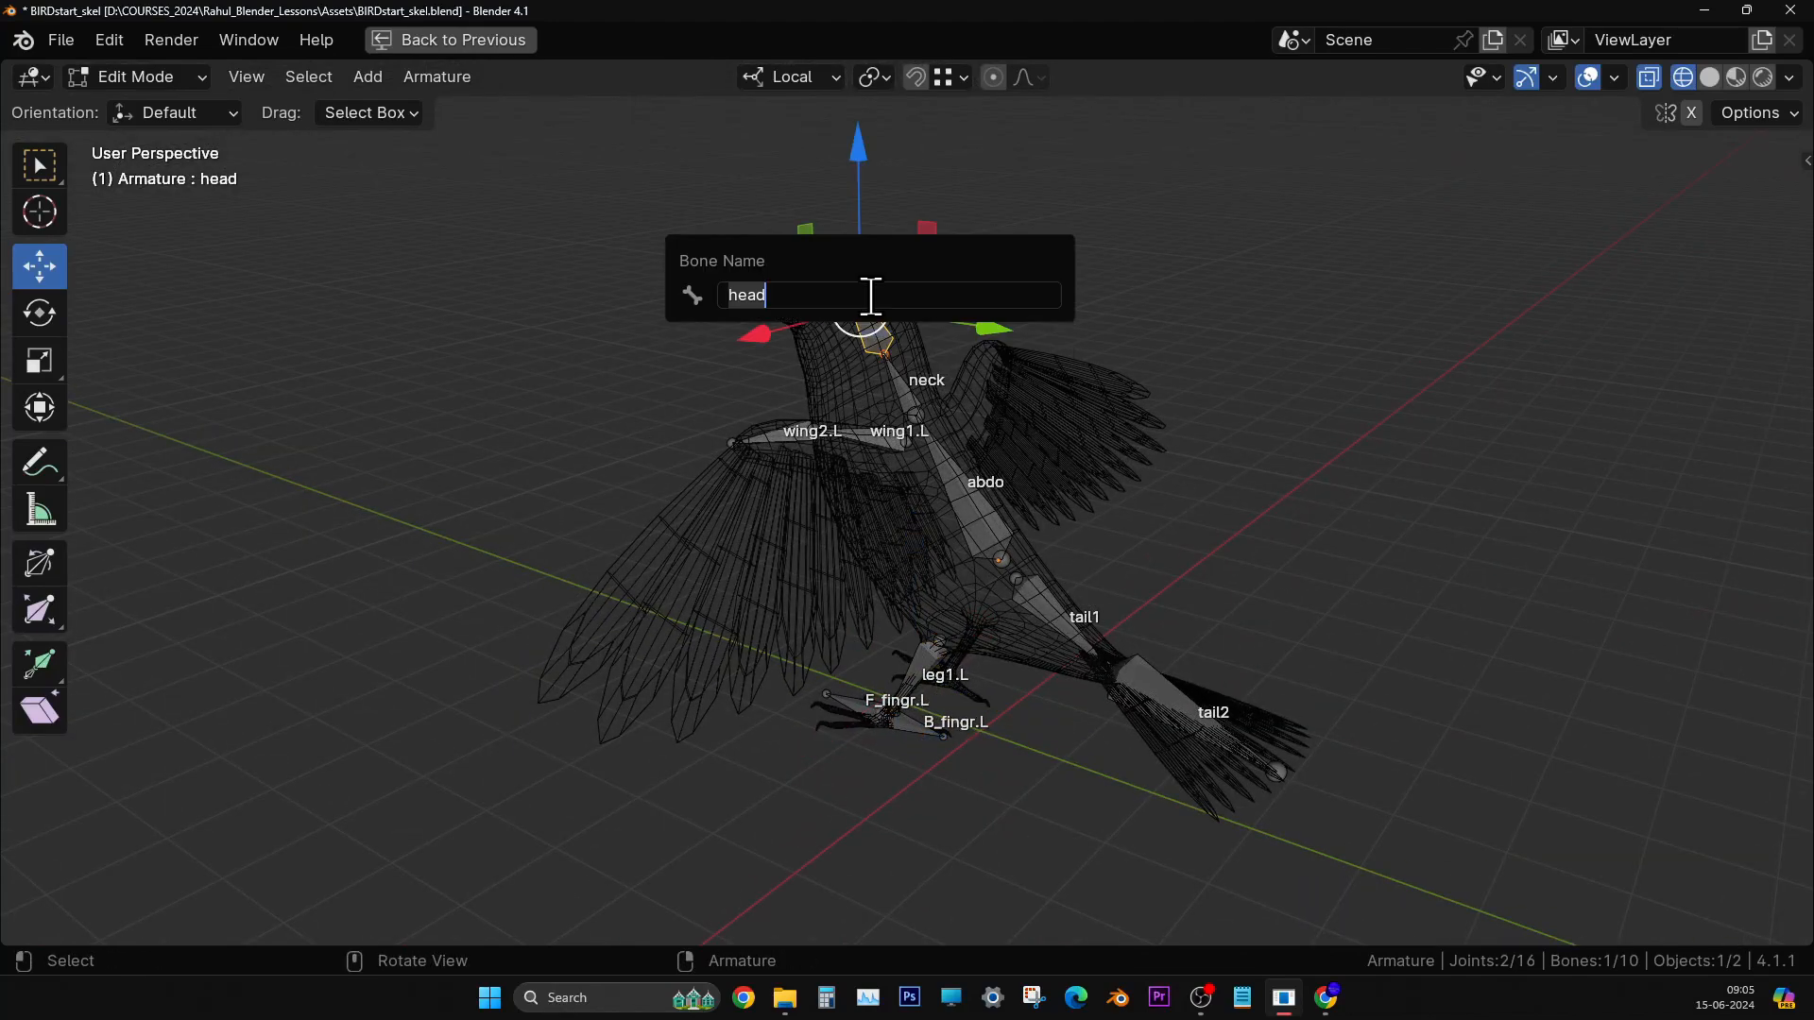
{"action": "left_click", "coordinate": [728, 302]}
{"action": "type", "text": "D"}
{"action": "key", "text": "Return"}
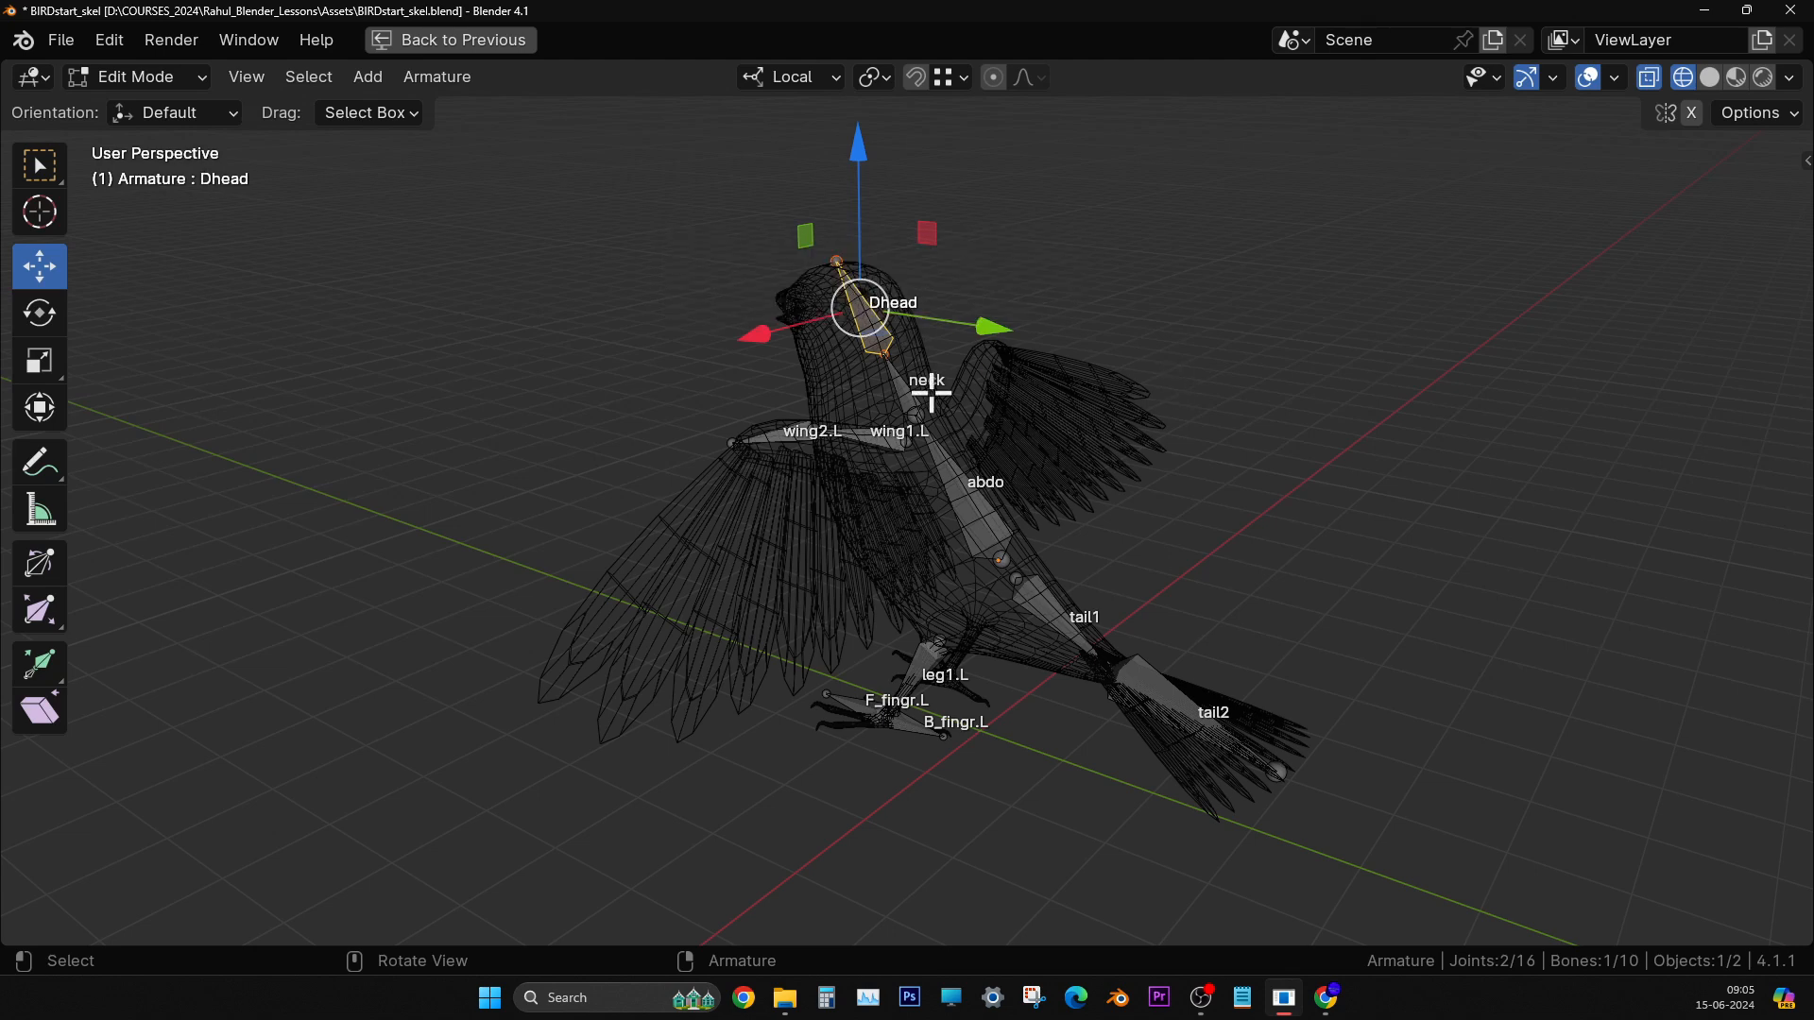
{"action": "left_click", "coordinate": [886, 387]}
{"action": "key", "text": "F2"}
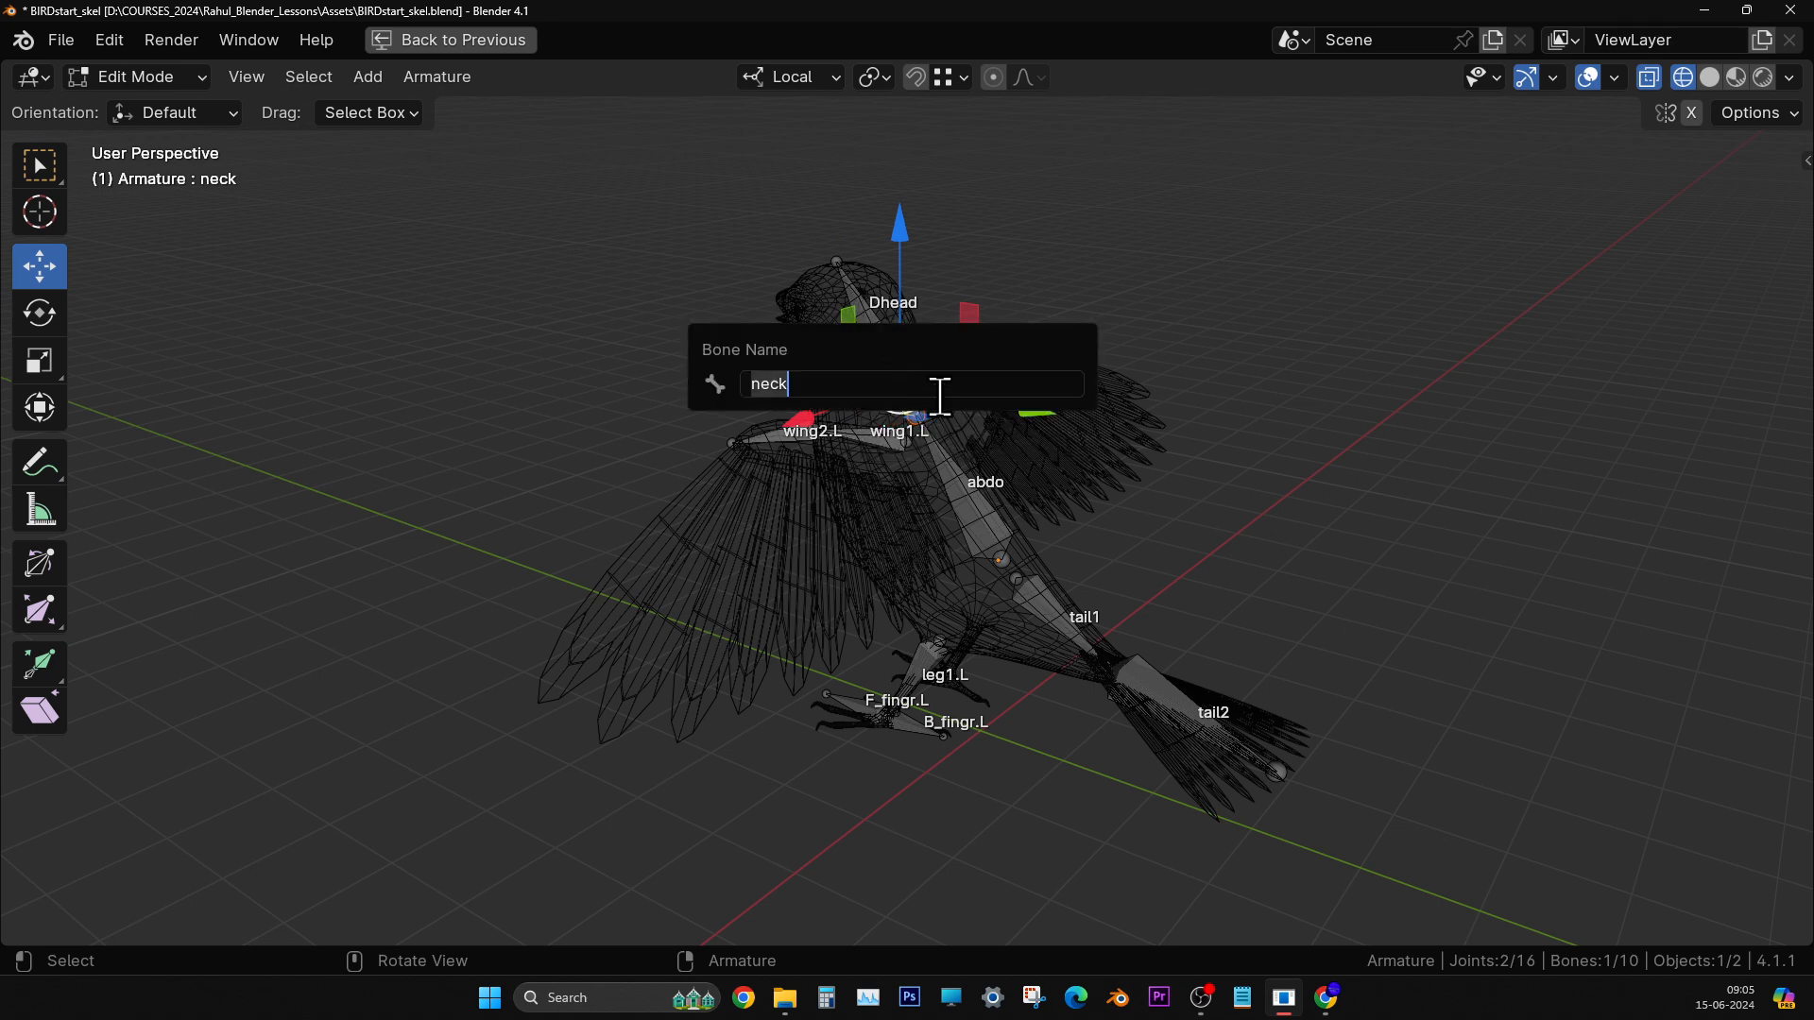
{"action": "key", "text": "Home"}
{"action": "key", "text": "Return"}
- Rename the abdomen bone as Dabdo
{"action": "left_click", "coordinate": [953, 475]}
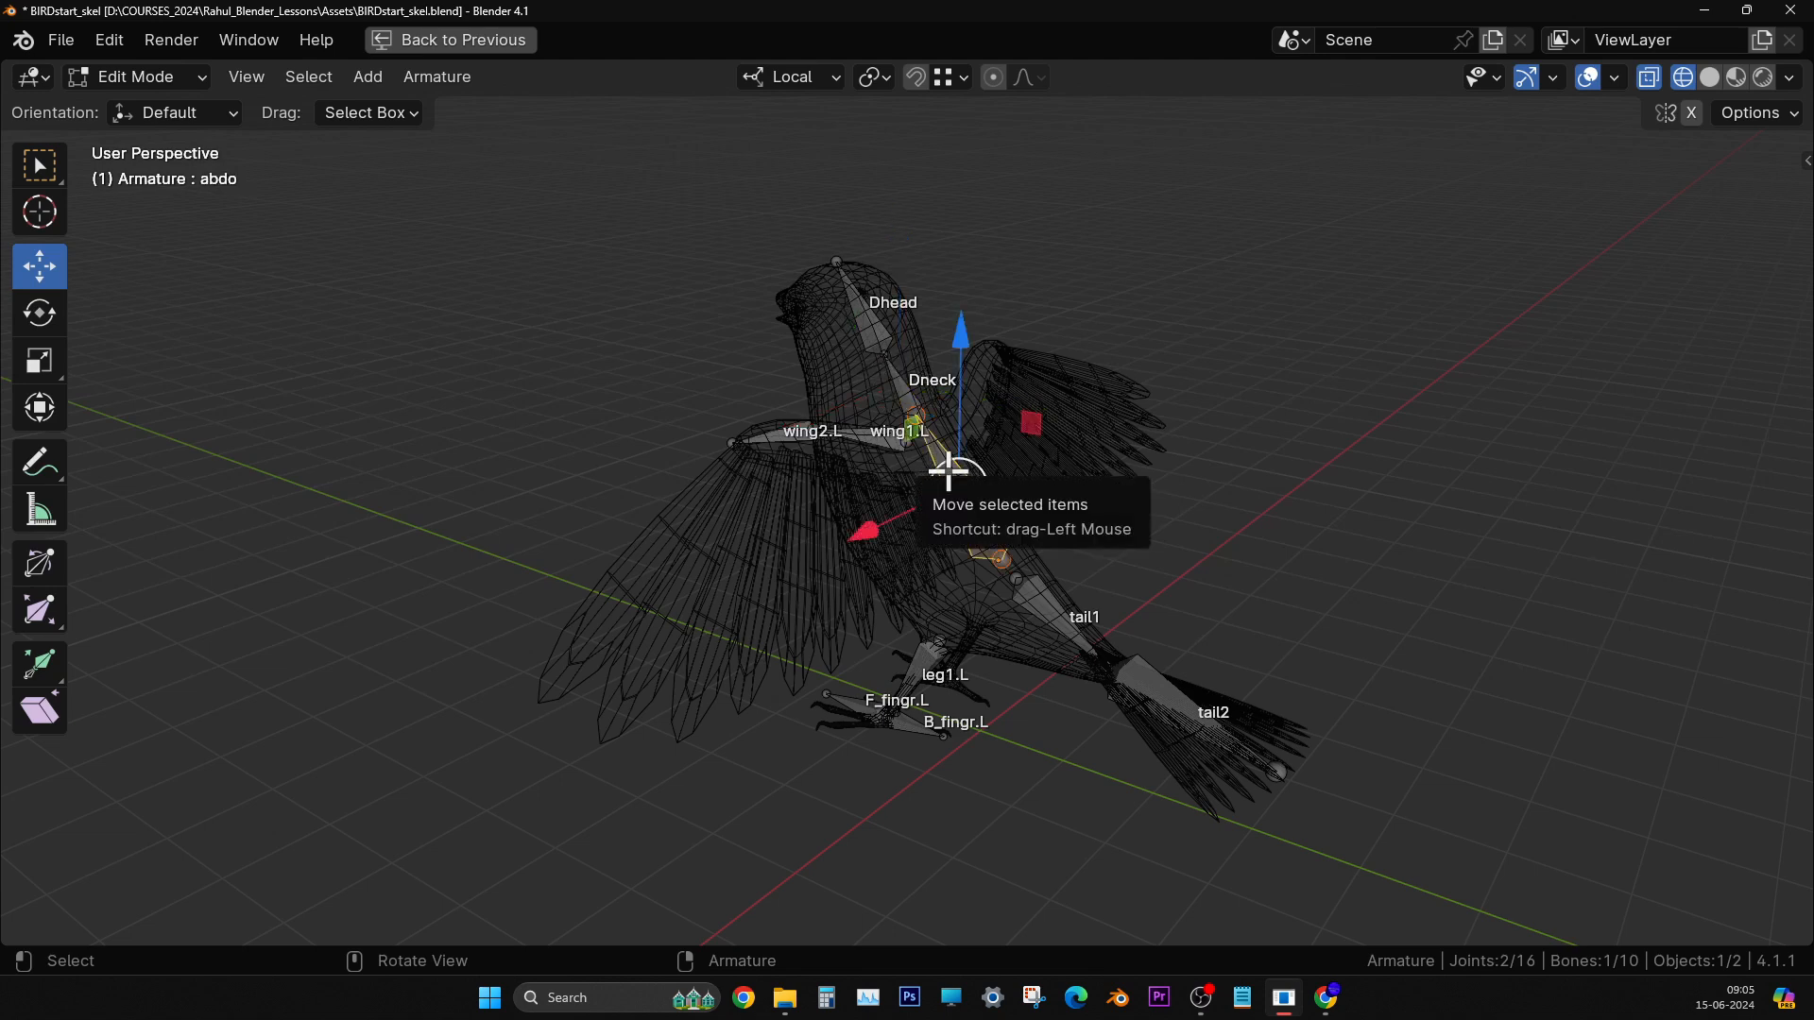
{"action": "key", "text": "F2"}
{"action": "key", "text": "Home"}
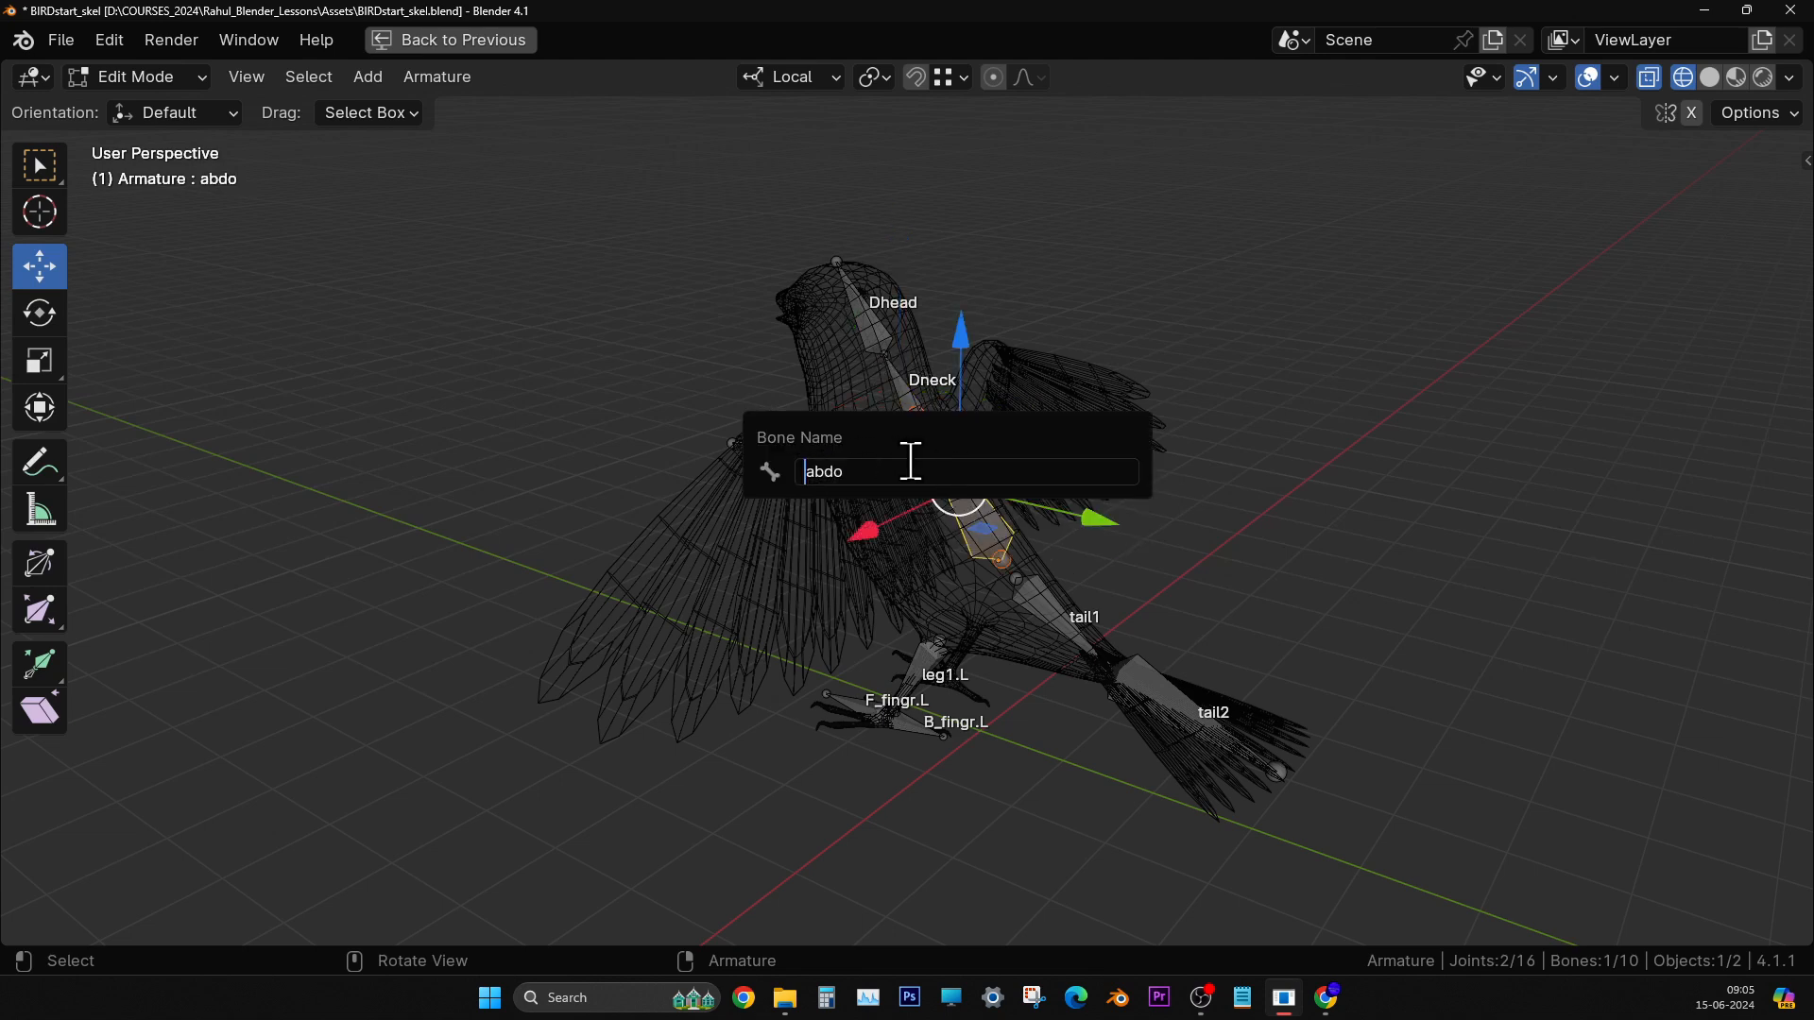
{"action": "type", "text": "D"}
{"action": "key", "text": "Return"}
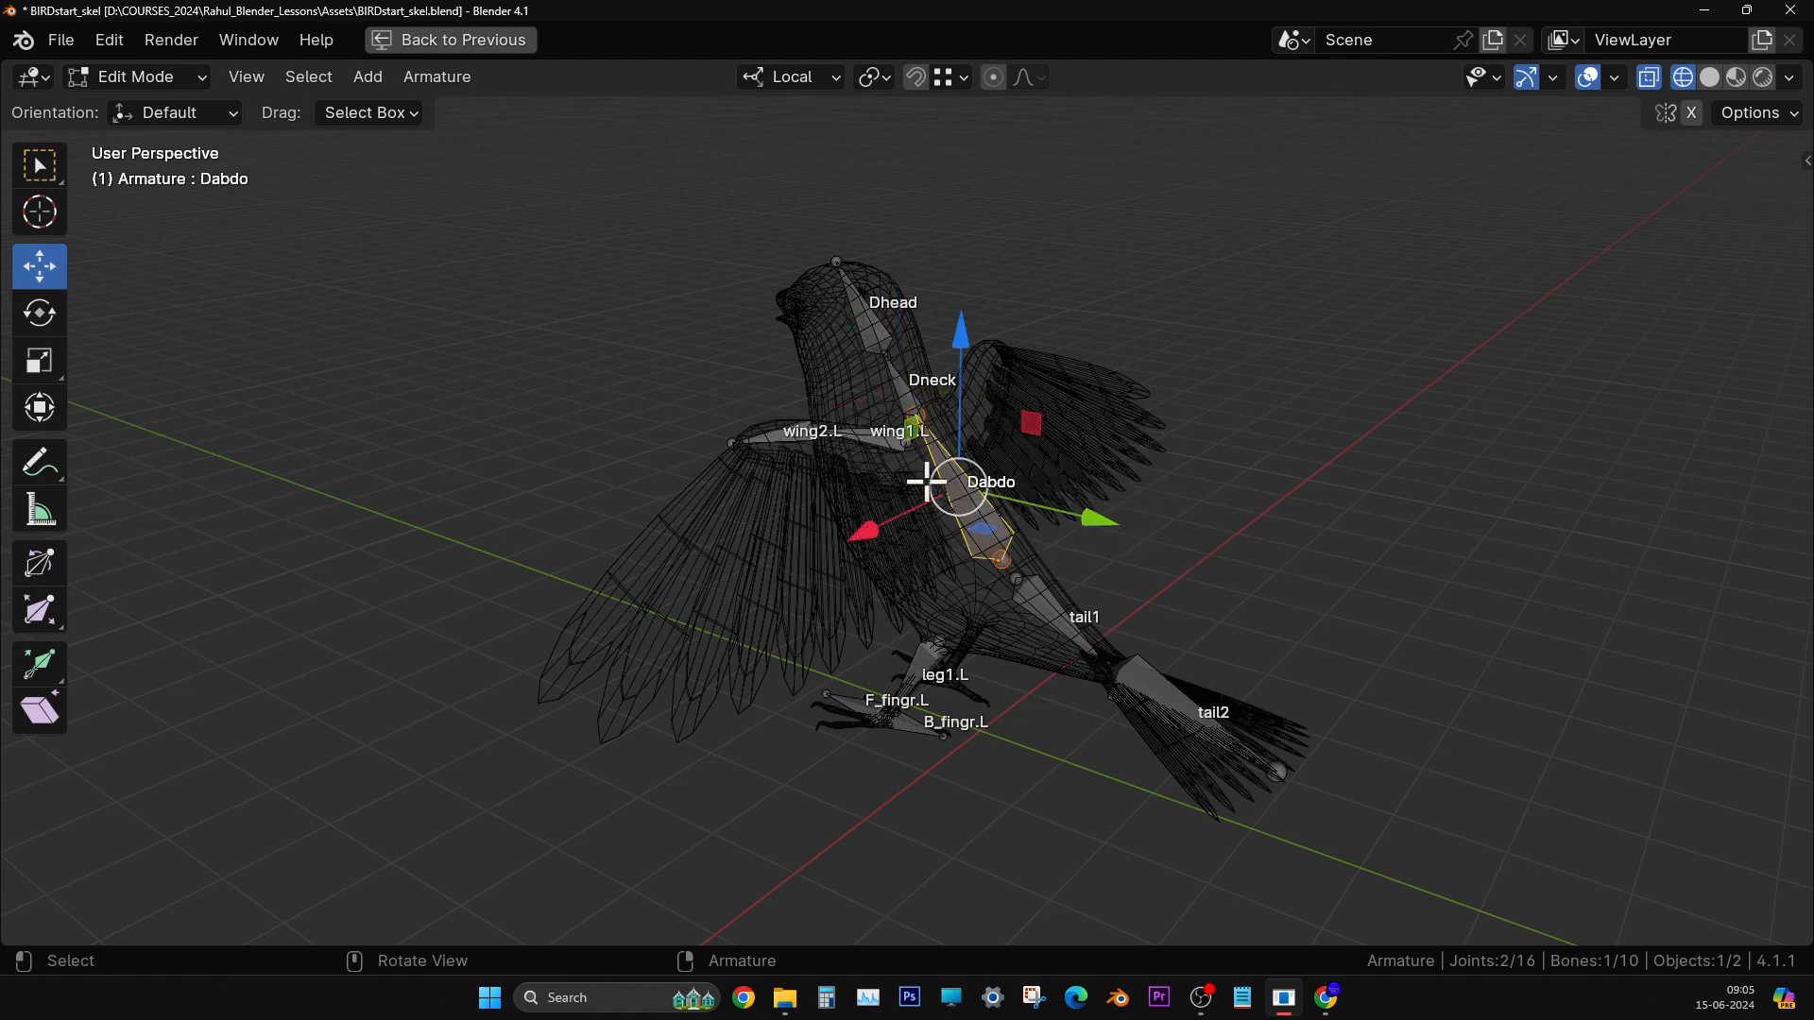
- Rename the two tail bones as Dtail1 and Dtail2
{"action": "left_click", "coordinate": [1037, 594]}
{"action": "key", "text": "F2"}
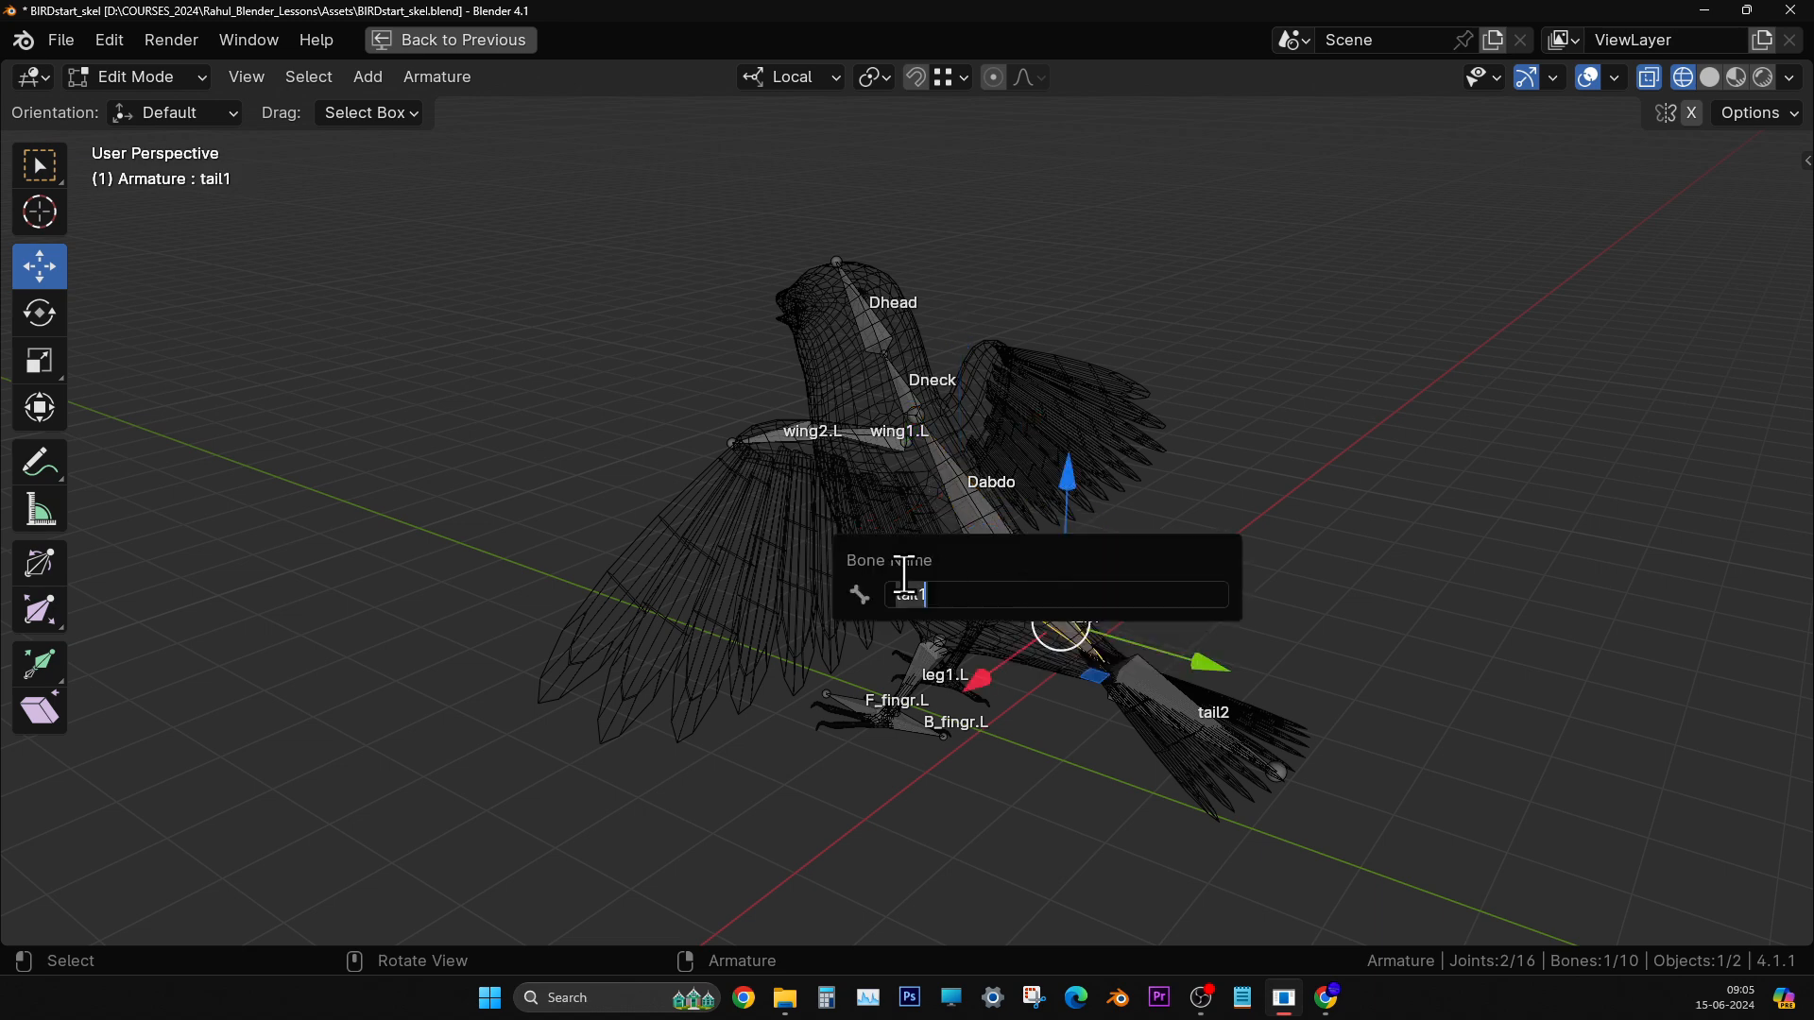
{"action": "key", "text": "Return"}
{"action": "mouse_move", "coordinate": [1029, 595]}
{"action": "middle_mouse_down"}
{"action": "mouse_move", "coordinate": [1045, 559]}
{"action": "mouse_move", "coordinate": [1030, 593]}
{"action": "middle_mouse_up"}
{"action": "left_click", "coordinate": [1031, 594]}
{"action": "key", "text": "F2"}
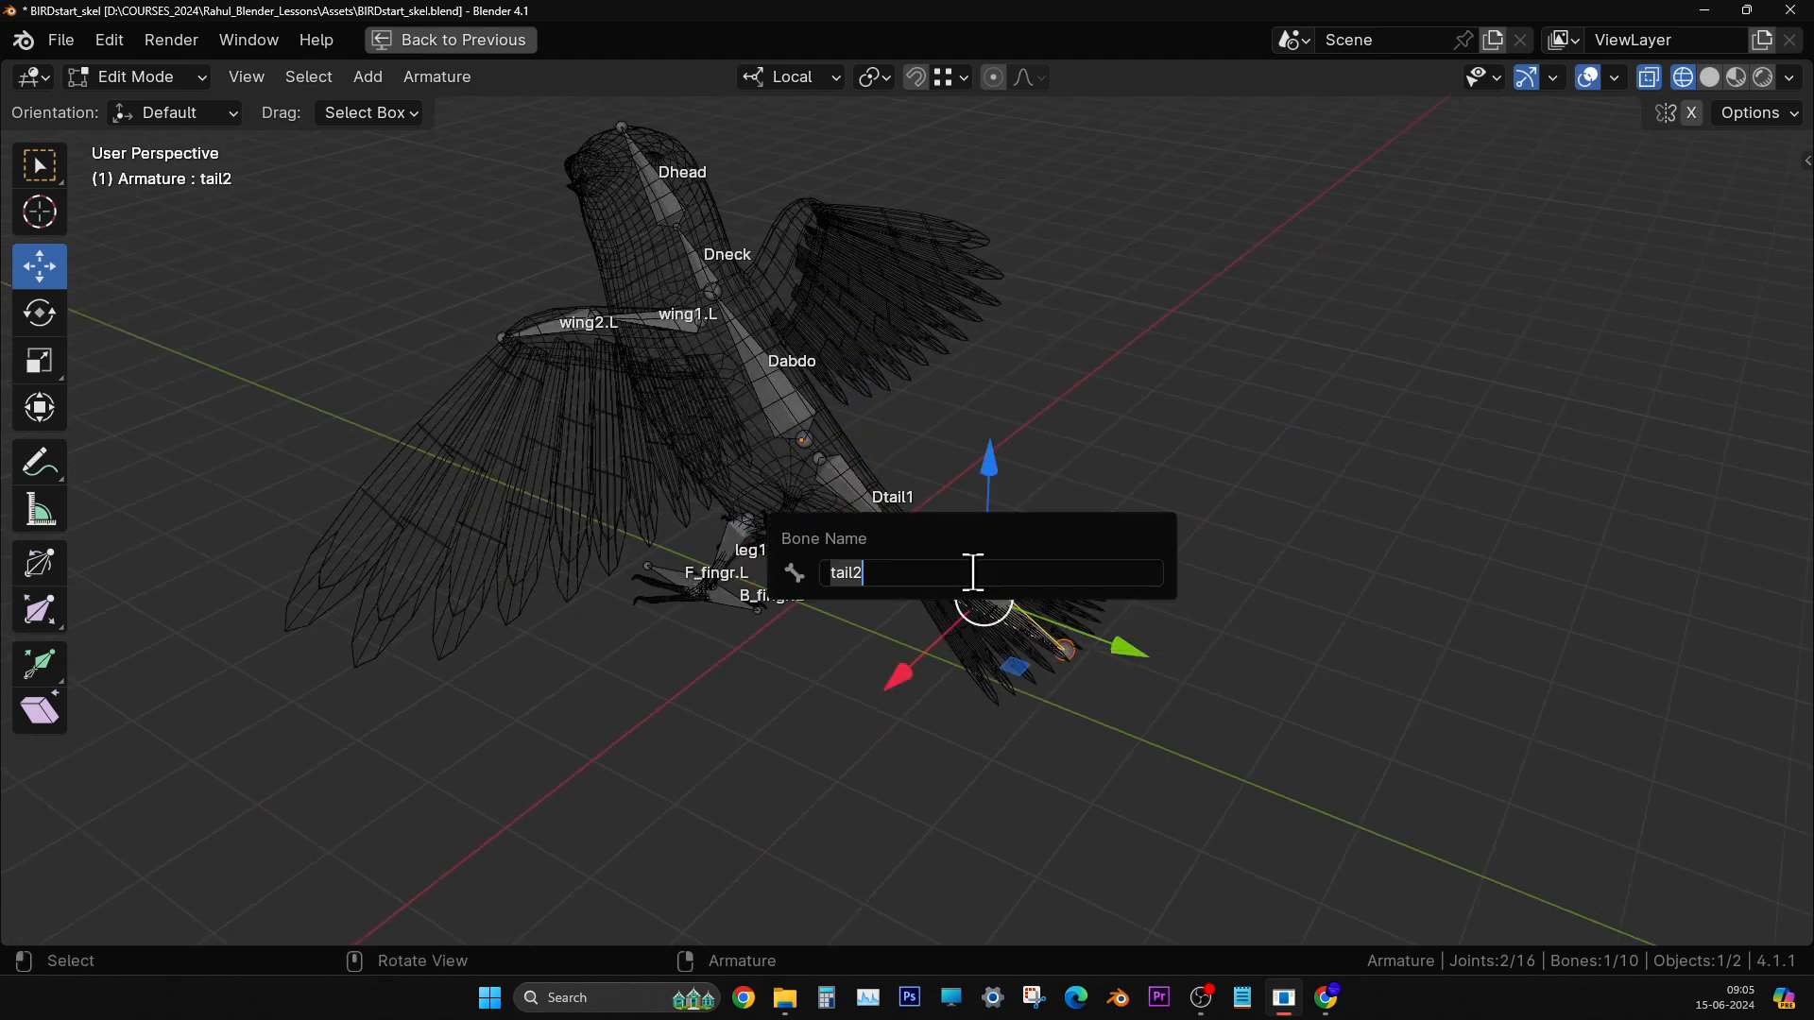
{"action": "key", "text": "Home"}
{"action": "key", "text": "Return"}
- Rename the left leg bone as dleg1.L
{"action": "scroll", "coordinate": [895, 576], "scroll_direction": "up", "scroll_amount": 3}
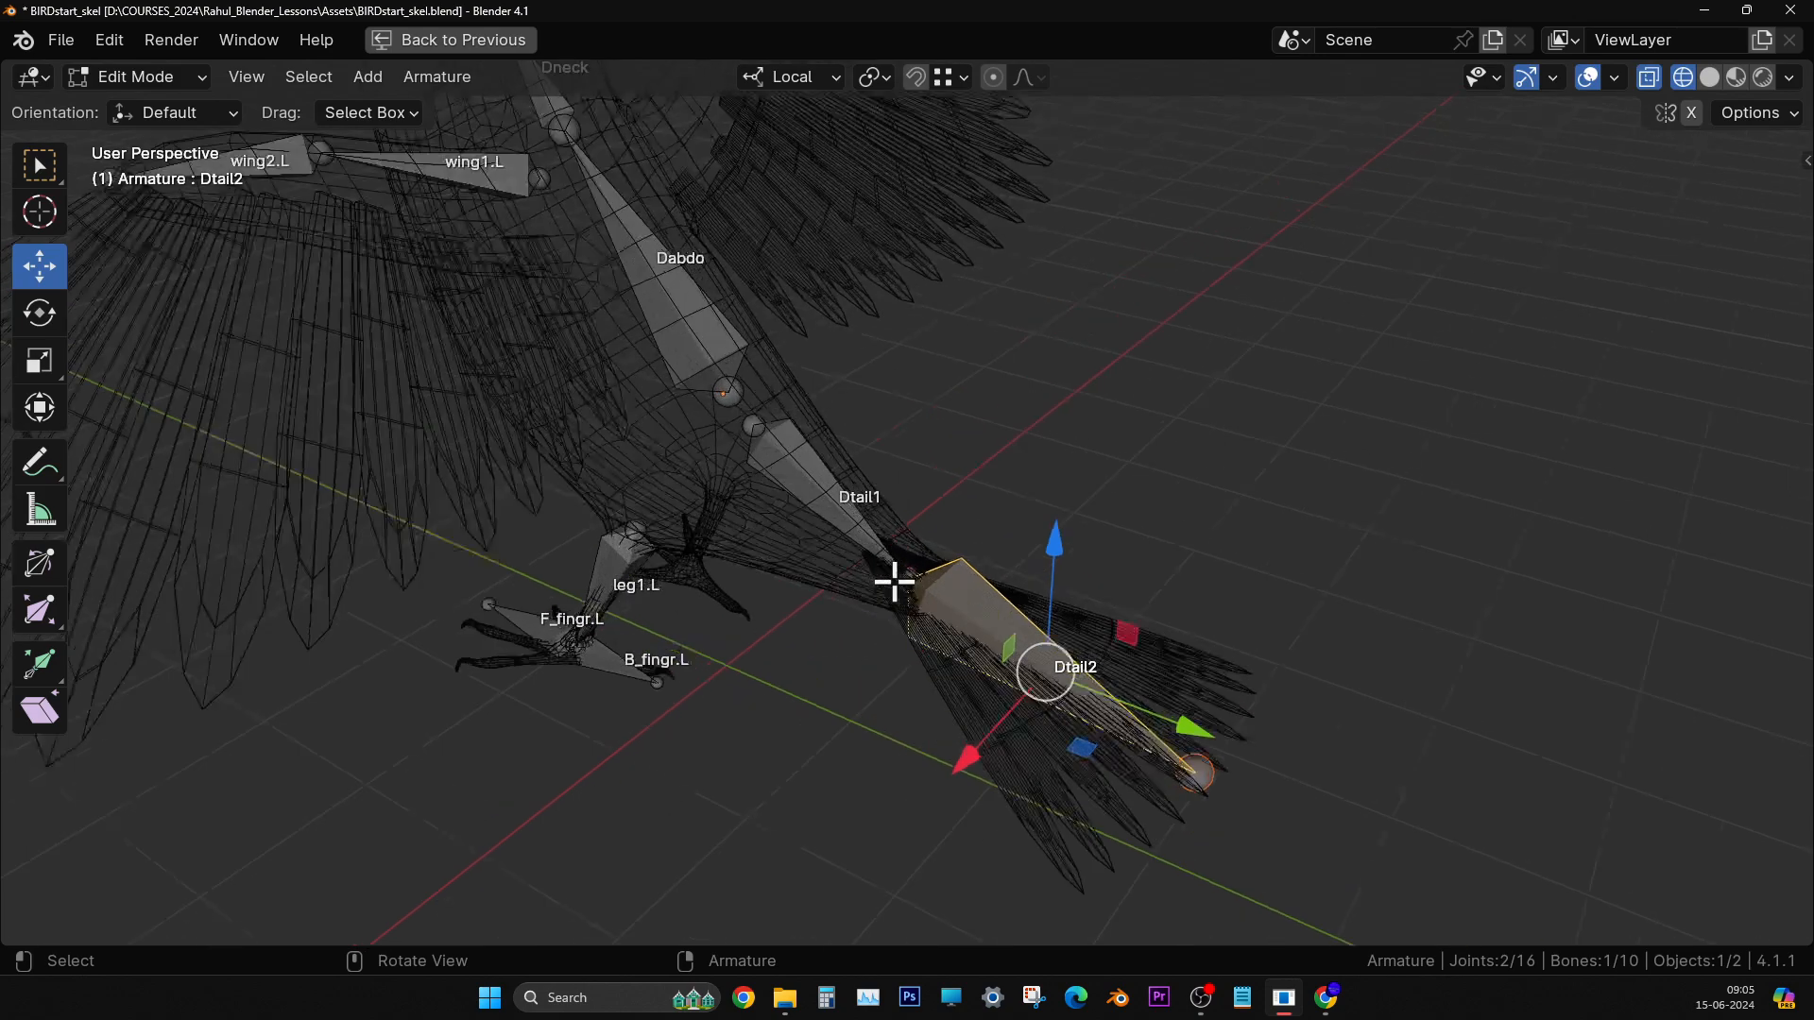
{"action": "middle_click_drag", "start_coordinate": [780, 626], "coordinate": [829, 572]}
{"action": "left_click", "coordinate": [531, 599]}
{"action": "left_click", "coordinate": [598, 627]}
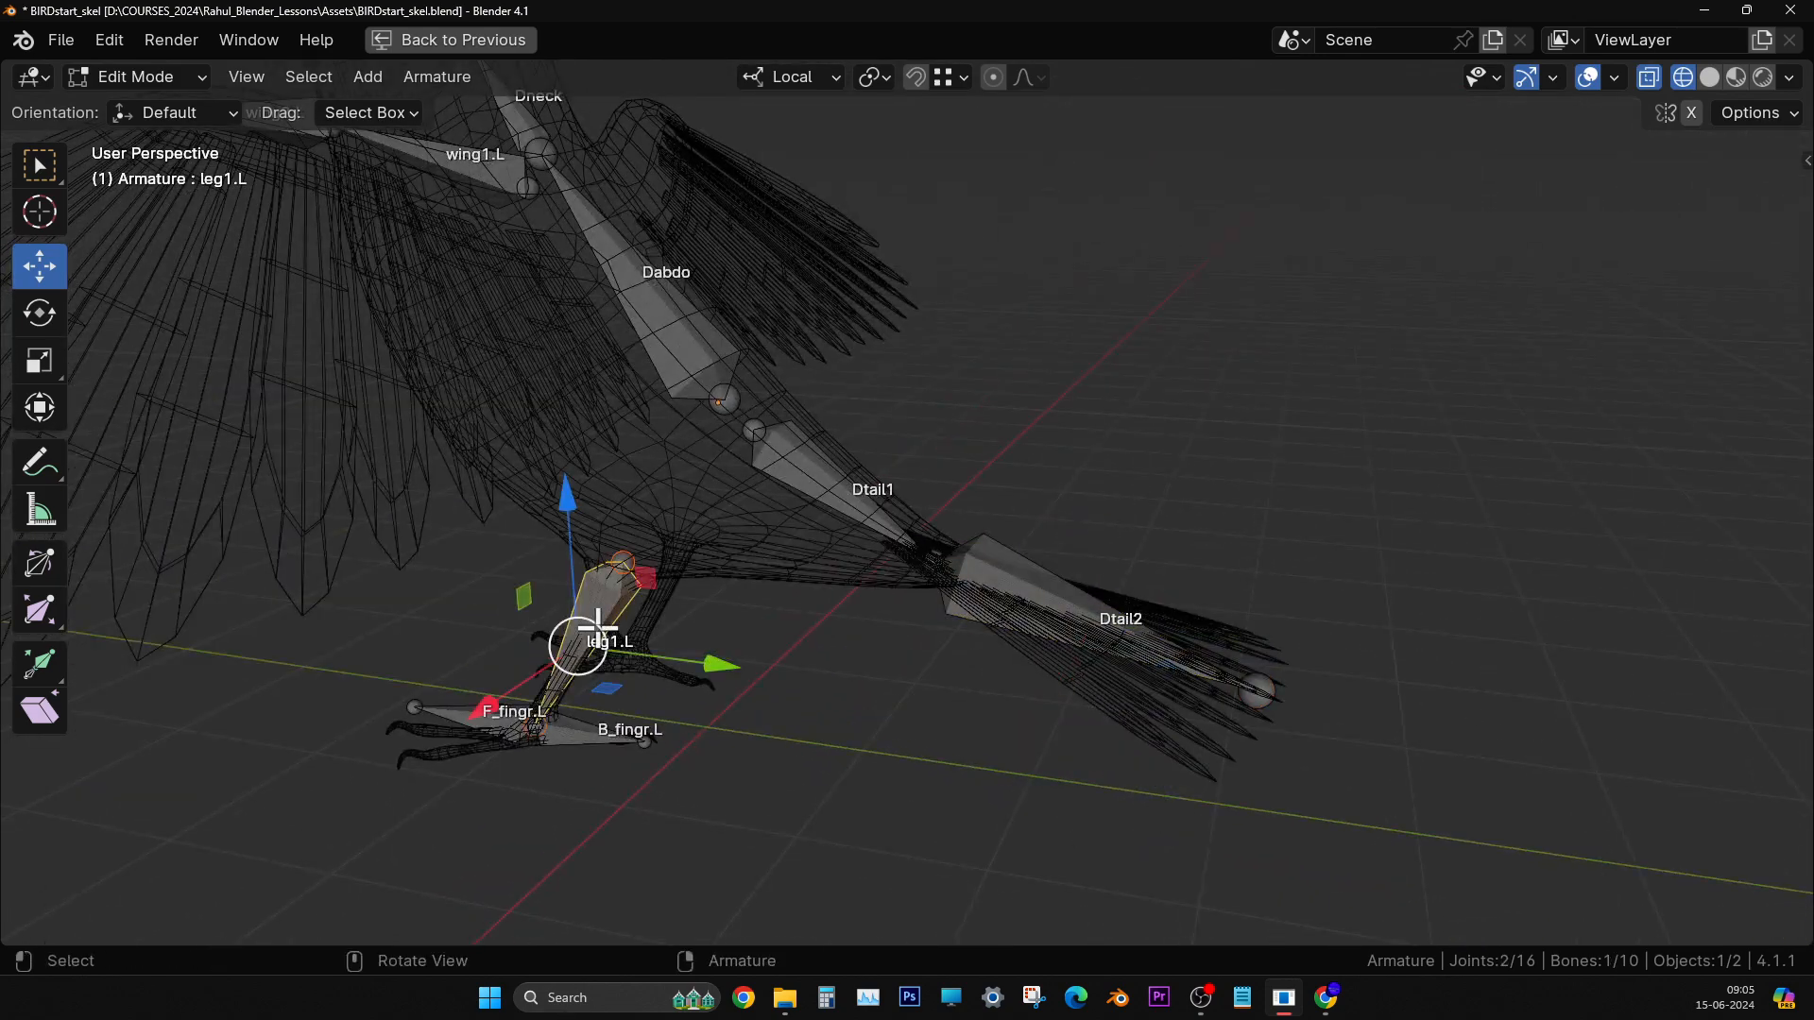
{"action": "key", "text": "F2"}
{"action": "left_click", "coordinate": [455, 631]}
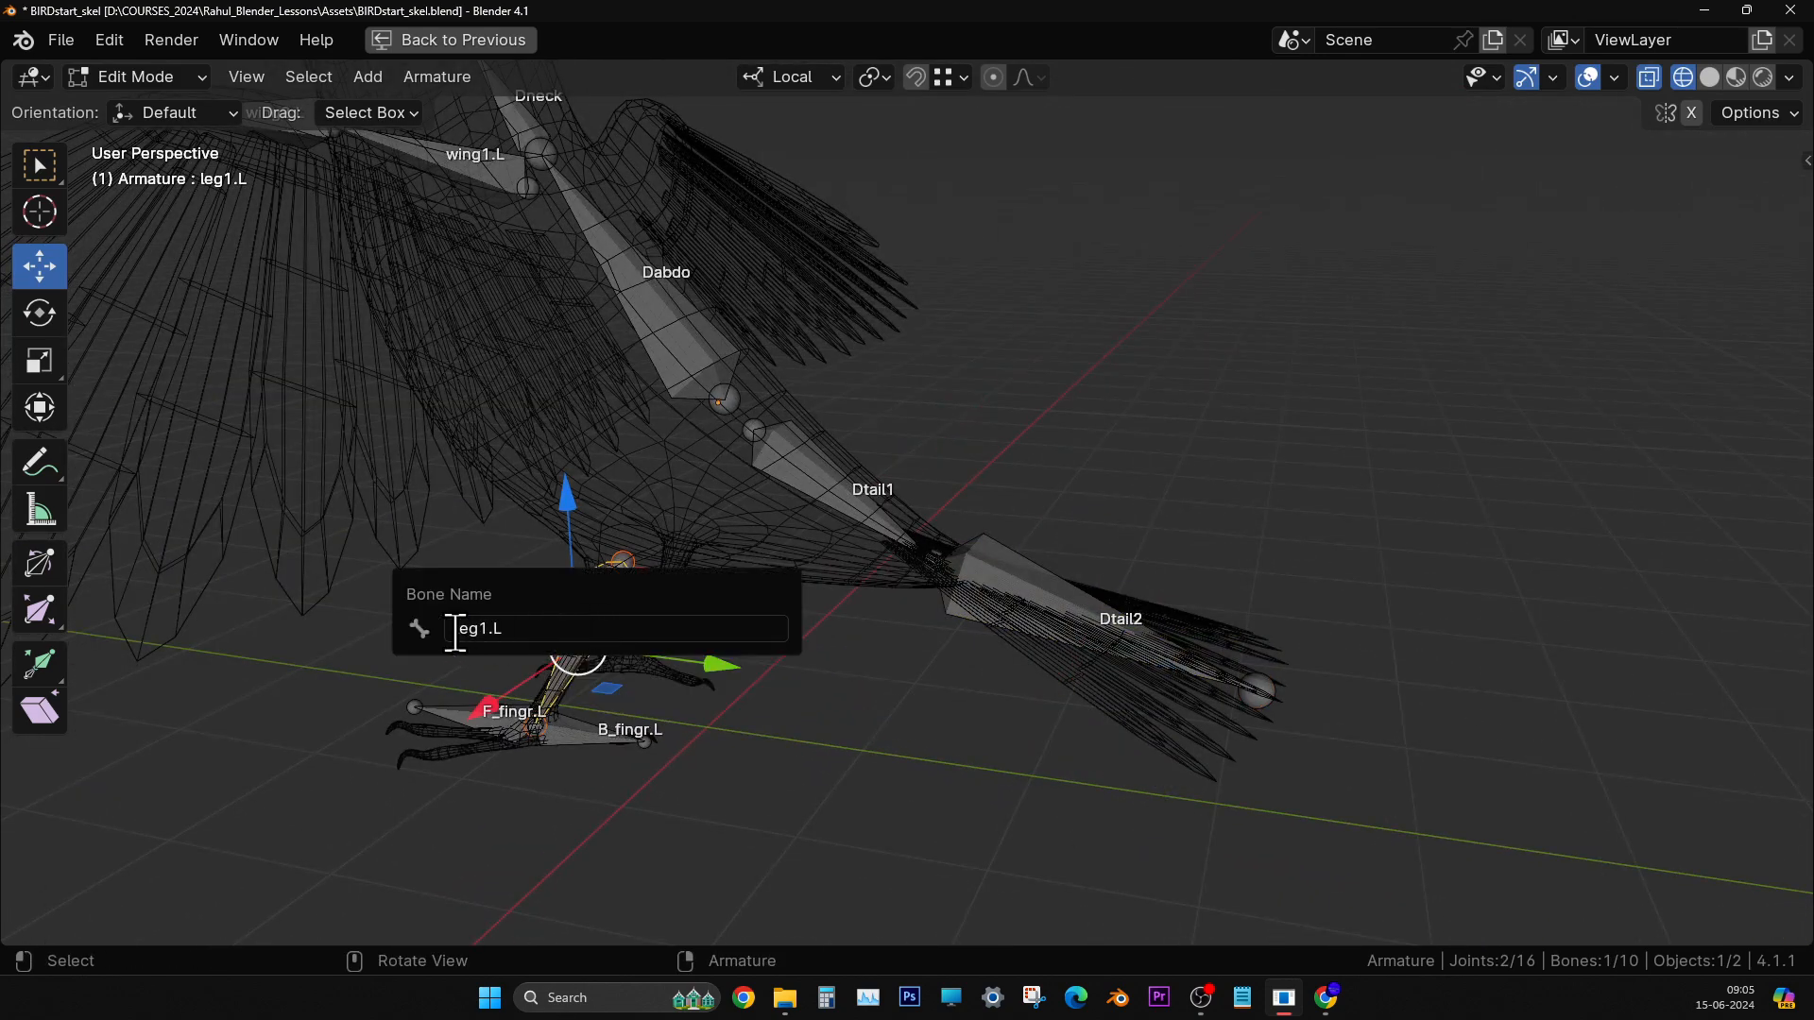
{"action": "key", "text": "Return"}
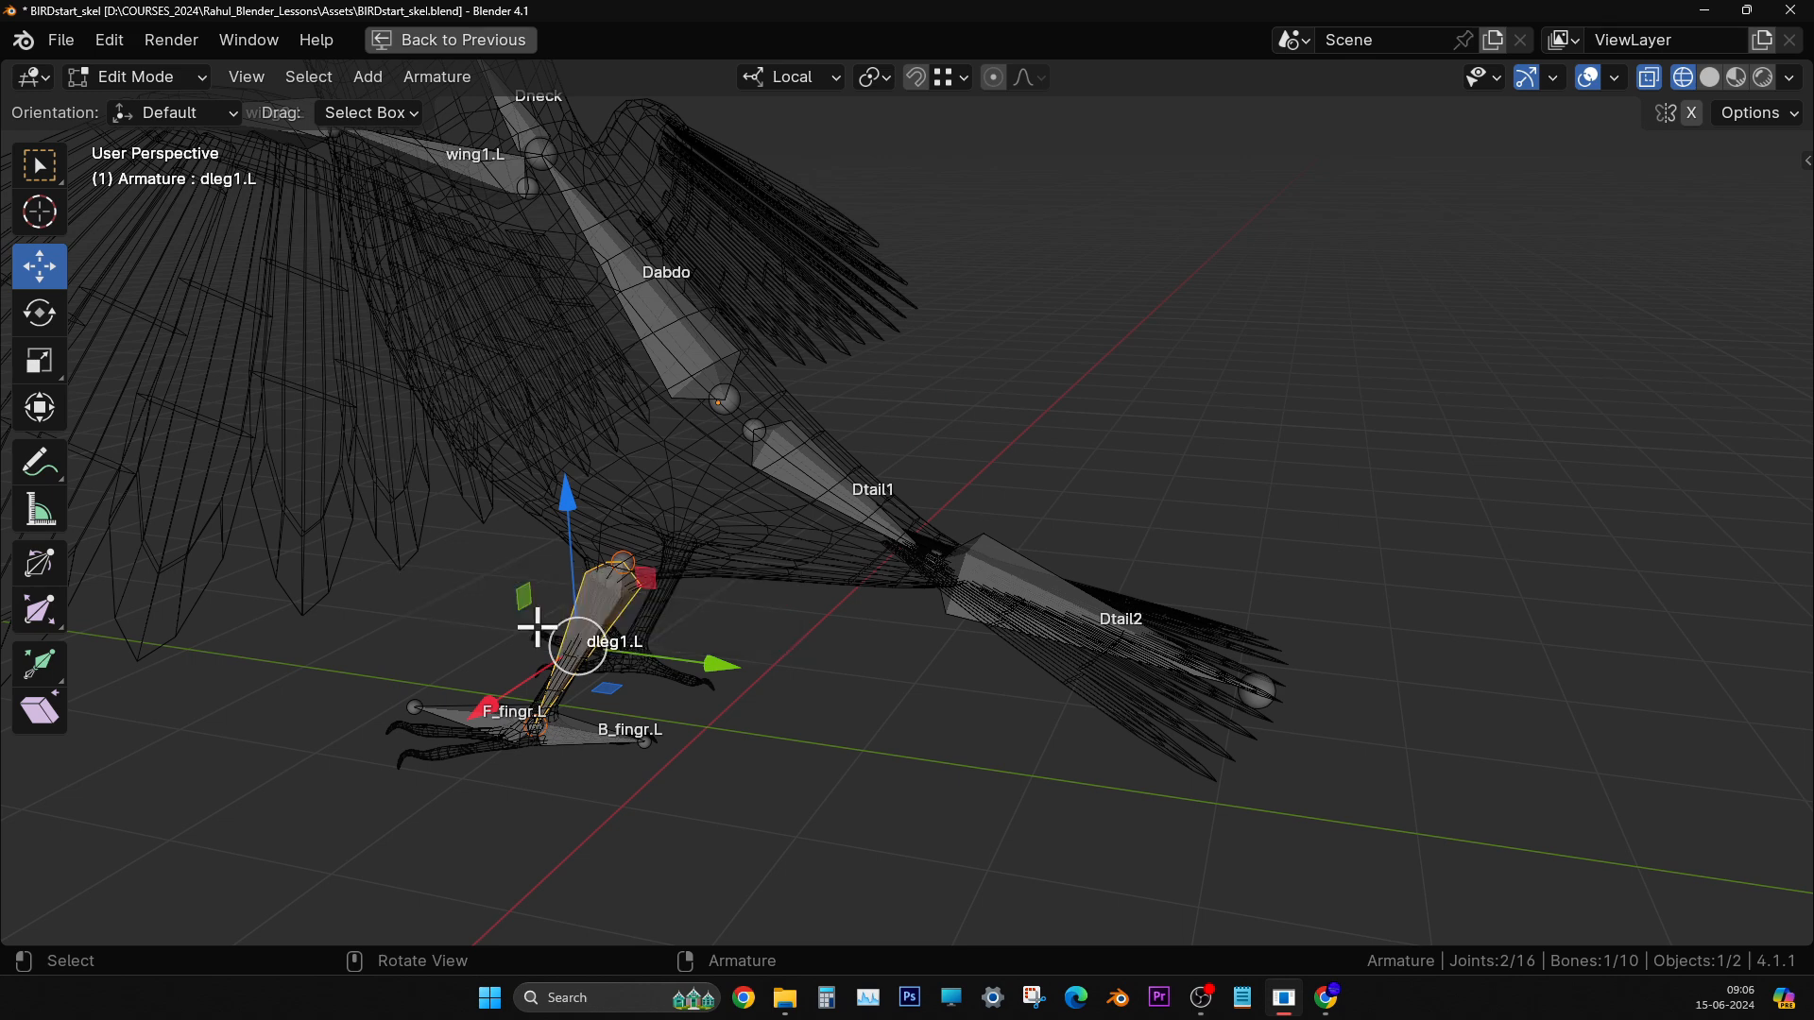
- Rename the left rear toe bone as D_B_fingr.L
{"action": "left_click", "coordinate": [578, 730]}
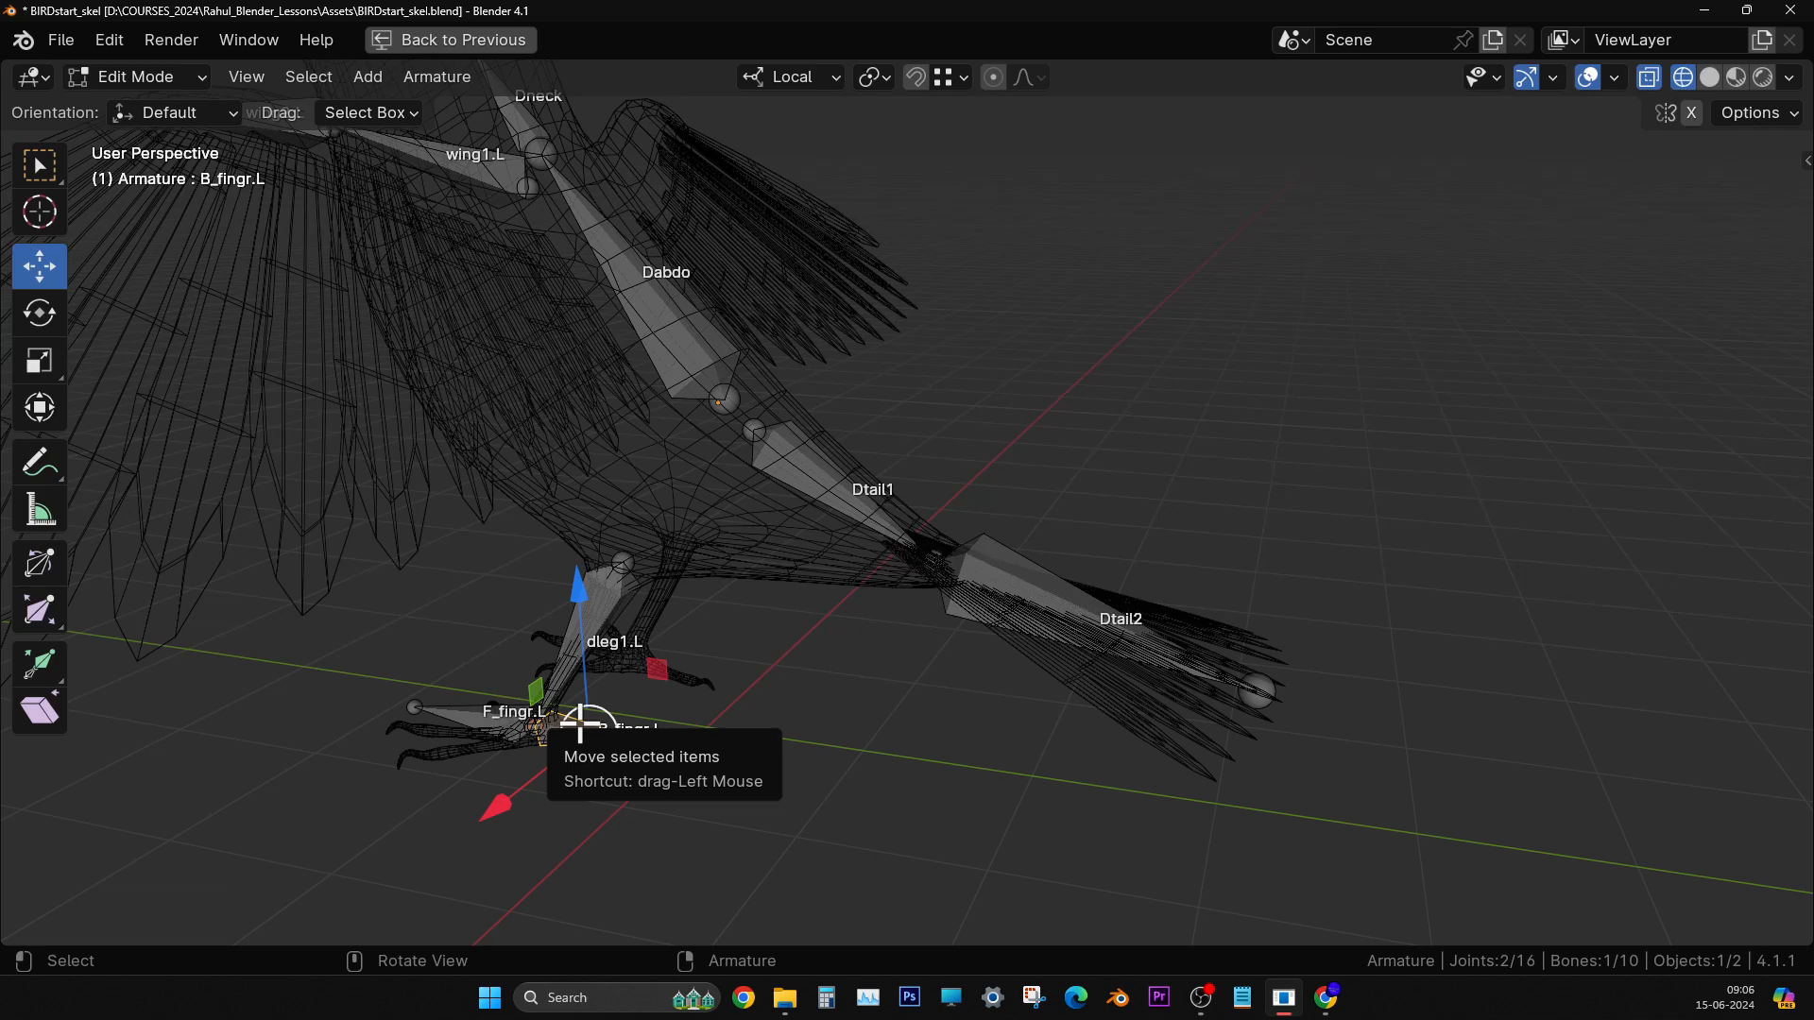
{"action": "key", "text": "F2"}
{"action": "left_click", "coordinate": [434, 725]}
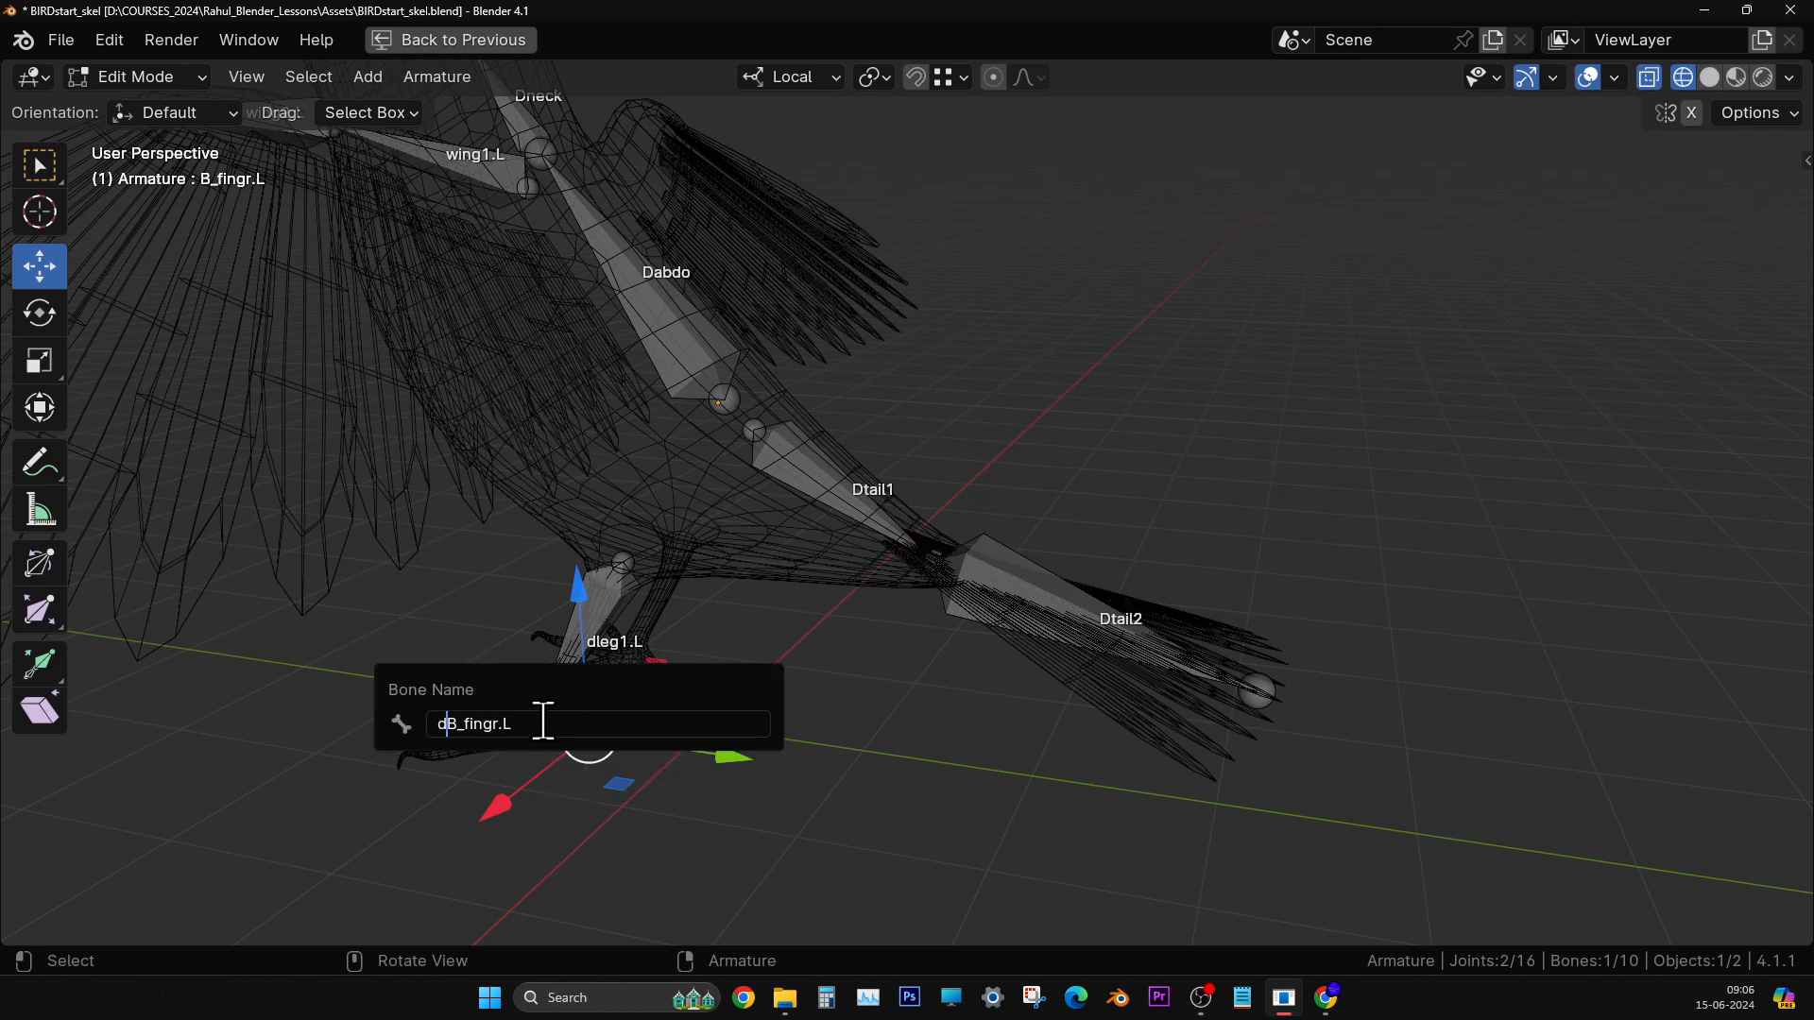
{"action": "type", "text": "d__"}
{"action": "key", "text": "Return"}
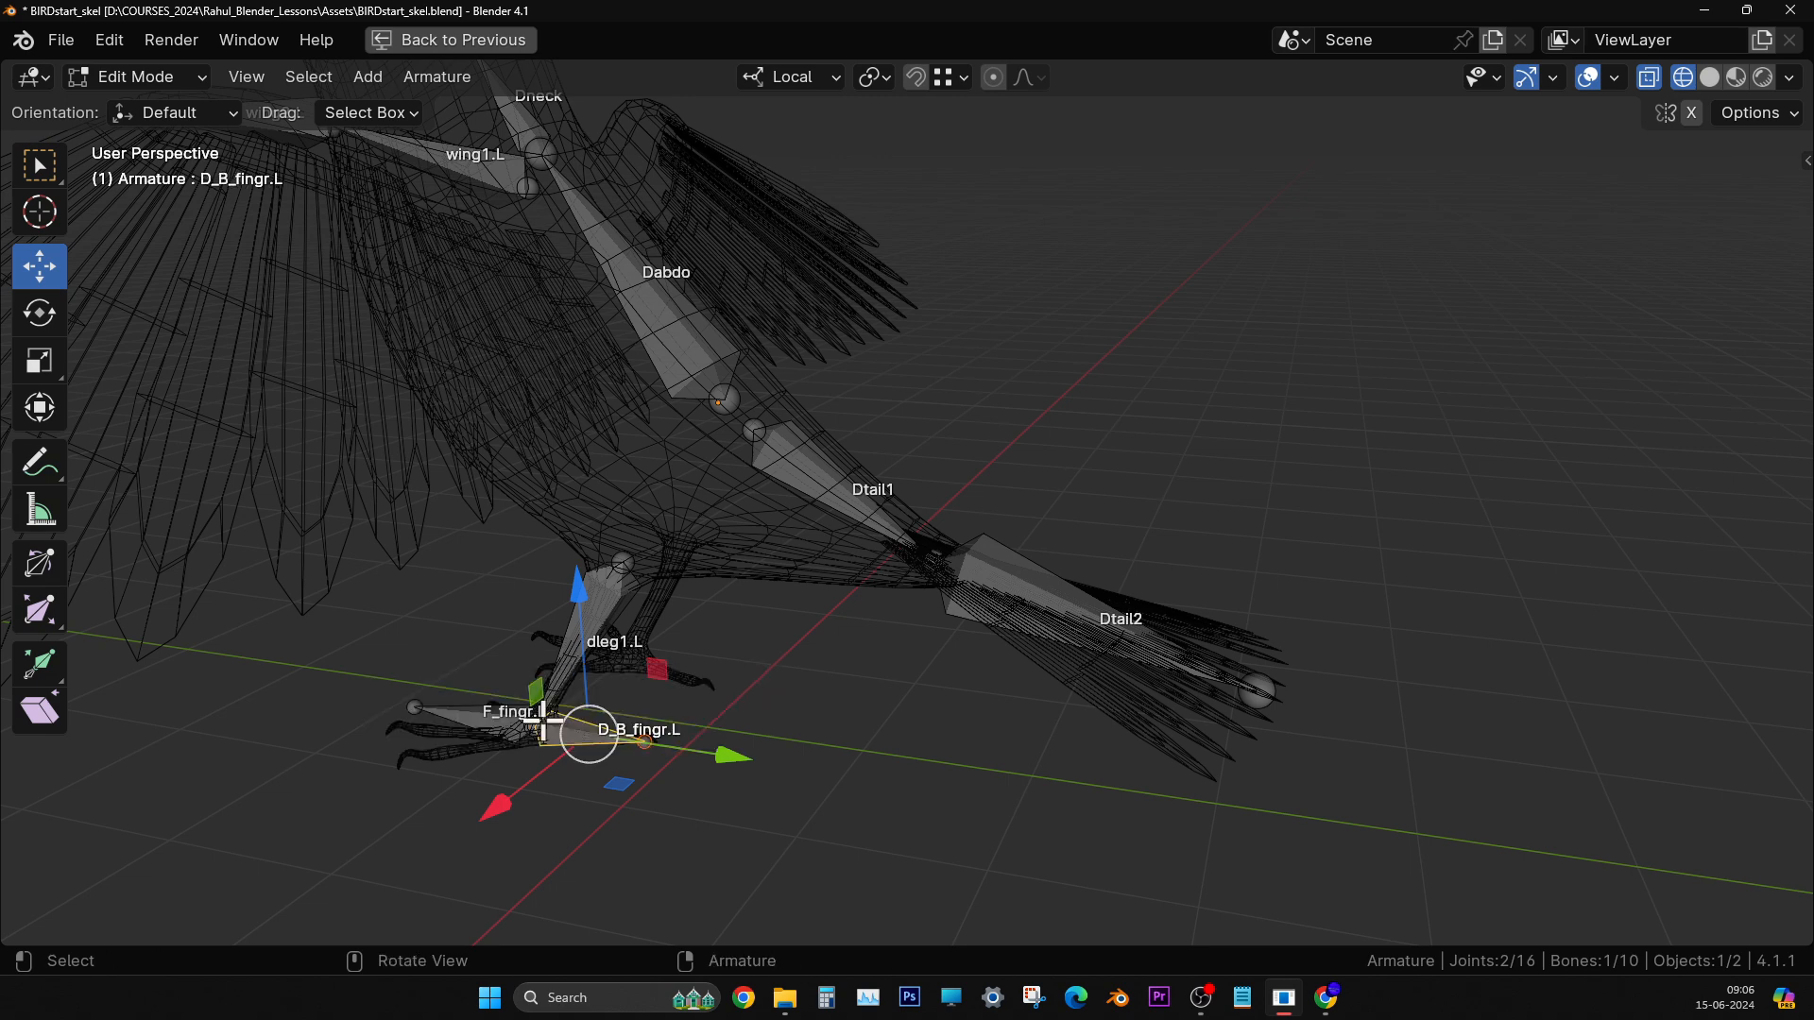
- Rename the left front toe bone as D_F_fingr.L
{"action": "left_click", "coordinate": [466, 714]}
{"action": "key", "text": "F2"}
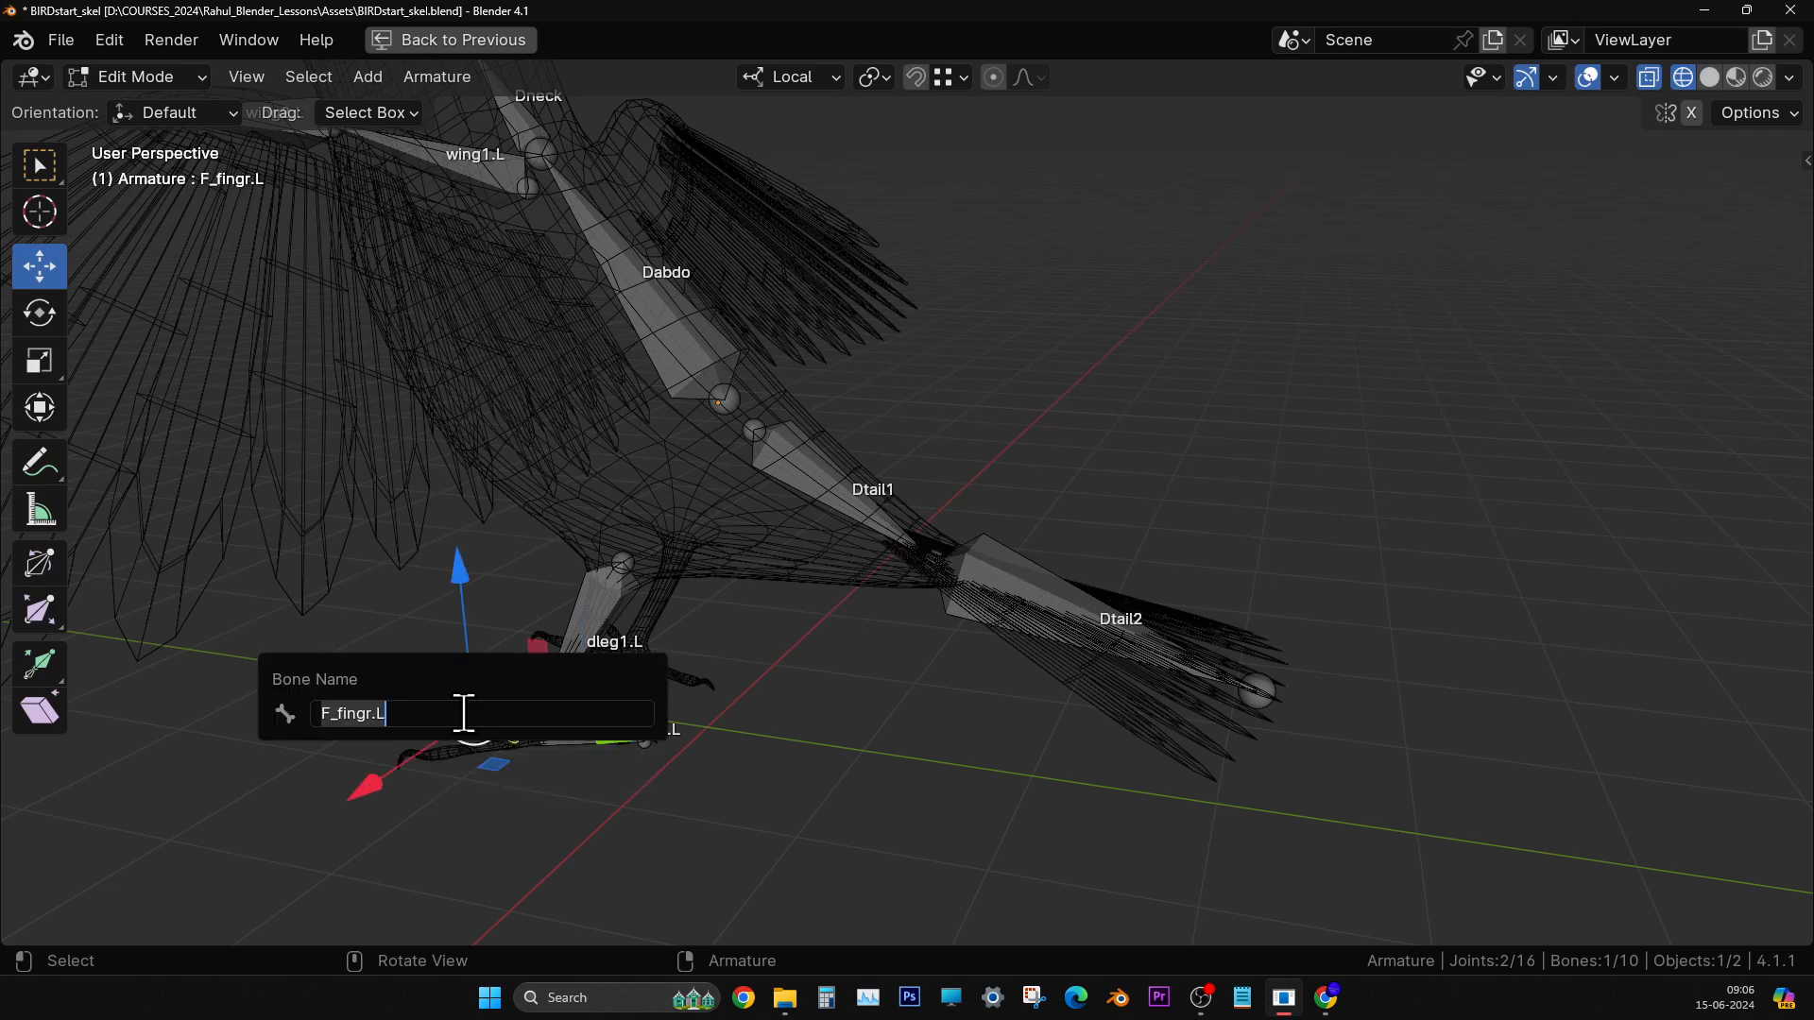
{"action": "key", "text": "Home"}
{"action": "type", "text": "D_"}
{"action": "key", "text": "Return"}
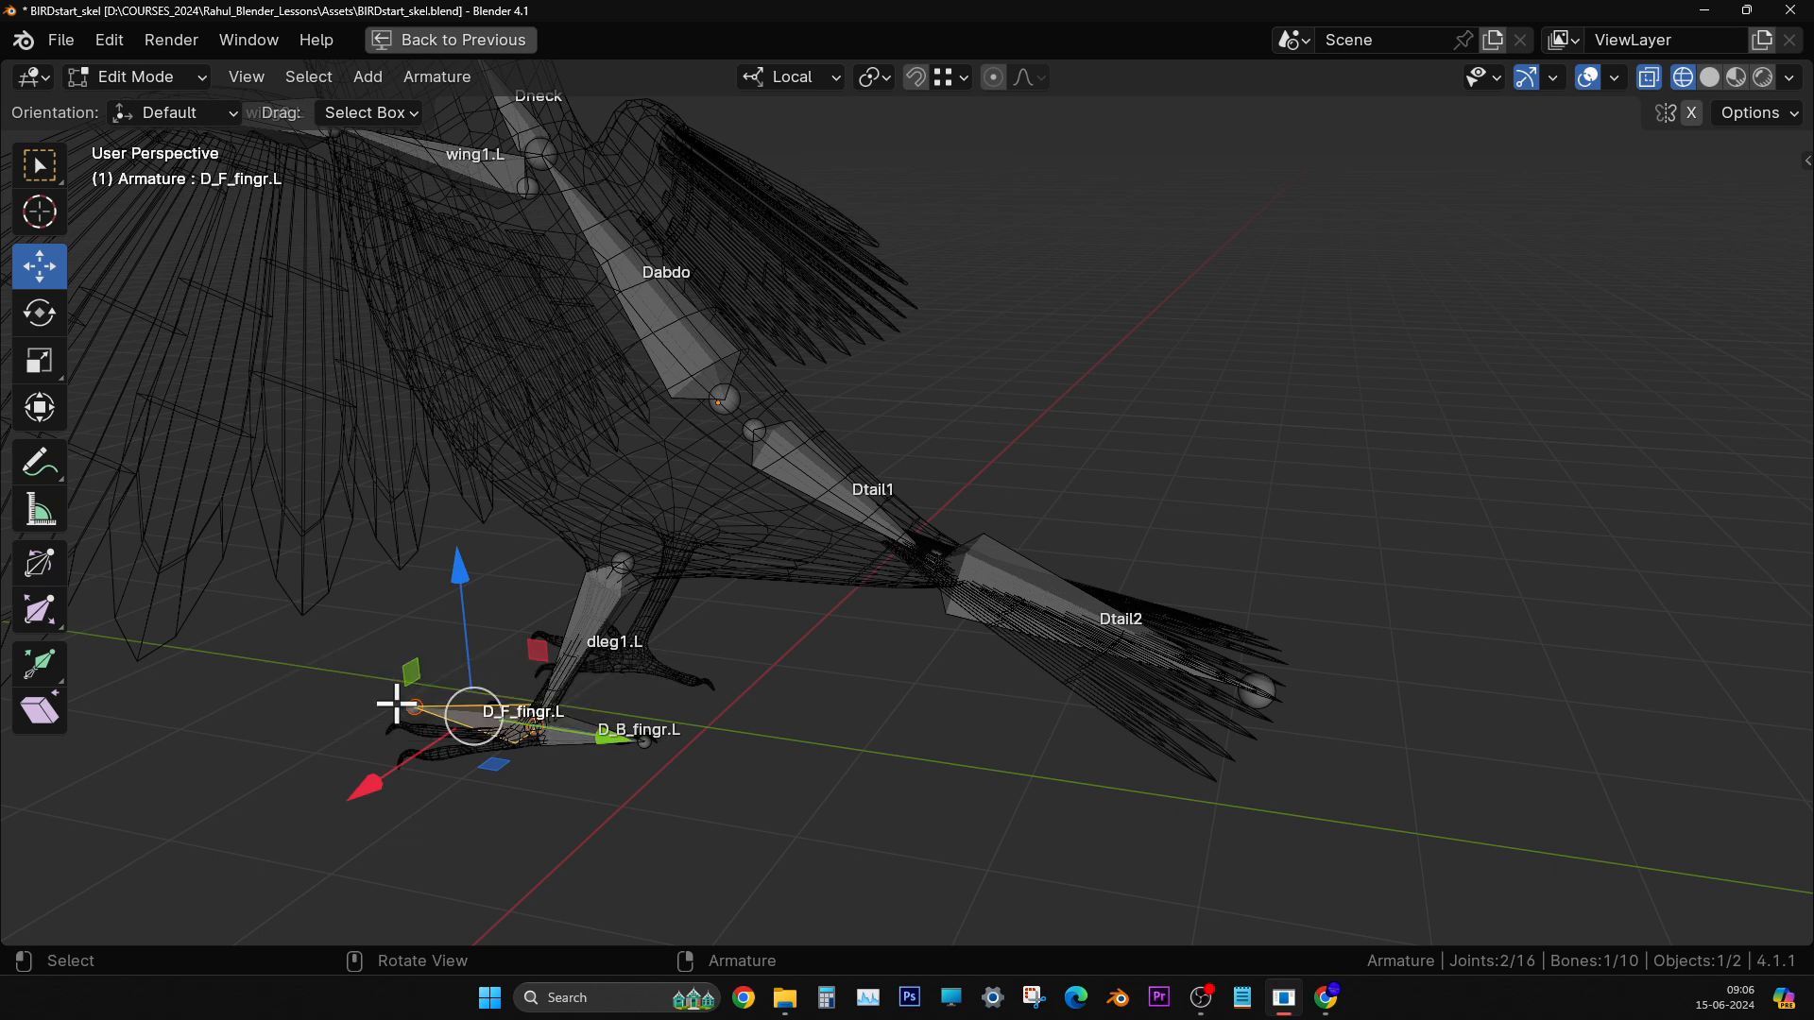
- Rename the left leg bone as D_leg1.L
{"action": "left_click", "coordinate": [589, 615]}
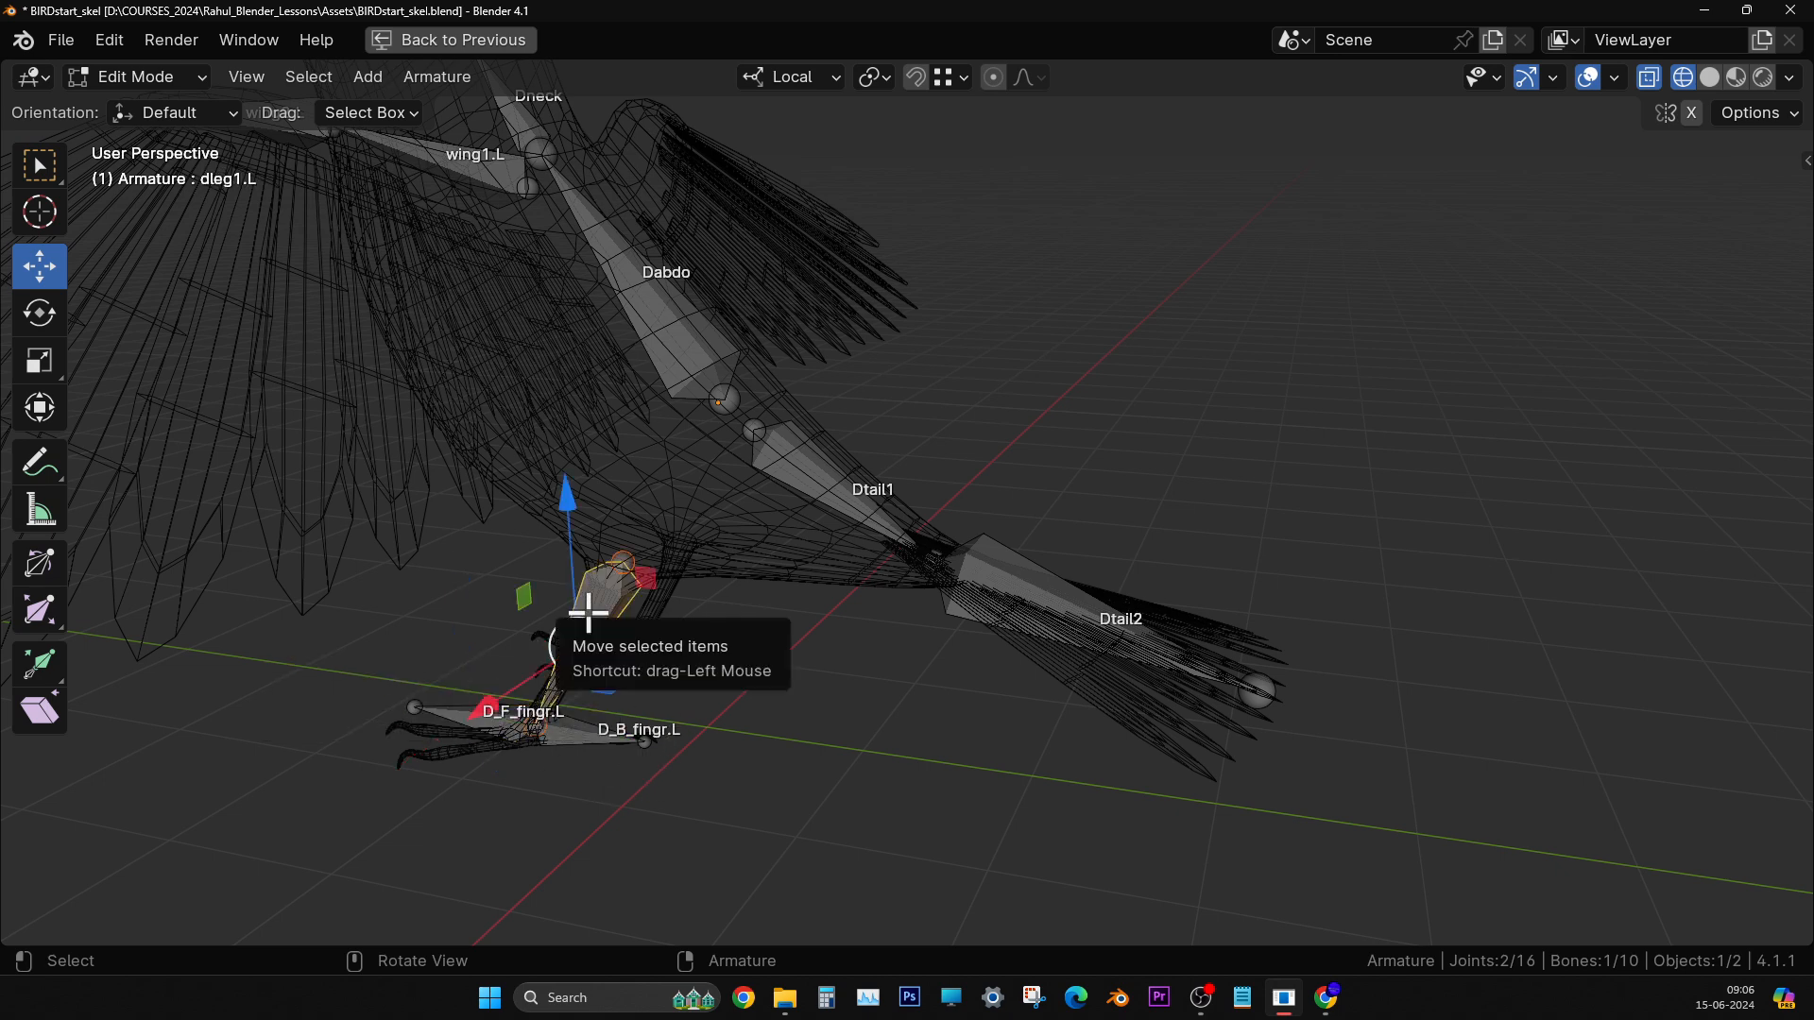
{"action": "key", "text": "F2"}
{"action": "left_click", "coordinate": [464, 613]}
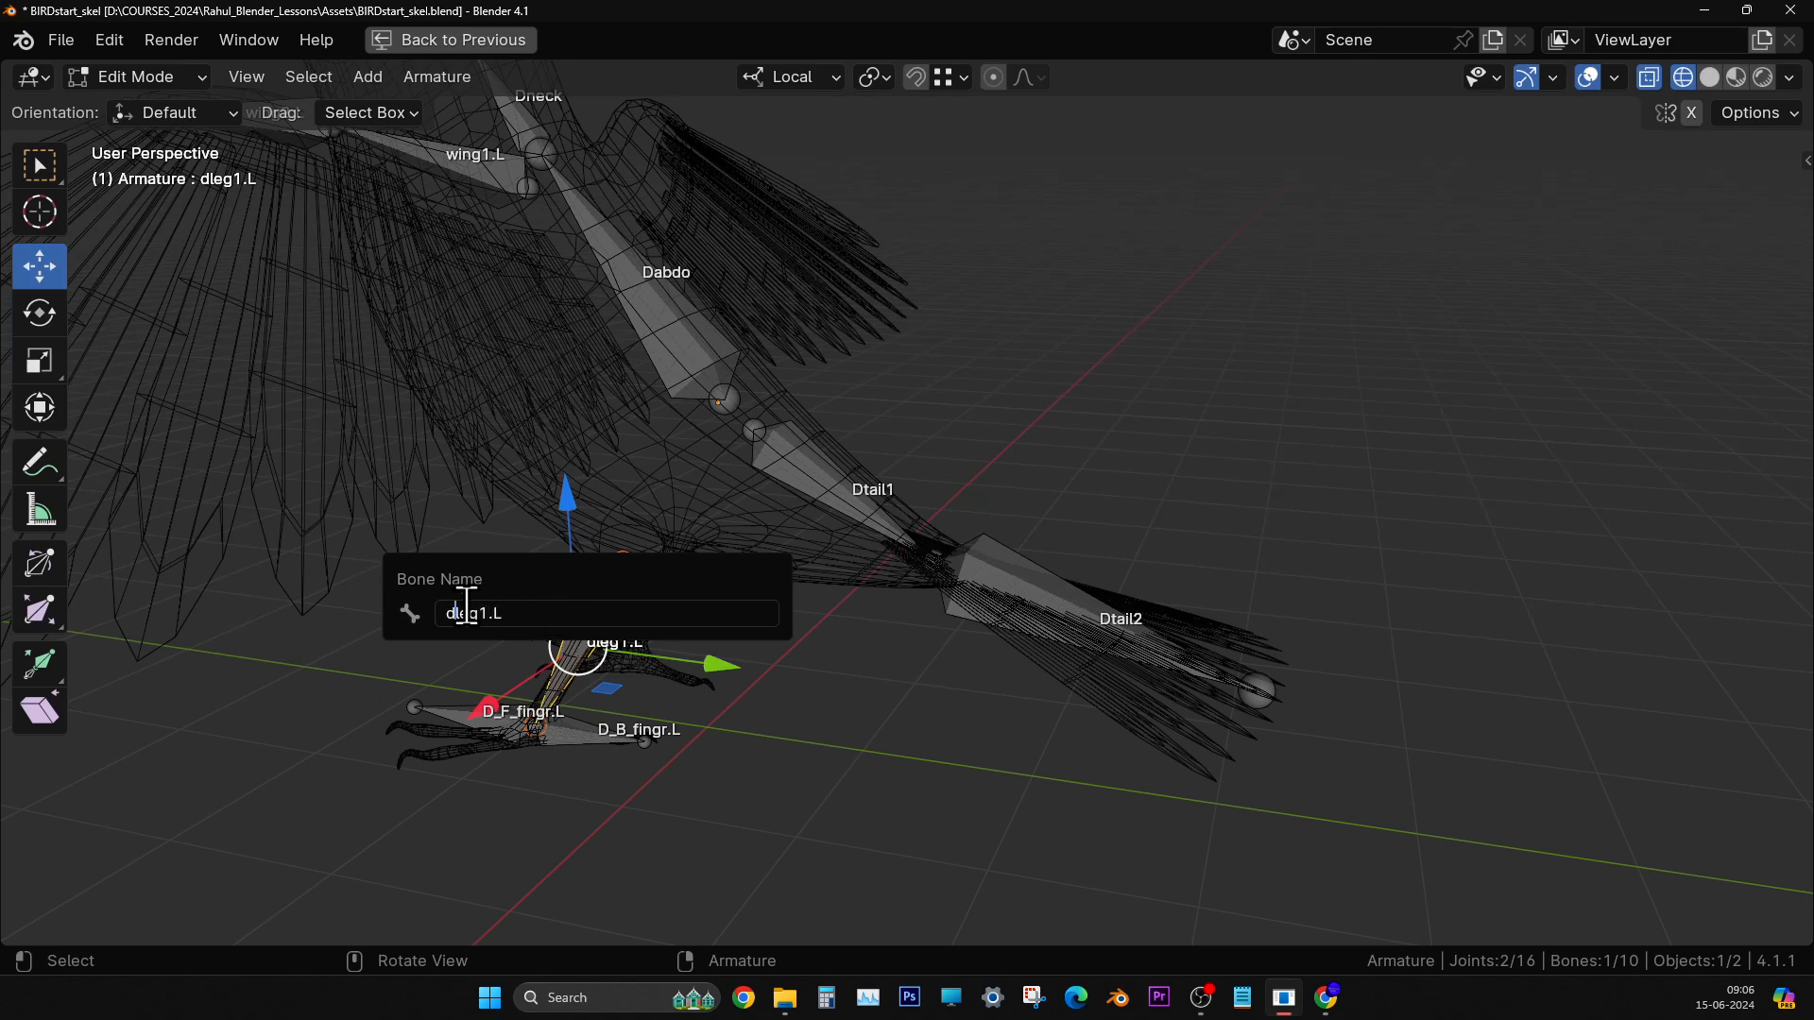
{"action": "type", "text": "_"}
{"action": "key", "text": "Return"}
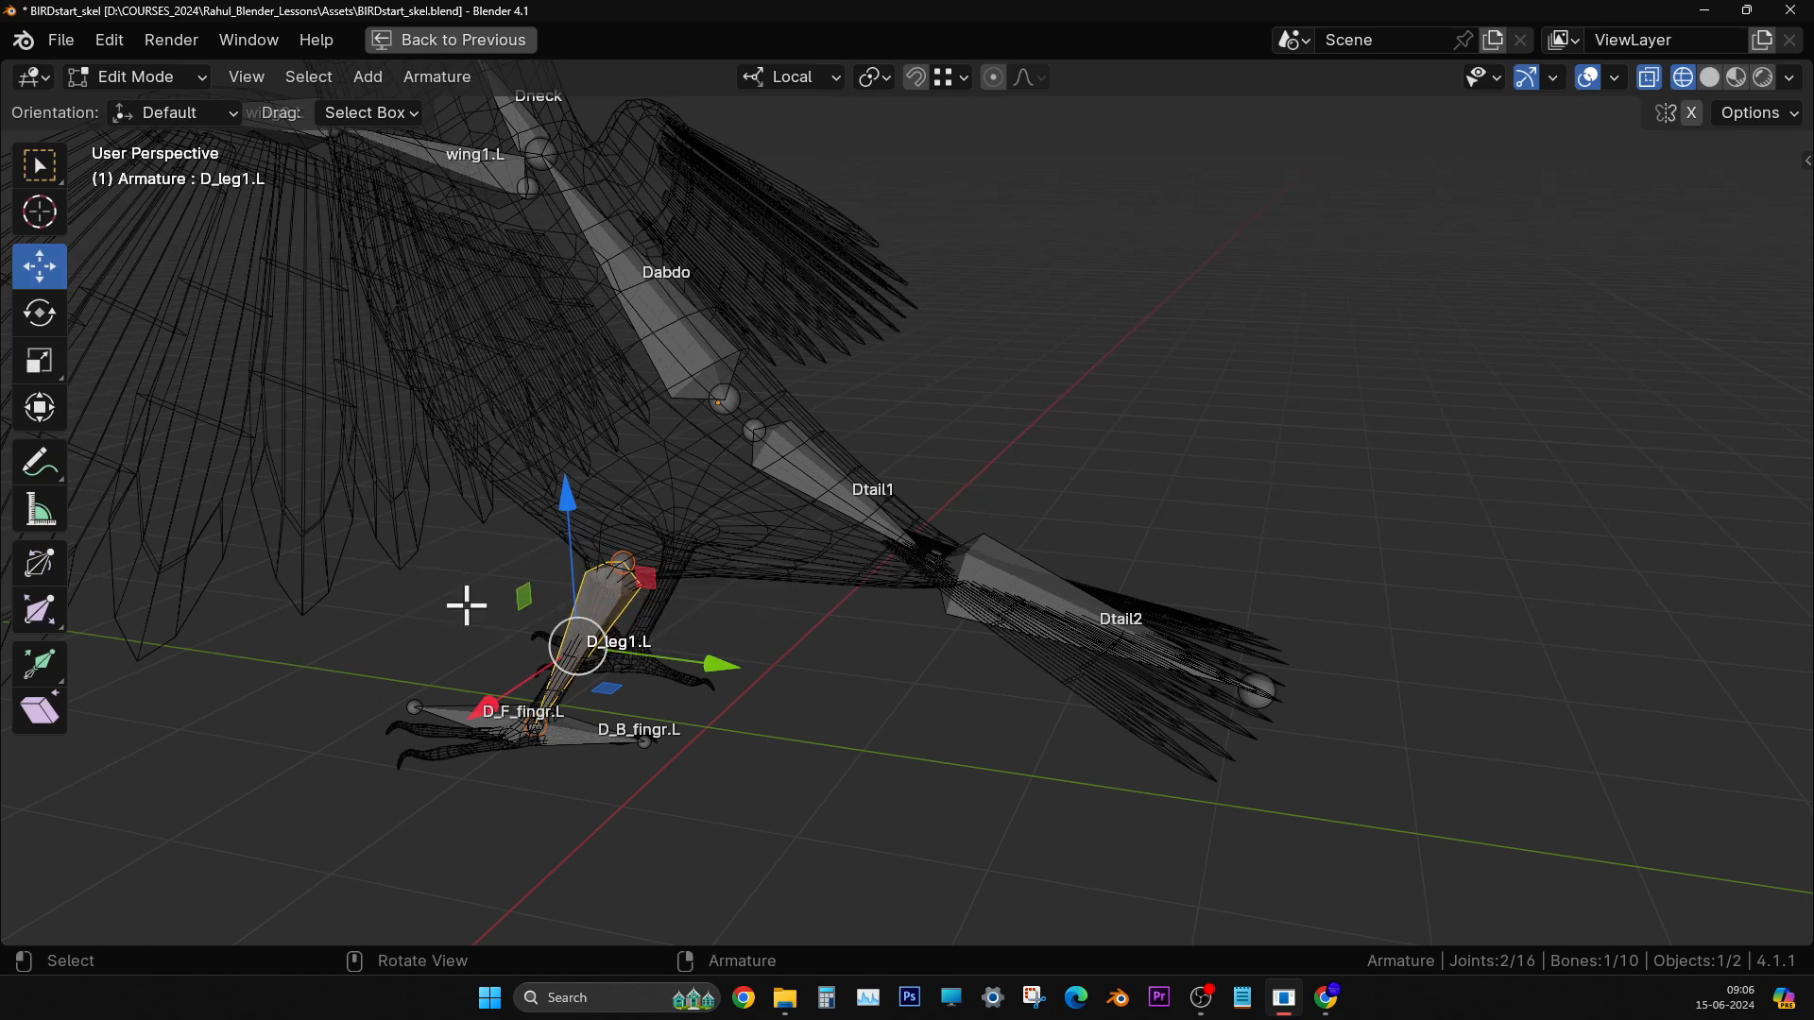
- Rename the inner left wing bone as D_wing1.L
{"action": "left_click", "coordinate": [1224, 499]}
{"action": "middle_click_drag", "start_coordinate": [1036, 508], "coordinate": [932, 421]}
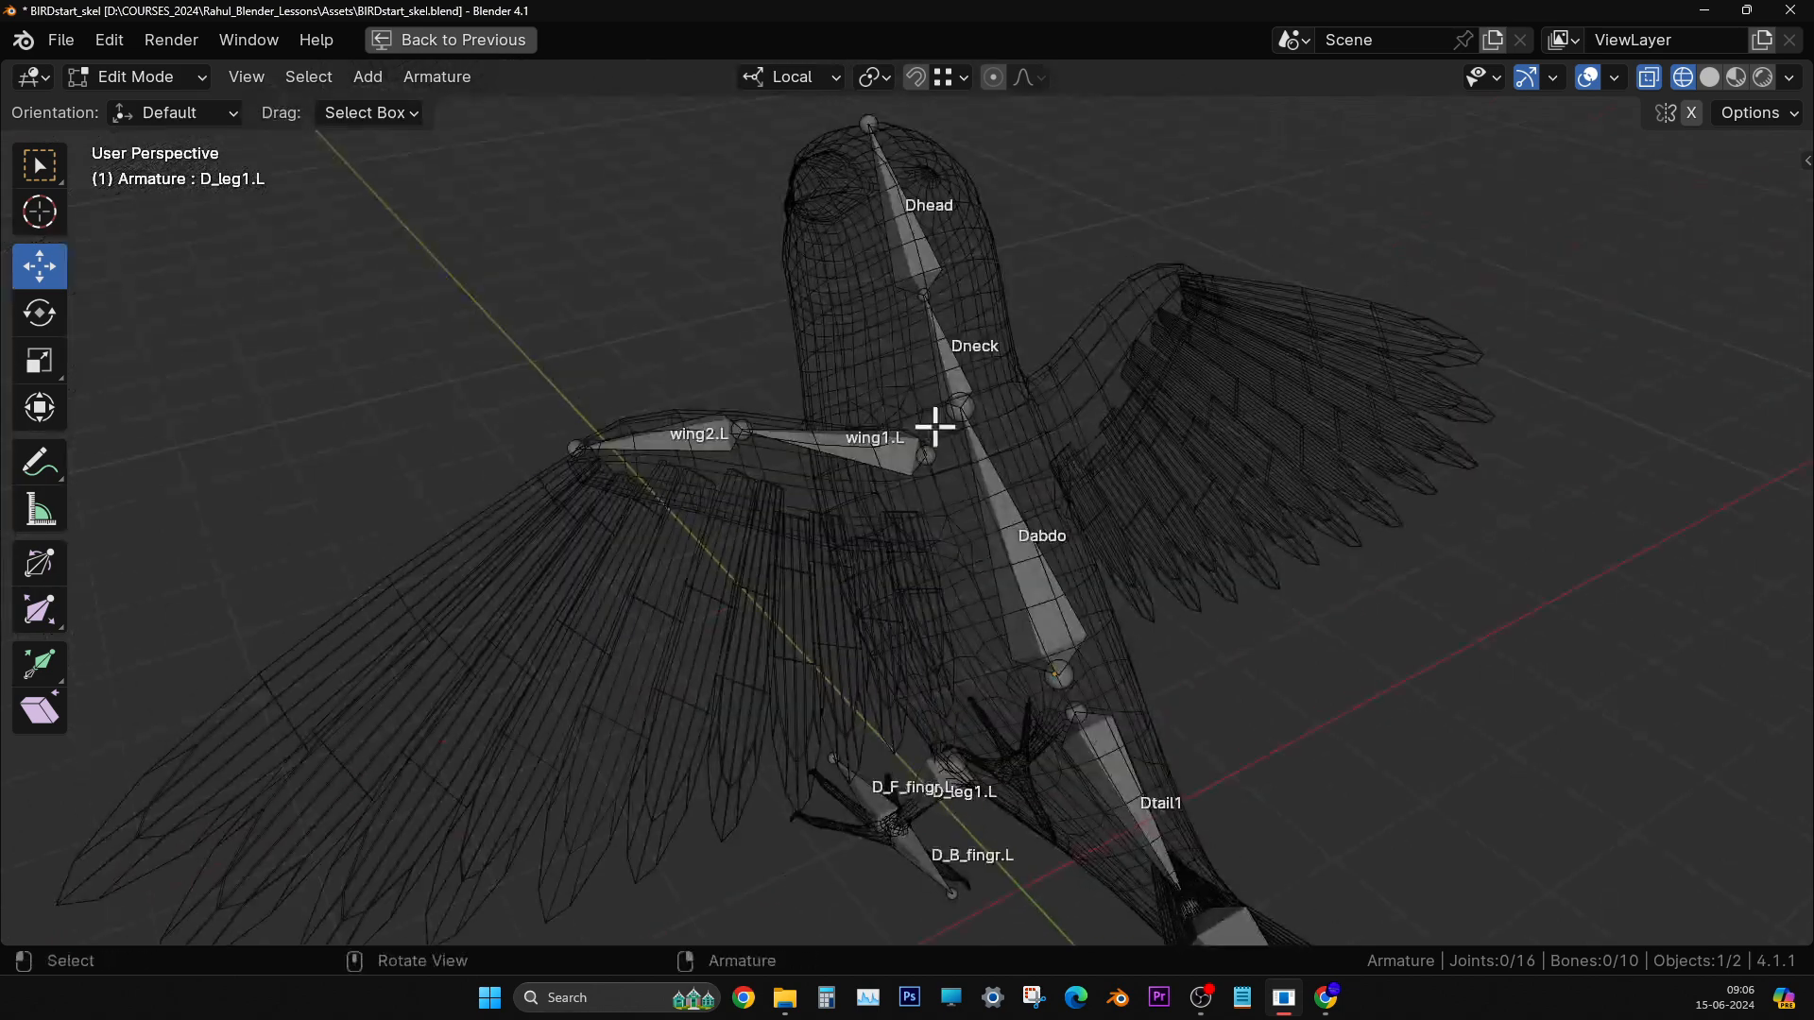
{"action": "left_click", "coordinate": [892, 439]}
{"action": "key", "text": "F2"}
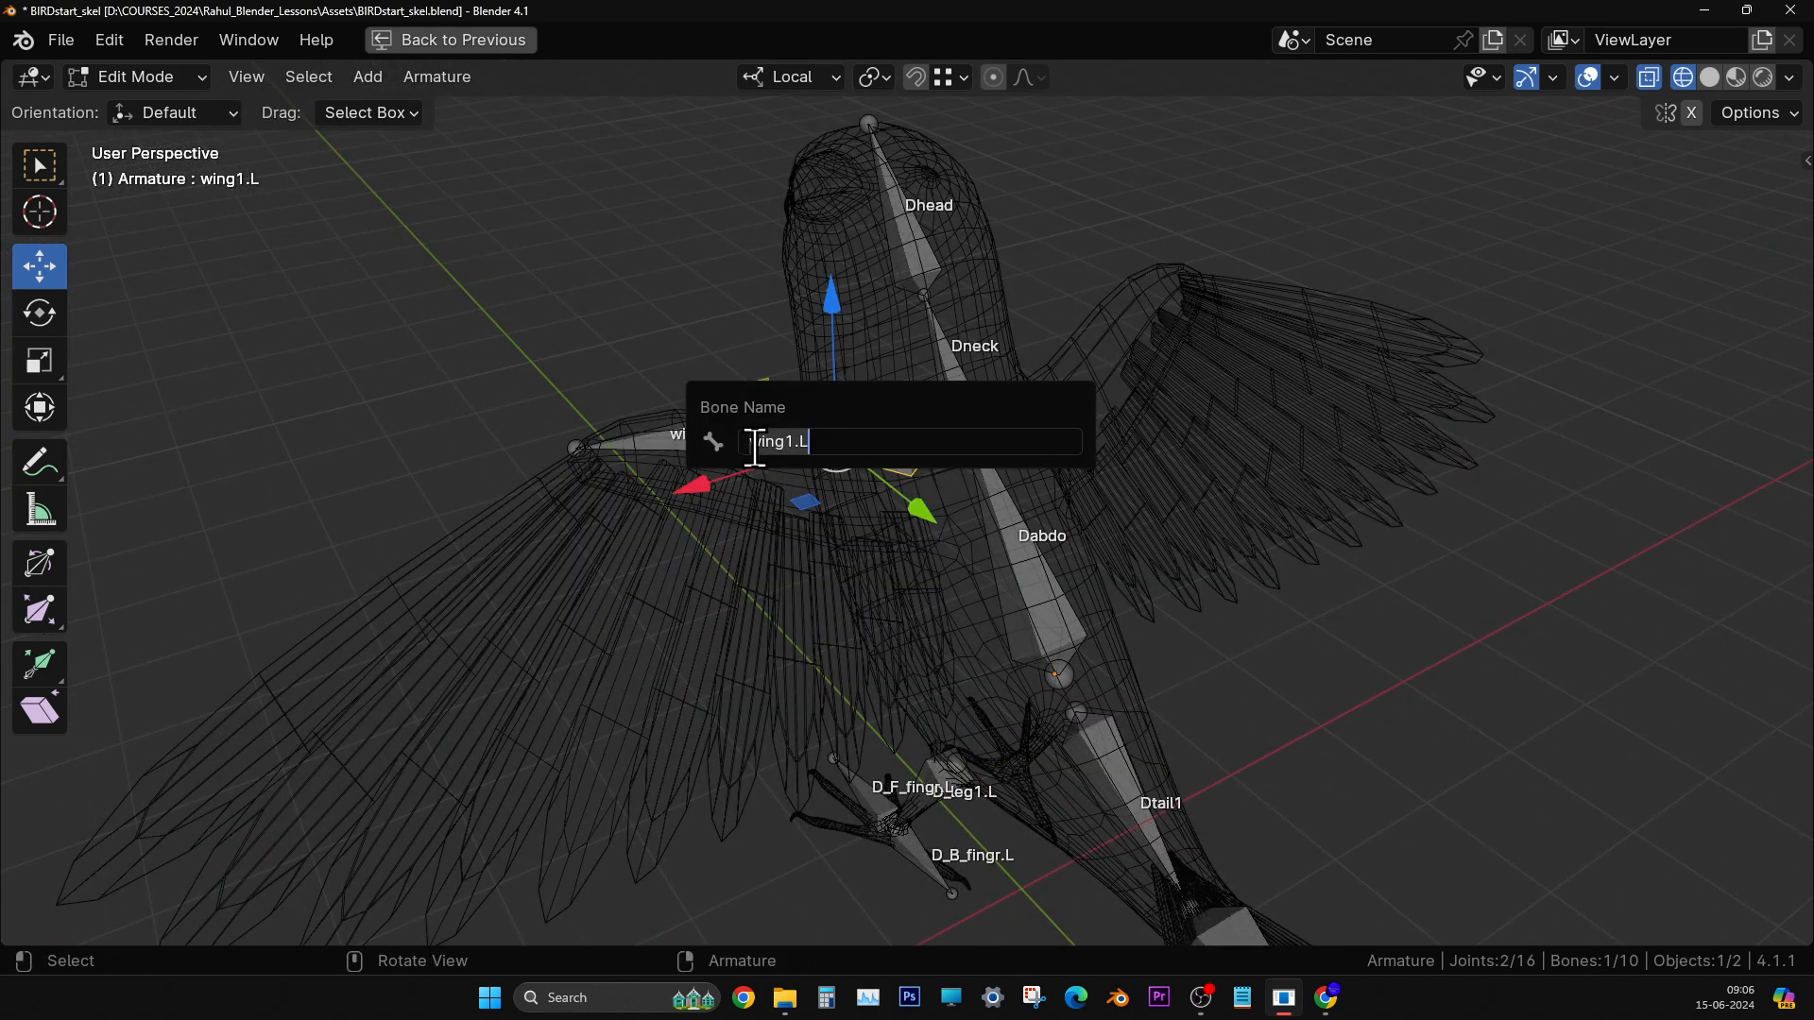
{"action": "type", "text": "D_"}
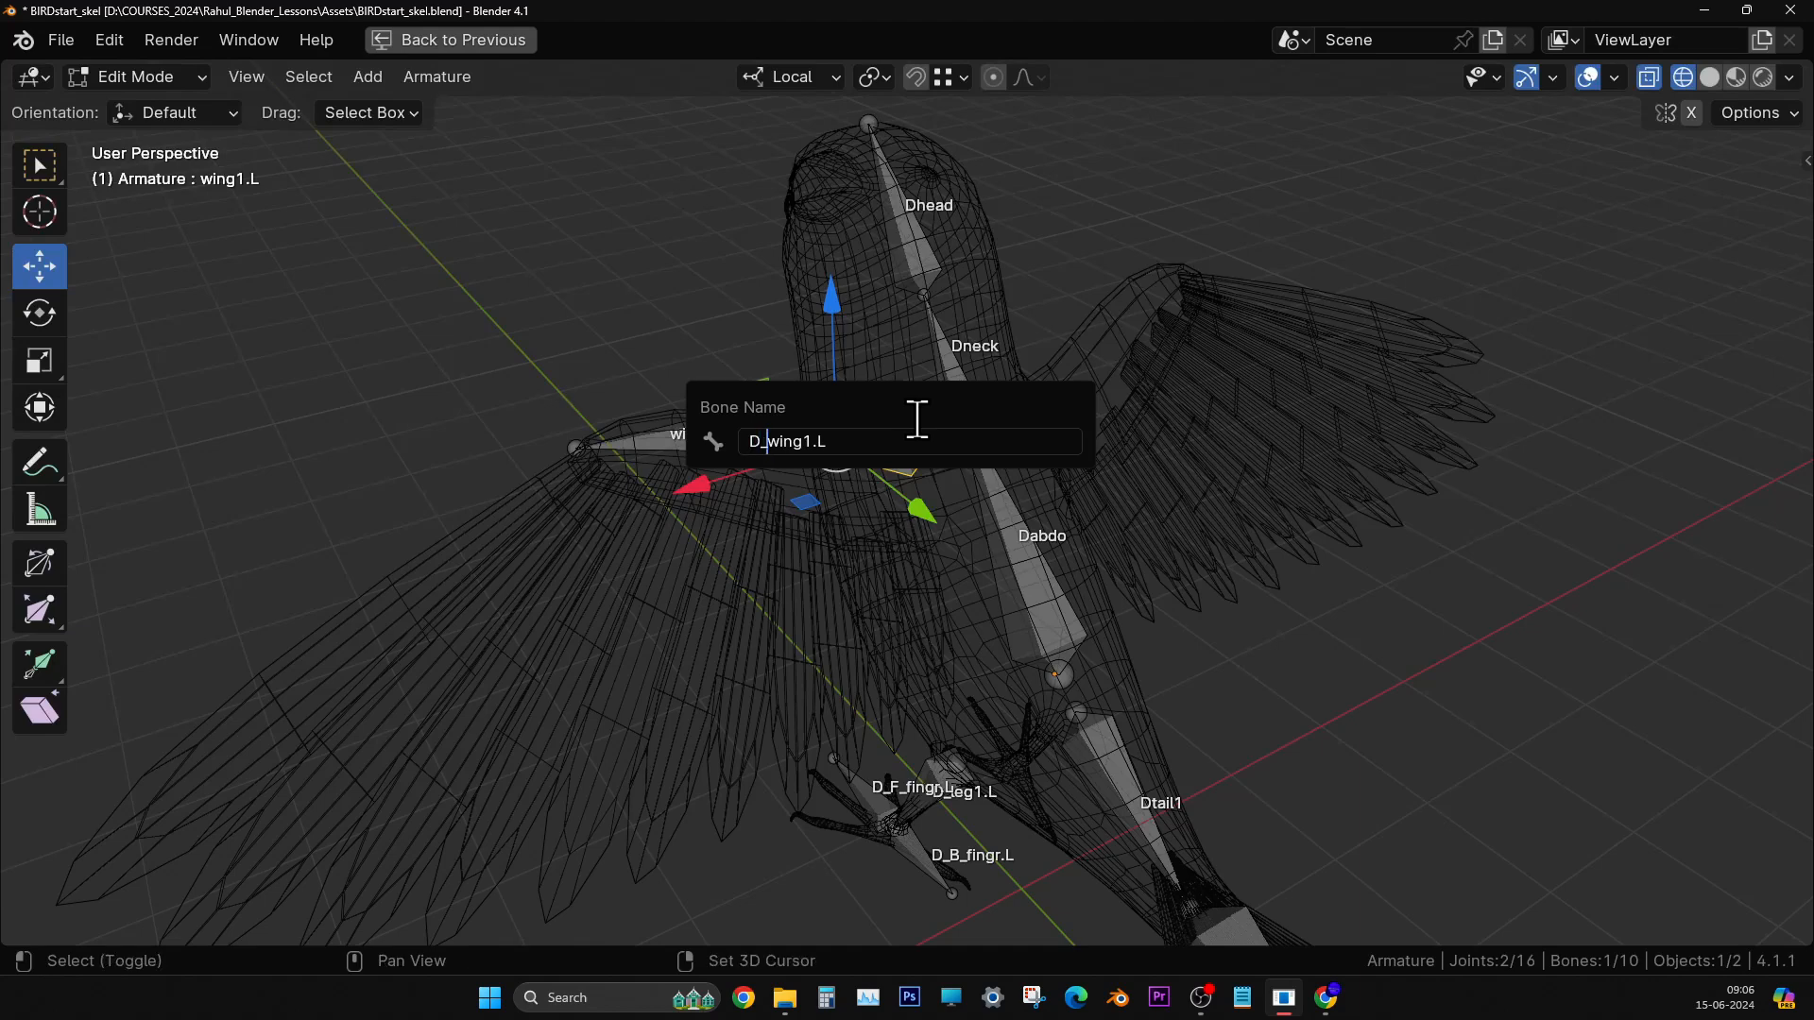
{"action": "key", "text": "Return"}
- Rename the outer left wing bone as D_wing2.L
{"action": "left_click", "coordinate": [711, 436]}
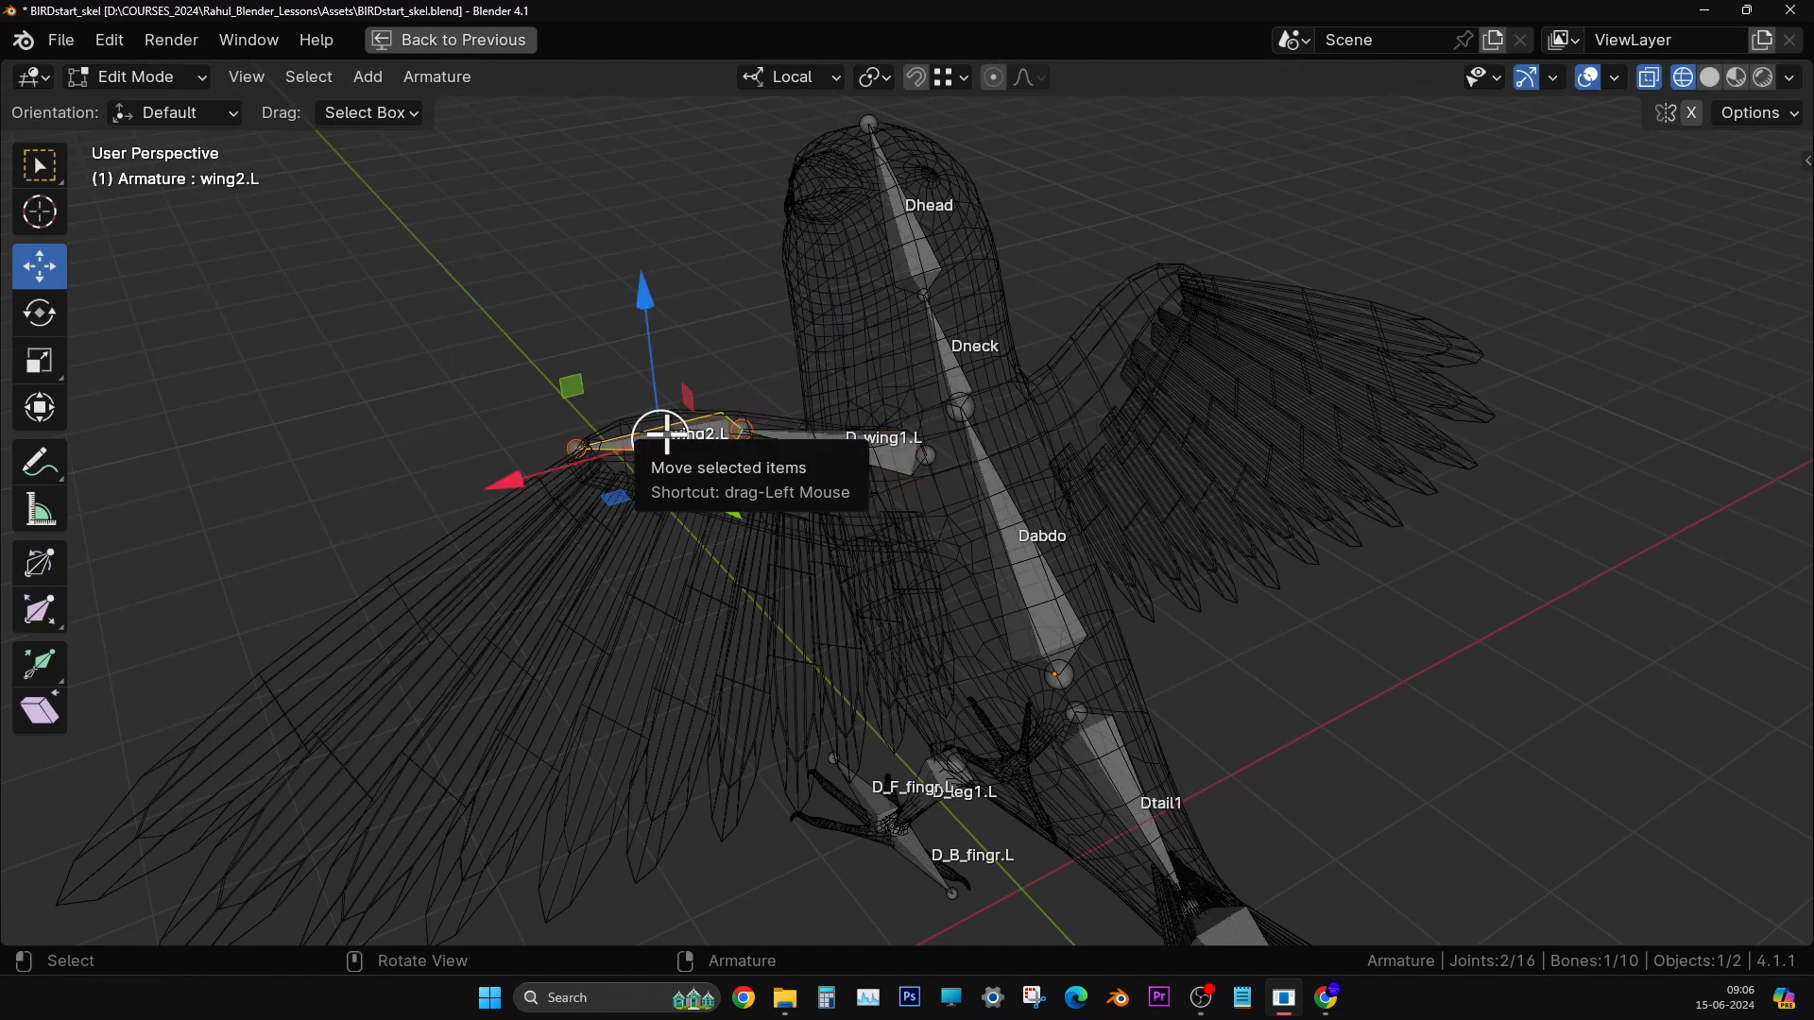
{"action": "key", "text": "F2"}
{"action": "type", "text": "D"}
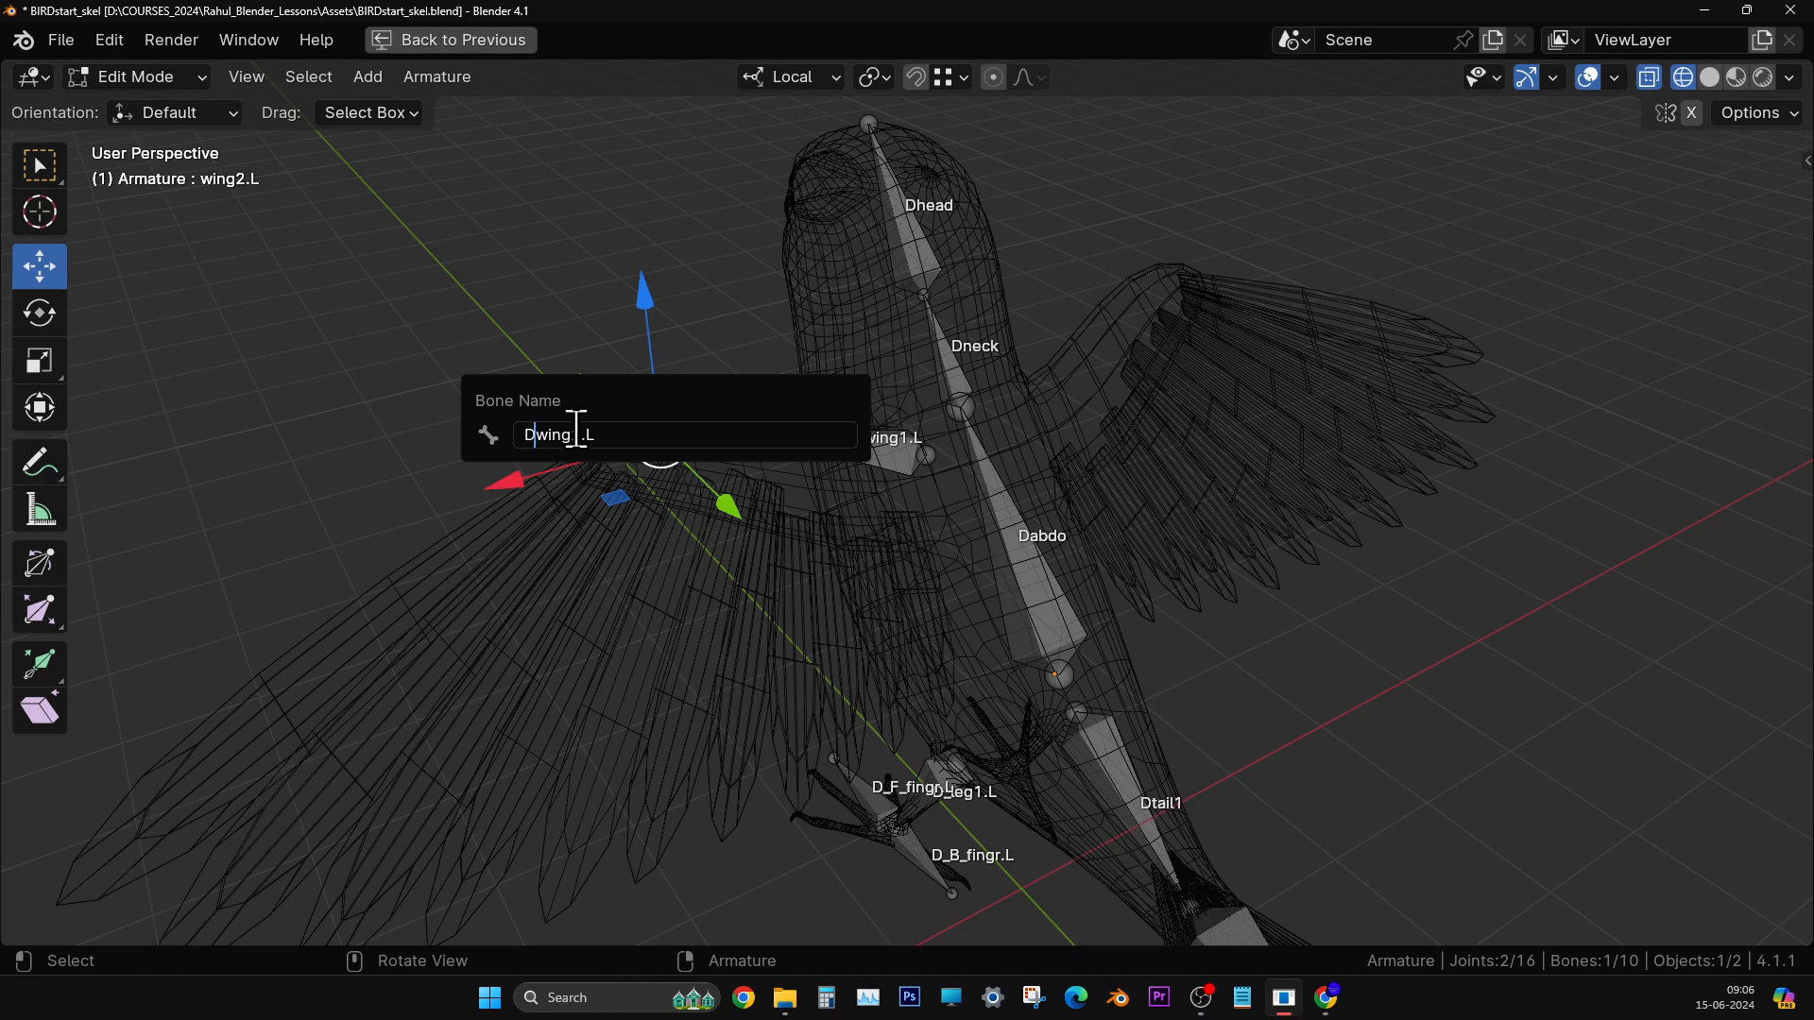
{"action": "type", "text": "_"}
{"action": "key", "text": "Return"}
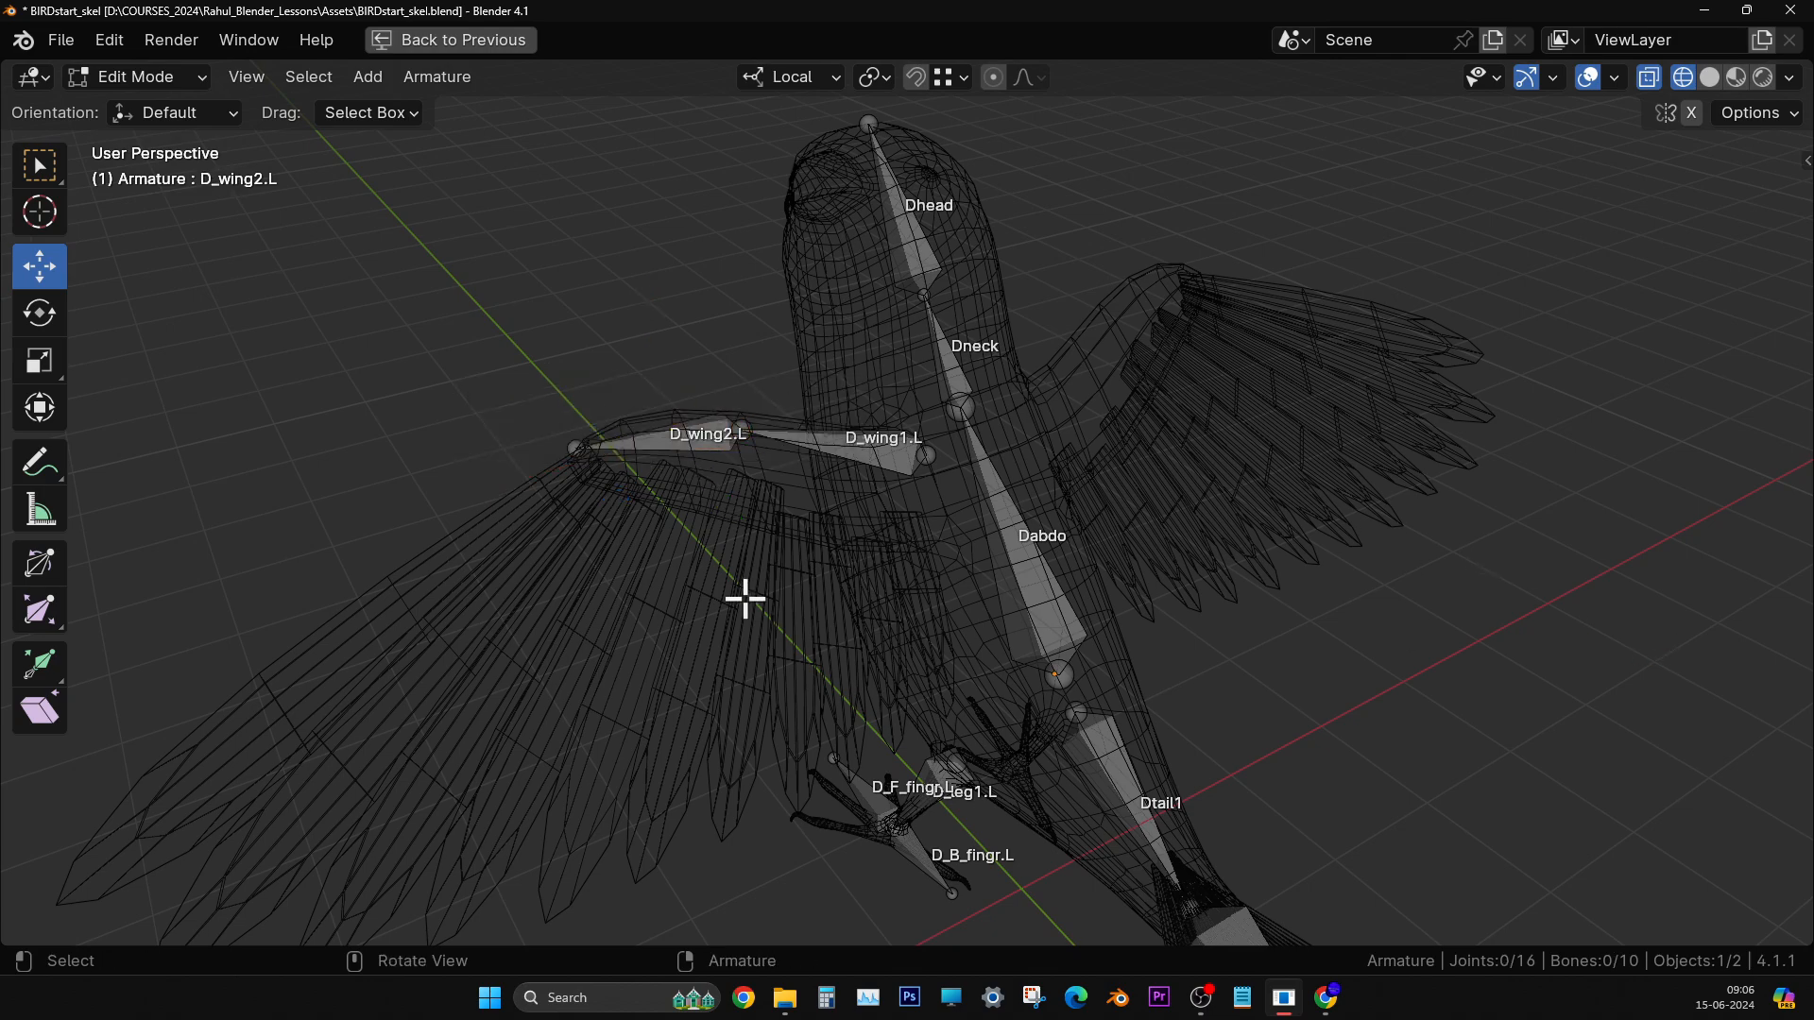
- Switch the 3D viewport area to the Text Editor
{"action": "middle_click_drag", "start_coordinate": [746, 600], "coordinate": [1171, 586]}
{"action": "scroll", "coordinate": [964, 596], "scroll_direction": "up", "scroll_amount": 2}
{"action": "scroll", "coordinate": [932, 628], "scroll_direction": "up", "scroll_amount": 1}
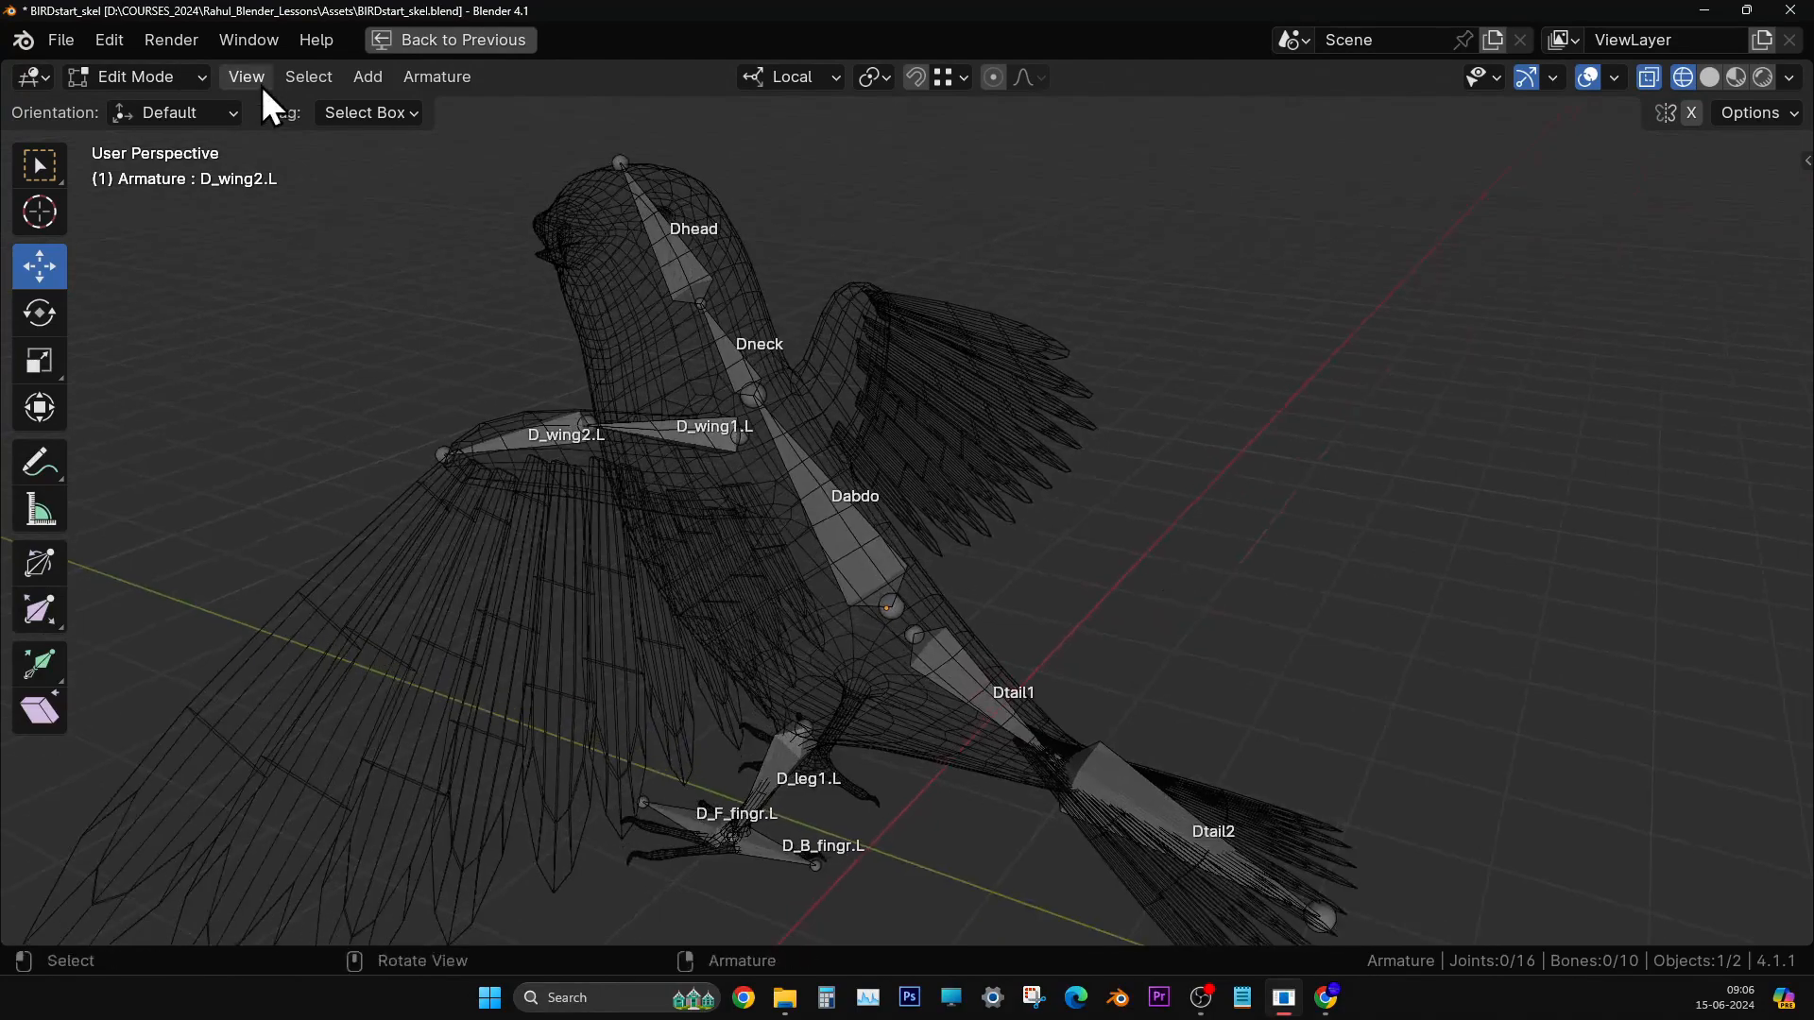
{"action": "left_click", "coordinate": [40, 89]}
{"action": "left_click", "coordinate": [604, 144]}
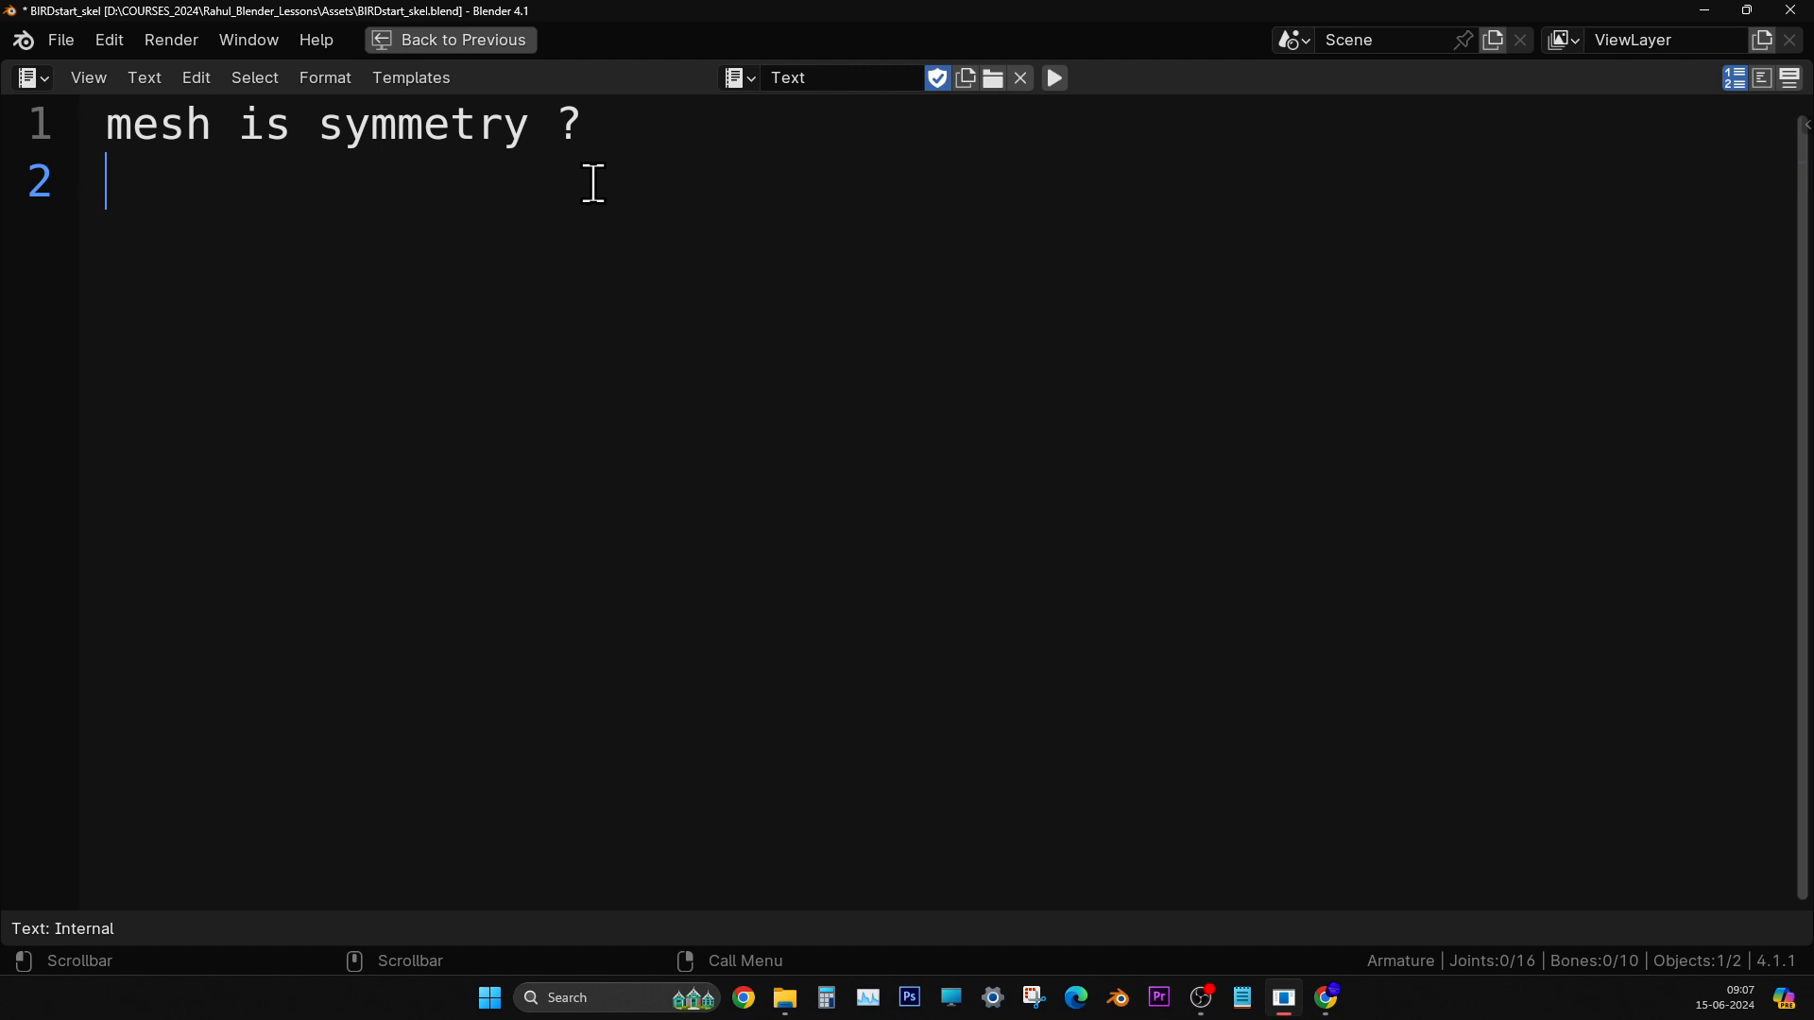
- Write "draw D bones. deform." as the second line of the notes
{"action": "type", "text": "aw "}
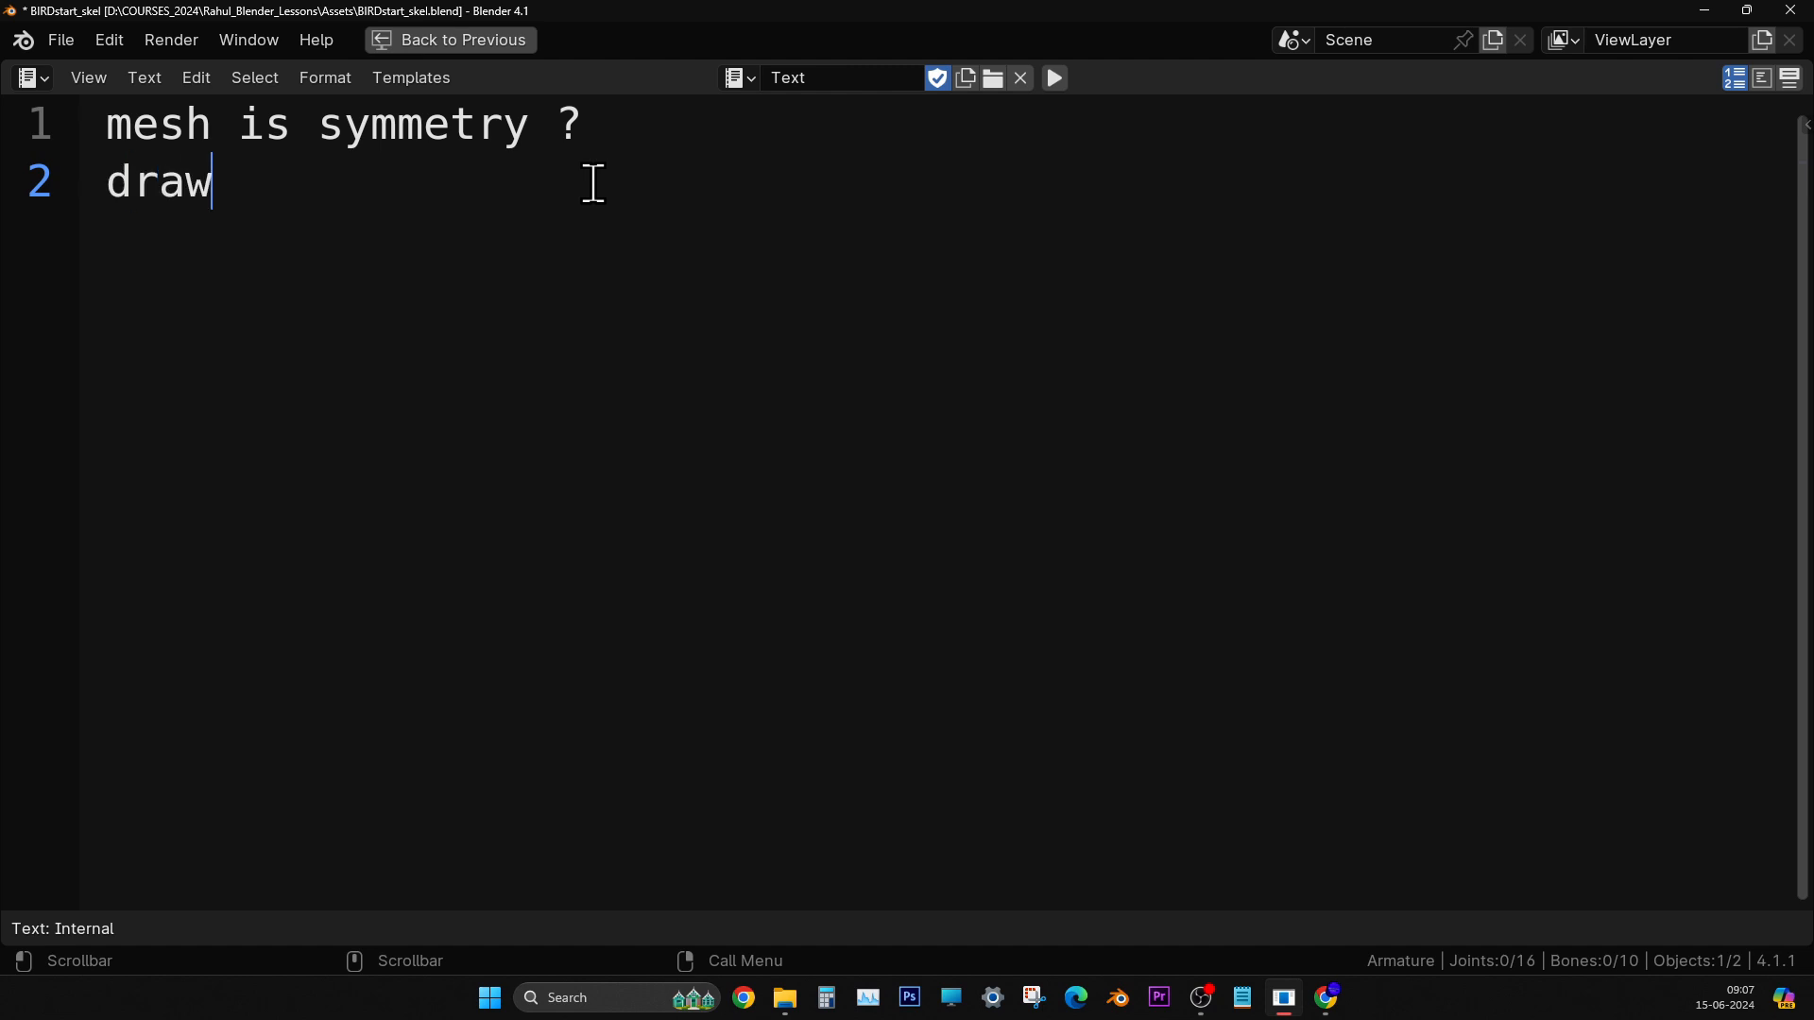
{"action": "type", "text": "D bonmes"}
{"action": "key", "text": "BackSpace"}
{"action": "key", "text": "BackSpace"}
{"action": "key", "text": "BackSpace"}
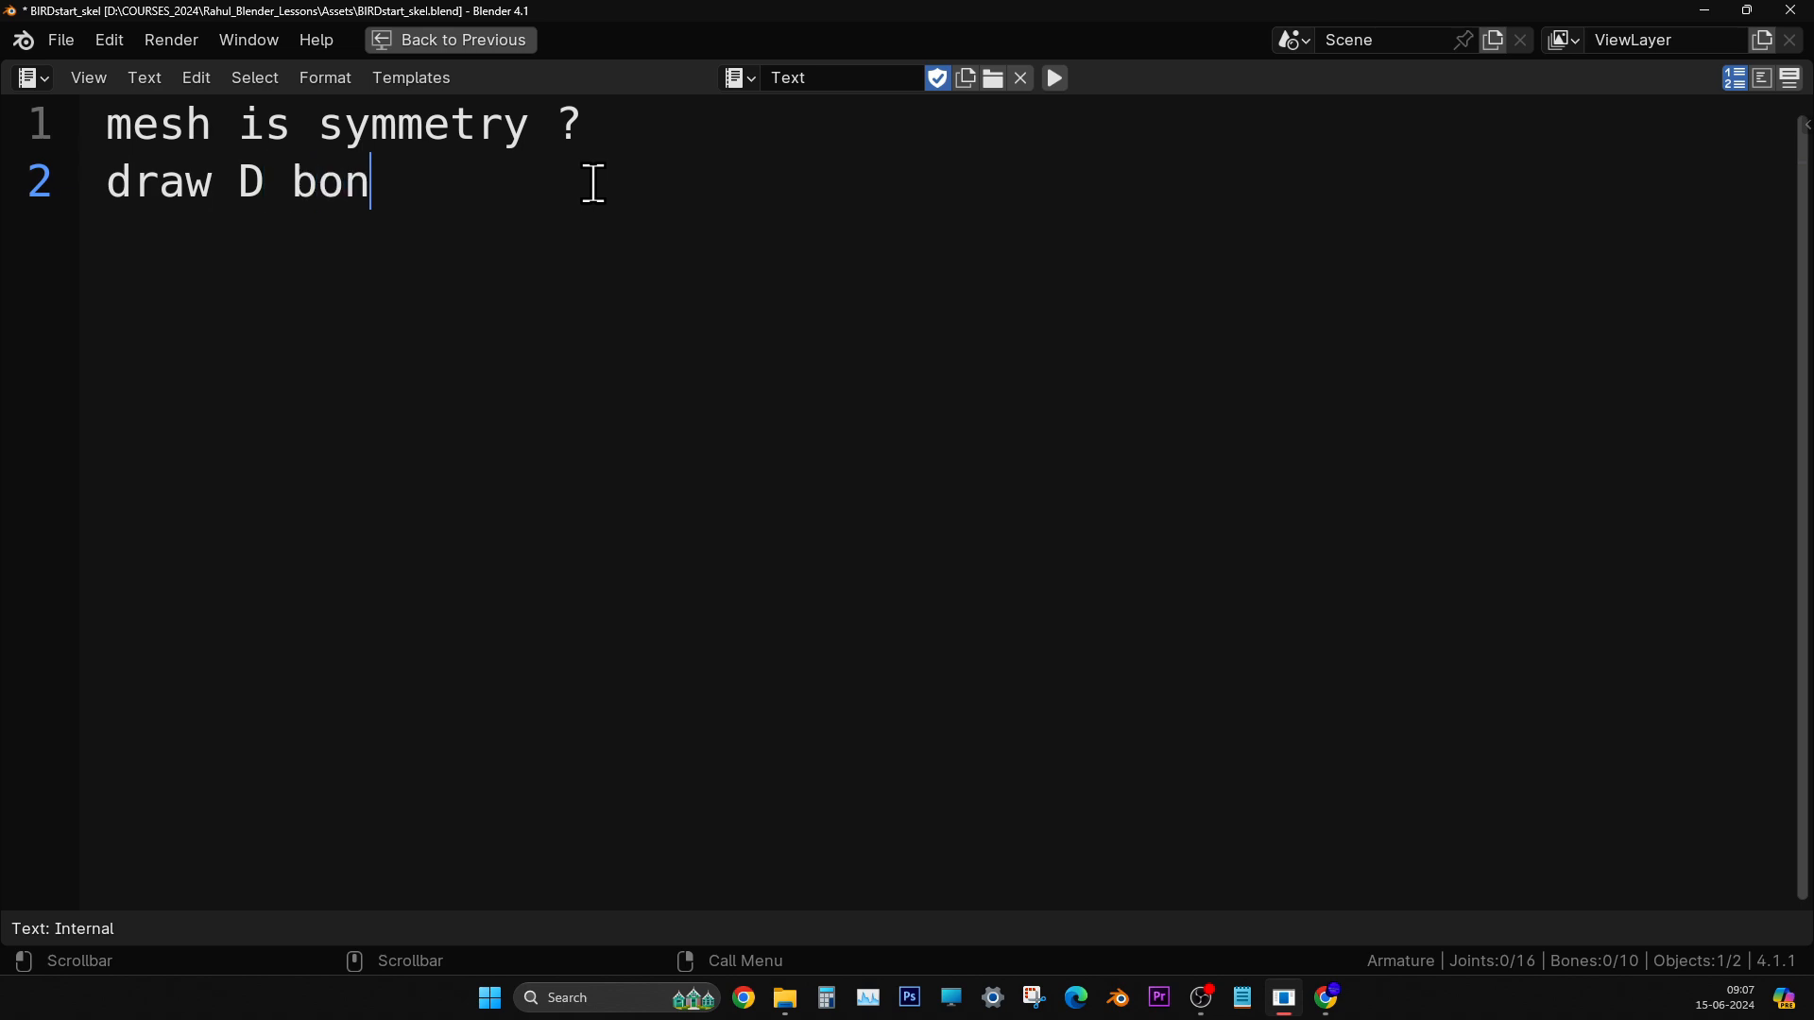
{"action": "type", "text": "es. deform"}
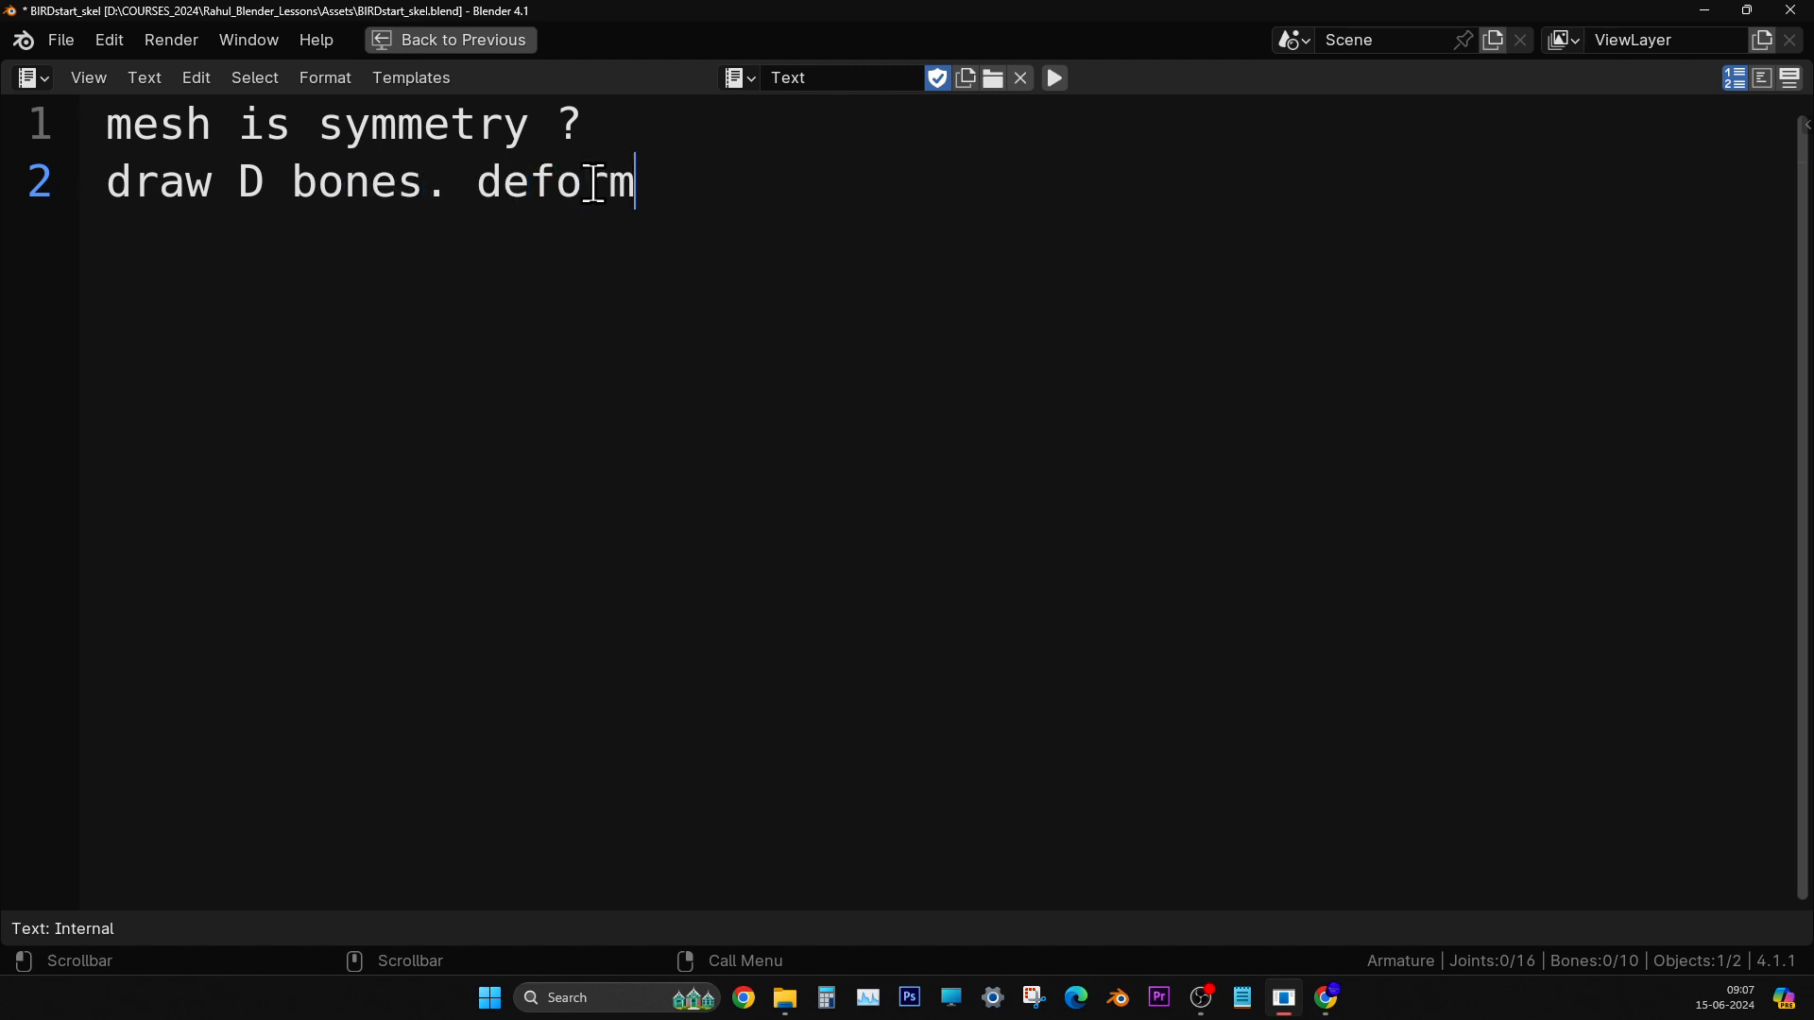
{"action": "type", "text": "."}
- Add a third line to the notes reading "draw ctrl bones."
{"action": "key", "text": "Return"}
{"action": "type", "text": "draw c"}
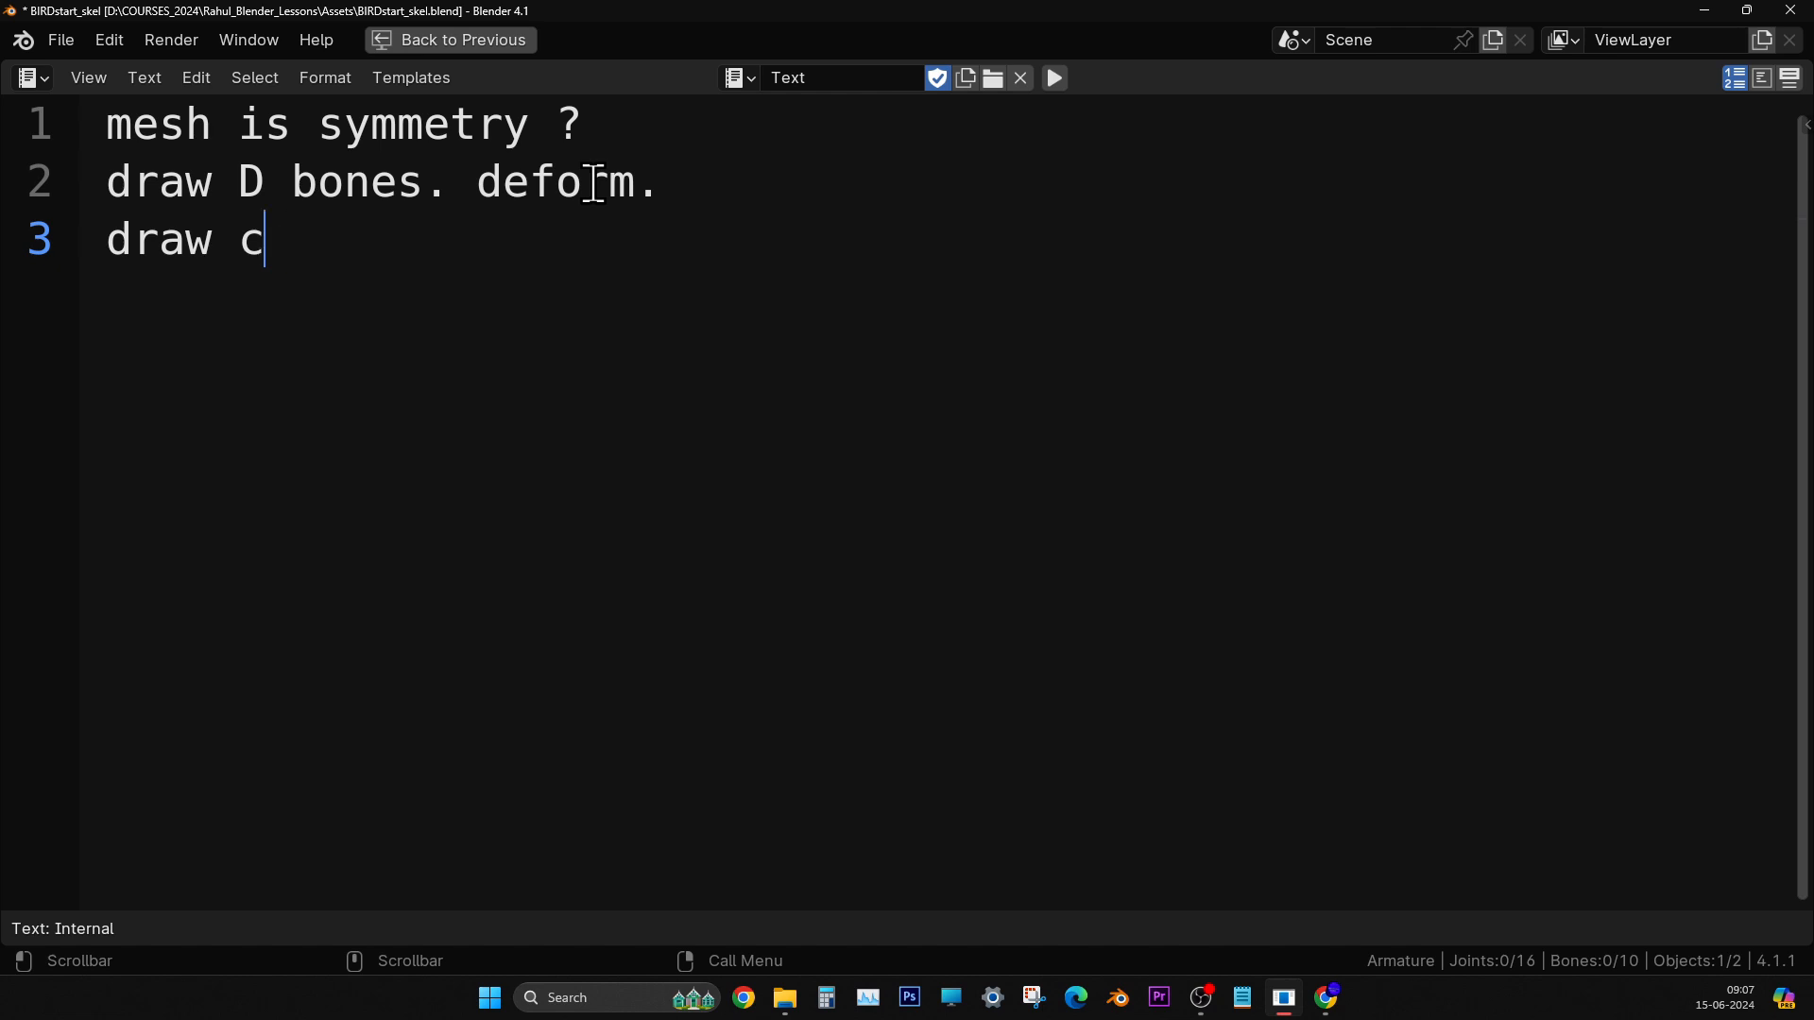
{"action": "type", "text": "trl bones."}
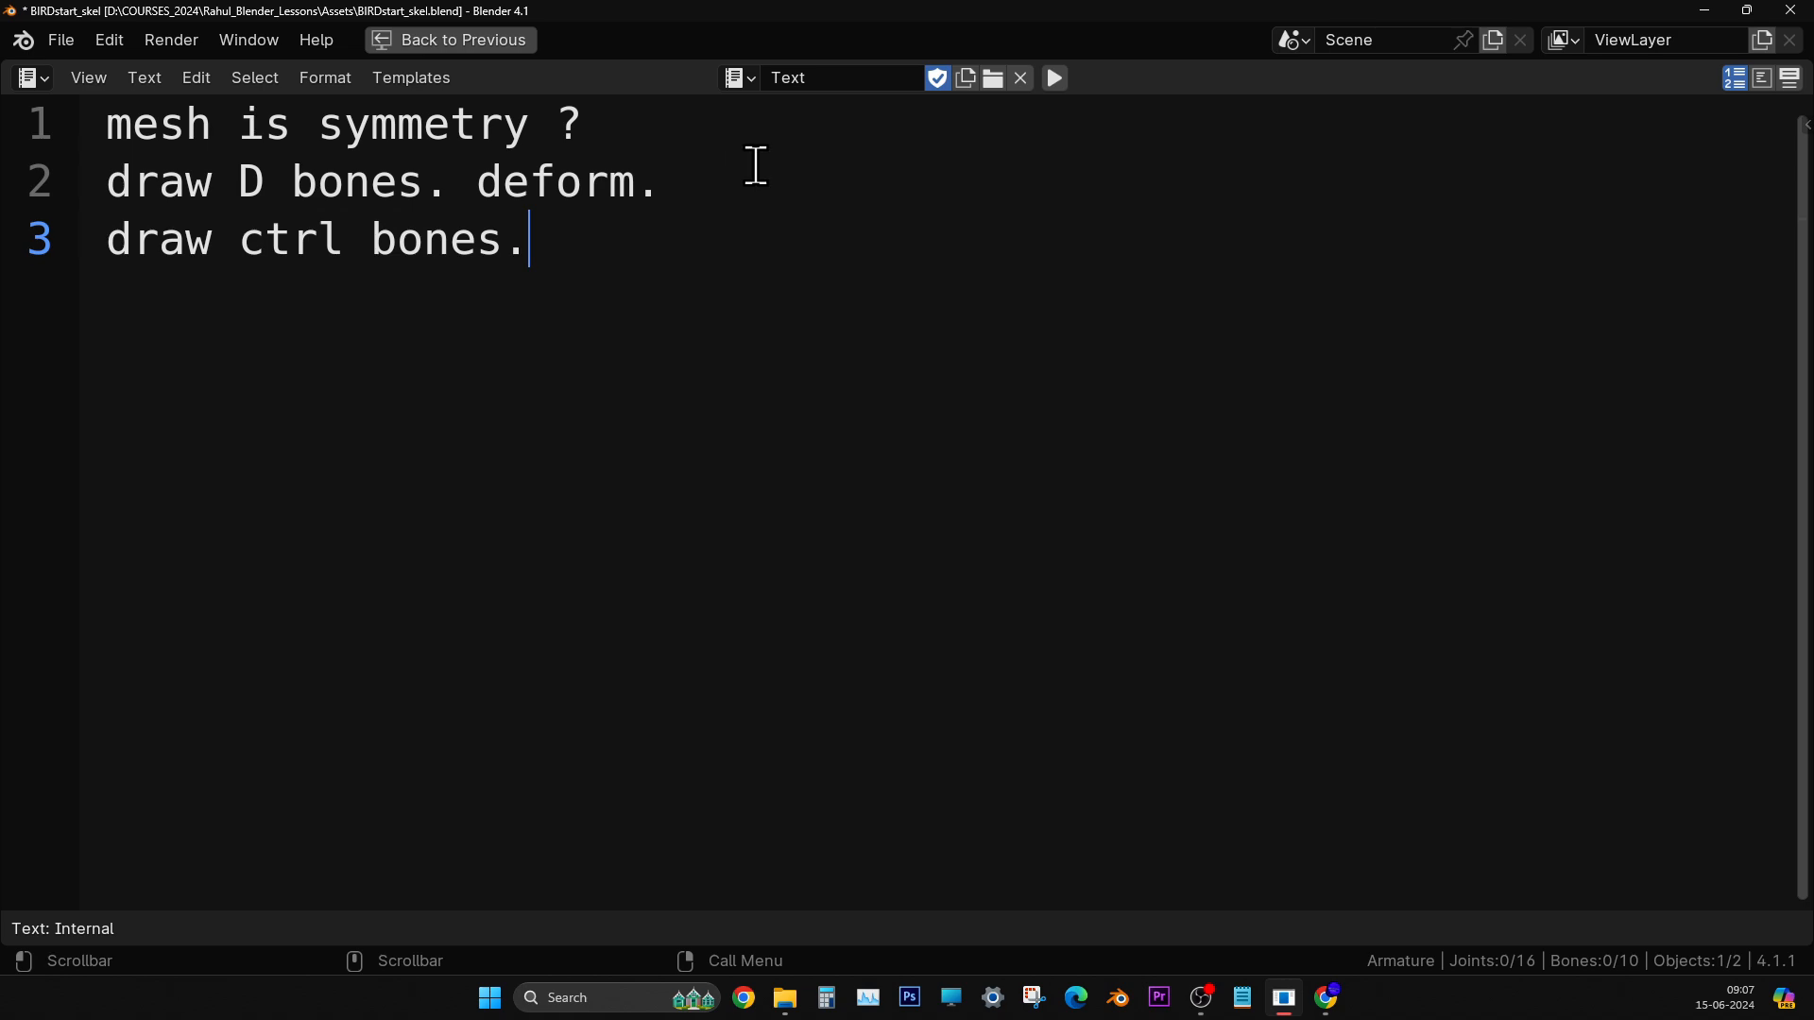
- Extend the end of the D bones line so it reads "deform option should be ON in properties."
{"action": "left_click", "coordinate": [756, 170]}
{"action": "type", "text": "shou"}
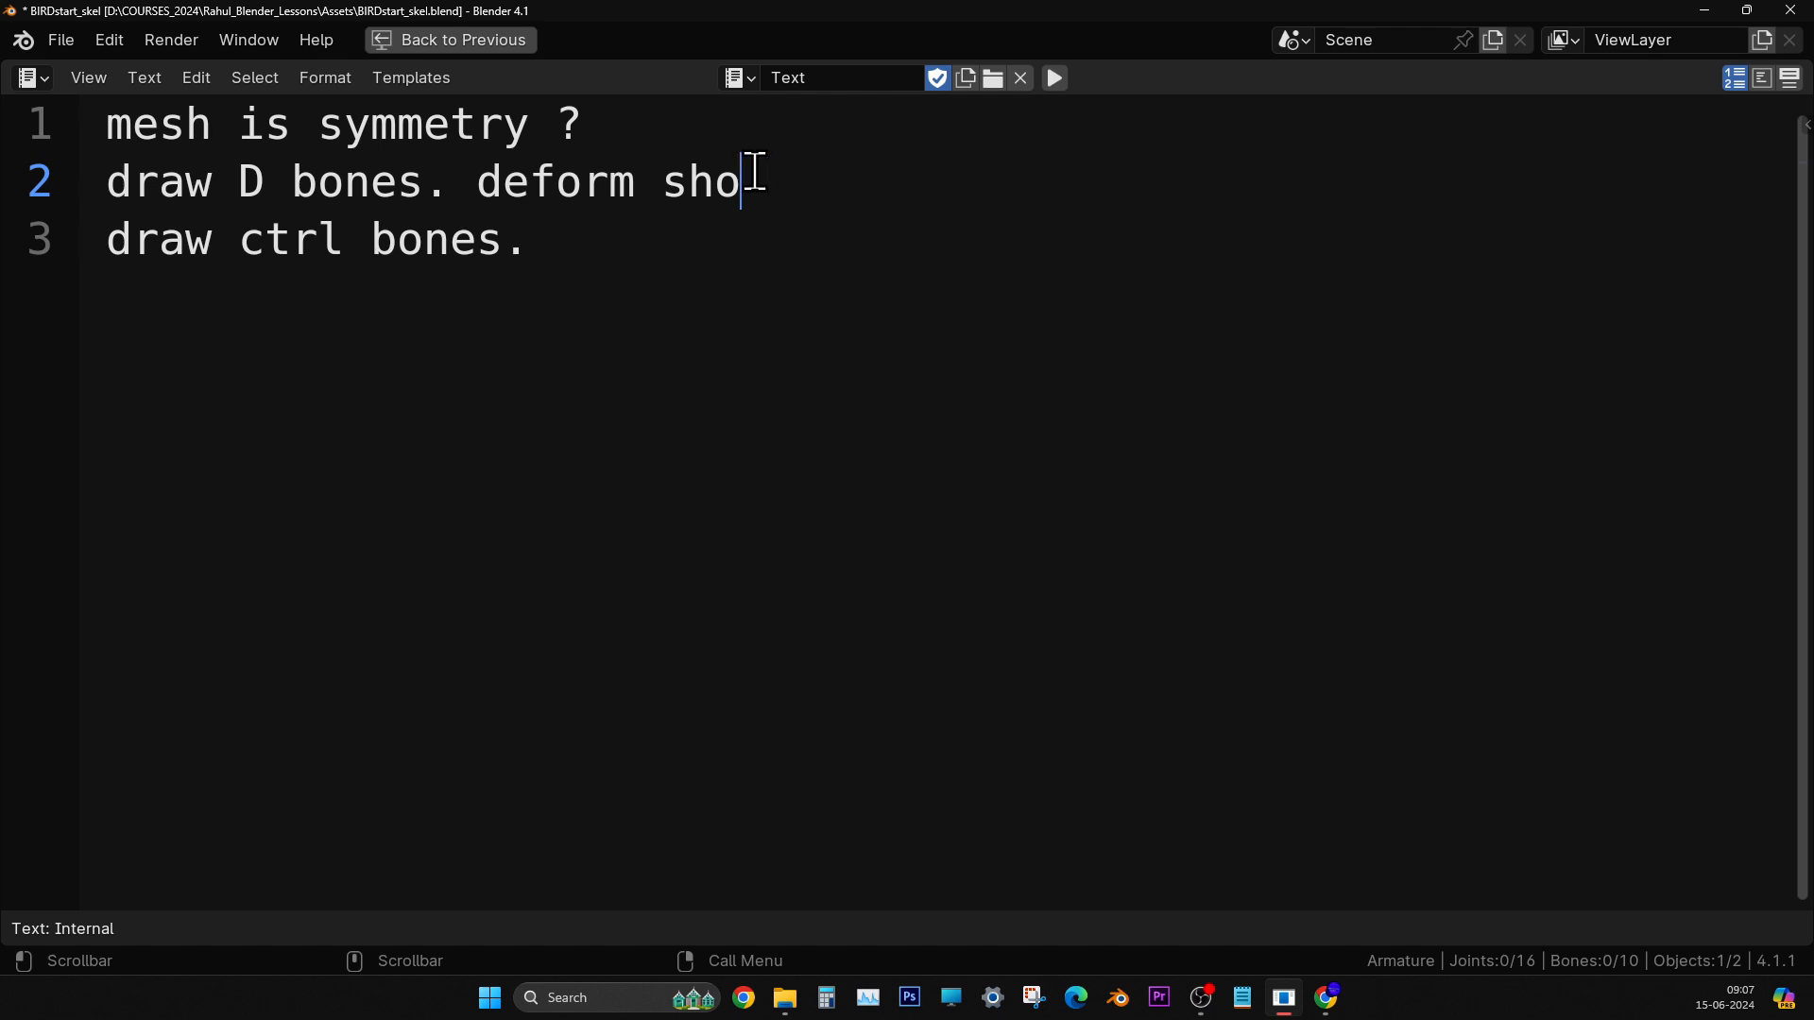
{"action": "key", "text": "BackSpace"}
{"action": "key", "text": "BackSpace"}
{"action": "key", "text": "BackSpace"}
{"action": "type", "text": "optio"}
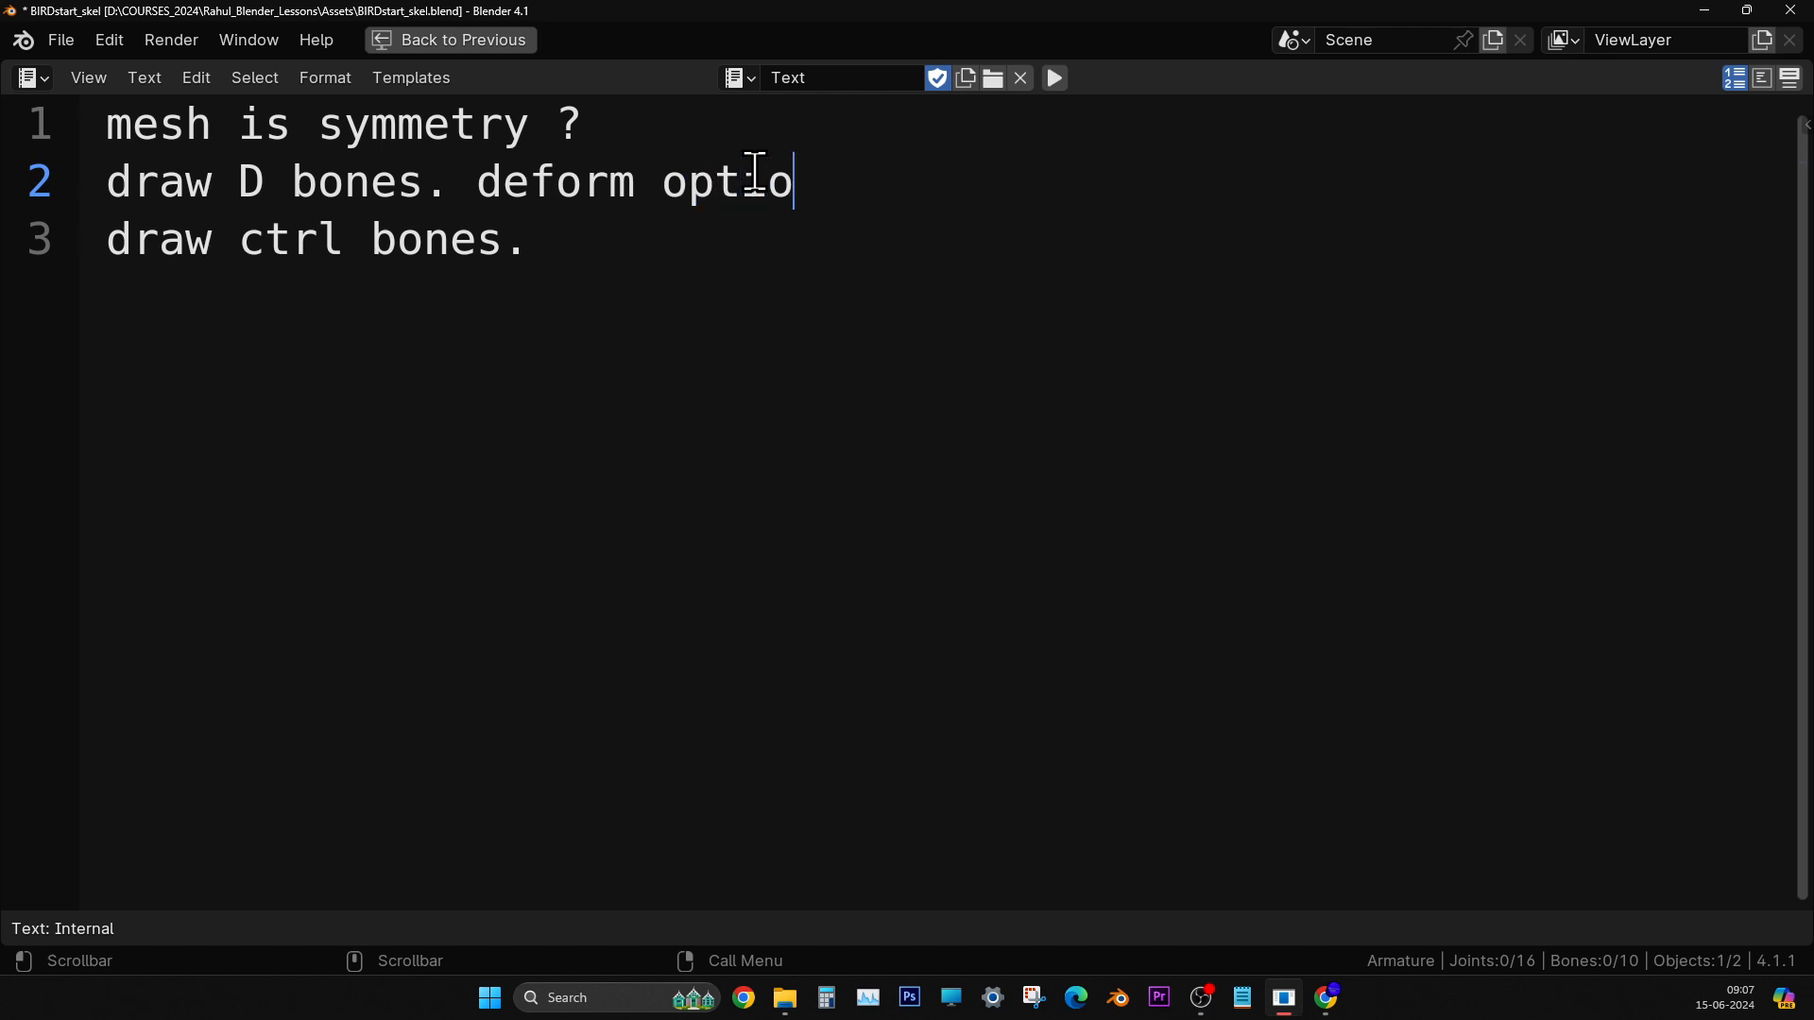
{"action": "type", "text": "n shoudl"}
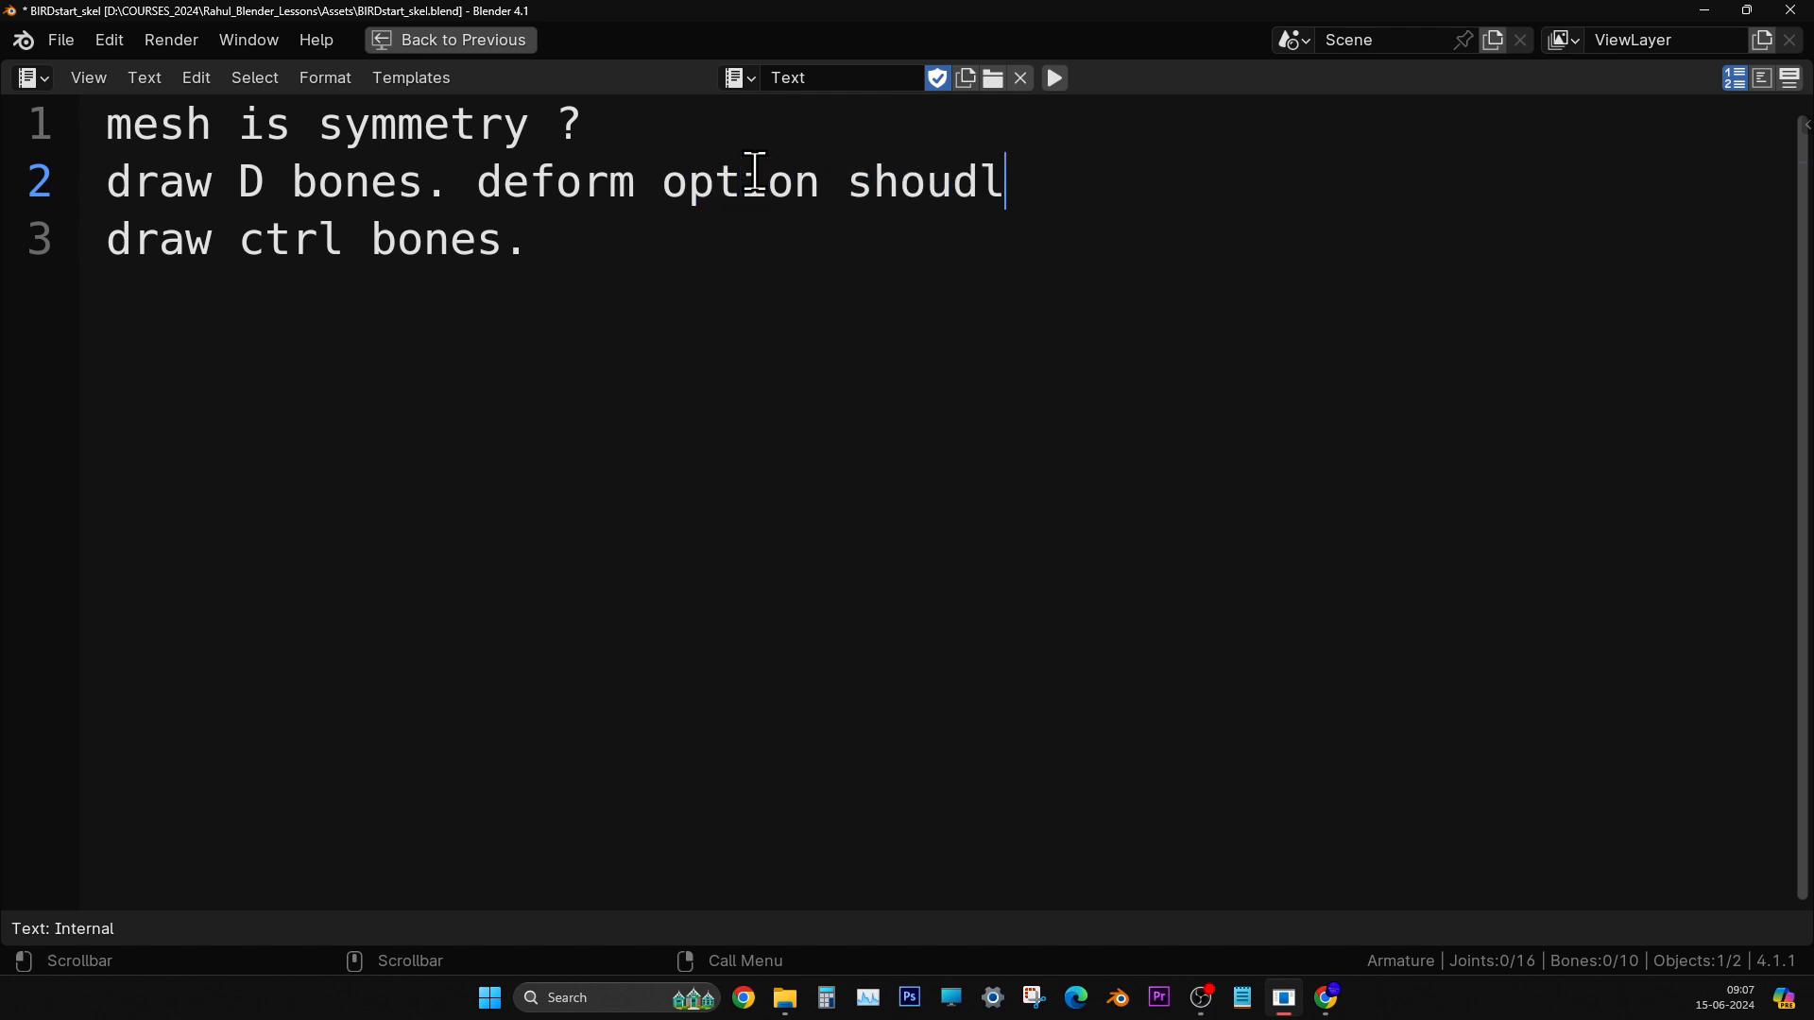
{"action": "key", "text": "BackSpace"}
{"action": "key", "text": "BackSpace"}
{"action": "type", "text": "lf"}
{"action": "key", "text": "BackSpace"}
{"action": "type", "text": "d be ON"}
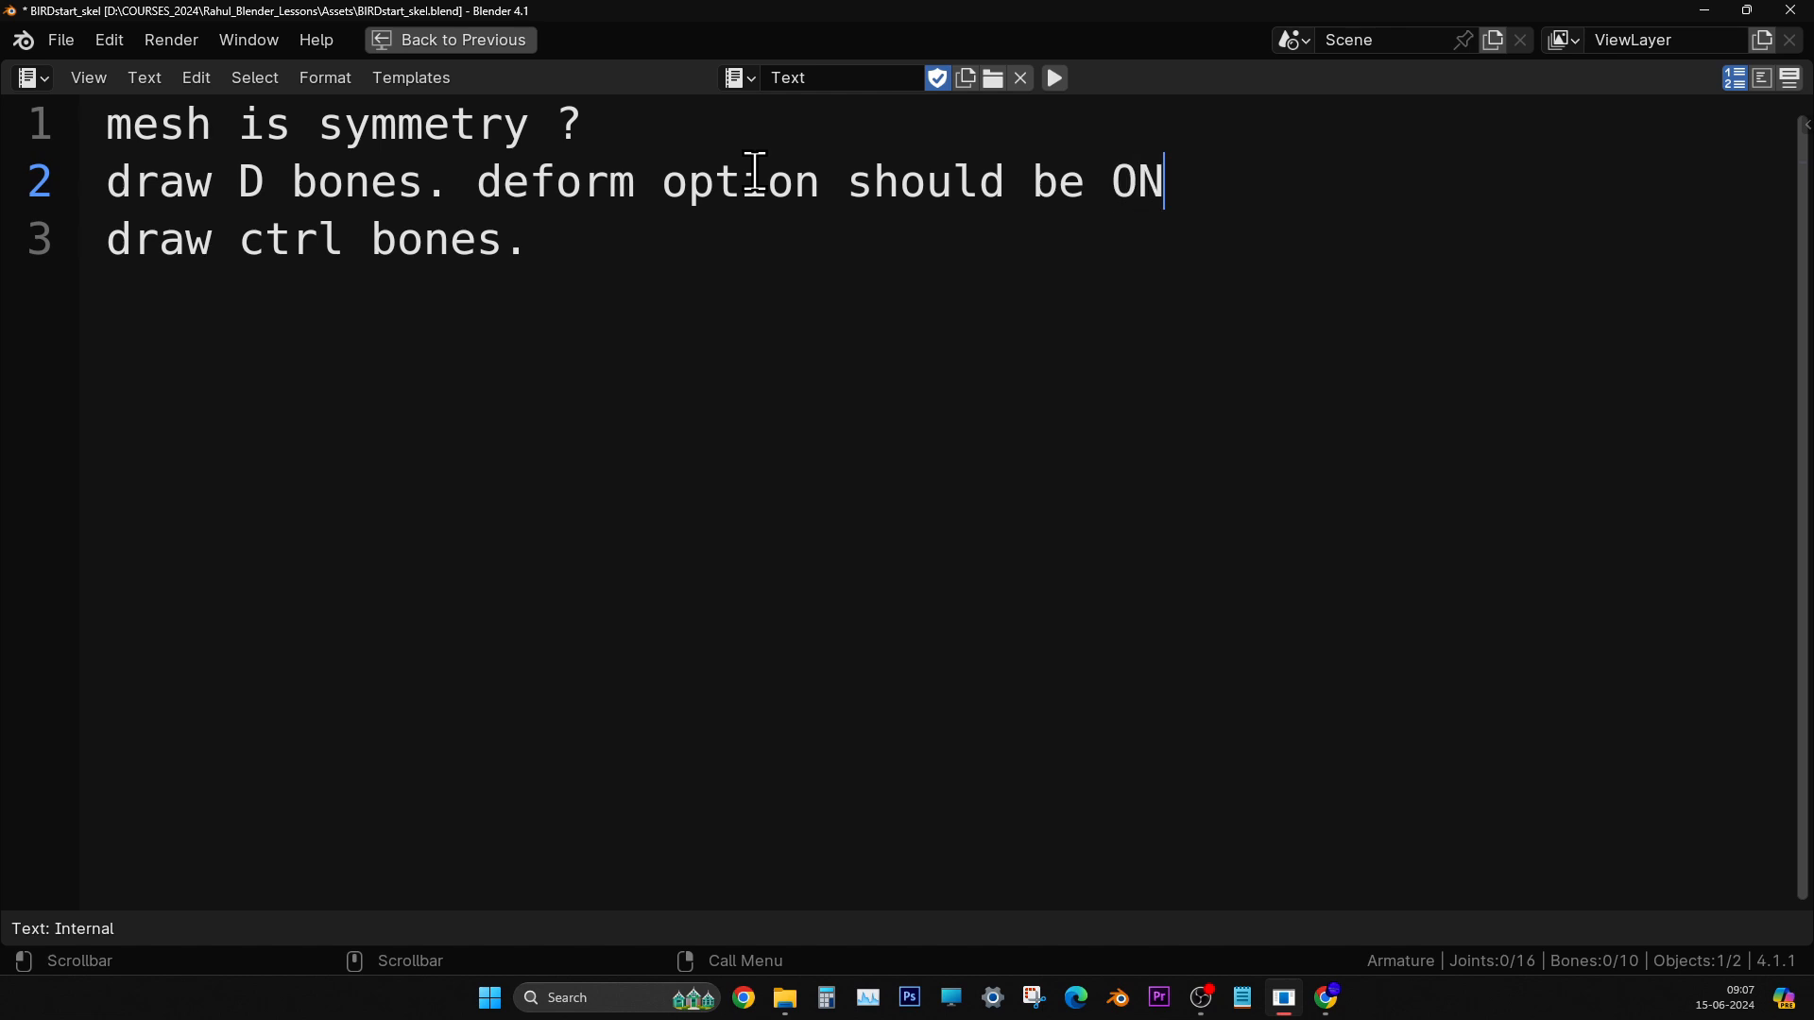
{"action": "type", "text": " in proper"}
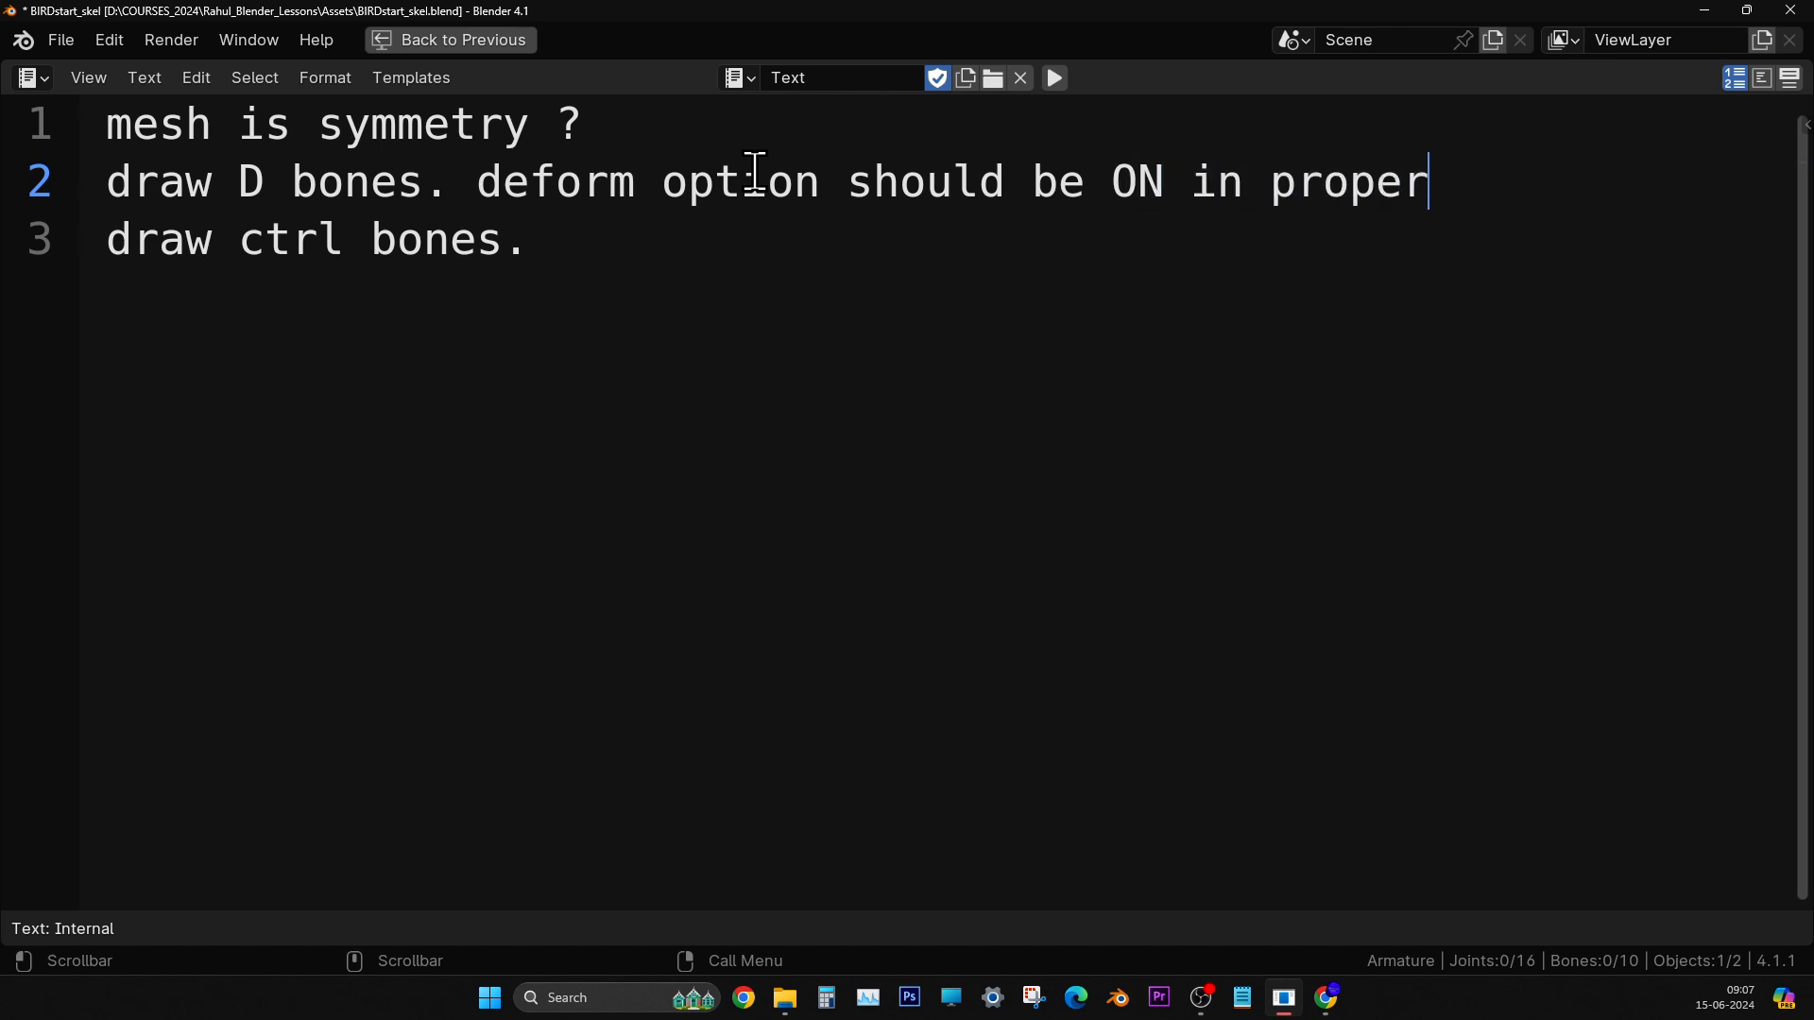
{"action": "type", "text": "ties."}
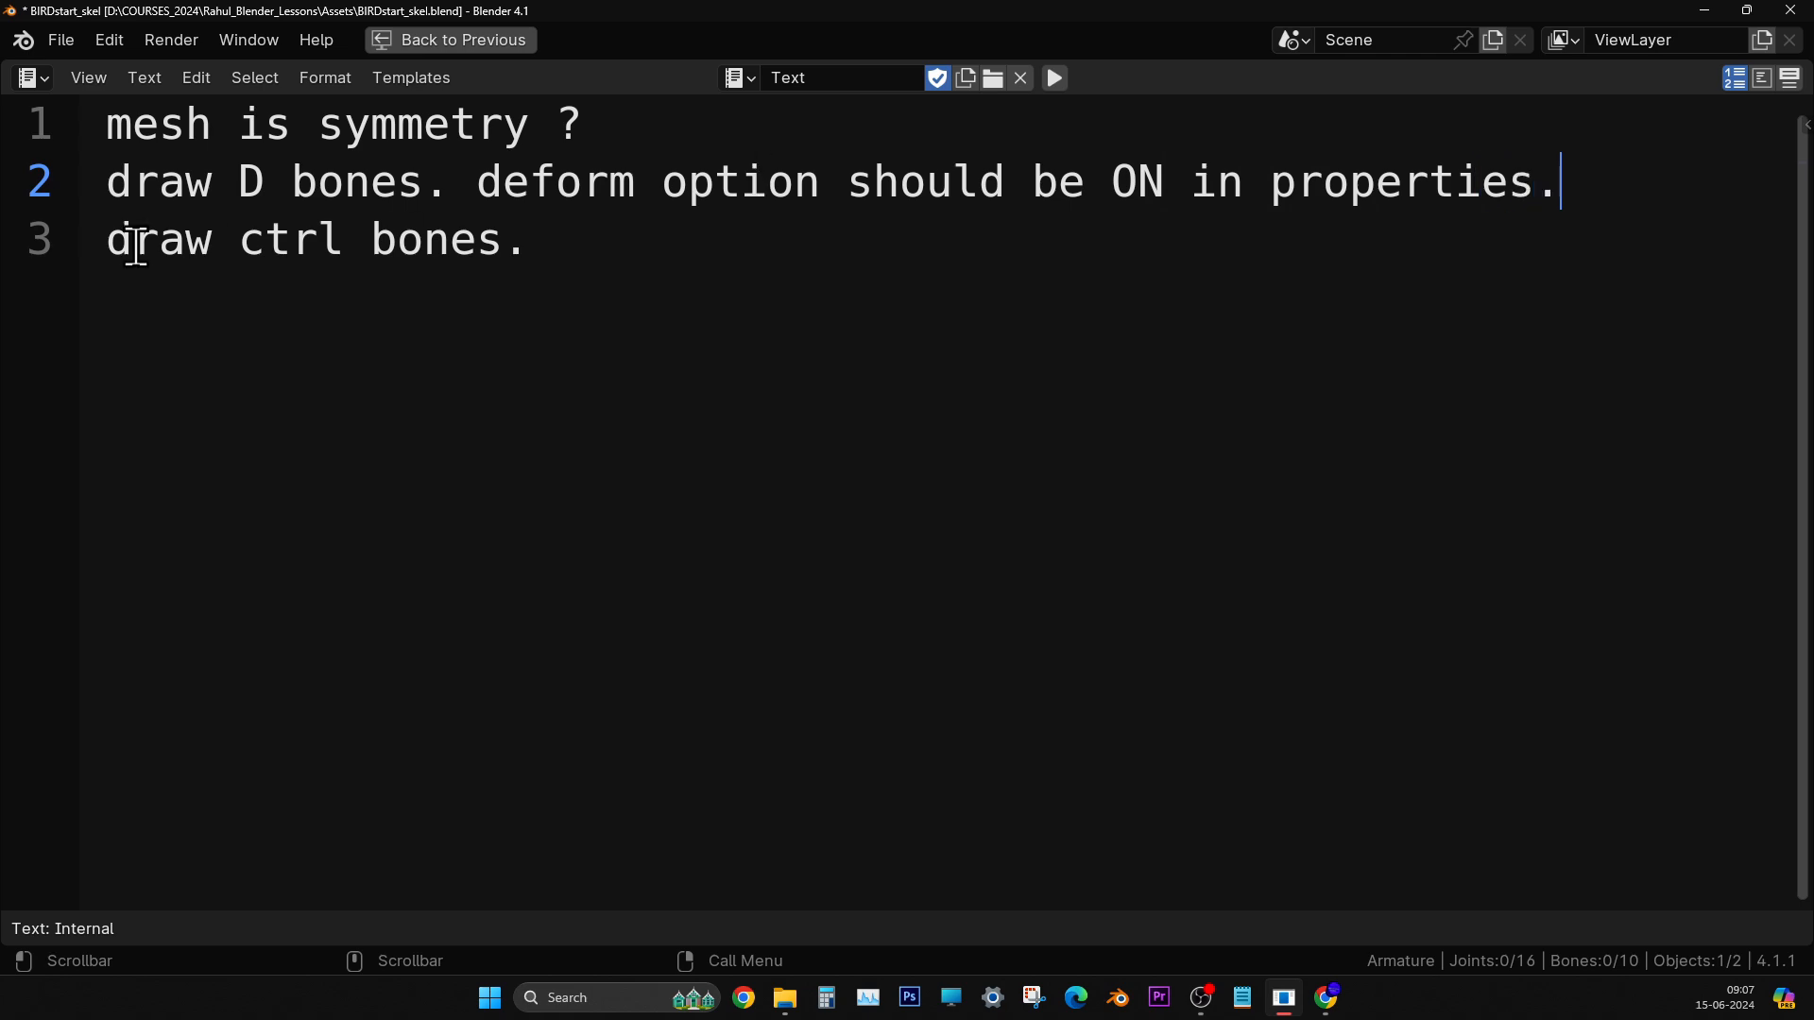
- Copy the deform remark to the end of the ctrl bones line and reword it as "deform option should be OFF."
{"action": "left_click", "coordinate": [620, 247]}
{"action": "left_click_drag", "start_coordinate": [489, 182], "coordinate": [1566, 182]}
{"action": "key", "text": "ctrl+c"}
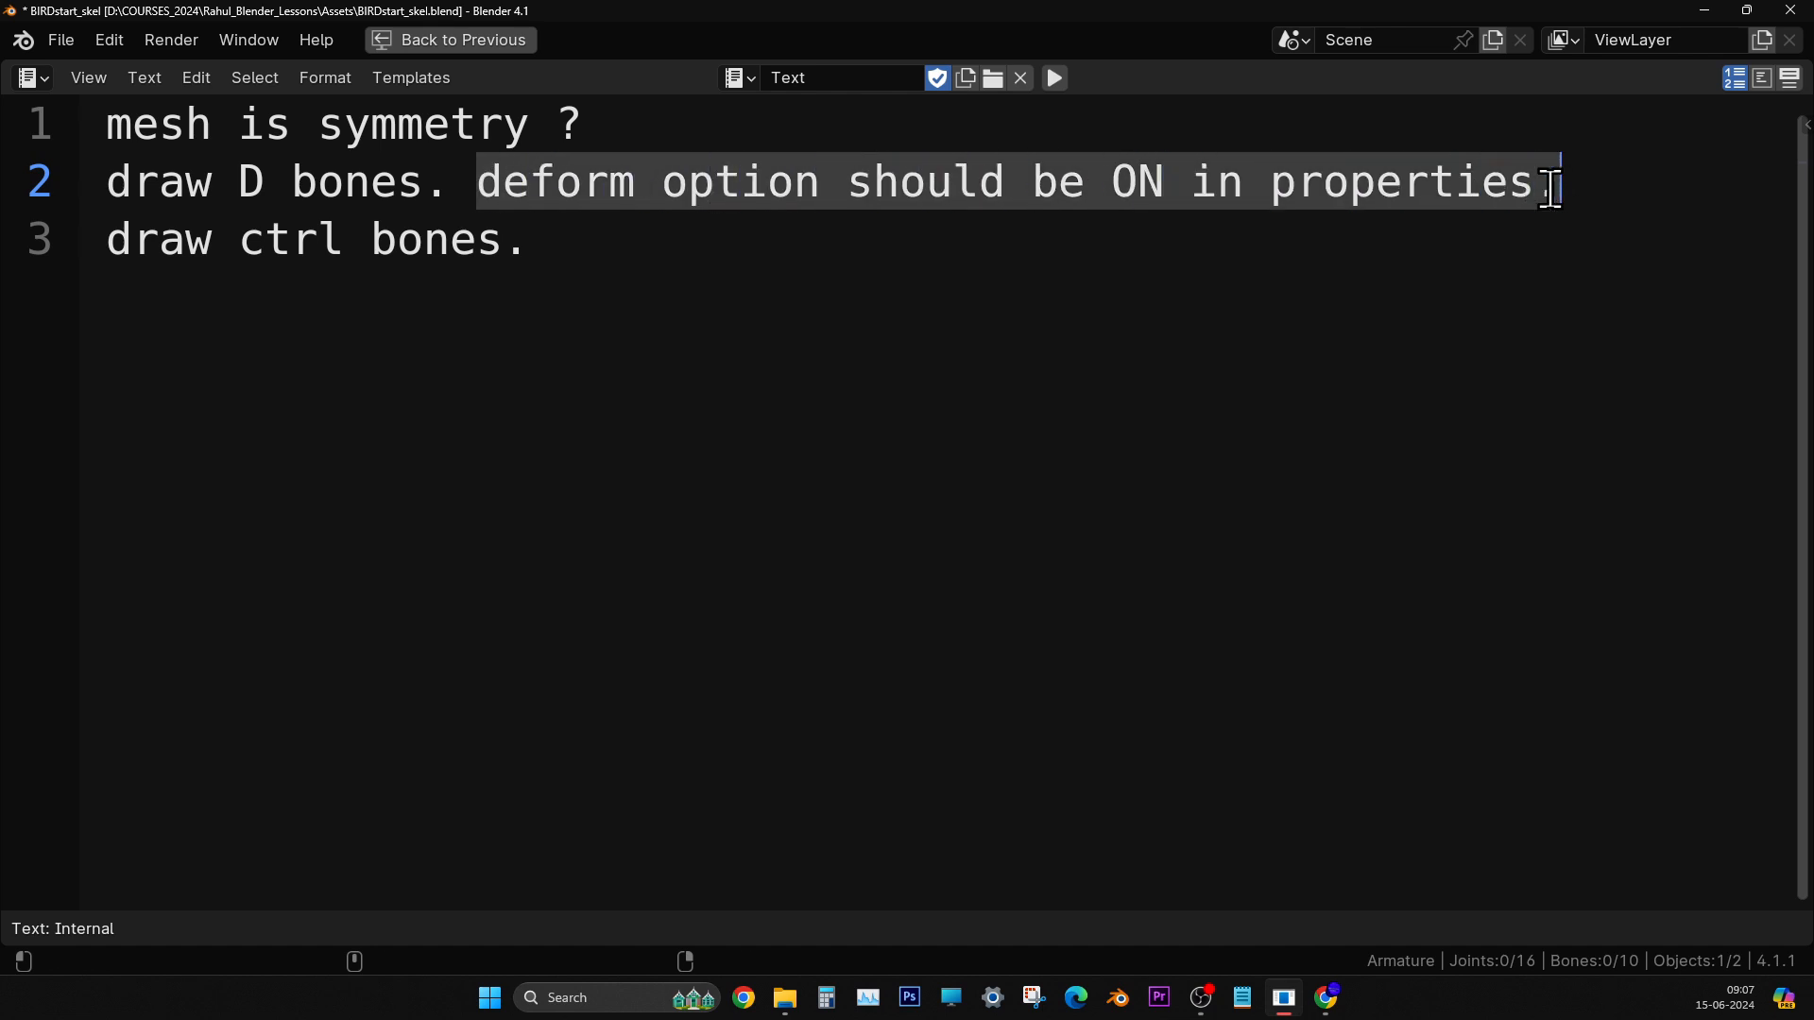
{"action": "left_click", "coordinate": [894, 252]}
{"action": "key", "text": "ctrl+v"}
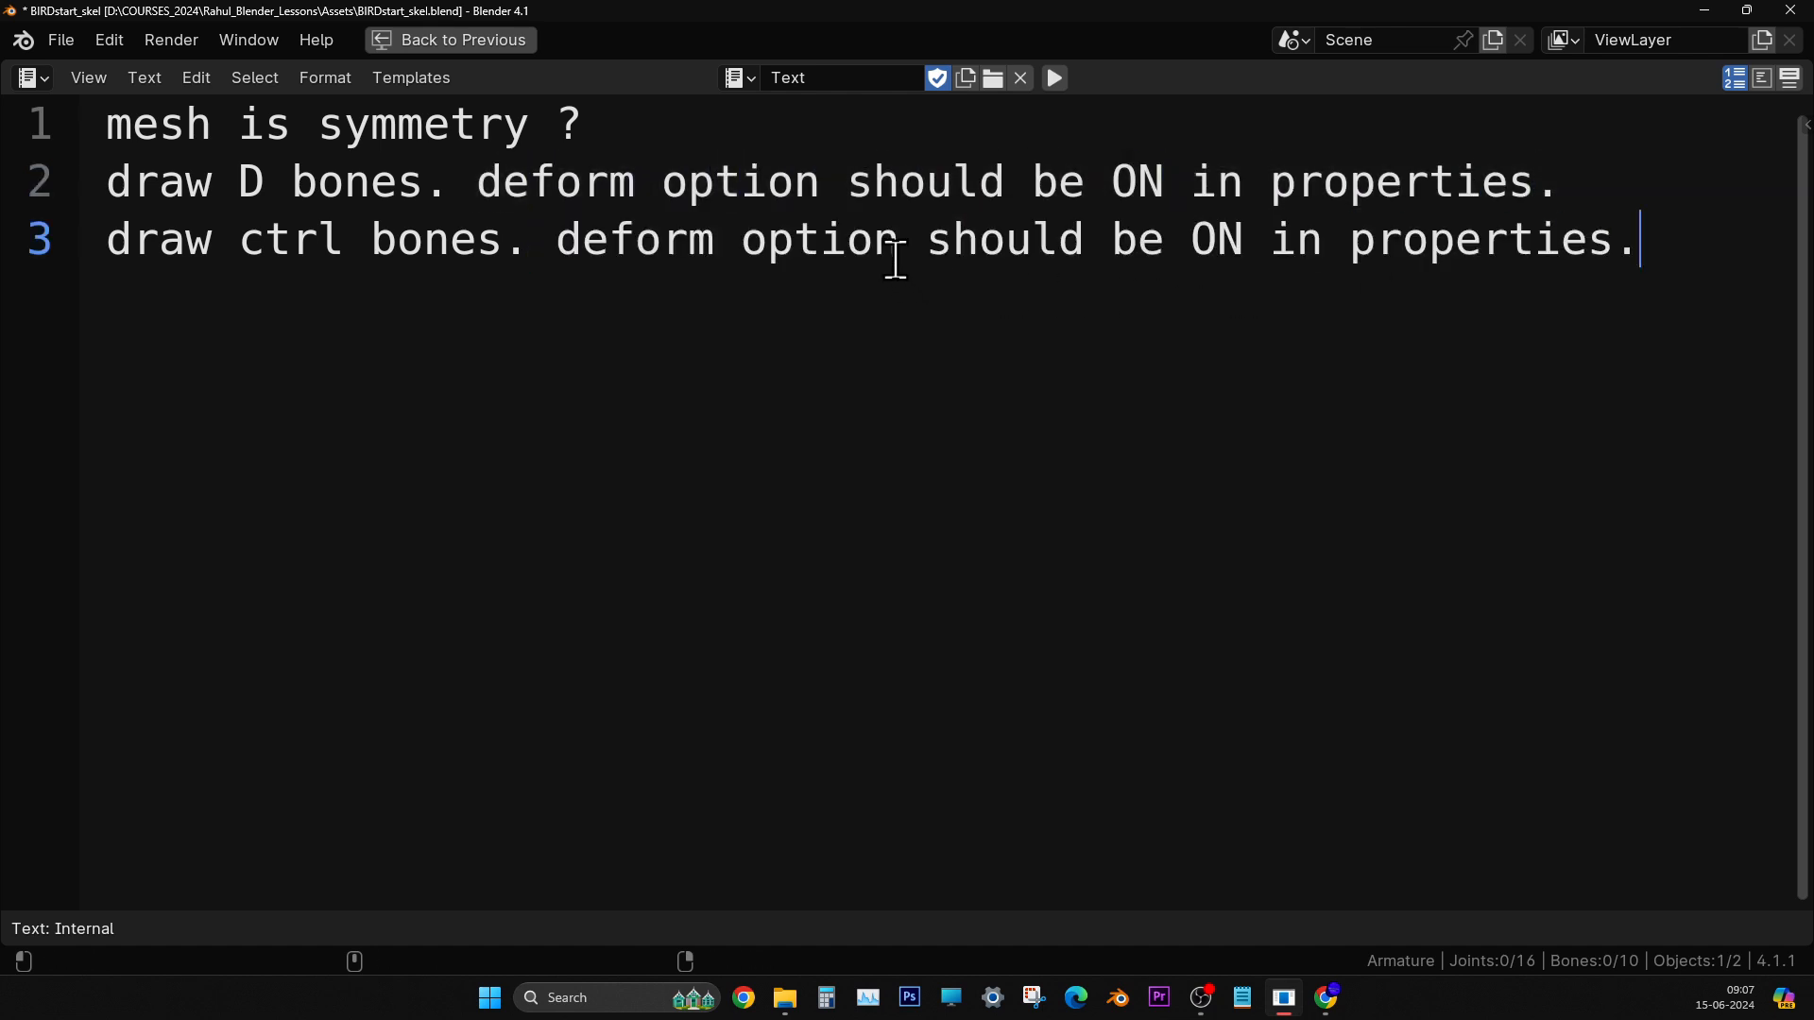
{"action": "double_click", "coordinate": [1200, 233]}
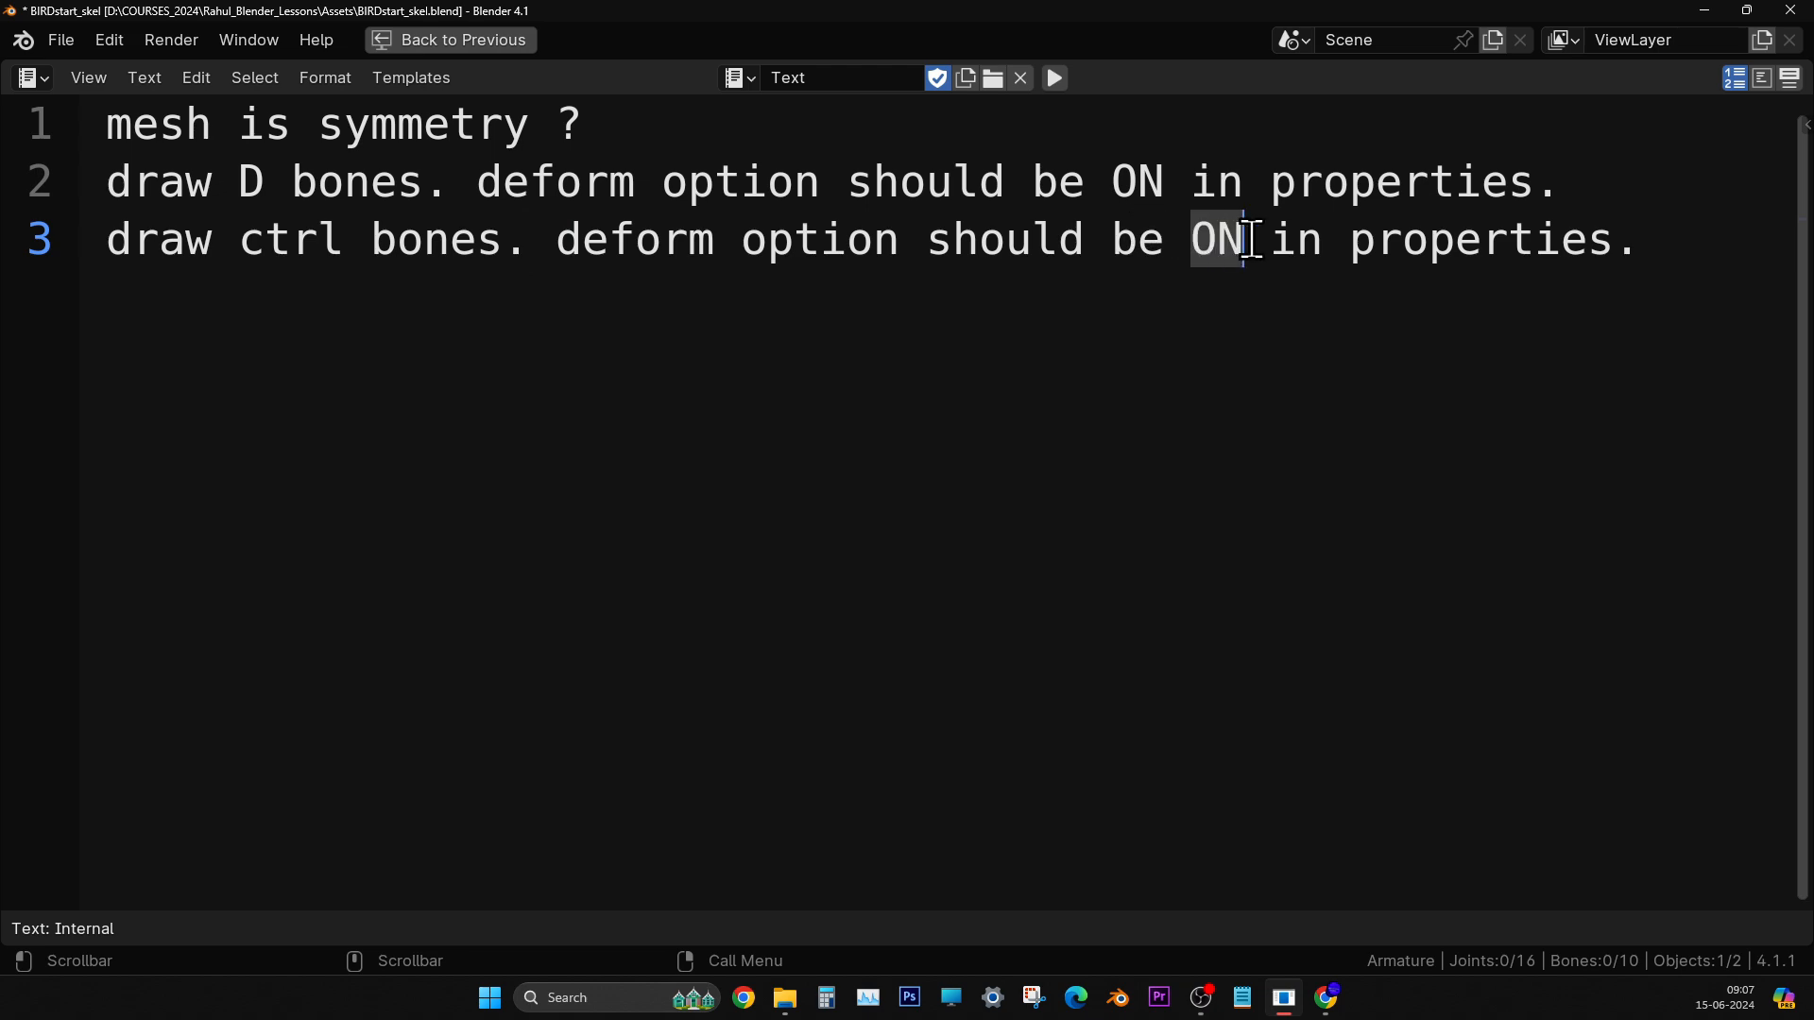
{"action": "type", "text": "OFF"}
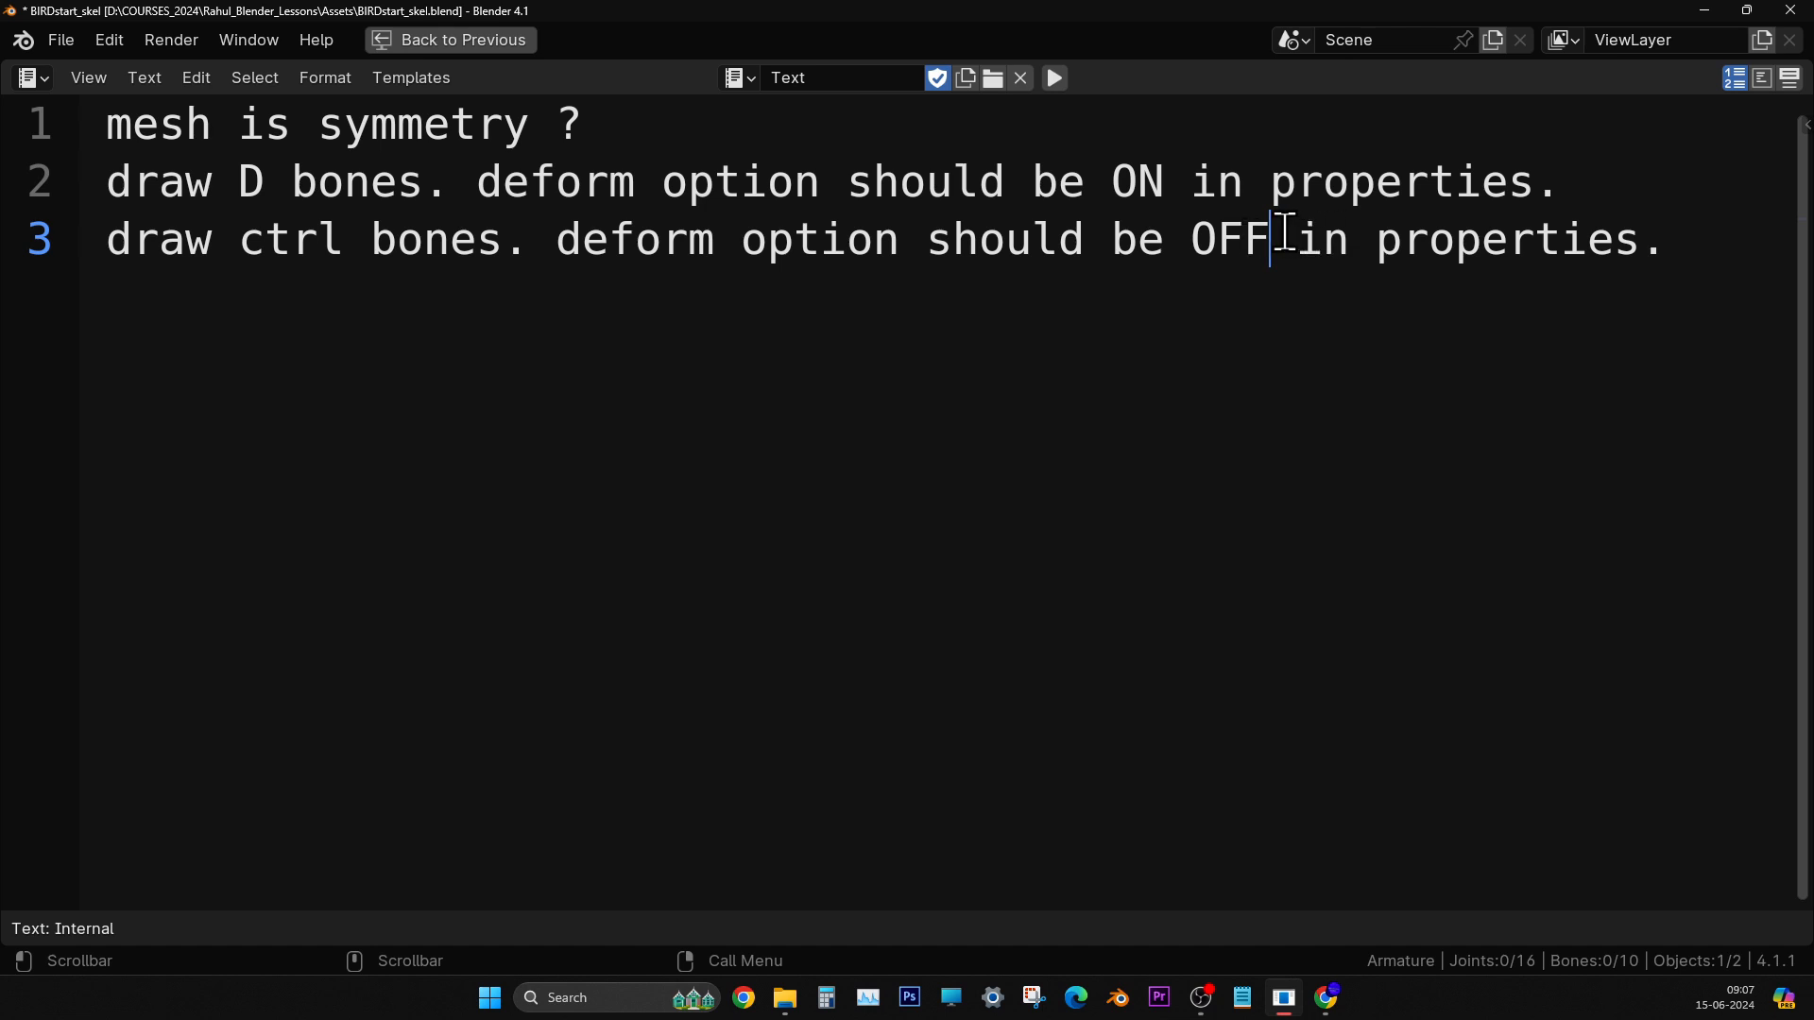
{"action": "type", "text": "."}
{"action": "left_click_drag", "start_coordinate": [1323, 238], "coordinate": [1769, 238]}
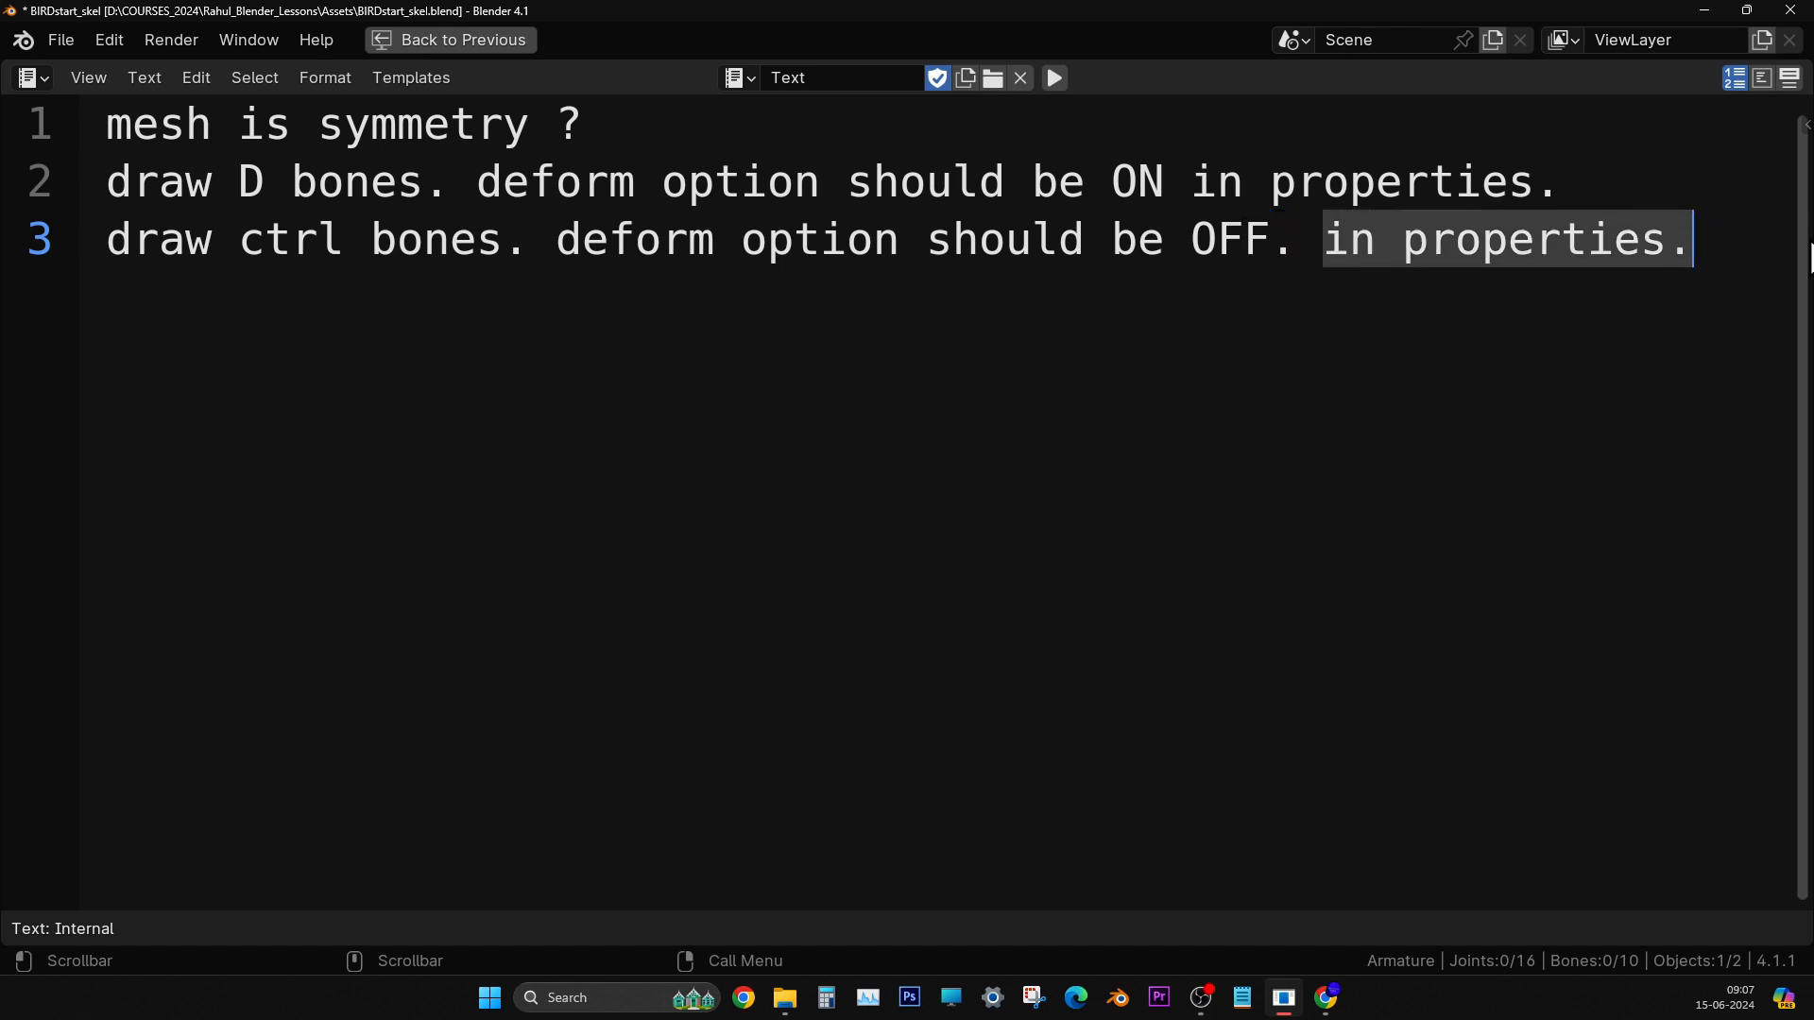
{"action": "key", "text": "BackSpace"}
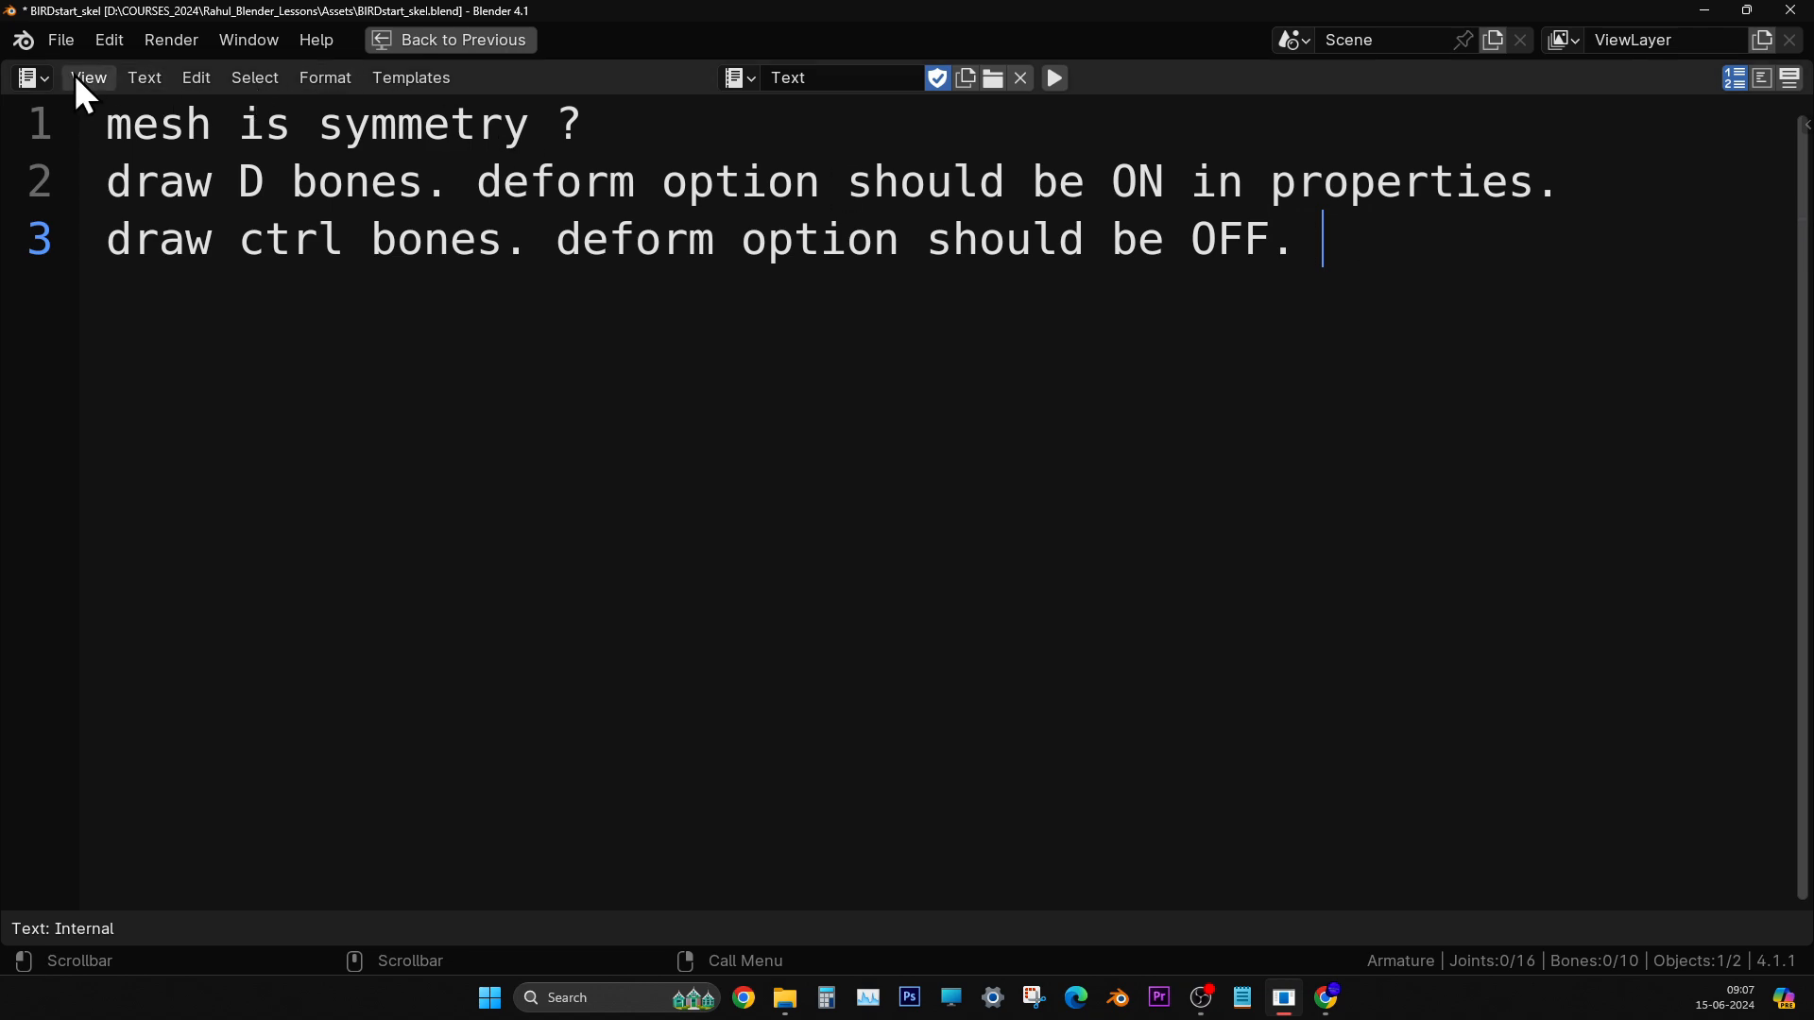
- Switch the area back to the 3D Viewport and select the joint between the Dneck and Dhead bones
{"action": "left_click", "coordinate": [32, 78]}
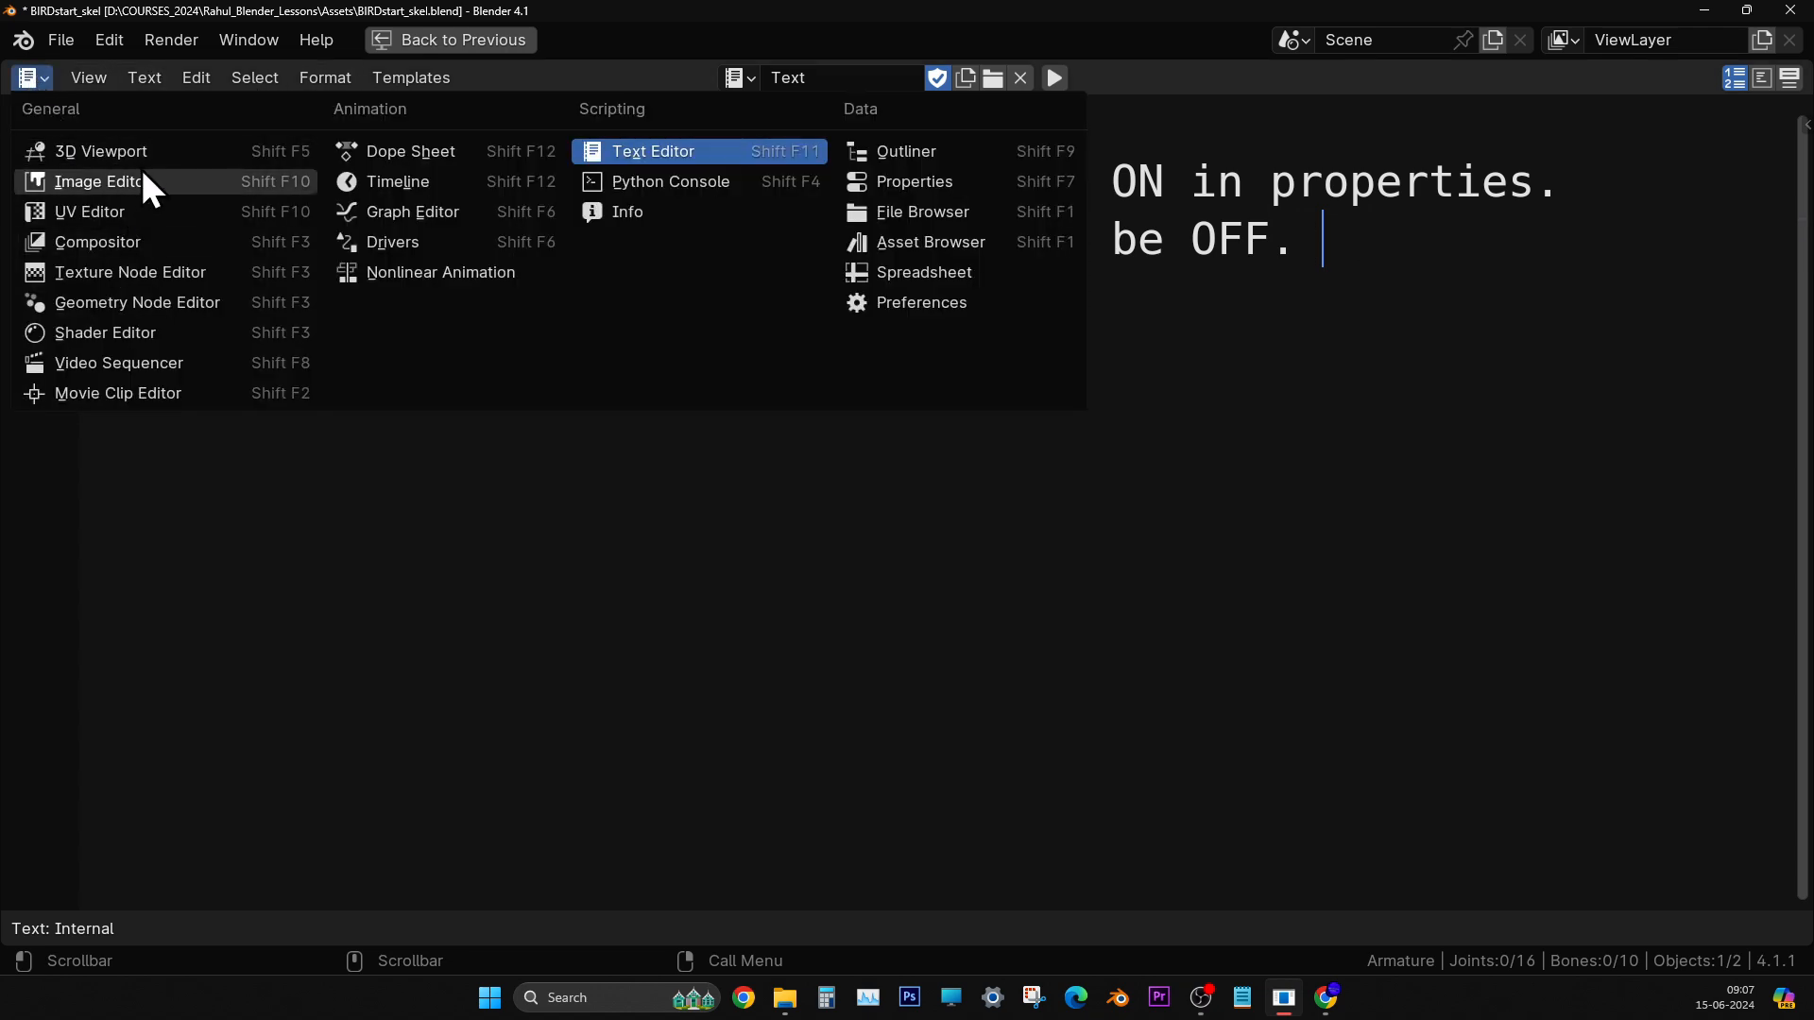
{"action": "left_click", "coordinate": [219, 162]}
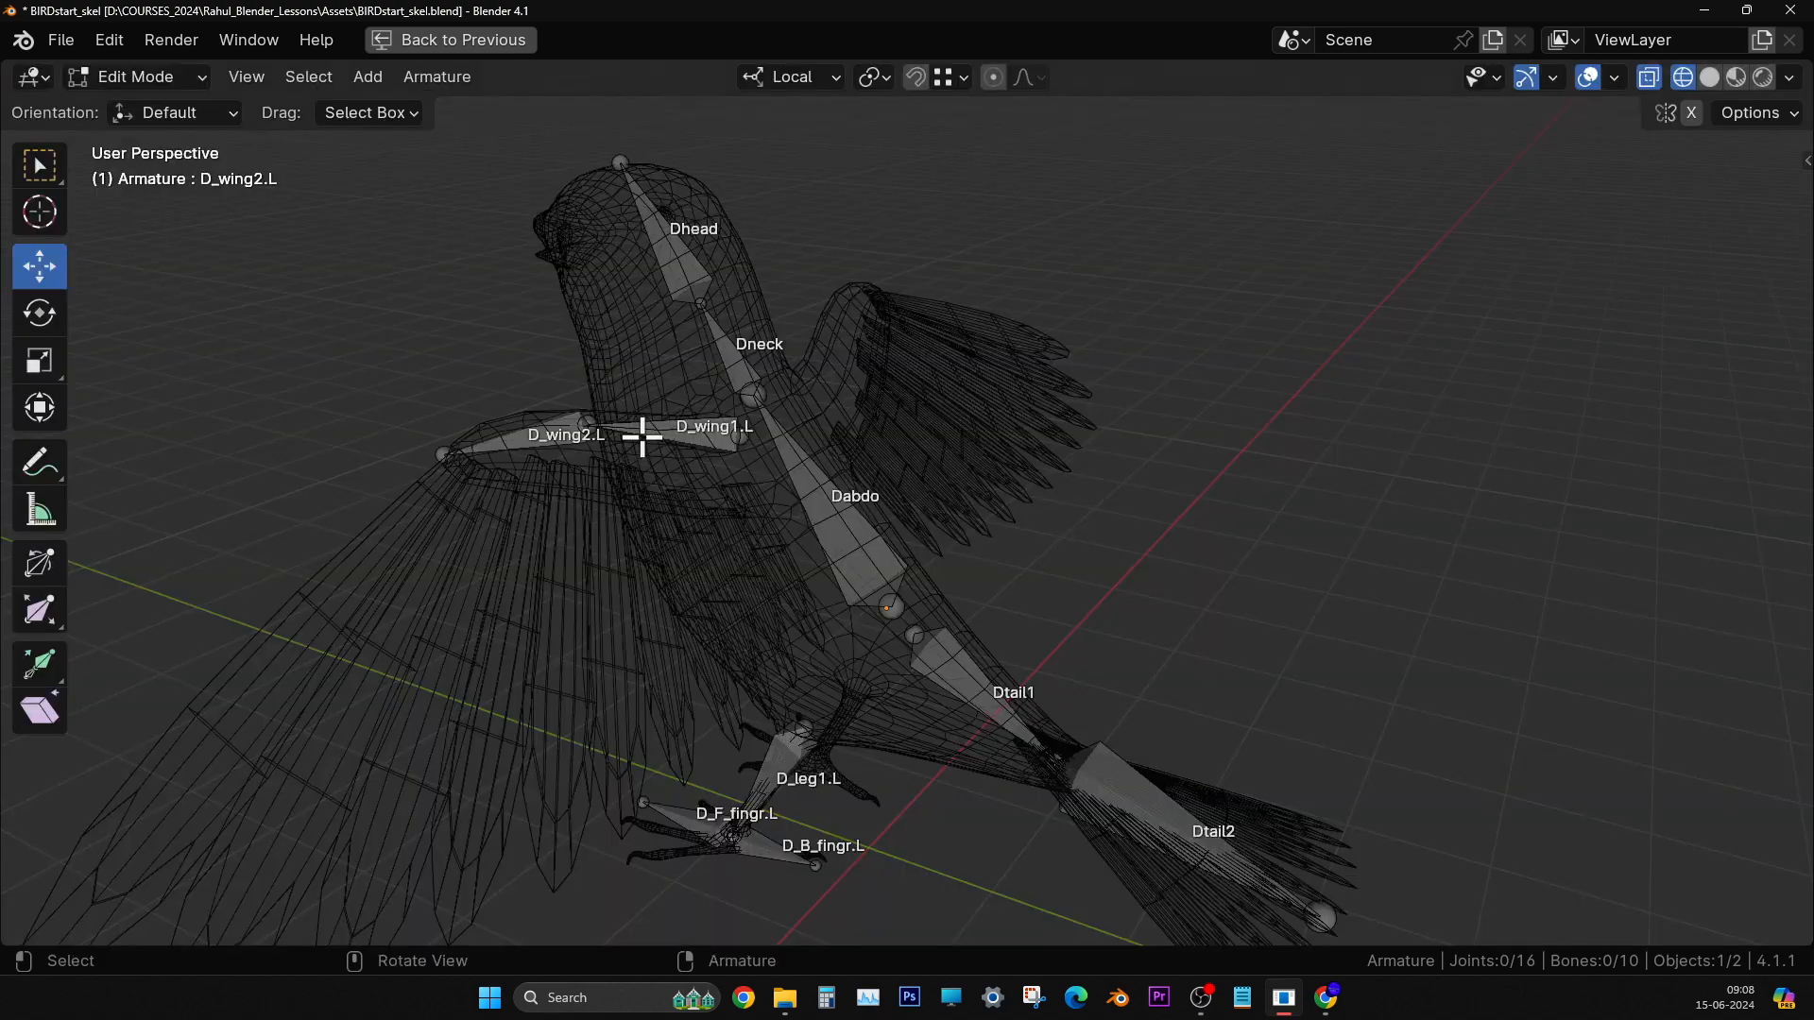
{"action": "middle_click_drag", "start_coordinate": [899, 501], "coordinate": [826, 512]}
{"action": "scroll", "coordinate": [826, 512], "scroll_direction": "up", "scroll_amount": 4}
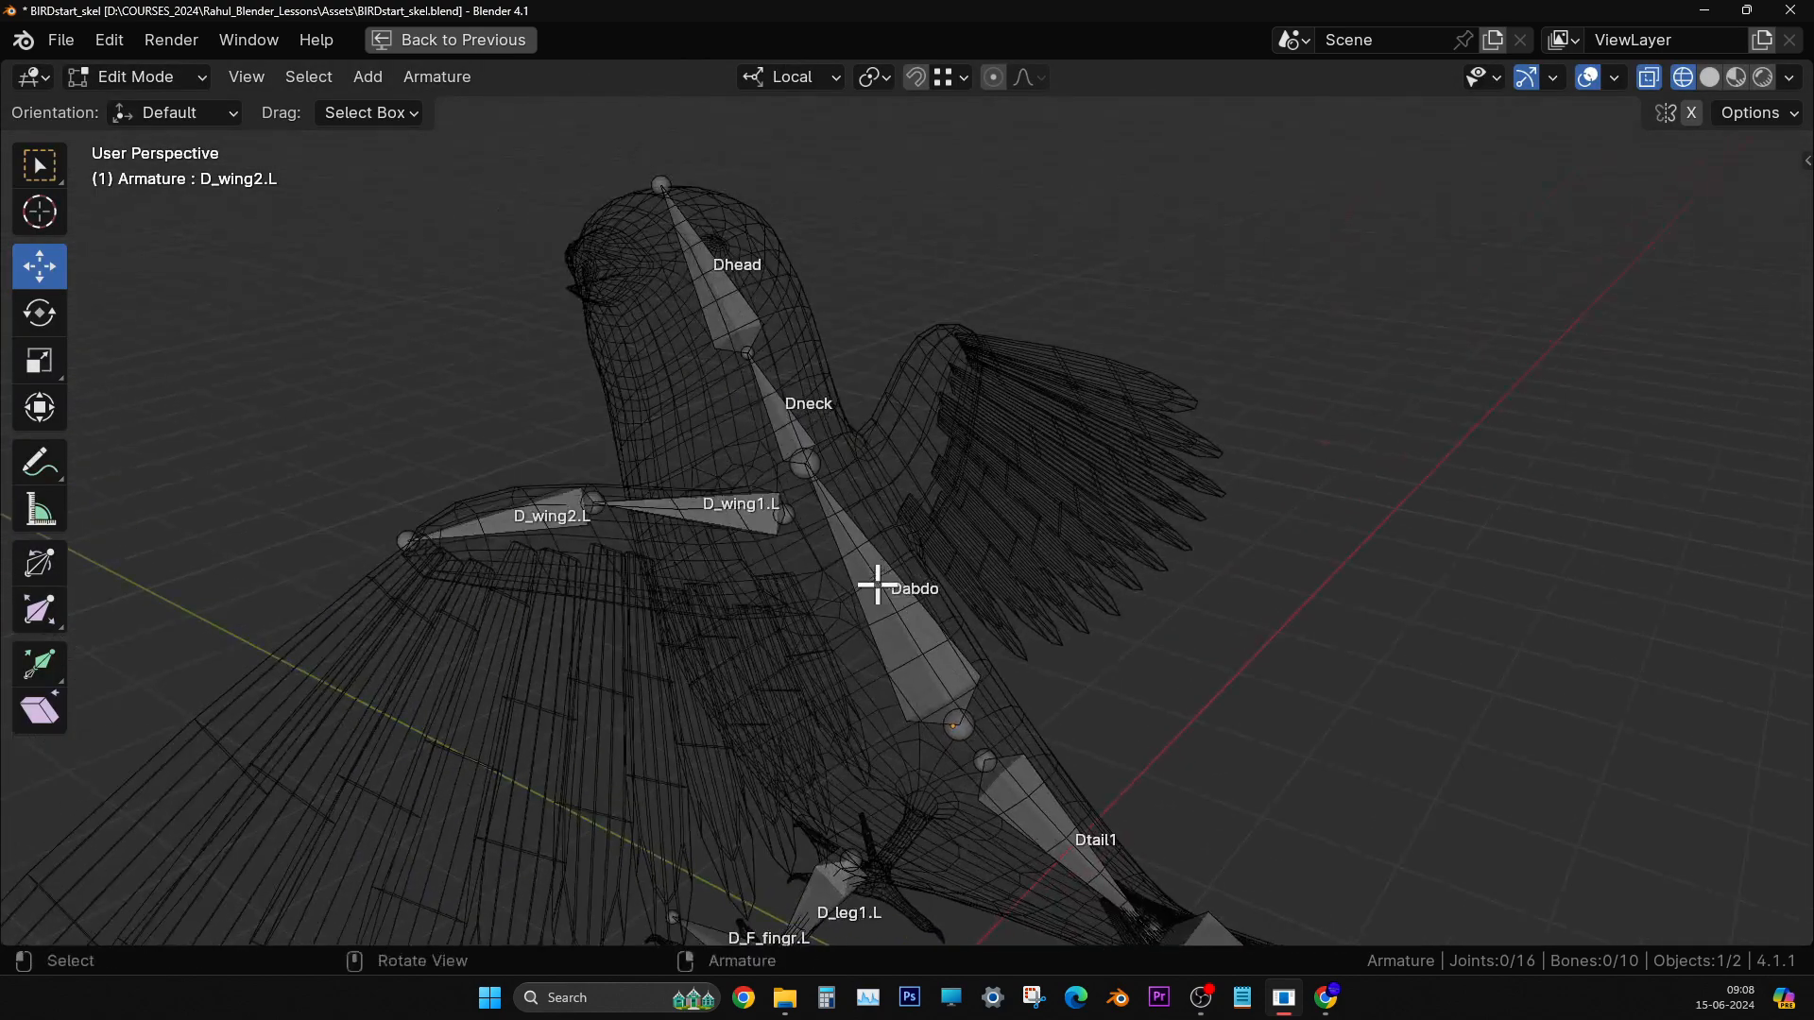
{"action": "middle_click_drag", "start_coordinate": [709, 363], "coordinate": [762, 535]}
{"action": "scroll", "coordinate": [757, 537], "scroll_direction": "up", "scroll_amount": 3}
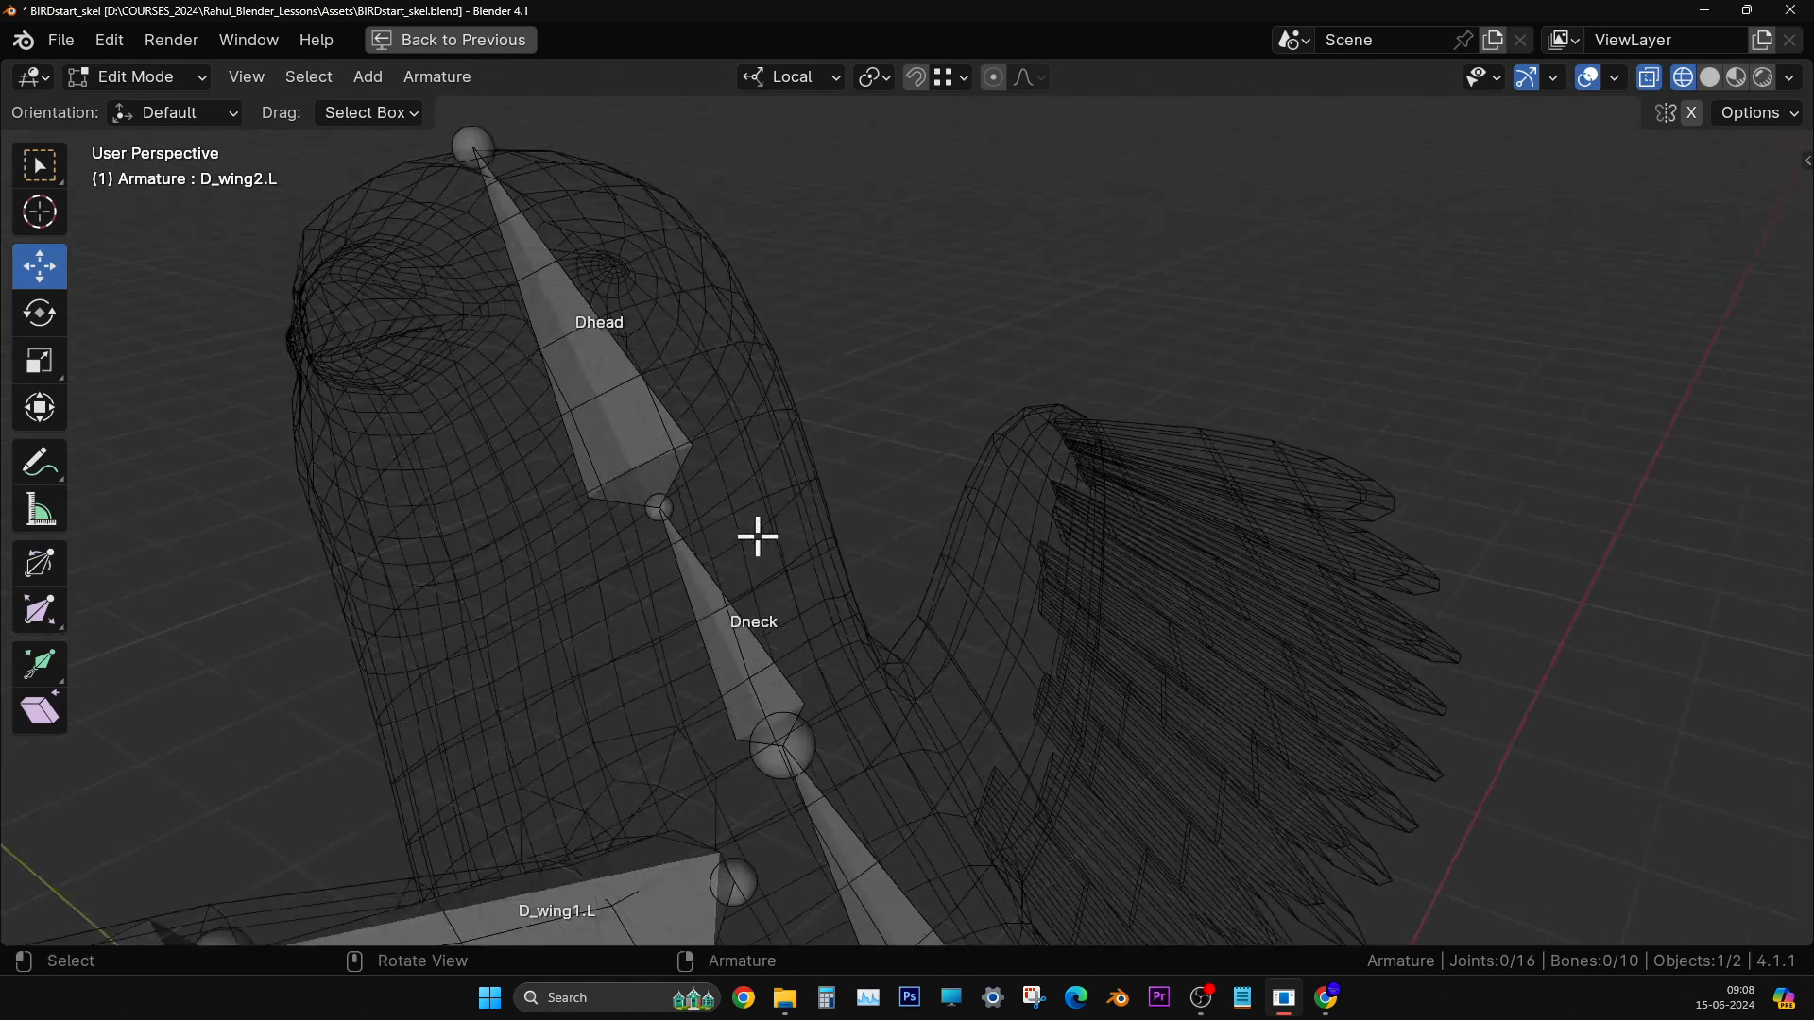
{"action": "left_click", "coordinate": [672, 503]}
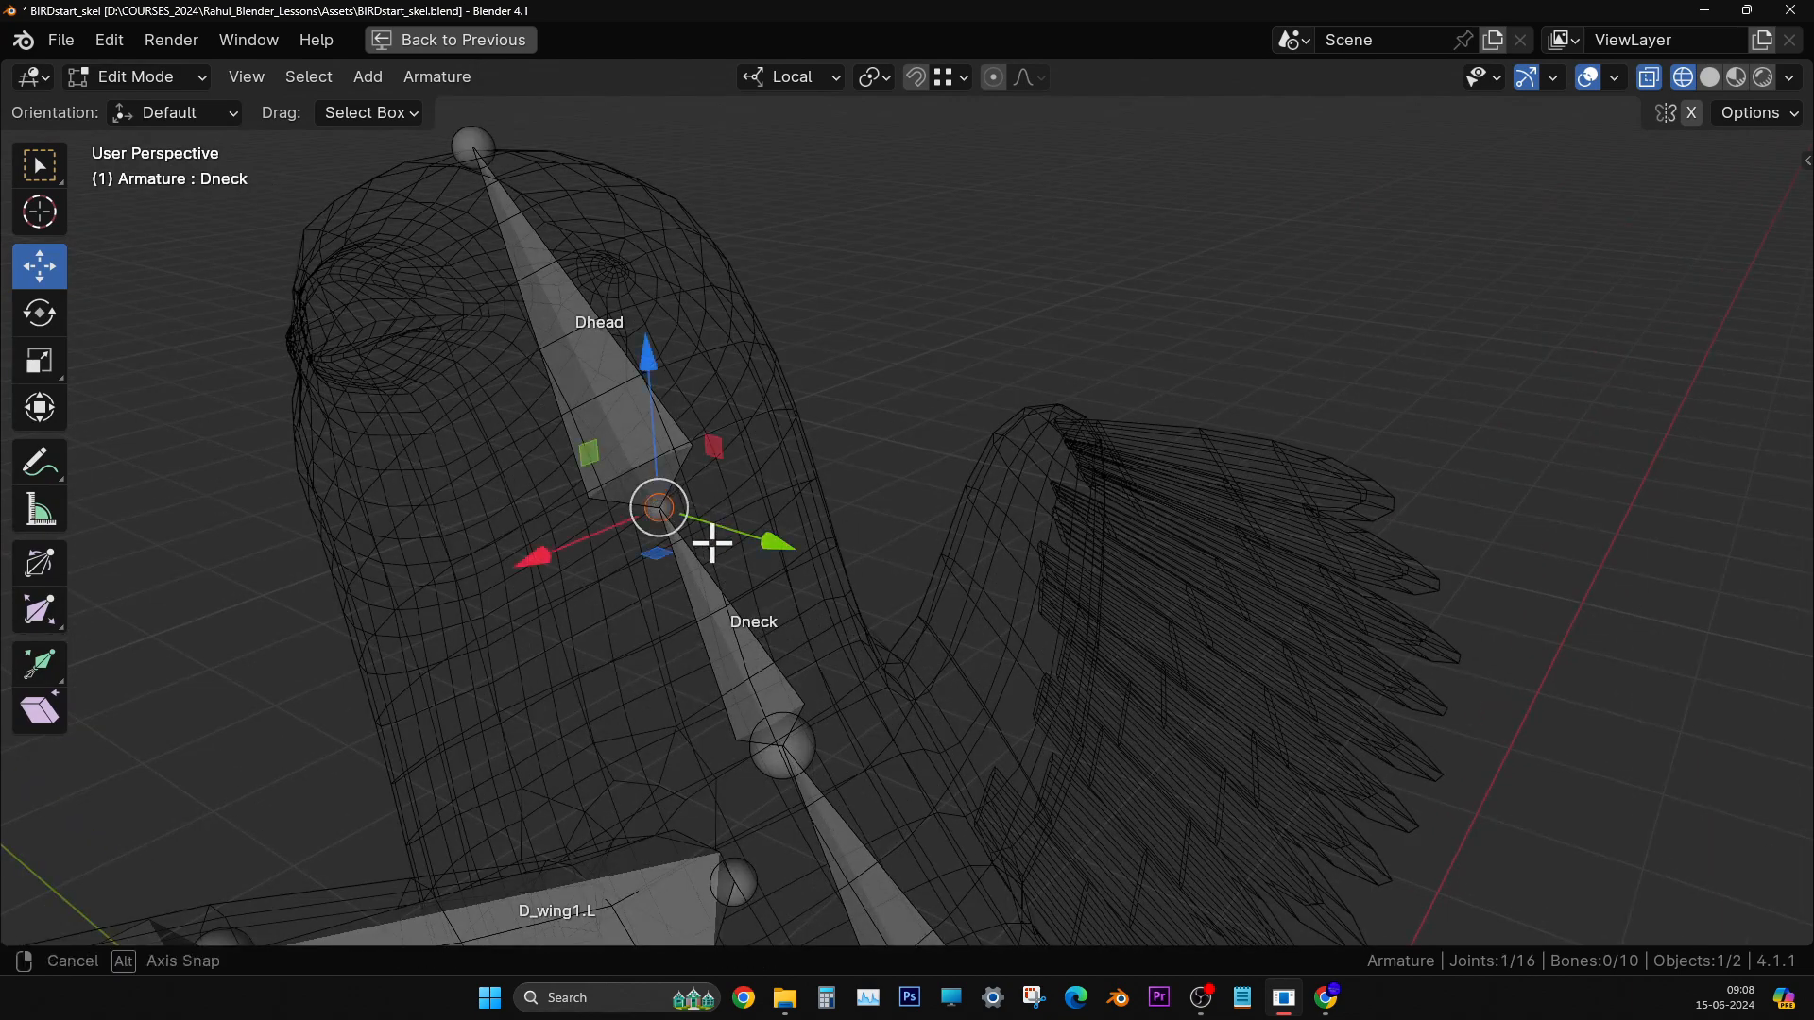
{"action": "middle_click_drag", "start_coordinate": [712, 539], "coordinate": [245, 163]}
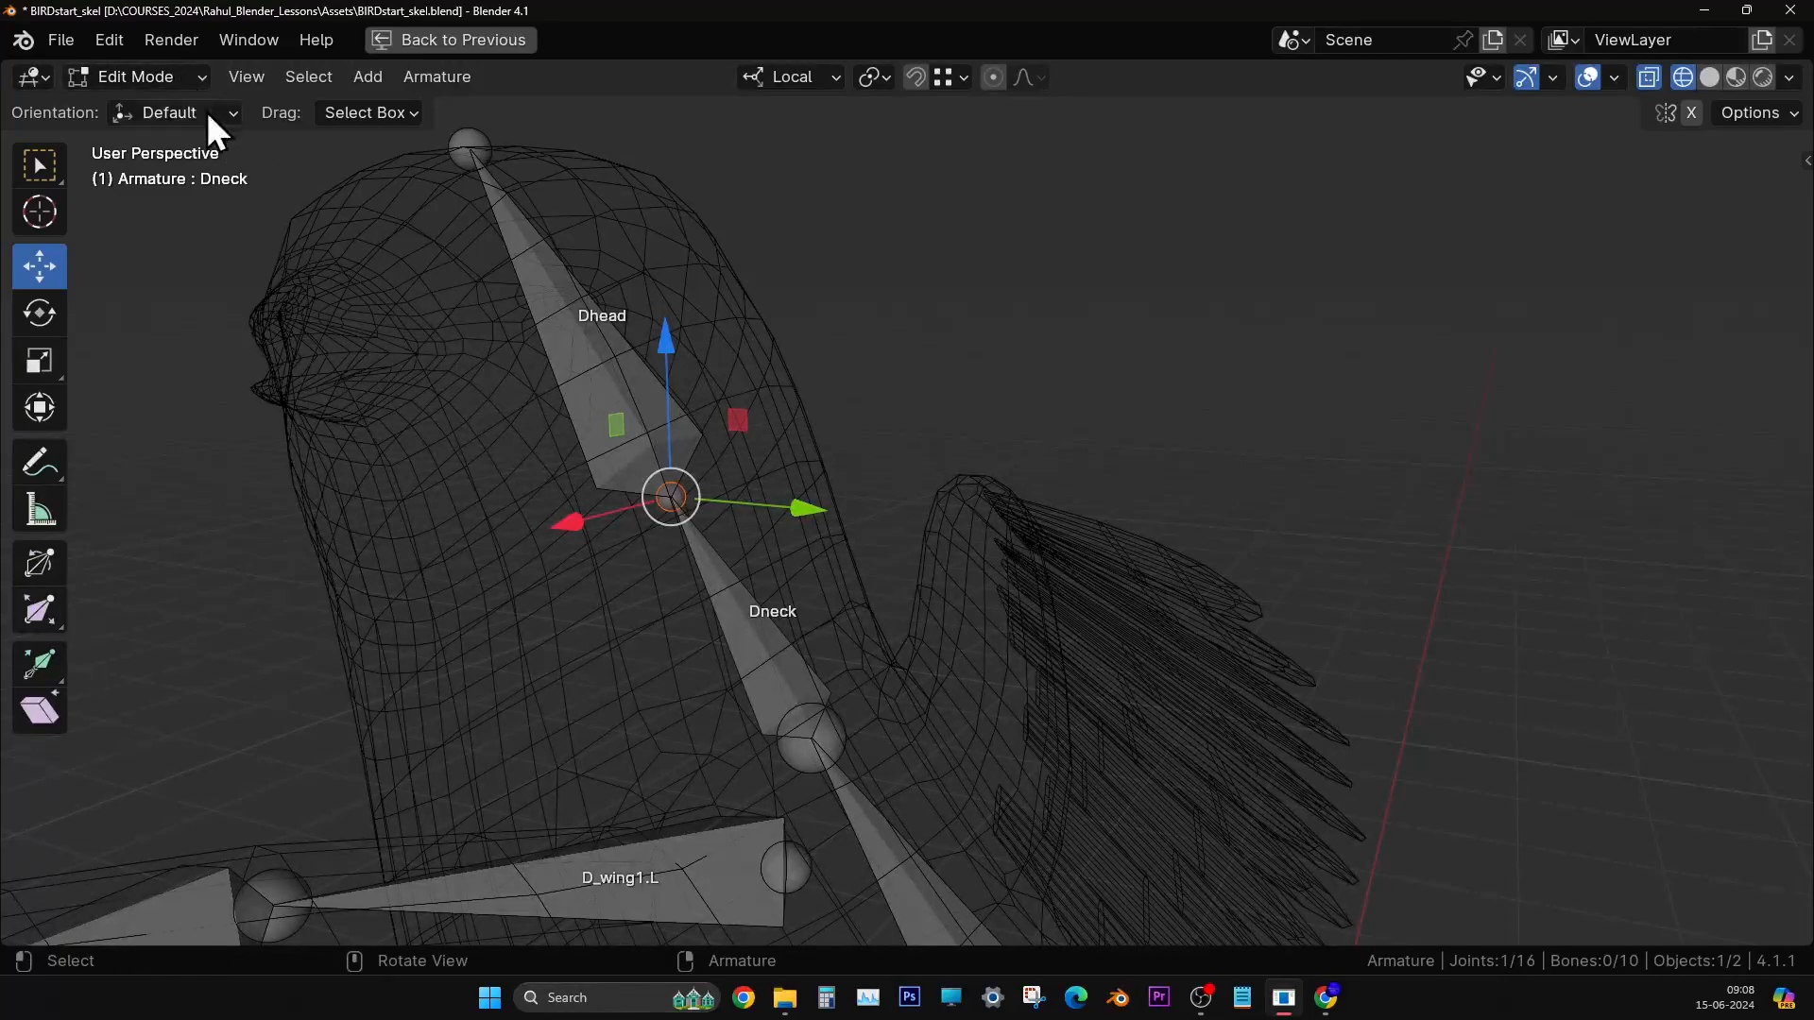
- Extrude a bone about 0.57 m long in the right side view from the neck–head joint out past the nape
{"action": "mouse_move", "coordinate": [672, 595]}
{"action": "middle_mouse_down"}
{"action": "mouse_move", "coordinate": [697, 587]}
{"action": "mouse_move", "coordinate": [668, 583]}
{"action": "mouse_move", "coordinate": [660, 615]}
{"action": "mouse_move", "coordinate": [641, 611]}
{"action": "middle_mouse_up"}
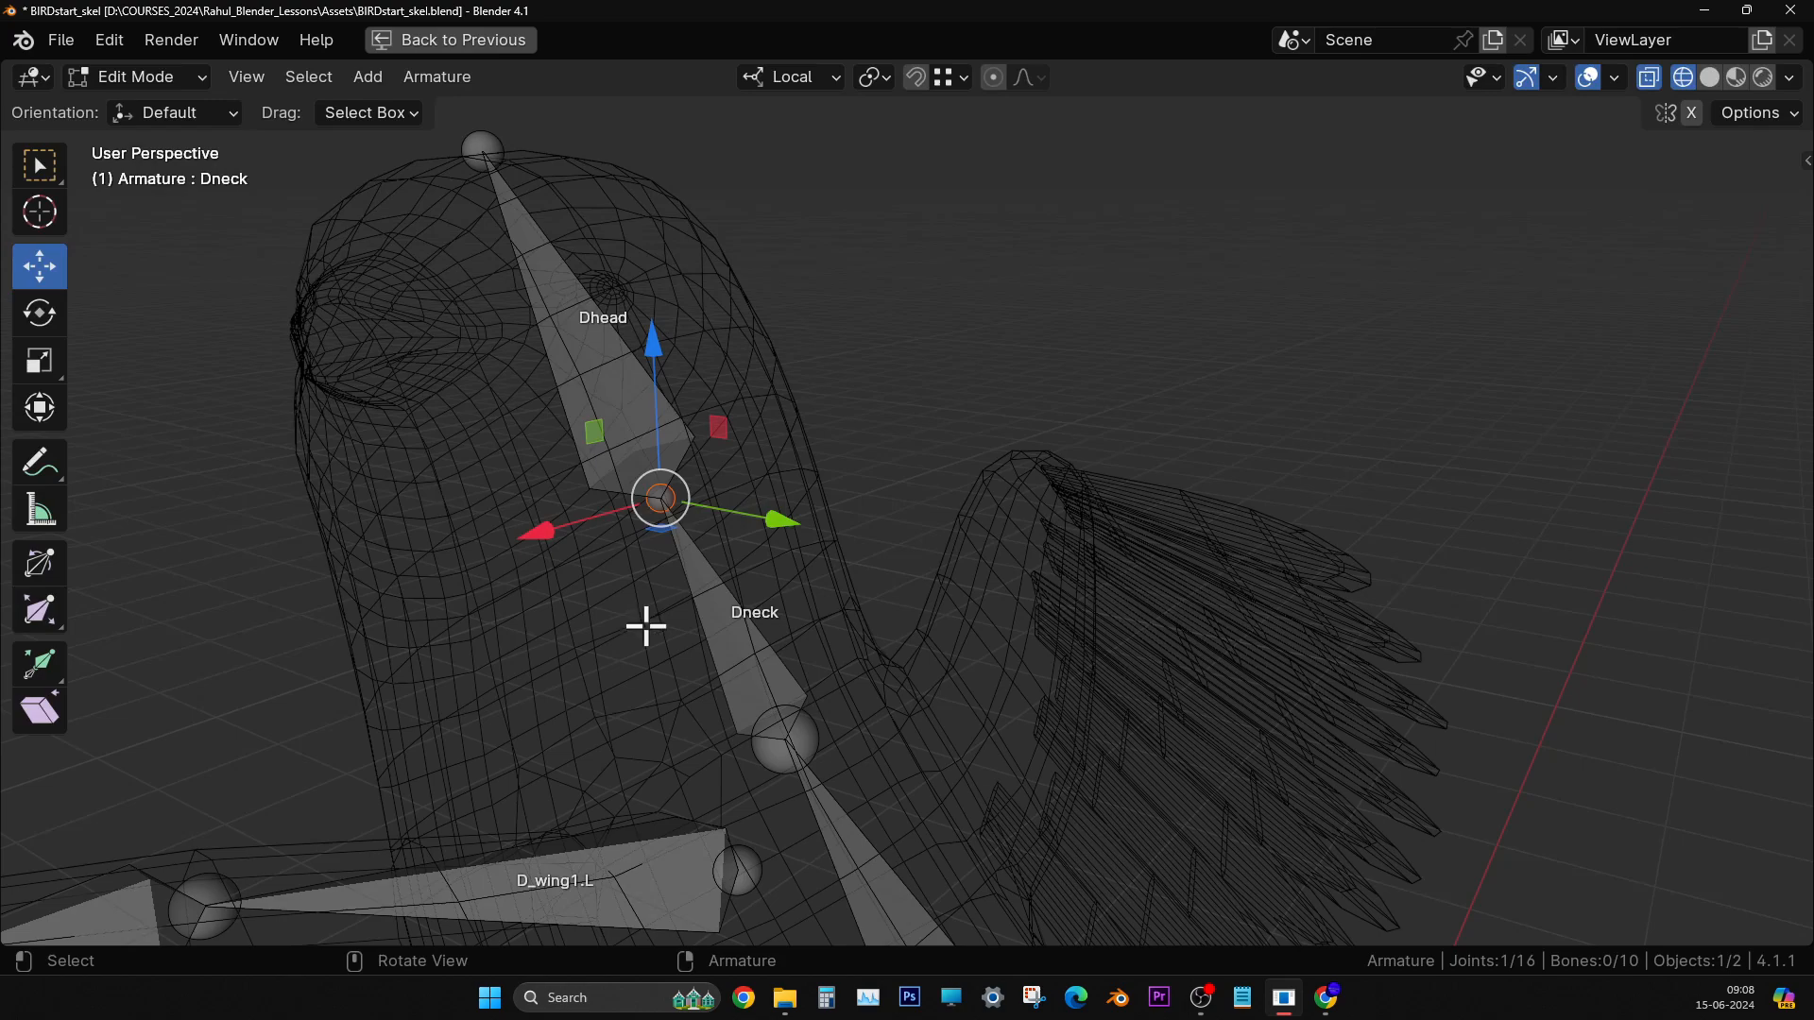
{"action": "middle_click_drag", "start_coordinate": [777, 579], "coordinate": [717, 615]}
{"action": "key", "text": "KP_3"}
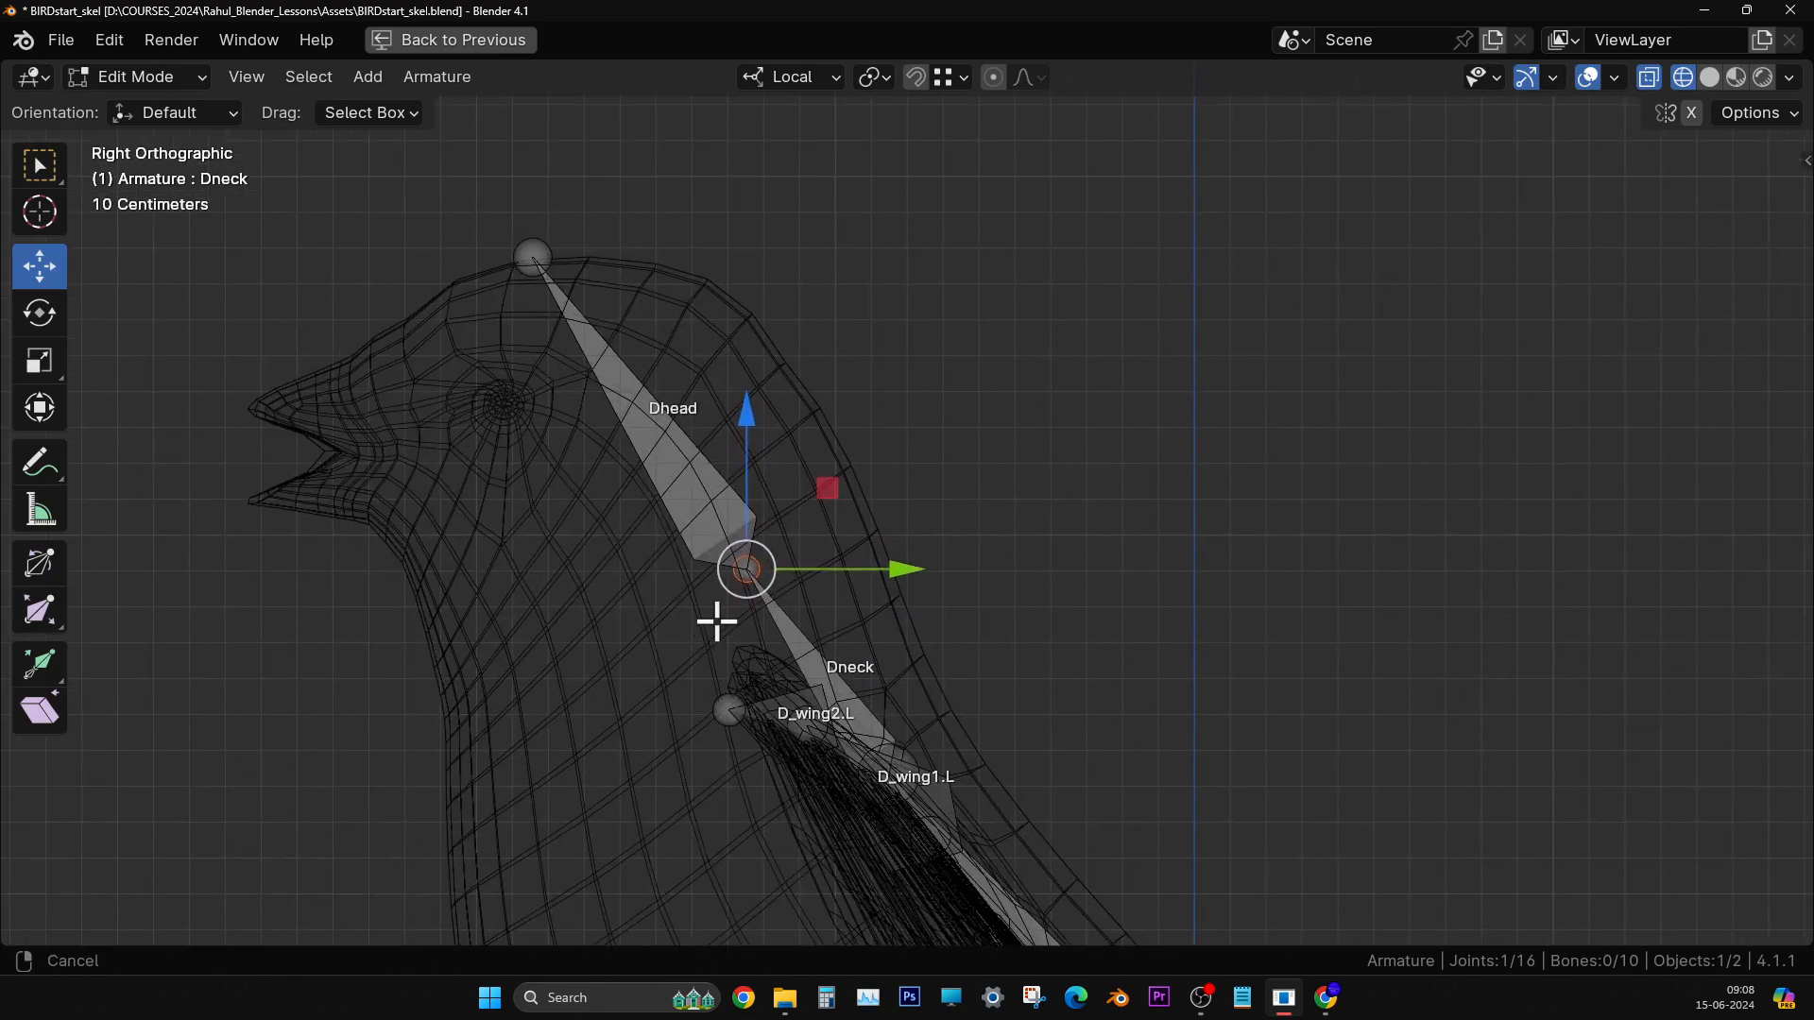
{"action": "scroll", "coordinate": [793, 623], "scroll_direction": "up", "scroll_amount": 2}
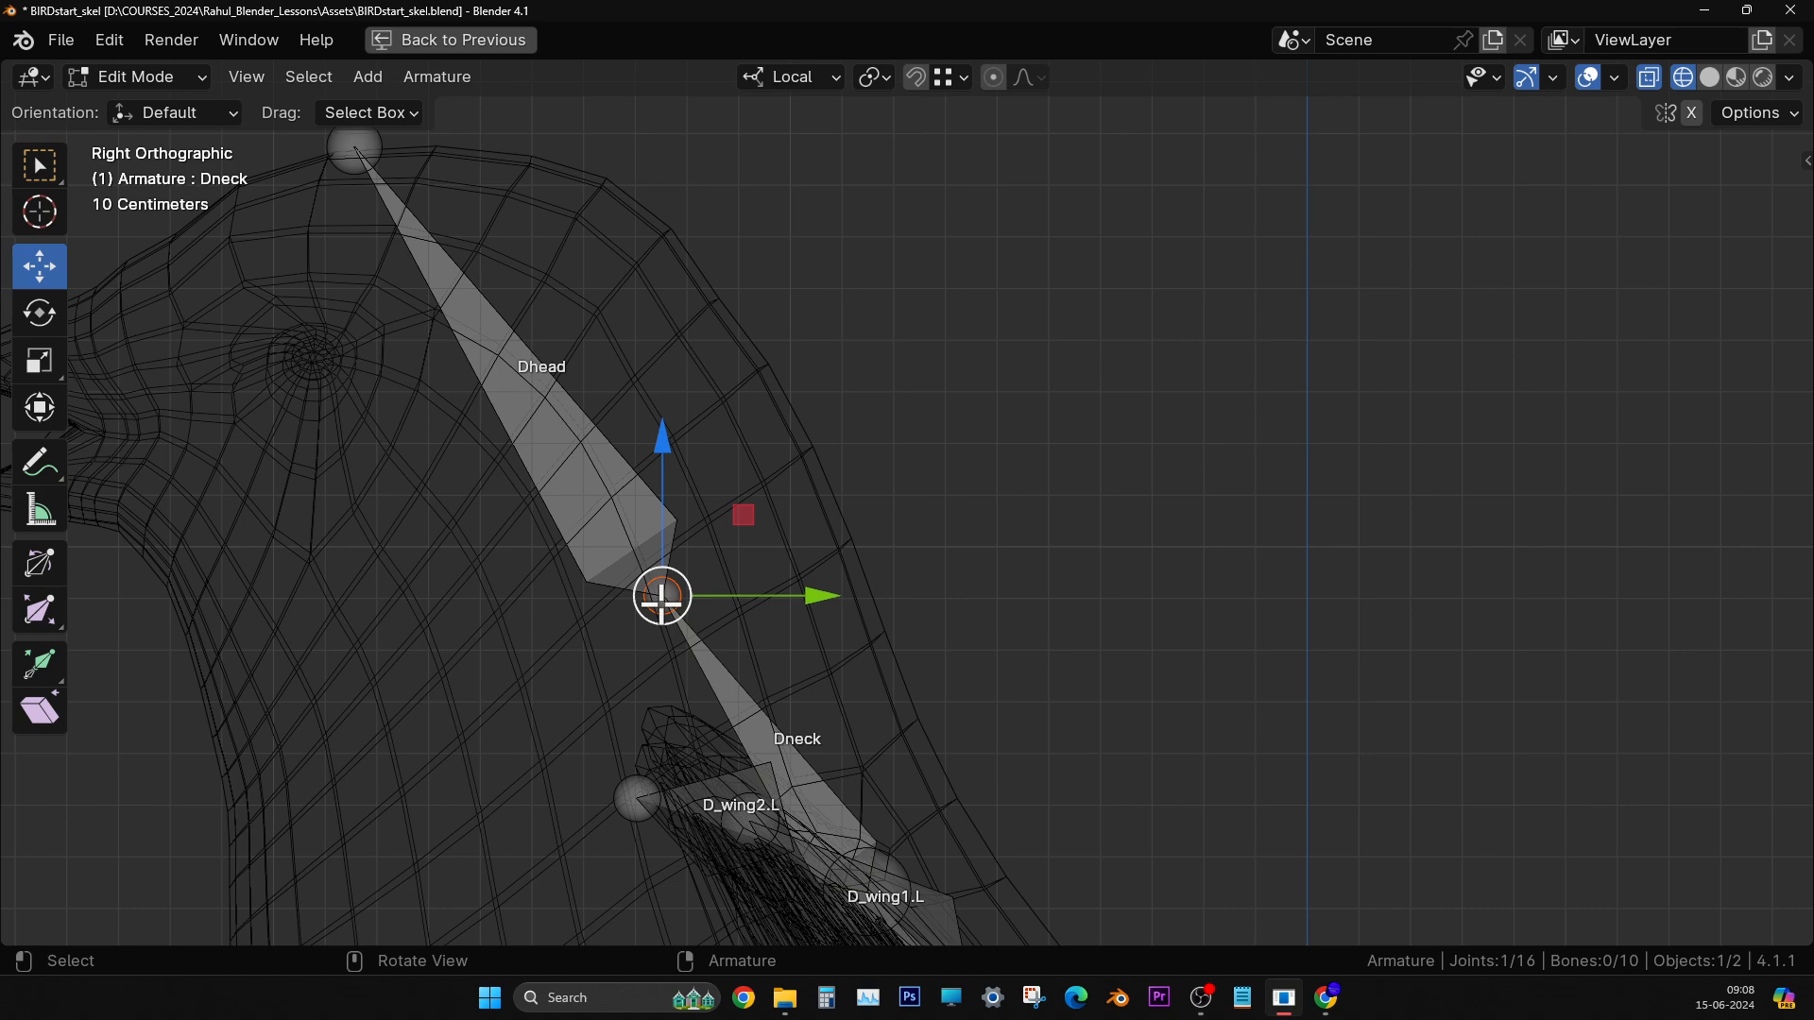
{"action": "key", "text": "e"}
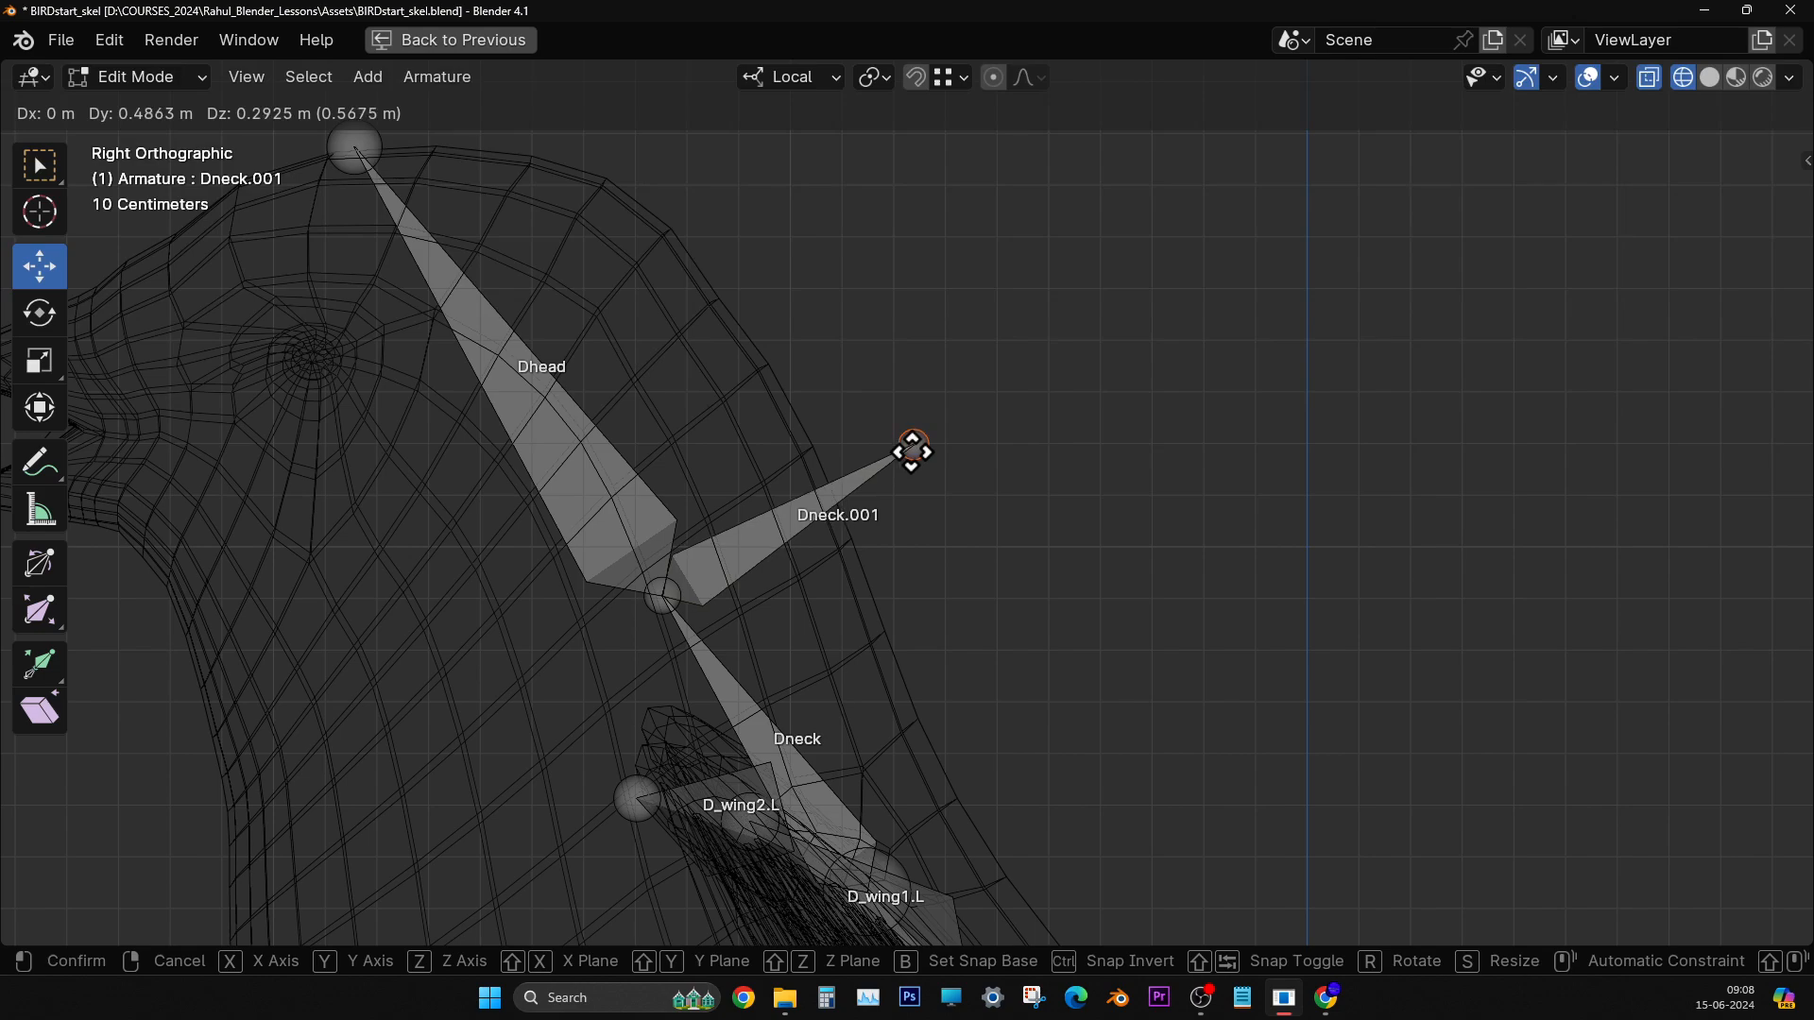
{"action": "left_click", "coordinate": [912, 452]}
{"action": "middle_click_drag", "start_coordinate": [1040, 554], "coordinate": [919, 545]}
{"action": "key", "text": "KP_3"}
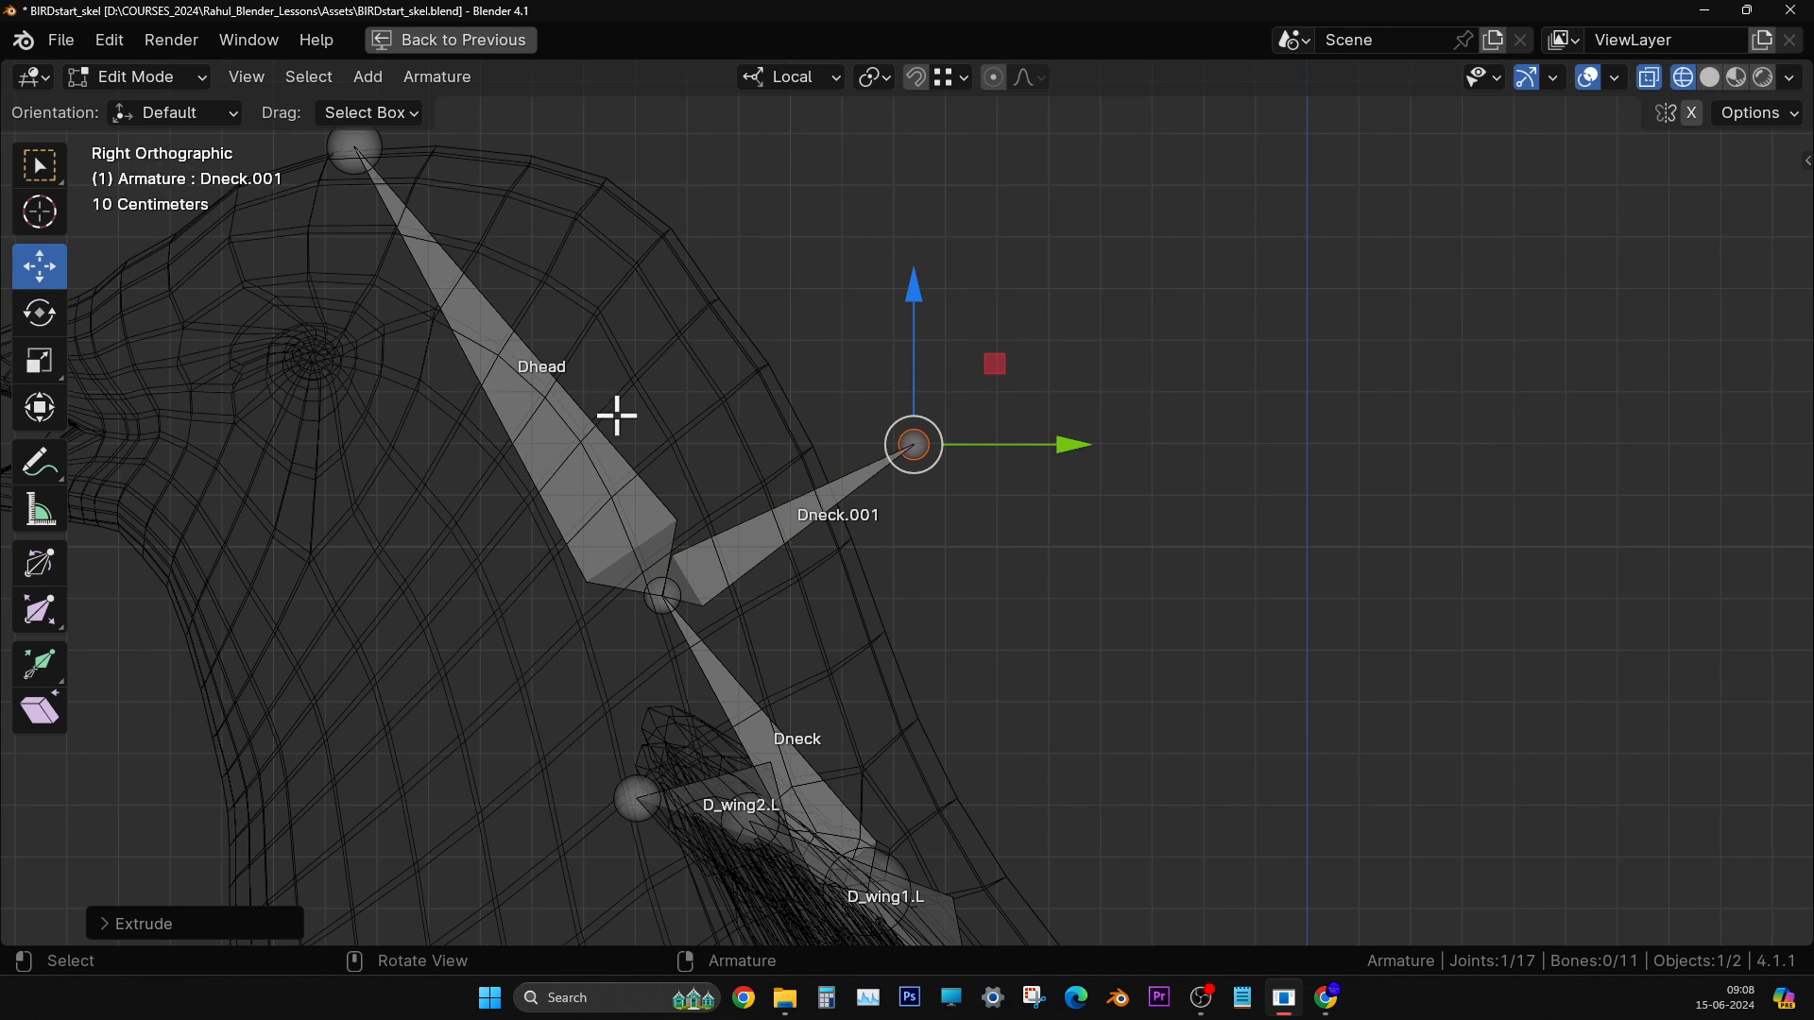
- Delete the bone extruded backwards from the neck–head joint
{"action": "left_click", "coordinate": [659, 593]}
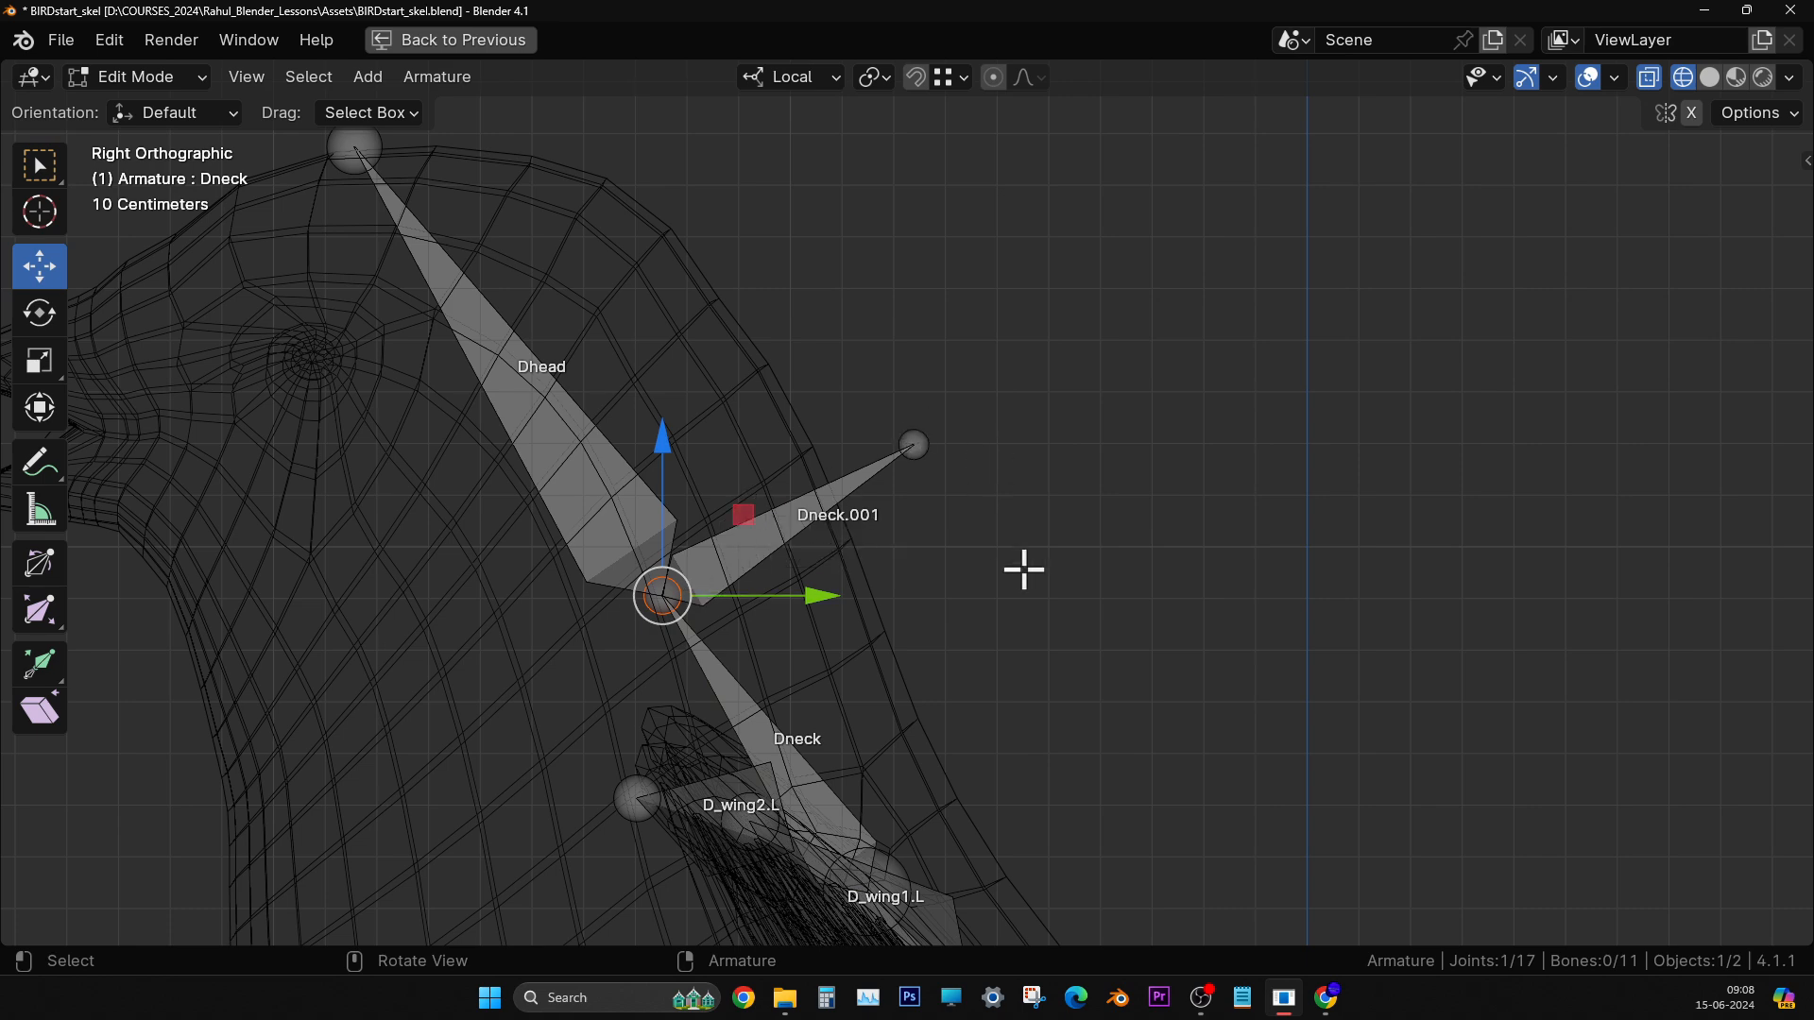
{"action": "middle_click_drag", "start_coordinate": [1013, 569], "coordinate": [940, 519]}
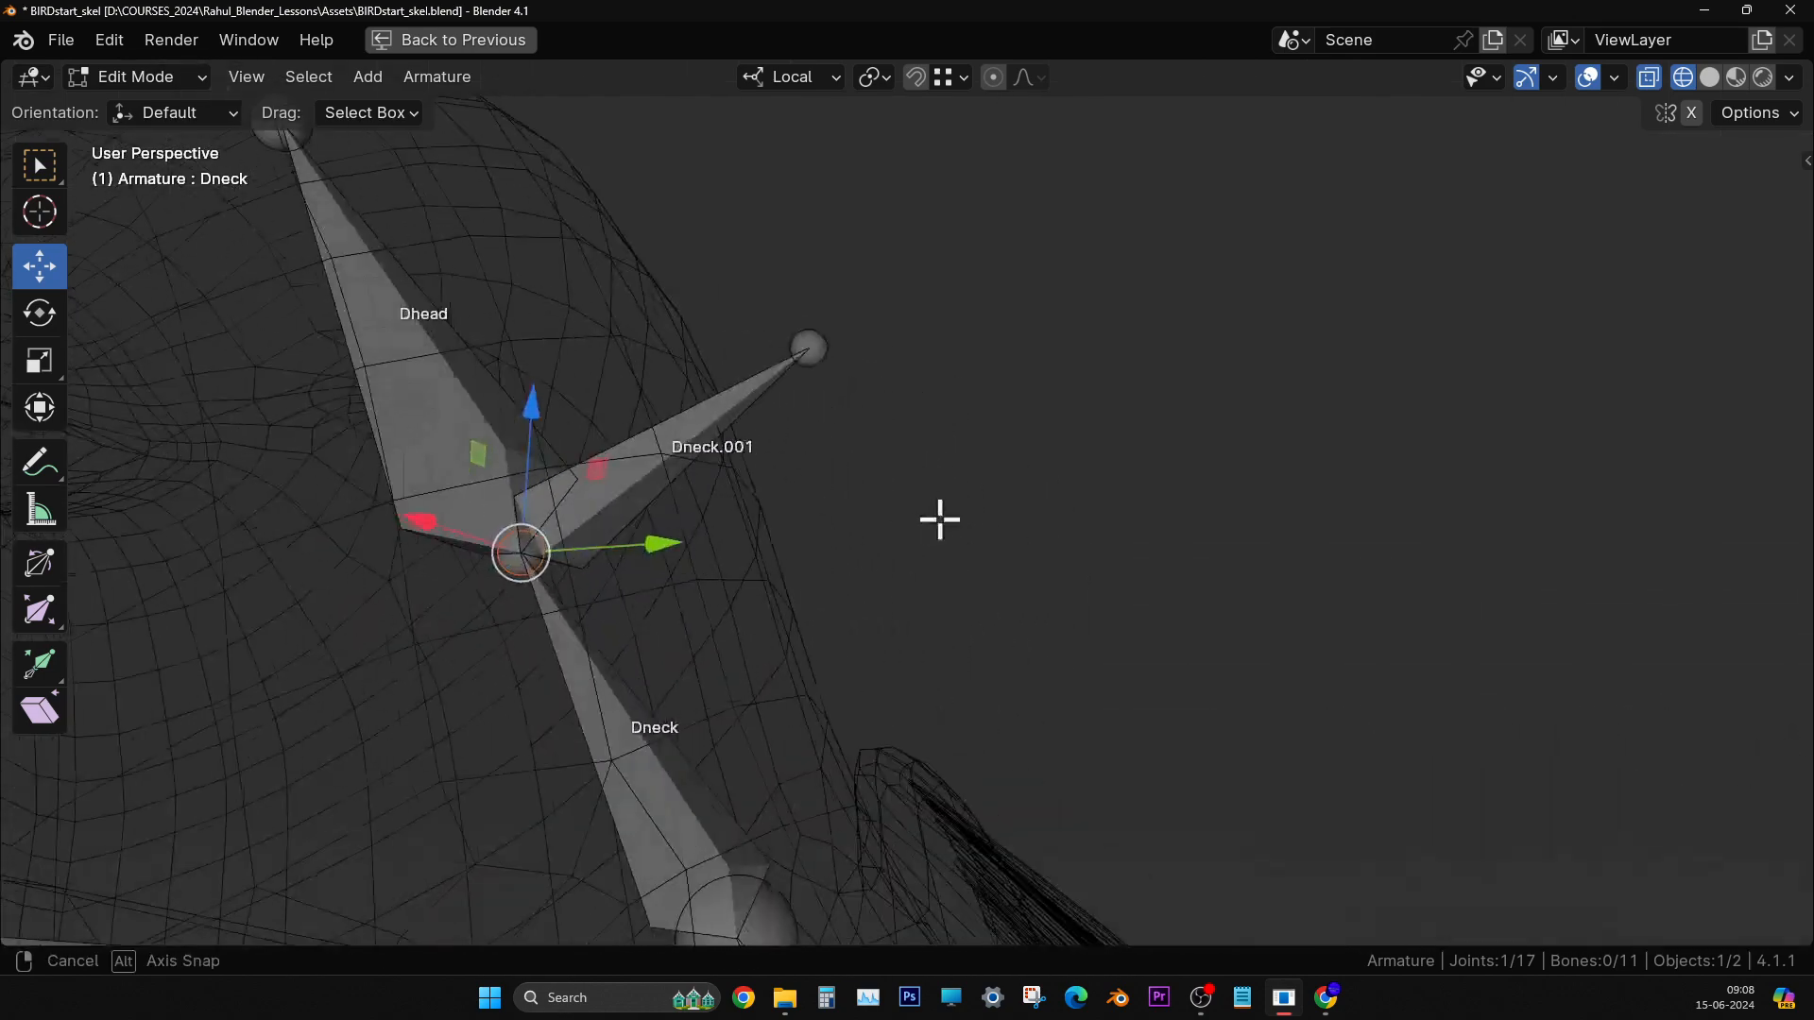
{"action": "middle_click_drag", "start_coordinate": [720, 455], "coordinate": [604, 466]}
{"action": "left_click", "coordinate": [621, 413]}
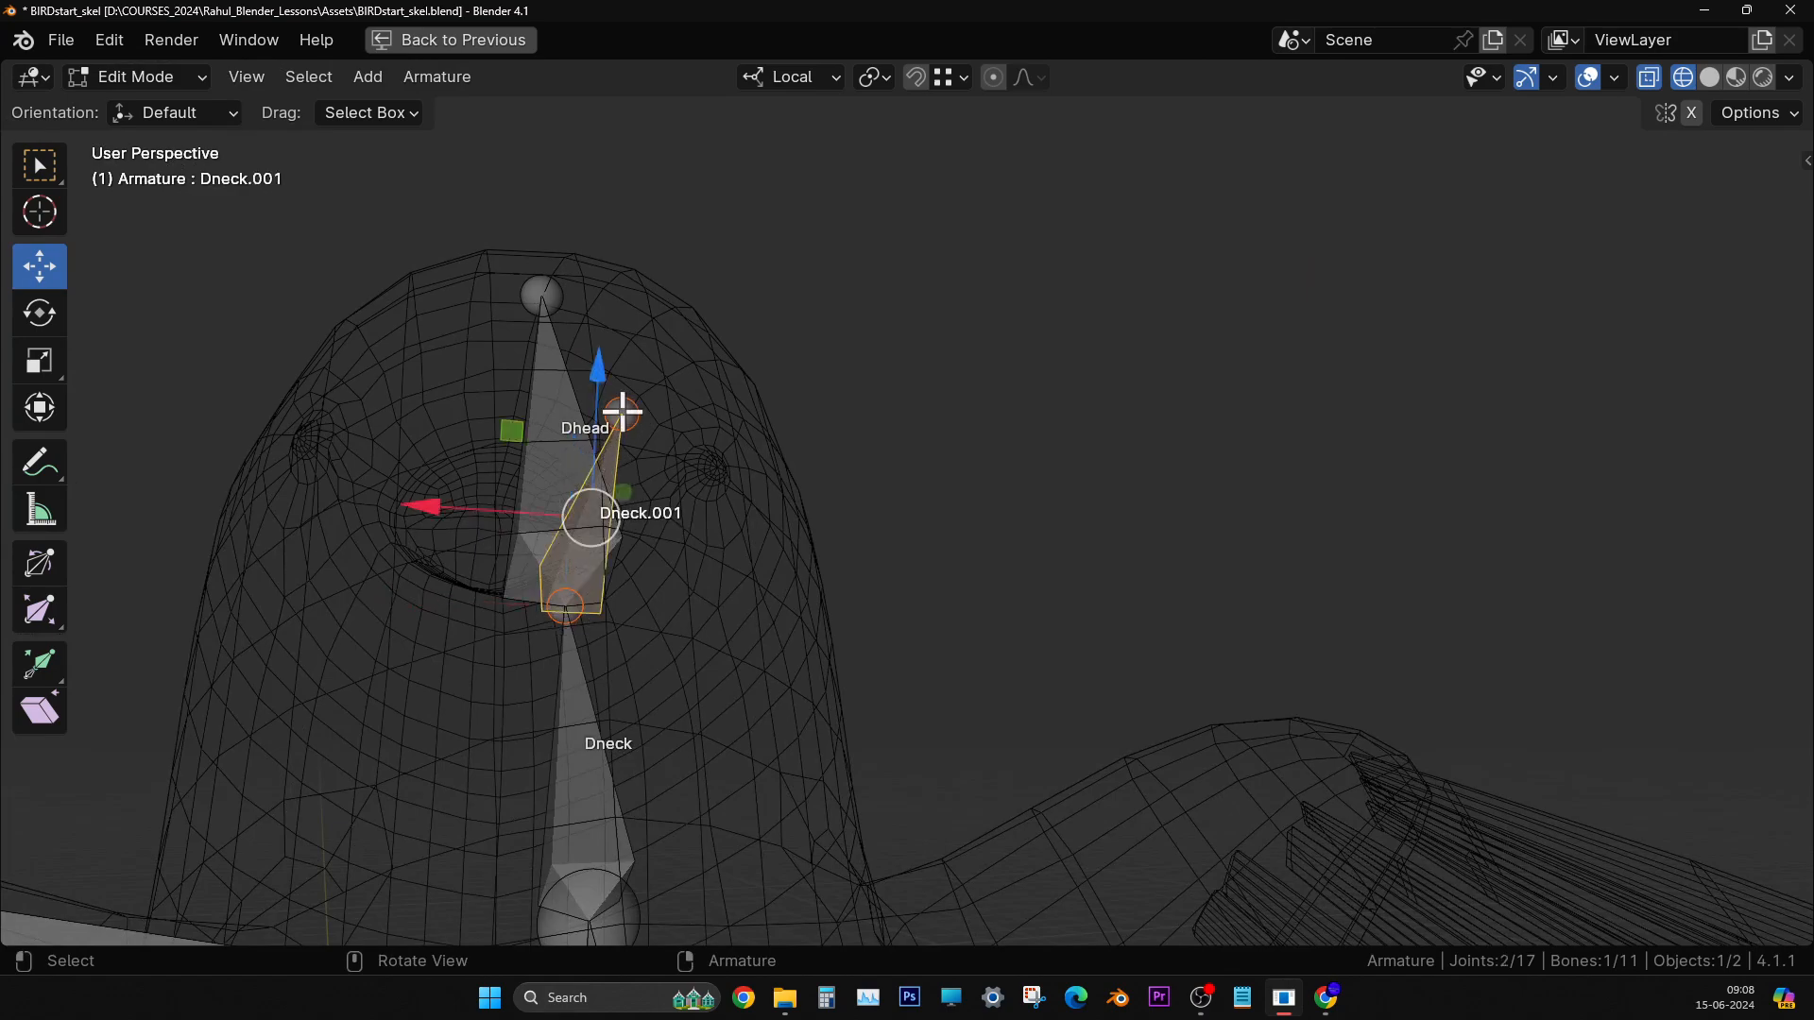
{"action": "left_click_drag", "start_coordinate": [621, 413], "coordinate": [297, 427]}
{"action": "middle_click_drag", "start_coordinate": [551, 592], "coordinate": [765, 486]}
{"action": "left_click", "coordinate": [750, 478]}
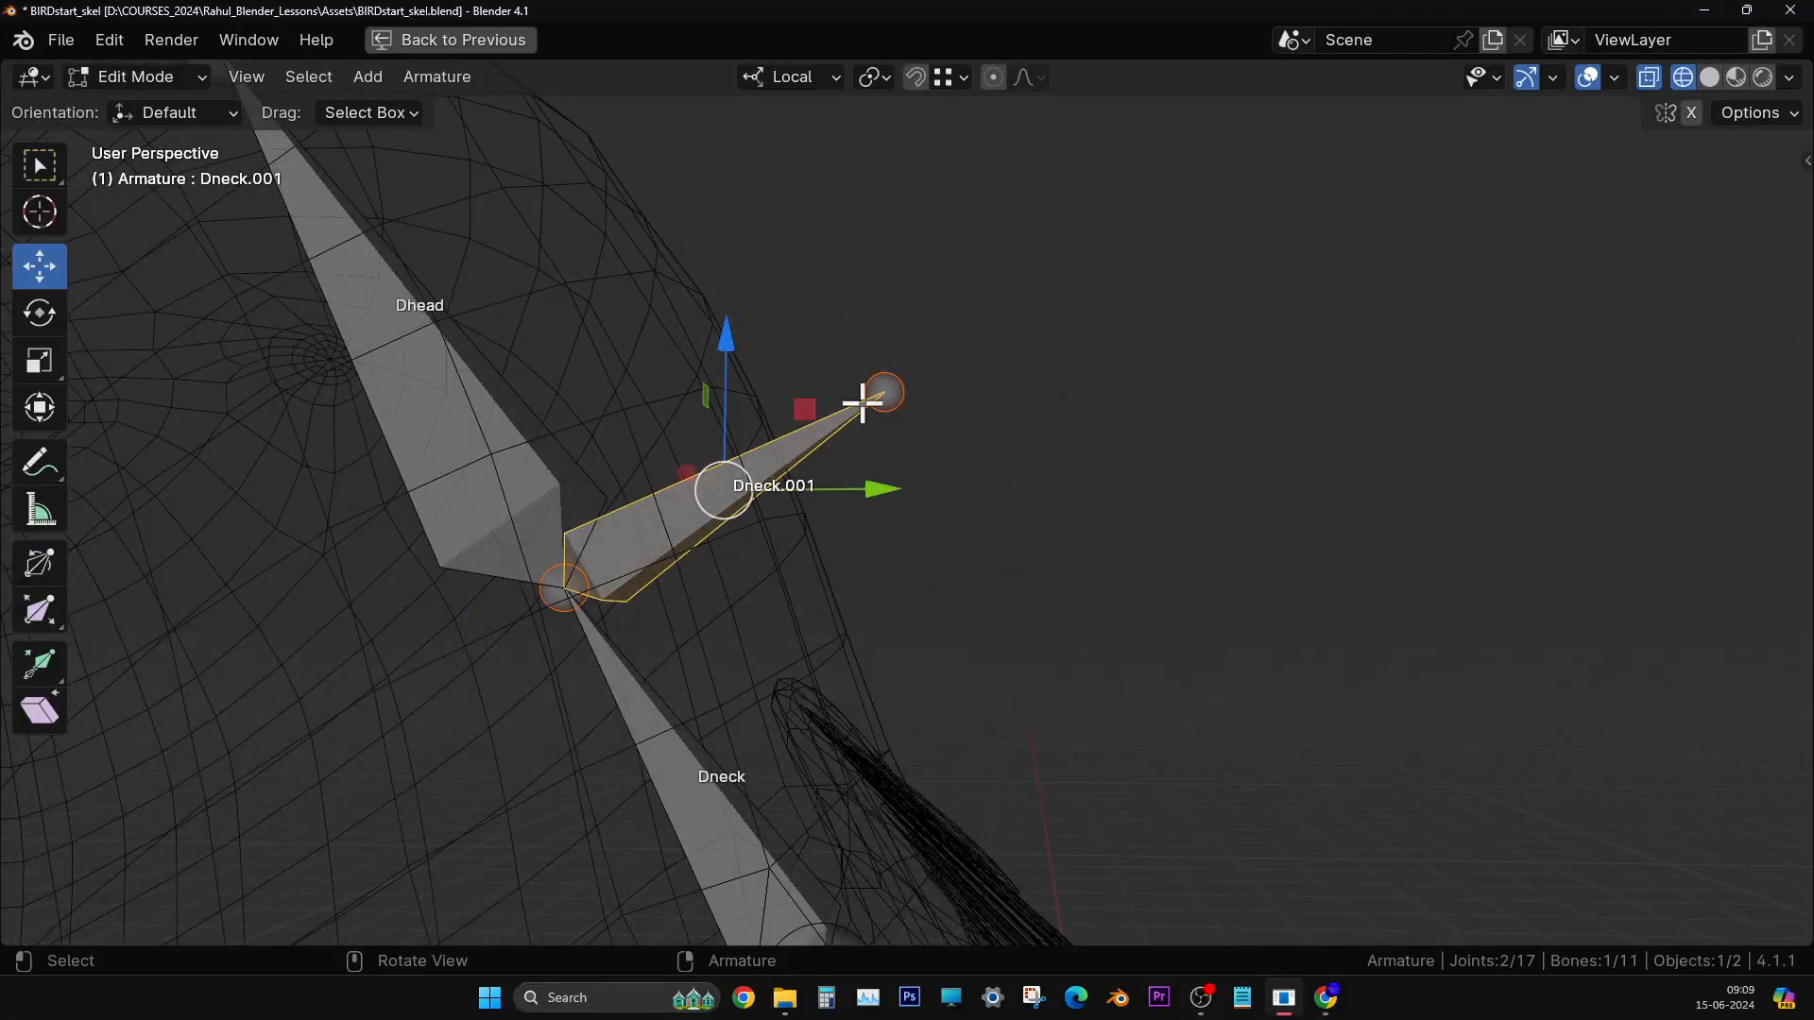
{"action": "key", "text": "x"}
{"action": "left_click", "coordinate": [777, 453]}
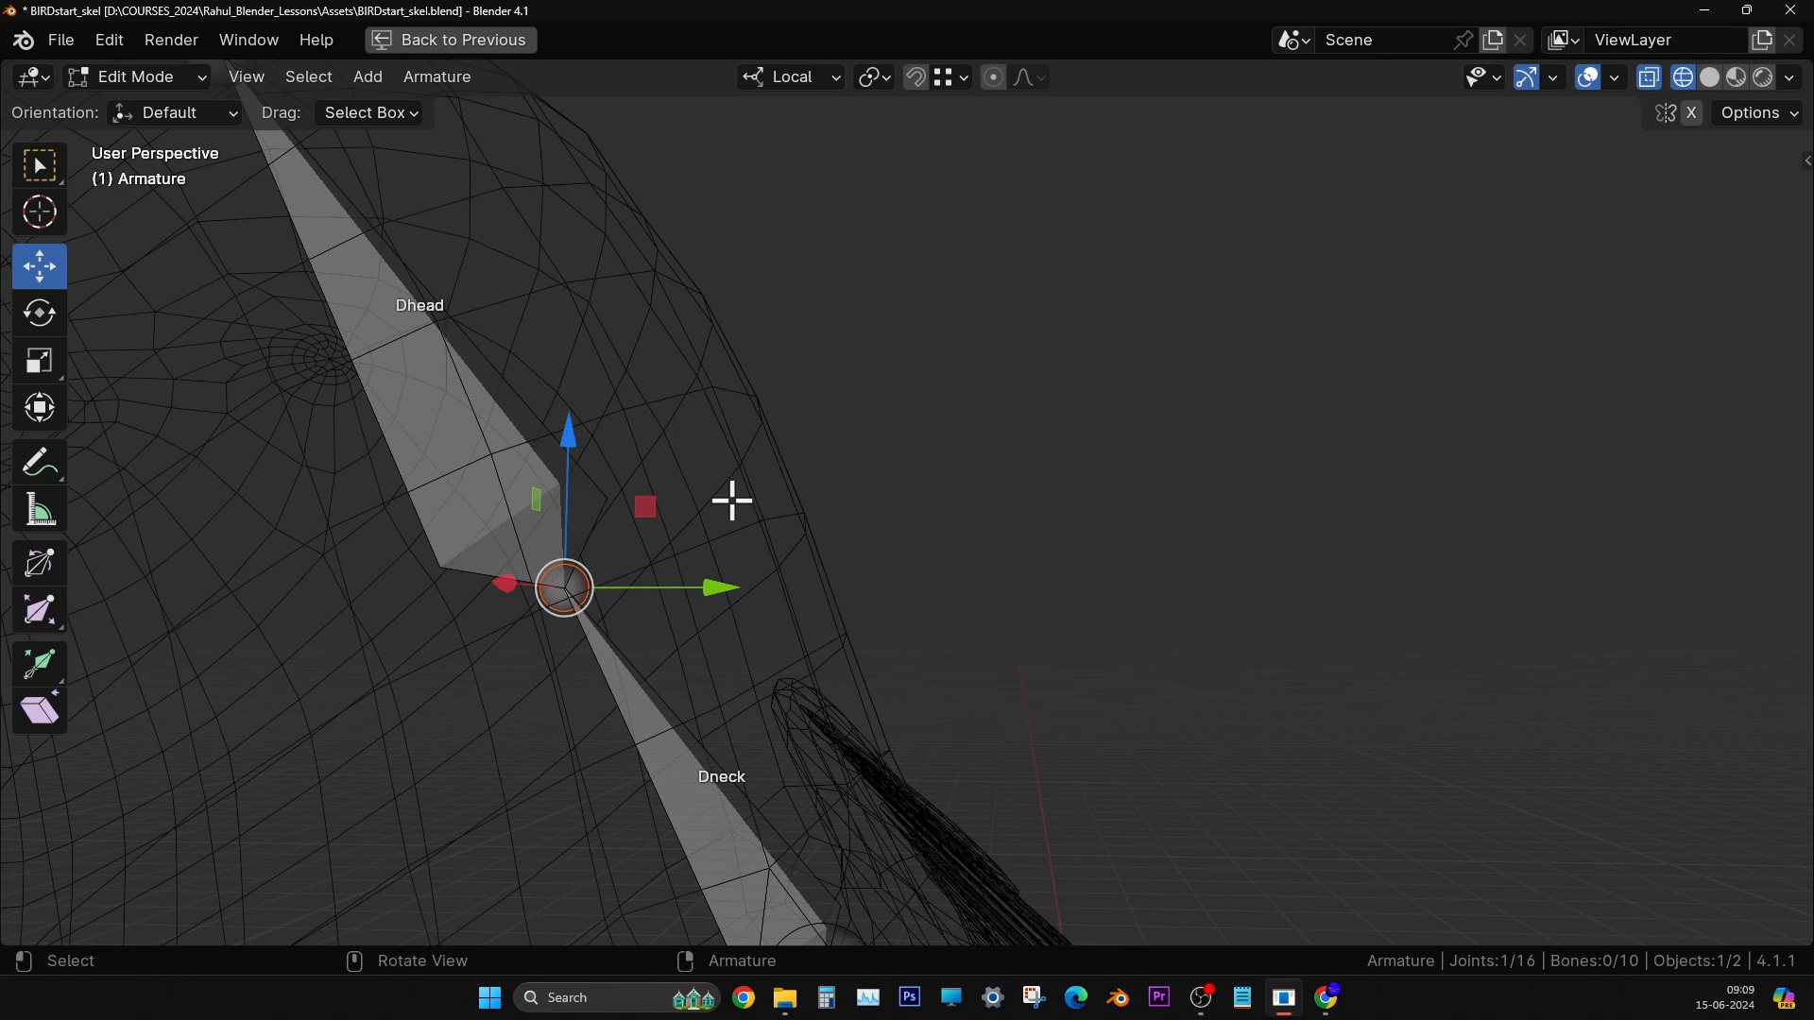
- Try extruding a bone from the neck–head joint while viewing the bird from behind, and undo it
{"action": "middle_click_drag", "start_coordinate": [729, 498], "coordinate": [518, 475]}
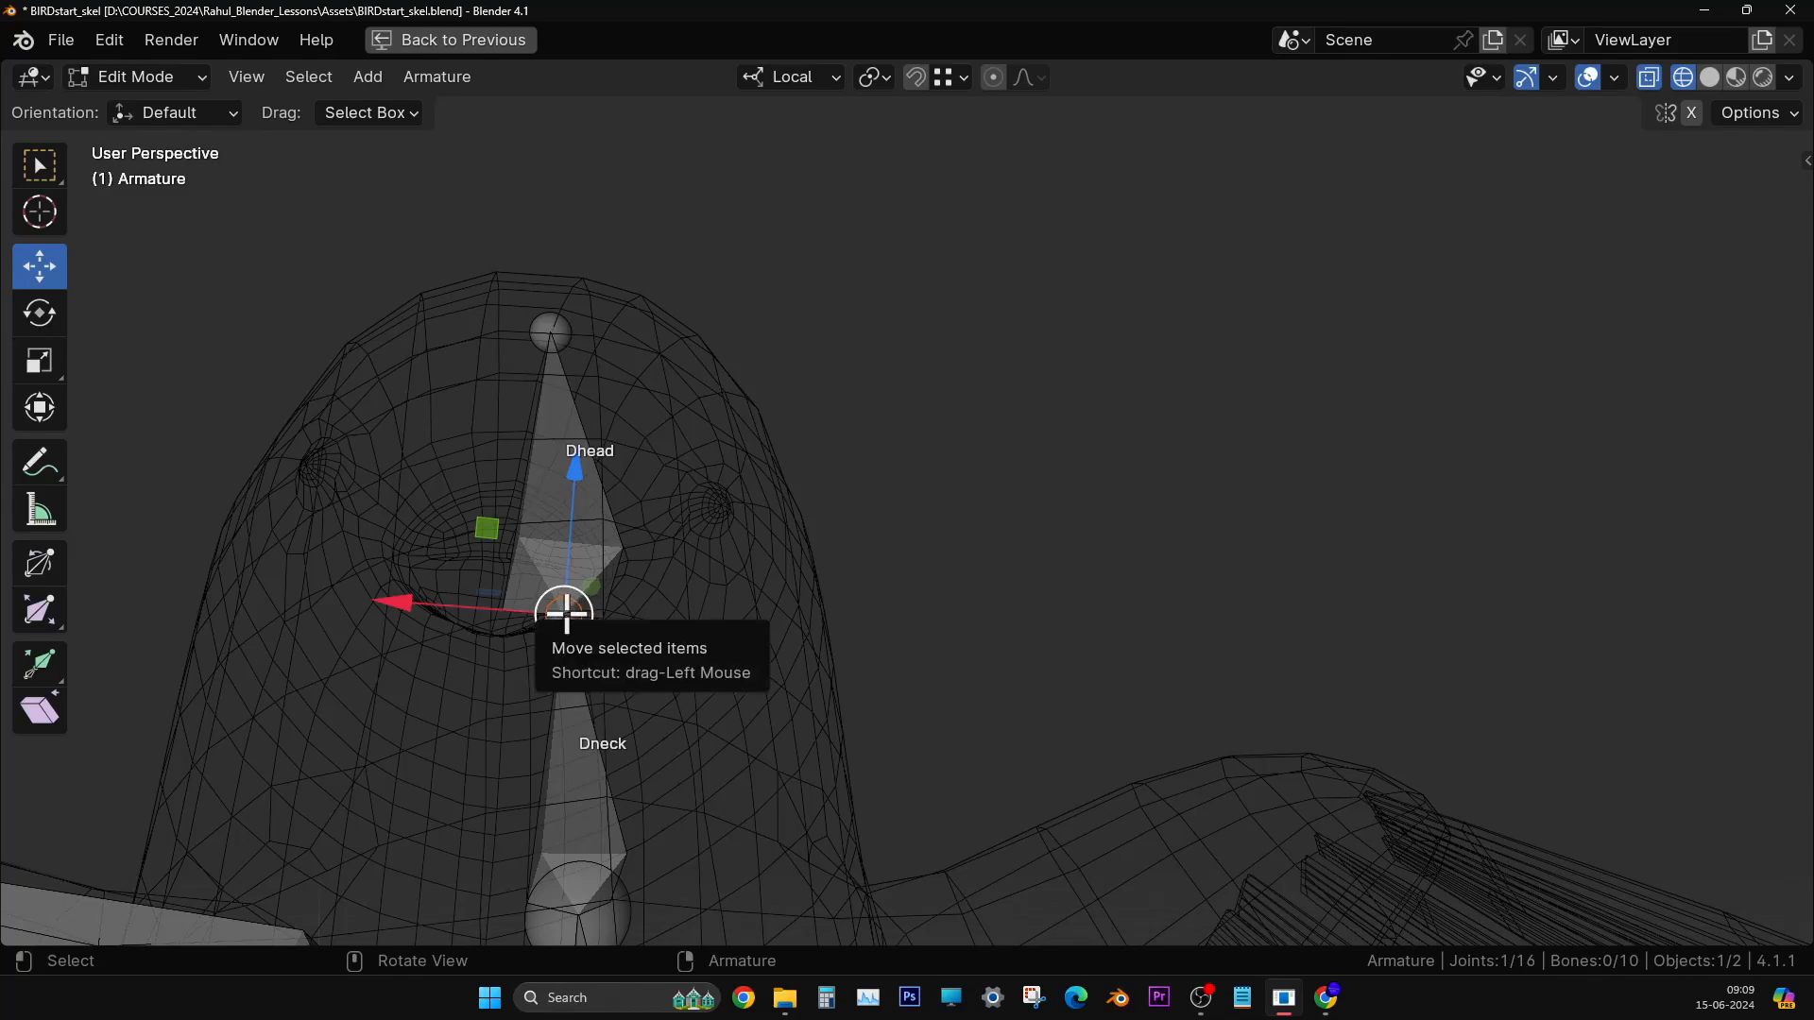
{"action": "key", "text": "e"}
{"action": "left_click", "coordinate": [850, 251]}
{"action": "middle_click_drag", "start_coordinate": [863, 586], "coordinate": [1039, 676]}
{"action": "key", "text": "ctrl+z"}
- Extrude a bone from the neck–head joint out past the nape, and undo the trial move of that bone
{"action": "key", "text": "e"}
{"action": "left_click", "coordinate": [835, 668]}
{"action": "left_click_drag", "start_coordinate": [769, 516], "coordinate": [831, 411]}
{"action": "key", "text": "ctrl+z"}
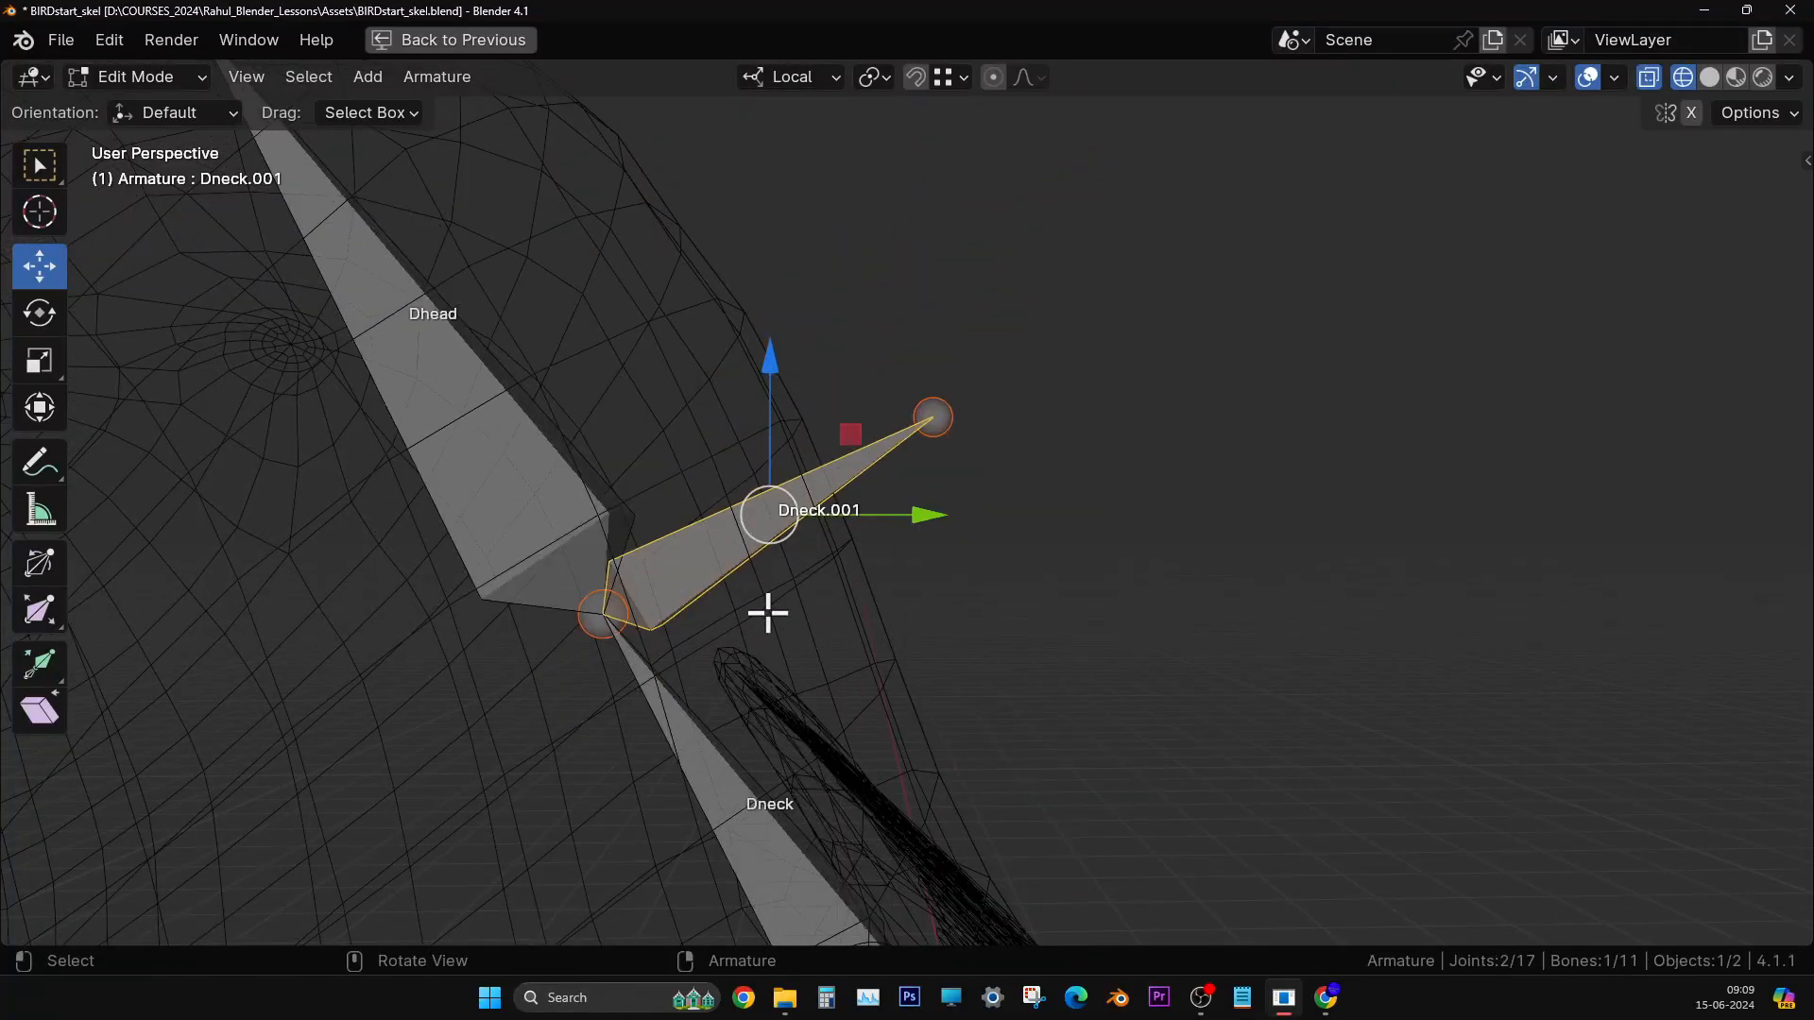
- Try moving the bone extruded from the neck–head joint away from the nape, and undo each trial move
{"action": "middle_click_drag", "start_coordinate": [769, 613], "coordinate": [831, 564]}
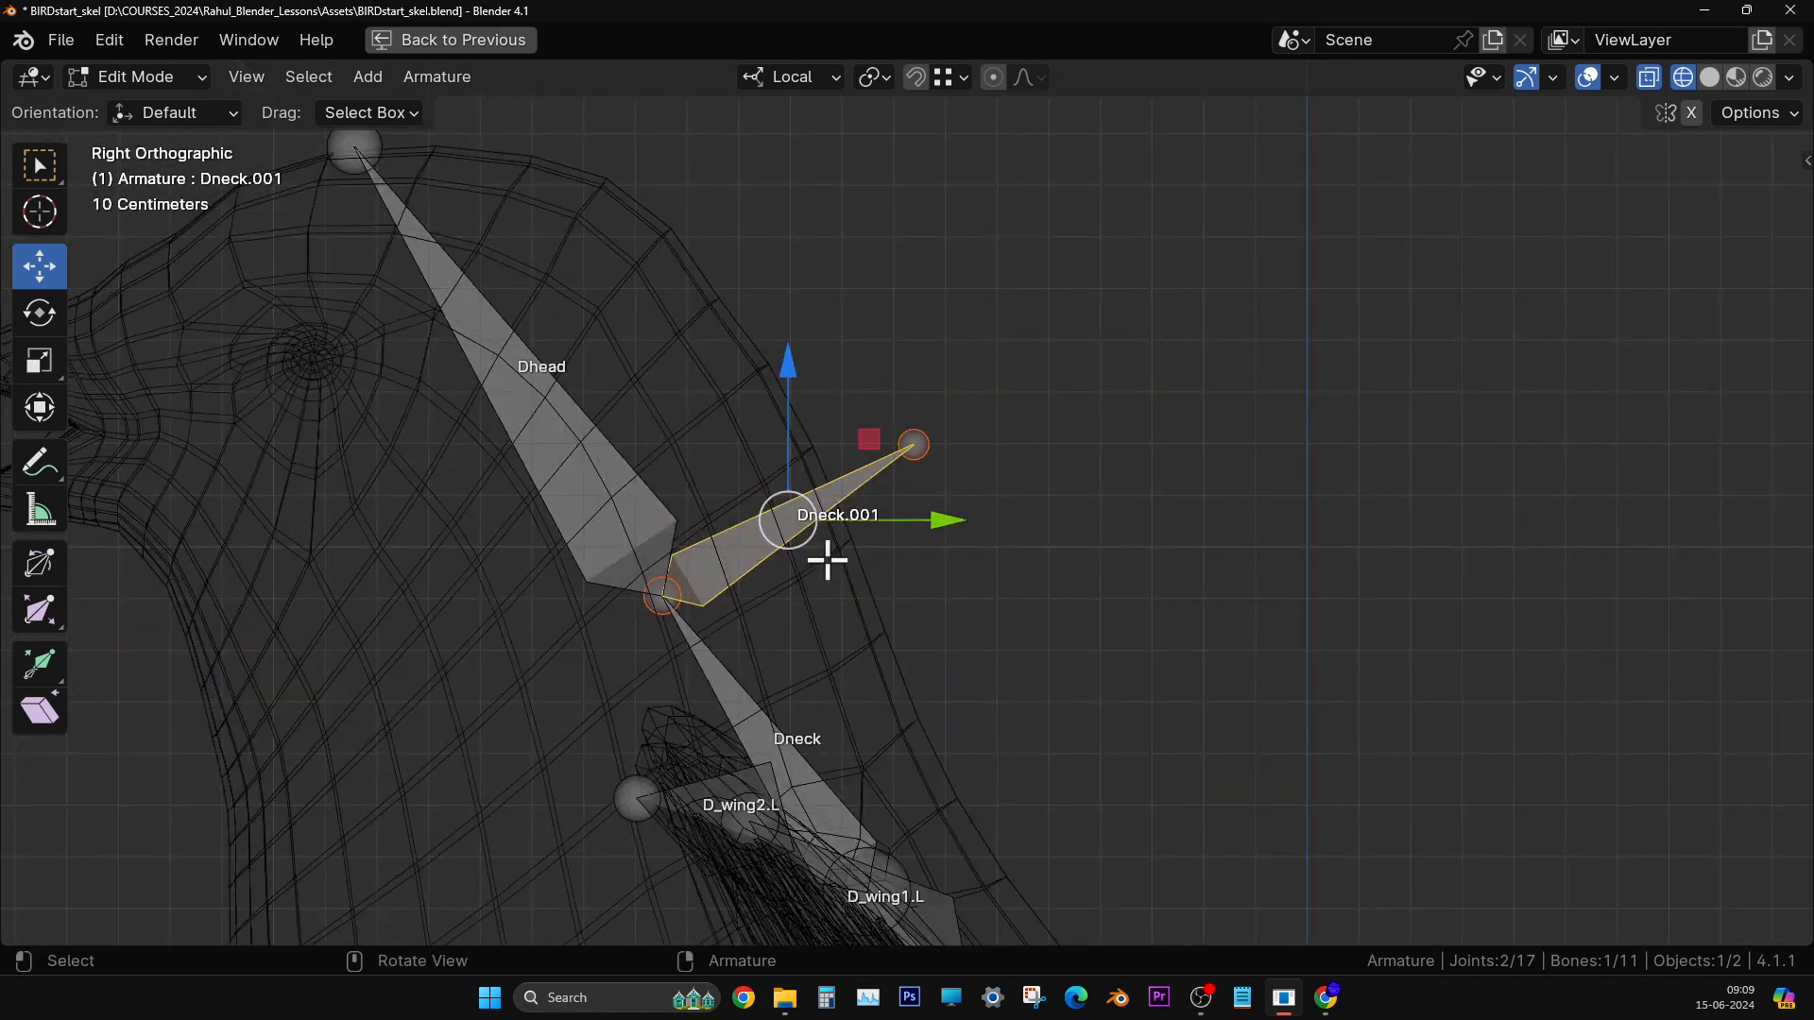
{"action": "scroll", "coordinate": [827, 560], "scroll_direction": "down", "scroll_amount": 3}
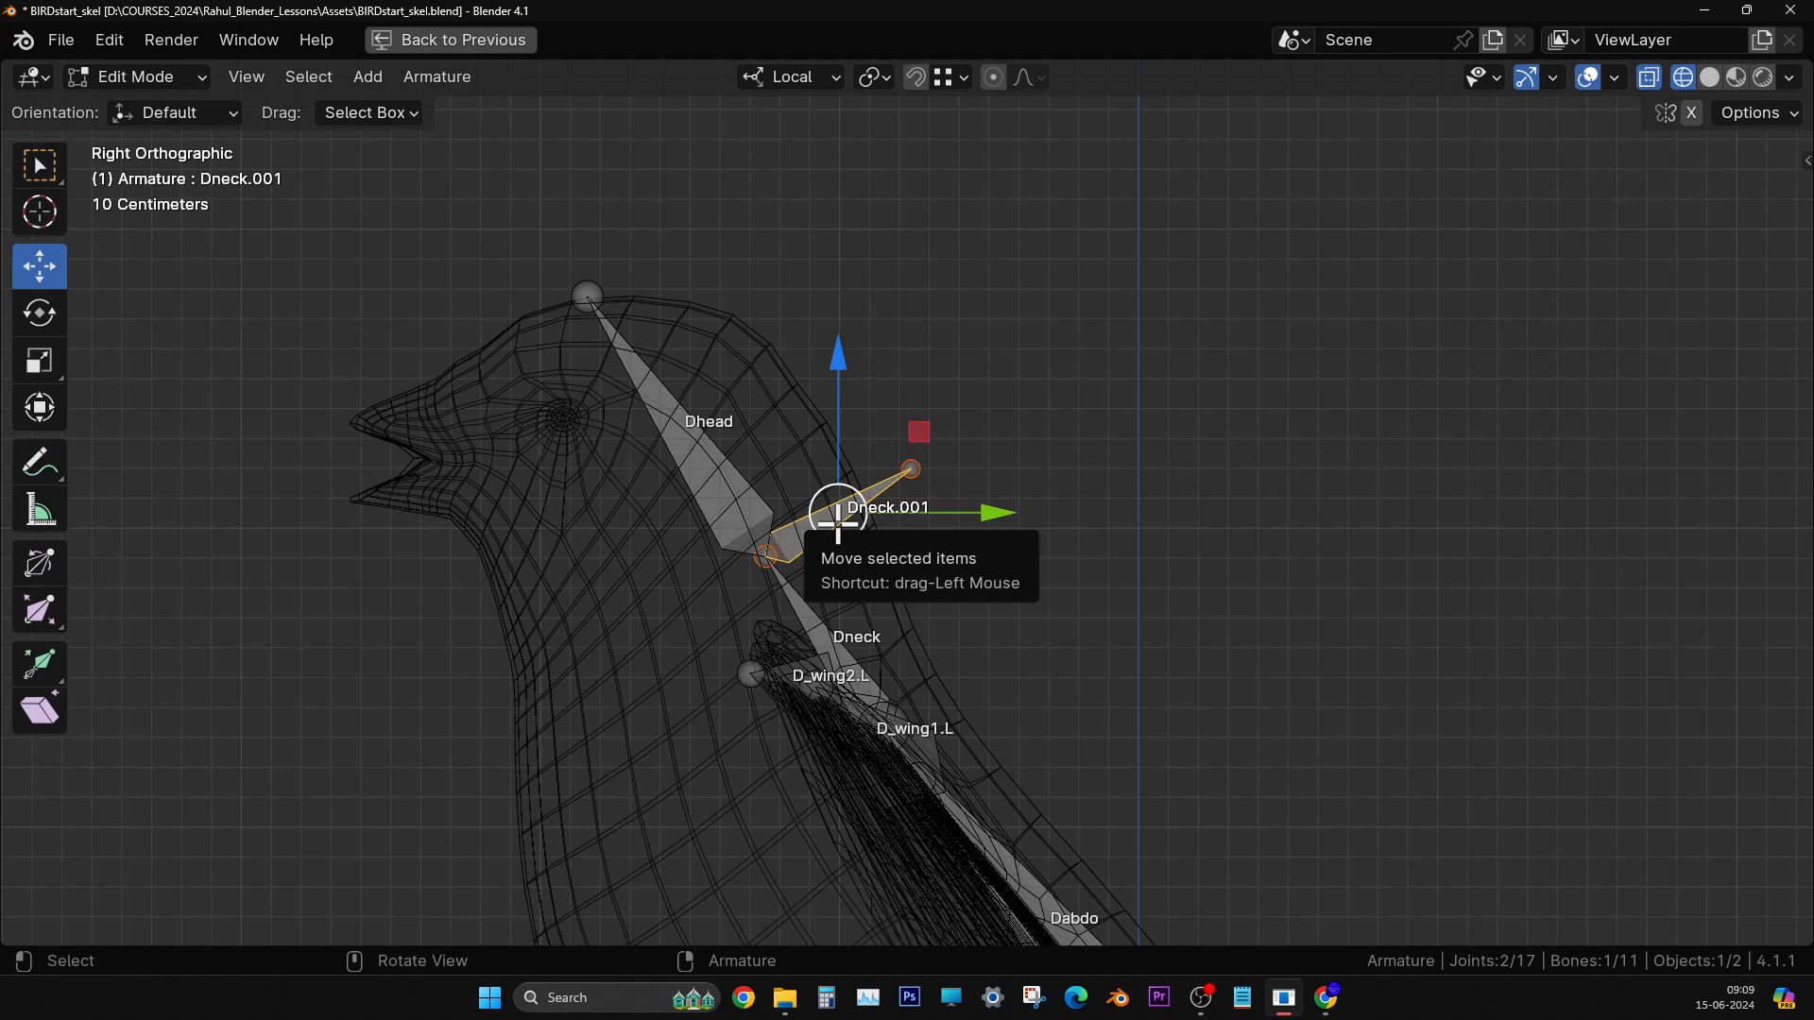
{"action": "left_click_drag", "start_coordinate": [837, 517], "coordinate": [1078, 283]}
{"action": "key", "text": "ctrl+z"}
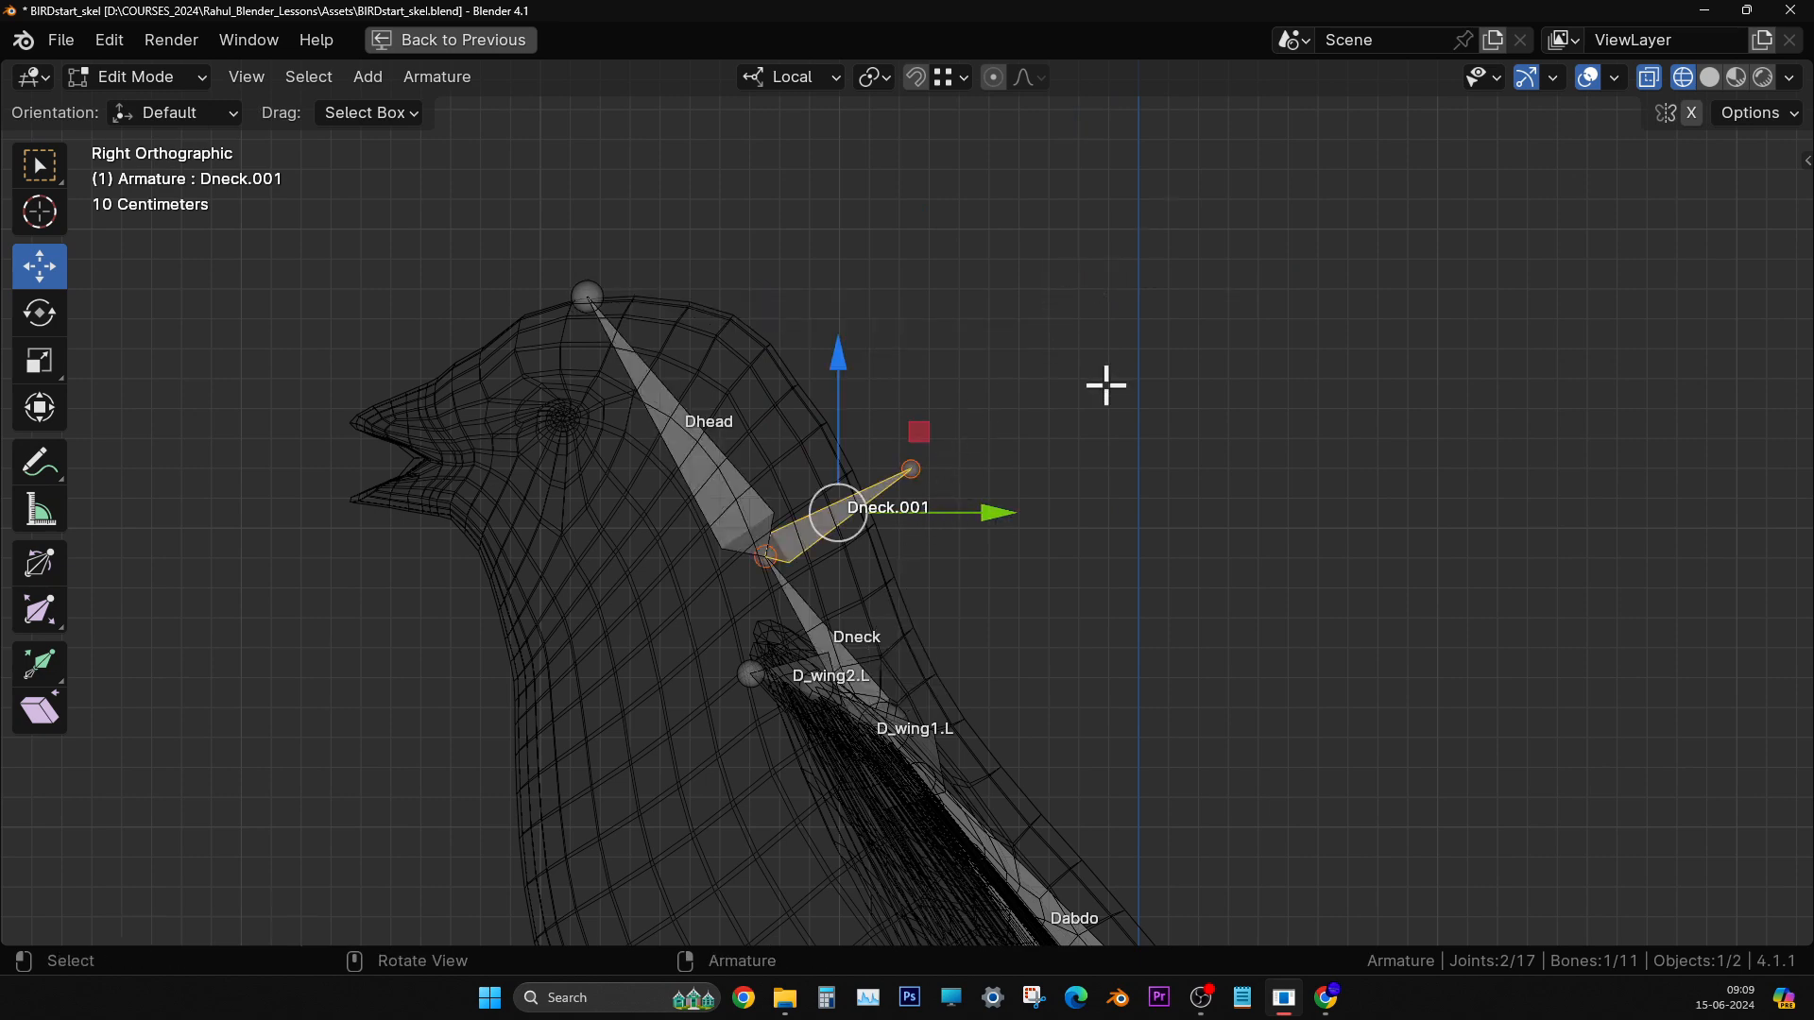
{"action": "left_click", "coordinate": [813, 561]}
{"action": "left_click", "coordinate": [829, 520]}
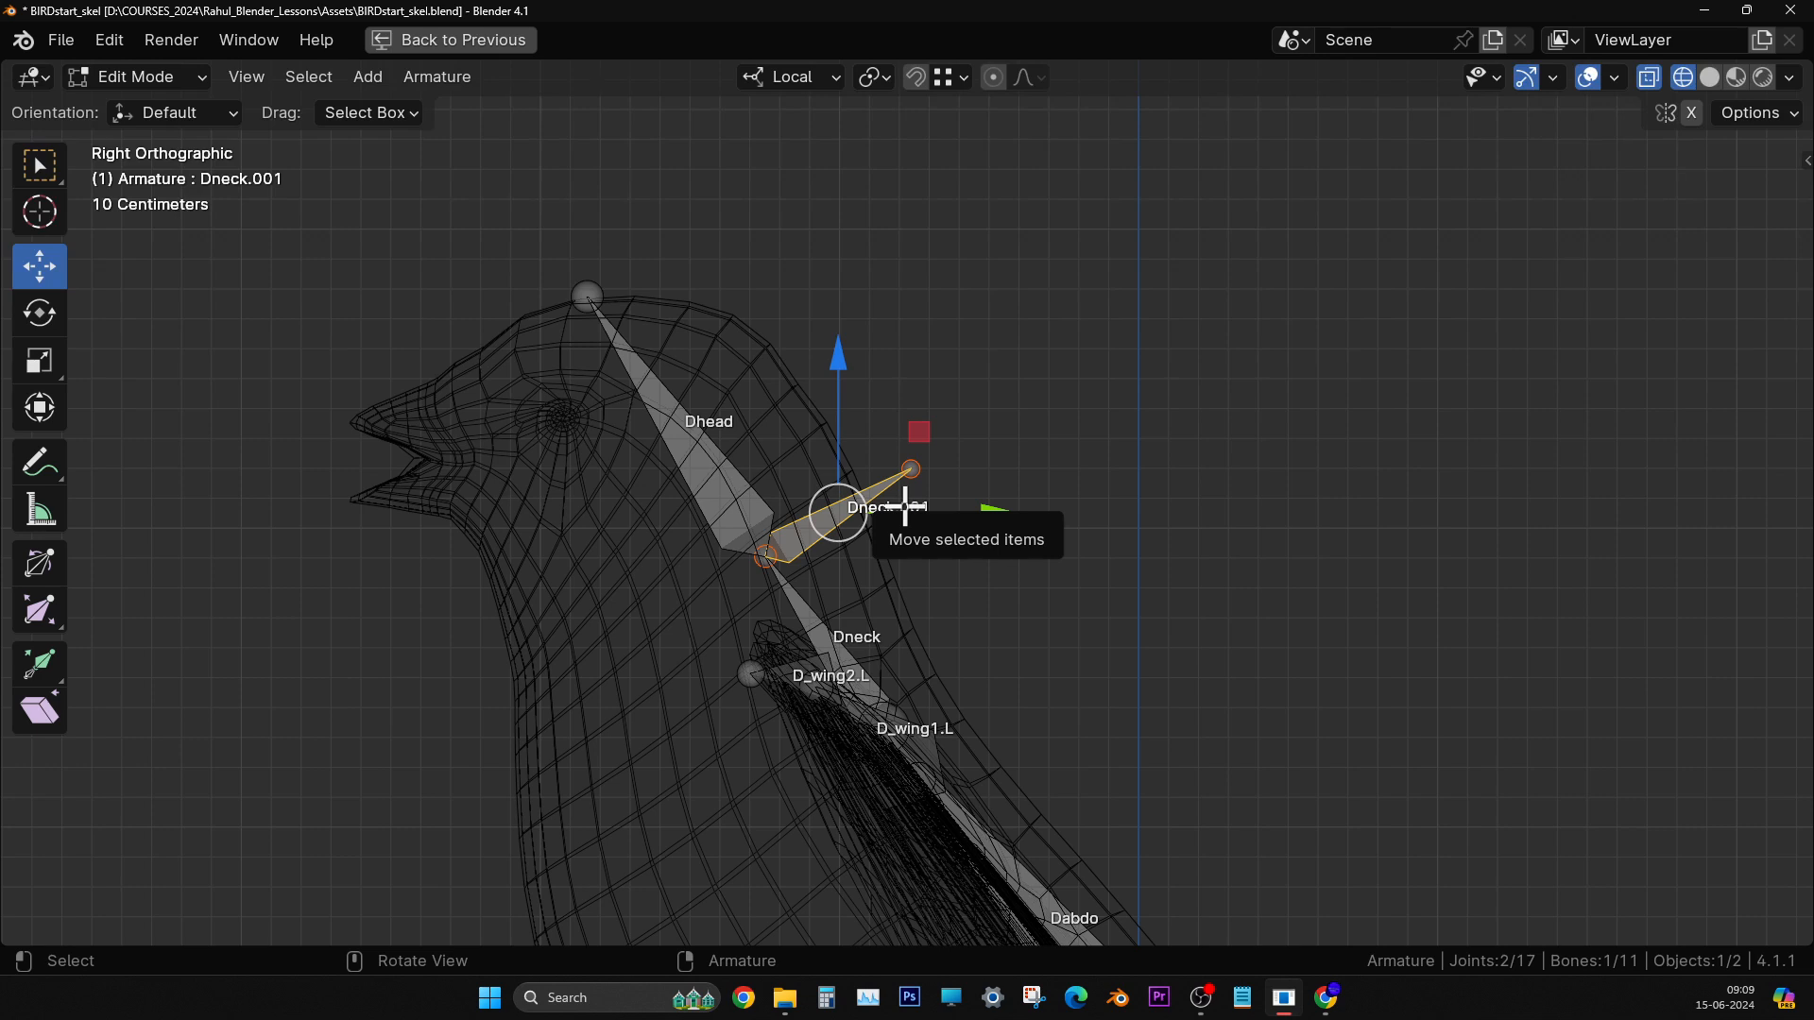
{"action": "left_click", "coordinate": [1032, 466]}
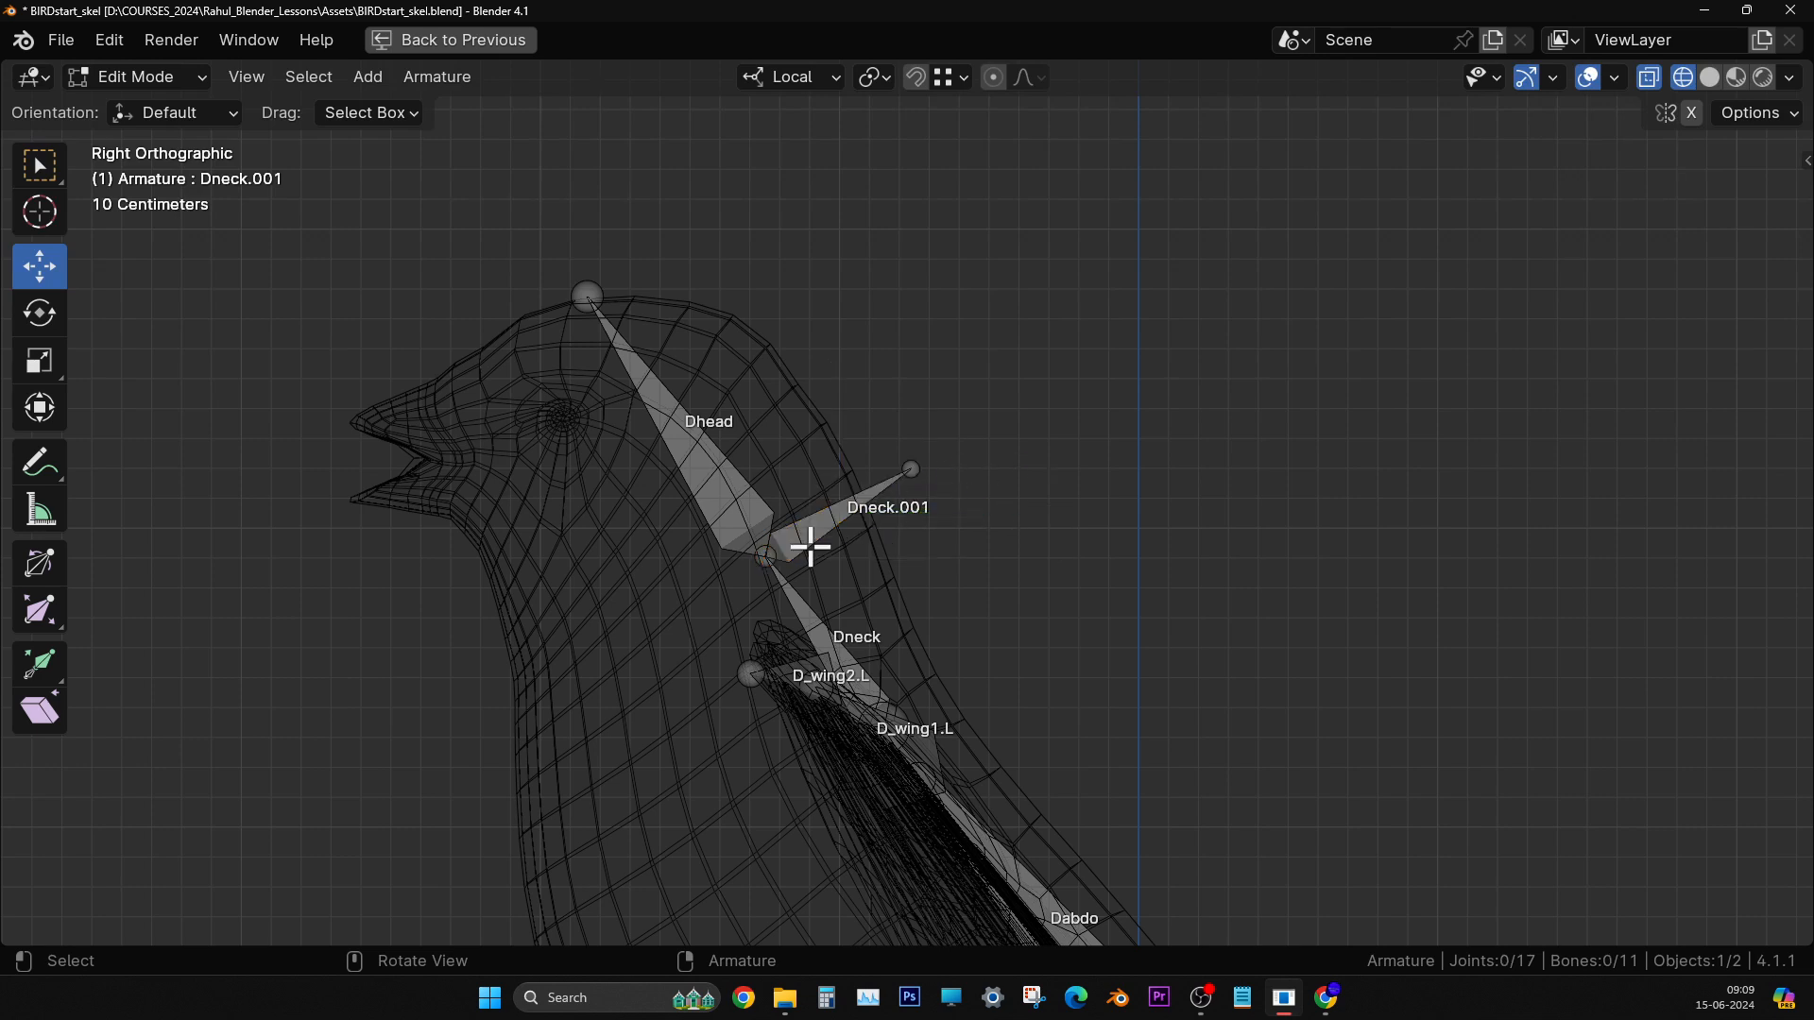
{"action": "left_click", "coordinate": [816, 508]}
{"action": "left_click_drag", "start_coordinate": [828, 520], "coordinate": [1075, 356]}
{"action": "key", "text": "ctrl+z"}
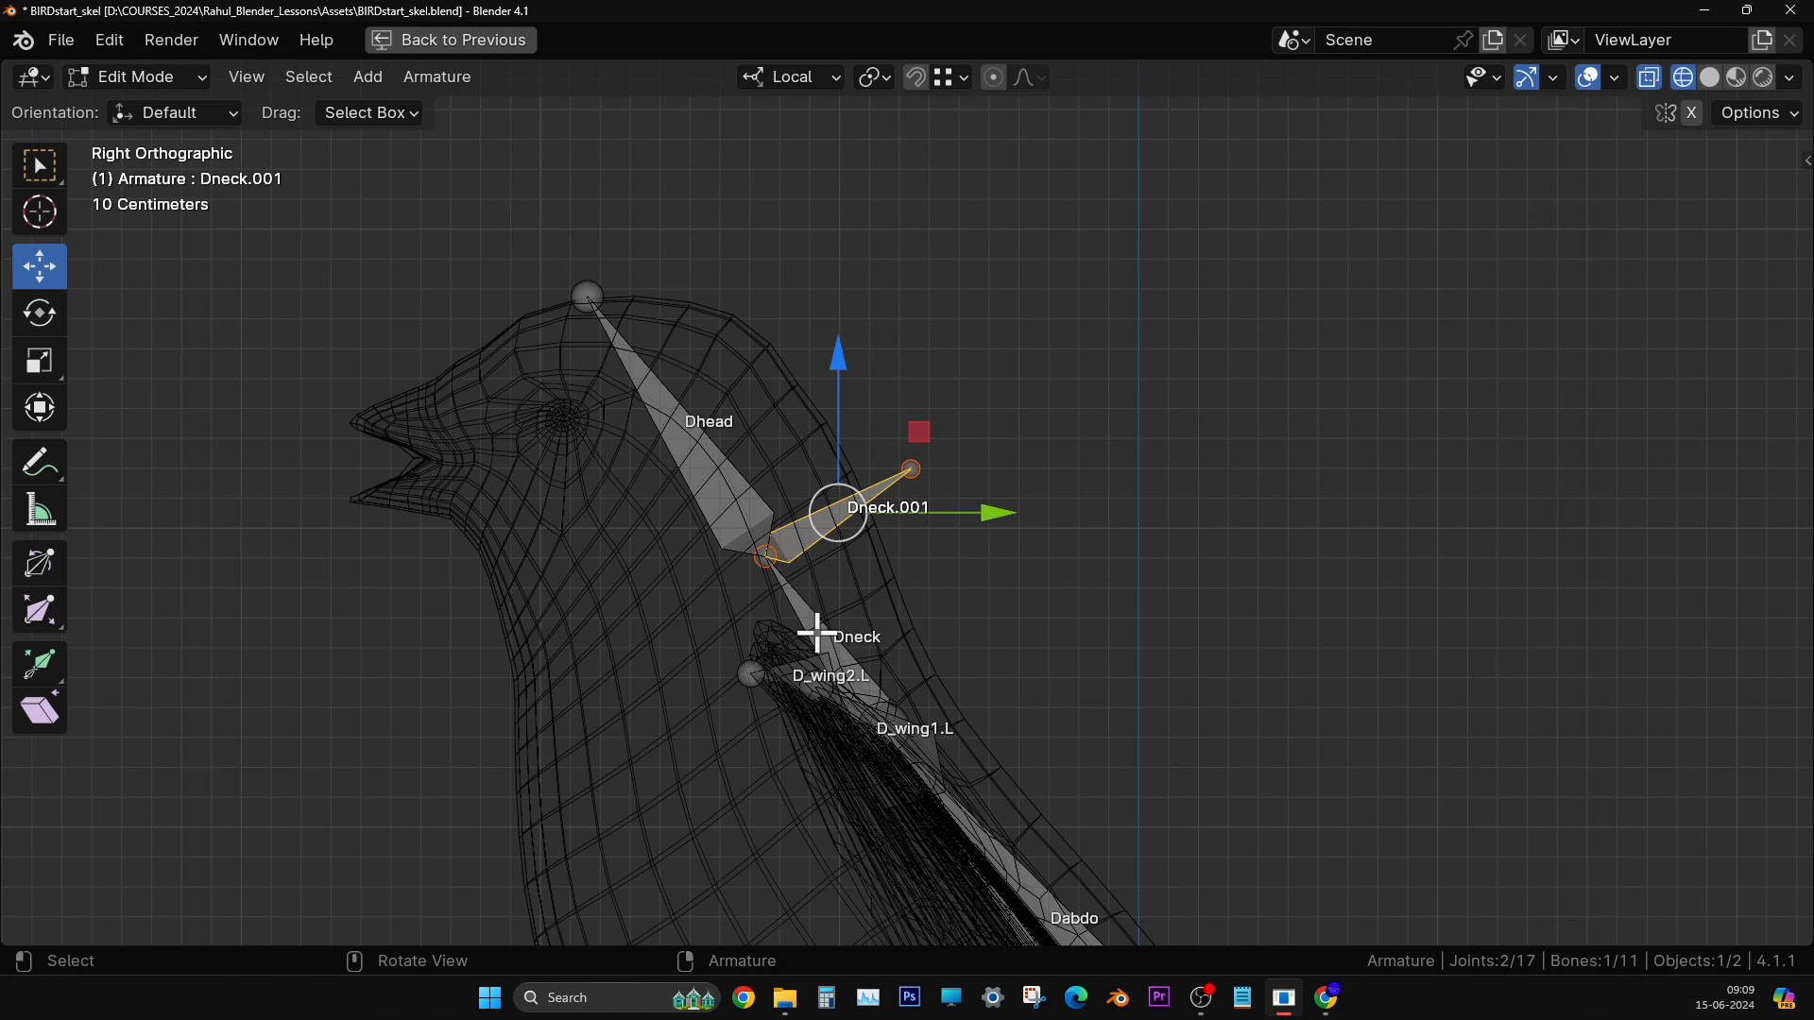
- Rename the bone extruded from the neck–head joint as ctl head
{"action": "scroll", "coordinate": [858, 627], "scroll_direction": "up", "scroll_amount": 3}
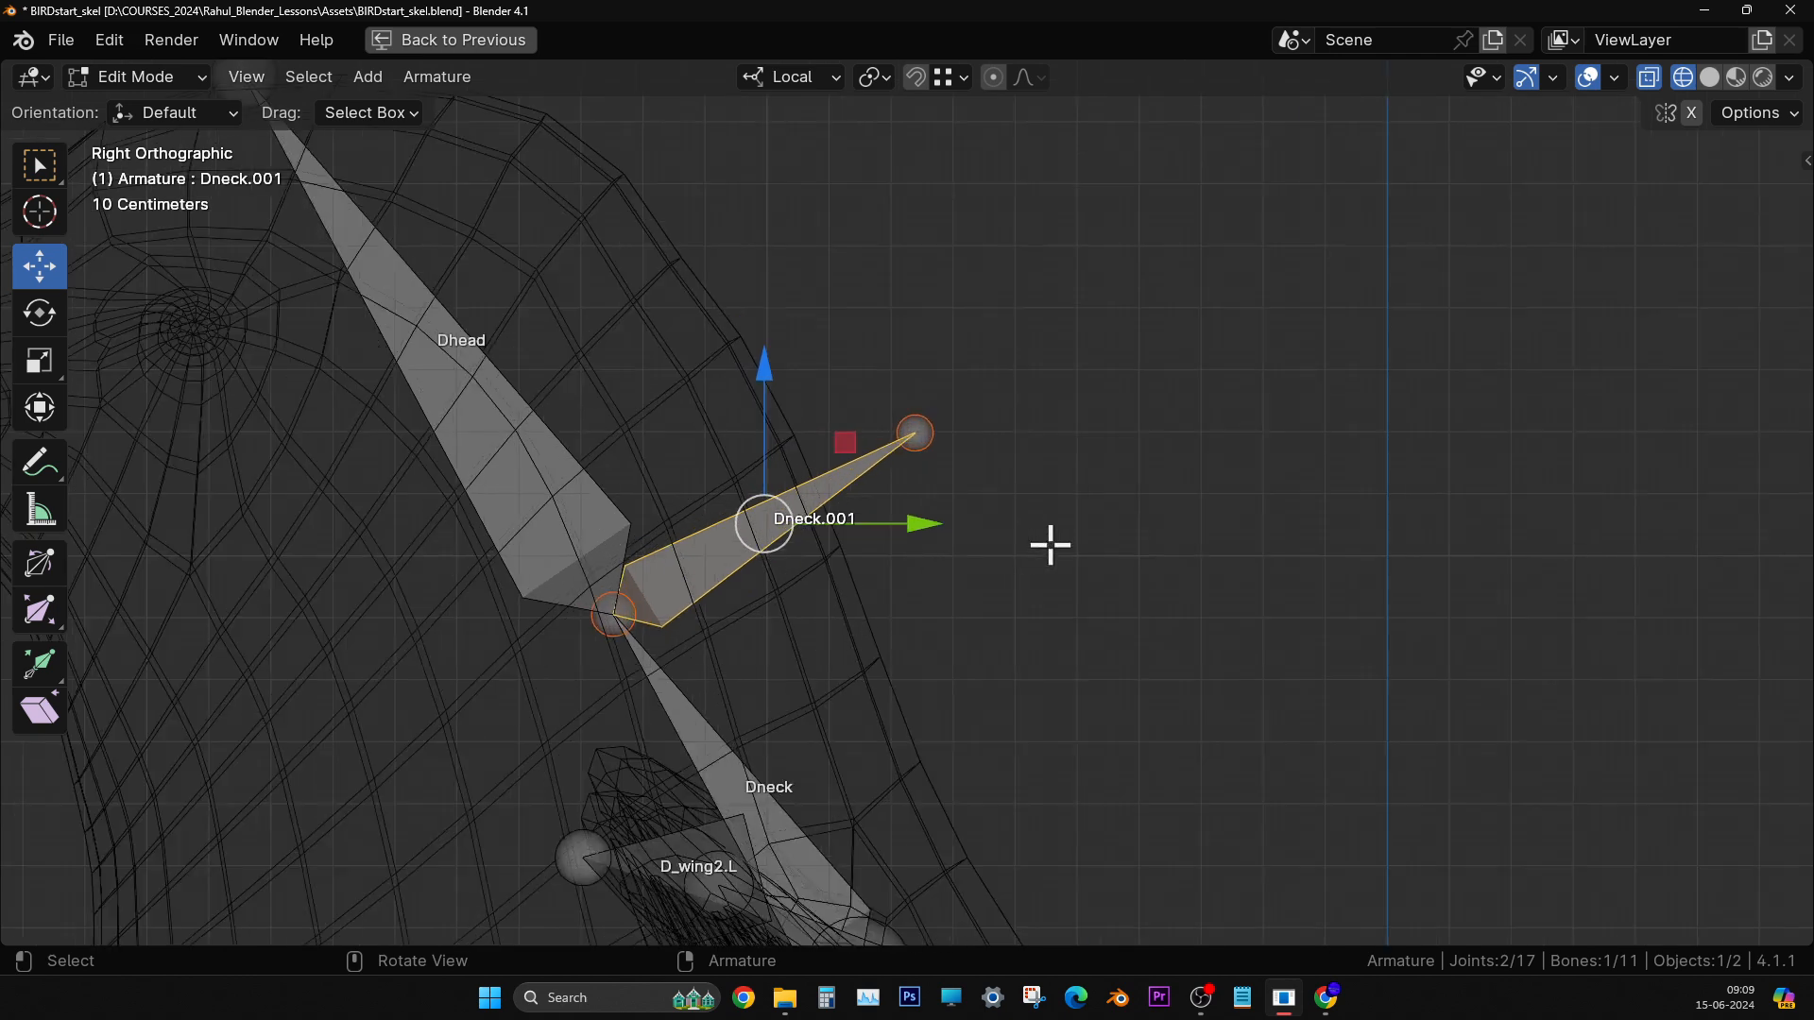
{"action": "left_click", "coordinate": [1049, 542]}
{"action": "left_click", "coordinate": [762, 524]}
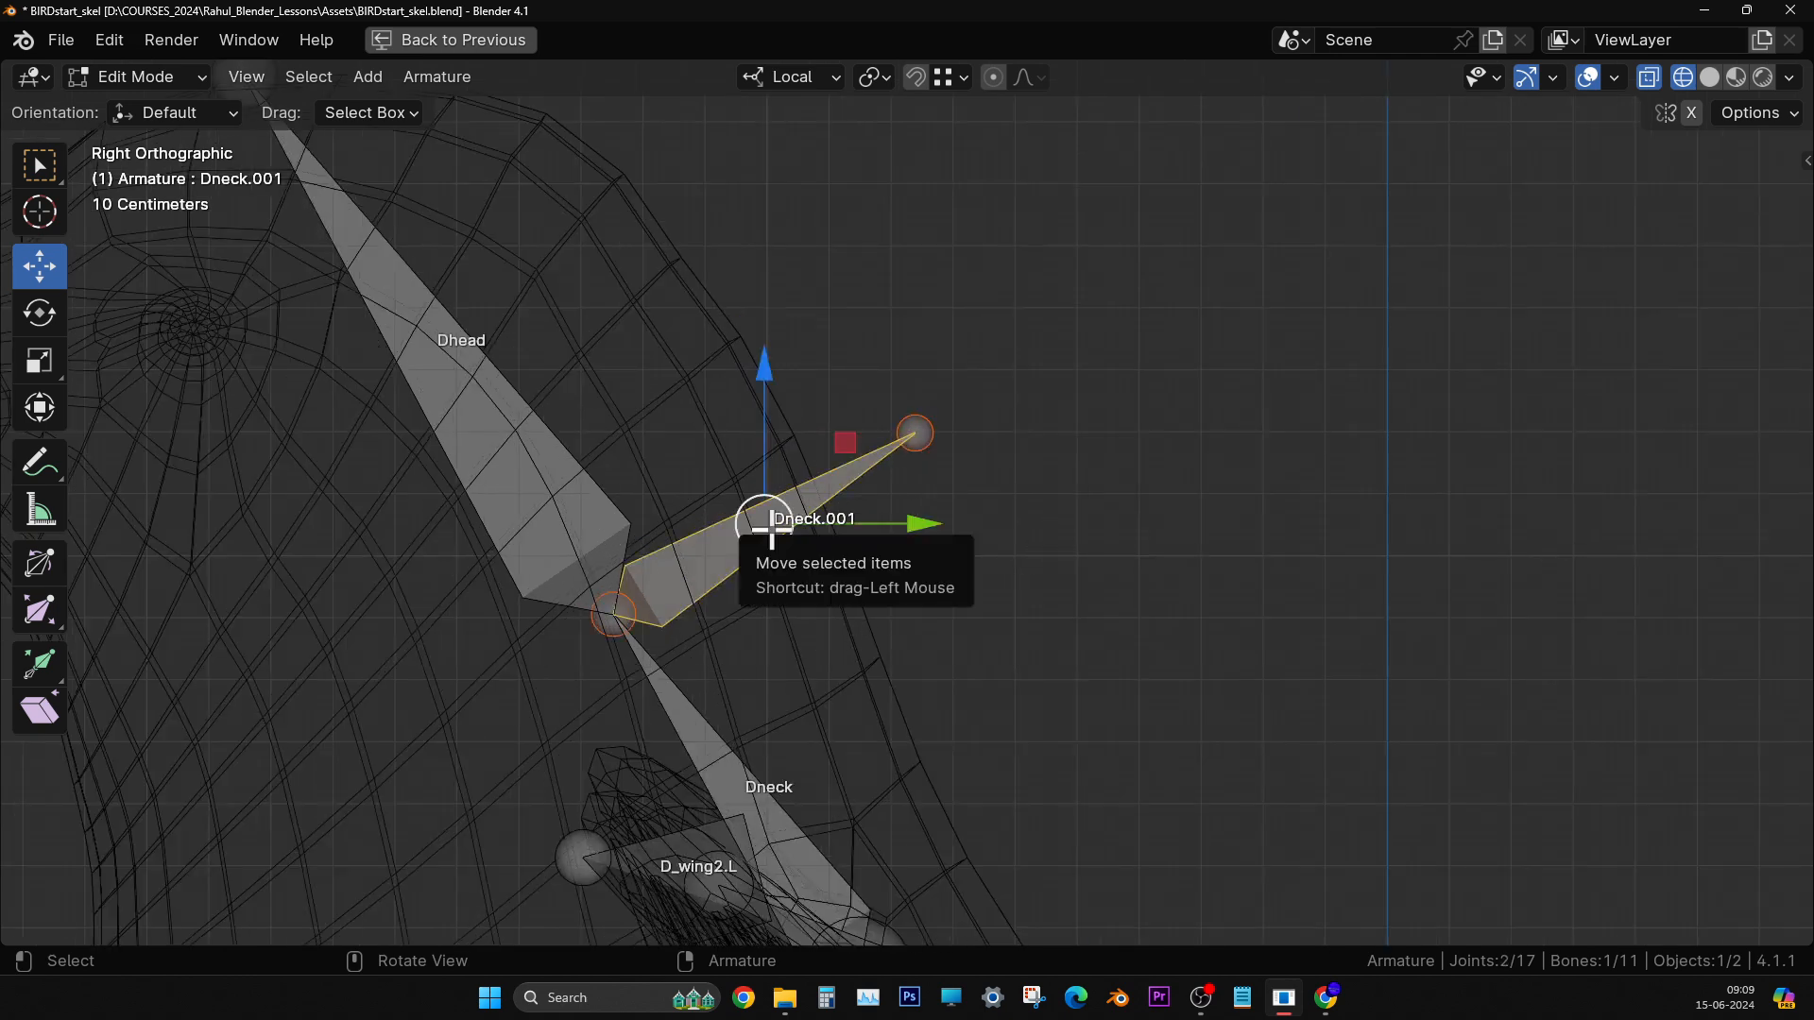
{"action": "key", "text": "F2"}
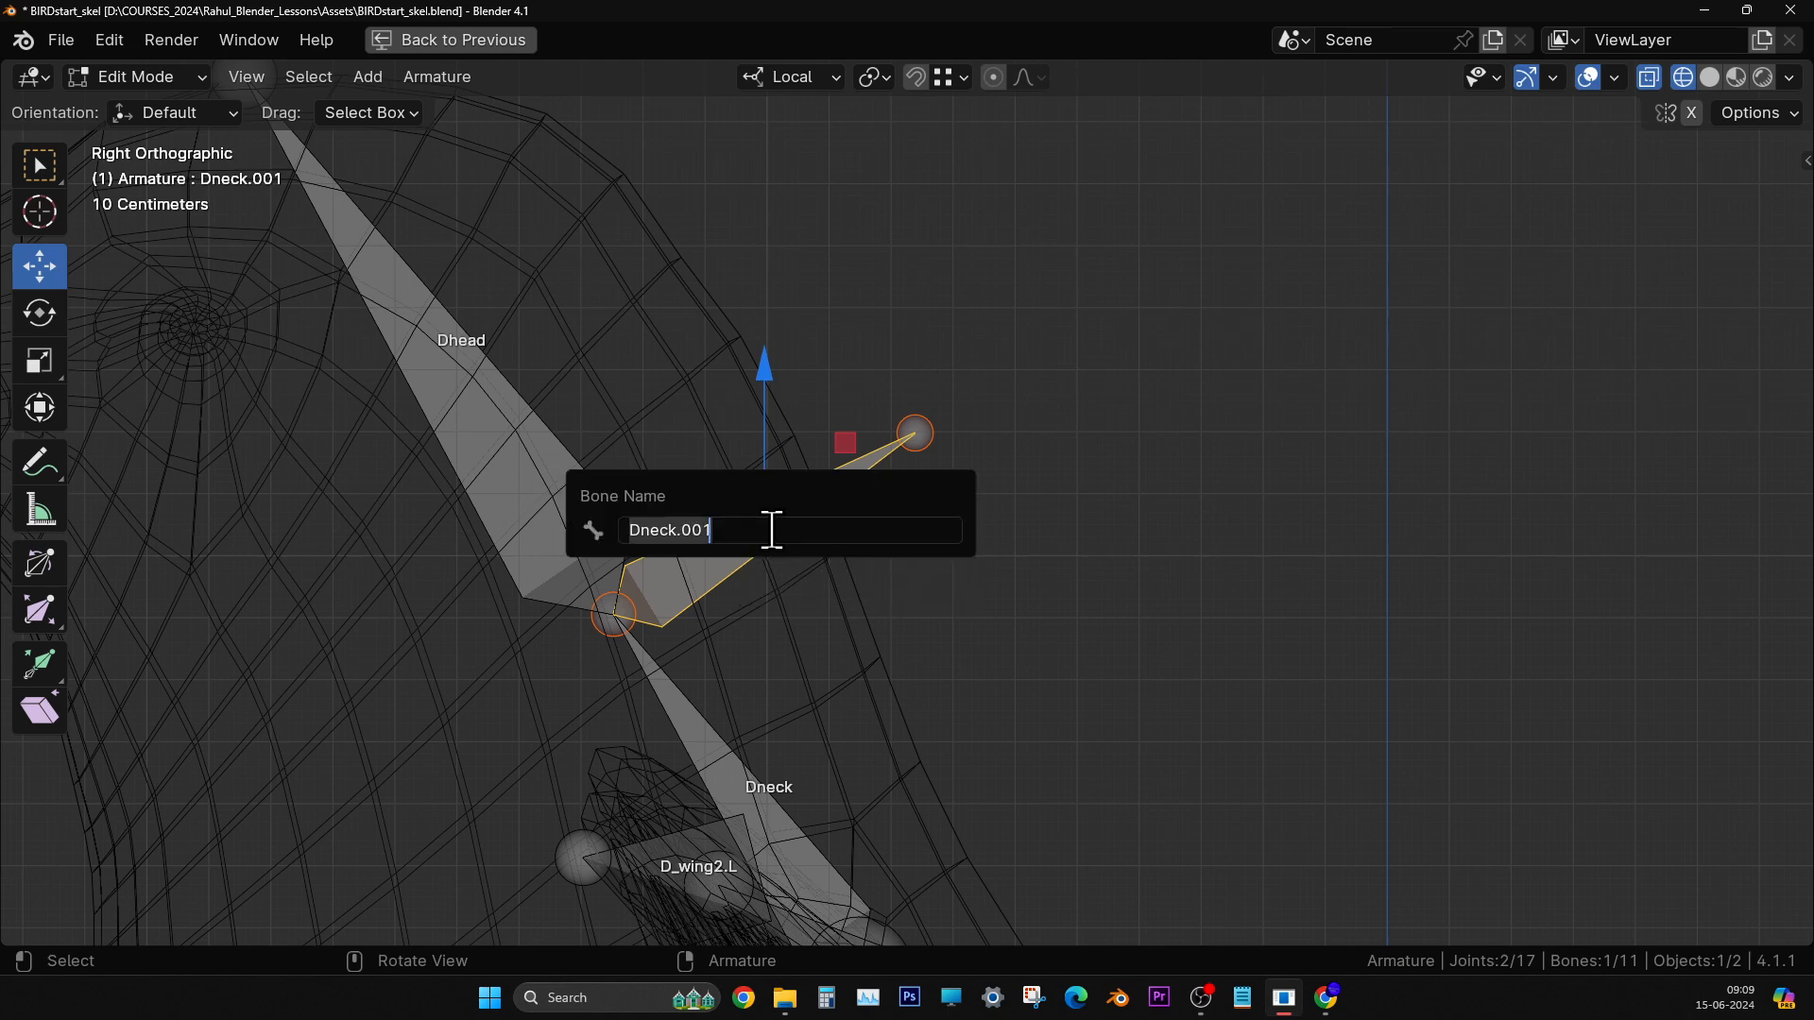
{"action": "type", "text": "ctl head"}
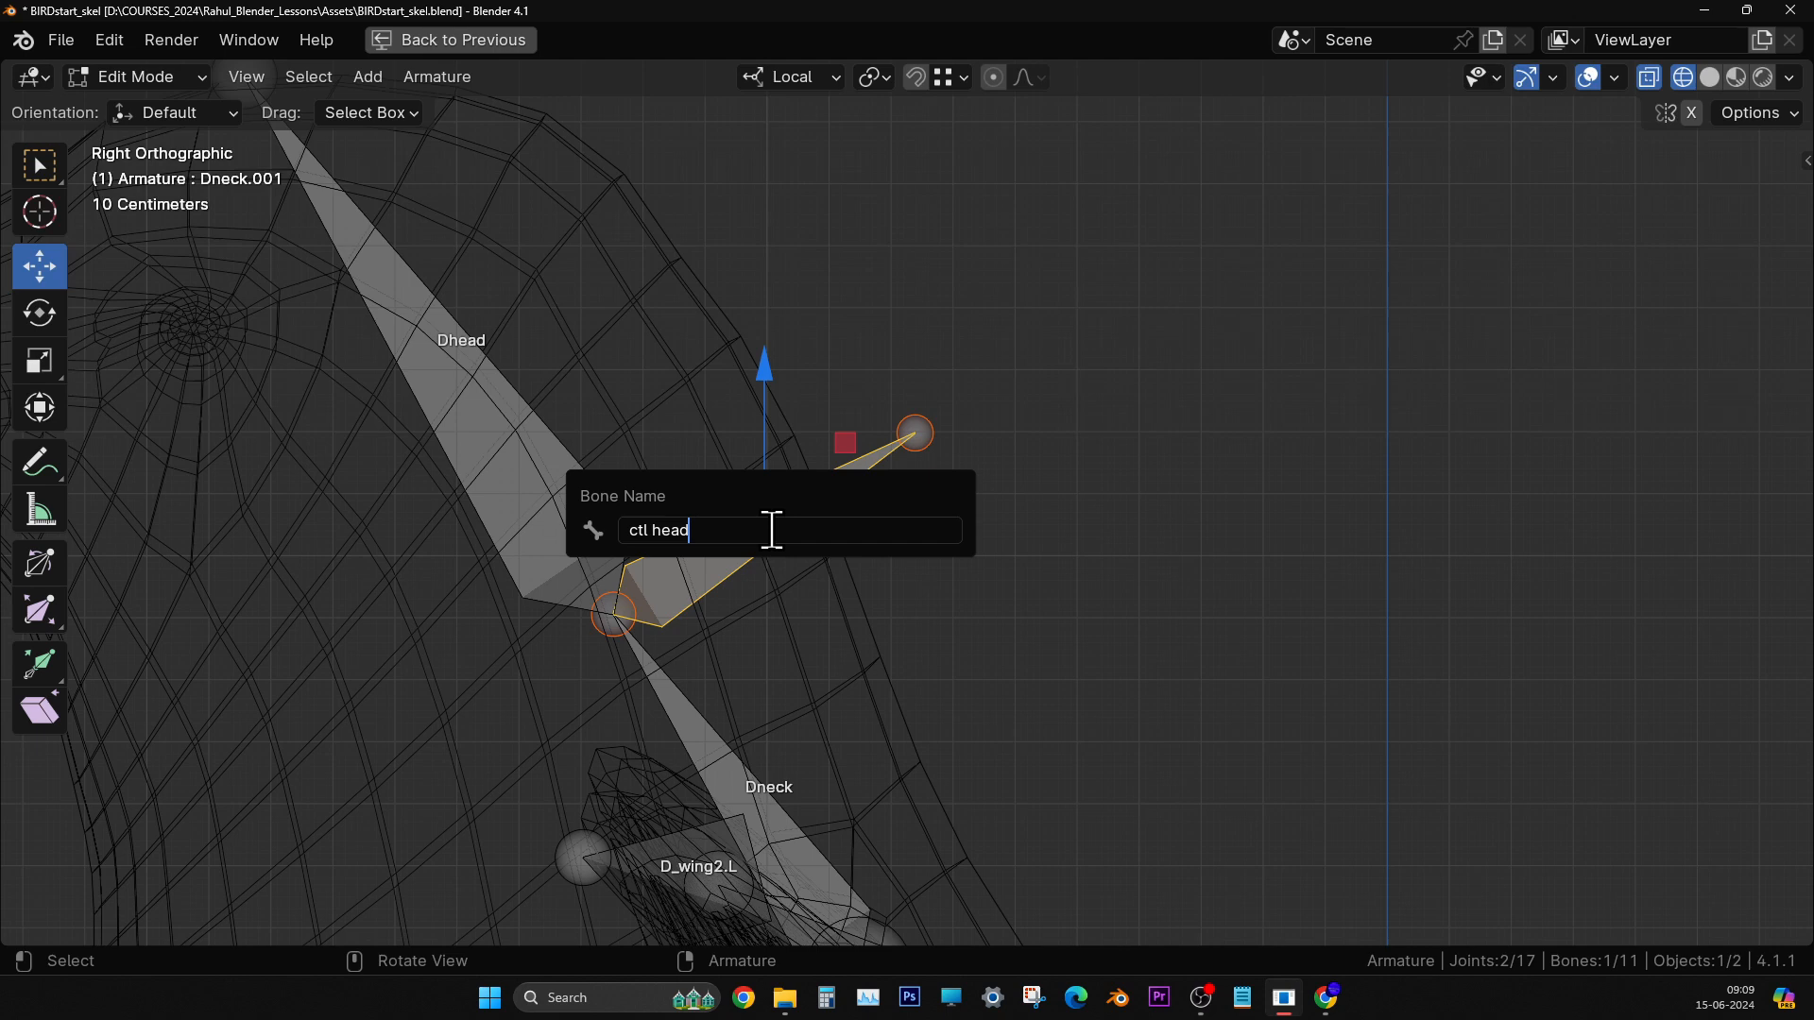
{"action": "key", "text": "Return"}
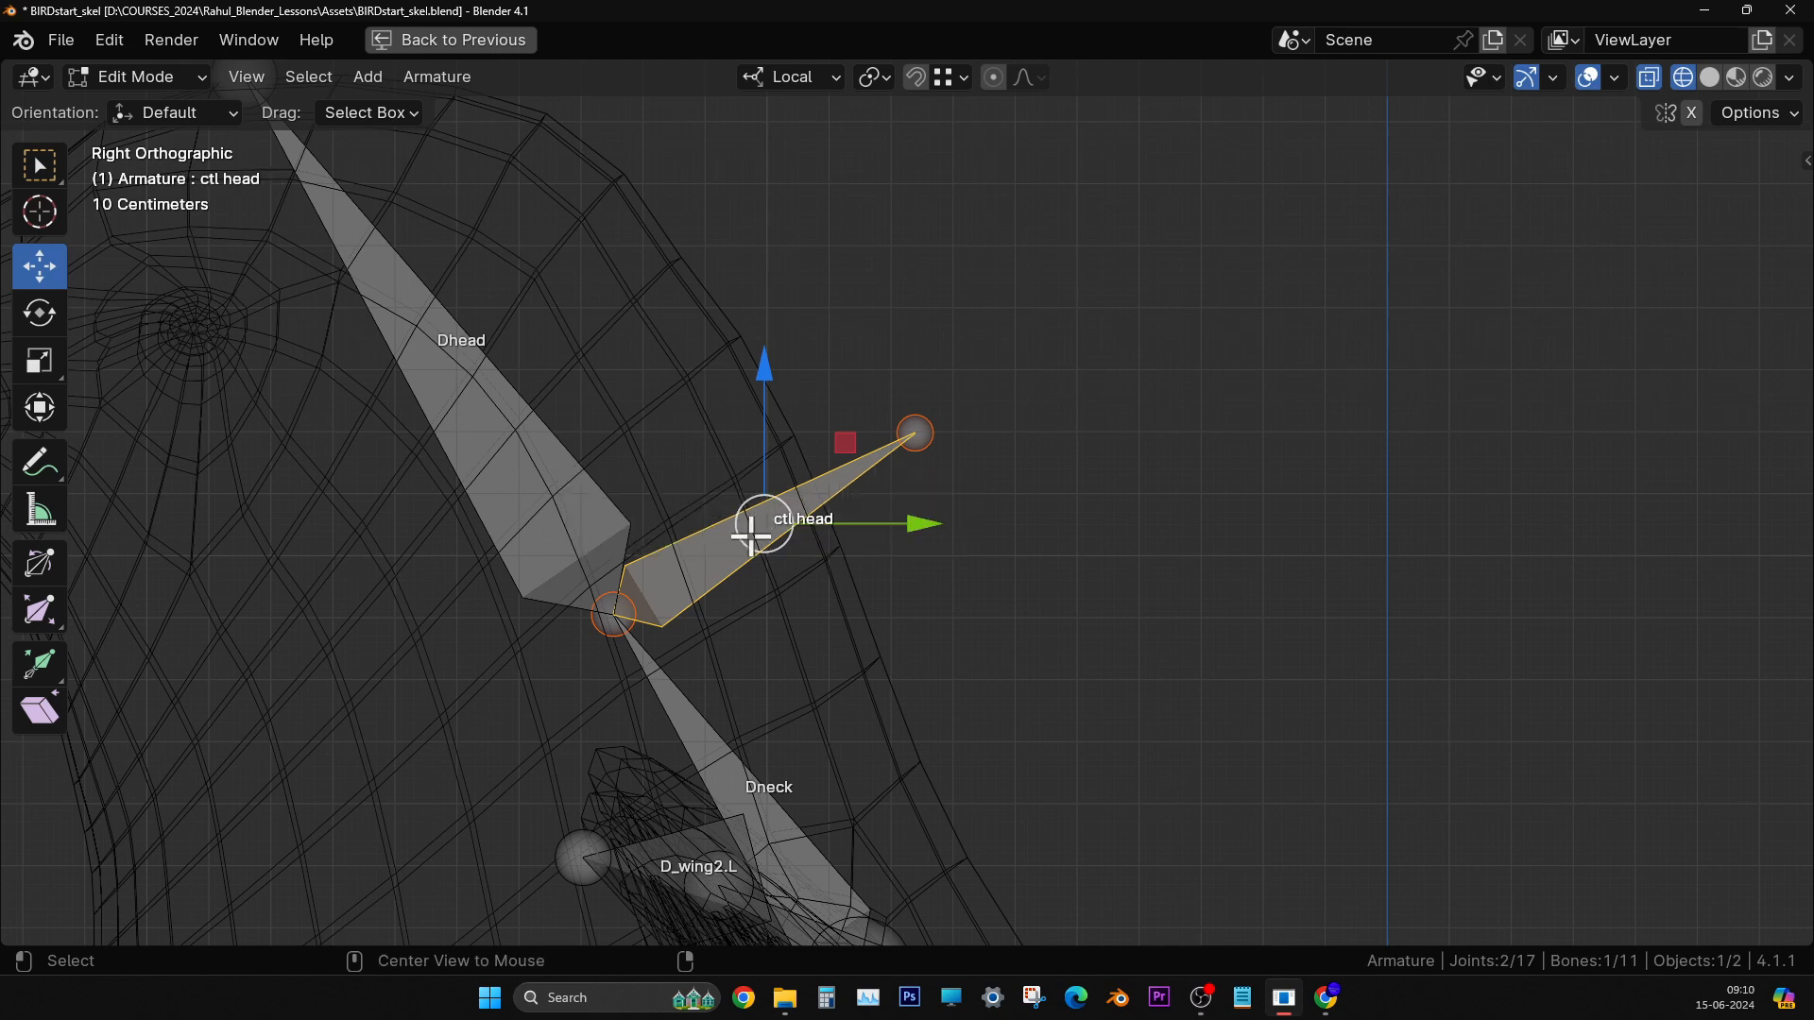
- Clear the parent of the ctl head bone, and undo the trial move of that bone
{"action": "key", "text": "alt+p"}
{"action": "left_click", "coordinate": [752, 538]}
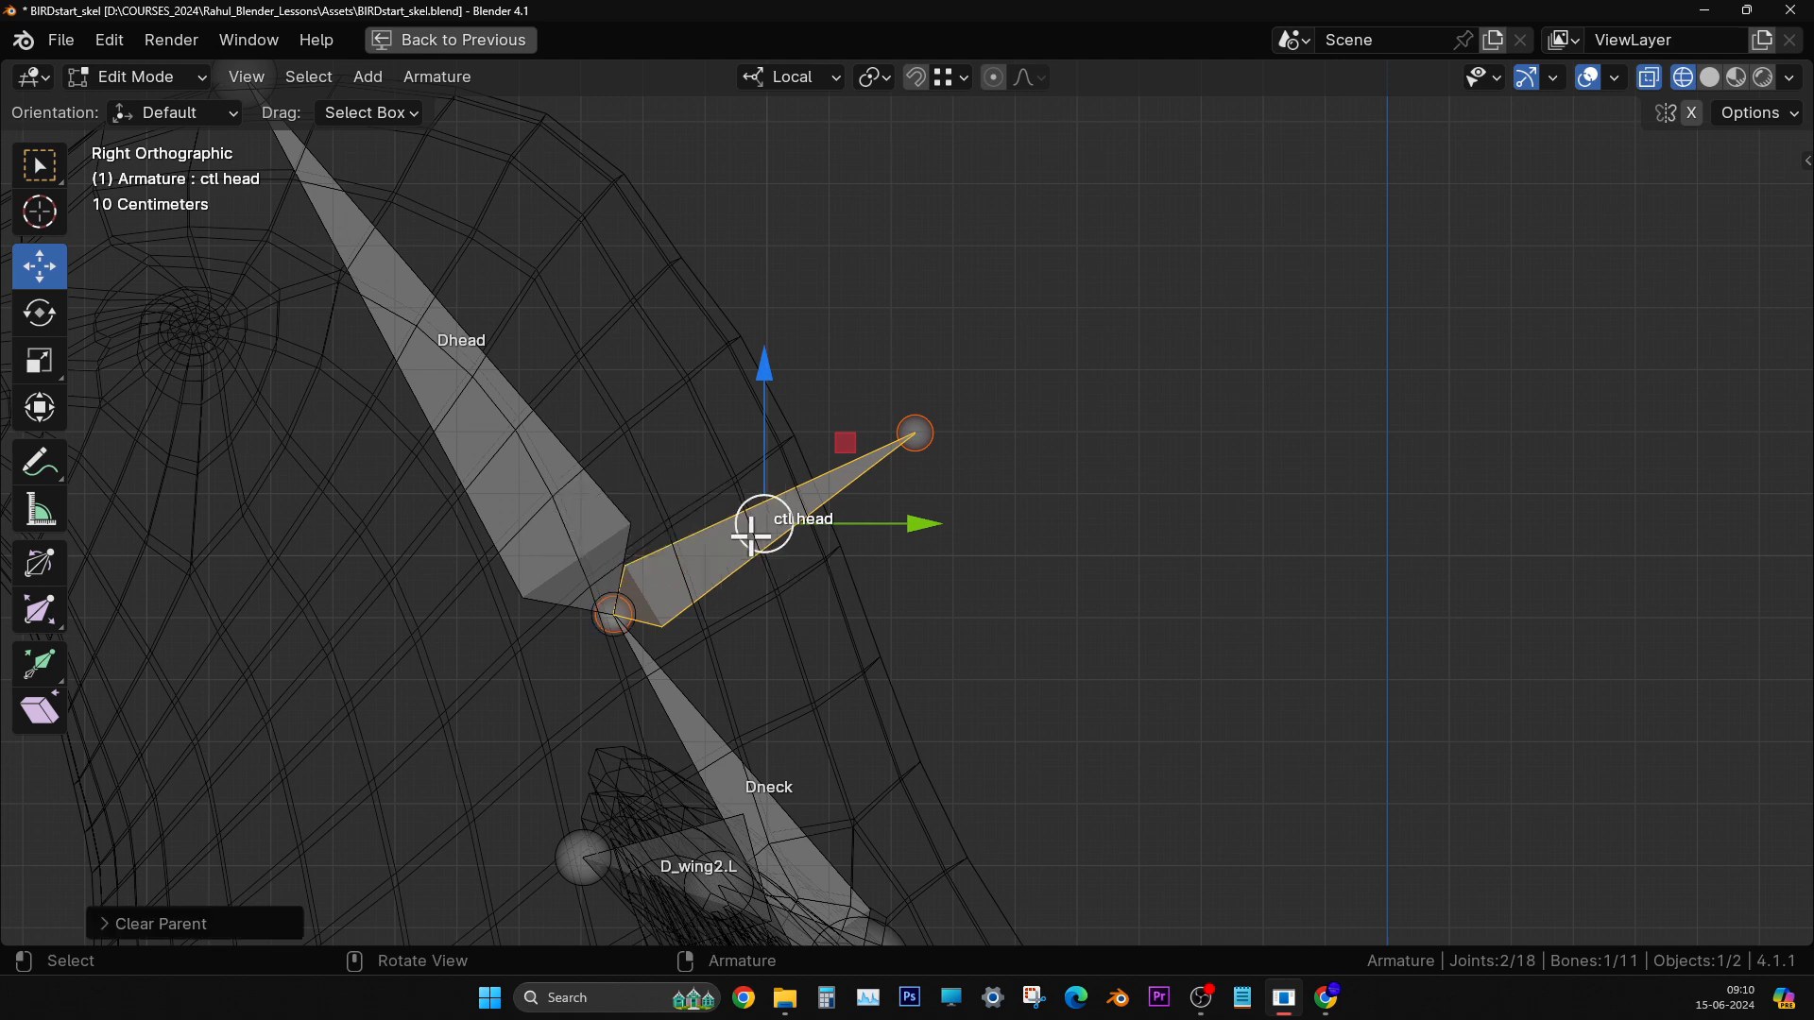
{"action": "scroll", "coordinate": [761, 522], "scroll_direction": "down", "scroll_amount": 1}
{"action": "left_click_drag", "start_coordinate": [792, 519], "coordinate": [1194, 384]}
{"action": "key", "text": "ctrl+z"}
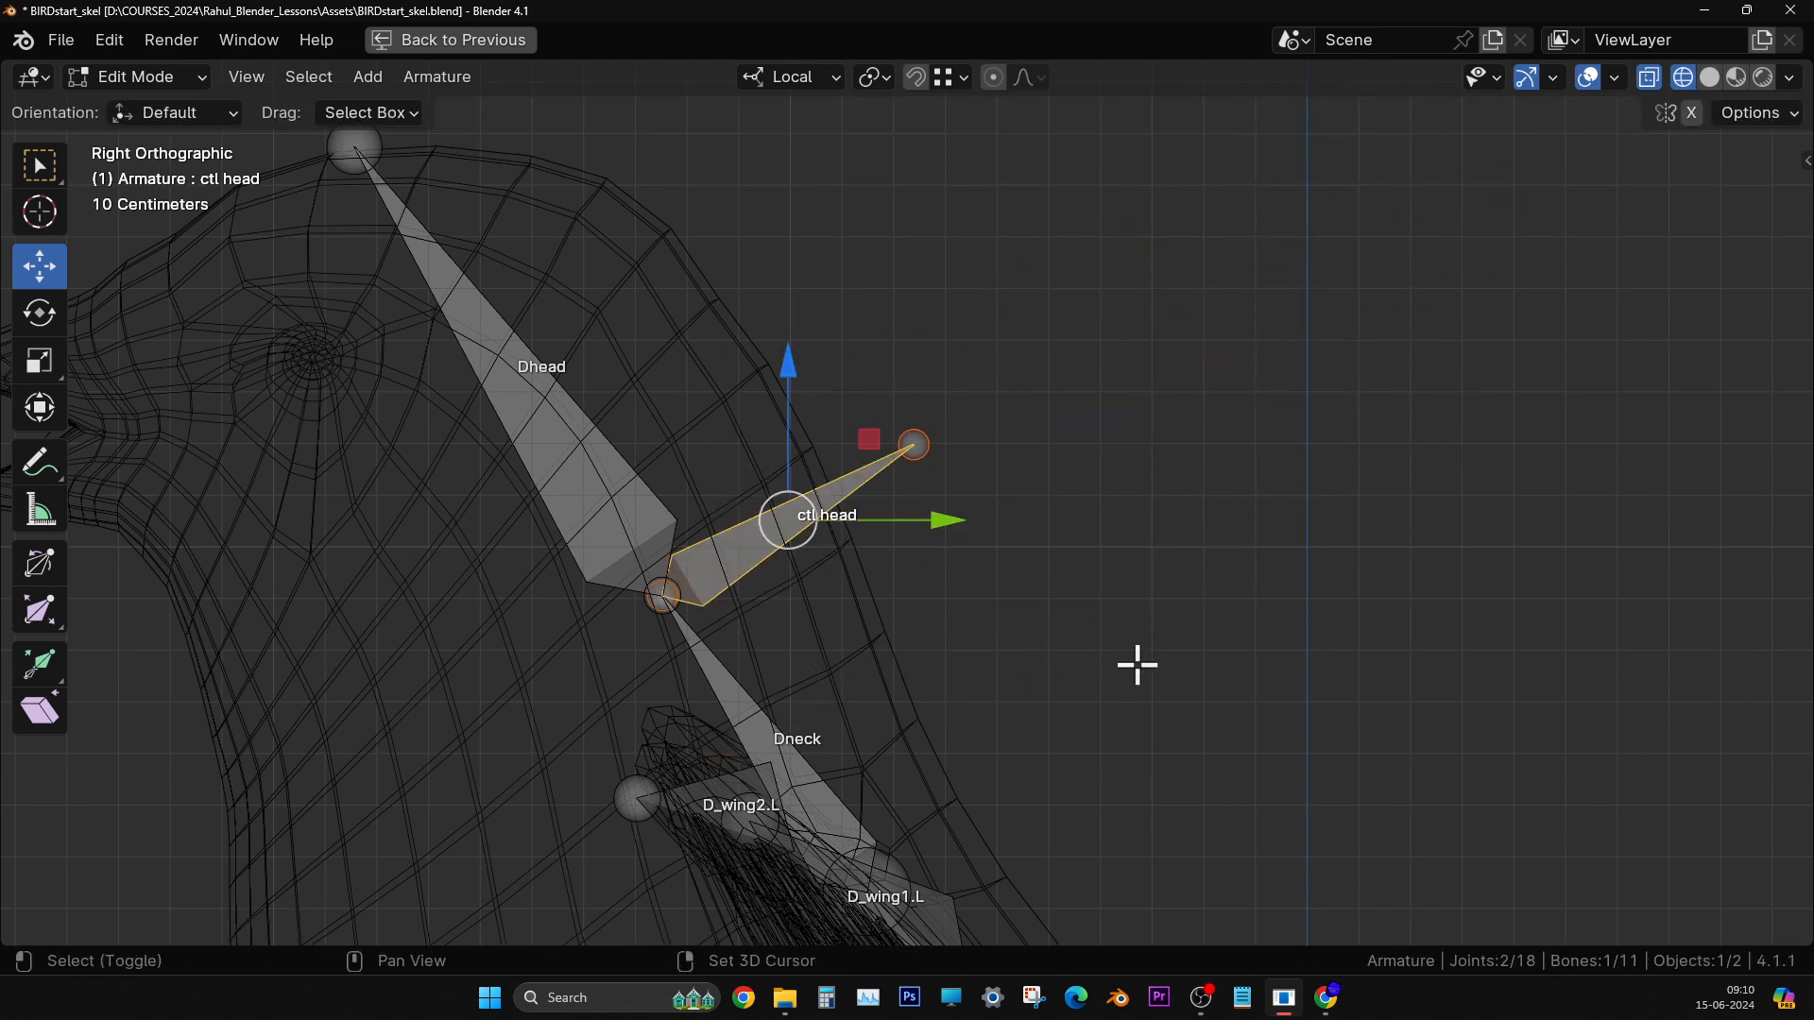
- Extrude a bone in the right side view from the joint between Dneck and Dabdo out past the bird's back
{"action": "mouse_move", "coordinate": [1139, 660]}
{"action": "middle_mouse_down", "text": "shift"}
{"action": "mouse_move", "coordinate": [774, 592]}
{"action": "mouse_move", "coordinate": [709, 620]}
{"action": "middle_mouse_up", "text": "shift"}
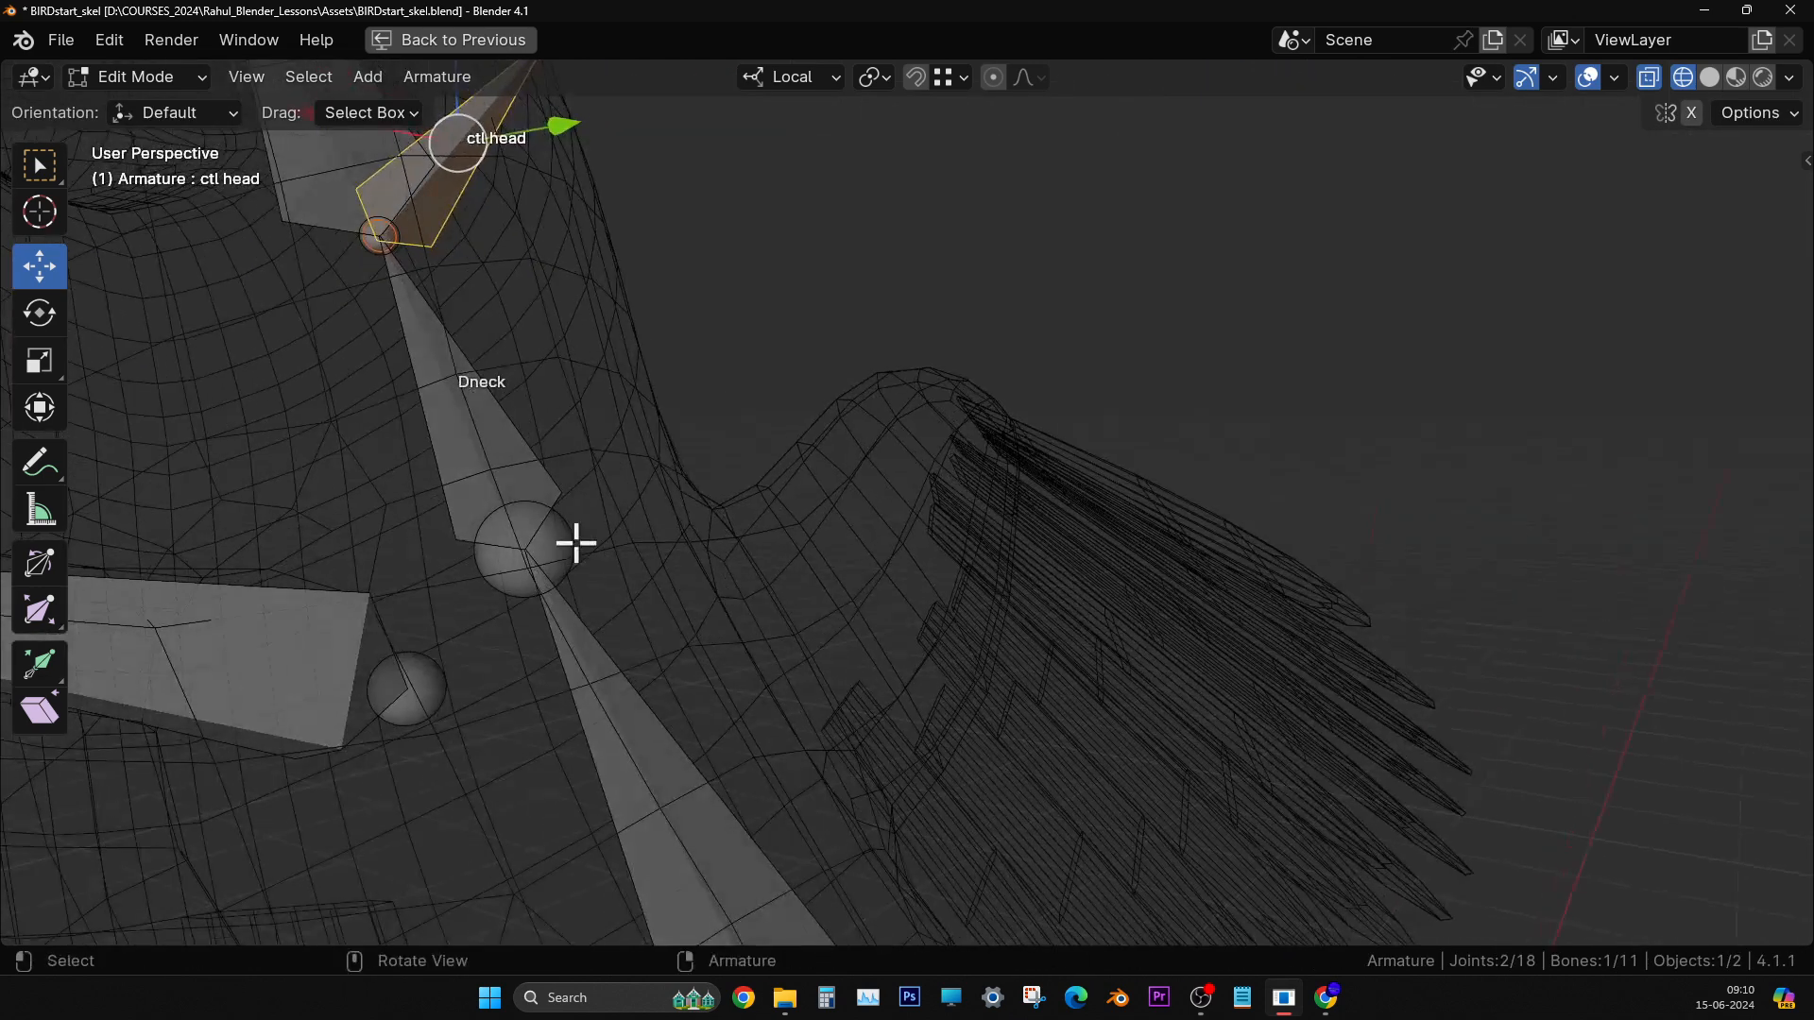
{"action": "left_click", "coordinate": [524, 548]}
{"action": "middle_click_drag", "start_coordinate": [524, 548], "coordinate": [653, 583]}
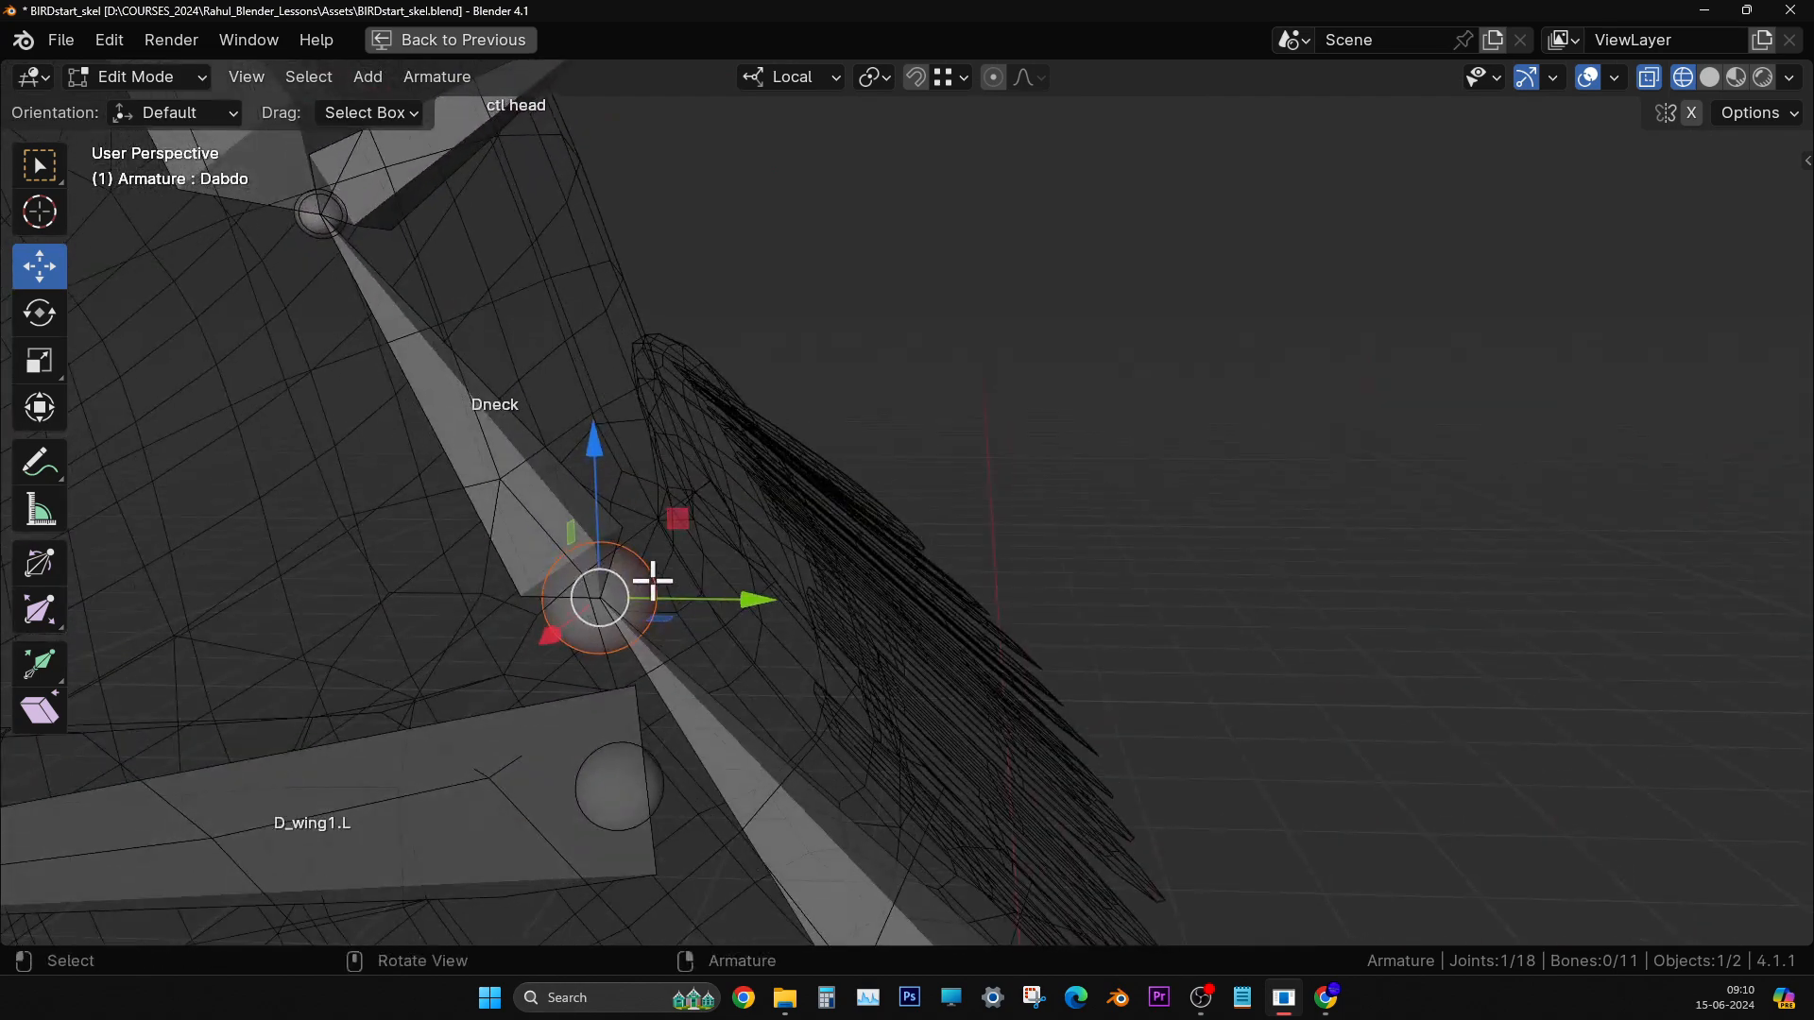
{"action": "key", "text": "KP_3"}
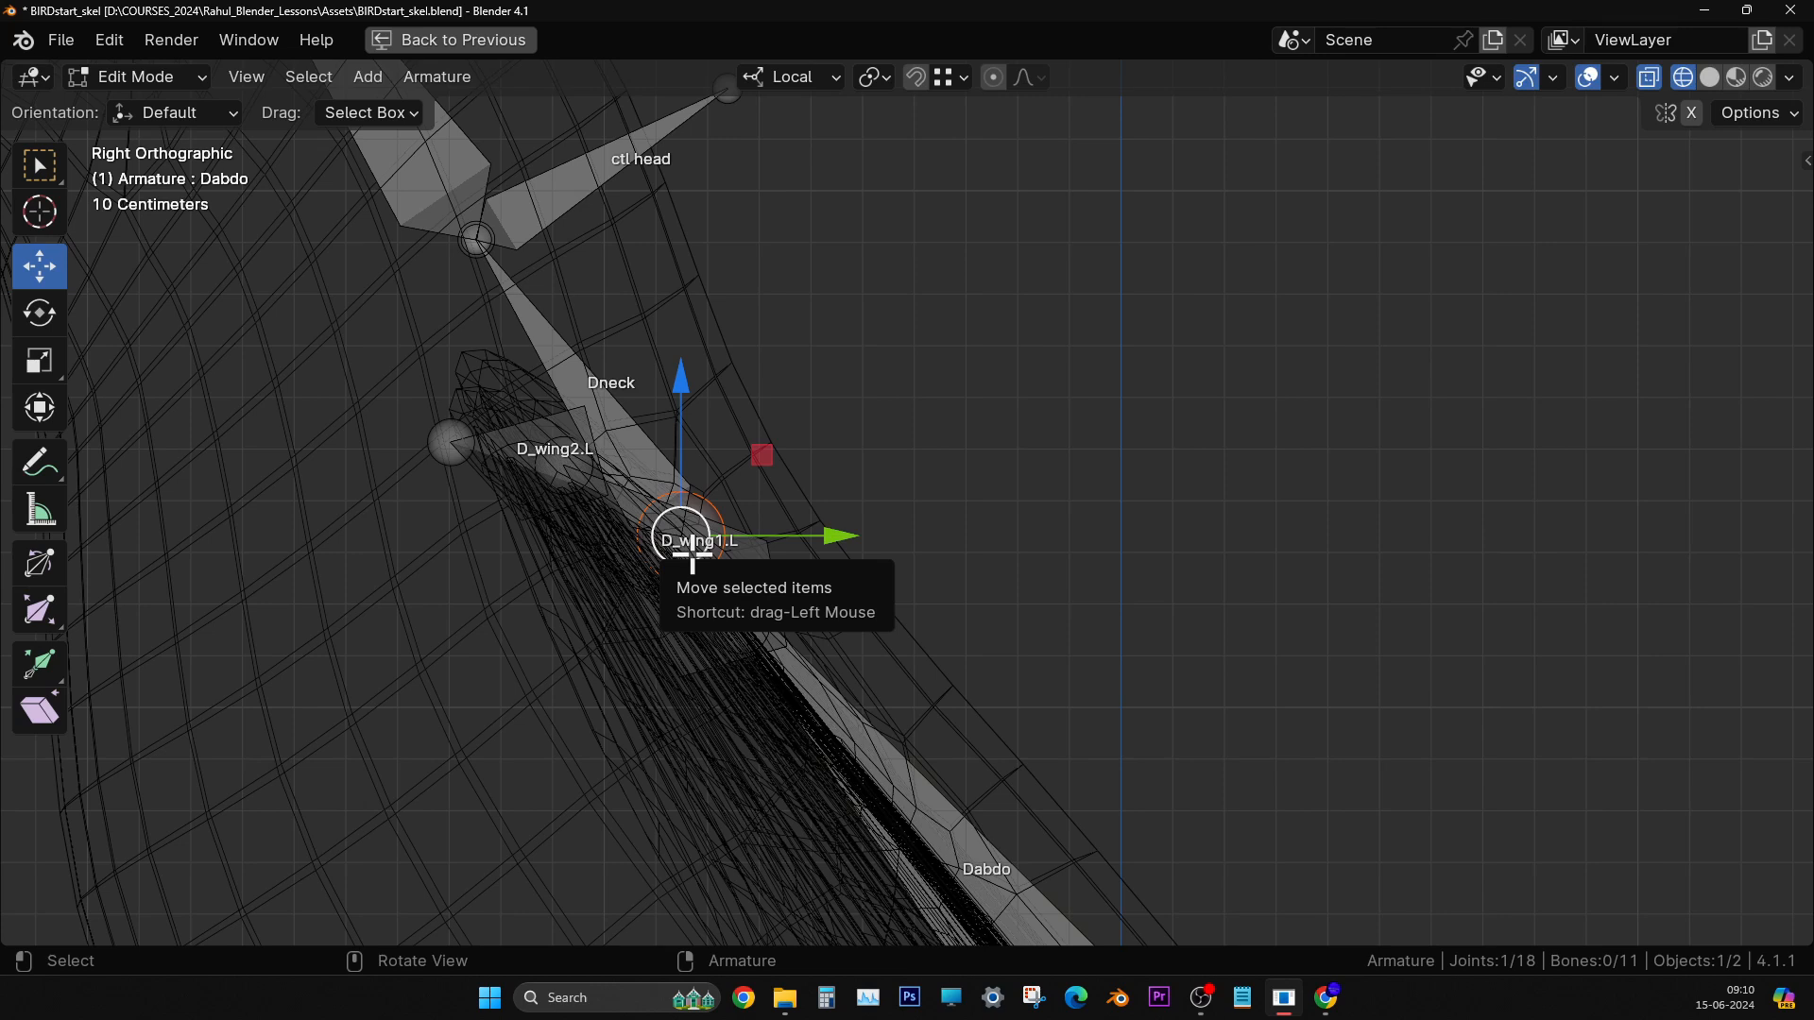
{"action": "key", "text": "e"}
{"action": "left_click", "coordinate": [999, 329]}
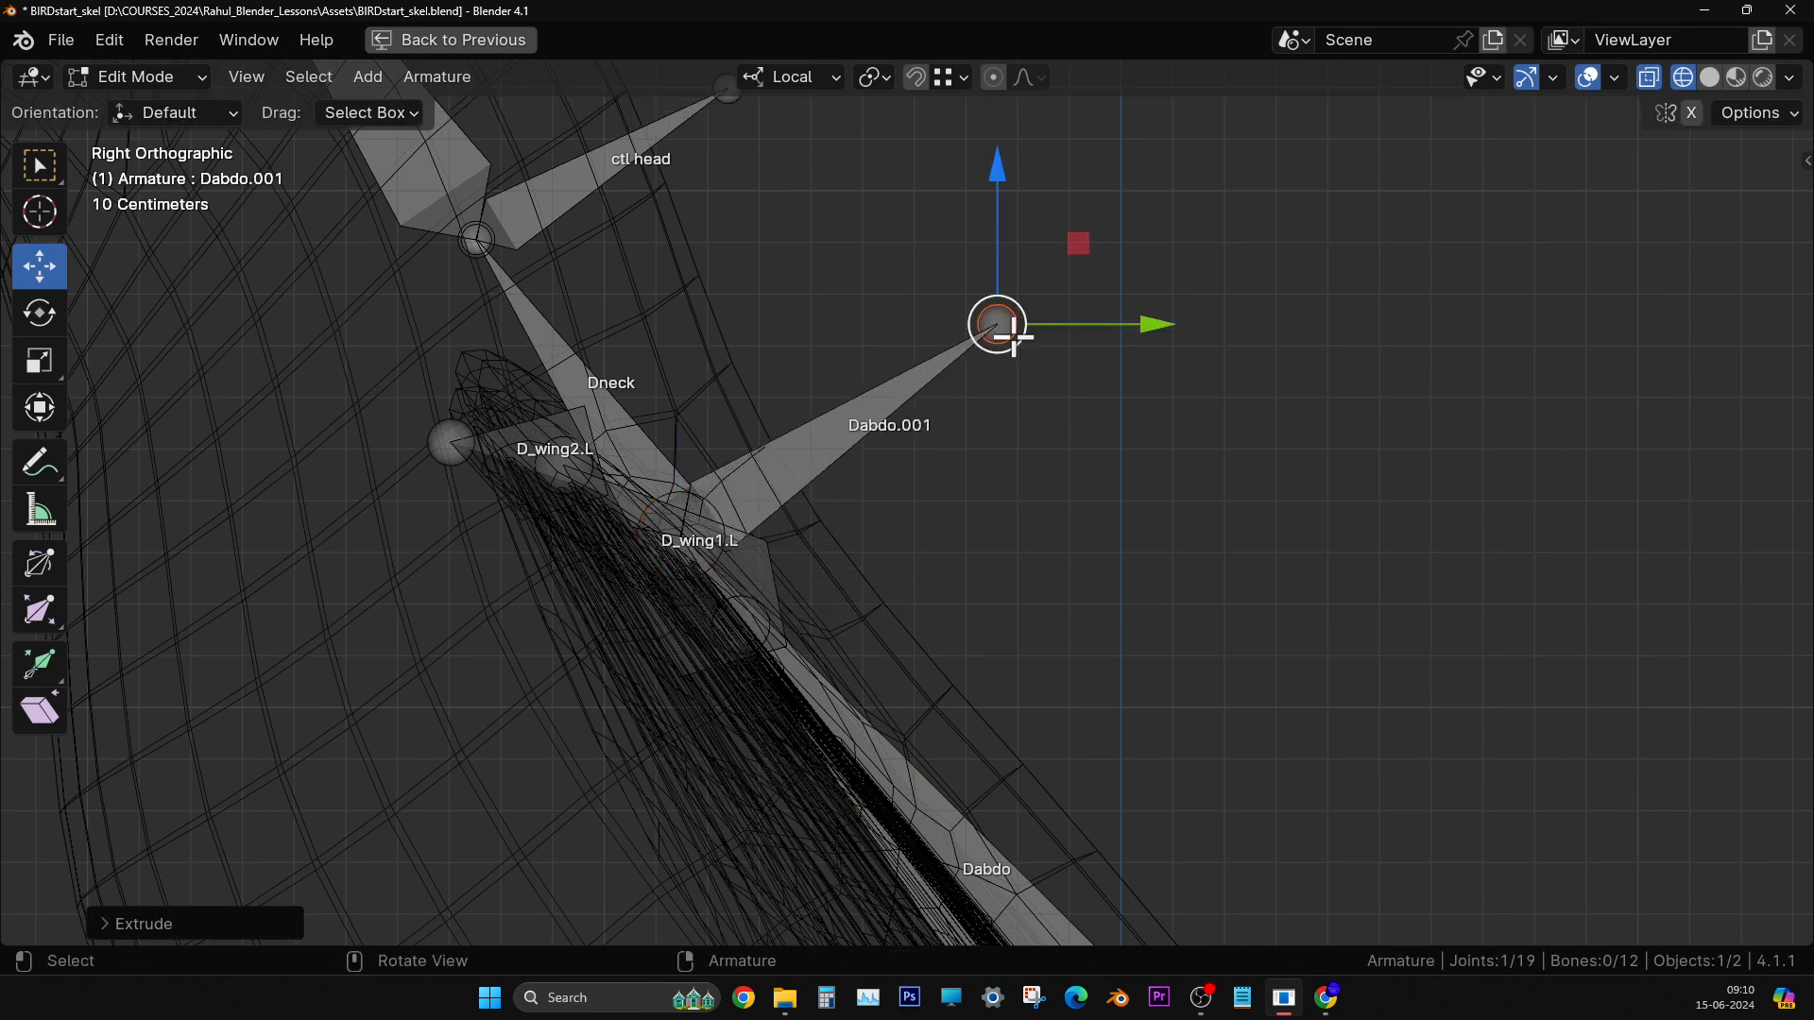
- Rename the bone extruded from the Dneck–Dabdo joint as ctl neck
{"action": "key", "text": "F2"}
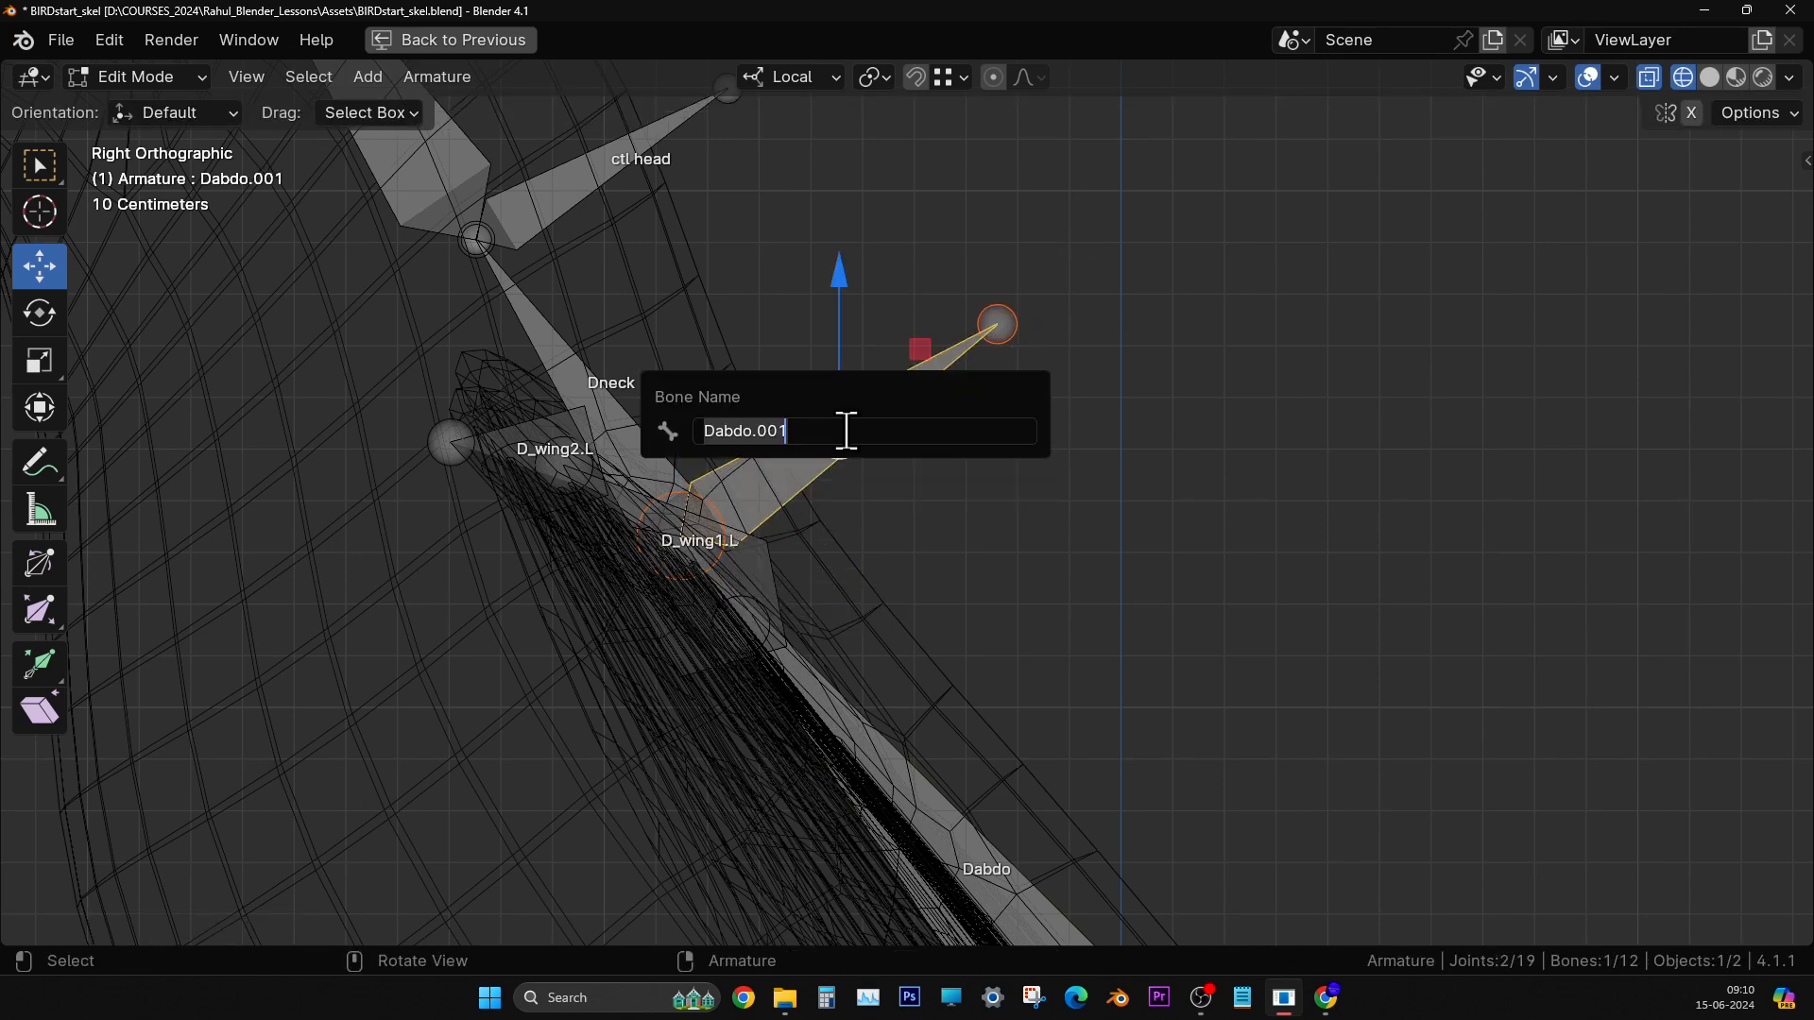
{"action": "type", "text": "ctl neck"}
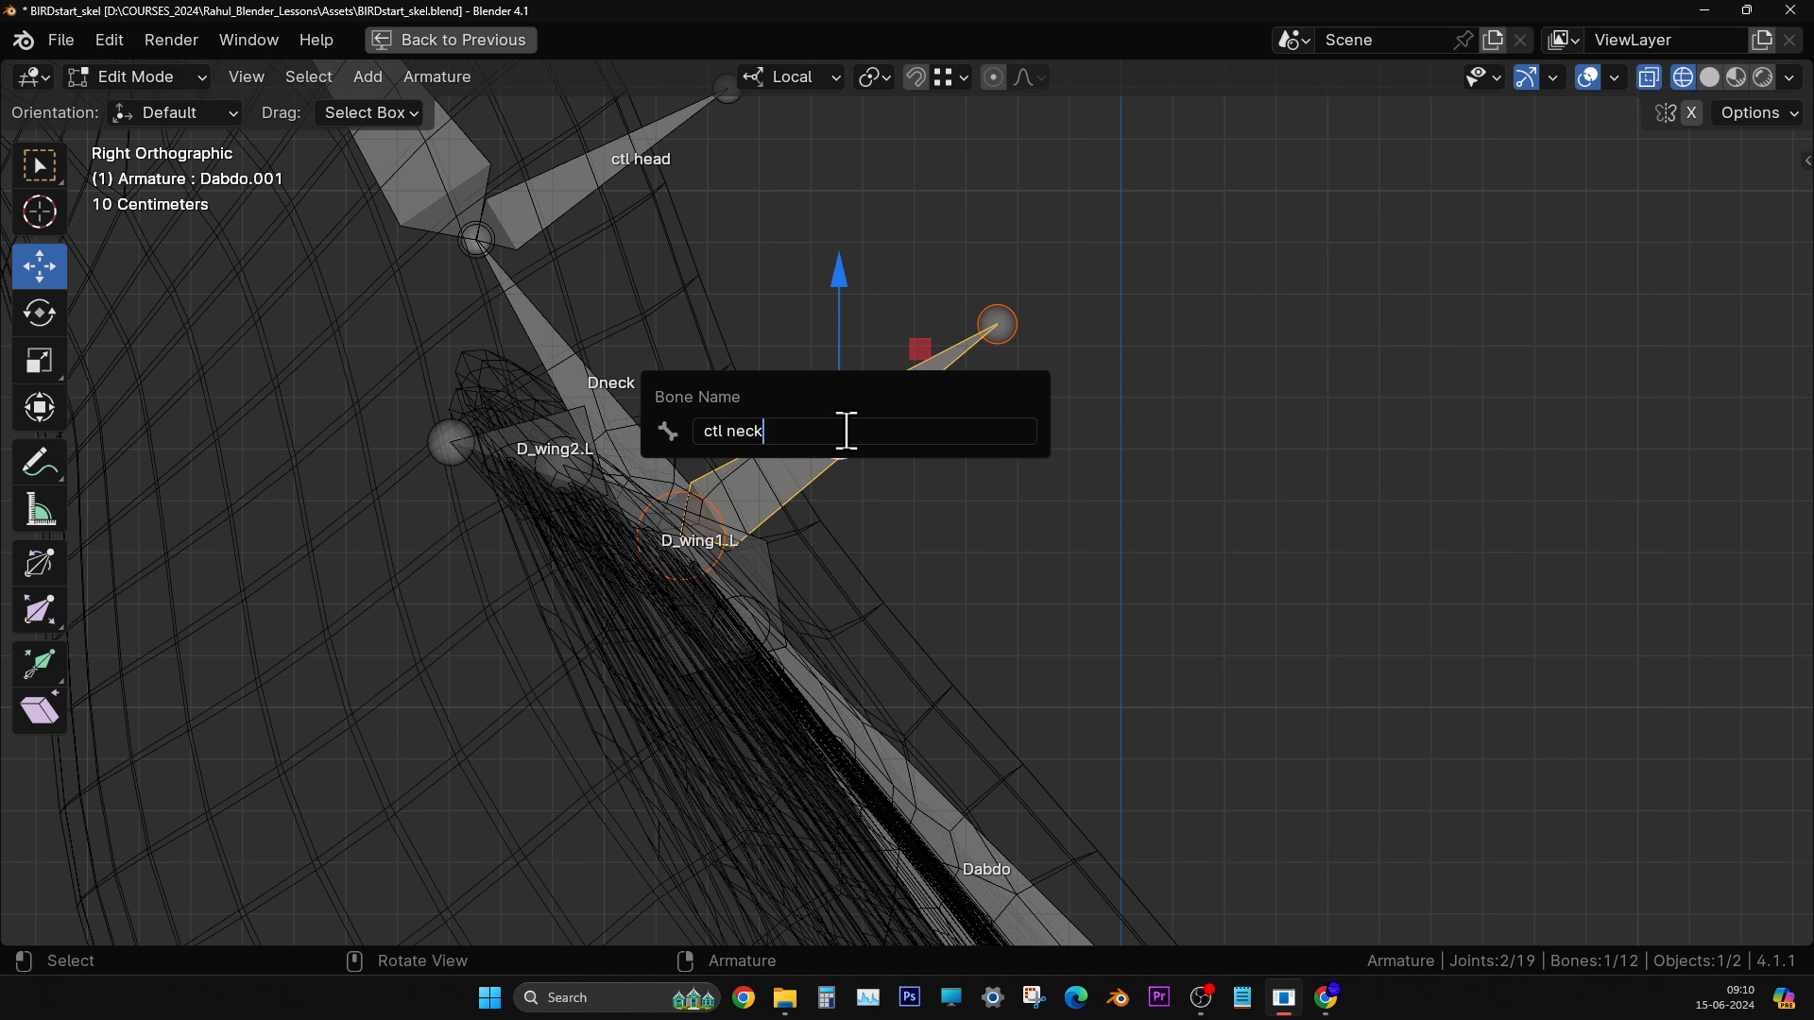
{"action": "key", "text": "Return"}
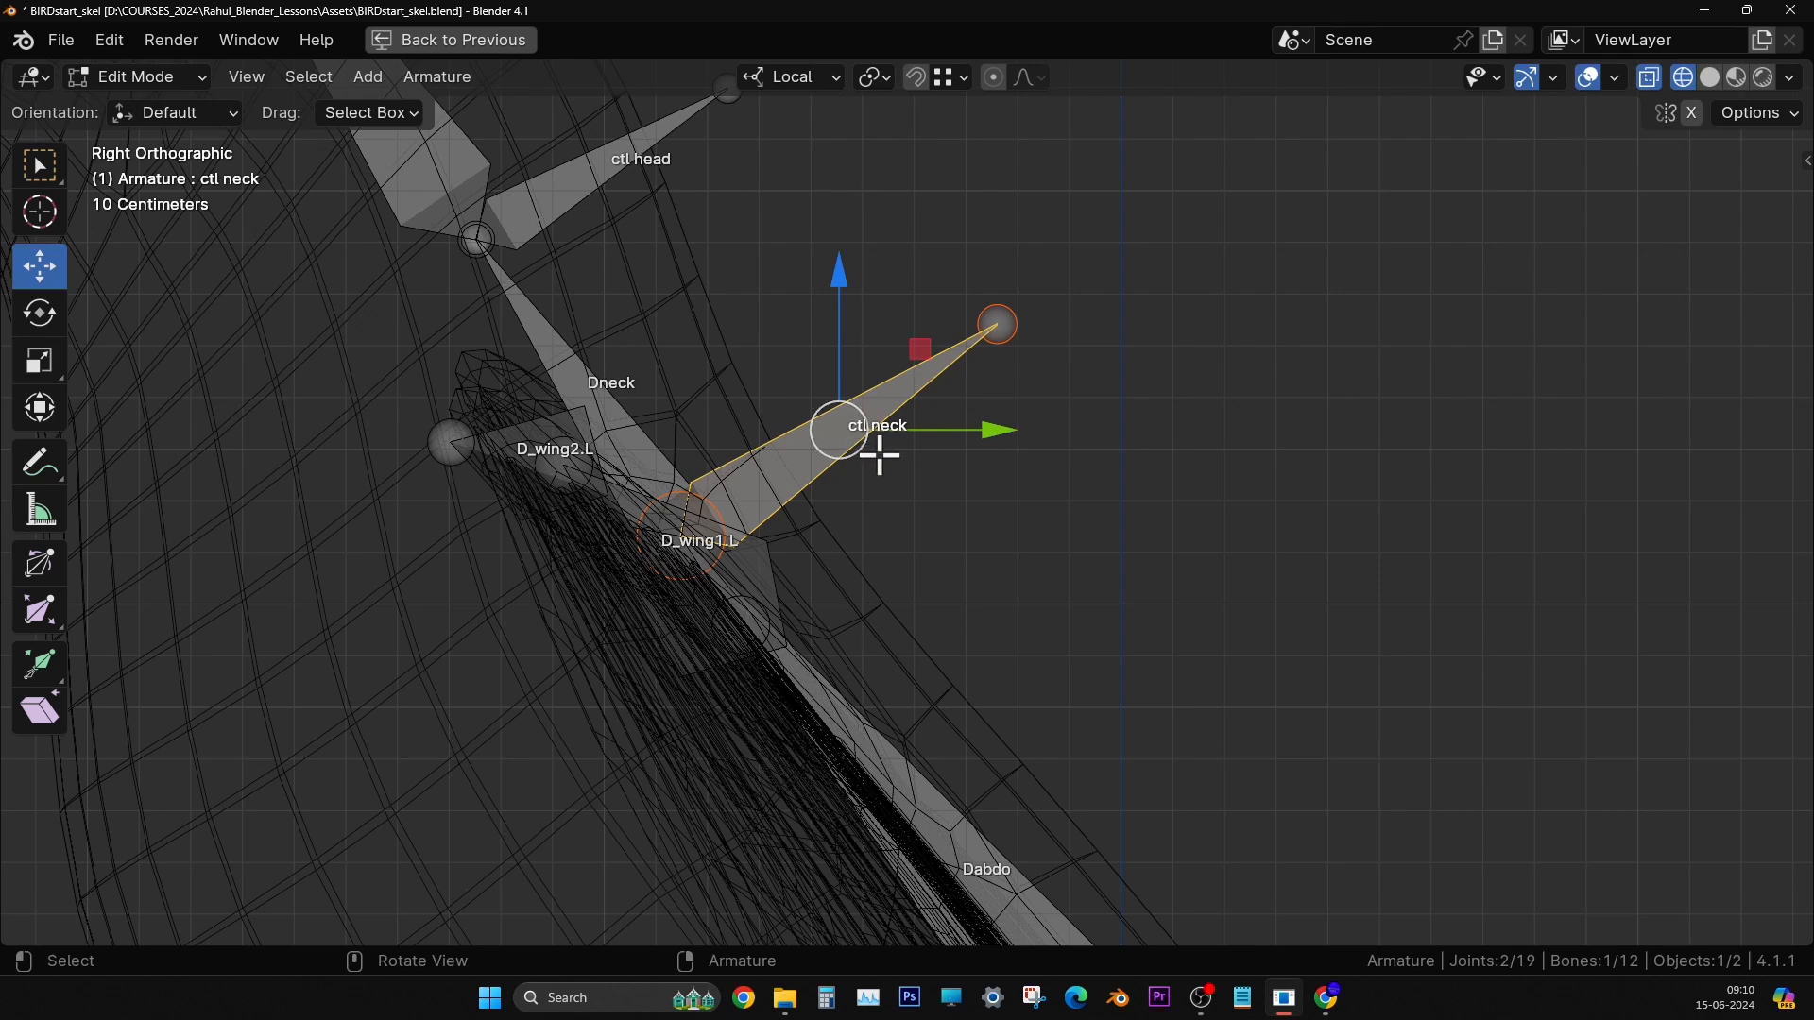
- Clear the parent of the ctl neck bone, and undo the trial move of that bone
{"action": "key", "text": "alt+p"}
{"action": "left_click", "coordinate": [879, 455]}
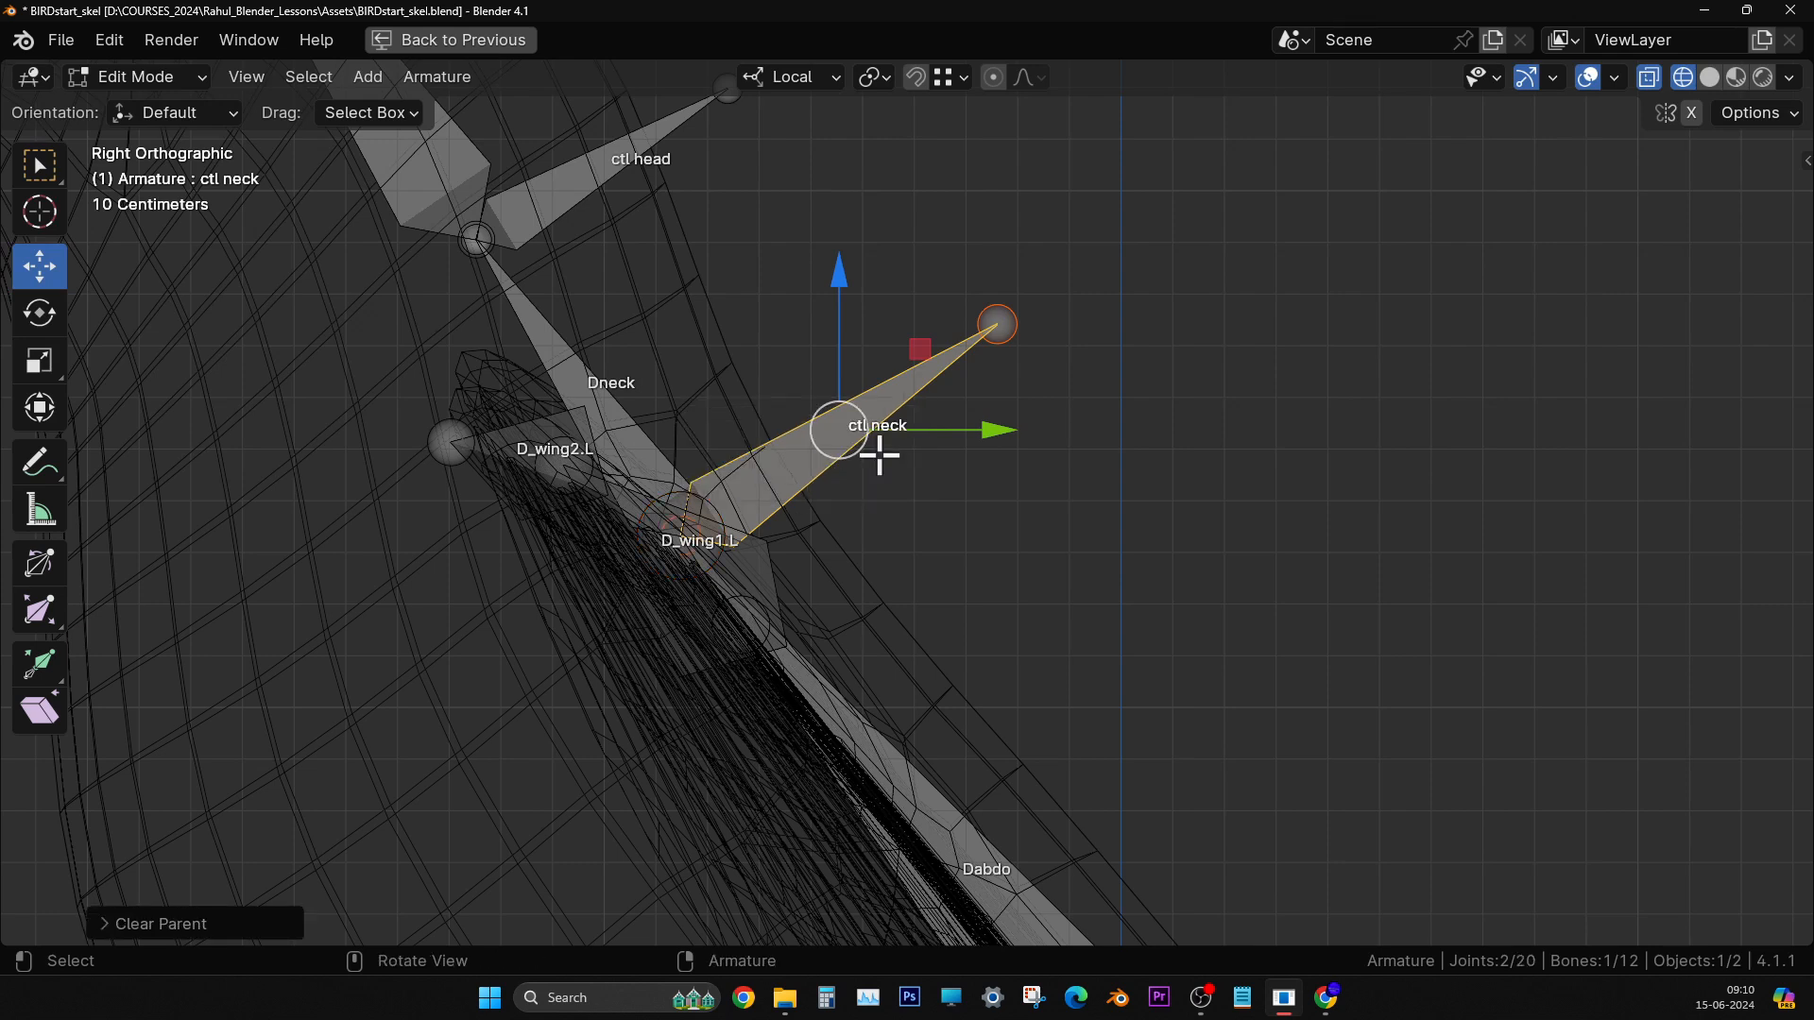
{"action": "left_click_drag", "start_coordinate": [838, 430], "coordinate": [1125, 328]}
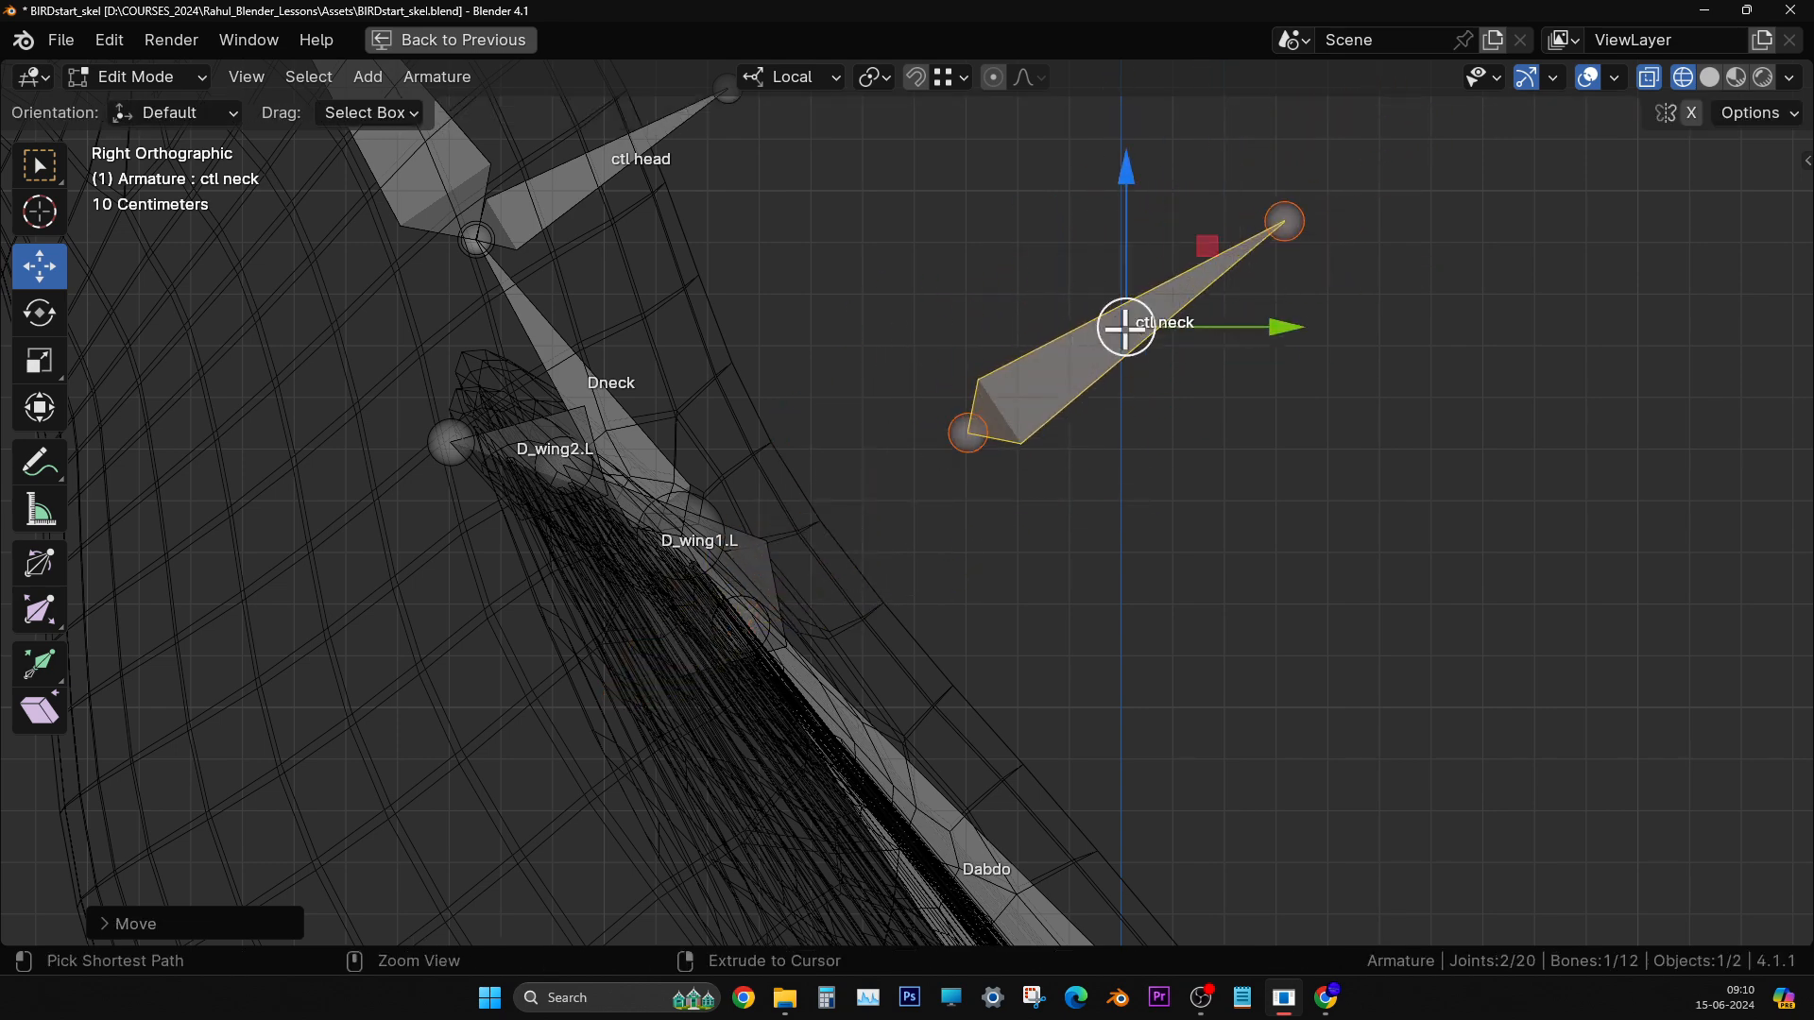
{"action": "key", "text": "ctrl+z"}
- Extrude a bone in the right side view from the lower end of Dabdo out past the bird's lower back
{"action": "mouse_move", "coordinate": [1093, 365]}
{"action": "middle_mouse_down"}
{"action": "mouse_move", "coordinate": [823, 628]}
{"action": "mouse_move", "coordinate": [794, 628]}
{"action": "mouse_move", "coordinate": [762, 700]}
{"action": "mouse_move", "coordinate": [944, 798]}
{"action": "mouse_move", "coordinate": [824, 607]}
{"action": "mouse_move", "coordinate": [907, 652]}
{"action": "mouse_move", "coordinate": [972, 652]}
{"action": "mouse_move", "coordinate": [822, 685]}
{"action": "mouse_move", "coordinate": [867, 602]}
{"action": "mouse_move", "coordinate": [871, 751]}
{"action": "middle_mouse_up"}
{"action": "left_click", "coordinate": [793, 578]}
{"action": "mouse_move", "coordinate": [871, 752]}
{"action": "middle_mouse_down"}
{"action": "mouse_move", "coordinate": [964, 717]}
{"action": "mouse_move", "coordinate": [850, 737]}
{"action": "mouse_move", "coordinate": [883, 694]}
{"action": "mouse_move", "coordinate": [834, 607]}
{"action": "middle_mouse_up"}
{"action": "scroll", "coordinate": [964, 717], "scroll_direction": "down", "scroll_amount": 3}
{"action": "key", "text": "KP_3"}
{"action": "scroll", "coordinate": [1044, 741], "scroll_direction": "up", "scroll_amount": 5}
{"action": "mouse_move", "coordinate": [852, 708]}
{"action": "middle_mouse_down", "text": "shift"}
{"action": "mouse_move", "coordinate": [684, 632]}
{"action": "mouse_move", "coordinate": [798, 661]}
{"action": "middle_mouse_up", "text": "shift"}
{"action": "scroll", "coordinate": [692, 633], "scroll_direction": "up", "scroll_amount": 3}
{"action": "key", "text": "e"}
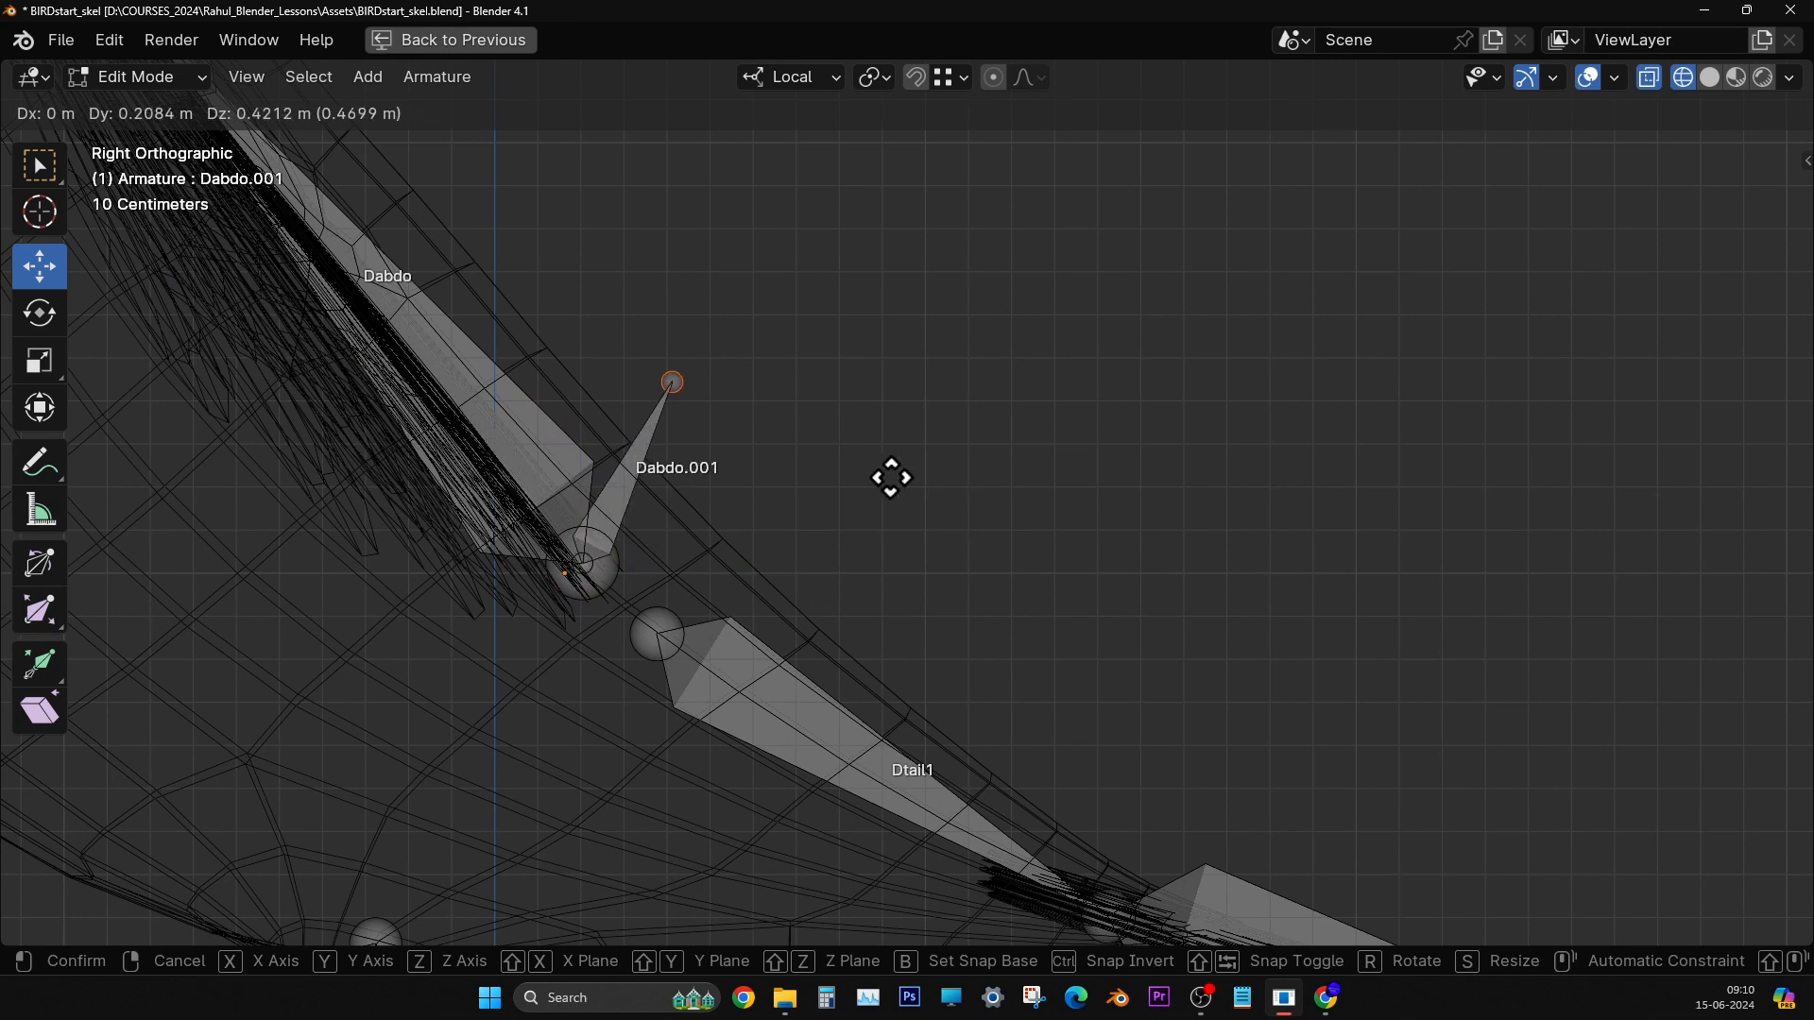
{"action": "left_click", "coordinate": [1020, 432]}
- Rename the bone extruded from the lower end of Dabdo as ctl abdo
{"action": "left_click", "coordinate": [689, 445]}
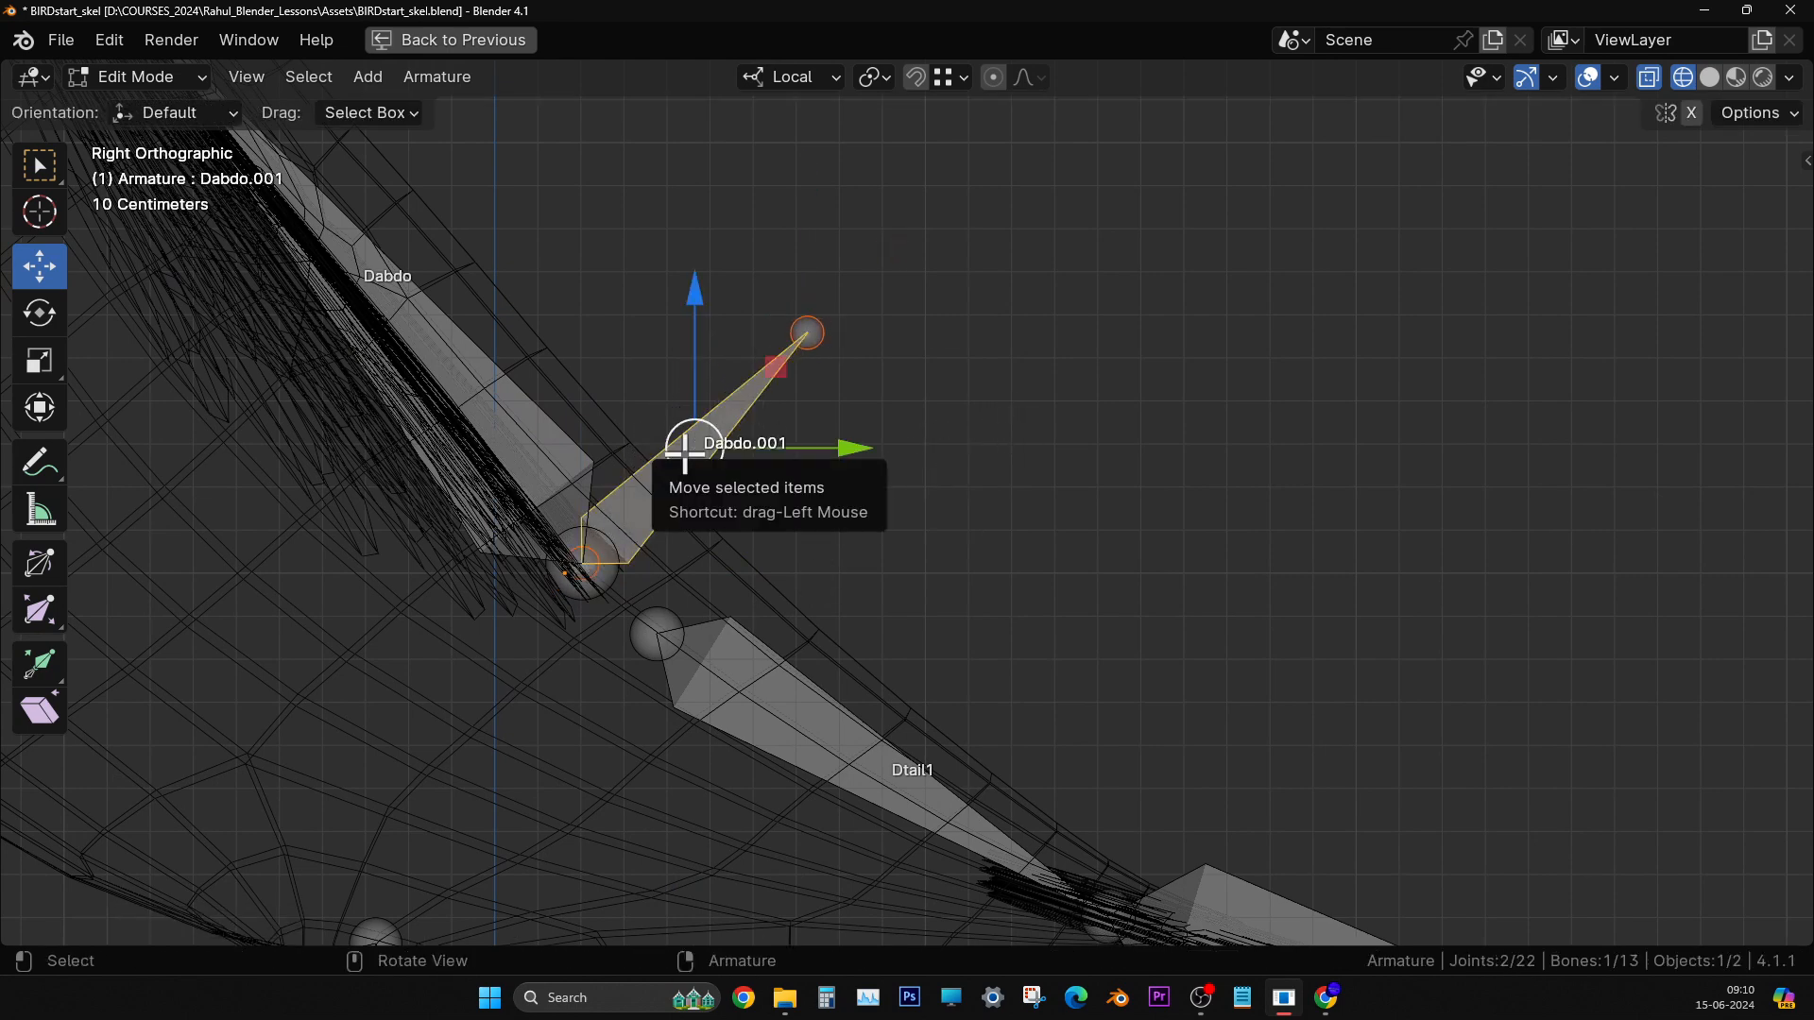
{"action": "key", "text": "F2"}
{"action": "type", "text": "ctl abdo"}
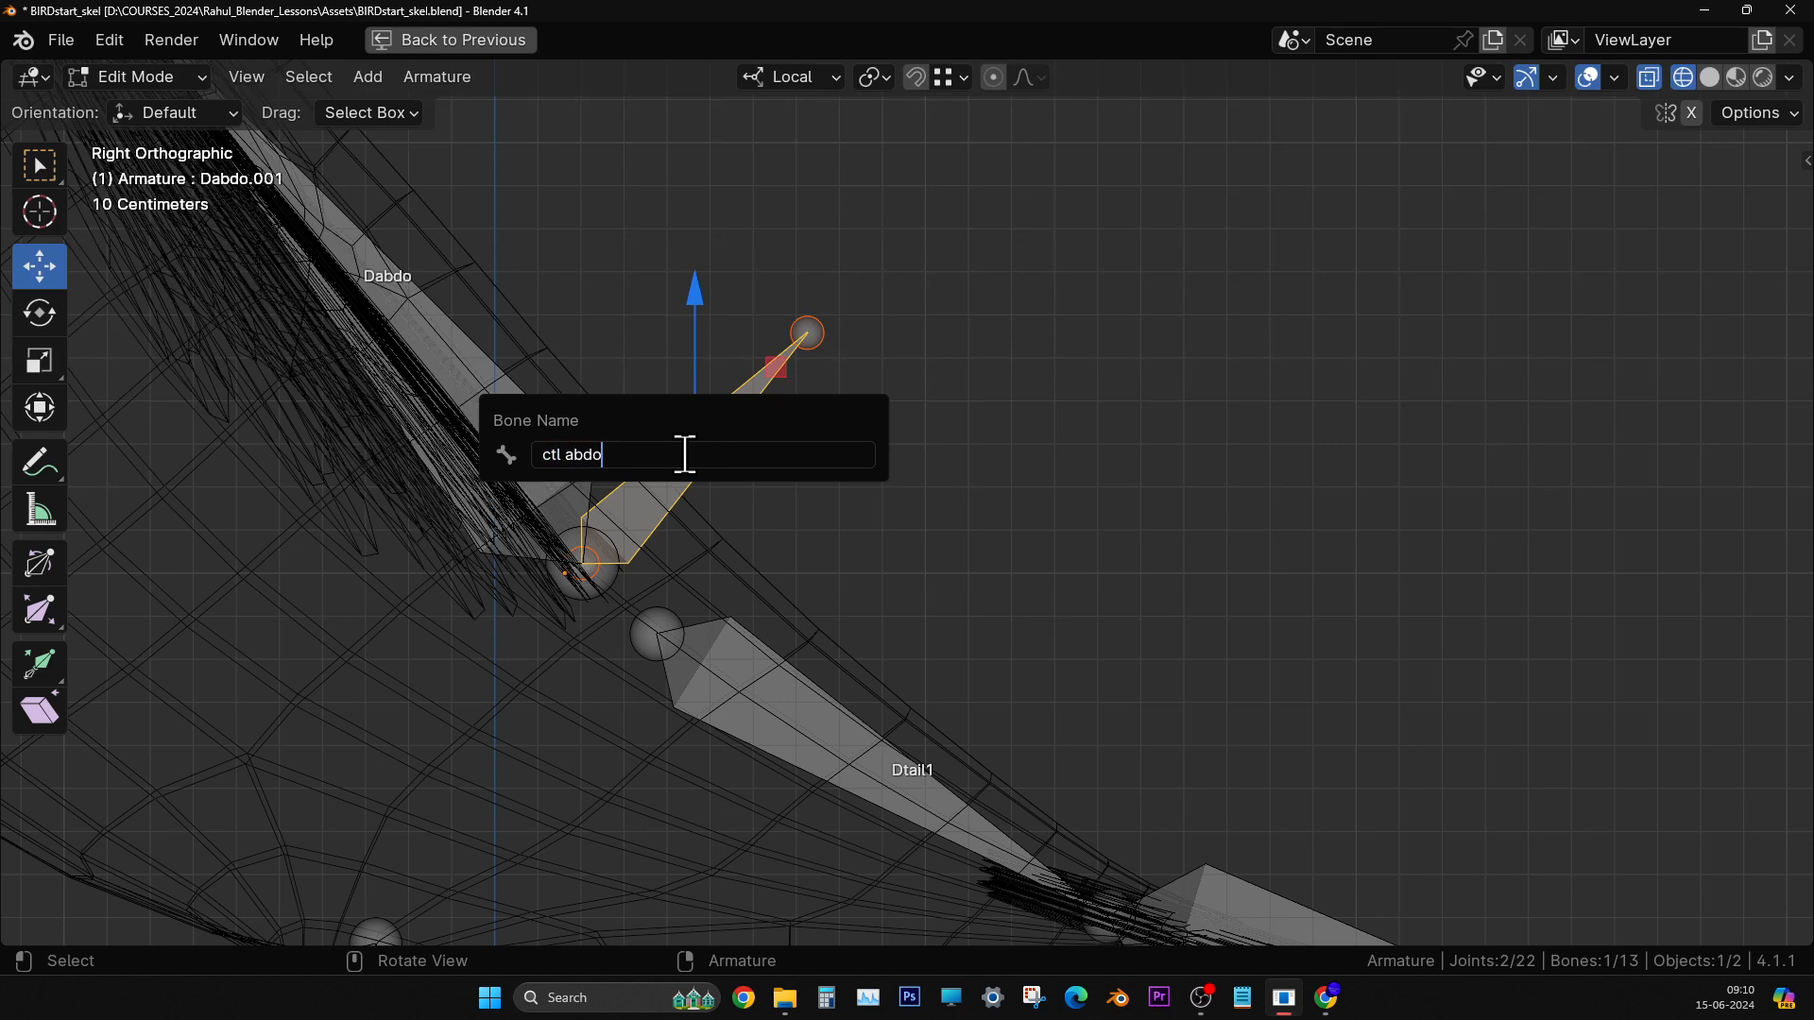
{"action": "key", "text": "Return"}
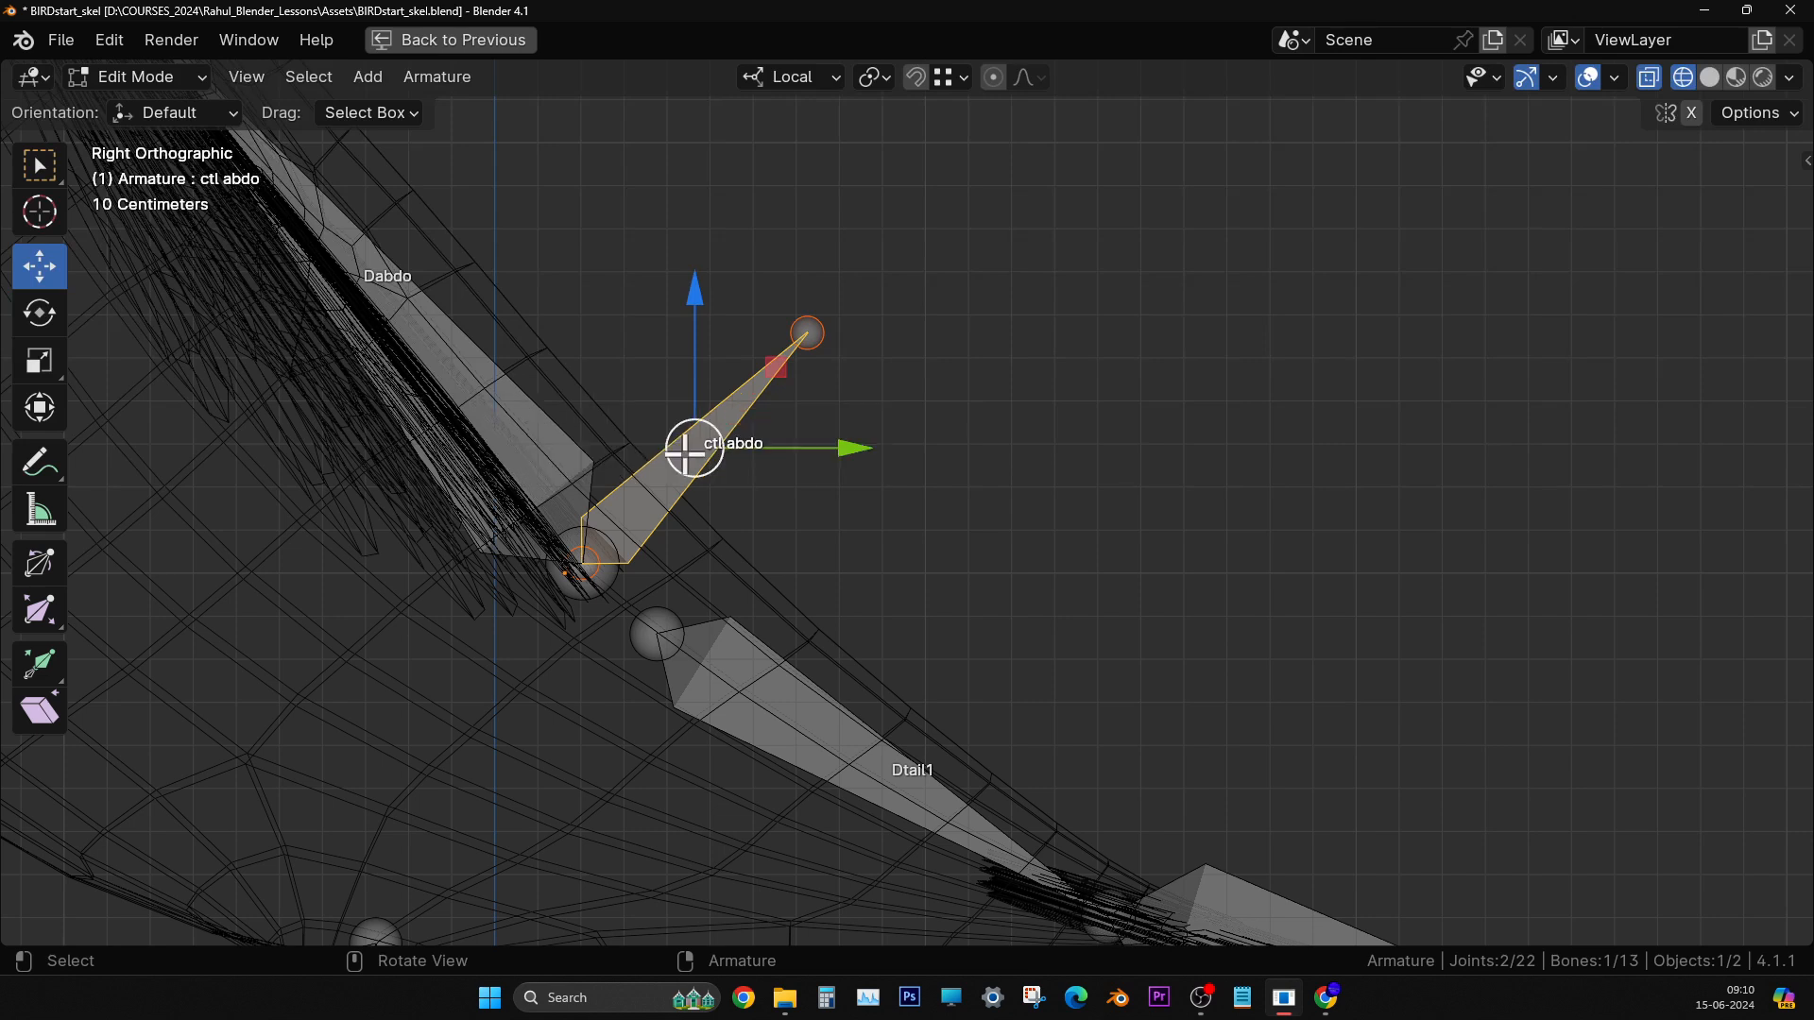
- Try to clear the parent of the ctl abdo bone, and cancel the trial move of that bone
{"action": "key", "text": "alt+p"}
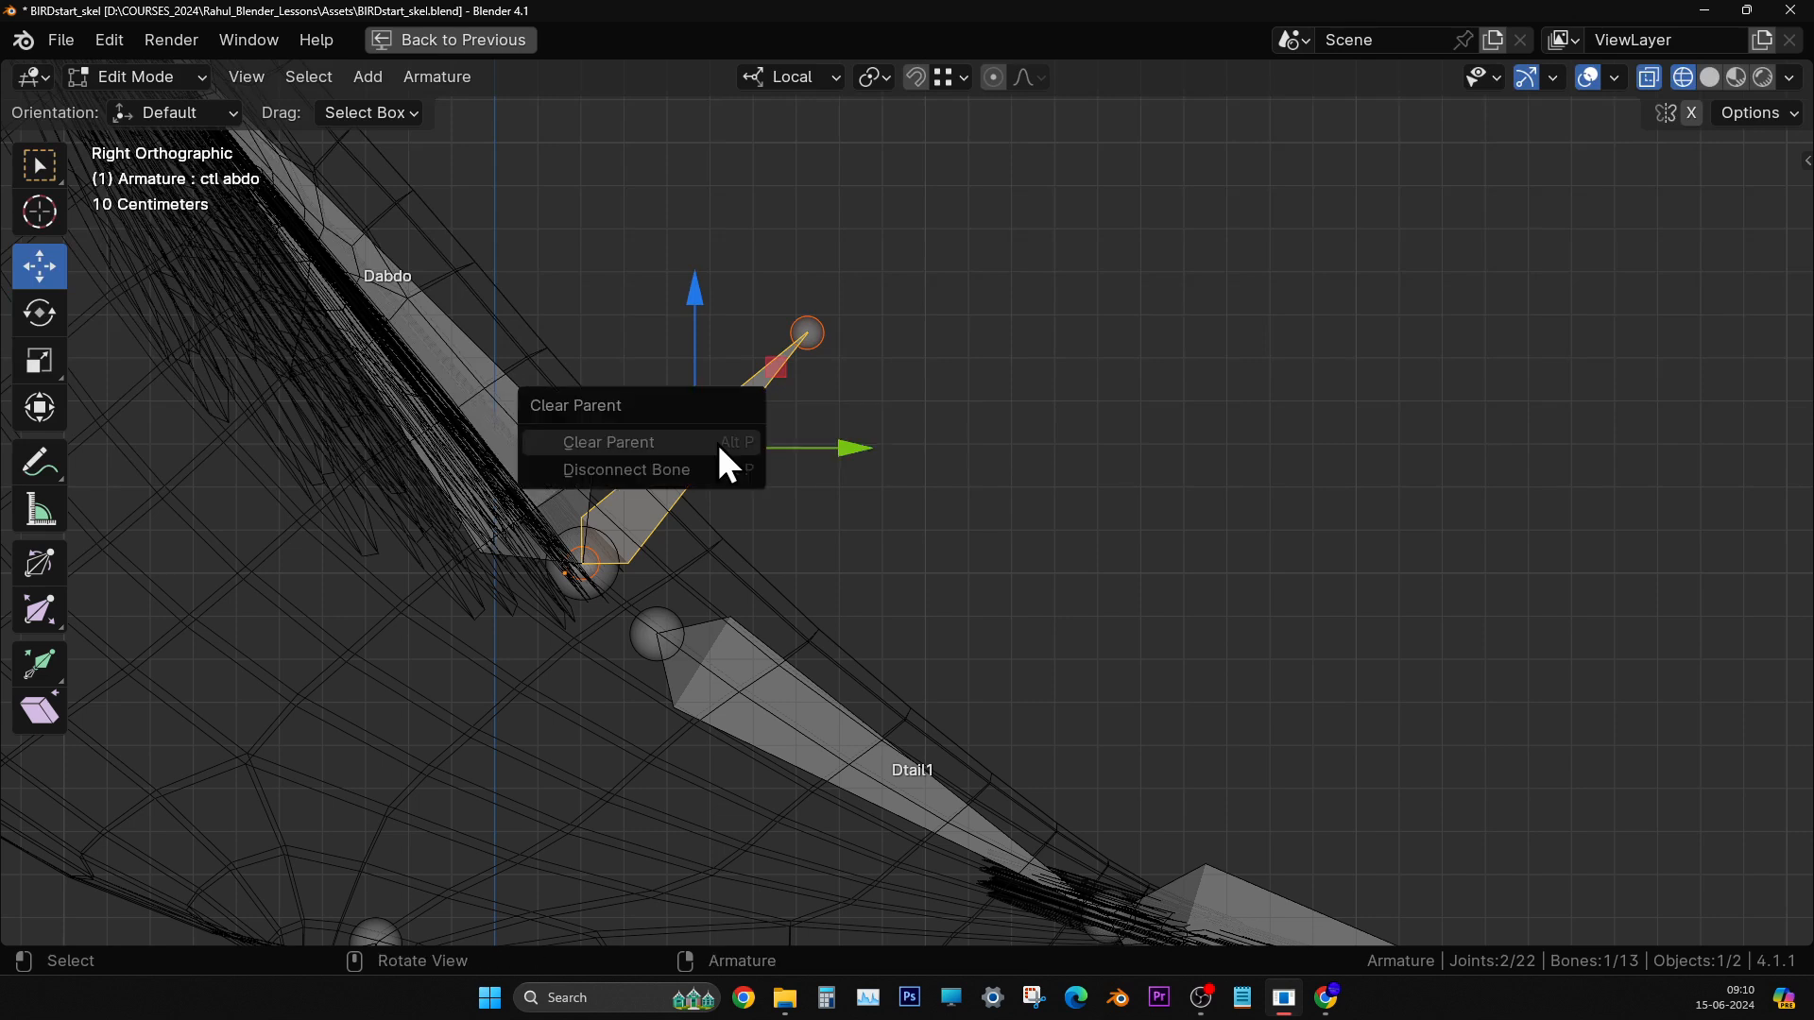
{"action": "left_click", "coordinate": [727, 463]}
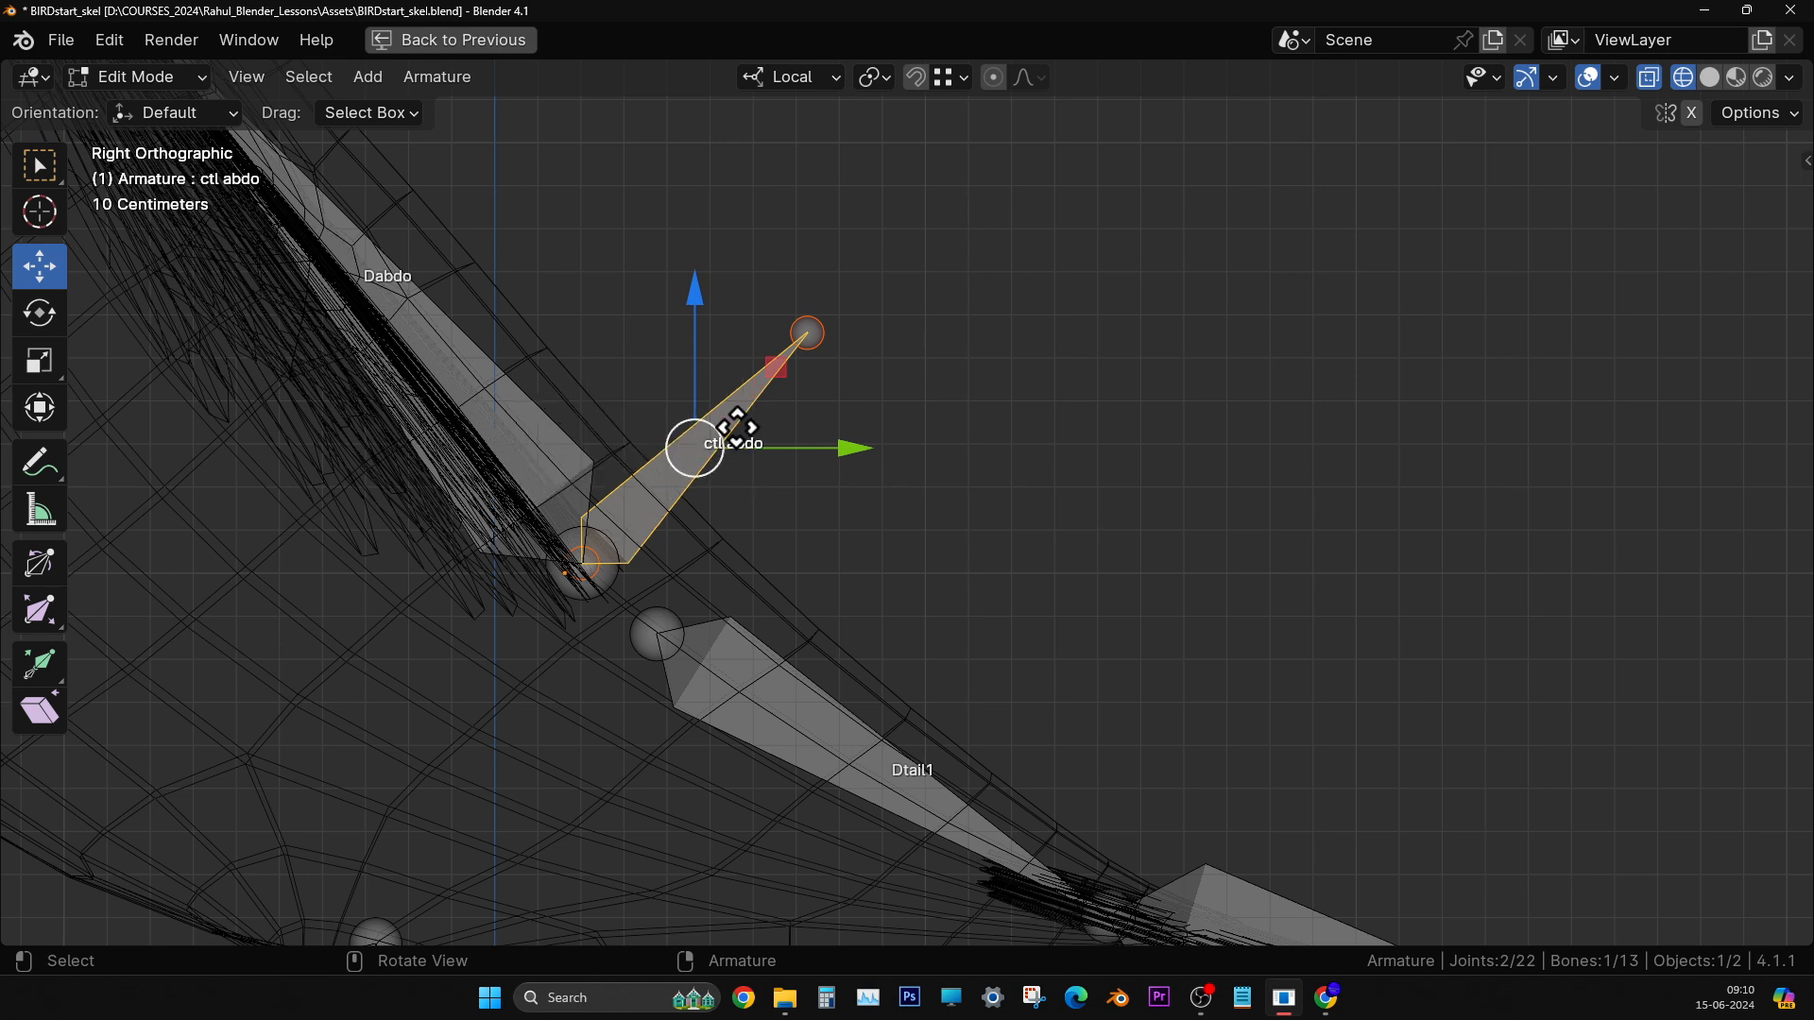
{"action": "left_click_drag", "start_coordinate": [689, 449], "coordinate": [1142, 283]}
{"action": "key", "text": "Escape"}
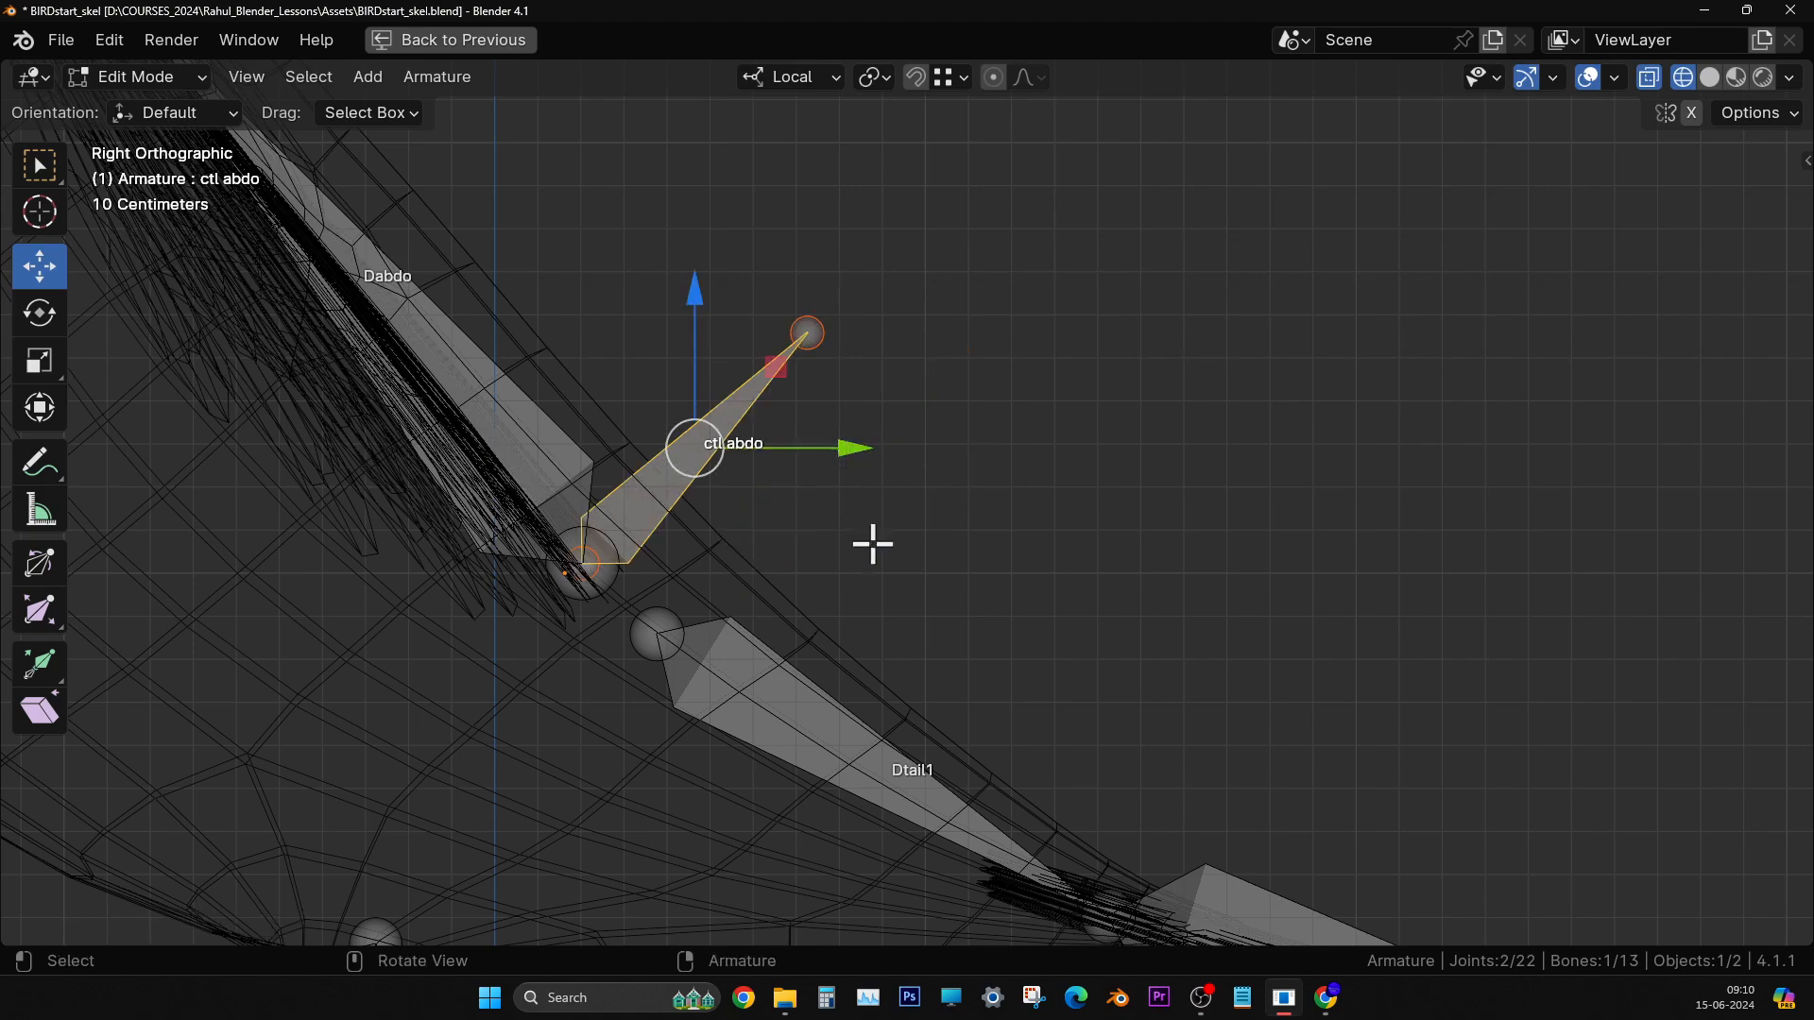
{"action": "middle_click_drag", "start_coordinate": [870, 539], "coordinate": [744, 570]}
{"action": "scroll", "coordinate": [744, 570], "scroll_direction": "down", "scroll_amount": 4}
{"action": "middle_click_drag", "start_coordinate": [623, 526], "coordinate": [810, 665], "text": "shift"}
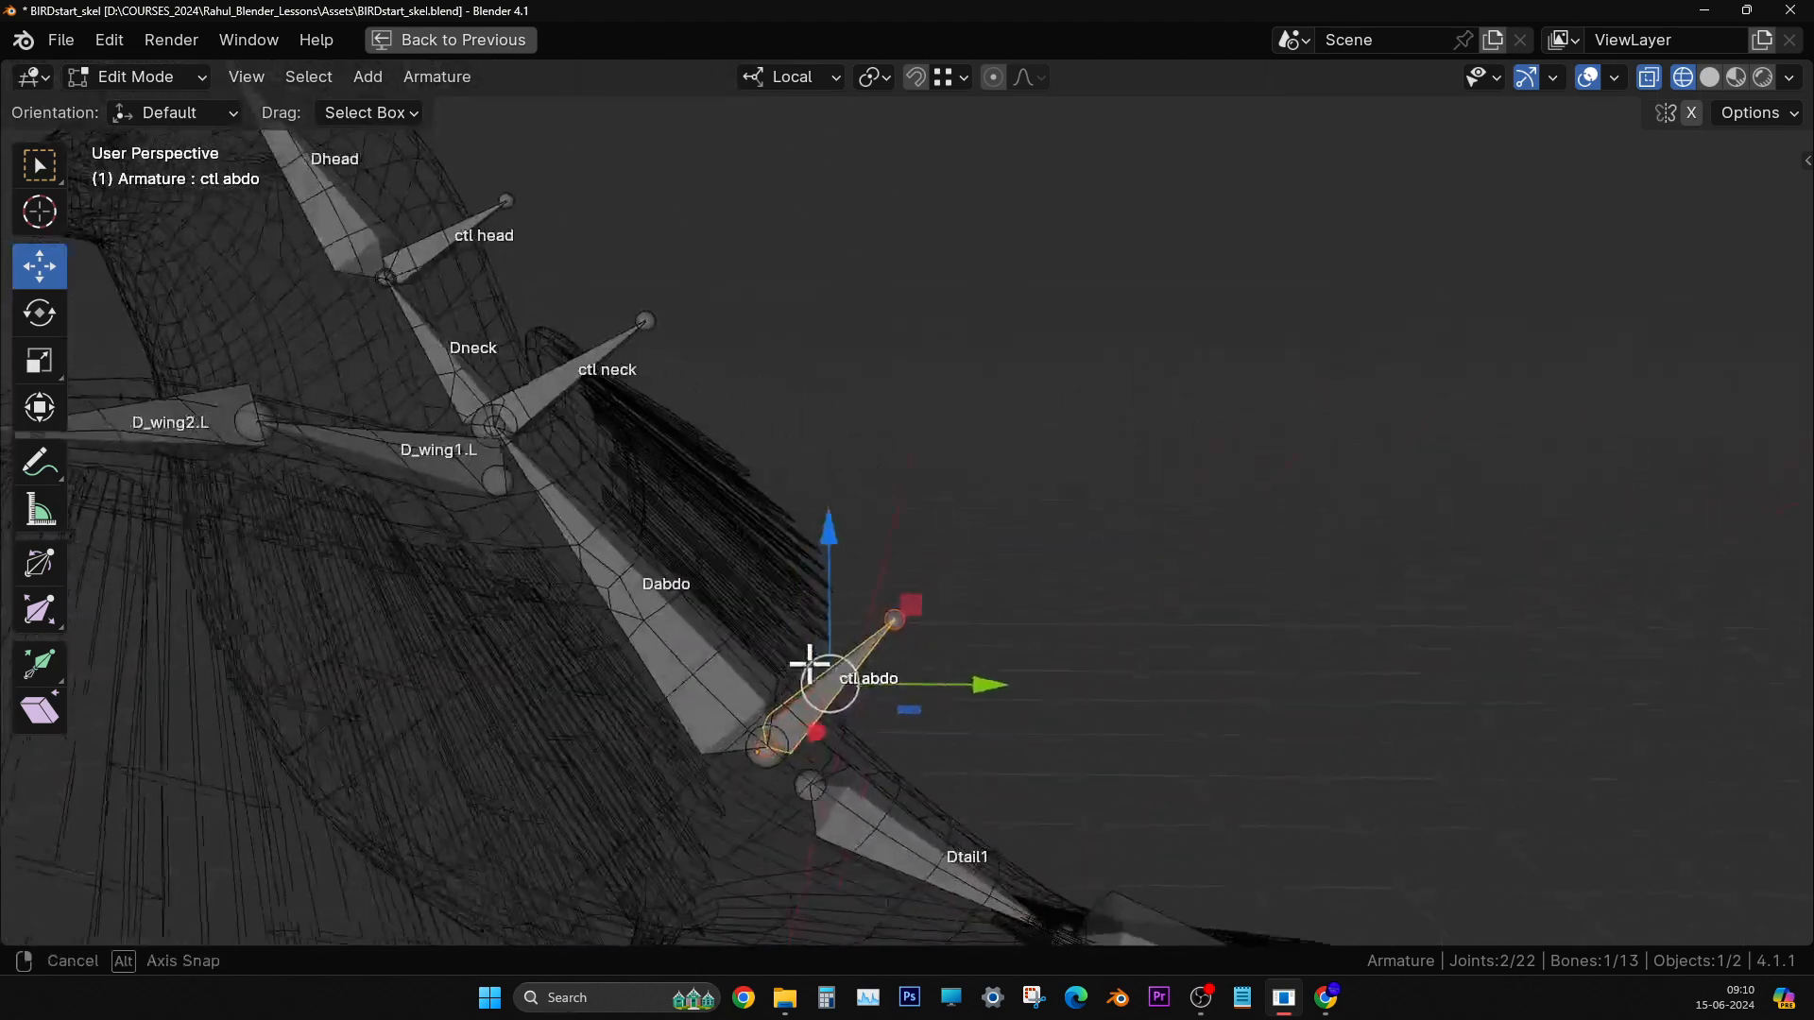
{"action": "middle_click_drag", "start_coordinate": [954, 751], "coordinate": [767, 587], "text": "shift"}
{"action": "key", "text": "KP_3"}
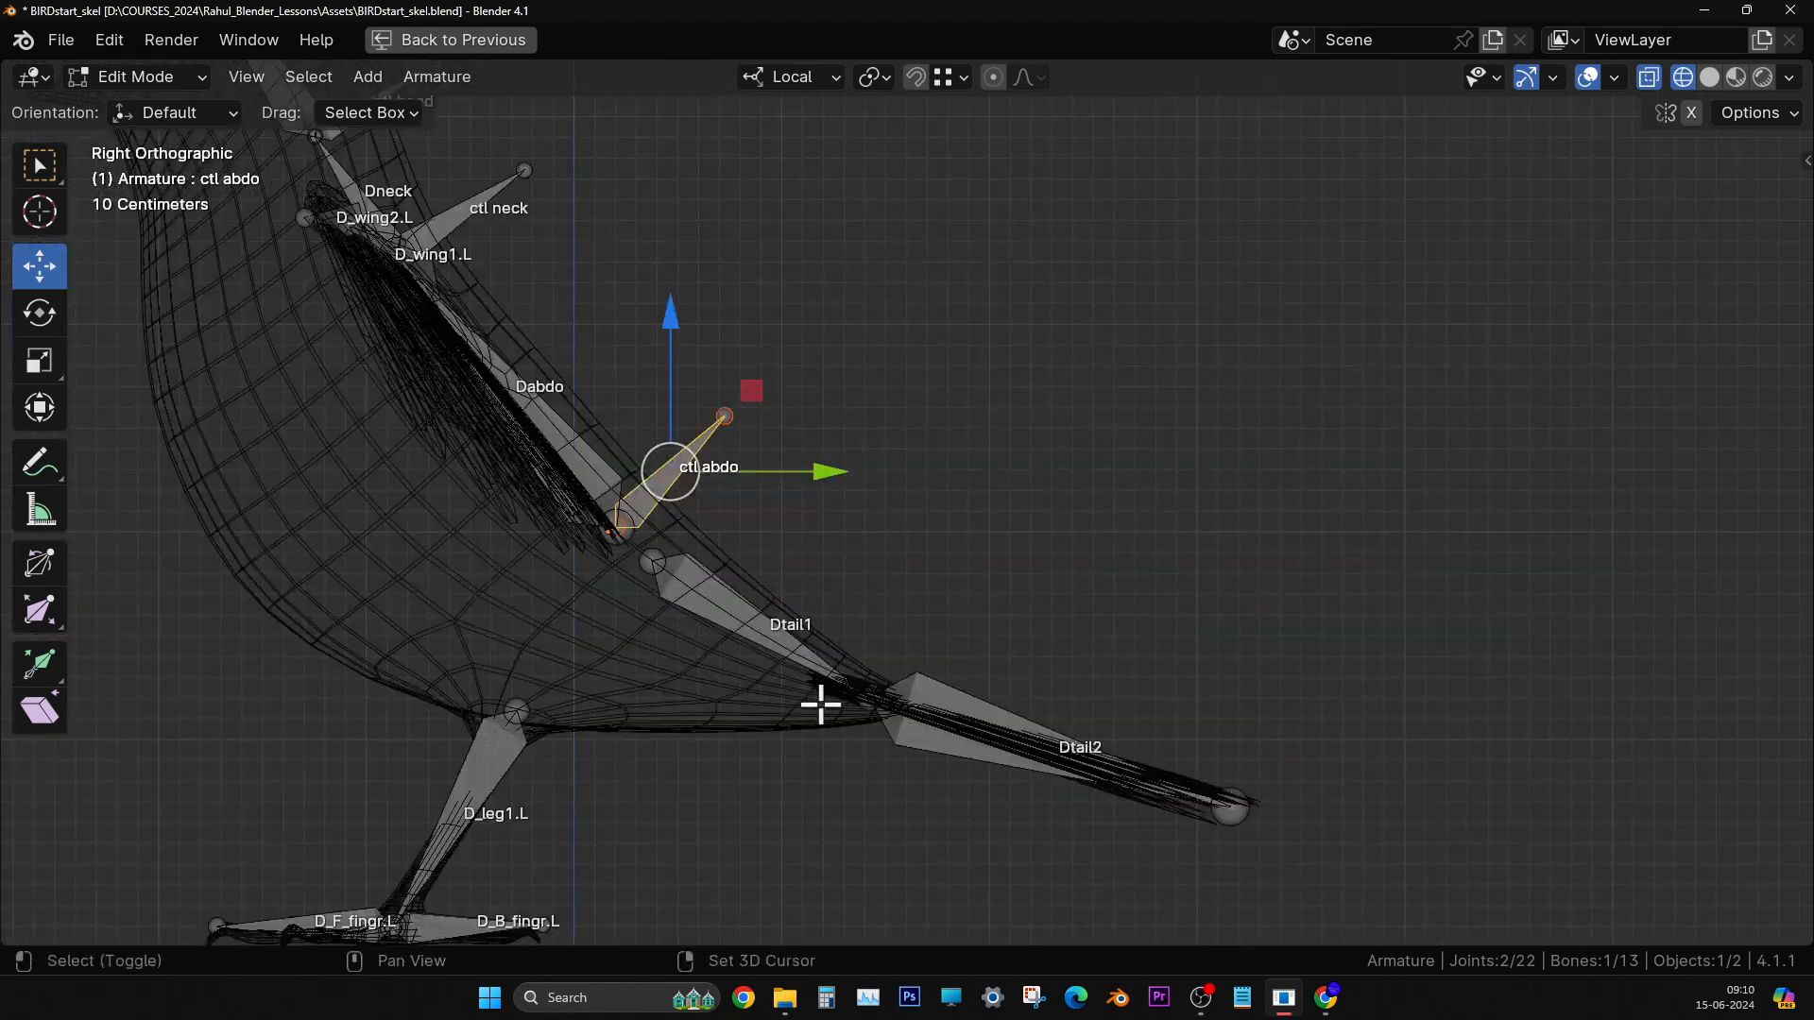
{"action": "middle_click_drag", "start_coordinate": [652, 542], "coordinate": [592, 449], "text": "shift"}
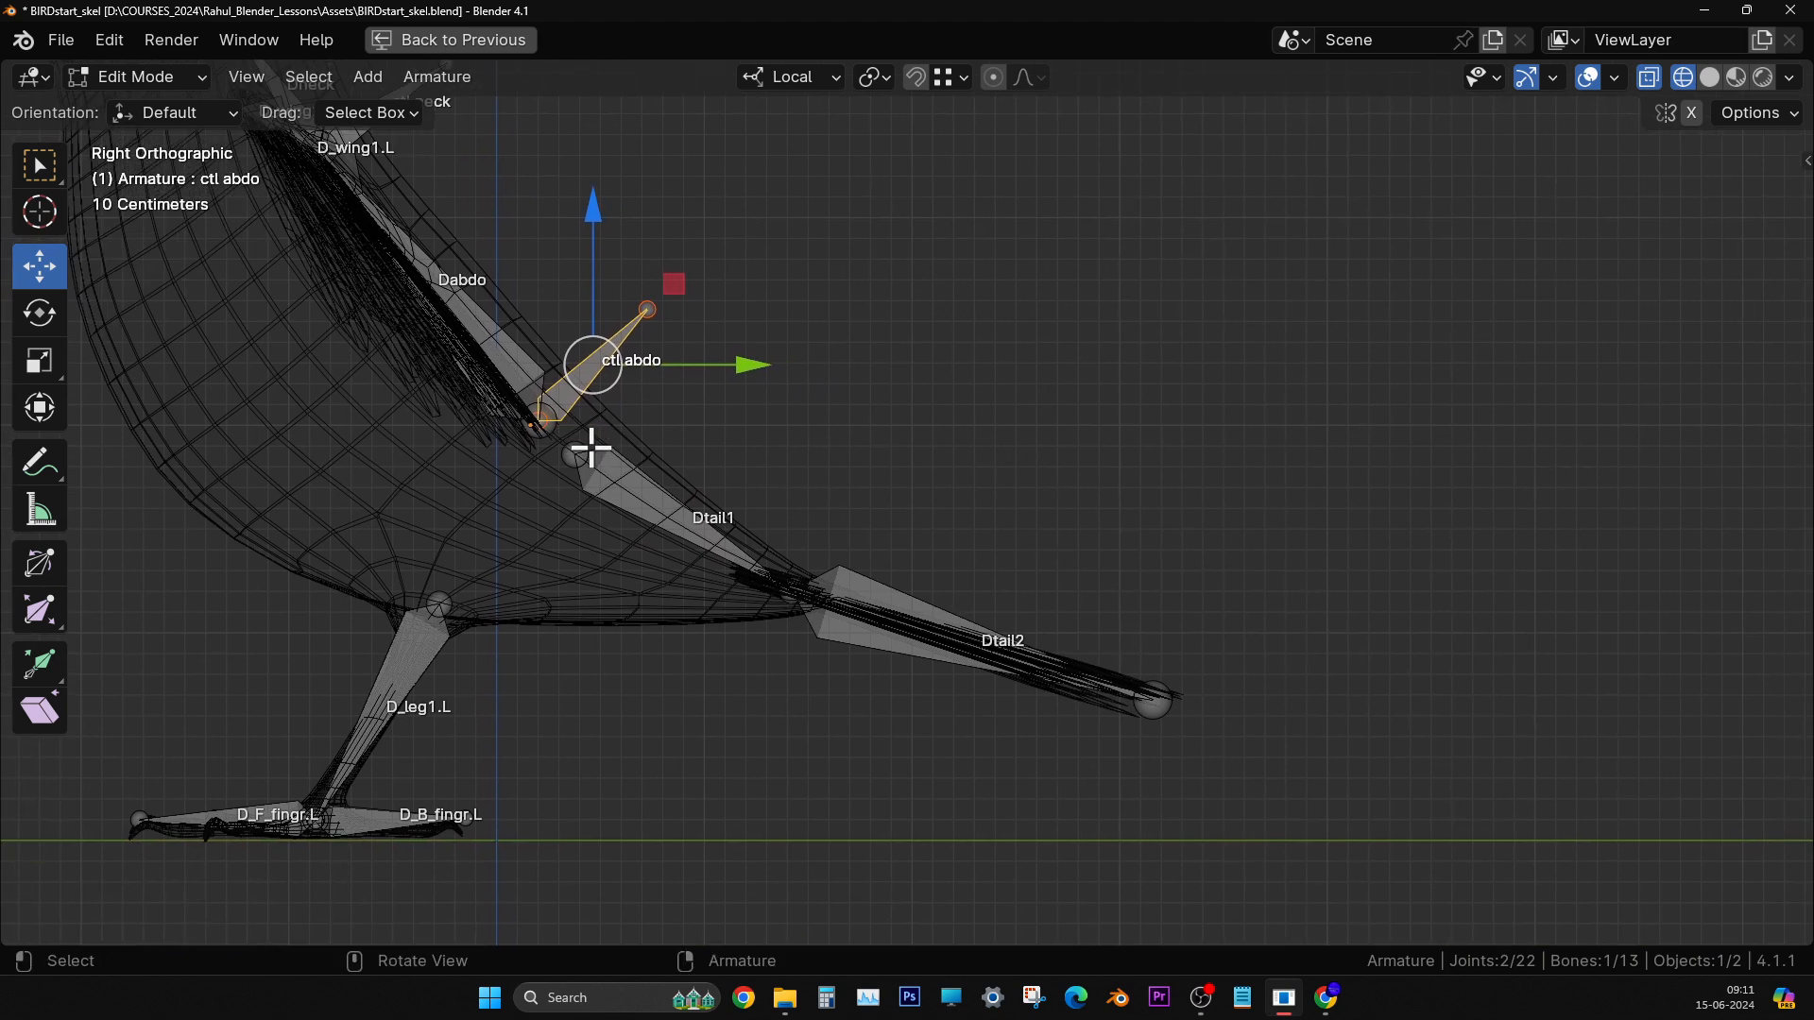
- Extrude a new control bone diagonally upward from the joint at the start of the Dtail1 bone
{"action": "scroll", "coordinate": [758, 546], "scroll_direction": "up", "scroll_amount": 2}
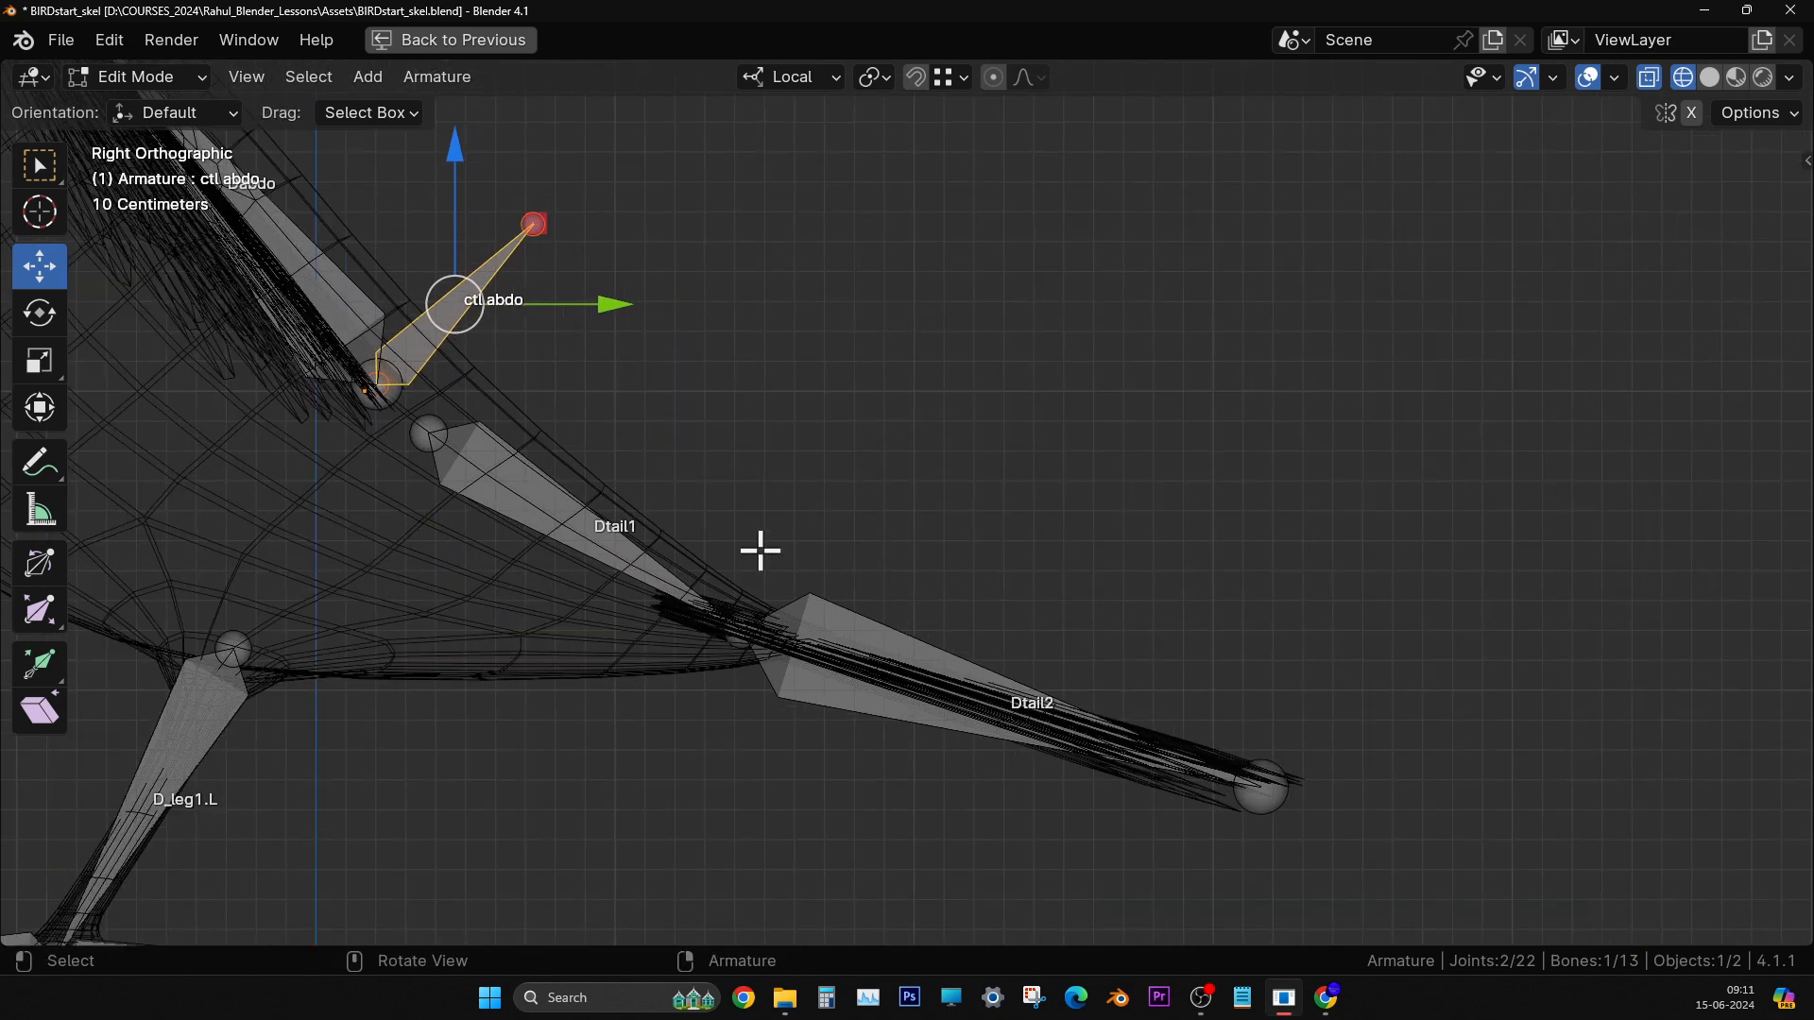
{"action": "left_click", "coordinate": [408, 418]}
{"action": "middle_click_drag", "start_coordinate": [450, 458], "coordinate": [501, 537], "text": "shift"}
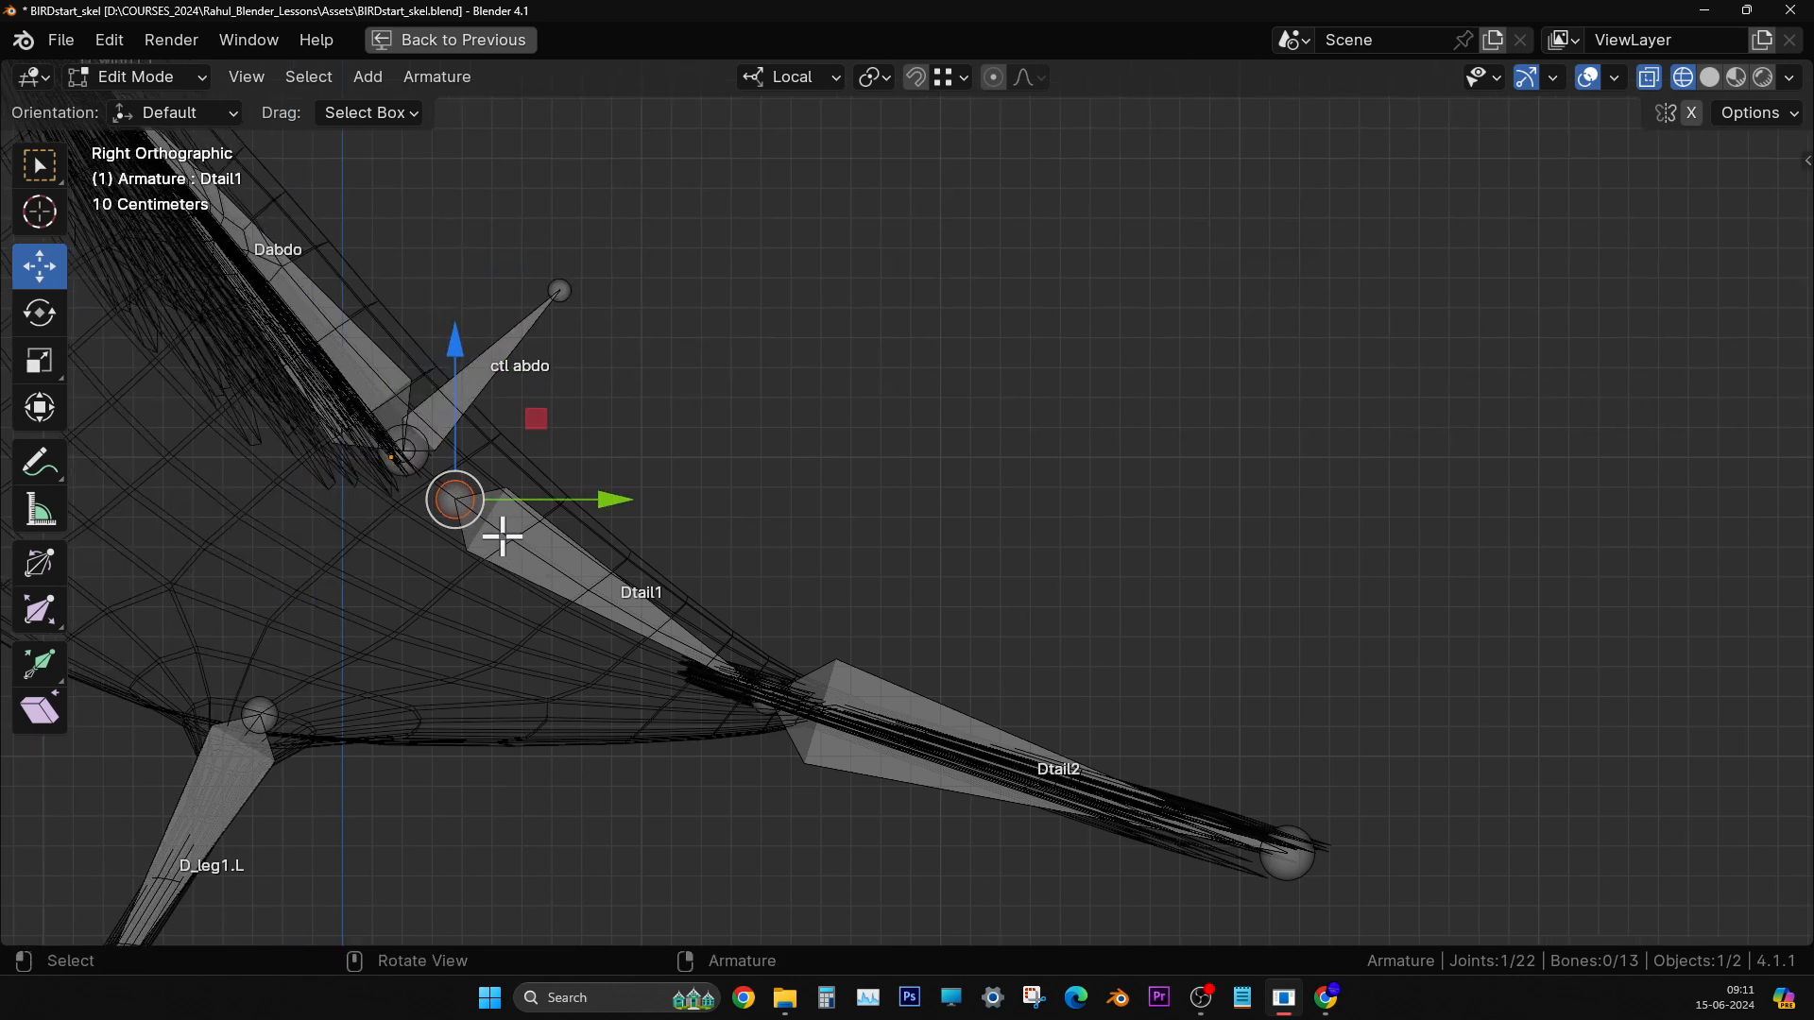
{"action": "middle_click_drag", "start_coordinate": [507, 640], "coordinate": [571, 636], "text": "shift"}
{"action": "scroll", "coordinate": [585, 618], "scroll_direction": "up", "scroll_amount": 1}
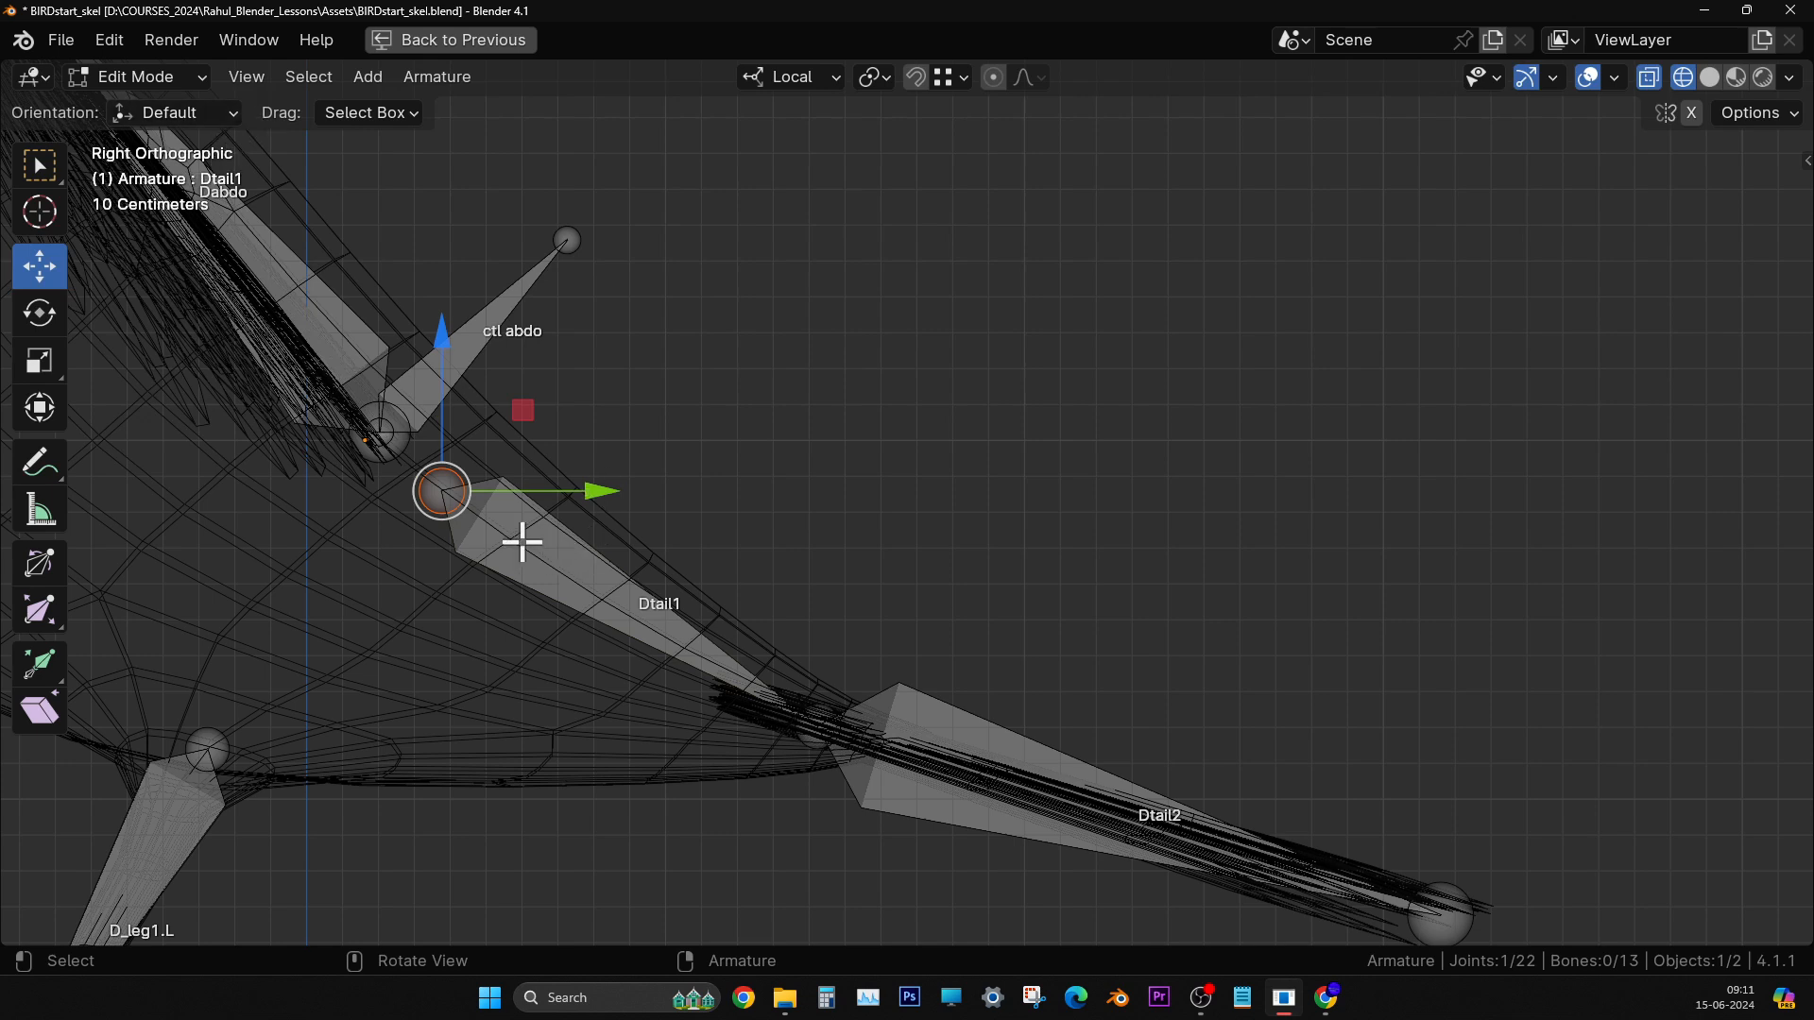
{"action": "key", "text": "e"}
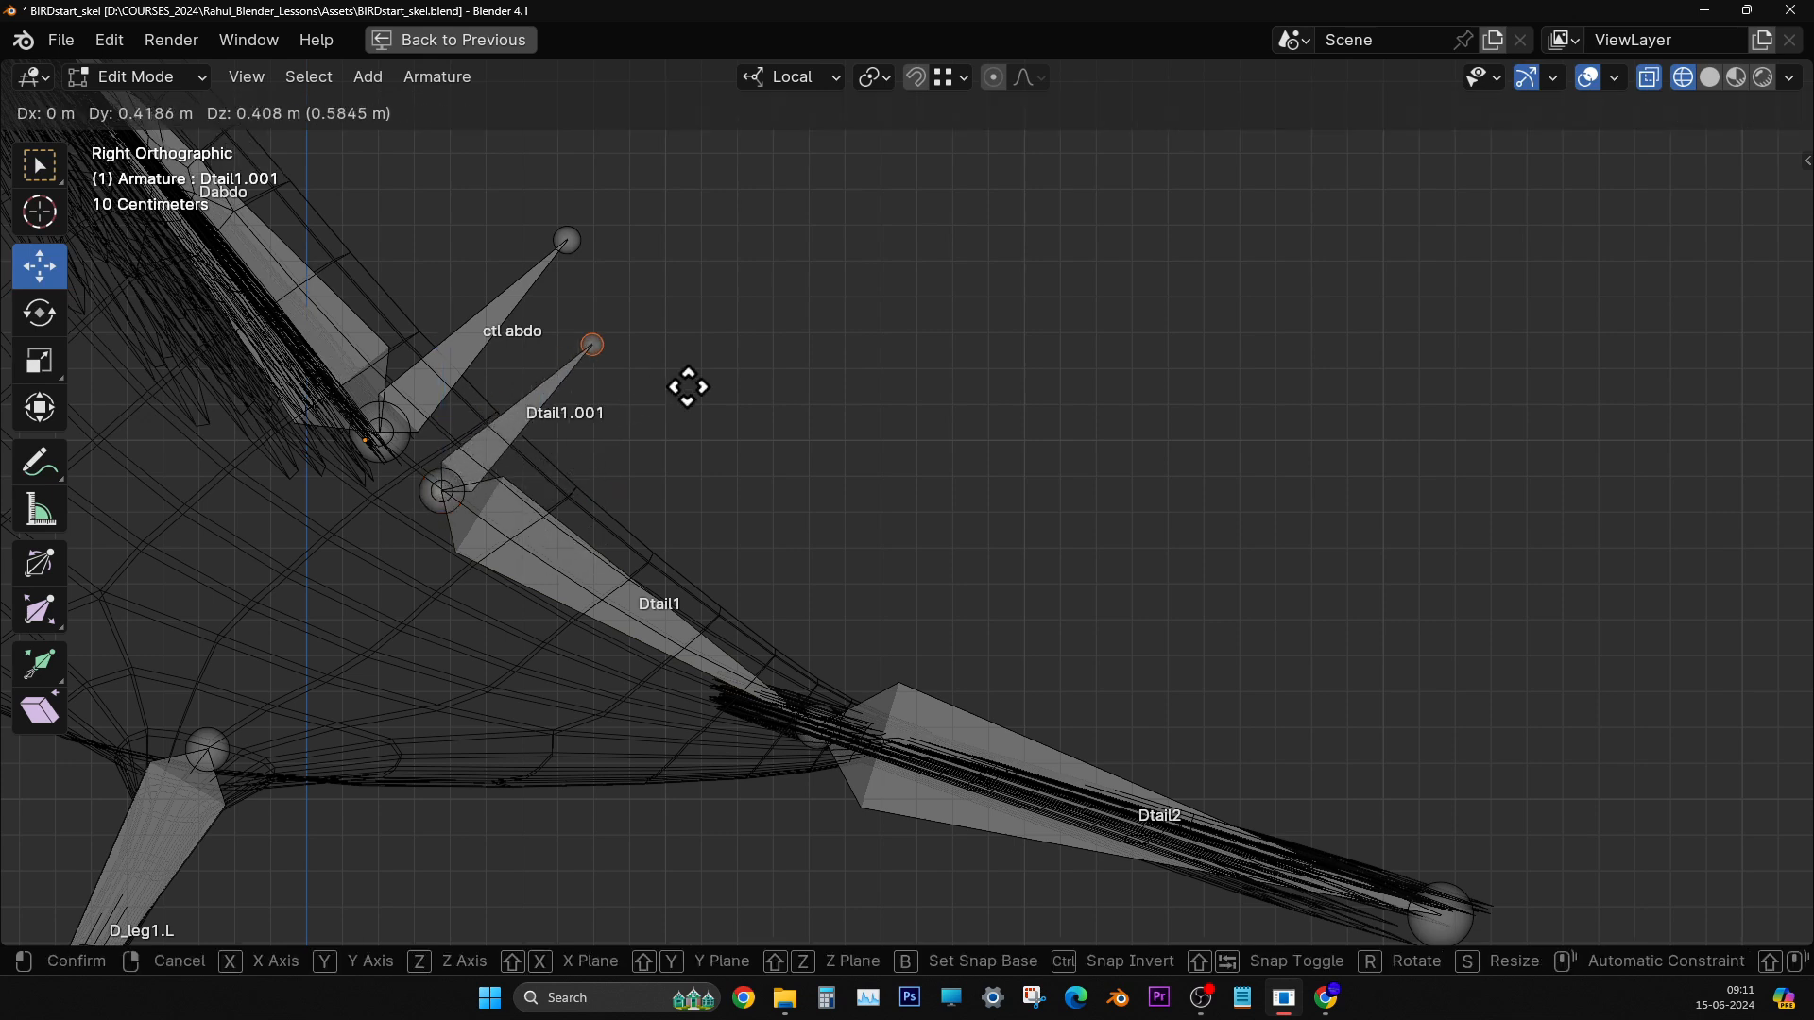
{"action": "left_click", "coordinate": [730, 338]}
- Rename the newly extruded bone at the base of the tail as "ctl tail1"
{"action": "left_click", "coordinate": [546, 393]}
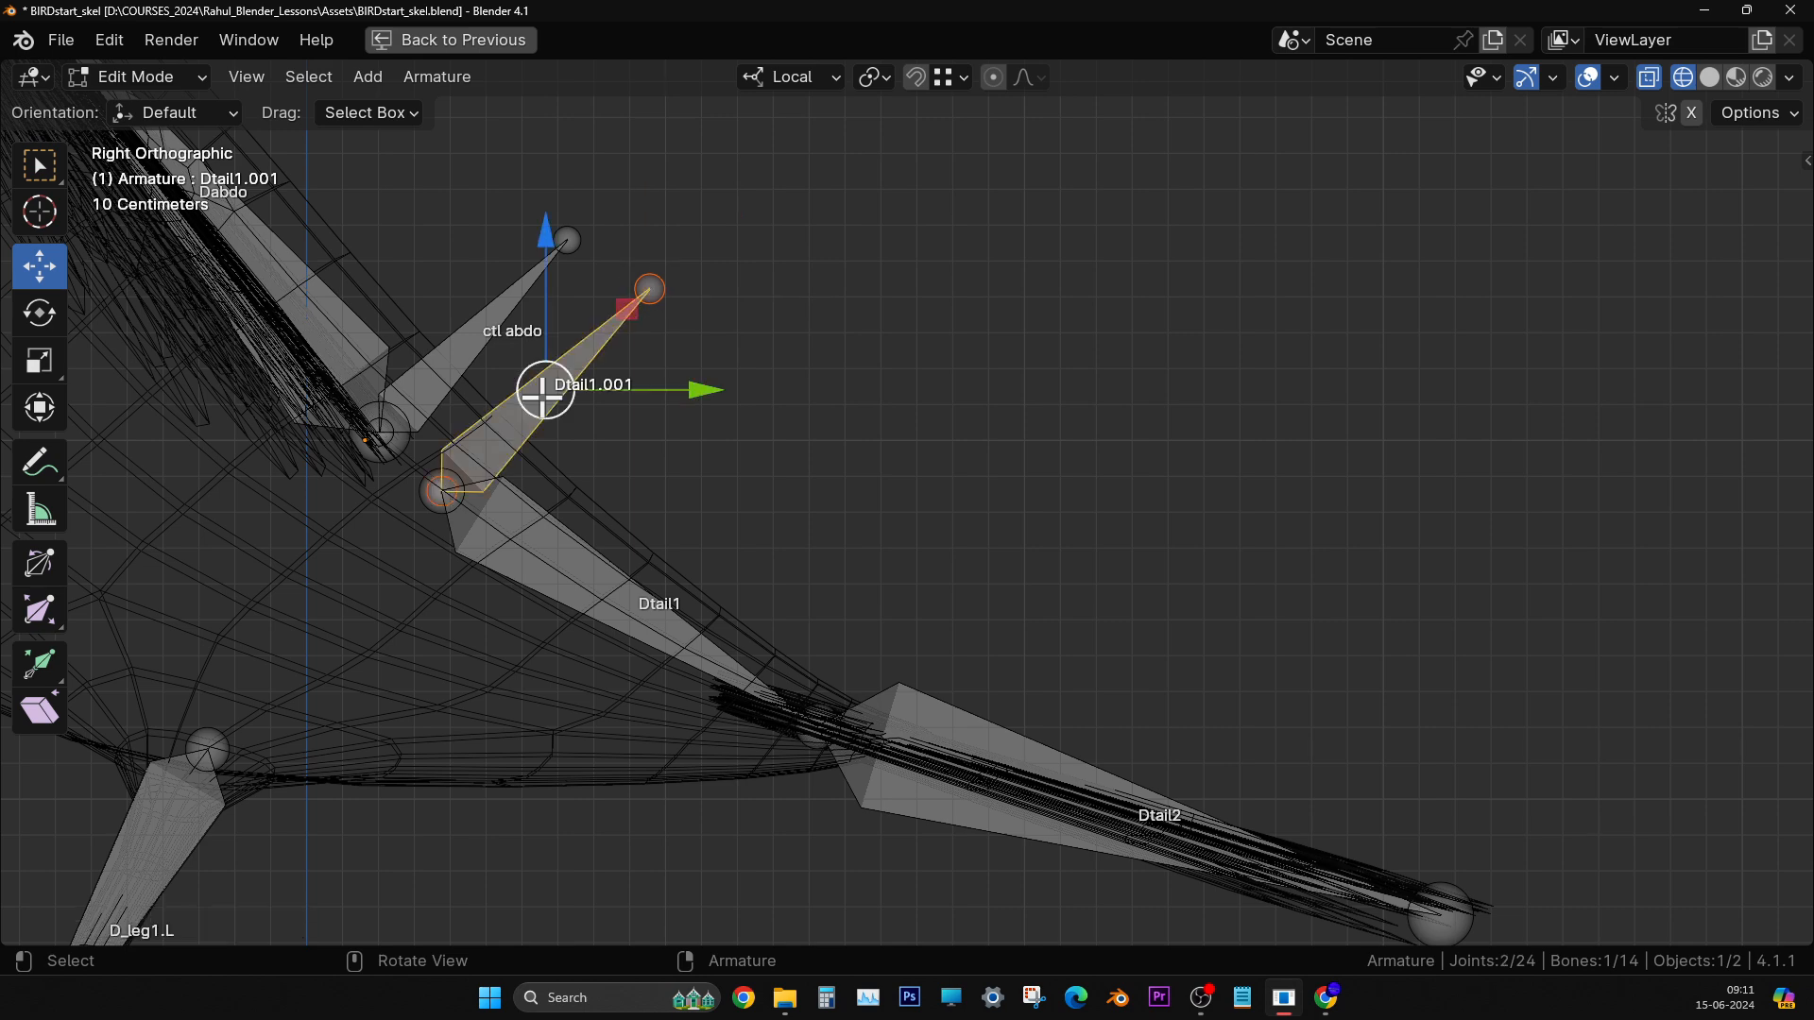
{"action": "key", "text": "F2"}
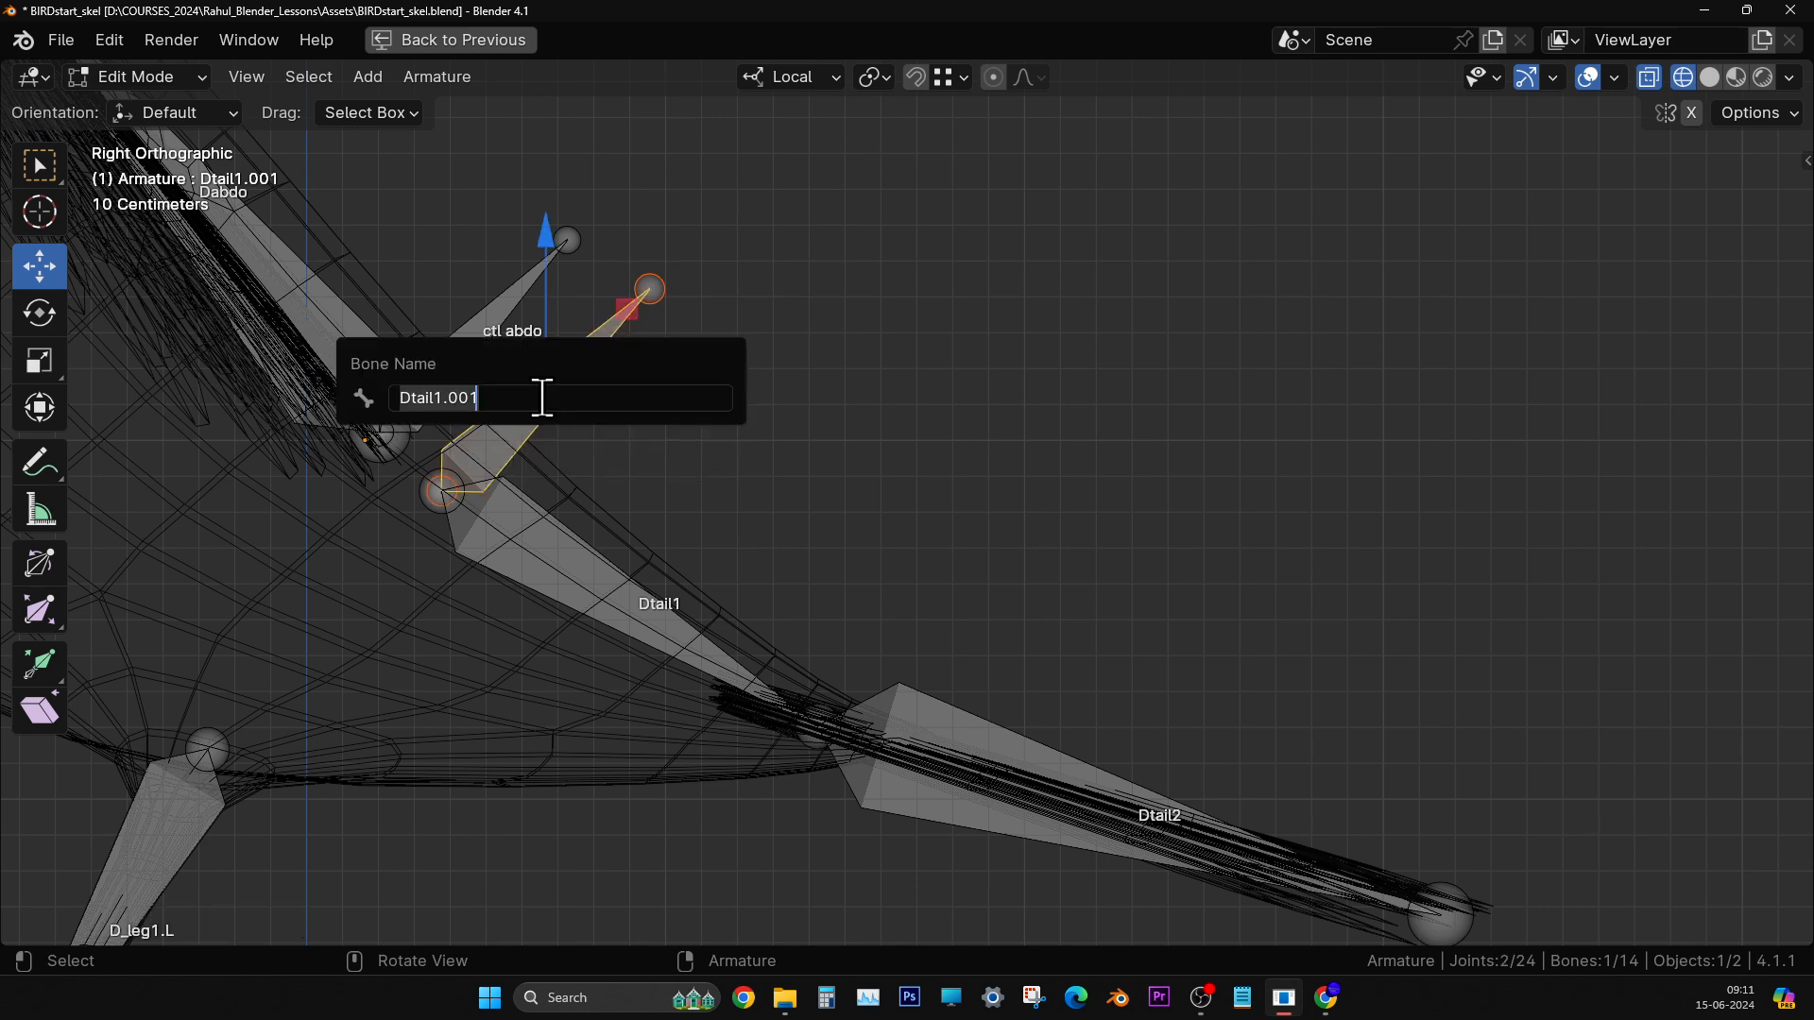
{"action": "type", "text": "ctl"}
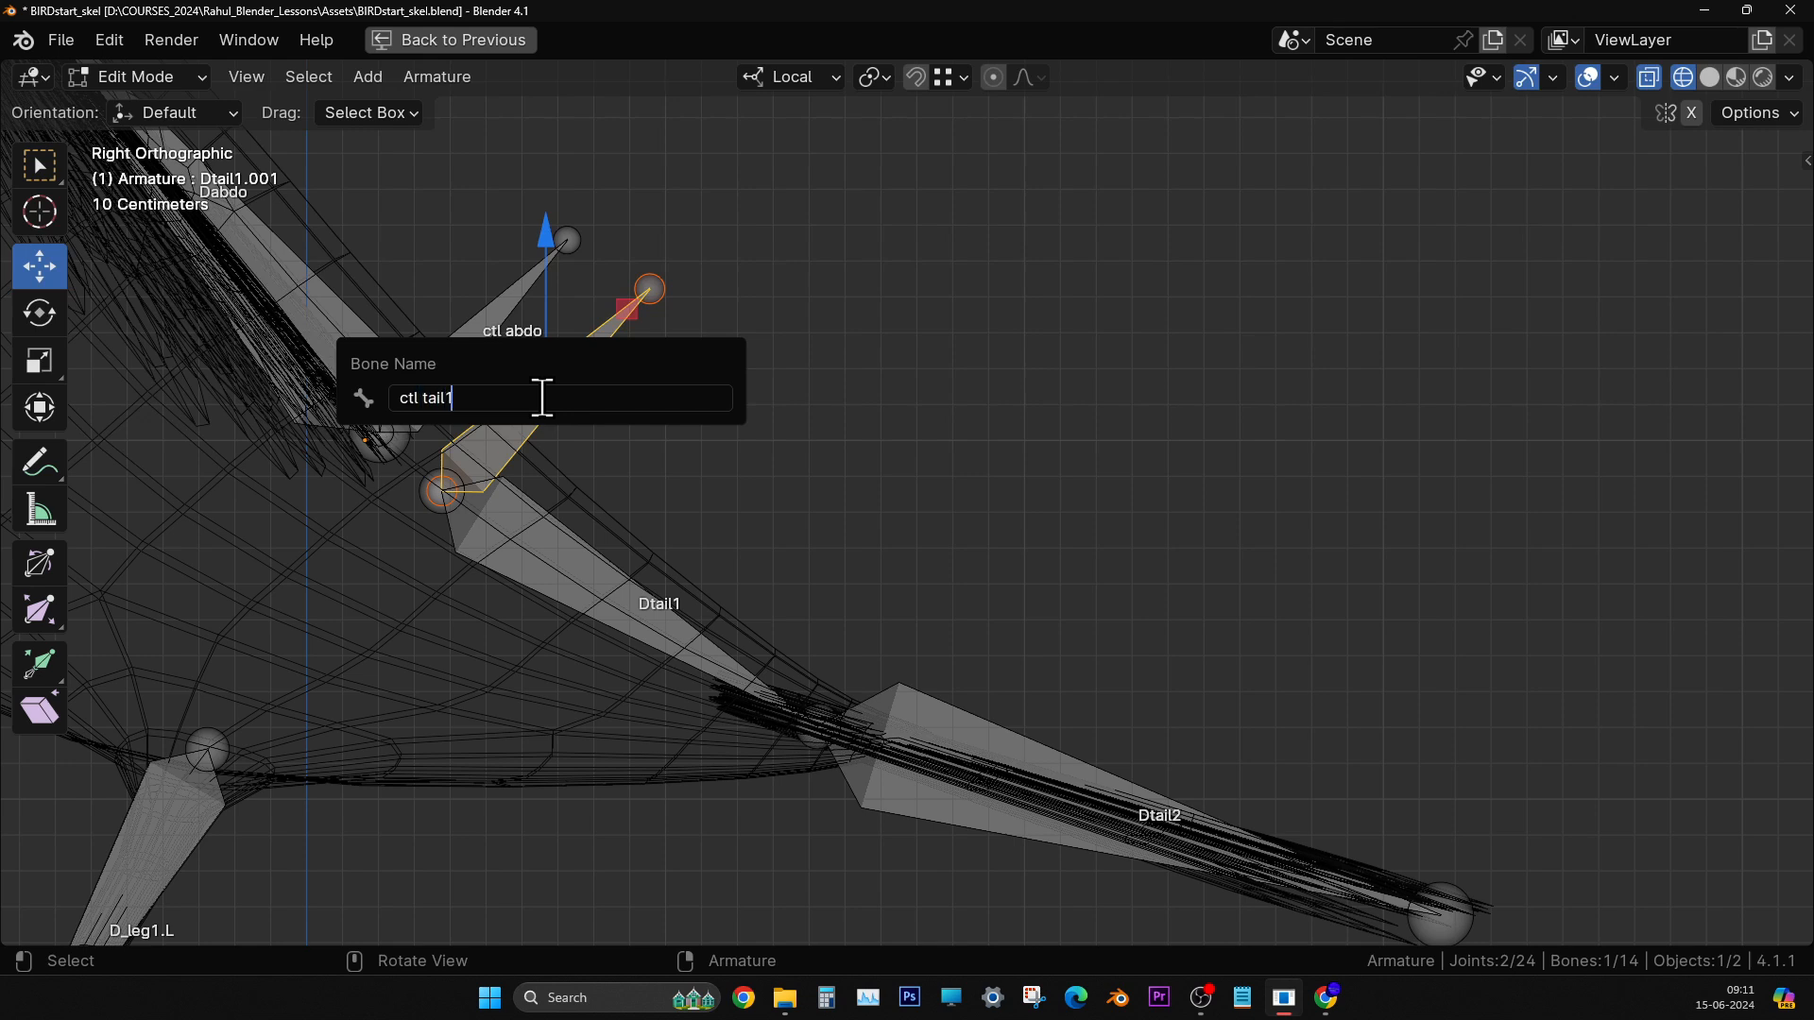
{"action": "key", "text": "Return"}
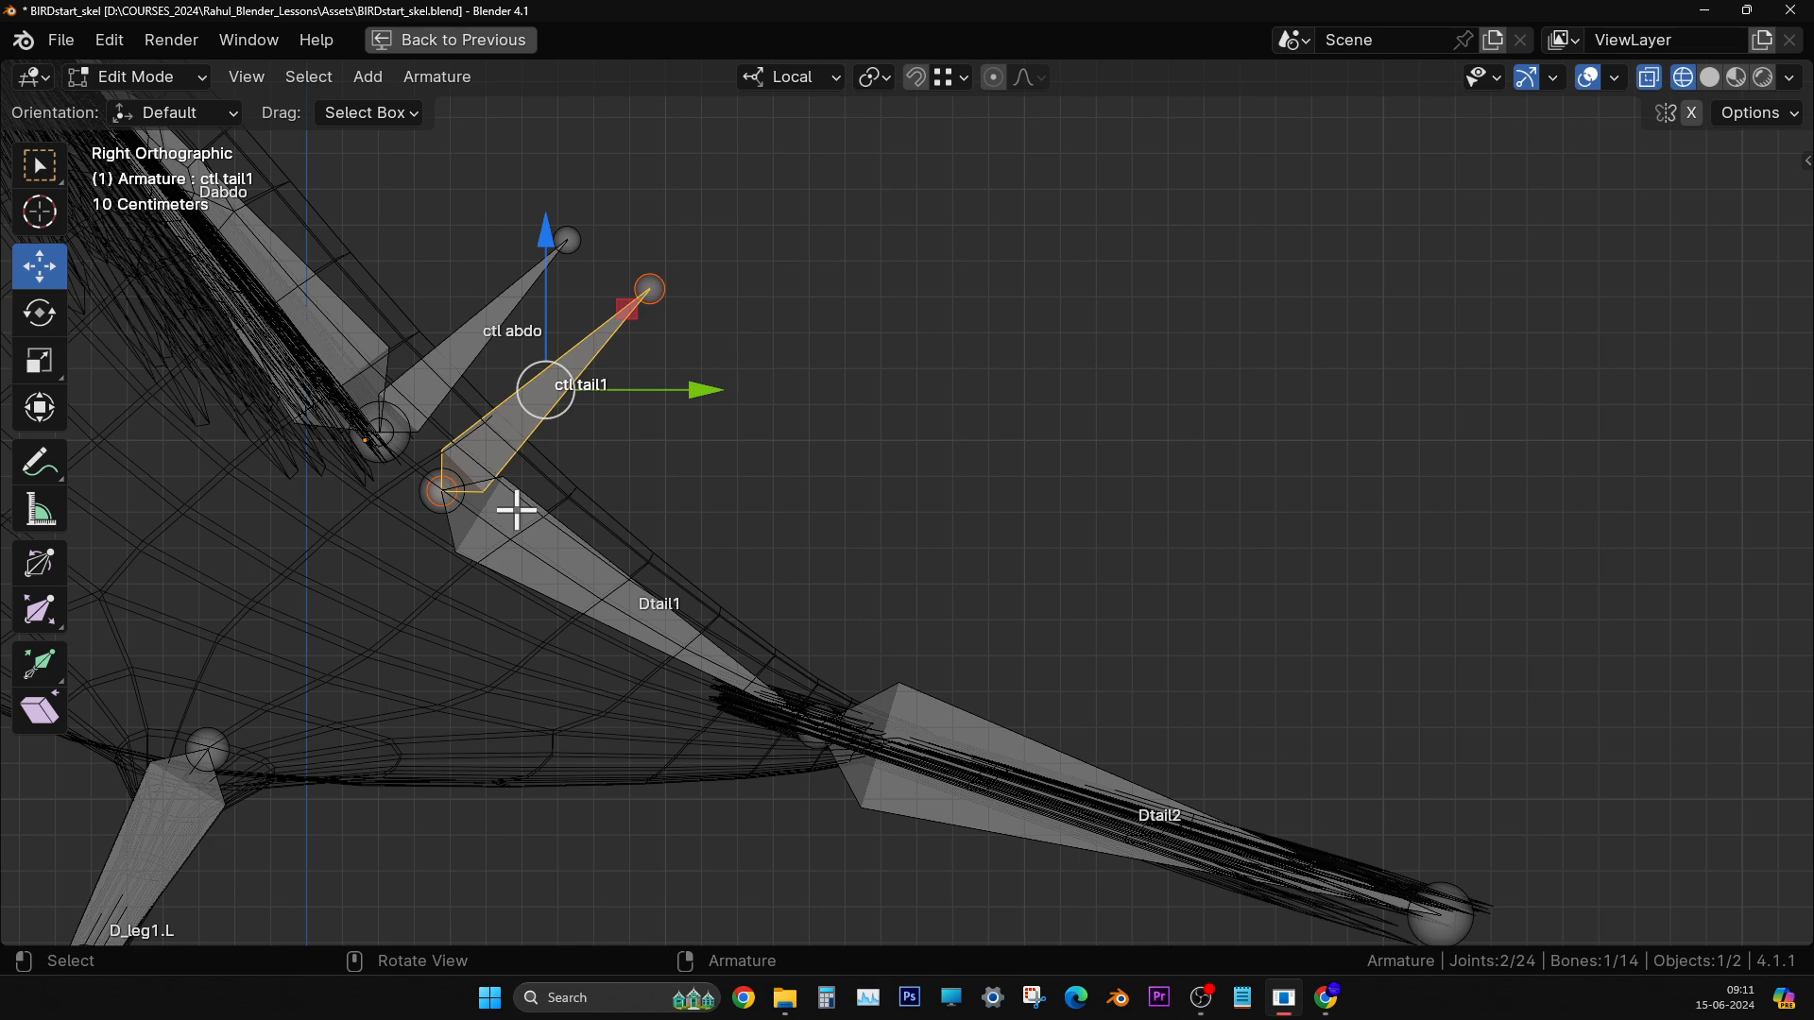
- Check the parenting of ctl tail1 and test-move the bone away from Dtail1, undoing each move
{"action": "key", "text": "alt+p"}
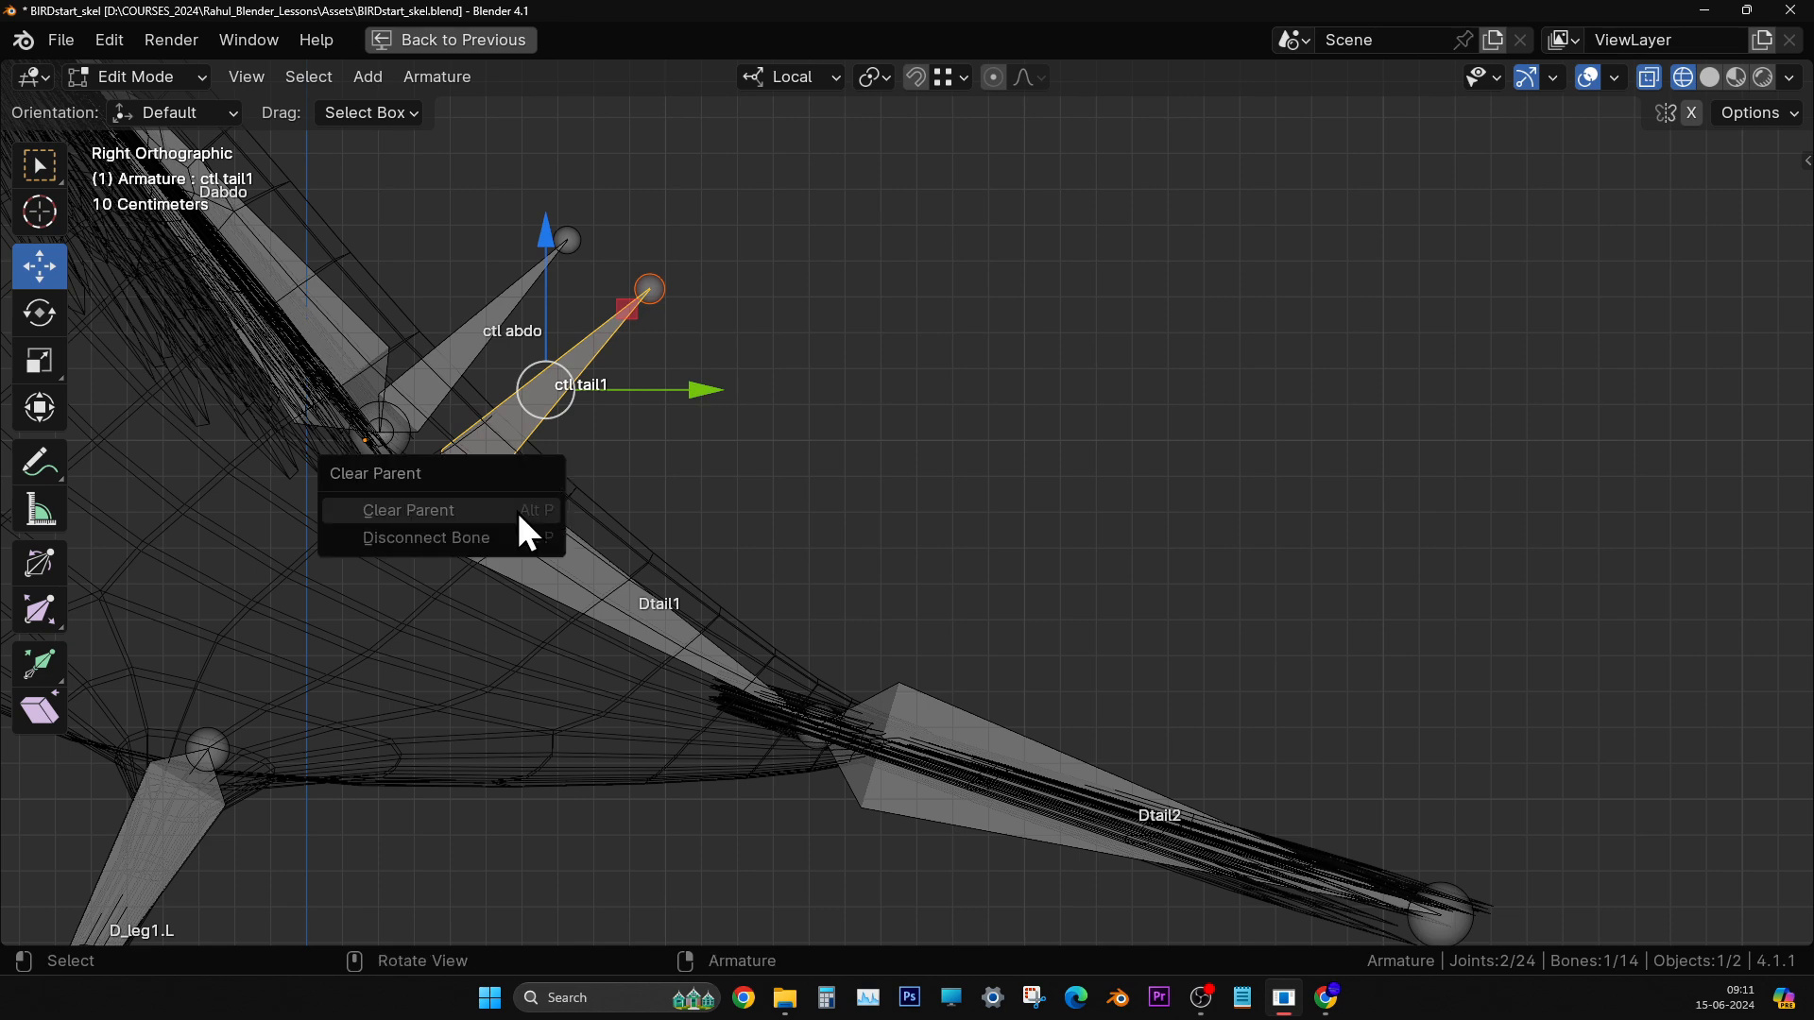
{"action": "left_click_drag", "start_coordinate": [549, 386], "coordinate": [924, 252]}
{"action": "key", "text": "ctrl+z"}
{"action": "left_click", "coordinate": [825, 710]}
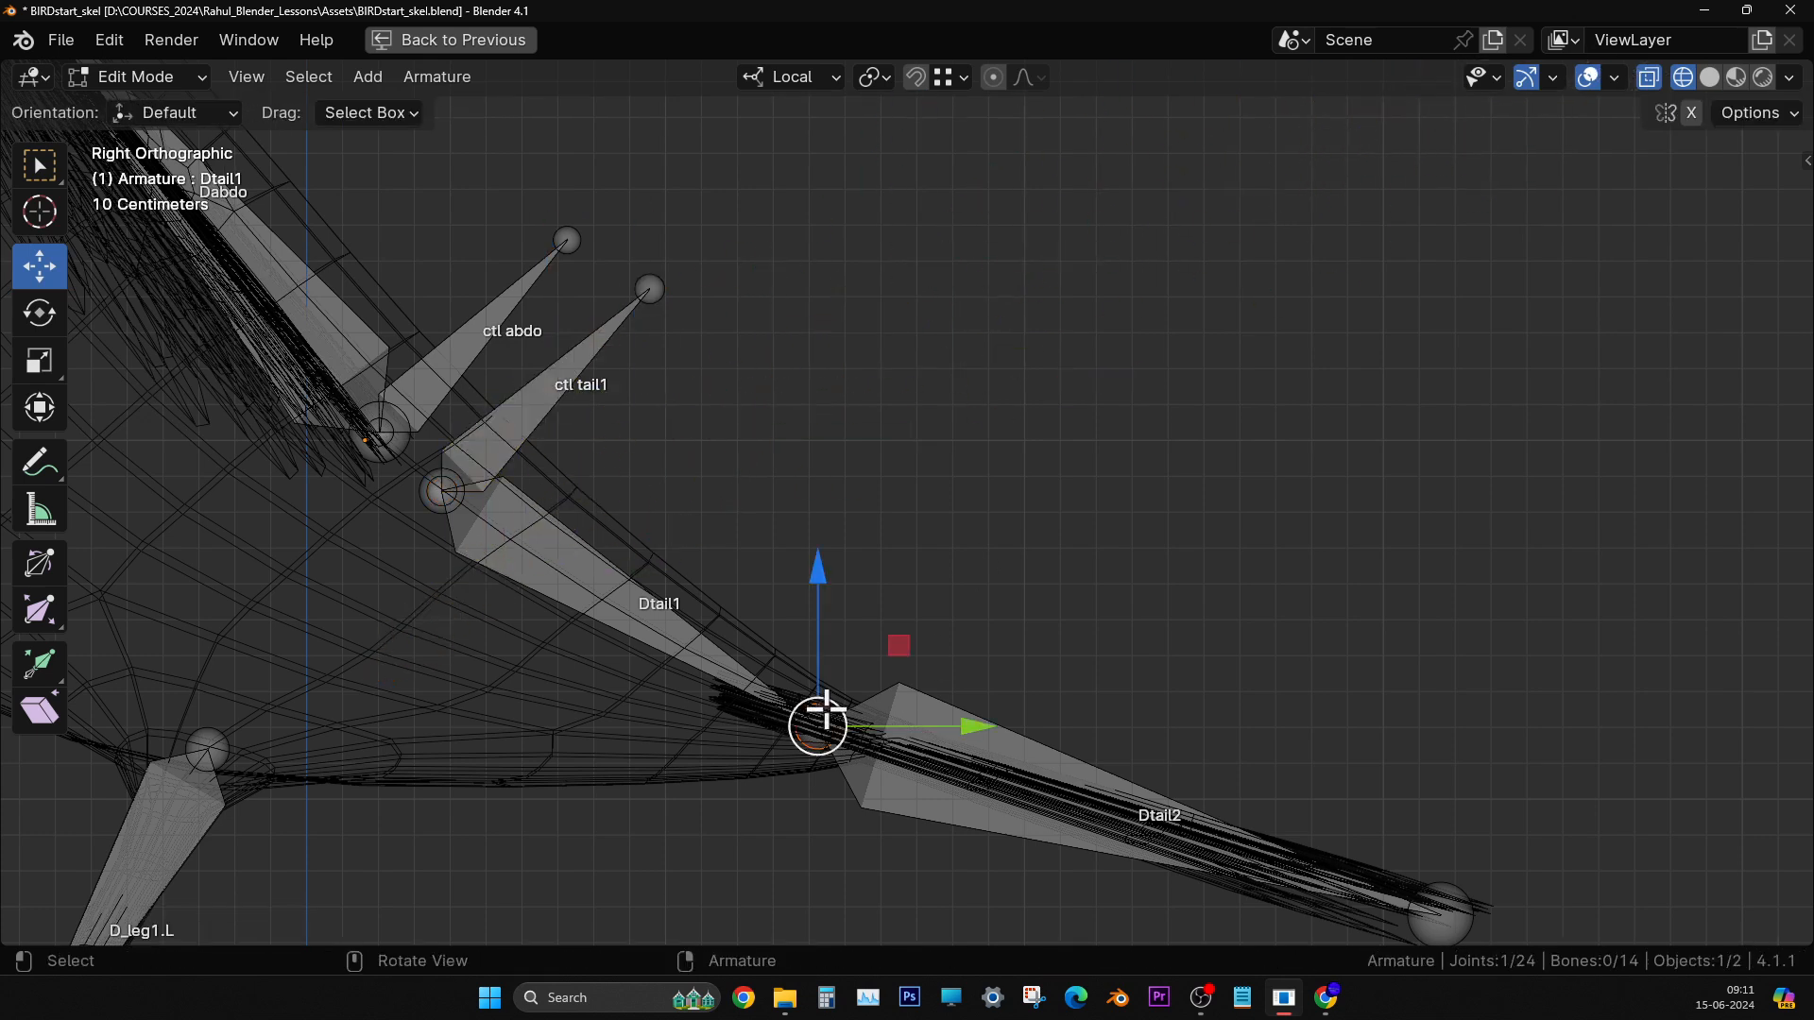
{"action": "left_click", "coordinate": [565, 386]}
{"action": "left_click_drag", "start_coordinate": [565, 385], "coordinate": [885, 288]}
{"action": "key", "text": "ctrl+z"}
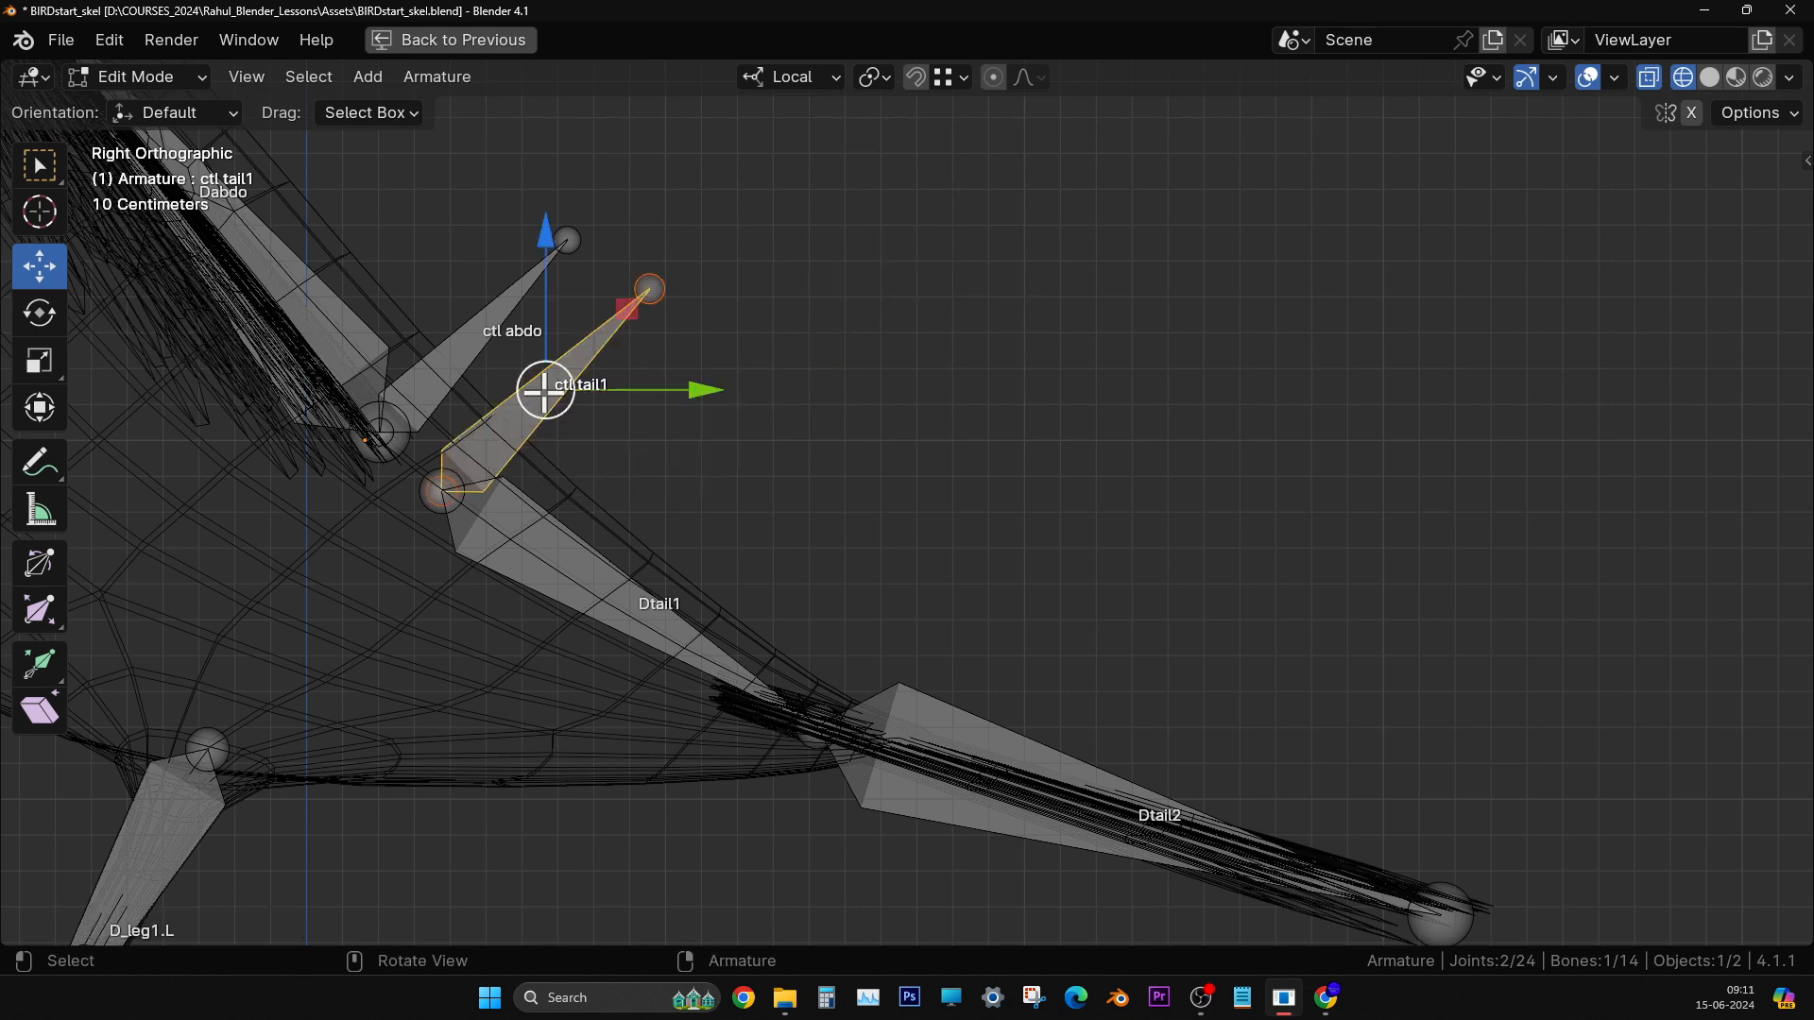
{"action": "left_click_drag", "start_coordinate": [547, 388], "coordinate": [746, 278]}
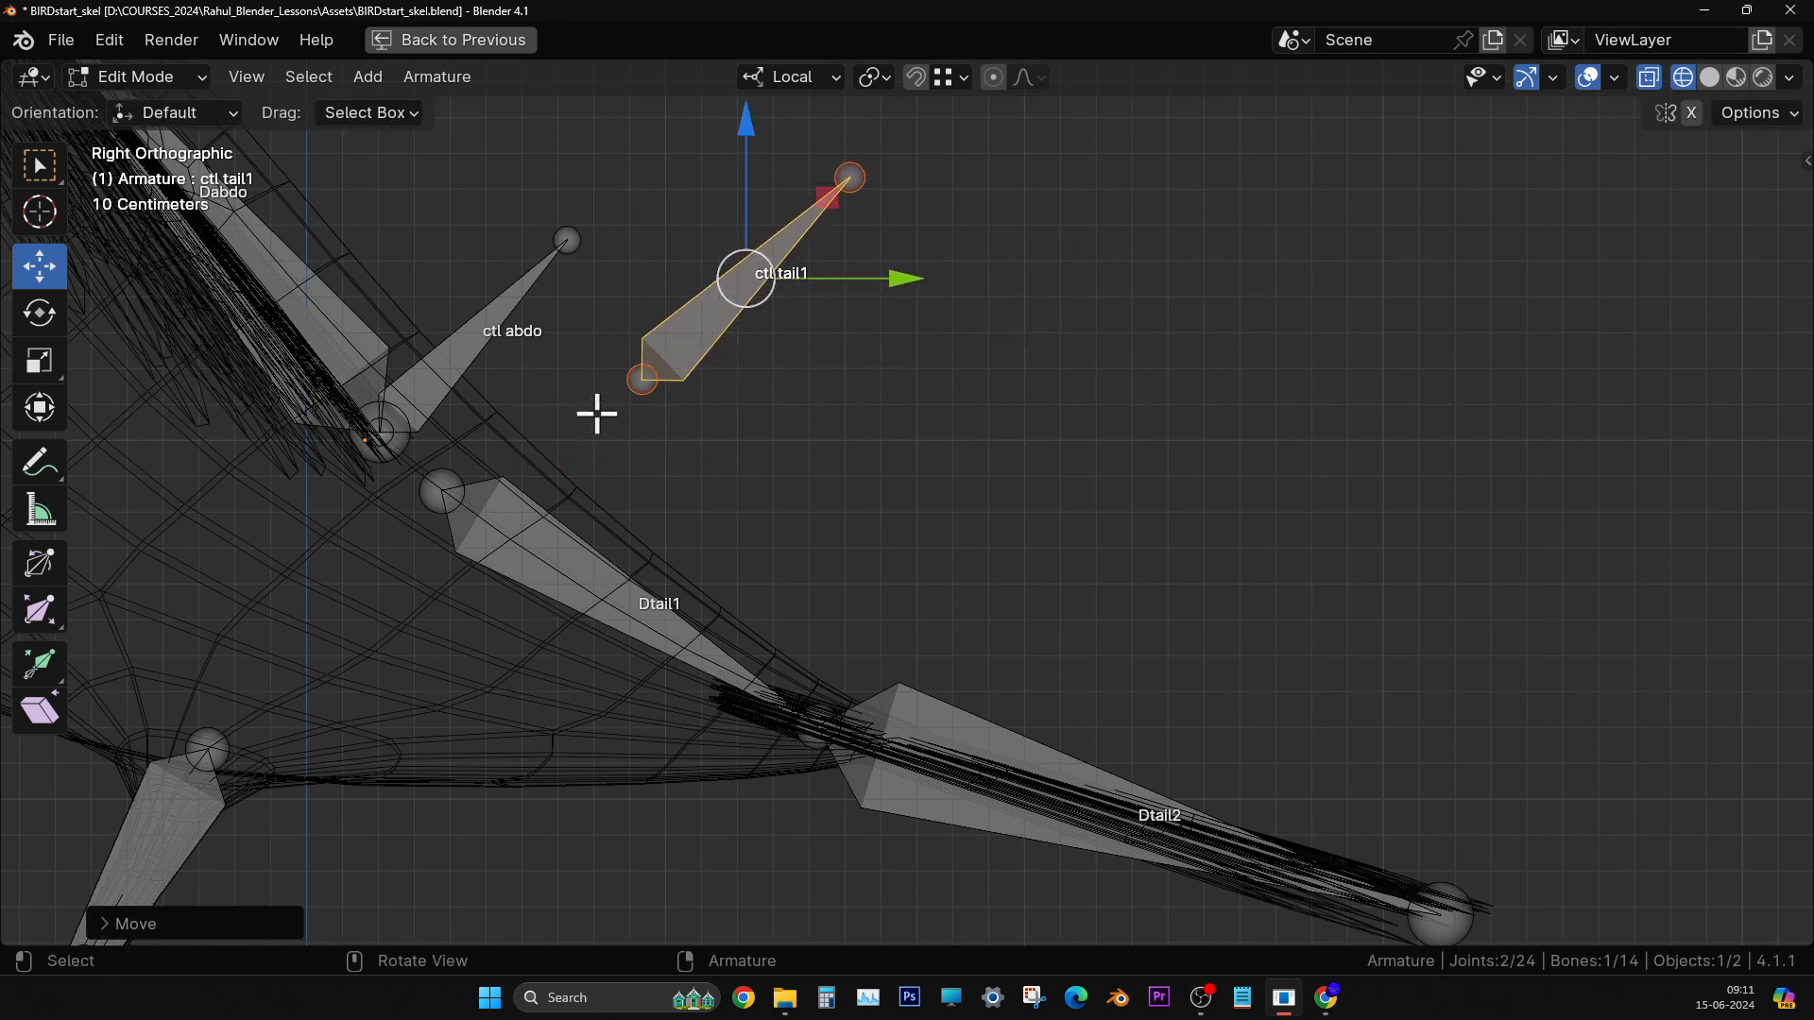
{"action": "key", "text": "ctrl+z"}
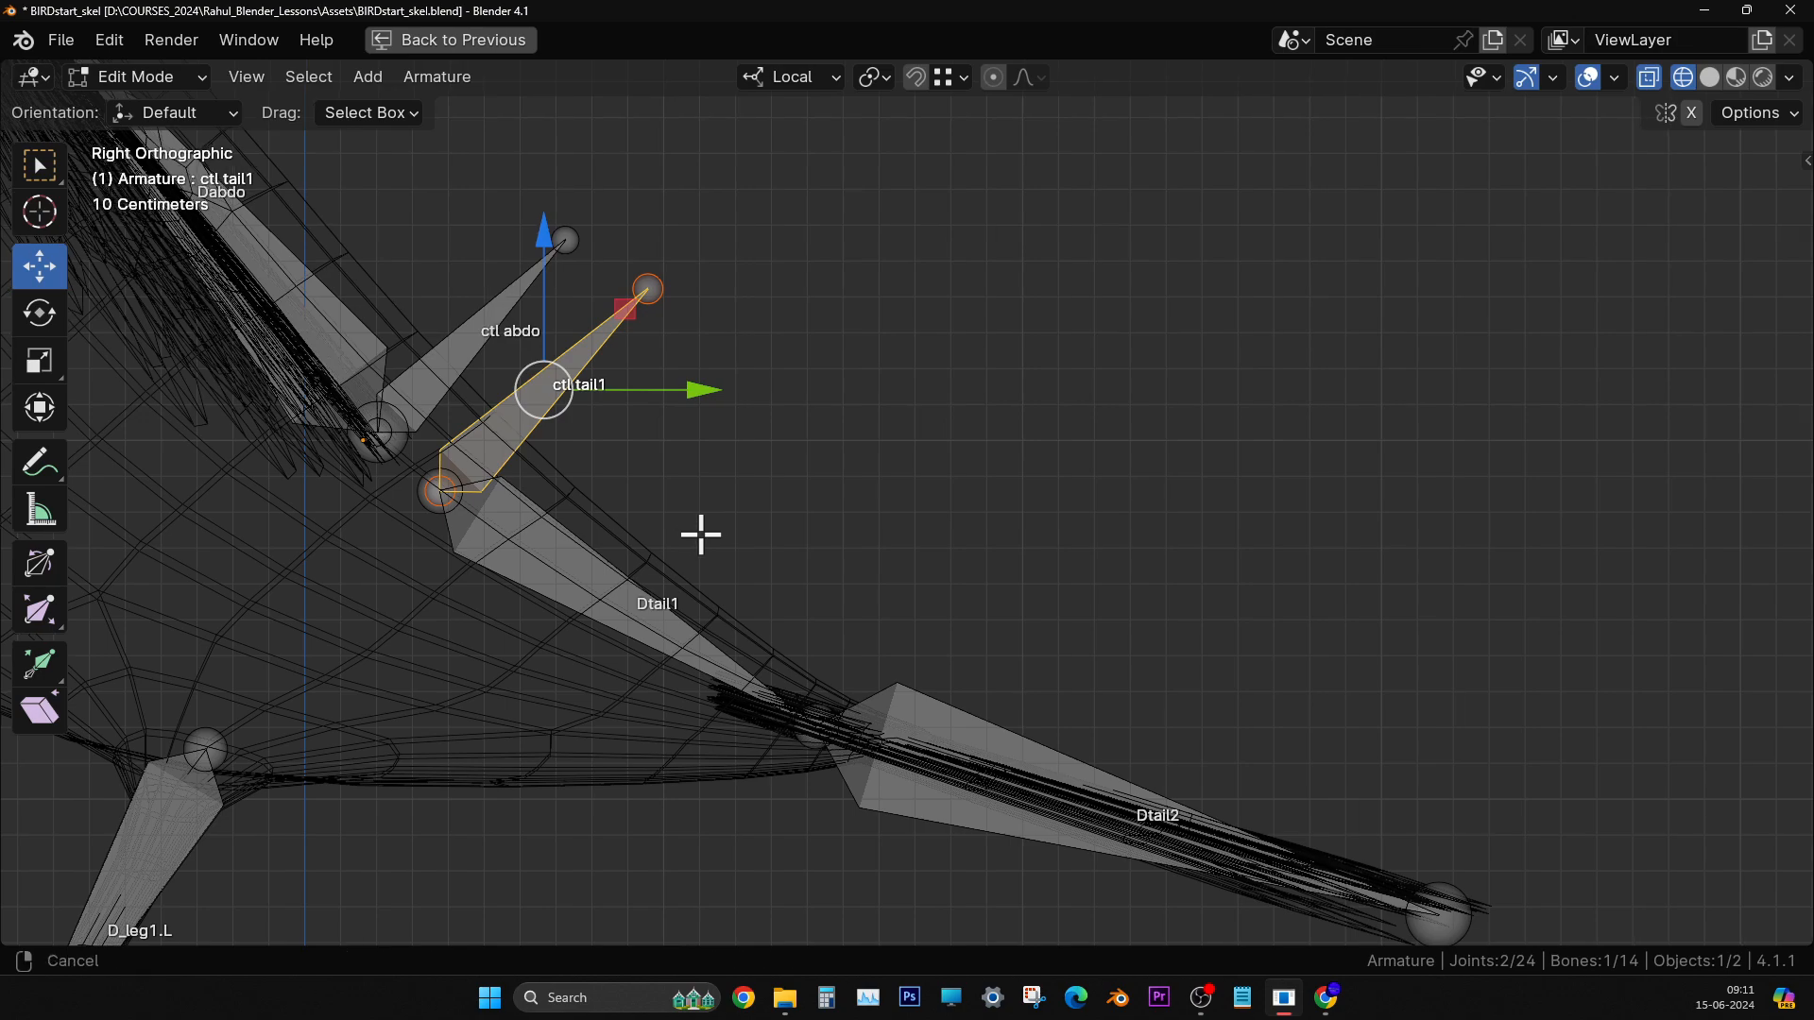
- Extrude a control bone diagonally upward from the joint between Dtail1 and Dtail2 in the right view
{"action": "mouse_move", "coordinate": [838, 679]}
{"action": "middle_mouse_down", "text": "shift"}
{"action": "mouse_move", "coordinate": [787, 621]}
{"action": "mouse_move", "coordinate": [672, 705]}
{"action": "mouse_move", "coordinate": [831, 685]}
{"action": "middle_mouse_up", "text": "shift"}
{"action": "left_click", "coordinate": [773, 659]}
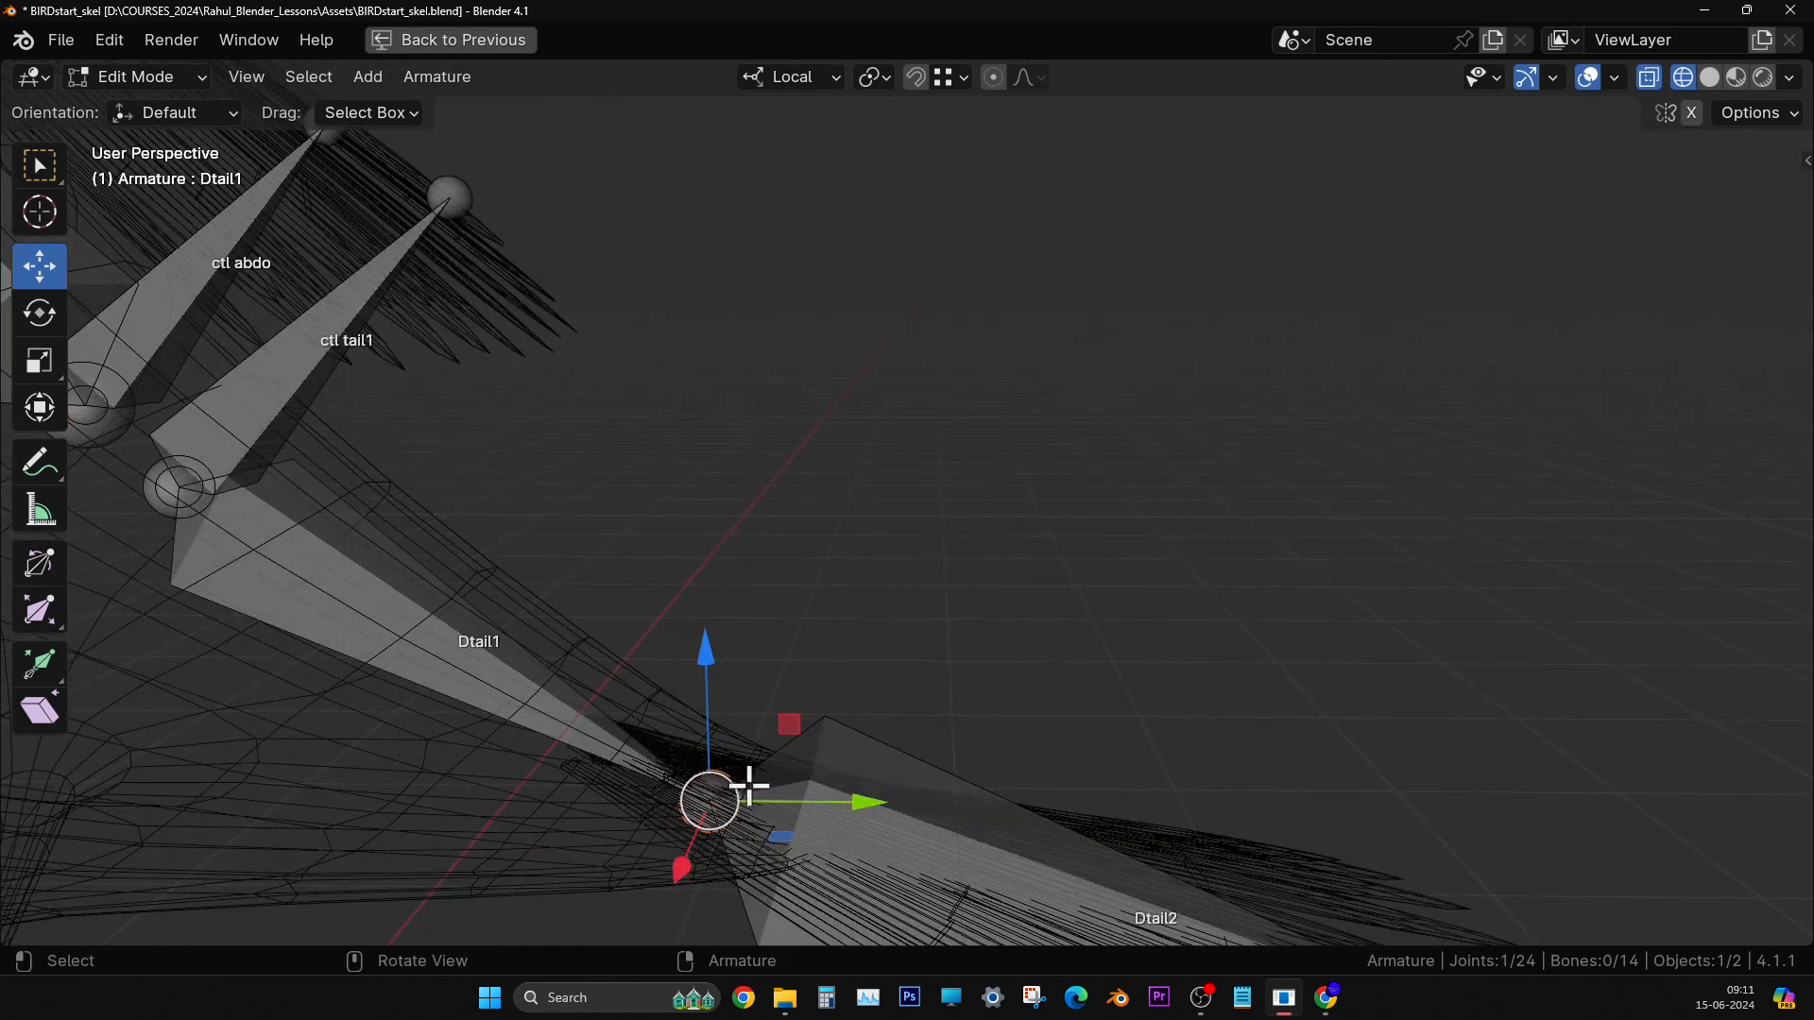
{"action": "key", "text": "KP_3"}
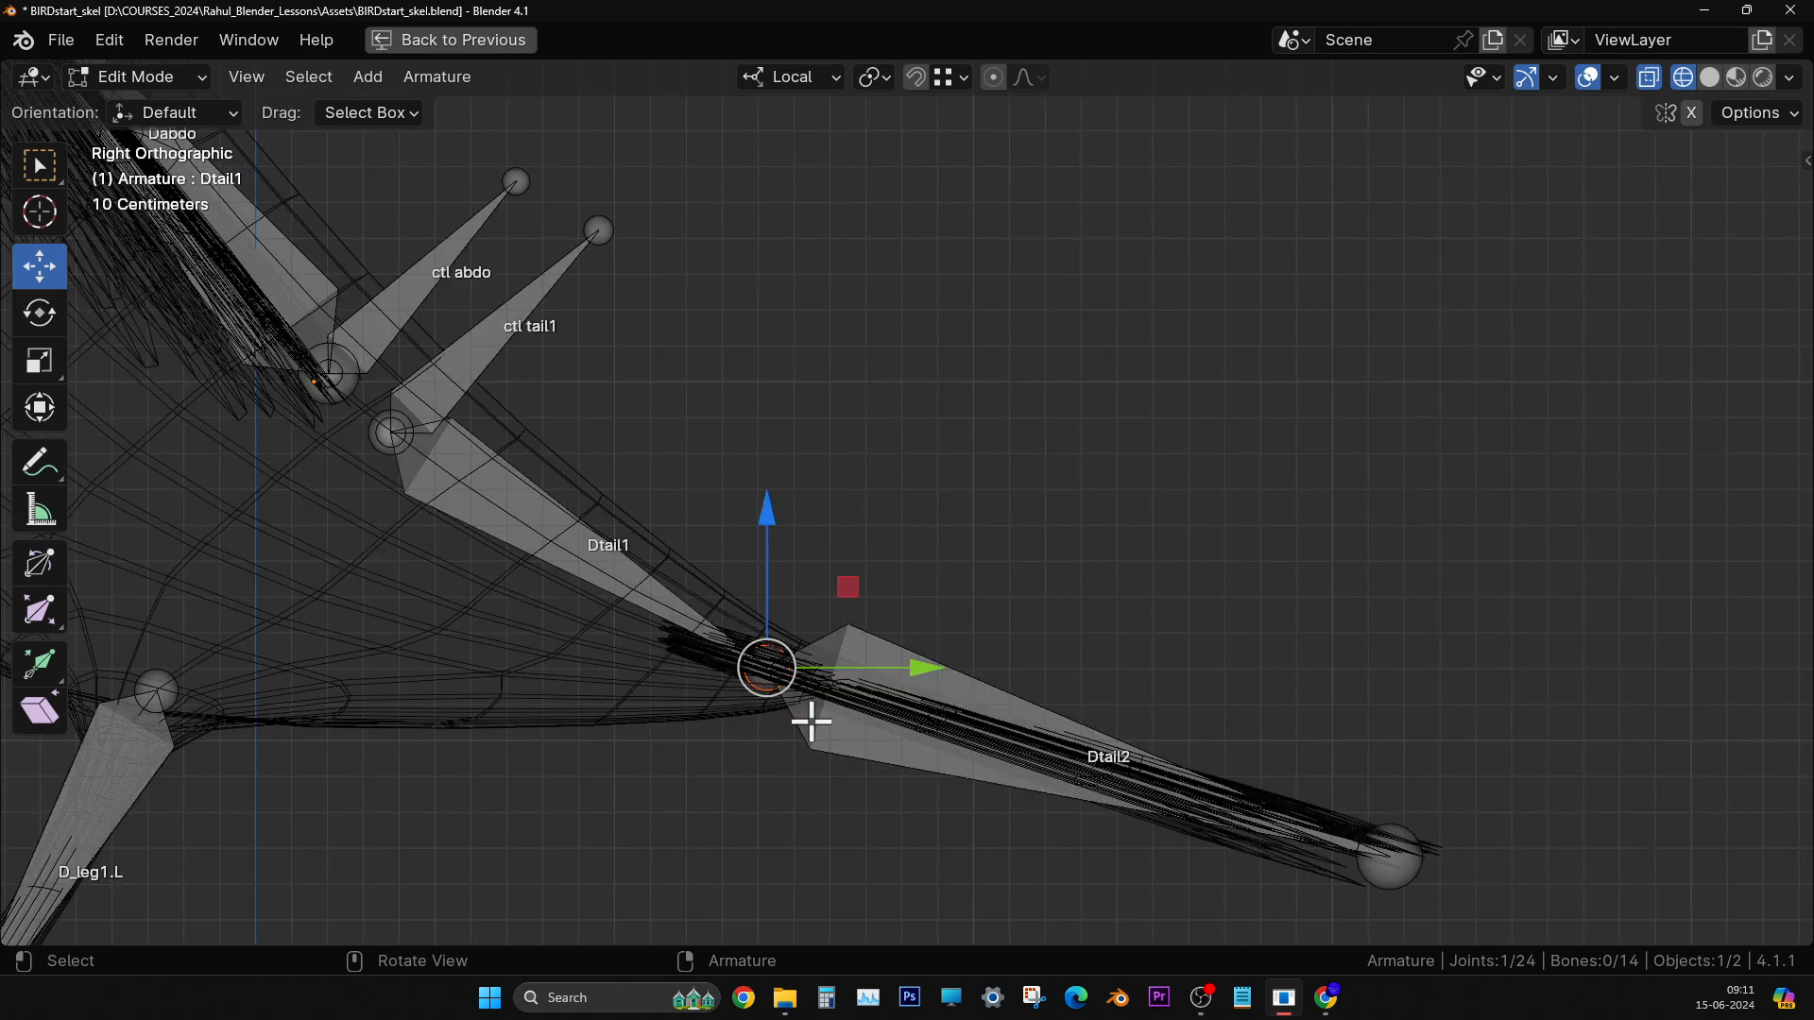
{"action": "key", "text": "e"}
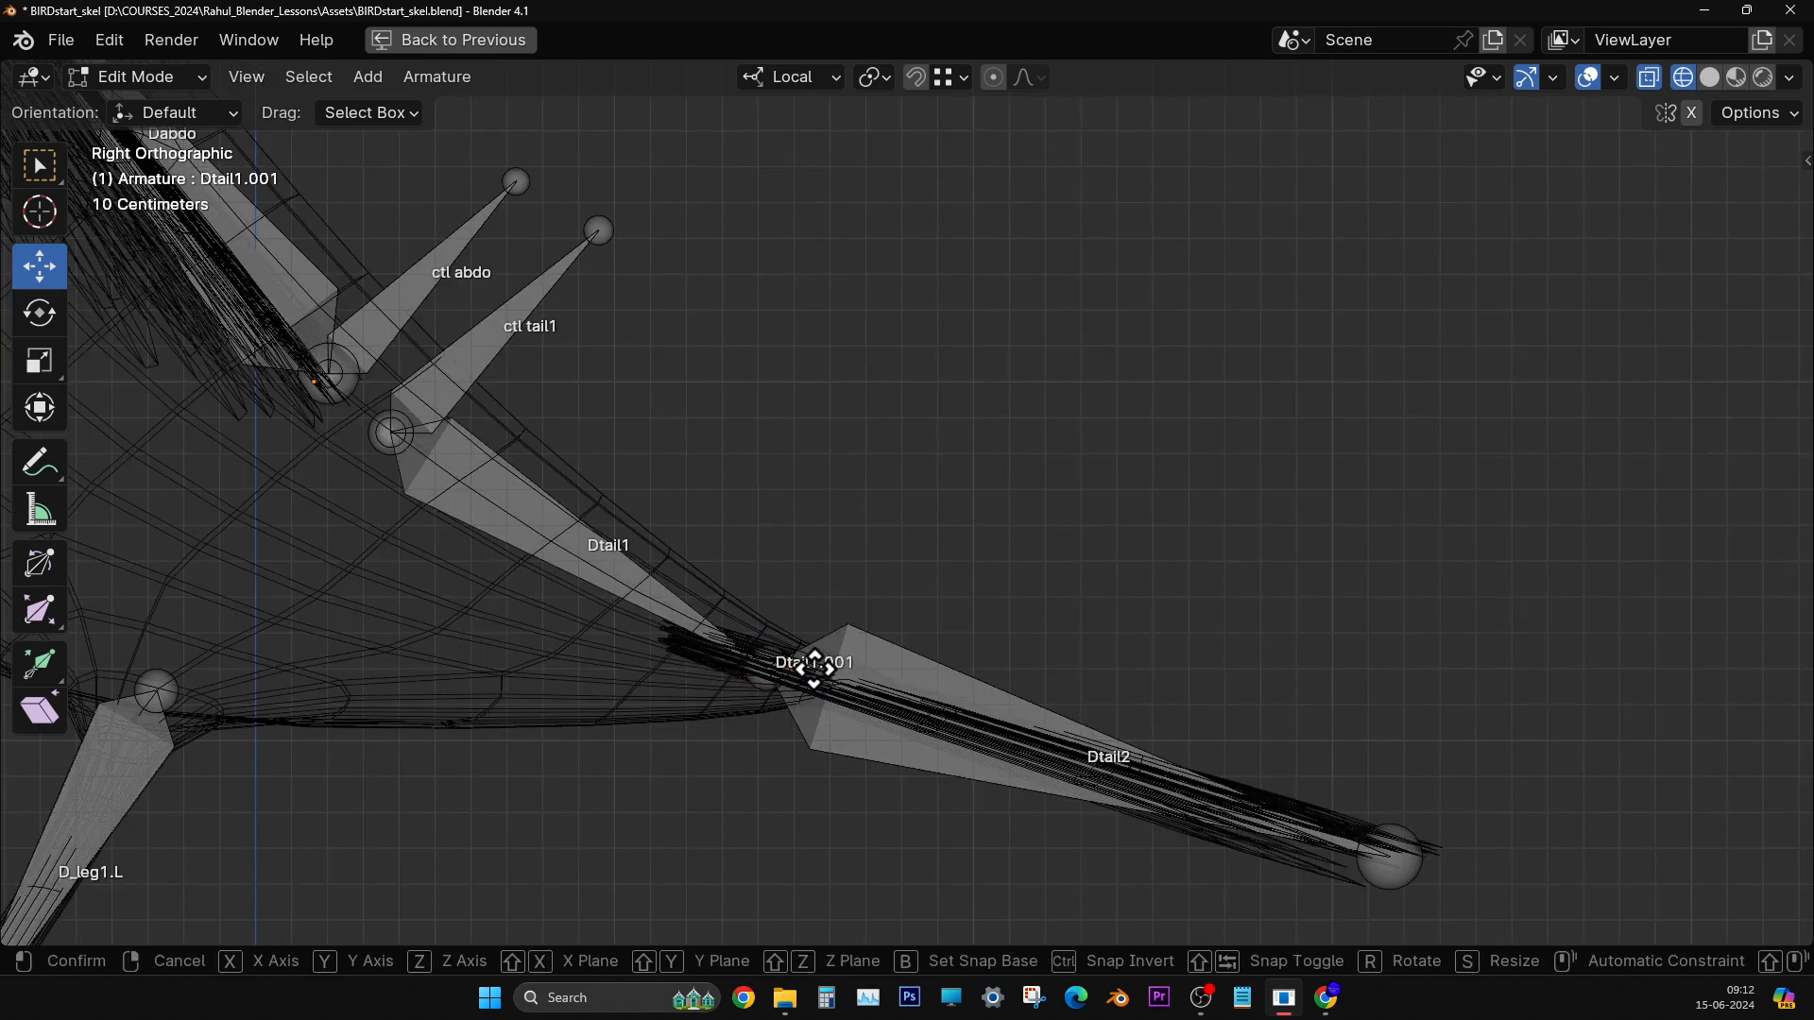
{"action": "left_click", "coordinate": [1058, 354]}
- Rename the new bone extruded between Dtail1 and Dtail2 as "ctl tail2"
{"action": "left_click", "coordinate": [937, 504]}
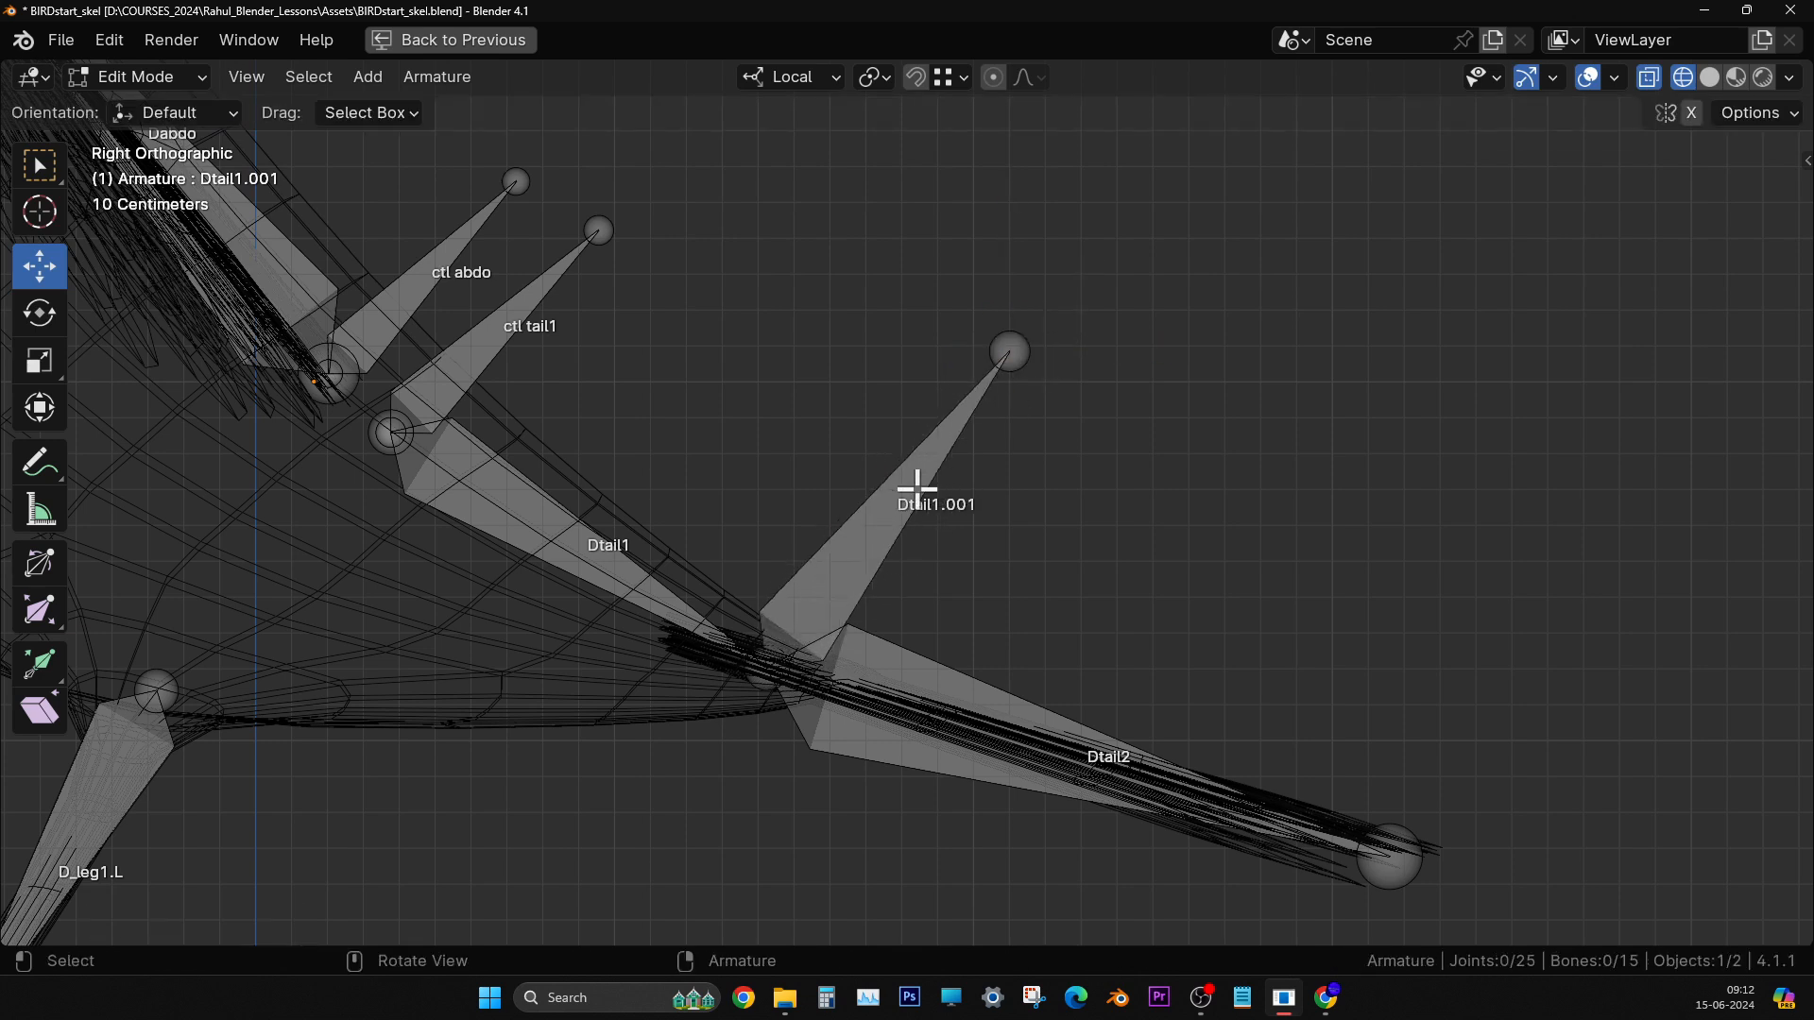
{"action": "left_click", "coordinate": [916, 486]}
{"action": "key", "text": "F2"}
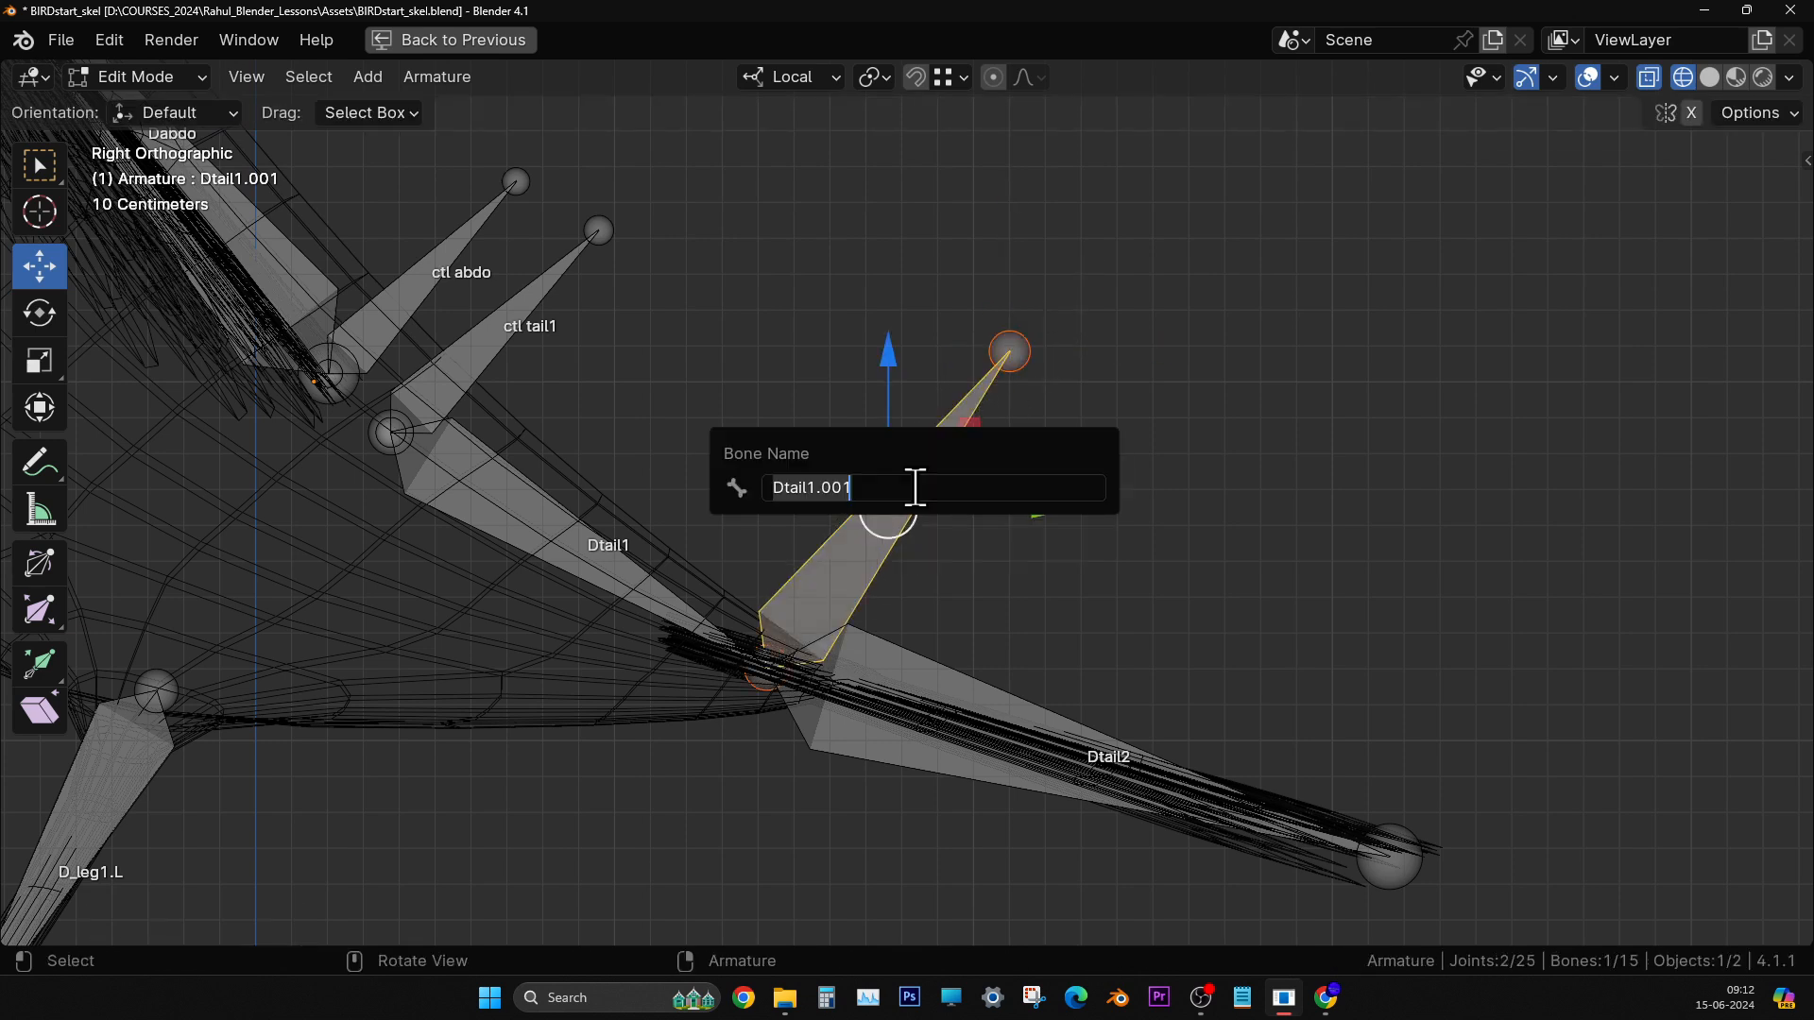
{"action": "type", "text": "ct"}
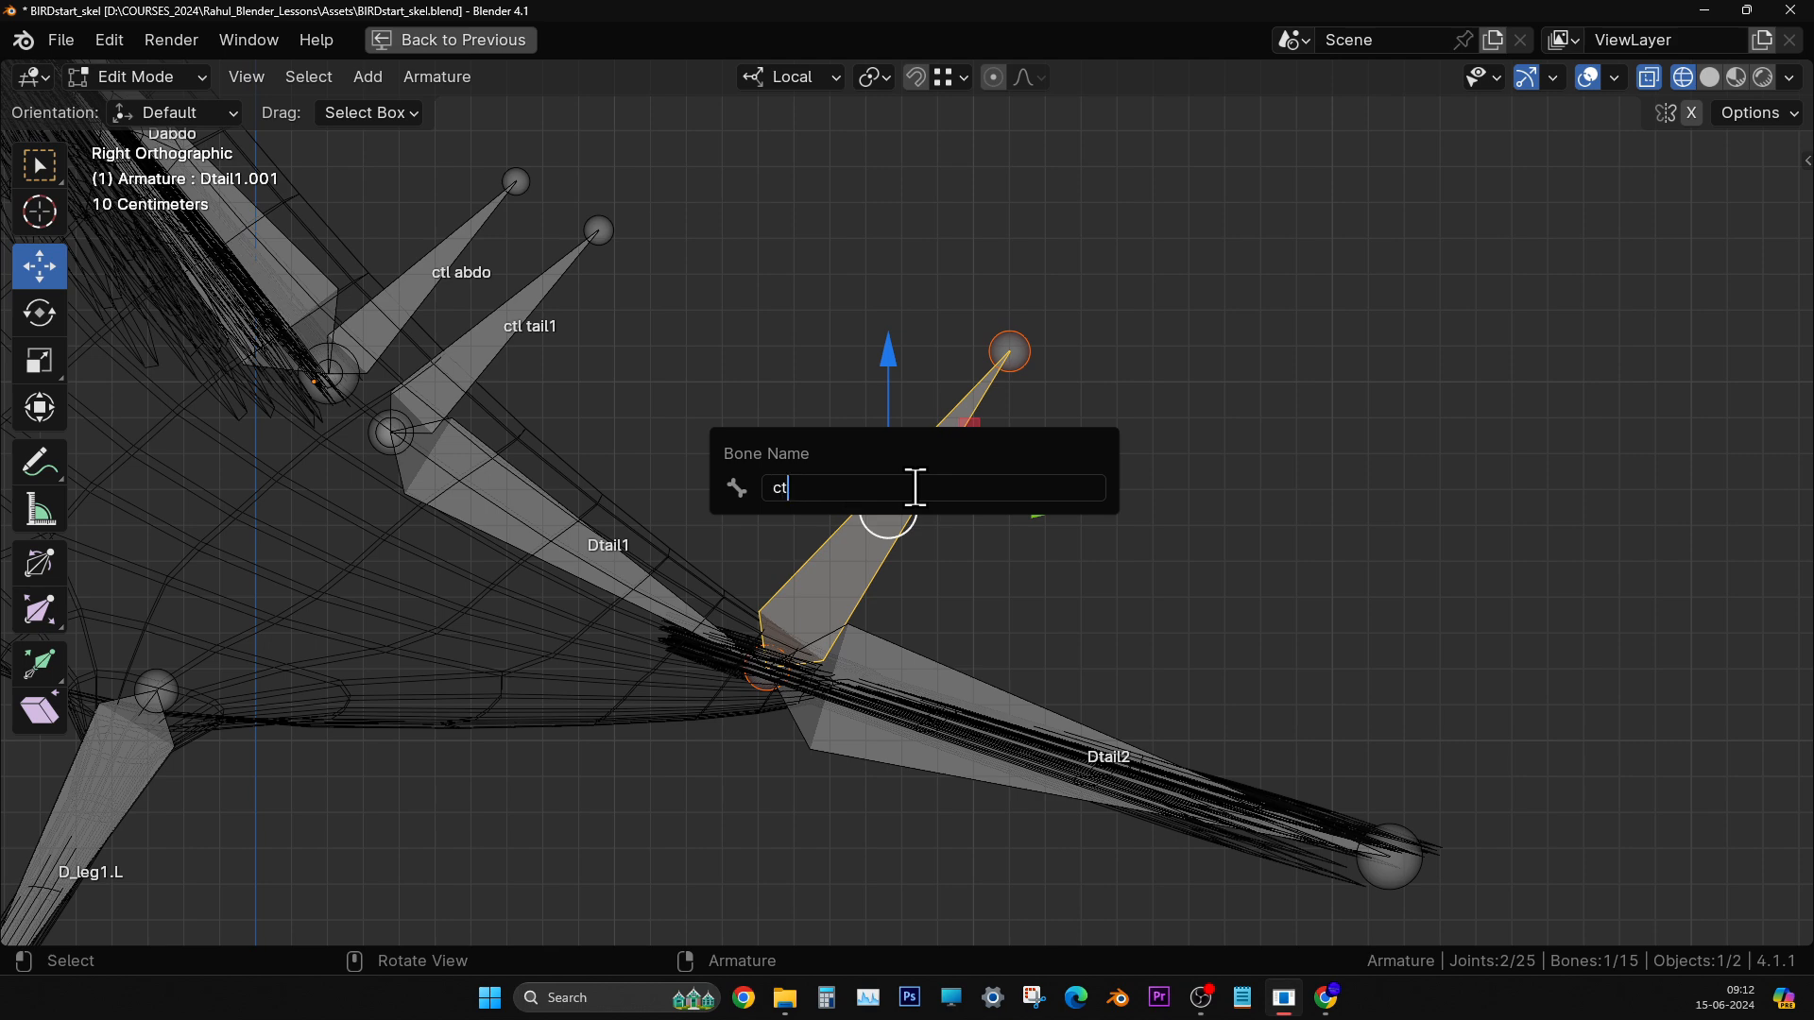
{"action": "type", "text": "l_"}
{"action": "key", "text": "Return"}
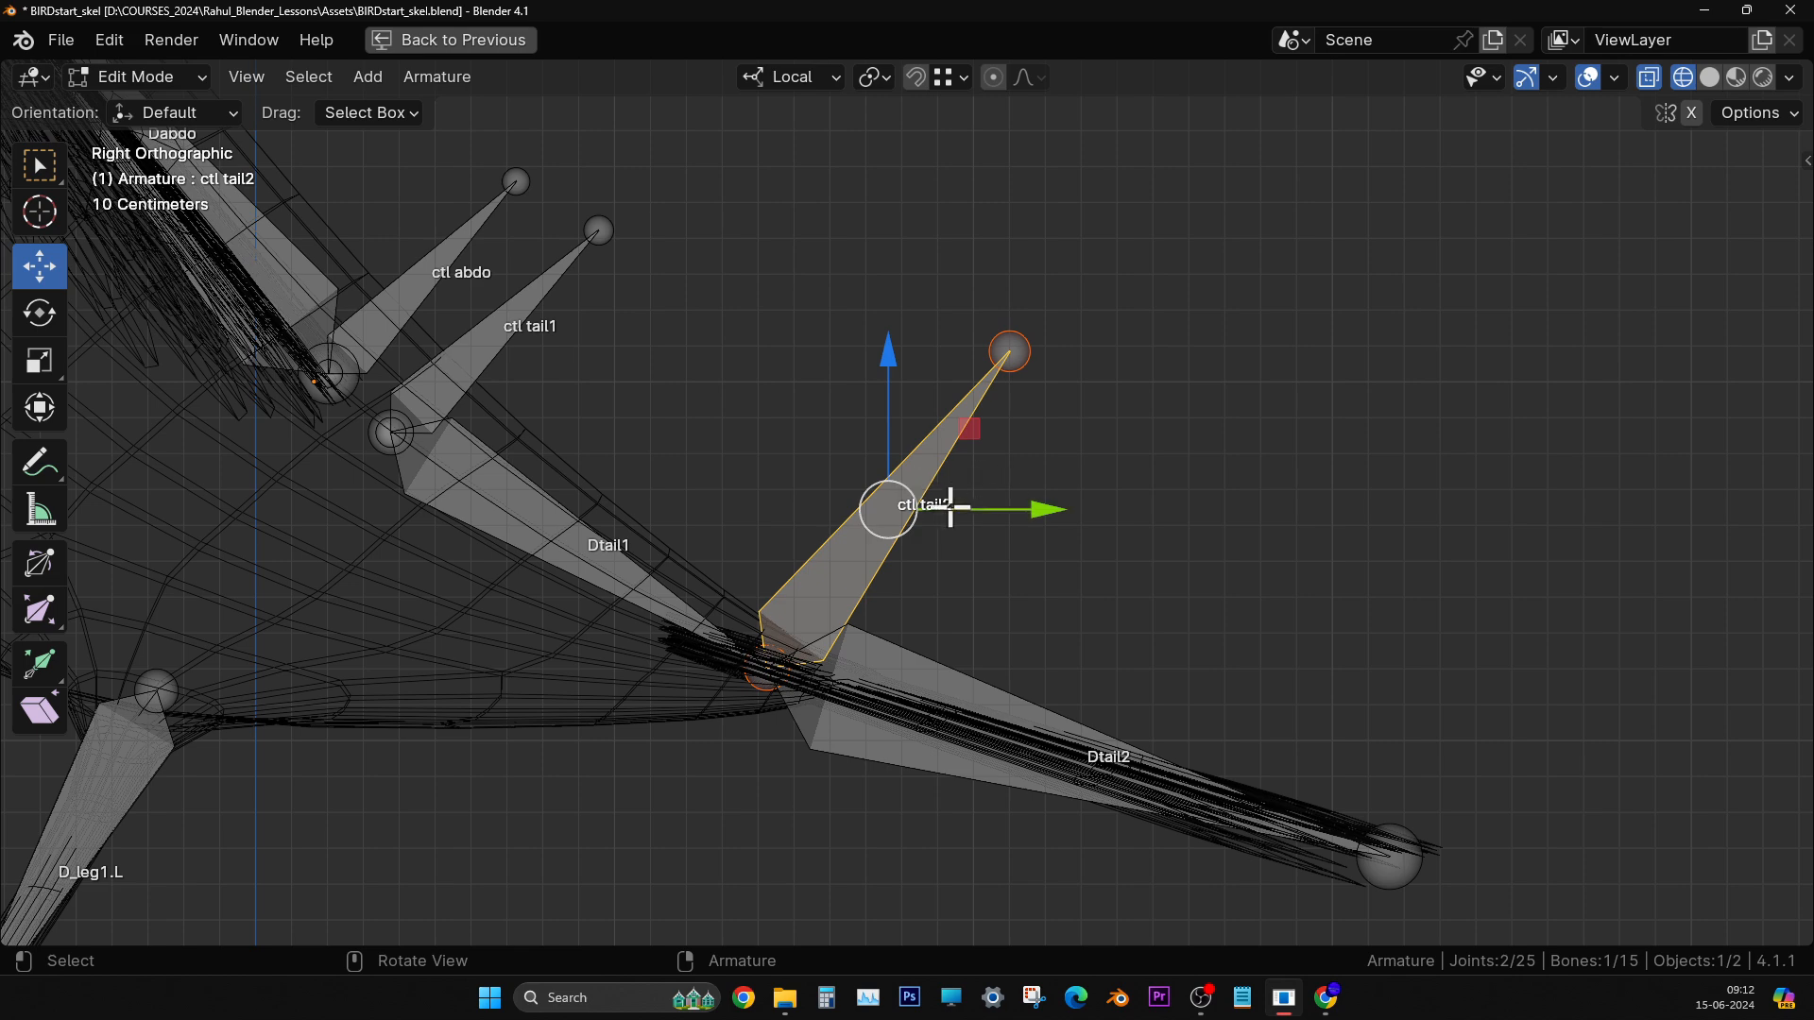
- Clear the parent of ctl tail2 and check its independence with a test move that is undone
{"action": "left_click_drag", "start_coordinate": [895, 504], "coordinate": [1087, 294]}
{"action": "key", "text": "ctrl+z"}
{"action": "key", "text": "alt+p"}
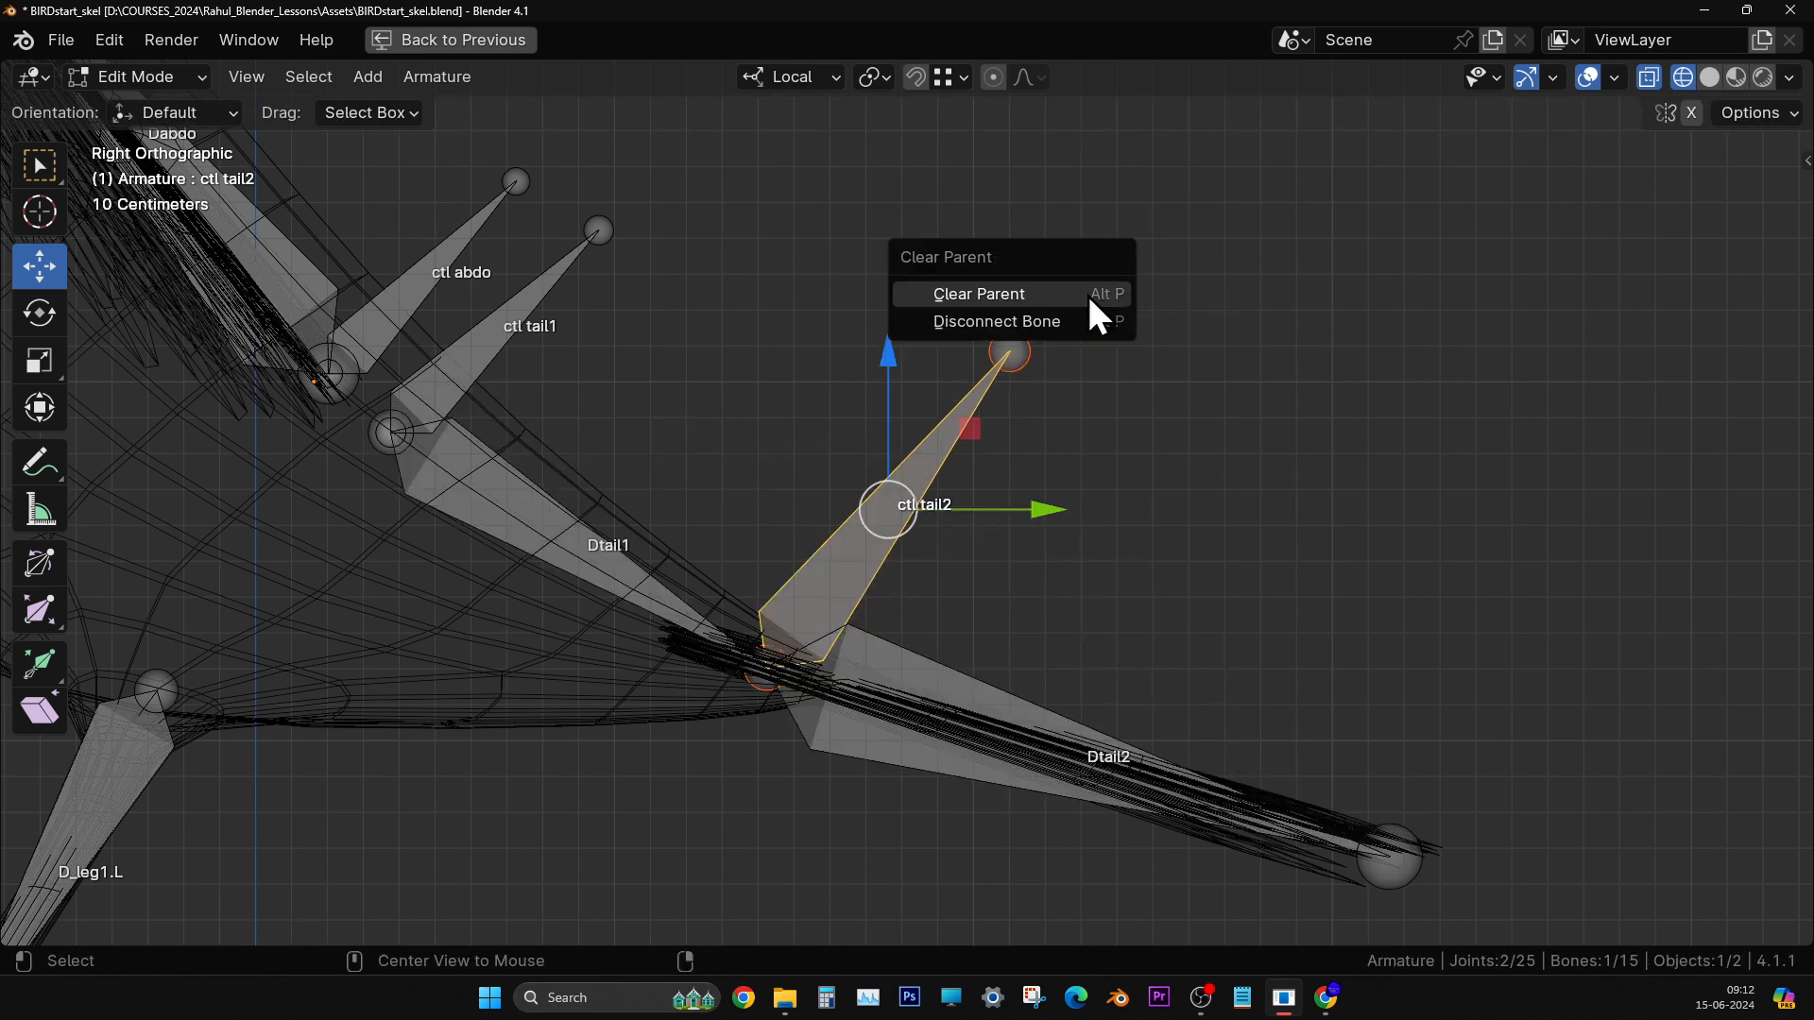
{"action": "left_click", "coordinate": [1086, 292]}
{"action": "left_click_drag", "start_coordinate": [888, 510], "coordinate": [1137, 304]}
{"action": "key", "text": "ctrl+z"}
- Select the five control bones together: ctl tail2, ctl tail1, ctl abdo, ctl neck and ctl head
{"action": "scroll", "coordinate": [949, 404], "scroll_direction": "down", "scroll_amount": 4}
{"action": "scroll", "coordinate": [950, 405], "scroll_direction": "down", "scroll_amount": 4}
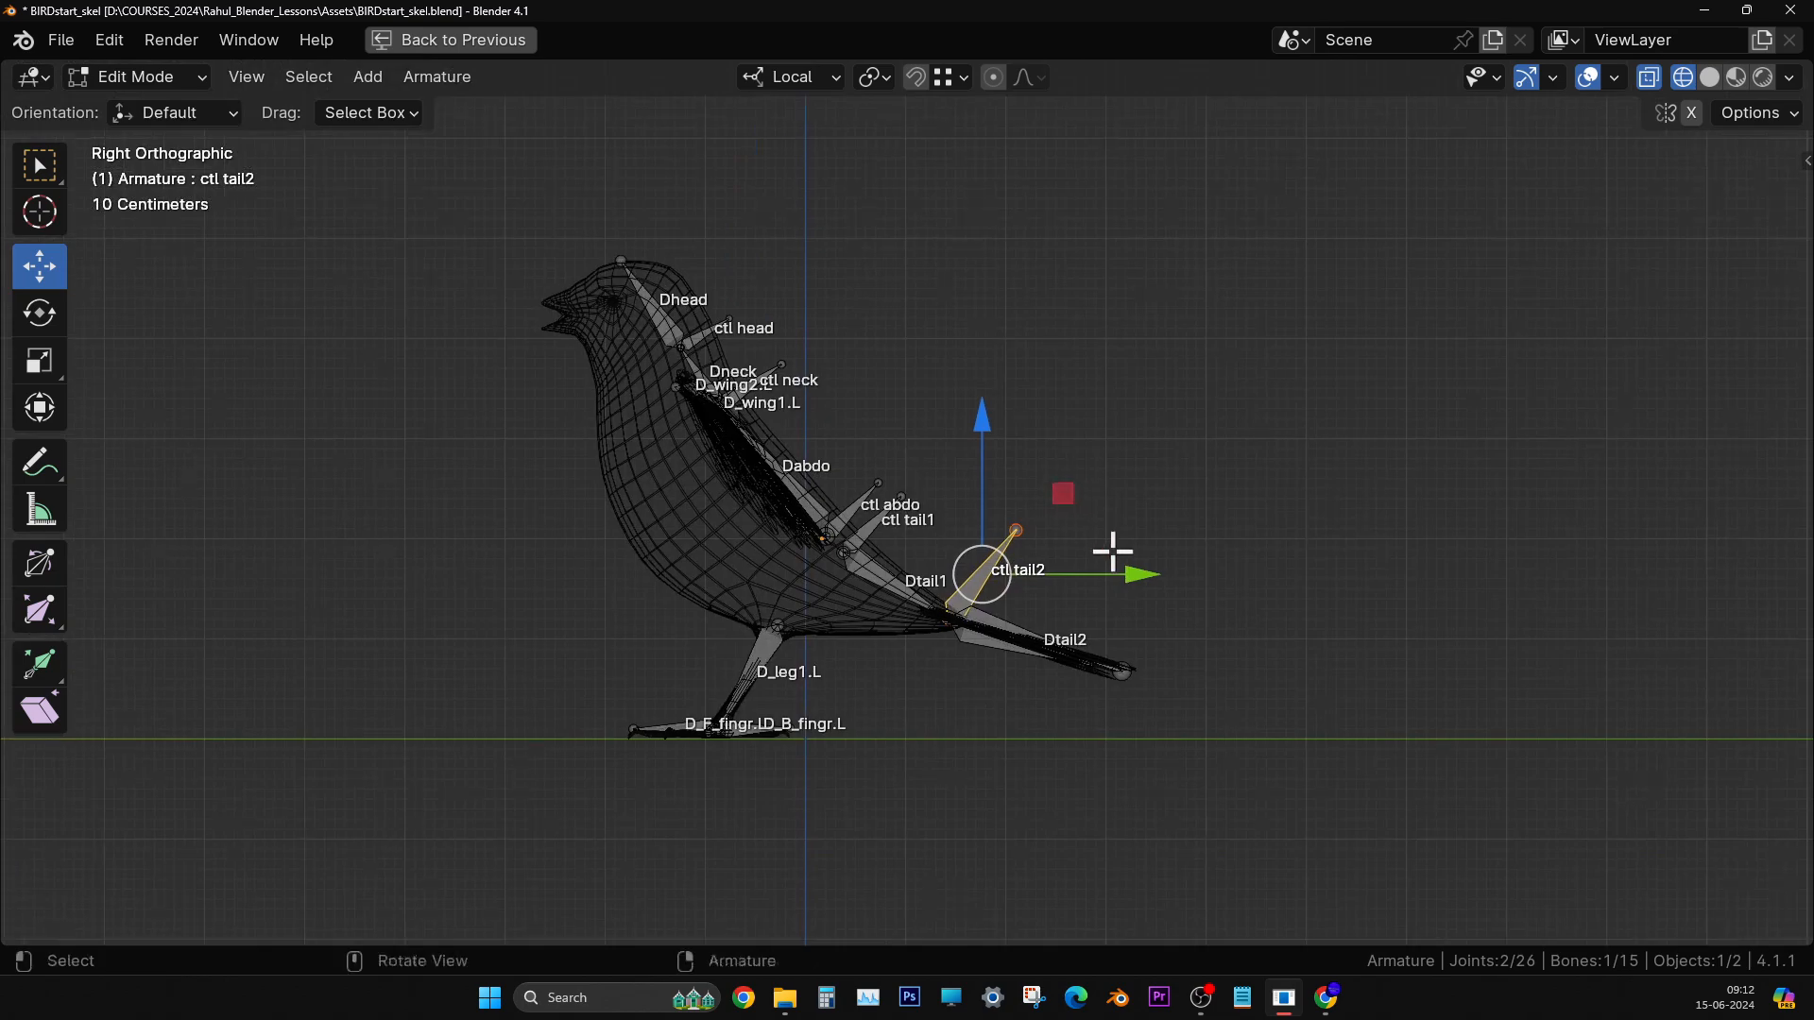
{"action": "middle_click_drag", "start_coordinate": [1114, 547], "coordinate": [595, 574]}
{"action": "scroll", "coordinate": [936, 551], "scroll_direction": "up", "scroll_amount": 5}
{"action": "middle_click_drag", "start_coordinate": [935, 551], "coordinate": [753, 599]}
{"action": "key", "text": "w"}
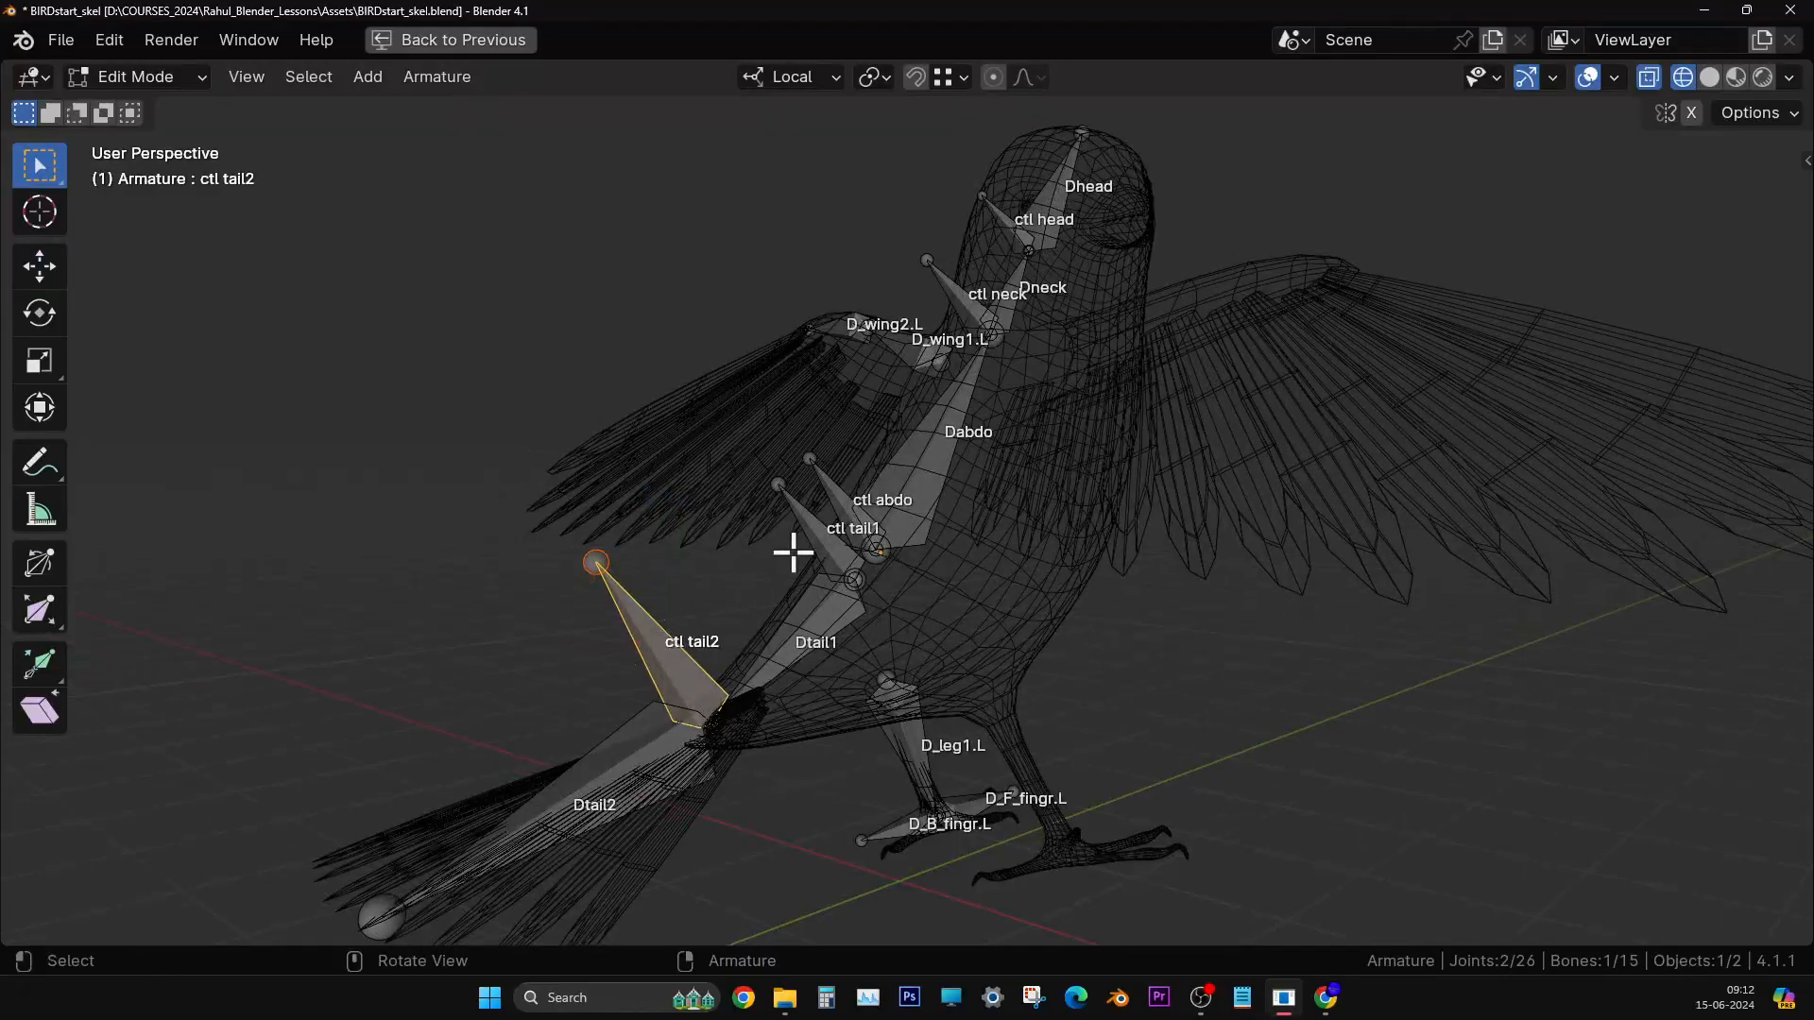
{"action": "left_click", "coordinate": [808, 527], "text": "shift"}
{"action": "left_click", "coordinate": [824, 479], "text": "shift"}
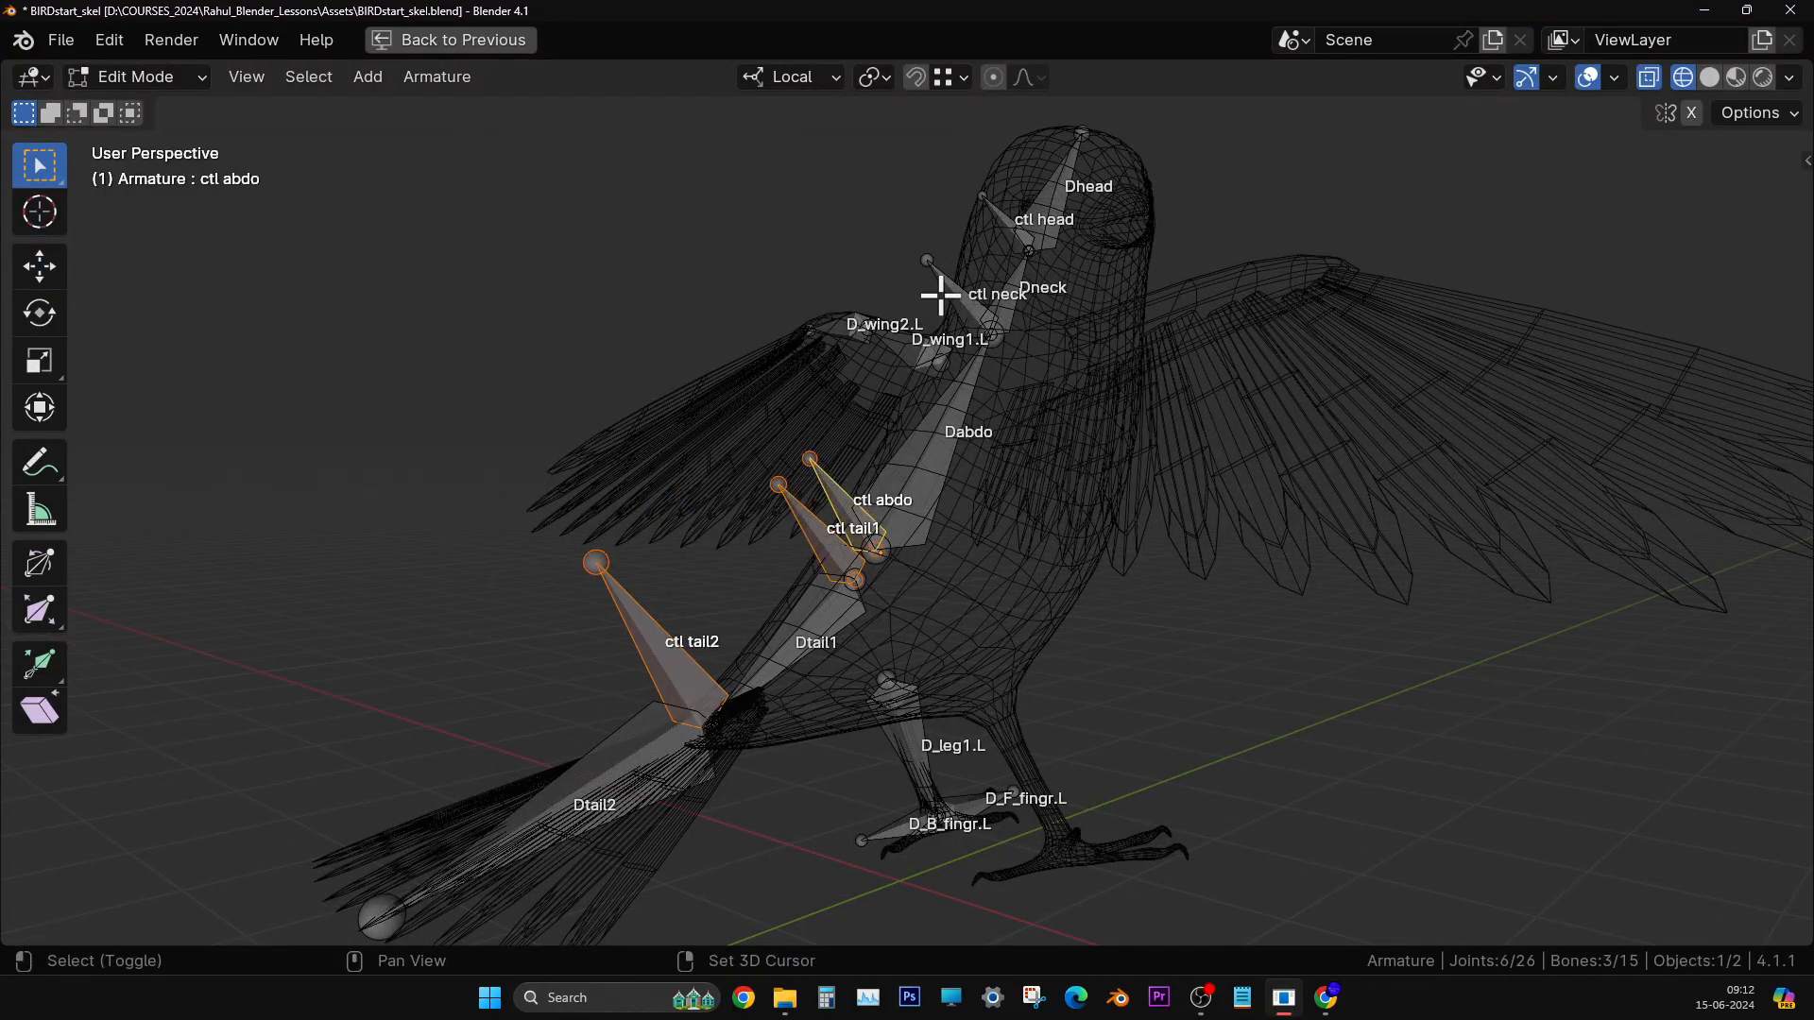
{"action": "left_click", "coordinate": [940, 295], "text": "shift"}
{"action": "left_click", "coordinate": [983, 211], "text": "shift"}
{"action": "middle_click_drag", "start_coordinate": [984, 211], "coordinate": [879, 412]}
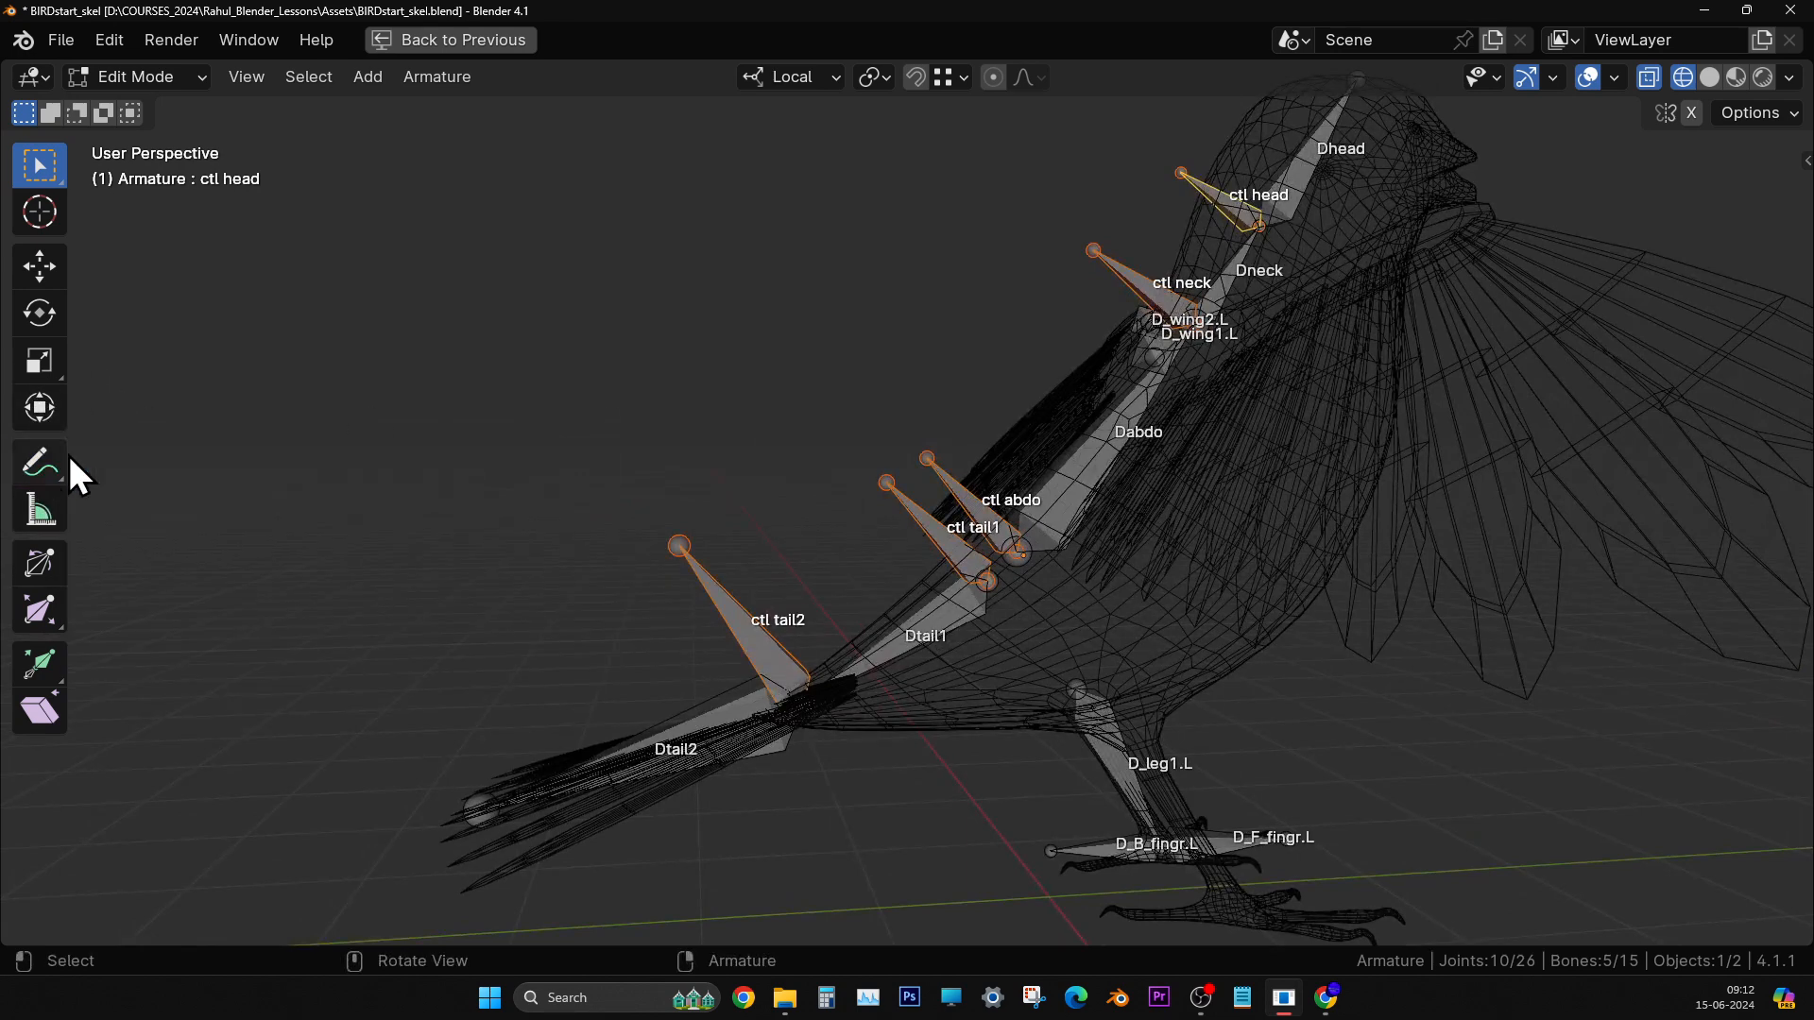
- Annotate the view with four freehand lines leading to ctl head, ctl neck, ctl abdo and ctl tail2, keeping the bones selected
{"action": "left_click_drag", "start_coordinate": [1158, 161], "coordinate": [893, 172]}
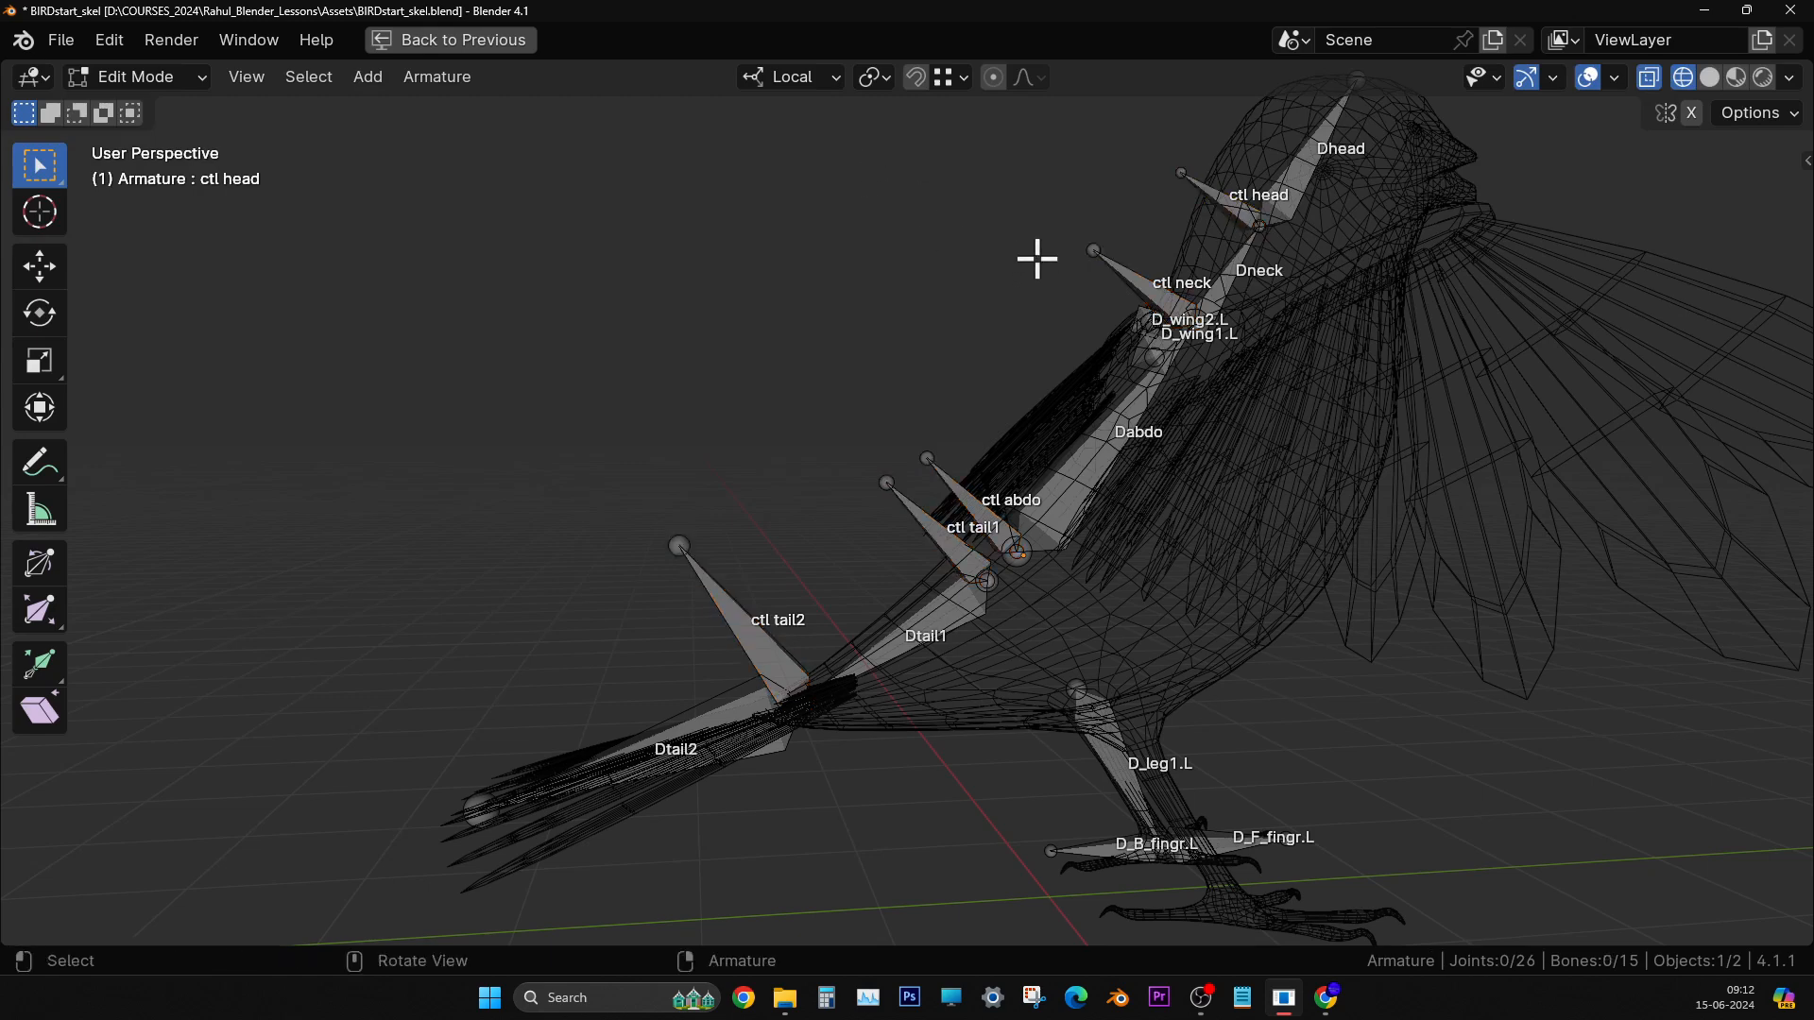
{"action": "left_click", "coordinate": [57, 465]}
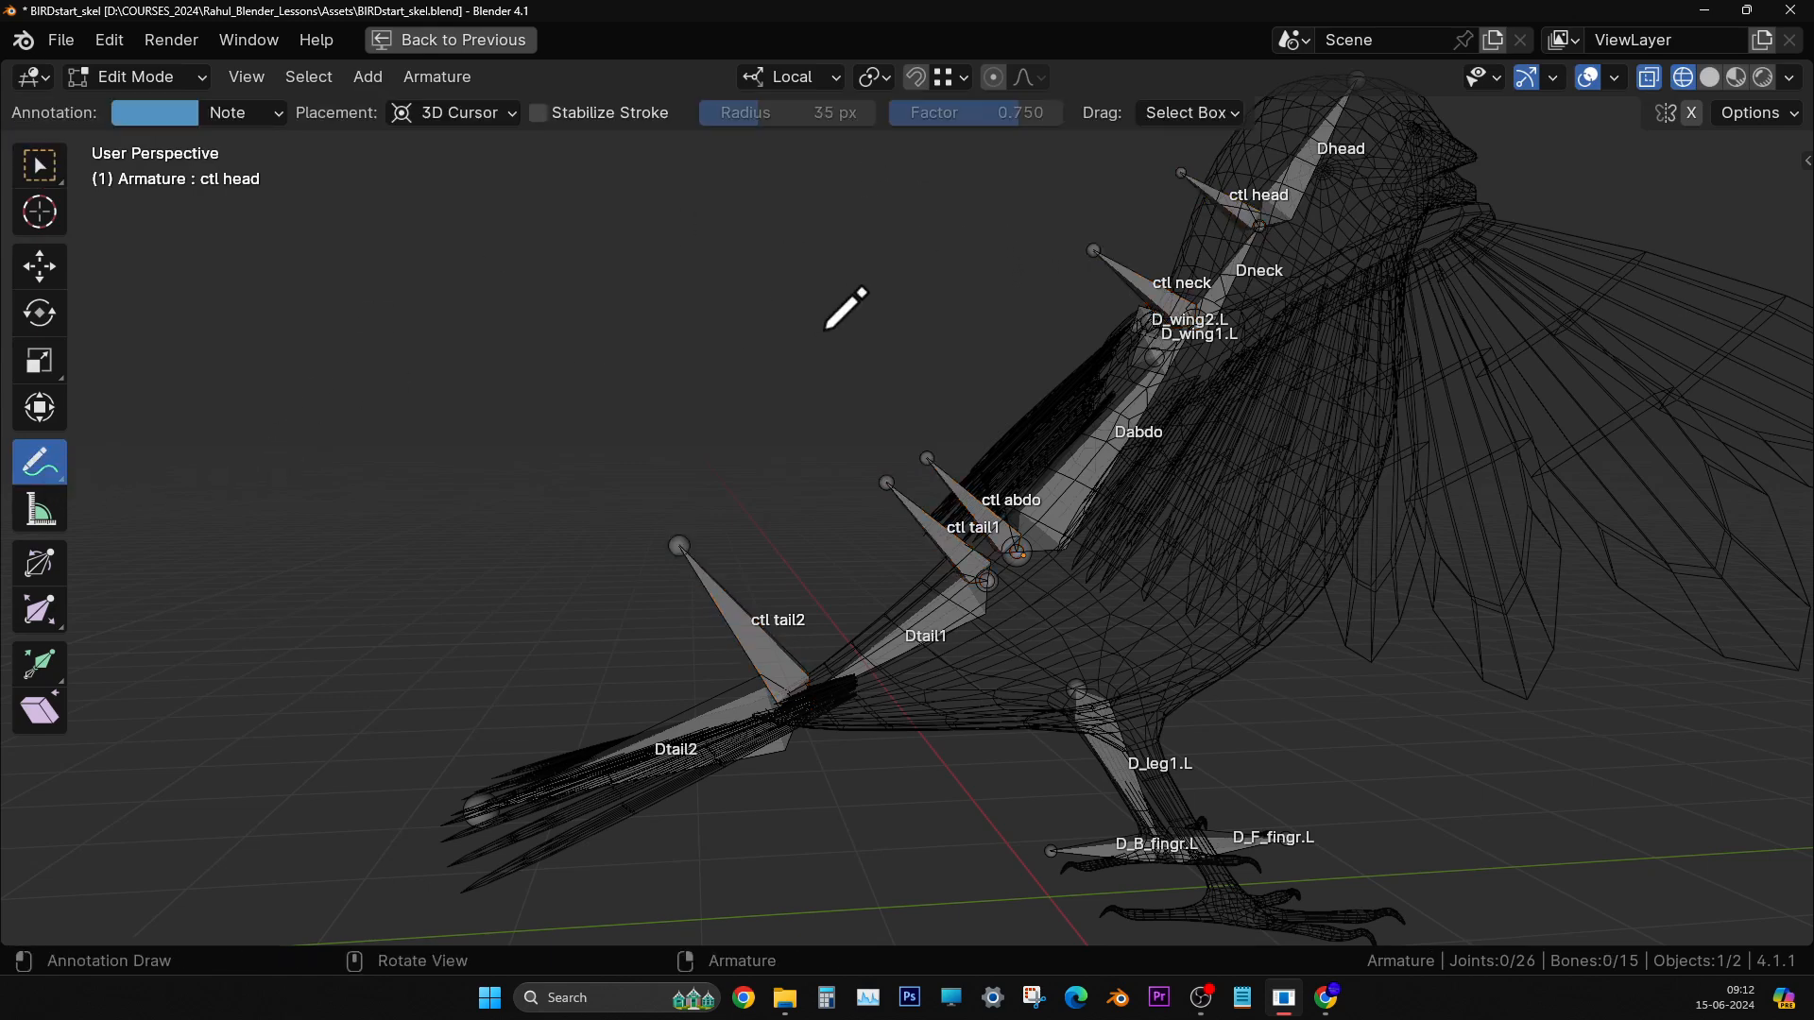
{"action": "key", "text": "ctrl+z"}
{"action": "left_click_drag", "start_coordinate": [1152, 172], "coordinate": [886, 187]}
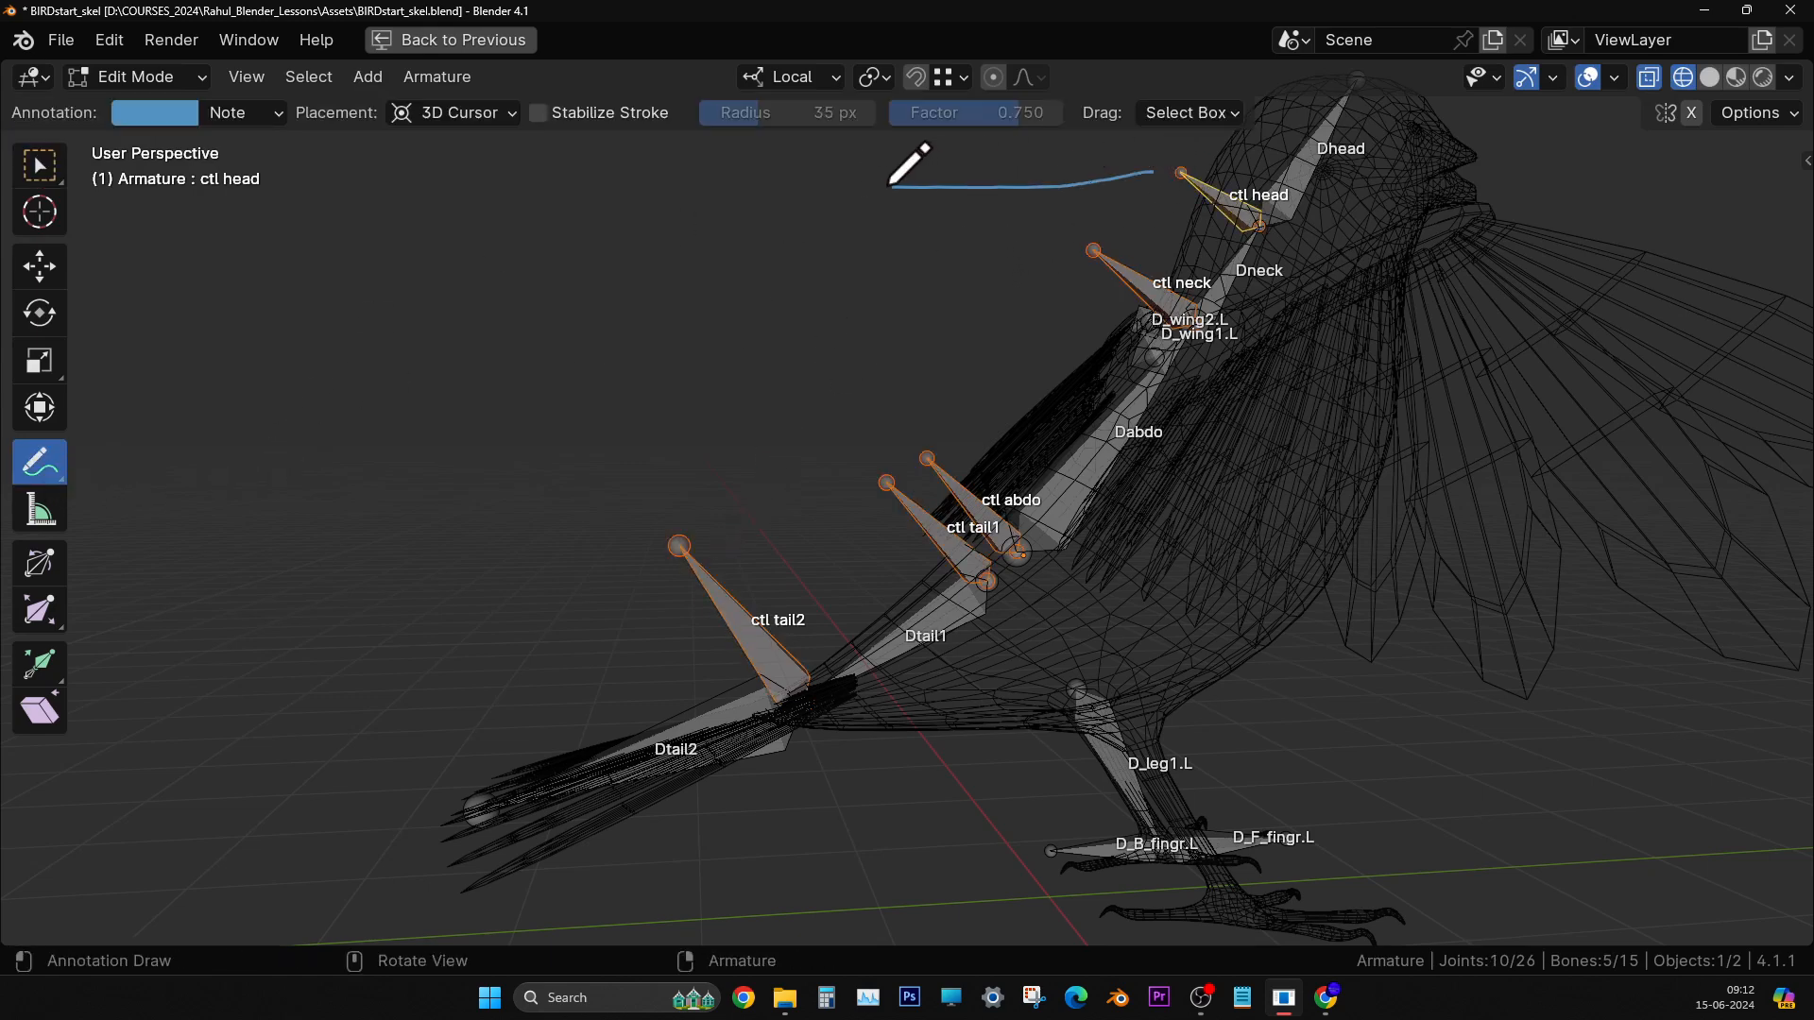
{"action": "left_click_drag", "start_coordinate": [1046, 248], "coordinate": [838, 250]}
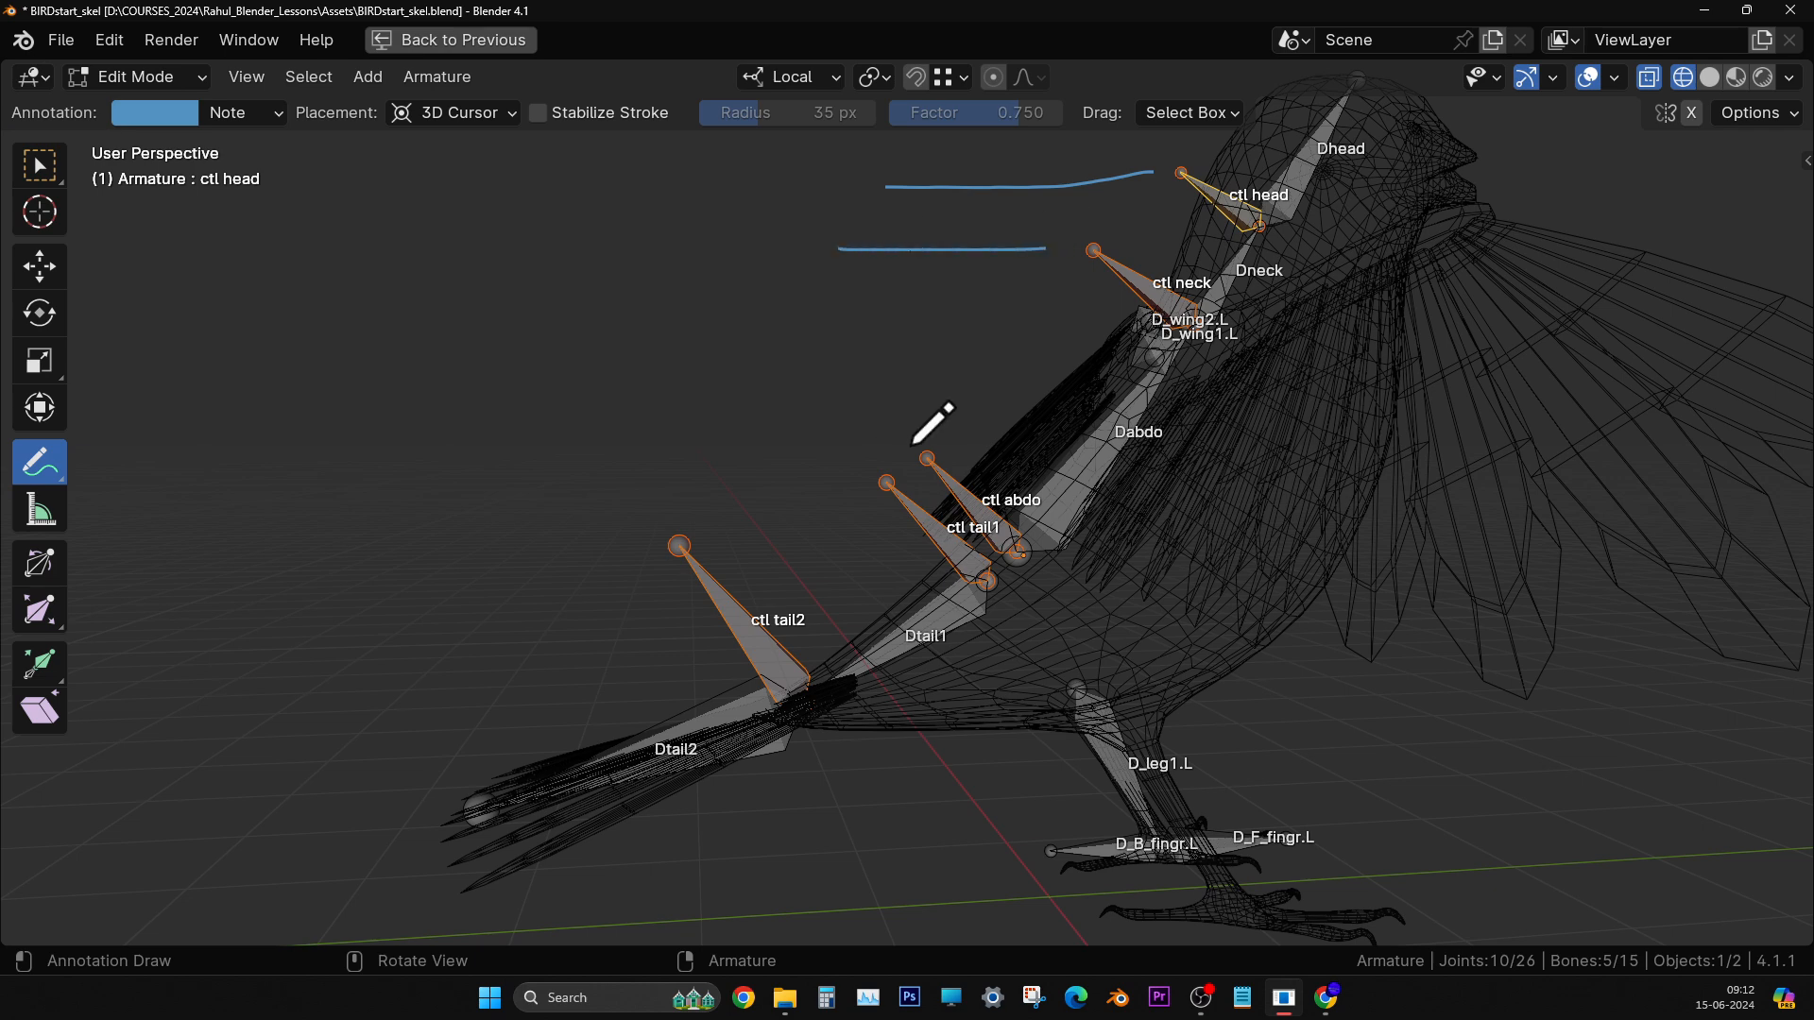
{"action": "left_click_drag", "start_coordinate": [912, 435], "coordinate": [784, 272]}
{"action": "left_click_drag", "start_coordinate": [656, 498], "coordinate": [762, 290]}
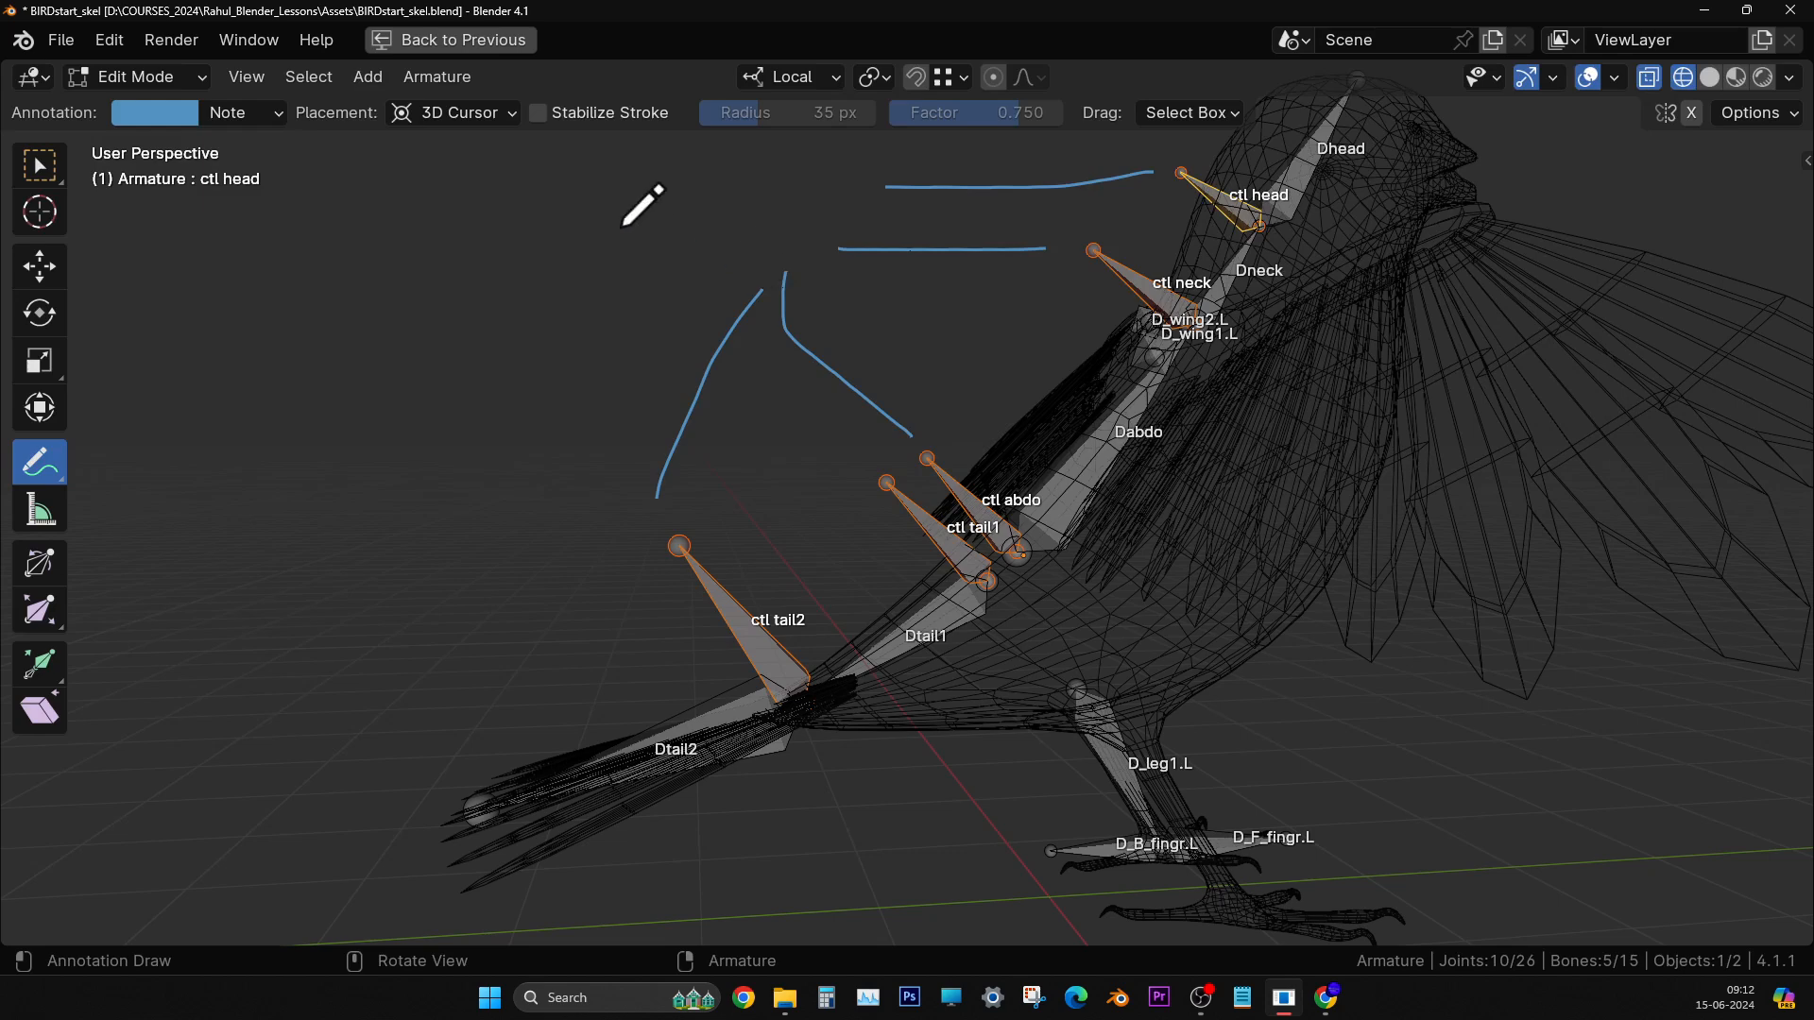
- Handwrite the annotation "Torso ctls" where the four freehand lines meet
{"action": "left_click_drag", "start_coordinate": [602, 193], "coordinate": [677, 322]}
{"action": "mouse_move", "coordinate": [553, 264]}
{"action": "left_mouse_down"}
{"action": "mouse_move", "coordinate": [686, 187]}
{"action": "mouse_move", "coordinate": [718, 227]}
{"action": "mouse_move", "coordinate": [749, 200]}
{"action": "mouse_move", "coordinate": [761, 215]}
{"action": "mouse_move", "coordinate": [808, 199]}
{"action": "mouse_move", "coordinate": [776, 212]}
{"action": "mouse_move", "coordinate": [820, 163]}
{"action": "left_mouse_up"}
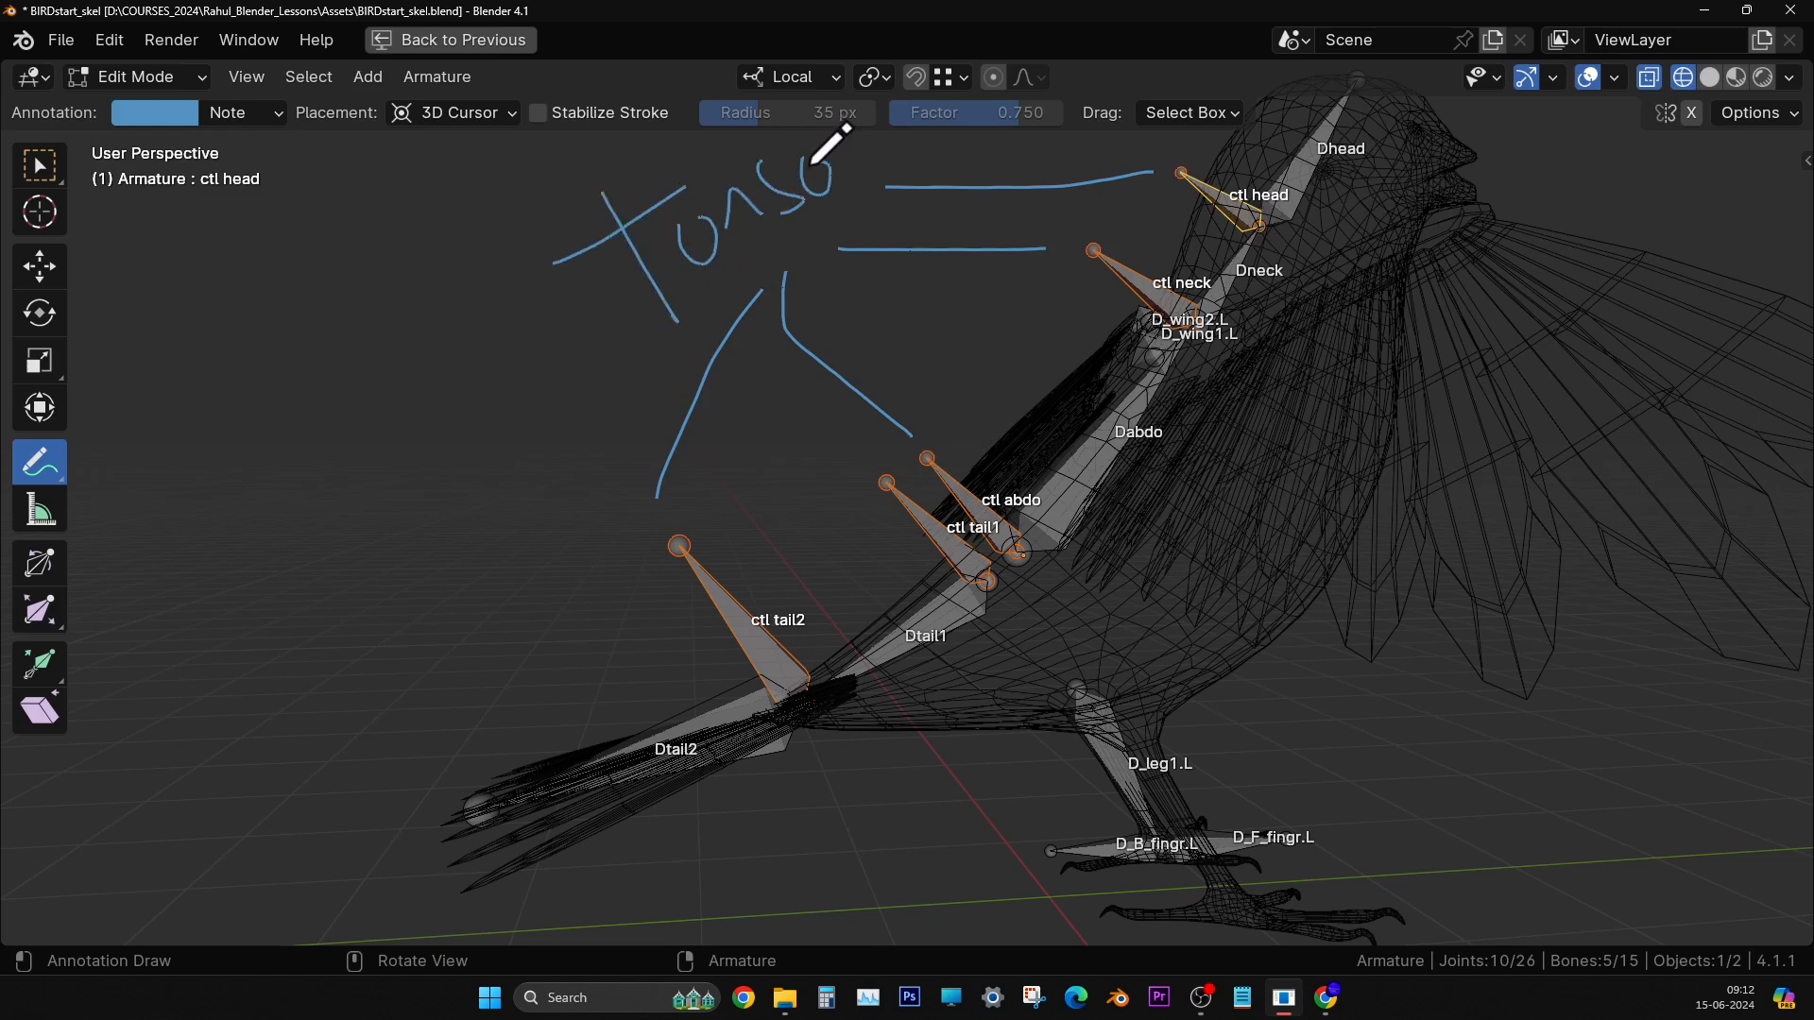
{"action": "mouse_move", "coordinate": [723, 272]}
{"action": "left_mouse_down"}
{"action": "mouse_move", "coordinate": [762, 297]}
{"action": "mouse_move", "coordinate": [735, 352]}
{"action": "mouse_move", "coordinate": [784, 309]}
{"action": "left_mouse_up"}
{"action": "mouse_move", "coordinate": [738, 286]}
{"action": "left_mouse_down"}
{"action": "mouse_move", "coordinate": [883, 243]}
{"action": "mouse_move", "coordinate": [855, 281]}
{"action": "left_mouse_up"}
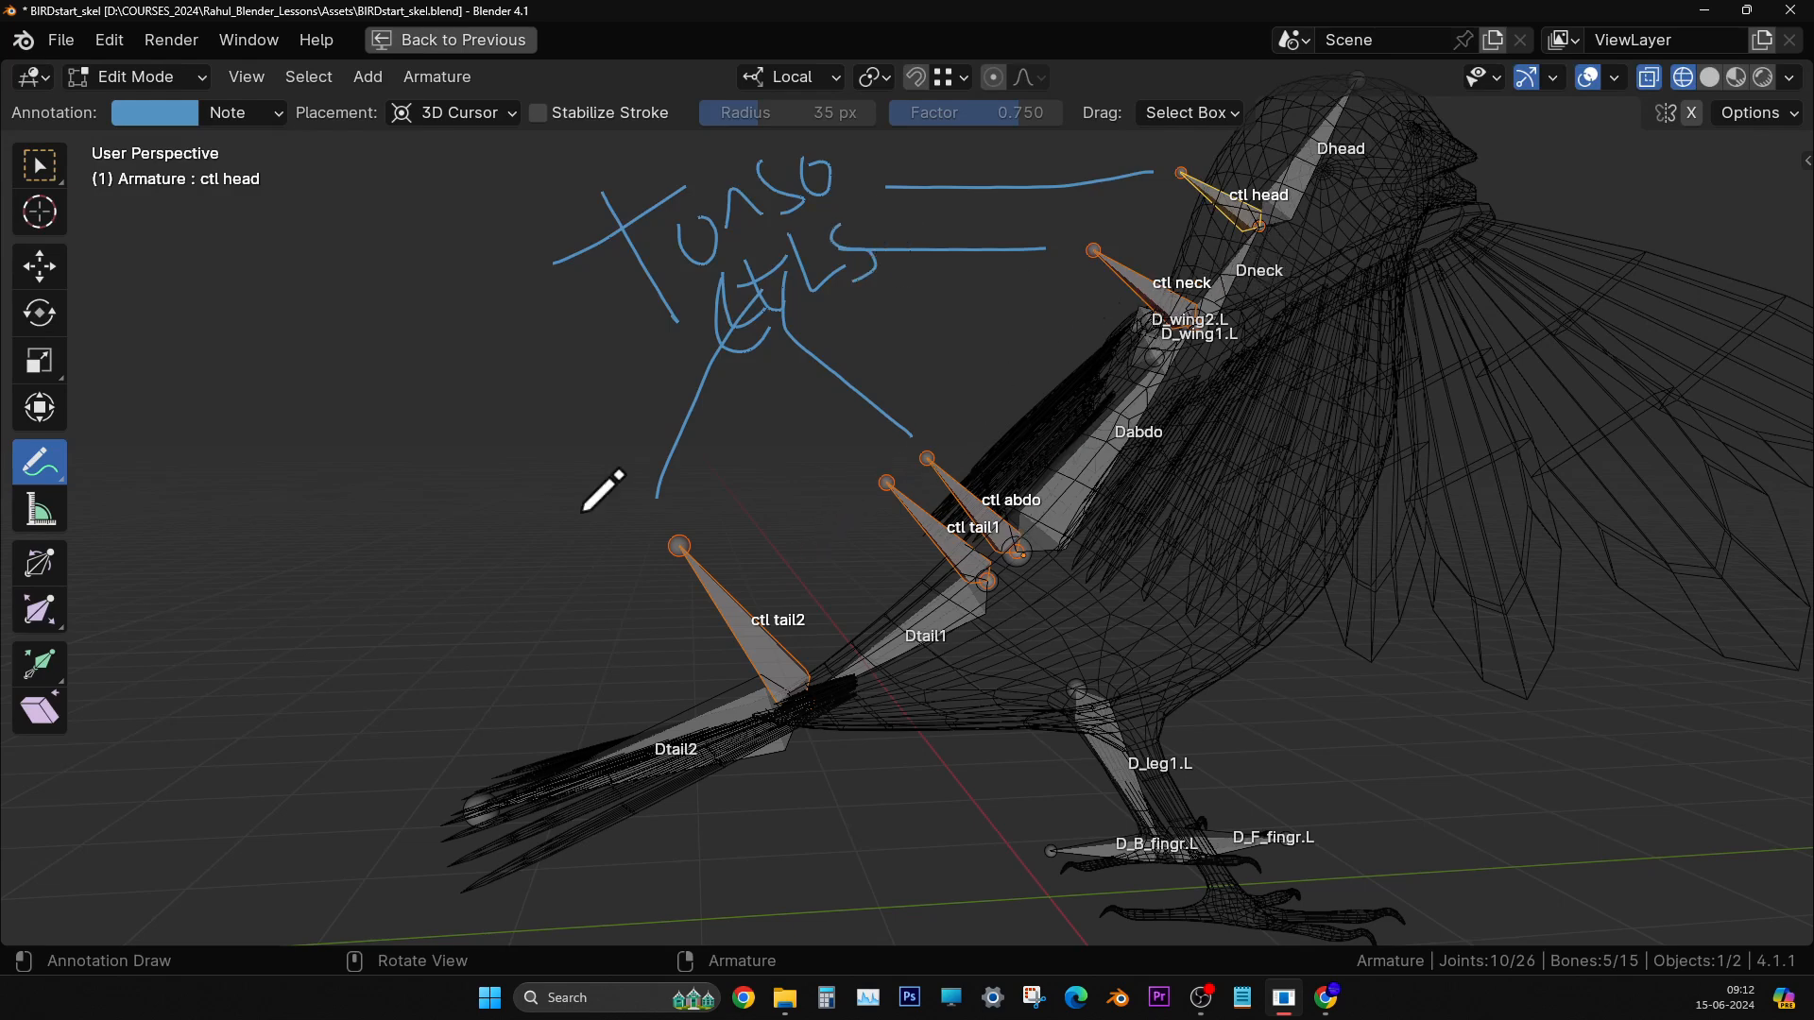
- Erase all annotation strokes beside the bird and return the Annotate tool to drawing mode
{"action": "scroll", "coordinate": [650, 433], "scroll_direction": "down", "scroll_amount": 5}
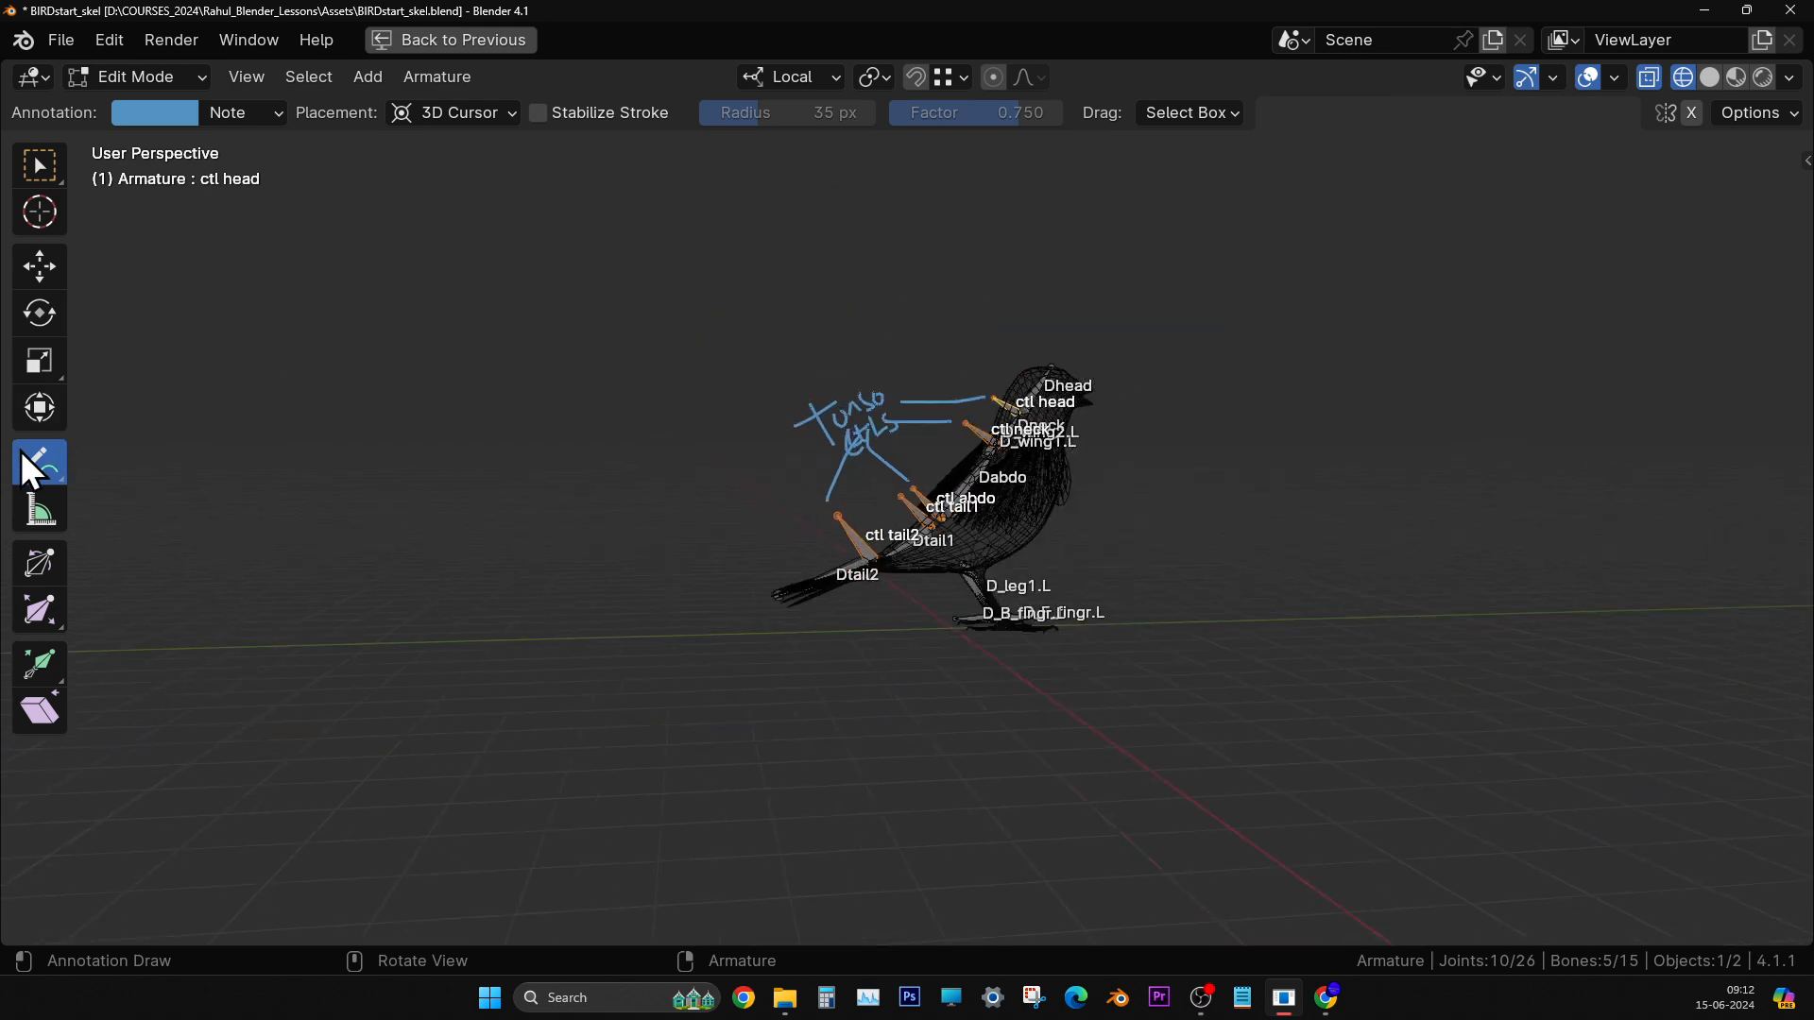
{"action": "left_click_drag", "start_coordinate": [28, 469], "coordinate": [174, 636]}
{"action": "mouse_move", "coordinate": [822, 421]}
{"action": "left_mouse_down"}
{"action": "mouse_move", "coordinate": [931, 363]}
{"action": "mouse_move", "coordinate": [1100, 361]}
{"action": "mouse_move", "coordinate": [864, 461]}
{"action": "mouse_move", "coordinate": [553, 449]}
{"action": "mouse_move", "coordinate": [762, 432]}
{"action": "left_mouse_up"}
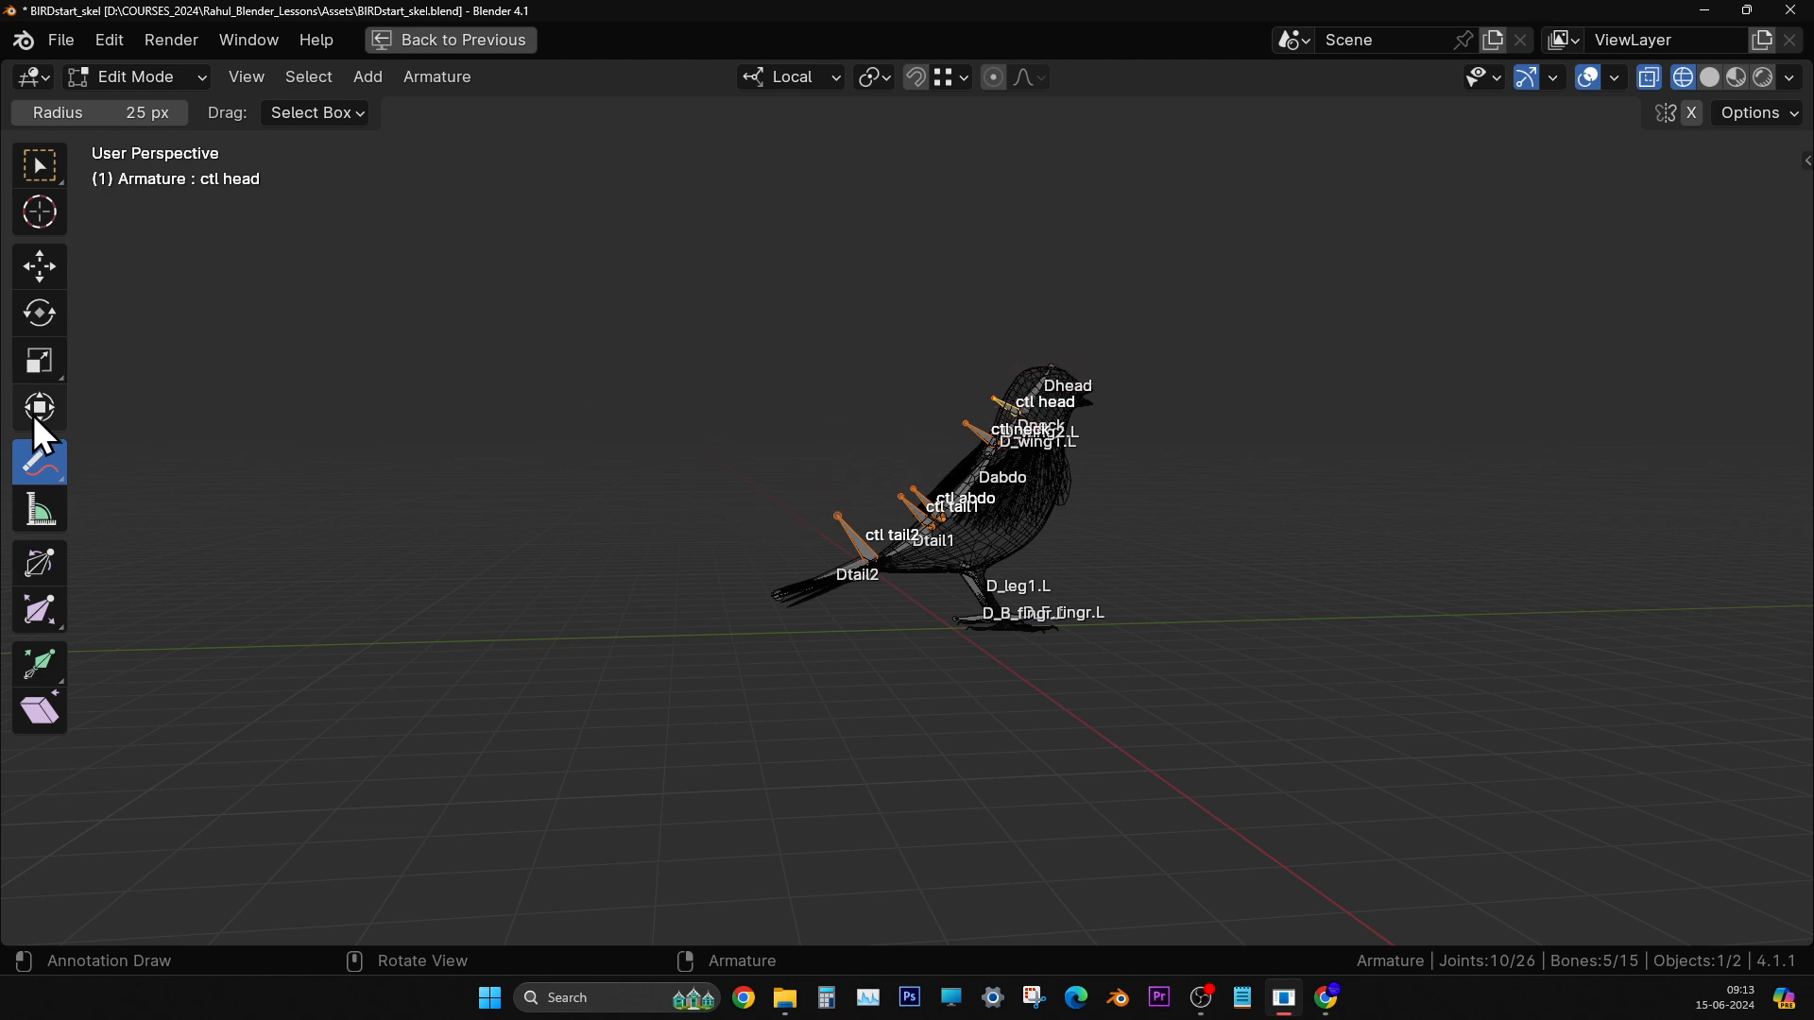
{"action": "left_click_drag", "start_coordinate": [40, 461], "coordinate": [190, 461]}
- Switch to the Tweak selection tool, keeping the five control bones selected
{"action": "left_click_drag", "start_coordinate": [38, 159], "coordinate": [180, 178]}
{"action": "scroll", "coordinate": [696, 500], "scroll_direction": "up", "scroll_amount": 3}
{"action": "middle_click_drag", "start_coordinate": [1105, 483], "coordinate": [1072, 480]}
{"action": "scroll", "coordinate": [846, 478], "scroll_direction": "up", "scroll_amount": 2}
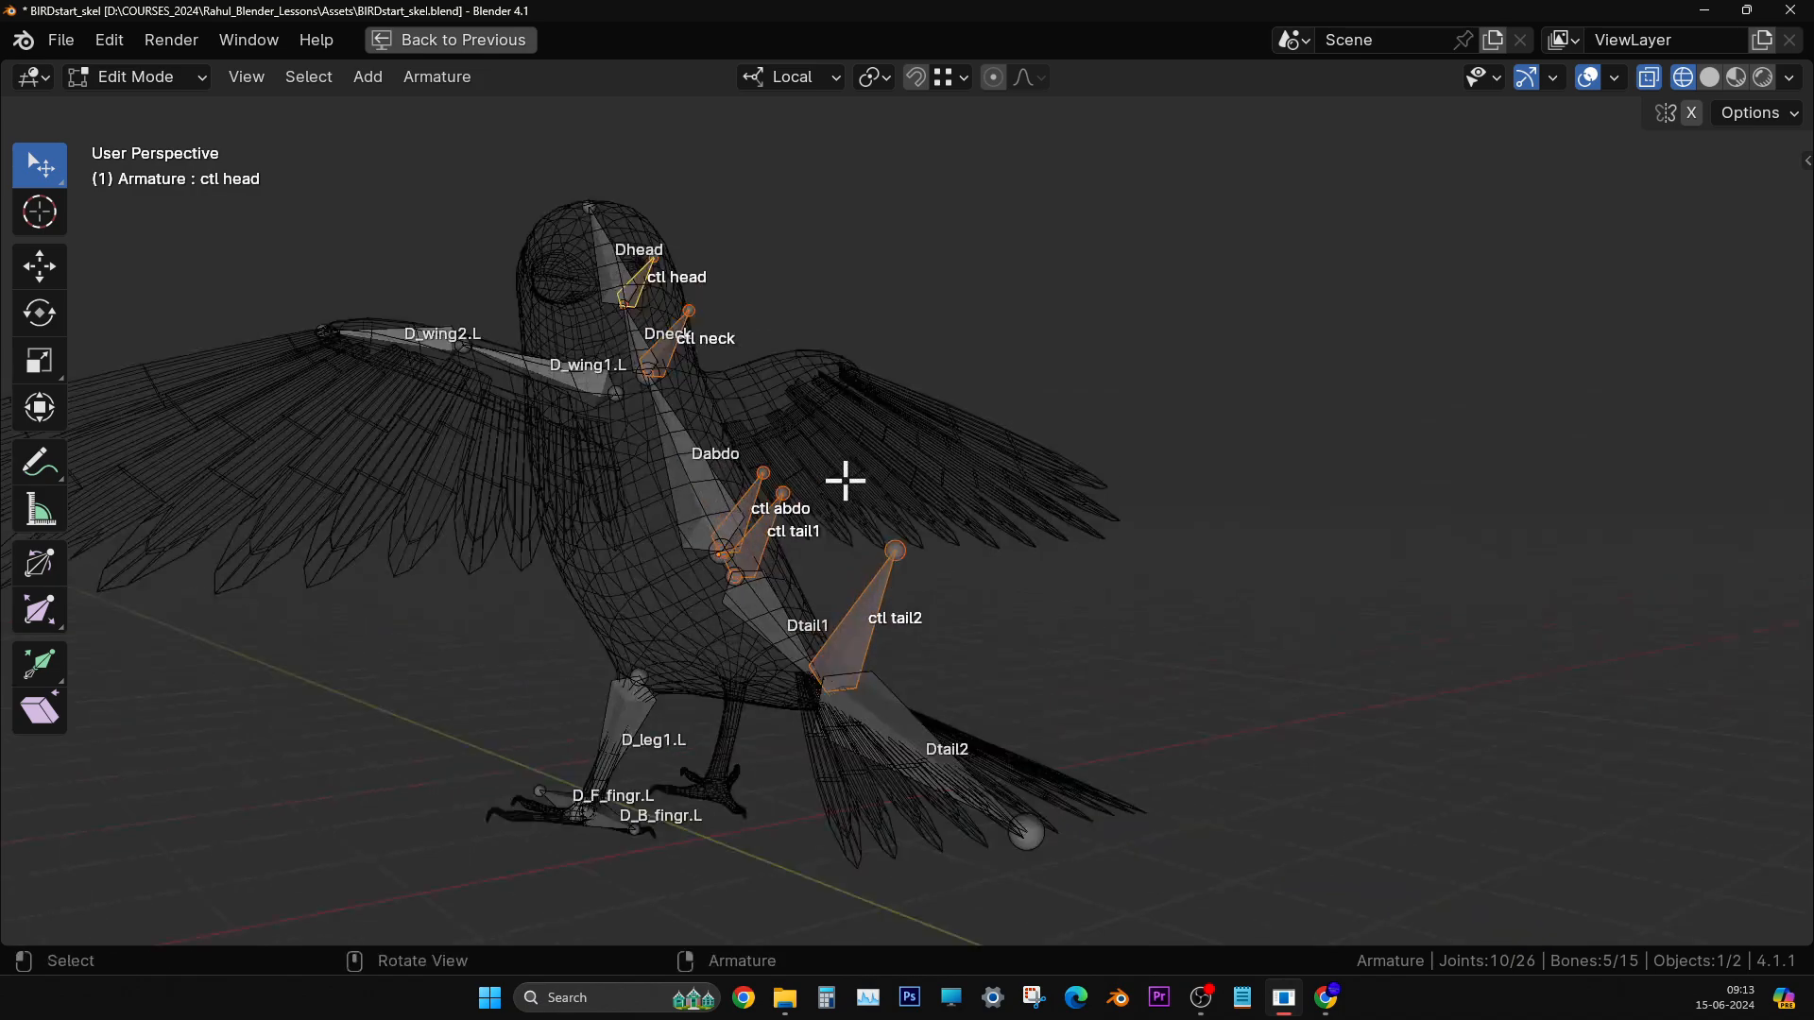
- Extrude a bone from the body-side joint of D_wing1.L out behind the bird's back, and select the new bone
{"action": "middle_click_drag", "start_coordinate": [831, 476], "coordinate": [1026, 627], "text": "shift"}
{"action": "scroll", "coordinate": [927, 578], "scroll_direction": "up", "scroll_amount": 3}
{"action": "middle_click_drag", "start_coordinate": [1025, 627], "coordinate": [939, 644]}
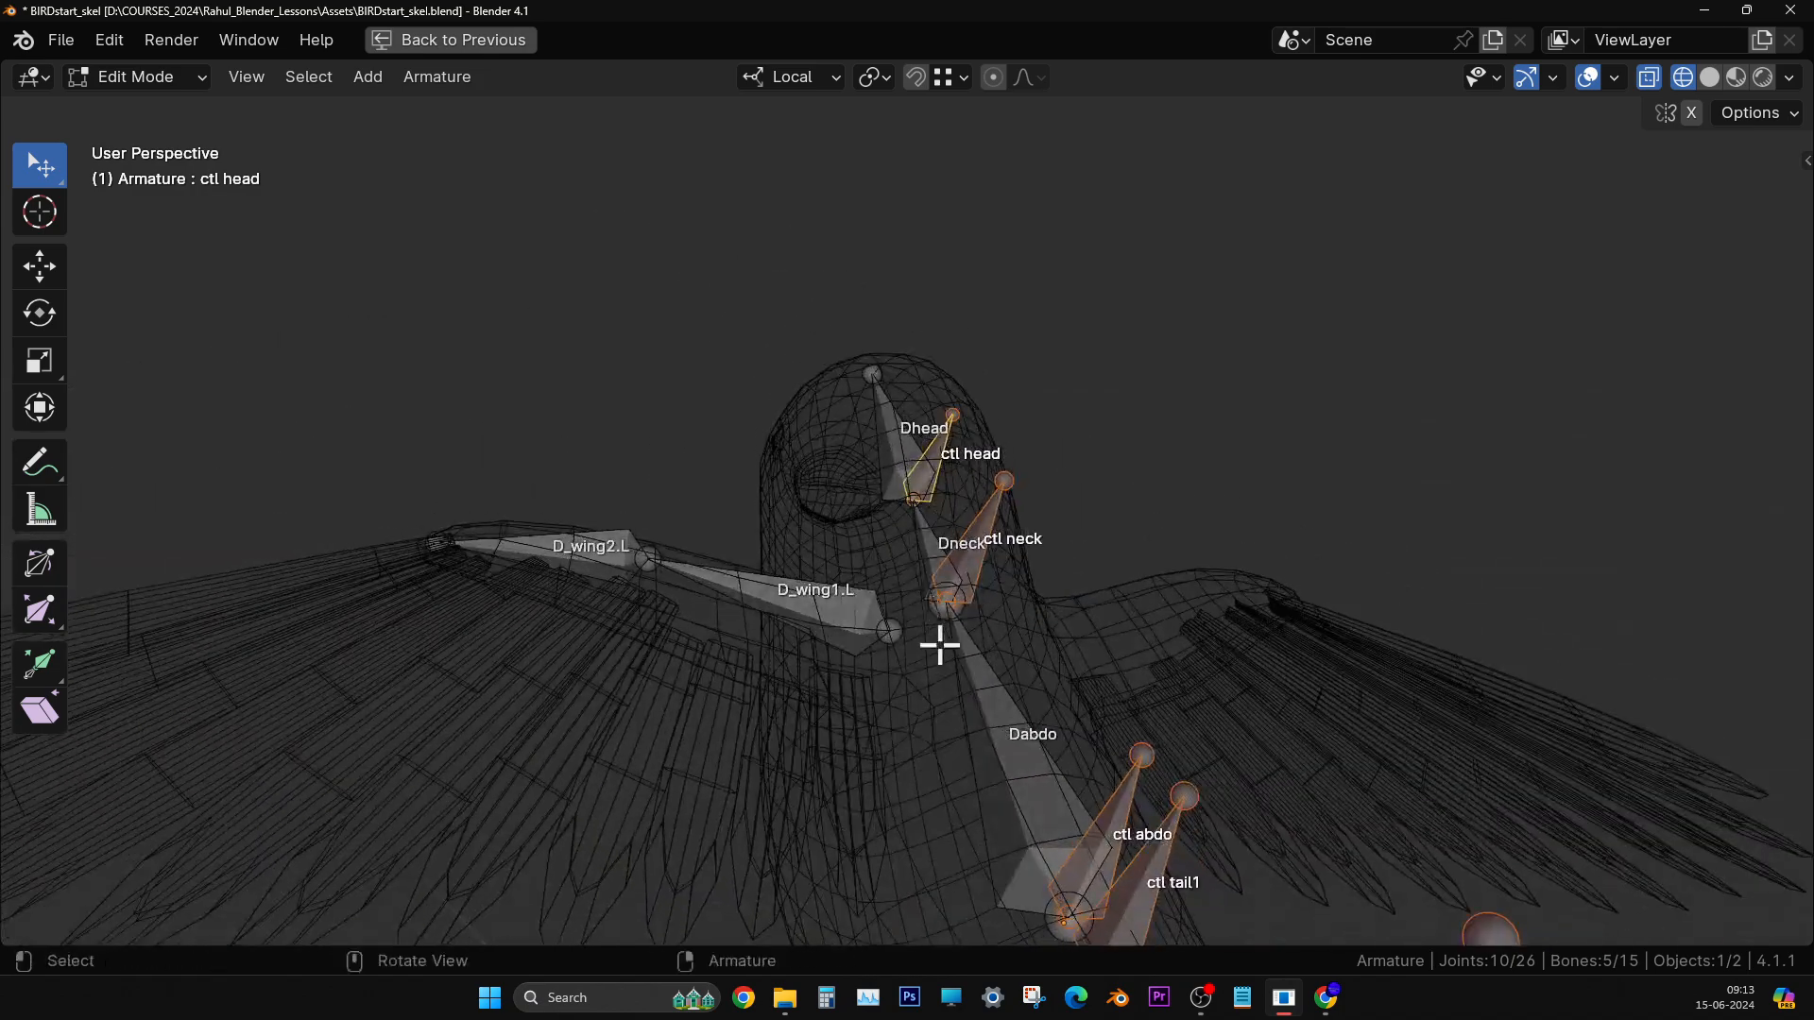
{"action": "scroll", "coordinate": [926, 659], "scroll_direction": "up", "scroll_amount": 3}
{"action": "left_click", "coordinate": [874, 711]}
{"action": "middle_click_drag", "start_coordinate": [891, 717], "coordinate": [841, 730]}
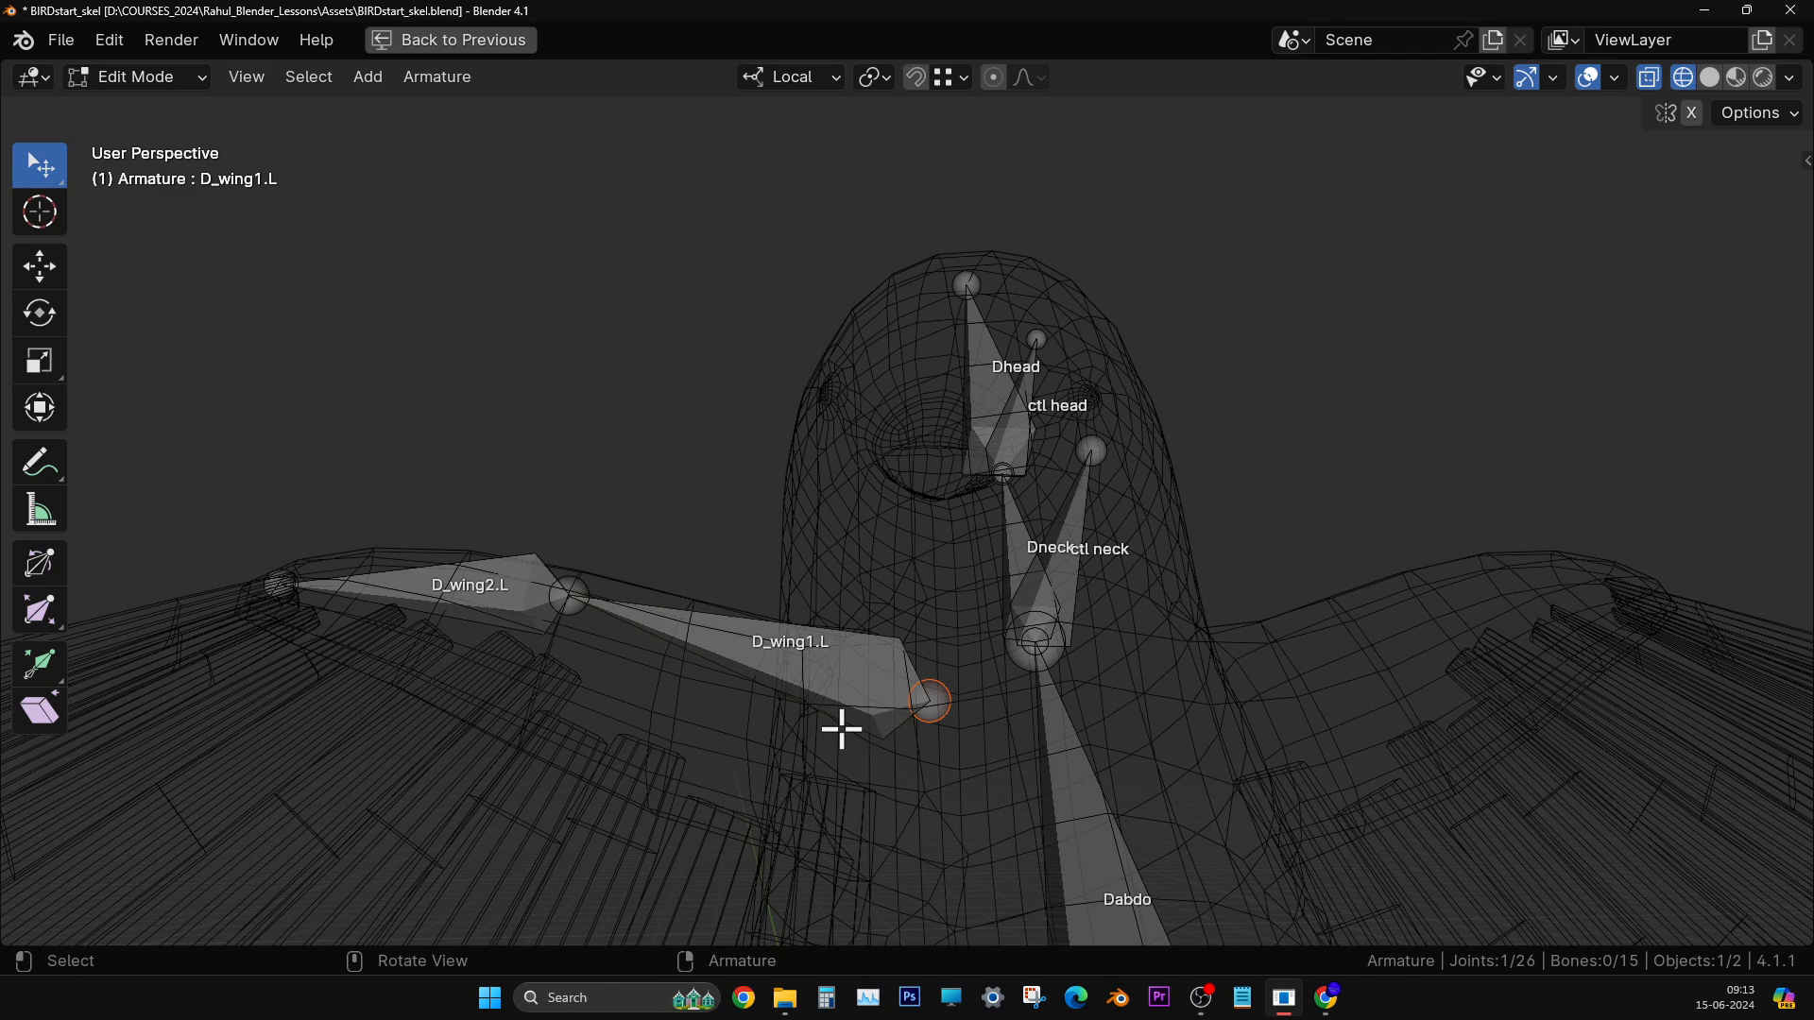
{"action": "middle_click_drag", "start_coordinate": [841, 730], "coordinate": [924, 710]}
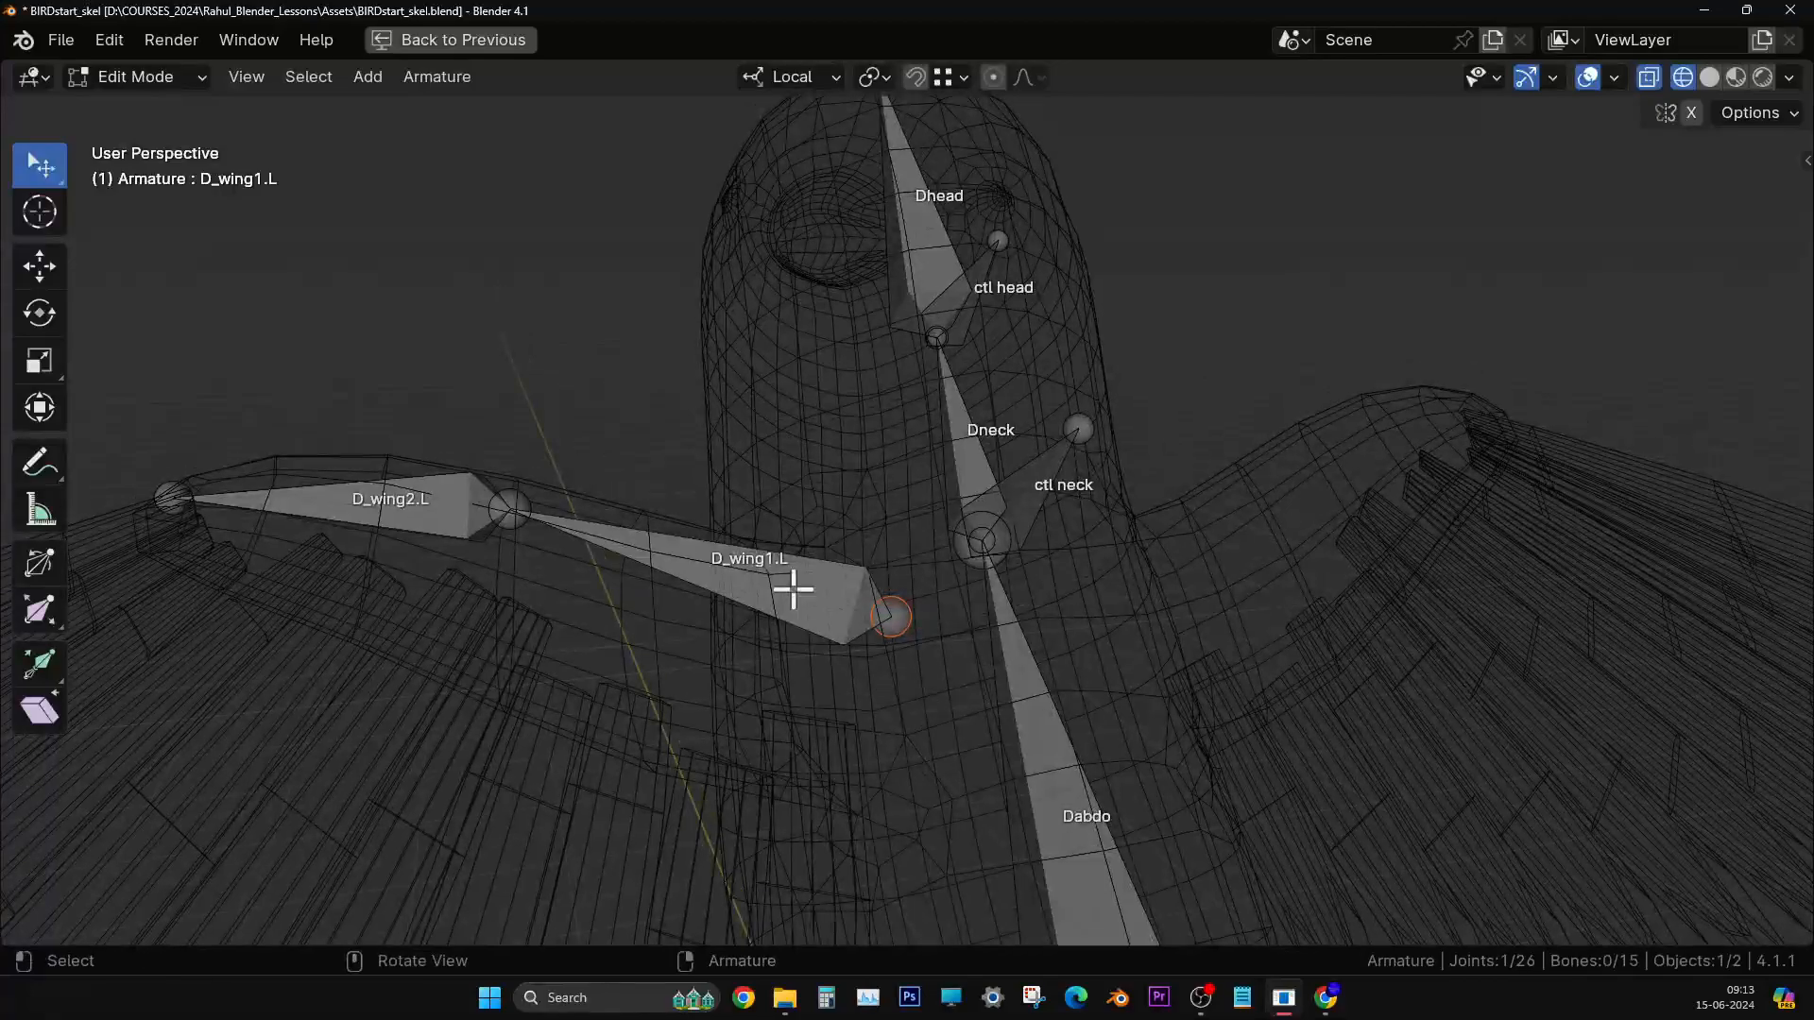
{"action": "middle_click_drag", "start_coordinate": [935, 640], "coordinate": [976, 691]}
{"action": "key", "text": "e"}
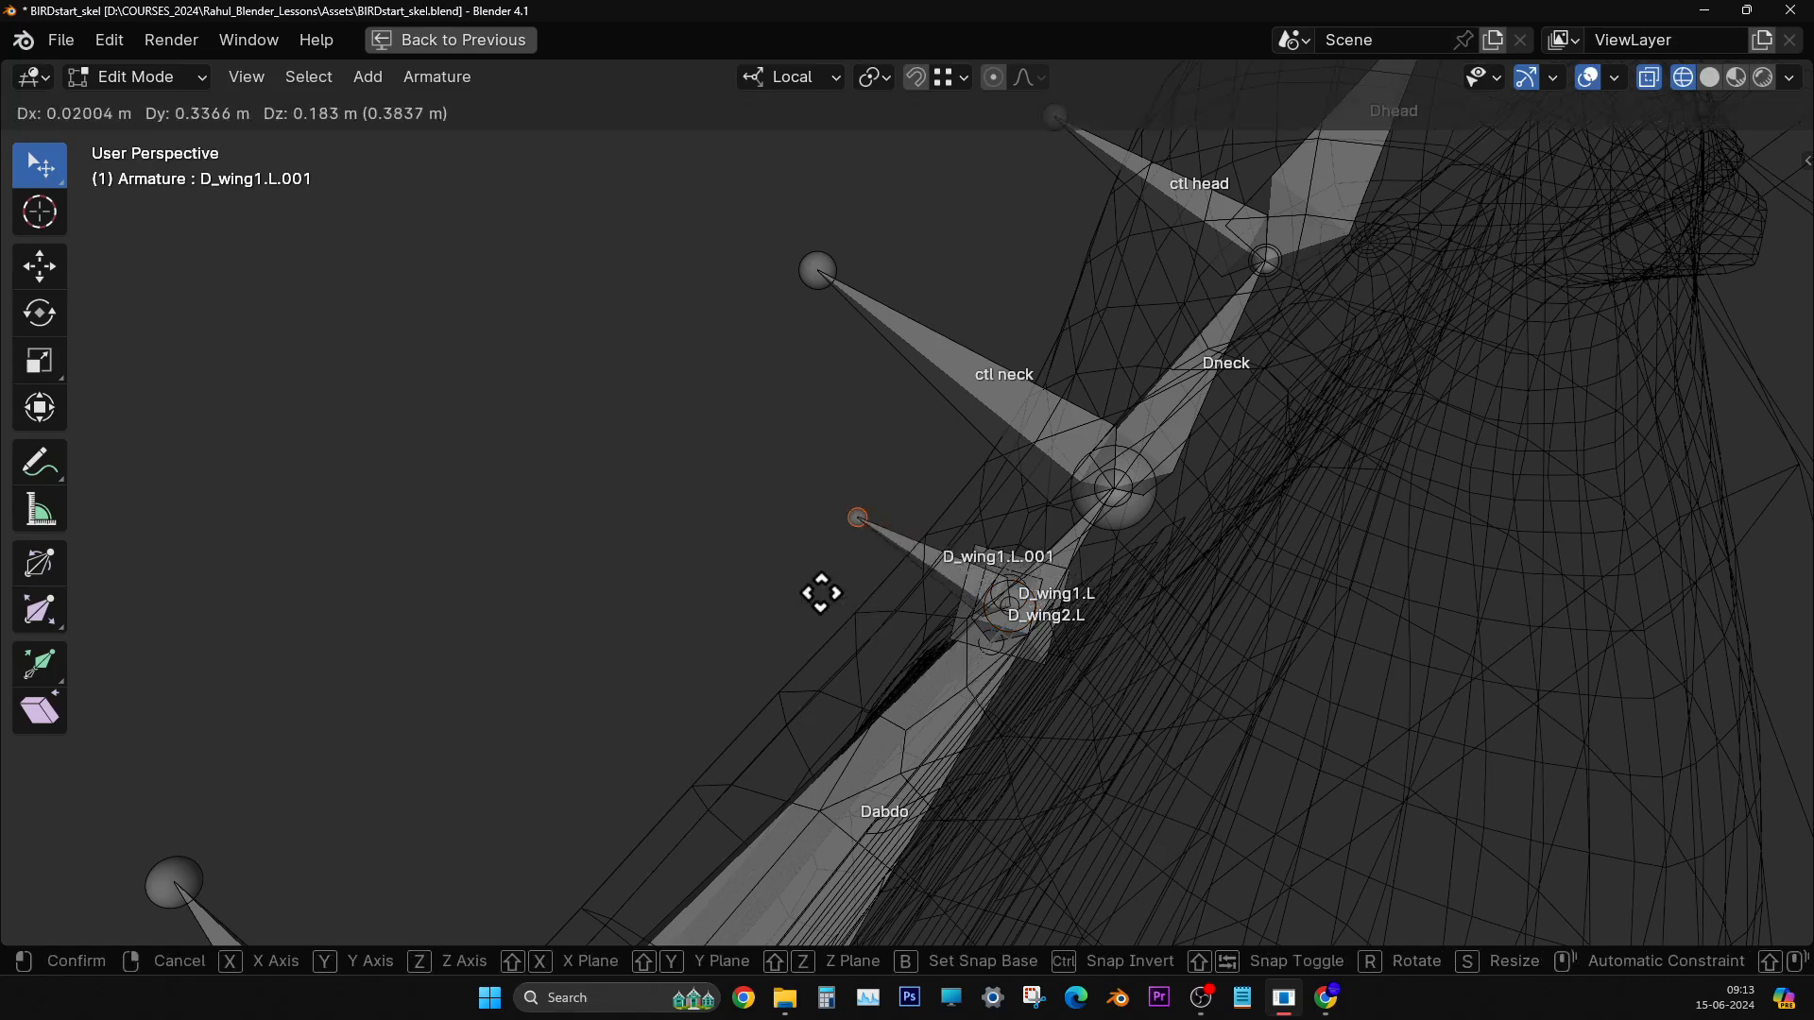
{"action": "left_click", "coordinate": [713, 514]}
{"action": "left_click", "coordinate": [857, 526]}
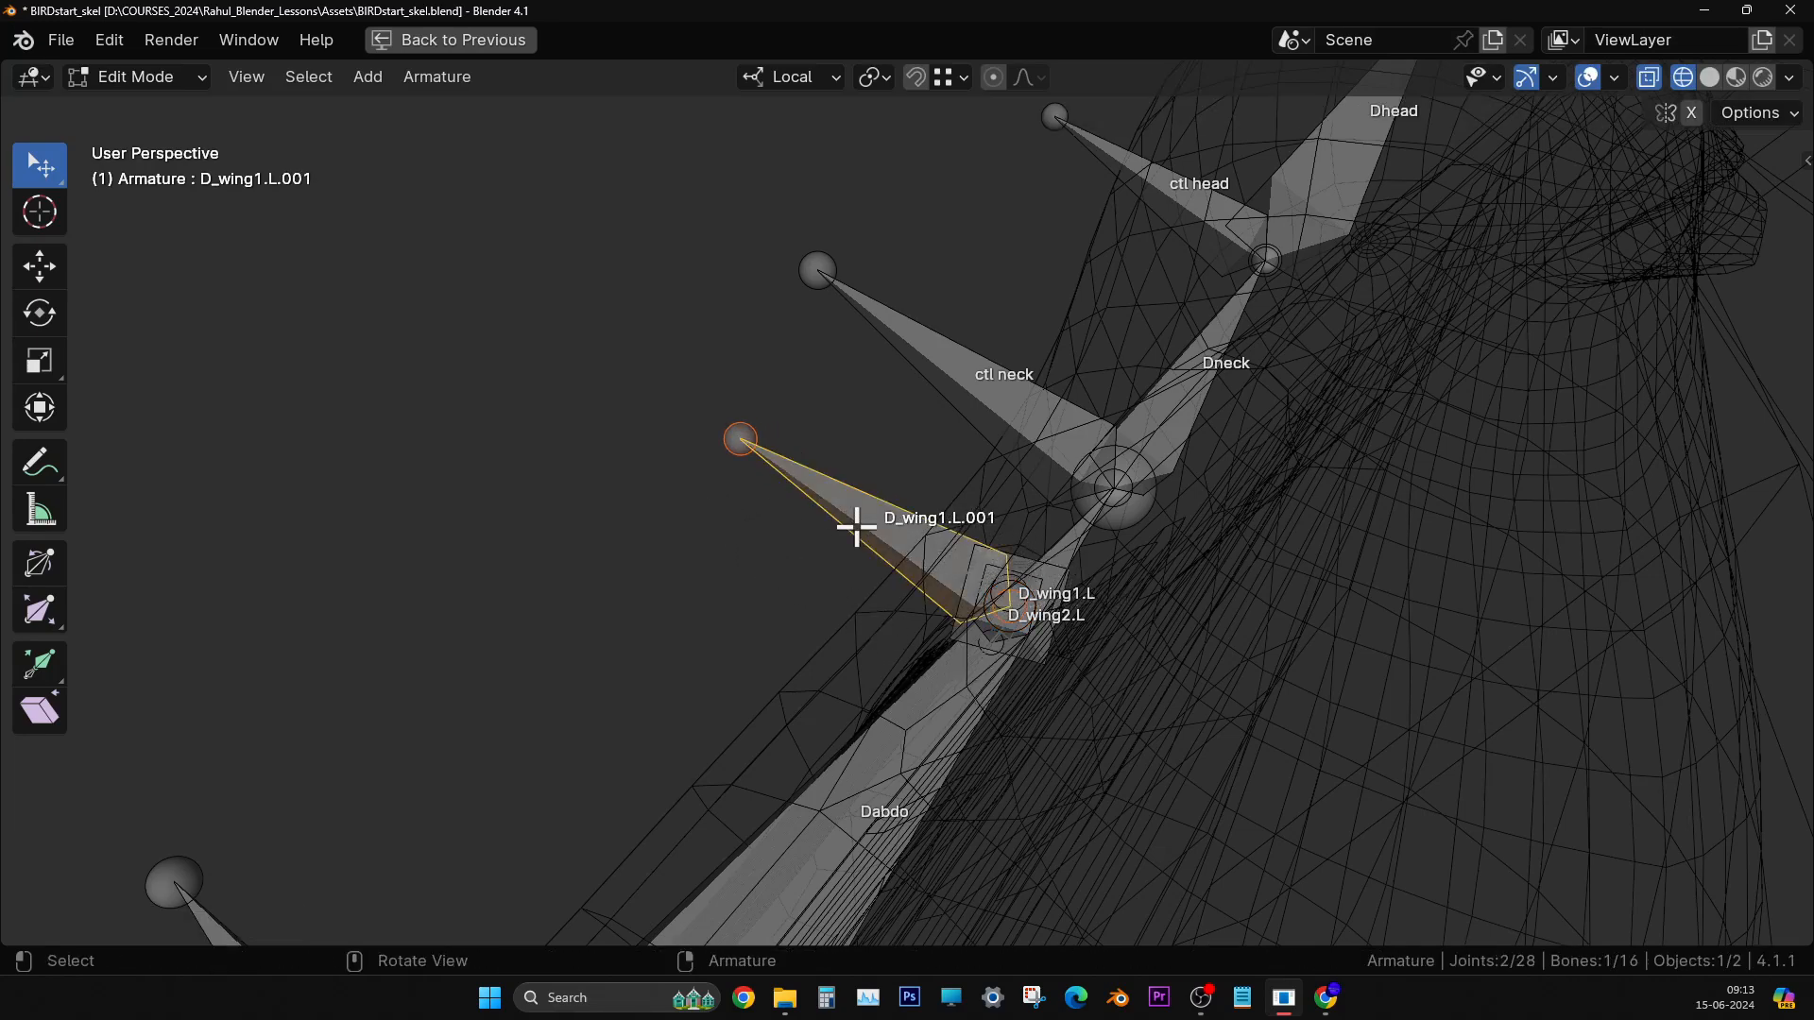
- Rename the bone extruded from the wing's shoulder joint as ctl wing1.L
{"action": "key", "text": "F2"}
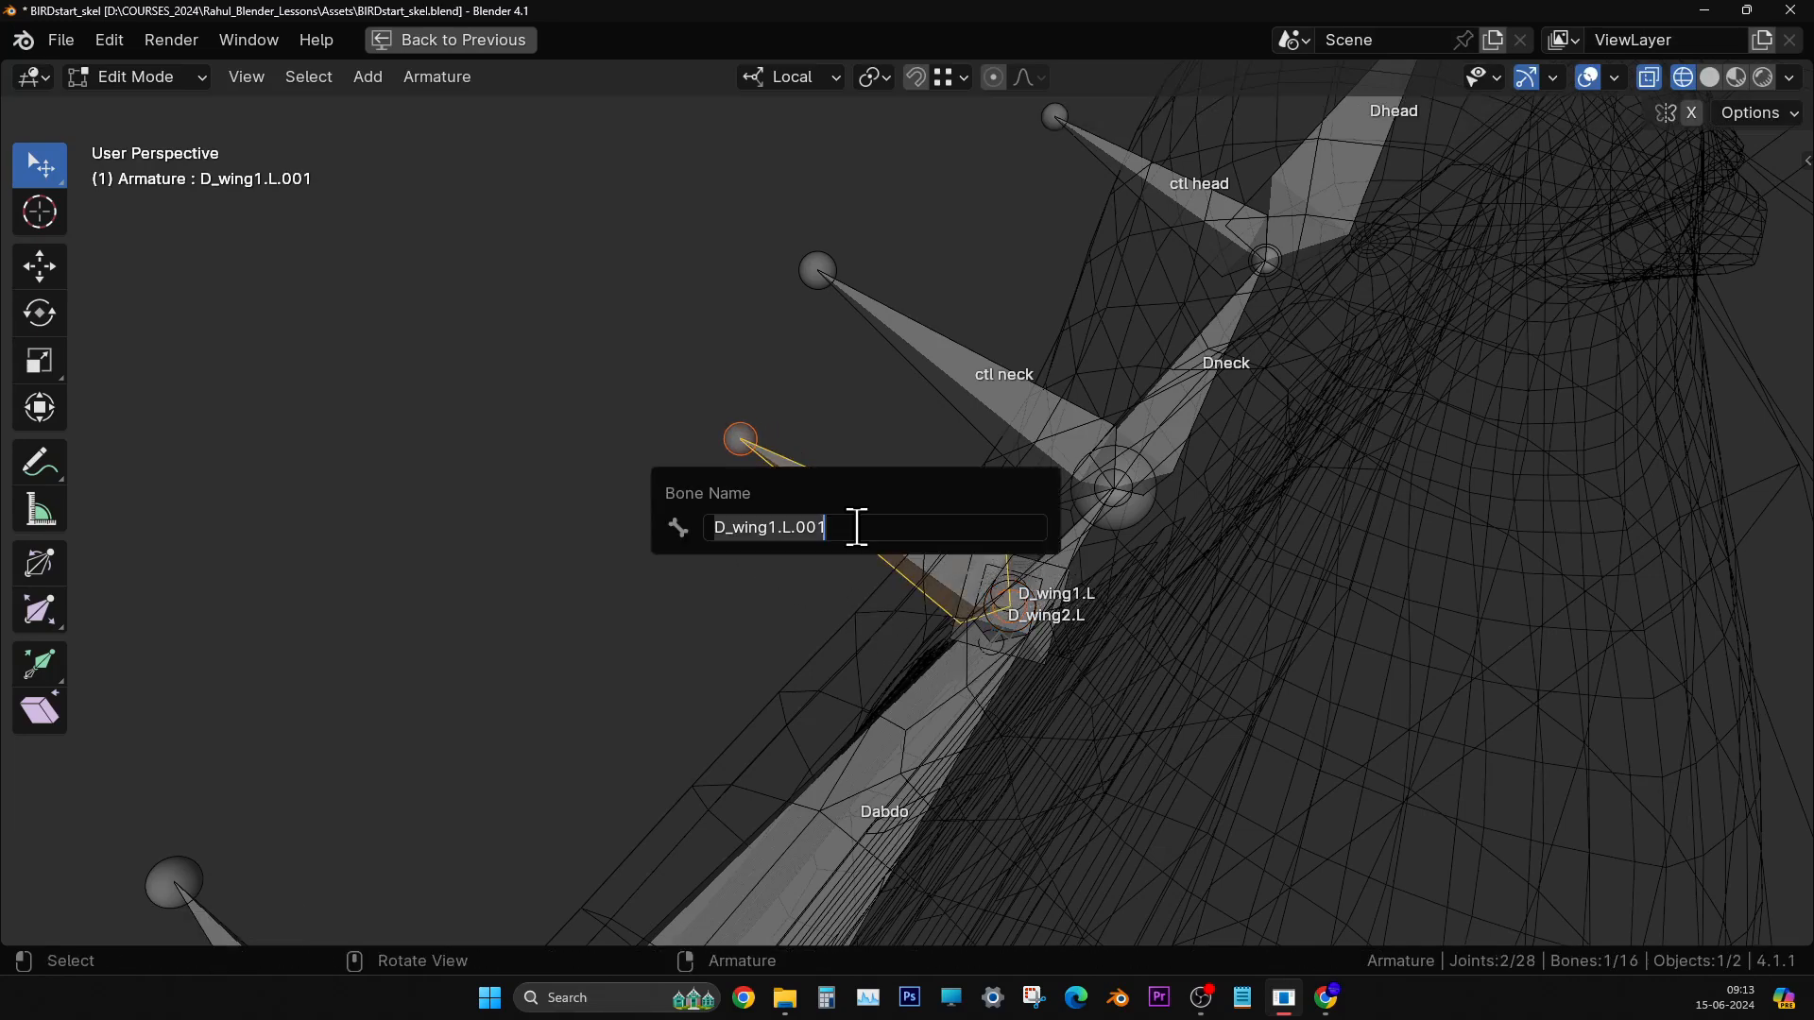
{"action": "type", "text": "ctl"}
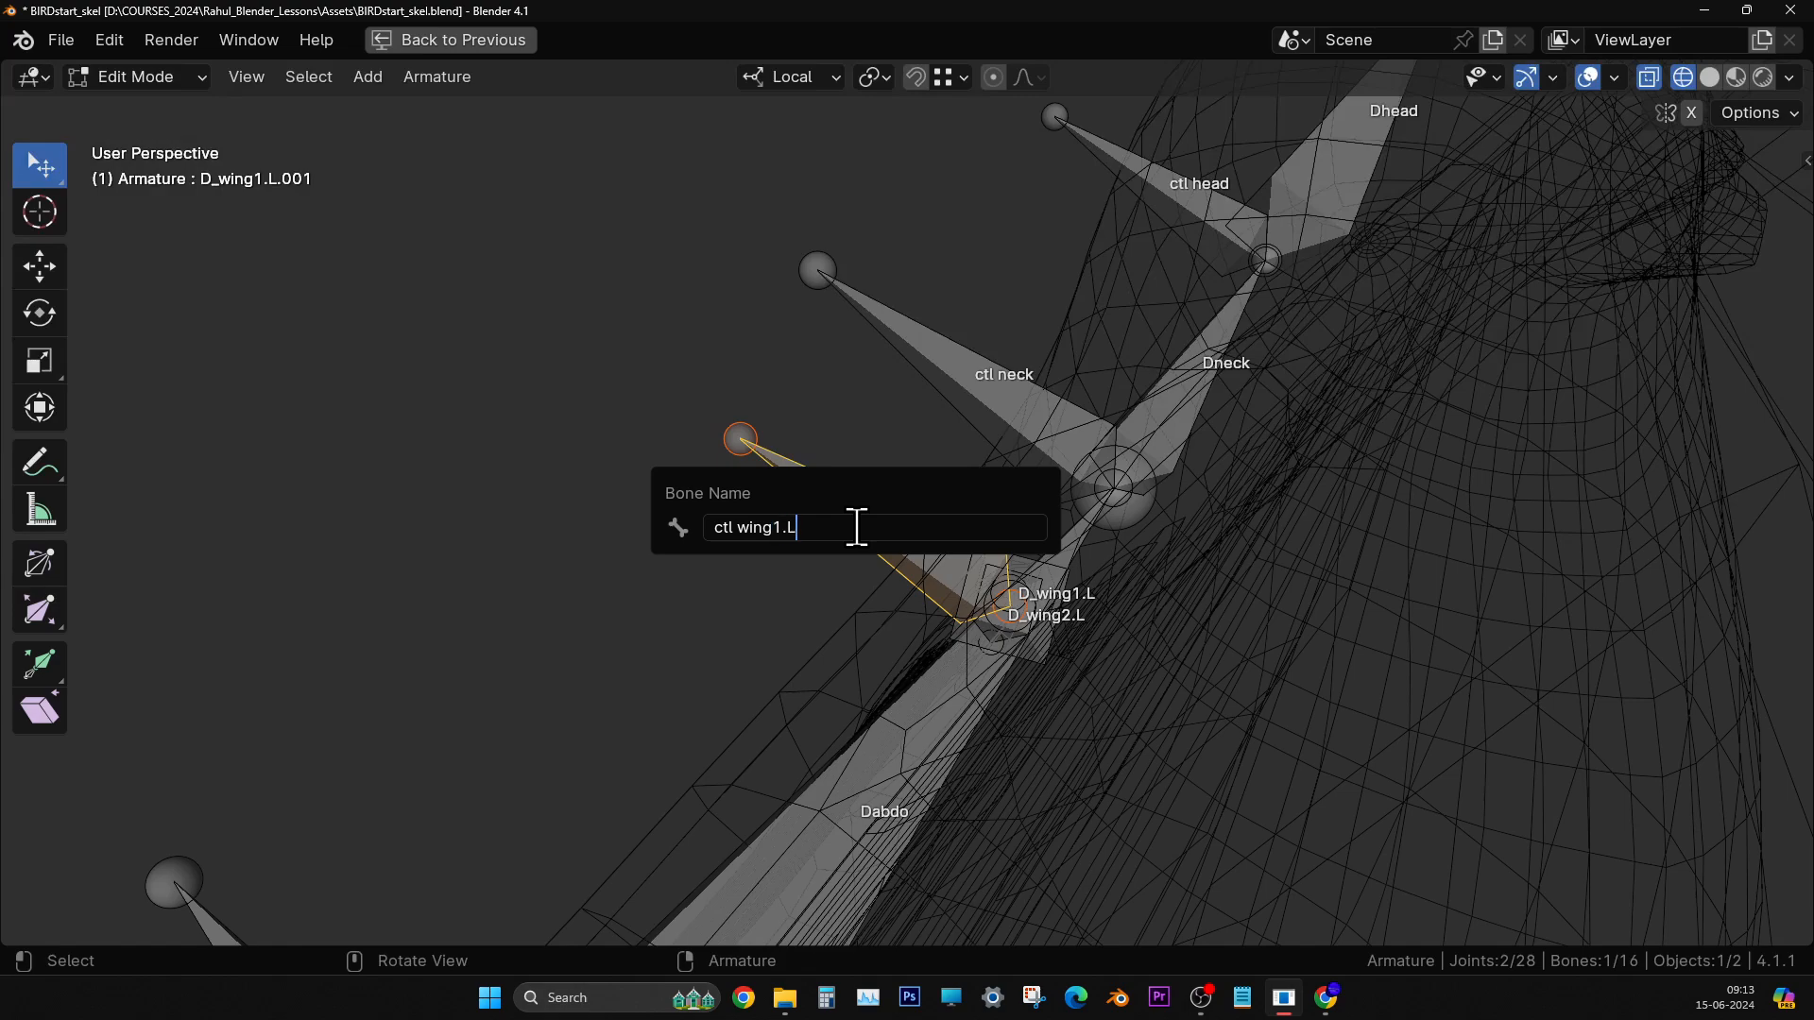
{"action": "key", "text": "Return"}
- Try moving ctl wing1.L away from the wing's deform bones, and undo the move
{"action": "middle_click_drag", "start_coordinate": [857, 526], "coordinate": [975, 540]}
{"action": "key", "text": "g"}
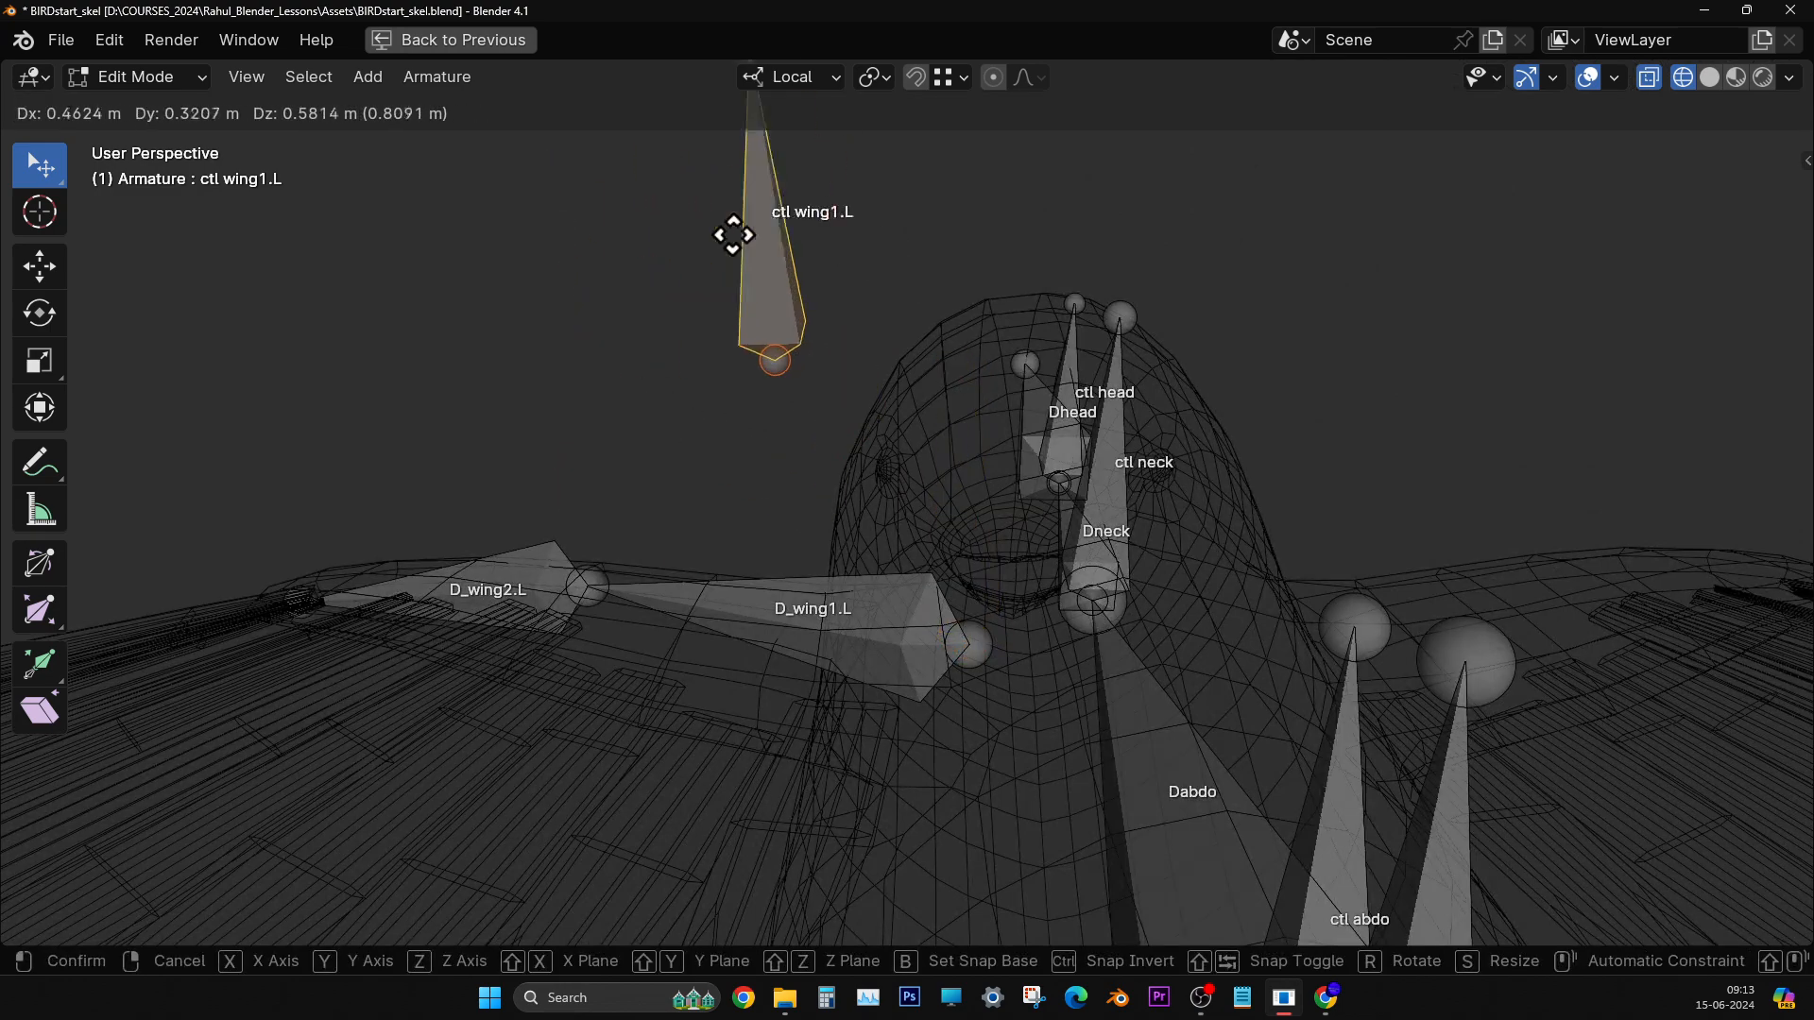
{"action": "left_click", "coordinate": [718, 385]}
{"action": "key", "text": "ctrl+z"}
{"action": "middle_click_drag", "start_coordinate": [962, 522], "coordinate": [1001, 646]}
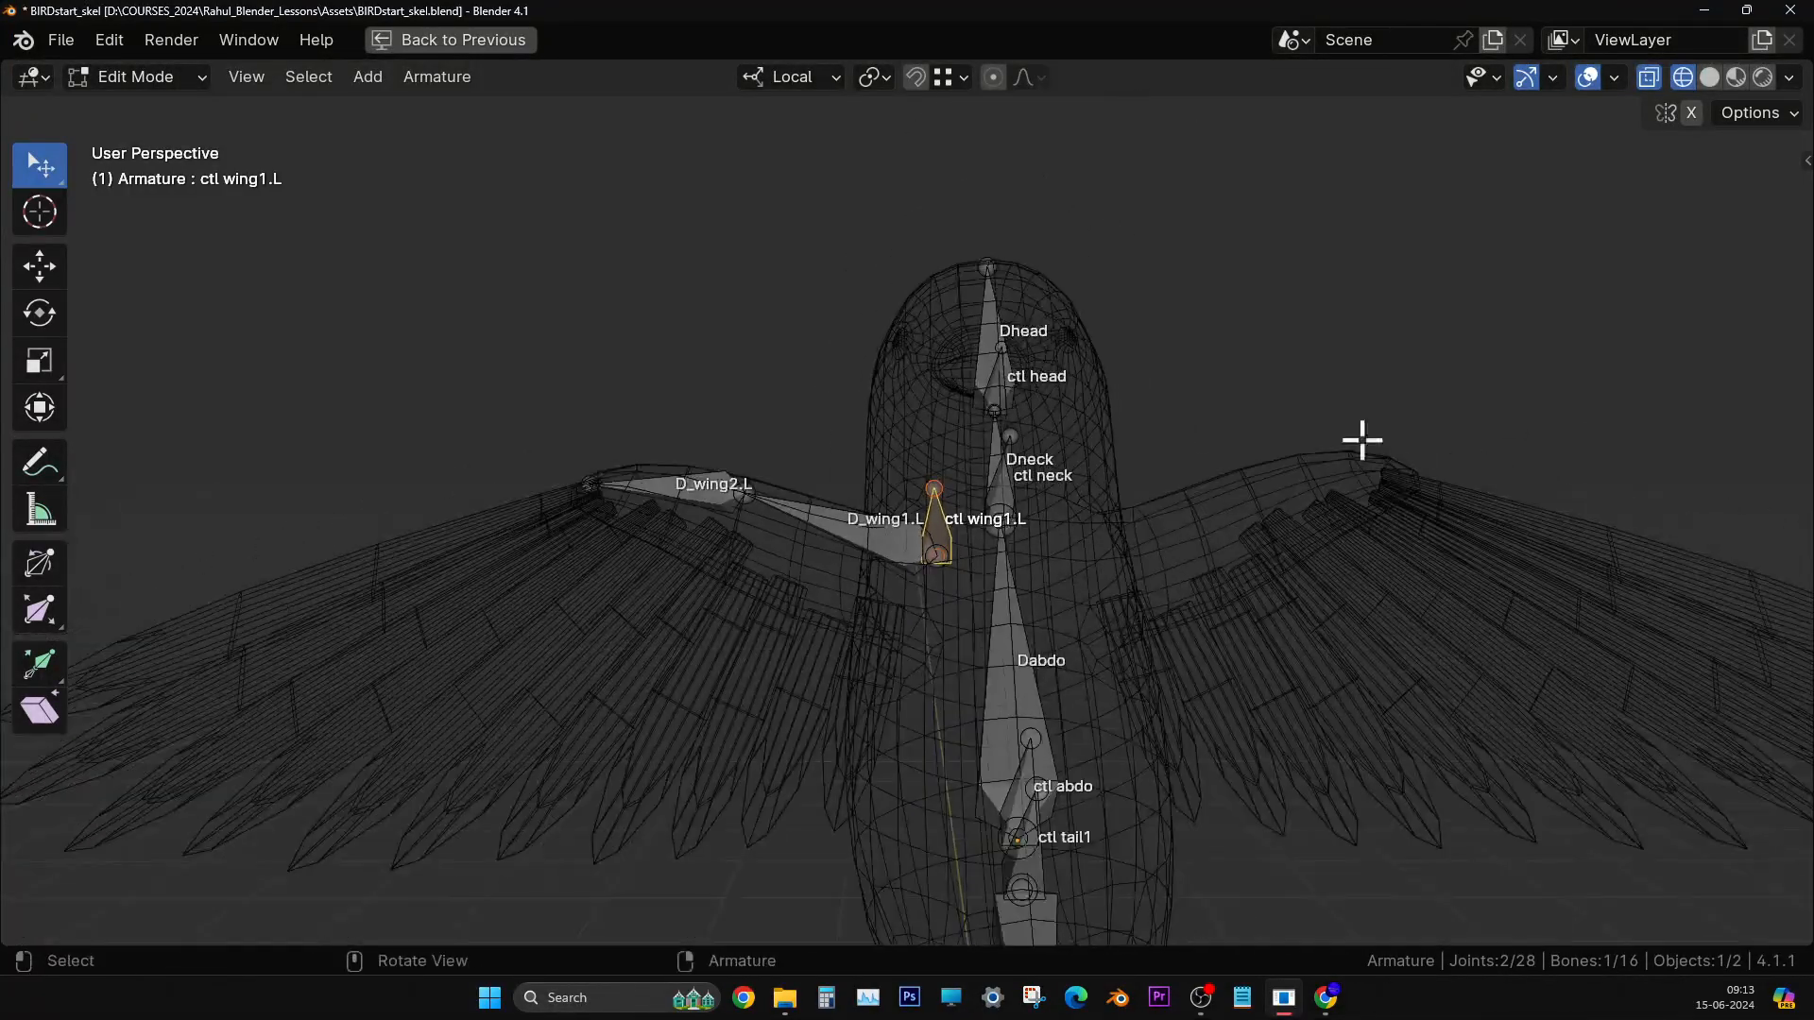
{"action": "middle_click_drag", "start_coordinate": [1166, 709], "coordinate": [1093, 680]}
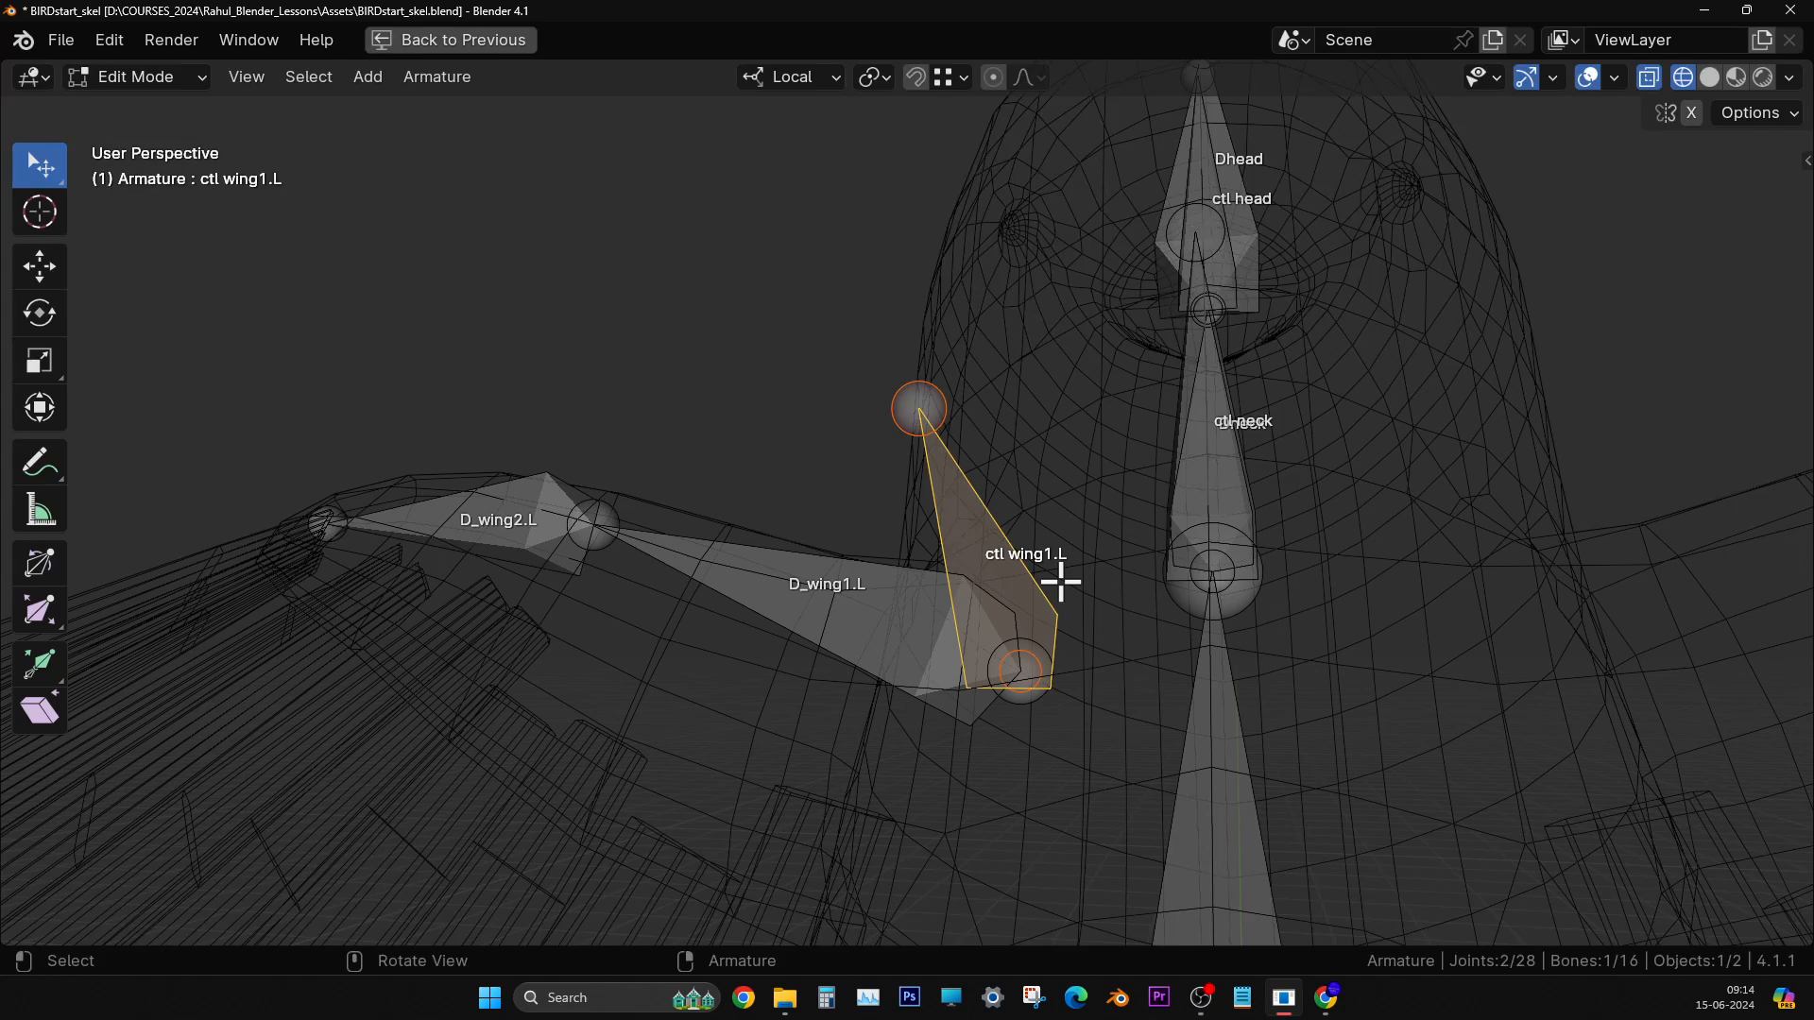
{"action": "middle_click_drag", "start_coordinate": [1024, 627], "coordinate": [858, 661]}
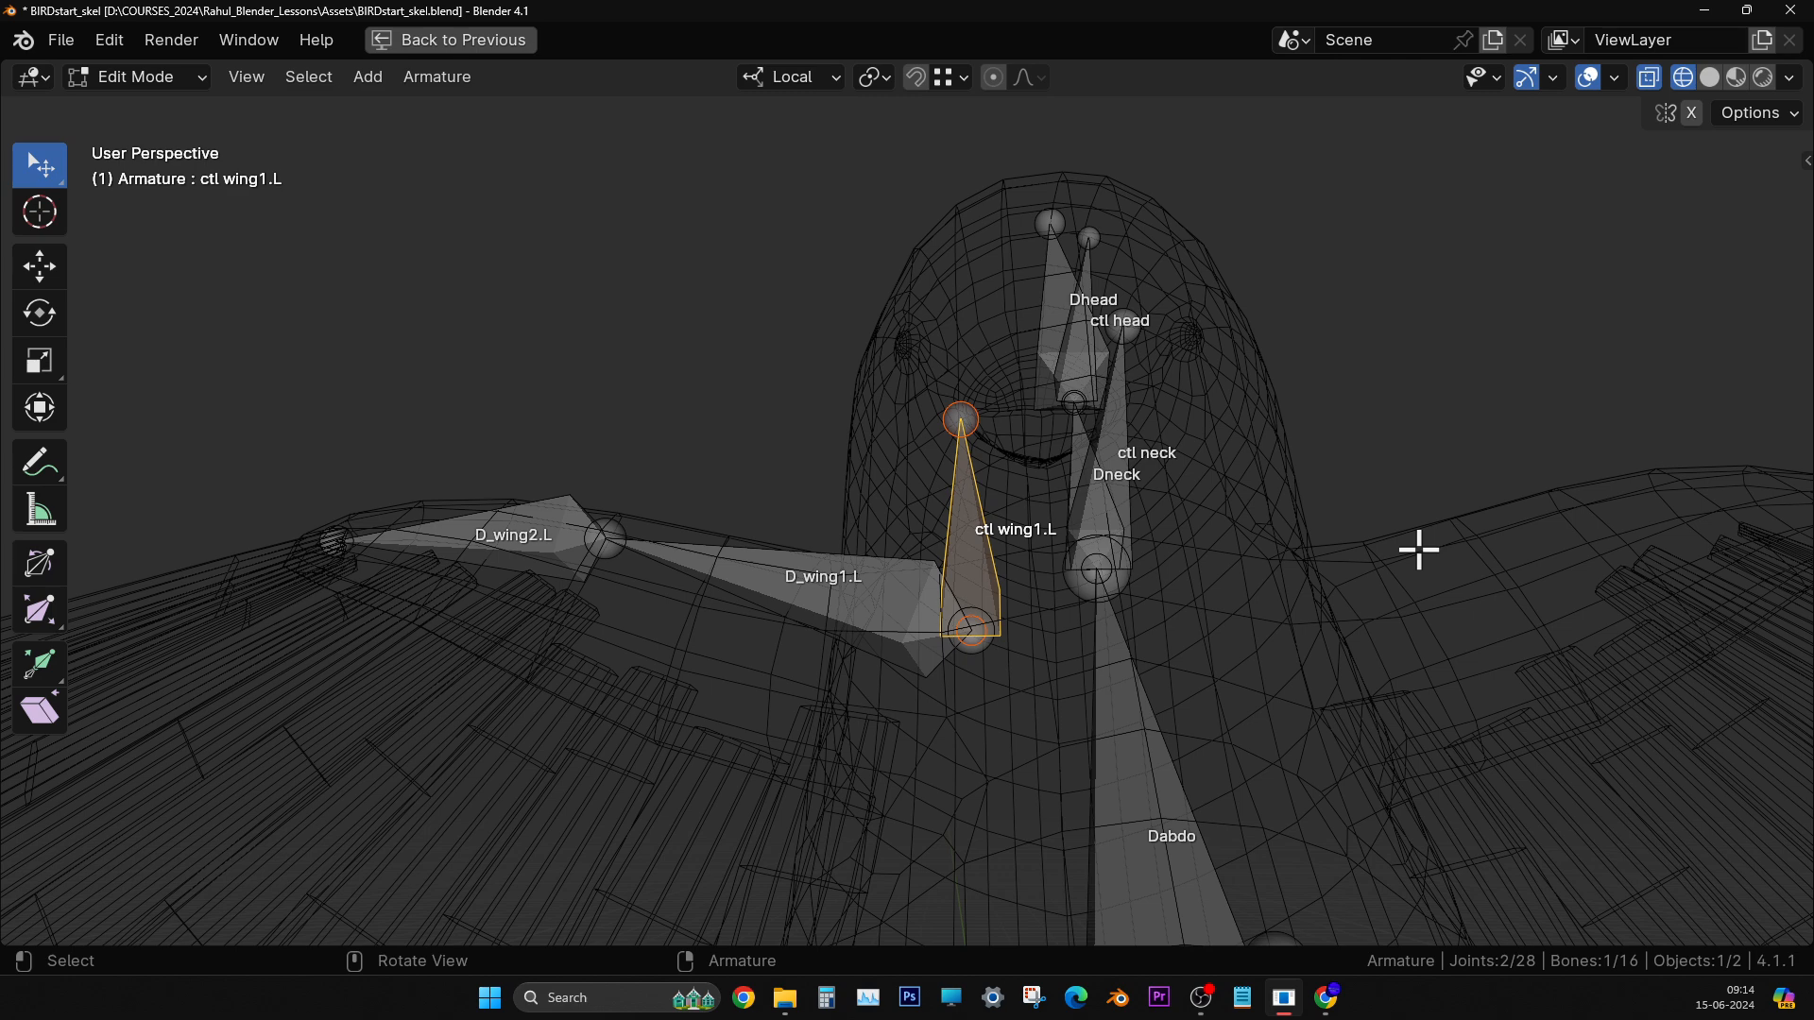
{"action": "middle_click_drag", "start_coordinate": [1143, 670], "coordinate": [1150, 674]}
- Extrude a bone from the joint between D_wing1.L and D_wing2.L out behind the wing, and select the new bone
{"action": "left_click", "coordinate": [597, 529]}
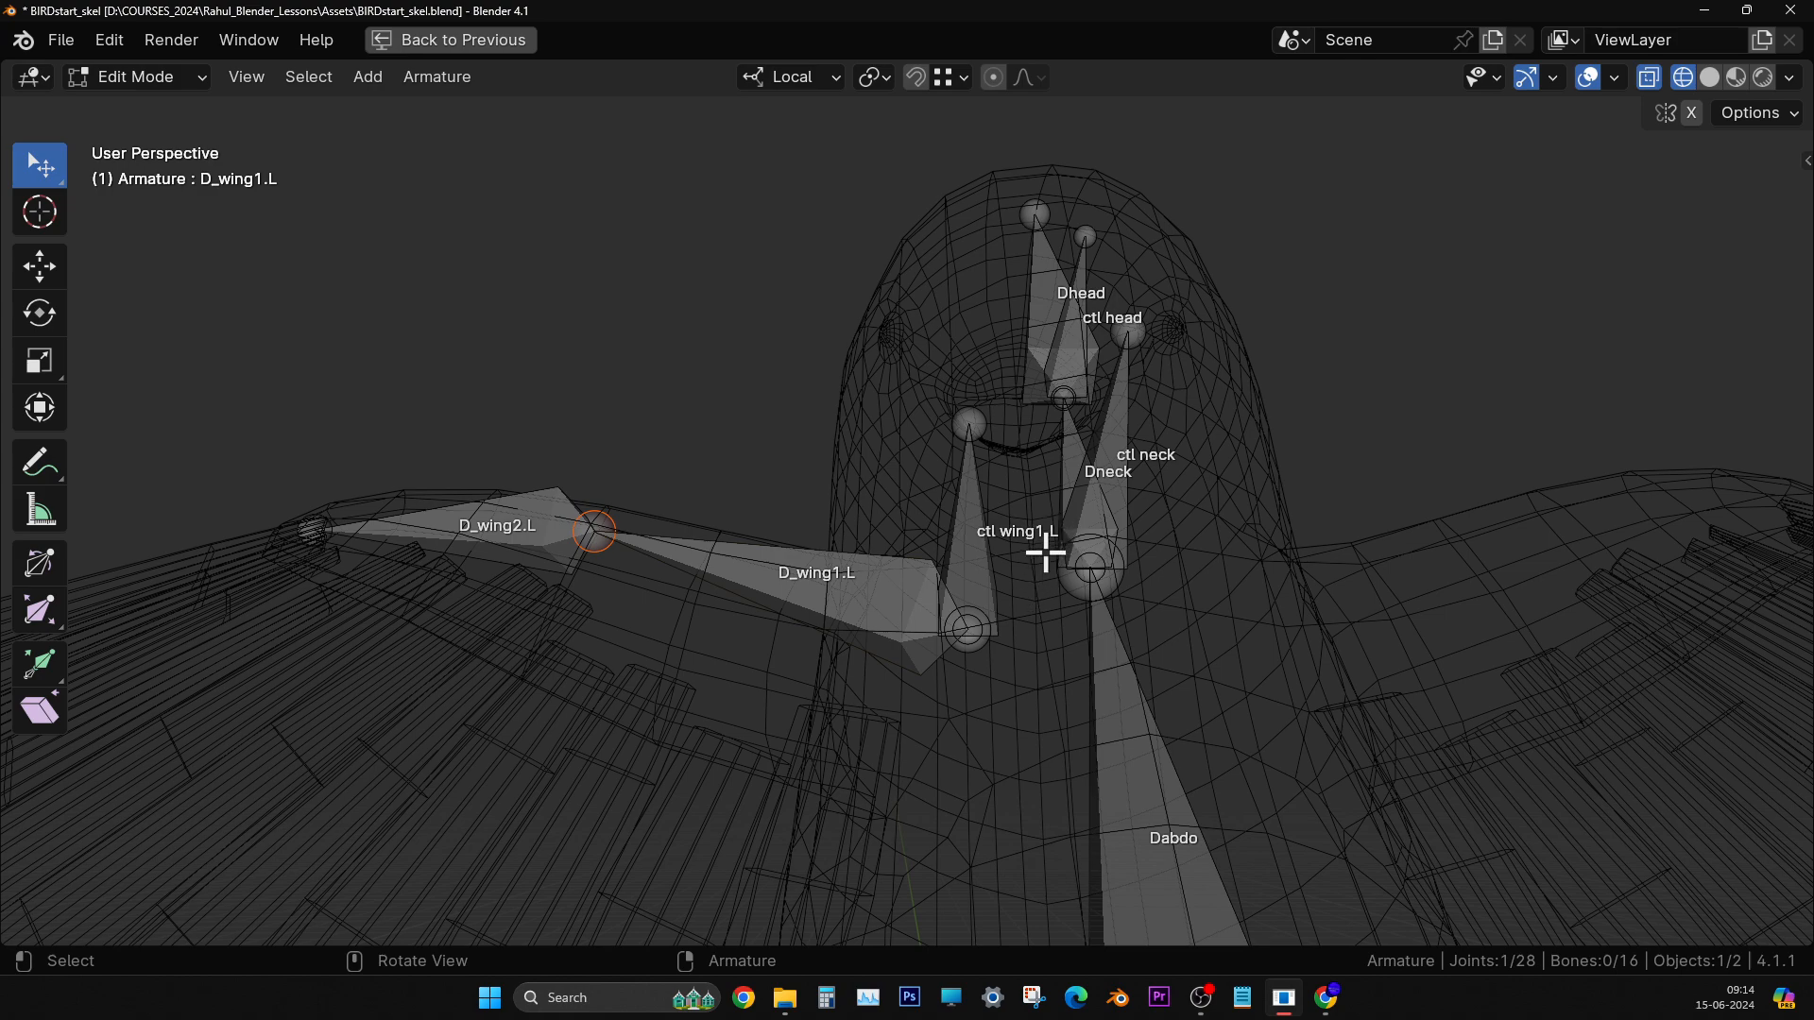
{"action": "middle_click_drag", "start_coordinate": [1046, 553], "coordinate": [980, 491]}
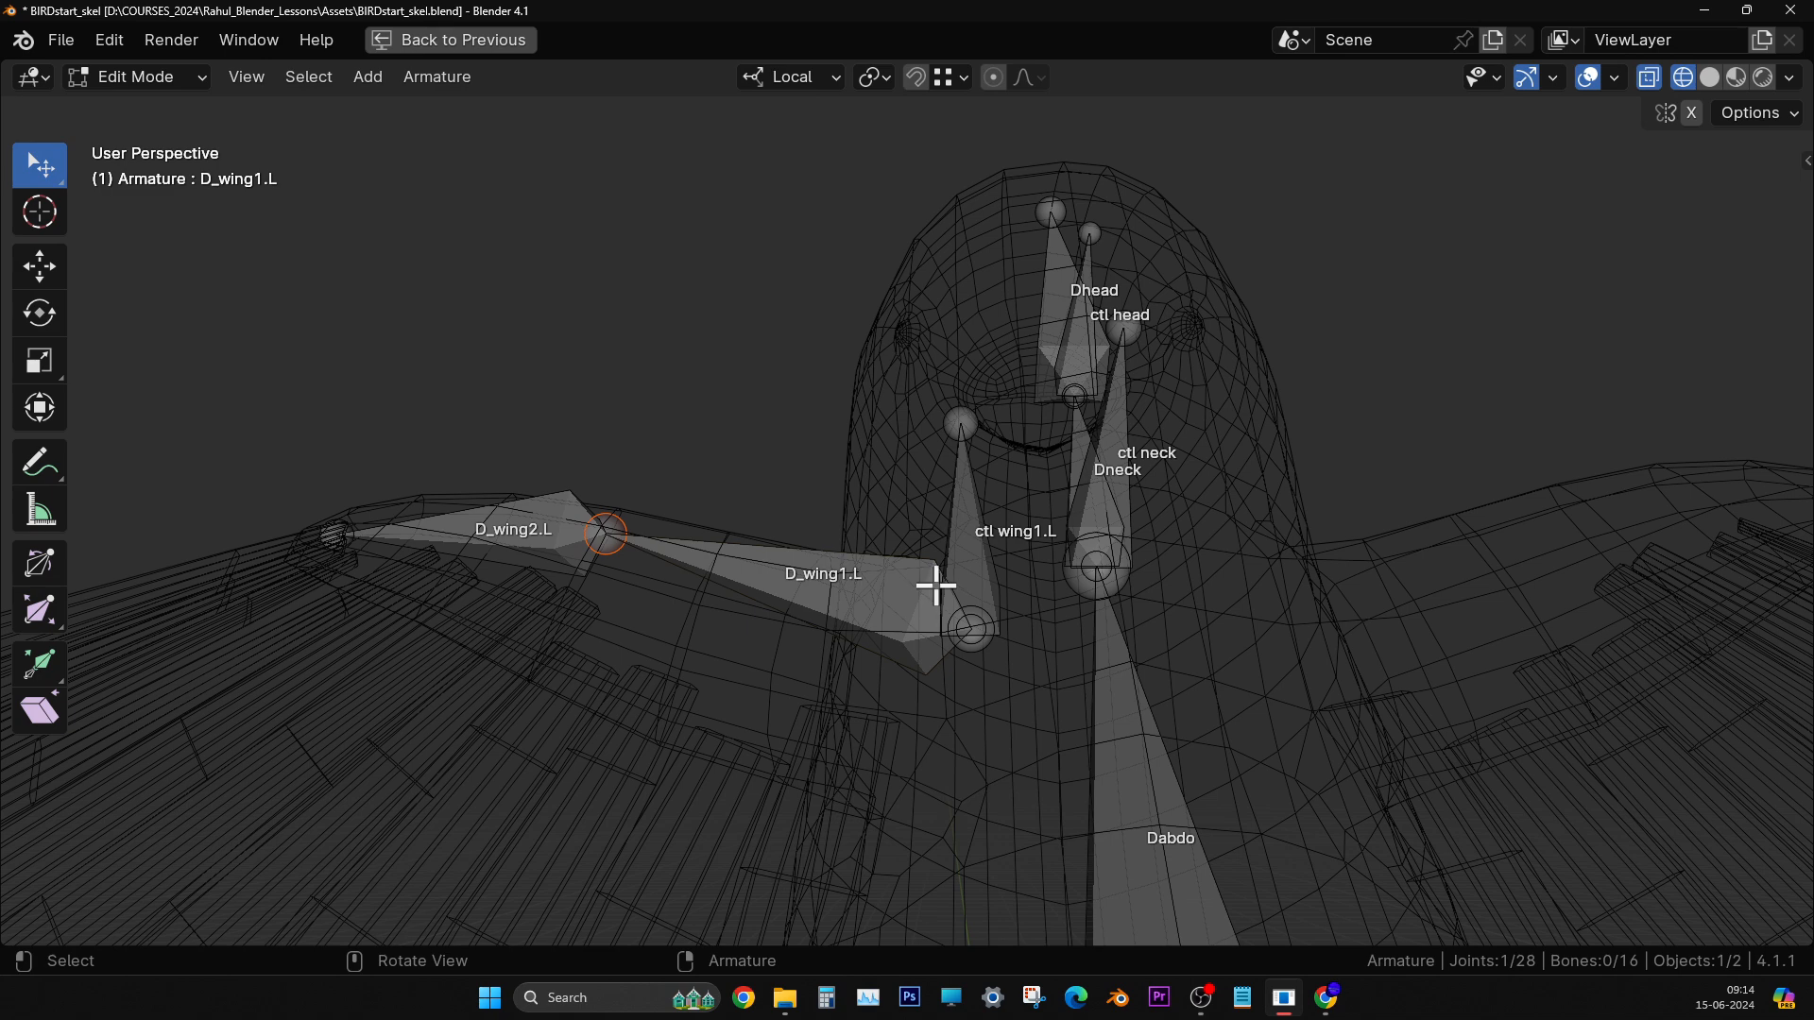
{"action": "middle_click_drag", "start_coordinate": [820, 666], "coordinate": [473, 660]}
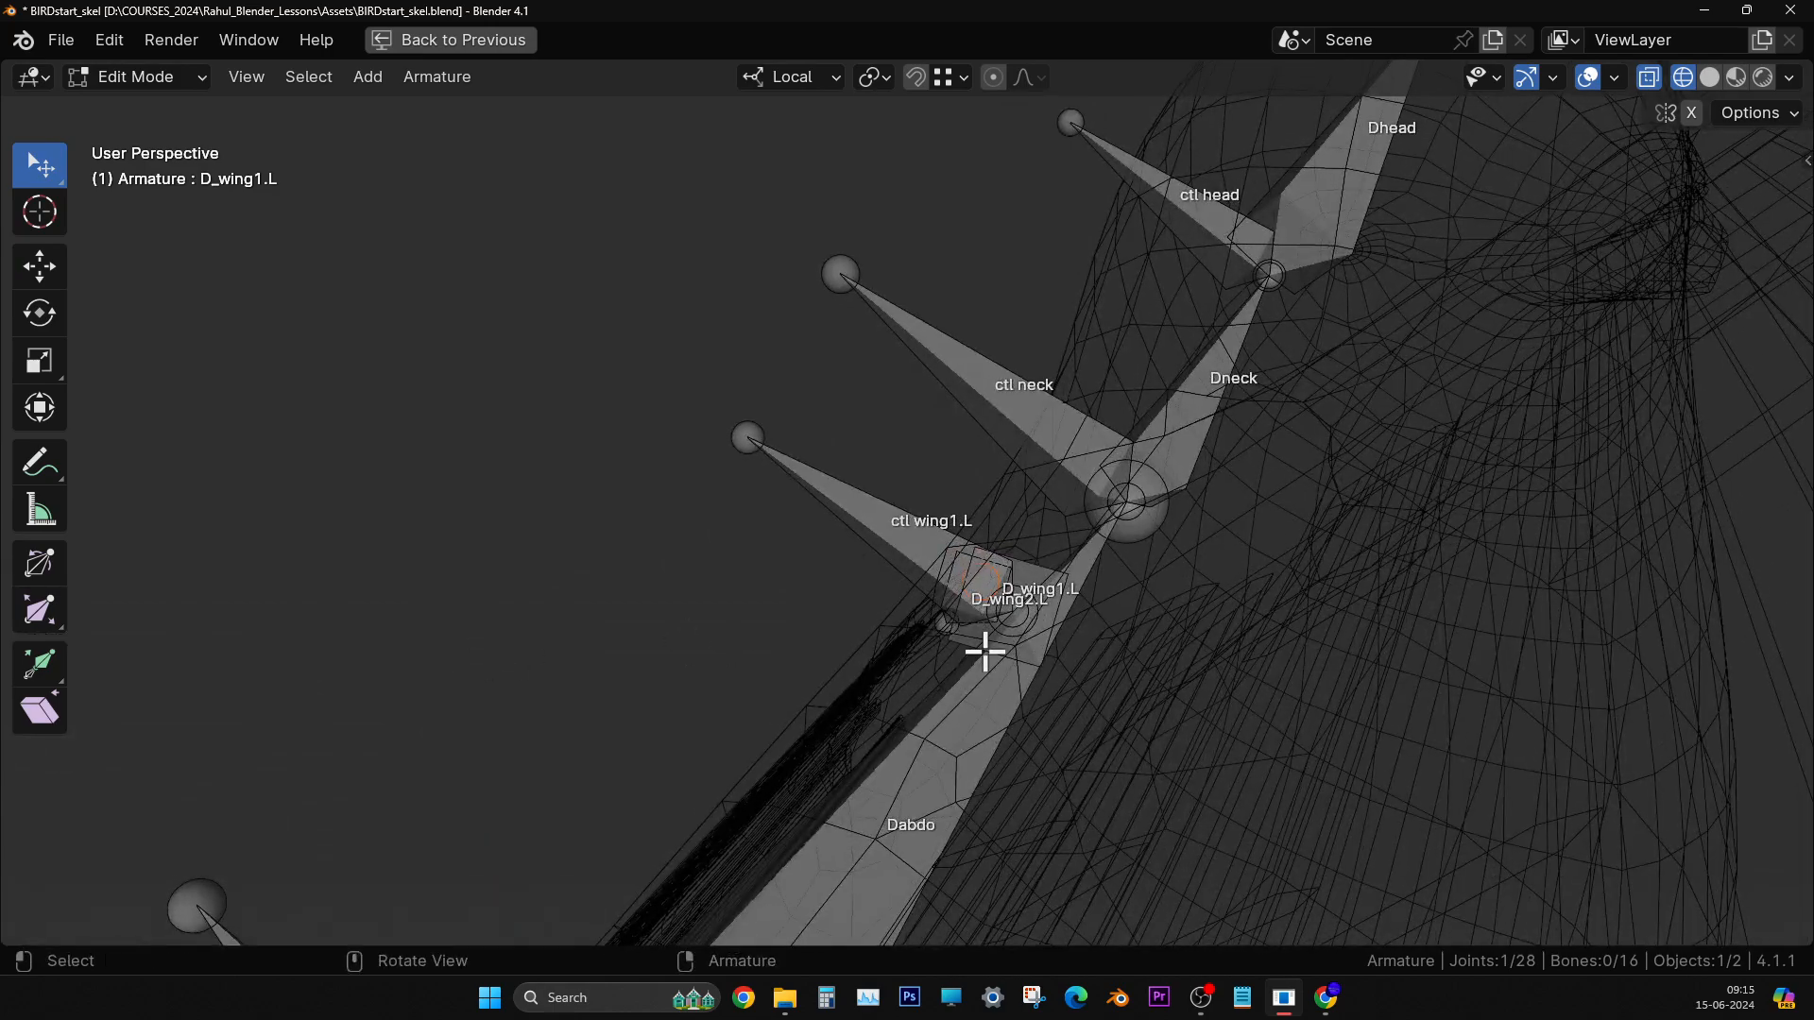
{"action": "middle_click_drag", "start_coordinate": [985, 652], "coordinate": [1271, 717]}
{"action": "middle_click_drag", "start_coordinate": [1162, 661], "coordinate": [893, 680]}
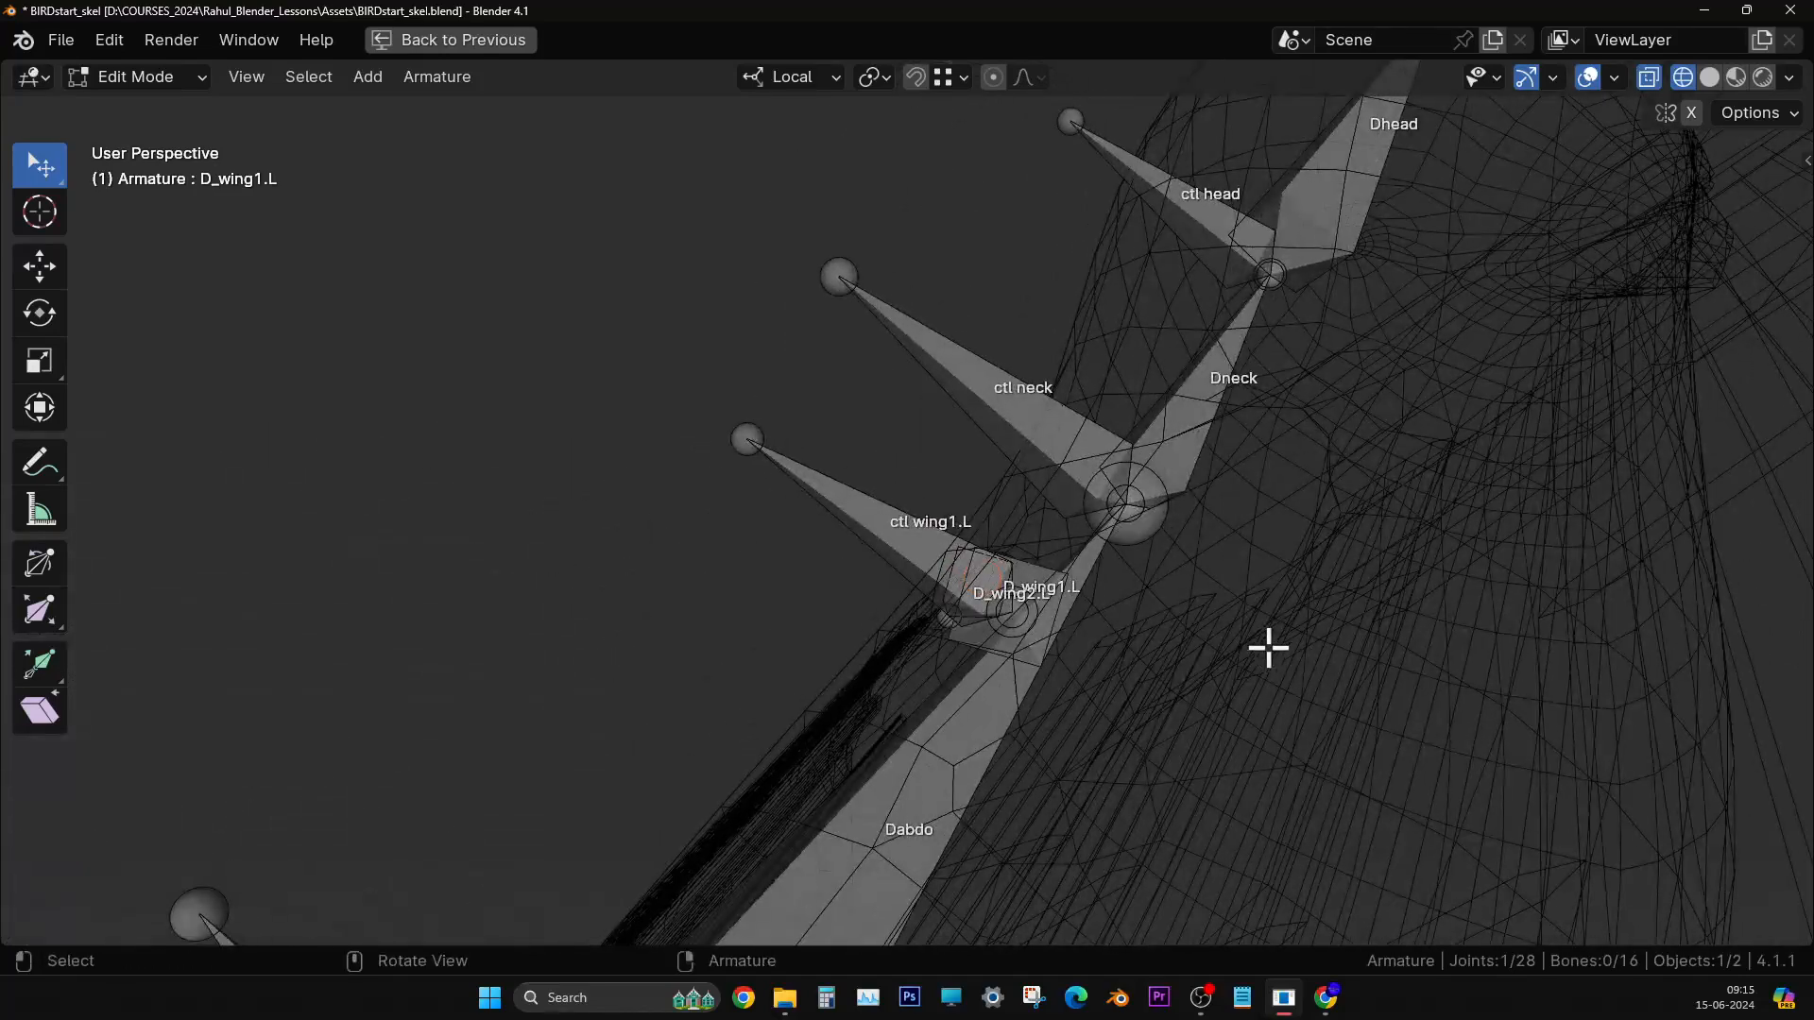
{"action": "key", "text": "e"}
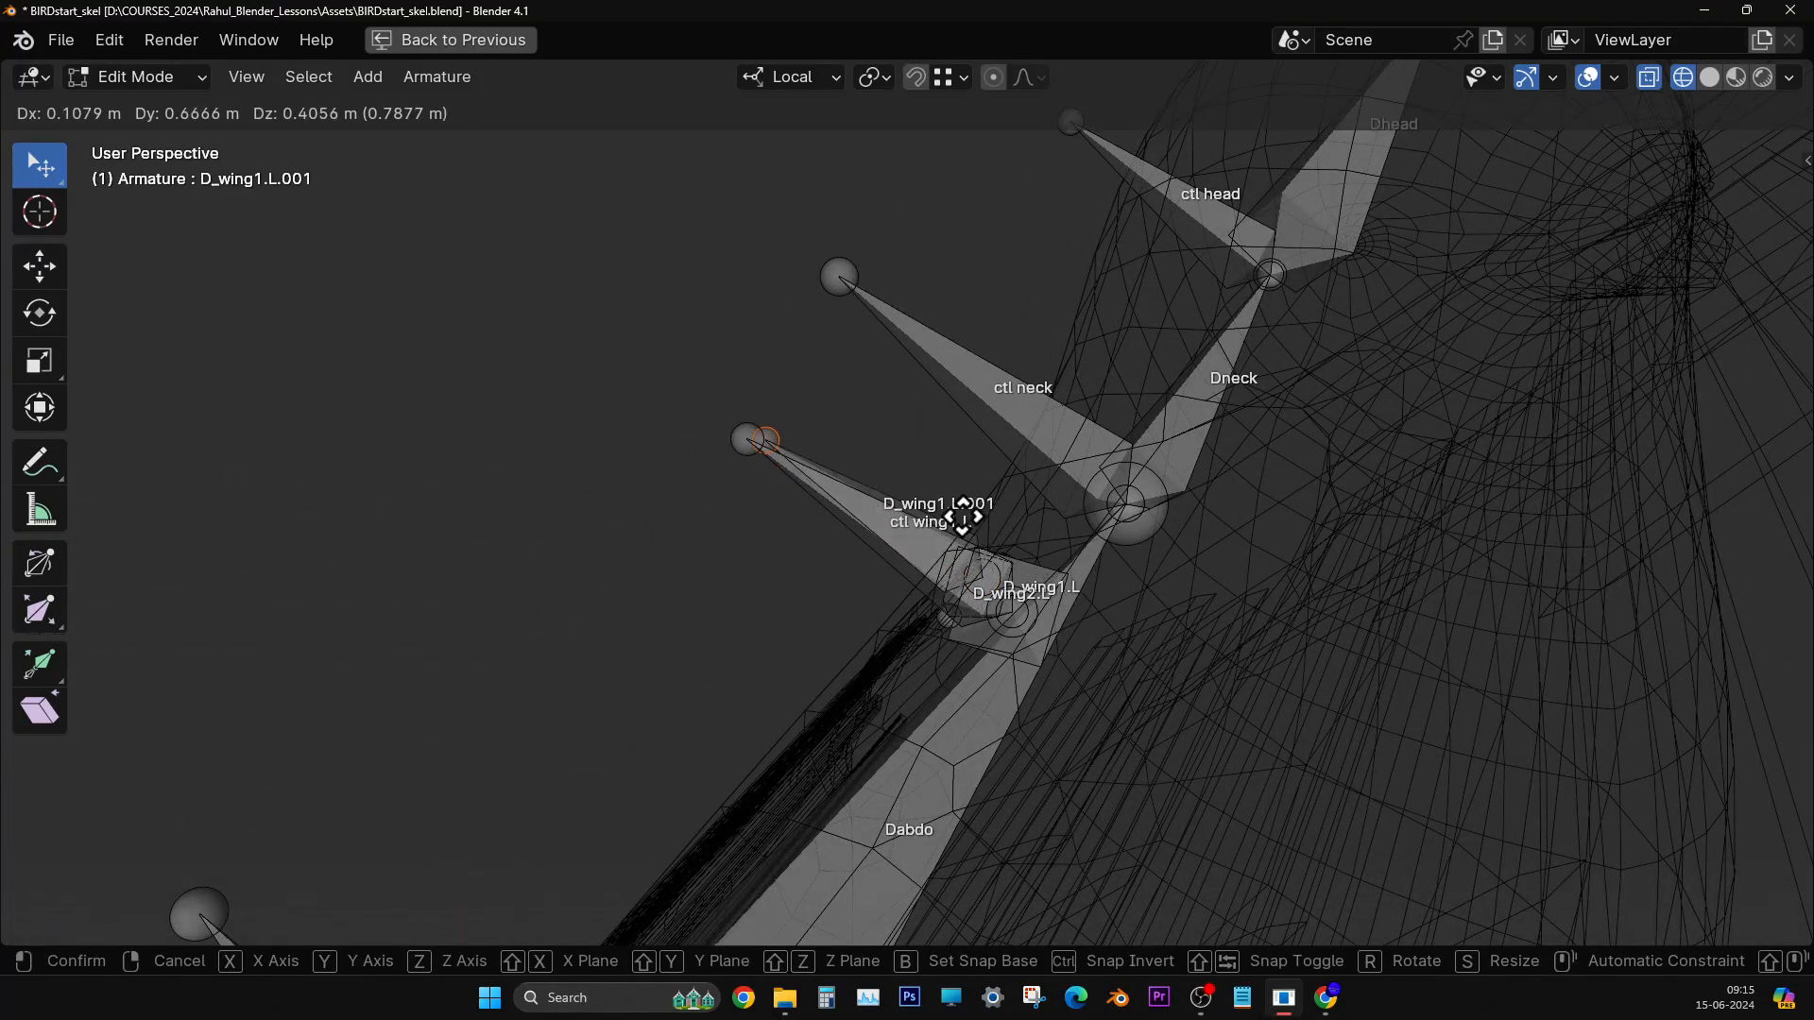
{"action": "left_click", "coordinate": [936, 510]}
{"action": "middle_click_drag", "start_coordinate": [935, 510], "coordinate": [697, 450]}
{"action": "left_click", "coordinate": [506, 406]}
- Clear the parent of the bone extruded from the middle wing joint and rename it as ctl wing2
{"action": "mouse_move", "coordinate": [762, 627]}
{"action": "middle_mouse_down"}
{"action": "mouse_move", "coordinate": [794, 608]}
{"action": "mouse_move", "coordinate": [783, 617]}
{"action": "middle_mouse_up"}
{"action": "key", "text": "alt+p"}
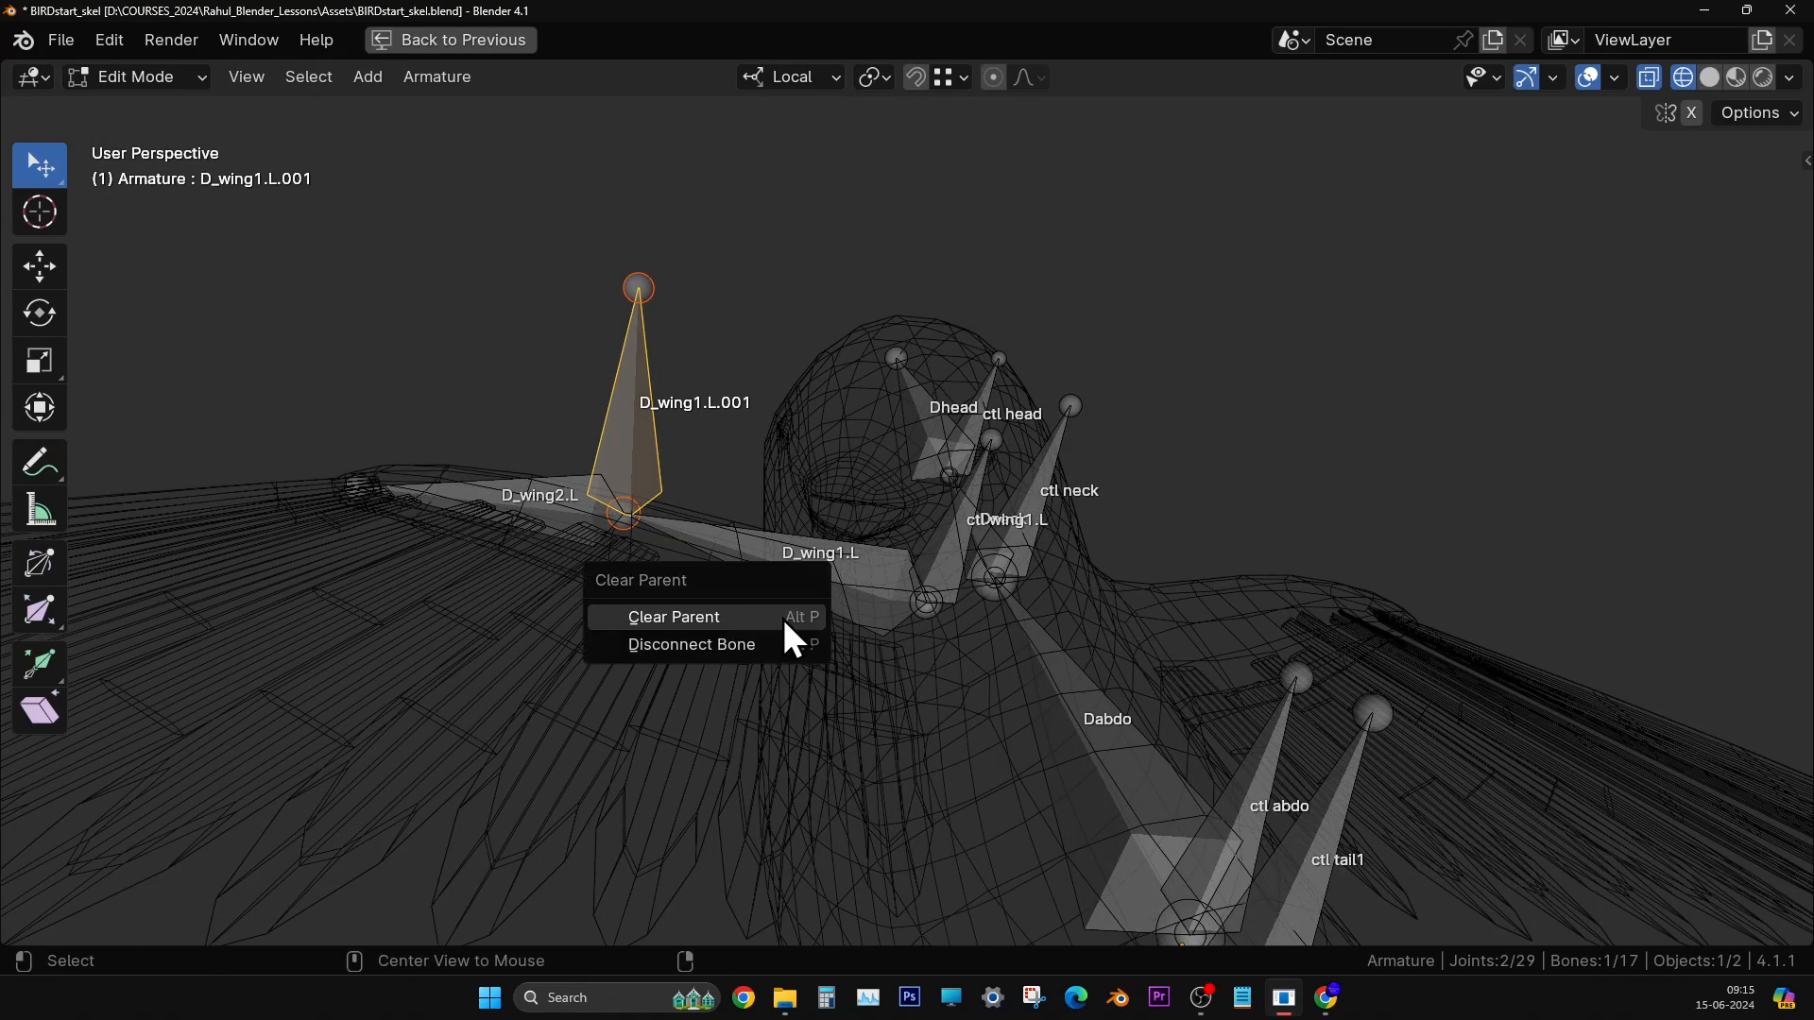
{"action": "left_click", "coordinate": [783, 617]}
{"action": "key", "text": "F2"}
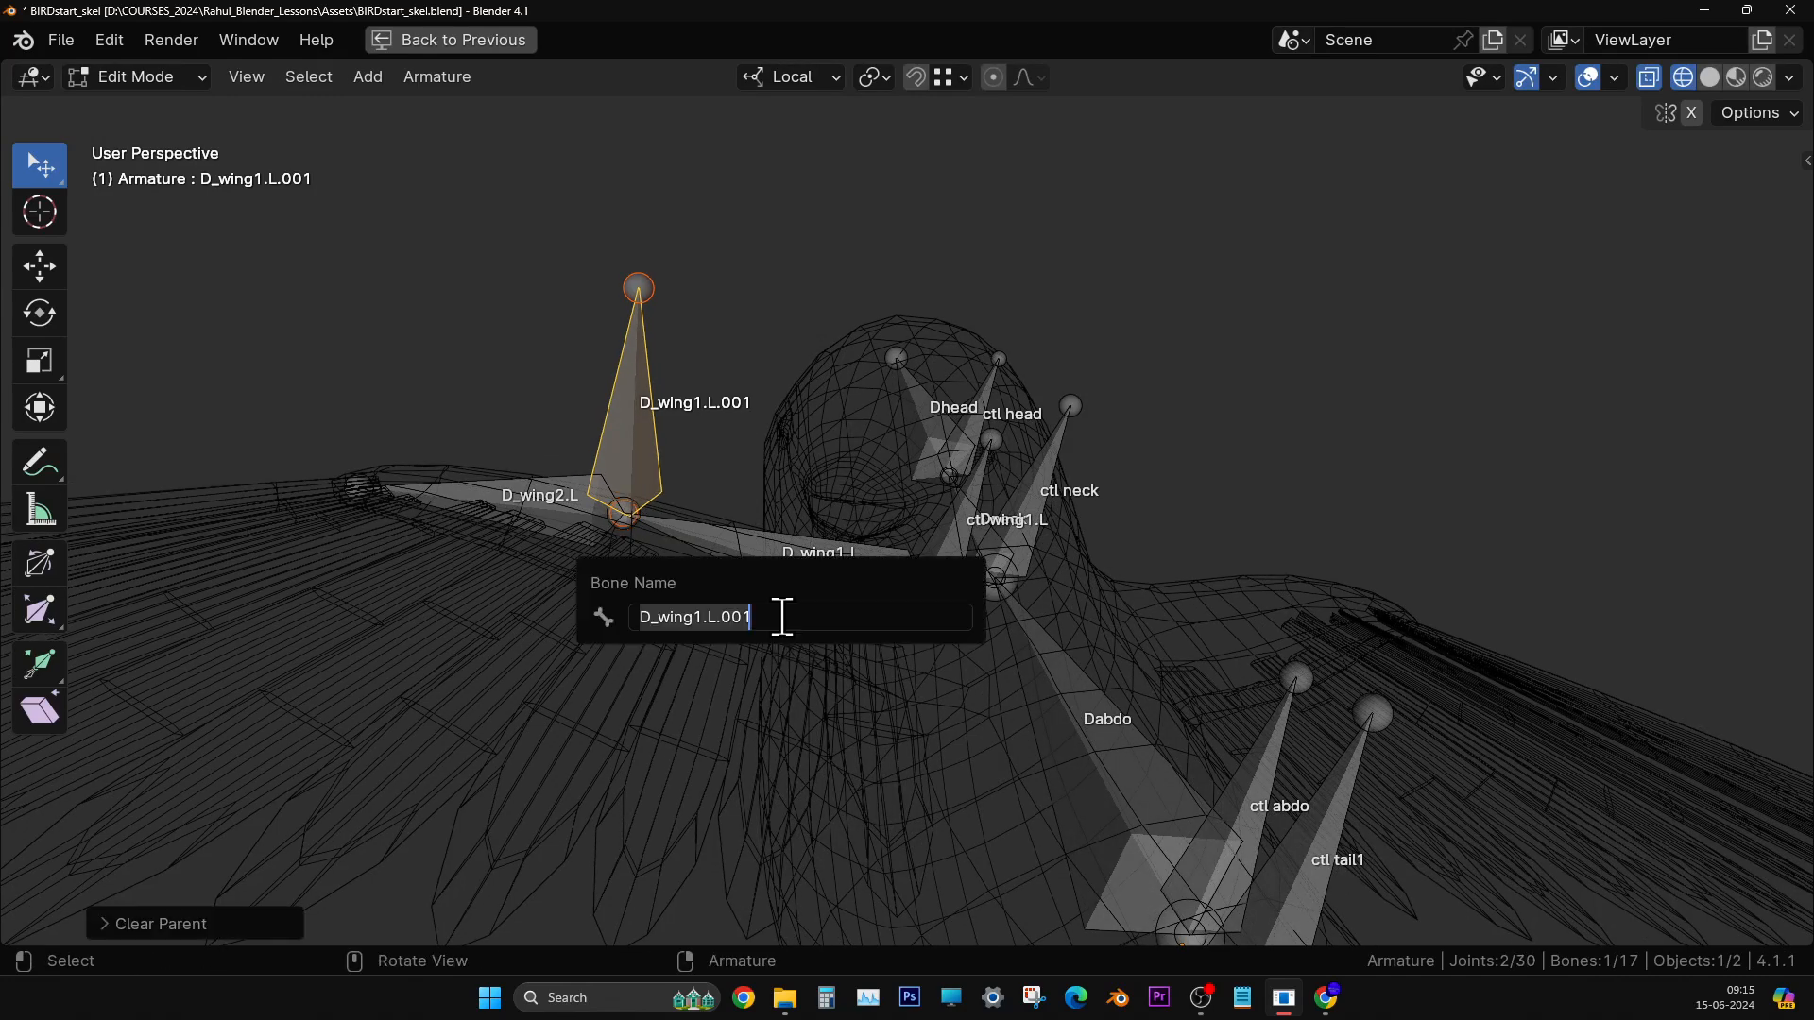
{"action": "type", "text": "ctl wing2"}
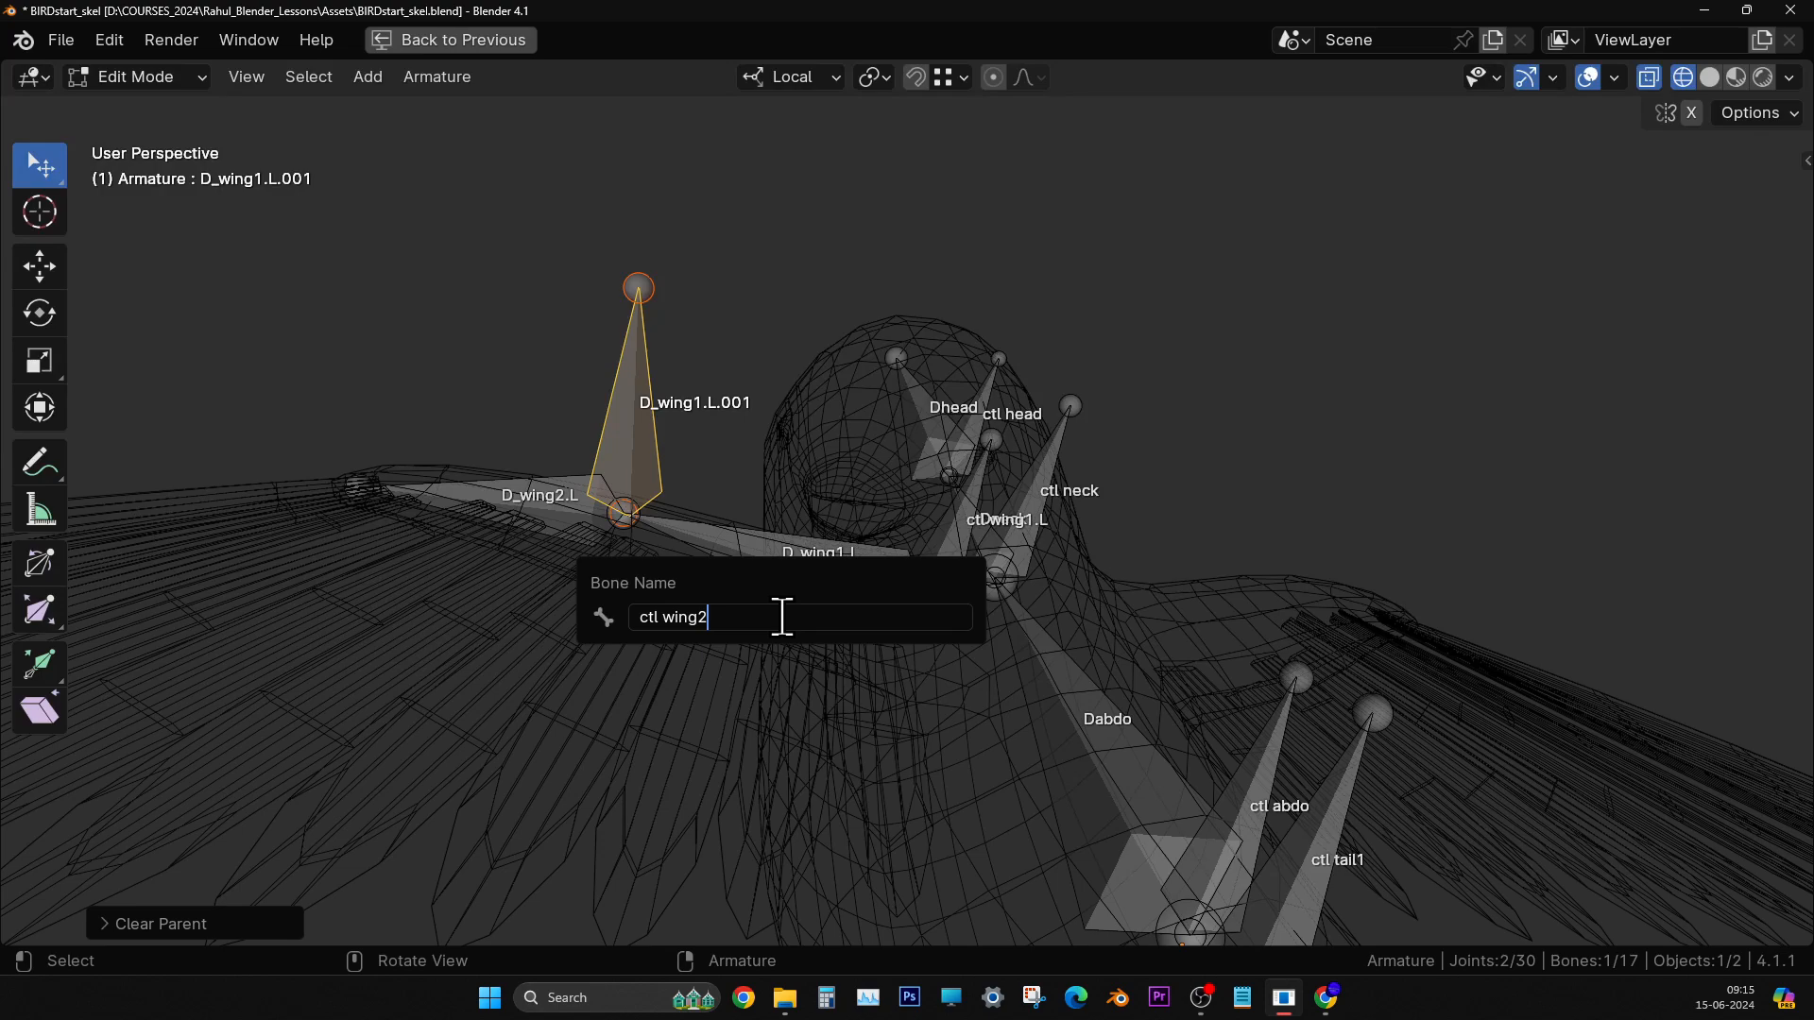
{"action": "key", "text": "Return"}
- Try moving ctl wing2 and ctl wing1.L separately from the deform bones, undoing each move
{"action": "middle_click_drag", "start_coordinate": [844, 628], "coordinate": [753, 469]}
{"action": "key", "text": "g"}
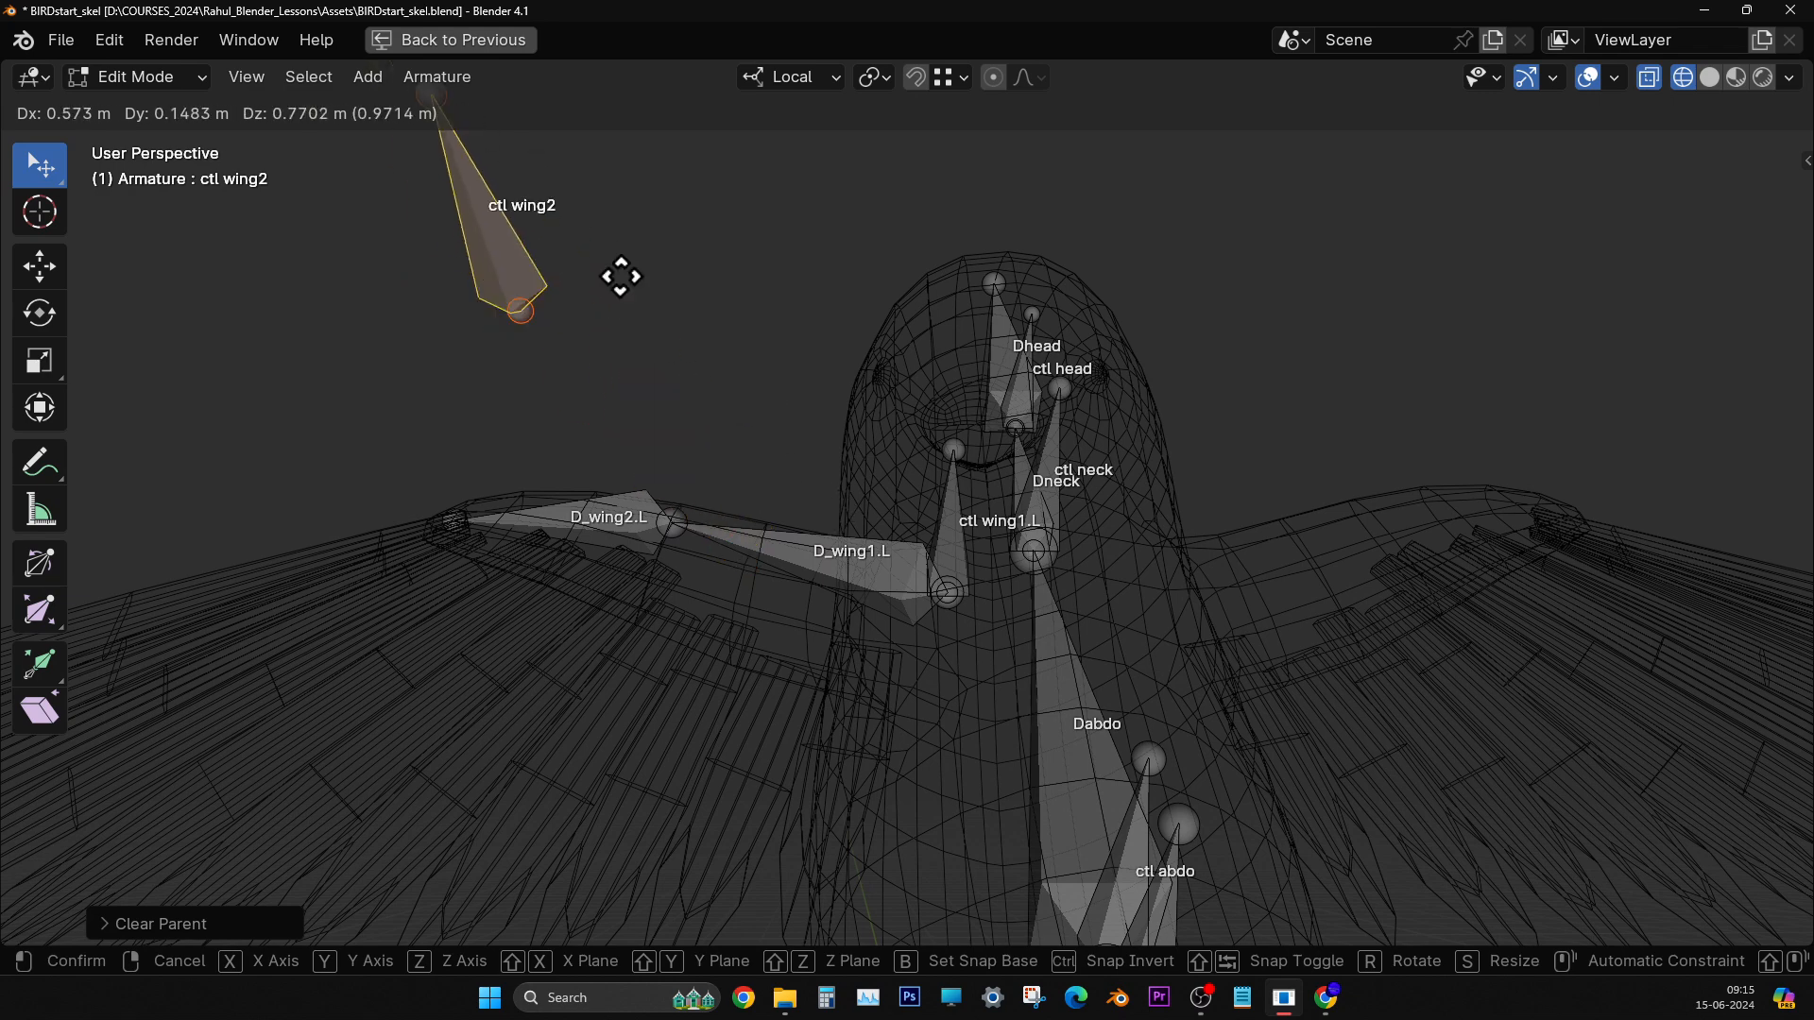
{"action": "left_click", "coordinate": [735, 387]}
{"action": "key", "text": "ctrl+z"}
{"action": "left_click", "coordinate": [950, 534]}
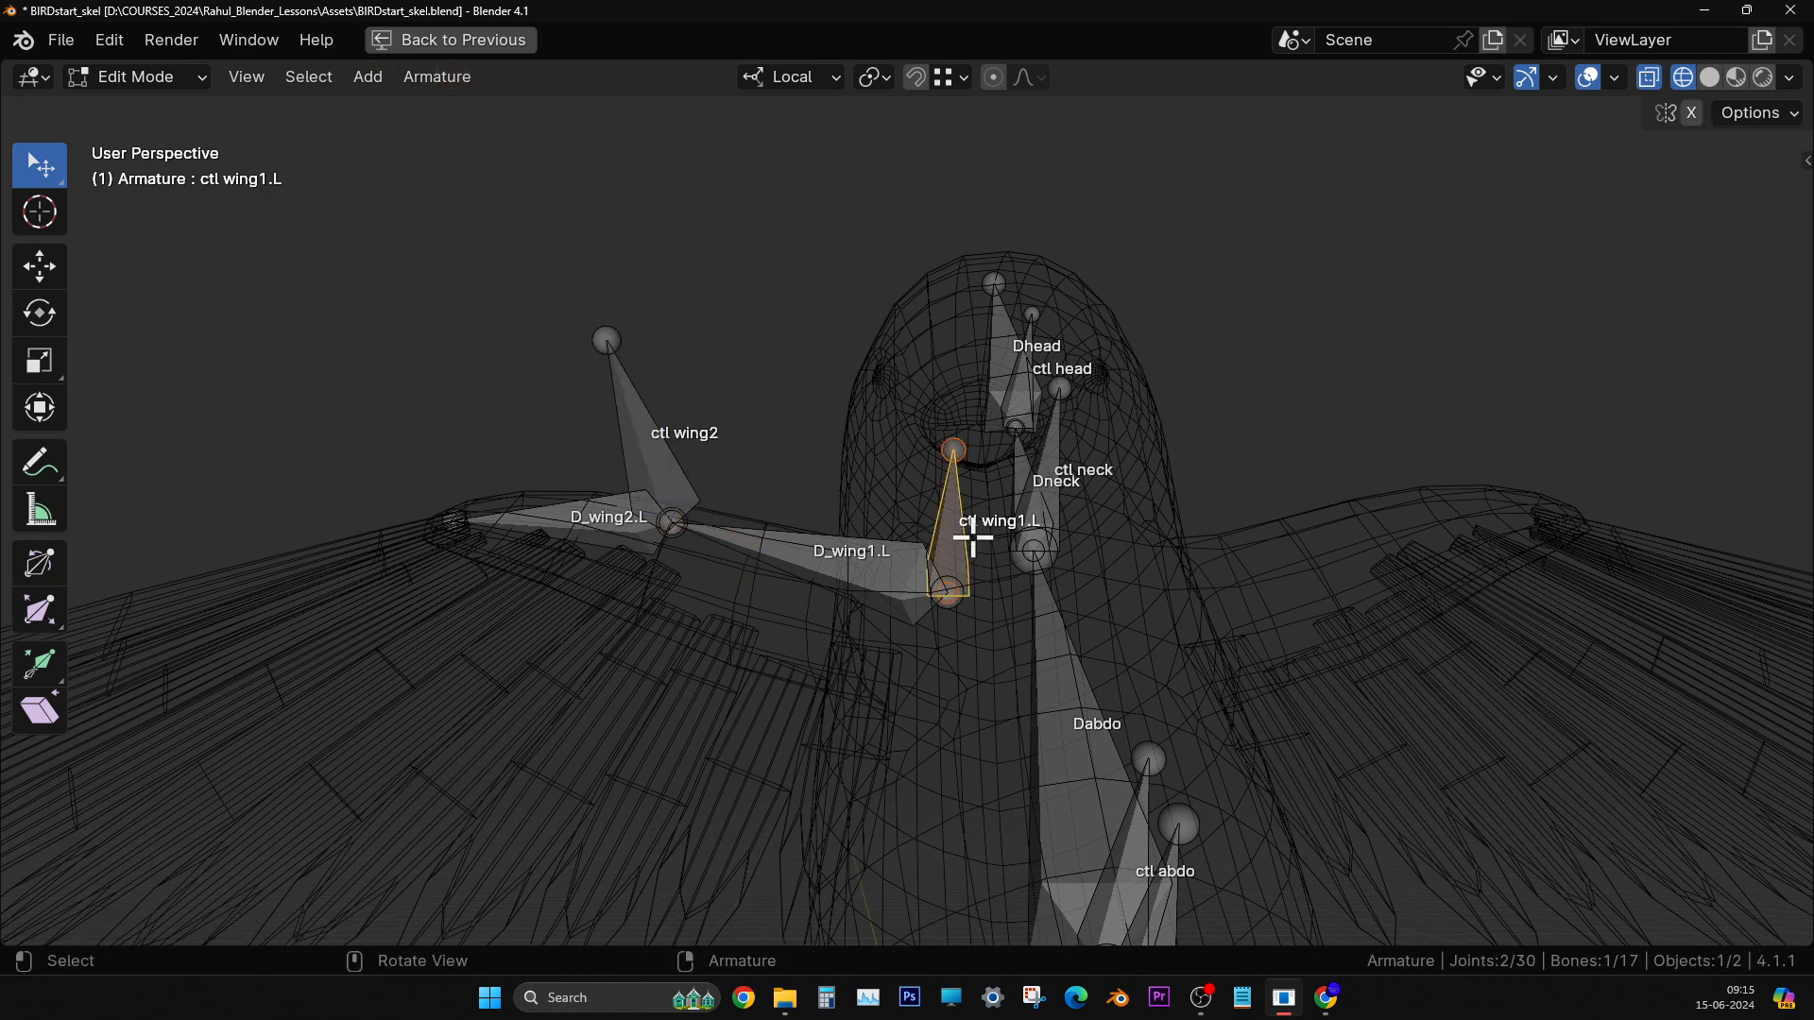
{"action": "key", "text": "g"}
{"action": "left_click", "coordinate": [922, 369]}
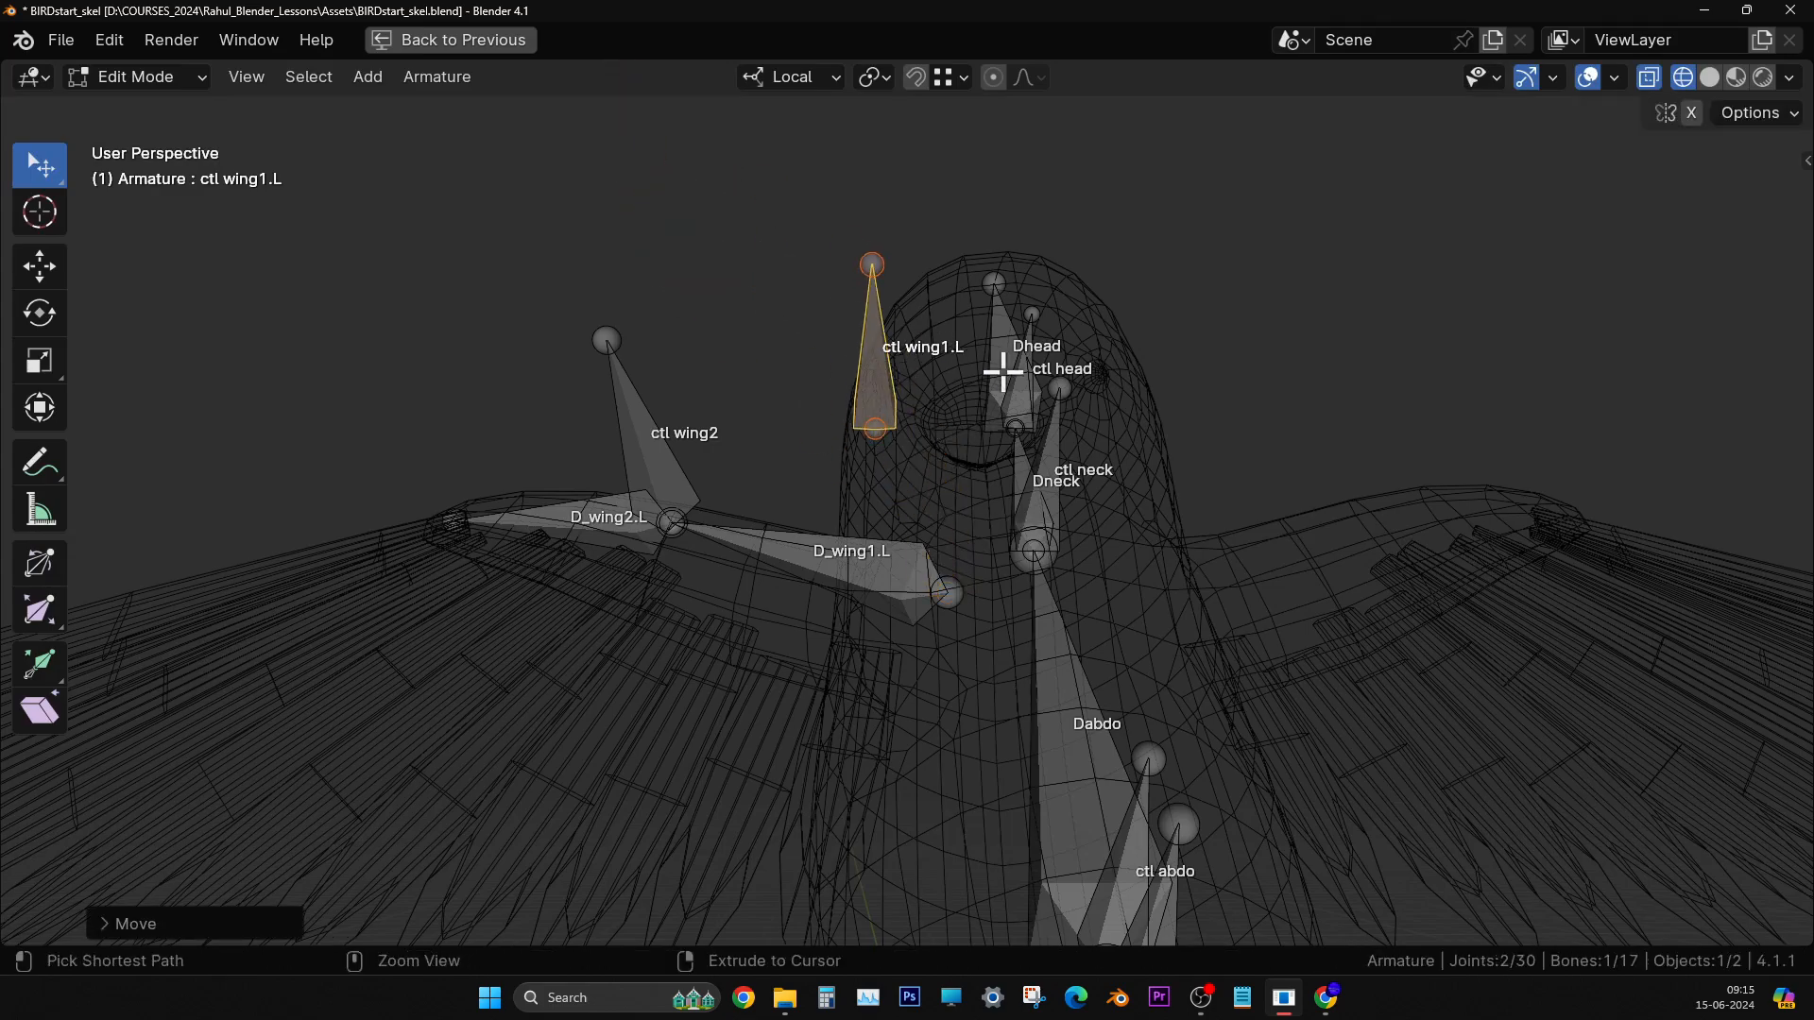
{"action": "key", "text": "ctrl+z"}
- With no bones selected, annotate freehand lines leading to ctl wing2 and ctl wing1.L, and handwrite "WING CTLS" beside them
{"action": "left_click", "coordinate": [1254, 388]}
{"action": "mouse_move", "coordinate": [1253, 389]}
{"action": "middle_mouse_down"}
{"action": "mouse_move", "coordinate": [1223, 478]}
{"action": "mouse_move", "coordinate": [1077, 591]}
{"action": "mouse_move", "coordinate": [988, 607]}
{"action": "mouse_move", "coordinate": [1049, 682]}
{"action": "mouse_move", "coordinate": [1259, 624]}
{"action": "mouse_move", "coordinate": [1267, 530]}
{"action": "mouse_move", "coordinate": [838, 538]}
{"action": "mouse_move", "coordinate": [1068, 664]}
{"action": "mouse_move", "coordinate": [1231, 668]}
{"action": "mouse_move", "coordinate": [1012, 587]}
{"action": "mouse_move", "coordinate": [981, 517]}
{"action": "mouse_move", "coordinate": [915, 473]}
{"action": "middle_mouse_up"}
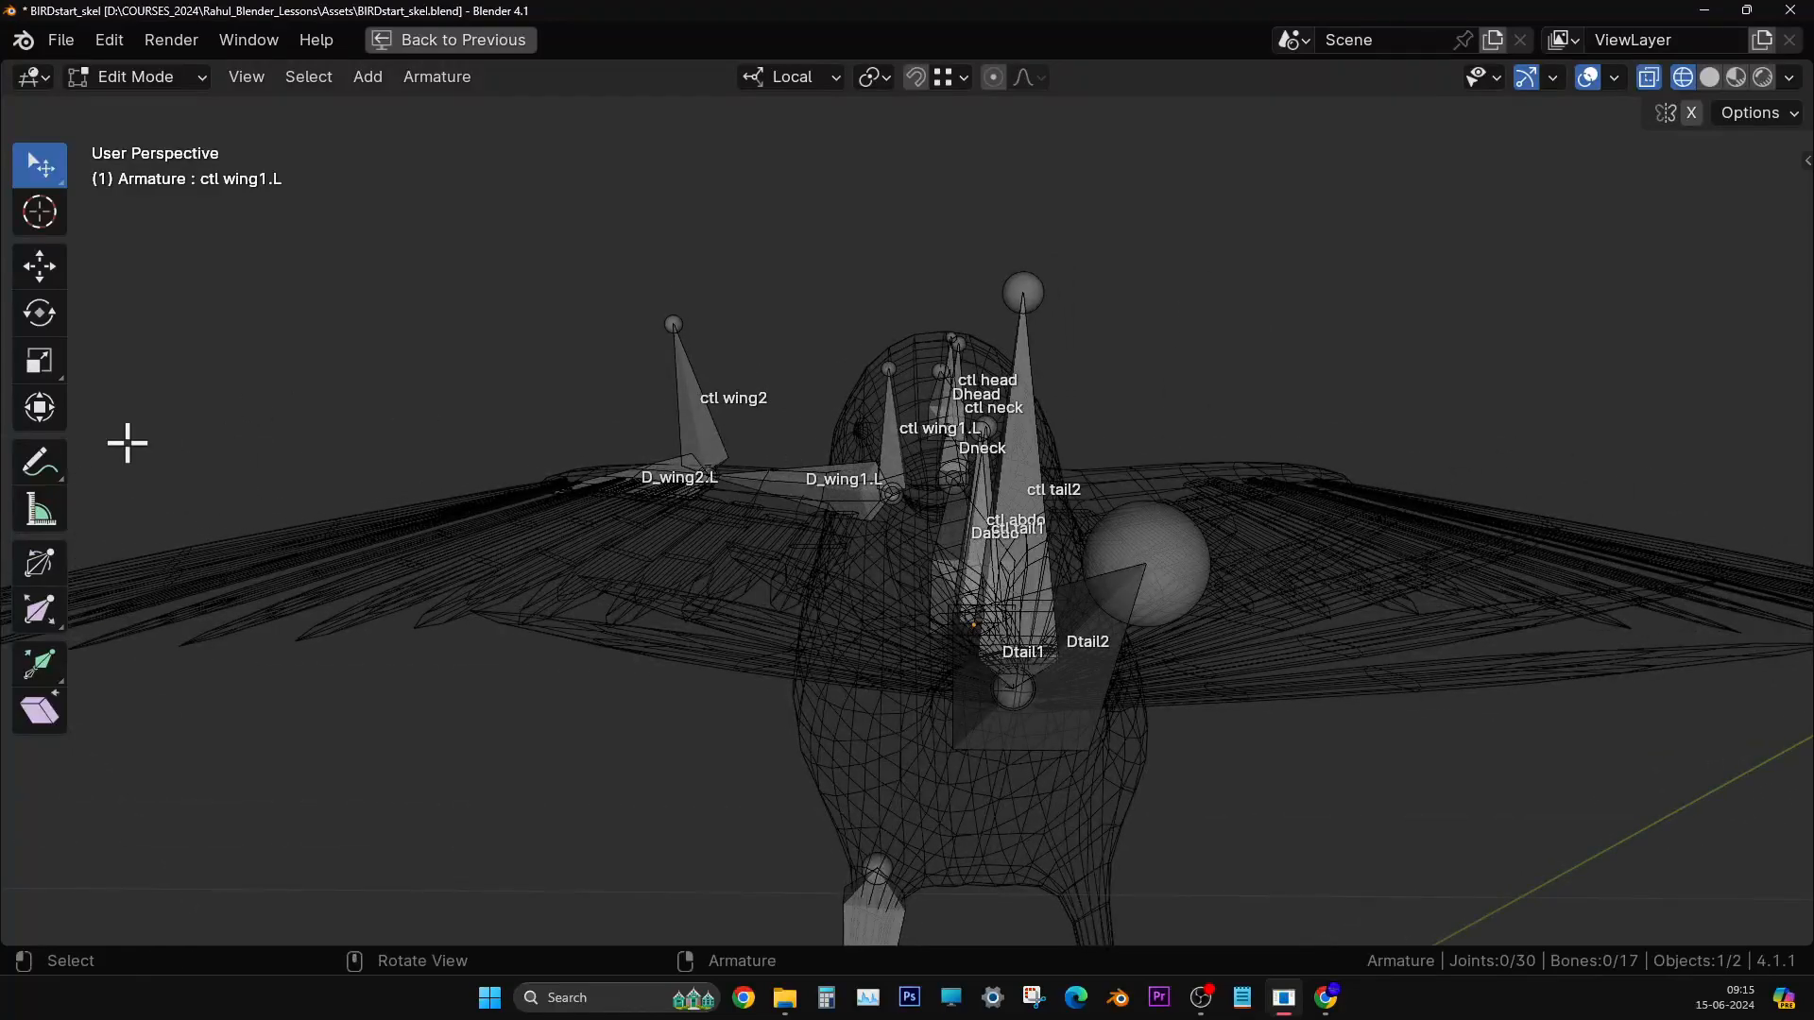
{"action": "left_click", "coordinate": [42, 461]}
{"action": "left_click_drag", "start_coordinate": [664, 295], "coordinate": [635, 244]}
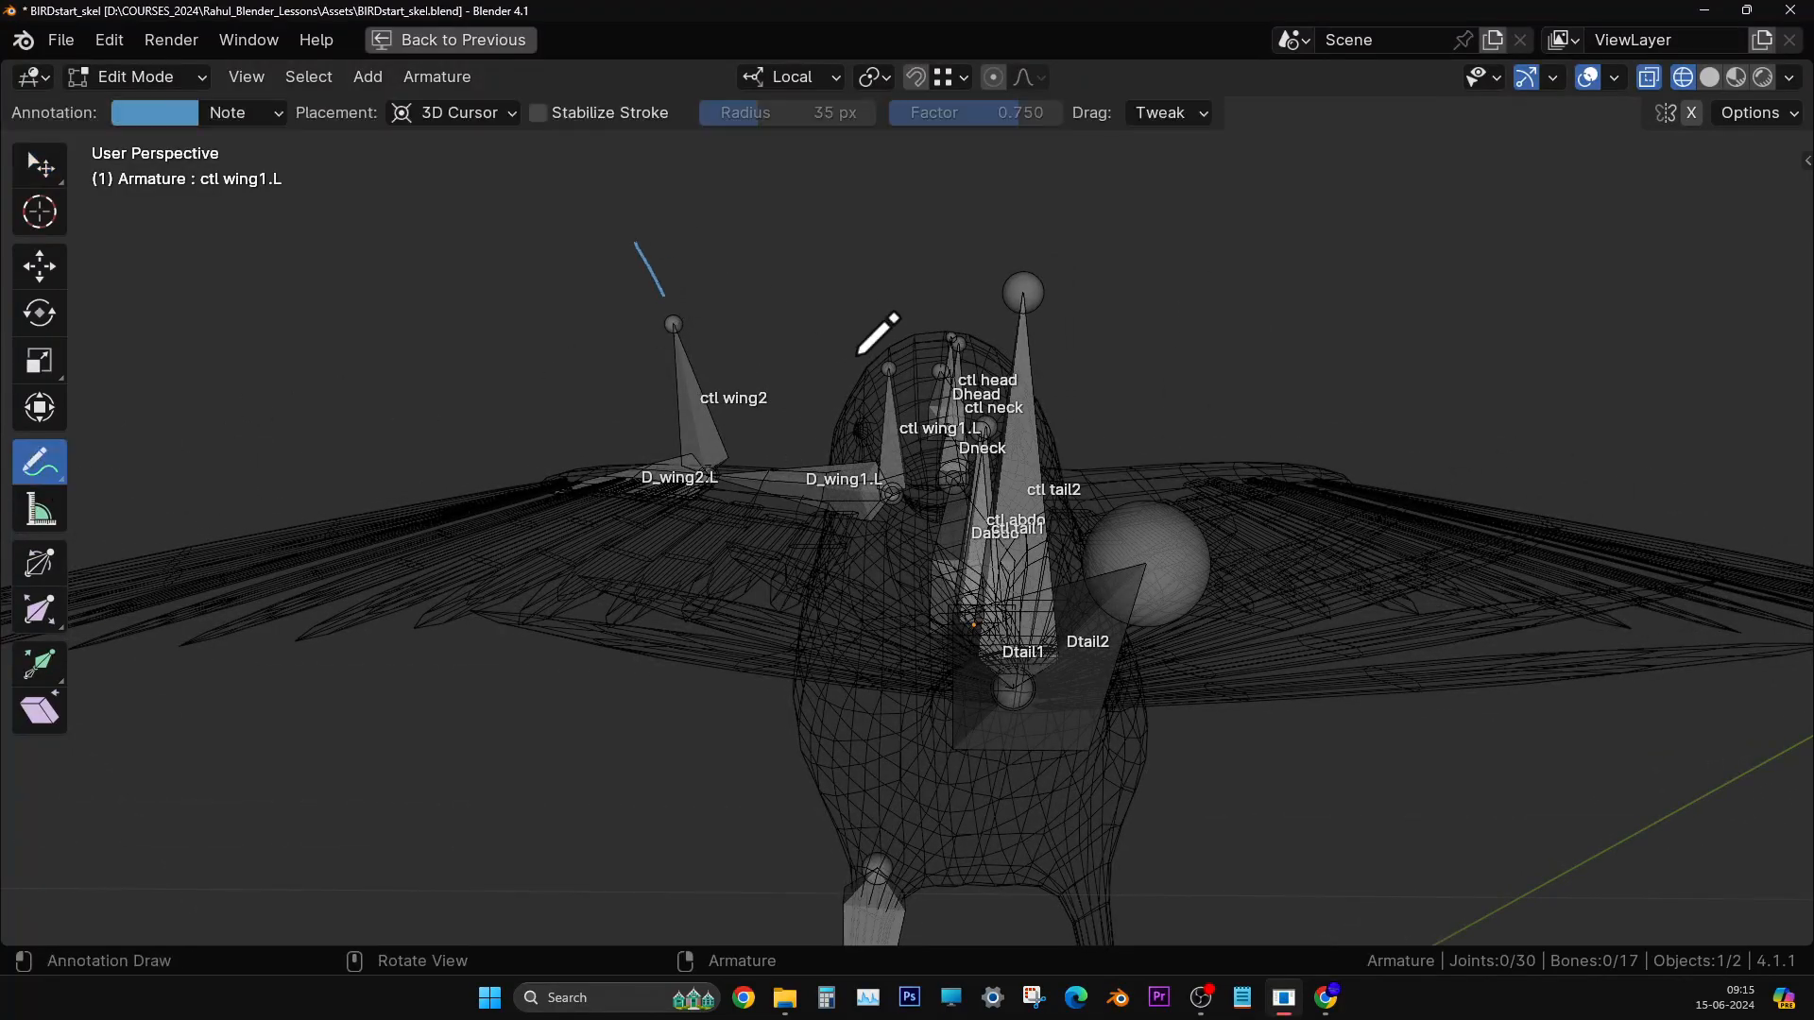
{"action": "mouse_move", "coordinate": [883, 357]}
{"action": "left_mouse_down"}
{"action": "mouse_move", "coordinate": [835, 310]}
{"action": "mouse_move", "coordinate": [639, 221]}
{"action": "left_mouse_up"}
{"action": "mouse_move", "coordinate": [346, 255]}
{"action": "left_mouse_down"}
{"action": "mouse_move", "coordinate": [364, 286]}
{"action": "mouse_move", "coordinate": [389, 248]}
{"action": "mouse_move", "coordinate": [436, 294]}
{"action": "mouse_move", "coordinate": [550, 254]}
{"action": "left_mouse_up"}
{"action": "mouse_move", "coordinate": [420, 357]}
{"action": "left_mouse_down"}
{"action": "mouse_move", "coordinate": [414, 416]}
{"action": "mouse_move", "coordinate": [450, 402]}
{"action": "mouse_move", "coordinate": [453, 352]}
{"action": "mouse_move", "coordinate": [493, 379]}
{"action": "mouse_move", "coordinate": [472, 421]}
{"action": "left_mouse_up"}
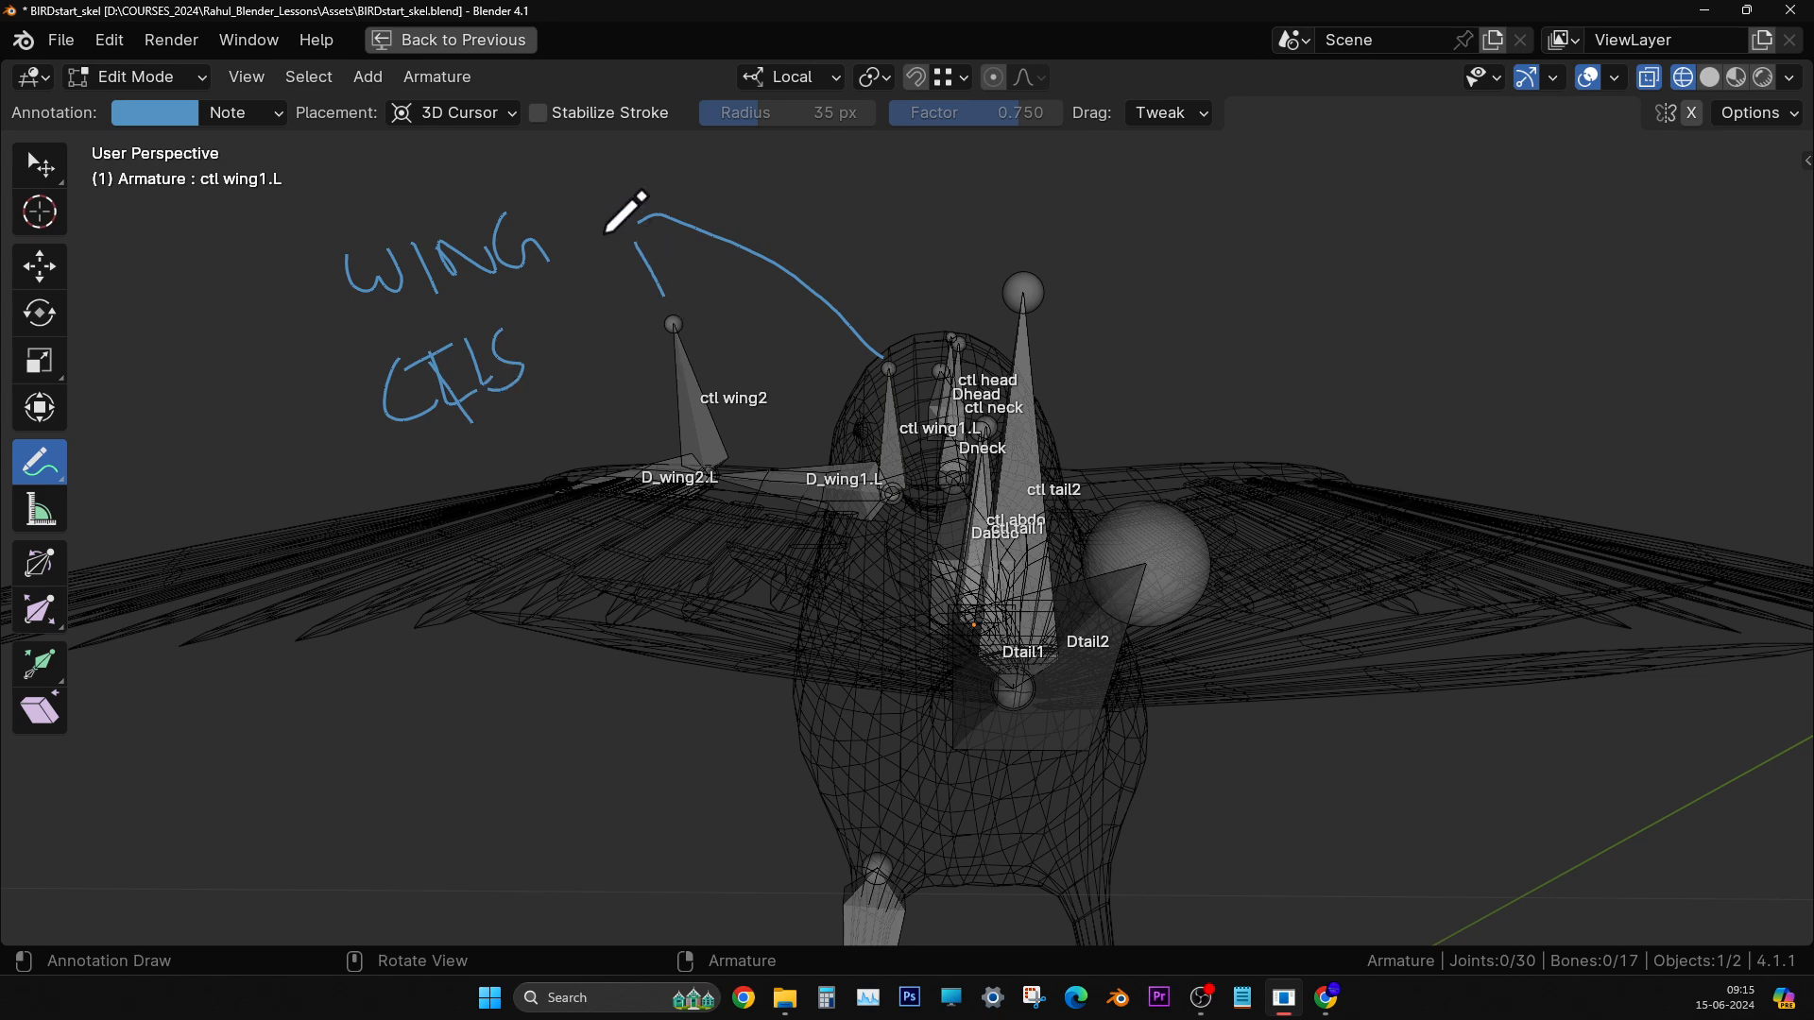
{"action": "left_click_drag", "start_coordinate": [605, 212], "coordinate": [646, 281]}
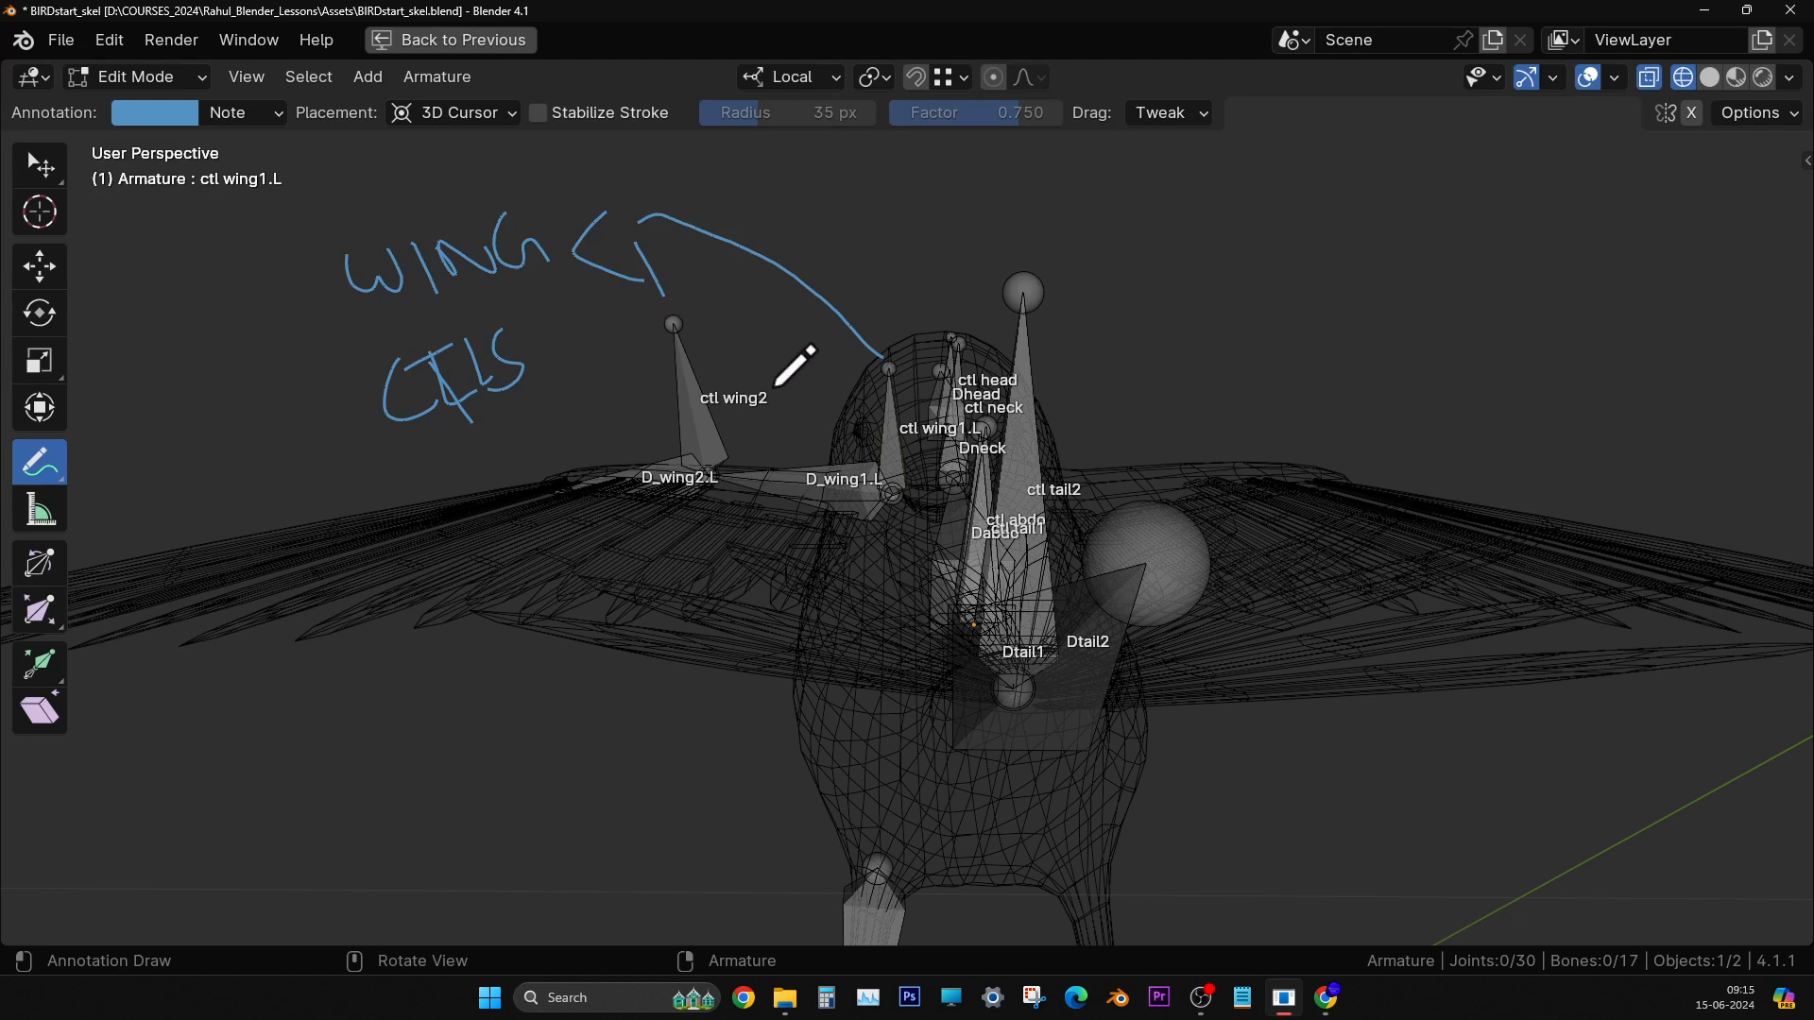
- Erase all the wing annotation strokes and return to the Tweak selection tool
{"action": "mouse_move", "coordinate": [38, 461]}
{"action": "left_mouse_down"}
{"action": "mouse_move", "coordinate": [189, 565]}
{"action": "mouse_move", "coordinate": [207, 627]}
{"action": "left_mouse_up"}
{"action": "mouse_move", "coordinate": [870, 135]}
{"action": "left_mouse_down"}
{"action": "mouse_move", "coordinate": [160, 378]}
{"action": "mouse_move", "coordinate": [323, 446]}
{"action": "mouse_move", "coordinate": [751, 312]}
{"action": "mouse_move", "coordinate": [855, 363]}
{"action": "left_mouse_up"}
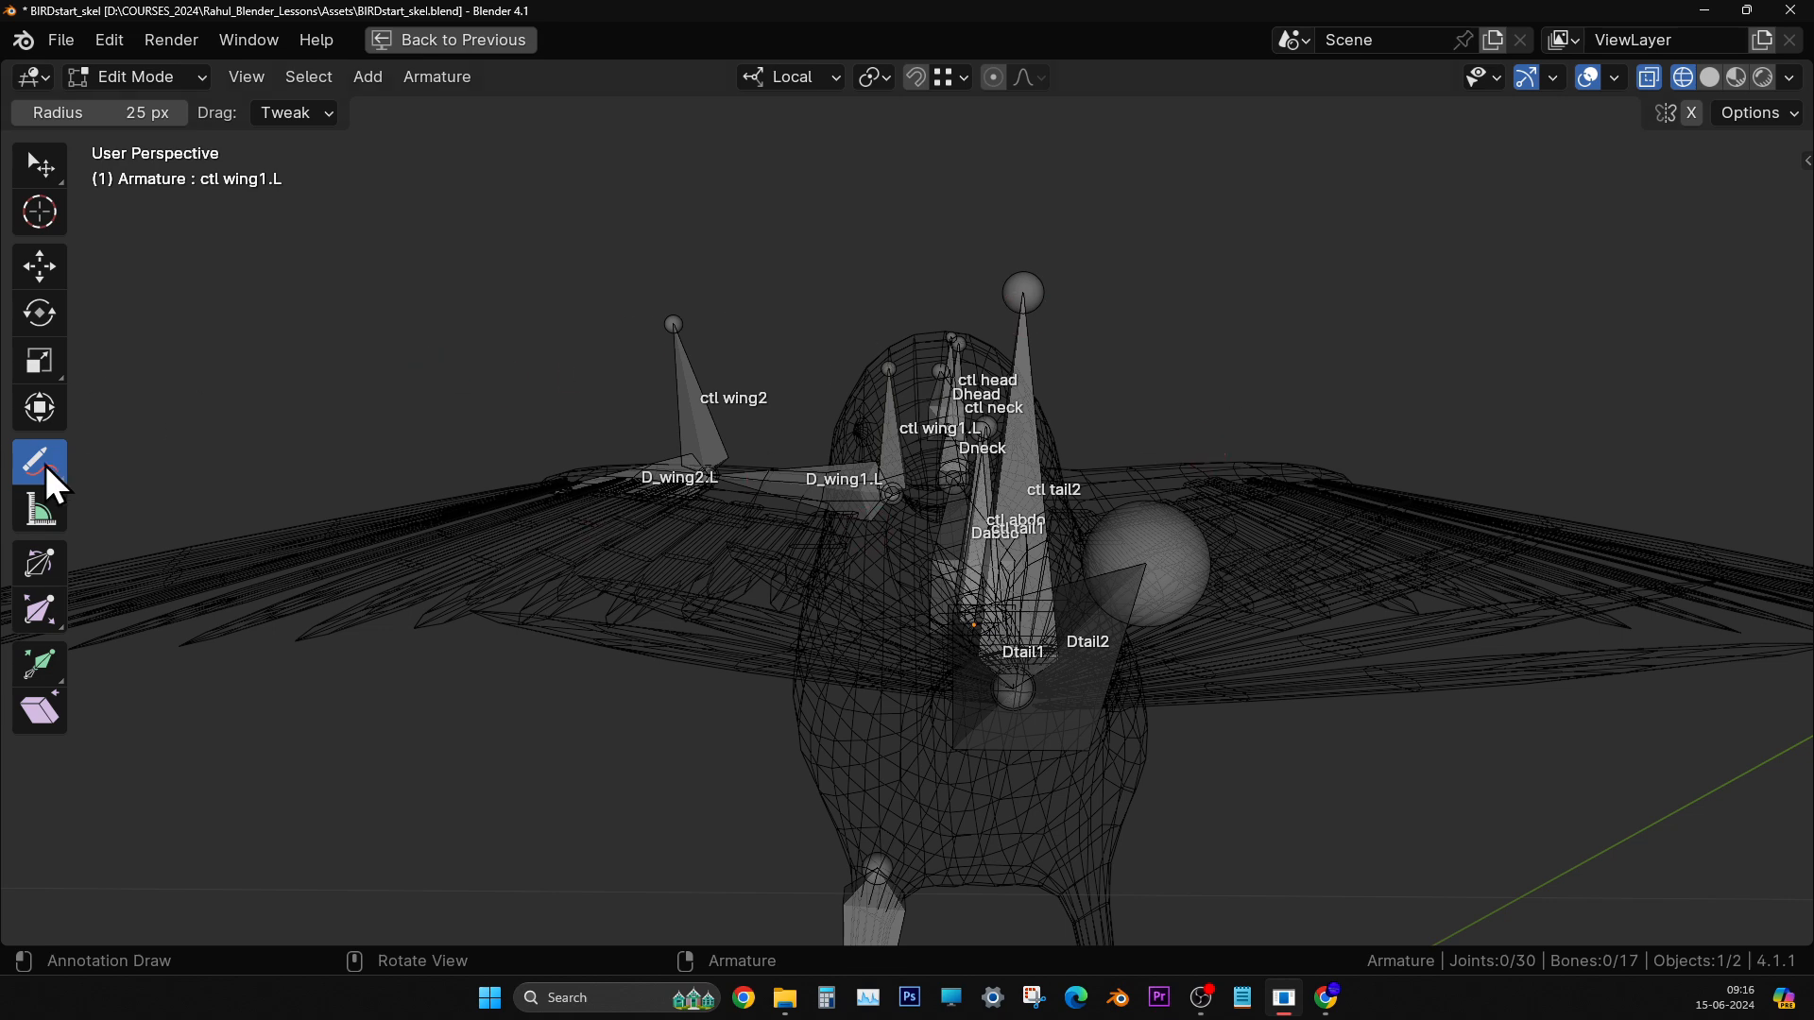
{"action": "left_click", "coordinate": [42, 463]}
{"action": "left_click", "coordinate": [40, 166]}
- Examine the left leg and foot bones D_leg1.L, D_F_fingr.L and D_B_fingr.L up close
{"action": "mouse_move", "coordinate": [526, 413]}
{"action": "middle_mouse_down"}
{"action": "mouse_move", "coordinate": [721, 522]}
{"action": "mouse_move", "coordinate": [831, 676]}
{"action": "mouse_move", "coordinate": [803, 614]}
{"action": "mouse_move", "coordinate": [939, 539]}
{"action": "mouse_move", "coordinate": [1097, 608]}
{"action": "mouse_move", "coordinate": [1199, 591]}
{"action": "mouse_move", "coordinate": [1119, 453]}
{"action": "middle_mouse_up"}
{"action": "scroll", "coordinate": [1049, 547], "scroll_direction": "up", "scroll_amount": 3}
{"action": "middle_click_drag", "start_coordinate": [1049, 547], "coordinate": [1049, 608], "text": "shift"}
{"action": "middle_click_drag", "start_coordinate": [826, 710], "coordinate": [985, 605]}
{"action": "scroll", "coordinate": [956, 694], "scroll_direction": "up", "scroll_amount": 2}
{"action": "scroll", "coordinate": [977, 619], "scroll_direction": "down", "scroll_amount": 5}
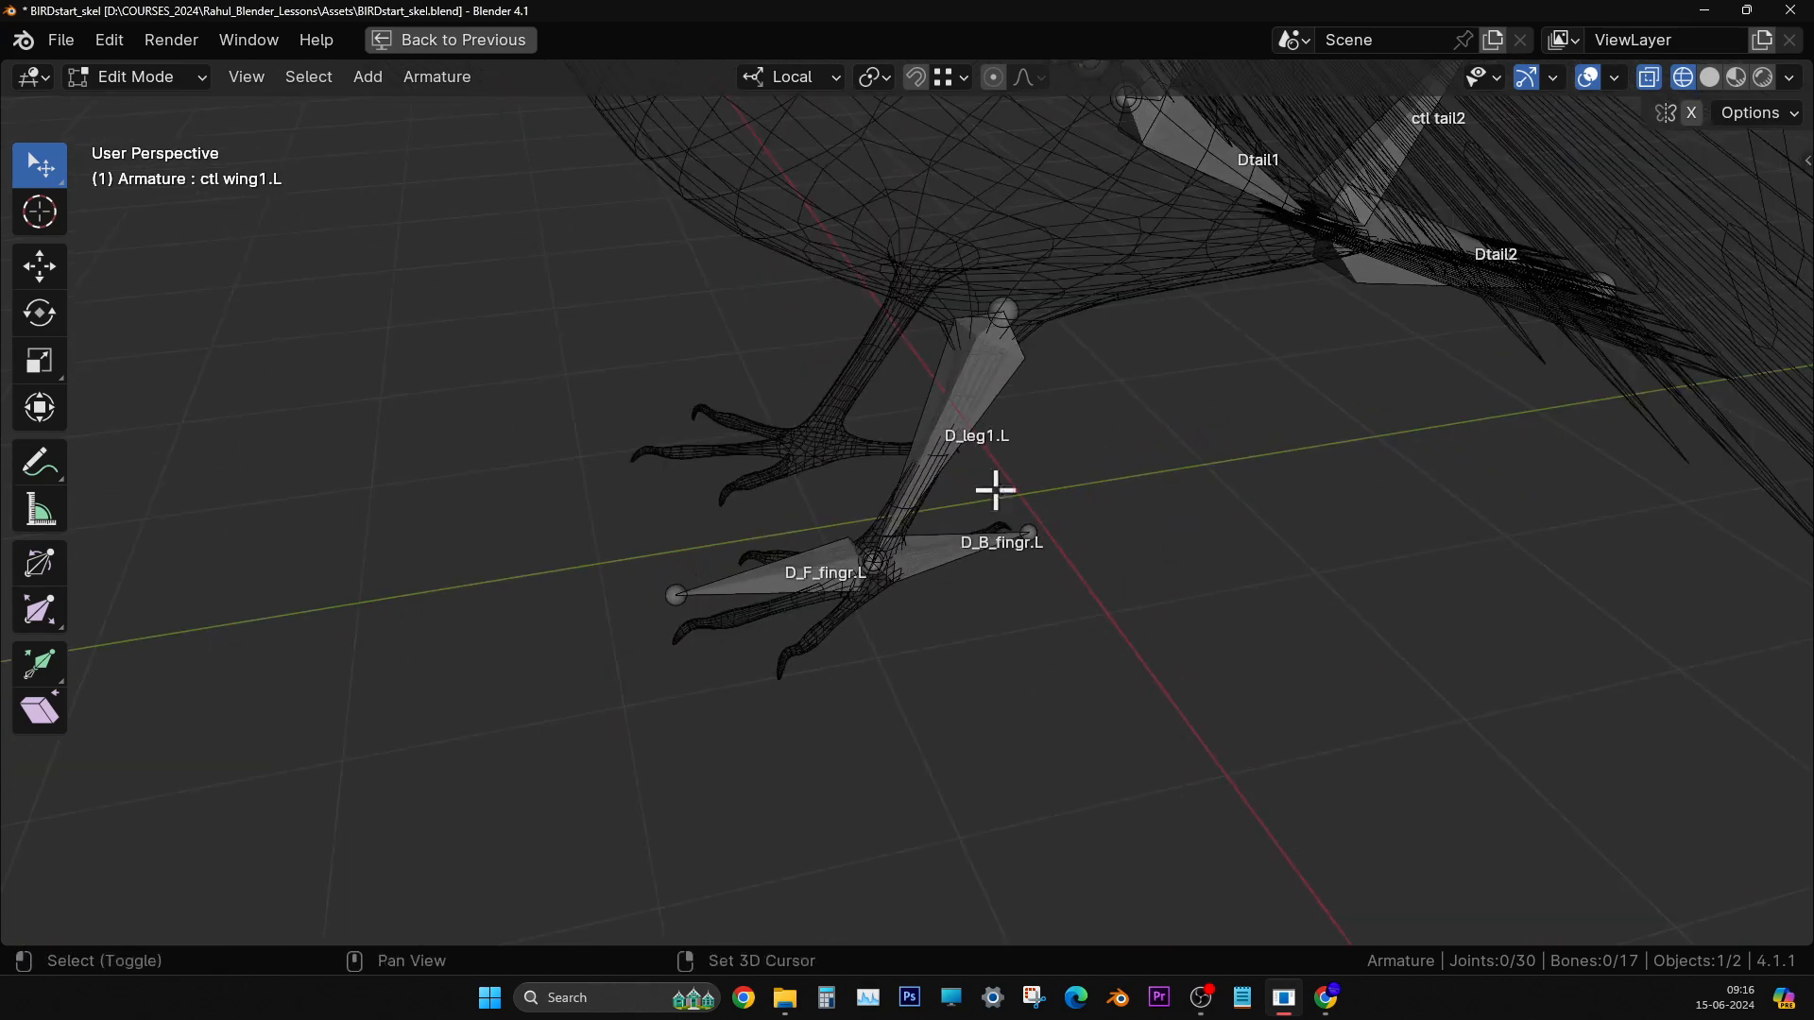
- Select the Dneck bone and then the ctl head bone, inspecting how they sit at the neck's upper joint
{"action": "middle_click_drag", "start_coordinate": [1048, 321], "coordinate": [1029, 668], "text": "shift"}
{"action": "middle_click_drag", "start_coordinate": [1020, 586], "coordinate": [851, 637]}
{"action": "middle_click_drag", "start_coordinate": [790, 293], "coordinate": [1028, 854], "text": "shift"}
{"action": "mouse_move", "coordinate": [893, 660]}
{"action": "middle_mouse_down", "text": "shift"}
{"action": "mouse_move", "coordinate": [948, 728]}
{"action": "mouse_move", "coordinate": [881, 687]}
{"action": "mouse_move", "coordinate": [921, 676]}
{"action": "middle_mouse_up", "text": "shift"}
{"action": "scroll", "coordinate": [901, 651], "scroll_direction": "down", "scroll_amount": 1}
{"action": "scroll", "coordinate": [875, 597], "scroll_direction": "up", "scroll_amount": 3}
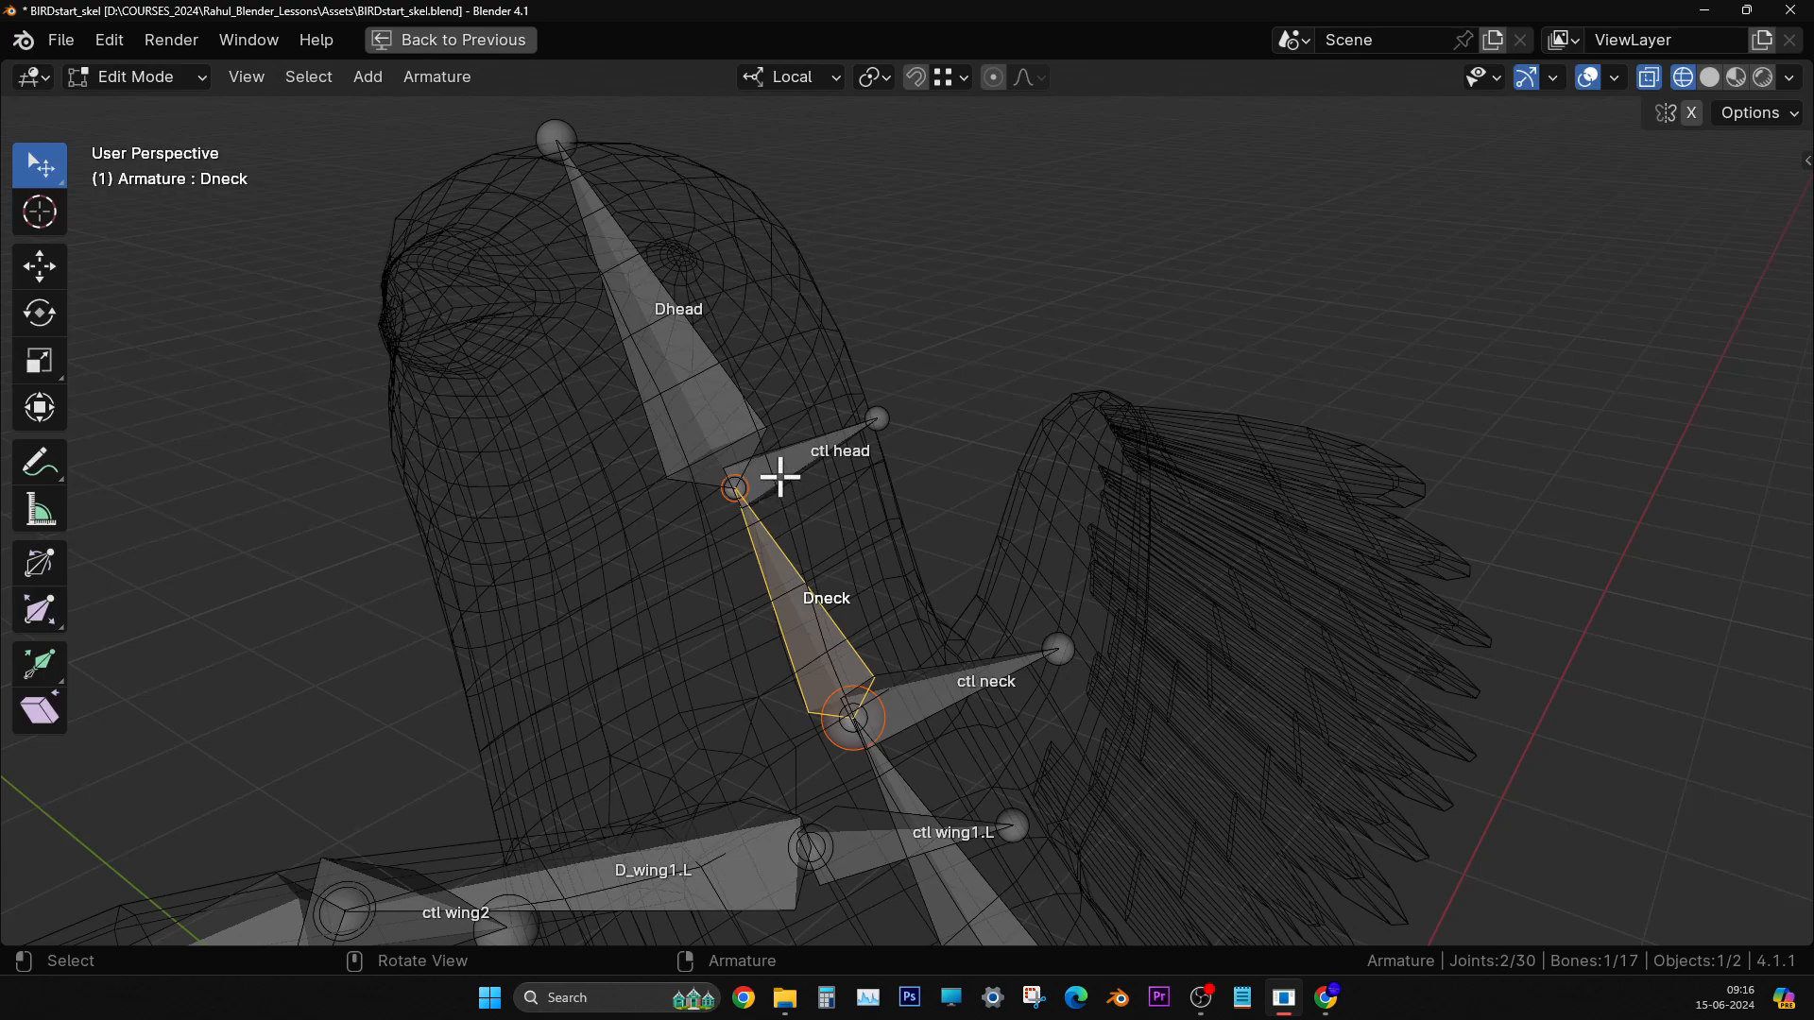
{"action": "left_click", "coordinate": [803, 456]}
{"action": "scroll", "coordinate": [810, 550], "scroll_direction": "up", "scroll_amount": 5}
{"action": "middle_click_drag", "start_coordinate": [810, 551], "coordinate": [845, 521]}
- Annotate a freehand line along the Dabdo bone and a long arrow pointing to the ctl neck bone
{"action": "scroll", "coordinate": [827, 377], "scroll_direction": "down", "scroll_amount": 5}
{"action": "middle_click_drag", "start_coordinate": [960, 621], "coordinate": [705, 660]}
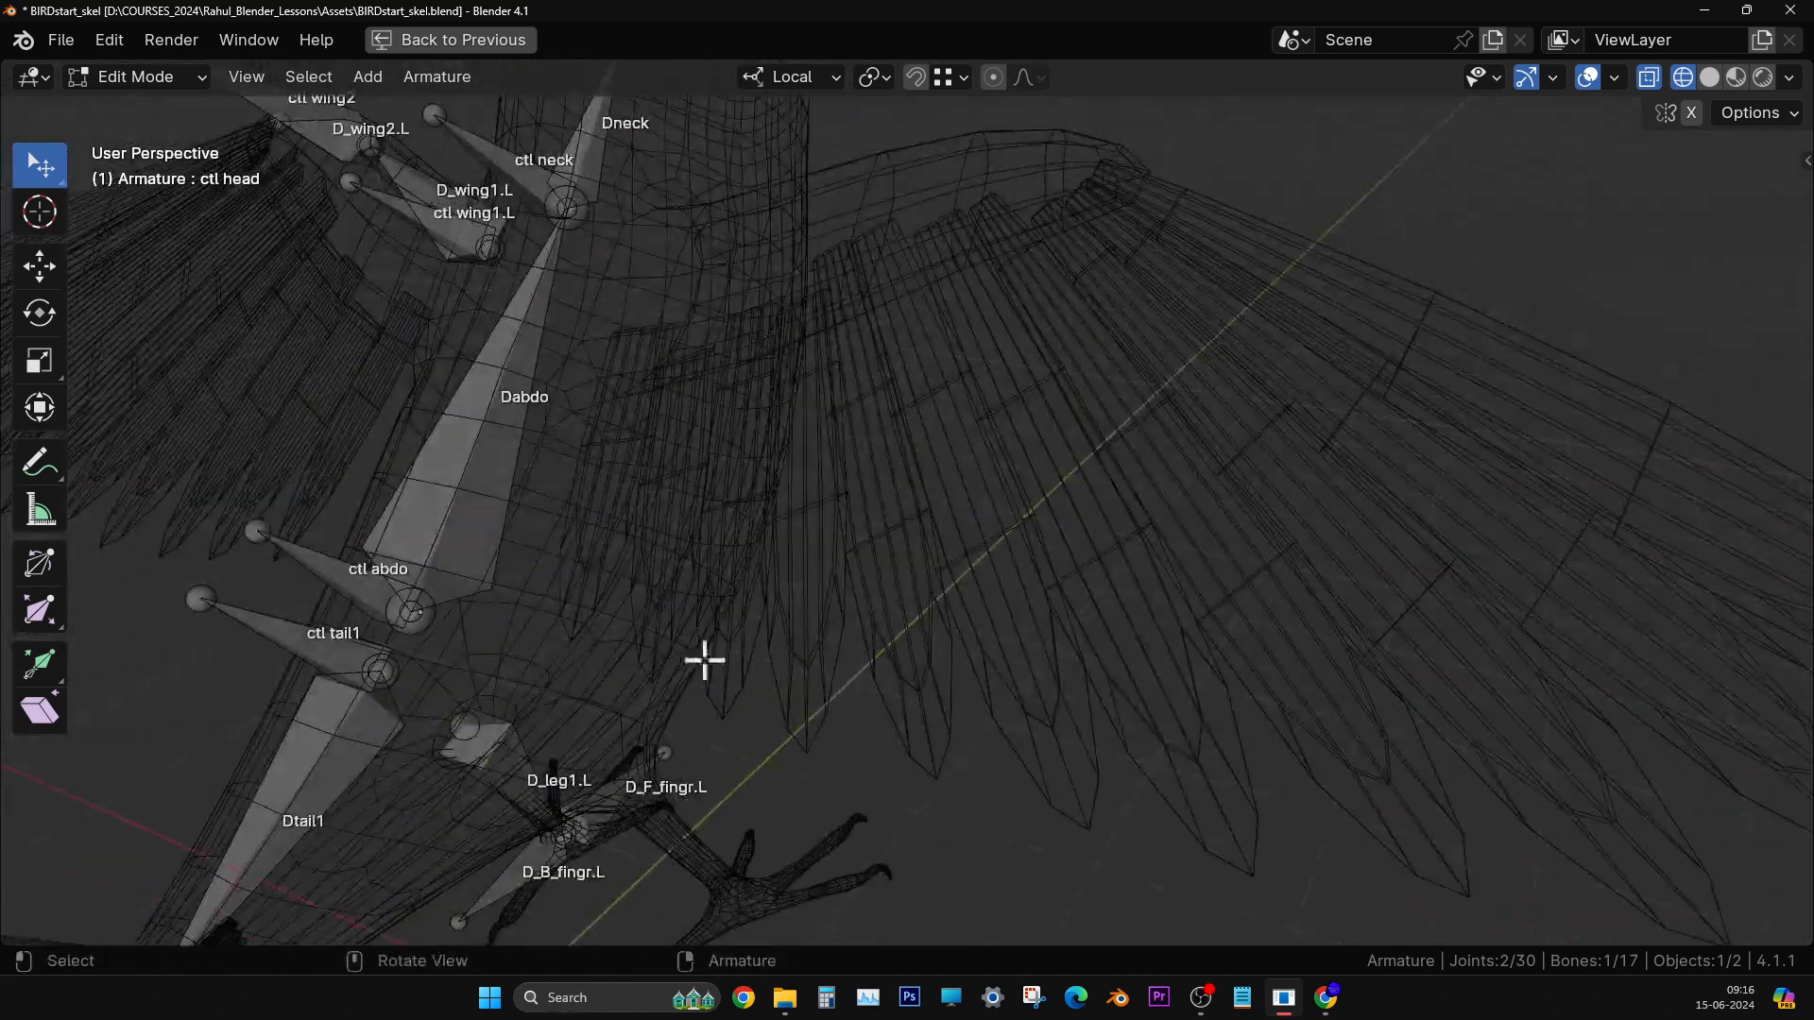
{"action": "left_click", "coordinate": [39, 462]}
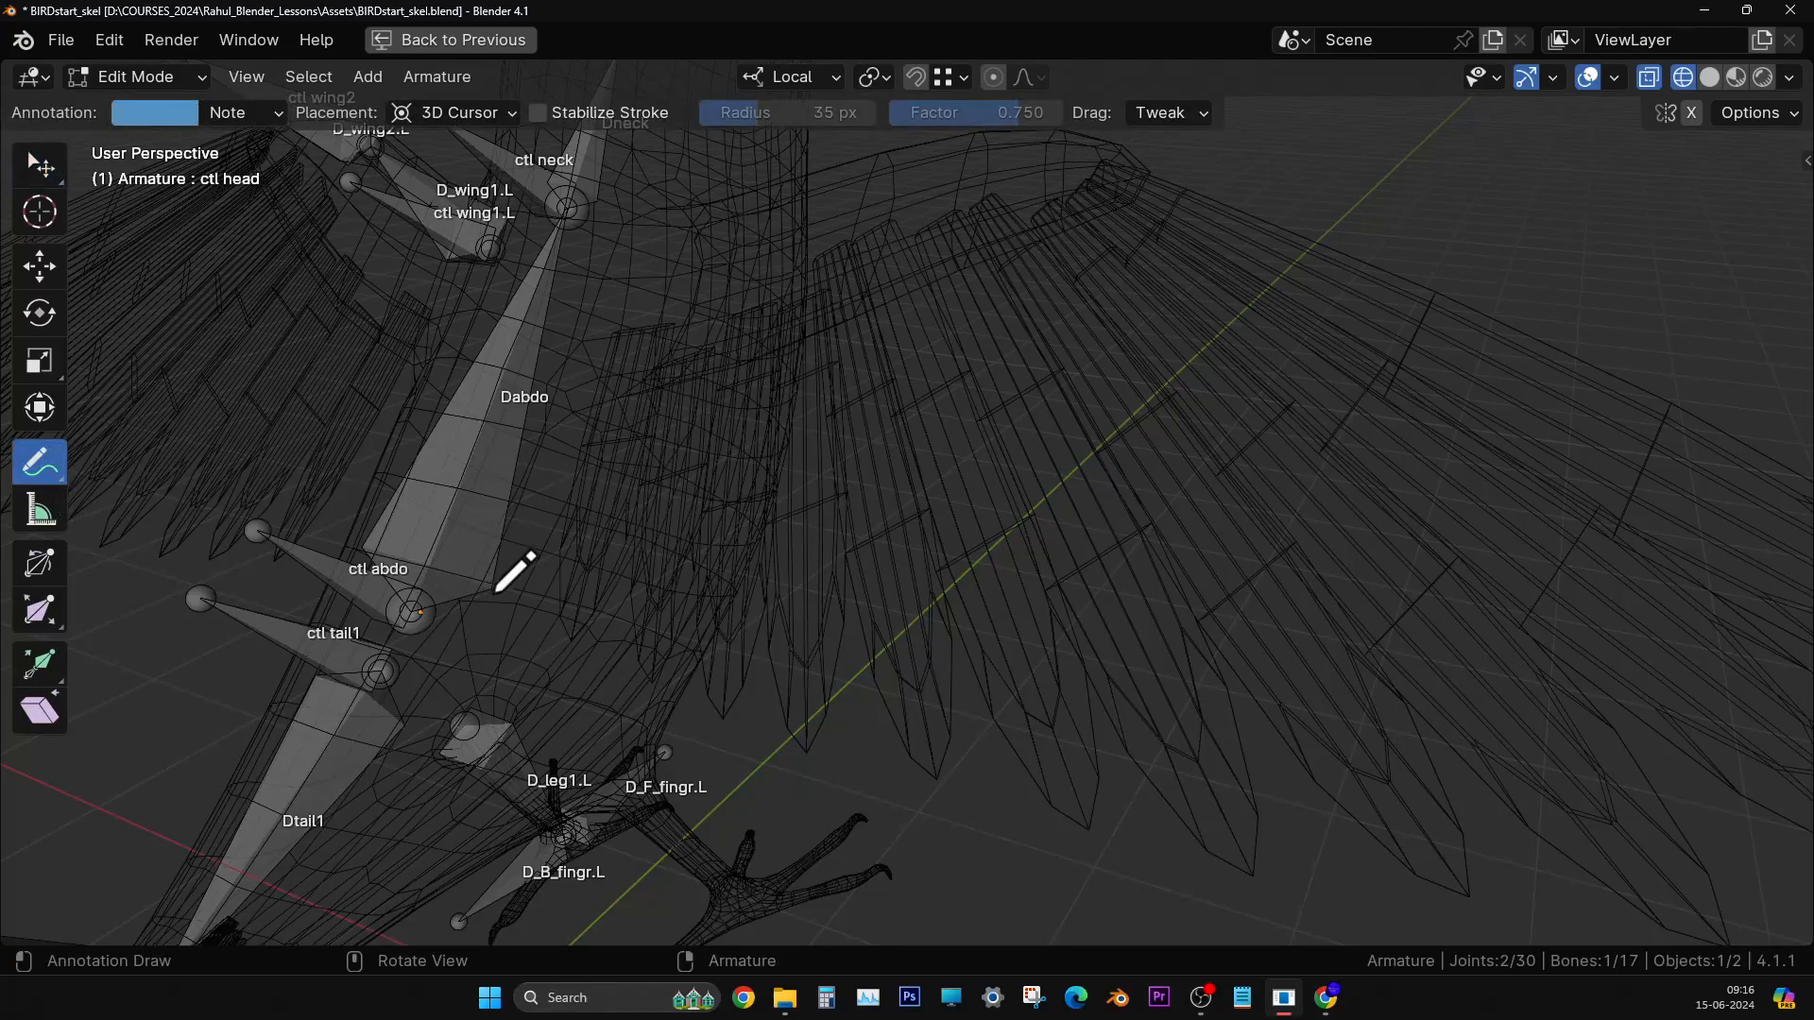
{"action": "left_click_drag", "start_coordinate": [507, 579], "coordinate": [598, 270]}
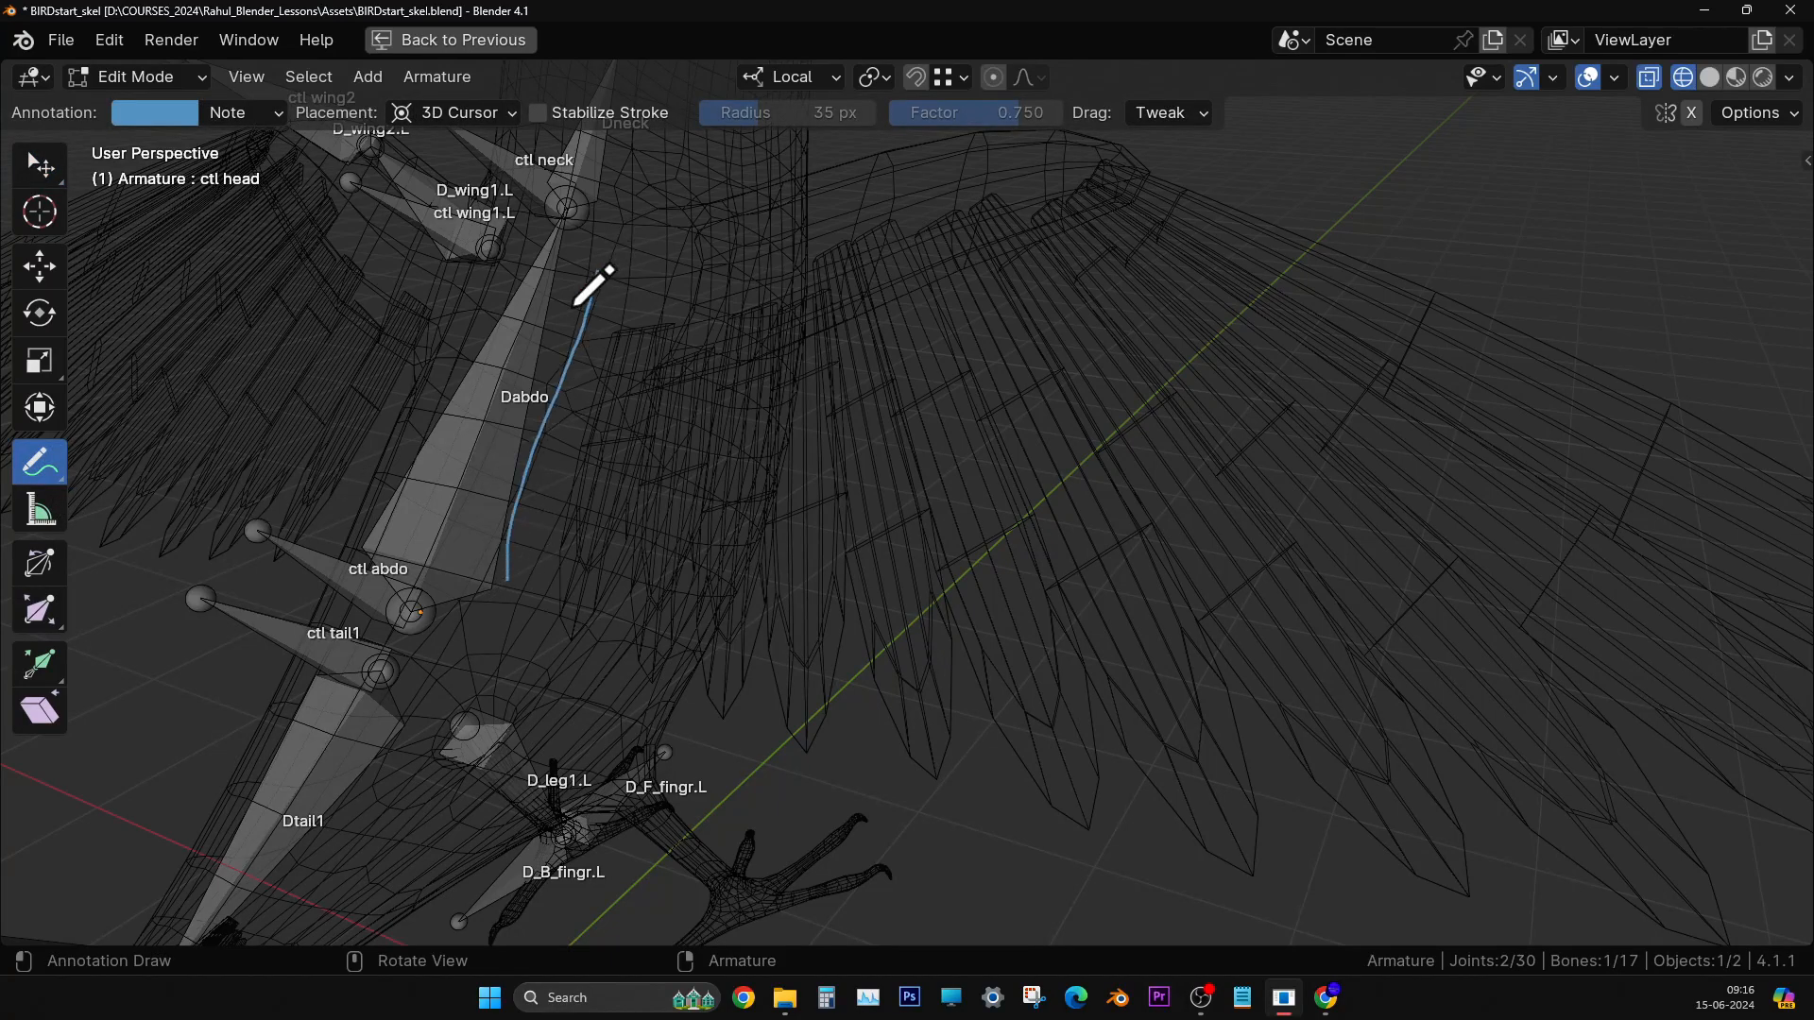
{"action": "left_click_drag", "start_coordinate": [542, 182], "coordinate": [810, 297]}
{"action": "left_click_drag", "start_coordinate": [532, 182], "coordinate": [541, 215]}
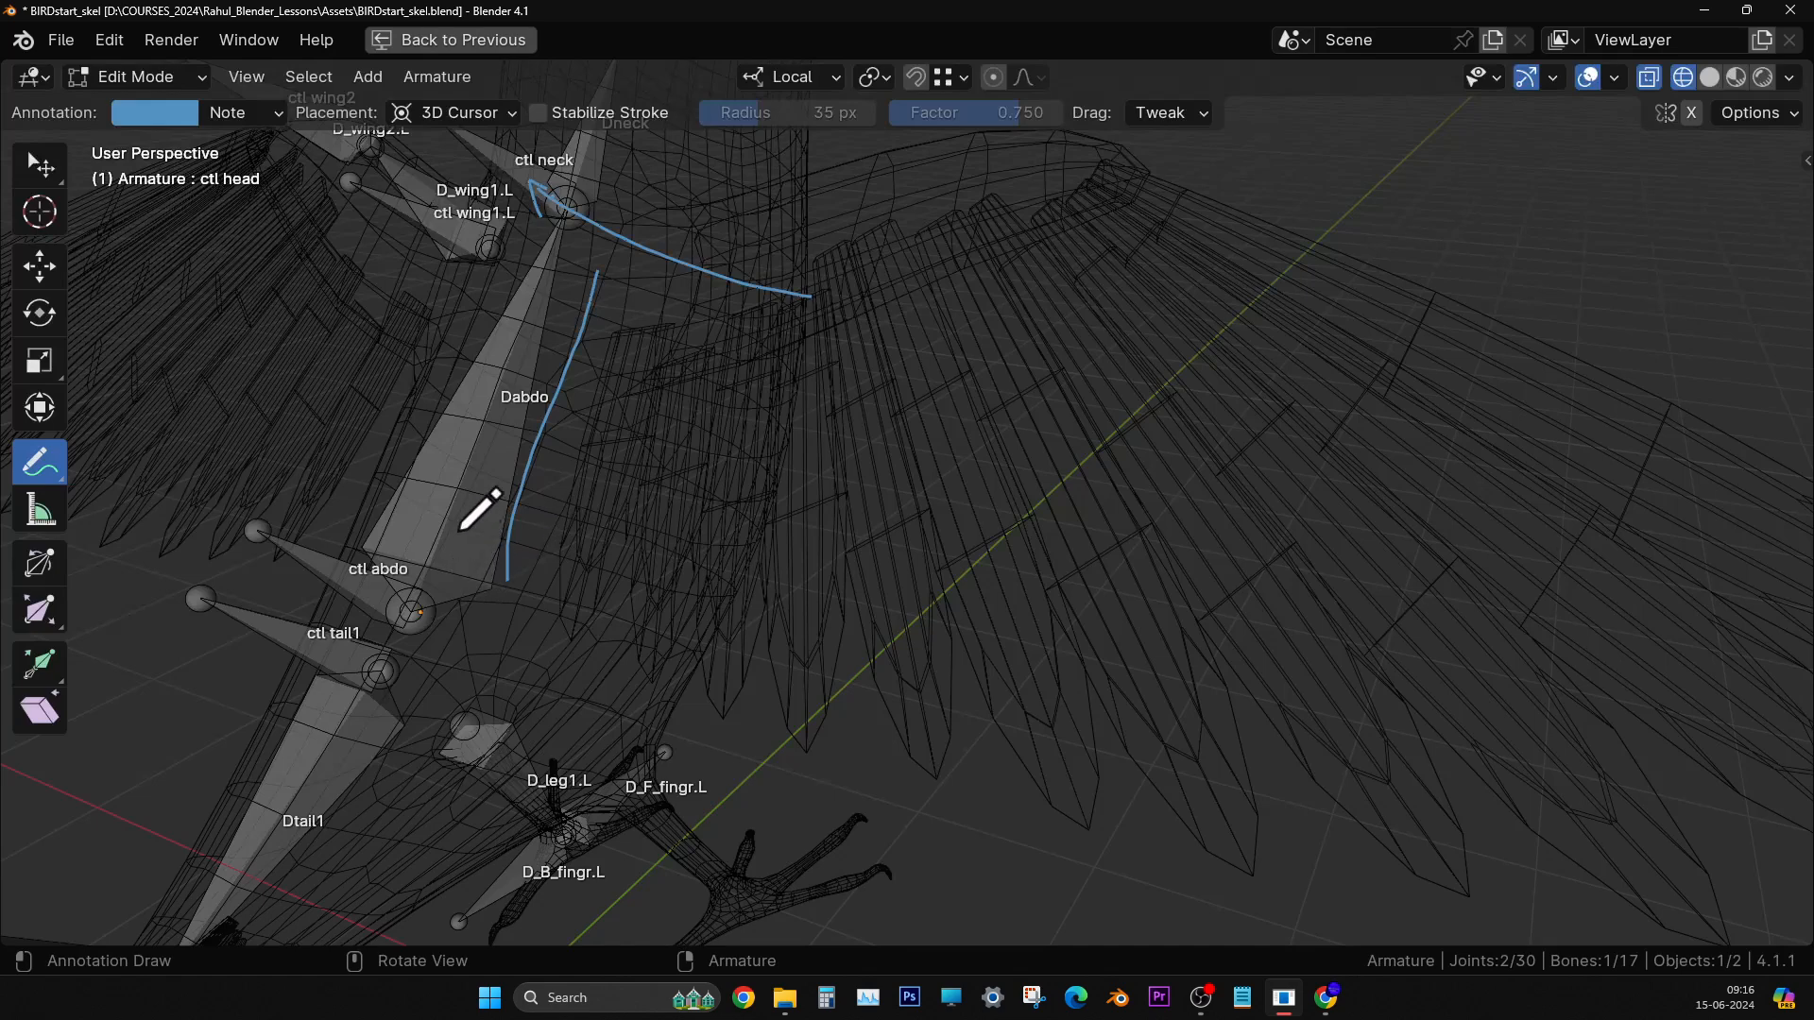
- Annotate lines along the Dneck and Dhead bones, with a hooked stroke above ctl head and a V mark above the head's tip
{"action": "middle_click_drag", "start_coordinate": [644, 349], "coordinate": [624, 661]}
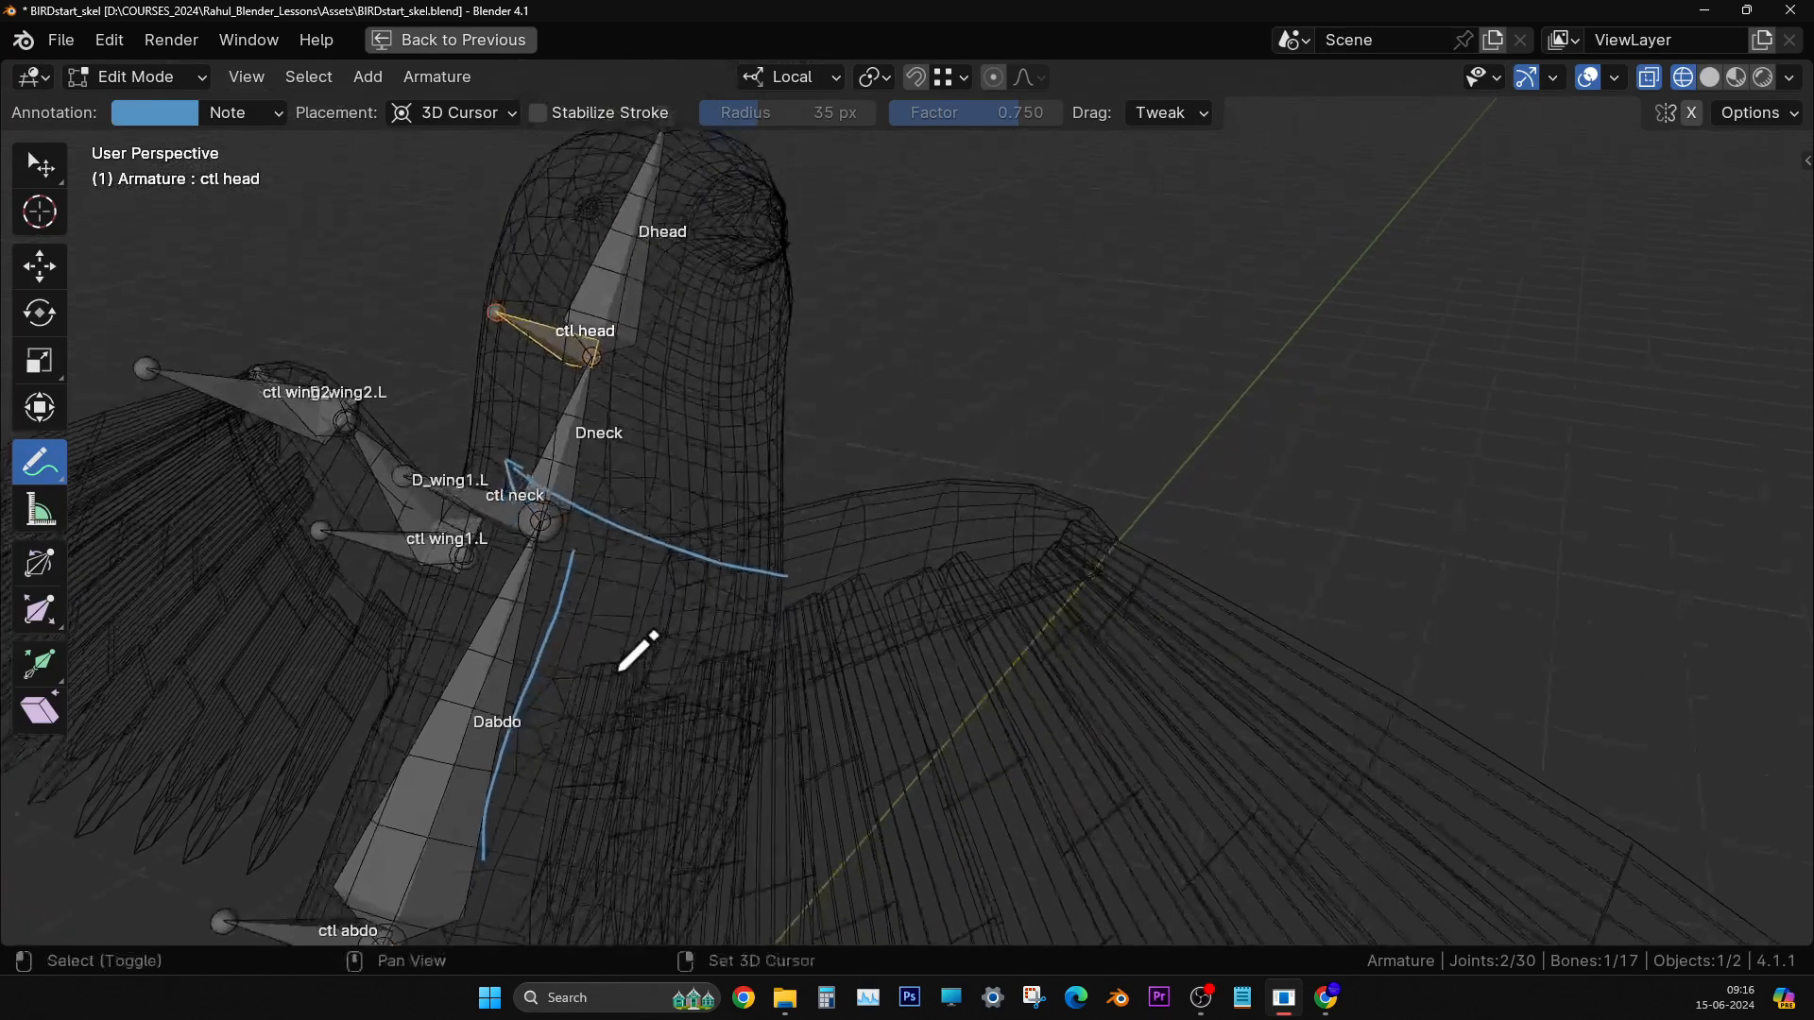
{"action": "left_click_drag", "start_coordinate": [588, 492], "coordinate": [601, 392]}
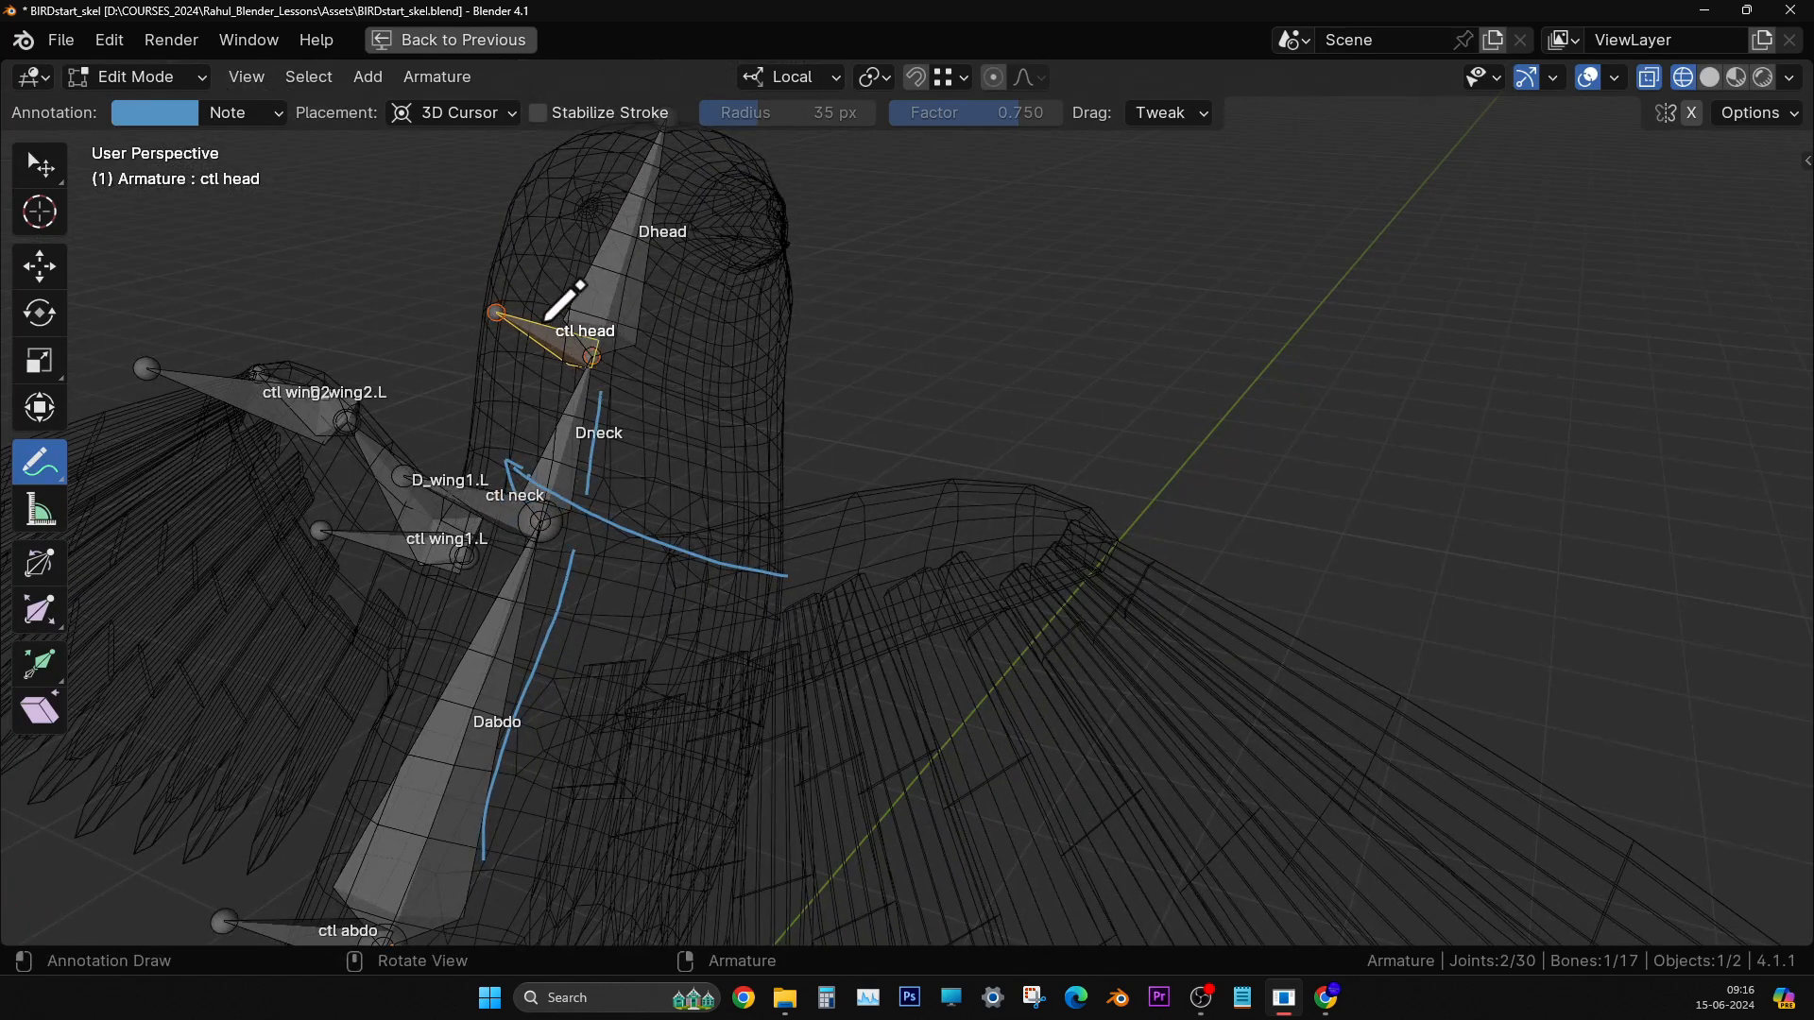
{"action": "left_click_drag", "start_coordinate": [524, 303], "coordinate": [537, 228]}
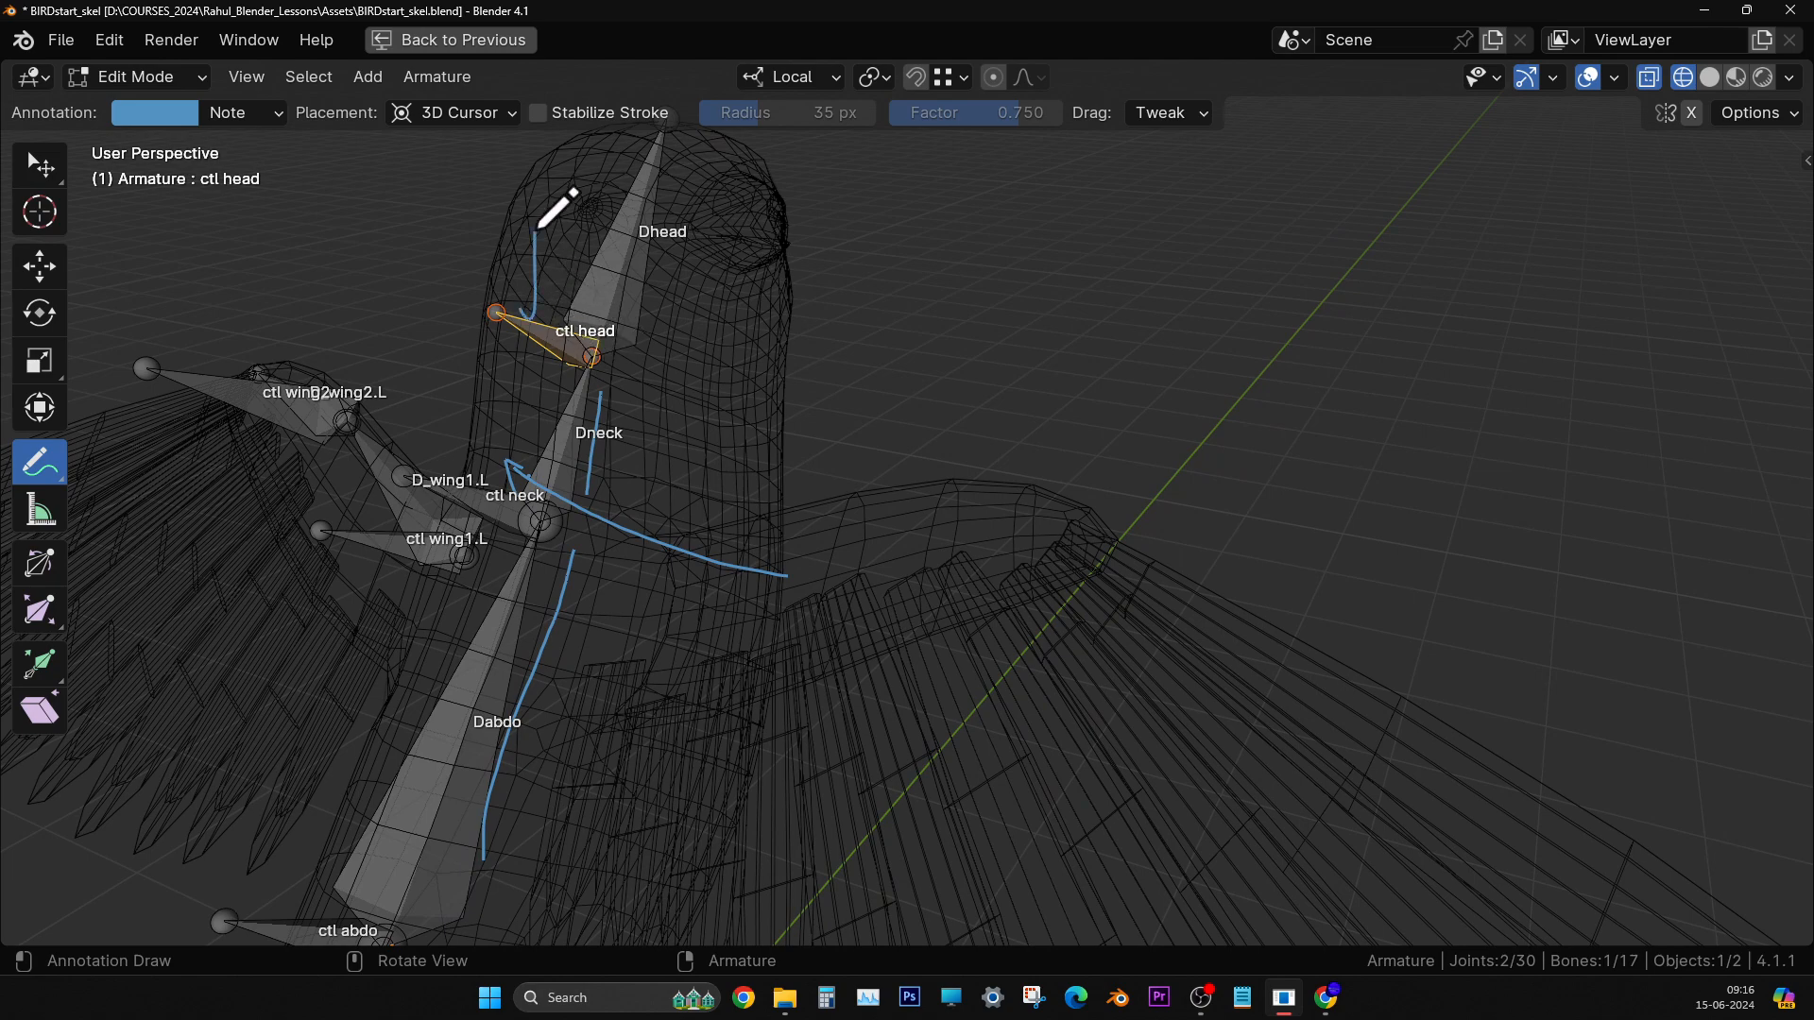
{"action": "middle_click_drag", "start_coordinate": [737, 336], "coordinate": [728, 457]}
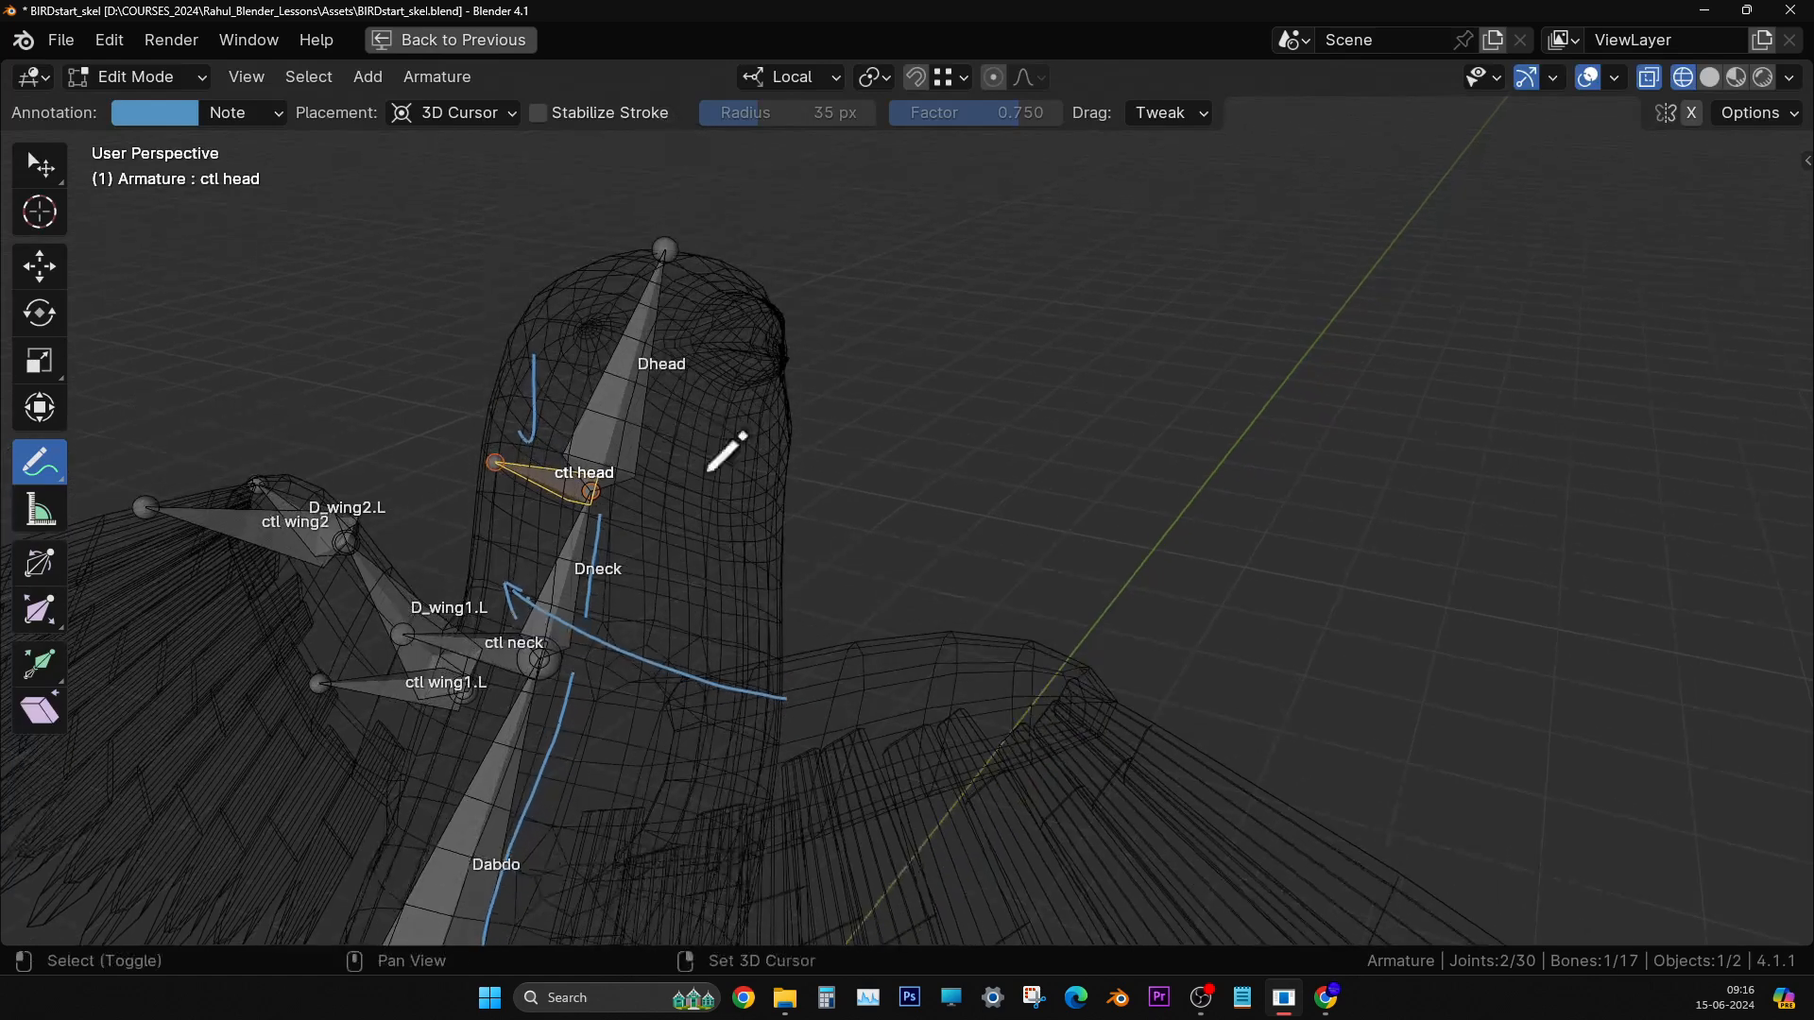
{"action": "left_click_drag", "start_coordinate": [645, 453], "coordinate": [667, 273]}
{"action": "left_click_drag", "start_coordinate": [619, 197], "coordinate": [652, 189]}
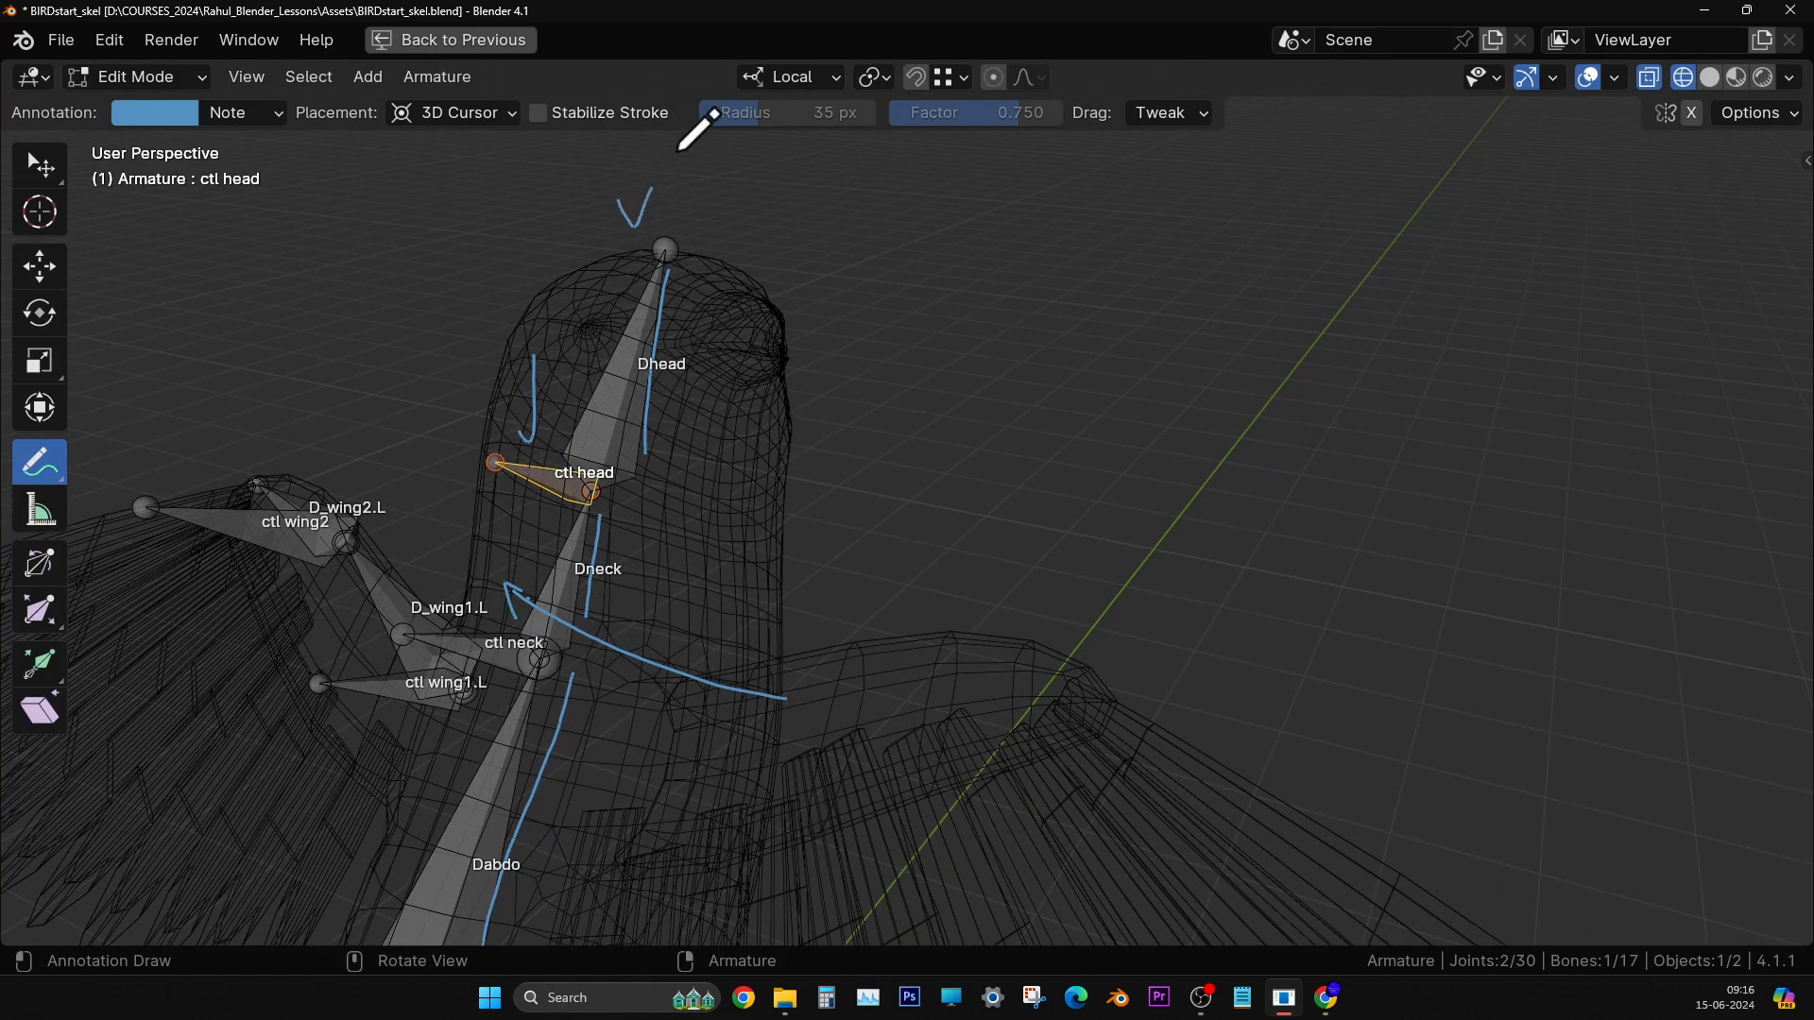
- Erase all the annotation strokes along the bird's abdomen, neck and head
{"action": "middle_click_drag", "start_coordinate": [756, 558], "coordinate": [756, 485]}
{"action": "middle_click_drag", "start_coordinate": [696, 541], "coordinate": [847, 530]}
{"action": "scroll", "coordinate": [795, 461], "scroll_direction": "up", "scroll_amount": 4}
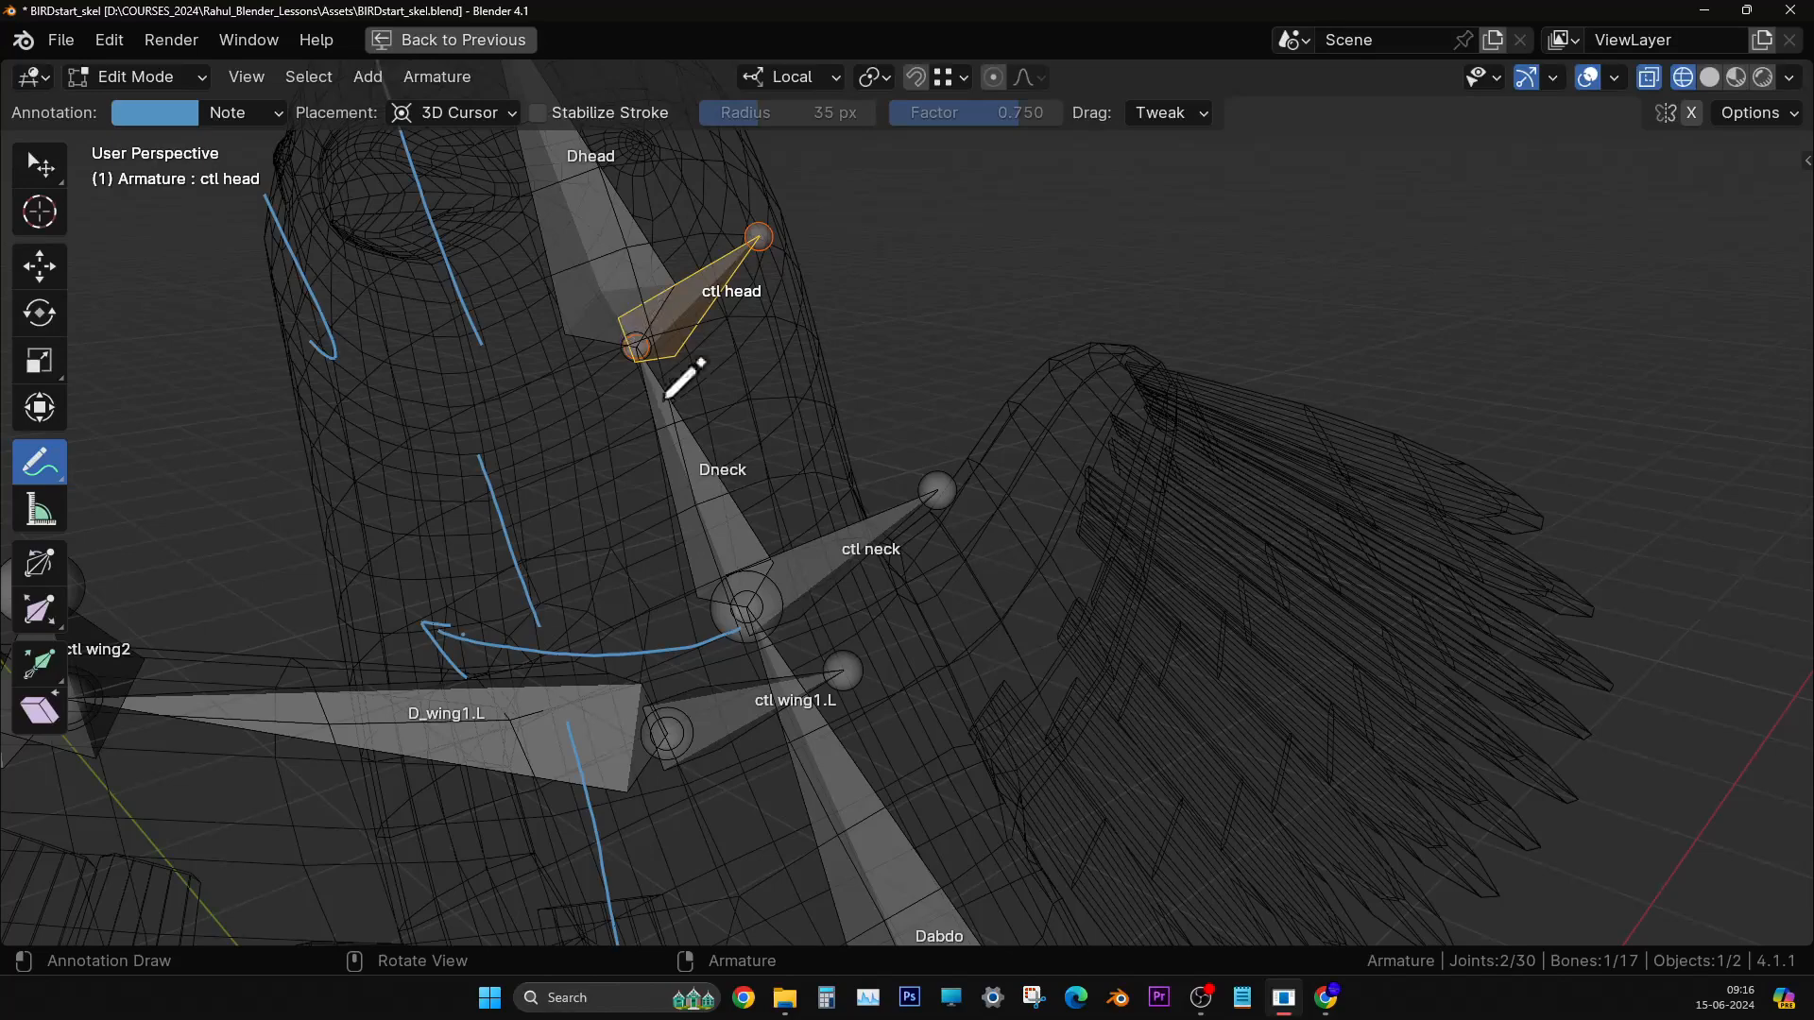
{"action": "middle_click_drag", "start_coordinate": [718, 463], "coordinate": [812, 540]}
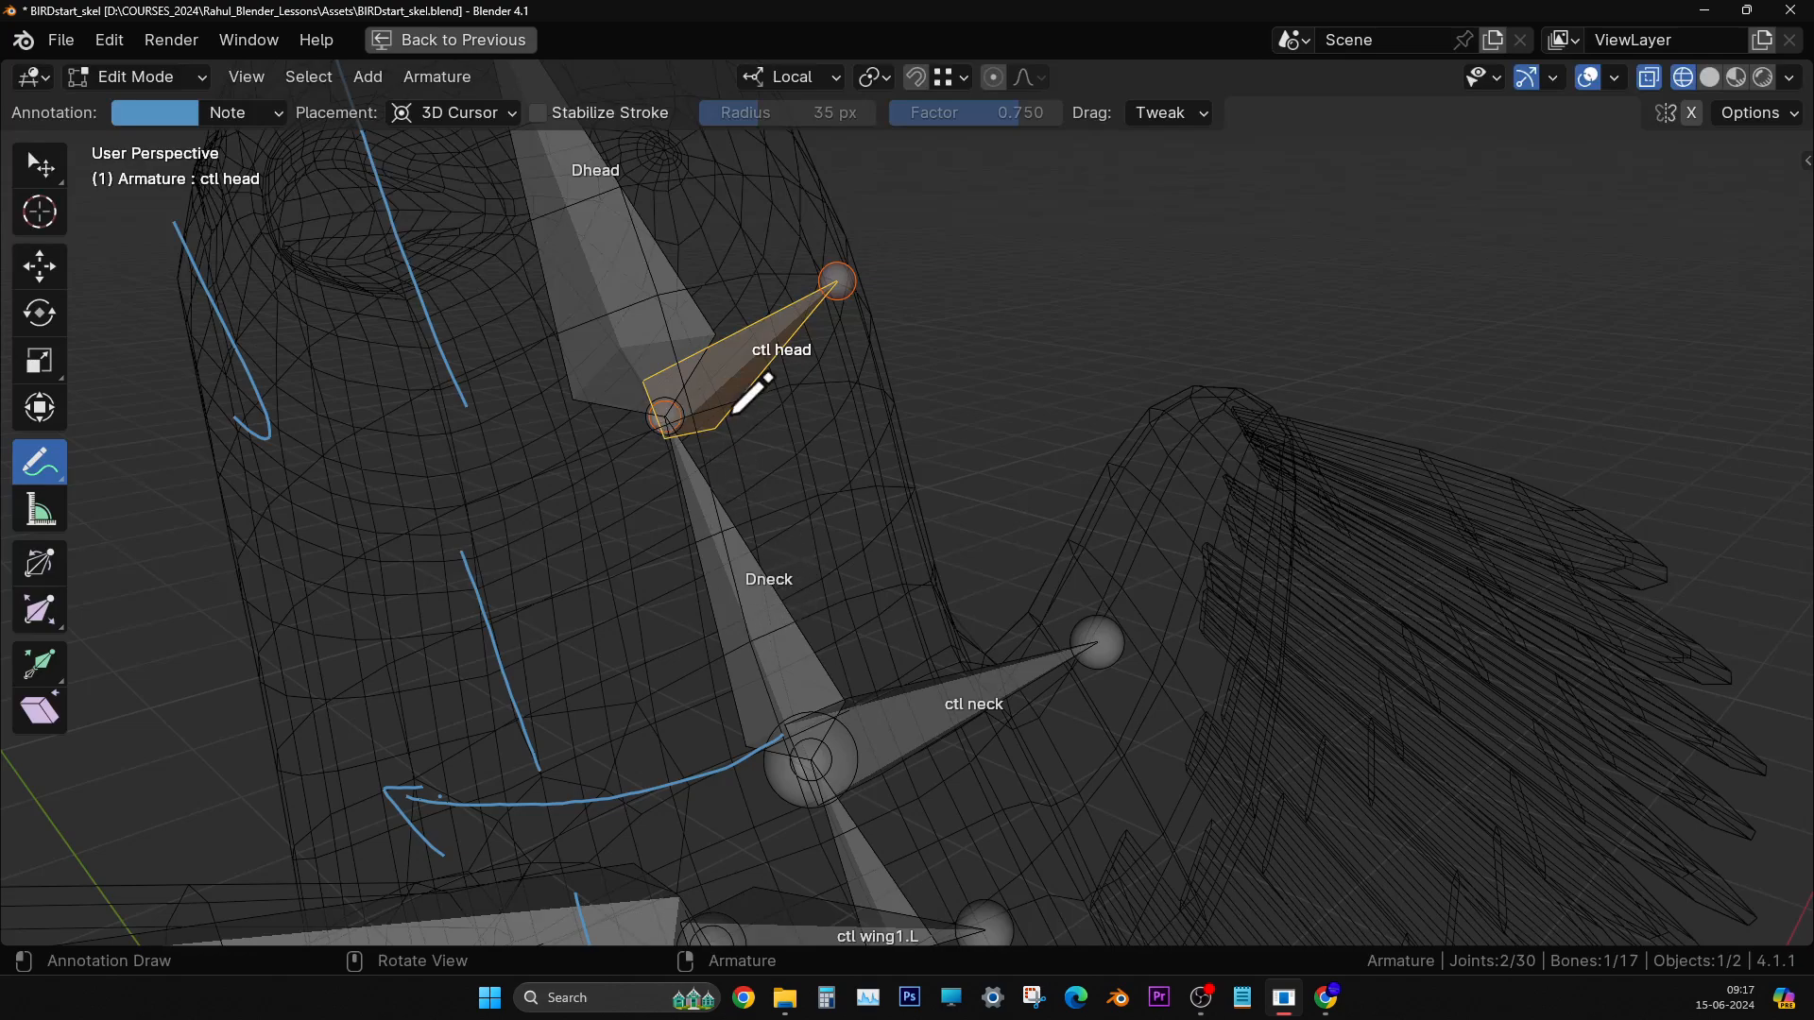
{"action": "mouse_move", "coordinate": [795, 623]}
{"action": "middle_mouse_down"}
{"action": "mouse_move", "coordinate": [908, 531]}
{"action": "mouse_move", "coordinate": [854, 287]}
{"action": "mouse_move", "coordinate": [952, 667]}
{"action": "mouse_move", "coordinate": [907, 525]}
{"action": "mouse_move", "coordinate": [970, 648]}
{"action": "mouse_move", "coordinate": [866, 514]}
{"action": "mouse_move", "coordinate": [857, 550]}
{"action": "mouse_move", "coordinate": [952, 721]}
{"action": "middle_mouse_up"}
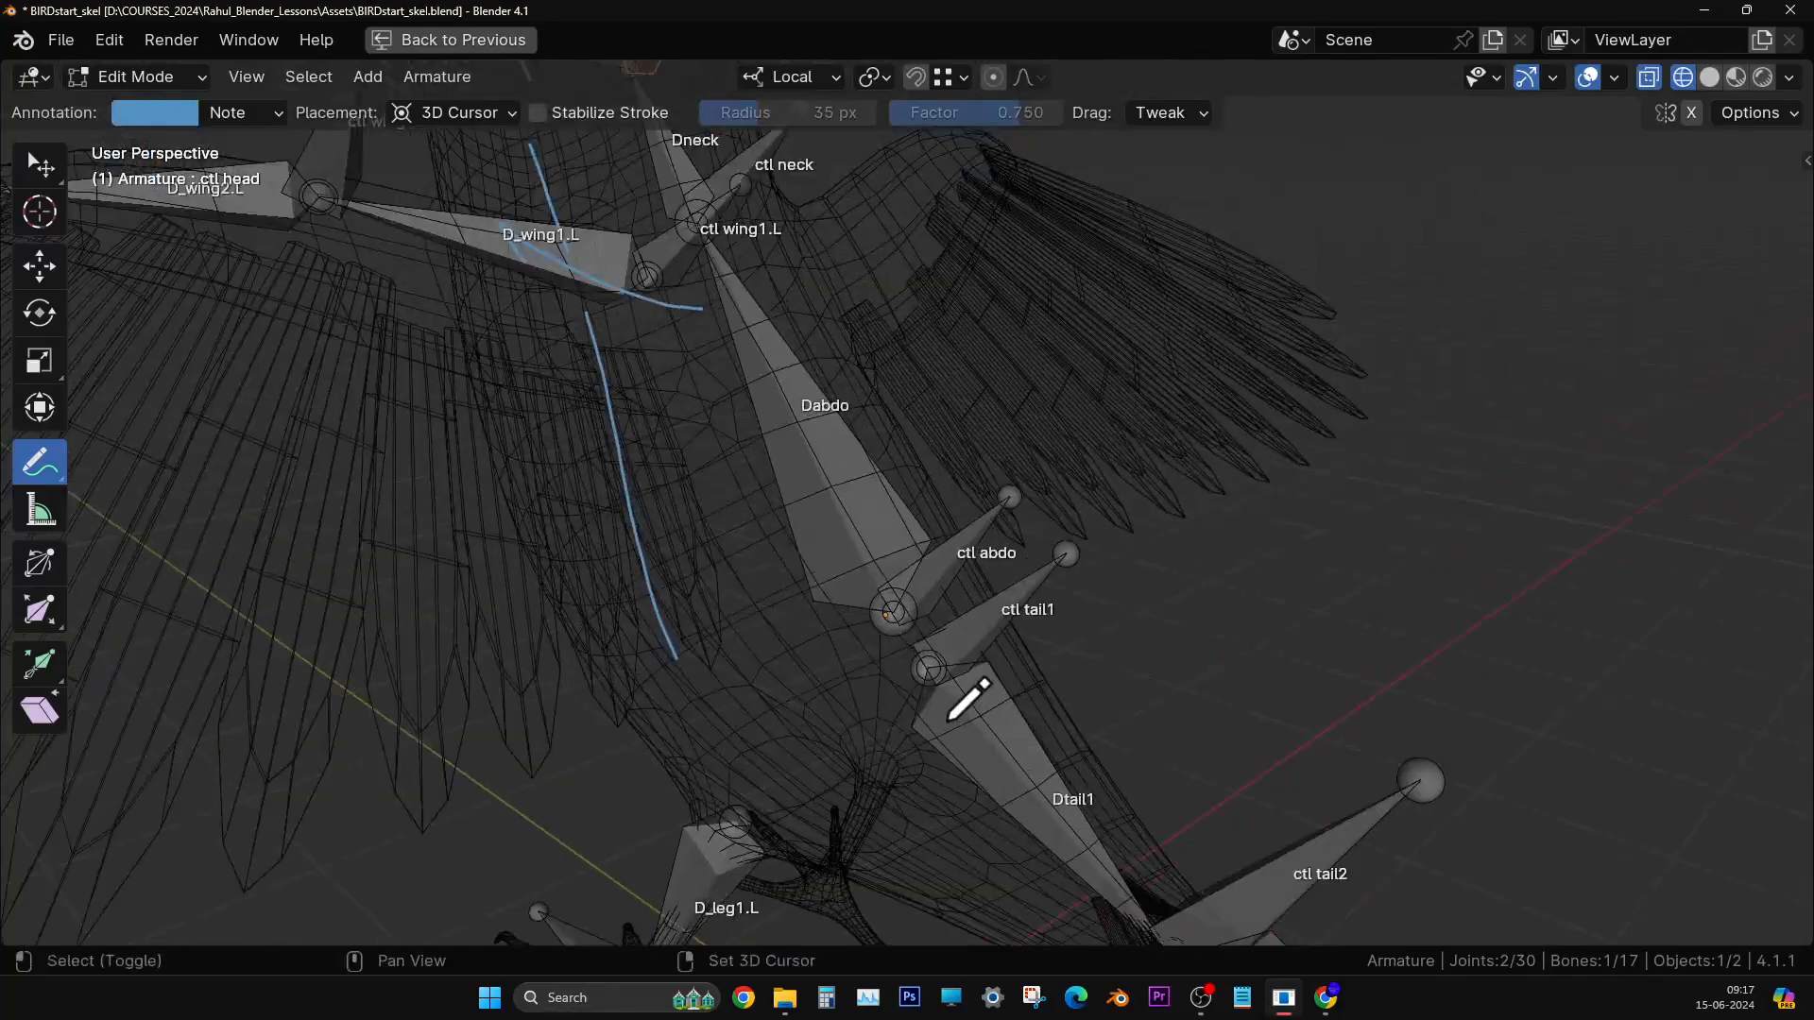
{"action": "scroll", "coordinate": [951, 721], "scroll_direction": "down", "scroll_amount": 4}
{"action": "middle_click_drag", "start_coordinate": [803, 558], "coordinate": [862, 655], "text": "shift"}
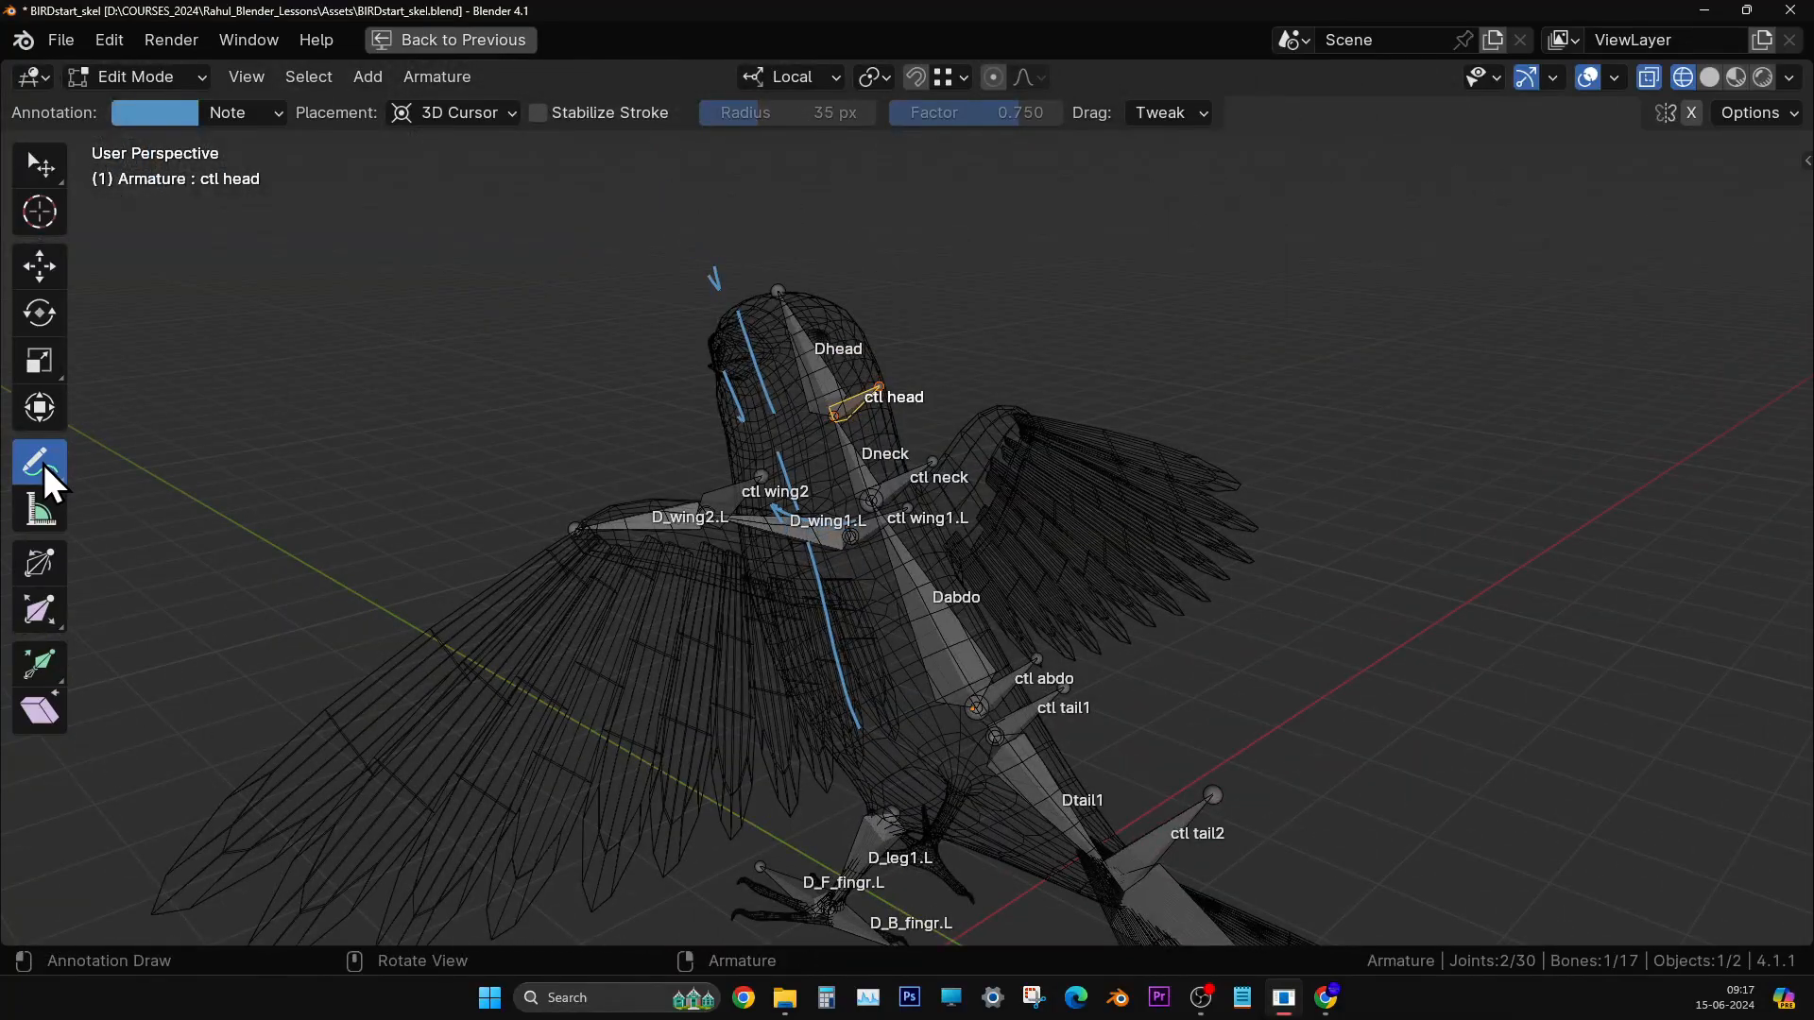
{"action": "left_click_drag", "start_coordinate": [44, 463], "coordinate": [169, 629]}
{"action": "mouse_move", "coordinate": [1058, 263]}
{"action": "left_mouse_down"}
{"action": "mouse_move", "coordinate": [313, 372]}
{"action": "mouse_move", "coordinate": [287, 508]}
{"action": "mouse_move", "coordinate": [477, 538]}
{"action": "mouse_move", "coordinate": [831, 538]}
{"action": "mouse_move", "coordinate": [836, 727]}
{"action": "left_mouse_up"}
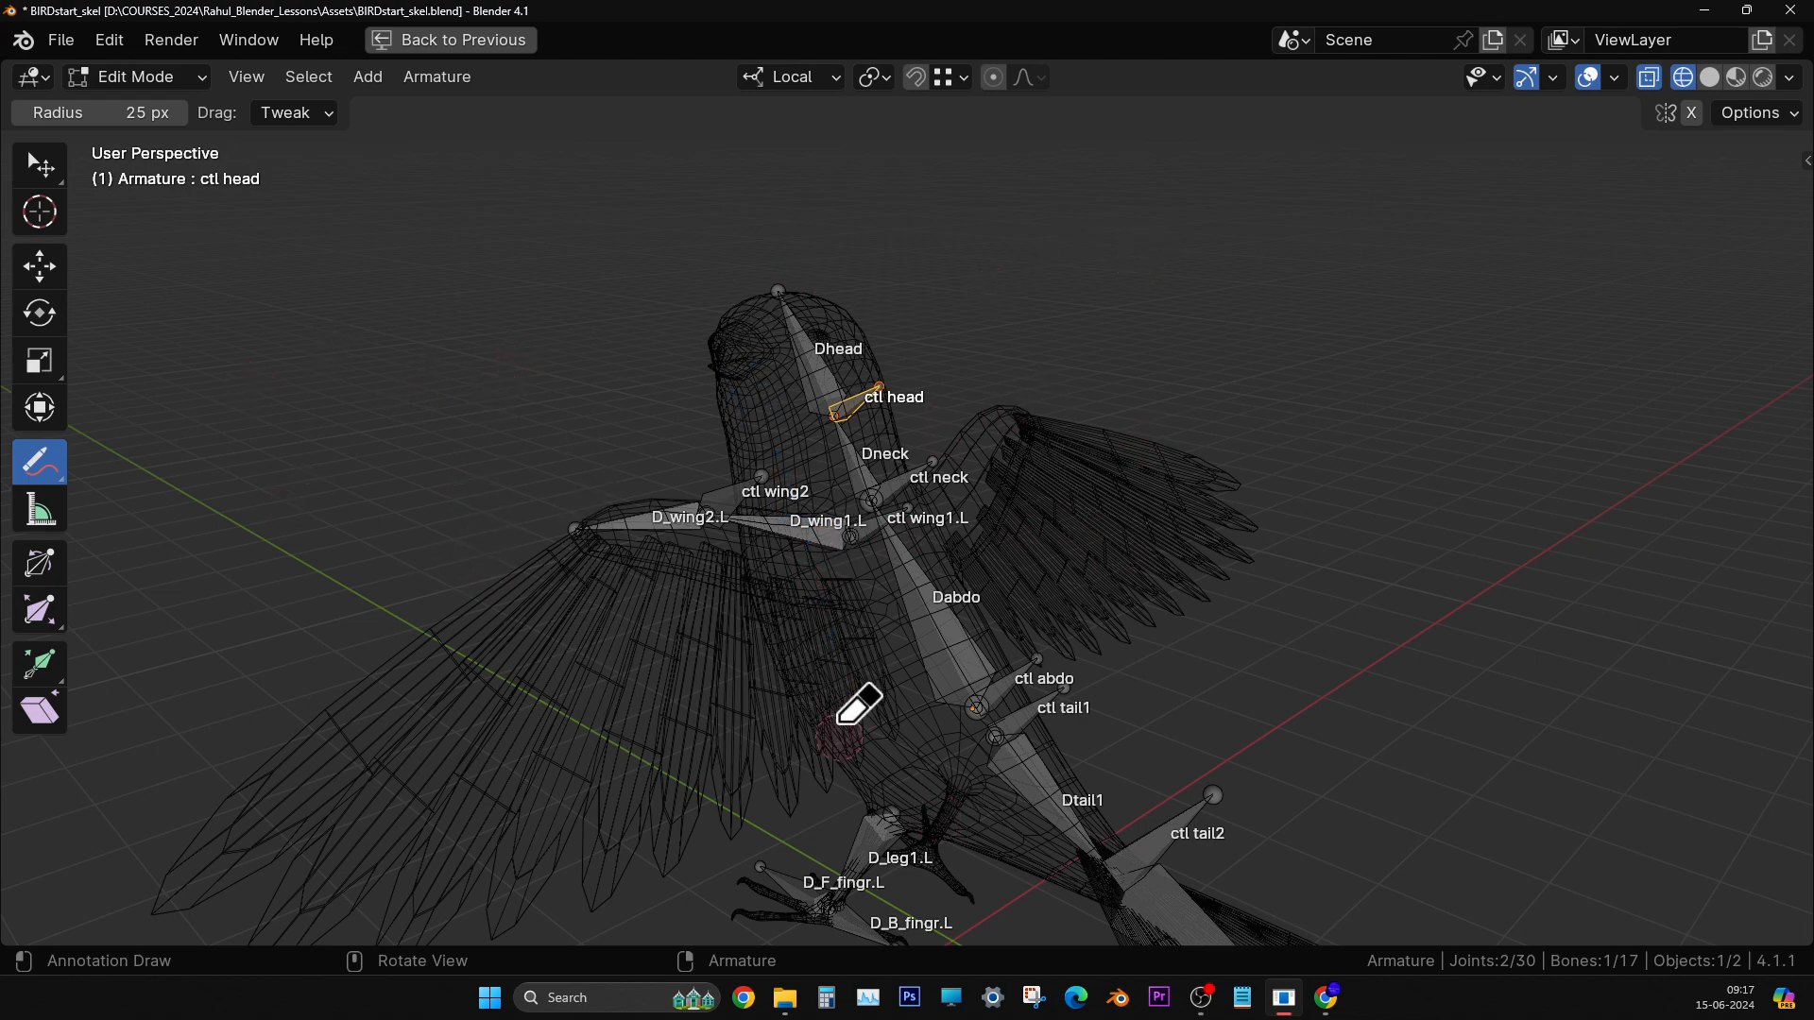
- Annotate a line along the left foot's D_B_fingr.L bone and another rising from its tip, with "CTL" handwritten above it
{"action": "middle_click_drag", "start_coordinate": [945, 725], "coordinate": [909, 331], "text": "shift"}
{"action": "scroll", "coordinate": [813, 540], "scroll_direction": "up", "scroll_amount": 5}
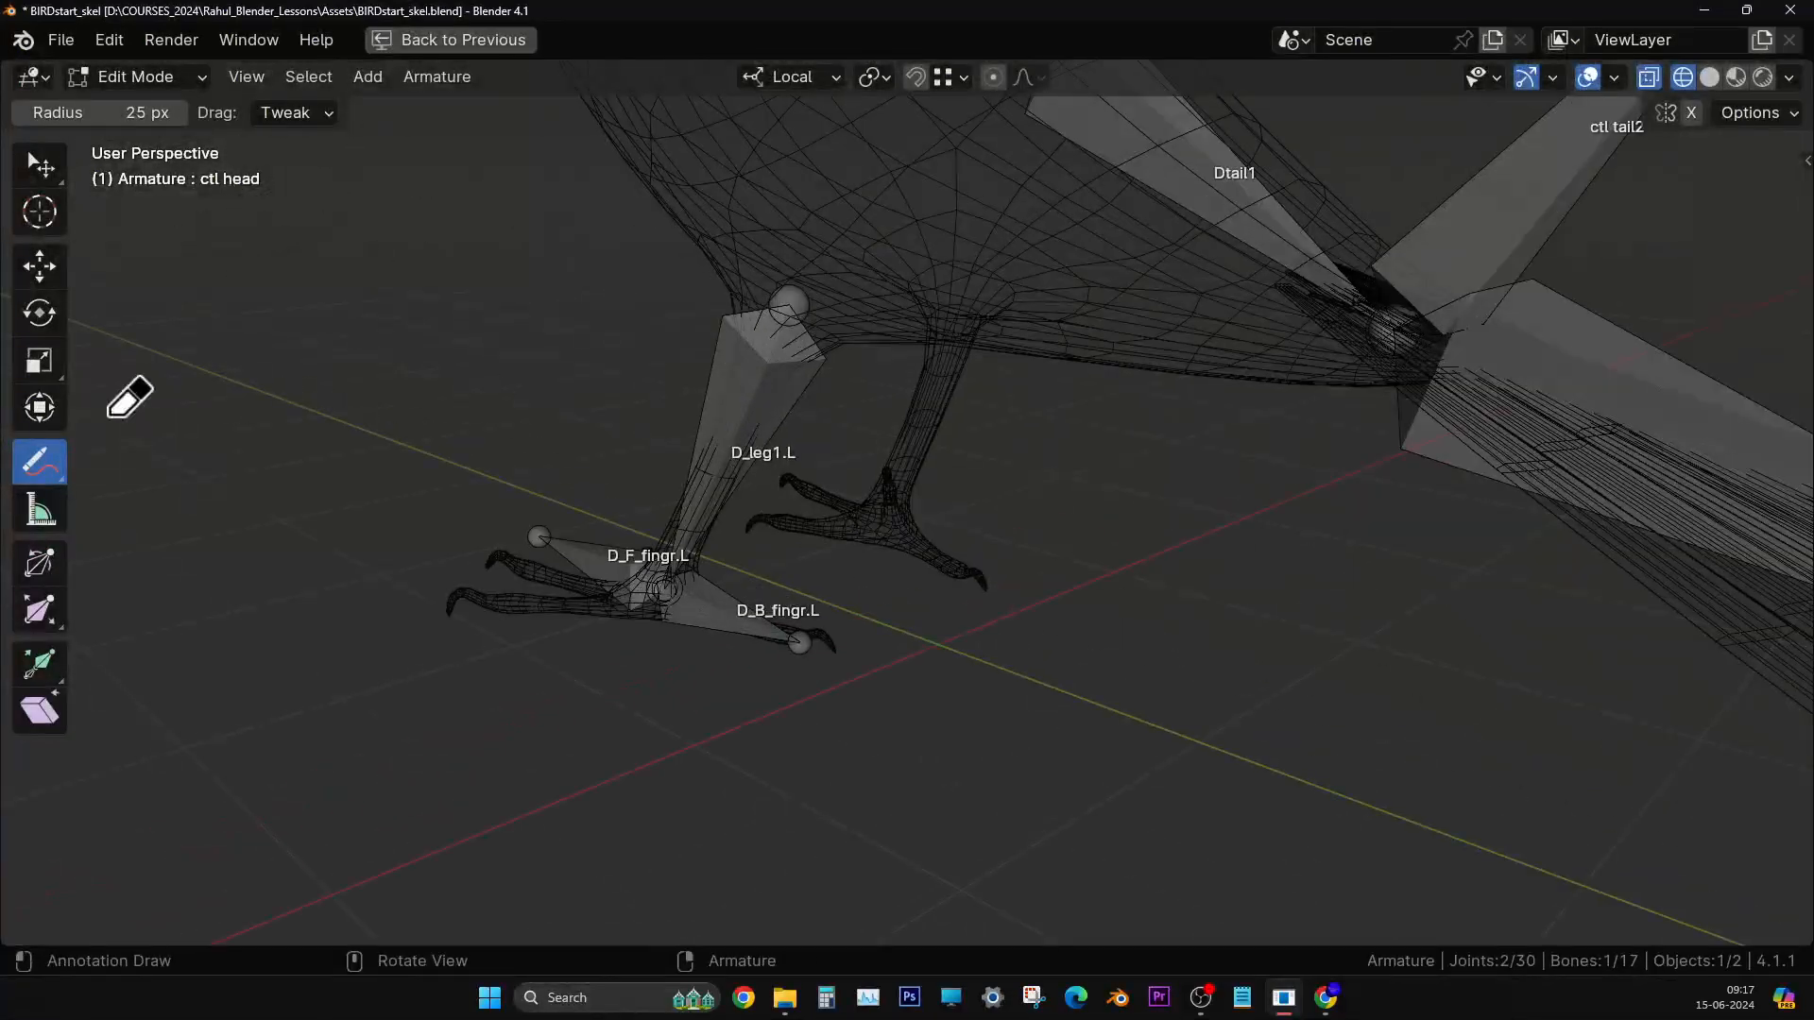
{"action": "left_click_drag", "start_coordinate": [49, 461], "coordinate": [160, 478]}
{"action": "mouse_move", "coordinate": [604, 530]}
{"action": "middle_mouse_down"}
{"action": "mouse_move", "coordinate": [728, 552]}
{"action": "mouse_move", "coordinate": [757, 582]}
{"action": "middle_mouse_up"}
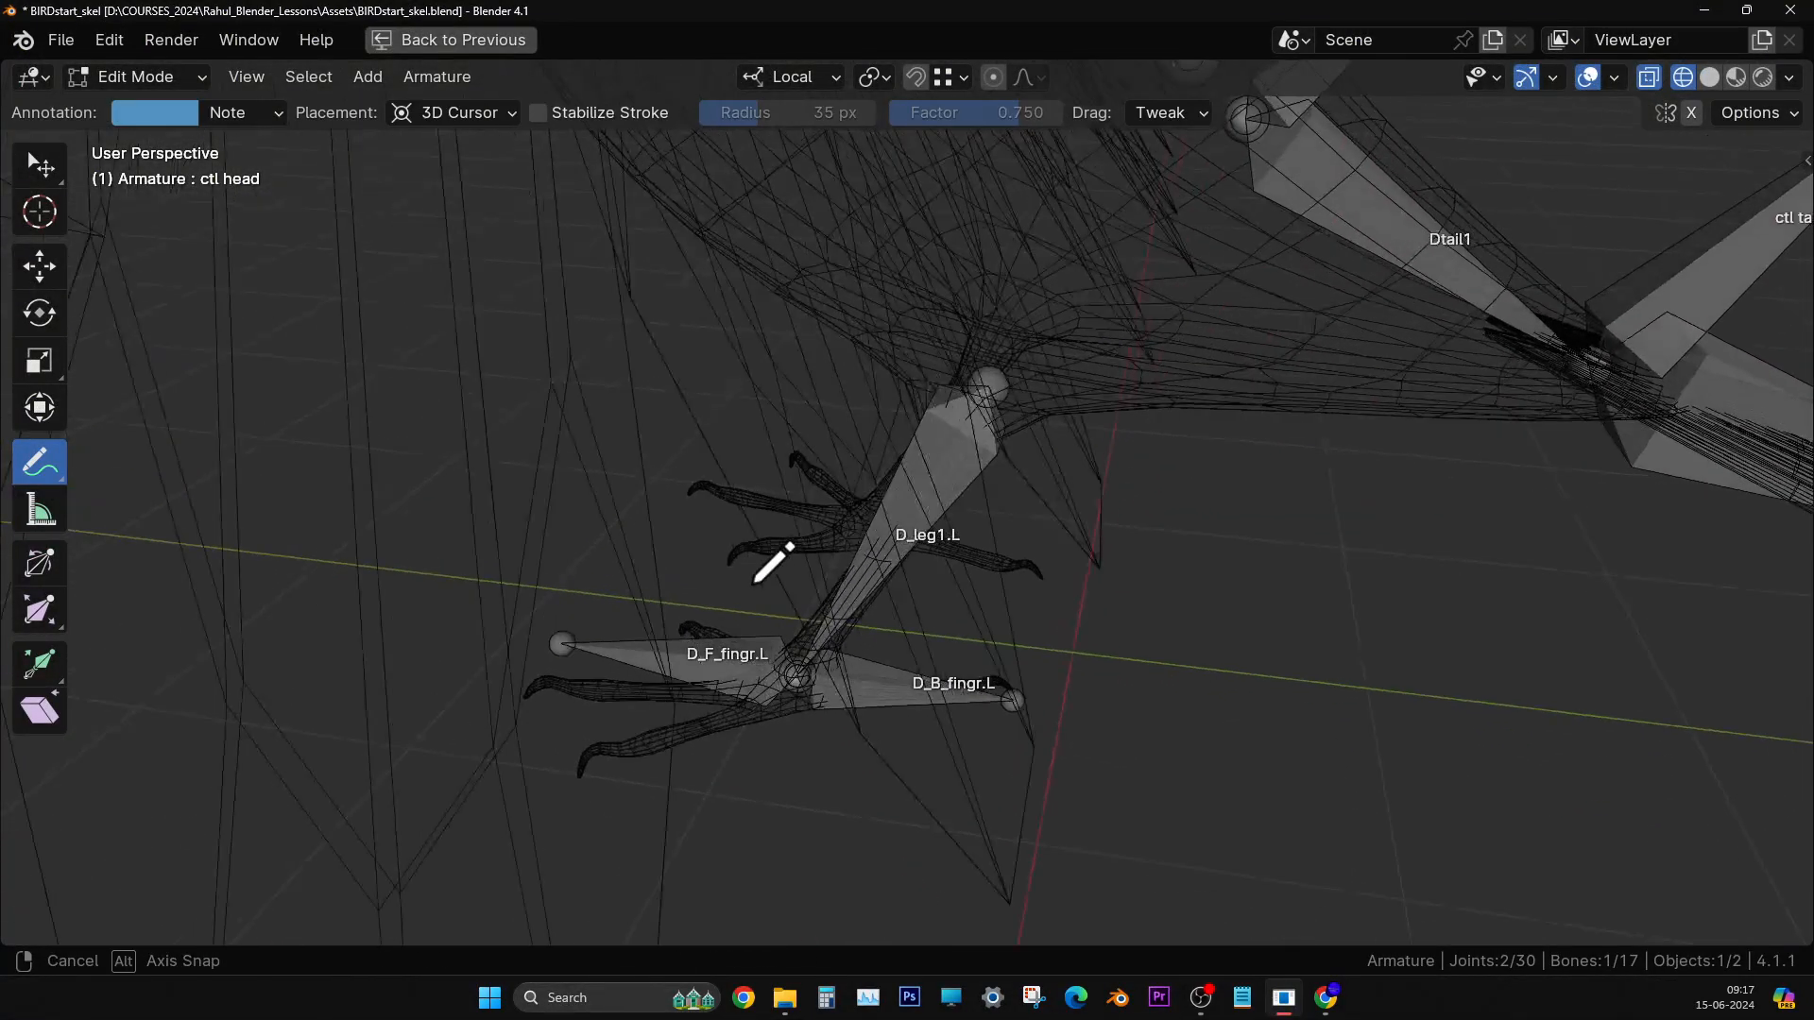
{"action": "scroll", "coordinate": [825, 582], "scroll_direction": "up", "scroll_amount": 2}
{"action": "middle_click_drag", "start_coordinate": [839, 652], "coordinate": [853, 477], "text": "shift"}
{"action": "middle_click_drag", "start_coordinate": [869, 586], "coordinate": [1054, 535]}
{"action": "scroll", "coordinate": [888, 594], "scroll_direction": "up", "scroll_amount": 3}
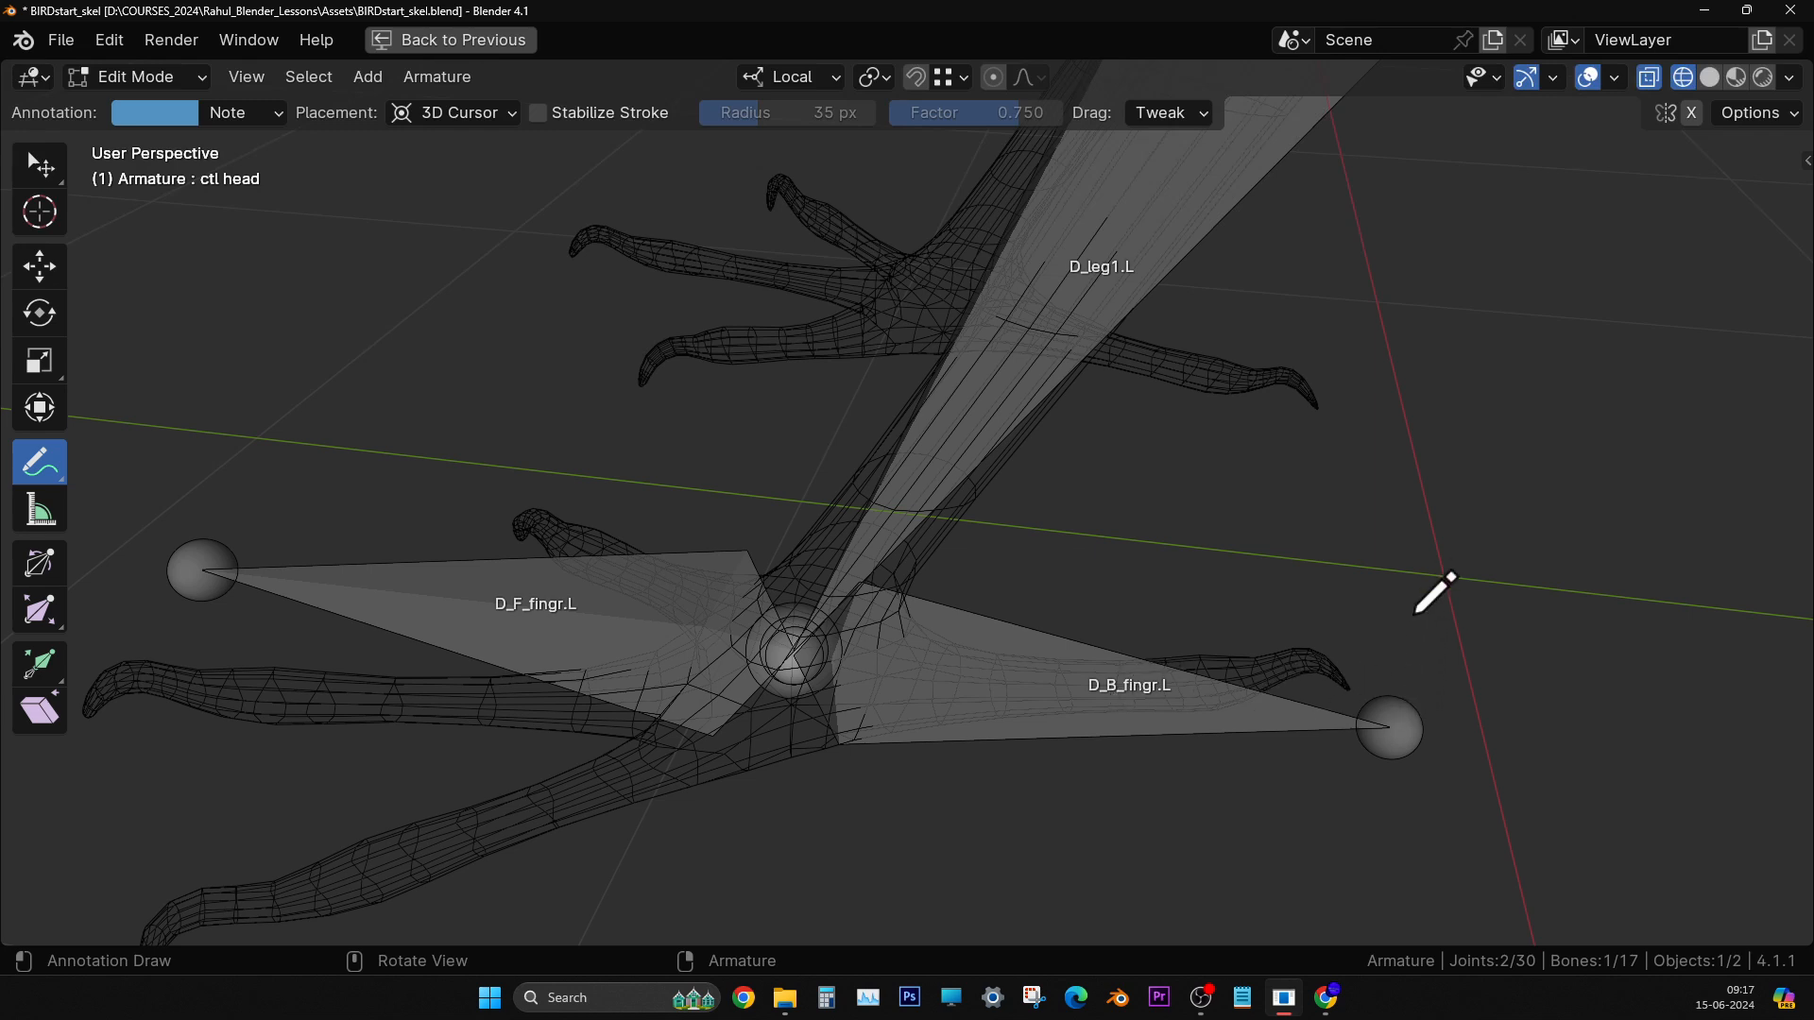
{"action": "mouse_move", "coordinate": [966, 564]}
{"action": "left_mouse_down"}
{"action": "mouse_move", "coordinate": [1329, 656]}
{"action": "mouse_move", "coordinate": [1408, 597]}
{"action": "mouse_move", "coordinate": [1413, 544]}
{"action": "left_mouse_up"}
{"action": "mouse_move", "coordinate": [1340, 491]}
{"action": "left_mouse_down"}
{"action": "mouse_move", "coordinate": [1366, 545]}
{"action": "mouse_move", "coordinate": [1410, 529]}
{"action": "left_mouse_up"}
{"action": "mouse_move", "coordinate": [1402, 479]}
{"action": "left_mouse_down"}
{"action": "mouse_move", "coordinate": [1416, 530]}
{"action": "mouse_move", "coordinate": [1408, 484]}
{"action": "mouse_move", "coordinate": [1515, 496]}
{"action": "left_mouse_up"}
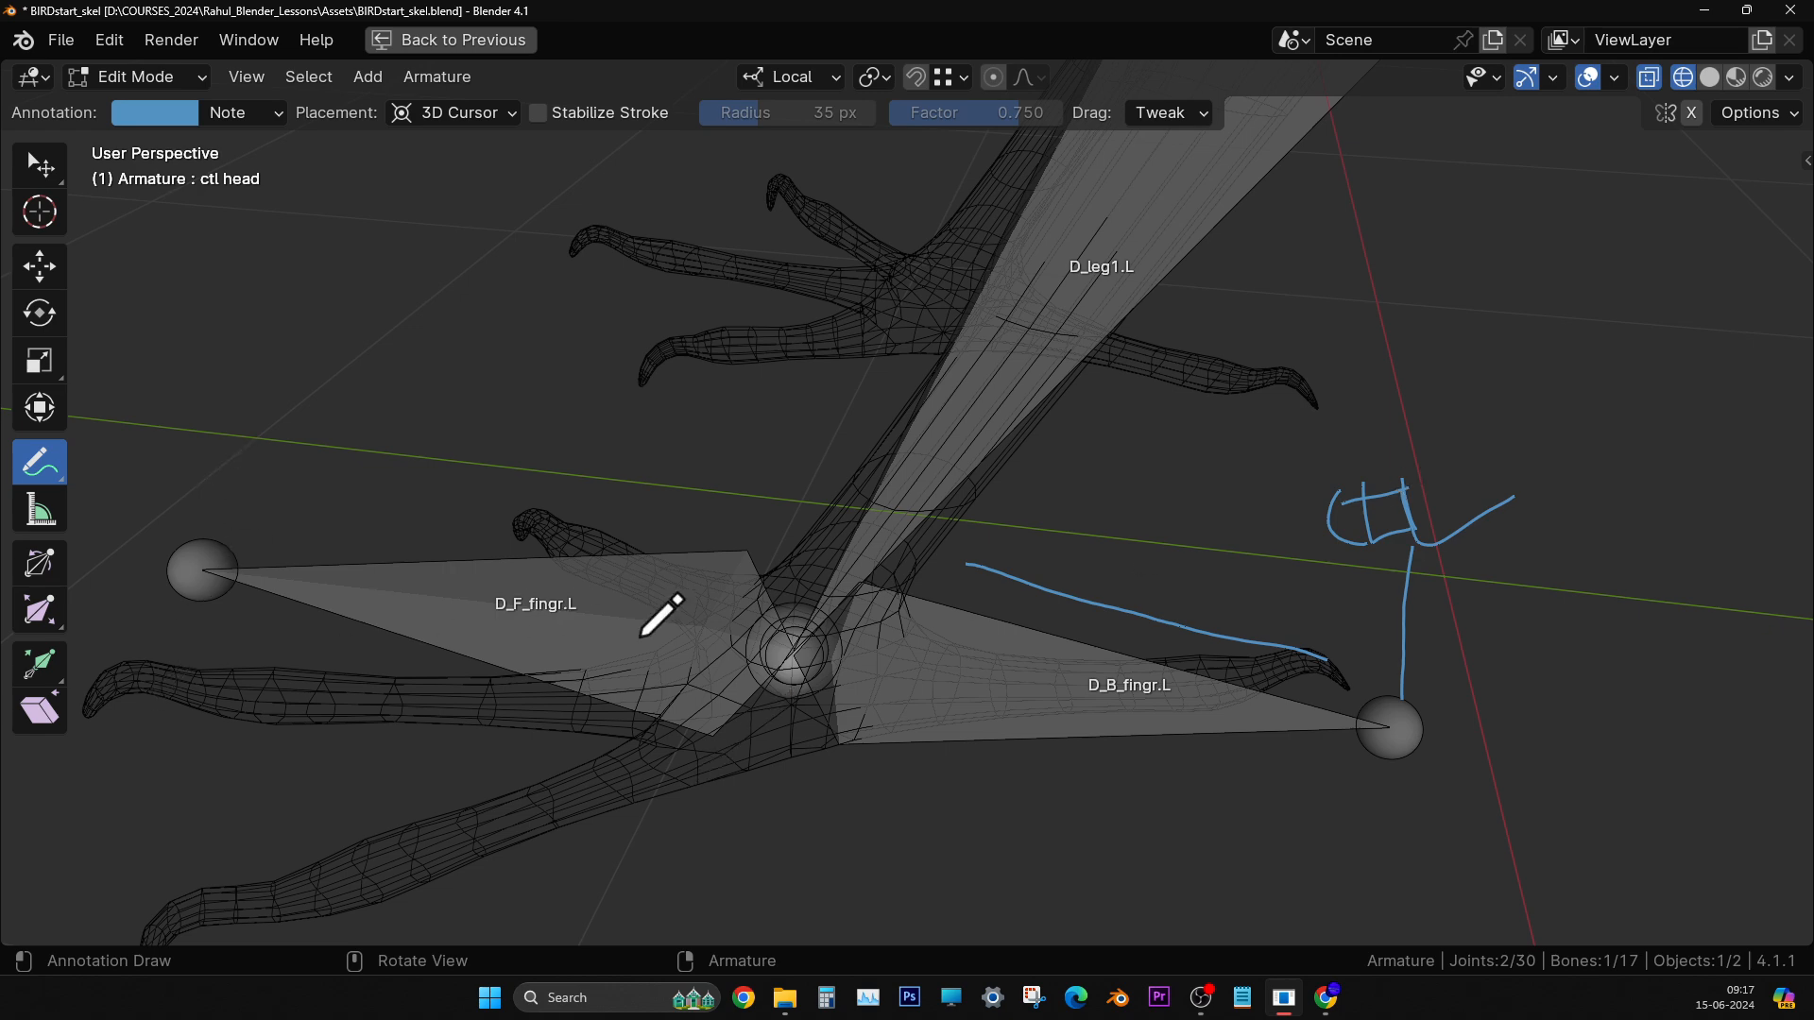
- Annotate lines along D_F_fingr.L and D_leg1.L, handwriting "CTL" at the front toe's tip and beside the ankle joint
{"action": "left_click_drag", "start_coordinate": [701, 509], "coordinate": [379, 516]}
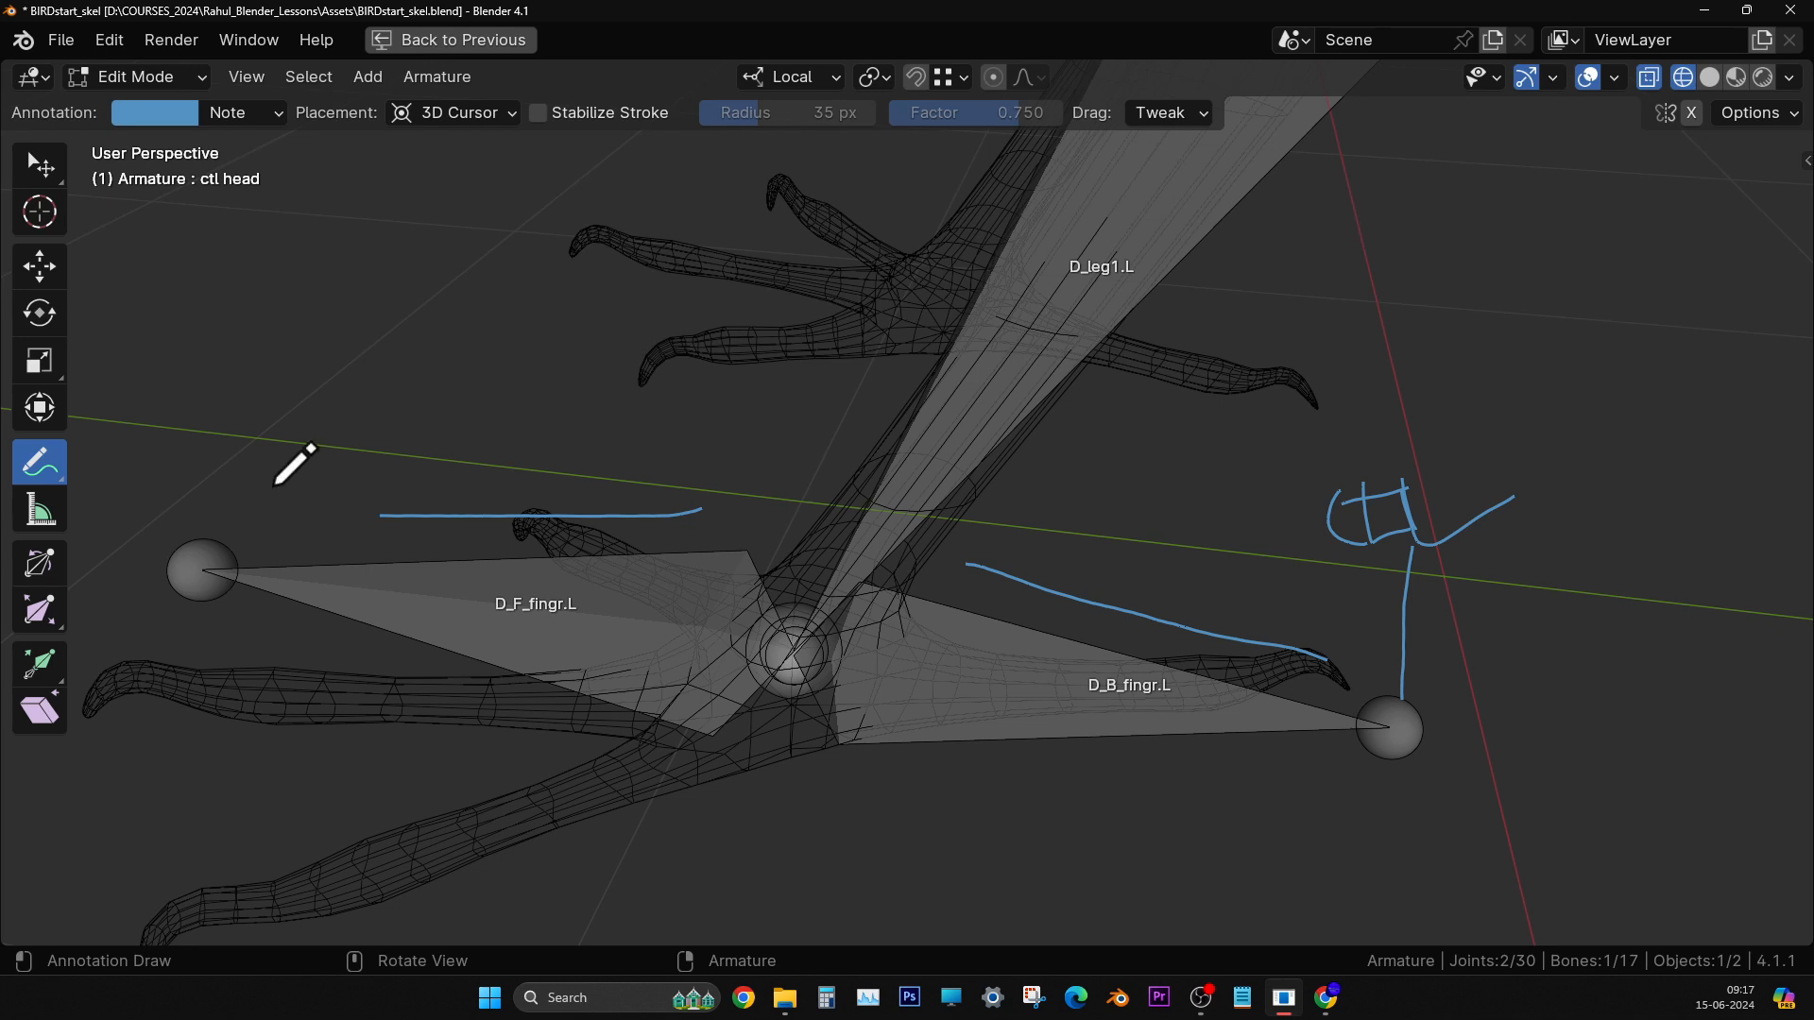
{"action": "mouse_move", "coordinate": [178, 531]}
{"action": "left_mouse_down"}
{"action": "mouse_move", "coordinate": [178, 392]}
{"action": "mouse_move", "coordinate": [225, 441]}
{"action": "mouse_move", "coordinate": [307, 412]}
{"action": "left_mouse_up"}
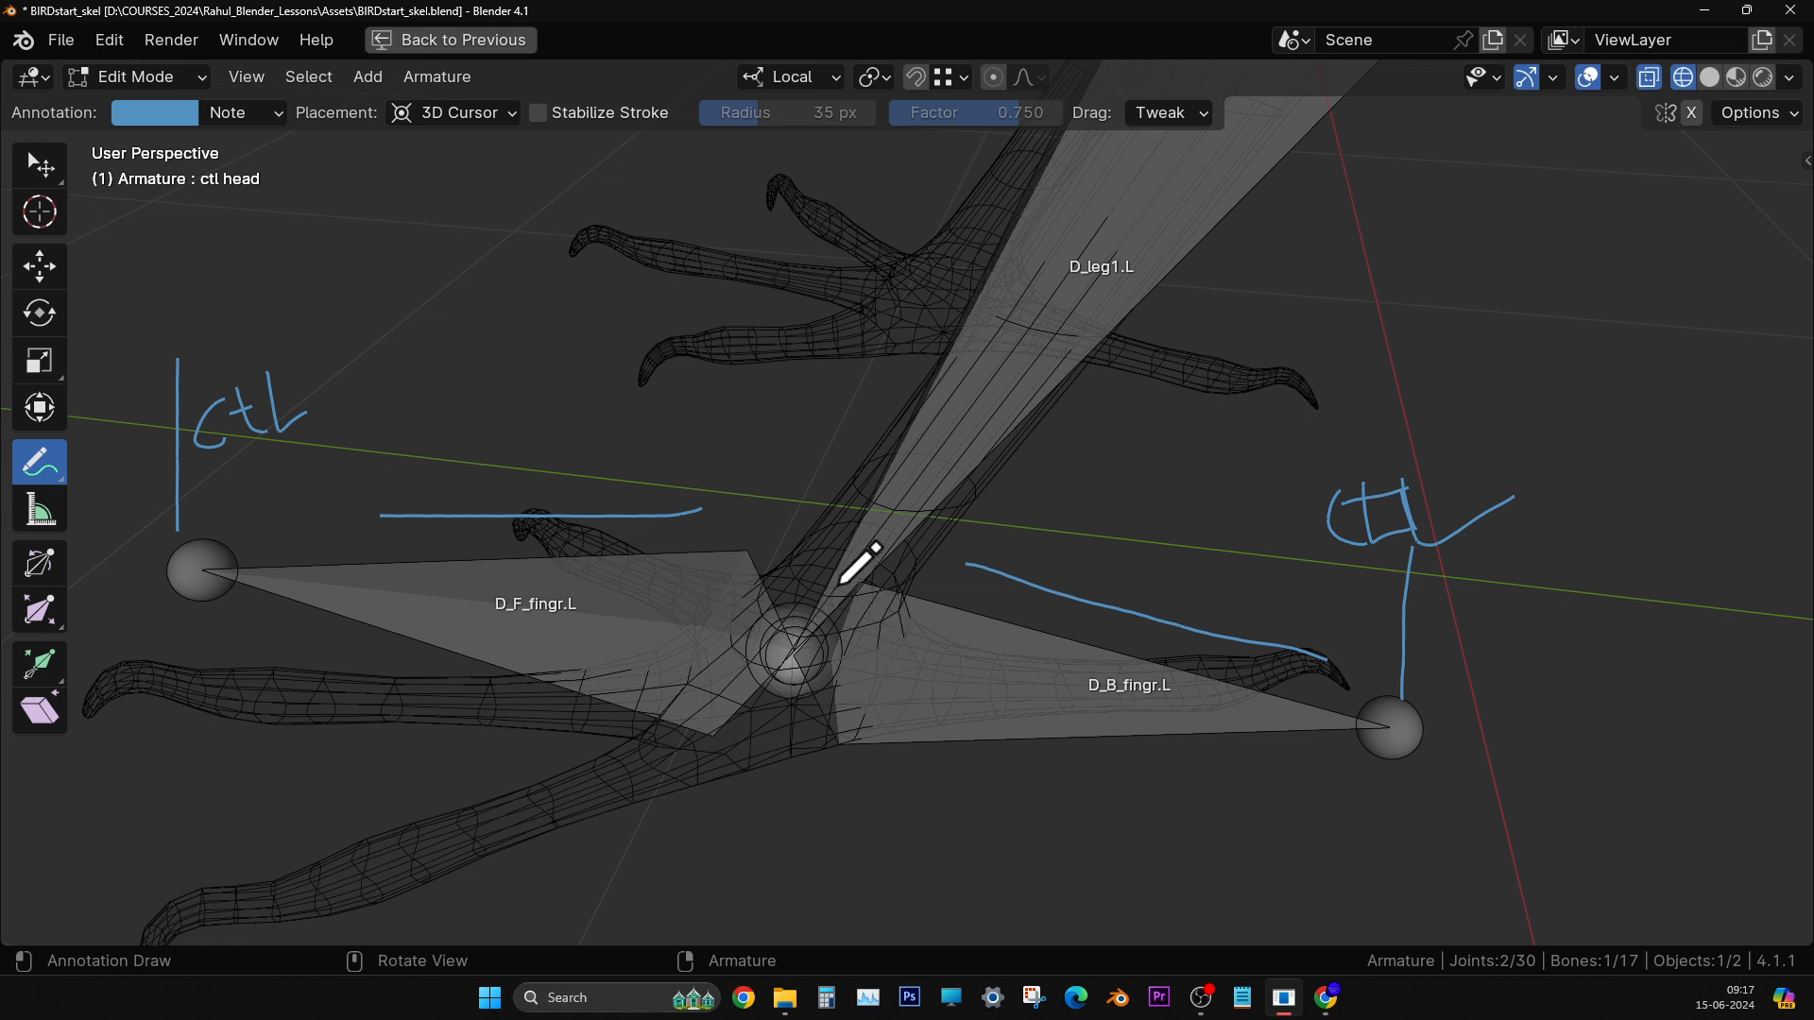
{"action": "left_click_drag", "start_coordinate": [1337, 146], "coordinate": [949, 518]}
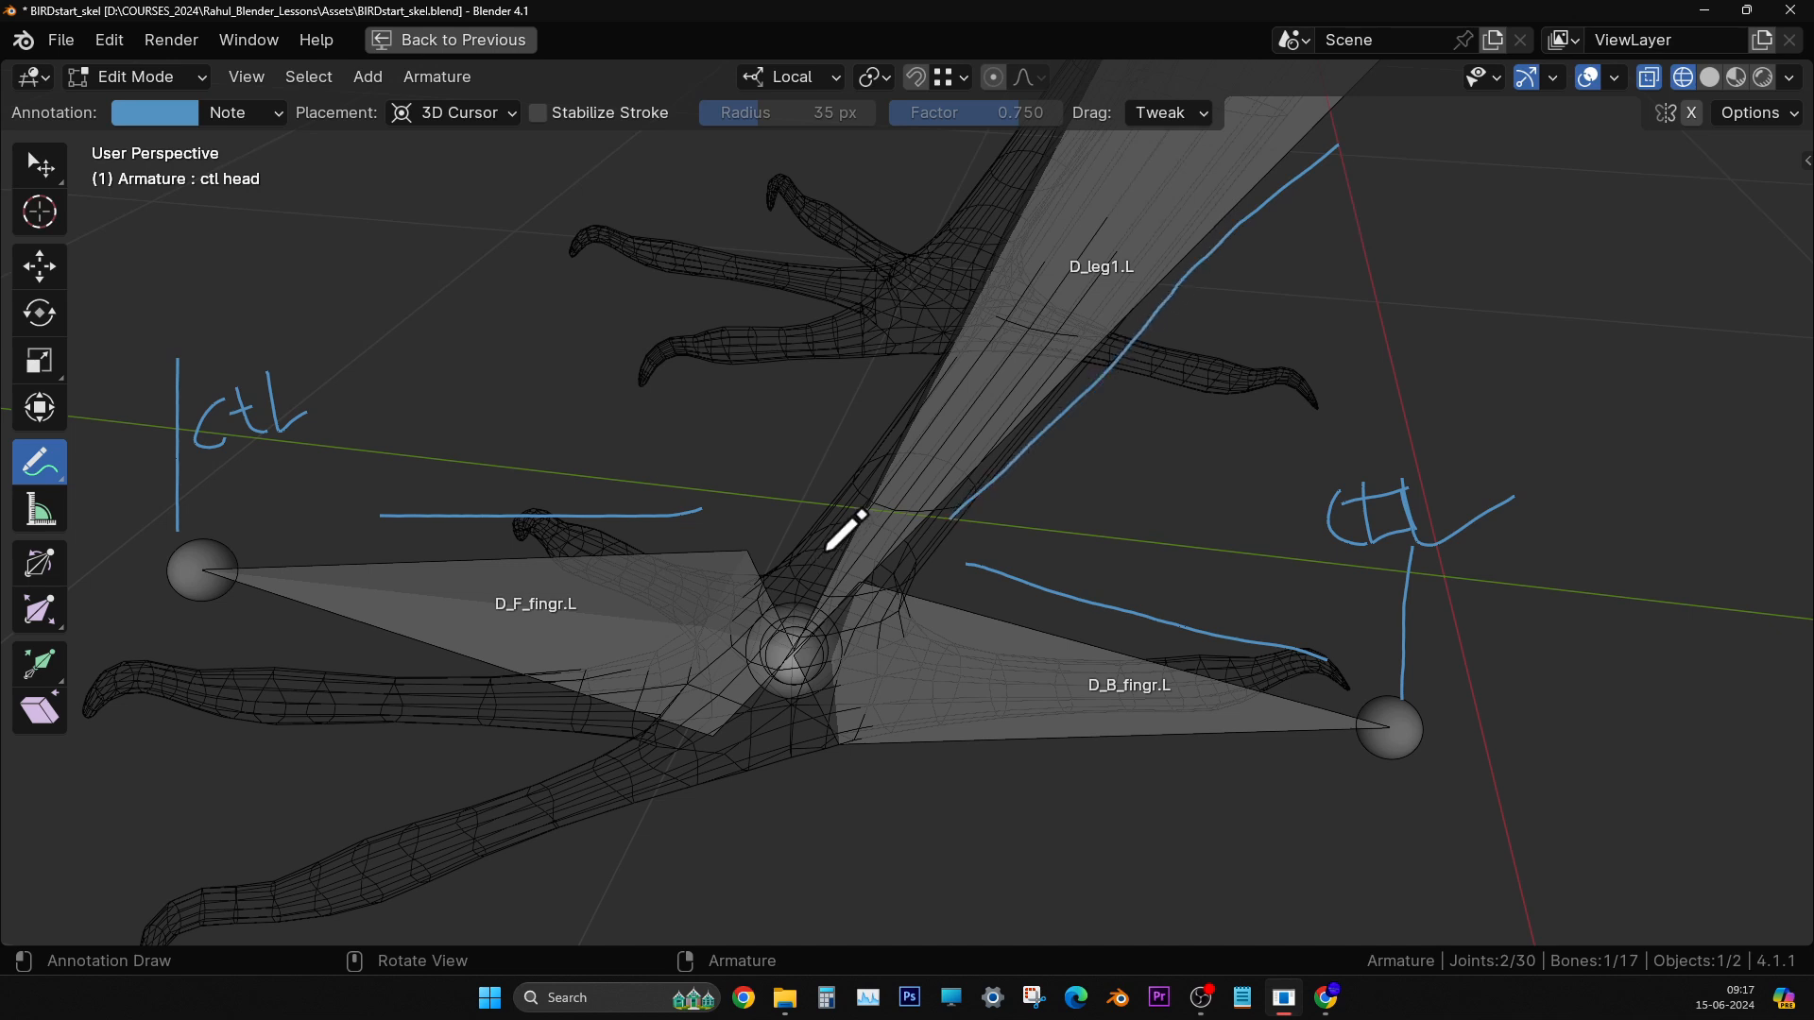
{"action": "mouse_move", "coordinate": [832, 549]}
{"action": "left_mouse_down"}
{"action": "mouse_move", "coordinate": [705, 475]}
{"action": "mouse_move", "coordinate": [761, 413]}
{"action": "mouse_move", "coordinate": [782, 438]}
{"action": "mouse_move", "coordinate": [850, 397]}
{"action": "mouse_move", "coordinate": [794, 437]}
{"action": "left_mouse_up"}
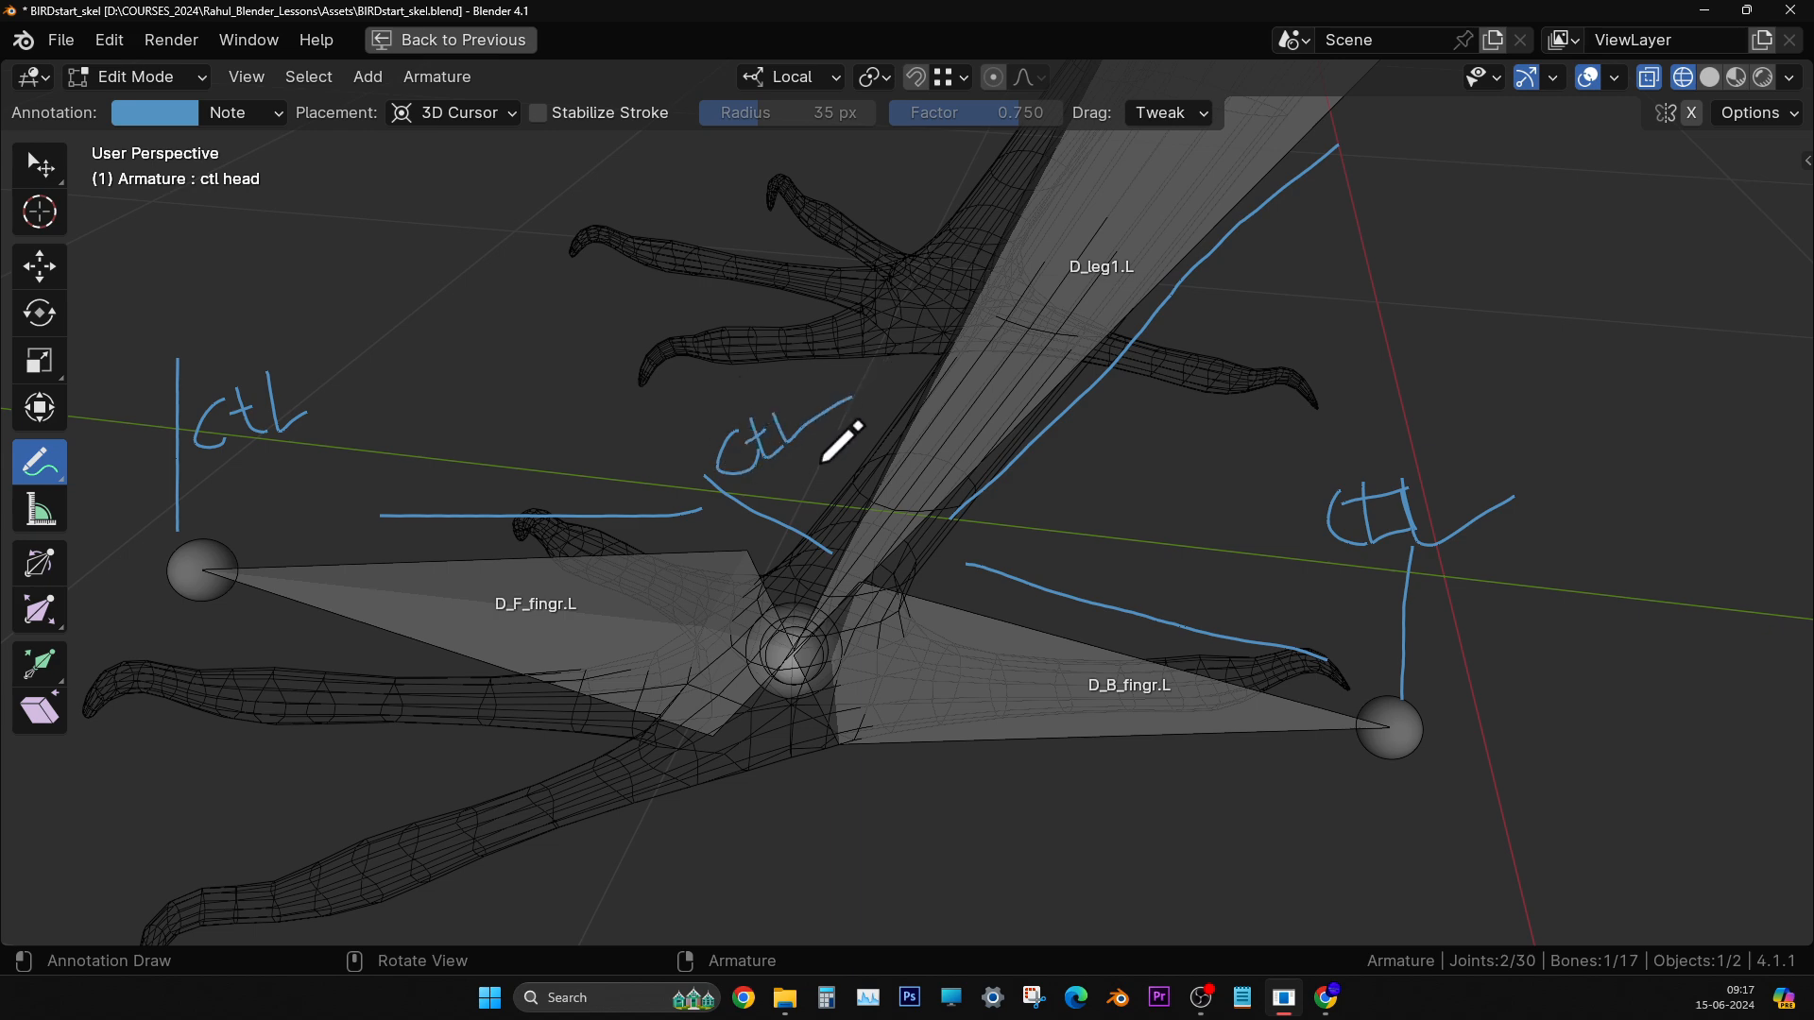
- Number the handwritten "CTL" labels 1 at the ankle, 2 at the front toe and 3 at the back toe
{"action": "left_click_drag", "start_coordinate": [705, 387], "coordinate": [718, 449]}
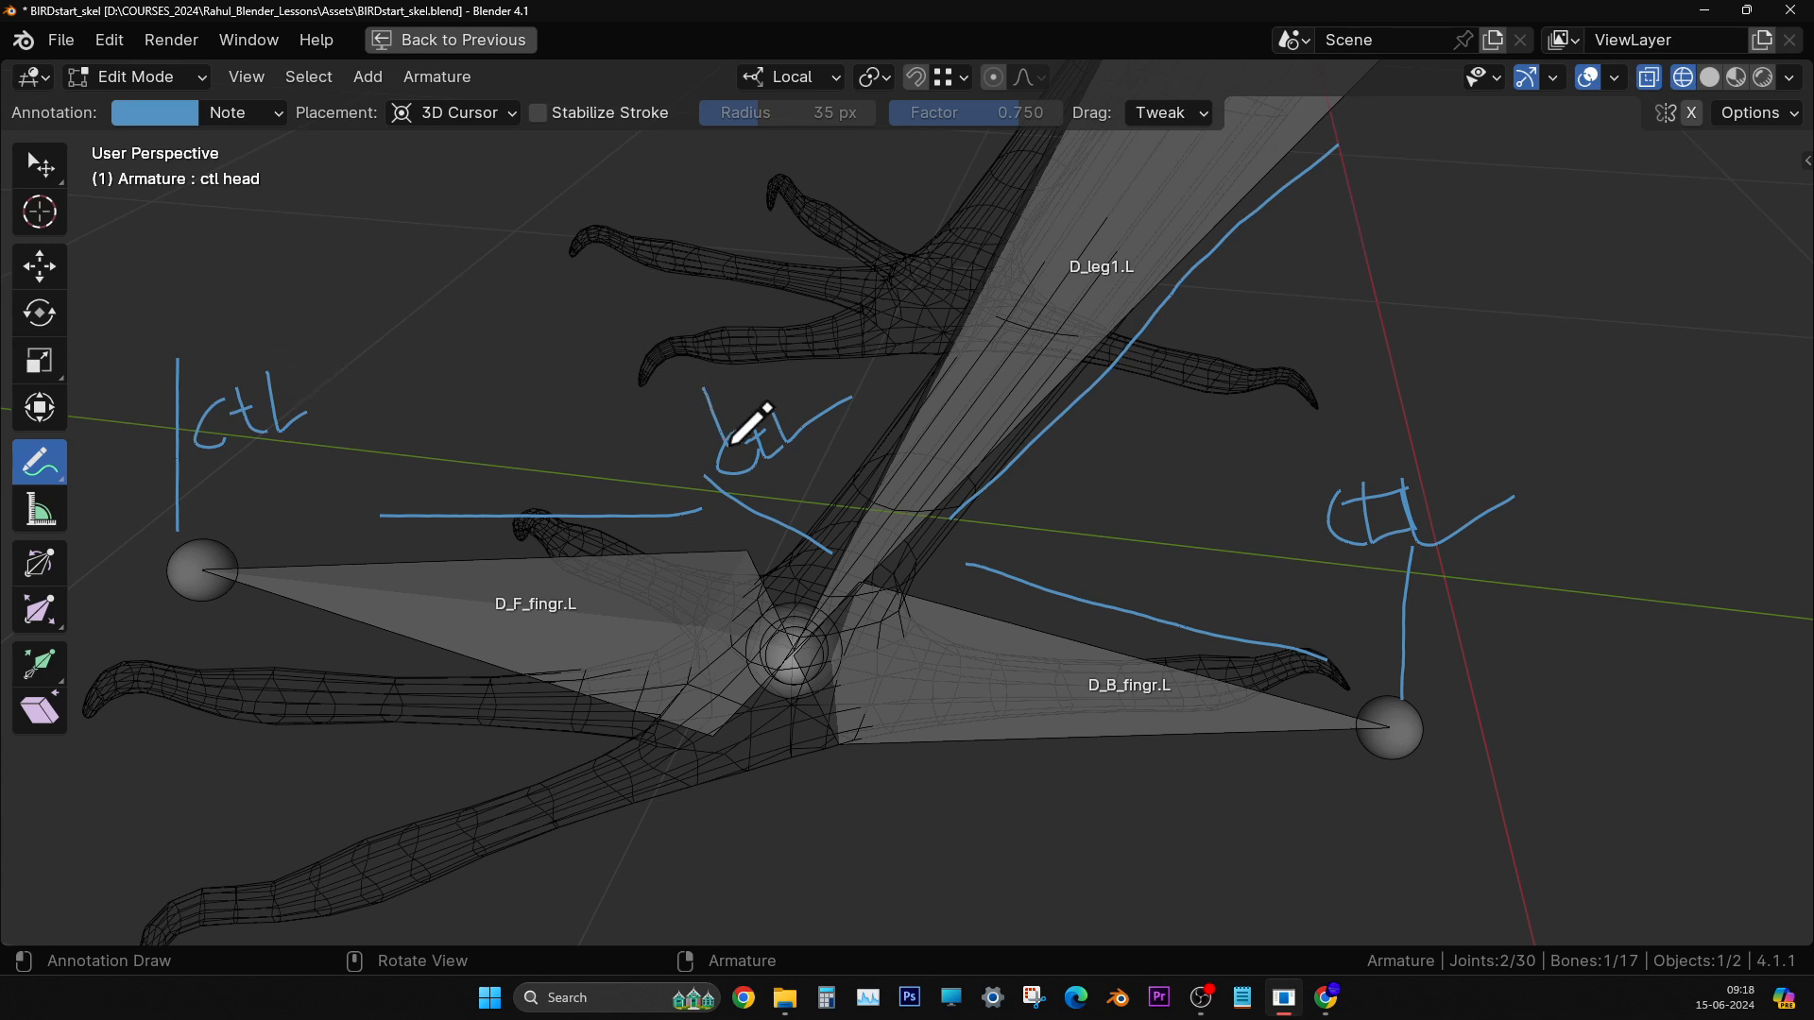
{"action": "mouse_move", "coordinate": [350, 282]}
{"action": "left_mouse_down"}
{"action": "mouse_move", "coordinate": [476, 300]}
{"action": "mouse_move", "coordinate": [360, 313]}
{"action": "mouse_move", "coordinate": [412, 332]}
{"action": "left_mouse_up"}
{"action": "mouse_move", "coordinate": [1385, 395]}
{"action": "left_mouse_down"}
{"action": "mouse_move", "coordinate": [1488, 414]}
{"action": "mouse_move", "coordinate": [1448, 446]}
{"action": "left_mouse_up"}
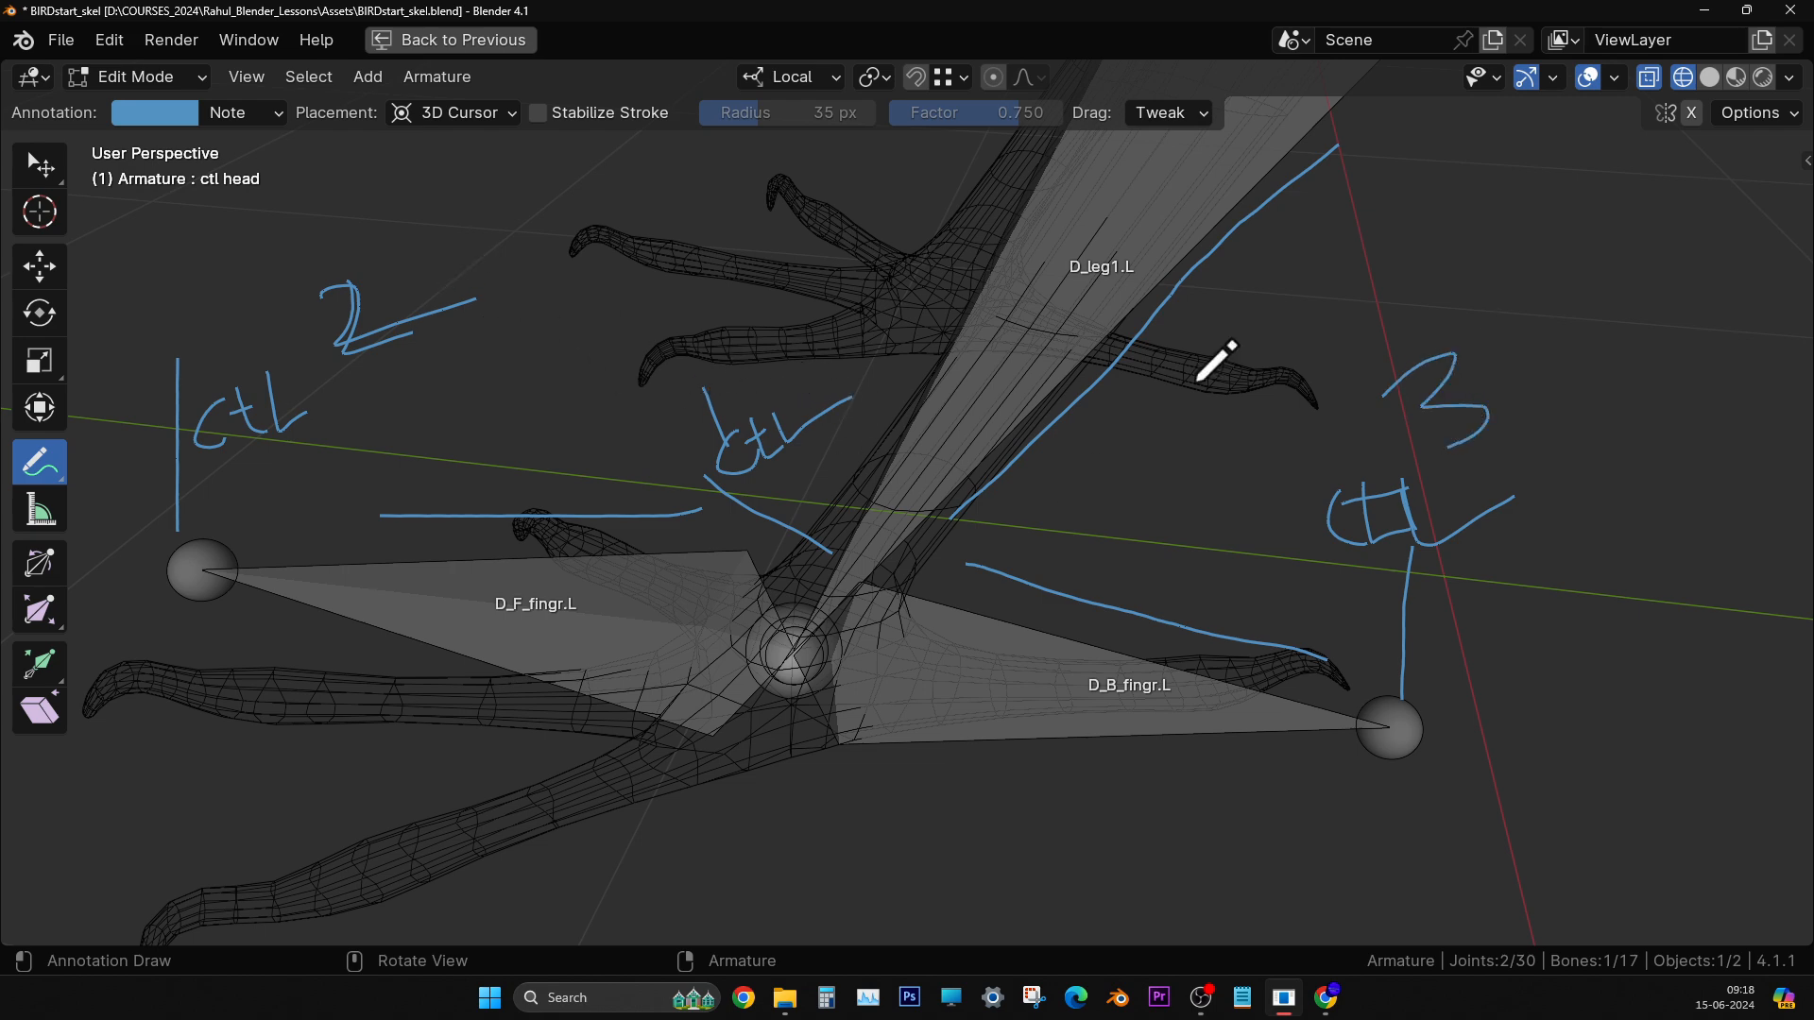
- Erase all the foot annotation strokes and return to the Tweak selection tool
{"action": "scroll", "coordinate": [1077, 639], "scroll_direction": "down", "scroll_amount": 4}
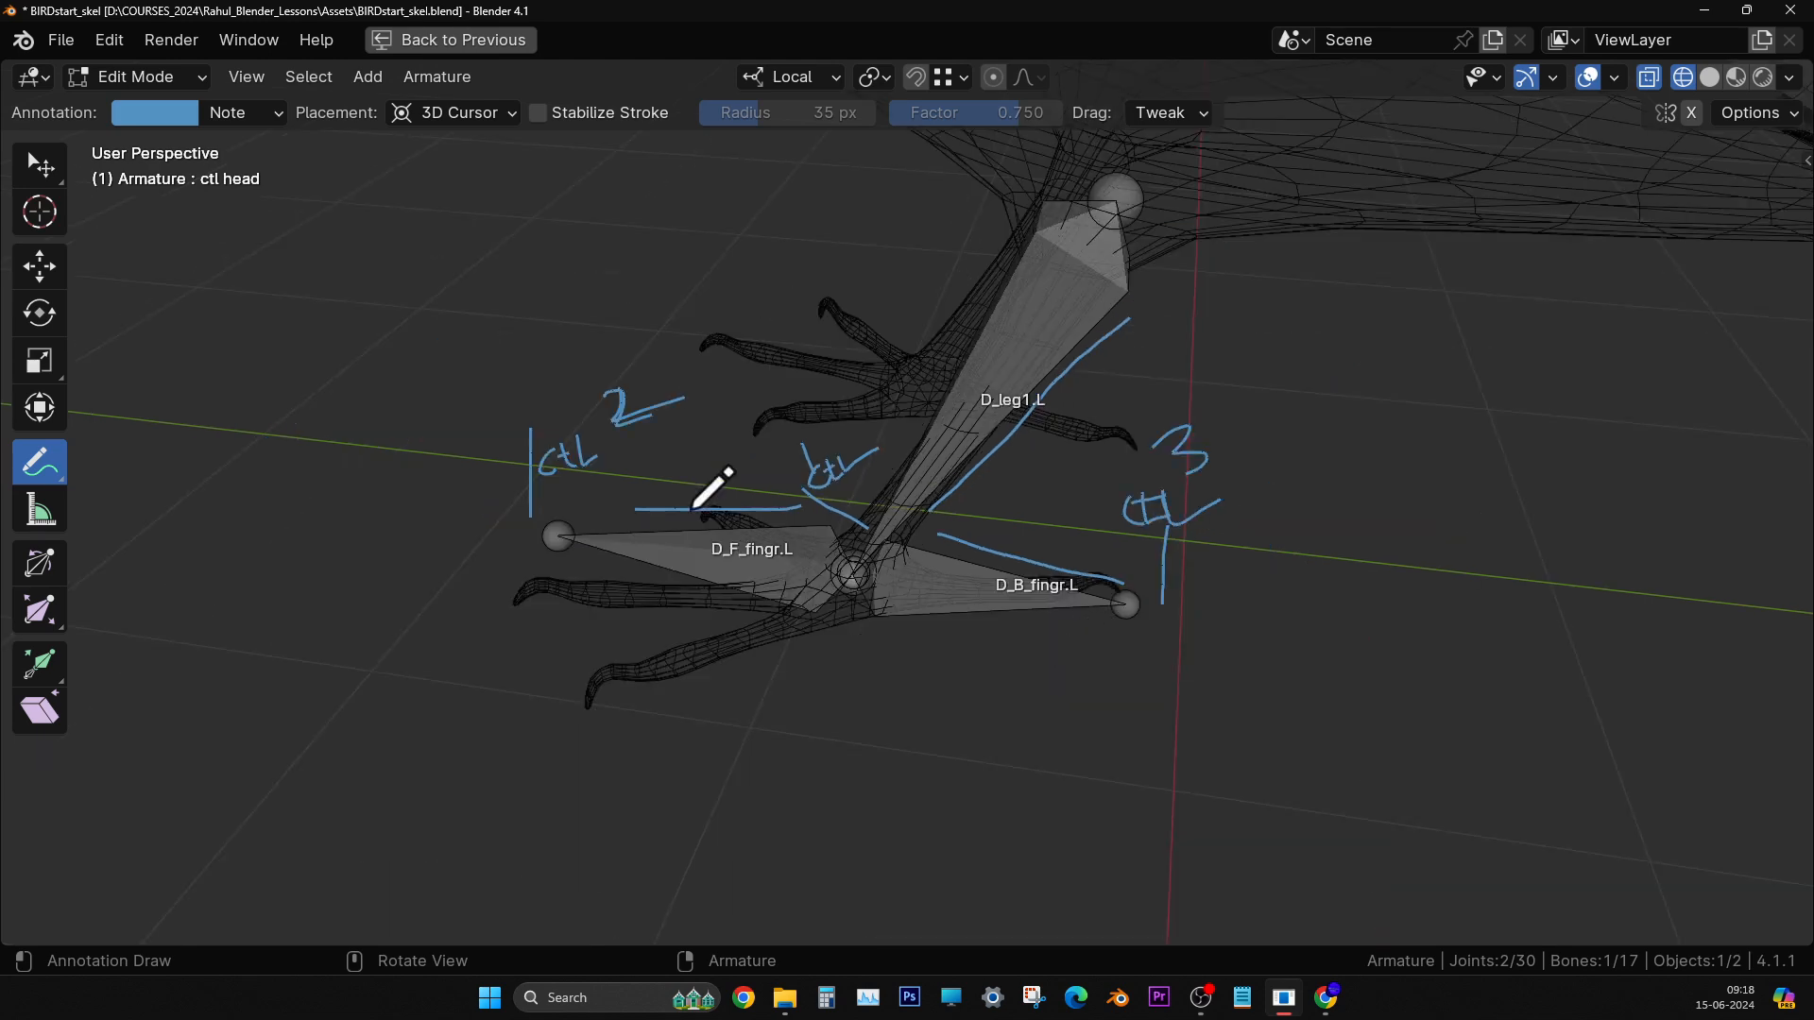
{"action": "left_click", "coordinate": [39, 463]}
{"action": "left_click", "coordinate": [155, 645]}
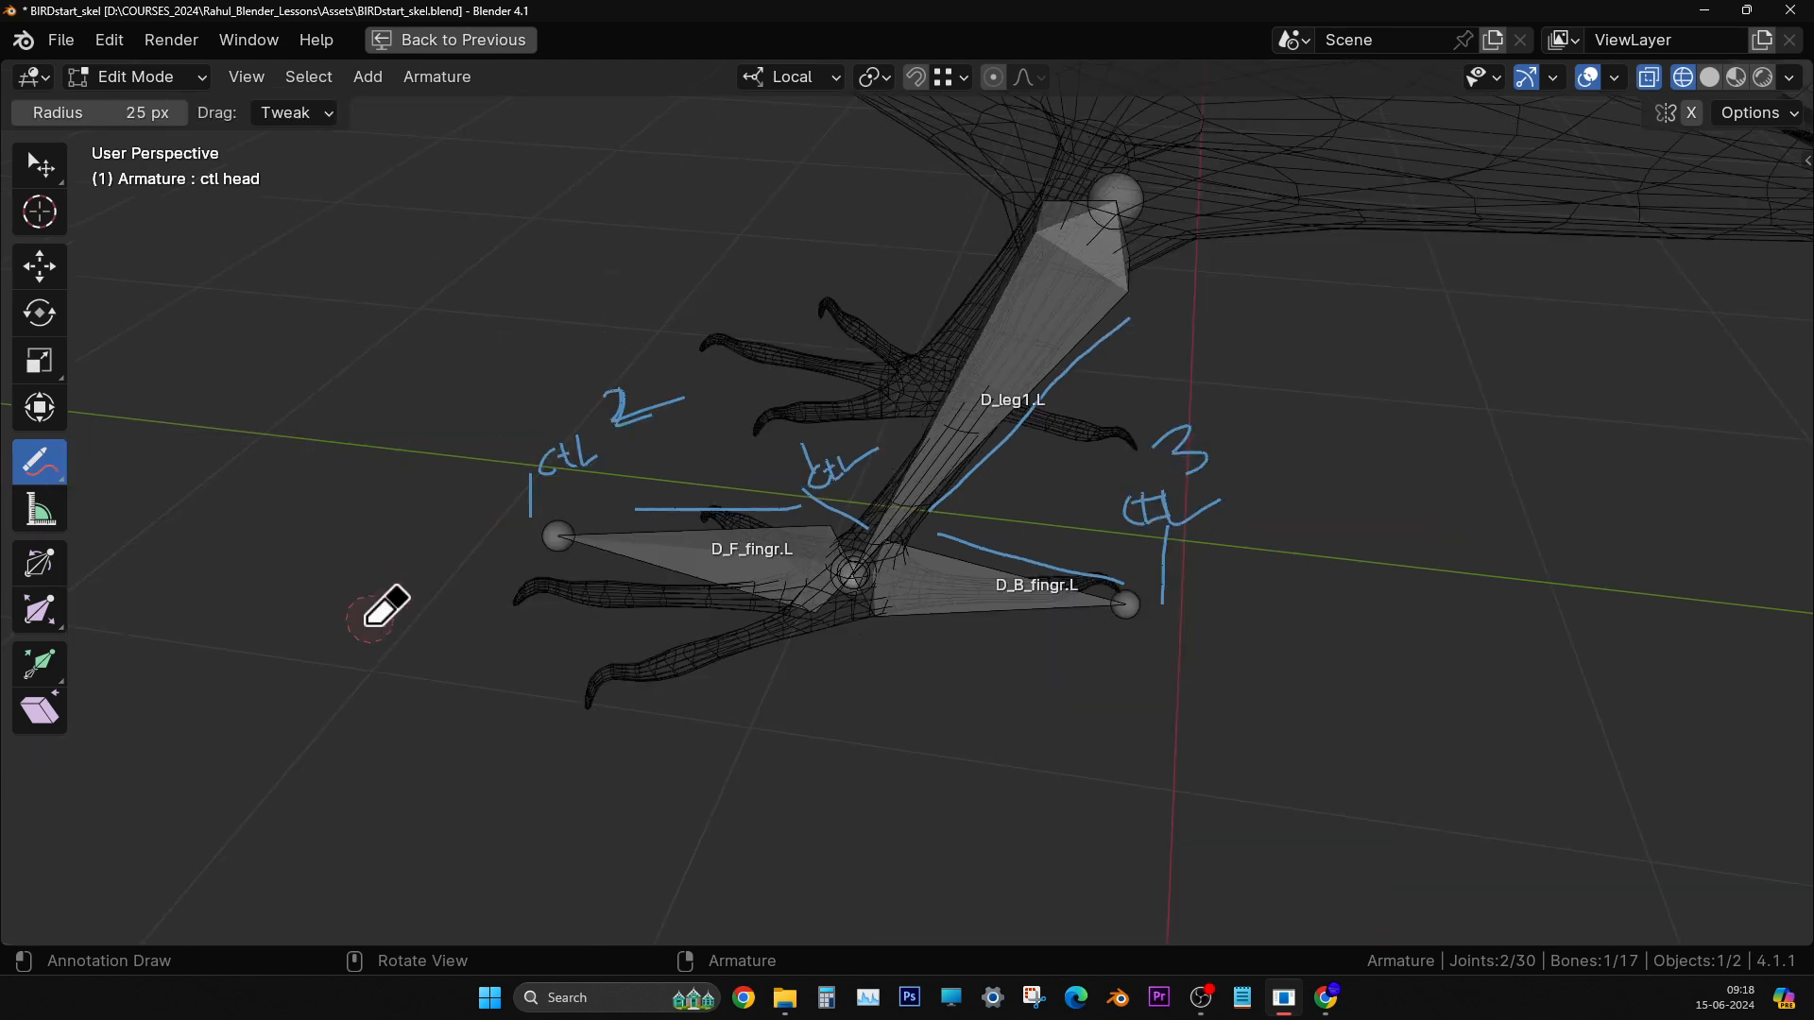
{"action": "scroll", "coordinate": [859, 518], "scroll_direction": "down", "scroll_amount": 8}
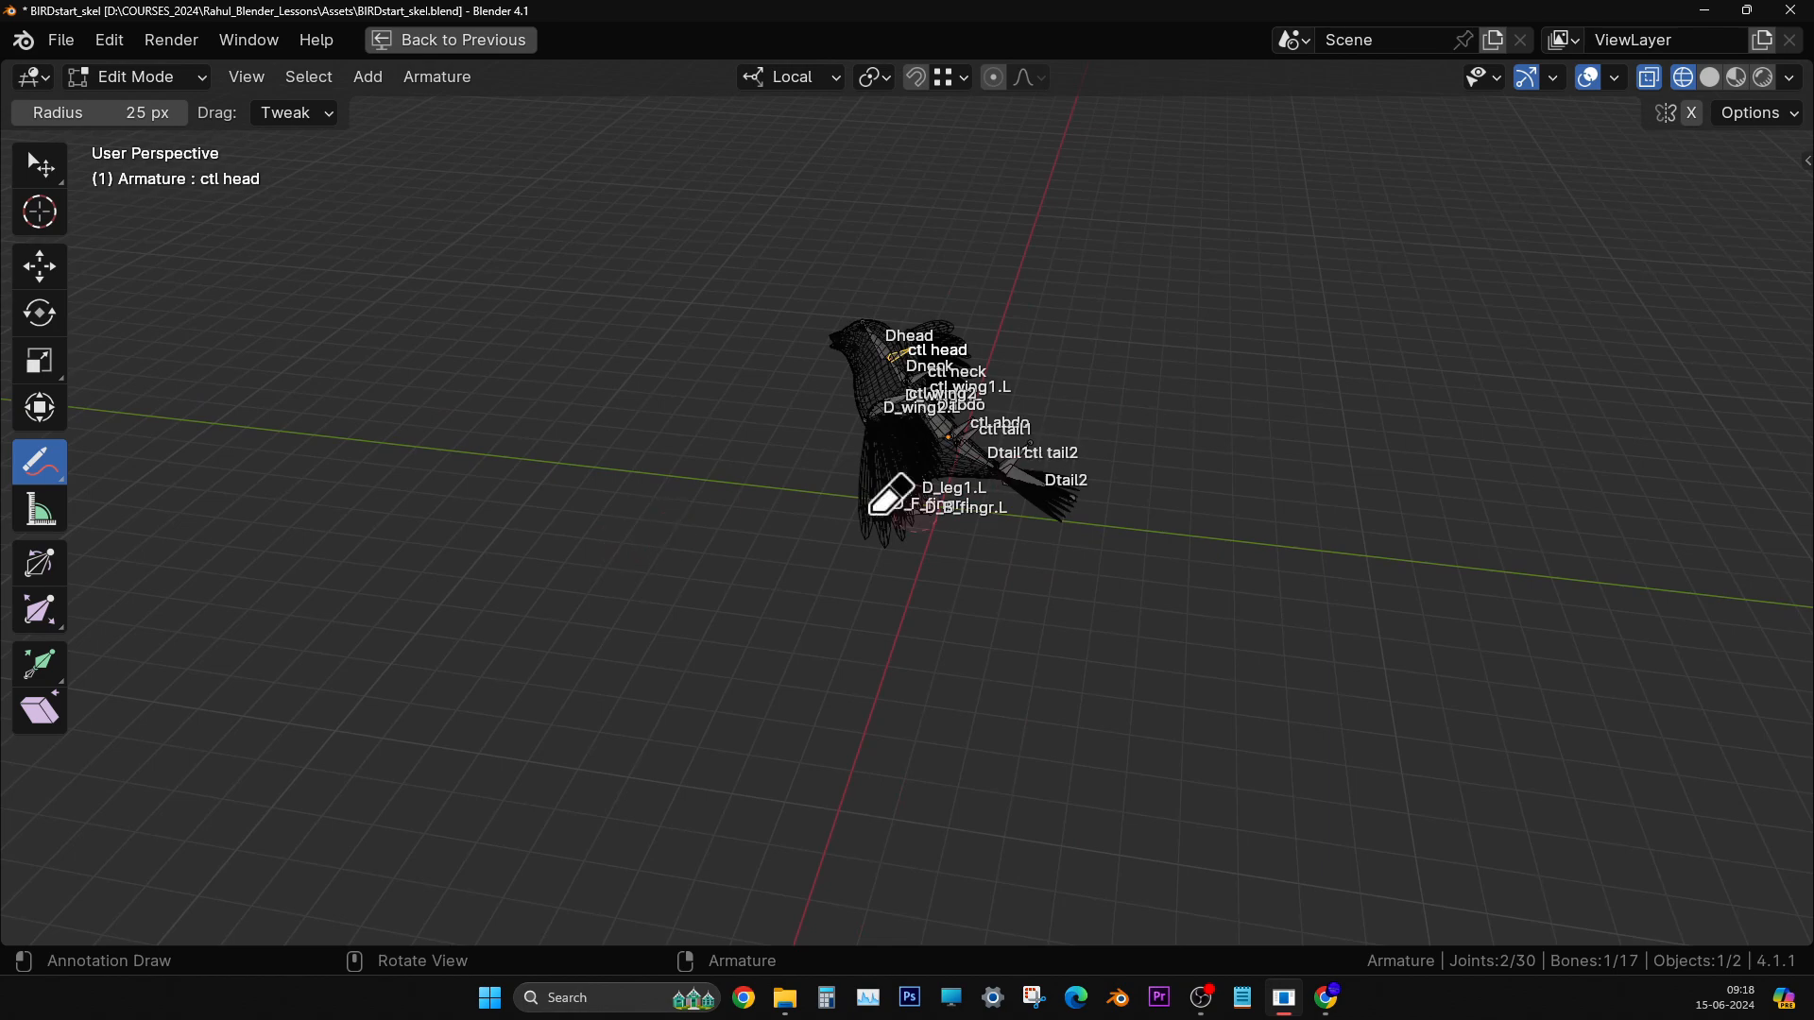
{"action": "scroll", "coordinate": [1066, 481], "scroll_direction": "up", "scroll_amount": 8}
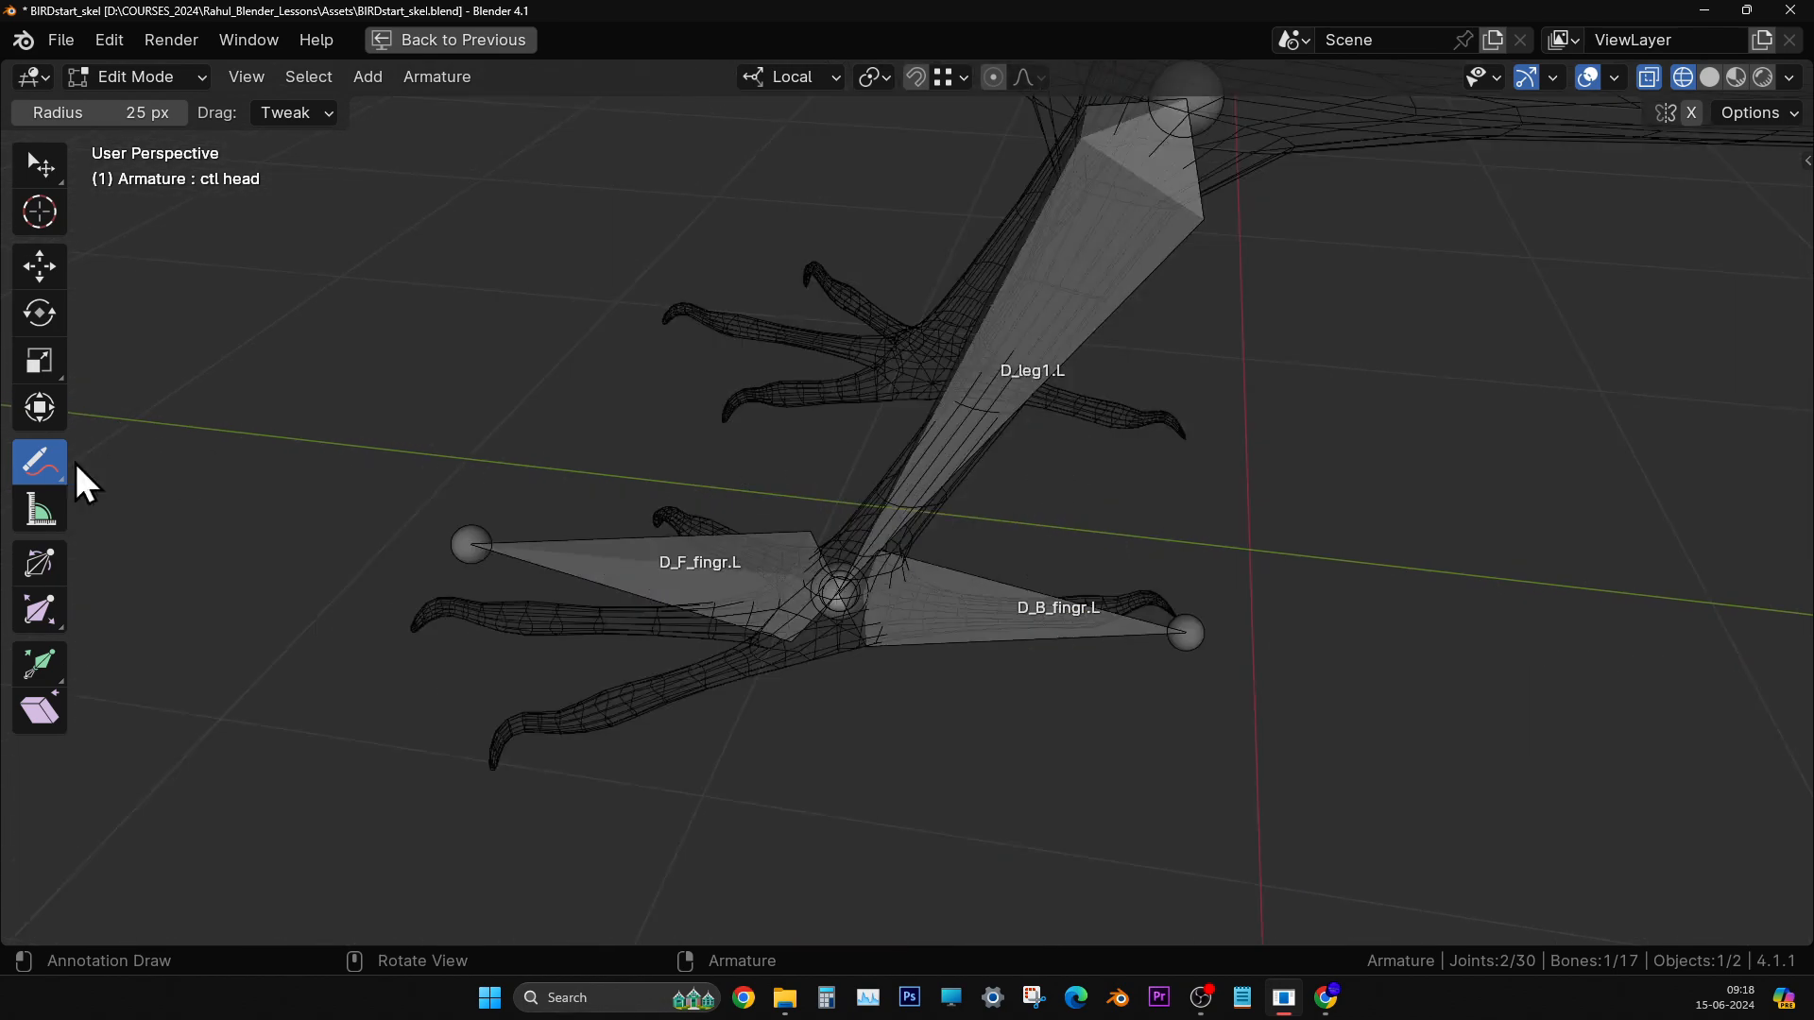
{"action": "left_click", "coordinate": [57, 463]}
{"action": "left_click", "coordinate": [195, 484]}
{"action": "left_click", "coordinate": [38, 163]}
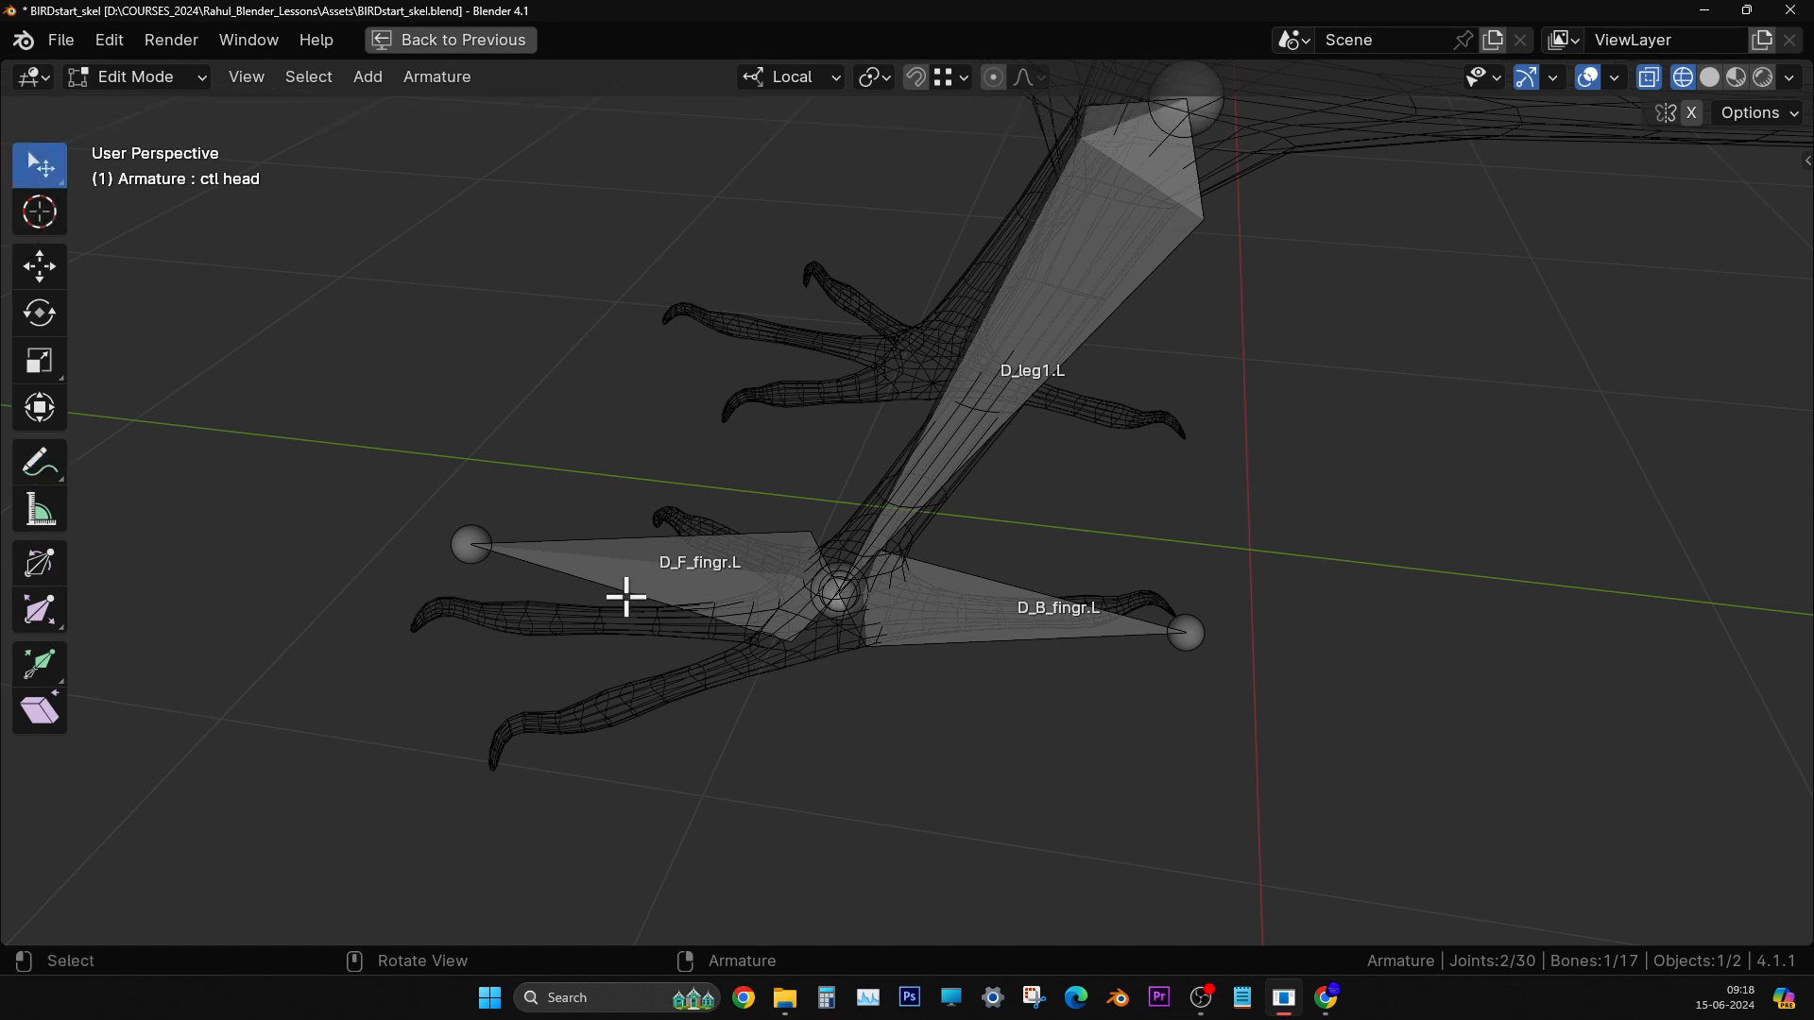
- In right orthographic view, extrude a new bone straight up from the tip joint of D_B_fingr.L
{"action": "scroll", "coordinate": [627, 595], "scroll_direction": "up", "scroll_amount": 5}
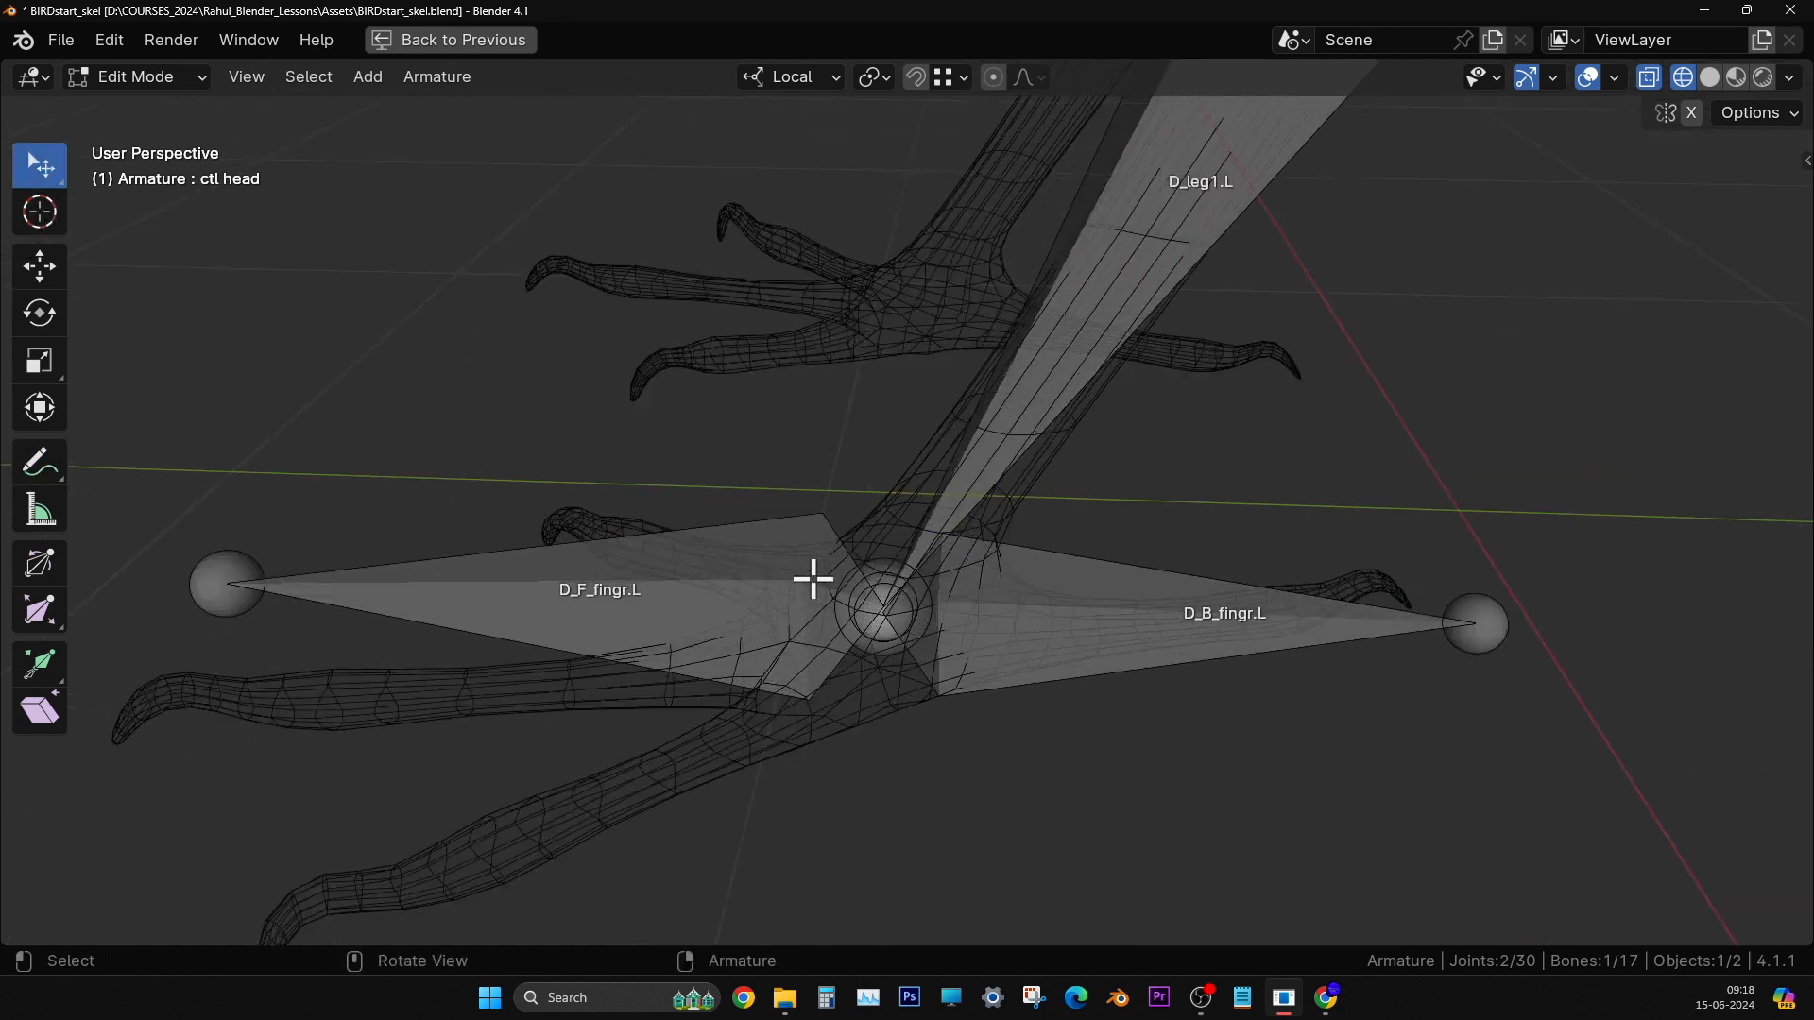
{"action": "middle_click_drag", "start_coordinate": [892, 655], "coordinate": [896, 627]}
{"action": "middle_click_drag", "start_coordinate": [1330, 641], "coordinate": [1225, 715], "text": "shift"}
{"action": "left_click", "coordinate": [1399, 585]}
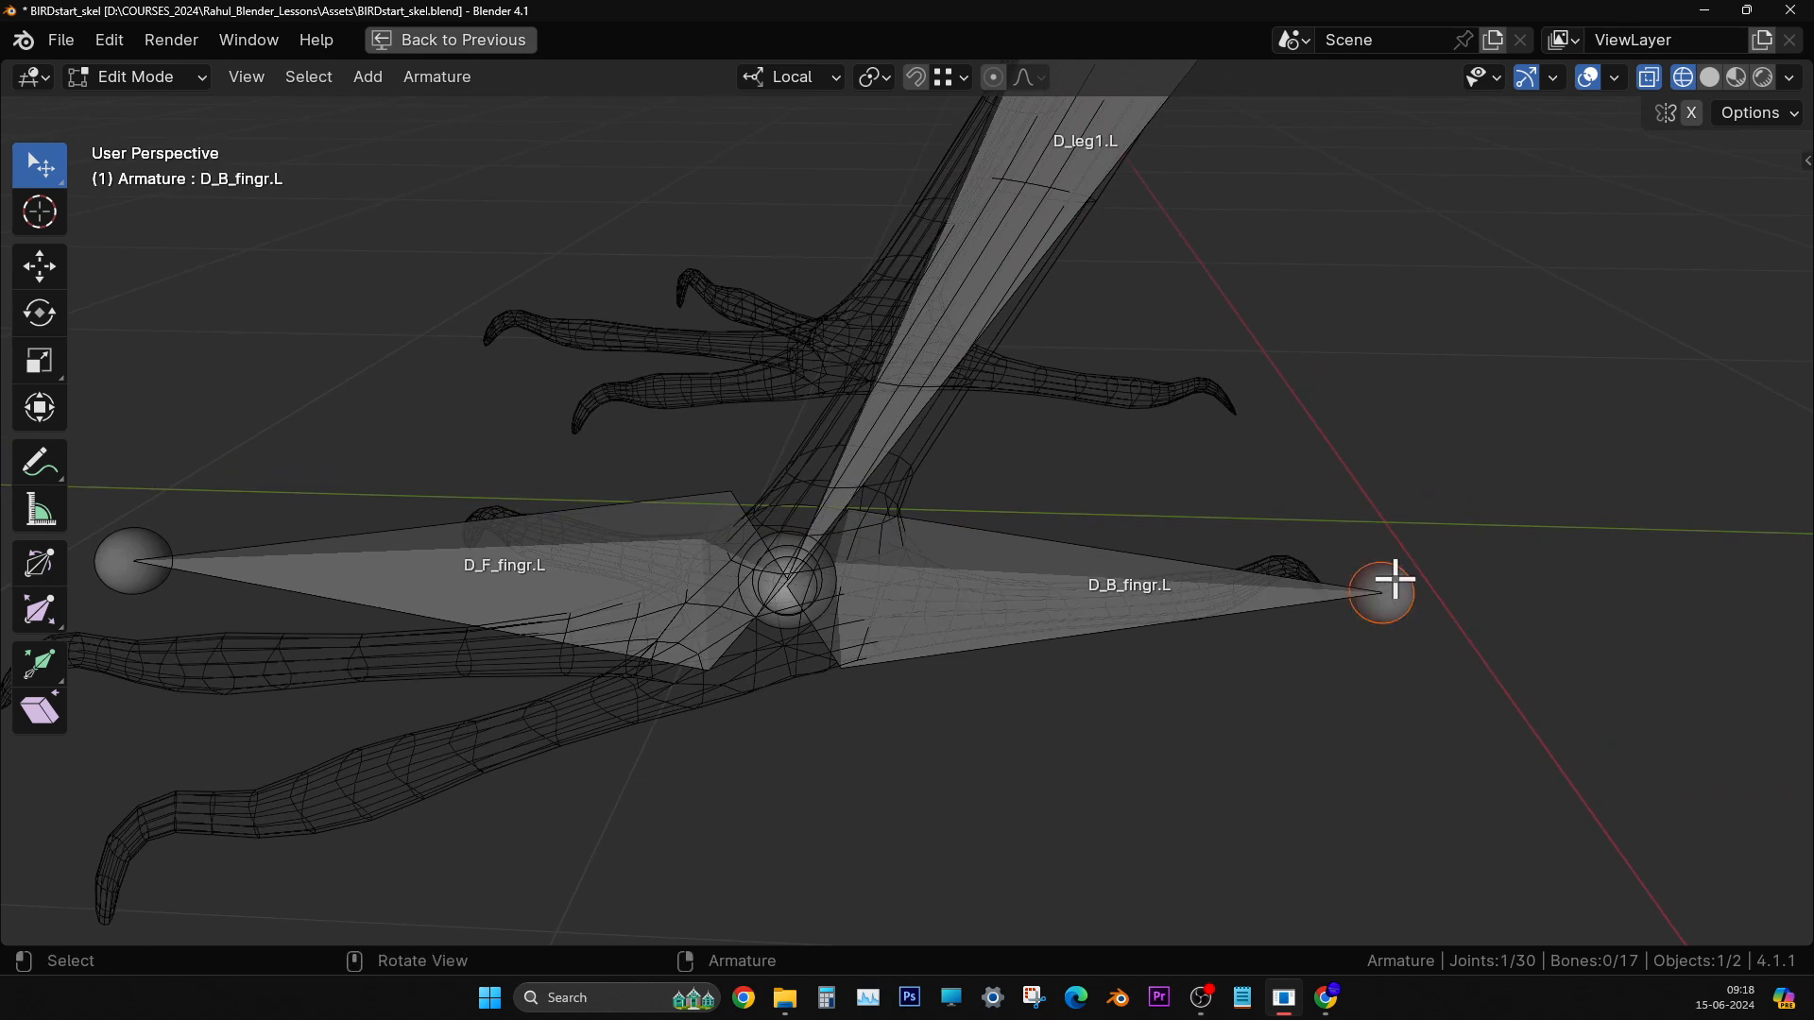
{"action": "key", "text": "KP_3"}
{"action": "scroll", "coordinate": [972, 482], "scroll_direction": "up", "scroll_amount": 3}
{"action": "middle_click_drag", "start_coordinate": [972, 482], "coordinate": [850, 762], "text": "shift"}
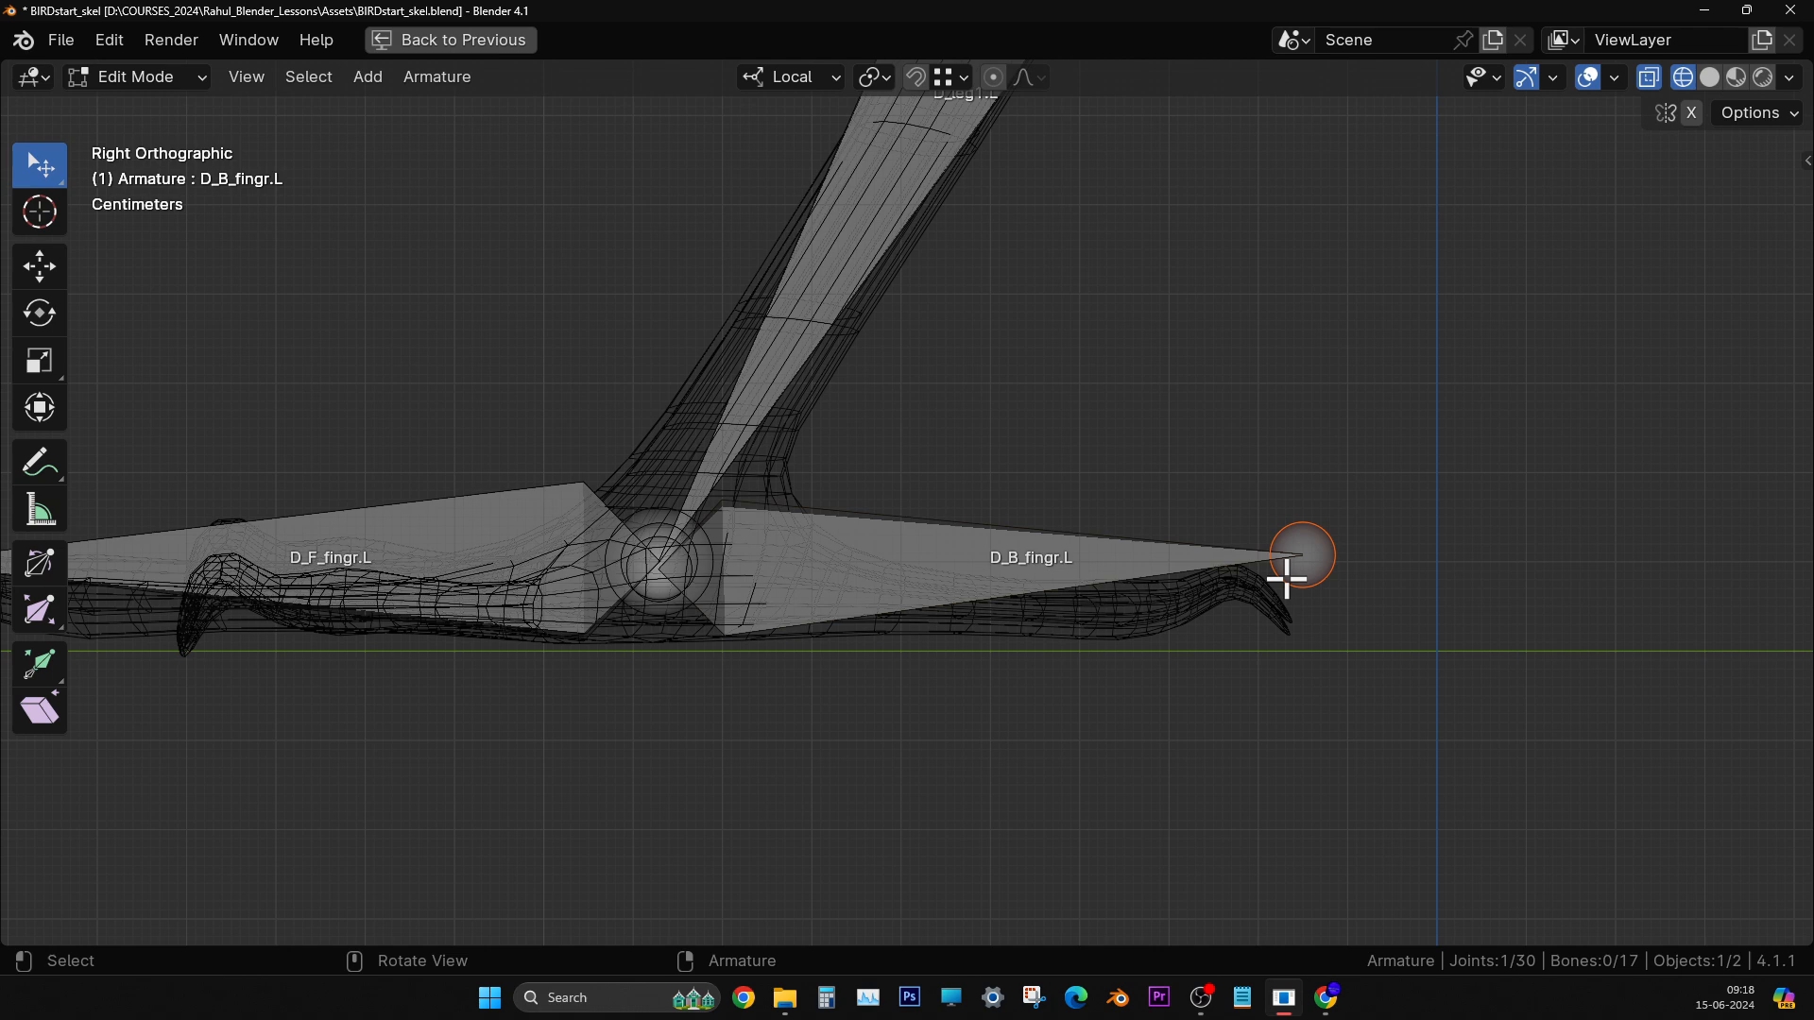
{"action": "key", "text": "e"}
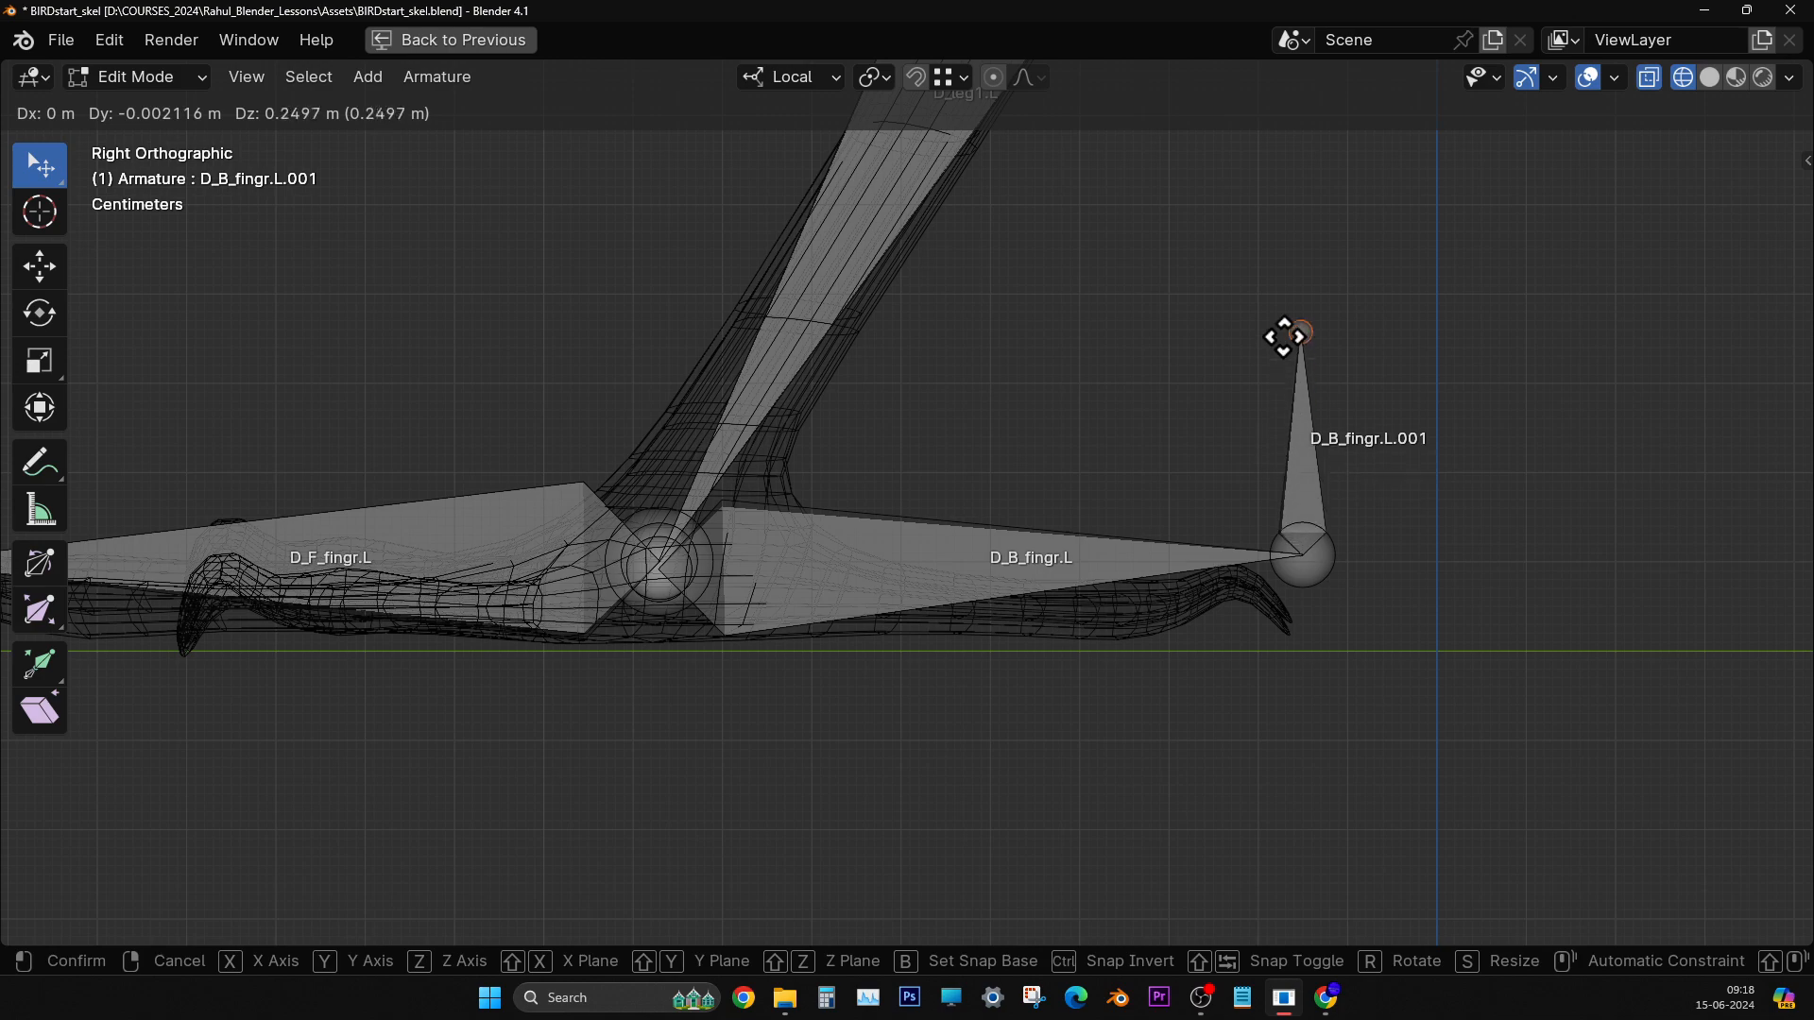
{"action": "left_click", "coordinate": [1285, 253]}
- Select the upright bone at D_B_fingr.L's tip and clear its parent
{"action": "left_click", "coordinate": [1319, 367]}
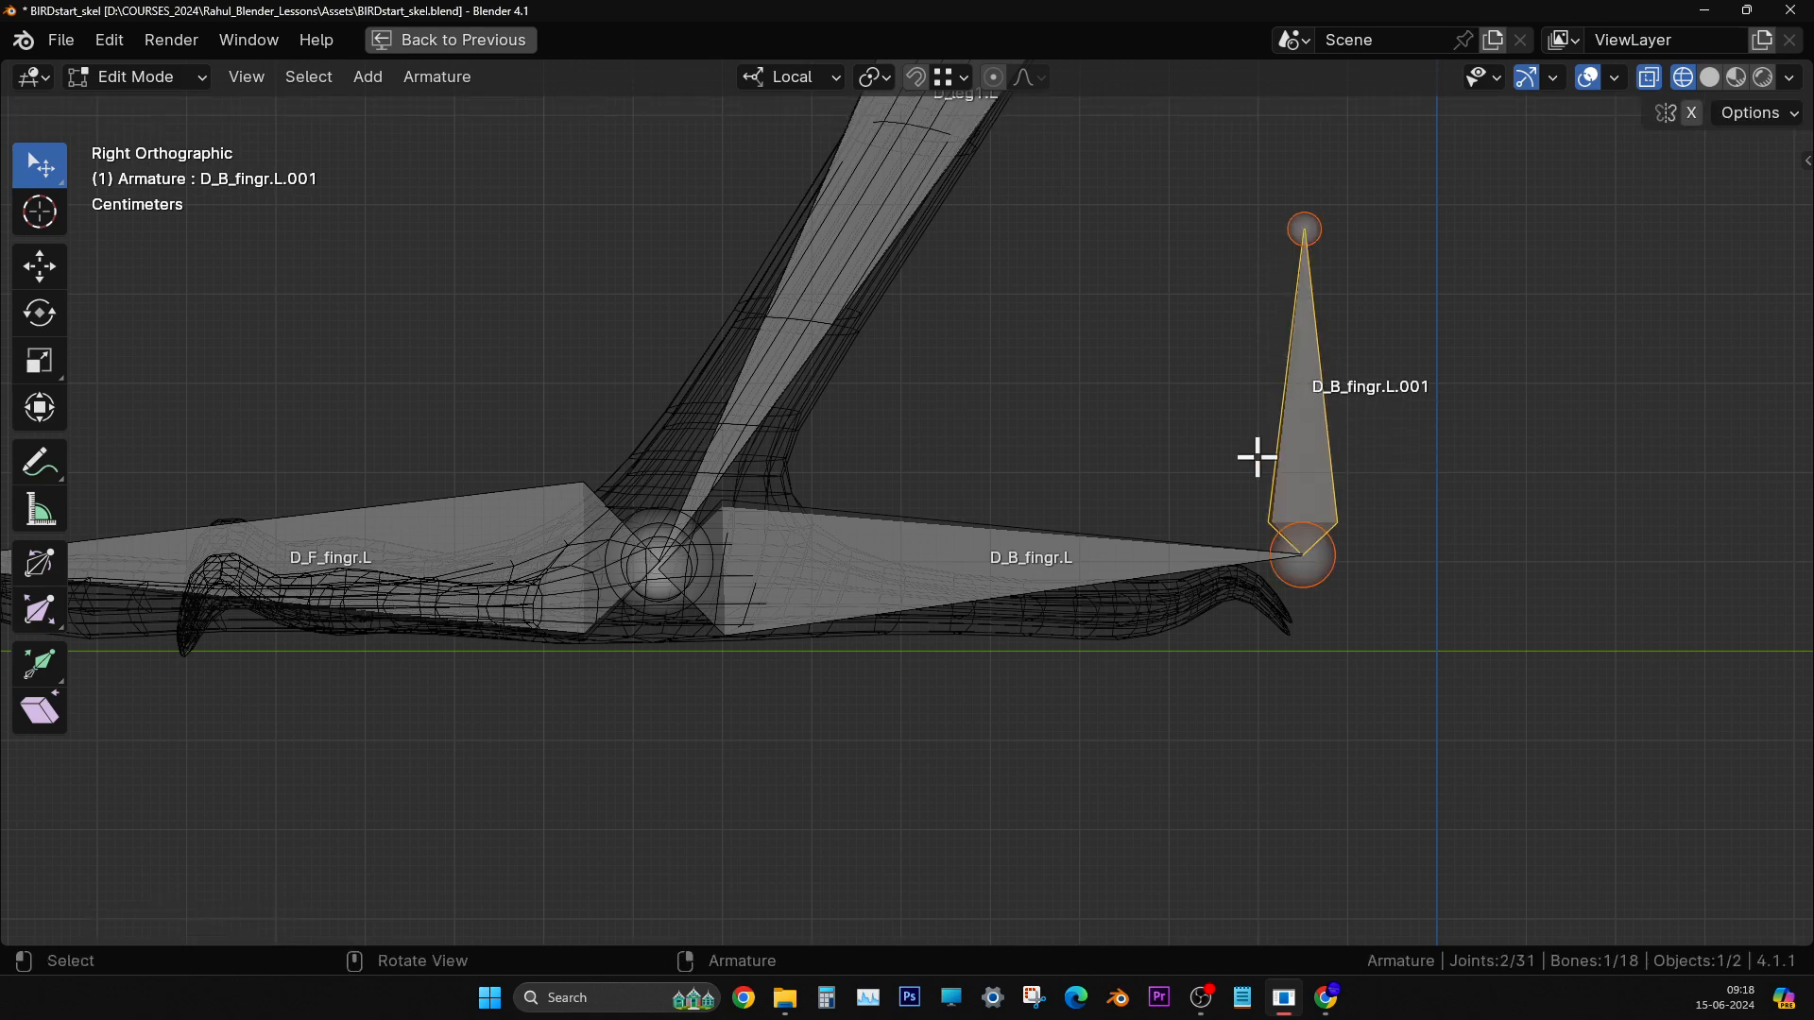
{"action": "scroll", "coordinate": [1228, 477], "scroll_direction": "down", "scroll_amount": 3}
{"action": "middle_click_drag", "start_coordinate": [1200, 498], "coordinate": [1102, 620]}
{"action": "scroll", "coordinate": [1130, 616], "scroll_direction": "up", "scroll_amount": 3}
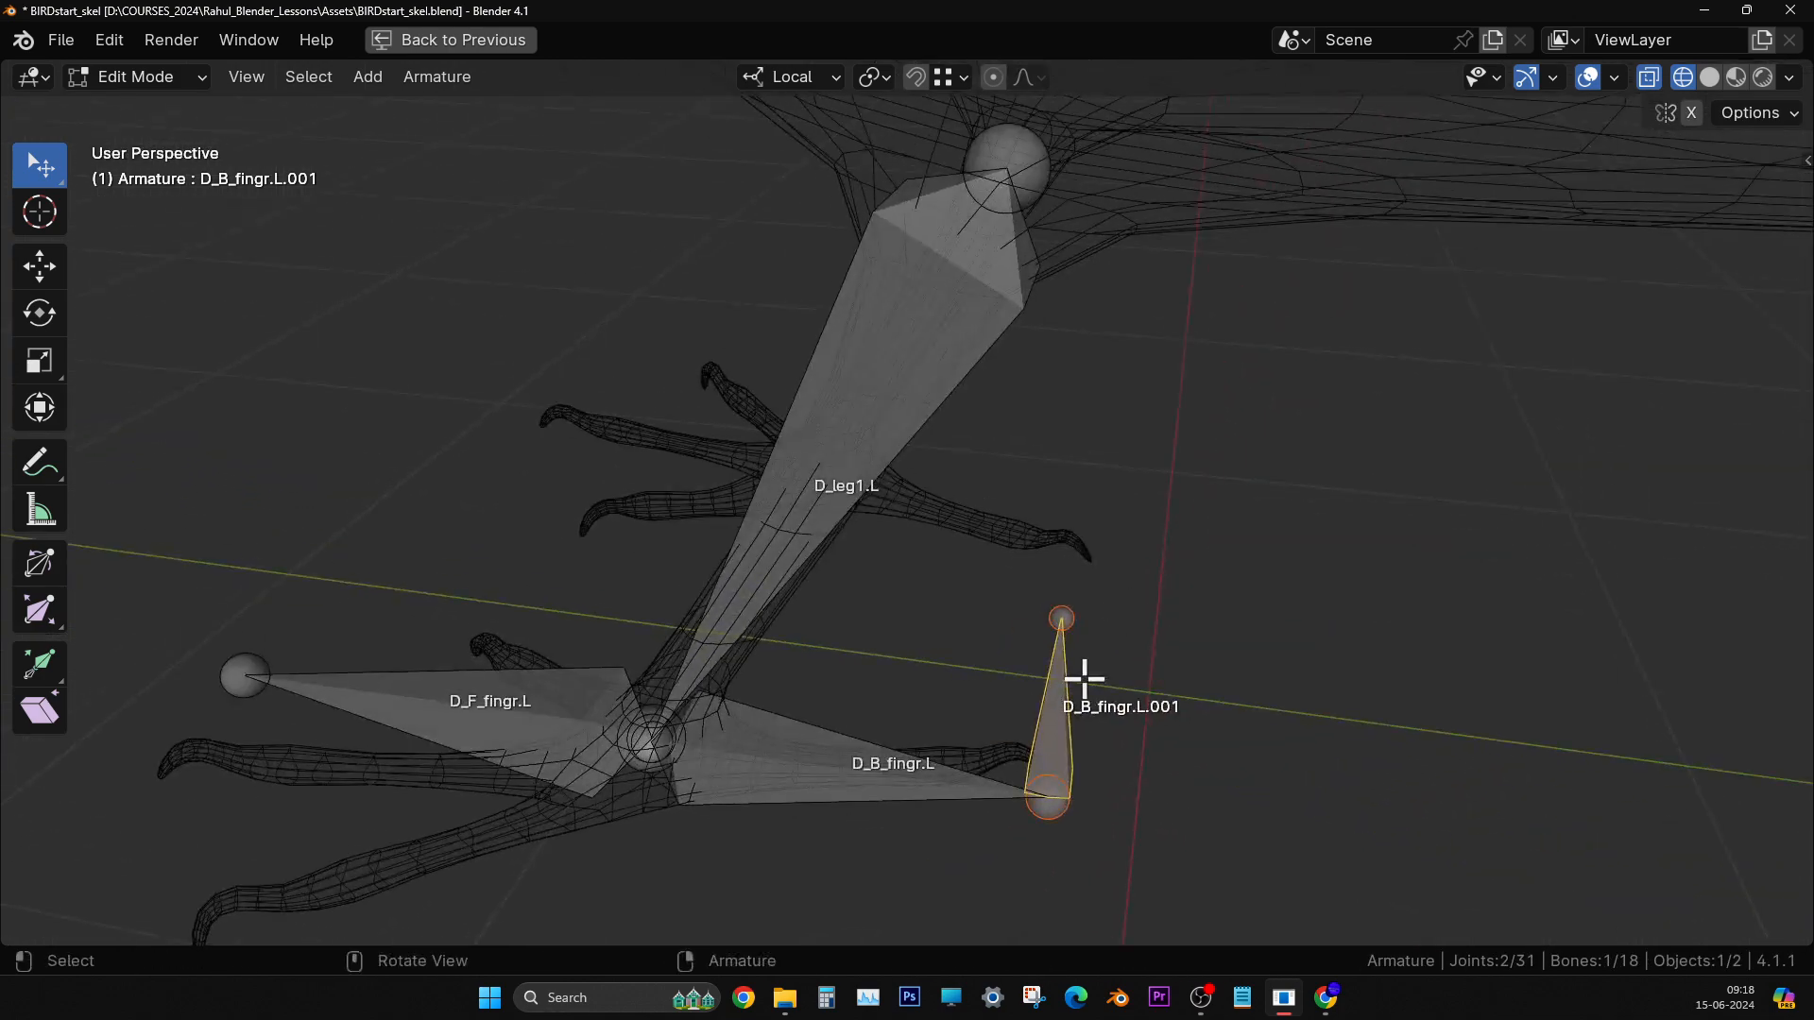
{"action": "key", "text": "g"}
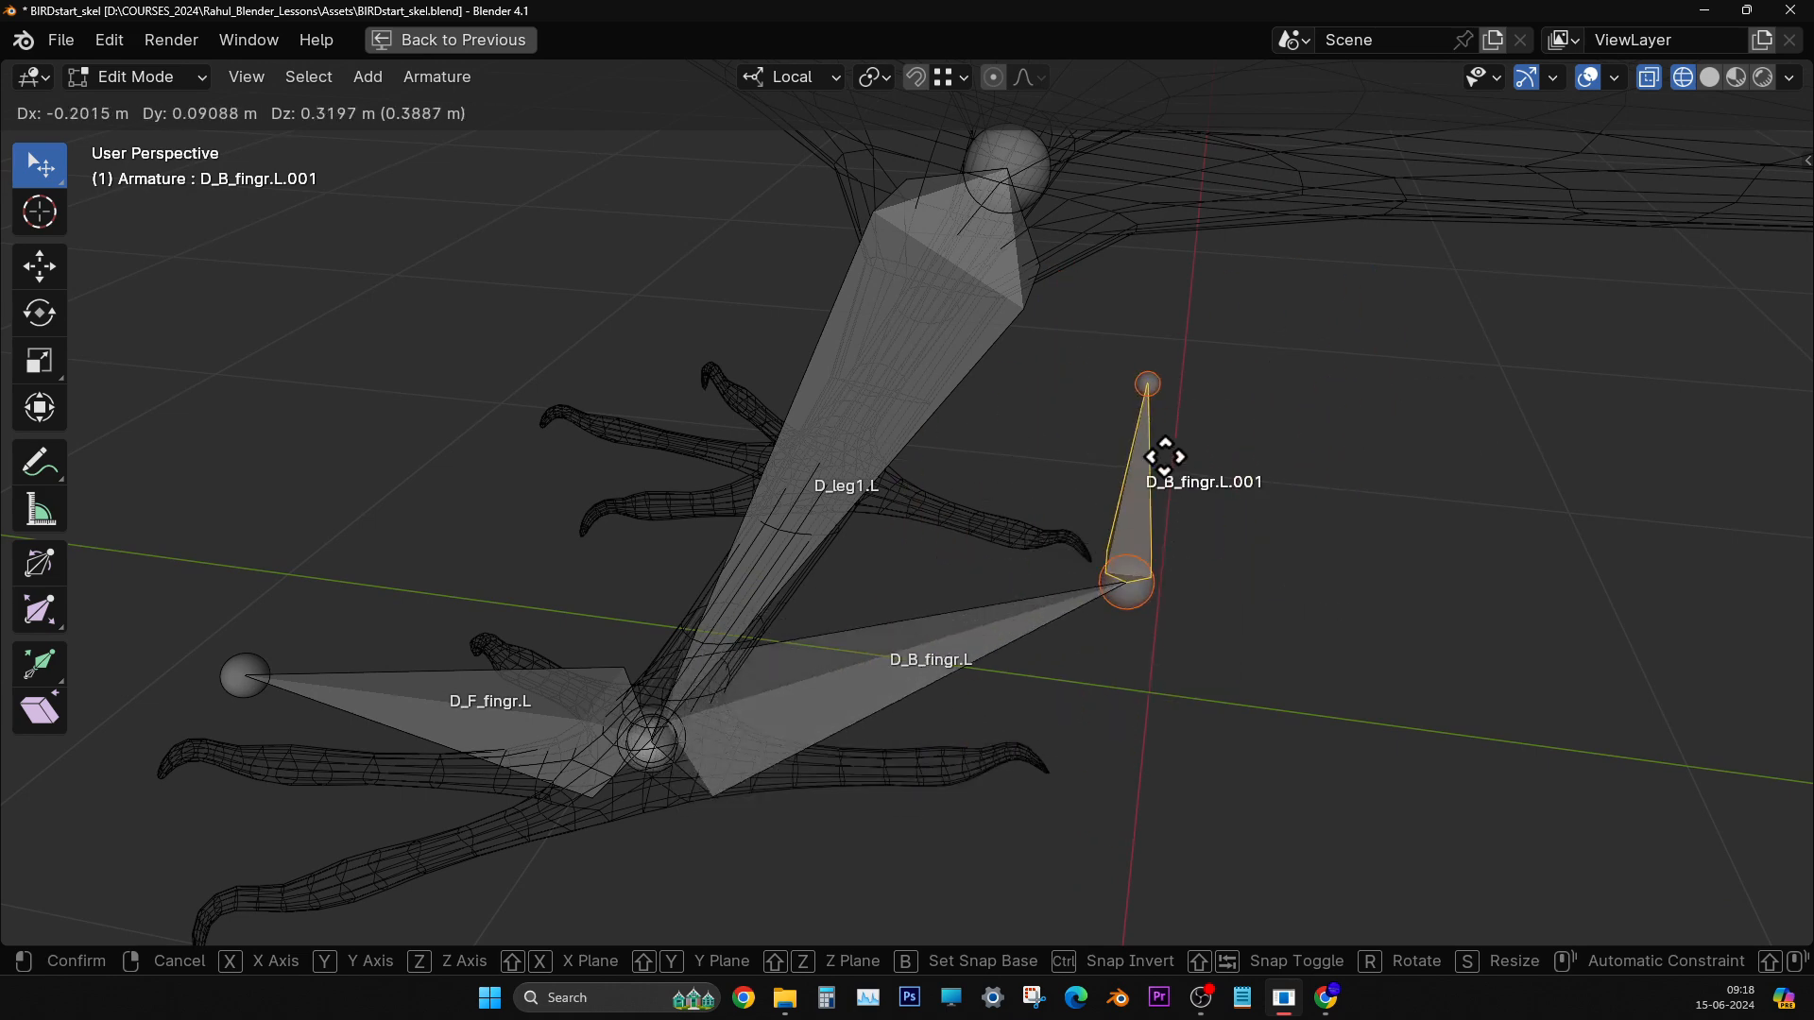
{"action": "key", "text": "Escape"}
{"action": "key", "text": "alt+p"}
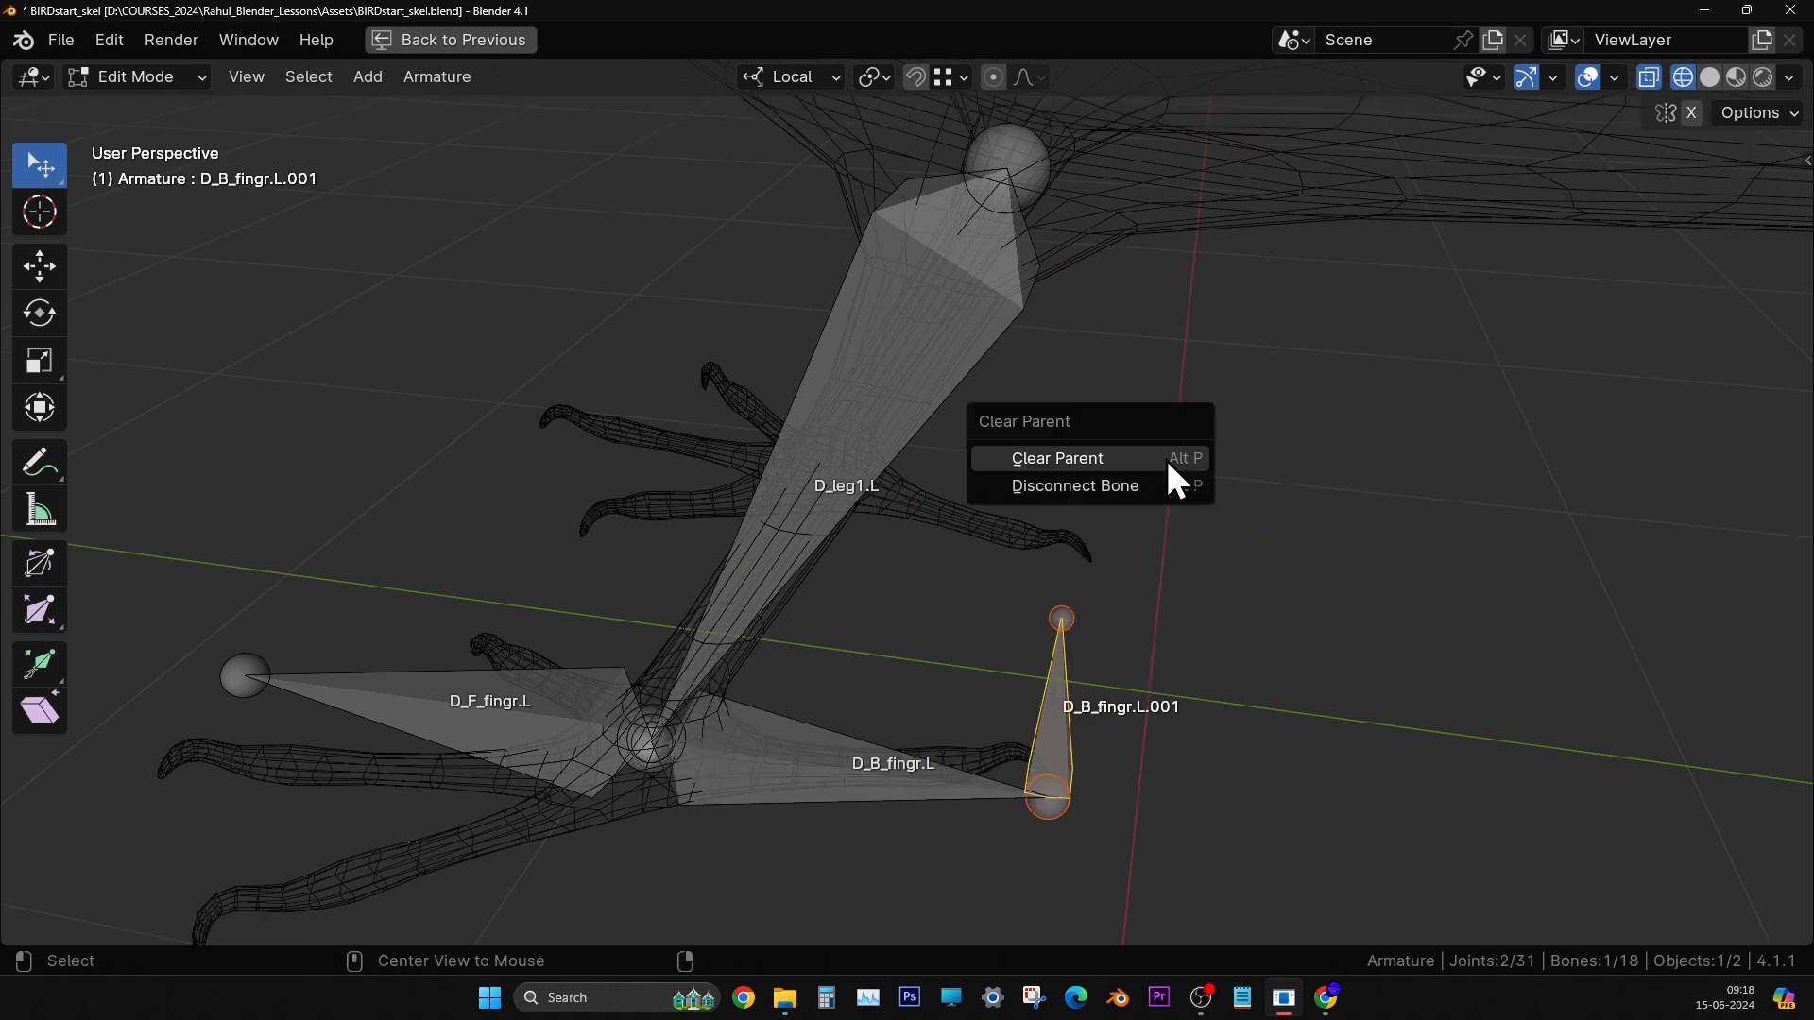
{"action": "left_click", "coordinate": [1166, 460]}
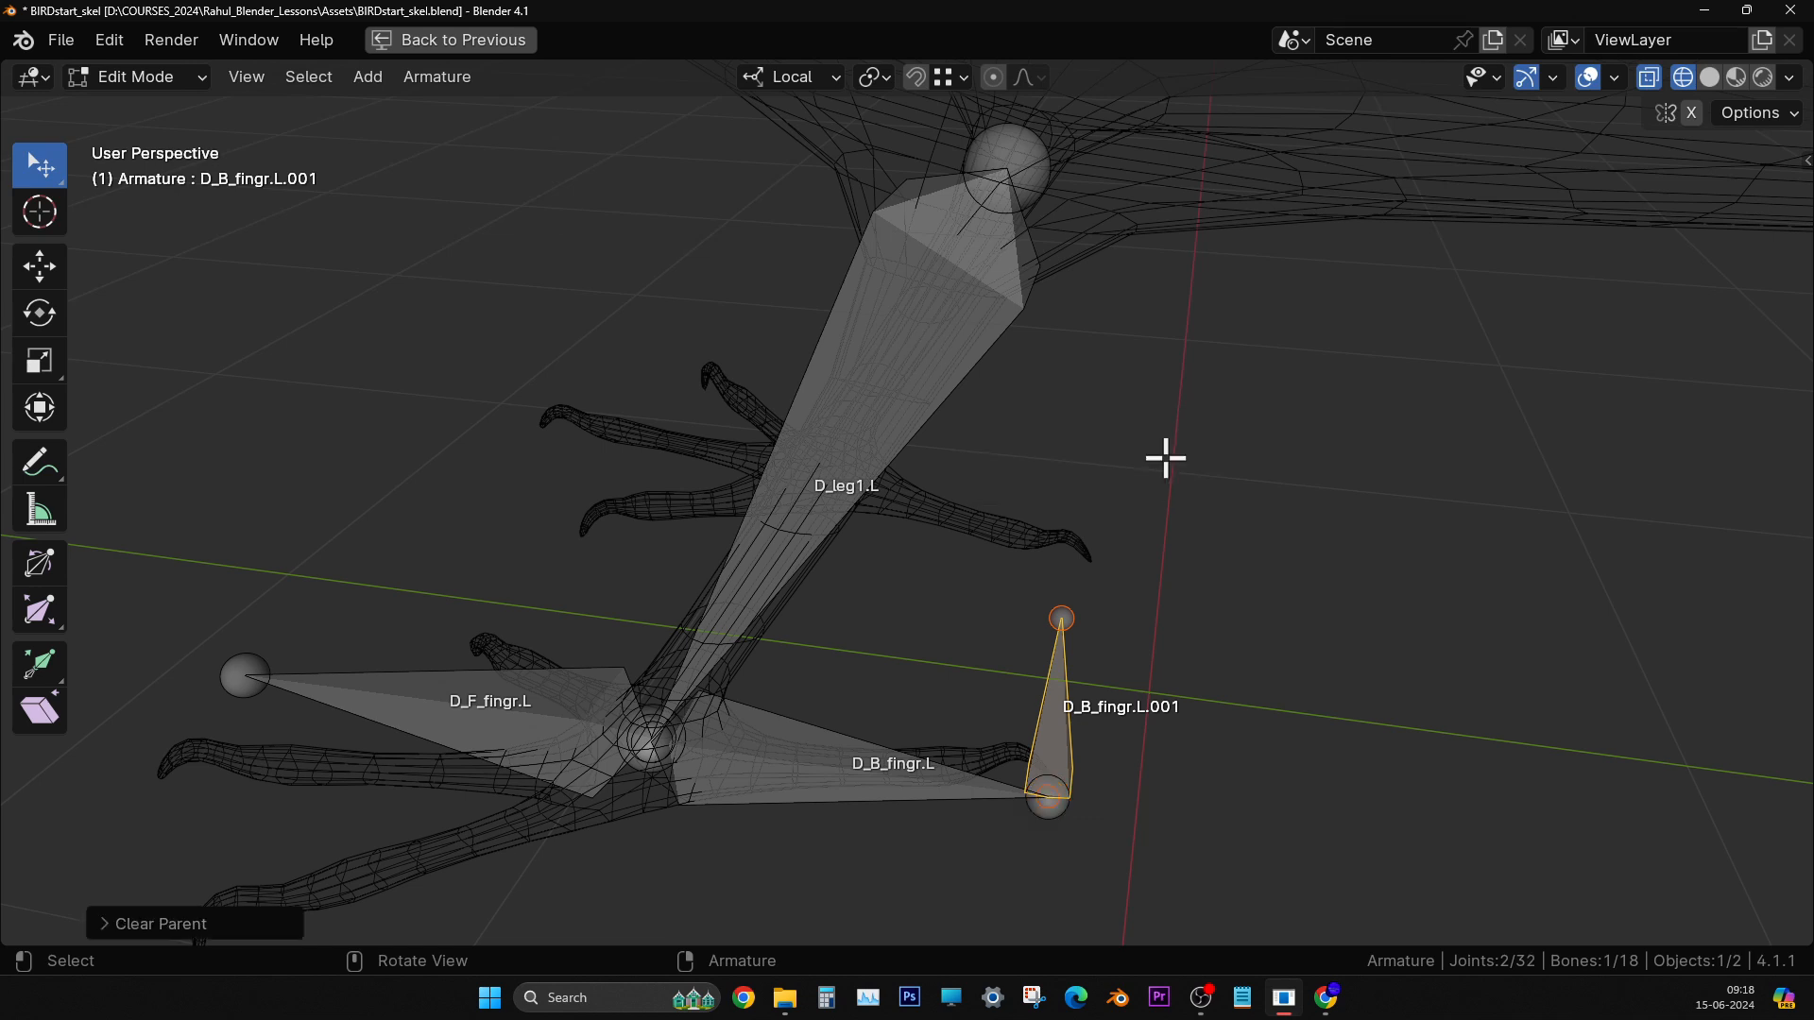
- Test-move the unparented back-toe bone away from D_B_fingr.L and undo the move
{"action": "key", "text": "g"}
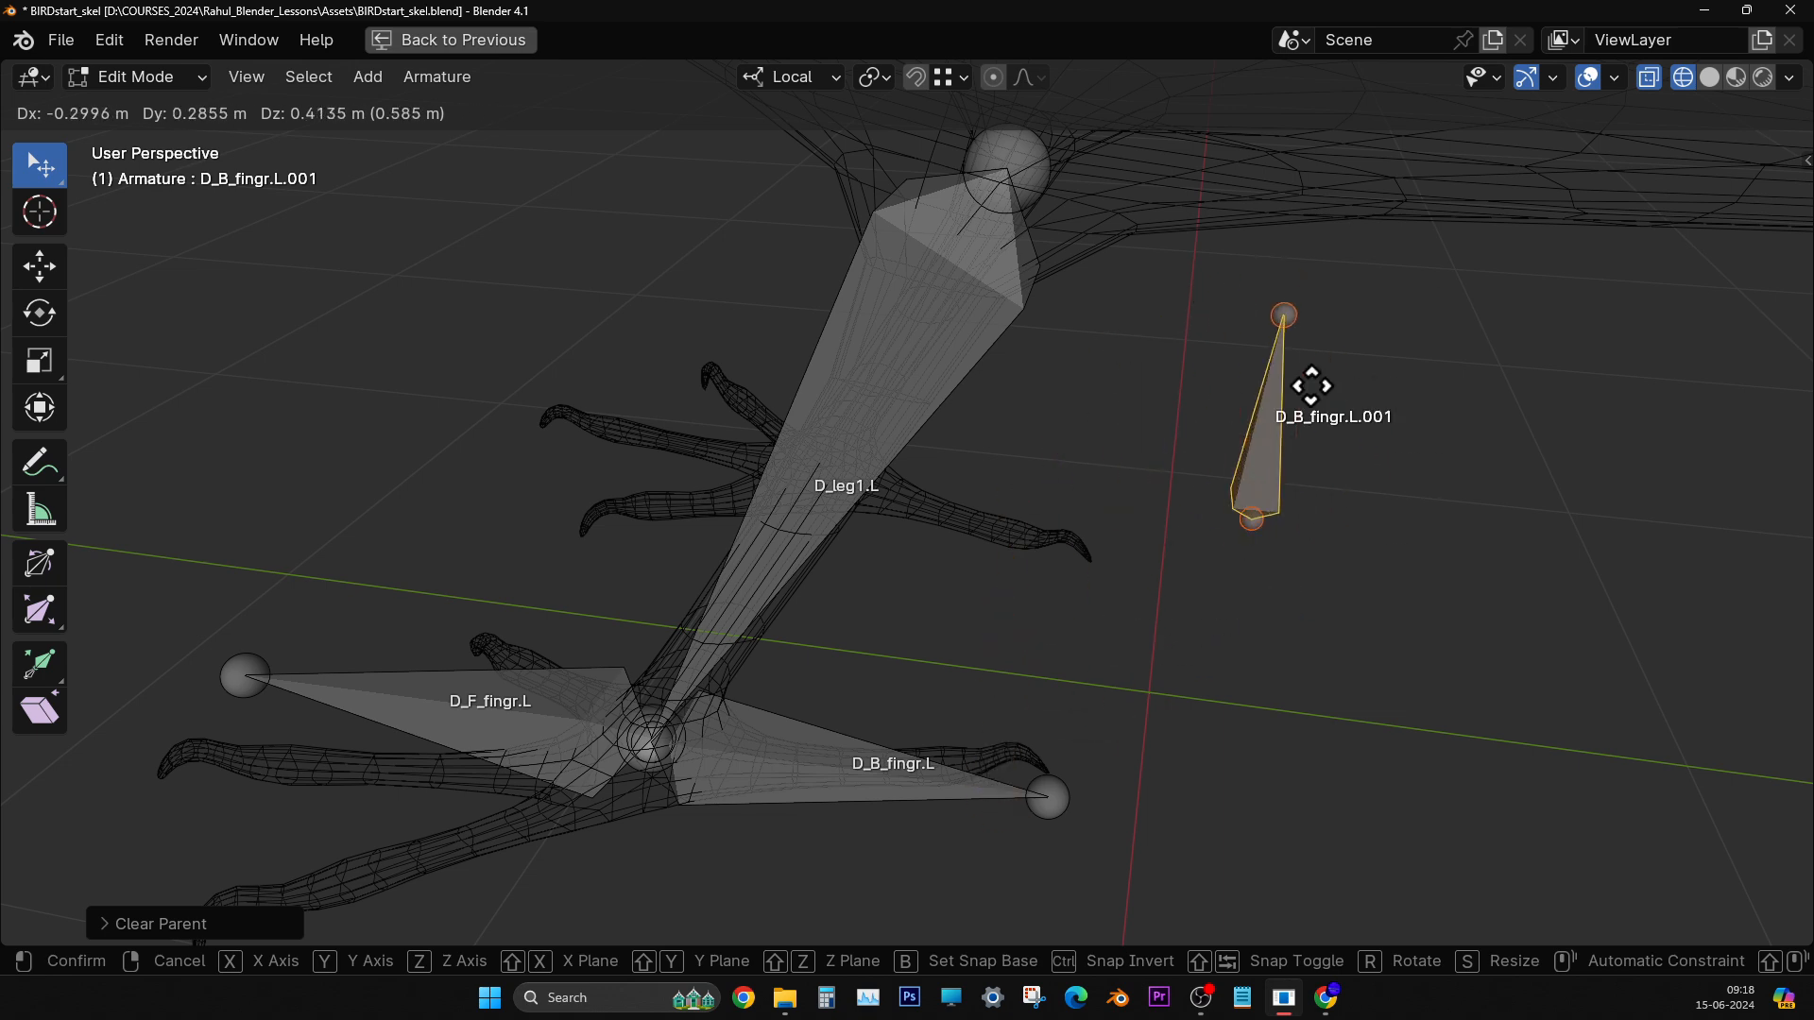
{"action": "left_click", "coordinate": [1256, 393]}
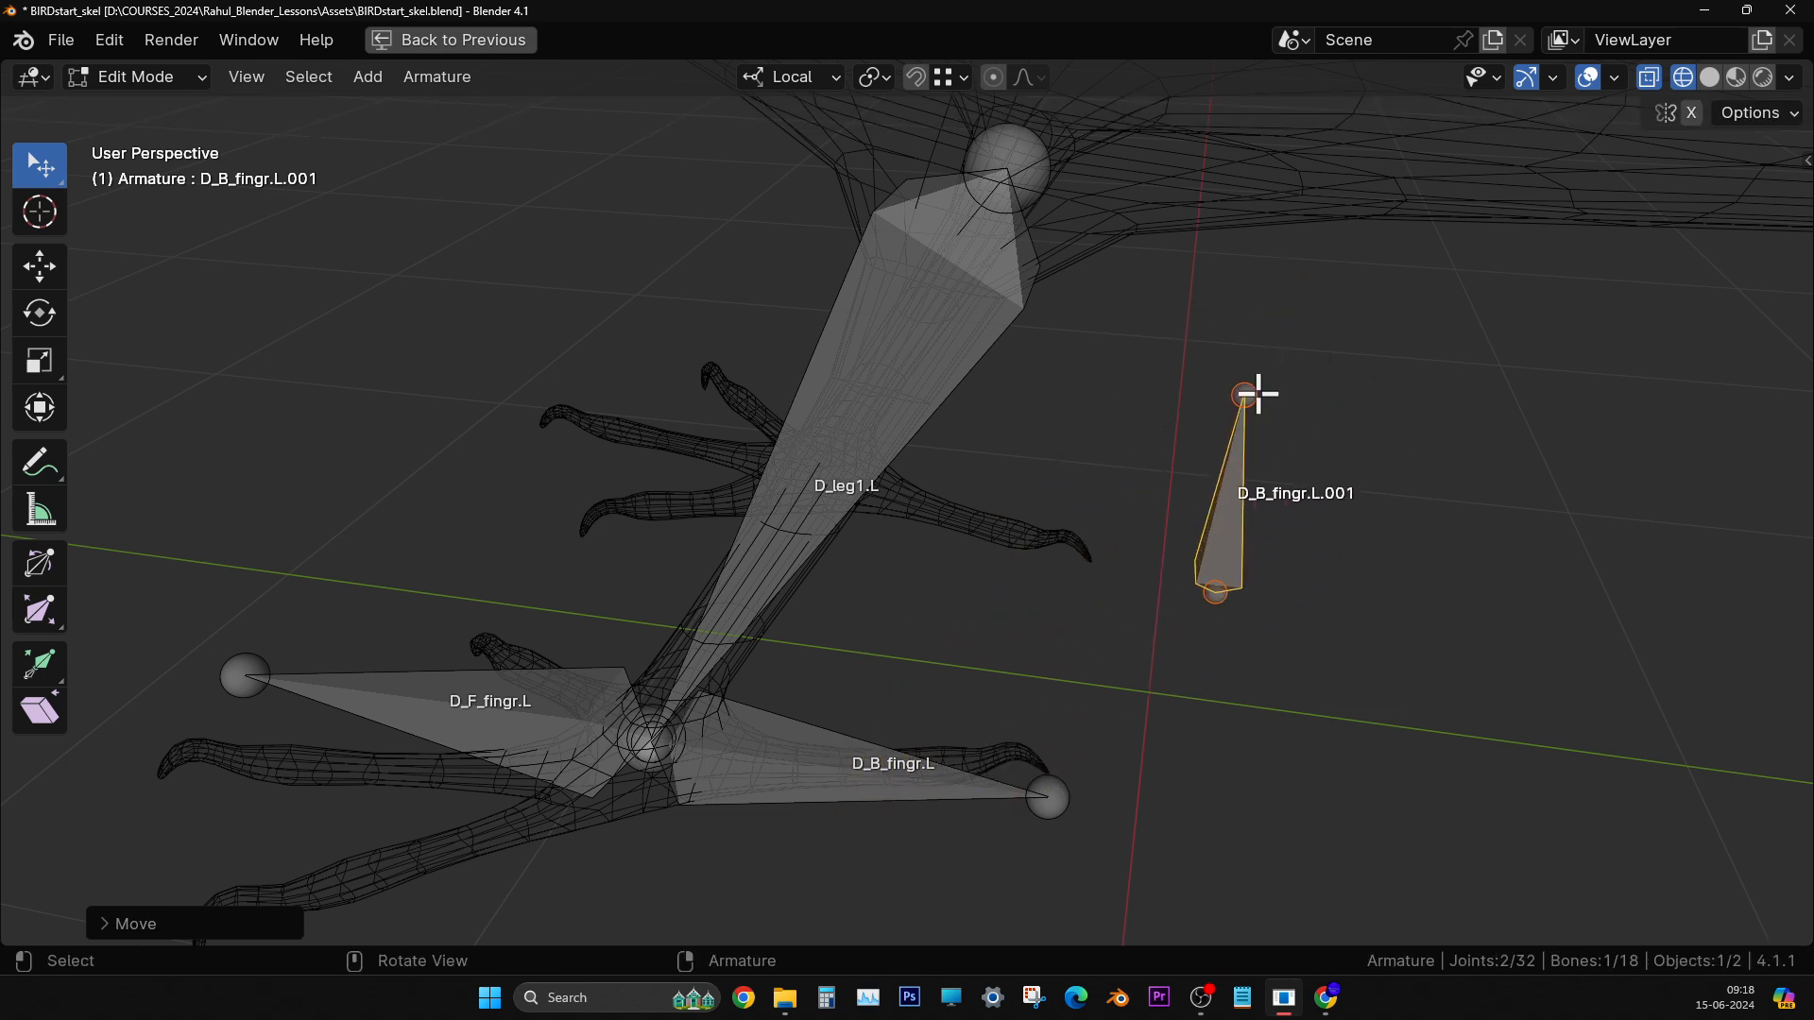
{"action": "key", "text": "ctrl+z"}
- In right orthographic view, extrude a new bone about 0.4 m straight up from the tip joint of D_F_fingr.L
{"action": "middle_click_drag", "start_coordinate": [892, 700], "coordinate": [1012, 720]}
{"action": "left_click", "coordinate": [498, 669]}
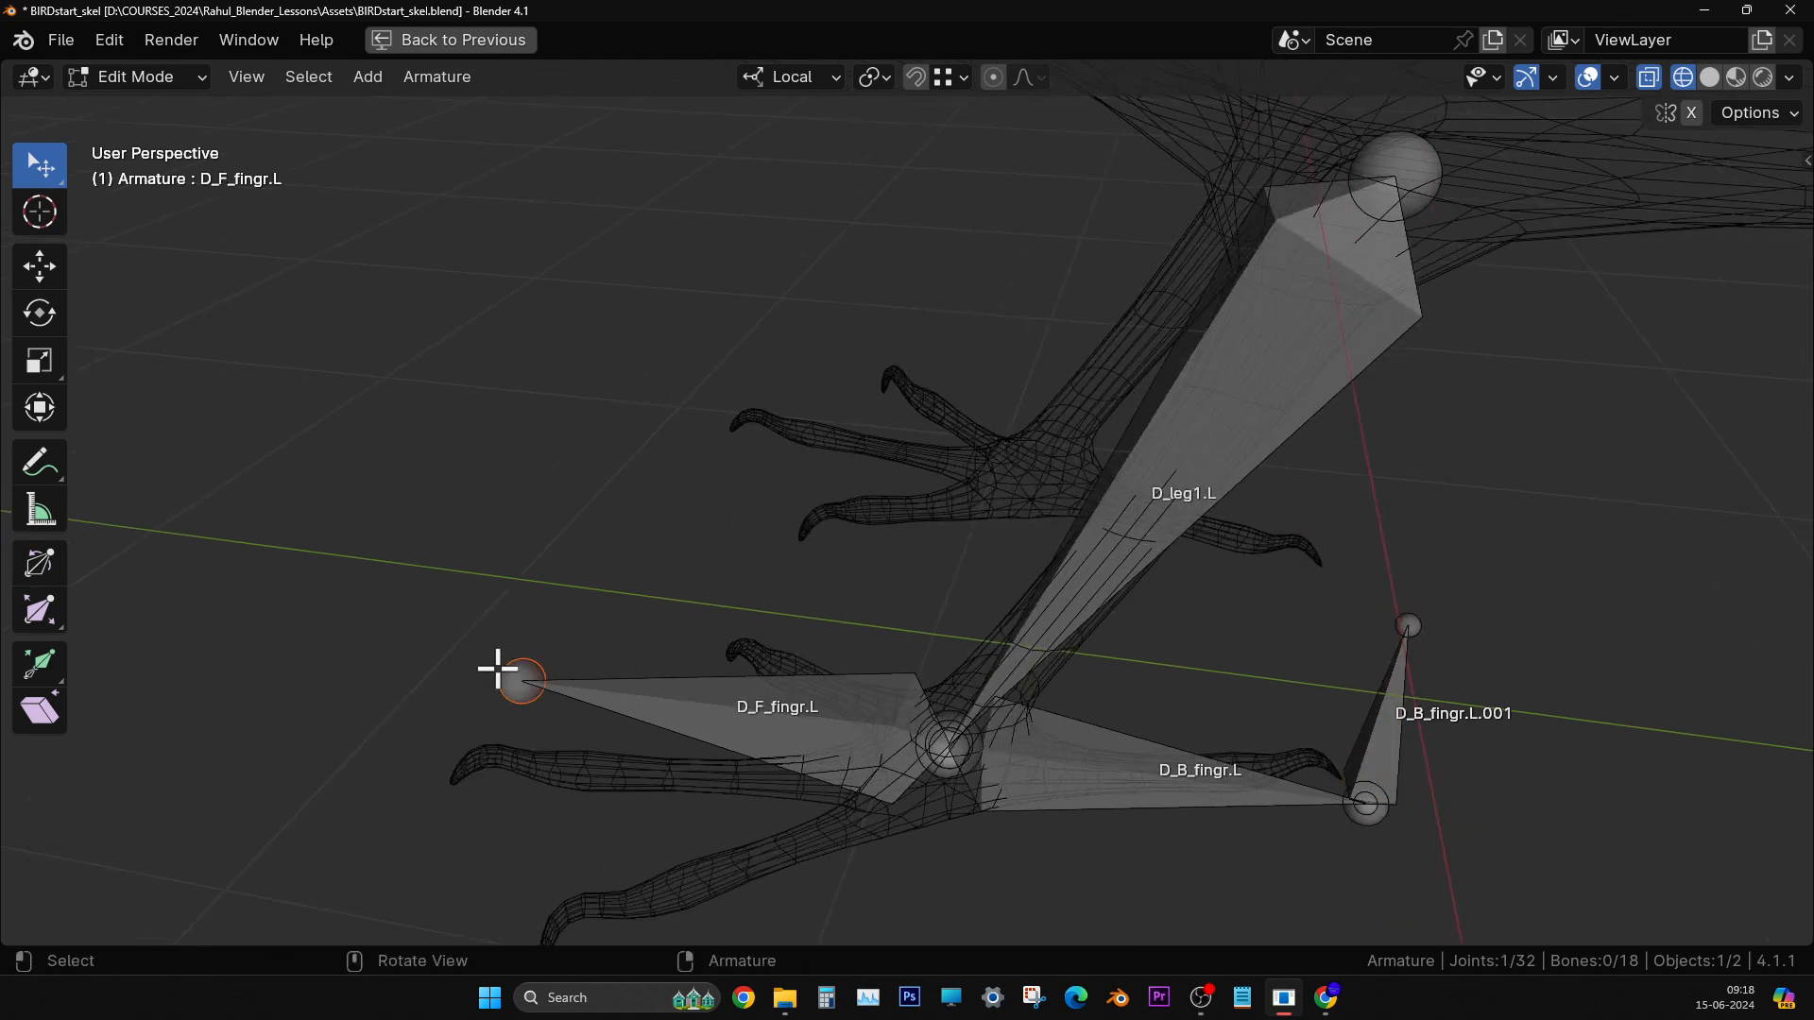
{"action": "key", "text": "KP_3"}
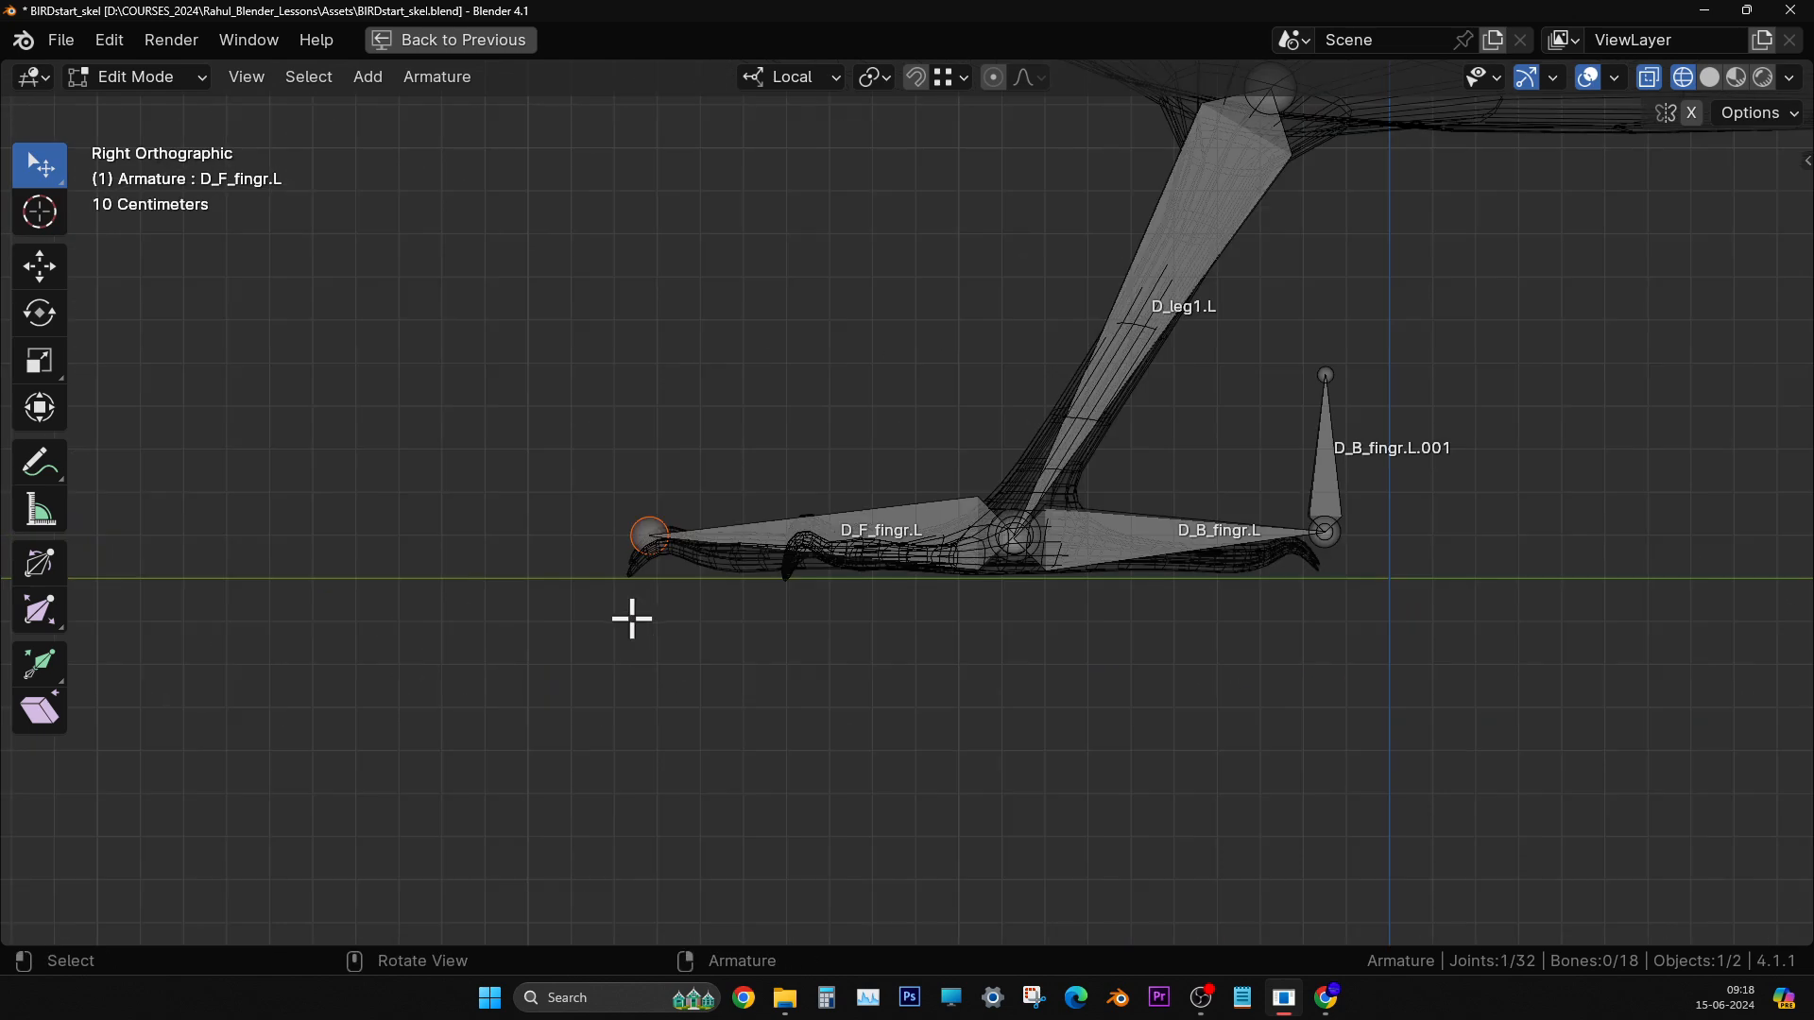
{"action": "scroll", "coordinate": [632, 619], "scroll_direction": "up", "scroll_amount": 3}
{"action": "middle_click_drag", "start_coordinate": [640, 611], "coordinate": [640, 680], "text": "shift"}
{"action": "key", "text": "e"}
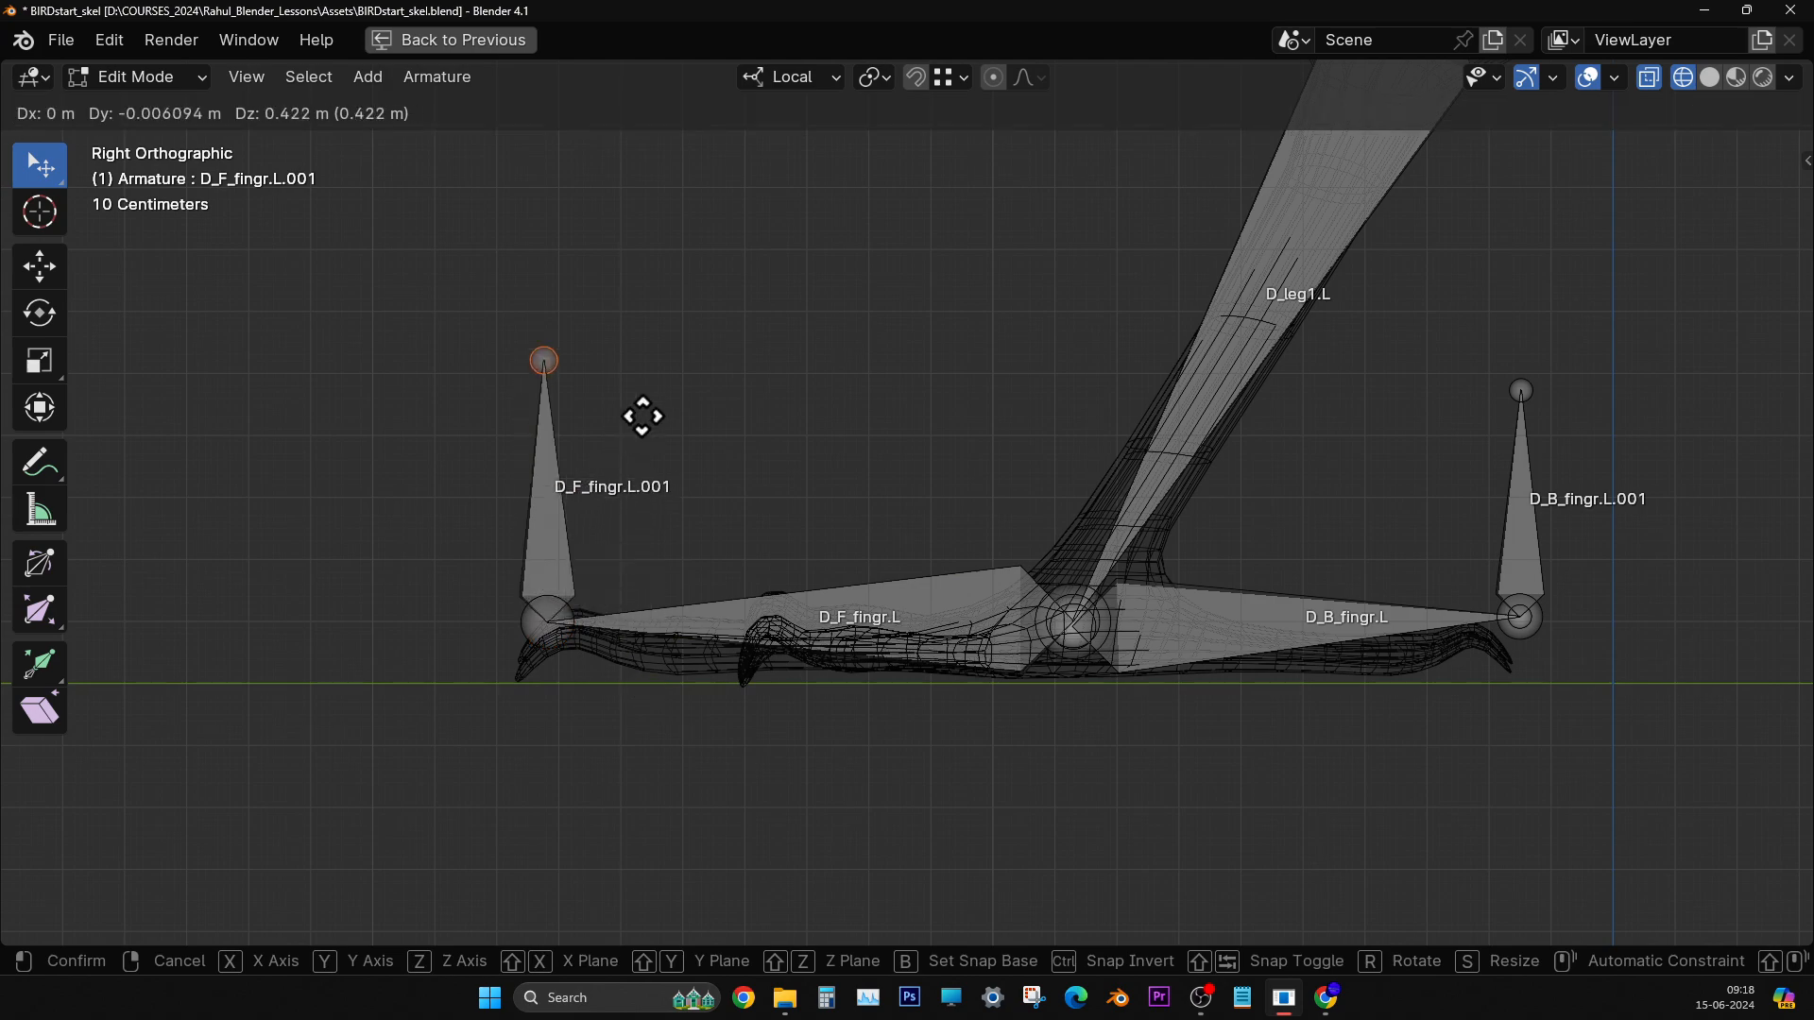
{"action": "left_click", "coordinate": [646, 410]}
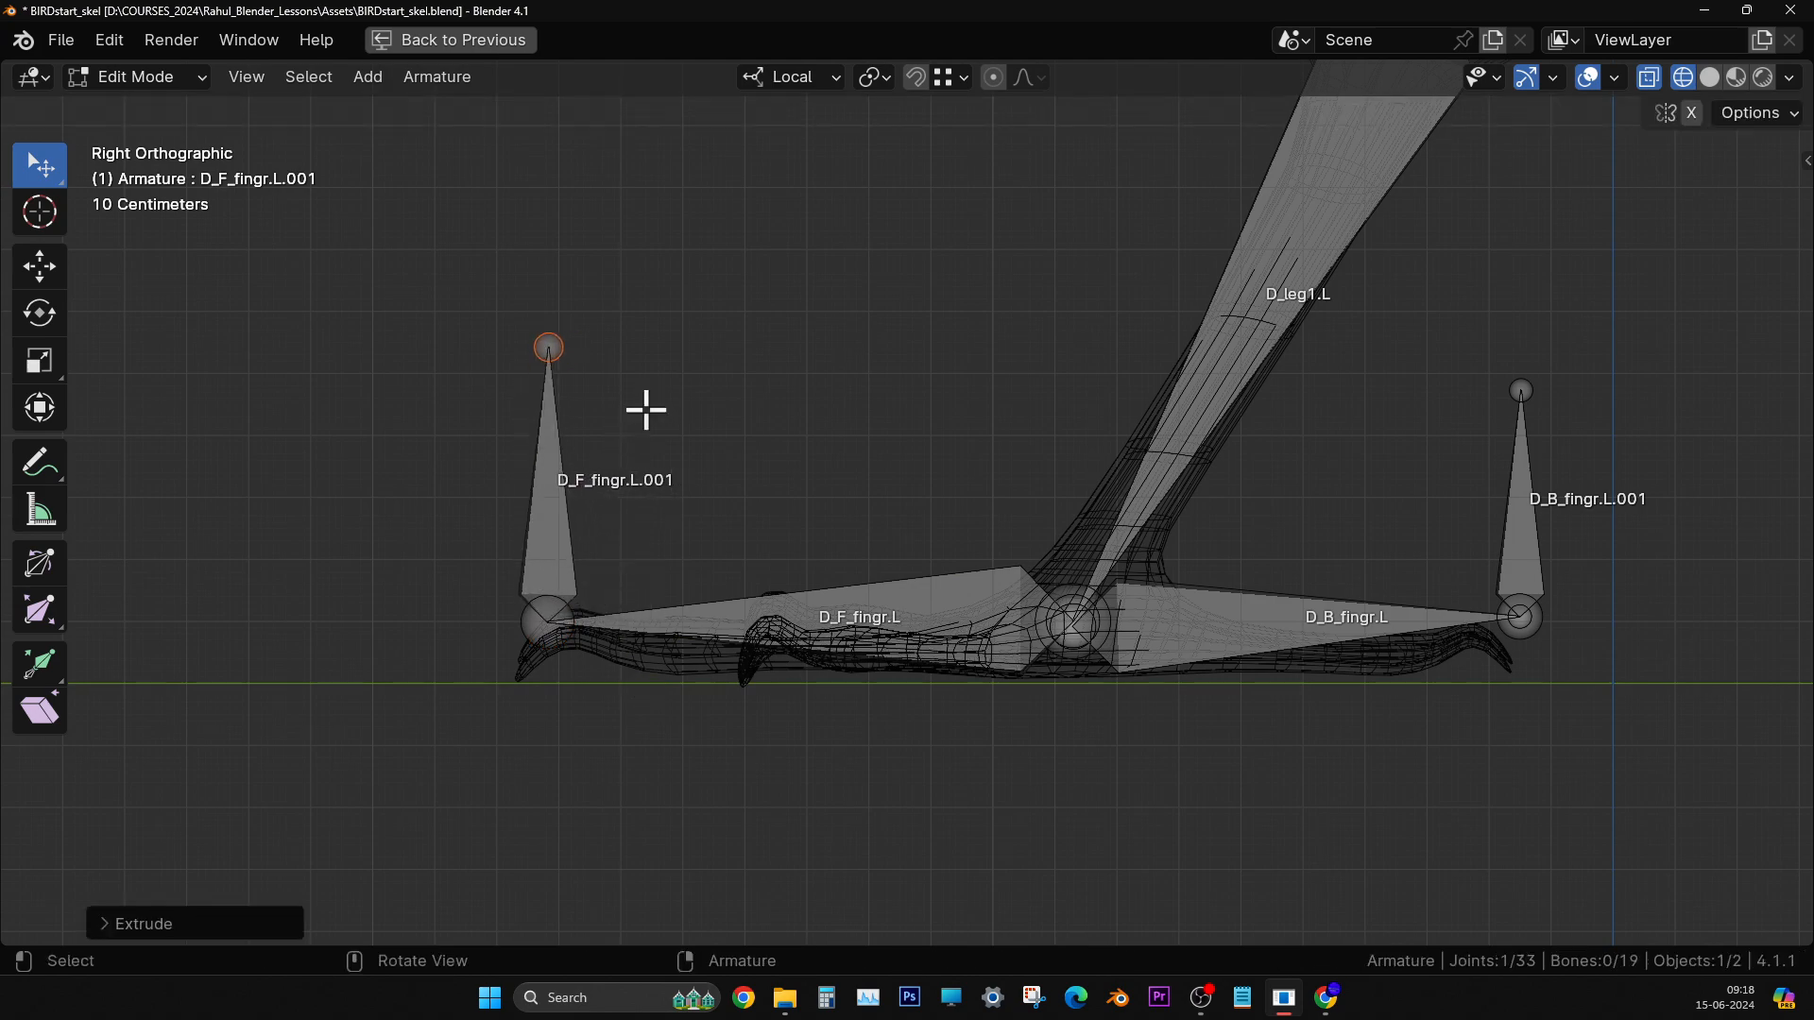
- Select the whole upright bone at D_F_fingr.L's tip and clear its parent
{"action": "left_click", "coordinate": [539, 501]}
{"action": "middle_click_drag", "start_coordinate": [539, 500], "coordinate": [834, 530]}
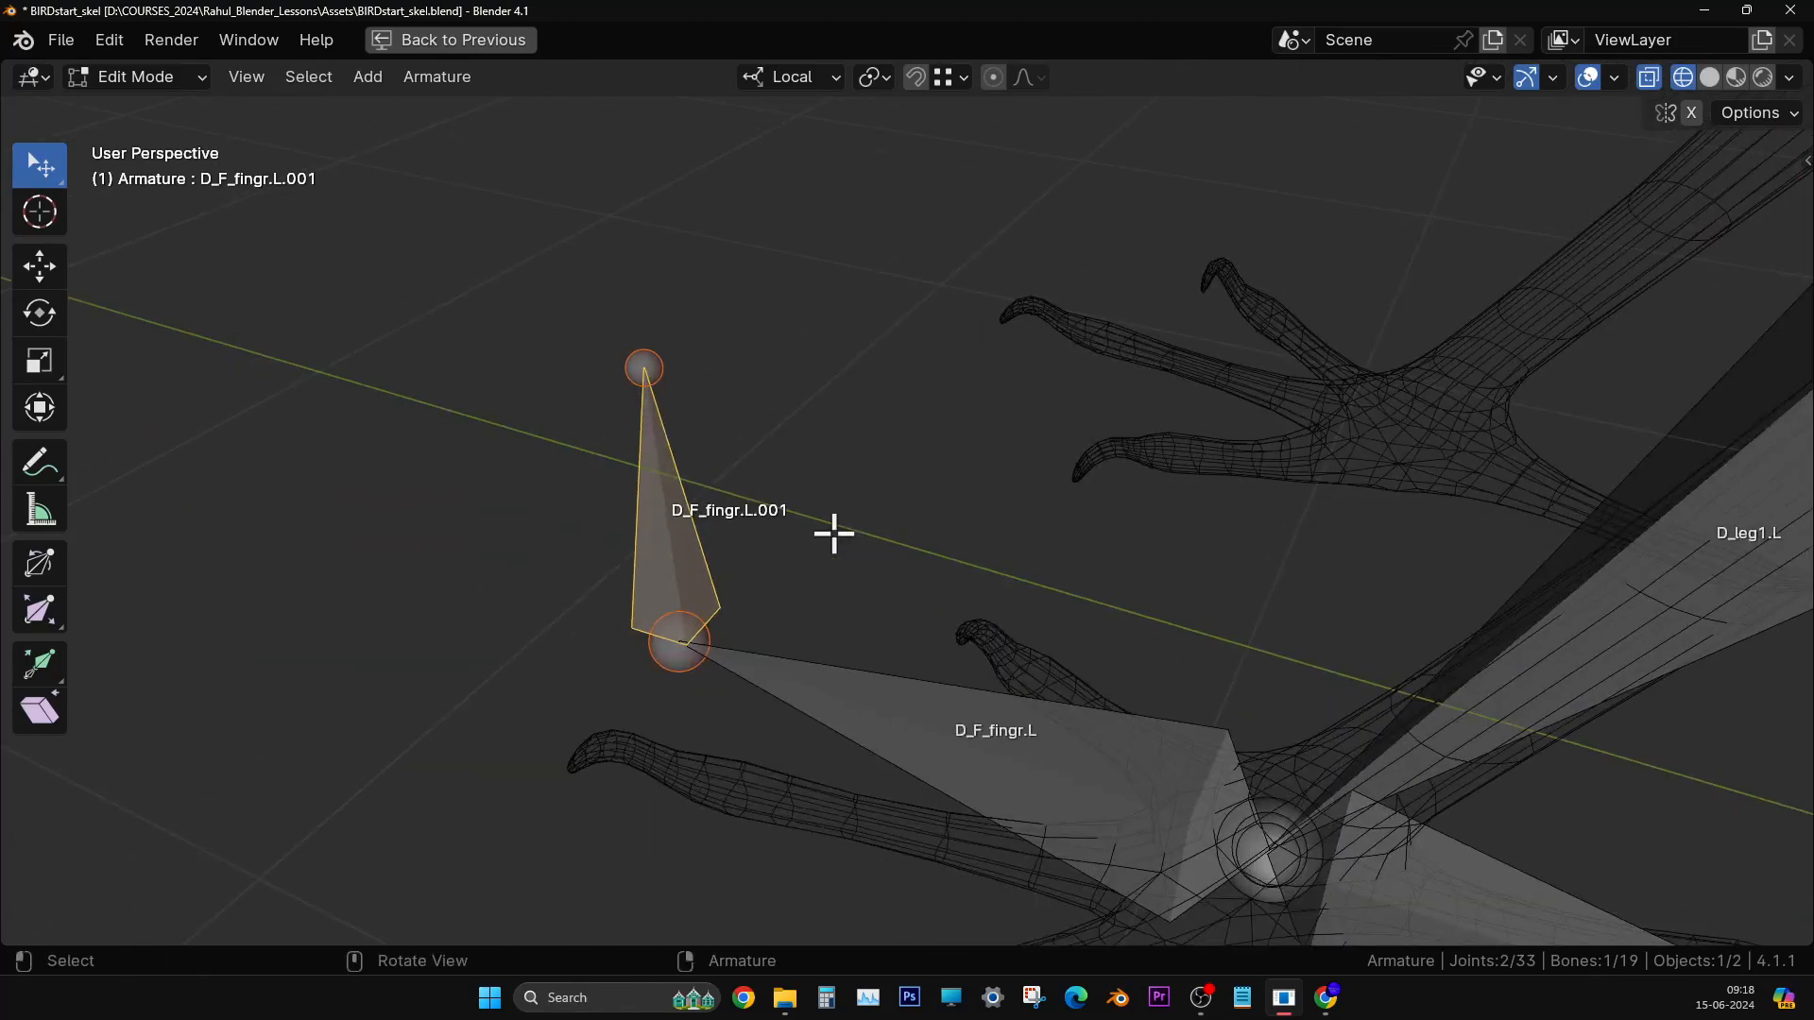
{"action": "key", "text": "alt+p"}
{"action": "left_click", "coordinate": [833, 531]}
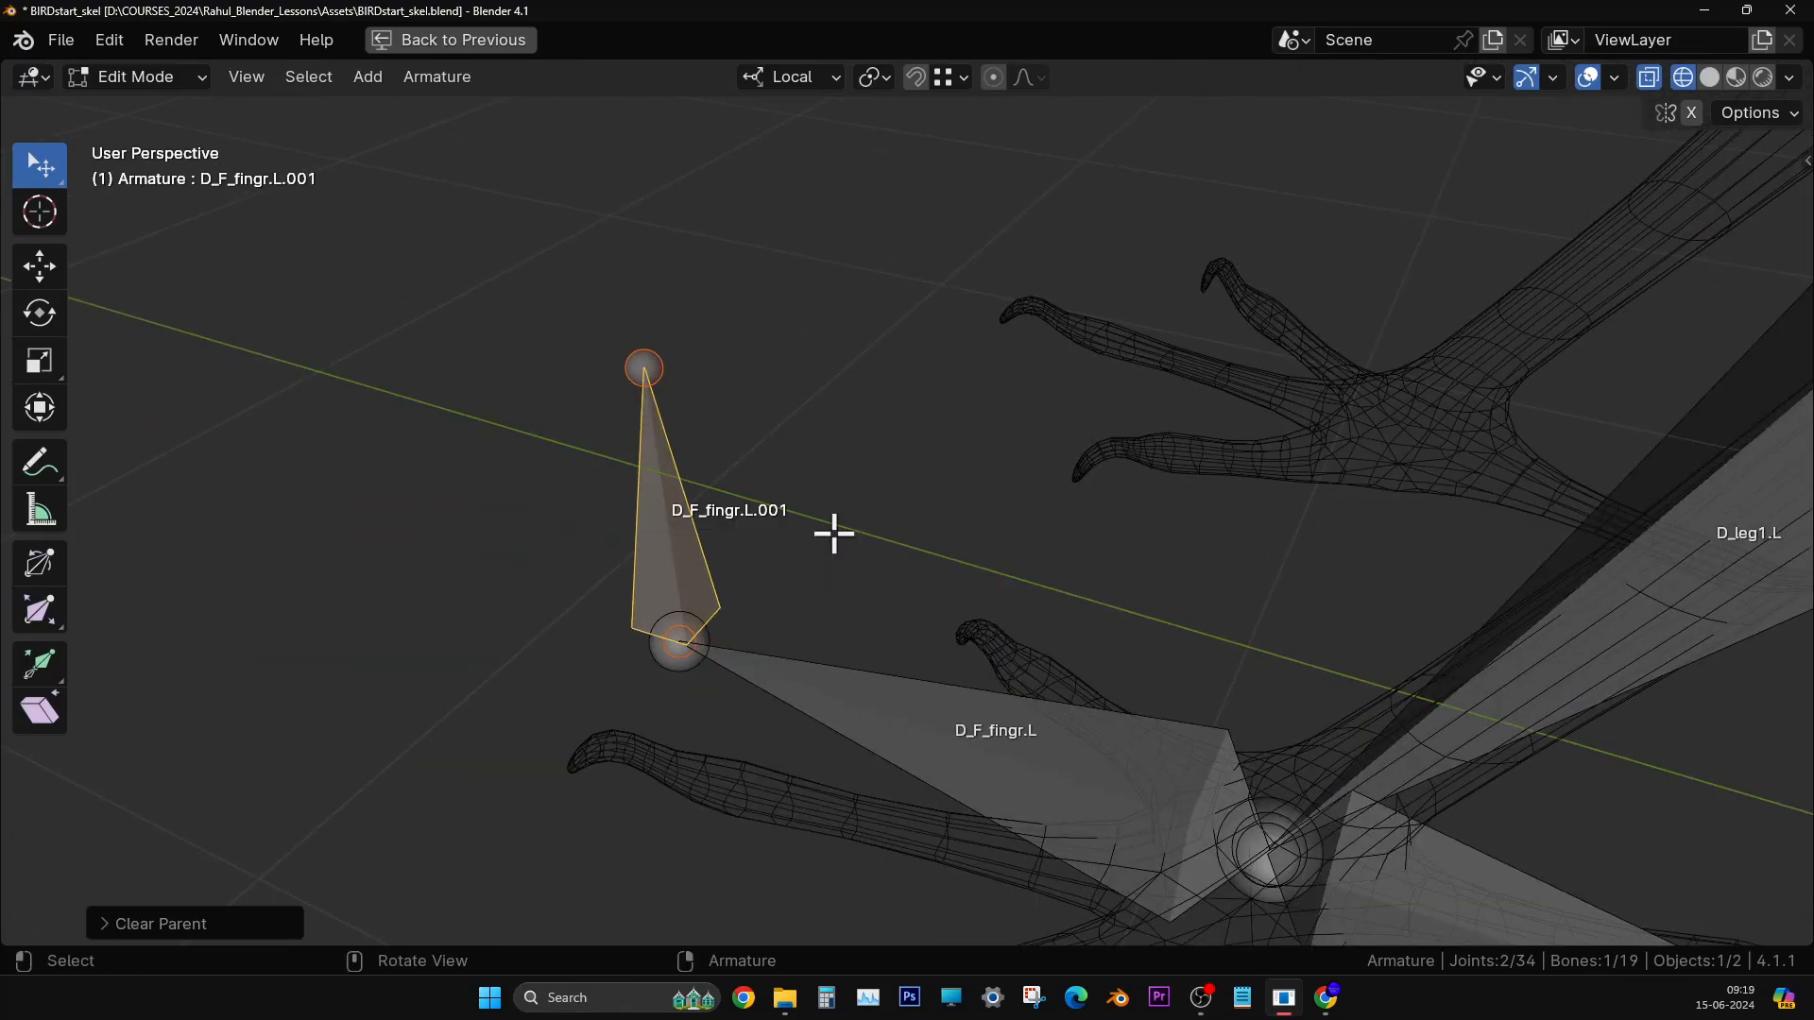
- Test-move the unparented front-toe bone away from D_F_fingr.L and undo the move
{"action": "scroll", "coordinate": [842, 532], "scroll_direction": "down", "scroll_amount": 4}
{"action": "key", "text": "ctrl+p"}
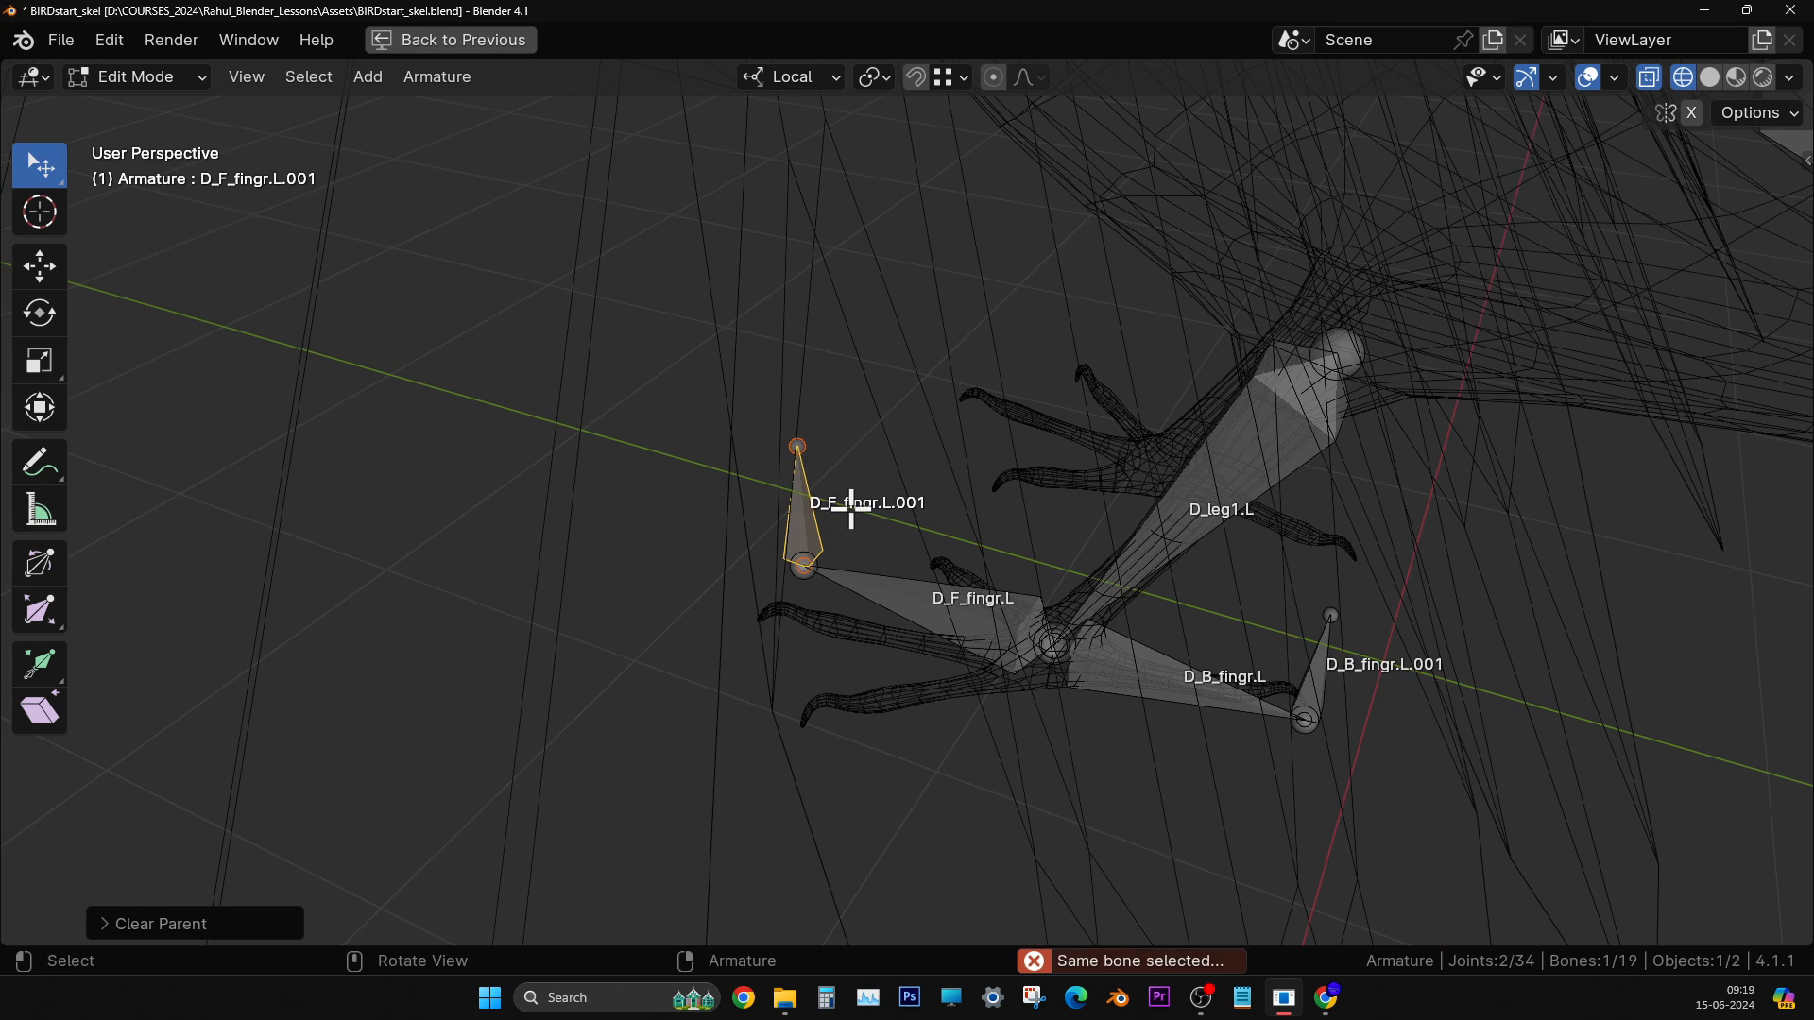
{"action": "key", "text": "g"}
{"action": "left_click", "coordinate": [895, 416]}
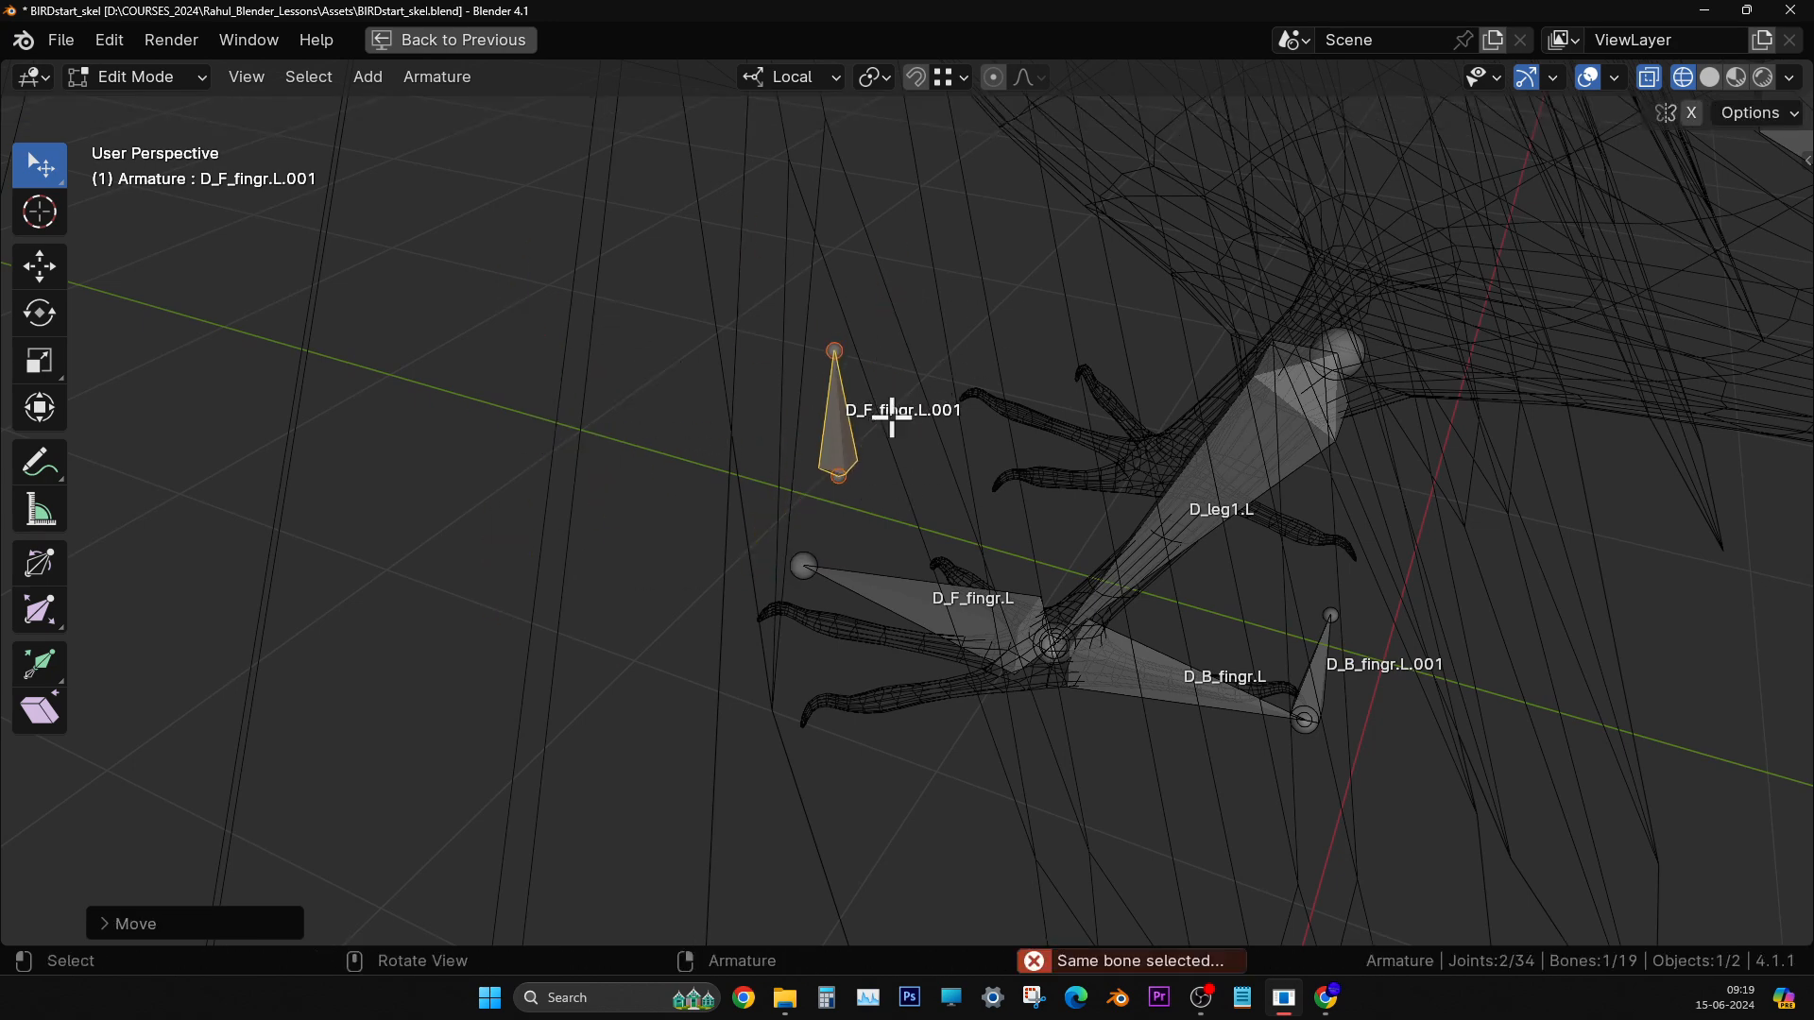
{"action": "key", "text": "ctrl+z"}
- Rename the upright front-toe bone as "ctl F fingr.L"
{"action": "scroll", "coordinate": [753, 682], "scroll_direction": "up", "scroll_amount": 3}
{"action": "middle_click_drag", "start_coordinate": [862, 656], "coordinate": [759, 659], "text": "shift"}
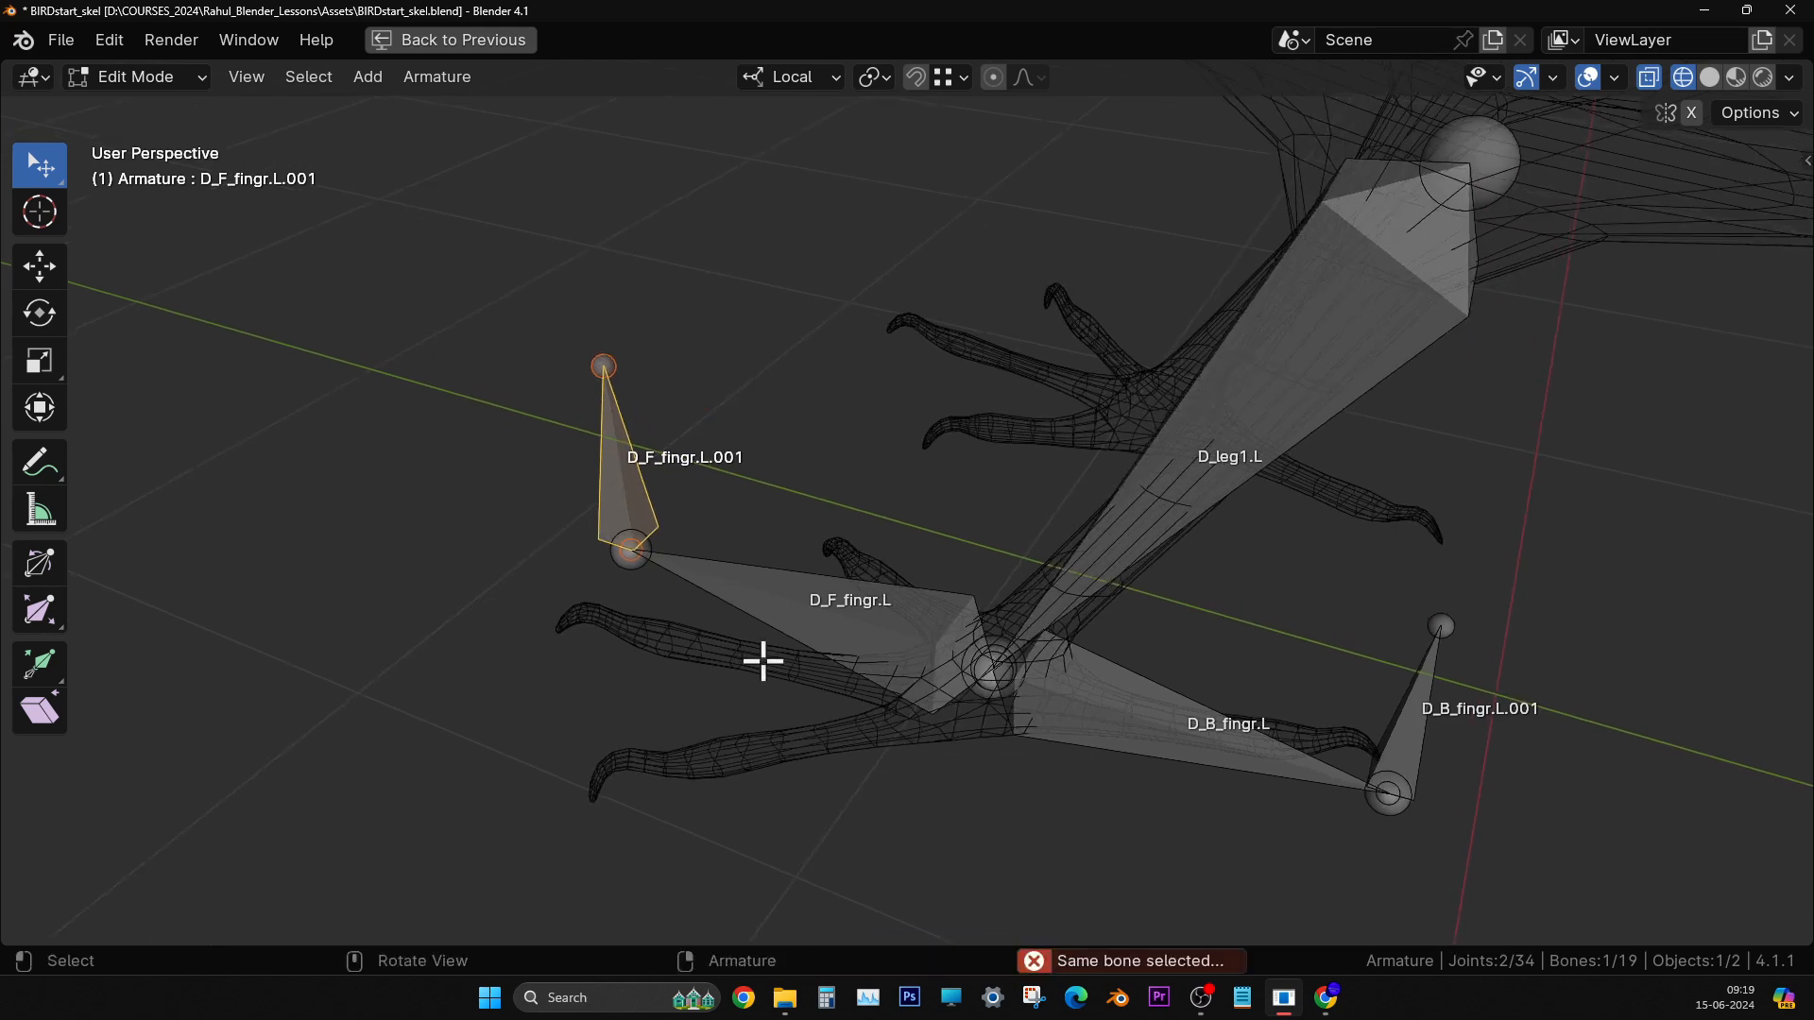
{"action": "key", "text": "F2"}
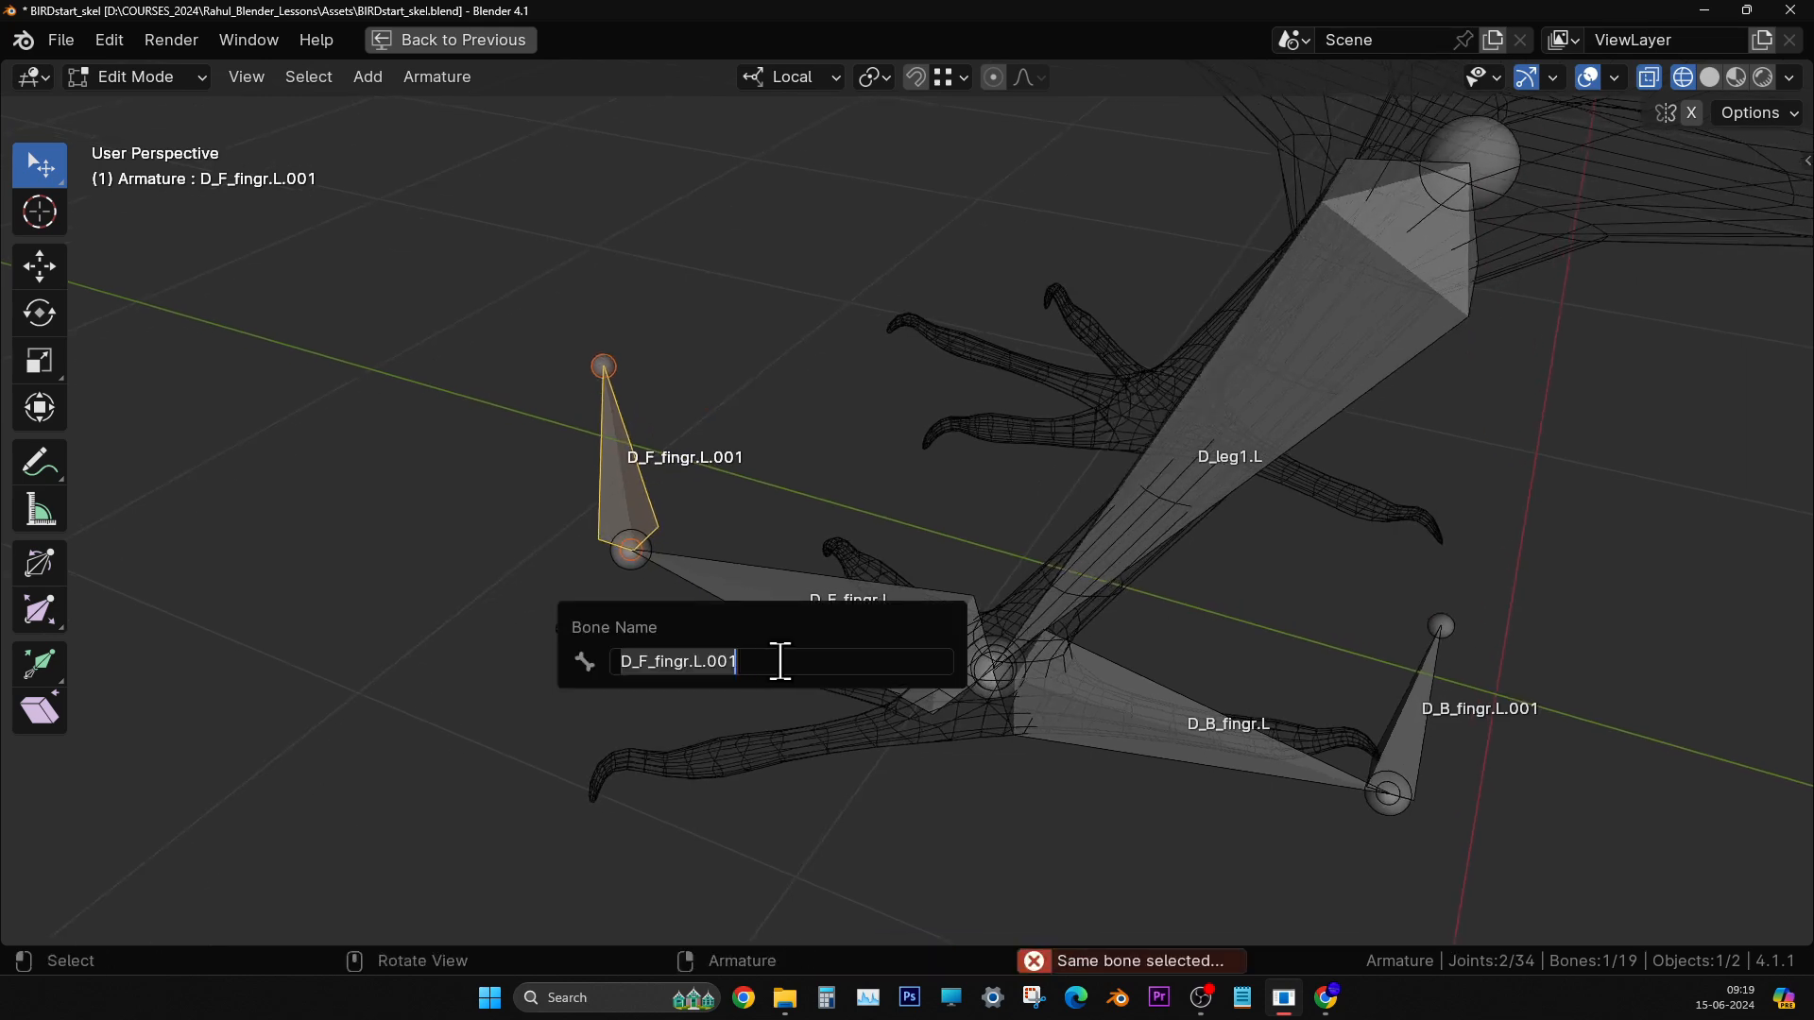
{"action": "type", "text": "ctl"}
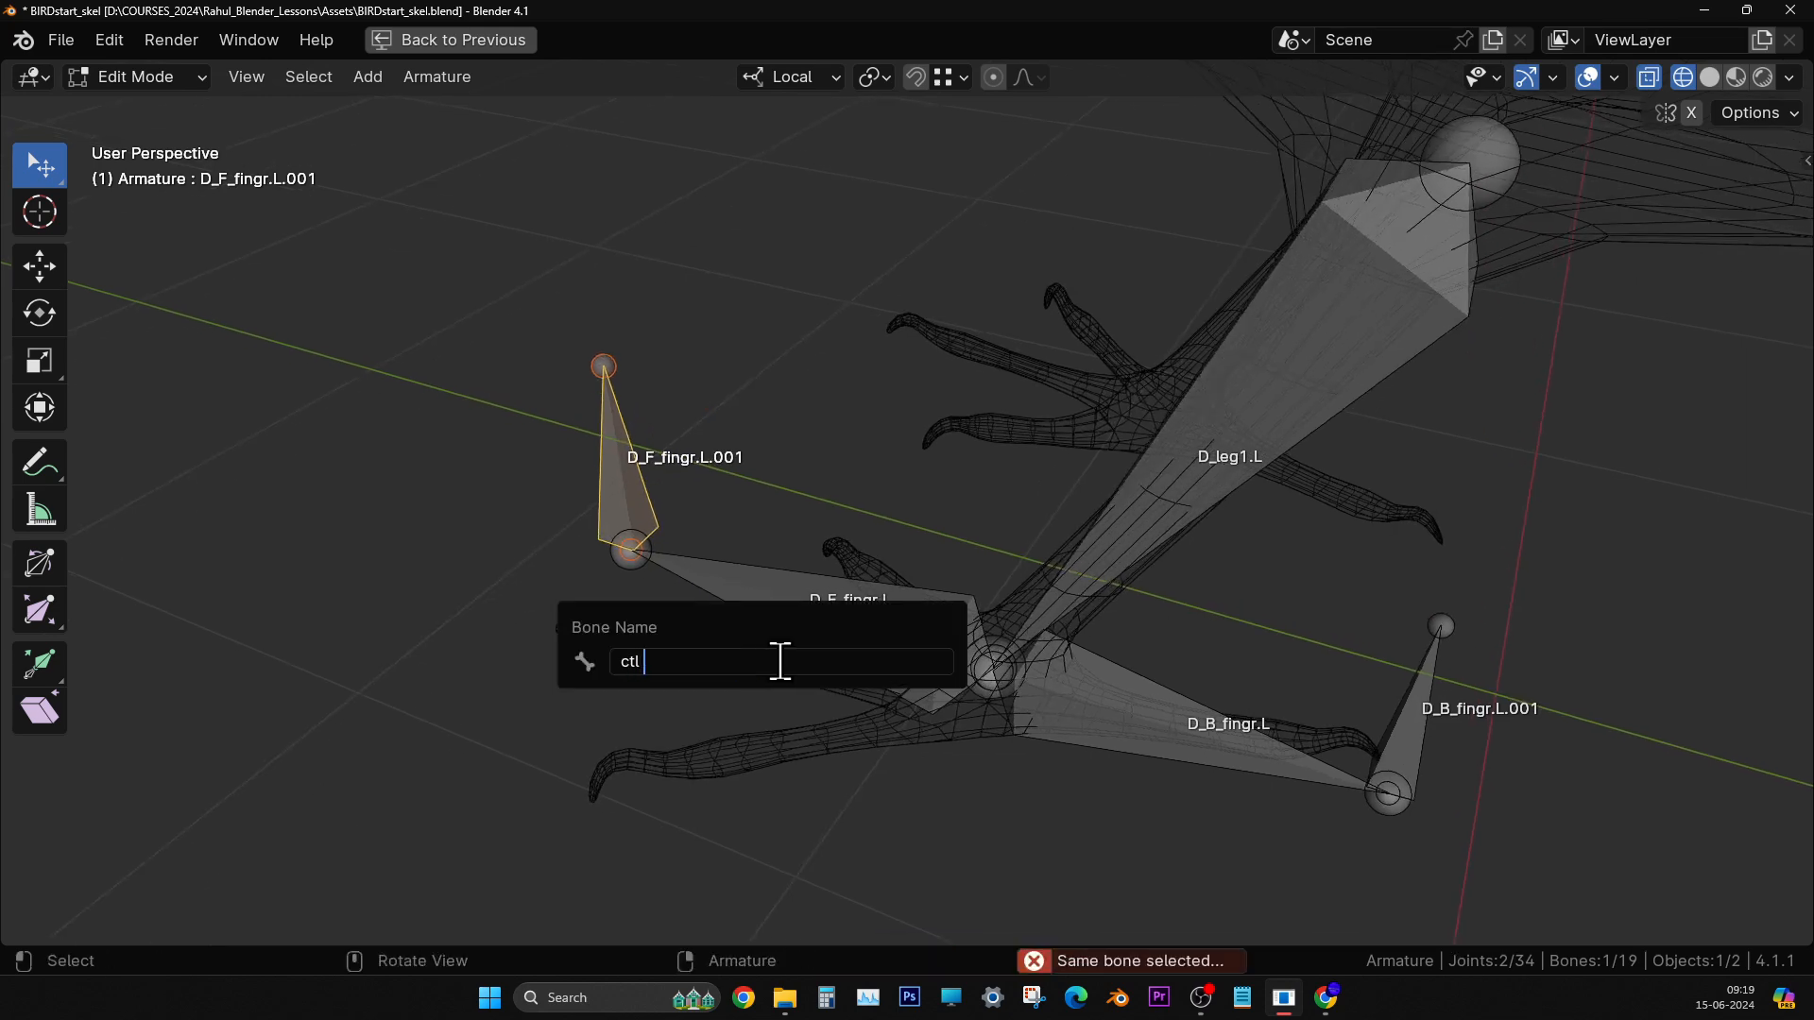
{"action": "type", "text": " finf"}
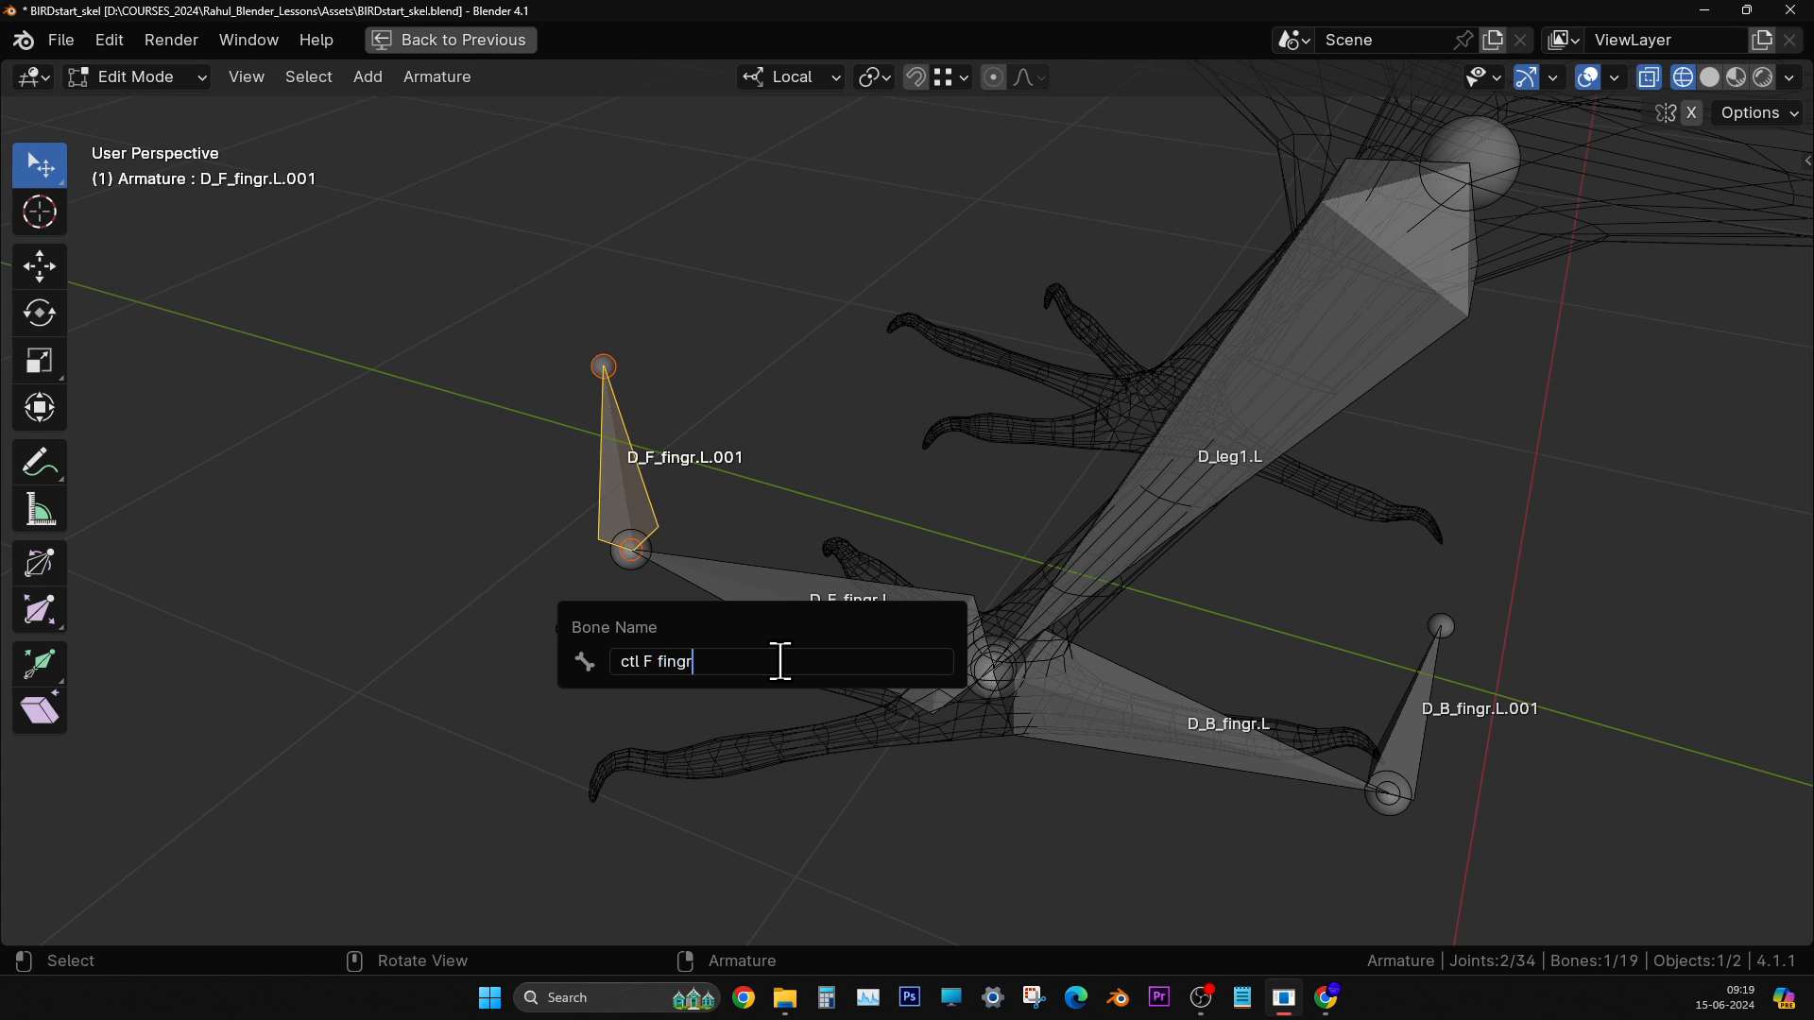
{"action": "key", "text": "Return"}
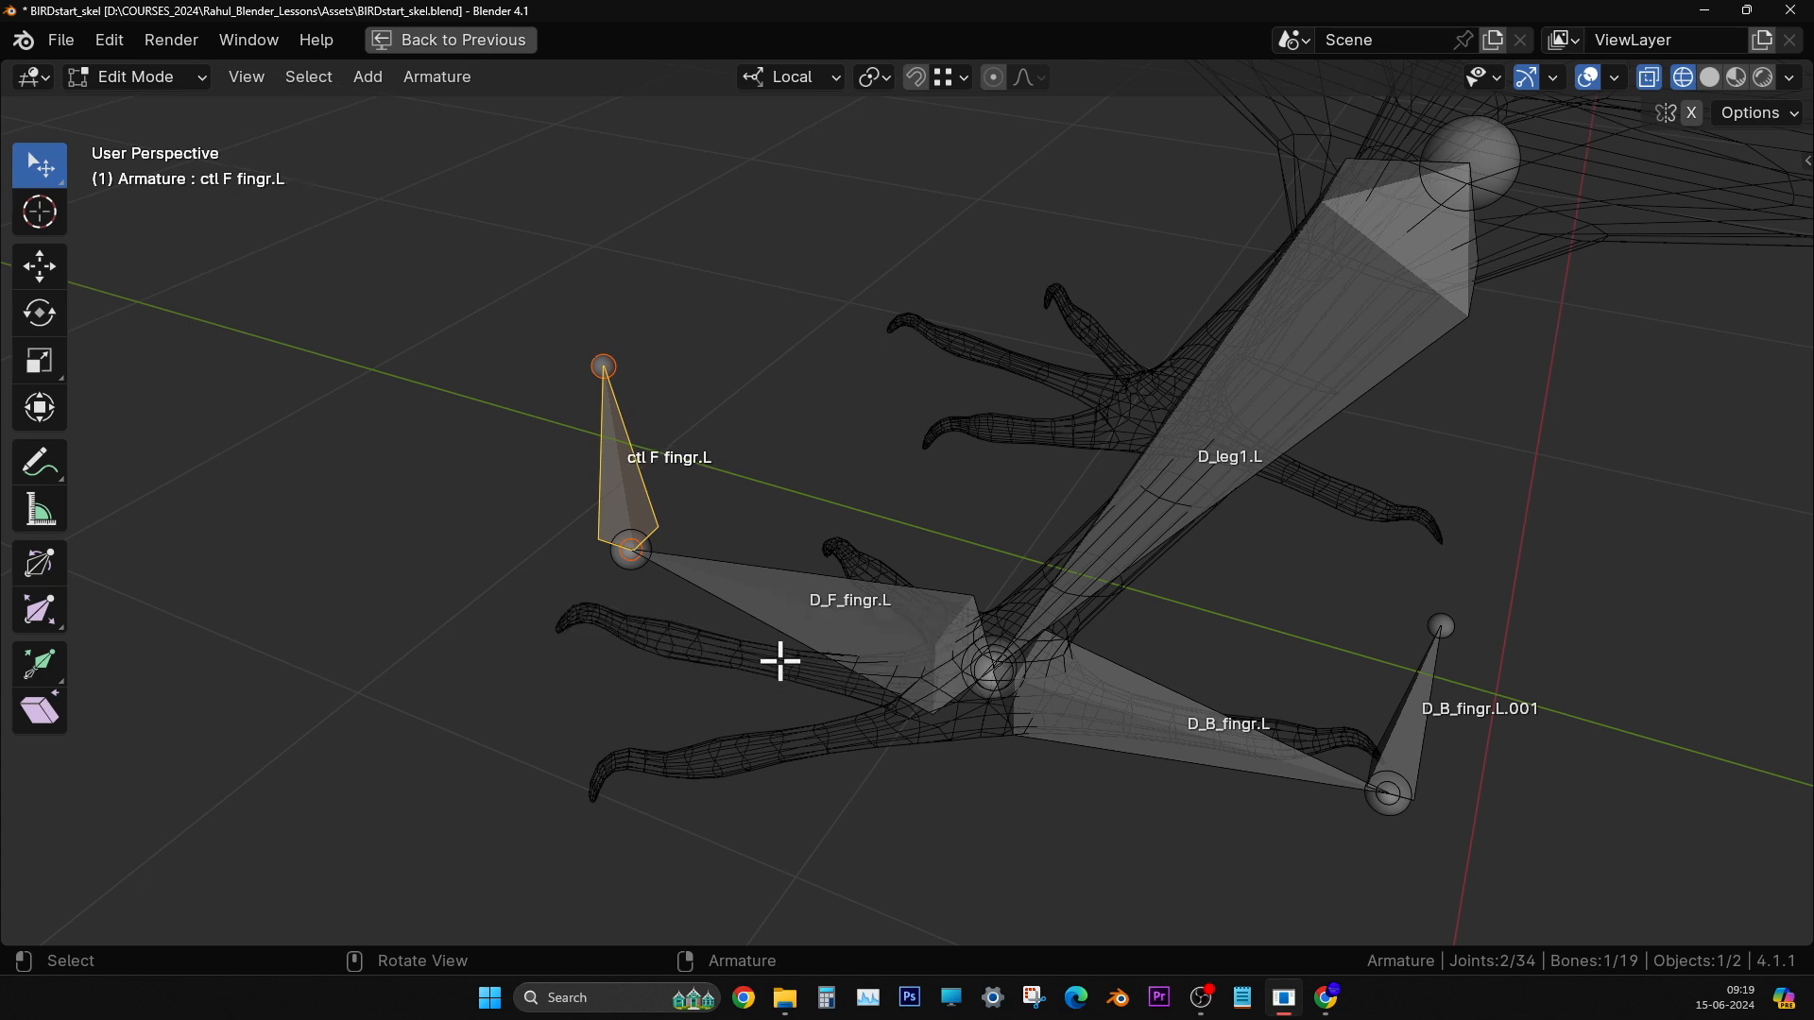
- Rename the upright back-toe bone as "ctl B fingr.L"
{"action": "left_click", "coordinate": [1394, 735]}
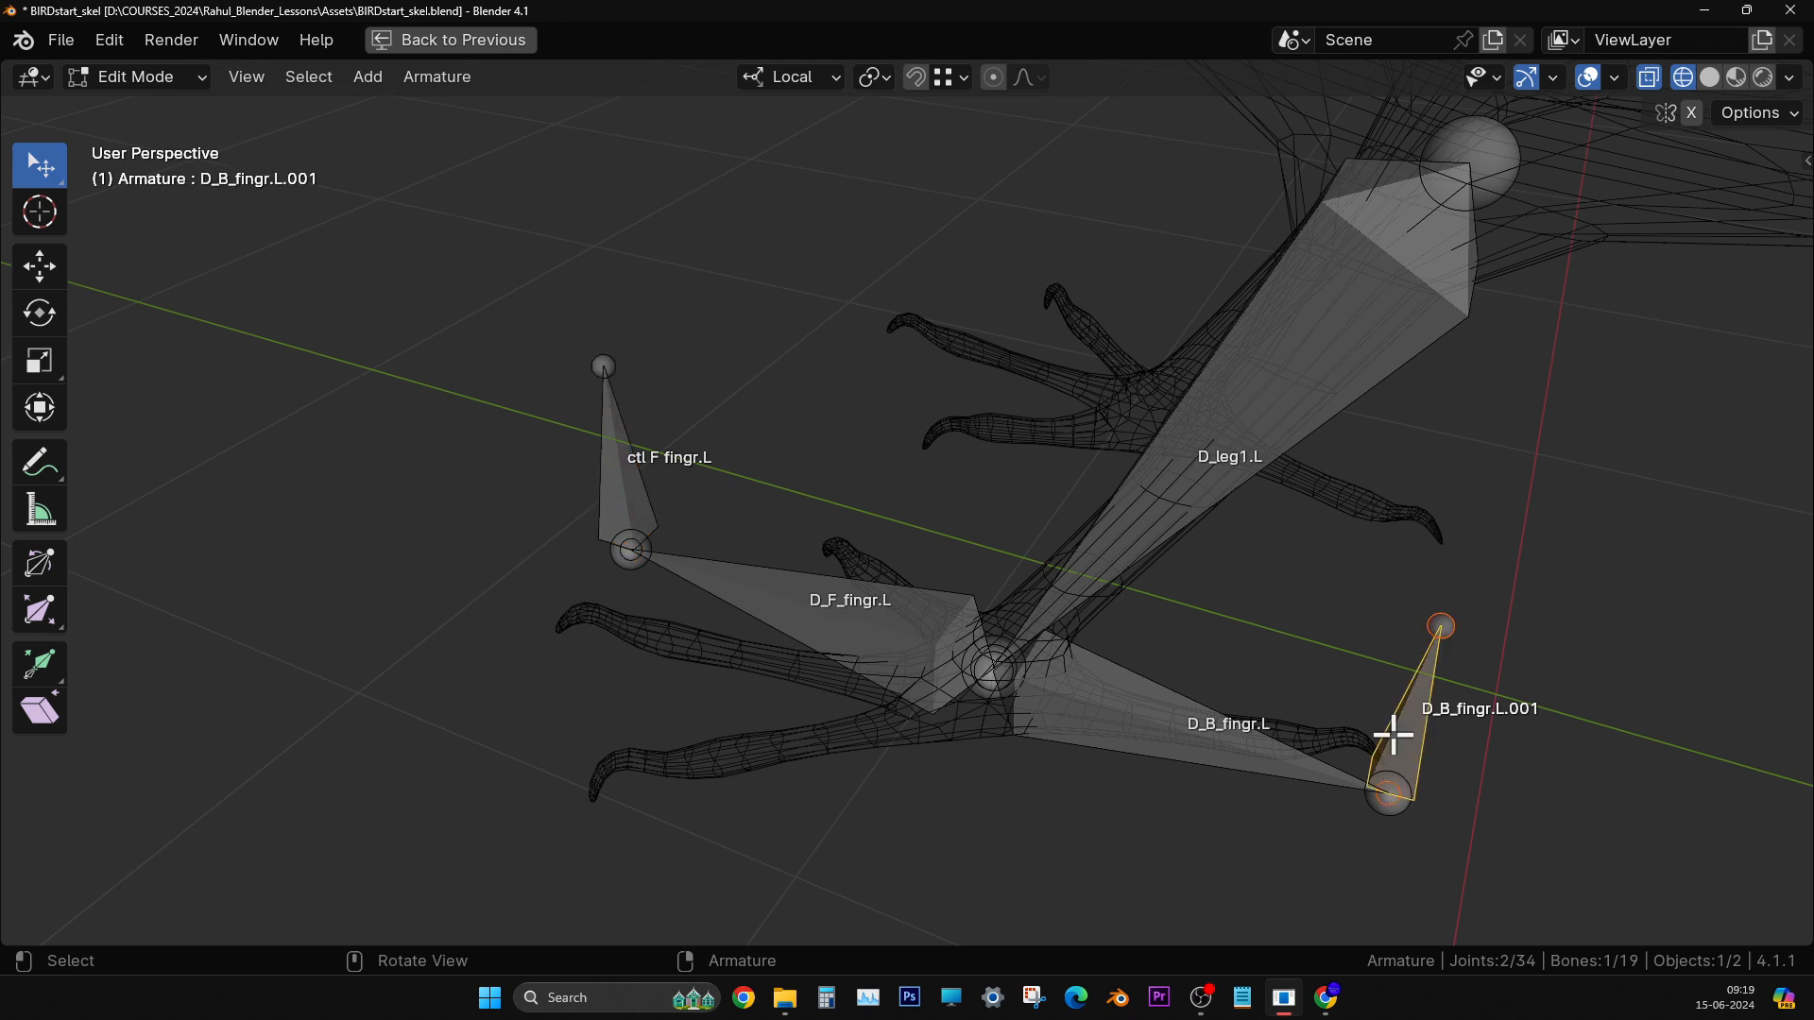
{"action": "key", "text": "F2"}
{"action": "type", "text": "ctl B fingr.L"}
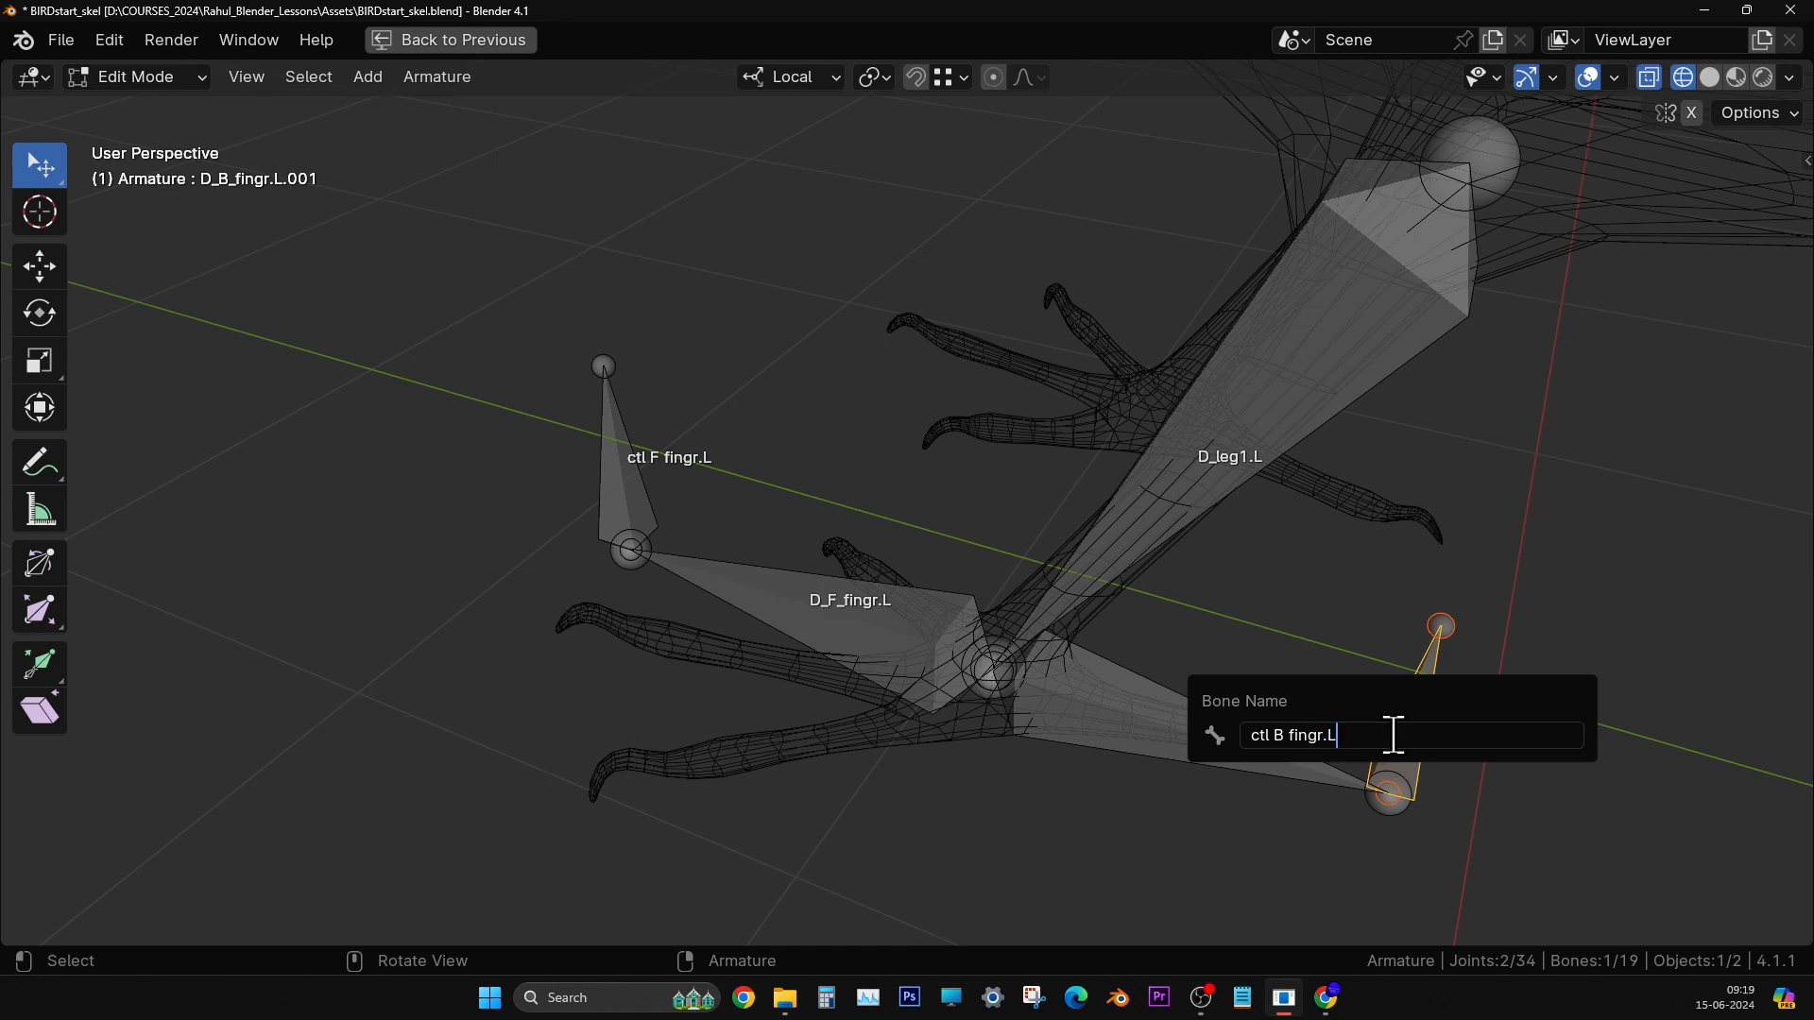
{"action": "key", "text": "Return"}
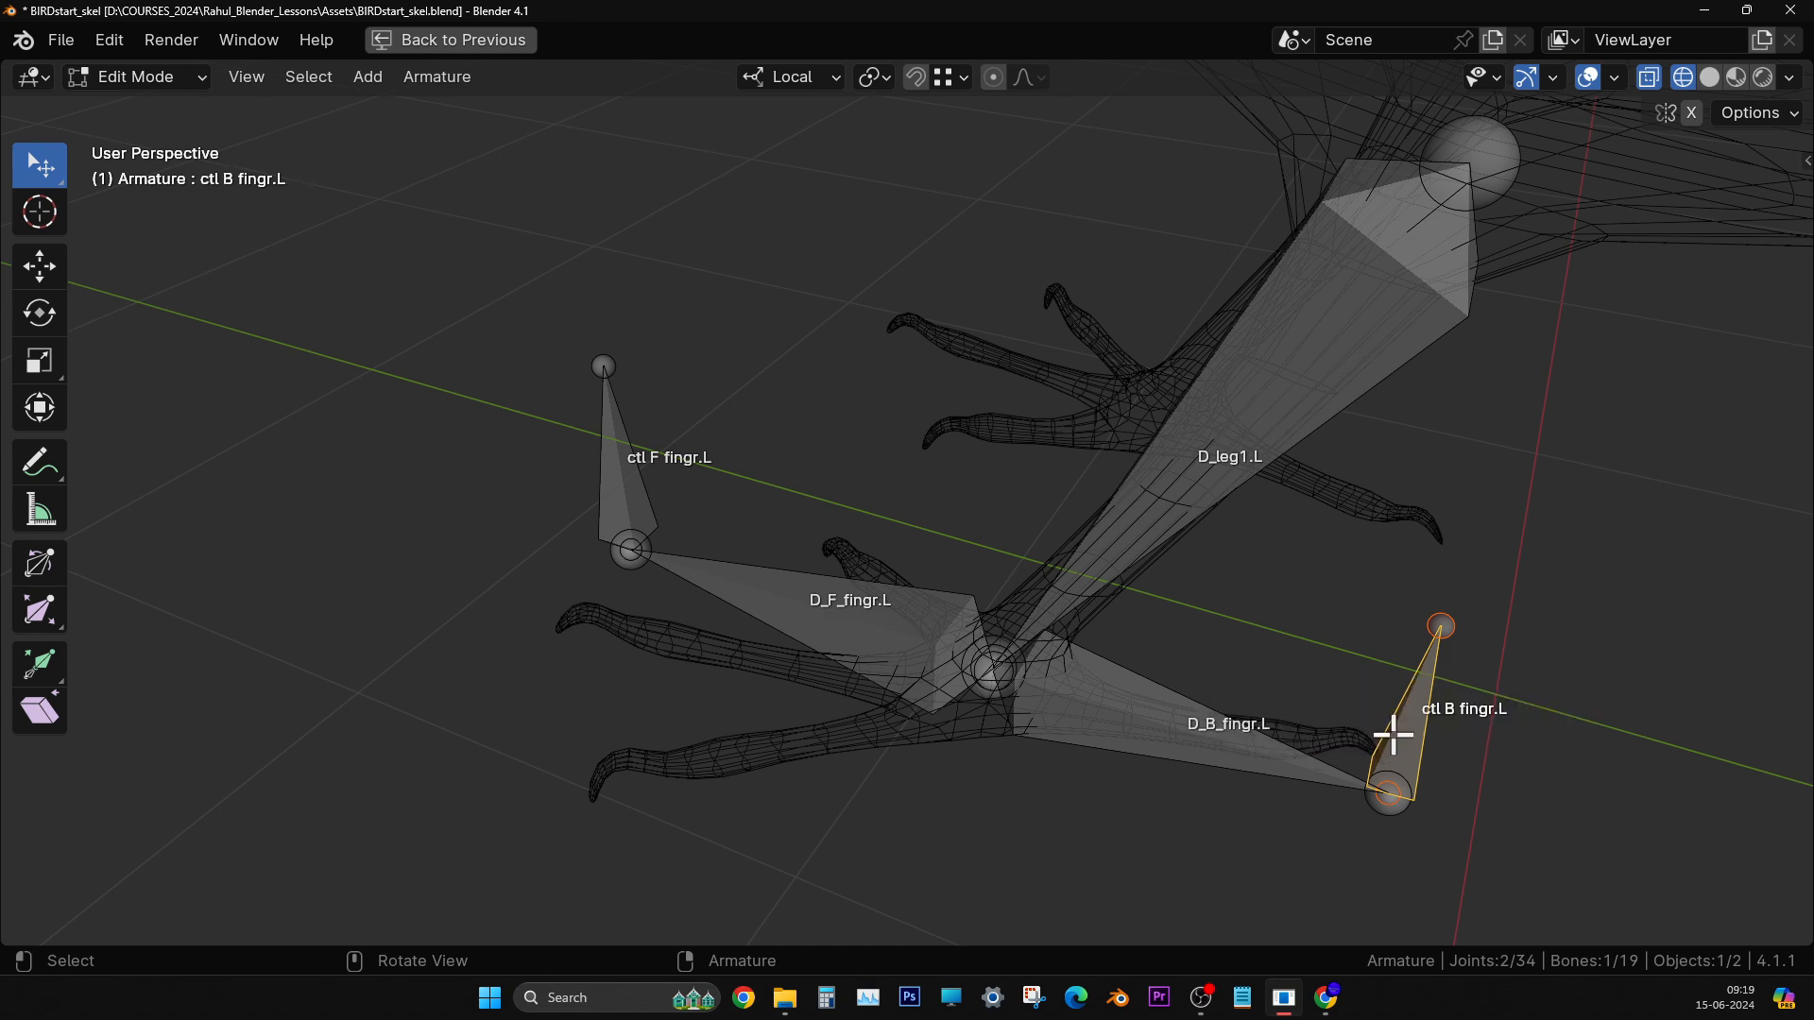
- Select only the lower end joint of D_leg1.L at the ankle
{"action": "middle_click_drag", "start_coordinate": [1206, 762], "coordinate": [1123, 790]}
{"action": "left_click", "coordinate": [1120, 694]}
{"action": "left_click", "coordinate": [1337, 559]}
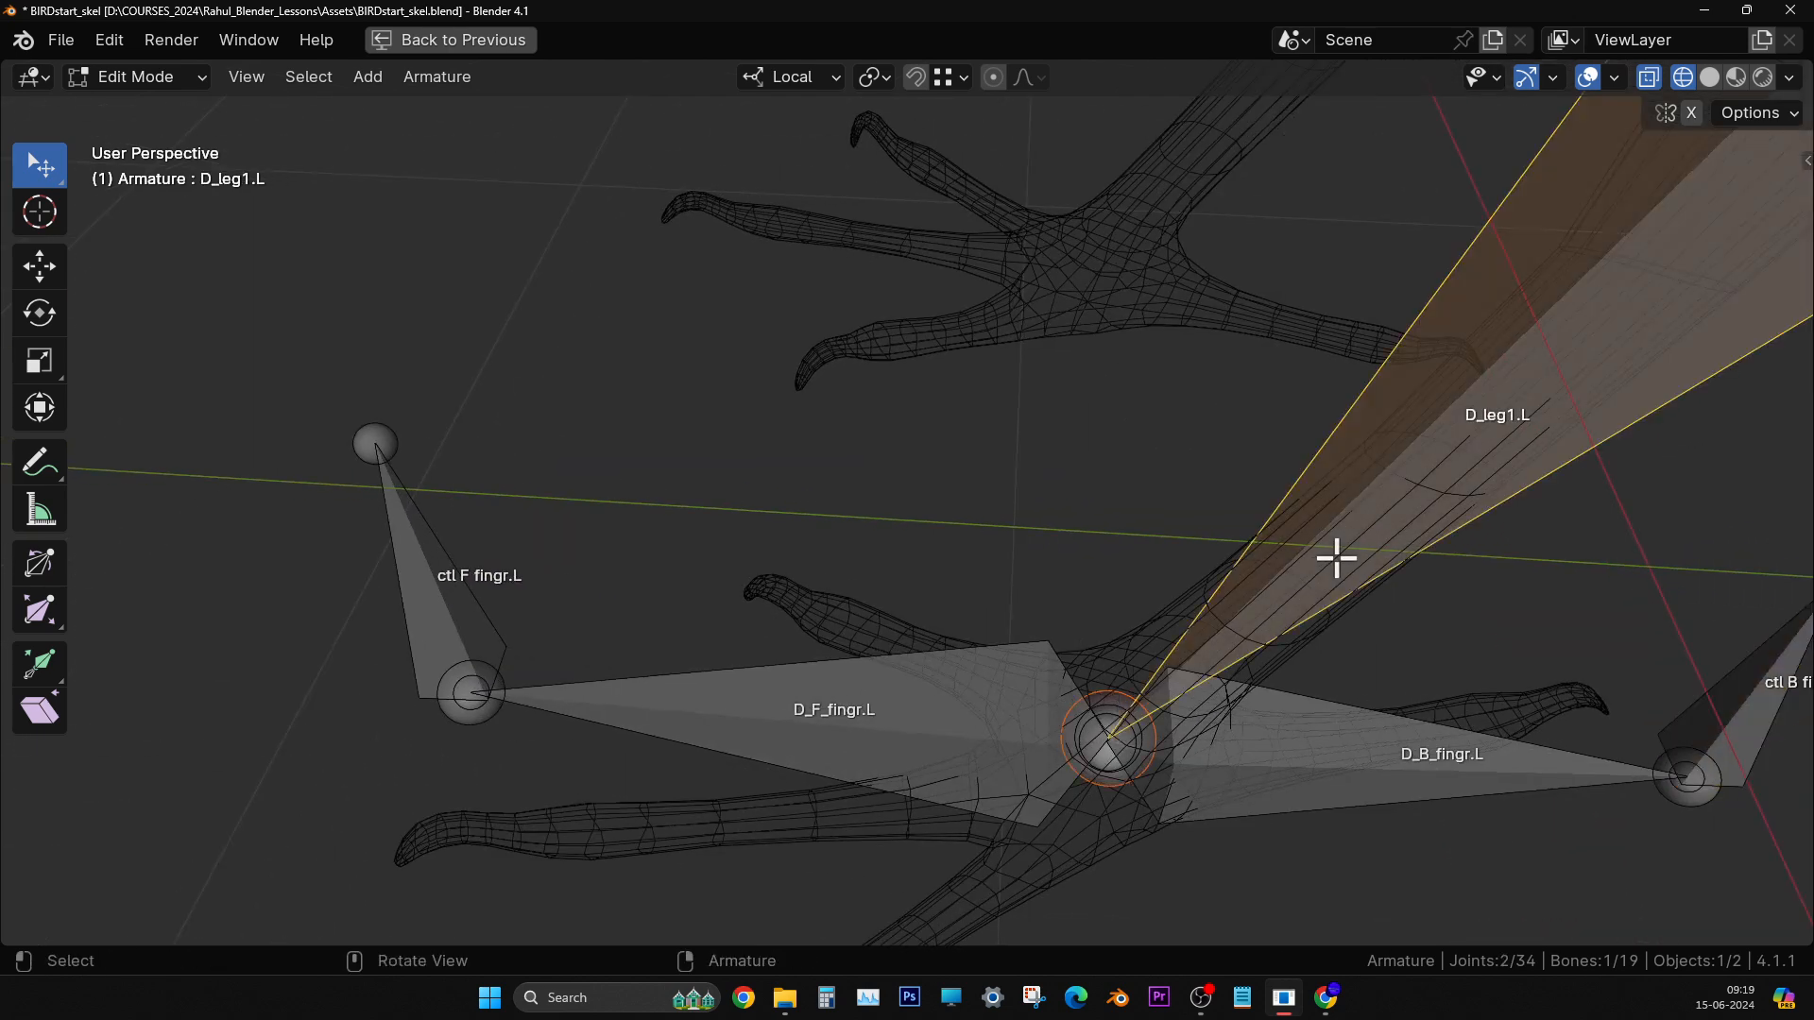
{"action": "scroll", "coordinate": [1123, 763], "scroll_direction": "up", "scroll_amount": 1}
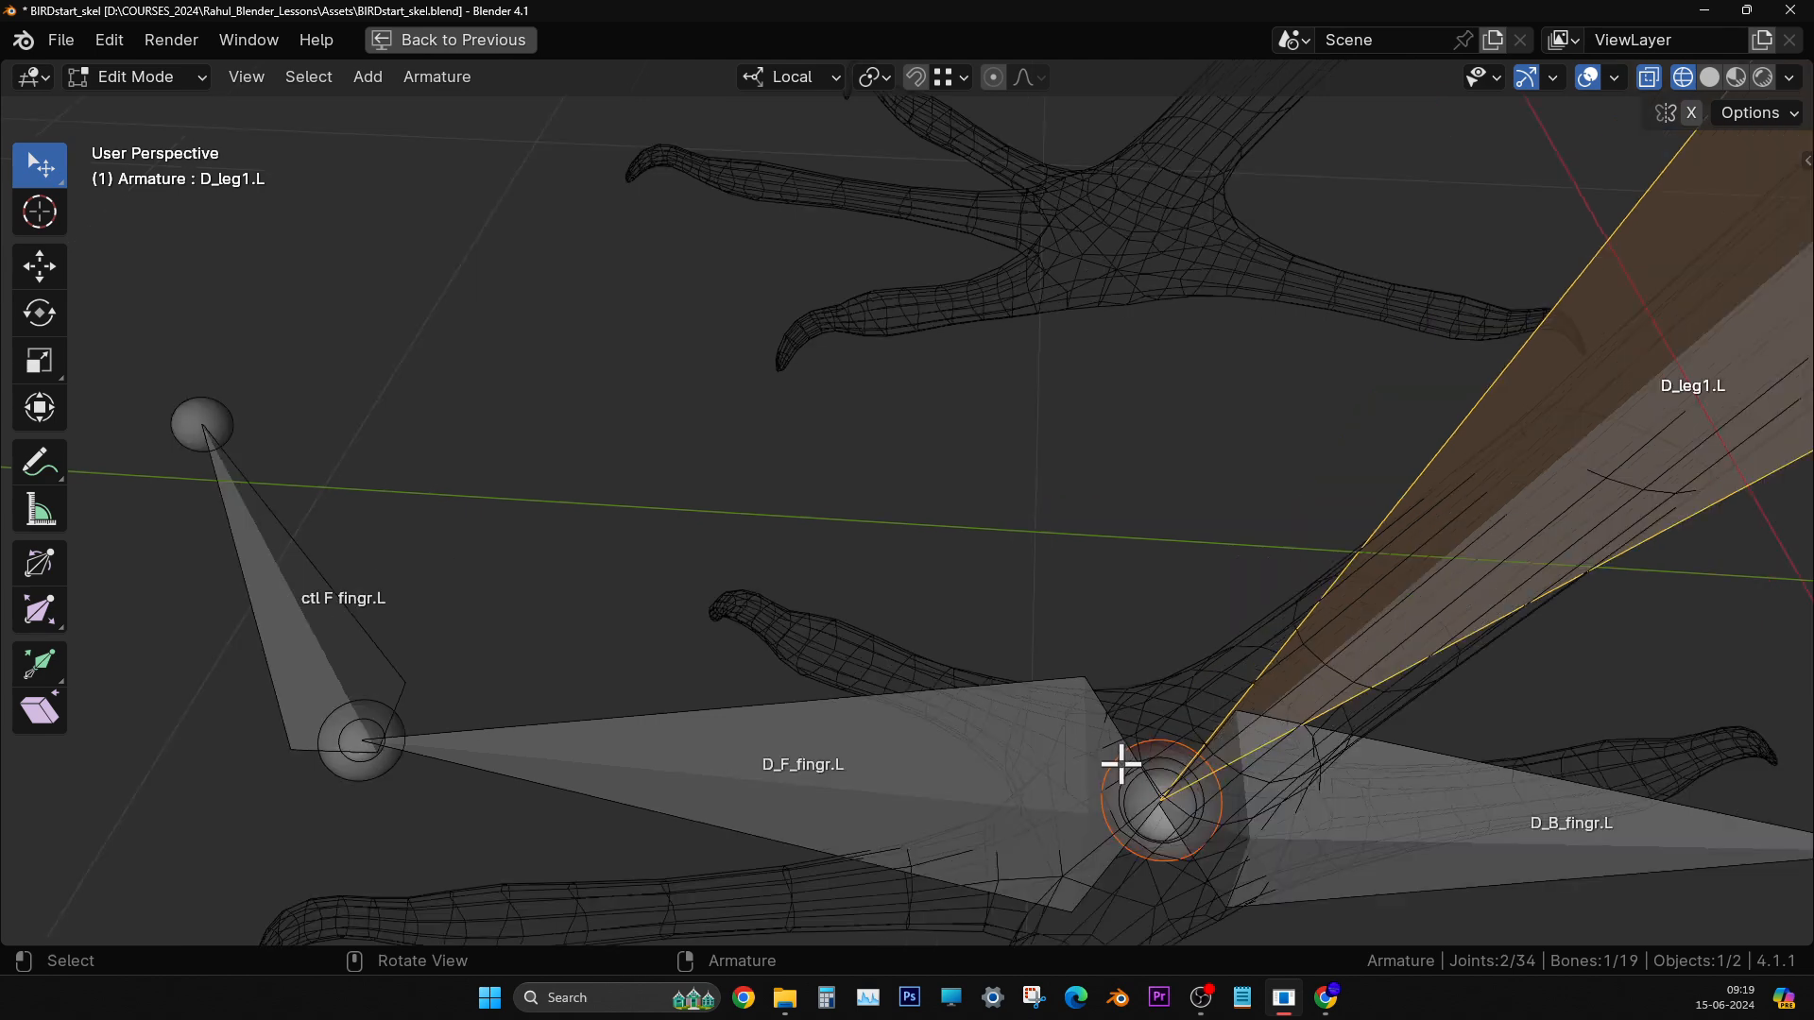
{"action": "middle_click_drag", "start_coordinate": [1136, 786], "coordinate": [975, 732], "text": "shift"}
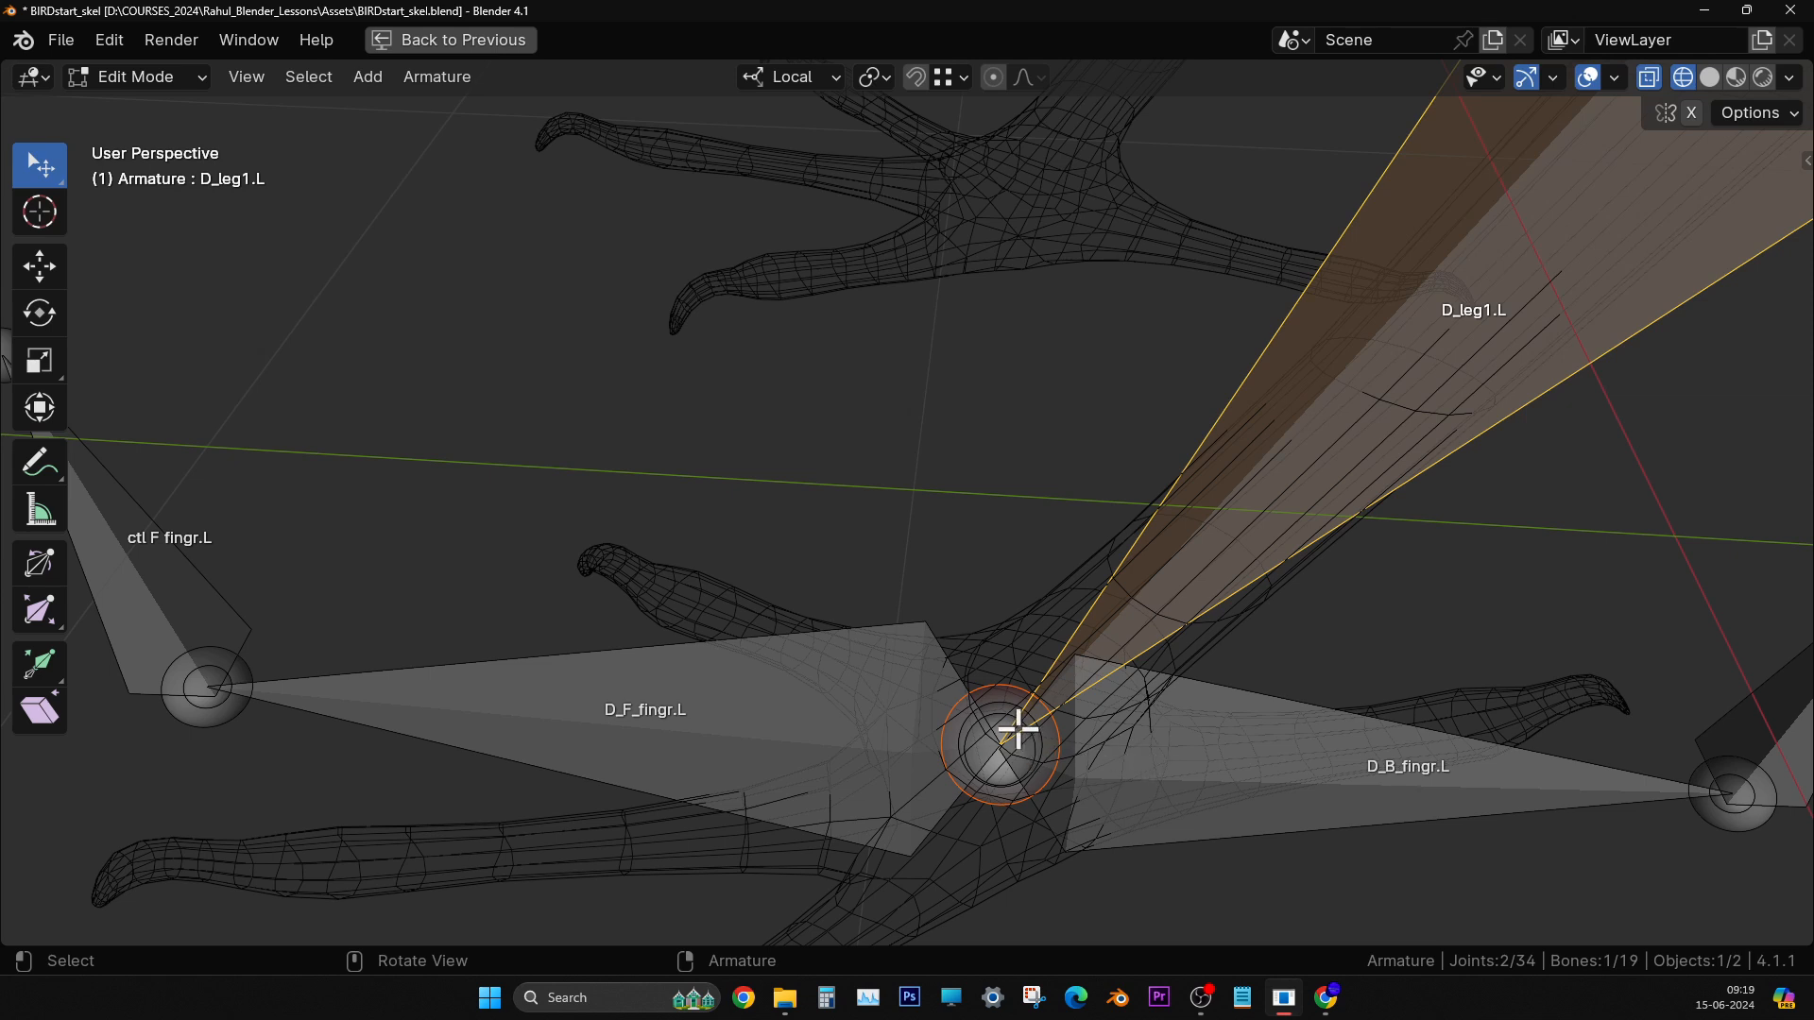
{"action": "left_click", "coordinate": [1021, 683]}
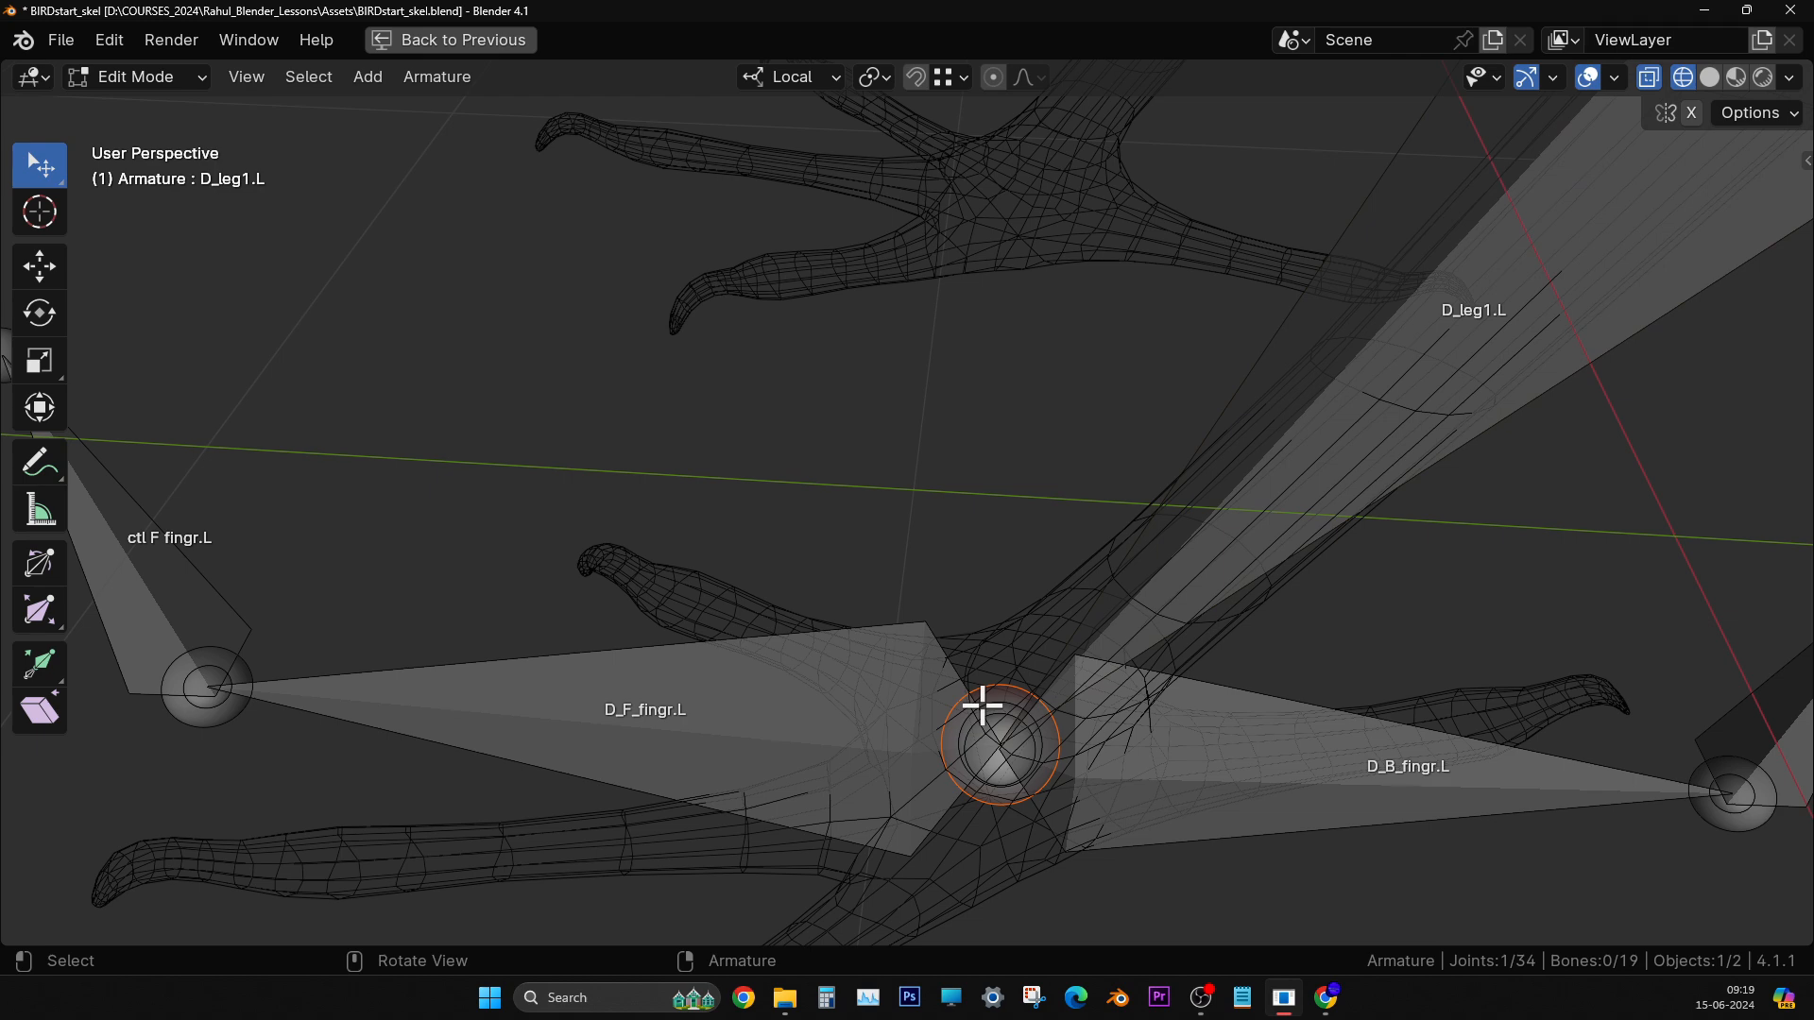
- Test-move D_leg1.L's lower end joint away from the toe bones and undo the move
{"action": "key", "text": "g"}
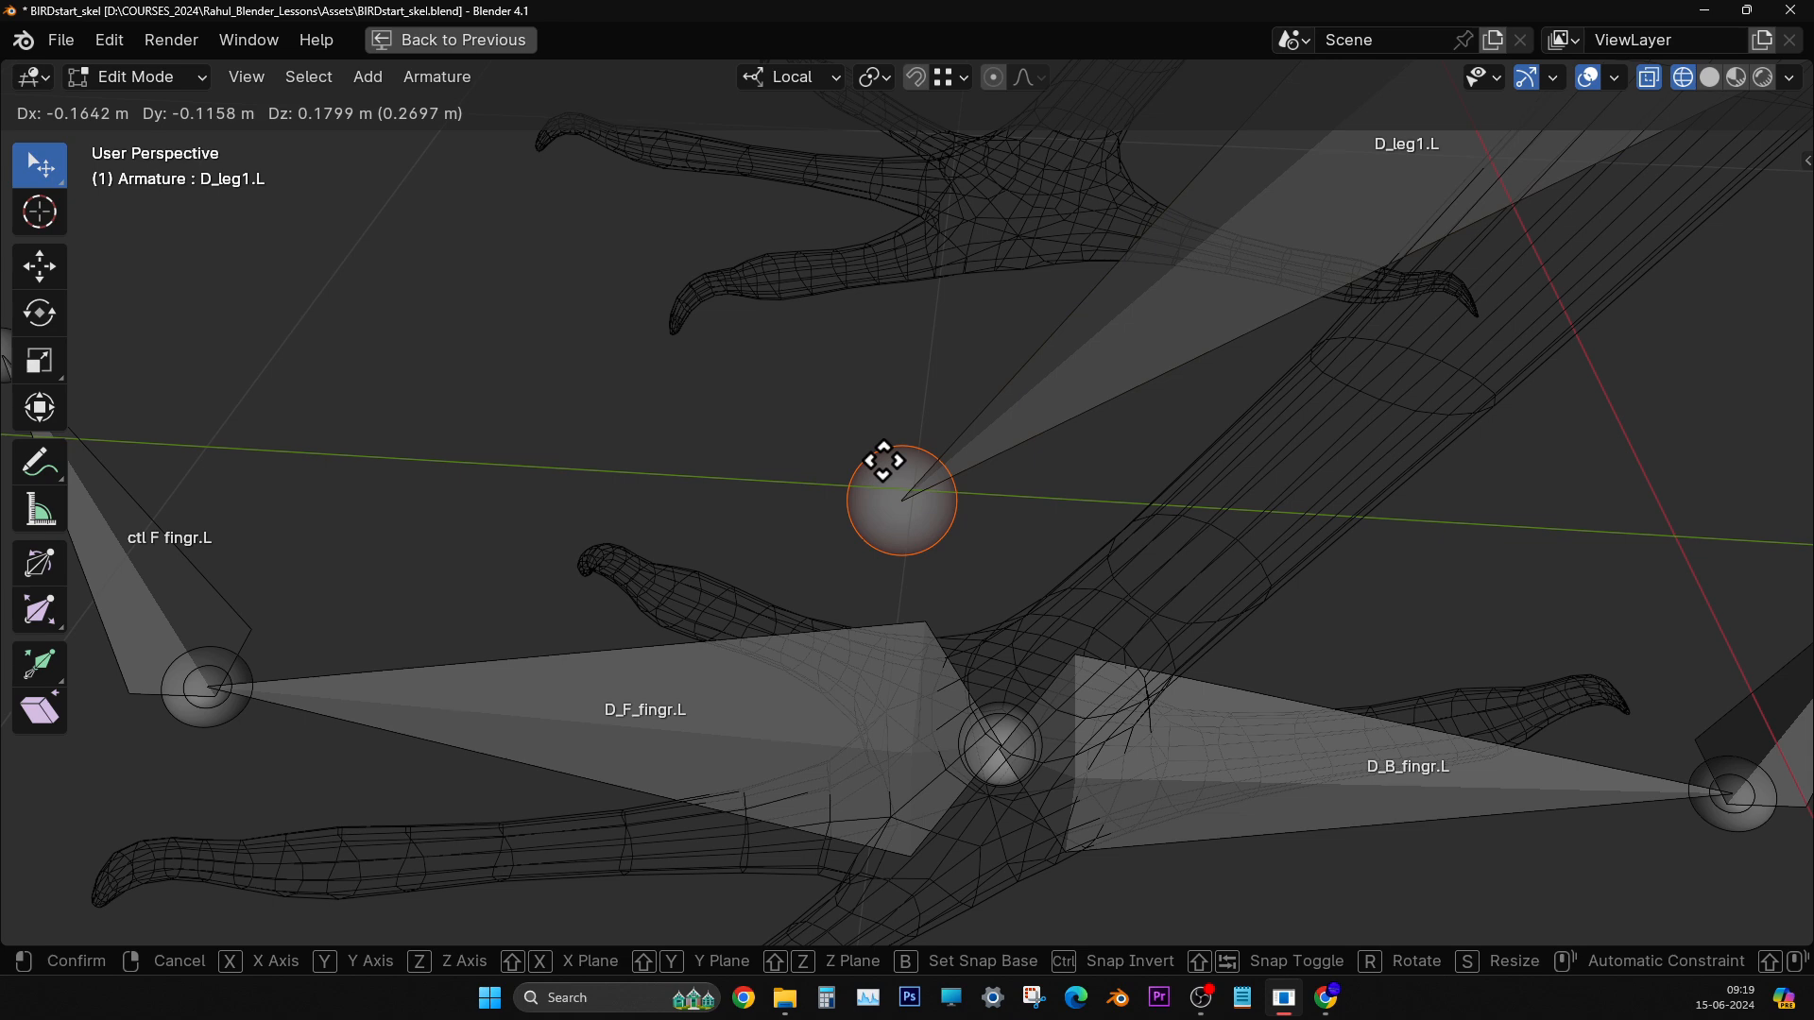
{"action": "left_click", "coordinate": [903, 460]}
{"action": "key", "text": "ctrl+z"}
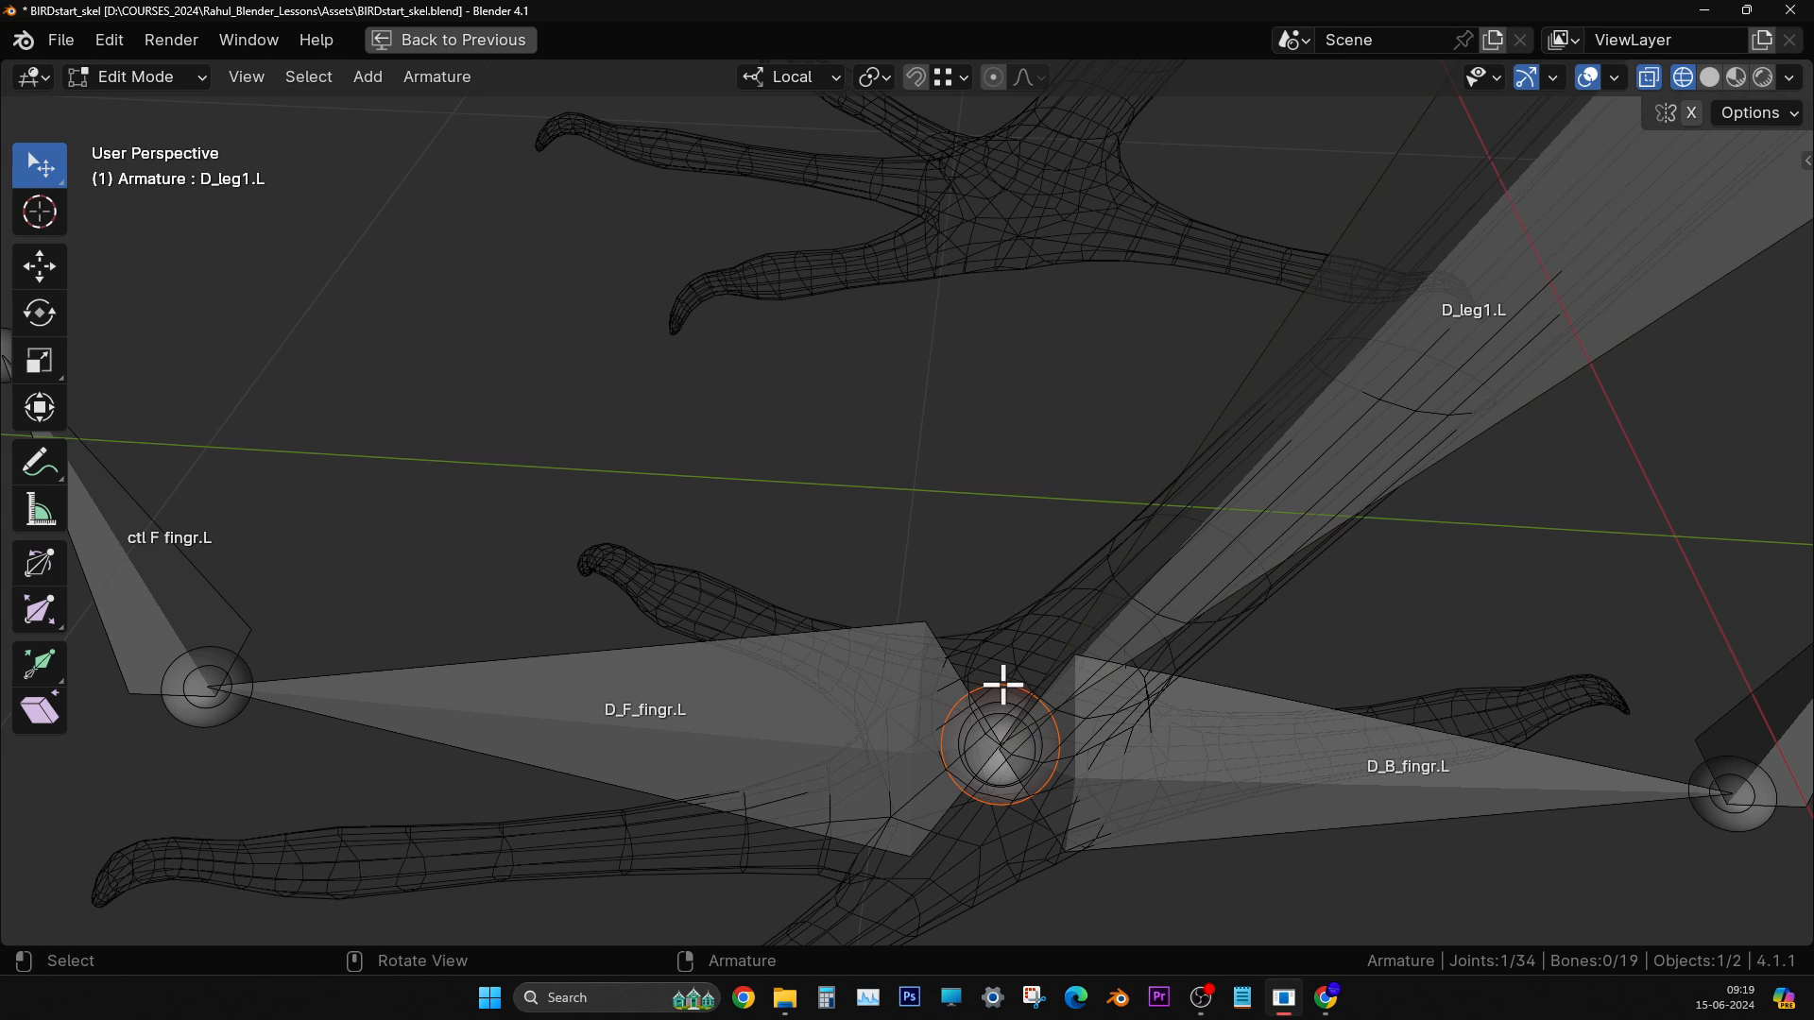
- In right orthographic view, extrude a new bone forward from D_leg1.L's ankle joint along the front toe
{"action": "key", "text": "KP_1"}
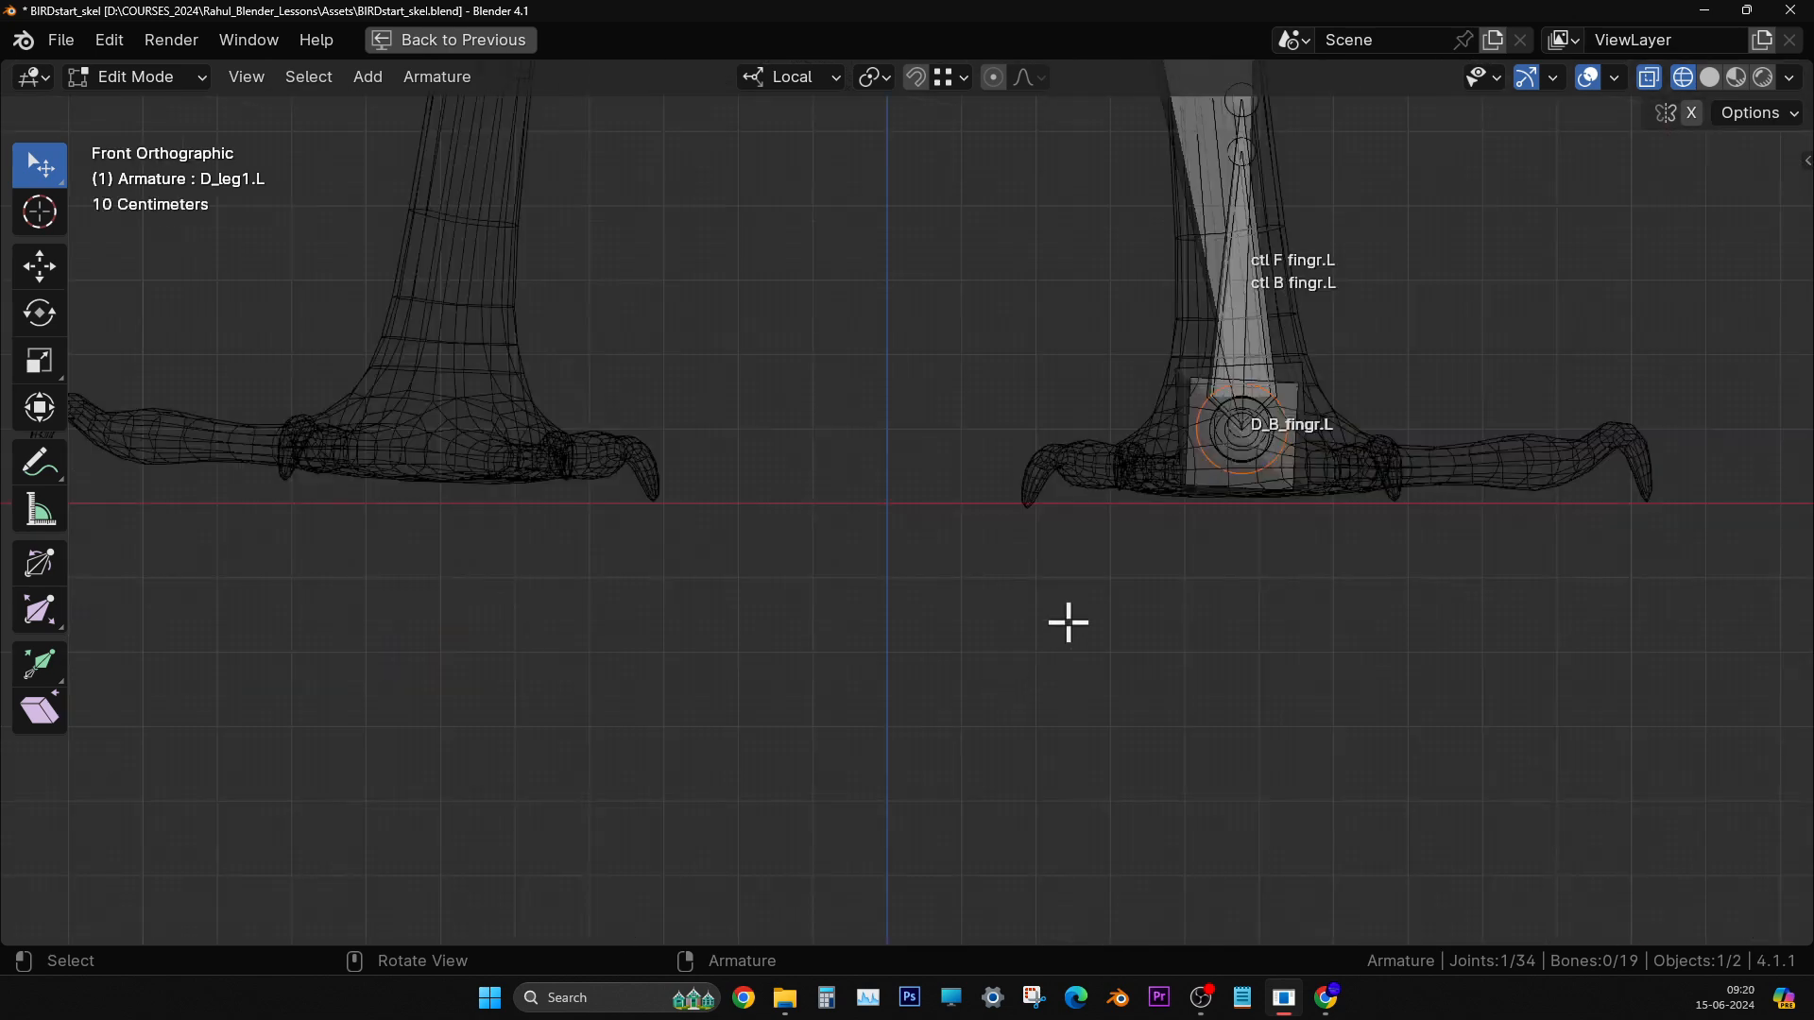
{"action": "key", "text": "KP_3"}
{"action": "scroll", "coordinate": [1072, 595], "scroll_direction": "up", "scroll_amount": 4}
{"action": "middle_click_drag", "start_coordinate": [1069, 596], "coordinate": [776, 803], "text": "shift"}
{"action": "key", "text": "e"}
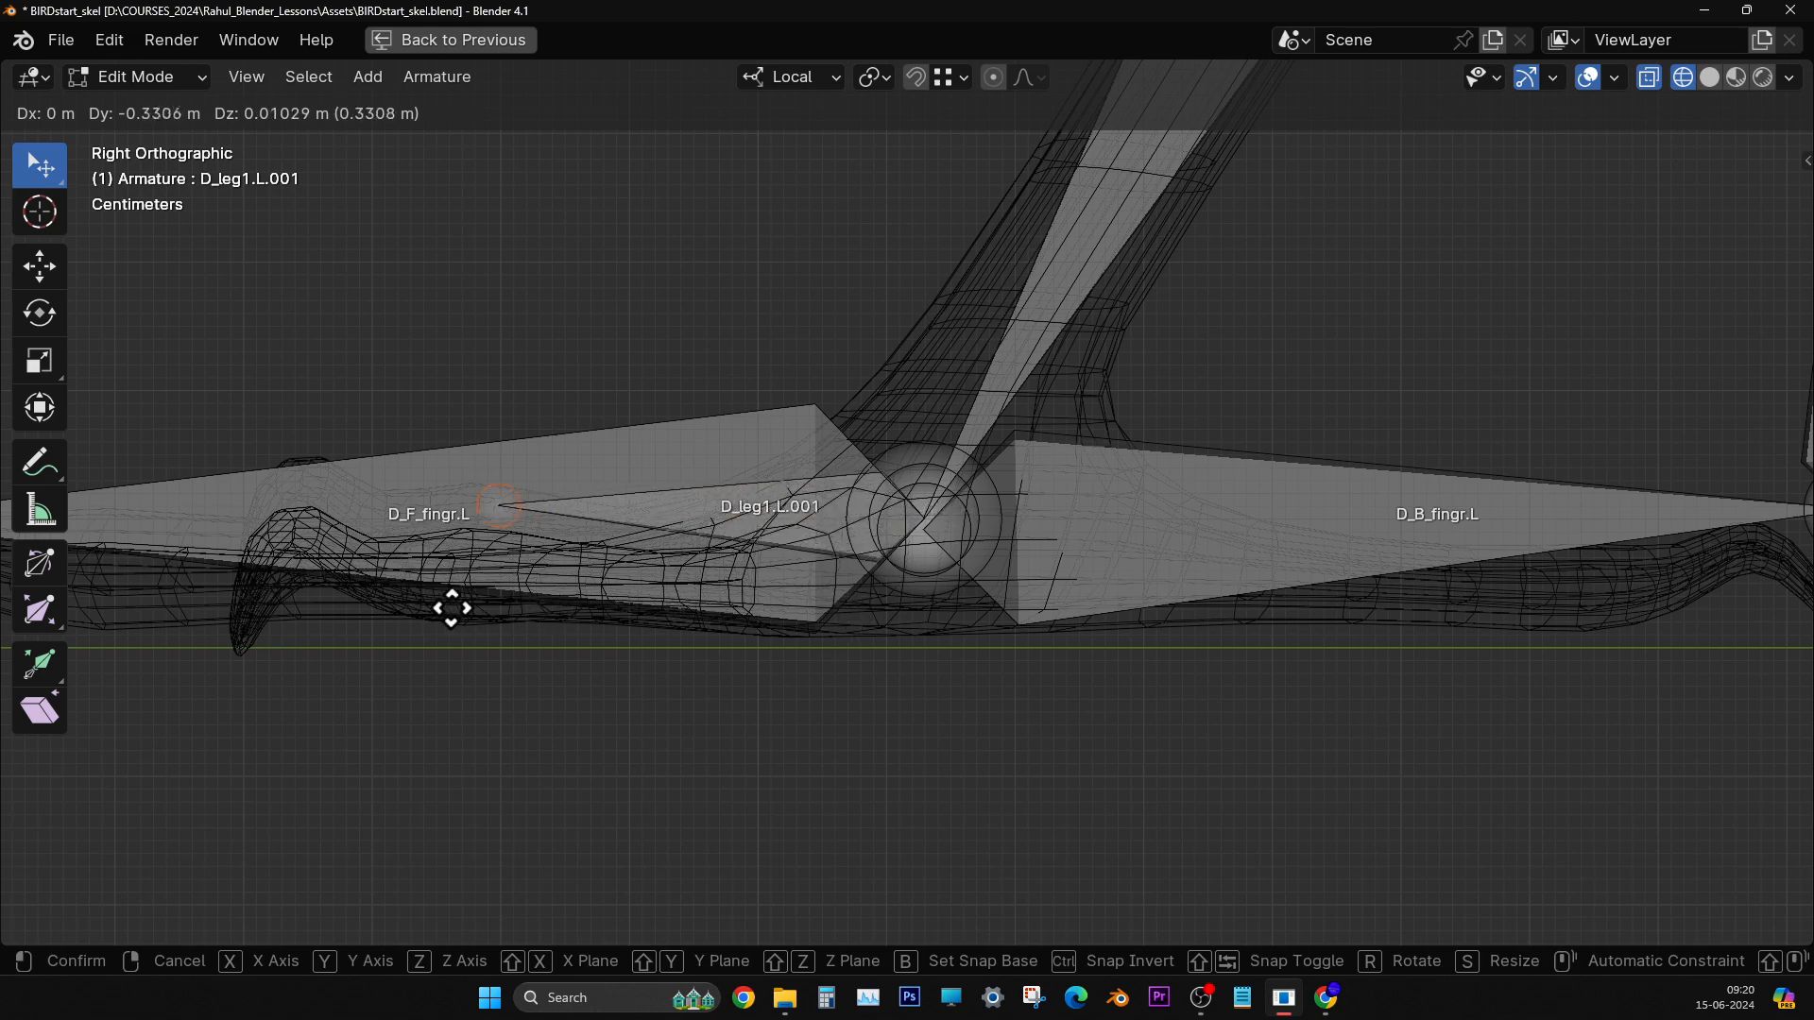
{"action": "left_click", "coordinate": [374, 614]}
- Use the Move tool to shift the new ankle bone's tip inward and level it sideways with the ankle in top view
{"action": "middle_click_drag", "start_coordinate": [373, 614], "coordinate": [1024, 640]}
{"action": "left_click", "coordinate": [940, 579]}
{"action": "left_click", "coordinate": [946, 577]}
{"action": "left_click", "coordinate": [957, 627]}
{"action": "left_click", "coordinate": [944, 640]}
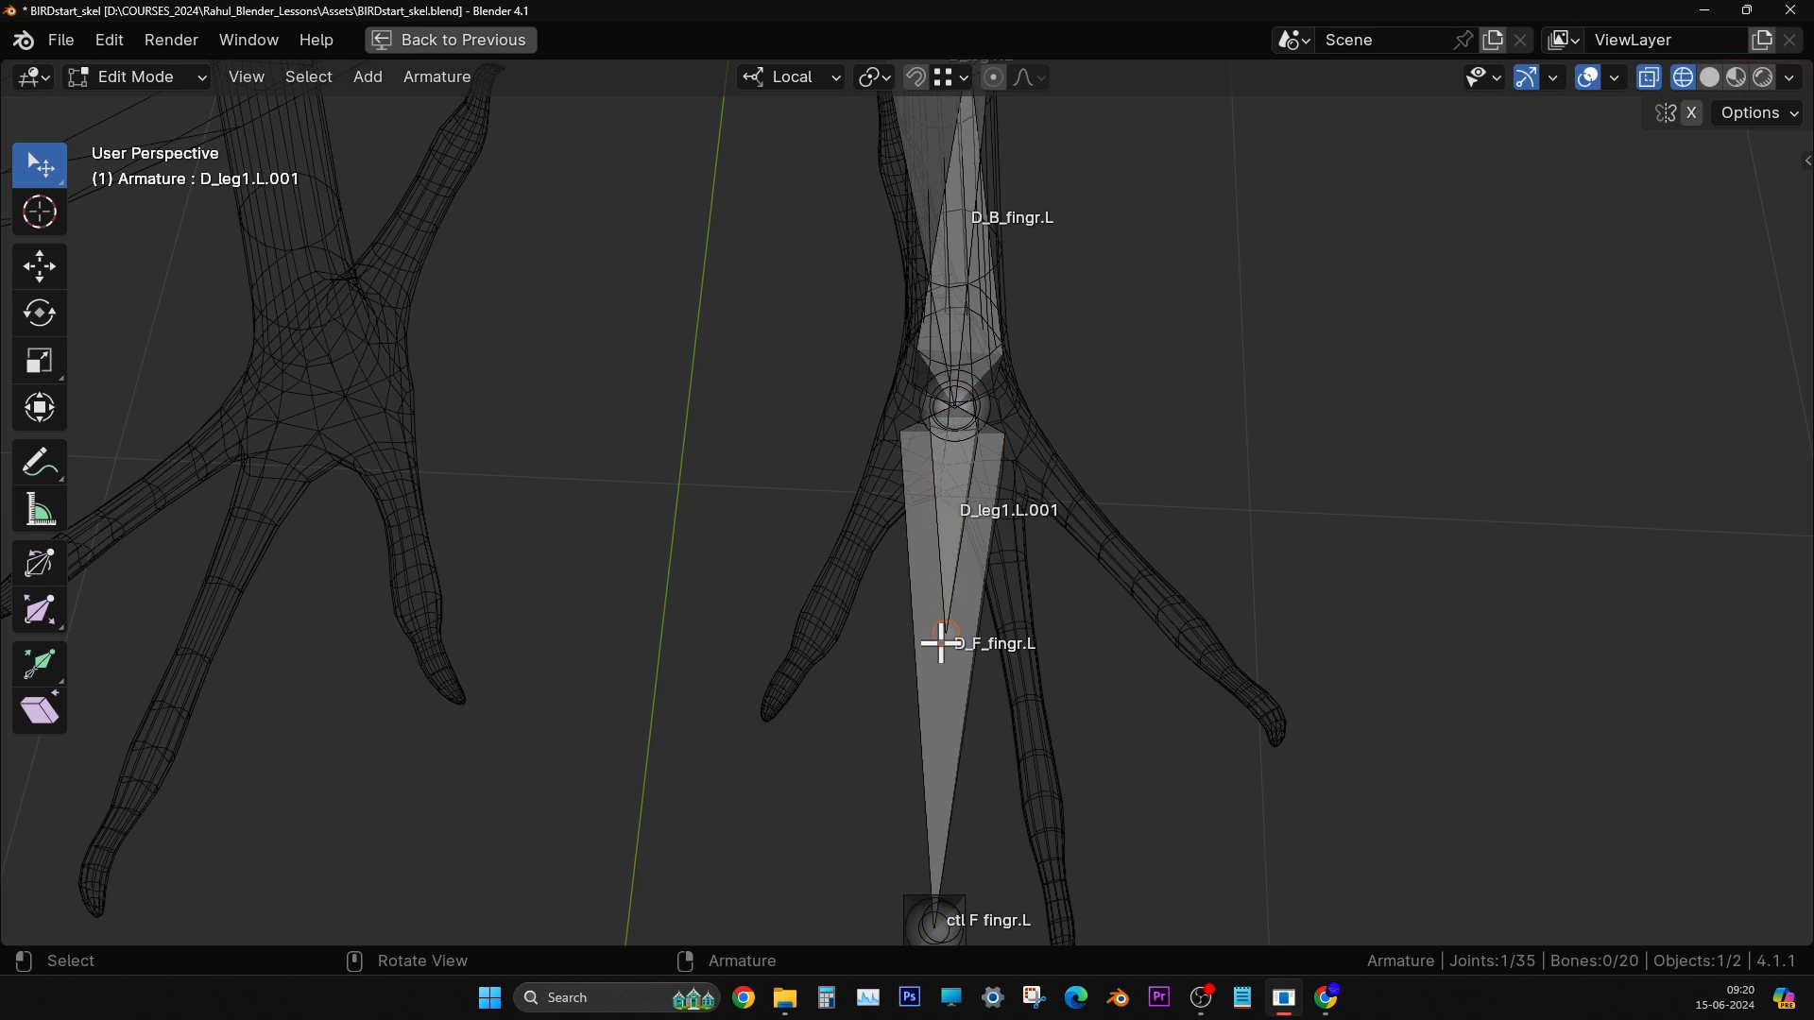
{"action": "left_click", "coordinate": [58, 272]}
{"action": "left_click_drag", "start_coordinate": [1101, 636], "coordinate": [794, 579]}
{"action": "middle_click_drag", "start_coordinate": [802, 583], "coordinate": [853, 671]}
{"action": "key", "text": "KP_7"}
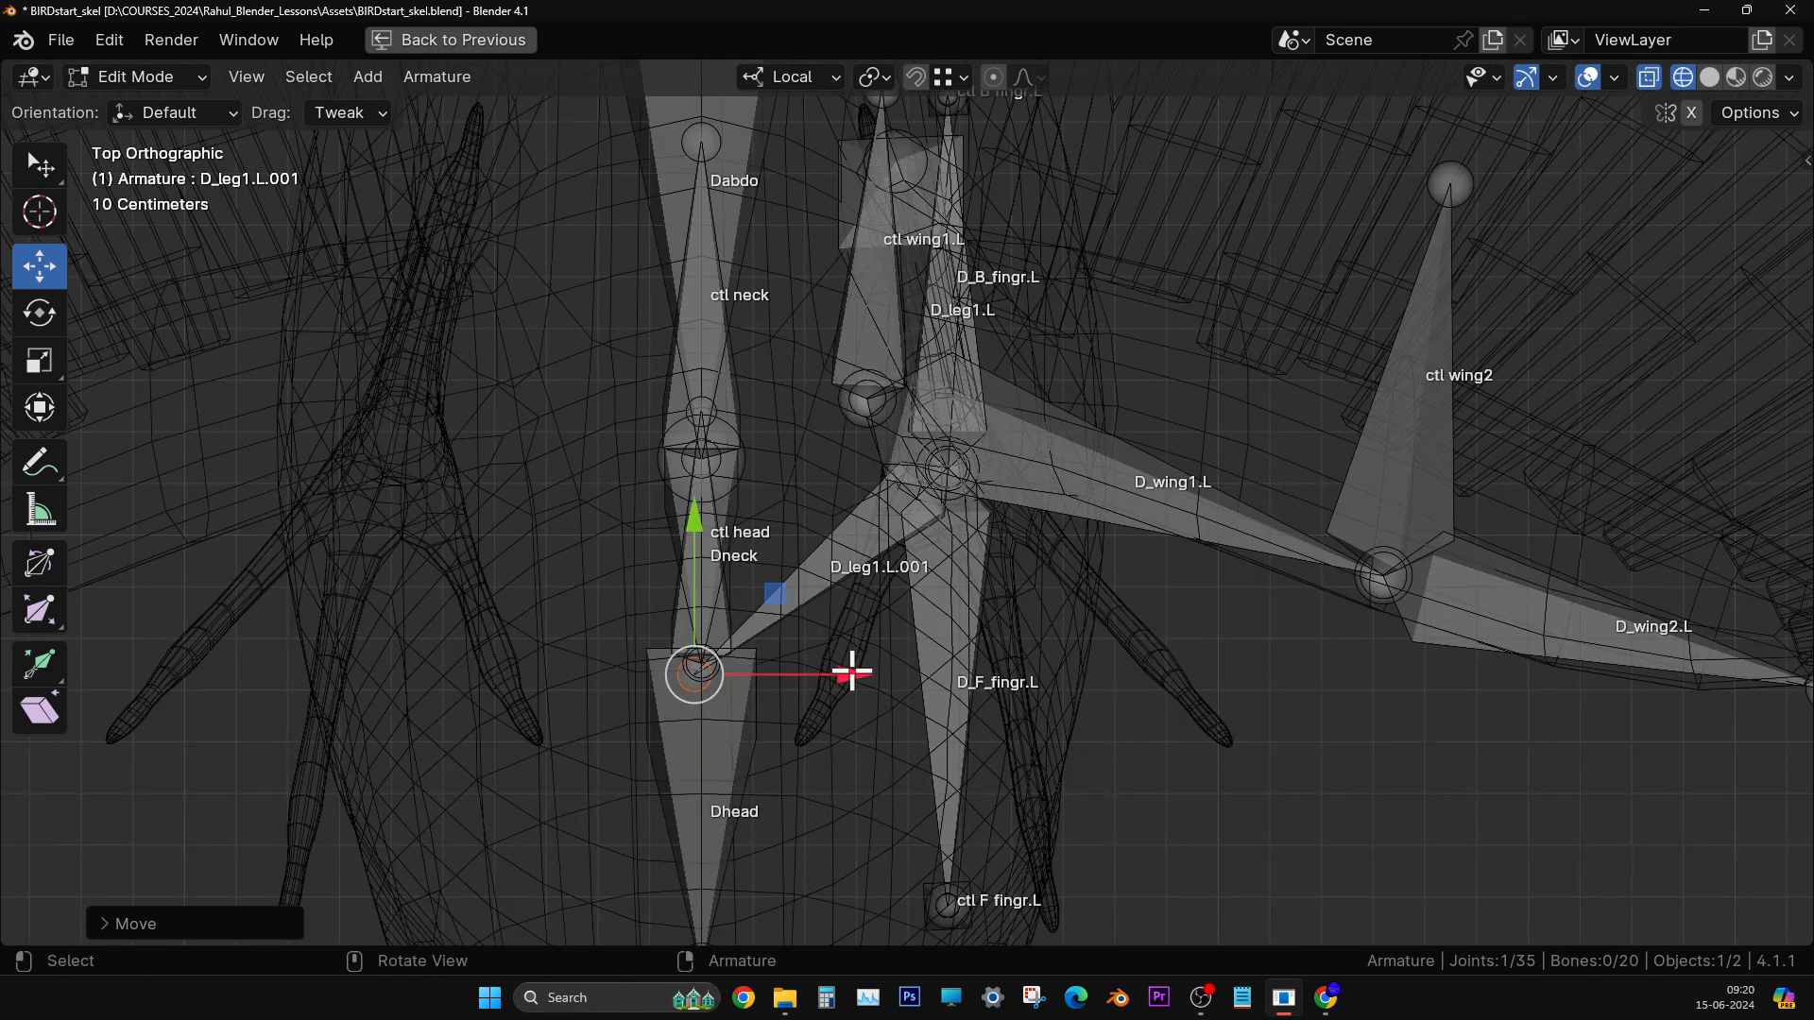
{"action": "left_click_drag", "start_coordinate": [695, 674], "coordinate": [715, 465]}
- Move the ankle bone's tip along the X axis to the outer side of the foot and select the whole bone
{"action": "middle_click_drag", "start_coordinate": [766, 506], "coordinate": [762, 409]}
{"action": "key", "text": "g"}
{"action": "right_click", "coordinate": [846, 333]}
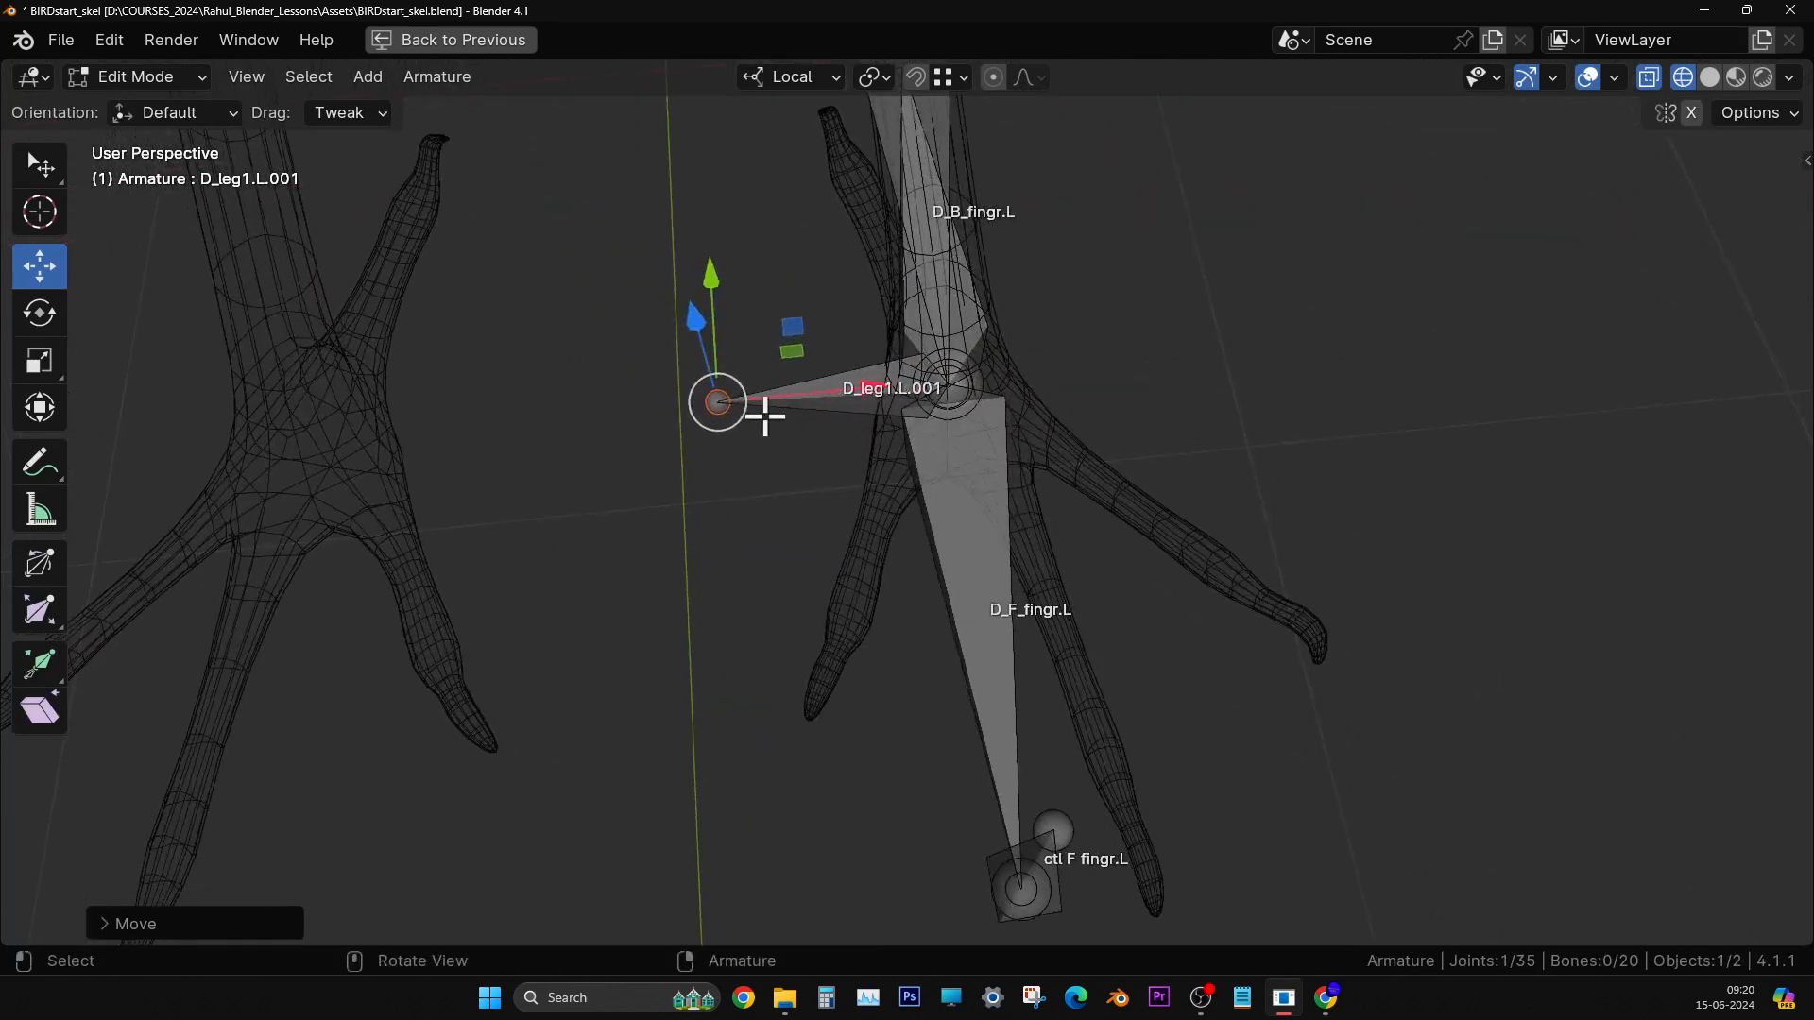
{"action": "key", "text": "g"}
{"action": "key", "text": "x"}
{"action": "left_click", "coordinate": [1353, 450]}
{"action": "middle_click_drag", "start_coordinate": [1352, 450], "coordinate": [1086, 494]}
{"action": "left_click", "coordinate": [1086, 498]}
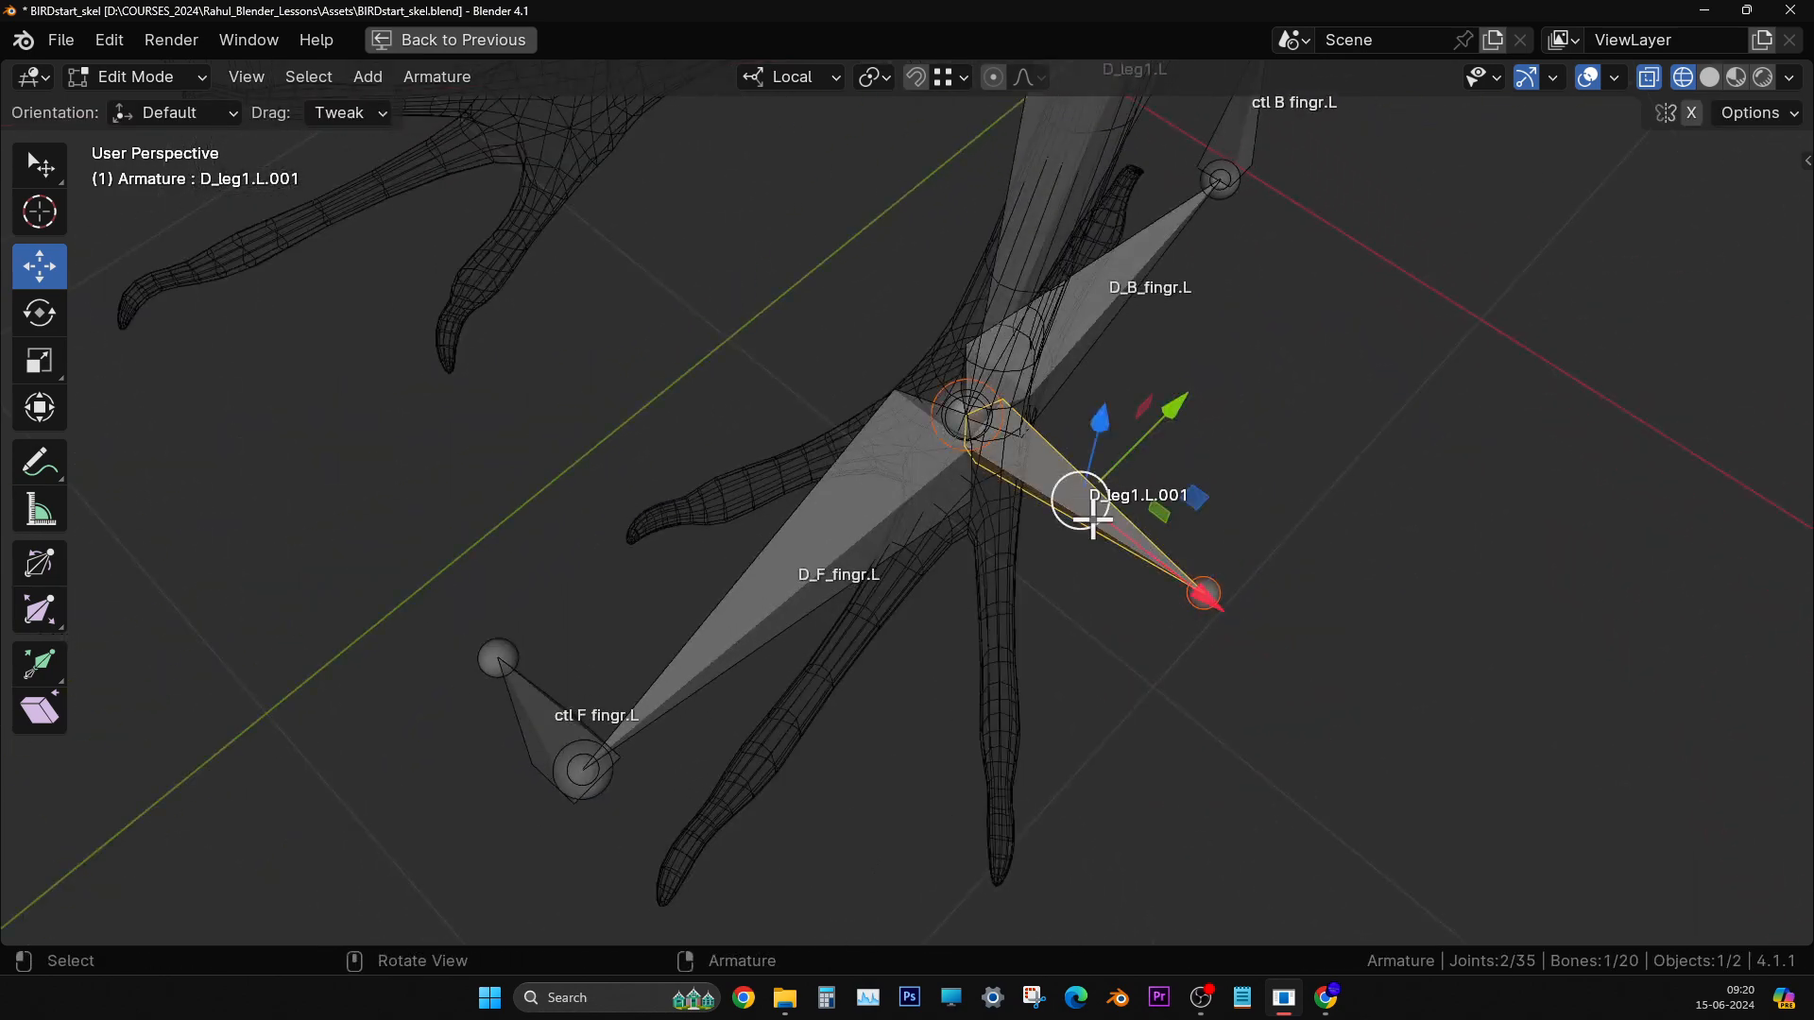
{"action": "scroll", "coordinate": [1099, 520], "scroll_direction": "up", "scroll_amount": 2}
{"action": "key", "text": "g"}
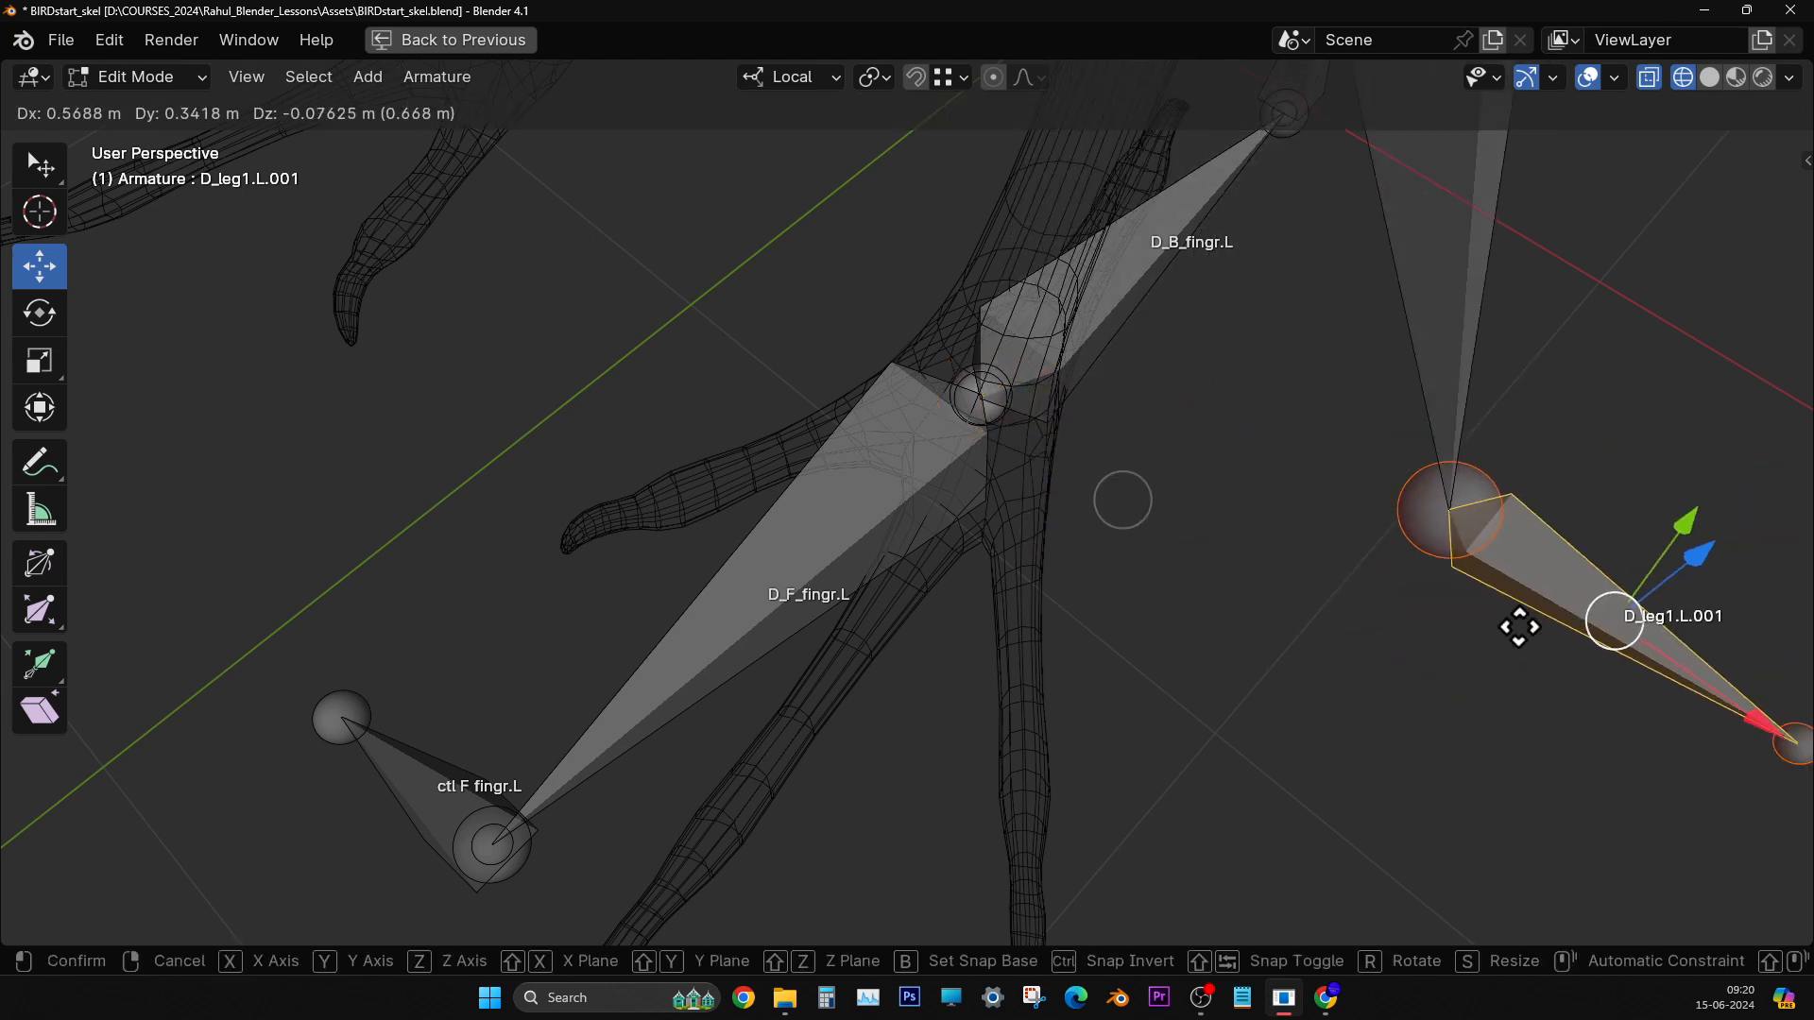
{"action": "right_click", "coordinate": [1217, 482]}
- Clear the parent of the ankle bone D_leg1.L.001, test-move the bone, and undo the move
{"action": "middle_click_drag", "start_coordinate": [1170, 478], "coordinate": [1197, 587]}
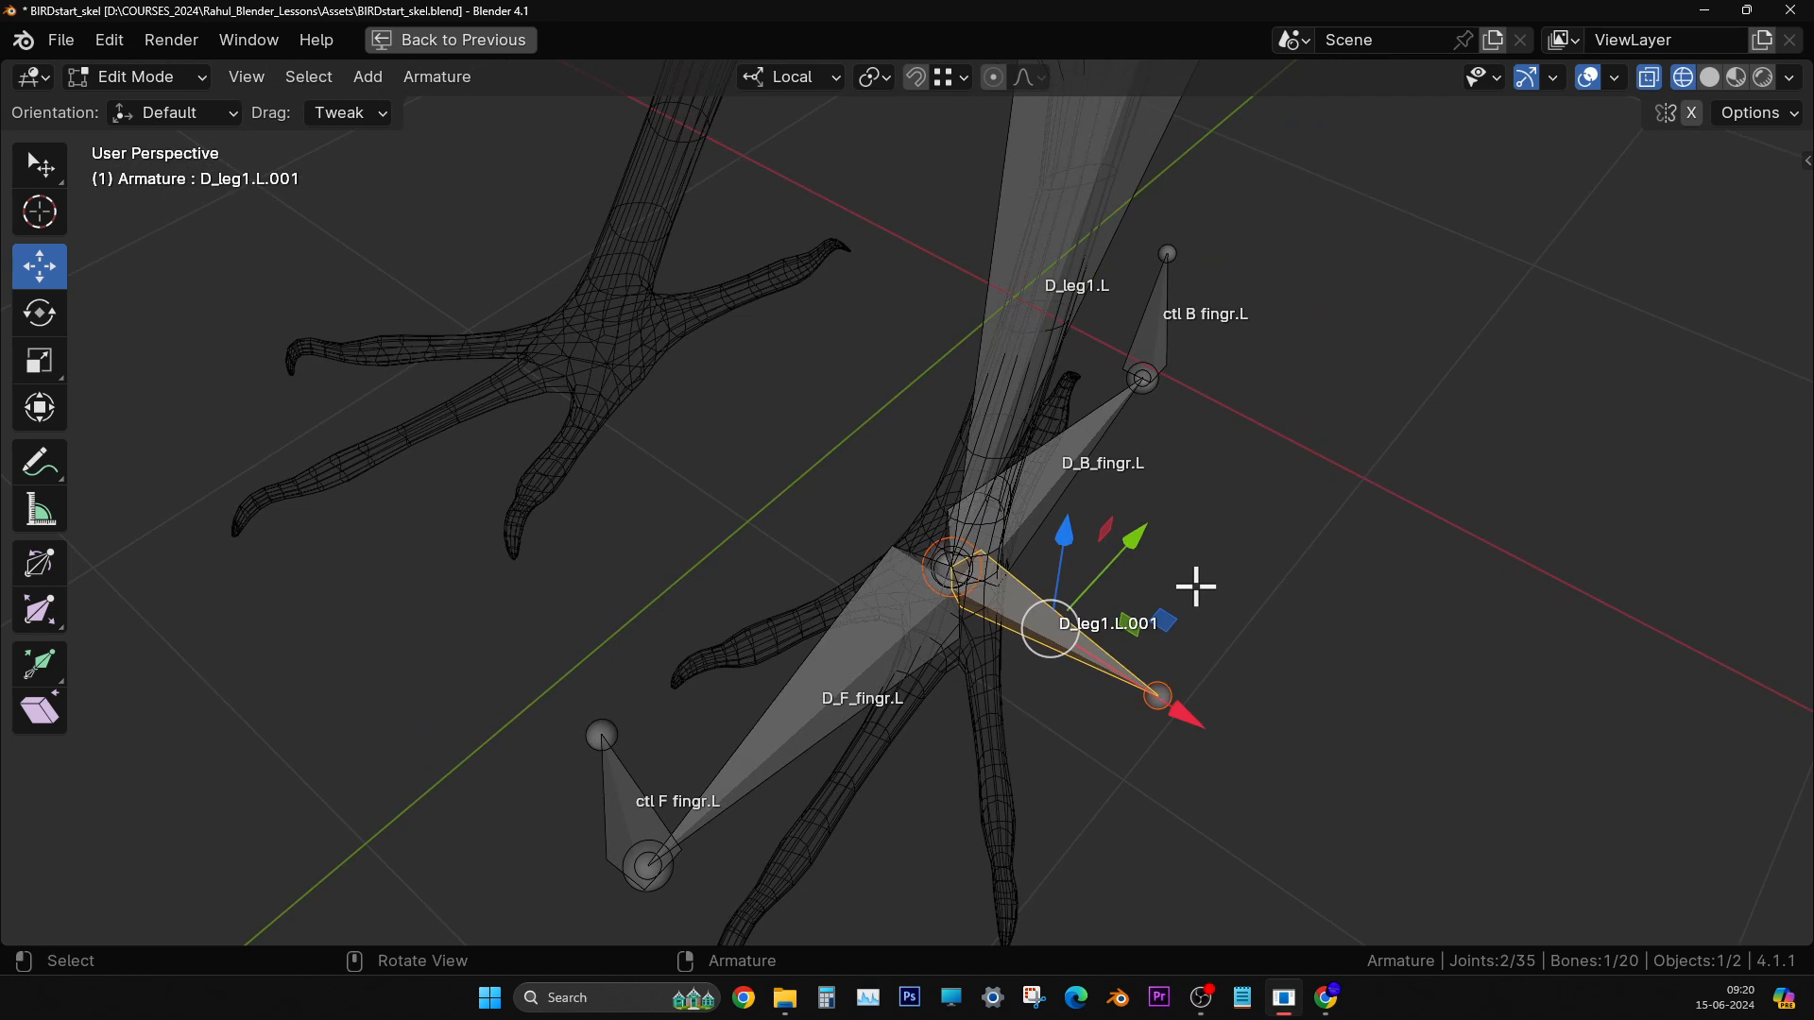
{"action": "key", "text": "alt+p"}
{"action": "left_click", "coordinate": [1198, 589]}
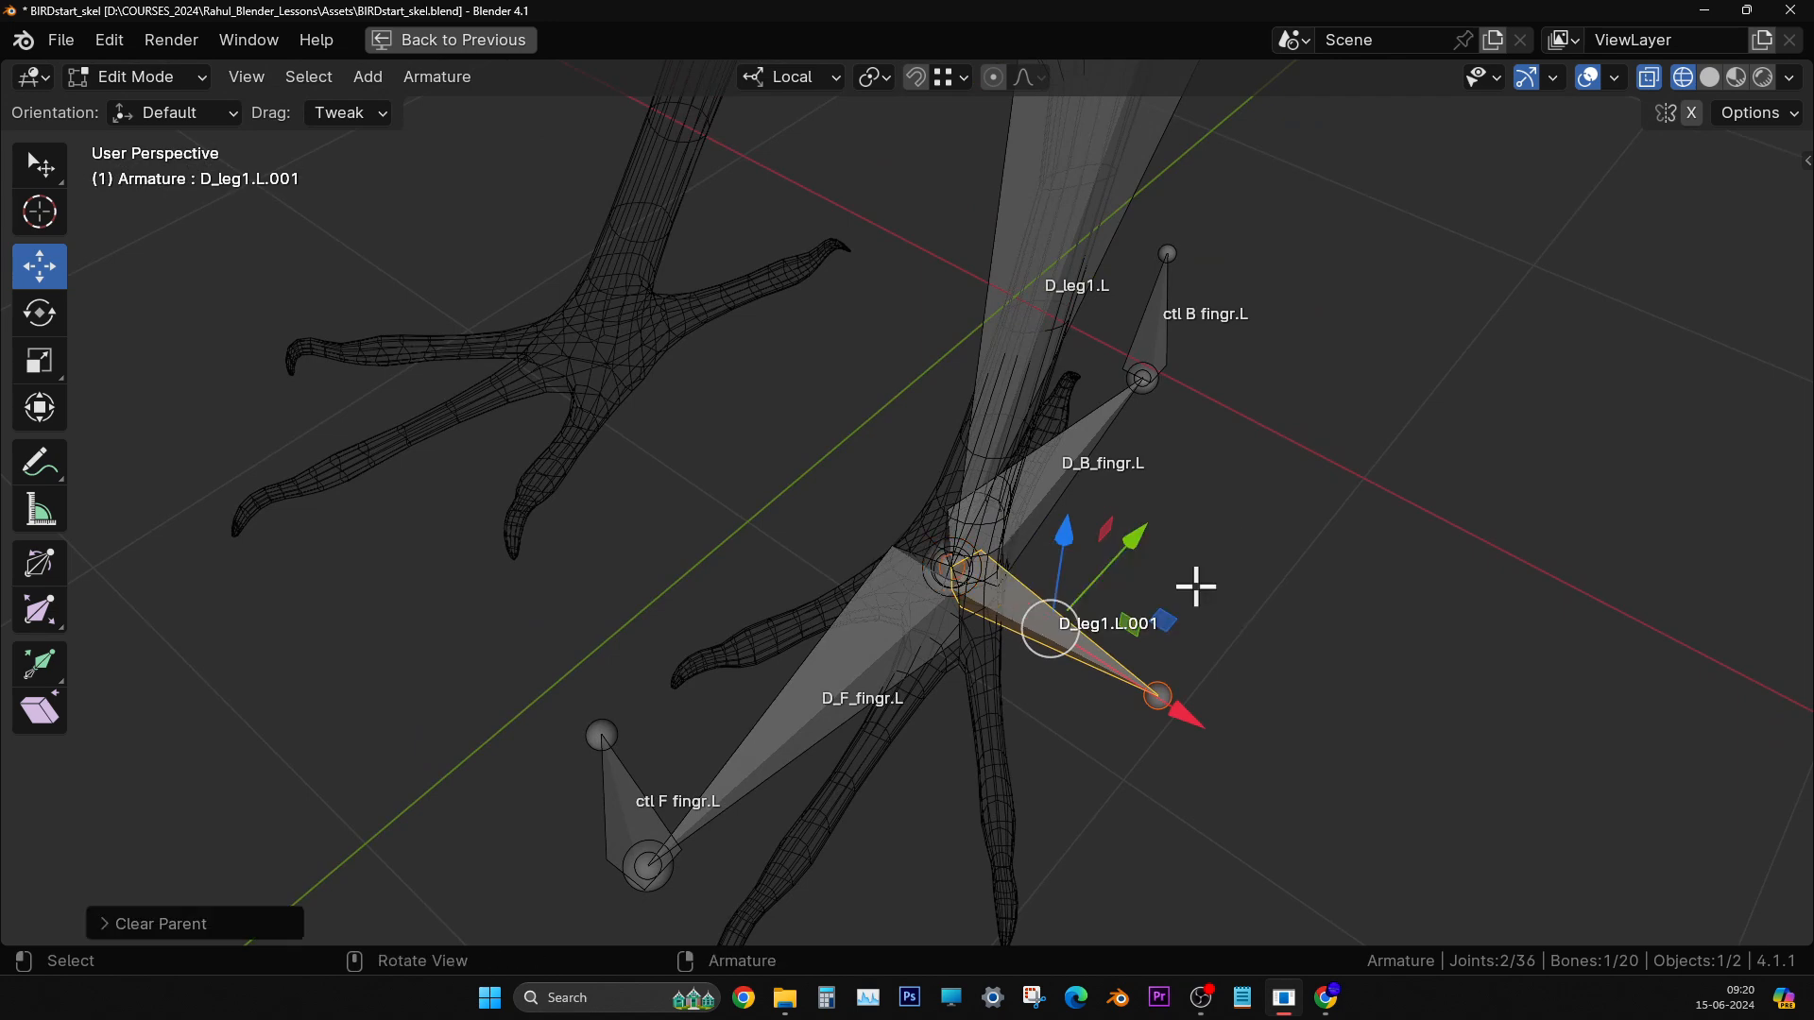
{"action": "left_click_drag", "start_coordinate": [1072, 619], "coordinate": [1213, 654]}
{"action": "key", "text": "ctrl+z"}
- Rename the unparented ankle bone as ctl leg.L
{"action": "middle_click_drag", "start_coordinate": [1244, 680], "coordinate": [1250, 680]}
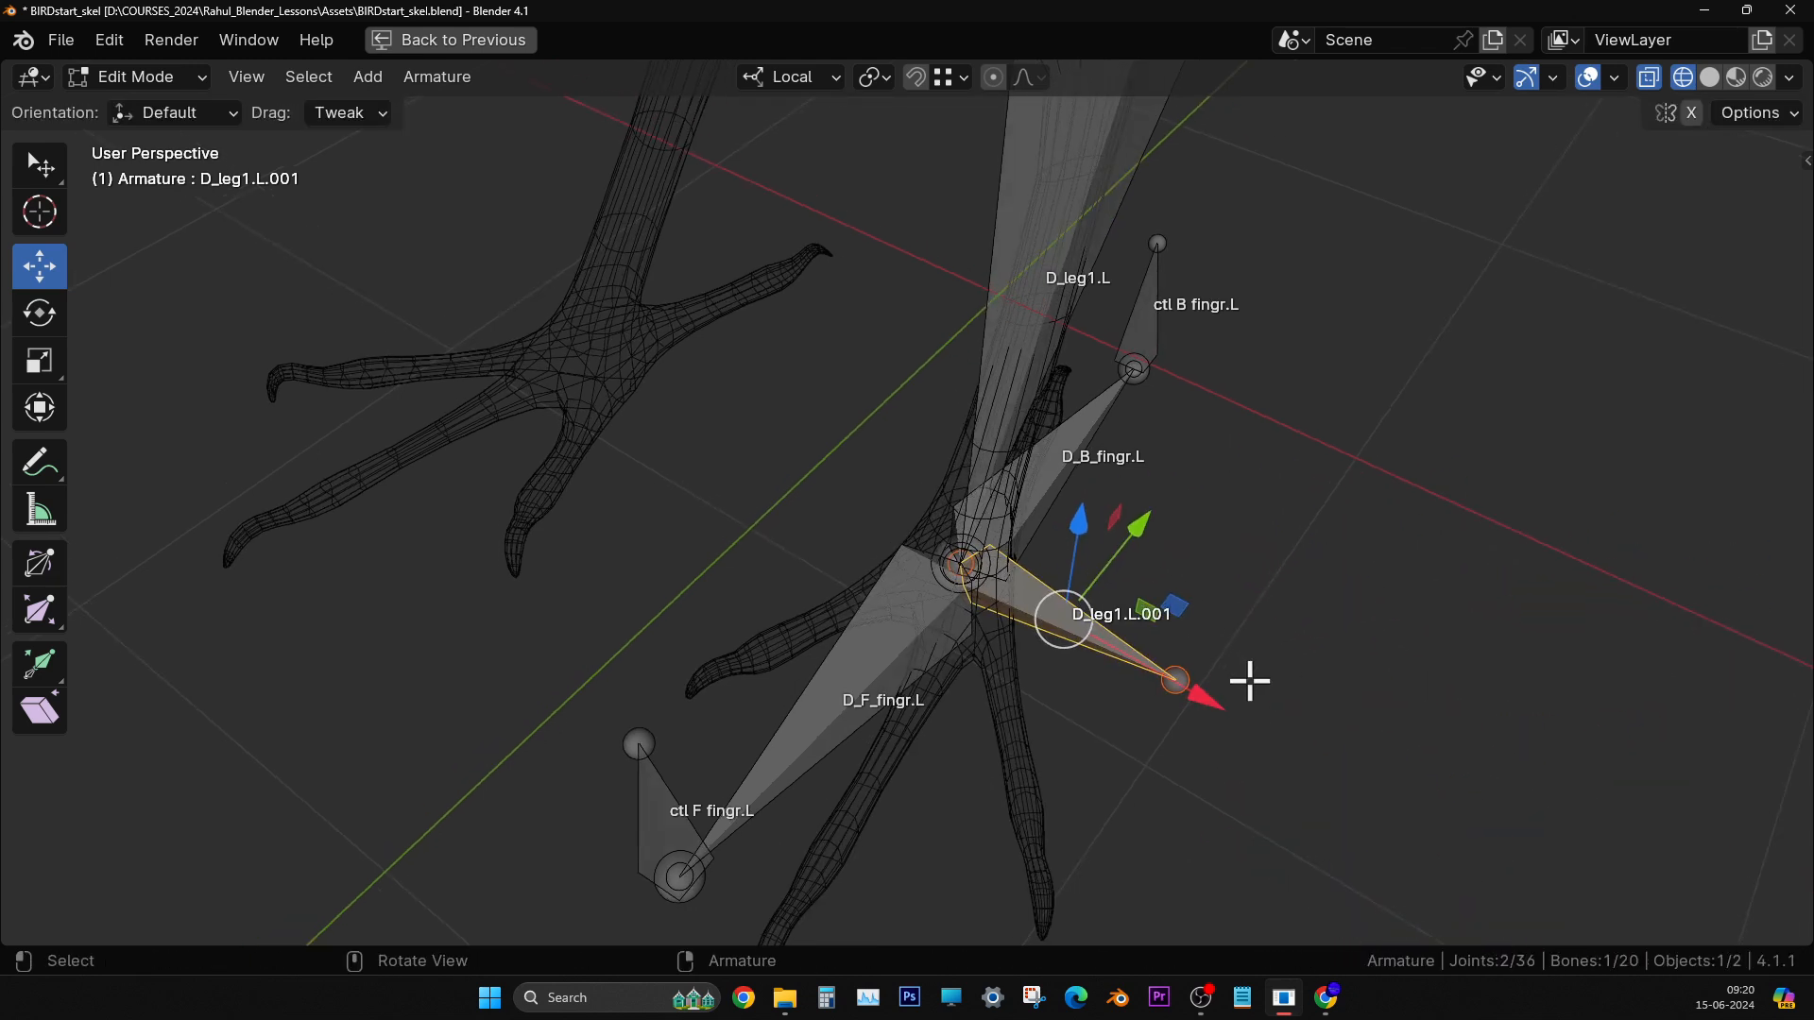
{"action": "key", "text": "F2"}
{"action": "type", "text": "ctl leg.L"}
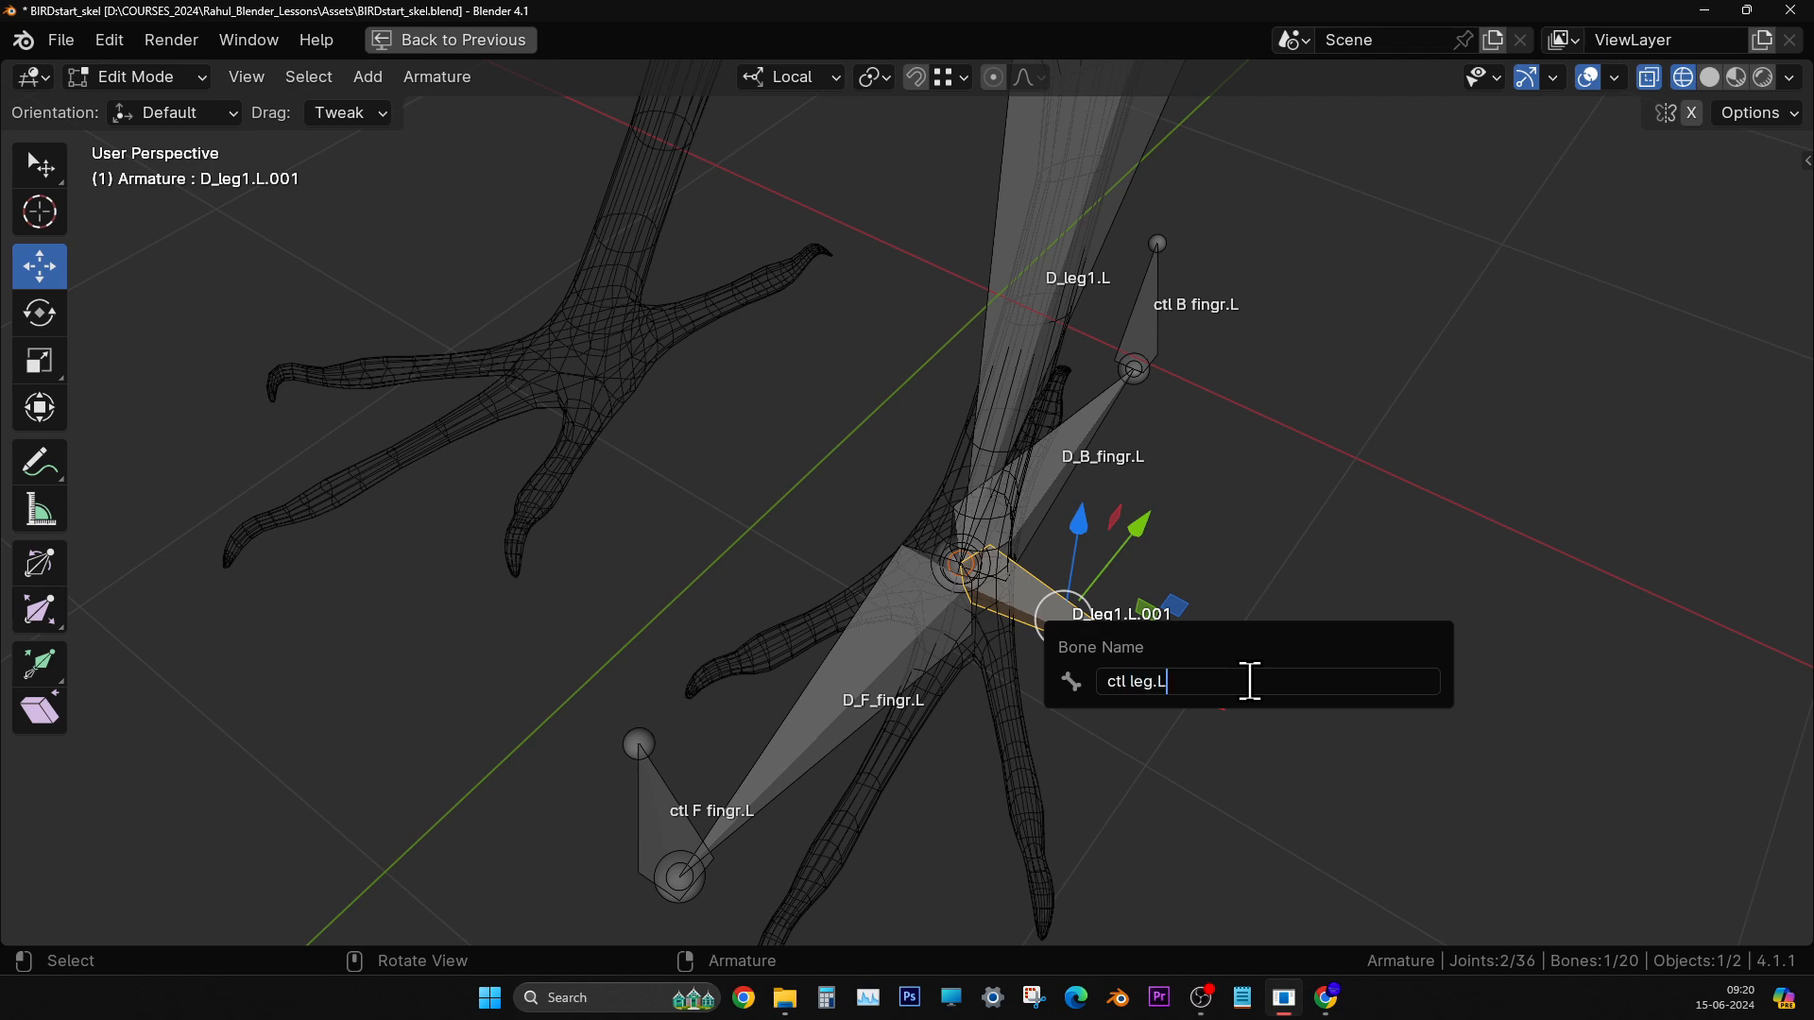
{"action": "key", "text": "Return"}
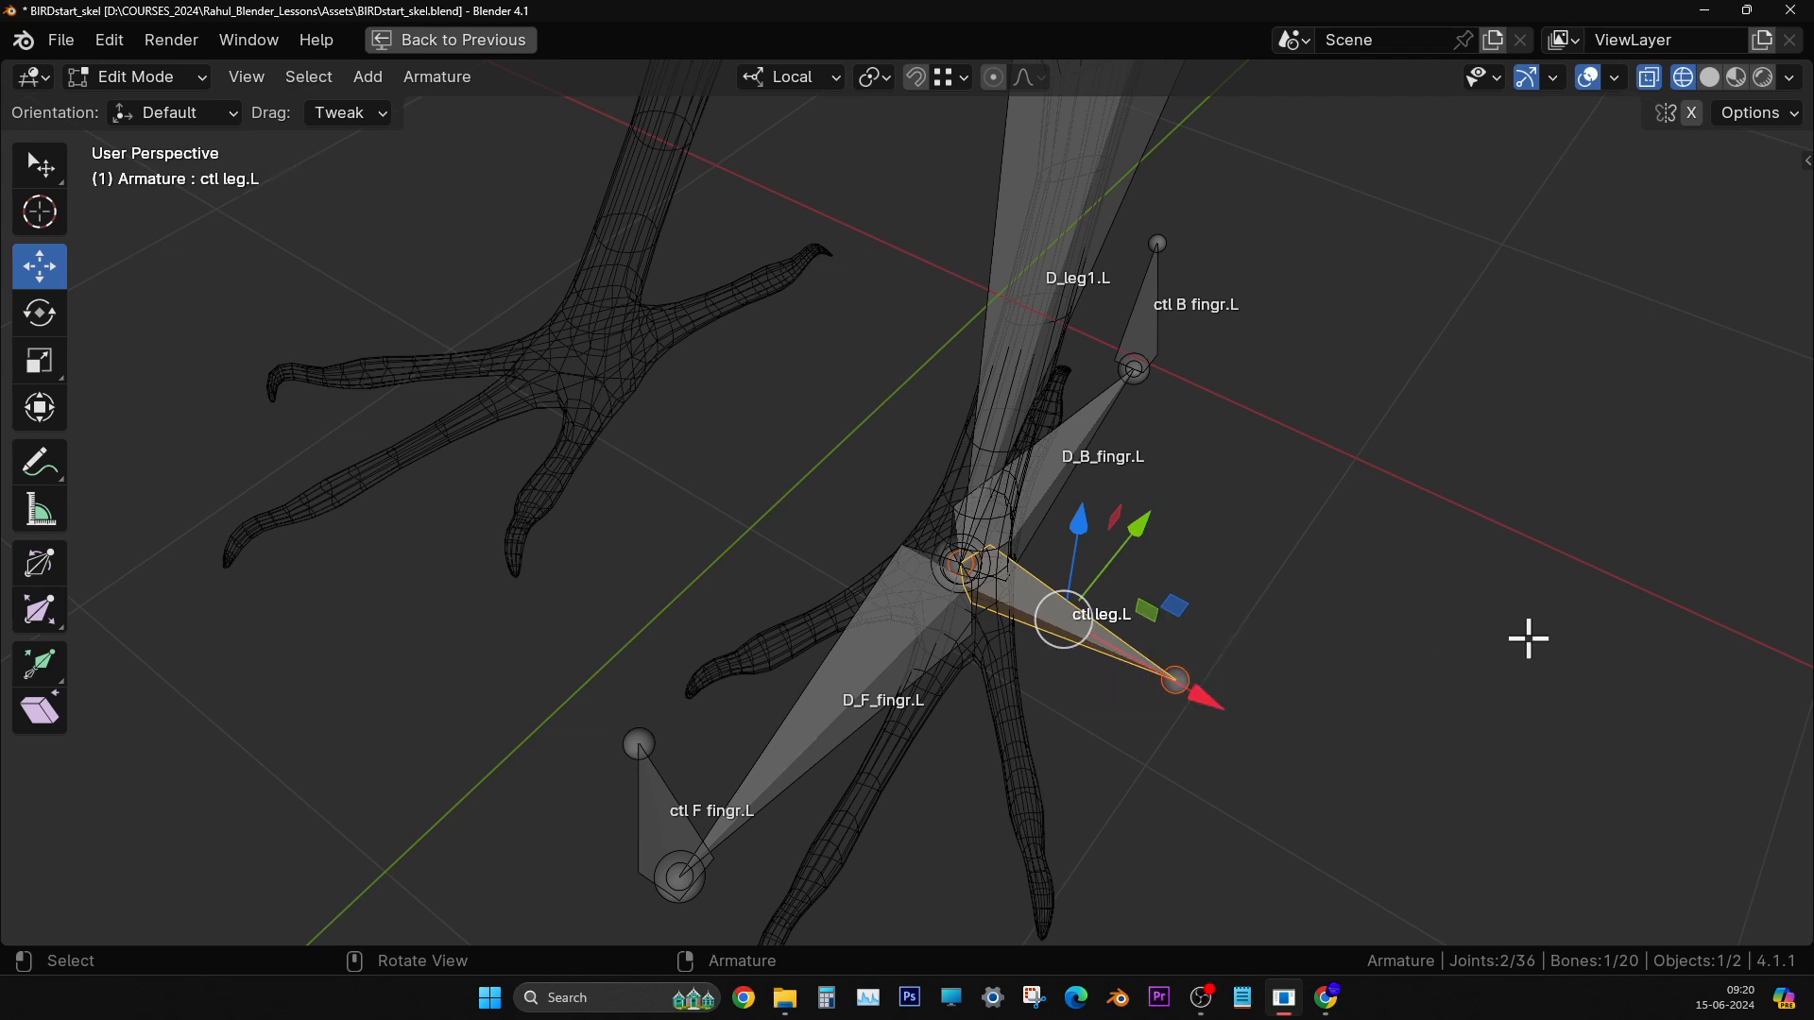
- Draw annotation curves leading from ctl F fingr.L, ctl B fingr.L and ctl leg.L to a common point in front of the foot
{"action": "middle_click_drag", "start_coordinate": [1374, 632], "coordinate": [1146, 659]}
{"action": "key", "text": "w"}
{"action": "scroll", "coordinate": [1150, 652], "scroll_direction": "up", "scroll_amount": 4}
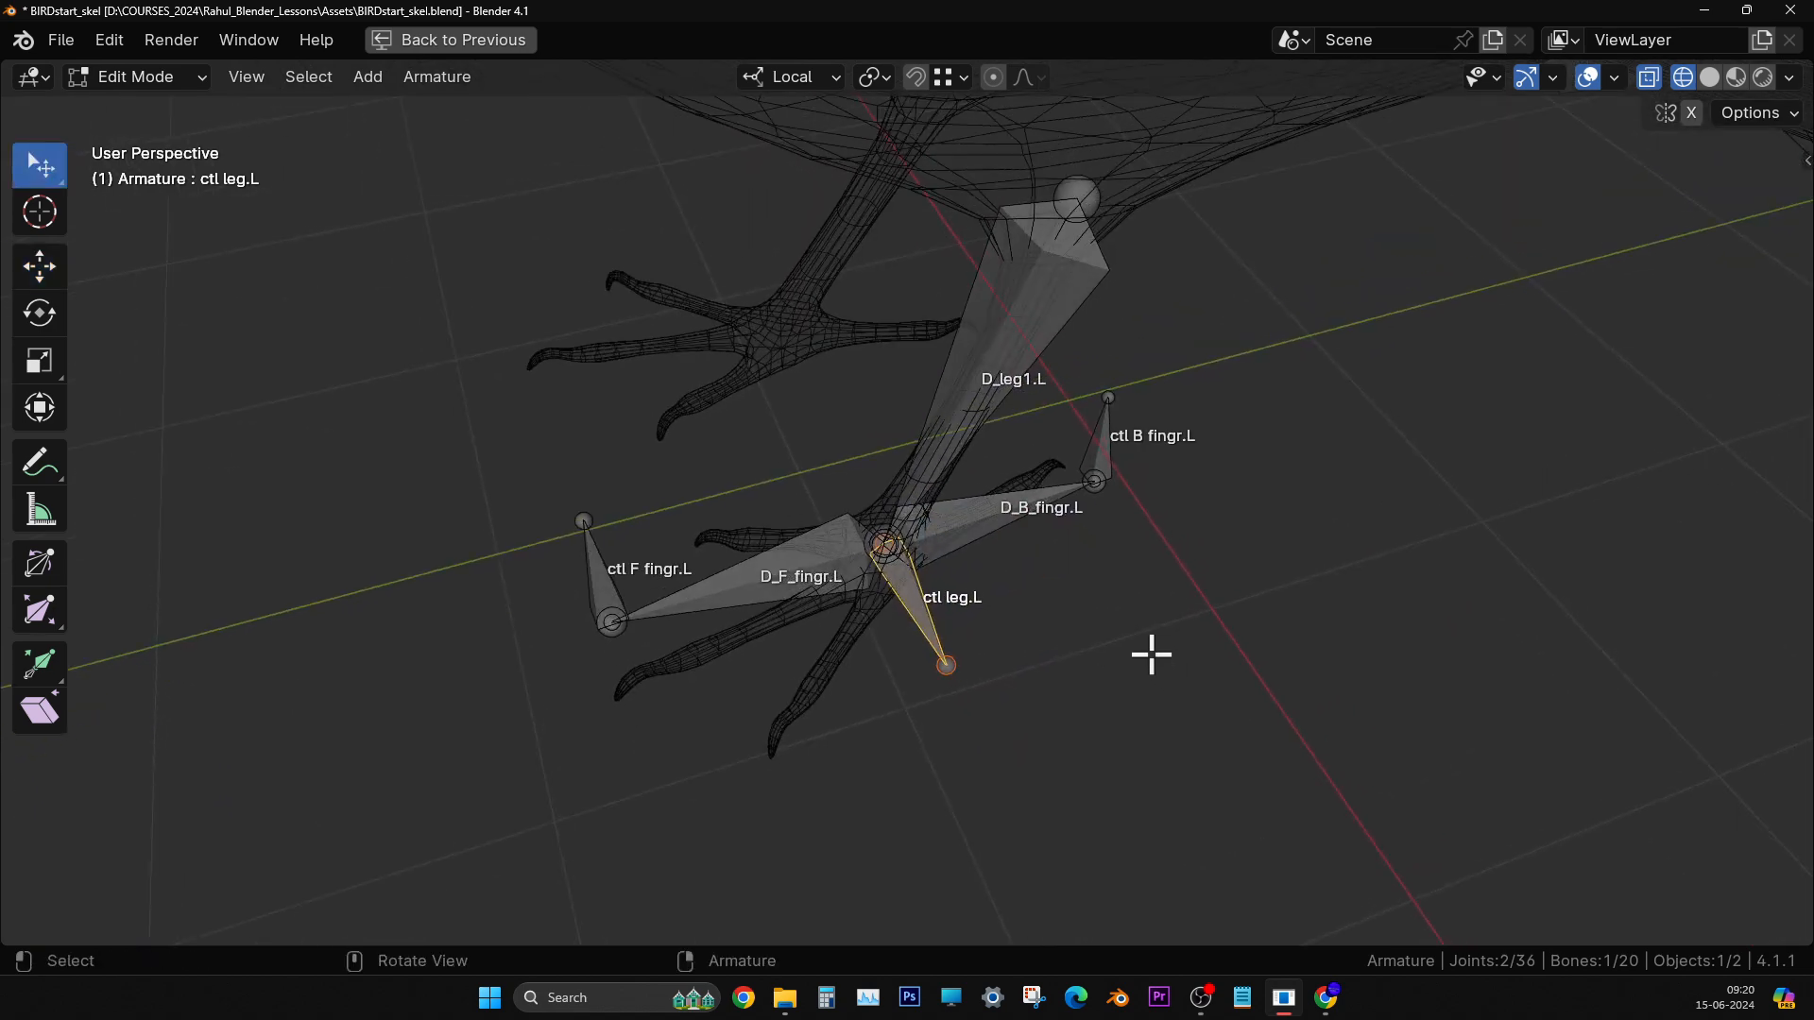
{"action": "left_click", "coordinate": [39, 462]}
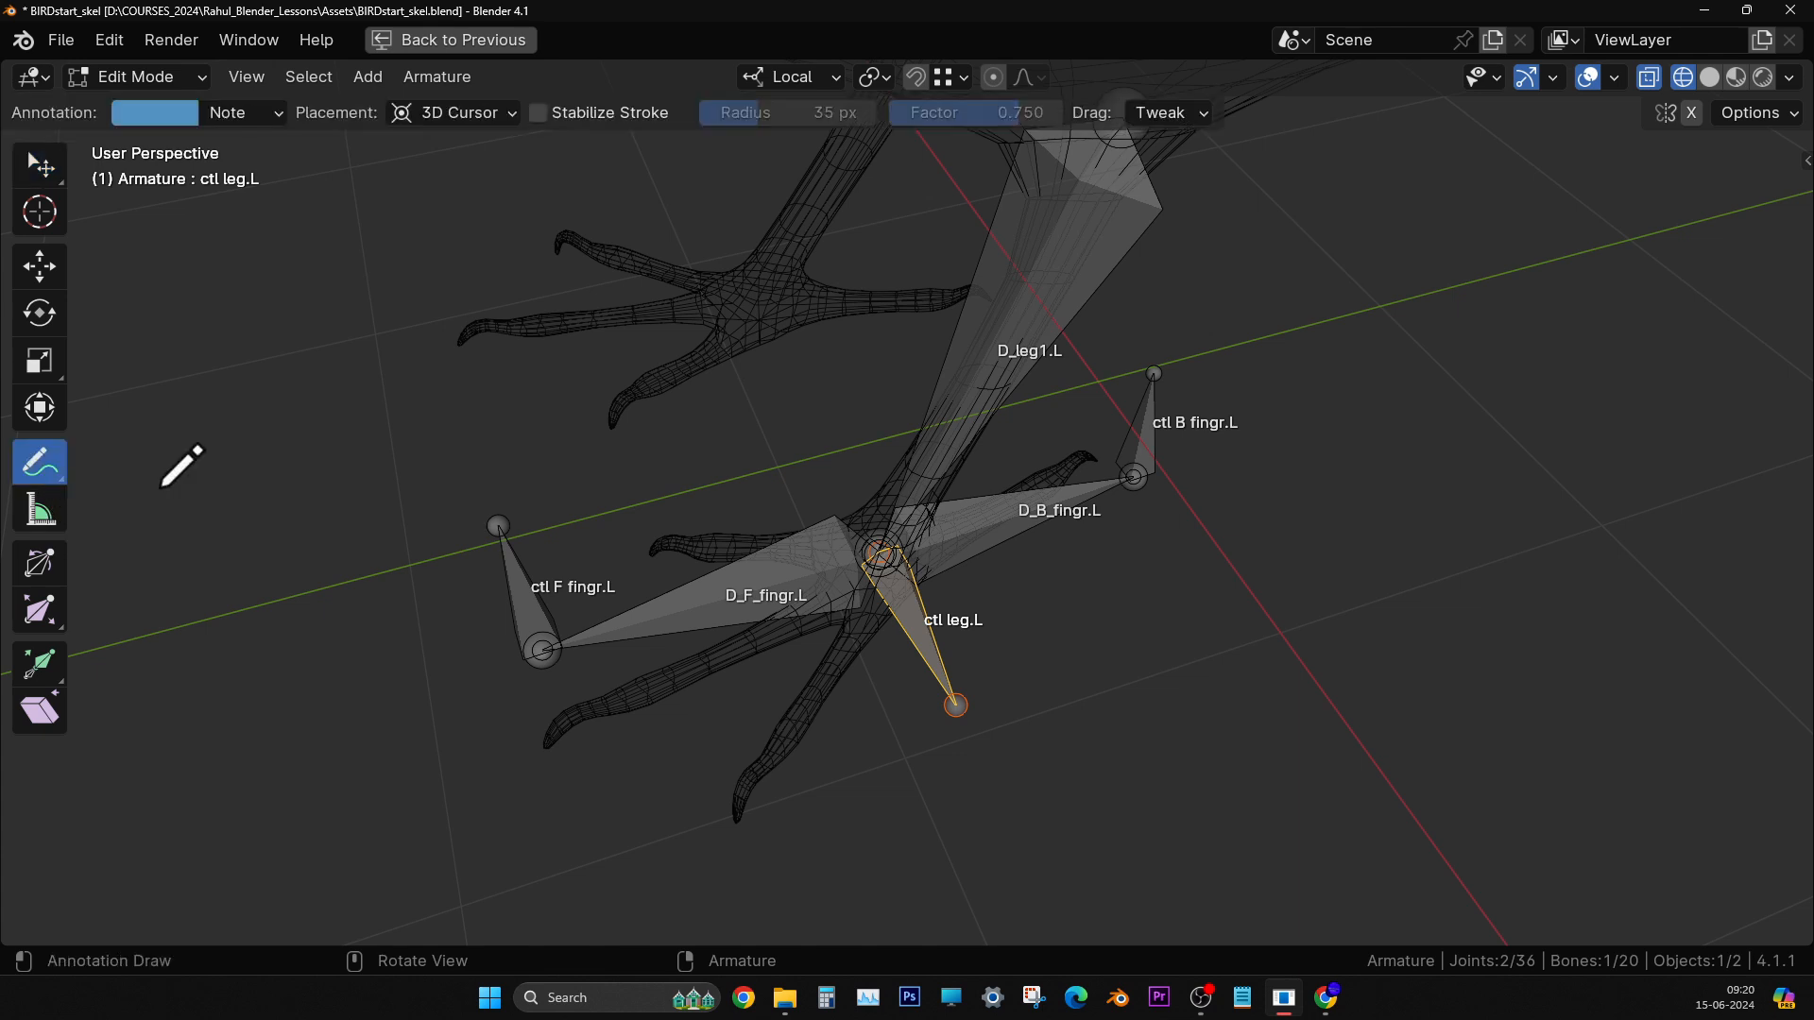
{"action": "mouse_move", "coordinate": [479, 605]}
{"action": "left_mouse_down"}
{"action": "mouse_move", "coordinate": [789, 867]}
{"action": "mouse_move", "coordinate": [943, 833]}
{"action": "left_mouse_up"}
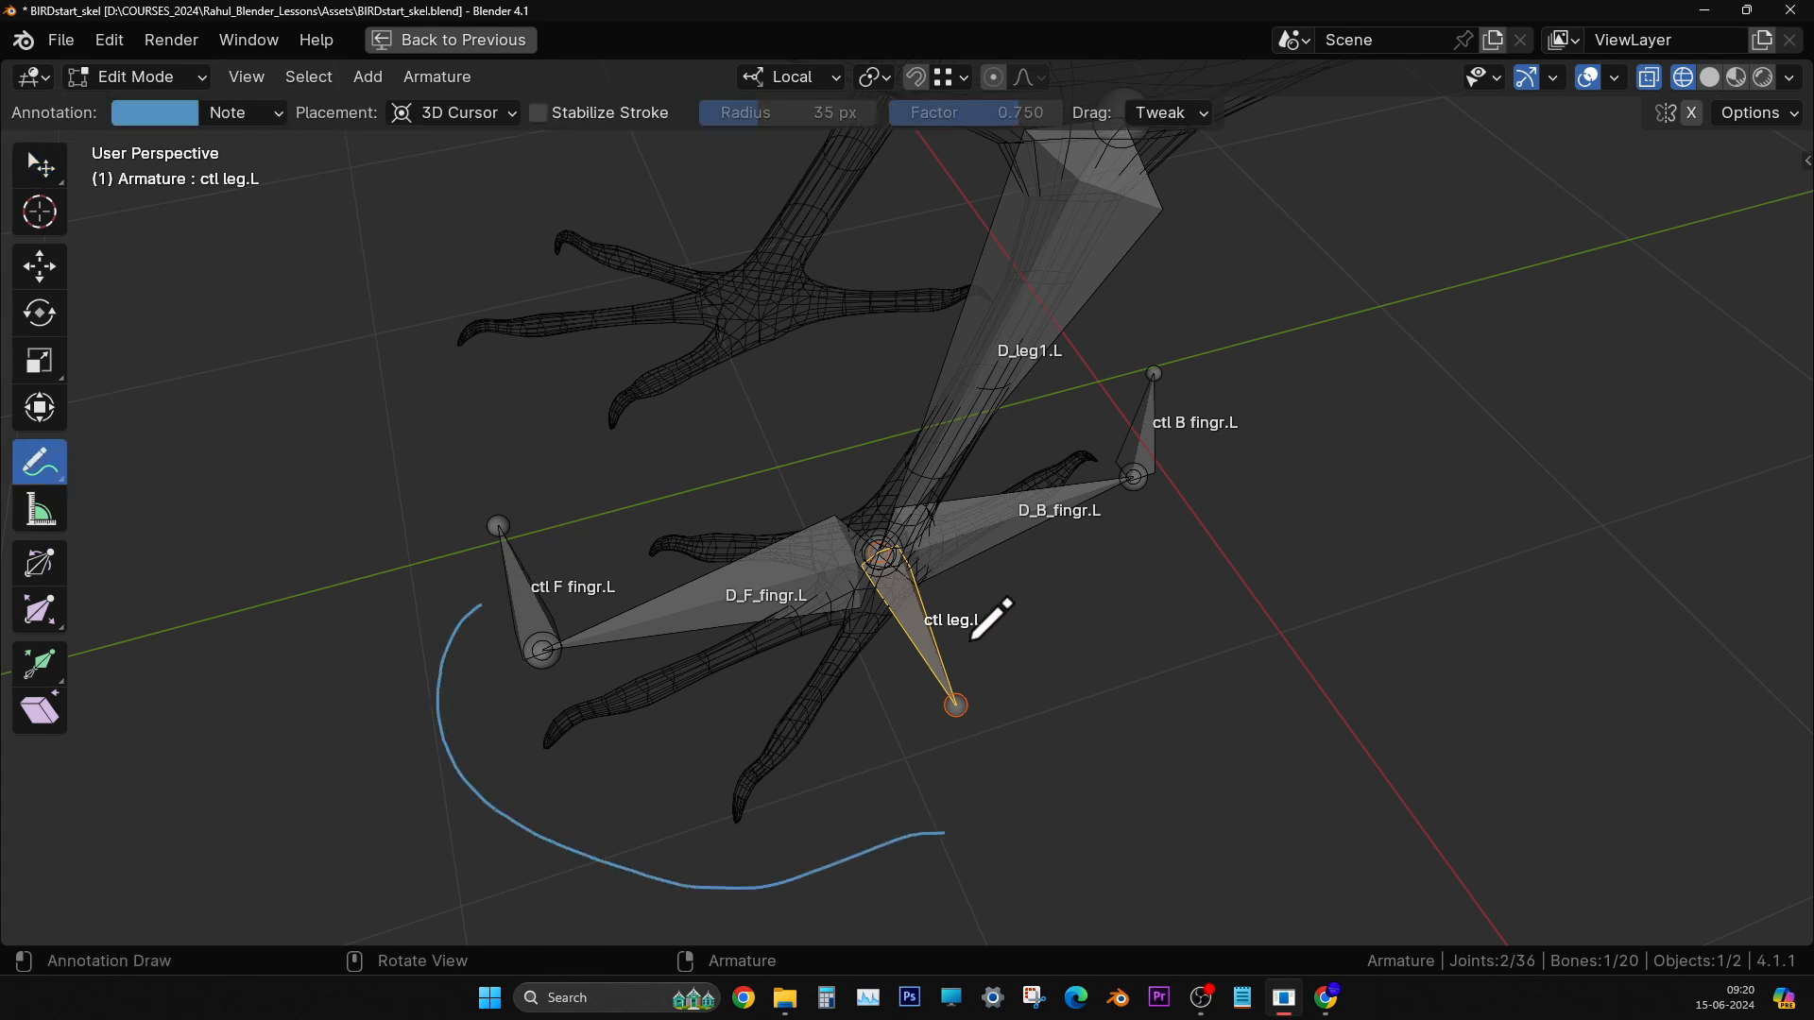
{"action": "mouse_move", "coordinate": [1171, 433]}
{"action": "left_mouse_down"}
{"action": "mouse_move", "coordinate": [1292, 566]}
{"action": "mouse_move", "coordinate": [1039, 763]}
{"action": "left_mouse_up"}
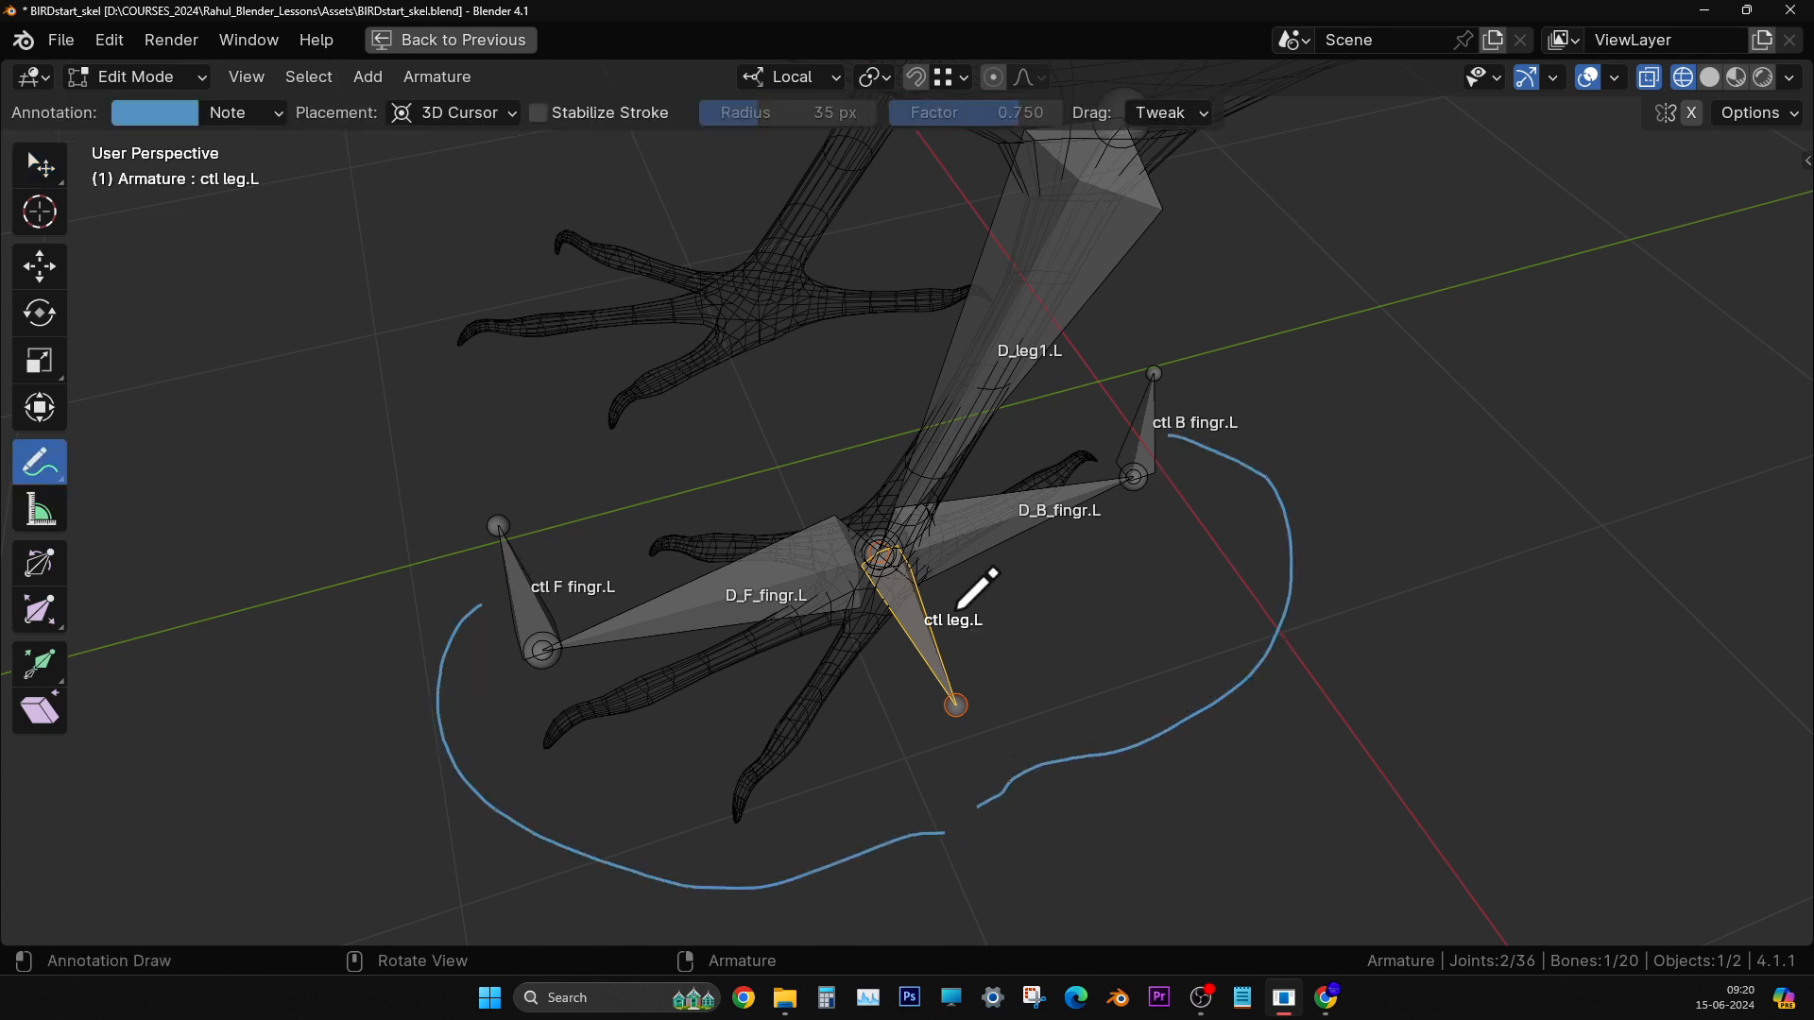
{"action": "left_click_drag", "start_coordinate": [985, 622], "coordinate": [965, 803]}
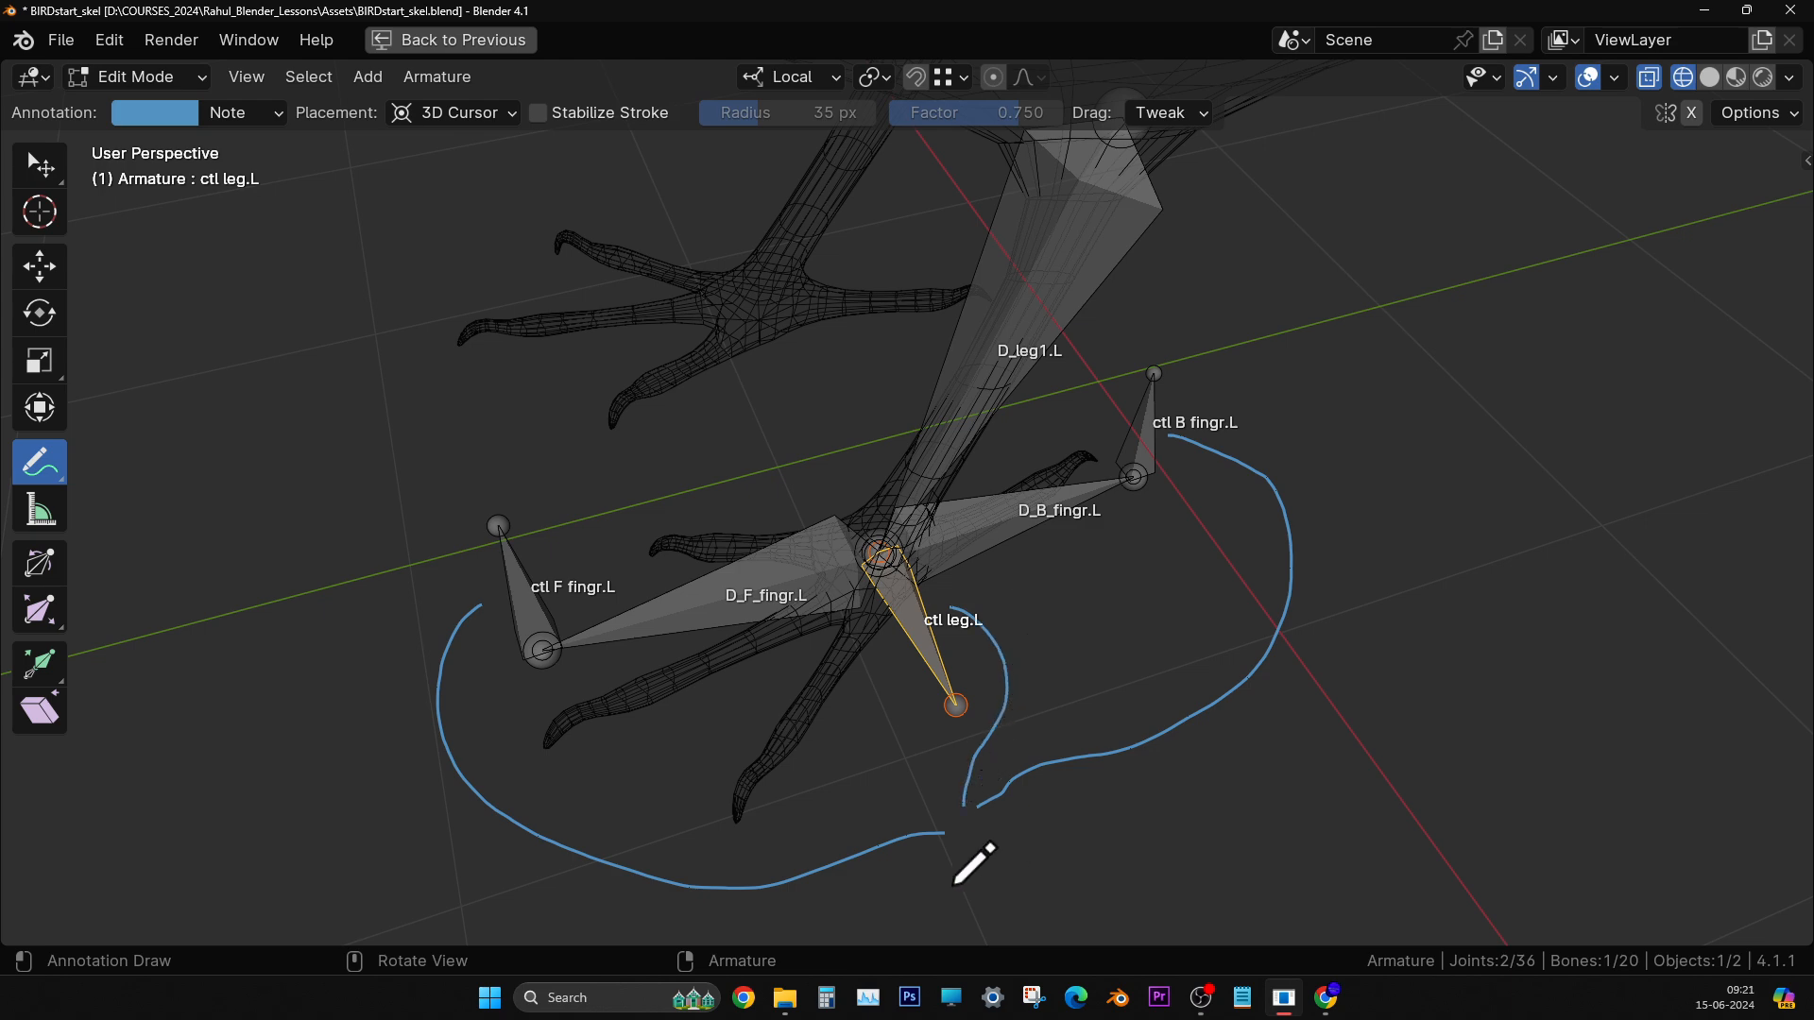
- Handwrite the annotation "Leg ctls" where the curves meet and underline it with a long stroke
{"action": "mouse_move", "coordinate": [916, 874]}
{"action": "left_mouse_down"}
{"action": "mouse_move", "coordinate": [928, 931]}
{"action": "mouse_move", "coordinate": [1077, 893]}
{"action": "mouse_move", "coordinate": [1117, 830]}
{"action": "mouse_move", "coordinate": [1082, 919]}
{"action": "left_mouse_up"}
{"action": "left_click_drag", "start_coordinate": [1155, 781], "coordinate": [1184, 829]}
{"action": "left_click_drag", "start_coordinate": [1185, 751], "coordinate": [1237, 803]}
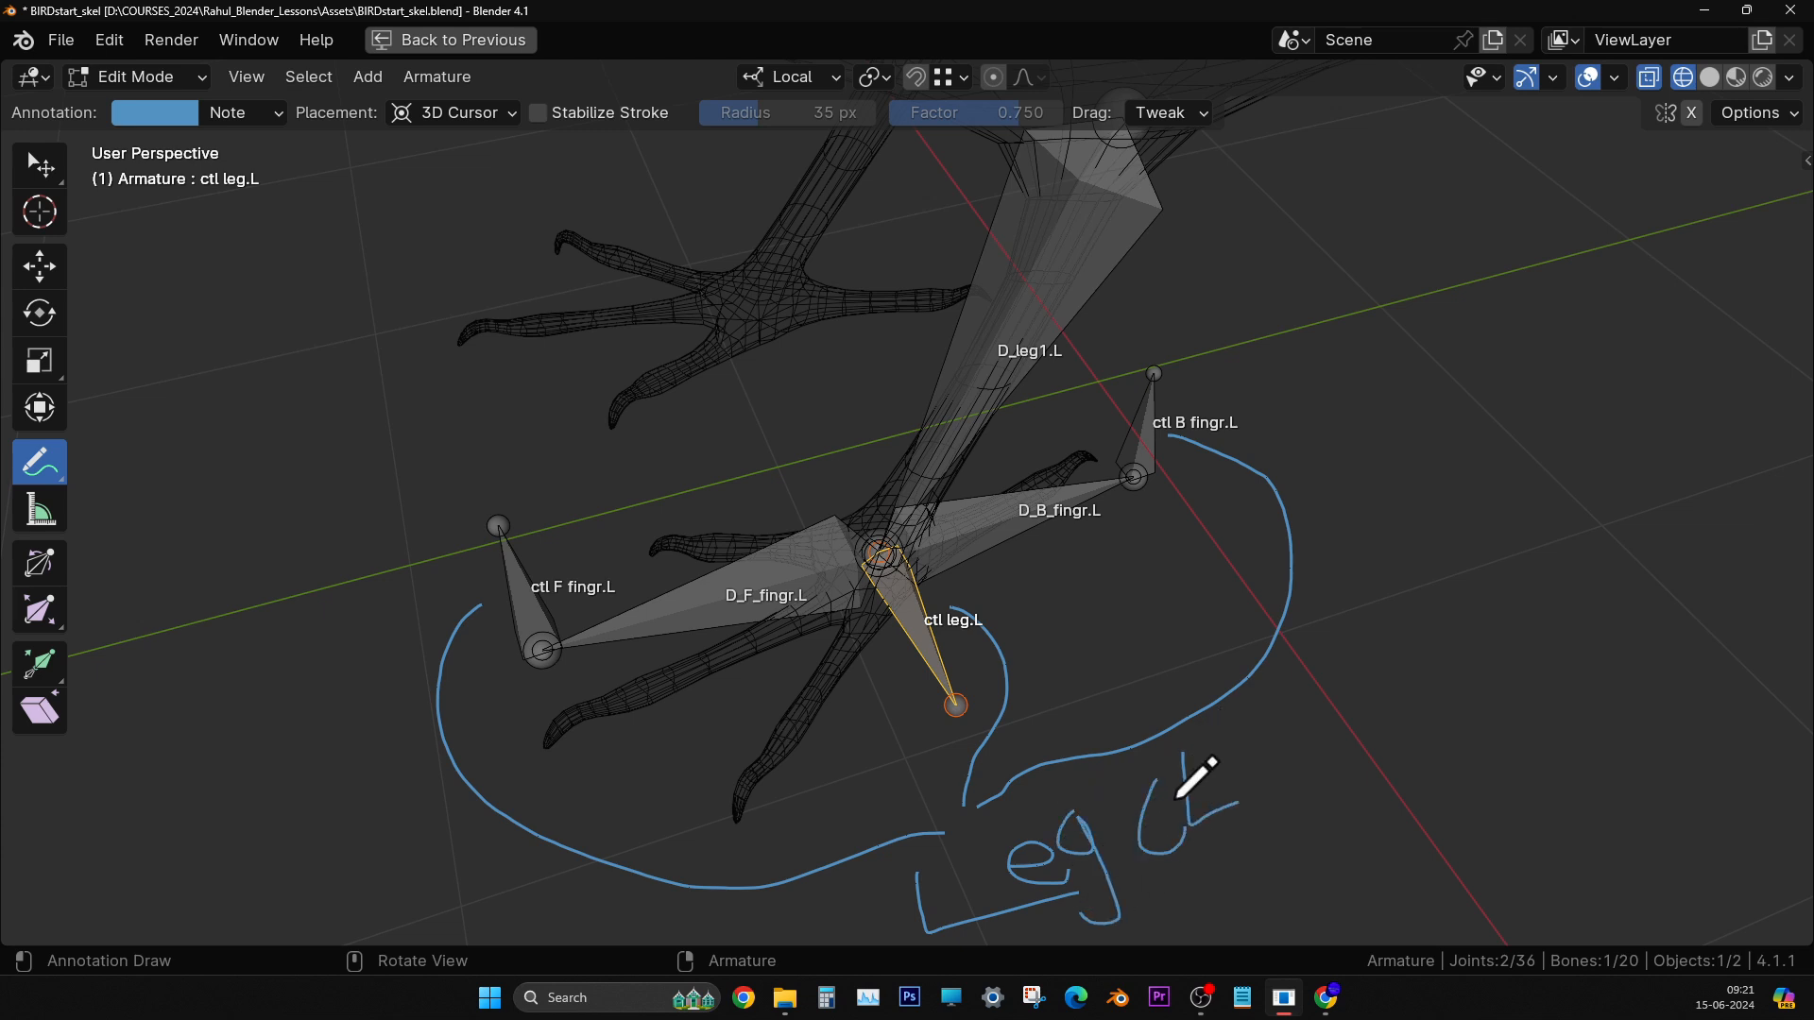
{"action": "left_click_drag", "start_coordinate": [1247, 733], "coordinate": [1245, 786]}
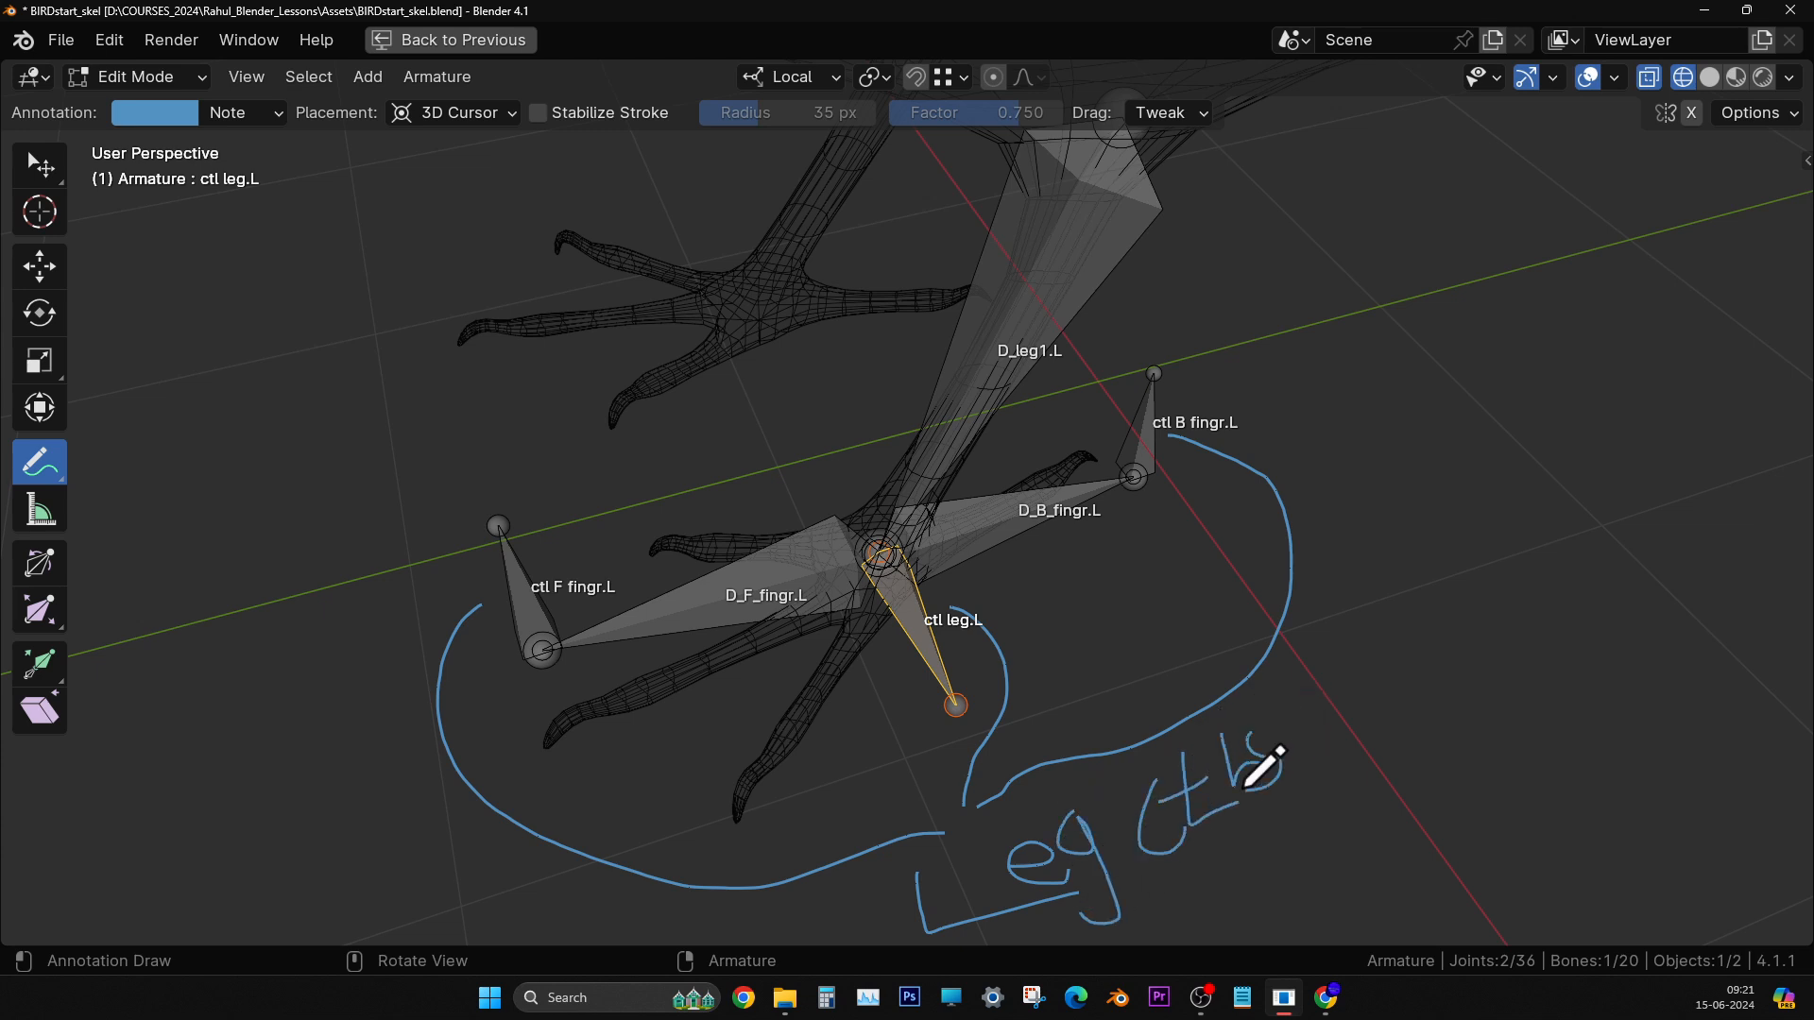
{"action": "left_click_drag", "start_coordinate": [1452, 752], "coordinate": [1255, 945]}
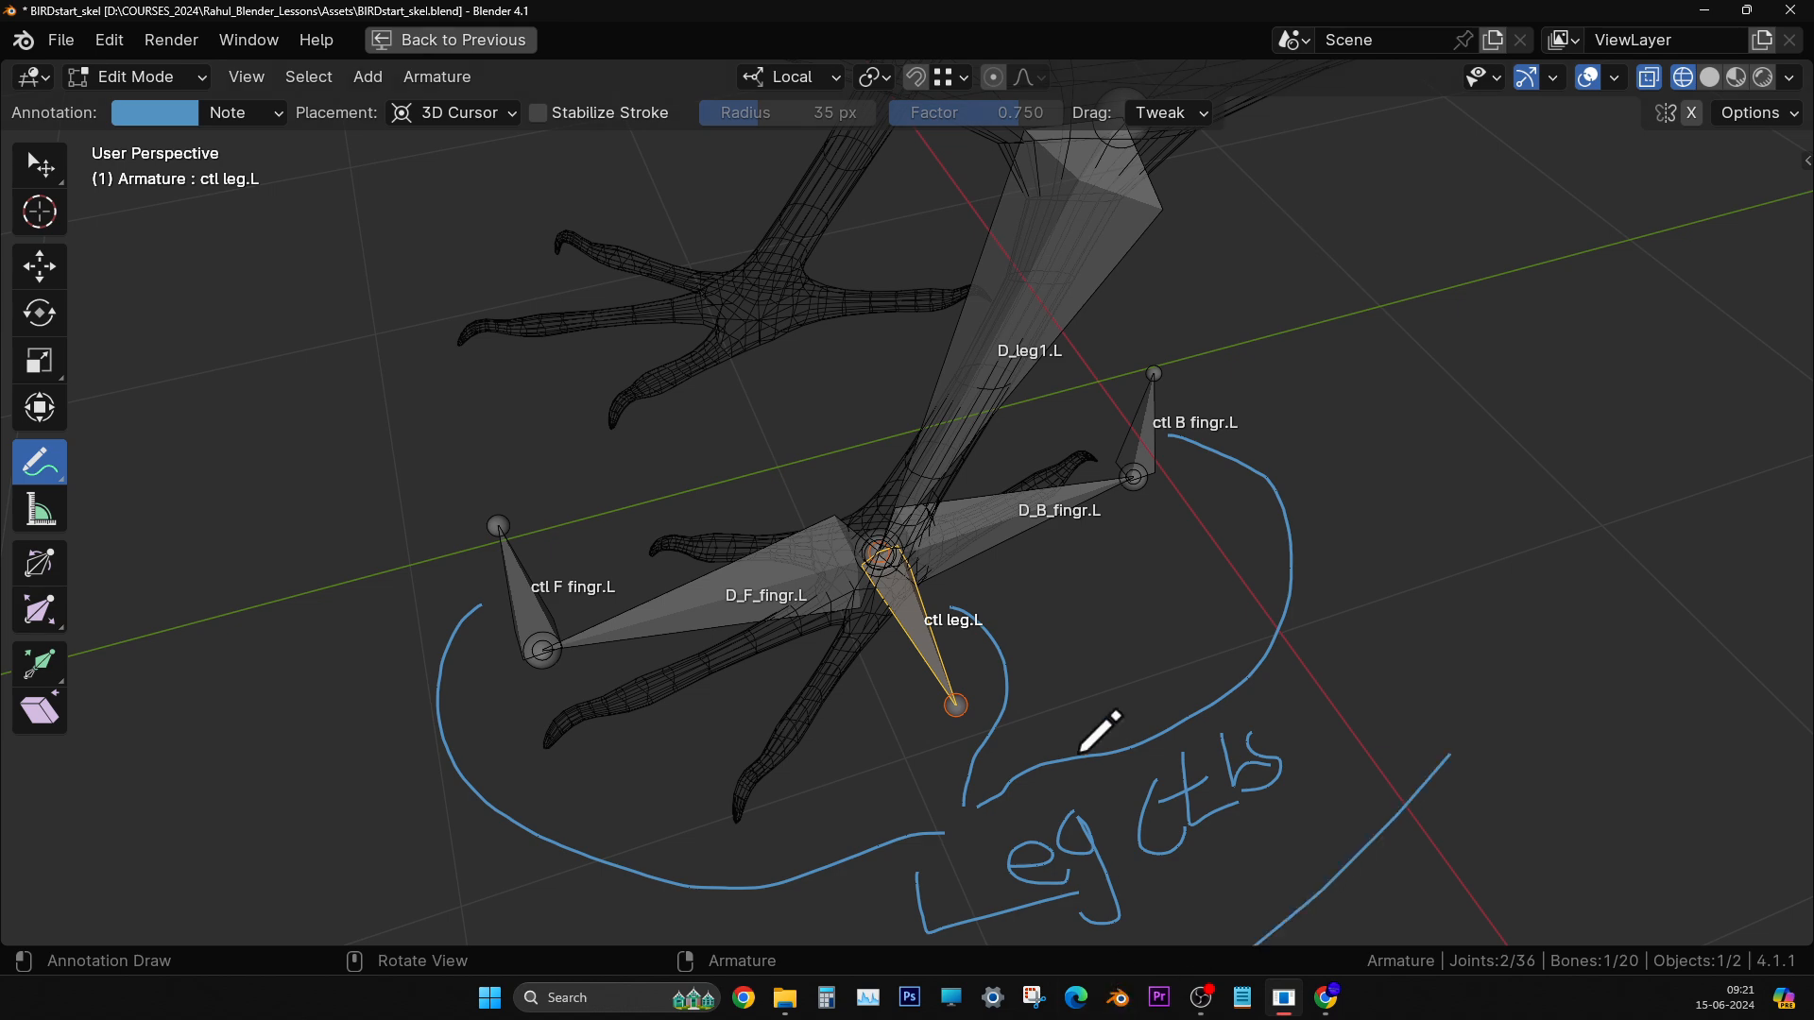
- Erase the annotation curves and handwritten label around the left foot
{"action": "scroll", "coordinate": [1023, 725], "scroll_direction": "down", "scroll_amount": 3}
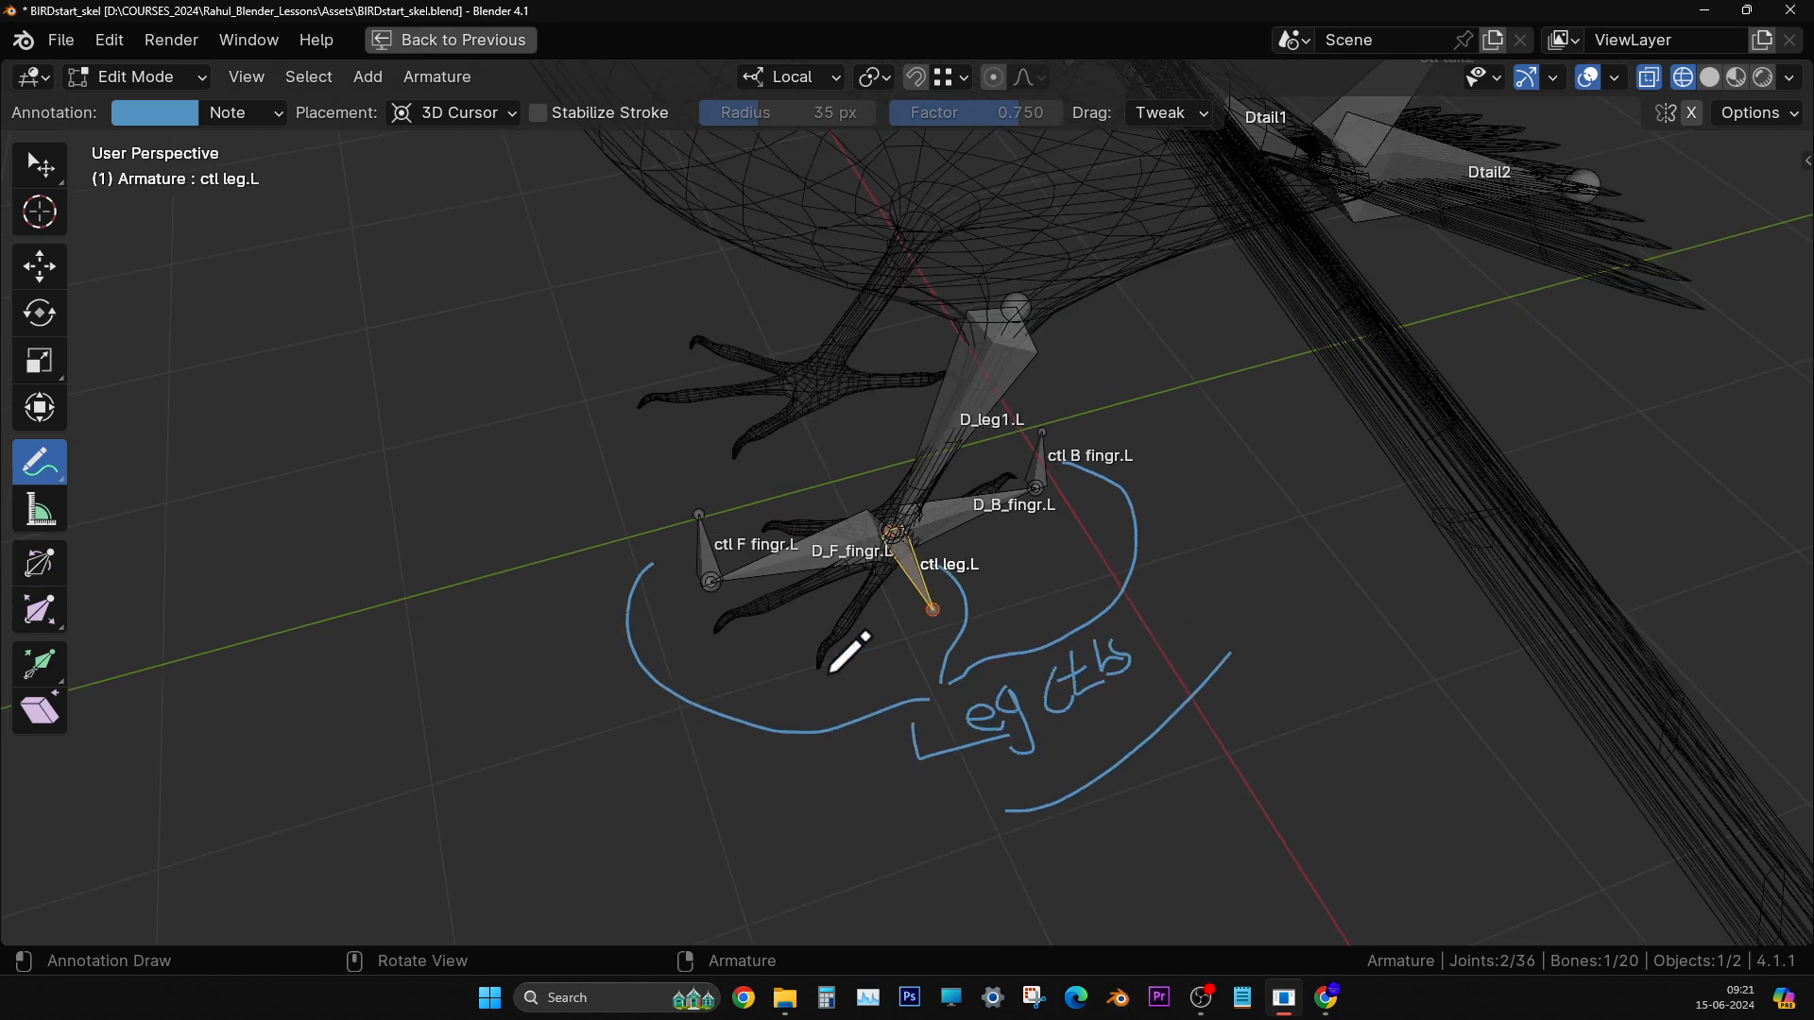
{"action": "left_click", "coordinate": [40, 463]}
{"action": "left_click", "coordinate": [180, 635]}
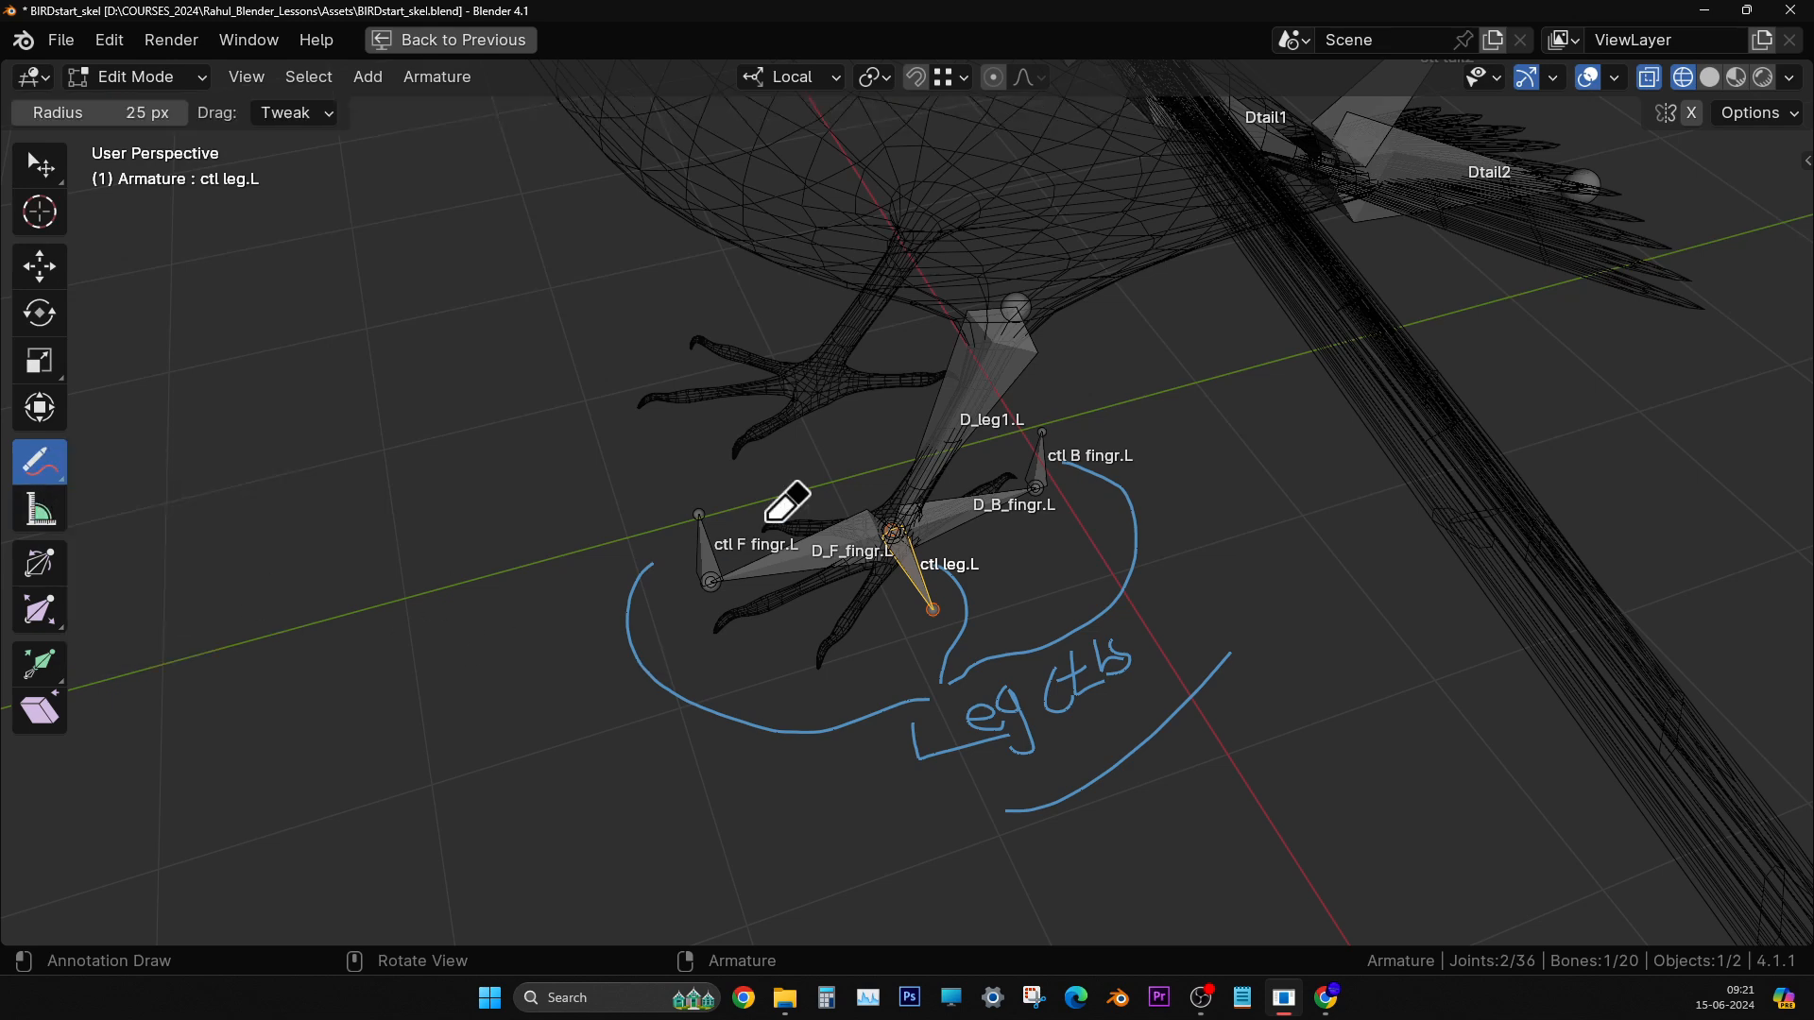
{"action": "mouse_move", "coordinate": [661, 567]}
{"action": "left_mouse_down"}
{"action": "mouse_move", "coordinate": [622, 654]}
{"action": "mouse_move", "coordinate": [660, 636]}
{"action": "mouse_move", "coordinate": [1207, 608]}
{"action": "mouse_move", "coordinate": [988, 587]}
{"action": "mouse_move", "coordinate": [1101, 529]}
{"action": "mouse_move", "coordinate": [1260, 607]}
{"action": "mouse_move", "coordinate": [1239, 721]}
{"action": "mouse_move", "coordinate": [1349, 652]}
{"action": "left_mouse_up"}
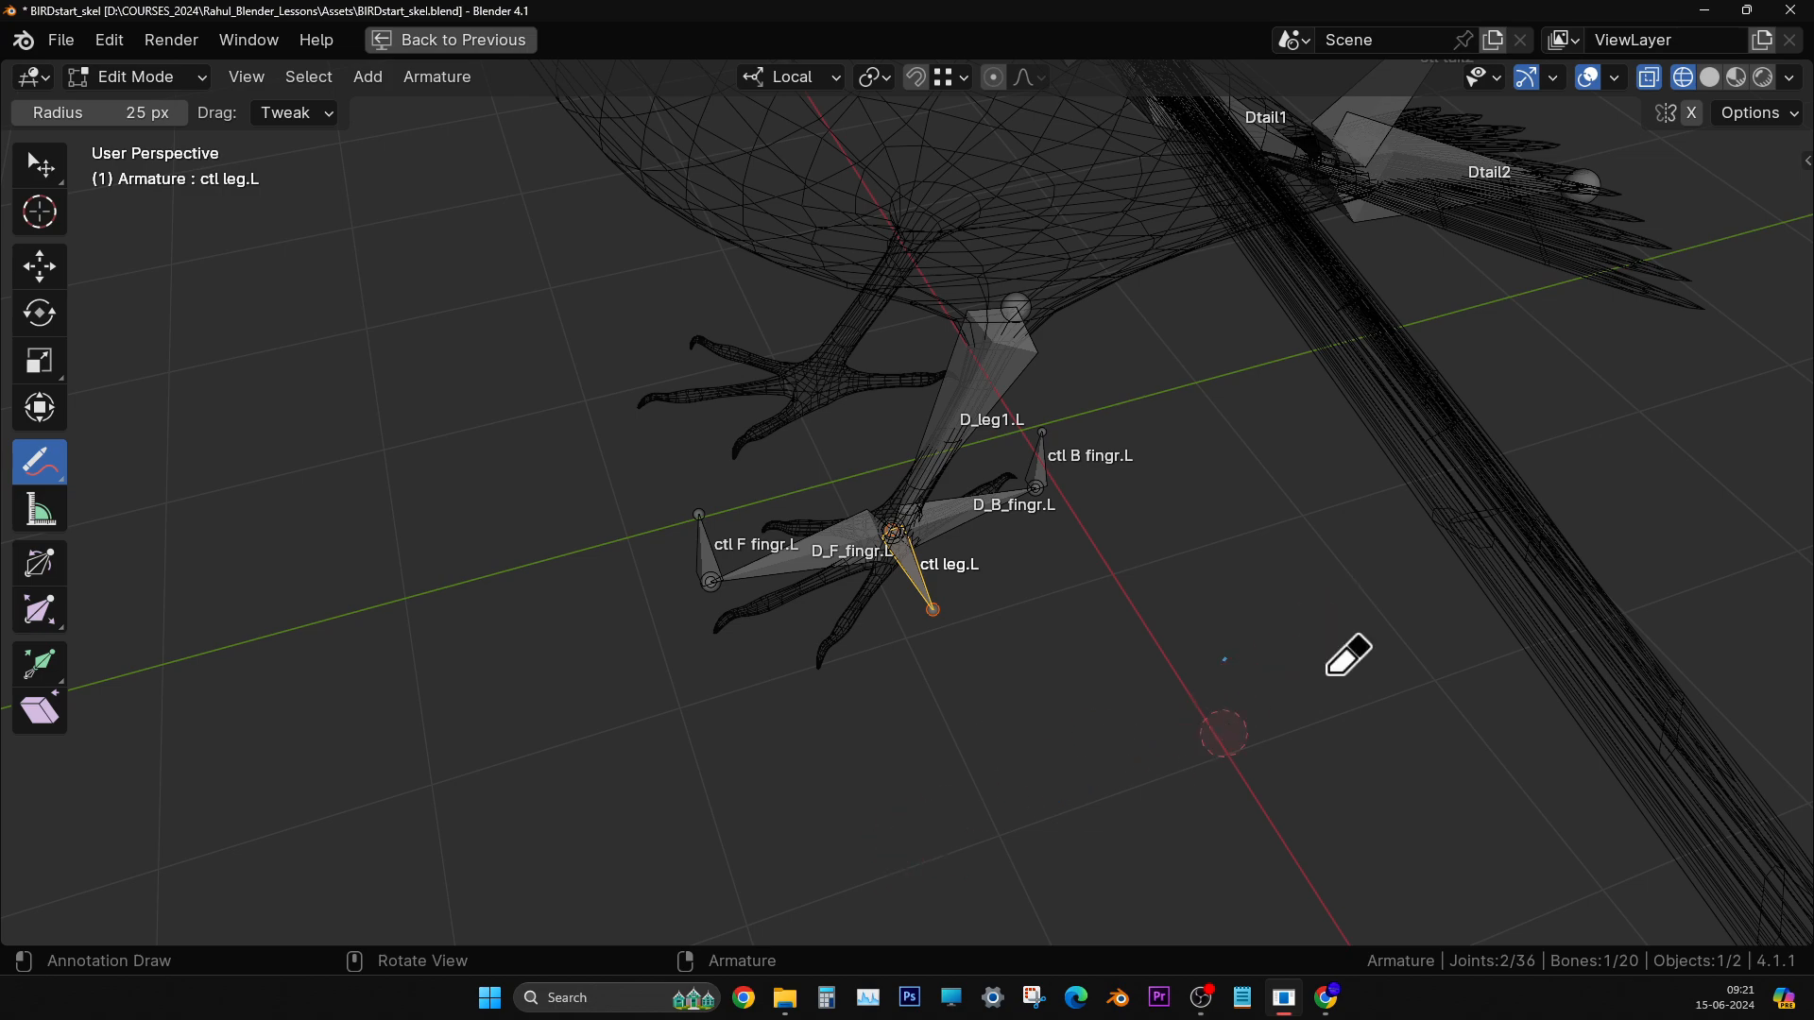
{"action": "left_click", "coordinate": [66, 477]}
{"action": "left_click", "coordinate": [151, 472]}
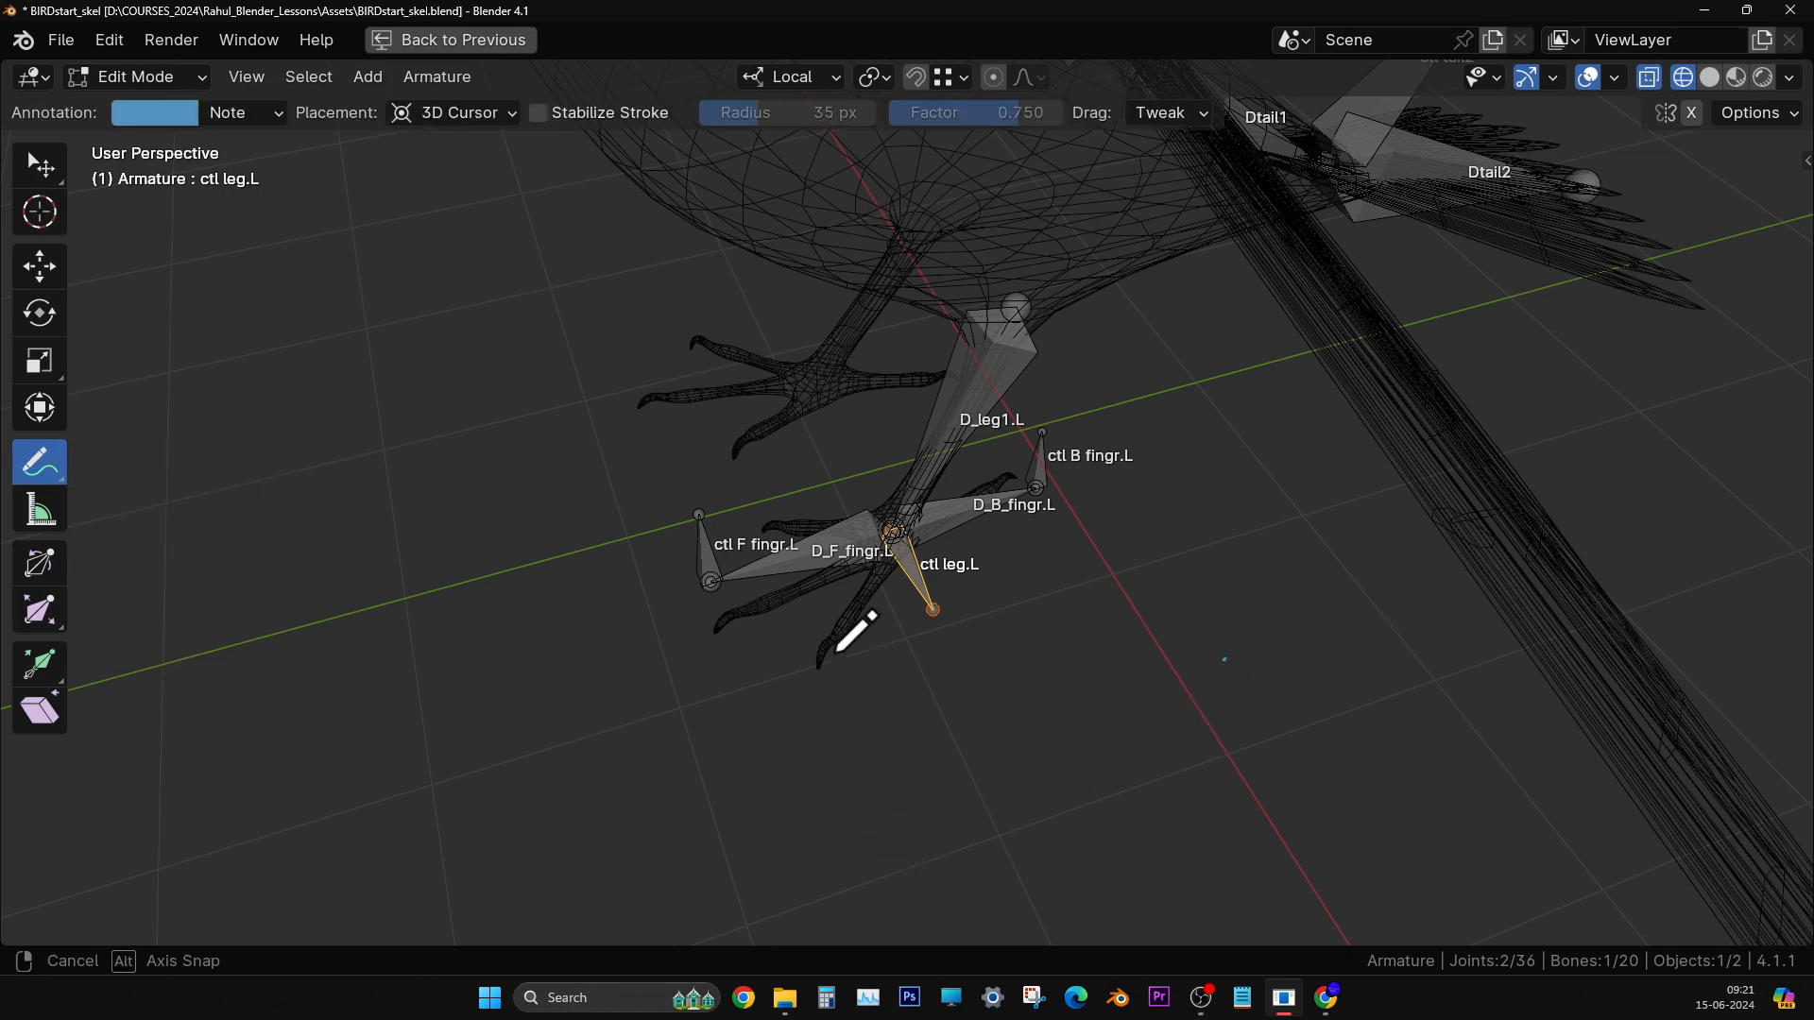
{"action": "mouse_move", "coordinate": [851, 628]}
{"action": "middle_mouse_down"}
{"action": "mouse_move", "coordinate": [858, 542]}
{"action": "mouse_move", "coordinate": [1153, 627]}
{"action": "middle_mouse_up"}
{"action": "left_click_drag", "start_coordinate": [1122, 655], "coordinate": [1238, 669]}
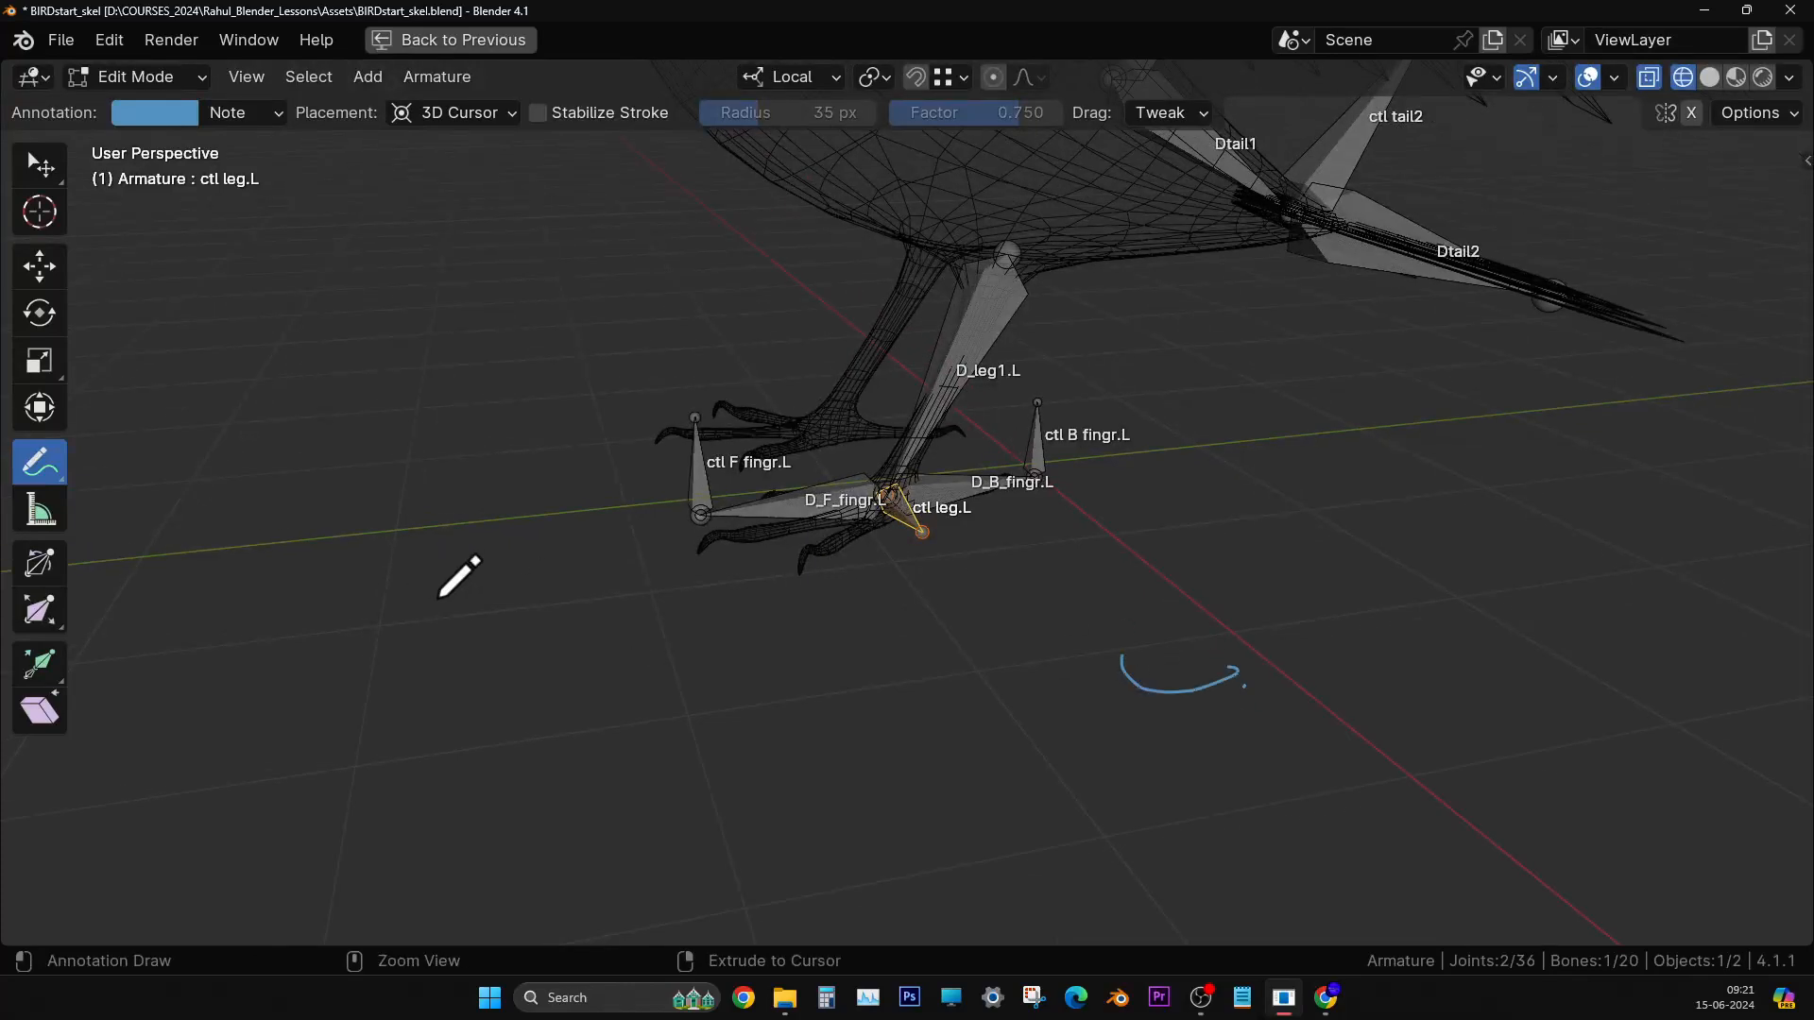
{"action": "left_click", "coordinate": [43, 468]}
{"action": "left_click", "coordinate": [142, 636]}
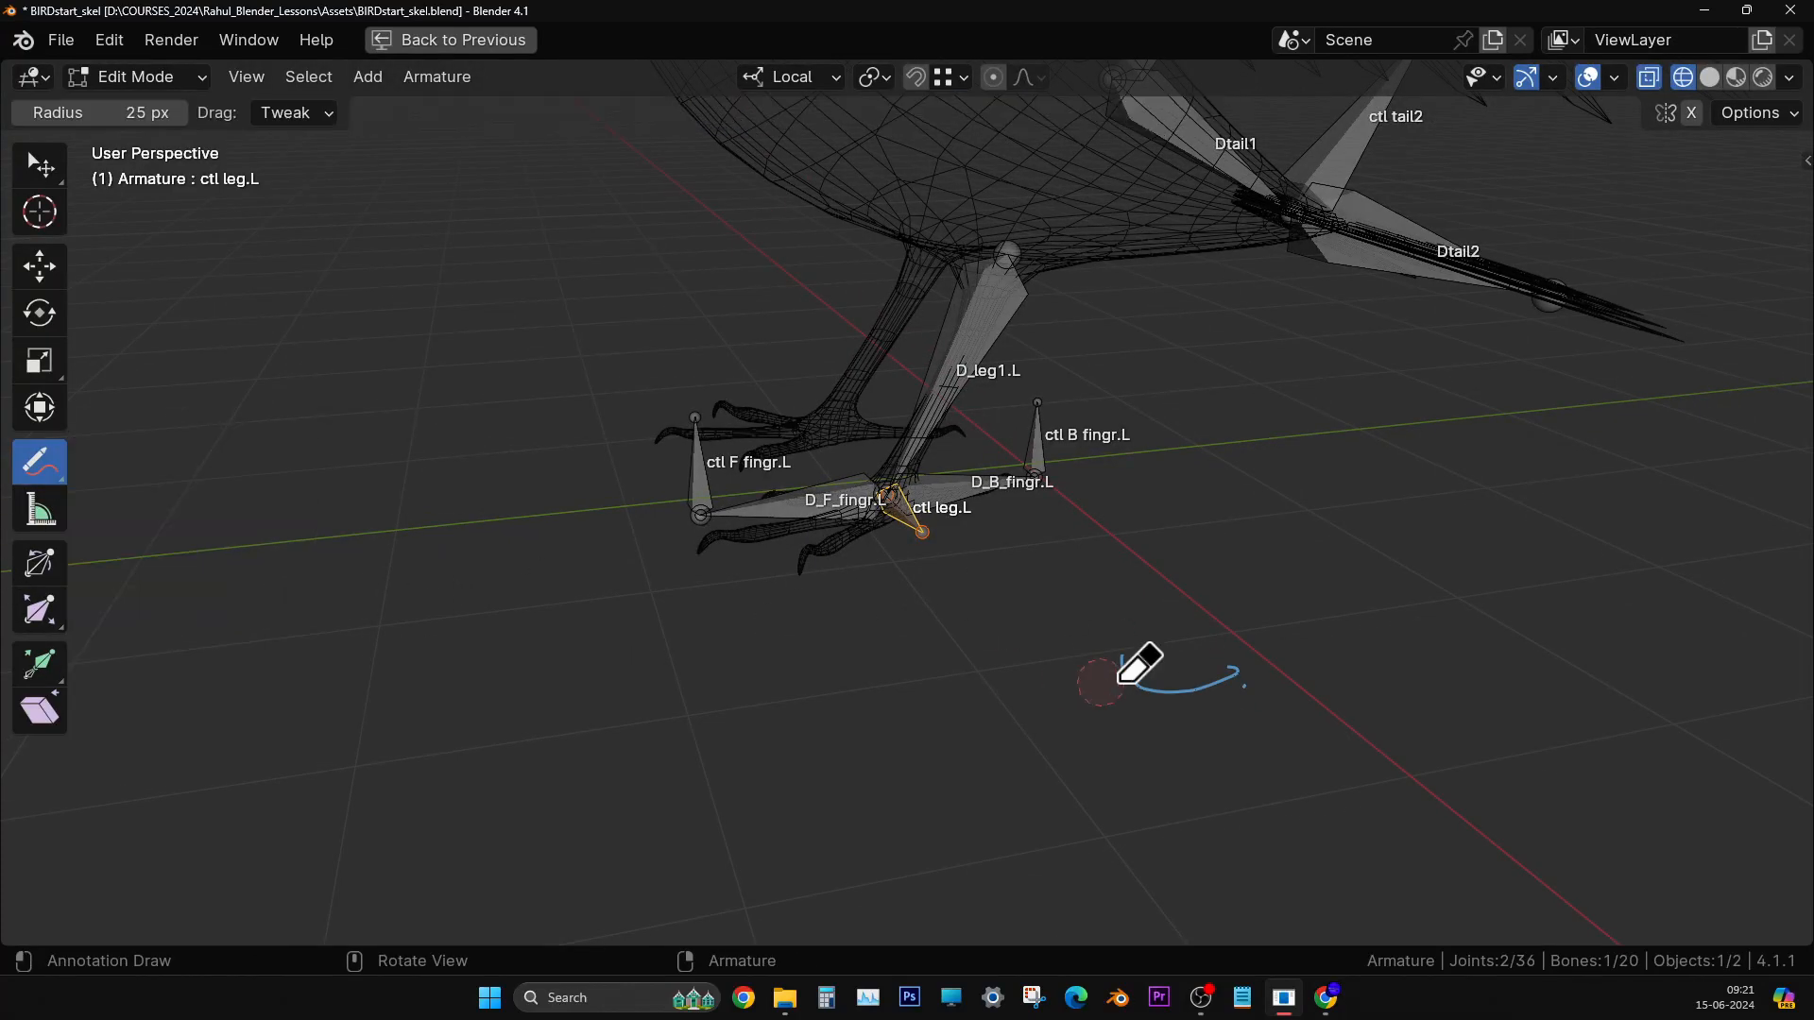
{"action": "left_click_drag", "start_coordinate": [1147, 668], "coordinate": [1245, 682]}
- Activate the Move tool and select all bones of the bird armature
{"action": "left_click", "coordinate": [33, 268]}
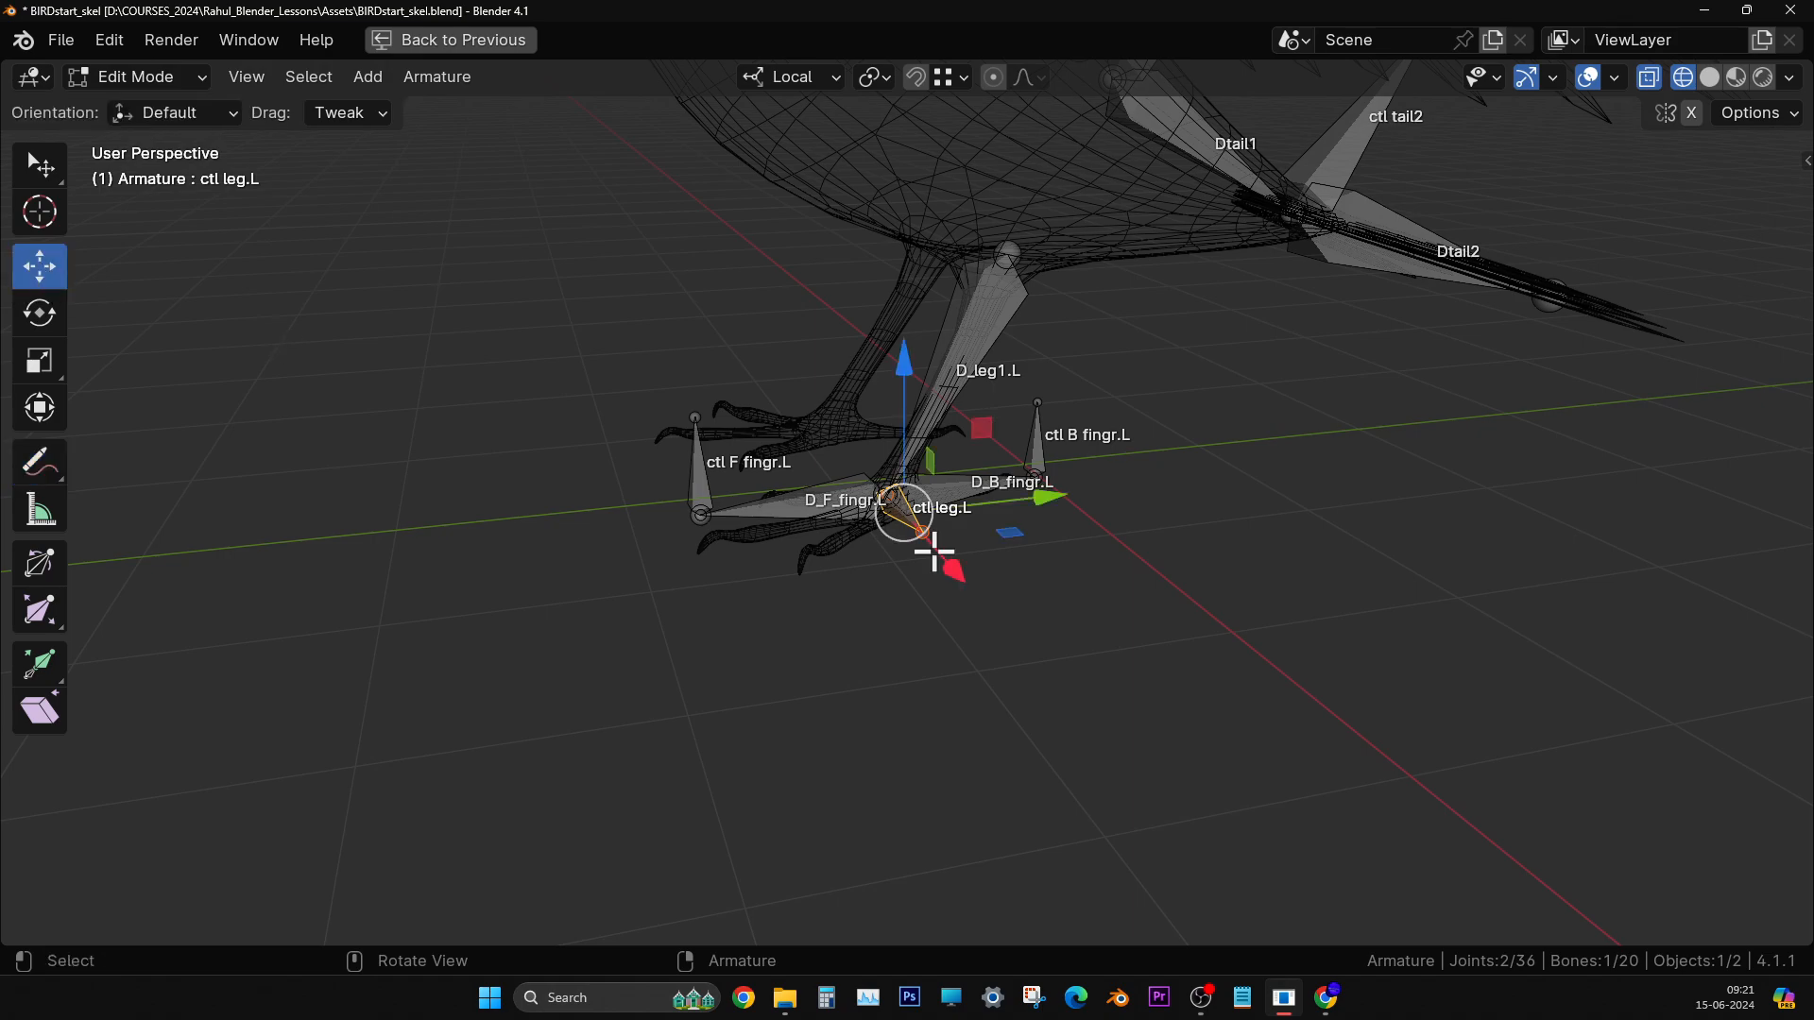
{"action": "scroll", "coordinate": [926, 545], "scroll_direction": "down", "scroll_amount": 2}
{"action": "middle_click_drag", "start_coordinate": [921, 539], "coordinate": [842, 913], "text": "shift"}
{"action": "left_click", "coordinate": [1065, 770]}
{"action": "mouse_move", "coordinate": [1000, 743]}
{"action": "middle_mouse_down", "text": "shift"}
{"action": "mouse_move", "coordinate": [1004, 639]}
{"action": "mouse_move", "coordinate": [1029, 737]}
{"action": "mouse_move", "coordinate": [956, 674]}
{"action": "mouse_move", "coordinate": [972, 640]}
{"action": "mouse_move", "coordinate": [851, 712]}
{"action": "mouse_move", "coordinate": [960, 737]}
{"action": "mouse_move", "coordinate": [973, 697]}
{"action": "mouse_move", "coordinate": [1020, 723]}
{"action": "middle_mouse_up", "text": "shift"}
{"action": "scroll", "coordinate": [1019, 718], "scroll_direction": "up", "scroll_amount": 2}
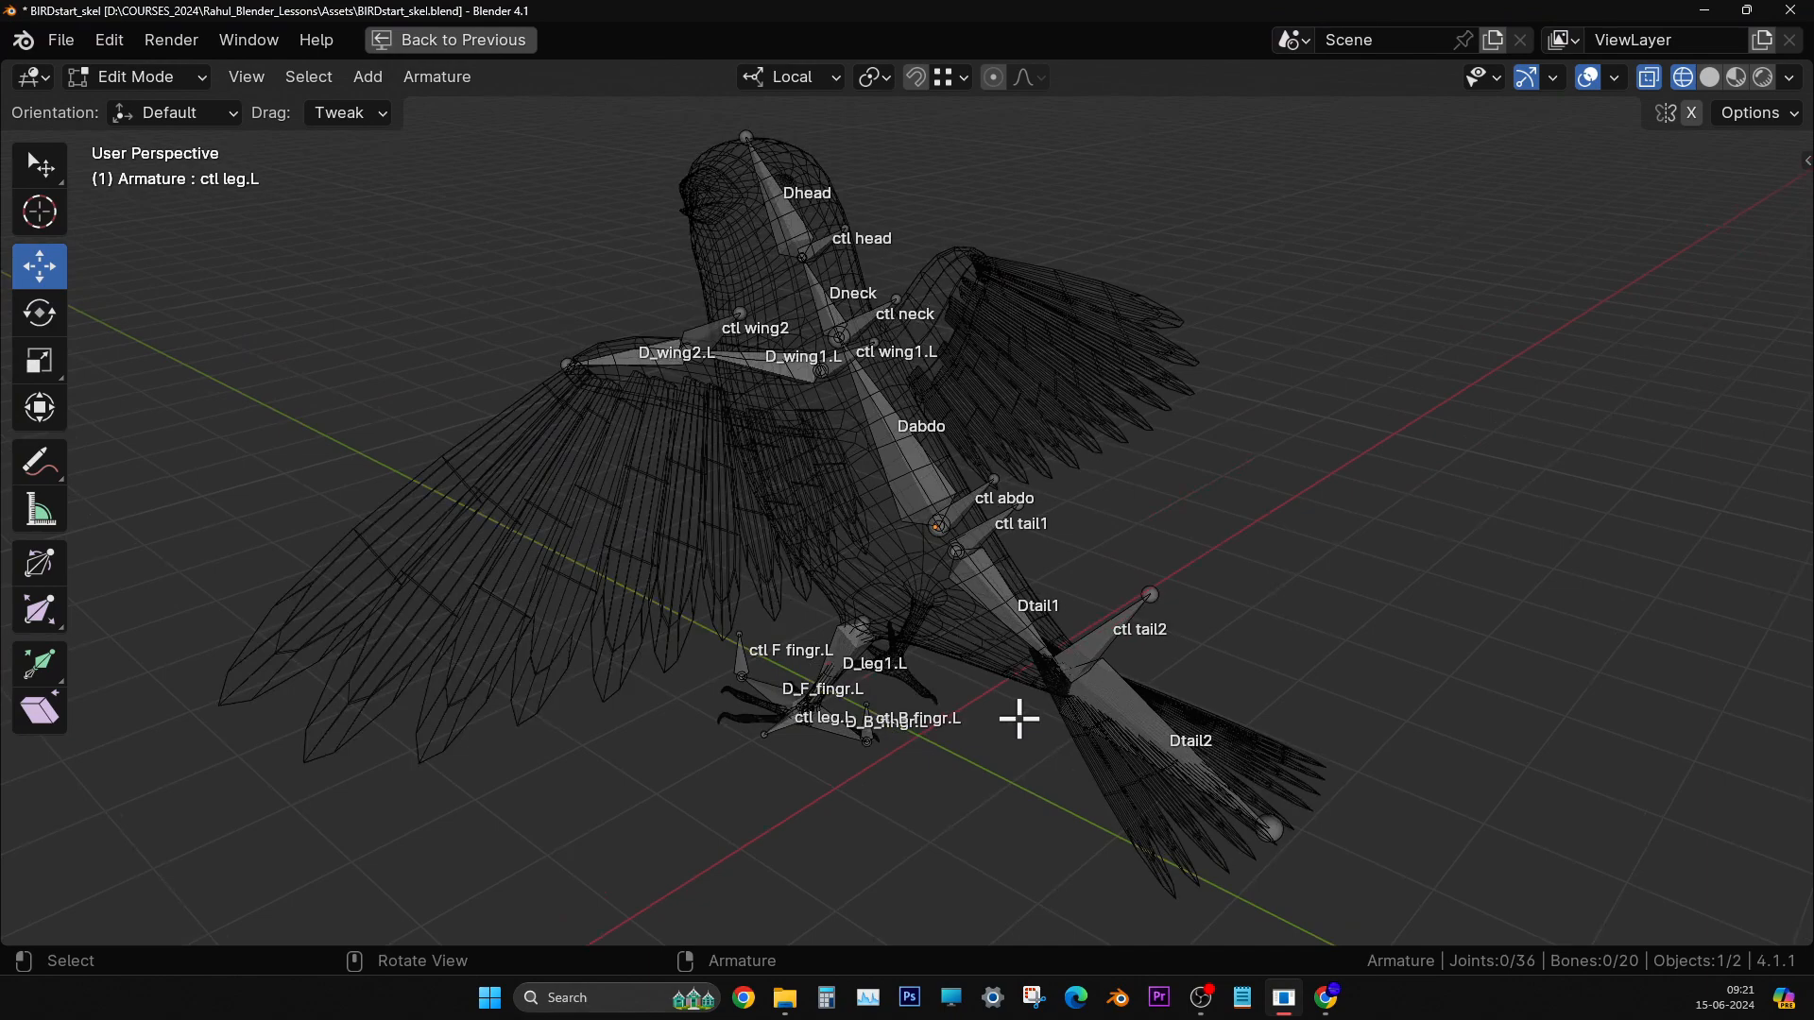
{"action": "scroll", "coordinate": [1018, 747], "scroll_direction": "up", "scroll_amount": 2, "text": "shift"}
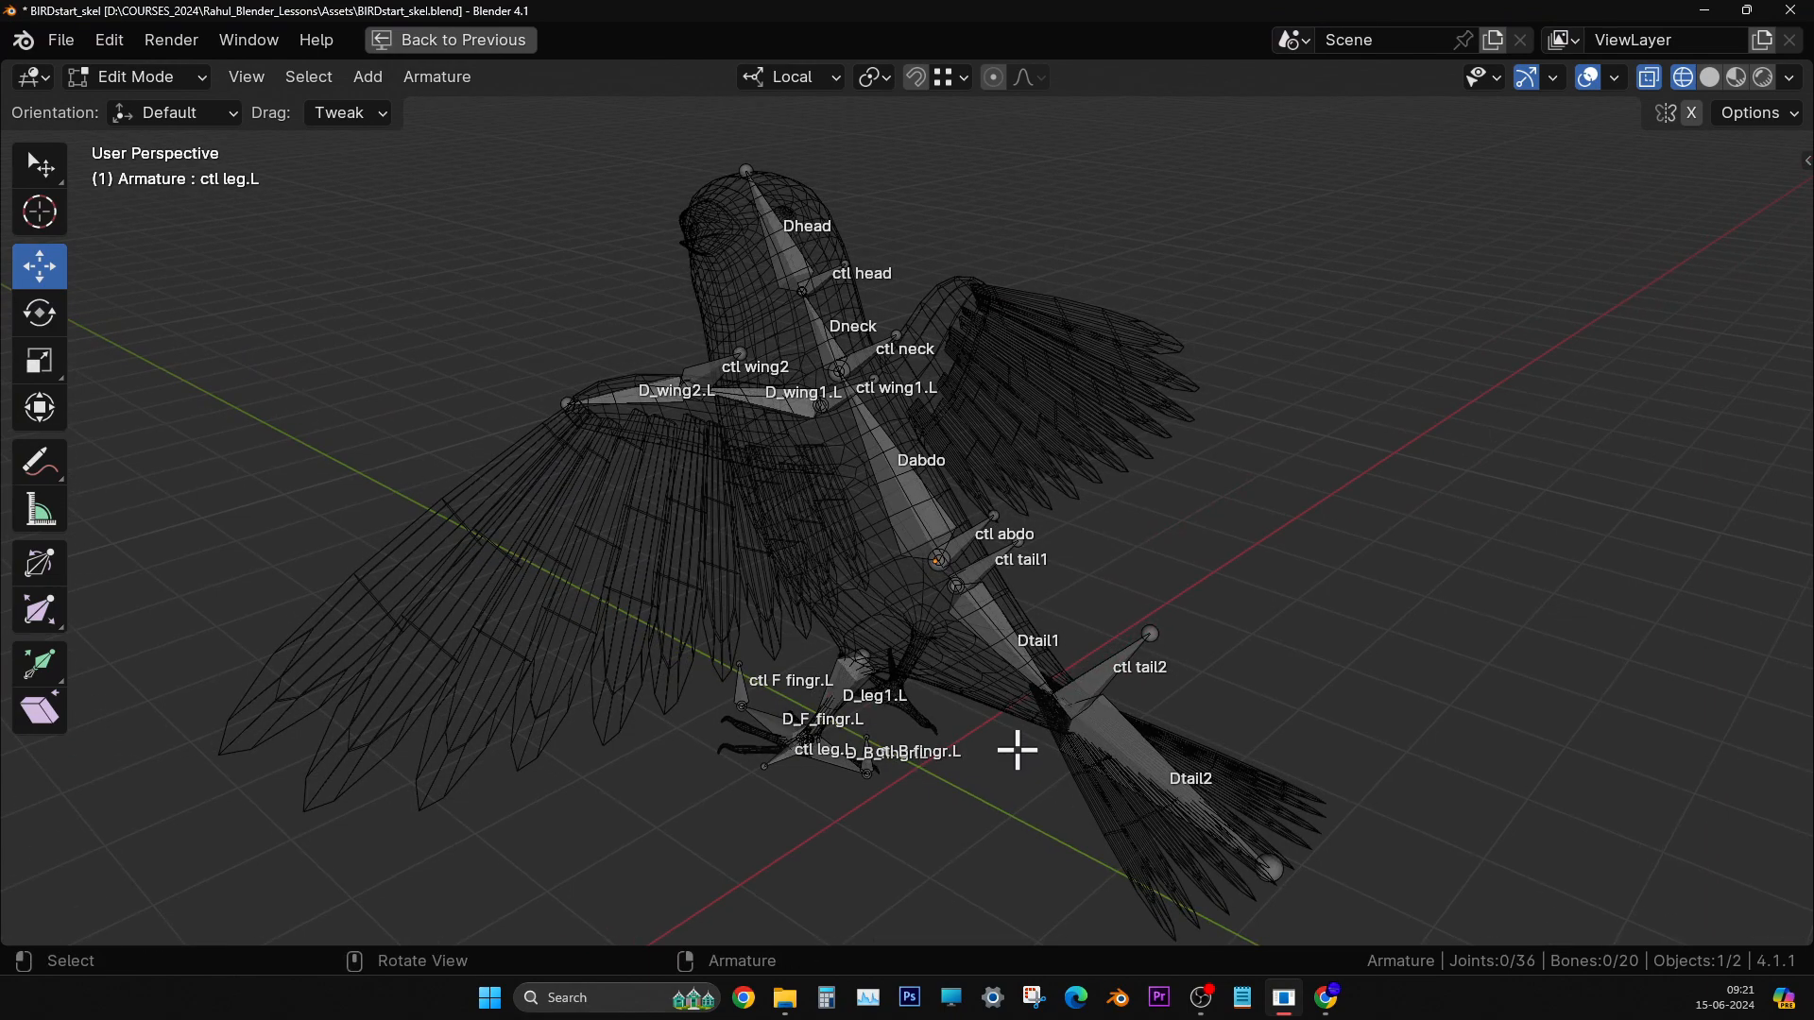
{"action": "middle_click_drag", "start_coordinate": [1017, 749], "coordinate": [1049, 747]}
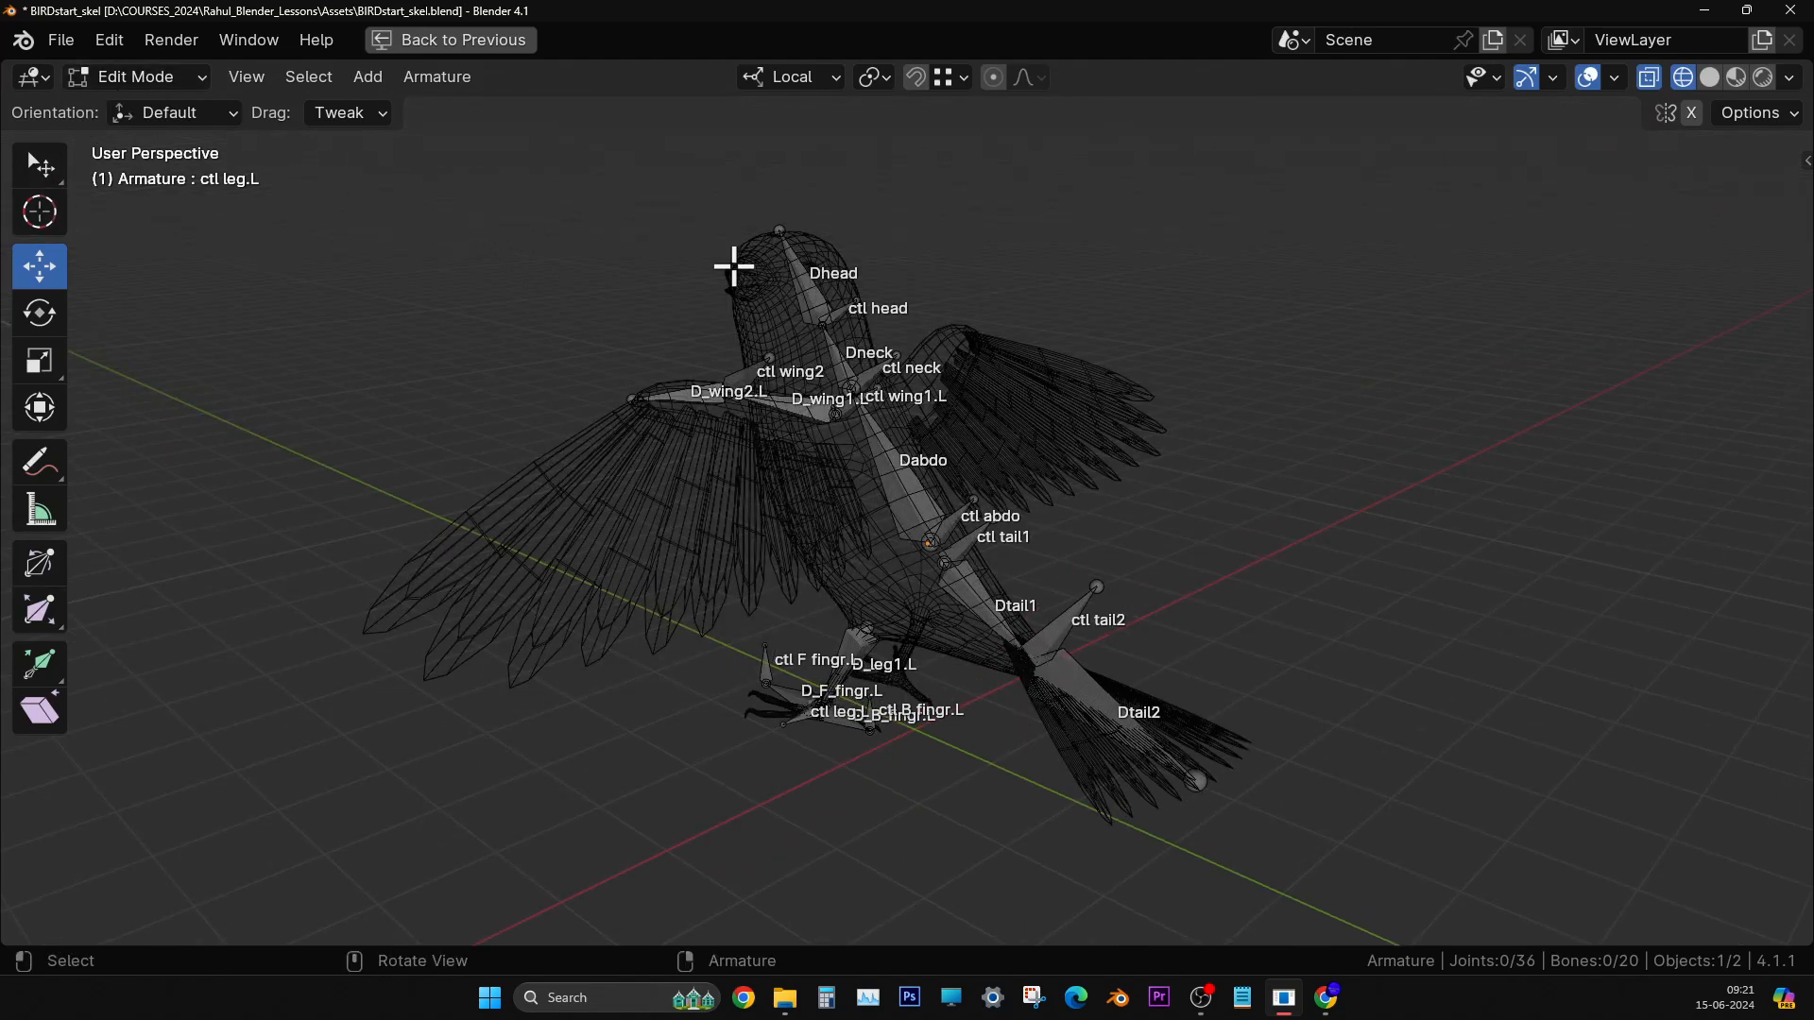
{"action": "key", "text": "a"}
{"action": "middle_click_drag", "start_coordinate": [794, 281], "coordinate": [1172, 491]}
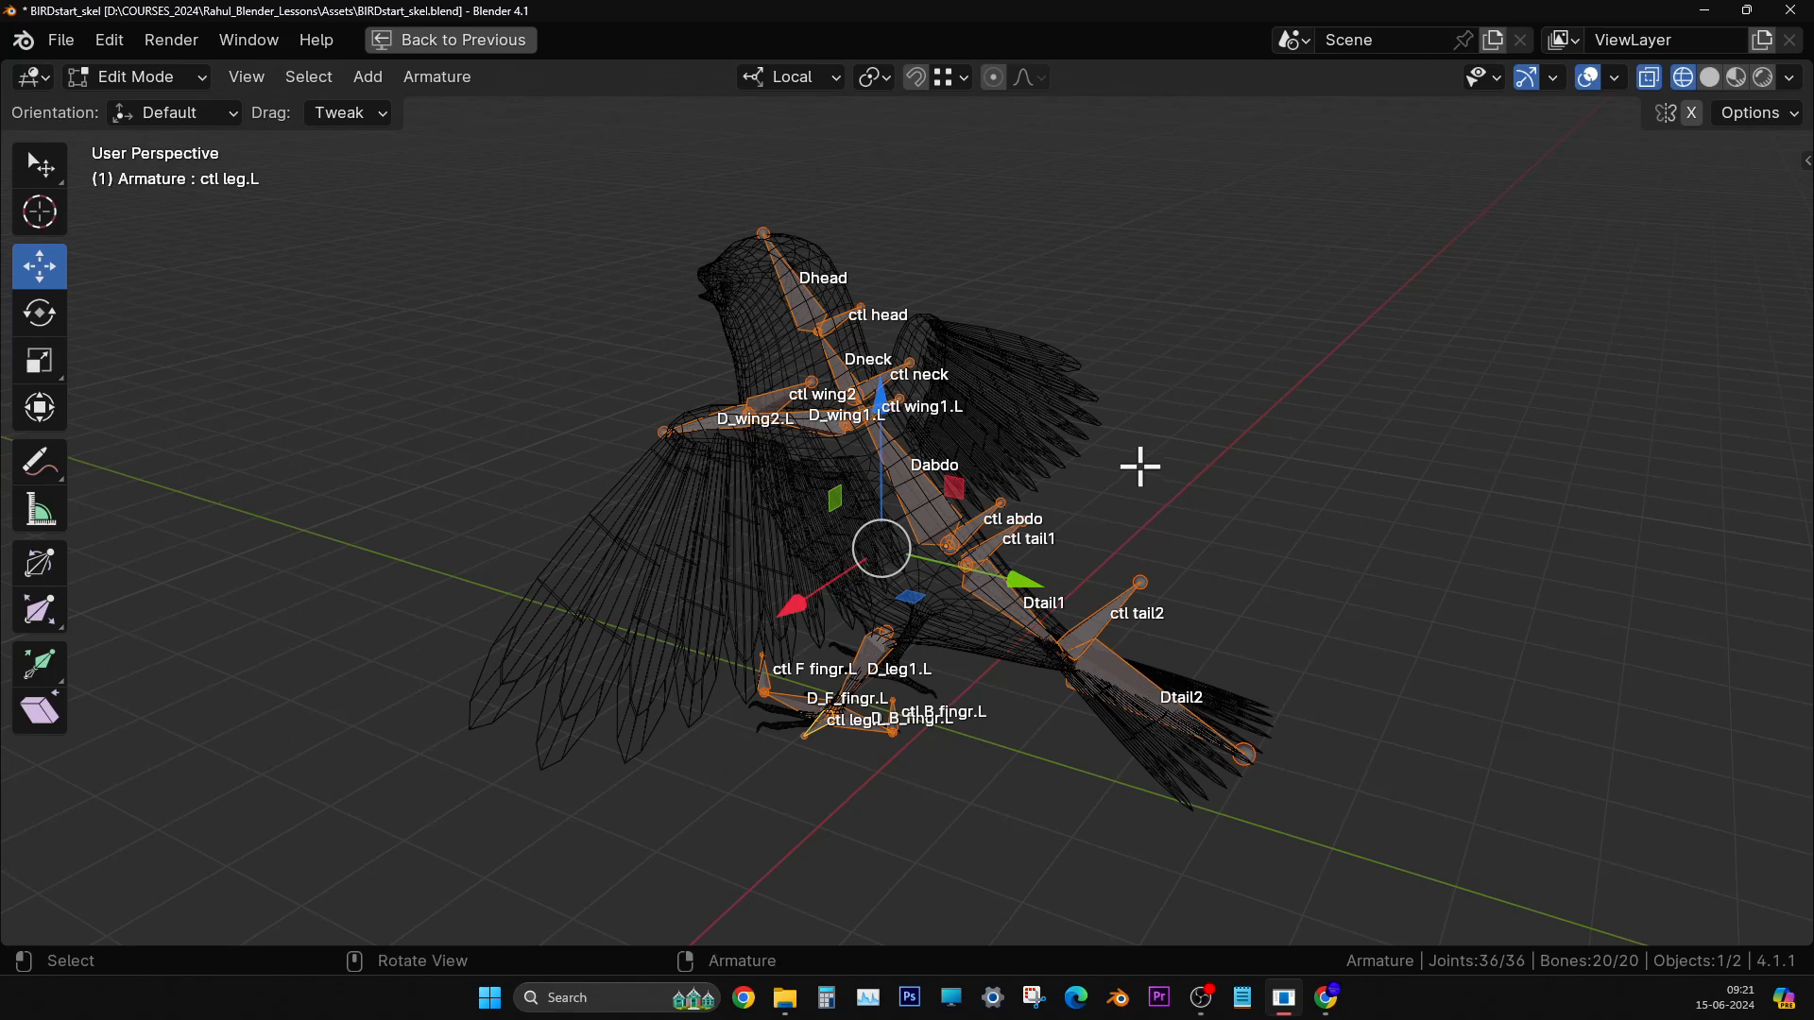
- Display the widened transform properties and annotate them with a frame line and the handwritten label "TP"
{"action": "key", "text": "n"}
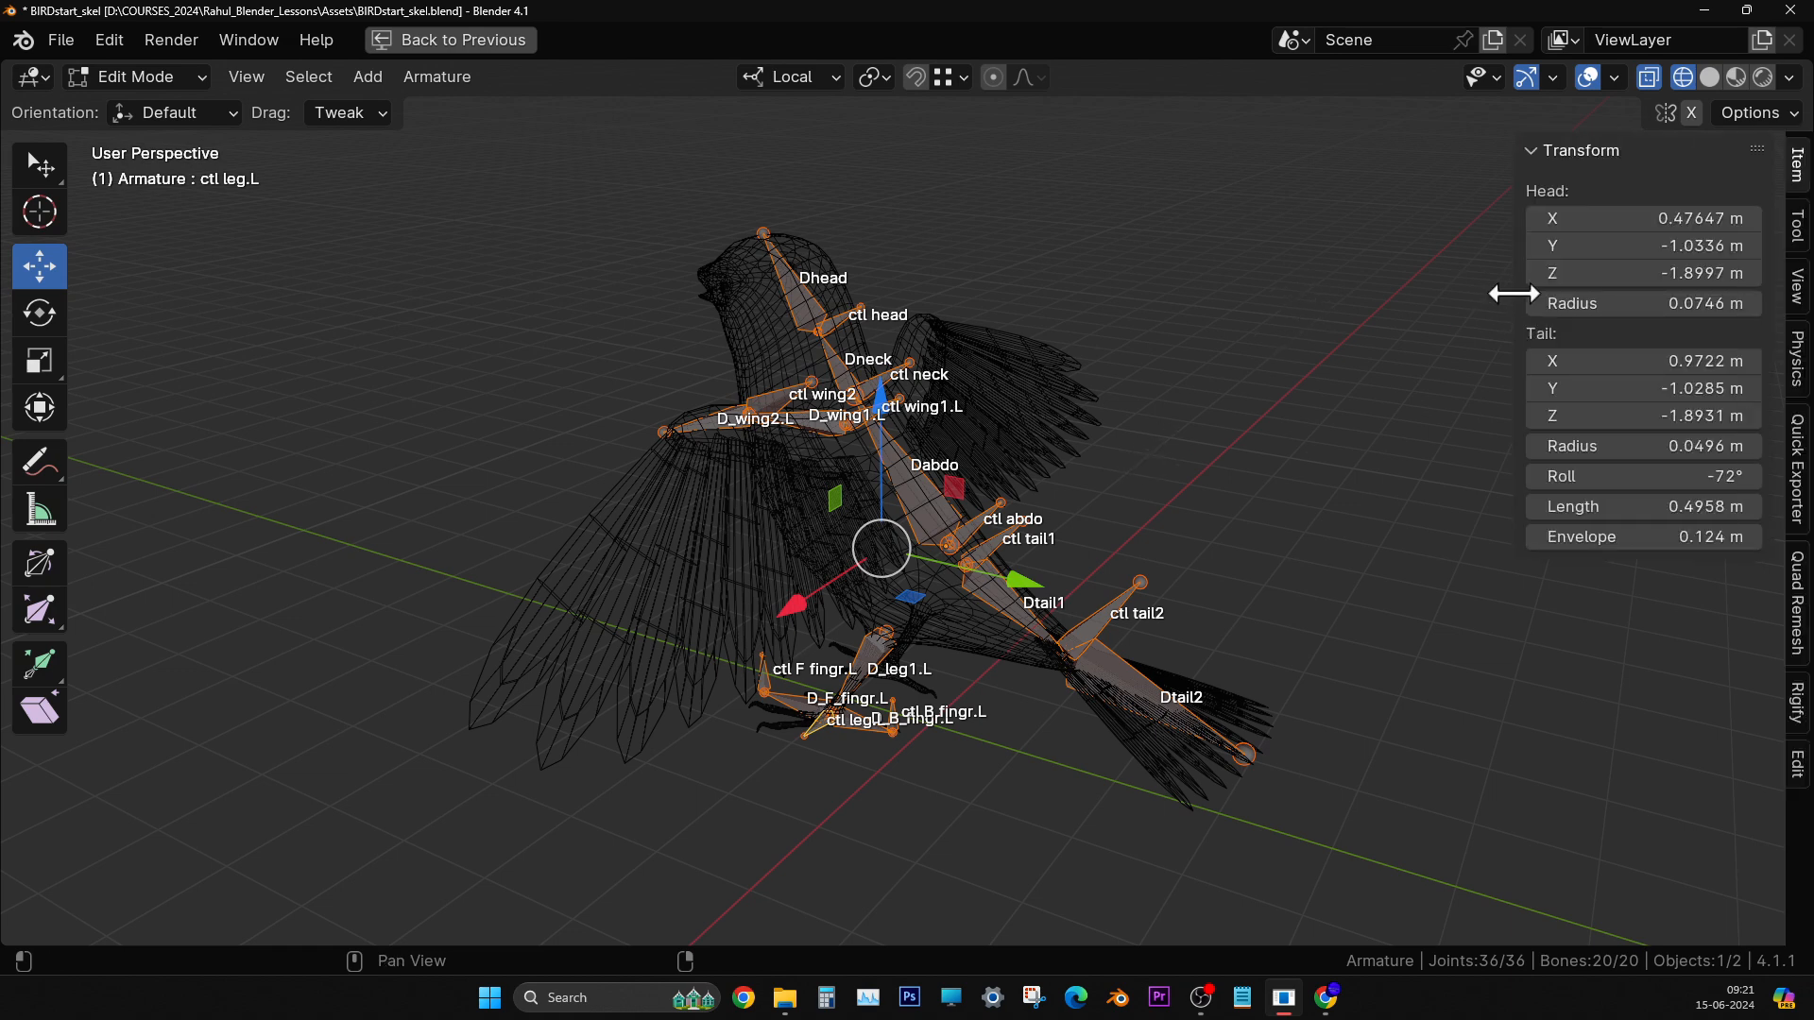
{"action": "left_click_drag", "start_coordinate": [1511, 292], "coordinate": [1175, 341]}
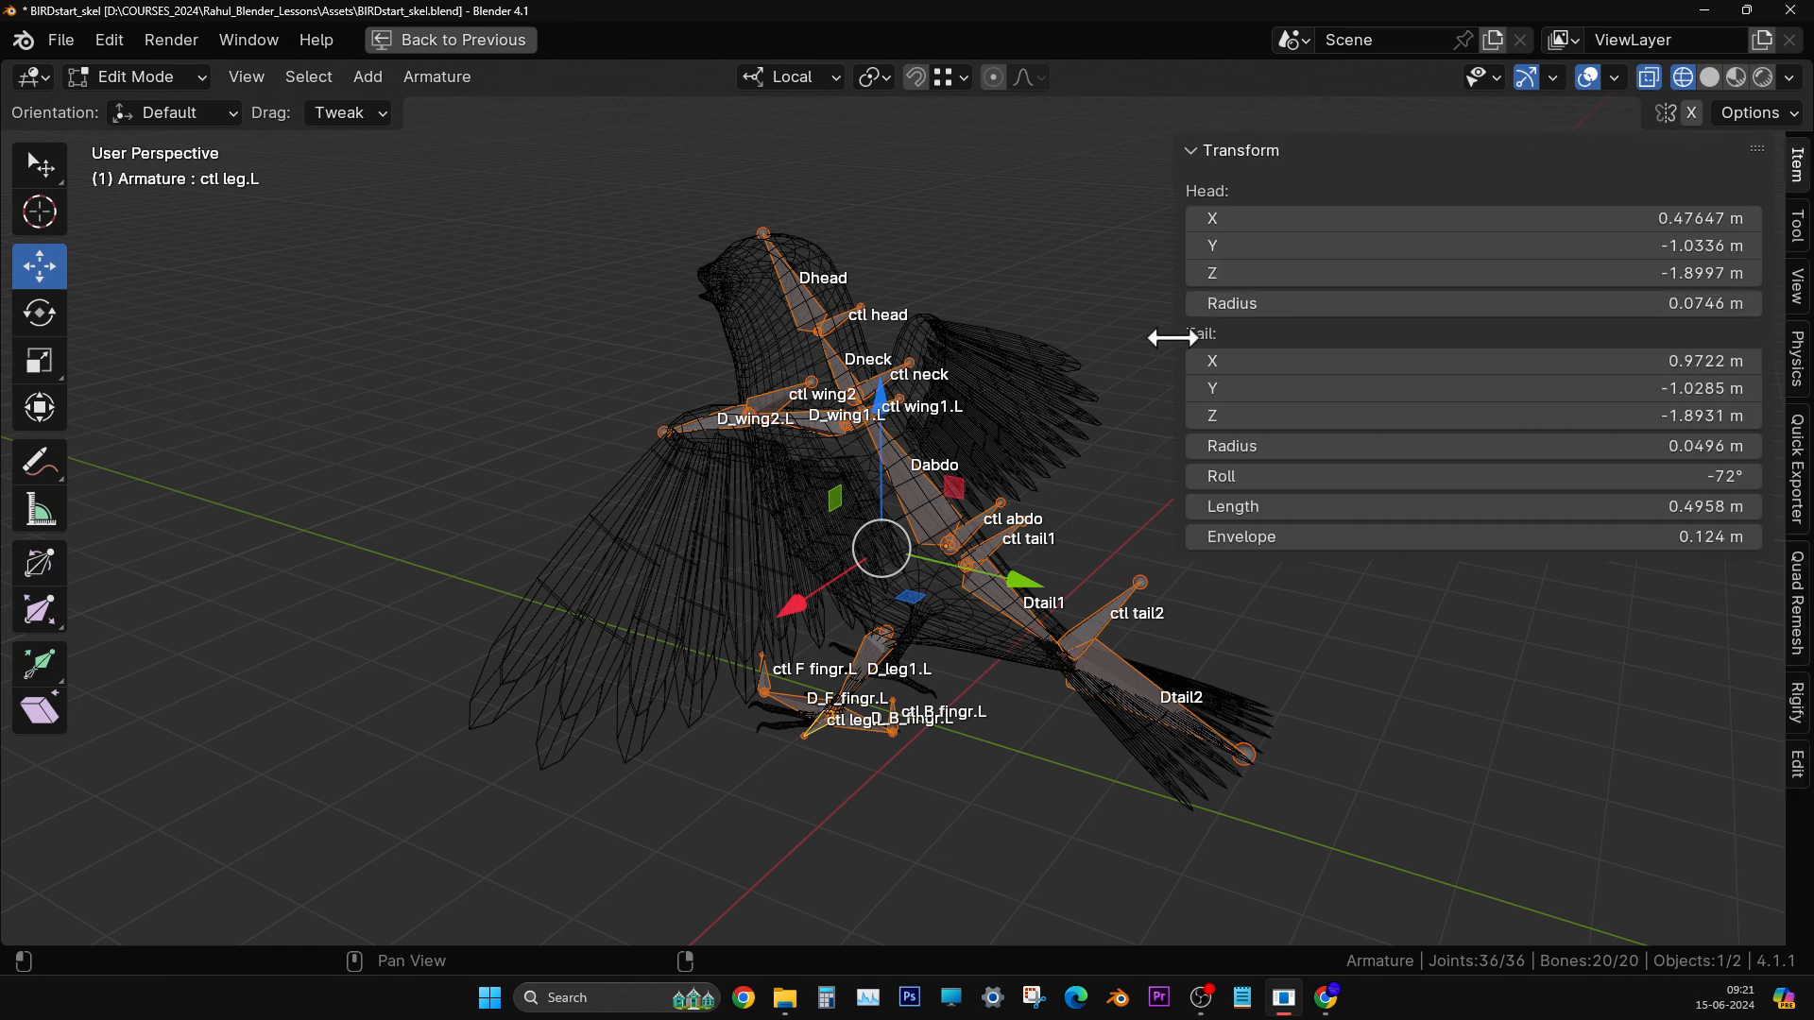
{"action": "left_click", "coordinate": [49, 453]}
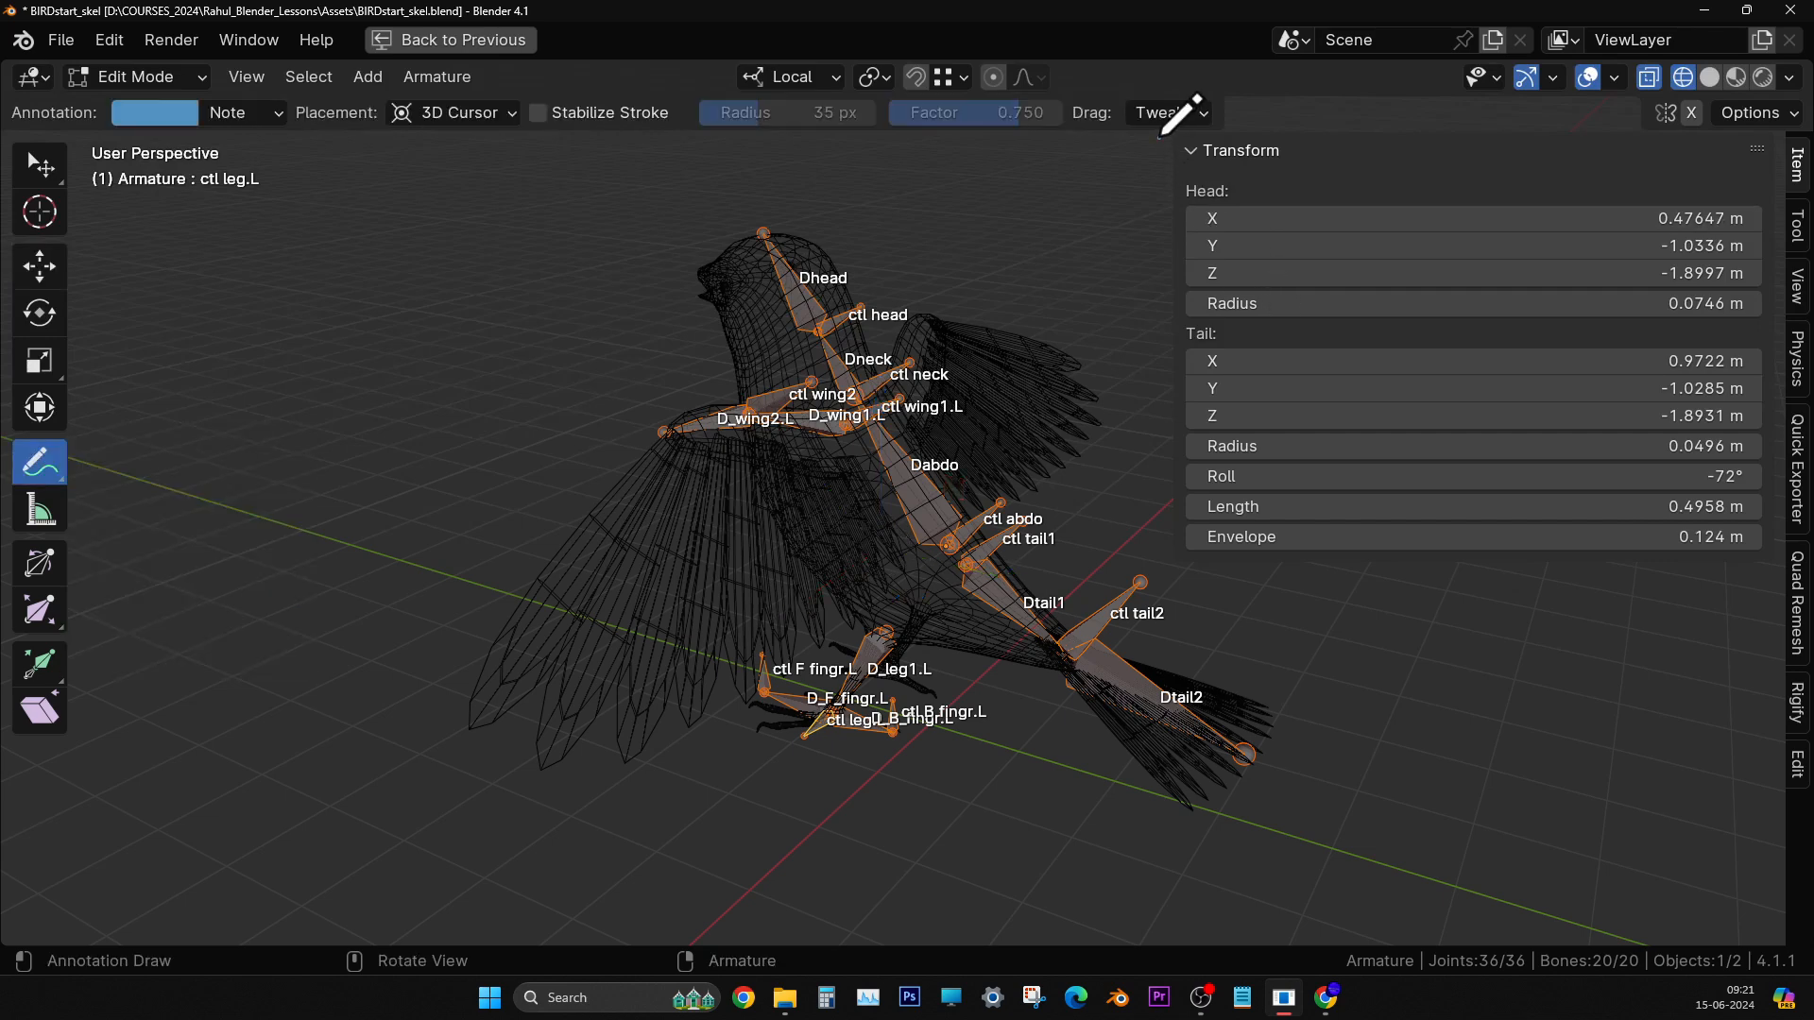
{"action": "mouse_move", "coordinate": [1162, 137]}
{"action": "left_mouse_down"}
{"action": "mouse_move", "coordinate": [1164, 564]}
{"action": "mouse_move", "coordinate": [1750, 562]}
{"action": "left_mouse_up"}
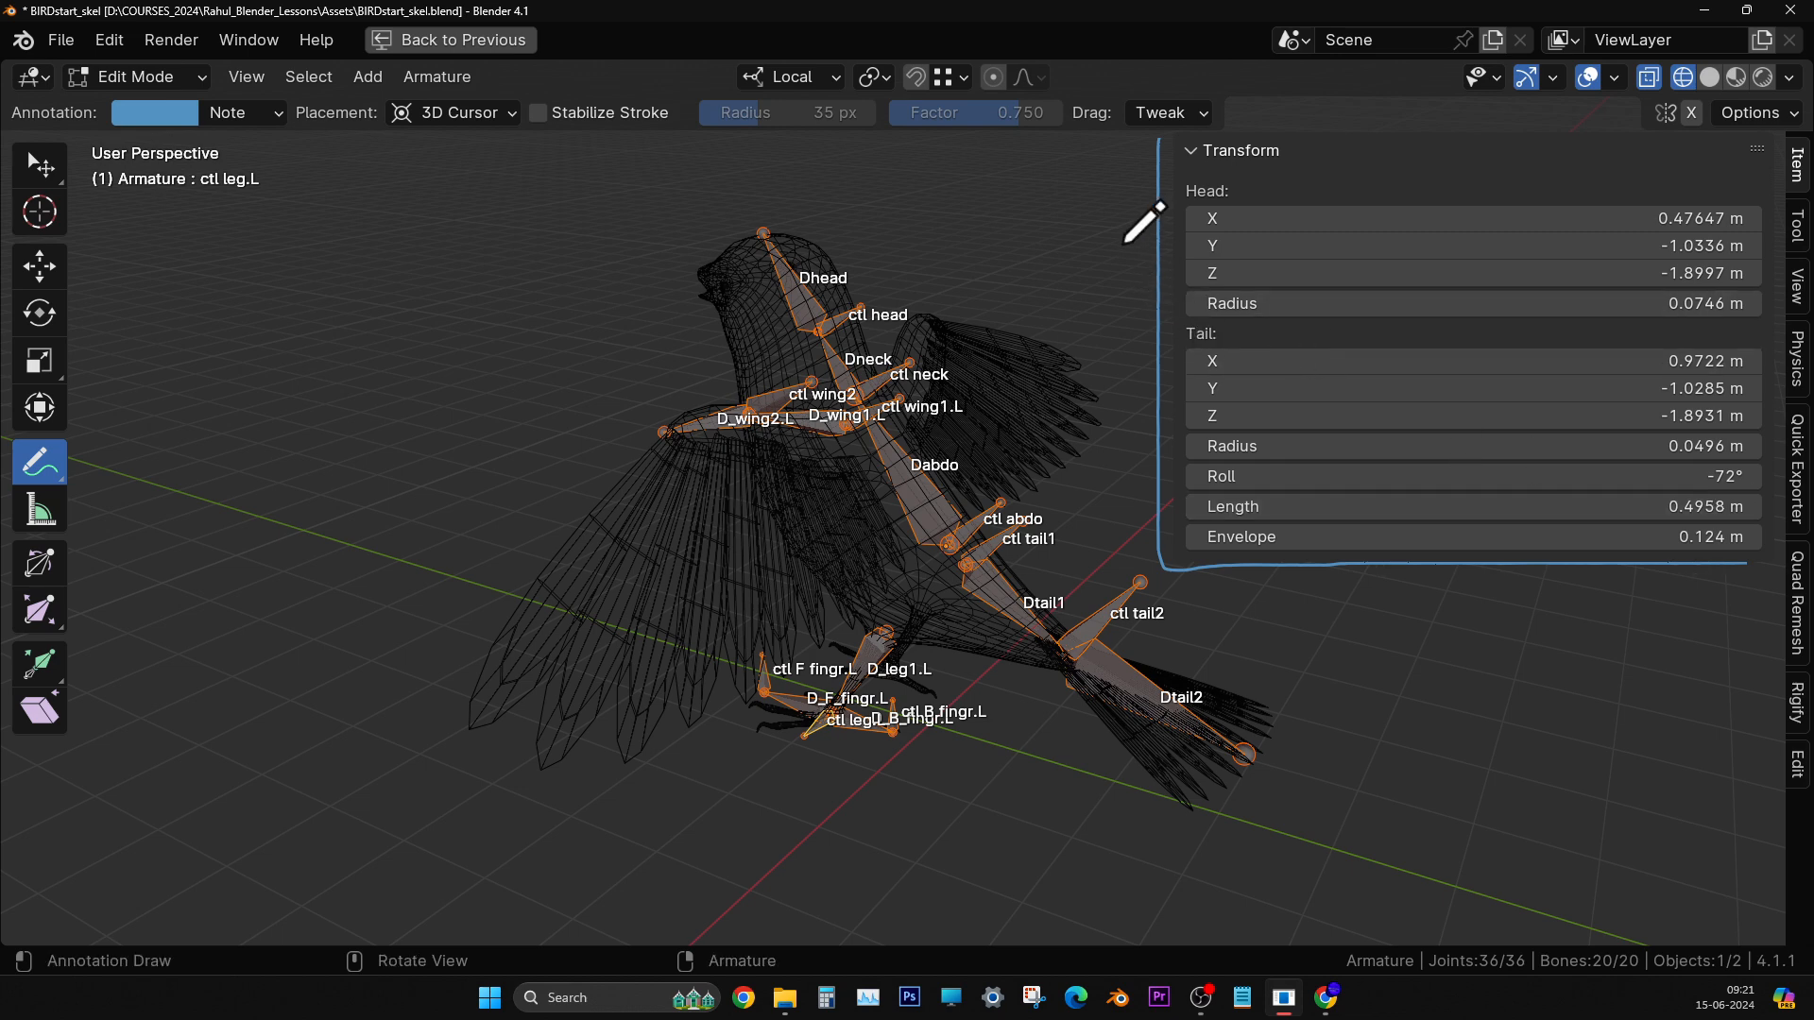
{"action": "mouse_move", "coordinate": [1110, 192]}
{"action": "left_mouse_down"}
{"action": "mouse_move", "coordinate": [941, 196]}
{"action": "mouse_move", "coordinate": [848, 240]}
{"action": "left_mouse_up"}
{"action": "mouse_move", "coordinate": [830, 165]}
{"action": "left_mouse_down"}
{"action": "mouse_move", "coordinate": [770, 166]}
{"action": "mouse_move", "coordinate": [884, 229]}
{"action": "left_mouse_up"}
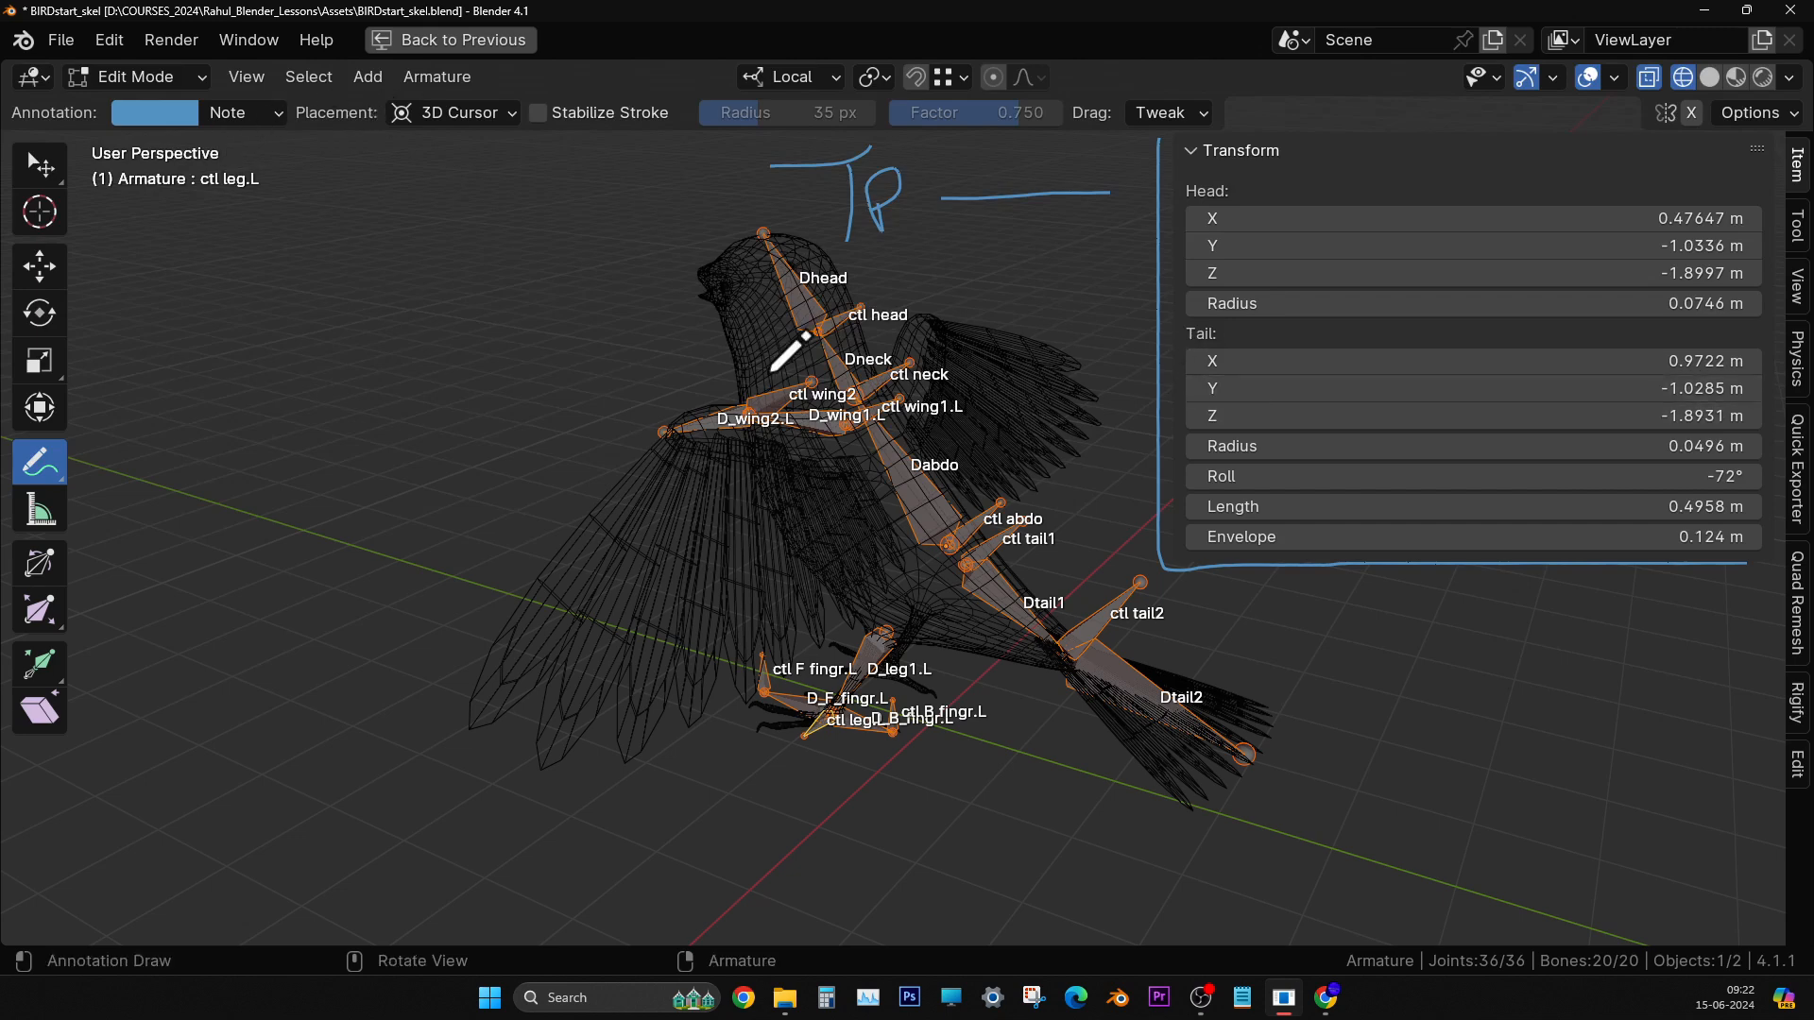
- Switch to Object Mode and select the whole armature object
{"action": "left_click", "coordinate": [168, 83]}
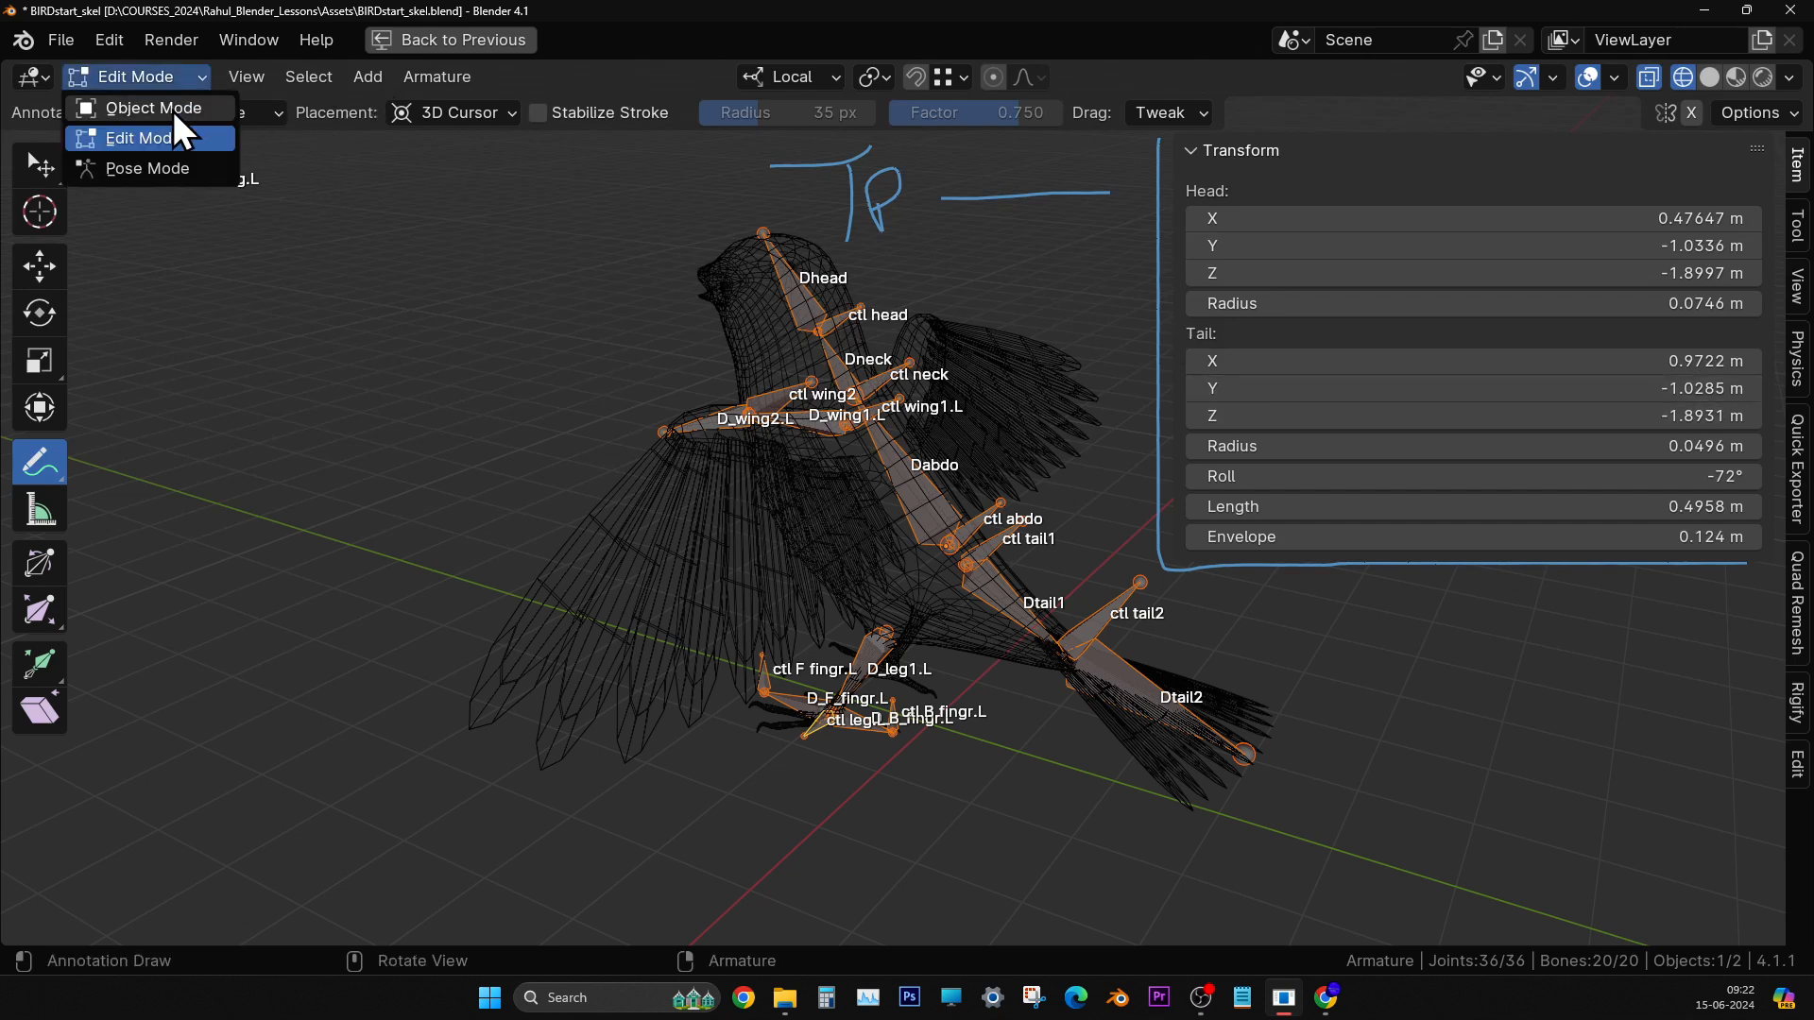
{"action": "left_click", "coordinate": [172, 111]}
{"action": "left_click", "coordinate": [661, 194]}
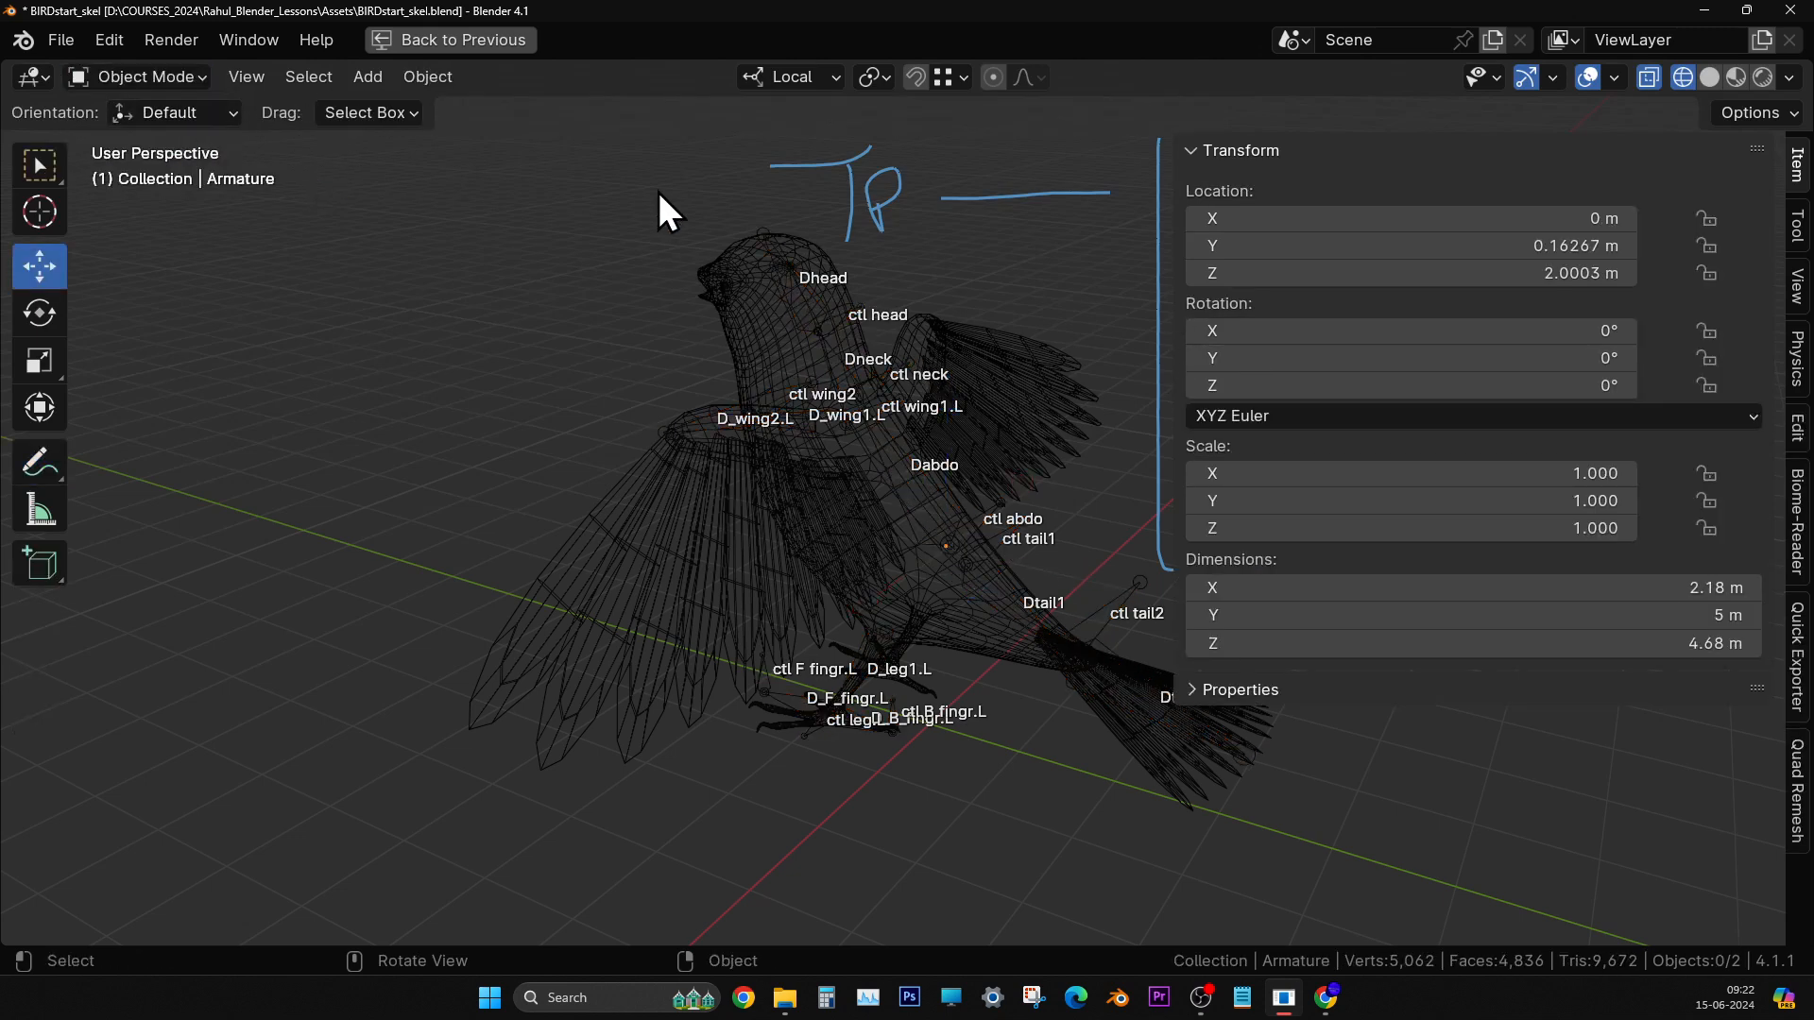
{"action": "left_click", "coordinate": [797, 265]}
{"action": "middle_click_drag", "start_coordinate": [815, 309], "coordinate": [864, 471]}
{"action": "left_click", "coordinate": [846, 365]}
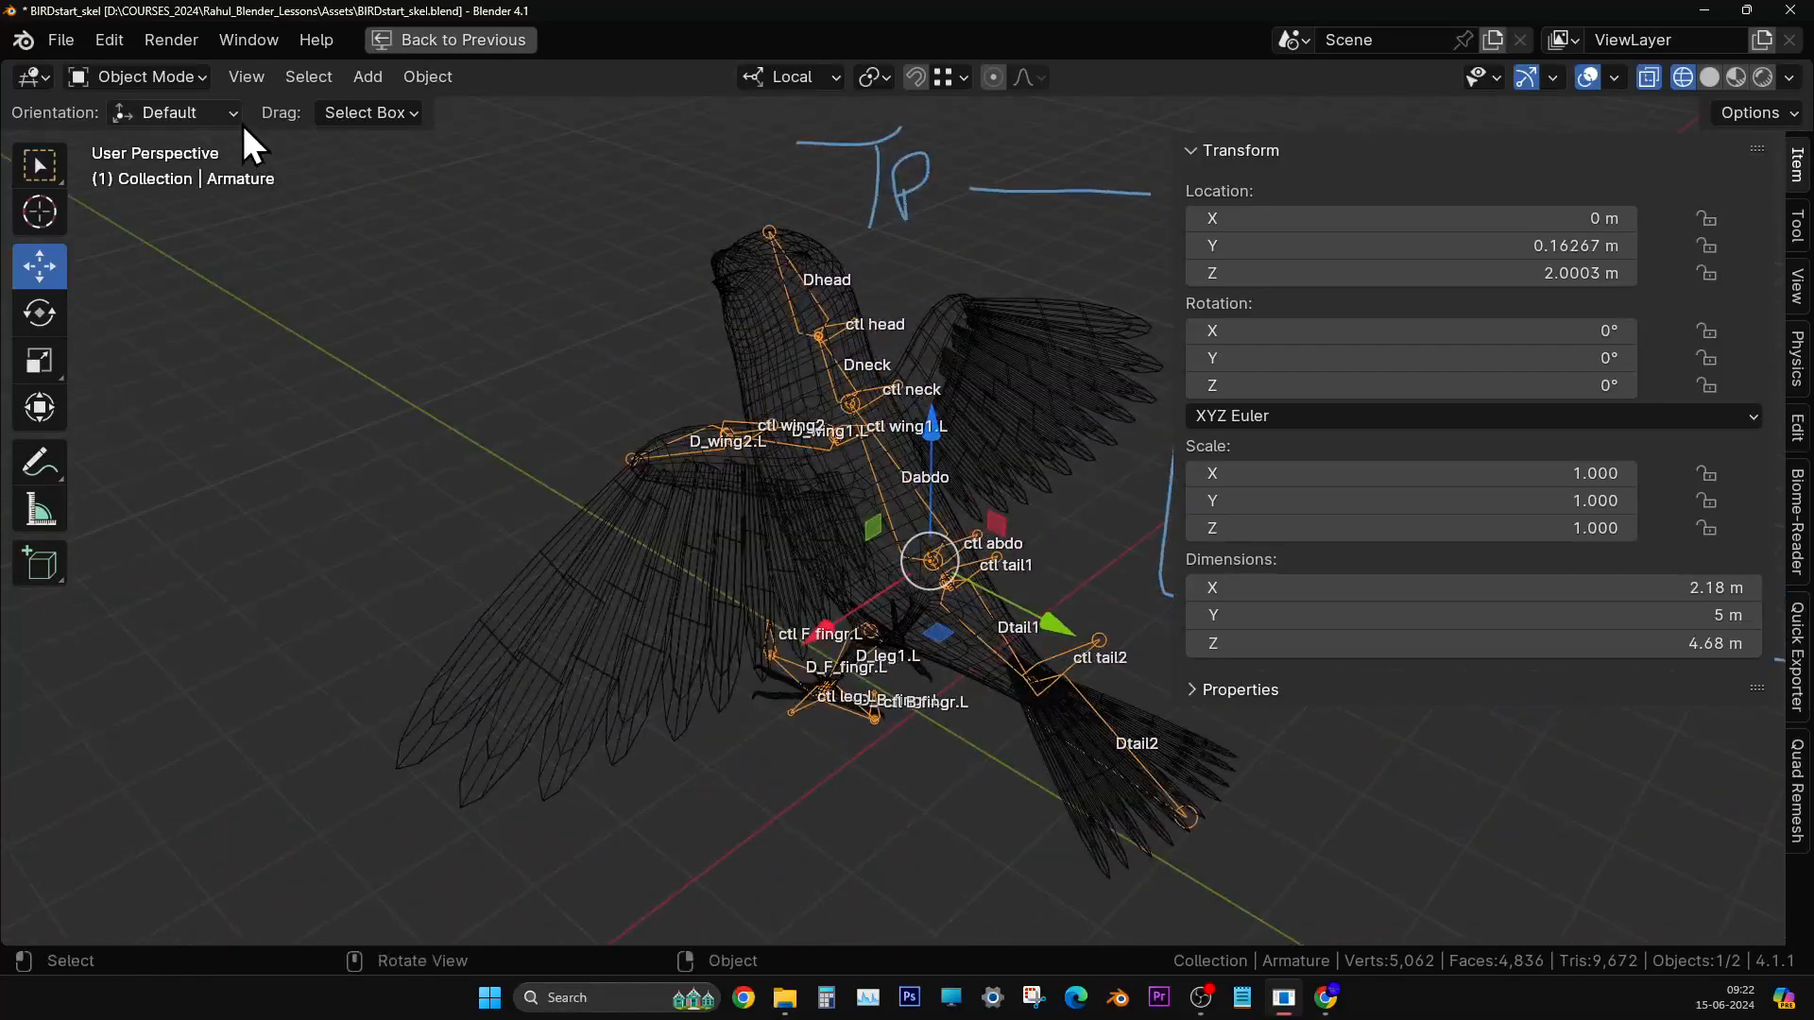
{"action": "scroll", "coordinate": [752, 235], "scroll_direction": "up", "scroll_amount": 2}
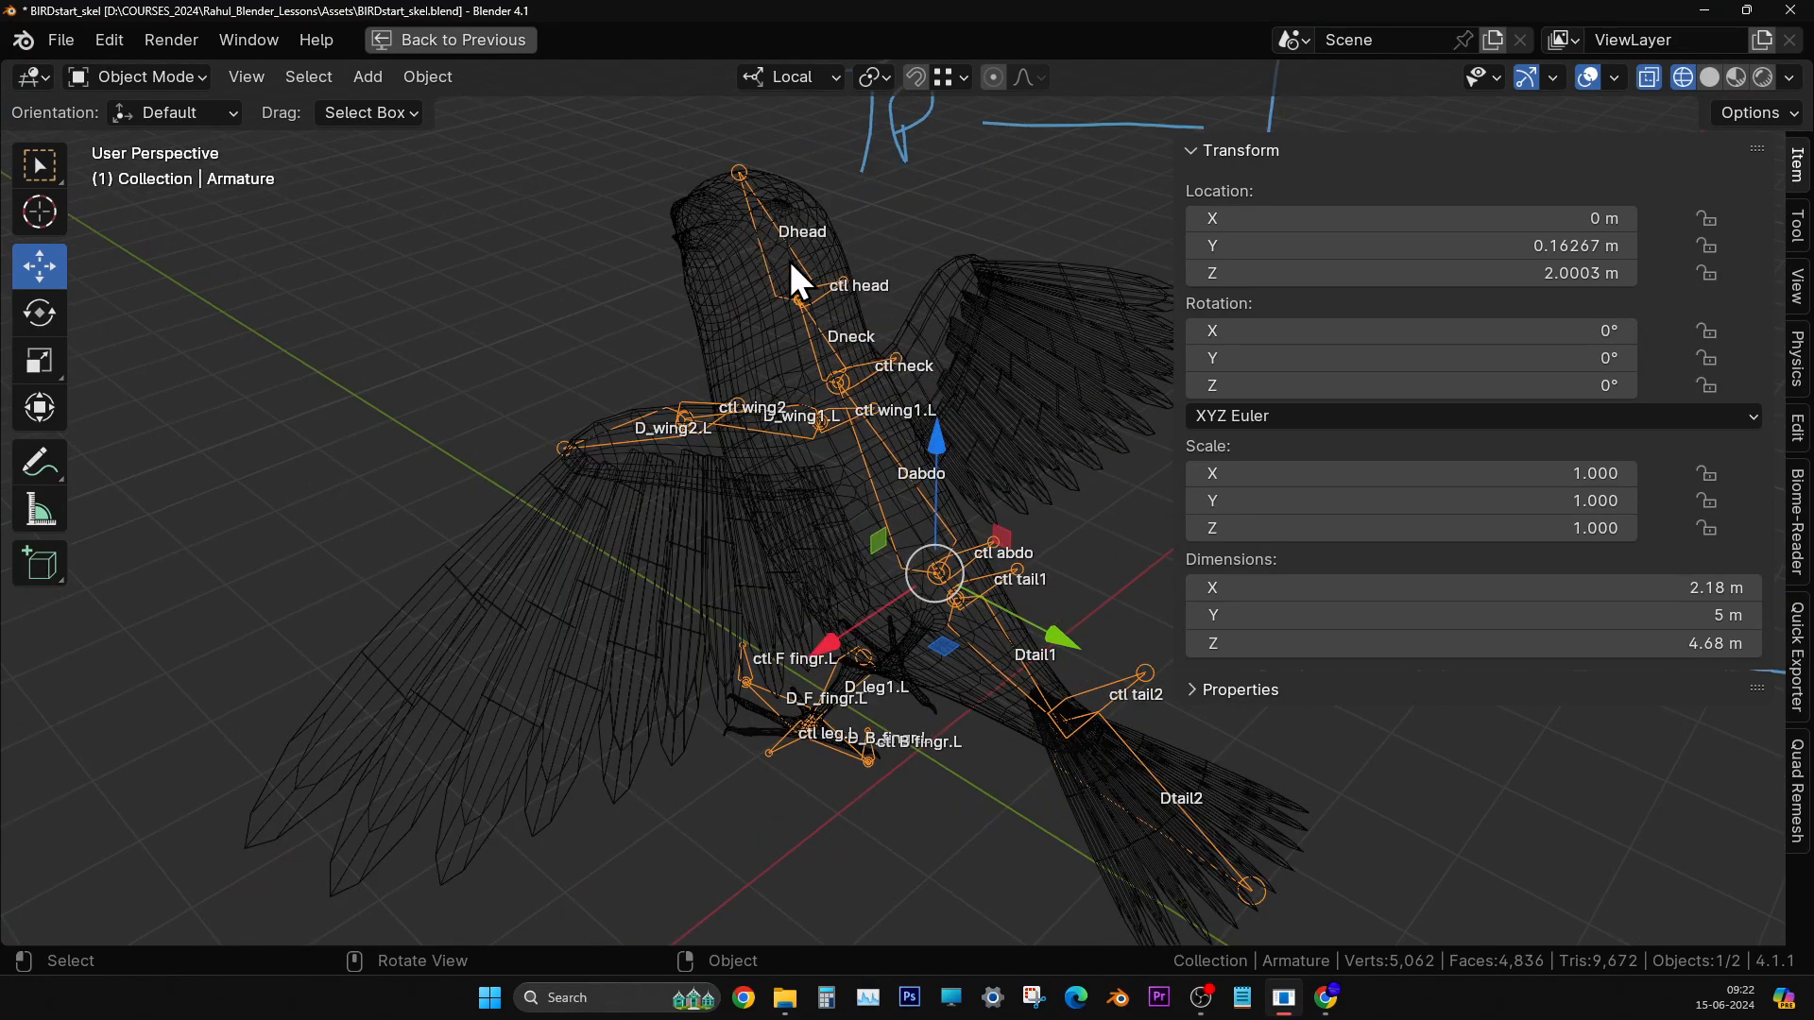
{"action": "middle_click_drag", "start_coordinate": [791, 266], "coordinate": [588, 387]}
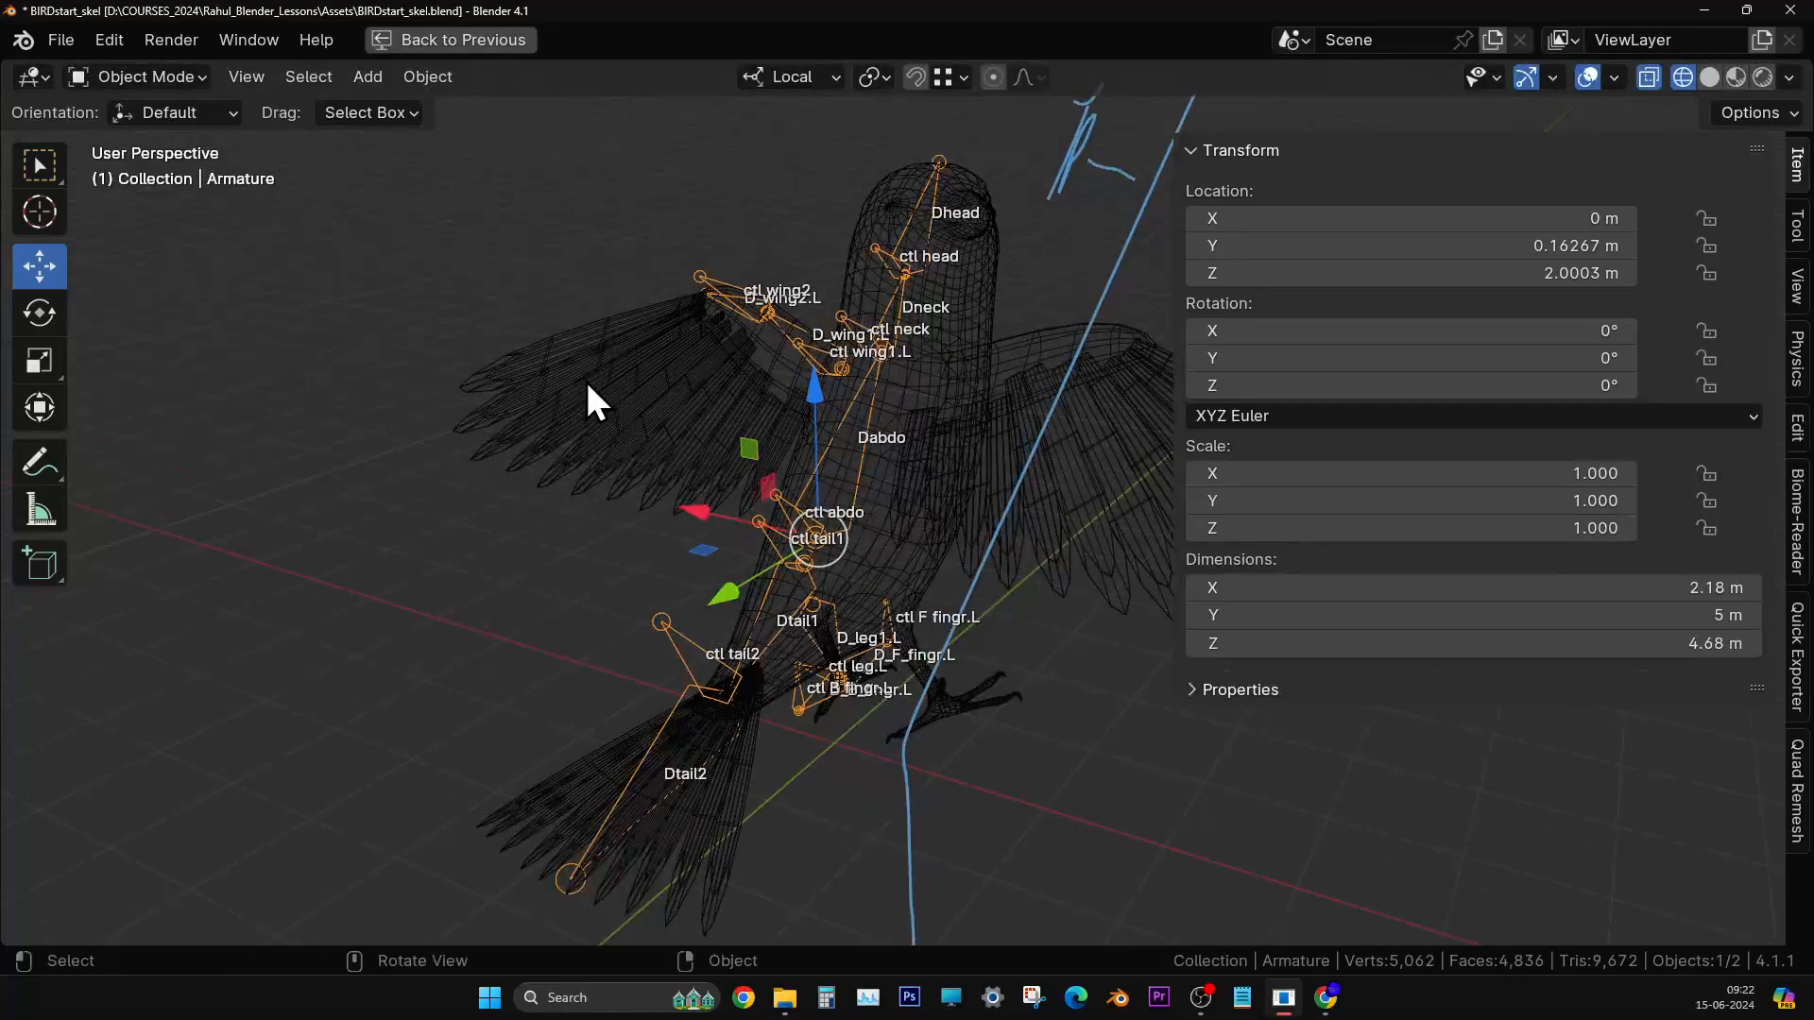
- Switch the bird armature to Edit Mode and enlarge the bone transform properties for reading
{"action": "middle_click_drag", "start_coordinate": [979, 469], "coordinate": [916, 572]}
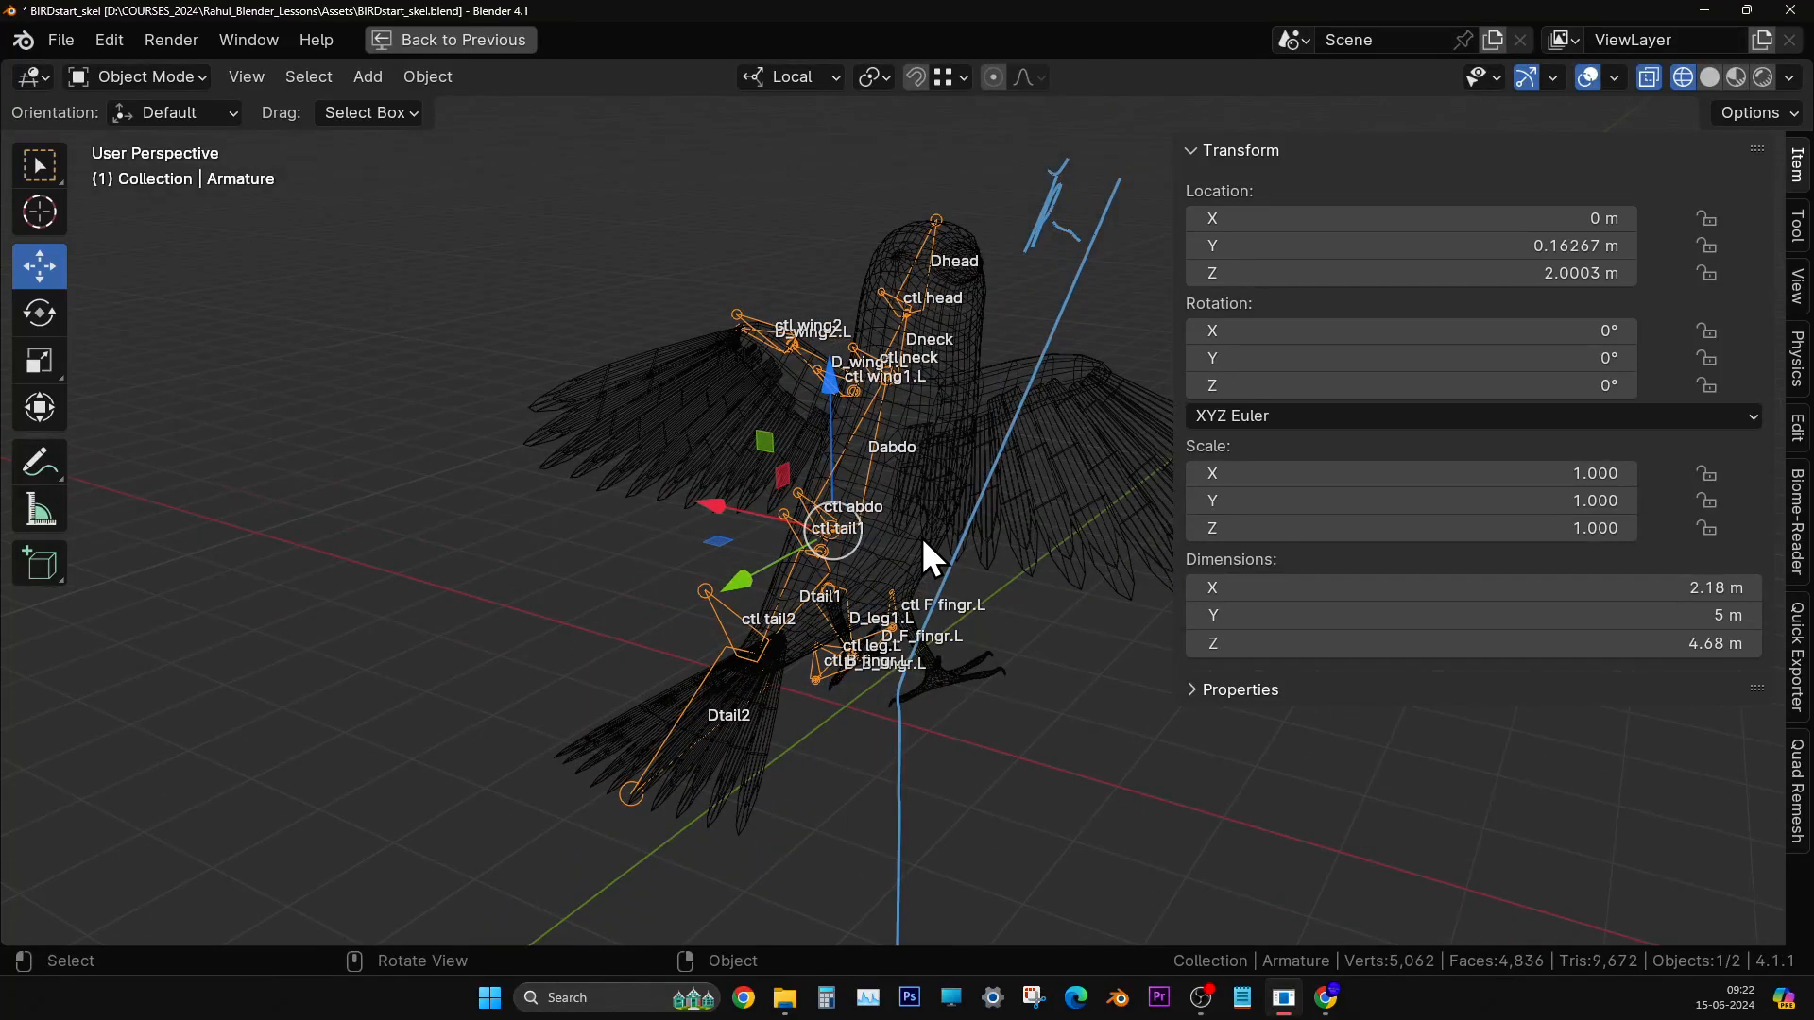
{"action": "mouse_move", "coordinate": [918, 541]}
{"action": "middle_mouse_down"}
{"action": "mouse_move", "coordinate": [953, 569]}
{"action": "mouse_move", "coordinate": [902, 549]}
{"action": "mouse_move", "coordinate": [922, 567]}
{"action": "middle_mouse_up"}
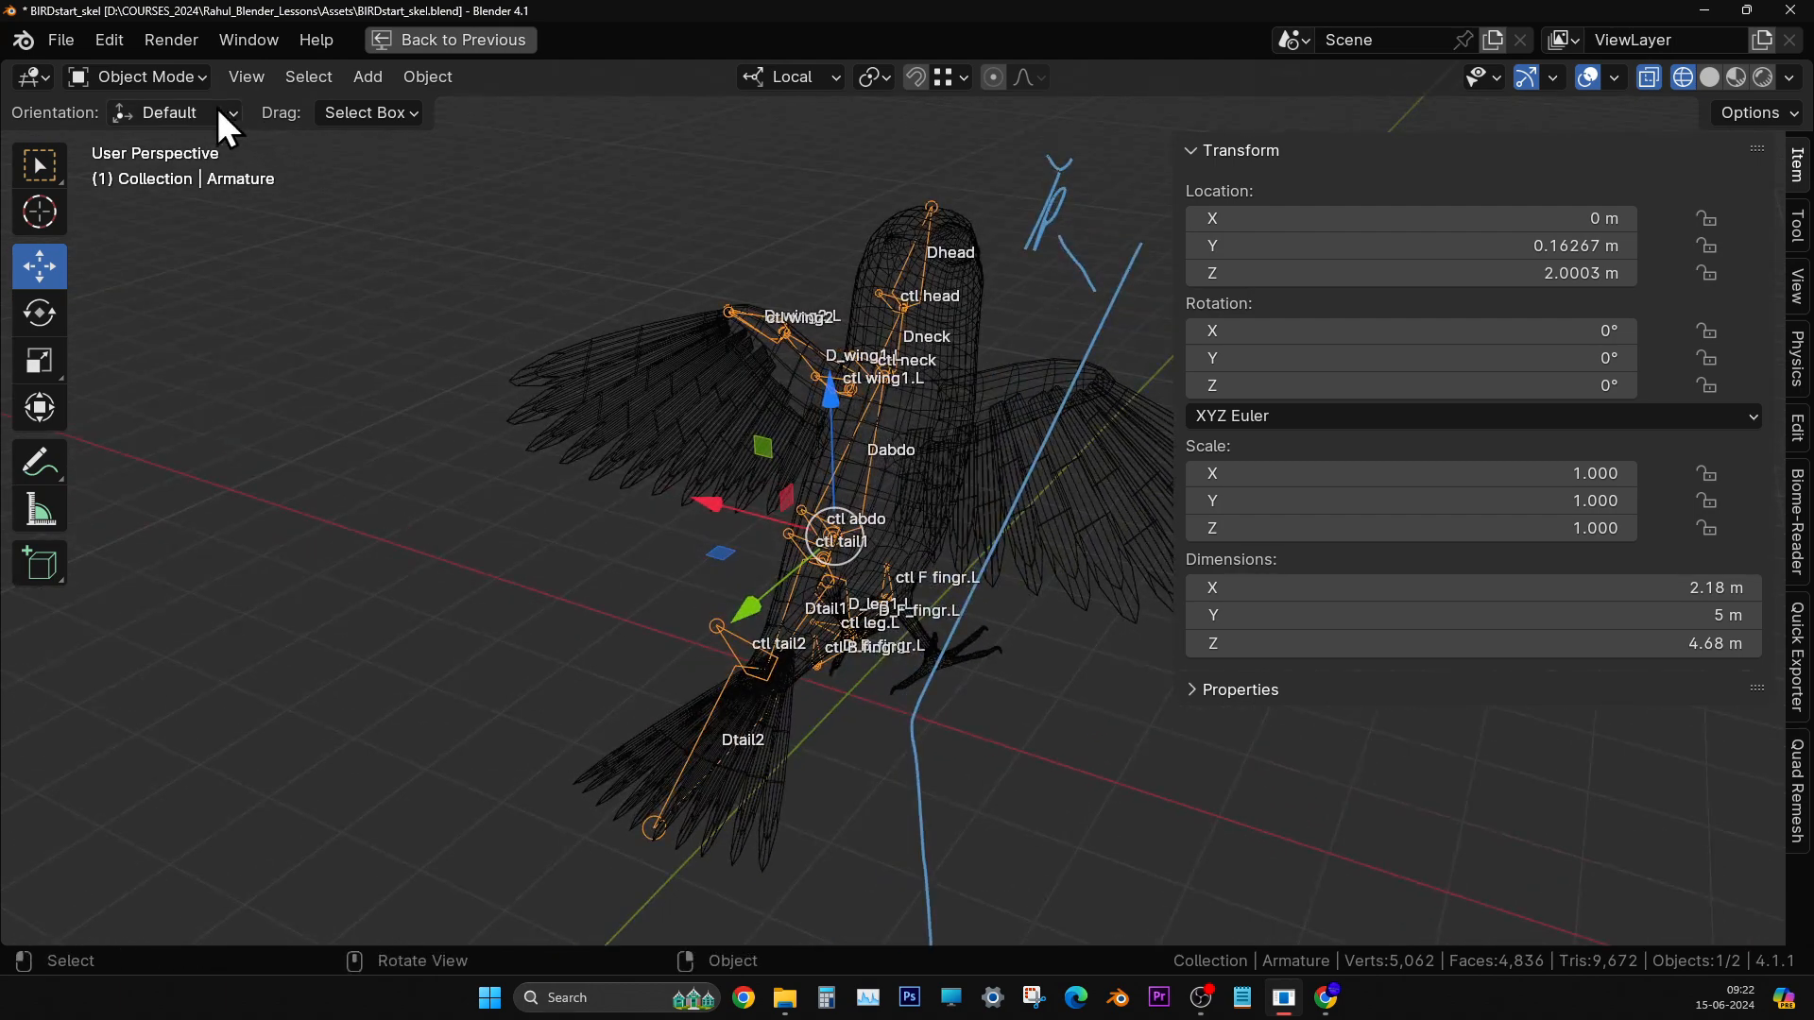
{"action": "left_click", "coordinate": [174, 83]}
{"action": "left_click", "coordinate": [162, 75]}
{"action": "left_click", "coordinate": [155, 132]}
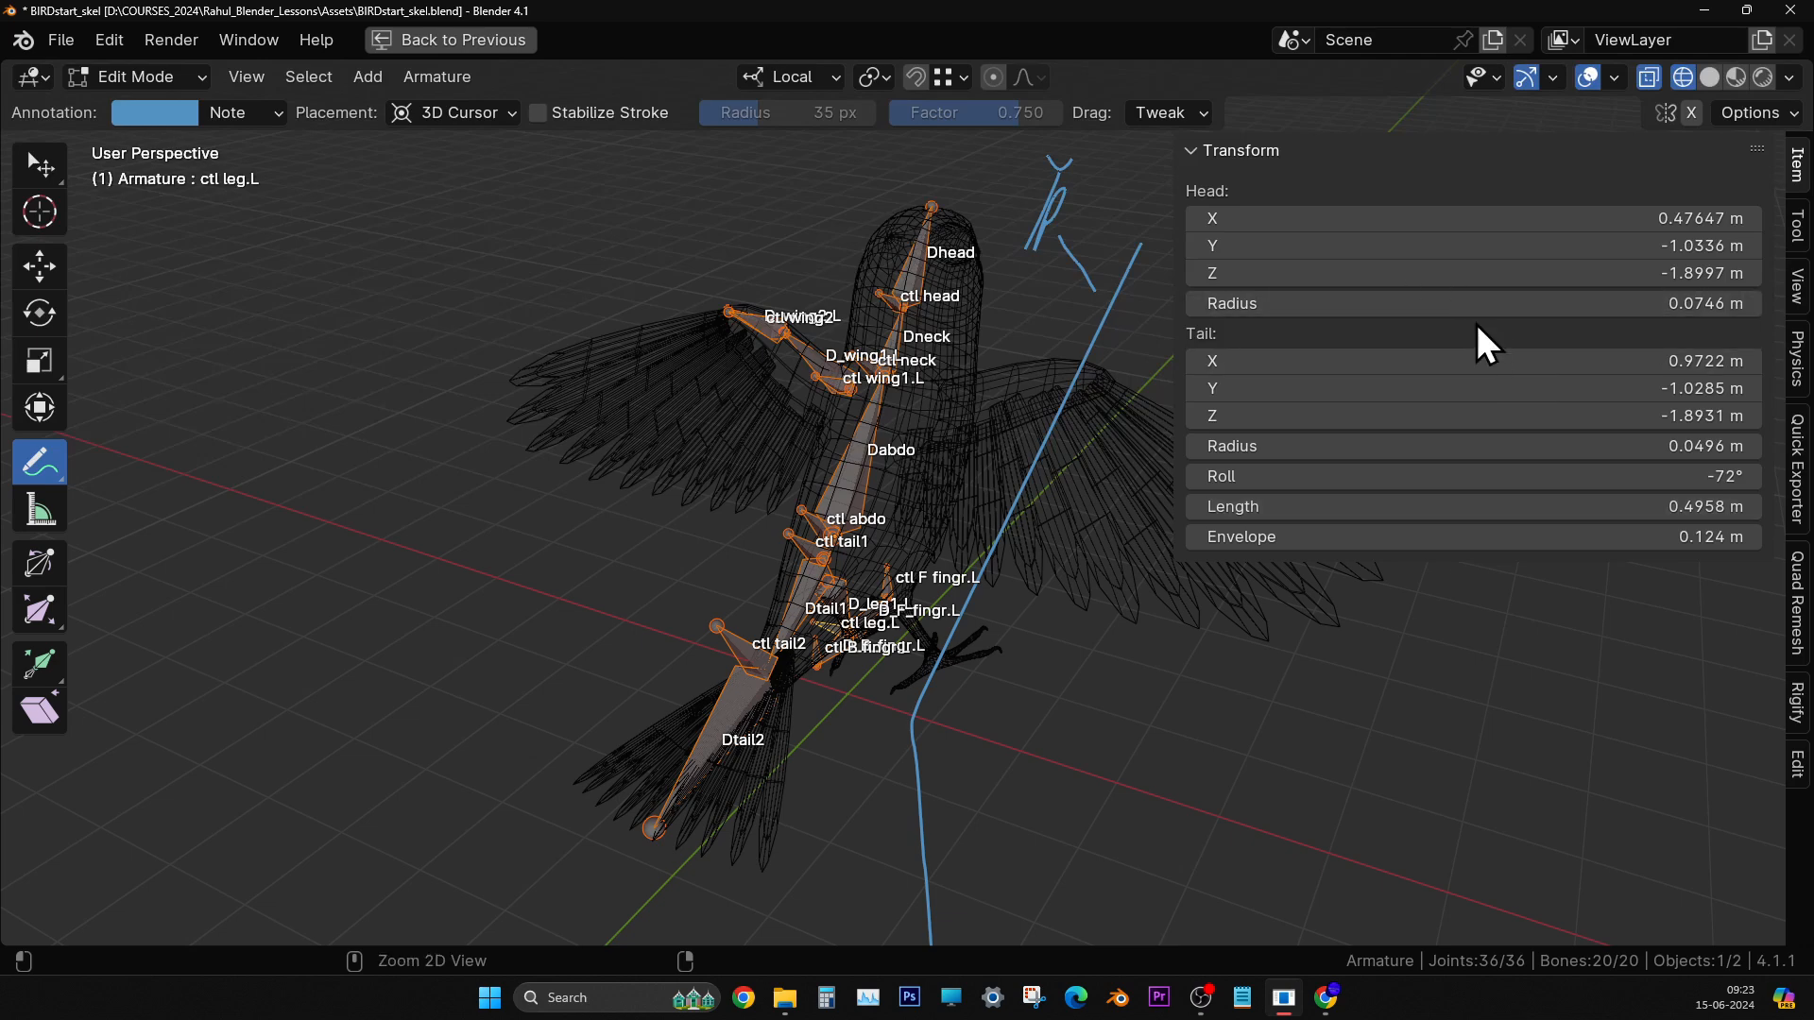
{"action": "mouse_move", "coordinate": [1476, 326]}
{"action": "middle_mouse_down", "text": "ctrl"}
{"action": "mouse_move", "coordinate": [1474, 307]}
{"action": "mouse_move", "coordinate": [1455, 321]}
{"action": "middle_mouse_up", "text": "ctrl"}
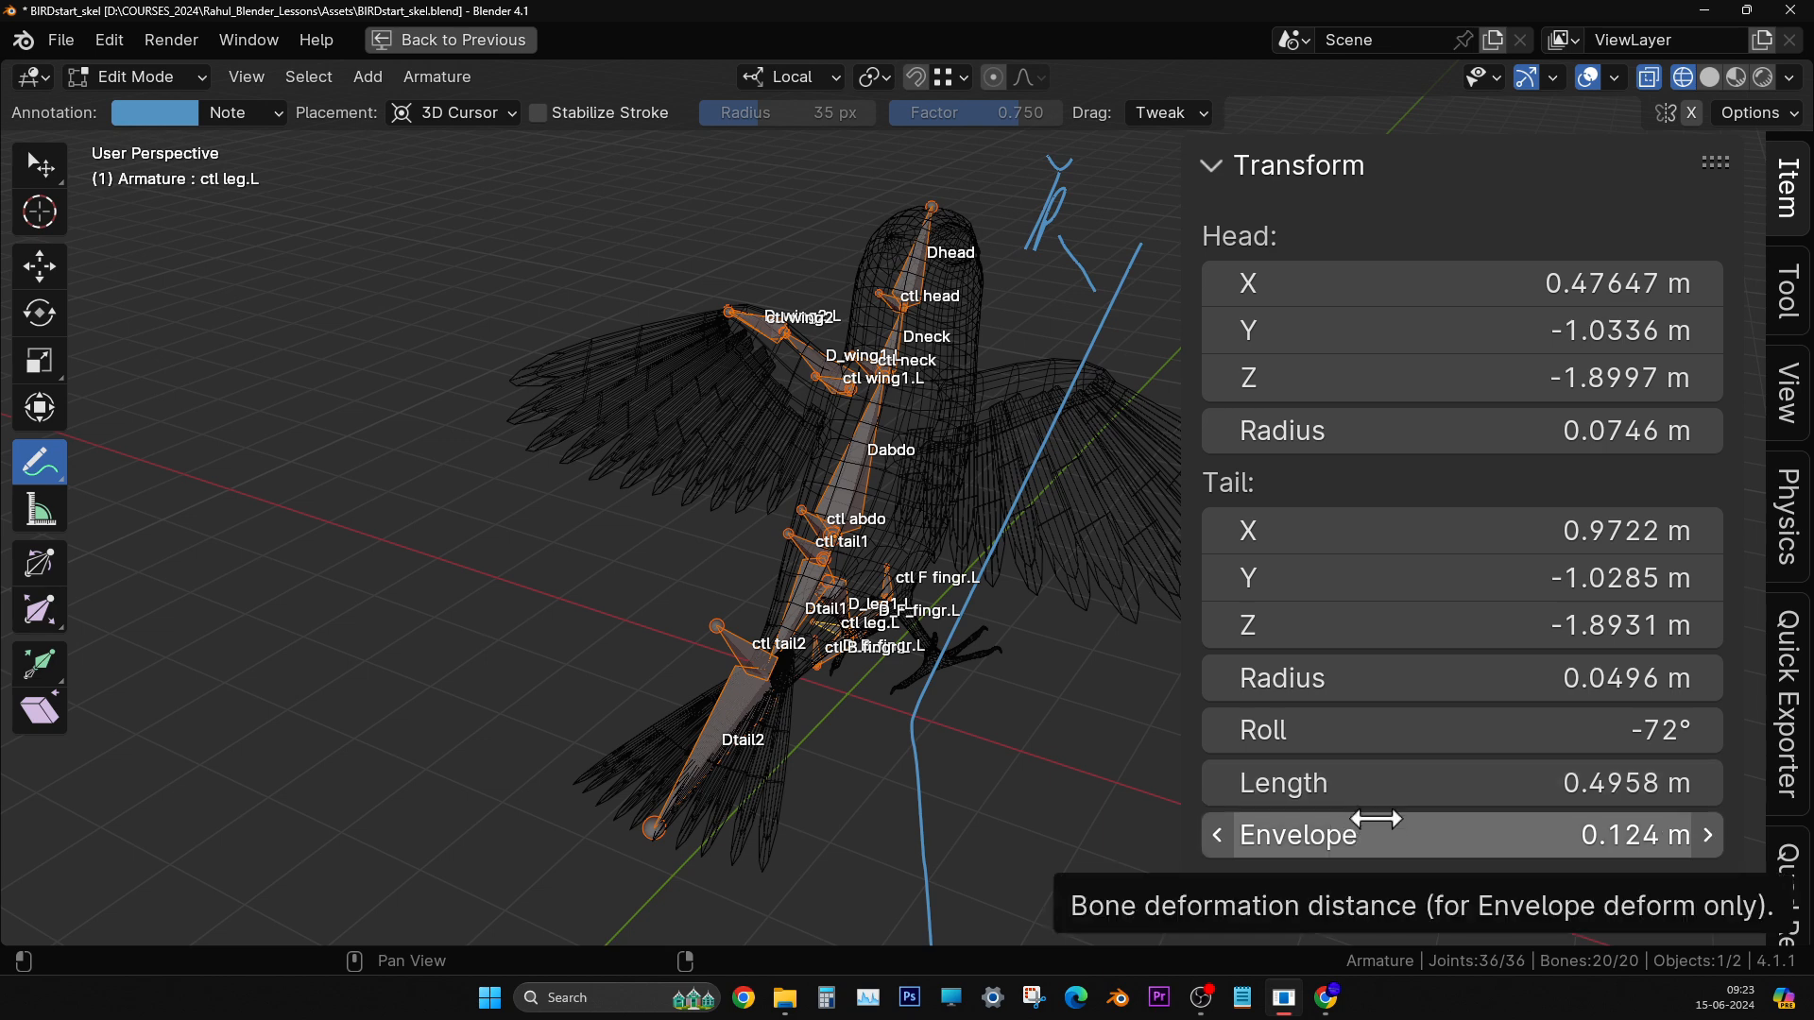
- Set the head X location of the ctl leg.L bone to 1.8765 m
{"action": "mouse_move", "coordinate": [993, 539]}
{"action": "middle_mouse_down"}
{"action": "mouse_move", "coordinate": [940, 530]}
{"action": "mouse_move", "coordinate": [1029, 530]}
{"action": "mouse_move", "coordinate": [997, 526]}
{"action": "middle_mouse_up"}
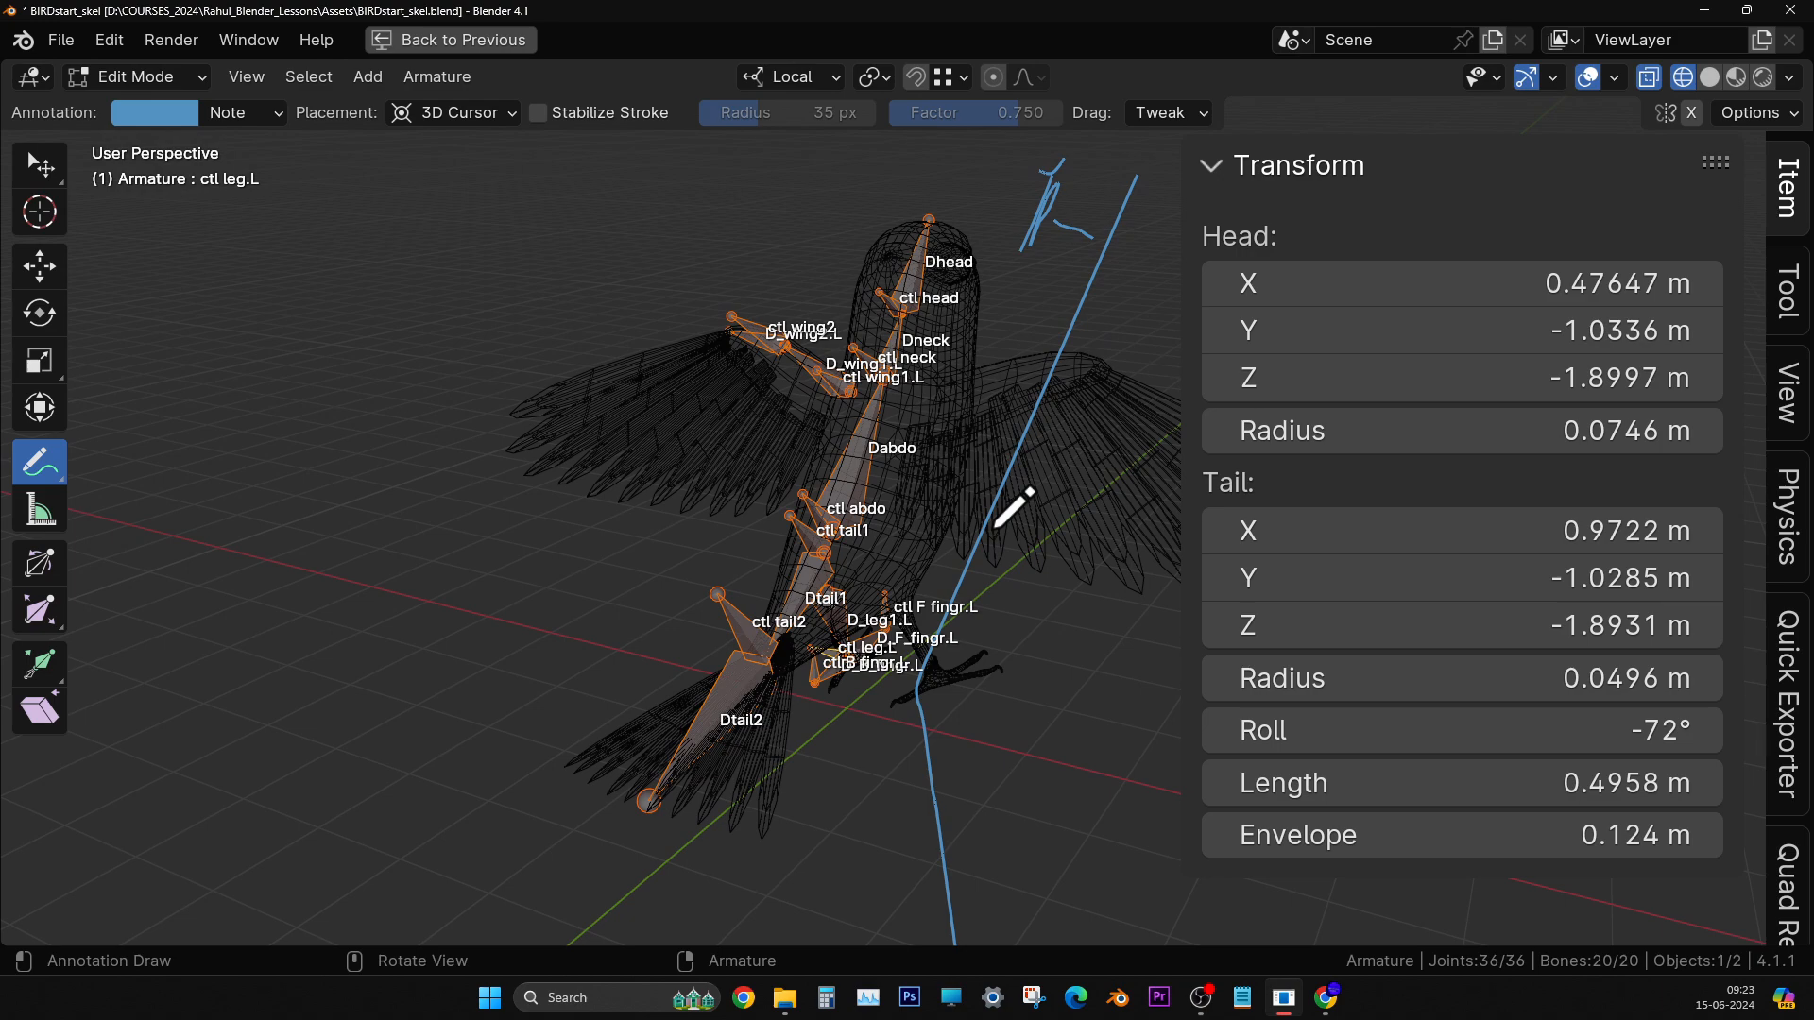
{"action": "mouse_move", "coordinate": [1004, 486]}
{"action": "middle_mouse_down", "text": "shift"}
{"action": "mouse_move", "coordinate": [865, 576]}
{"action": "mouse_move", "coordinate": [936, 543]}
{"action": "middle_mouse_up", "text": "shift"}
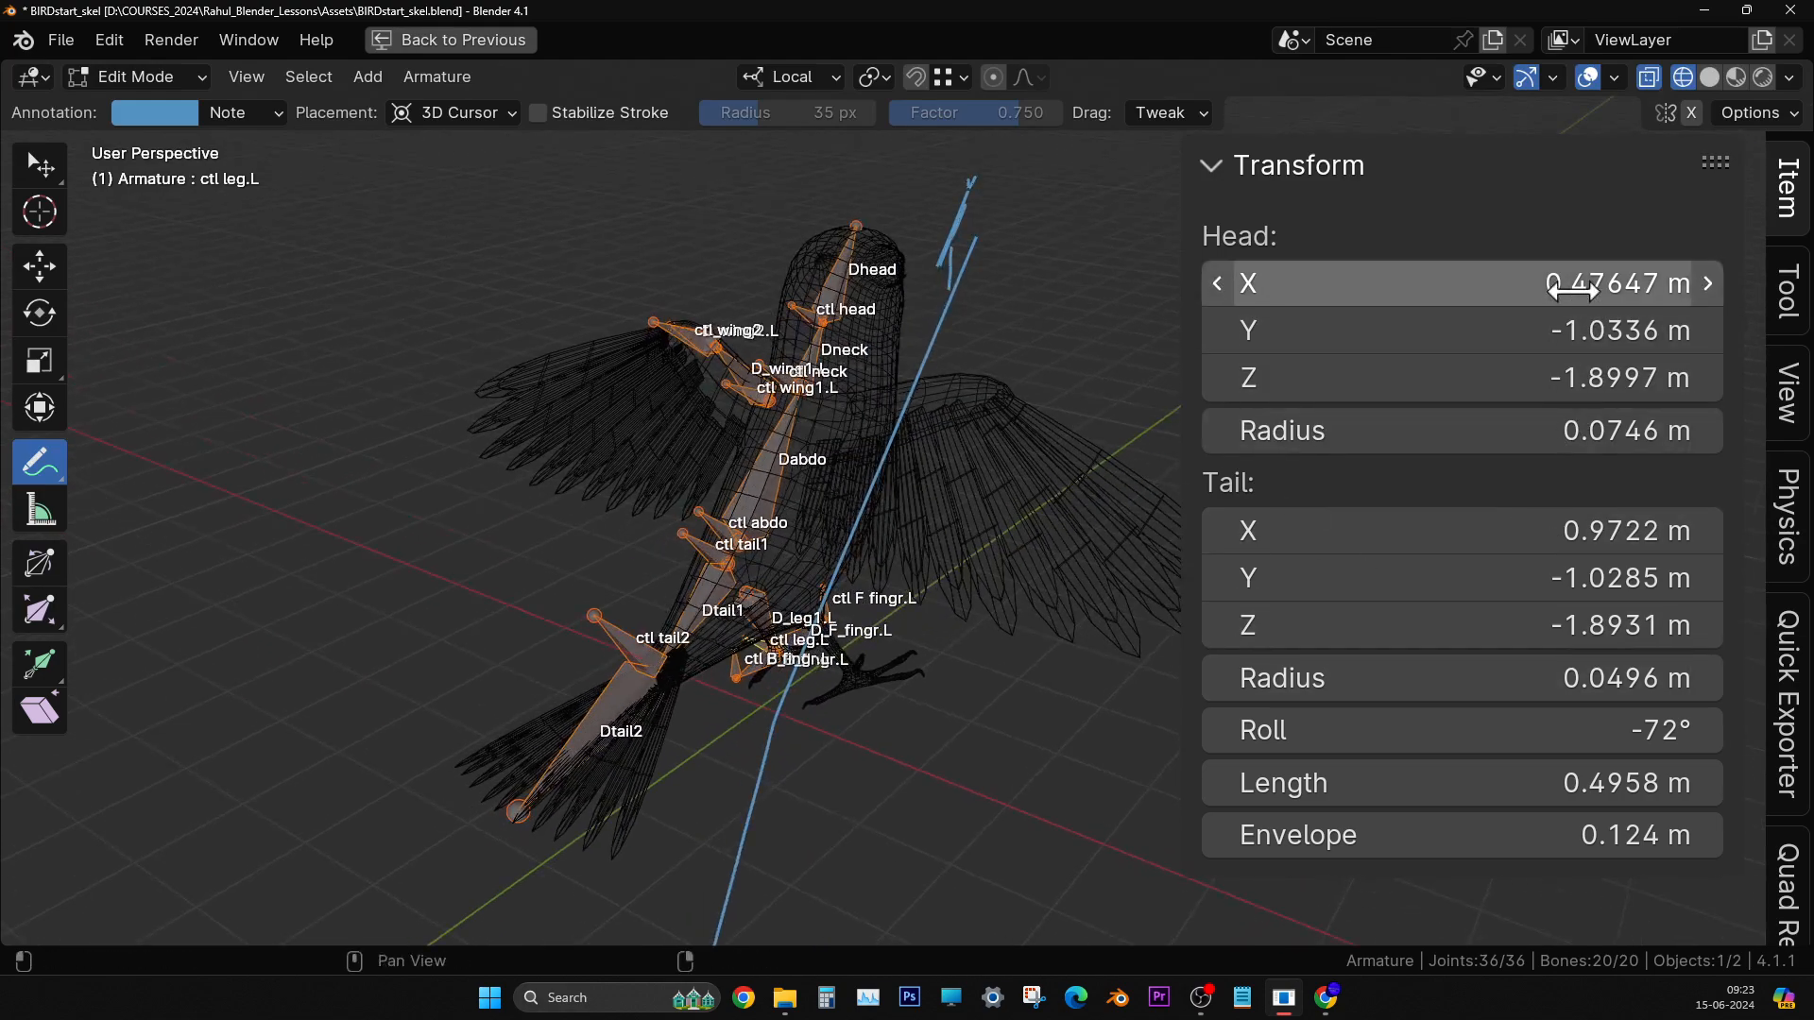
{"action": "mouse_move", "coordinate": [923, 445]}
{"action": "middle_mouse_down"}
{"action": "mouse_move", "coordinate": [1171, 478]}
{"action": "mouse_move", "coordinate": [983, 446]}
{"action": "mouse_move", "coordinate": [863, 486]}
{"action": "middle_mouse_up"}
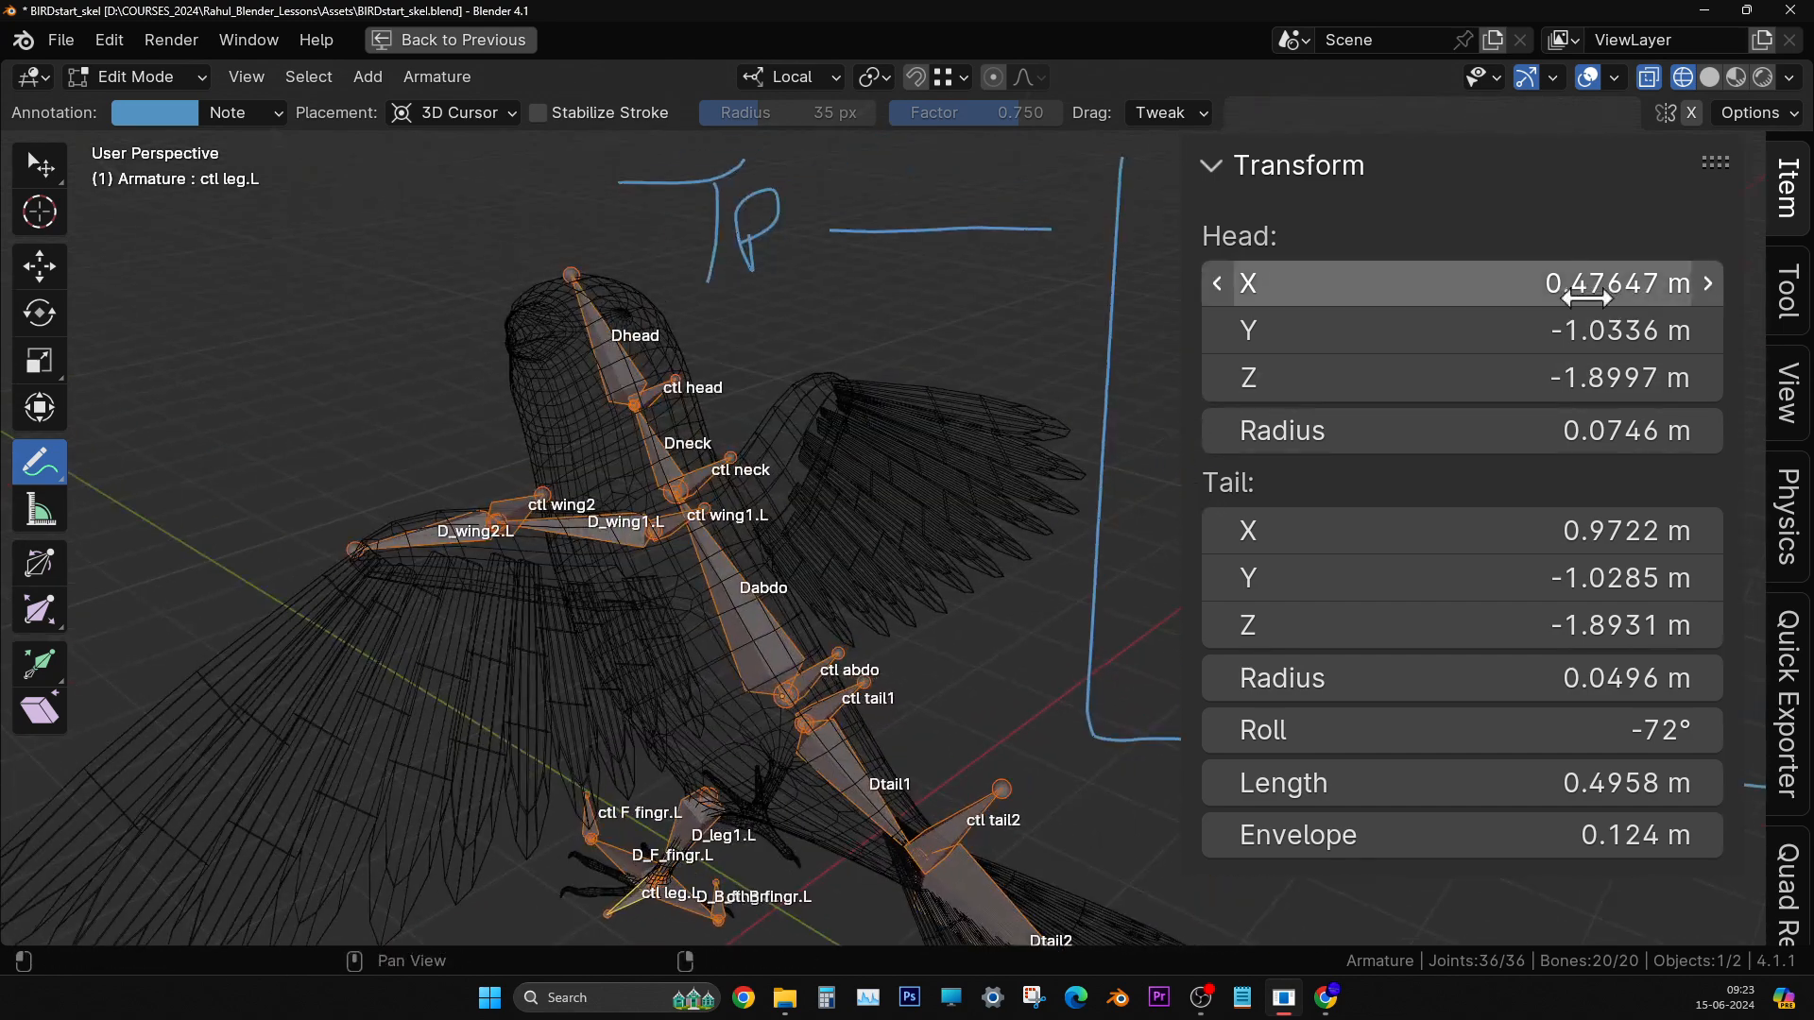
{"action": "mouse_move", "coordinate": [1563, 284]}
{"action": "left_mouse_down"}
{"action": "mouse_move", "coordinate": [1654, 283]}
{"action": "mouse_move", "coordinate": [1570, 284]}
{"action": "left_mouse_up"}
{"action": "middle_click_drag", "start_coordinate": [848, 537], "coordinate": [909, 338], "text": "shift"}
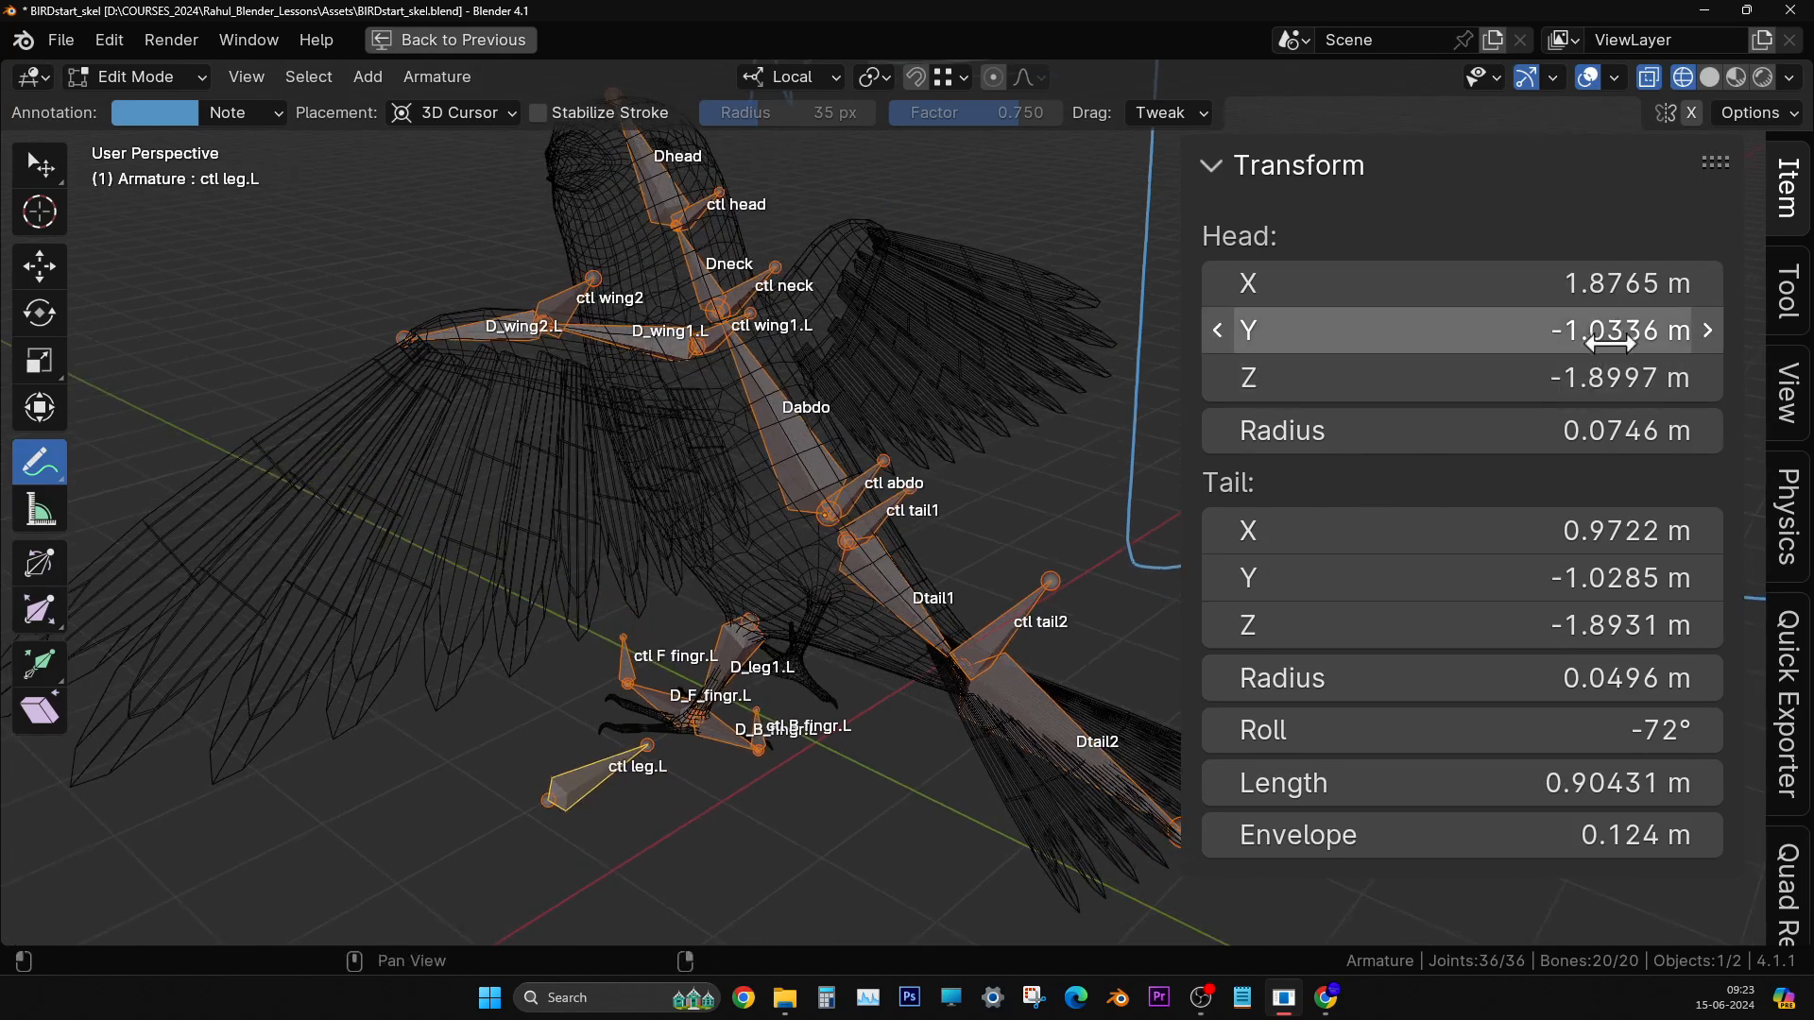
{"action": "left_click_drag", "start_coordinate": [1342, 330], "coordinate": [1280, 330]}
{"action": "key", "text": "Escape"}
{"action": "left_click_drag", "start_coordinate": [1561, 377], "coordinate": [1502, 429]}
{"action": "key", "text": "Escape"}
{"action": "key", "text": "Escape"}
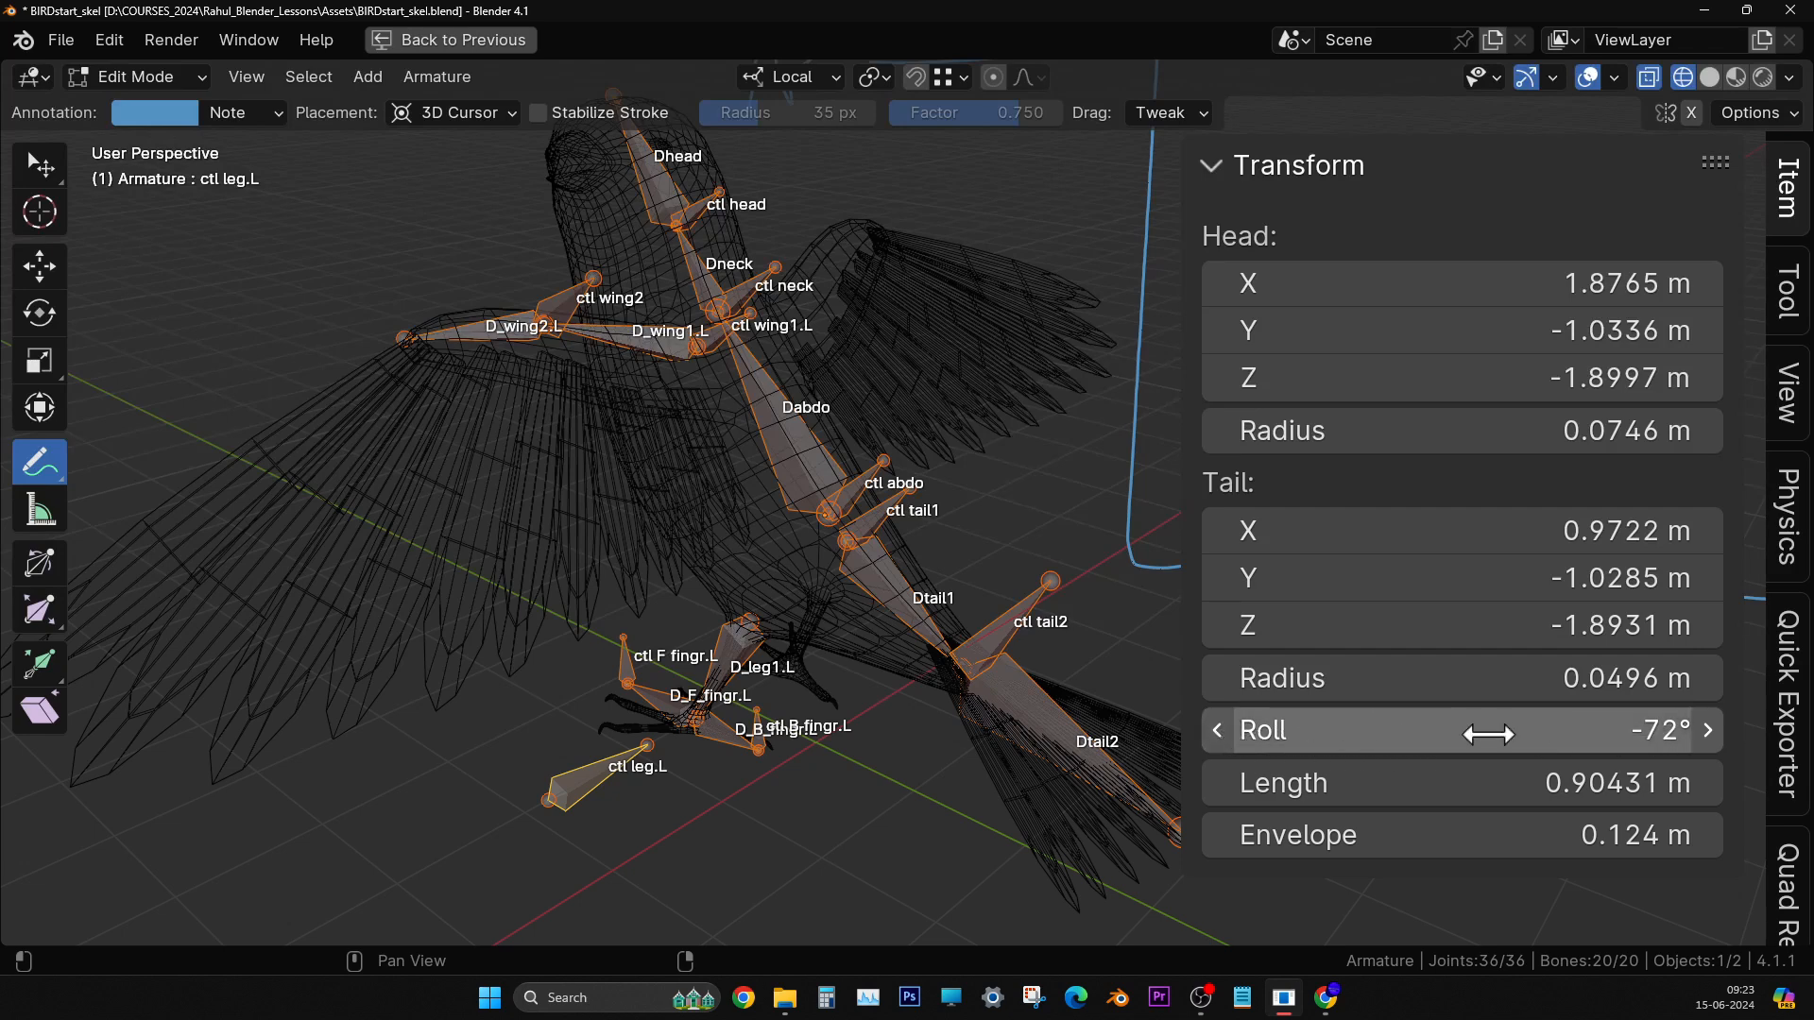
- Clear the bone roll of all selected armature bones
{"action": "middle_click_drag", "start_coordinate": [760, 527], "coordinate": [759, 526]}
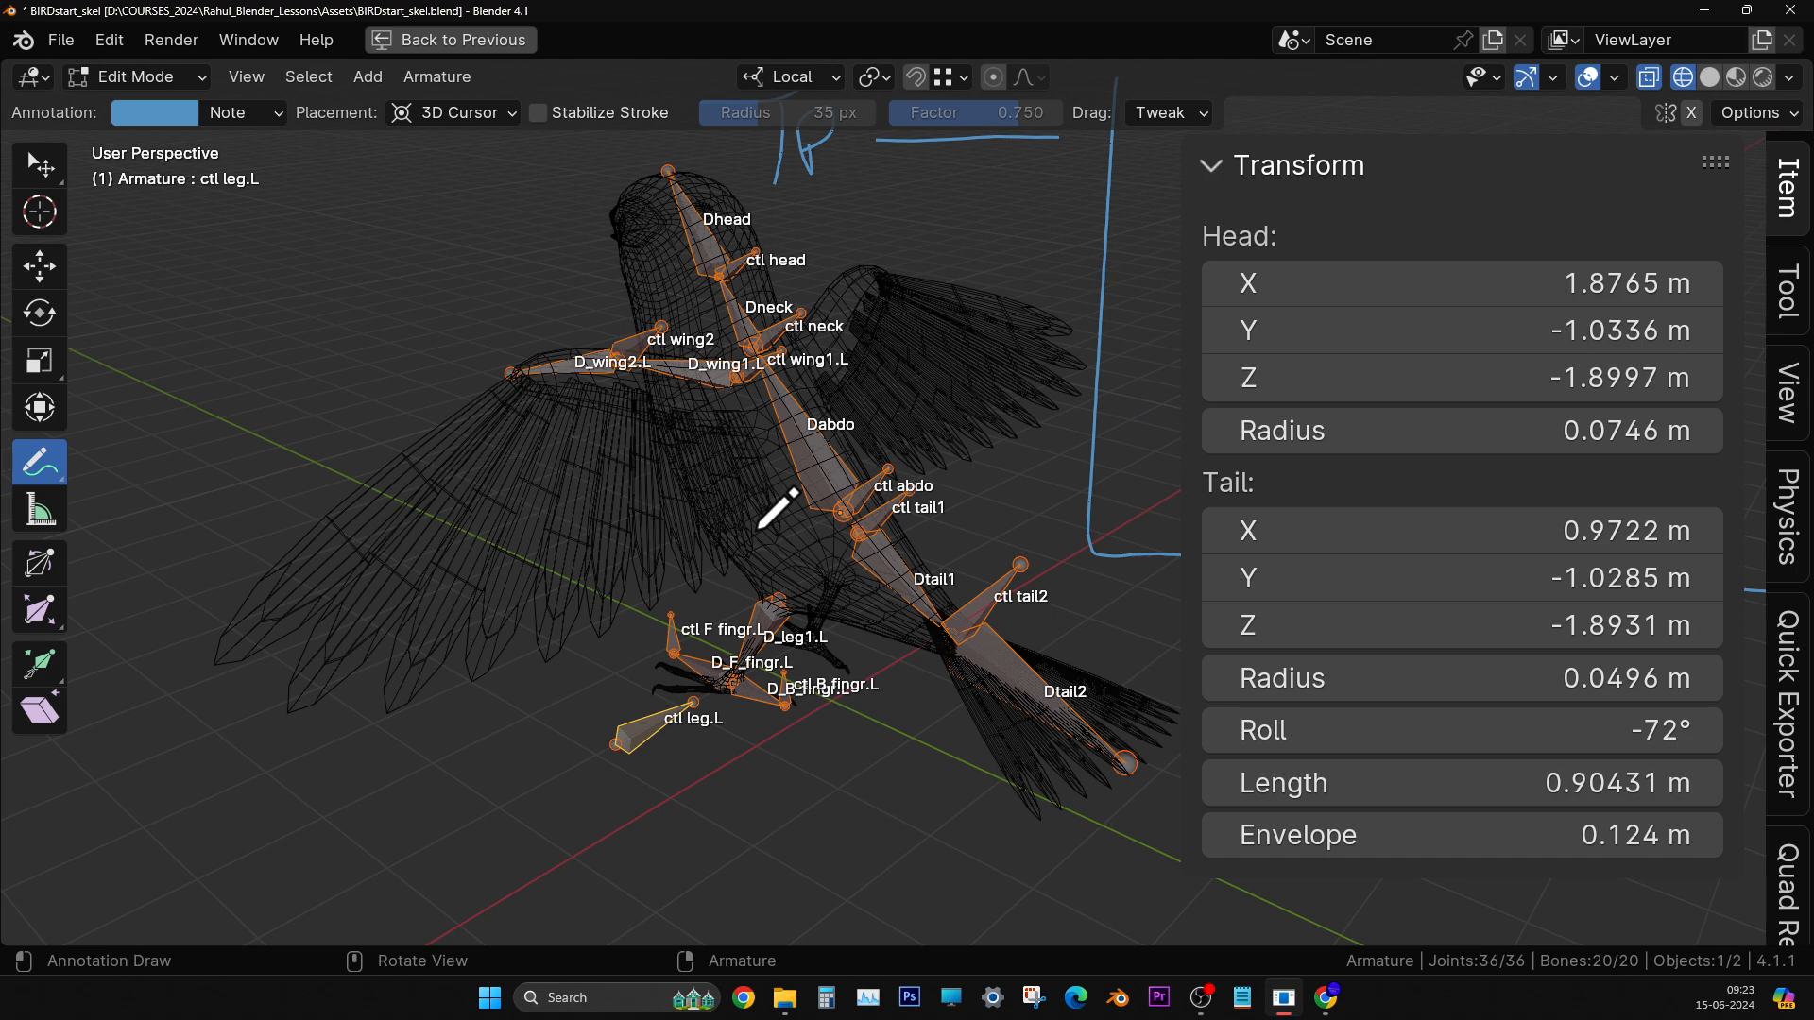
{"action": "left_click", "coordinate": [467, 77]}
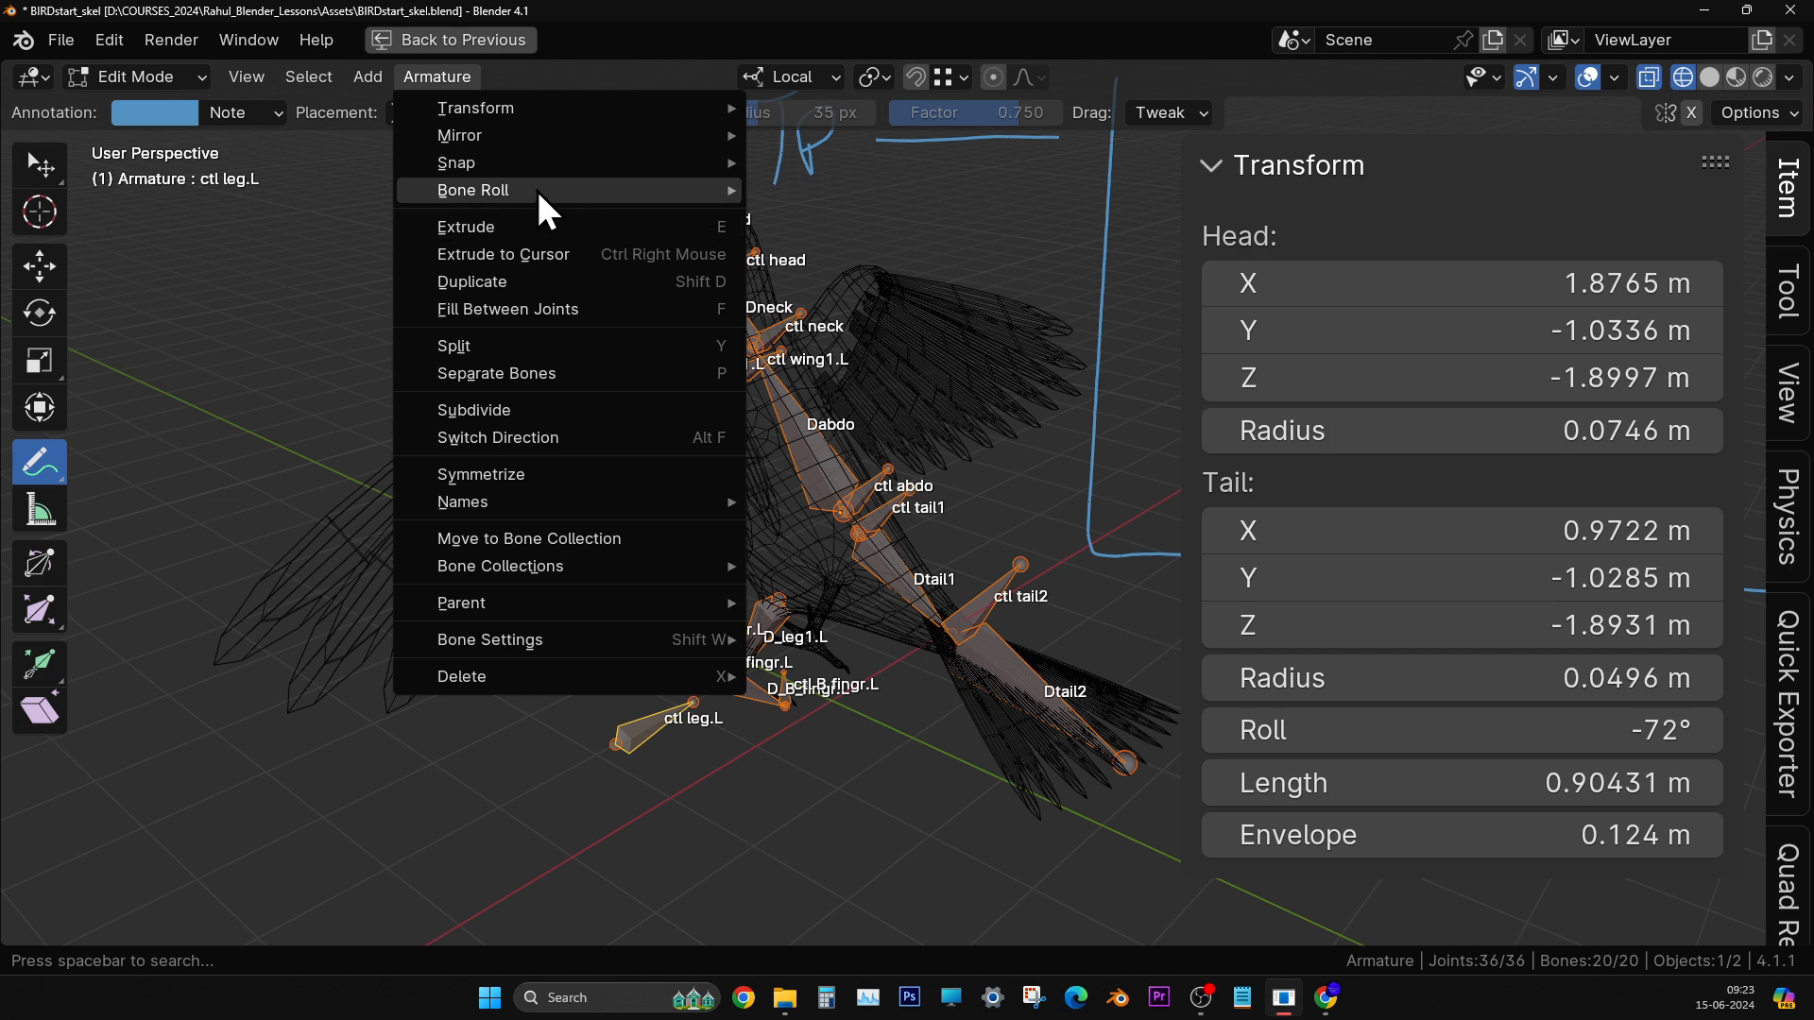
{"action": "mouse_move", "coordinate": [720, 187]}
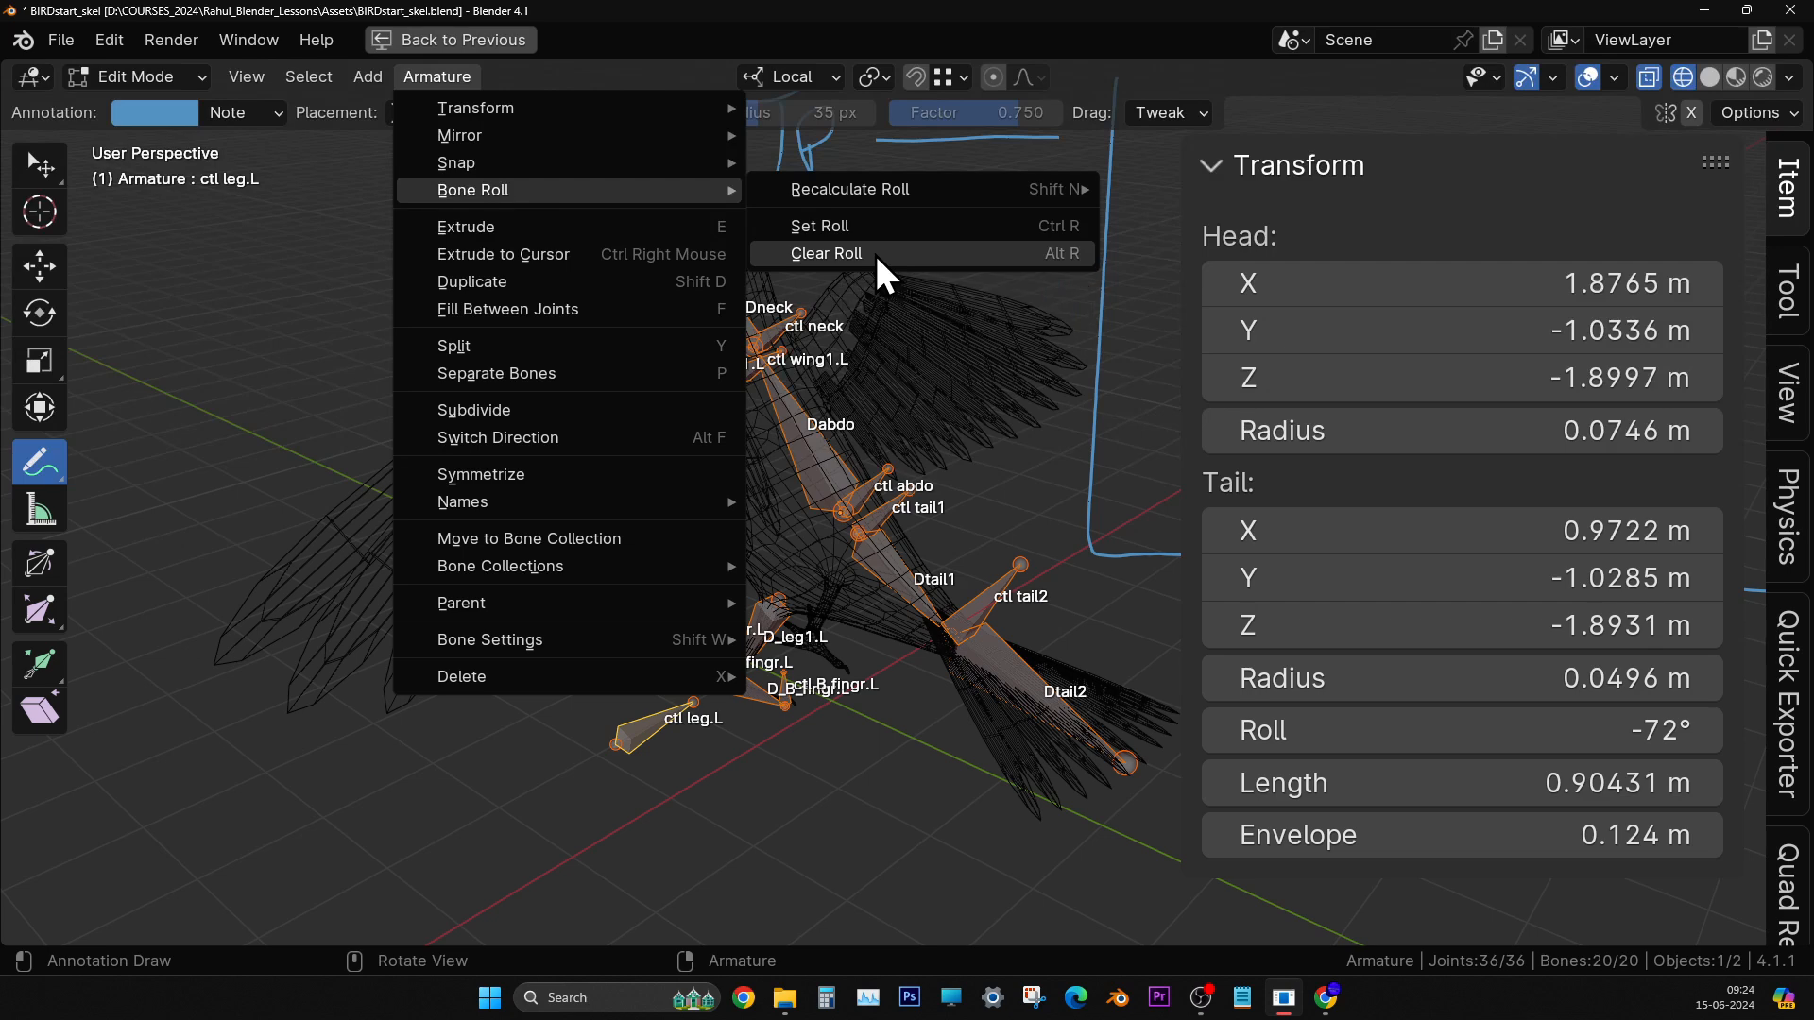
{"action": "left_click", "coordinate": [875, 252]}
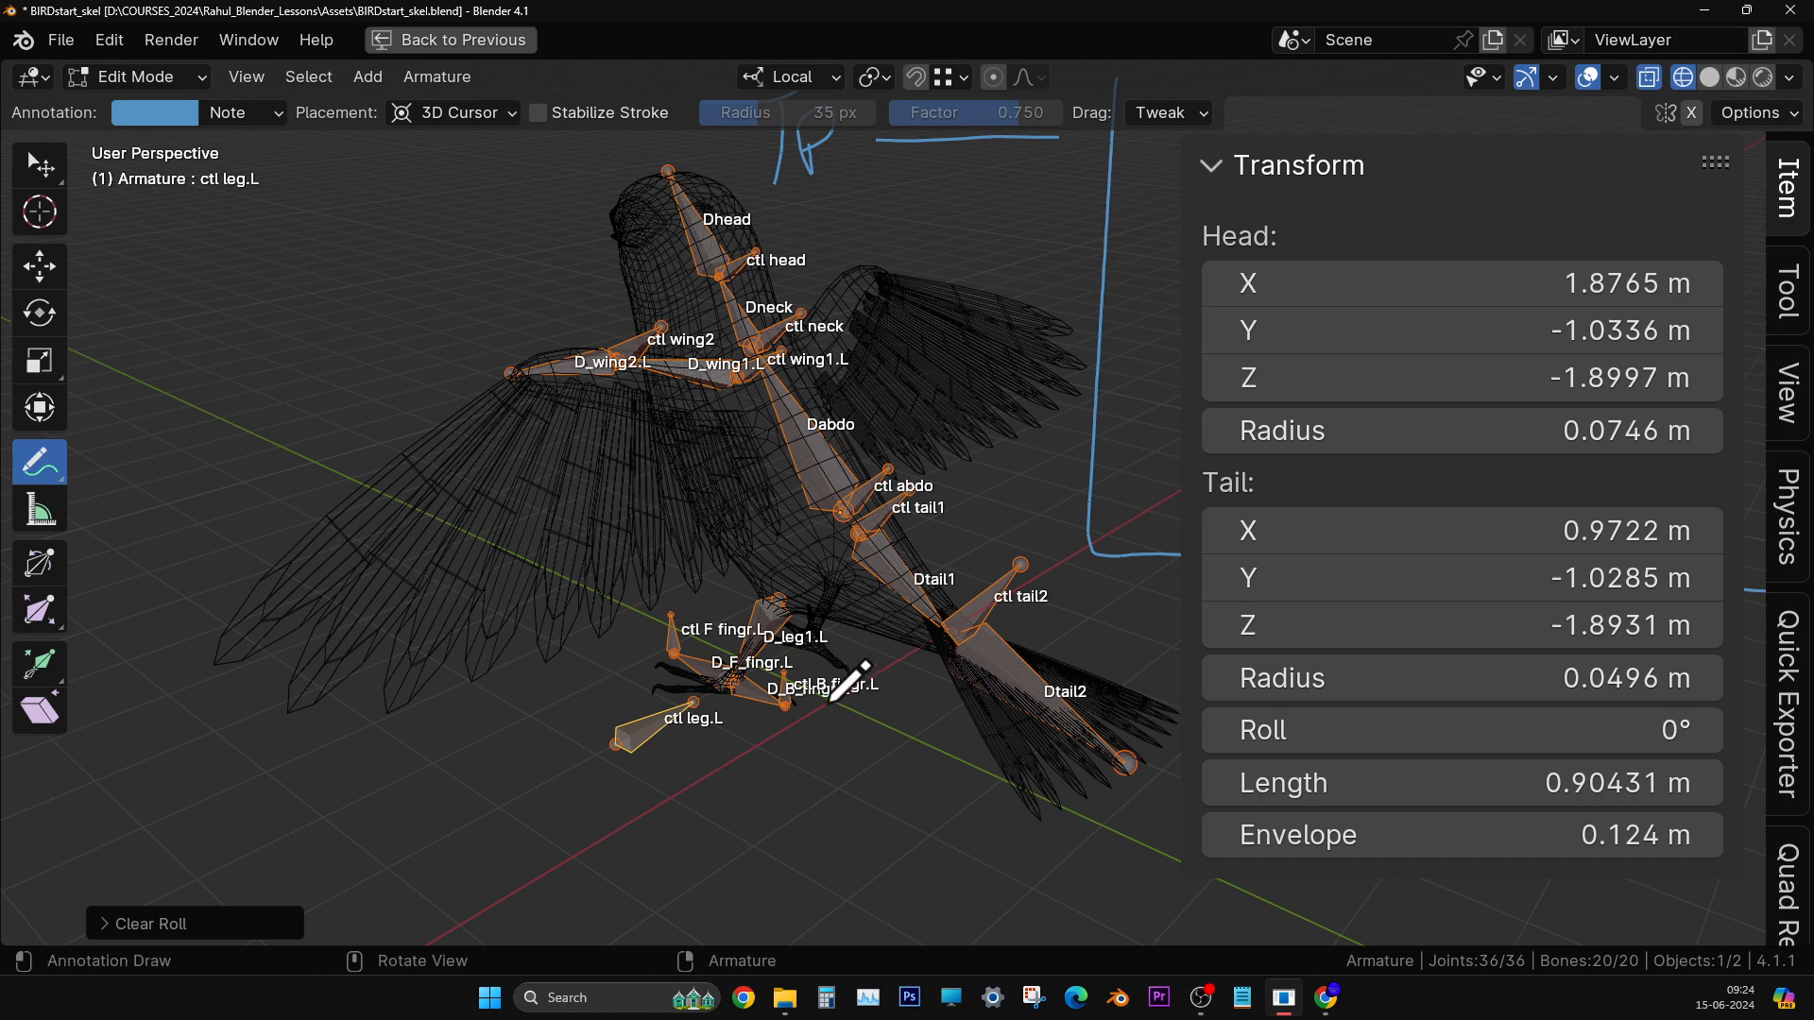
- Activate the Tweak tool and select the ctl tail2 bone and a nearby torso bone to check their roll
{"action": "left_click", "coordinate": [40, 167]}
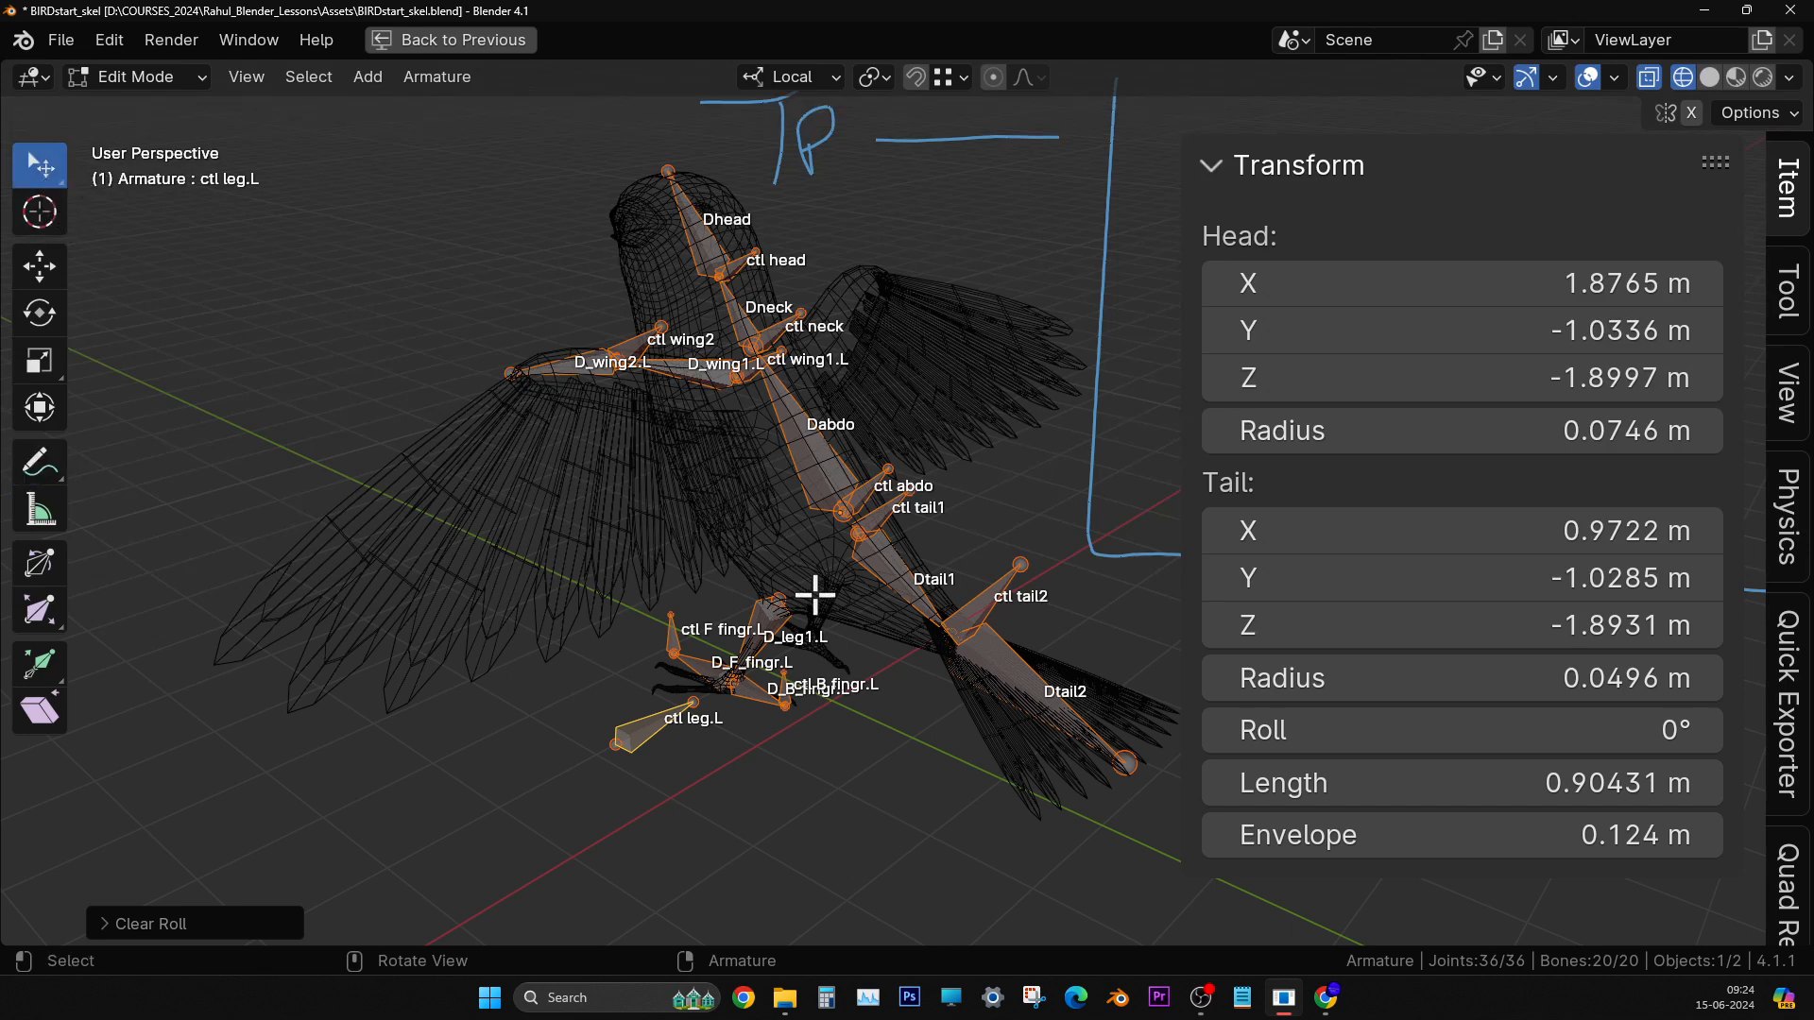
{"action": "left_click", "coordinate": [974, 611]}
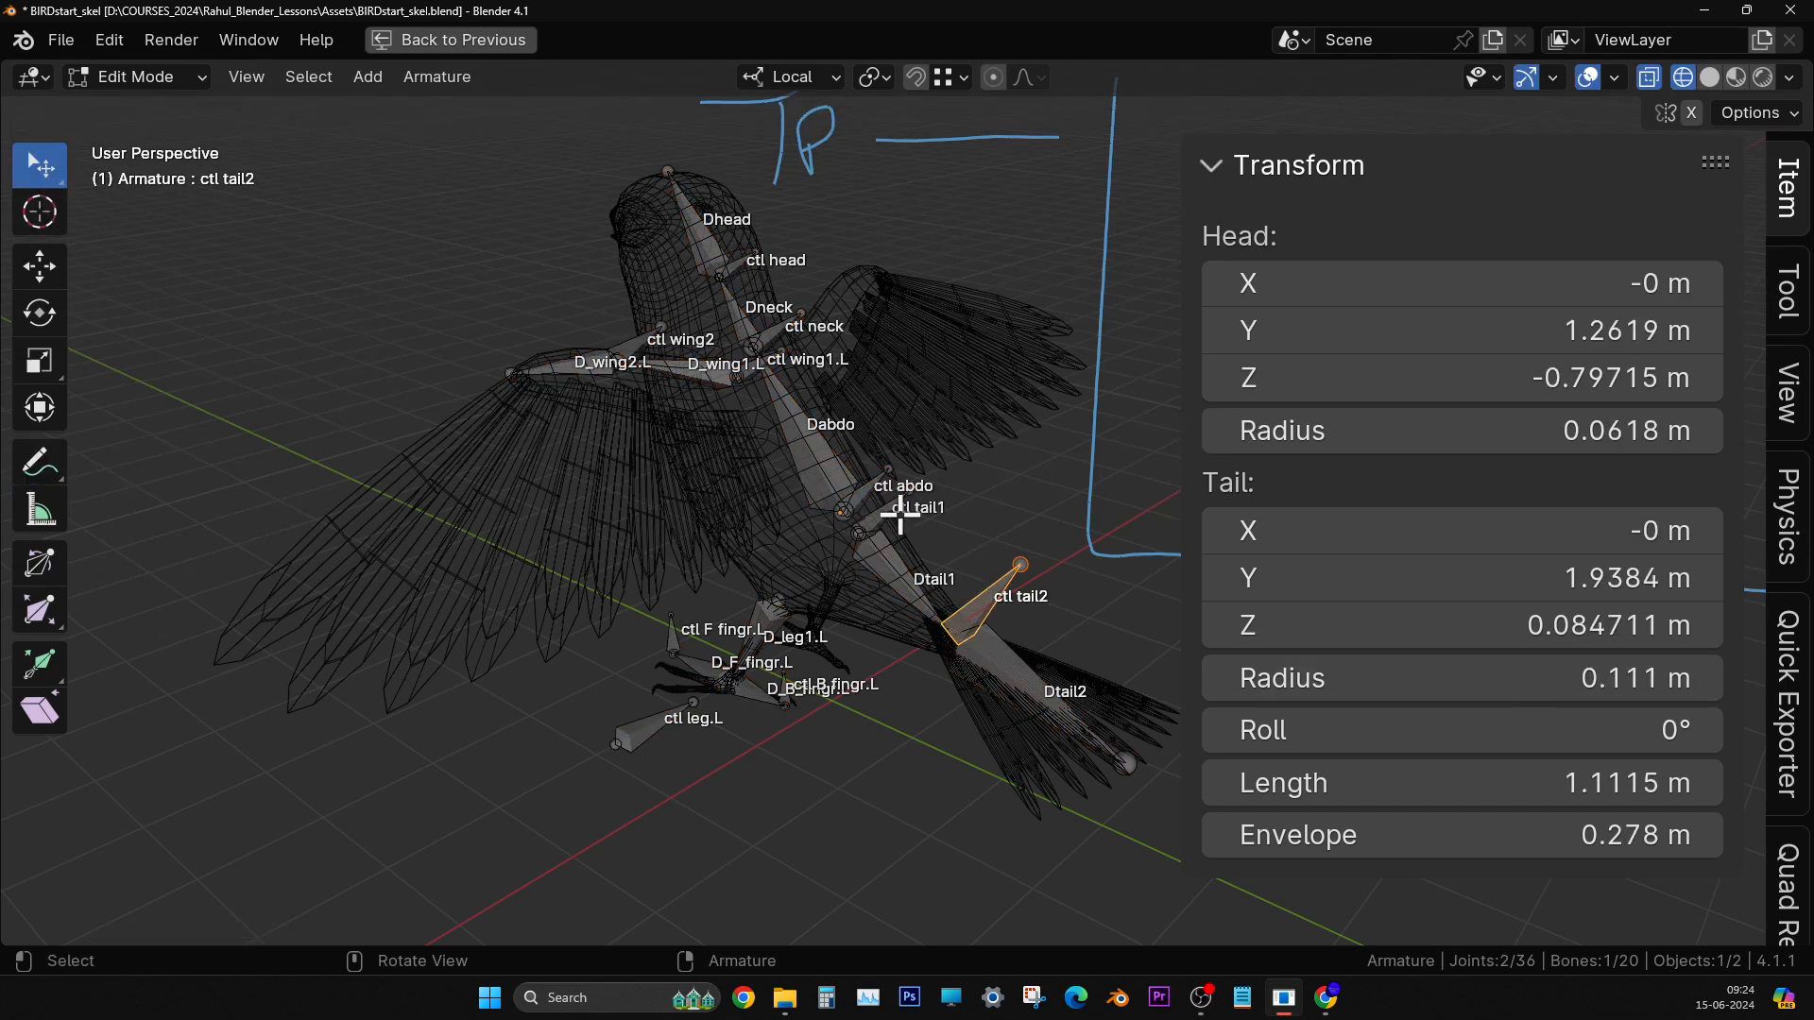
{"action": "left_click", "coordinate": [858, 502]}
{"action": "mouse_move", "coordinate": [879, 575]}
{"action": "middle_mouse_down"}
{"action": "mouse_move", "coordinate": [769, 555]}
{"action": "mouse_move", "coordinate": [810, 640]}
{"action": "mouse_move", "coordinate": [889, 613]}
{"action": "mouse_move", "coordinate": [874, 576]}
{"action": "mouse_move", "coordinate": [851, 597]}
{"action": "middle_mouse_up"}
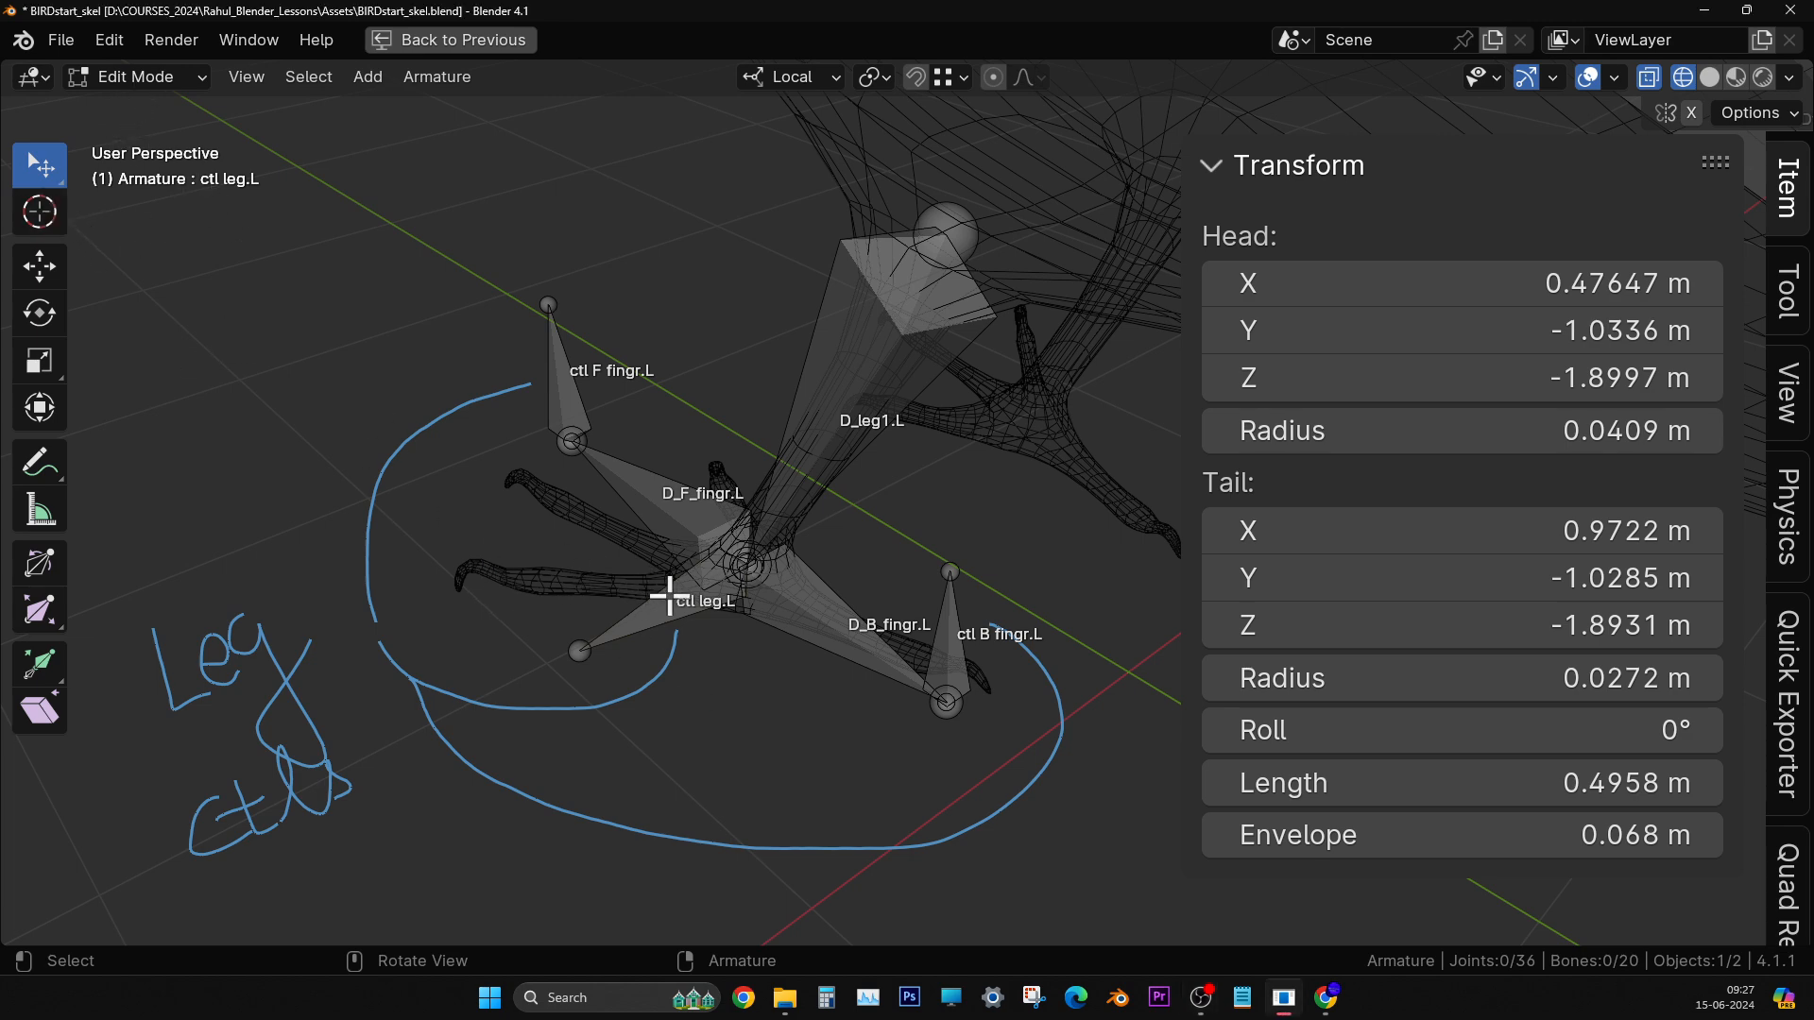
- Select the ctl leg.L bone and inspect its roll value without changing it
{"action": "left_click", "coordinate": [669, 598]}
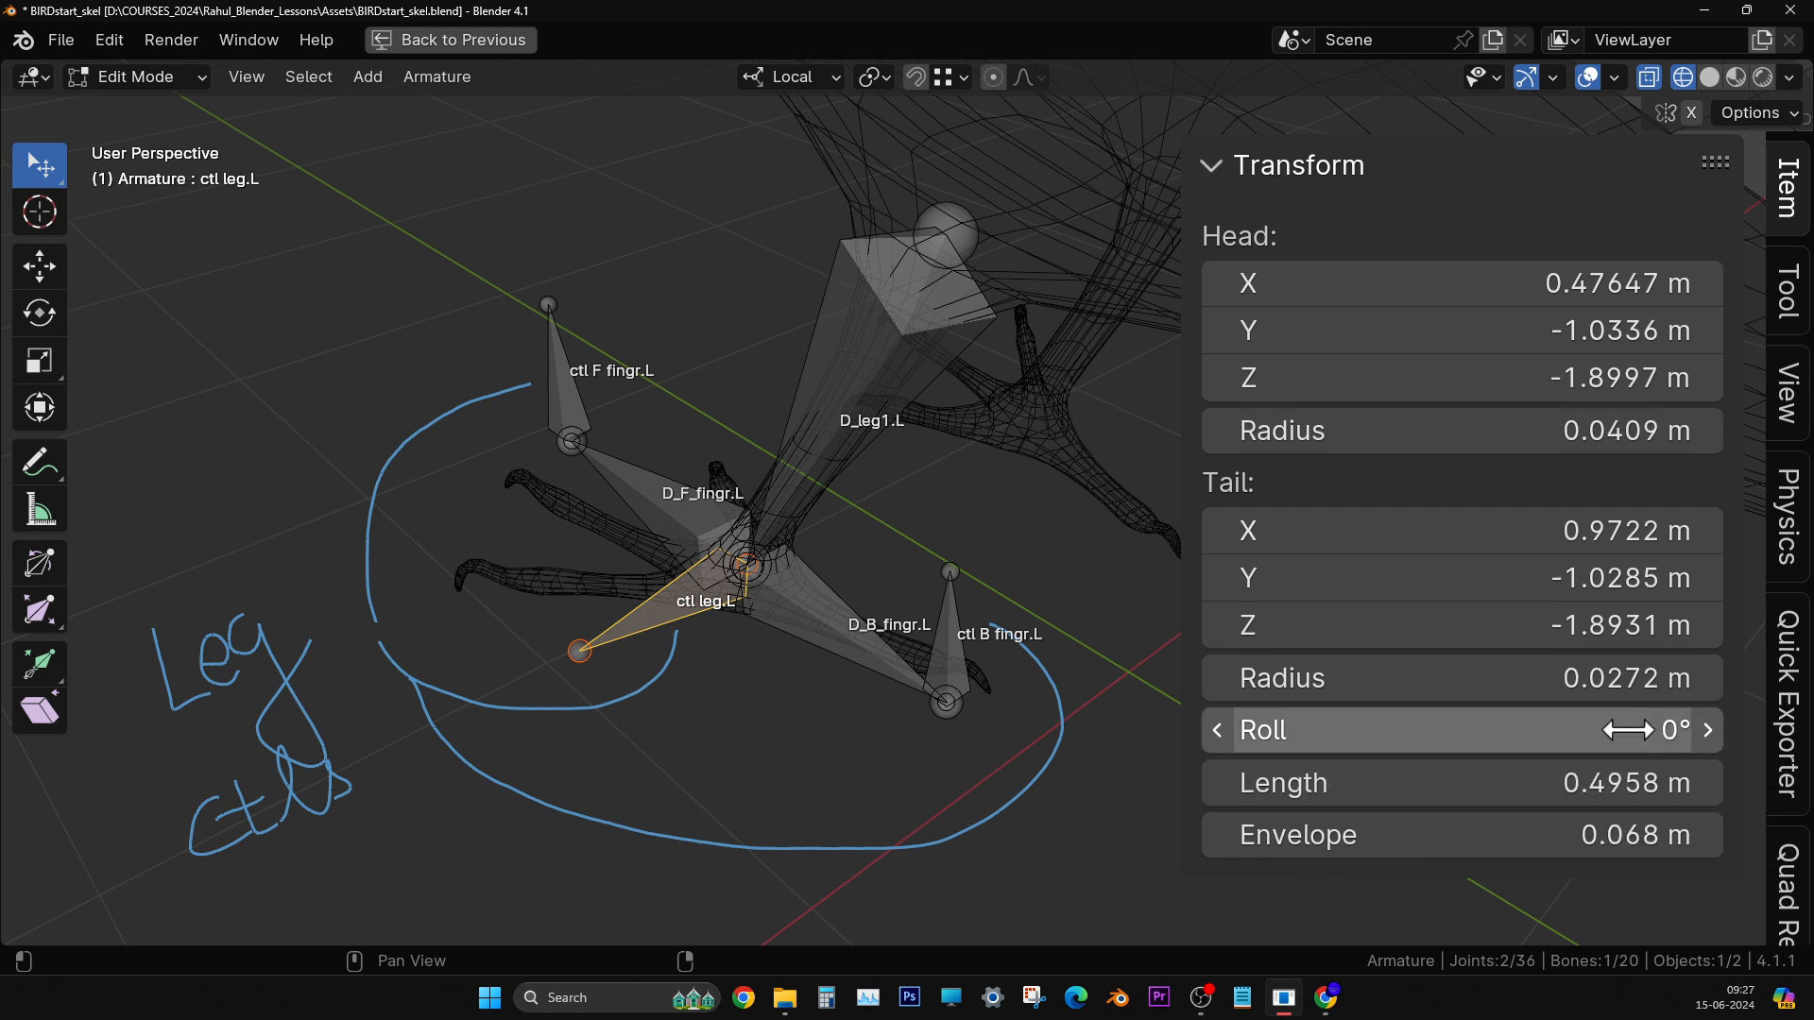
{"action": "left_click", "coordinate": [1608, 730]}
{"action": "left_click", "coordinate": [1334, 731]}
{"action": "left_click", "coordinate": [1119, 792]}
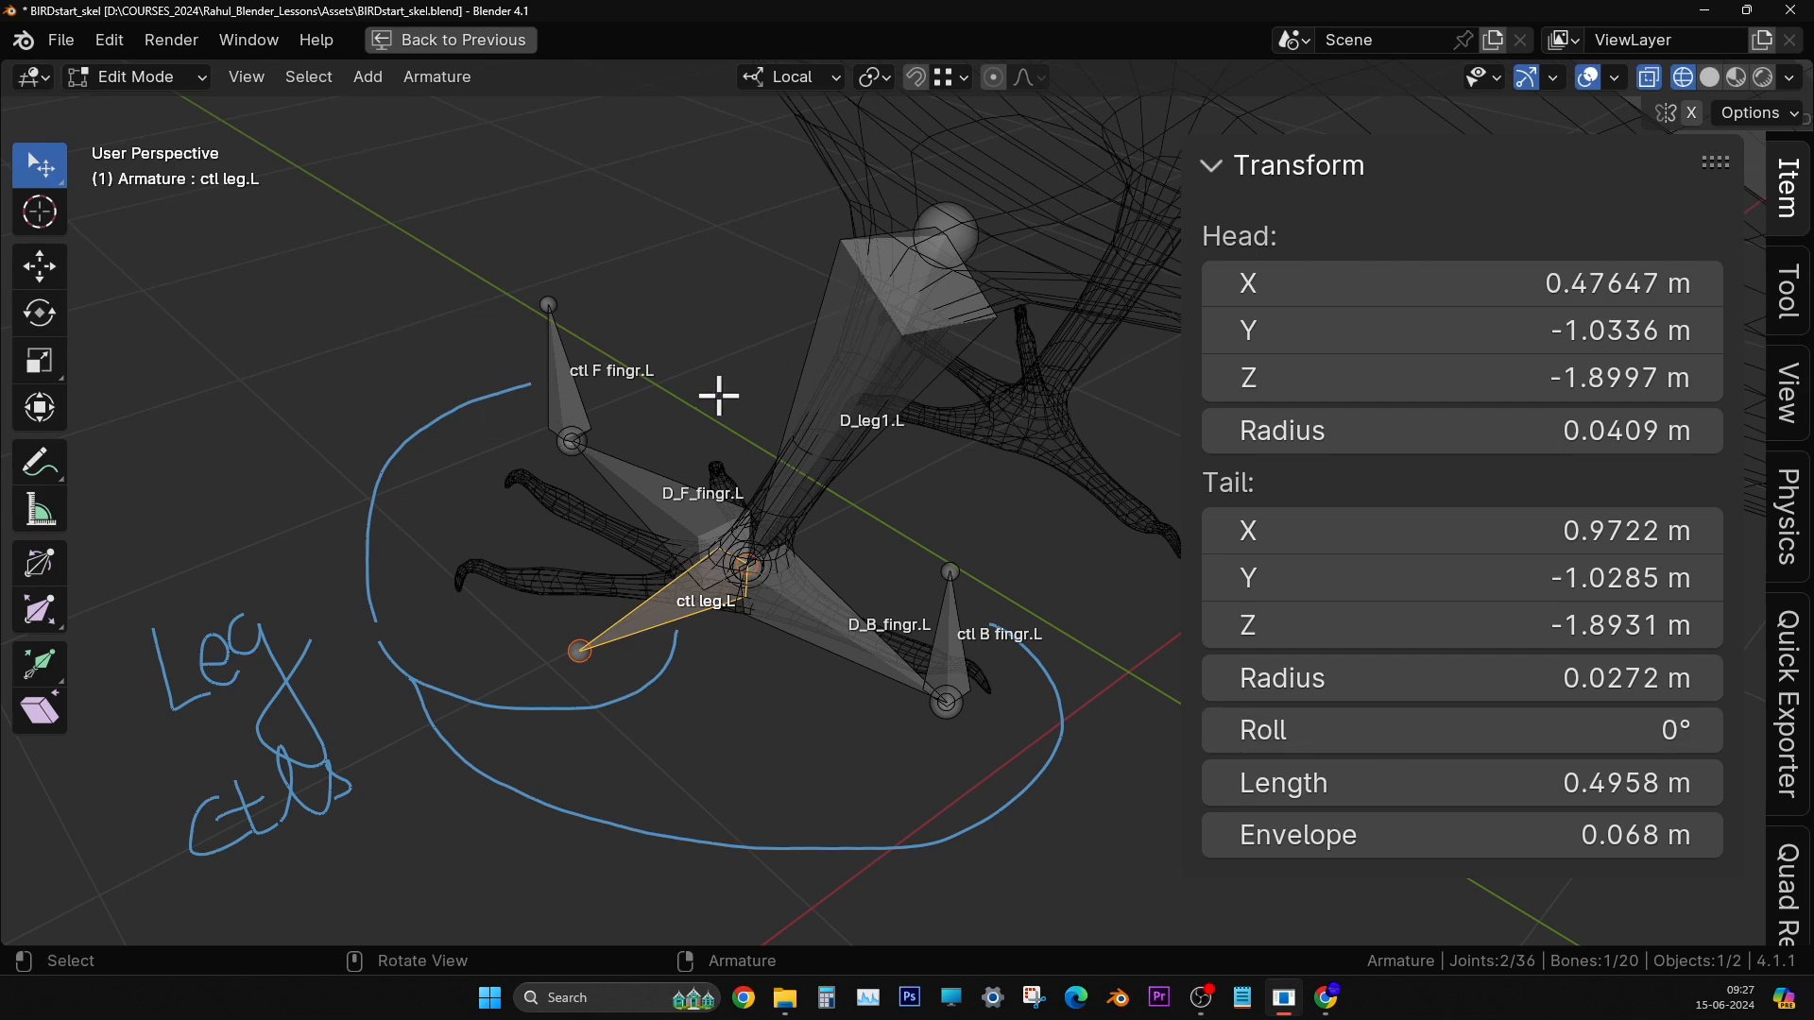
- Select all armature bones and display the Bone Roll options with Clear Roll
{"action": "key", "text": "a"}
{"action": "scroll", "coordinate": [714, 387], "scroll_direction": "down", "scroll_amount": 6}
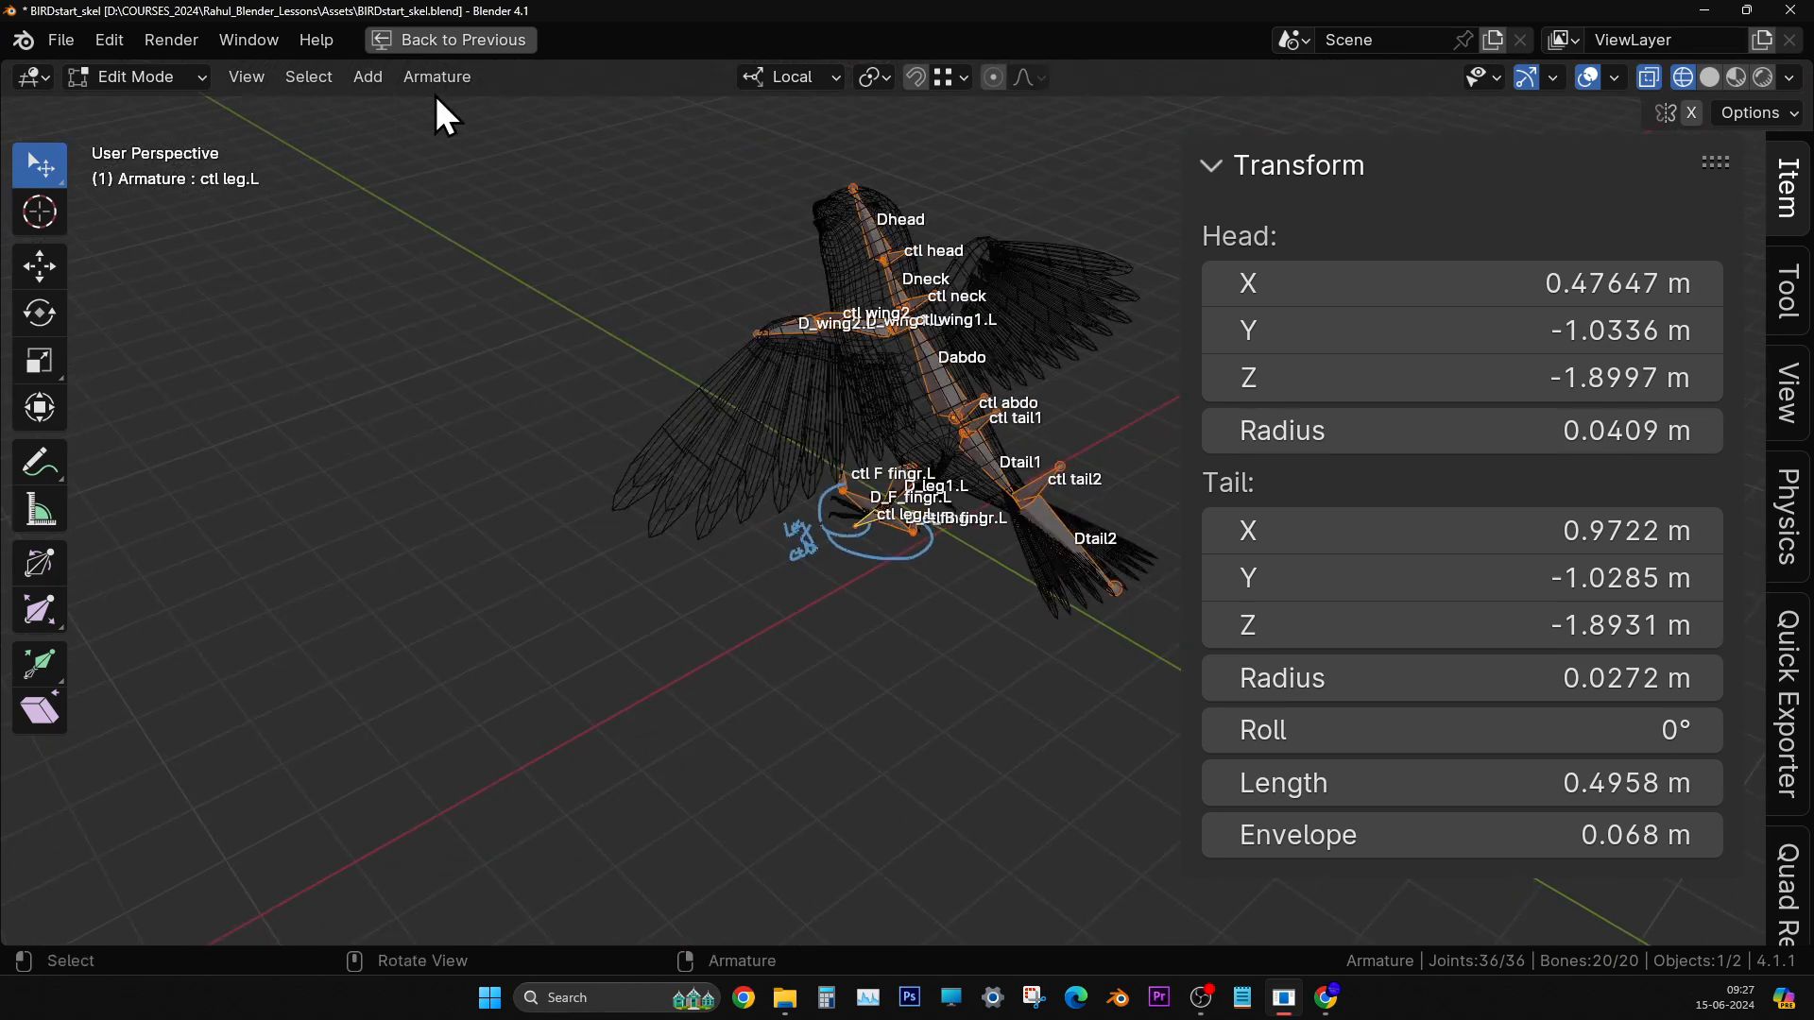
{"action": "left_click", "coordinate": [457, 79]}
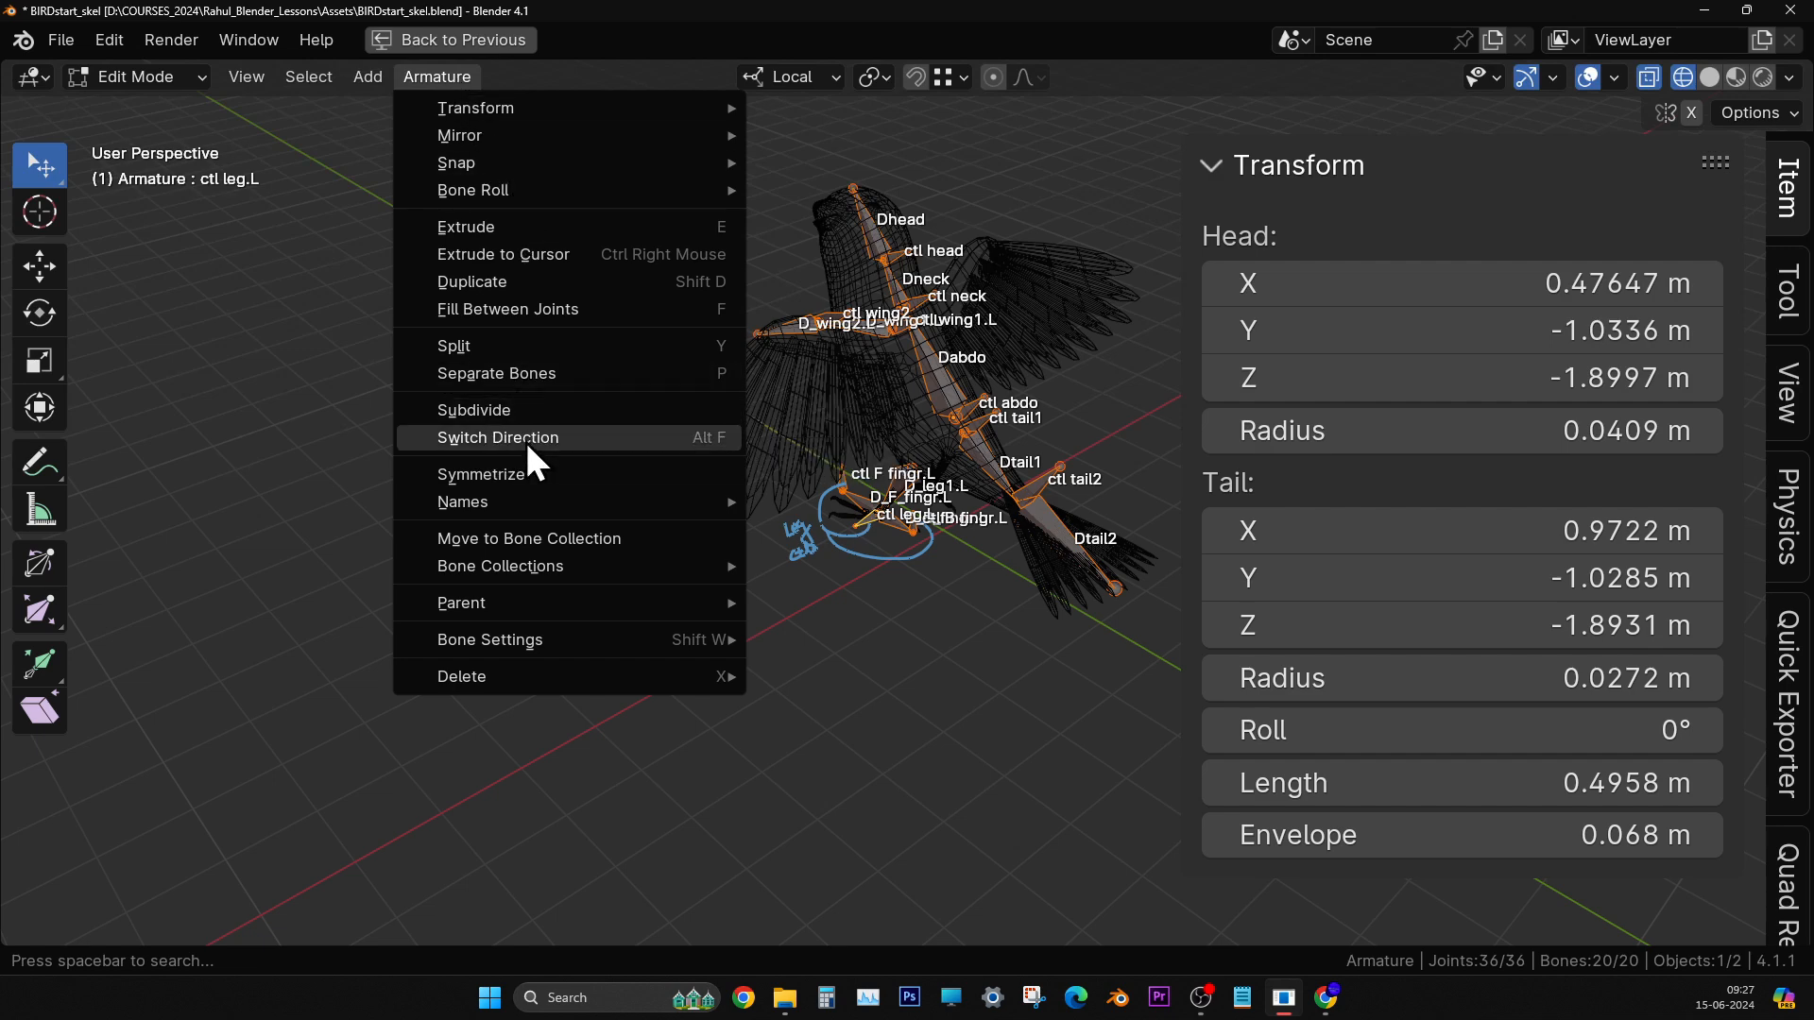
{"action": "mouse_move", "coordinate": [524, 190]}
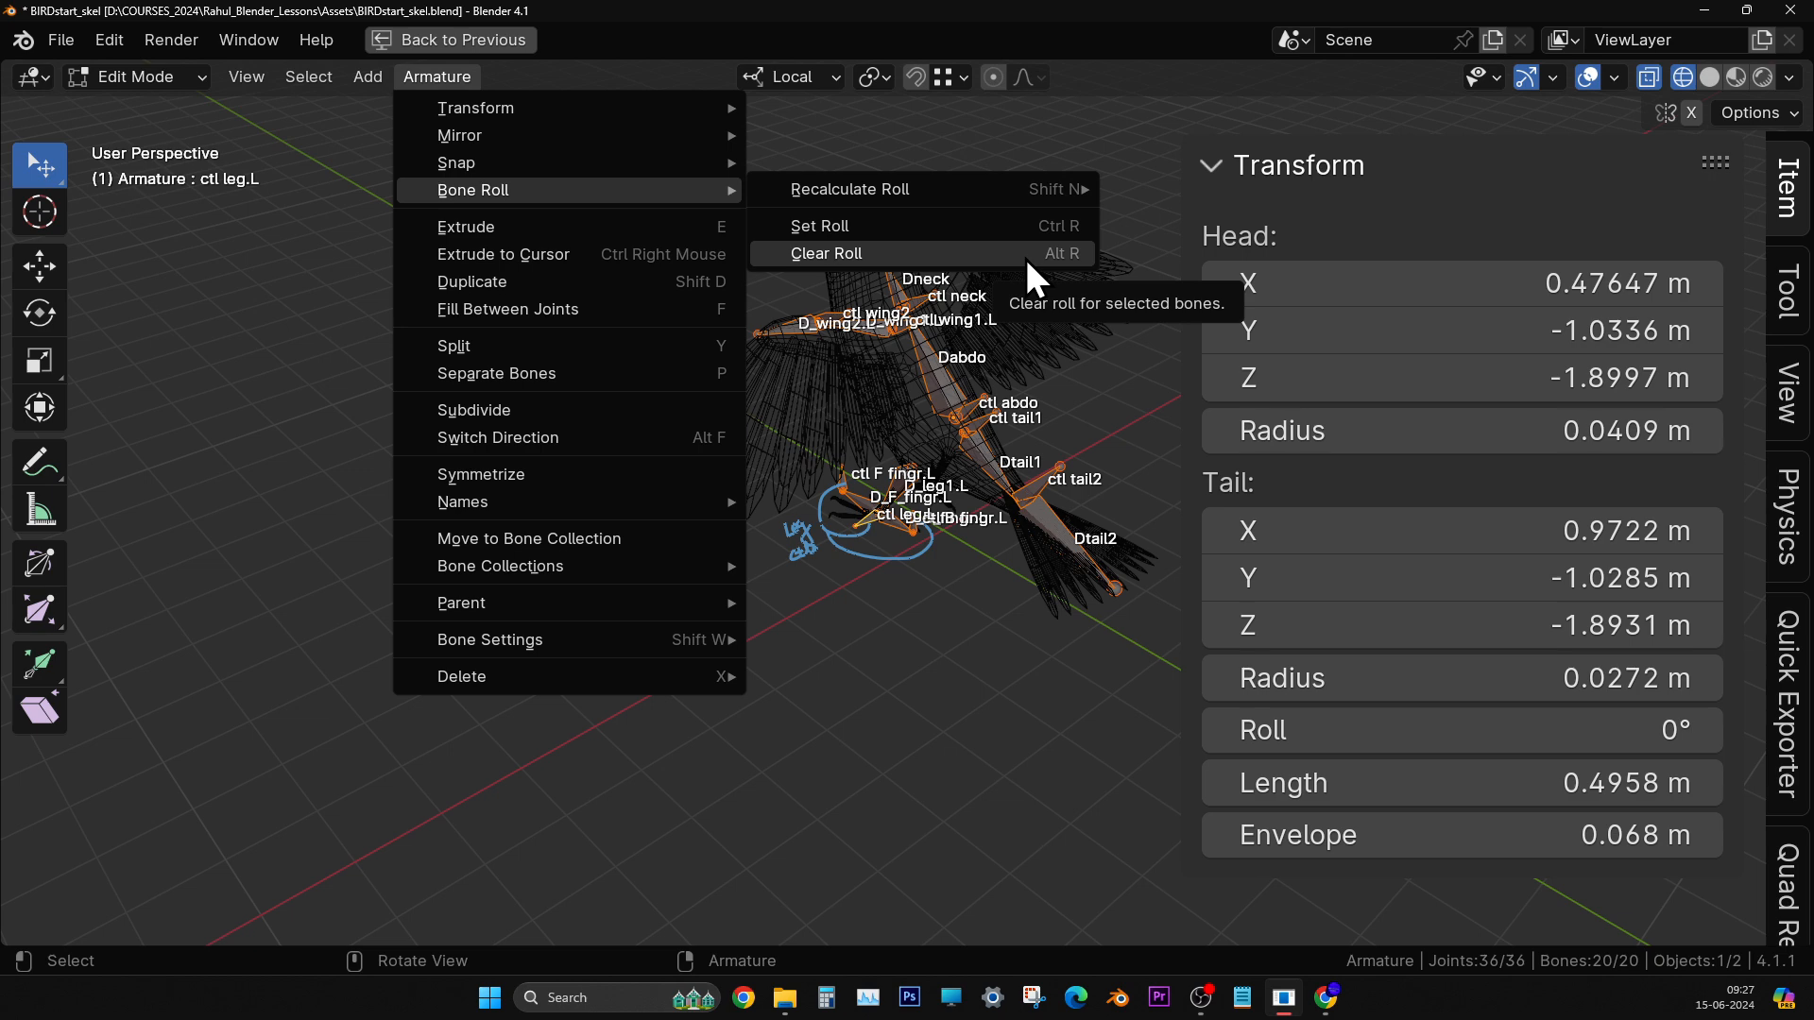
- Erase the annotation curves and the handwritten "Leg ctls" label around the left foot
{"action": "scroll", "coordinate": [980, 628], "scroll_direction": "up", "scroll_amount": 5}
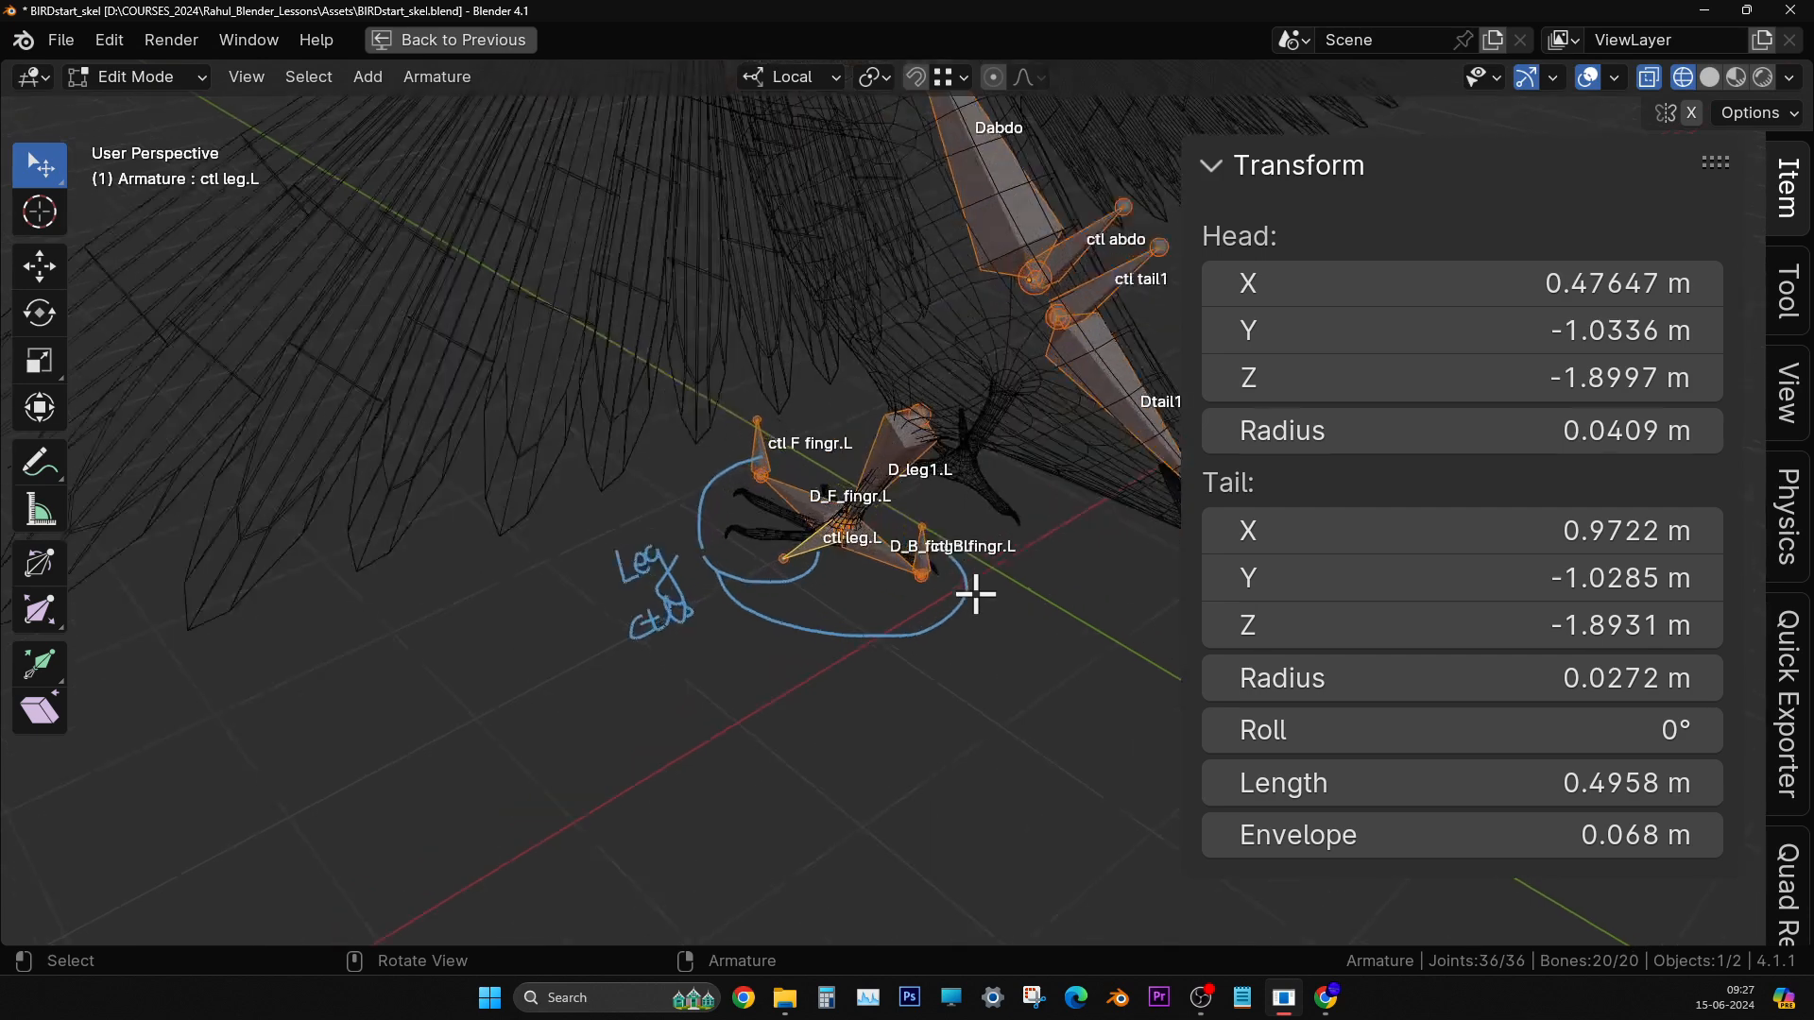
{"action": "mouse_move", "coordinate": [36, 461]}
{"action": "left_mouse_down"}
{"action": "mouse_move", "coordinate": [189, 605]}
{"action": "mouse_move", "coordinate": [193, 634]}
{"action": "left_mouse_up"}
{"action": "mouse_move", "coordinate": [699, 408]}
{"action": "left_mouse_down"}
{"action": "mouse_move", "coordinate": [636, 580]}
{"action": "mouse_move", "coordinate": [944, 466]}
{"action": "mouse_move", "coordinate": [794, 527]}
{"action": "mouse_move", "coordinate": [753, 627]}
{"action": "left_mouse_up"}
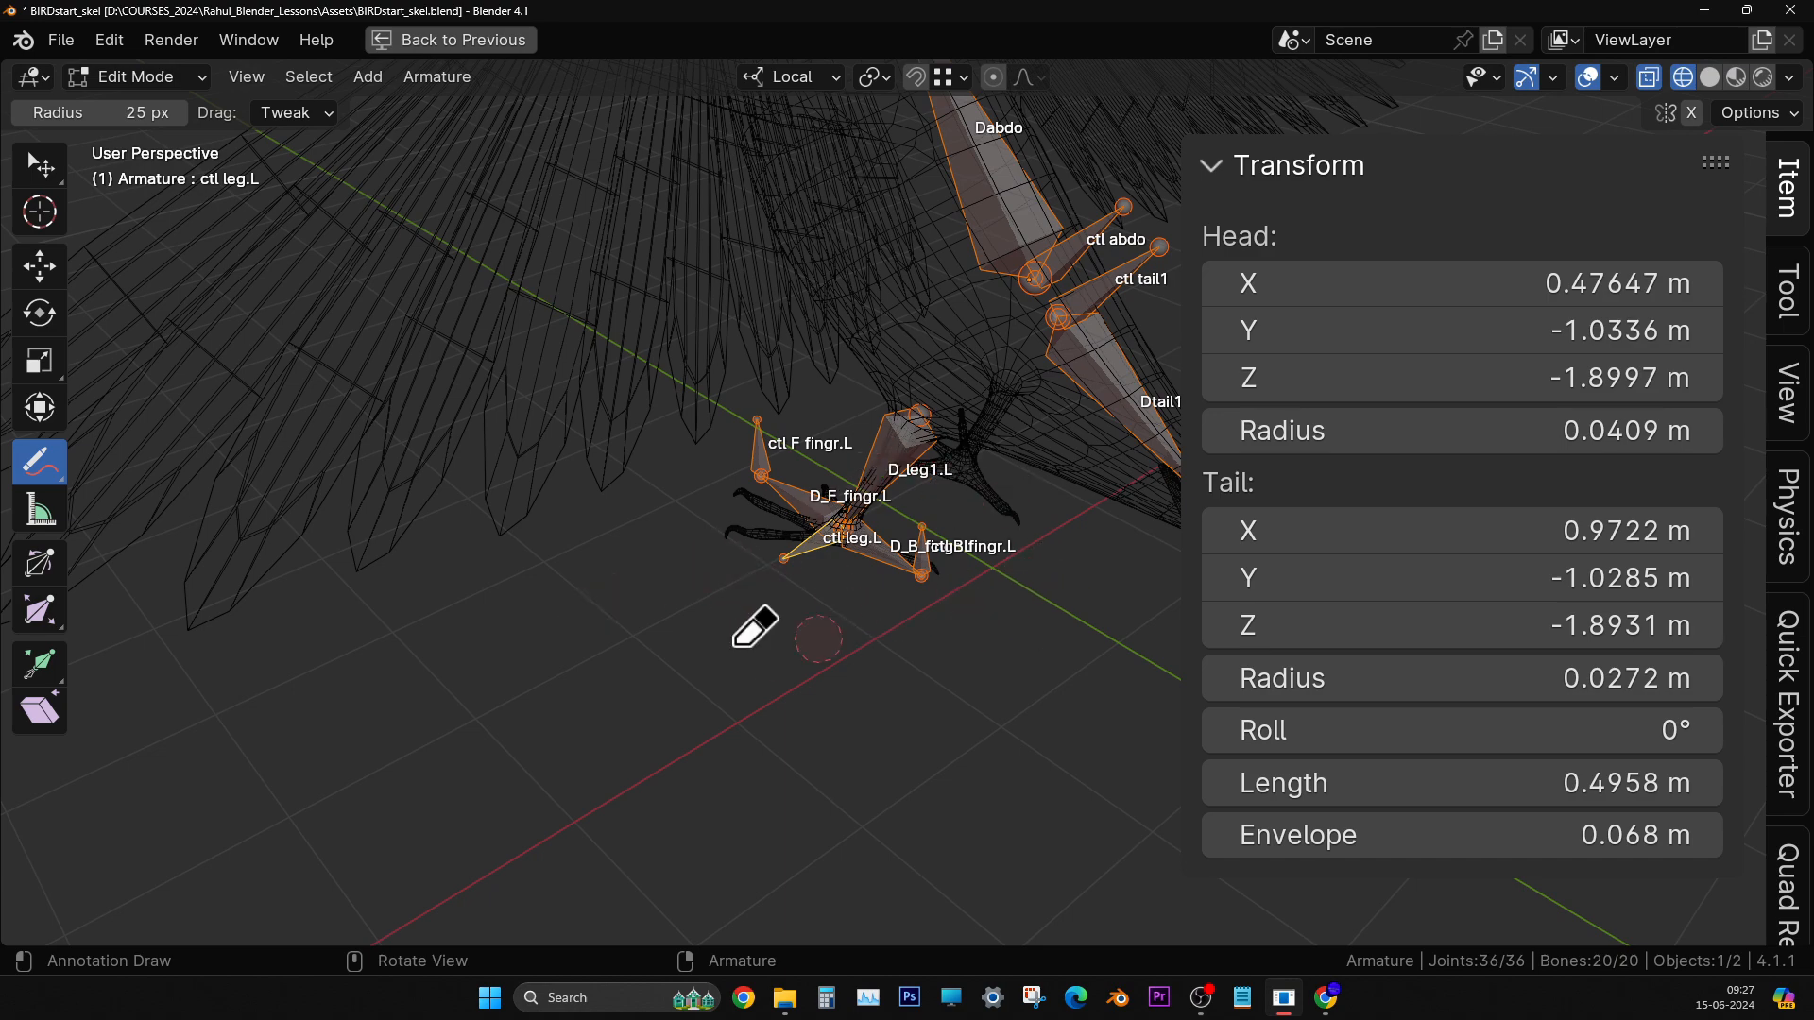
{"action": "scroll", "coordinate": [839, 515], "scroll_direction": "up", "scroll_amount": 2}
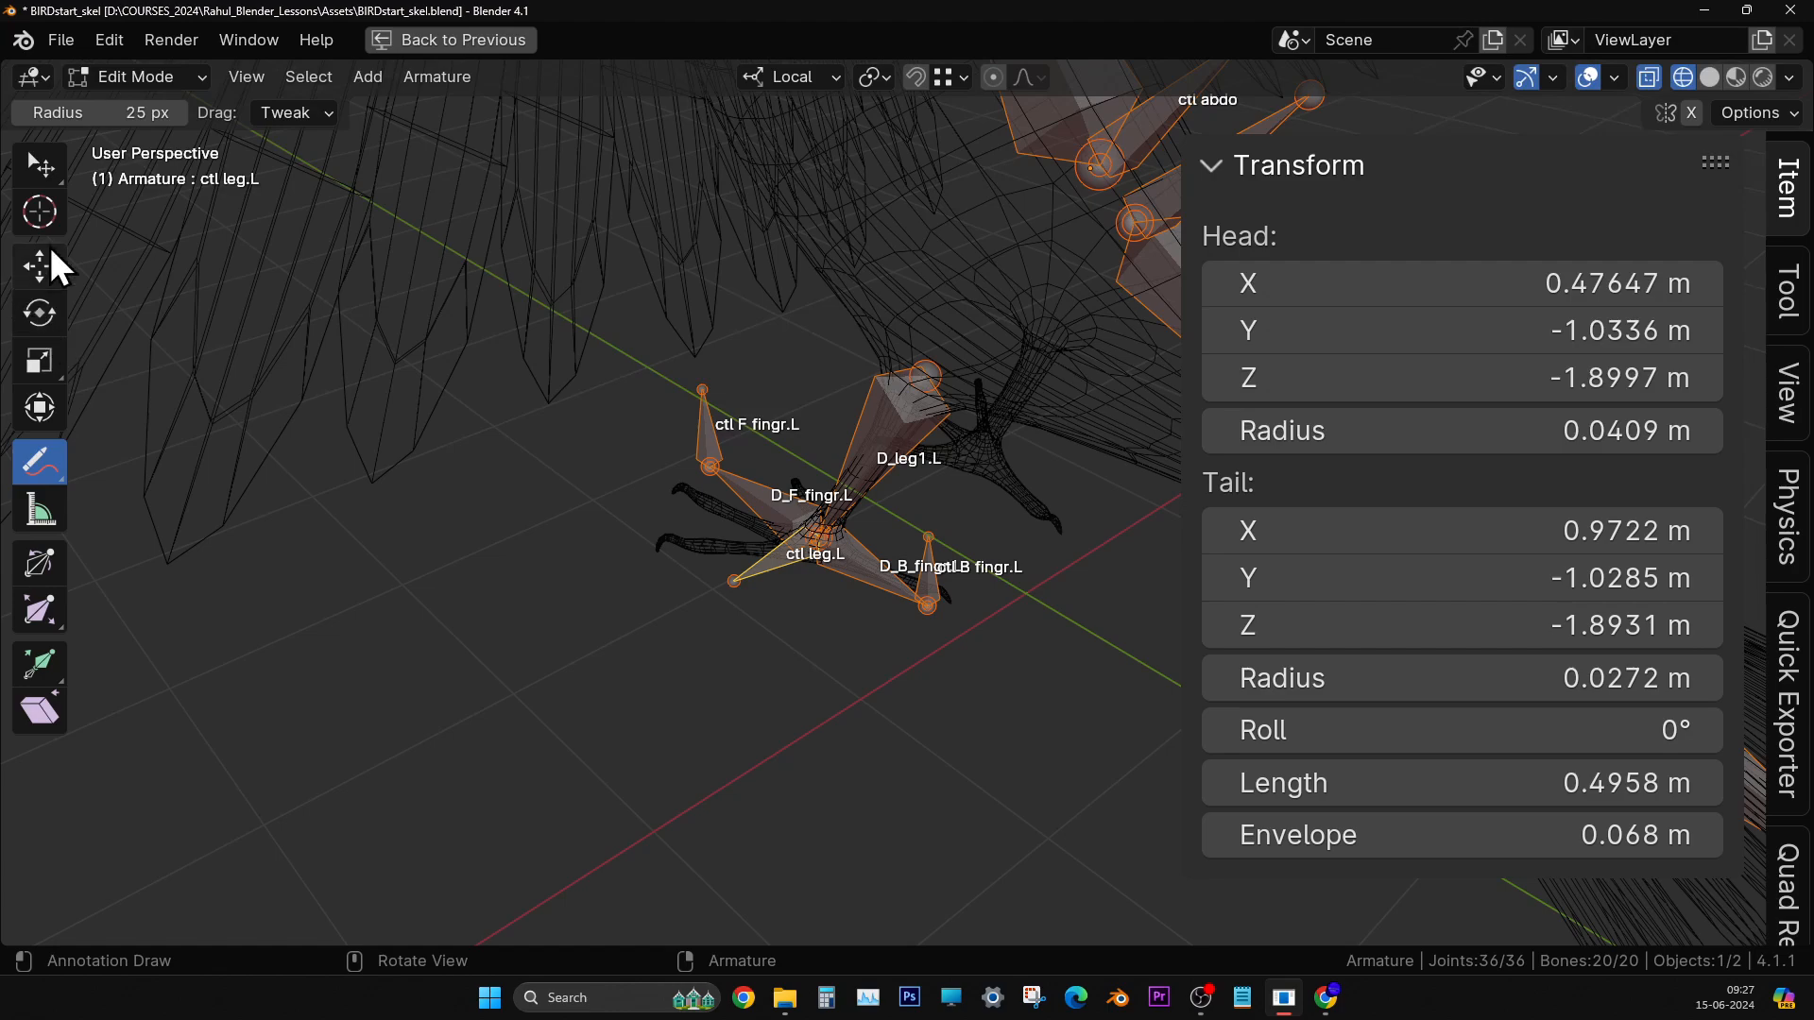
- Activate the Tweak tool, deselect all bones and hide the transform properties
{"action": "left_click", "coordinate": [38, 167]}
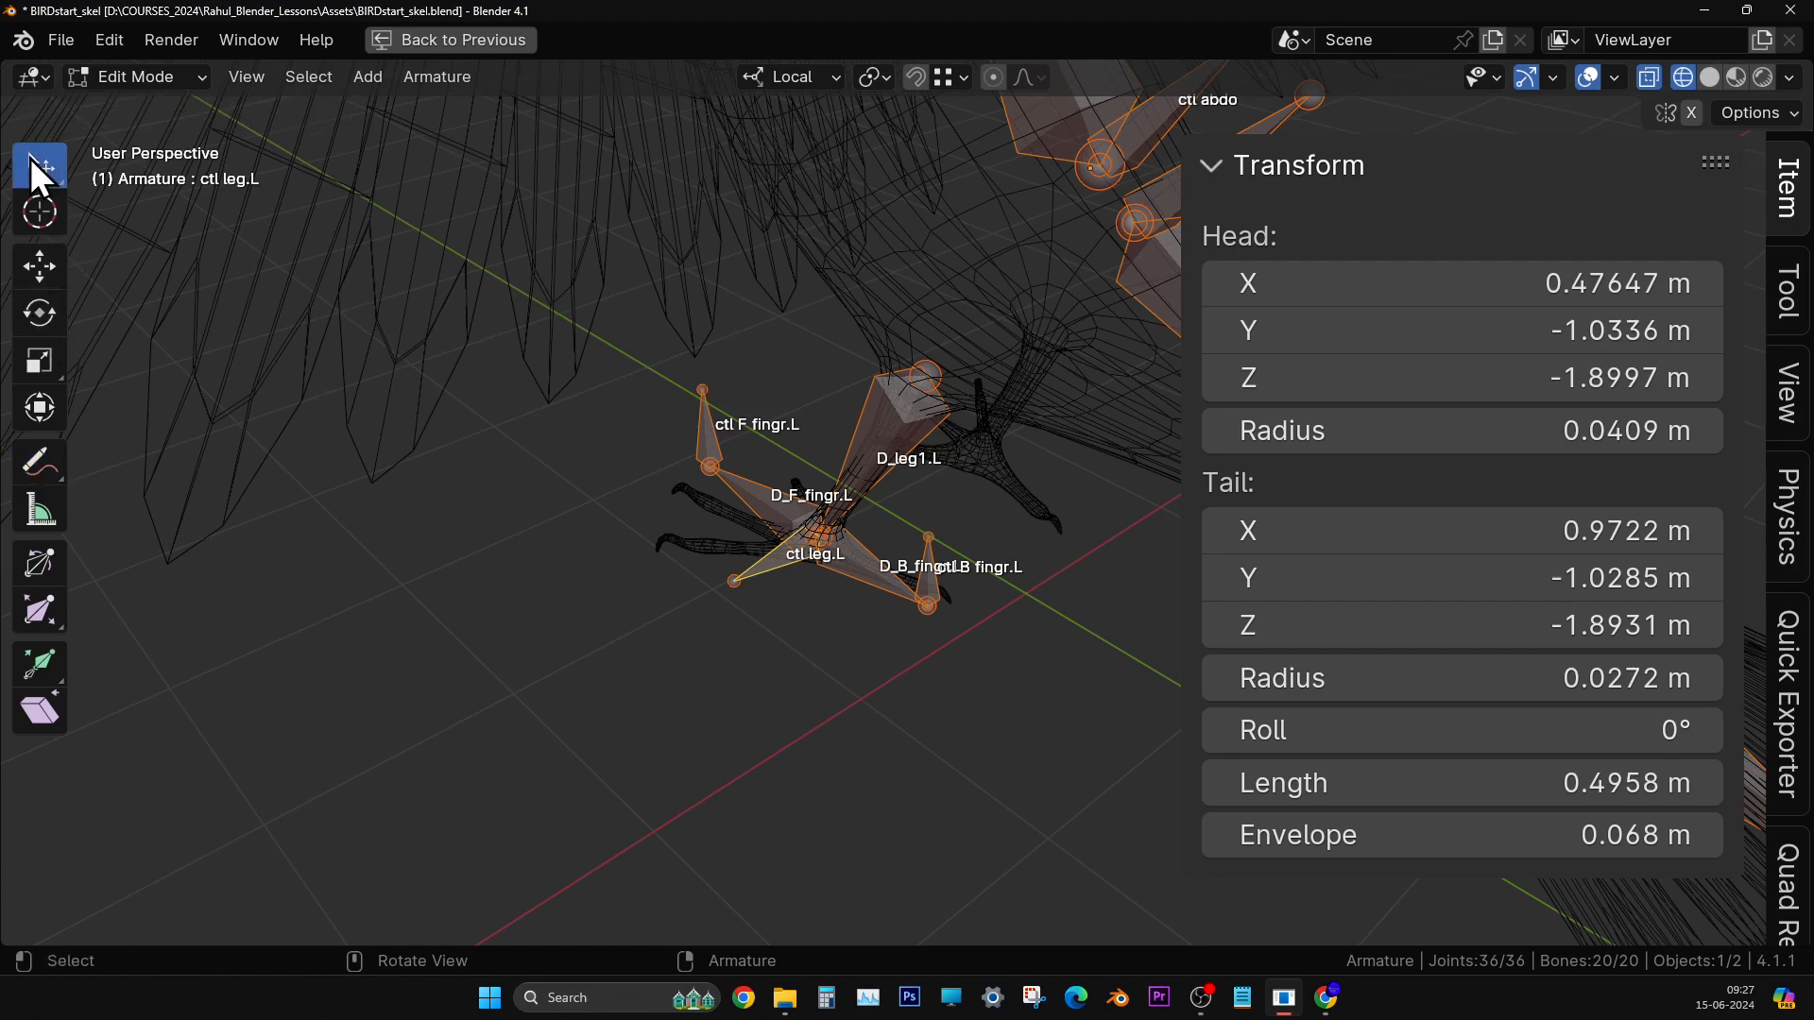
{"action": "left_click", "coordinate": [728, 620]}
{"action": "scroll", "coordinate": [609, 686], "scroll_direction": "down", "scroll_amount": 4}
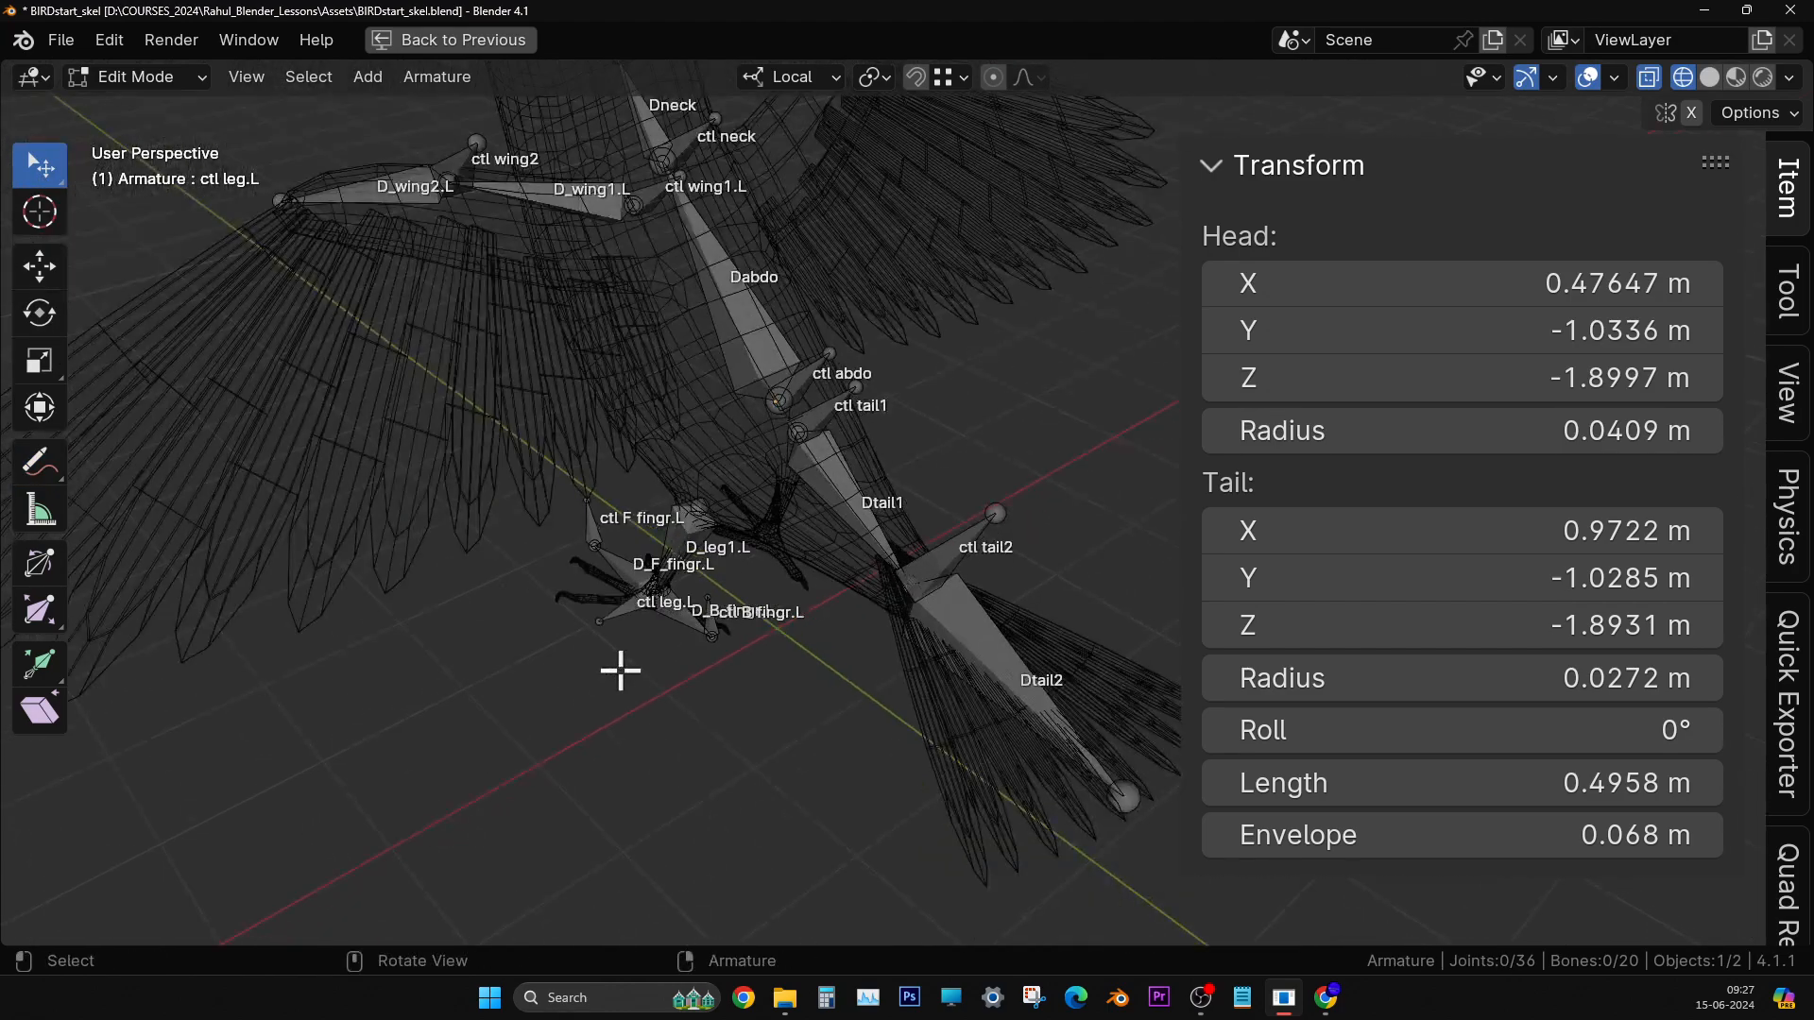
{"action": "key", "text": "n"}
{"action": "scroll", "coordinate": [803, 604], "scroll_direction": "down", "scroll_amount": 4}
{"action": "middle_click_drag", "start_coordinate": [803, 604], "coordinate": [875, 656]}
{"action": "scroll", "coordinate": [847, 603], "scroll_direction": "up", "scroll_amount": 4}
{"action": "middle_click_drag", "start_coordinate": [1036, 705], "coordinate": [741, 454]}
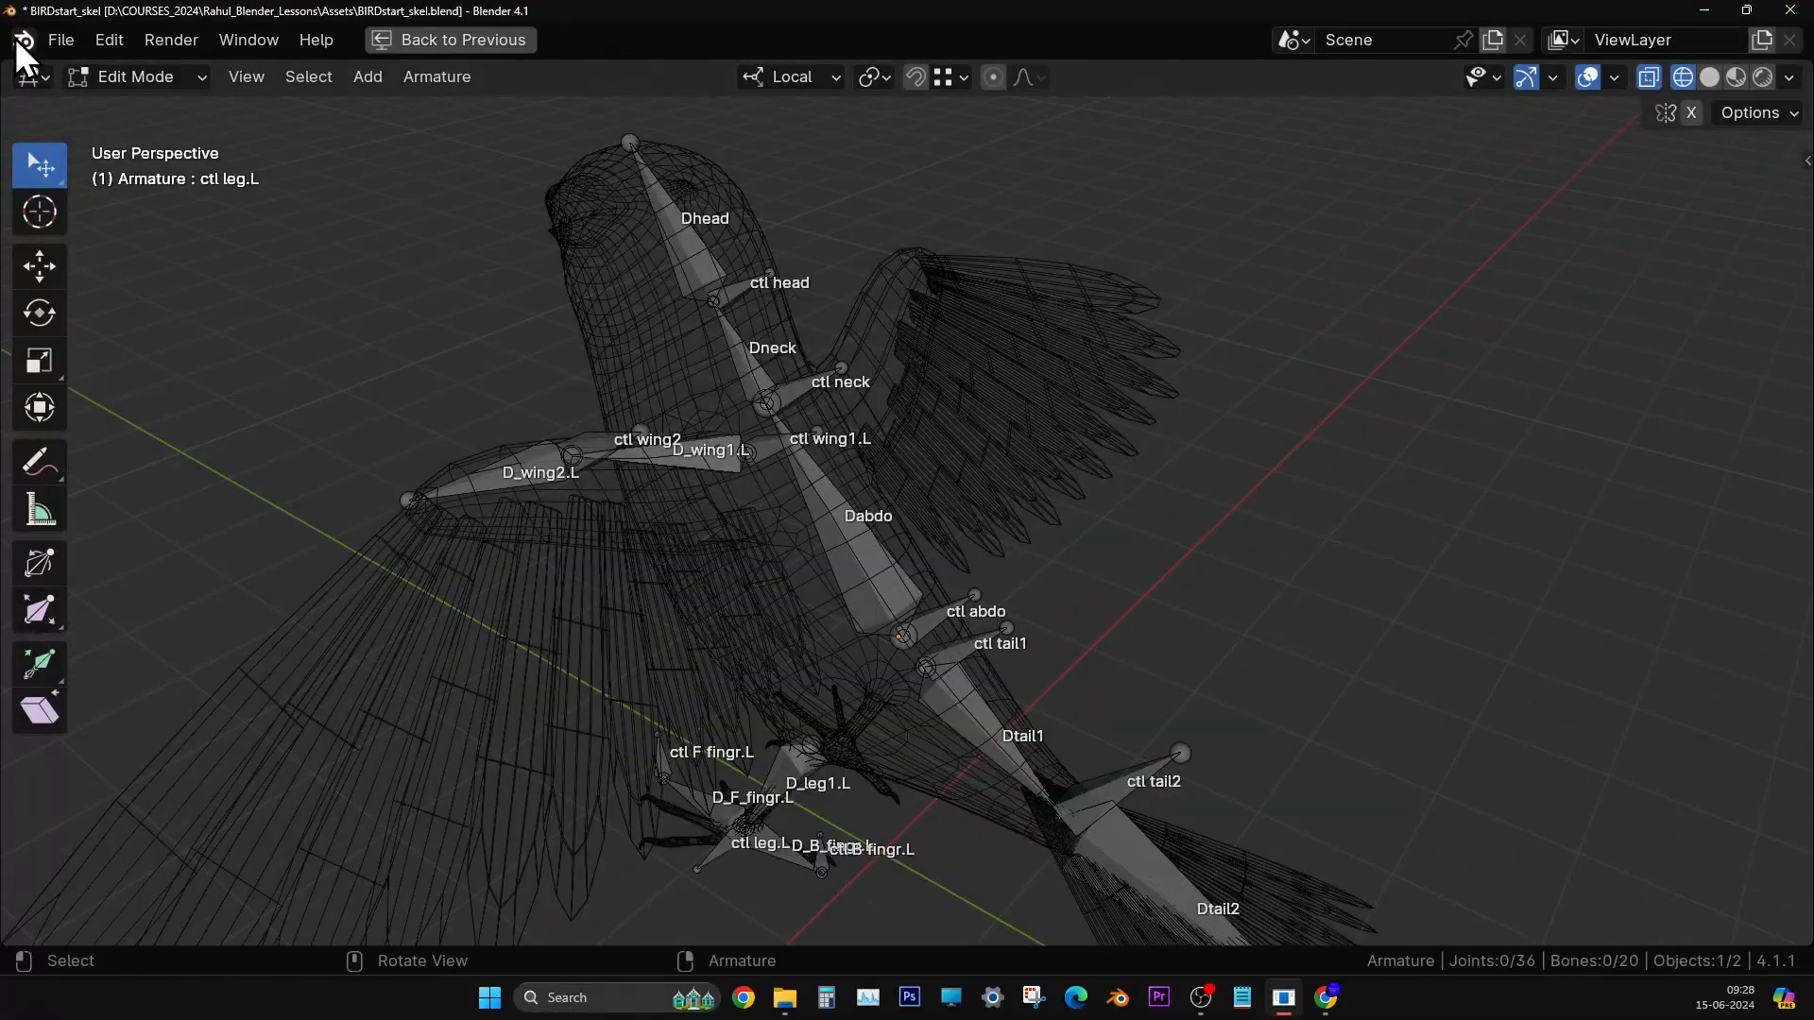
- Show the Text Editor and add "parenting btwn ctrl bones." as line 4 of the notes
{"action": "left_click", "coordinate": [36, 74]}
{"action": "left_click", "coordinate": [36, 75]}
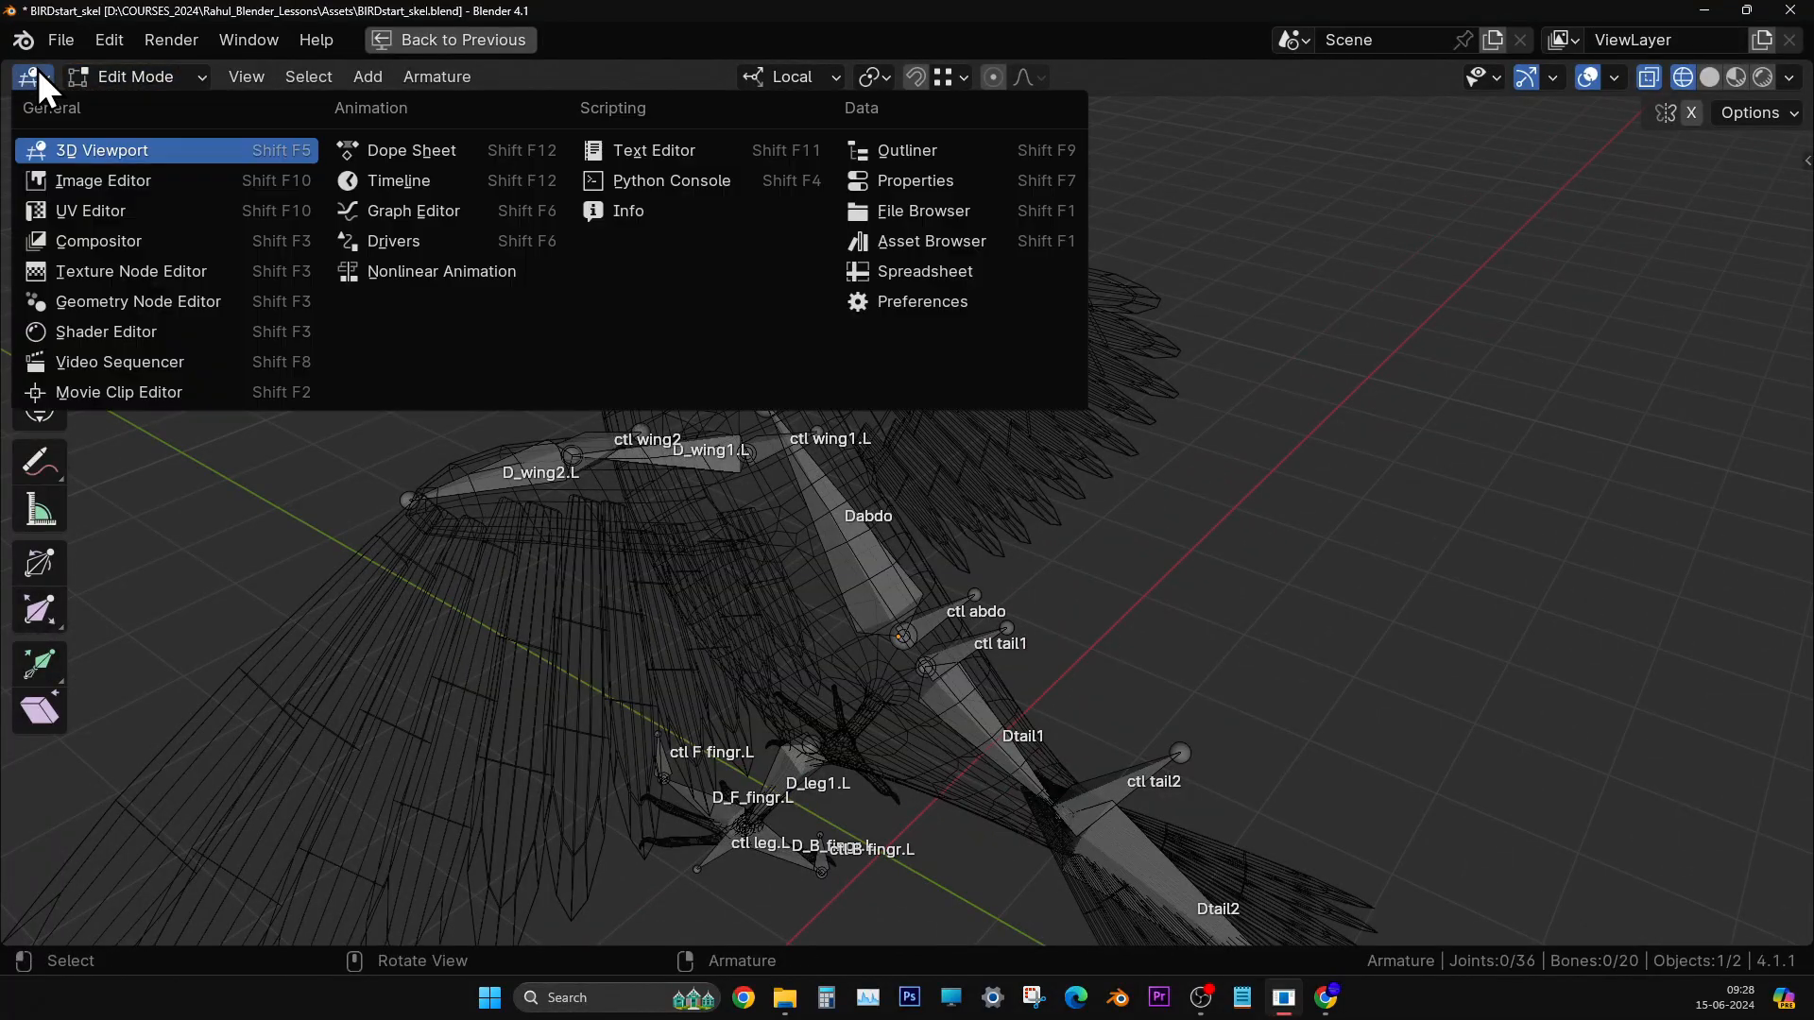
{"action": "left_click", "coordinate": [729, 148]}
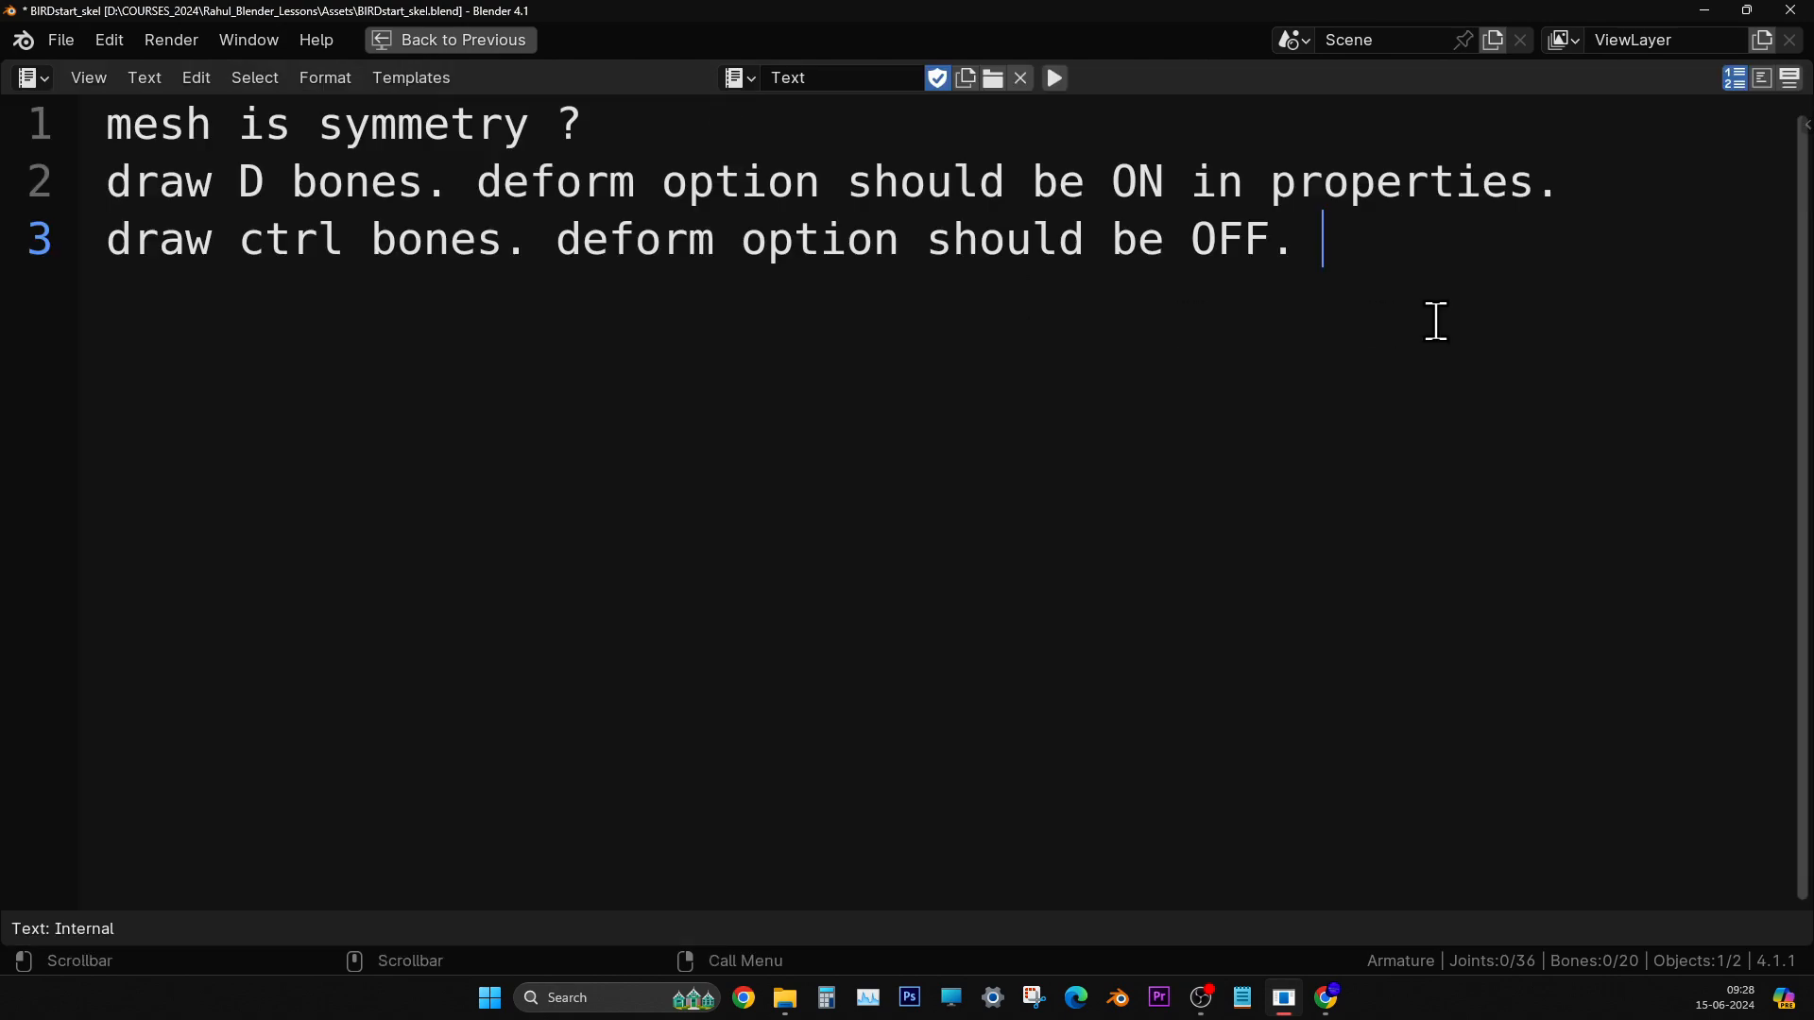
{"action": "key", "text": "Return"}
{"action": "type", "text": "parenting"}
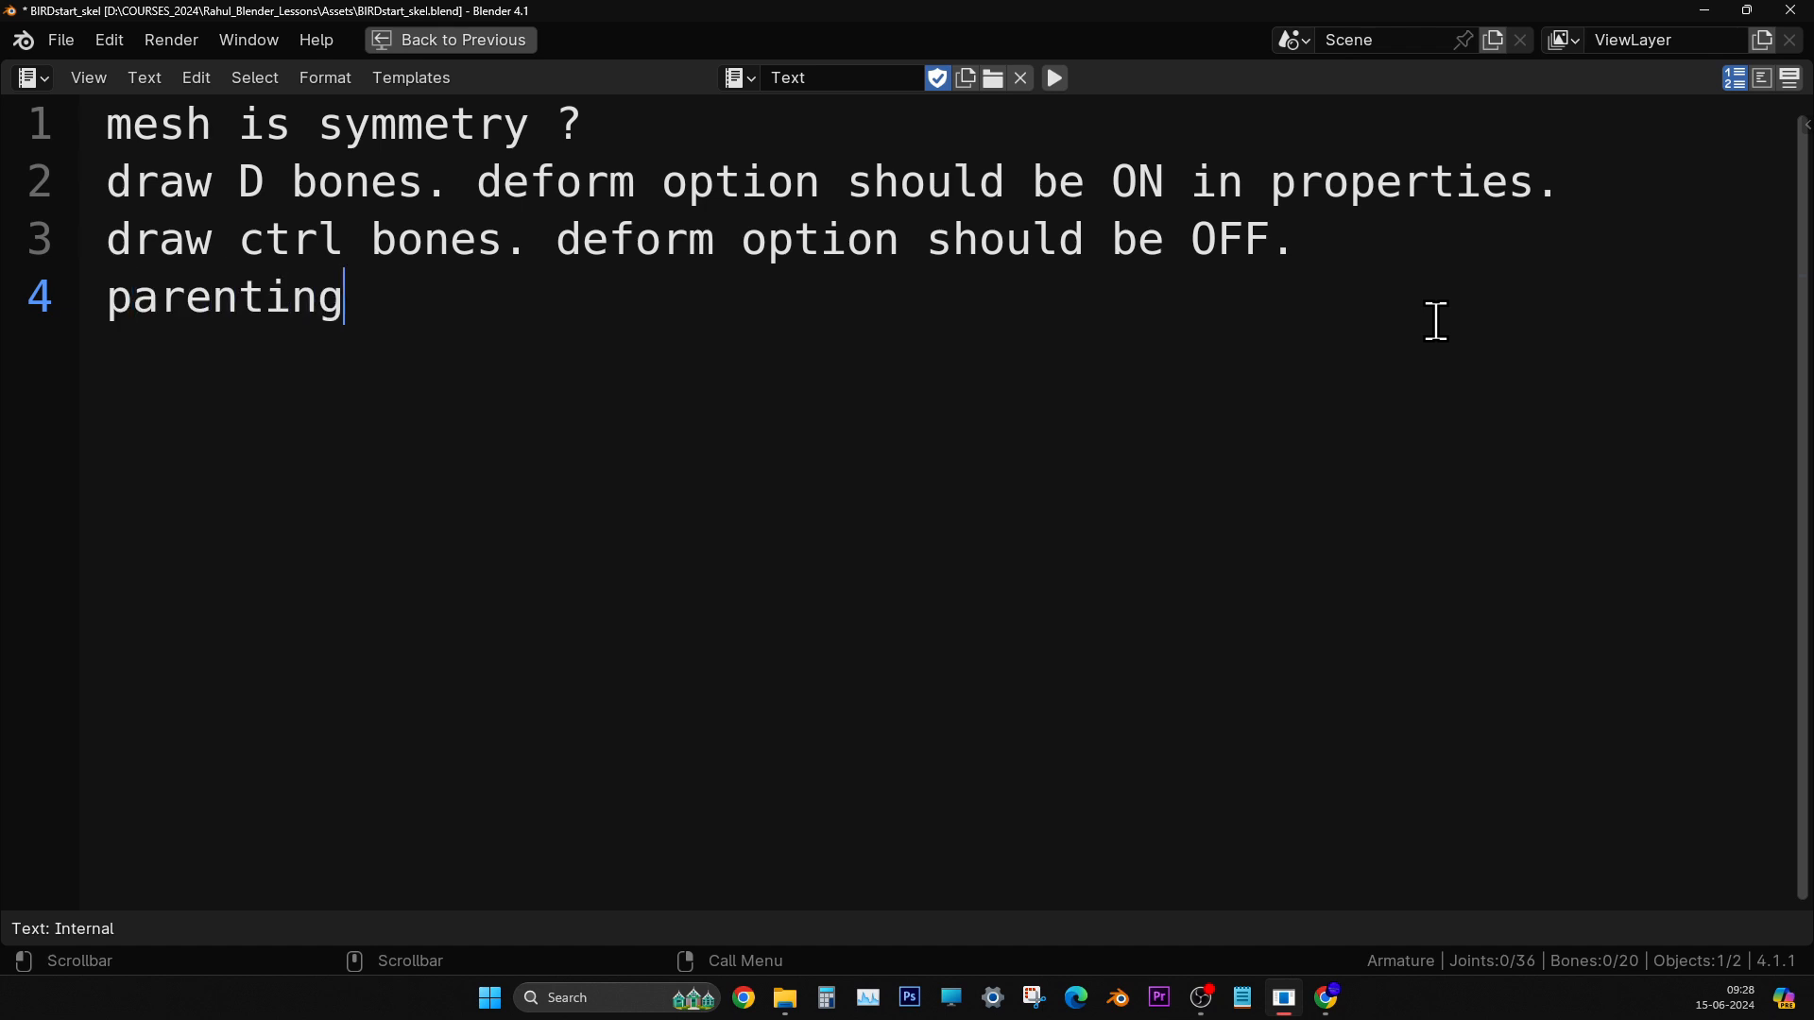
{"action": "type", "text": " btwn ctr"}
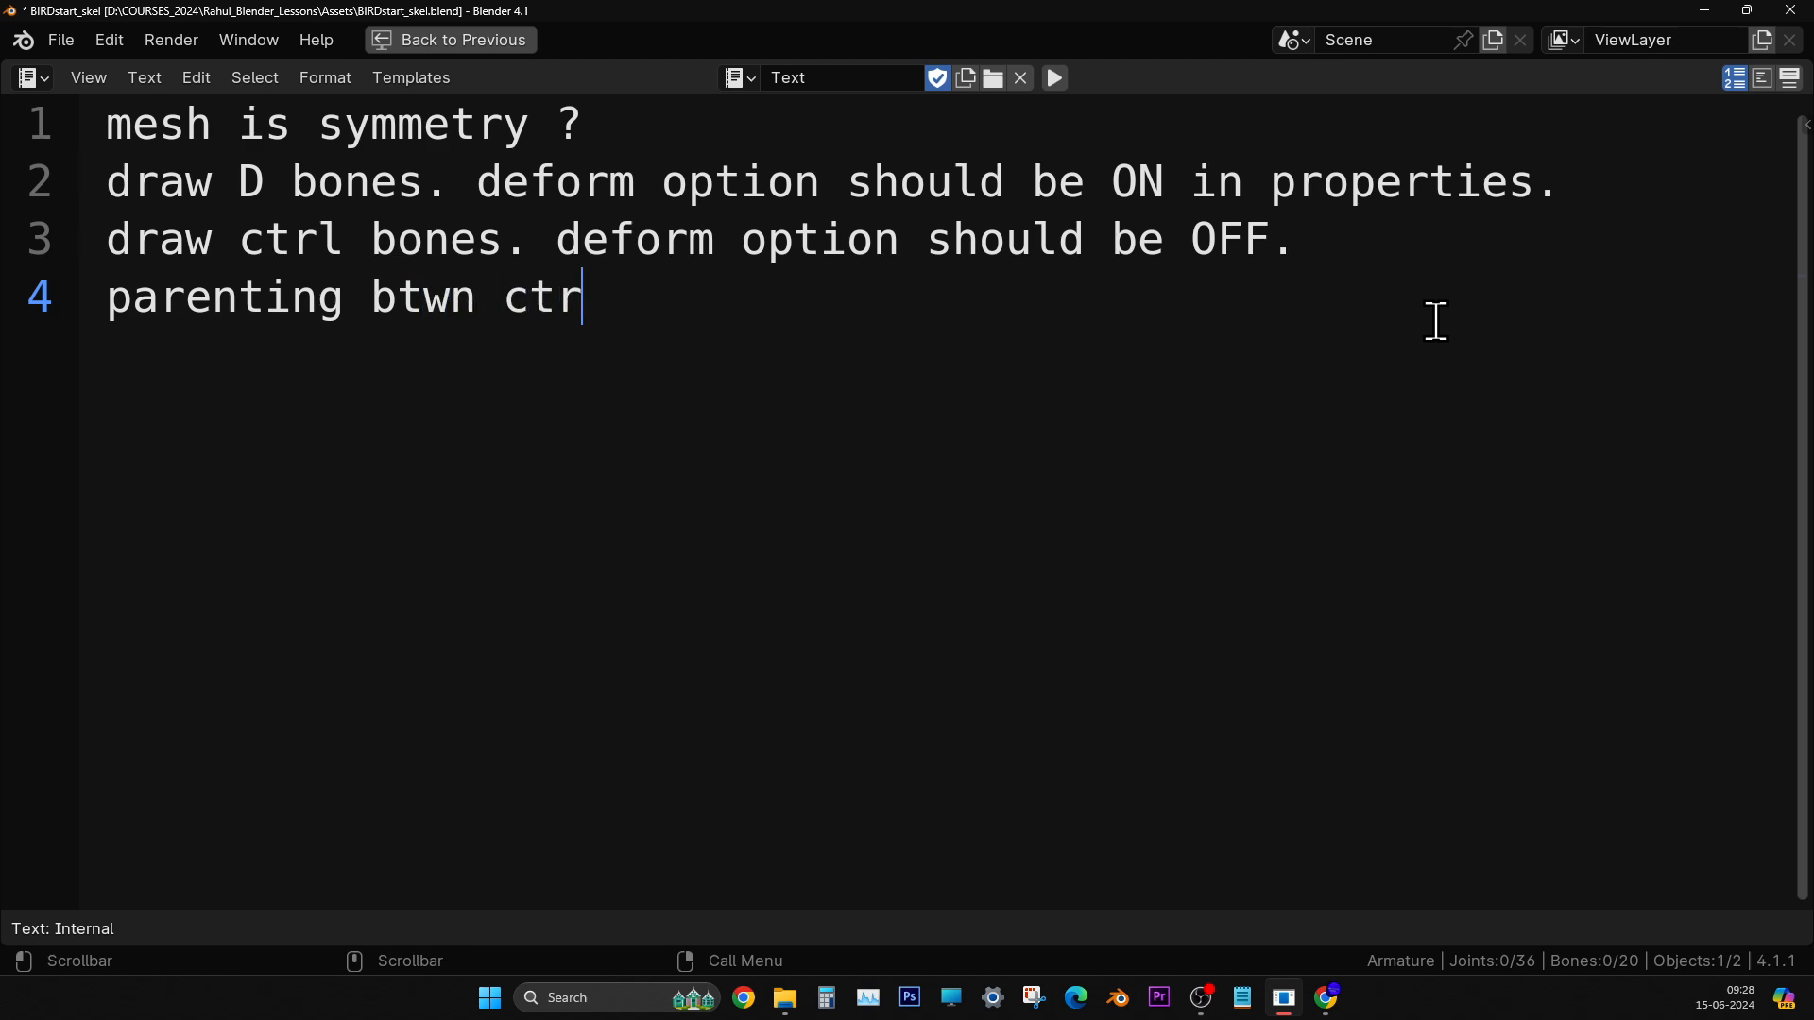
{"action": "type", "text": "l bones."}
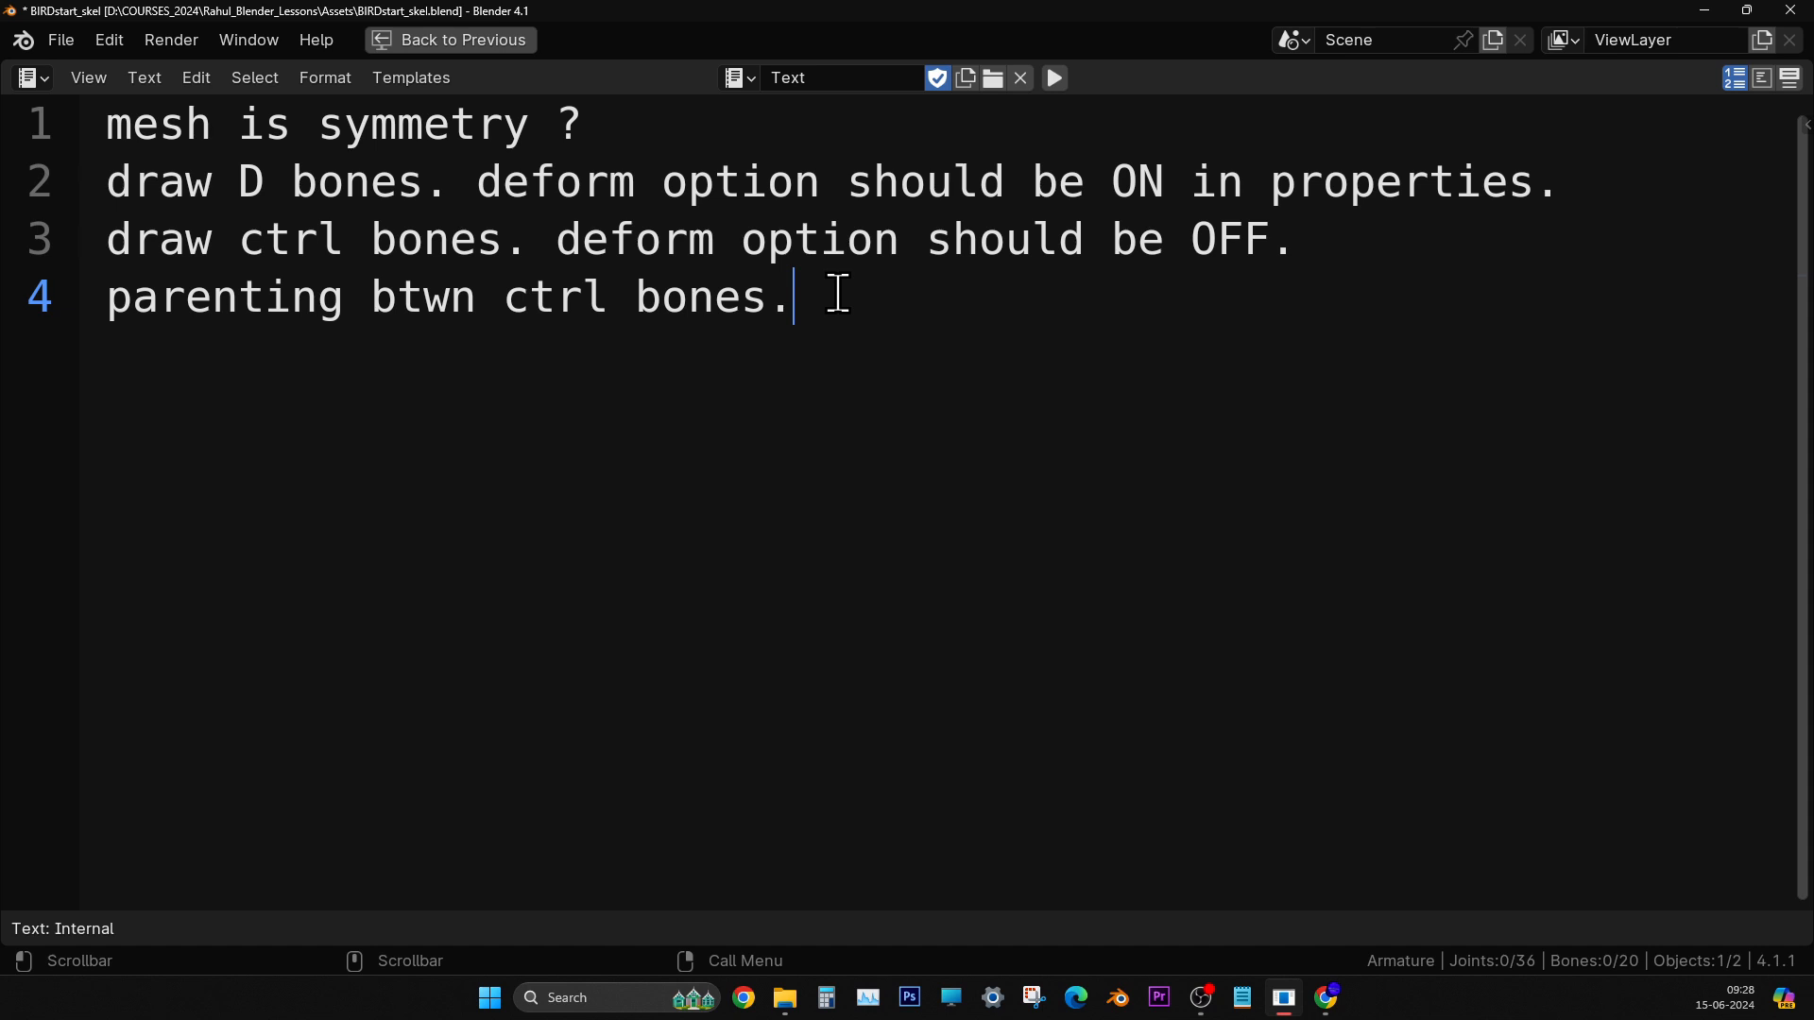
- Return to the 3D Viewport and frame the head, neck and wing control bones up close
{"action": "left_click", "coordinate": [31, 77]}
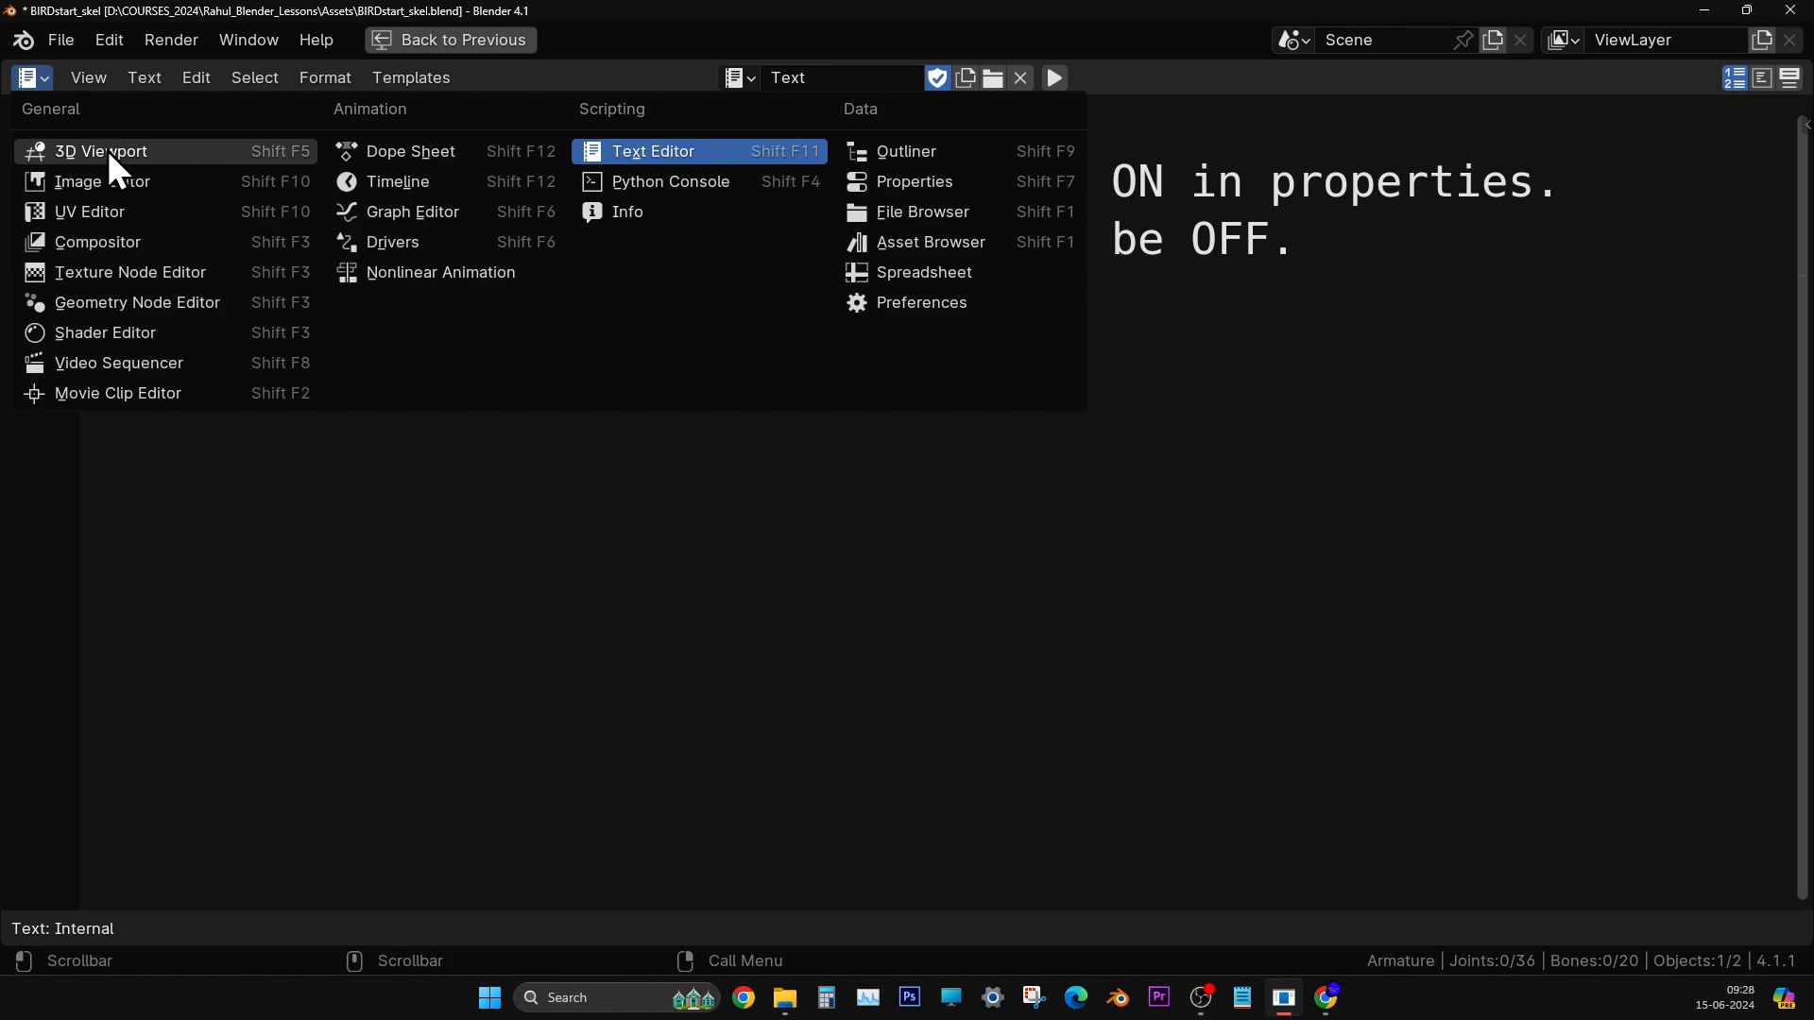
{"action": "left_click", "coordinate": [109, 153]}
{"action": "middle_click_drag", "start_coordinate": [920, 506], "coordinate": [958, 388]}
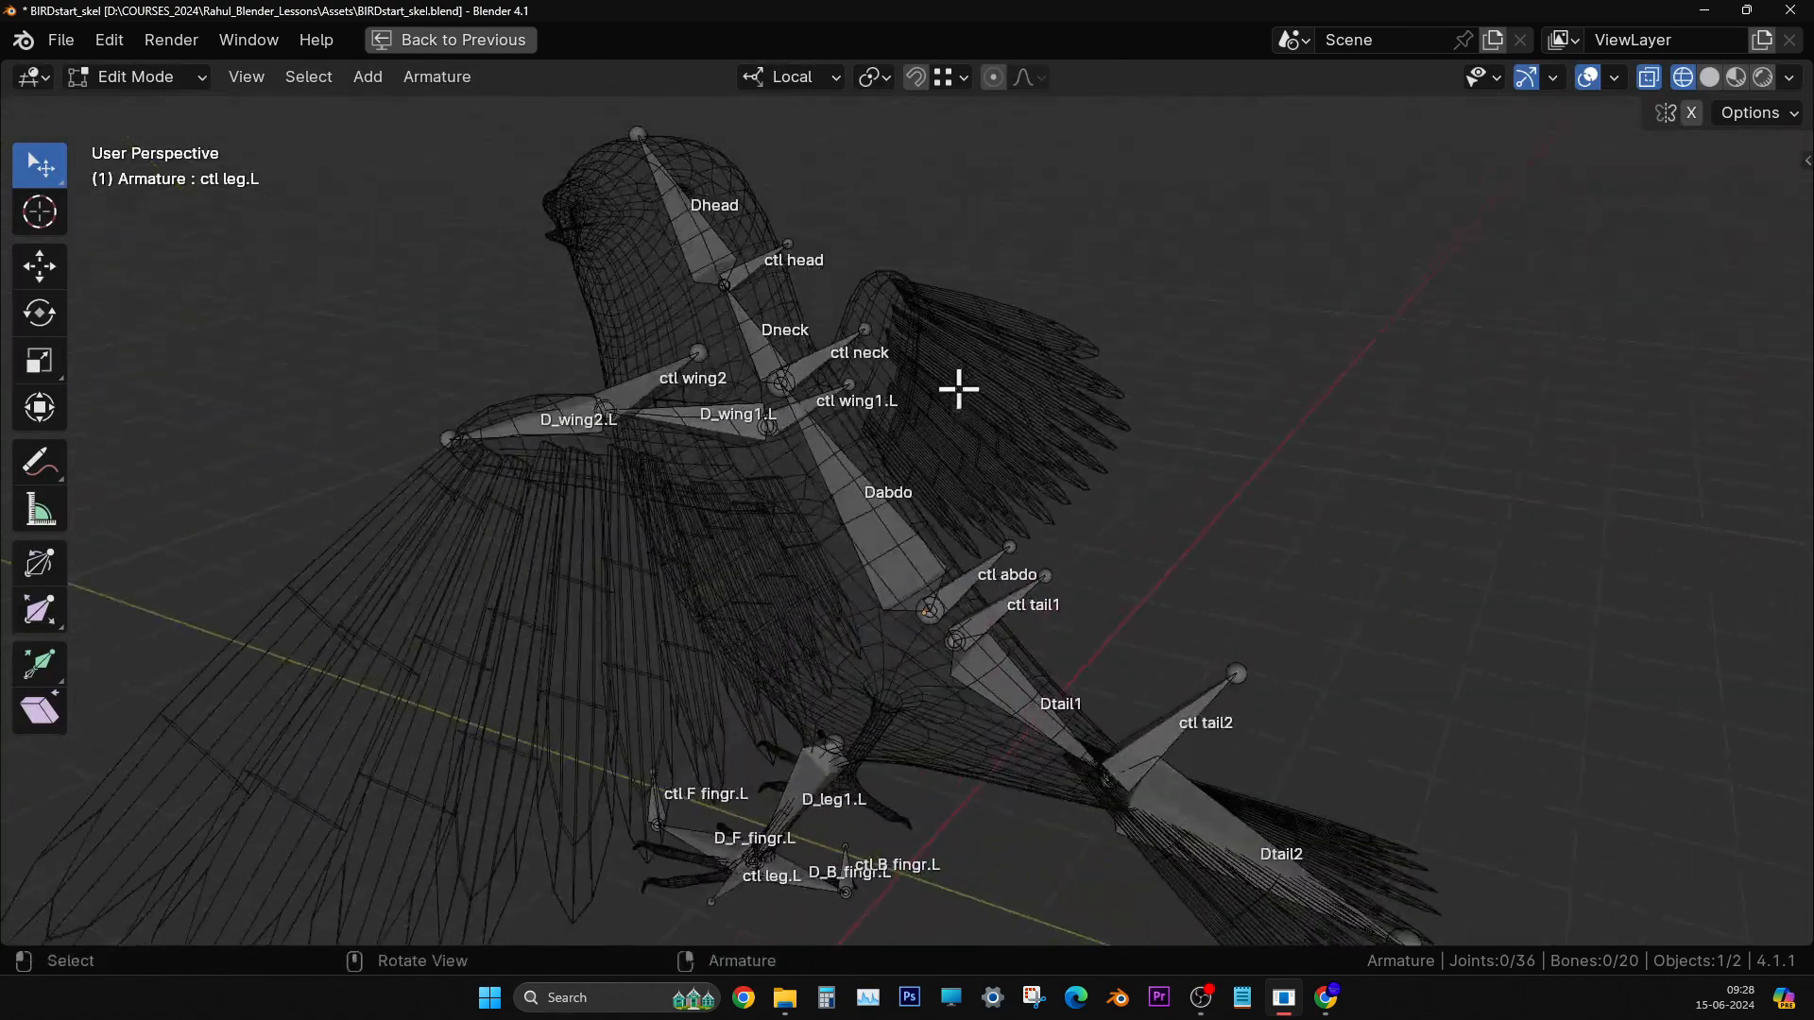
{"action": "scroll", "coordinate": [935, 406], "scroll_direction": "up", "scroll_amount": 6}
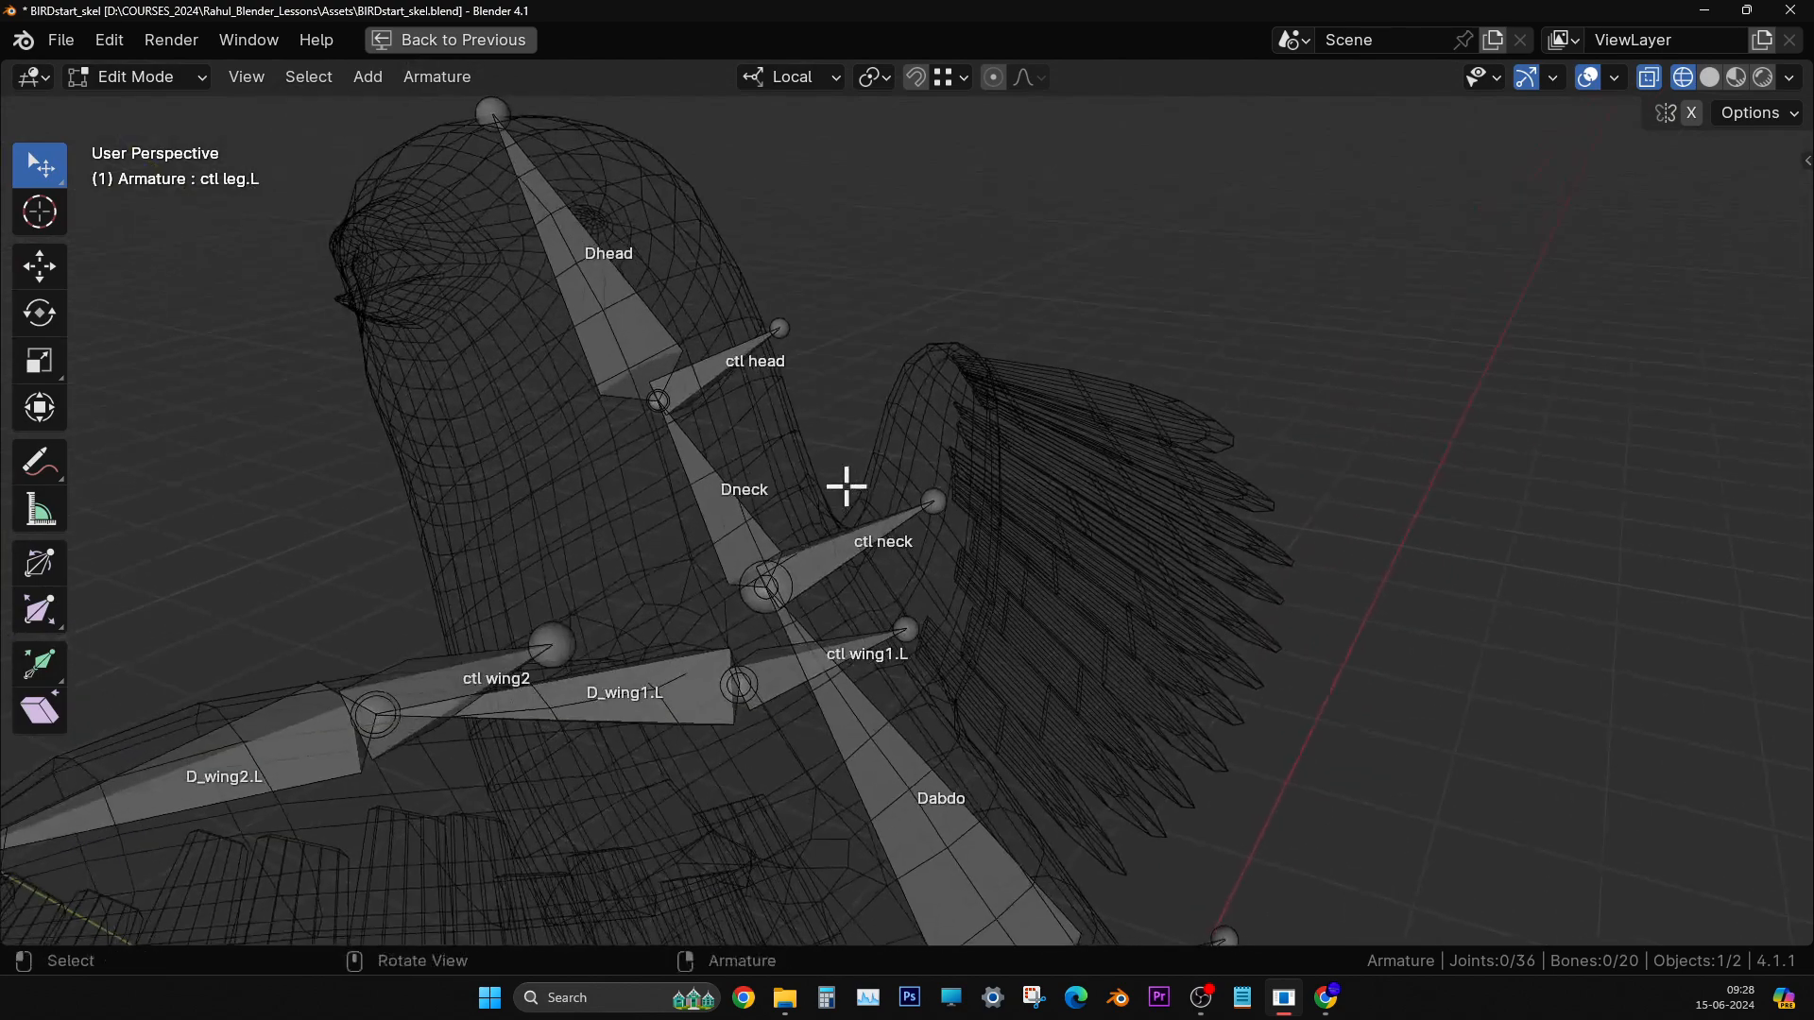
- Make the ctl neck bone the parent of the ctl head bone using Keep Offset, and deselect both bones
{"action": "left_click", "coordinate": [734, 357]}
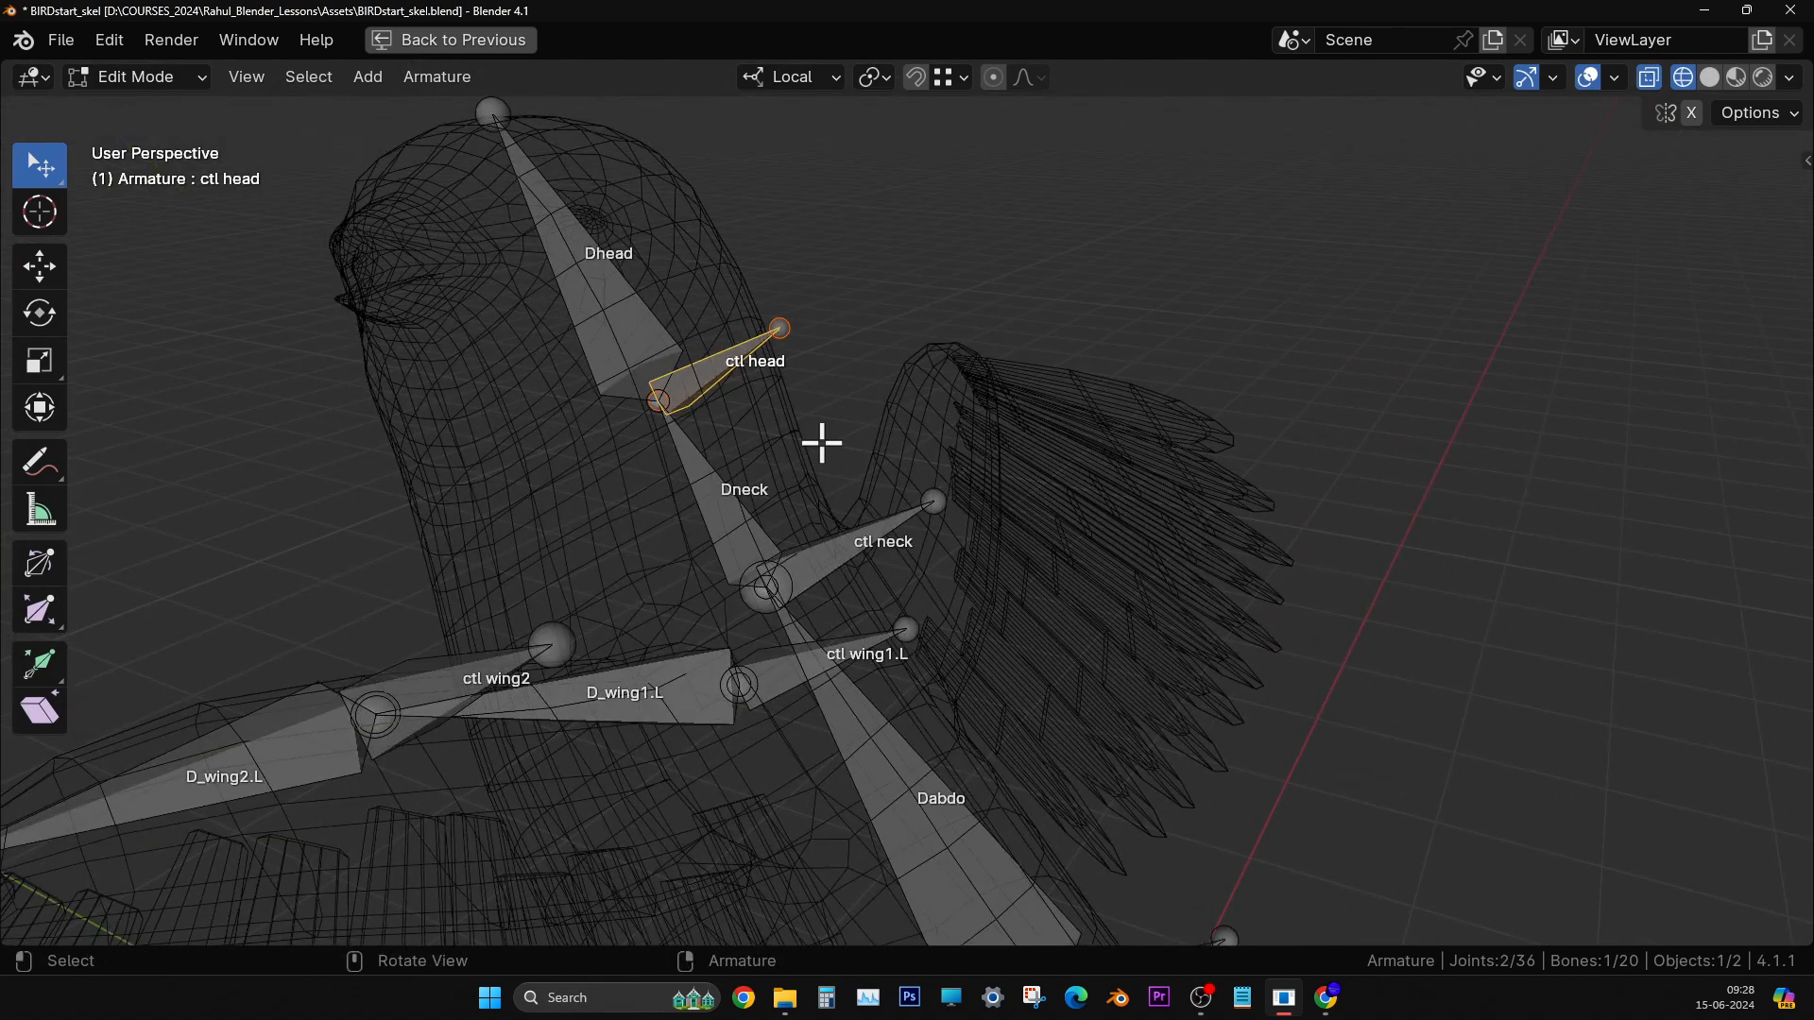
{"action": "middle_click_drag", "start_coordinate": [815, 447], "coordinate": [806, 446]}
{"action": "scroll", "coordinate": [817, 481], "scroll_direction": "up", "scroll_amount": 4}
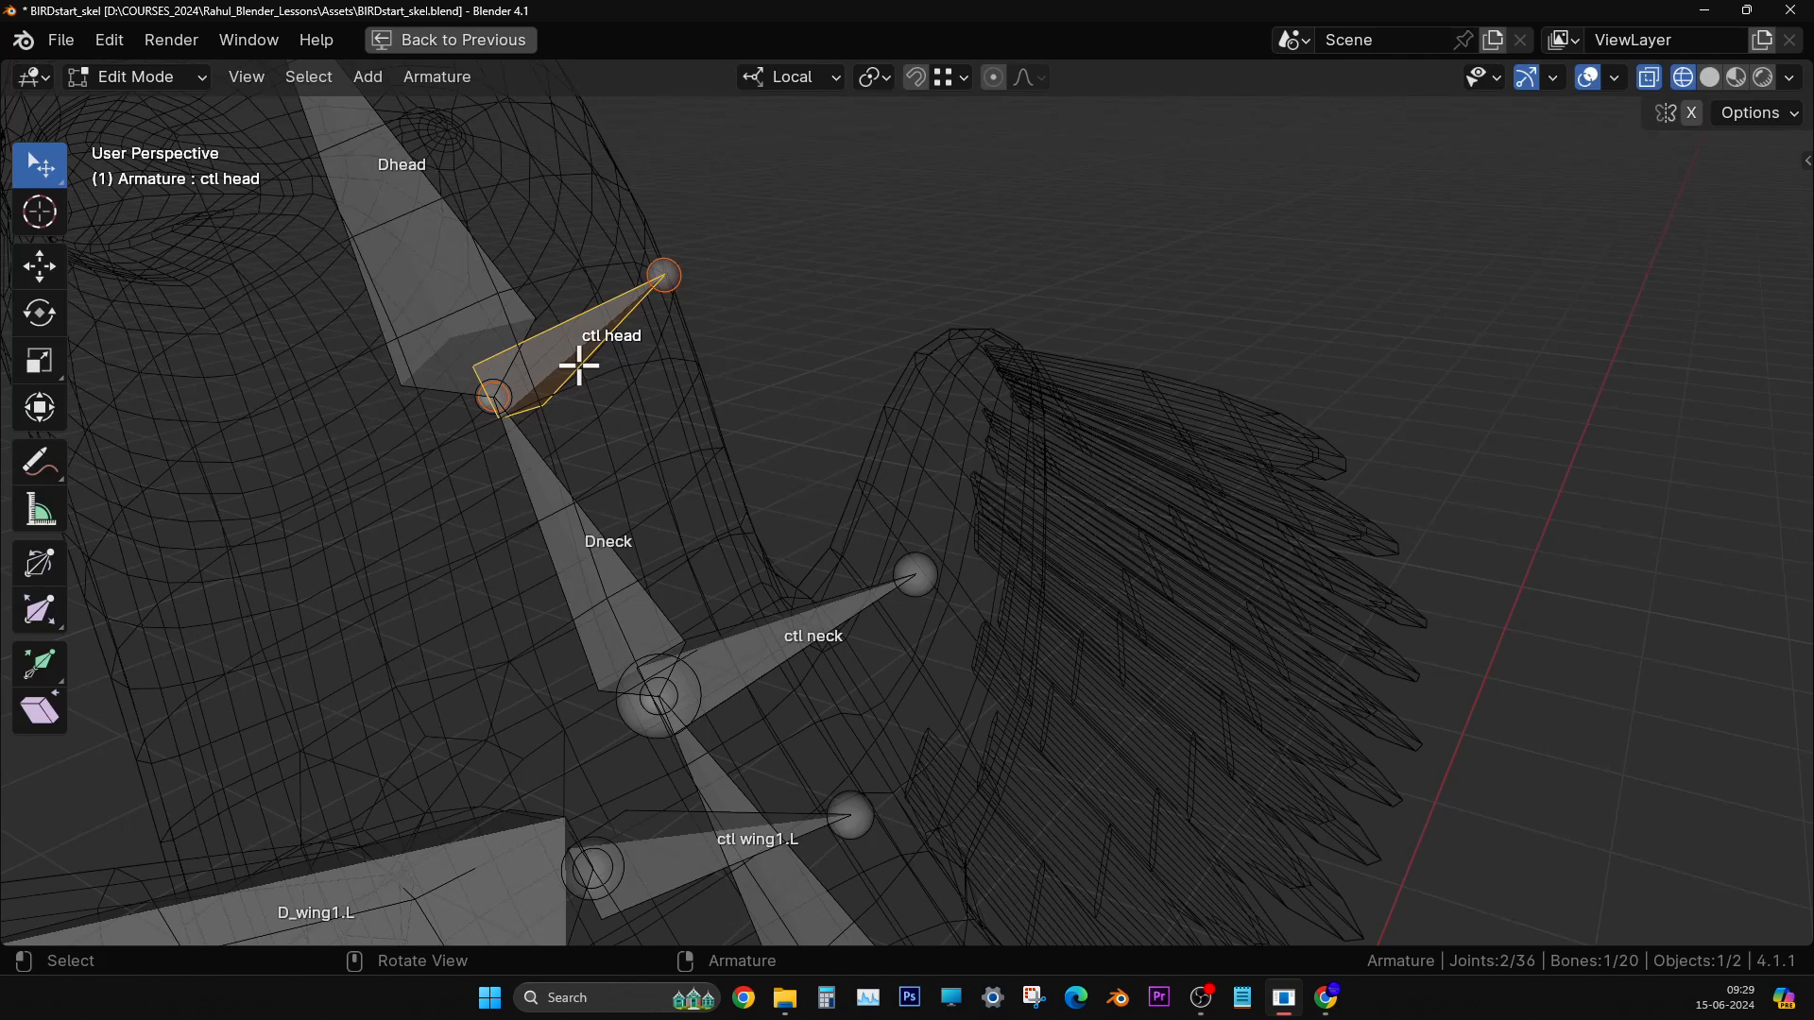
{"action": "left_click", "coordinate": [866, 324]}
{"action": "left_click", "coordinate": [562, 331]}
{"action": "scroll", "coordinate": [575, 368], "scroll_direction": "down", "scroll_amount": 3}
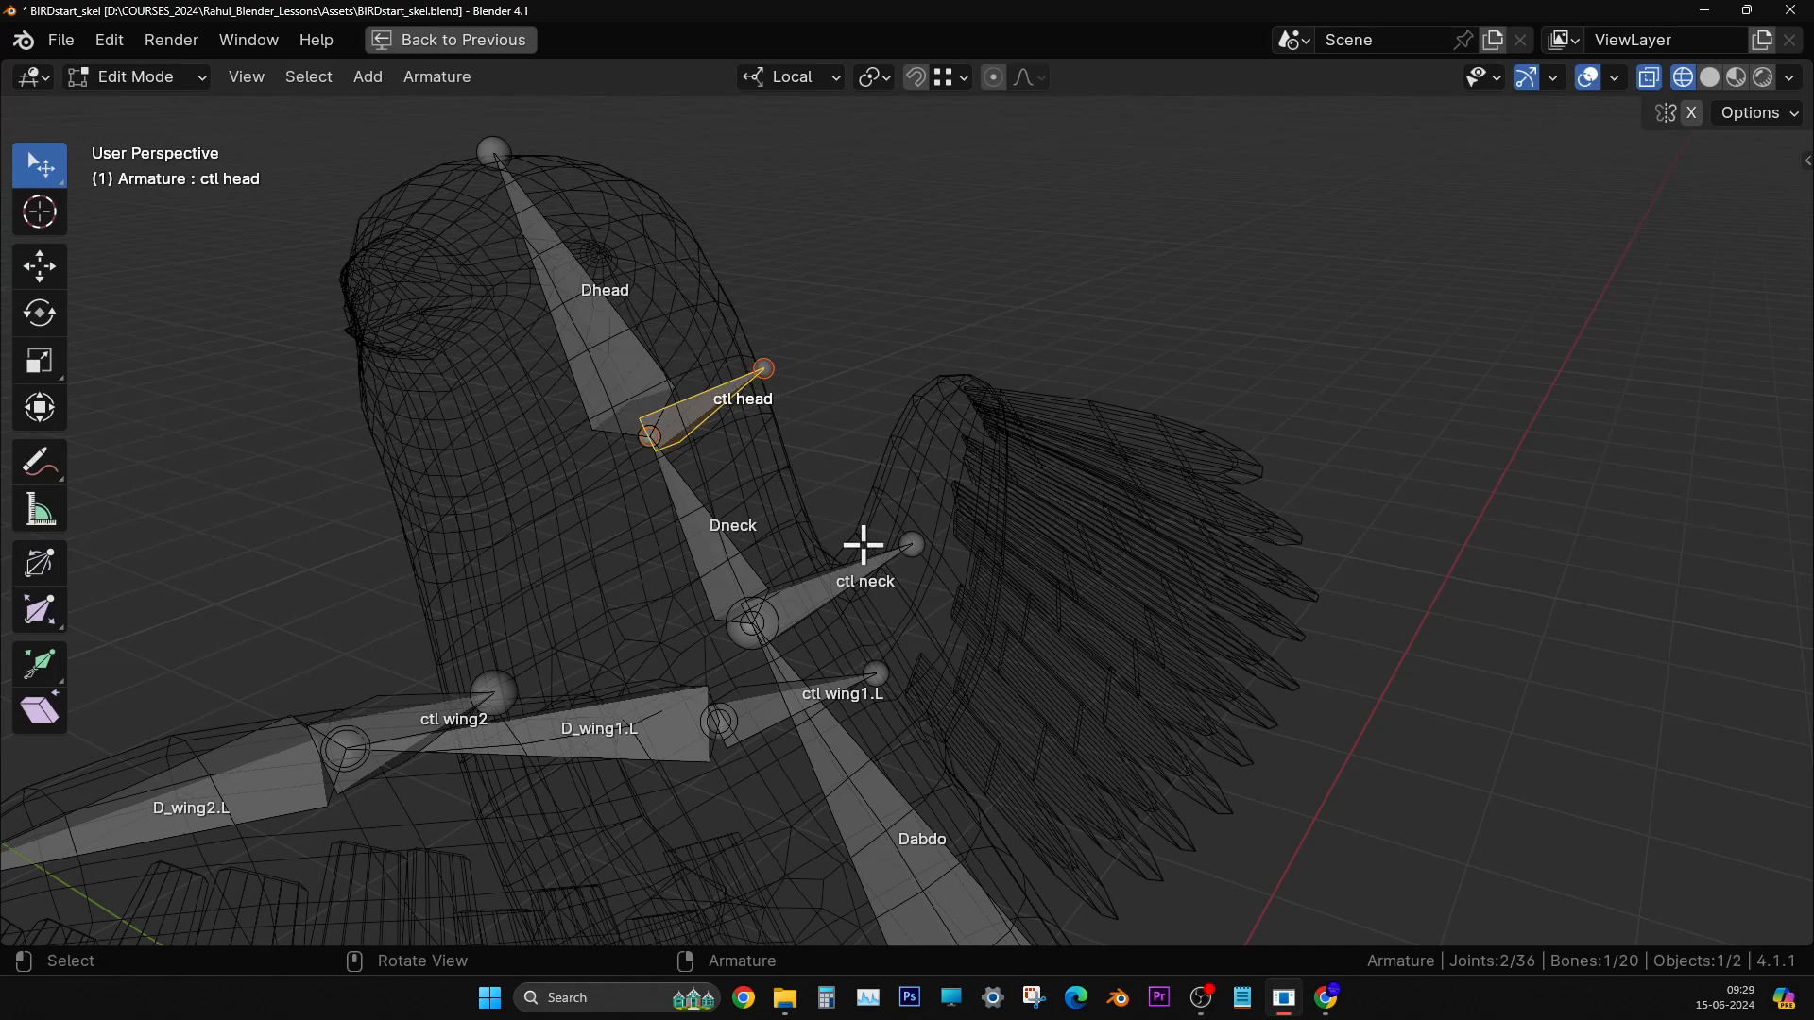
{"action": "scroll", "coordinate": [856, 539], "scroll_direction": "up", "scroll_amount": 2}
{"action": "middle_click_drag", "start_coordinate": [628, 426], "coordinate": [649, 434]}
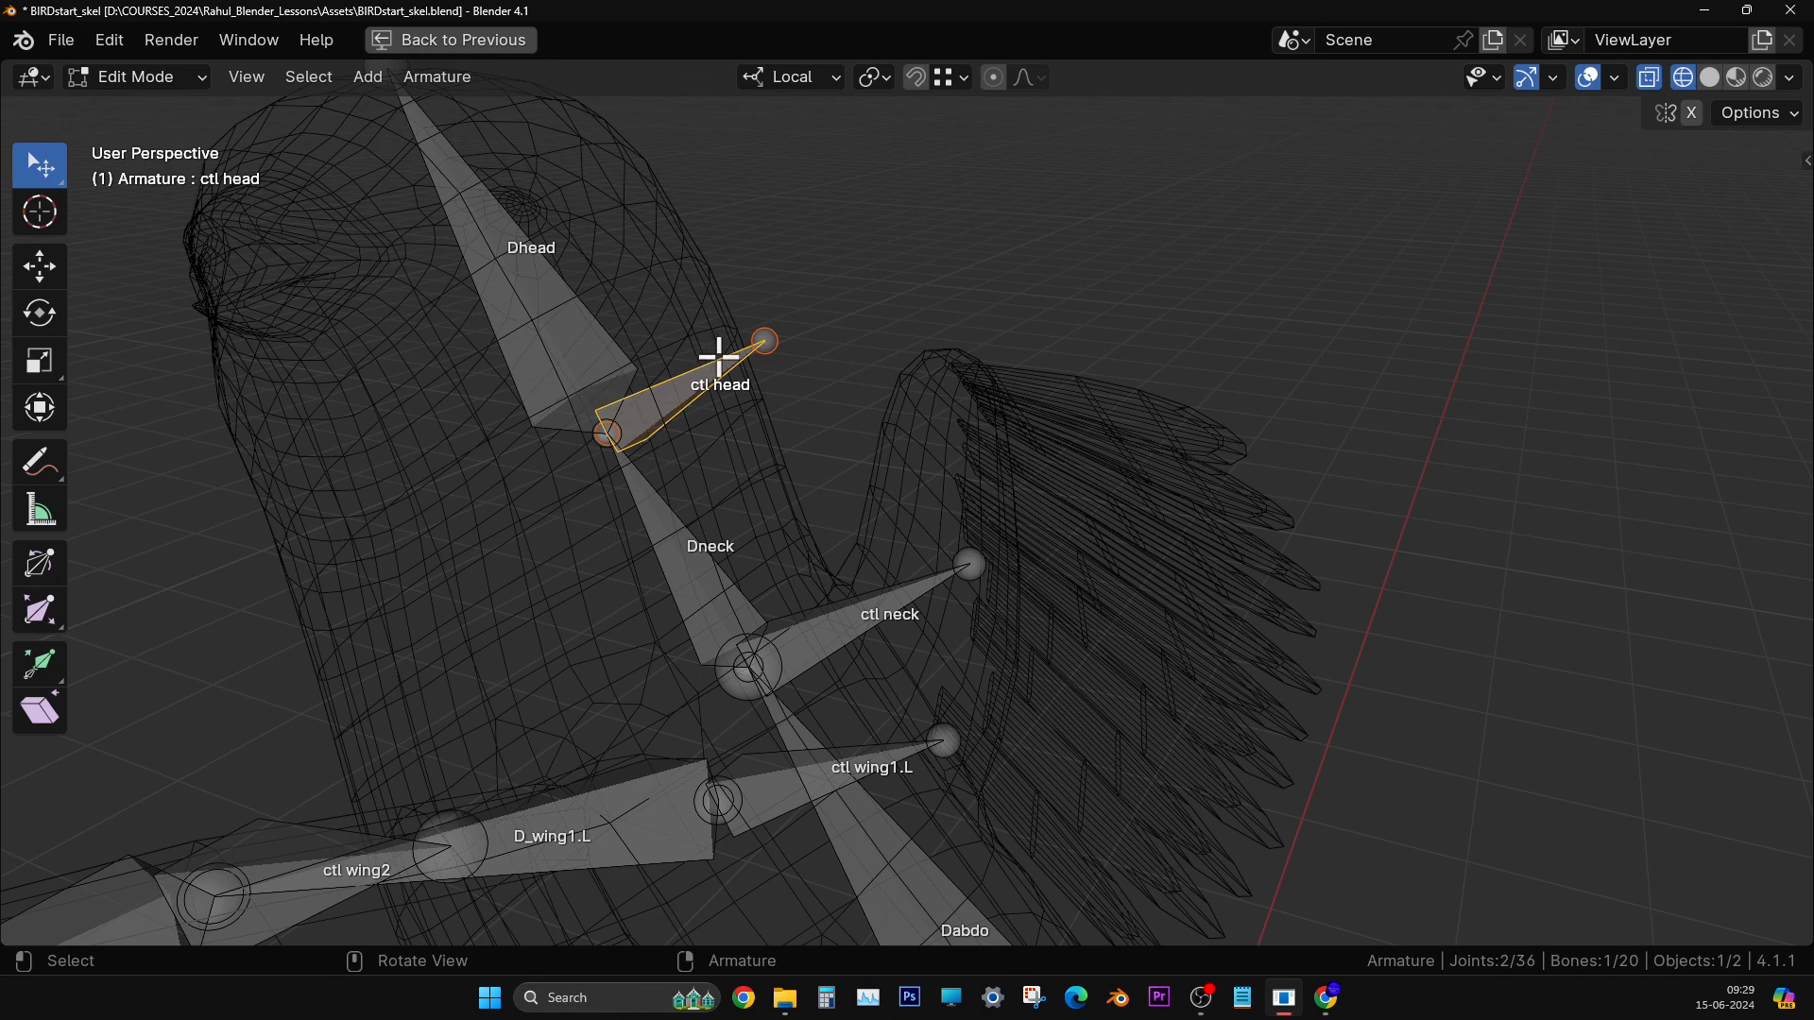
{"action": "middle_click_drag", "start_coordinate": [717, 357], "coordinate": [724, 470]}
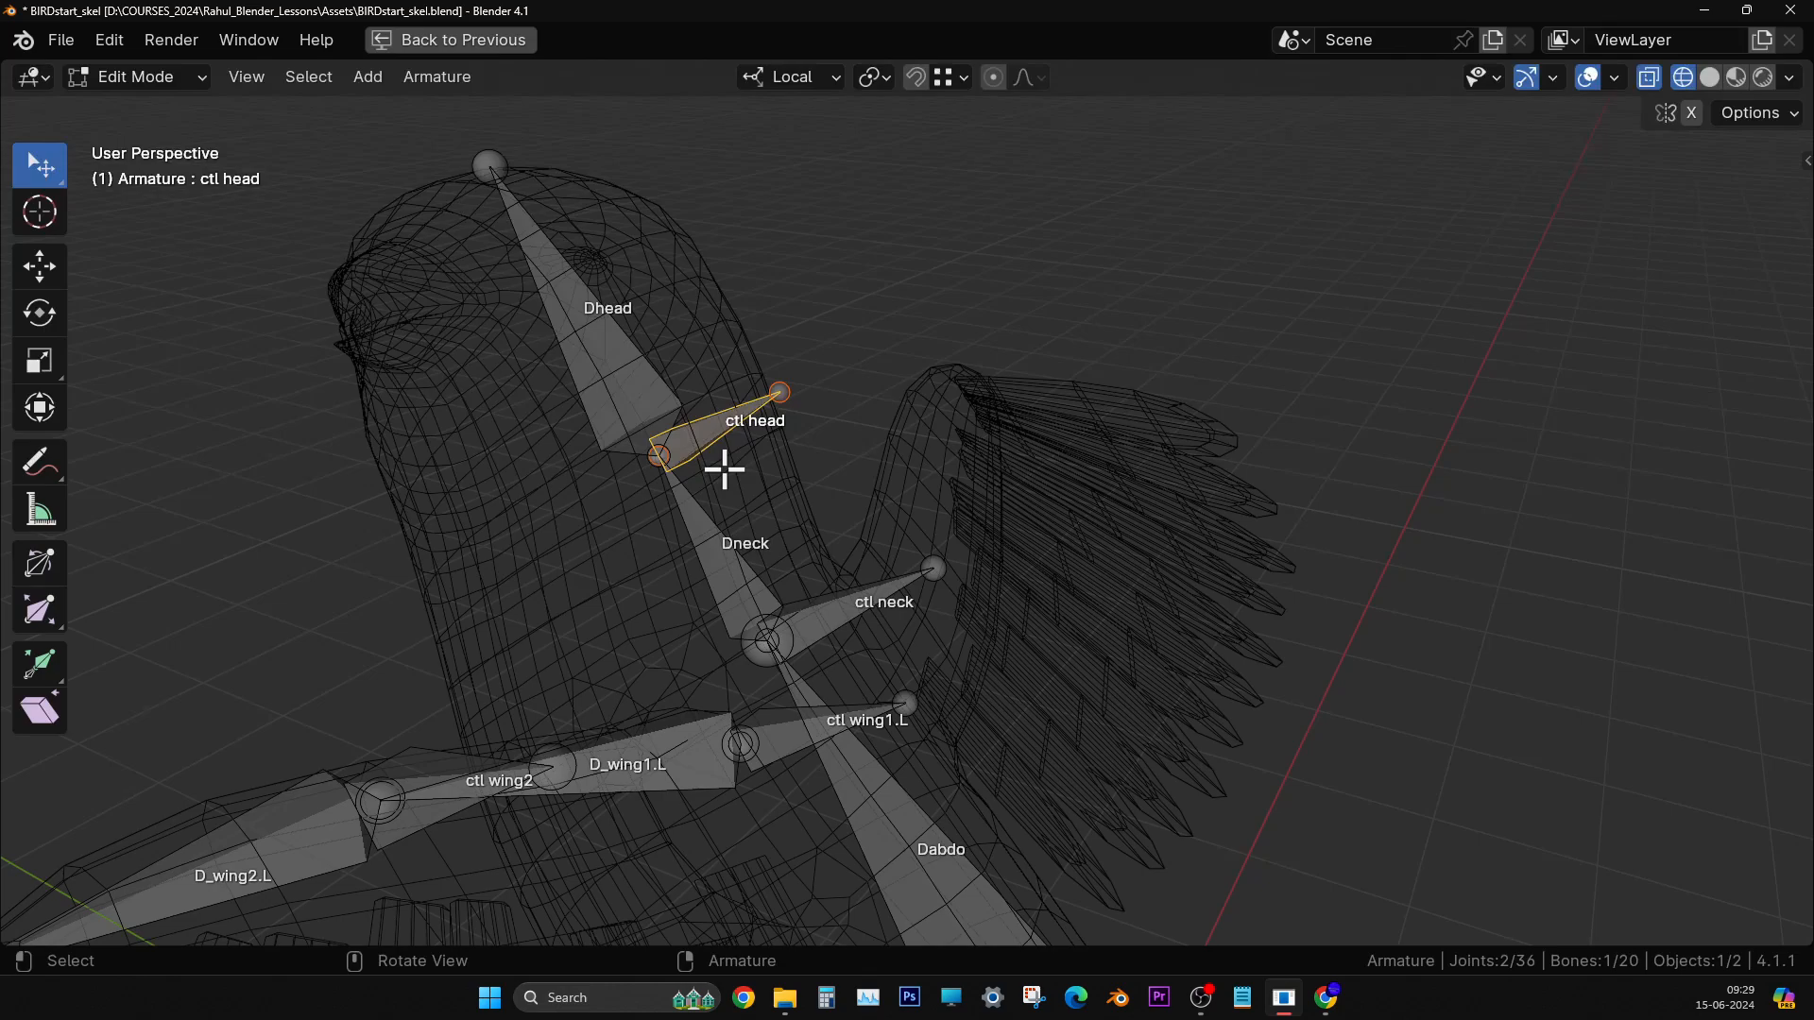
{"action": "mouse_move", "coordinate": [725, 470]}
{"action": "middle_mouse_down"}
{"action": "mouse_move", "coordinate": [769, 473]}
{"action": "mouse_move", "coordinate": [773, 425]}
{"action": "mouse_move", "coordinate": [717, 438]}
{"action": "mouse_move", "coordinate": [796, 482]}
{"action": "mouse_move", "coordinate": [766, 450]}
{"action": "mouse_move", "coordinate": [712, 470]}
{"action": "middle_mouse_up"}
{"action": "scroll", "coordinate": [715, 471], "scroll_direction": "up", "scroll_amount": 2}
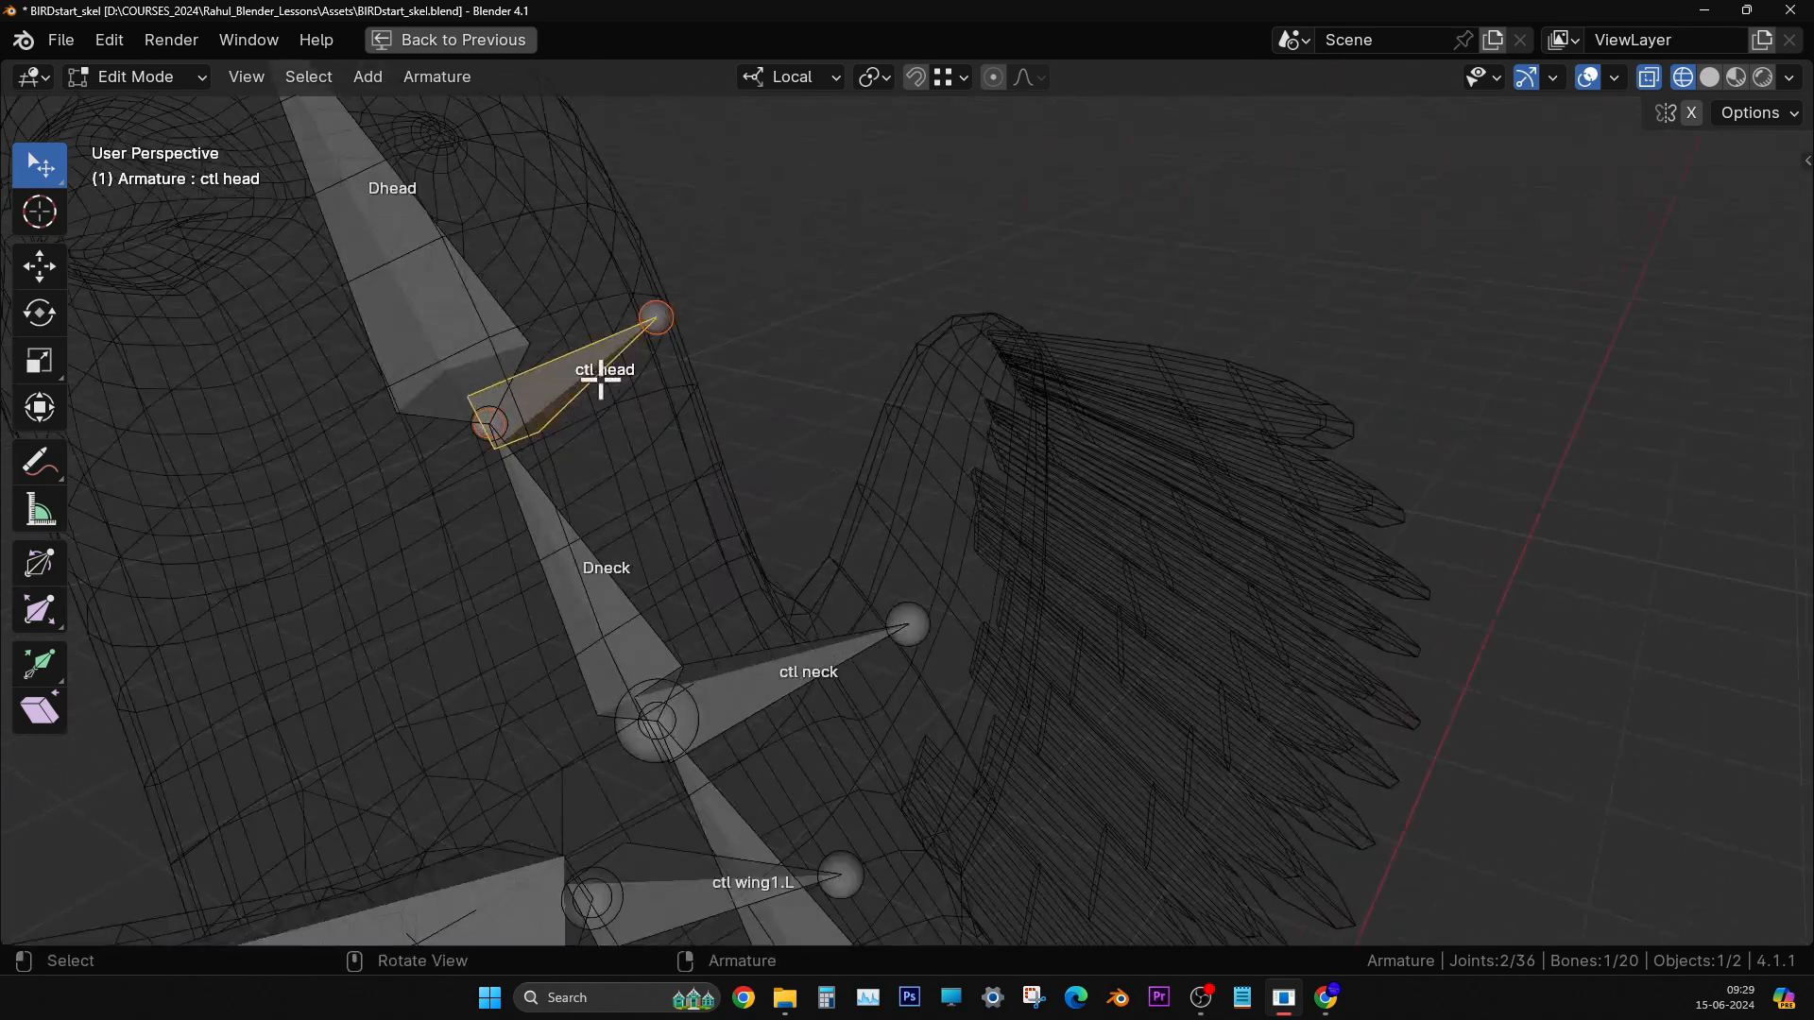
{"action": "scroll", "coordinate": [601, 378], "scroll_direction": "up", "scroll_amount": 2}
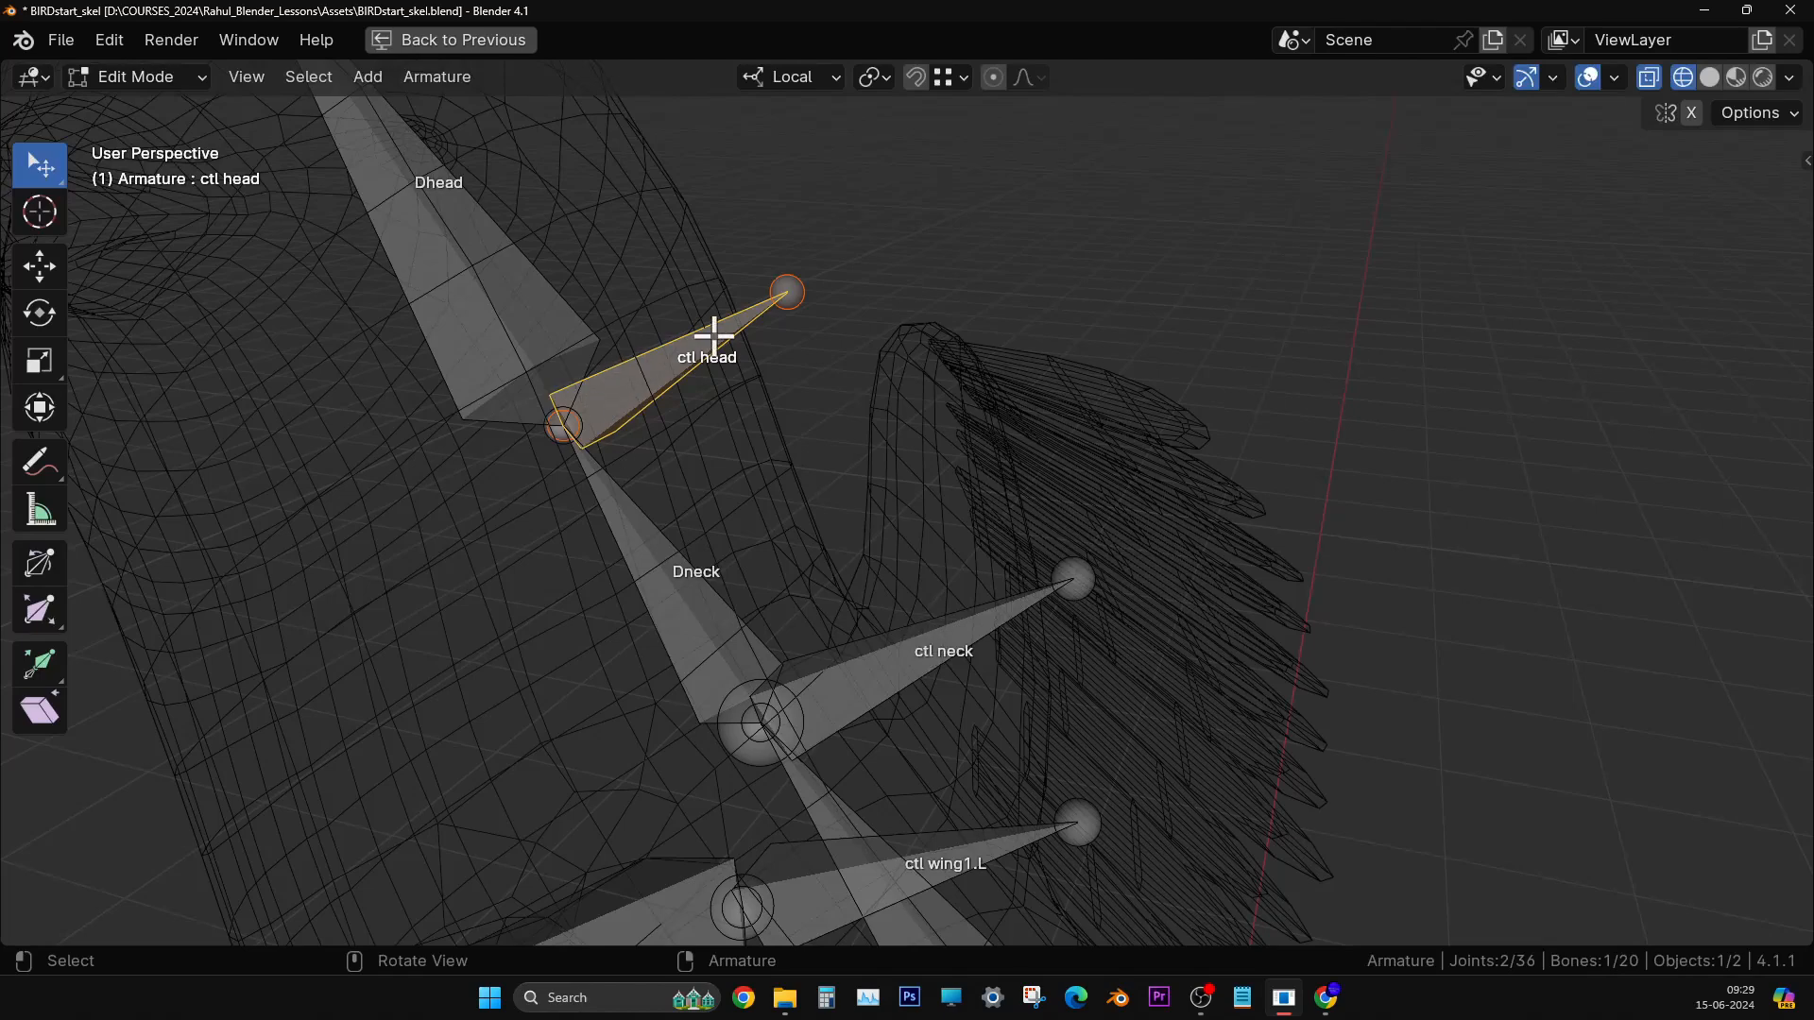
{"action": "left_click", "coordinate": [944, 640], "text": "shift"}
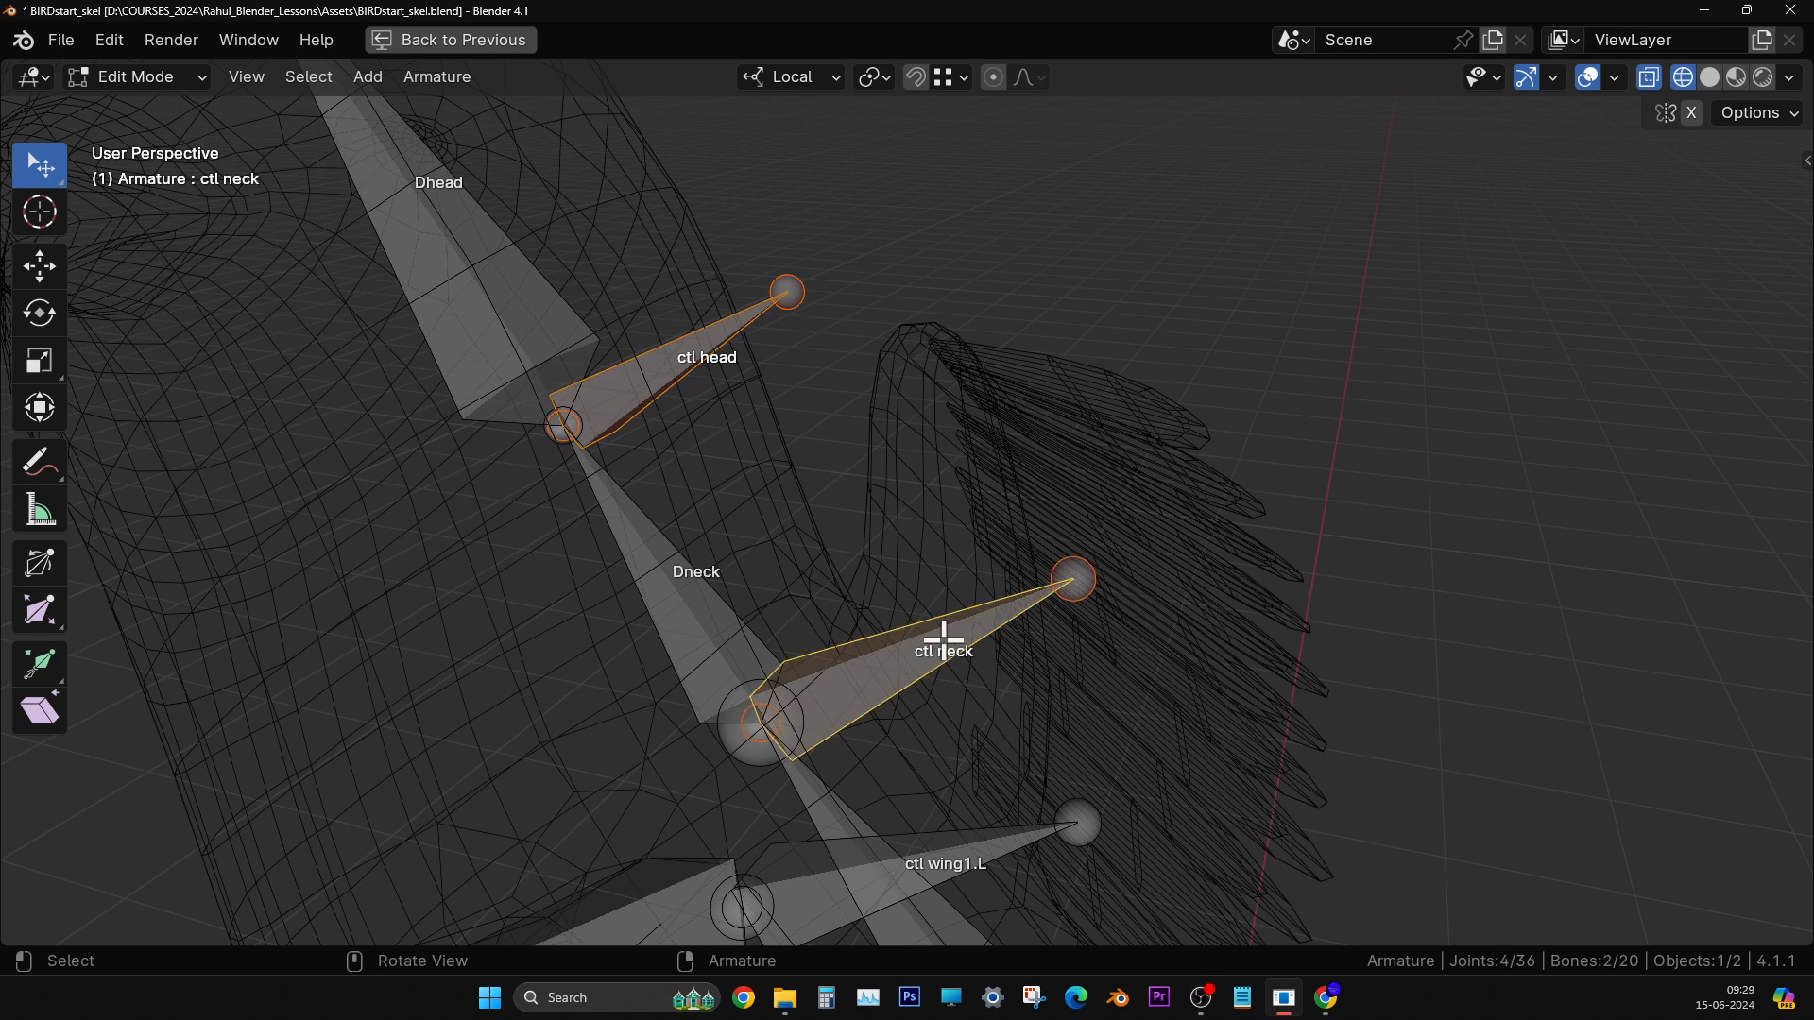
{"action": "key", "text": "ctrl+p"}
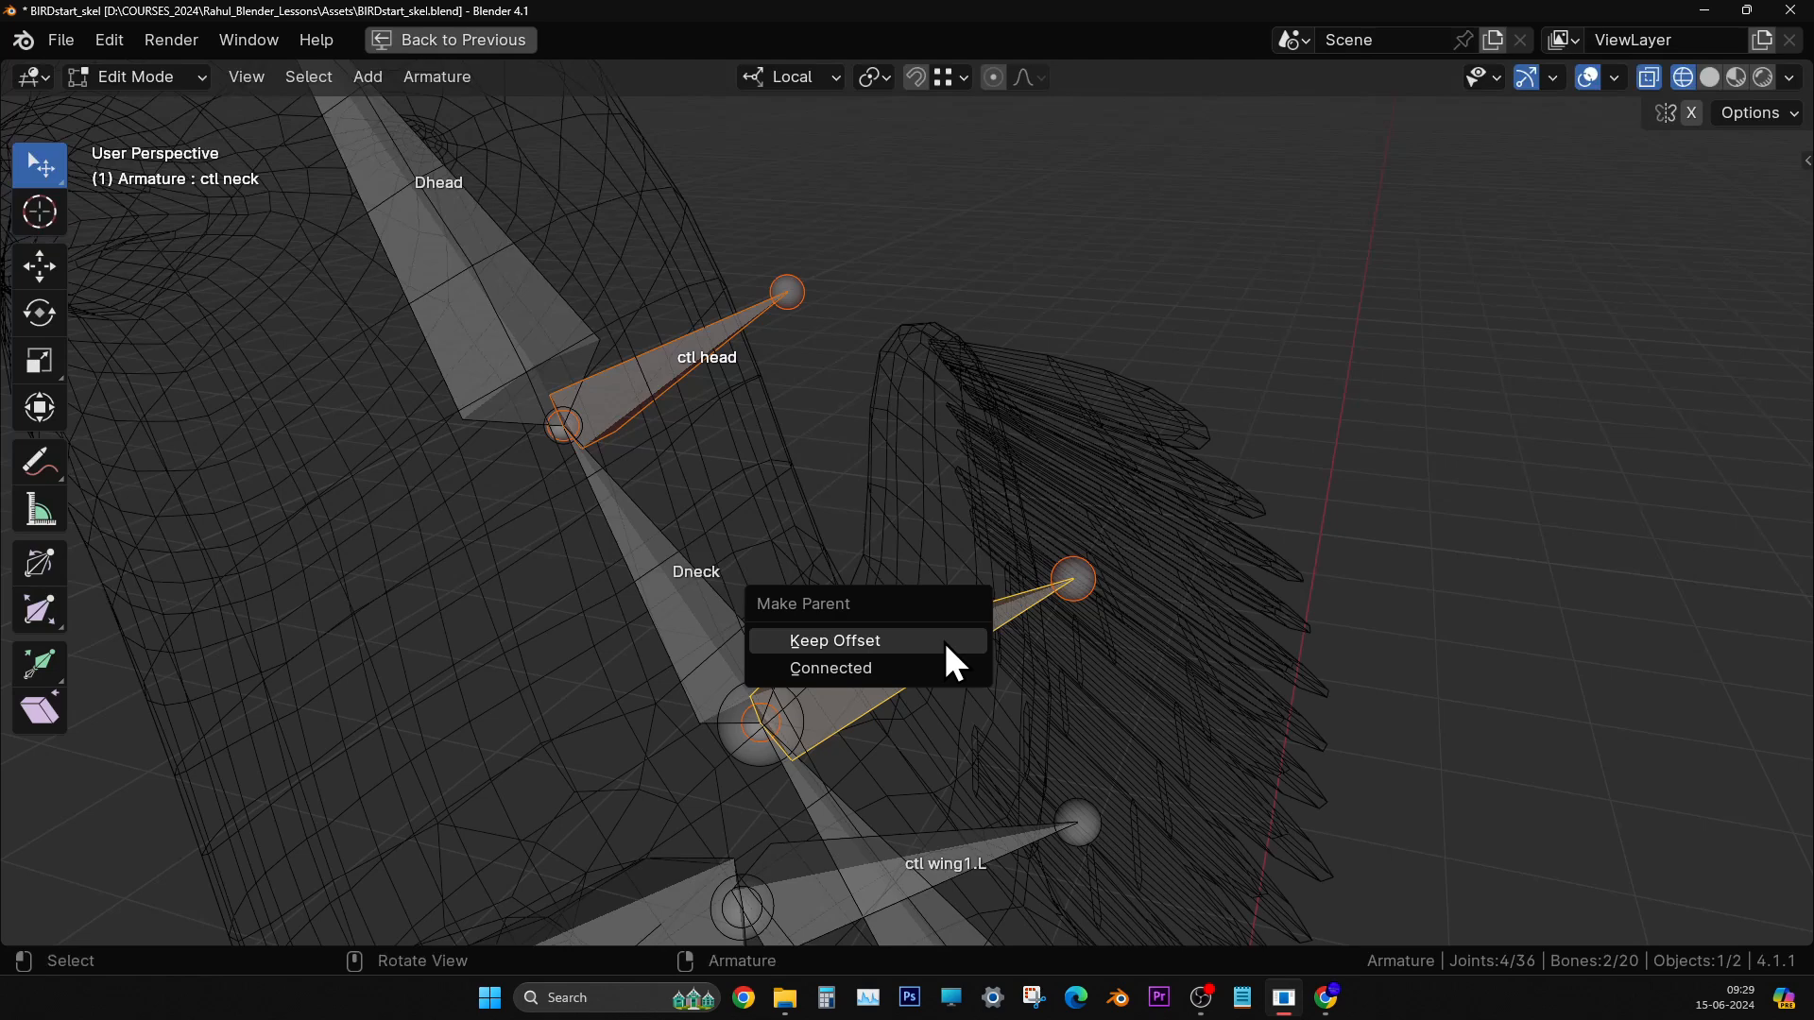
{"action": "left_click", "coordinate": [944, 641]}
{"action": "left_click", "coordinate": [897, 411]}
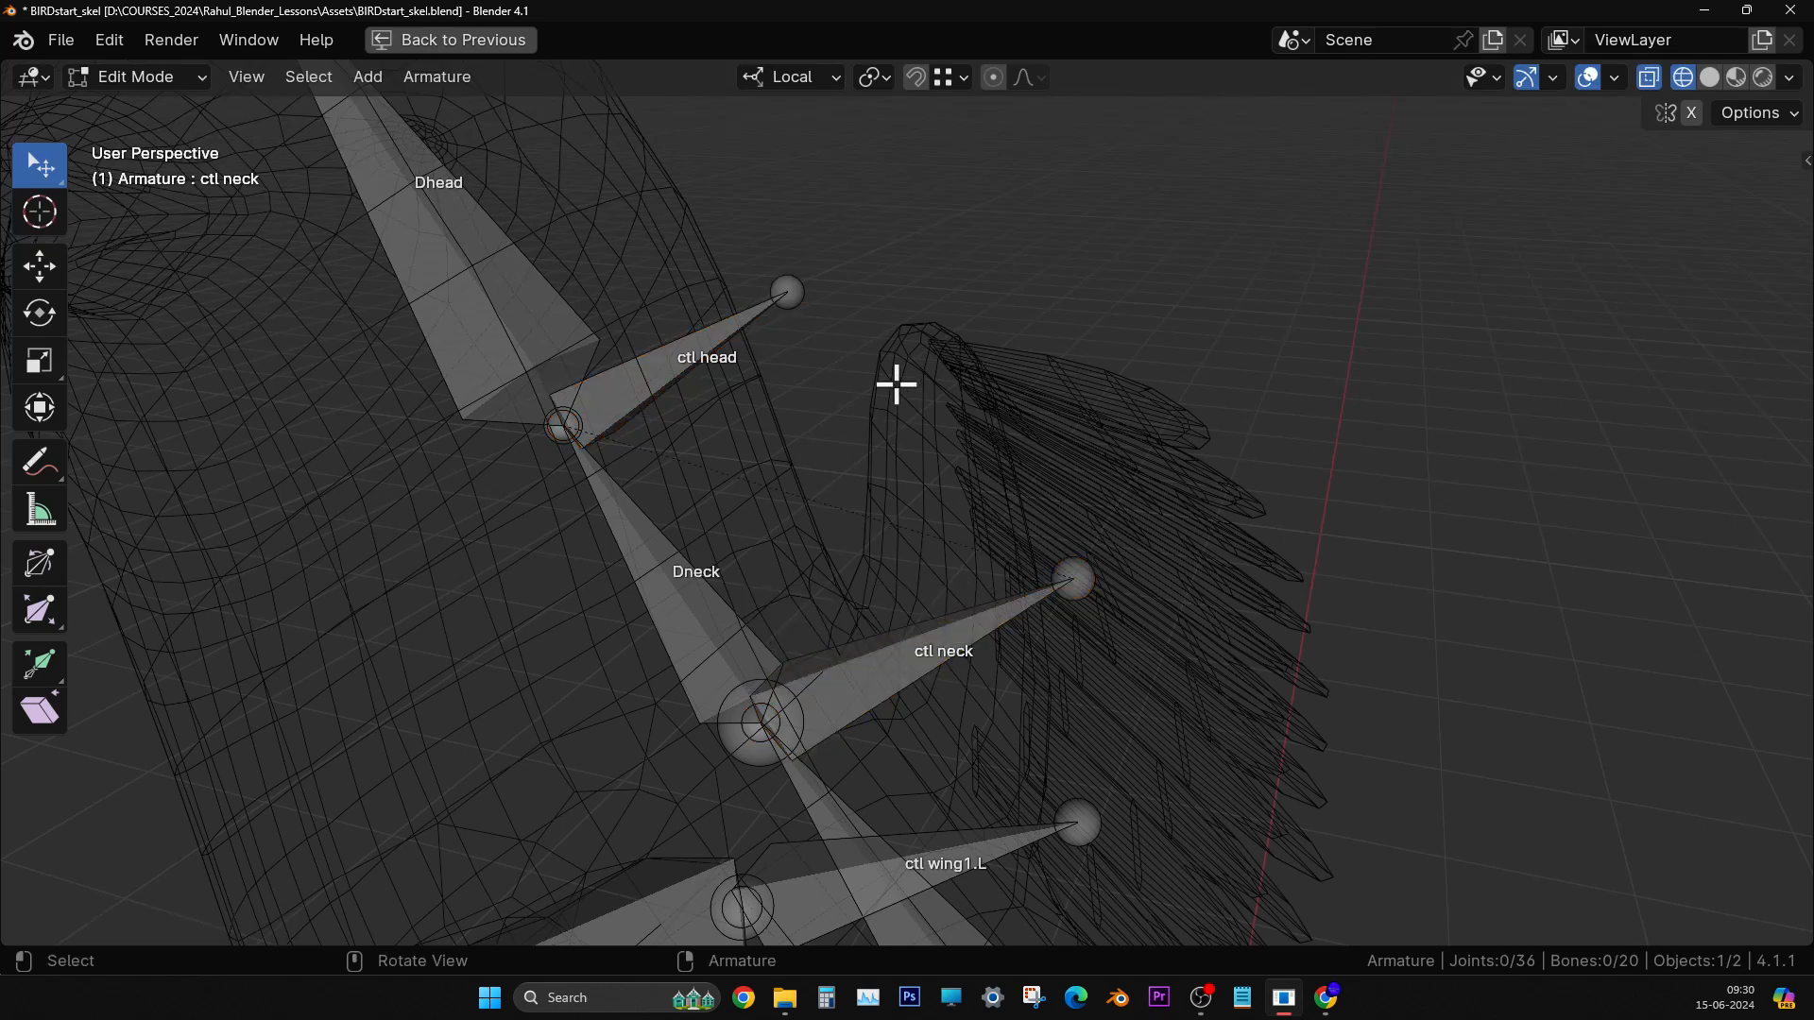
- Move the ctl head bone well away from the bird's head to check its dashed parent link to ctl neck
{"action": "left_click", "coordinate": [723, 342]}
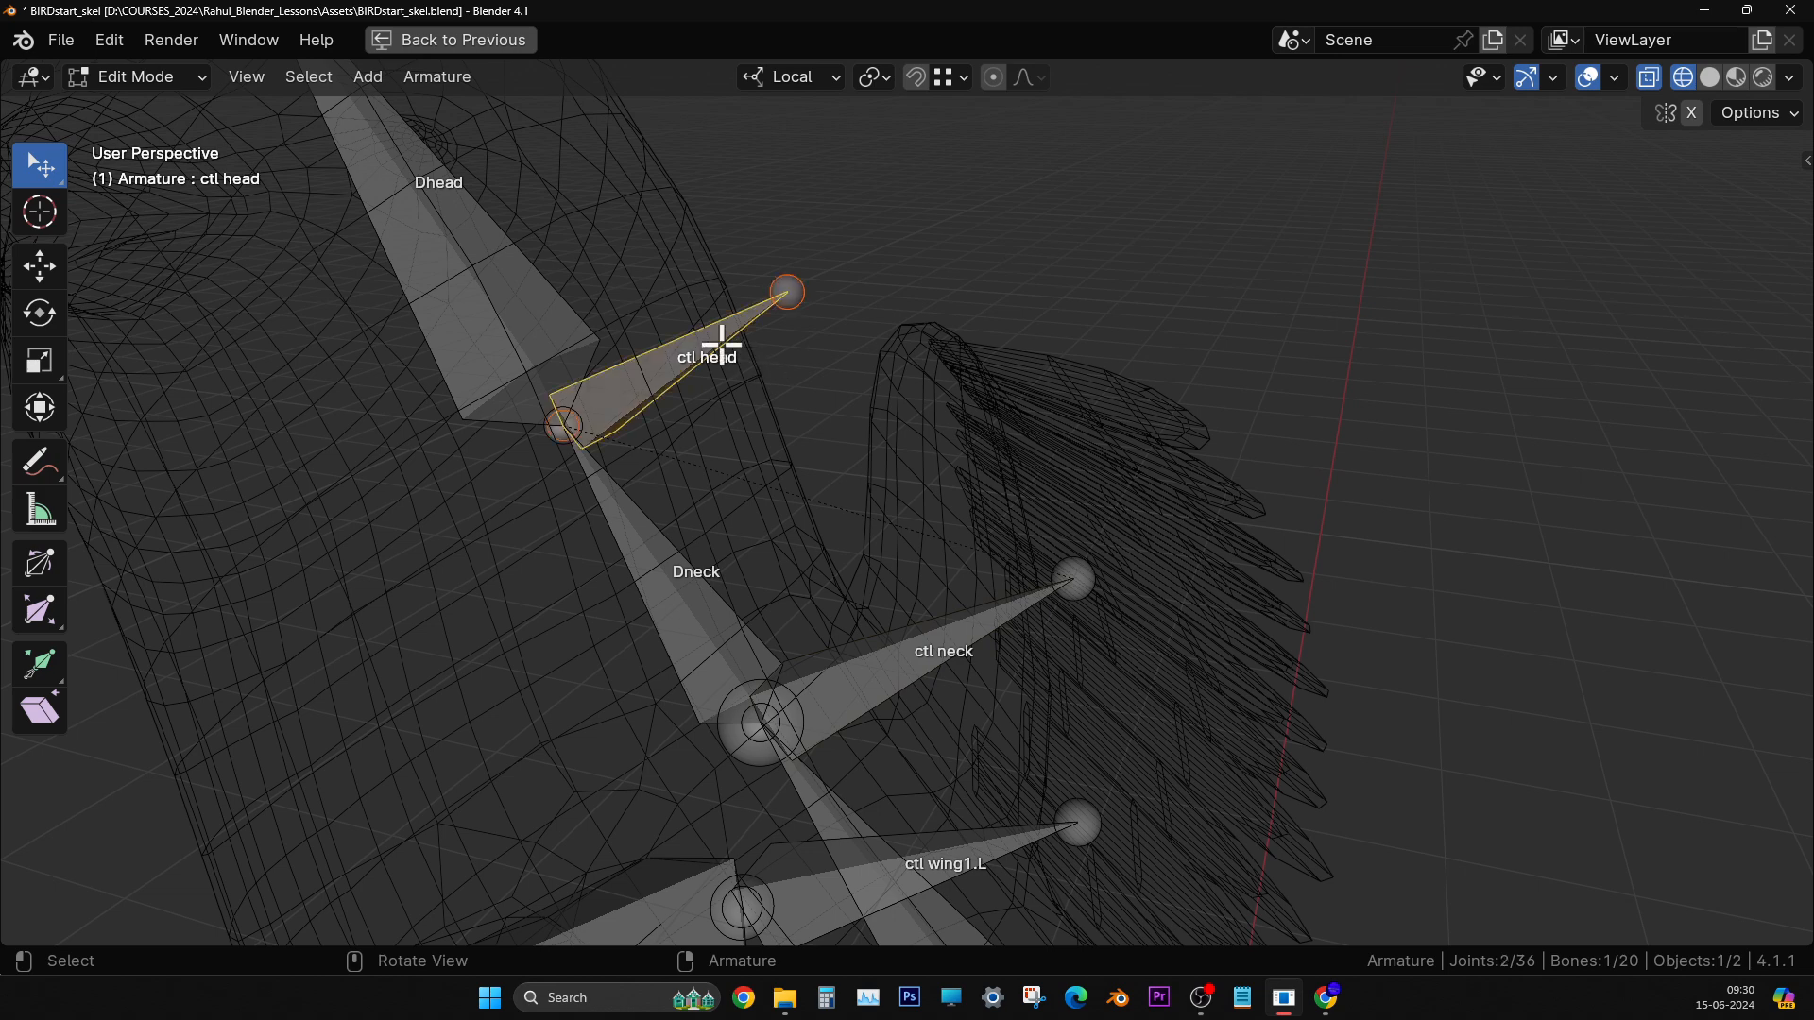
{"action": "left_click", "coordinate": [40, 267]}
{"action": "left_click_drag", "start_coordinate": [691, 368], "coordinate": [1095, 229]}
{"action": "middle_click_drag", "start_coordinate": [1037, 473], "coordinate": [1109, 445]}
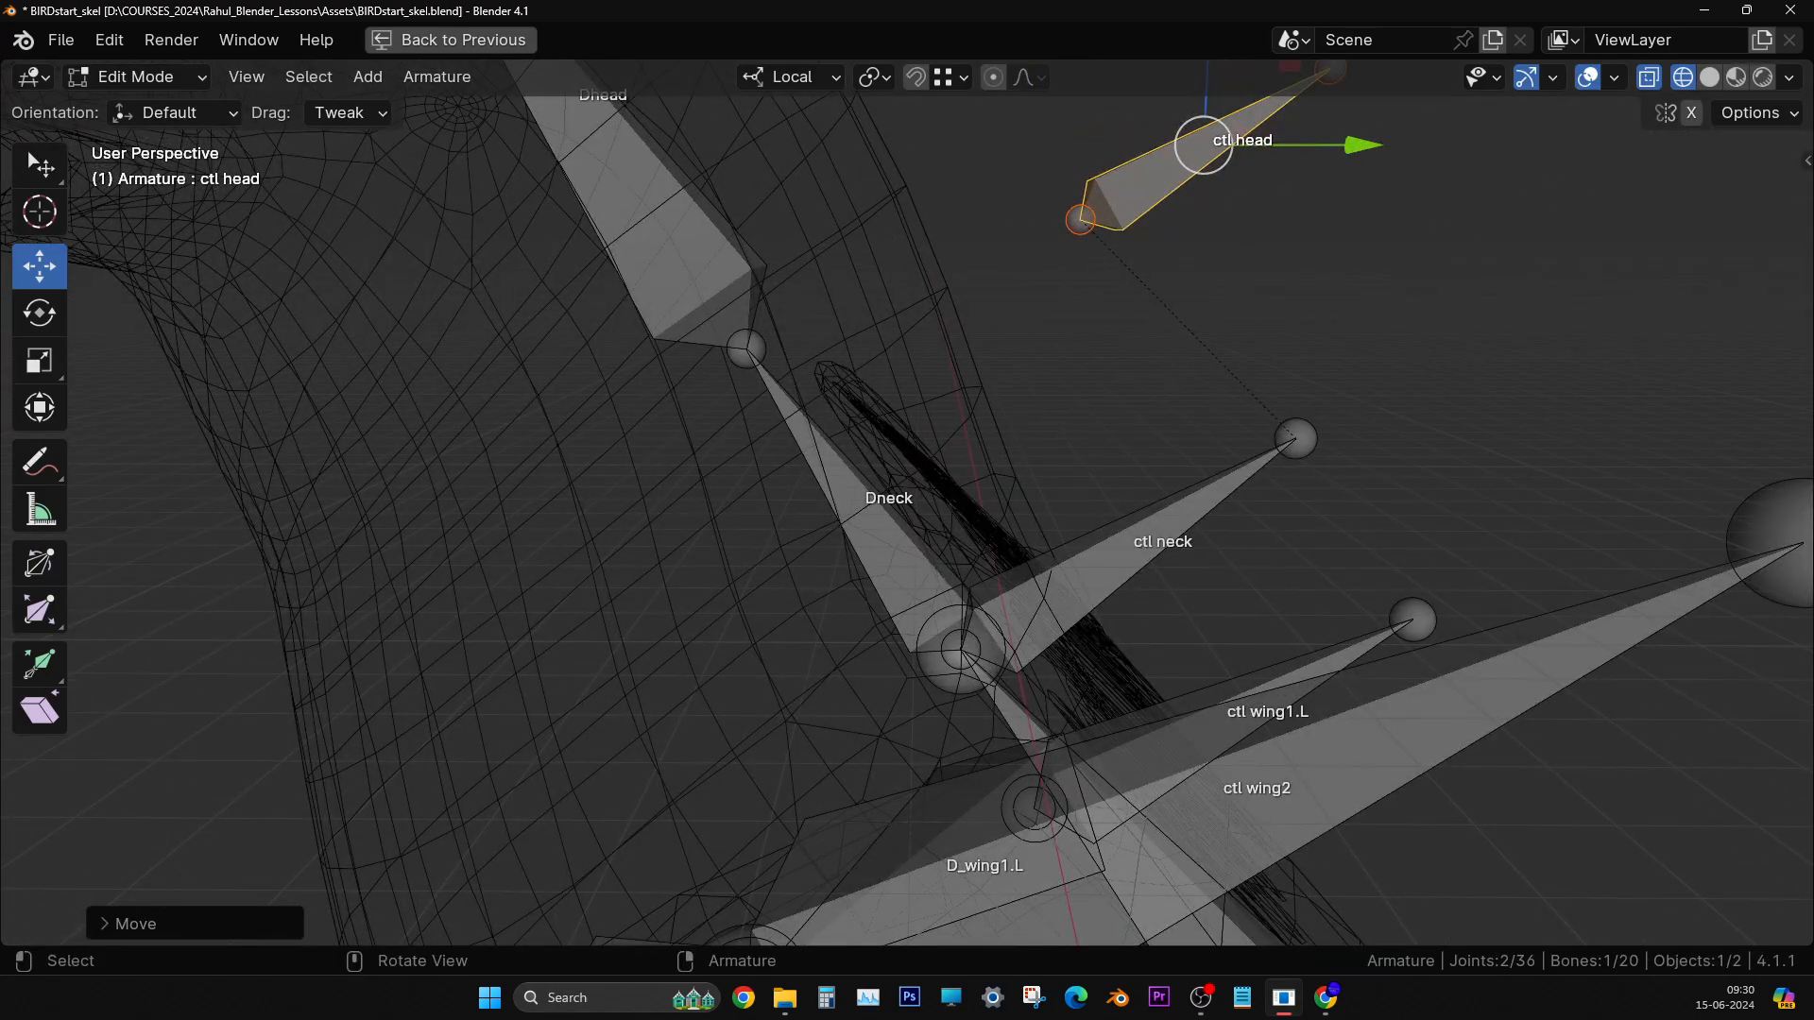
- Annotate the dashed link between ctl head and ctl neck with a line along it and a handwritten label
{"action": "left_click_drag", "start_coordinate": [39, 468], "coordinate": [121, 484]}
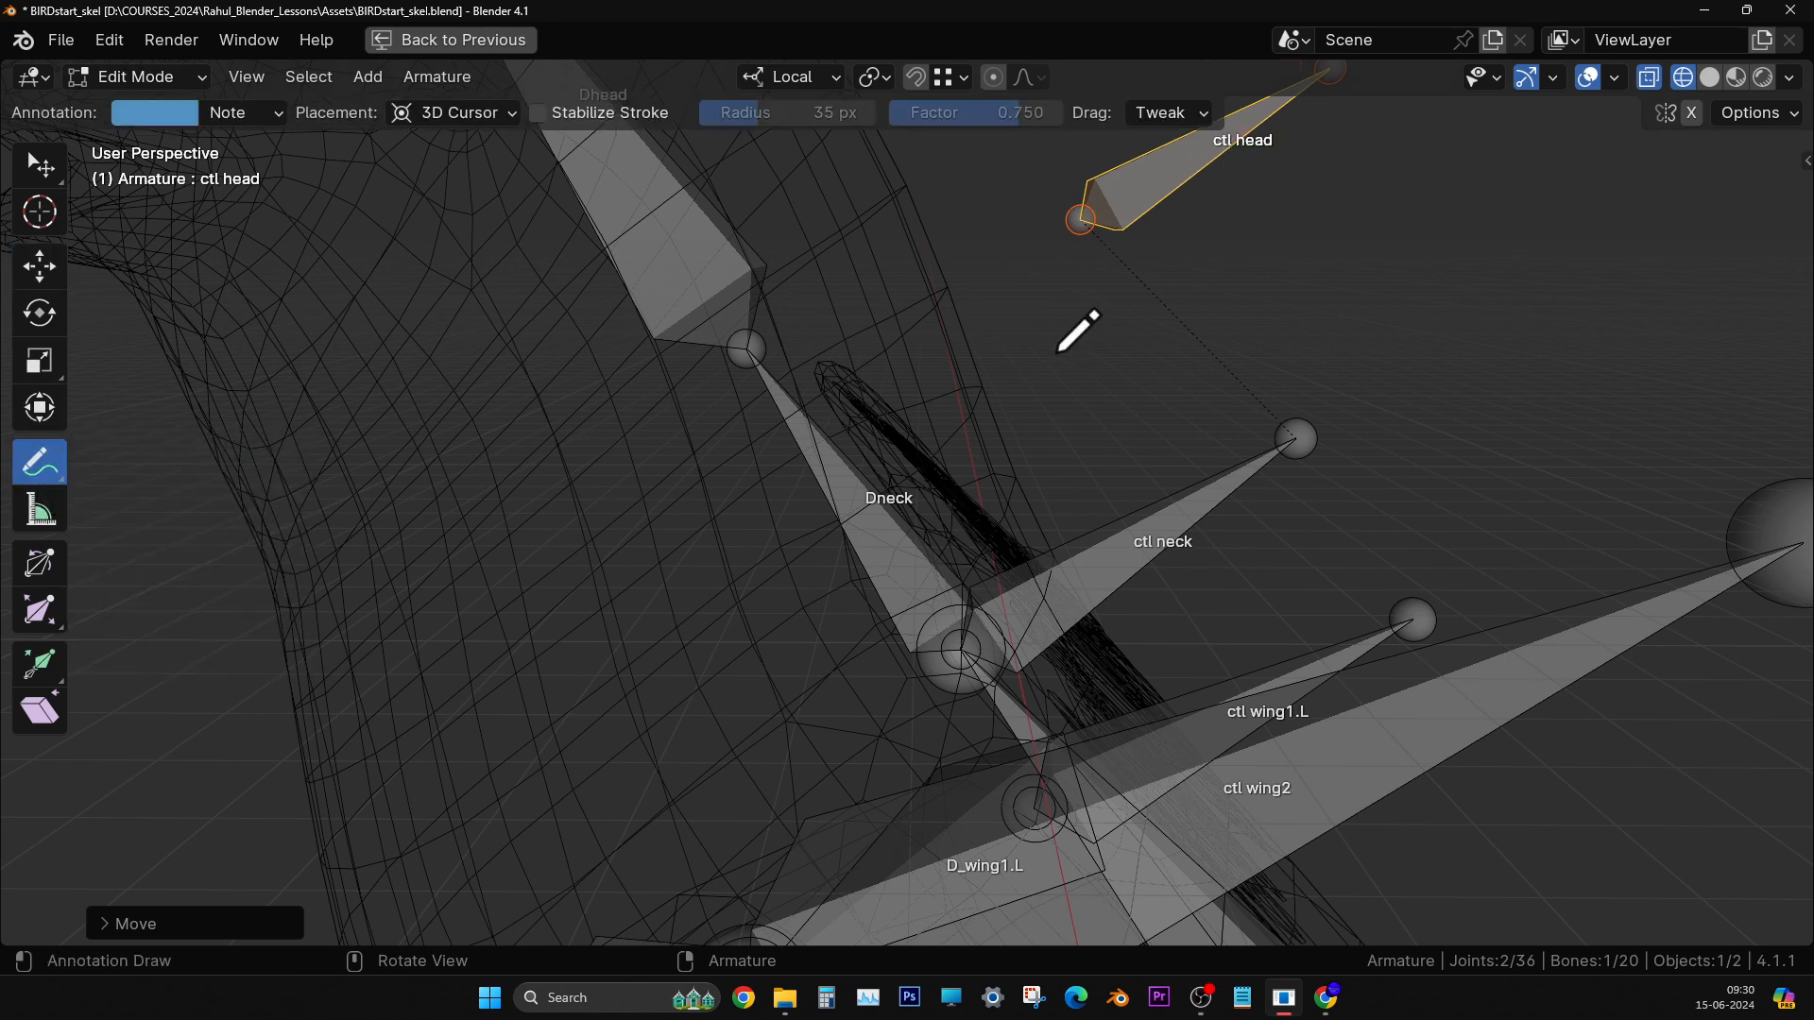
{"action": "left_click_drag", "start_coordinate": [1076, 253], "coordinate": [1274, 429]}
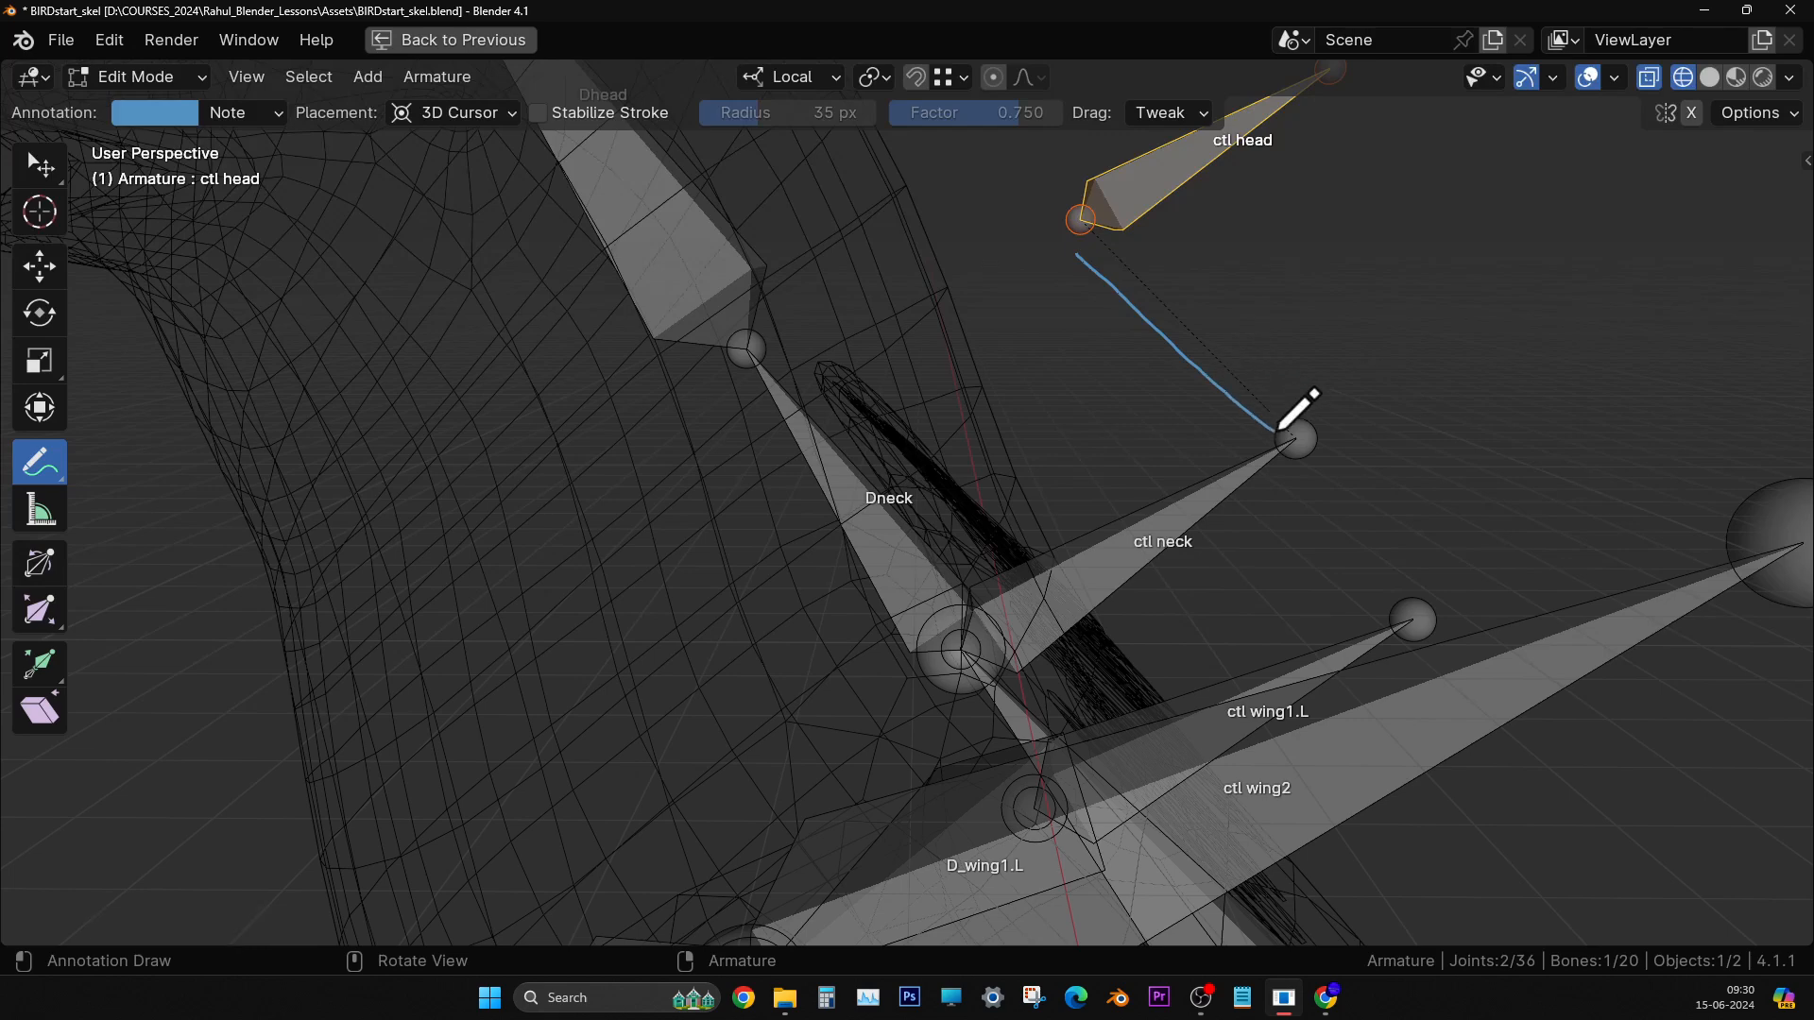
{"action": "mouse_move", "coordinate": [1205, 332]}
{"action": "left_mouse_down"}
{"action": "mouse_move", "coordinate": [1279, 285]}
{"action": "mouse_move", "coordinate": [1325, 300]}
{"action": "mouse_move", "coordinate": [1341, 254]}
{"action": "left_mouse_up"}
{"action": "left_click", "coordinate": [1357, 245]}
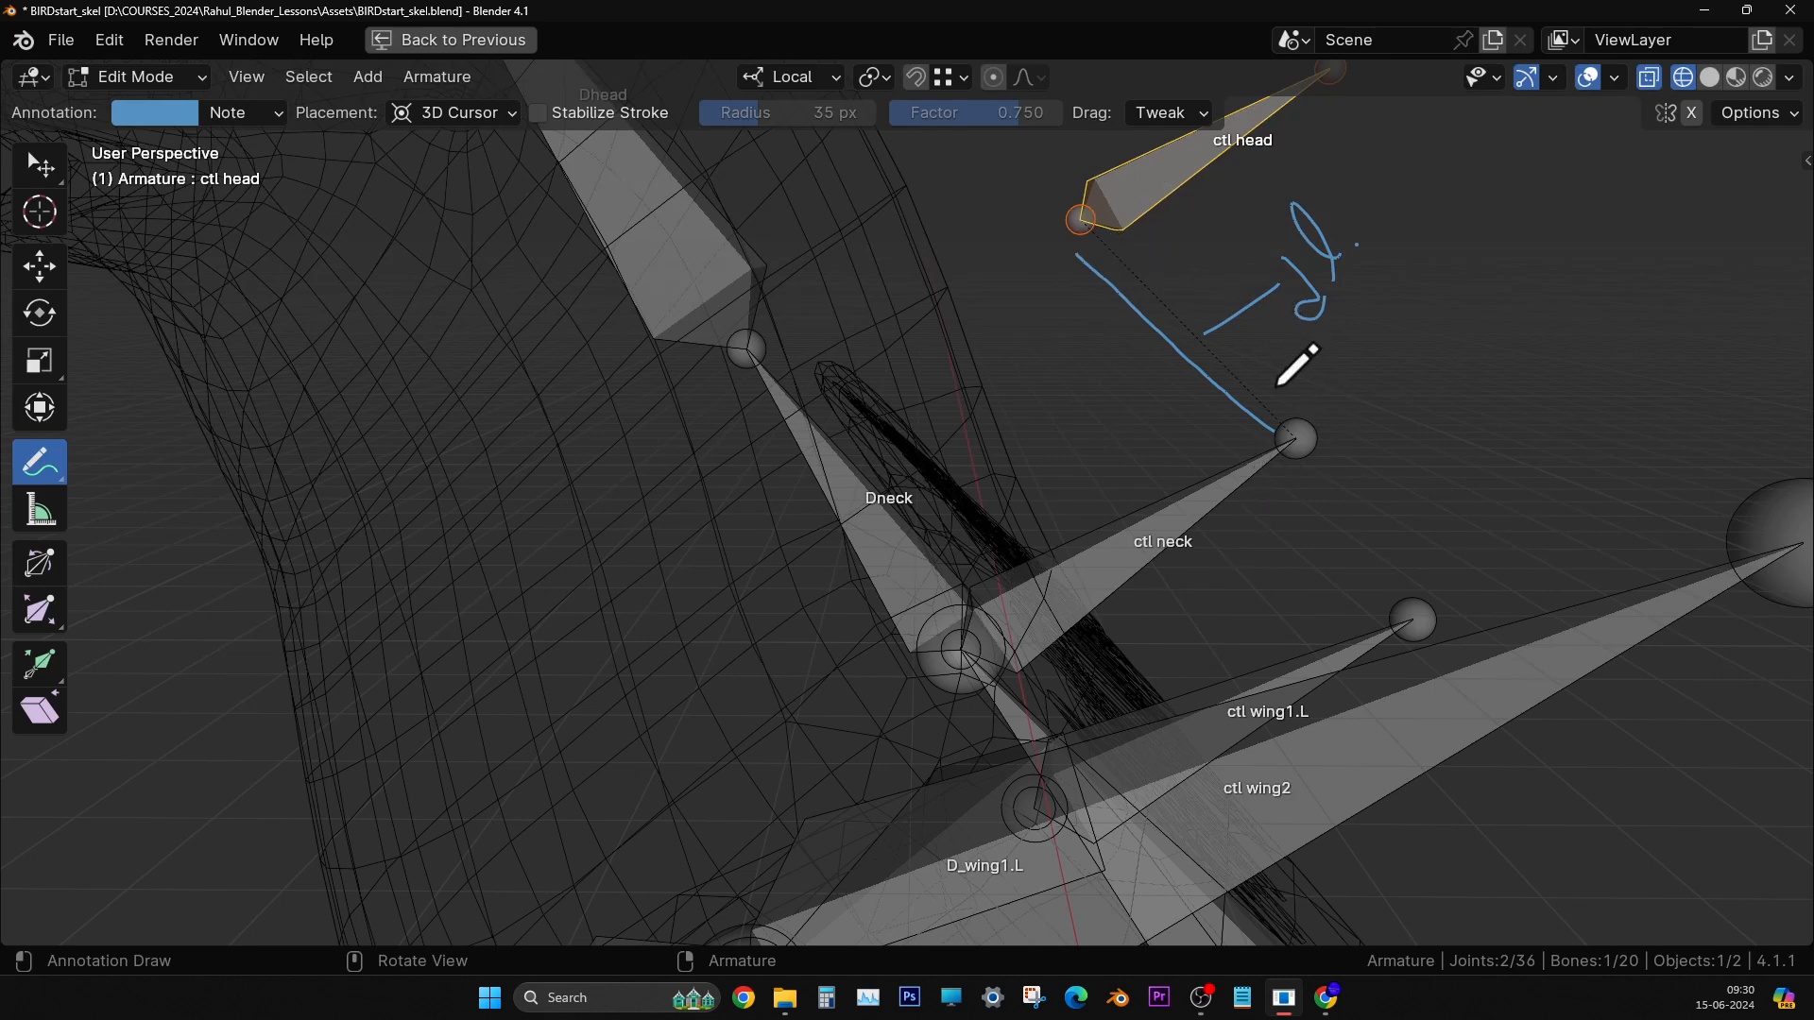
- Erase the annotations beside the ctl head link and undo the ctl head bone's move with the Tweak tool active
{"action": "key", "text": "ctrl"}
{"action": "left_click_drag", "start_coordinate": [41, 465], "coordinate": [180, 636]}
{"action": "mouse_move", "coordinate": [907, 473]}
{"action": "left_mouse_down"}
{"action": "mouse_move", "coordinate": [1276, 243]}
{"action": "mouse_move", "coordinate": [1518, 202]}
{"action": "mouse_move", "coordinate": [1329, 332]}
{"action": "mouse_move", "coordinate": [1417, 408]}
{"action": "mouse_move", "coordinate": [1418, 291]}
{"action": "mouse_move", "coordinate": [1341, 303]}
{"action": "left_mouse_up"}
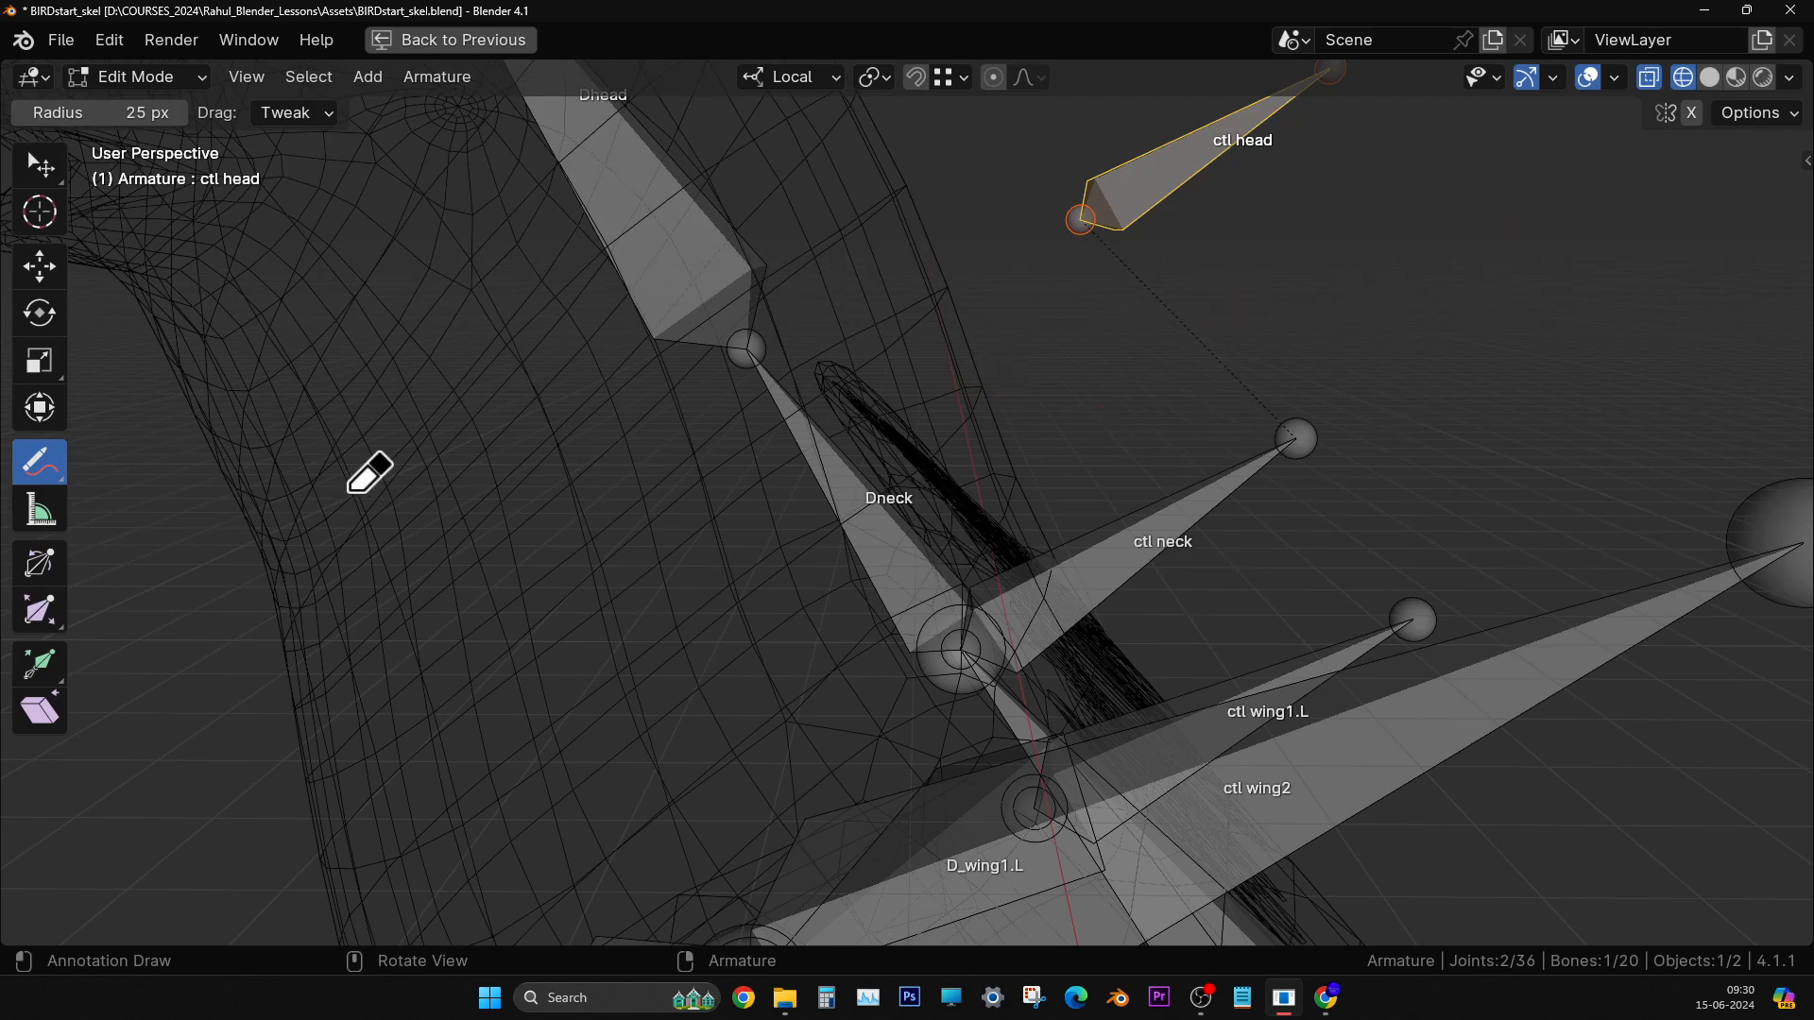
{"action": "left_click_drag", "start_coordinate": [38, 478], "coordinate": [127, 477]}
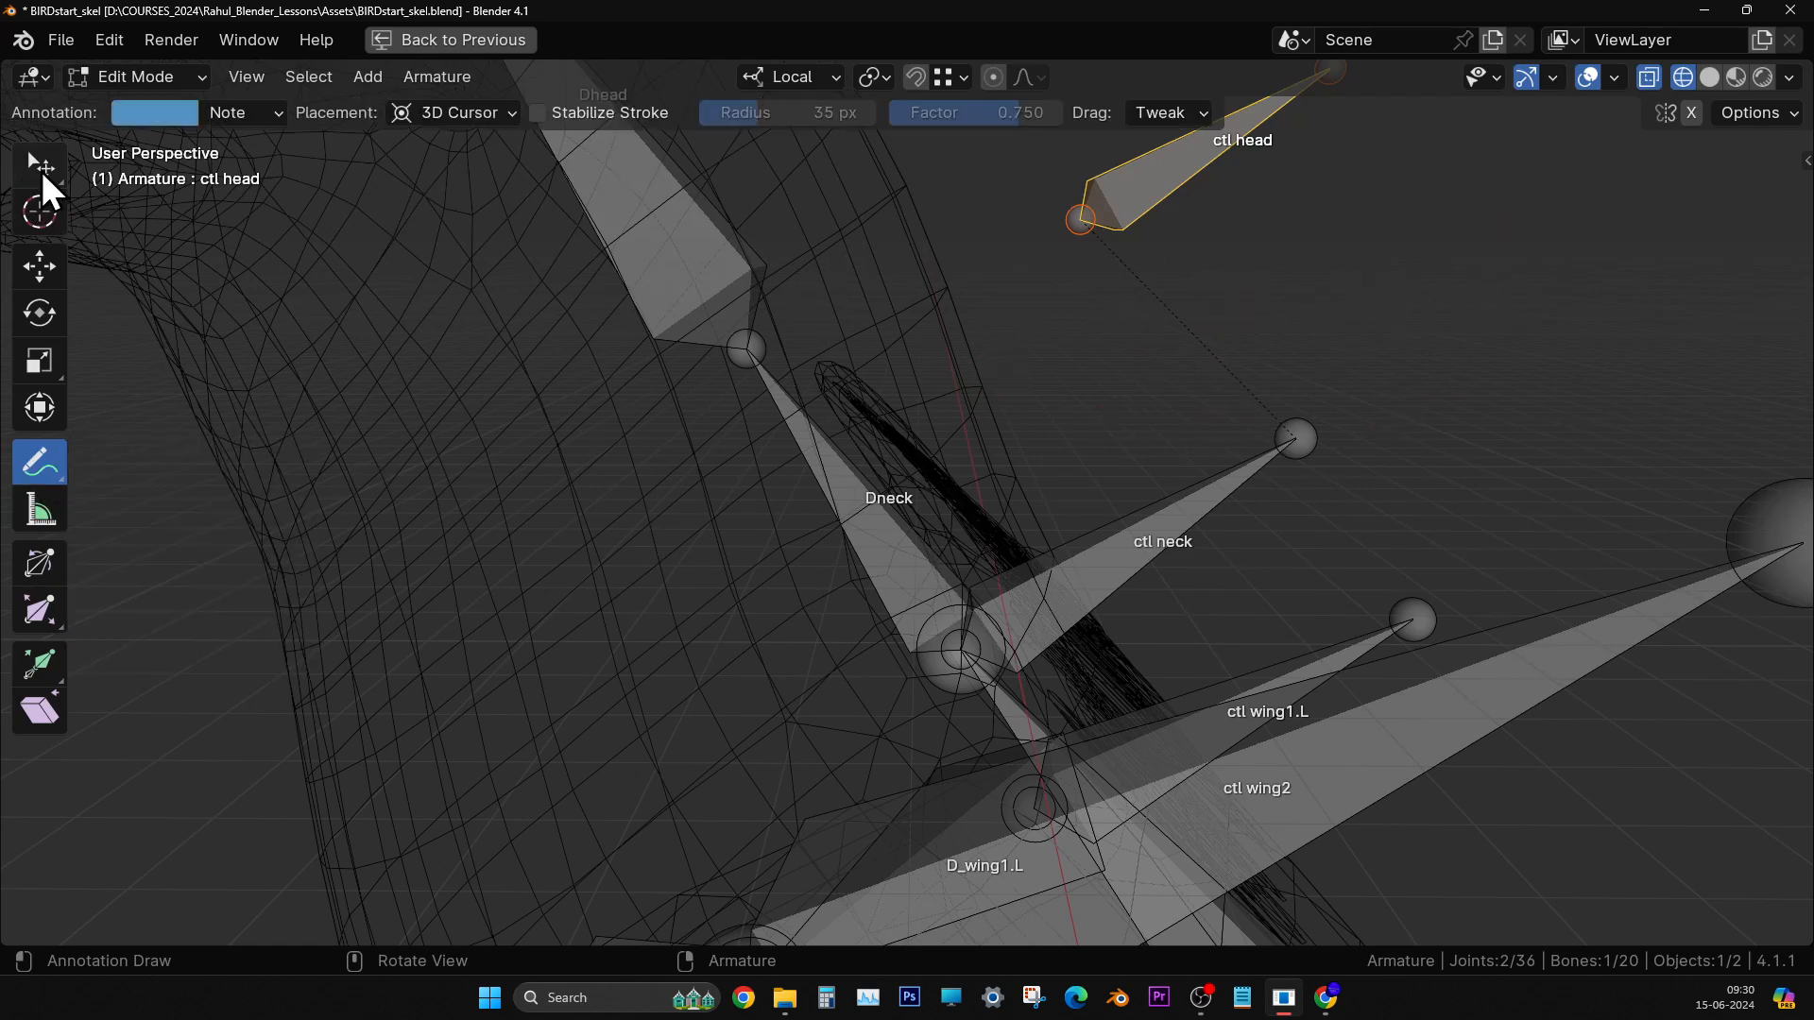
{"action": "left_click", "coordinate": [42, 166]}
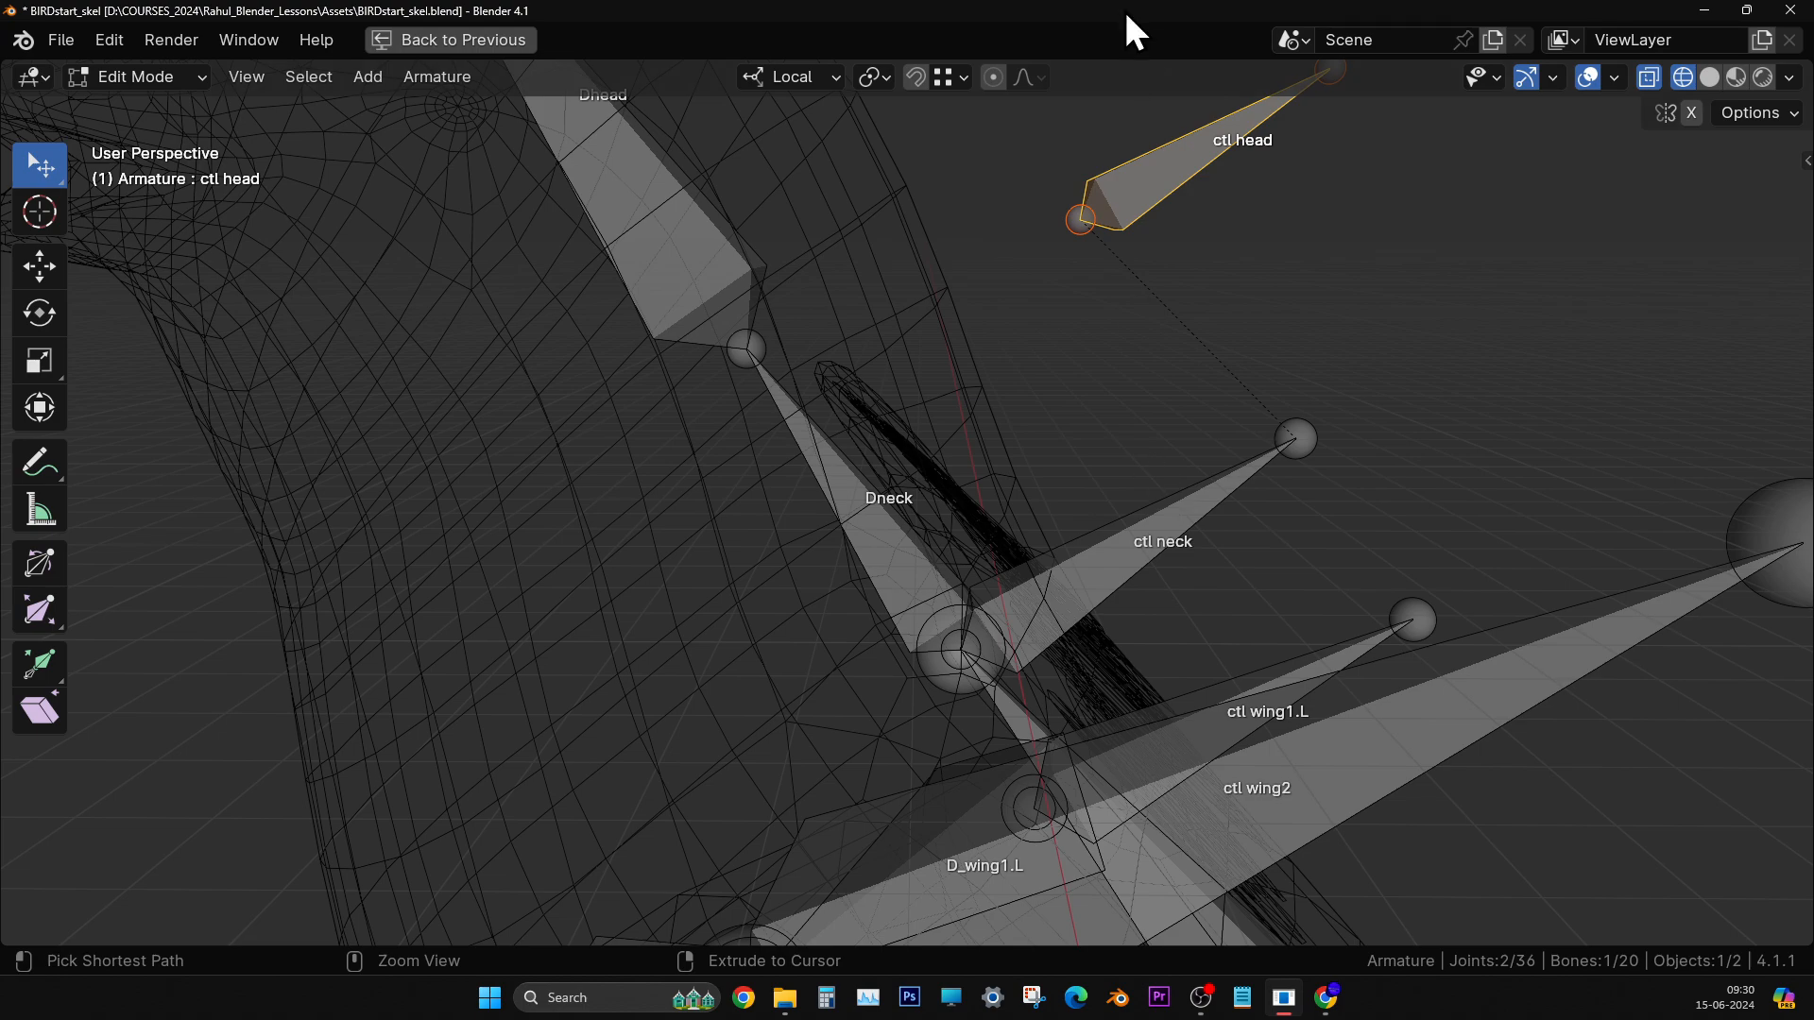
{"action": "key", "text": "ctrl+z"}
- Make the ctl abdo bone the parent of the ctl neck bone using Keep Offset
{"action": "middle_click_drag", "start_coordinate": [1142, 501], "coordinate": [796, 507]}
{"action": "left_click", "coordinate": [751, 430]}
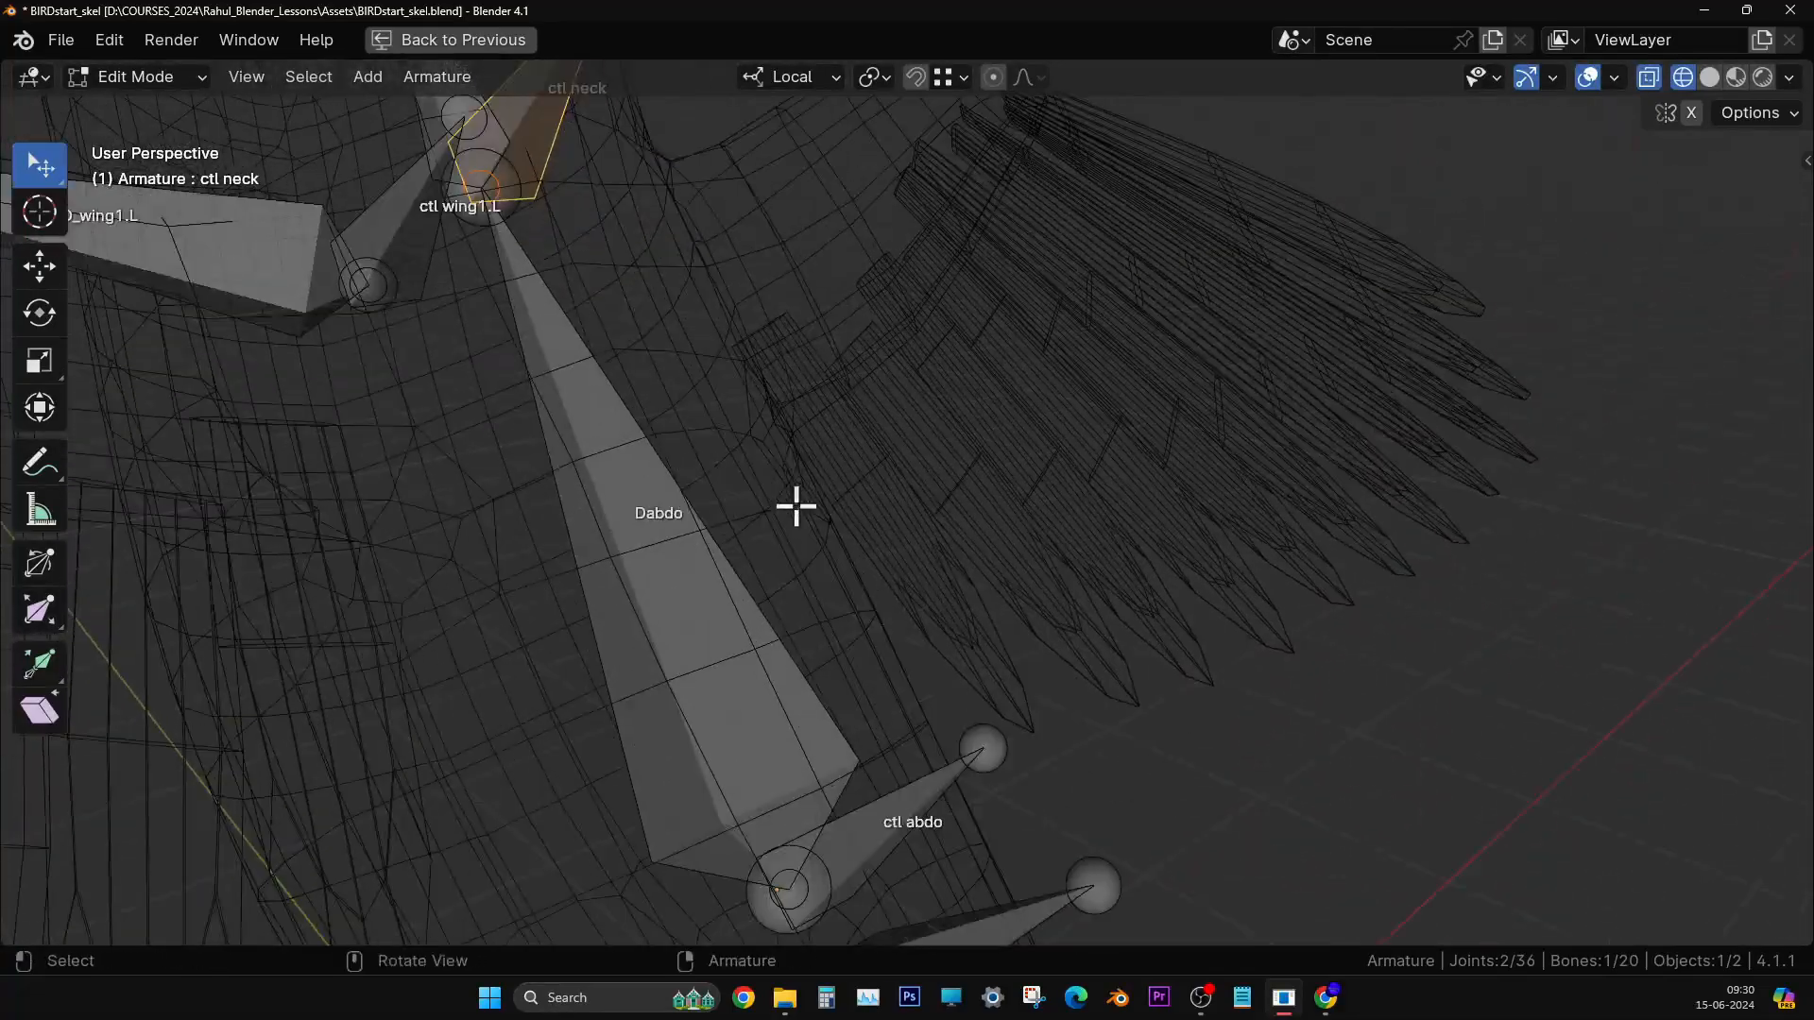
{"action": "scroll", "coordinate": [796, 506], "scroll_direction": "down", "scroll_amount": 3}
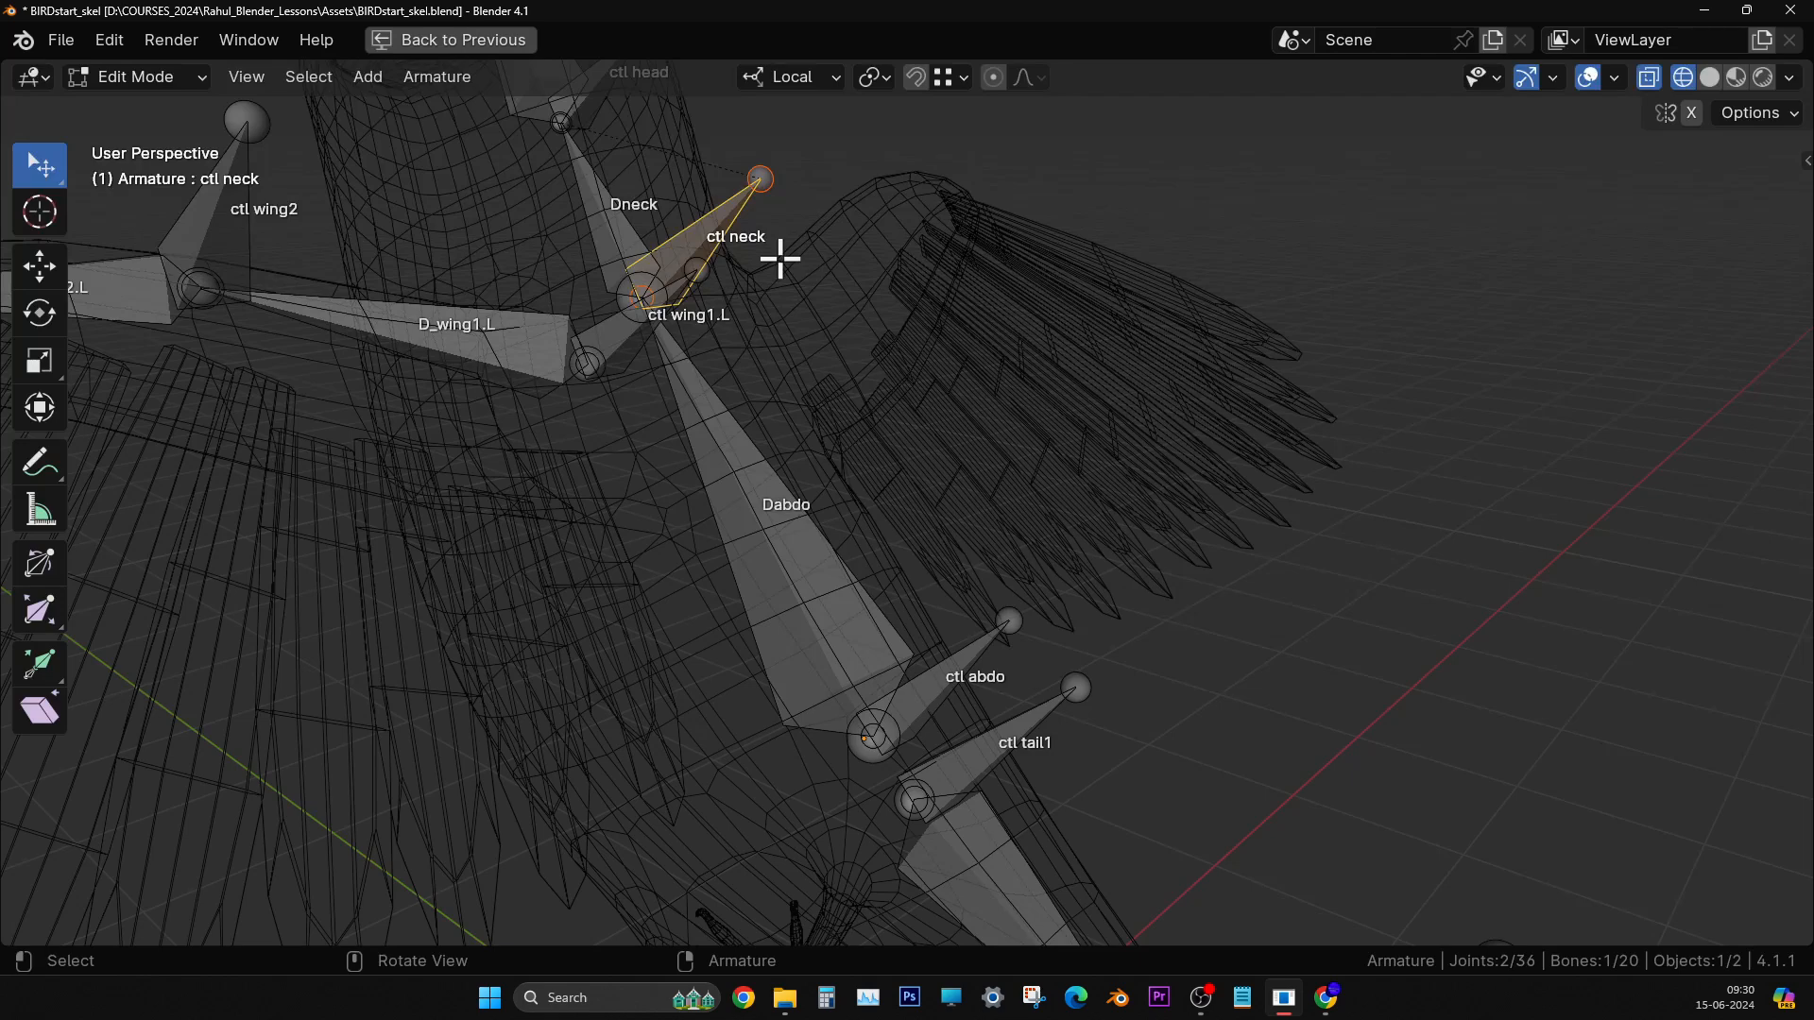
{"action": "middle_click_drag", "start_coordinate": [780, 258], "coordinate": [725, 388]}
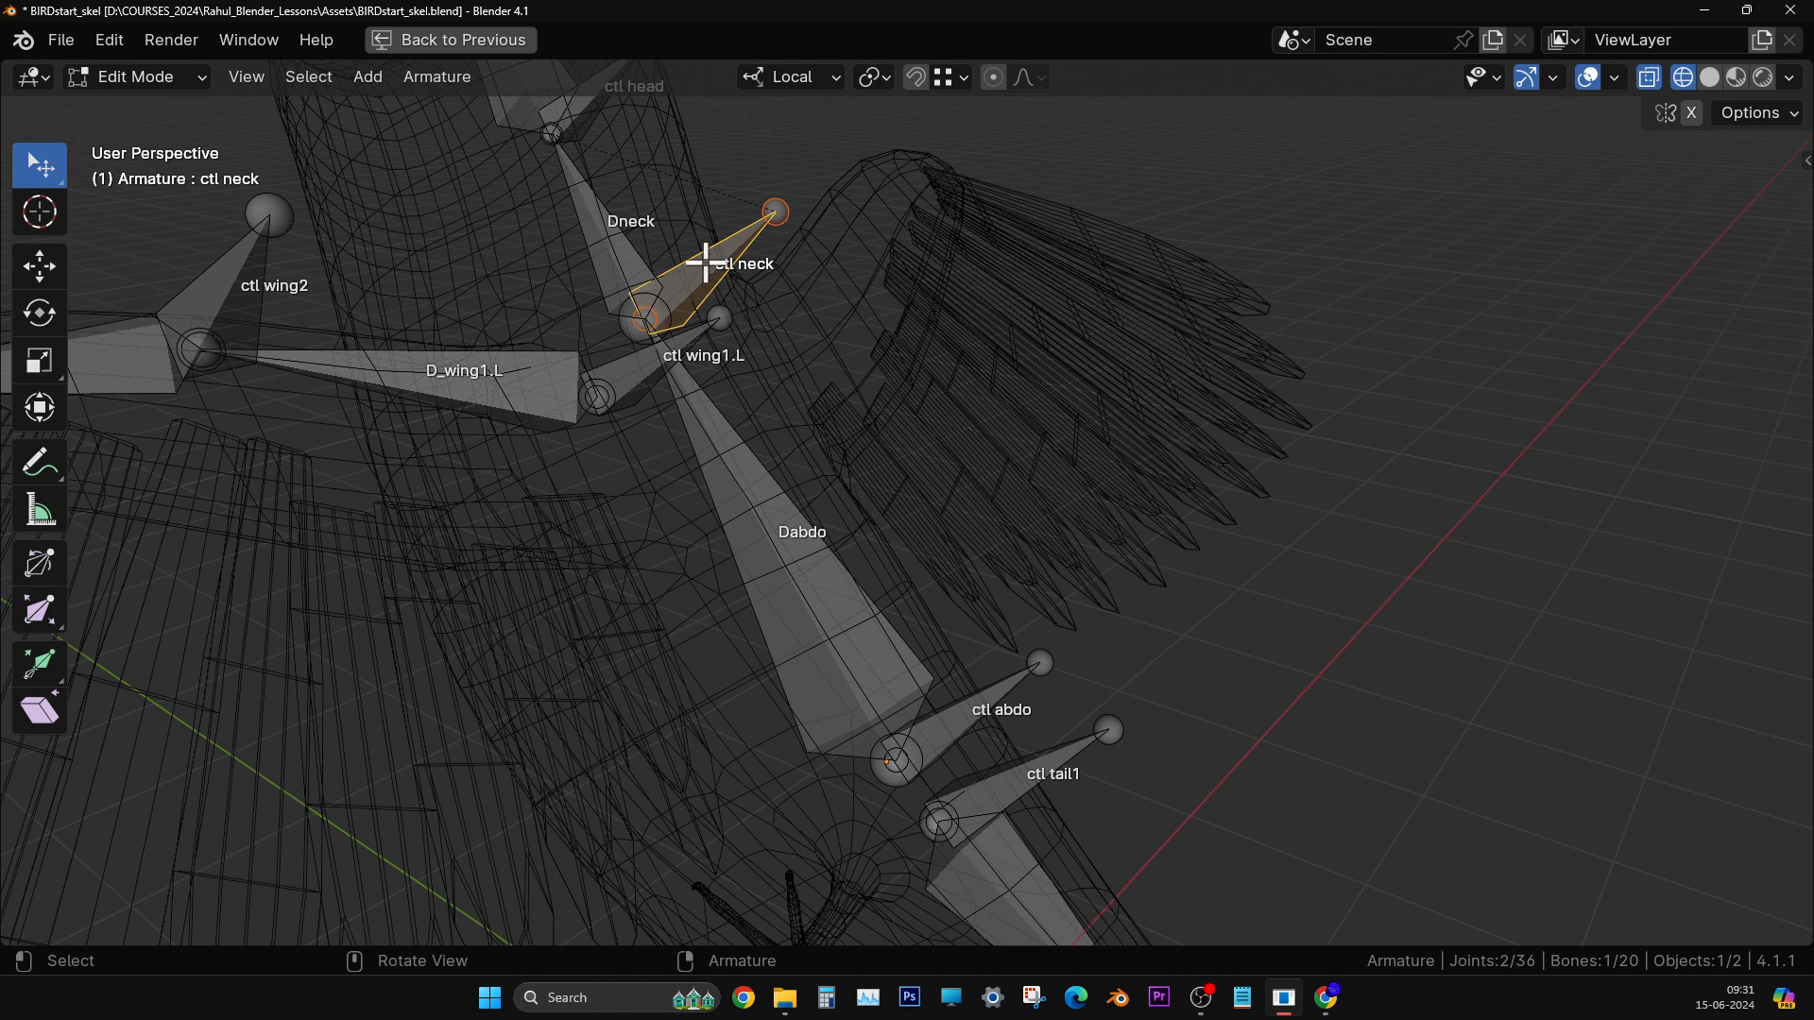
{"action": "left_click", "coordinate": [970, 705], "text": "shift"}
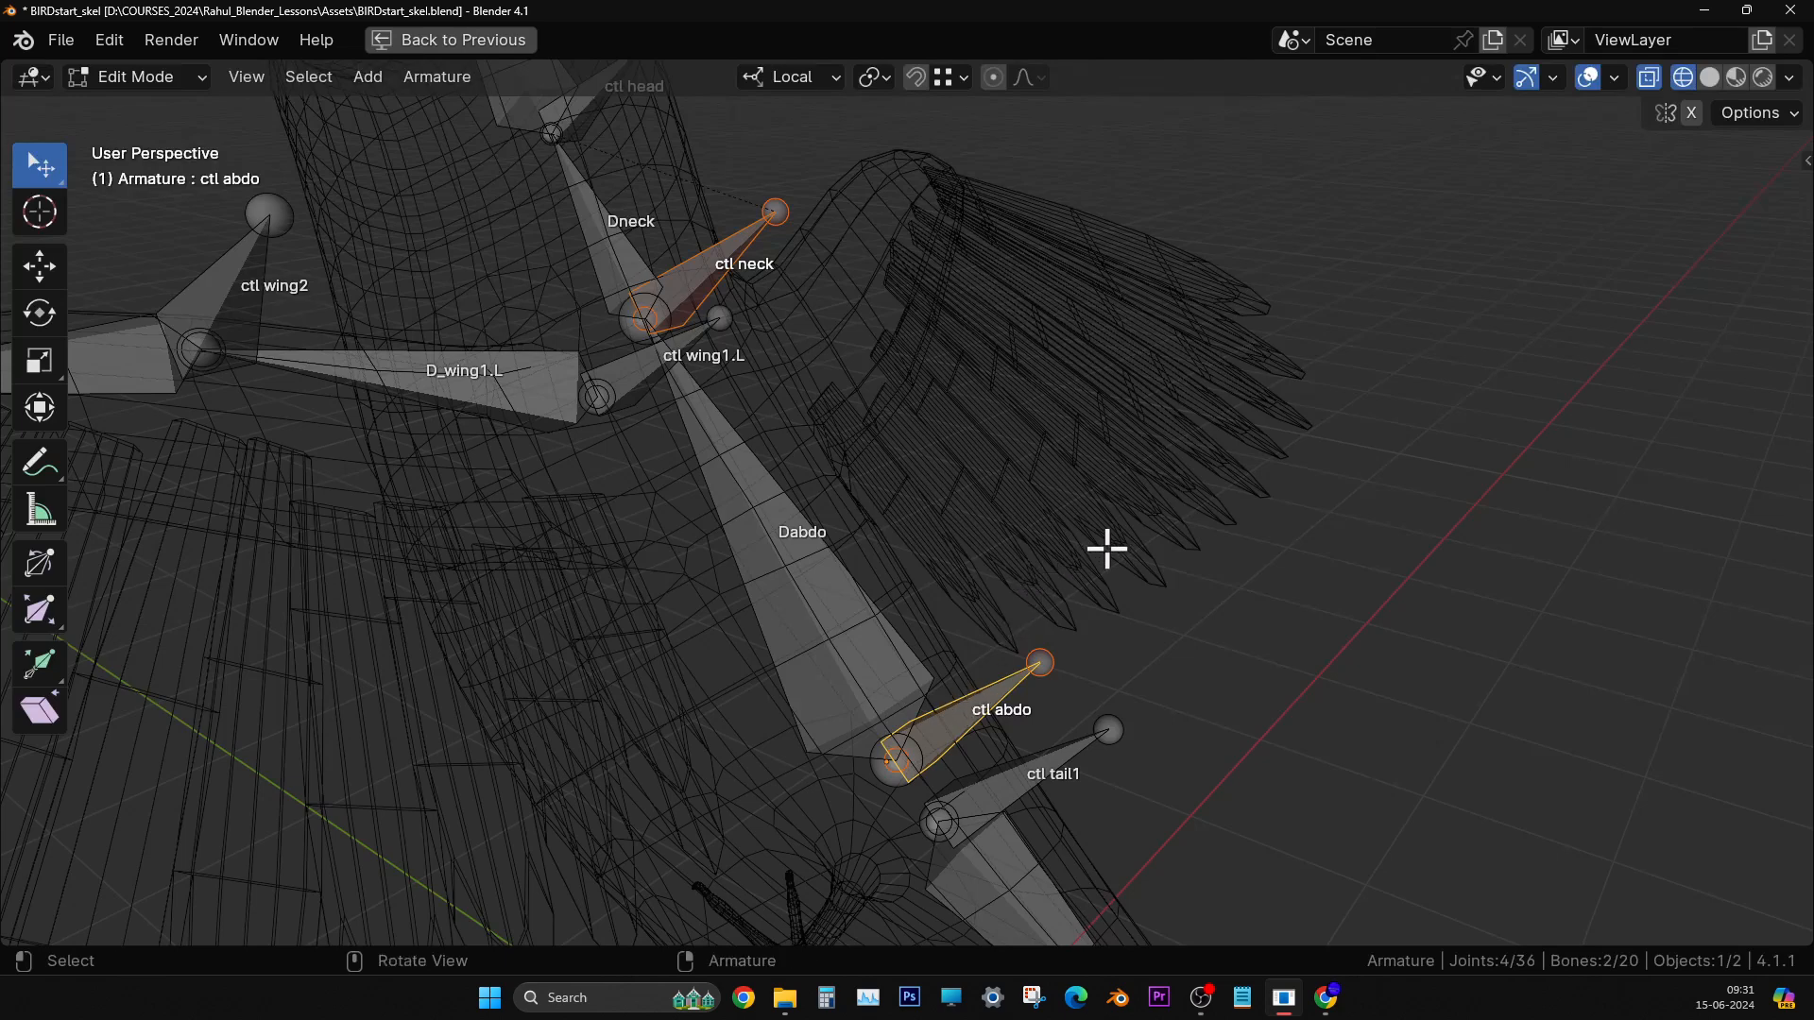
{"action": "key", "text": "ctrl+p"}
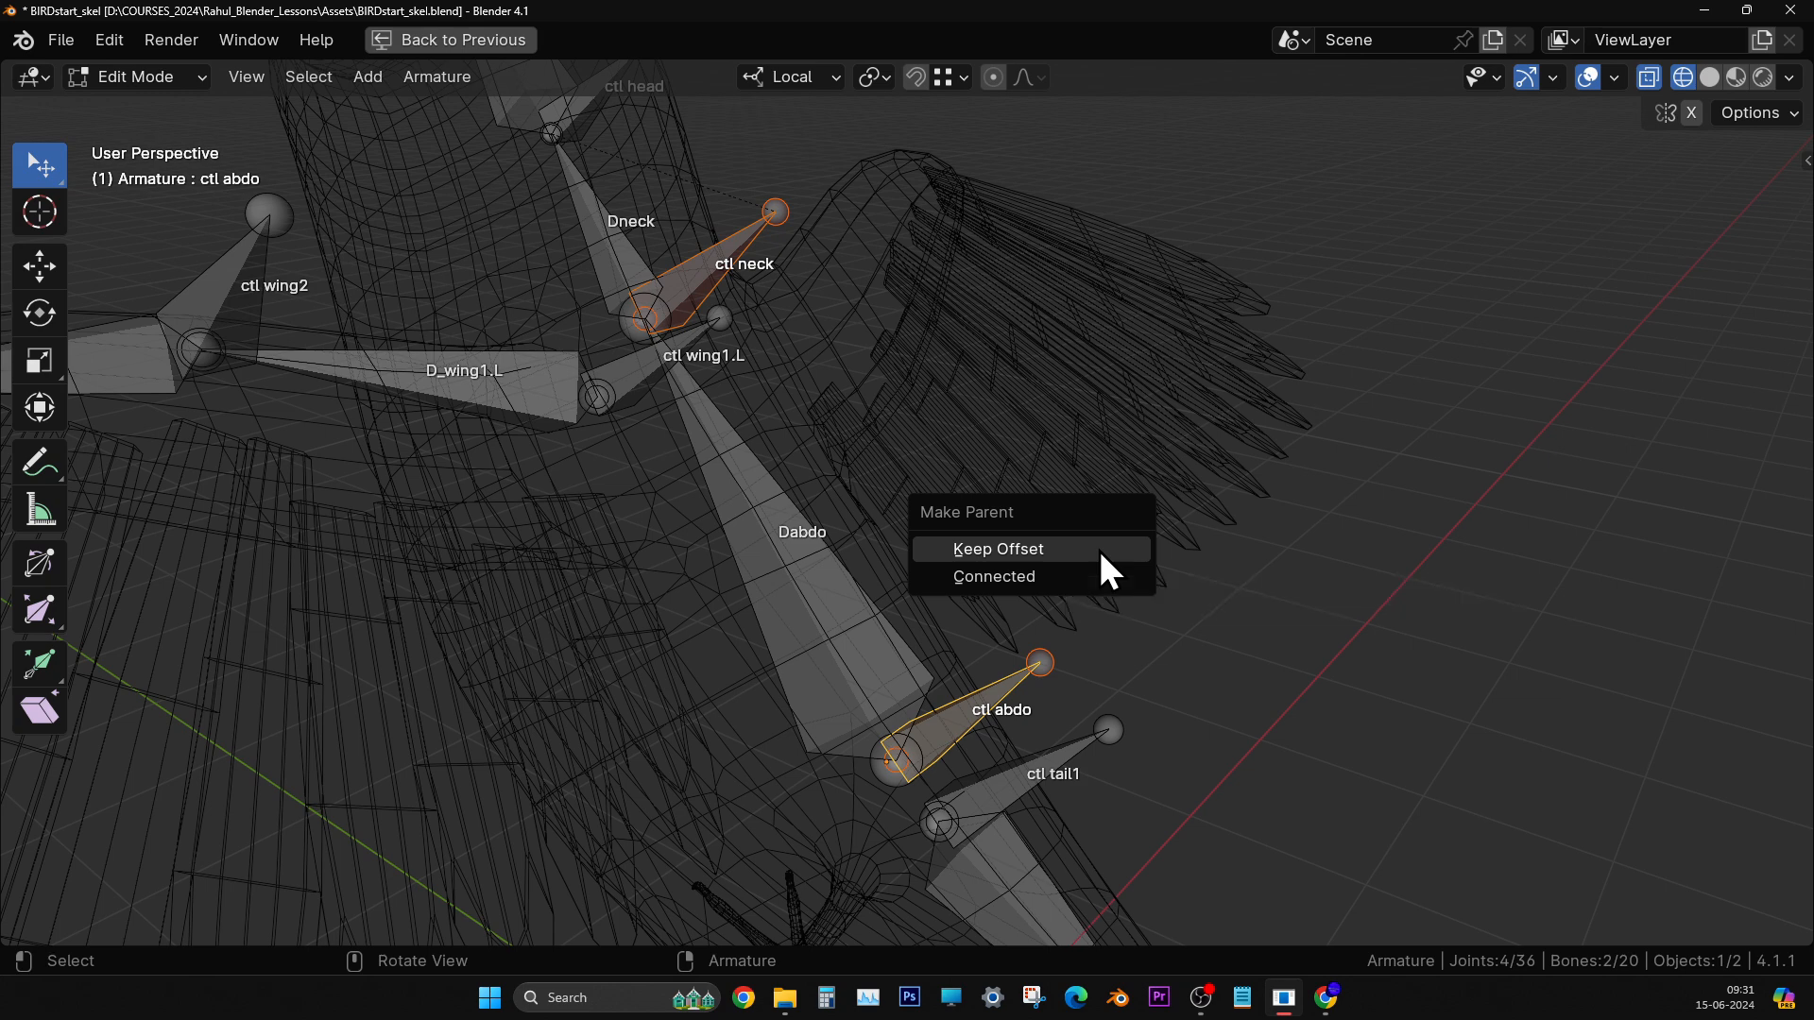
{"action": "left_click", "coordinate": [1101, 553]}
- Move the ctl neck bone away from the bird's body to check its dashed links to the neighbouring control bones
{"action": "middle_click_drag", "start_coordinate": [1138, 571], "coordinate": [967, 409]}
{"action": "left_click", "coordinate": [790, 383]}
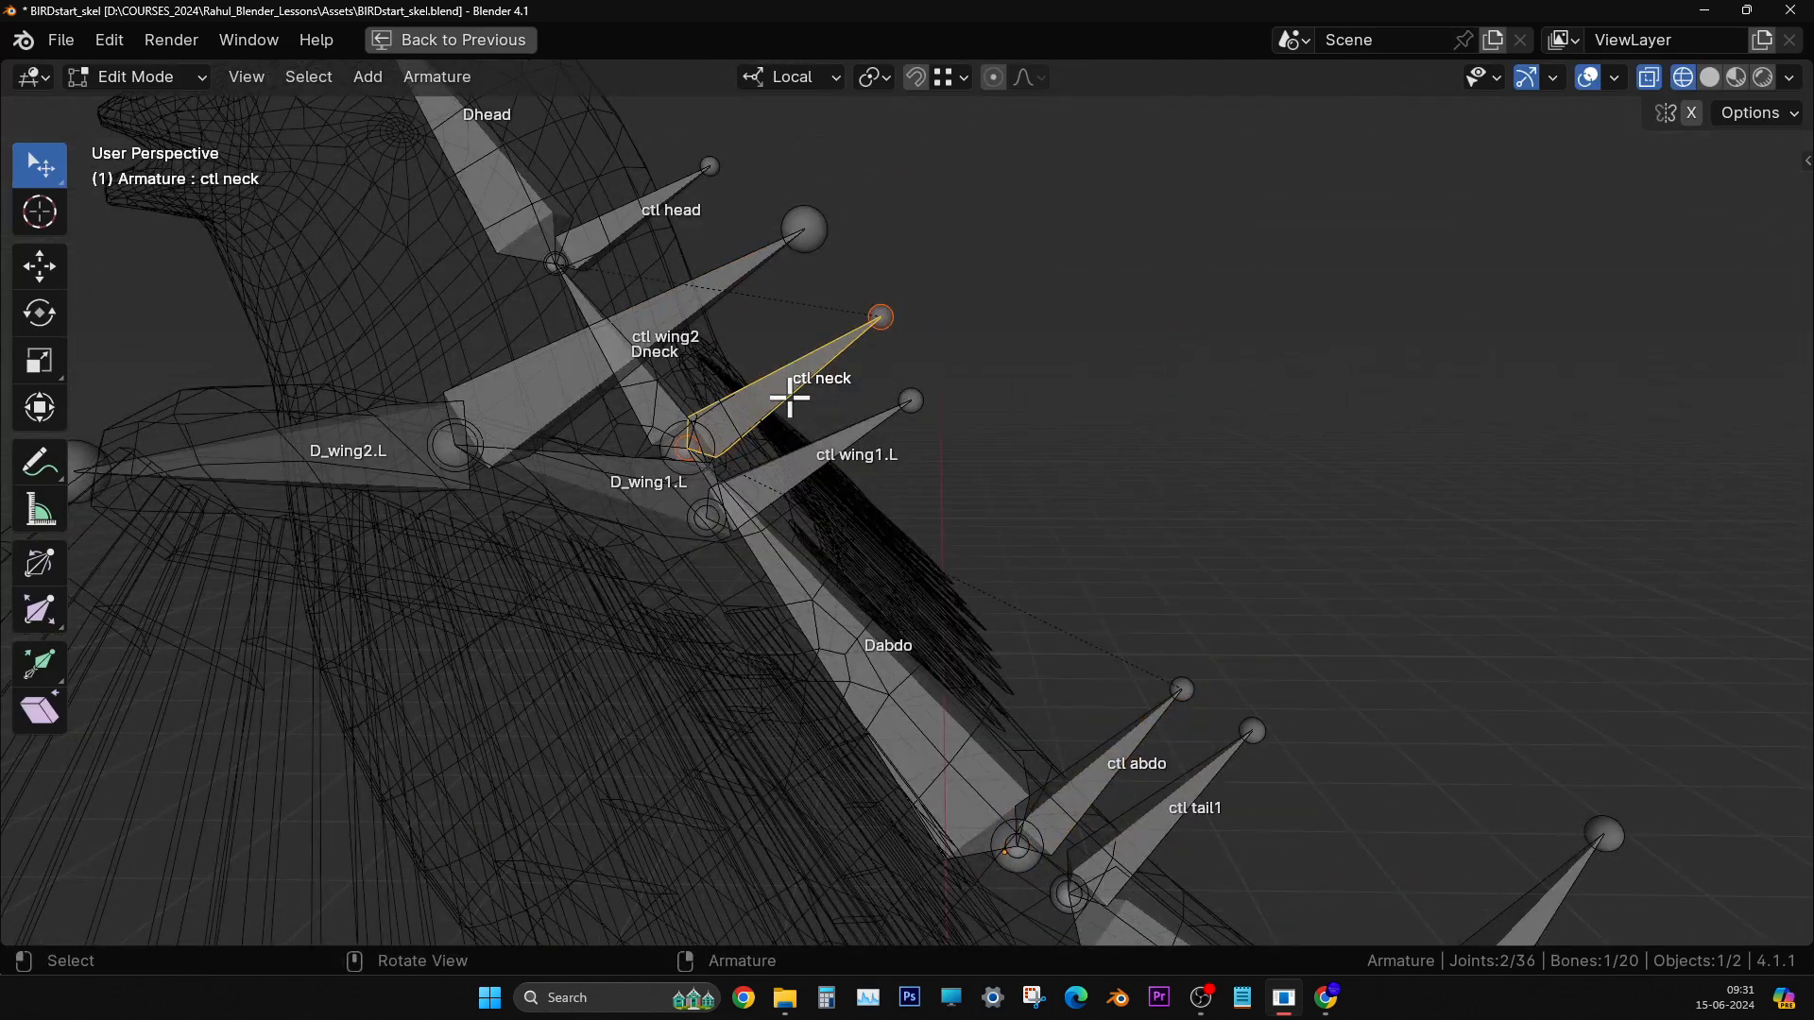
{"action": "key", "text": "g"}
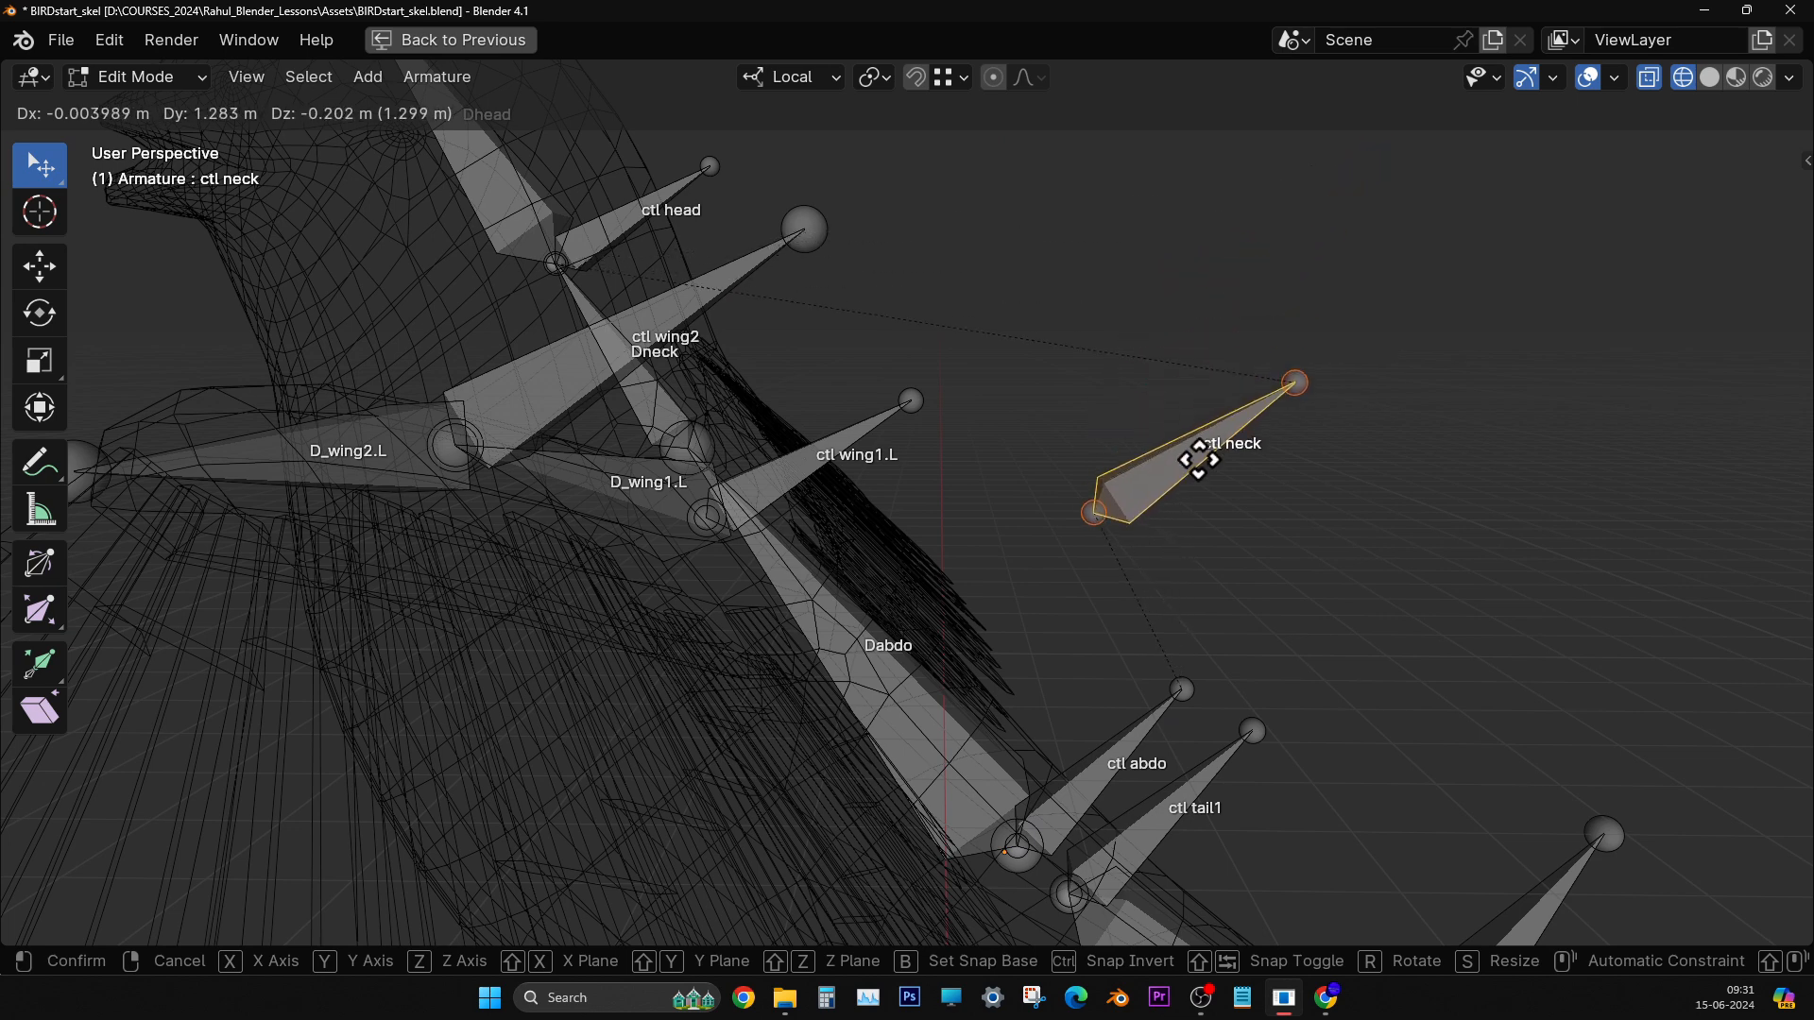
{"action": "left_click", "coordinate": [1220, 473]}
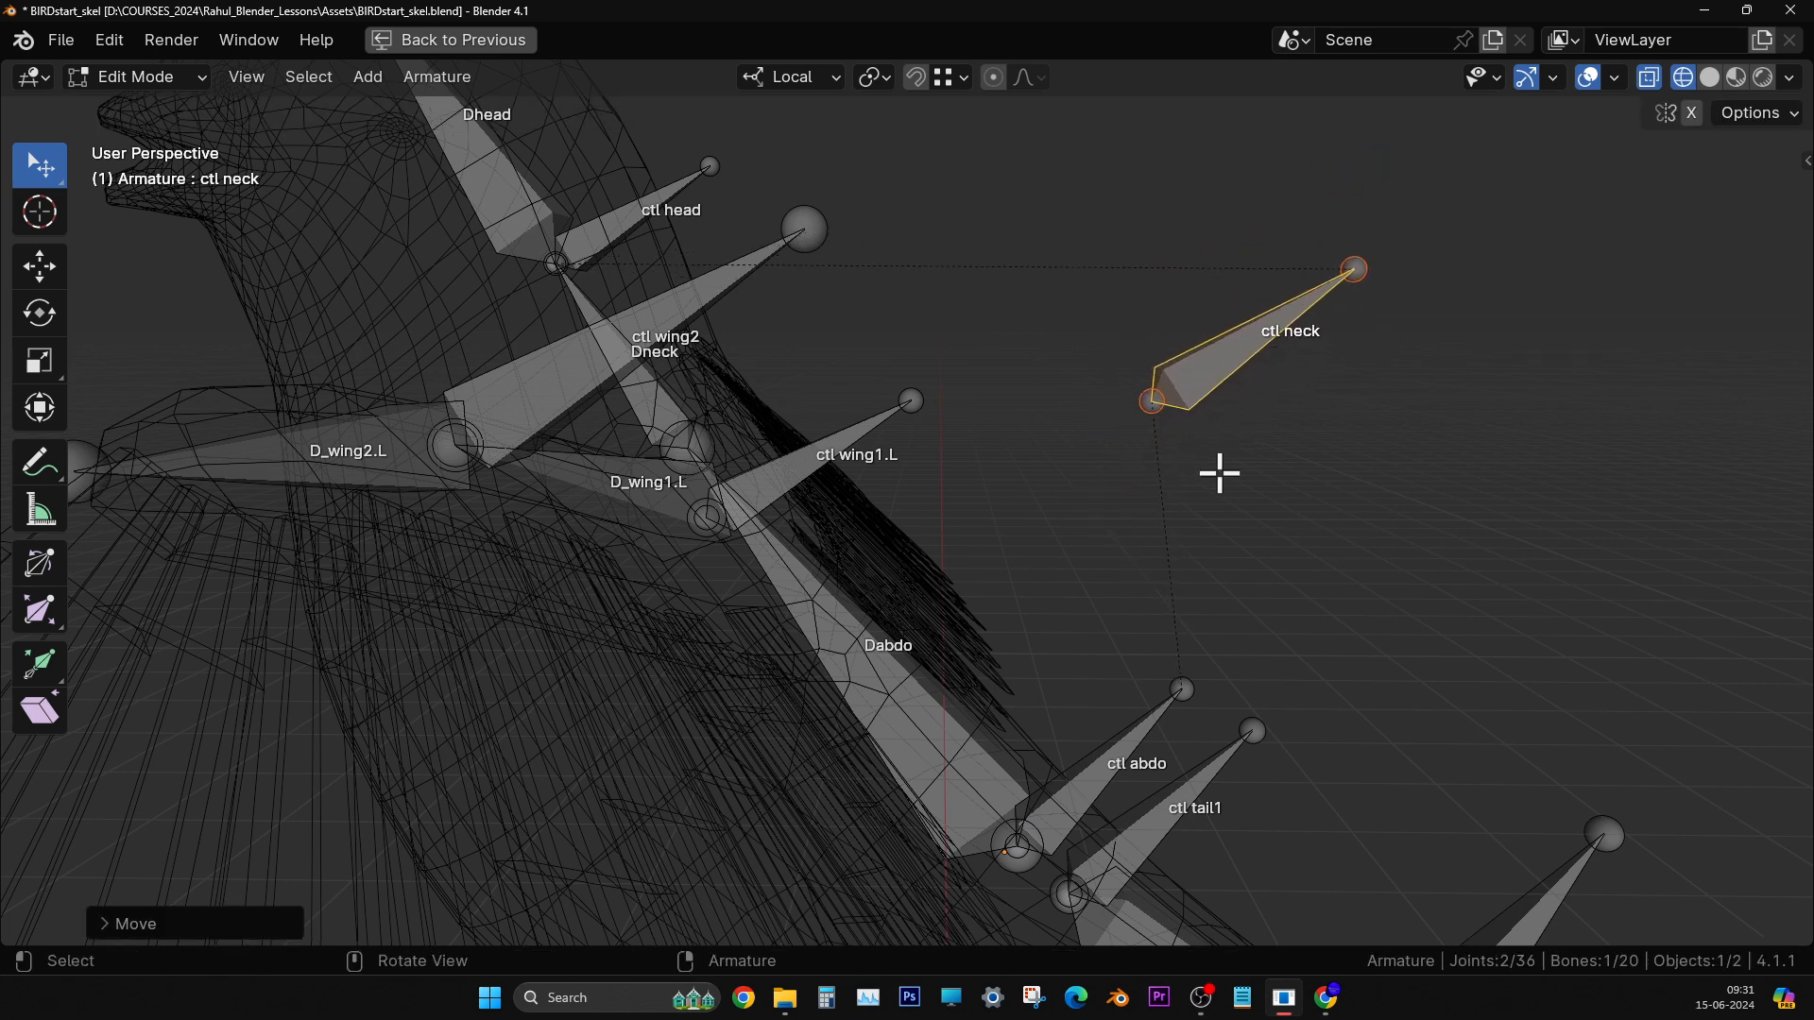
- Draw annotation lines along the two dashed links running from ctl neck to ctl abdo and to ctl head
{"action": "left_click", "coordinate": [39, 462]}
{"action": "left_click_drag", "start_coordinate": [1124, 438], "coordinate": [1140, 640]}
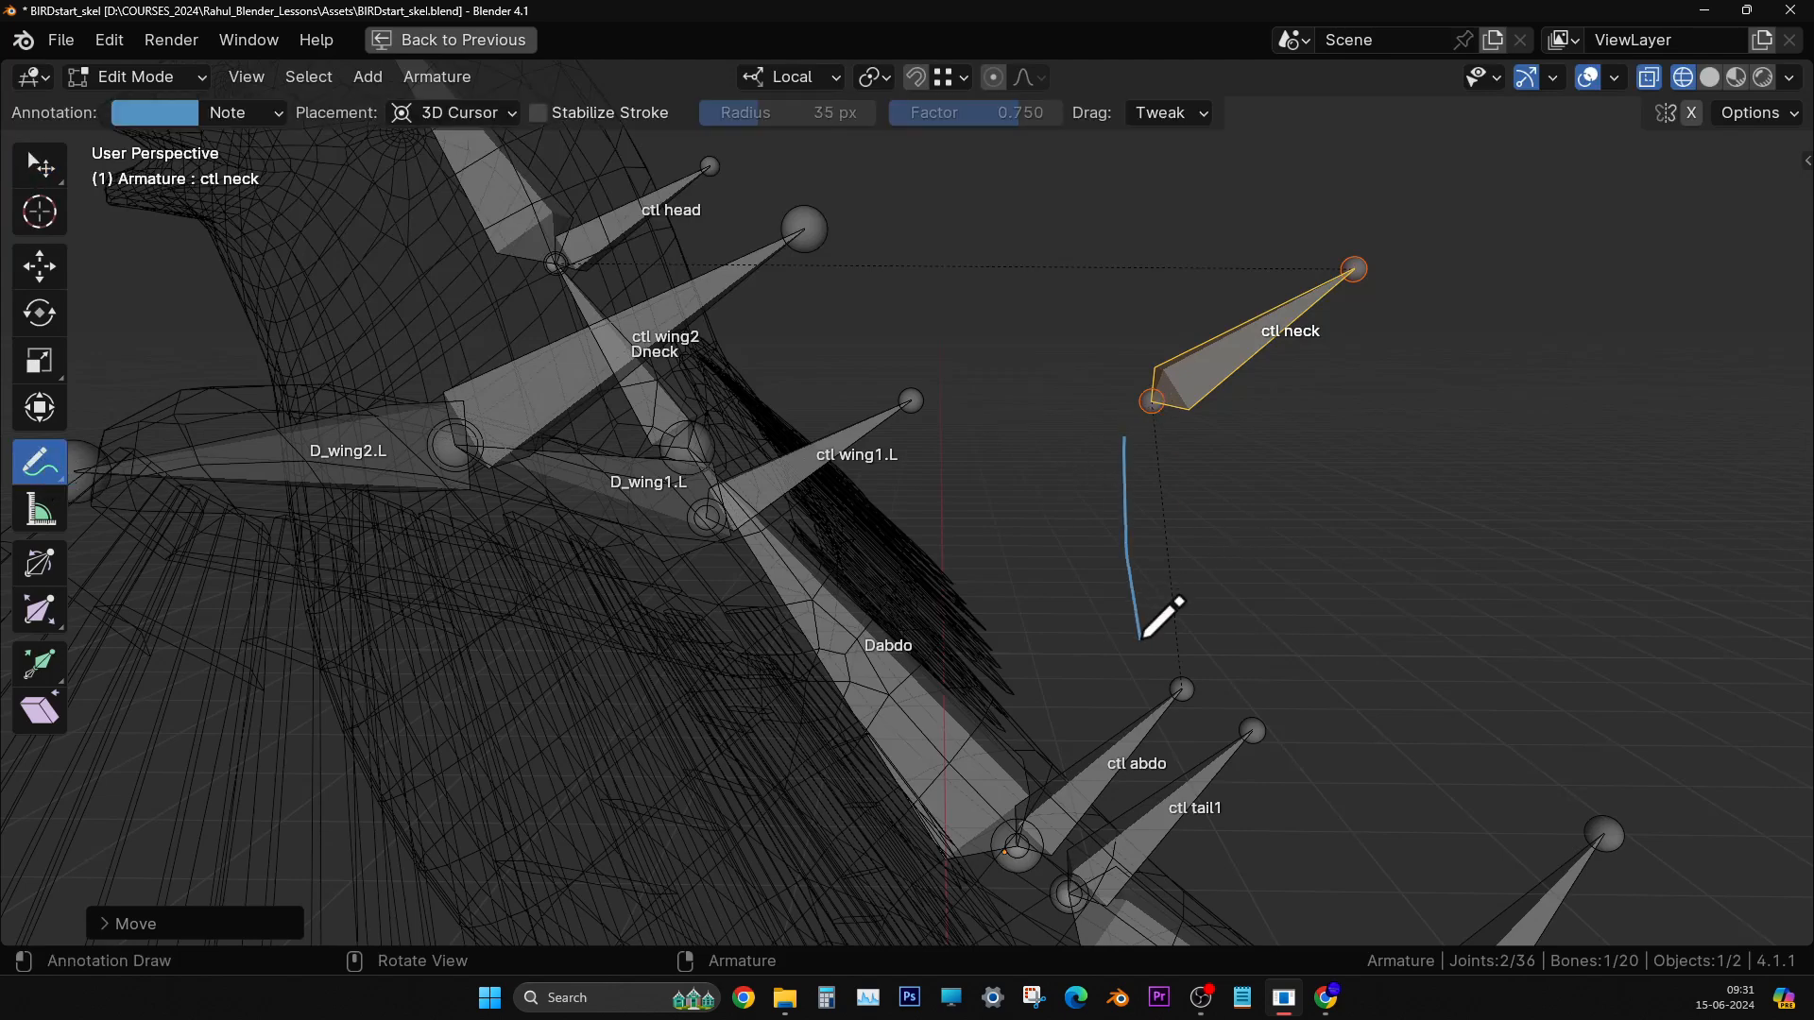
{"action": "left_click_drag", "start_coordinate": [579, 284], "coordinate": [1270, 282]}
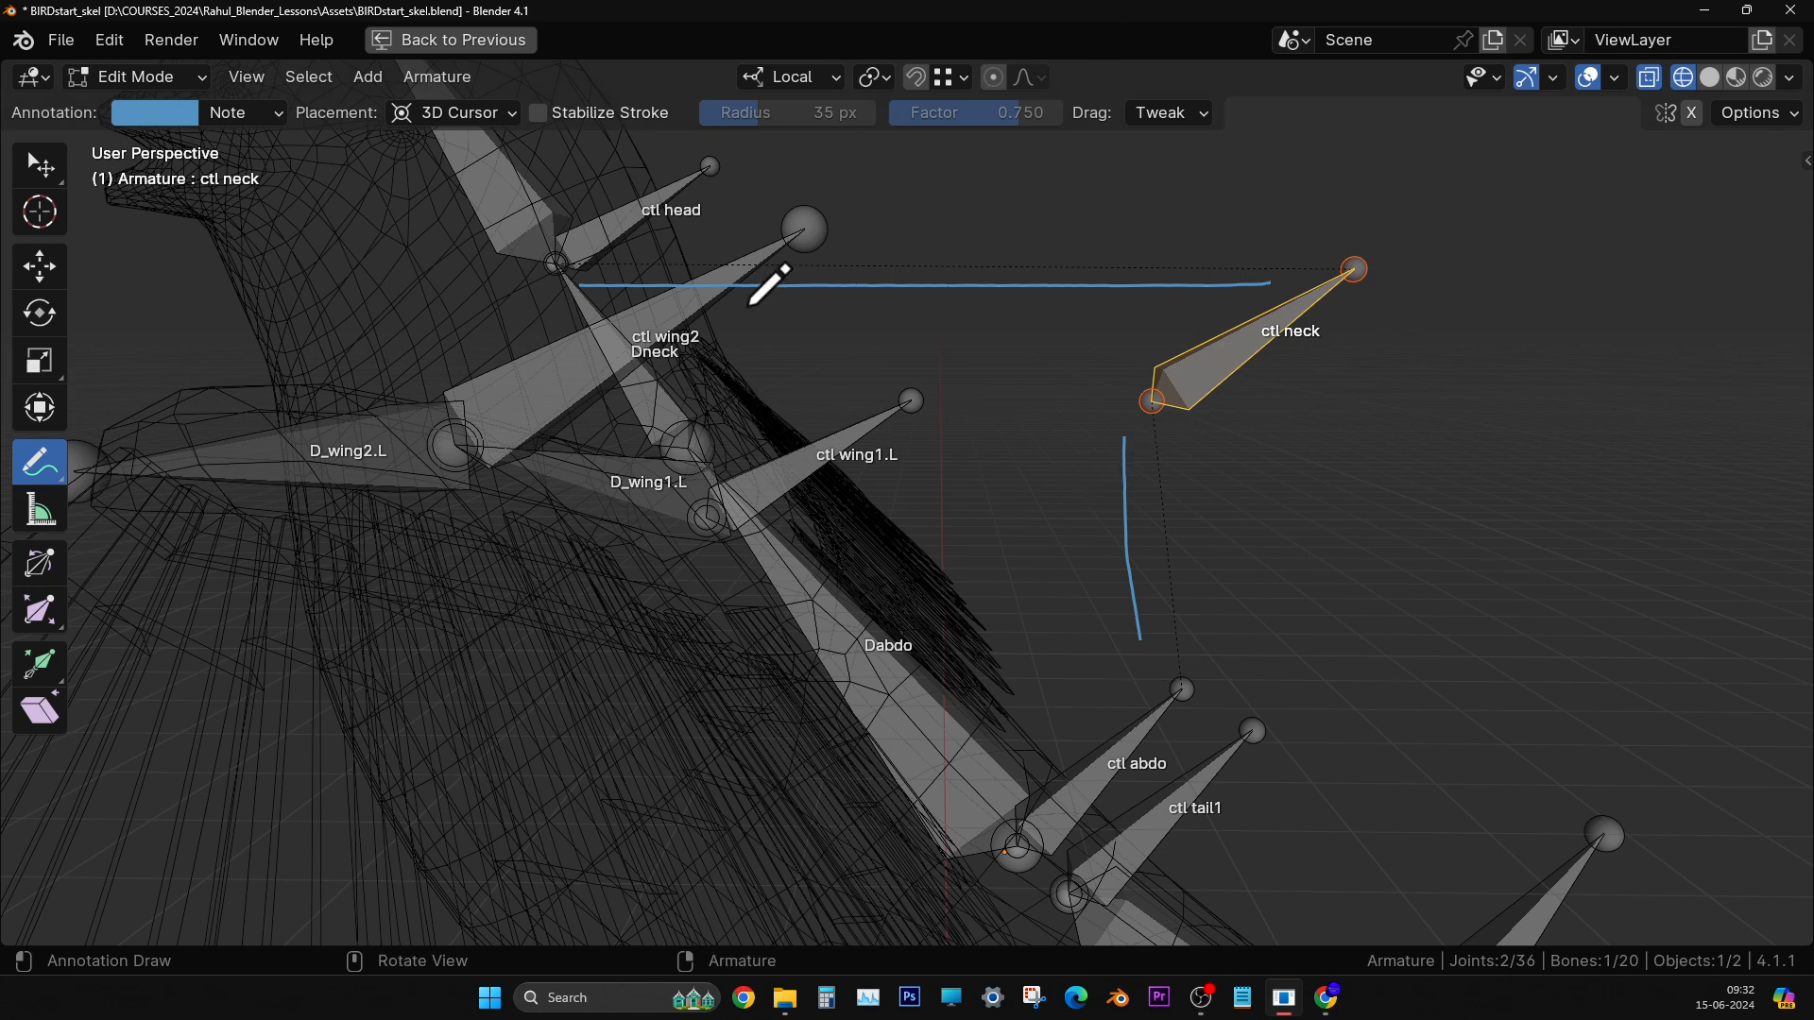
- Erase both annotation lines and undo the ctl neck bone's move, returning to the Tweak tool
{"action": "left_click_drag", "start_coordinate": [37, 461], "coordinate": [104, 636]}
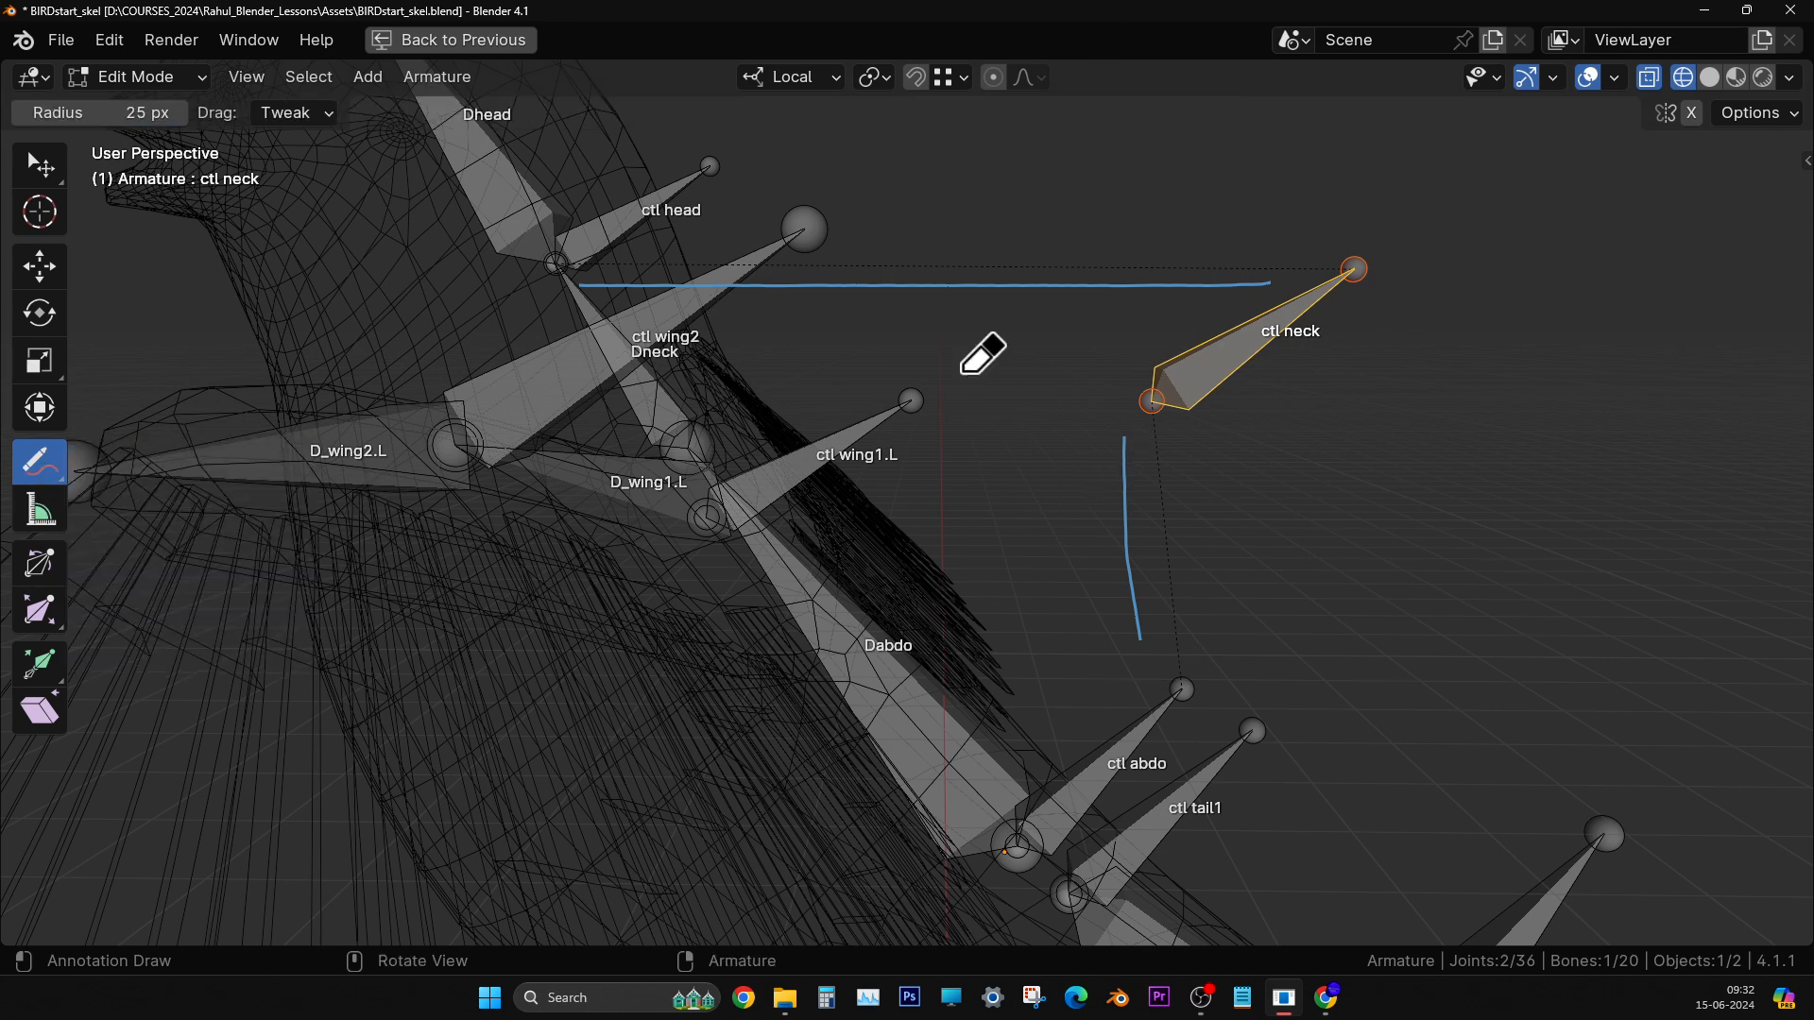
{"action": "left_click_drag", "start_coordinate": [581, 284], "coordinate": [827, 284]}
{"action": "left_click_drag", "start_coordinate": [1134, 283], "coordinate": [844, 287]}
{"action": "left_click_drag", "start_coordinate": [1126, 444], "coordinate": [1145, 712]}
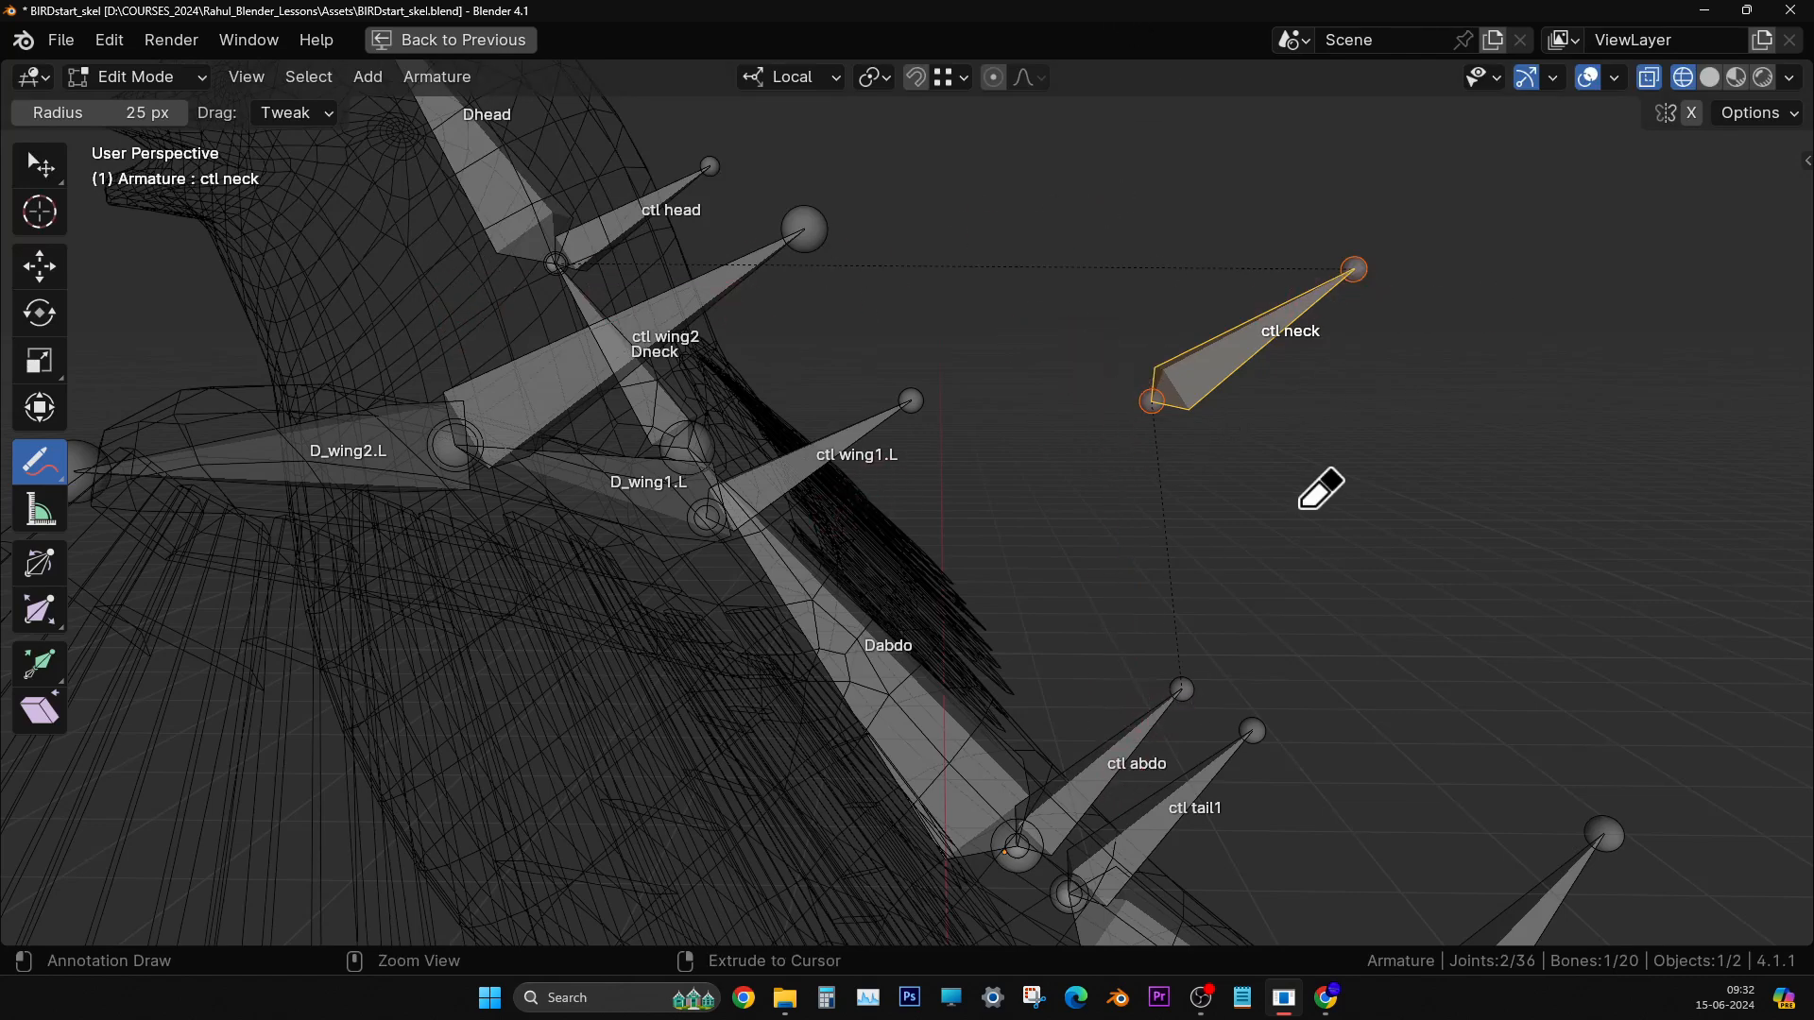
{"action": "middle_click_drag", "start_coordinate": [1248, 522], "coordinate": [1200, 524]}
{"action": "key", "text": "ctrl+z"}
{"action": "mouse_move", "coordinate": [1114, 667]}
{"action": "middle_mouse_down"}
{"action": "mouse_move", "coordinate": [1150, 719]}
{"action": "mouse_move", "coordinate": [1053, 518]}
{"action": "middle_mouse_up"}
{"action": "left_click", "coordinate": [39, 167]}
- Make the ctl tail1 bone the parent of ctl tail2 using Keep Offset, and leave only ctl tail2 selected
{"action": "mouse_move", "coordinate": [865, 704]}
{"action": "middle_mouse_down"}
{"action": "mouse_move", "coordinate": [903, 749]}
{"action": "mouse_move", "coordinate": [916, 717]}
{"action": "mouse_move", "coordinate": [825, 684]}
{"action": "mouse_move", "coordinate": [839, 619]}
{"action": "middle_mouse_up"}
{"action": "scroll", "coordinate": [826, 684], "scroll_direction": "up", "scroll_amount": 3}
{"action": "left_click", "coordinate": [1259, 611]}
{"action": "middle_click_drag", "start_coordinate": [1260, 612], "coordinate": [1136, 698]}
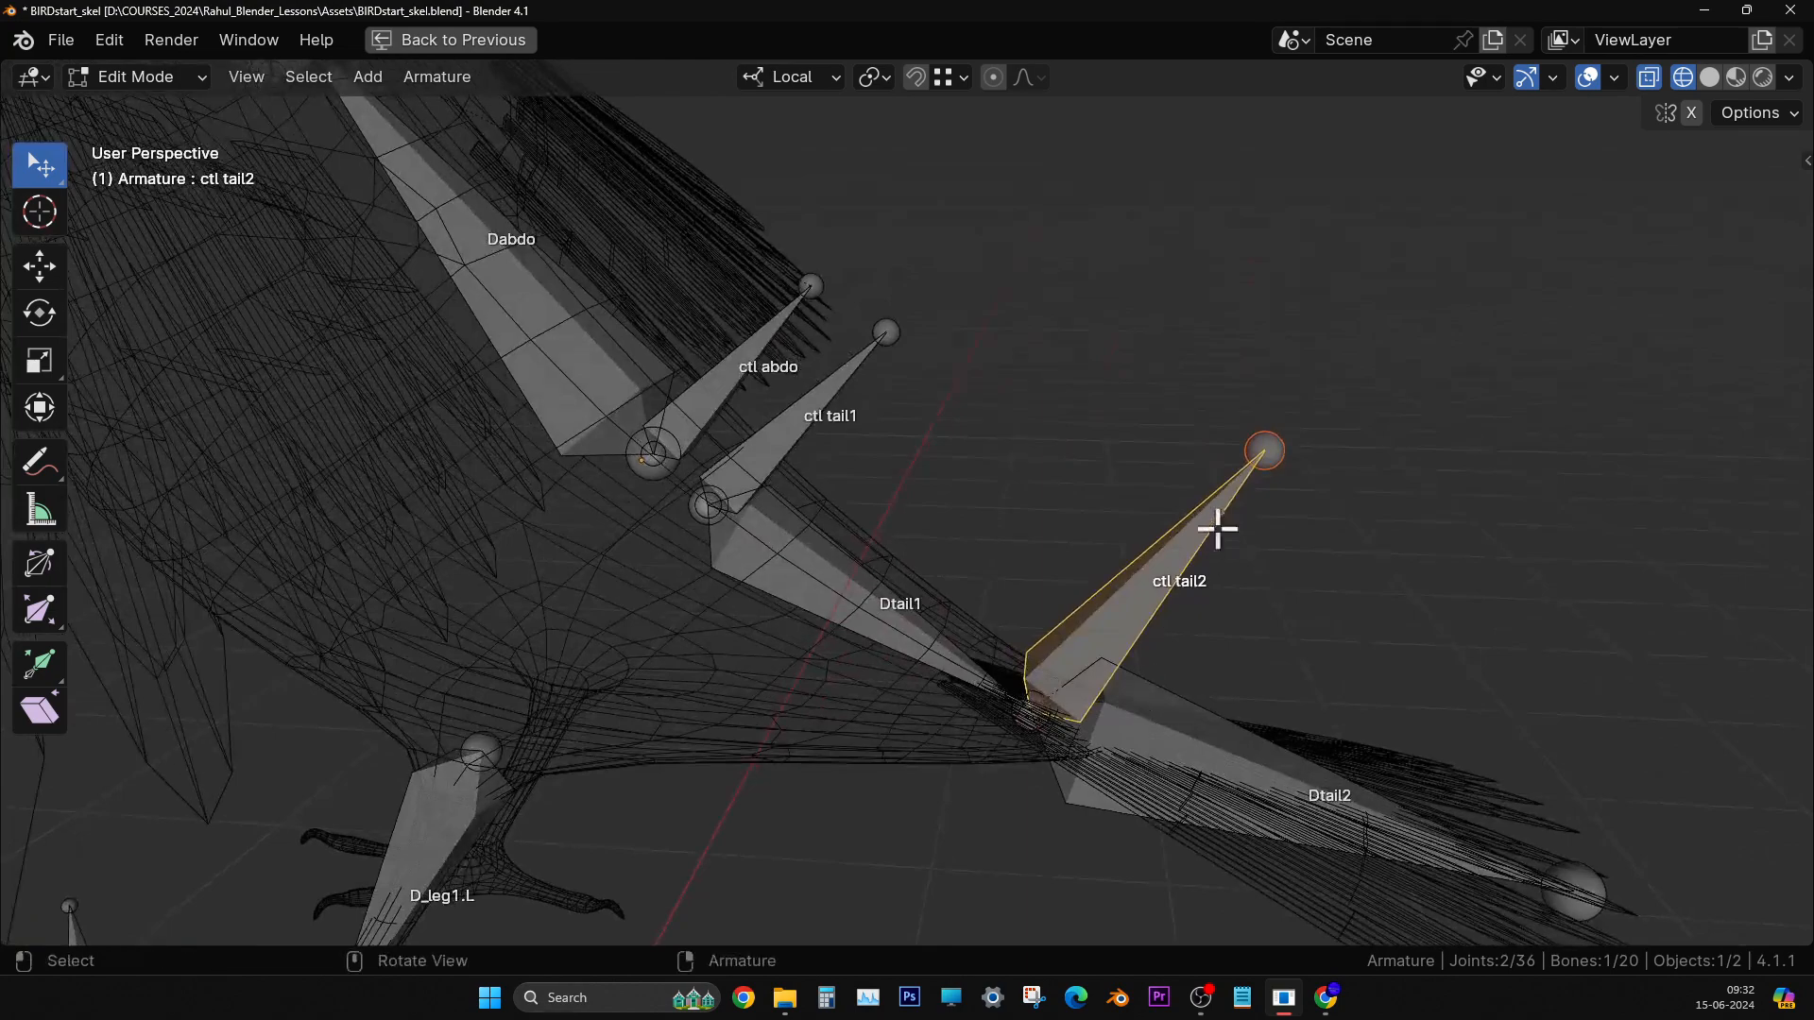
{"action": "middle_click_drag", "start_coordinate": [1149, 593], "coordinate": [1175, 608]}
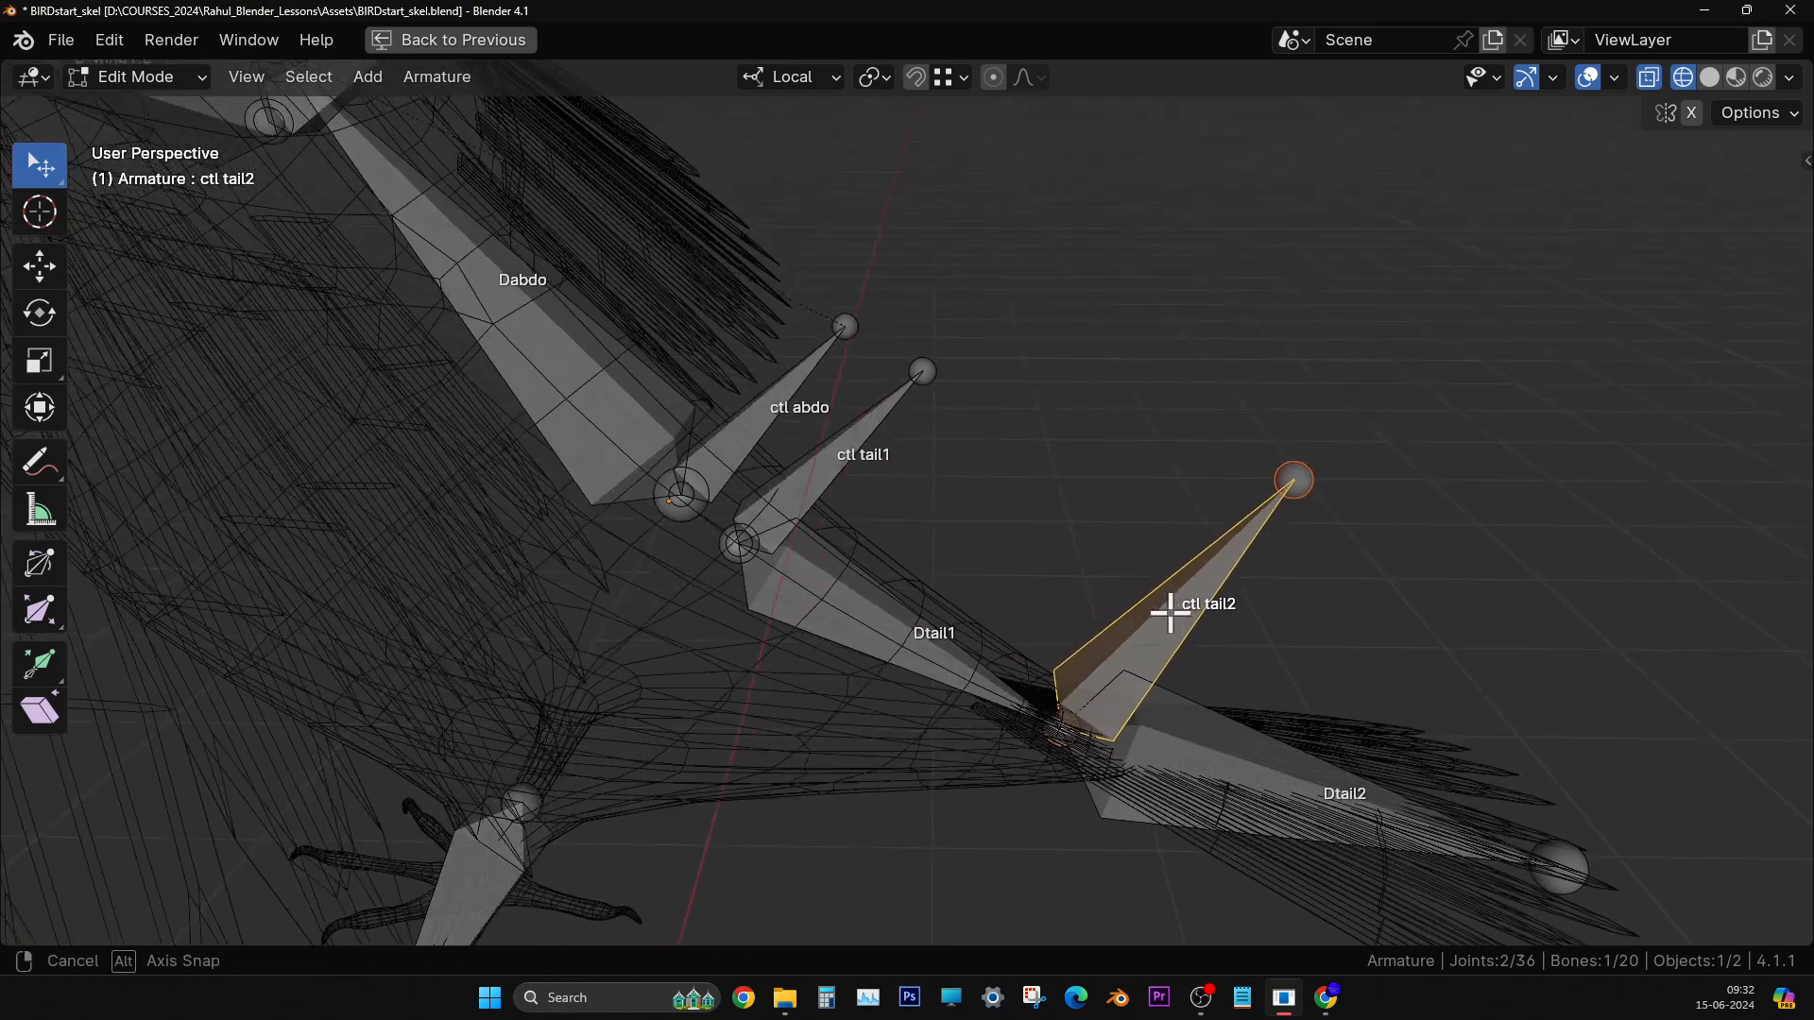
{"action": "left_click", "coordinate": [844, 440], "text": "shift"}
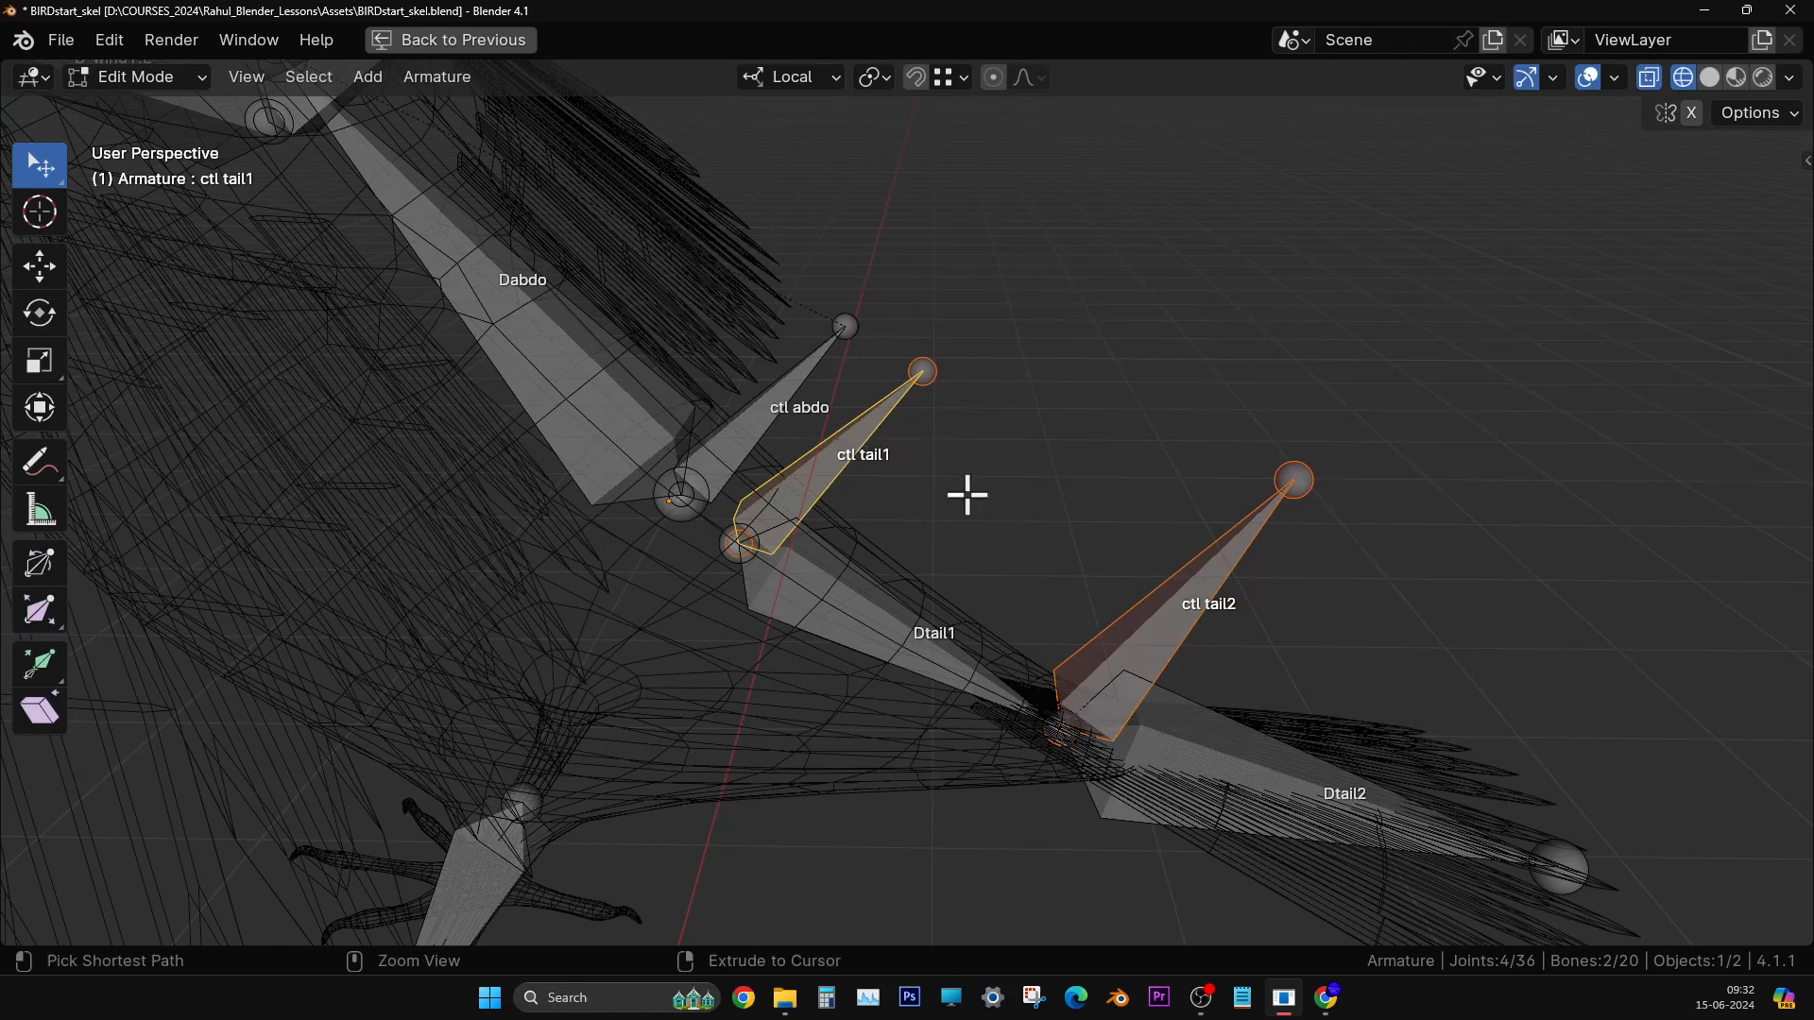
{"action": "key", "text": "ctrl+p"}
{"action": "left_click", "coordinate": [966, 493]}
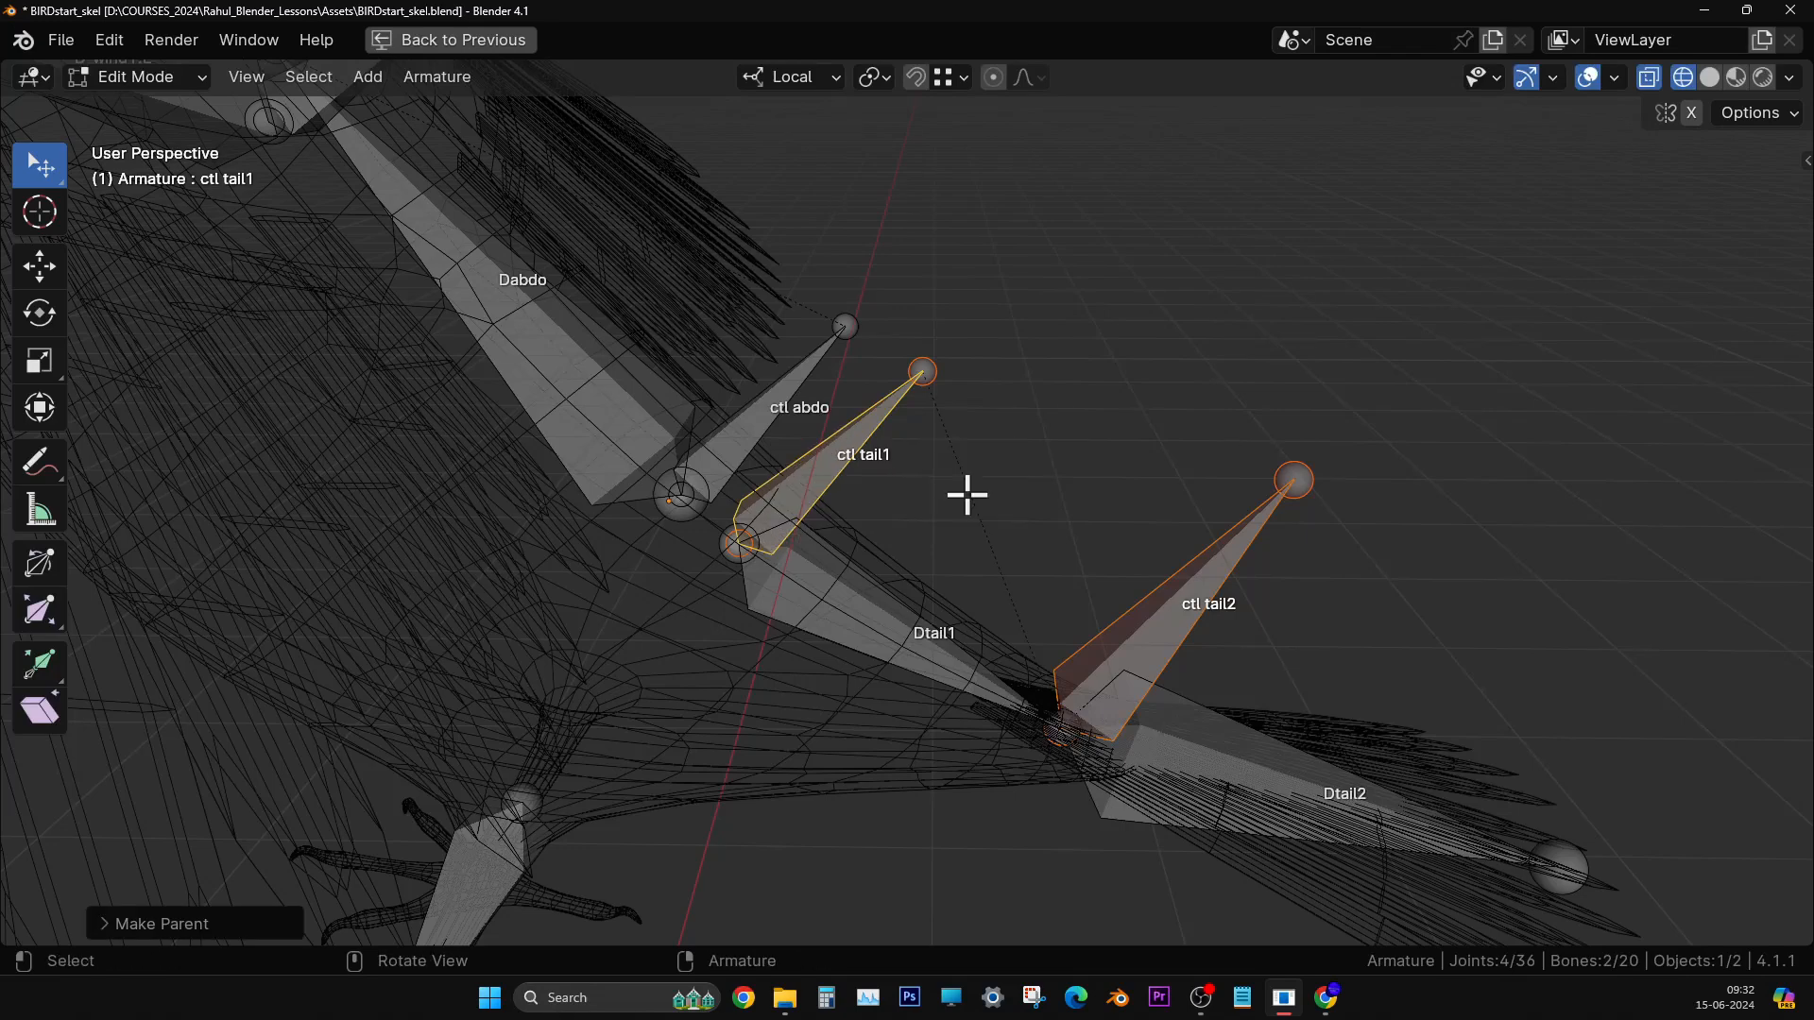
{"action": "left_click", "coordinate": [1196, 550]}
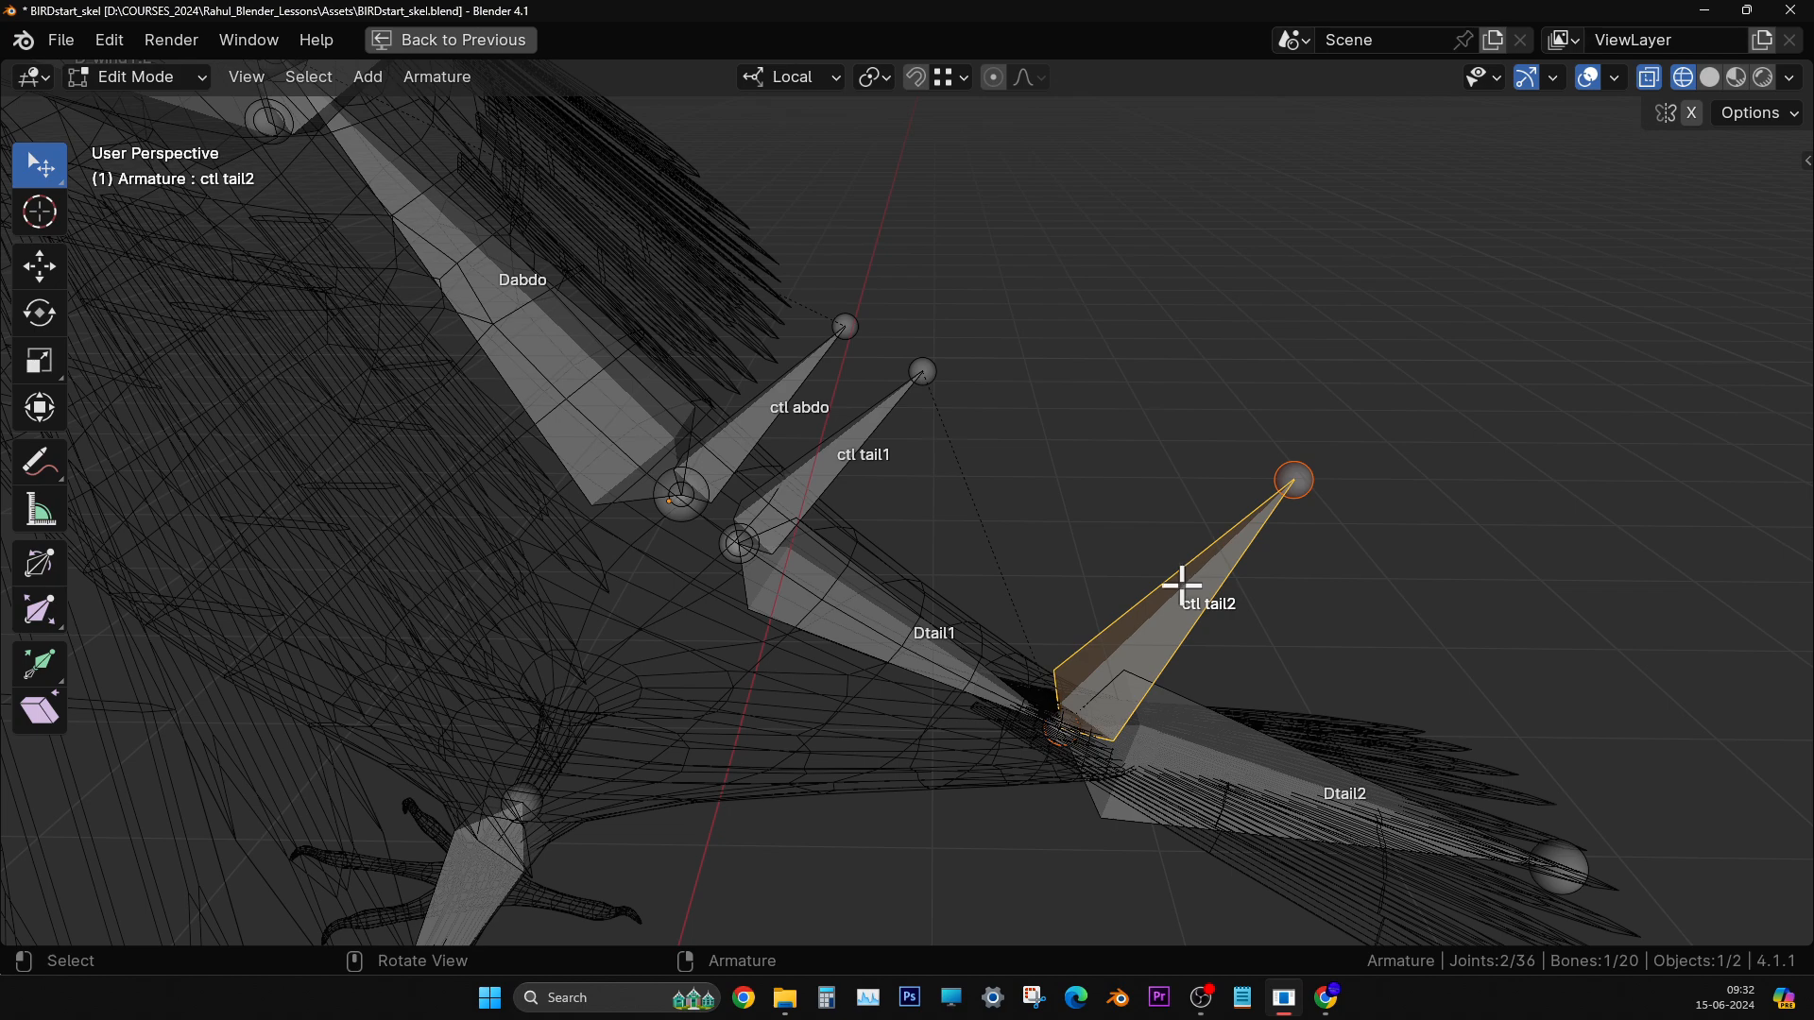
- Move the ctl tail2 bone away from the tail to check its dashed parent link, undo the move and deselect the bone
{"action": "scroll", "coordinate": [1182, 586], "scroll_direction": "down", "scroll_amount": 2}
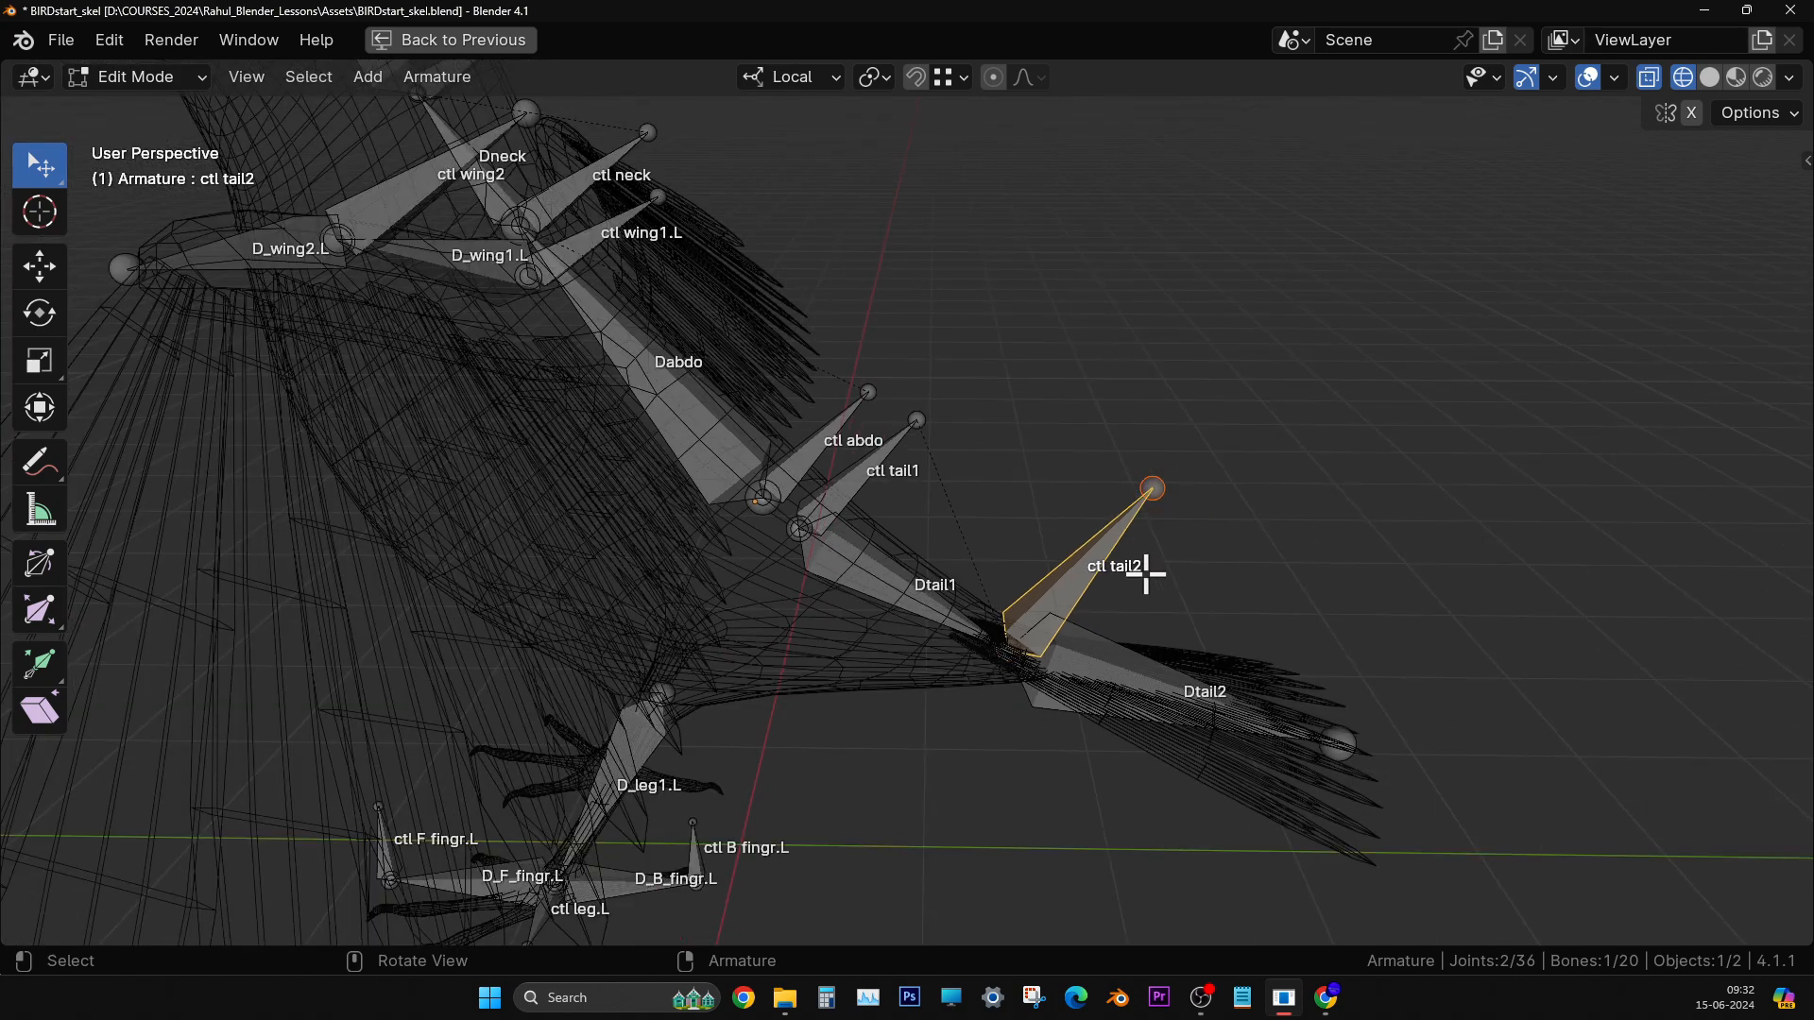
{"action": "key", "text": "g"}
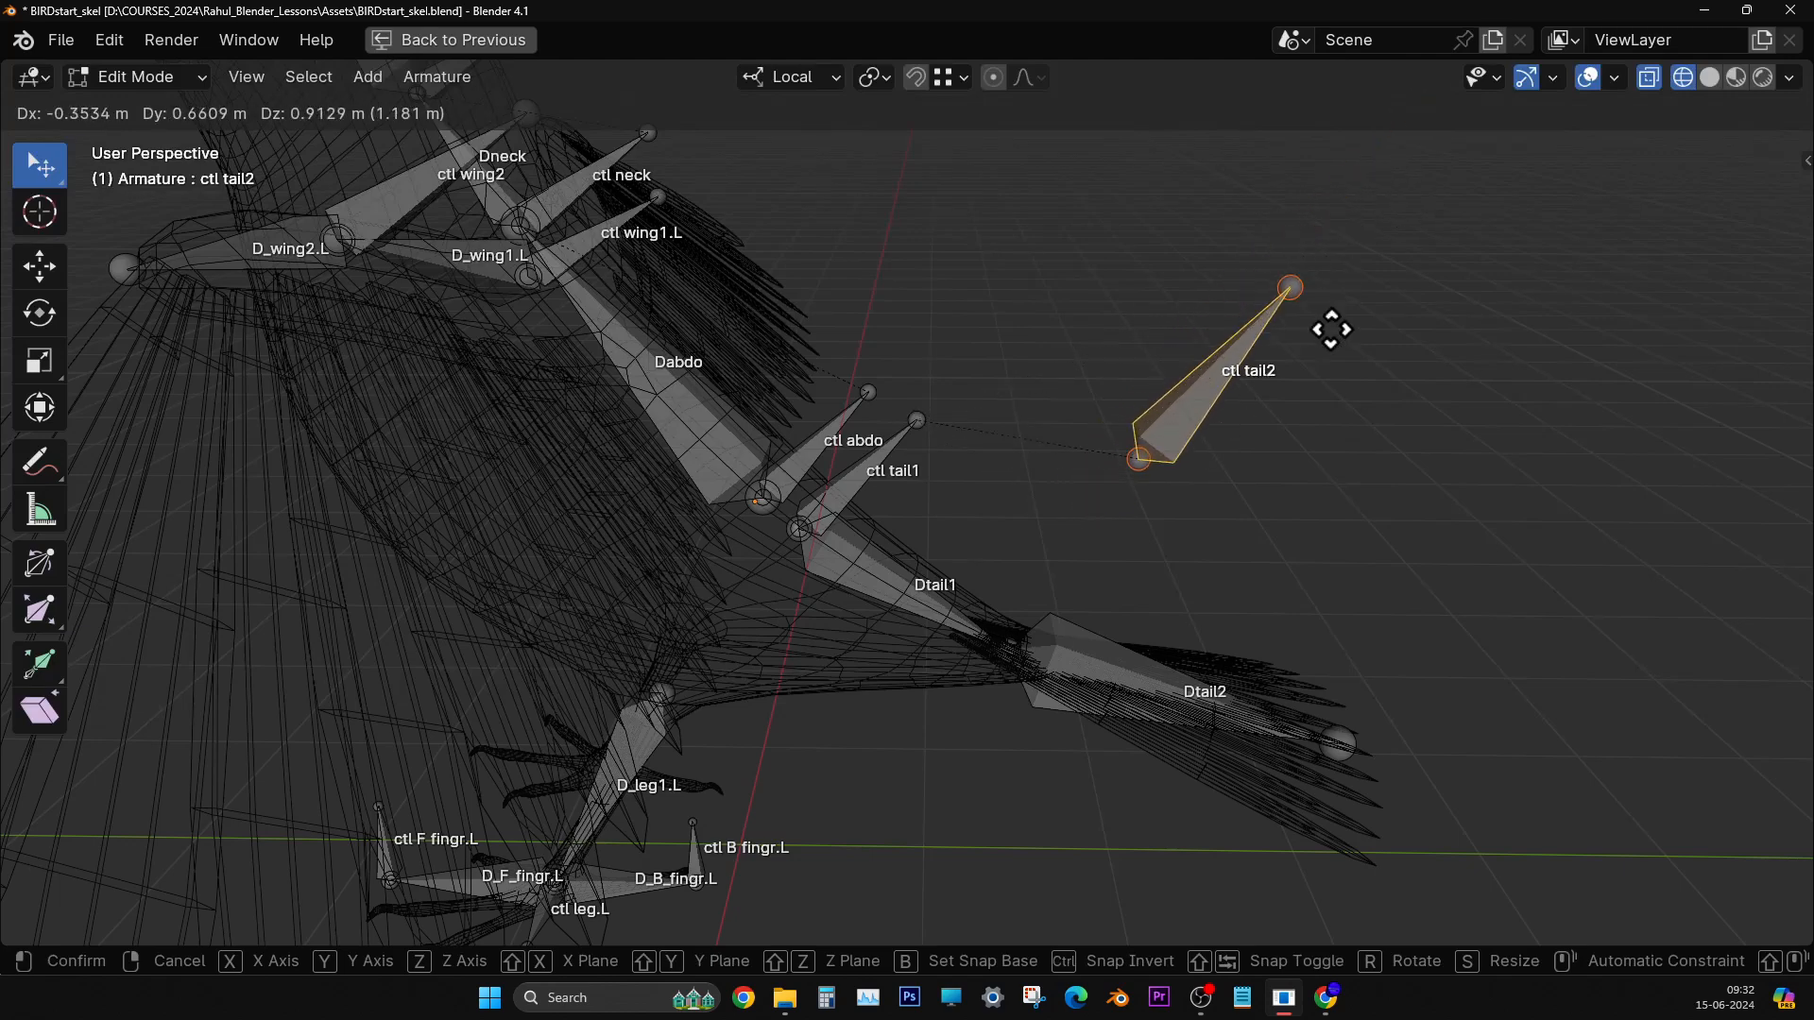
{"action": "left_click", "coordinate": [1256, 372]}
{"action": "scroll", "coordinate": [1071, 444], "scroll_direction": "up", "scroll_amount": 2}
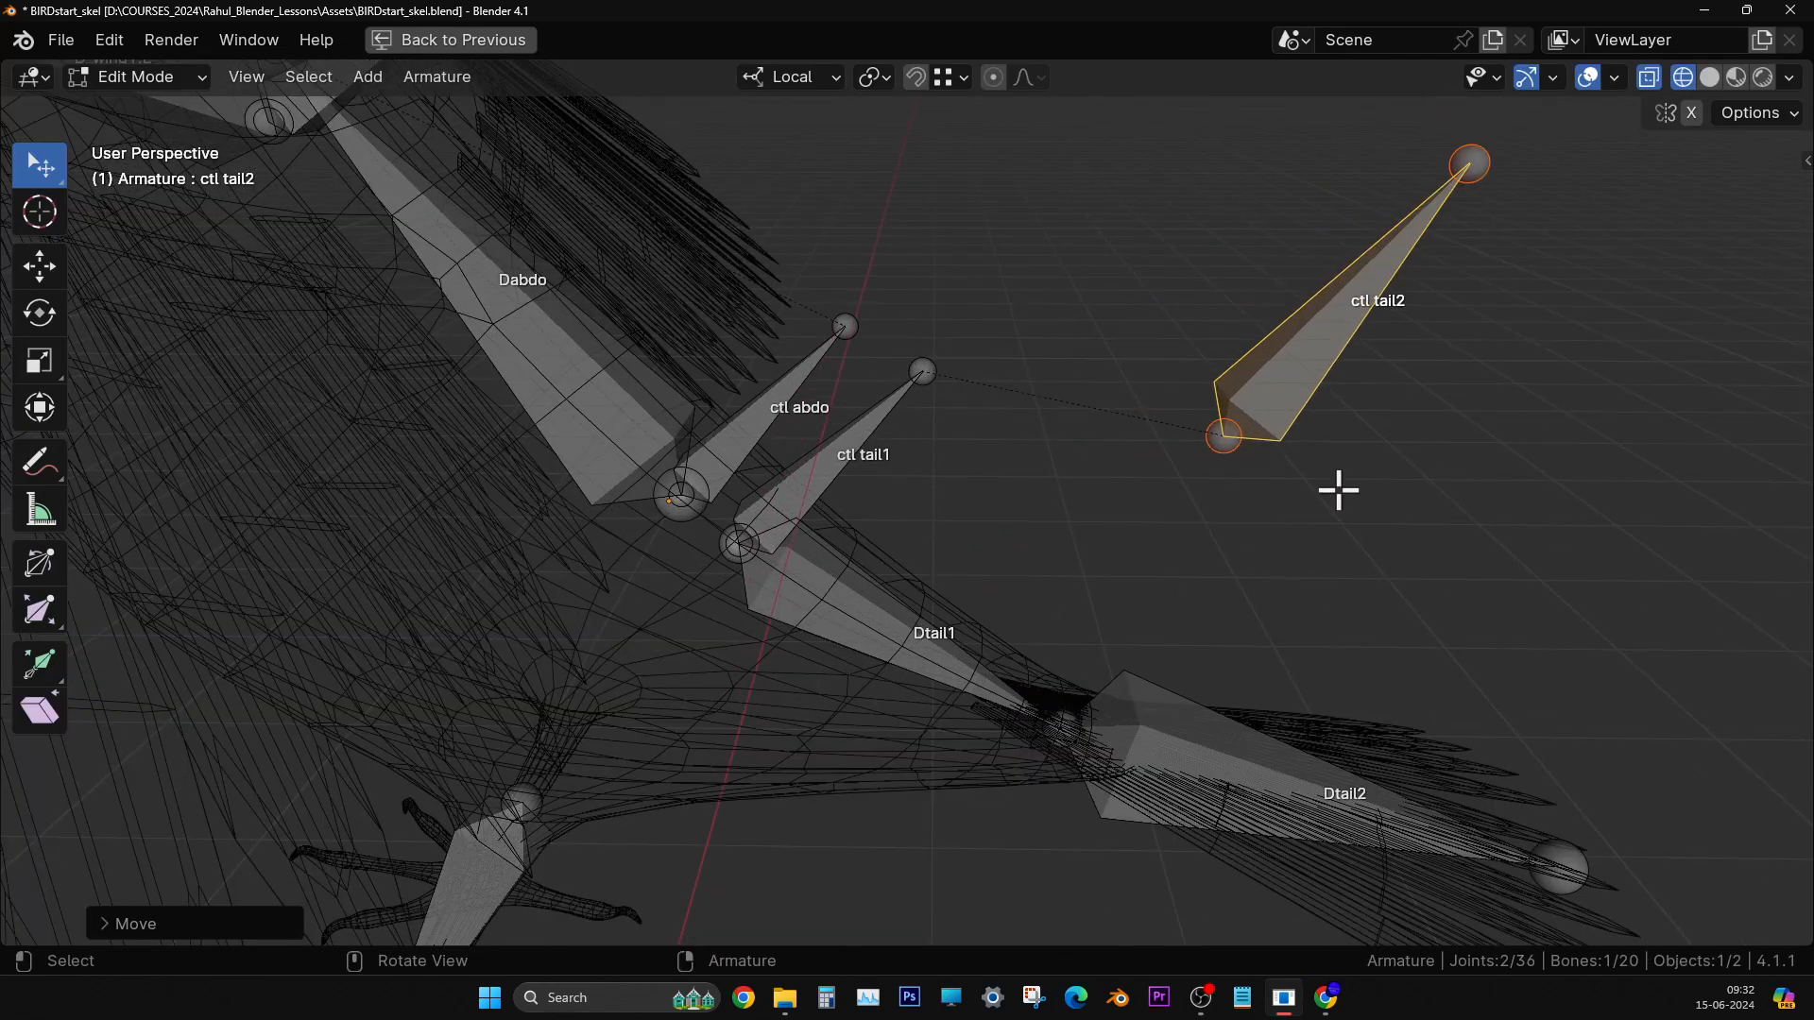
{"action": "key", "text": "ctrl+z"}
{"action": "left_click", "coordinate": [1455, 447]}
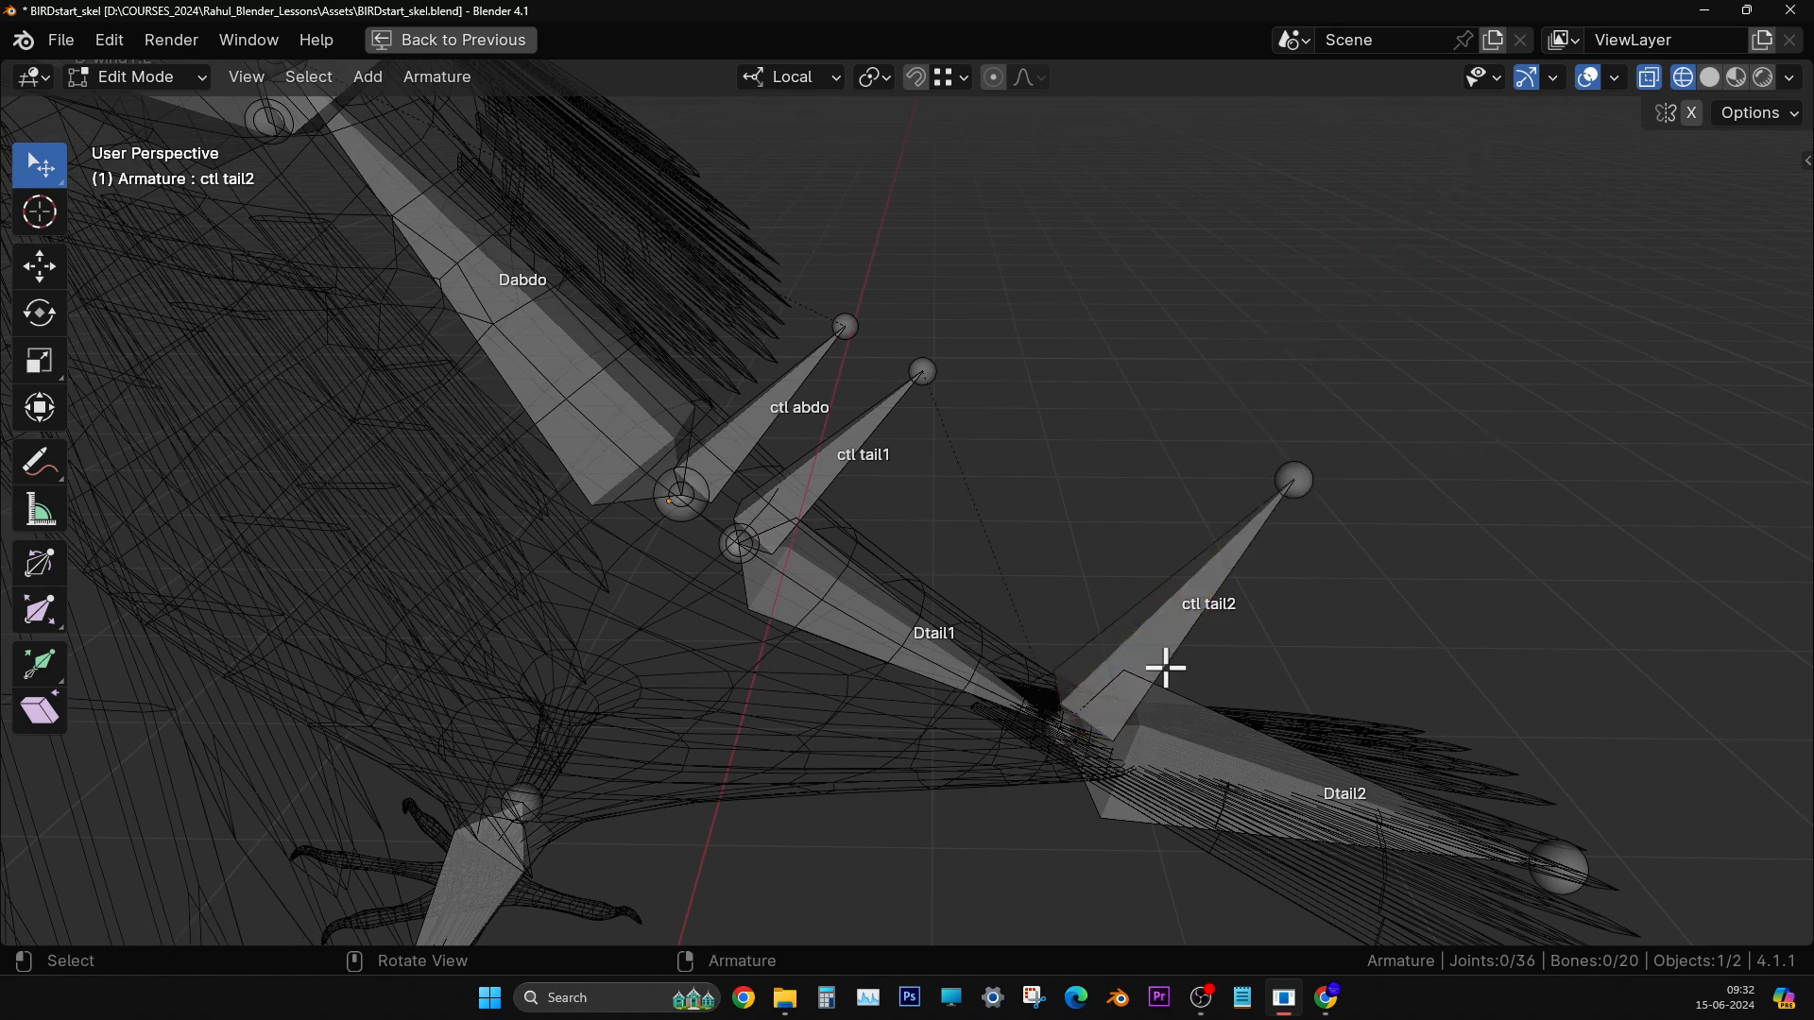
- Make the ctl wing1.L bone the parent of ctl wing2 using Keep Offset, and clear the selection
{"action": "scroll", "coordinate": [1162, 668], "scroll_direction": "down", "scroll_amount": 5}
{"action": "middle_click_drag", "start_coordinate": [1163, 668], "coordinate": [838, 684]}
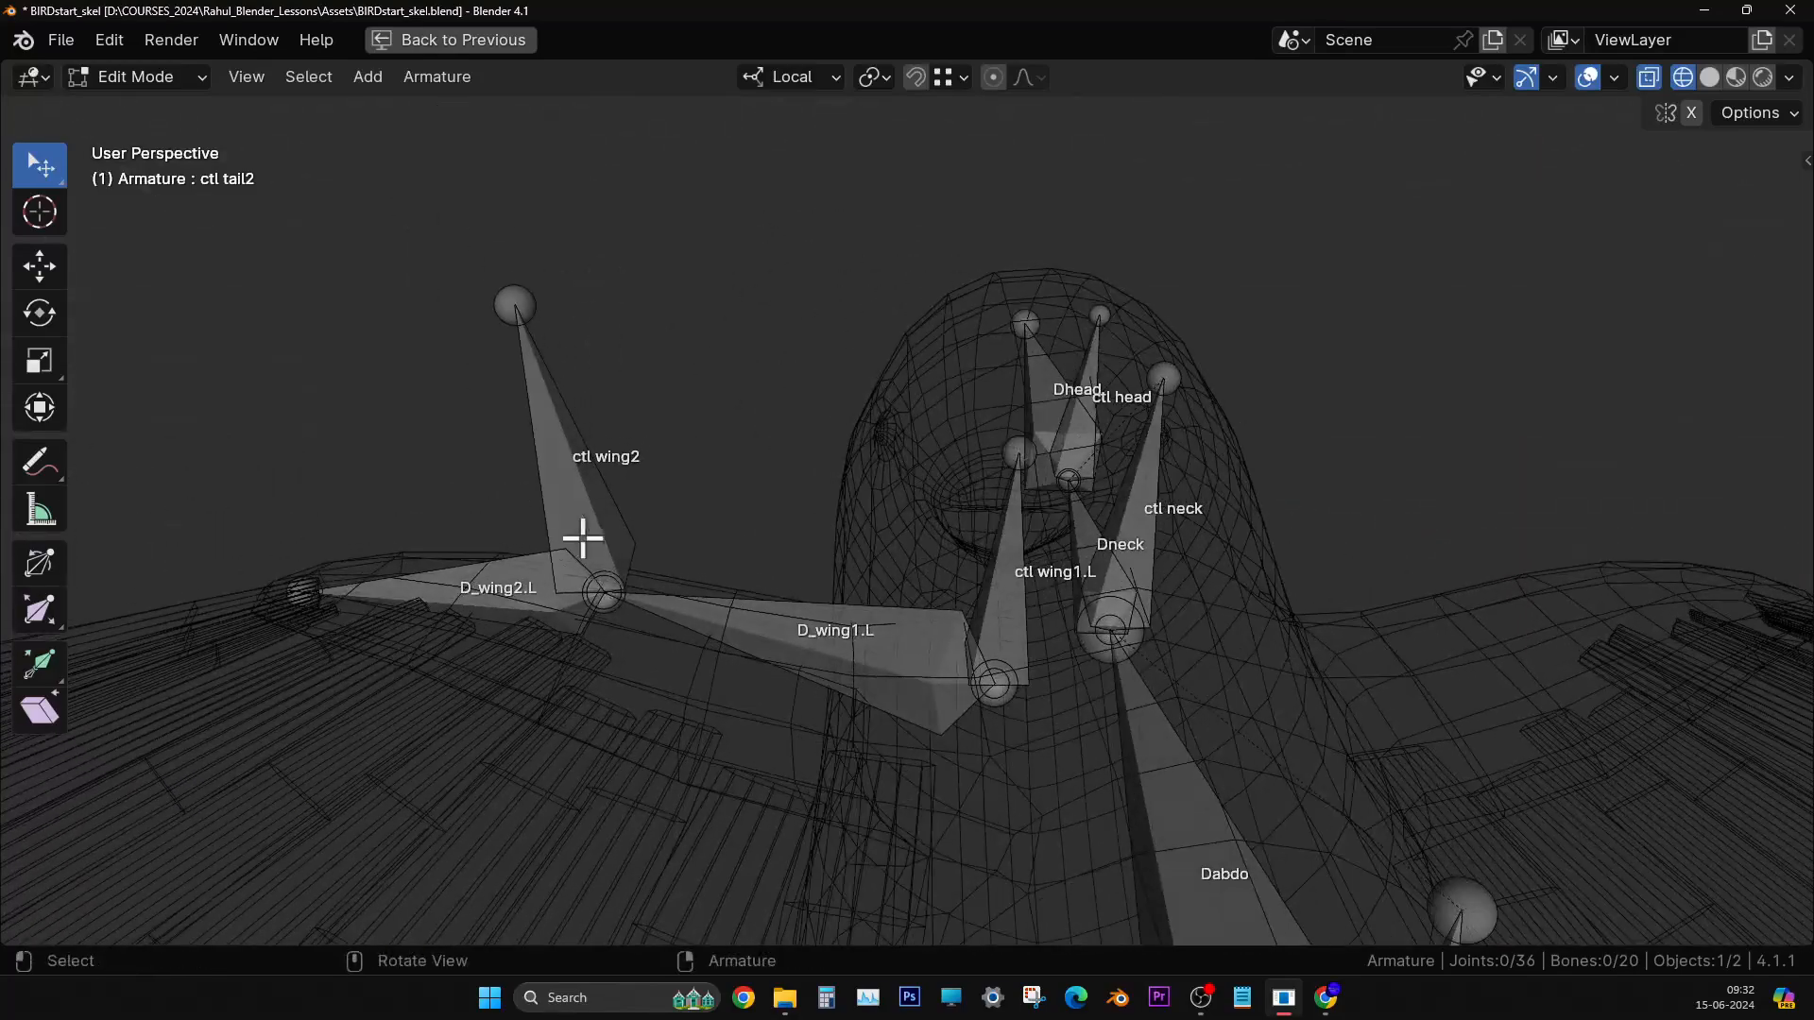
{"action": "middle_click_drag", "start_coordinate": [1028, 642], "coordinate": [591, 483]}
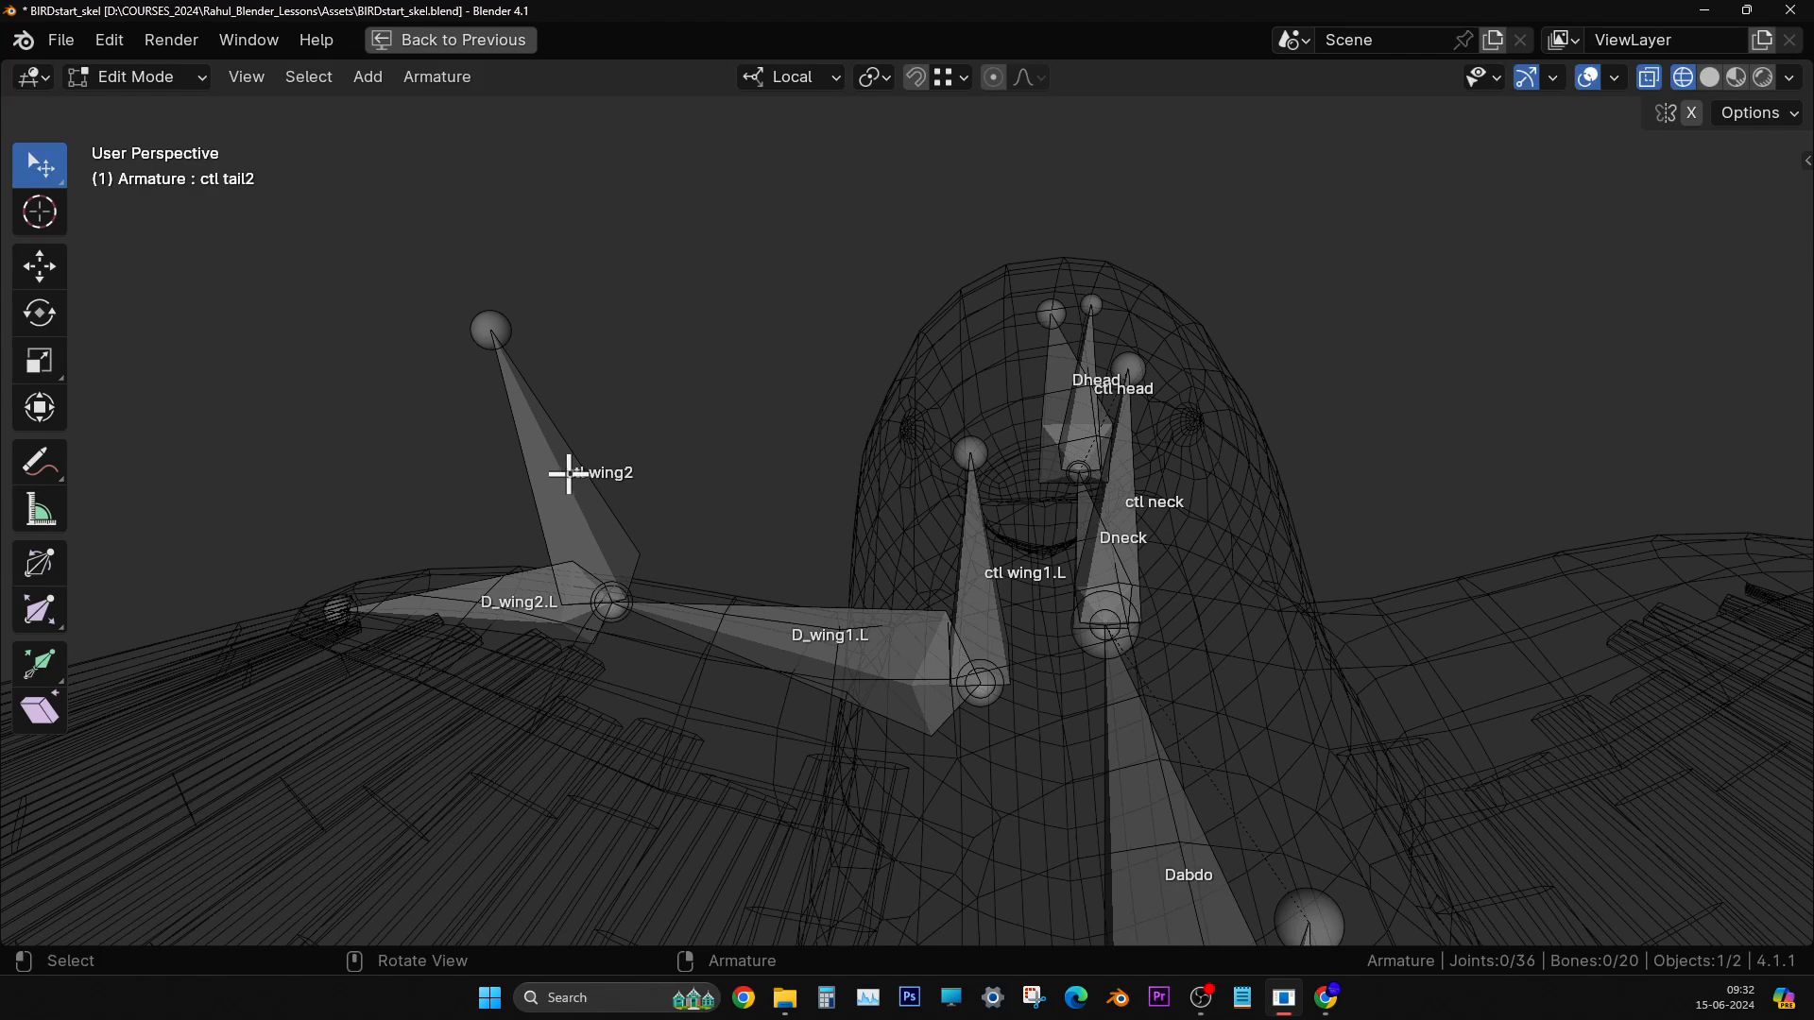
{"action": "middle_click_drag", "start_coordinate": [976, 540], "coordinate": [581, 449]}
{"action": "left_click", "coordinate": [554, 468]}
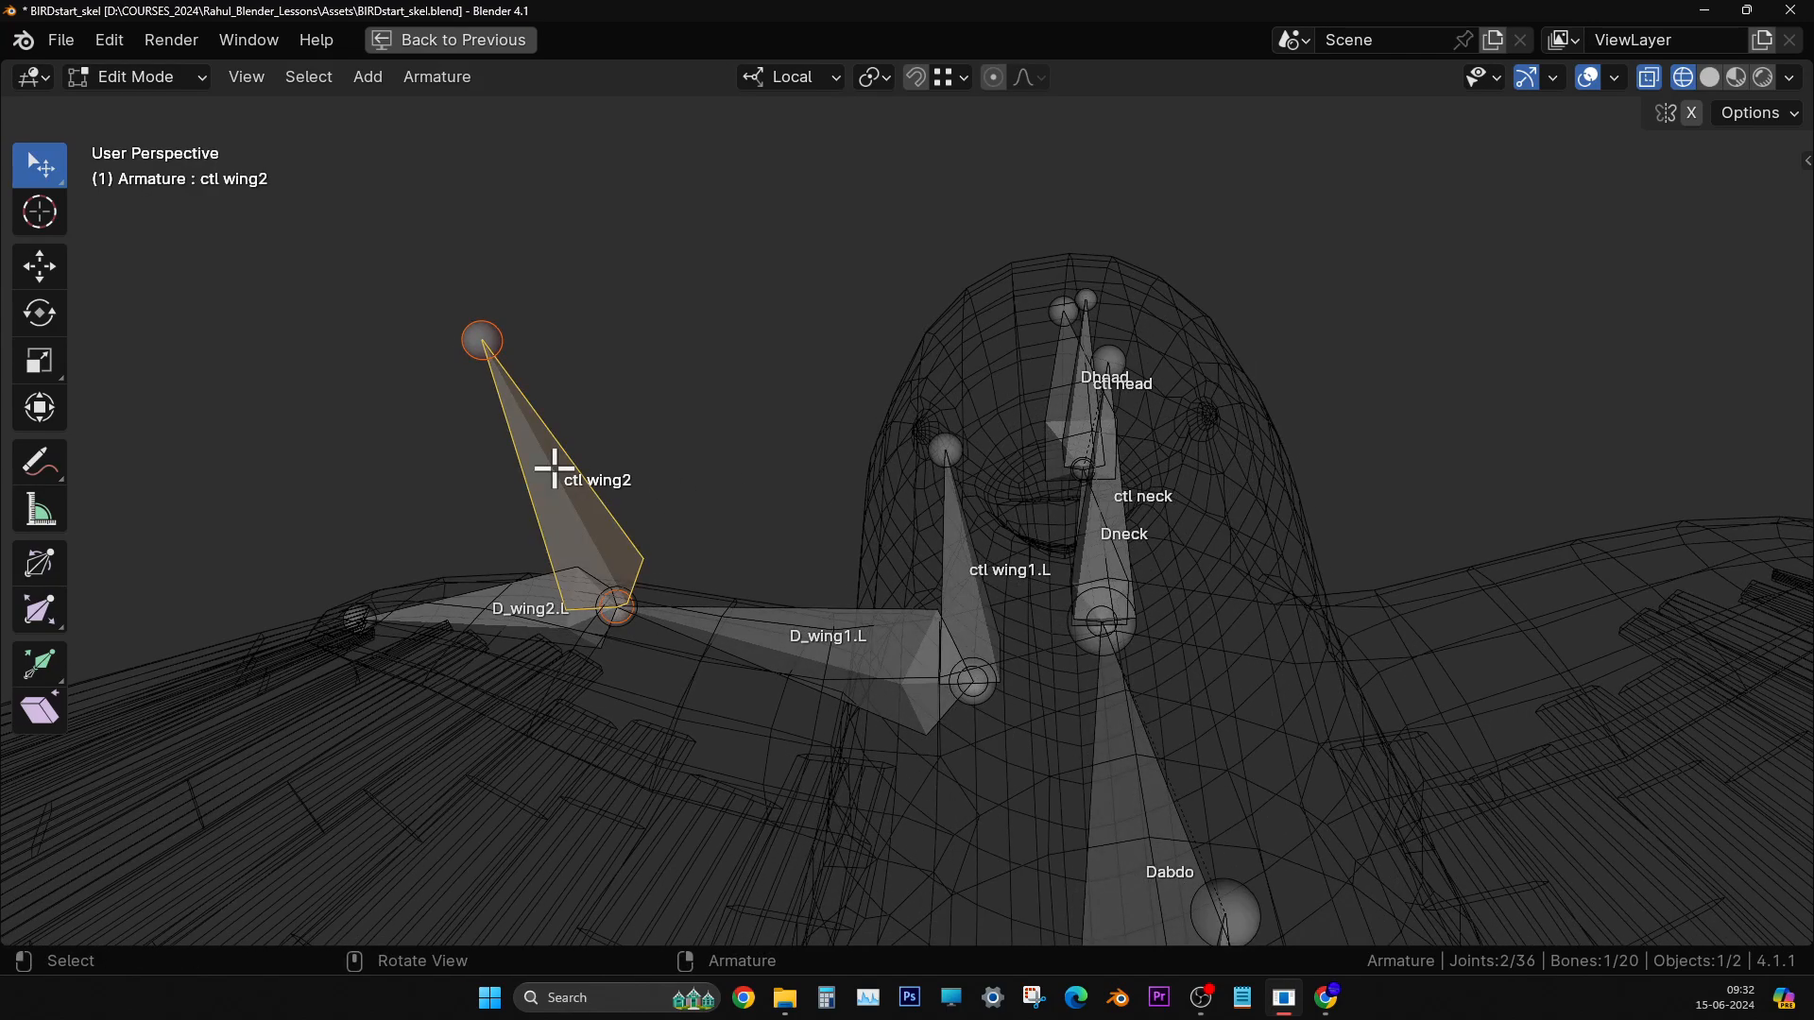
{"action": "middle_click_drag", "start_coordinate": [877, 615], "coordinate": [857, 592]}
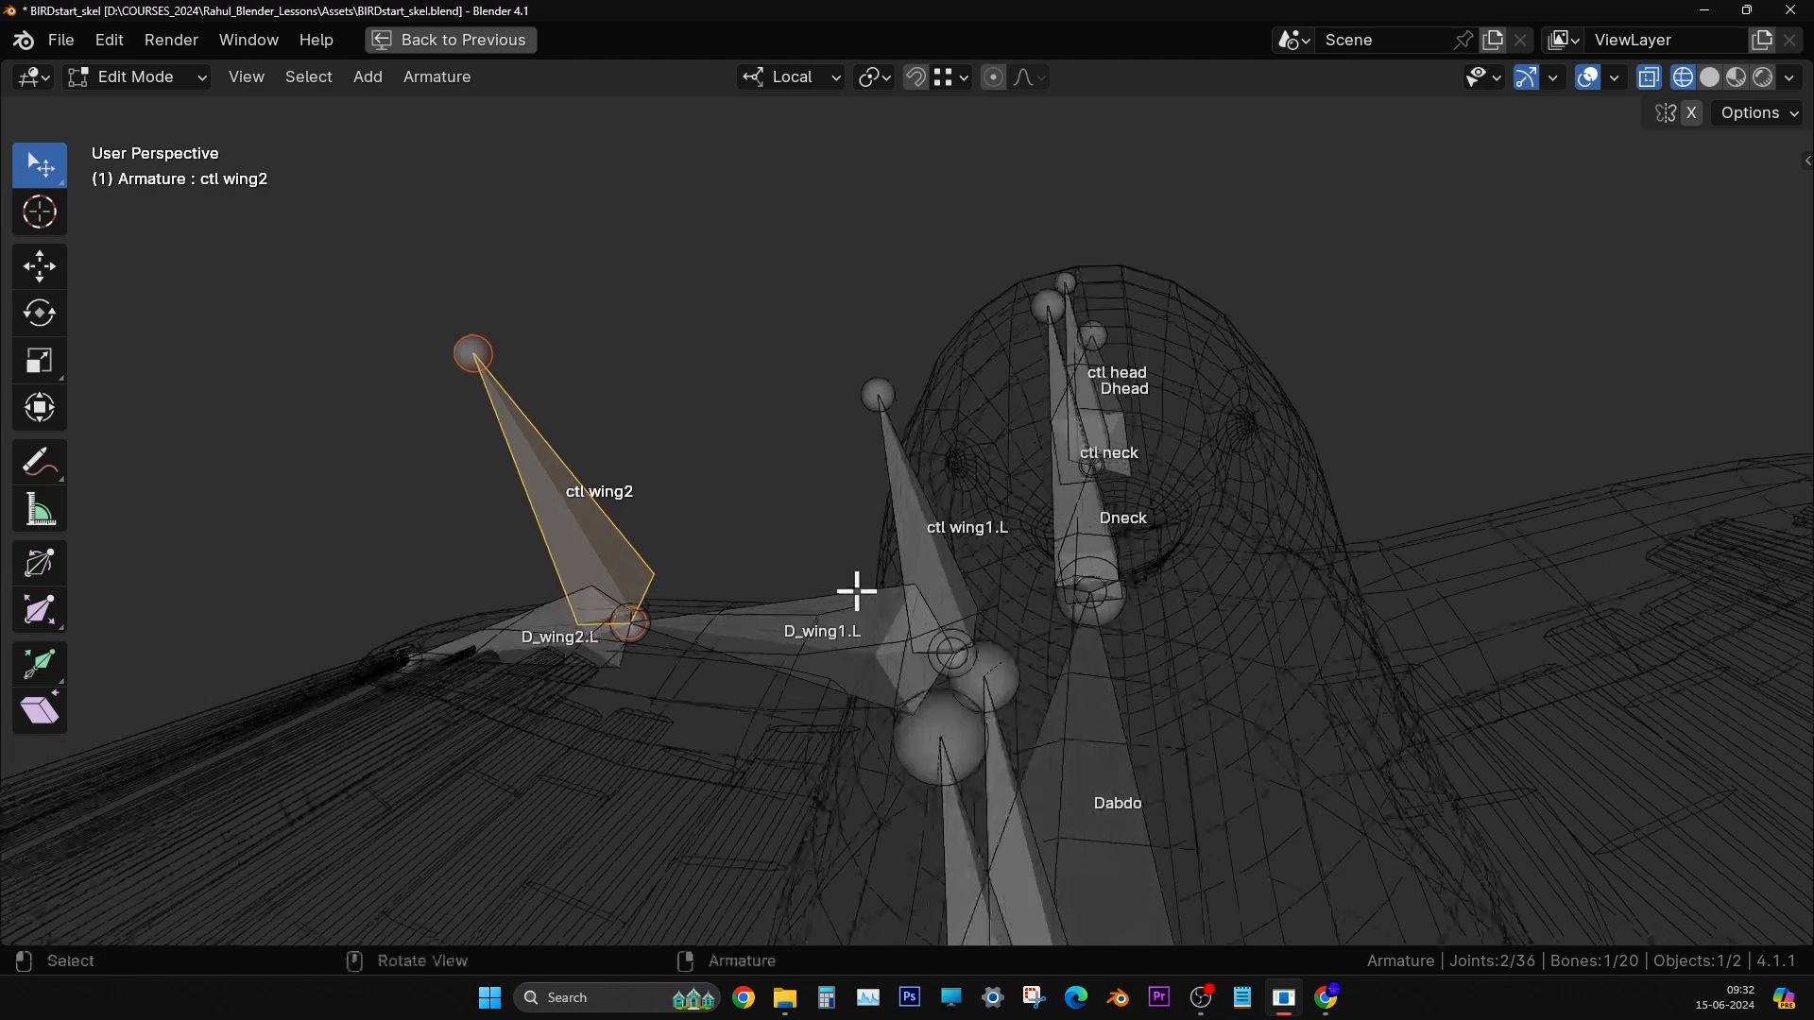
{"action": "left_click", "coordinate": [904, 489], "text": "shift"}
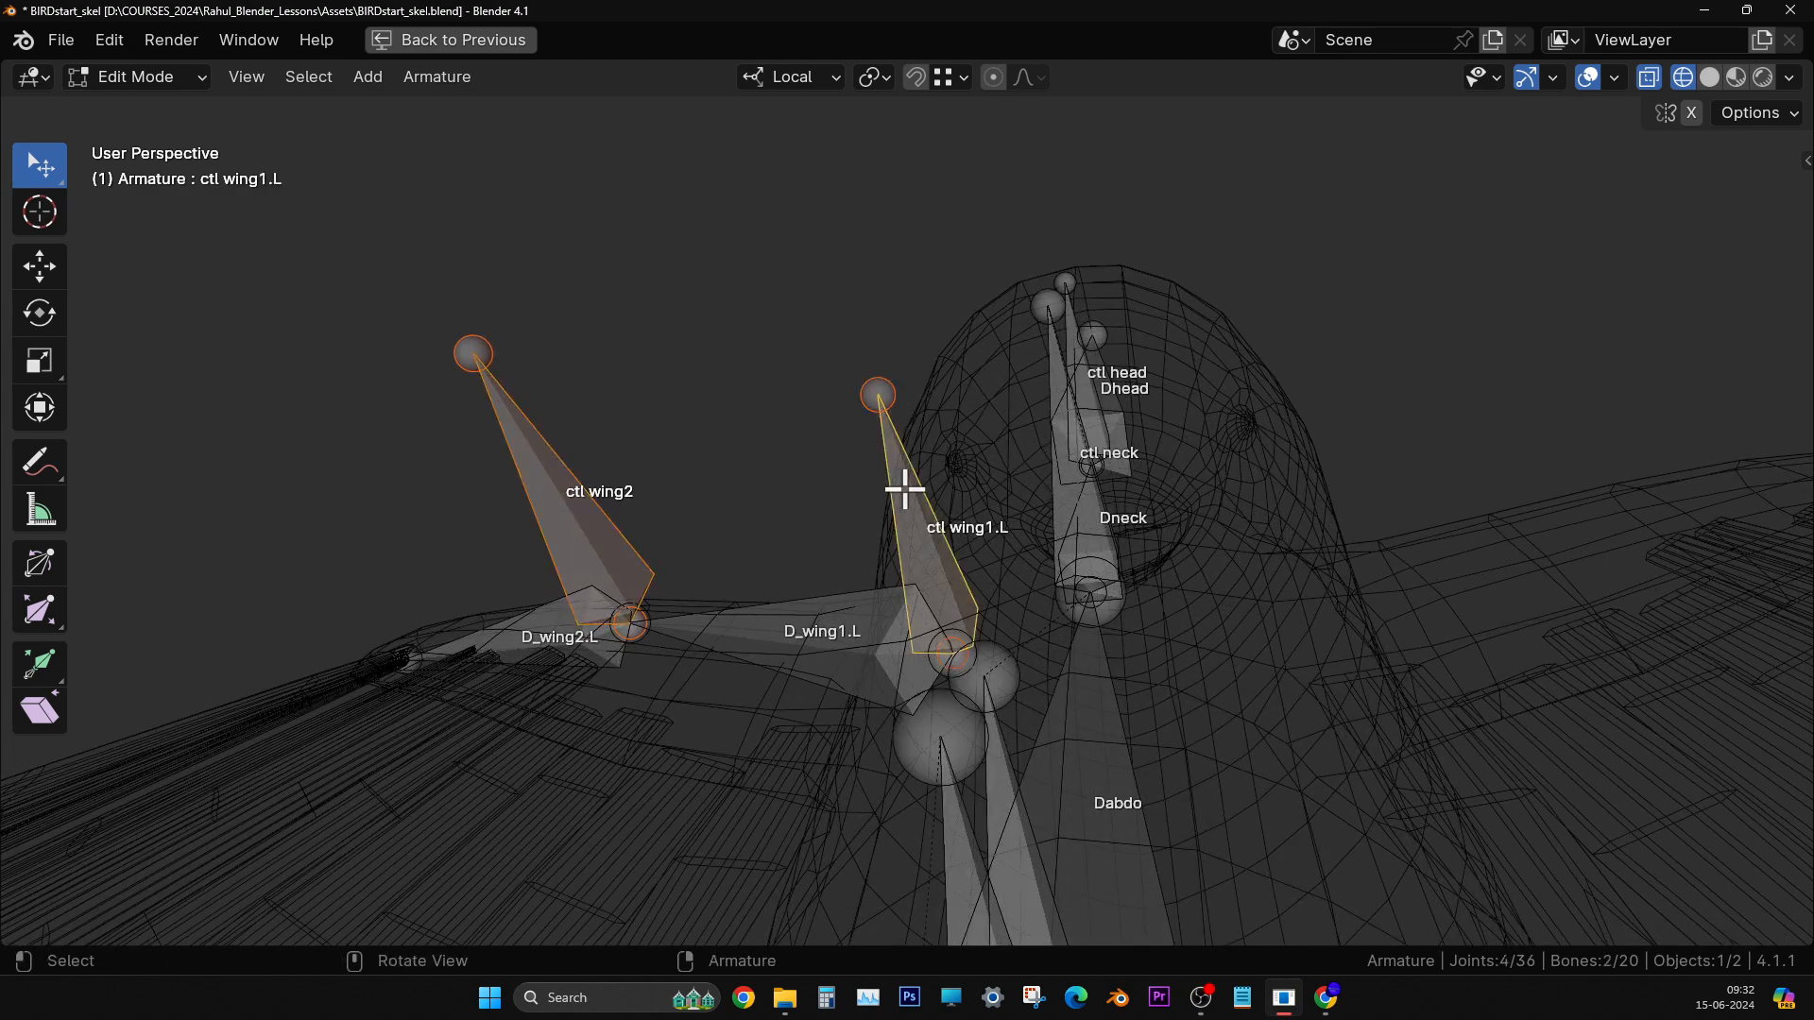
{"action": "key", "text": "ctrl+p"}
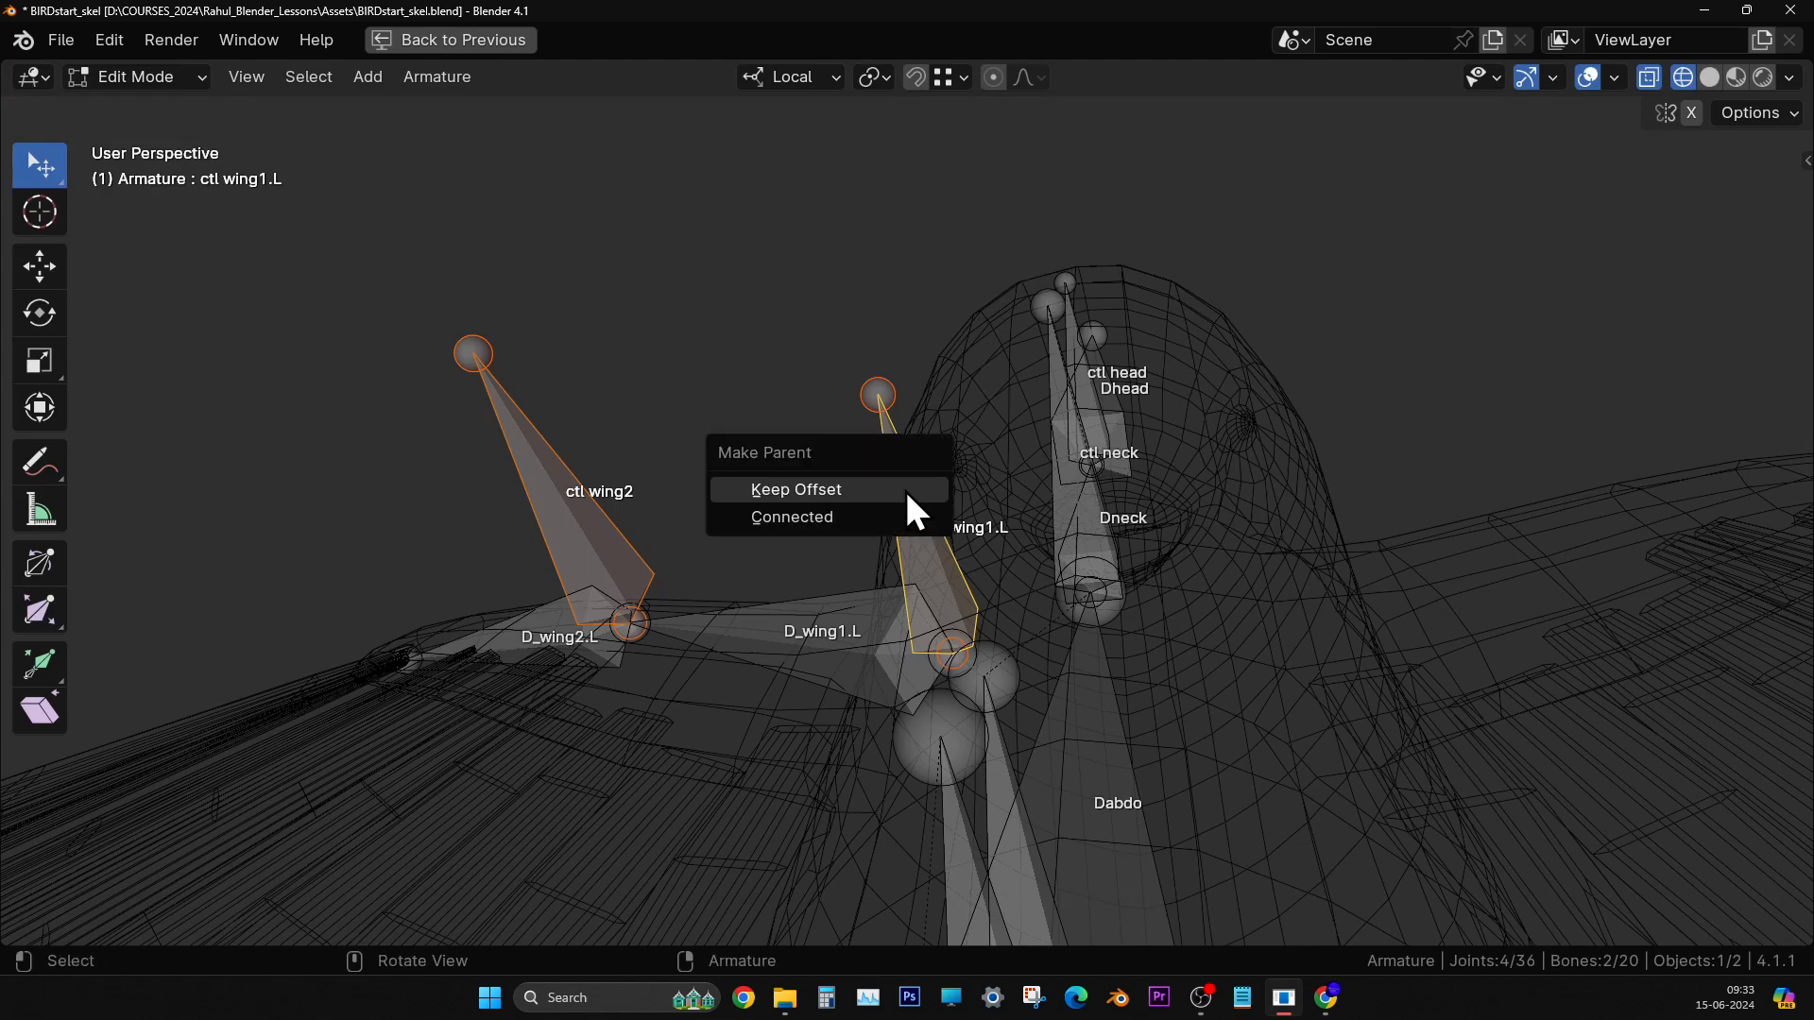
{"action": "left_click", "coordinate": [905, 489]}
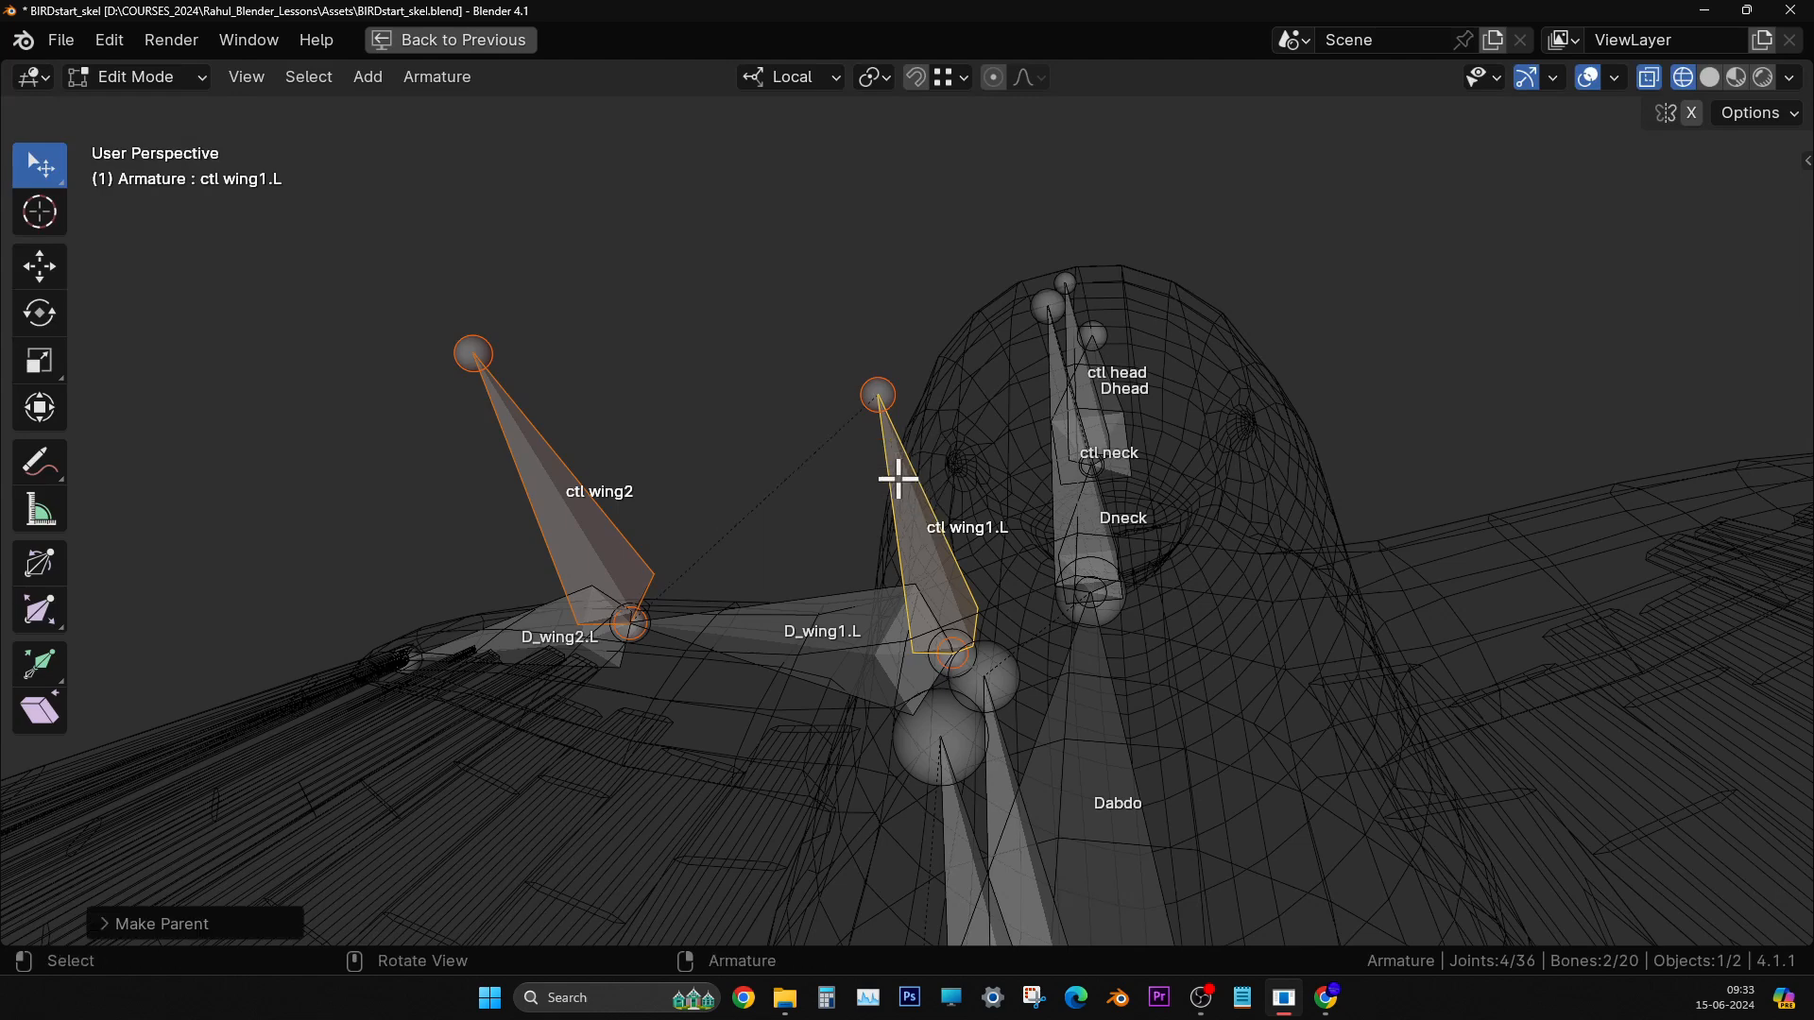
{"action": "left_click", "coordinate": [787, 464]}
- Make the ctl abdo bone the parent of ctl wing1.L using Keep Offset
{"action": "middle_click_drag", "start_coordinate": [813, 435], "coordinate": [839, 652]}
{"action": "scroll", "coordinate": [867, 547], "scroll_direction": "up", "scroll_amount": 2}
{"action": "scroll", "coordinate": [839, 652], "scroll_direction": "up", "scroll_amount": 1}
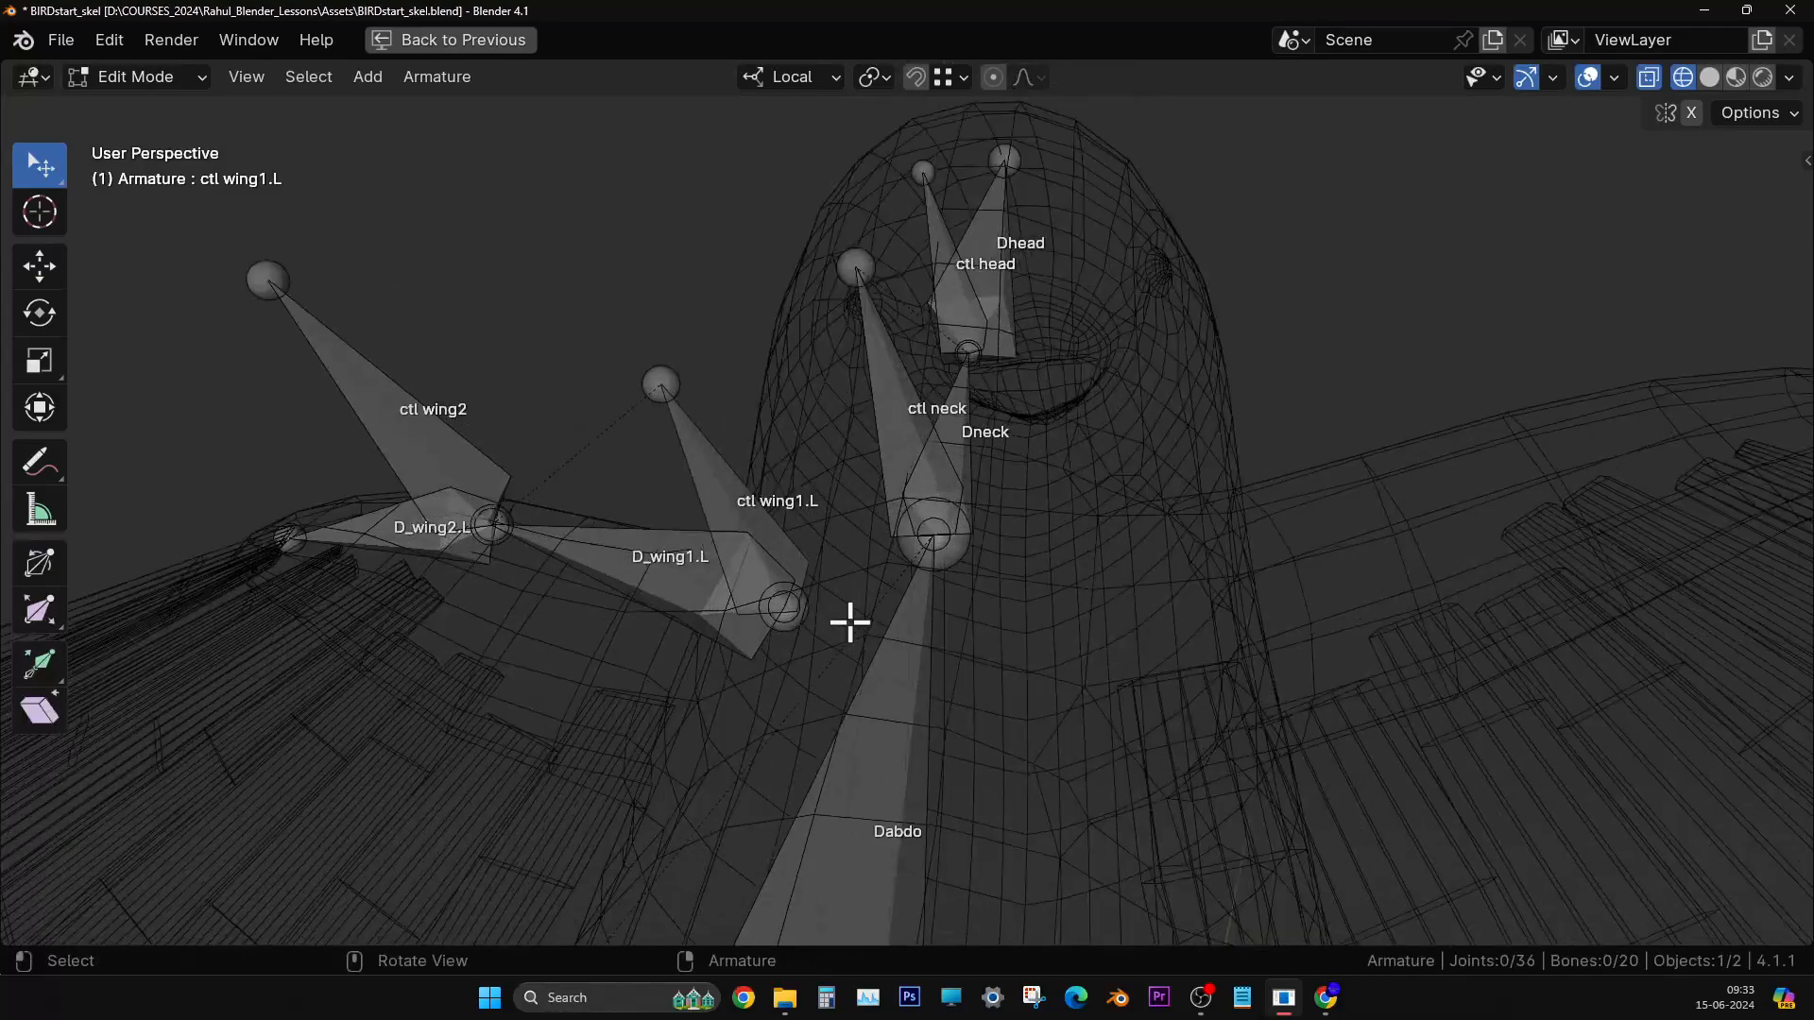
{"action": "left_click", "coordinate": [727, 483]}
{"action": "middle_click_drag", "start_coordinate": [784, 521], "coordinate": [953, 667]}
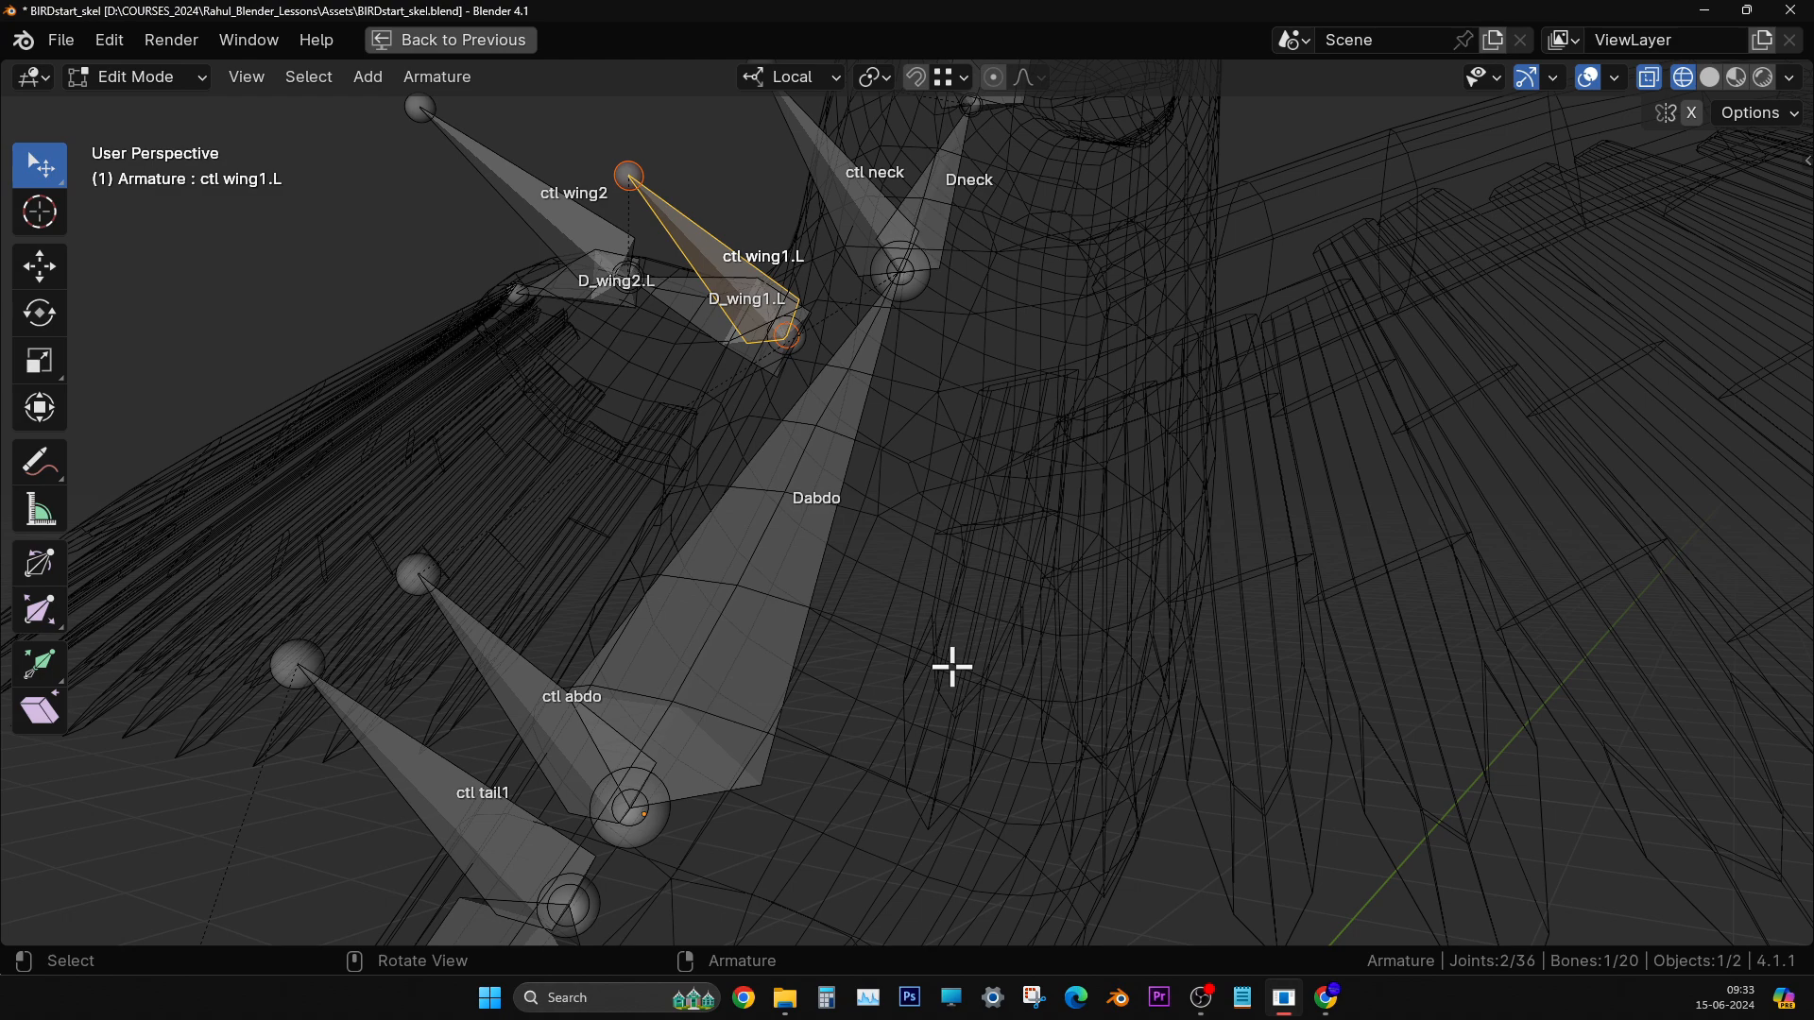
{"action": "middle_click_drag", "start_coordinate": [952, 667], "coordinate": [855, 604]}
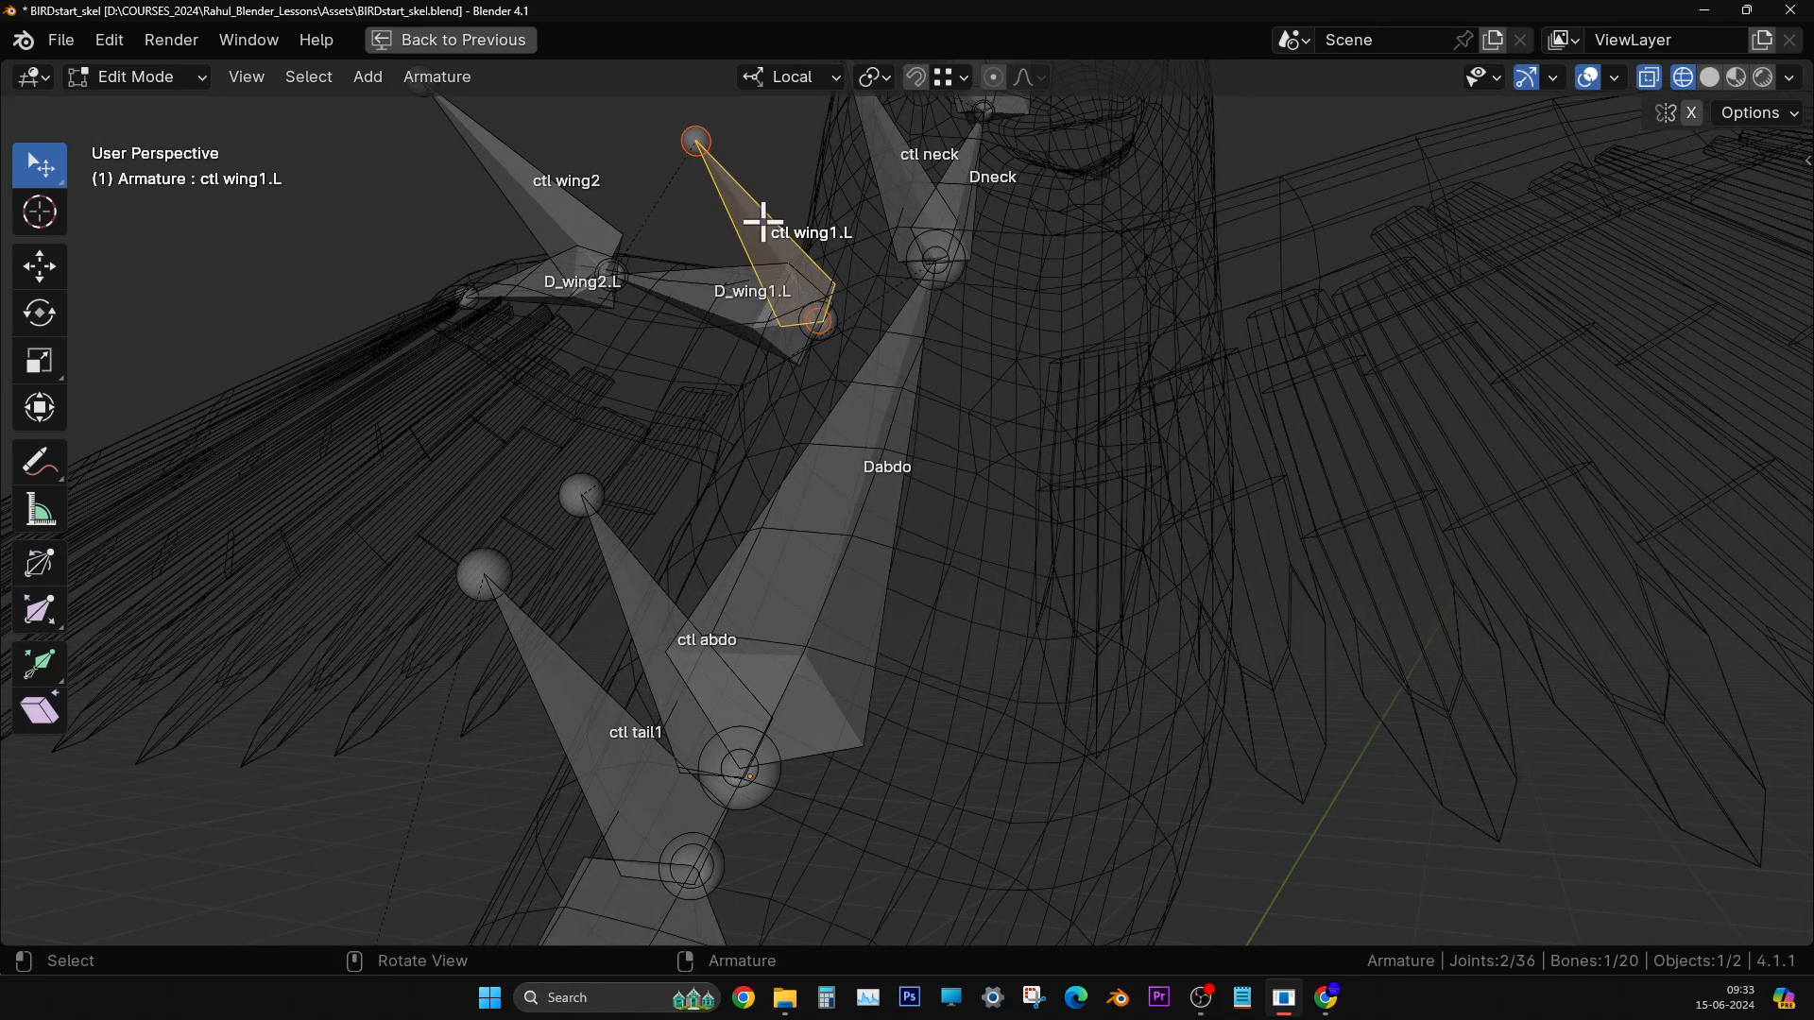
{"action": "left_click", "coordinate": [635, 564], "text": "shift"}
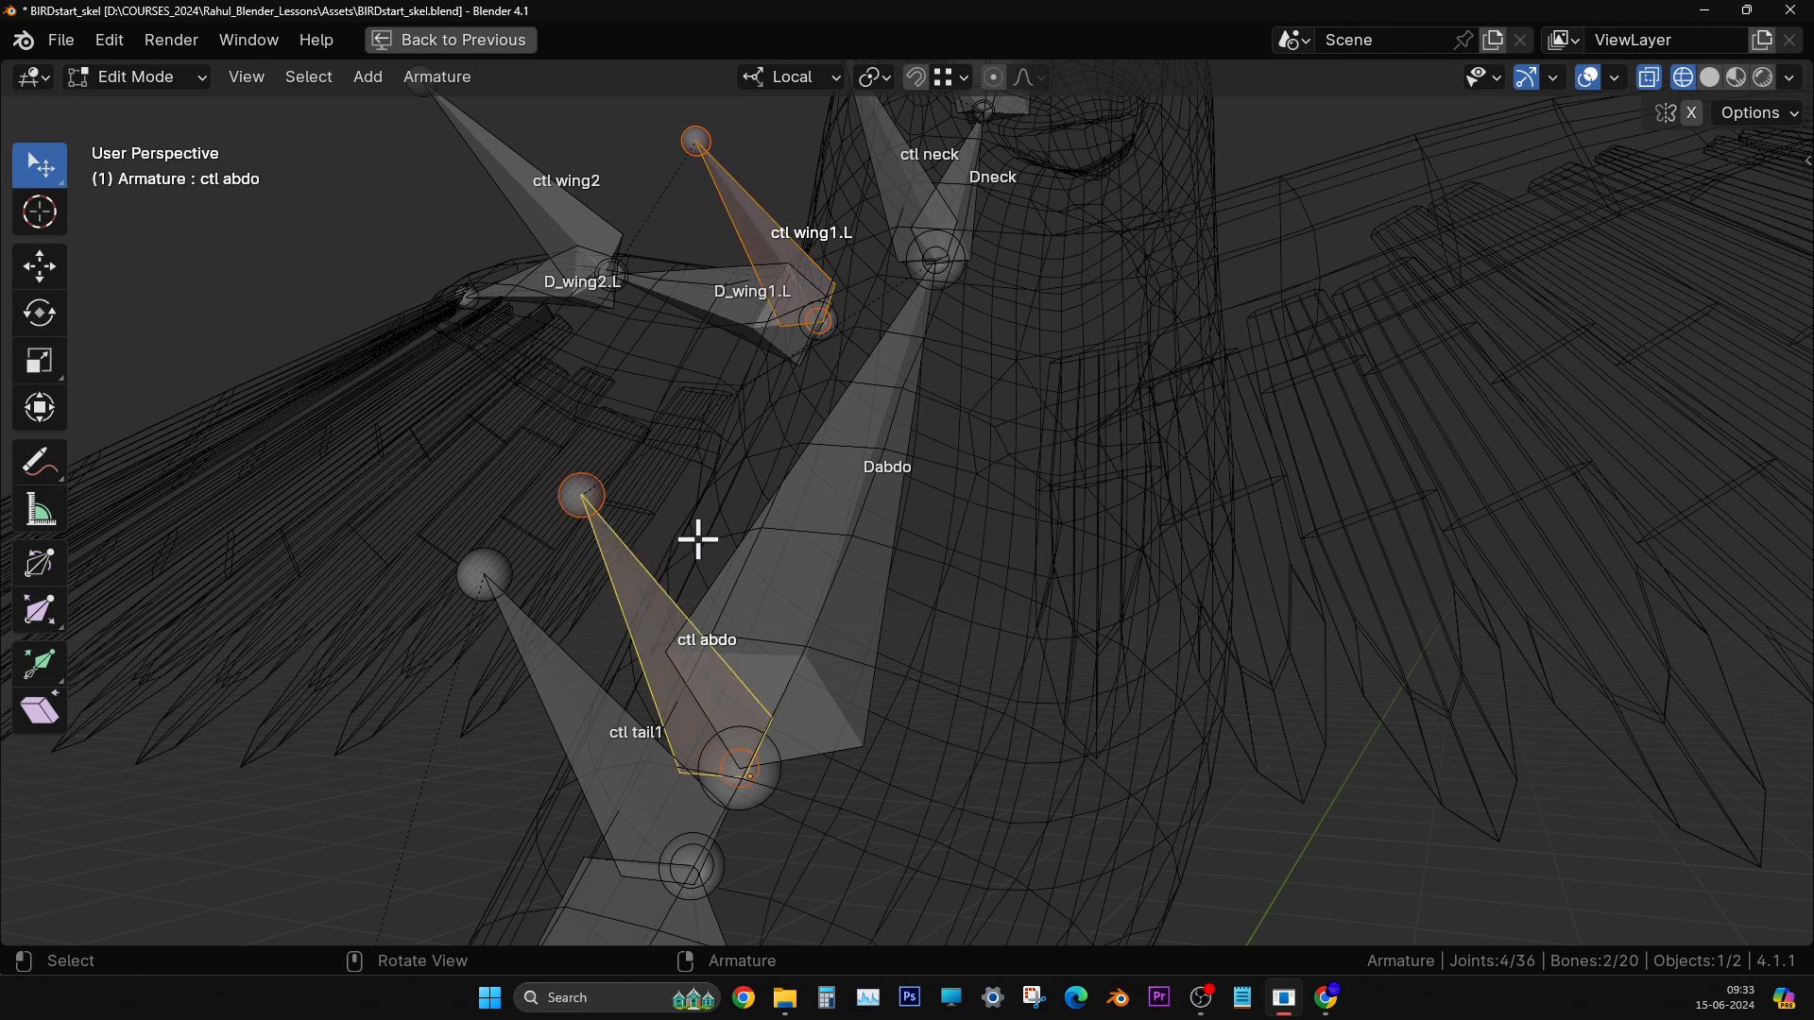
{"action": "key", "text": "ctrl+p"}
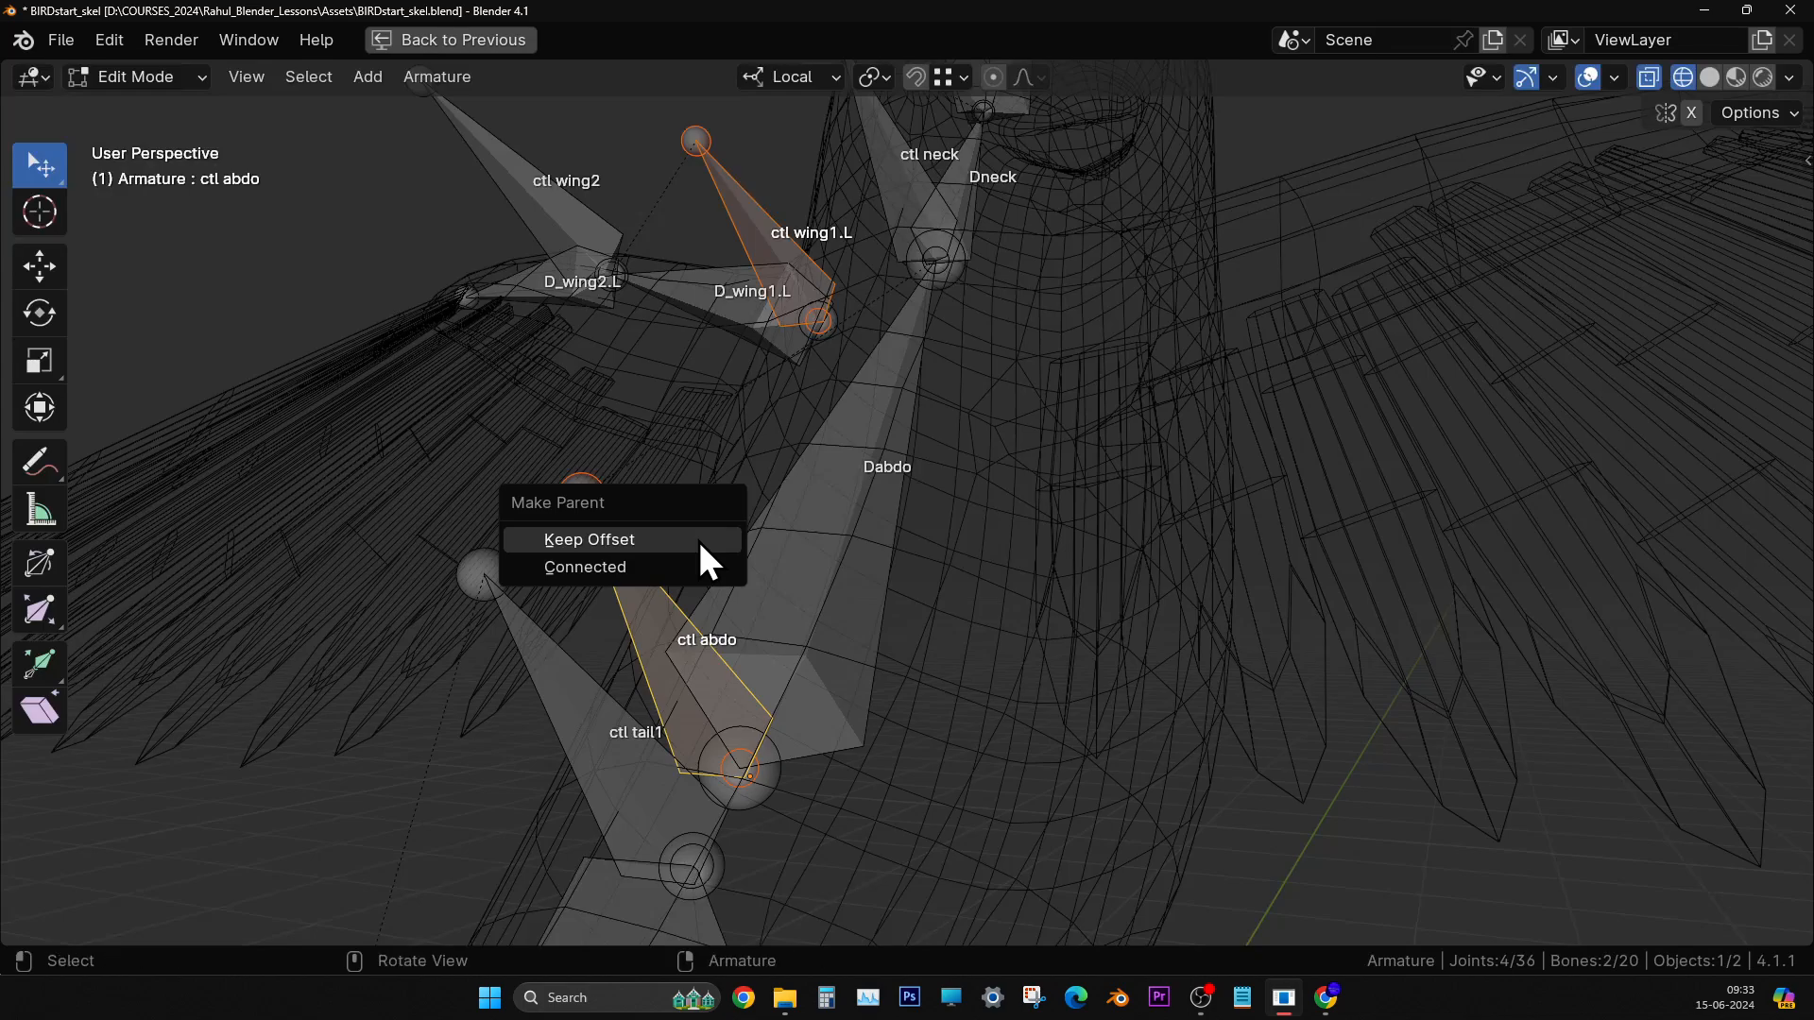
{"action": "left_click", "coordinate": [700, 541]}
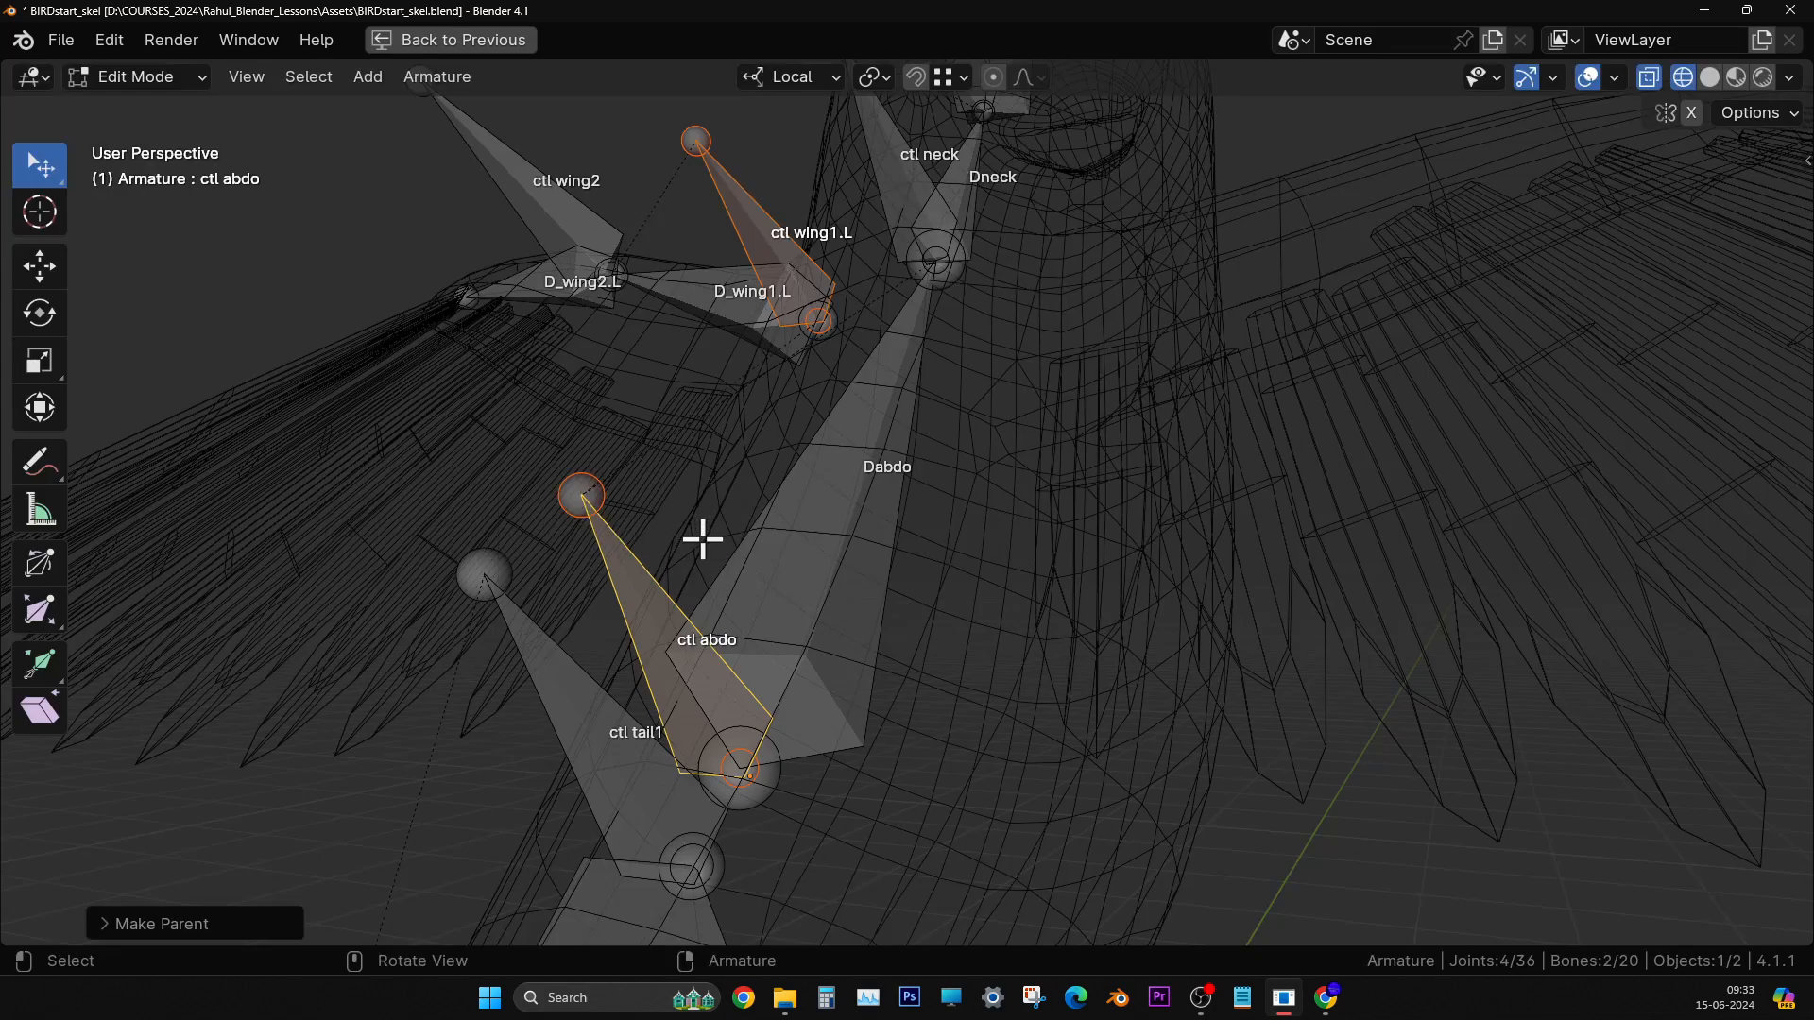
- Display the bird in solid shading with X-ray off and inspect the dashed links between the control bones
{"action": "middle_click_drag", "start_coordinate": [703, 540], "coordinate": [724, 587]}
{"action": "left_click", "coordinate": [1650, 79]}
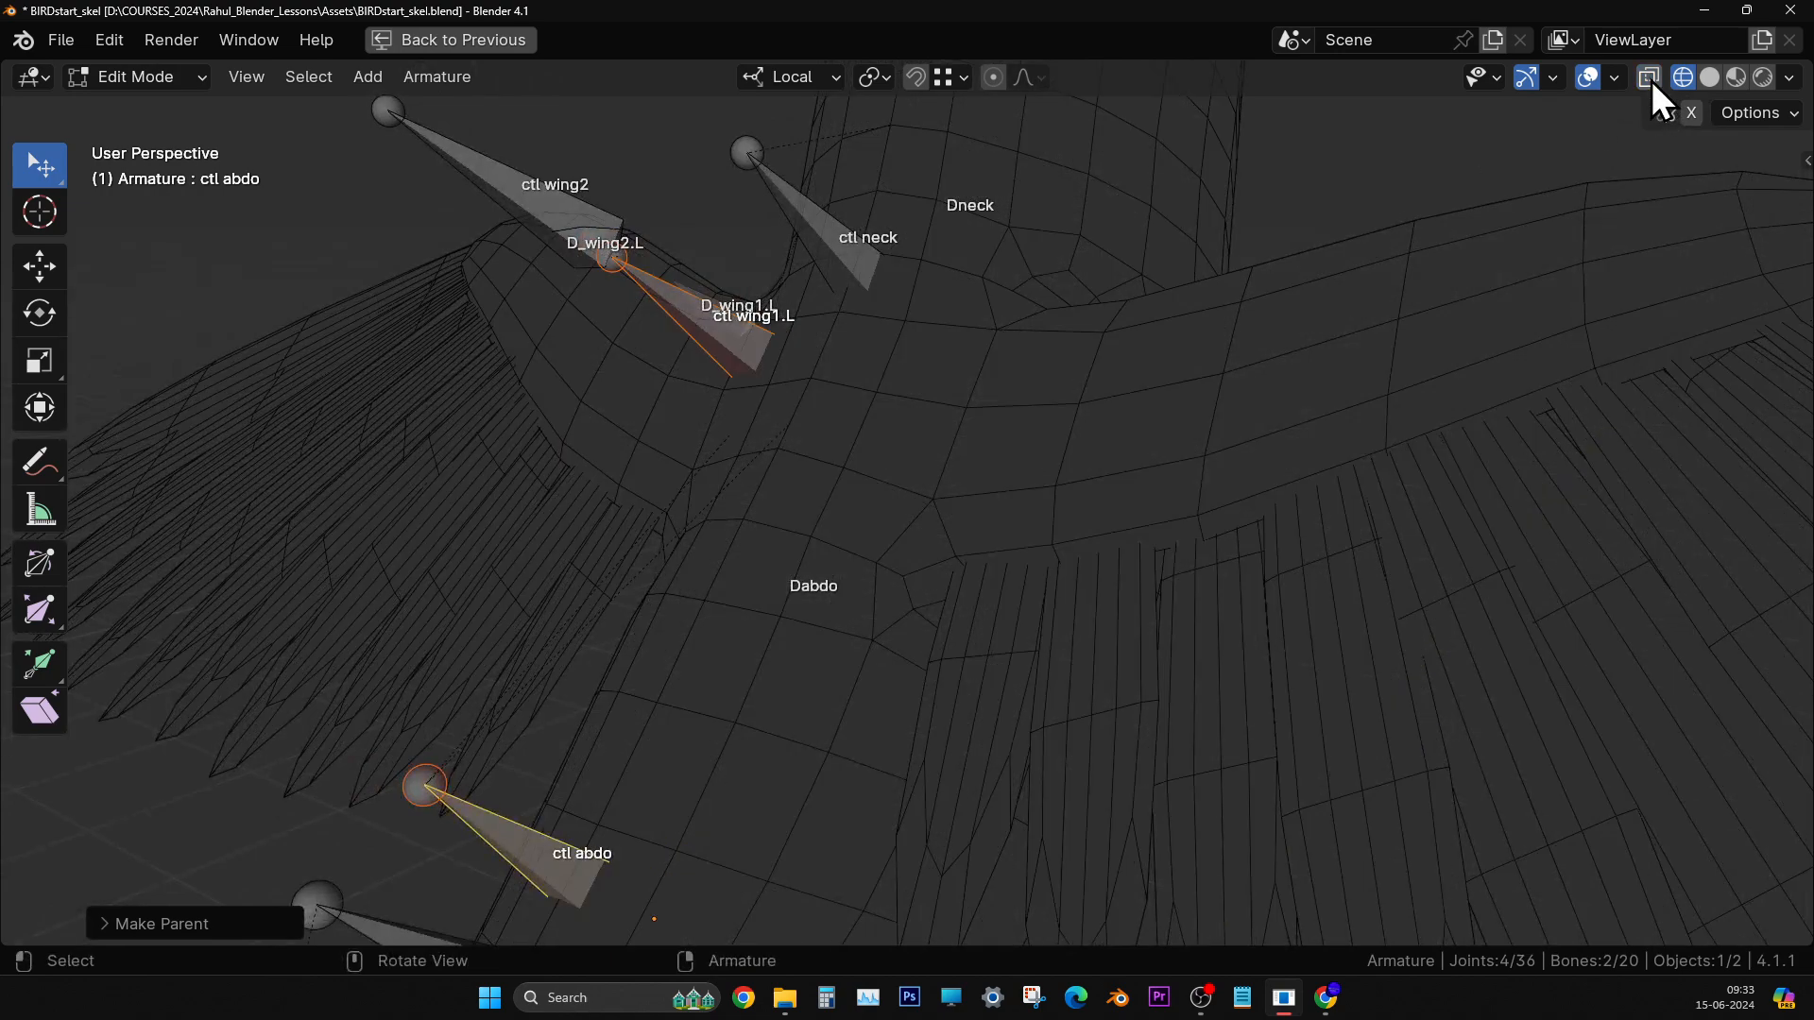
{"action": "left_click", "coordinate": [1703, 77]}
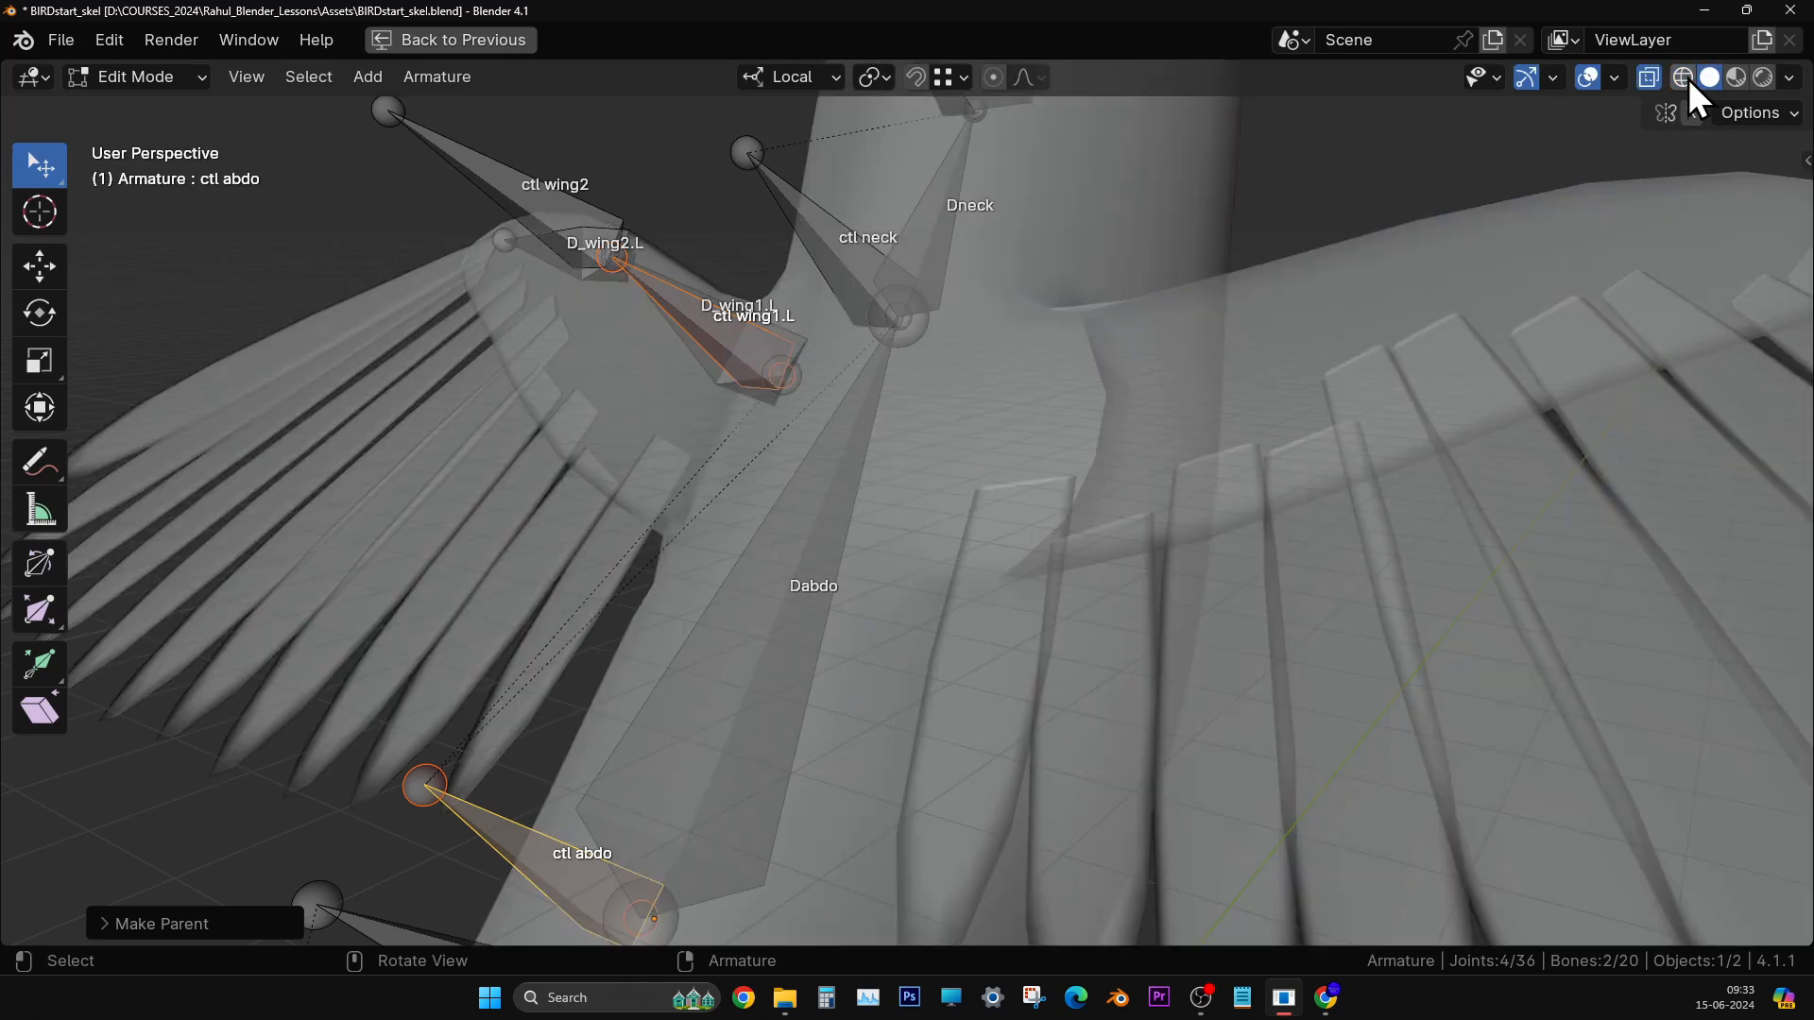
{"action": "left_click", "coordinate": [1652, 77]}
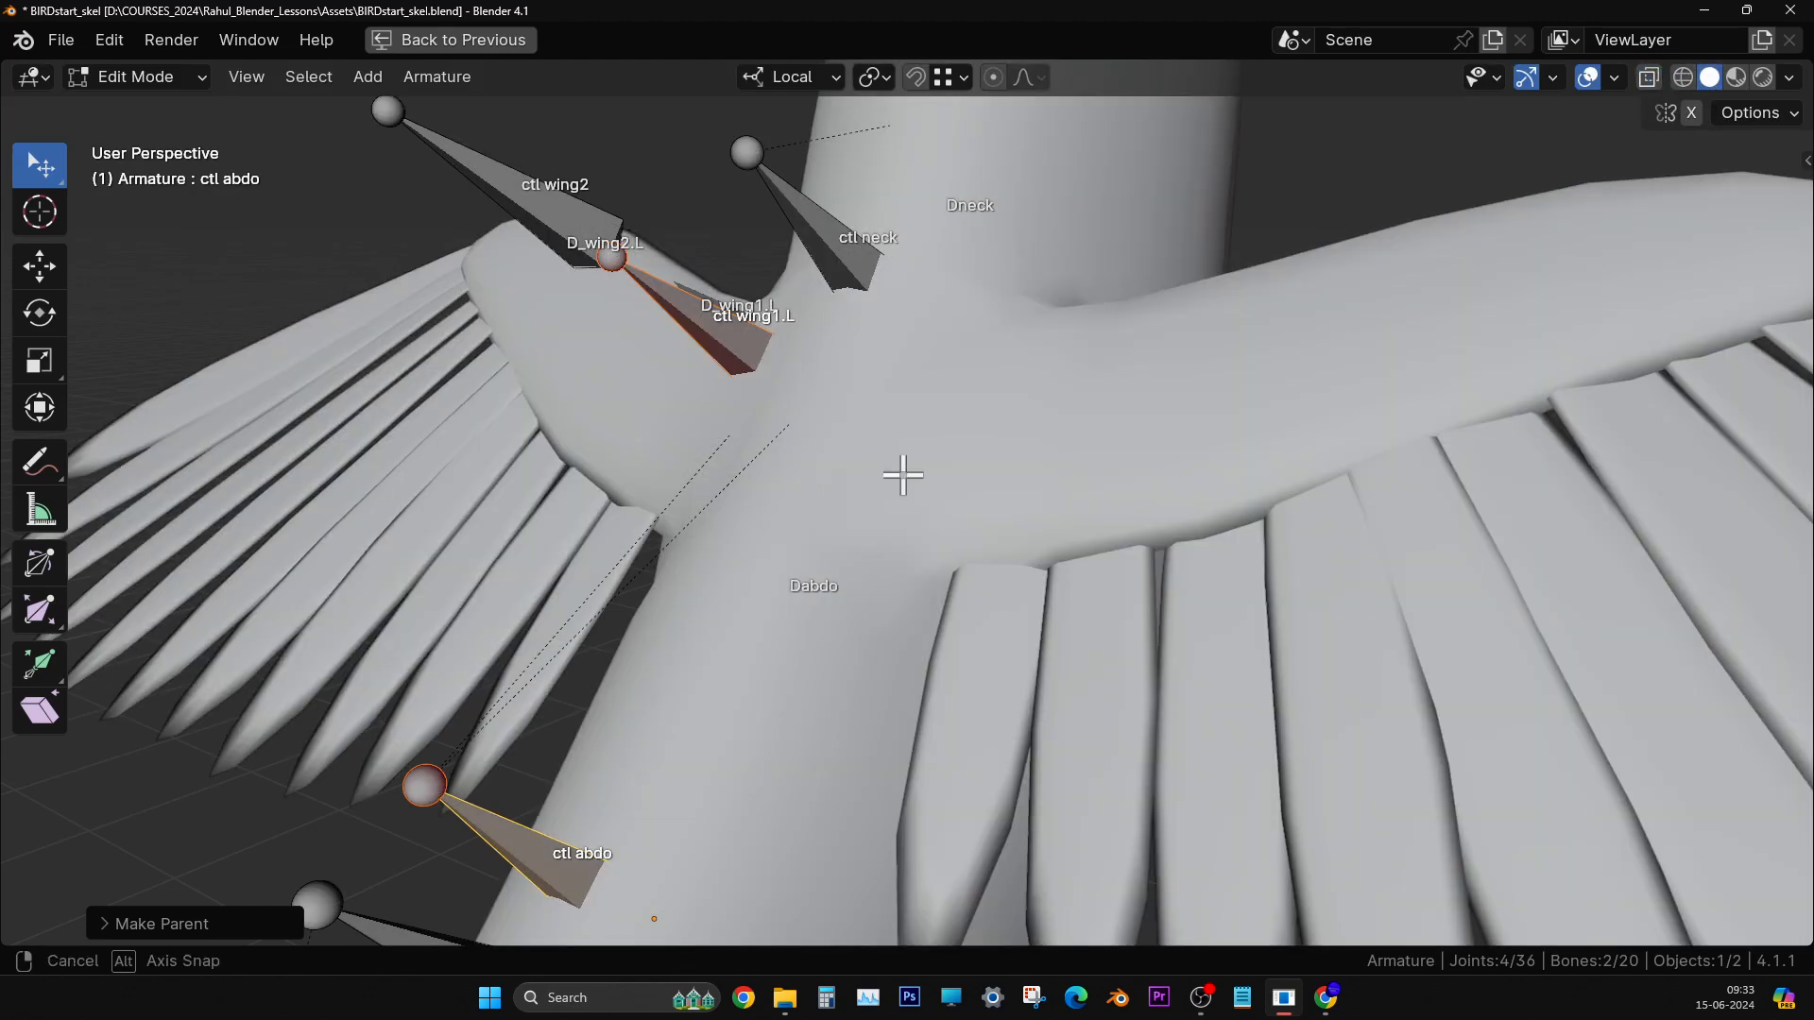
{"action": "mouse_move", "coordinate": [900, 474]}
{"action": "middle_mouse_down"}
{"action": "mouse_move", "coordinate": [954, 509]}
{"action": "mouse_move", "coordinate": [1040, 444]}
{"action": "mouse_move", "coordinate": [1057, 291]}
{"action": "middle_mouse_up"}
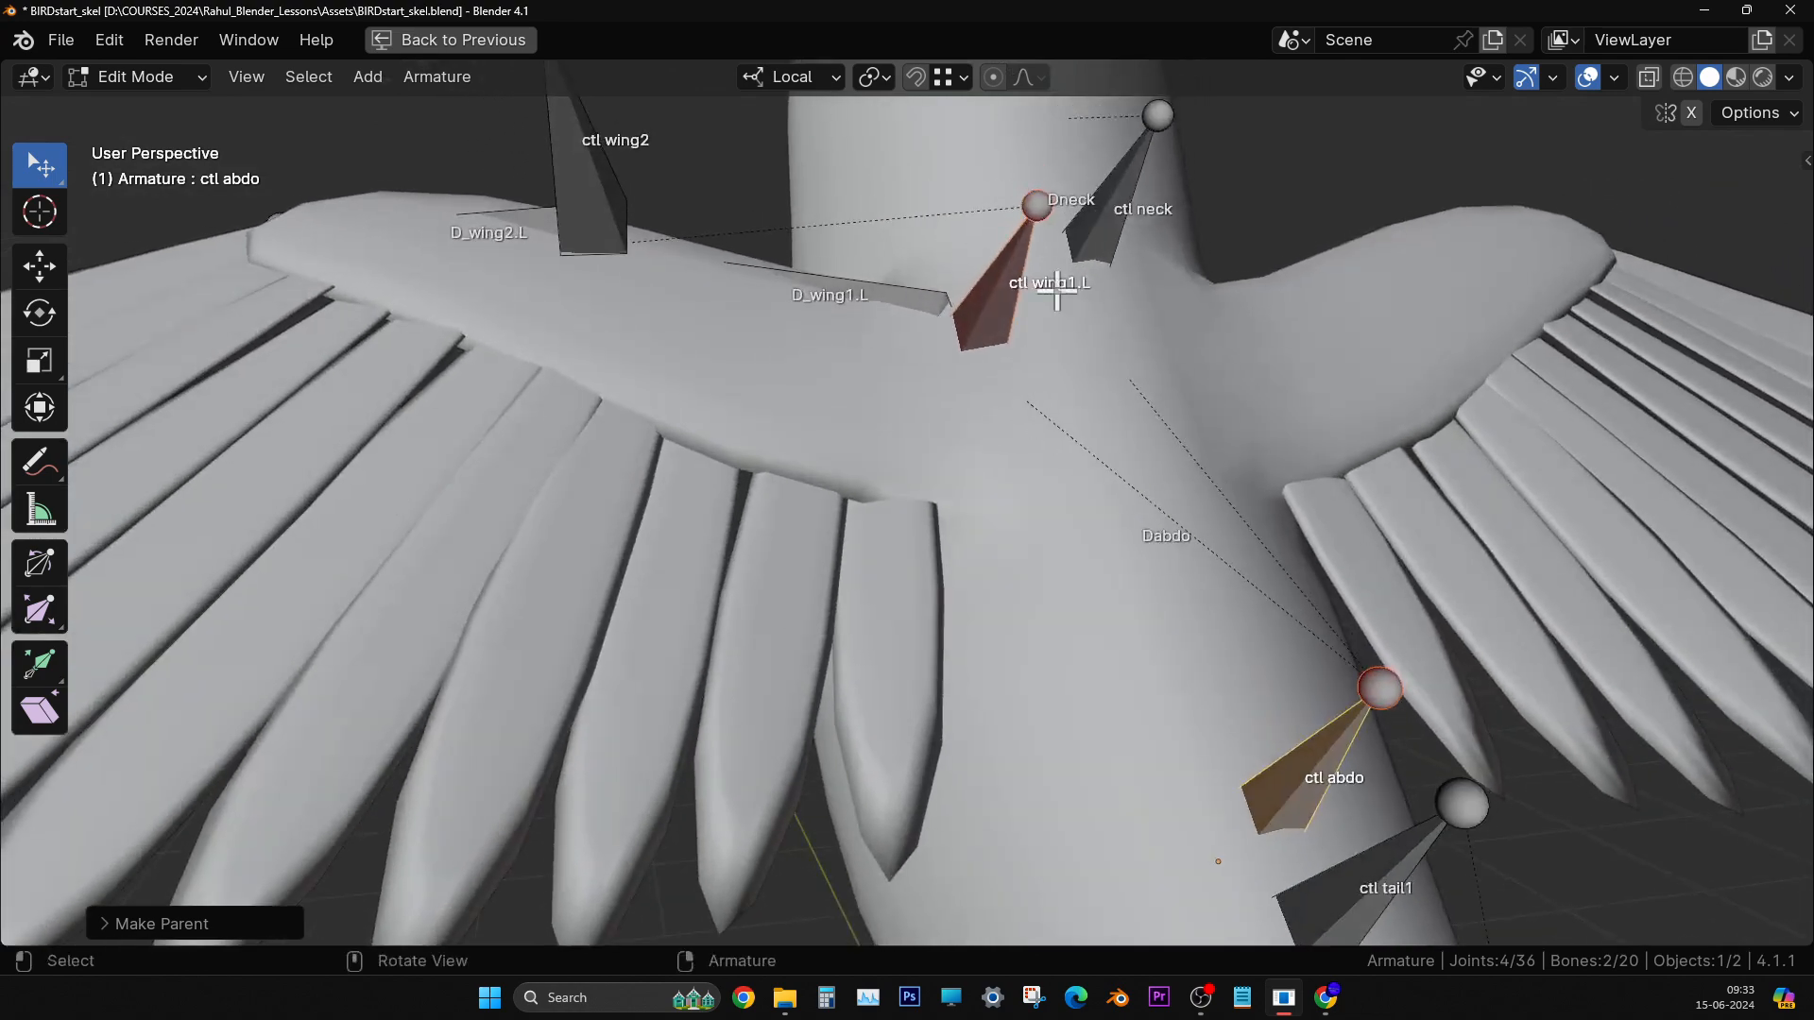
- Select ctl wing1.L, draw an annotation stroke along its dashed link to ctl abdo, and erase the stroke
{"action": "left_click", "coordinate": [1007, 285]}
{"action": "left_click_drag", "start_coordinate": [39, 462], "coordinate": [147, 478]}
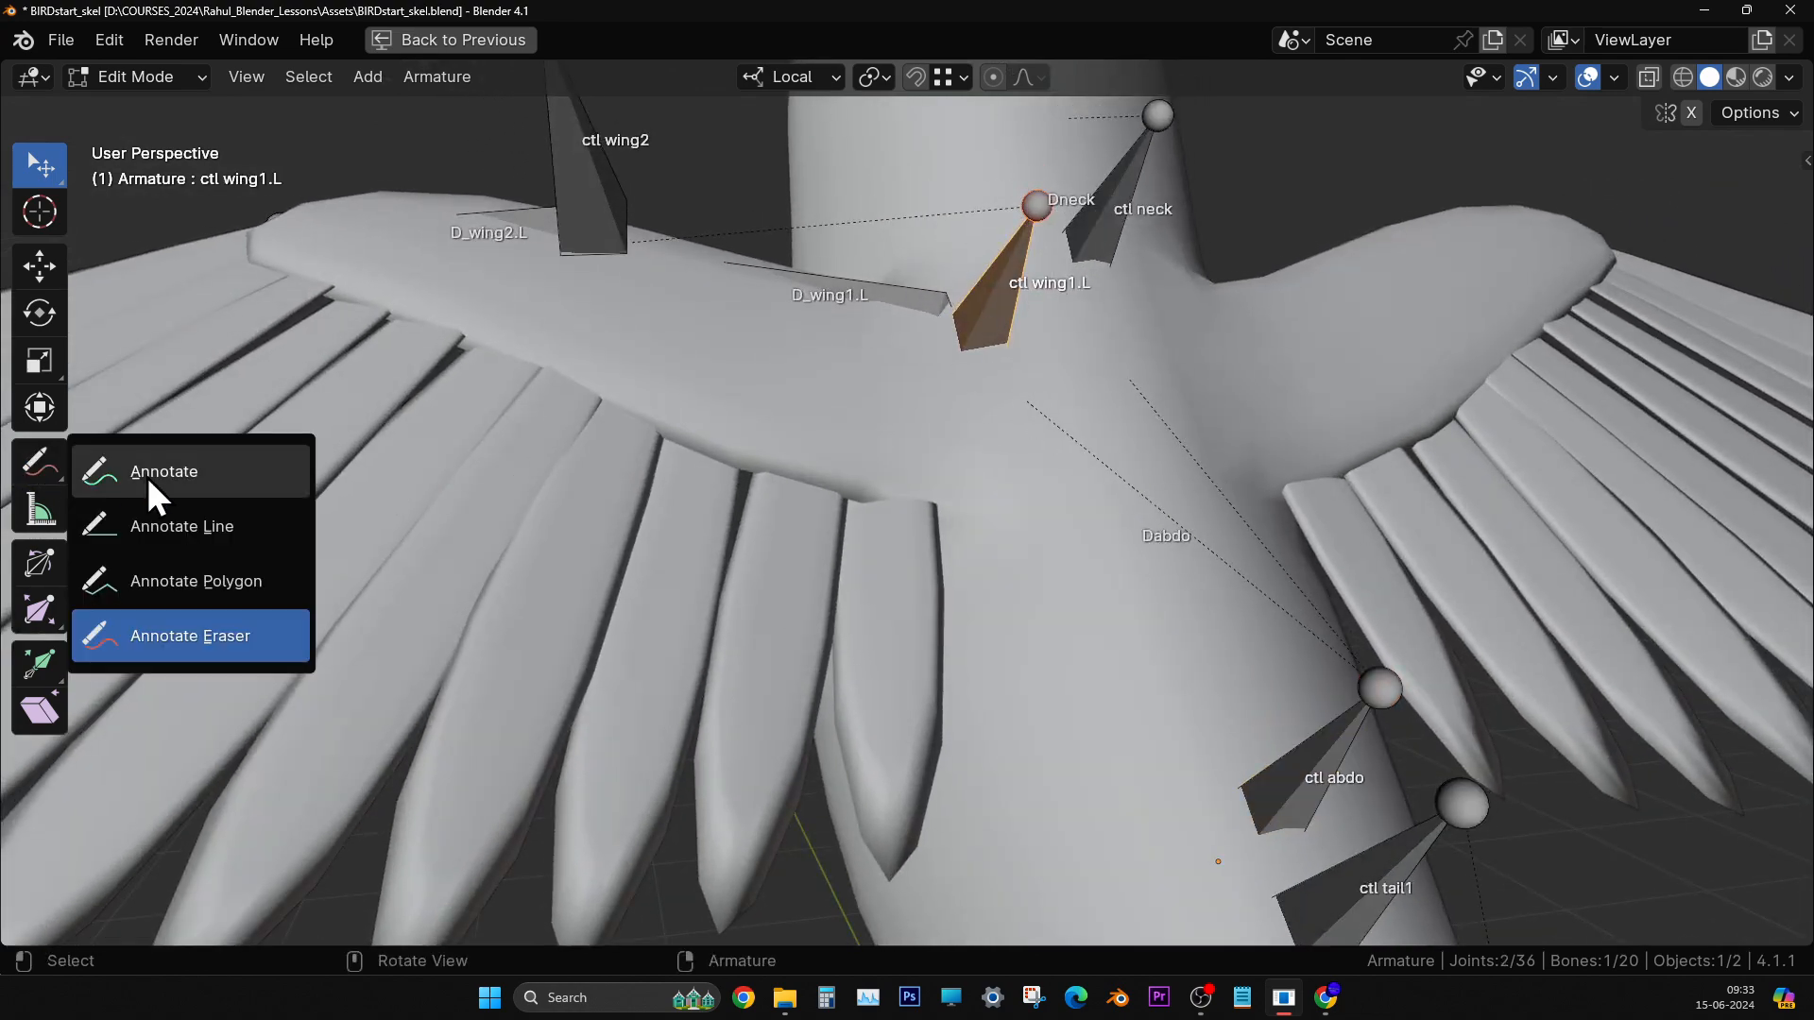
{"action": "left_click", "coordinate": [147, 479]}
{"action": "mouse_move", "coordinate": [997, 389]}
{"action": "left_mouse_down"}
{"action": "mouse_move", "coordinate": [1231, 535]}
{"action": "mouse_move", "coordinate": [1322, 650]}
{"action": "left_mouse_up"}
{"action": "middle_click_drag", "start_coordinate": [1353, 695], "coordinate": [1295, 519]}
{"action": "left_click_drag", "start_coordinate": [39, 462], "coordinate": [179, 635]}
{"action": "left_click_drag", "start_coordinate": [1004, 394], "coordinate": [1238, 614]}
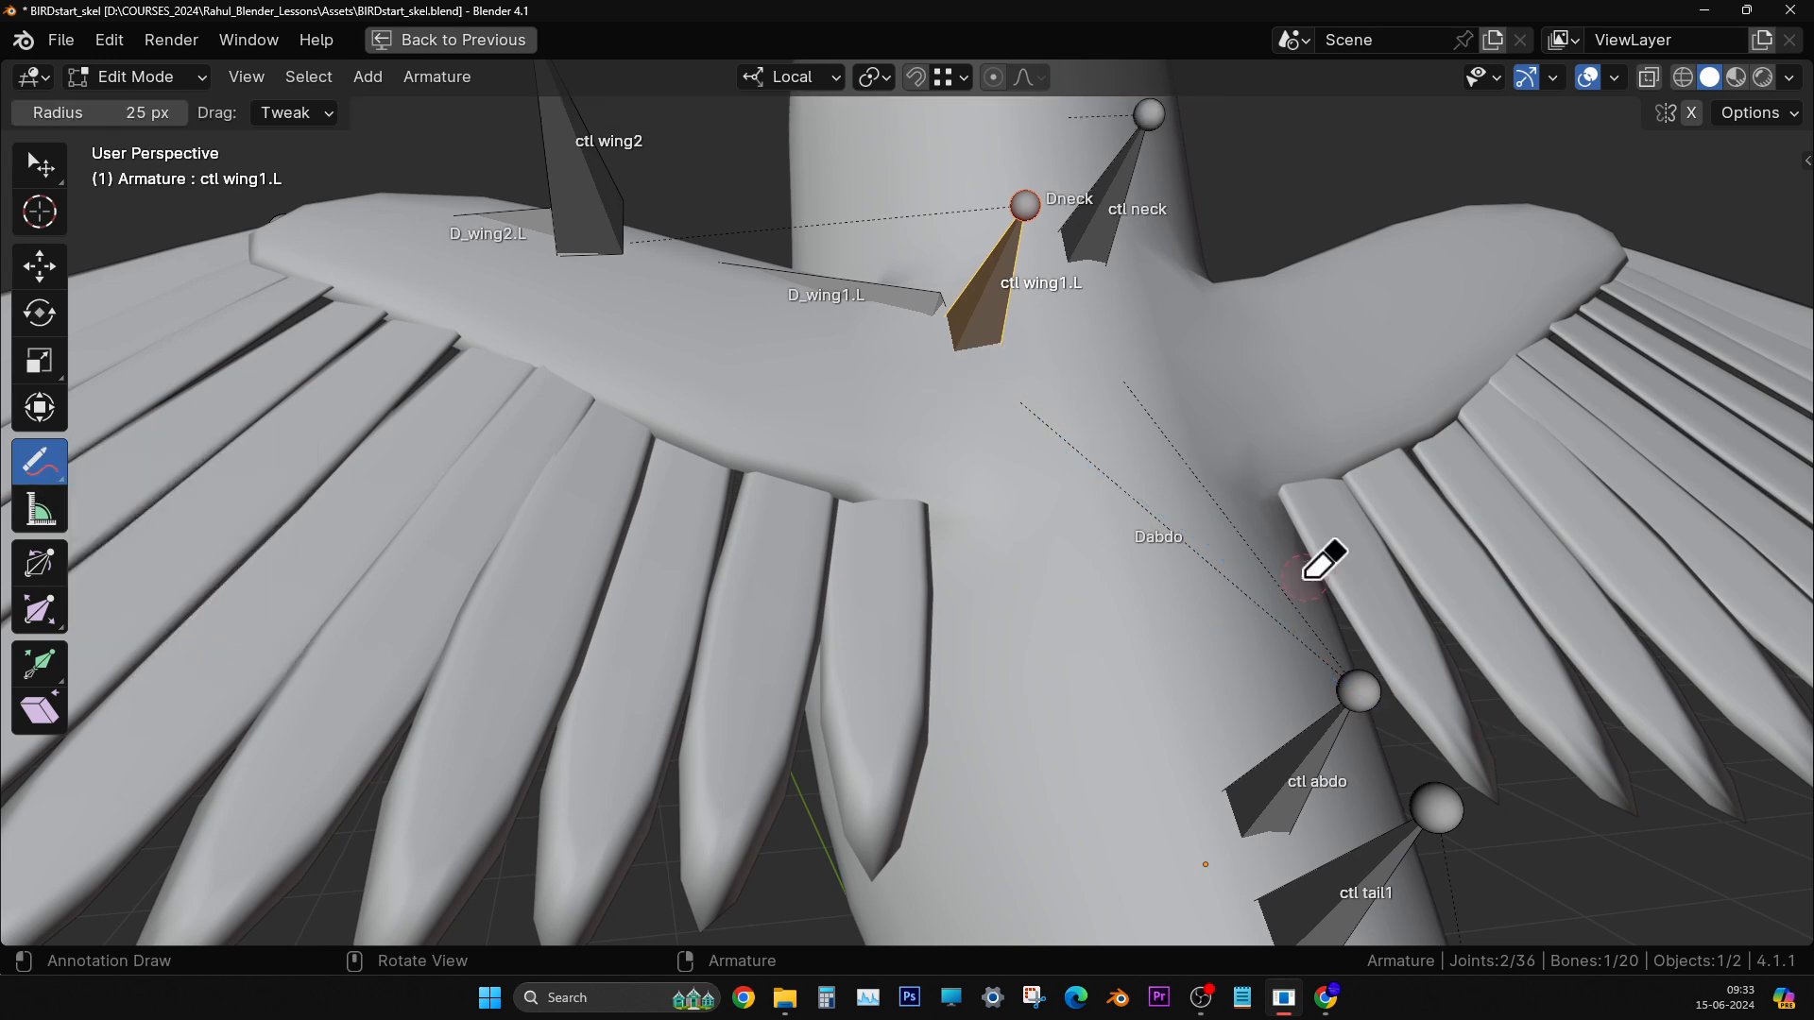
- Leave the annotation eraser for the Move tool and clear the bone selection
{"action": "scroll", "coordinate": [1136, 650], "scroll_direction": "down", "scroll_amount": 5}
{"action": "left_click", "coordinate": [49, 274]}
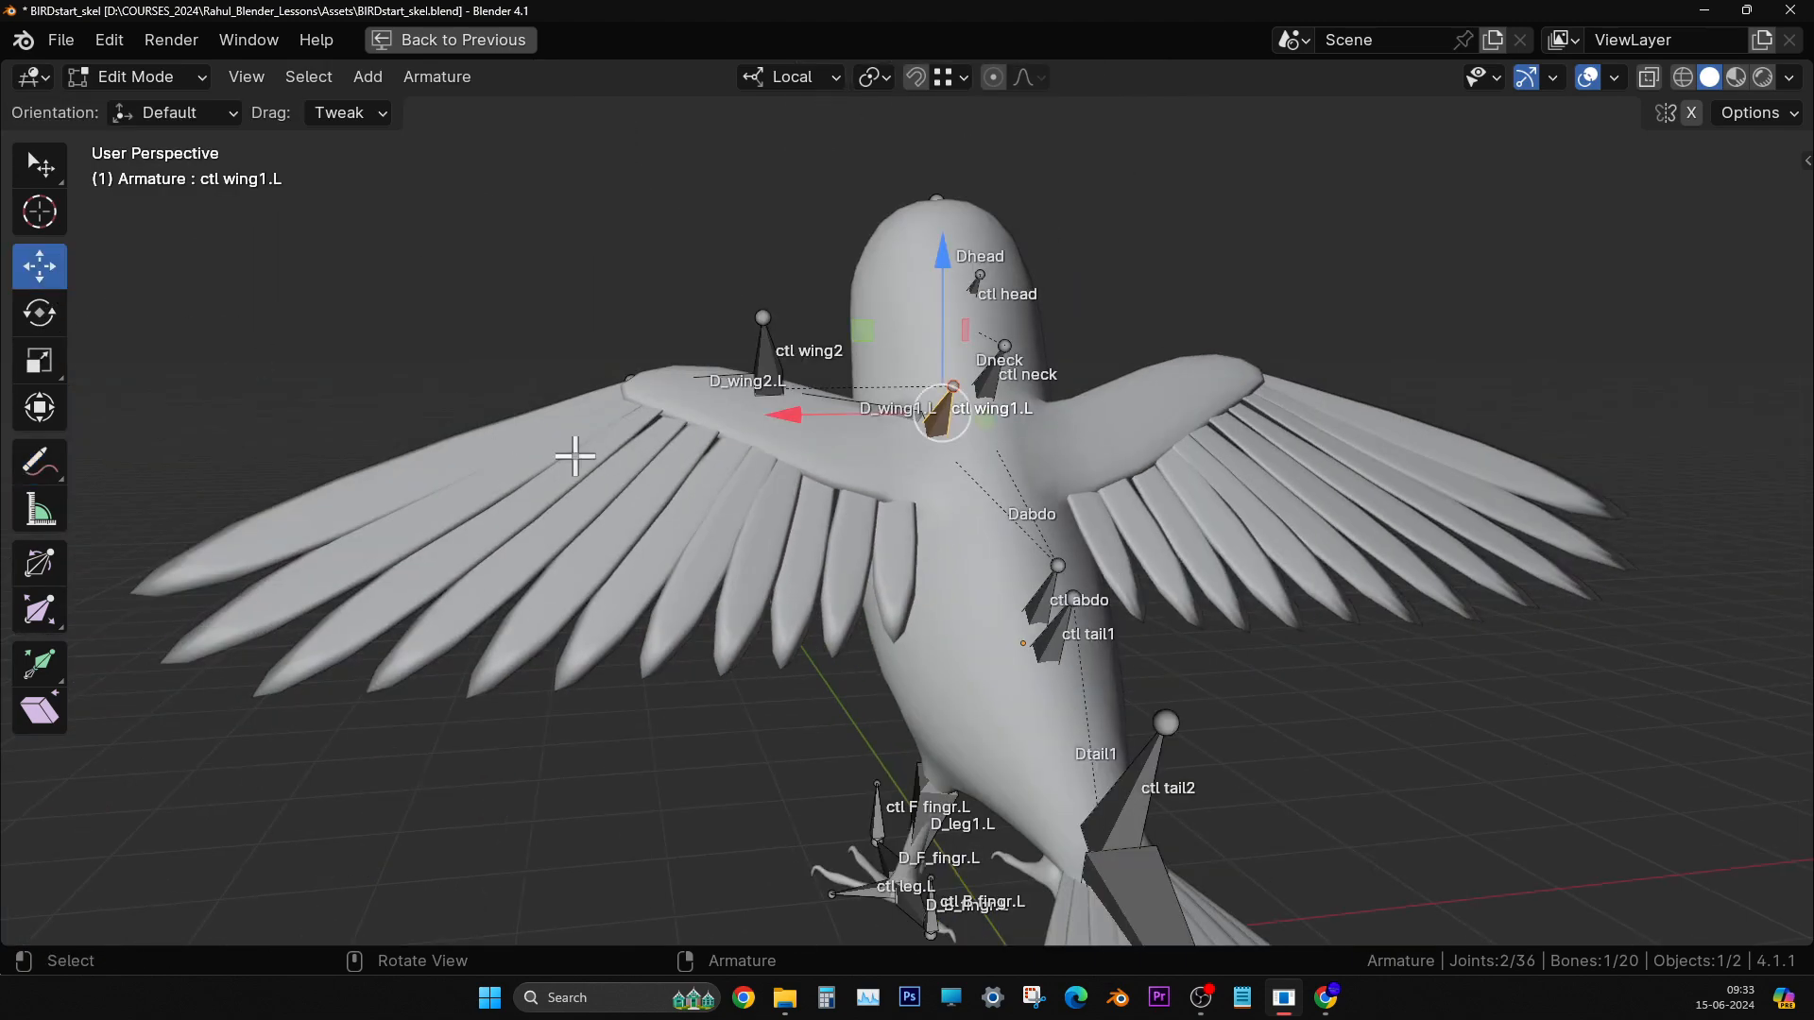
{"action": "middle_click_drag", "start_coordinate": [576, 458], "coordinate": [349, 457]}
{"action": "left_click", "coordinate": [454, 269]}
- Using the Tweak tool and X-ray display, make ctl leg.L the parent of ctl F fingr.L and ctl B fingr.L with Keep Offset, and deselect all
{"action": "scroll", "coordinate": [595, 407], "scroll_direction": "up", "scroll_amount": 3}
{"action": "middle_click_drag", "start_coordinate": [626, 455], "coordinate": [1312, 631]}
{"action": "scroll", "coordinate": [954, 605], "scroll_direction": "up", "scroll_amount": 3}
{"action": "middle_click_drag", "start_coordinate": [1174, 784], "coordinate": [923, 559], "text": "shift"}
{"action": "middle_click_drag", "start_coordinate": [1036, 559], "coordinate": [1028, 652], "text": "shift"}
{"action": "middle_click_drag", "start_coordinate": [1028, 652], "coordinate": [1008, 607]}
{"action": "scroll", "coordinate": [898, 691], "scroll_direction": "up", "scroll_amount": 3}
{"action": "scroll", "coordinate": [948, 705], "scroll_direction": "up", "scroll_amount": 2}
{"action": "middle_click_drag", "start_coordinate": [954, 705], "coordinate": [1021, 666], "text": "shift"}
{"action": "left_click", "coordinate": [402, 690]}
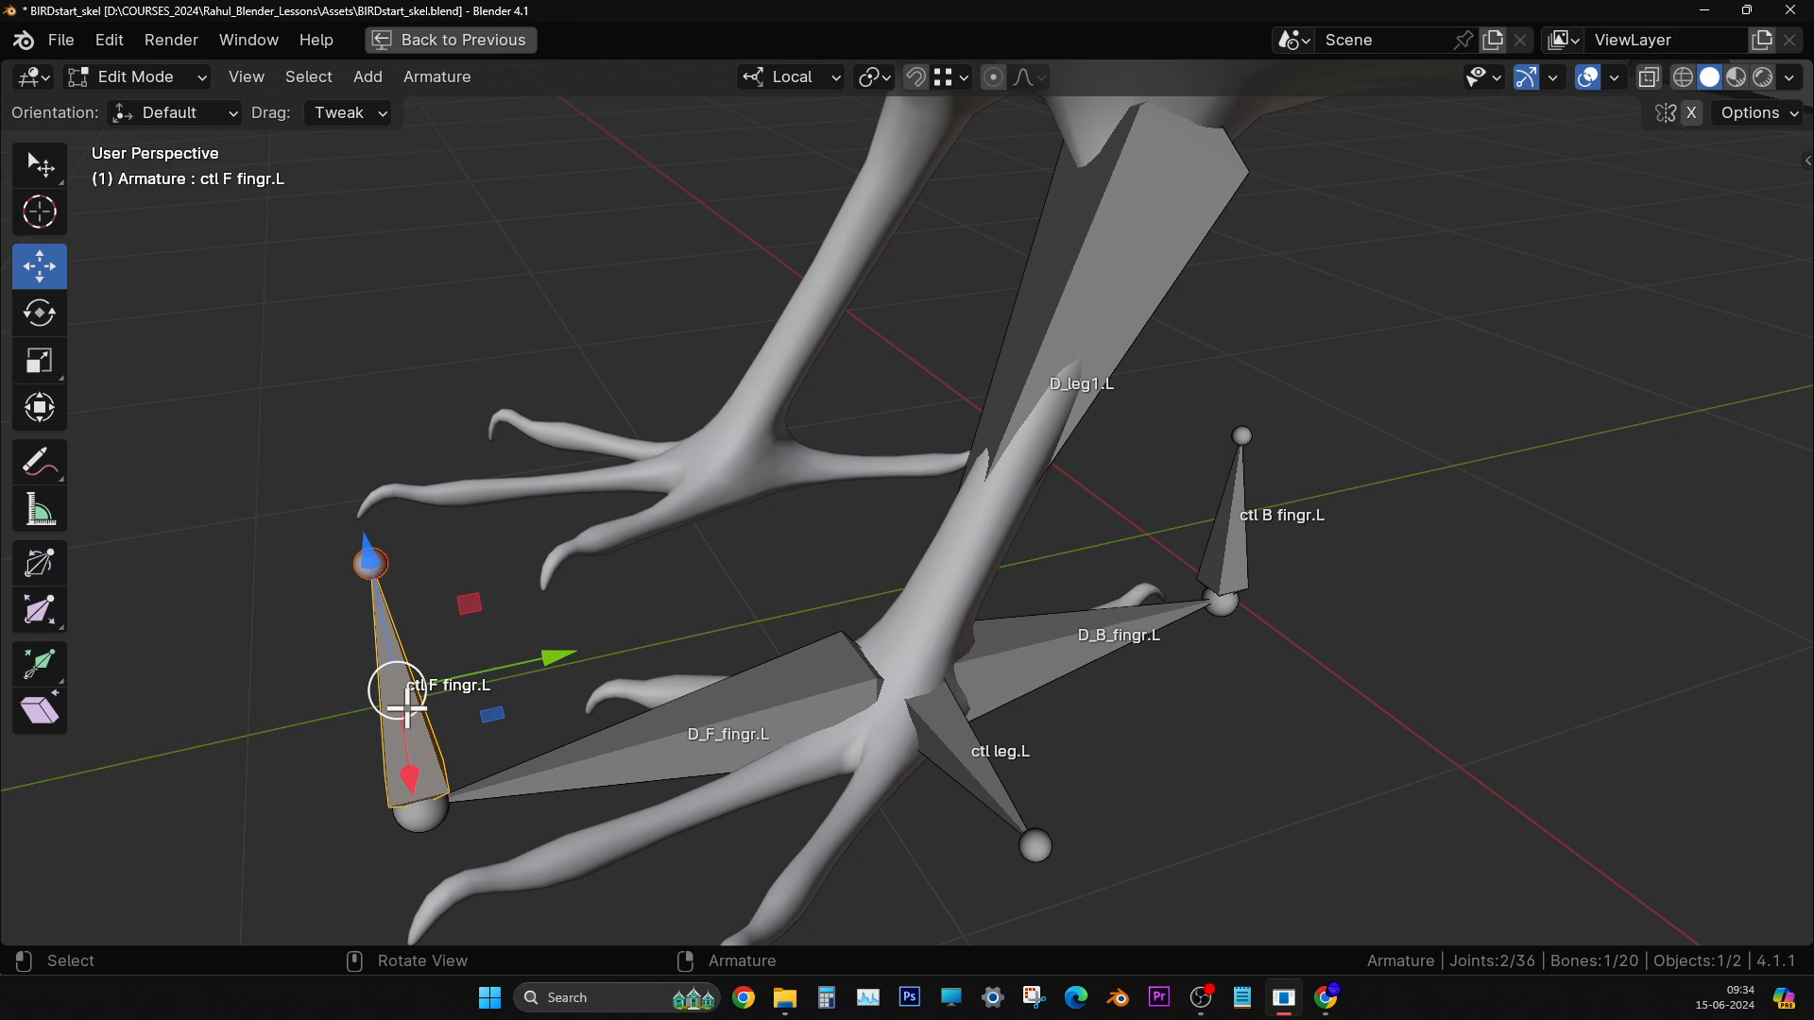
{"action": "key", "text": "w"}
{"action": "middle_click_drag", "start_coordinate": [652, 741], "coordinate": [883, 703]}
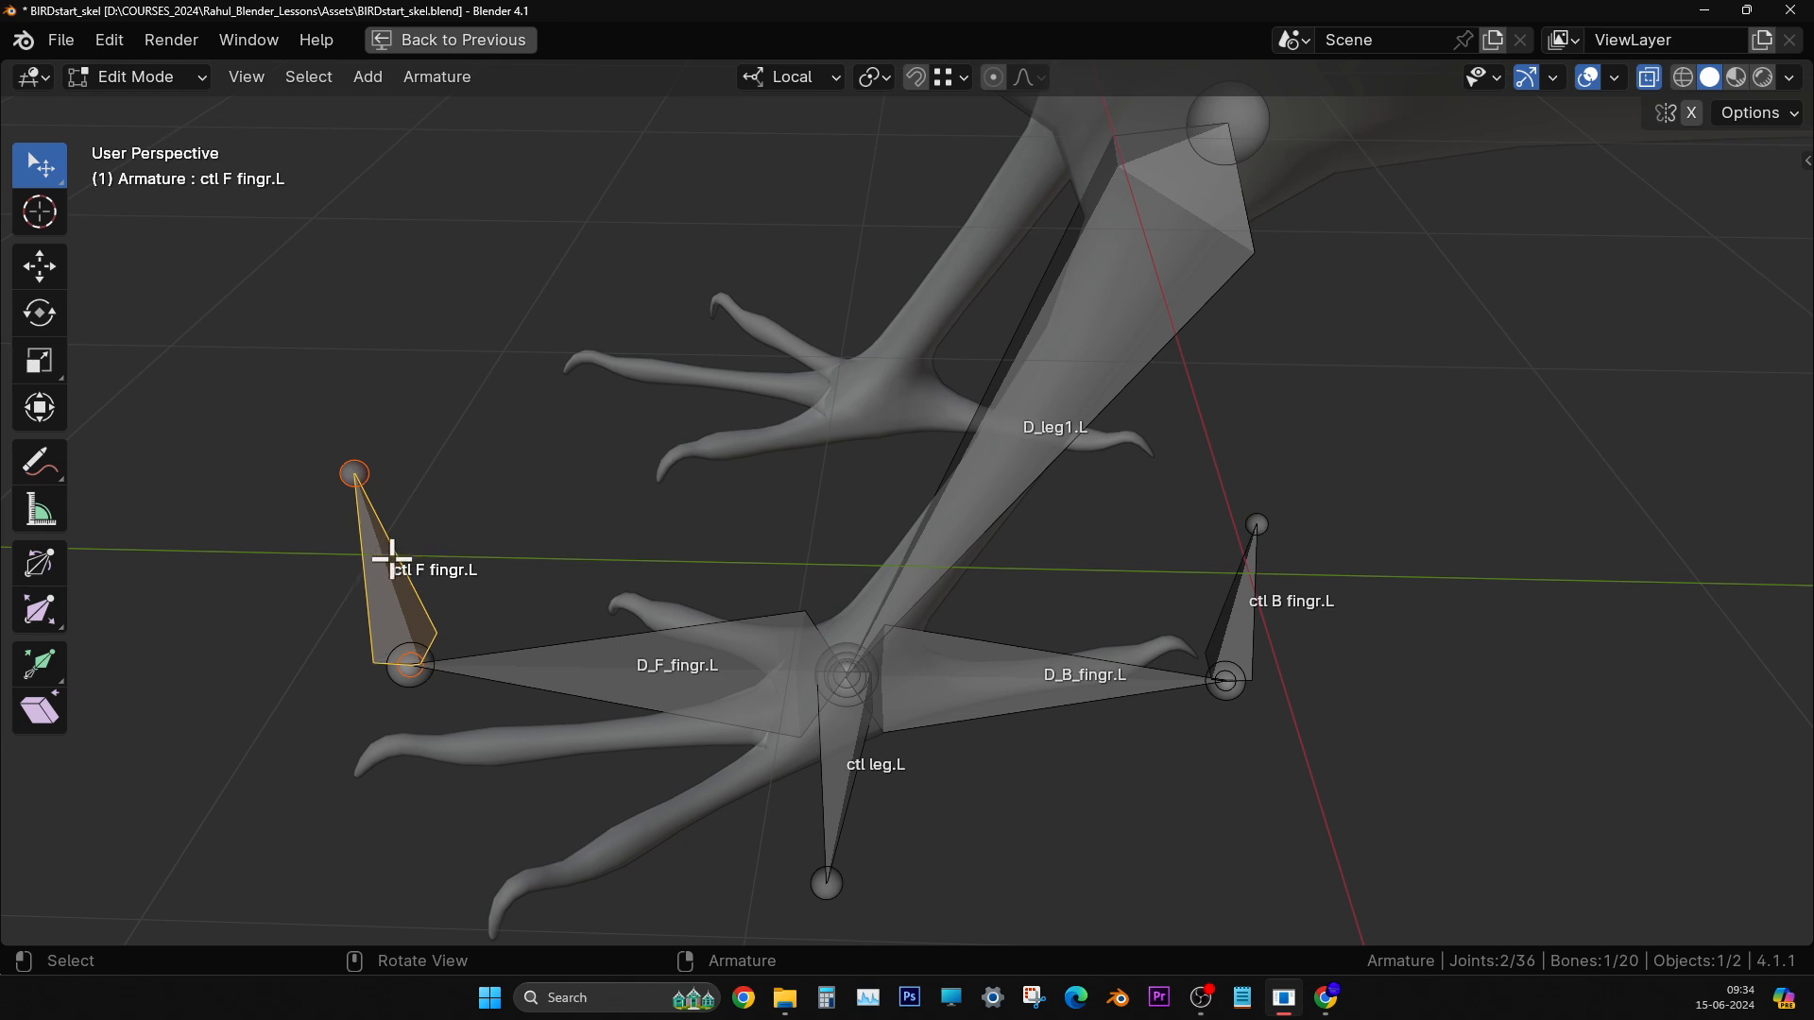
{"action": "left_click", "coordinate": [1245, 600], "text": "shift"}
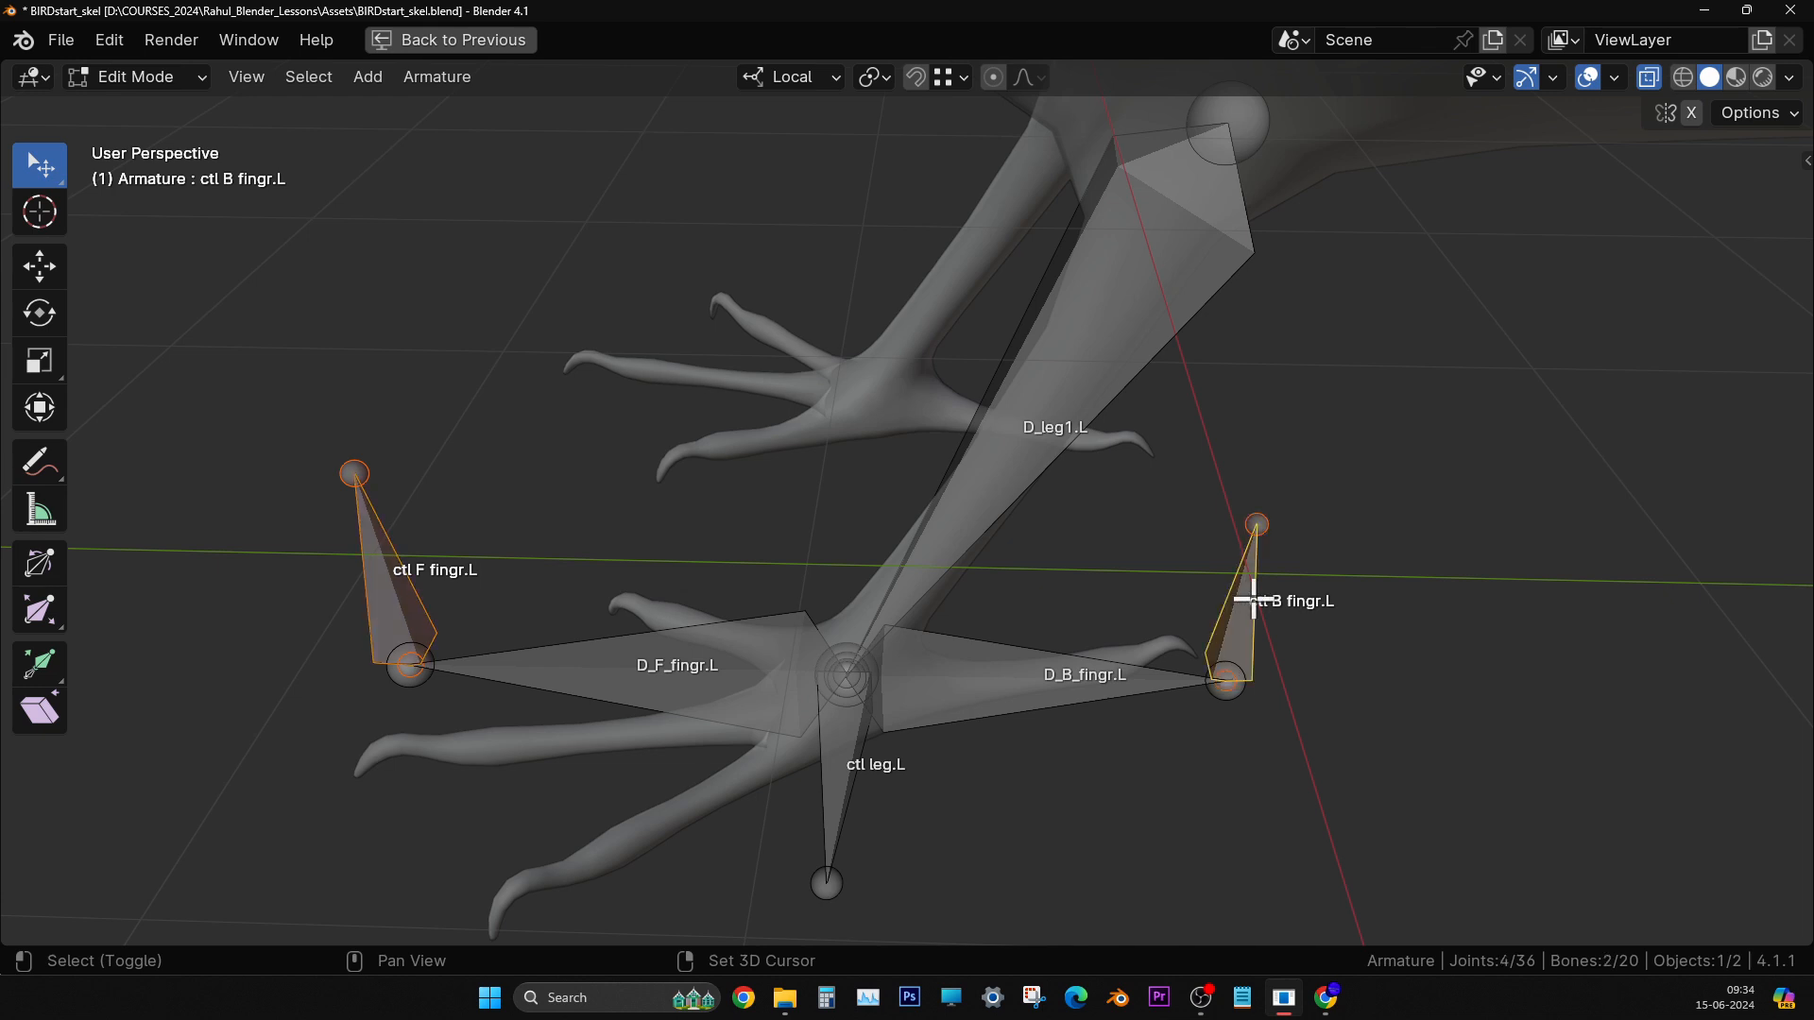
{"action": "left_click", "coordinate": [840, 786], "text": "shift"}
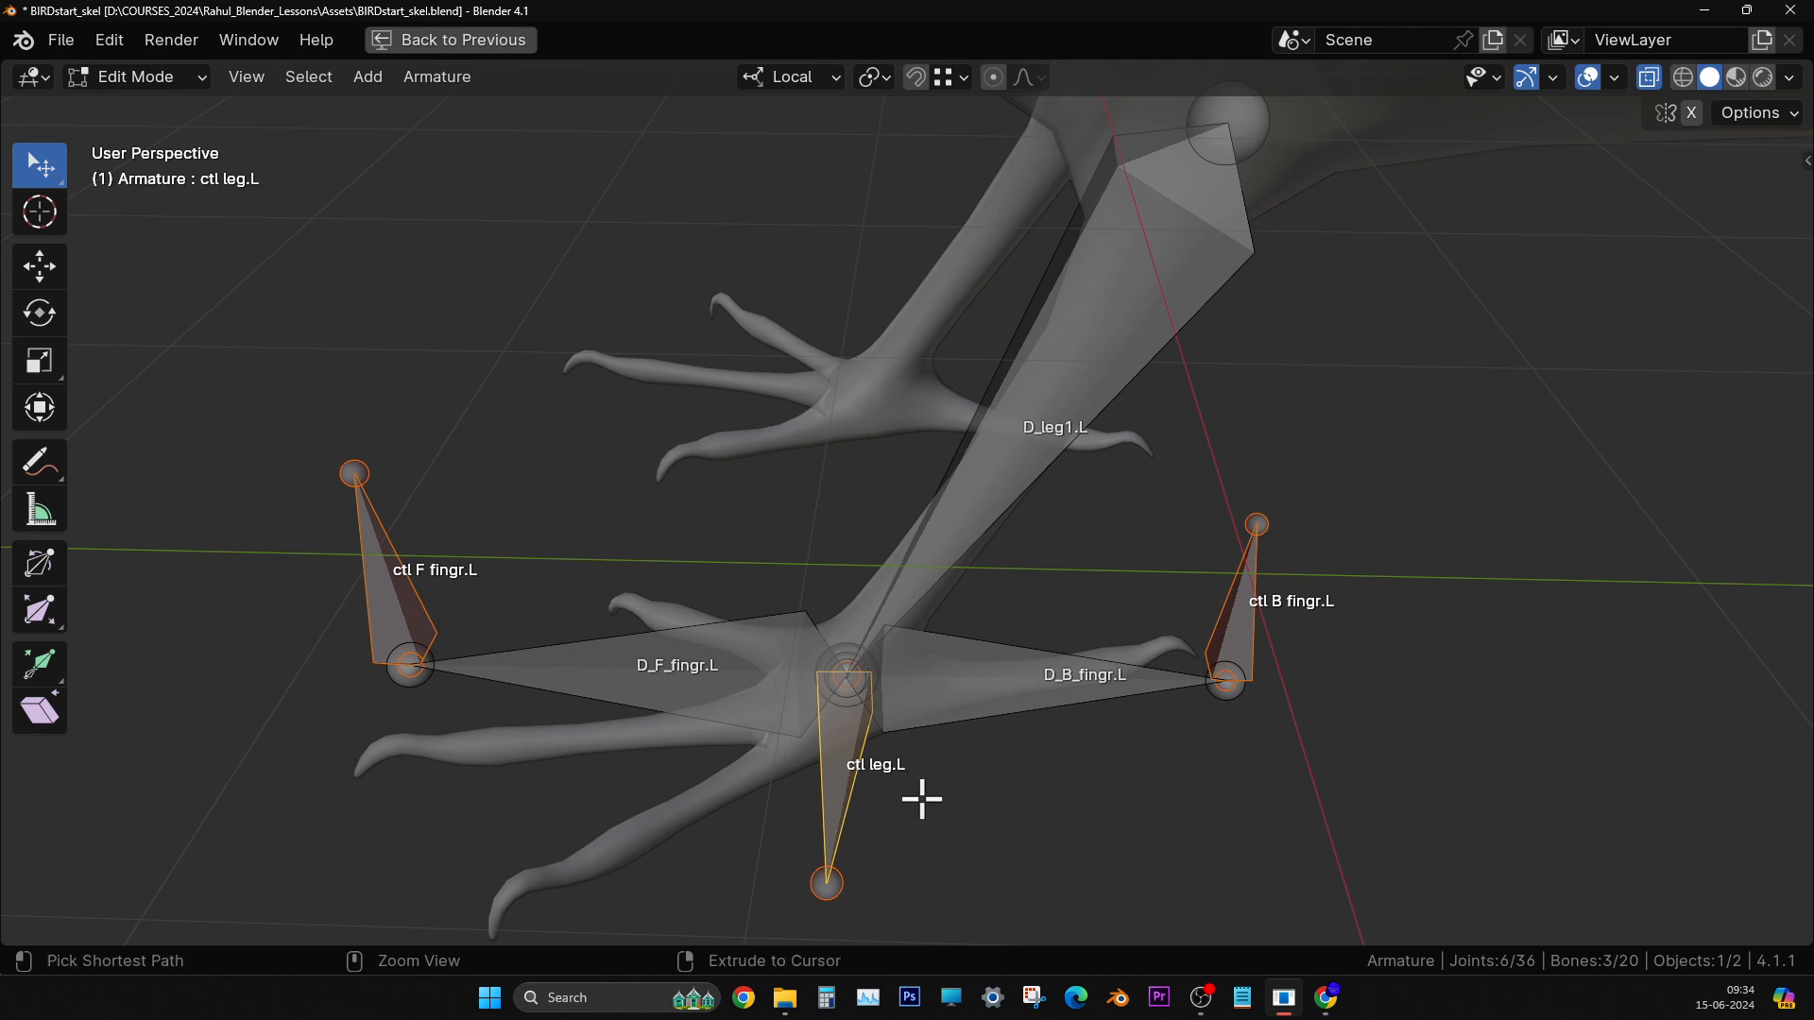
{"action": "key", "text": "ctrl+p"}
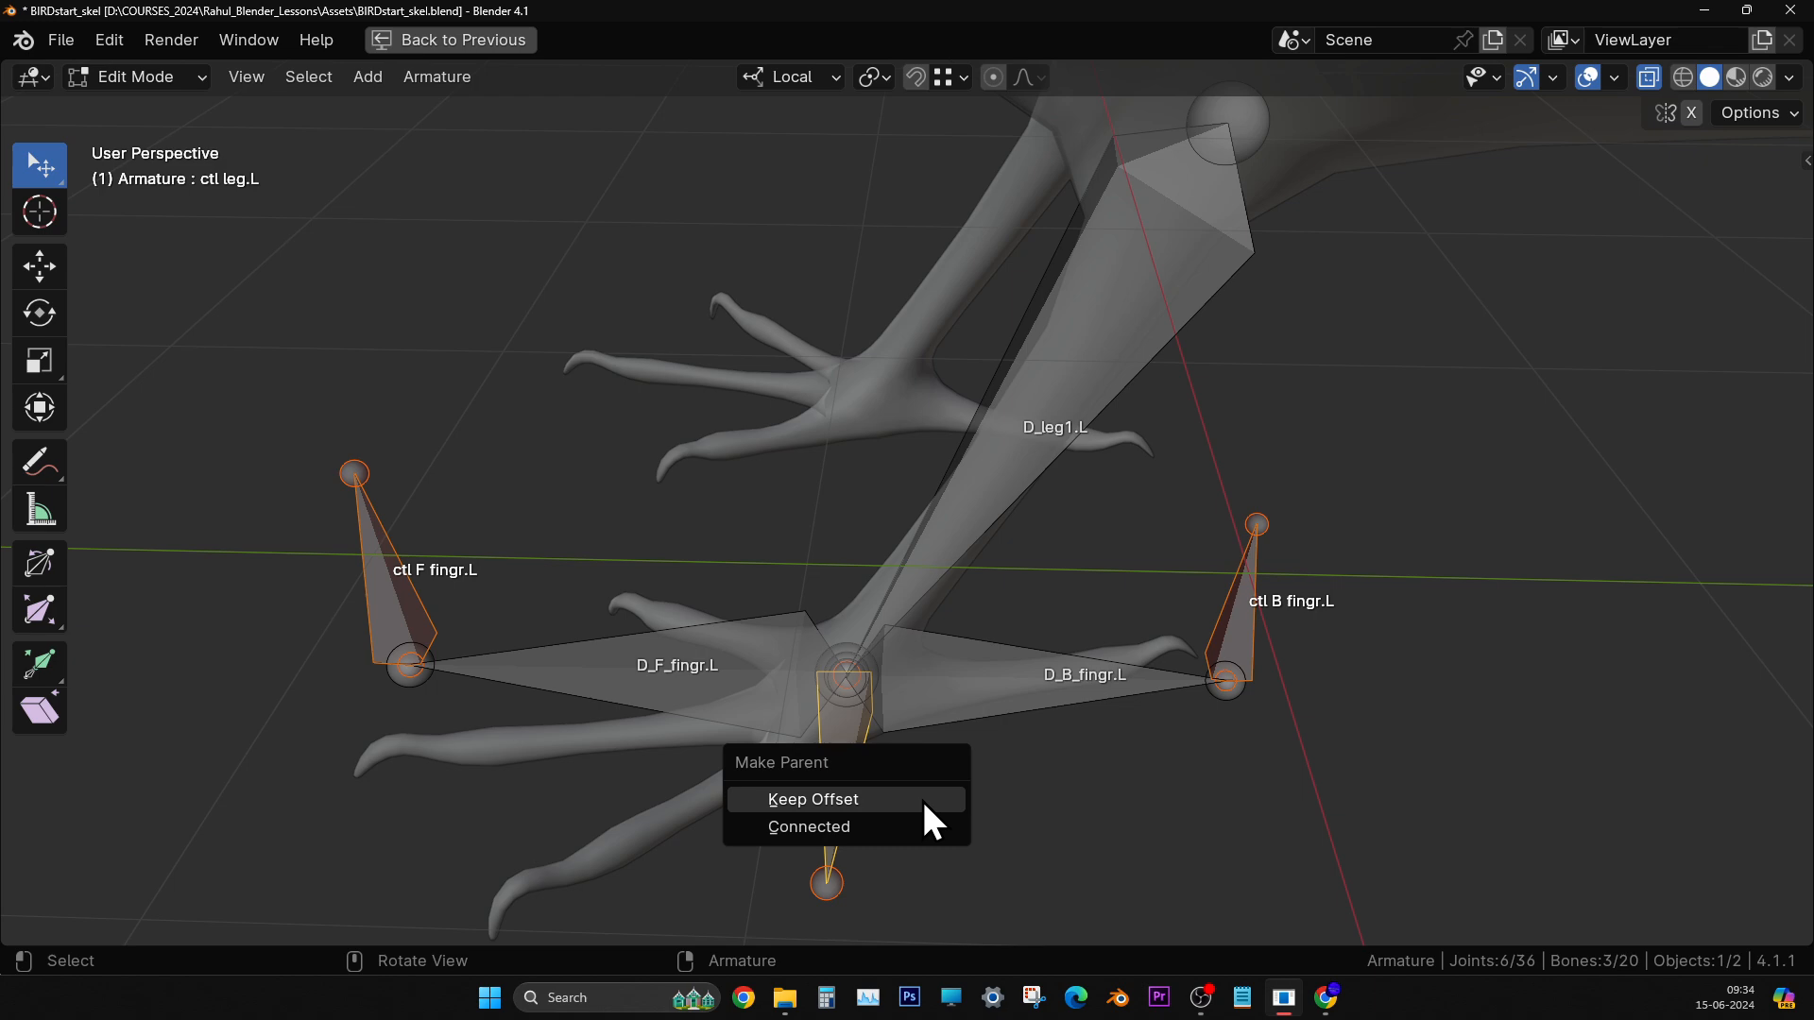
{"action": "left_click", "coordinate": [923, 804]}
{"action": "left_click", "coordinate": [1160, 810]}
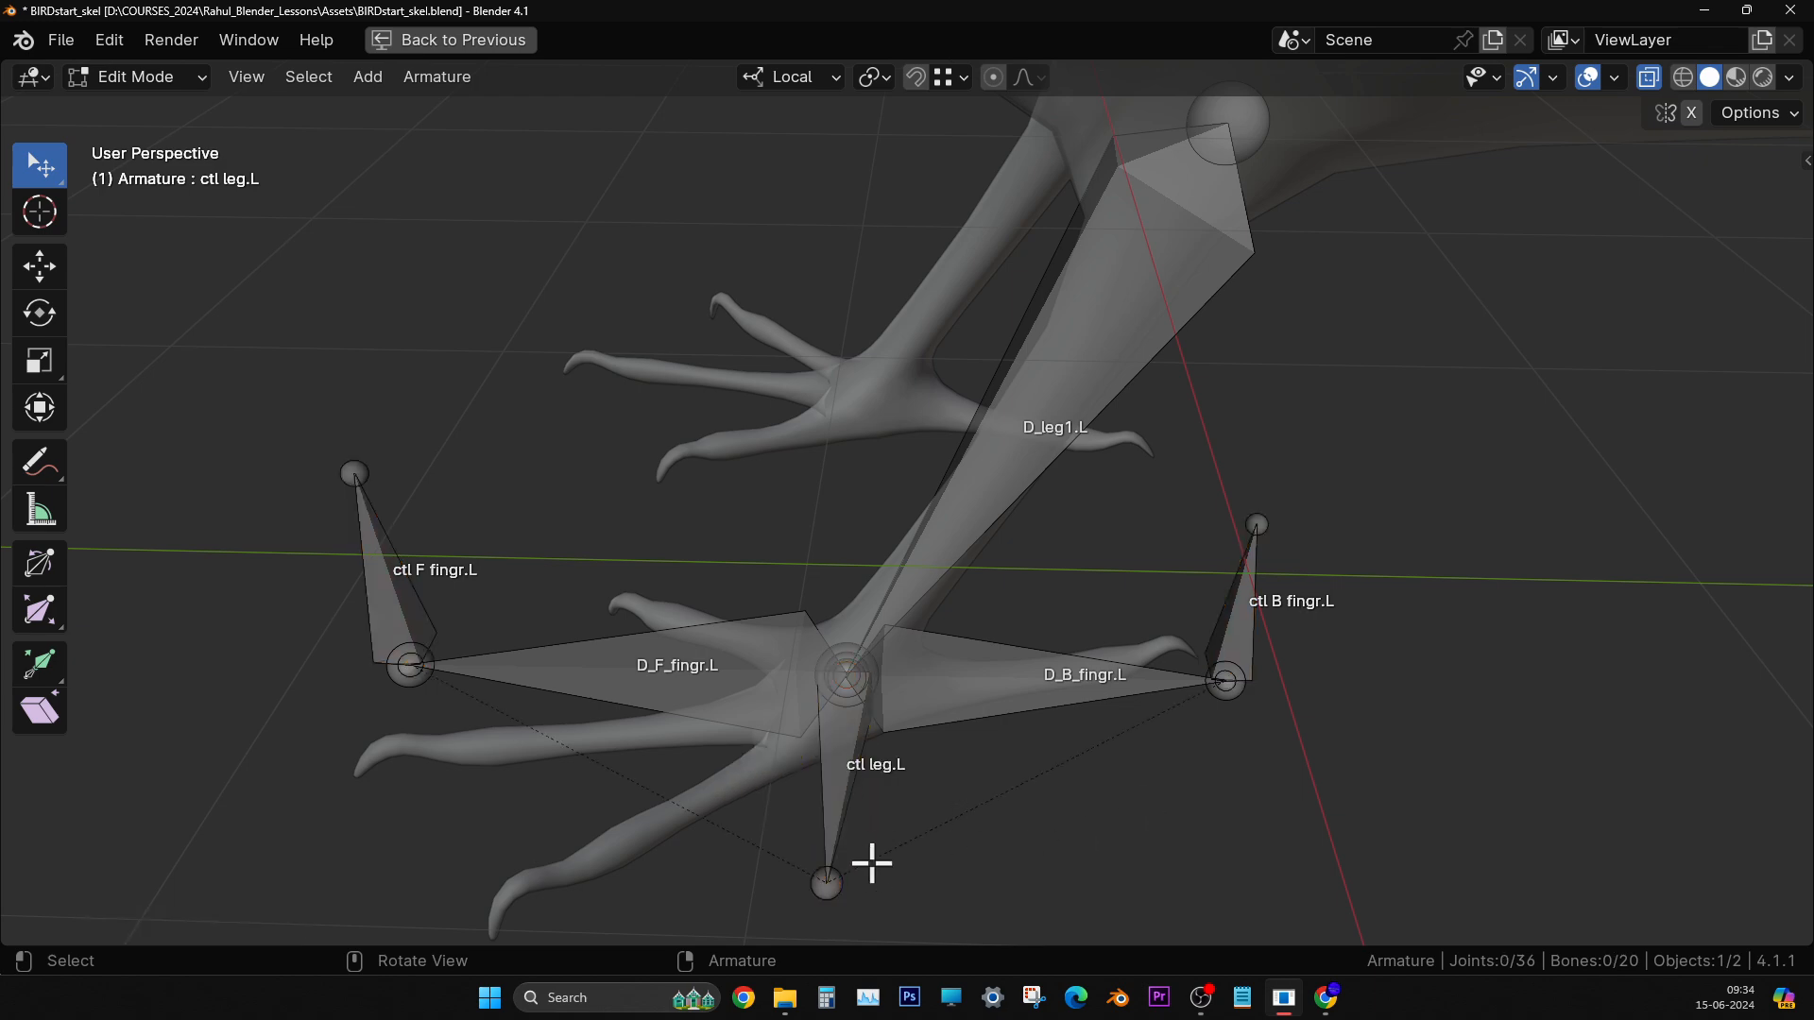
- Draw annotation strokes along the two dashed links from ctl leg.L to the finger control bones, and circle ctl leg.L
{"action": "left_click_drag", "start_coordinate": [64, 478], "coordinate": [149, 474]}
{"action": "left_click_drag", "start_coordinate": [871, 899], "coordinate": [1209, 718]}
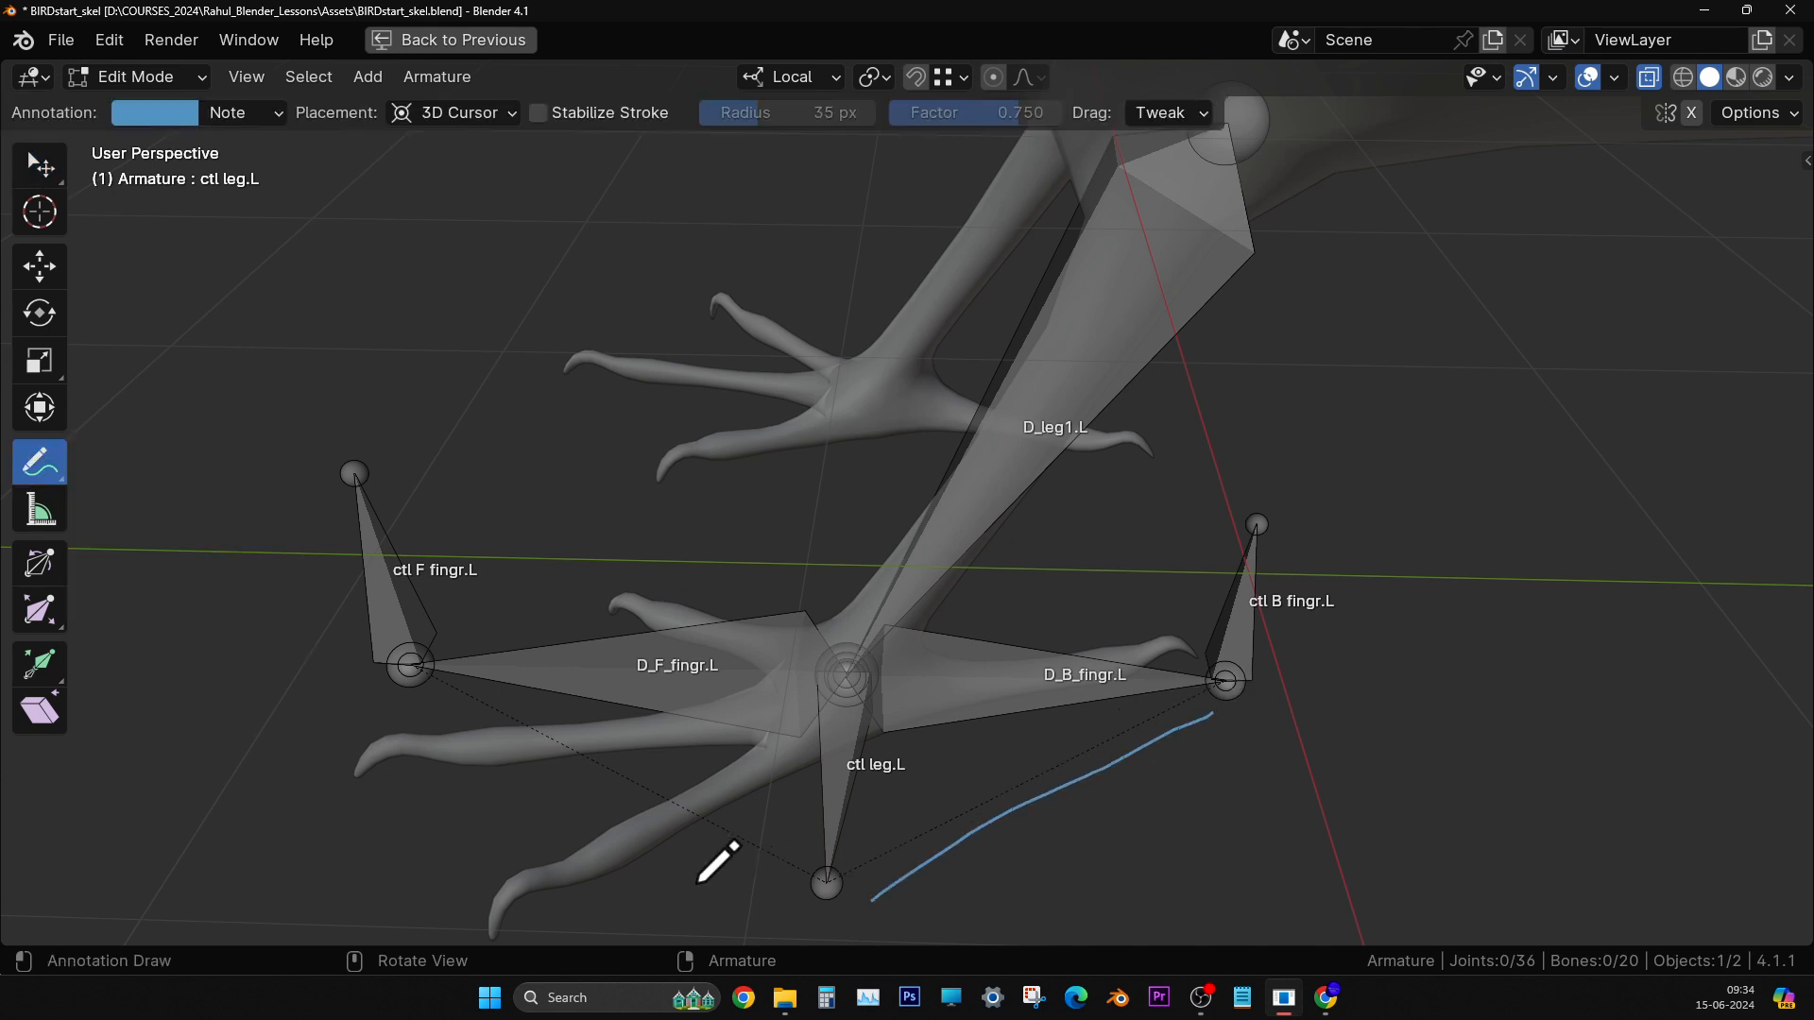
{"action": "left_click_drag", "start_coordinate": [762, 892], "coordinate": [433, 680]}
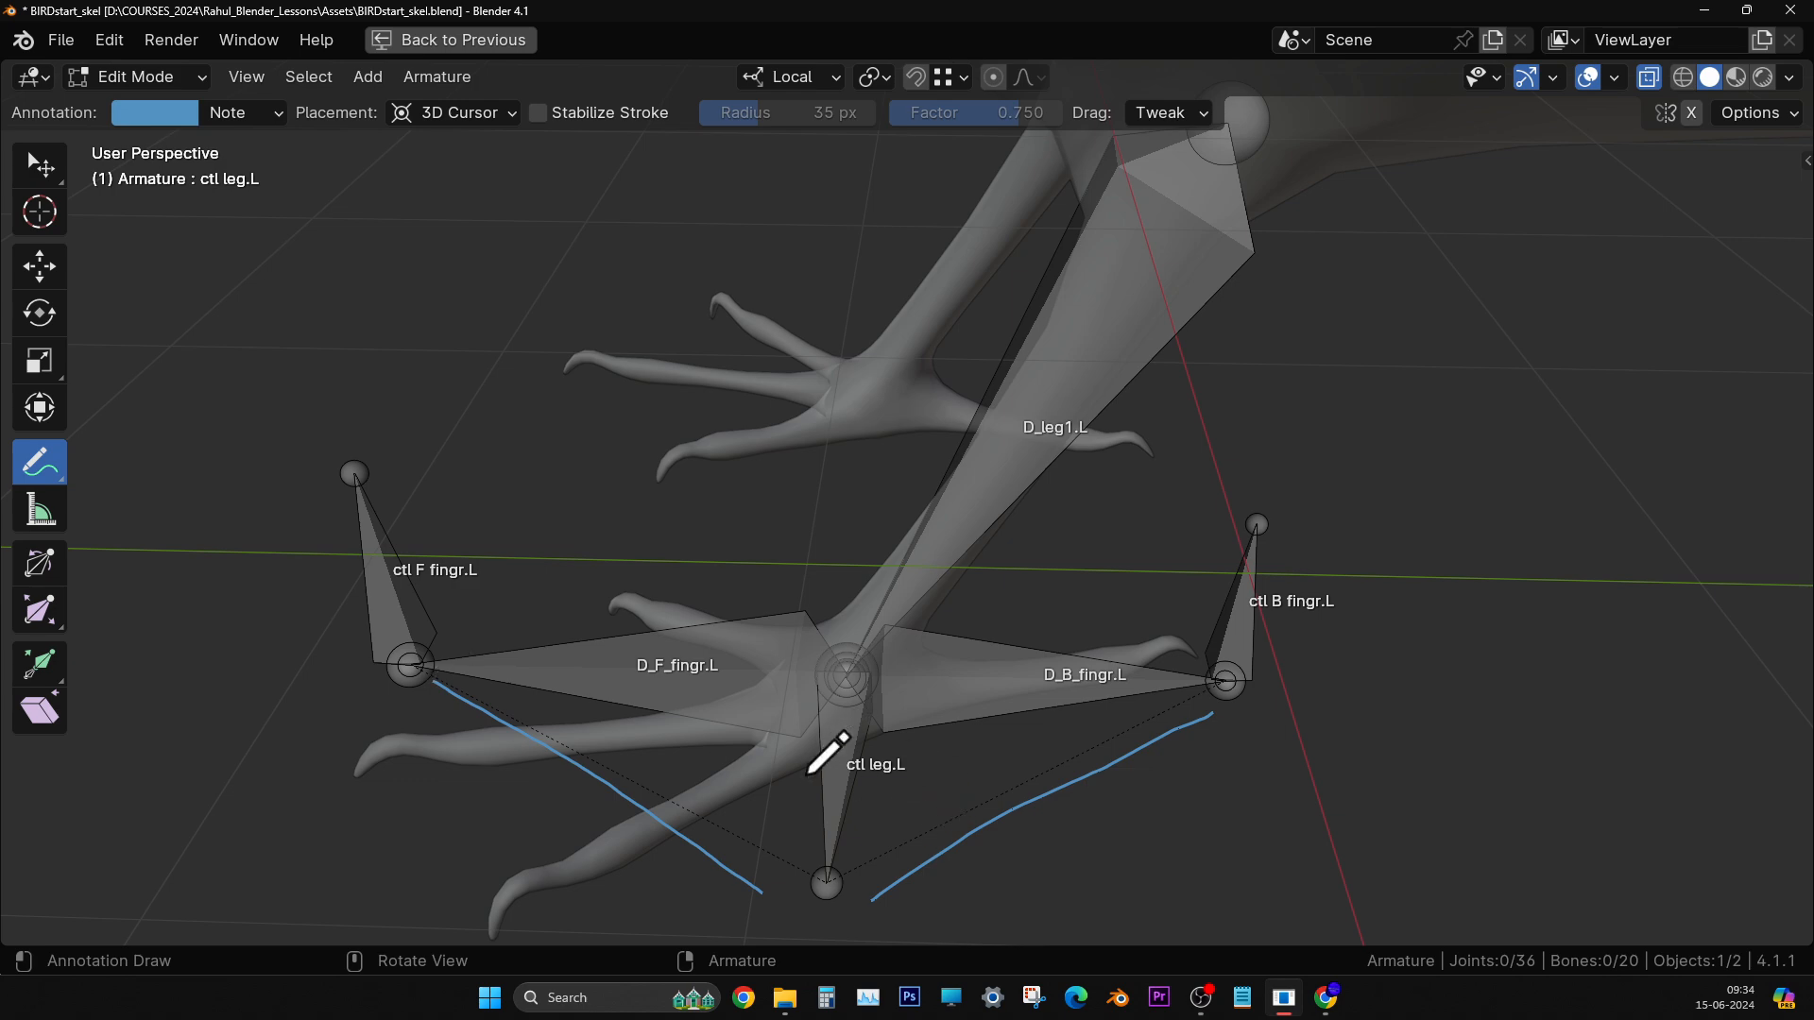
{"action": "mouse_move", "coordinate": [849, 765]}
{"action": "left_mouse_down"}
{"action": "mouse_move", "coordinate": [806, 838]}
{"action": "mouse_move", "coordinate": [794, 773]}
{"action": "left_mouse_up"}
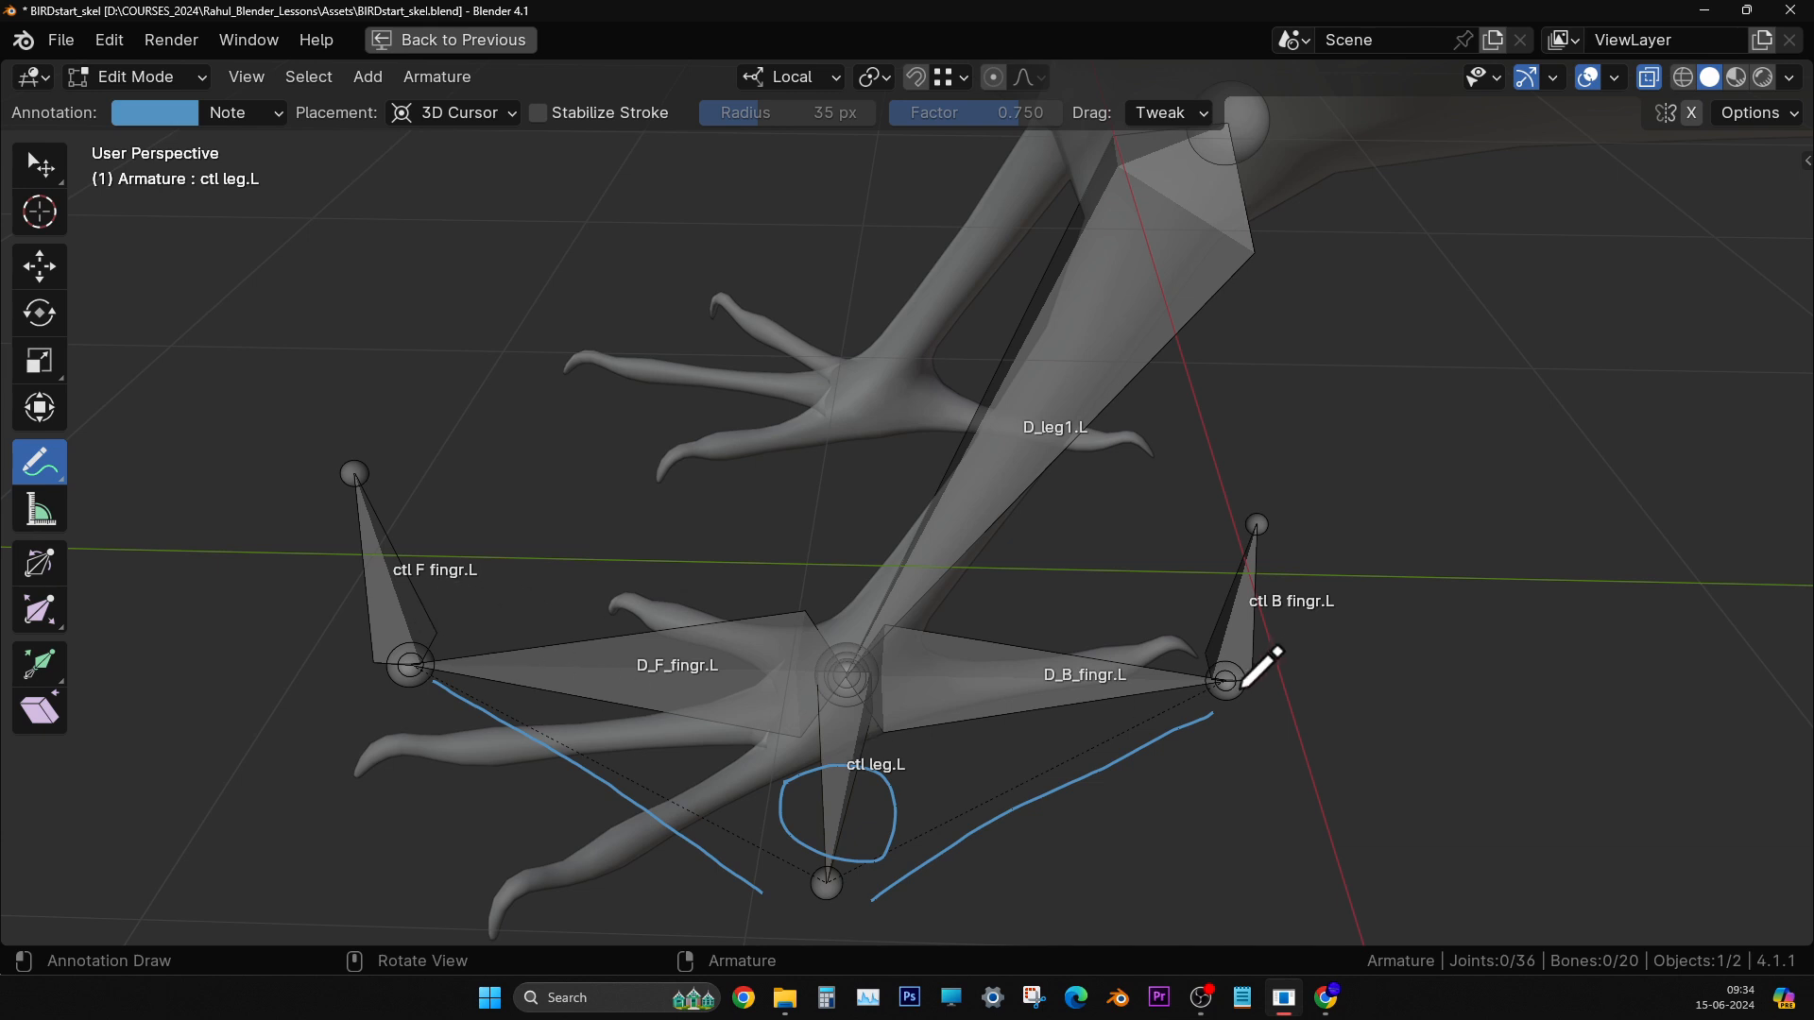
- Erase the annotation strokes around the foot bones and return to the freehand Annotate tool
{"action": "left_click", "coordinate": [30, 469]}
{"action": "left_click", "coordinate": [119, 650]}
{"action": "mouse_move", "coordinate": [496, 650]}
{"action": "left_mouse_down"}
{"action": "mouse_move", "coordinate": [265, 668]}
{"action": "mouse_move", "coordinate": [527, 748]}
{"action": "mouse_move", "coordinate": [1203, 790]}
{"action": "mouse_move", "coordinate": [988, 875]}
{"action": "left_mouse_up"}
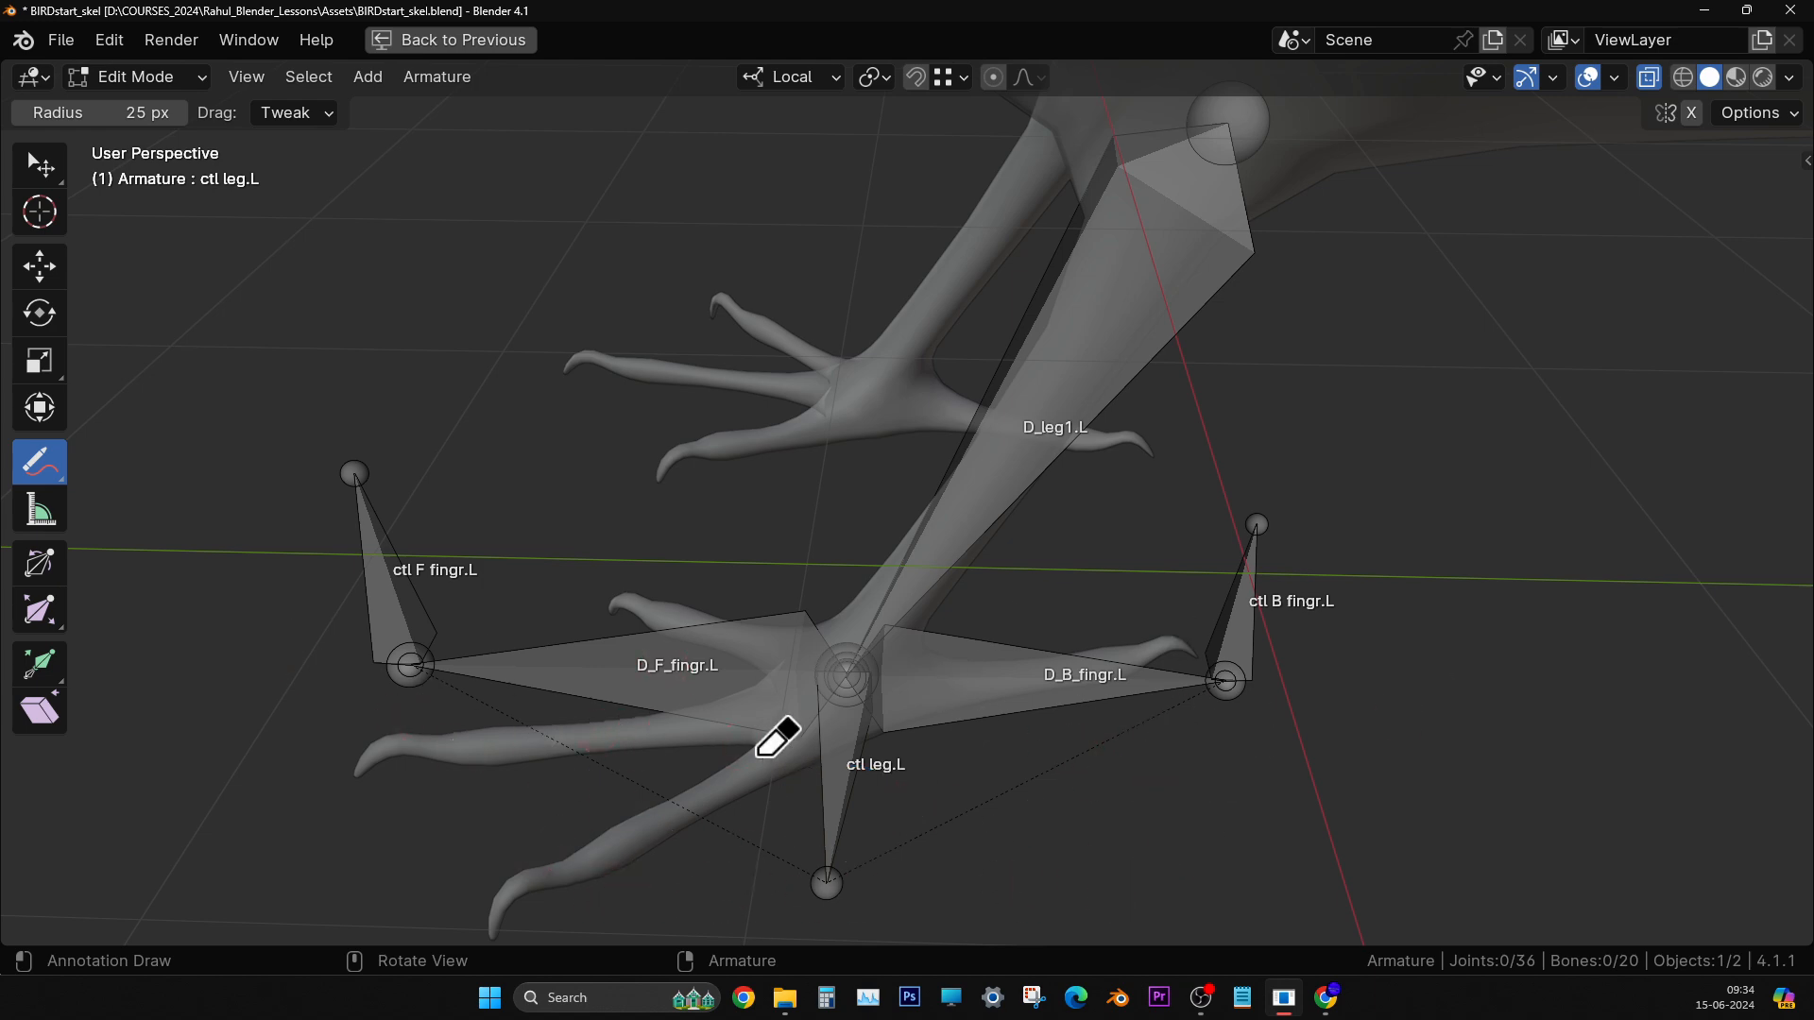
{"action": "left_click", "coordinate": [30, 460]}
{"action": "left_click", "coordinate": [117, 473]}
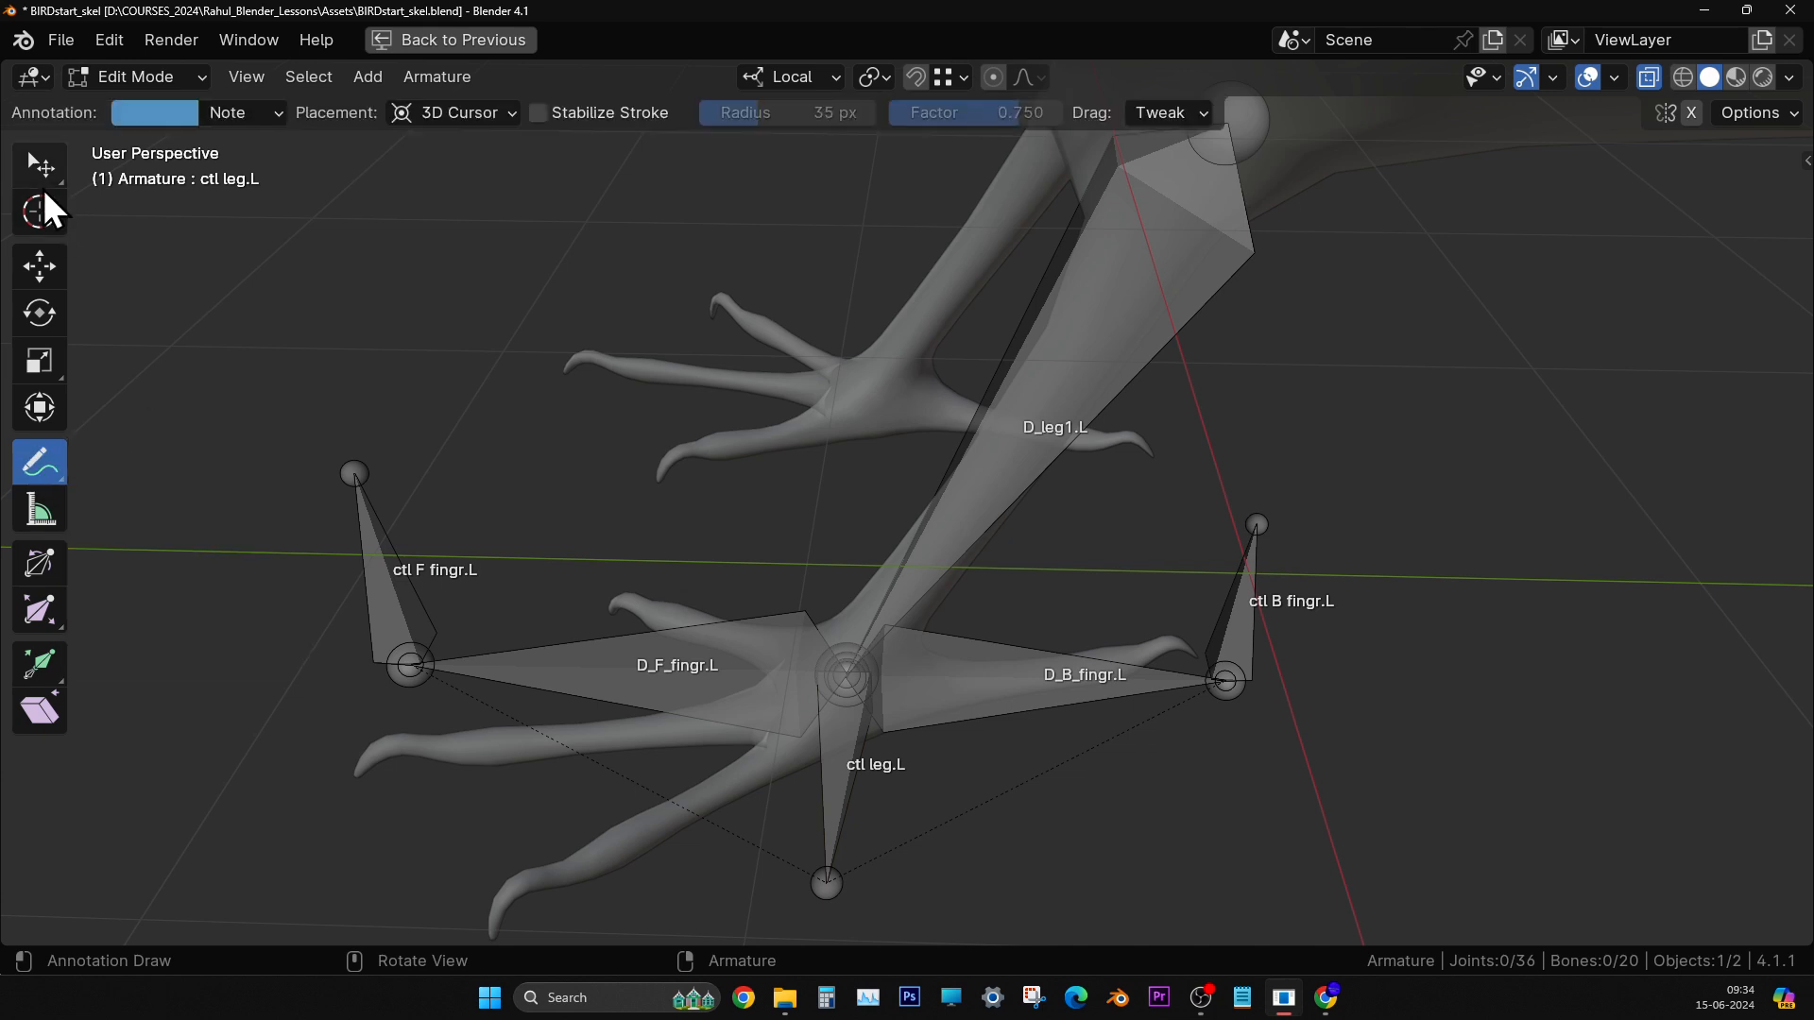
- Leave the Annotate tool for the Tweak tool and examine the control bones and parent links along the leg, body and tail
{"action": "left_click", "coordinate": [42, 166]}
{"action": "mouse_move", "coordinate": [1049, 810]}
{"action": "middle_mouse_down"}
{"action": "mouse_move", "coordinate": [973, 798]}
{"action": "mouse_move", "coordinate": [1052, 803]}
{"action": "middle_mouse_up"}
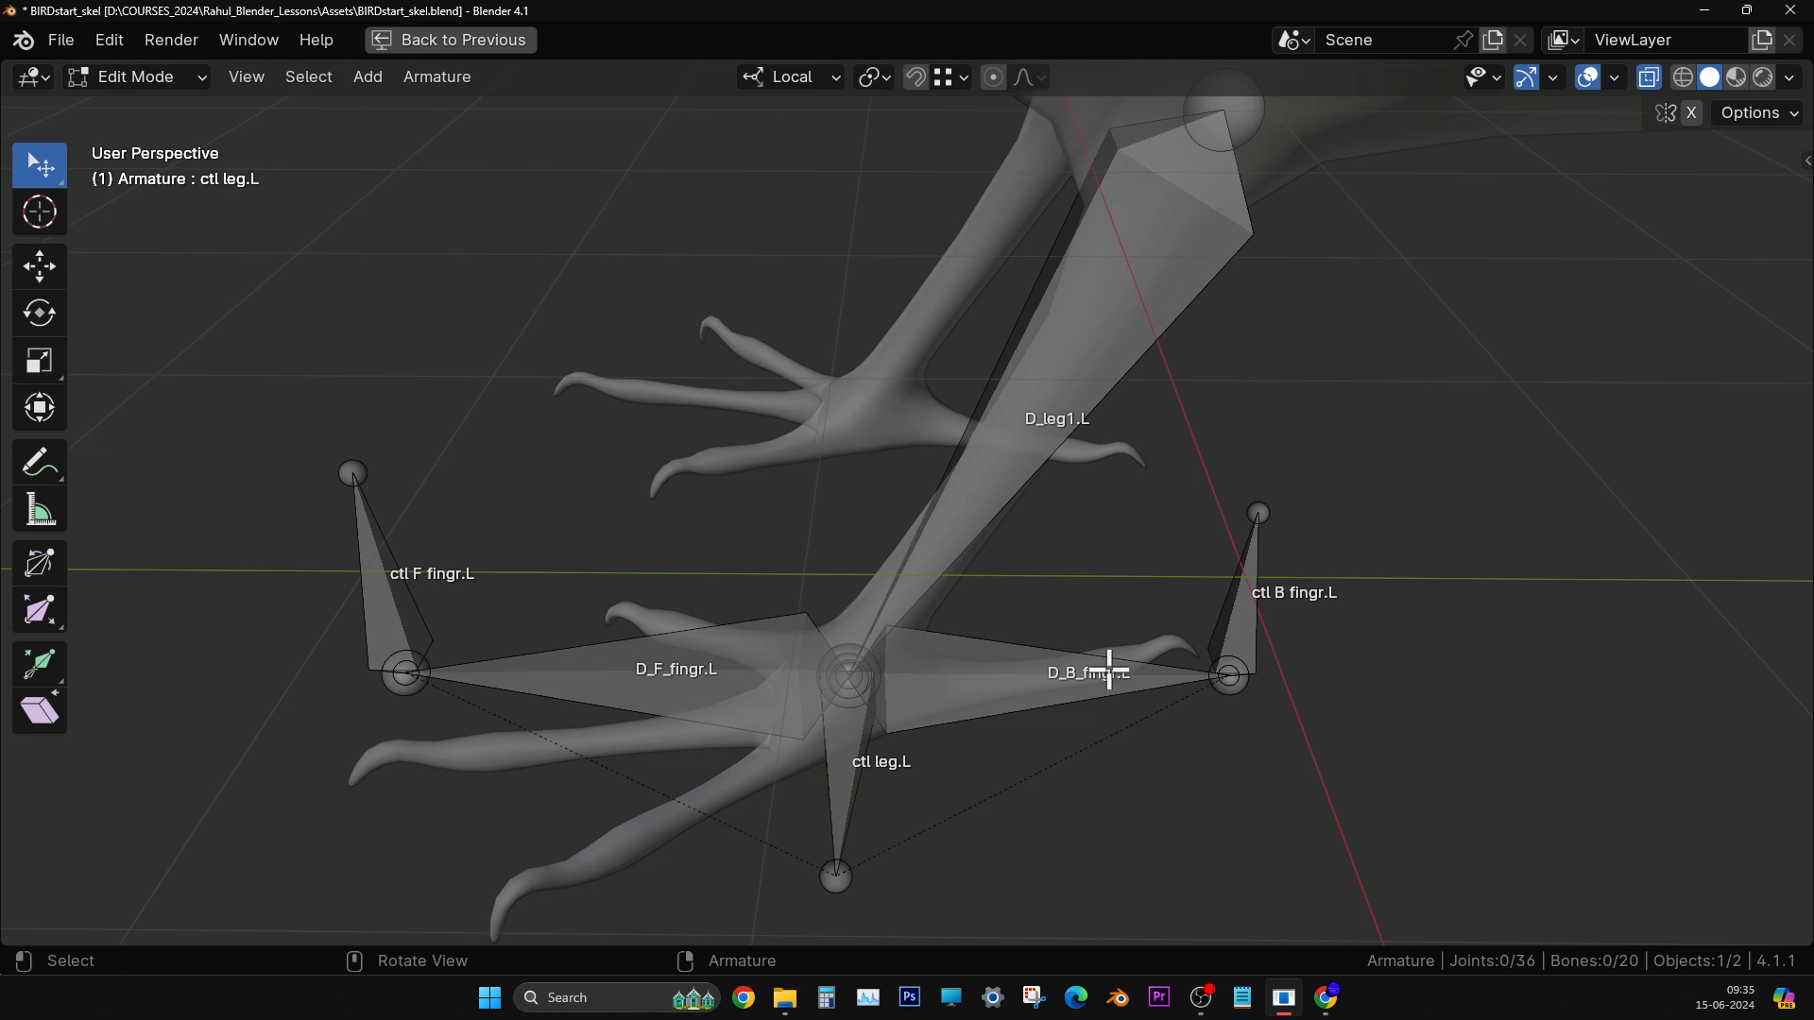
{"action": "scroll", "coordinate": [1096, 663], "scroll_direction": "down", "scroll_amount": 2}
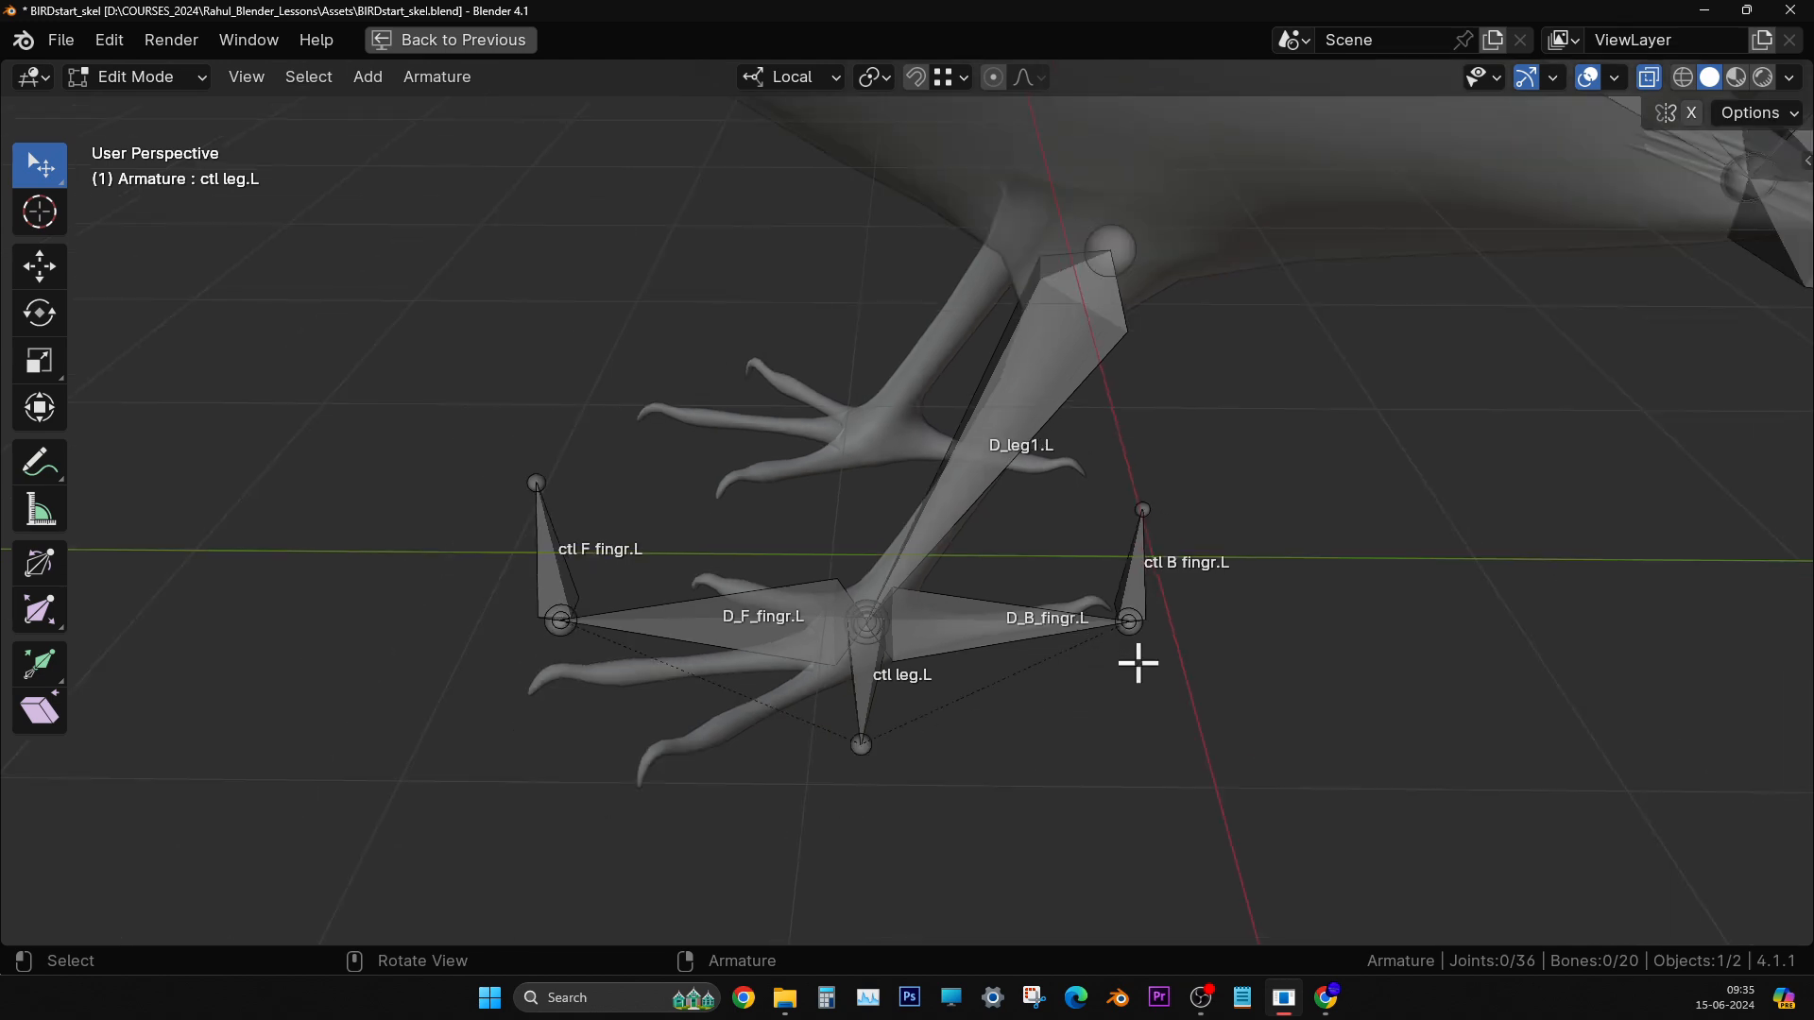
{"action": "middle_click_drag", "start_coordinate": [1143, 667], "coordinate": [908, 792]}
{"action": "scroll", "coordinate": [915, 756], "scroll_direction": "down", "scroll_amount": 5}
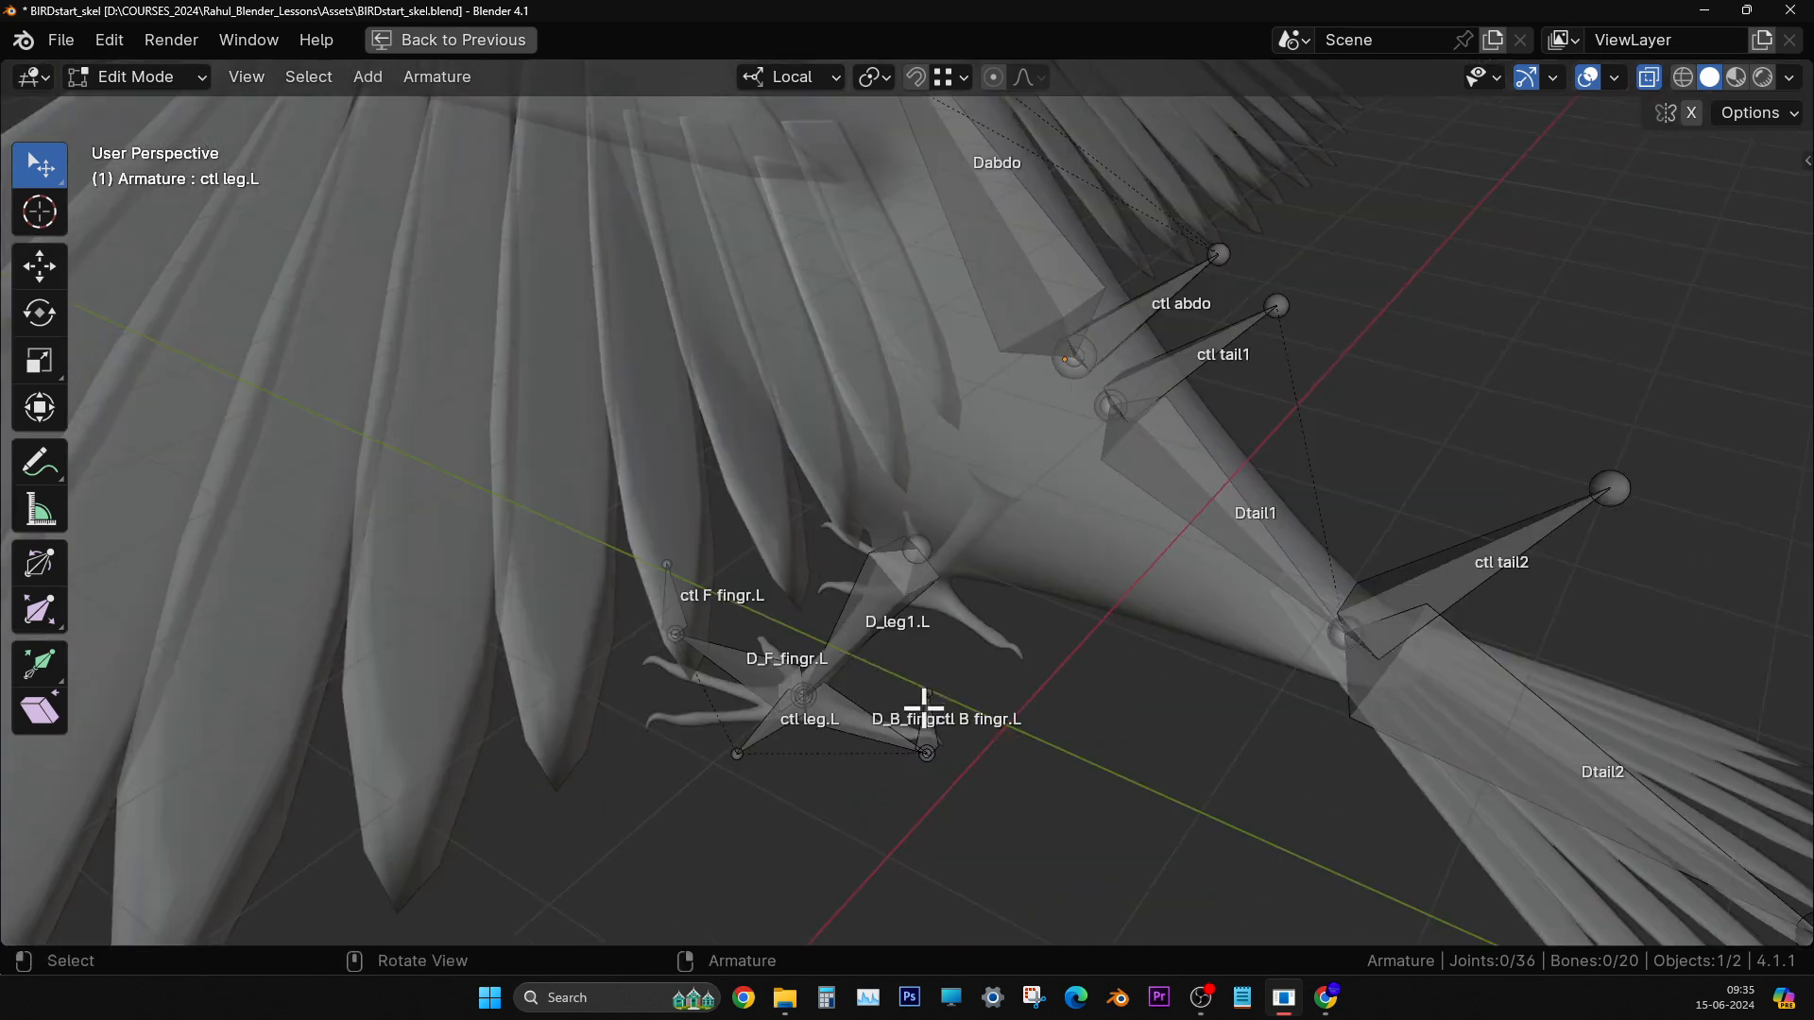
{"action": "mouse_move", "coordinate": [923, 713]}
{"action": "middle_mouse_down"}
{"action": "mouse_move", "coordinate": [1069, 608]}
{"action": "mouse_move", "coordinate": [838, 730]}
{"action": "mouse_move", "coordinate": [933, 744]}
{"action": "middle_mouse_up"}
{"action": "middle_click_drag", "start_coordinate": [890, 477], "coordinate": [982, 833], "text": "shift"}
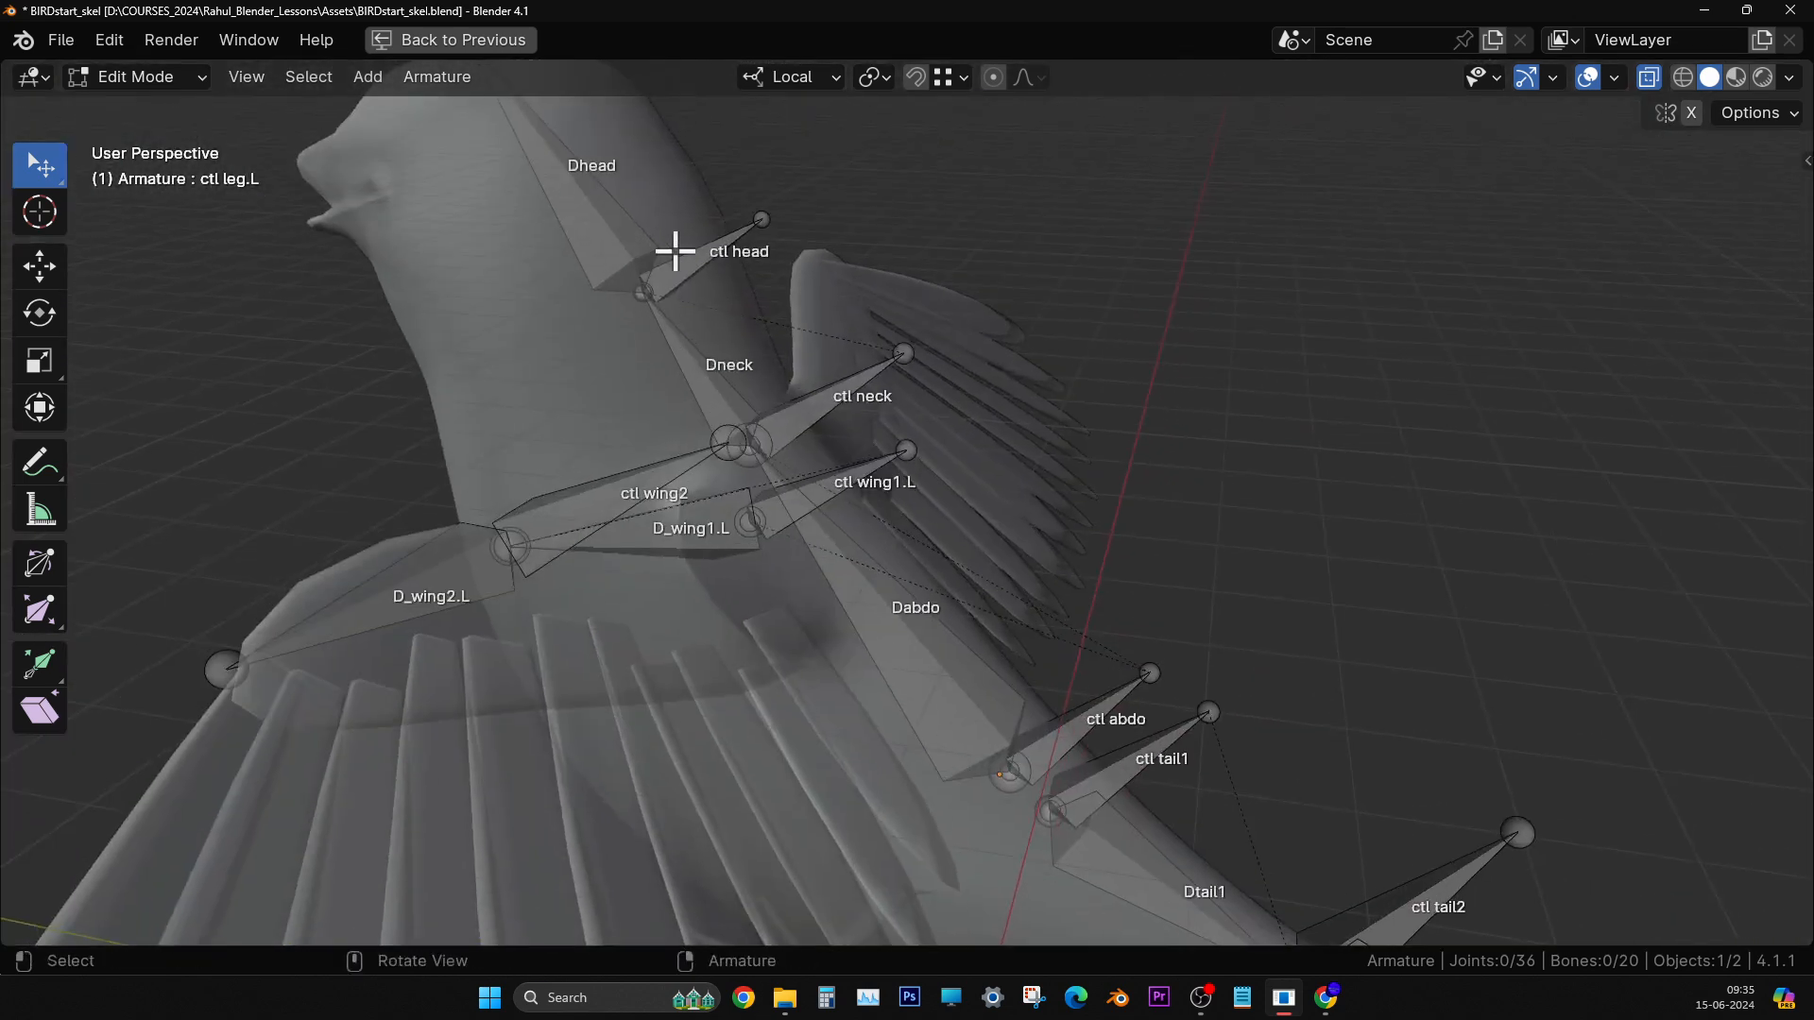
{"action": "middle_click_drag", "start_coordinate": [948, 694], "coordinate": [854, 583], "text": "shift"}
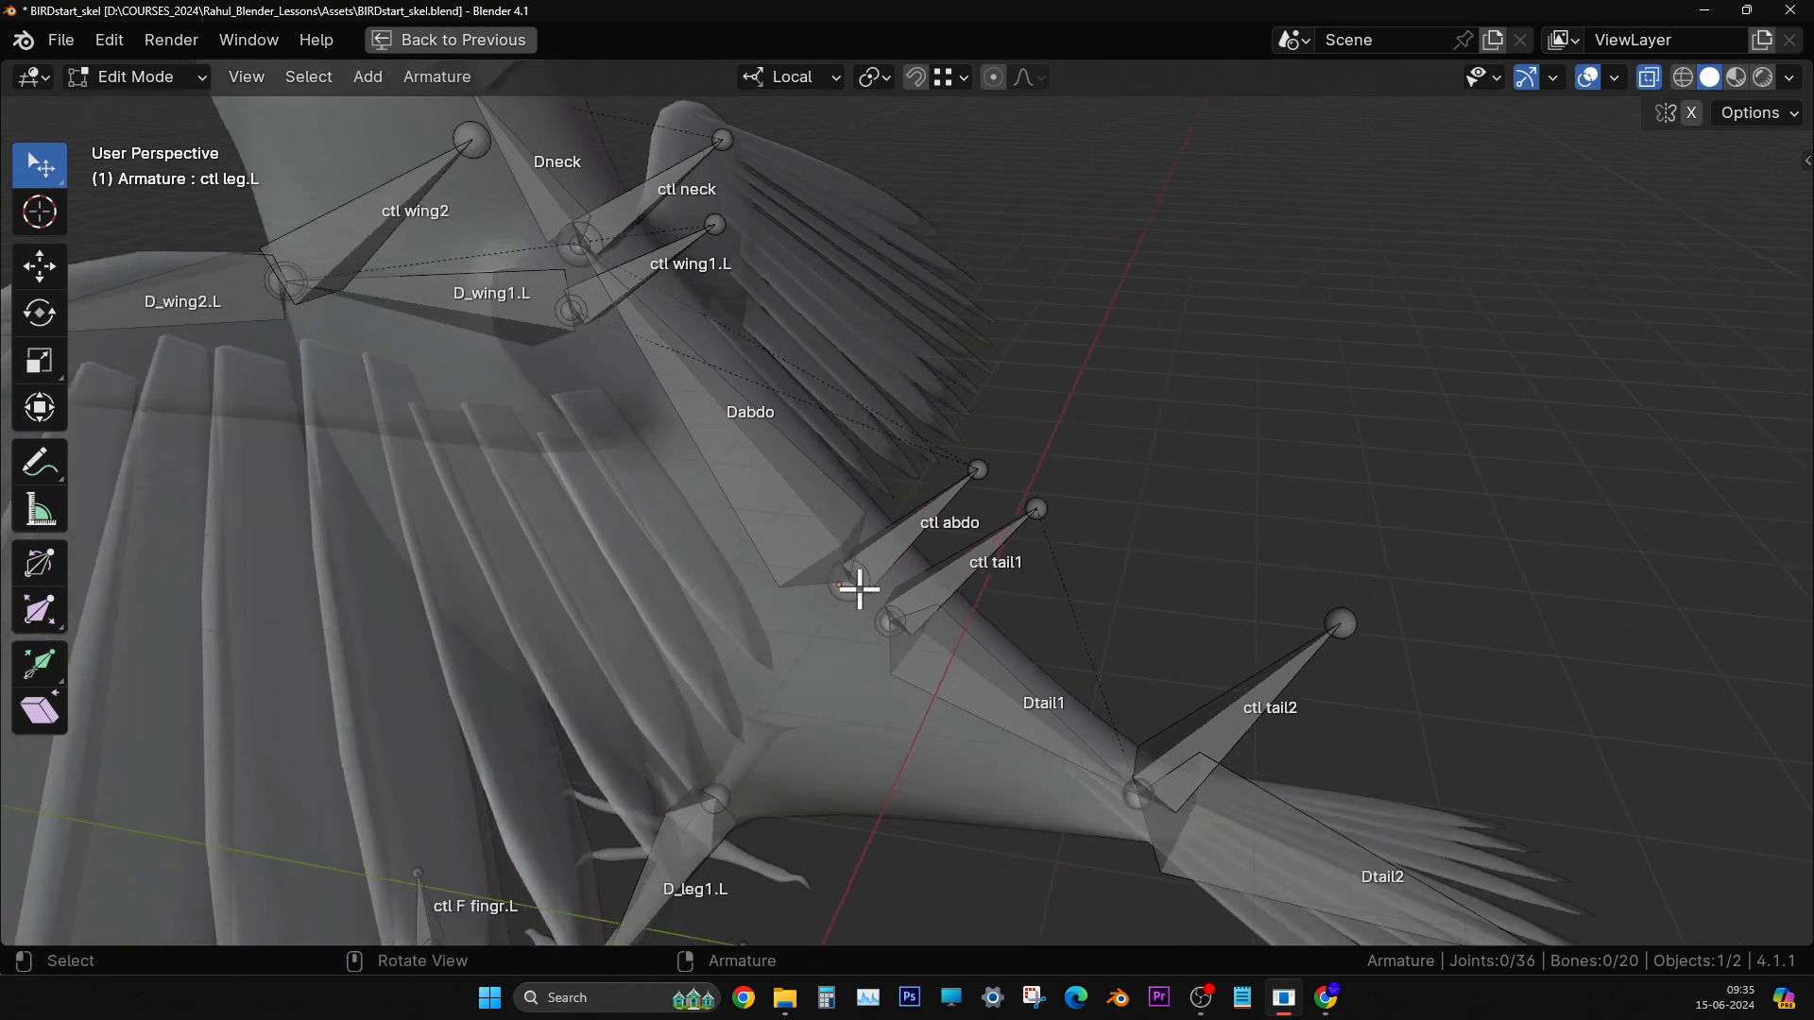
{"action": "middle_click_drag", "start_coordinate": [1080, 731], "coordinate": [1297, 389], "text": "shift"}
{"action": "scroll", "coordinate": [927, 591], "scroll_direction": "up", "scroll_amount": 1}
{"action": "middle_click_drag", "start_coordinate": [782, 604], "coordinate": [660, 858], "text": "shift"}
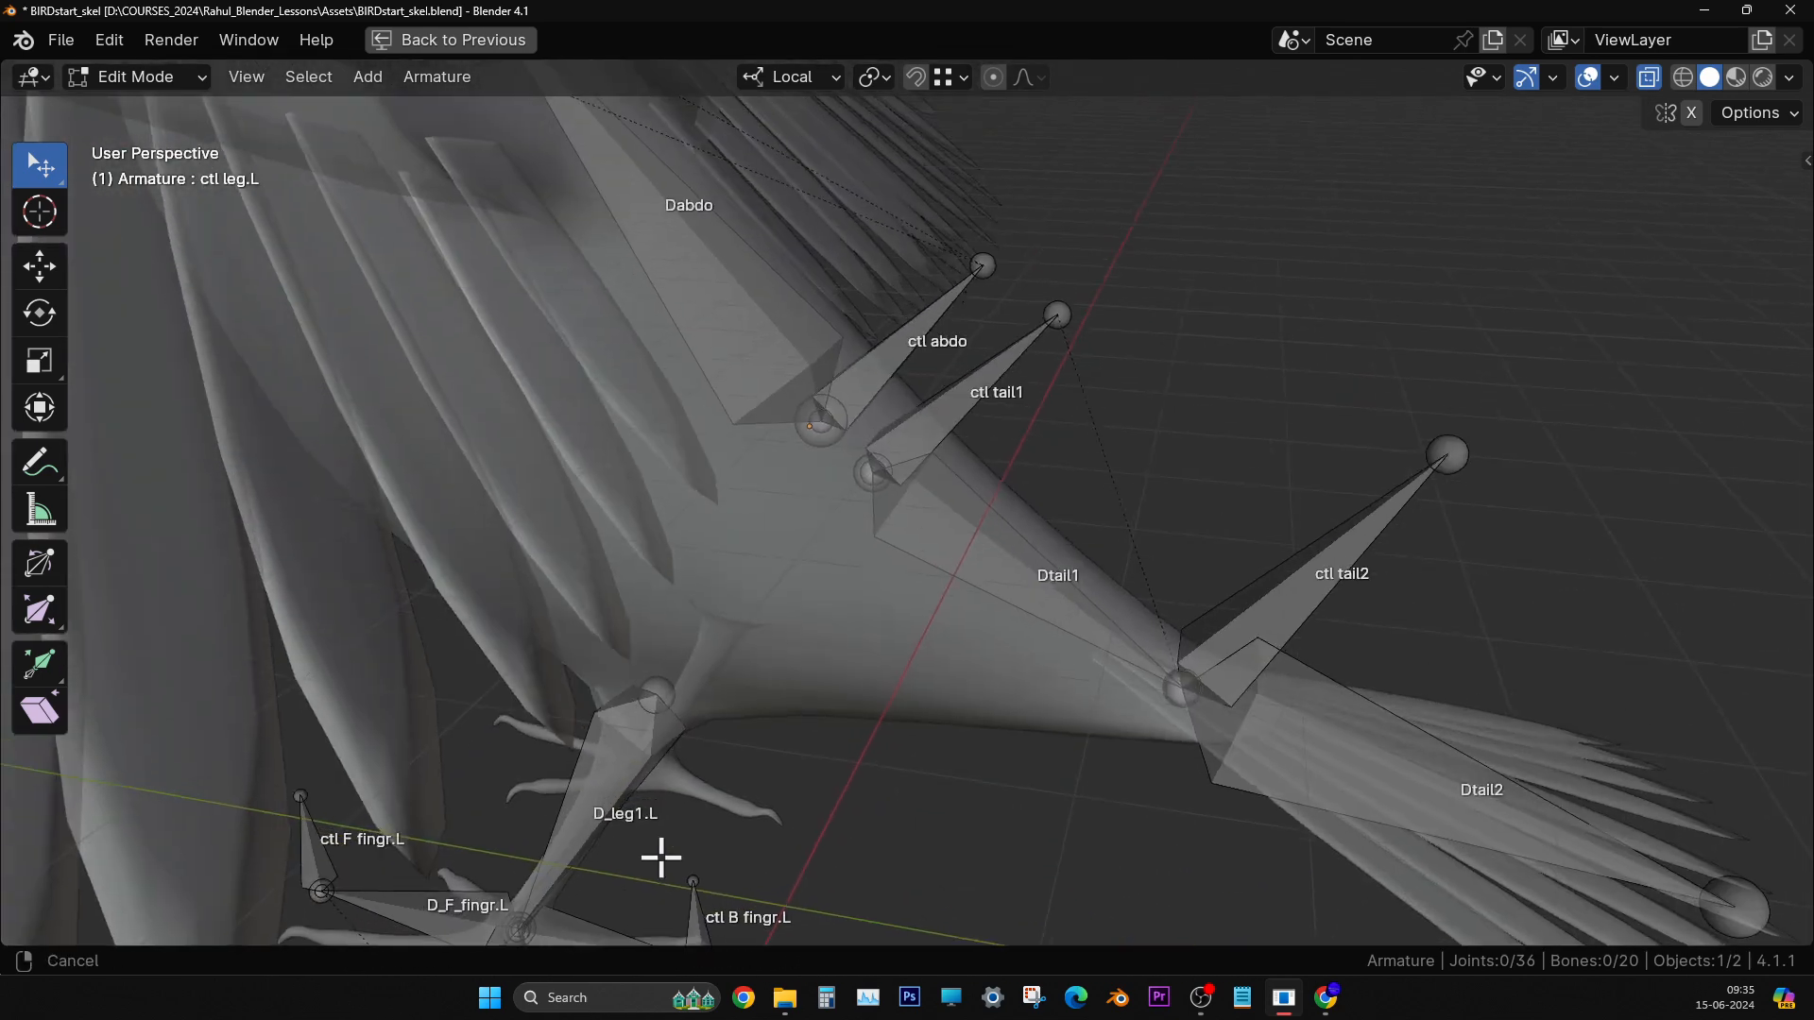
{"action": "middle_click_drag", "start_coordinate": [749, 668], "coordinate": [879, 445]}
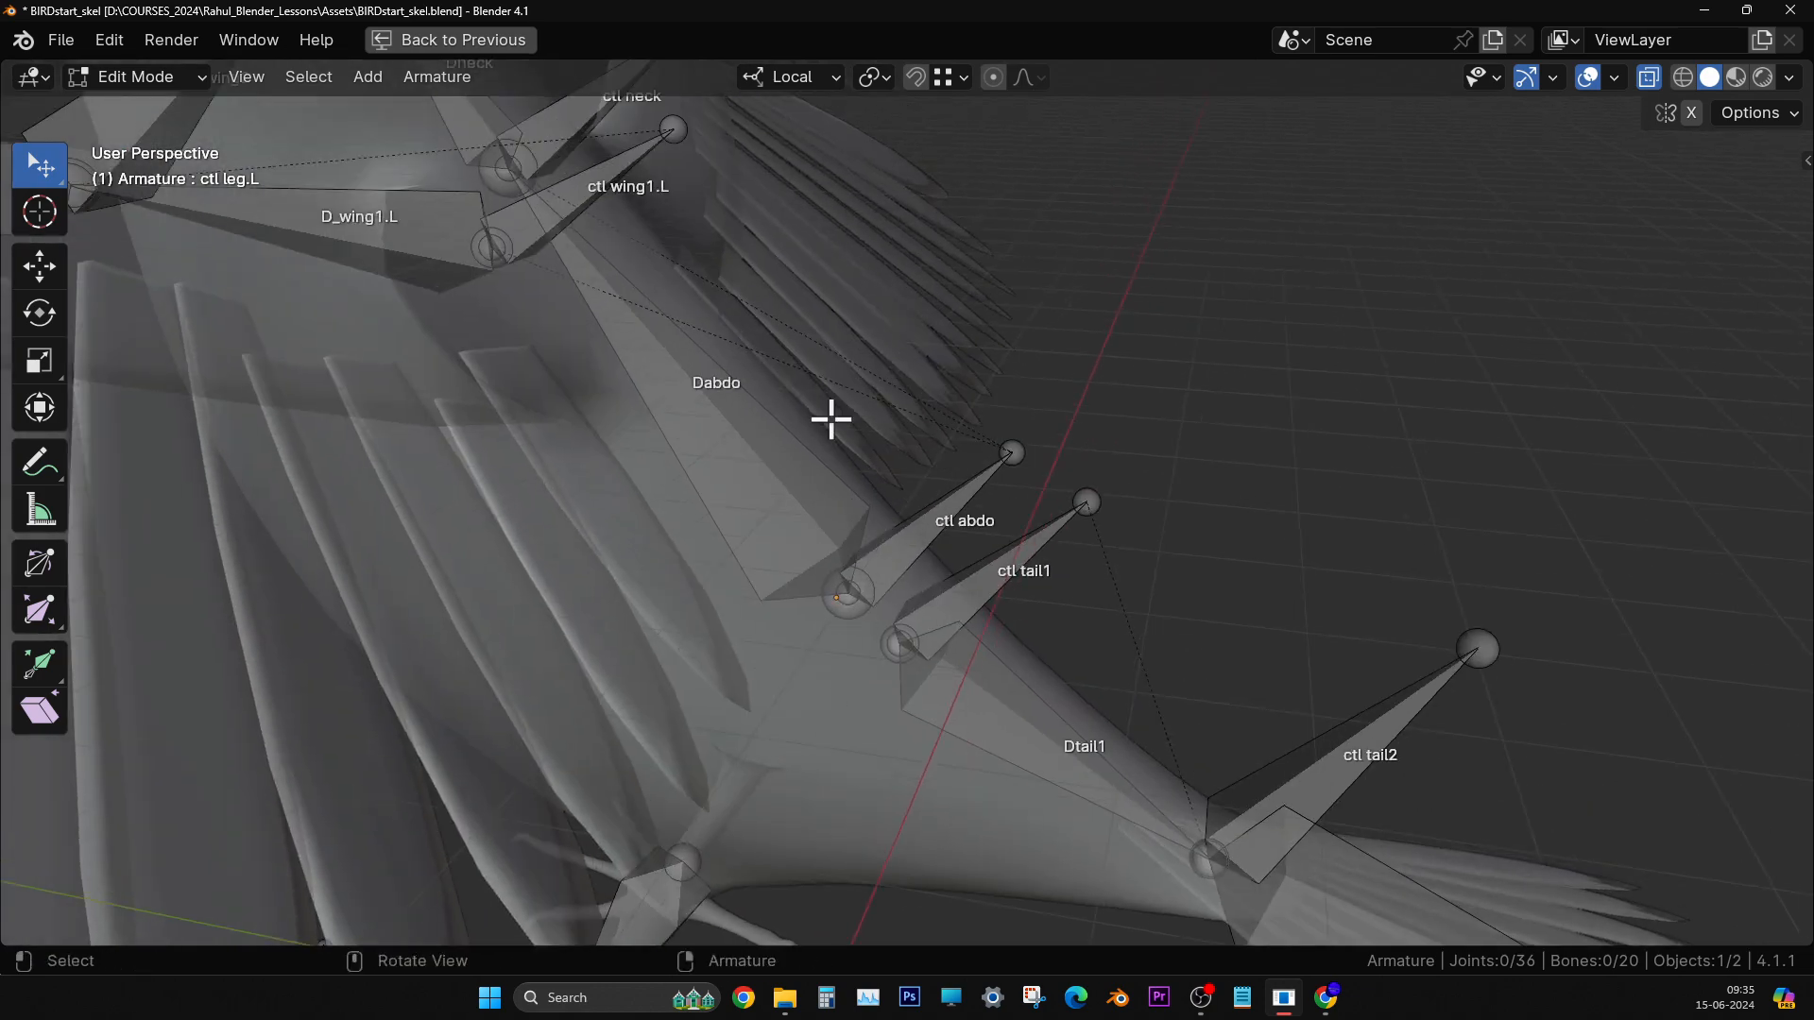
{"action": "middle_click_drag", "start_coordinate": [856, 523], "coordinate": [882, 557]}
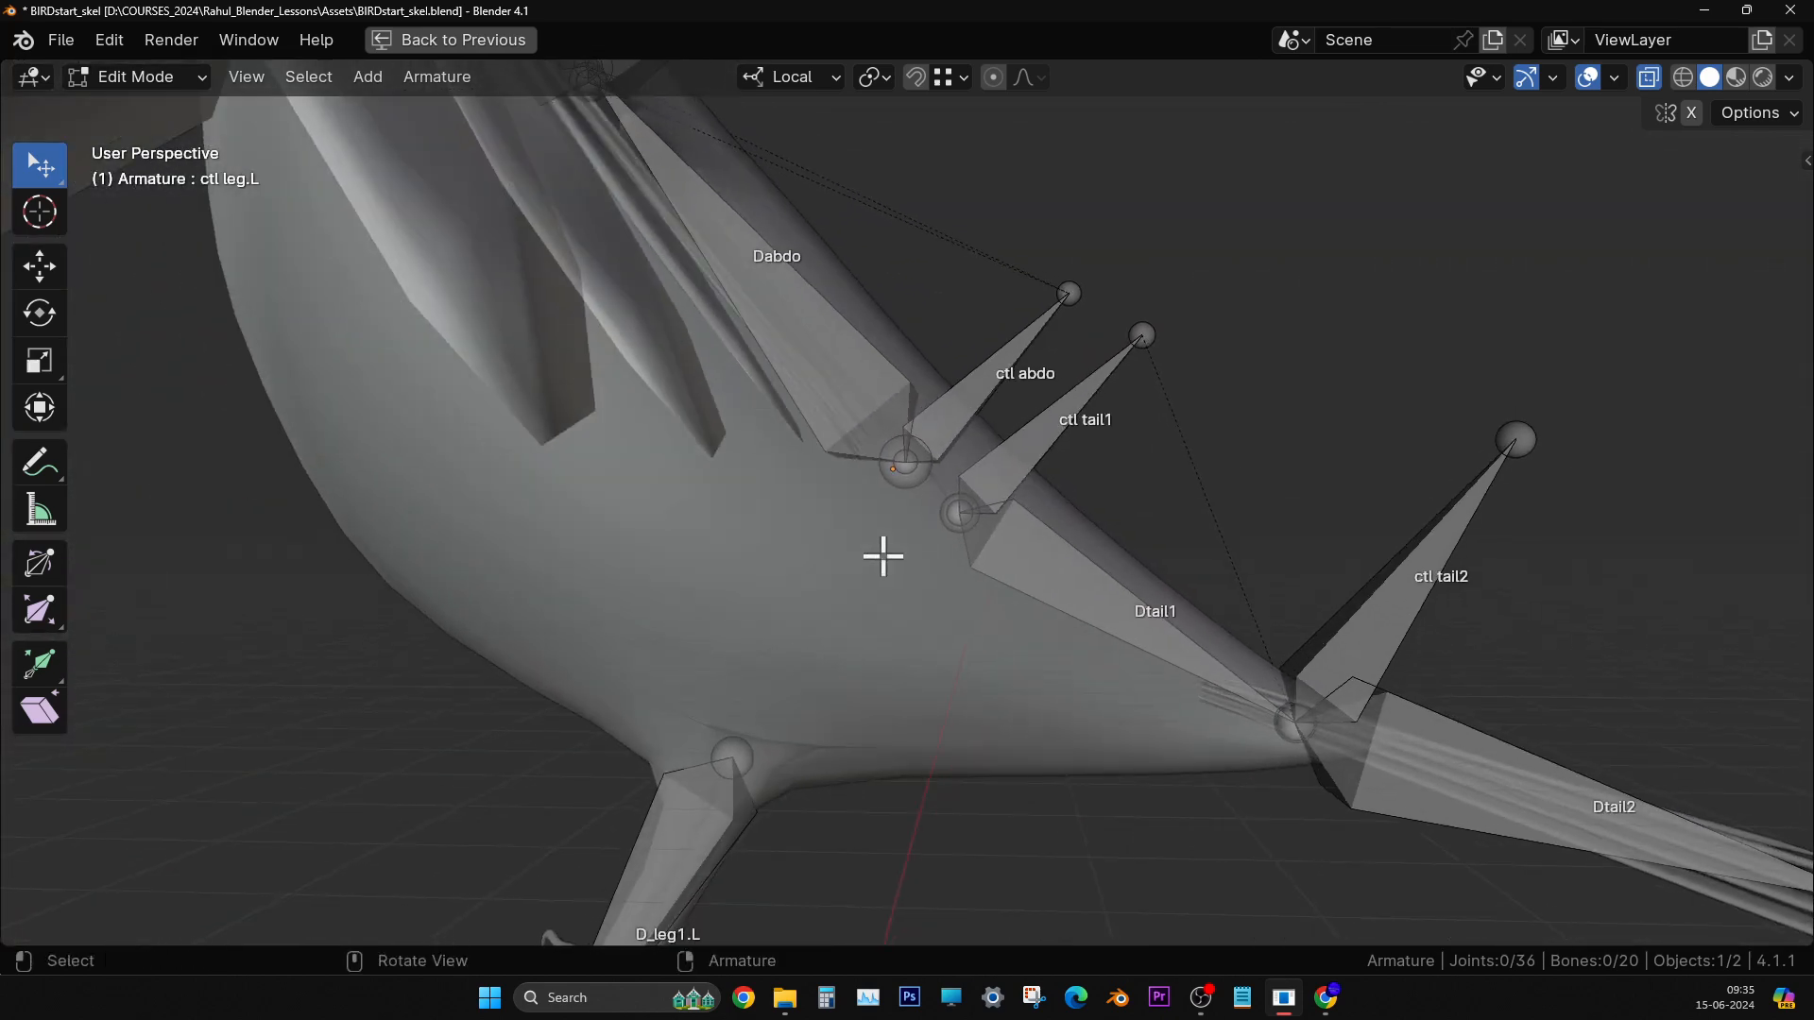
- Add a single bone to the armature while working in the right orthographic view
{"action": "key", "text": "KP_3"}
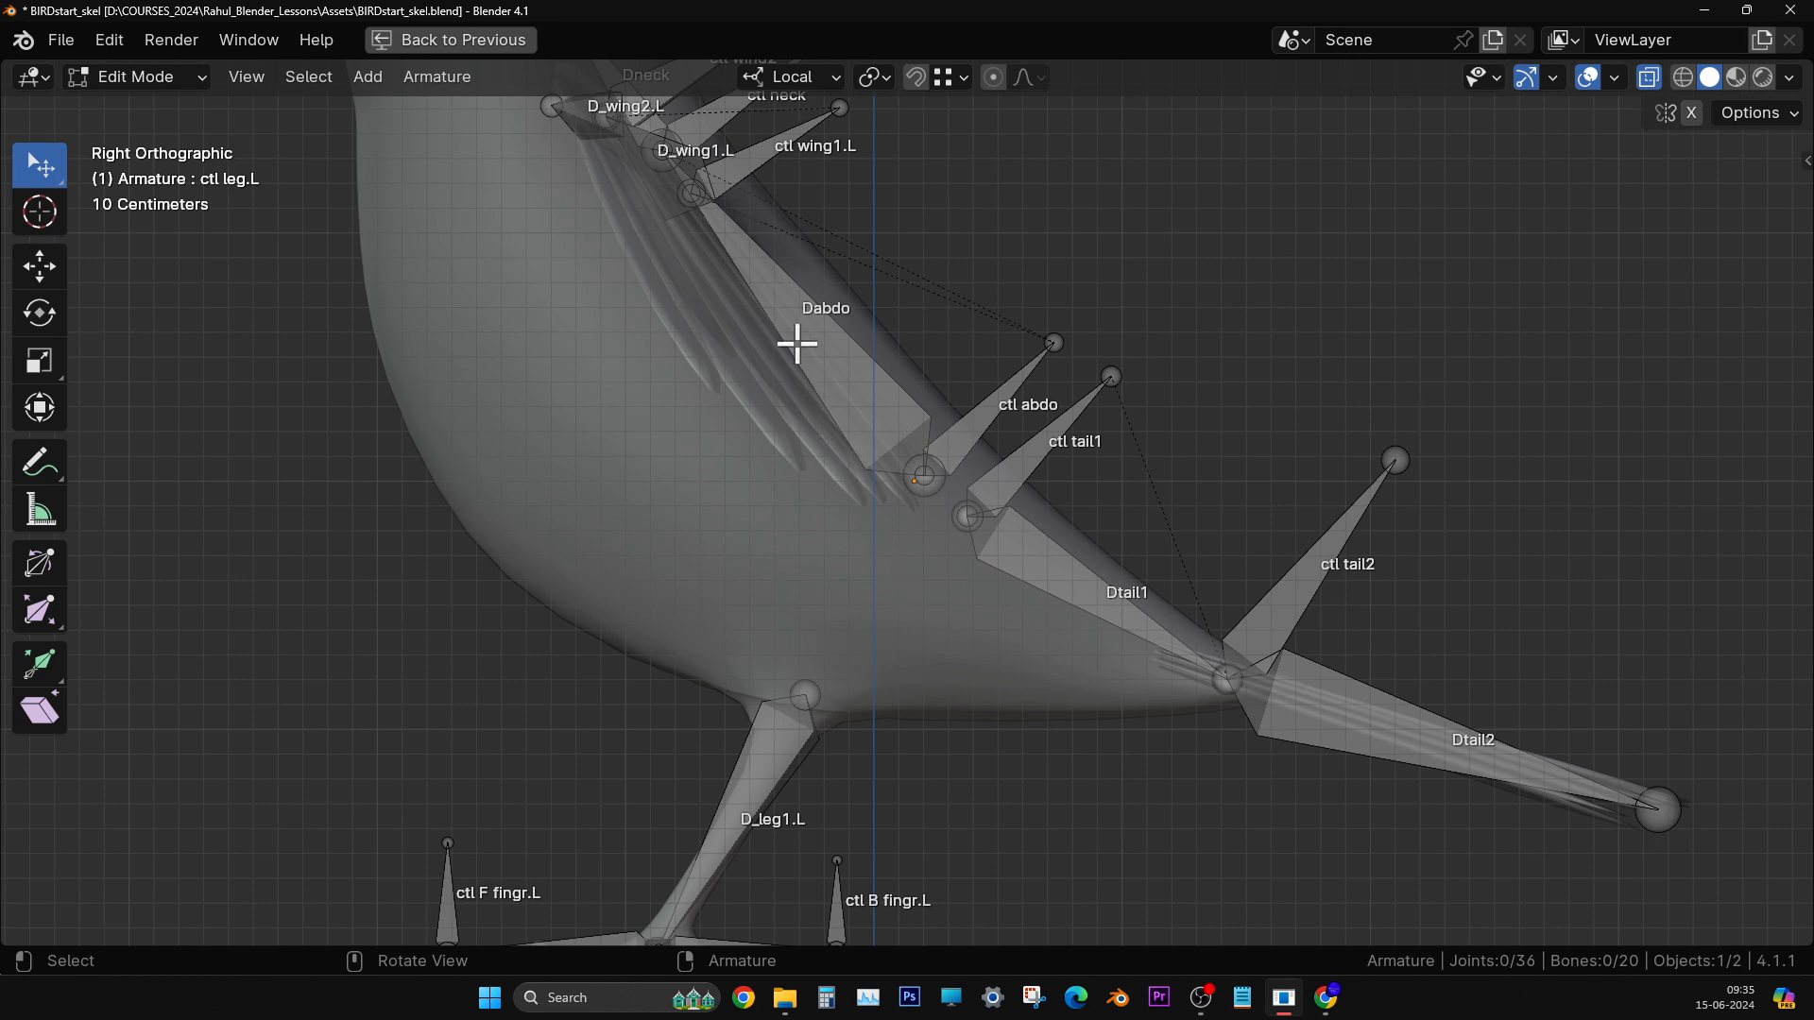
{"action": "scroll", "coordinate": [797, 343], "scroll_direction": "down", "scroll_amount": 2}
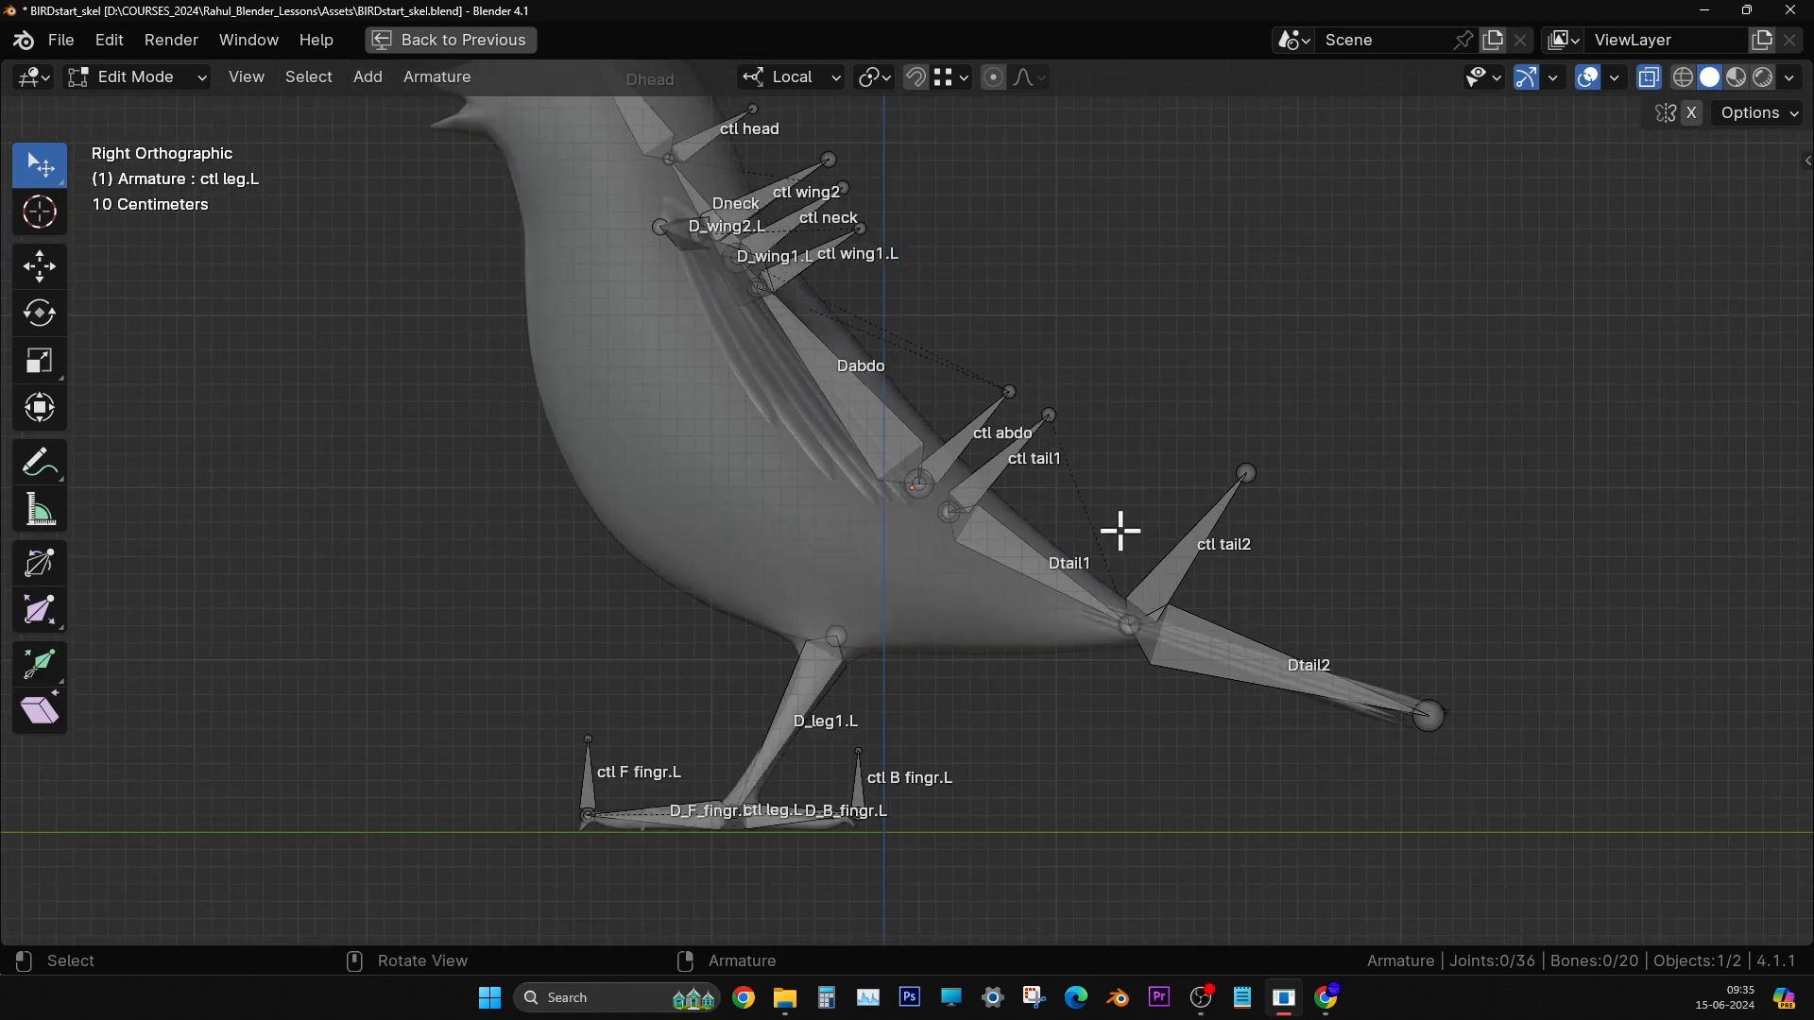
{"action": "middle_click_drag", "start_coordinate": [992, 615], "coordinate": [1029, 538], "text": "shift"}
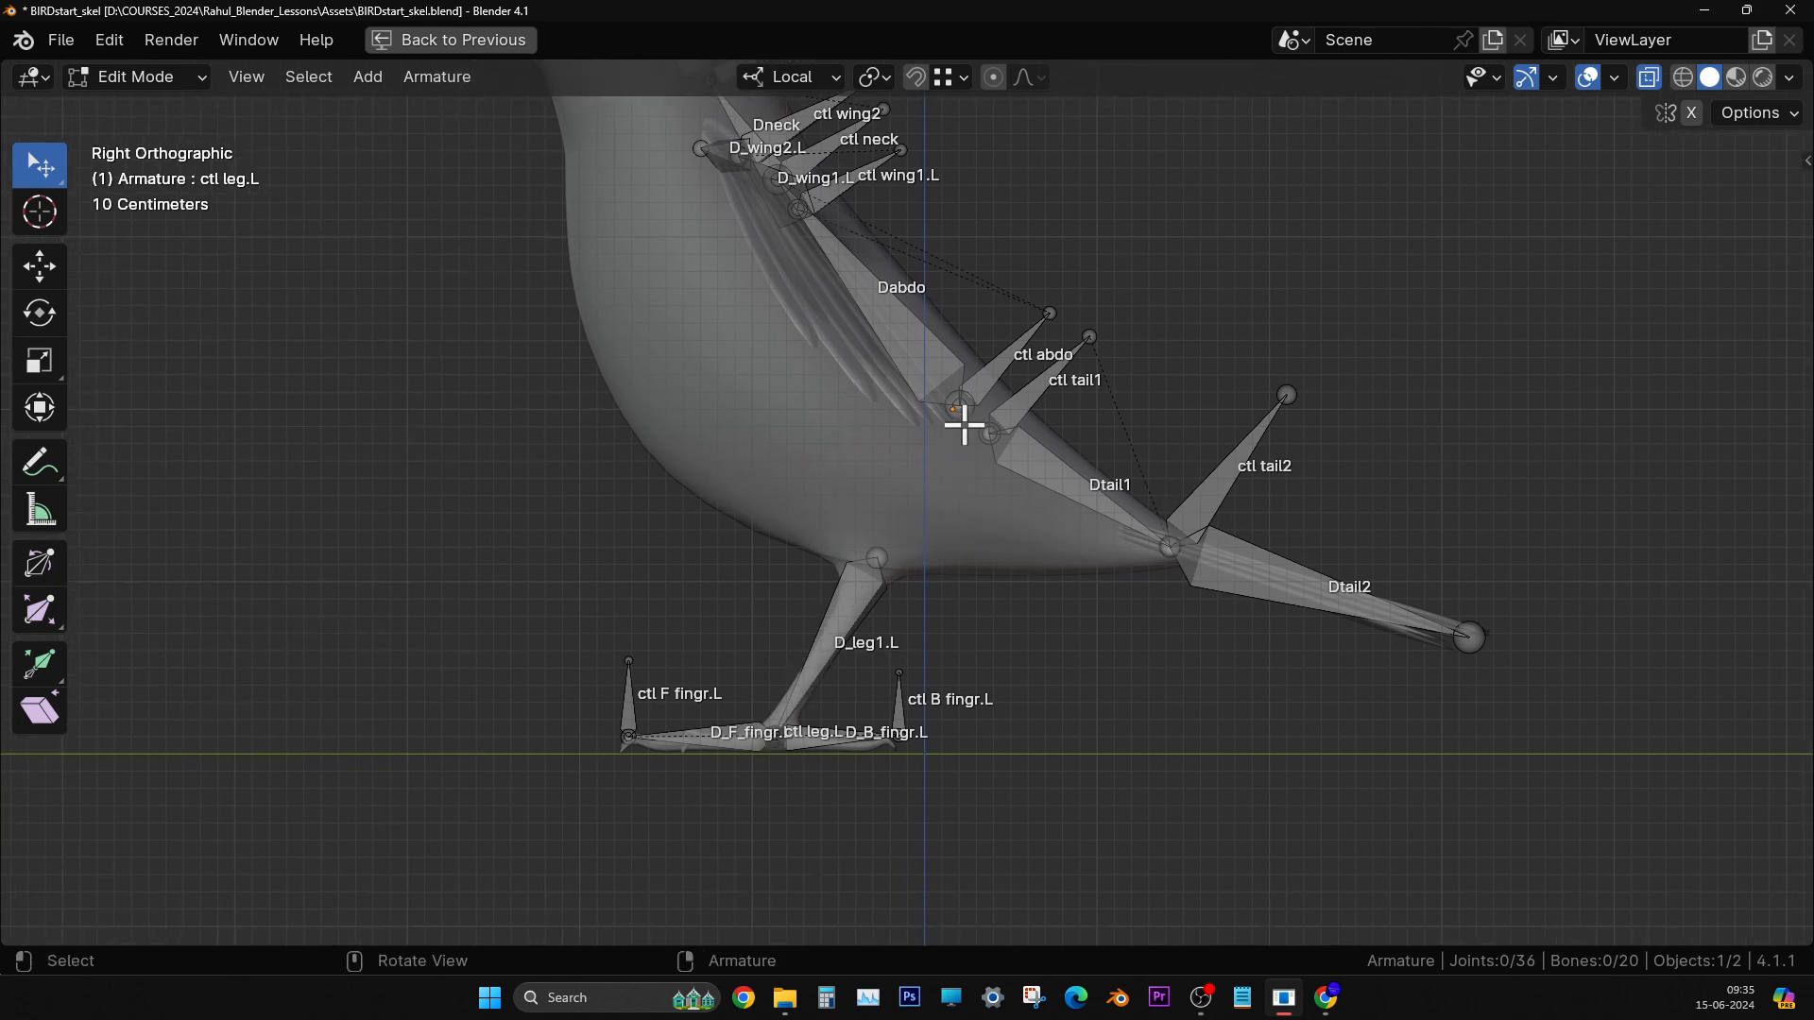
{"action": "mouse_move", "coordinate": [964, 427]}
{"action": "middle_mouse_down"}
{"action": "mouse_move", "coordinate": [834, 514]}
{"action": "mouse_move", "coordinate": [968, 438]}
{"action": "middle_mouse_up"}
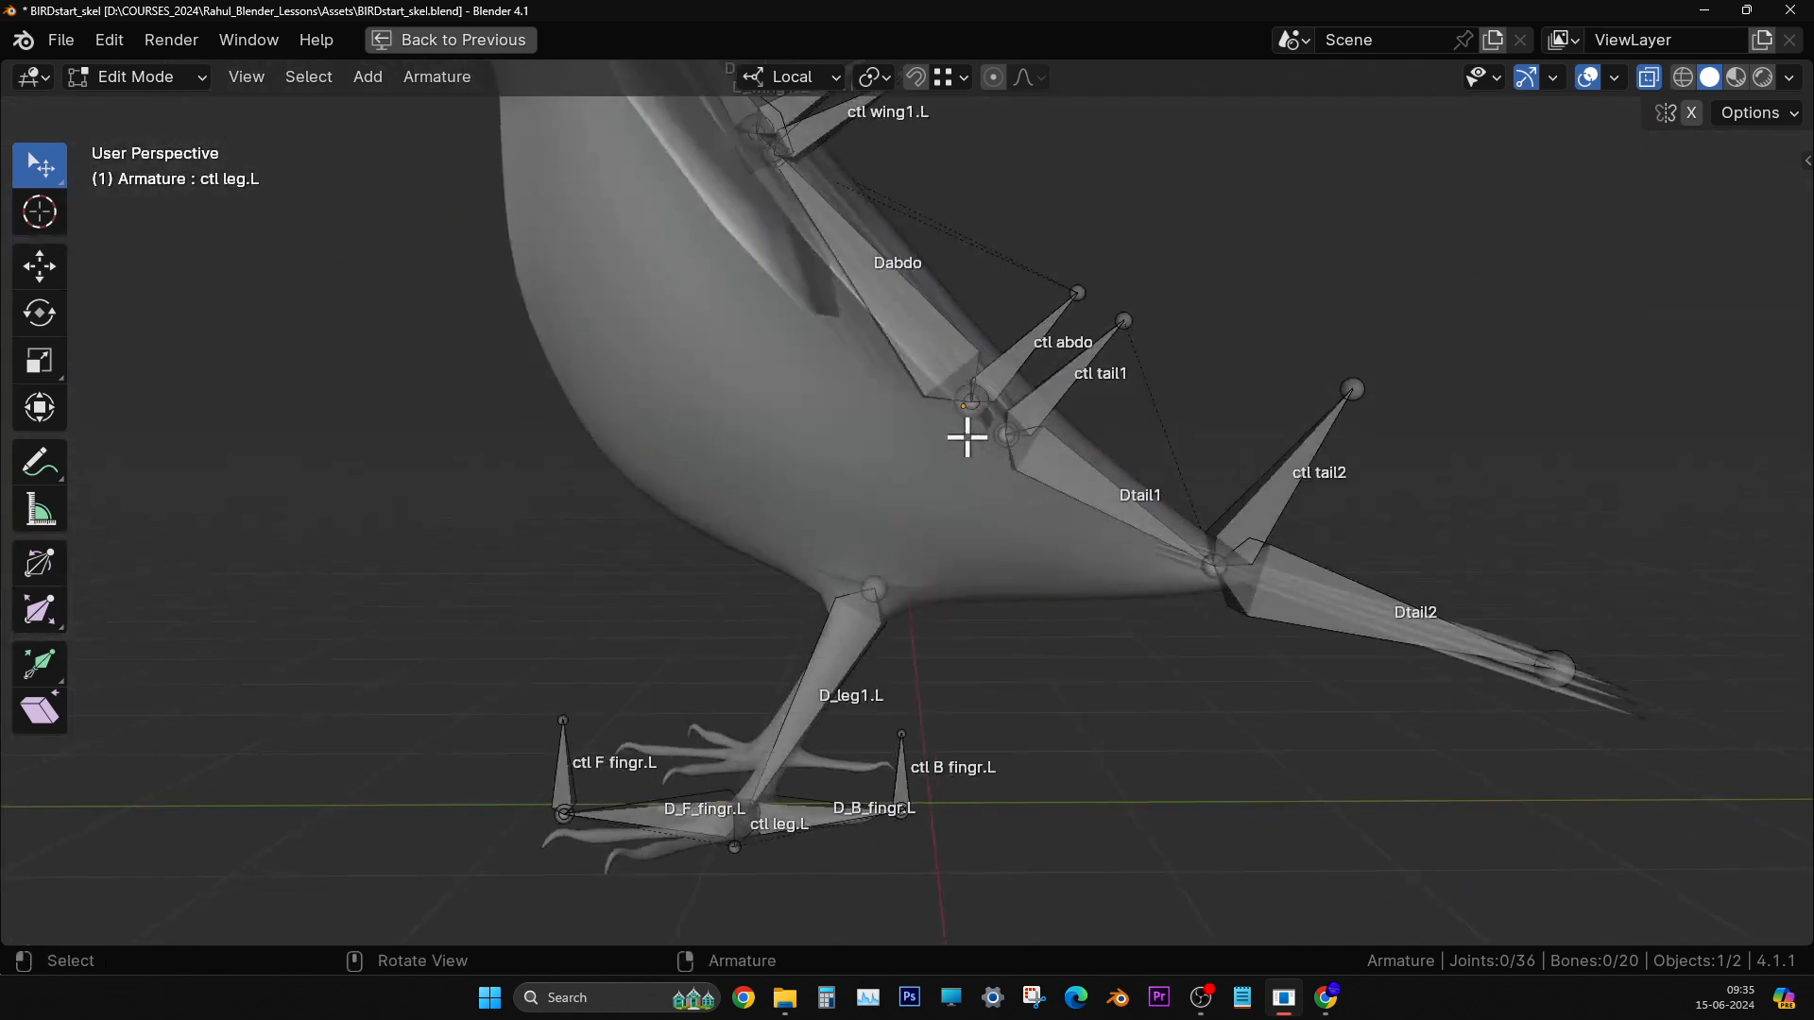
{"action": "key", "text": "KP_3"}
{"action": "scroll", "coordinate": [967, 438], "scroll_direction": "up", "scroll_amount": 3}
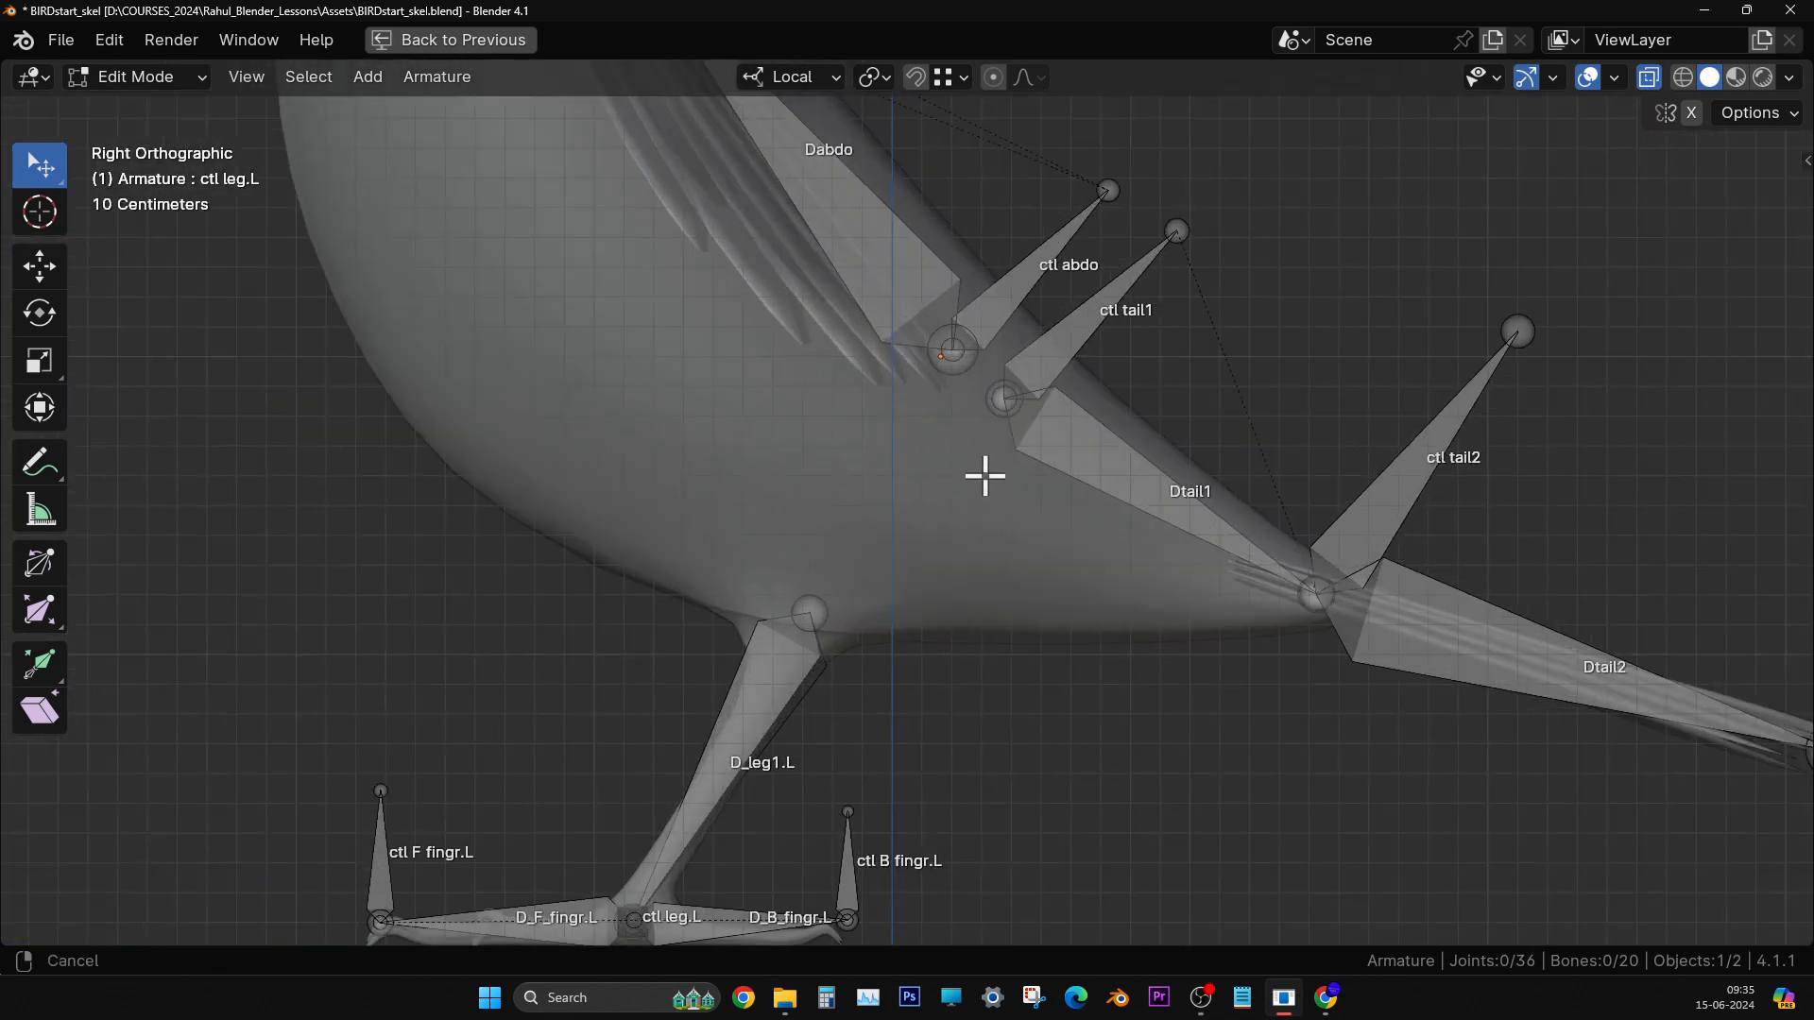
{"action": "scroll", "coordinate": [891, 541], "scroll_direction": "up", "scroll_amount": 2}
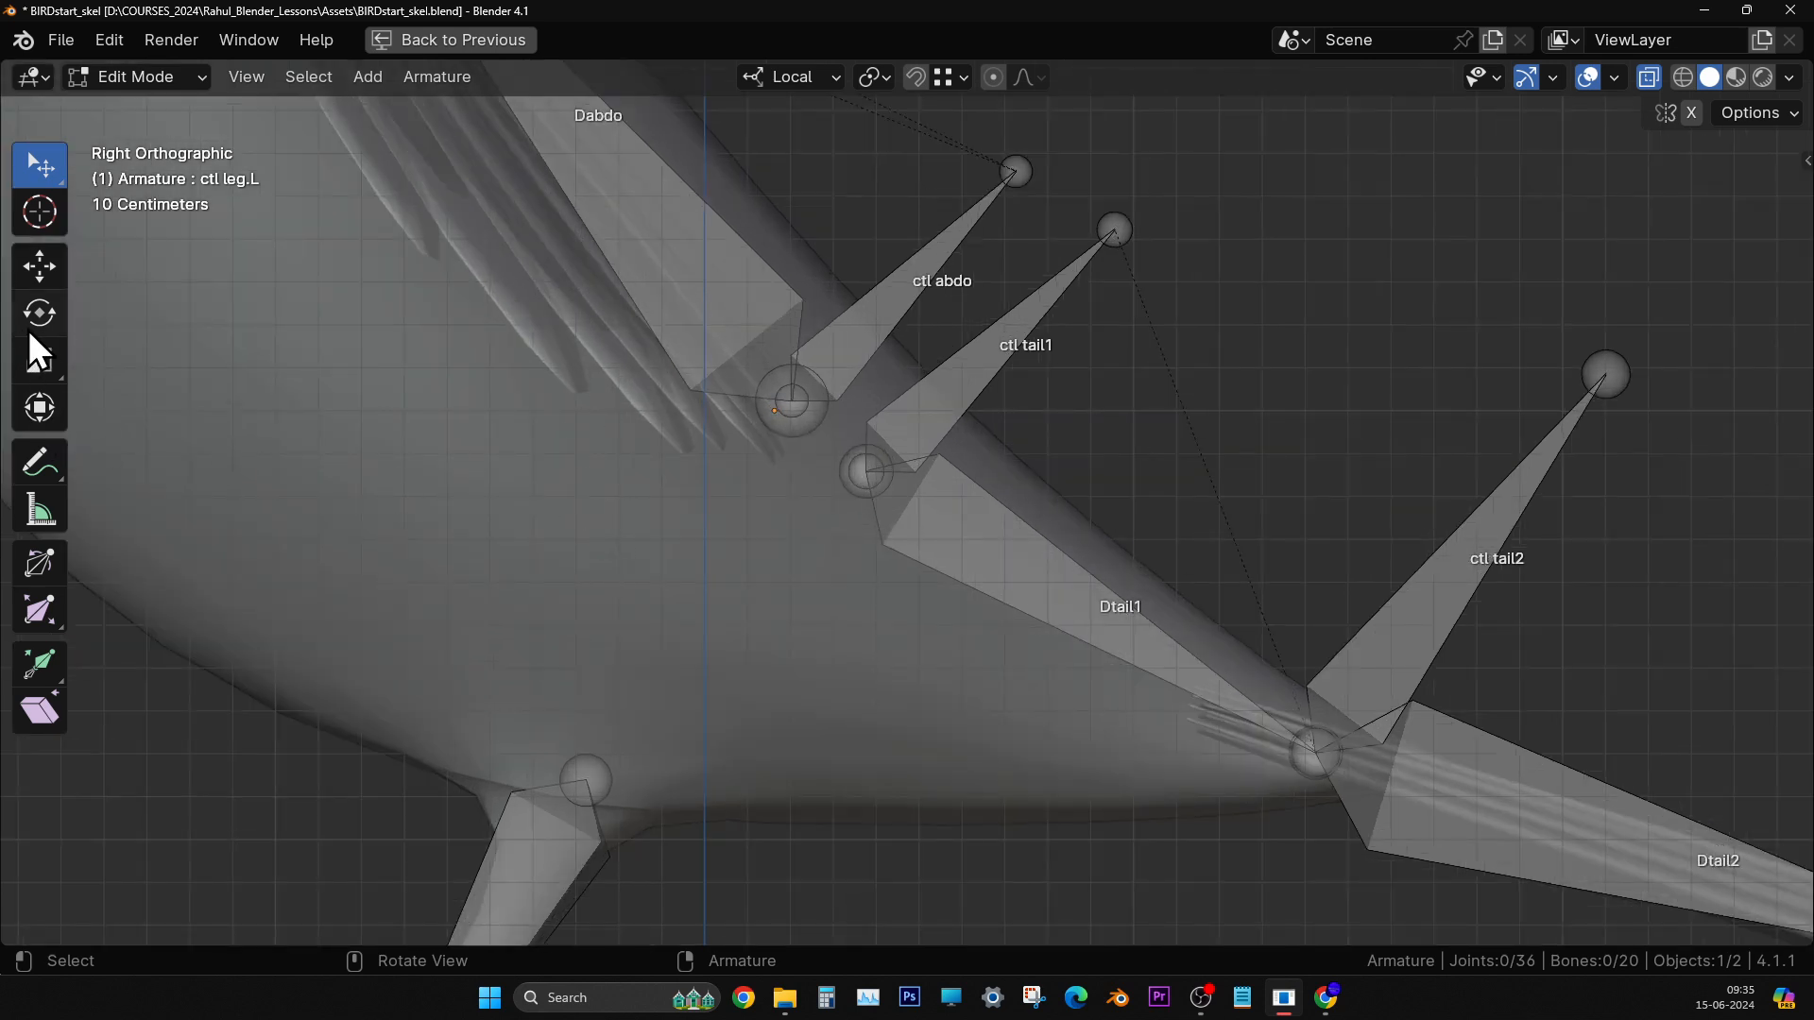
{"action": "mouse_move", "coordinate": [454, 109]}
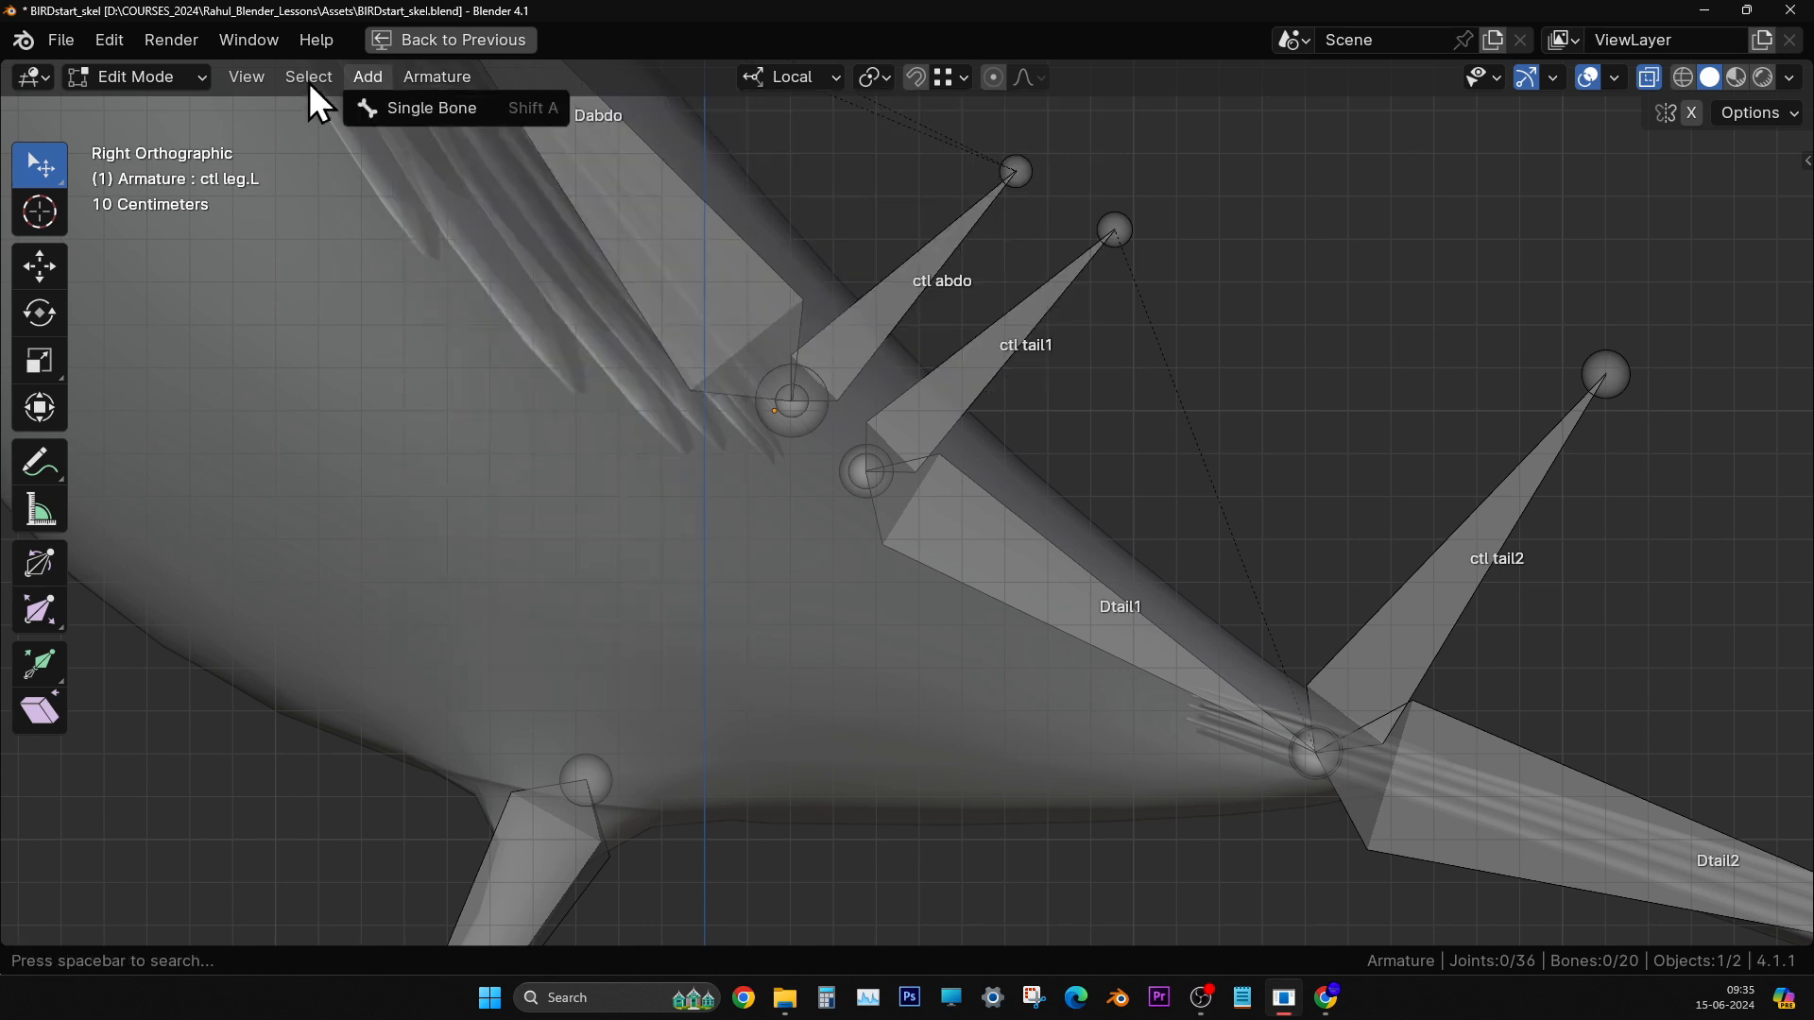
{"action": "left_click", "coordinate": [938, 255]}
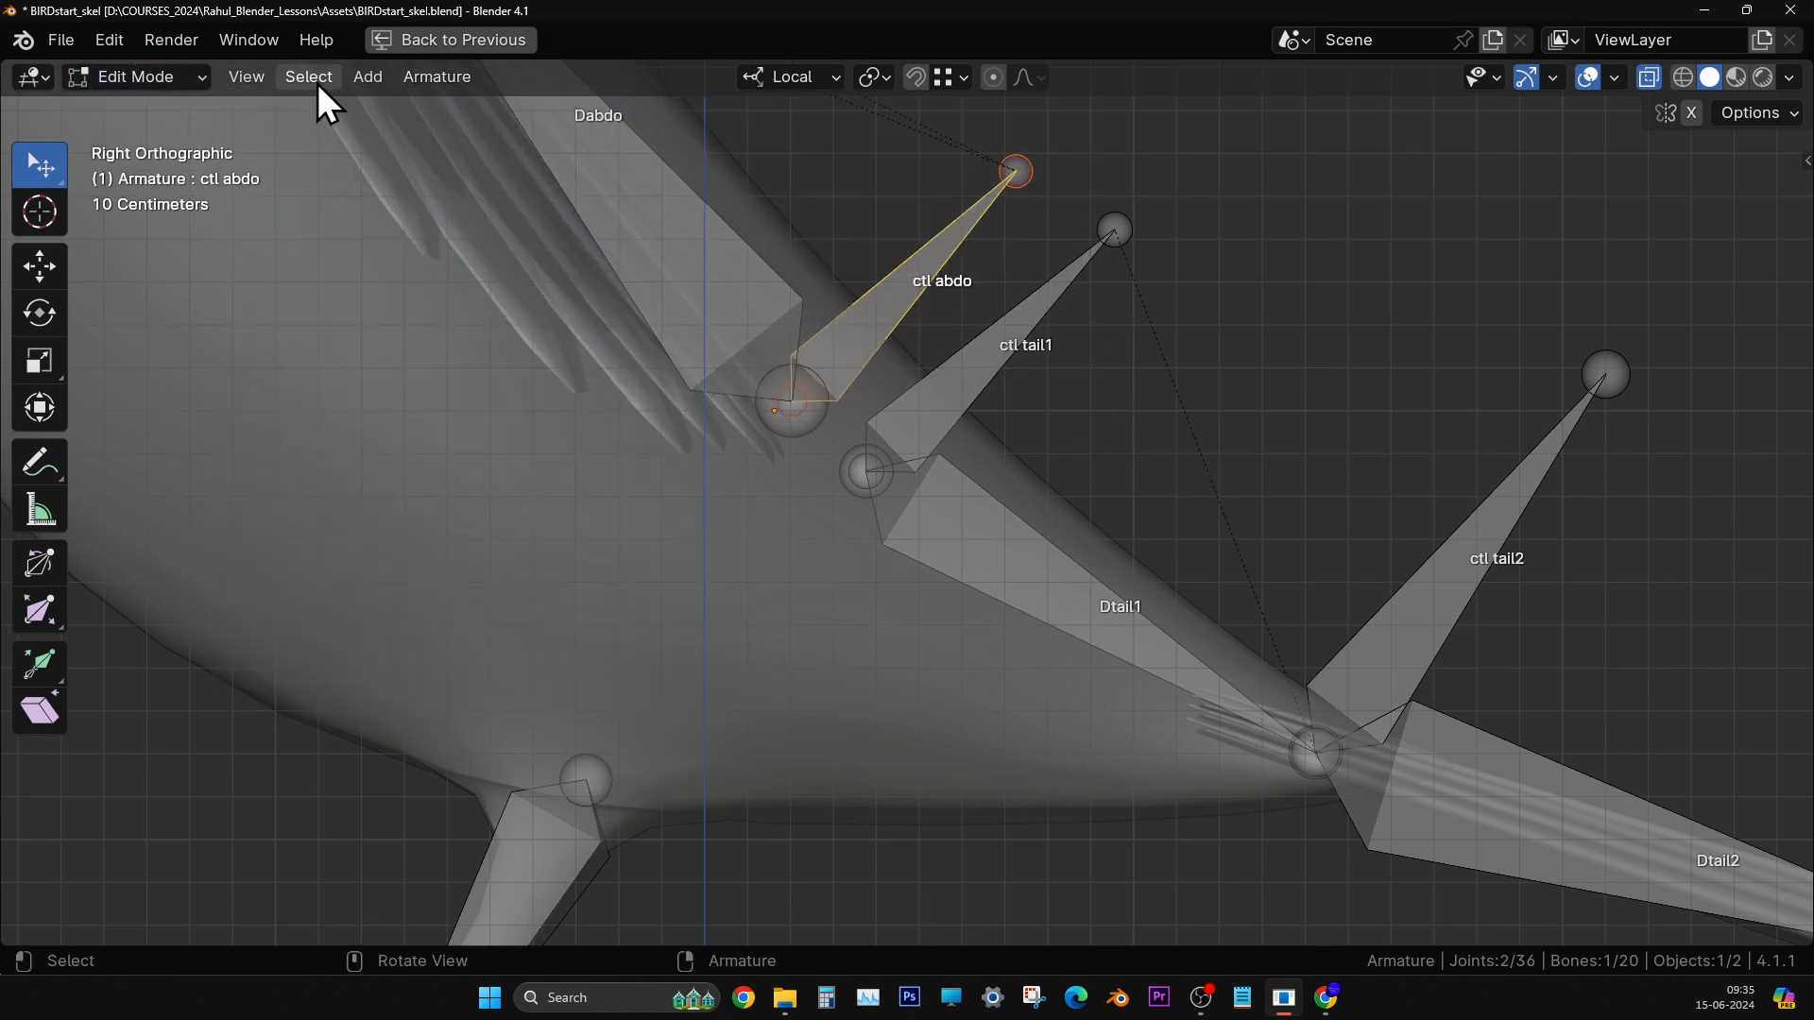
{"action": "left_click", "coordinate": [438, 78]}
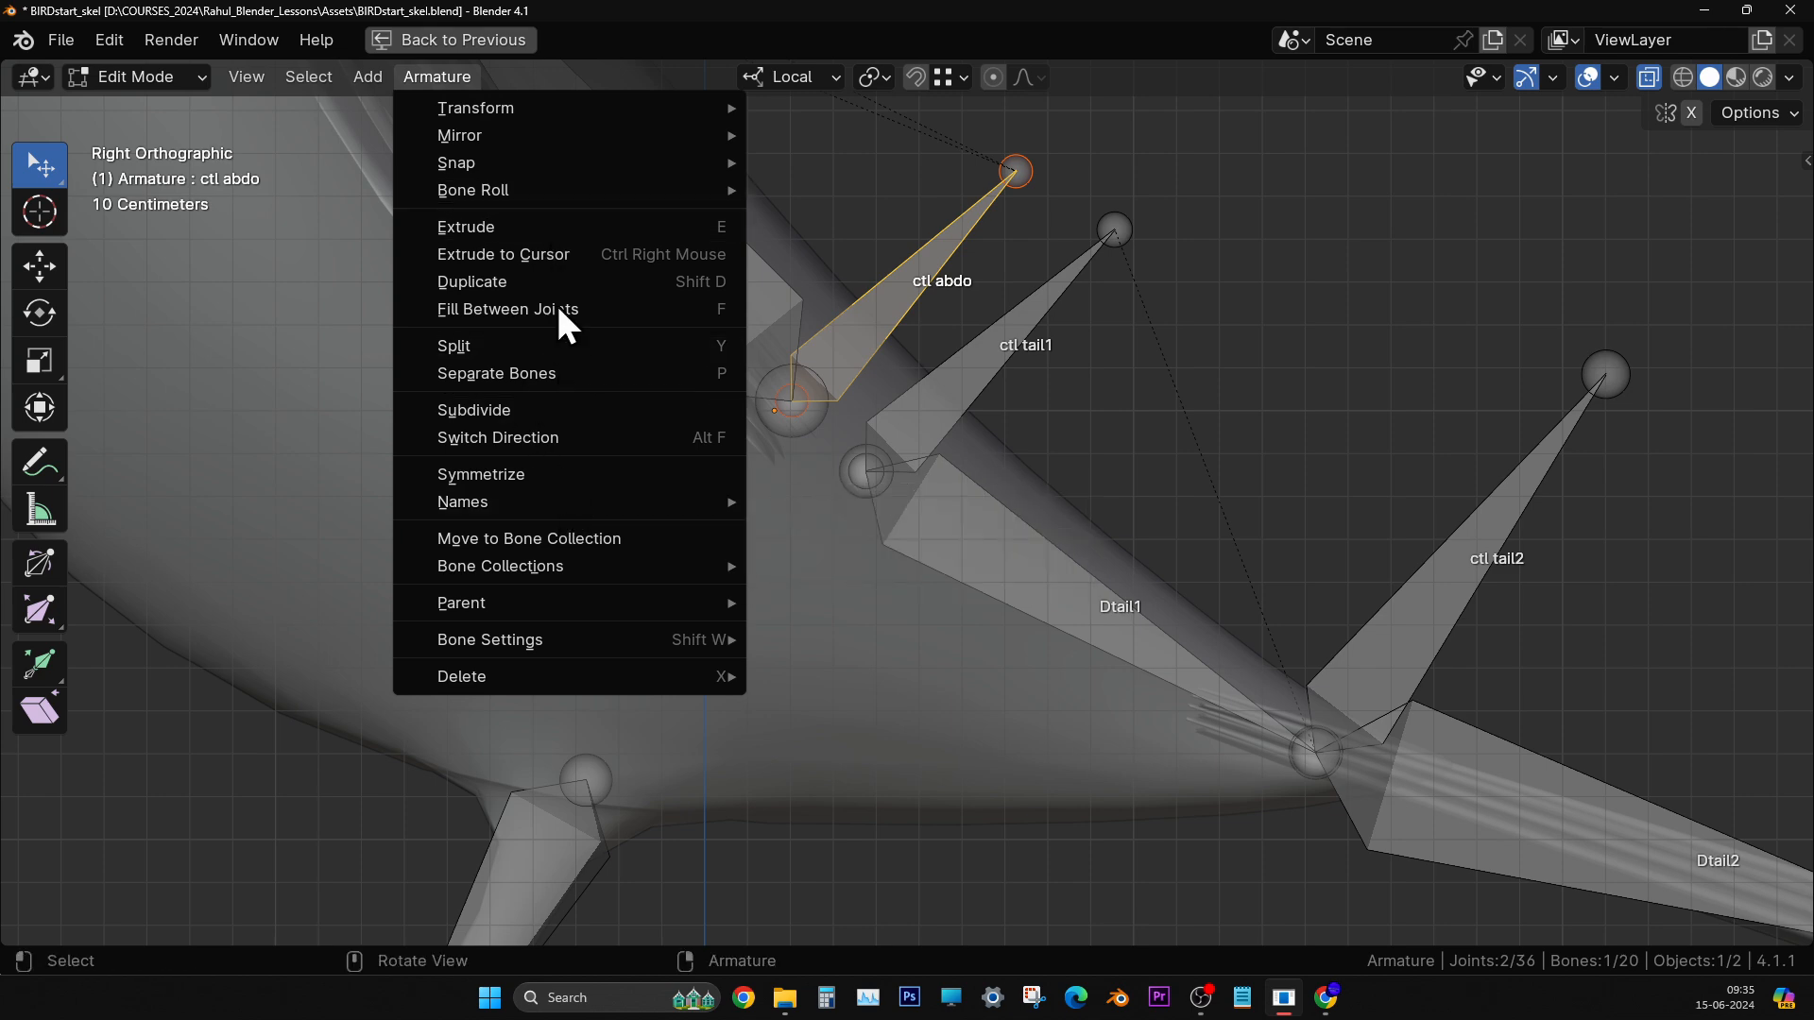
{"action": "mouse_move", "coordinate": [365, 70]}
{"action": "left_click", "coordinate": [380, 100]}
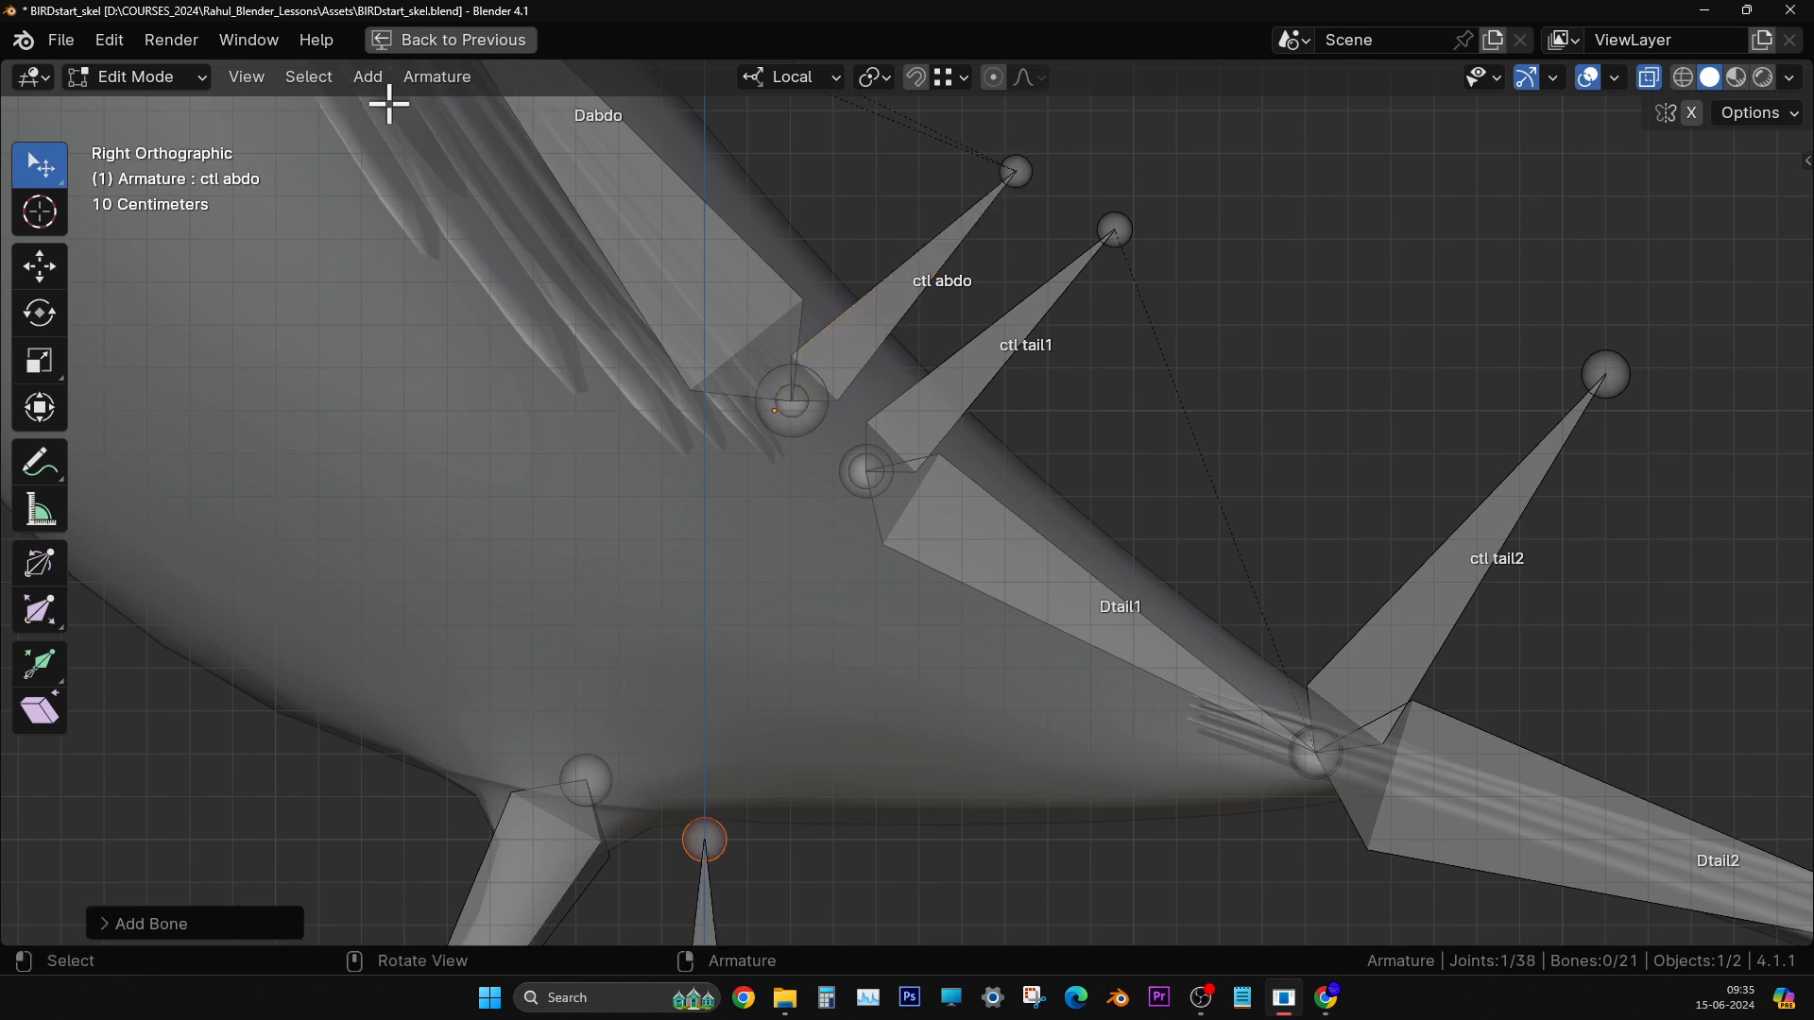
- Select the new bone and move it up into the bird's body, beside the base of ctl abdo
{"action": "scroll", "coordinate": [915, 693], "scroll_direction": "down", "scroll_amount": 3}
{"action": "left_click", "coordinate": [805, 808]}
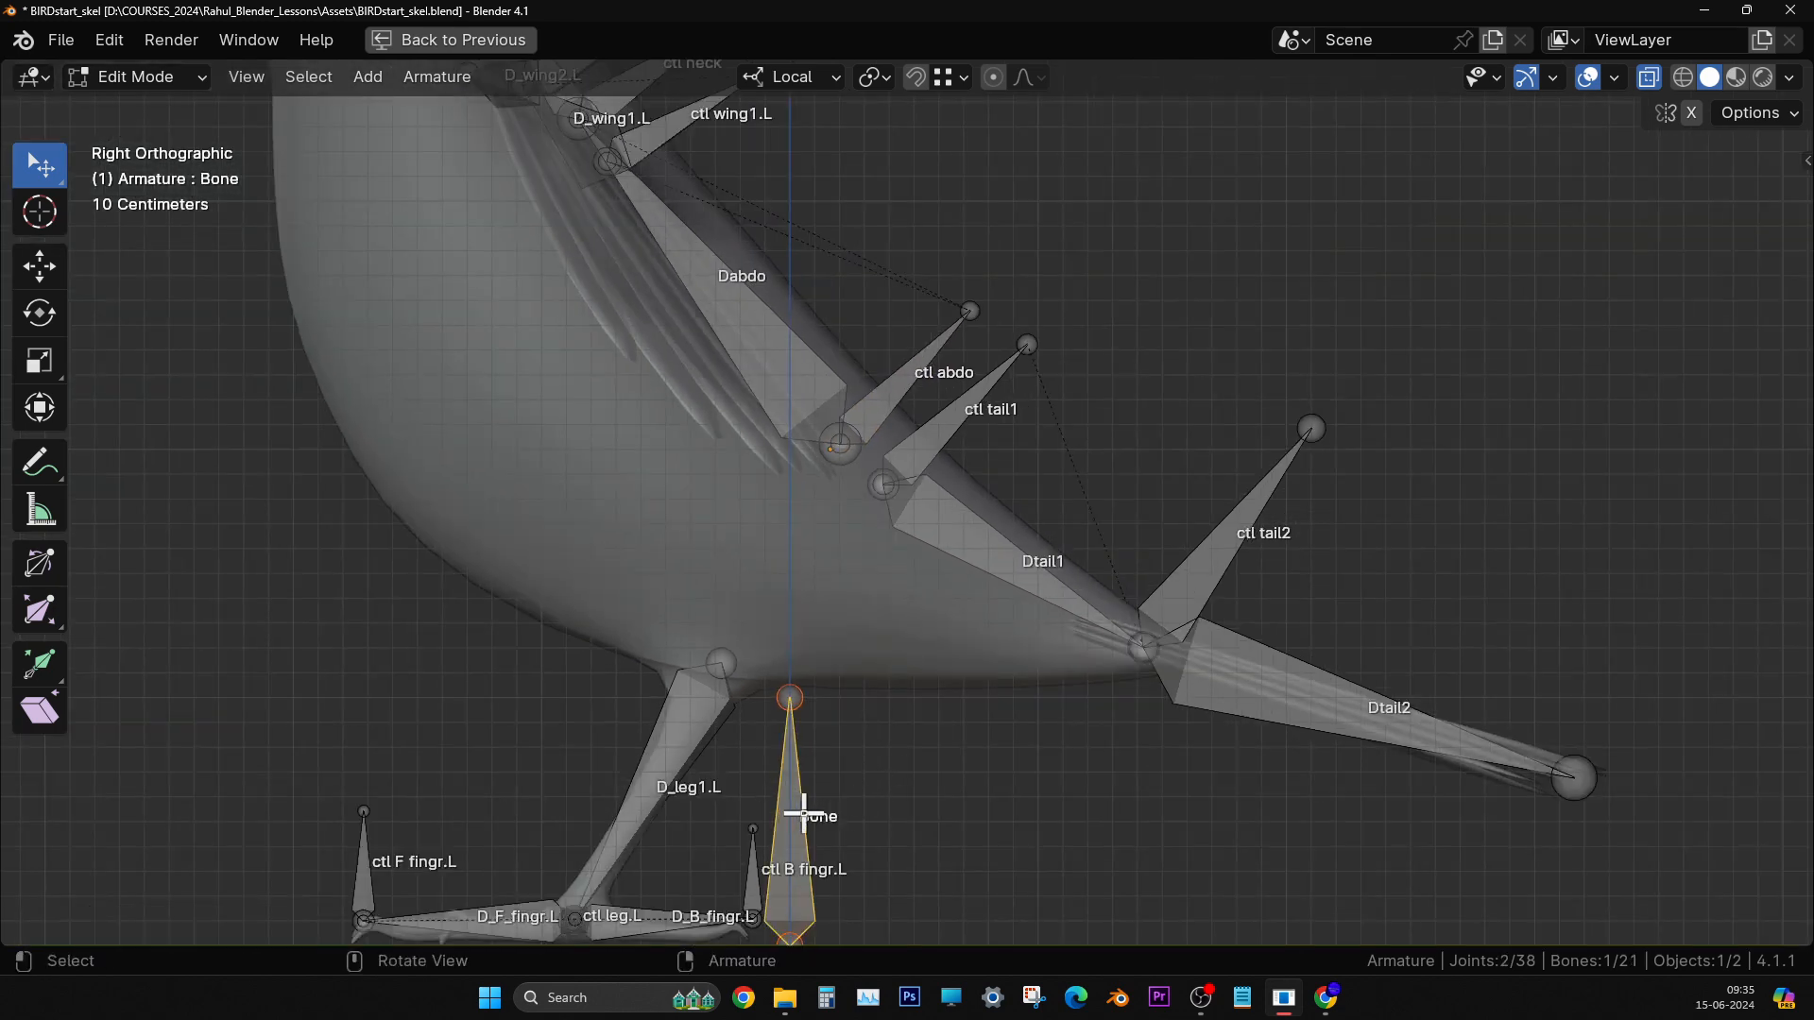
{"action": "middle_click_drag", "start_coordinate": [805, 808], "coordinate": [831, 688], "text": "shift"}
{"action": "key", "text": "g"}
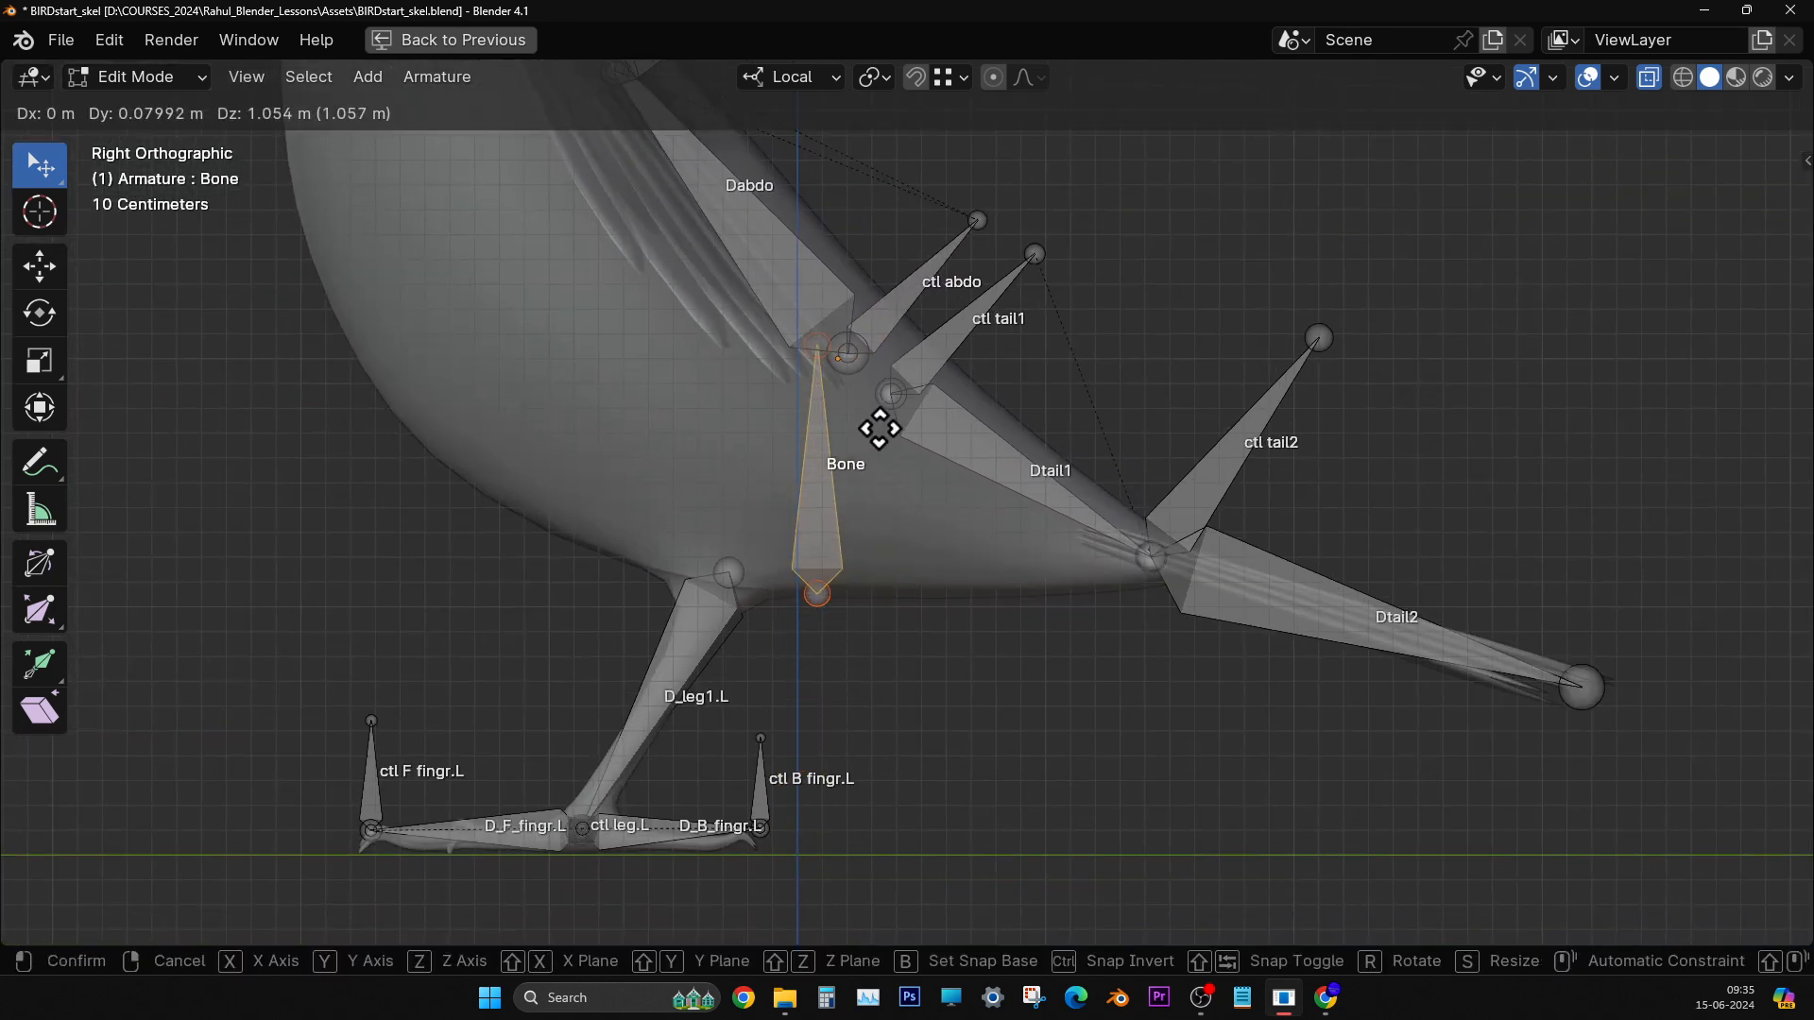
{"action": "left_click", "coordinate": [897, 354]}
{"action": "scroll", "coordinate": [943, 421], "scroll_direction": "up", "scroll_amount": 4}
{"action": "scroll", "coordinate": [930, 492], "scroll_direction": "up", "scroll_amount": 3, "text": "shift"}
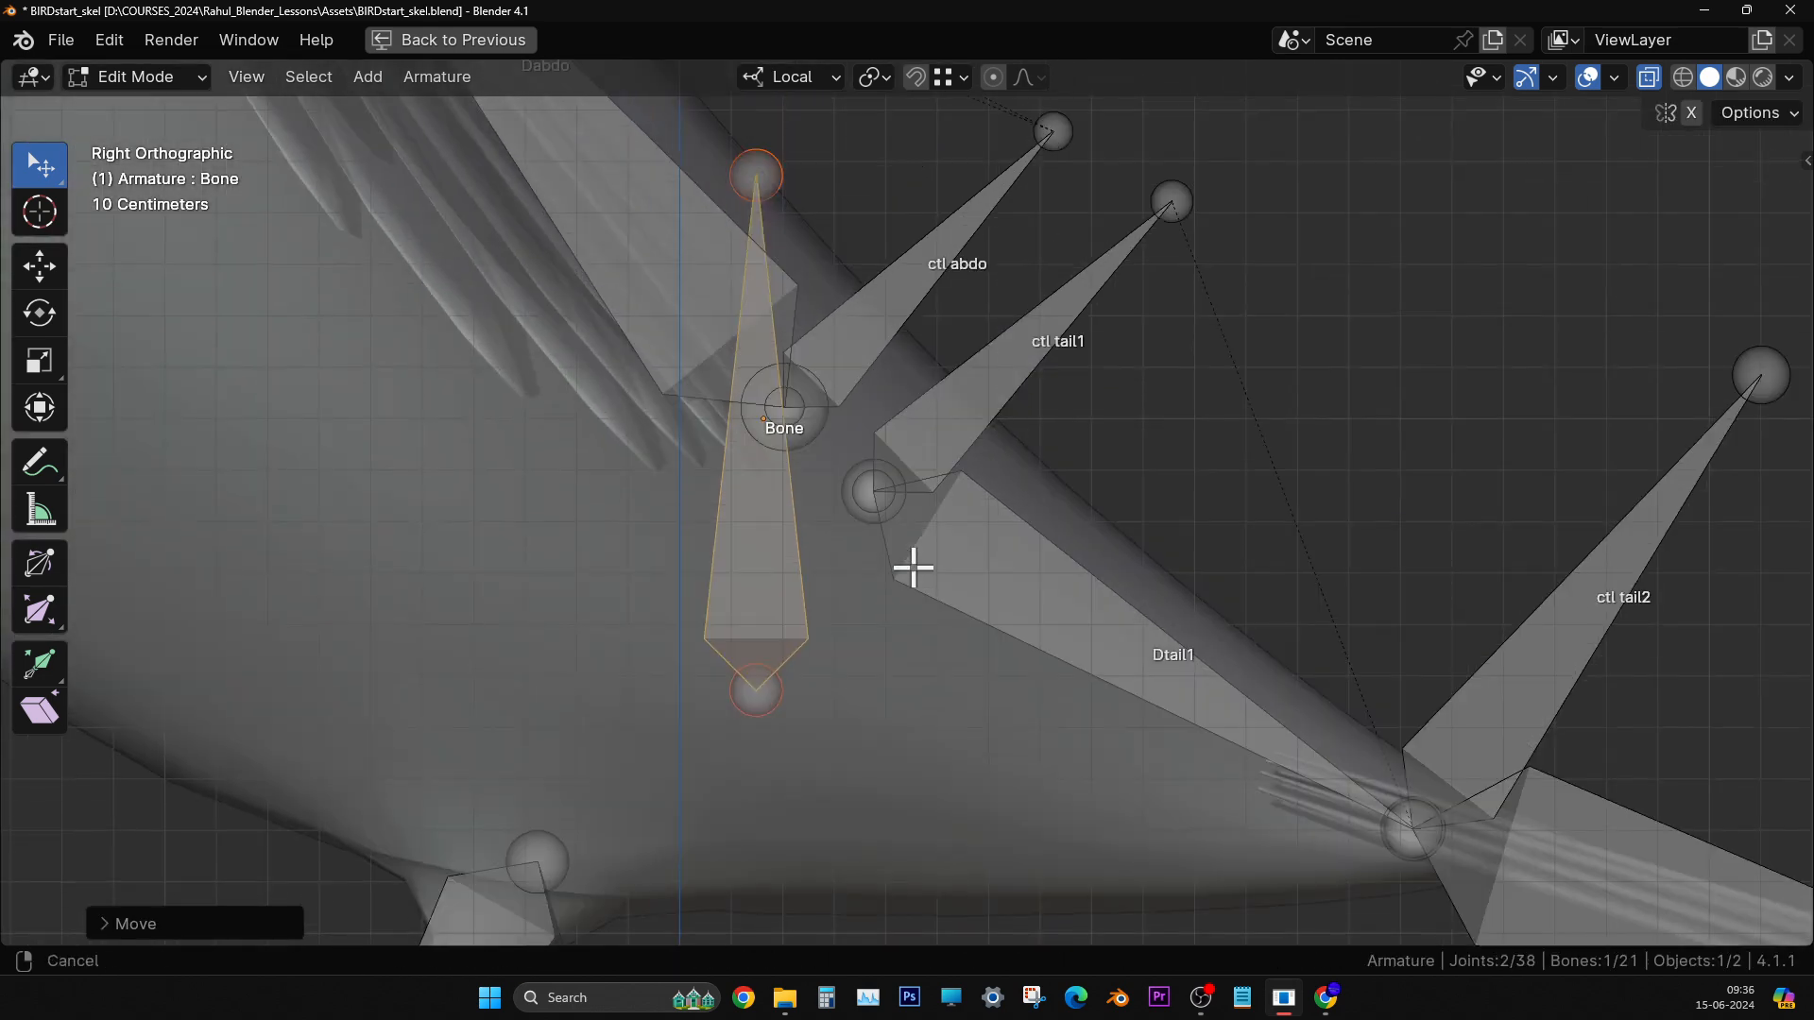
- Shorten and tilt the new bone by moving both end joints so its tip sits between the bases of ctl abdo and ctl tail1
{"action": "left_click", "coordinate": [754, 690]}
{"action": "left_click", "coordinate": [48, 268]}
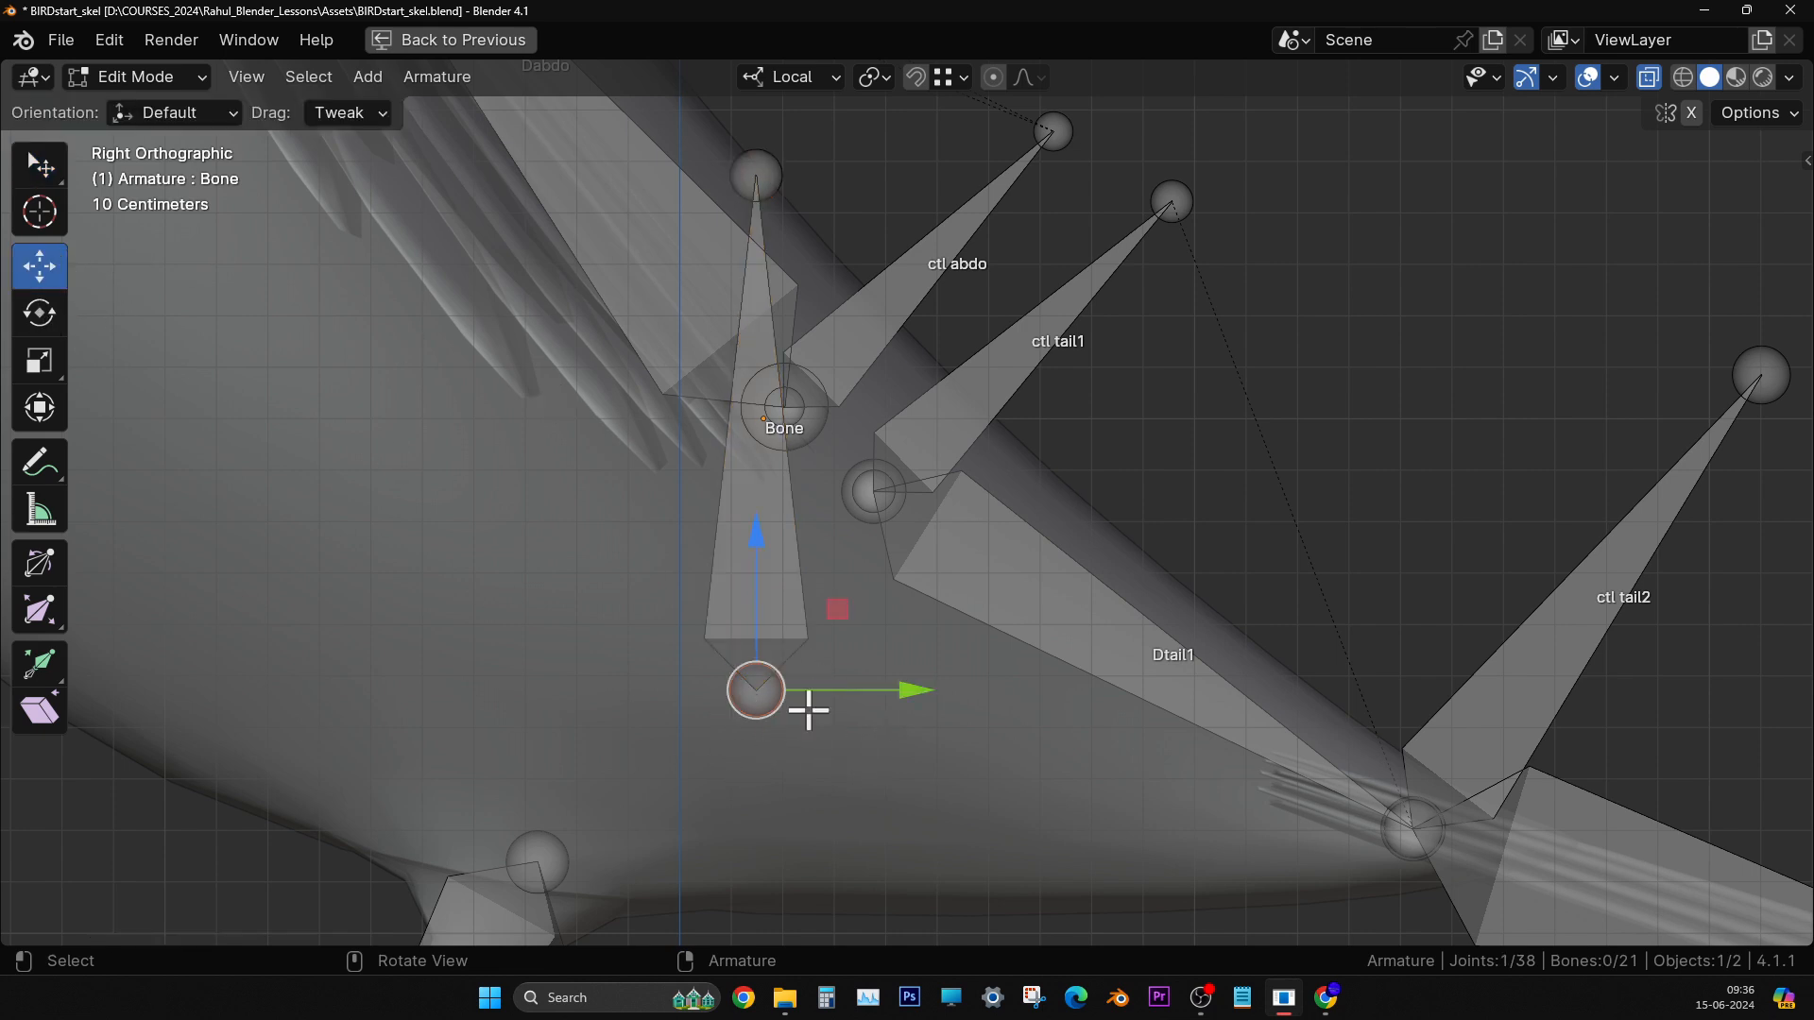
{"action": "left_click_drag", "start_coordinate": [756, 690], "coordinate": [663, 656]}
{"action": "left_click", "coordinate": [756, 176]}
{"action": "left_click_drag", "start_coordinate": [756, 175], "coordinate": [829, 460]}
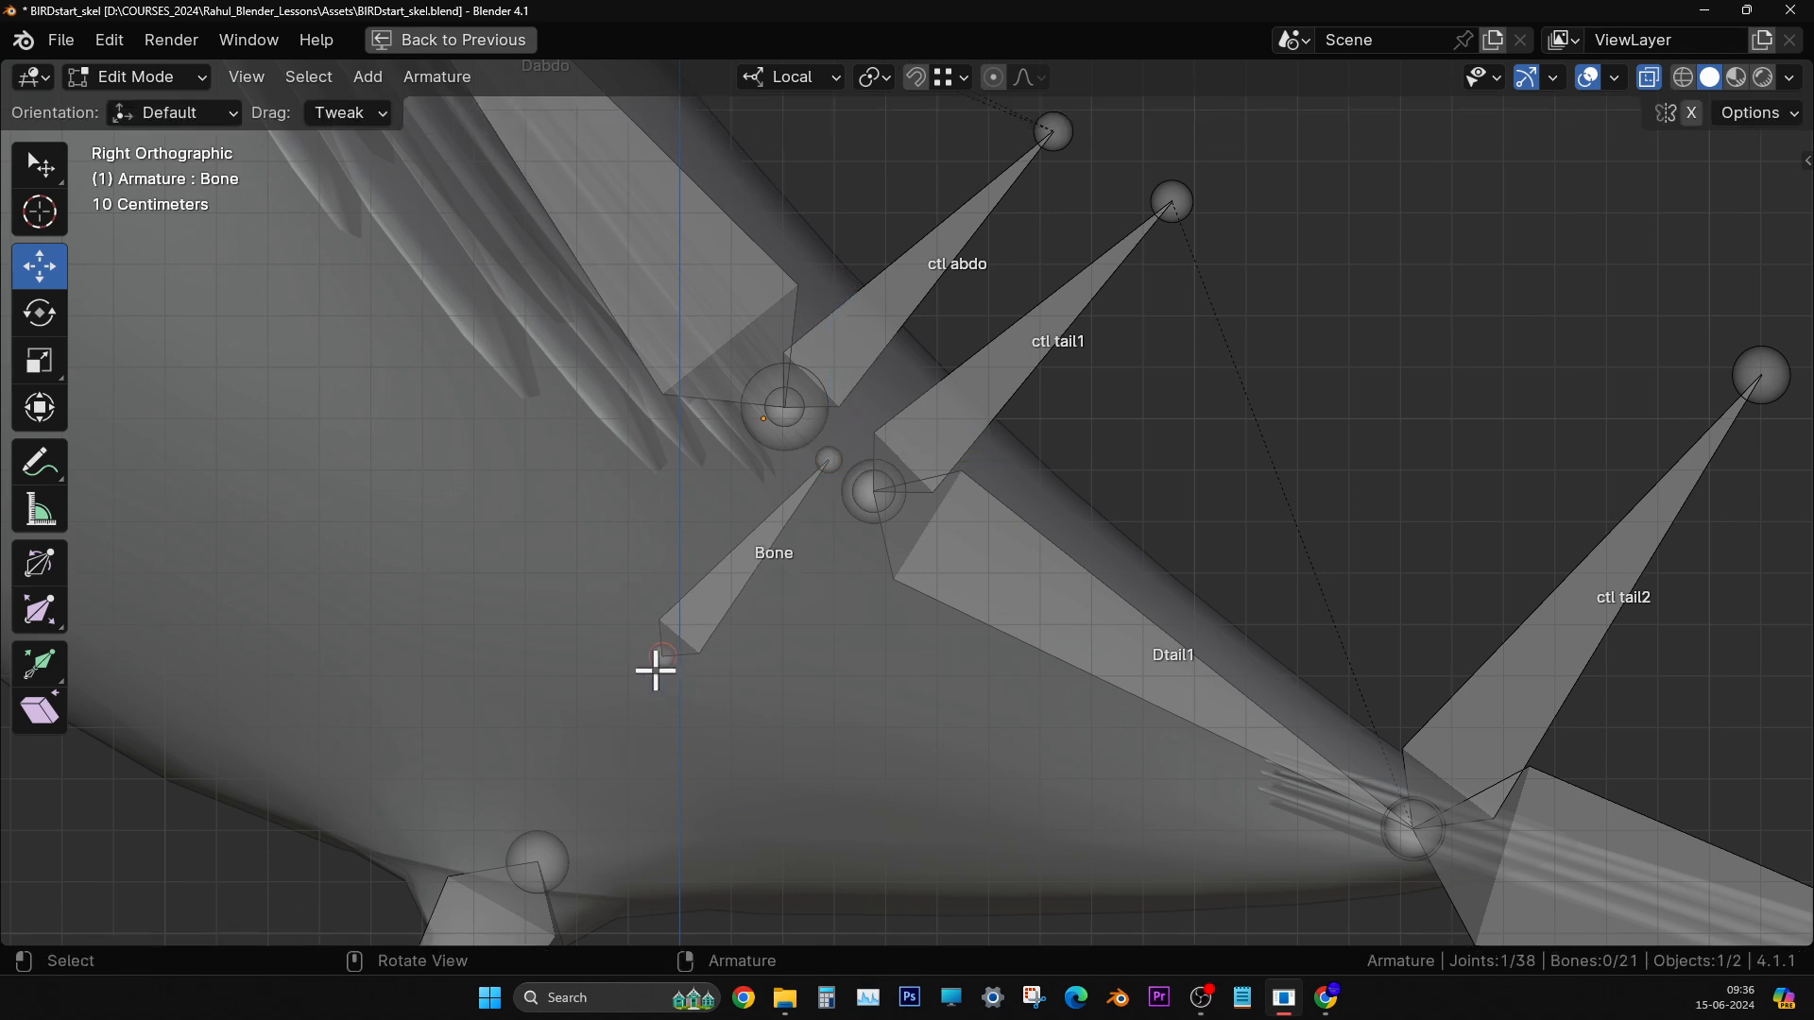
{"action": "mouse_move", "coordinate": [656, 668]}
{"action": "left_mouse_down"}
{"action": "mouse_move", "coordinate": [652, 632]}
{"action": "mouse_move", "coordinate": [673, 616]}
{"action": "mouse_move", "coordinate": [667, 640]}
{"action": "left_mouse_up"}
- Return to the Tweak tool and rename the new bone as Main ctl parent bone
{"action": "middle_click_drag", "start_coordinate": [667, 640], "coordinate": [1030, 695]}
{"action": "left_click", "coordinate": [601, 496]}
{"action": "scroll", "coordinate": [601, 496], "scroll_direction": "down", "scroll_amount": 8}
{"action": "scroll", "coordinate": [849, 568], "scroll_direction": "up", "scroll_amount": 5}
{"action": "scroll", "coordinate": [797, 619], "scroll_direction": "down", "scroll_amount": 4}
{"action": "scroll", "coordinate": [942, 668], "scroll_direction": "down", "scroll_amount": 3}
{"action": "scroll", "coordinate": [980, 652], "scroll_direction": "up", "scroll_amount": 4}
{"action": "key", "text": "w"}
{"action": "key", "text": "F2"}
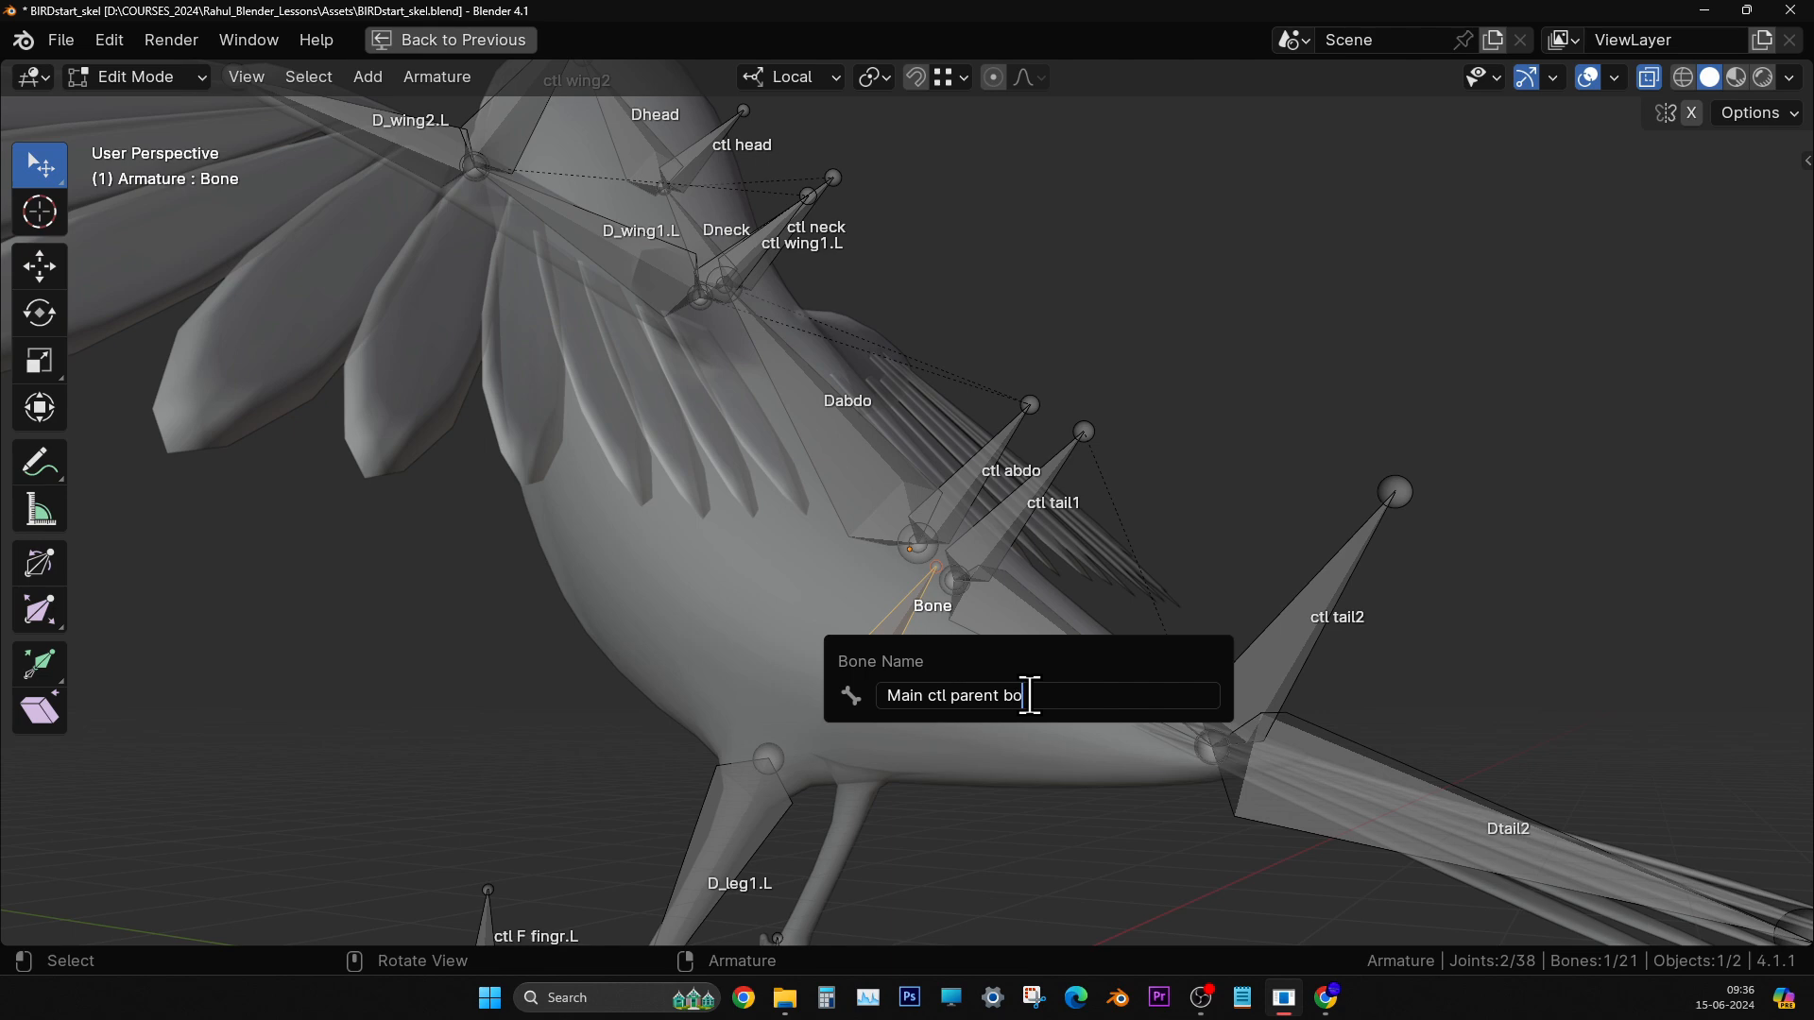
{"action": "key", "text": "Return"}
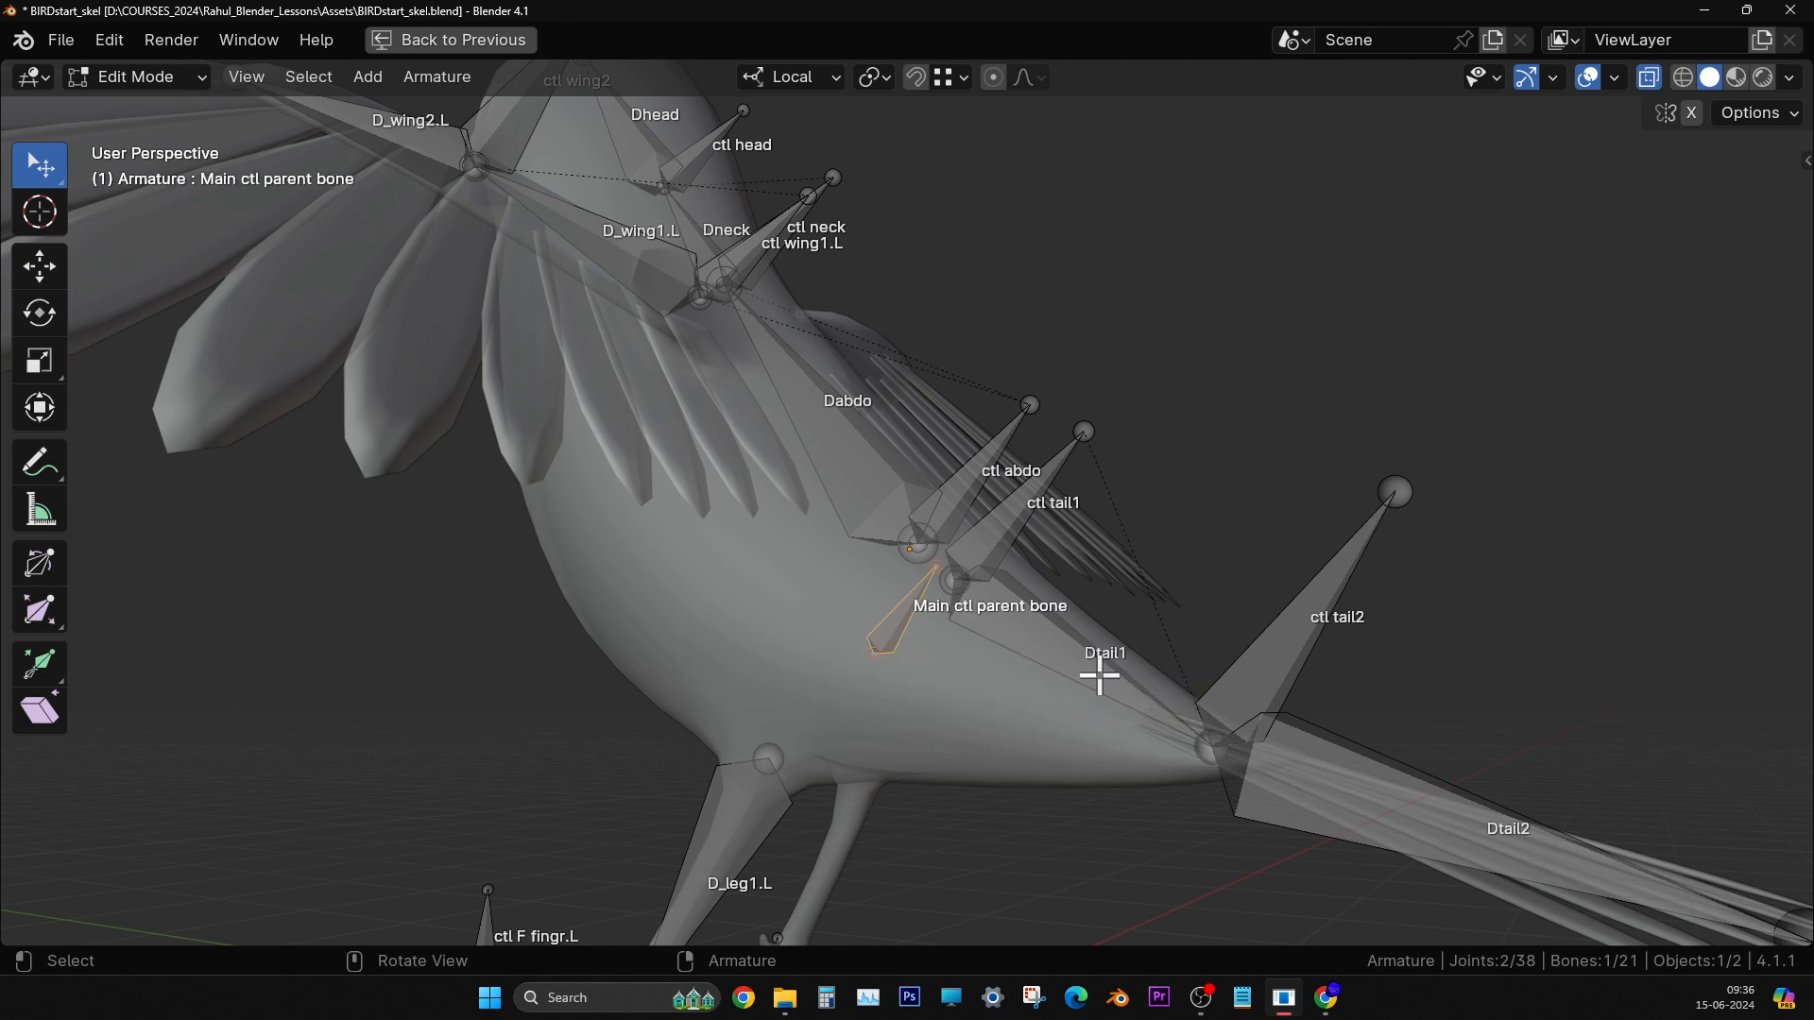
- Examine the placement of Main ctl parent bone relative to the bases of ctl abdo and ctl tail1
{"action": "scroll", "coordinate": [1097, 672], "scroll_direction": "up", "scroll_amount": 5}
{"action": "scroll", "coordinate": [1007, 718], "scroll_direction": "up", "scroll_amount": 8}
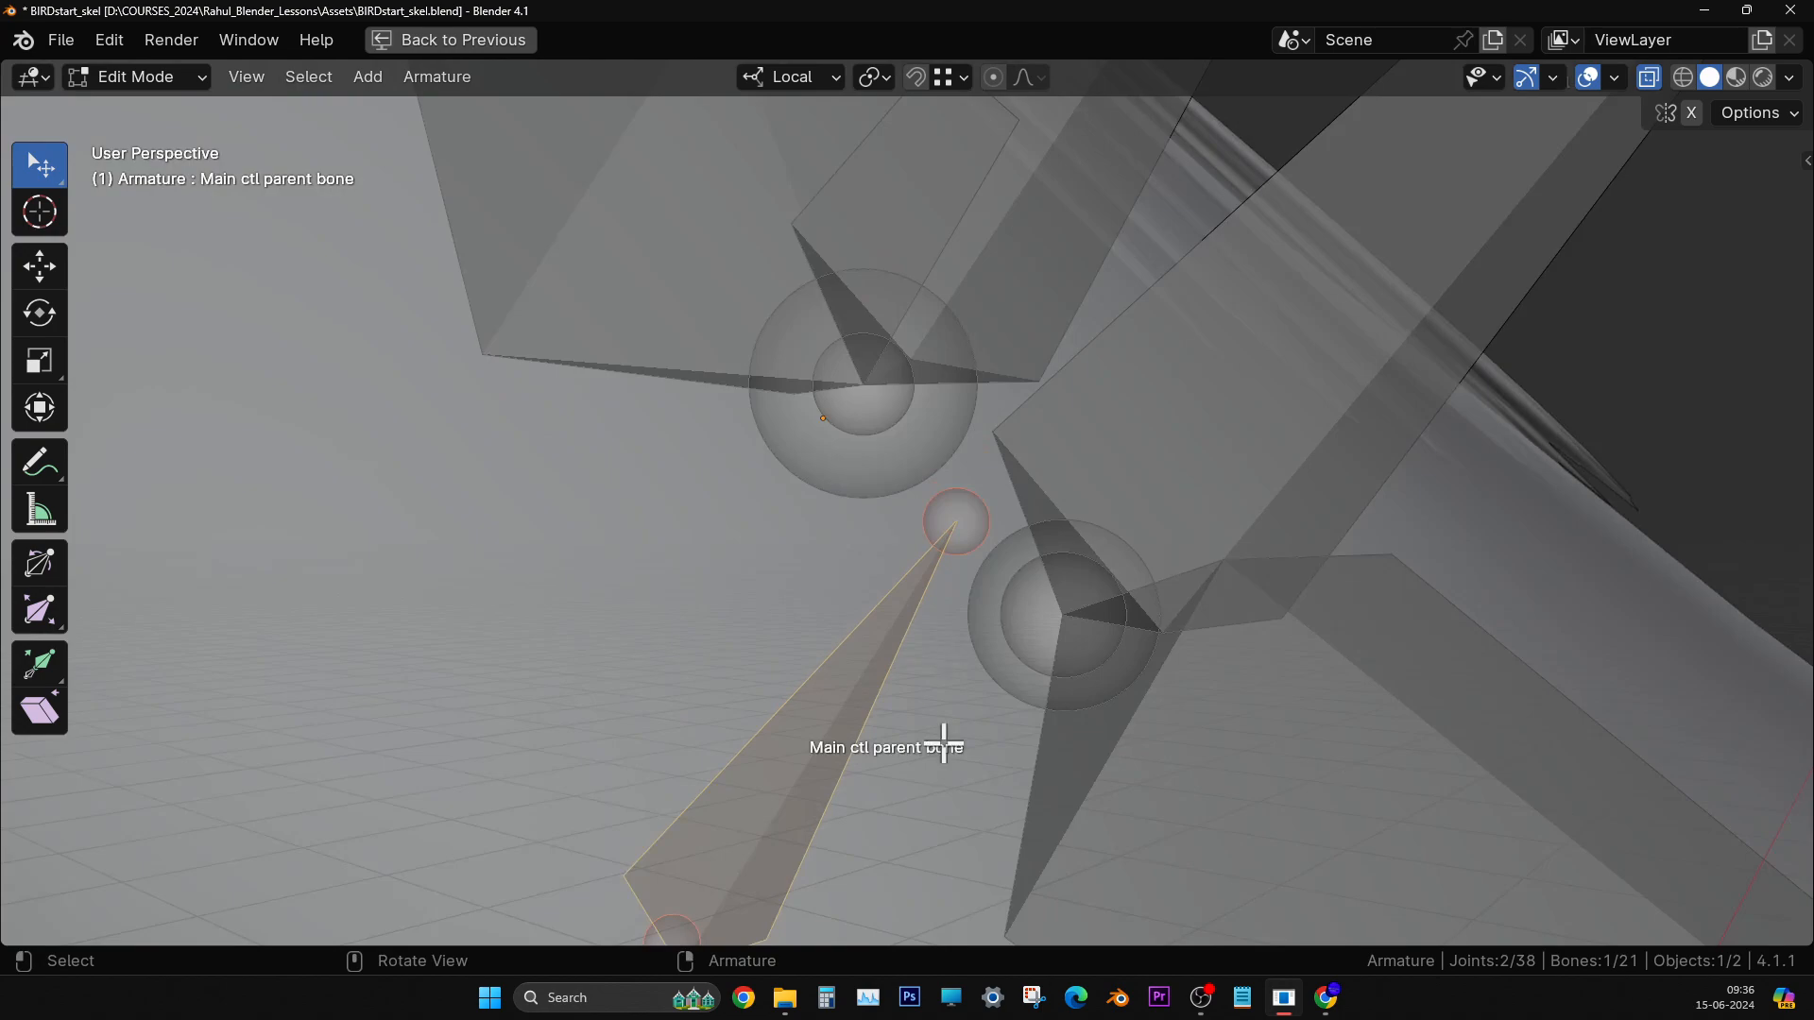
{"action": "scroll", "coordinate": [1074, 700], "scroll_direction": "down", "scroll_amount": 10}
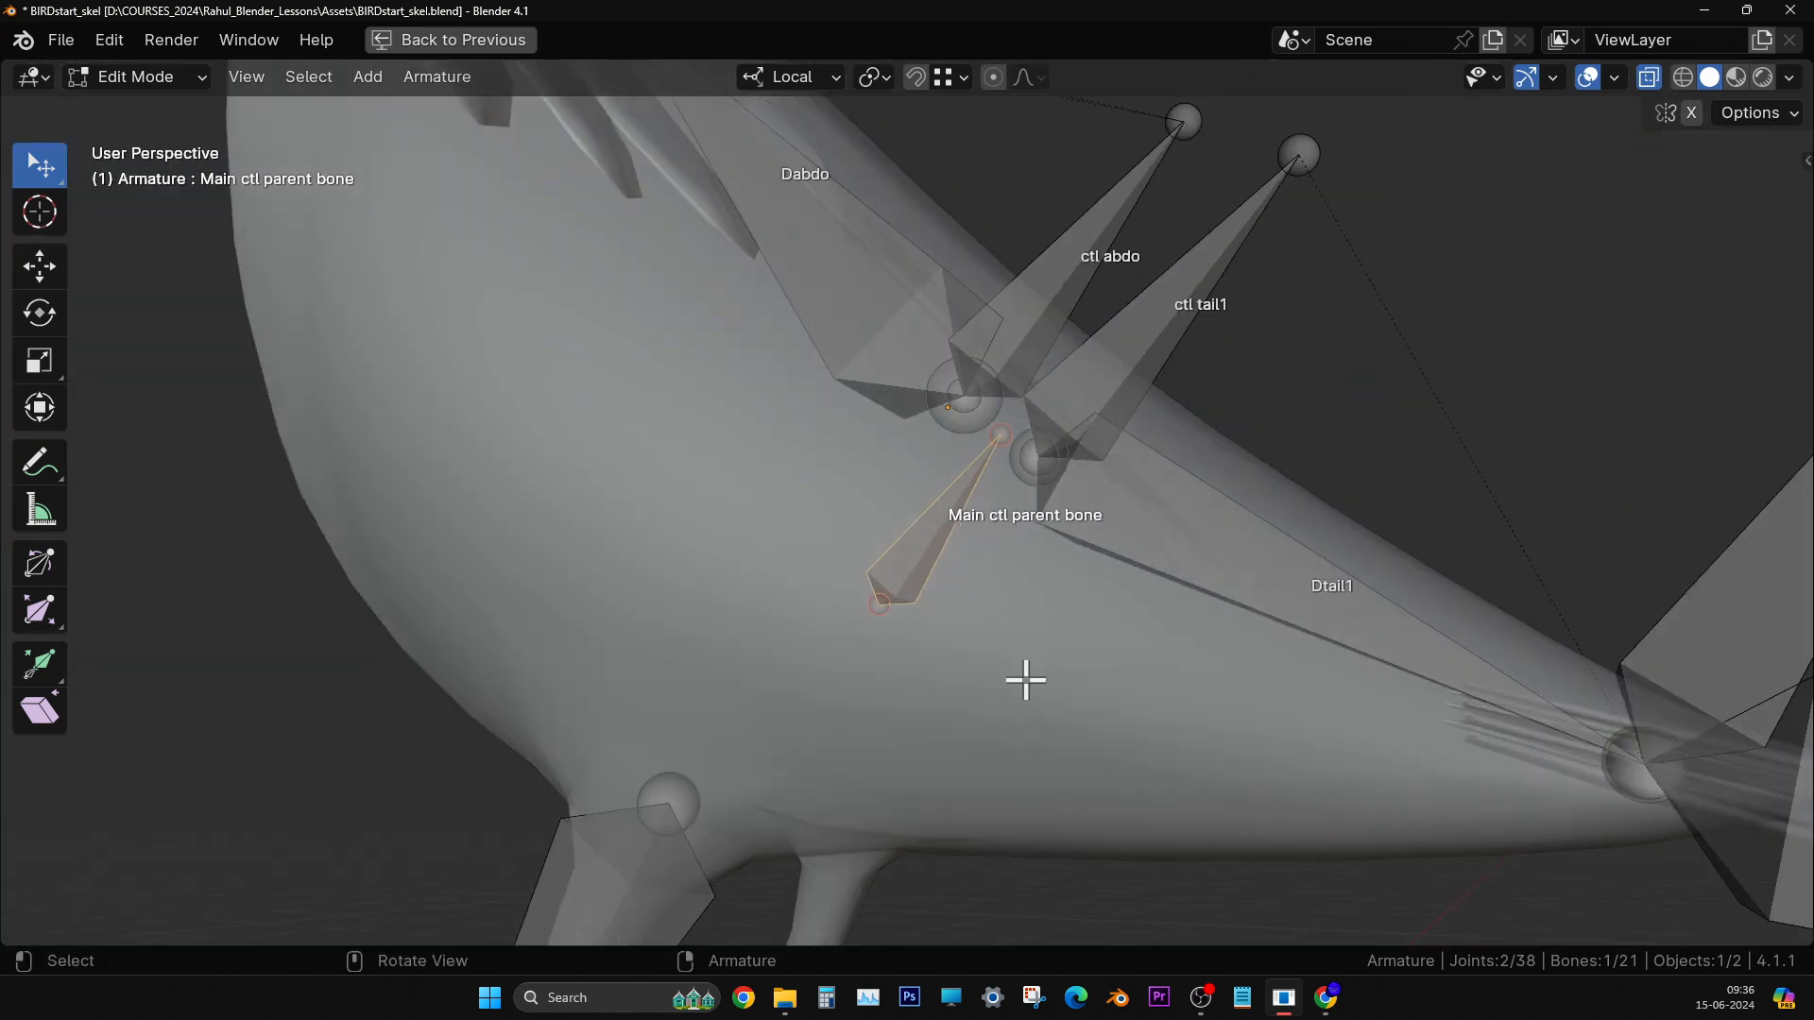
{"action": "middle_click_drag", "start_coordinate": [1017, 640], "coordinate": [972, 745]}
{"action": "scroll", "coordinate": [1024, 632], "scroll_direction": "up", "scroll_amount": 5}
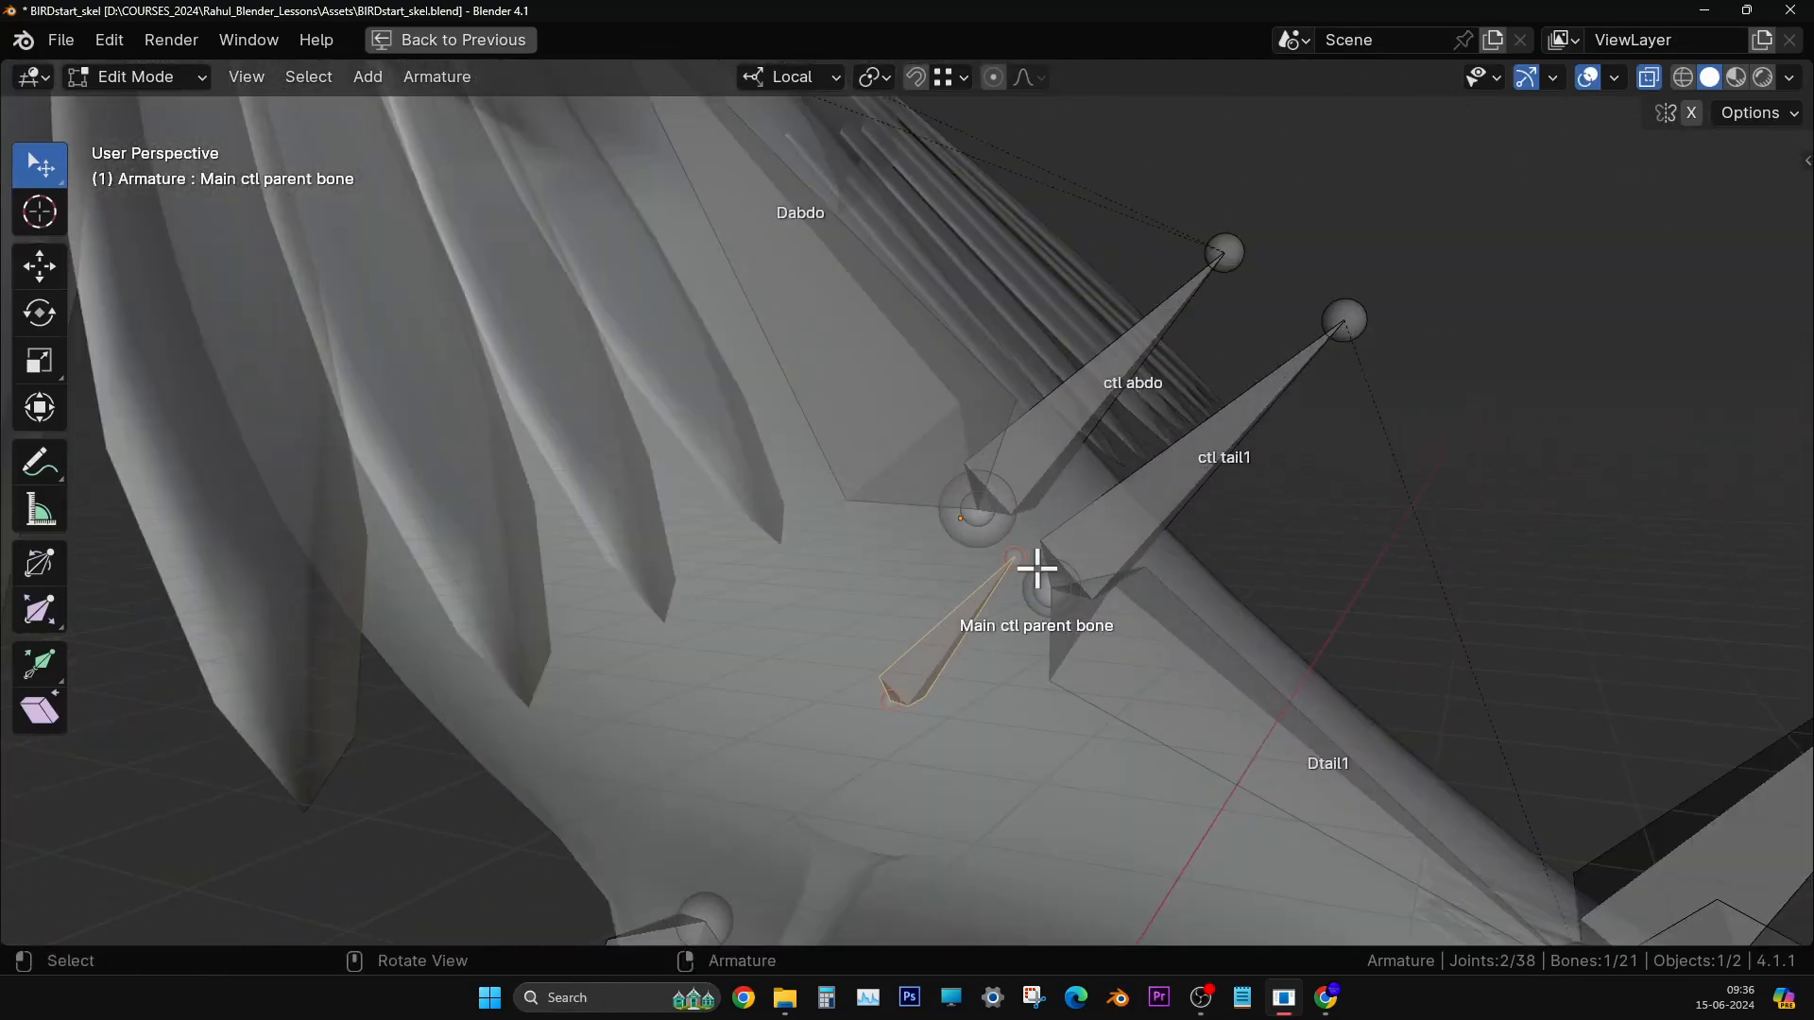
{"action": "scroll", "coordinate": [960, 656], "scroll_direction": "down", "scroll_amount": 4}
{"action": "scroll", "coordinate": [999, 585], "scroll_direction": "up", "scroll_amount": 3}
{"action": "scroll", "coordinate": [999, 586], "scroll_direction": "up", "scroll_amount": 2}
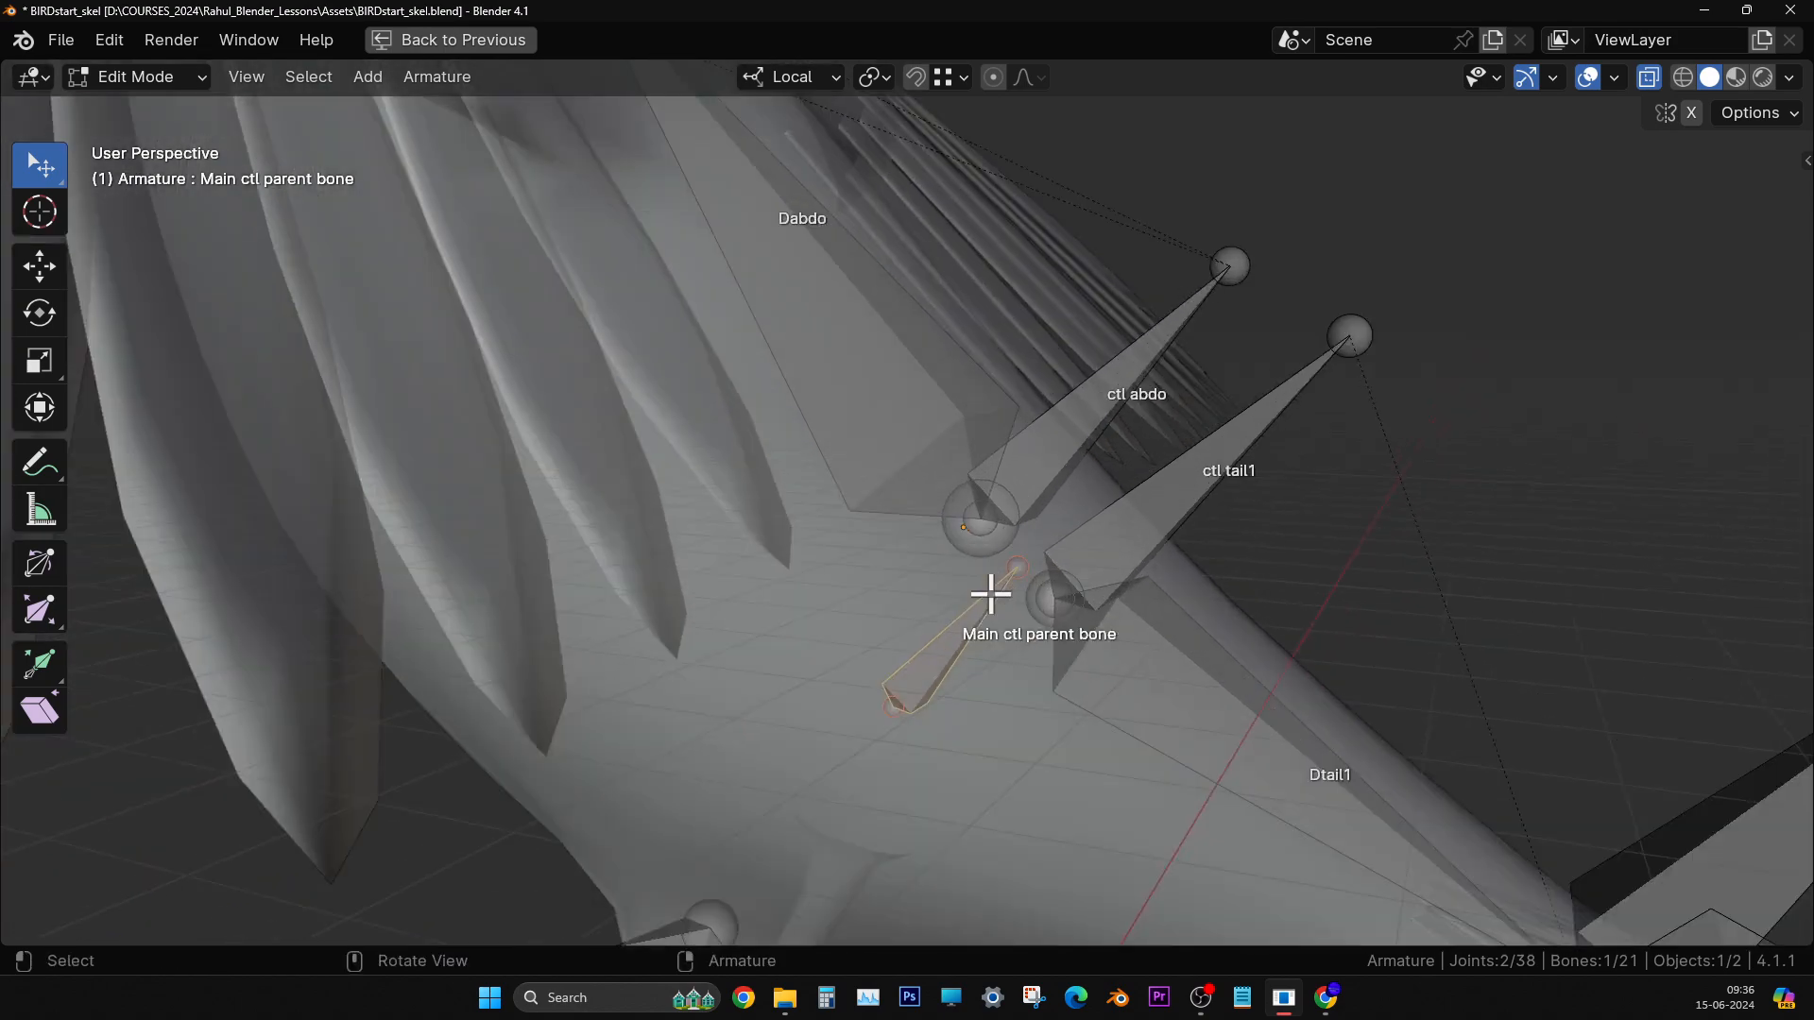
{"action": "scroll", "coordinate": [1119, 469], "scroll_direction": "down", "scroll_amount": 2}
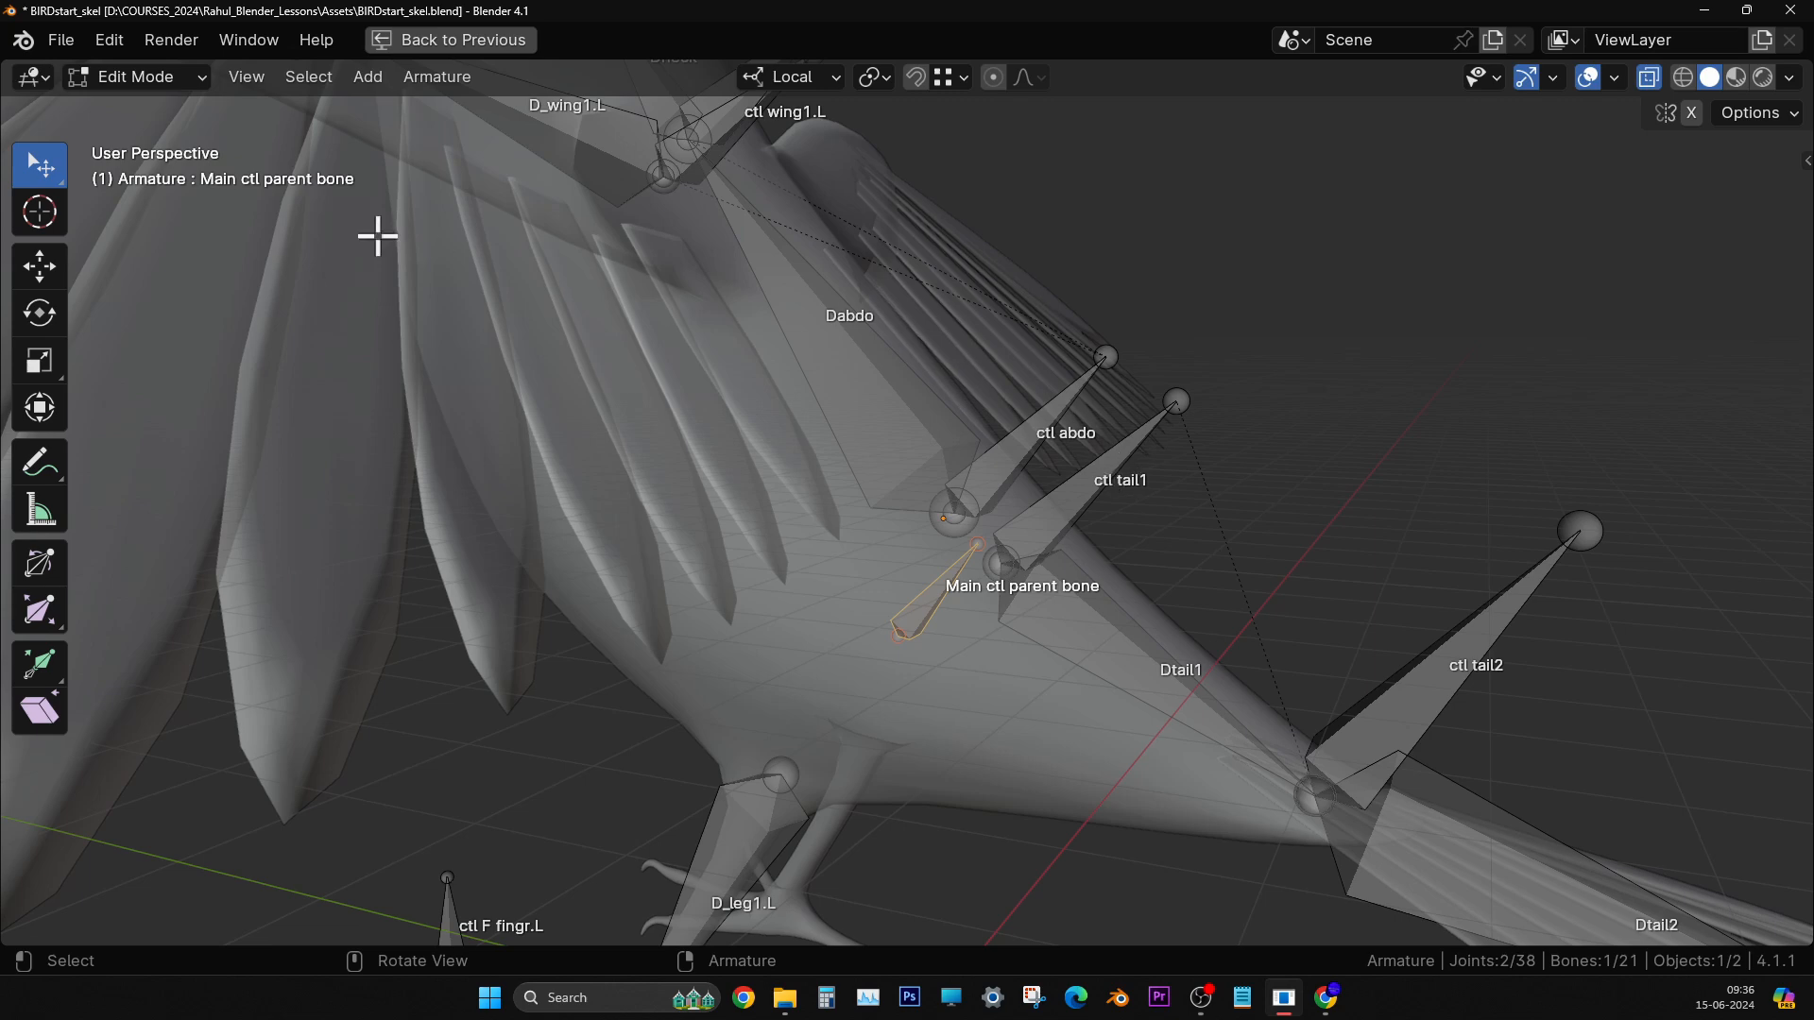
- Parent ctl abdo and ctl tail1 to Main ctl parent bone with Keep Offset, then deselect all bones
{"action": "left_click", "coordinate": [1075, 486]}
{"action": "scroll", "coordinate": [1121, 545], "scroll_direction": "up", "scroll_amount": 1}
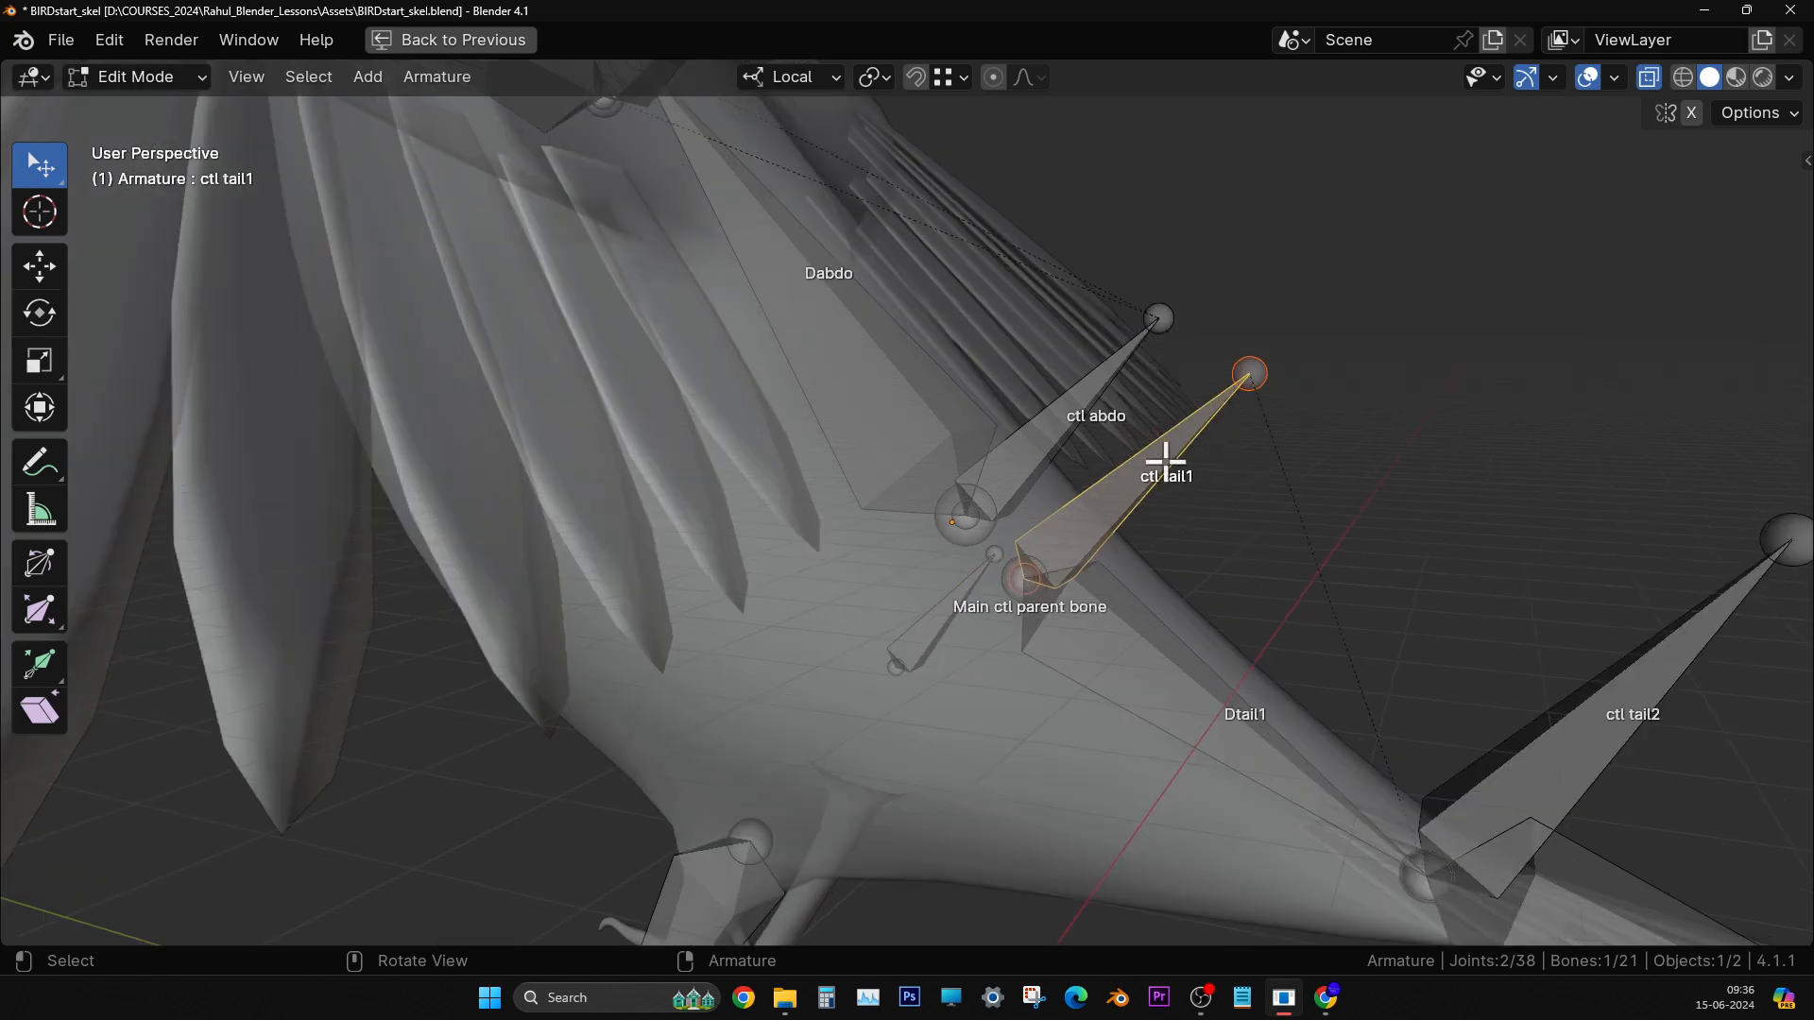
{"action": "left_click", "coordinate": [1057, 433], "text": "shift"}
{"action": "middle_click_drag", "start_coordinate": [1073, 608], "coordinate": [1078, 478], "text": "shift"}
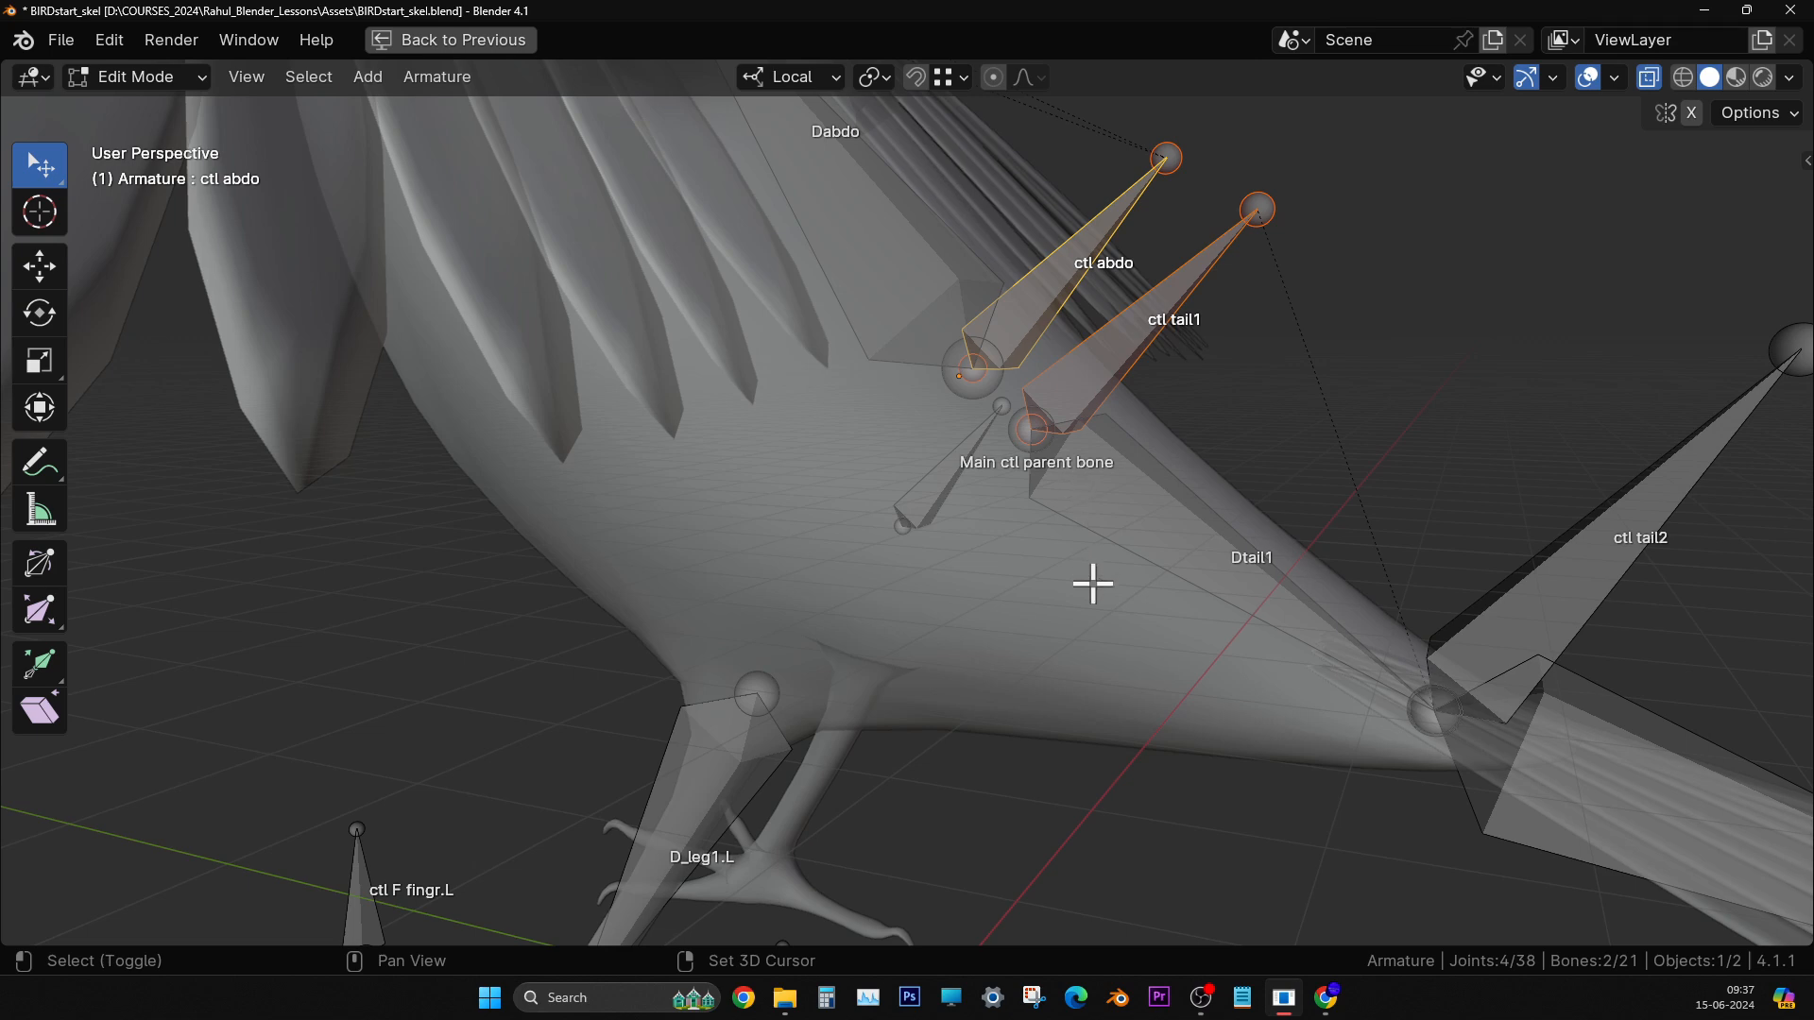
{"action": "middle_click_drag", "start_coordinate": [1093, 583], "coordinate": [1115, 501], "text": "shift"}
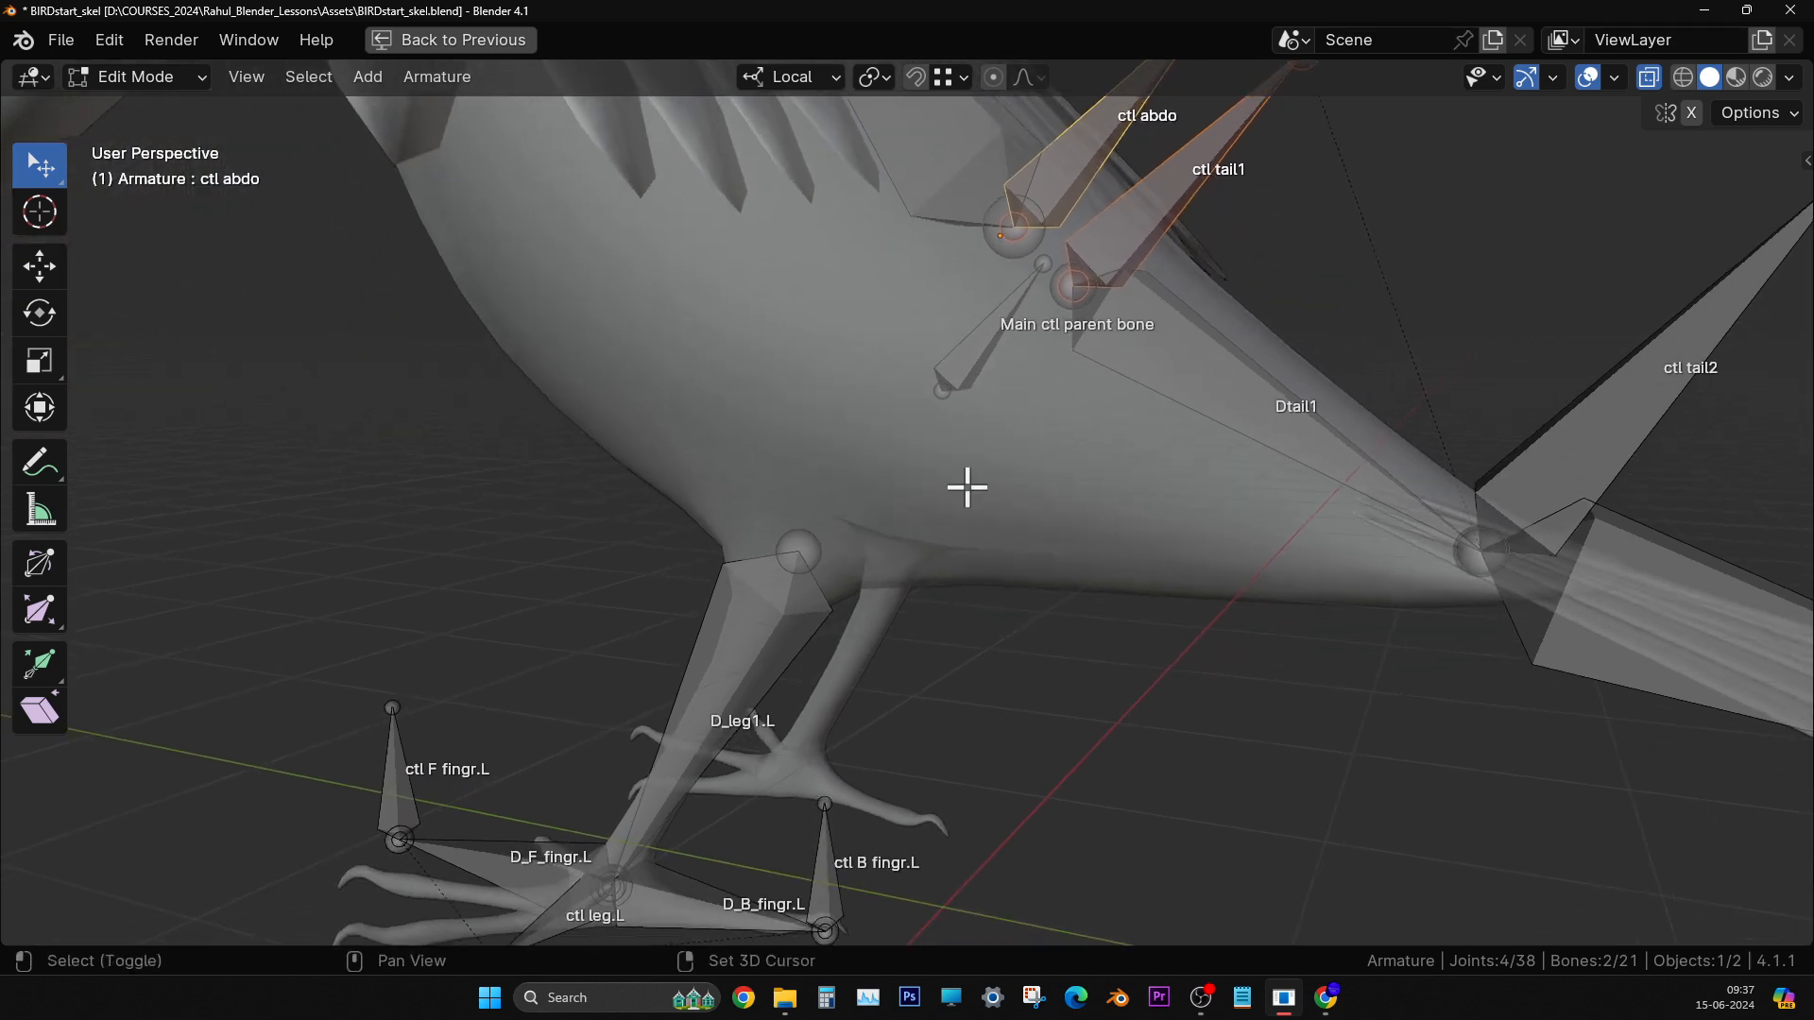
{"action": "left_click", "coordinate": [979, 351], "text": "shift"}
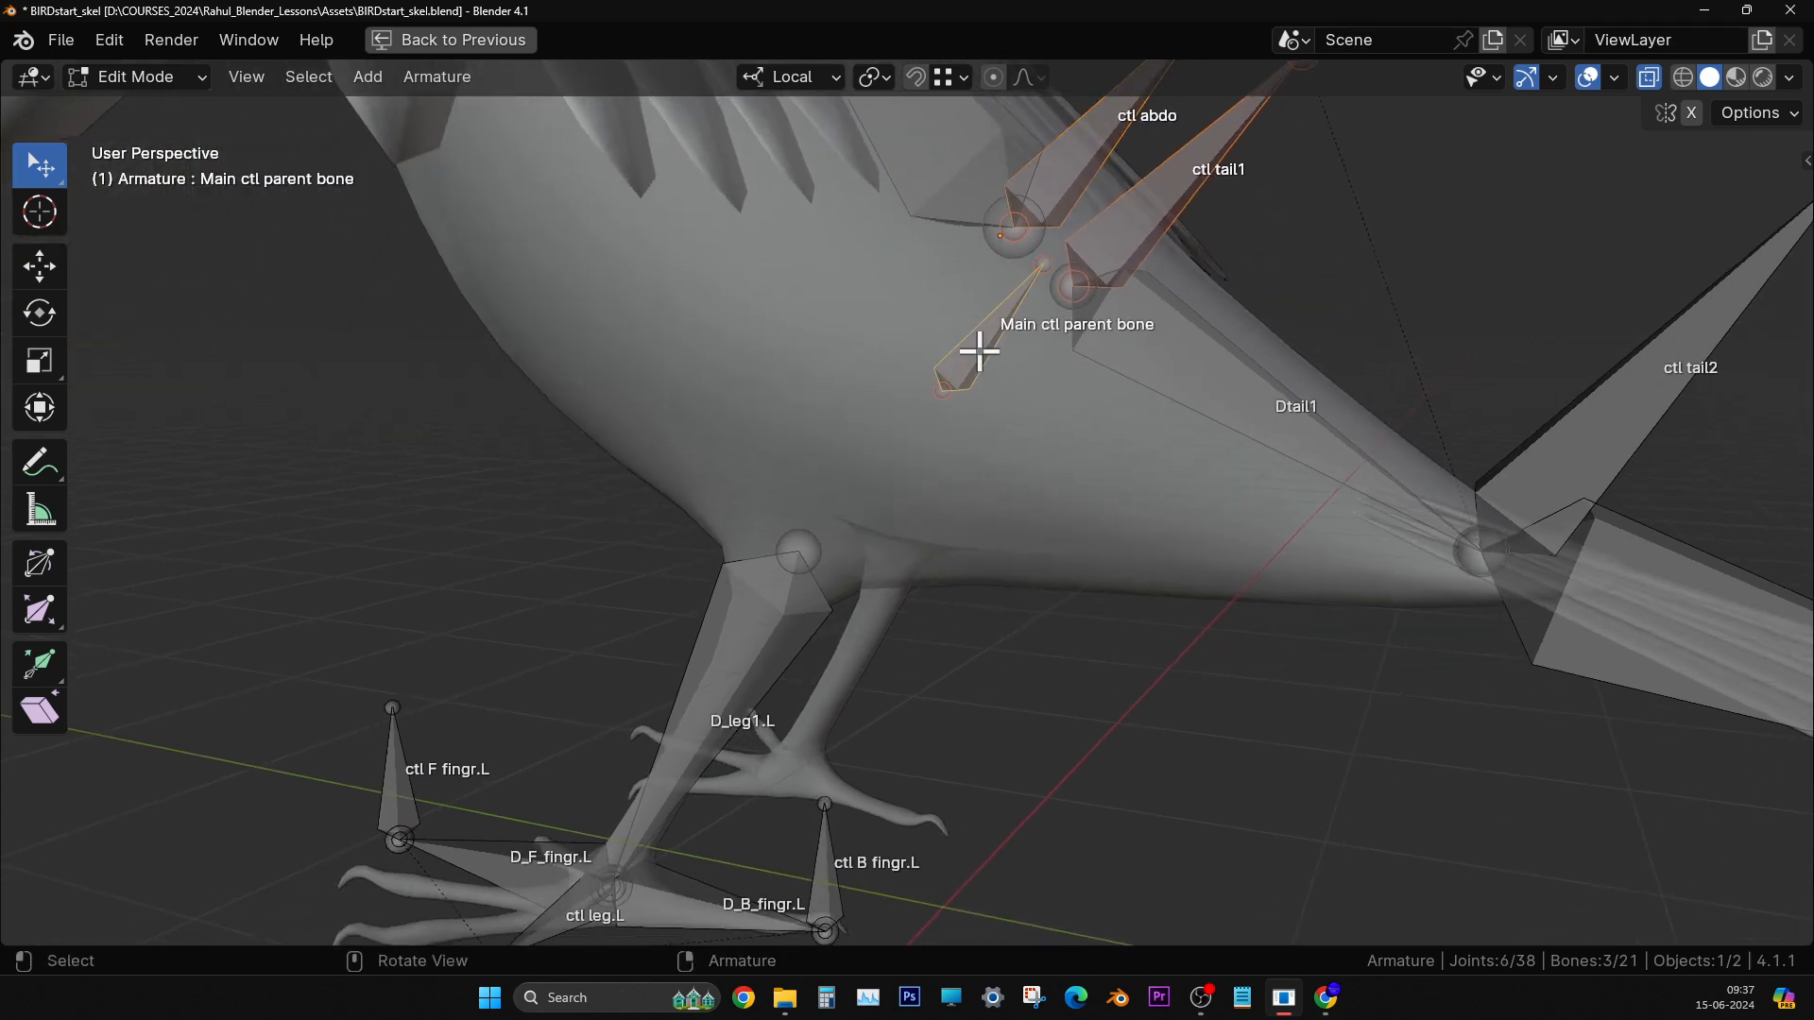
{"action": "middle_click_drag", "start_coordinate": [976, 454], "coordinate": [968, 542]}
{"action": "scroll", "coordinate": [961, 535], "scroll_direction": "down", "scroll_amount": 3}
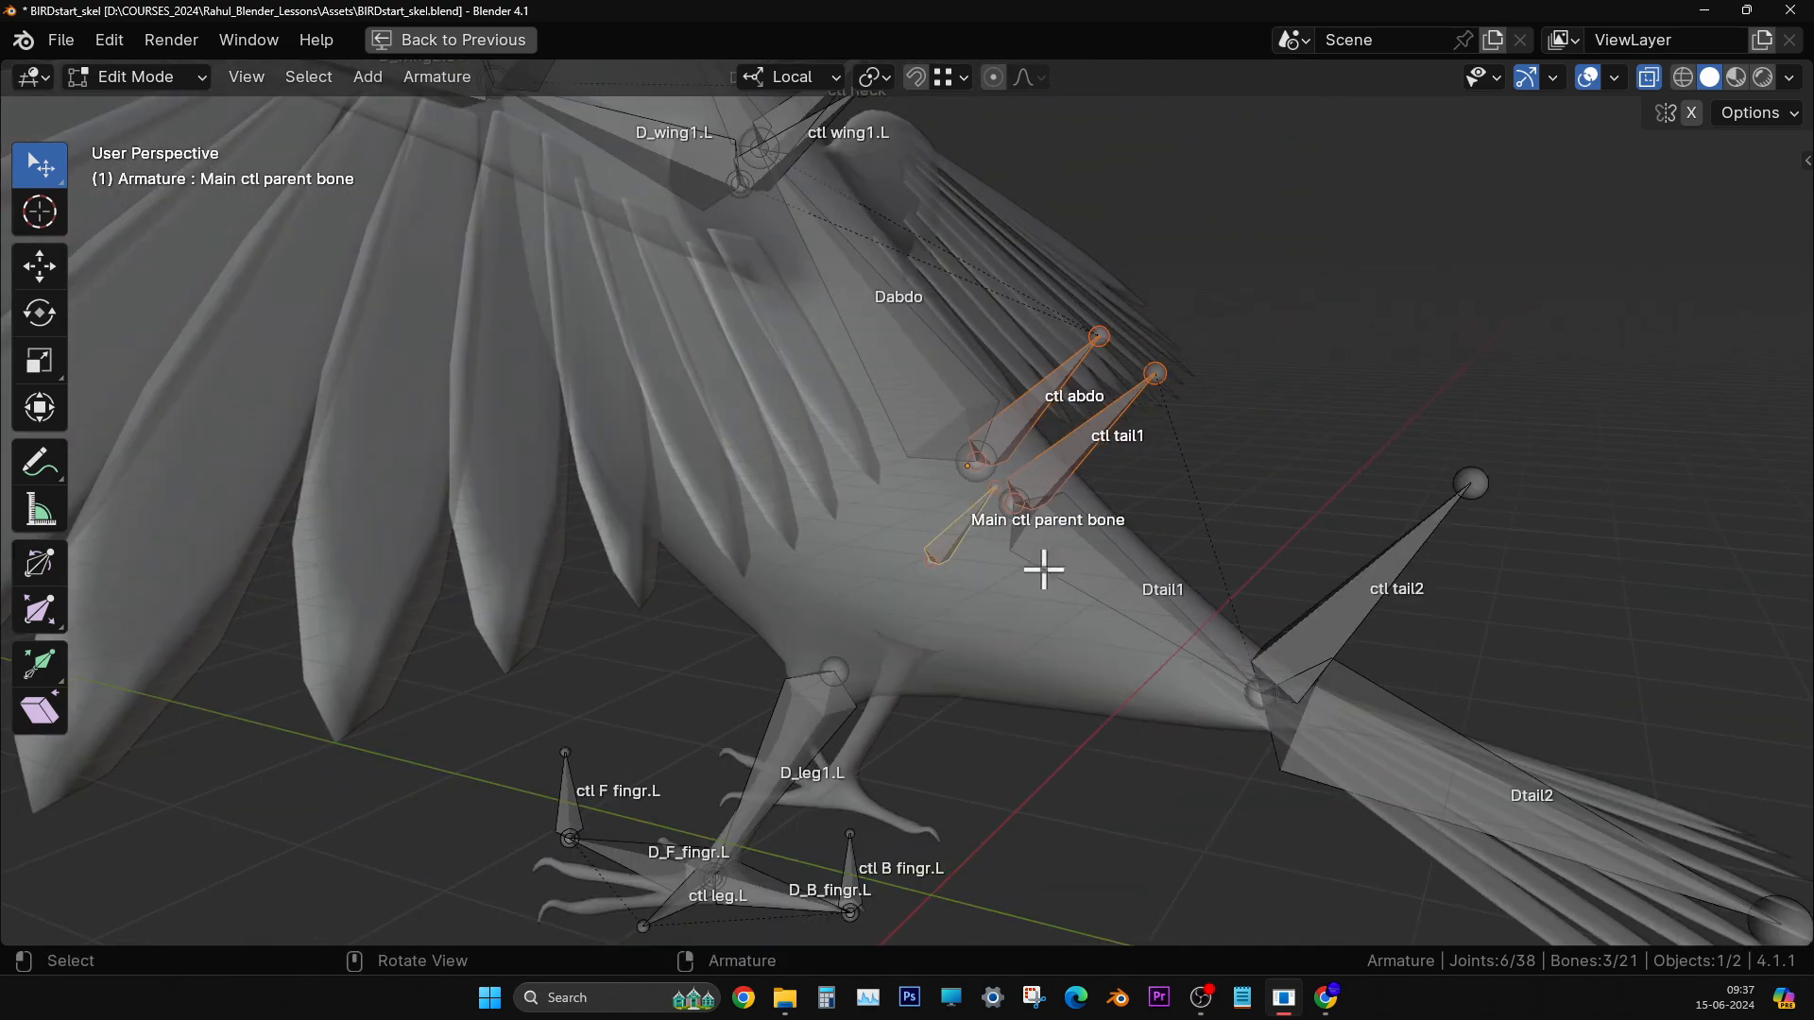
{"action": "key", "text": "ctrl+p"}
{"action": "left_click", "coordinate": [1113, 597]}
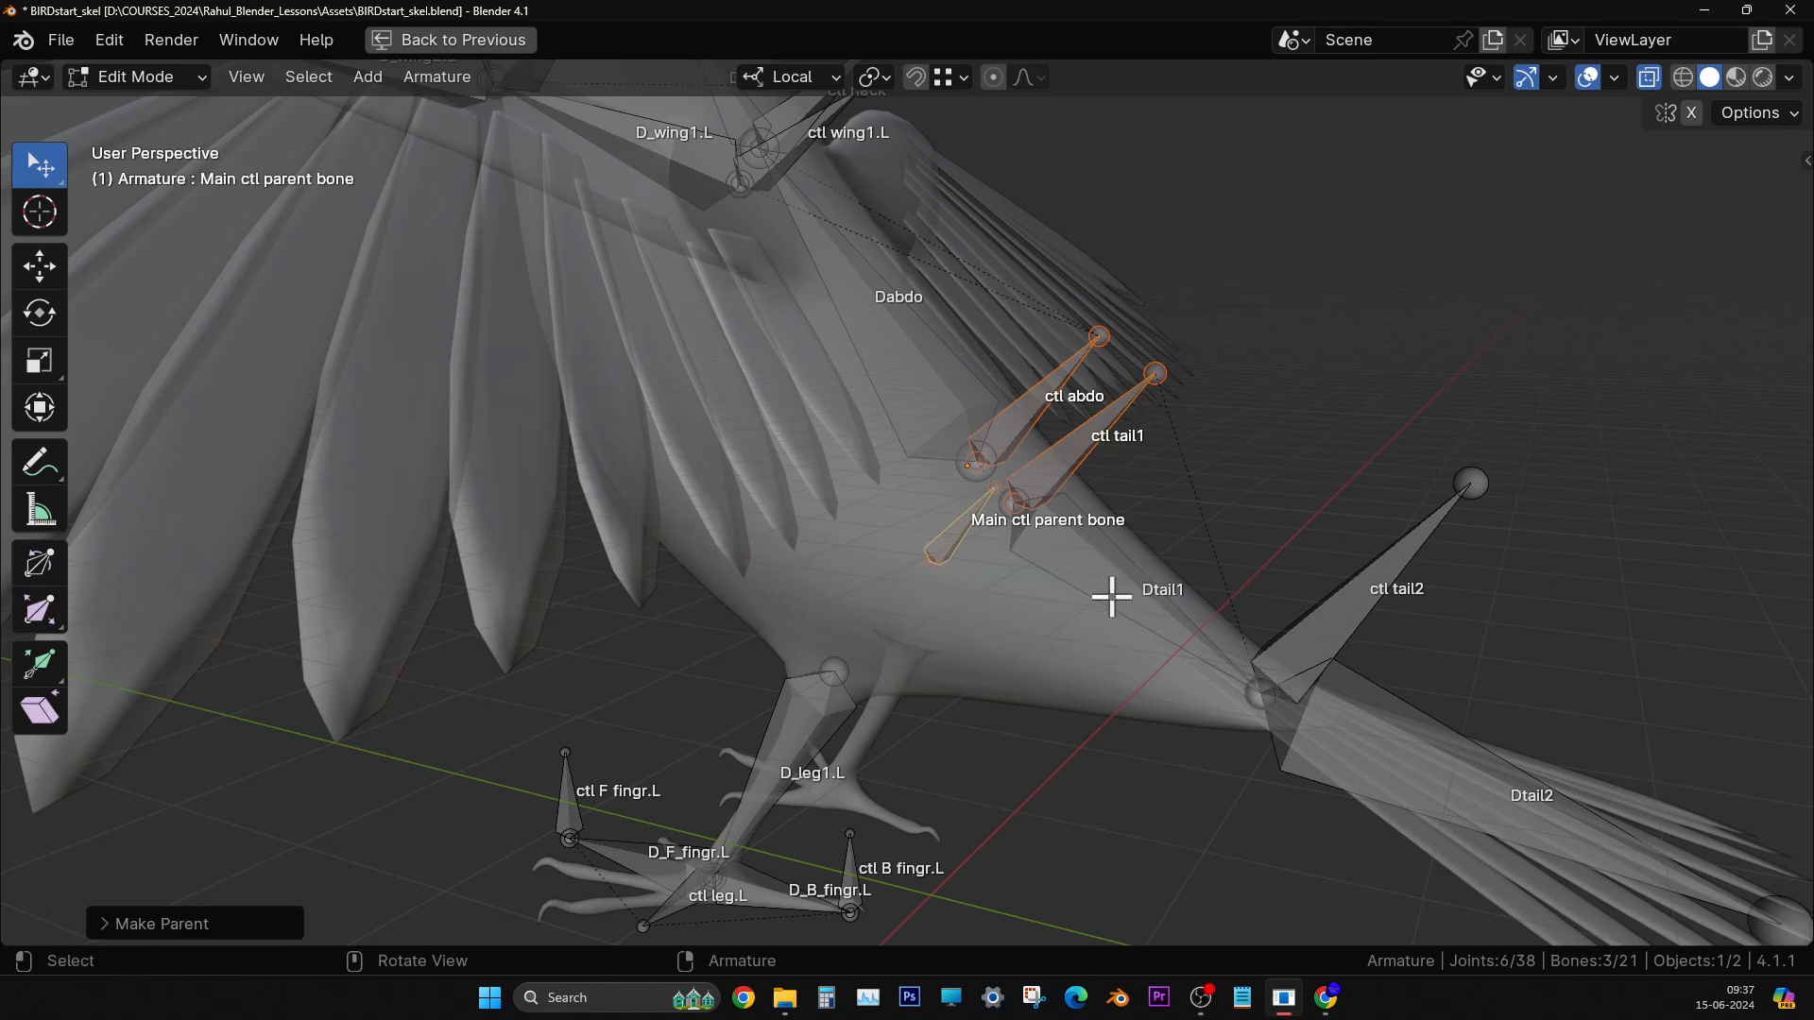
{"action": "left_click", "coordinate": [1042, 846]}
- Add a new single bone to the armature, standing upright at the world origin behind the bird's feet
{"action": "middle_click_drag", "start_coordinate": [1042, 798], "coordinate": [971, 582]}
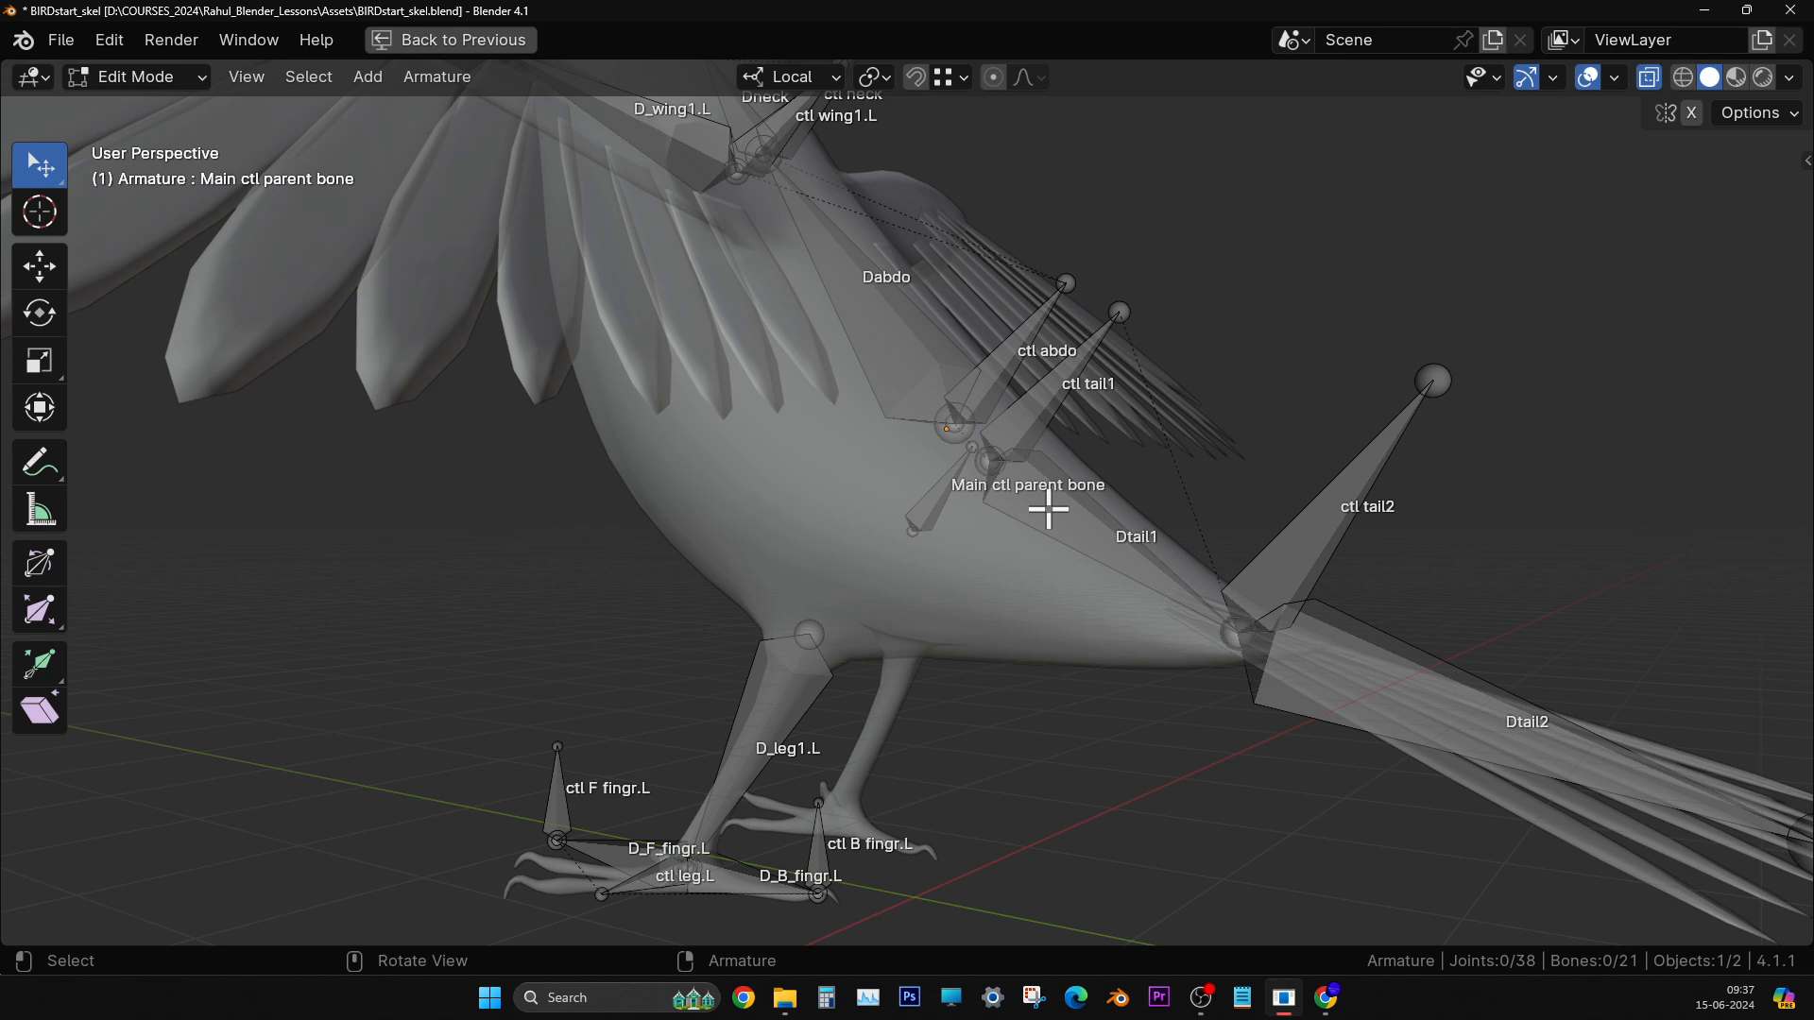
{"action": "middle_click_drag", "start_coordinate": [980, 519], "coordinate": [940, 720]}
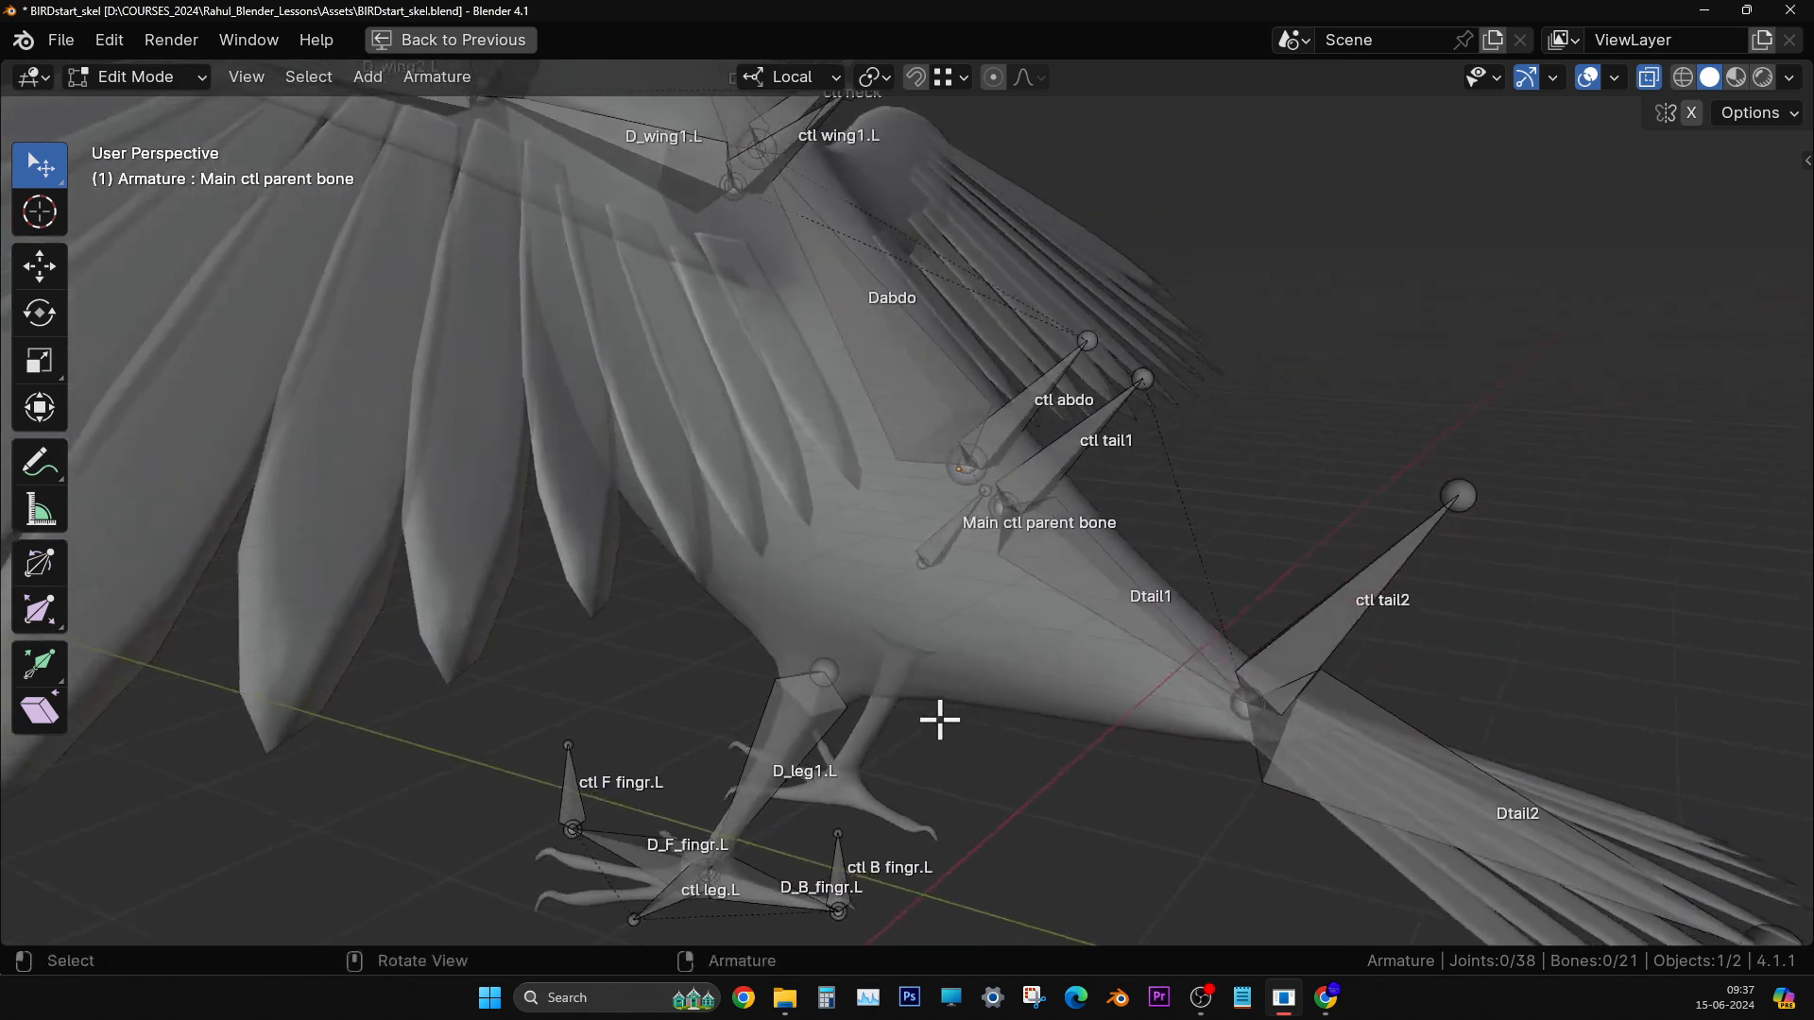
{"action": "middle_click_drag", "start_coordinate": [906, 869], "coordinate": [948, 595]}
{"action": "scroll", "coordinate": [957, 561], "scroll_direction": "down", "scroll_amount": 2}
{"action": "scroll", "coordinate": [958, 560], "scroll_direction": "down", "scroll_amount": 2}
{"action": "scroll", "coordinate": [922, 710], "scroll_direction": "up", "scroll_amount": 4}
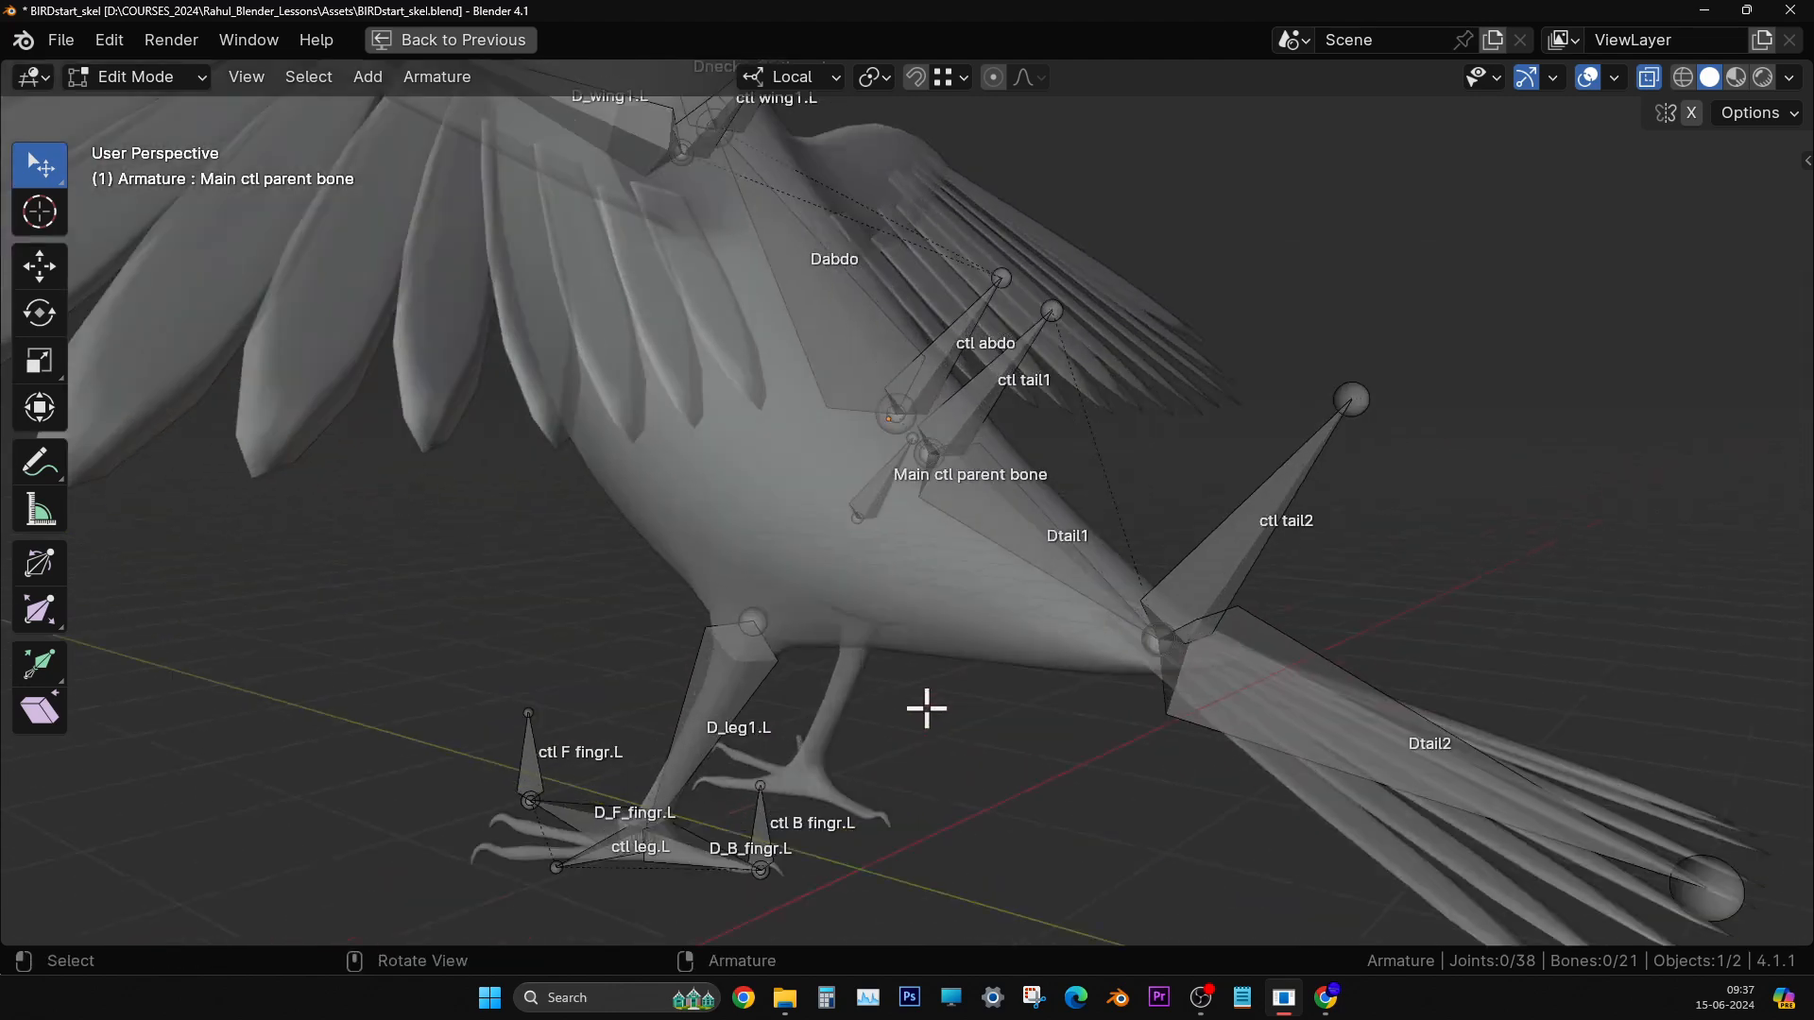
{"action": "middle_click_drag", "start_coordinate": [982, 742], "coordinate": [984, 656], "text": "shift"}
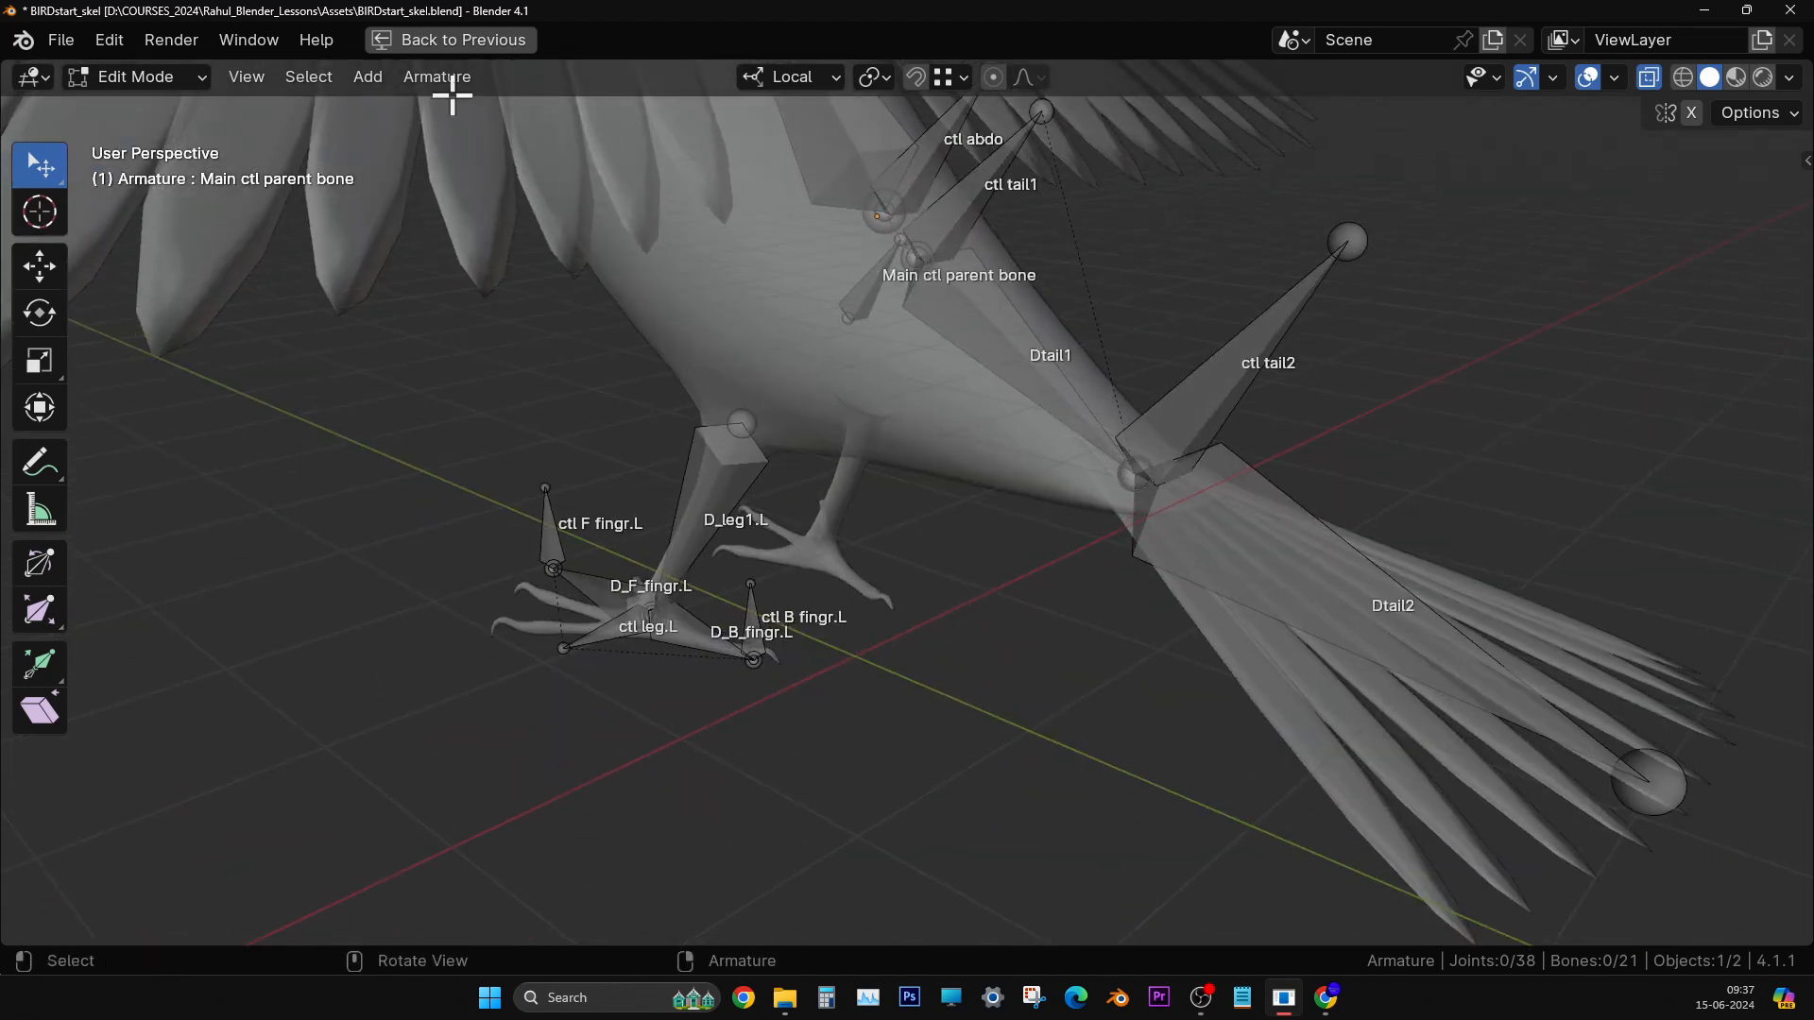
{"action": "left_click", "coordinate": [375, 82]}
{"action": "left_click", "coordinate": [380, 109]}
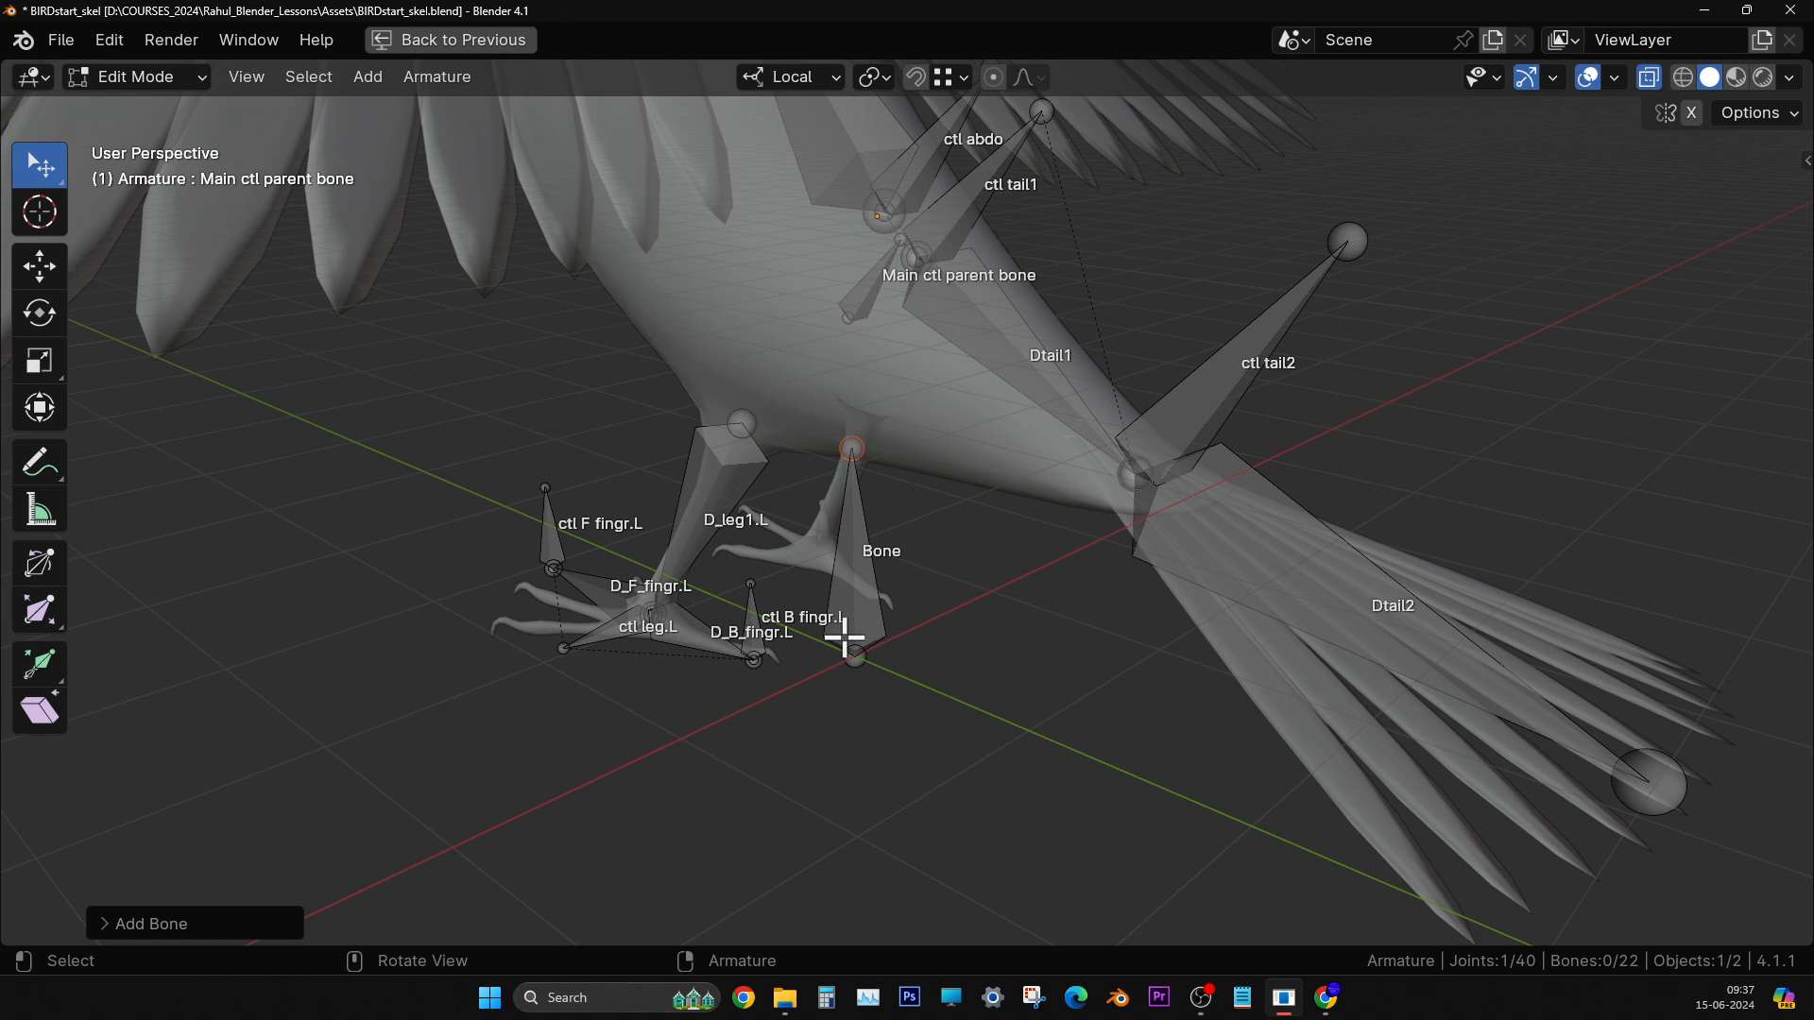
- Rename the new upright bone at the origin as ctl whole
{"action": "middle_click_drag", "start_coordinate": [844, 638], "coordinate": [891, 641]}
{"action": "left_click", "coordinate": [899, 583]}
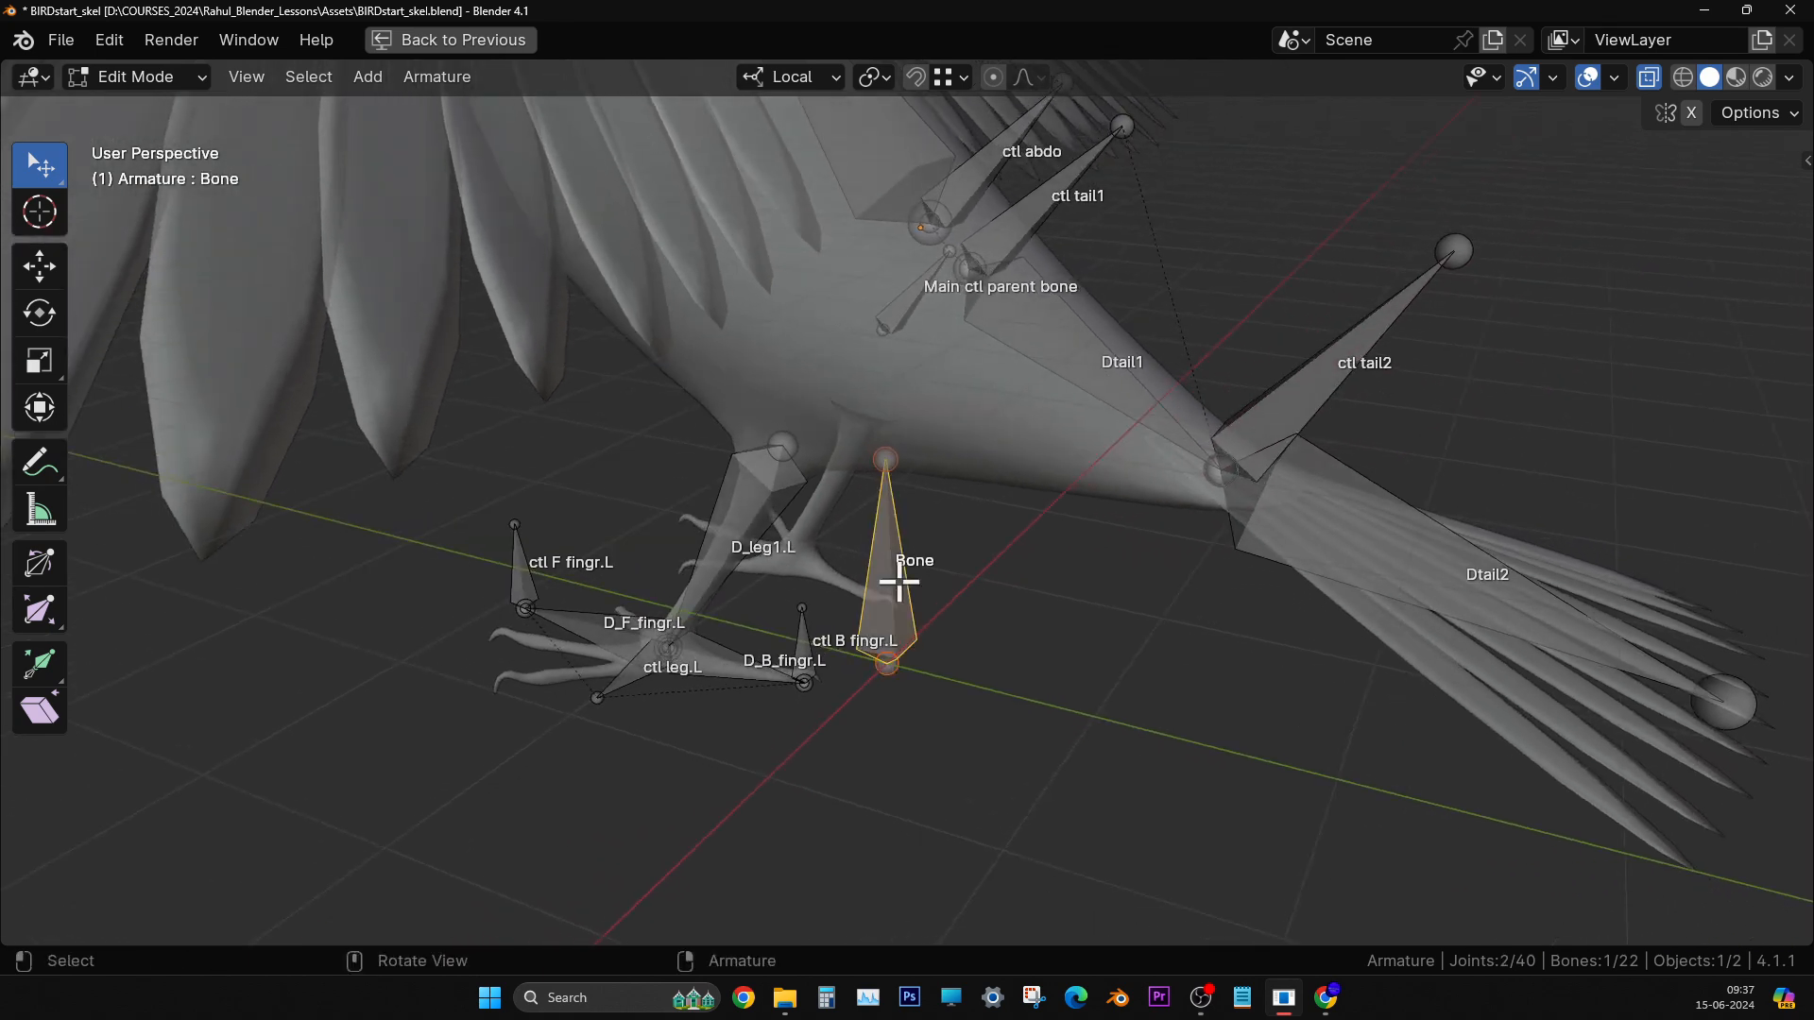
{"action": "key", "text": "F2"}
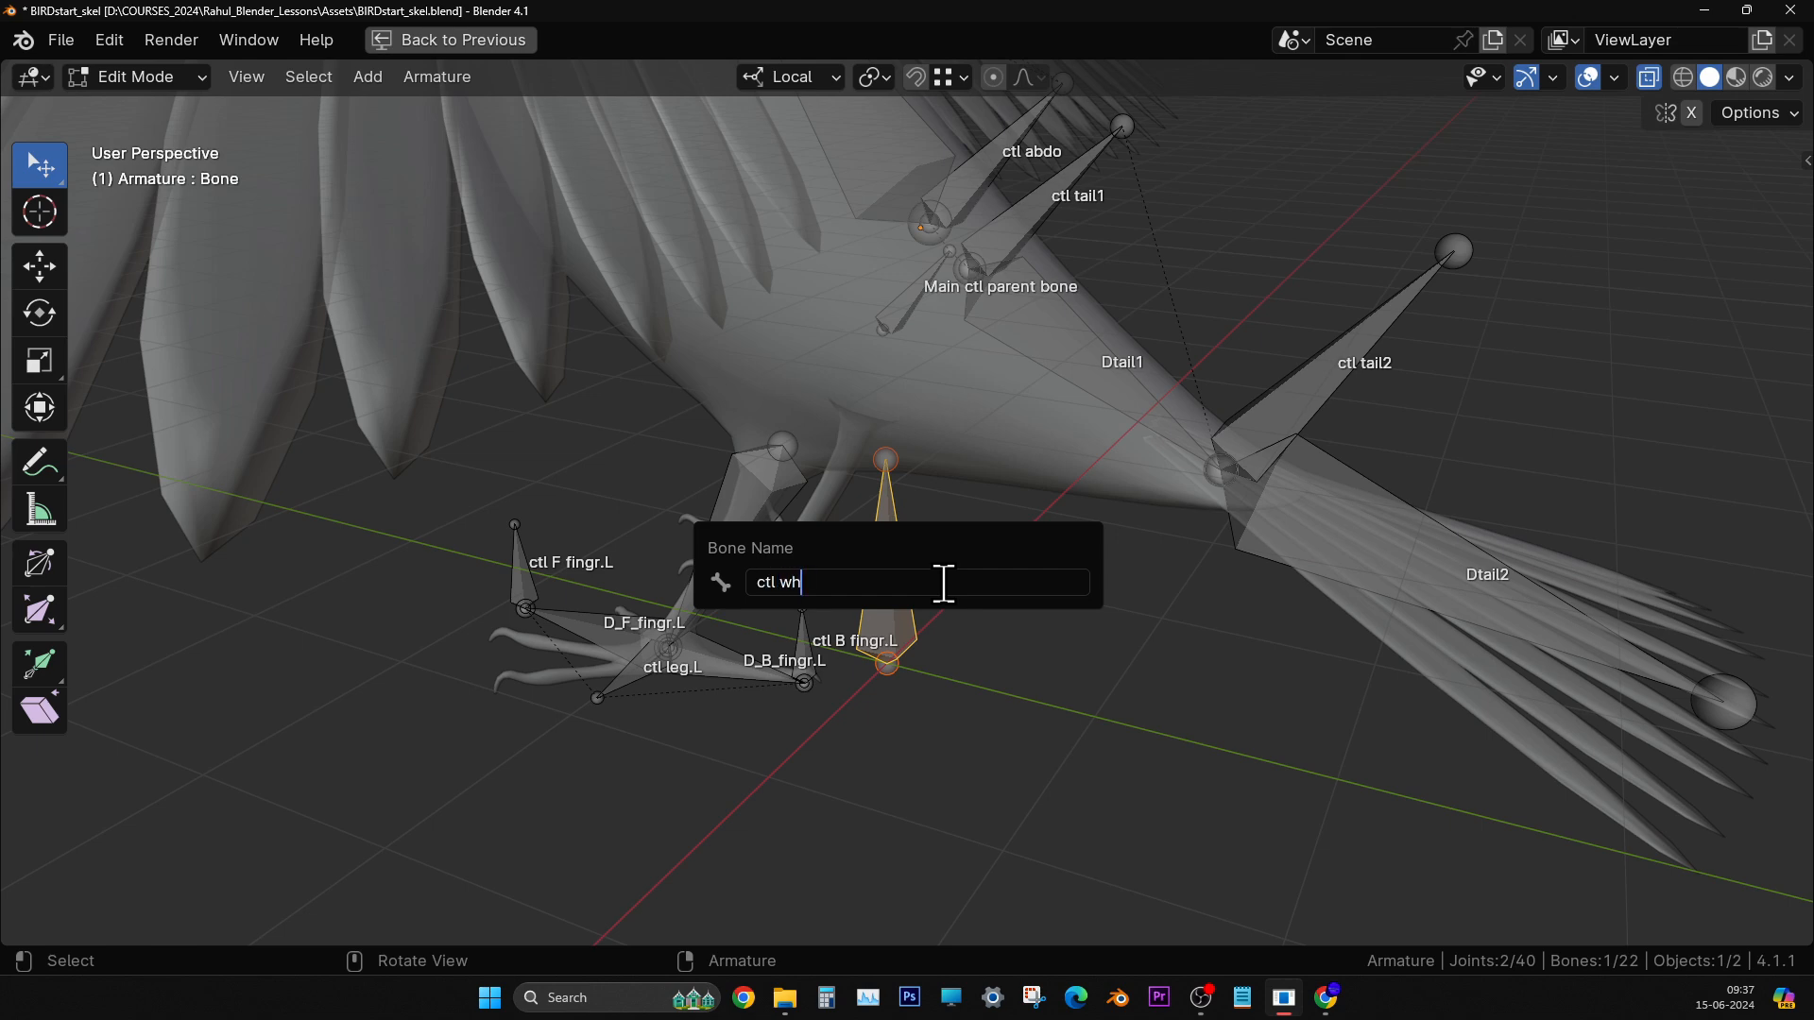
{"action": "key", "text": "Return"}
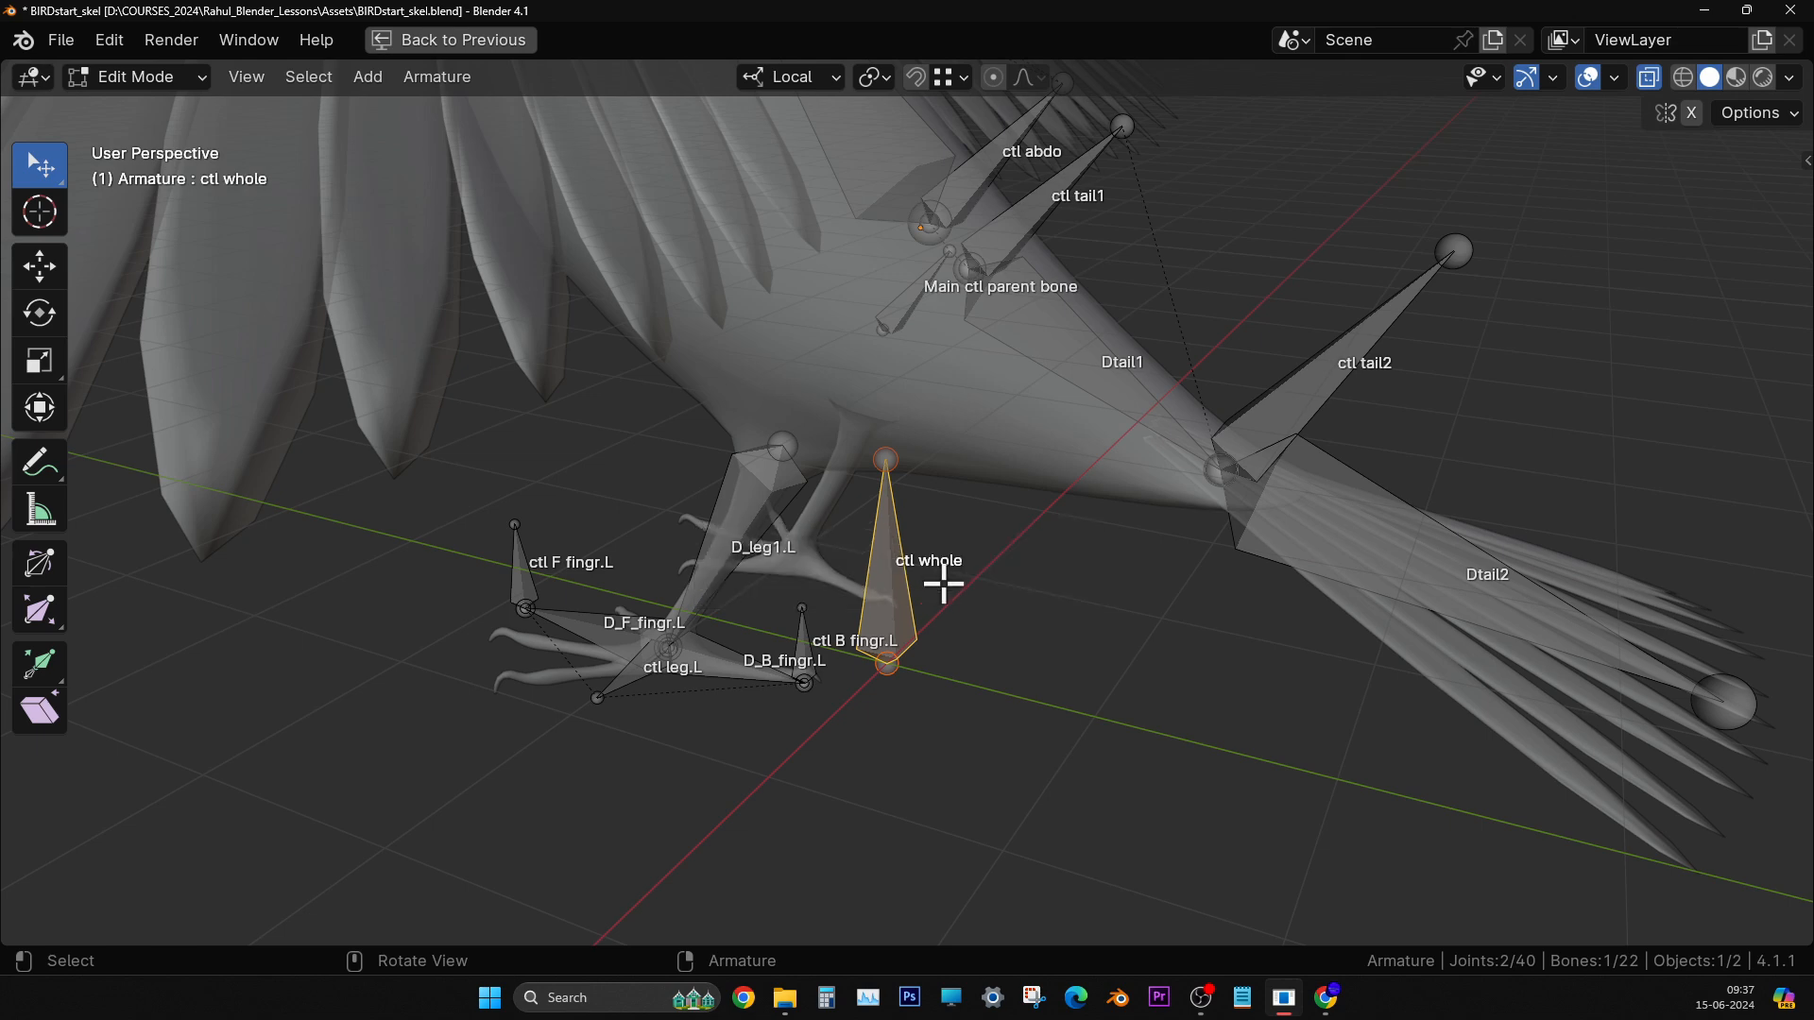
- Parent D_leg1.L and Main ctl parent bone to ctl whole with Keep Offset
{"action": "middle_click_drag", "start_coordinate": [988, 659], "coordinate": [992, 517]}
{"action": "left_click", "coordinate": [823, 410]}
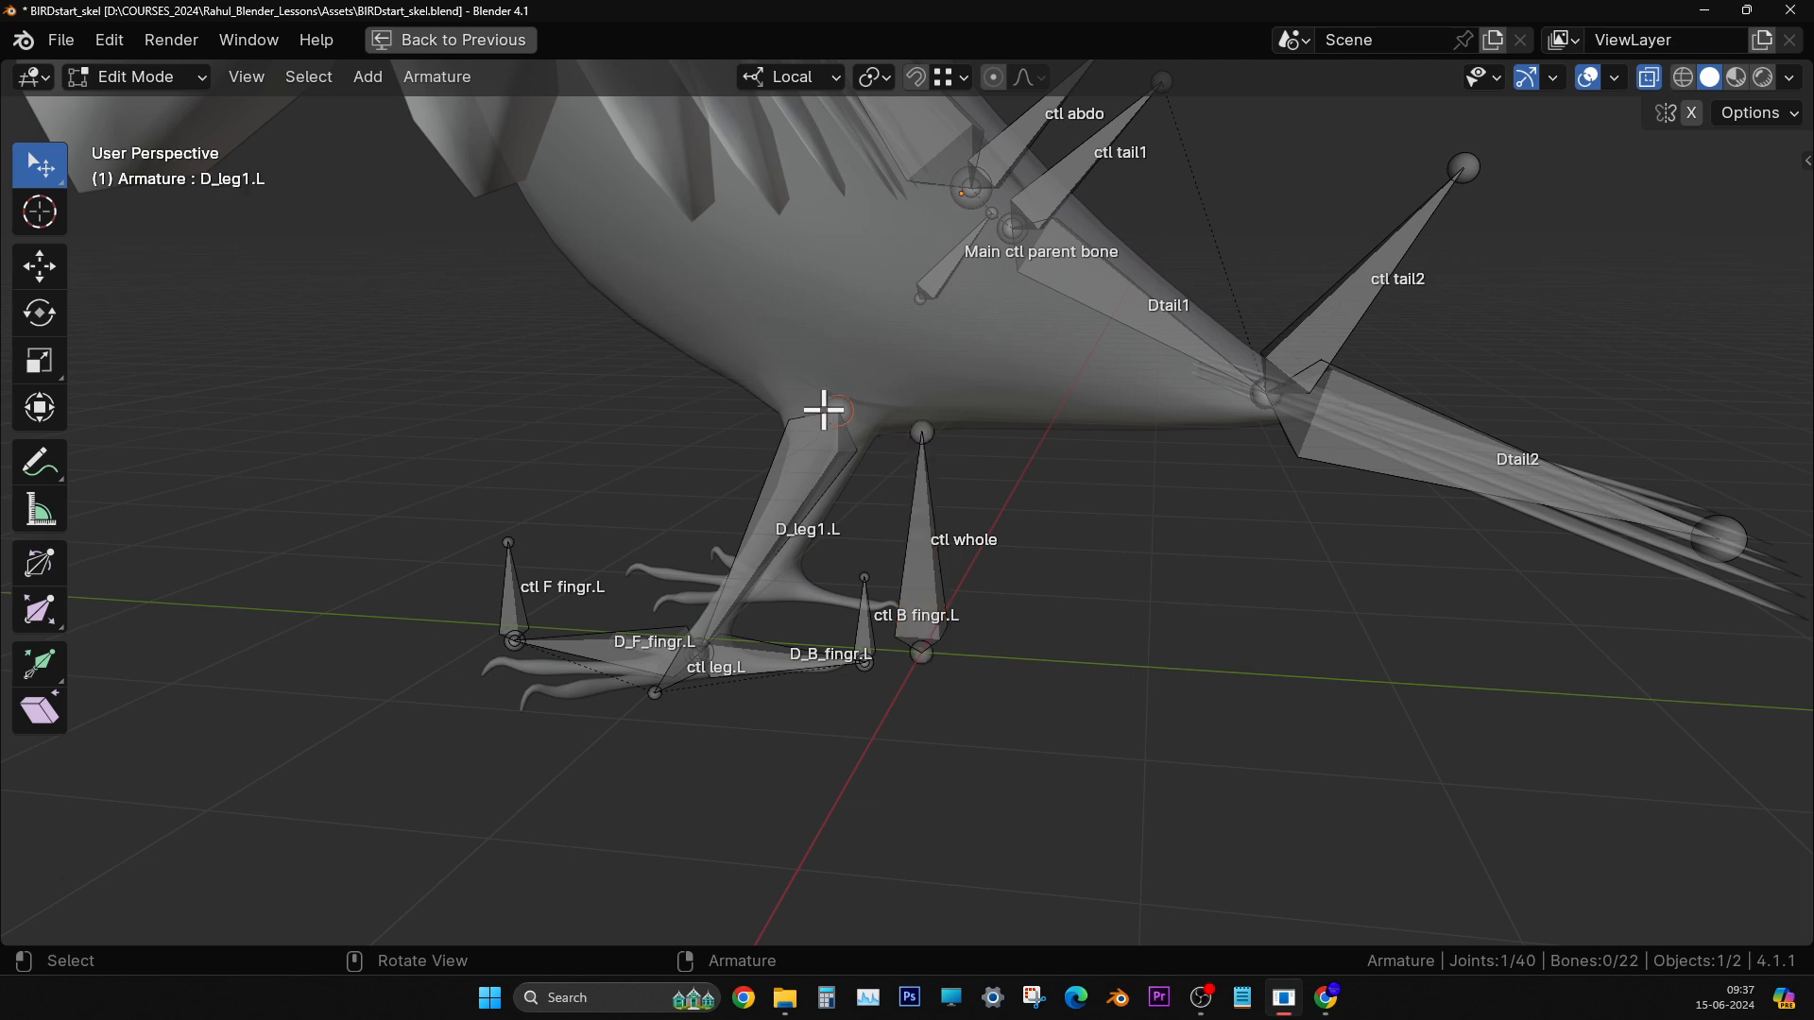
{"action": "left_click", "coordinate": [832, 469]}
{"action": "middle_click_drag", "start_coordinate": [941, 494], "coordinate": [927, 595], "text": "shift"}
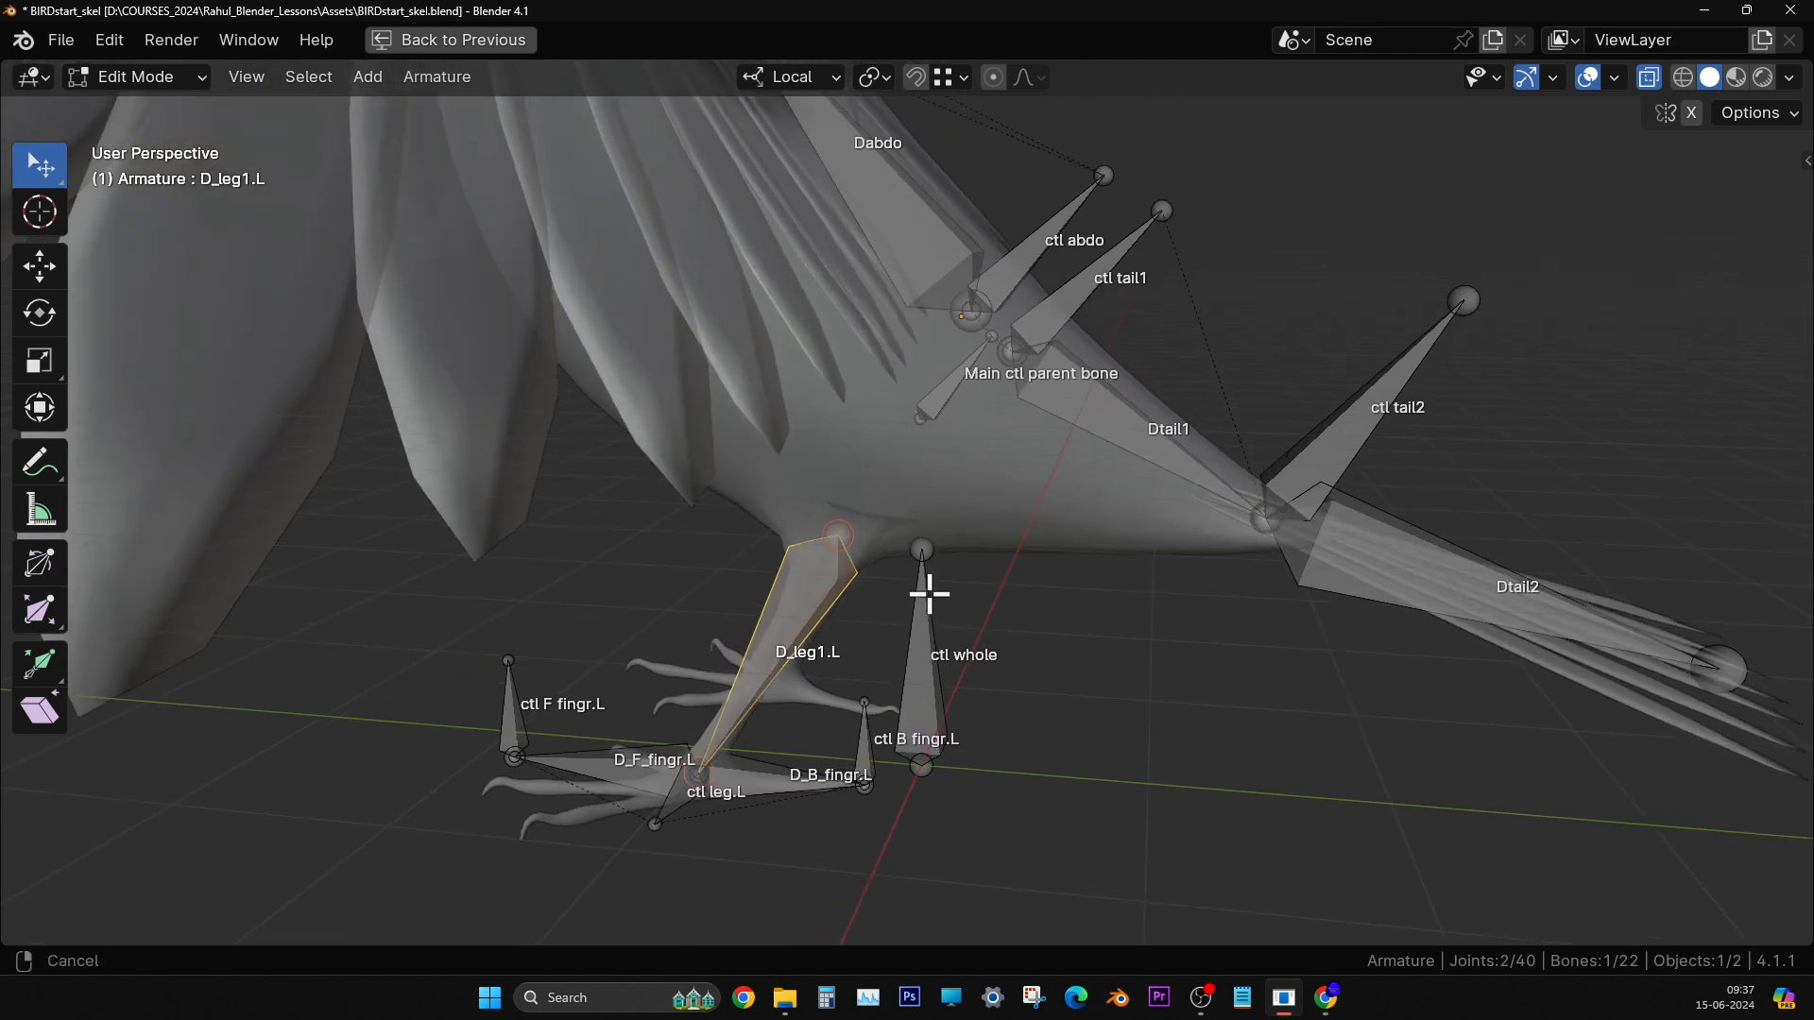
{"action": "left_click", "coordinate": [945, 392], "text": "shift"}
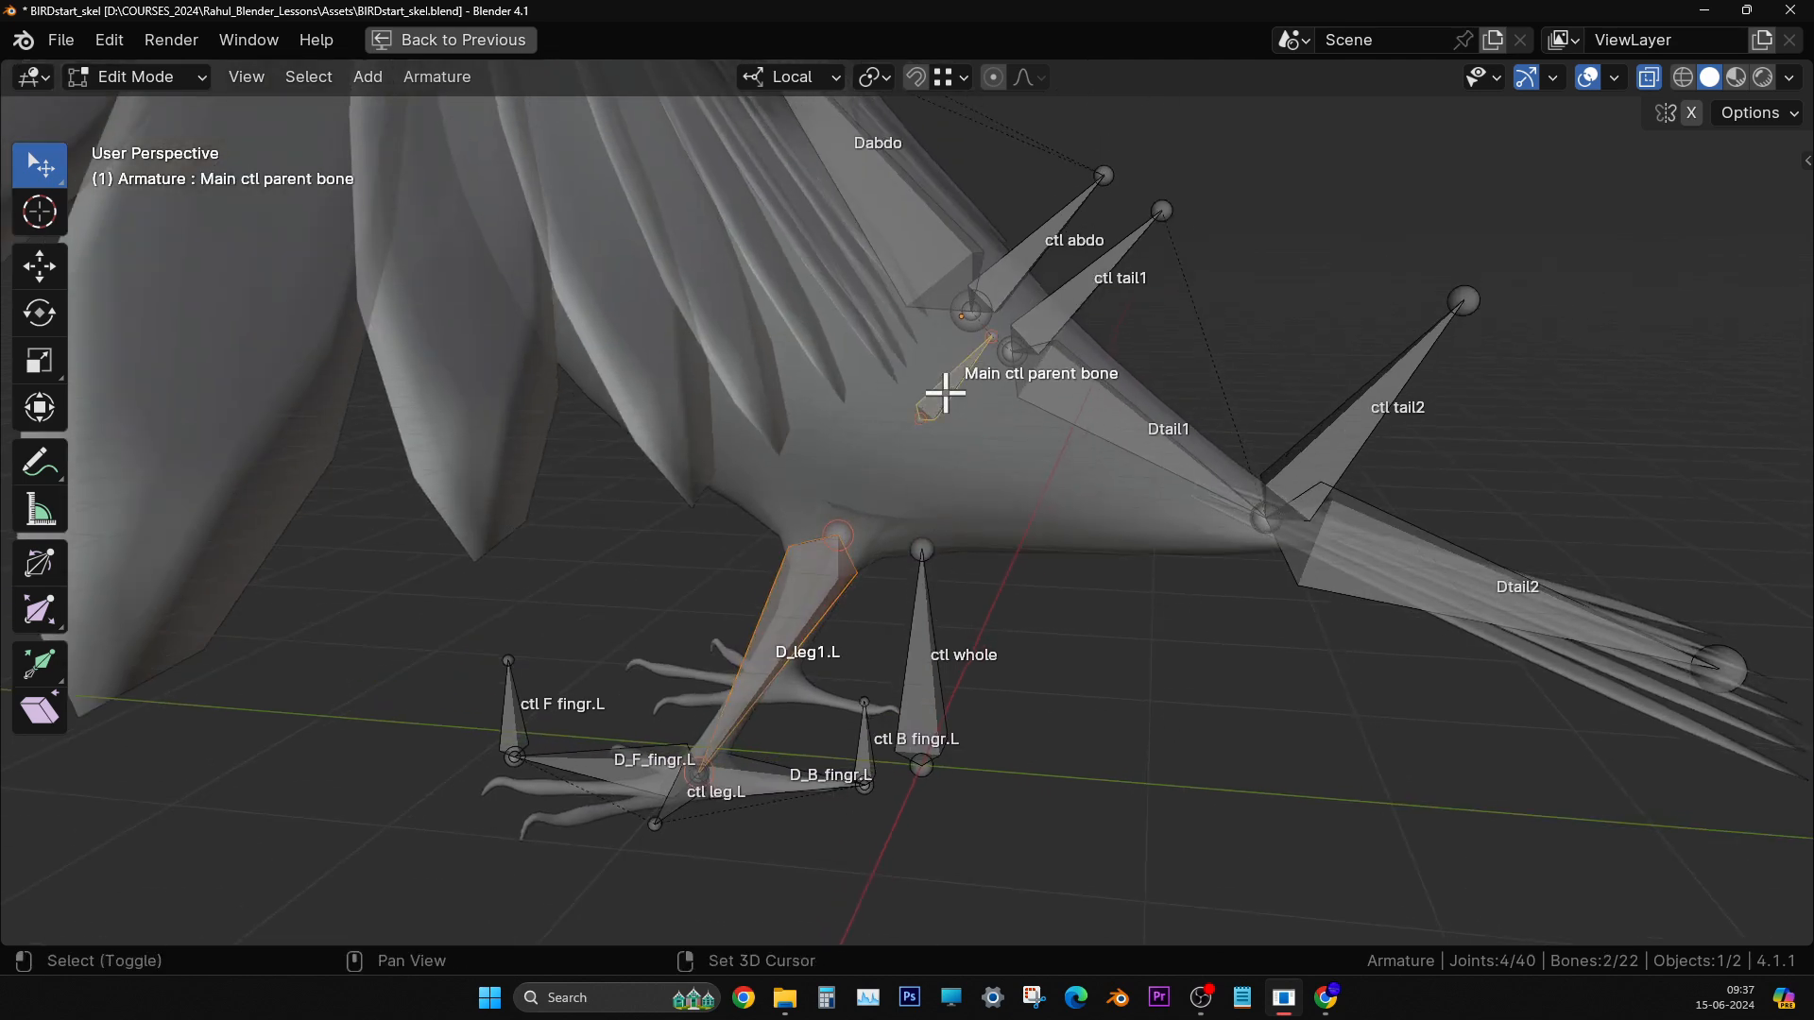
{"action": "left_click", "coordinate": [931, 652], "text": "shift"}
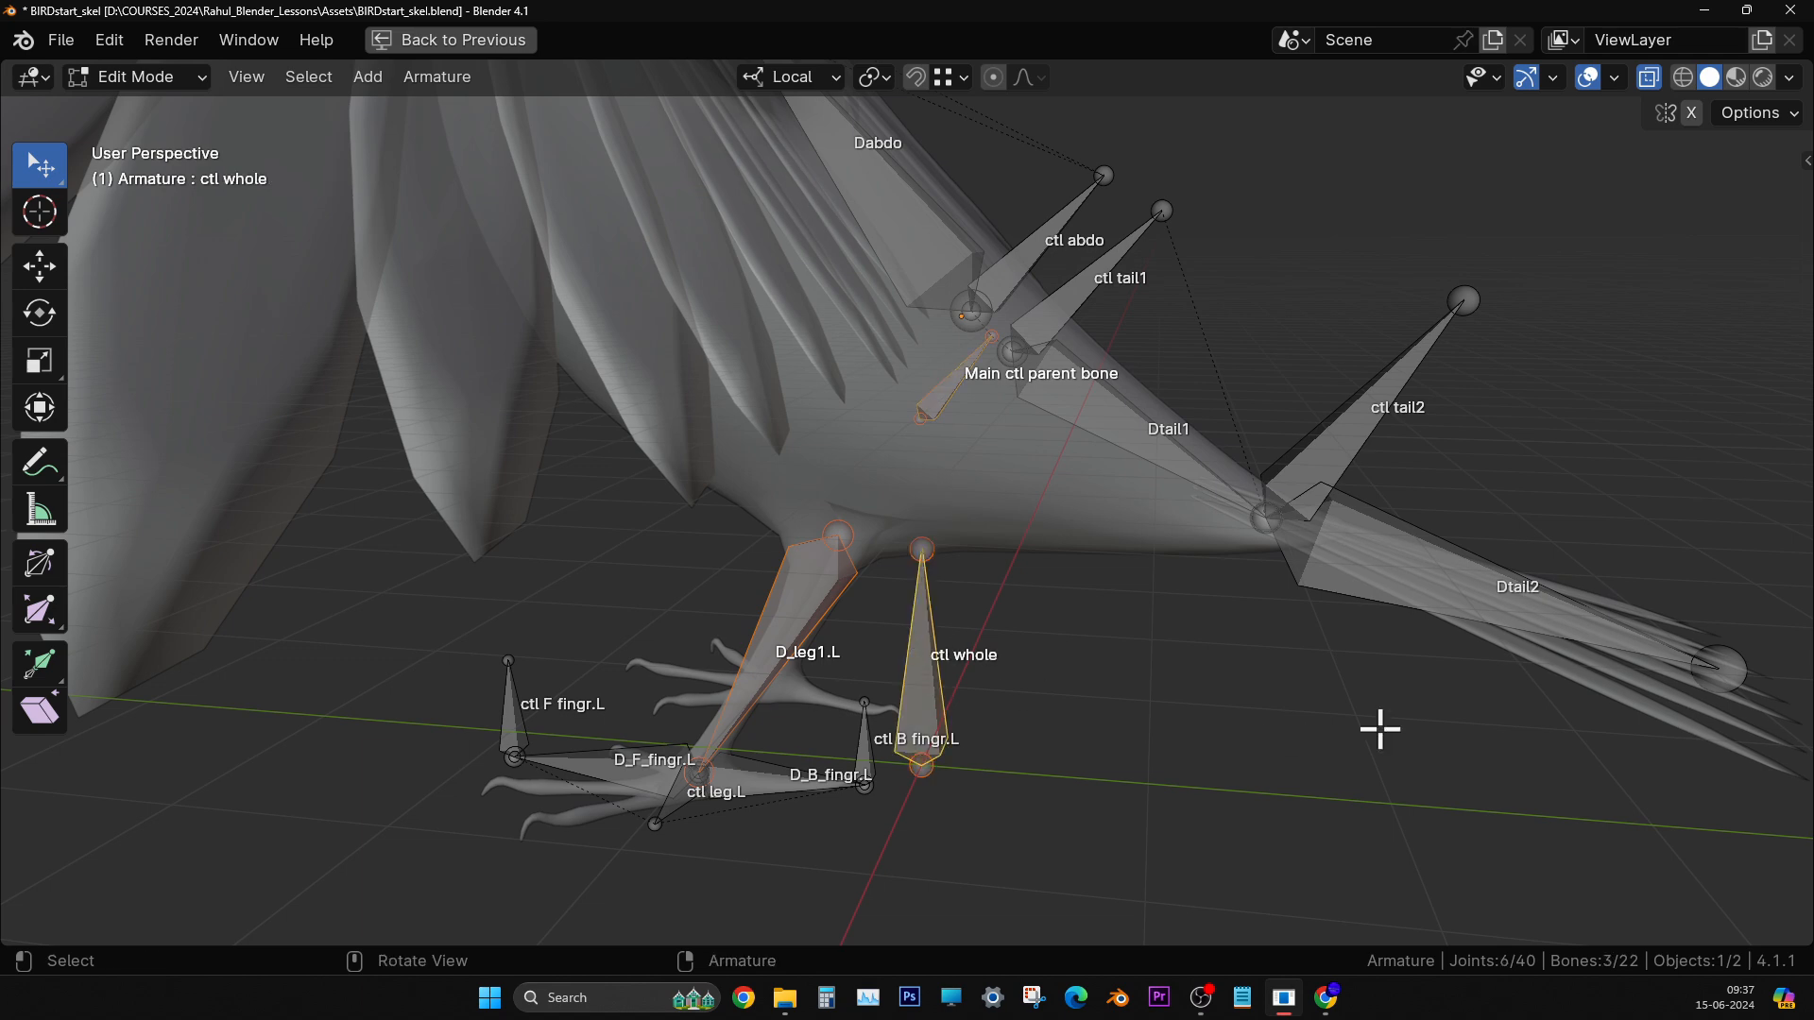
{"action": "key", "text": "ctrl+p"}
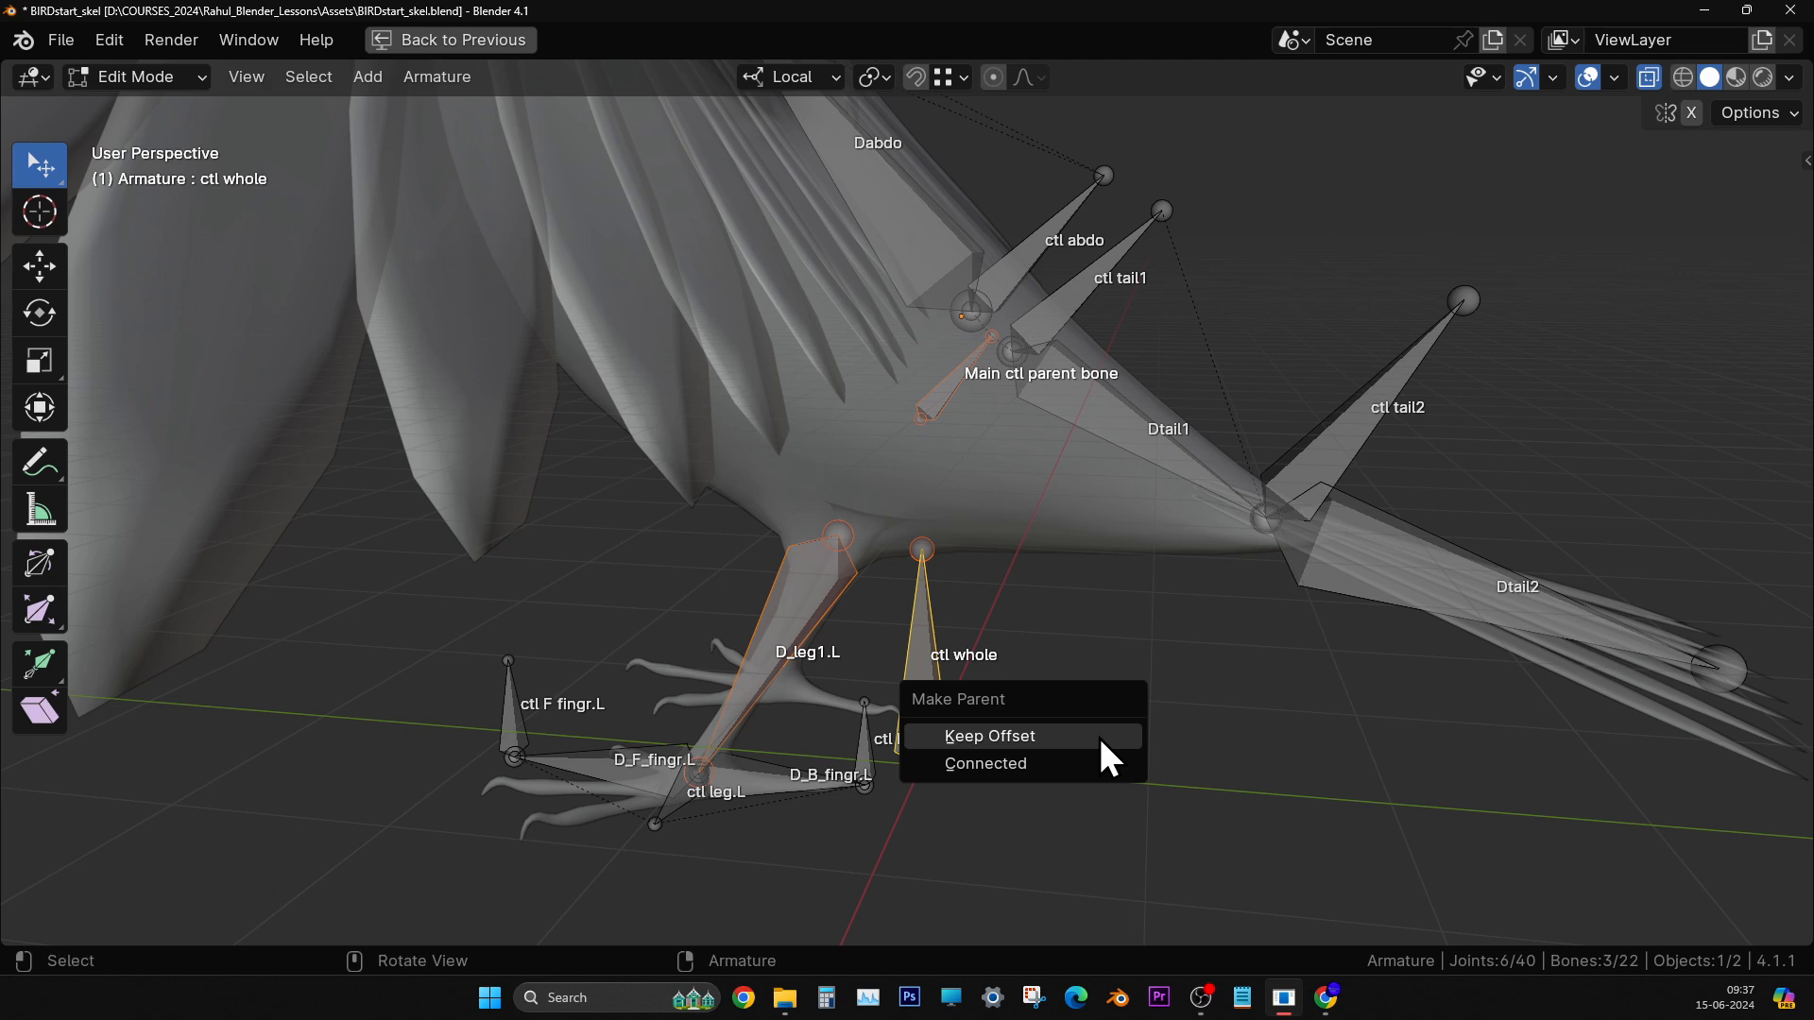
{"action": "left_click", "coordinate": [1098, 734]}
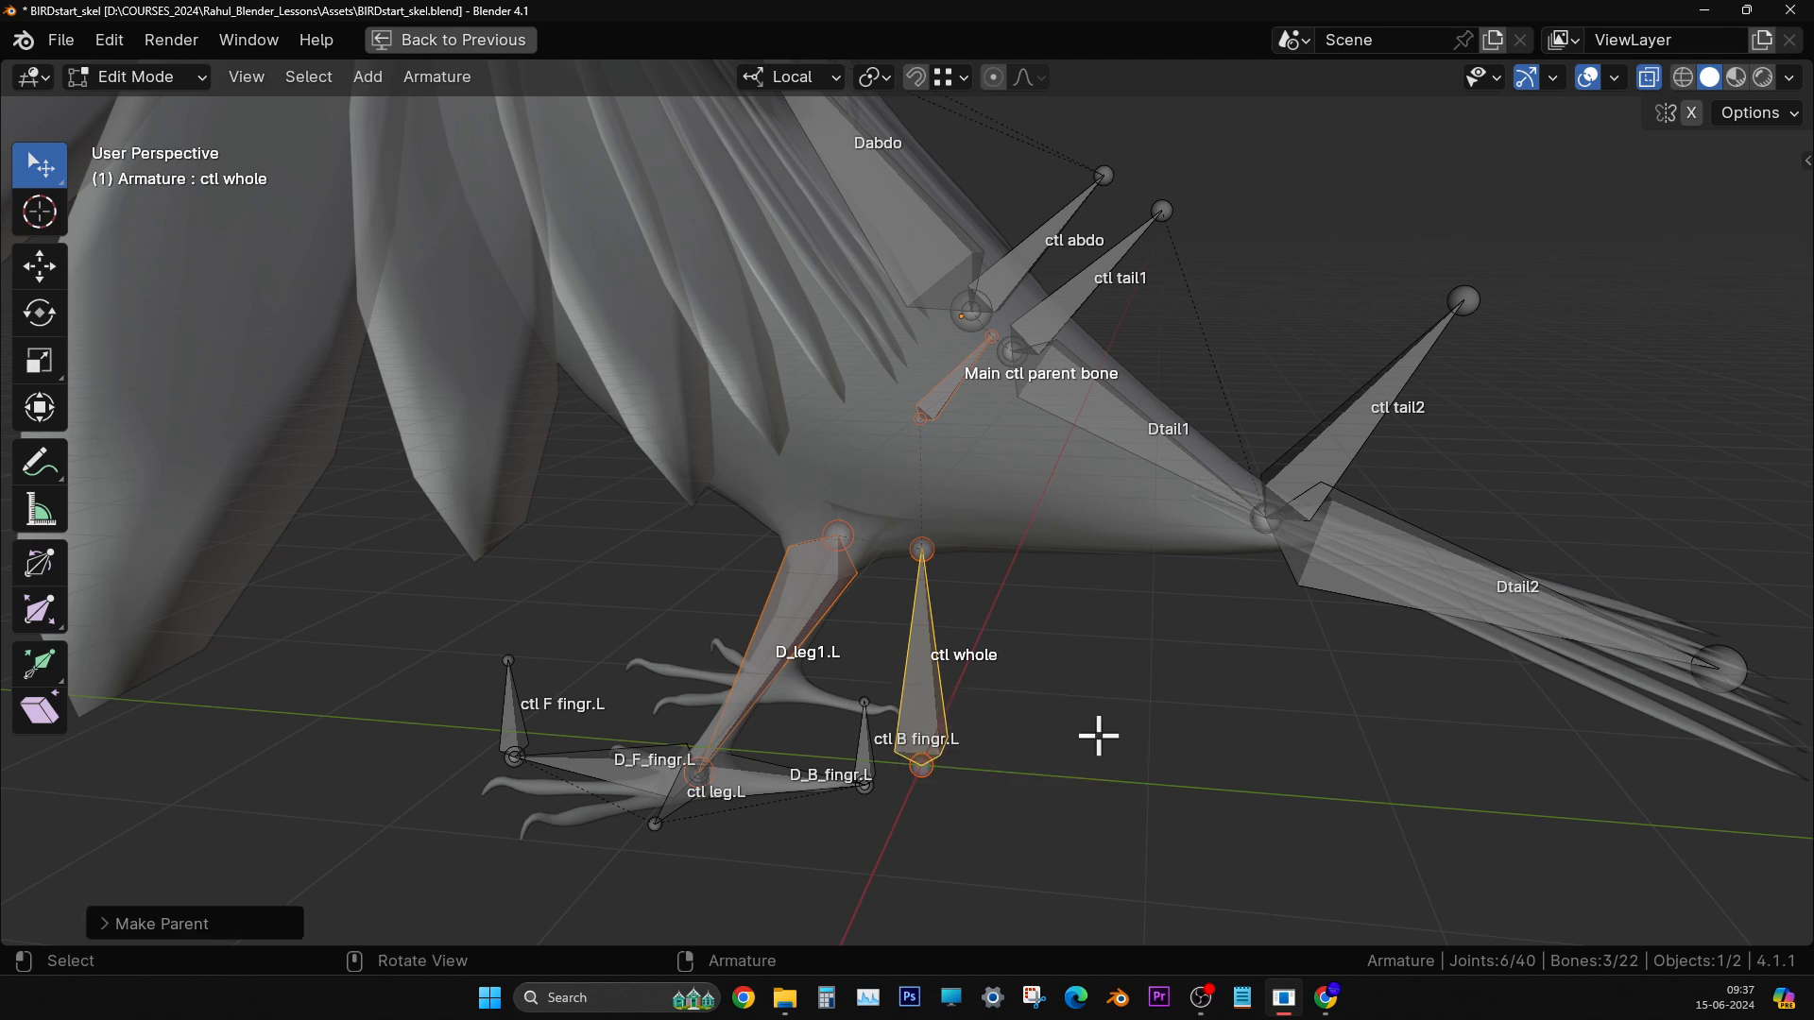
{"action": "scroll", "coordinate": [1020, 716], "scroll_direction": "down", "scroll_amount": 2}
{"action": "left_click", "coordinate": [1048, 726]}
- Select ctl whole and move it away from the bird in Pose Mode to test which bones follow
{"action": "left_click", "coordinate": [919, 614]}
{"action": "scroll", "coordinate": [1021, 664], "scroll_direction": "down", "scroll_amount": 3}
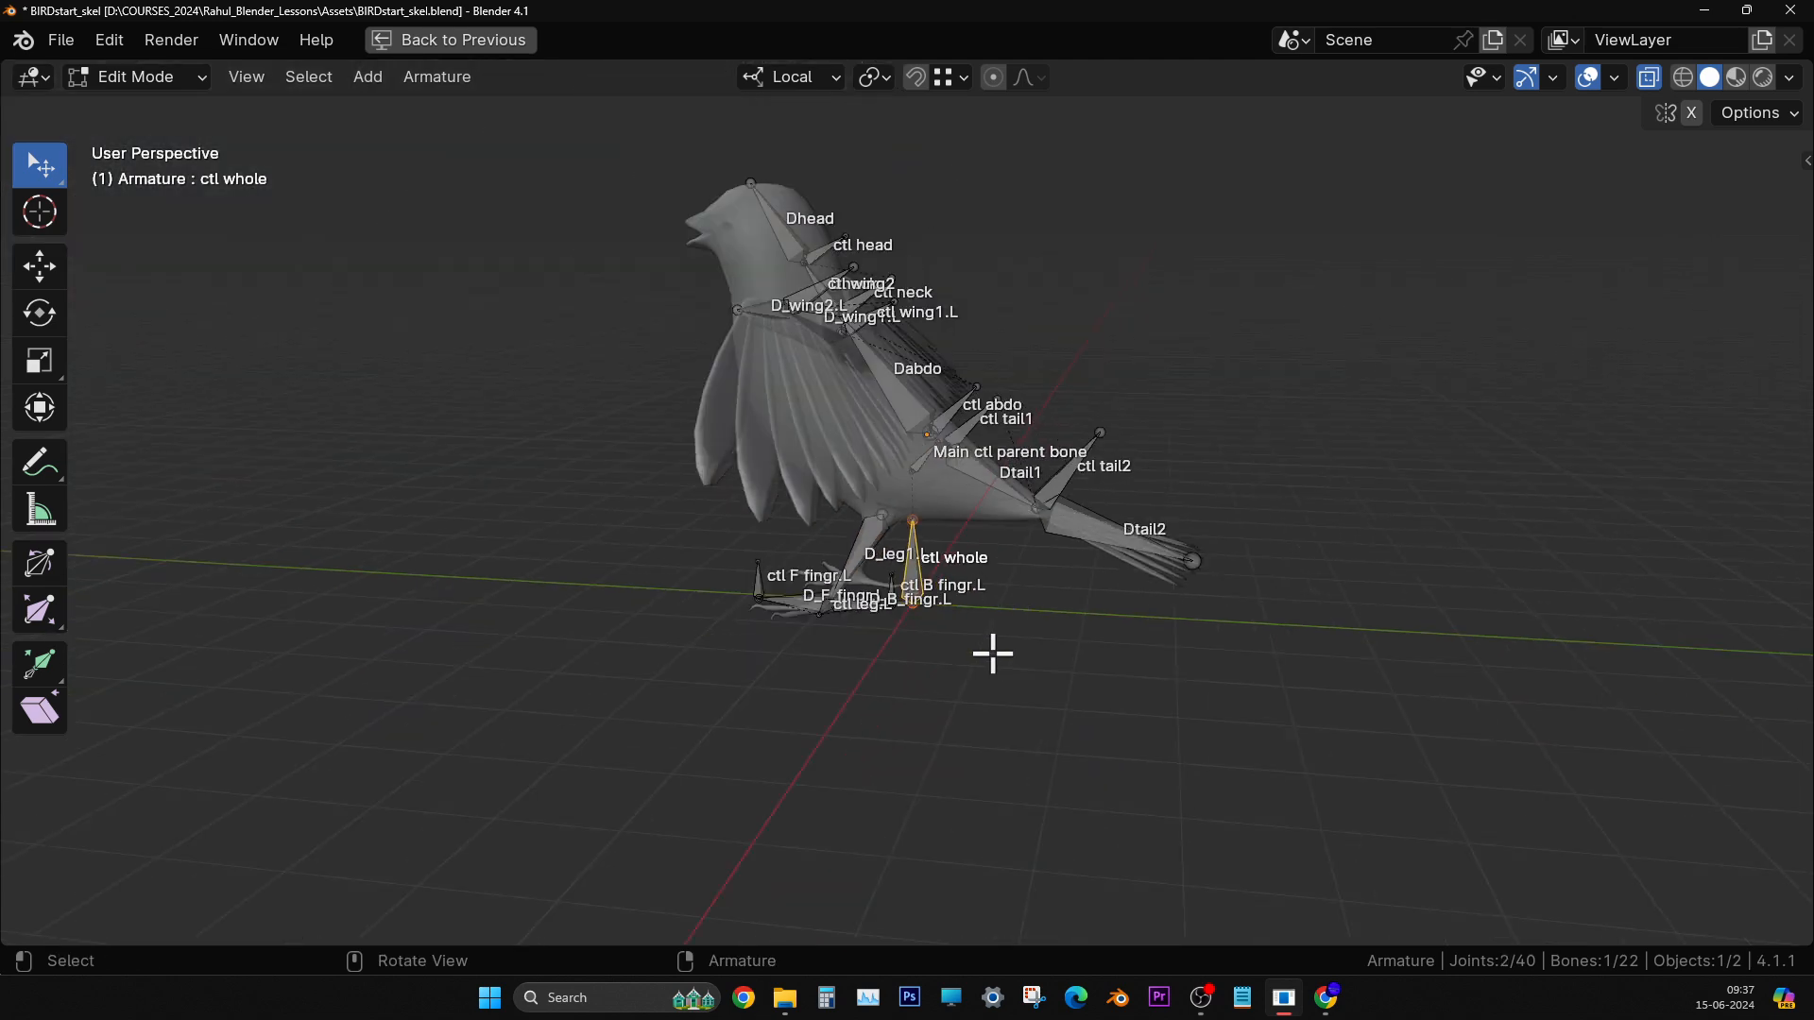
{"action": "middle_click_drag", "start_coordinate": [992, 652], "coordinate": [883, 679]}
{"action": "left_click", "coordinate": [160, 76]}
{"action": "left_click", "coordinate": [180, 165]}
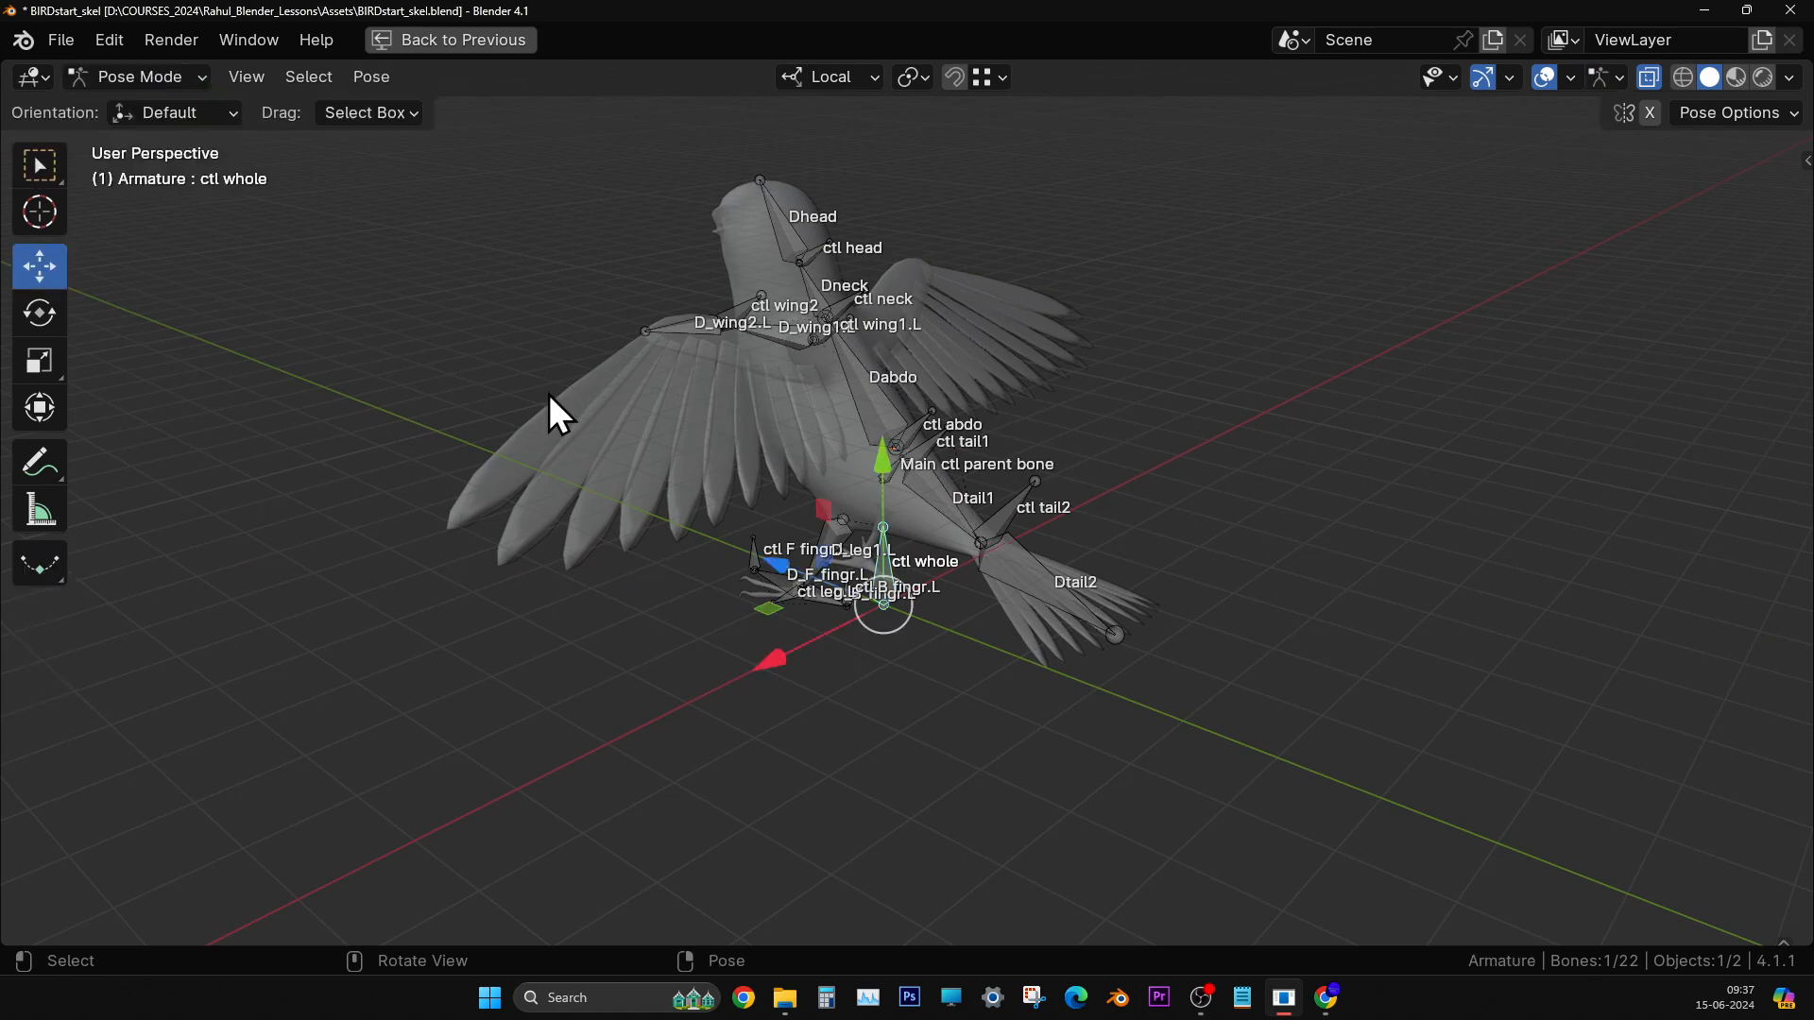
{"action": "left_click_drag", "start_coordinate": [877, 597], "coordinate": [363, 713]}
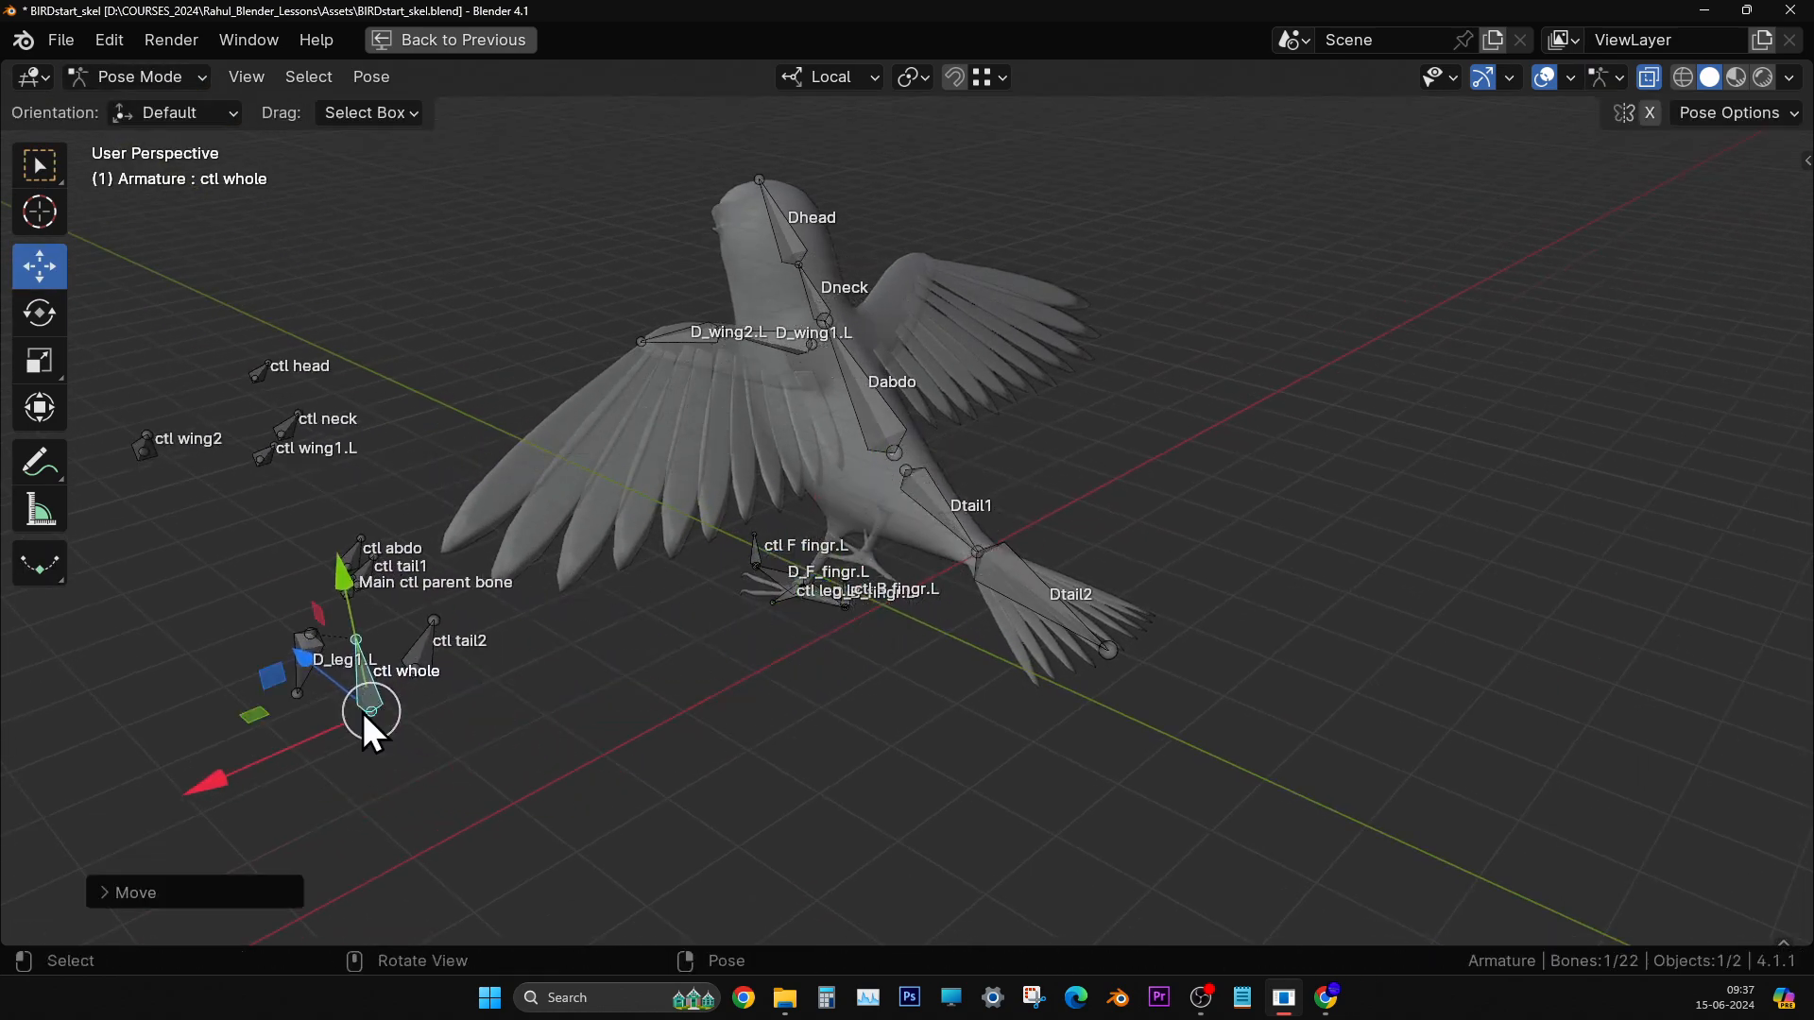
{"action": "middle_click_drag", "start_coordinate": [363, 713], "coordinate": [595, 672]}
- Return to Edit Mode and undo the parenting of D_leg1.L and Main ctl parent bone to ctl whole
{"action": "key", "text": "Tab"}
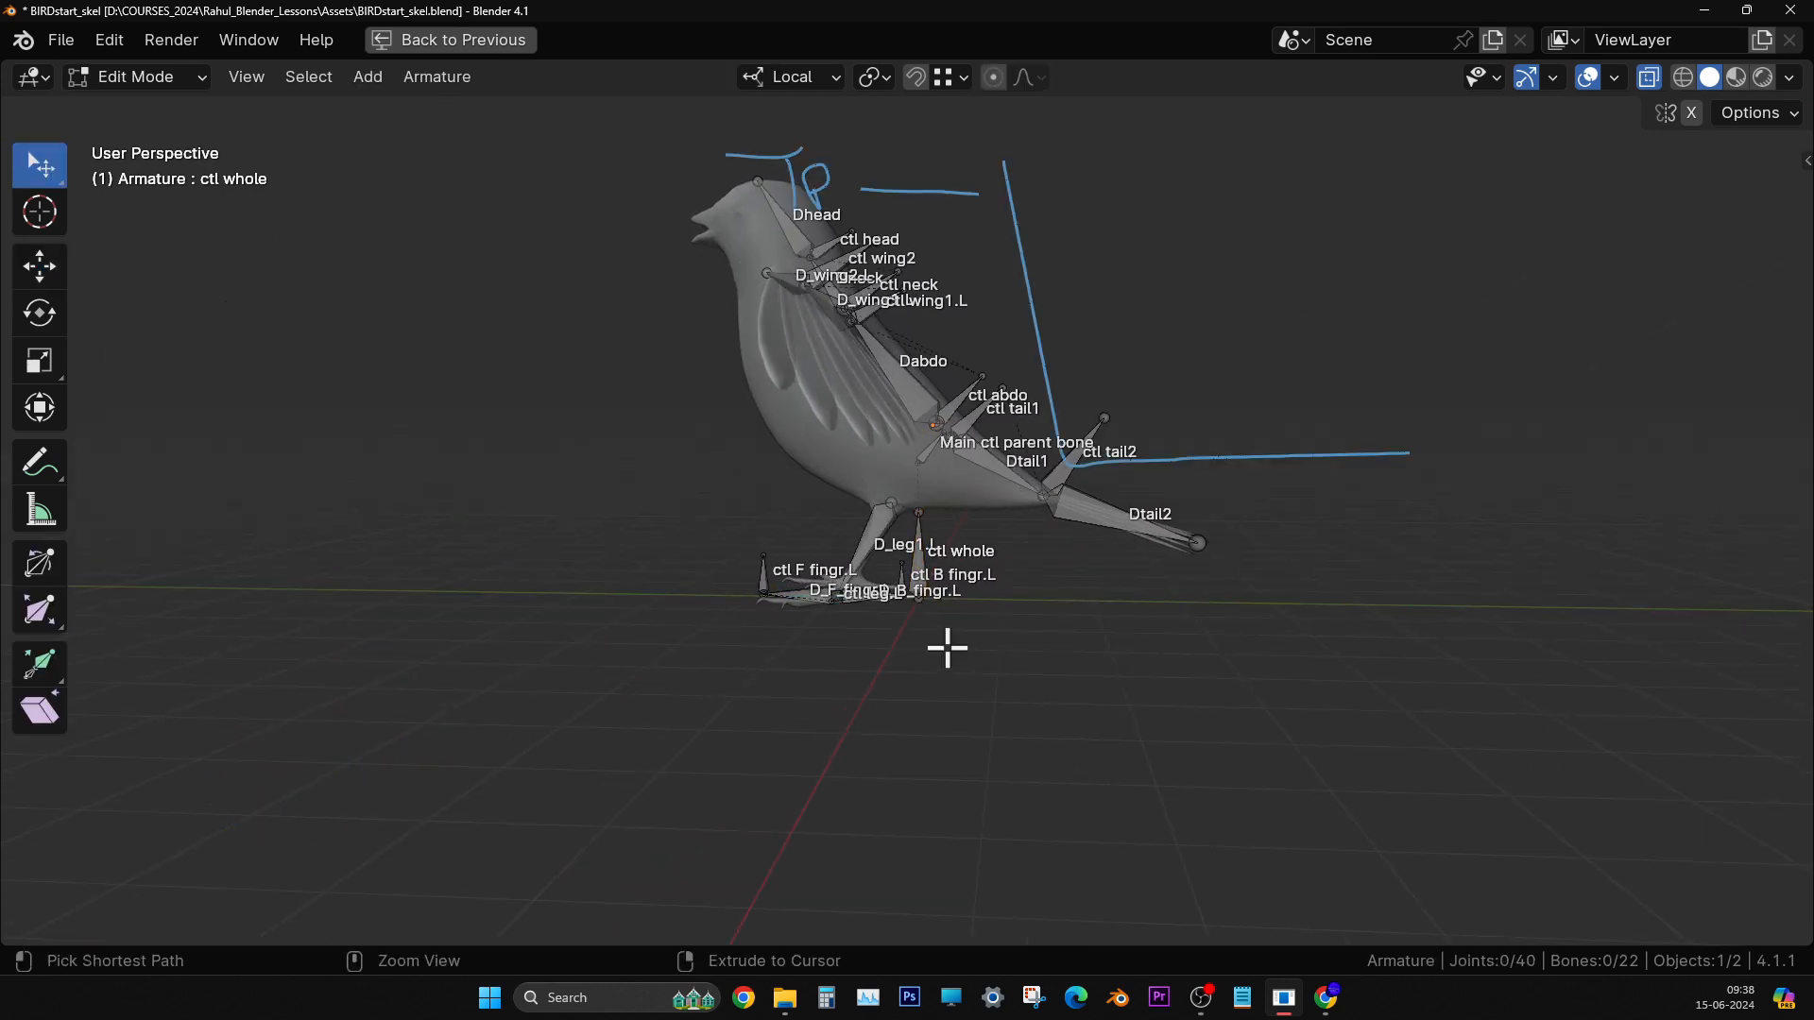
{"action": "key", "text": "ctrl+z"}
{"action": "key", "text": "ctrl+z"}
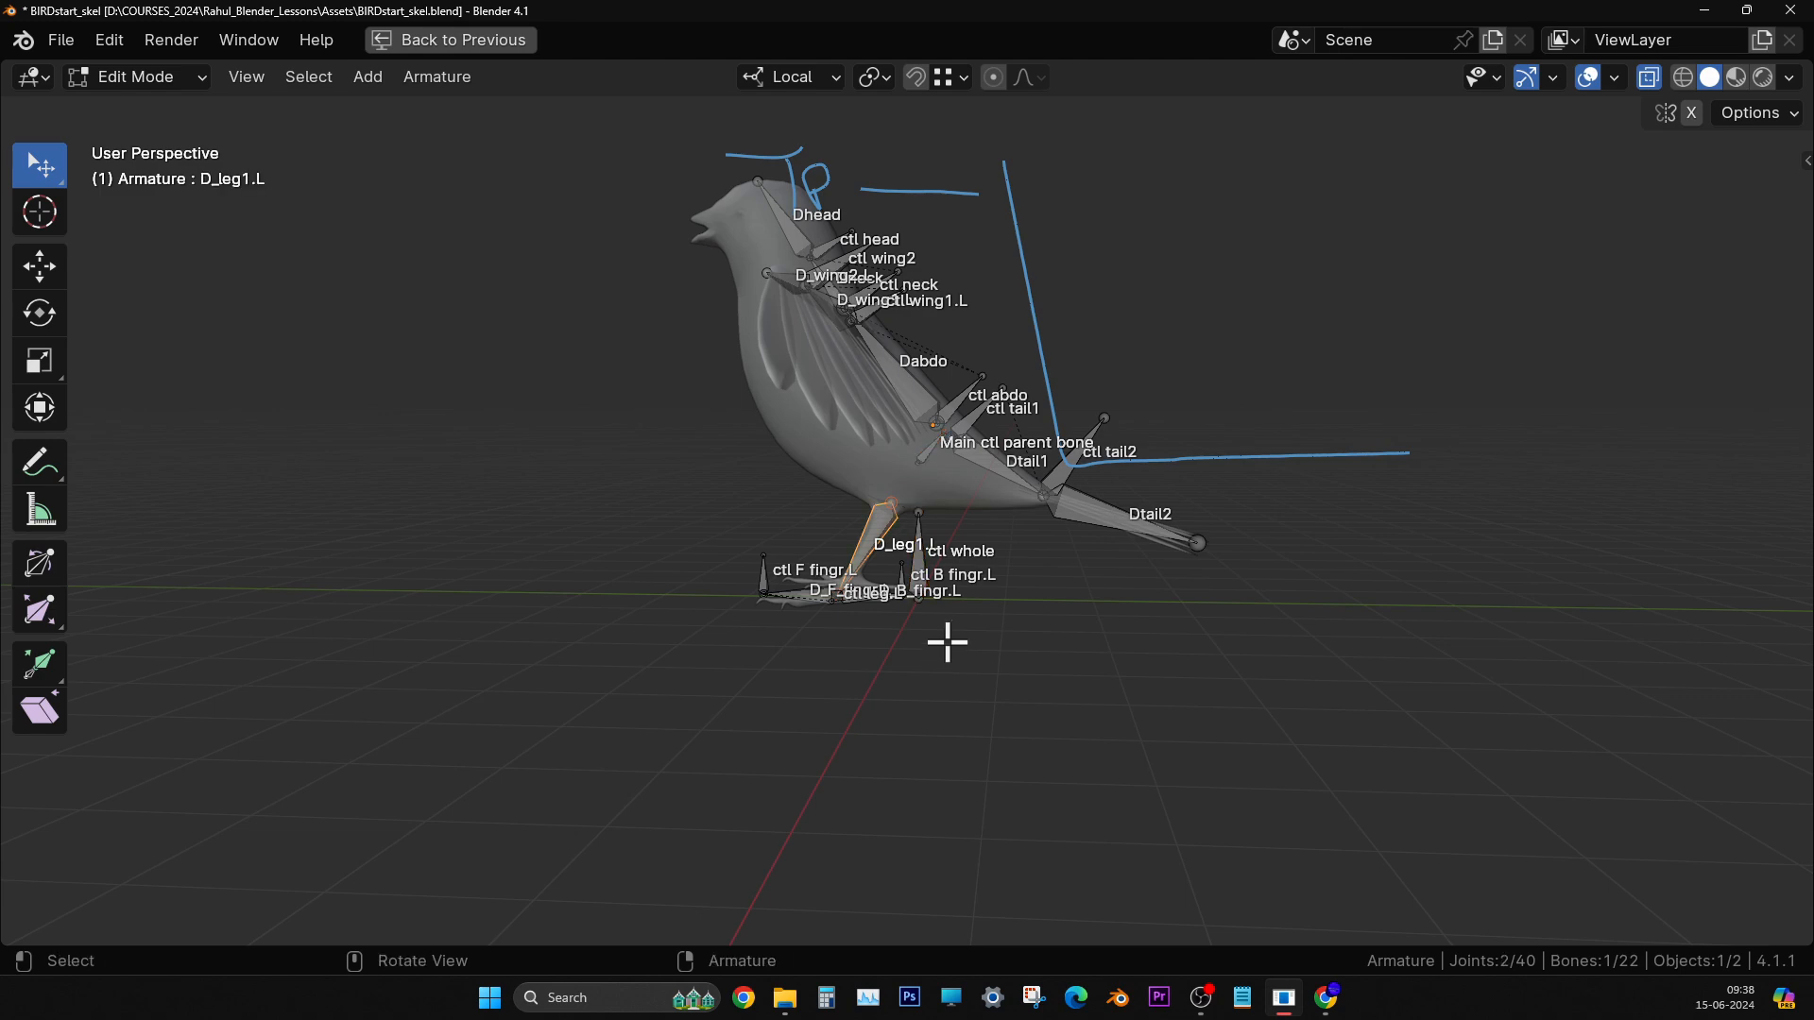
- Parent ctl leg.L and Main ctl parent bone to ctl whole with Keep Offset, and clear the selection
{"action": "scroll", "coordinate": [948, 643], "scroll_direction": "up", "scroll_amount": 7}
{"action": "middle_click_drag", "start_coordinate": [1118, 733], "coordinate": [1170, 713]}
{"action": "middle_click_drag", "start_coordinate": [837, 773], "coordinate": [924, 809]}
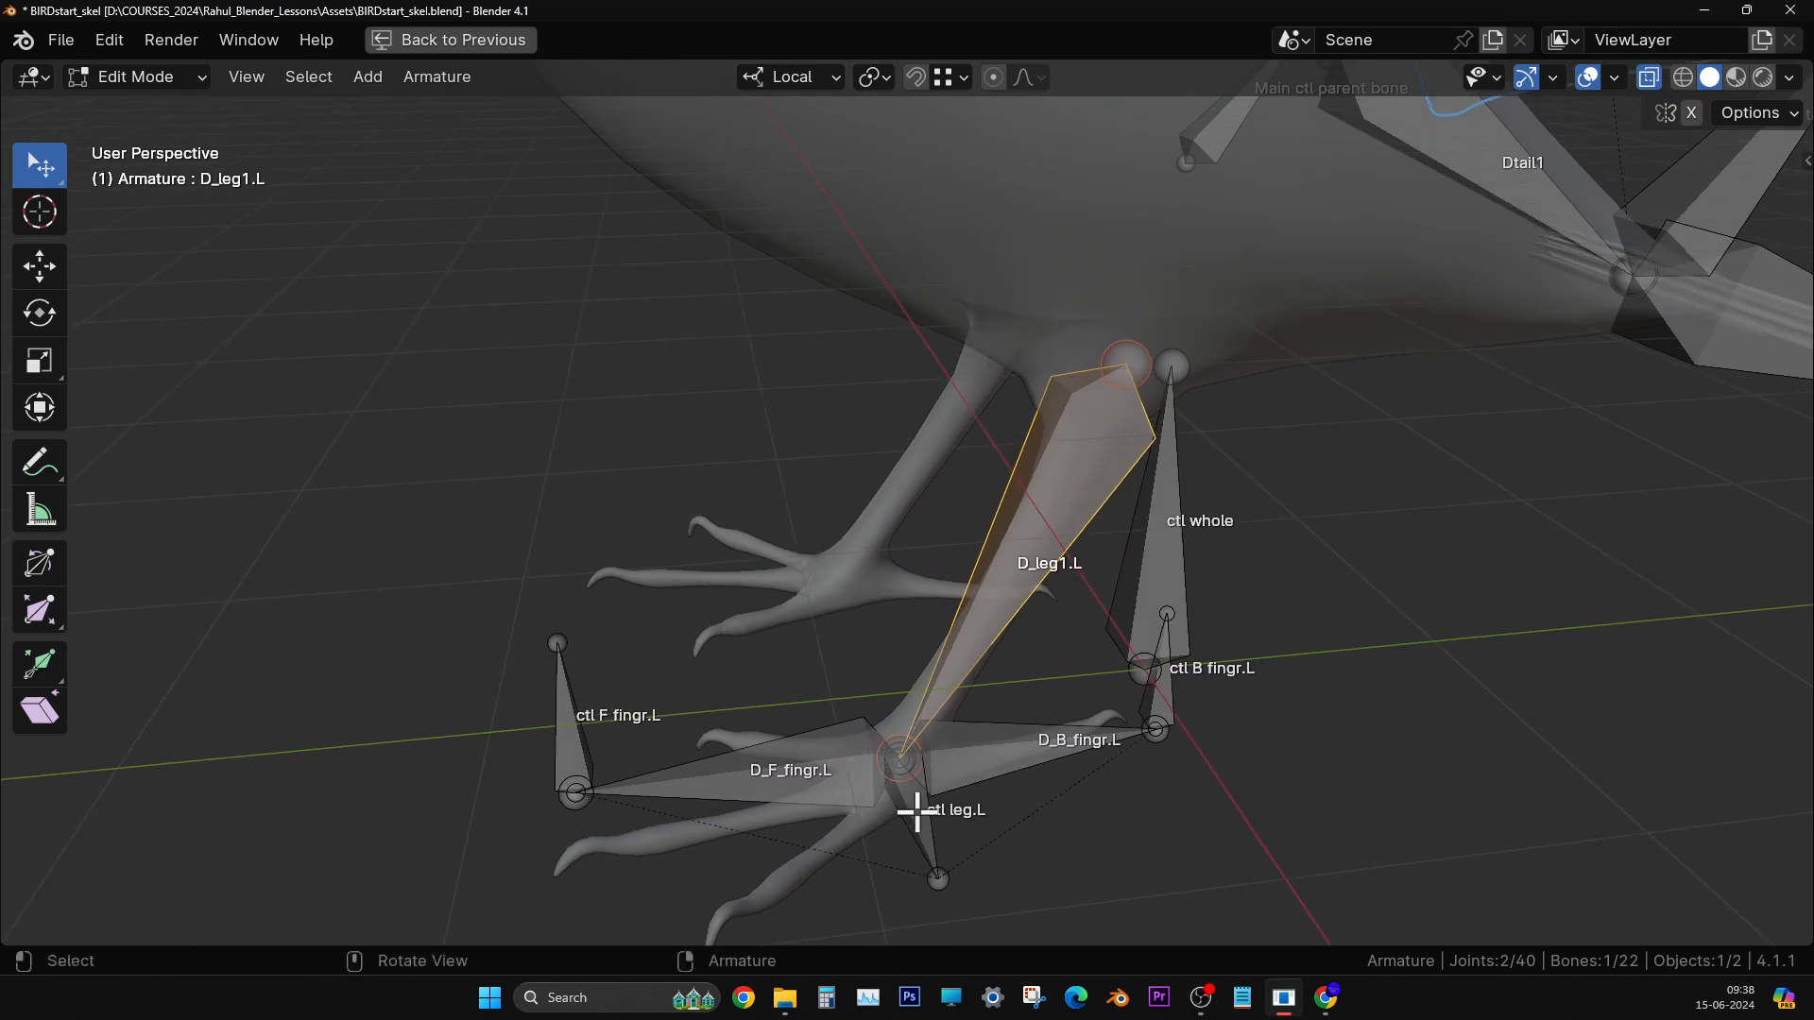
{"action": "left_click", "coordinate": [923, 809]}
{"action": "middle_click_drag", "start_coordinate": [1172, 695], "coordinate": [946, 733]}
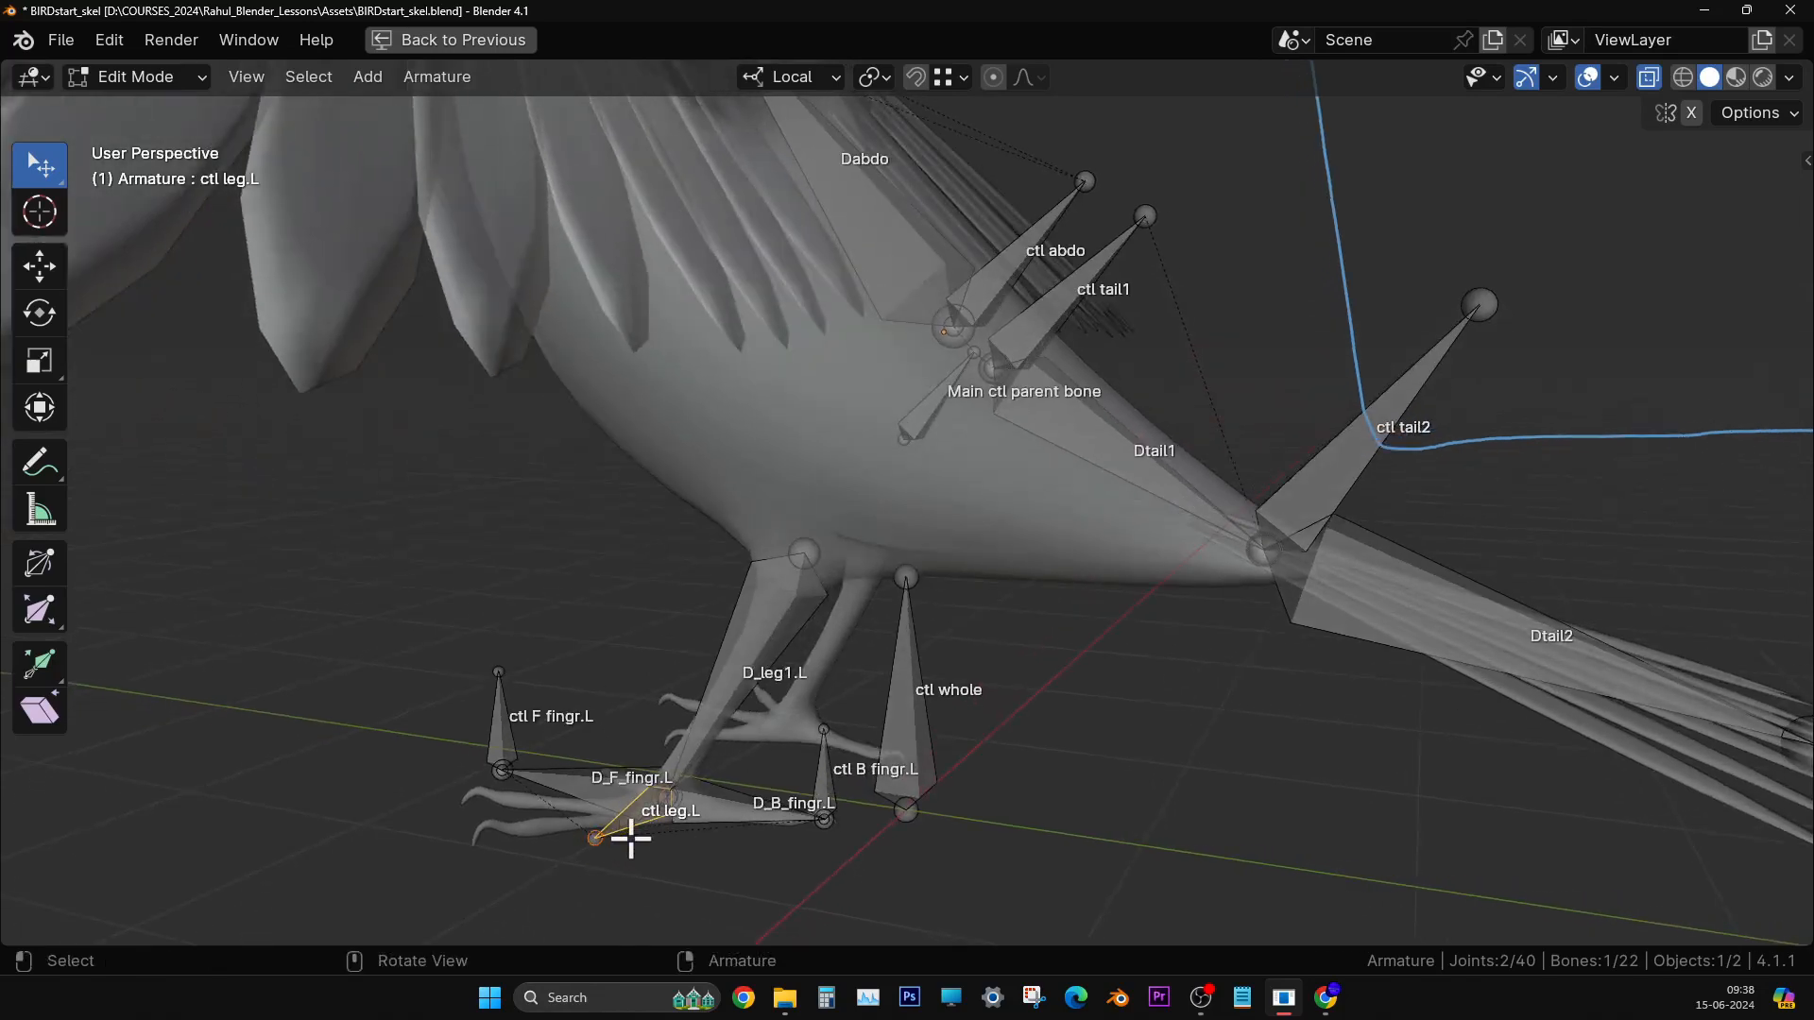
{"action": "middle_click_drag", "start_coordinate": [630, 838], "coordinate": [676, 783]}
{"action": "middle_click_drag", "start_coordinate": [1110, 696], "coordinate": [1081, 689]}
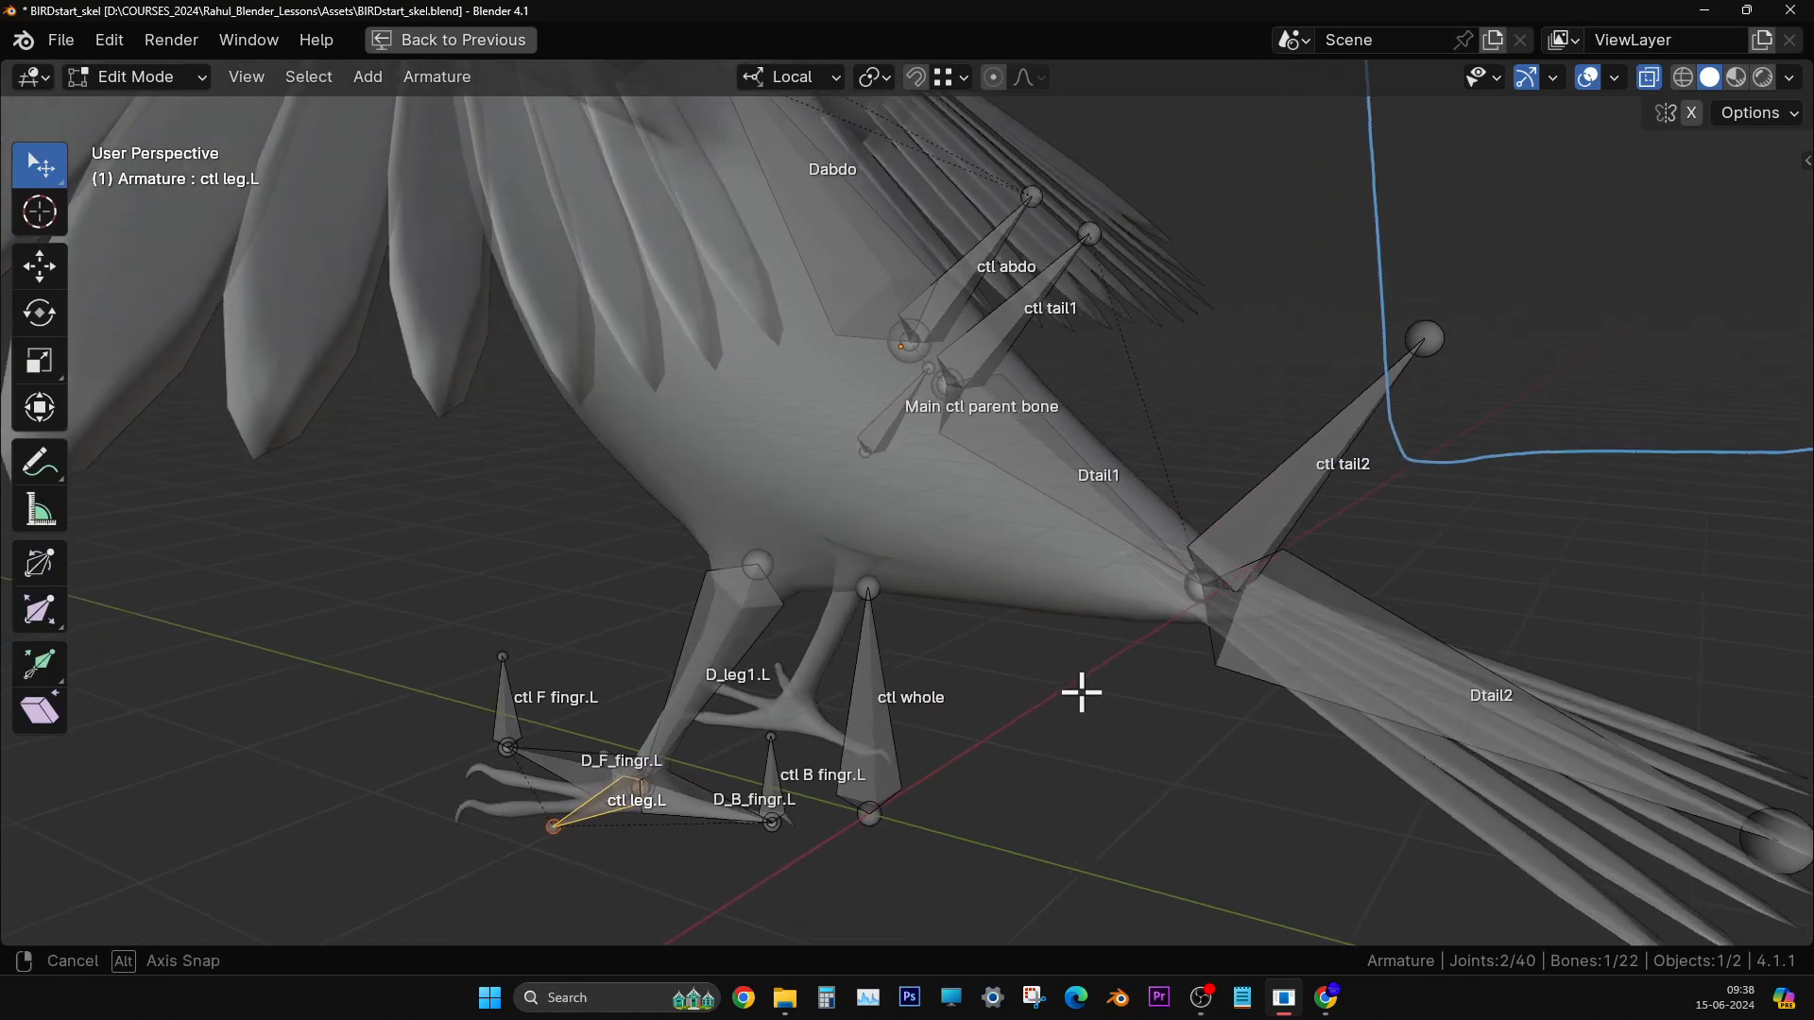
{"action": "left_click", "coordinate": [882, 409], "text": "shift"}
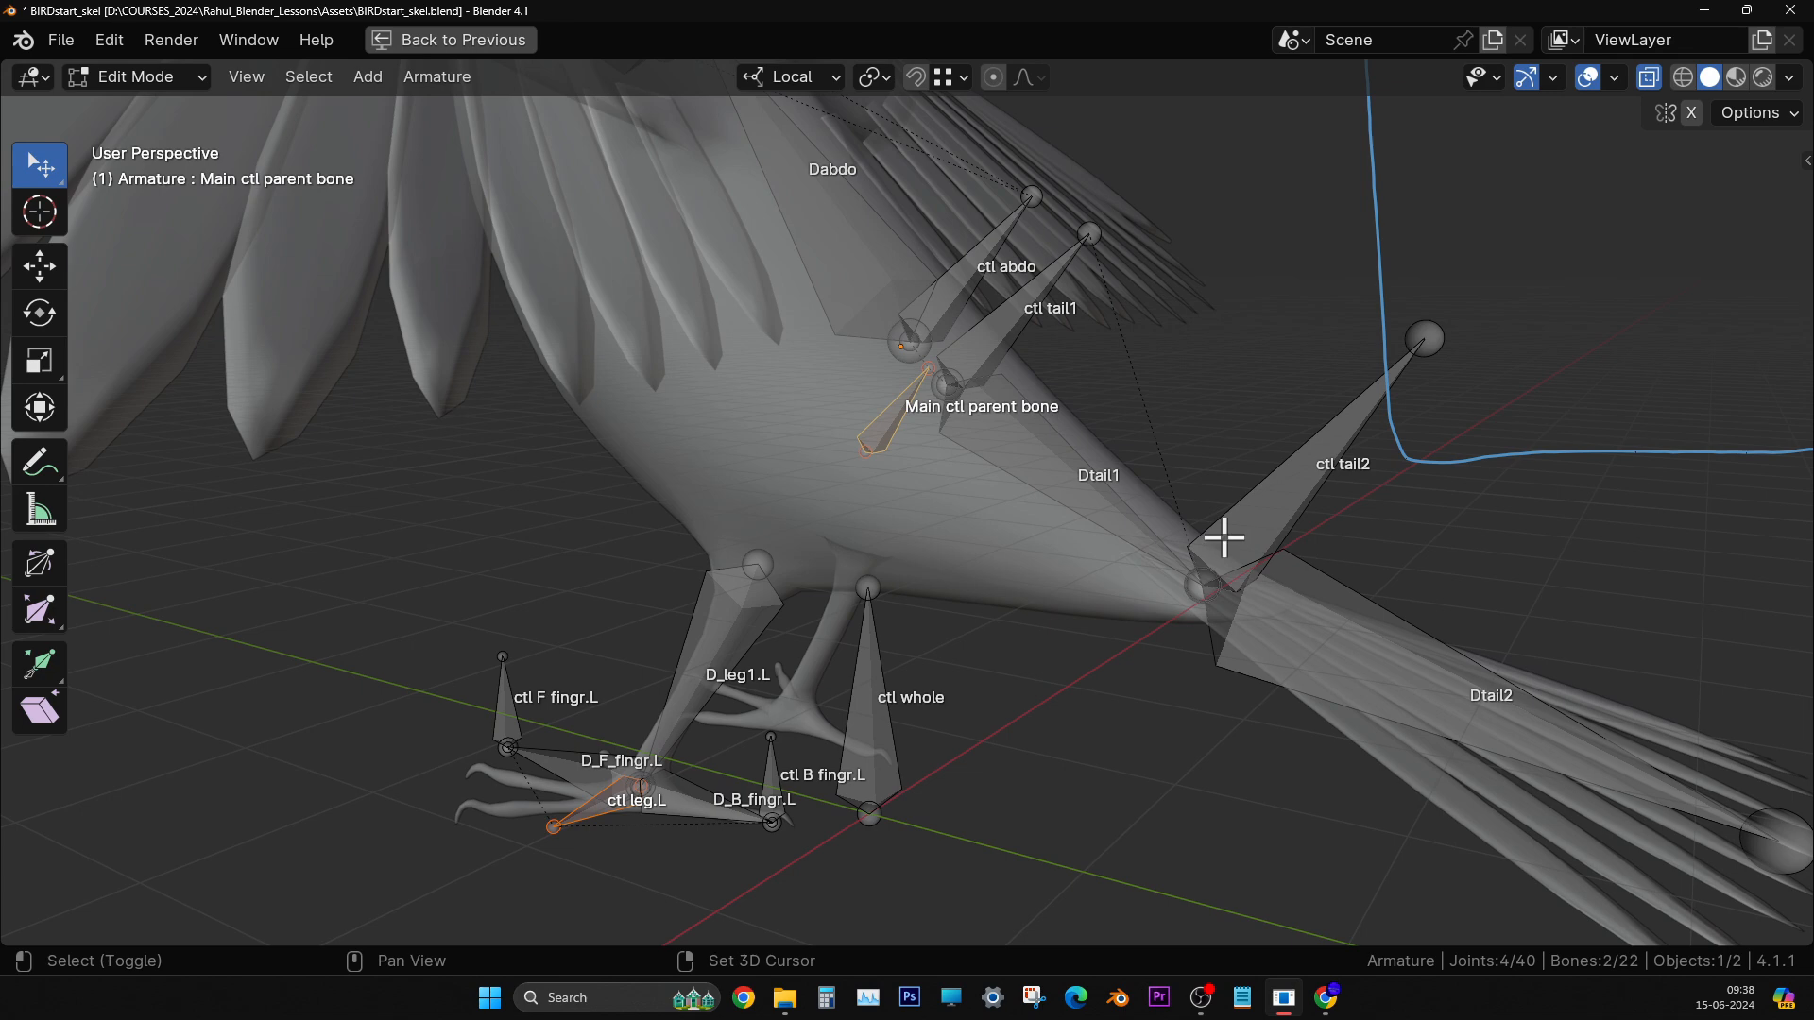
{"action": "left_click", "coordinate": [906, 721], "text": "shift"}
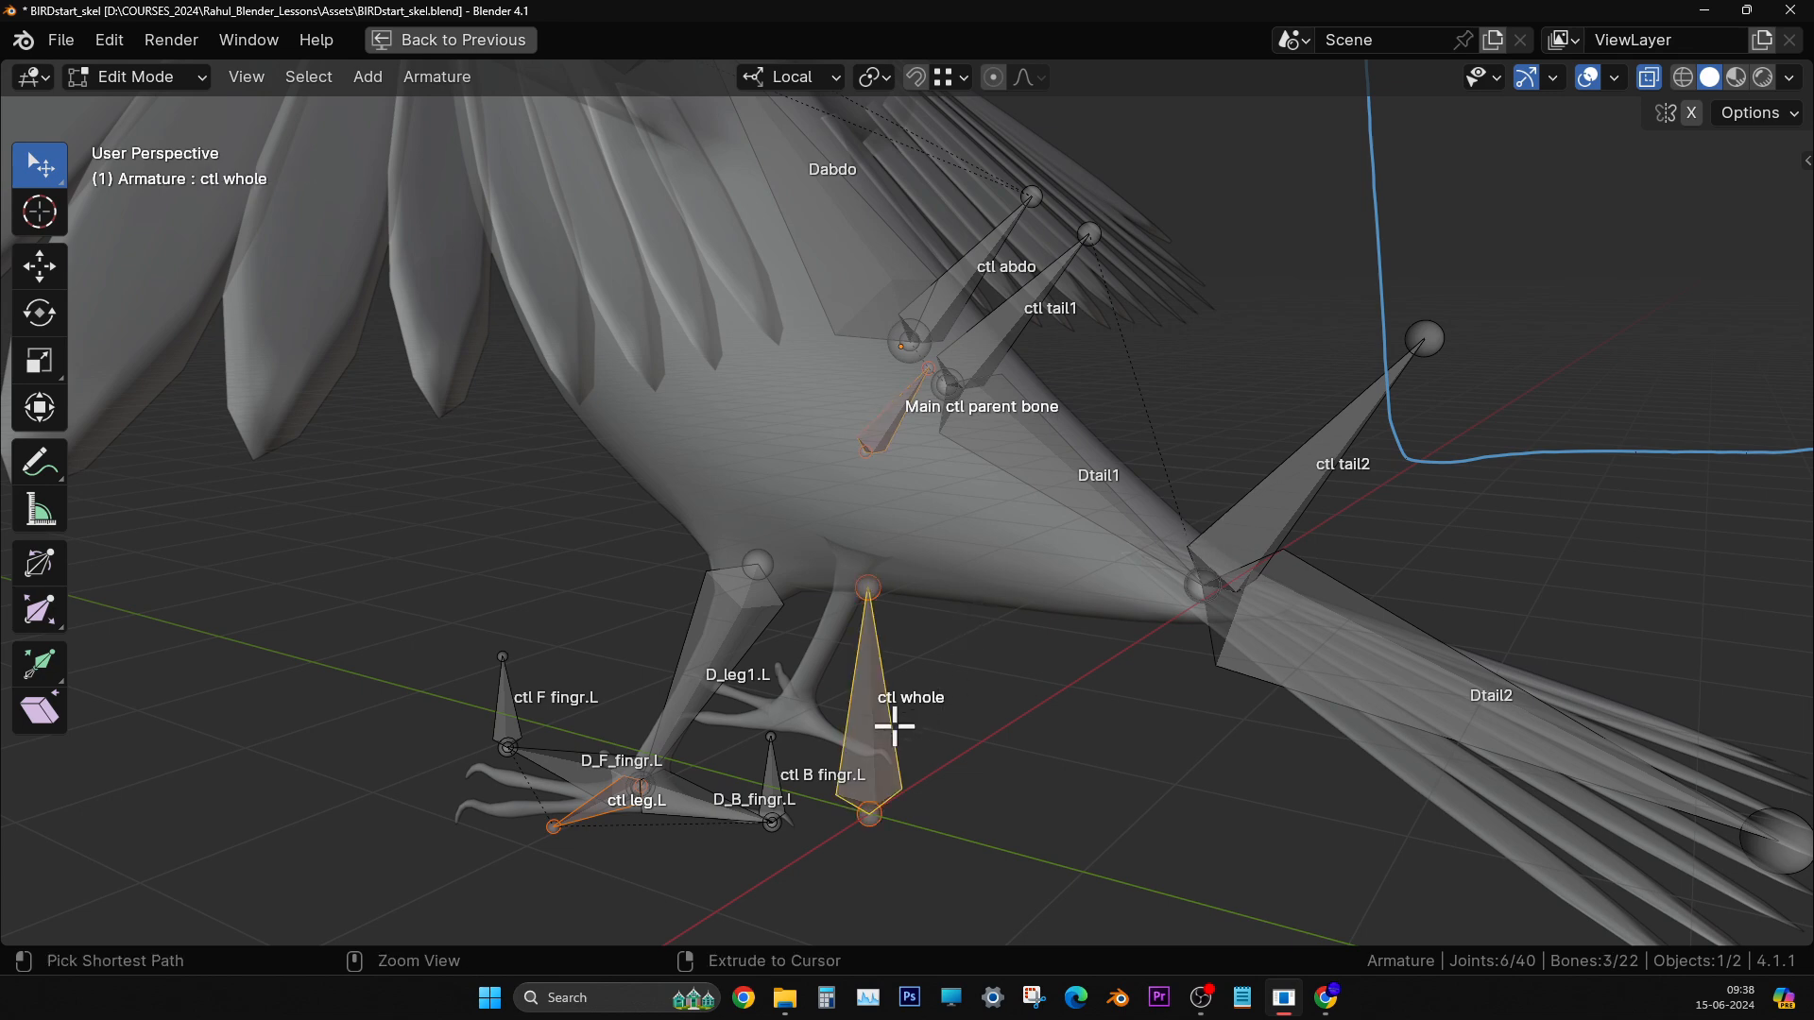
{"action": "key", "text": "ctrl+p"}
{"action": "left_click", "coordinate": [894, 726]}
{"action": "scroll", "coordinate": [894, 700], "scroll_direction": "down", "scroll_amount": 3}
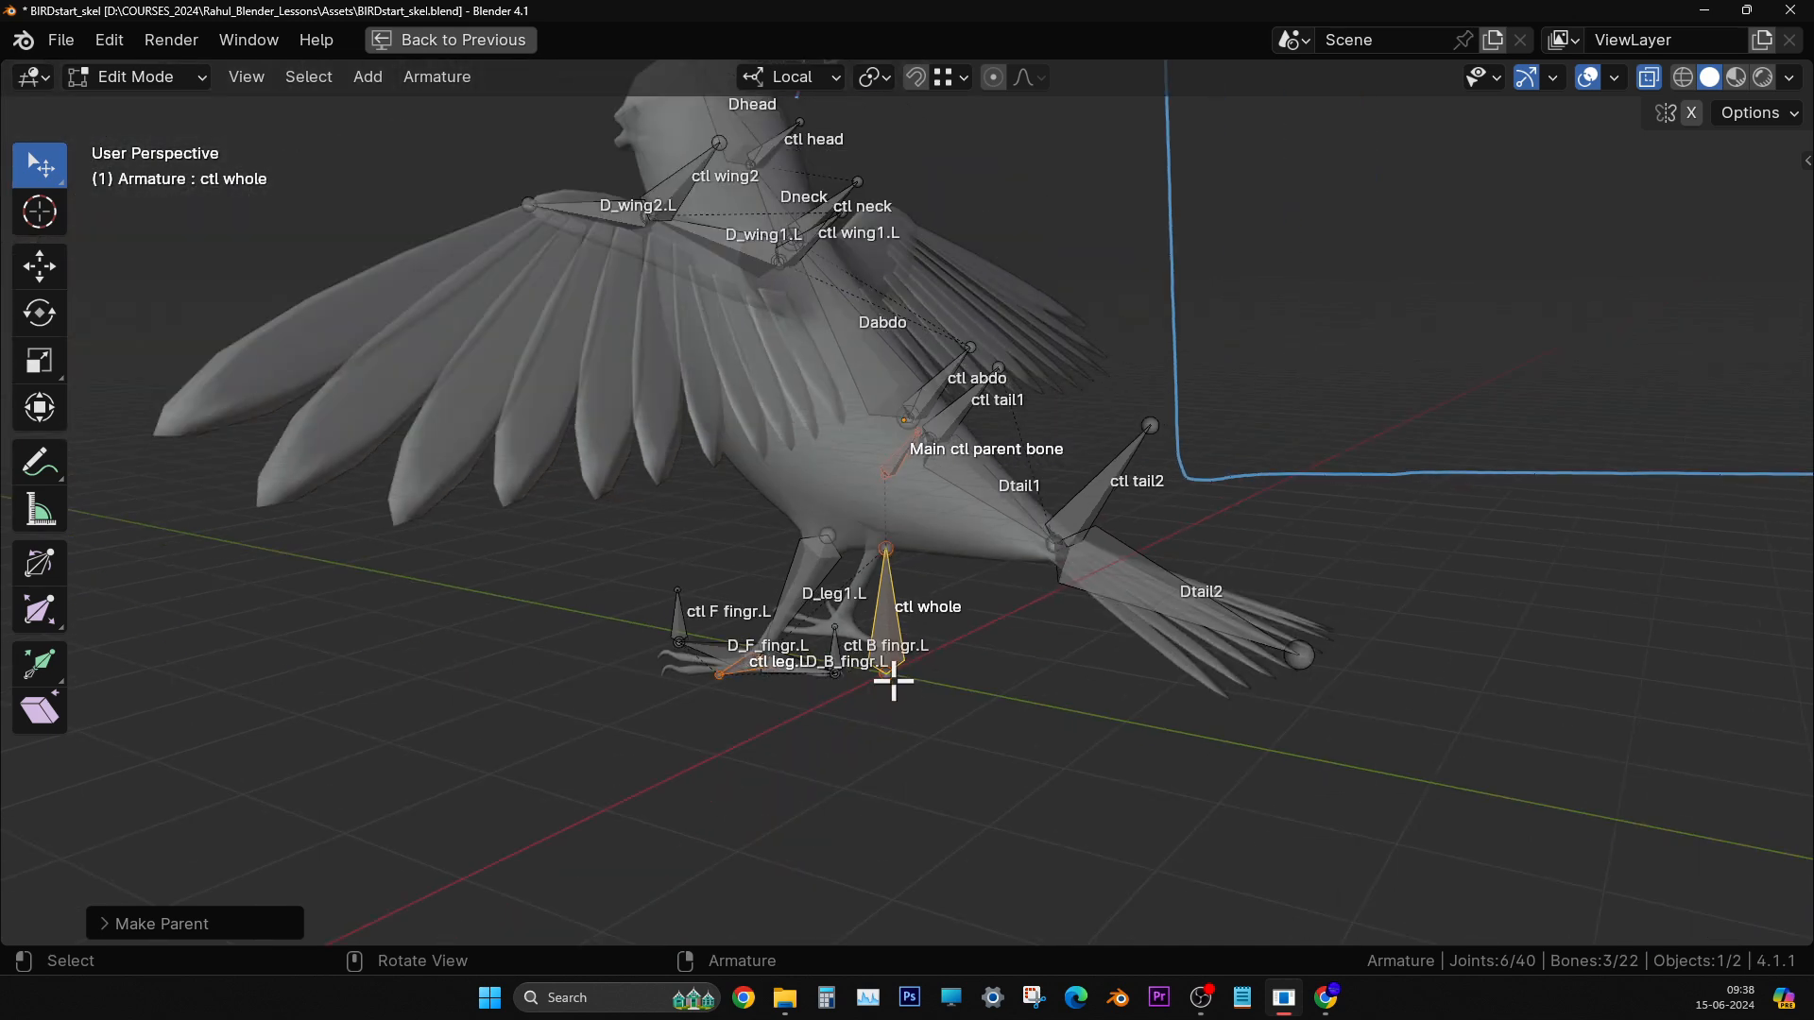
{"action": "left_click", "coordinate": [1008, 752]}
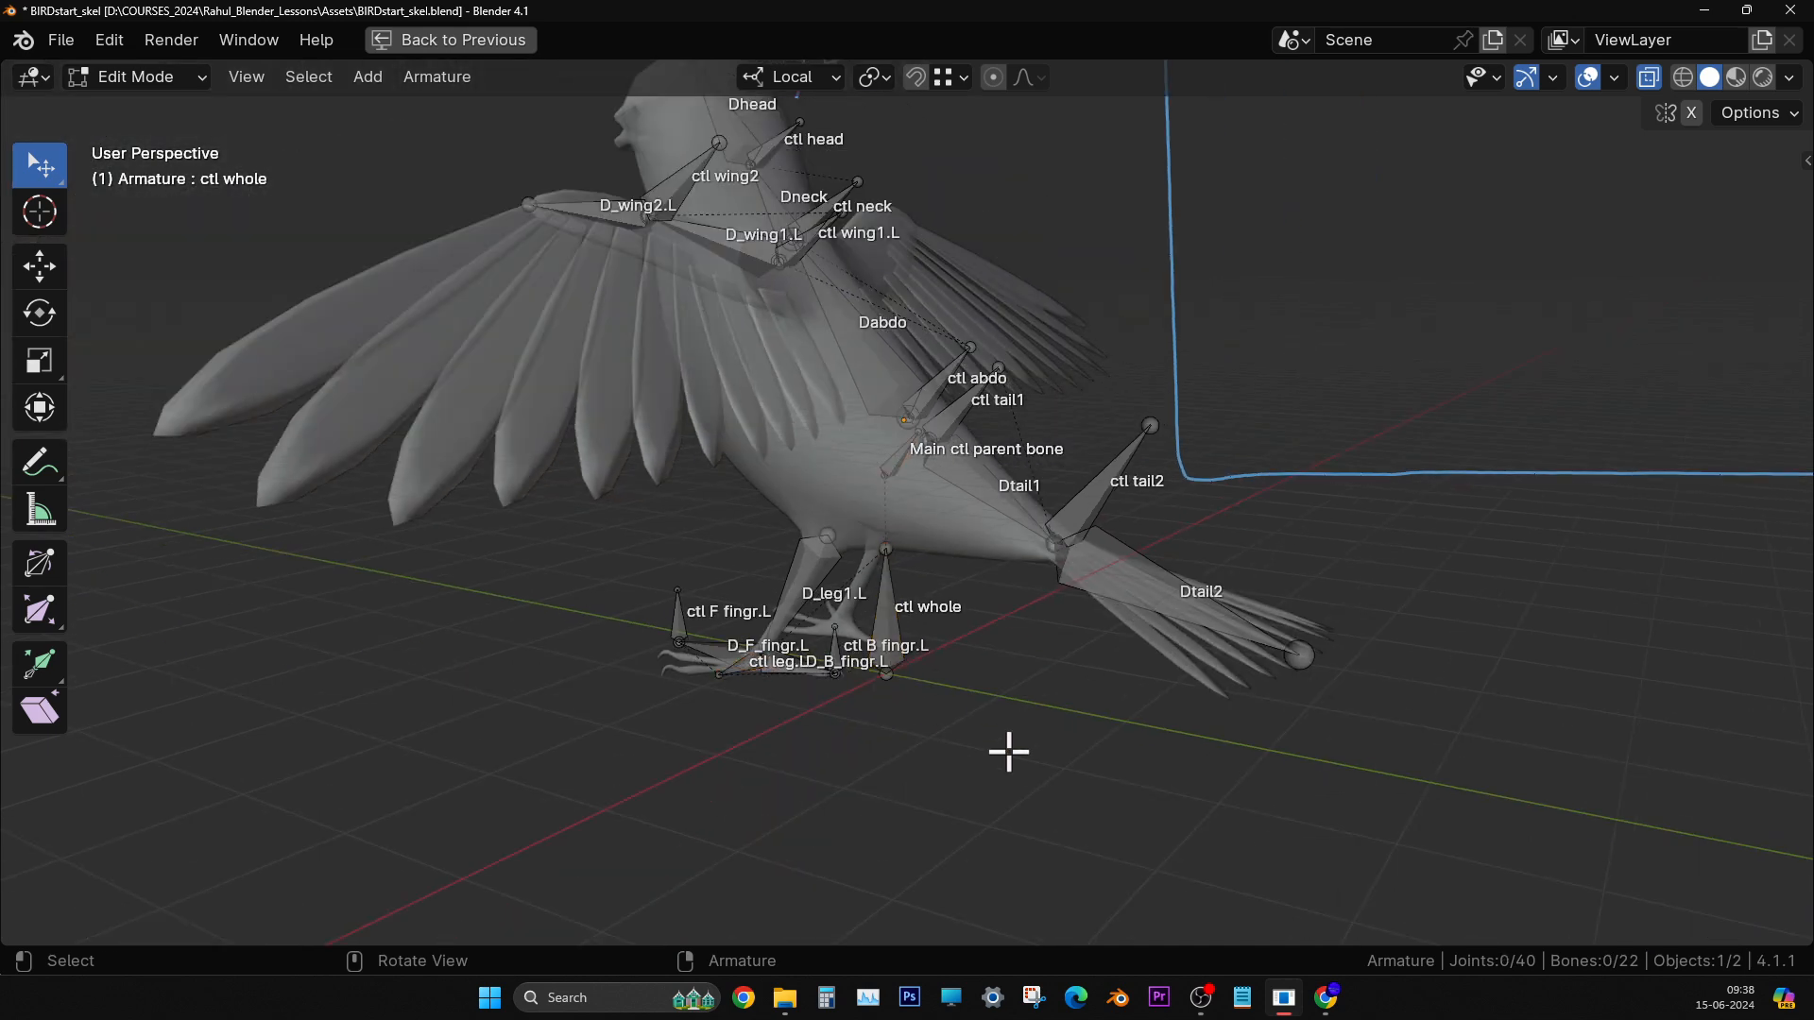
{"action": "key", "text": "alt+Tab"}
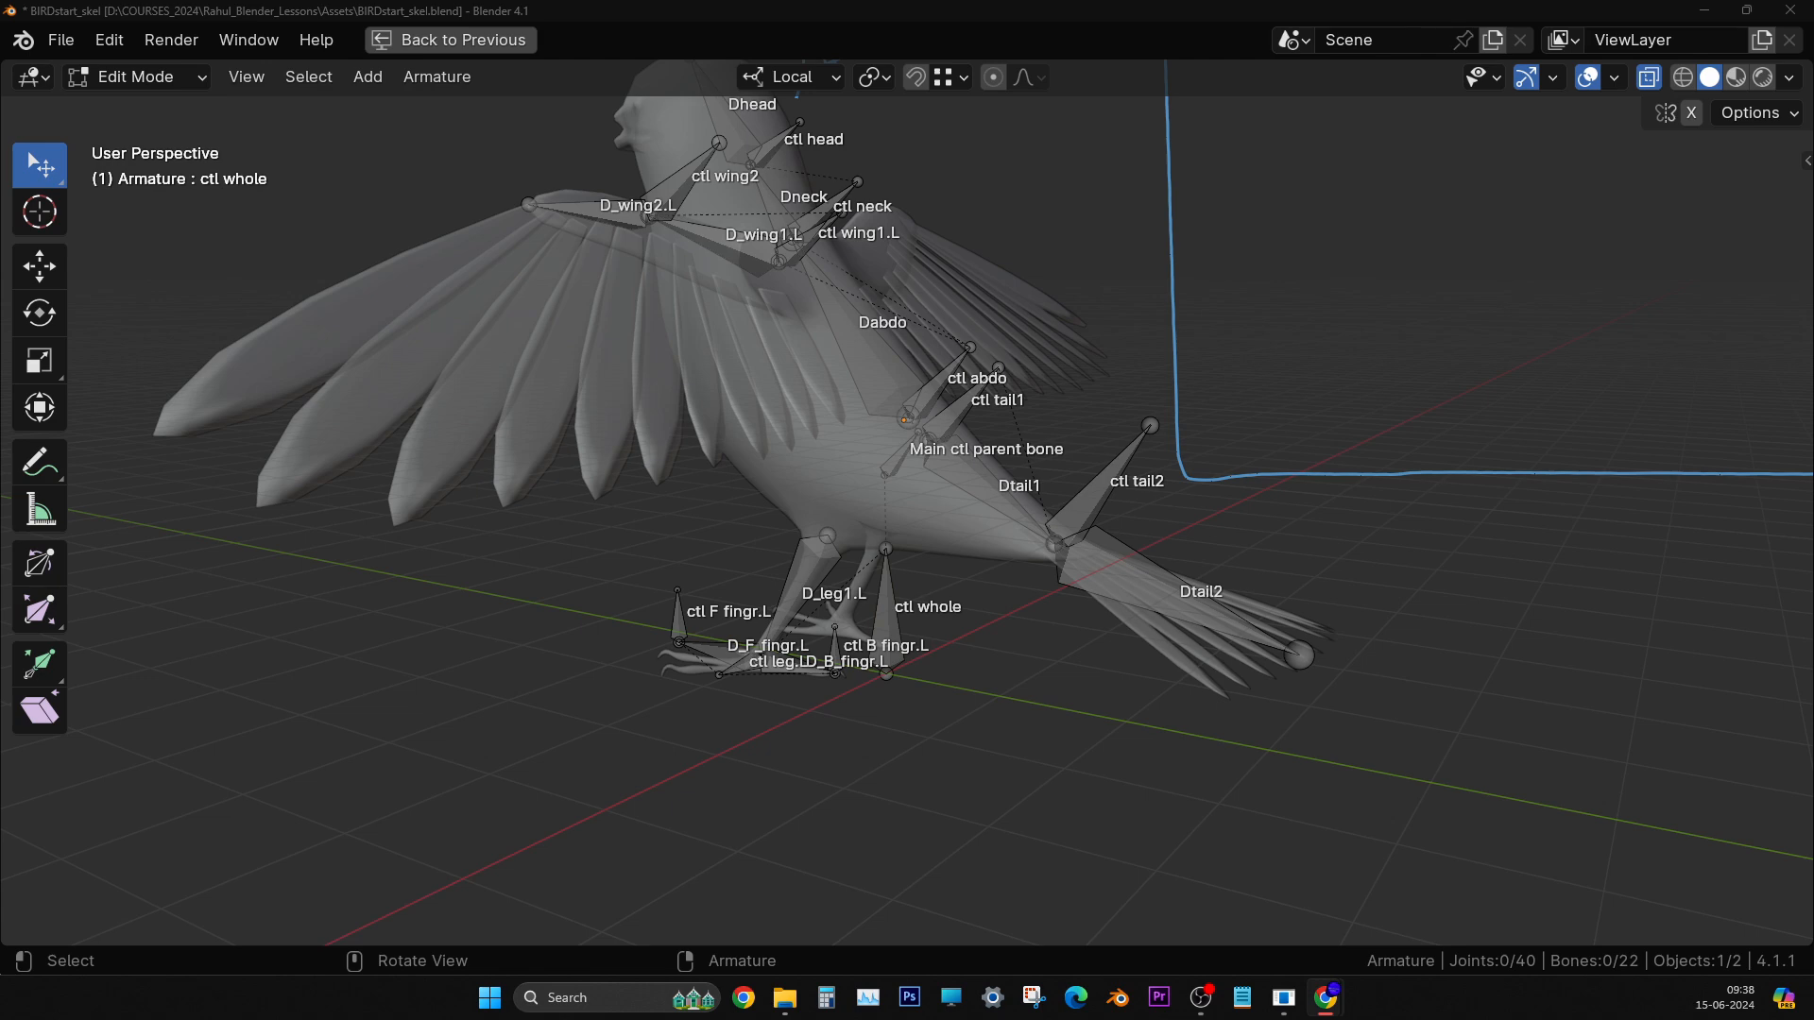
{"action": "key", "text": "alt+Tab"}
- Switch the bird armature from Edit Mode to Pose Mode
{"action": "mouse_move", "coordinate": [827, 652]}
{"action": "middle_mouse_down"}
{"action": "mouse_move", "coordinate": [769, 677]}
{"action": "mouse_move", "coordinate": [819, 688]}
{"action": "mouse_move", "coordinate": [838, 648]}
{"action": "middle_mouse_up"}
{"action": "scroll", "coordinate": [495, 368], "scroll_direction": "down", "scroll_amount": 3}
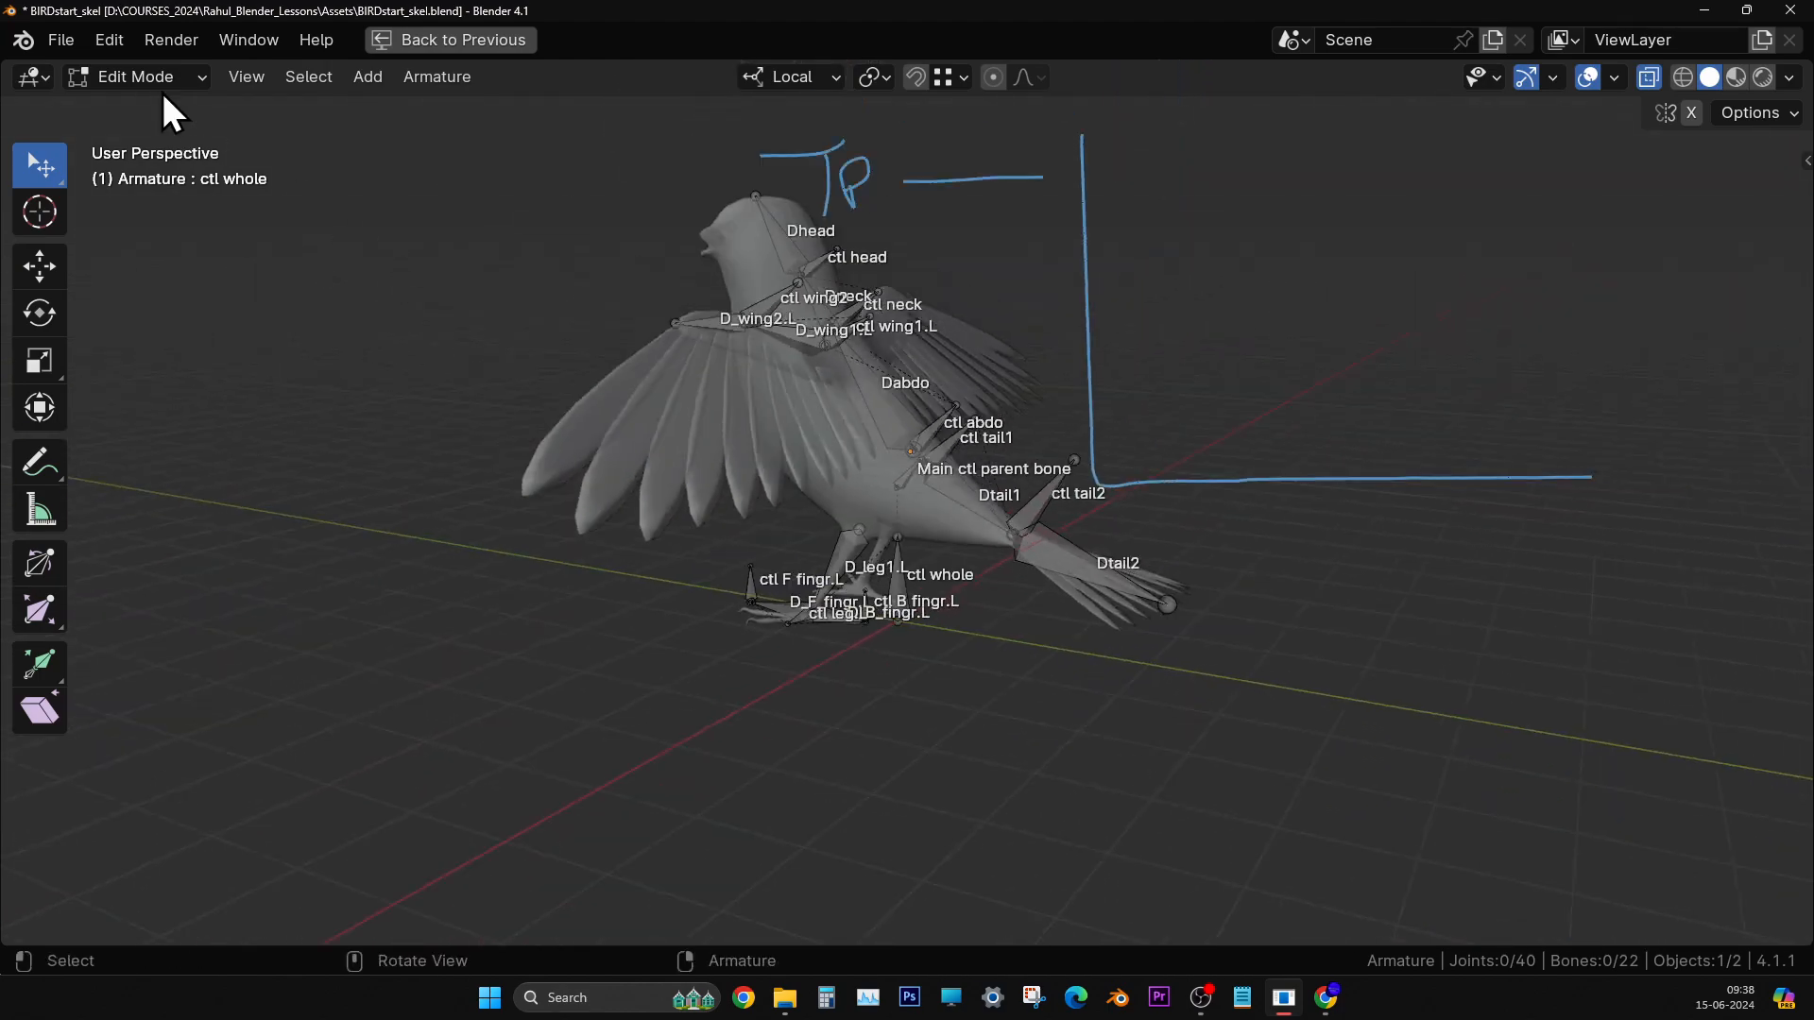
{"action": "left_click", "coordinate": [166, 82]}
{"action": "left_click", "coordinate": [159, 165]}
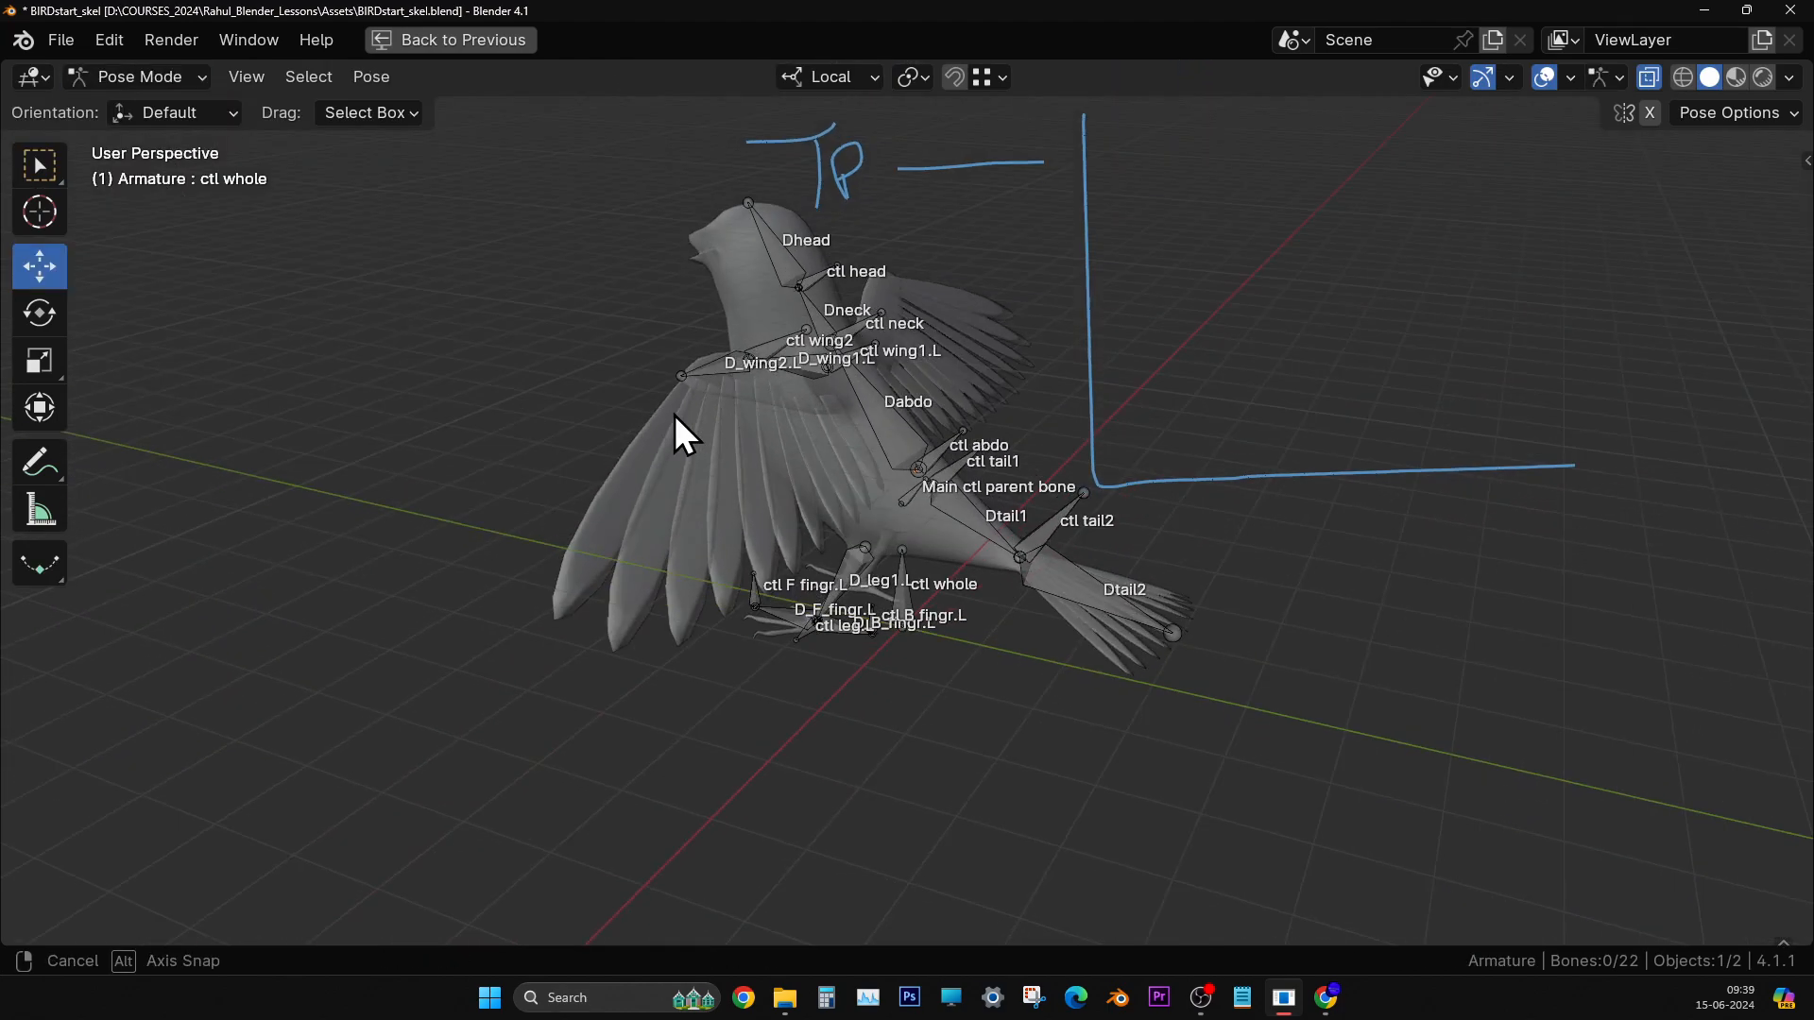
- Move ctl whole away from the bird in Pose Mode to test which bones follow, and undo the move
{"action": "scroll", "coordinate": [1023, 689], "scroll_direction": "up", "scroll_amount": 8}
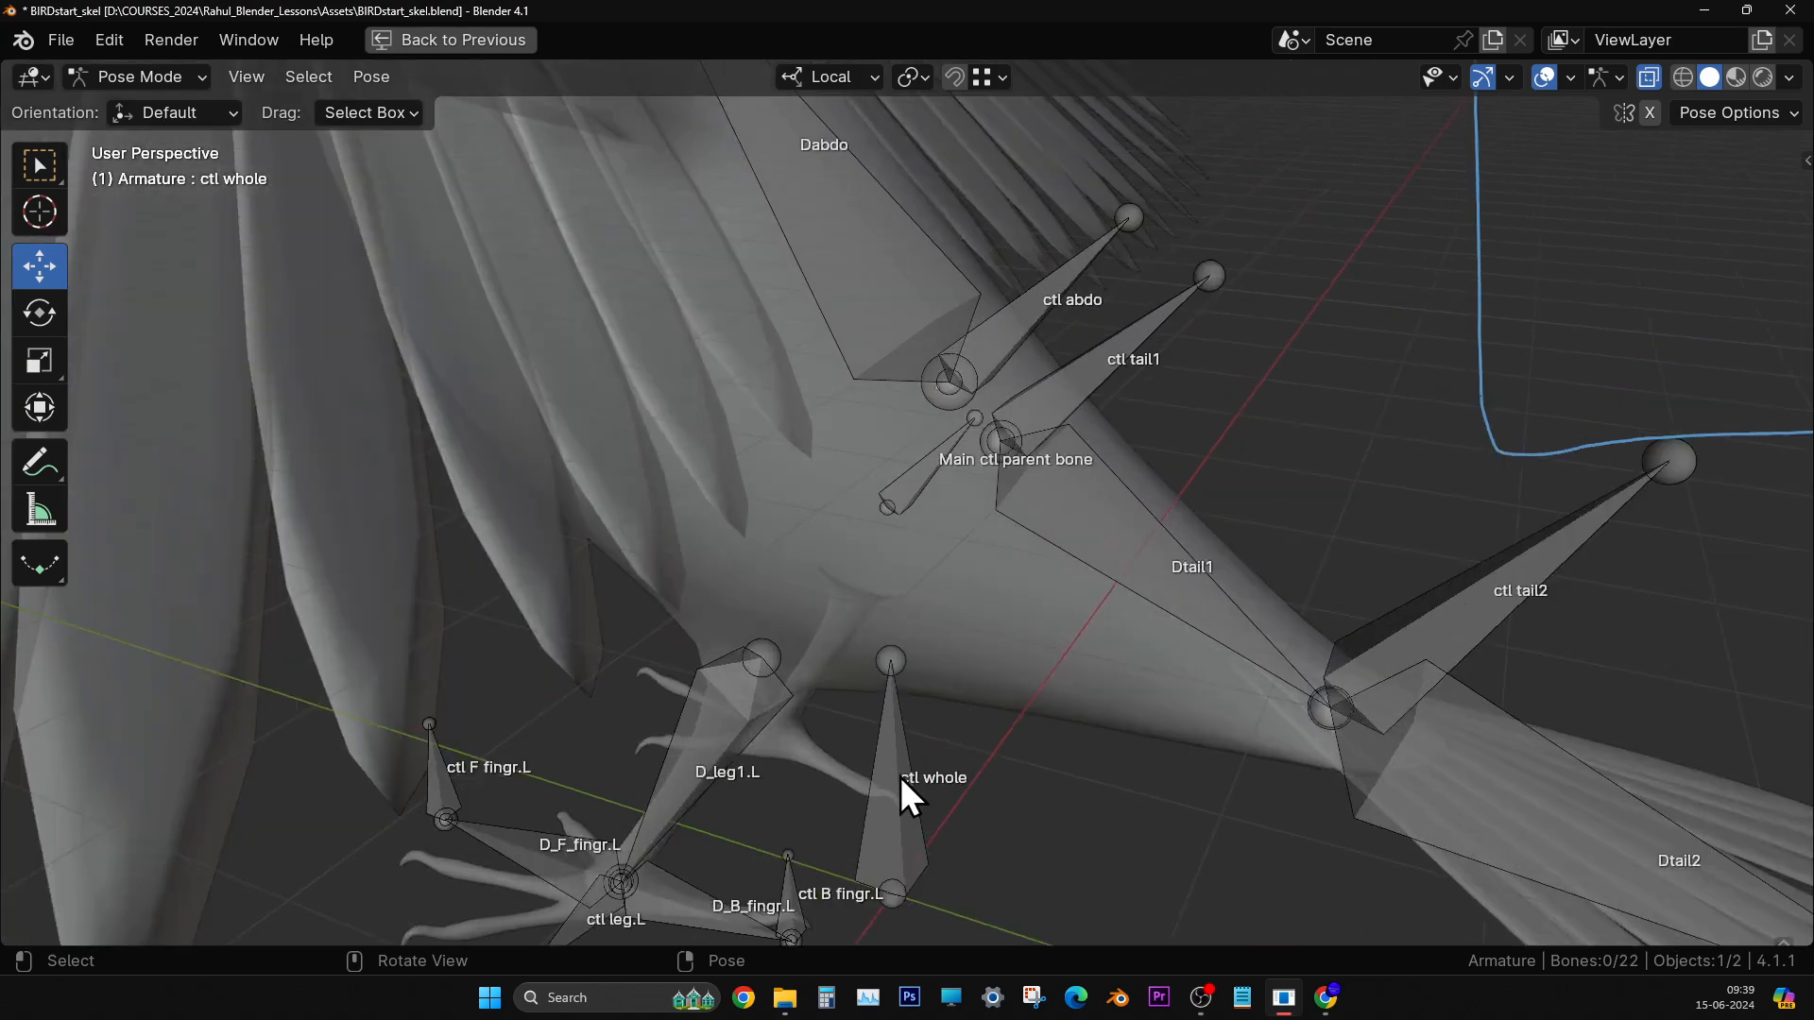
{"action": "left_click", "coordinate": [903, 755]}
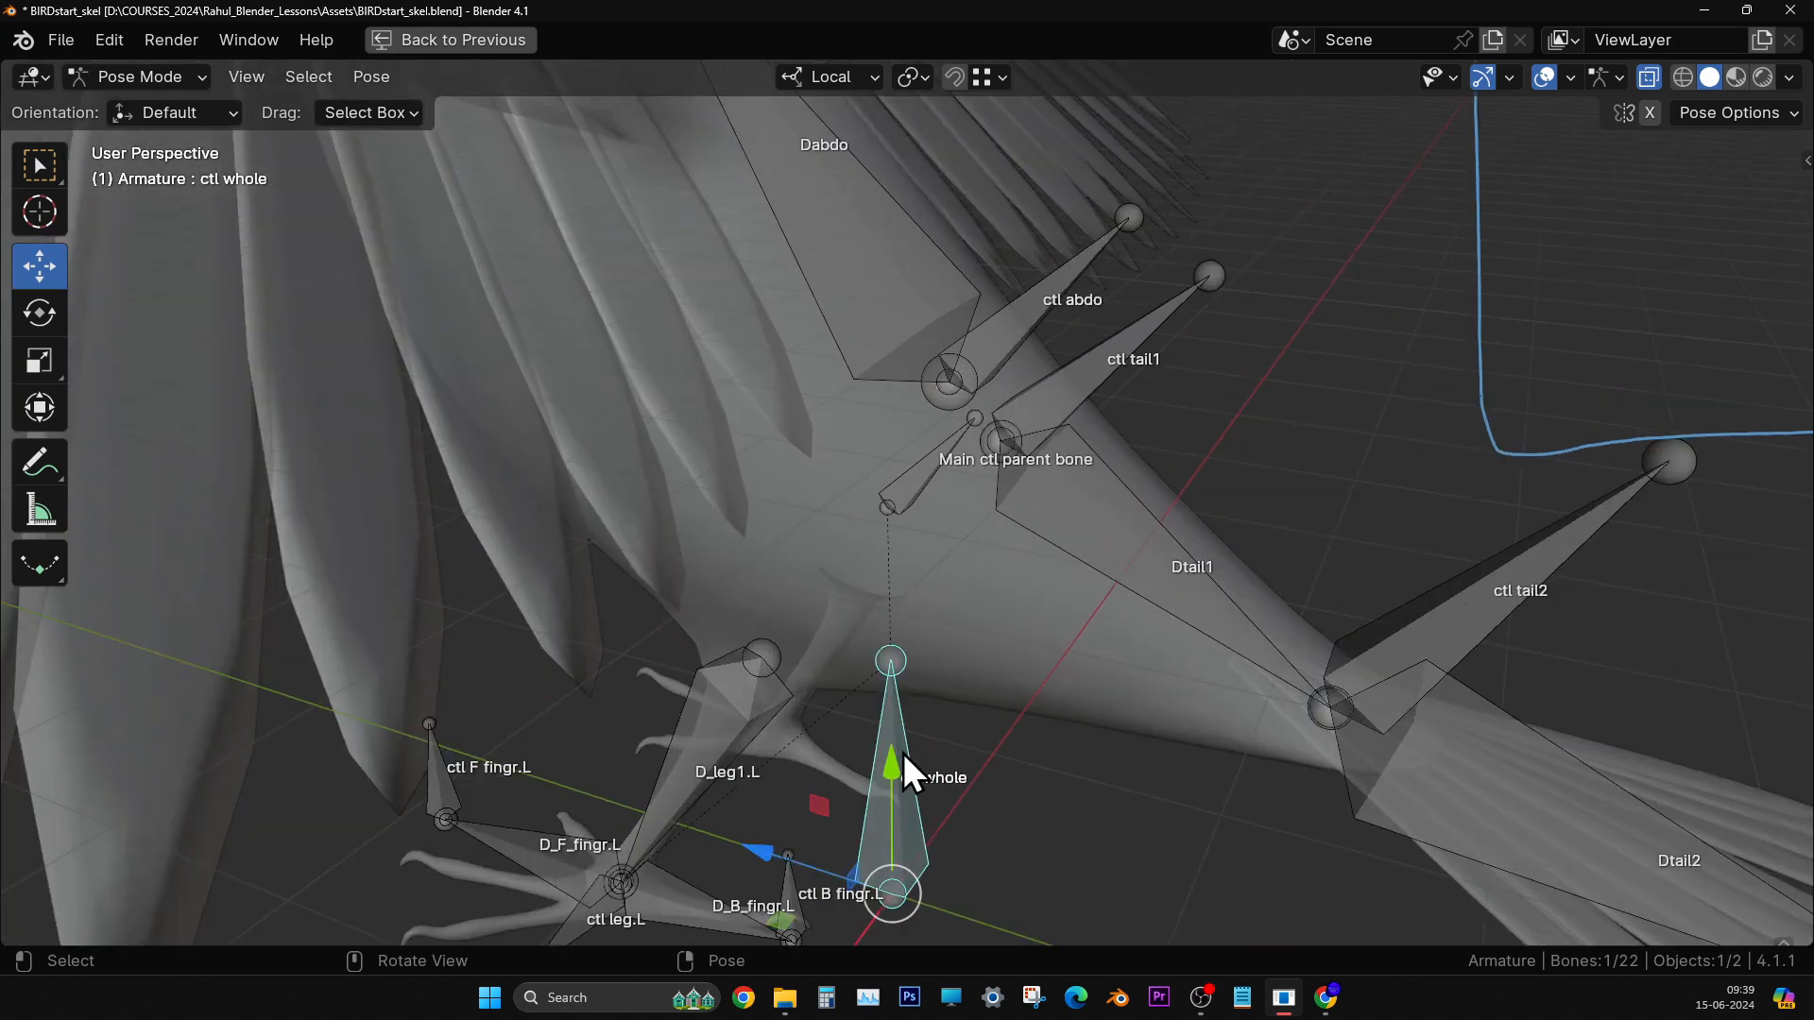
{"action": "scroll", "coordinate": [902, 700], "scroll_direction": "down", "scroll_amount": 8}
{"action": "left_click_drag", "start_coordinate": [898, 614], "coordinate": [560, 728]}
{"action": "middle_click_drag", "start_coordinate": [560, 727], "coordinate": [548, 654]}
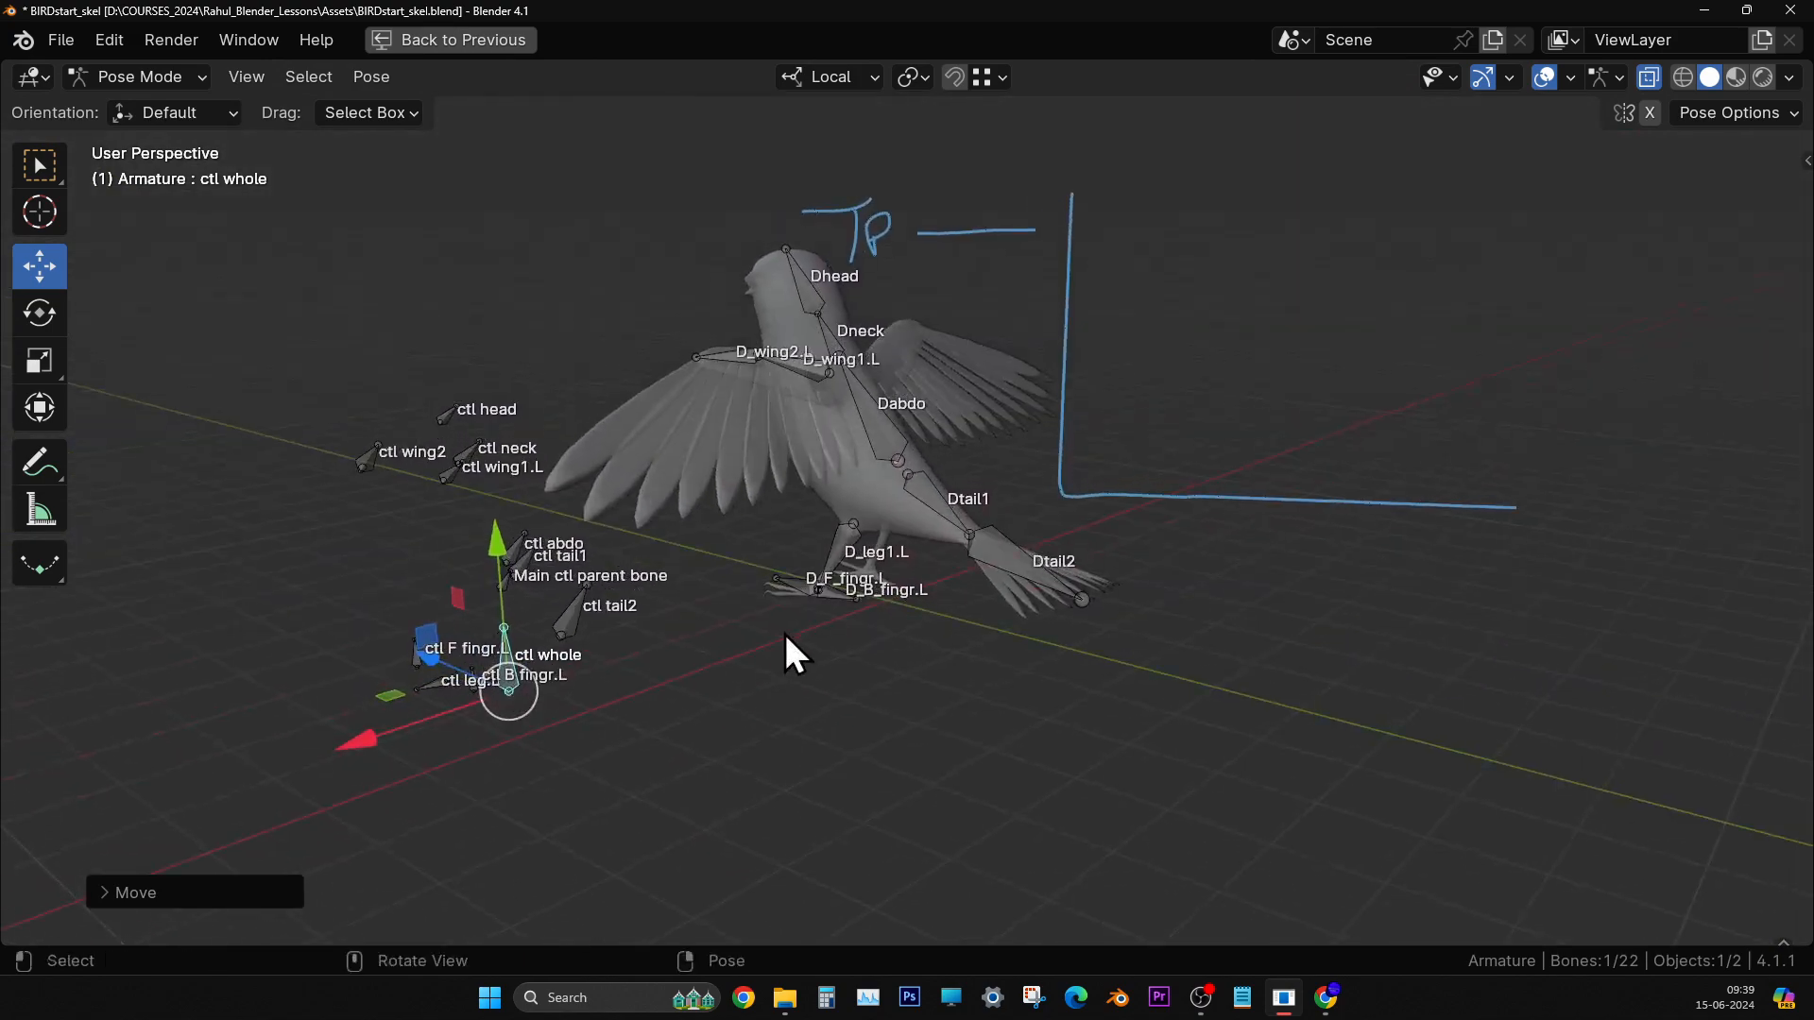
{"action": "scroll", "coordinate": [811, 624], "scroll_direction": "up", "scroll_amount": 4}
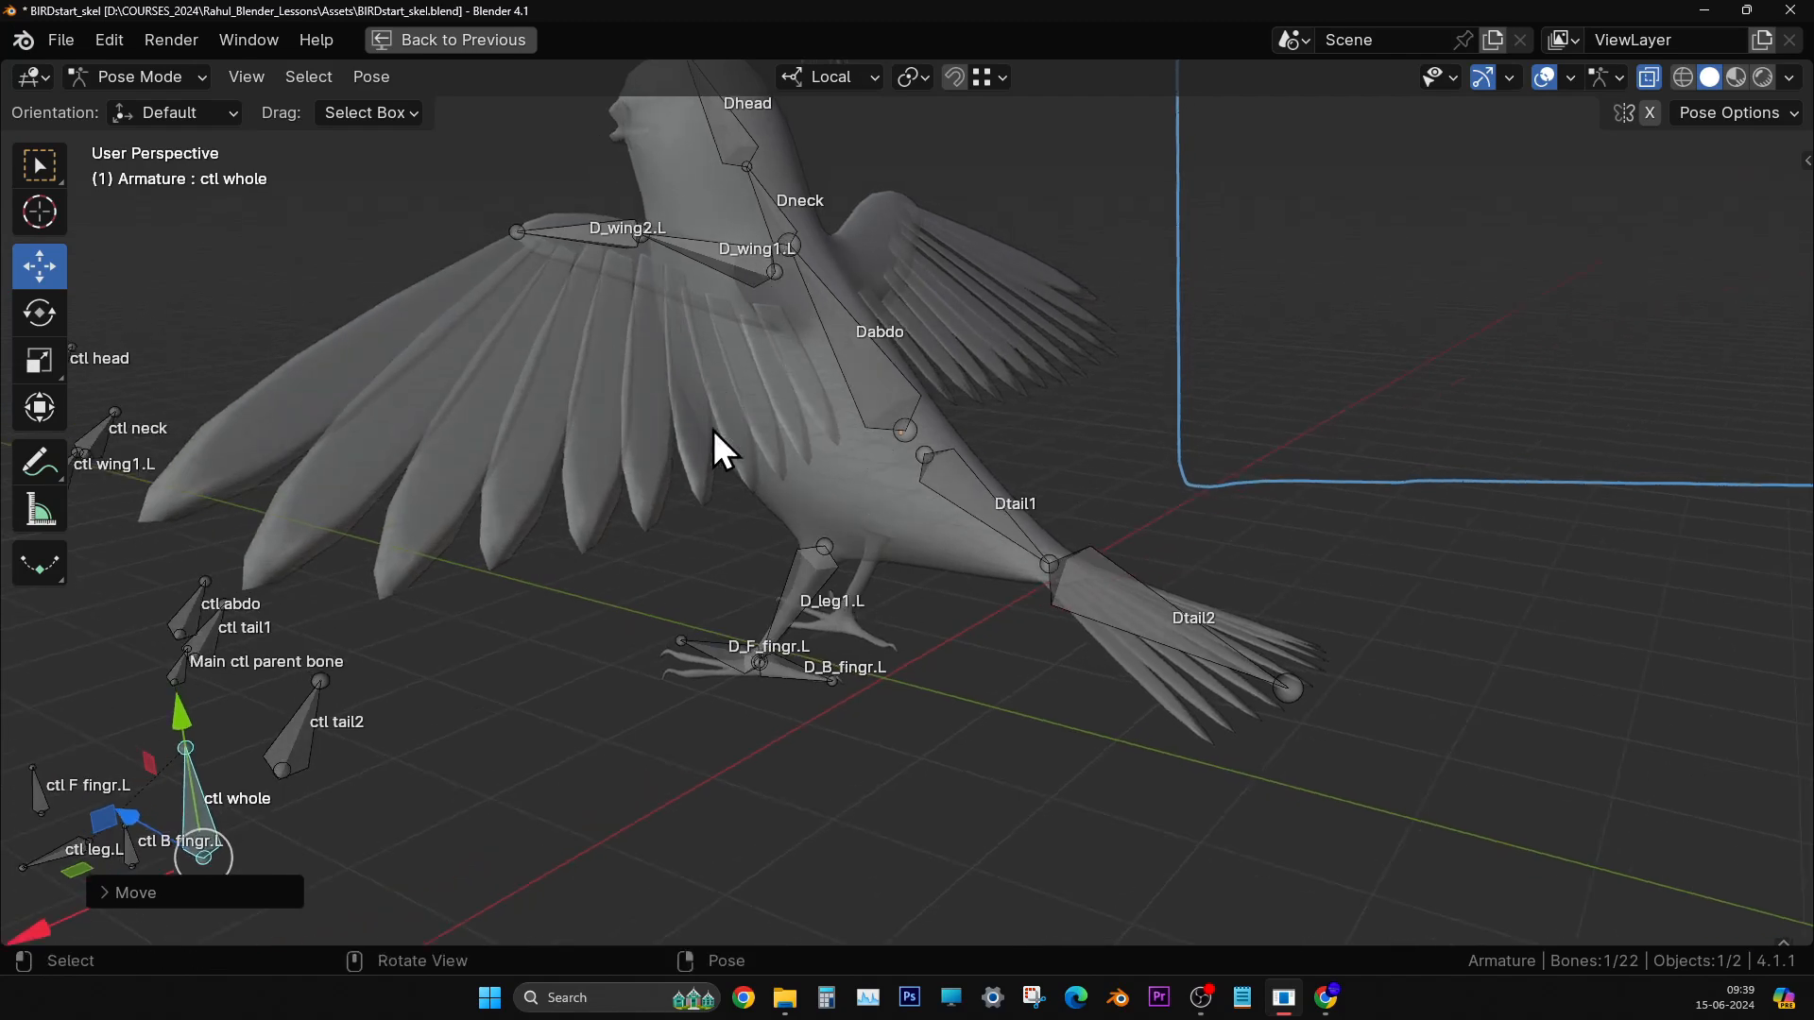
{"action": "scroll", "coordinate": [699, 510], "scroll_direction": "down", "scroll_amount": 3}
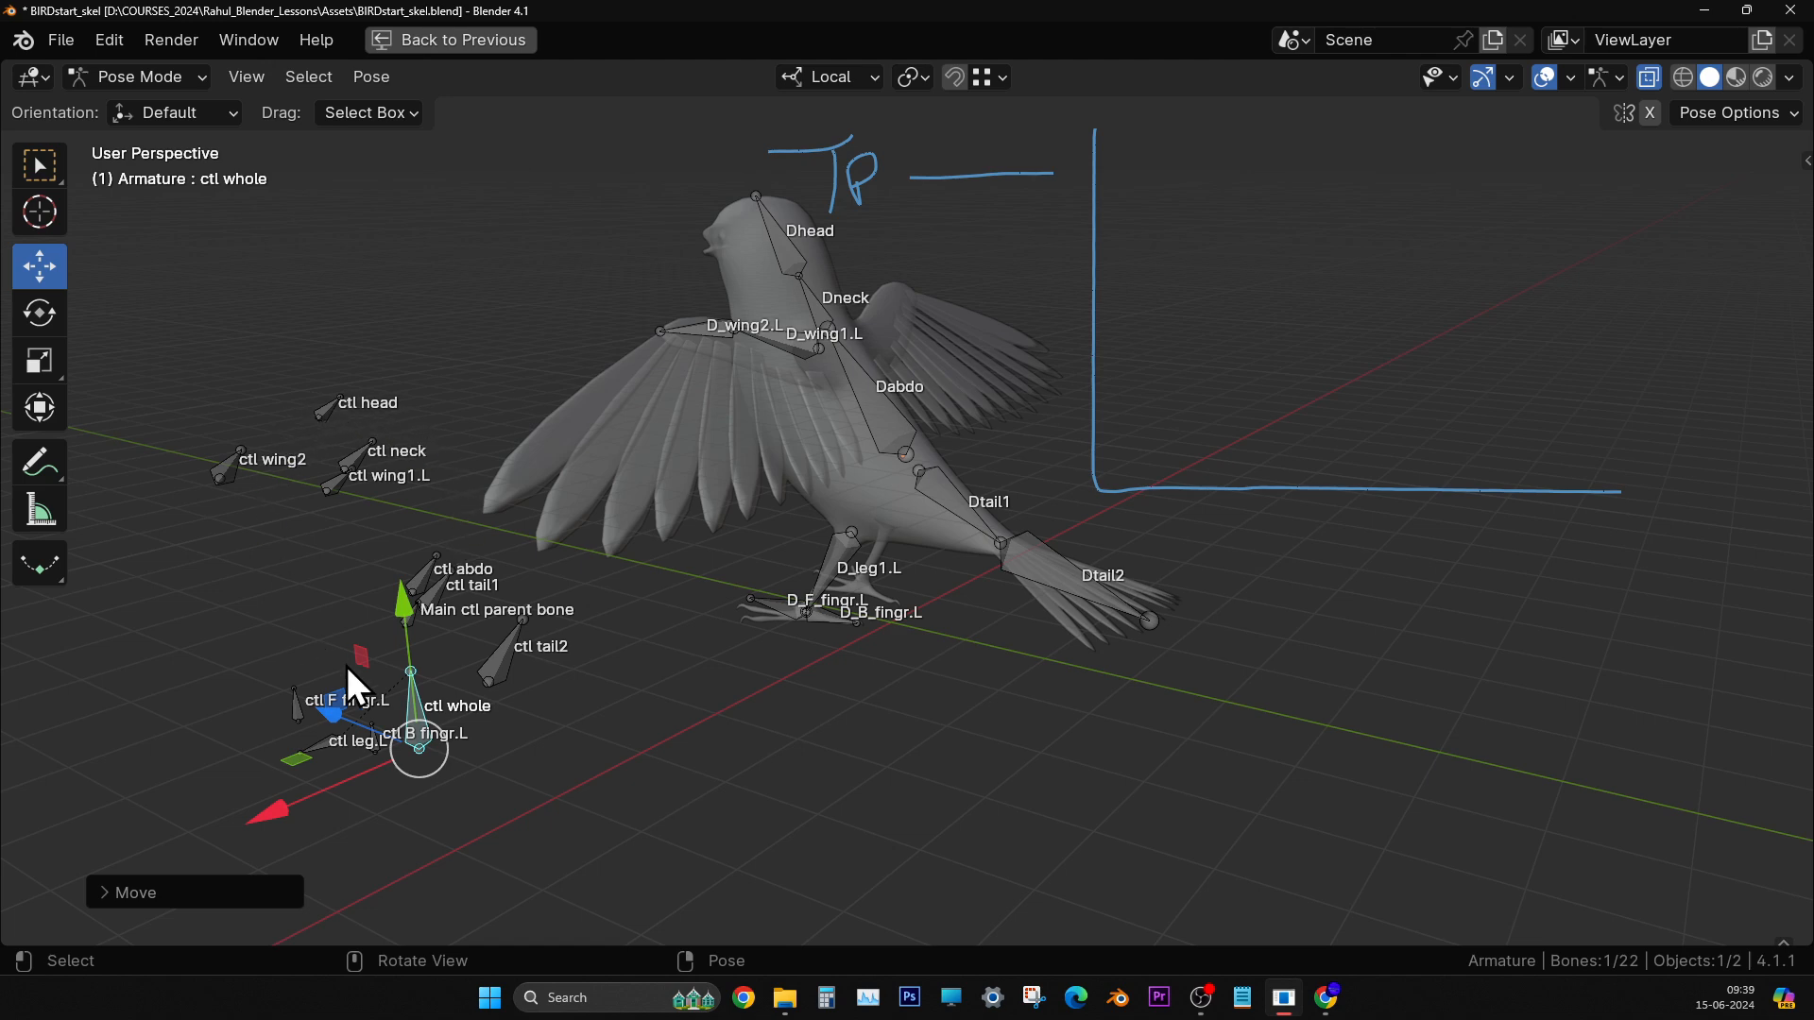
{"action": "mouse_move", "coordinate": [832, 397]}
{"action": "middle_mouse_down"}
{"action": "mouse_move", "coordinate": [881, 377]}
{"action": "mouse_move", "coordinate": [892, 315]}
{"action": "middle_mouse_up"}
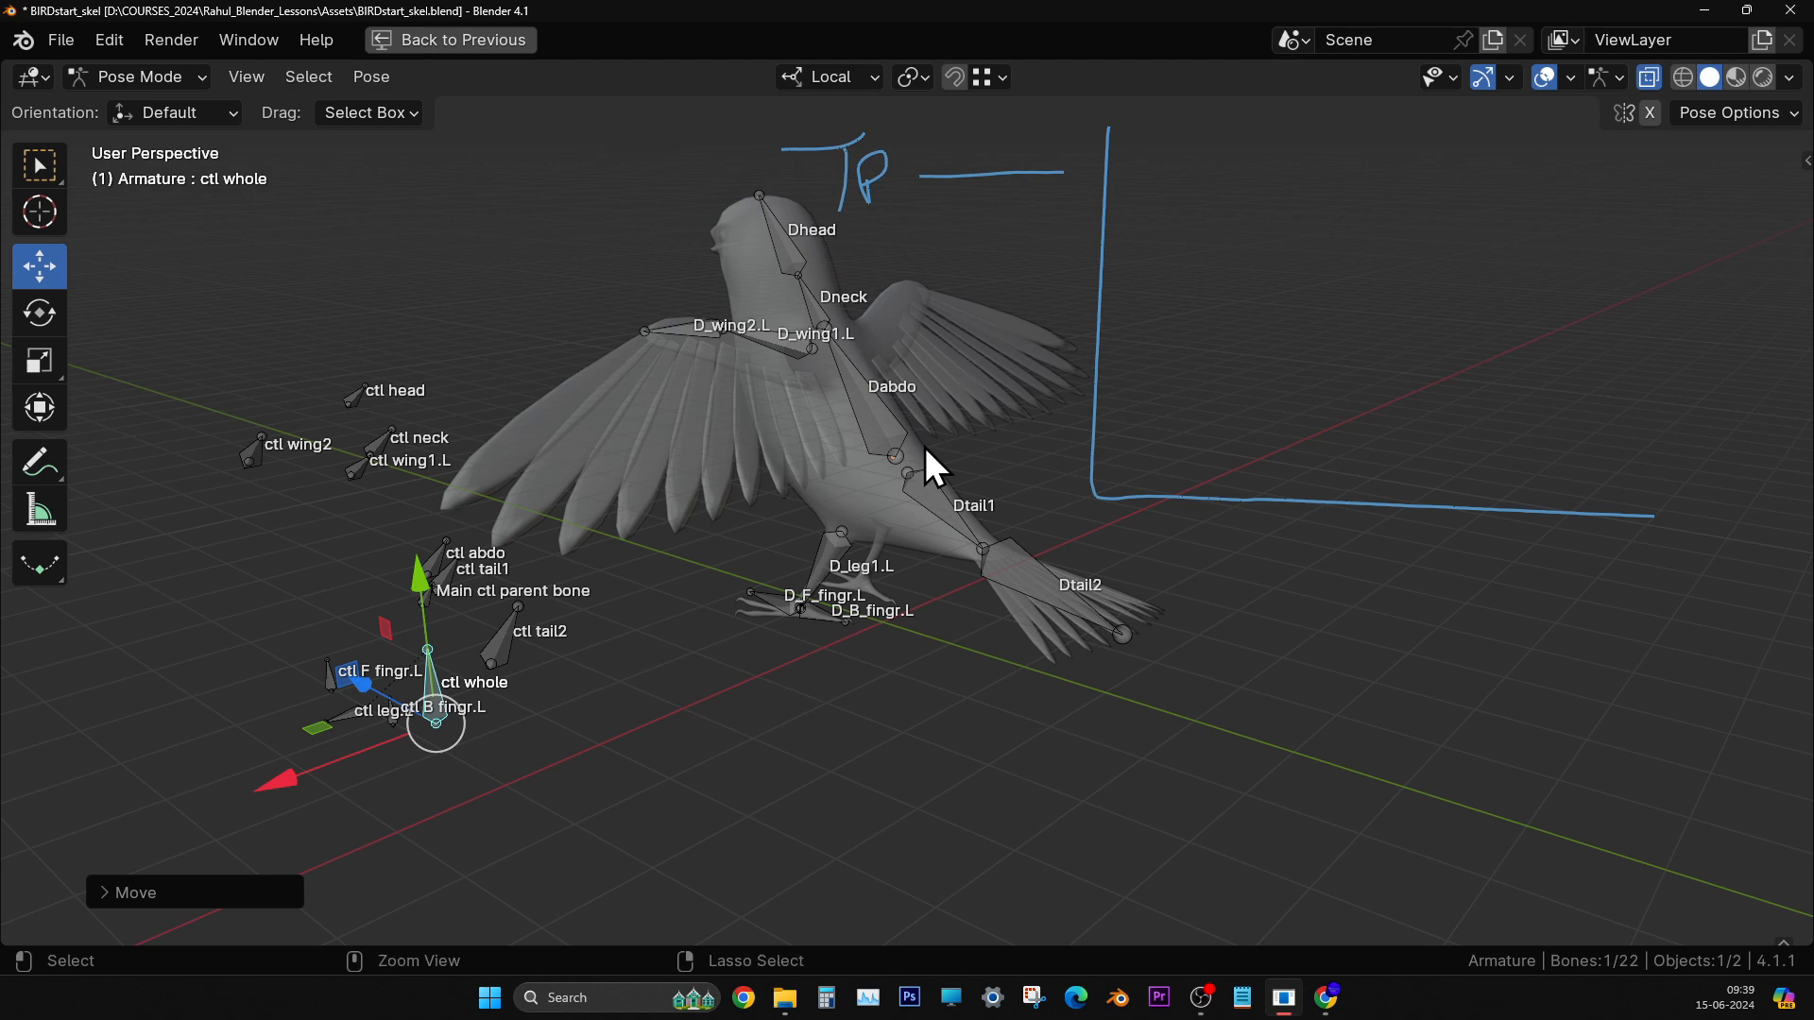
{"action": "key", "text": "ctrl+z"}
- Erase the blue annotation strokes beside the bird and return to the Move tool
{"action": "middle_click_drag", "start_coordinate": [971, 445], "coordinate": [785, 463], "text": "shift"}
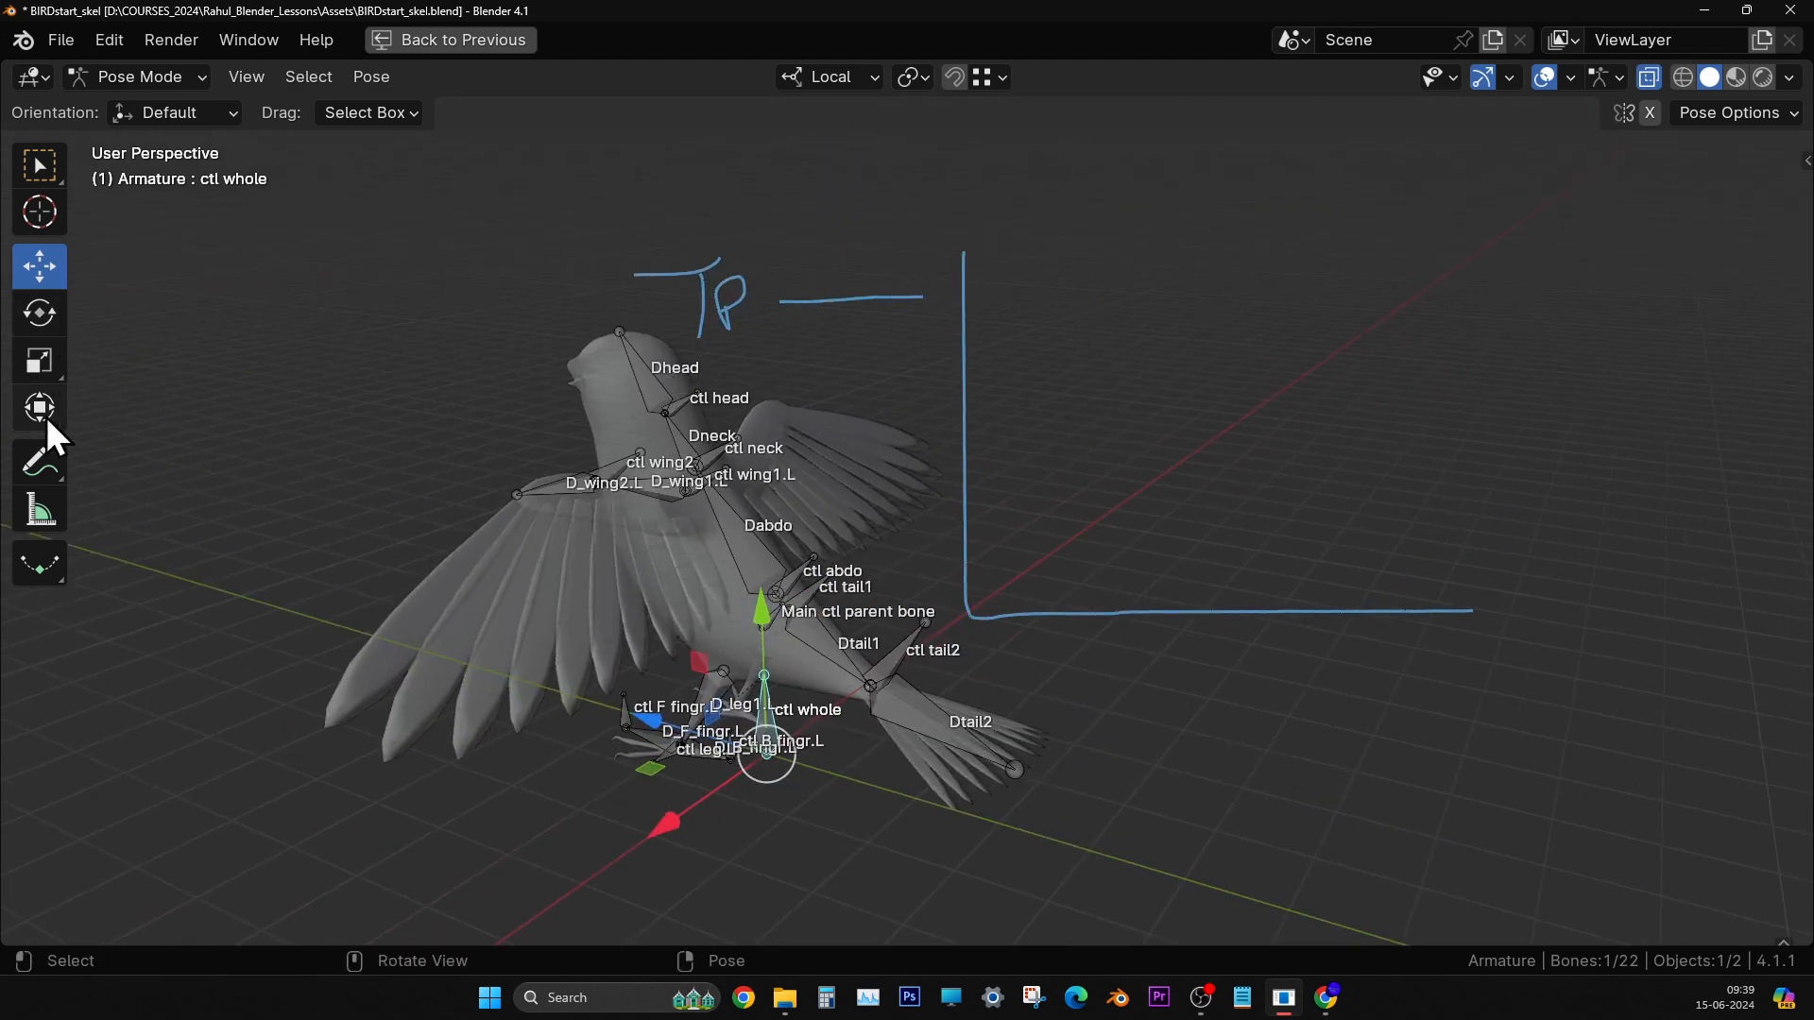
{"action": "left_click_drag", "start_coordinate": [37, 468], "coordinate": [141, 650]}
{"action": "mouse_move", "coordinate": [756, 274]}
{"action": "left_mouse_down"}
{"action": "mouse_move", "coordinate": [503, 286]}
{"action": "mouse_move", "coordinate": [1252, 267]}
{"action": "mouse_move", "coordinate": [1442, 401]}
{"action": "mouse_move", "coordinate": [996, 563]}
{"action": "mouse_move", "coordinate": [990, 730]}
{"action": "mouse_move", "coordinate": [1631, 574]}
{"action": "left_mouse_up"}
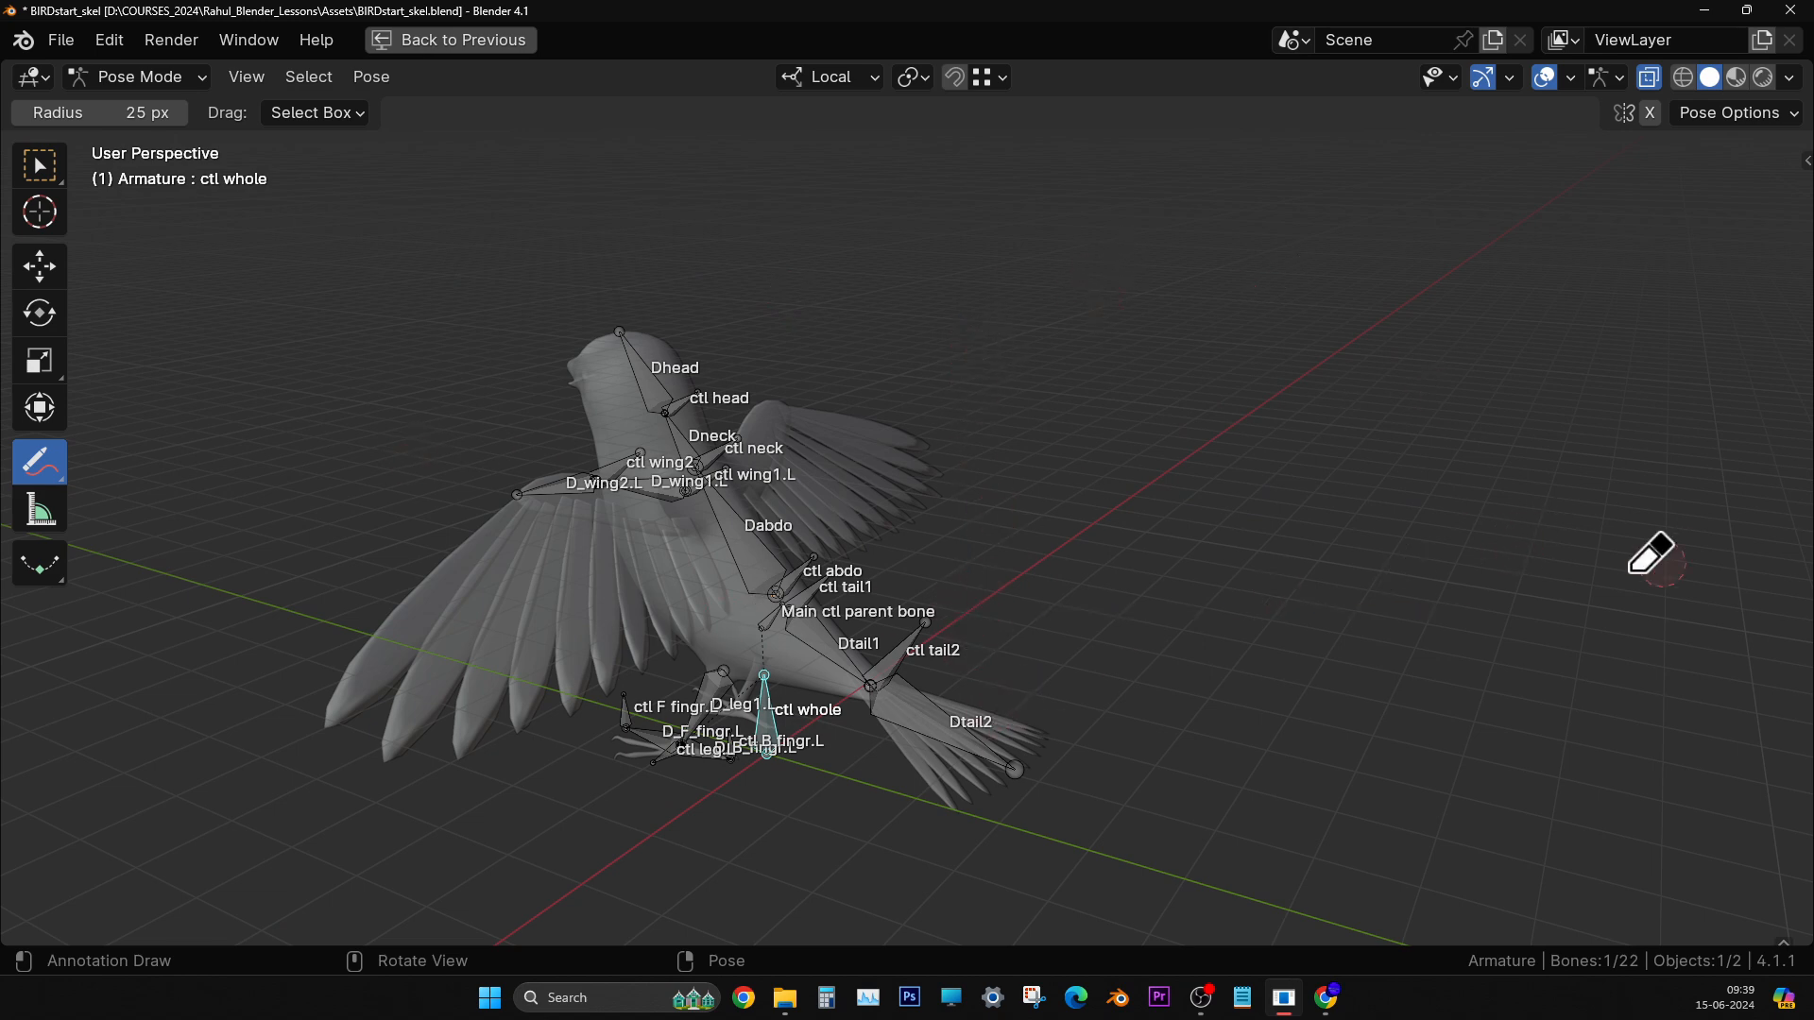
{"action": "left_click", "coordinate": [39, 268]}
- Clear the bone selection and switch the bird armature from Pose Mode to Edit Mode
{"action": "middle_click_drag", "start_coordinate": [903, 531], "coordinate": [980, 474]}
{"action": "left_click", "coordinate": [354, 190]}
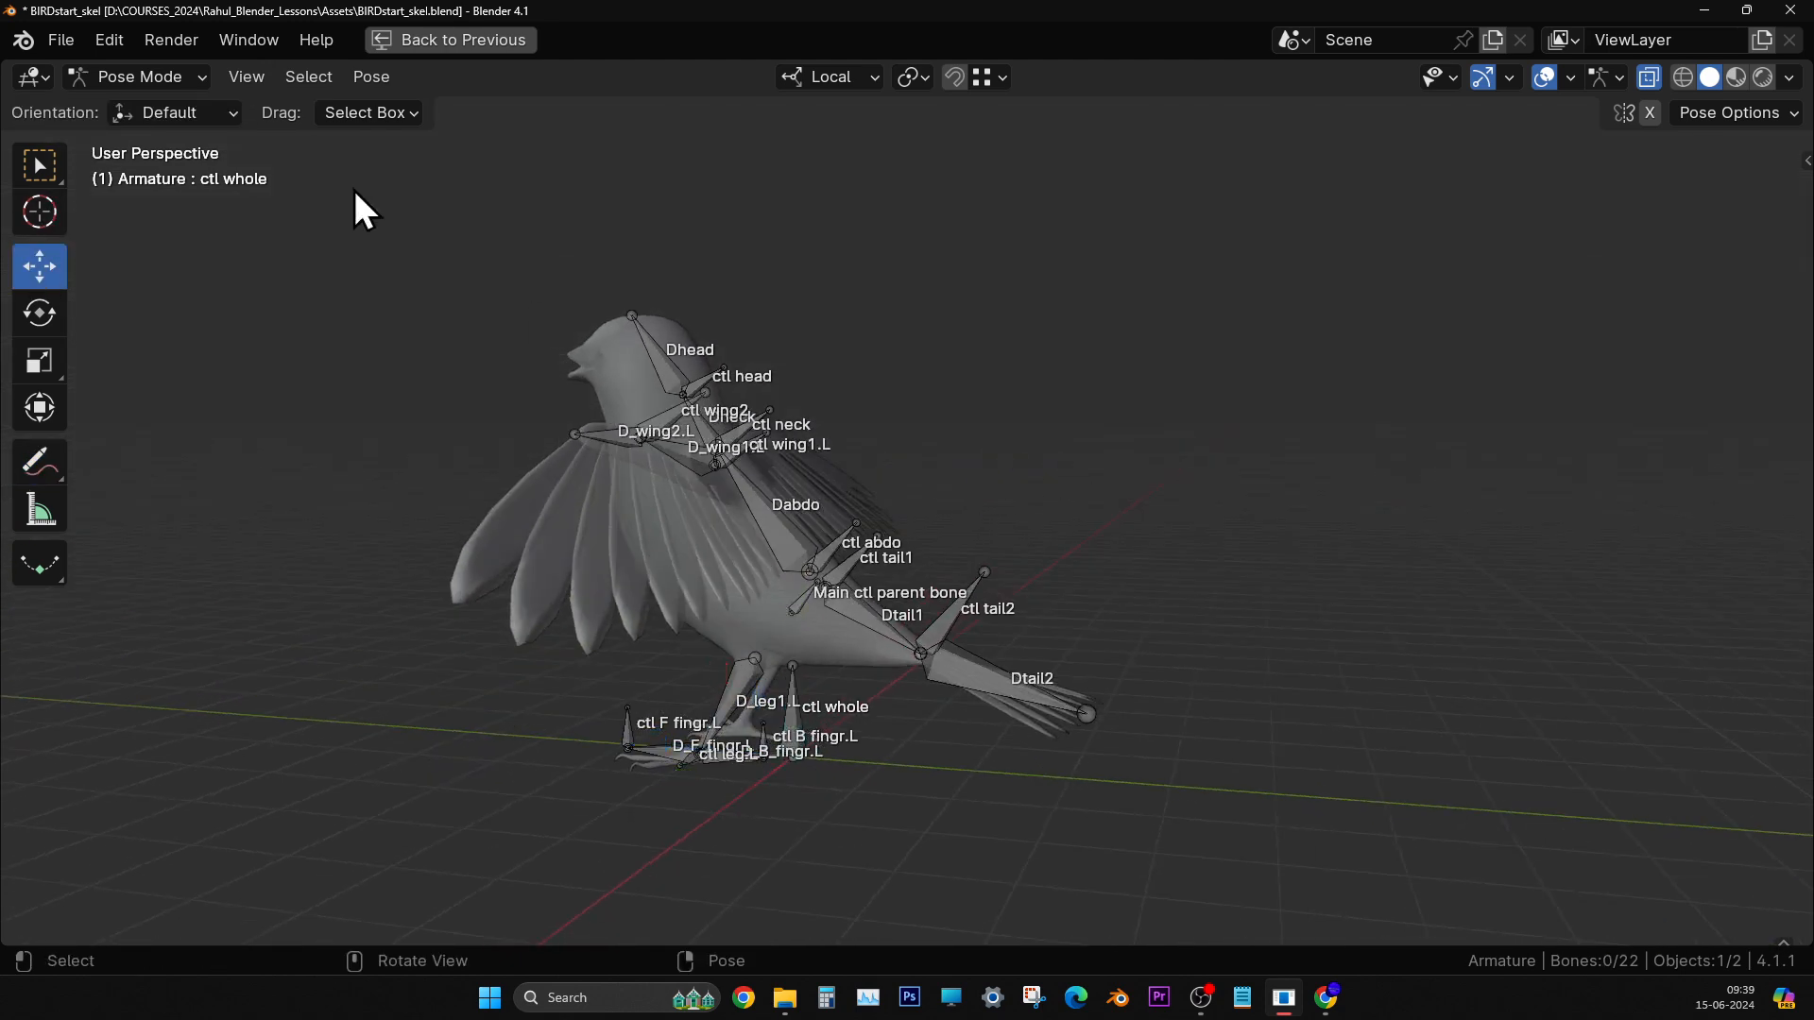
{"action": "left_click", "coordinate": [155, 79]}
{"action": "left_click", "coordinate": [156, 141]}
{"action": "middle_click_drag", "start_coordinate": [903, 530], "coordinate": [782, 532]}
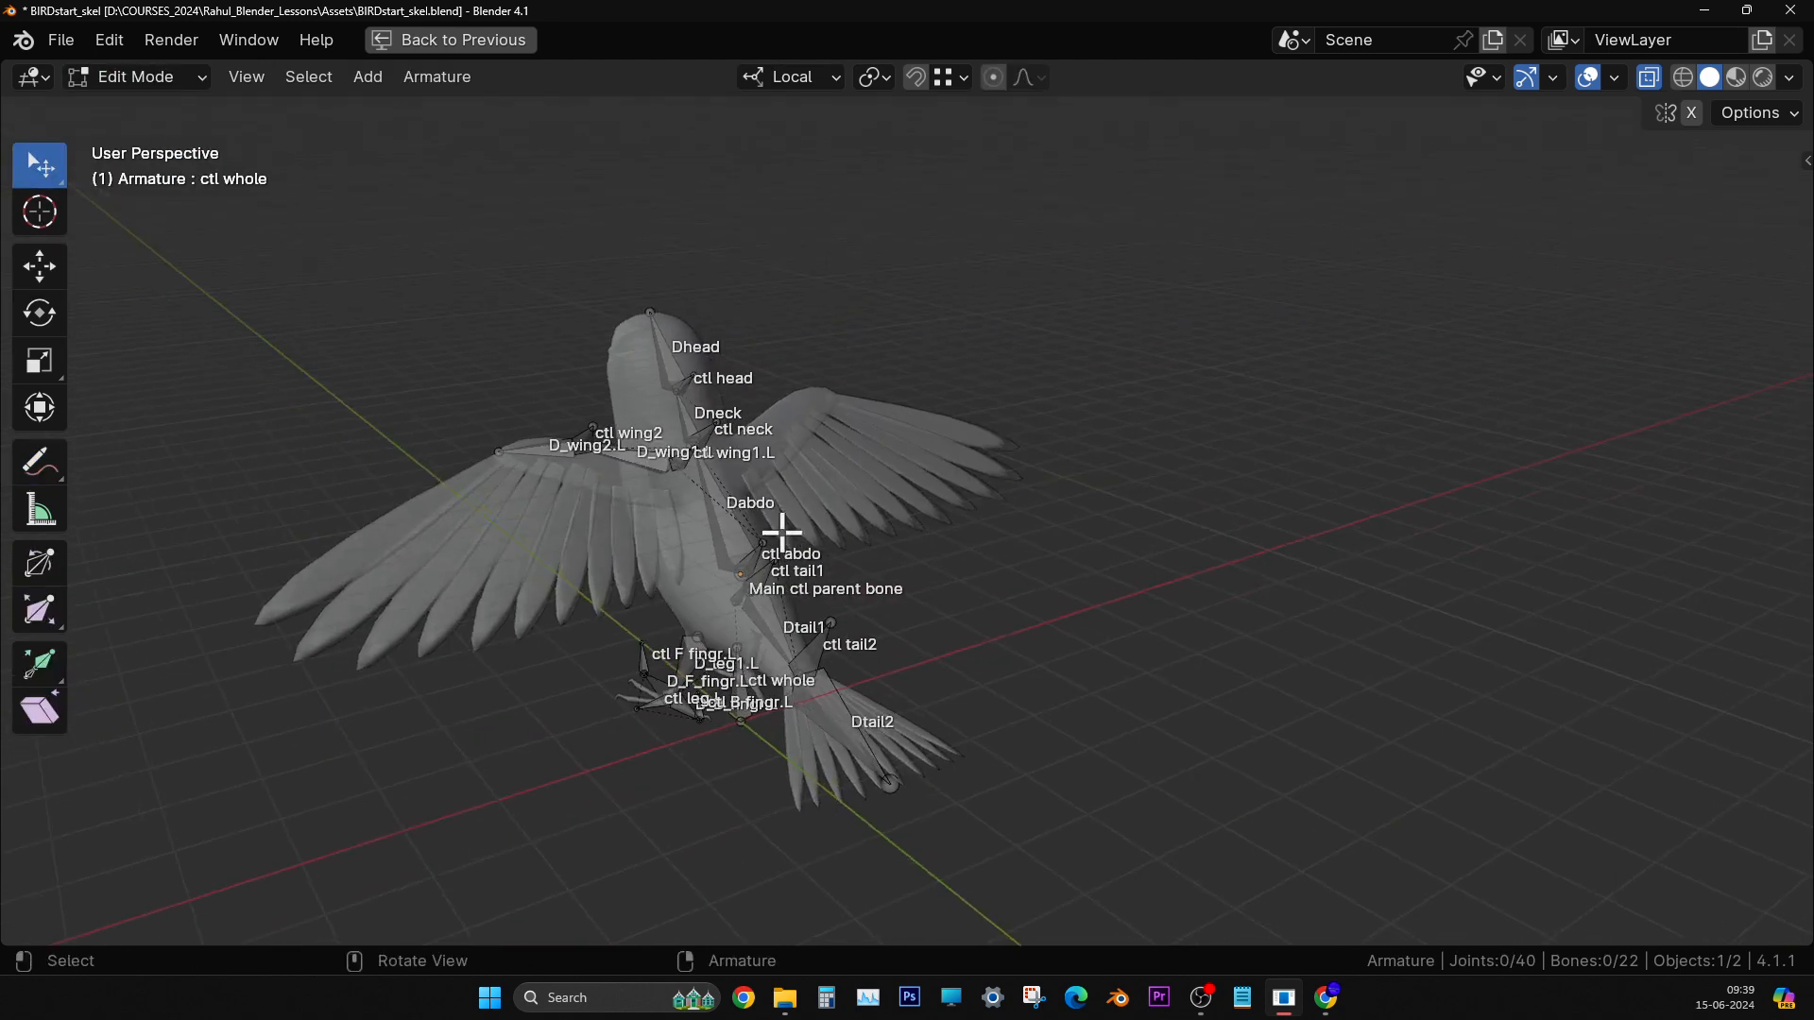
{"action": "scroll", "coordinate": [782, 532], "scroll_direction": "up", "scroll_amount": 6}
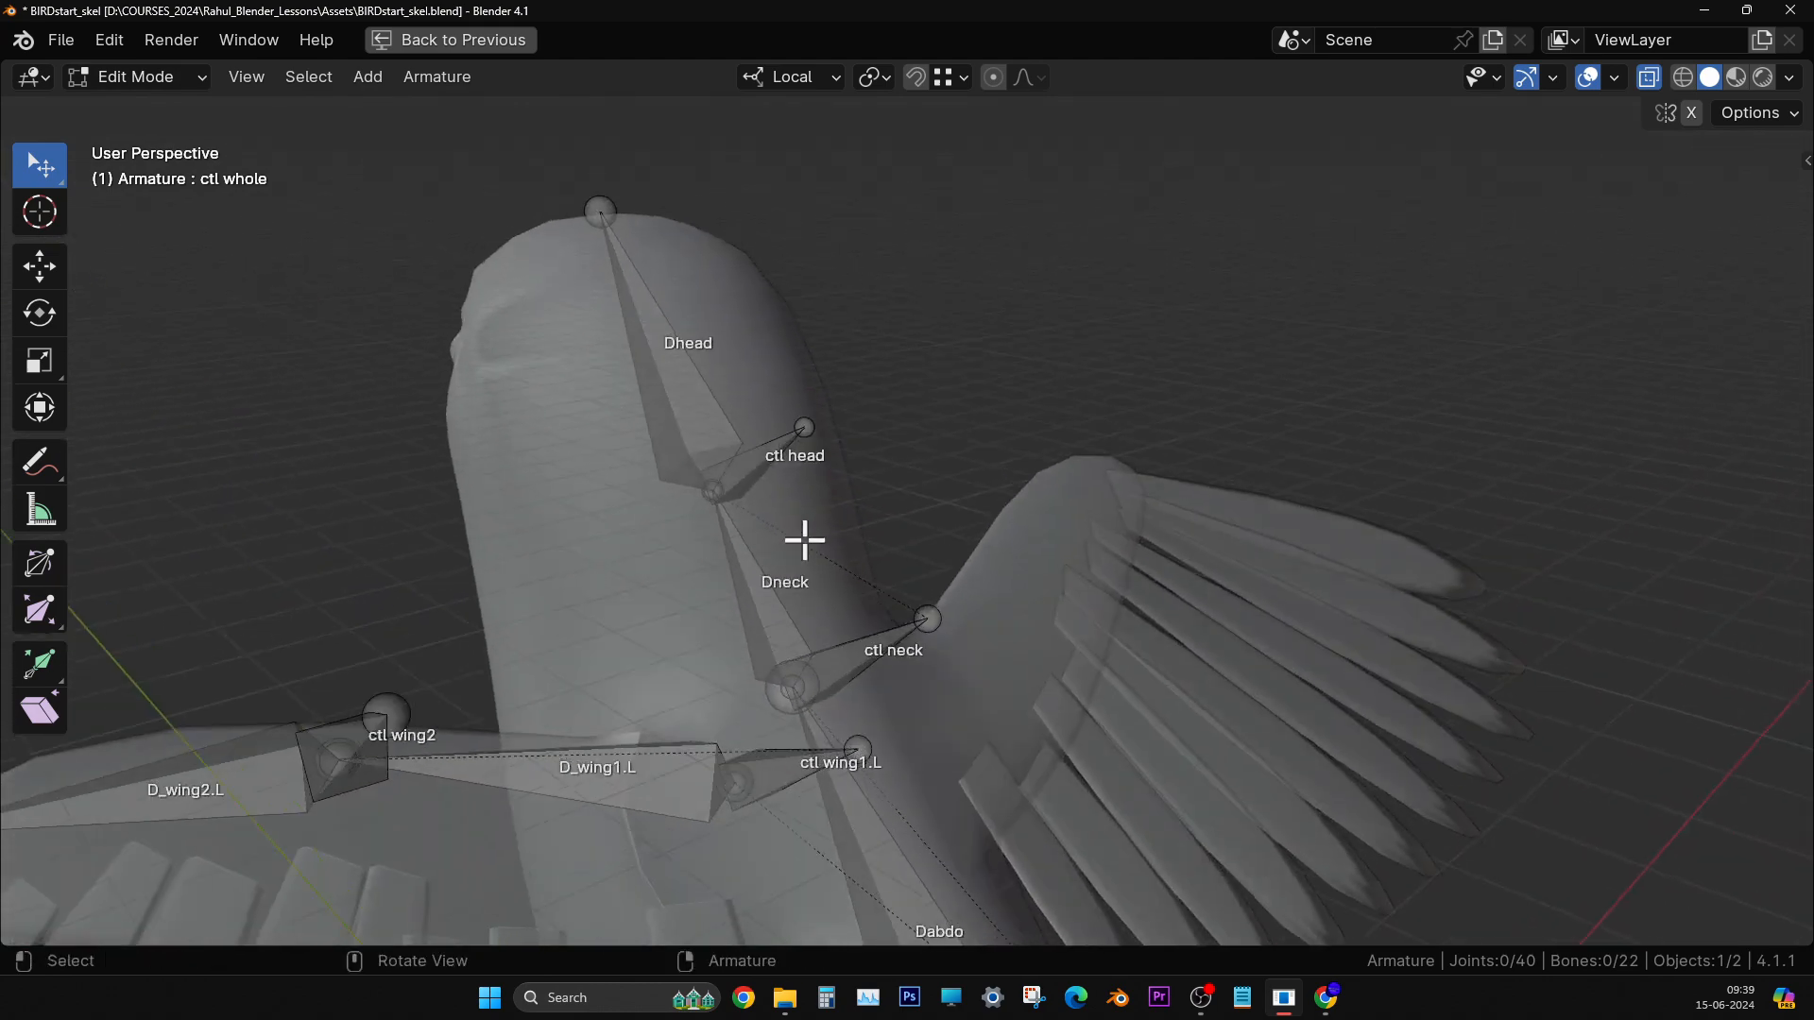
- Show the rigging notes in the Text Editor, start a fourth line below them, and save the file
{"action": "left_click", "coordinate": [33, 76]}
{"action": "left_click", "coordinate": [741, 147]}
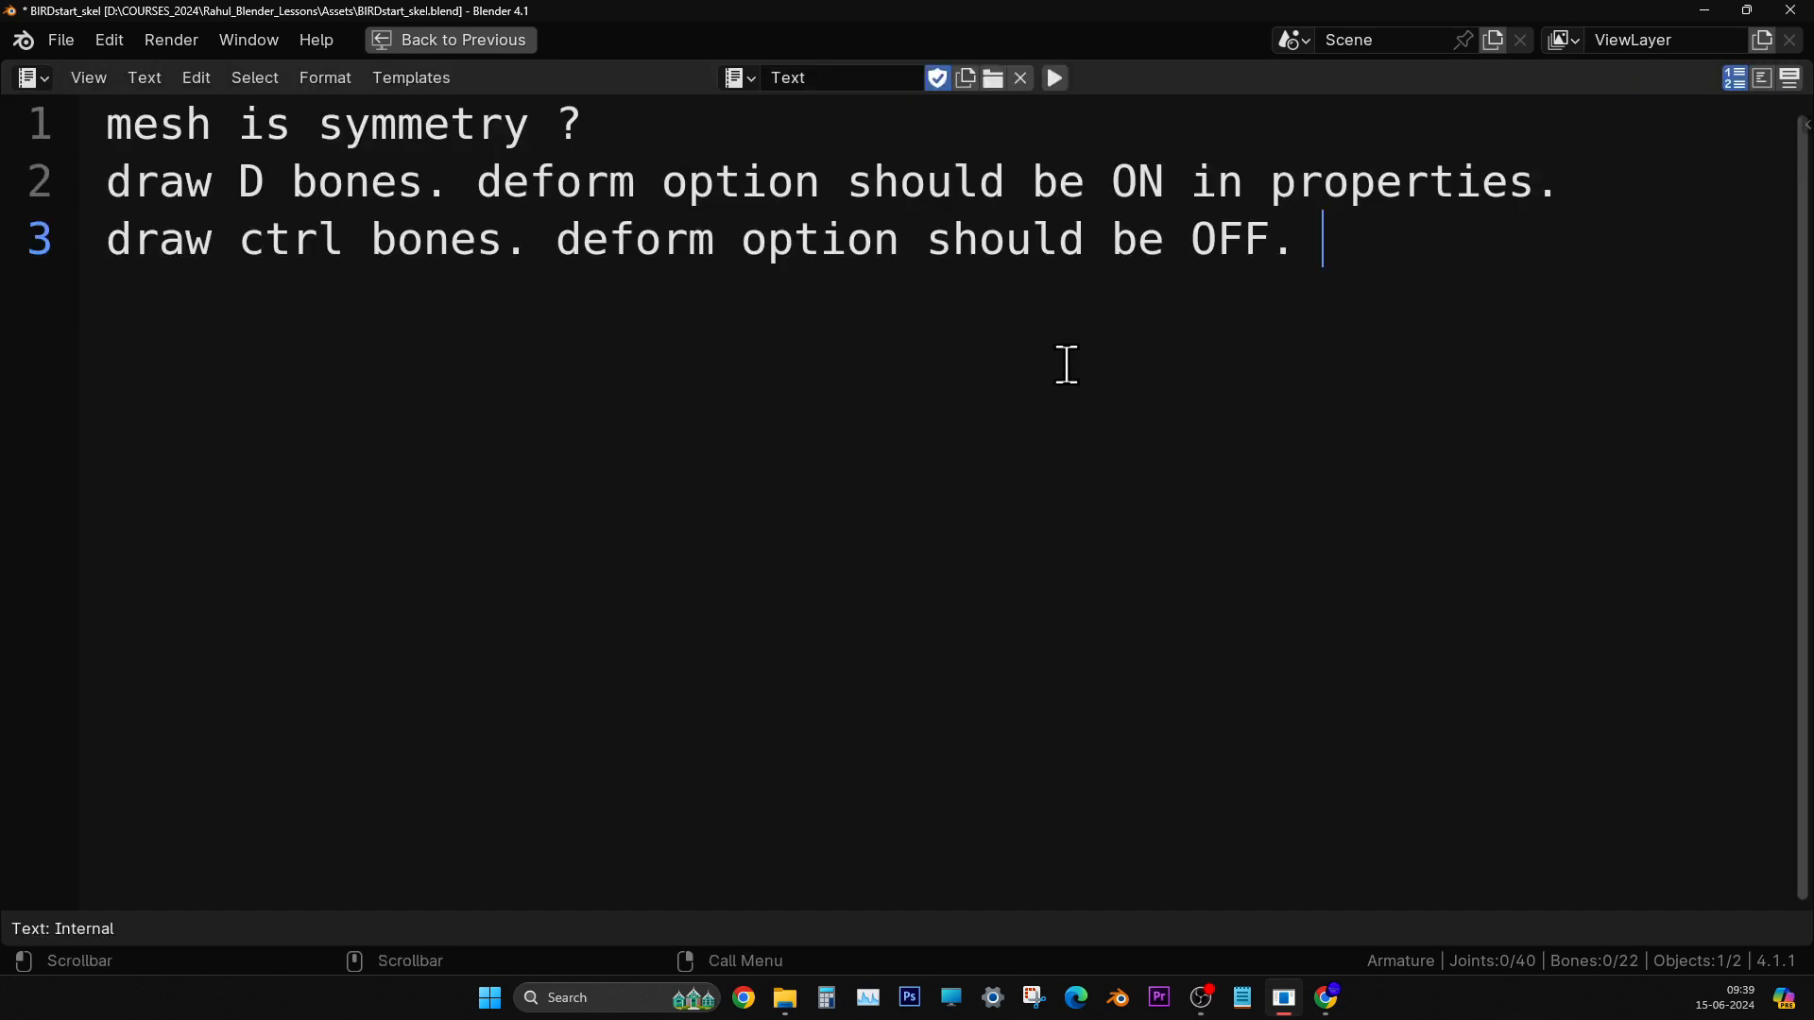
{"action": "scroll", "coordinate": [1066, 359], "scroll_direction": "down", "scroll_amount": 3}
{"action": "scroll", "coordinate": [1065, 356], "scroll_direction": "up", "scroll_amount": 3}
{"action": "key", "text": "Return"}
{"action": "left_click", "coordinate": [58, 43]}
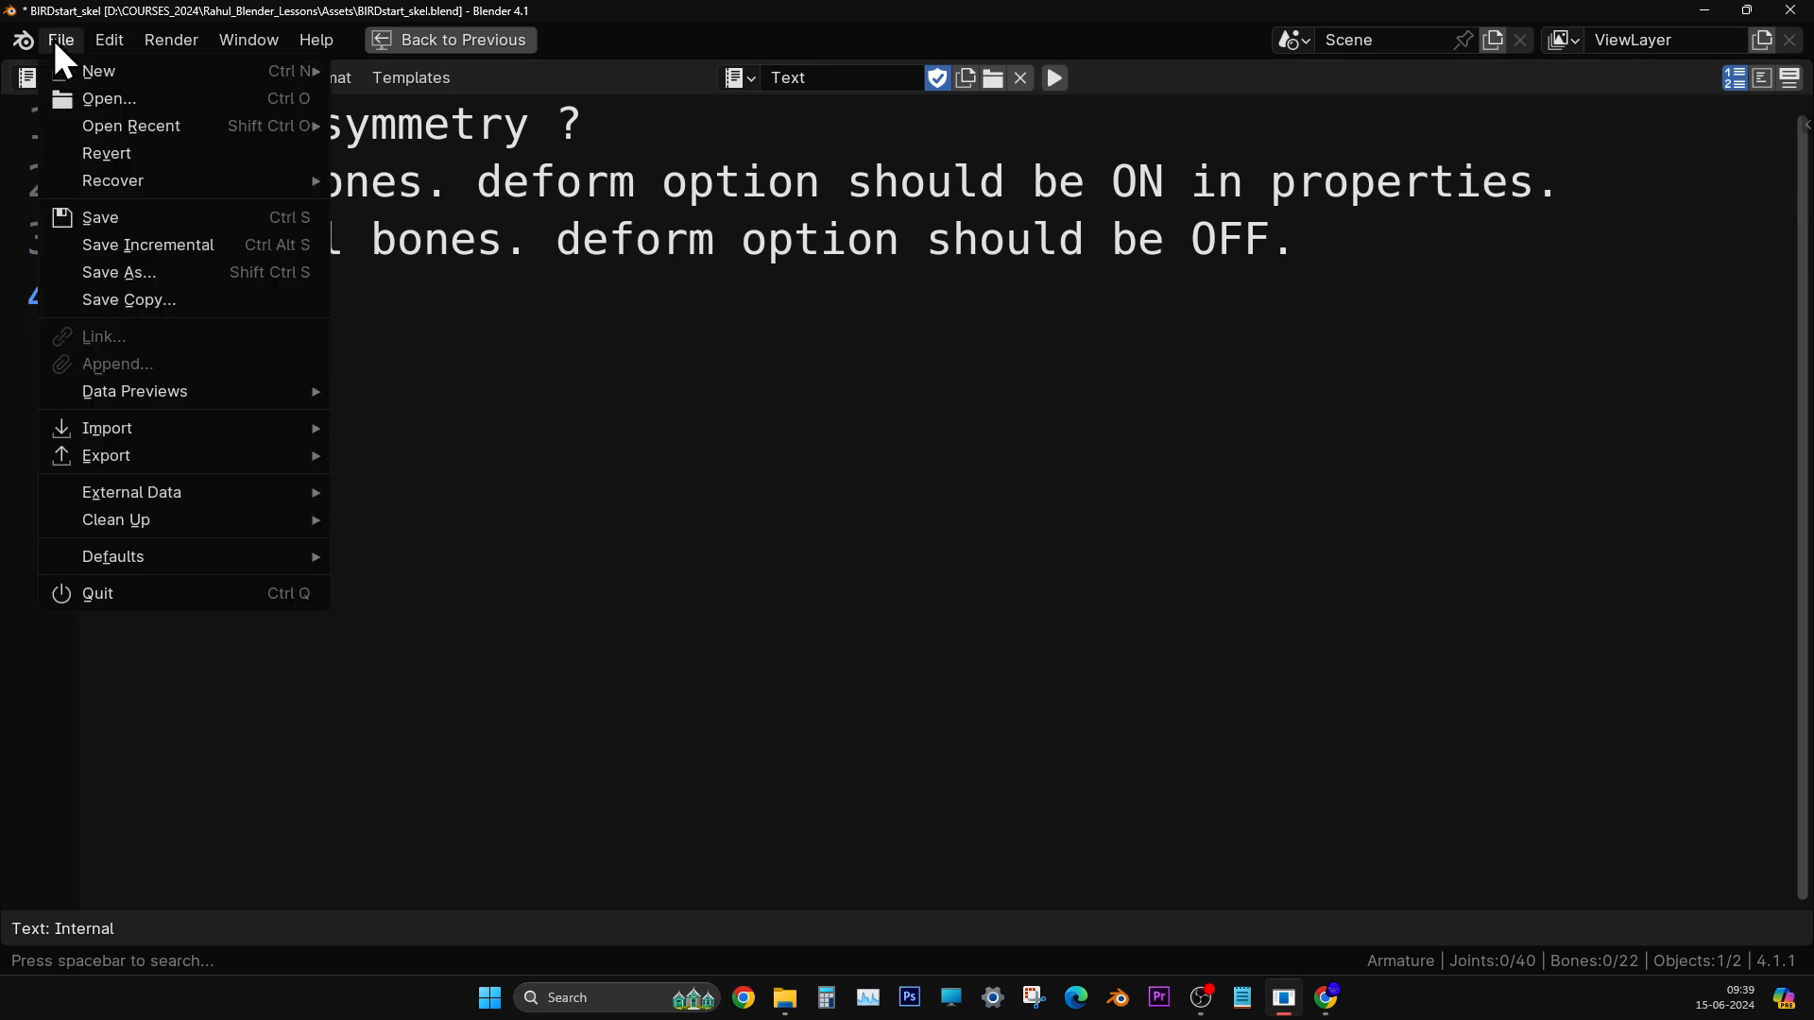
{"action": "left_click", "coordinate": [106, 227]}
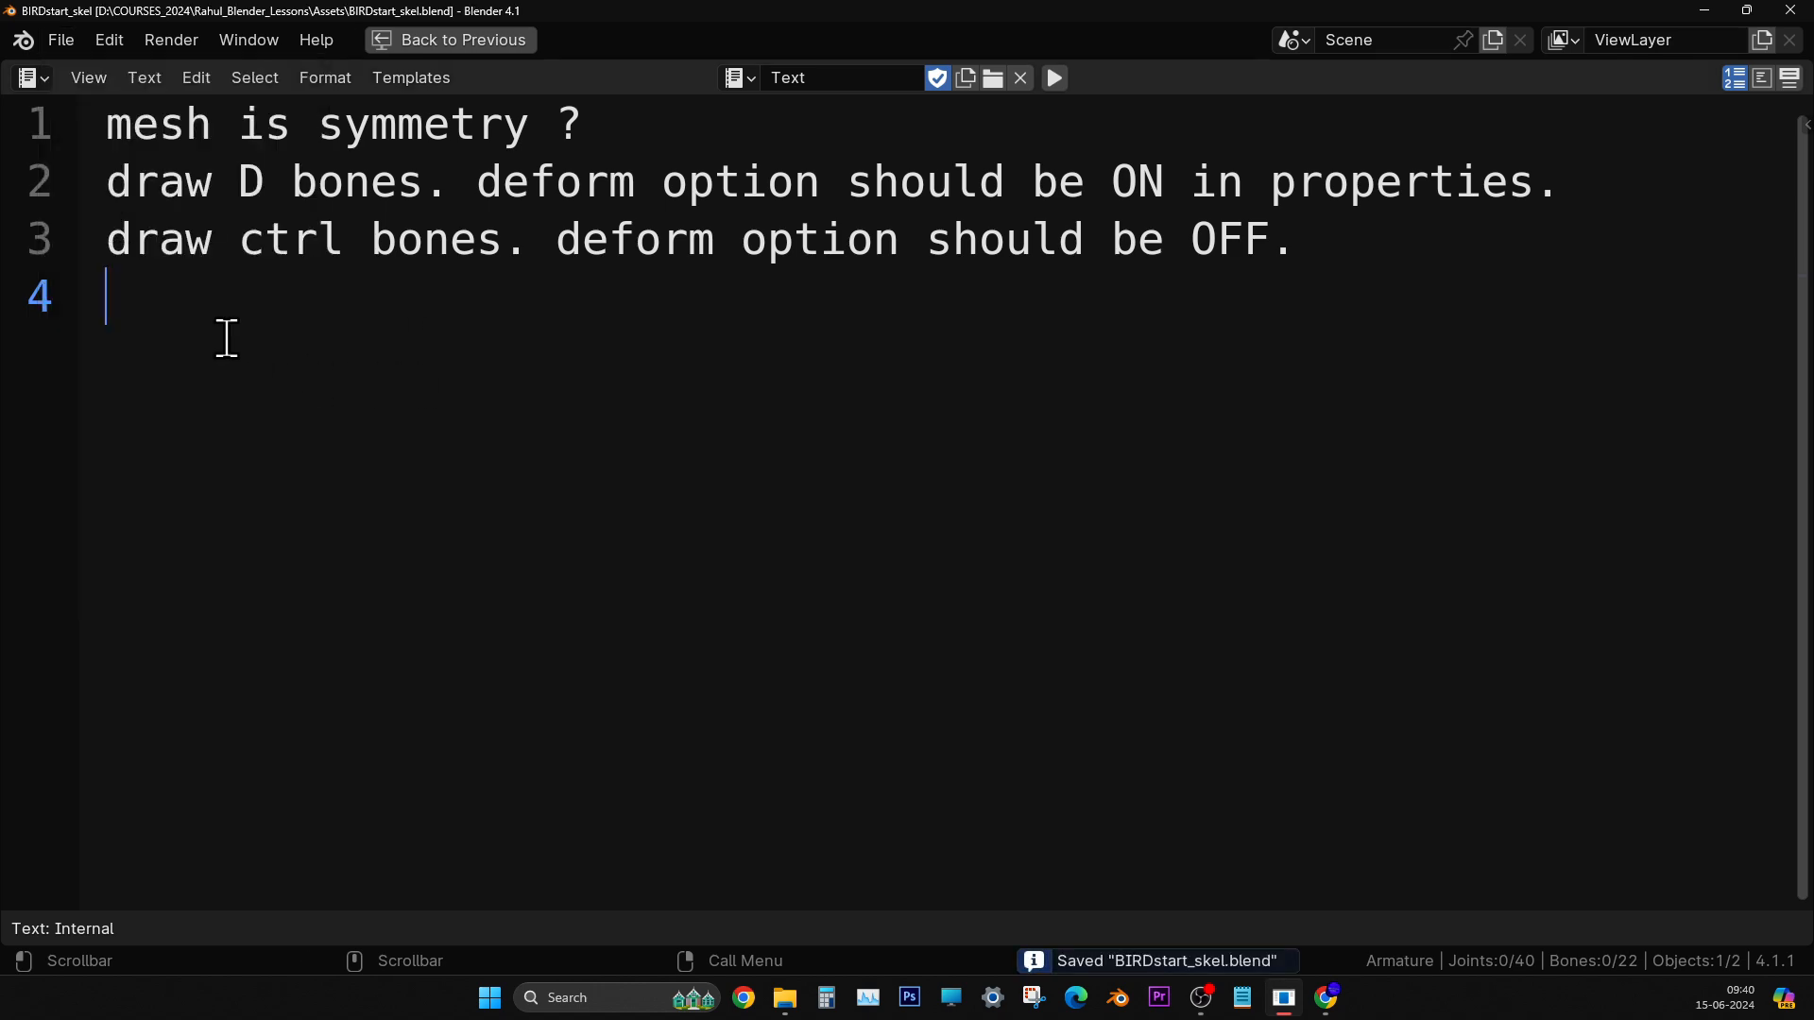
- Write "parenting inside ctrls family." as line 4 of the notes and start a fifth line
{"action": "type", "text": "ctl"}
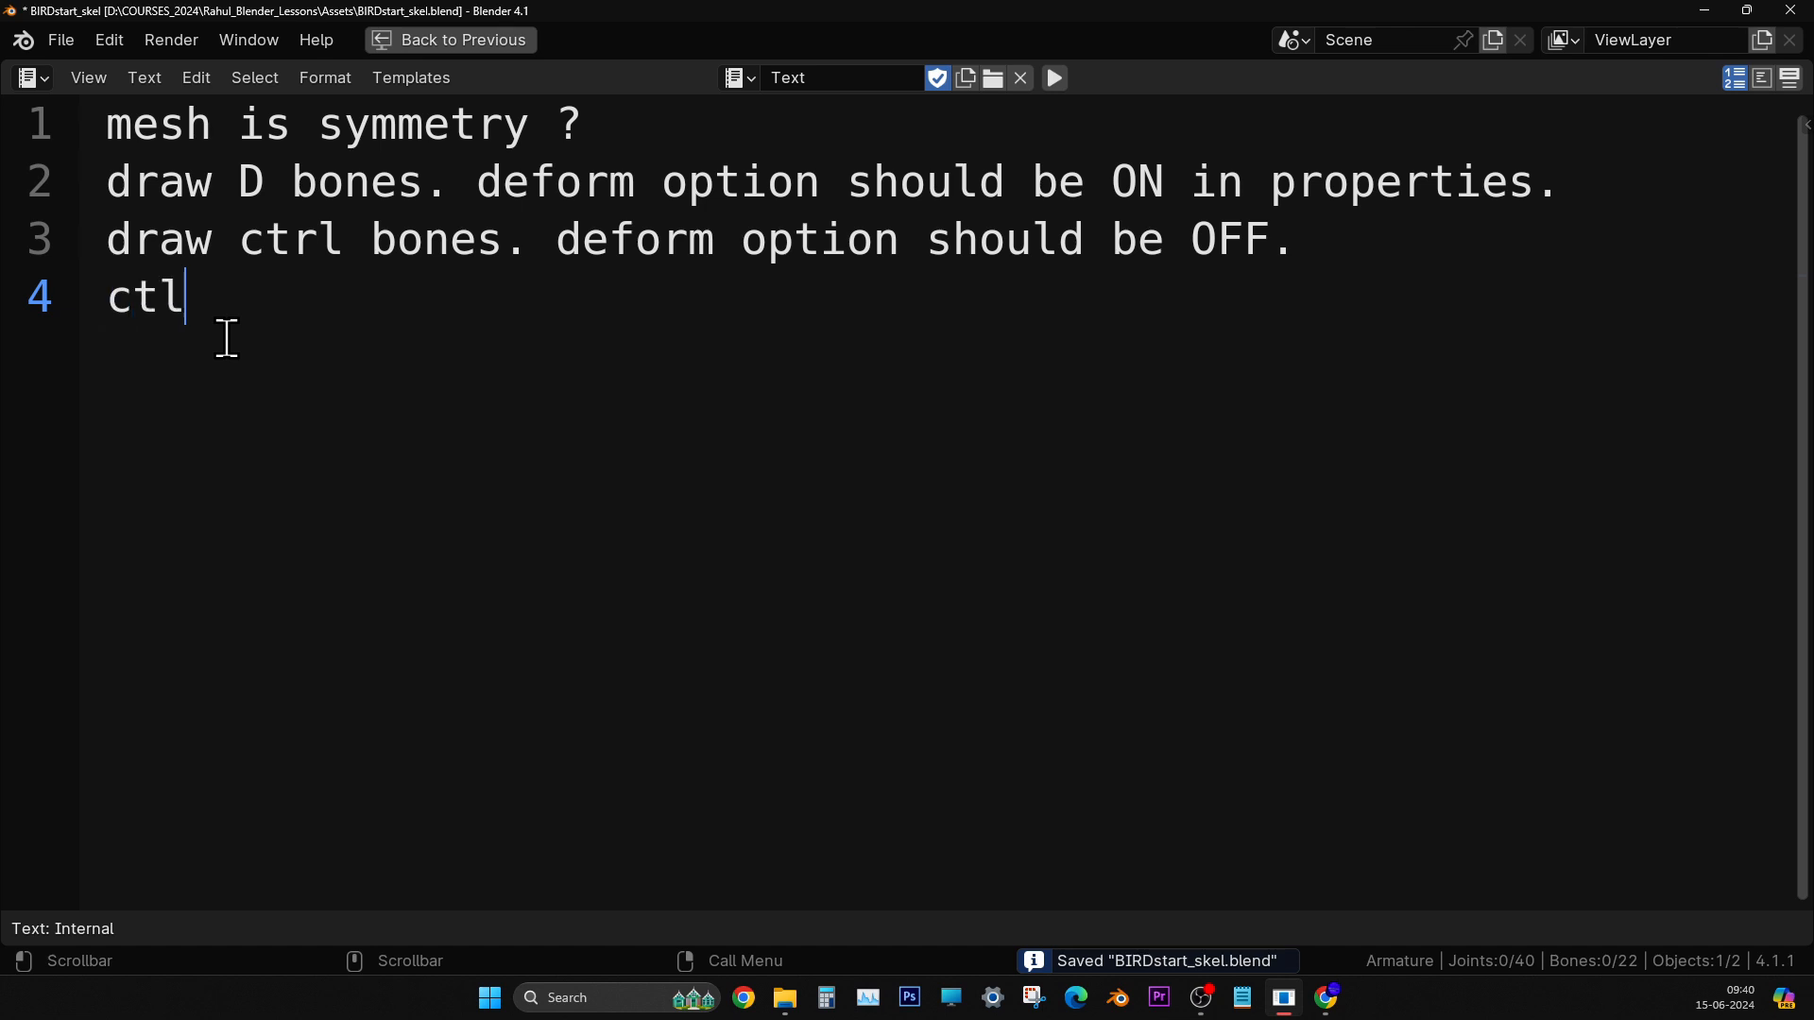
{"action": "key", "text": "BackSpace"}
{"action": "key", "text": "BackSpace"}
{"action": "type", "text": "par"}
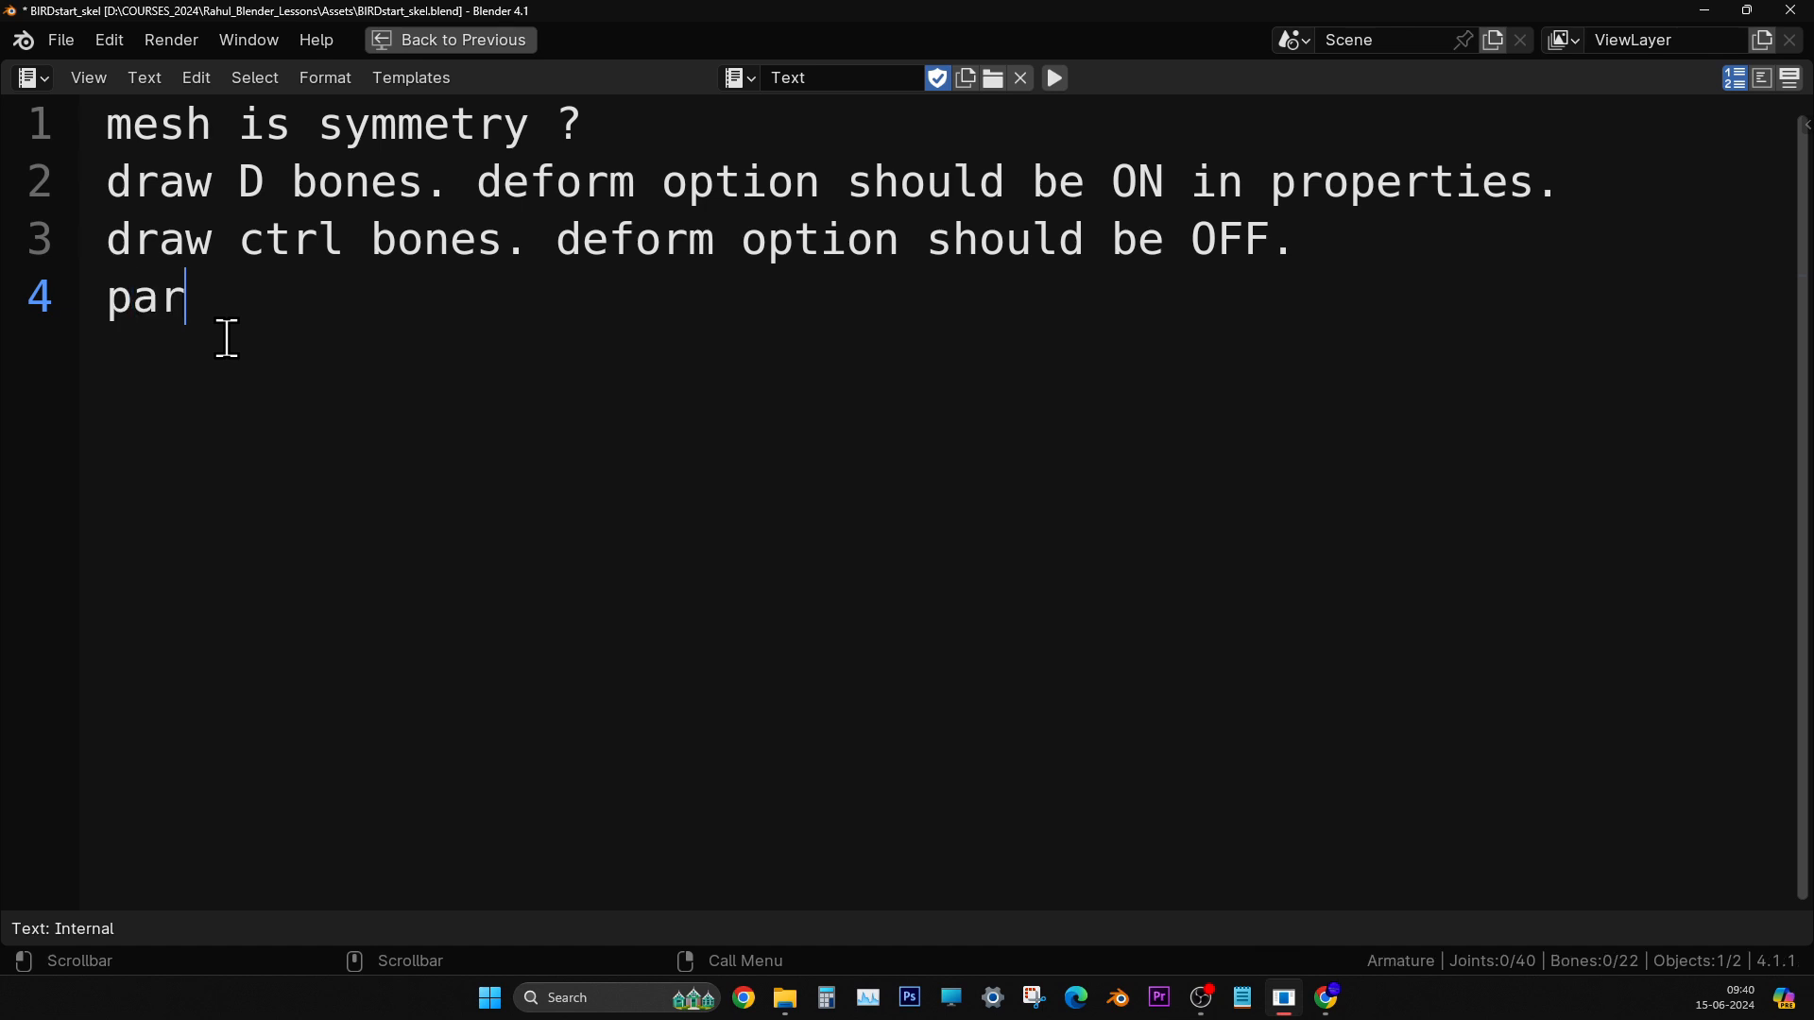
{"action": "type", "text": "enting btwn"}
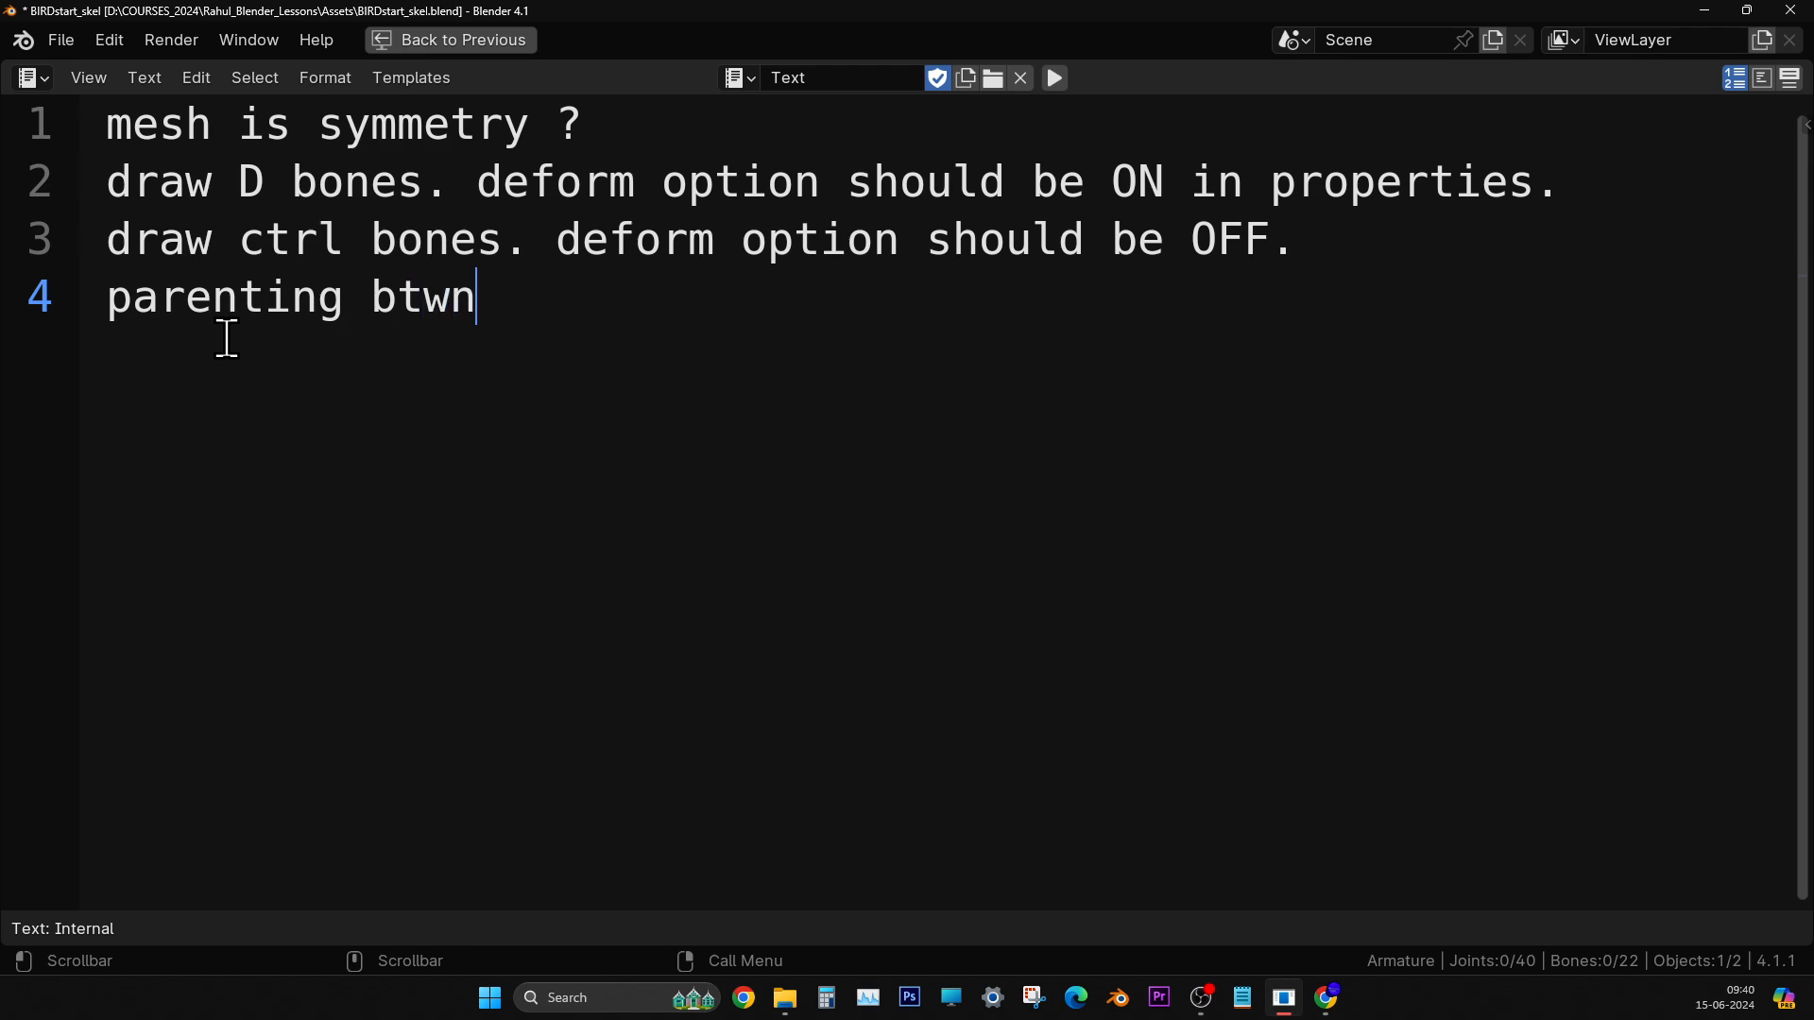
{"action": "type", "text": " ctrls "}
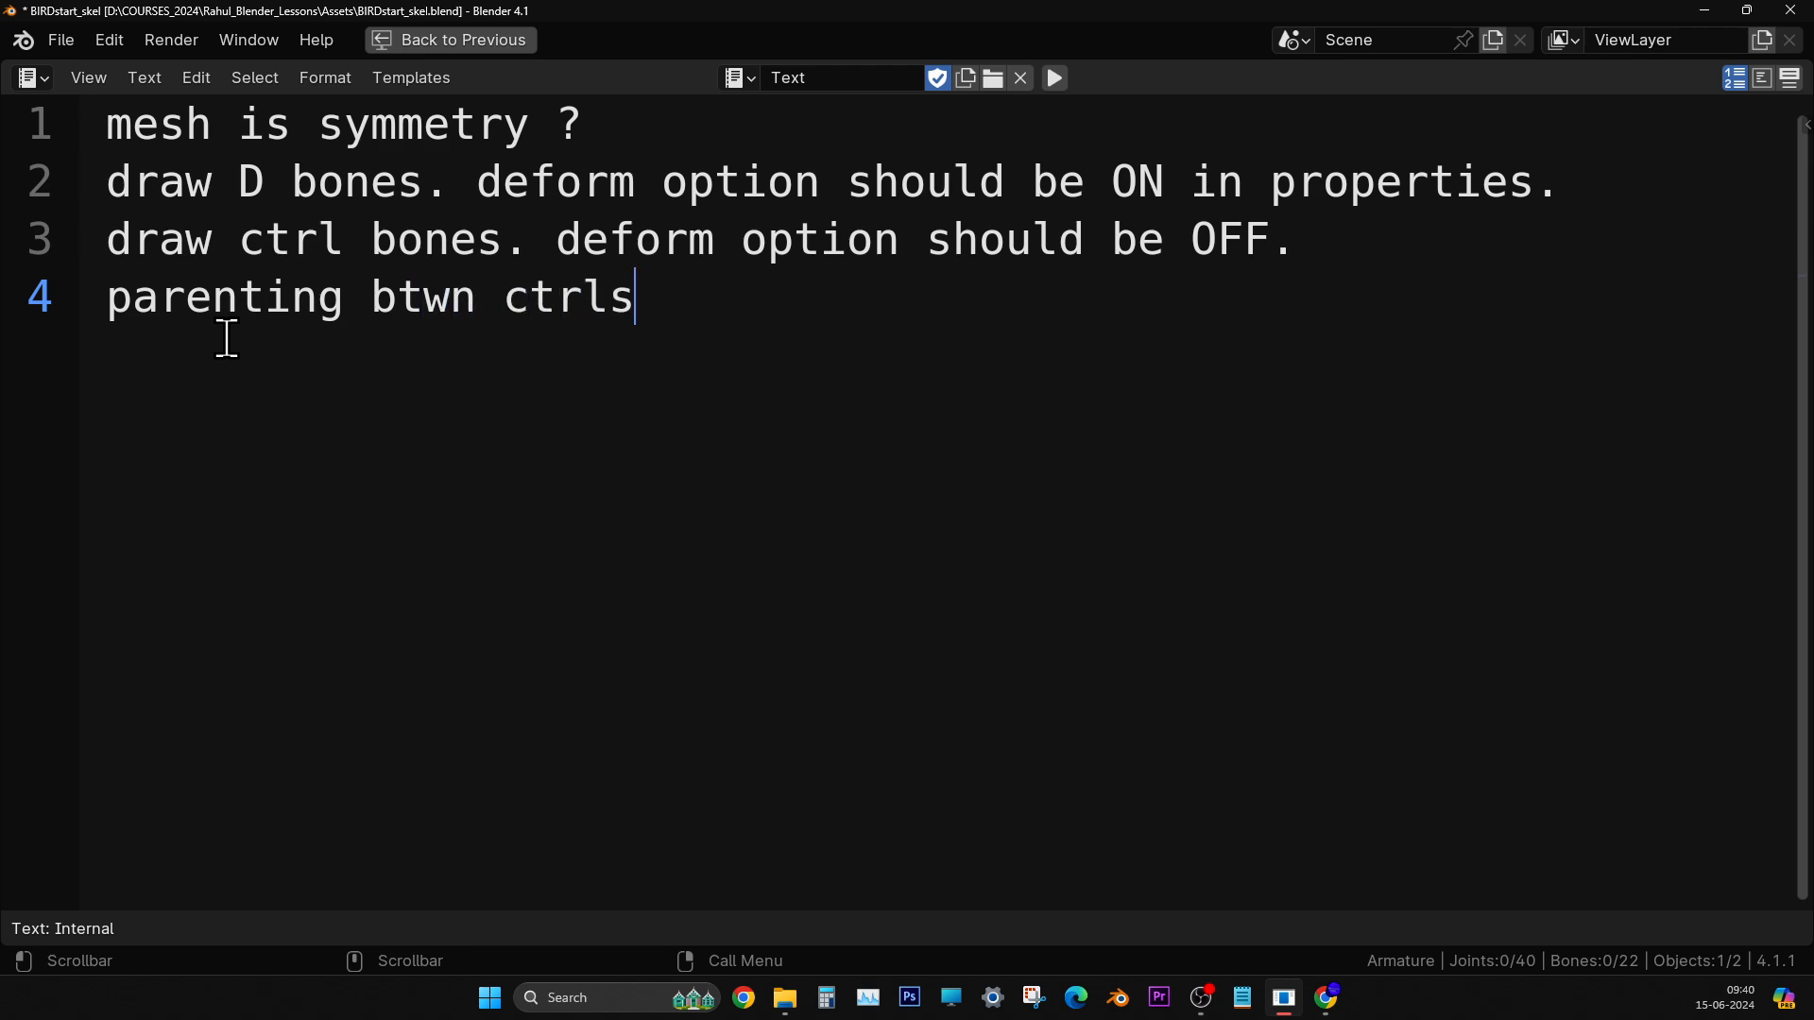
{"action": "type", "text": "family"}
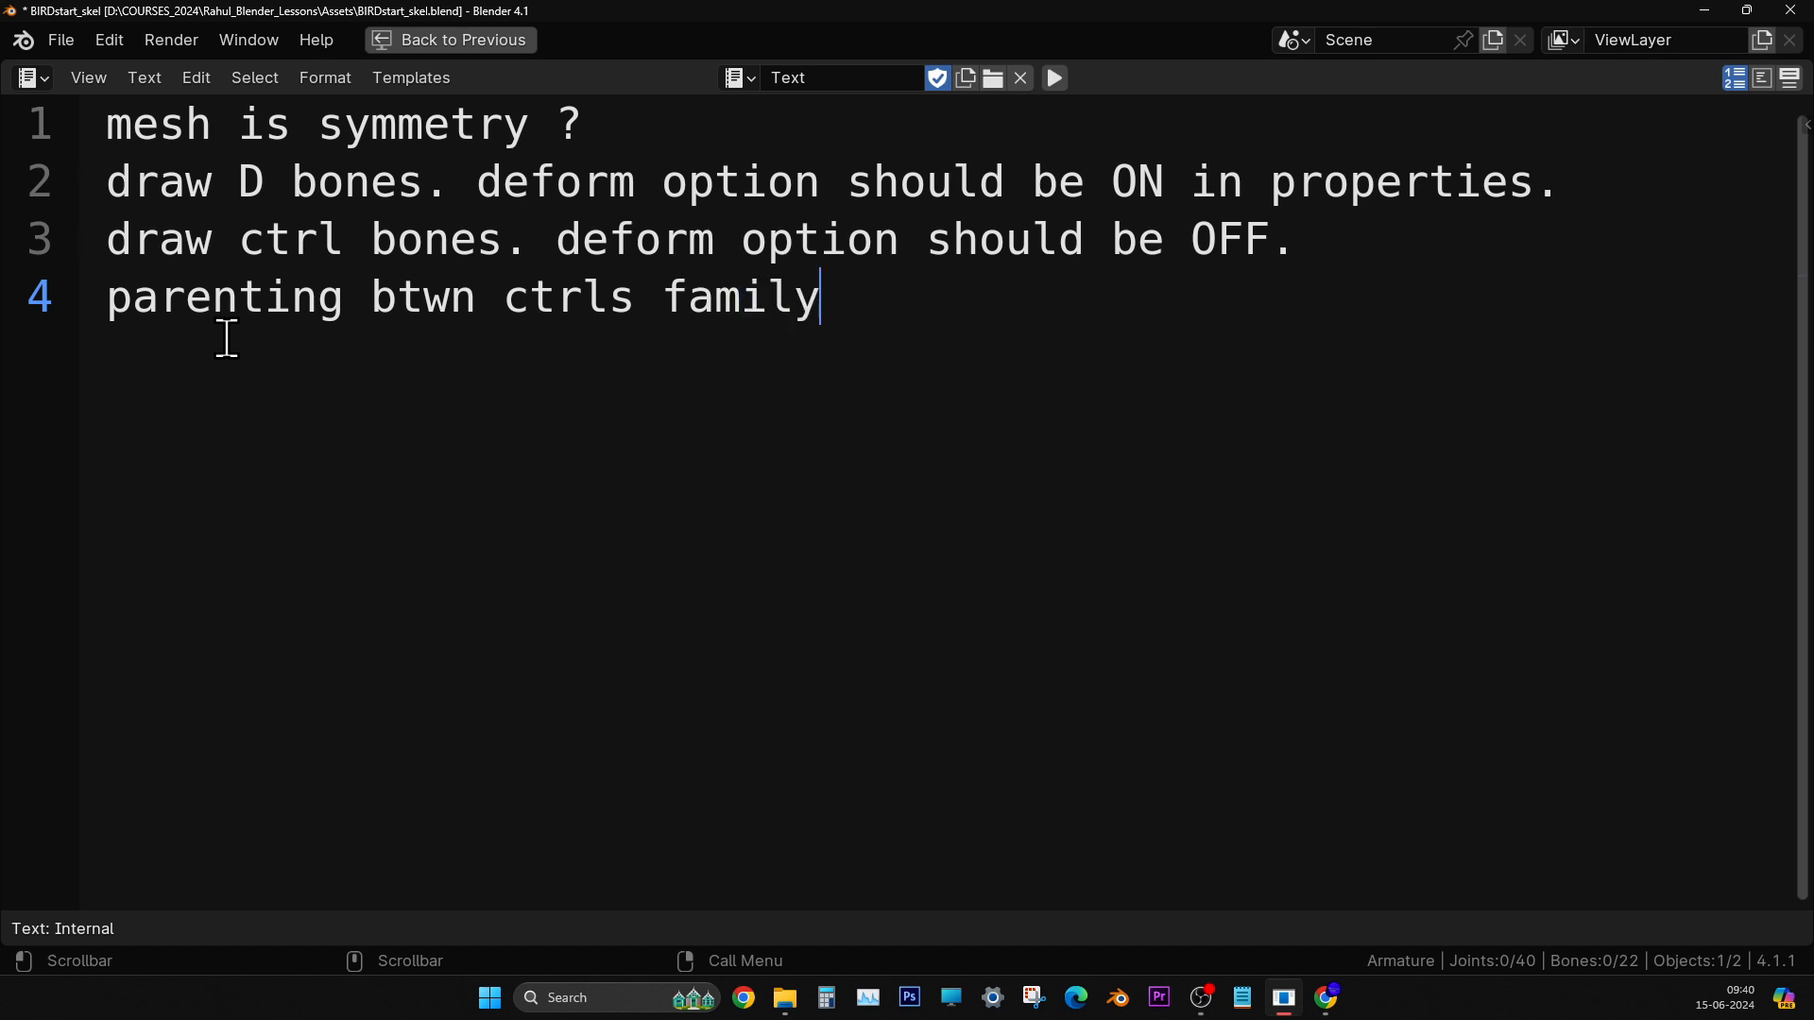
{"action": "left_click_drag", "start_coordinate": [378, 296], "coordinate": [475, 295]}
{"action": "type", "text": "inside"}
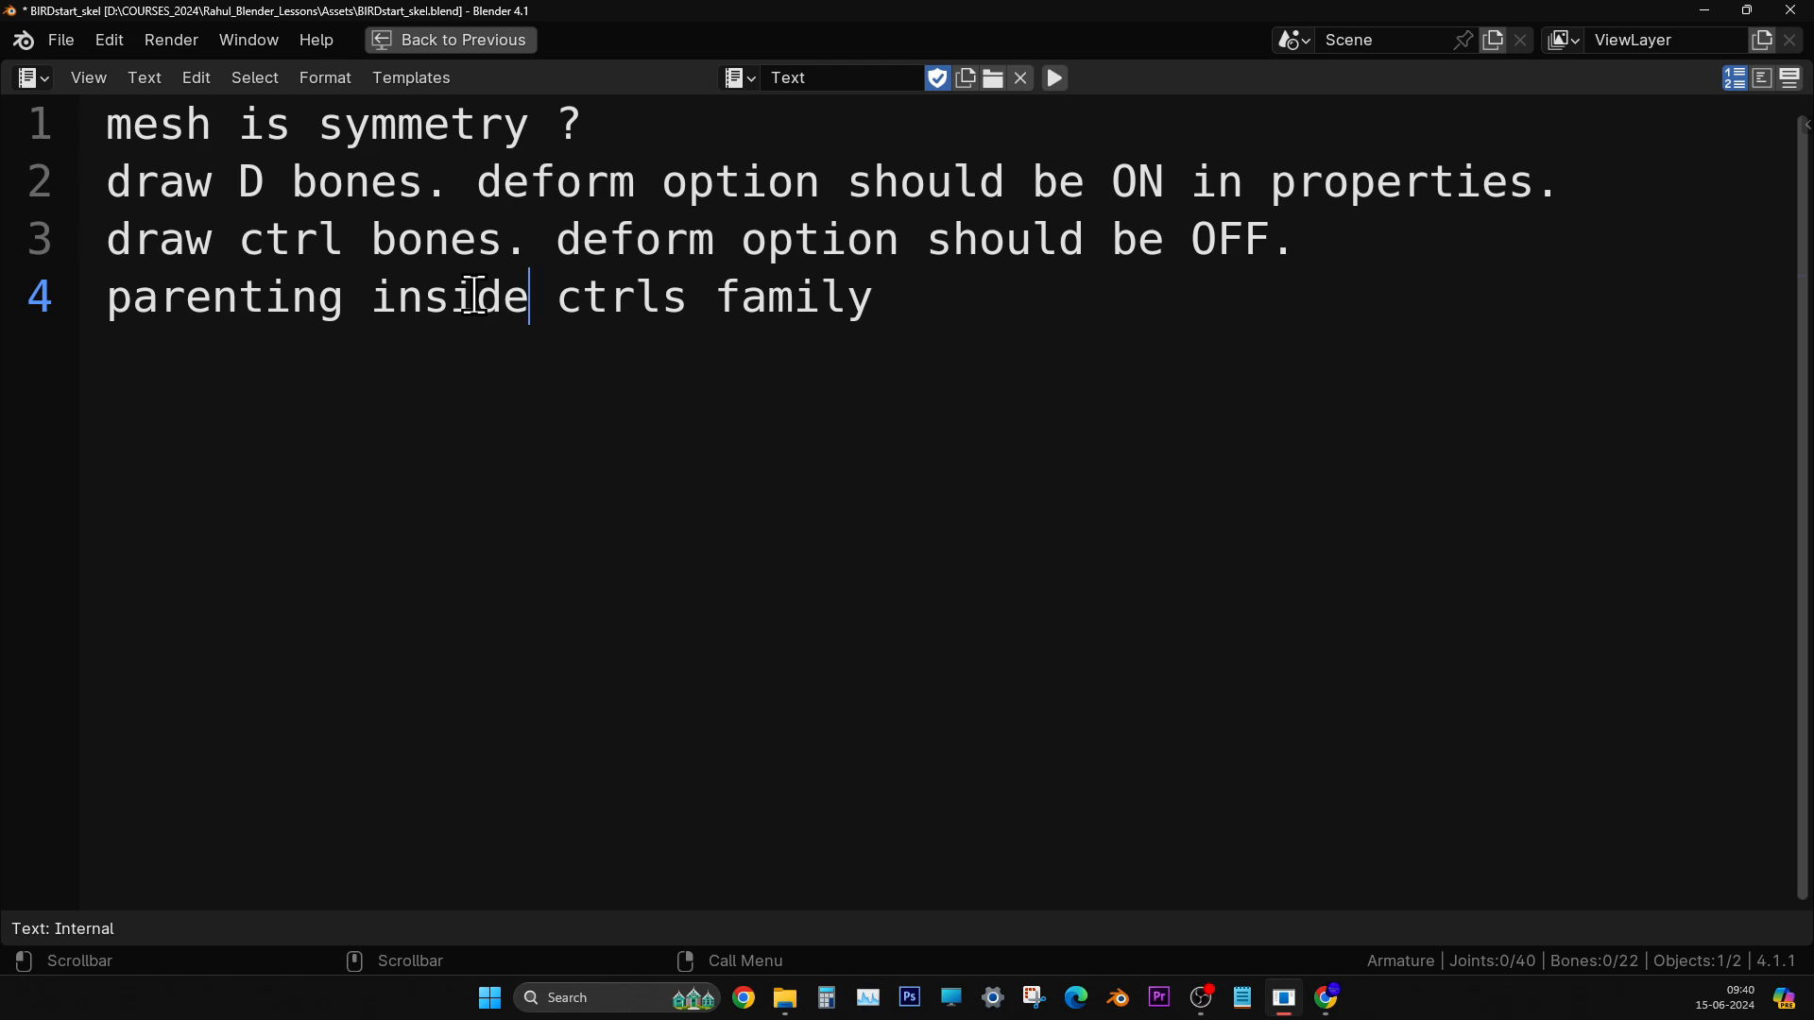
{"action": "left_click", "coordinate": [1063, 295]}
{"action": "type", "text": "."}
{"action": "key", "text": "Return"}
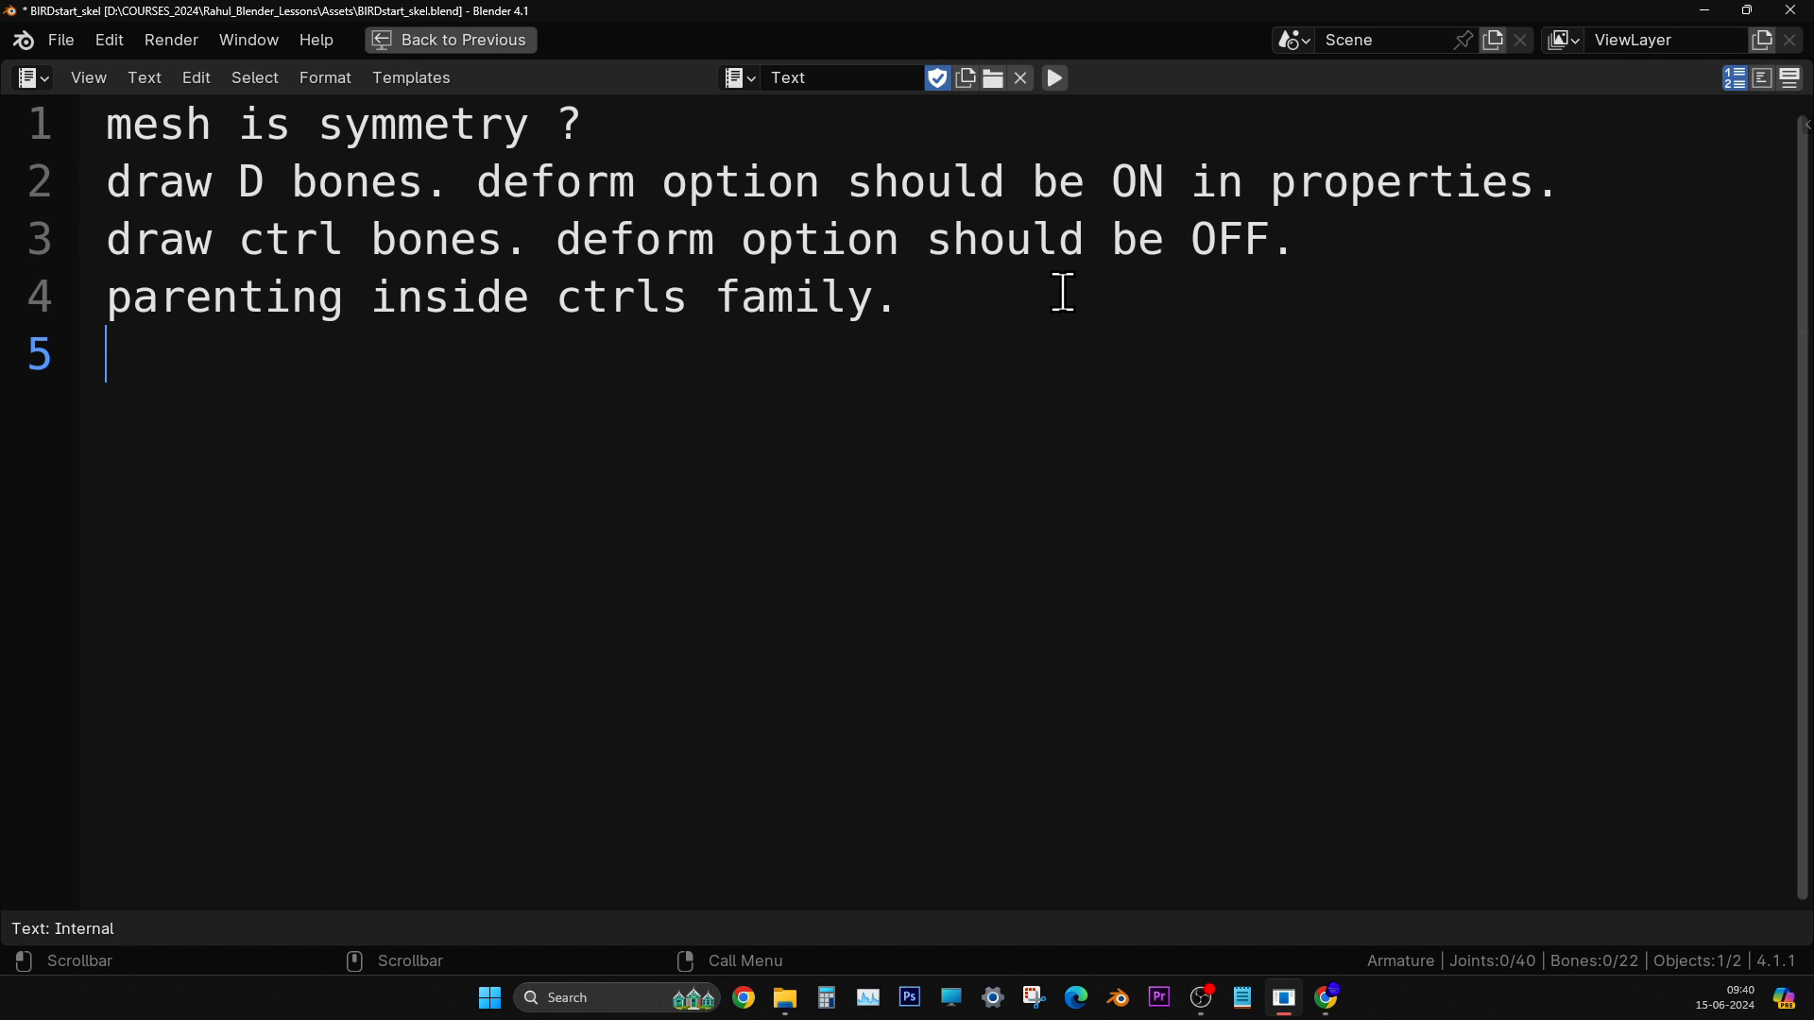
- Write "parenting btwn ctls and Deform bones fly." as line 5 of the notes
{"action": "type", "text": "parenting"}
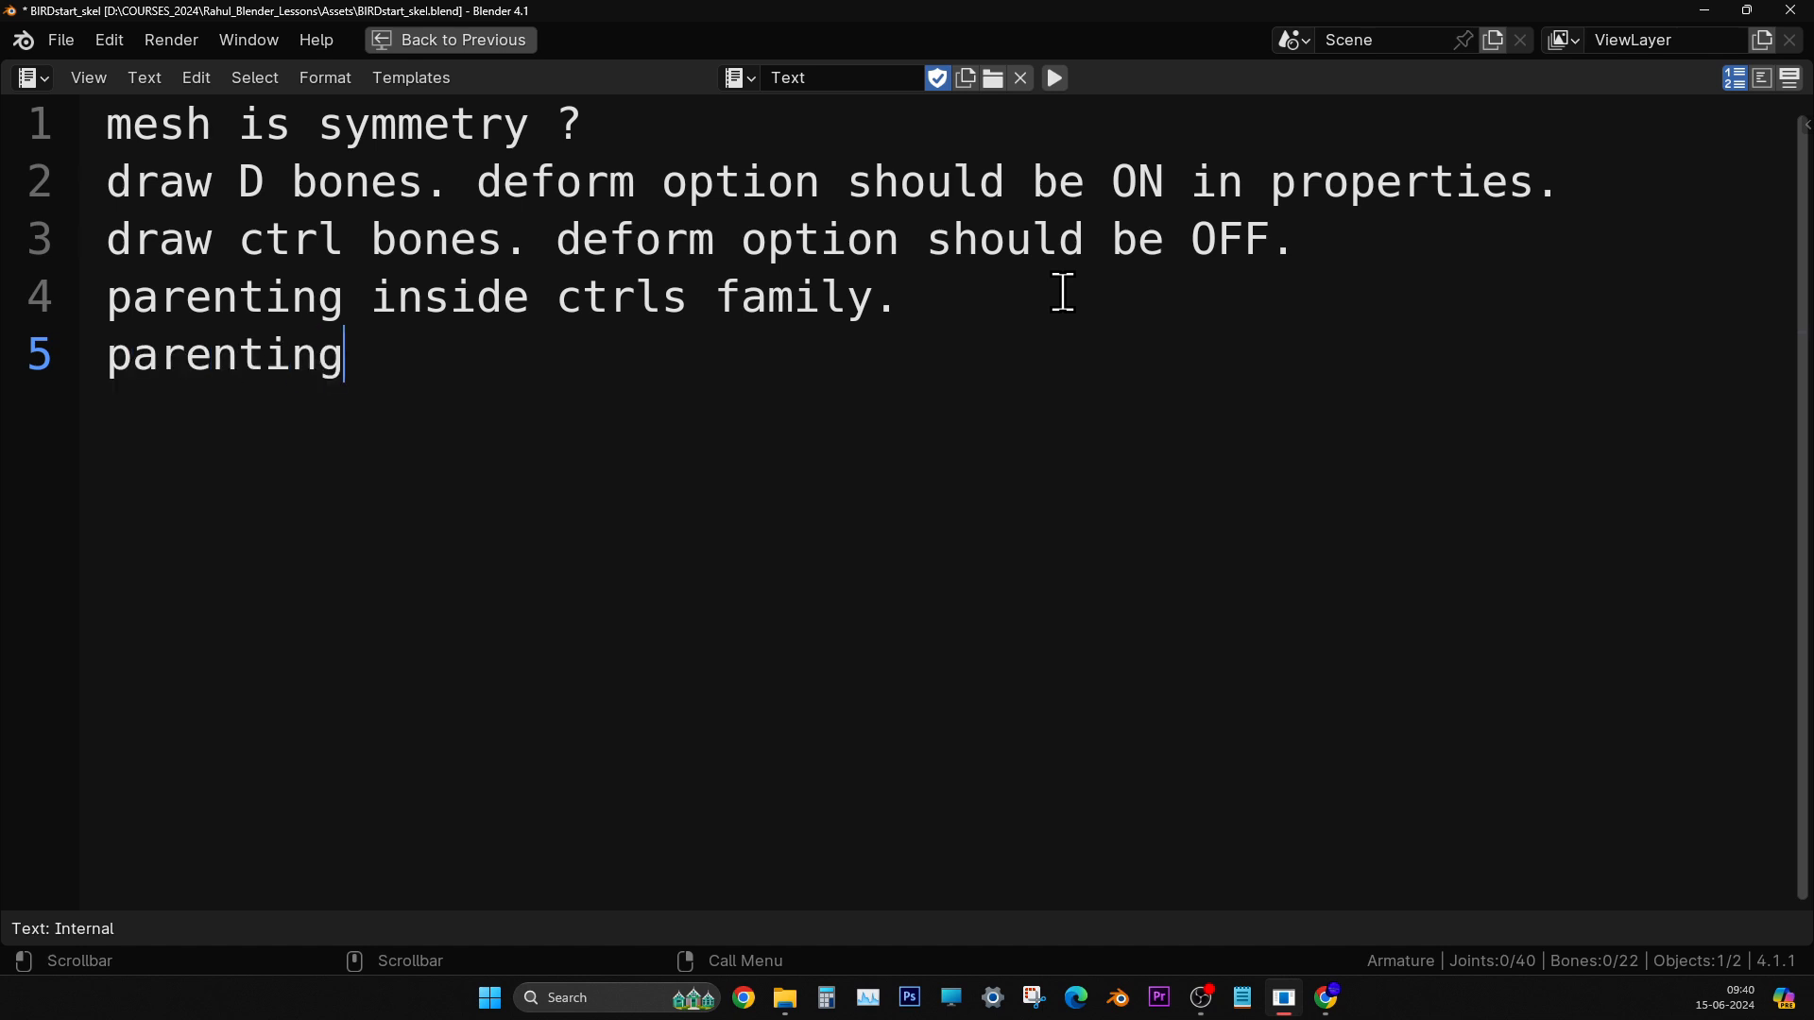
{"action": "type", "text": " btwn ctls "}
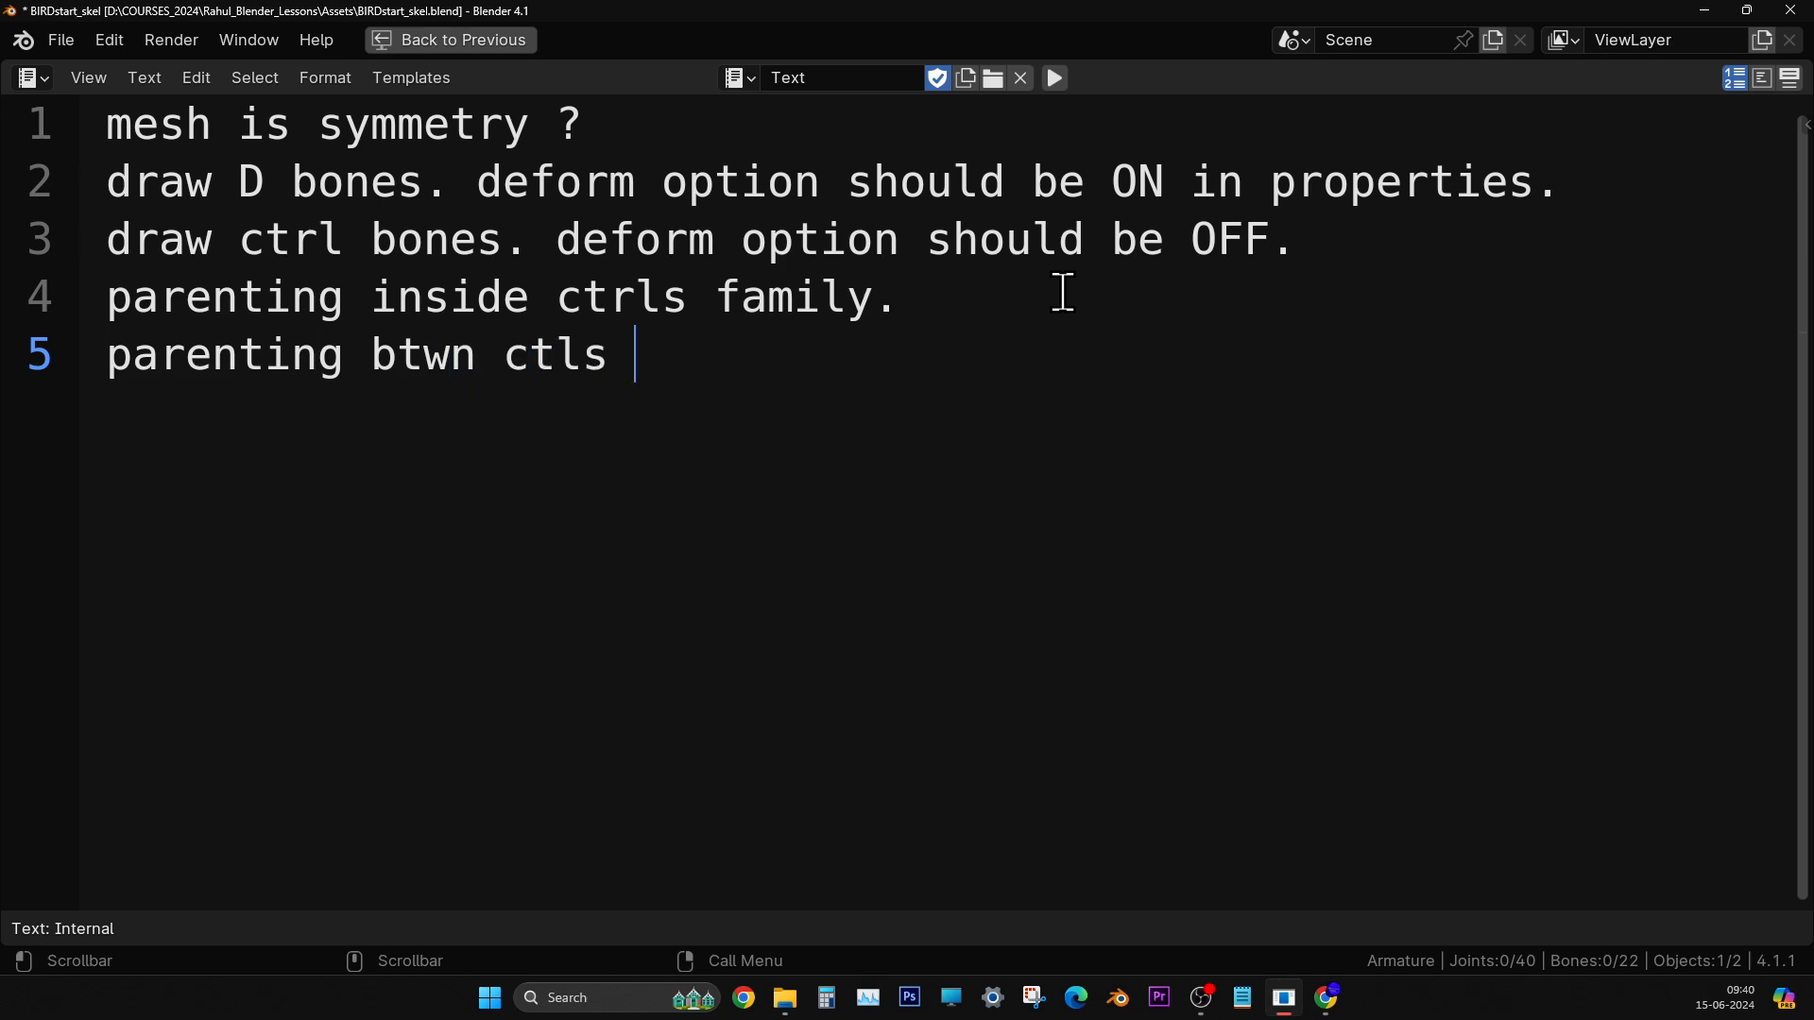
{"action": "type", "text": "and D"}
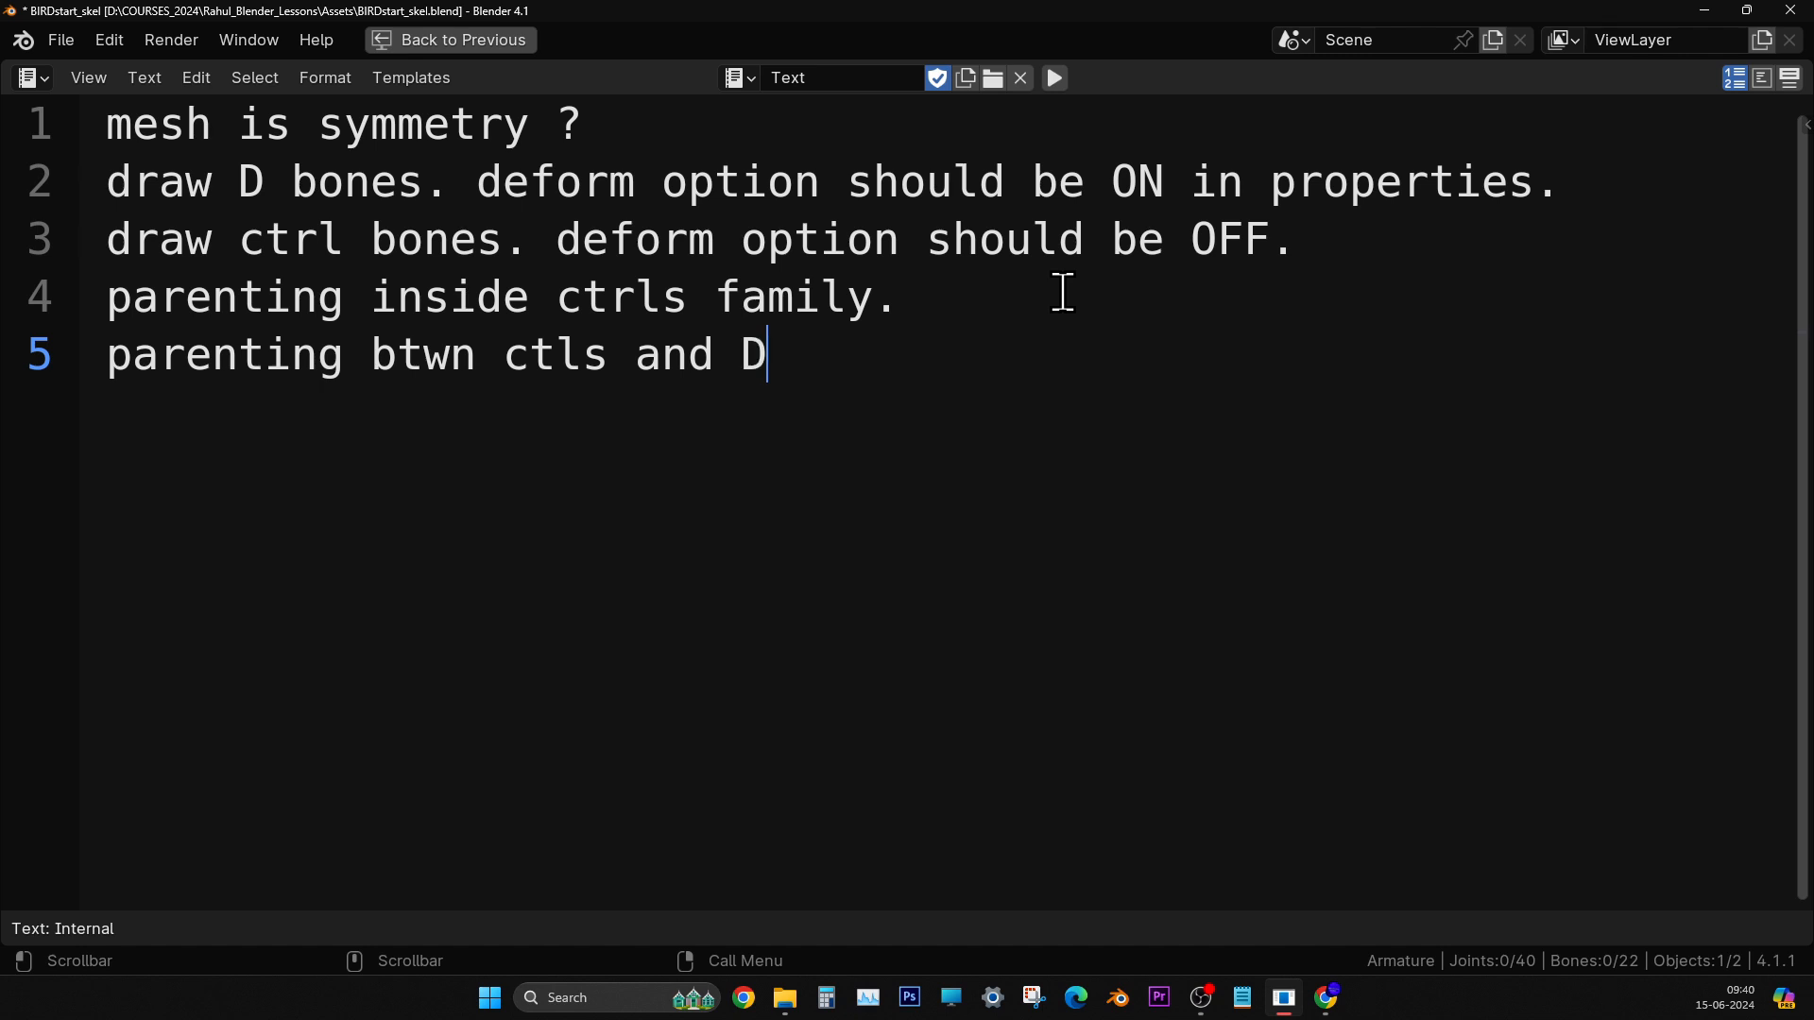
{"action": "type", "text": "eform b"}
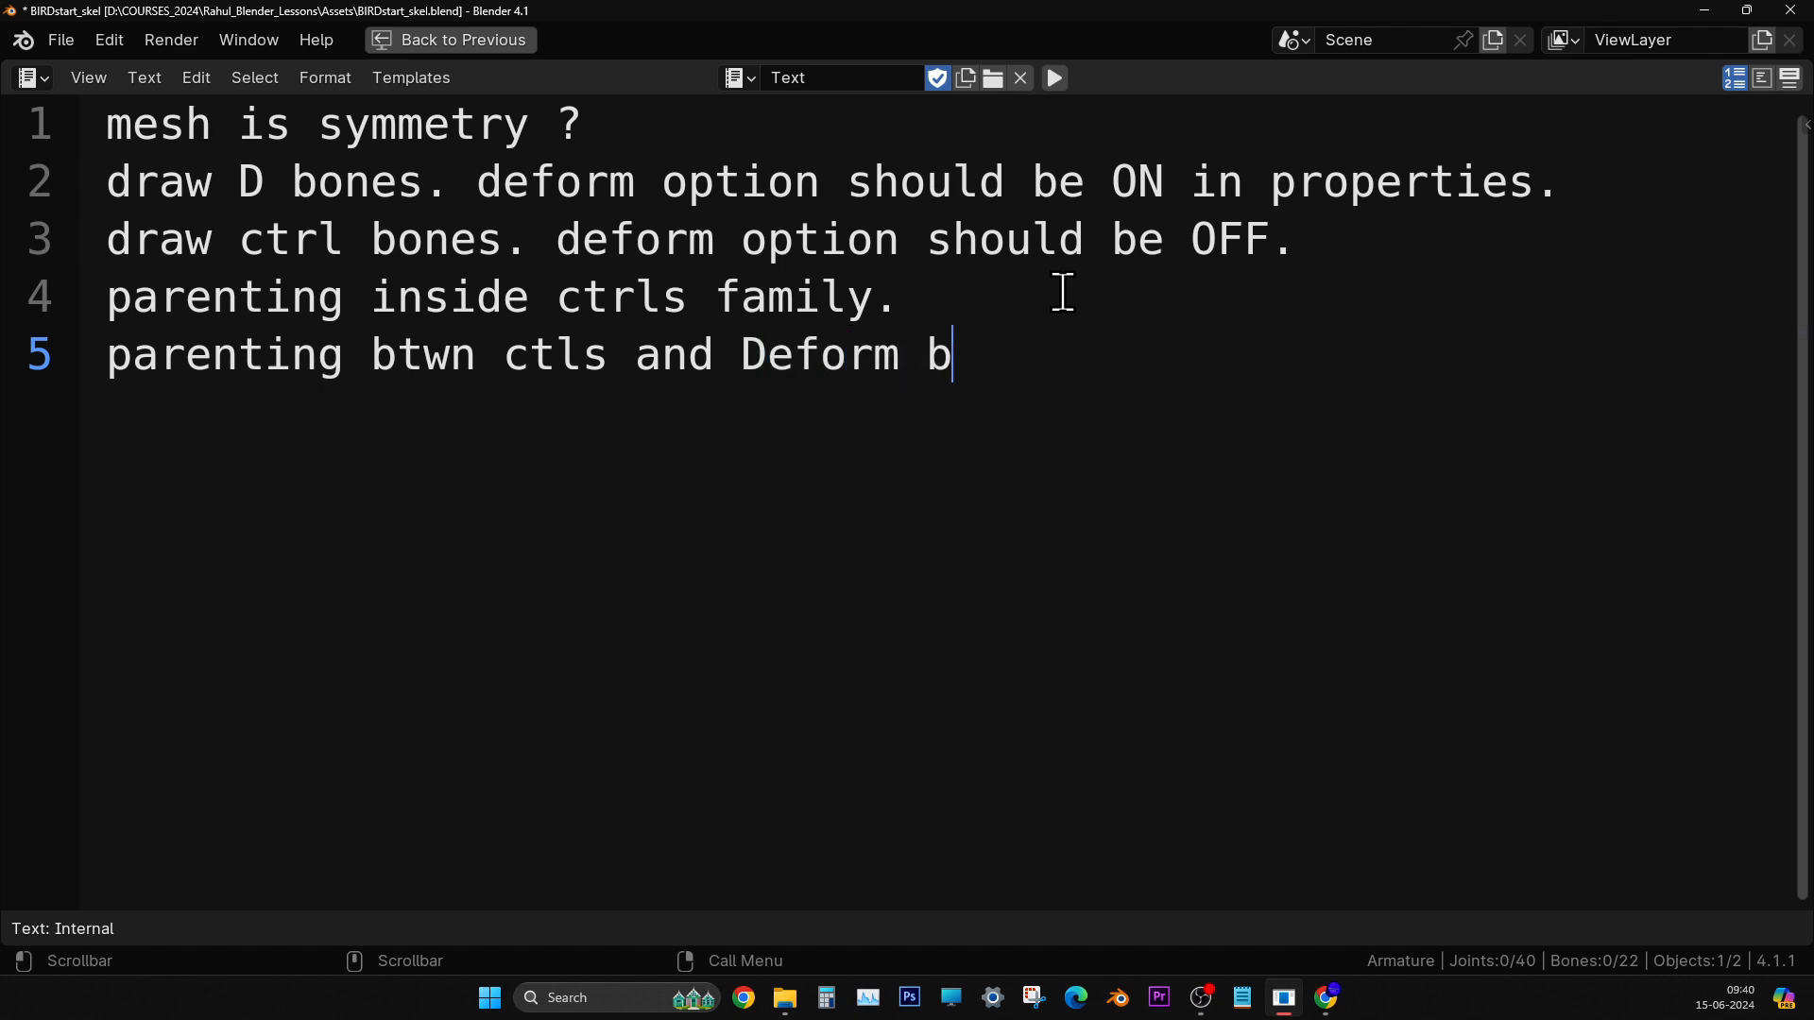
{"action": "type", "text": "ones."}
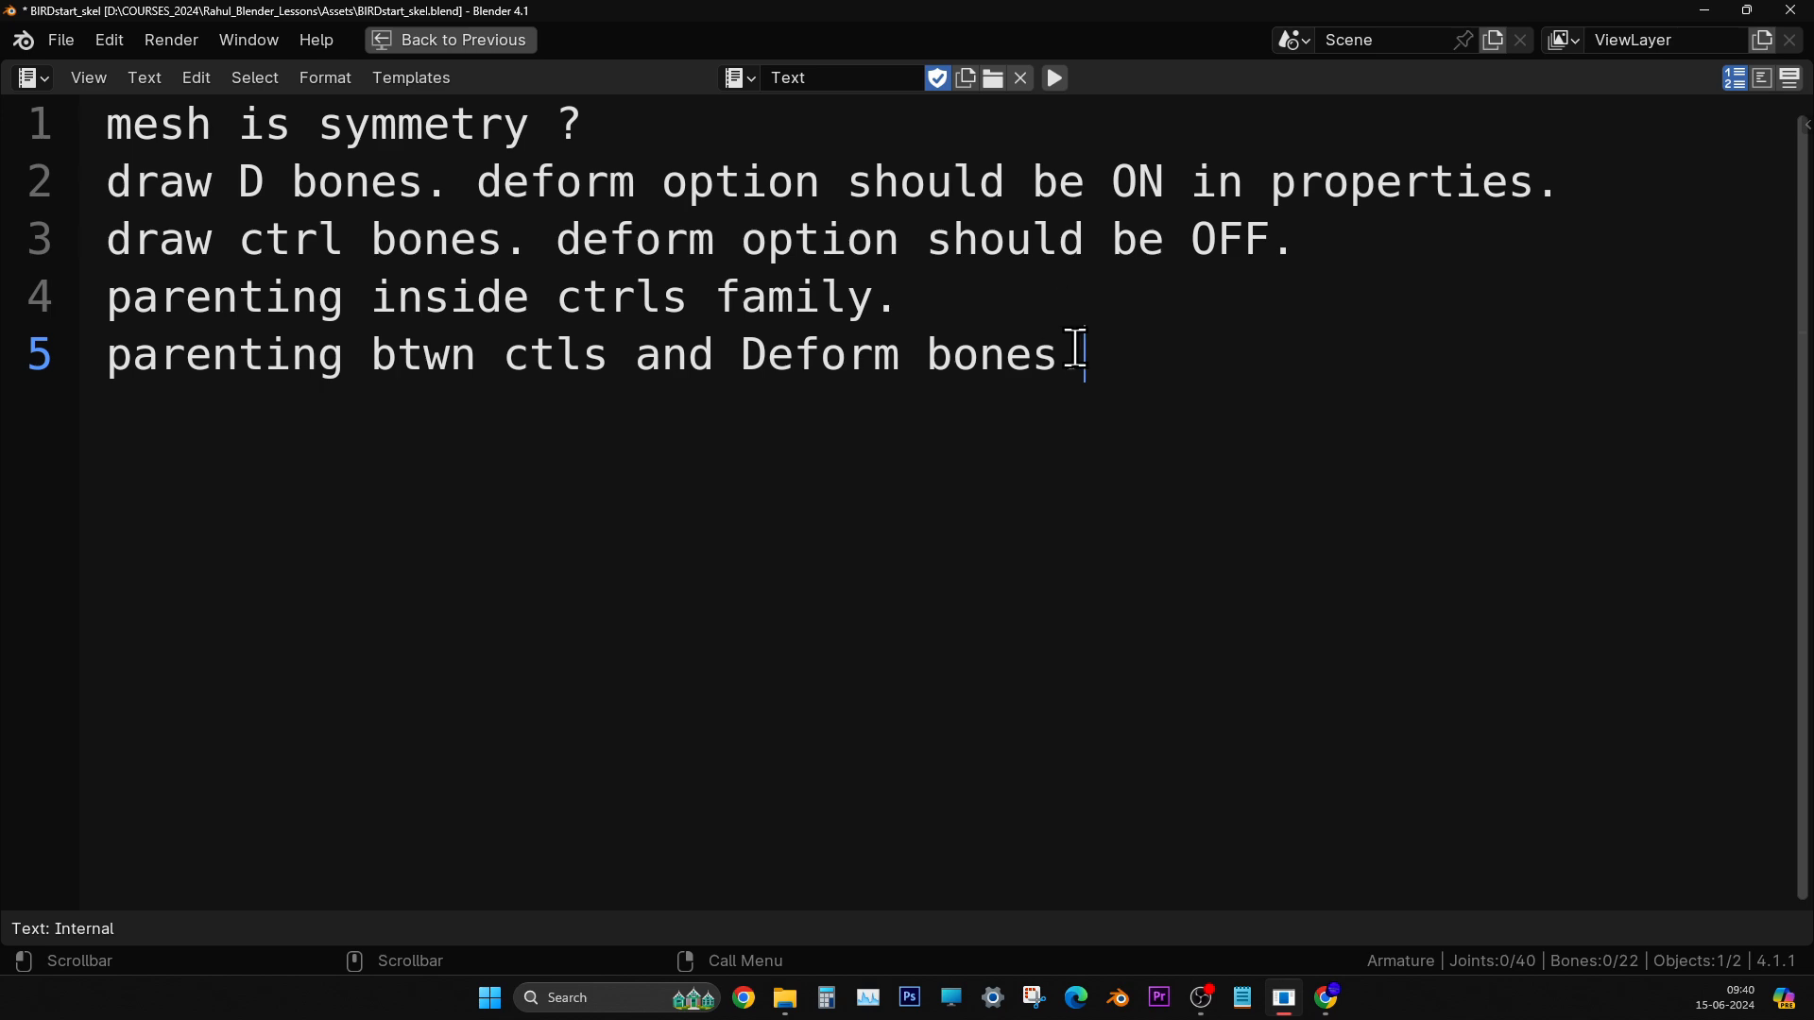
{"action": "key", "text": "BackSpace"}
{"action": "type", "text": "fly."}
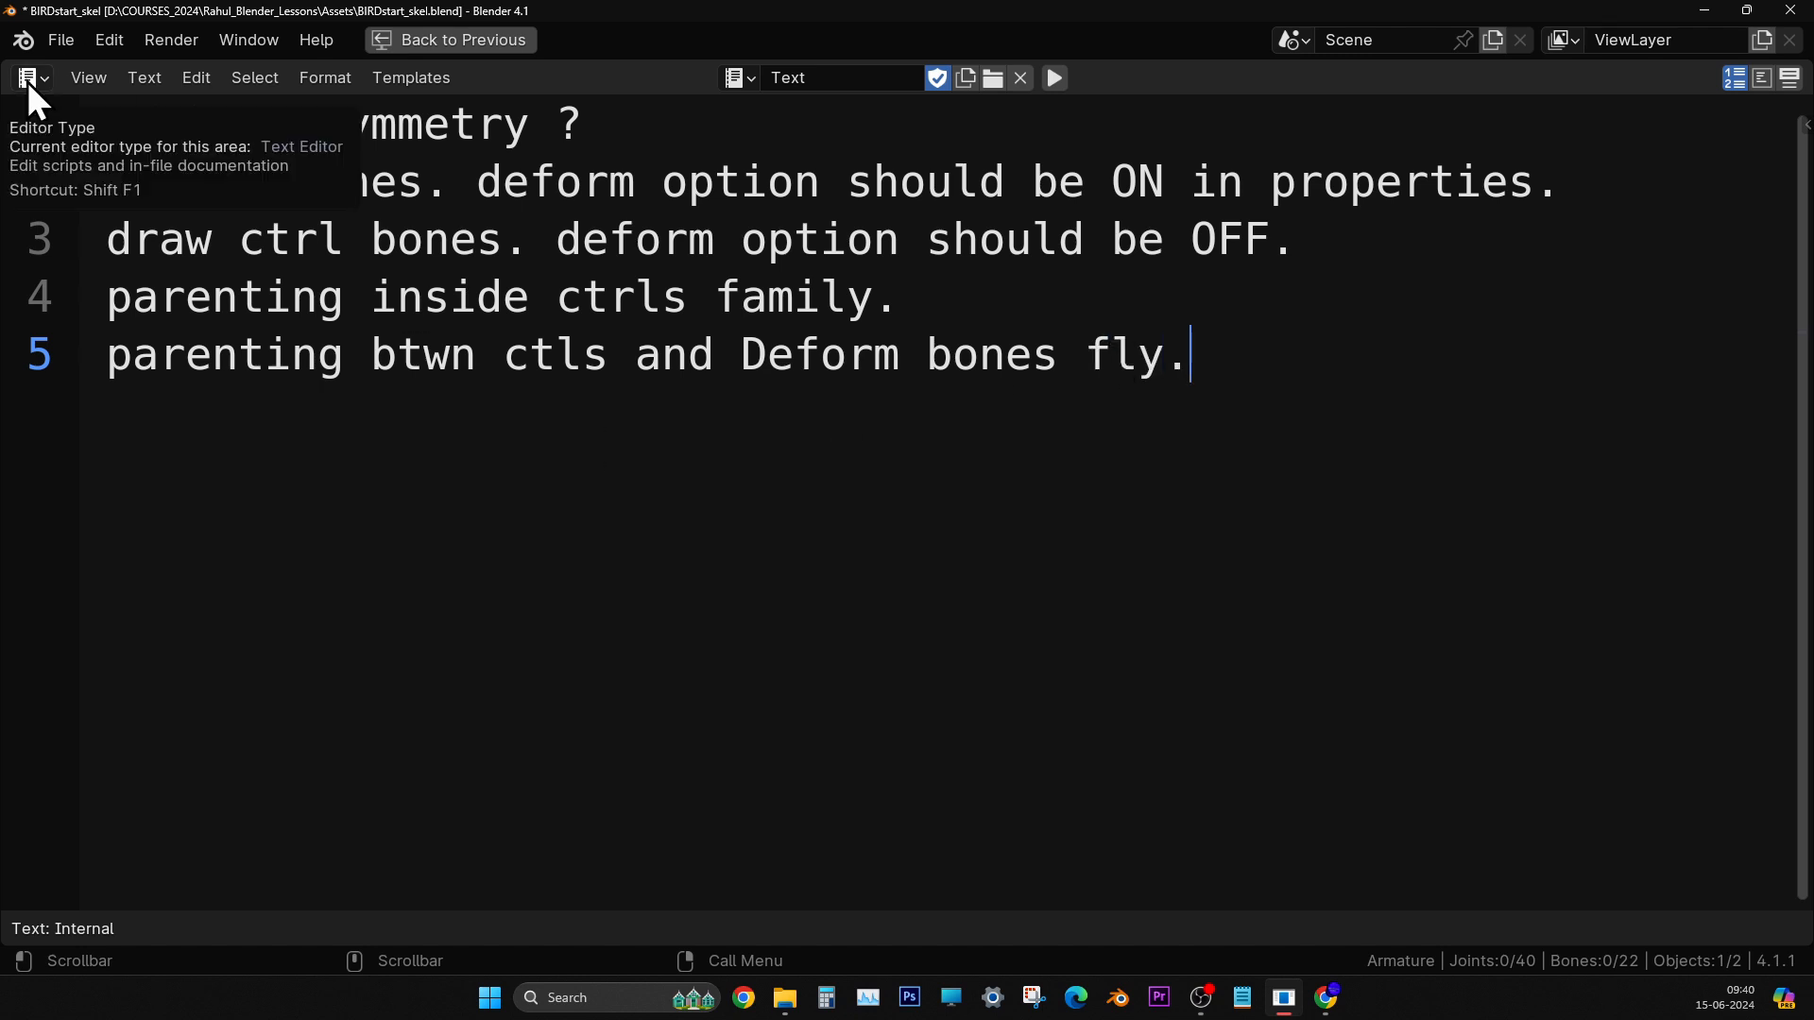
- Save the blend file and return the area to the 3D Viewport
{"action": "left_click", "coordinate": [60, 42]}
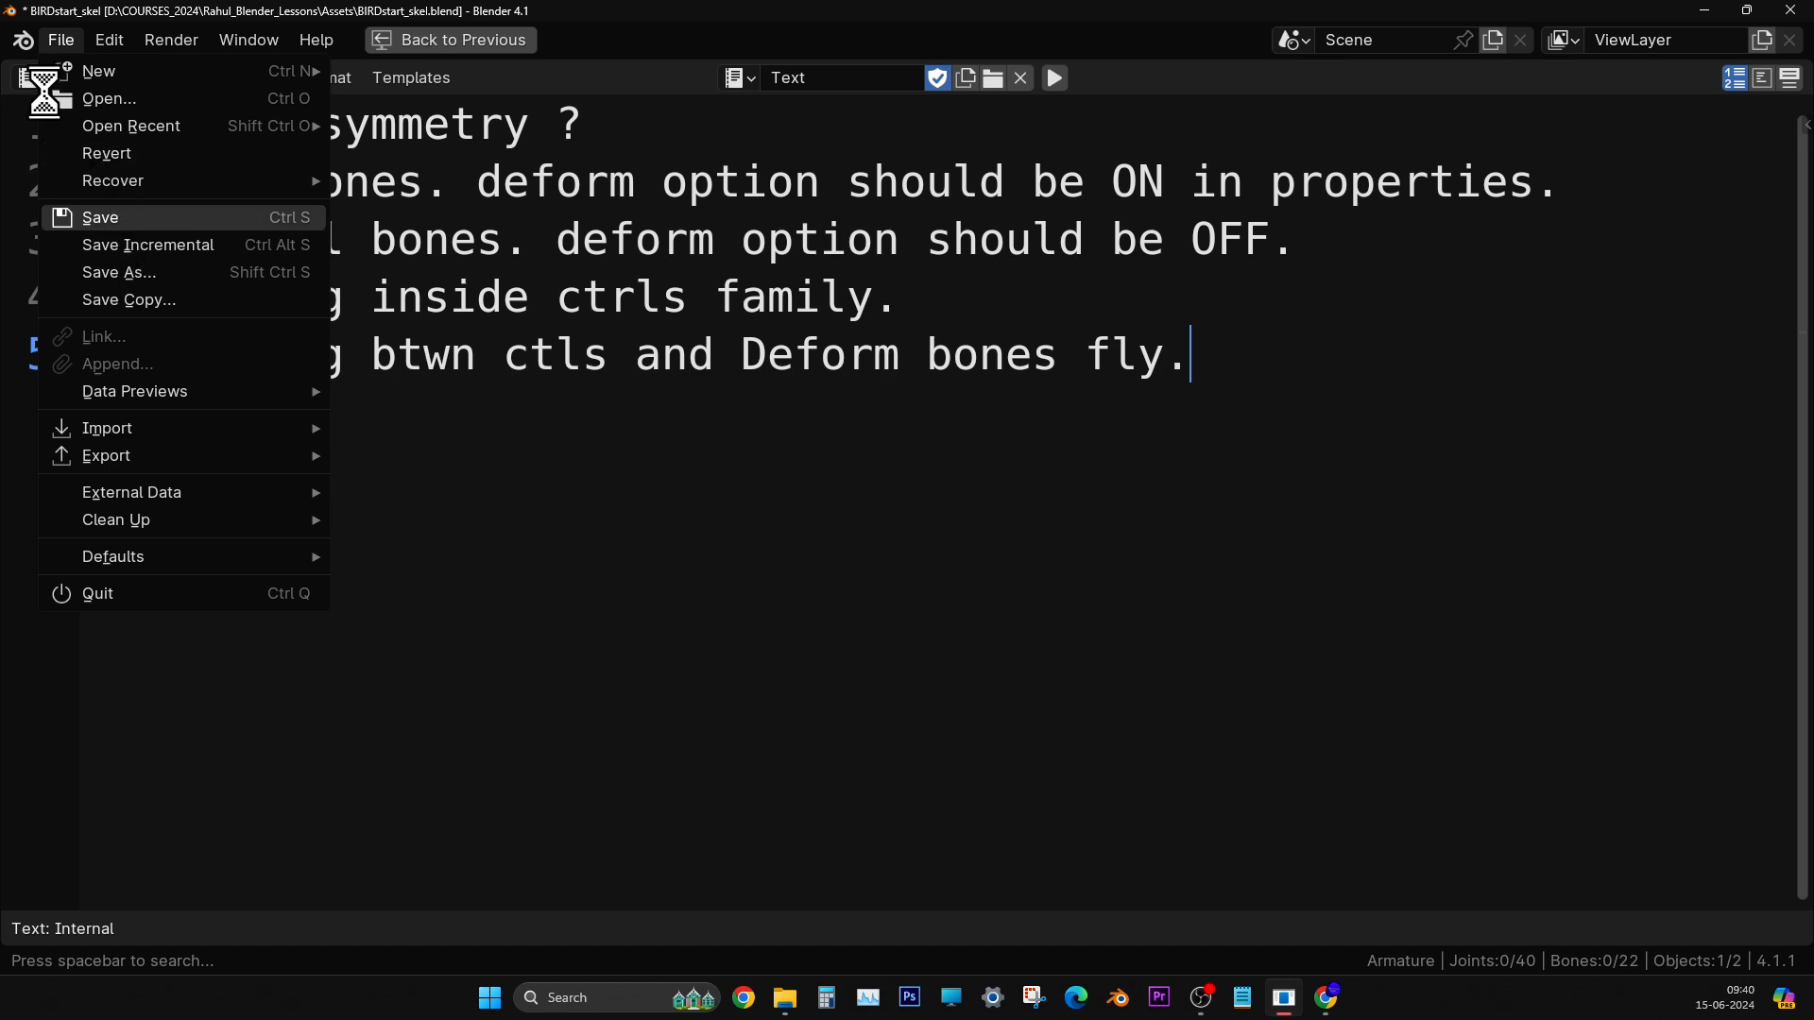
{"action": "left_click", "coordinate": [120, 221]}
{"action": "left_click", "coordinate": [34, 79]}
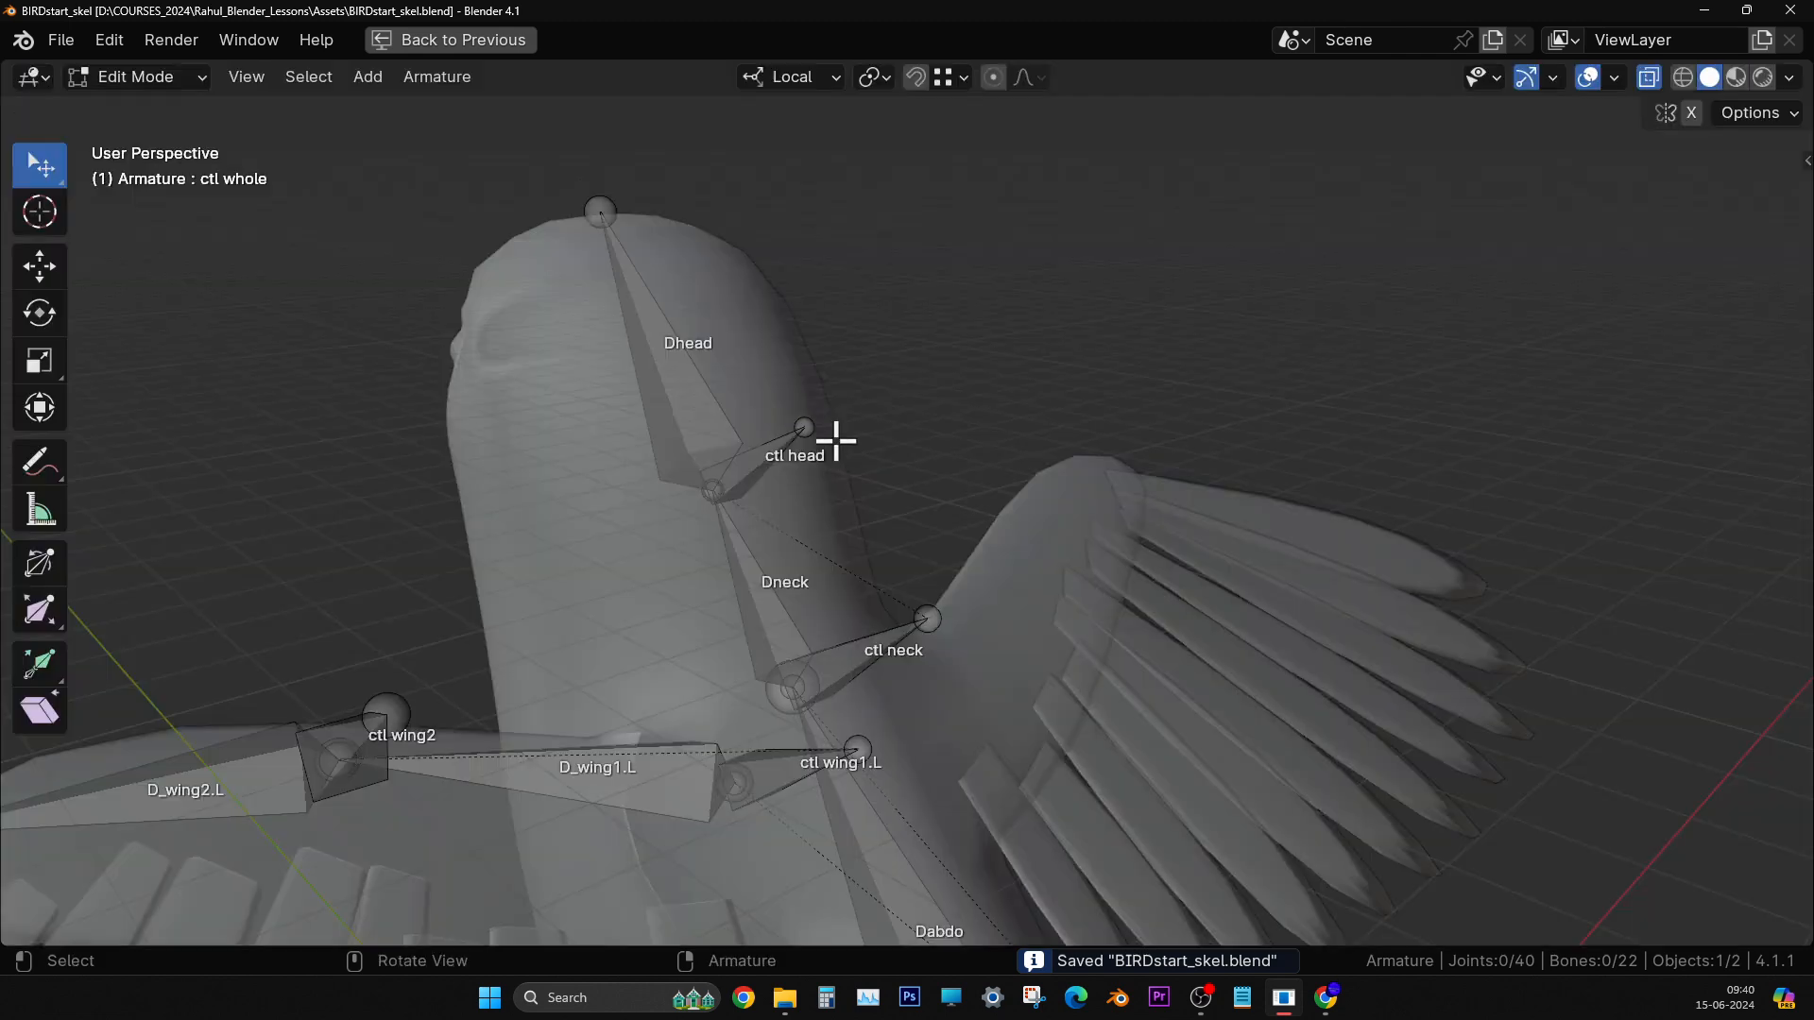
- Select the Dhead bone in Edit Mode and show its rotation gizmo with the Rotate tool
{"action": "middle_click_drag", "start_coordinate": [757, 478], "coordinate": [858, 535]}
{"action": "scroll", "coordinate": [919, 488], "scroll_direction": "down", "scroll_amount": 3}
{"action": "scroll", "coordinate": [920, 488], "scroll_direction": "up", "scroll_amount": 2}
{"action": "left_click", "coordinate": [672, 454]}
{"action": "scroll", "coordinate": [859, 535], "scroll_direction": "up", "scroll_amount": 4}
{"action": "middle_click_drag", "start_coordinate": [749, 523], "coordinate": [902, 513], "text": "shift"}
{"action": "scroll", "coordinate": [901, 513], "scroll_direction": "down", "scroll_amount": 4}
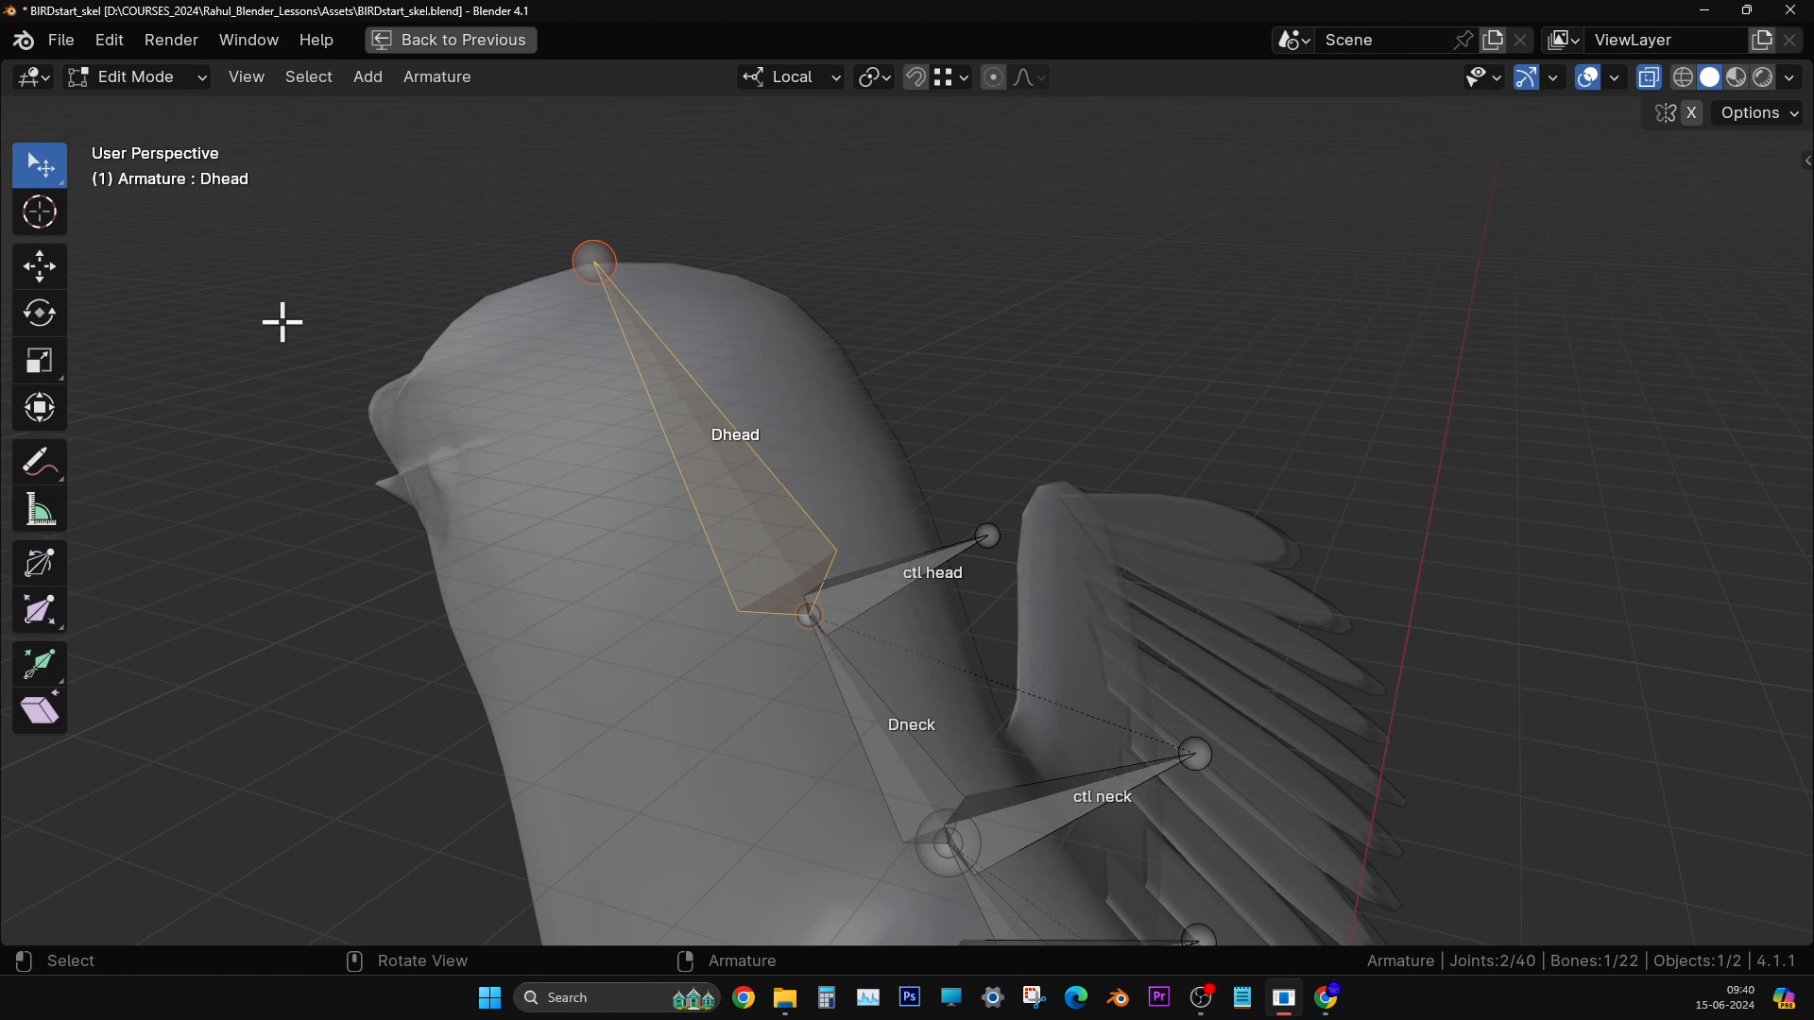
{"action": "left_click", "coordinate": [50, 312]}
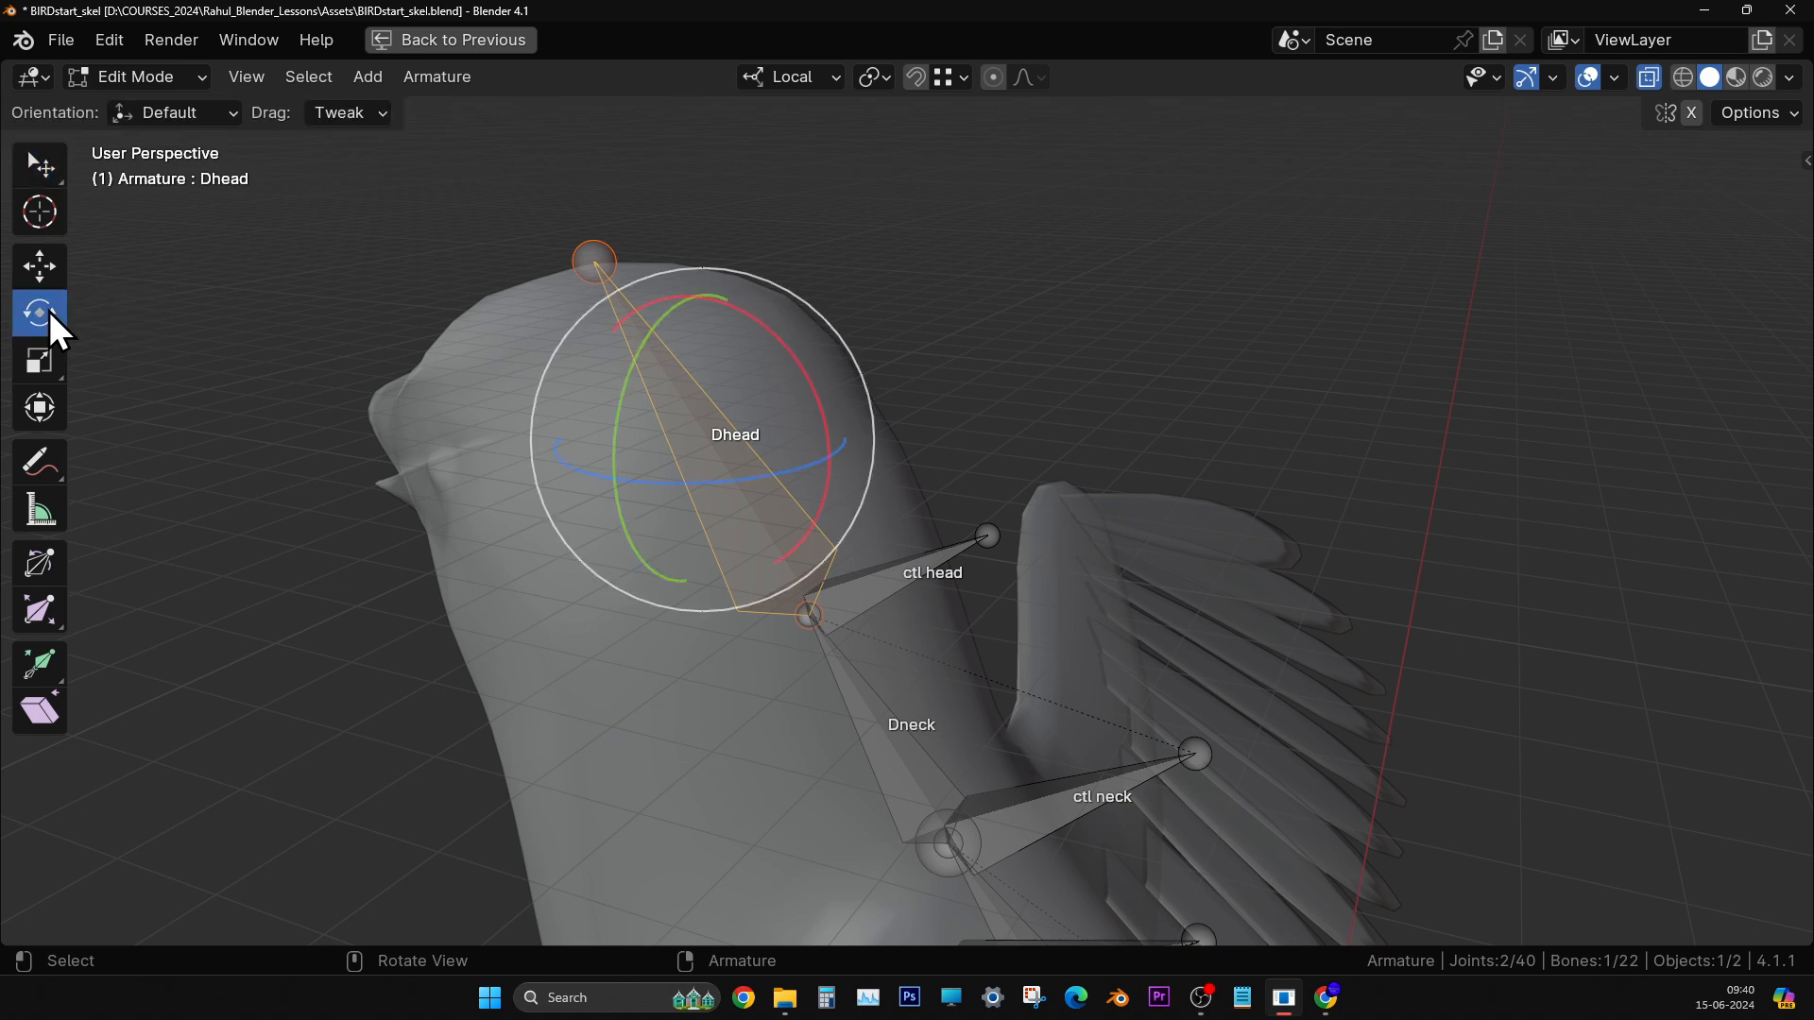
{"action": "left_click", "coordinate": [510, 425]}
{"action": "left_click", "coordinate": [701, 427]}
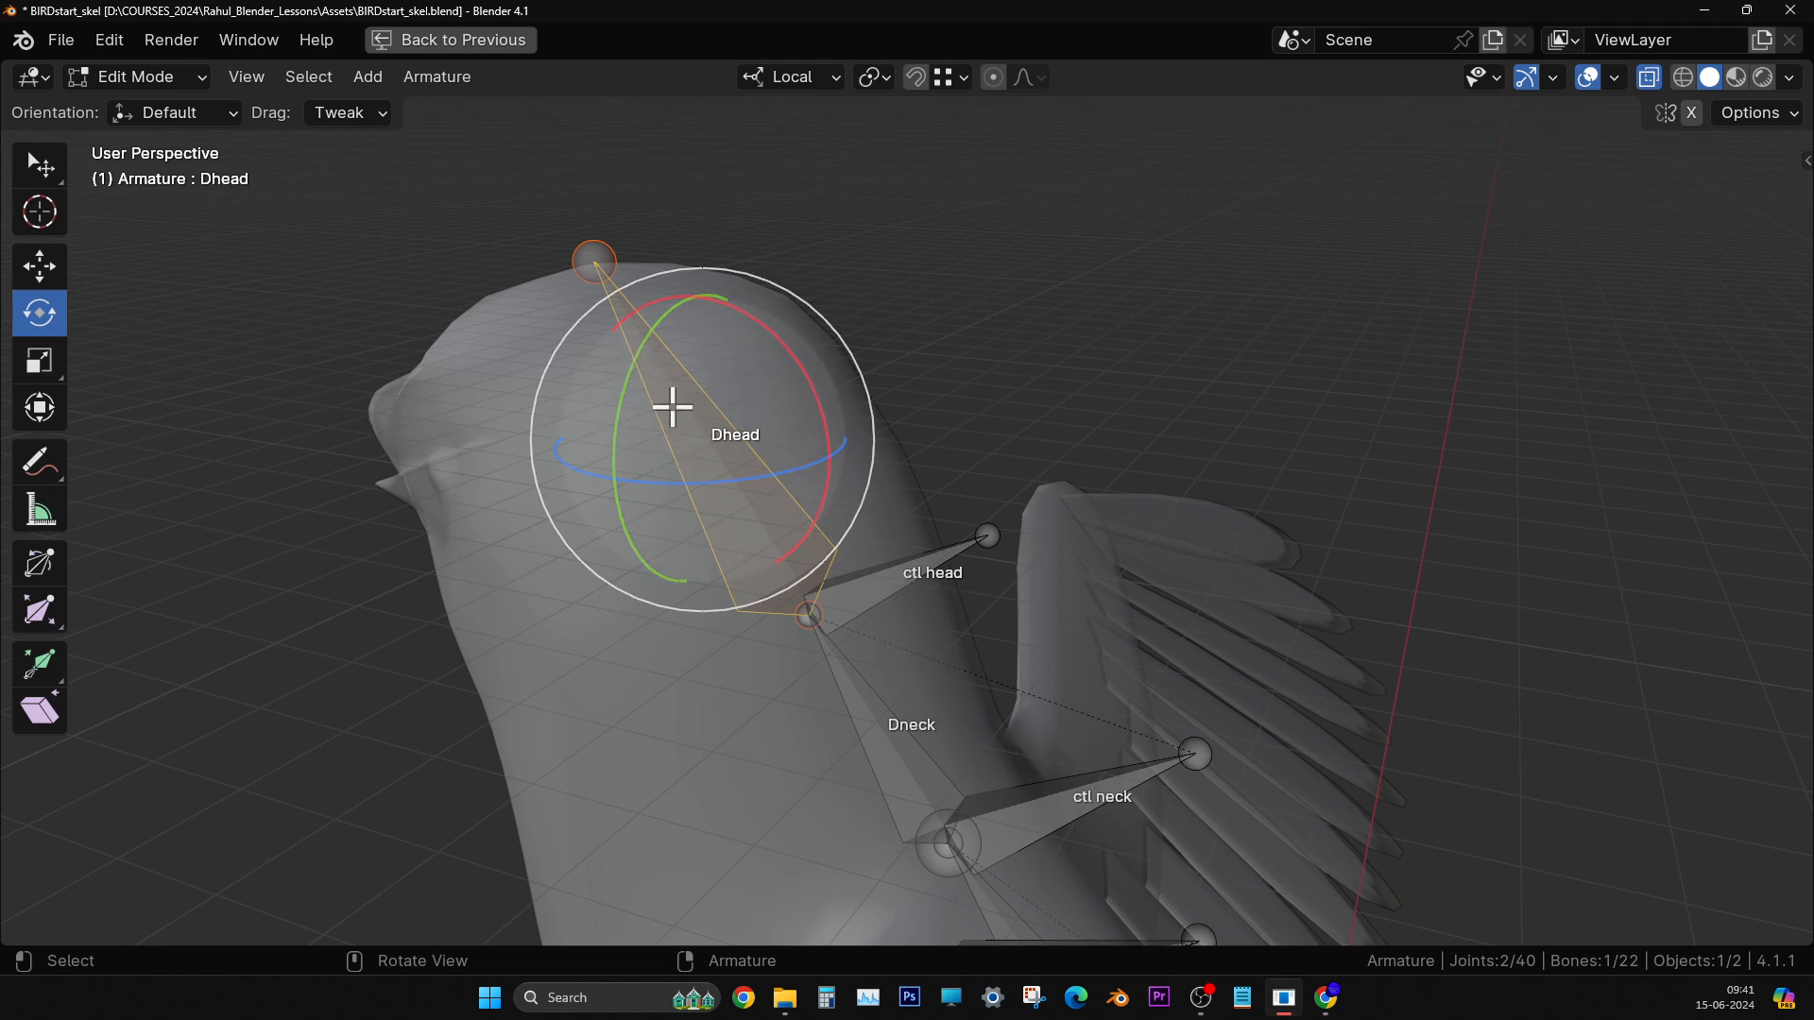
- Try moving Dhead with the Move tool, undo the move, and clear the selection
{"action": "left_click", "coordinate": [33, 274]}
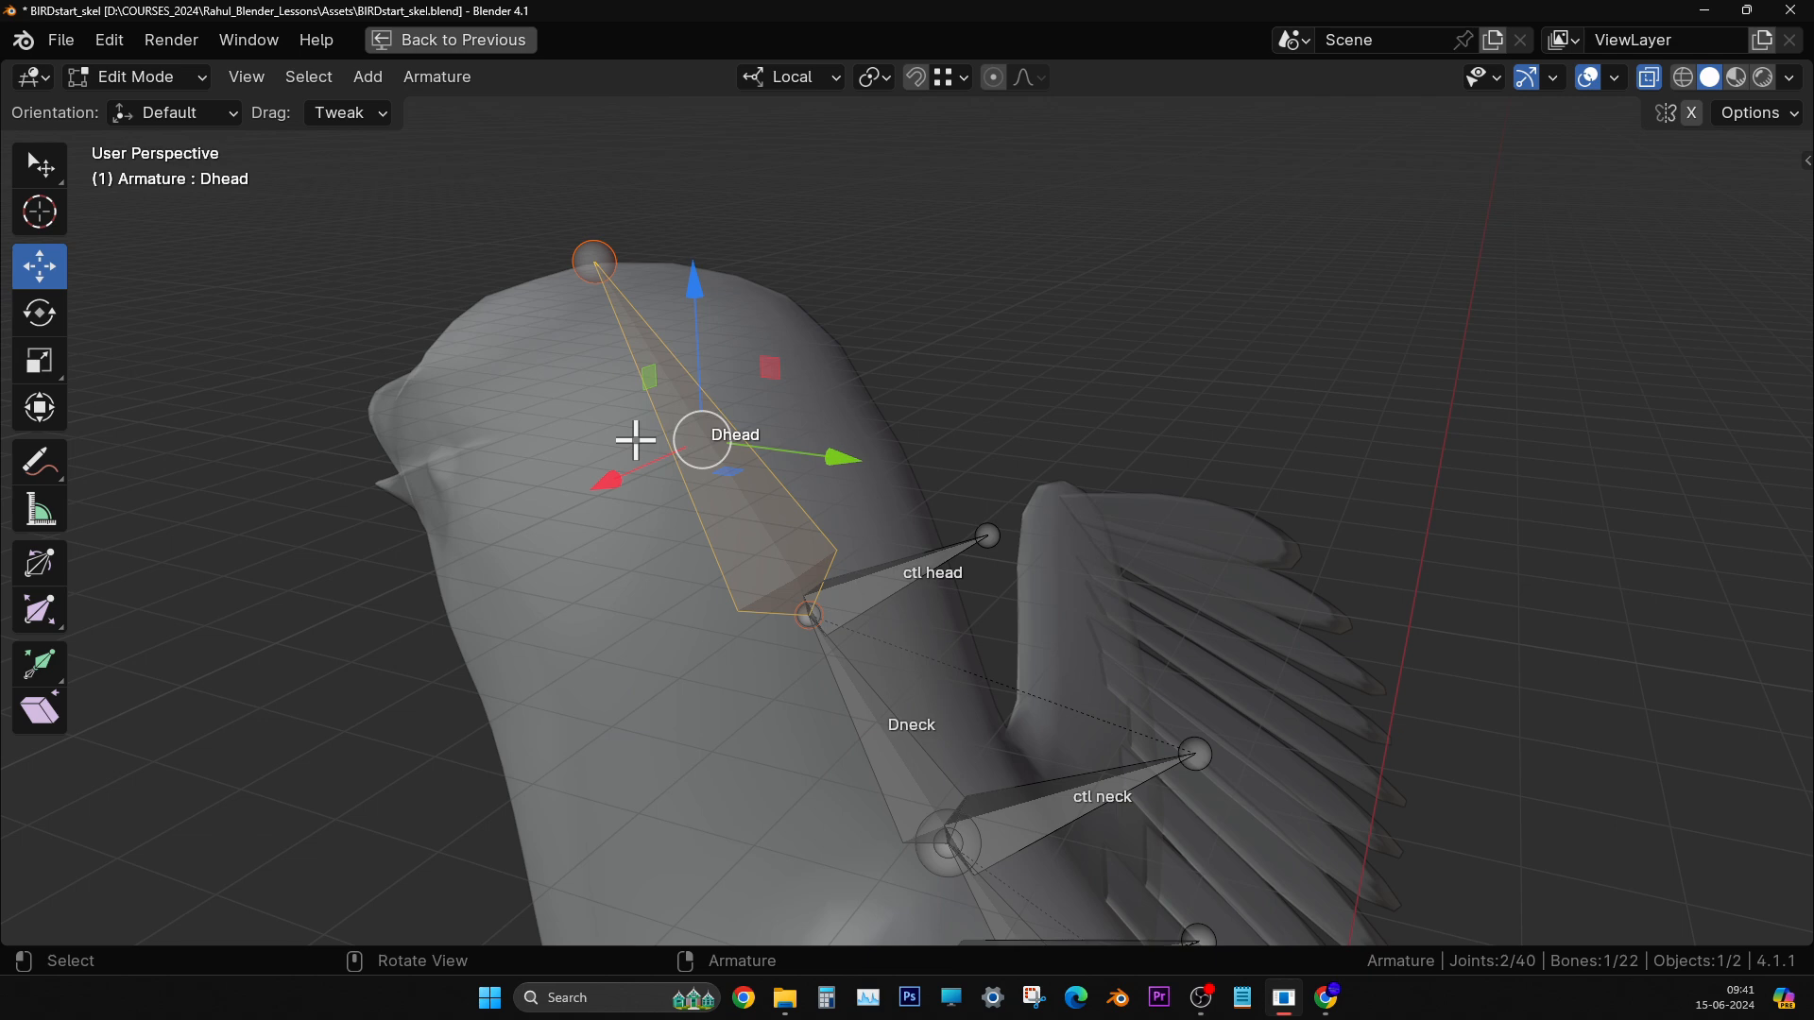
{"action": "left_click_drag", "start_coordinate": [668, 440], "coordinate": [622, 305]}
{"action": "key", "text": "ctrl+z"}
{"action": "left_click", "coordinate": [1016, 296]}
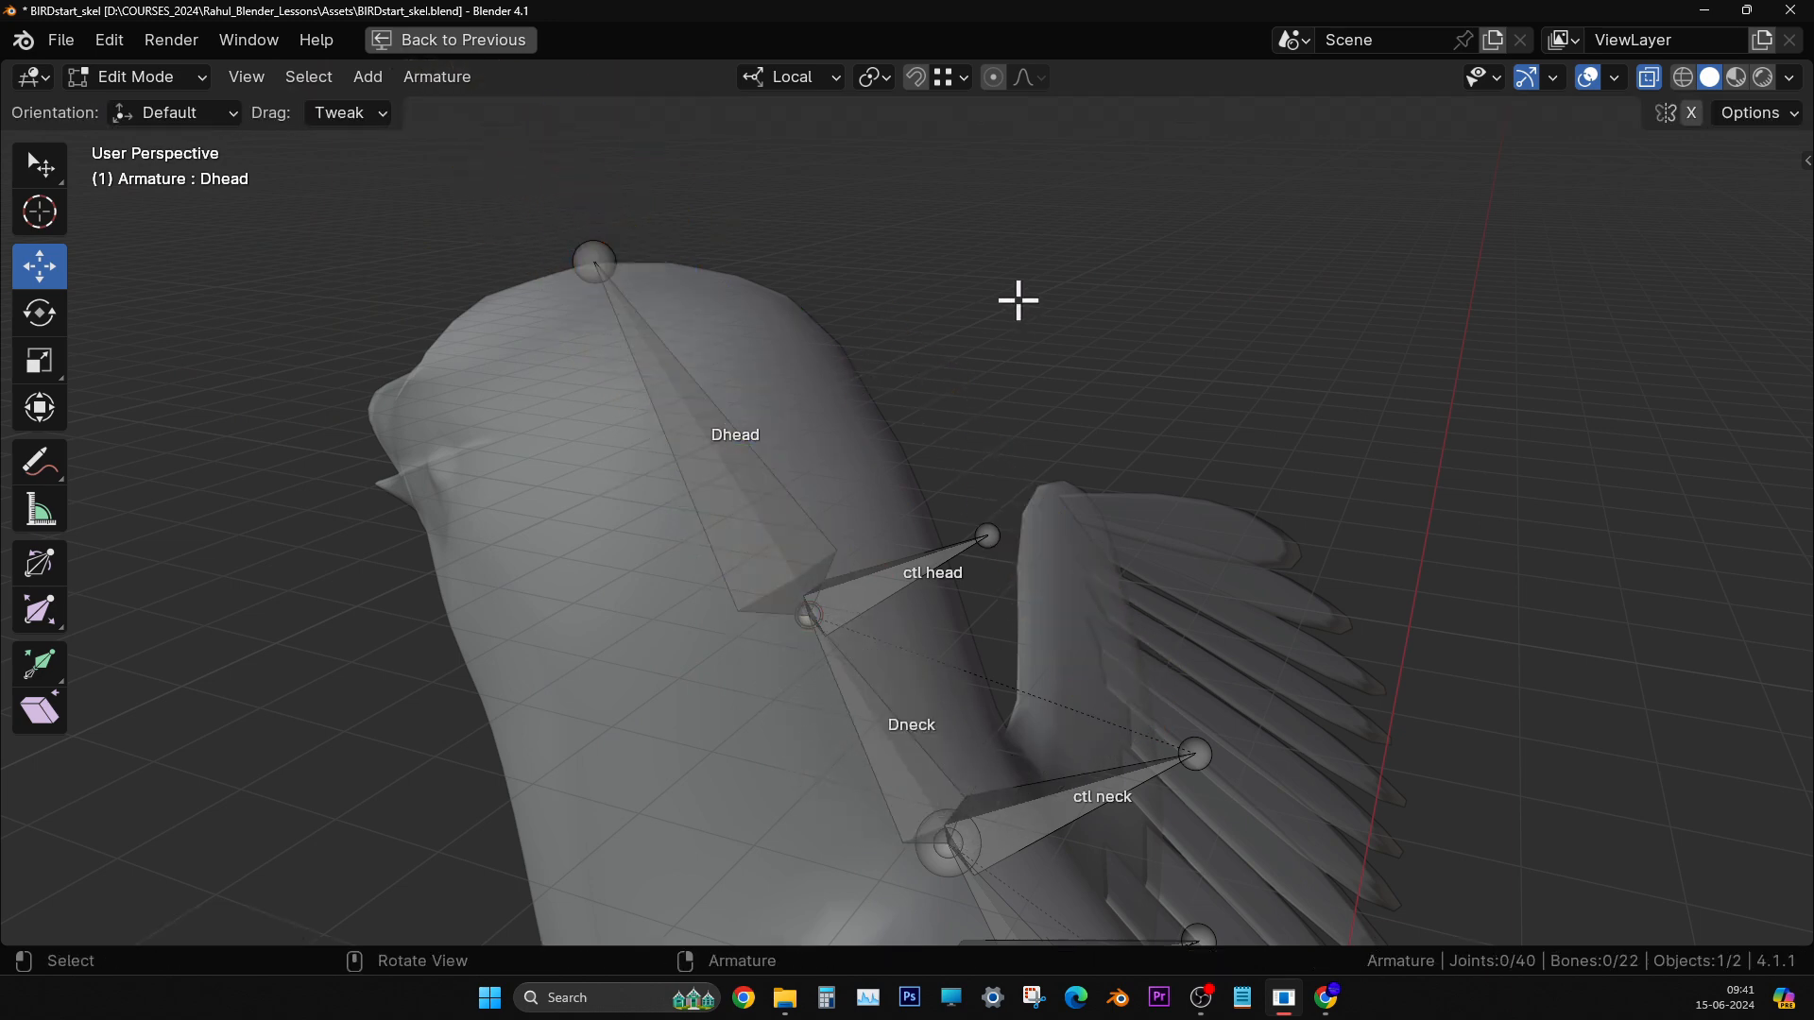
- Using the Tweak selection tool, parent Dhead to ctl head with Keep Offset and clear the selection
{"action": "left_click", "coordinate": [708, 411]}
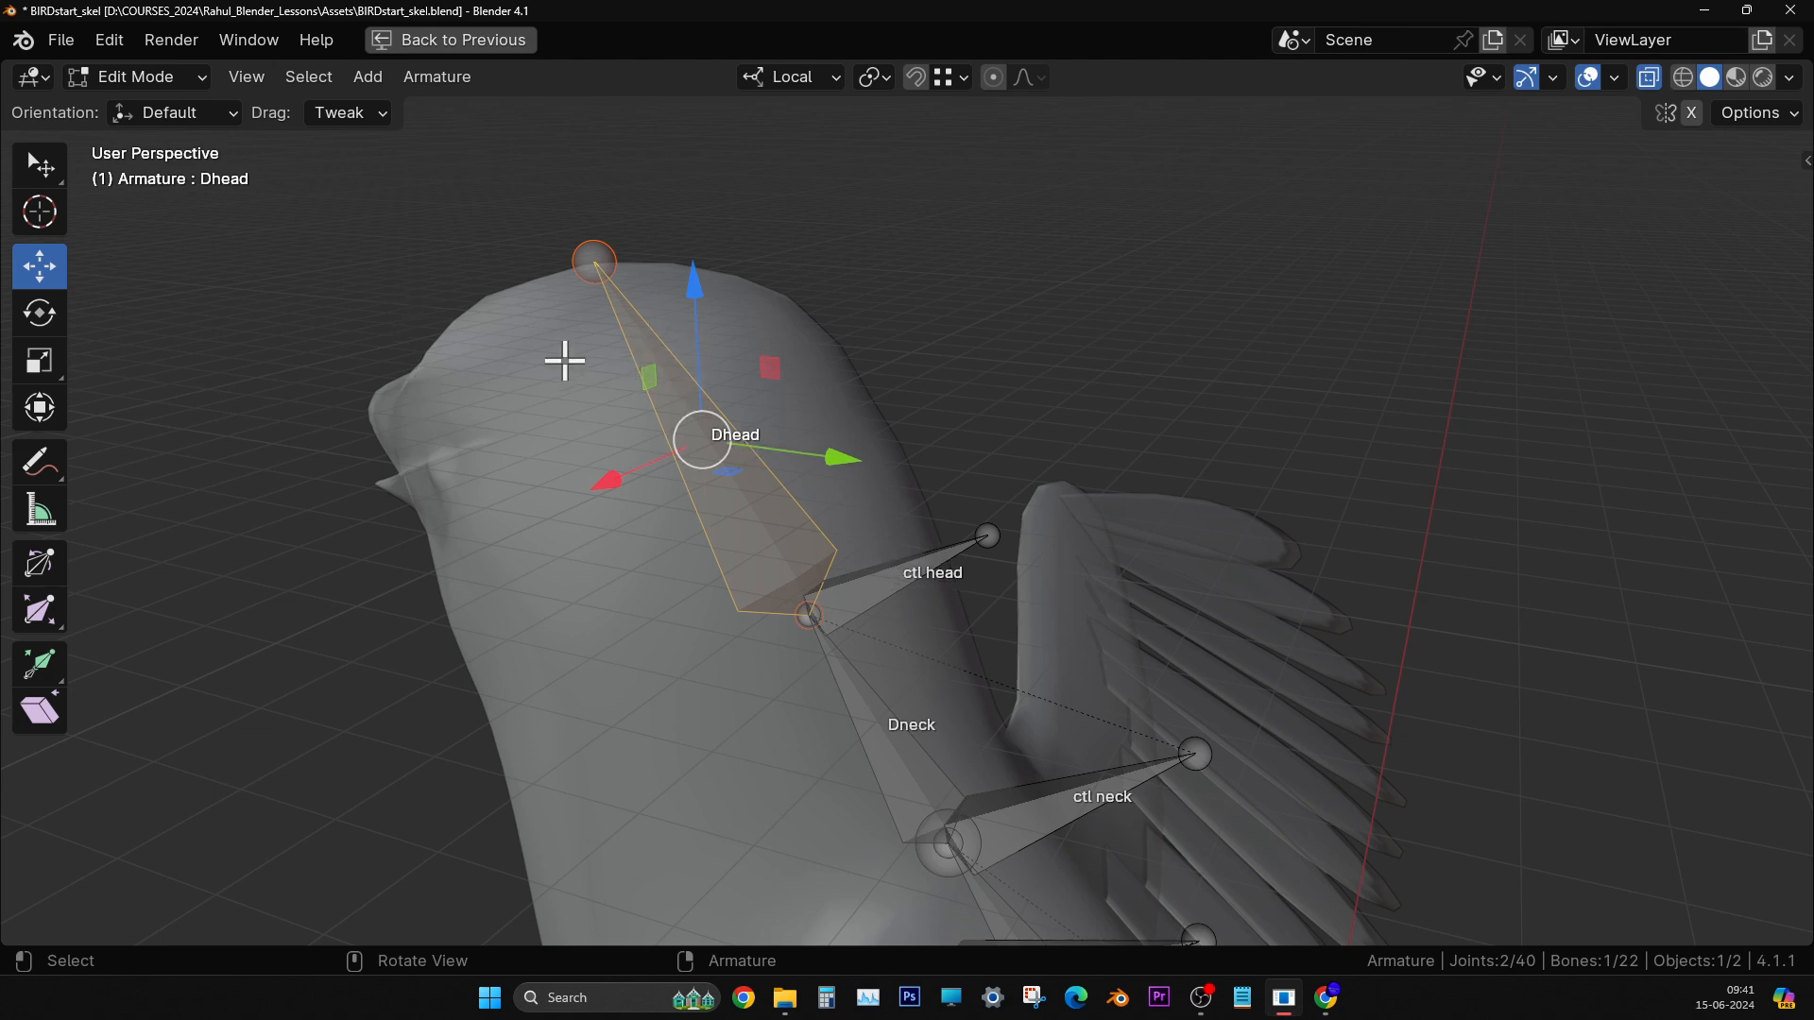
{"action": "key", "text": "w"}
{"action": "left_click", "coordinate": [889, 291]}
{"action": "left_click", "coordinate": [684, 414]}
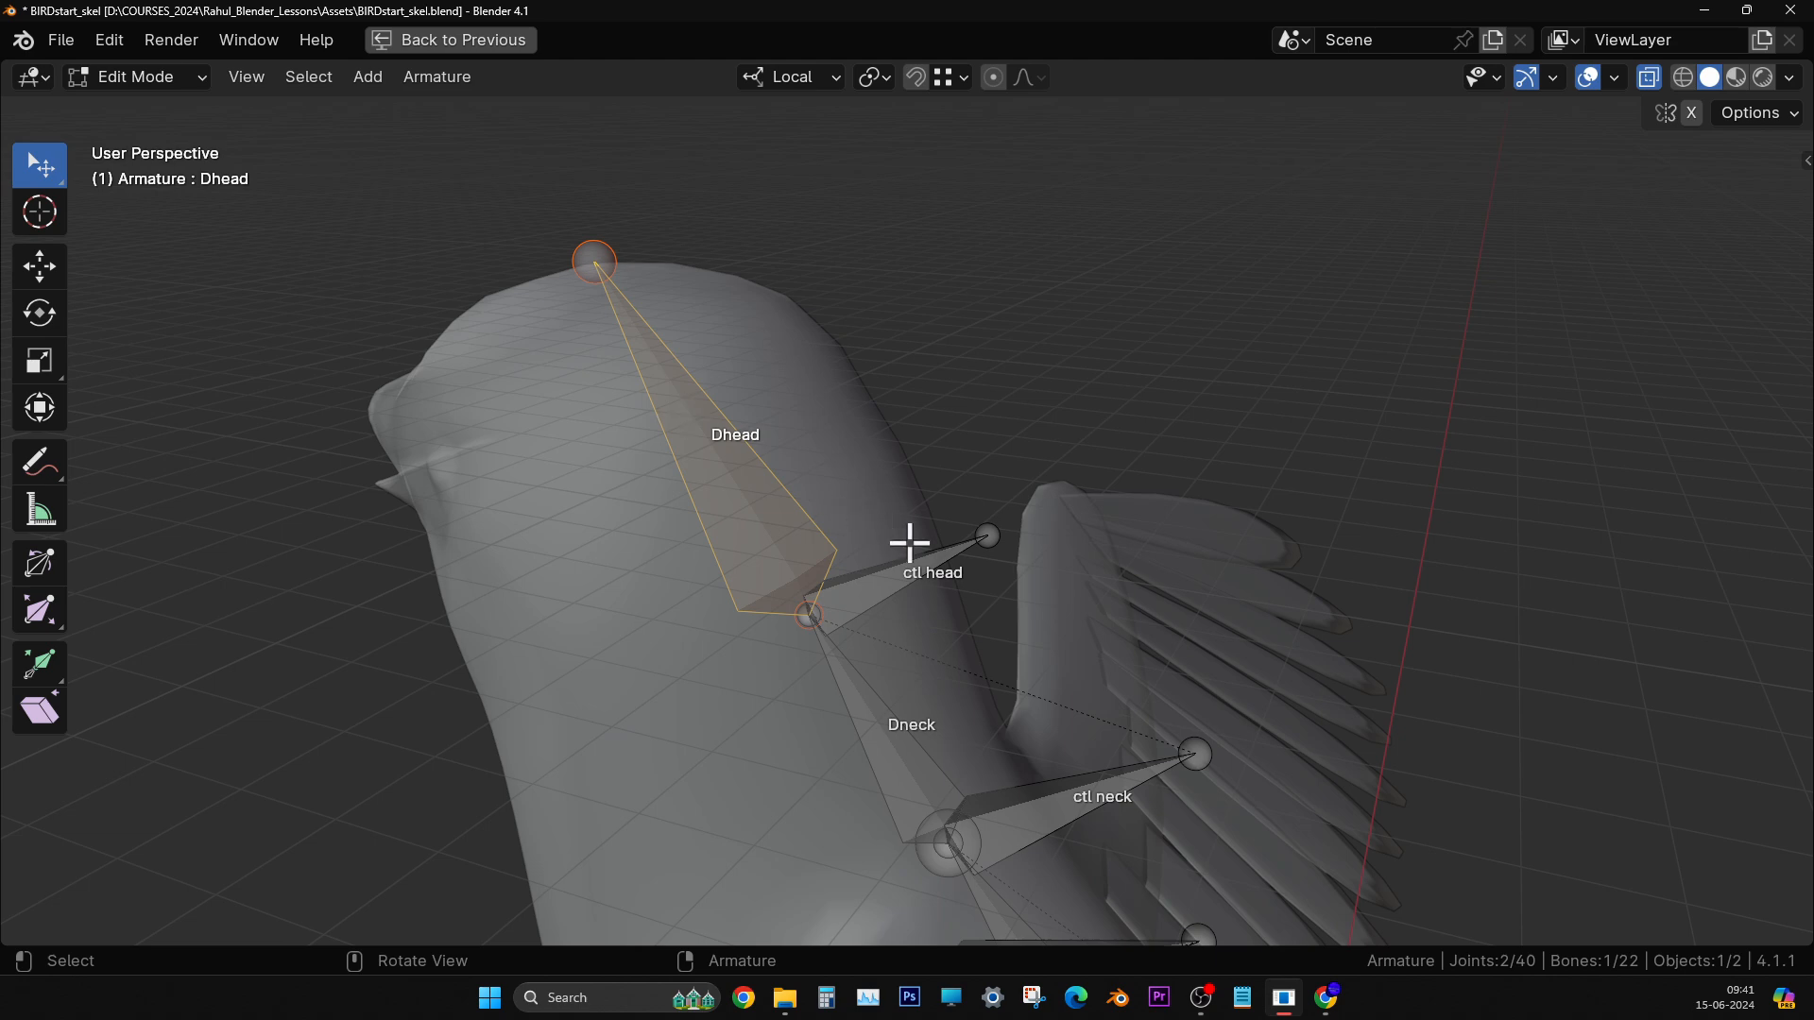
{"action": "left_click", "coordinate": [922, 565], "text": "shift"}
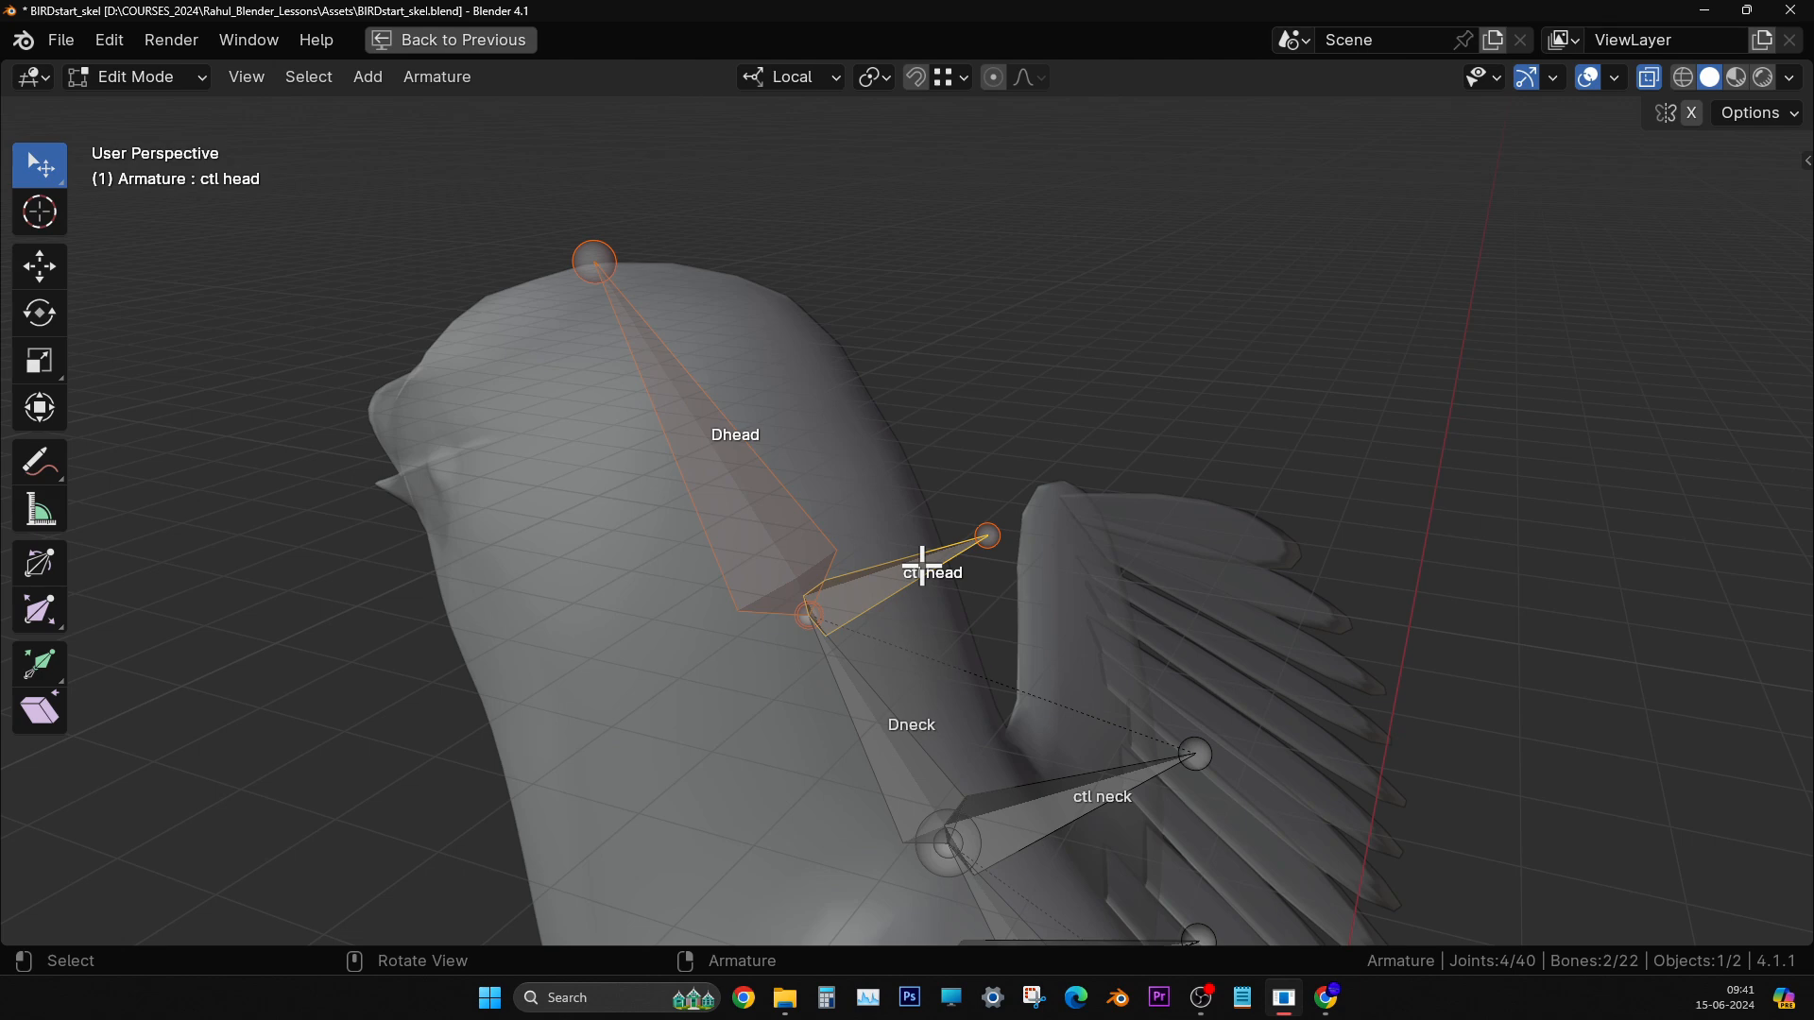
{"action": "key", "text": "ctrl+p"}
{"action": "left_click", "coordinate": [924, 567]}
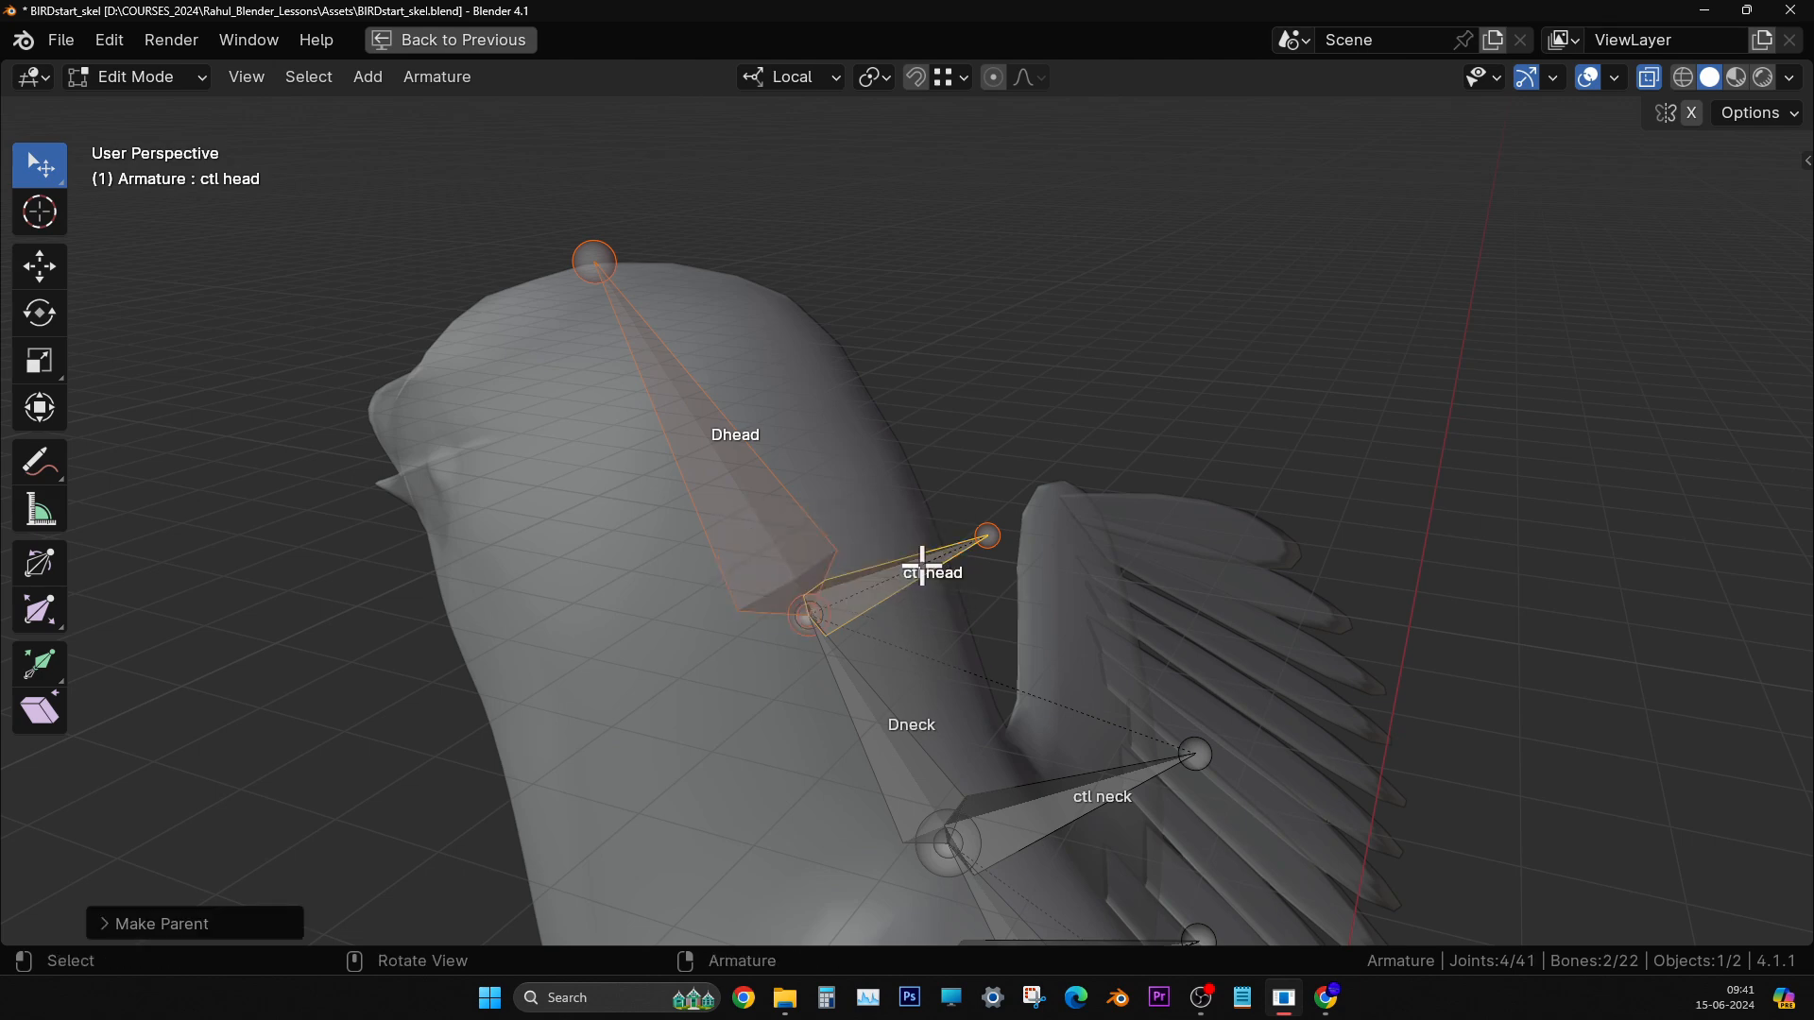
{"action": "left_click", "coordinate": [936, 288]}
- Switch the armature to Pose Mode and select ctl head to test its hold on Dhead
{"action": "left_click", "coordinate": [142, 77]}
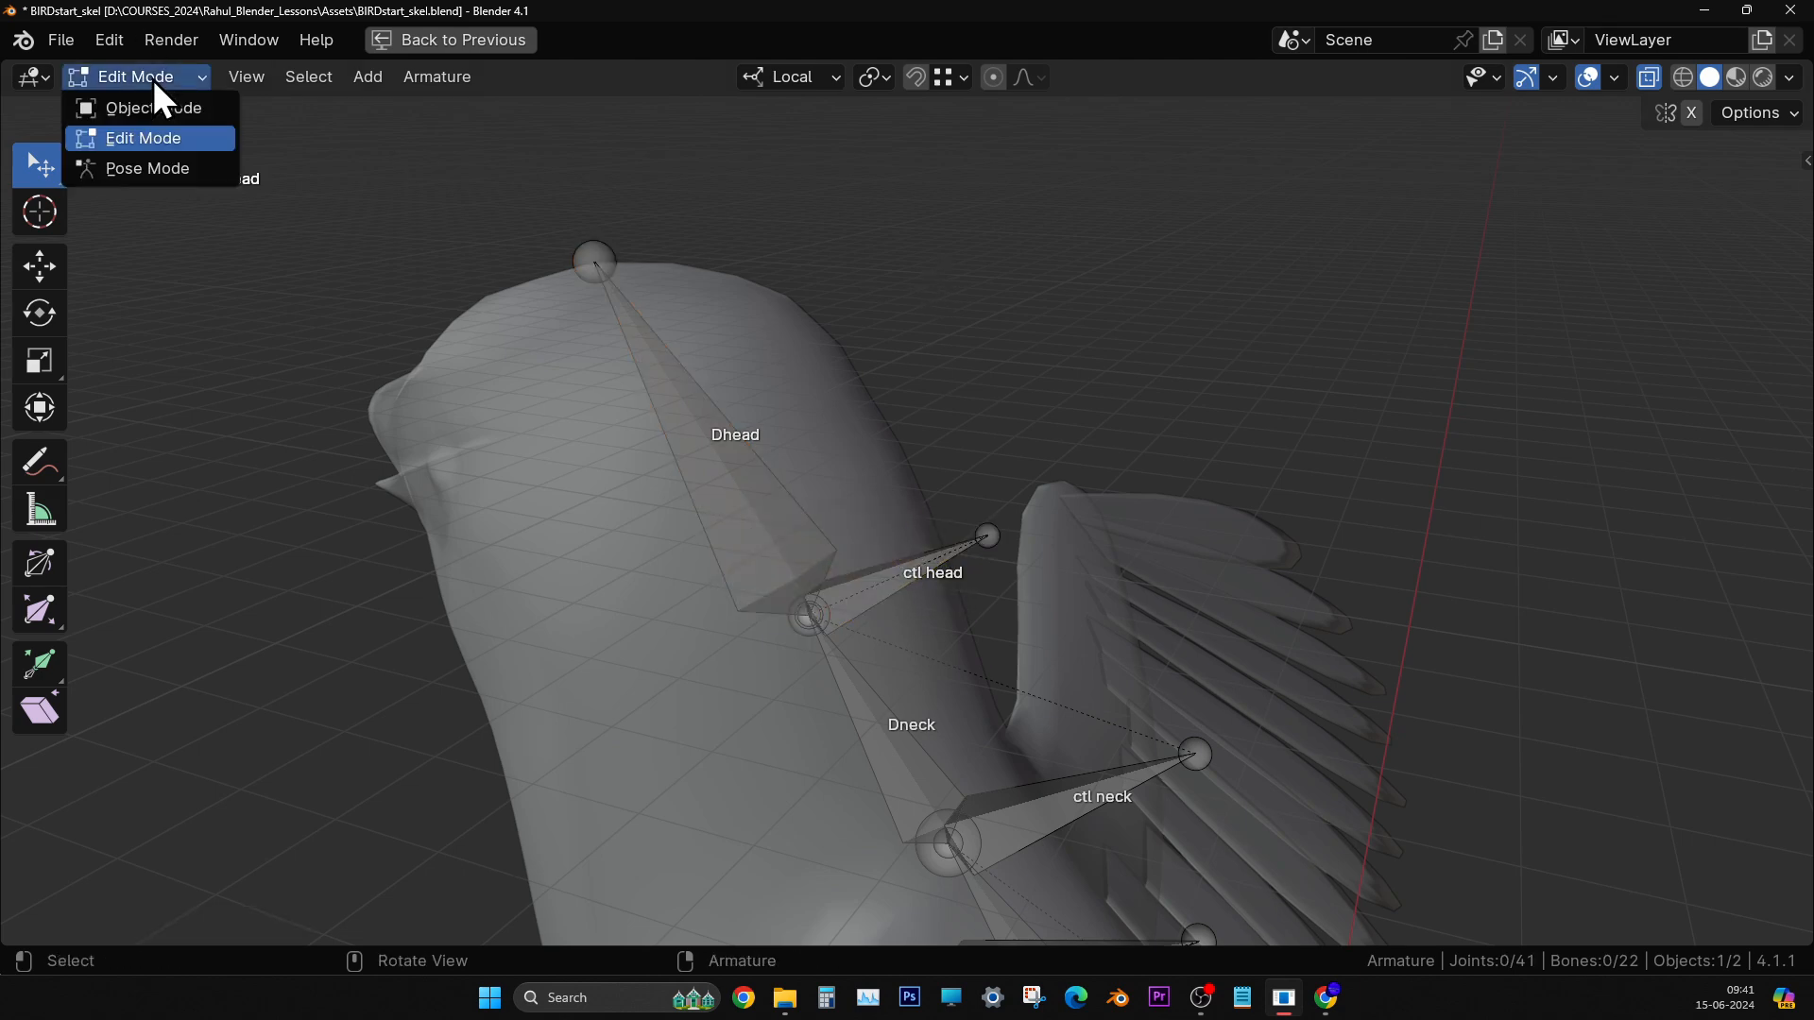
{"action": "left_click", "coordinate": [167, 172]}
{"action": "left_click", "coordinate": [913, 564]}
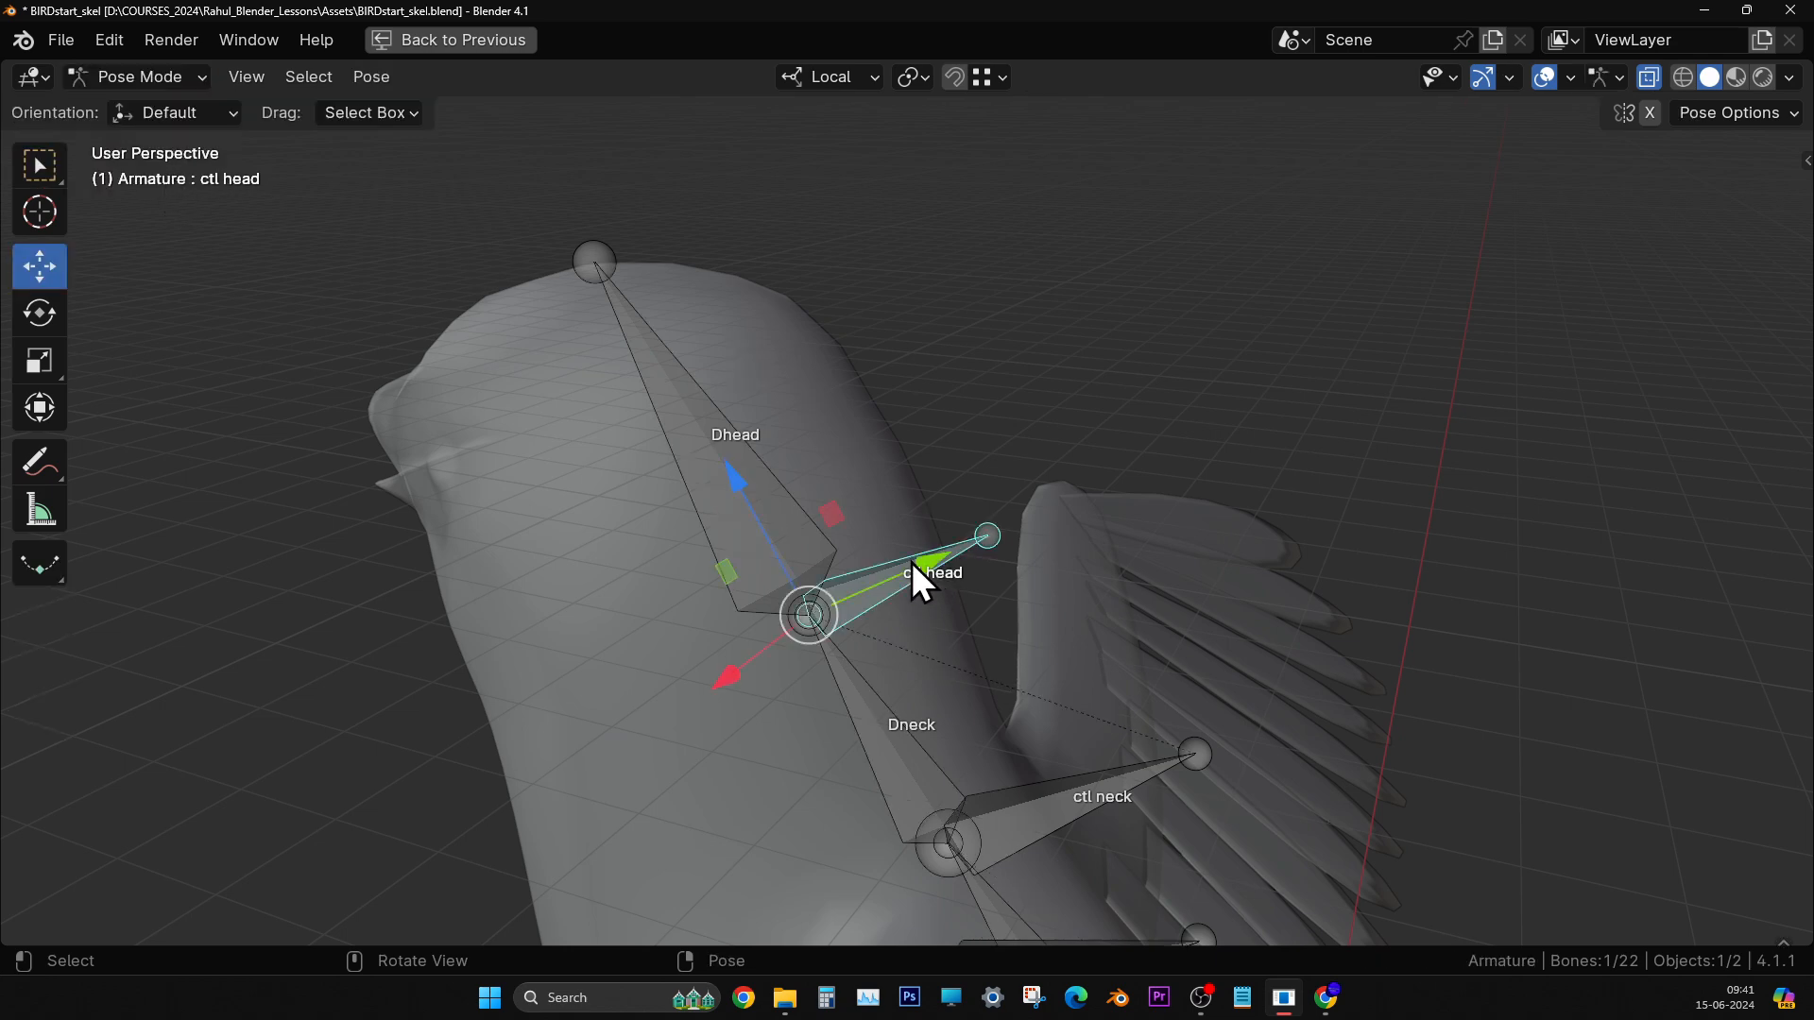
- Test-move the ctl head control bone in Pose Mode and undo the move
{"action": "key", "text": "w"}
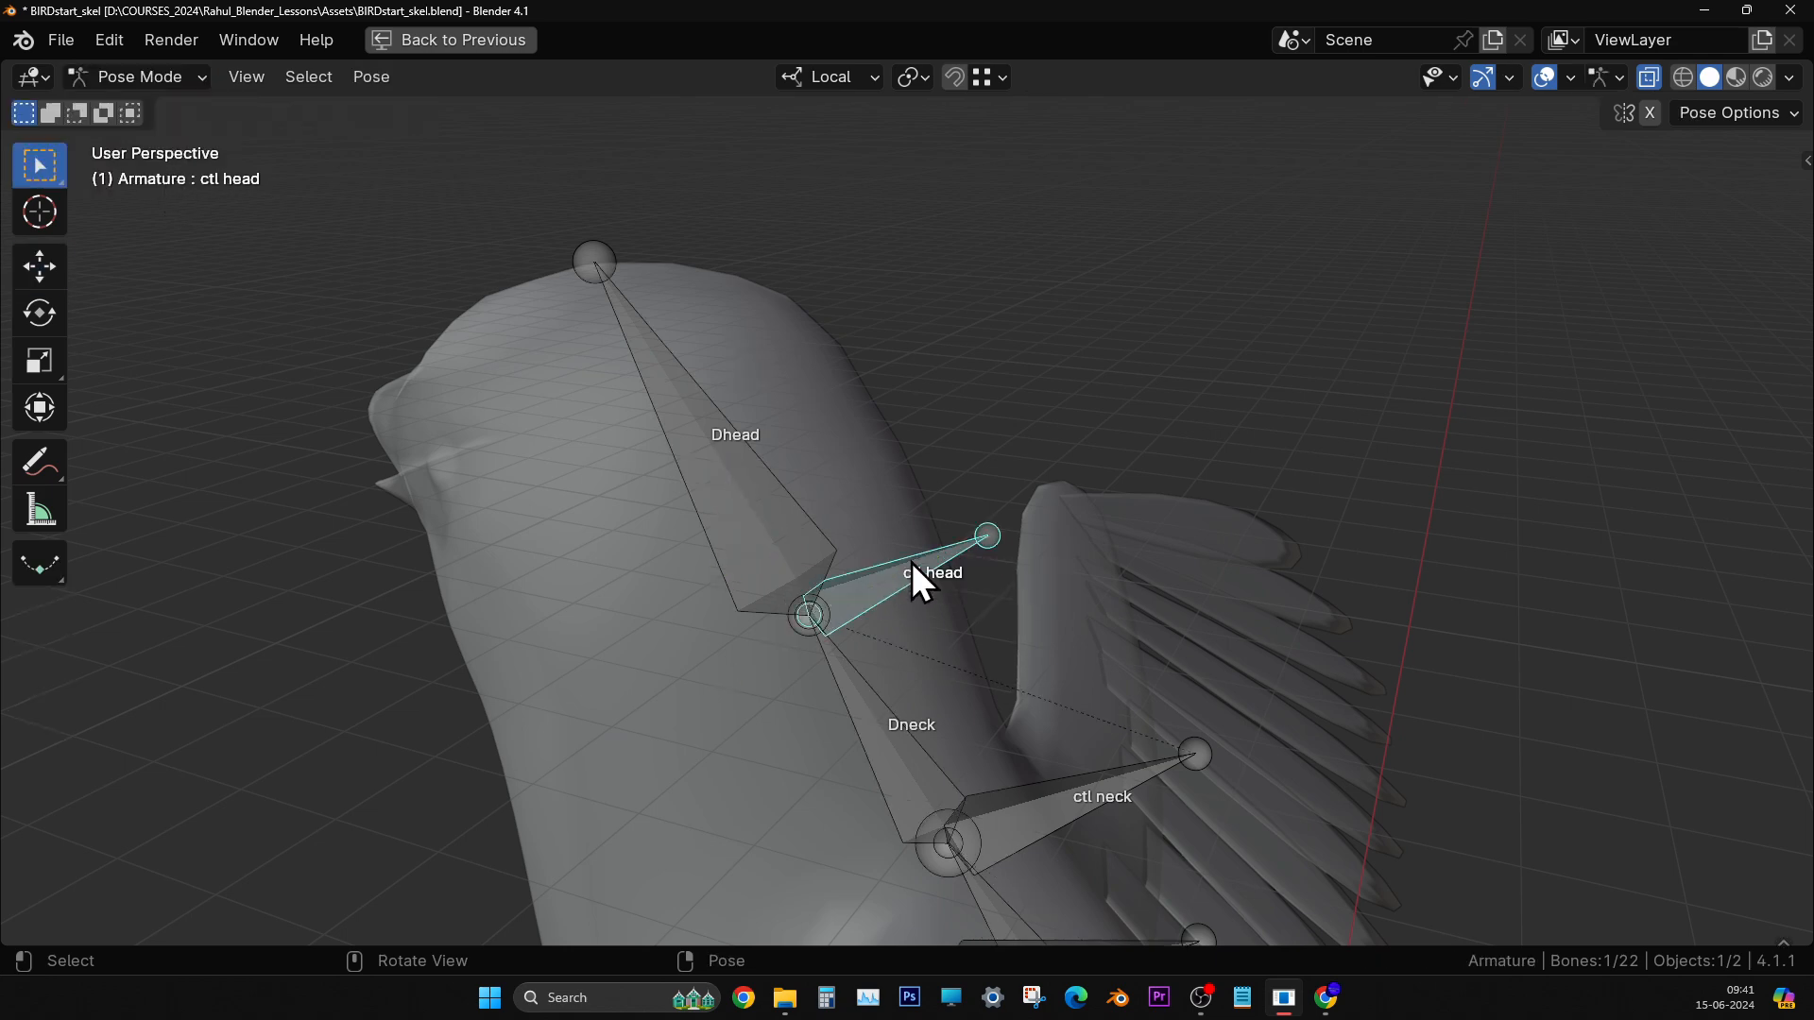
{"action": "scroll", "coordinate": [911, 563], "scroll_direction": "down", "scroll_amount": 2}
{"action": "key", "text": "g"}
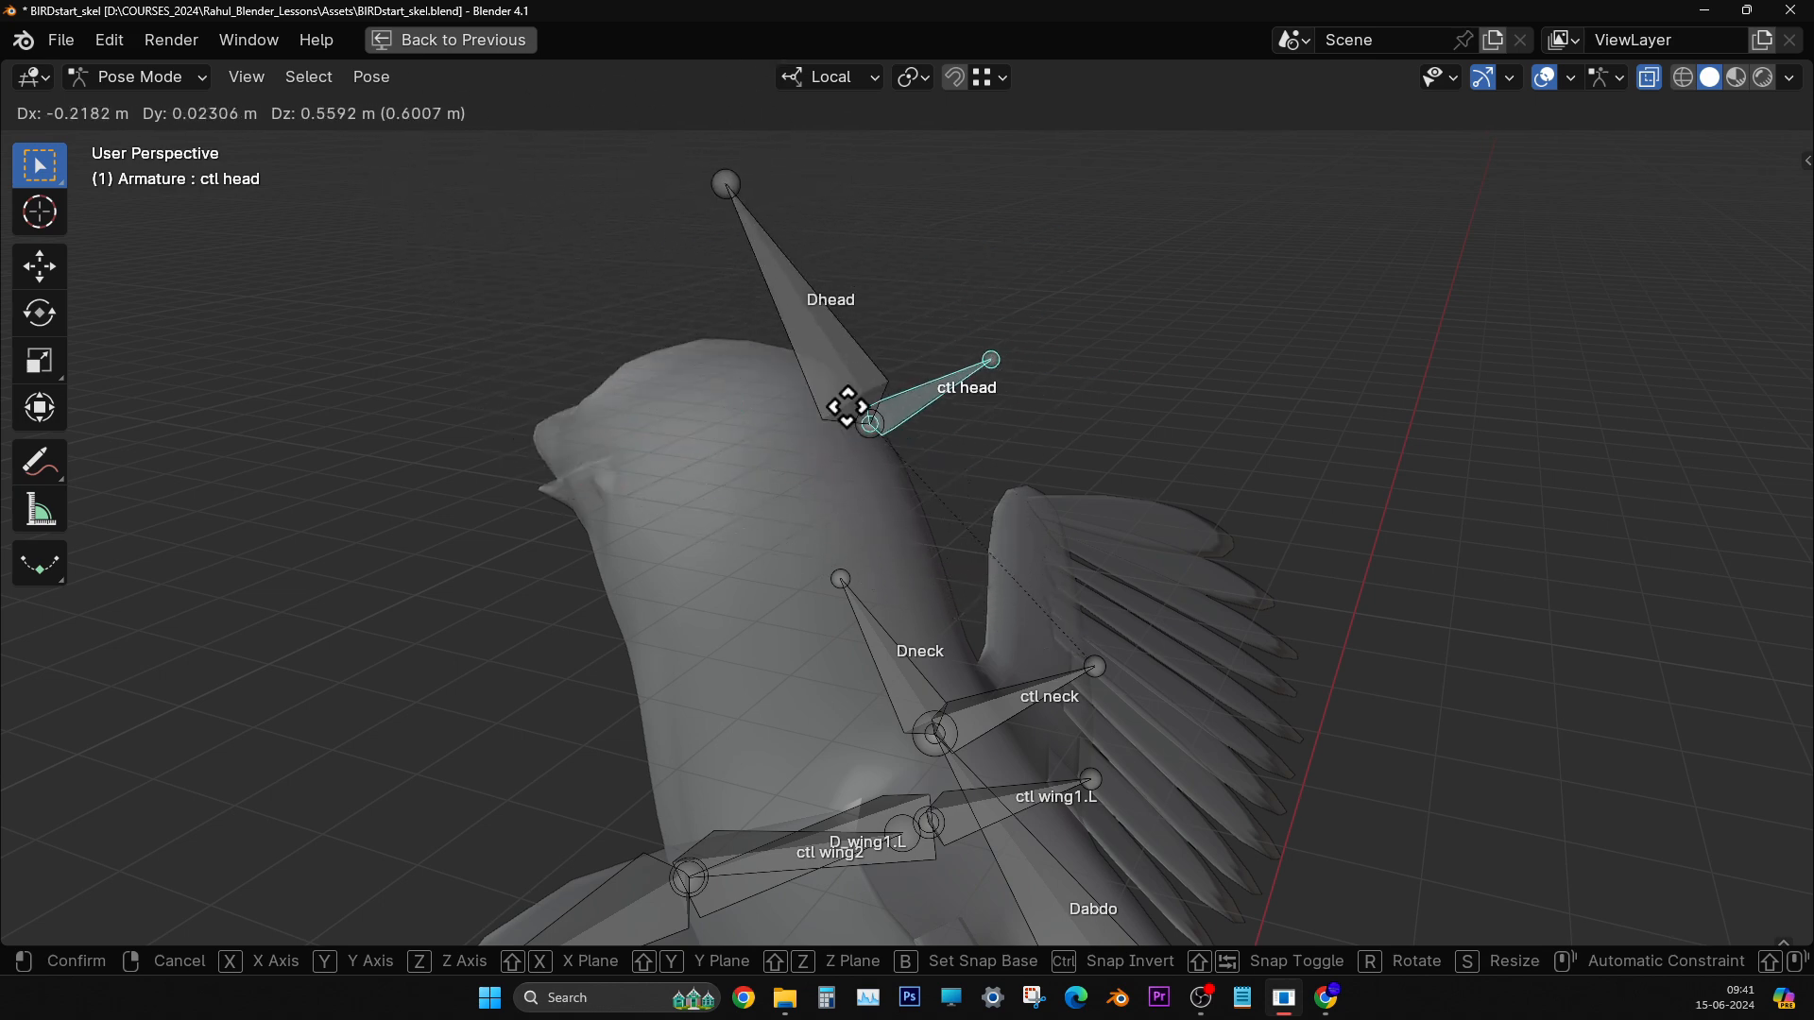
{"action": "left_click", "coordinate": [963, 408]}
{"action": "key", "text": "ctrl+z"}
{"action": "middle_click_drag", "start_coordinate": [981, 557], "coordinate": [942, 341], "text": "shift"}
{"action": "scroll", "coordinate": [944, 452], "scroll_direction": "up", "scroll_amount": 2}
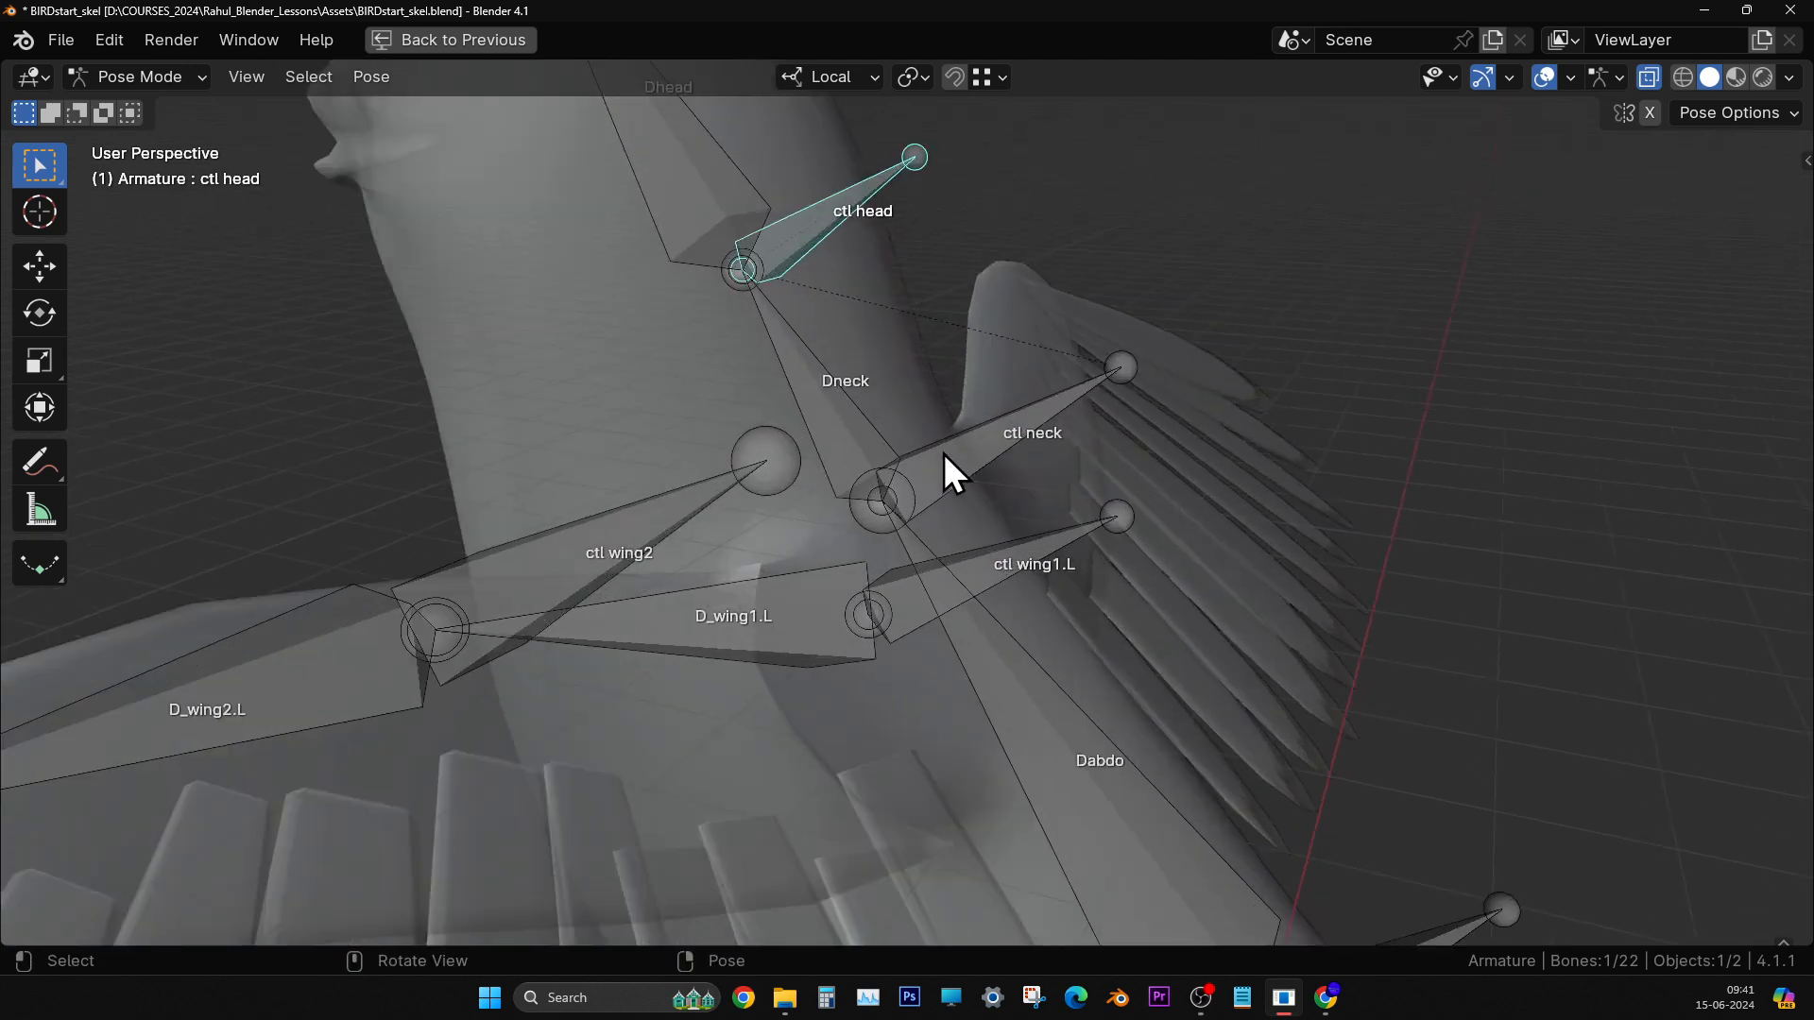
{"action": "middle_click_drag", "start_coordinate": [883, 453], "coordinate": [876, 584], "text": "shift"}
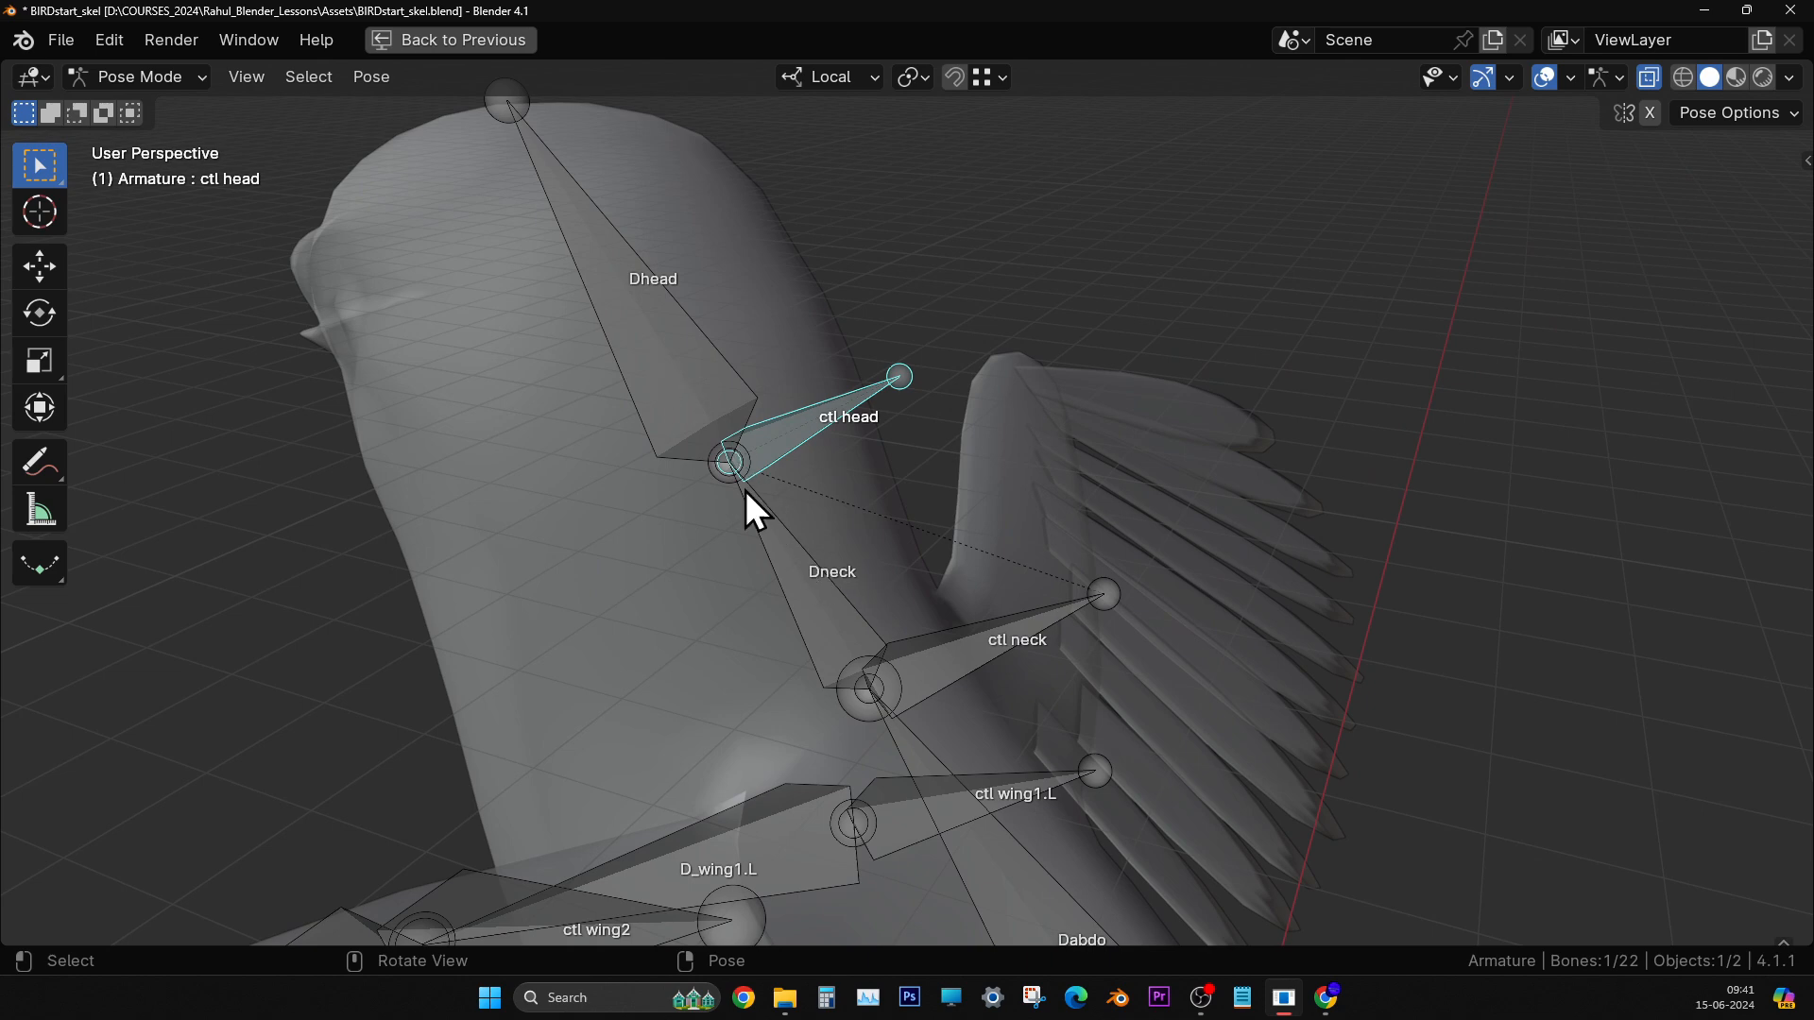
- Parent the Dneck bone to the ctl neck bone in Edit Mode with Keep Offset
{"action": "left_click", "coordinate": [808, 569]}
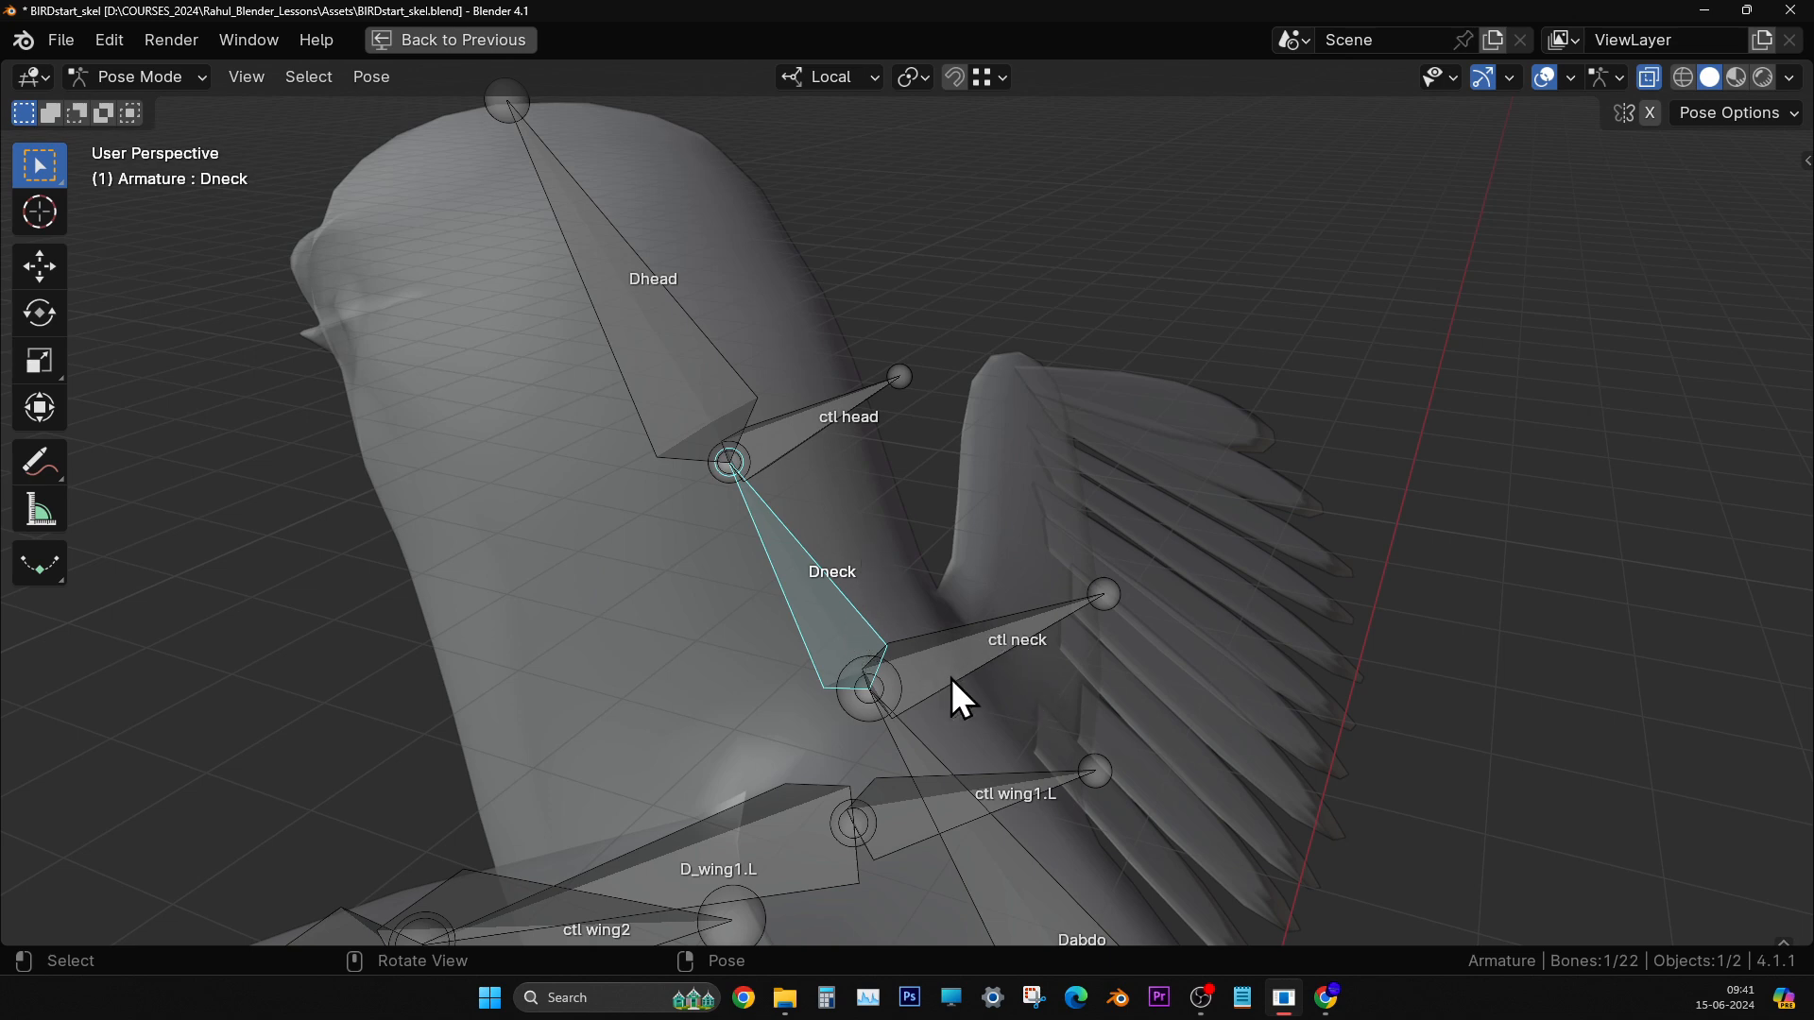
{"action": "middle_click_drag", "start_coordinate": [952, 680], "coordinate": [894, 620], "text": "shift"}
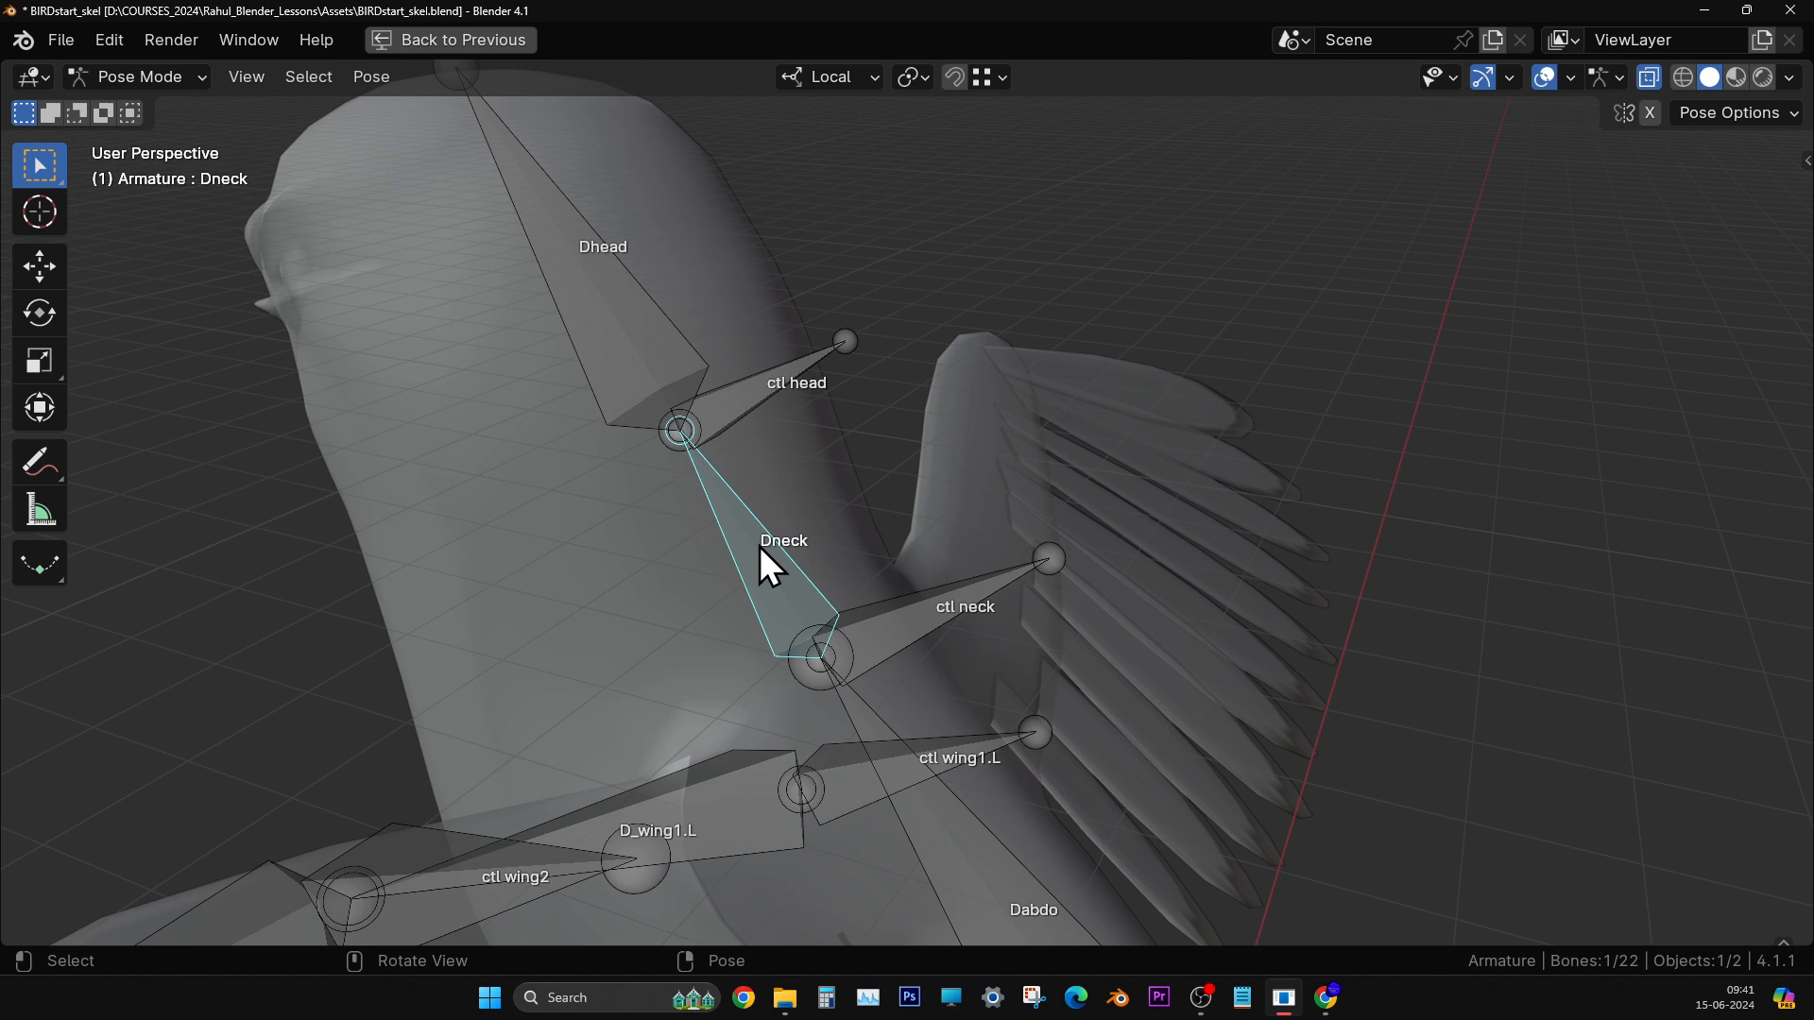
{"action": "left_click", "coordinate": [941, 610], "text": "shift"}
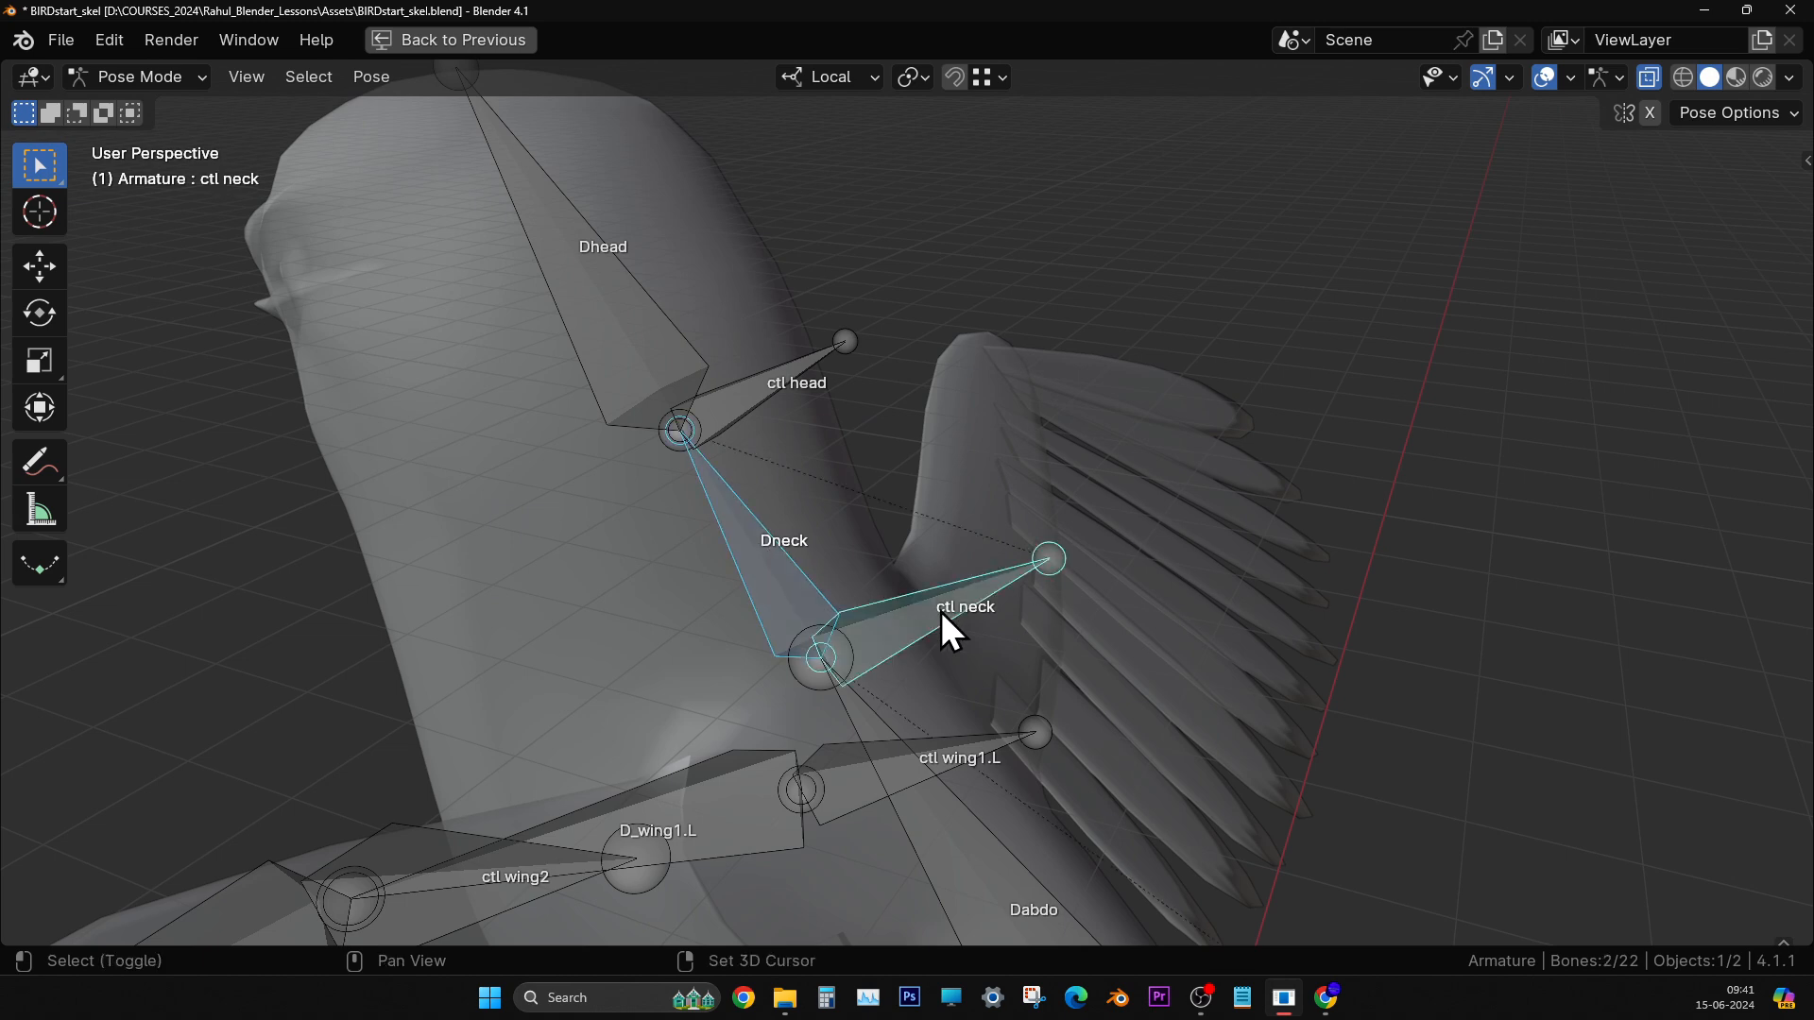
{"action": "key", "text": "ctrl+p"}
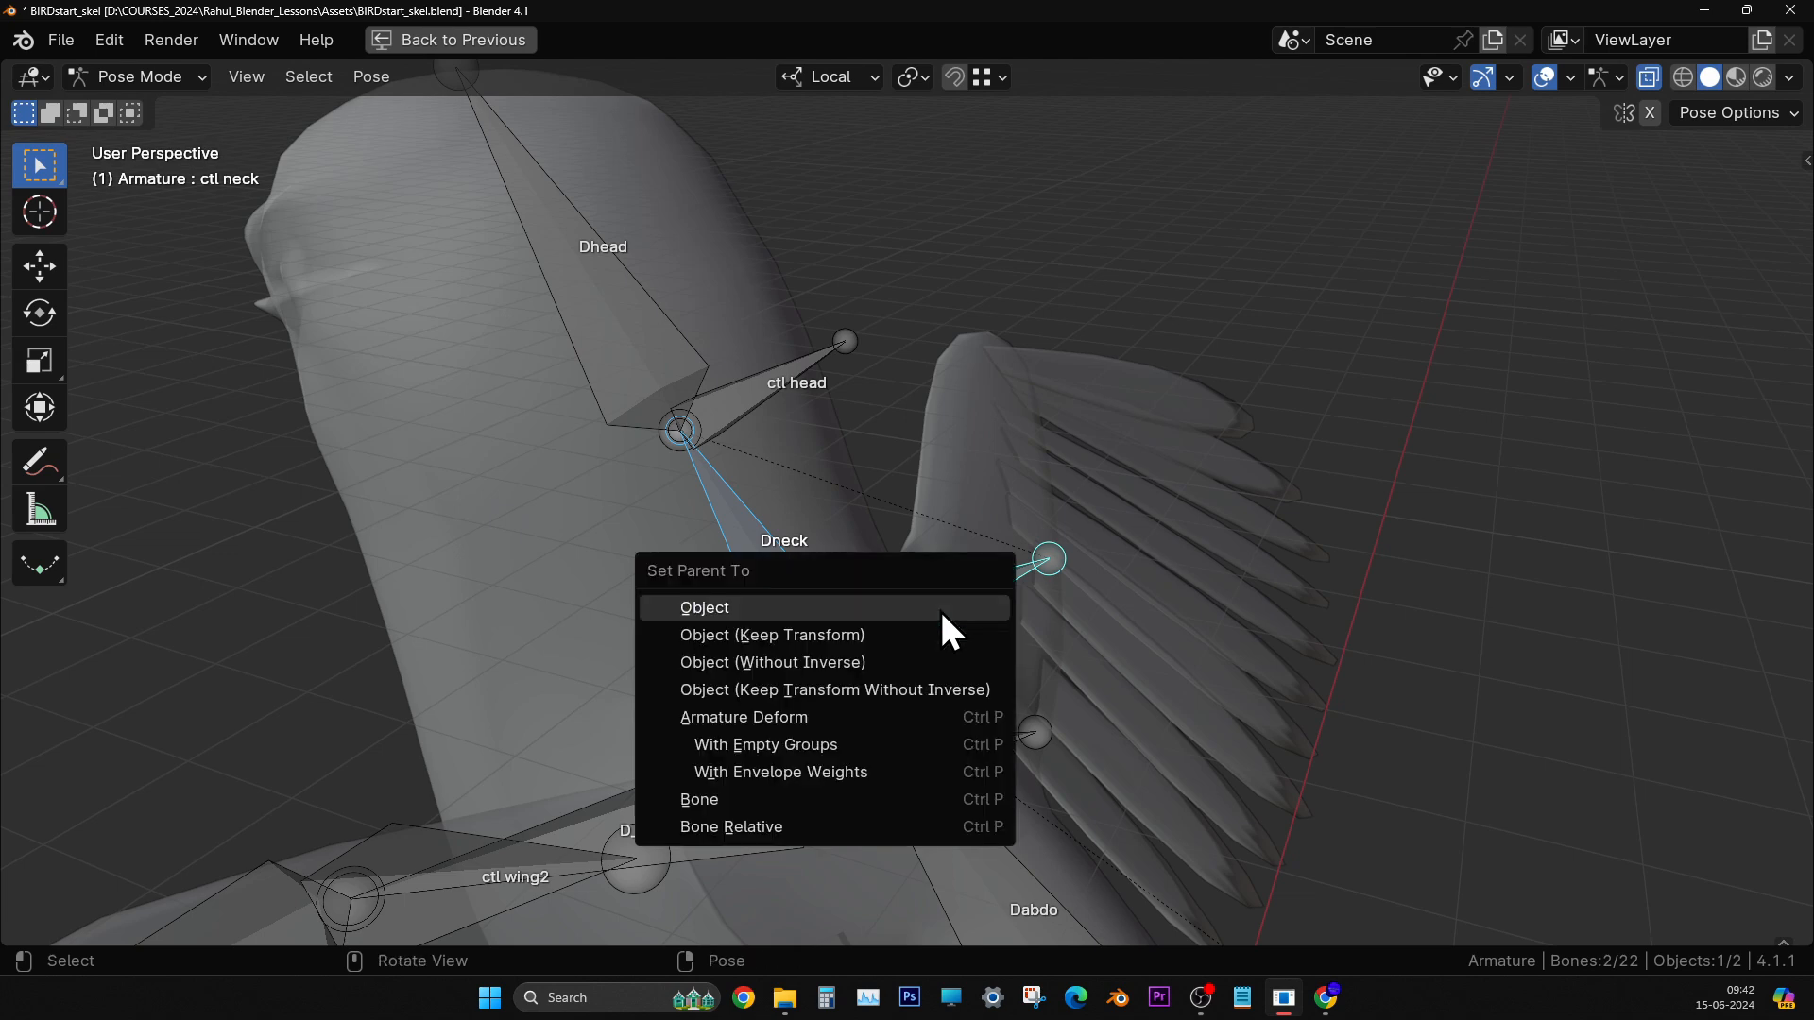
{"action": "left_click", "coordinate": [942, 612]}
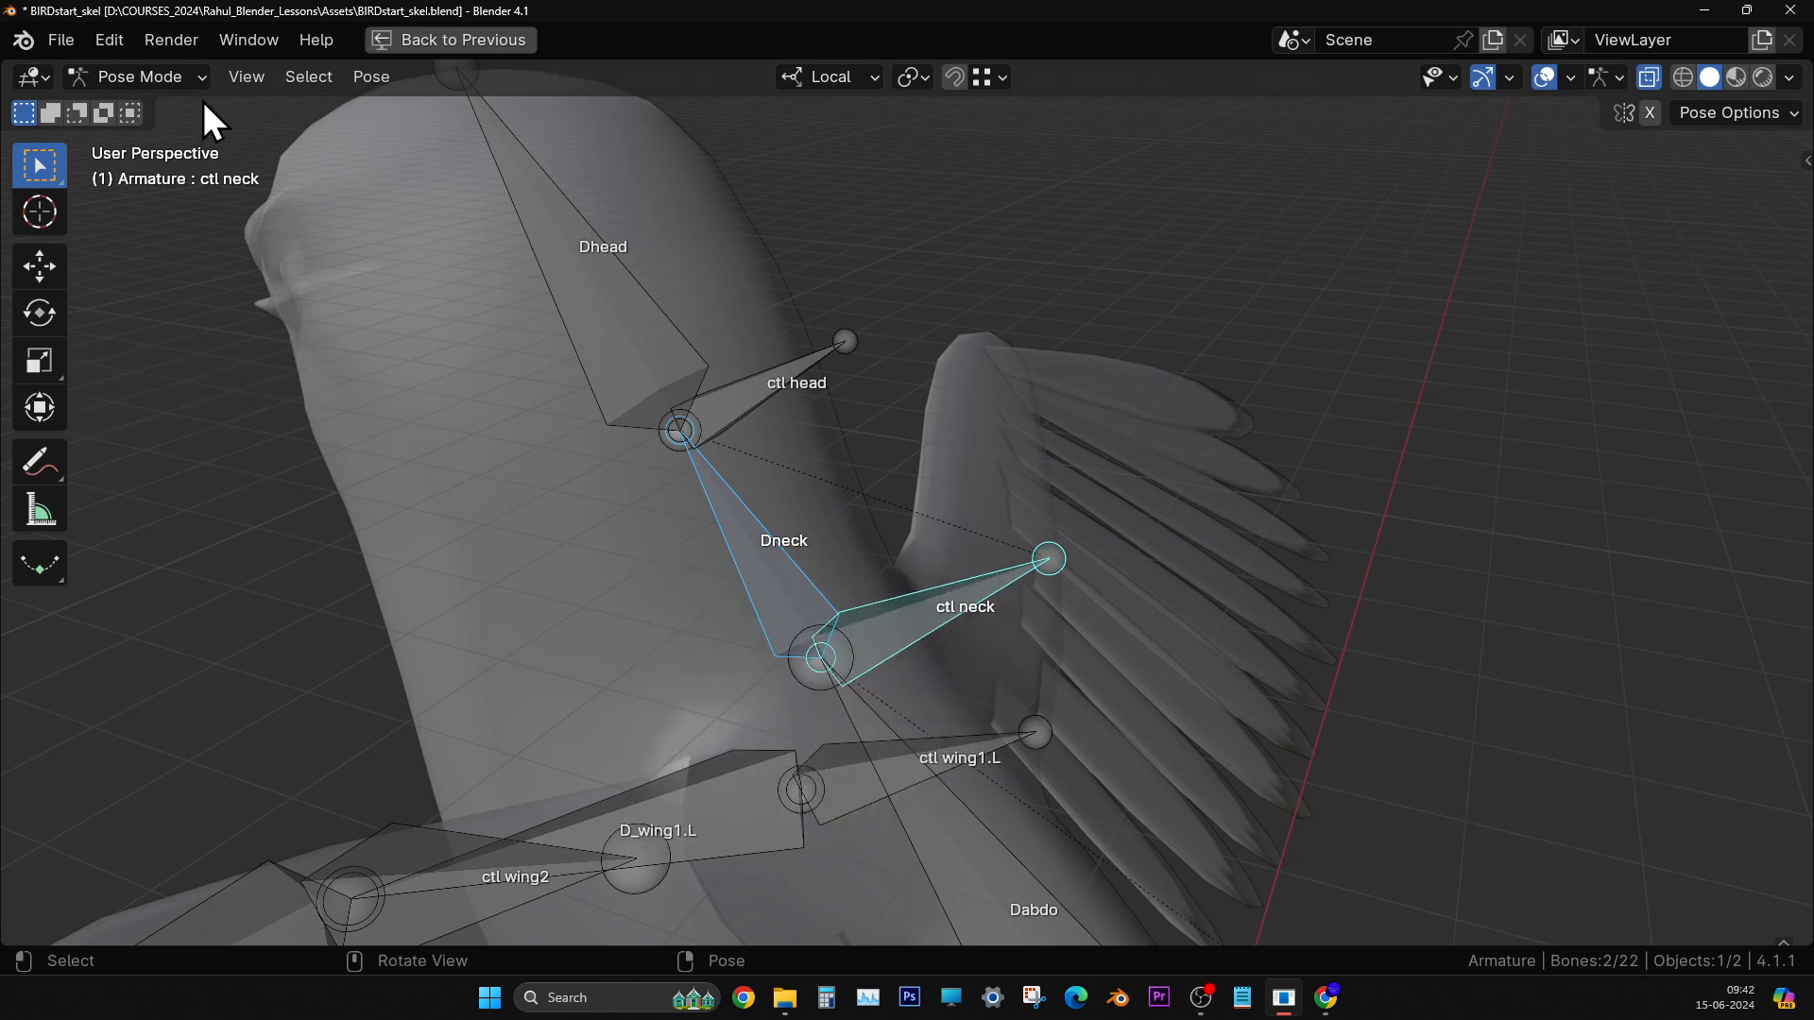
{"action": "left_click", "coordinate": [175, 82]}
{"action": "left_click", "coordinate": [151, 138]}
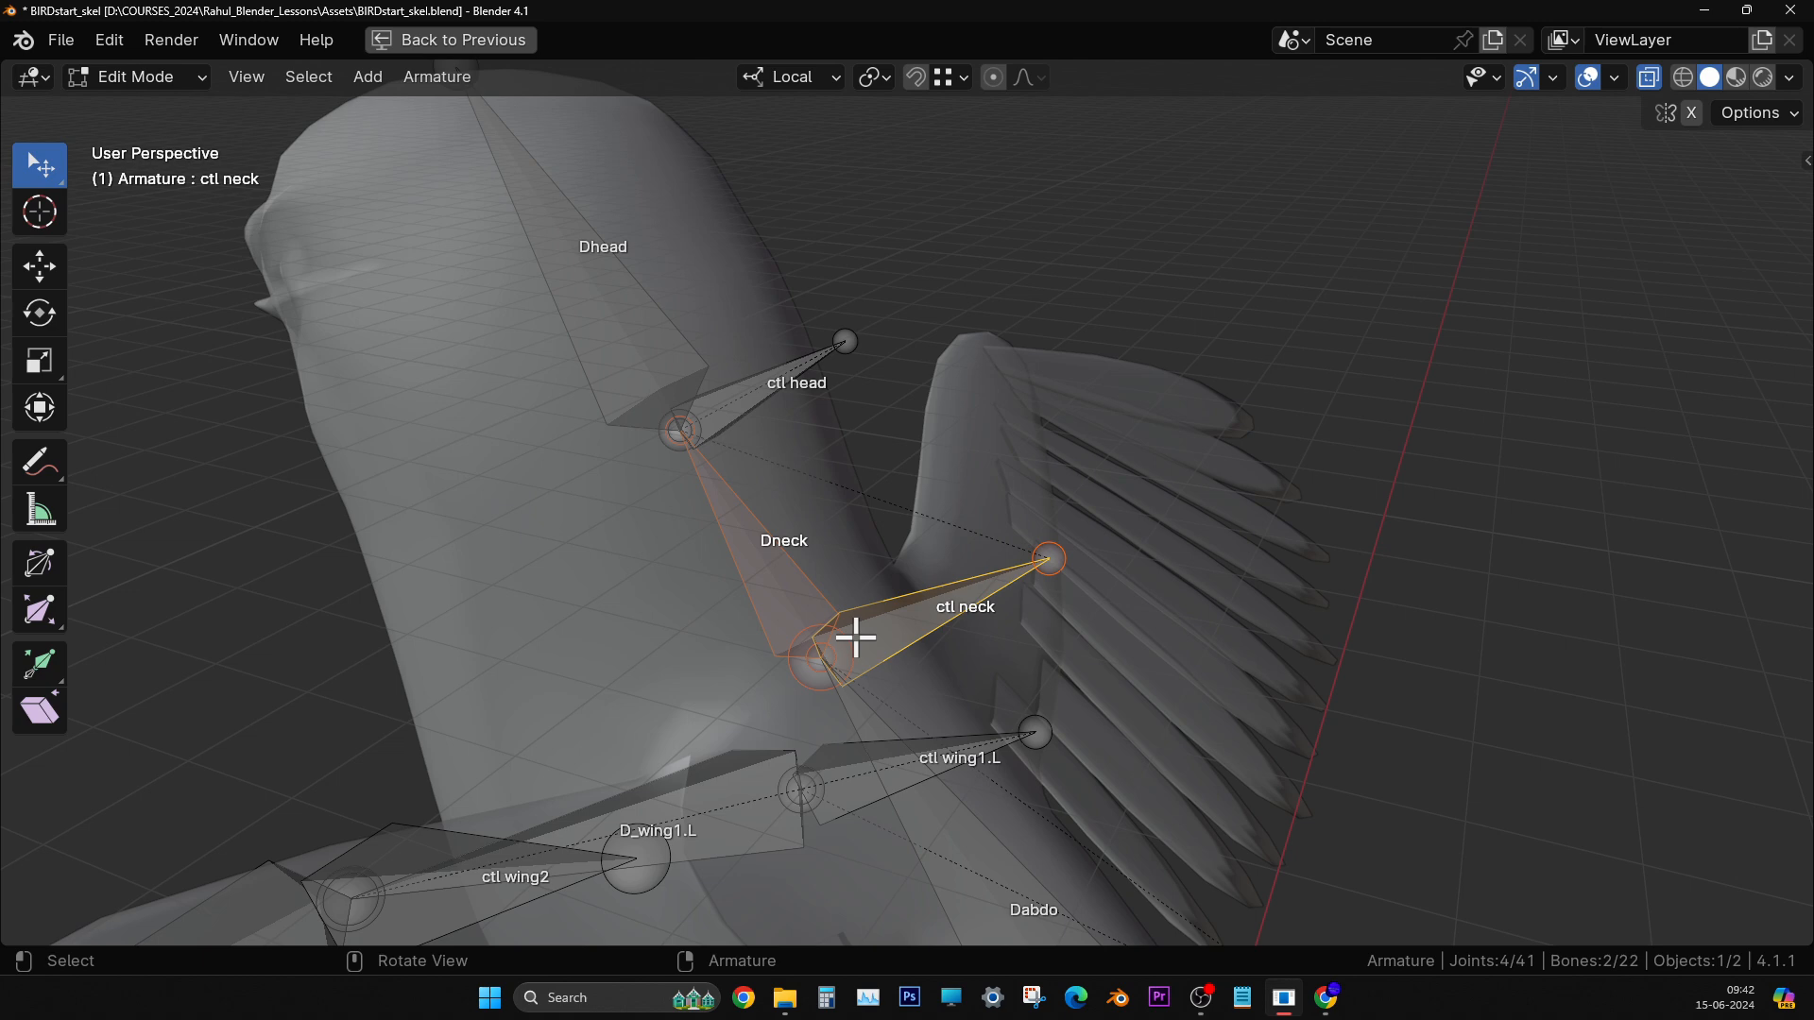
{"action": "key", "text": "ctrl+p"}
{"action": "left_click", "coordinate": [859, 643]}
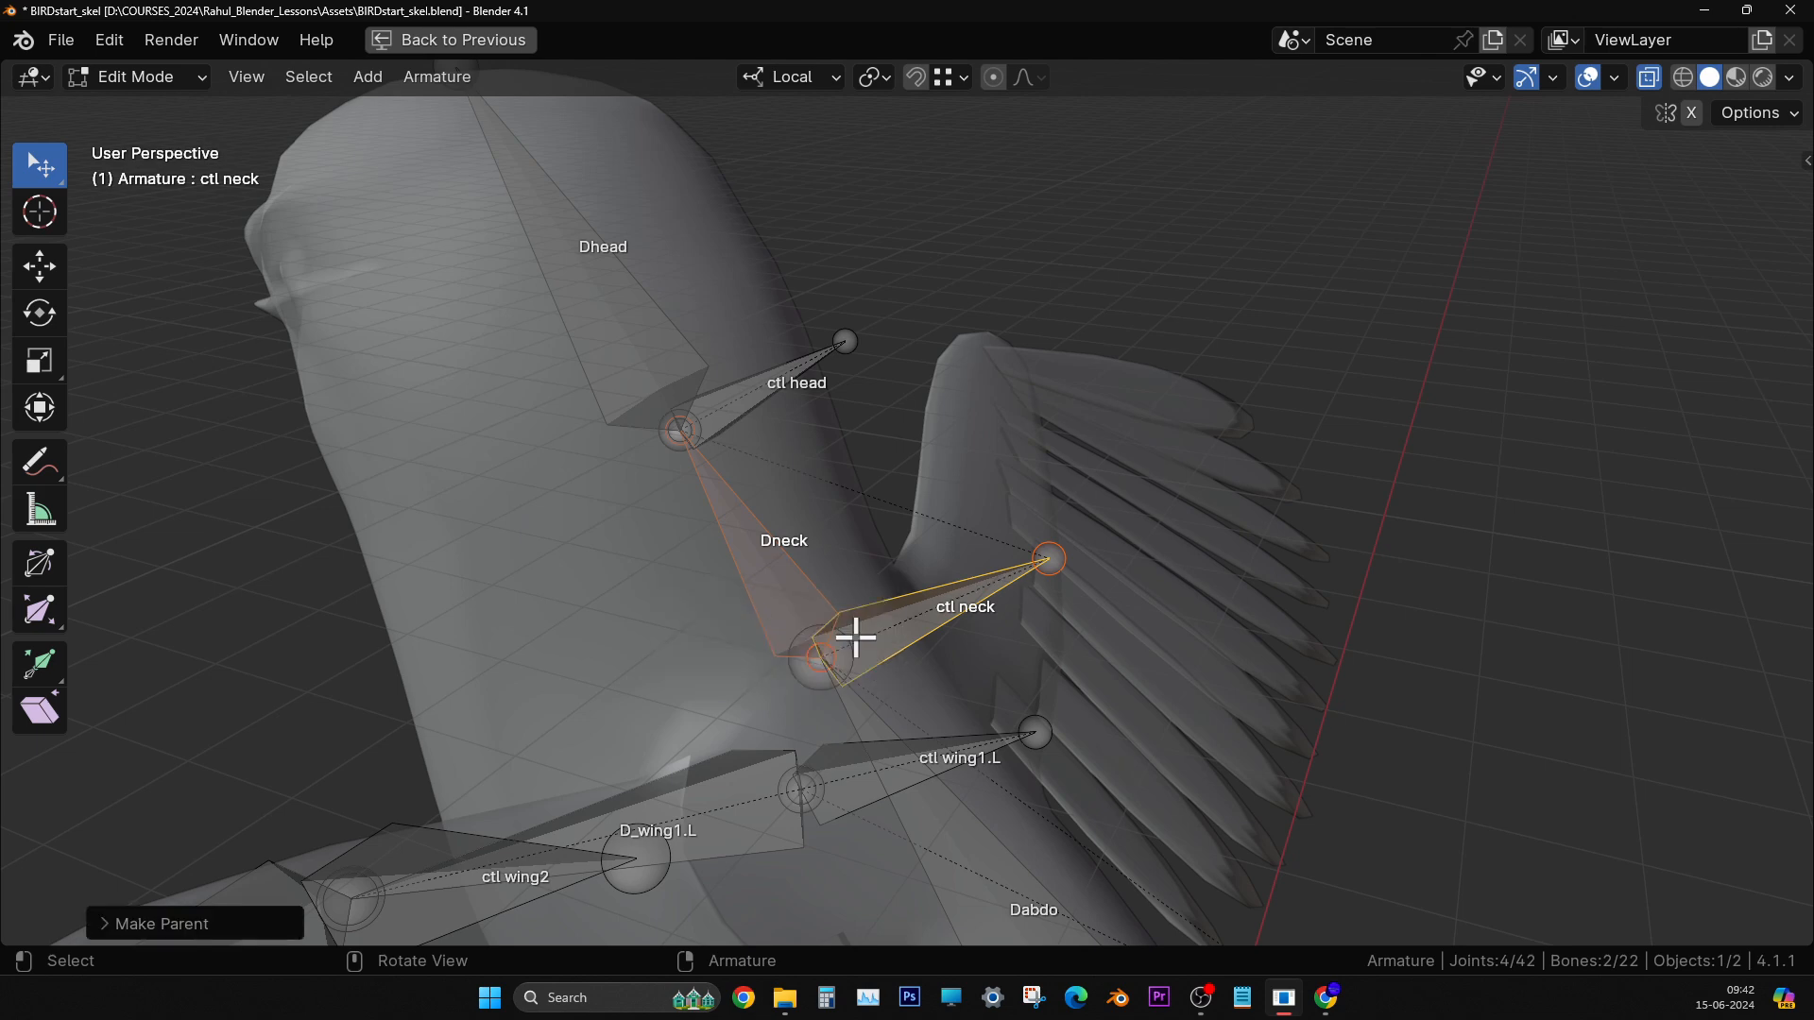
- Test-move only the ctl neck bone in Pose Mode and undo the move
{"action": "left_click", "coordinate": [920, 588]}
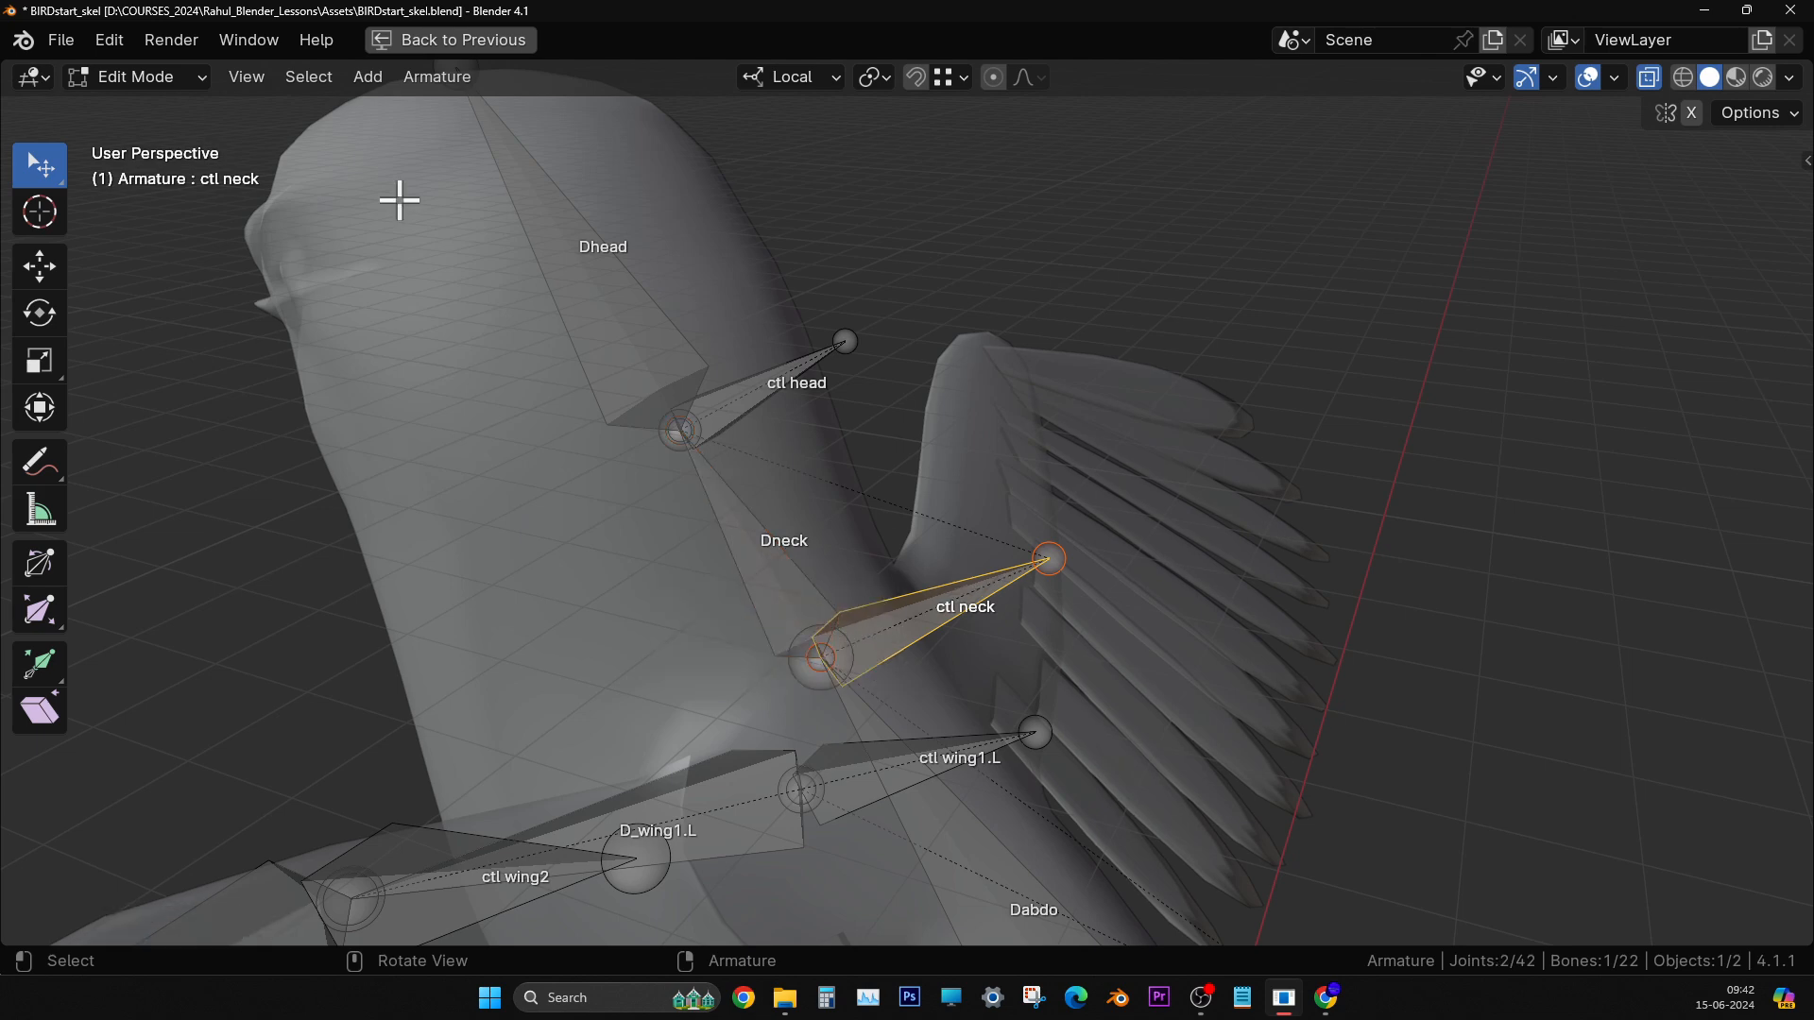
{"action": "left_click", "coordinate": [140, 80]}
{"action": "left_click", "coordinate": [144, 166]}
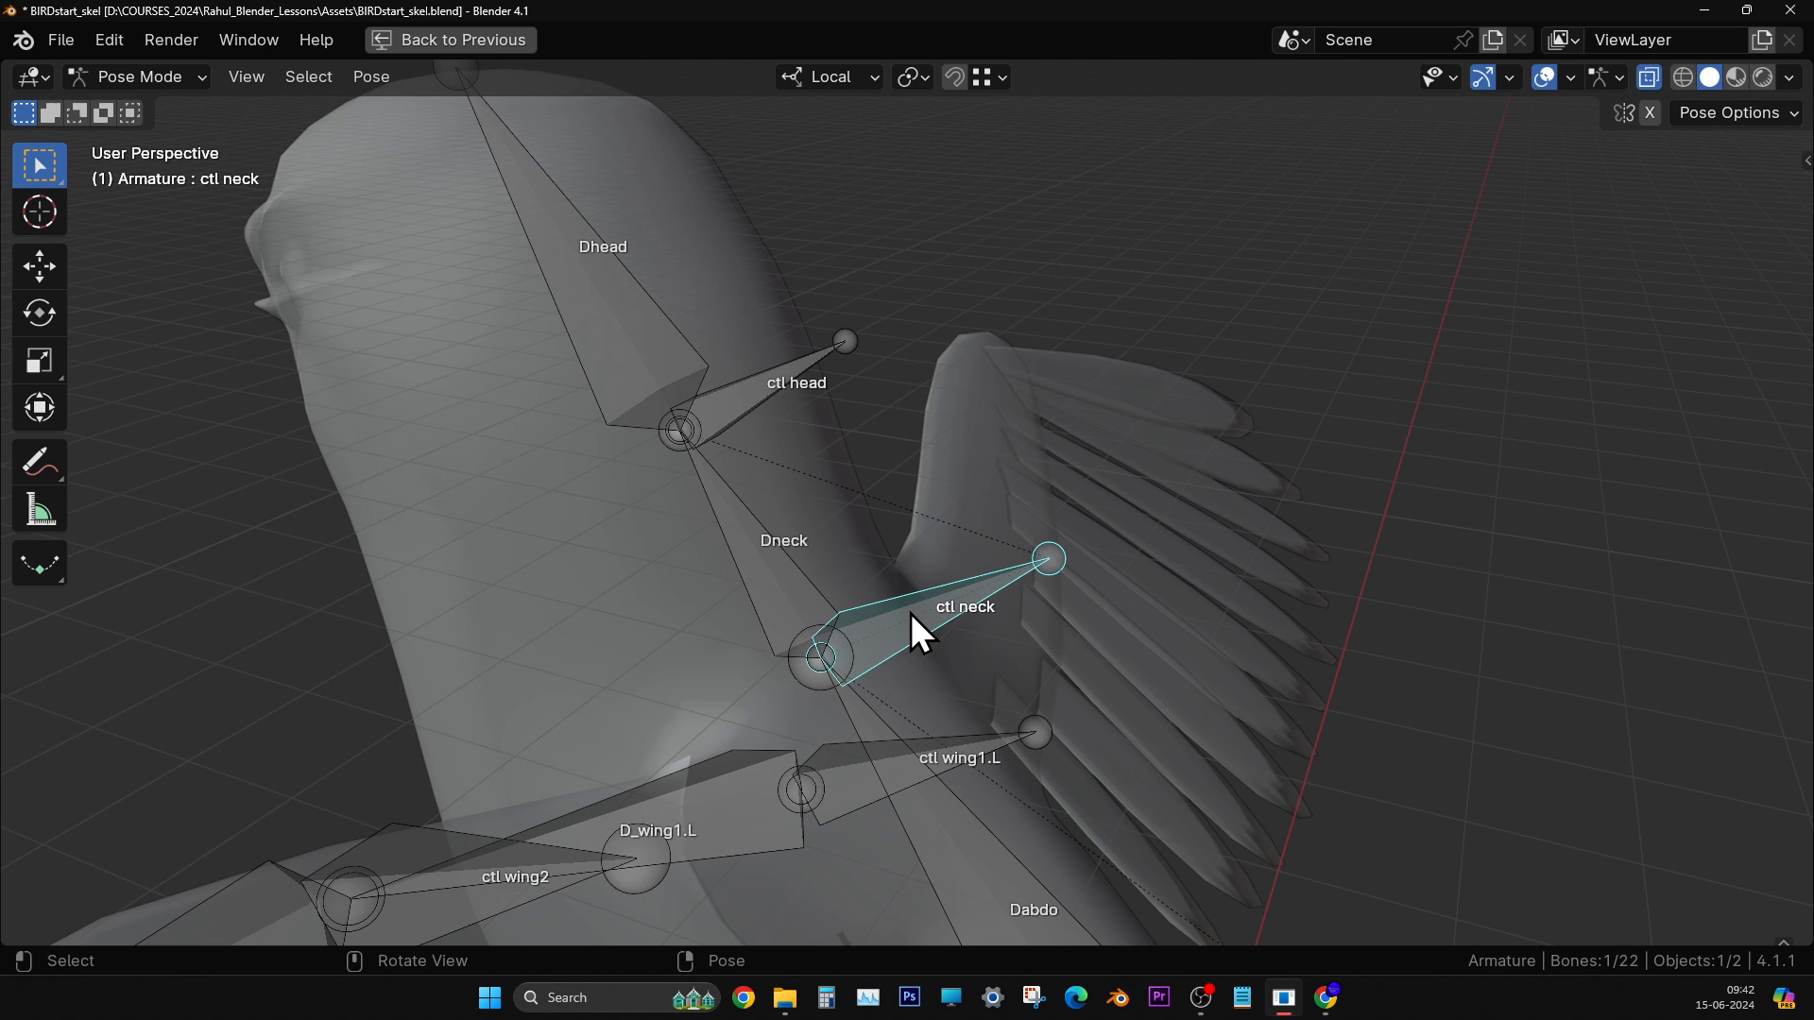
{"action": "key", "text": "g"}
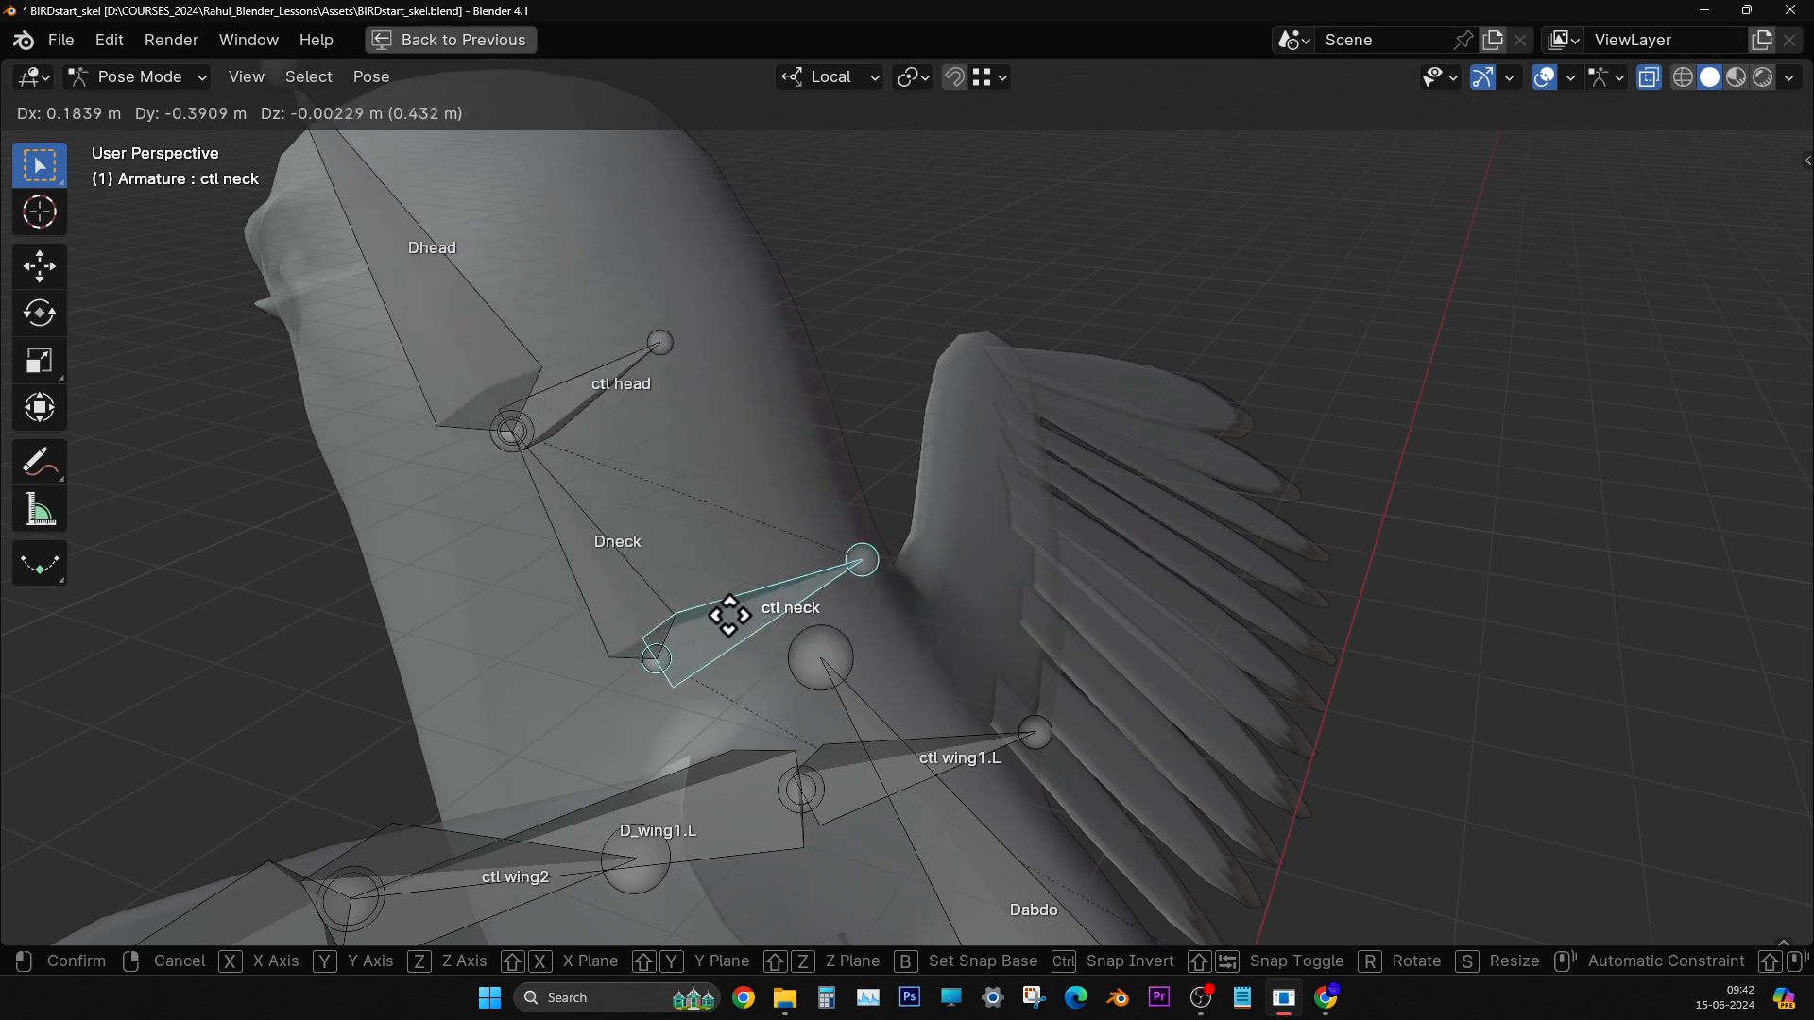
{"action": "left_click", "coordinate": [1381, 567]}
{"action": "key", "text": "ctrl+z"}
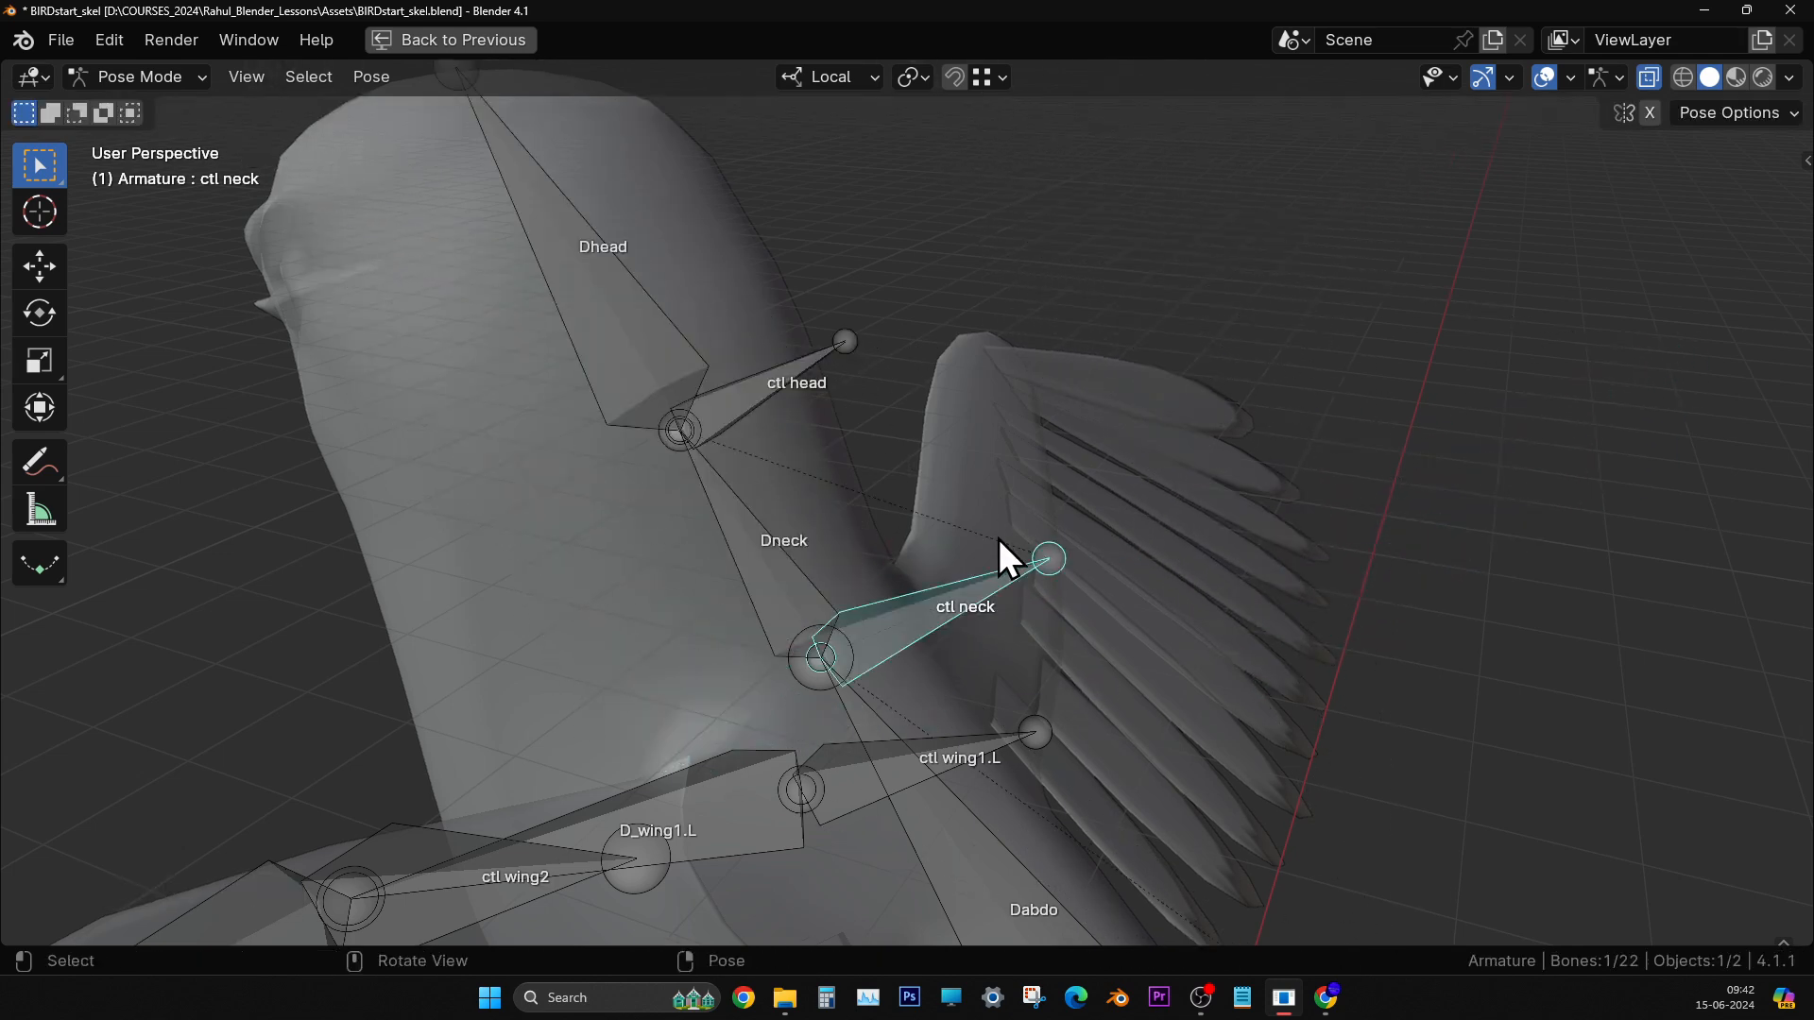
- Parent the Dabdo bone to the ctl abdo bone in Edit Mode with Keep Offset
{"action": "scroll", "coordinate": [1011, 453], "scroll_direction": "down", "scroll_amount": 6, "text": "shift"}
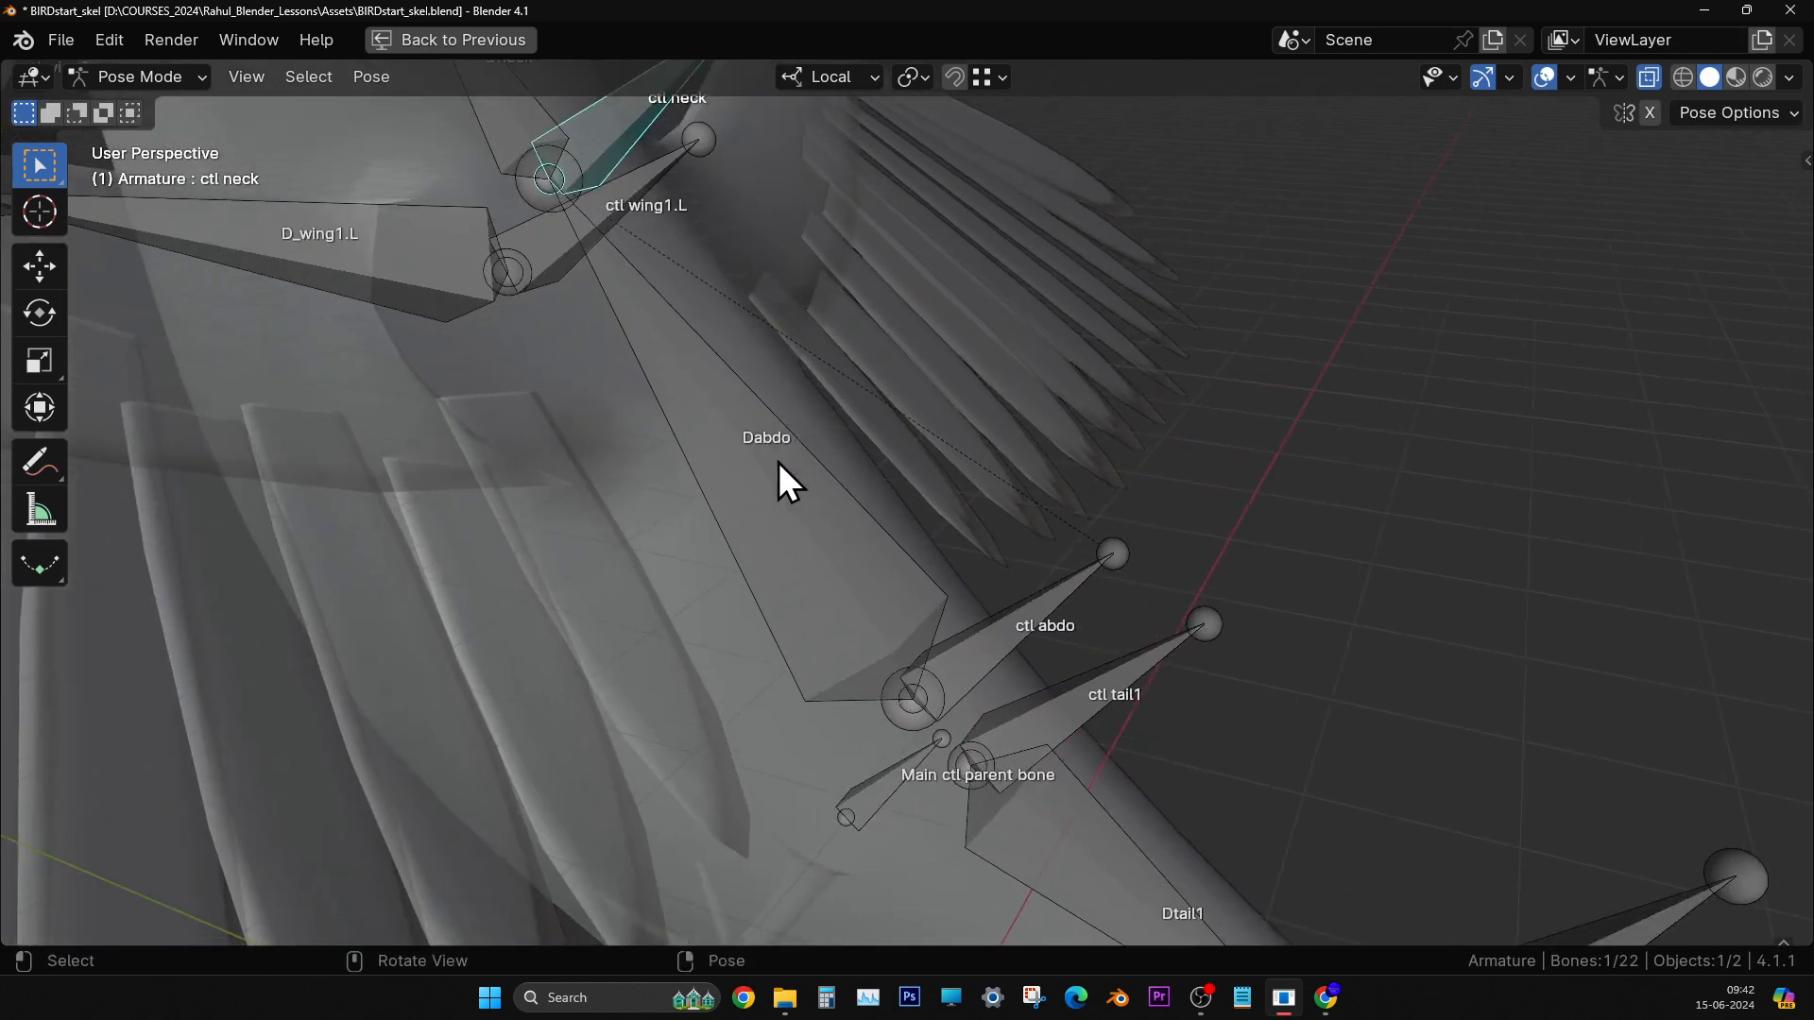
{"action": "left_click", "coordinate": [779, 463]}
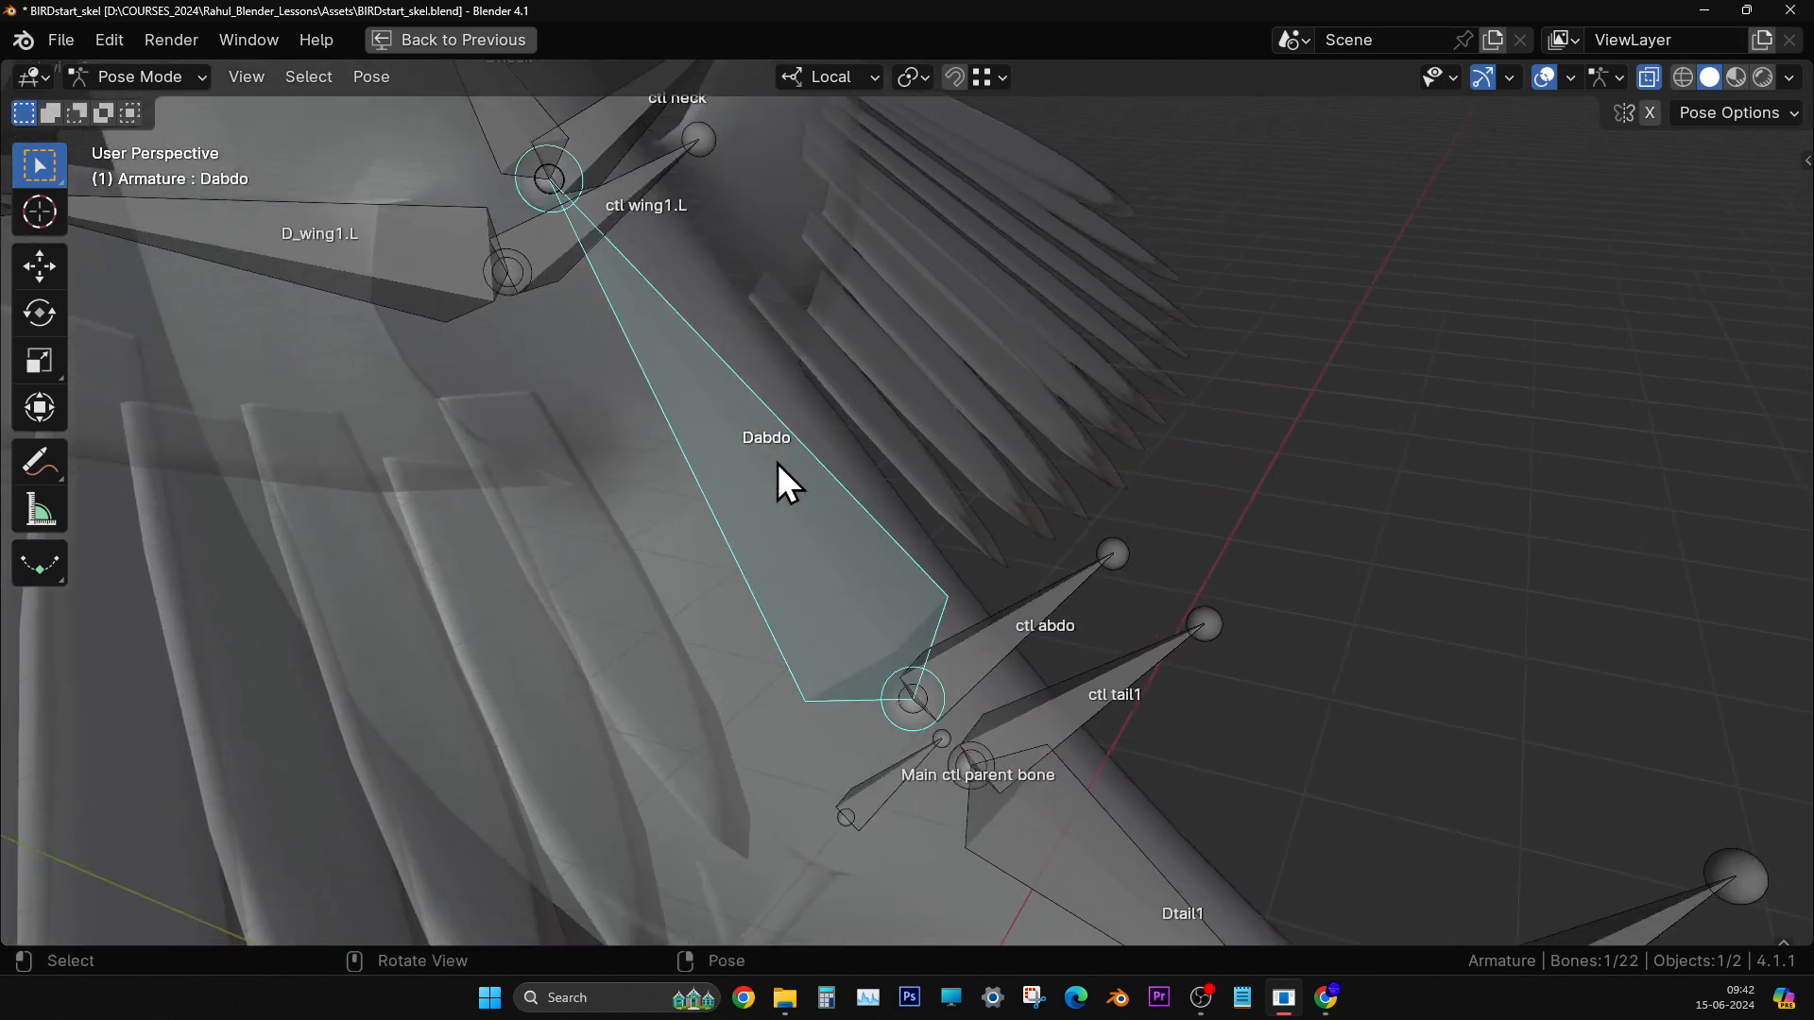
{"action": "left_click", "coordinate": [193, 73]}
{"action": "left_click", "coordinate": [176, 137]}
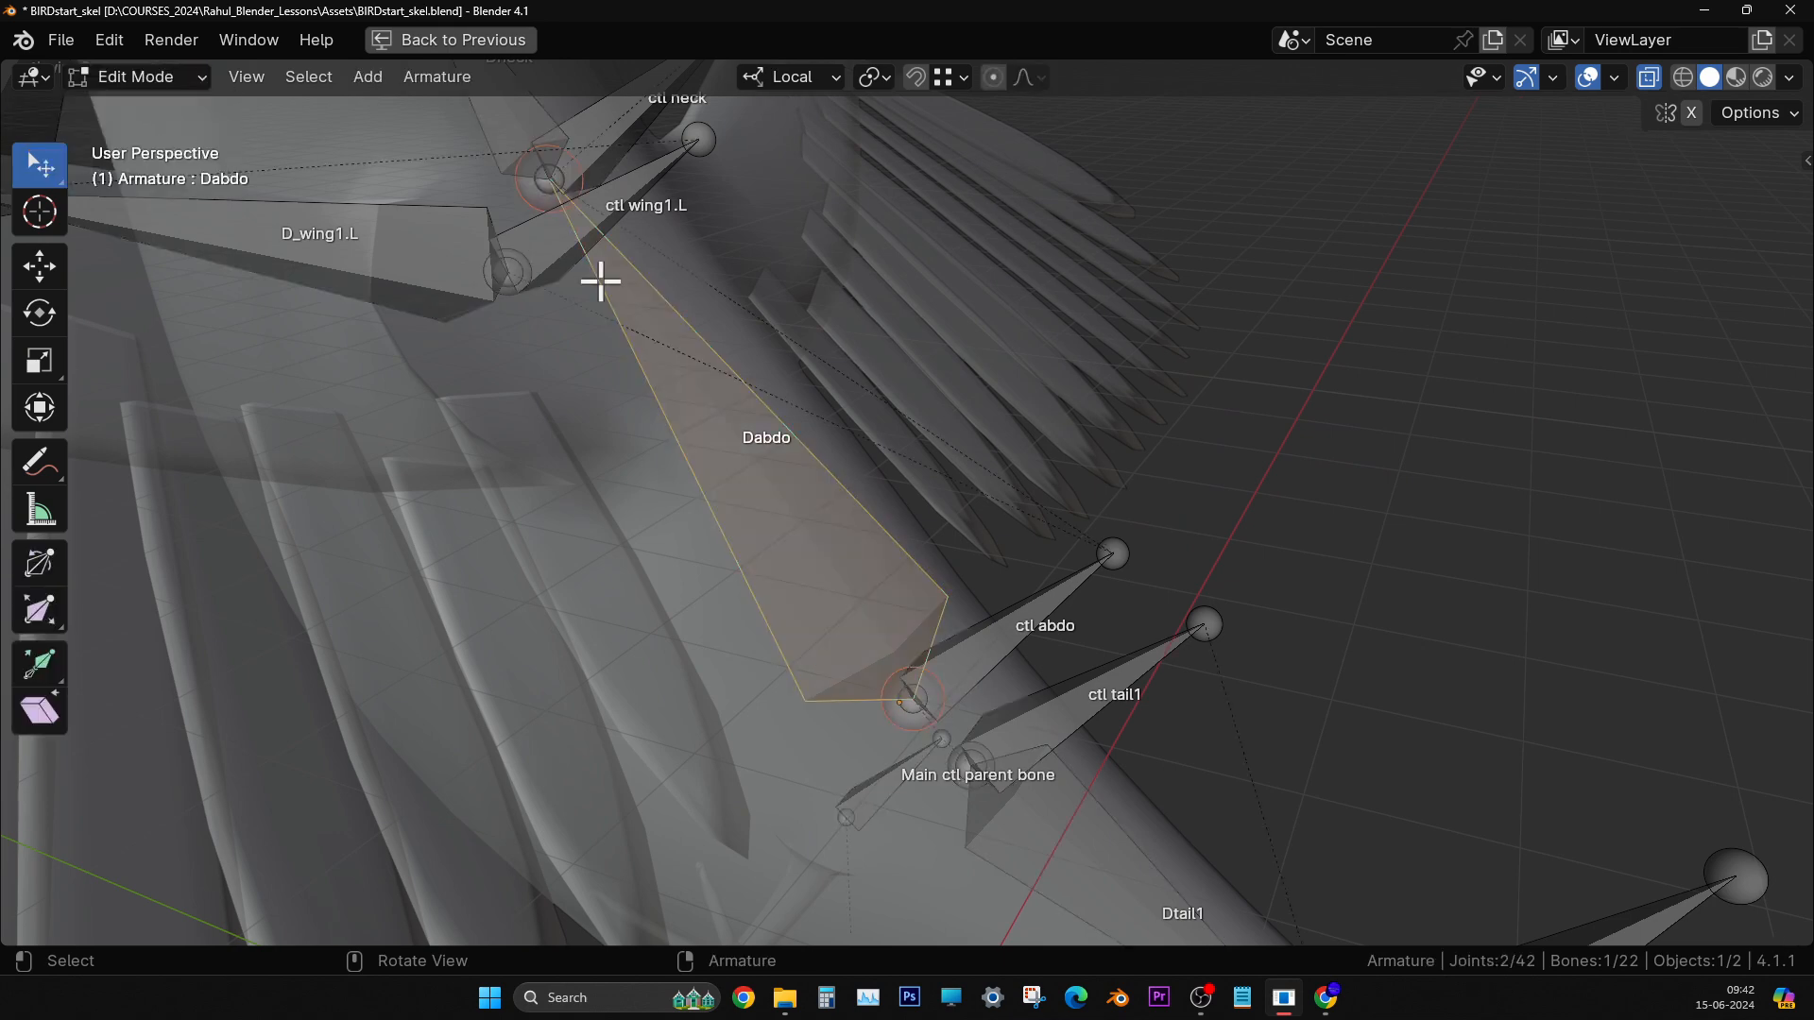
{"action": "scroll", "coordinate": [1182, 641], "scroll_direction": "down", "scroll_amount": 2, "text": "shift"}
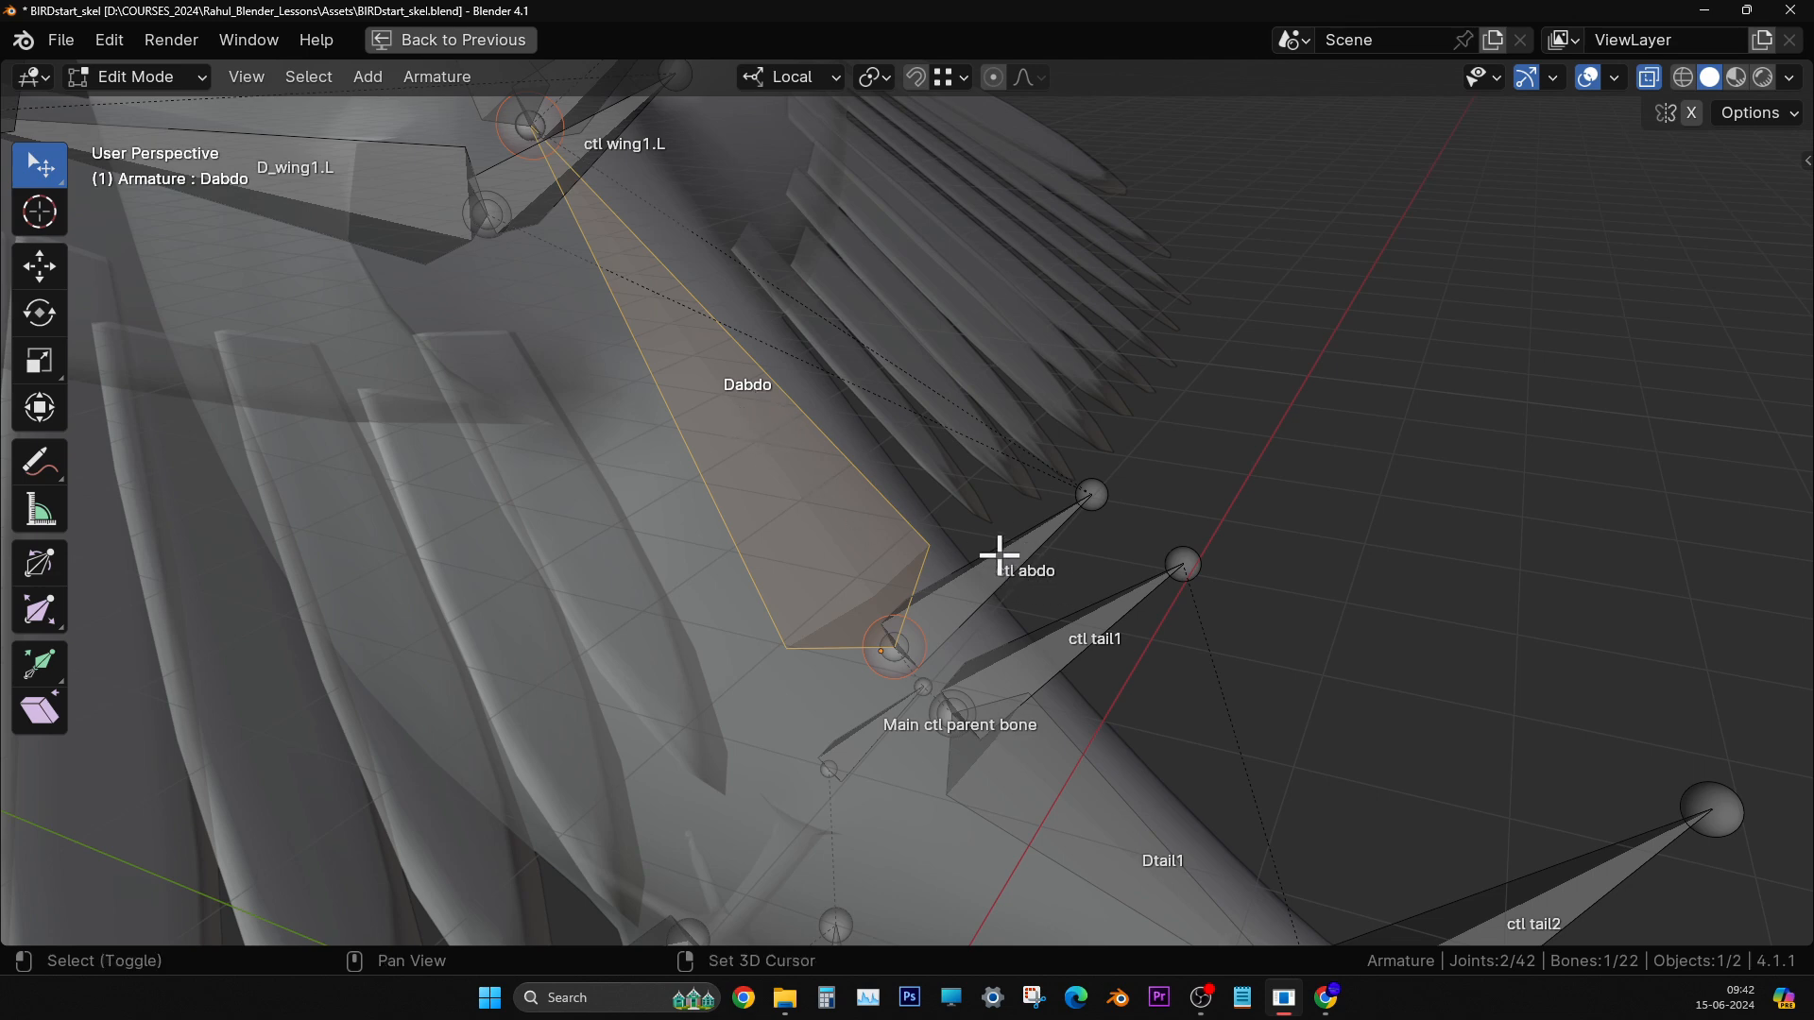
{"action": "left_click", "coordinate": [1001, 555], "text": "shift"}
{"action": "key", "text": "ctrl"}
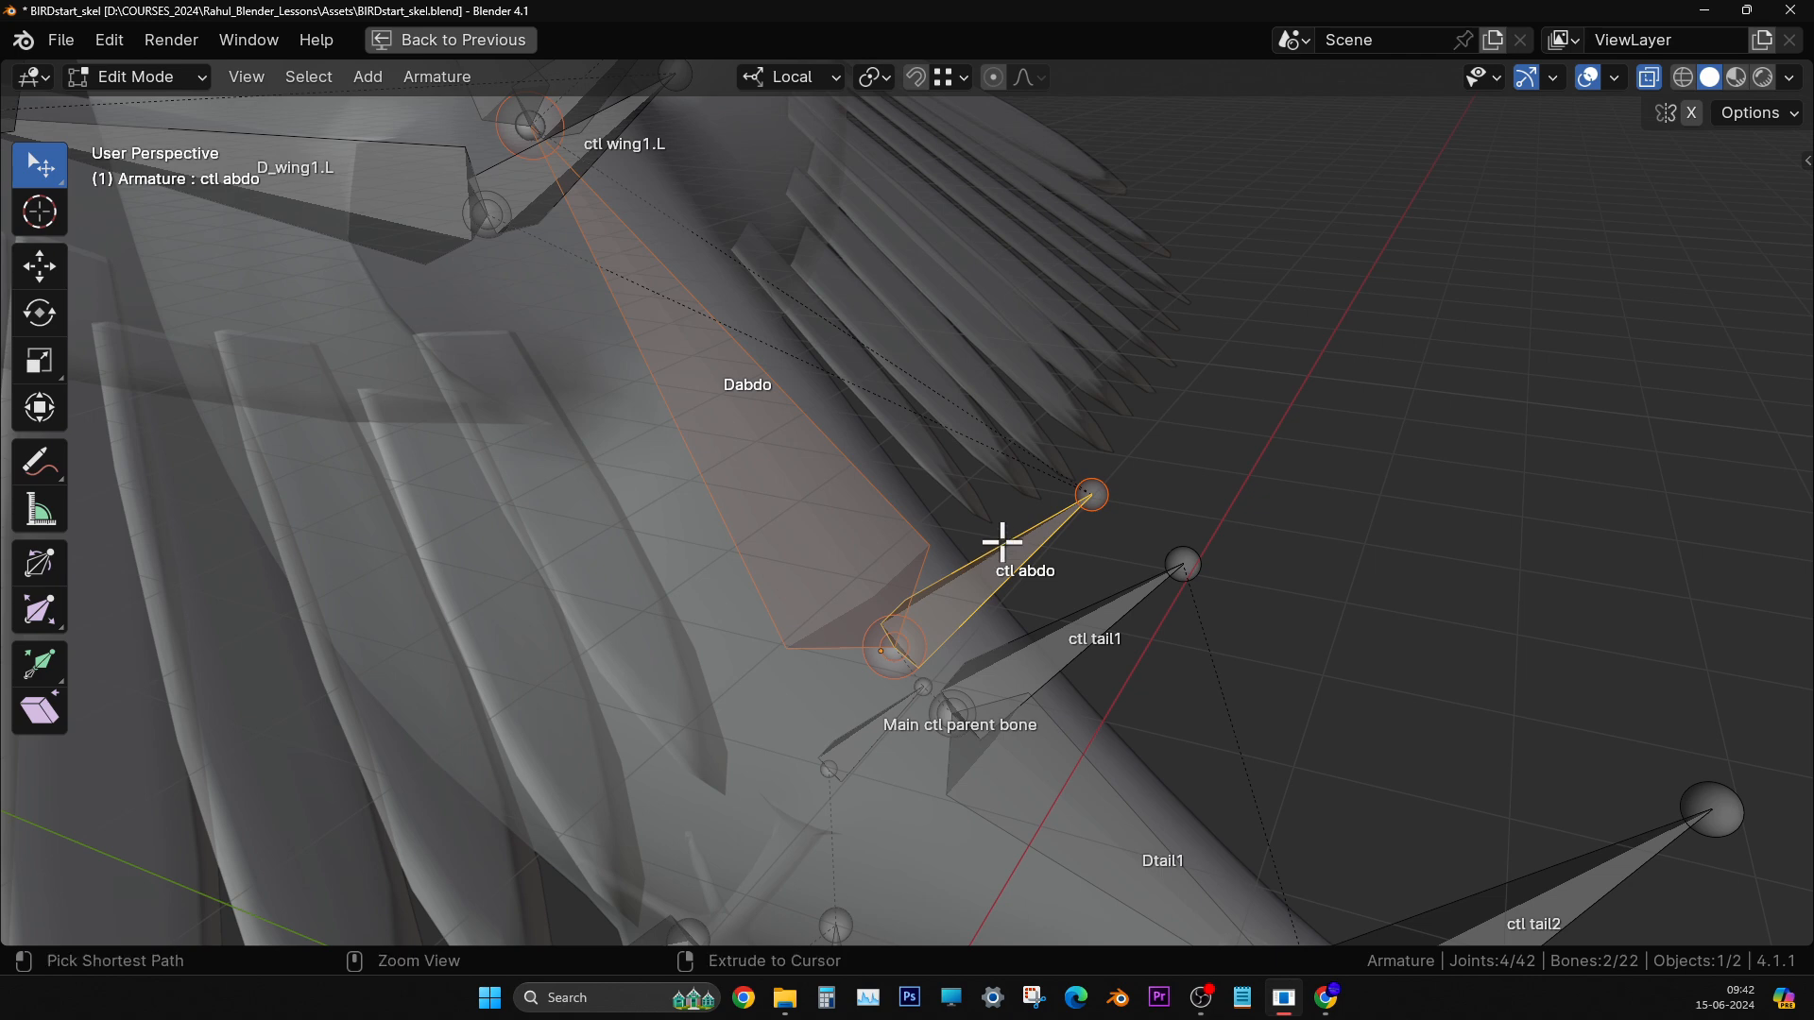
{"action": "key", "text": "ctrl+p"}
{"action": "left_click", "coordinate": [1005, 544]}
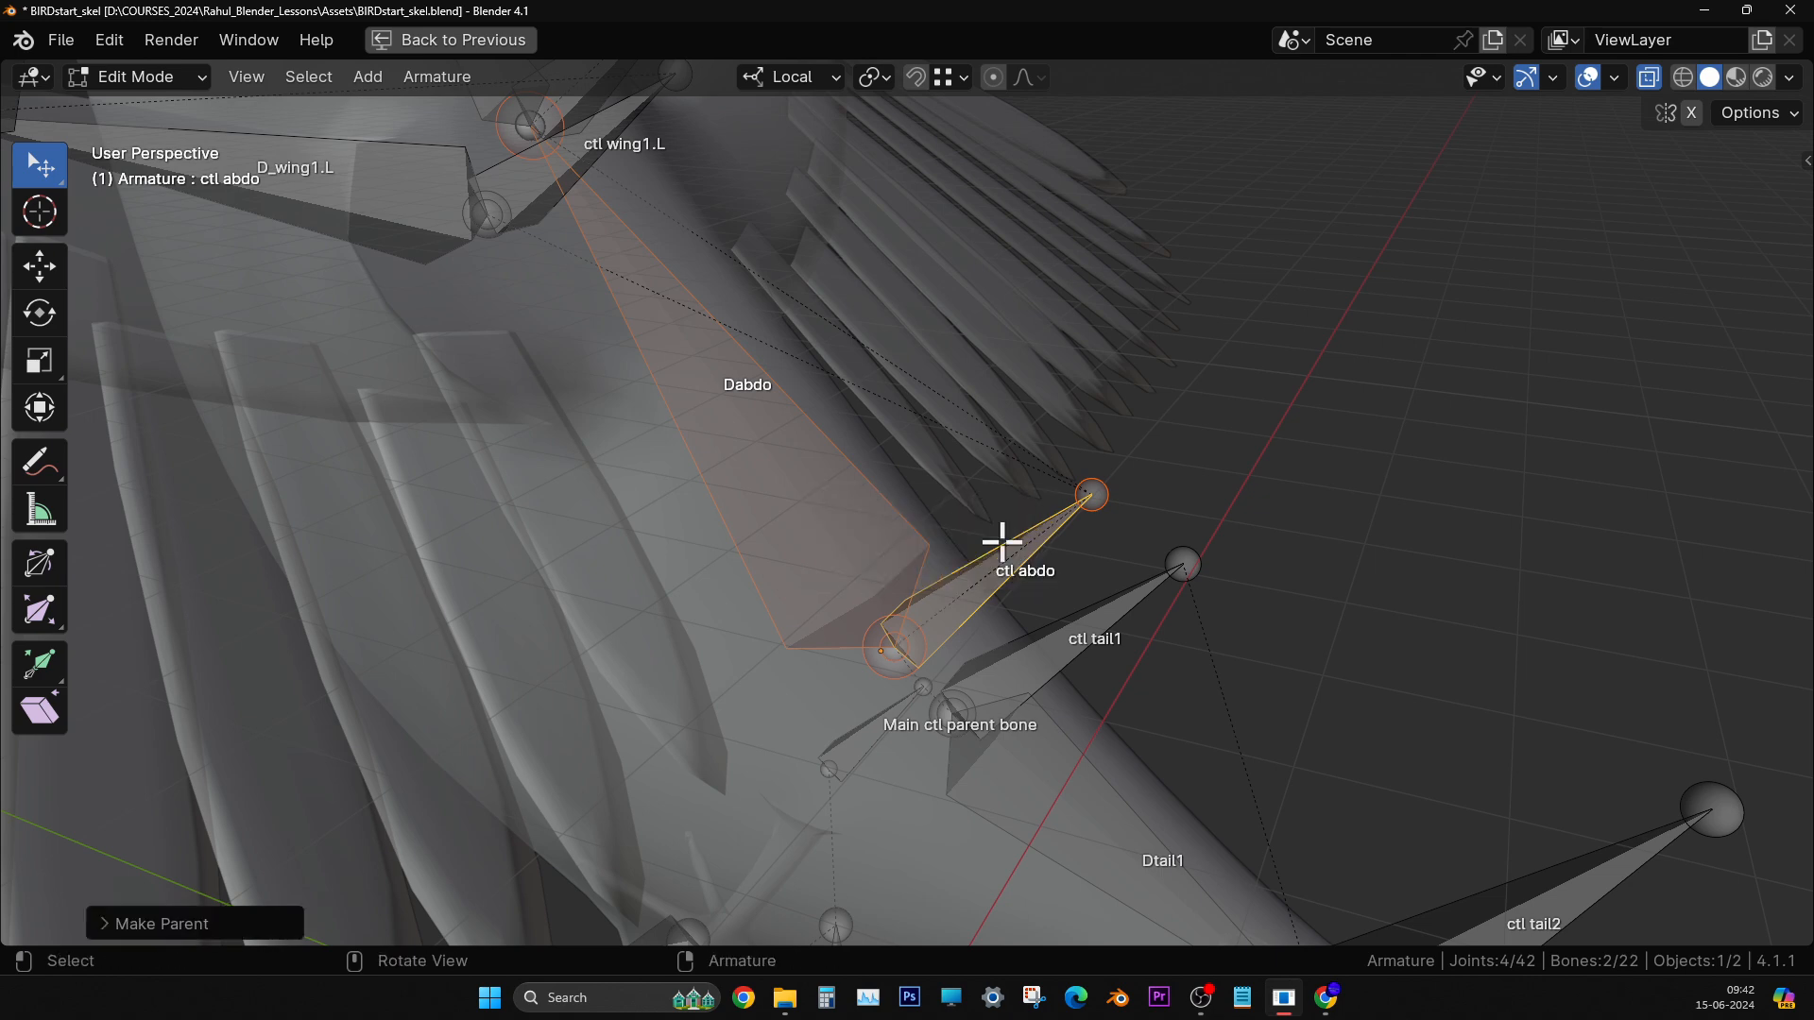
- Return to Pose Mode, test-move the ctl abdo bone, and undo the move
{"action": "left_click", "coordinate": [1628, 450]}
{"action": "left_click", "coordinate": [174, 79]}
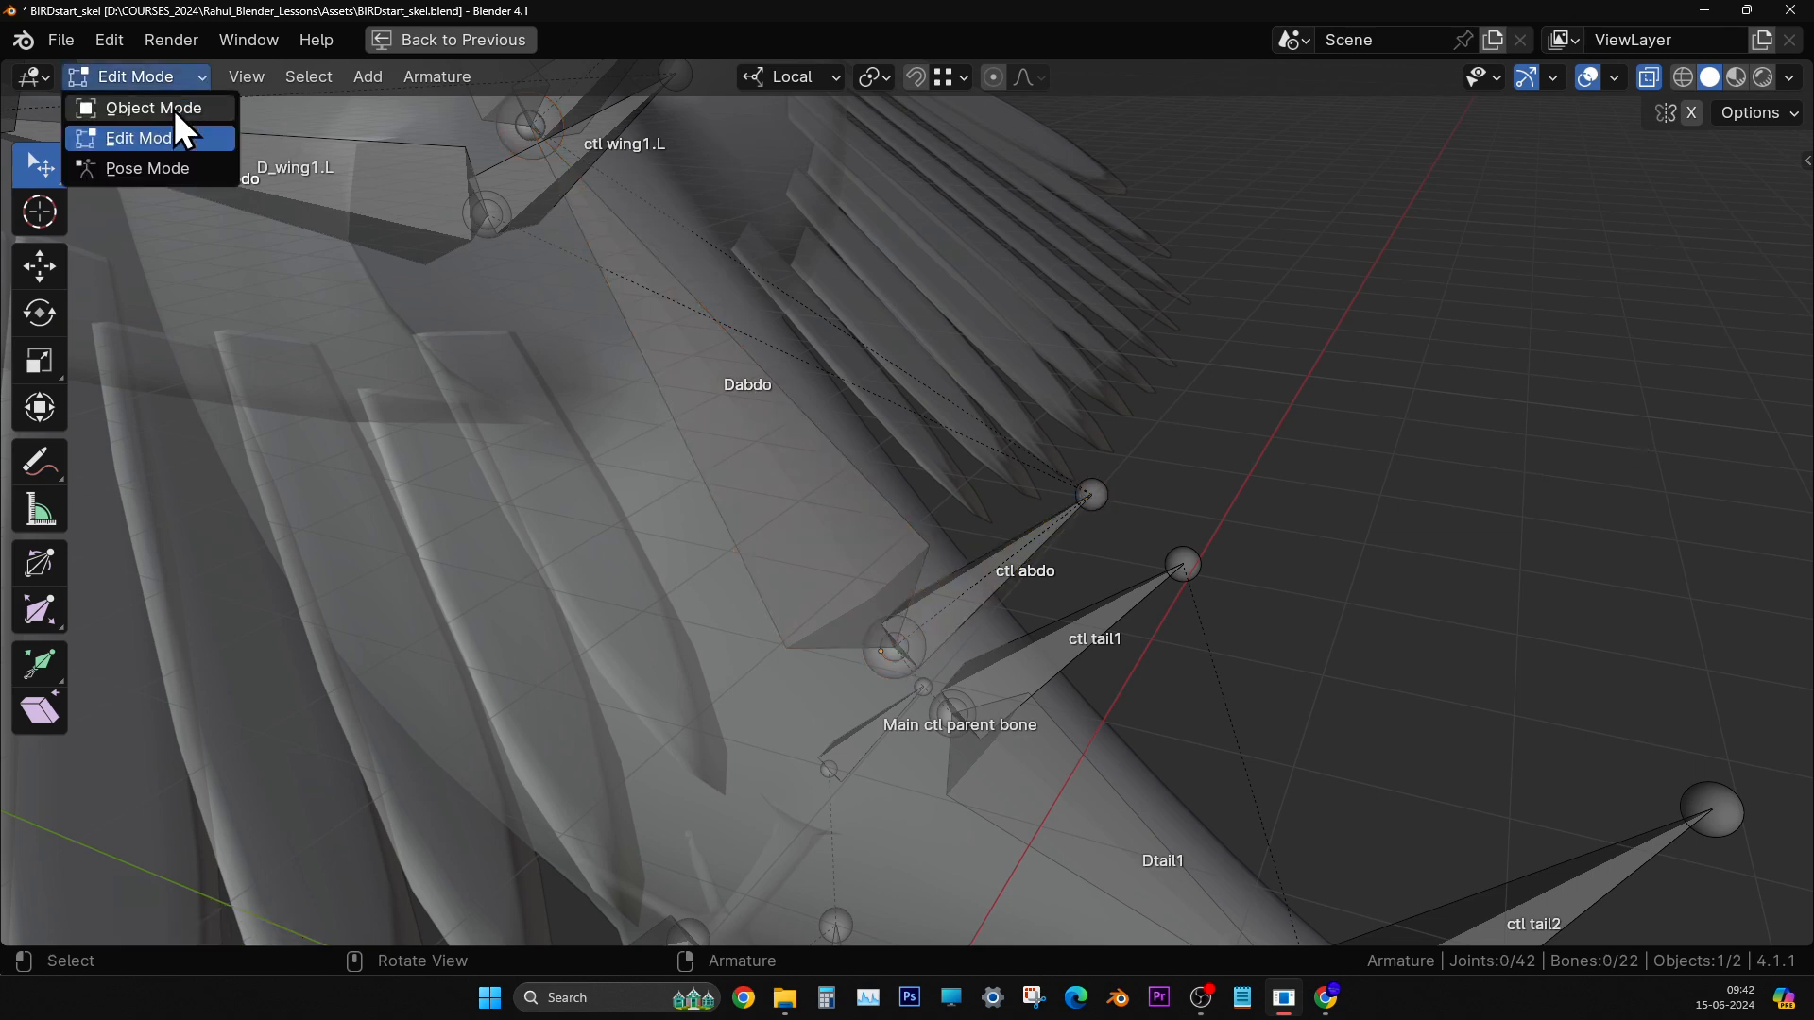
{"action": "left_click", "coordinate": [173, 173]}
{"action": "scroll", "coordinate": [1013, 564], "scroll_direction": "down", "scroll_amount": 4}
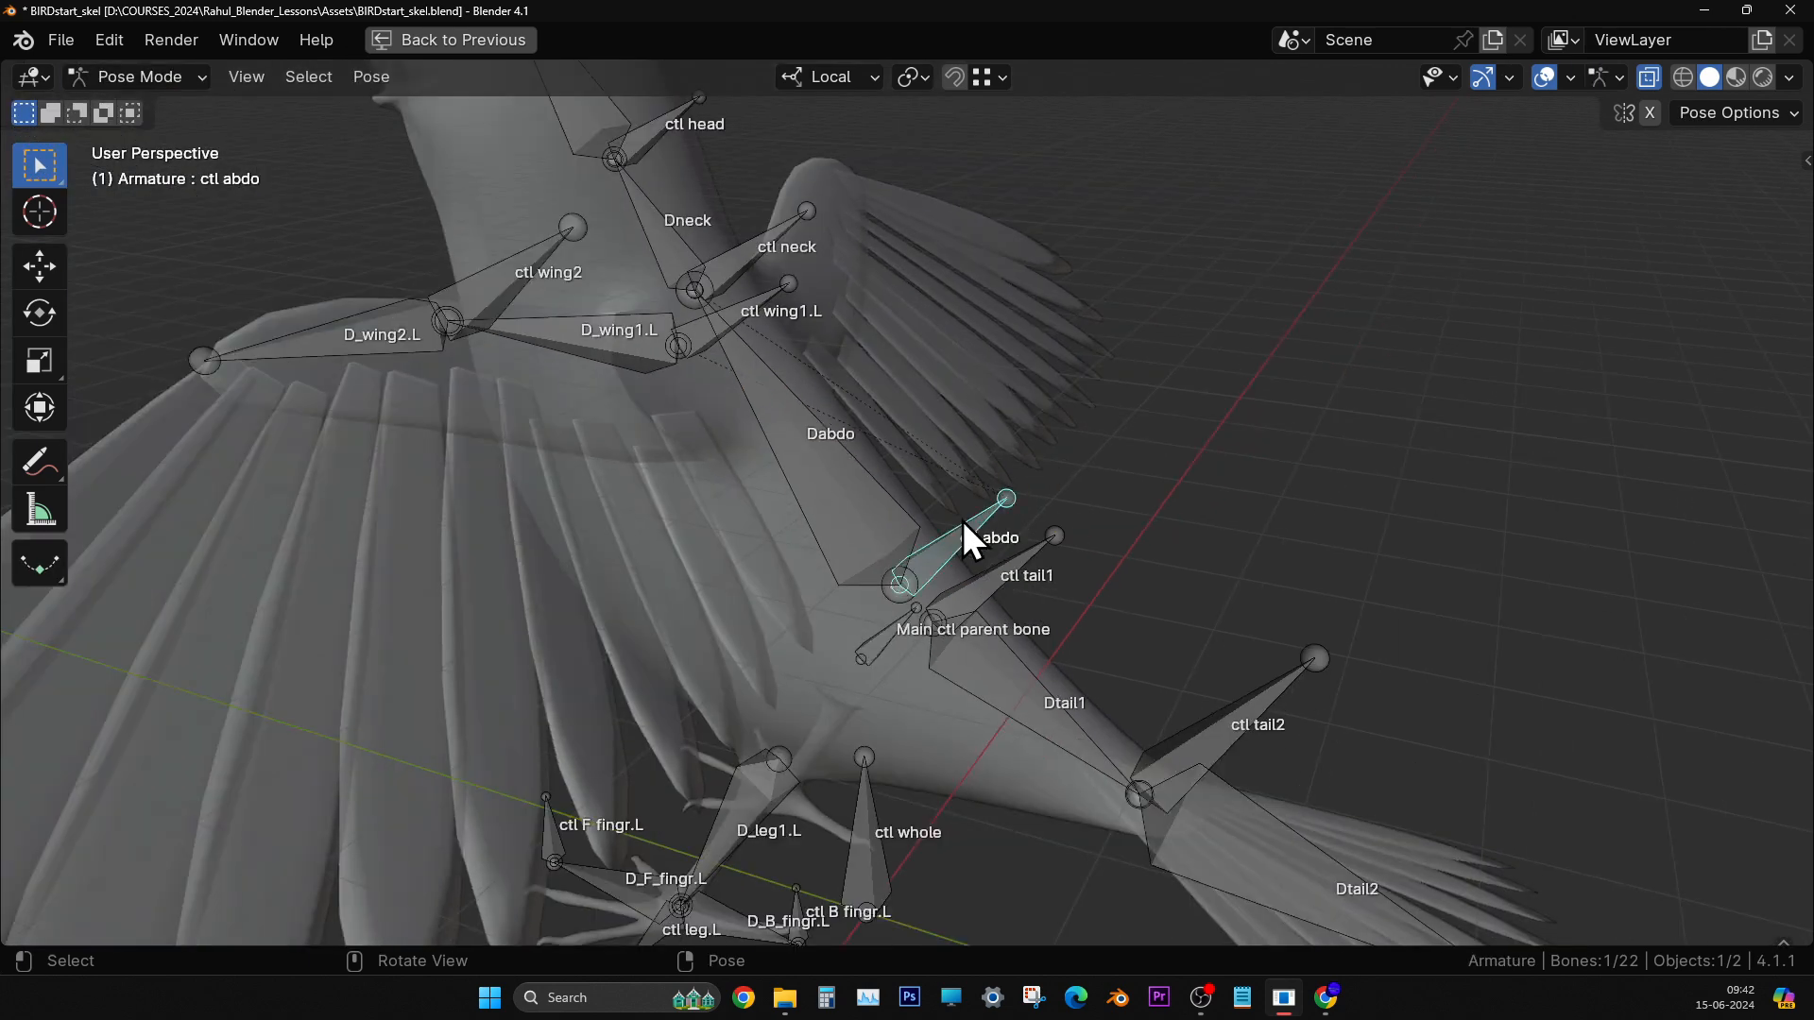
{"action": "scroll", "coordinate": [962, 519], "scroll_direction": "down", "scroll_amount": 3}
{"action": "key", "text": "g"}
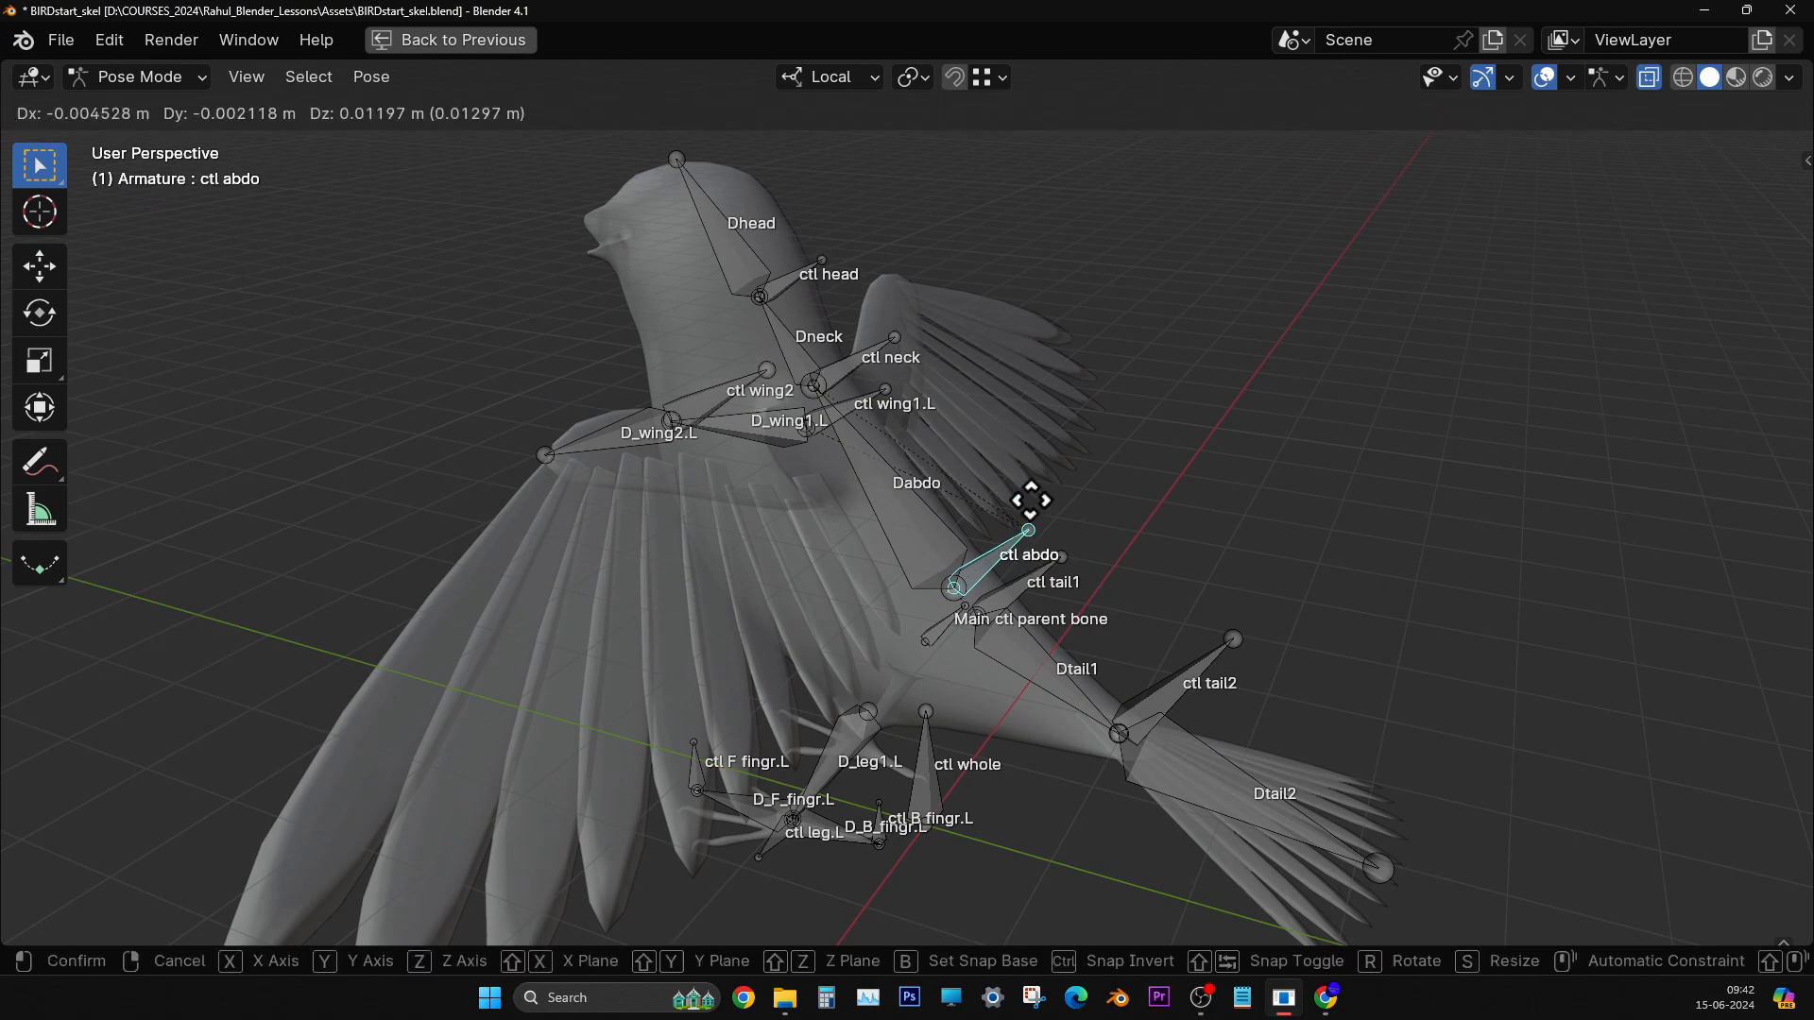
{"action": "left_click", "coordinate": [1587, 514]}
{"action": "middle_click_drag", "start_coordinate": [1588, 514], "coordinate": [1332, 420]}
{"action": "key", "text": "ctrl+z"}
- Parent the D_wing1.L bone to the ctl wing1.L bone in Edit Mode with Keep Offset
{"action": "middle_click_drag", "start_coordinate": [1357, 526], "coordinate": [771, 536]}
{"action": "left_click", "coordinate": [607, 516]}
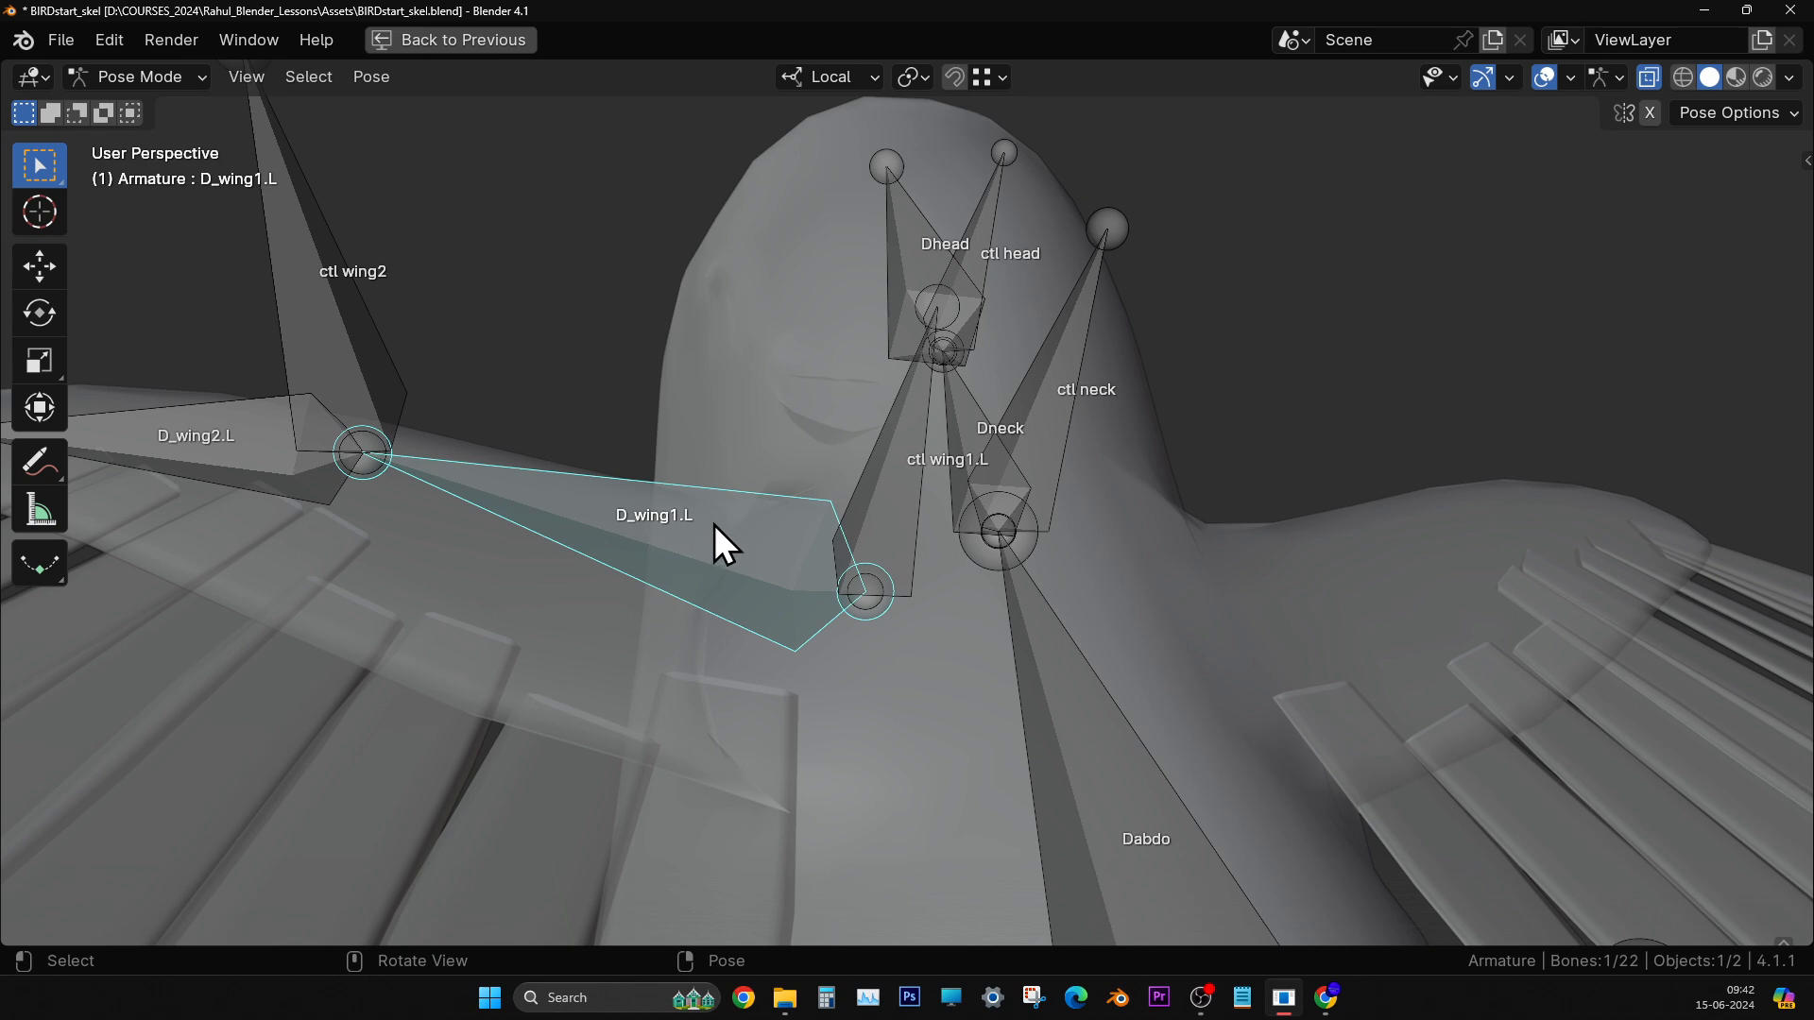
{"action": "left_click", "coordinate": [137, 77]}
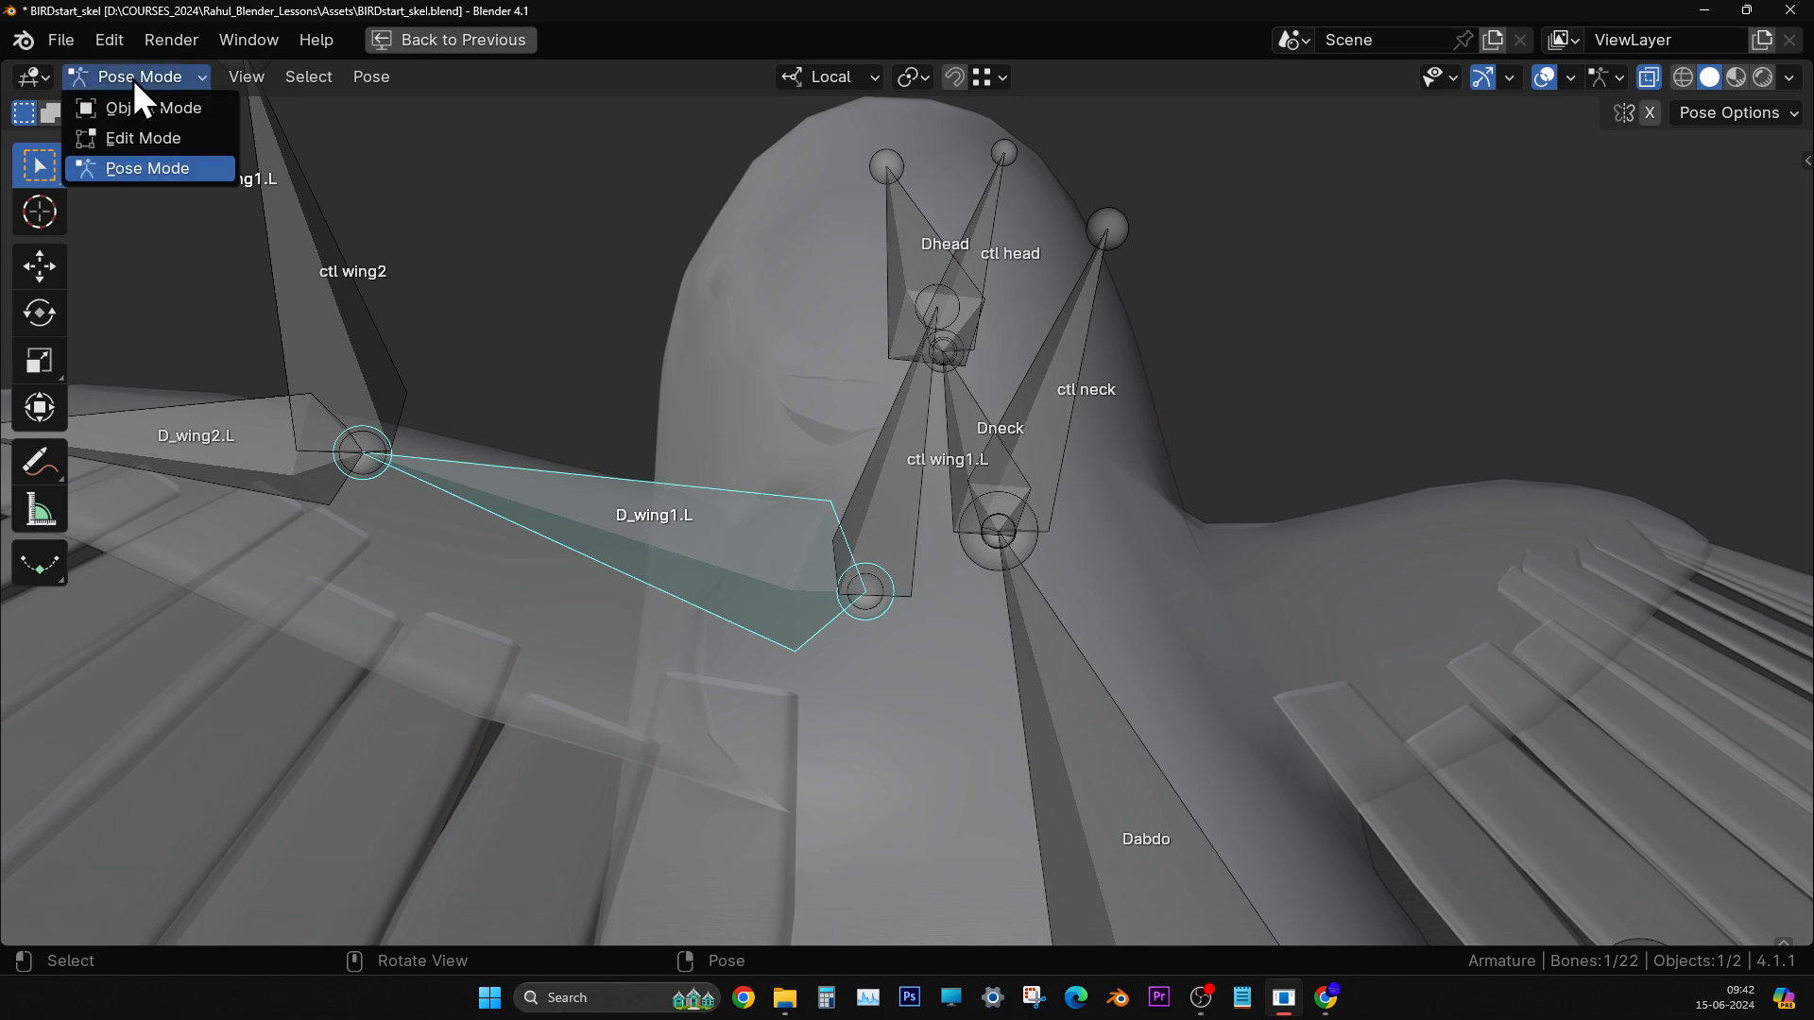
{"action": "left_click", "coordinate": [147, 138]}
{"action": "left_click", "coordinate": [891, 496], "text": "shift"}
{"action": "middle_click_drag", "start_coordinate": [887, 502], "coordinate": [884, 539]}
{"action": "key", "text": "ctrl+p"}
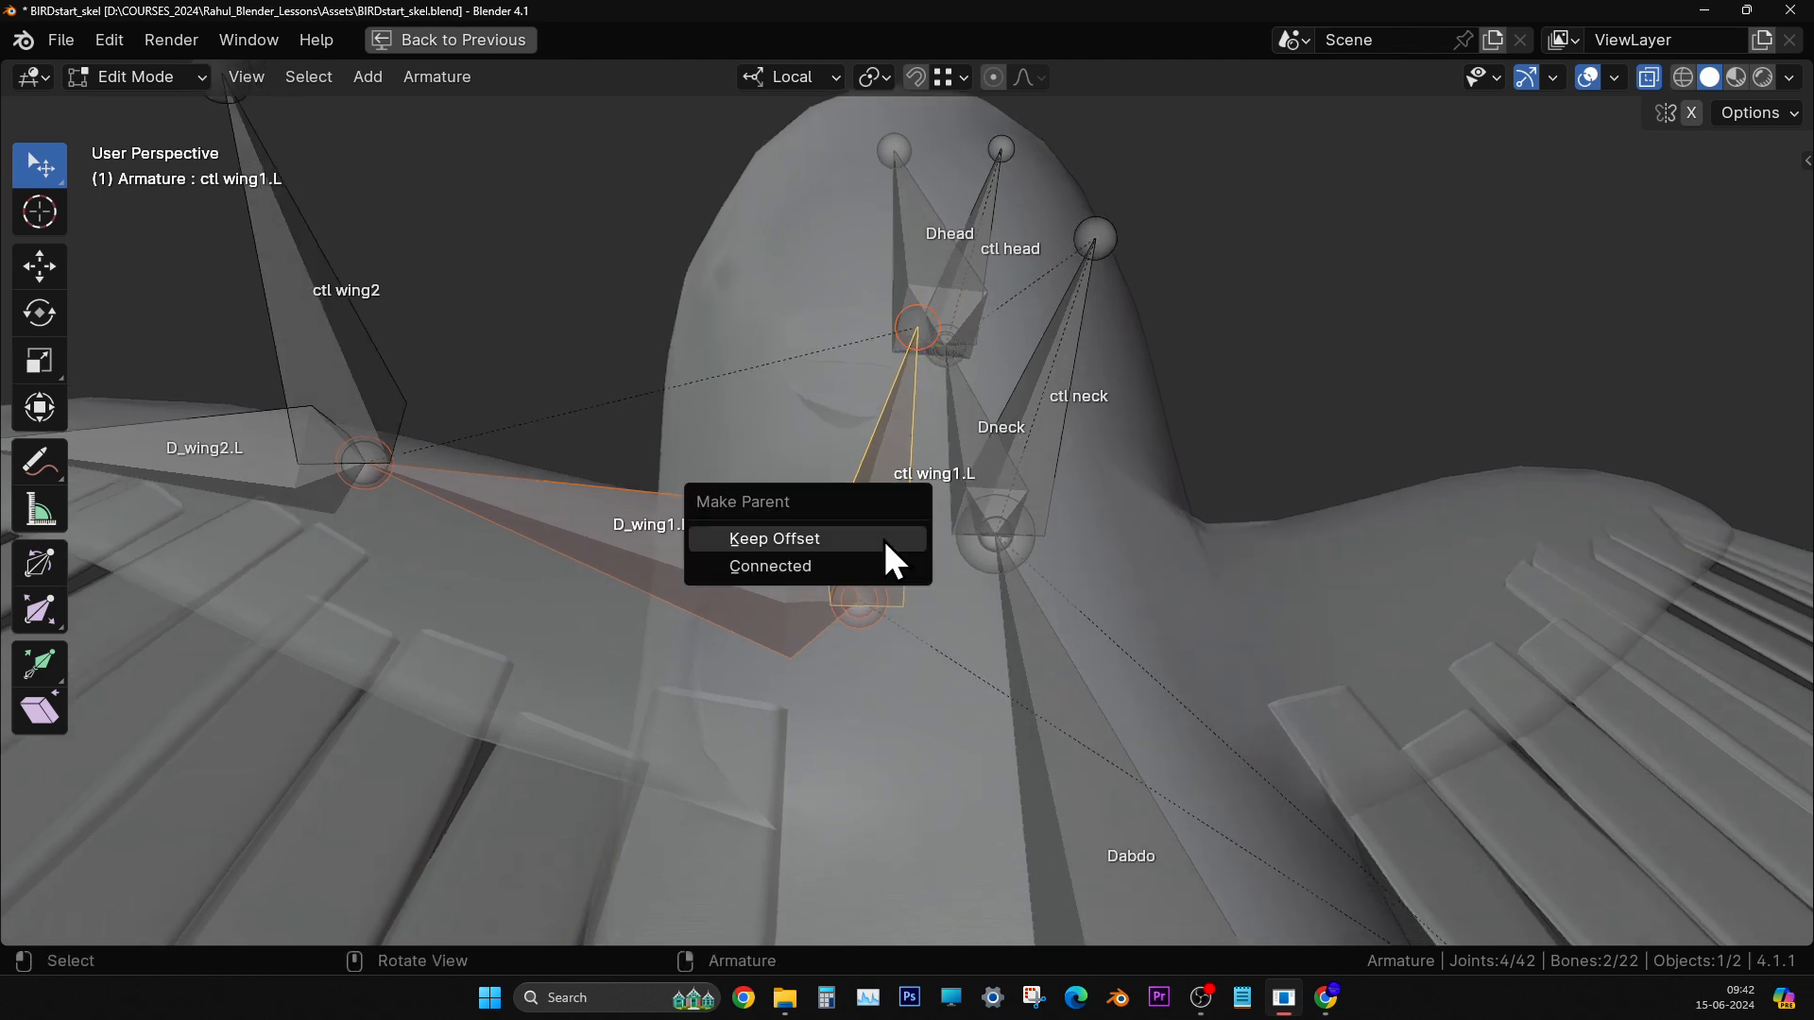
{"action": "left_click", "coordinate": [886, 543]}
- Parent the D_wing2.L bone to the ctl wing2 bone with Keep Offset
{"action": "middle_click_drag", "start_coordinate": [883, 535], "coordinate": [705, 502]}
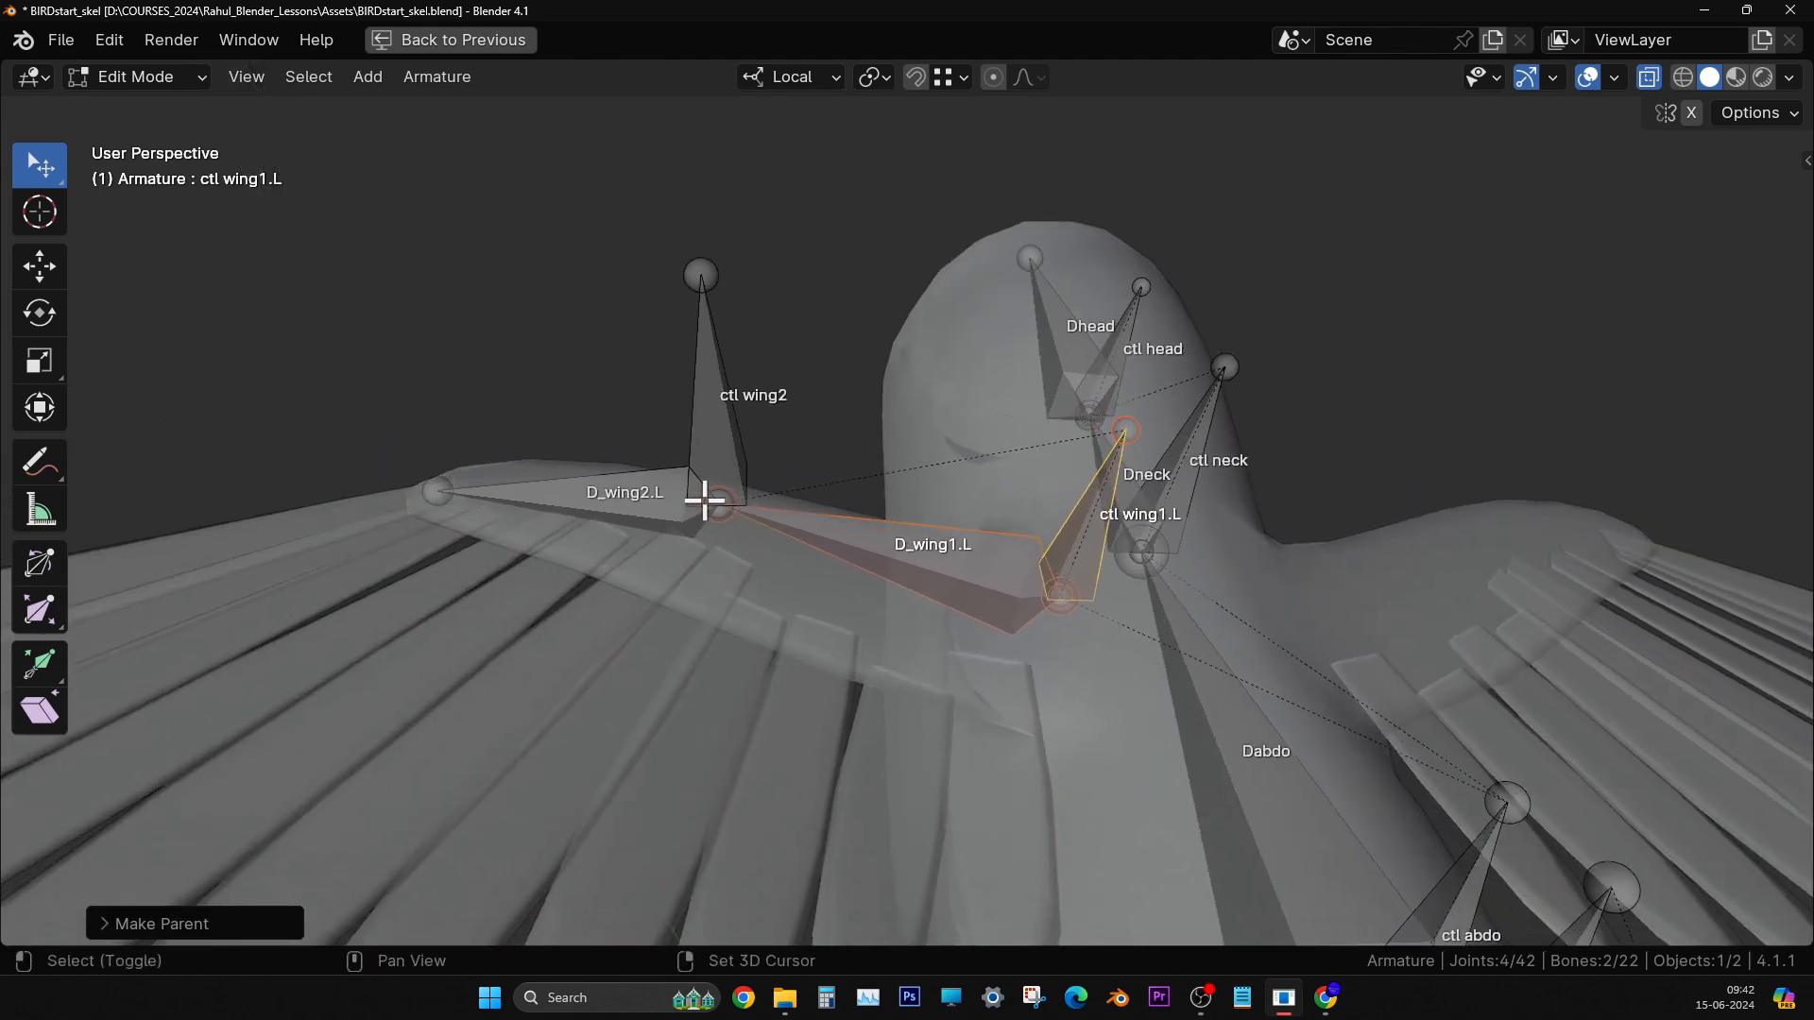
{"action": "left_click", "coordinate": [609, 499]}
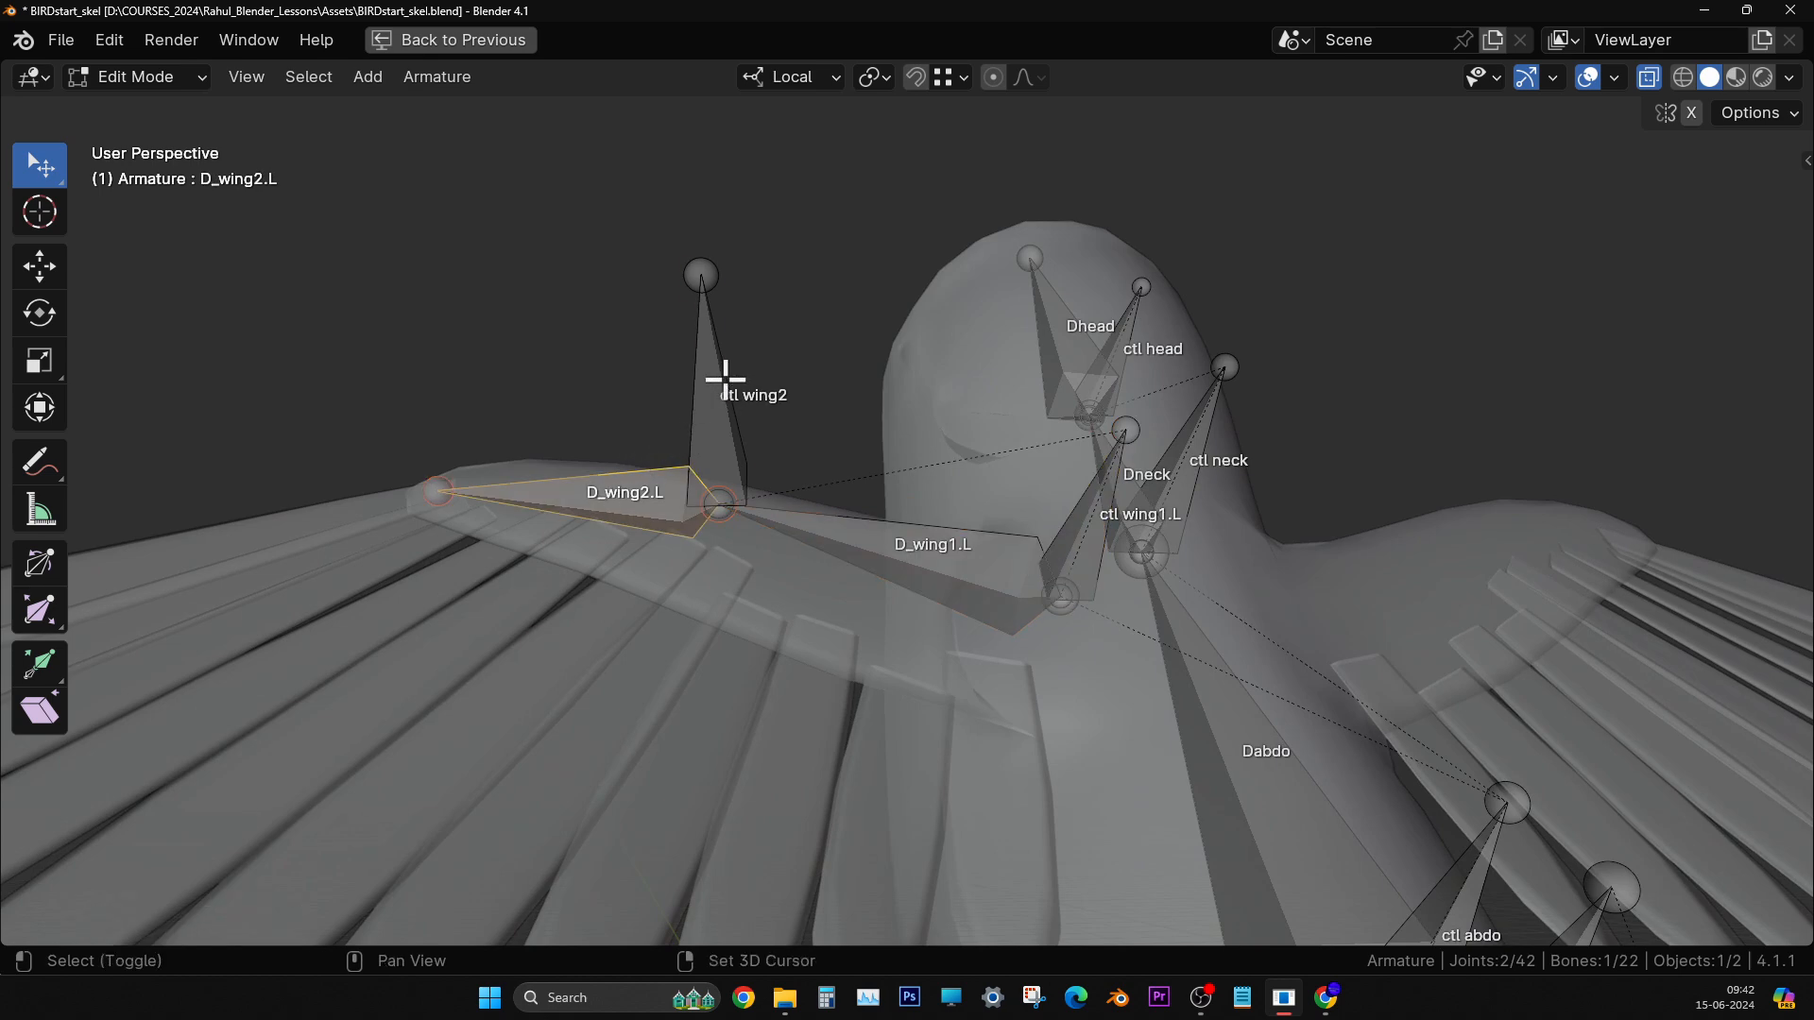
{"action": "left_click", "coordinate": [726, 379], "text": "shift"}
{"action": "key", "text": "ctrl+p"}
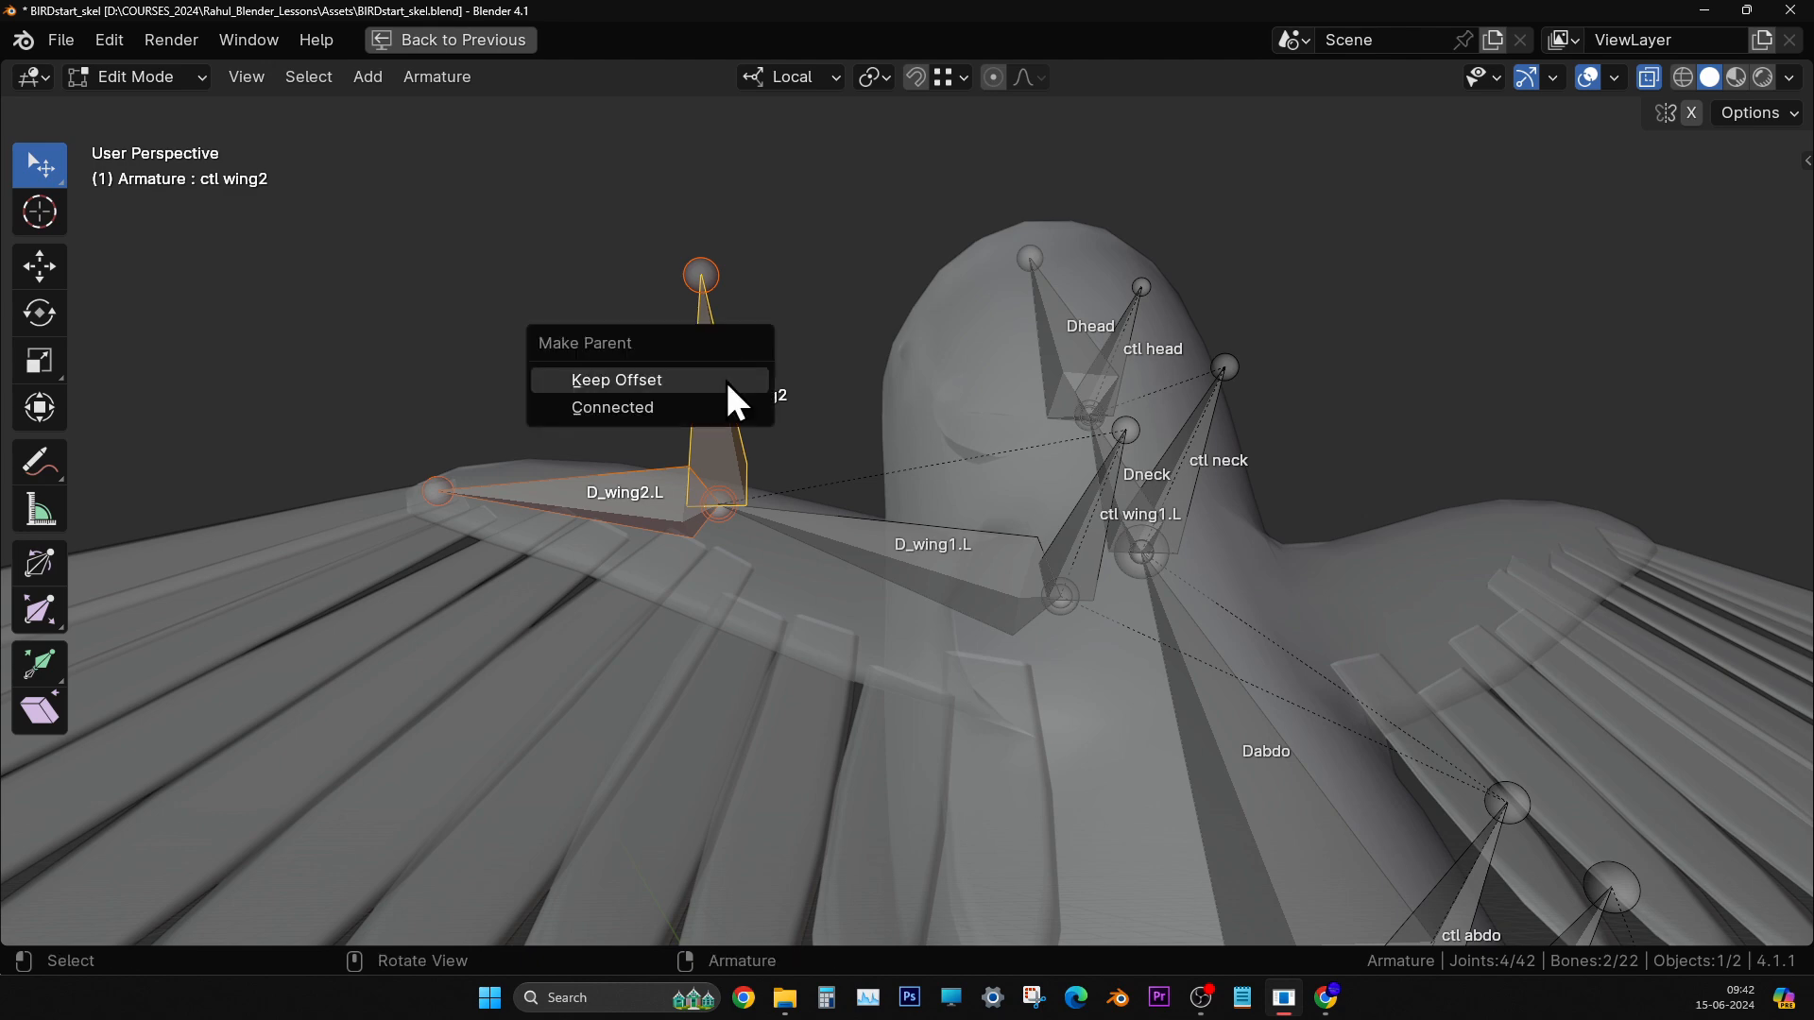
{"action": "left_click", "coordinate": [729, 384]}
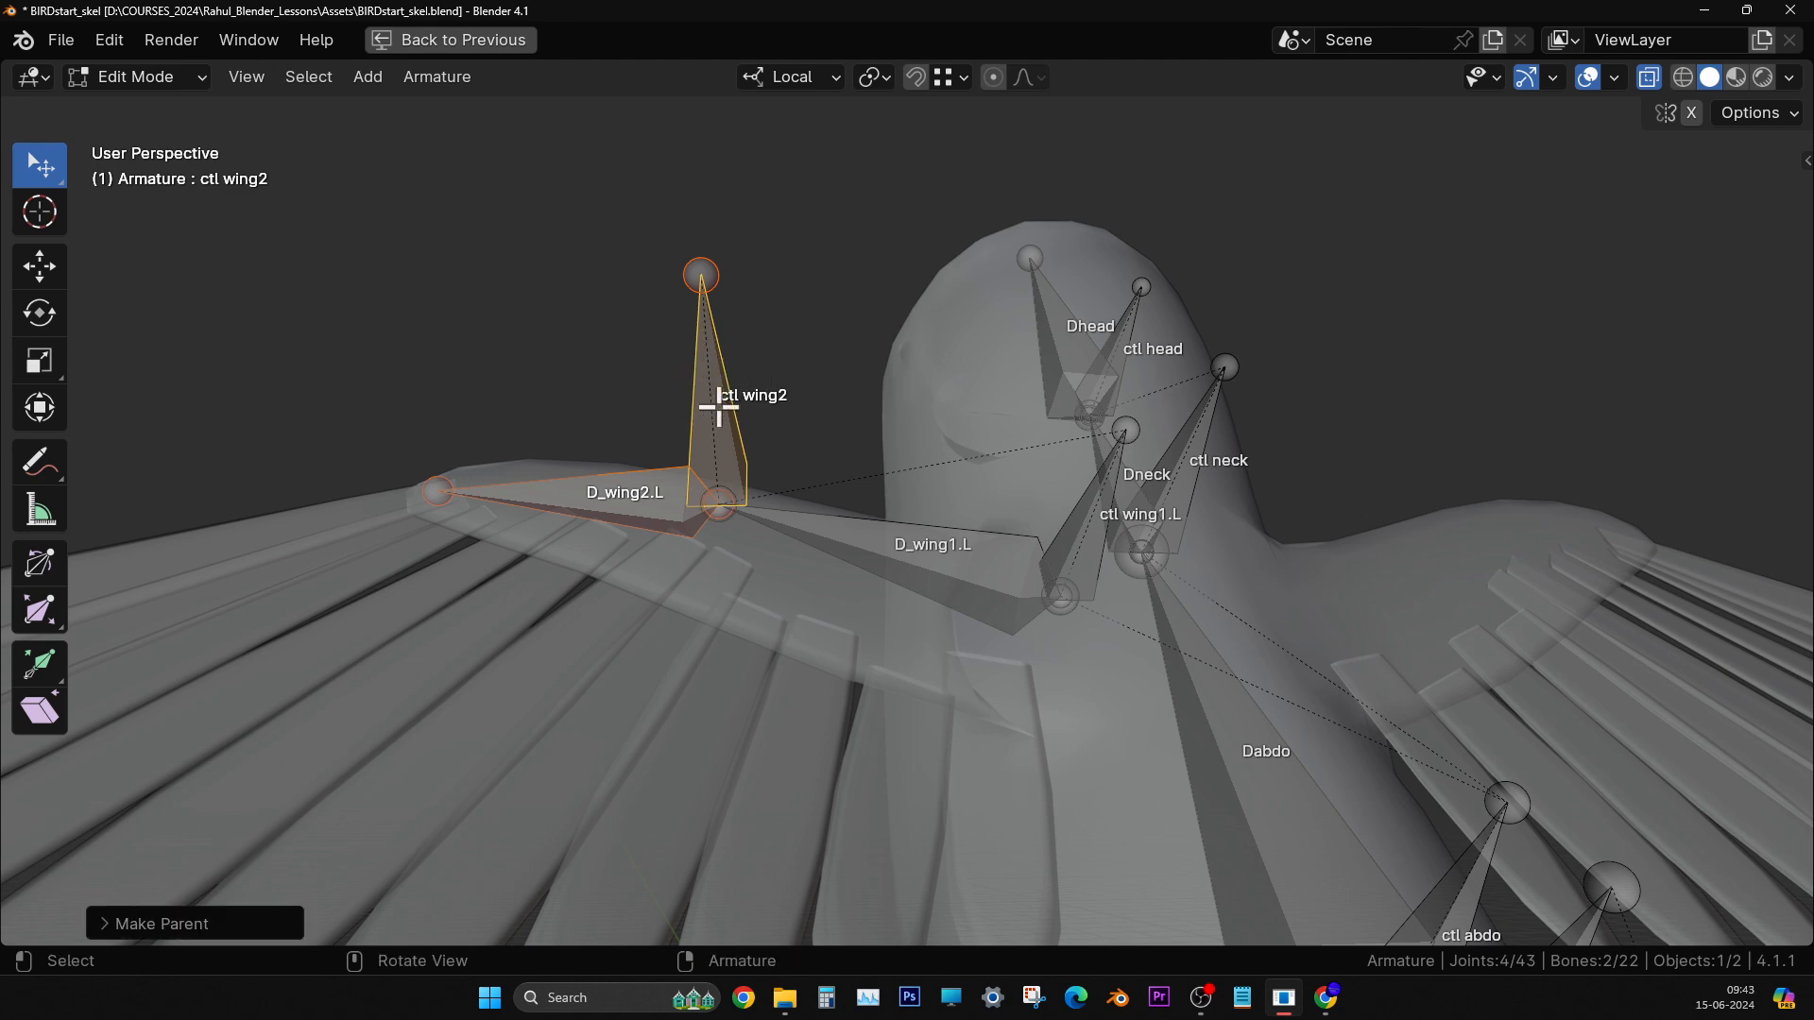
- Switch to Pose Mode and test-move the ctl abdo bone to check the wing parenting
{"action": "middle_click_drag", "start_coordinate": [721, 405], "coordinate": [677, 393]}
{"action": "left_click", "coordinate": [299, 172]}
{"action": "left_click", "coordinate": [160, 77]}
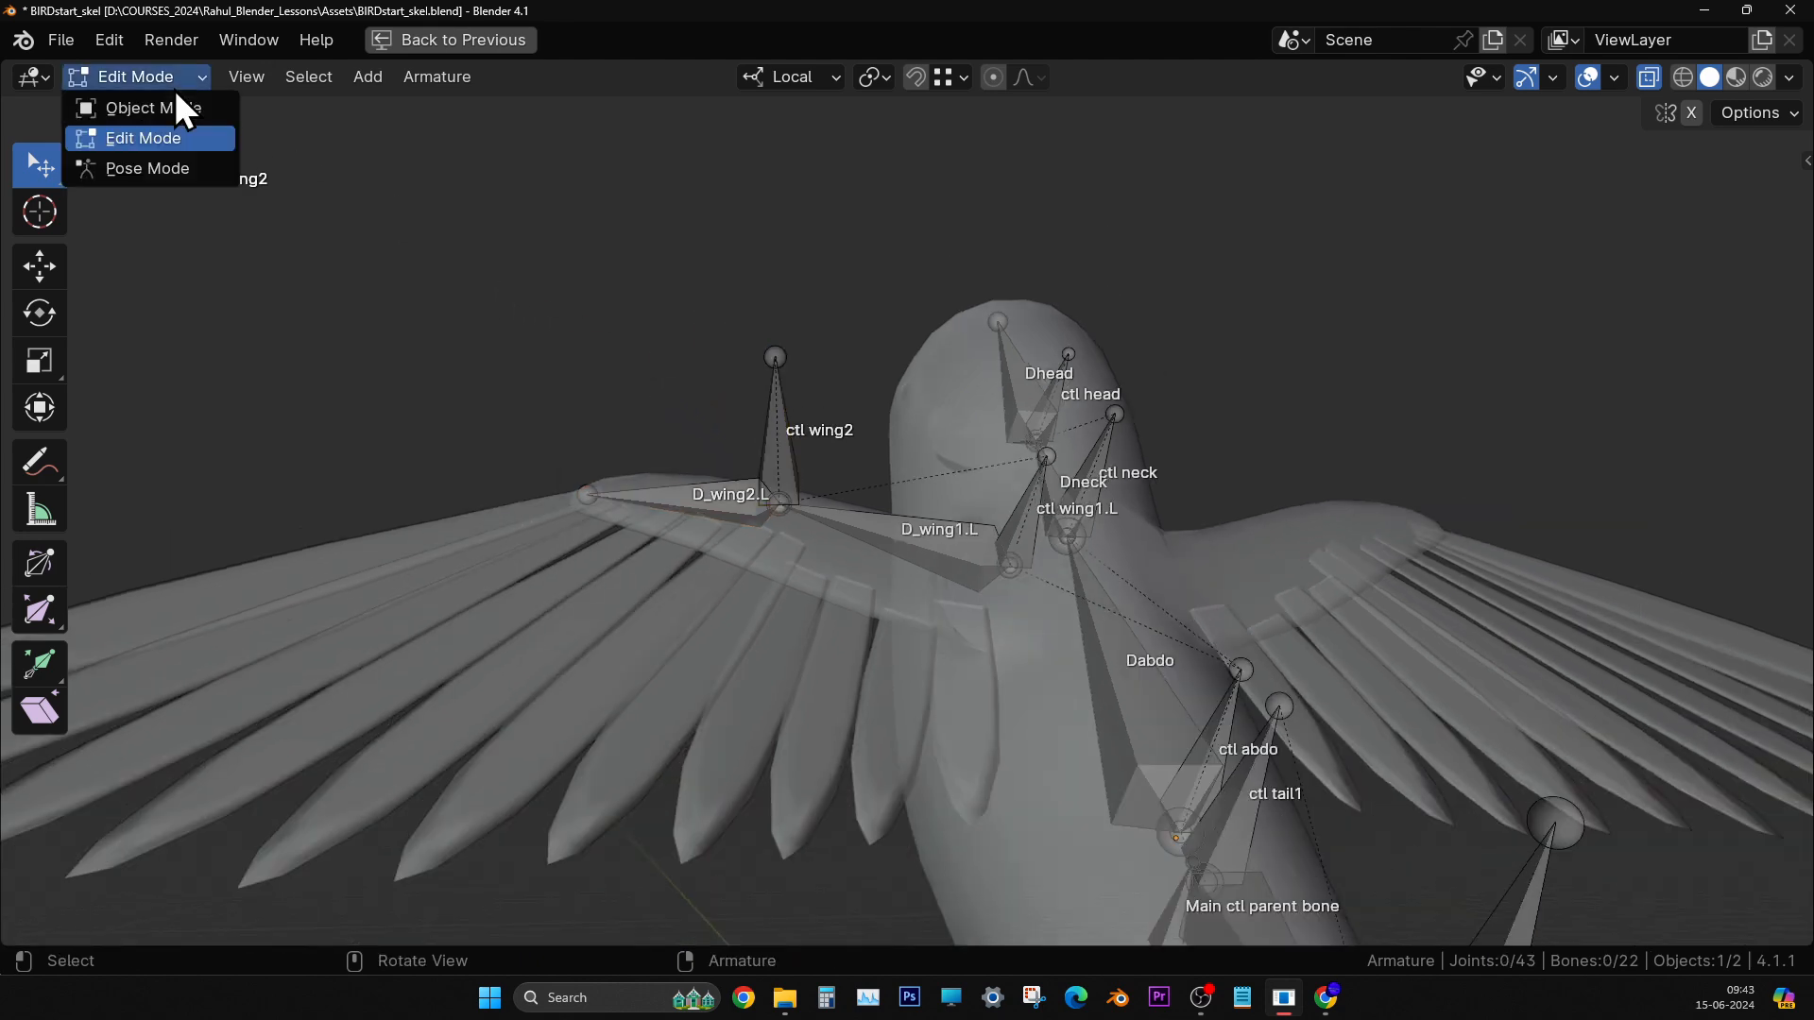
{"action": "left_click", "coordinate": [161, 169]}
{"action": "scroll", "coordinate": [855, 614], "scroll_direction": "down", "scroll_amount": 3}
{"action": "middle_click_drag", "start_coordinate": [854, 614], "coordinate": [610, 425], "text": "shift"}
{"action": "middle_click_drag", "start_coordinate": [624, 482], "coordinate": [785, 569]}
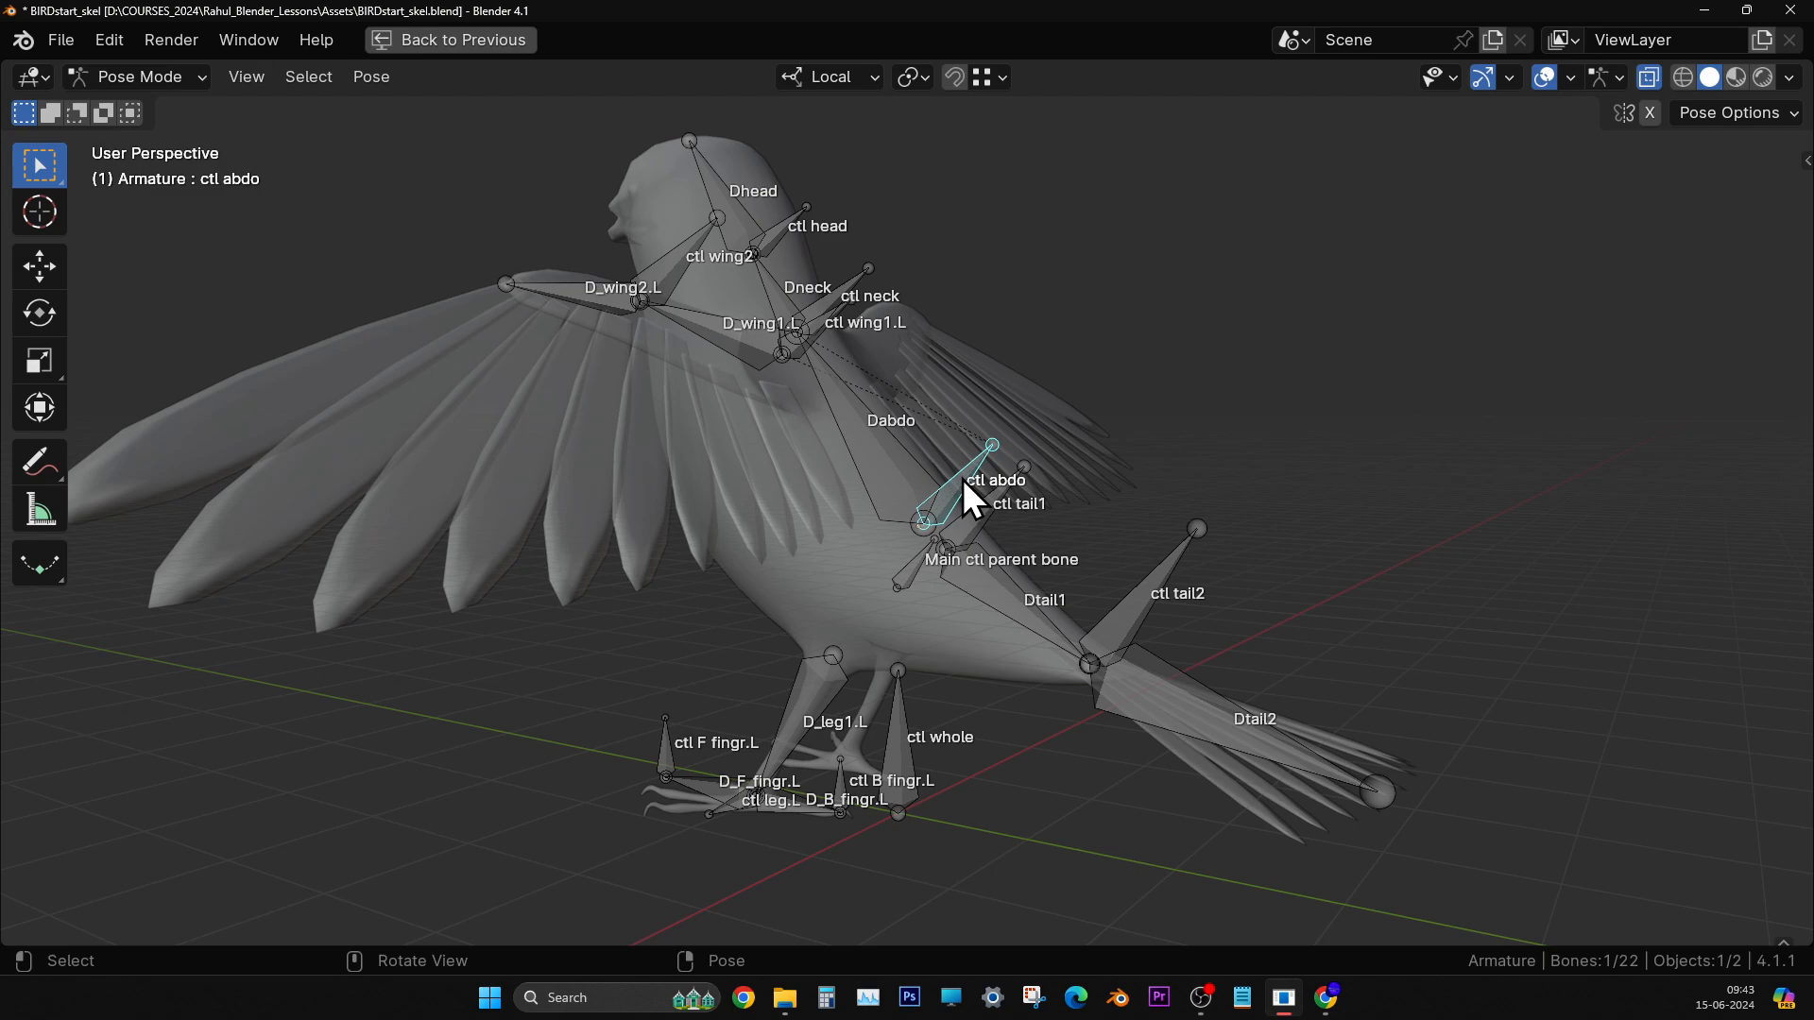
{"action": "key", "text": "g"}
{"action": "left_click", "coordinate": [1436, 440]}
- Parent the Dtail2 bone to the ctl tail2 bone in Edit Mode with Keep Offset
{"action": "middle_click_drag", "start_coordinate": [1436, 440], "coordinate": [1017, 546]}
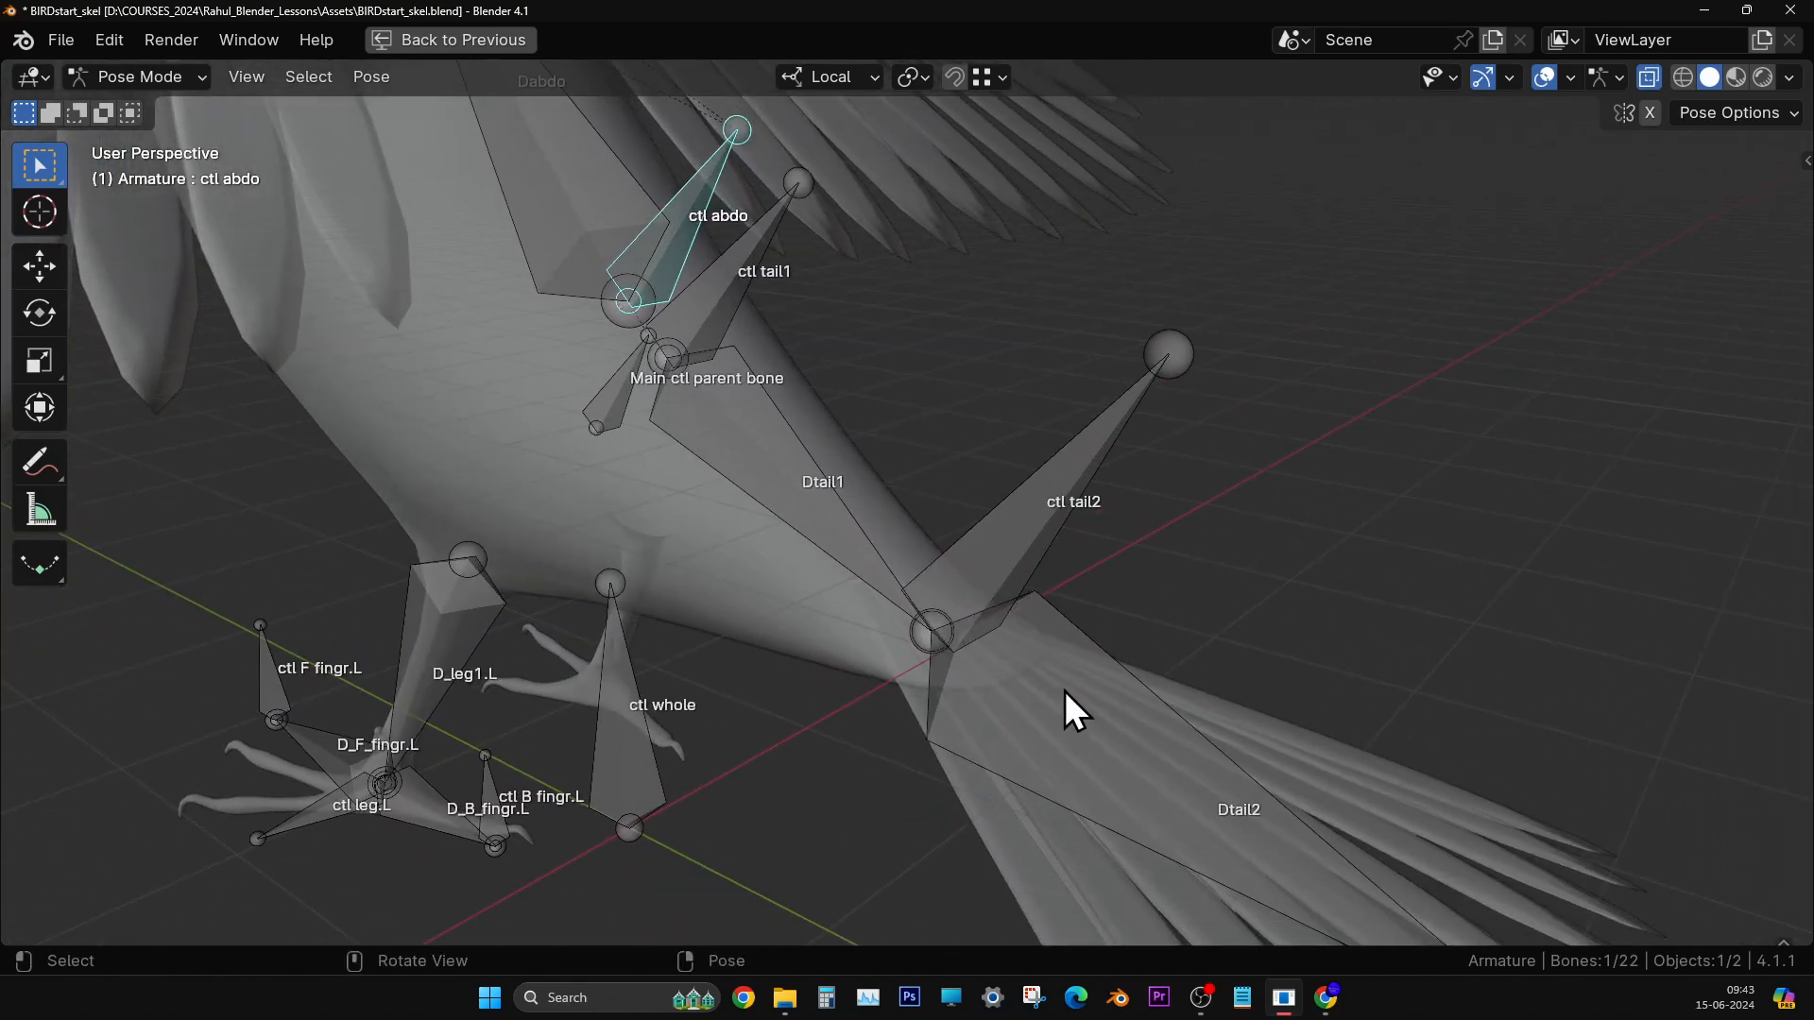
{"action": "mouse_move", "coordinate": [1064, 689]}
{"action": "middle_mouse_down"}
{"action": "mouse_move", "coordinate": [1006, 671]}
{"action": "mouse_move", "coordinate": [1057, 684]}
{"action": "middle_mouse_up"}
{"action": "left_click", "coordinate": [1013, 678]}
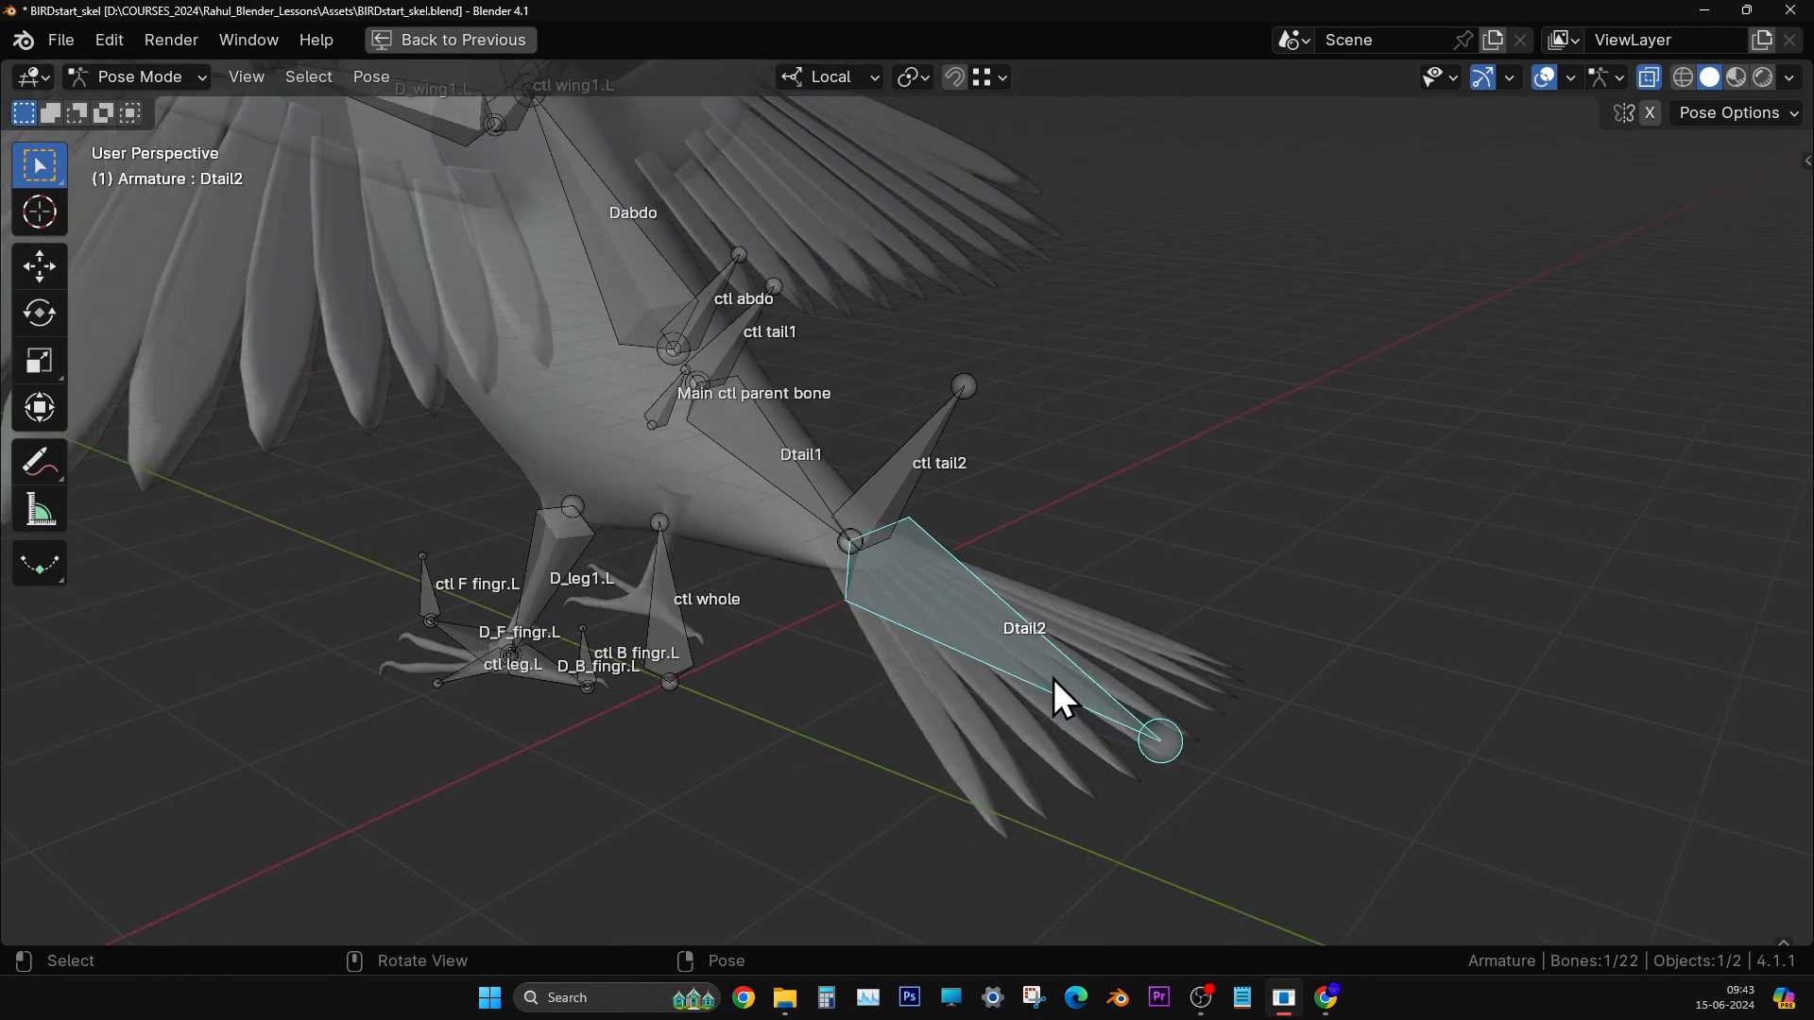
{"action": "scroll", "coordinate": [1054, 680], "scroll_direction": "up", "scroll_amount": 2}
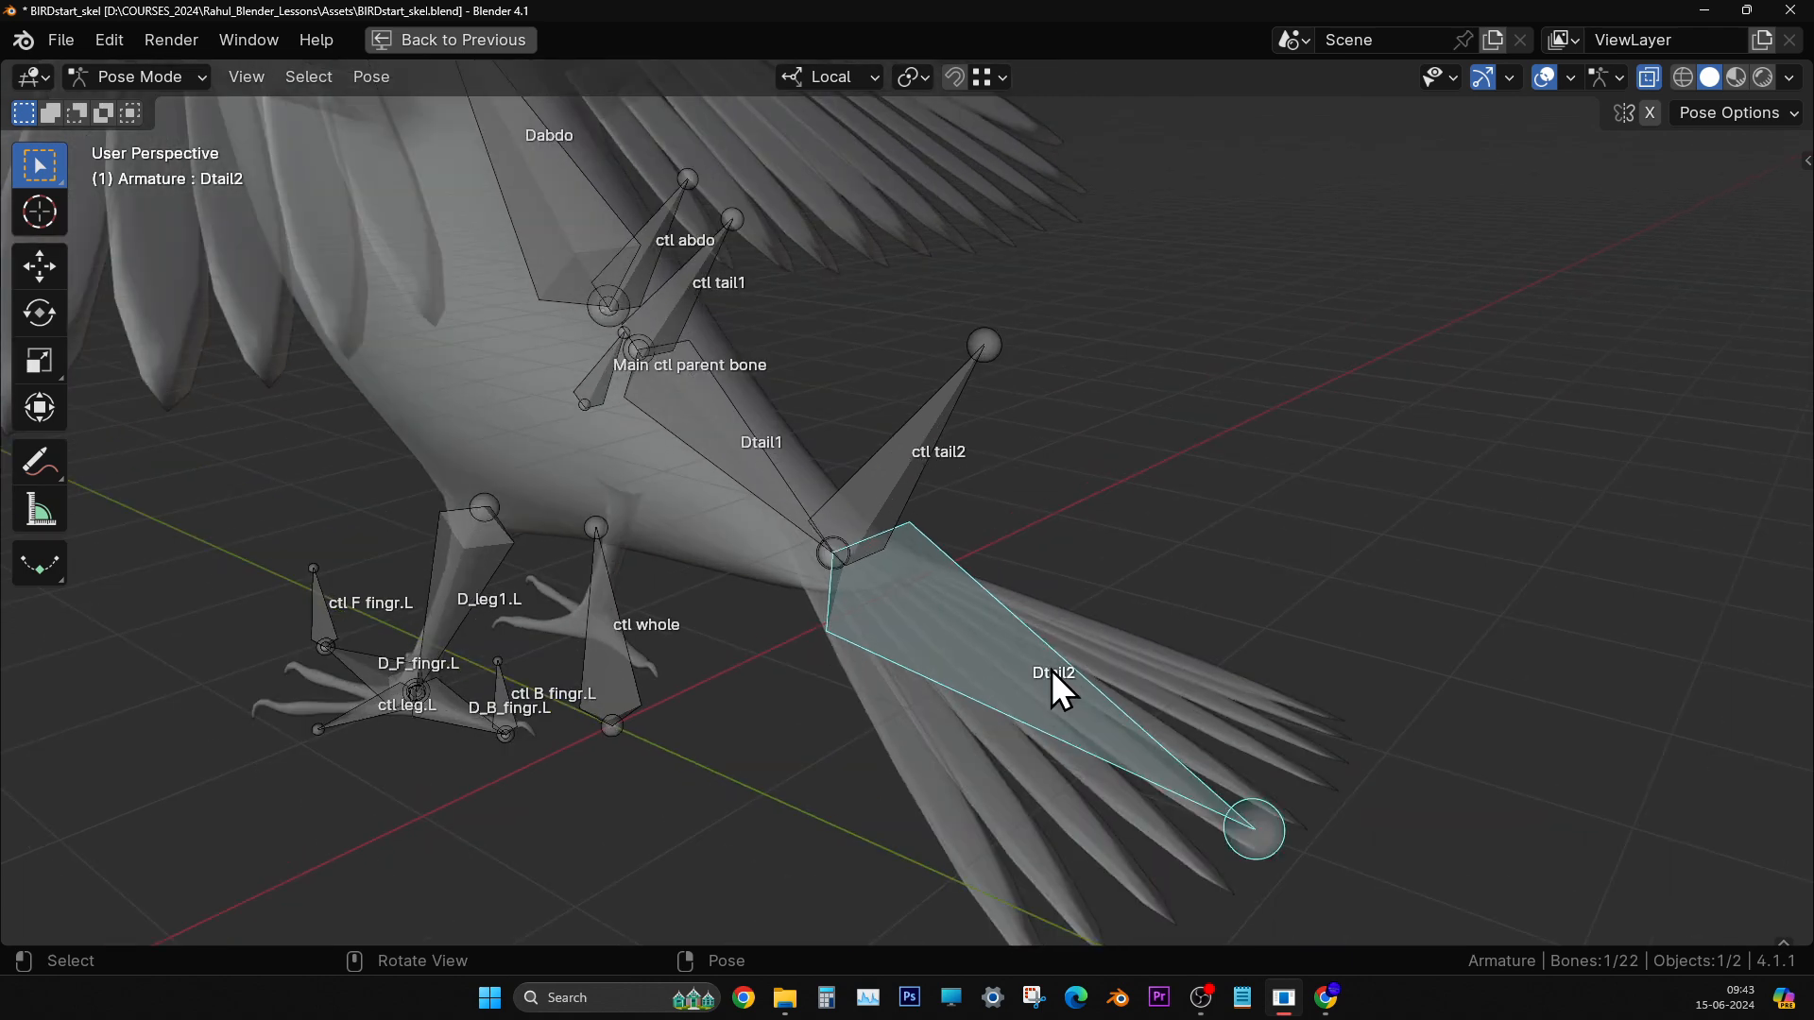
{"action": "left_click", "coordinate": [939, 418], "text": "shift"}
{"action": "left_click", "coordinate": [159, 87]}
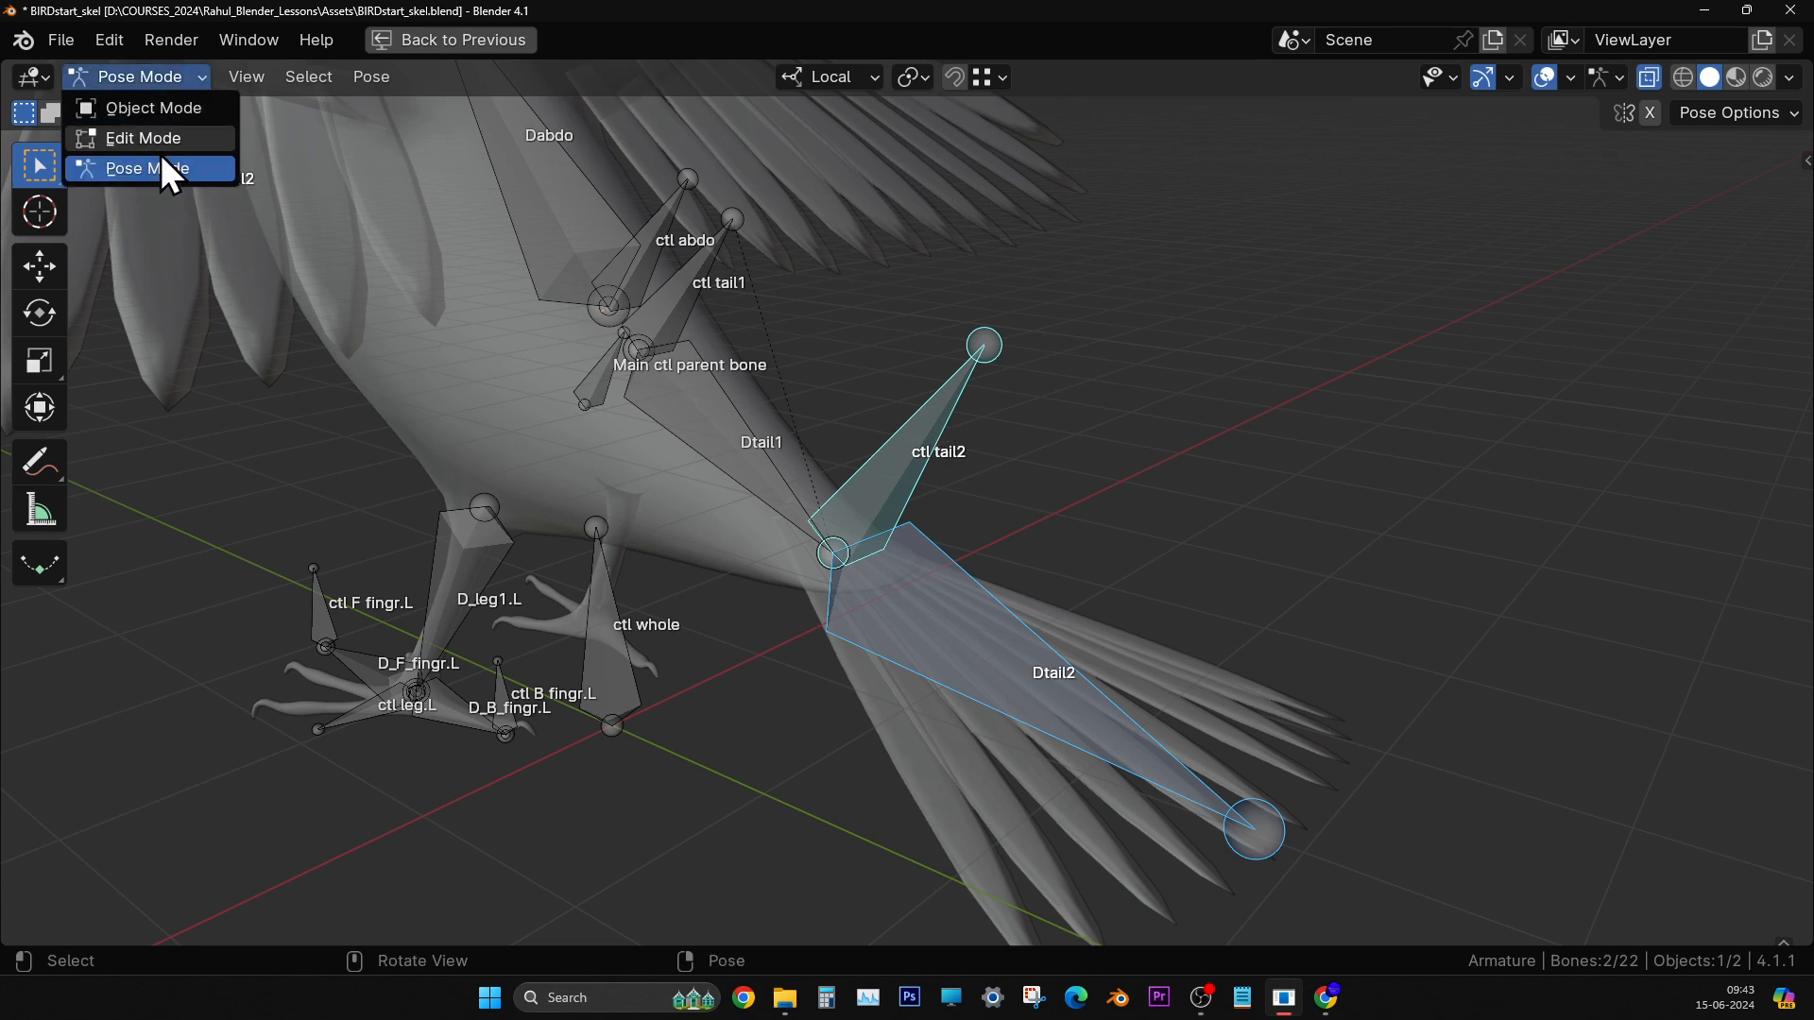
{"action": "left_click", "coordinate": [142, 134]}
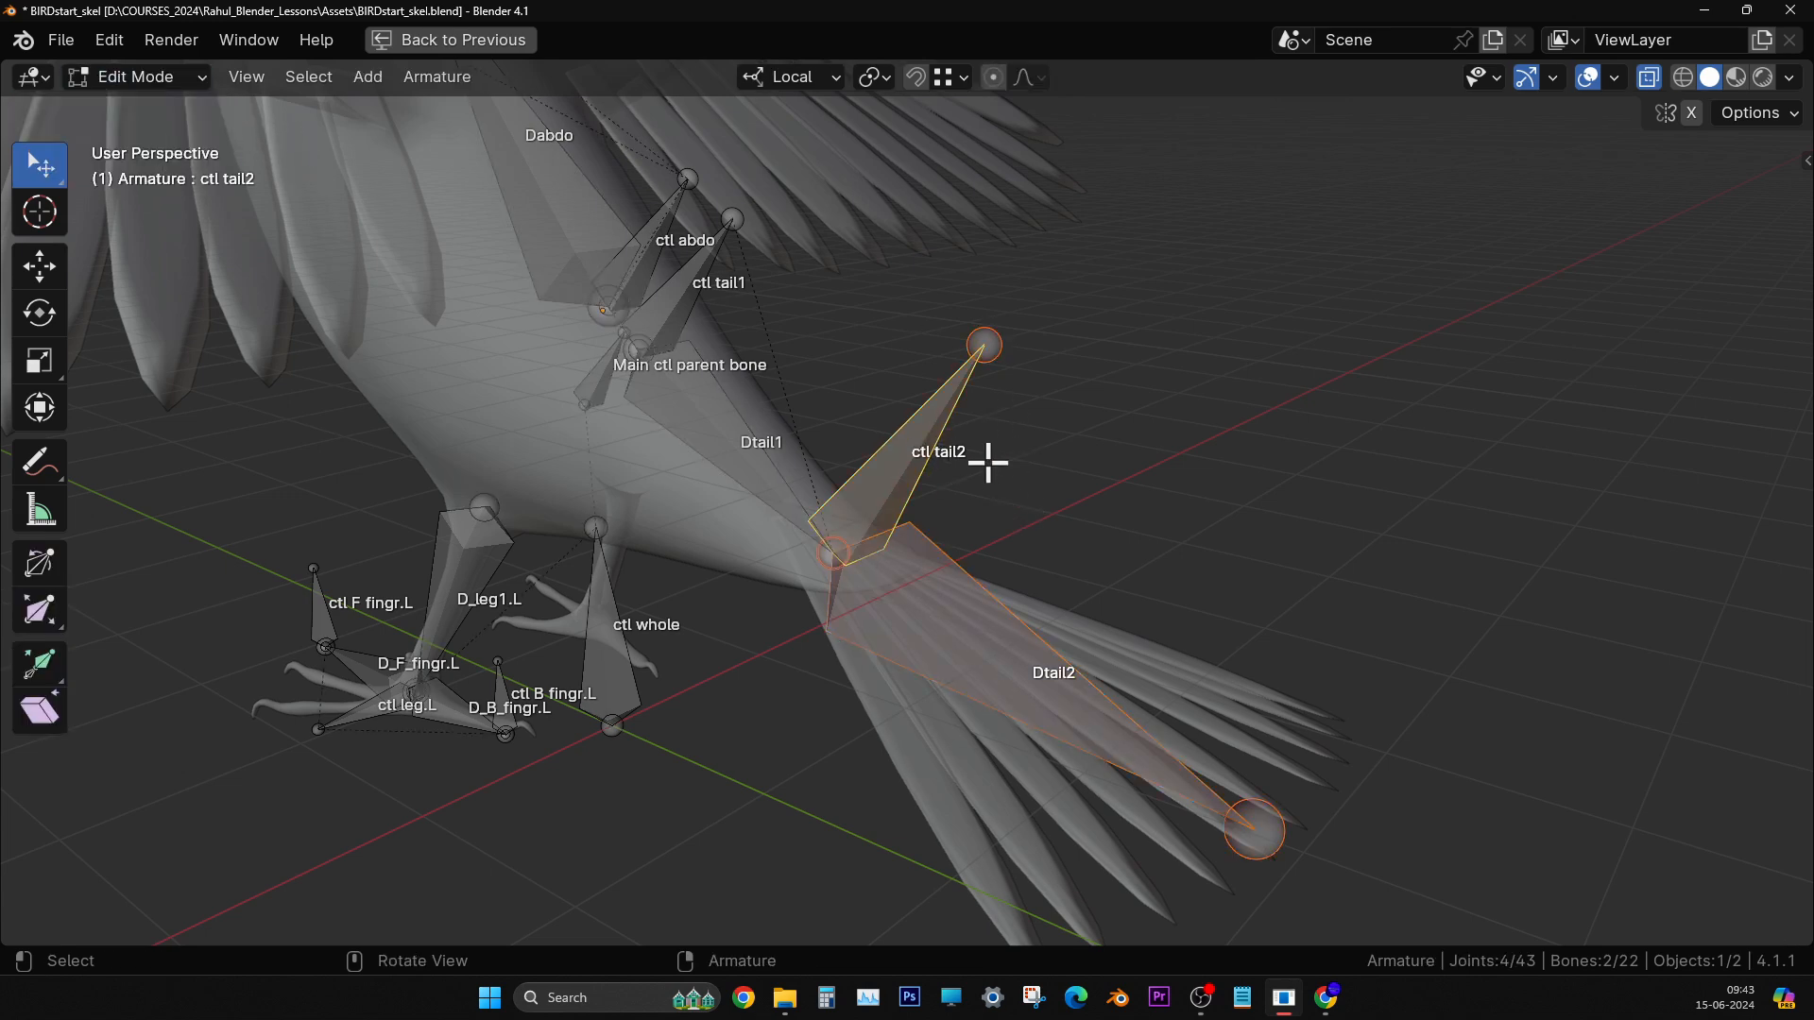
{"action": "key", "text": "ctrl+p"}
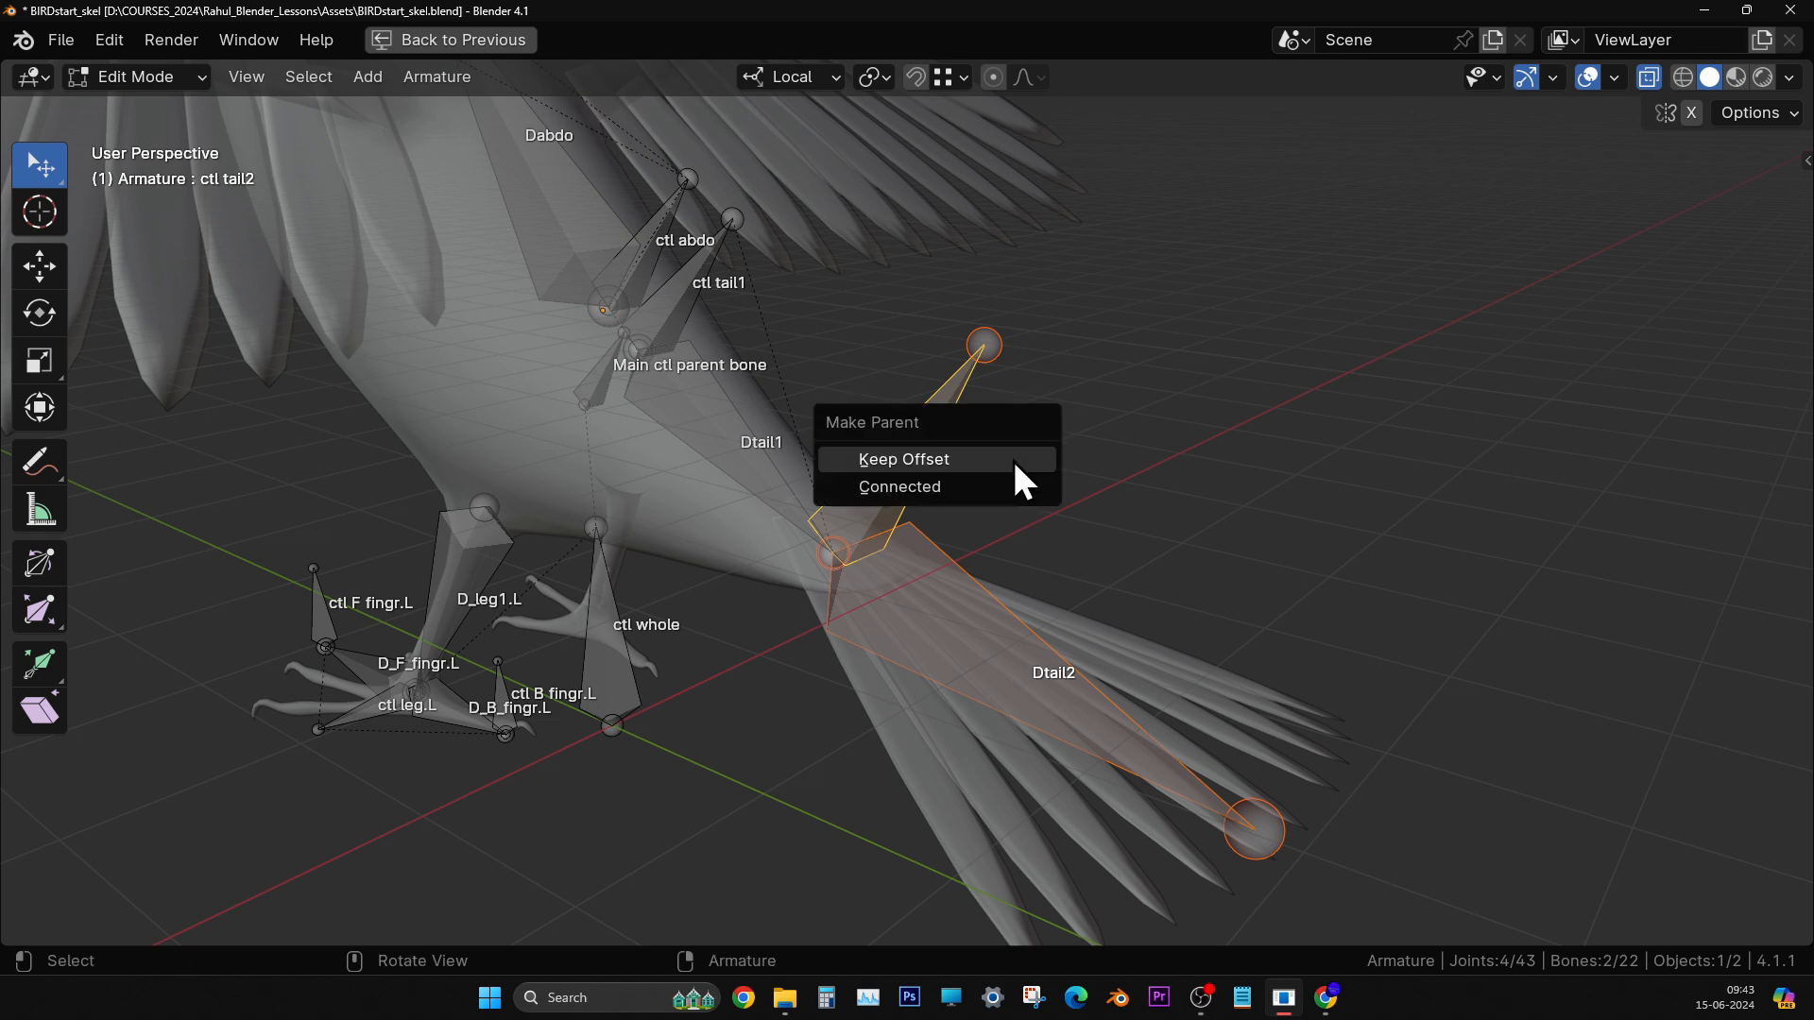
{"action": "left_click", "coordinate": [1012, 459]}
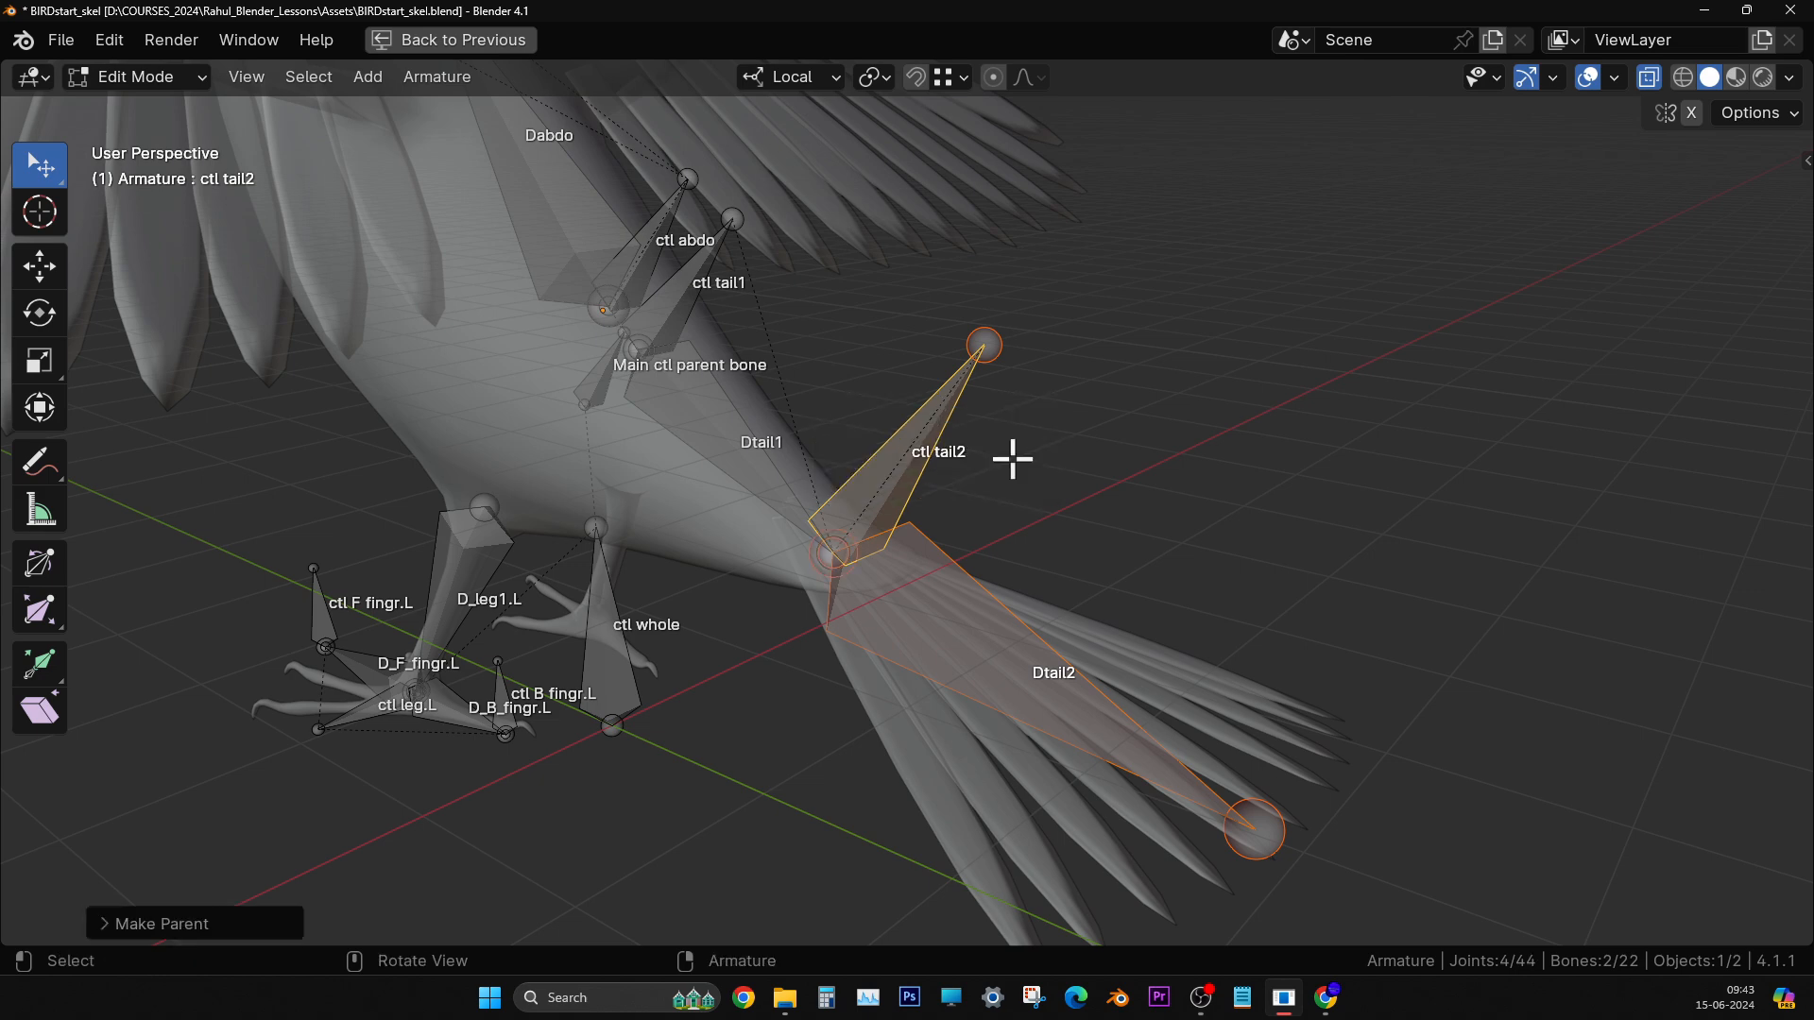
- Parent the Dtail1 bone to the ctl tail1 bone with Keep Offset
{"action": "scroll", "coordinate": [1105, 539], "scroll_direction": "up", "scroll_amount": 5}
{"action": "left_click", "coordinate": [871, 648]}
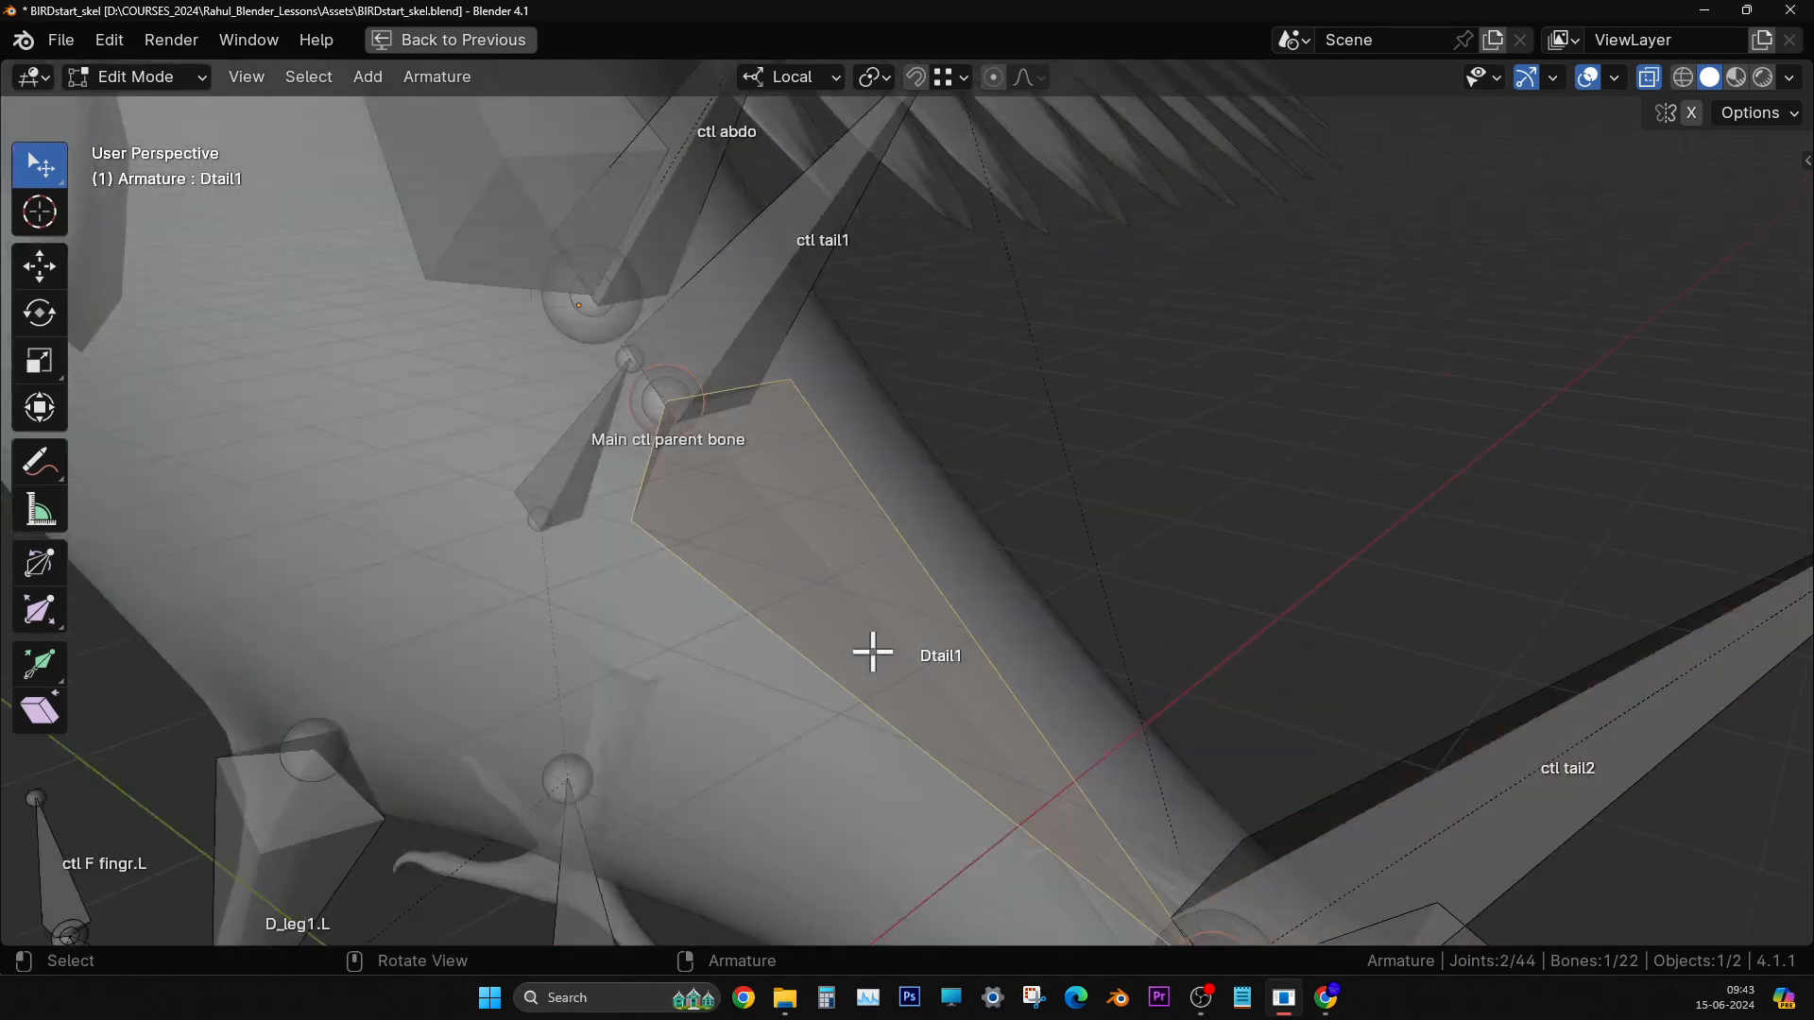
{"action": "left_click", "coordinate": [792, 240], "text": "shift"}
{"action": "scroll", "coordinate": [899, 445], "scroll_direction": "down", "scroll_amount": 5}
{"action": "key", "text": "ctrl+p"}
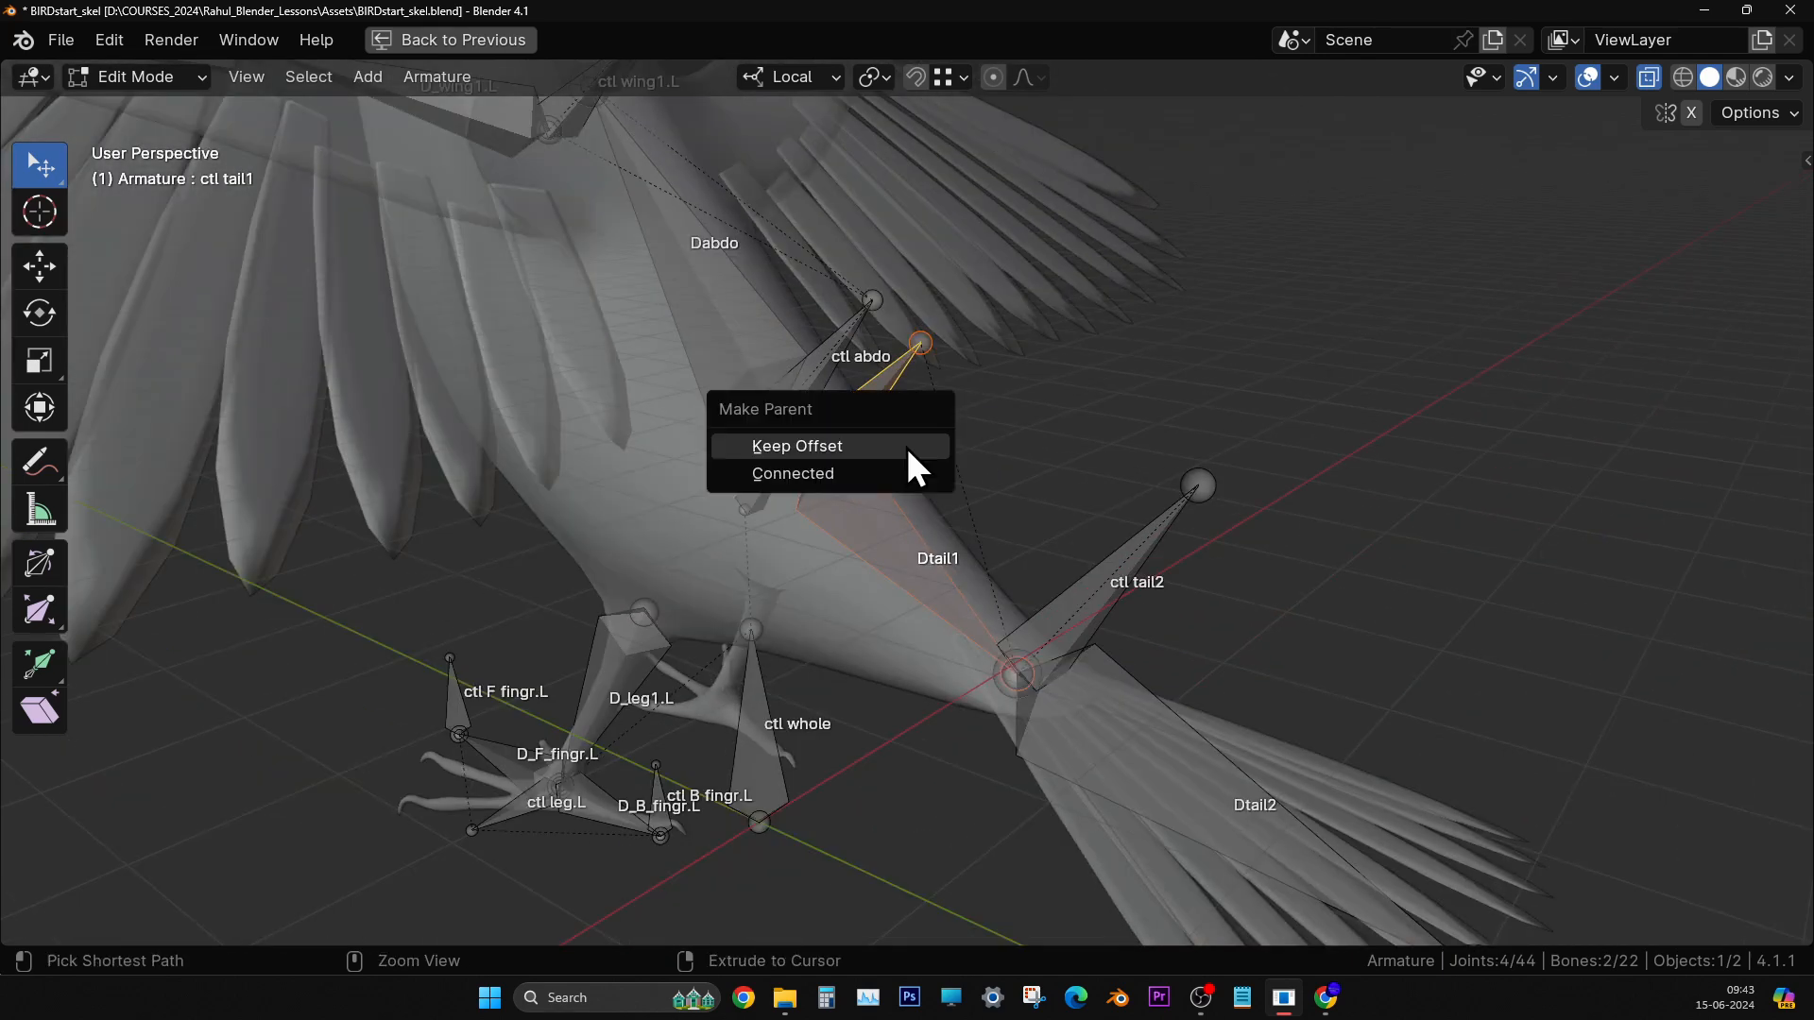
{"action": "left_click", "coordinate": [909, 451]}
- Examine the left leg and finger bones with their control bones, and the parent links across the whole armature
{"action": "scroll", "coordinate": [935, 567], "scroll_direction": "up", "scroll_amount": 4}
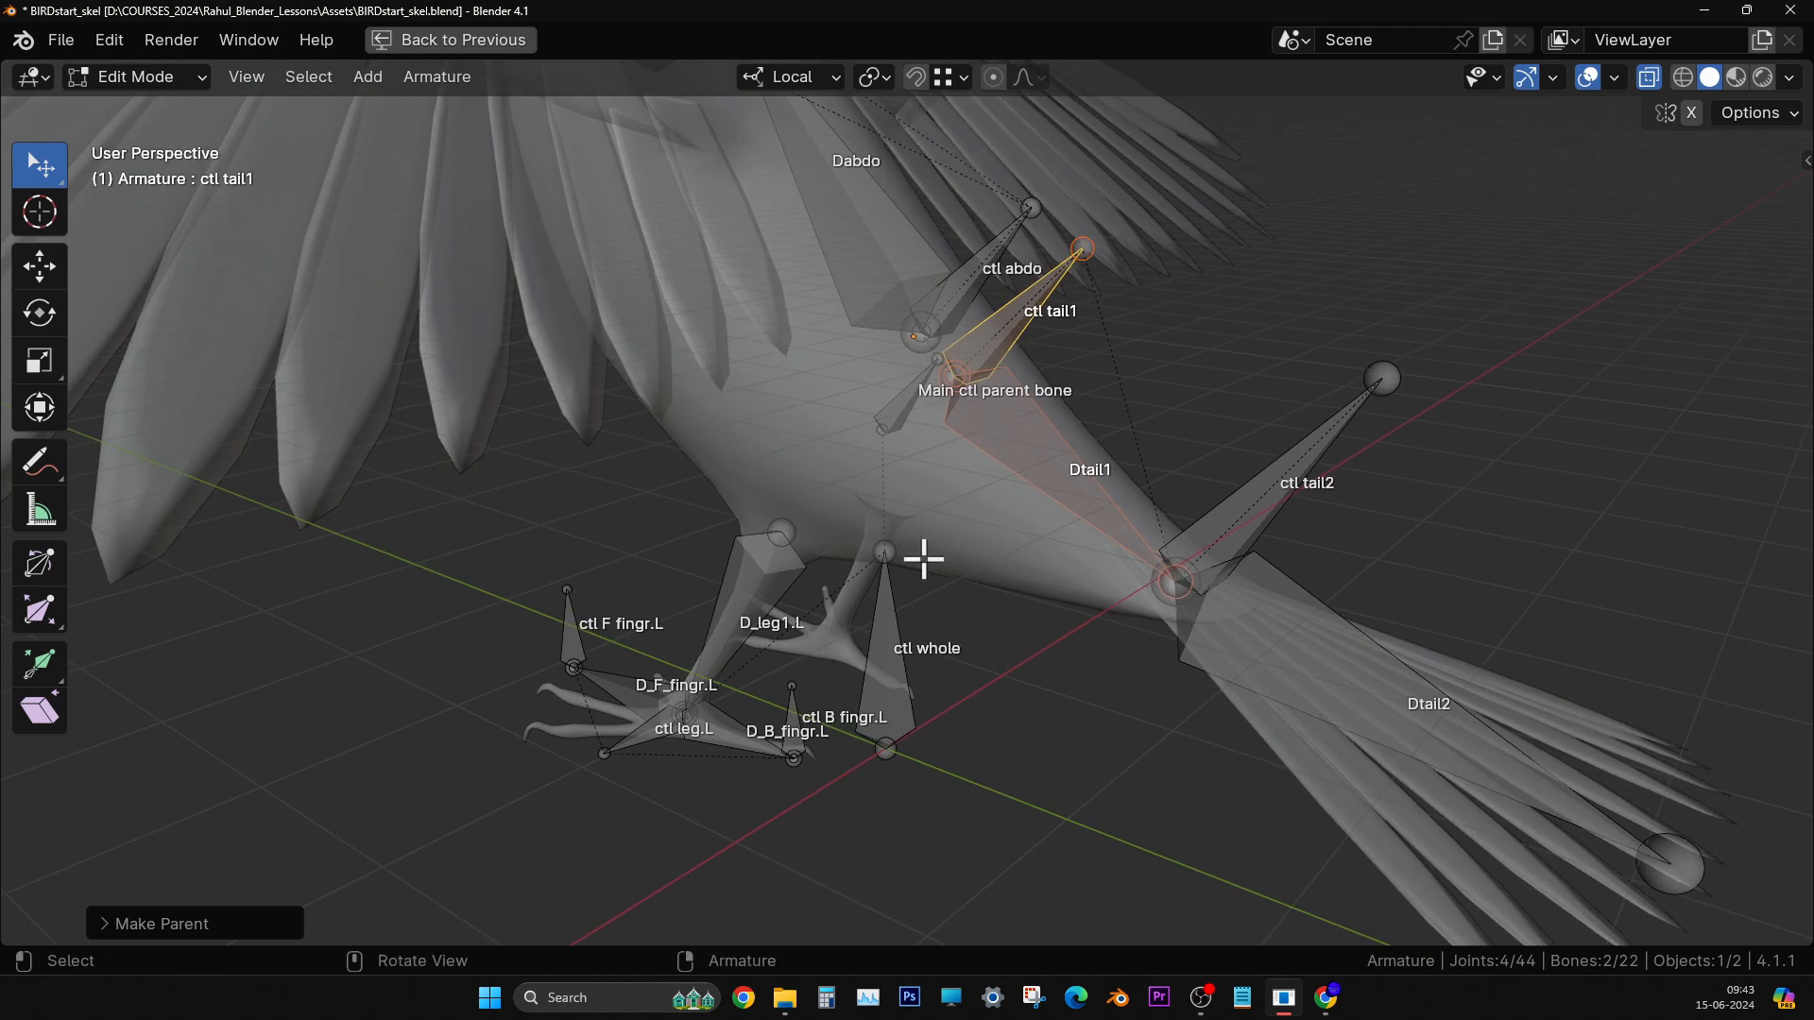
{"action": "middle_click_drag", "start_coordinate": [982, 581], "coordinate": [1078, 524], "text": "shift"}
{"action": "scroll", "coordinate": [986, 618], "scroll_direction": "up", "scroll_amount": 1}
{"action": "scroll", "coordinate": [988, 614], "scroll_direction": "down", "scroll_amount": 2}
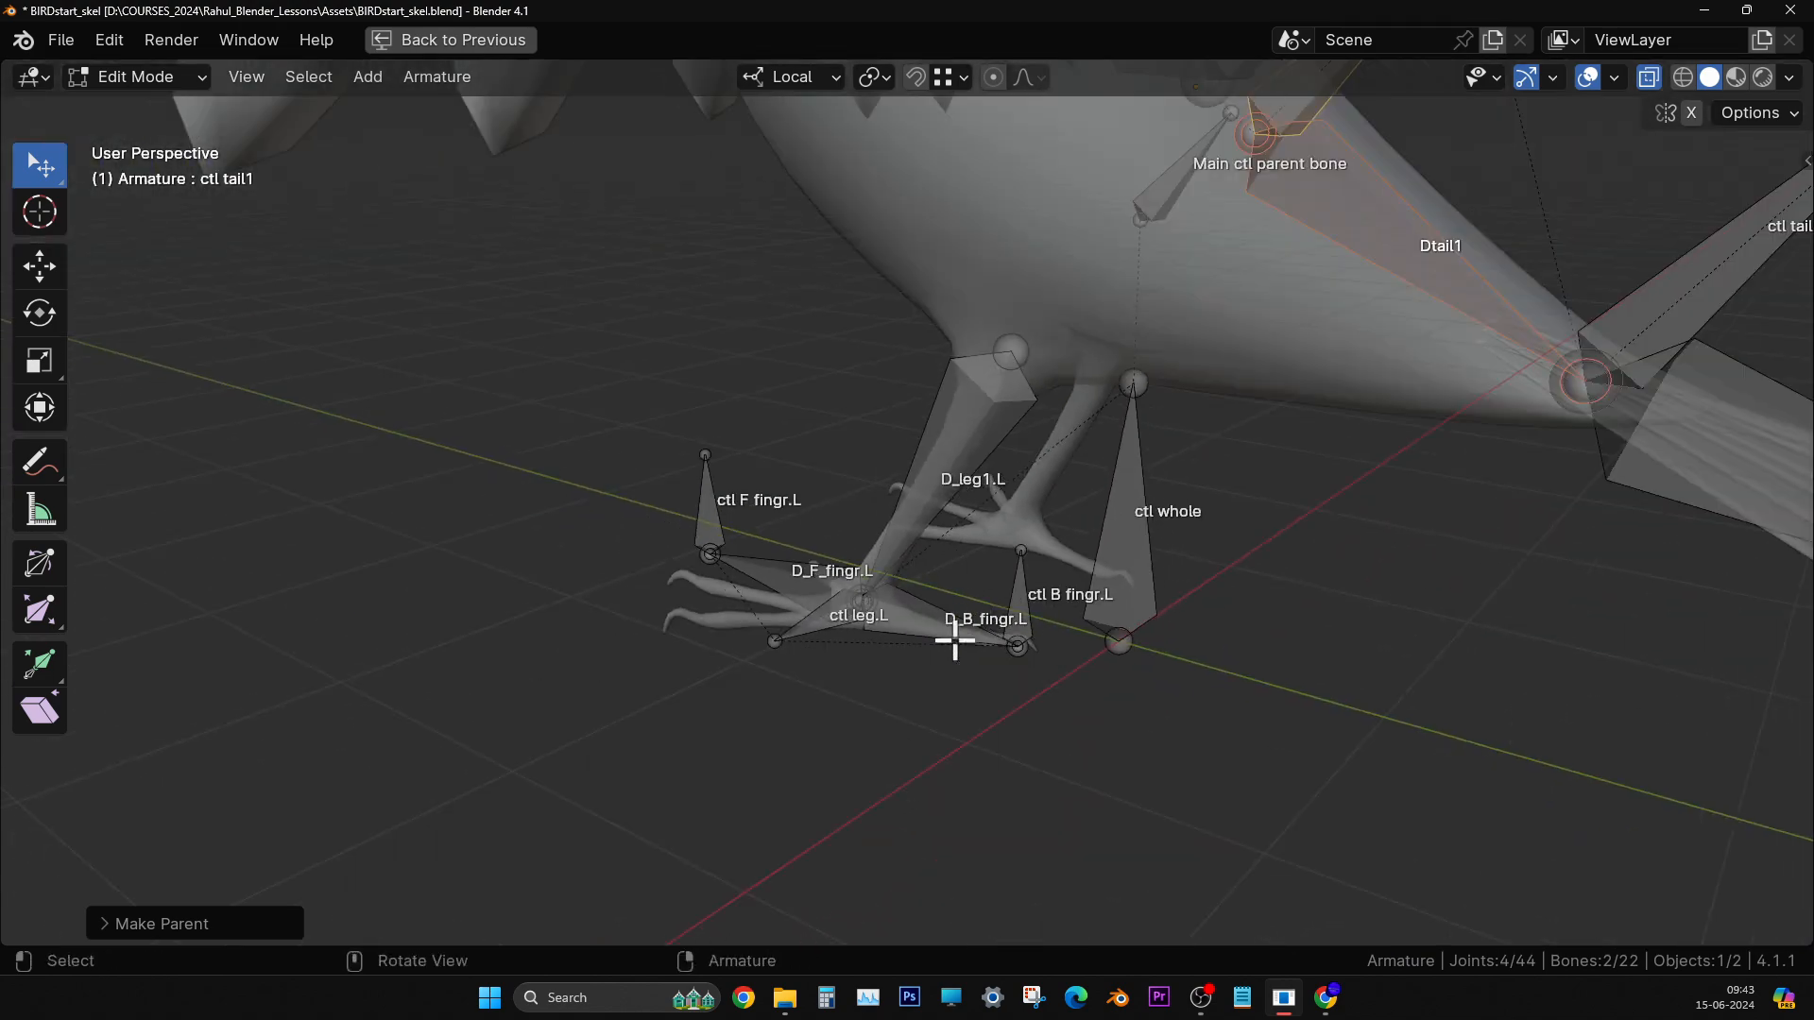
{"action": "scroll", "coordinate": [944, 663], "scroll_direction": "up", "scroll_amount": 1}
{"action": "mouse_move", "coordinate": [944, 663]}
{"action": "middle_mouse_down"}
{"action": "mouse_move", "coordinate": [972, 689]}
{"action": "mouse_move", "coordinate": [937, 669]}
{"action": "middle_mouse_up"}
{"action": "scroll", "coordinate": [937, 669], "scroll_direction": "up", "scroll_amount": 2}
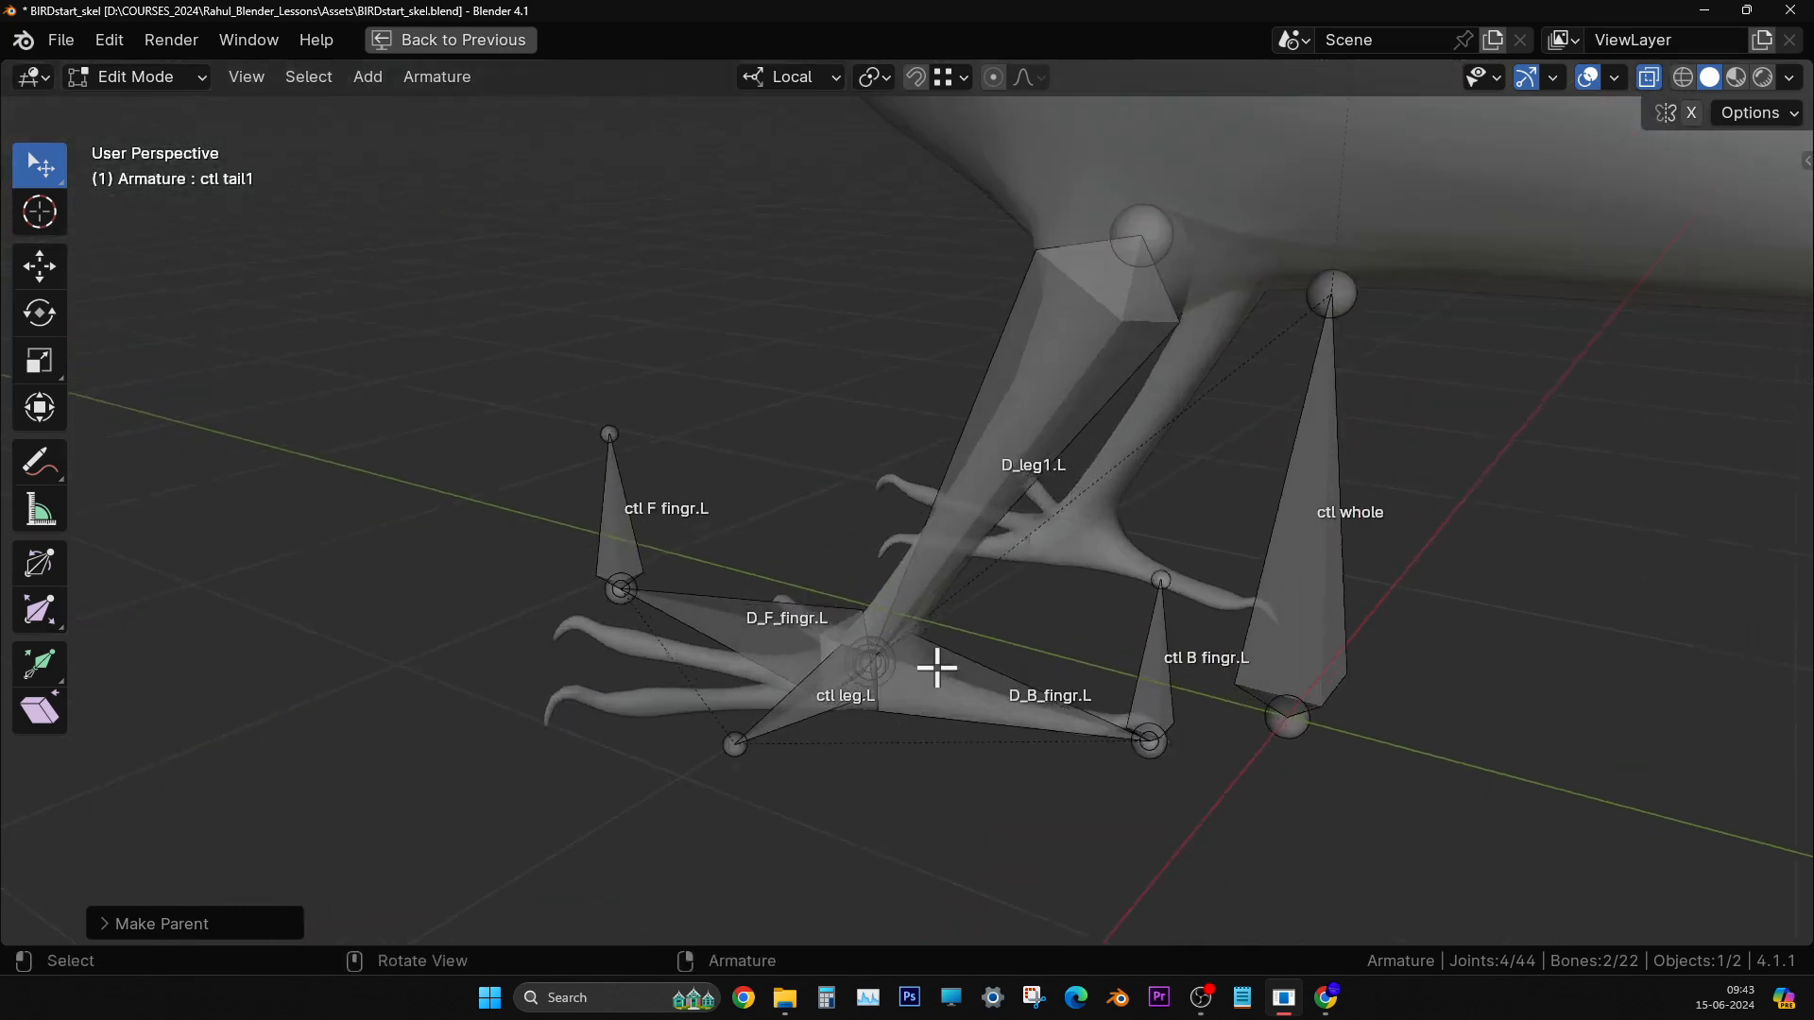
{"action": "scroll", "coordinate": [942, 671], "scroll_direction": "down", "scroll_amount": 1}
{"action": "scroll", "coordinate": [942, 671], "scroll_direction": "down", "scroll_amount": 3}
{"action": "middle_click_drag", "start_coordinate": [936, 660], "coordinate": [930, 615]}
{"action": "scroll", "coordinate": [960, 624], "scroll_direction": "down", "scroll_amount": 3}
- Switch to Pose Mode, test-move the Main ctl parent bone to check the body, wing and tail parenting, and cancel the move
{"action": "left_click", "coordinate": [178, 77]}
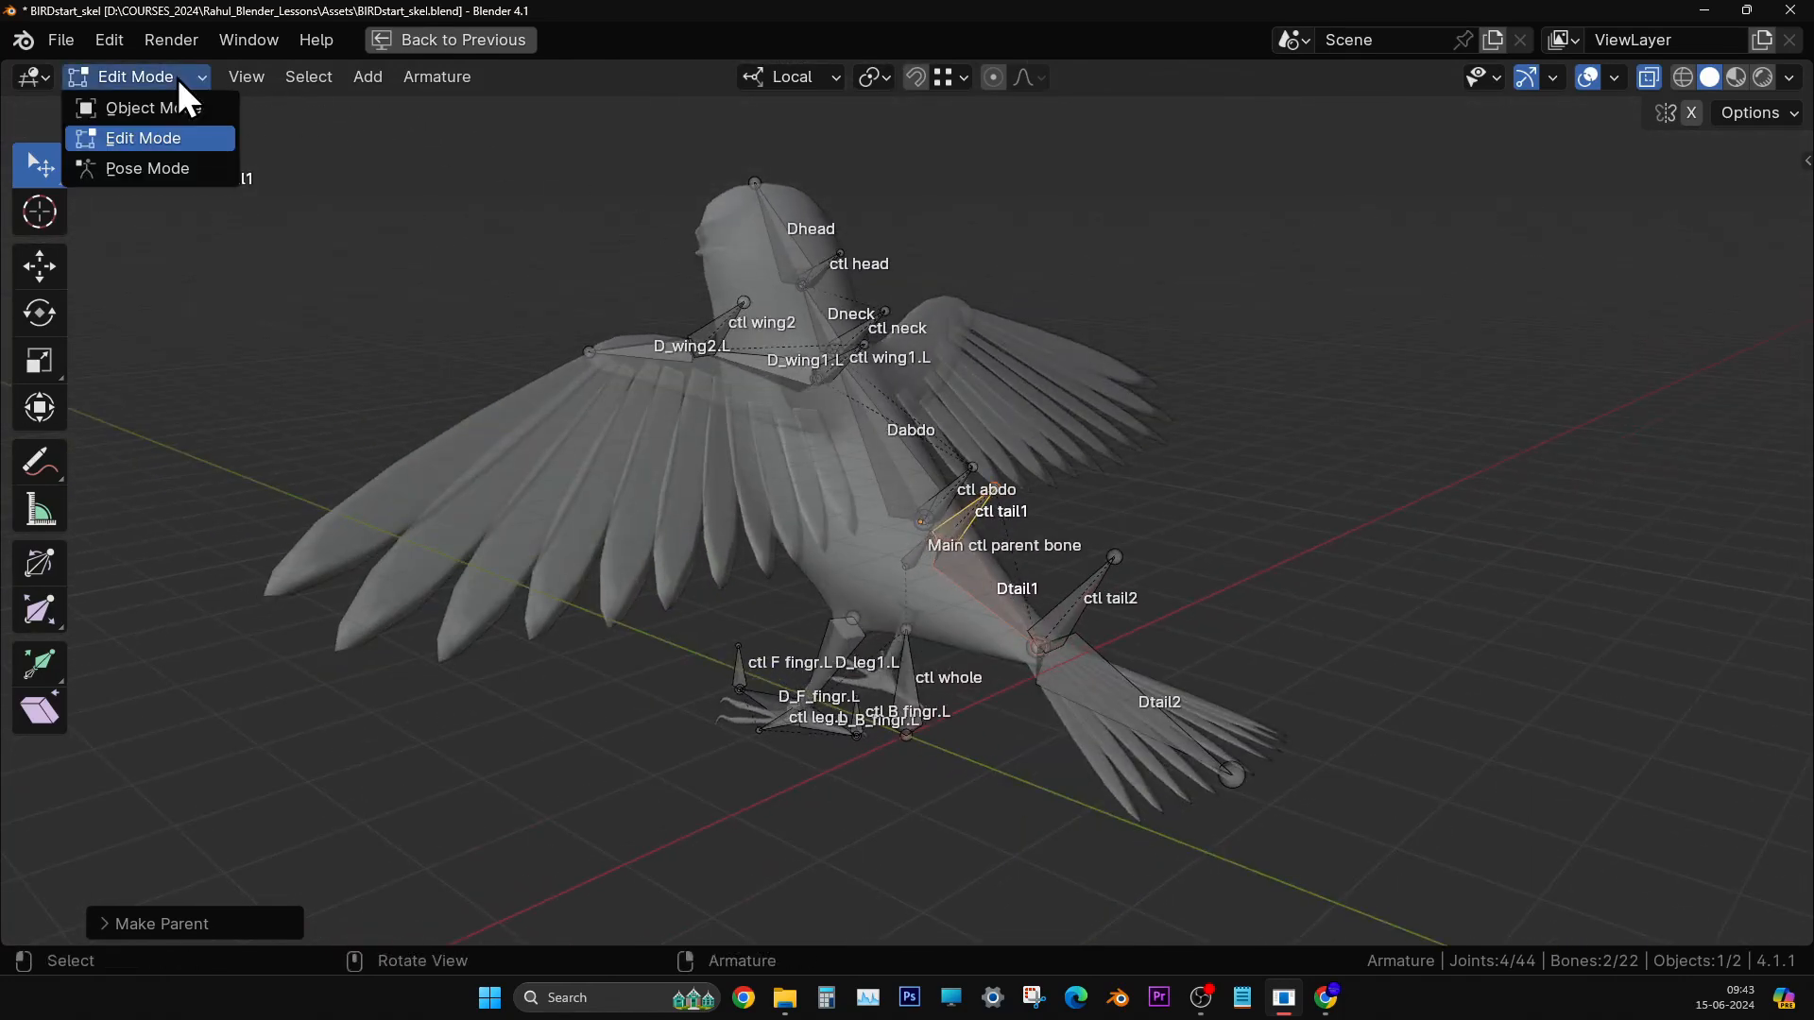
{"action": "left_click", "coordinate": [166, 168]}
{"action": "scroll", "coordinate": [1130, 456], "scroll_direction": "up", "scroll_amount": 3}
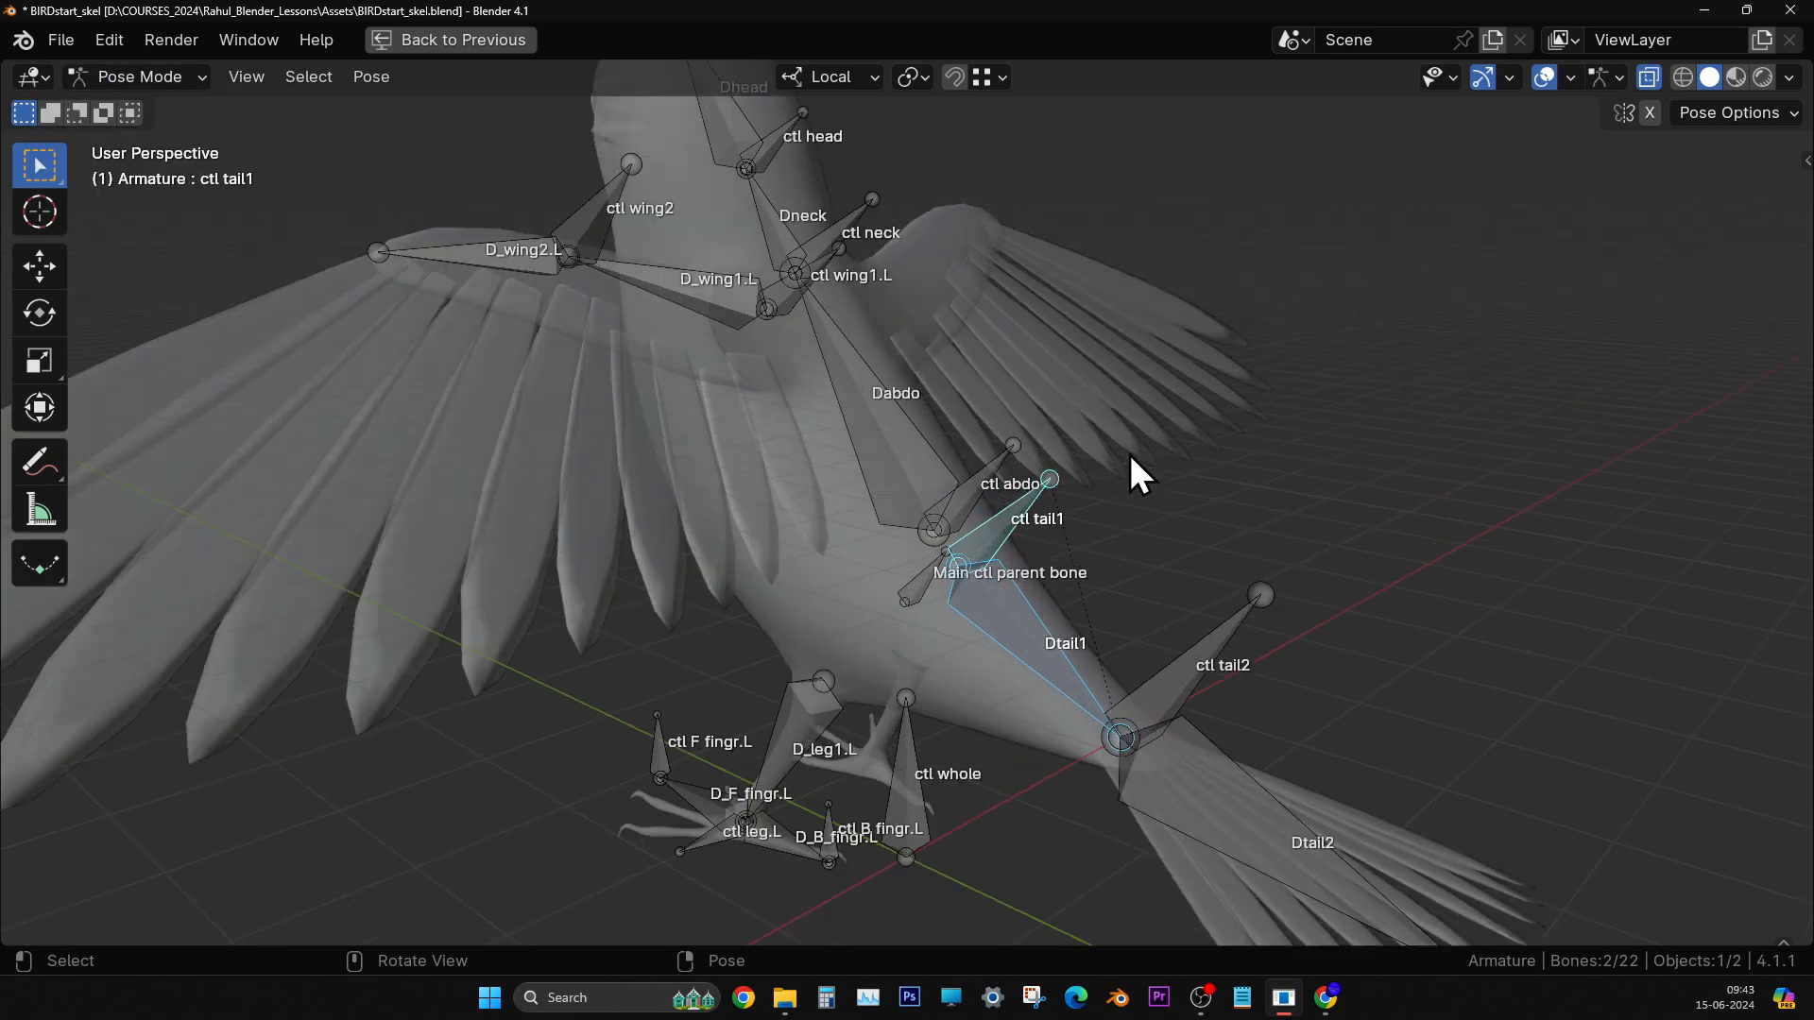
{"action": "left_click", "coordinate": [914, 578]}
{"action": "scroll", "coordinate": [916, 576], "scroll_direction": "down", "scroll_amount": 3}
{"action": "middle_click_drag", "start_coordinate": [916, 576], "coordinate": [962, 580]}
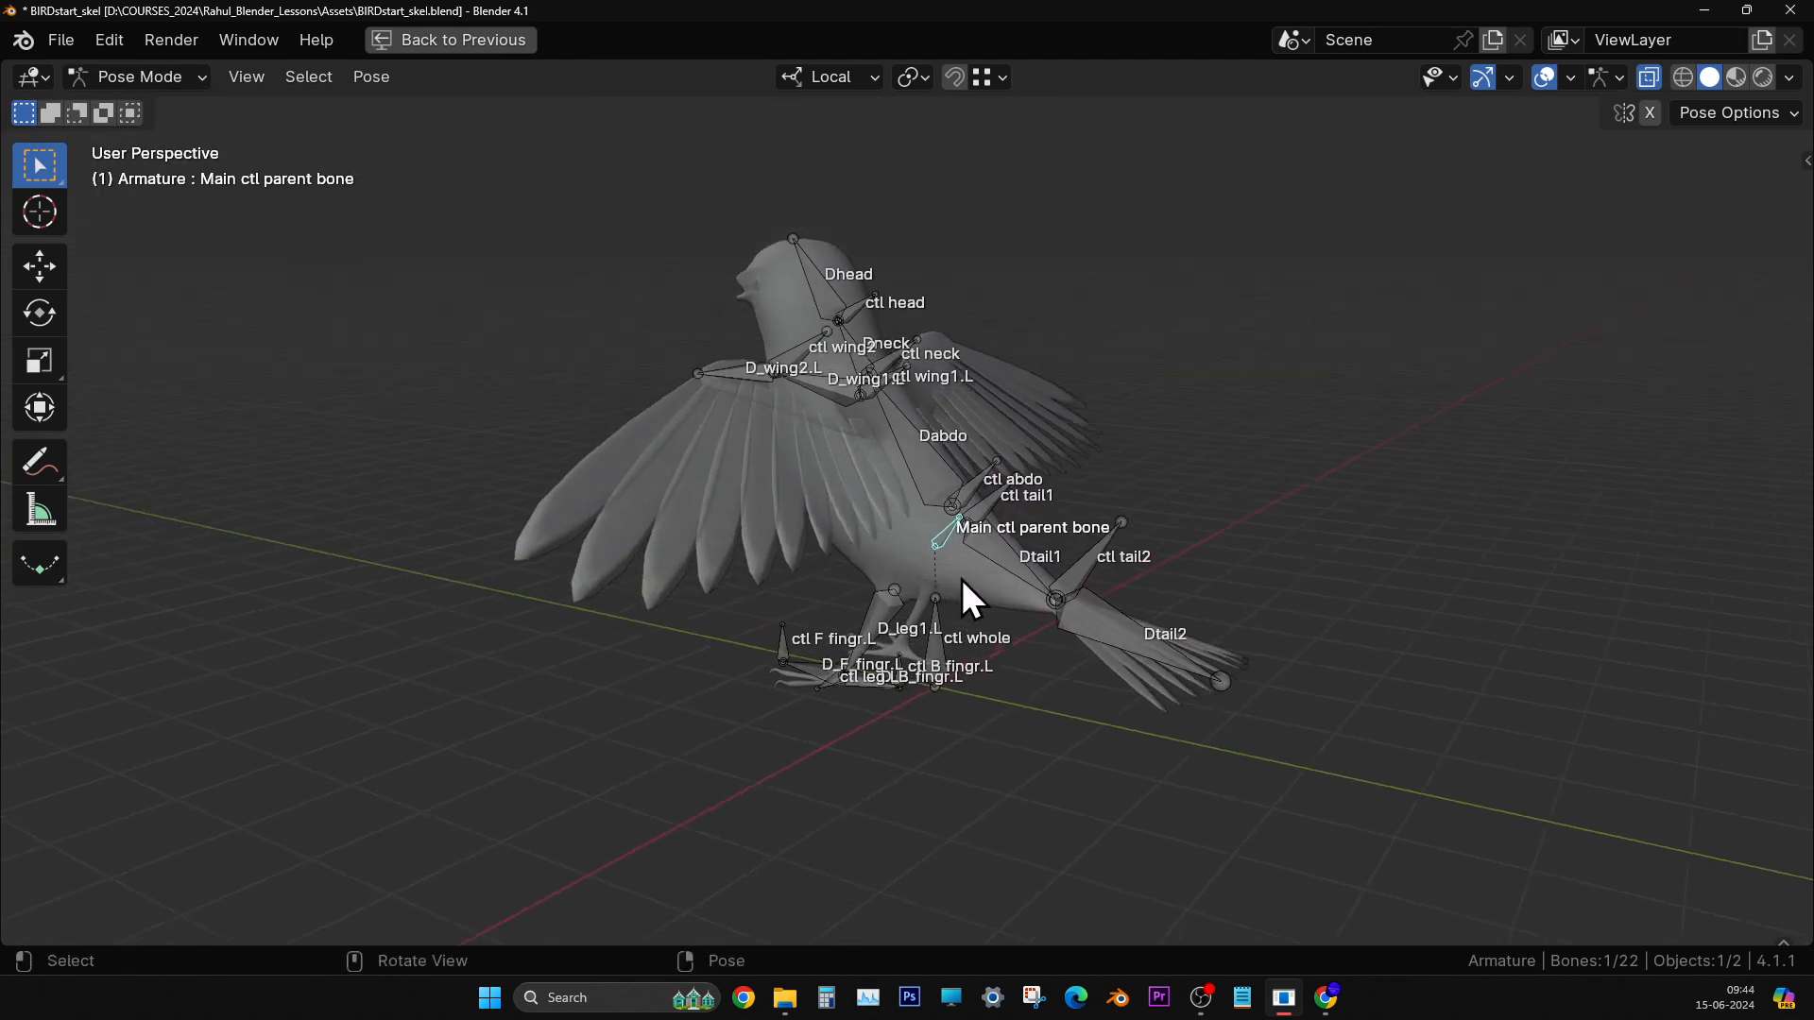
{"action": "scroll", "coordinate": [1061, 546], "scroll_direction": "up", "scroll_amount": 4}
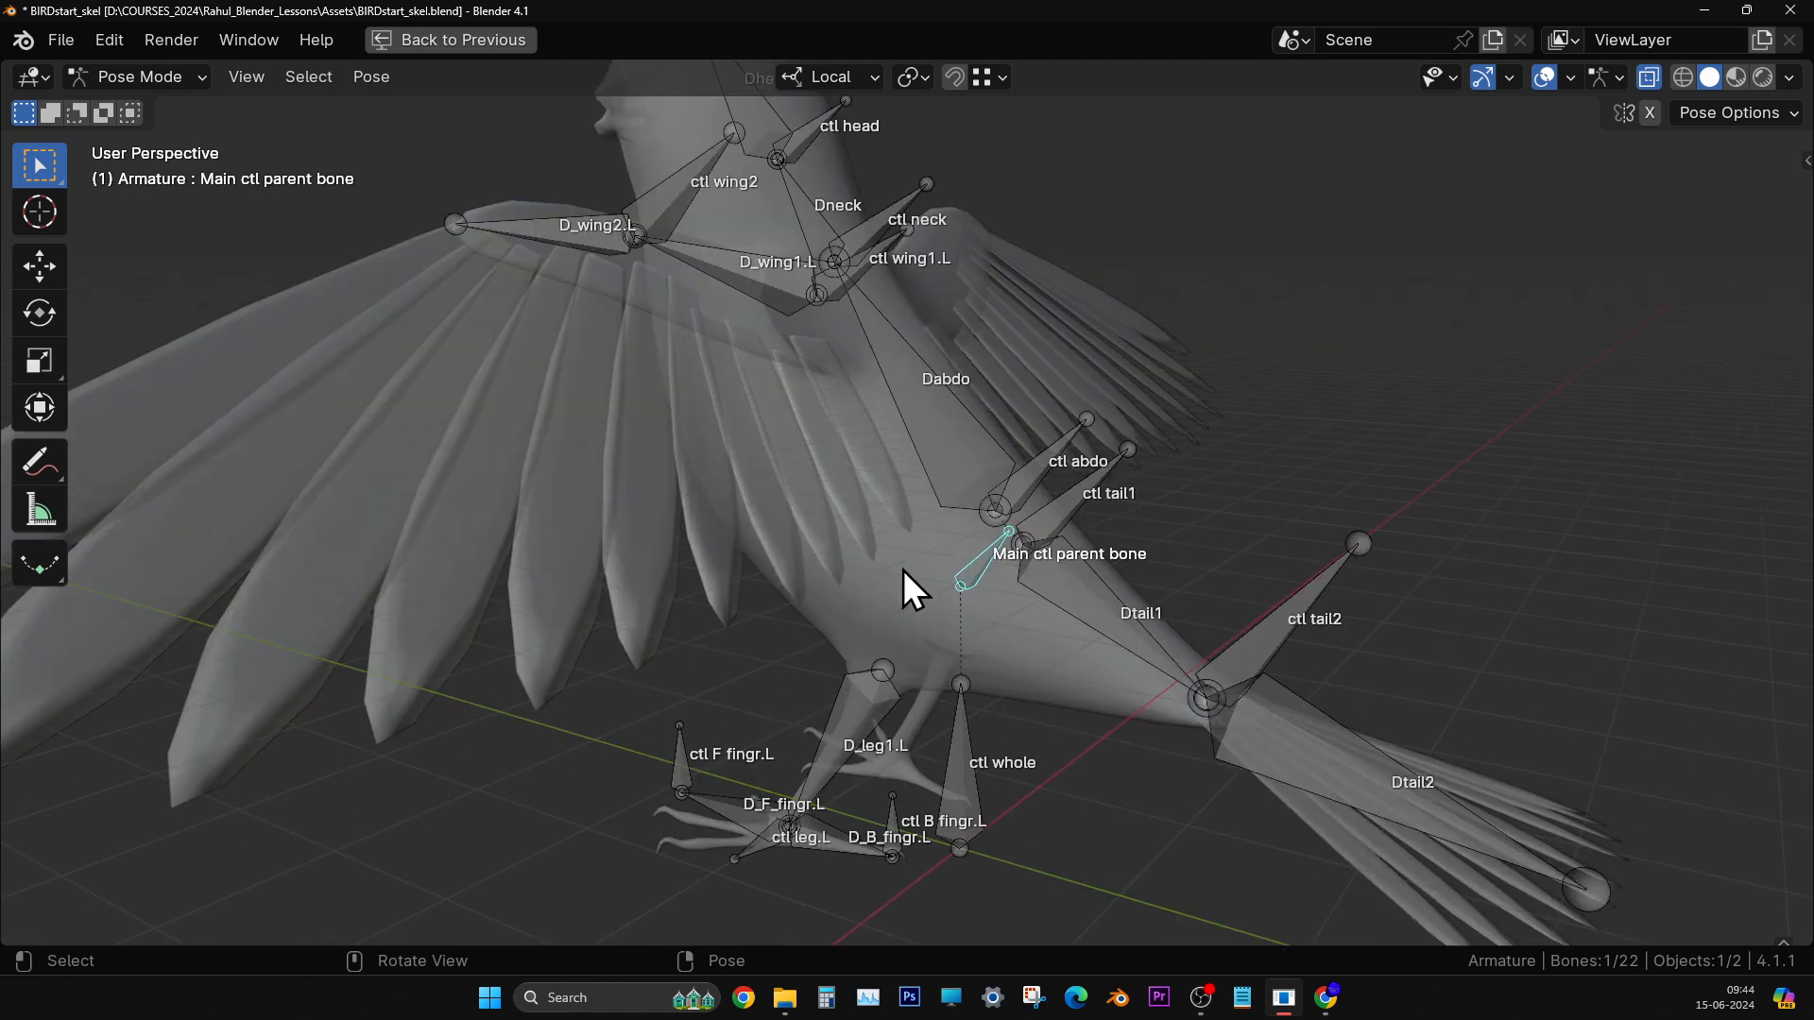
{"action": "scroll", "coordinate": [969, 555], "scroll_direction": "down", "scroll_amount": 5}
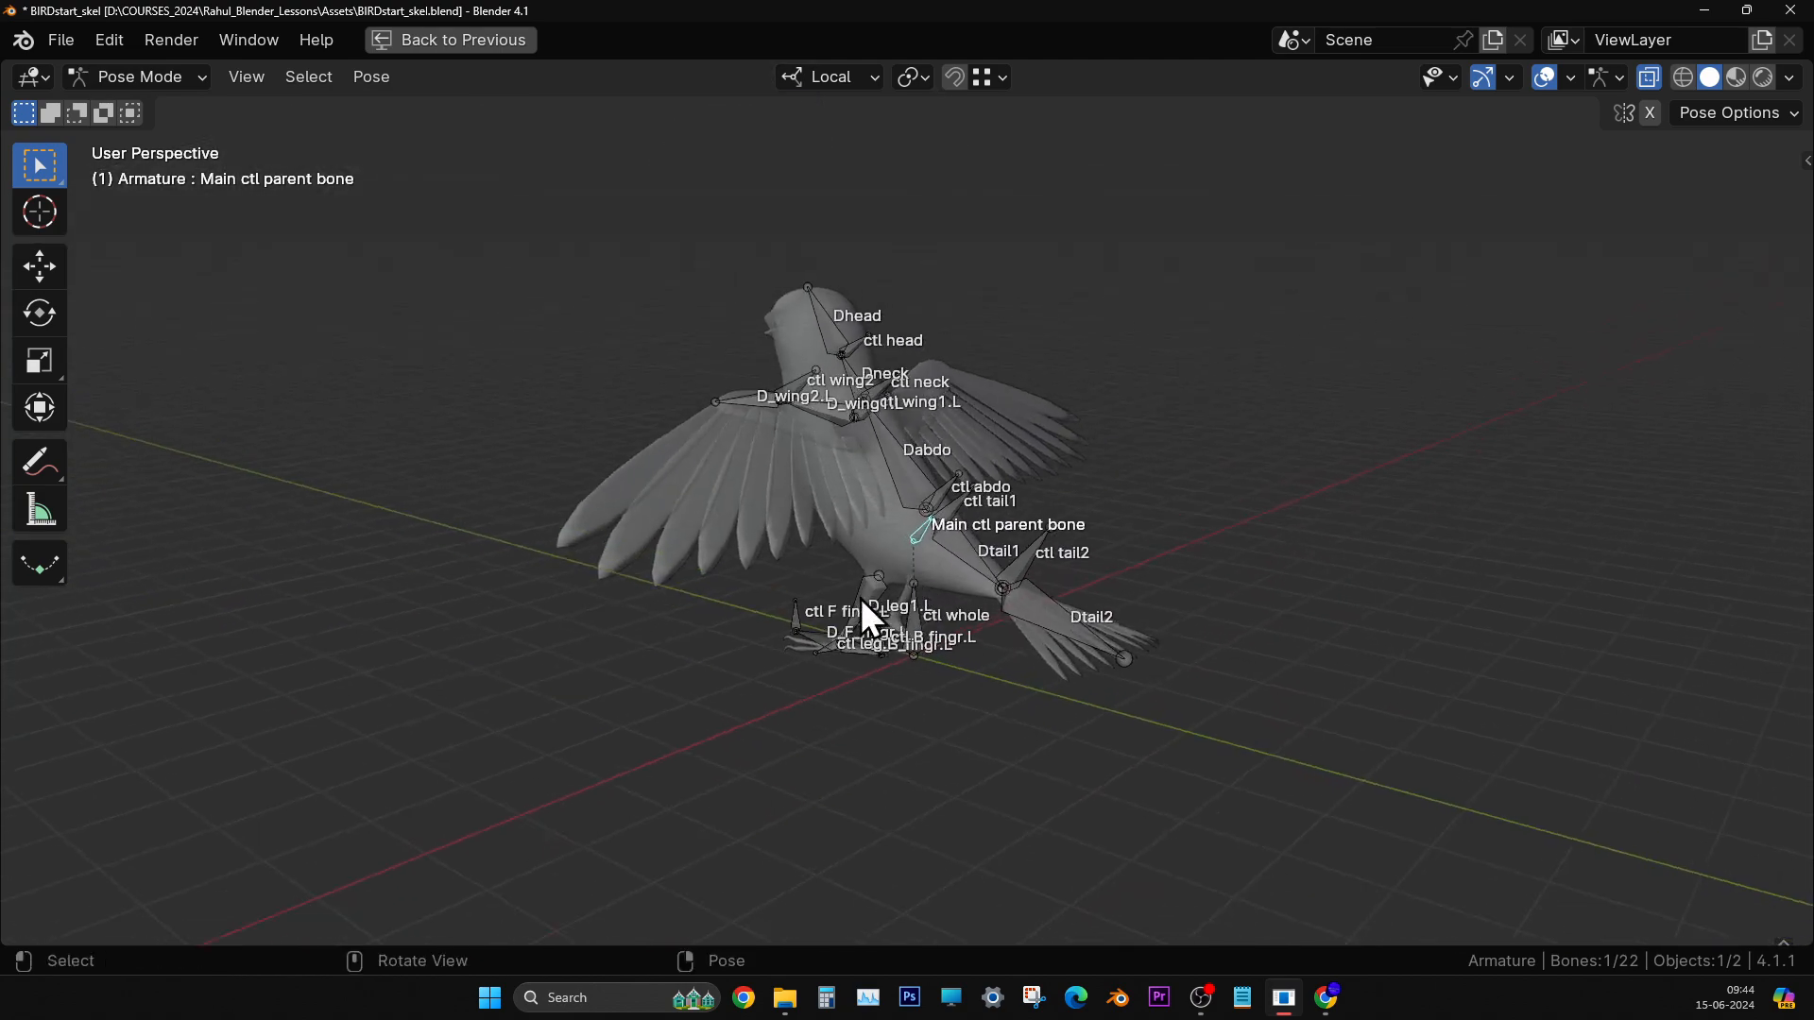
{"action": "key", "text": "g"}
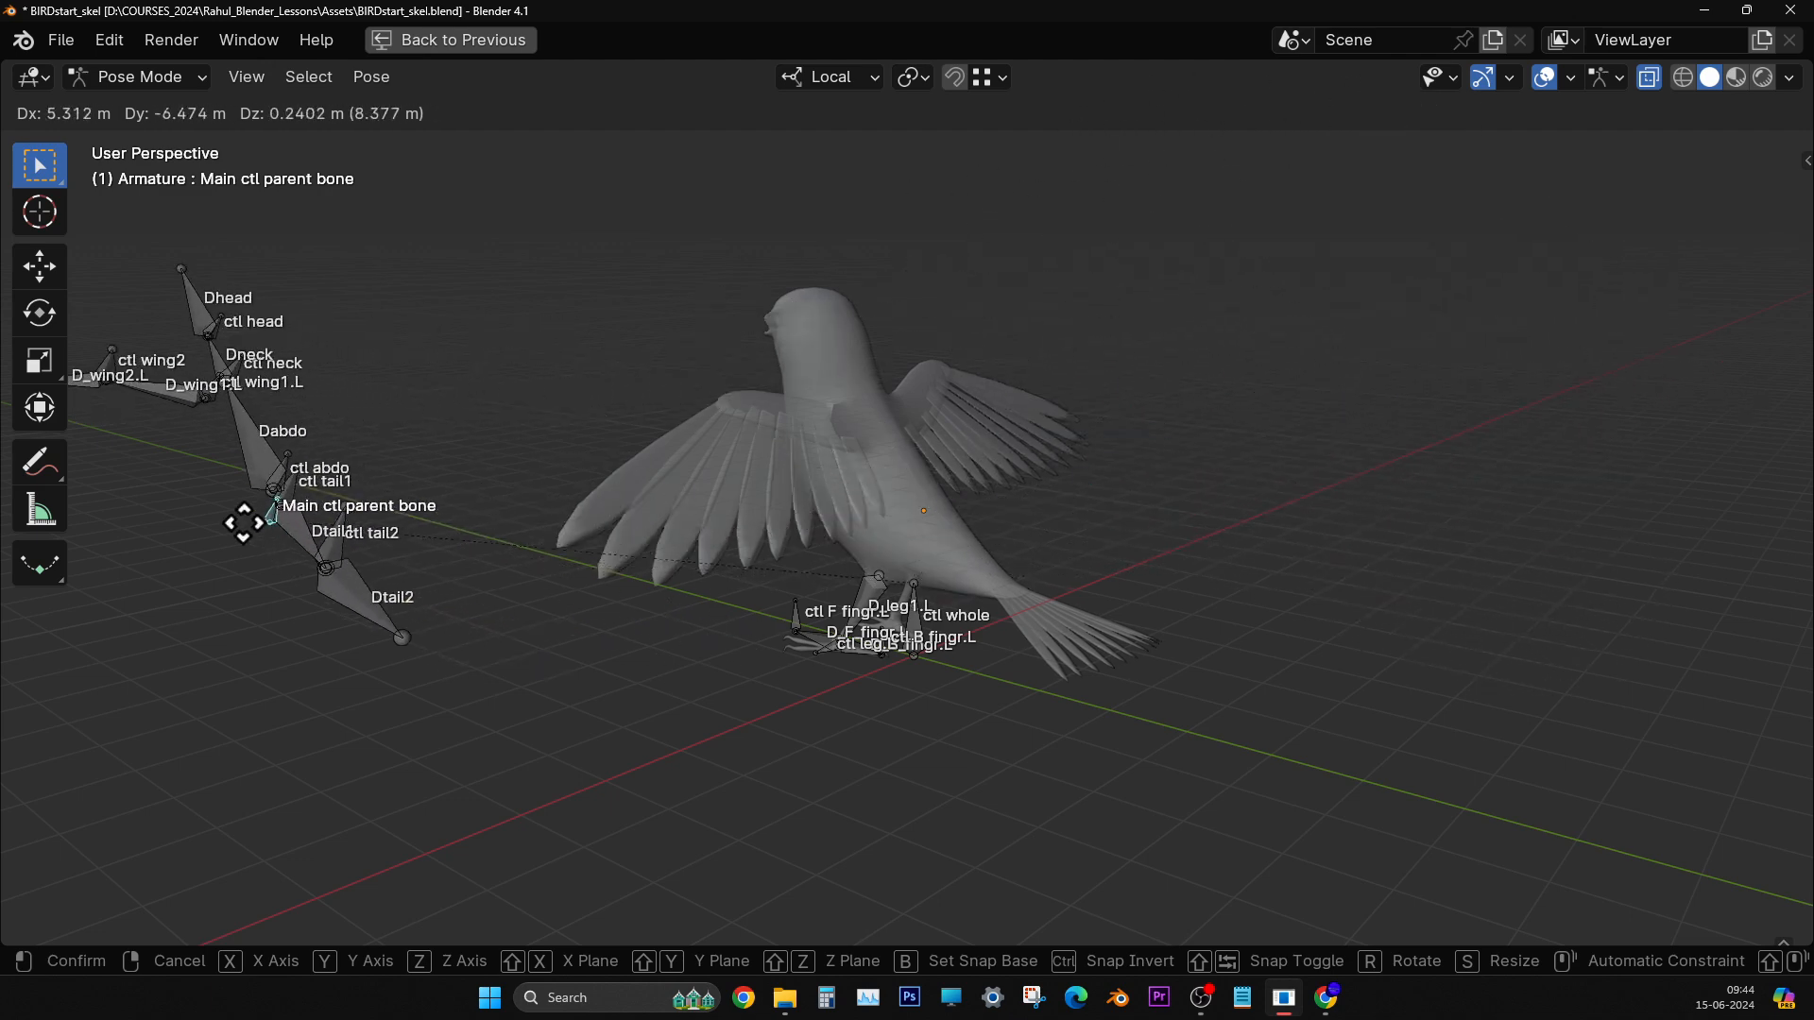
{"action": "right_click", "coordinate": [1364, 422]}
- Save the current blend file under its existing name
{"action": "middle_click_drag", "start_coordinate": [1364, 422], "coordinate": [1285, 525]}
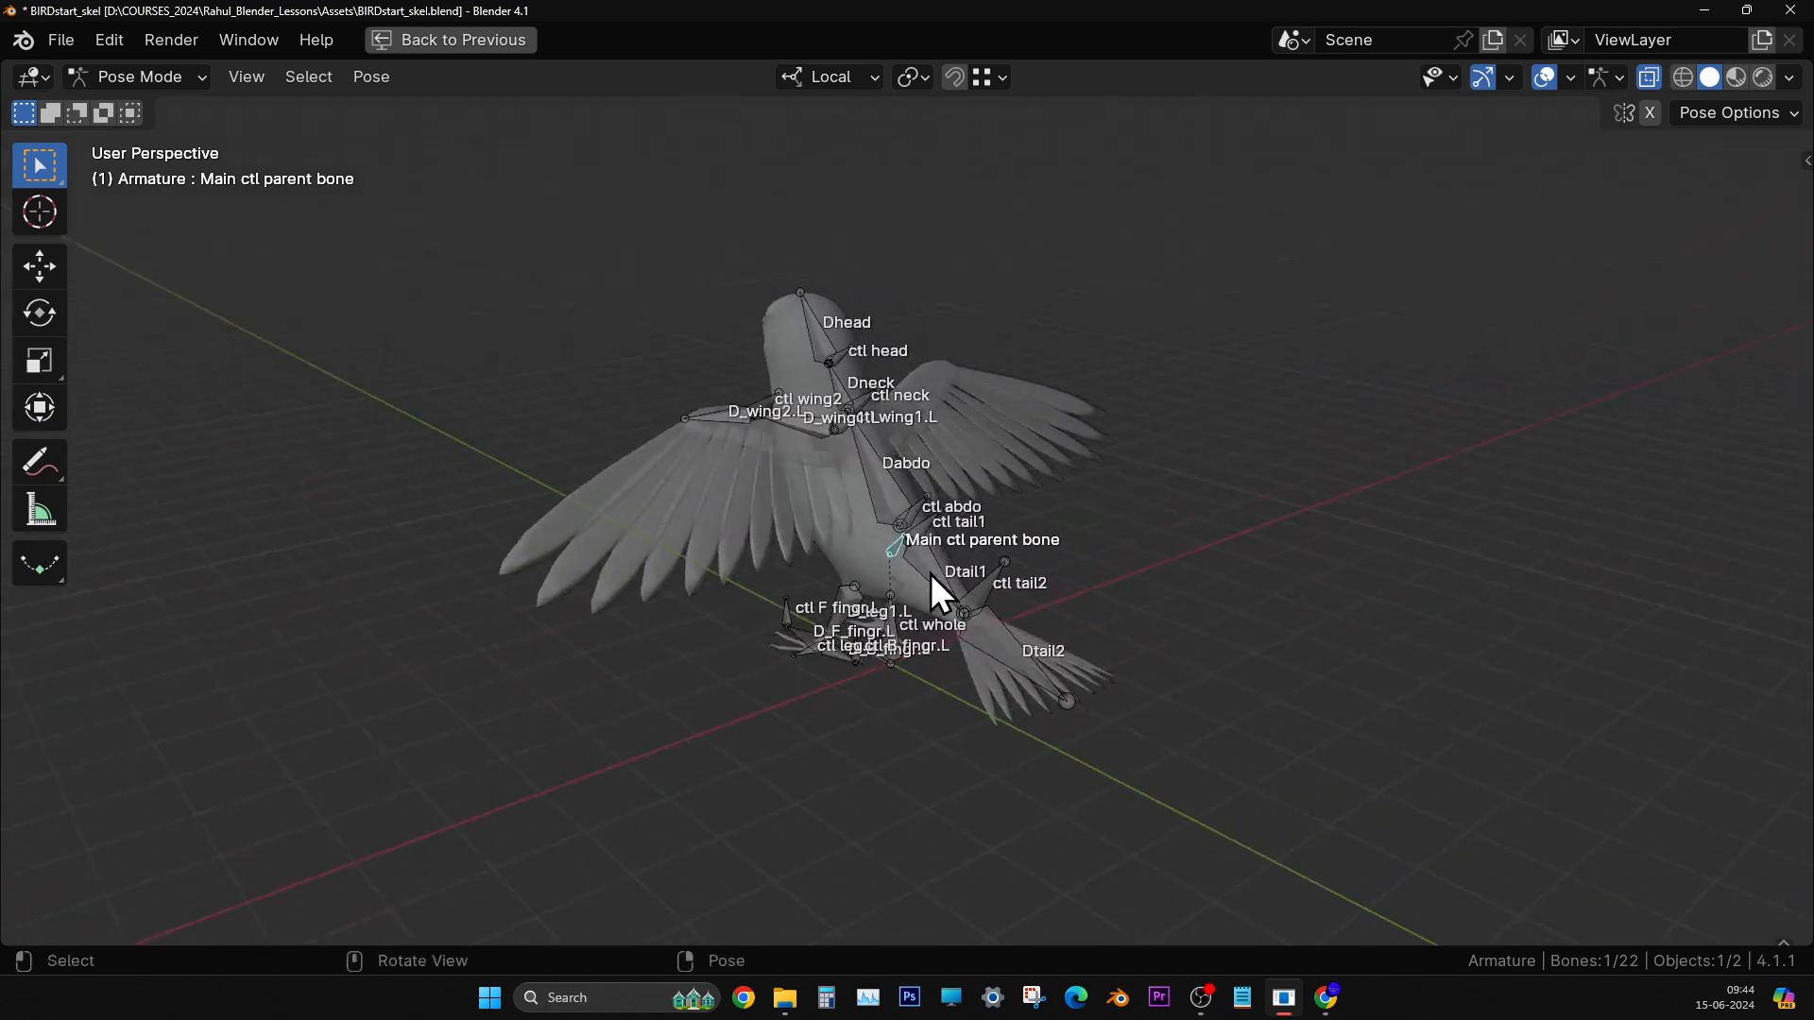
{"action": "middle_click_drag", "start_coordinate": [950, 508], "coordinate": [1117, 490]}
{"action": "scroll", "coordinate": [1004, 474], "scroll_direction": "up", "scroll_amount": 4}
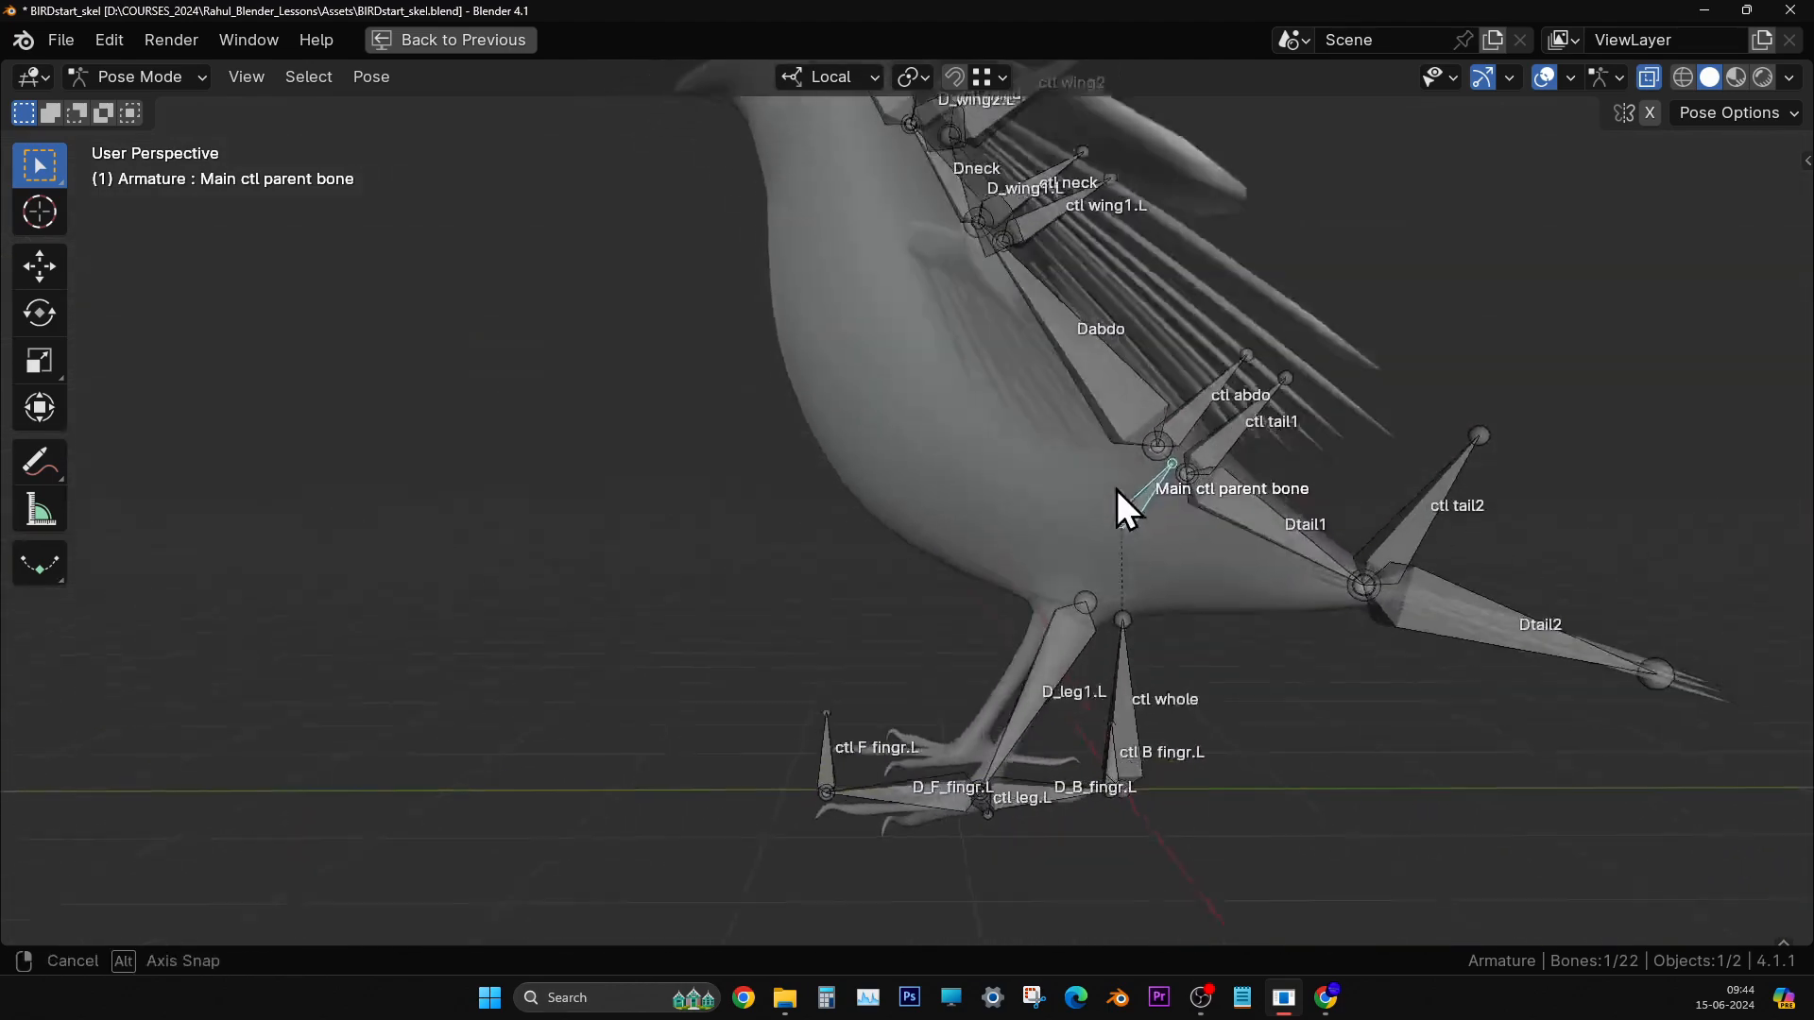
{"action": "middle_click_drag", "start_coordinate": [1161, 600], "coordinate": [140, 59], "text": "shift"}
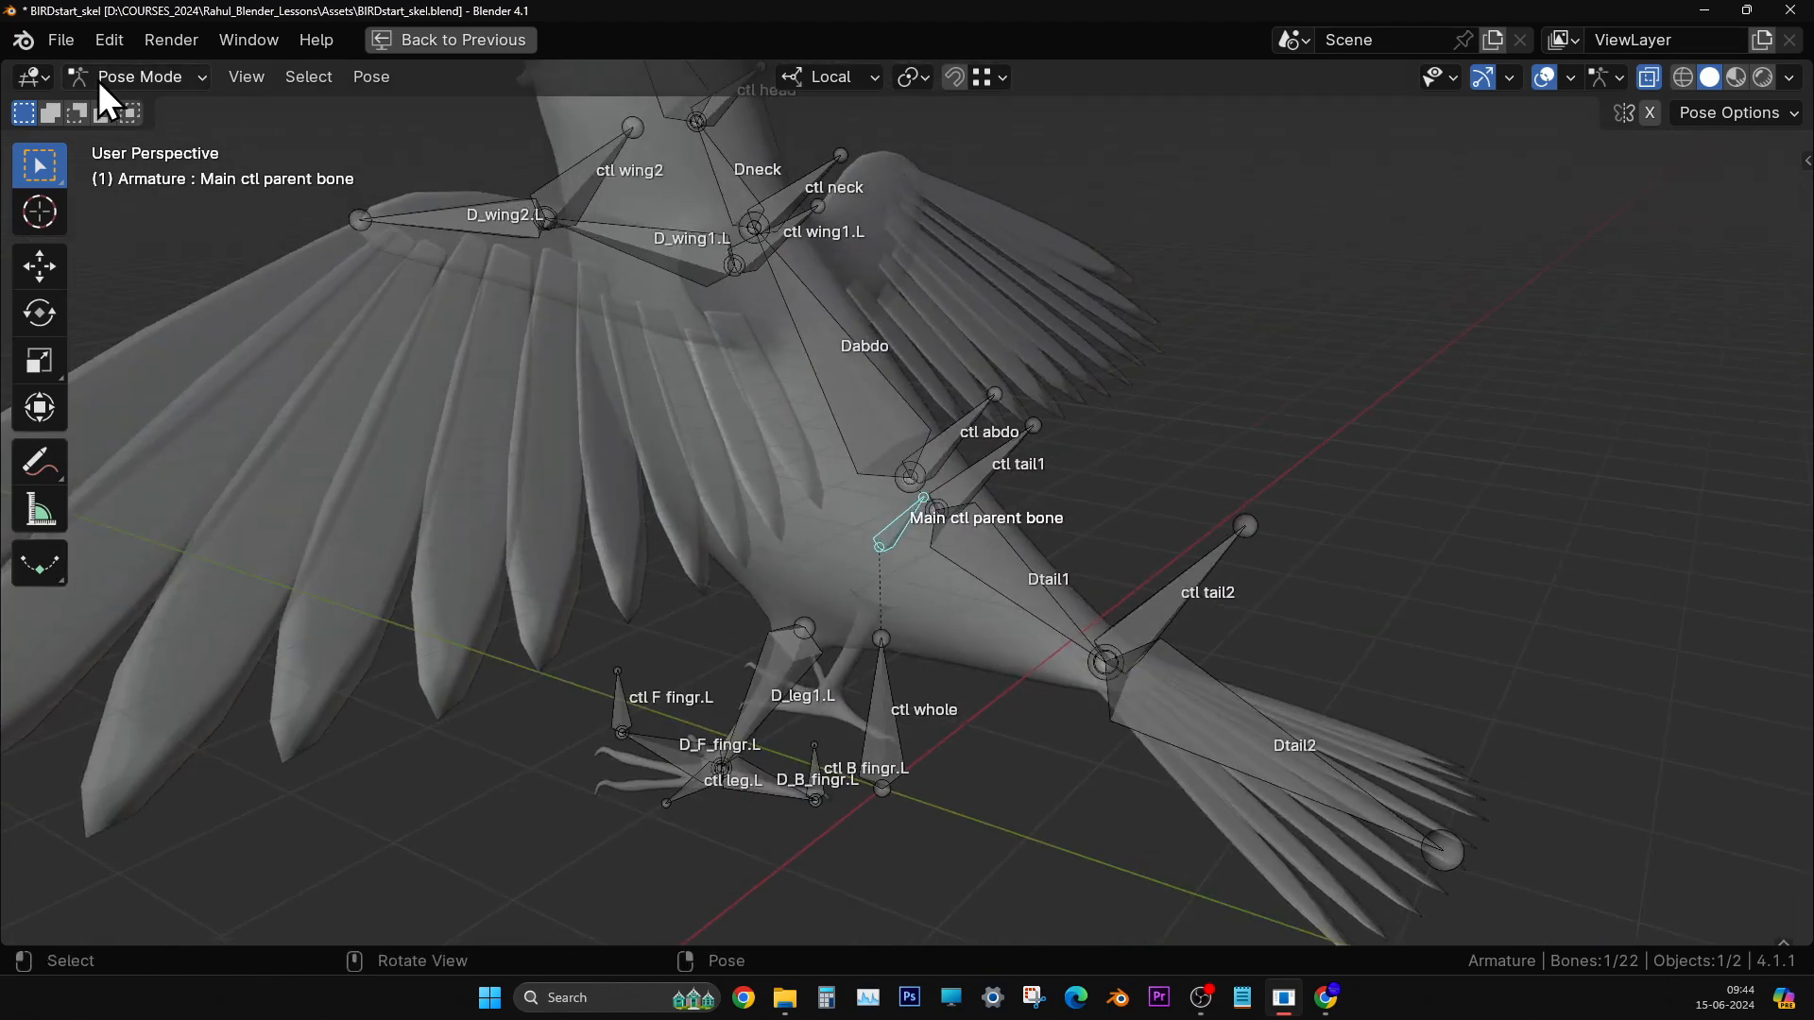
{"action": "left_click", "coordinate": [62, 39]}
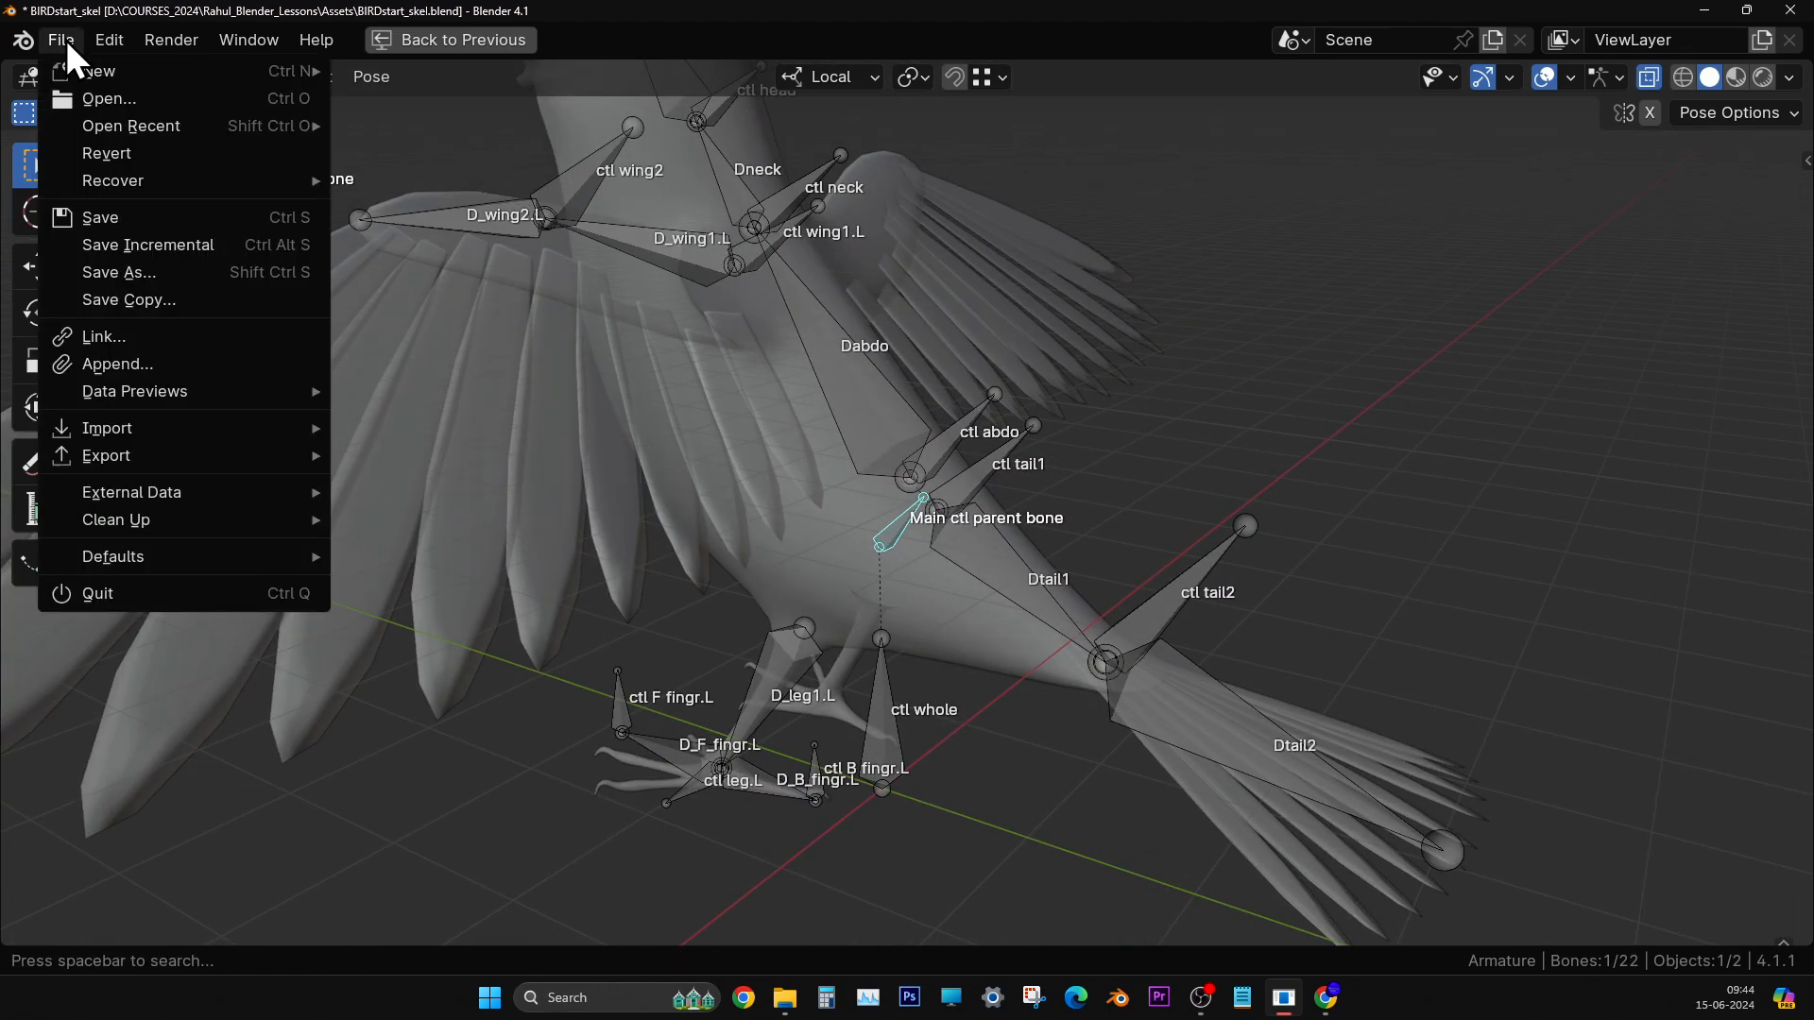
{"action": "left_click", "coordinate": [116, 217]}
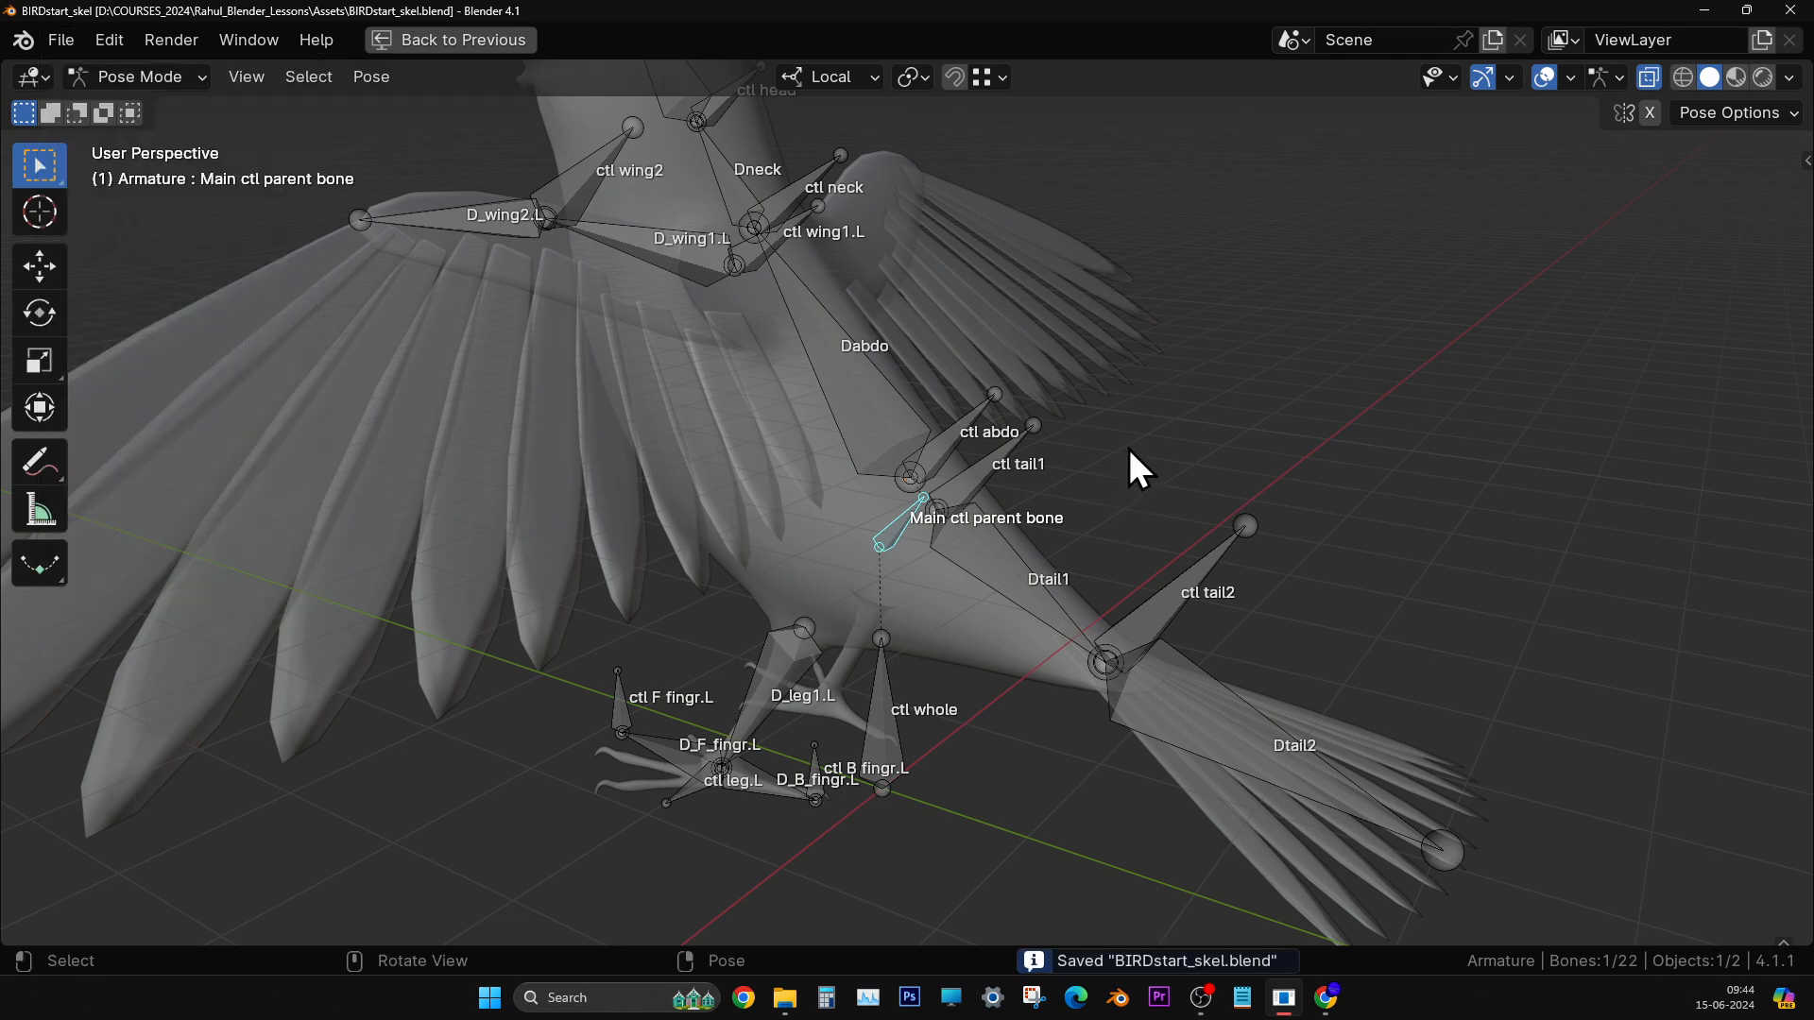
- Test-move the ctl whole bone to check which leg bones follow it, undo the move, and deselect the bone
{"action": "scroll", "coordinate": [1130, 450], "scroll_direction": "down", "scroll_amount": 5}
{"action": "middle_click_drag", "start_coordinate": [1115, 463], "coordinate": [1077, 421]}
{"action": "scroll", "coordinate": [1069, 447], "scroll_direction": "down", "scroll_amount": 1}
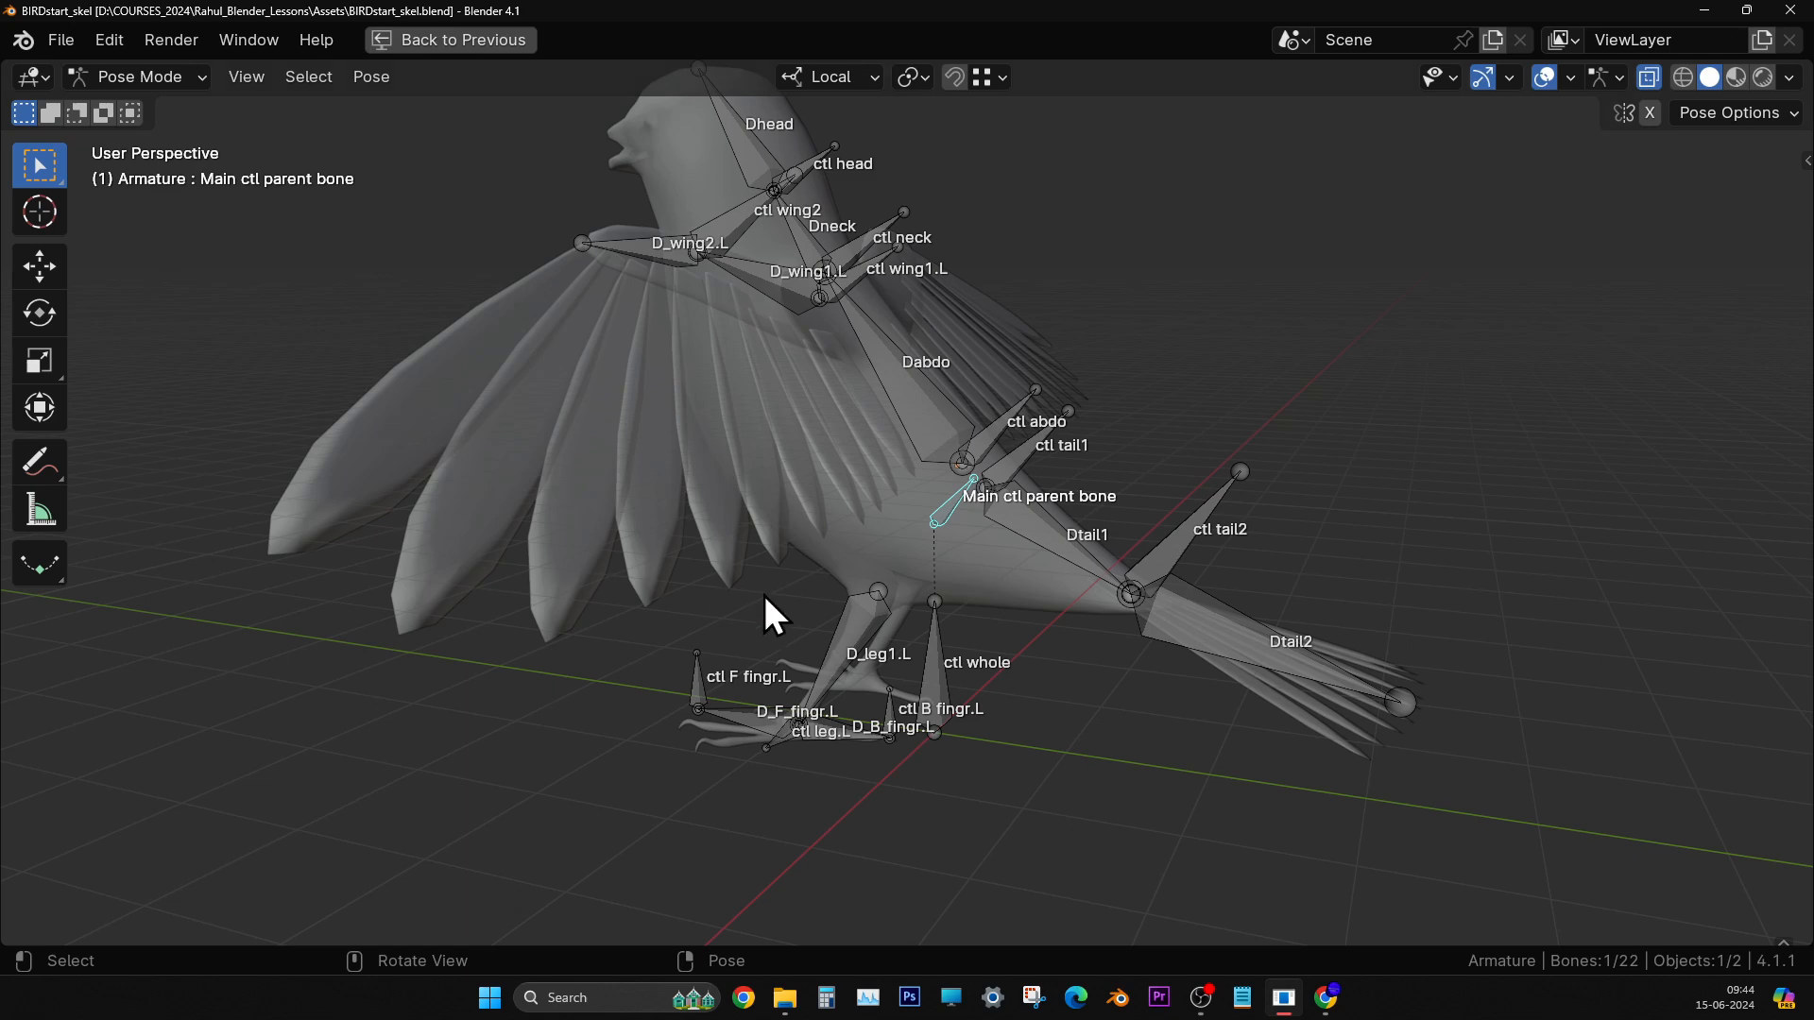
{"action": "mouse_move", "coordinate": [765, 597]}
{"action": "middle_mouse_down"}
{"action": "mouse_move", "coordinate": [699, 609]}
{"action": "mouse_move", "coordinate": [777, 481]}
{"action": "mouse_move", "coordinate": [773, 584]}
{"action": "middle_mouse_up"}
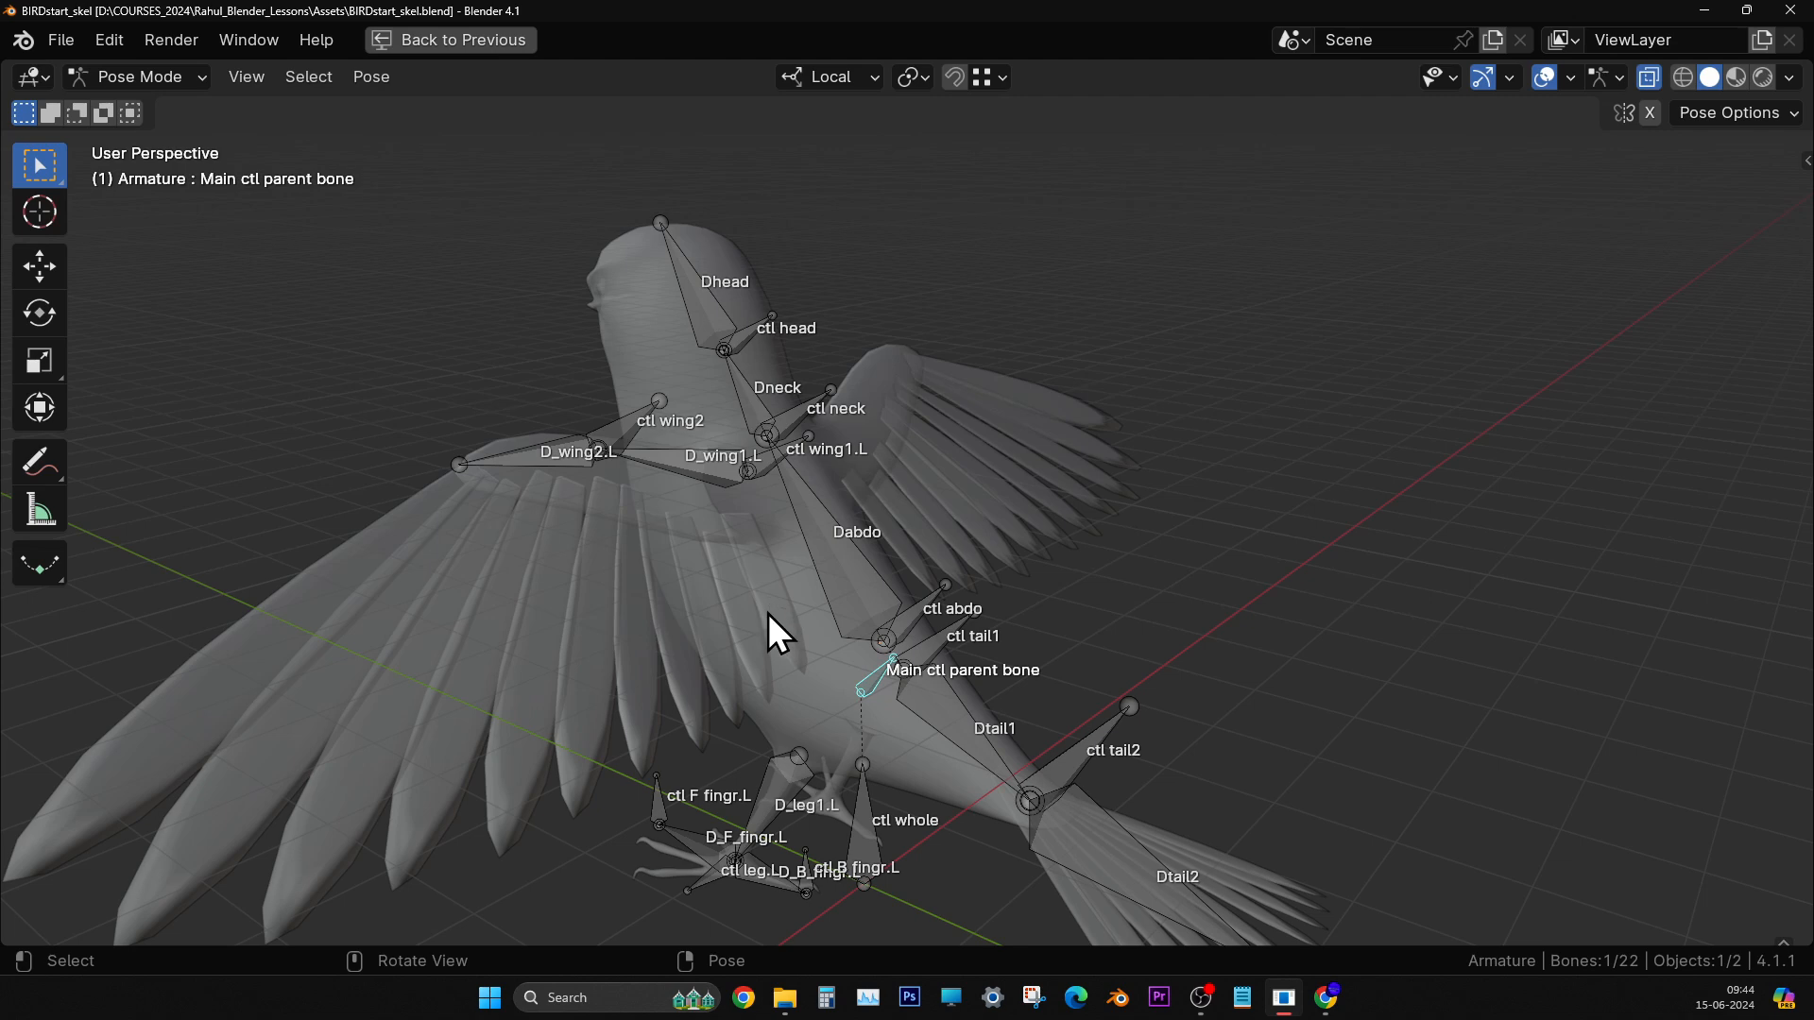
{"action": "mouse_move", "coordinate": [768, 614]}
{"action": "middle_mouse_down"}
{"action": "mouse_move", "coordinate": [782, 633]}
{"action": "mouse_move", "coordinate": [798, 596]}
{"action": "middle_mouse_up"}
{"action": "left_click", "coordinate": [888, 805]}
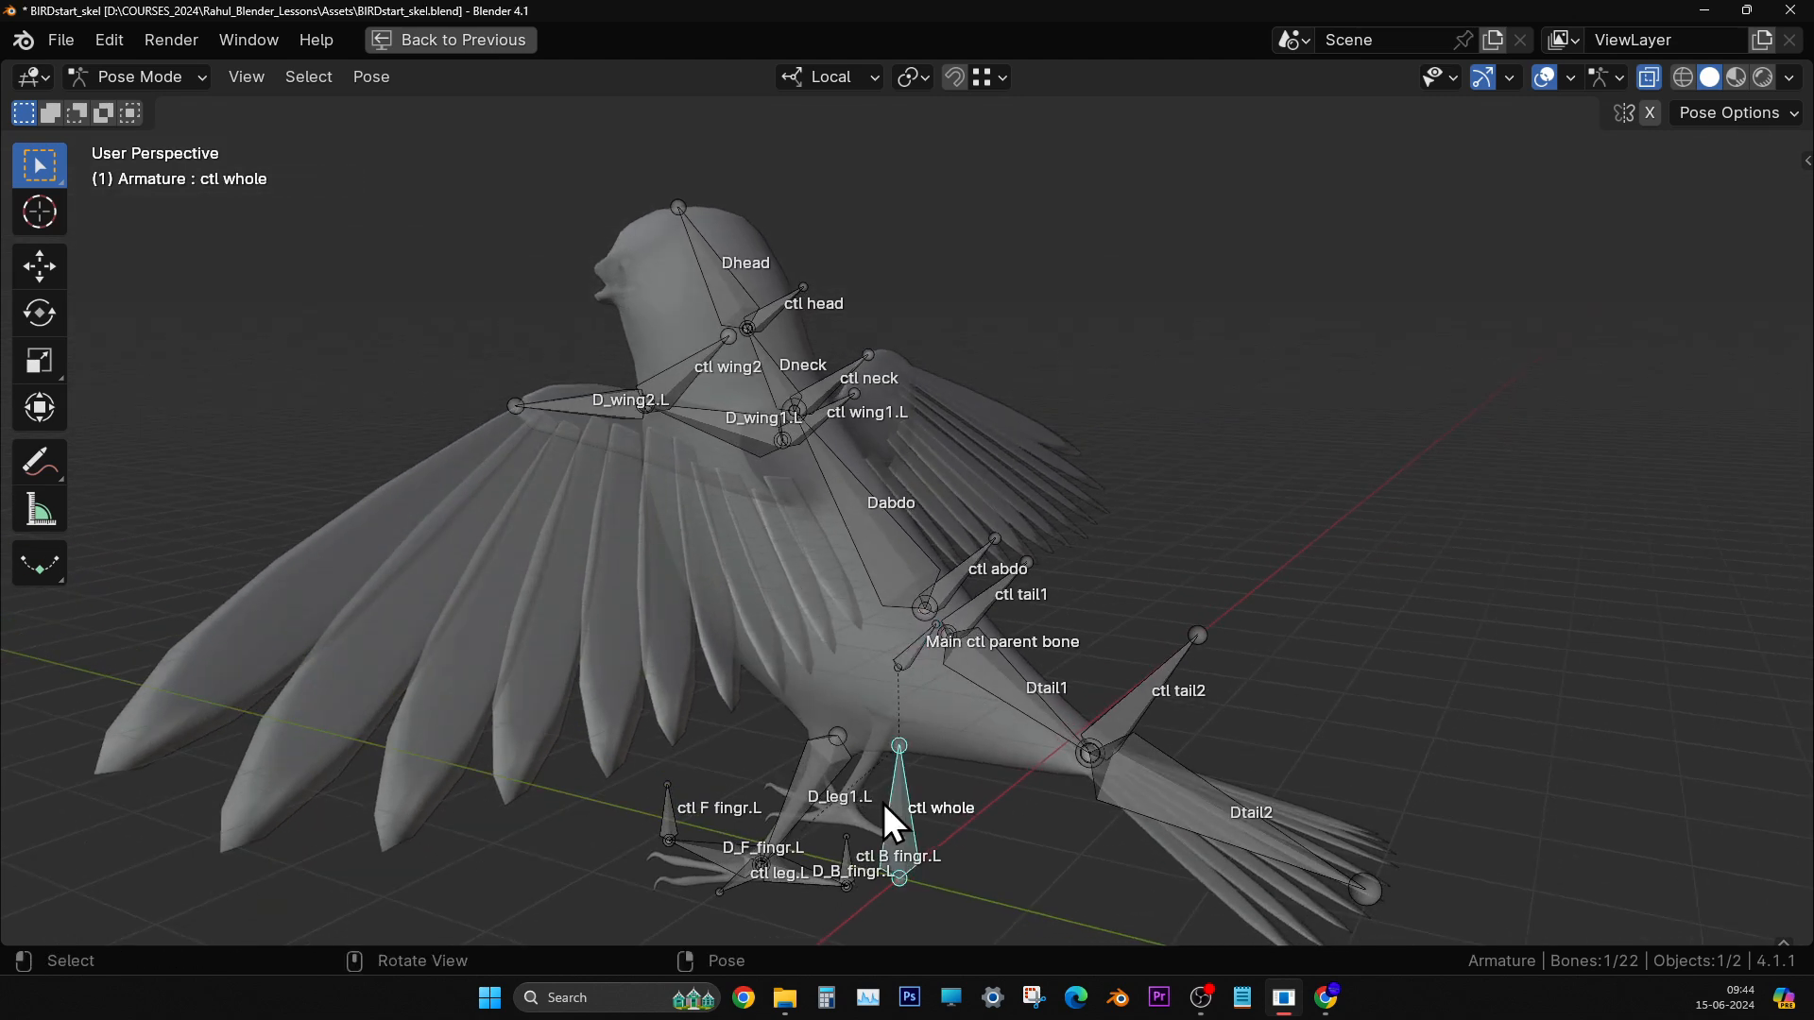
{"action": "middle_click_drag", "start_coordinate": [932, 746], "coordinate": [905, 688], "text": "shift"}
{"action": "scroll", "coordinate": [890, 621], "scroll_direction": "down", "scroll_amount": 1}
{"action": "key", "text": "g"}
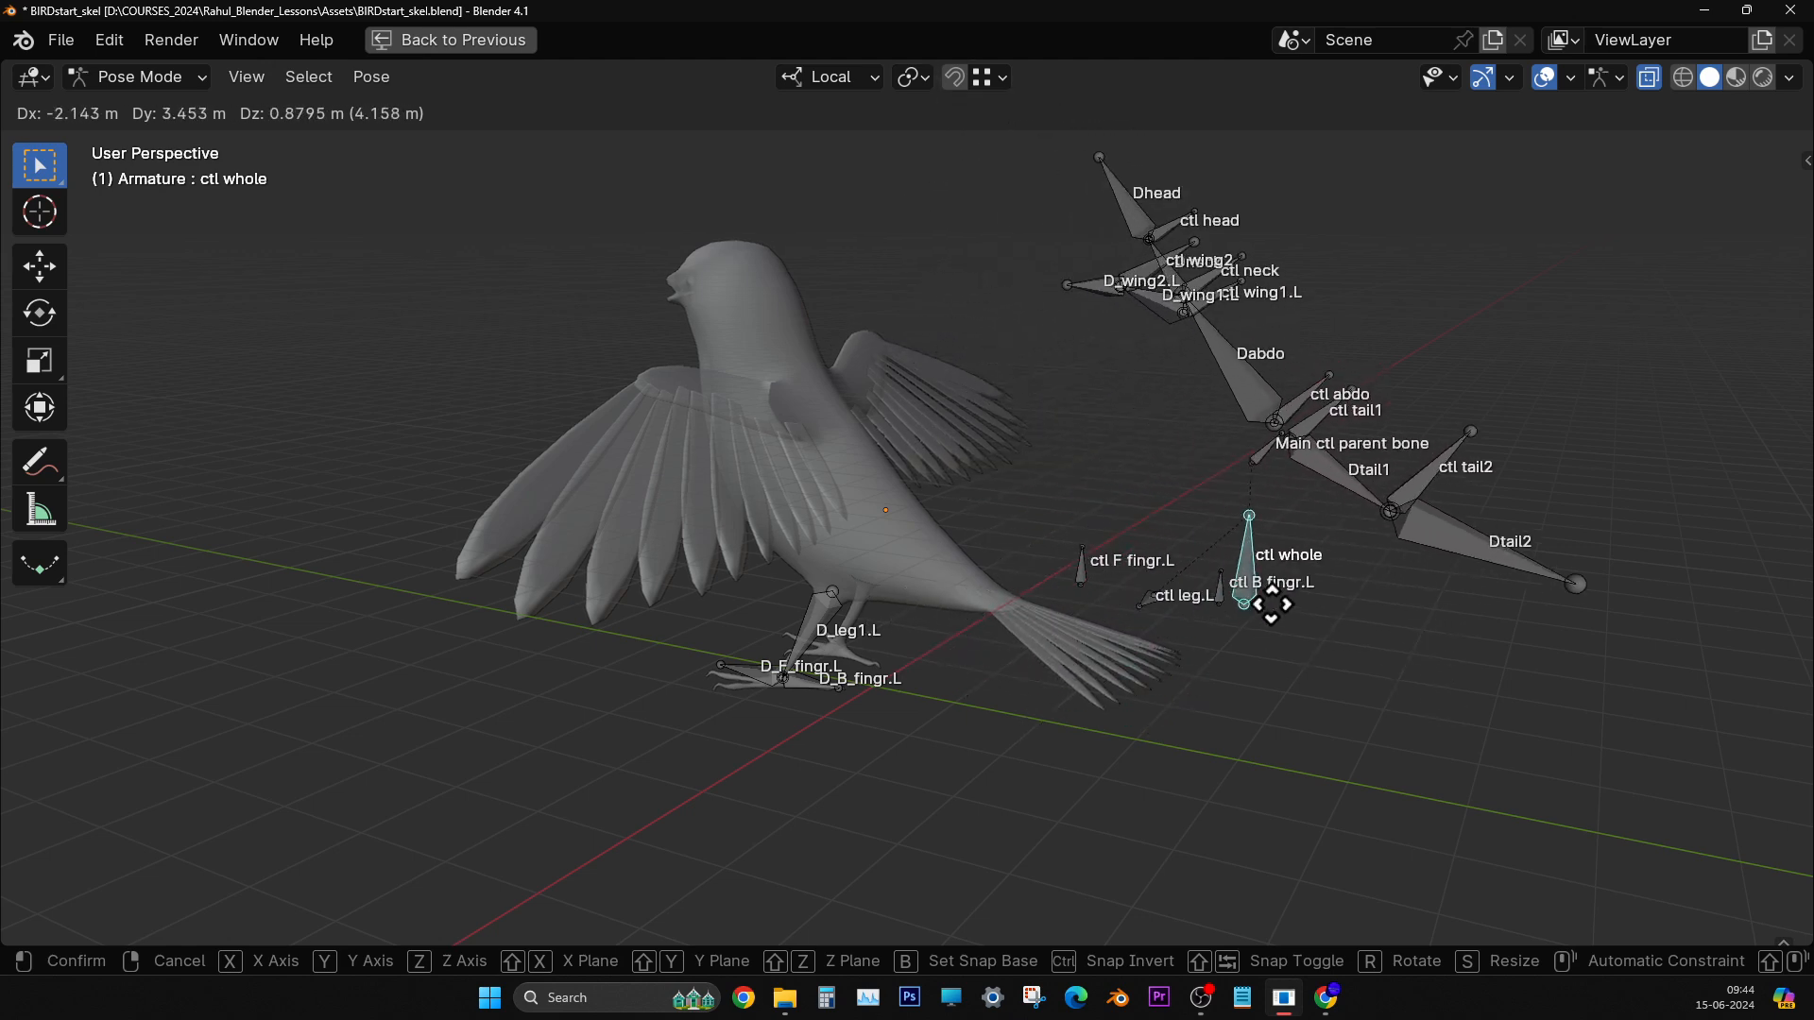
{"action": "left_click", "coordinate": [1266, 609]}
{"action": "scroll", "coordinate": [803, 735], "scroll_direction": "up", "scroll_amount": 4}
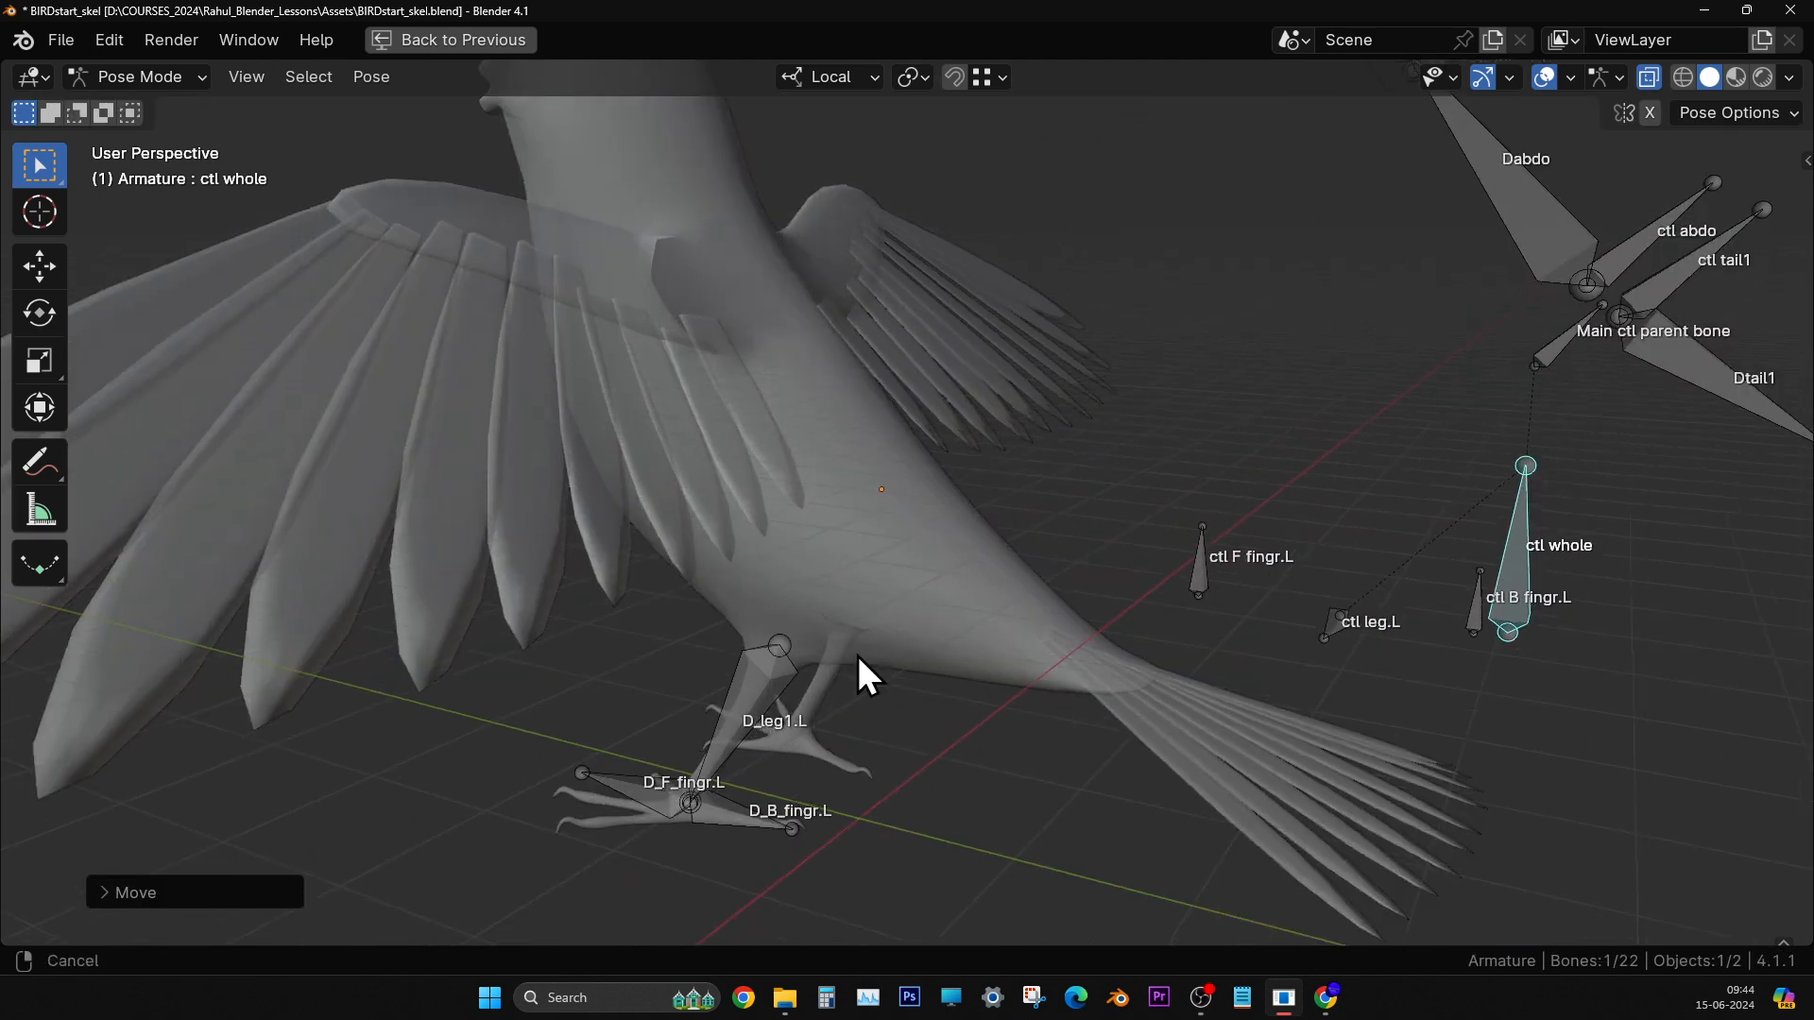
{"action": "scroll", "coordinate": [851, 651], "scroll_direction": "up", "scroll_amount": 4}
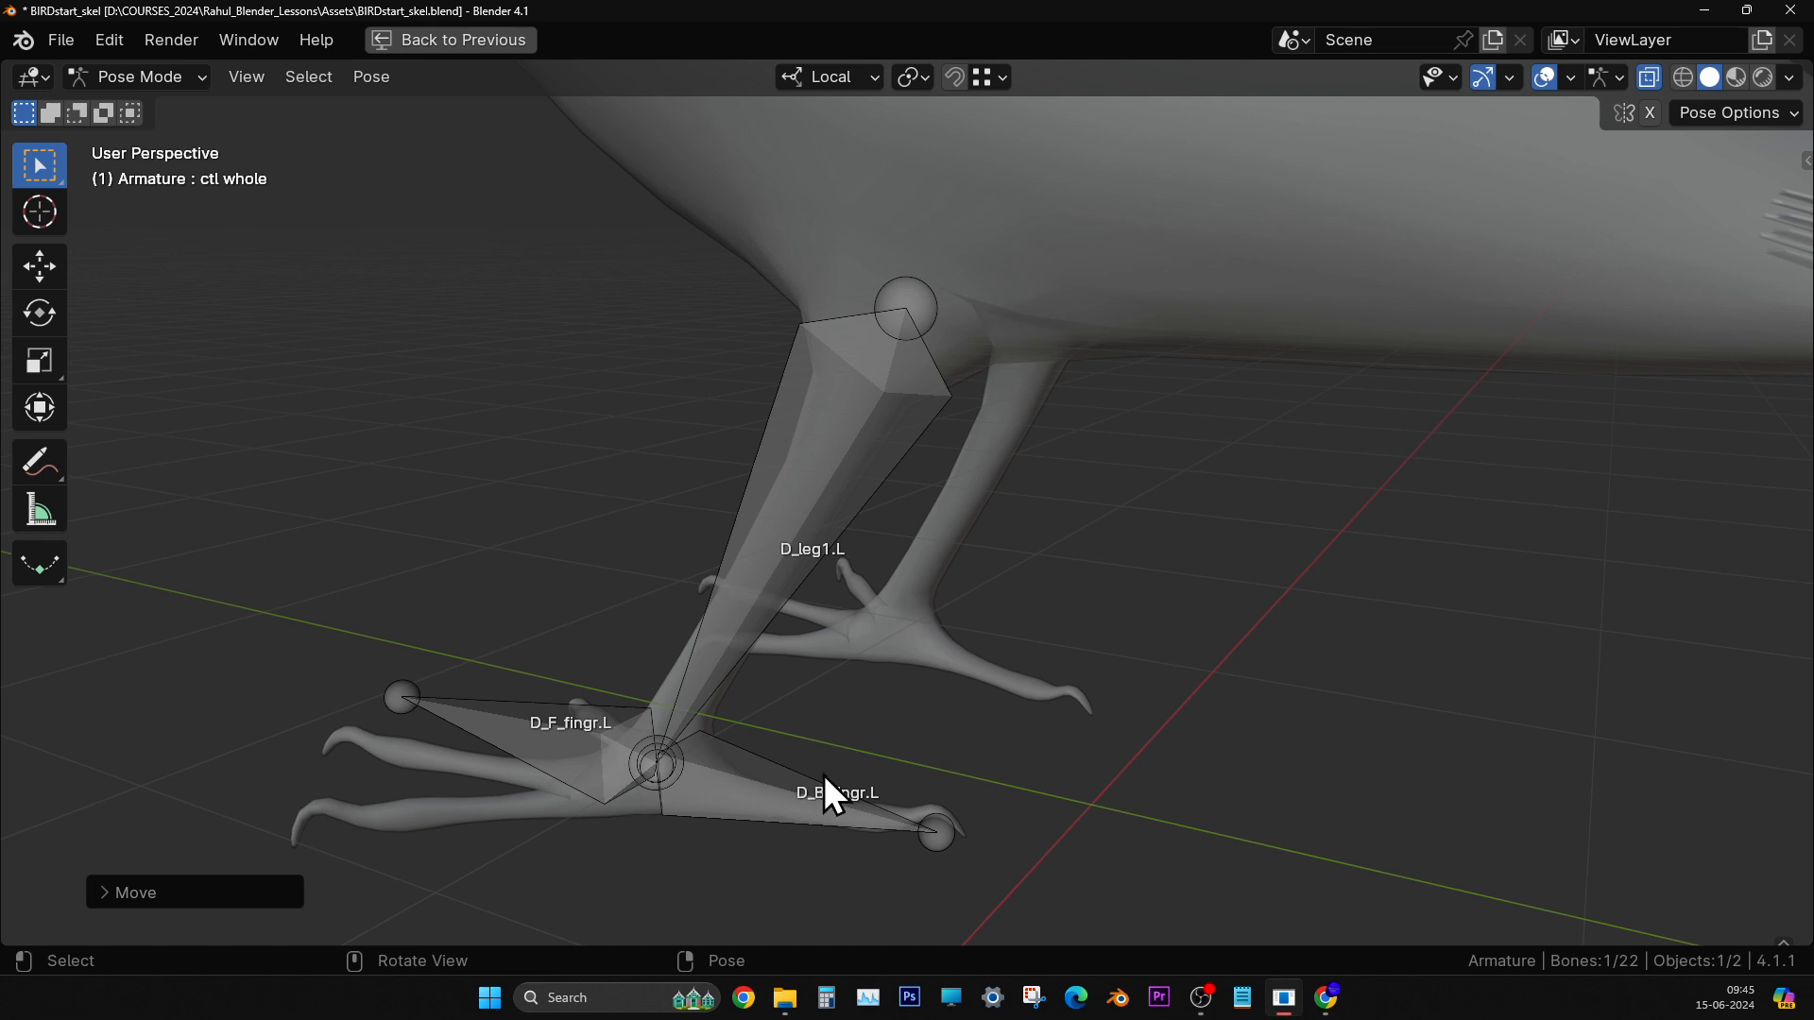
{"action": "key", "text": "alt+h"}
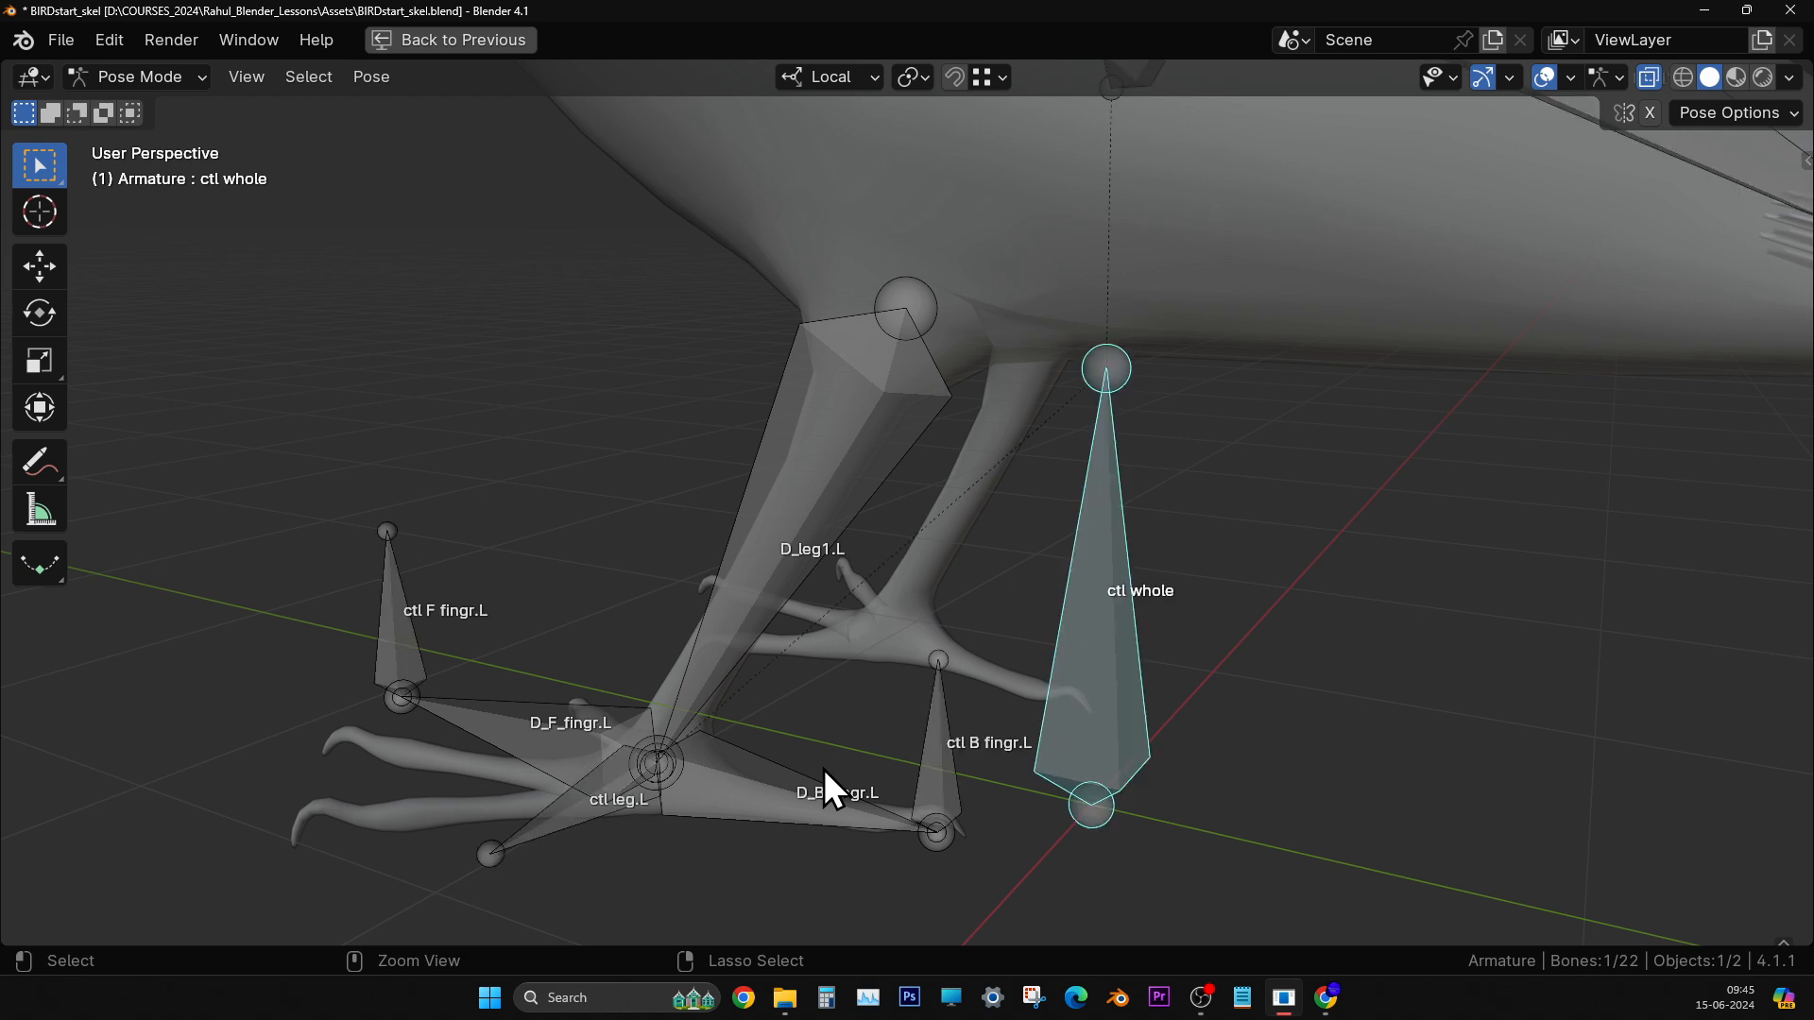
{"action": "scroll", "coordinate": [848, 711], "scroll_direction": "down", "scroll_amount": 5}
{"action": "left_click", "coordinate": [1125, 769]}
- In Edit Mode, parent the D_leg1.L, D_B_fingr.L and D_F_fingr.L bones to the ctl whole bone
{"action": "middle_click_drag", "start_coordinate": [1124, 769], "coordinate": [935, 741]}
{"action": "scroll", "coordinate": [935, 741], "scroll_direction": "up", "scroll_amount": 2}
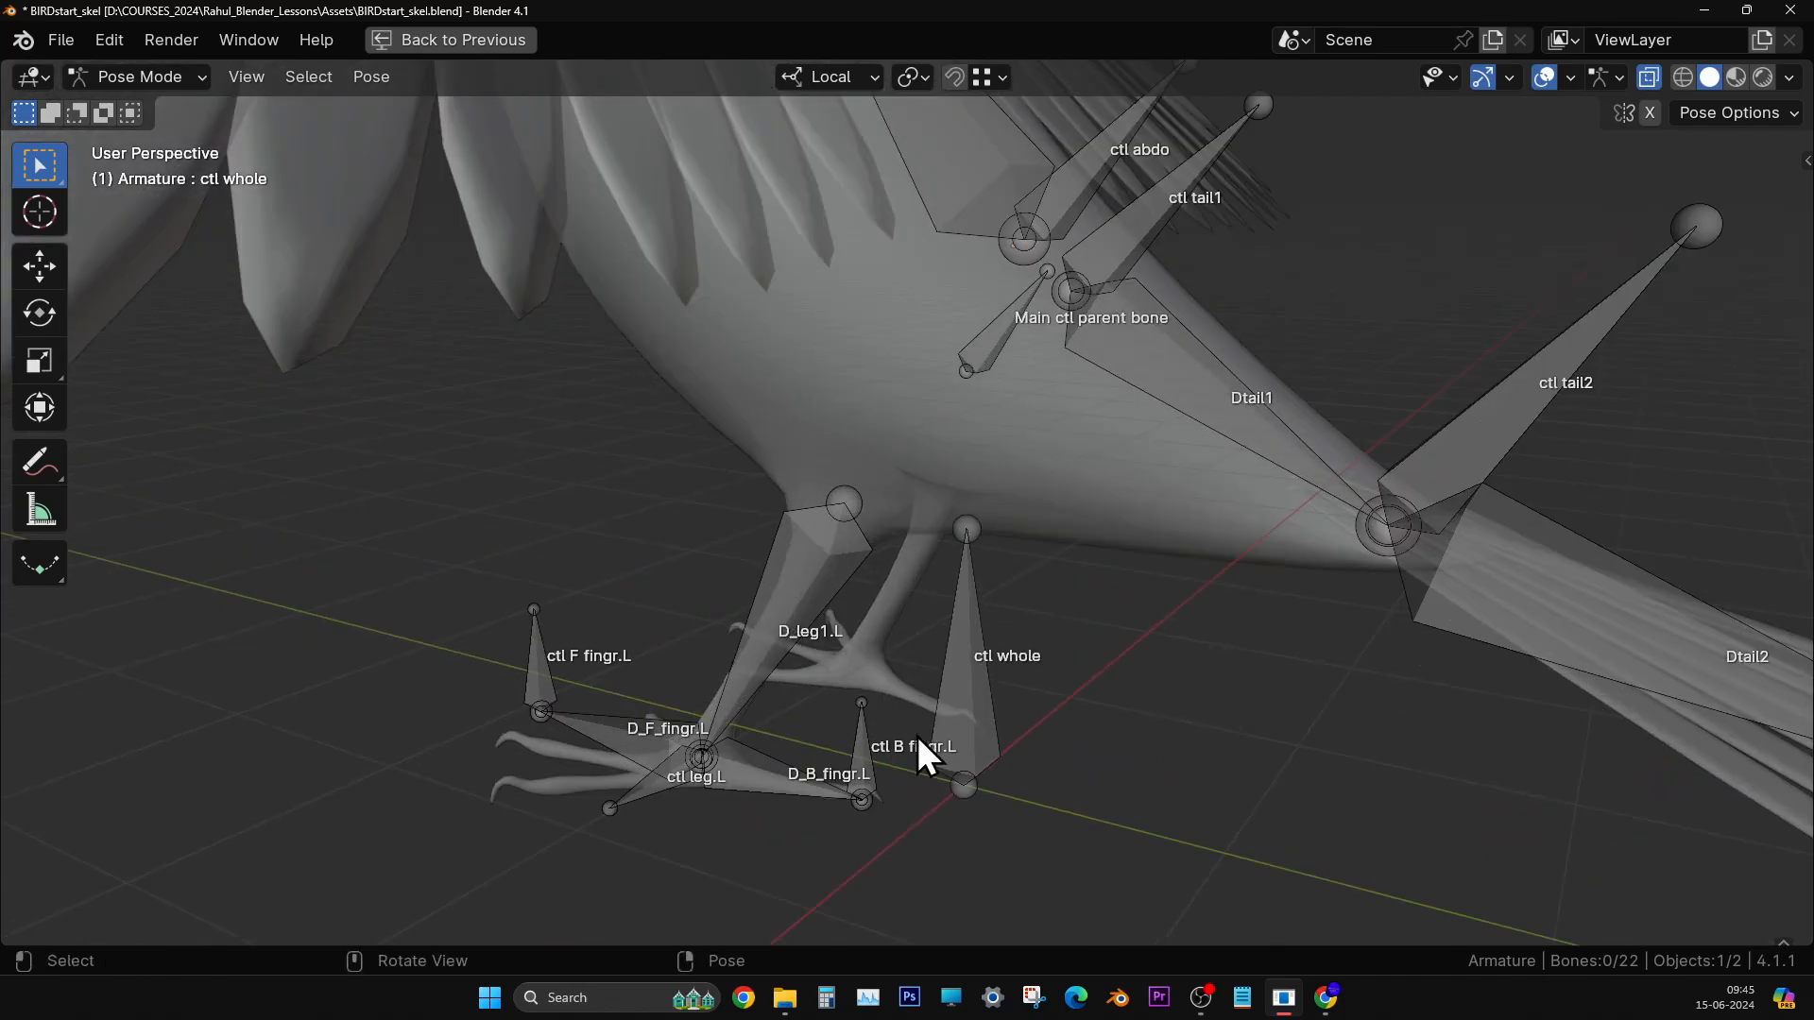
{"action": "middle_click_drag", "start_coordinate": [777, 782], "coordinate": [809, 748]}
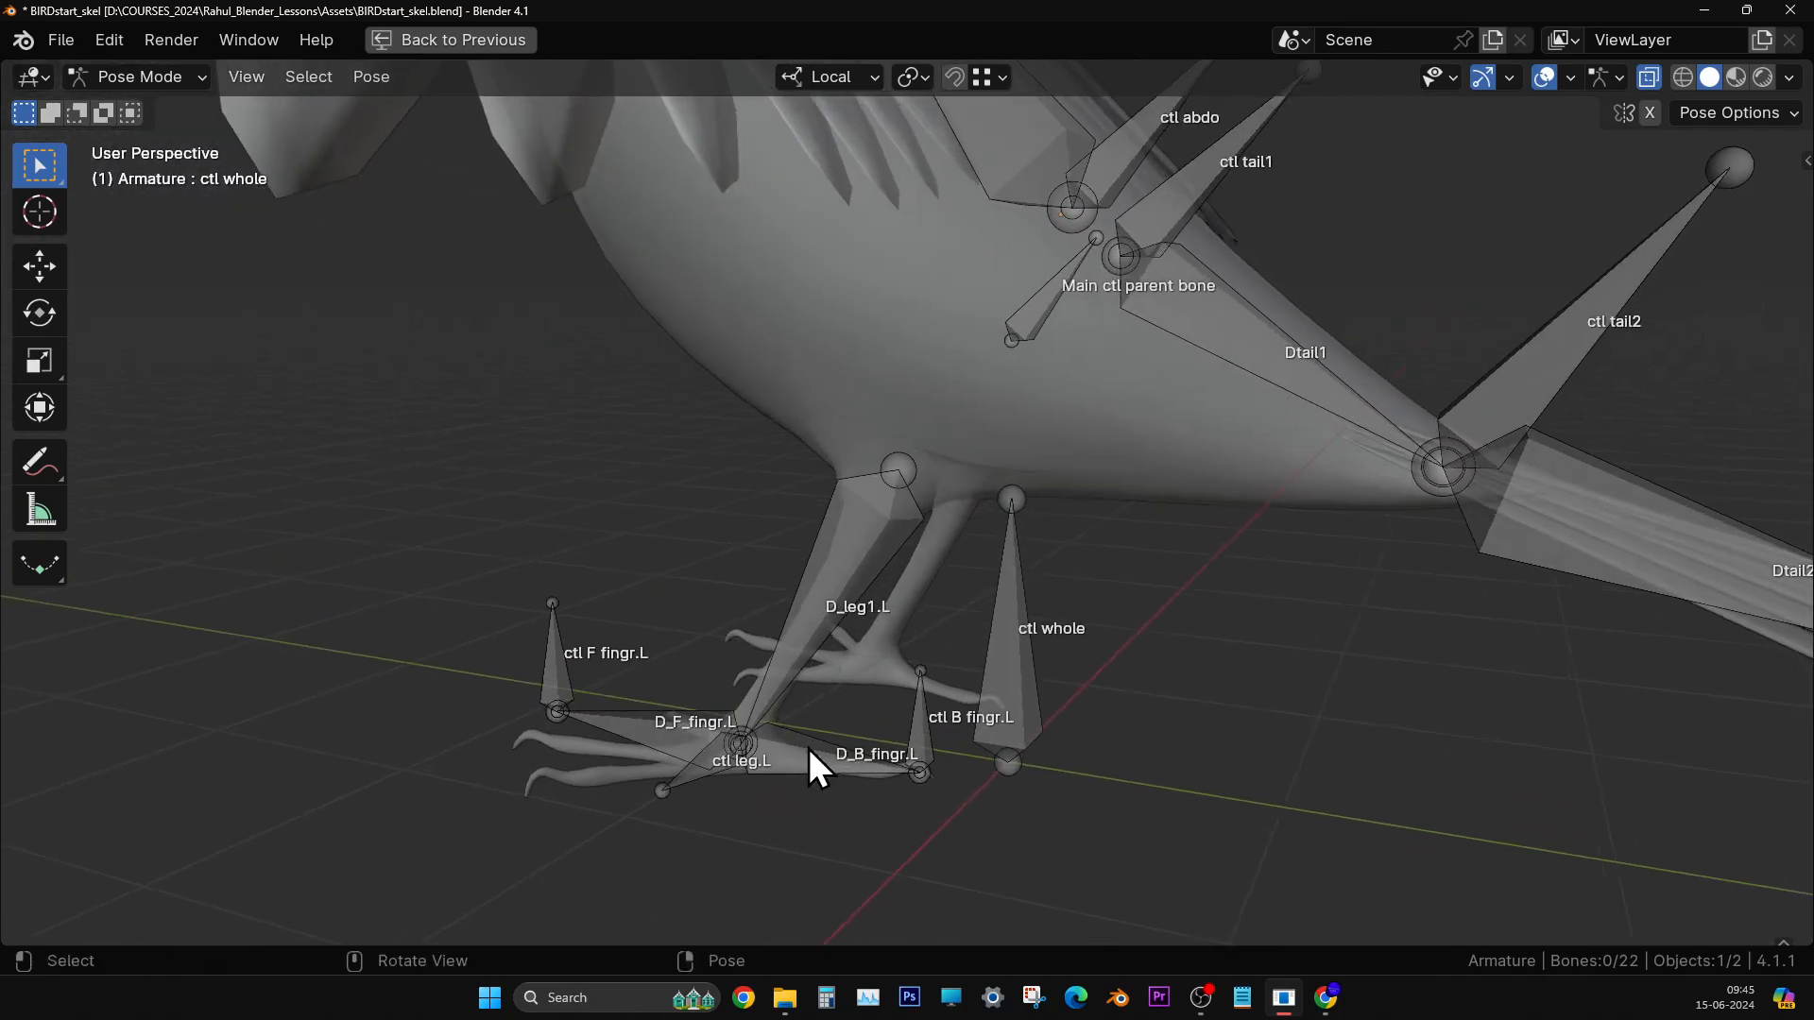
{"action": "left_click", "coordinate": [854, 558]}
{"action": "left_click", "coordinate": [140, 76]}
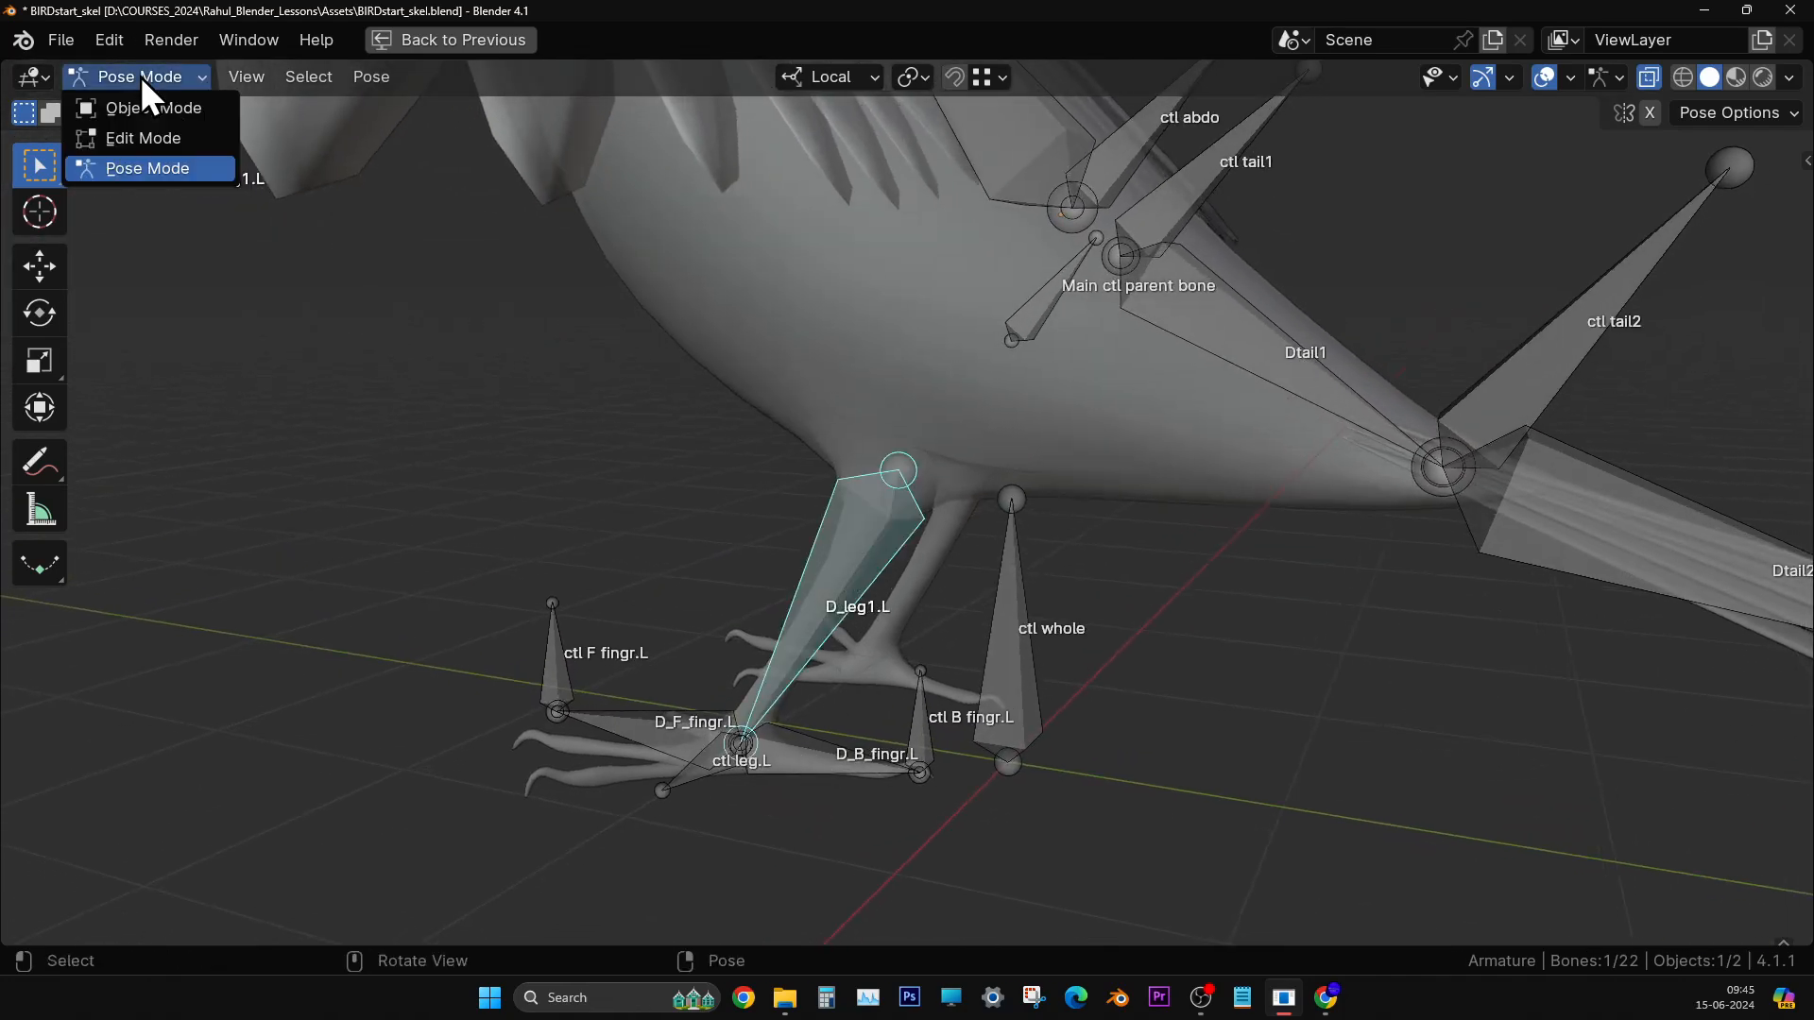
{"action": "left_click", "coordinate": [148, 133]}
{"action": "middle_click_drag", "start_coordinate": [886, 716], "coordinate": [885, 627]}
{"action": "scroll", "coordinate": [867, 718], "scroll_direction": "up", "scroll_amount": 3}
{"action": "left_click", "coordinate": [820, 766], "text": "shift"}
{"action": "left_click", "coordinate": [470, 702], "text": "shift"}
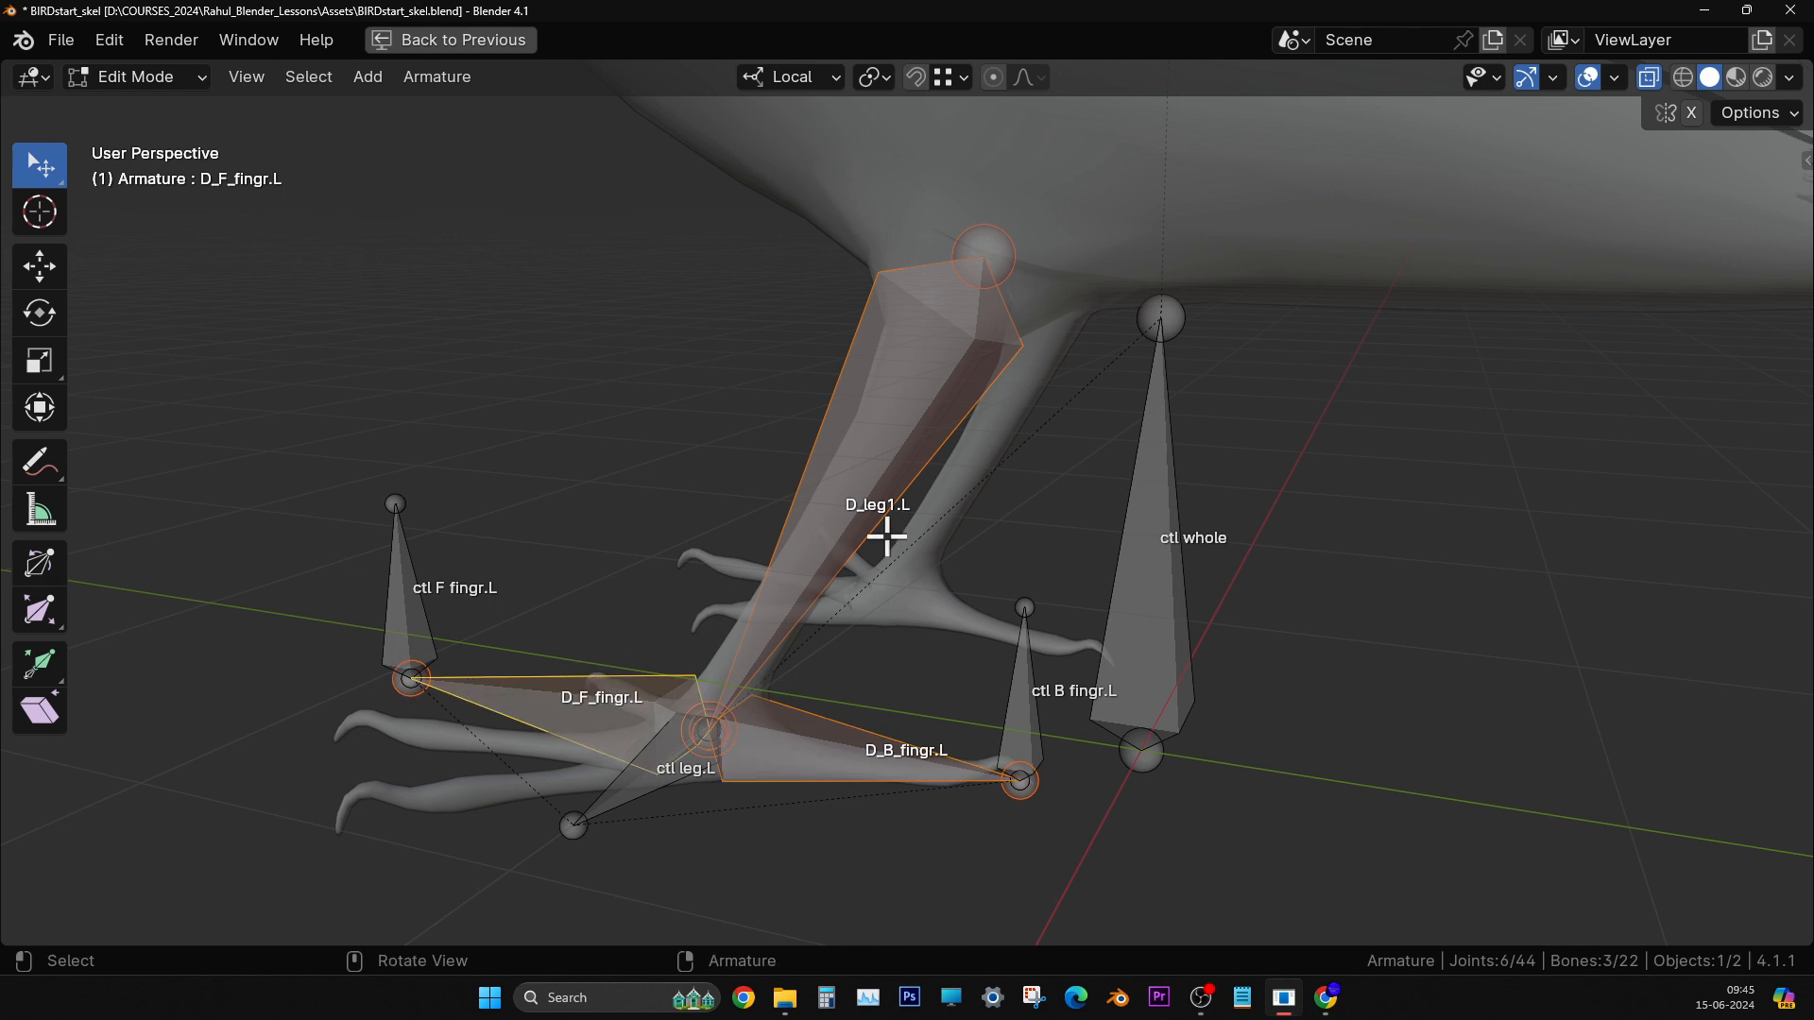
{"action": "scroll", "coordinate": [879, 619], "scroll_direction": "down", "scroll_amount": 2}
{"action": "middle_click_drag", "start_coordinate": [873, 621], "coordinate": [824, 677], "text": "shift"}
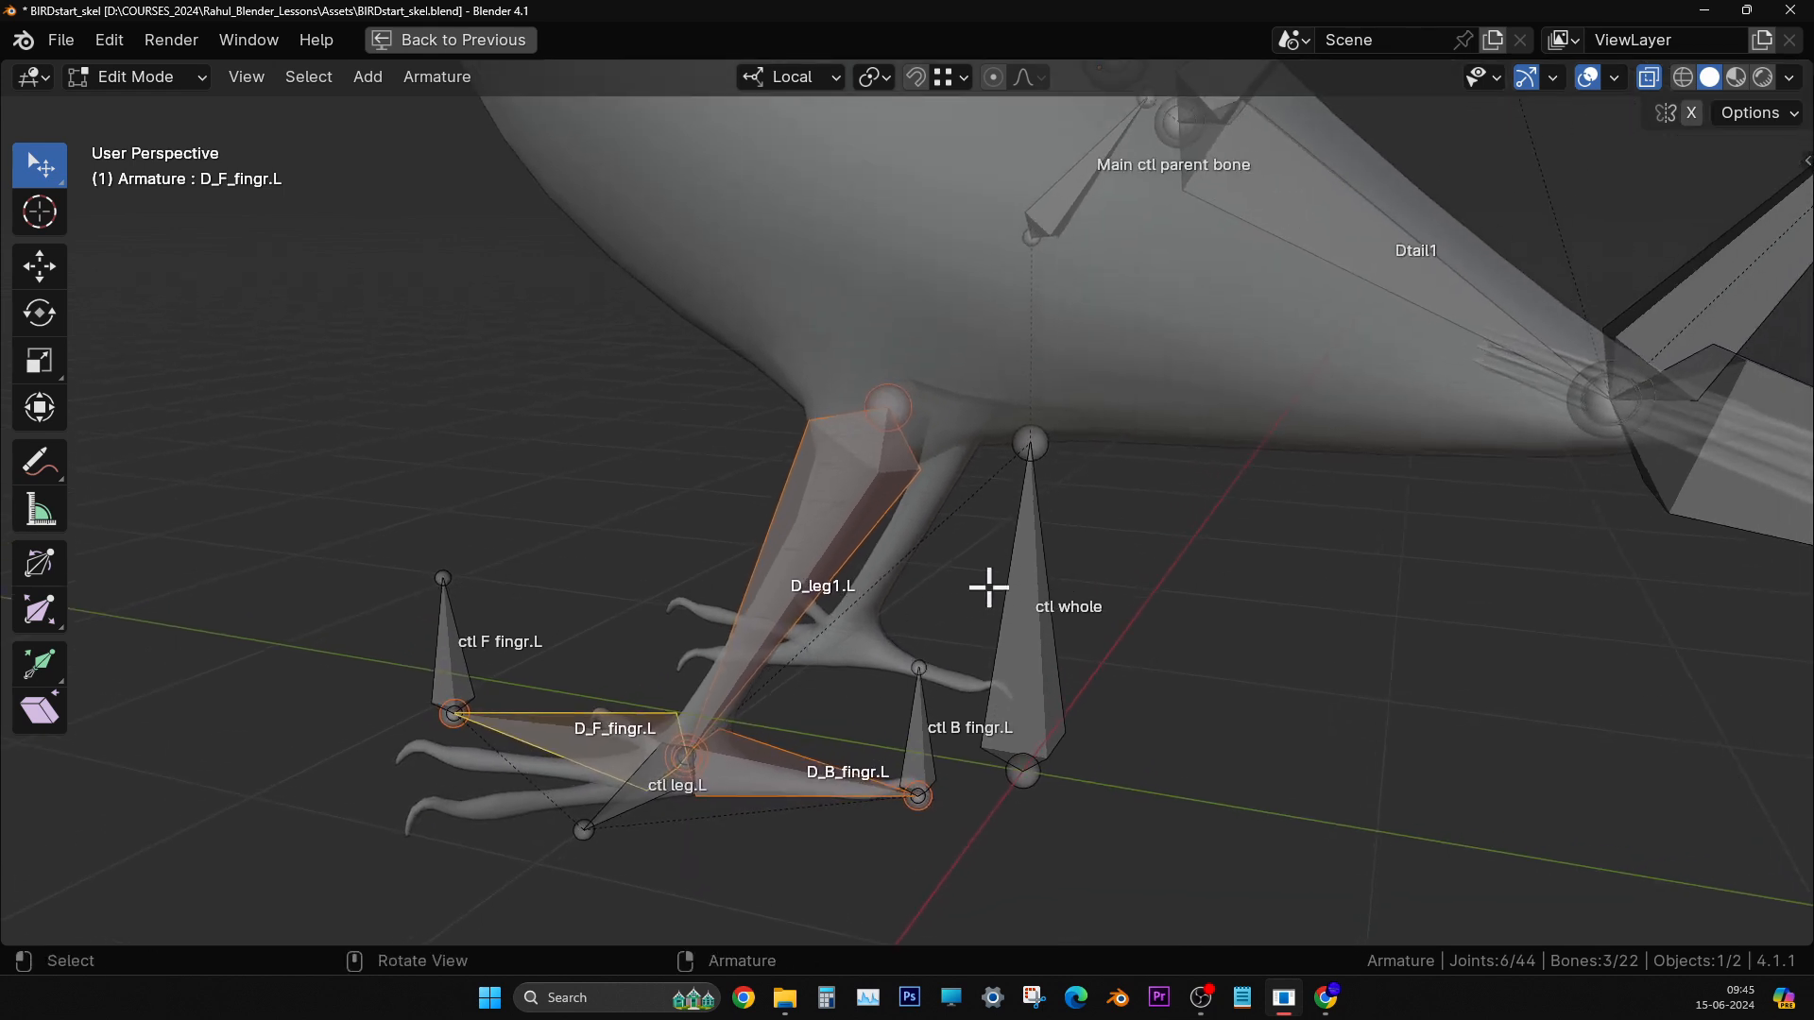
{"action": "left_click", "coordinate": [1034, 591], "text": "shift"}
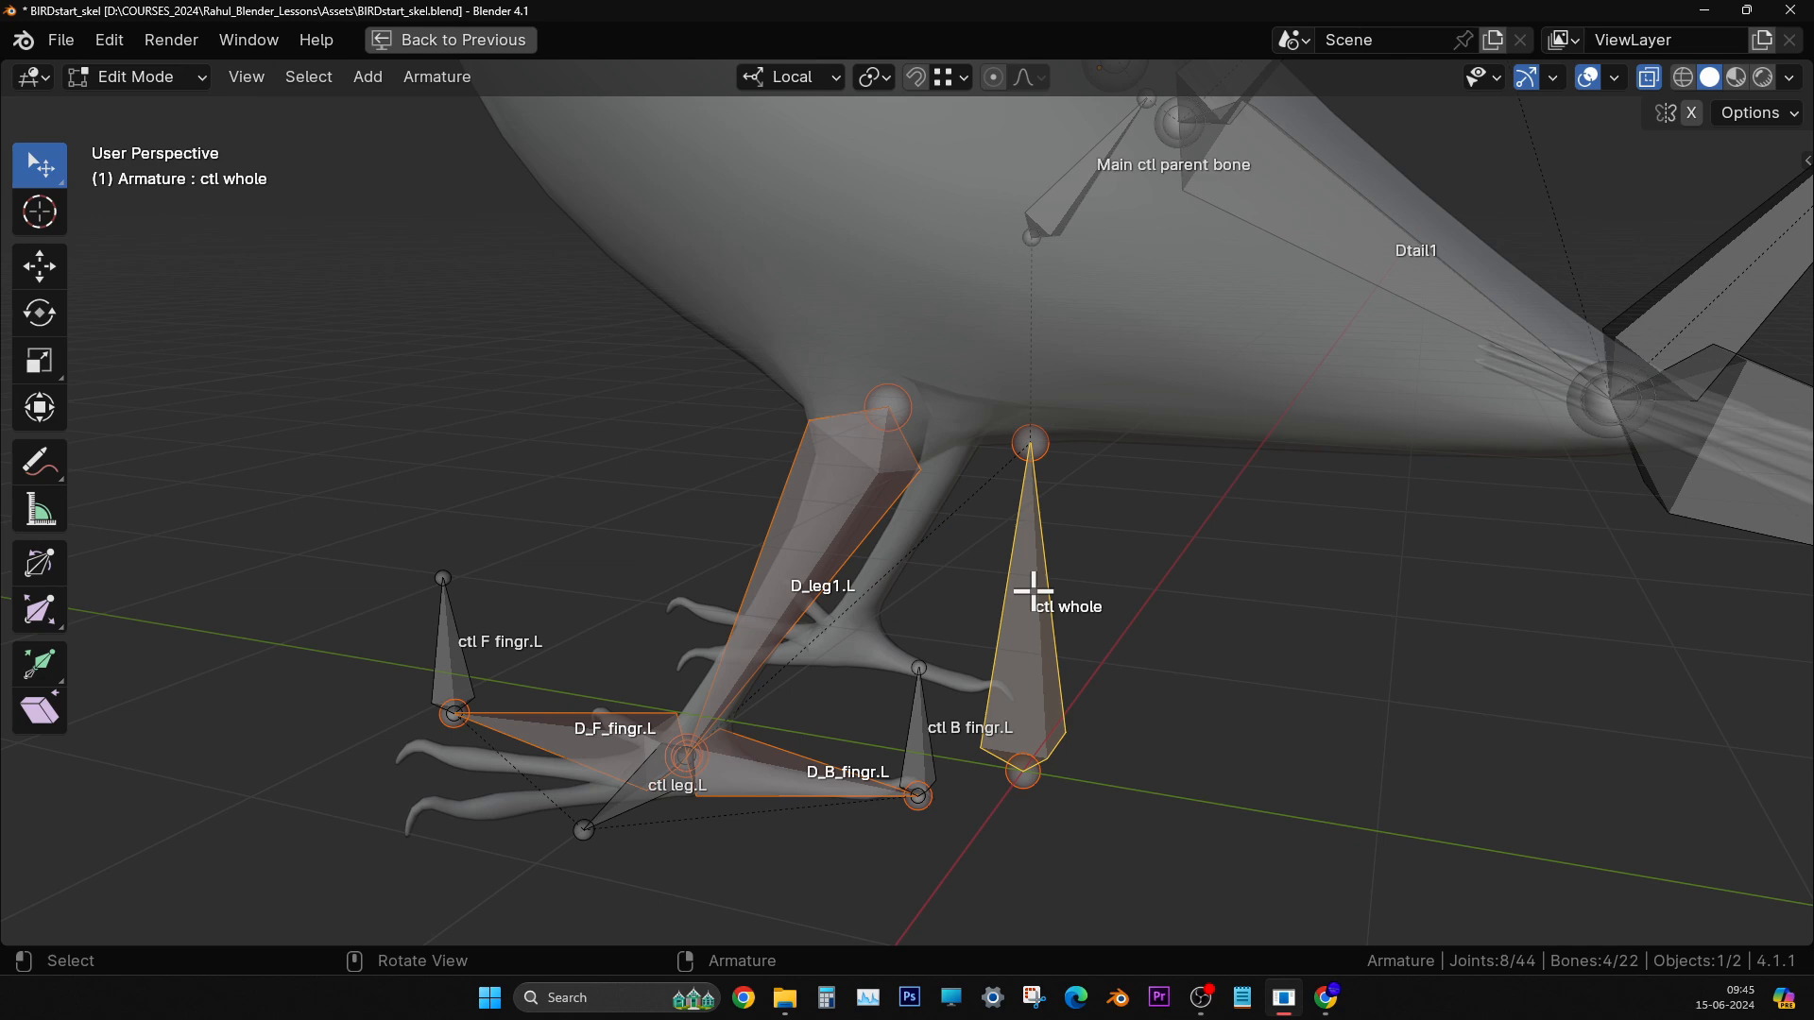
{"action": "key", "text": "ctrl+p"}
{"action": "left_click", "coordinate": [1037, 594]}
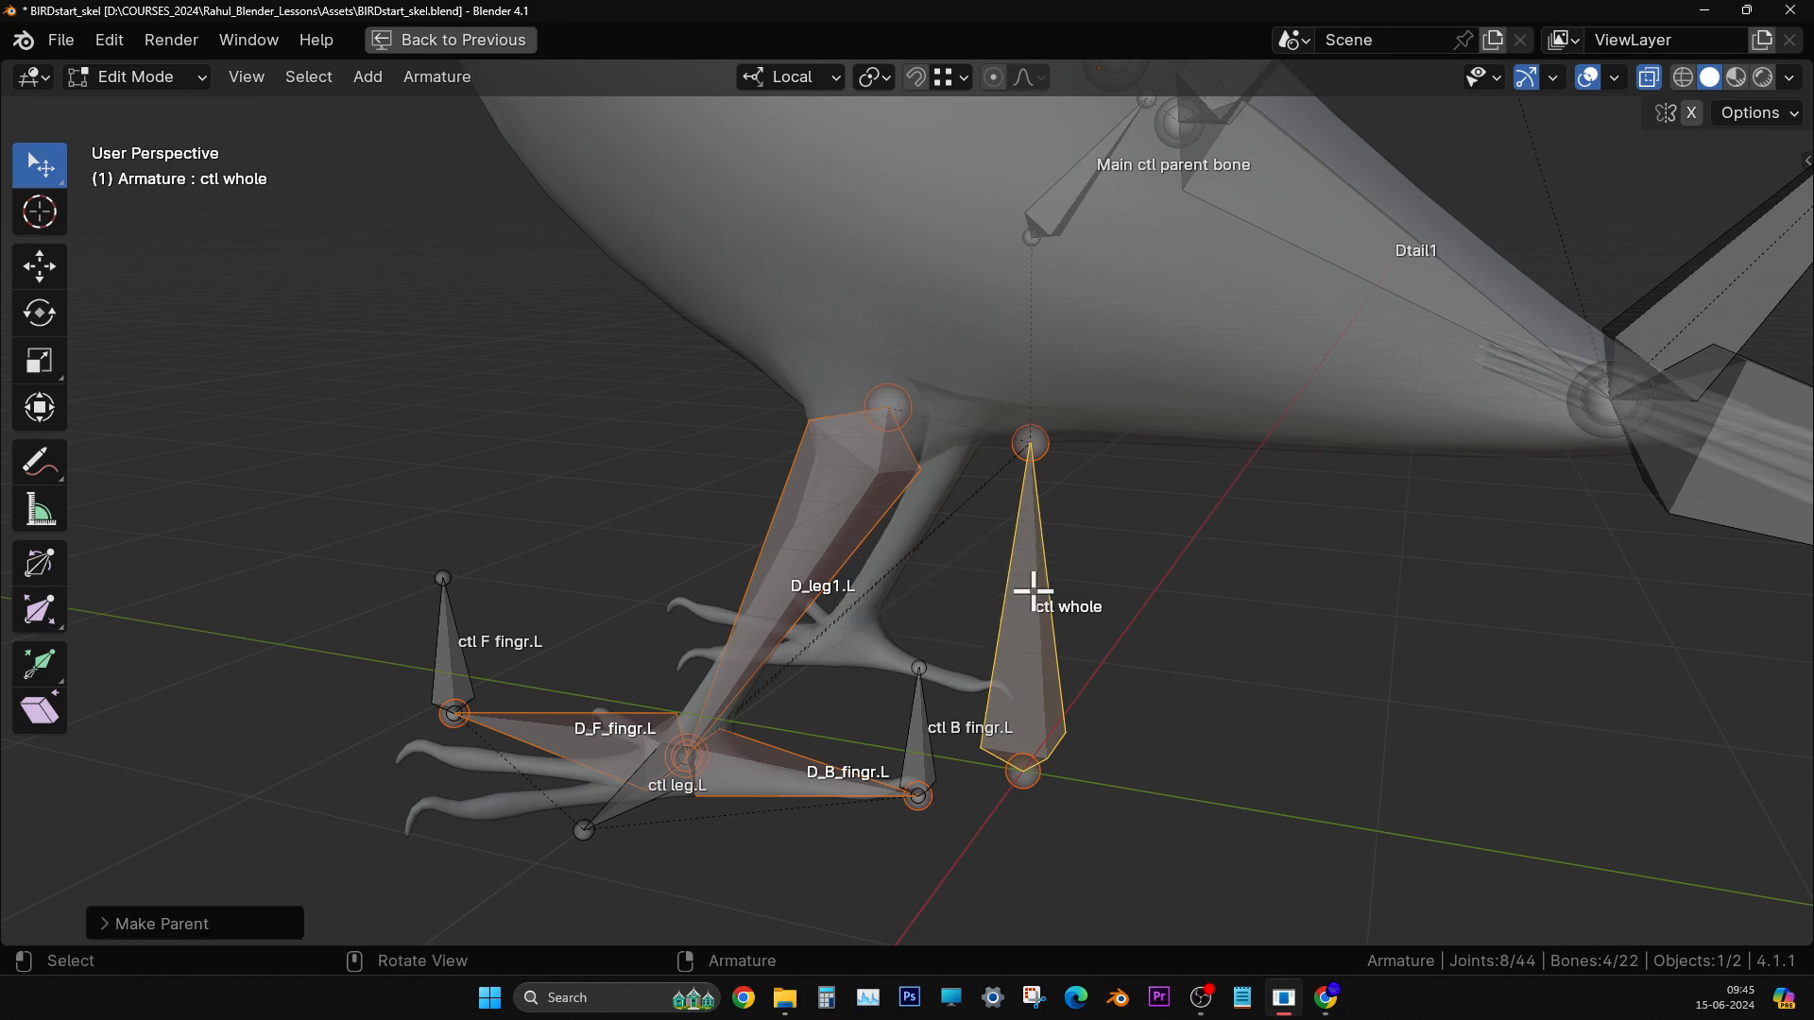
- Switch to Pose Mode, test-move ctl whole to check that the leg bones follow, undo the move, and deselect the bone
{"action": "left_click", "coordinate": [164, 78]}
{"action": "left_click", "coordinate": [174, 167]}
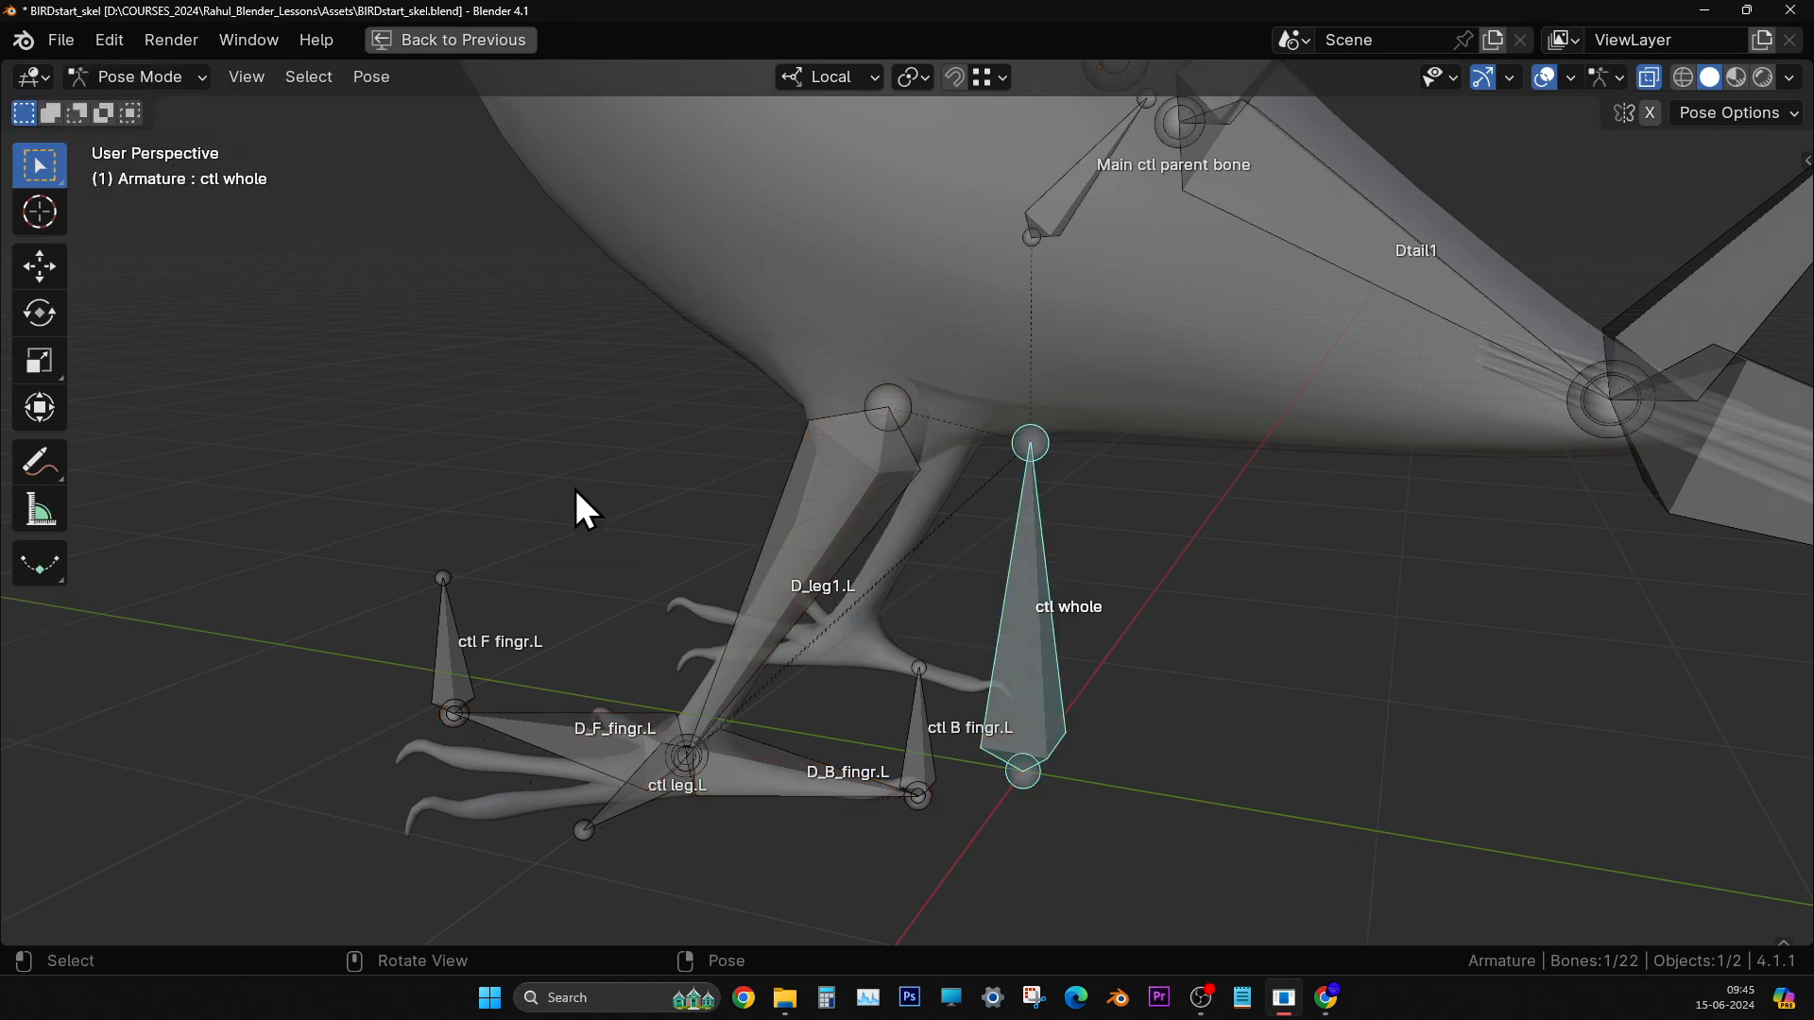
{"action": "scroll", "coordinate": [883, 565], "scroll_direction": "down", "scroll_amount": 7}
{"action": "mouse_move", "coordinate": [882, 565]}
{"action": "middle_mouse_down"}
{"action": "mouse_move", "coordinate": [829, 564]}
{"action": "mouse_move", "coordinate": [863, 554]}
{"action": "middle_mouse_up"}
{"action": "scroll", "coordinate": [864, 554], "scroll_direction": "up", "scroll_amount": 3}
{"action": "scroll", "coordinate": [864, 554], "scroll_direction": "down", "scroll_amount": 2}
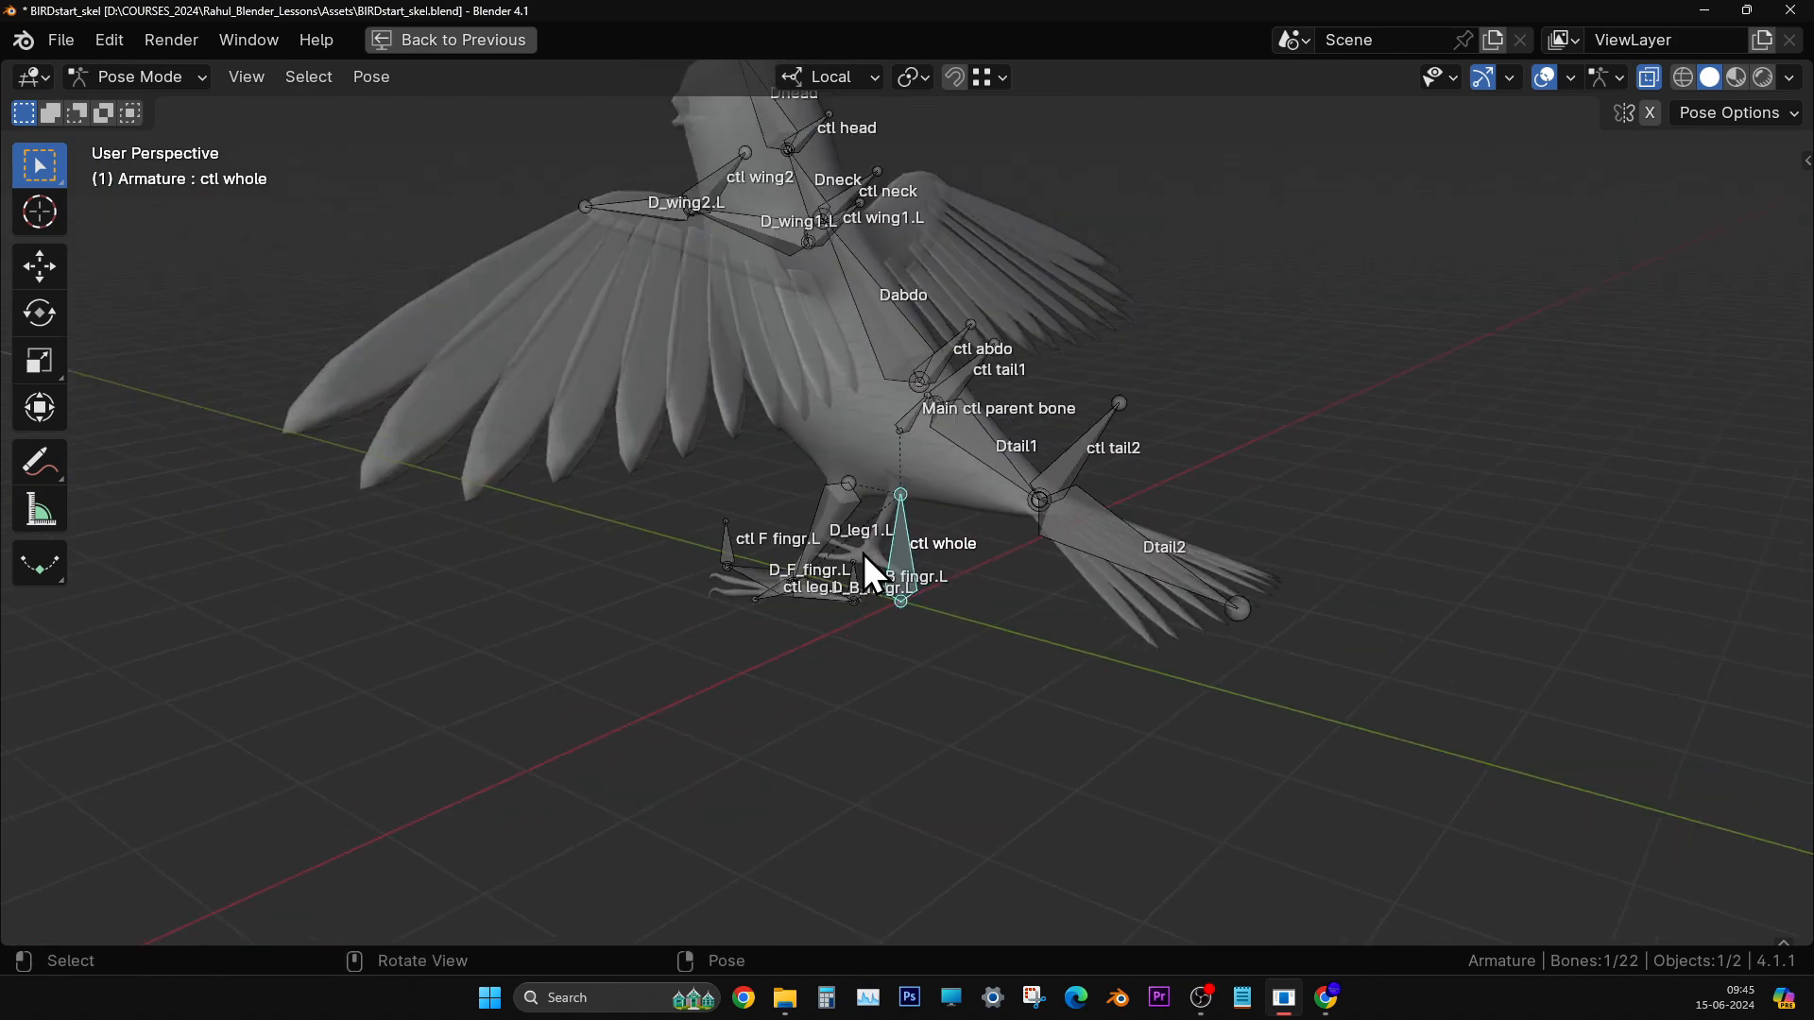
{"action": "key", "text": "g"}
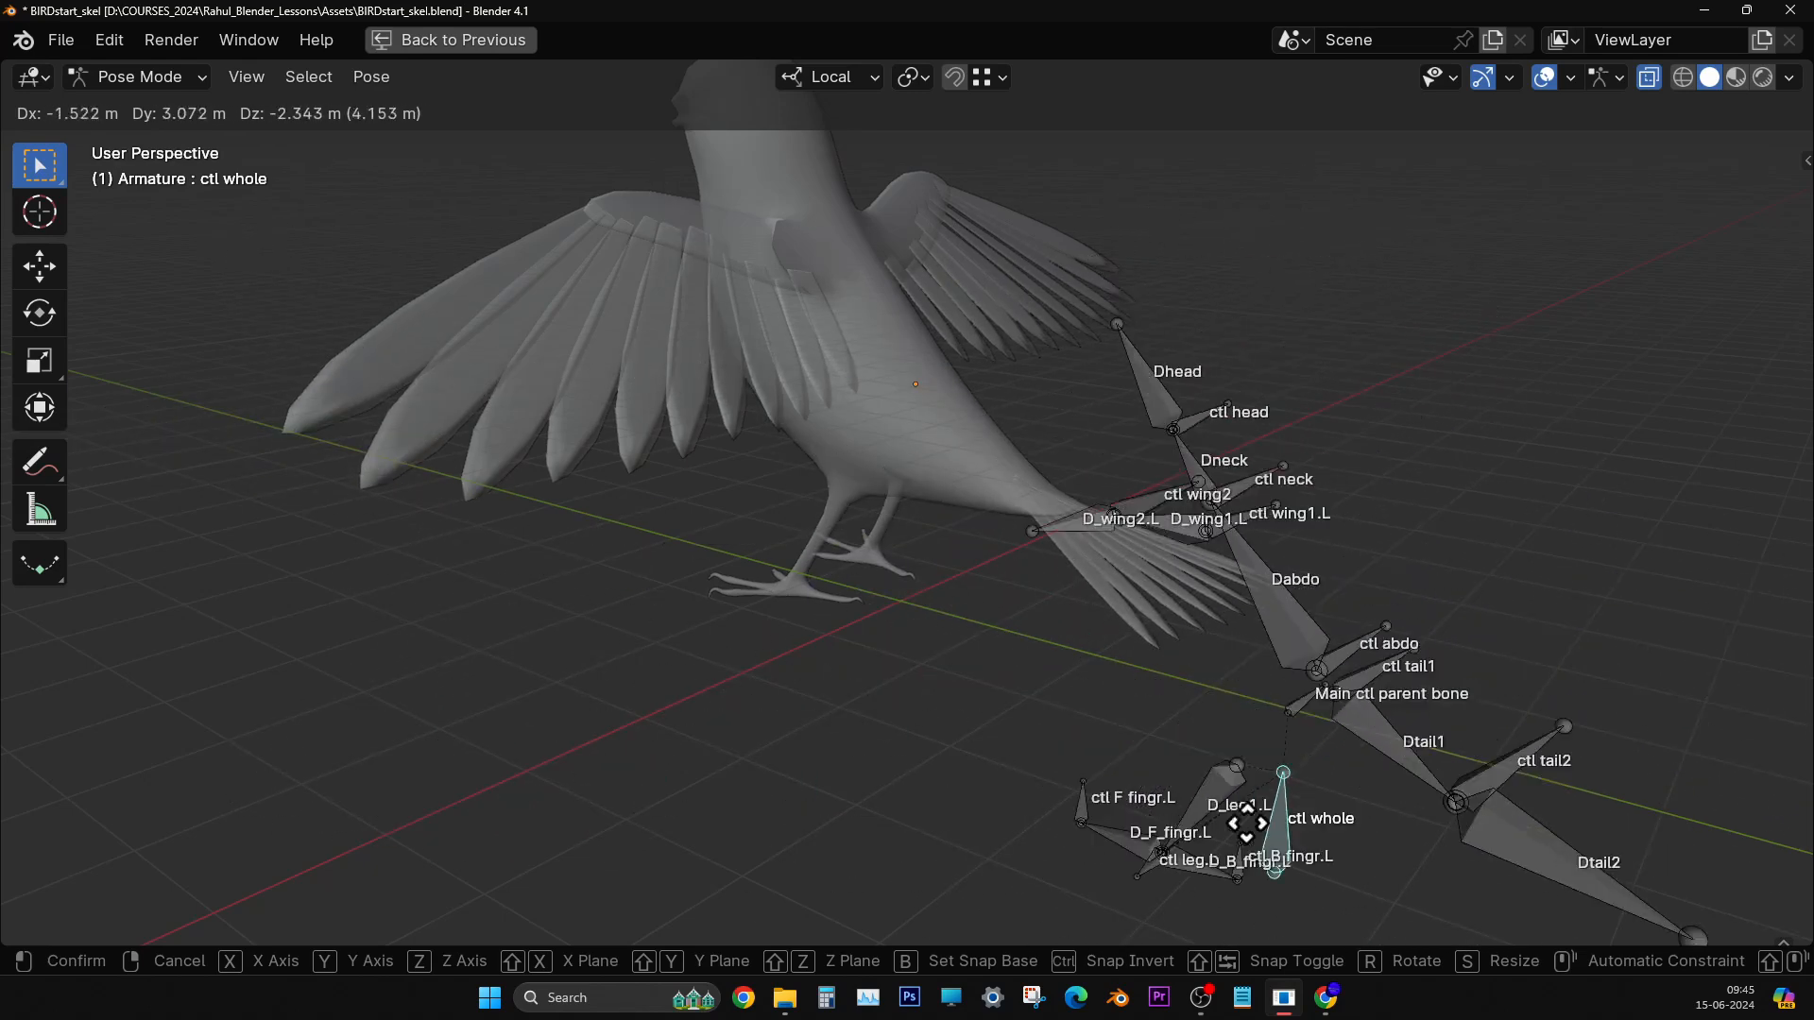
{"action": "left_click", "coordinate": [1217, 729]}
{"action": "key", "text": "ctrl+z"}
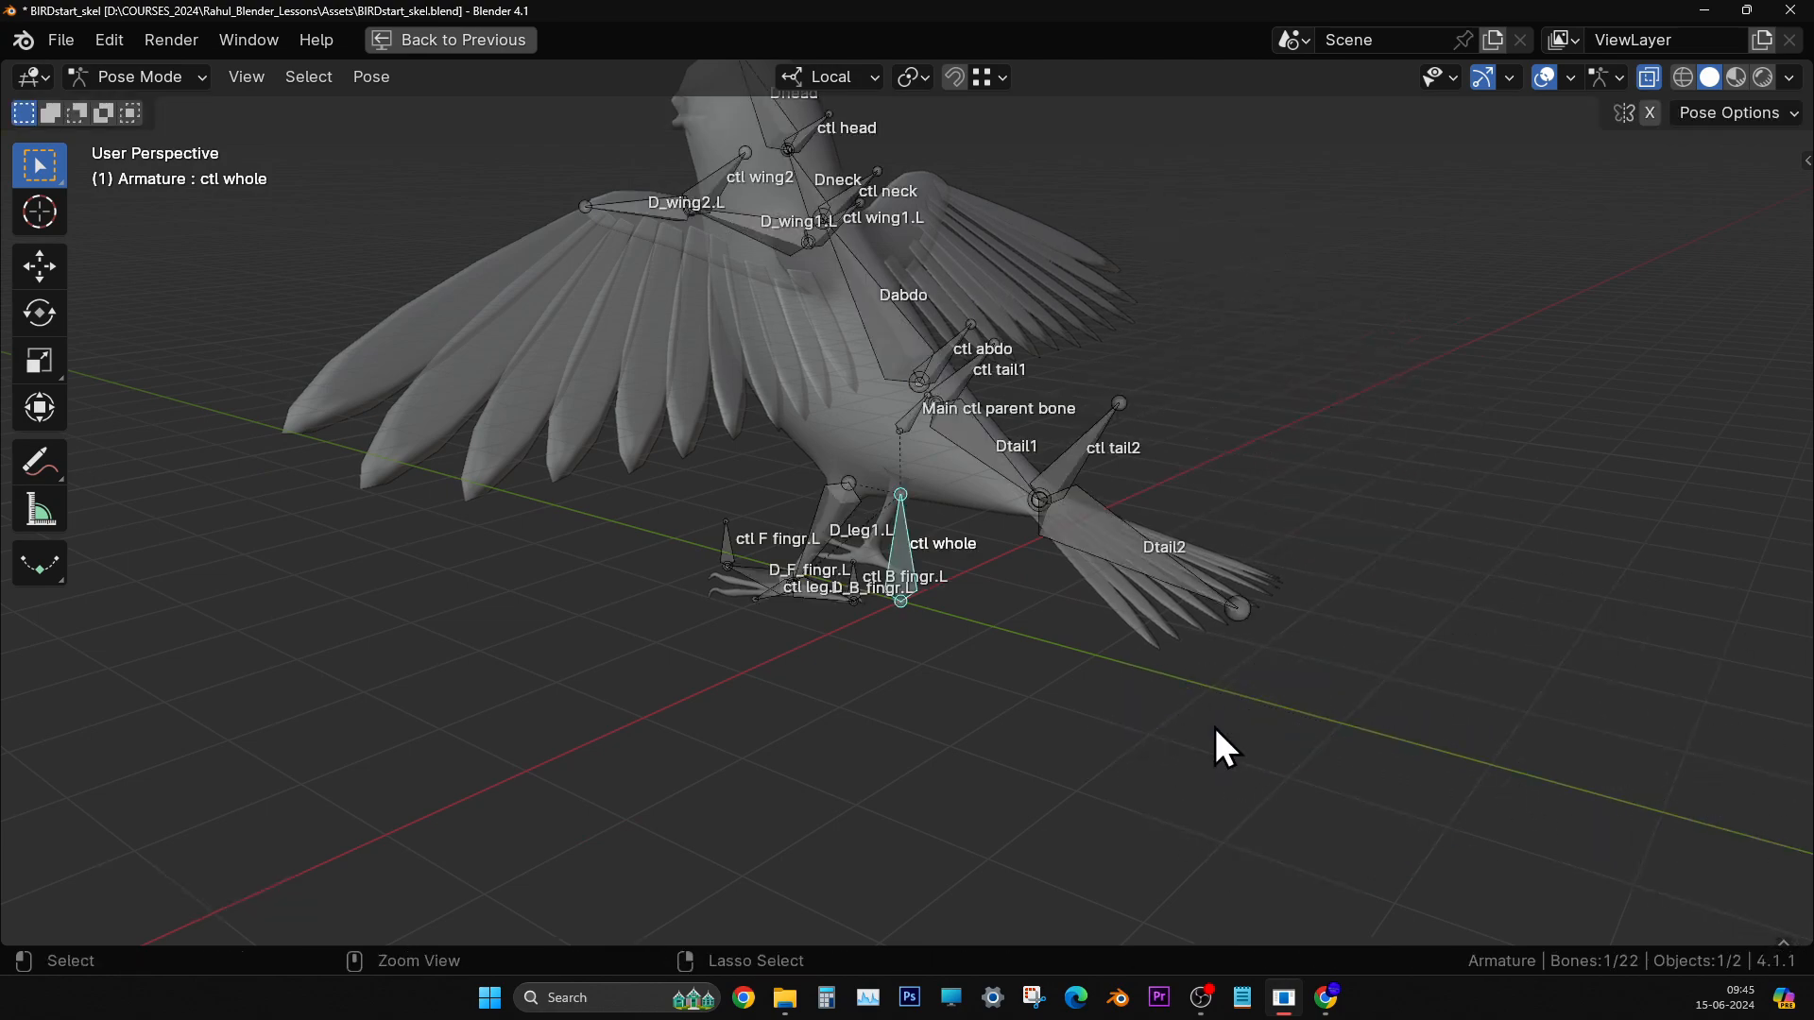
{"action": "scroll", "coordinate": [832, 614], "scroll_direction": "up", "scroll_amount": 3}
{"action": "middle_click_drag", "start_coordinate": [836, 567], "coordinate": [835, 678], "text": "shift"}
{"action": "scroll", "coordinate": [835, 677], "scroll_direction": "down", "scroll_amount": 3}
{"action": "middle_click_drag", "start_coordinate": [826, 599], "coordinate": [810, 622], "text": "shift"}
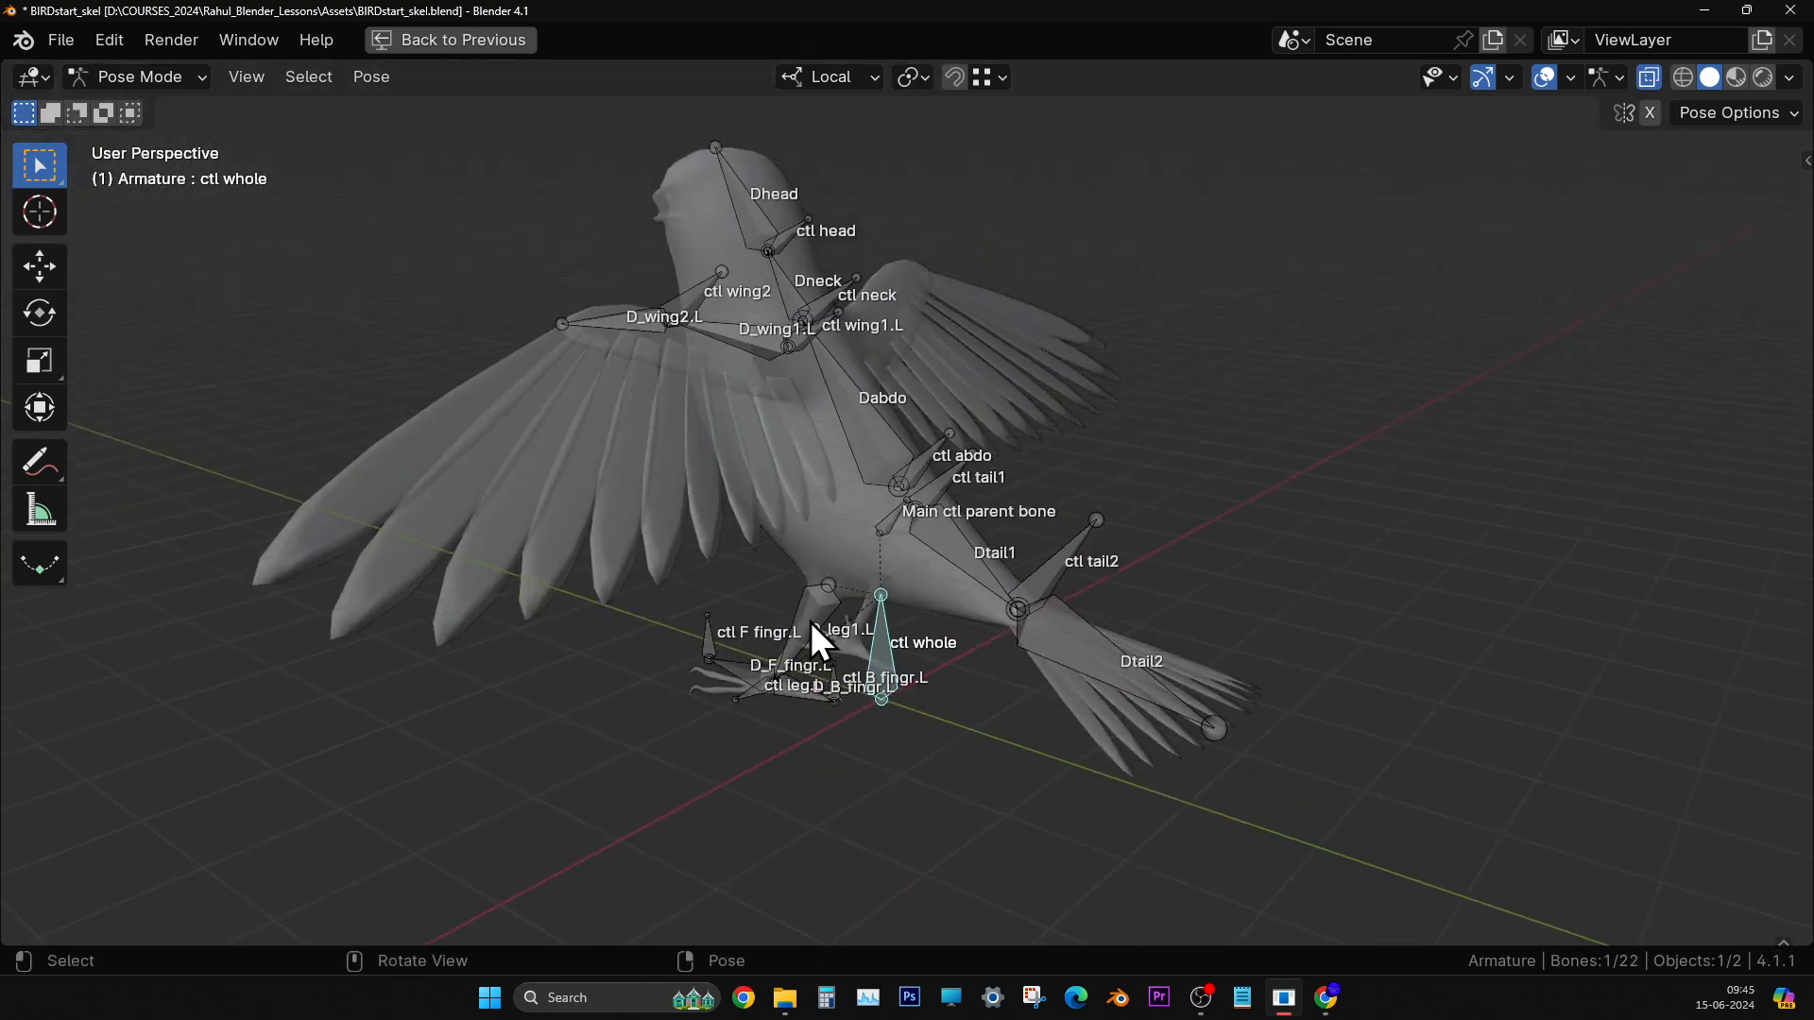
{"action": "left_click", "coordinate": [1306, 699]}
- Switch the viewport to the Text Editor and add the note line "till now we did parenting in Editmode."
{"action": "mouse_move", "coordinate": [1306, 700]}
{"action": "middle_mouse_down"}
{"action": "mouse_move", "coordinate": [877, 741]}
{"action": "mouse_move", "coordinate": [1217, 756]}
{"action": "mouse_move", "coordinate": [1309, 722]}
{"action": "middle_mouse_up"}
{"action": "scroll", "coordinate": [928, 450], "scroll_direction": "up", "scroll_amount": 3}
{"action": "middle_click_drag", "start_coordinate": [707, 223], "coordinate": [722, 390], "text": "shift"}
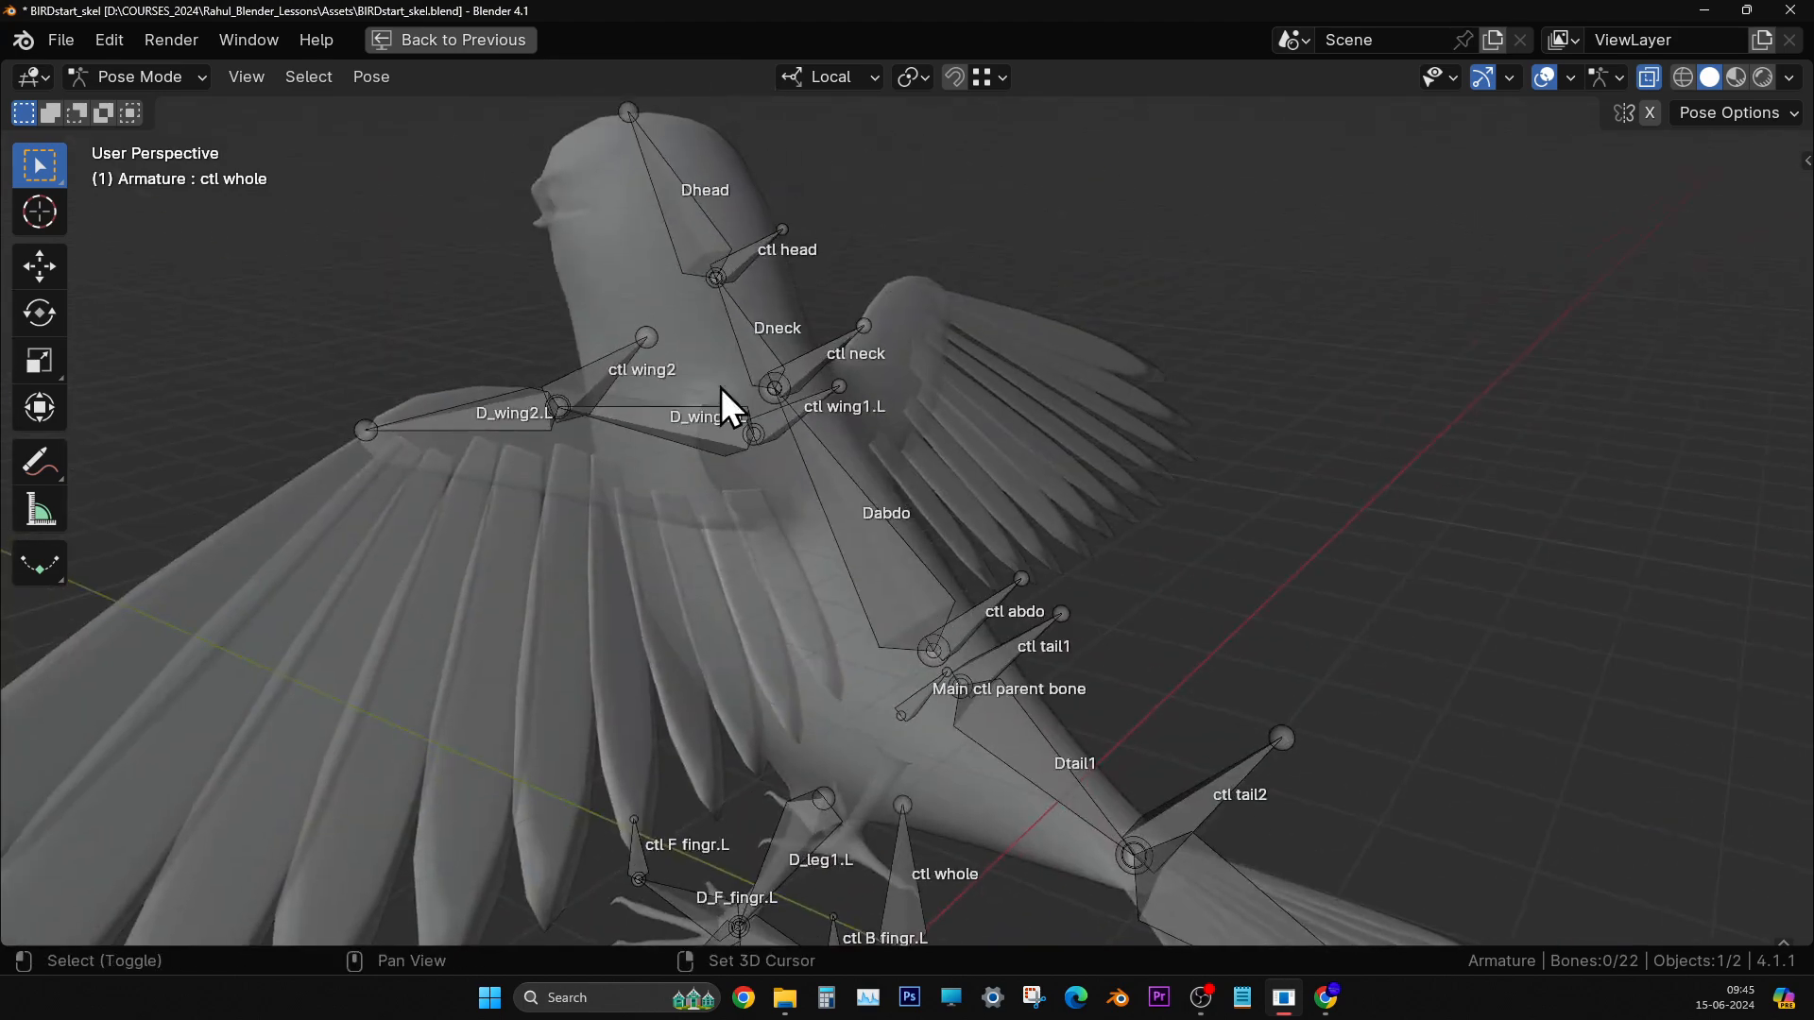
{"action": "left_click", "coordinate": [36, 78]}
{"action": "left_click", "coordinate": [18, 78]}
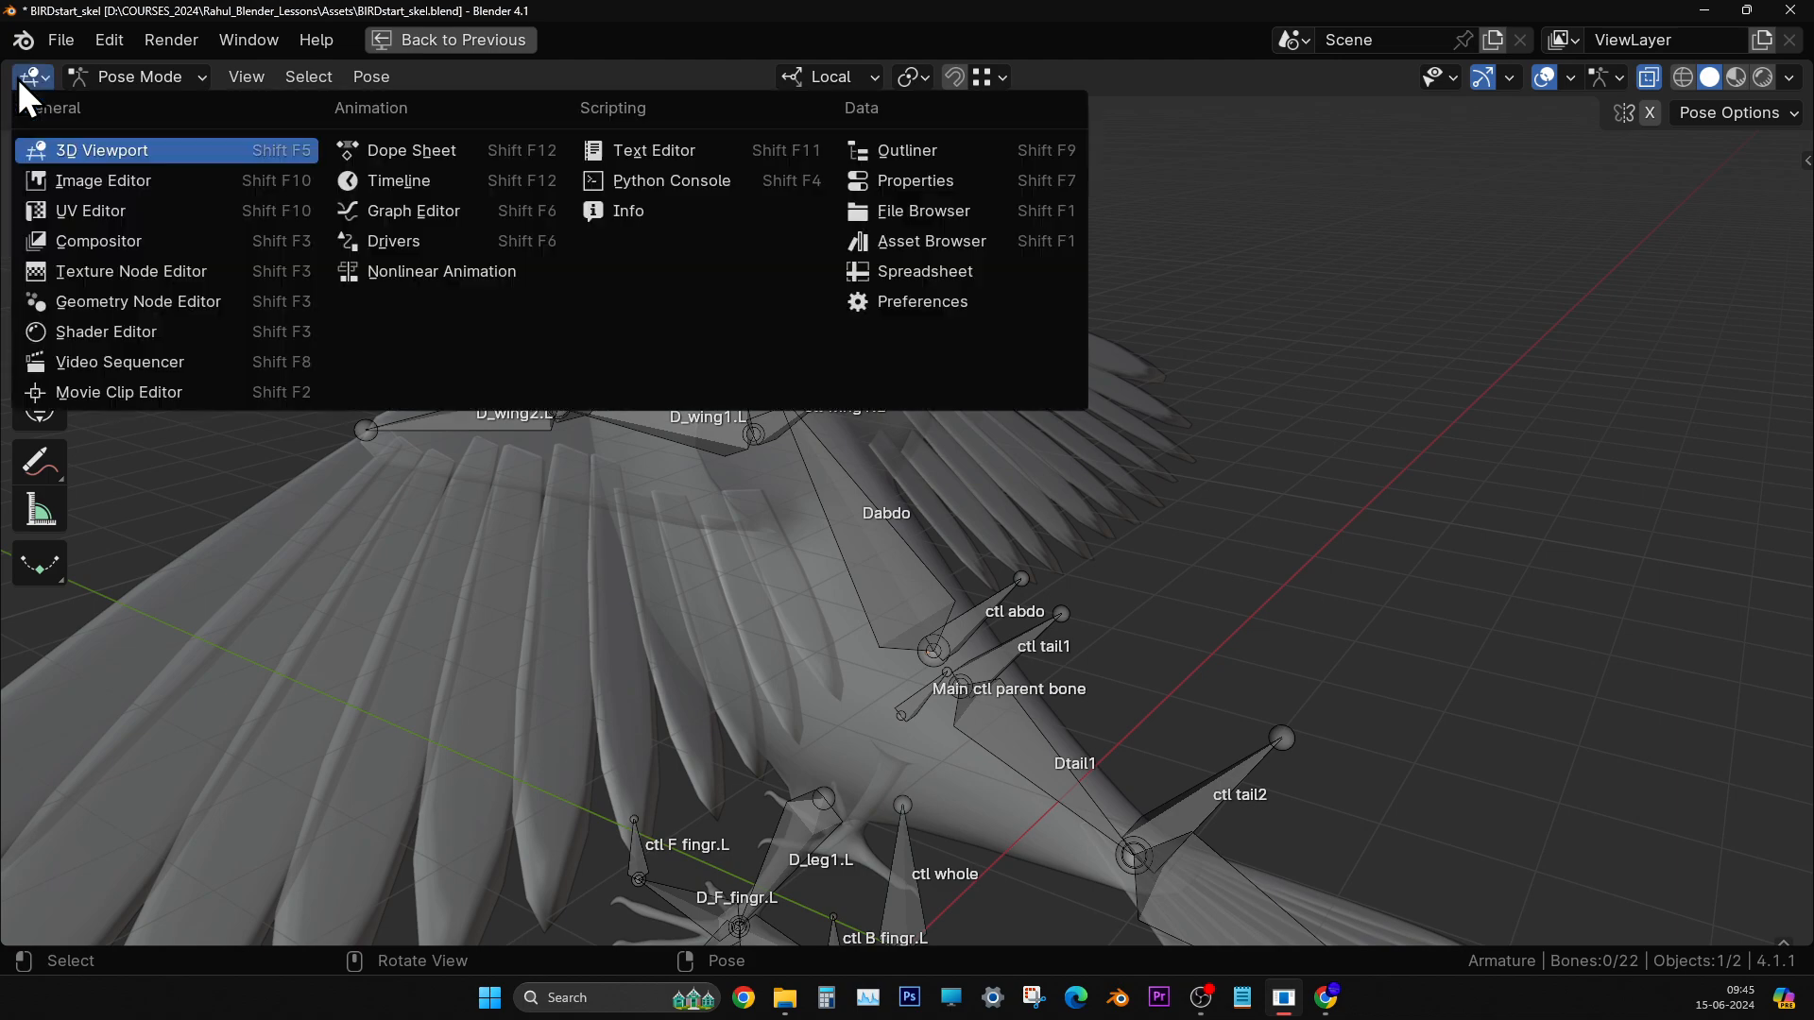
{"action": "left_click", "coordinate": [695, 151]}
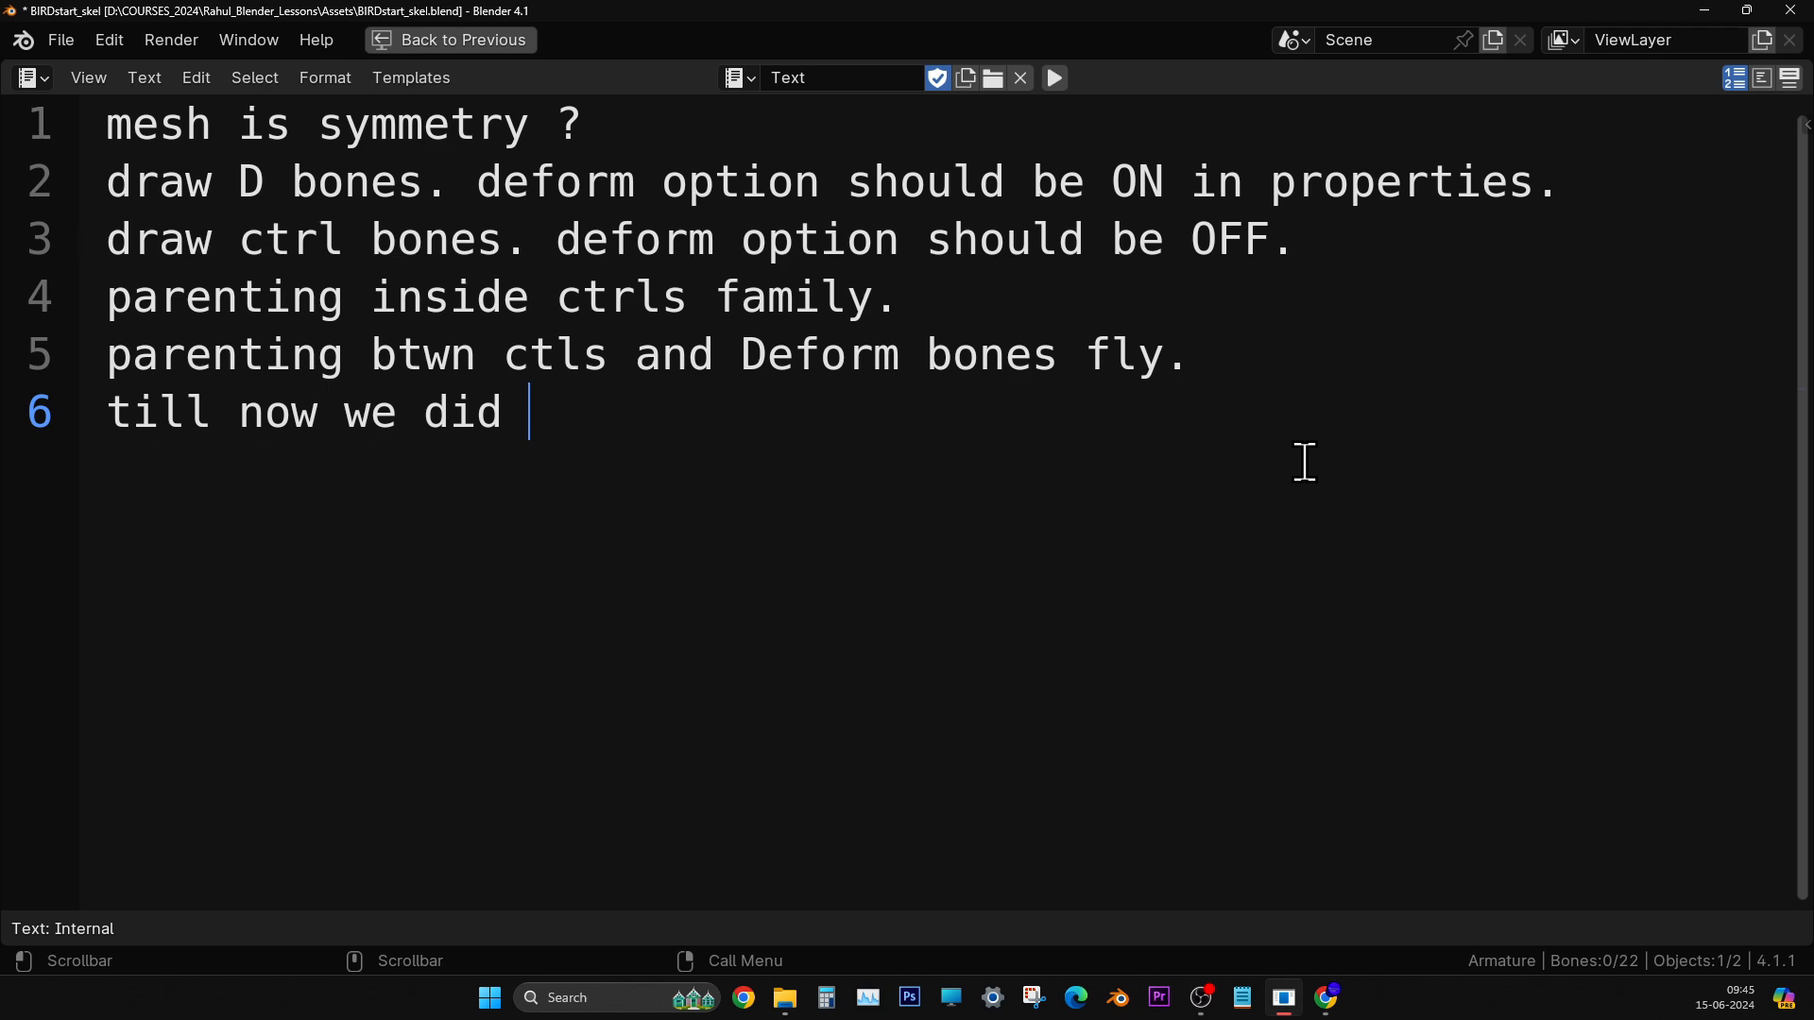
{"action": "type", "text": "parenting "}
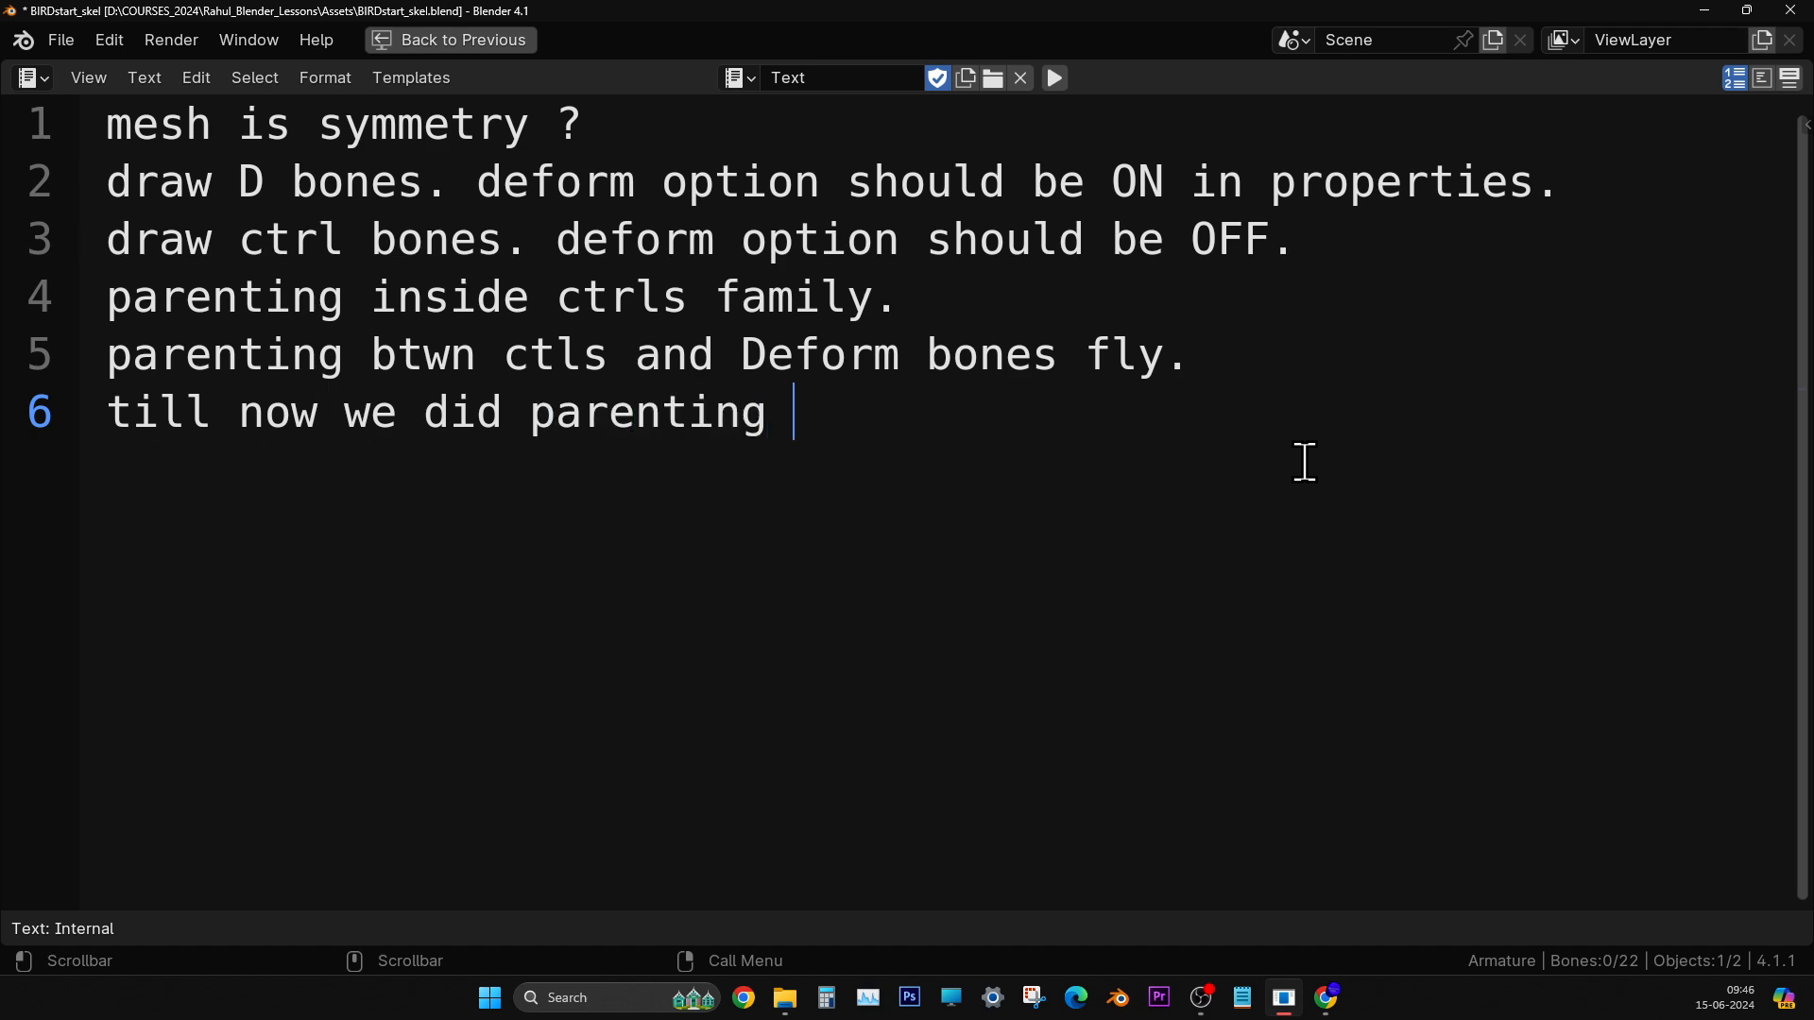
{"action": "type", "text": "in Edit"}
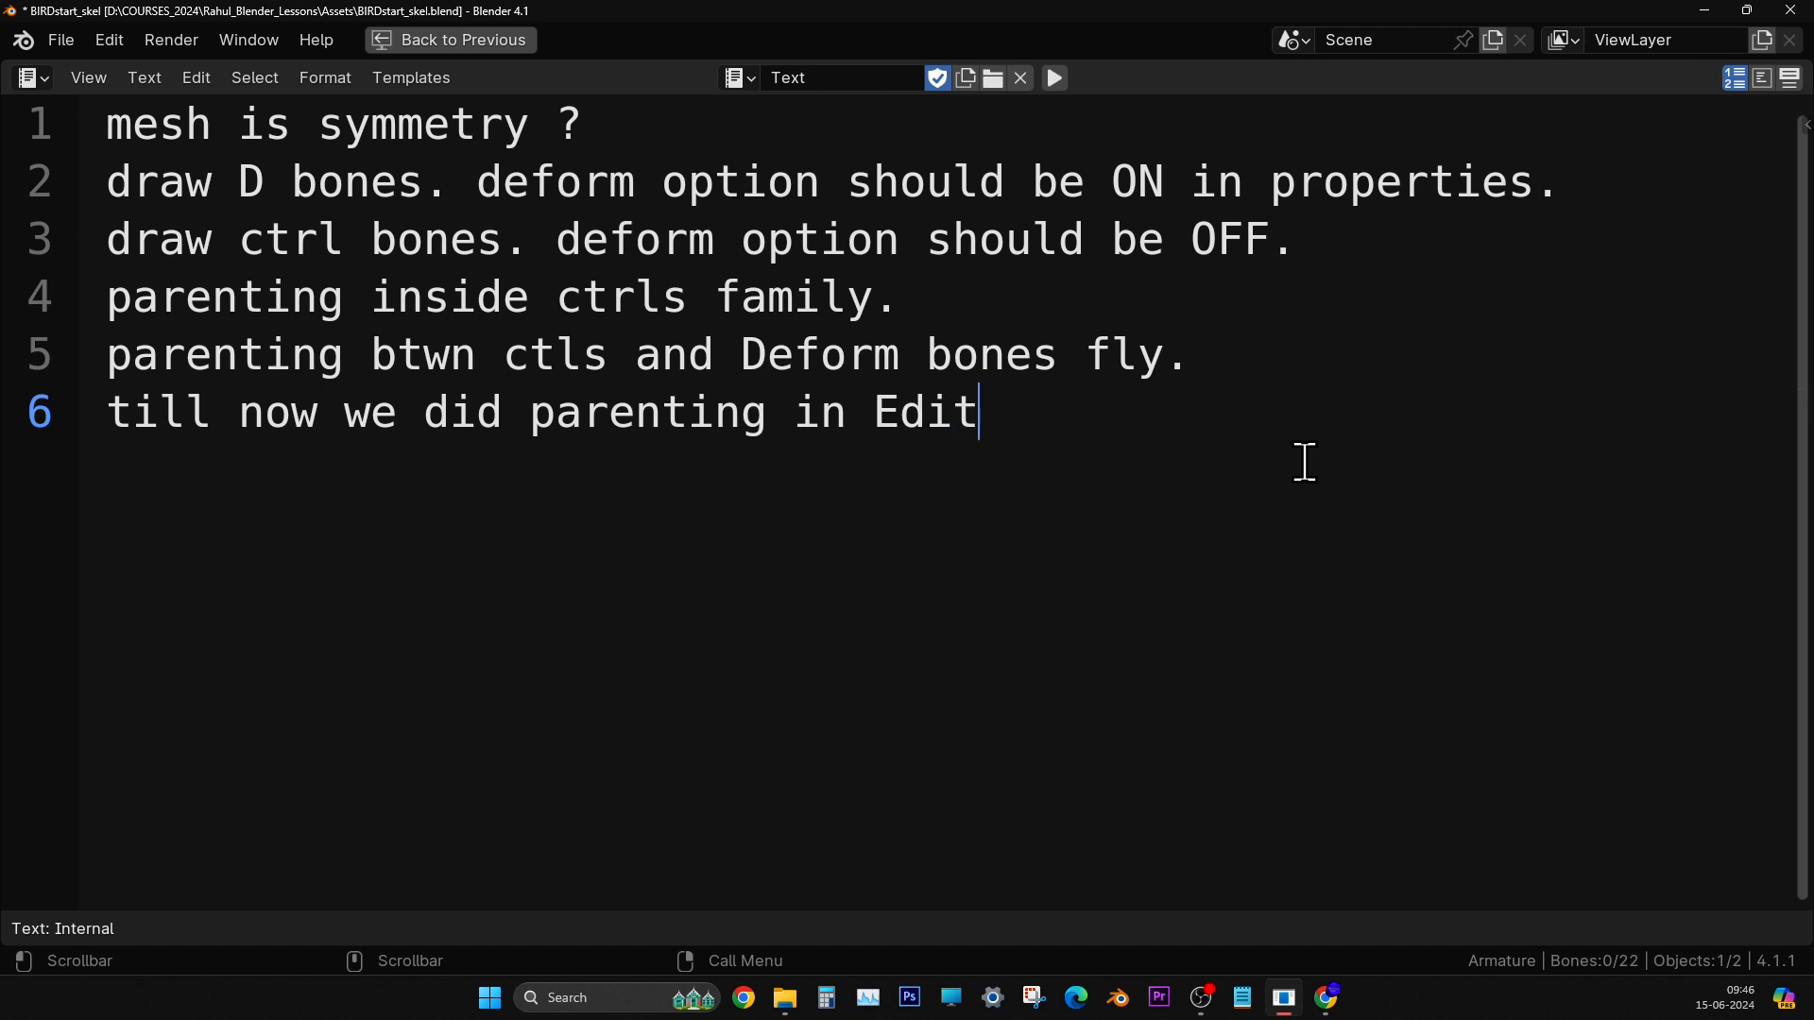
{"action": "type", "text": "mode."}
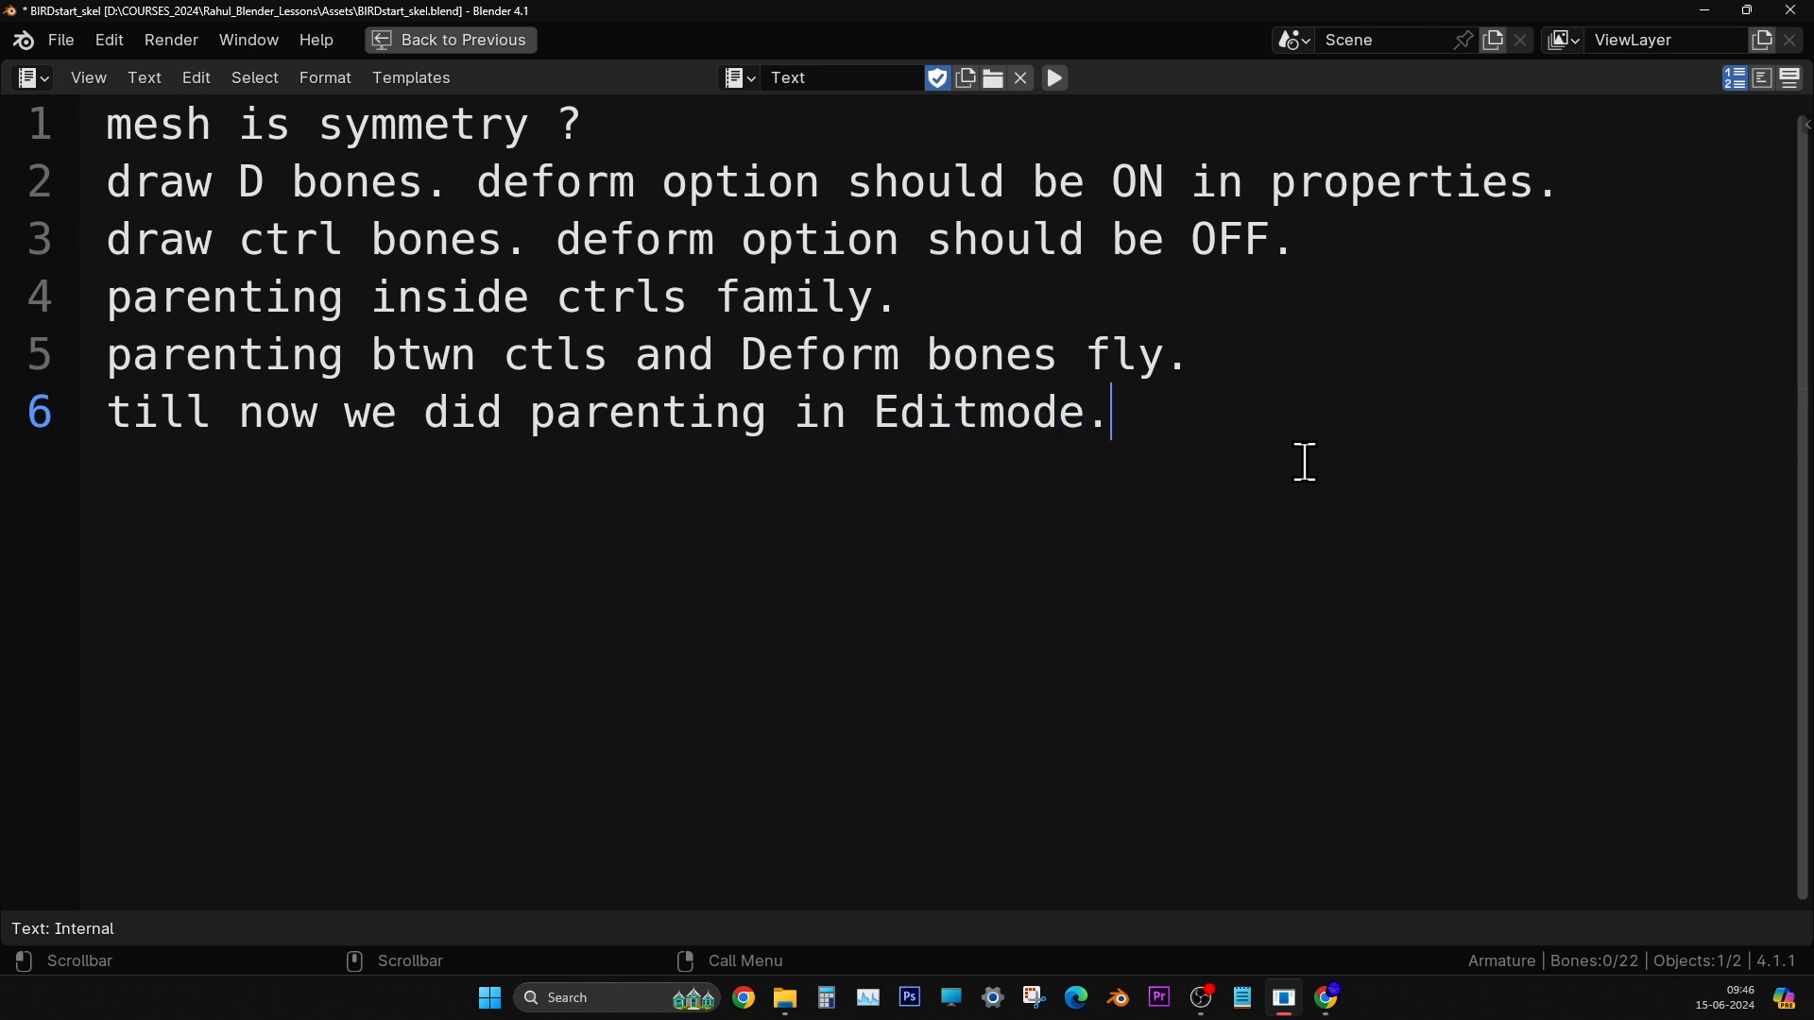
- Add the note line "now for constraints. we do in pose mode." and save the blend file under its existing name
{"action": "key", "text": "Return"}
{"action": "type", "text": "now for "}
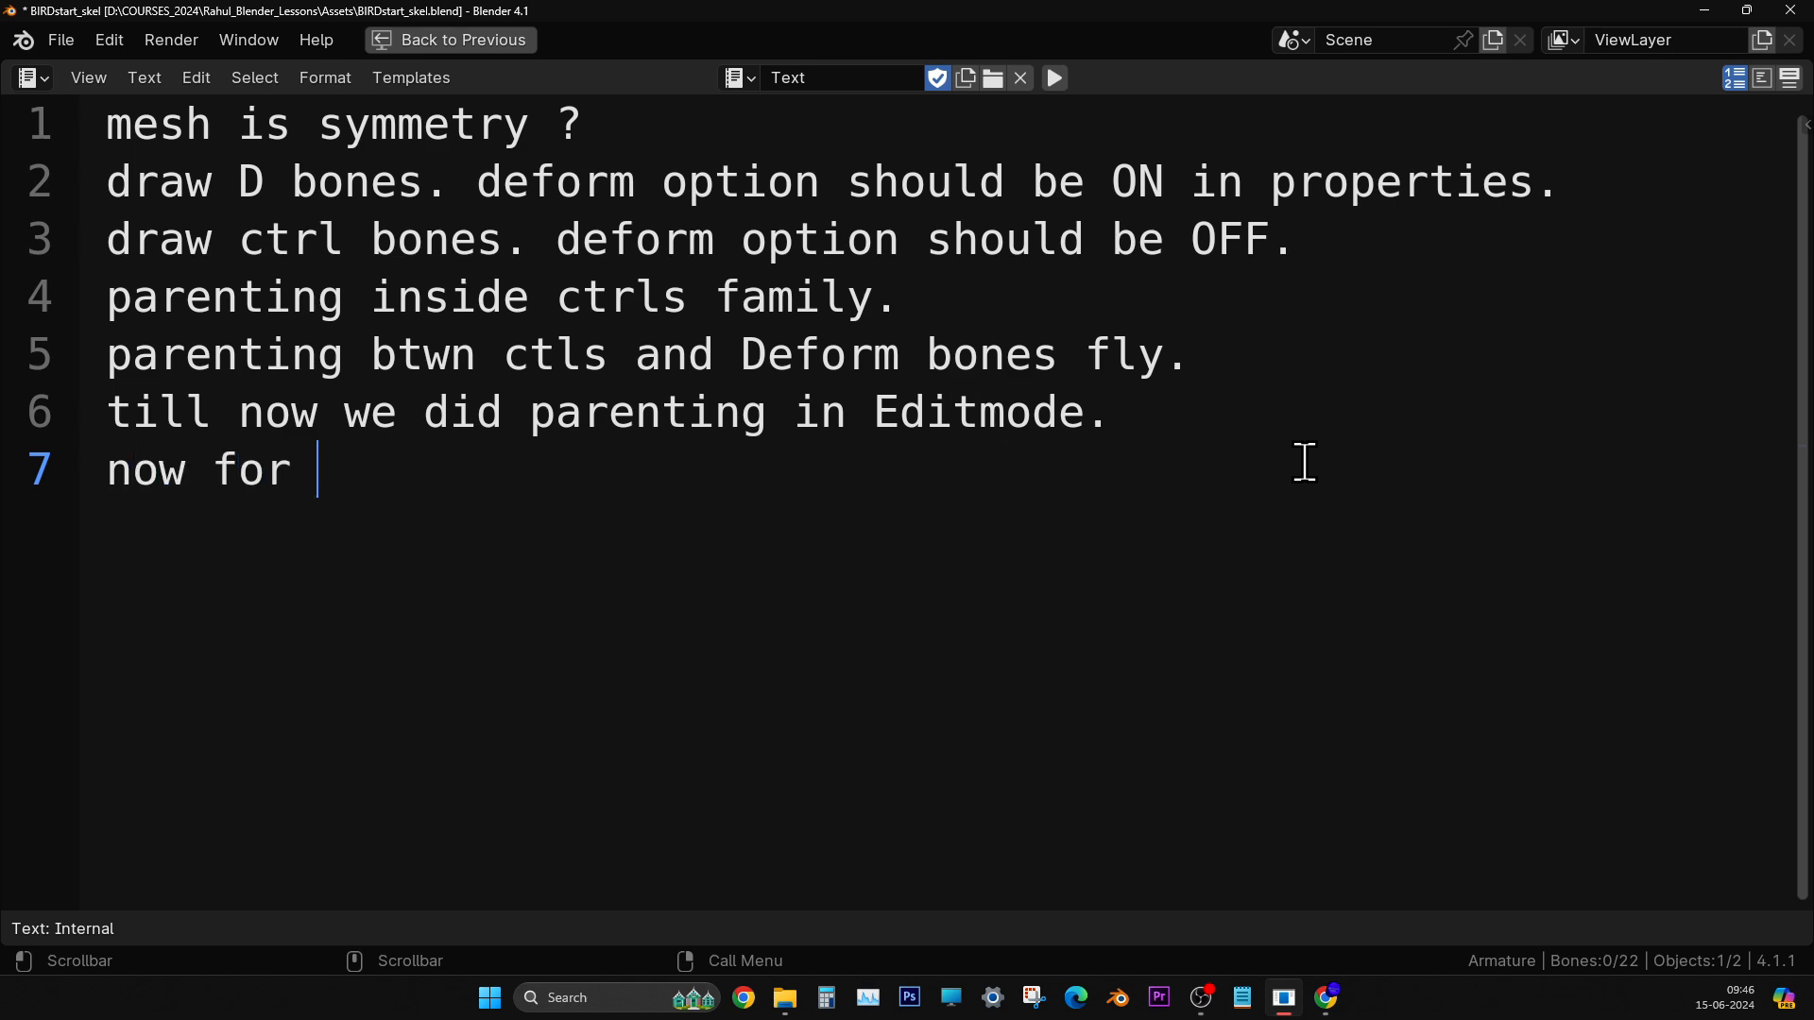
{"action": "type", "text": "constri"}
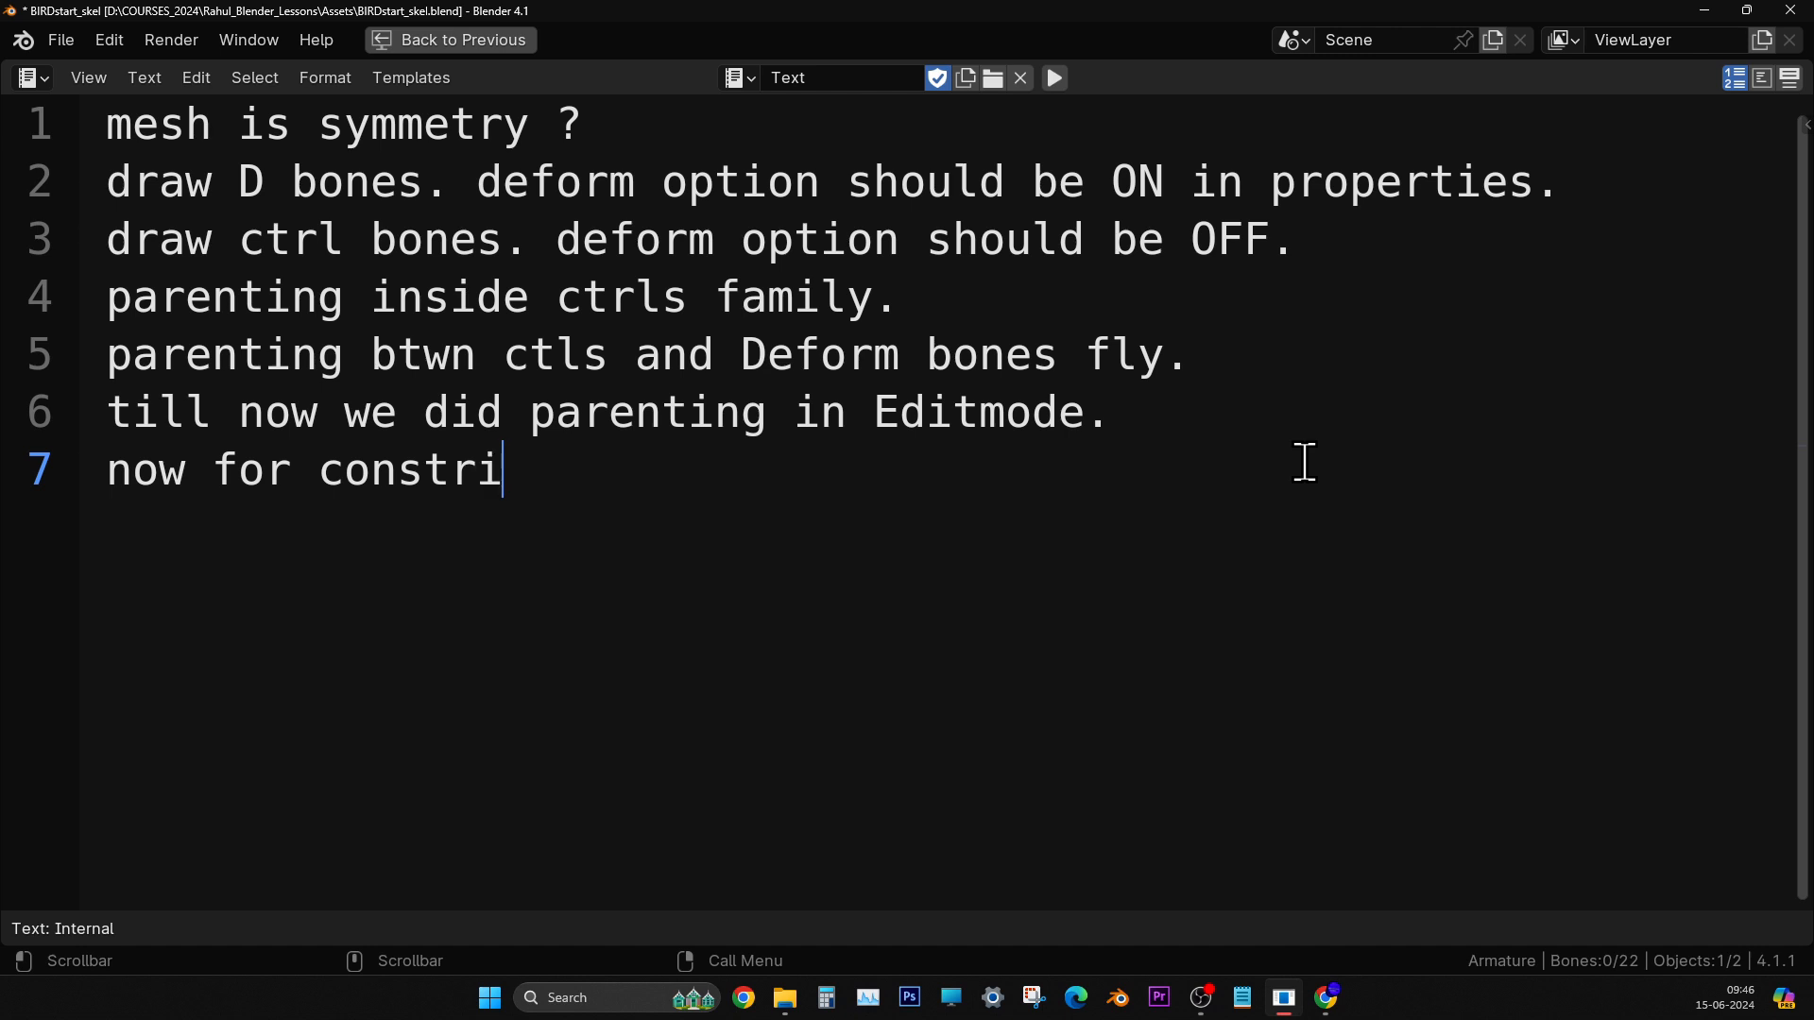
{"action": "key", "text": "BackSpace"}
{"action": "type", "text": "aint"}
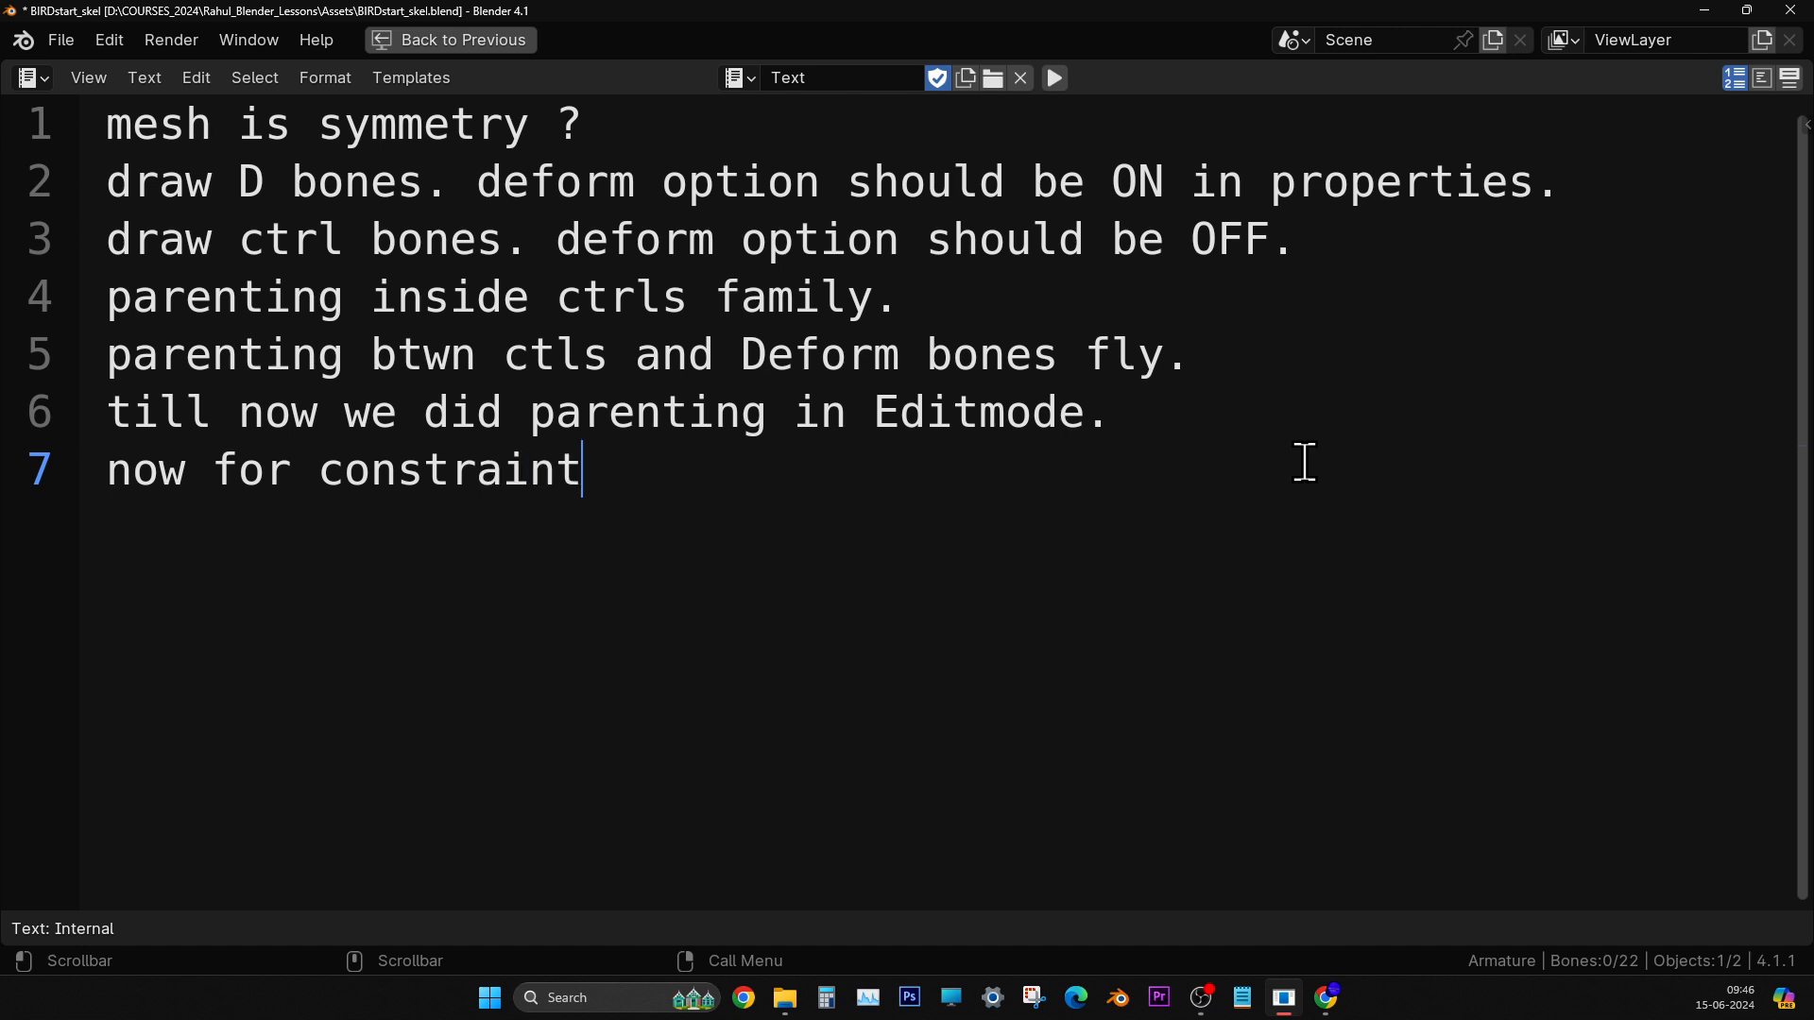
{"action": "type", "text": "s. we do"}
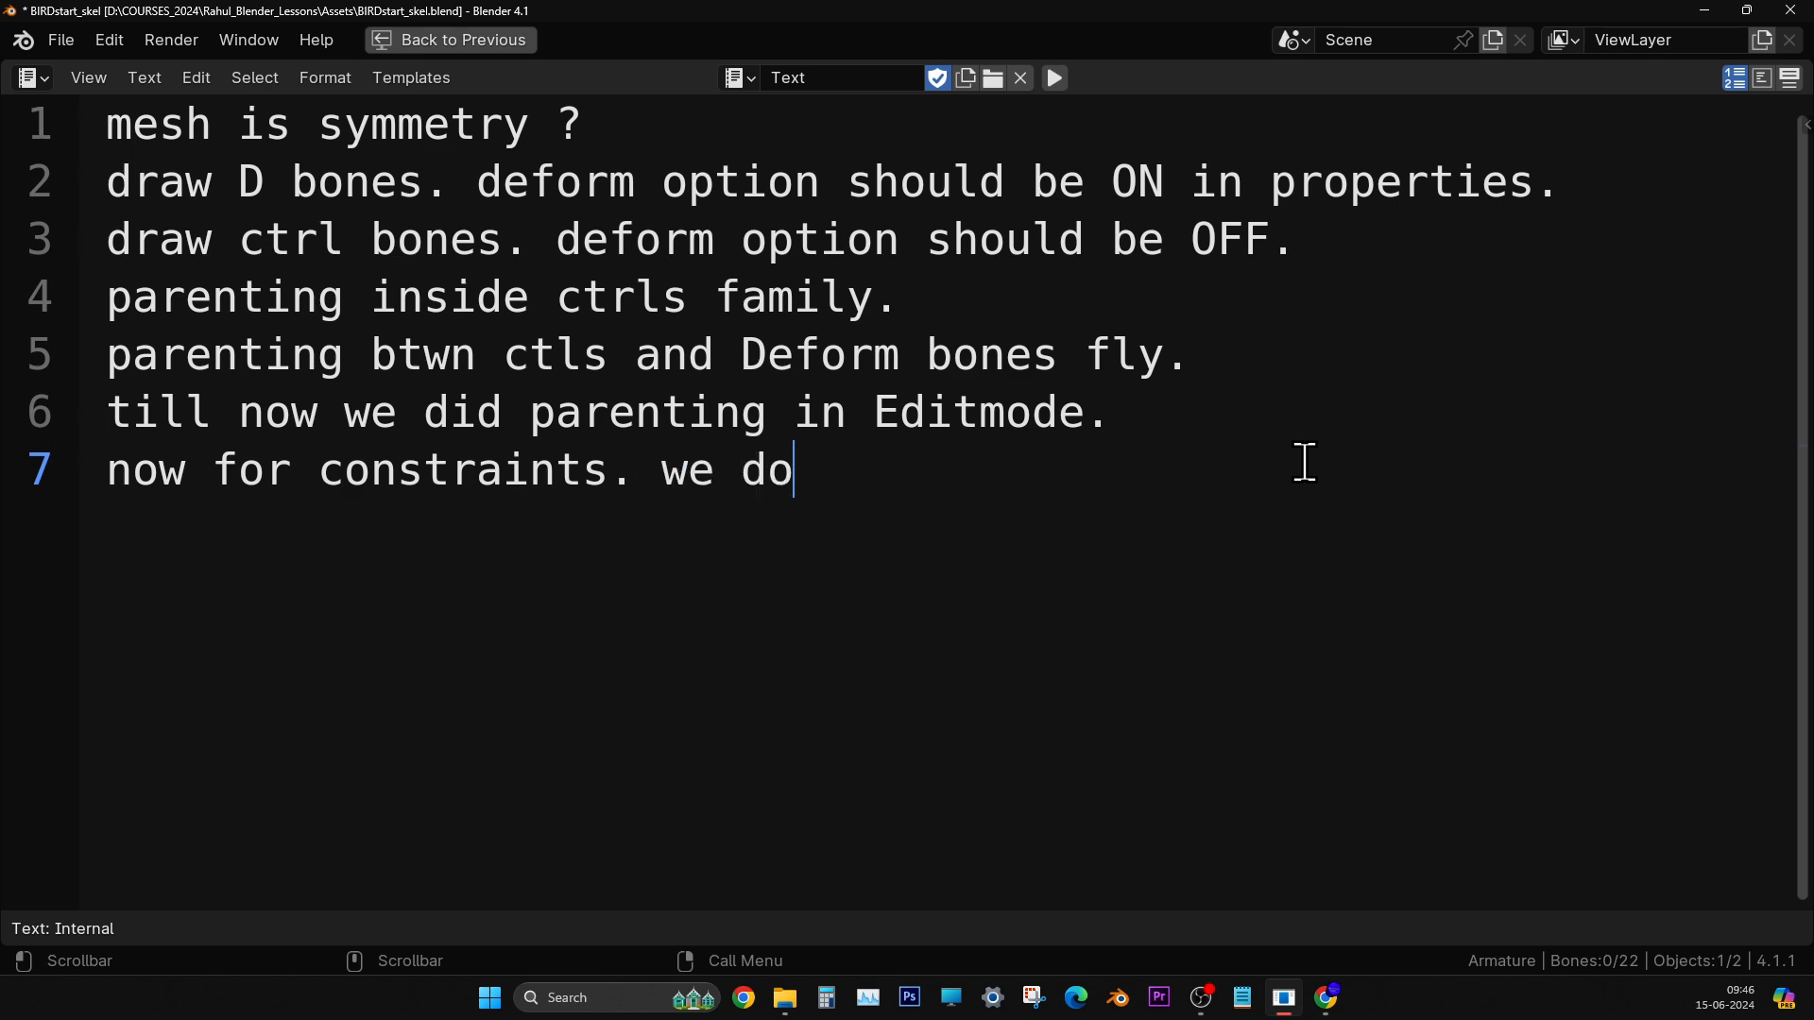
{"action": "type", "text": " in pose mode."}
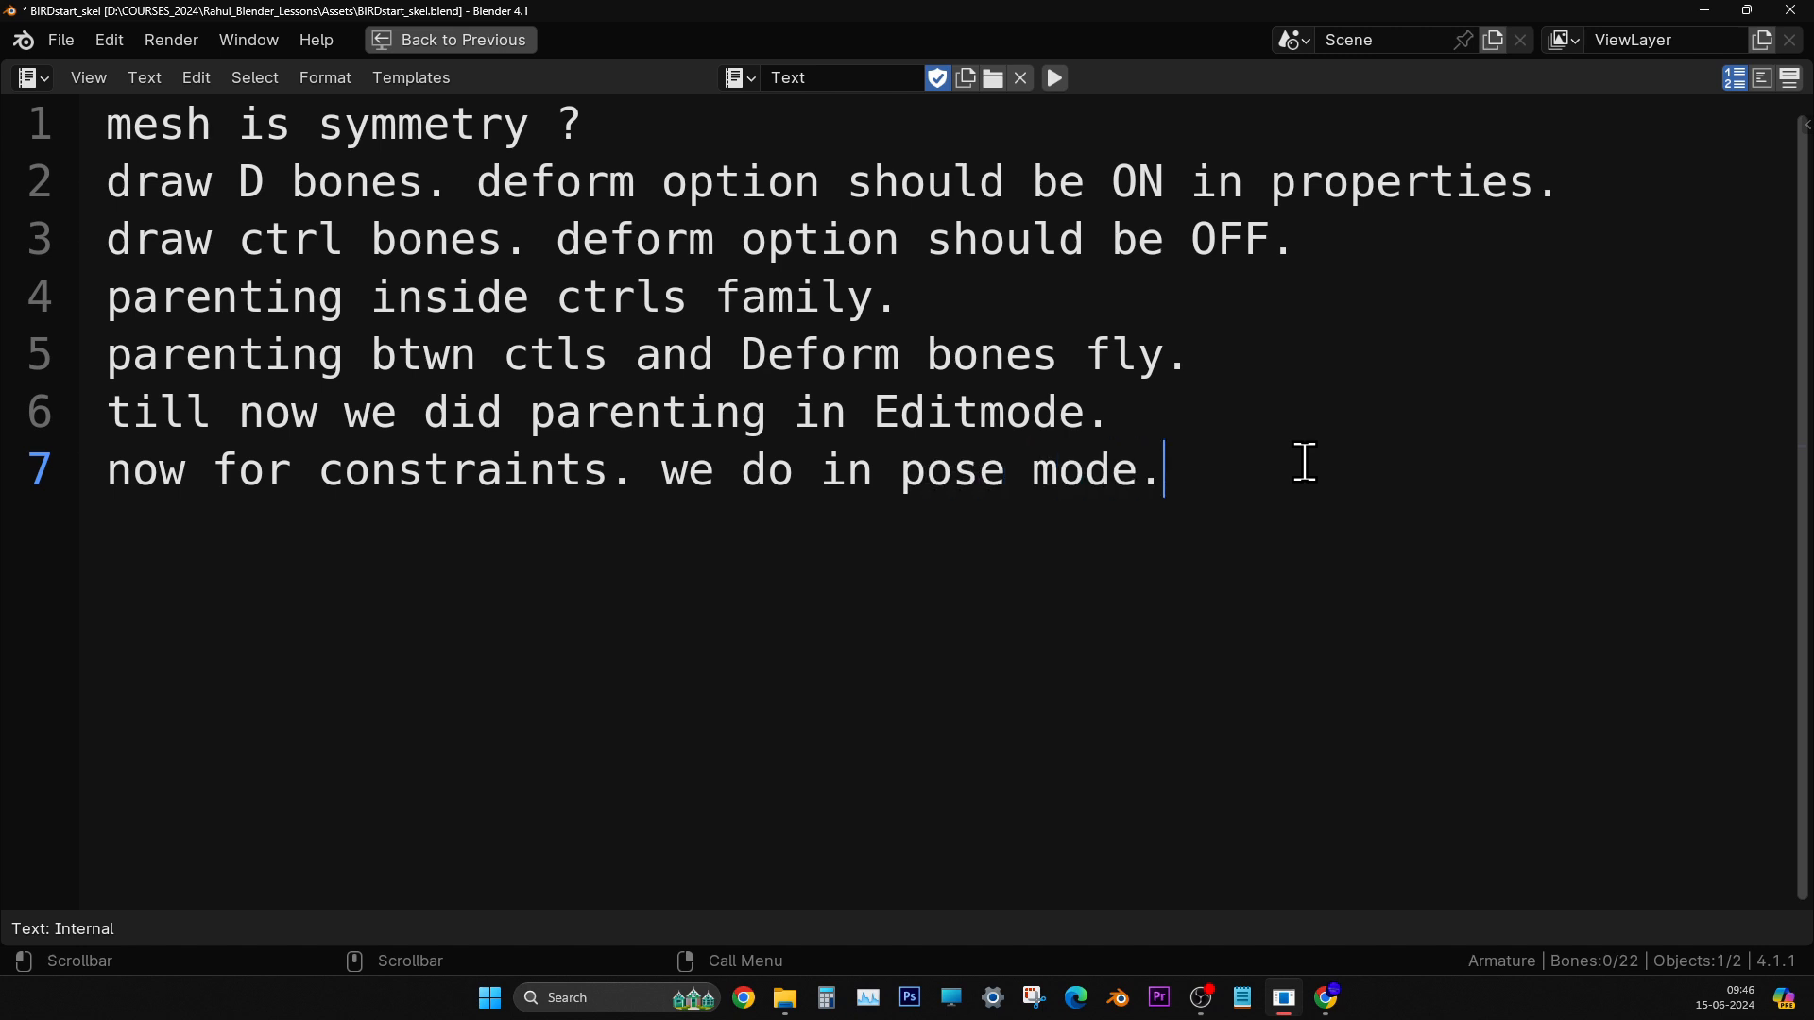
{"action": "left_click", "coordinate": [61, 39]}
{"action": "left_click", "coordinate": [98, 223]}
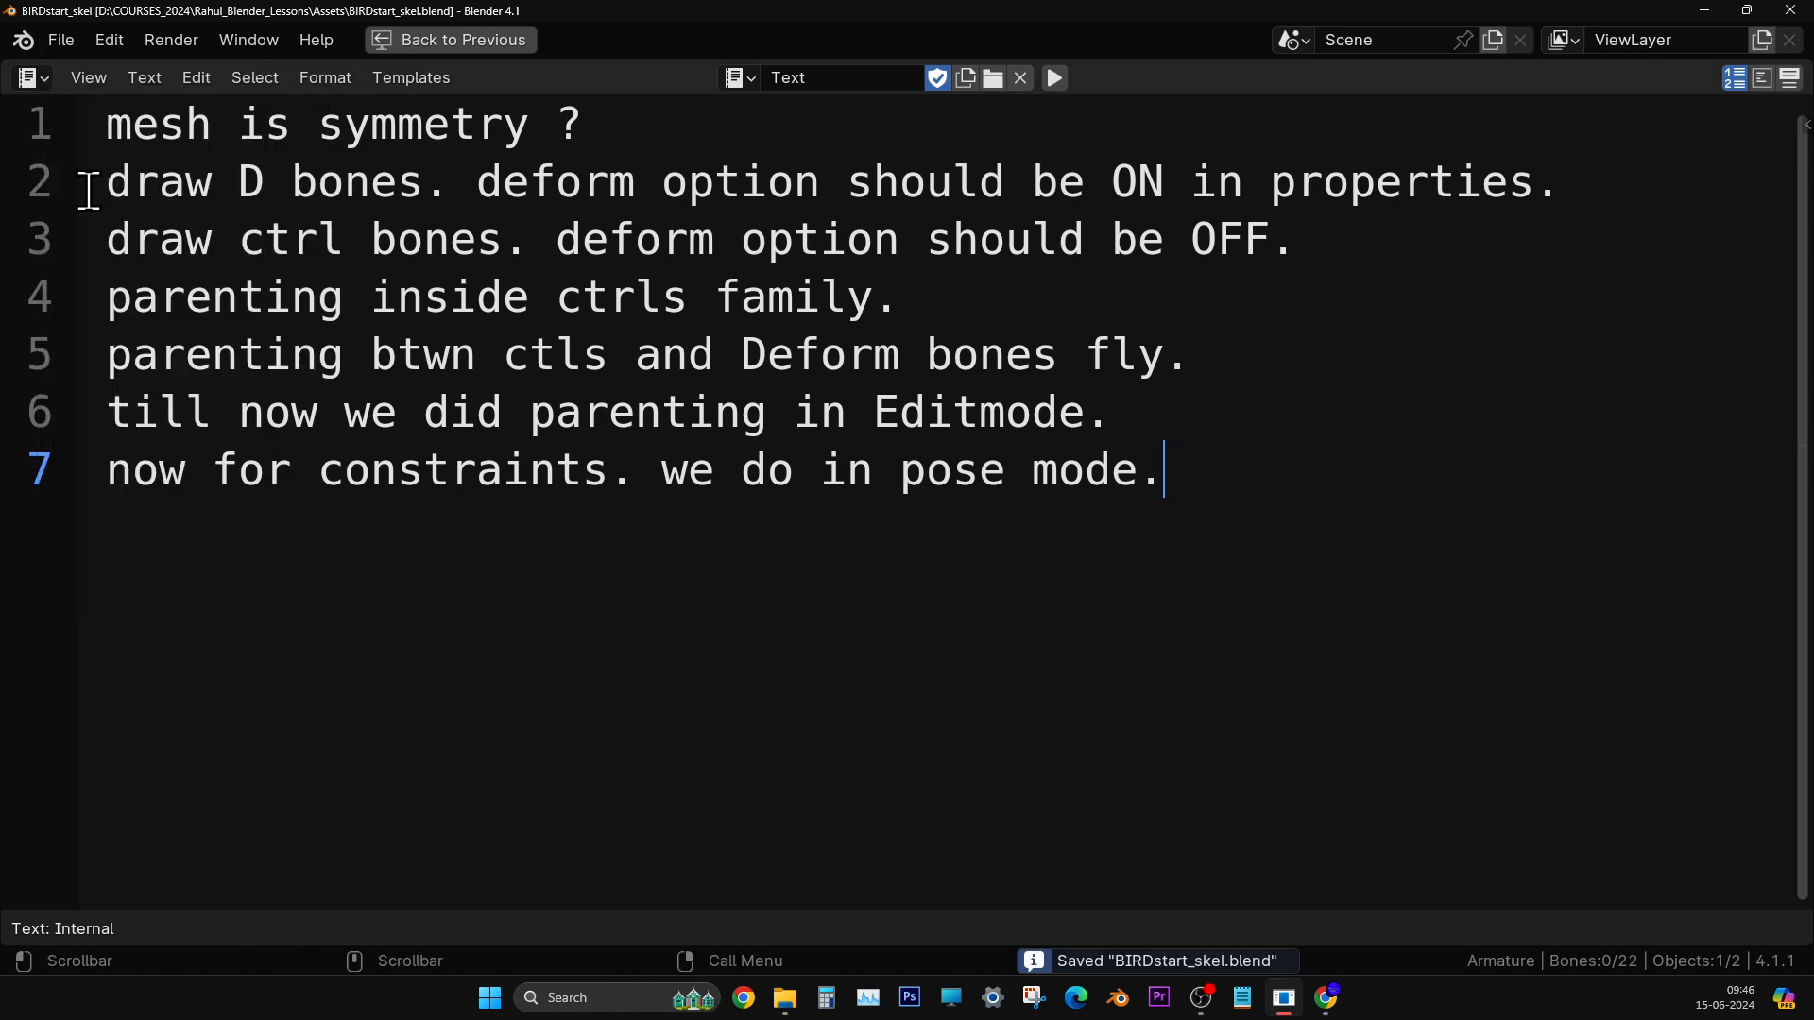
- Return from the notes to the 3D Viewport and save the blend file again
{"action": "left_click", "coordinate": [30, 81]}
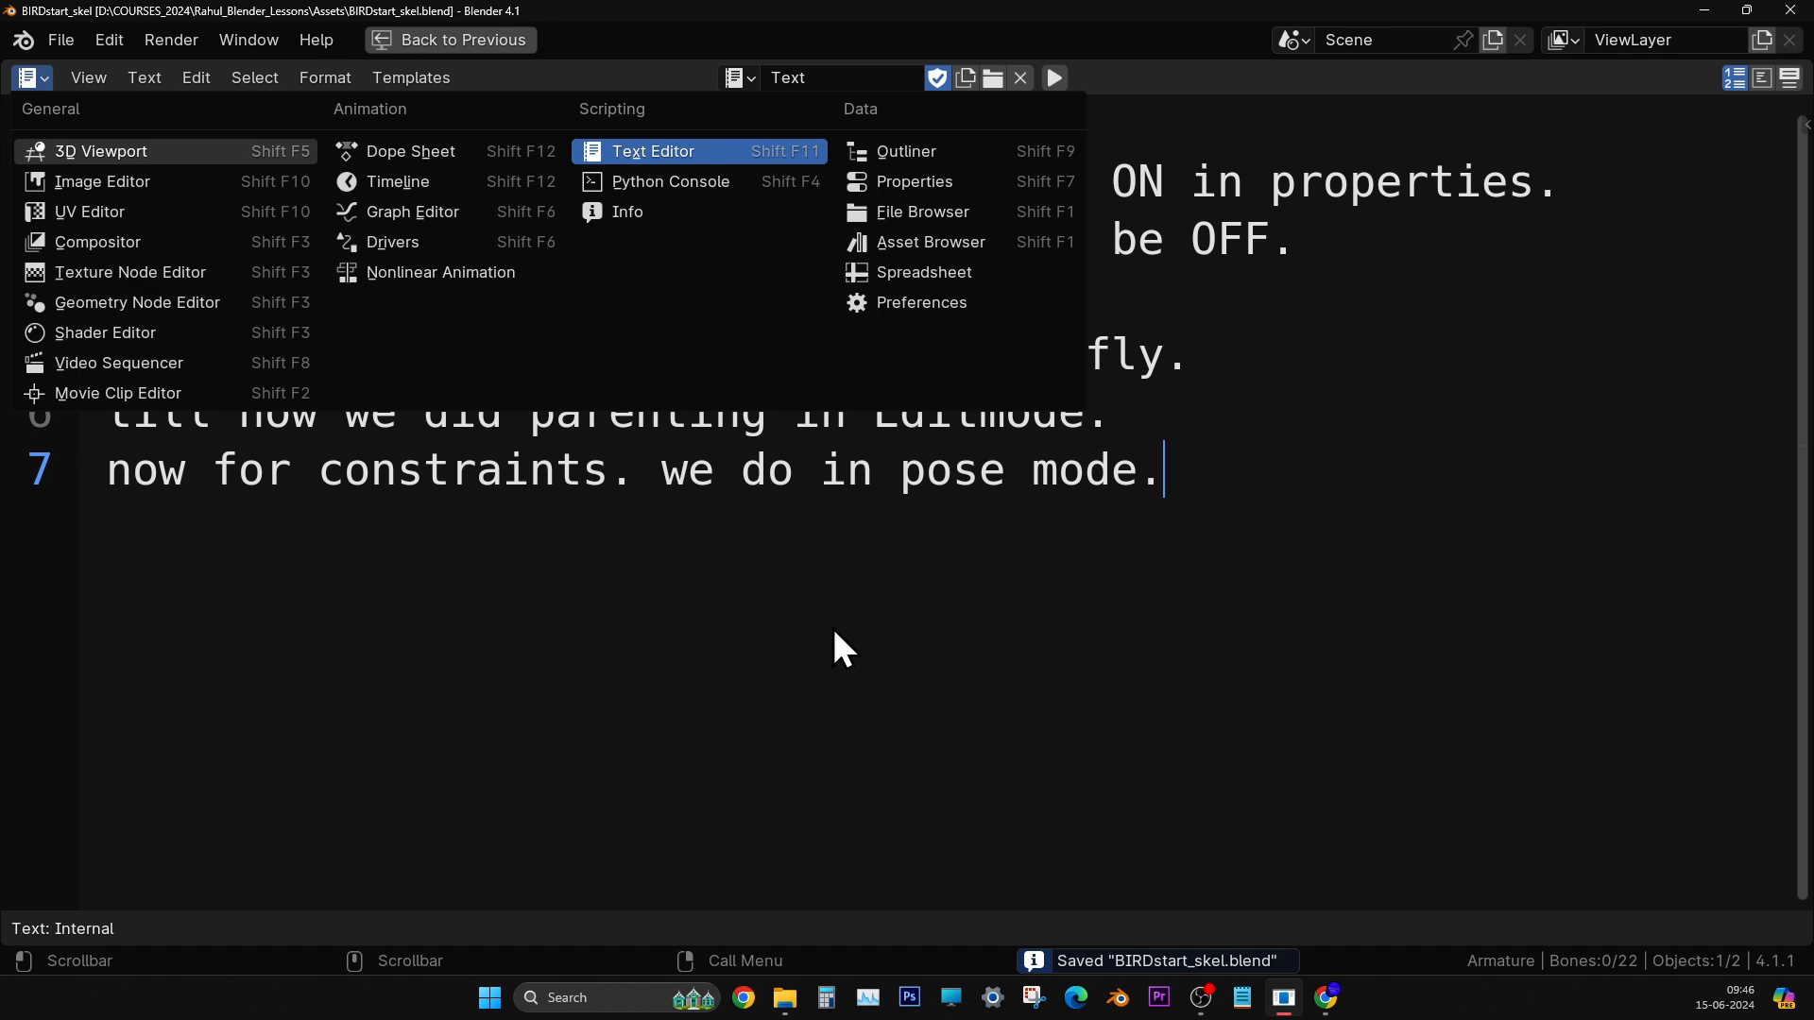
{"action": "key", "text": "shift+F5"}
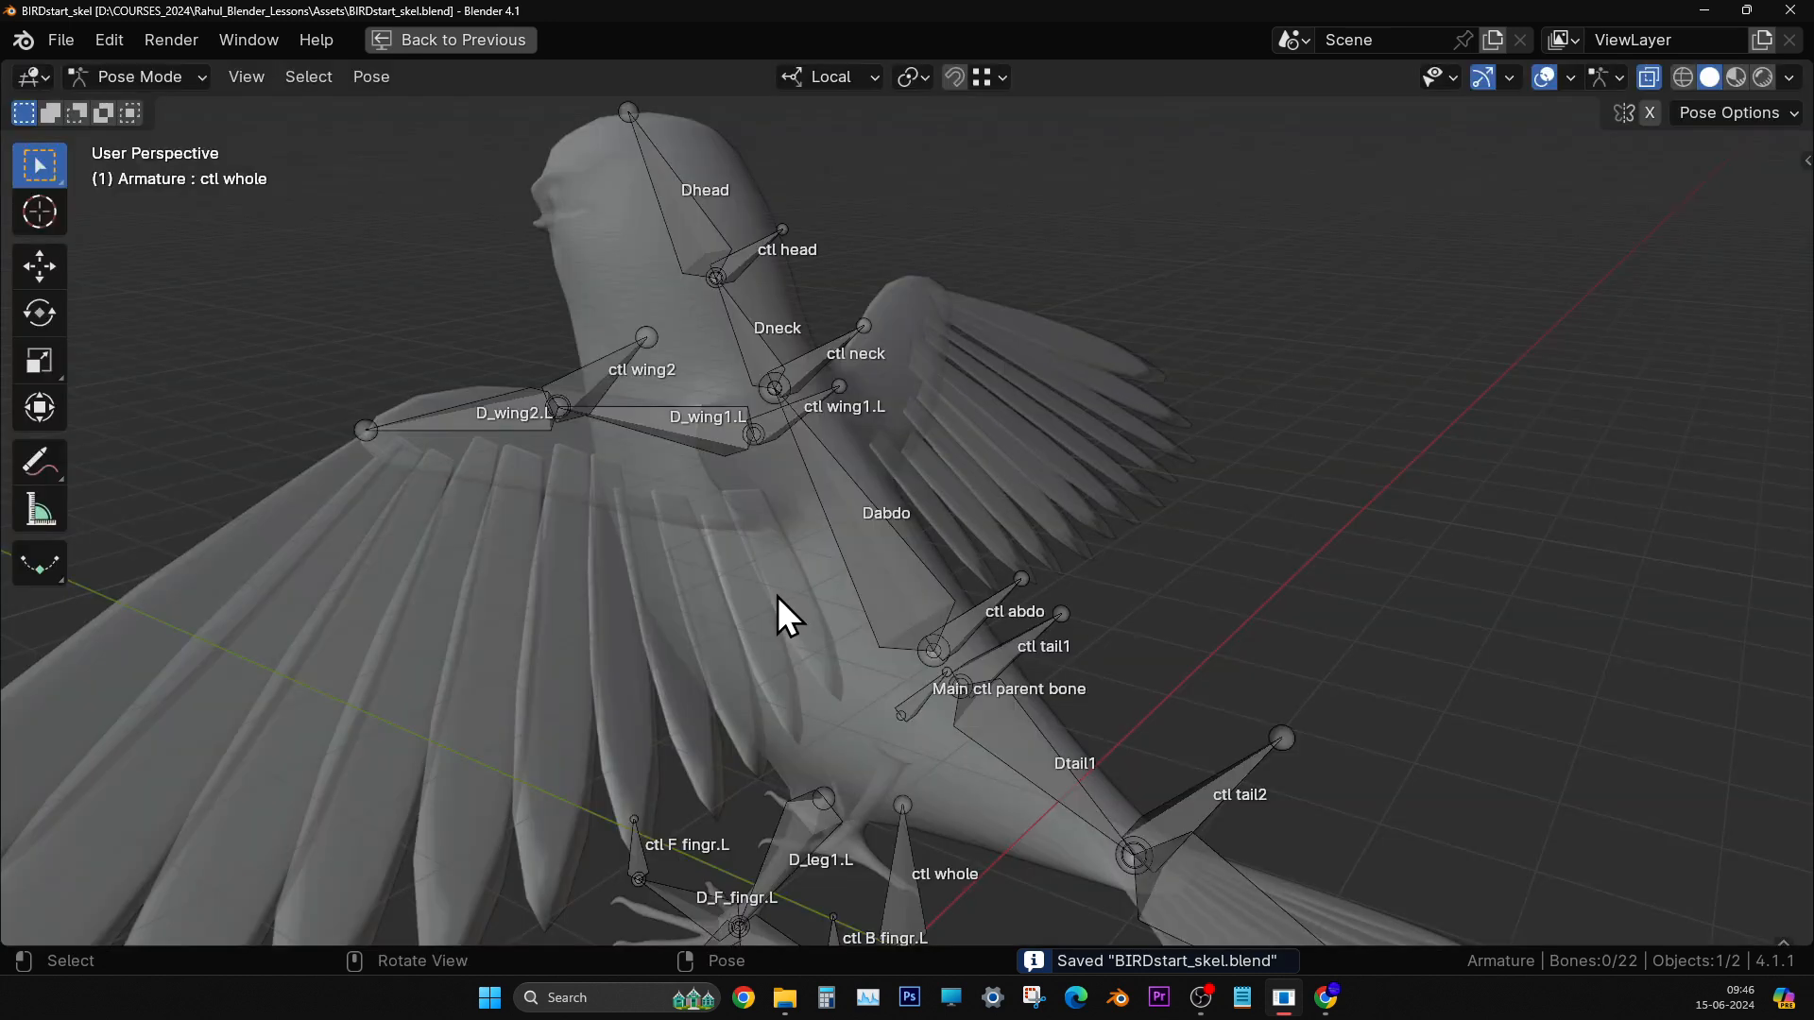
{"action": "scroll", "coordinate": [779, 598], "scroll_direction": "down", "scroll_amount": 5}
{"action": "middle_click_drag", "start_coordinate": [745, 559], "coordinate": [812, 551]}
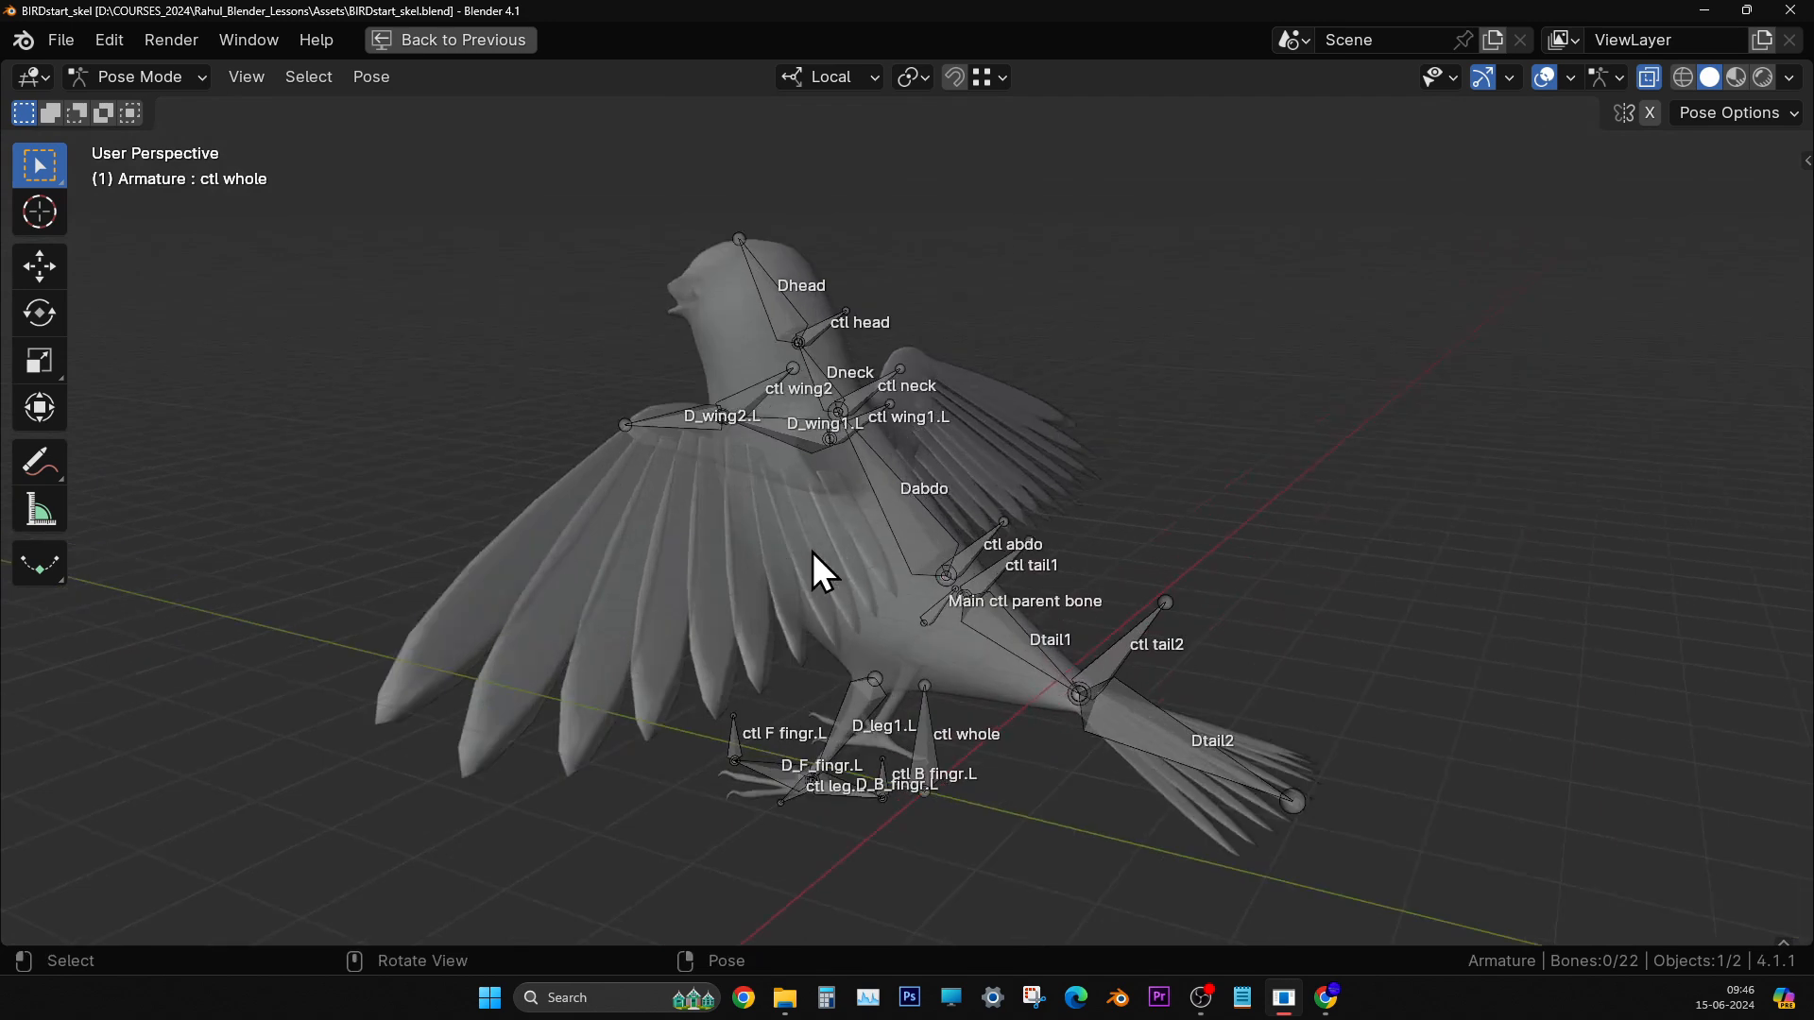
{"action": "left_click", "coordinate": [77, 43]}
{"action": "left_click", "coordinate": [93, 219]}
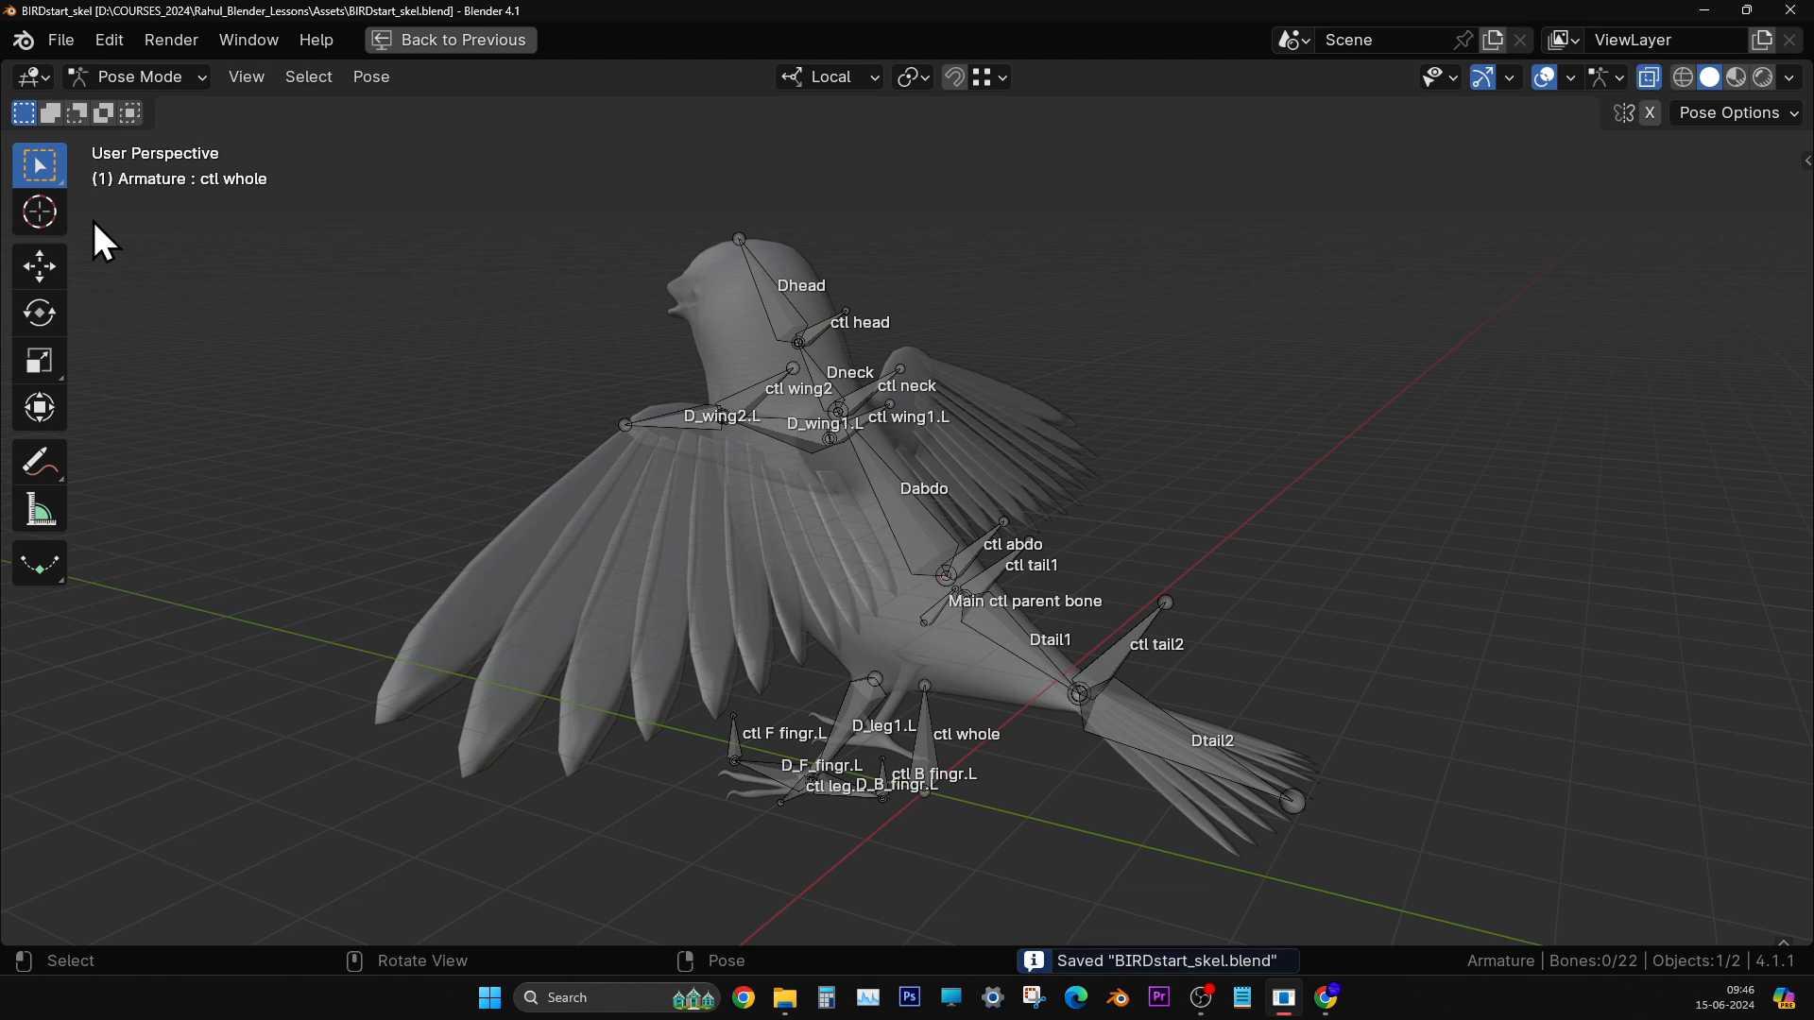
- Select the Dhead bone, leave the maximized viewport, and display the bone's constraint properties at an enlarged size
{"action": "middle_click_drag", "start_coordinate": [979, 615], "coordinate": [927, 610]}
{"action": "scroll", "coordinate": [767, 460], "scroll_direction": "up", "scroll_amount": 2}
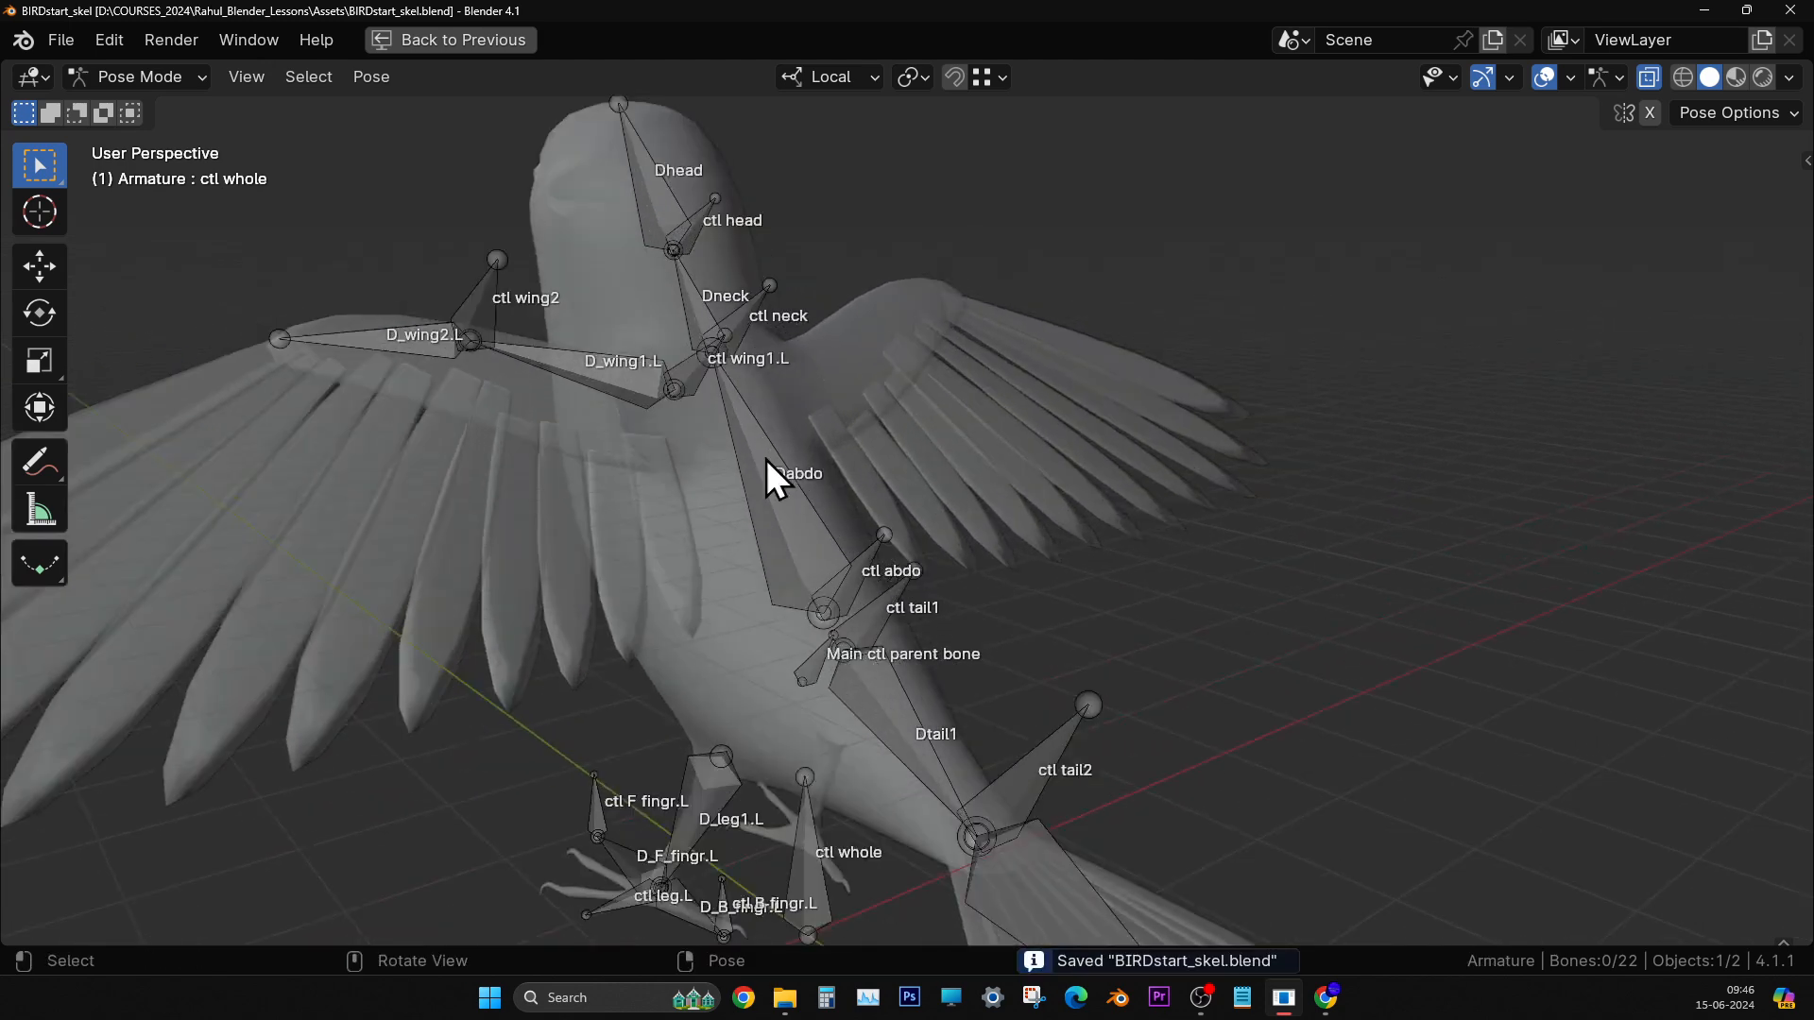
{"action": "middle_click_drag", "start_coordinate": [767, 459], "coordinate": [529, 369]}
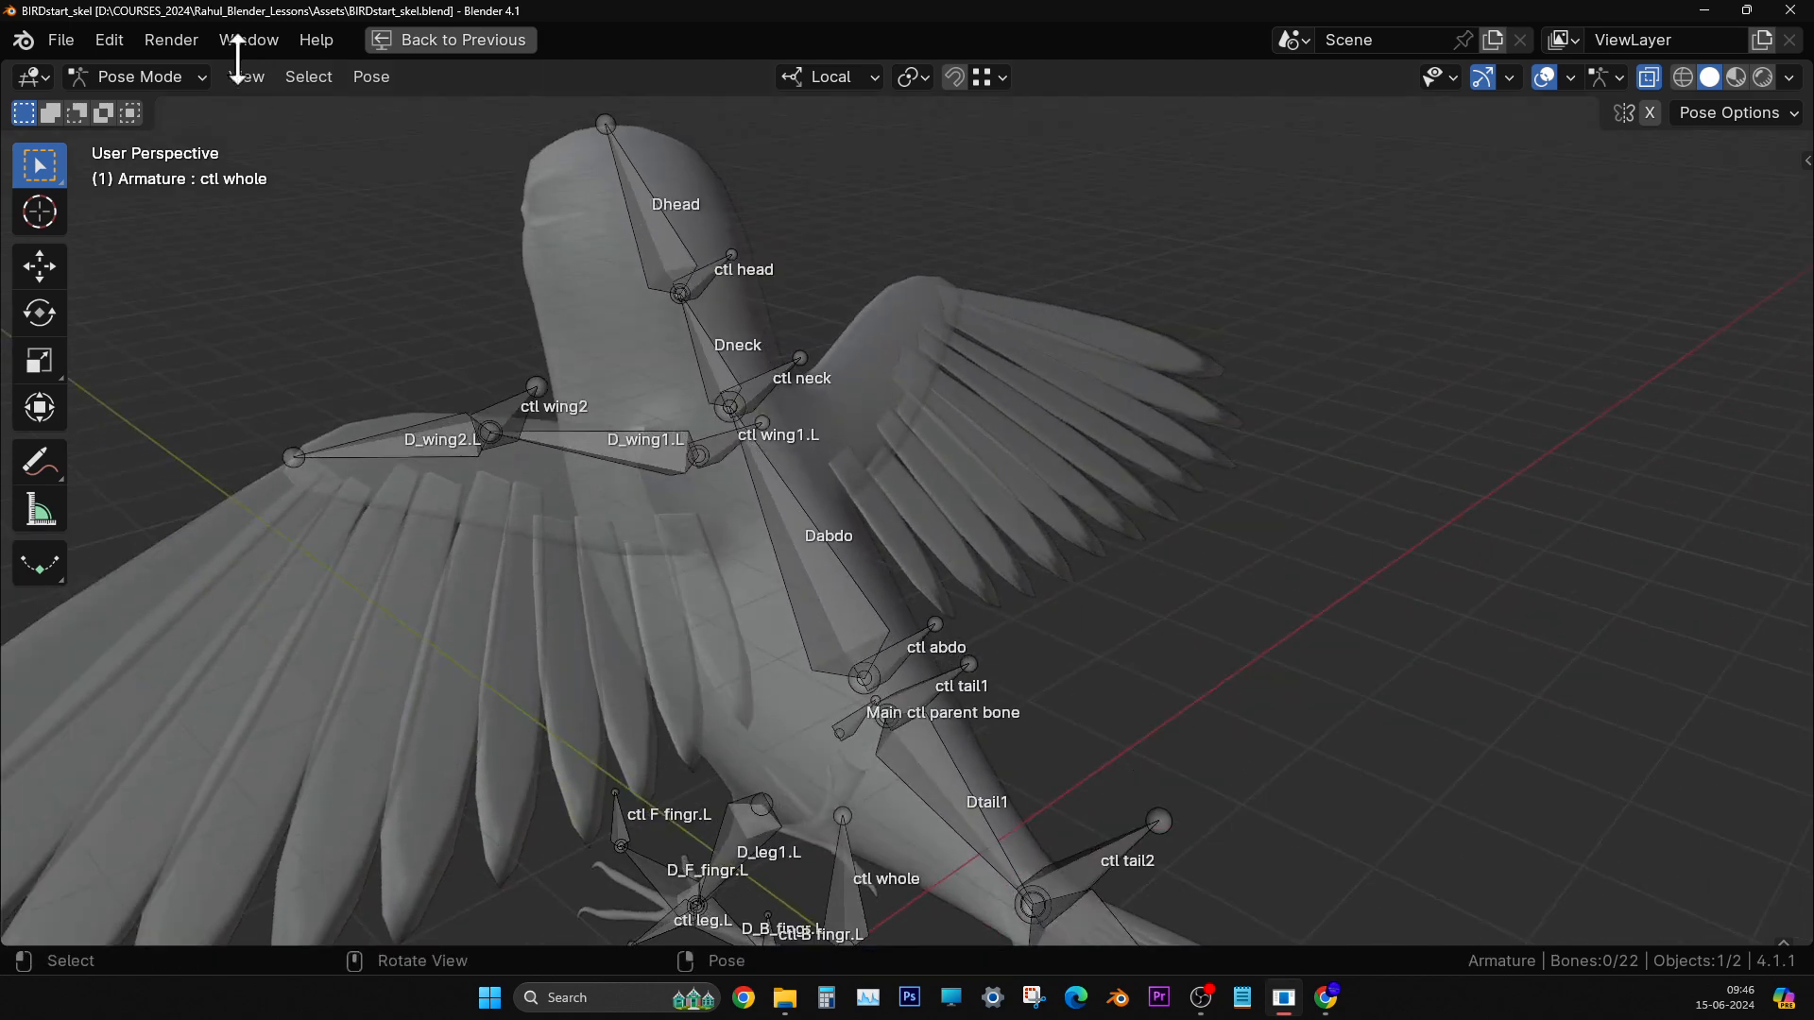
{"action": "left_click", "coordinate": [682, 247]}
{"action": "scroll", "coordinate": [688, 258], "scroll_direction": "up", "scroll_amount": 1}
{"action": "middle_click_drag", "start_coordinate": [672, 207], "coordinate": [775, 416], "text": "shift"}
{"action": "scroll", "coordinate": [715, 404], "scroll_direction": "up", "scroll_amount": 1}
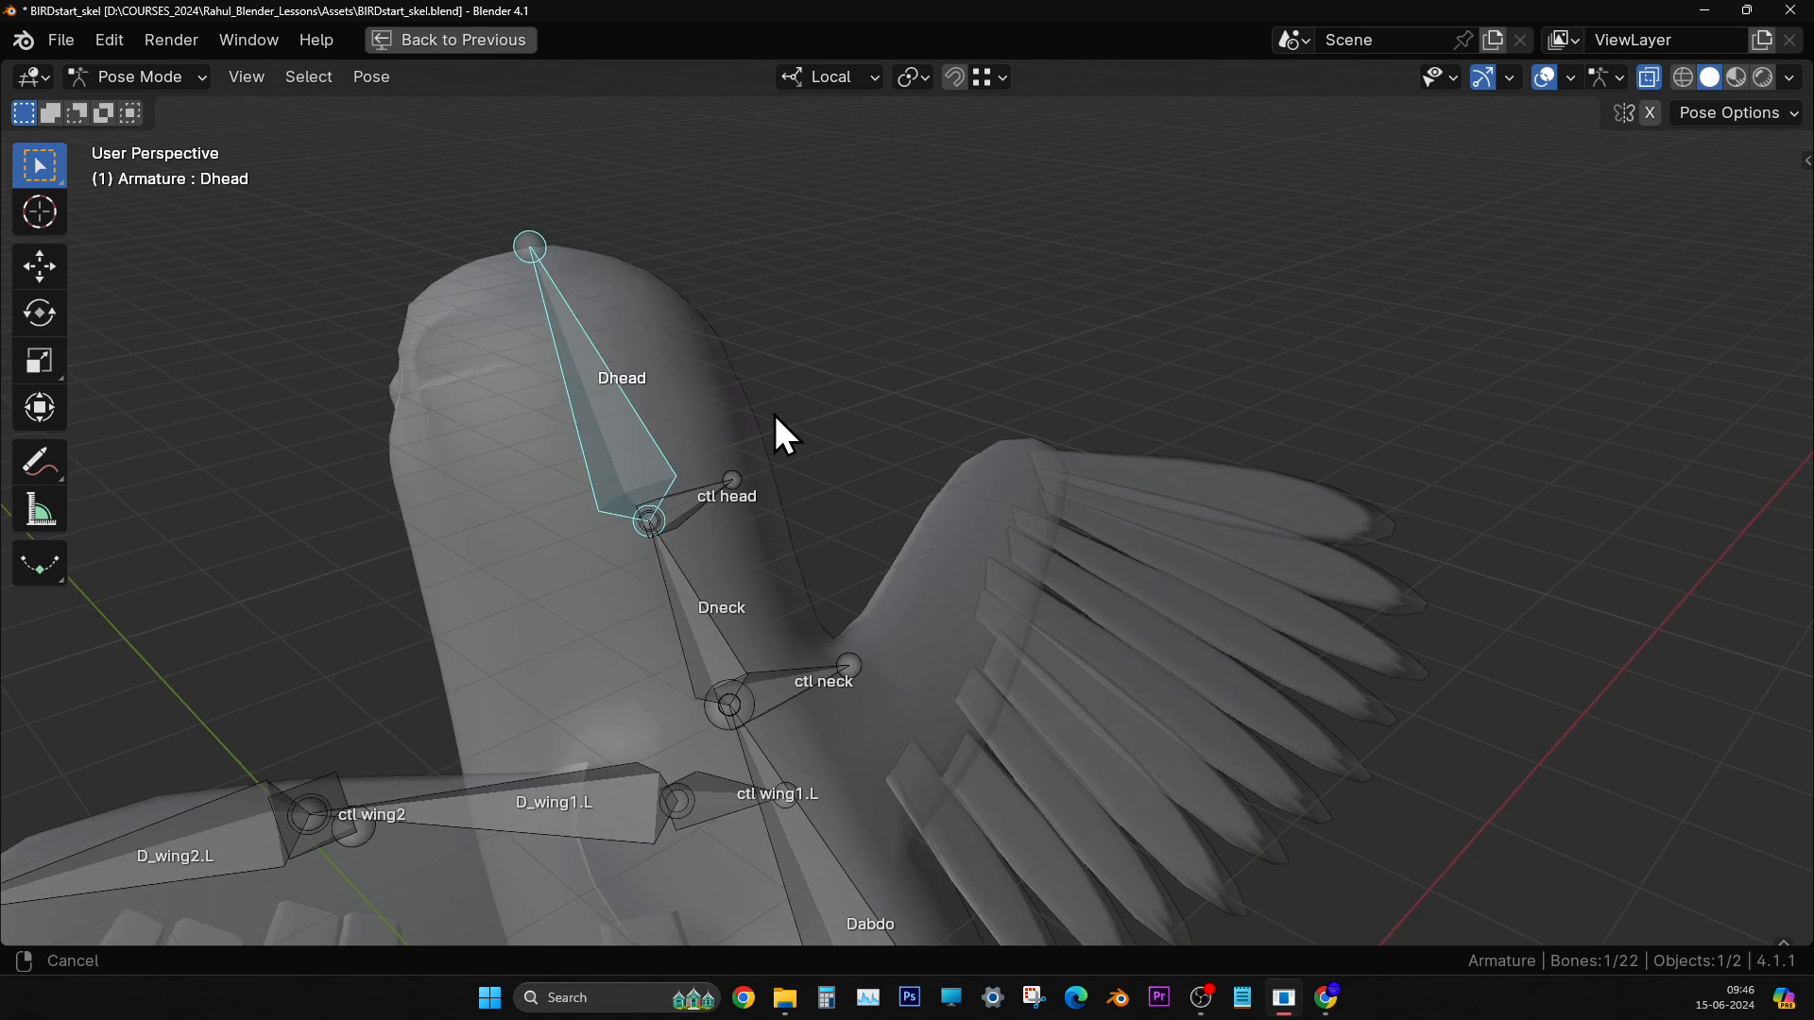
{"action": "left_click", "coordinate": [450, 42]}
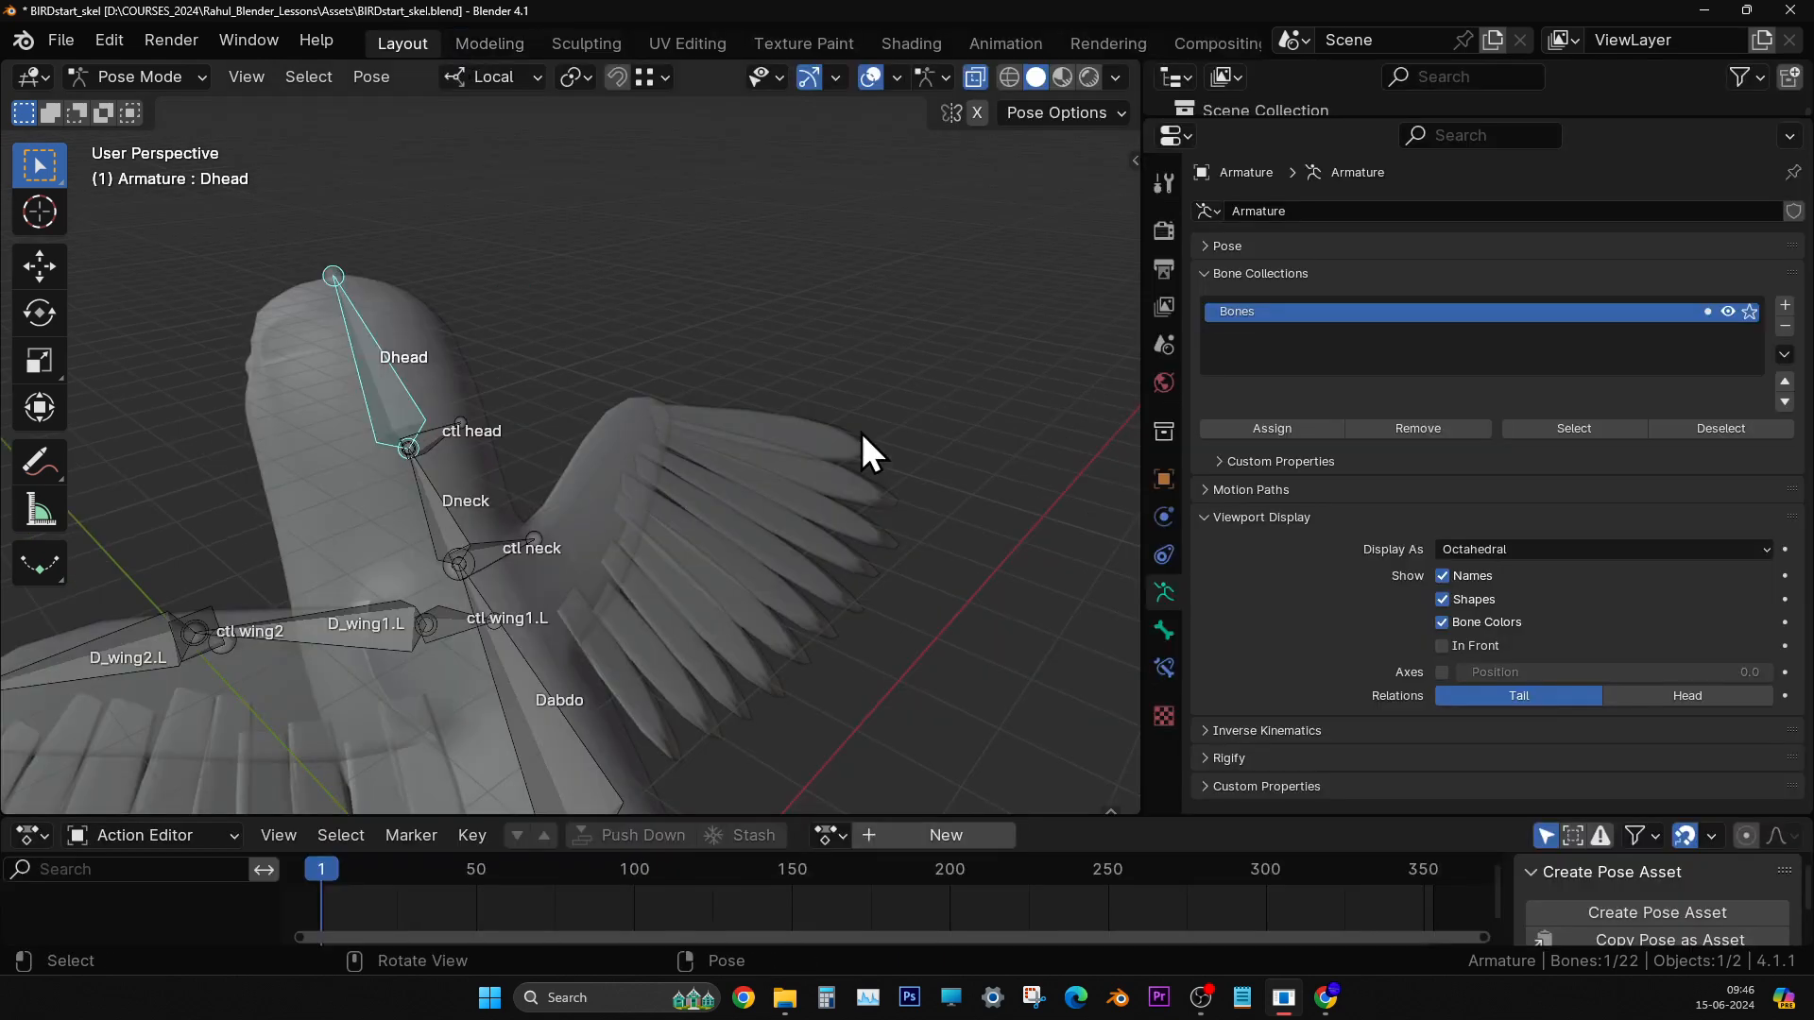
{"action": "left_click", "coordinate": [1165, 669]}
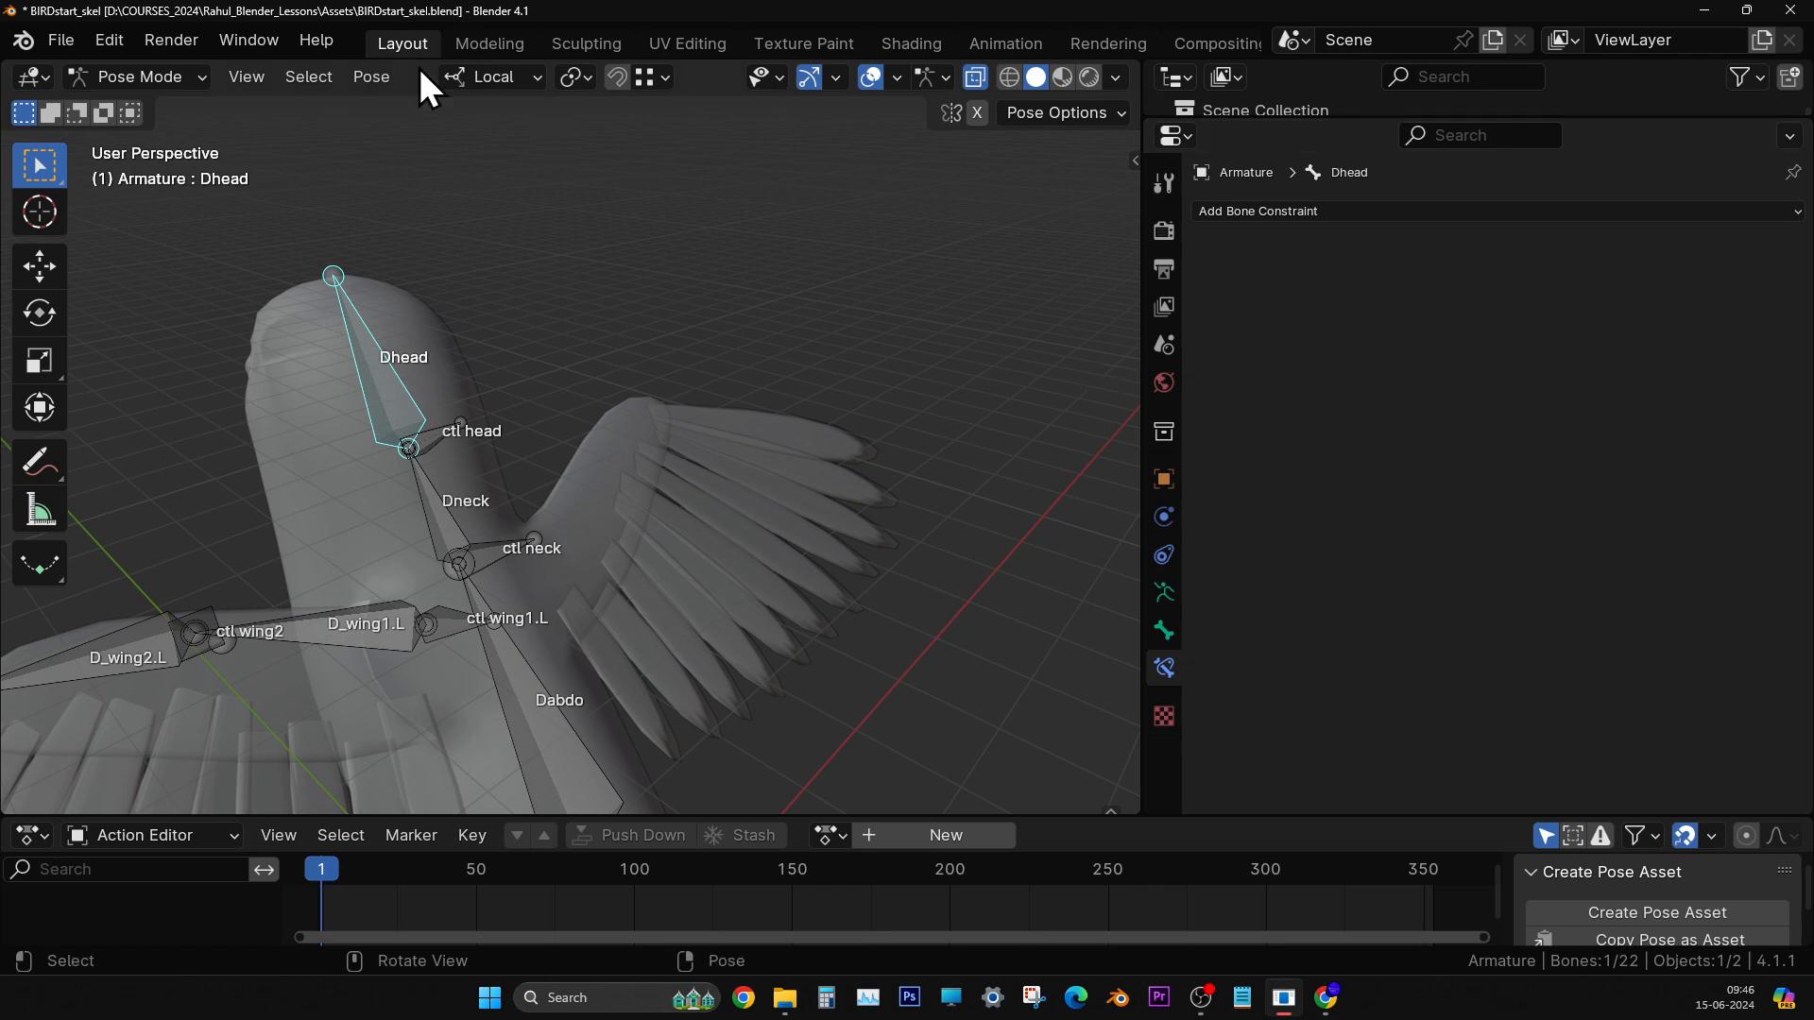
{"action": "middle_click_drag", "start_coordinate": [546, 467], "coordinate": [805, 414]}
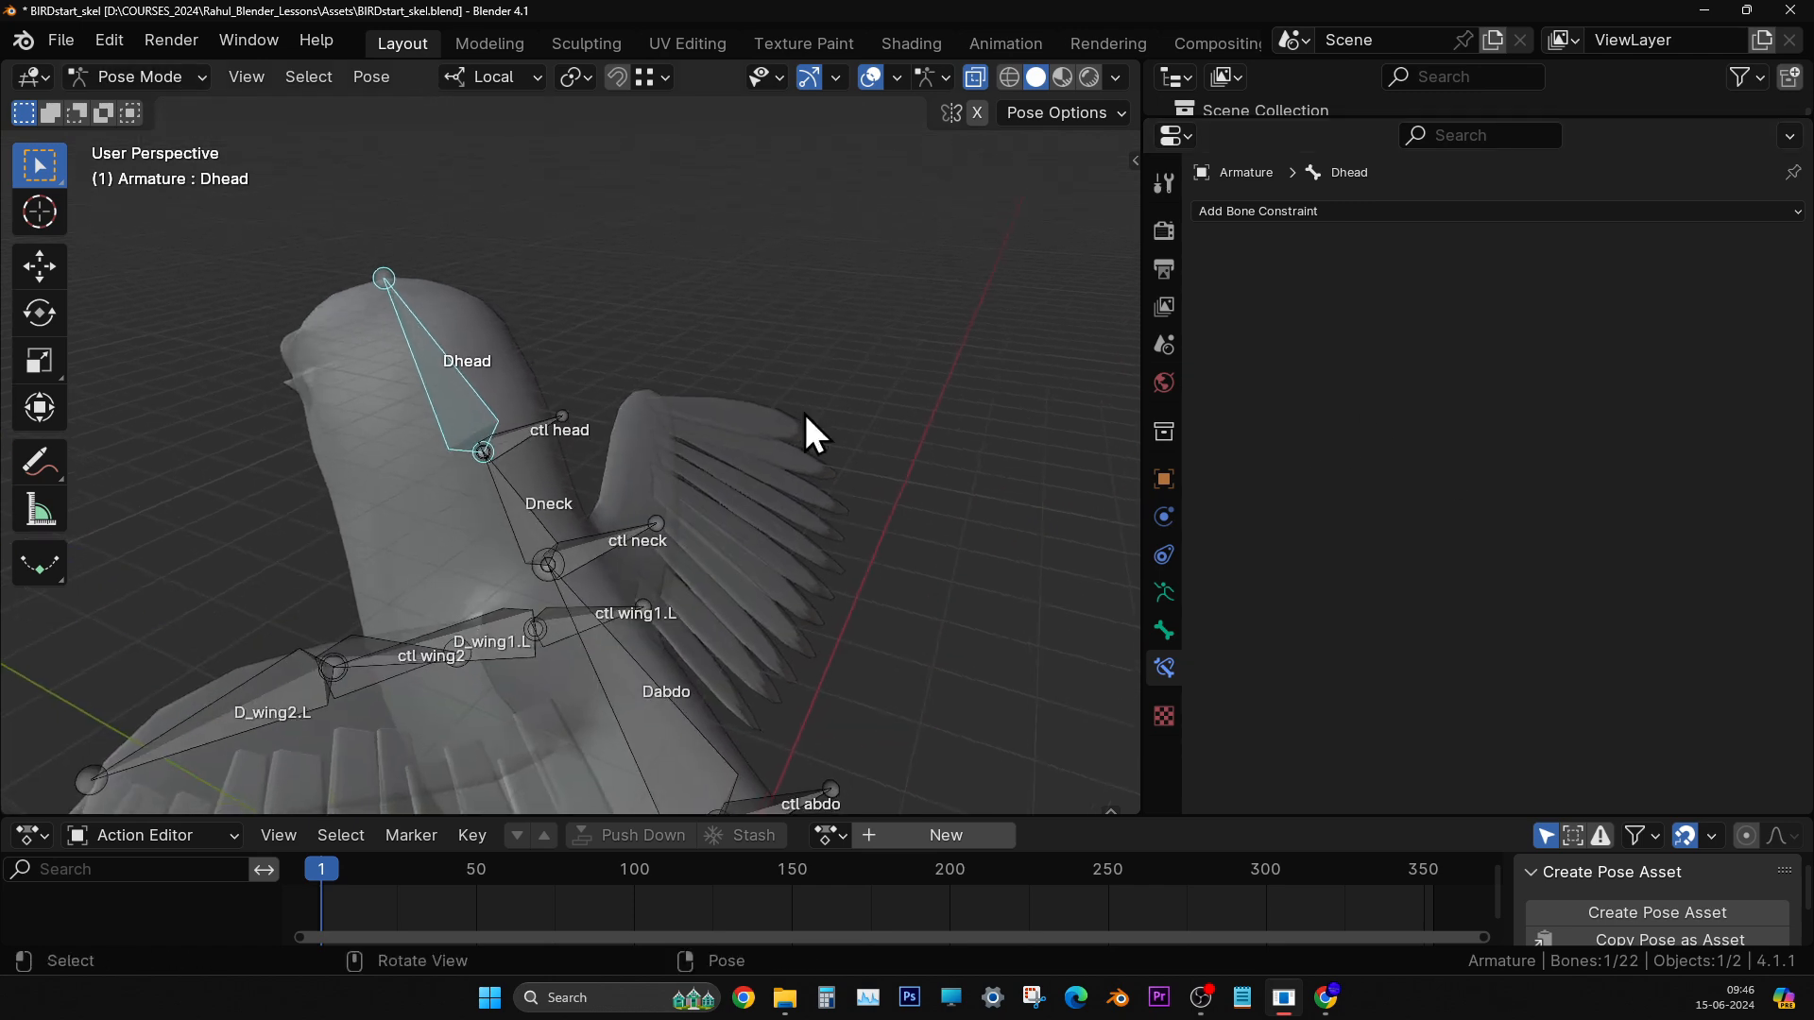
{"action": "middle_click_drag", "start_coordinate": [1317, 214], "coordinate": [1393, 286], "text": "ctrl"}
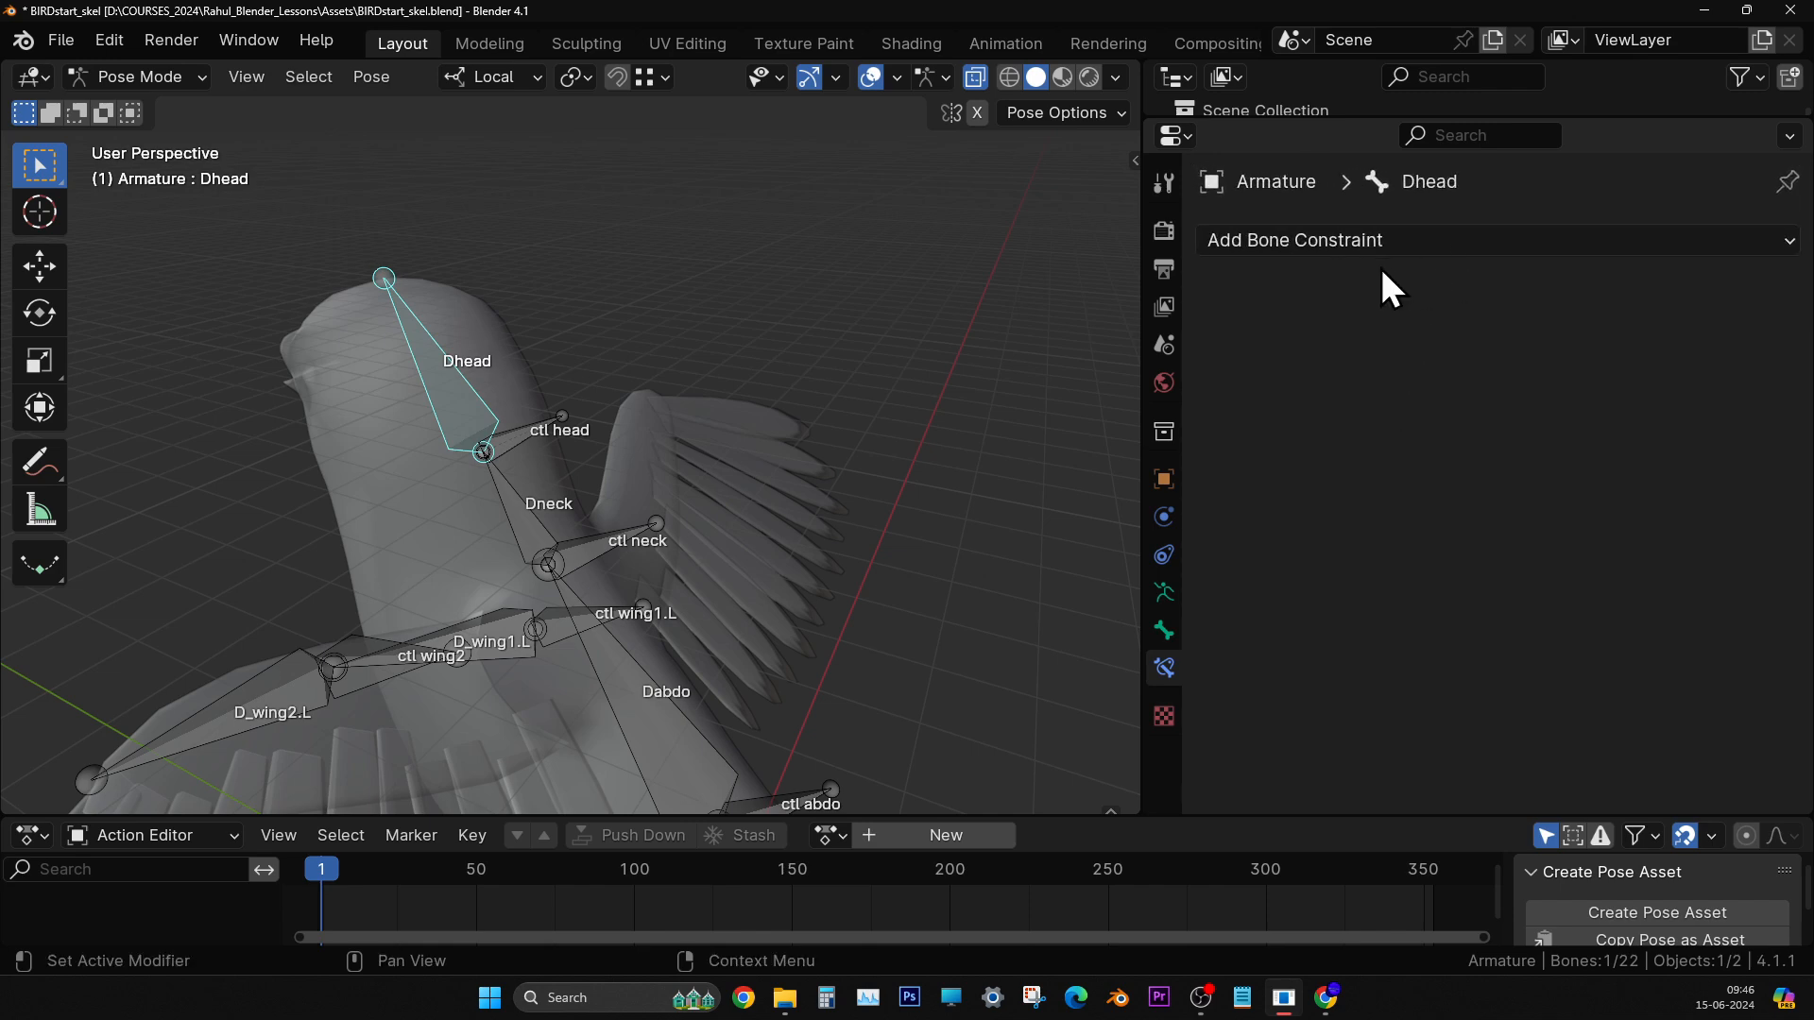
- Look over the bone constraint types available for the Dhead bone, then select the ctl head bone
{"action": "left_click", "coordinate": [1376, 242]}
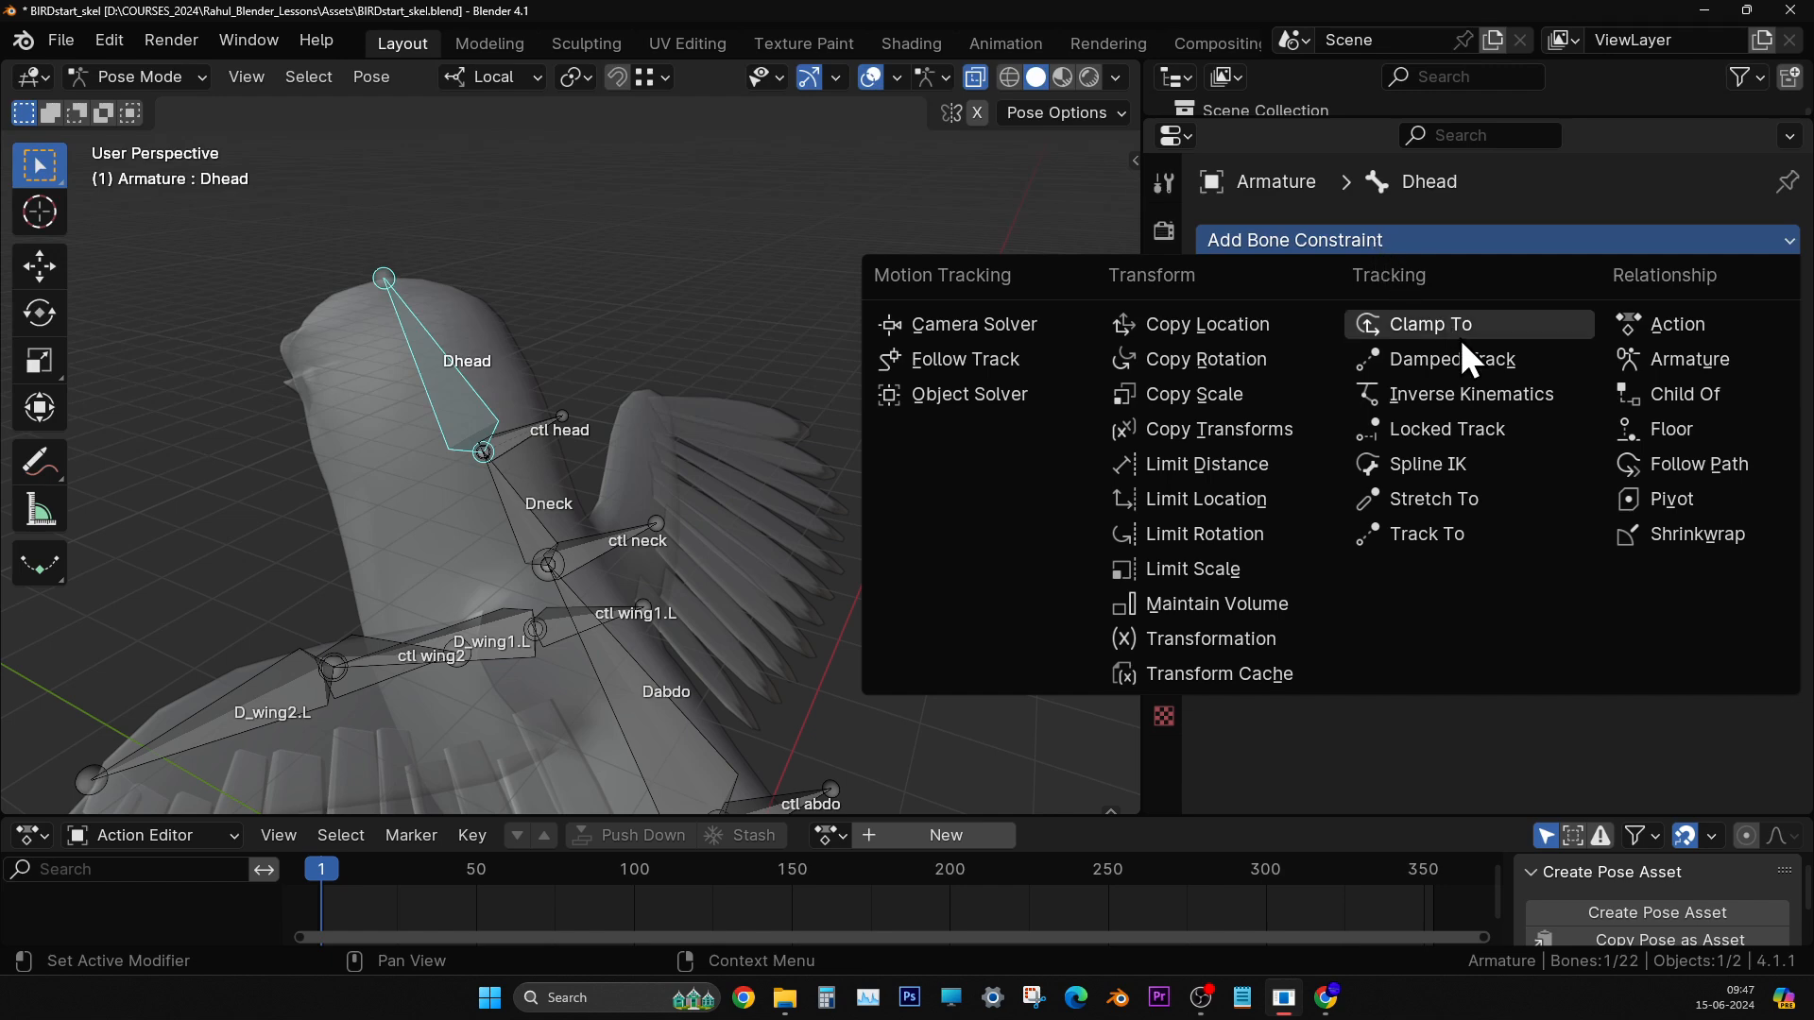
{"action": "left_click", "coordinate": [474, 463]}
{"action": "left_click", "coordinate": [518, 436]}
{"action": "middle_click_drag", "start_coordinate": [518, 436], "coordinate": [658, 369]}
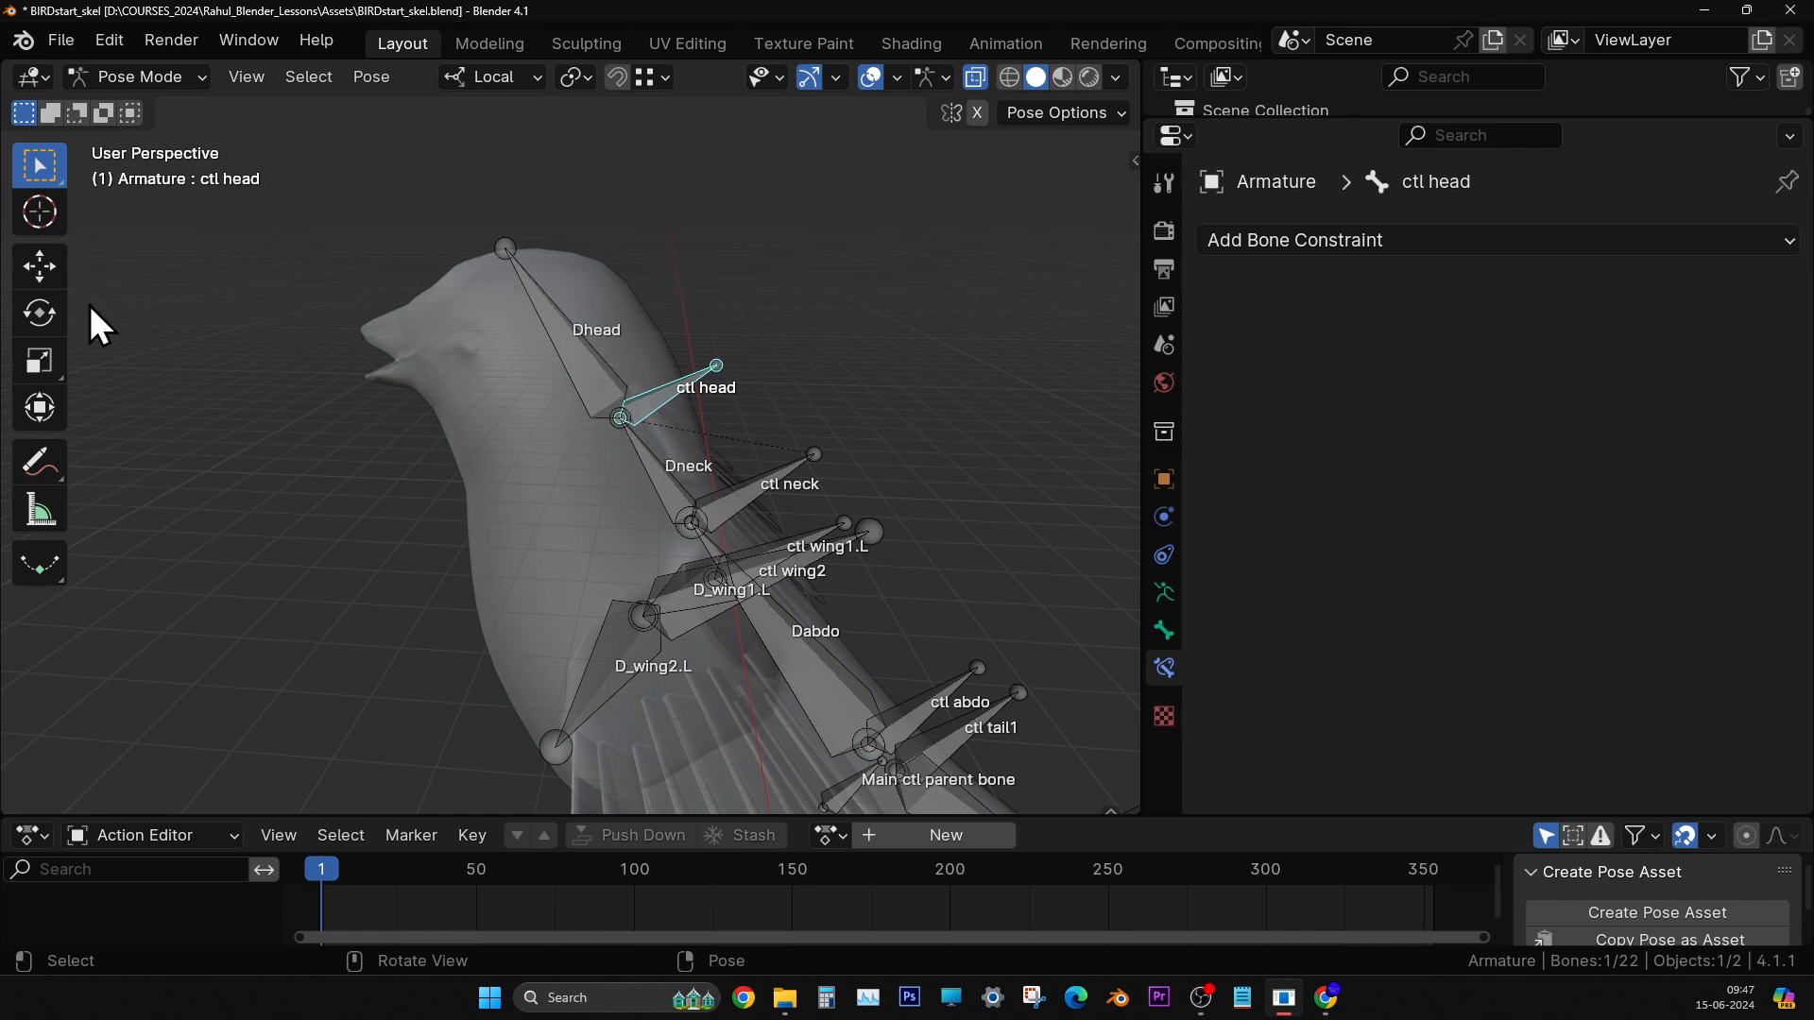
- Test the ctl head bone in Pose Mode by rotating it around its local X axis
{"action": "left_click", "coordinate": [38, 313]}
{"action": "left_click", "coordinate": [753, 333]}
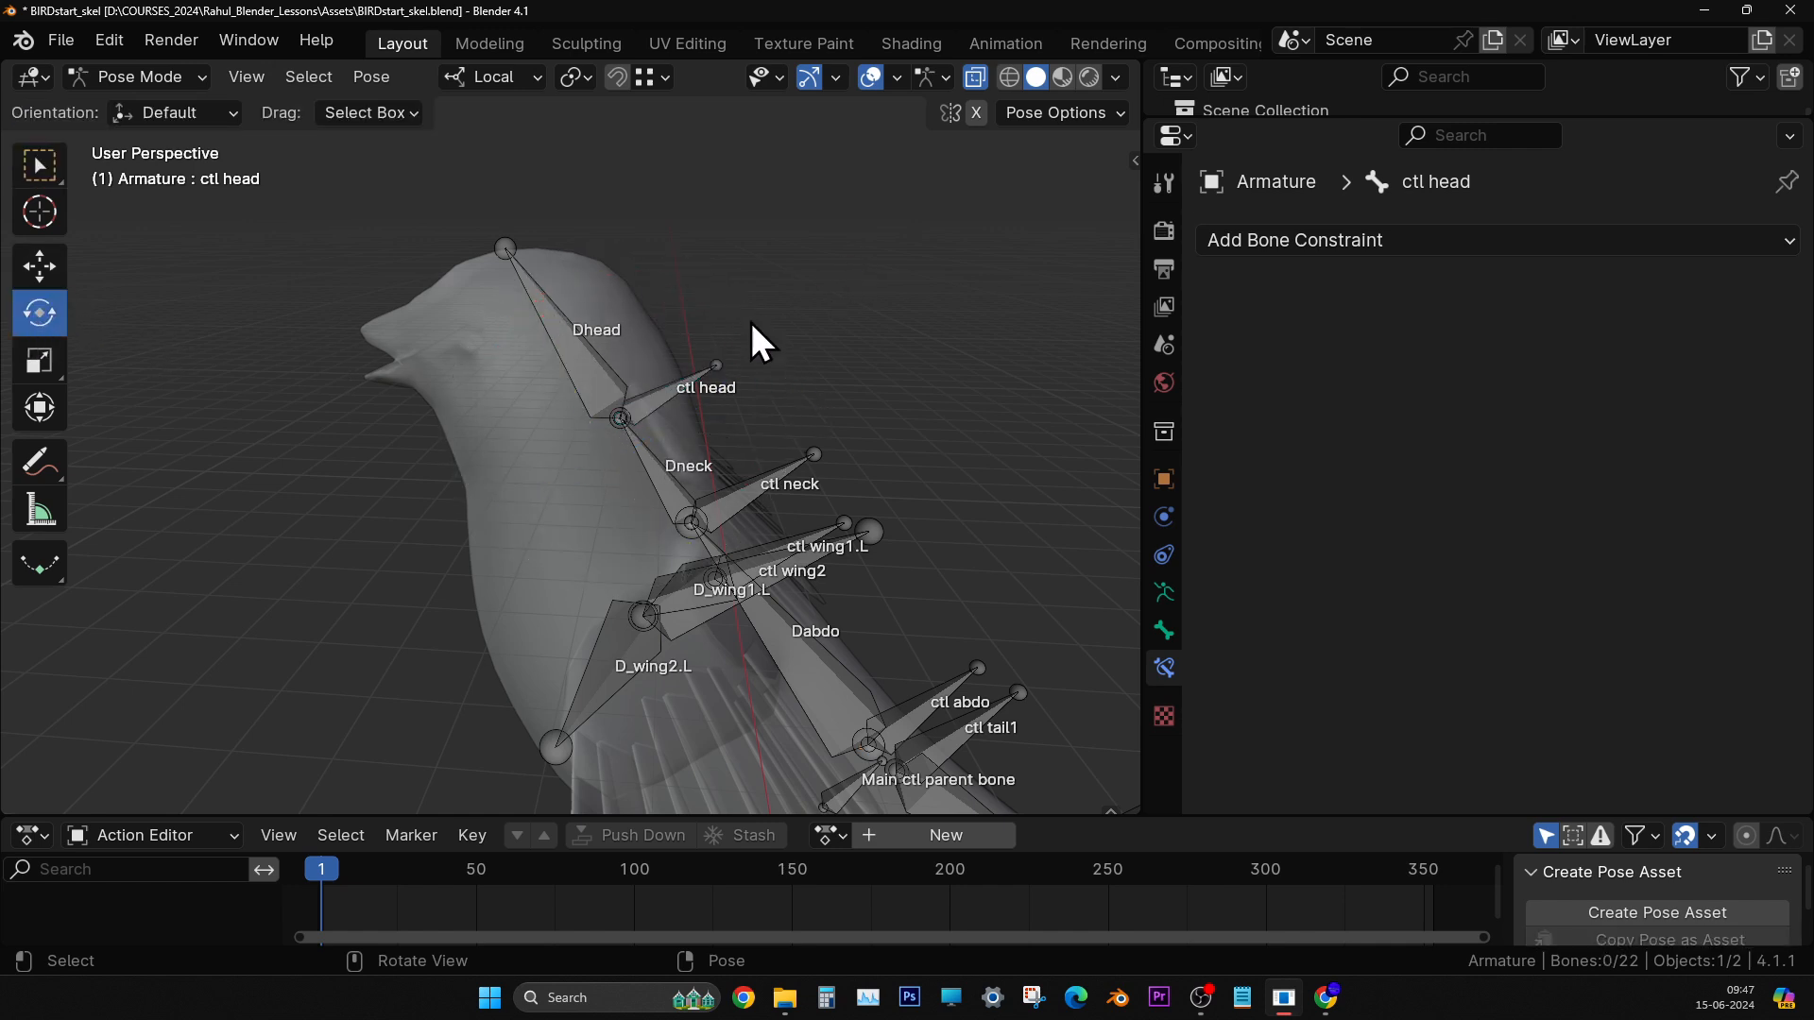
{"action": "middle_click_drag", "start_coordinate": [753, 333], "coordinate": [701, 371]}
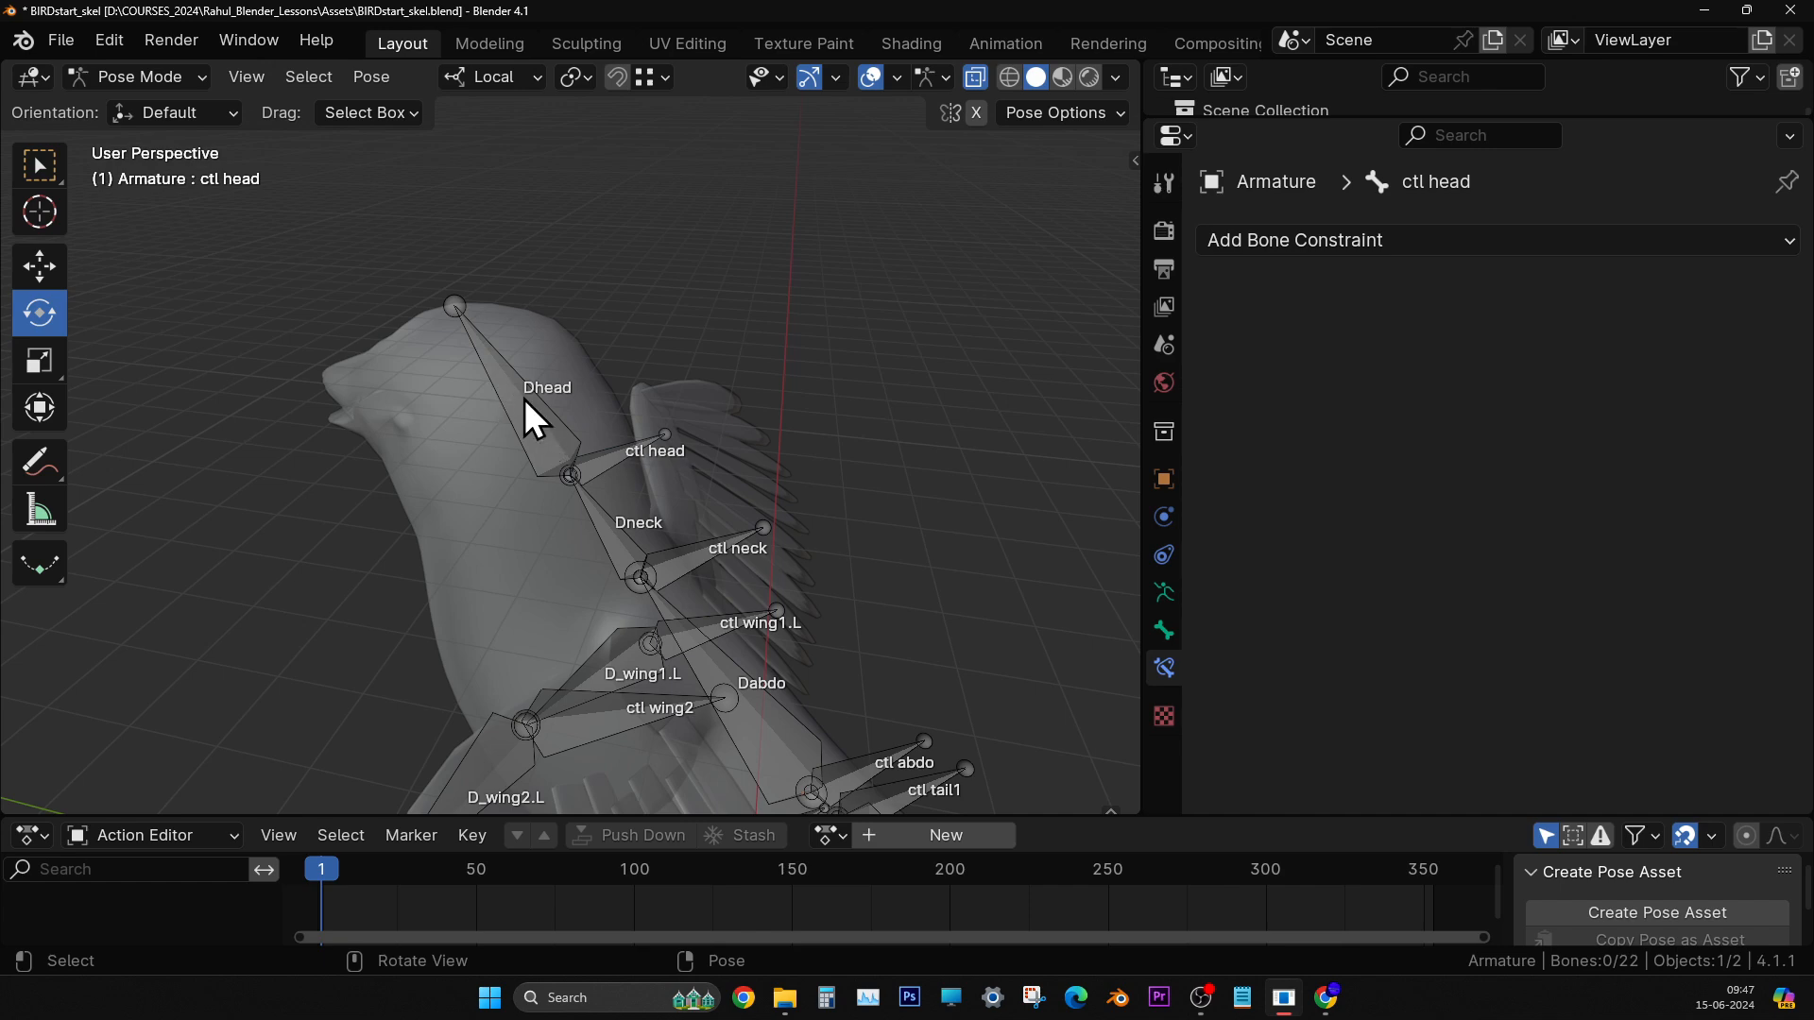
{"action": "middle_click_drag", "start_coordinate": [737, 495], "coordinate": [747, 416]}
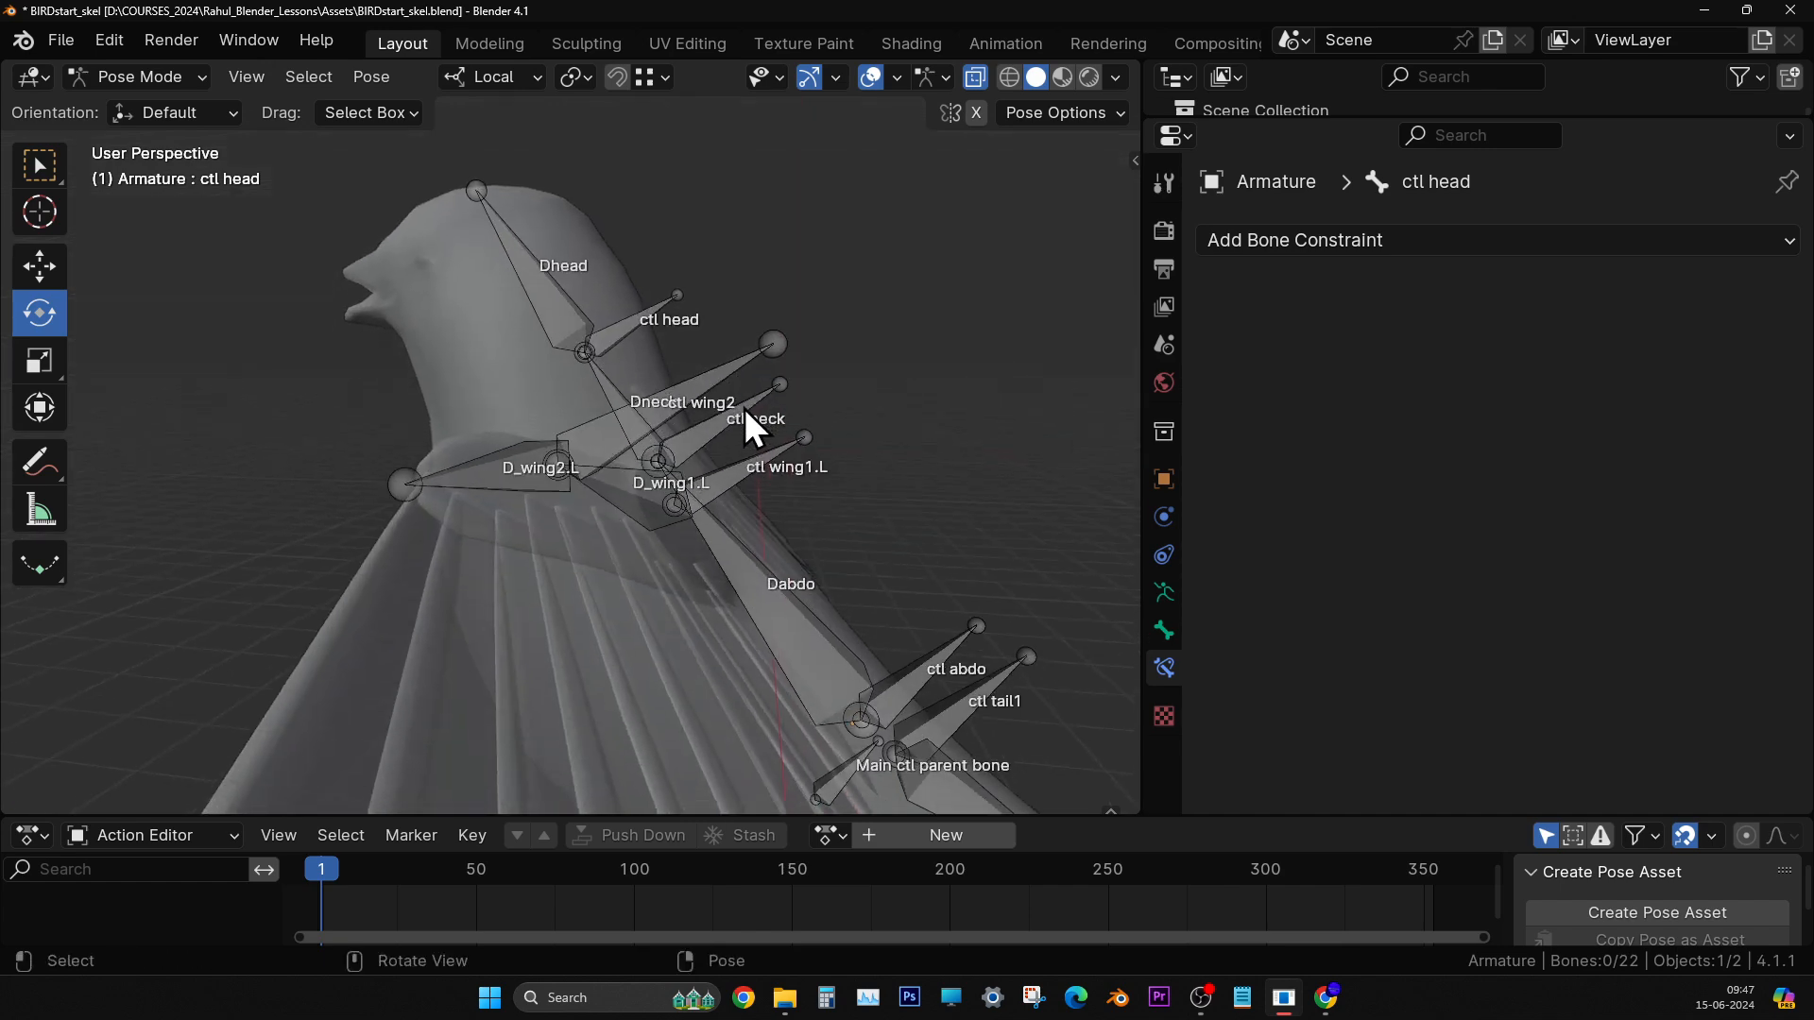
{"action": "left_click", "coordinate": [630, 326]}
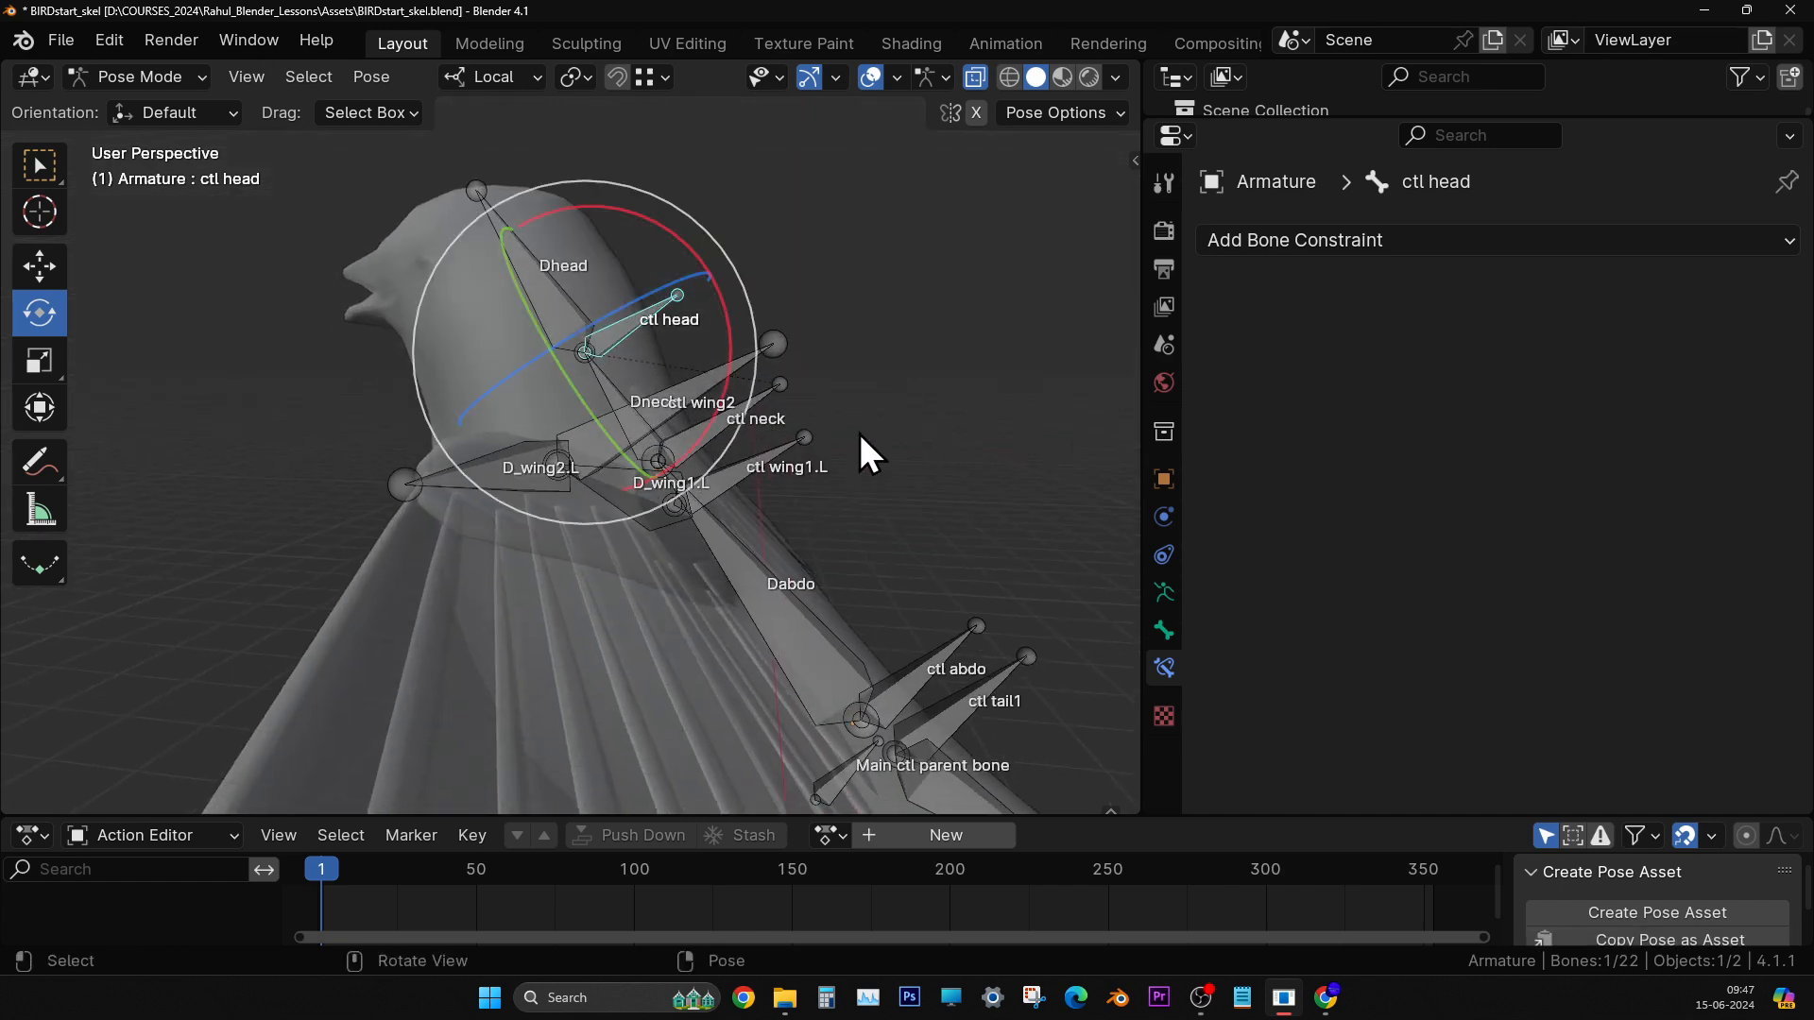
{"action": "middle_click_drag", "start_coordinate": [938, 612], "coordinate": [852, 609]}
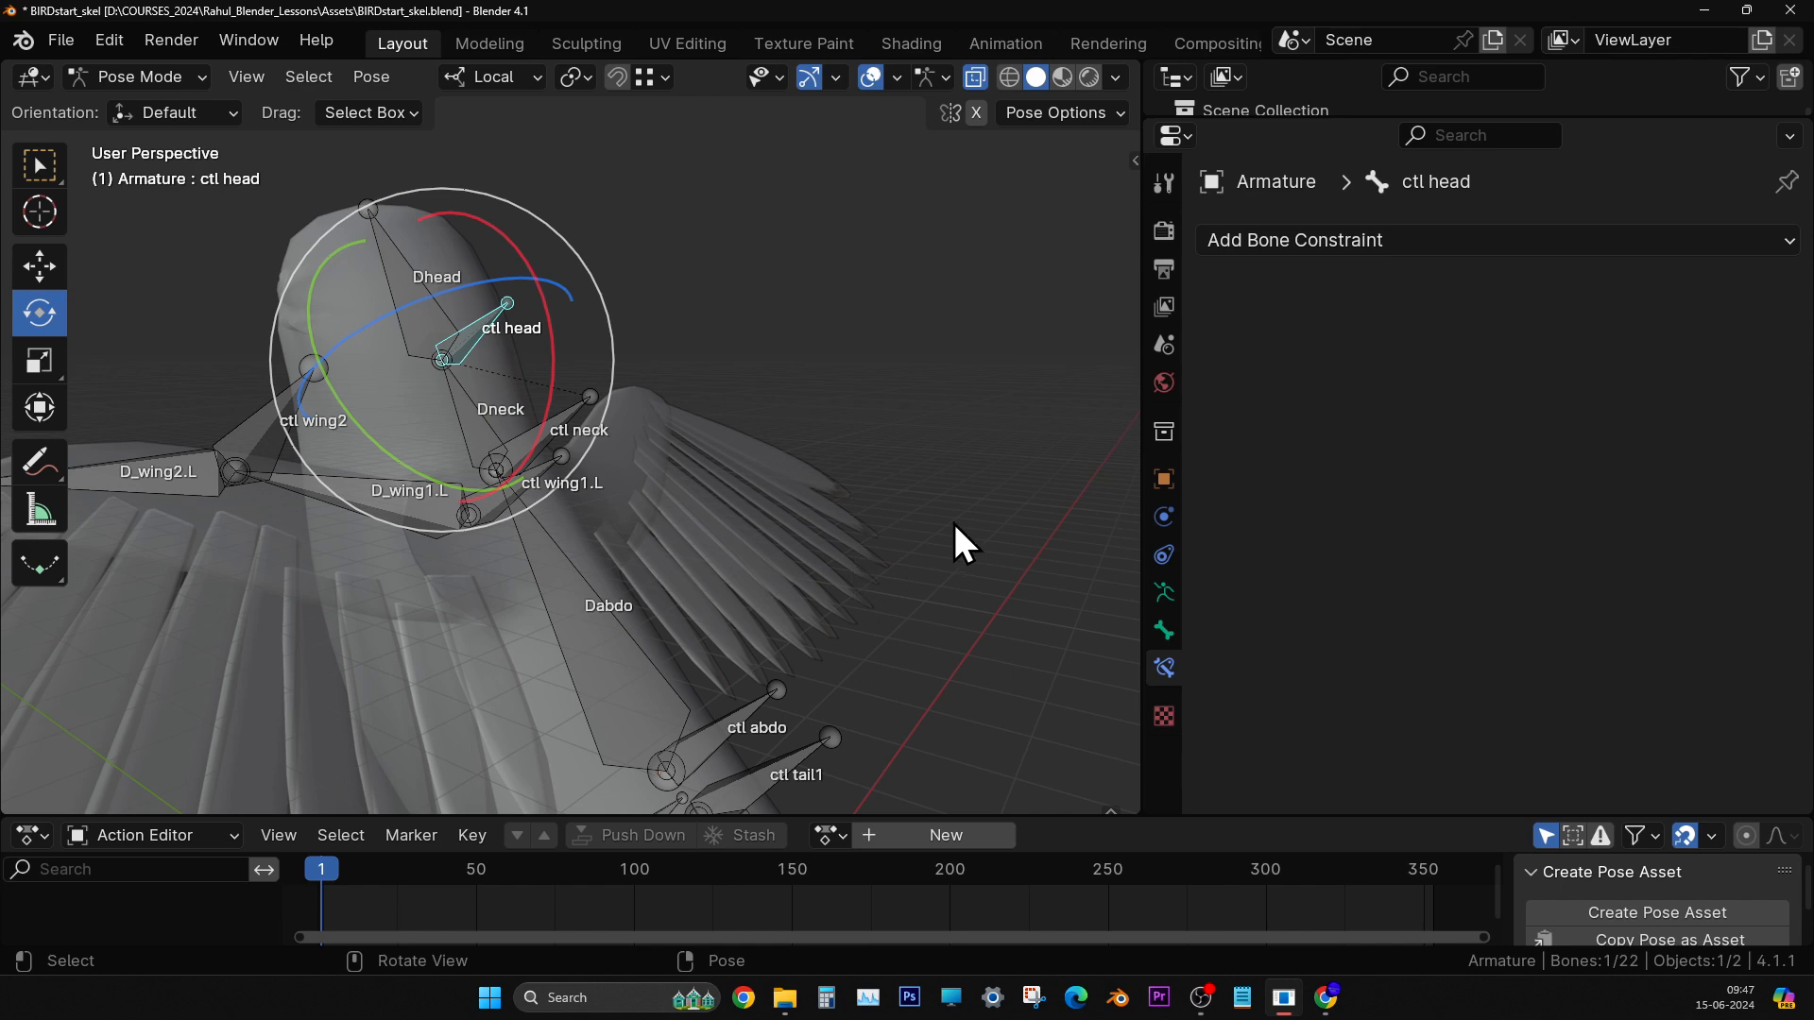
{"action": "middle_click_drag", "start_coordinate": [954, 524], "coordinate": [921, 289]}
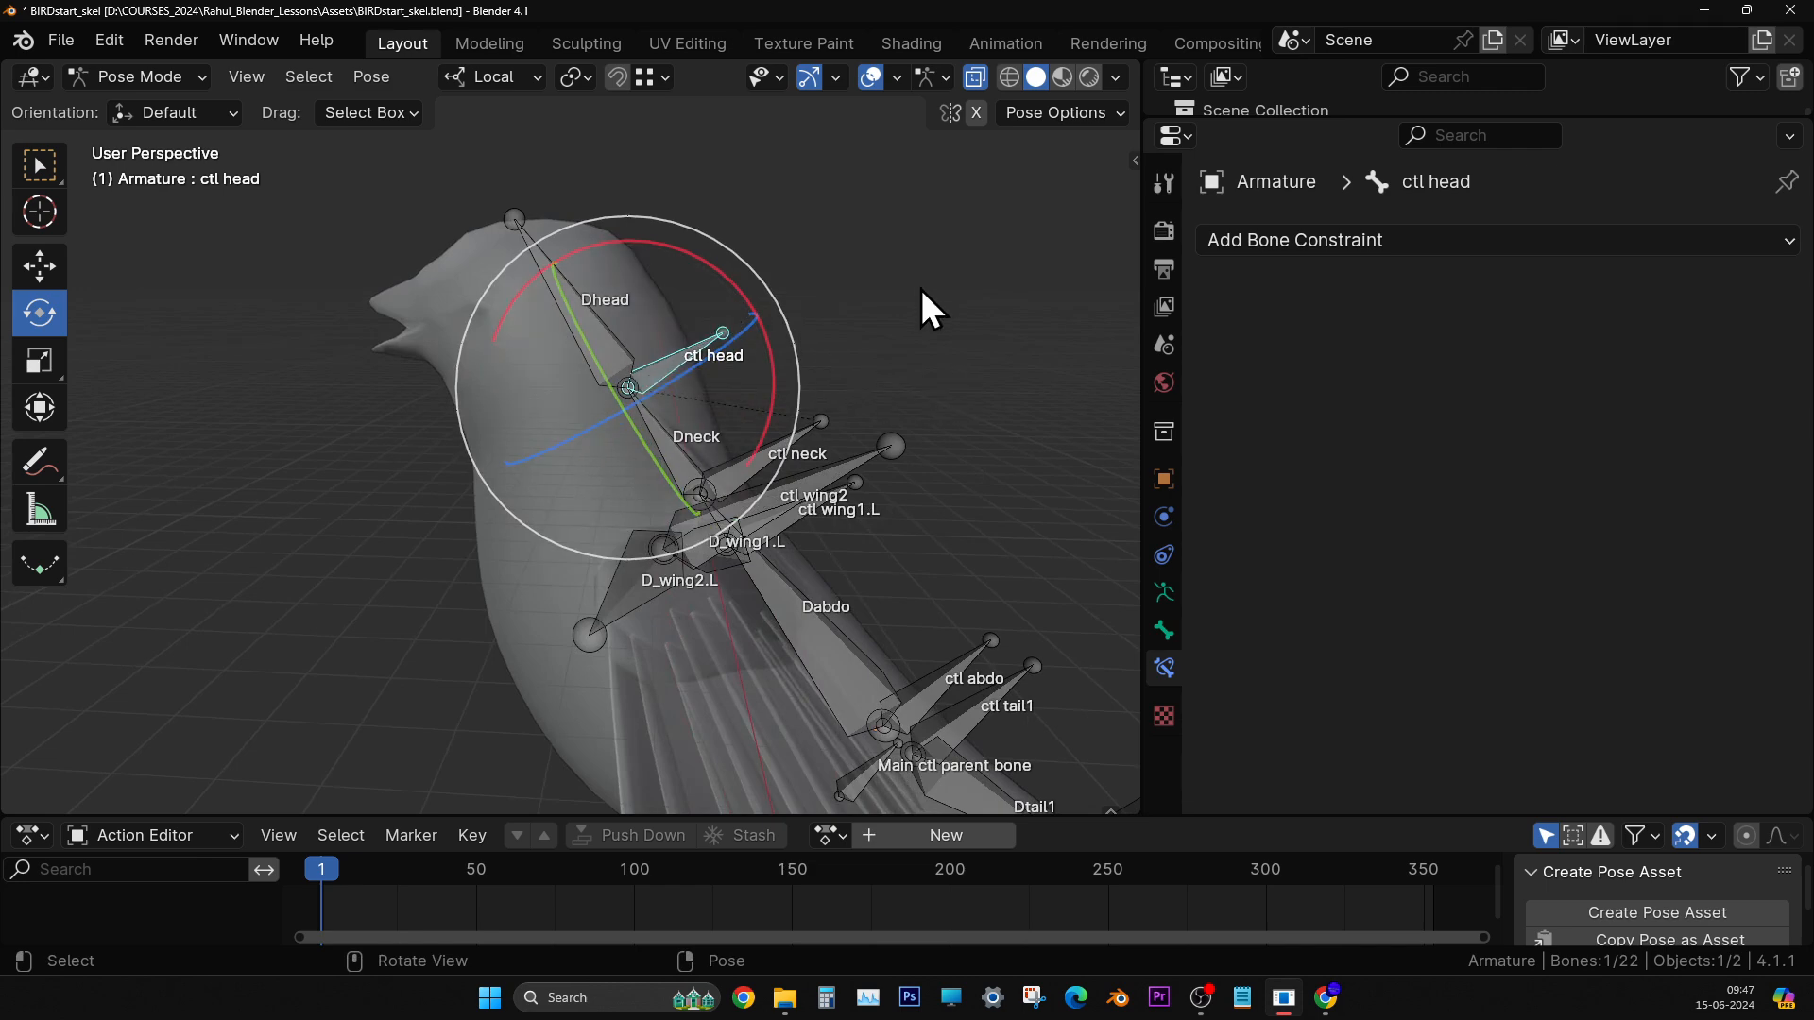
{"action": "left_click", "coordinate": [921, 289]}
{"action": "left_click", "coordinate": [677, 361]}
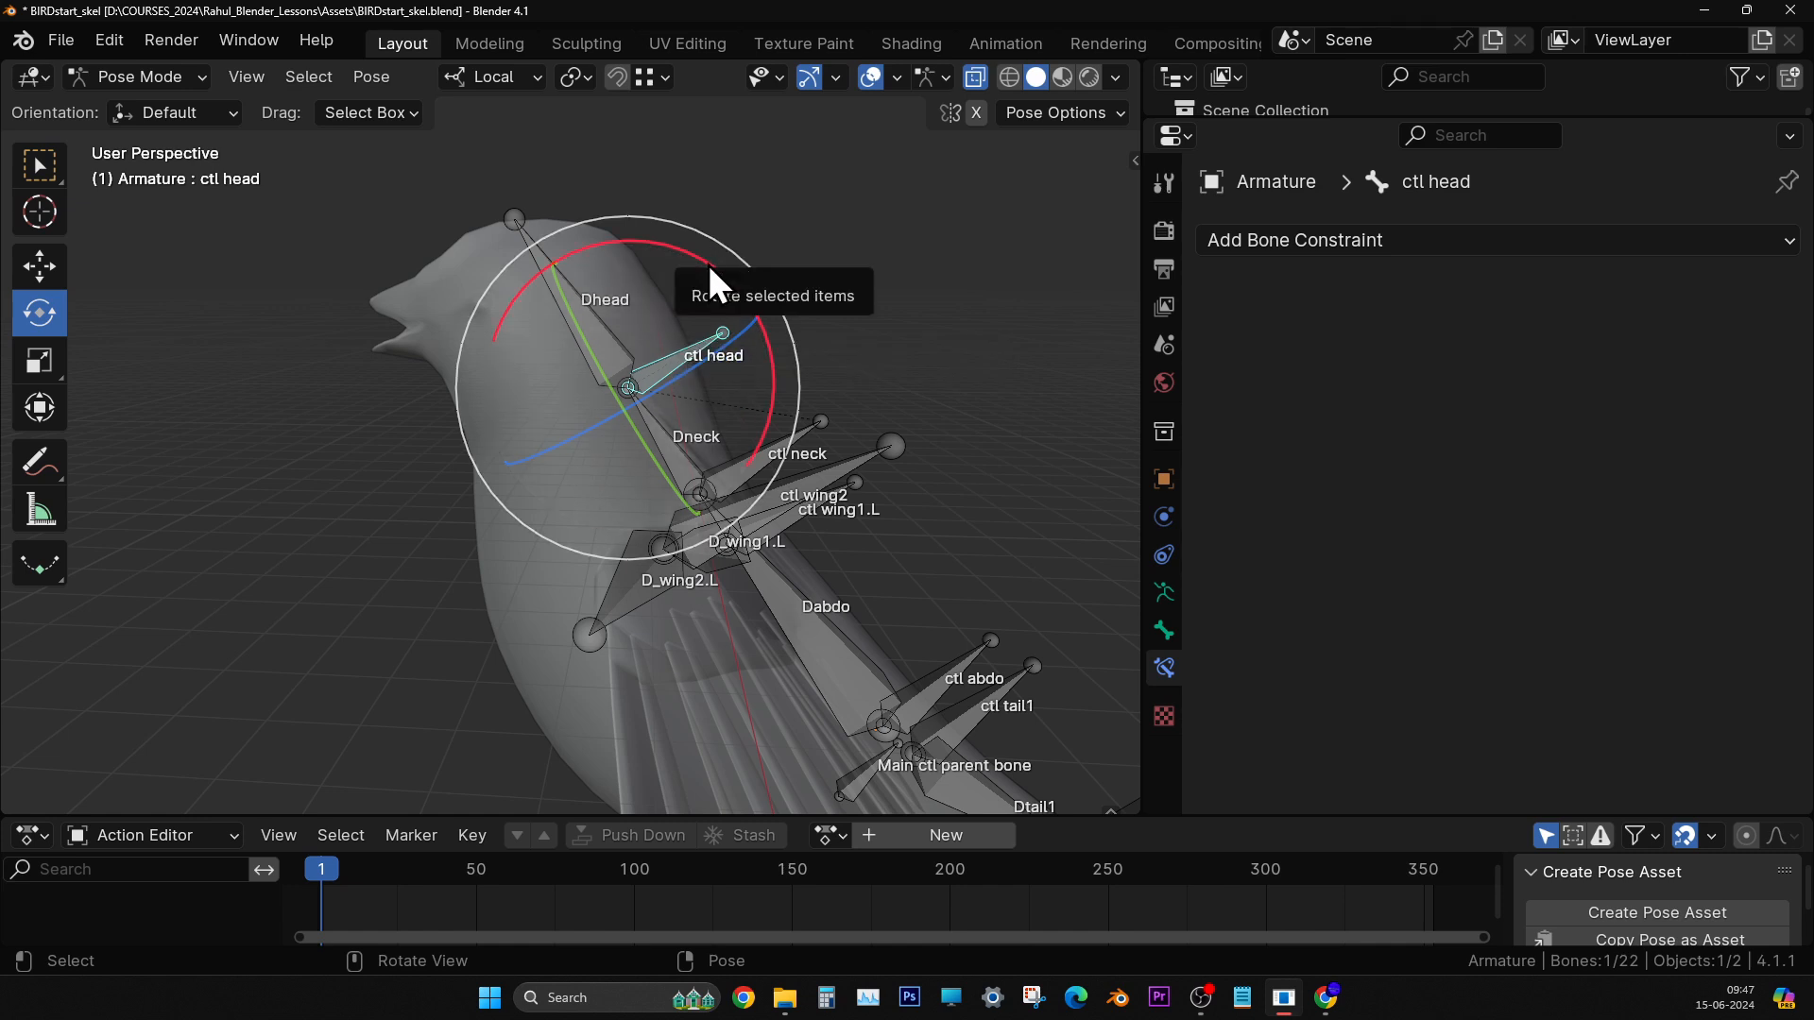
{"action": "left_click_drag", "start_coordinate": [704, 264], "coordinate": [737, 312]}
- Switch the armature to Edit Mode and select the Dhead bone to inspect its joint with ctl head
{"action": "left_click", "coordinate": [133, 78]}
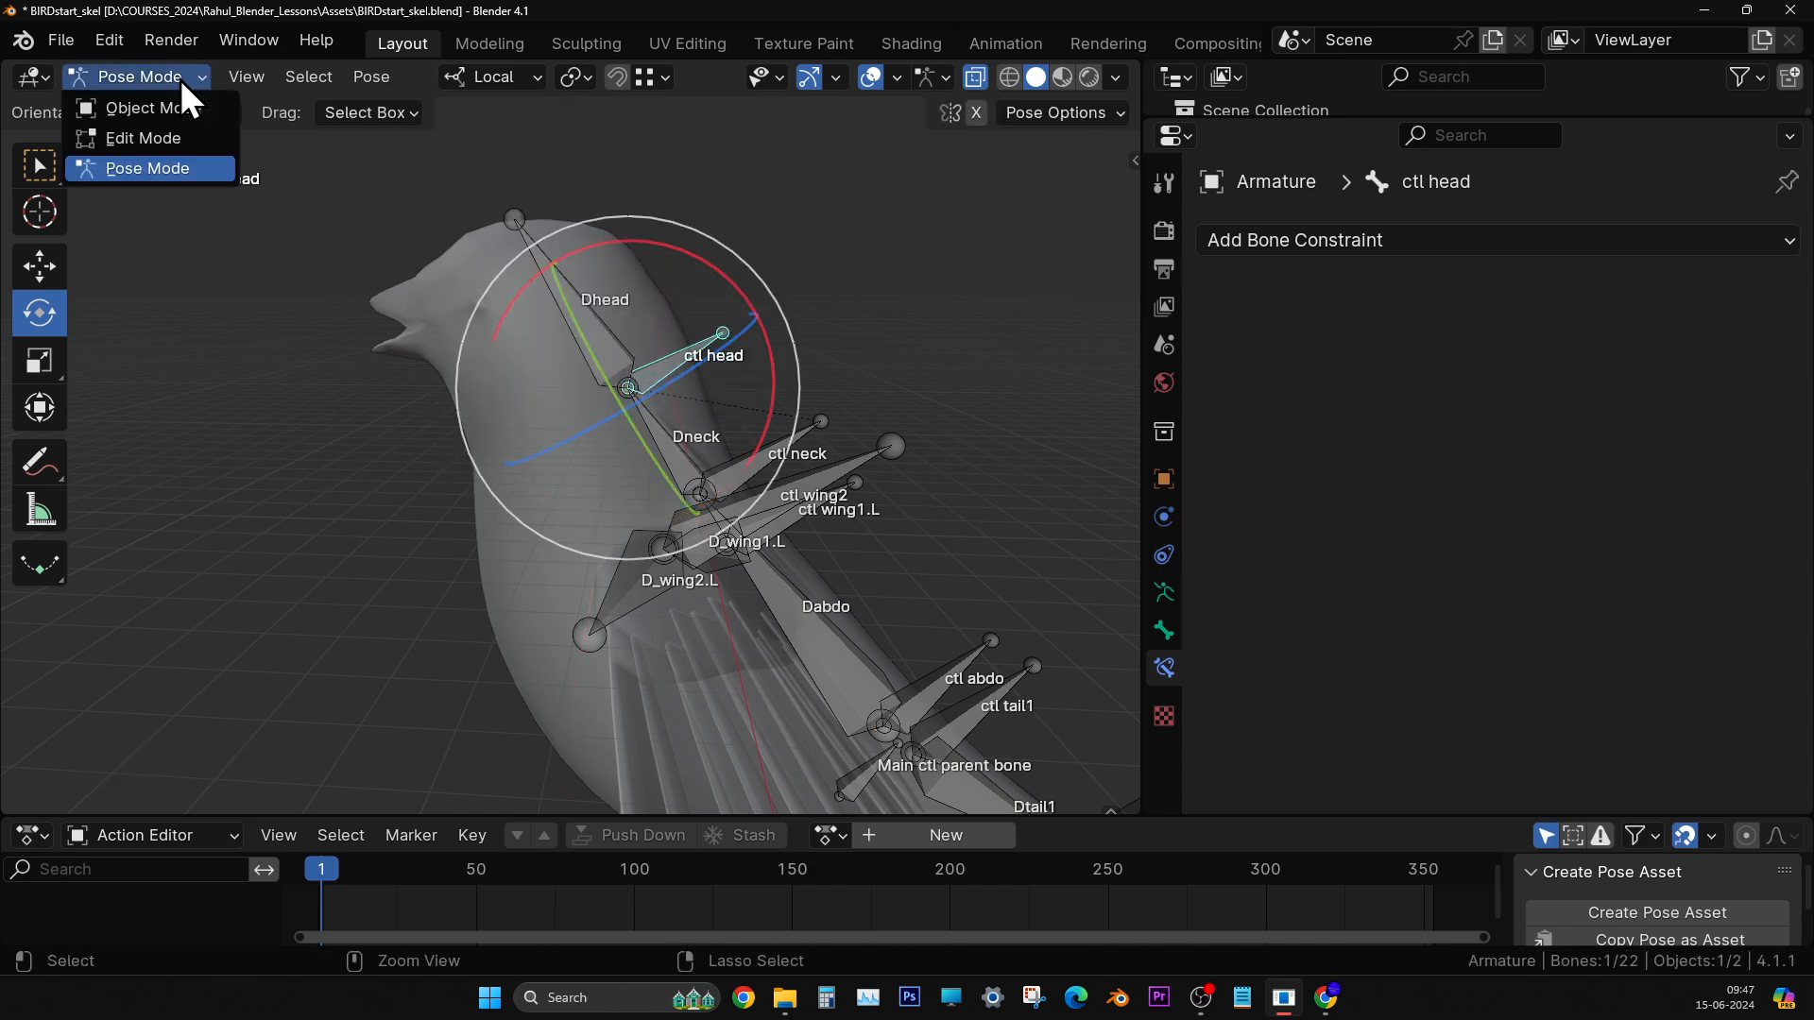
{"action": "left_click", "coordinate": [173, 146]}
{"action": "middle_click_drag", "start_coordinate": [689, 340], "coordinate": [668, 416]}
{"action": "left_click", "coordinate": [667, 432]}
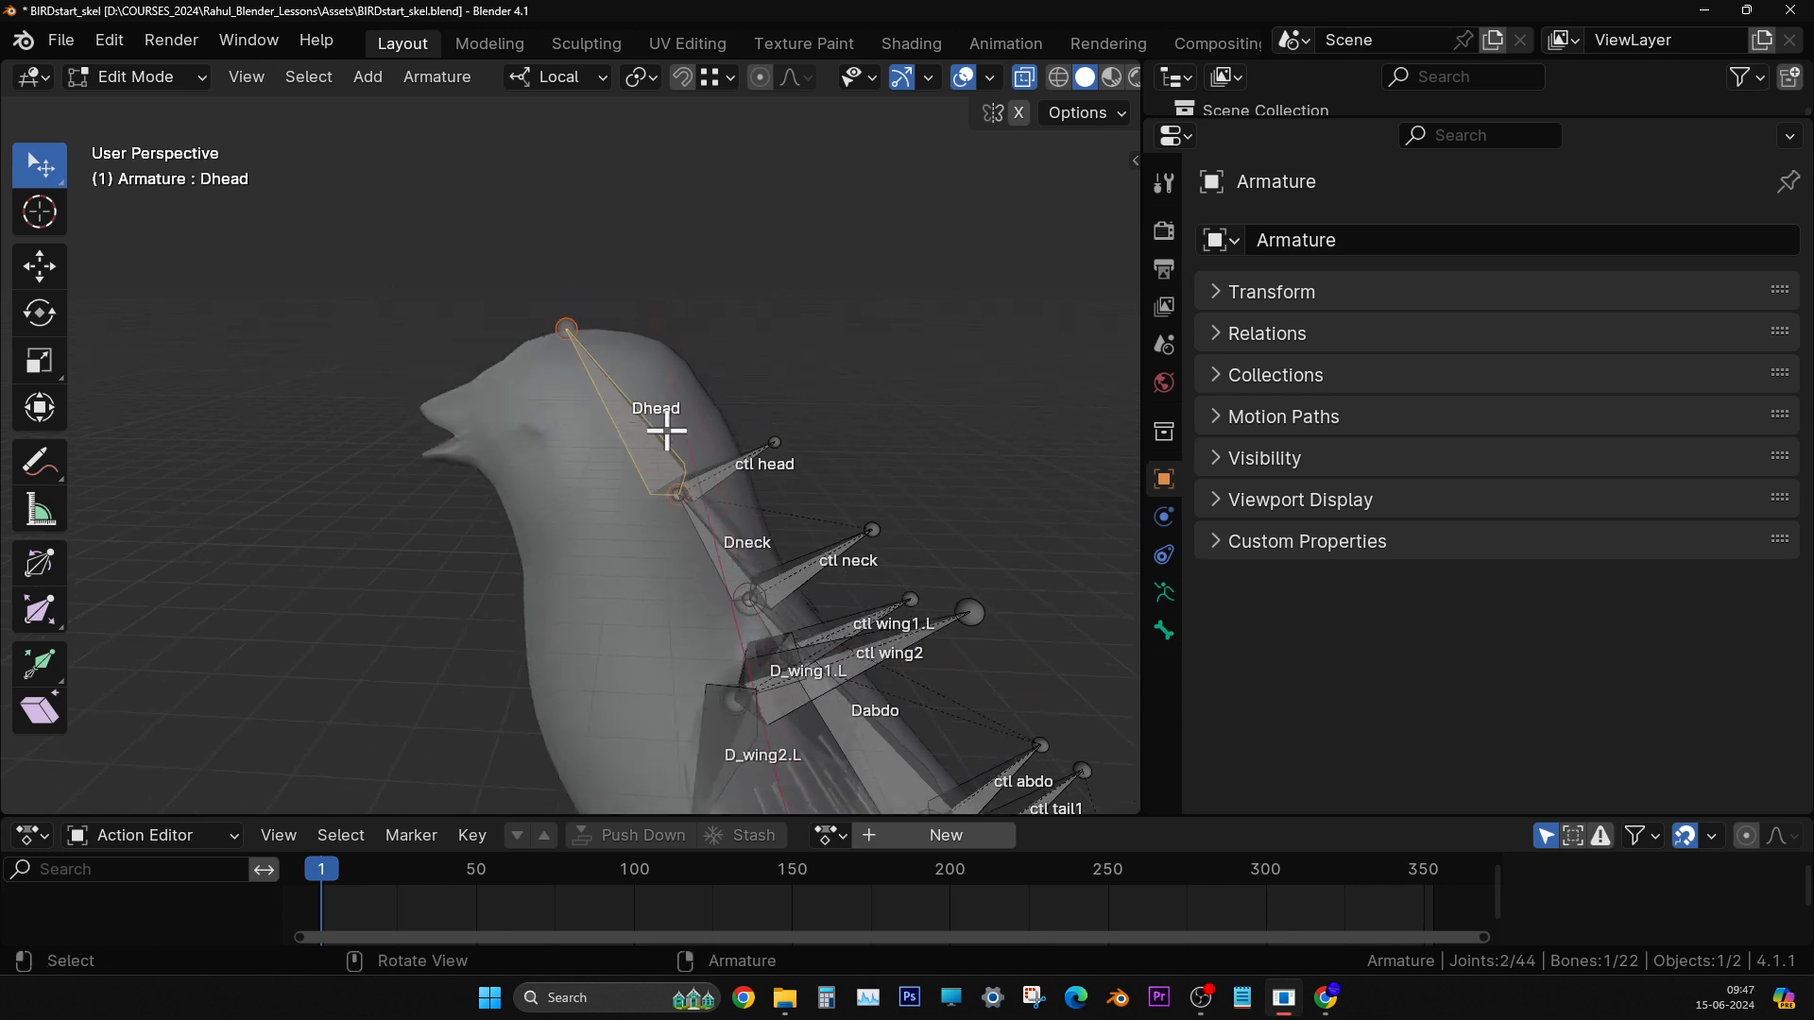
{"action": "scroll", "coordinate": [667, 432], "scroll_direction": "up", "scroll_amount": 5}
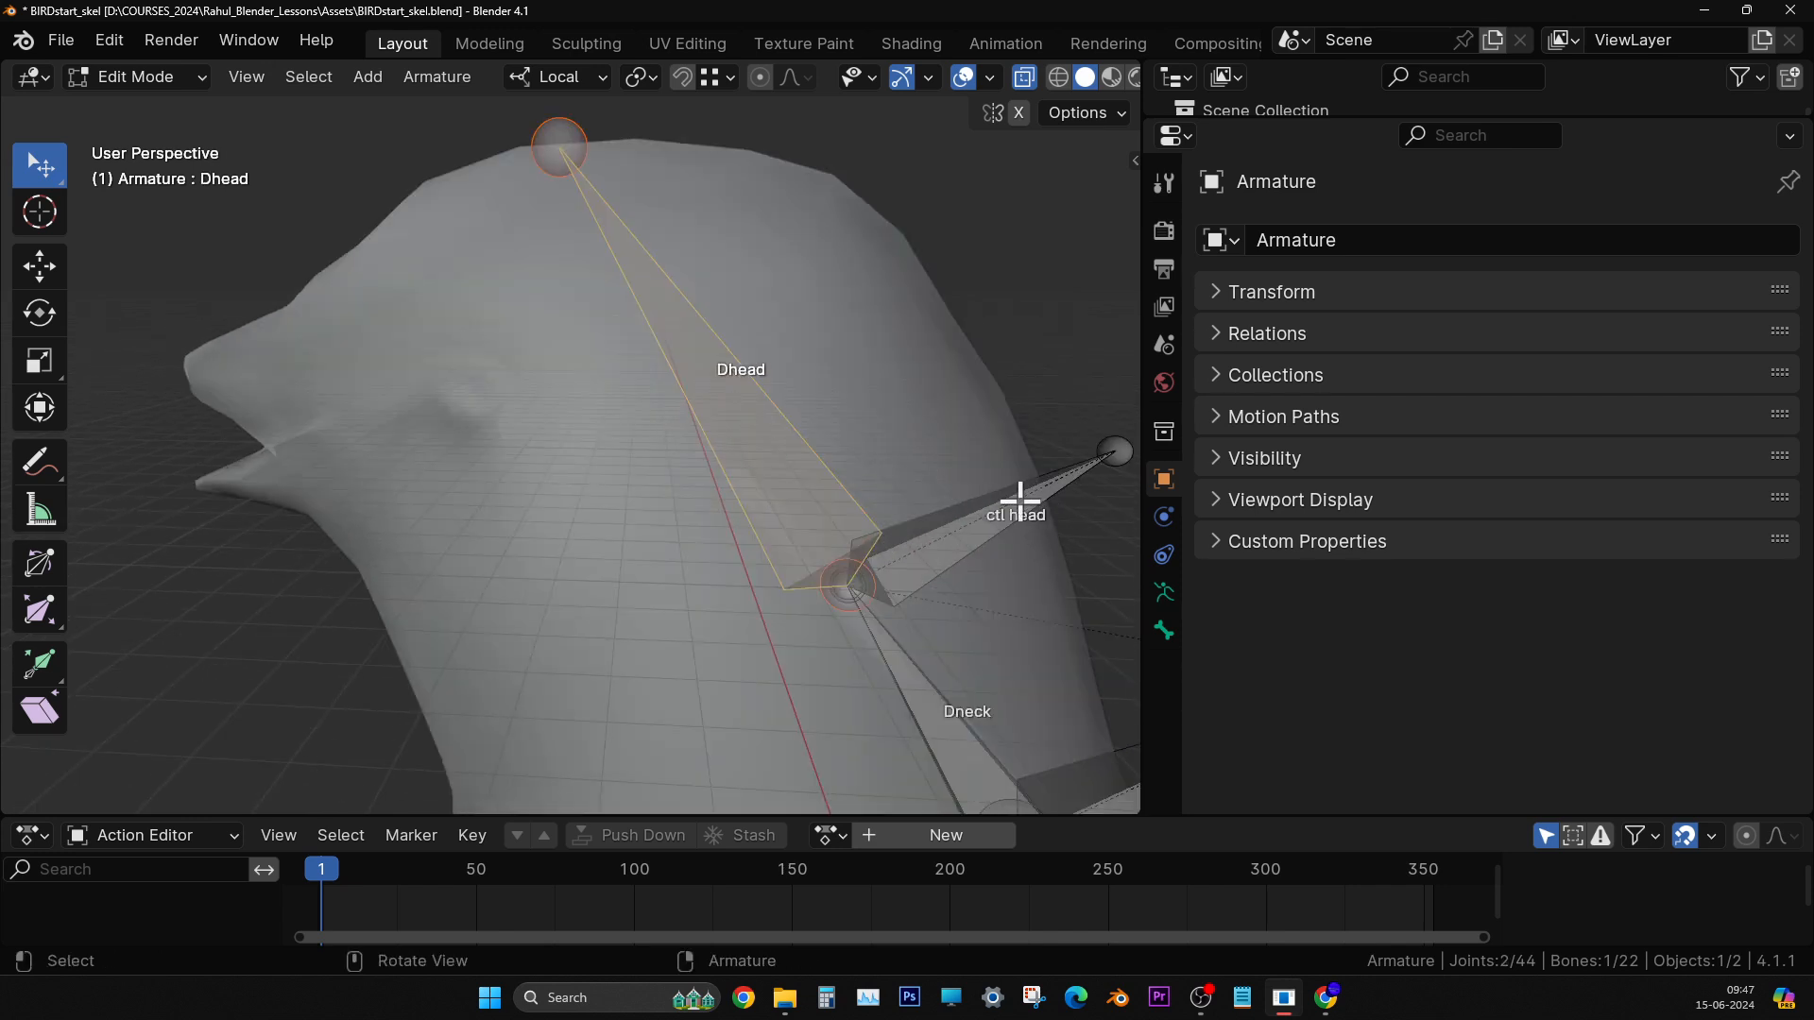
- Return to Pose Mode and try rotating and moving the ctl head bone to test Dhead's parenting
{"action": "left_click", "coordinate": [172, 84]}
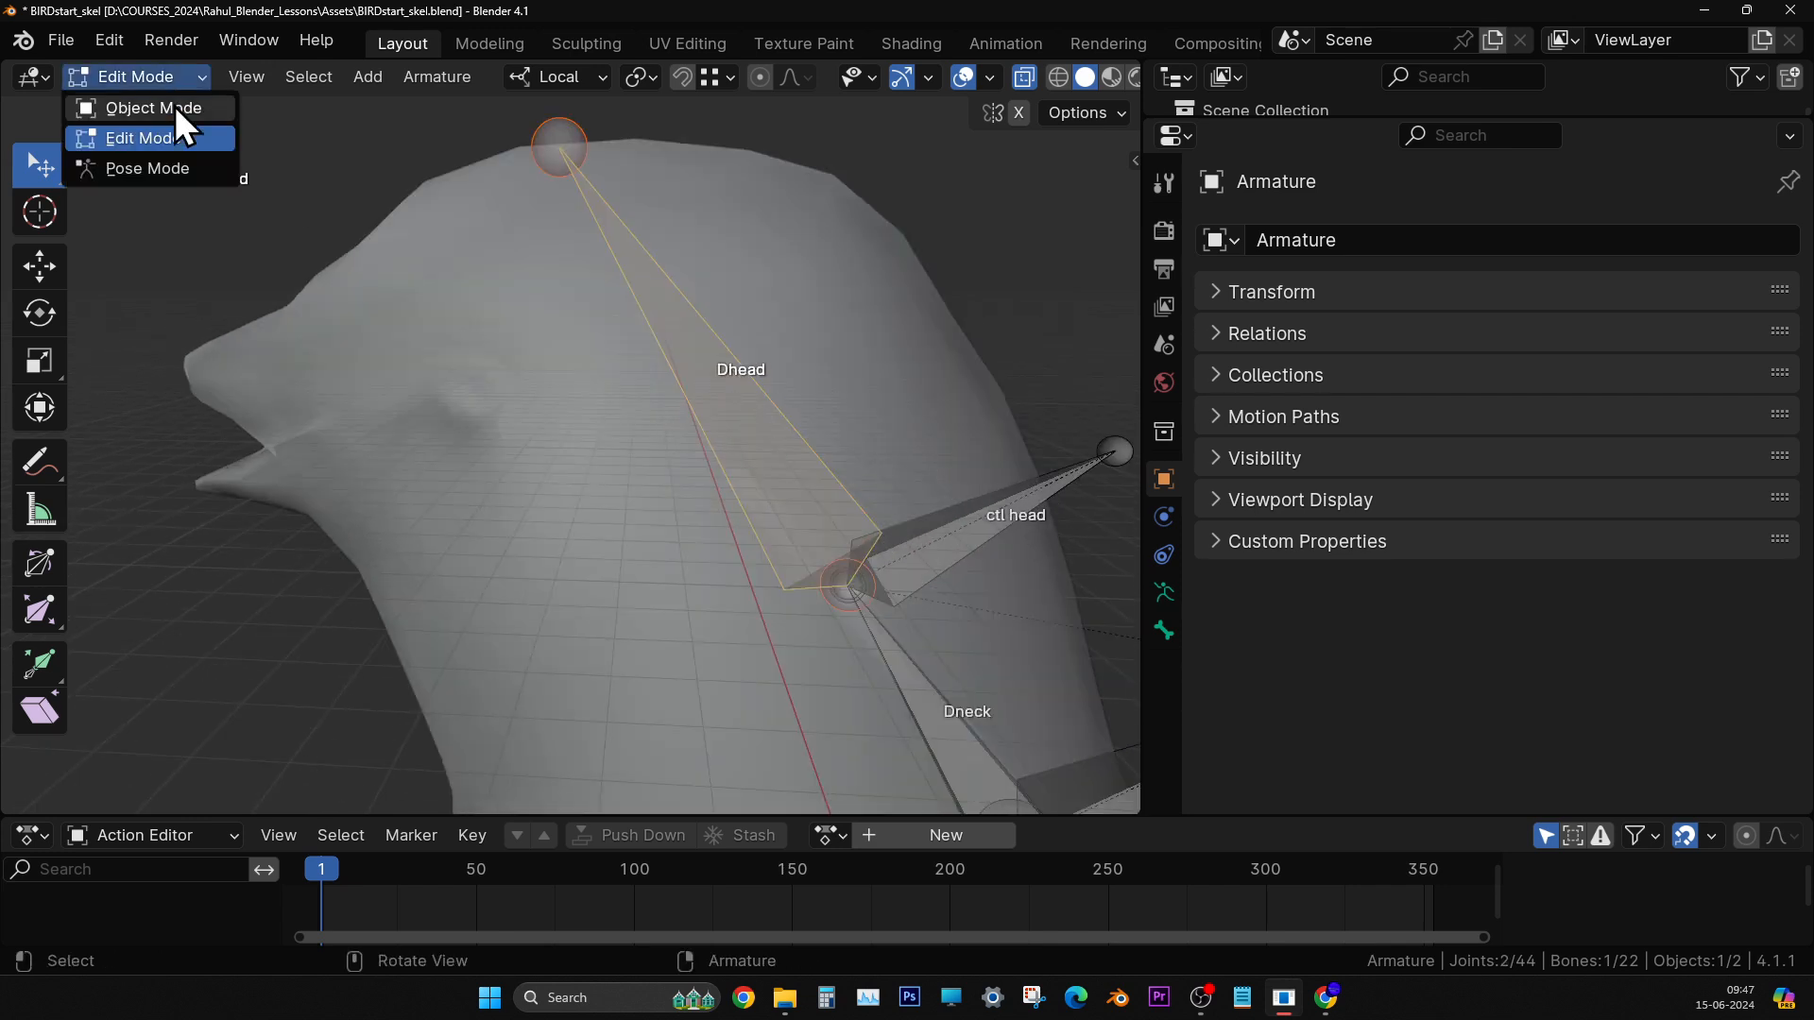
{"action": "left_click", "coordinate": [167, 170]}
{"action": "left_click", "coordinate": [1035, 507]}
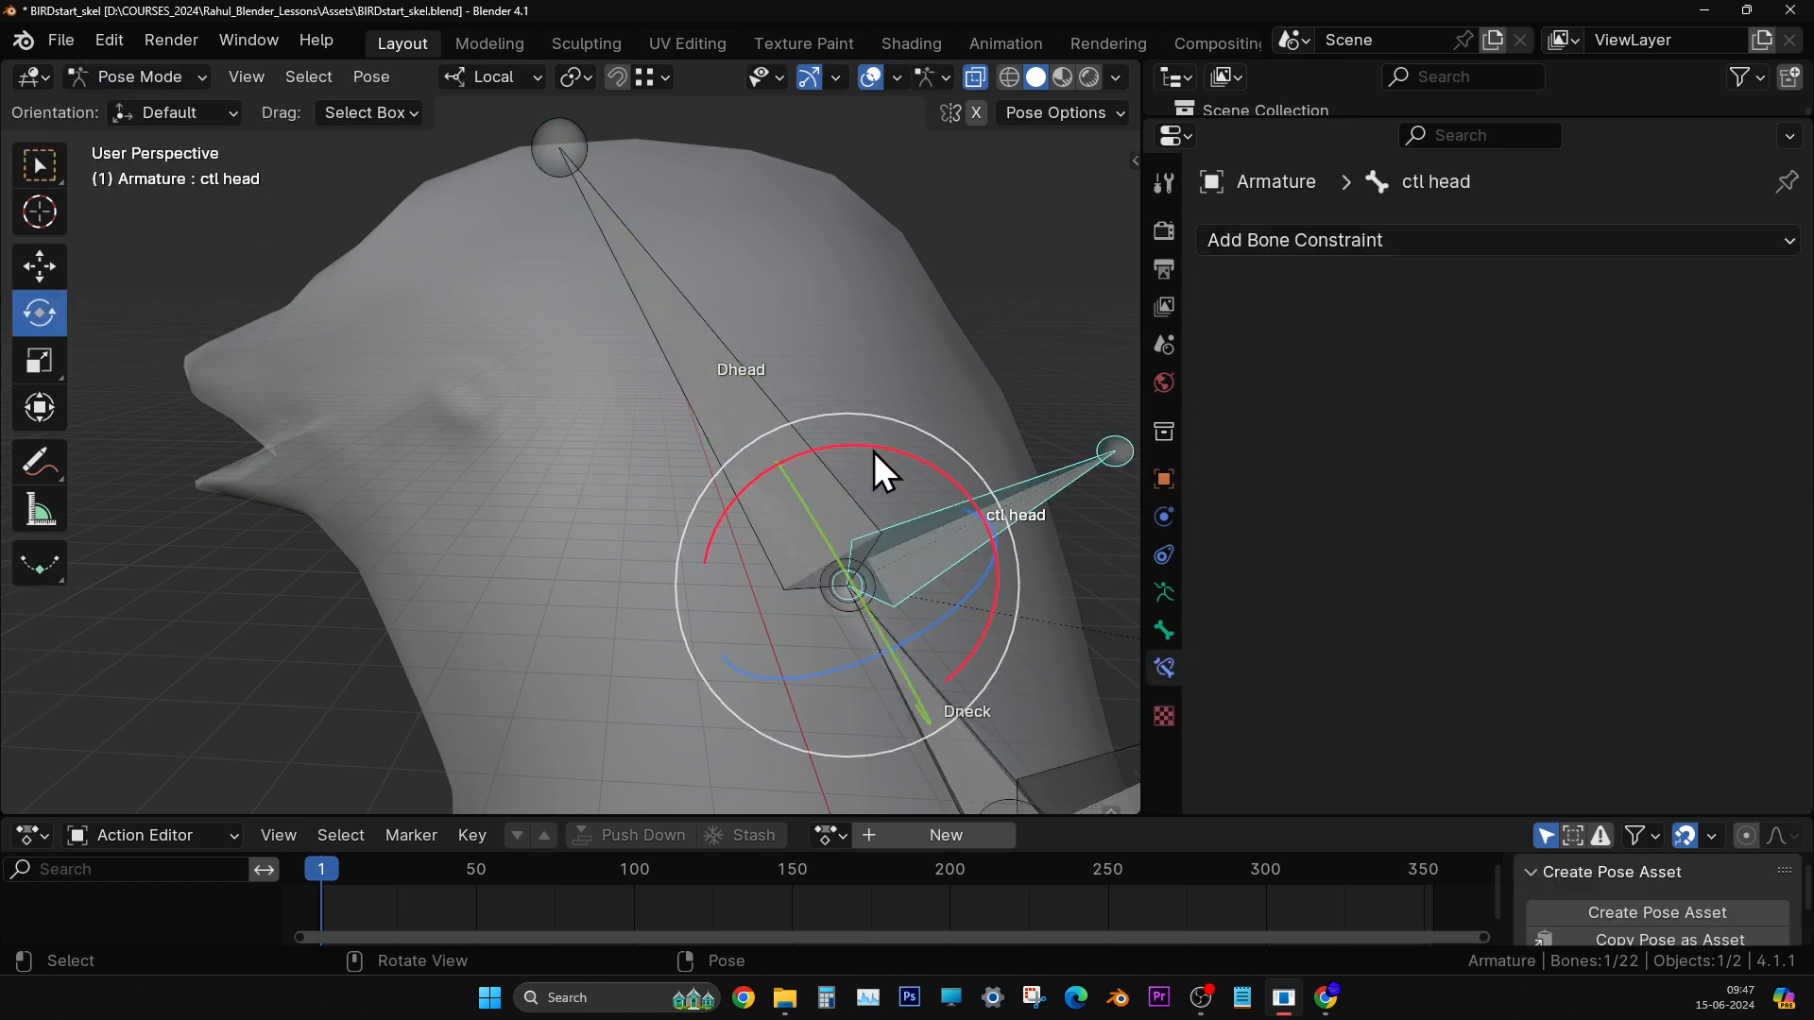
{"action": "mouse_move", "coordinate": [875, 452]}
{"action": "left_mouse_down"}
{"action": "mouse_move", "coordinate": [769, 443]}
{"action": "mouse_move", "coordinate": [862, 456]}
{"action": "left_mouse_up"}
{"action": "scroll", "coordinate": [865, 454], "scroll_direction": "down", "scroll_amount": 4}
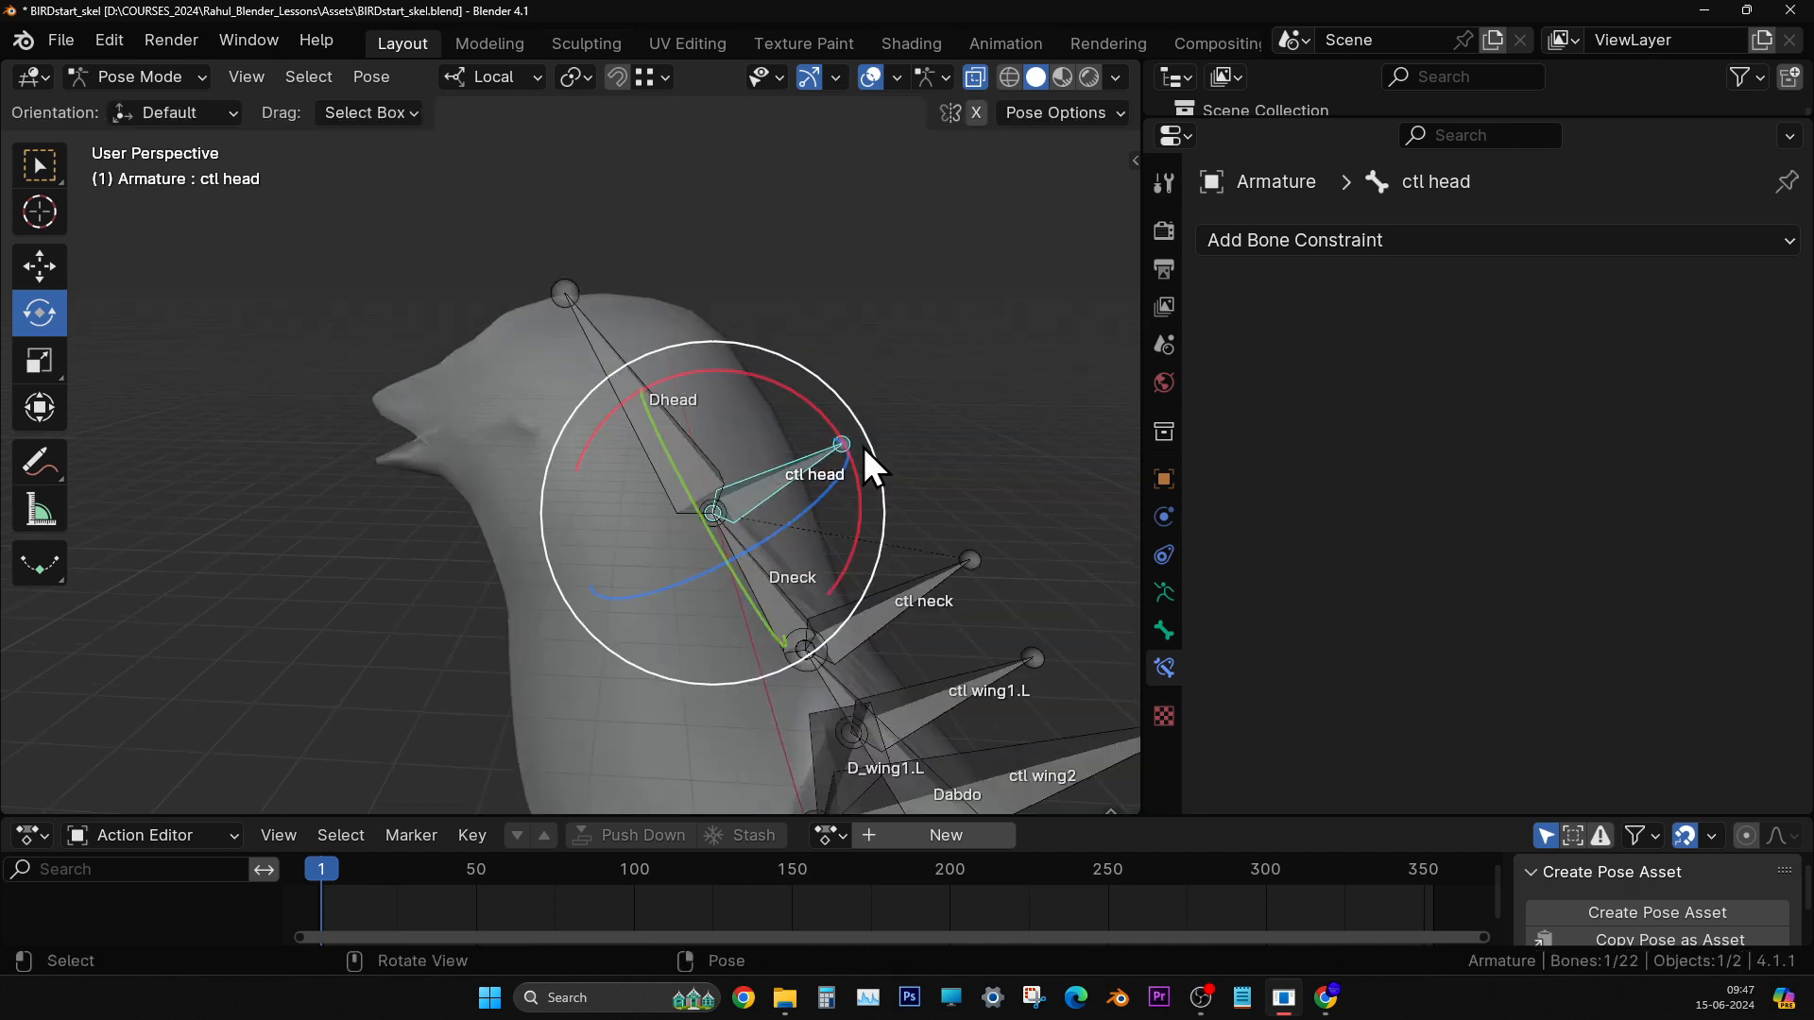
{"action": "key", "text": "g"}
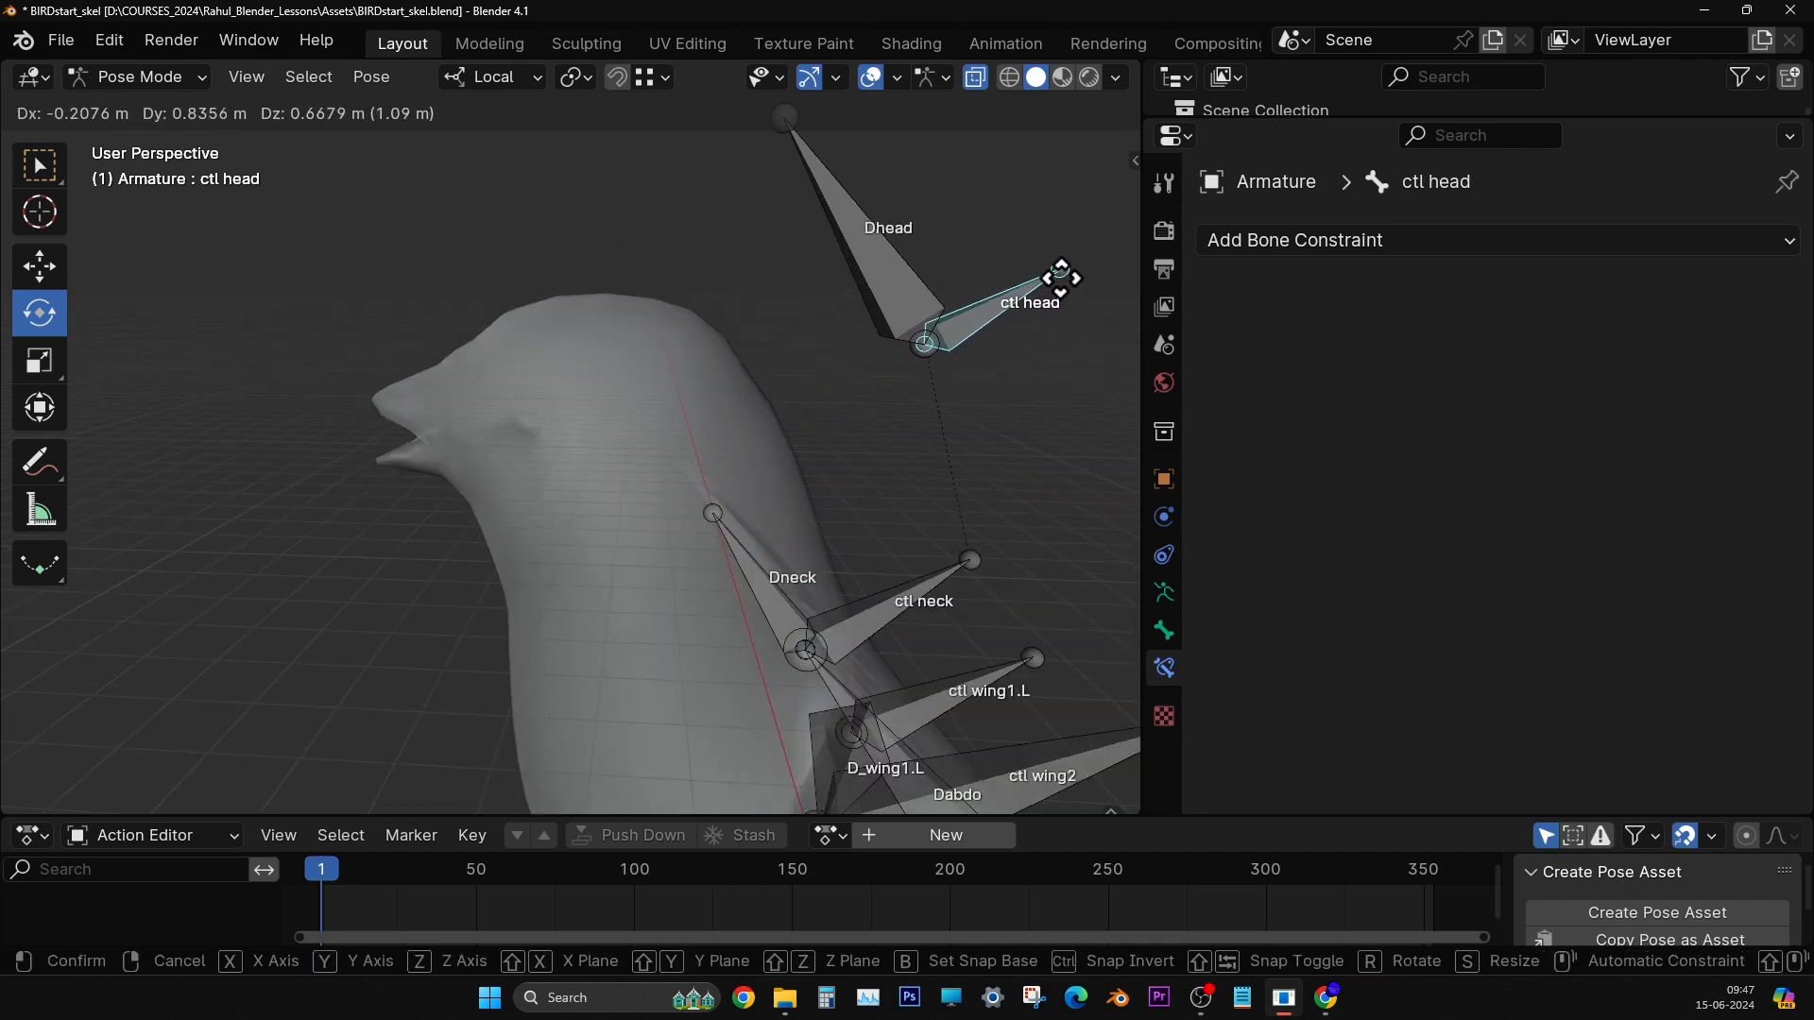
{"action": "left_click", "coordinate": [803, 430]}
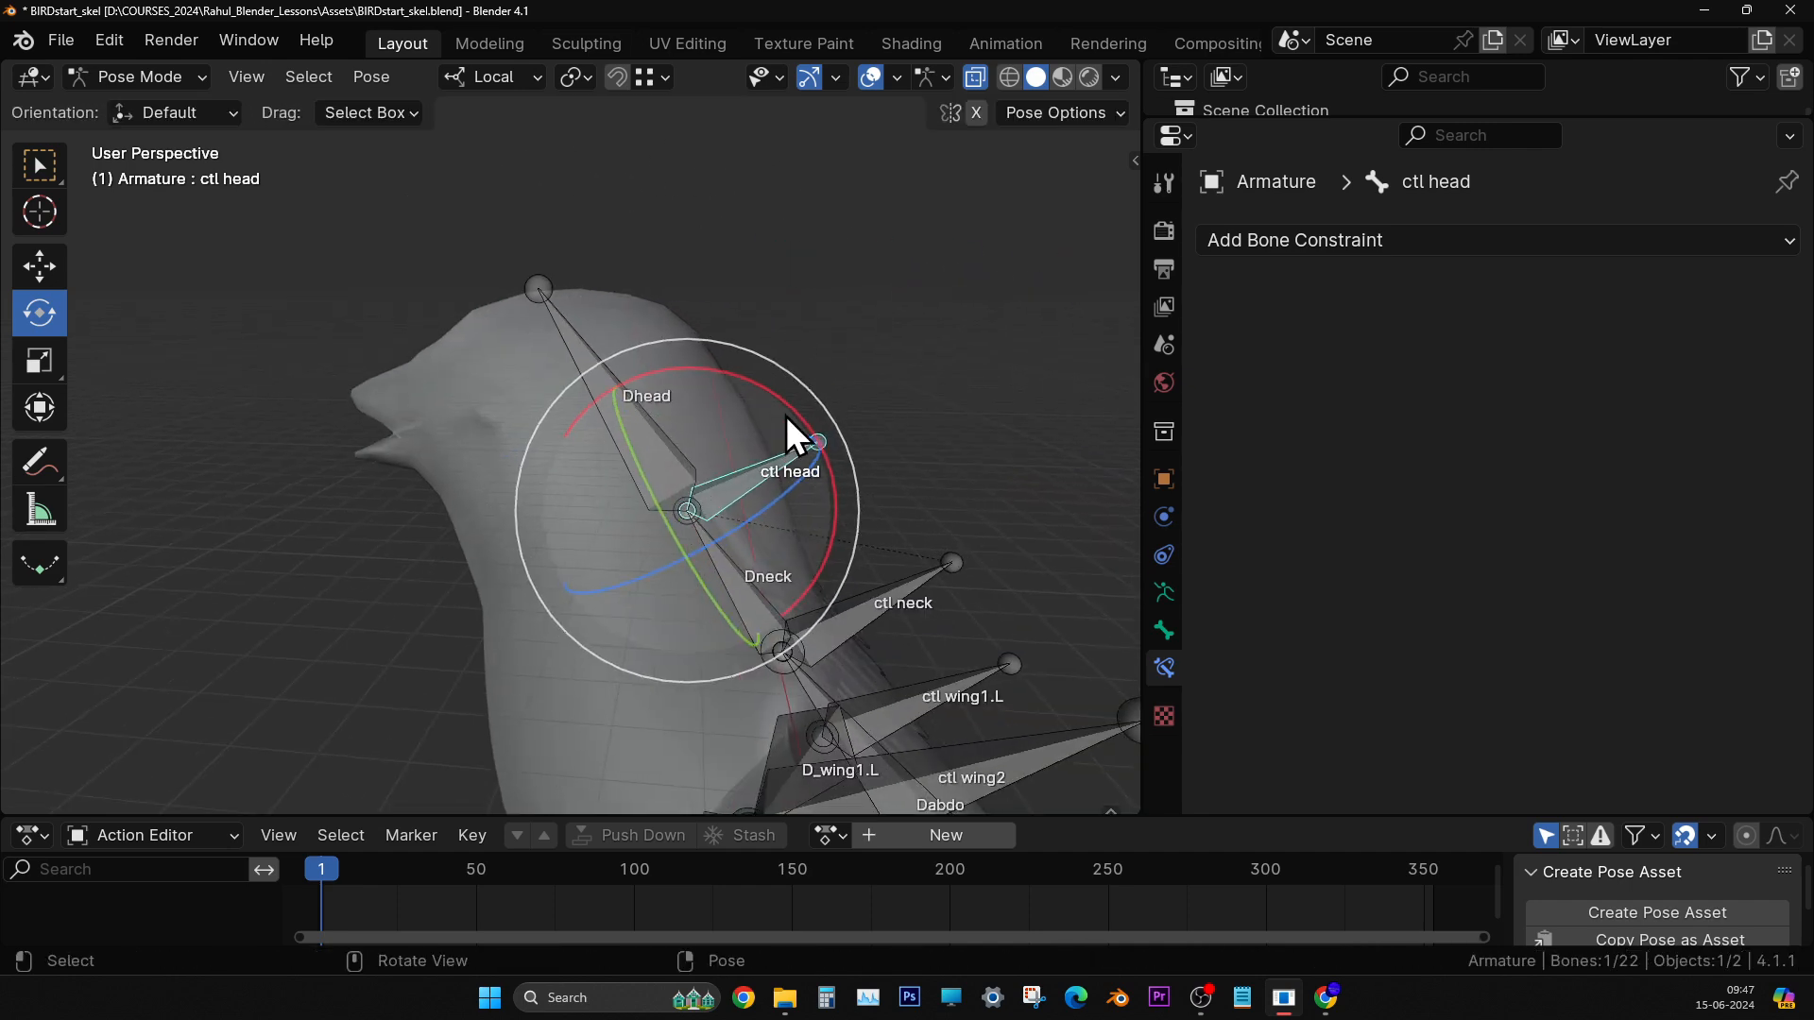
- Move the ctl head bone up and away from the bird's neck, then undo the move
{"action": "scroll", "coordinate": [788, 418], "scroll_direction": "up", "scroll_amount": 2}
{"action": "middle_click_drag", "start_coordinate": [829, 468], "coordinate": [671, 429], "text": "shift"}
{"action": "scroll", "coordinate": [752, 473], "scroll_direction": "down", "scroll_amount": 3}
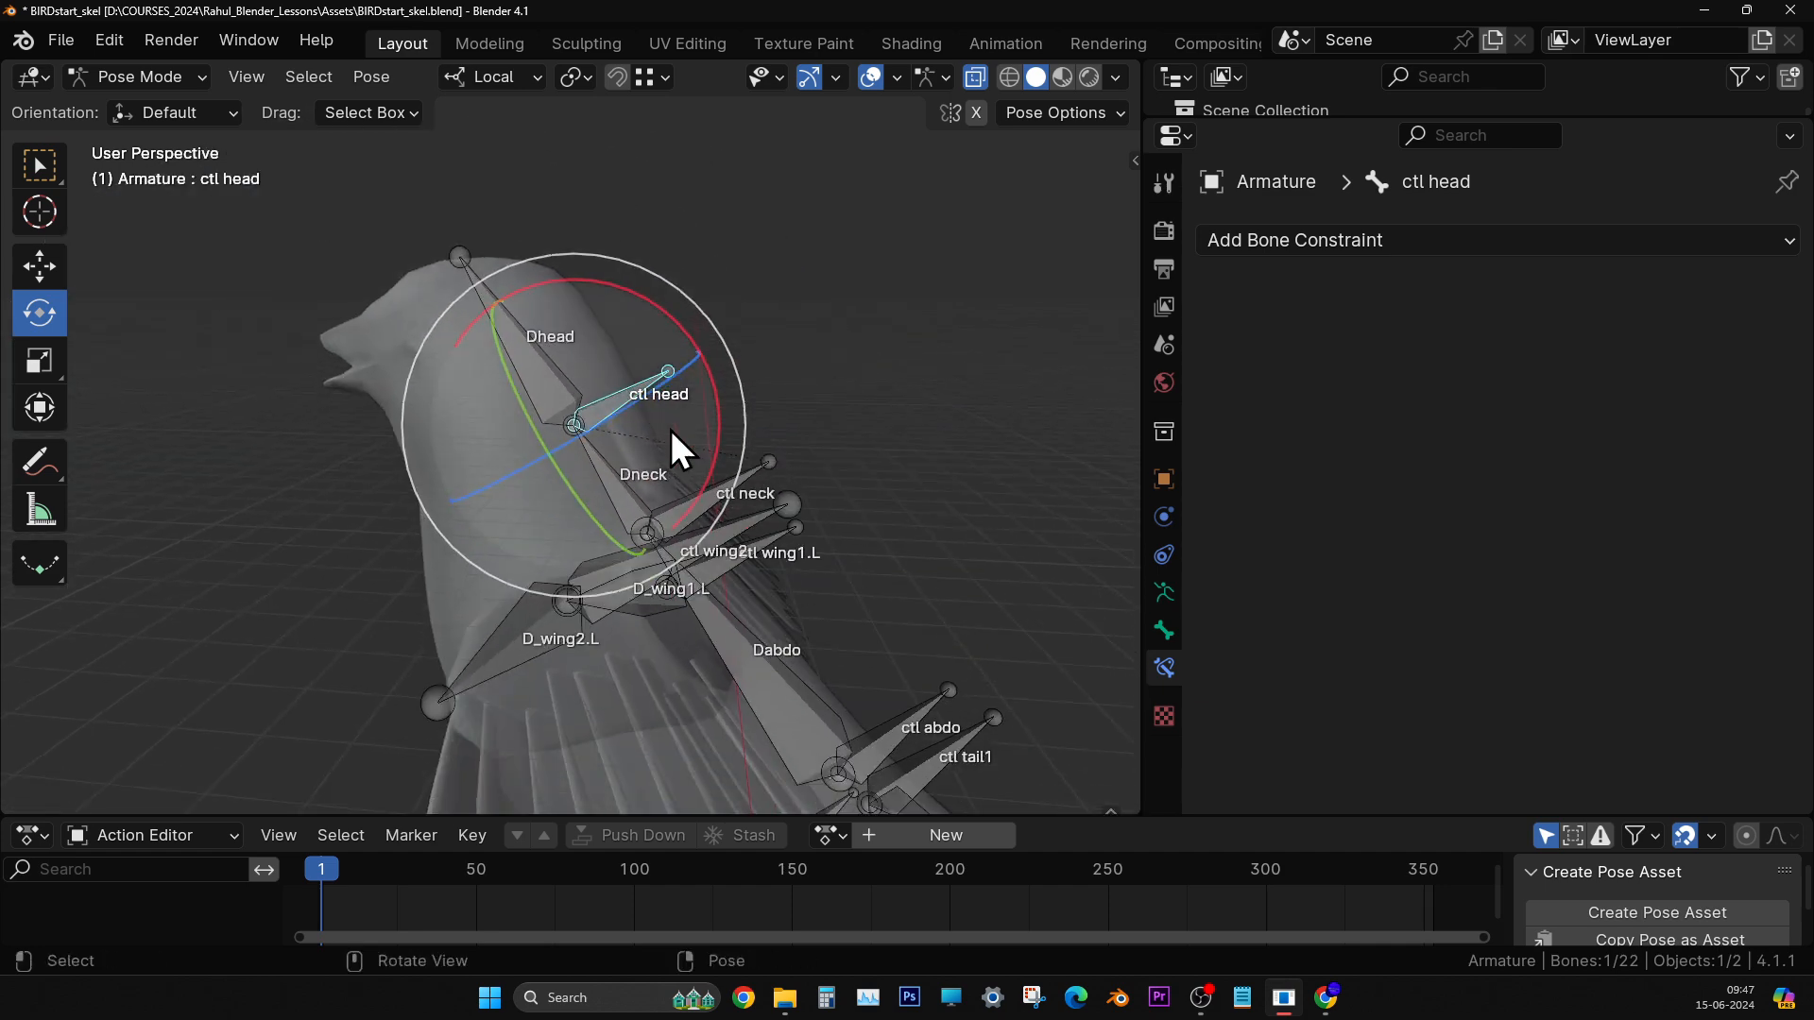
{"action": "key", "text": "g"}
{"action": "left_click", "coordinate": [794, 325]}
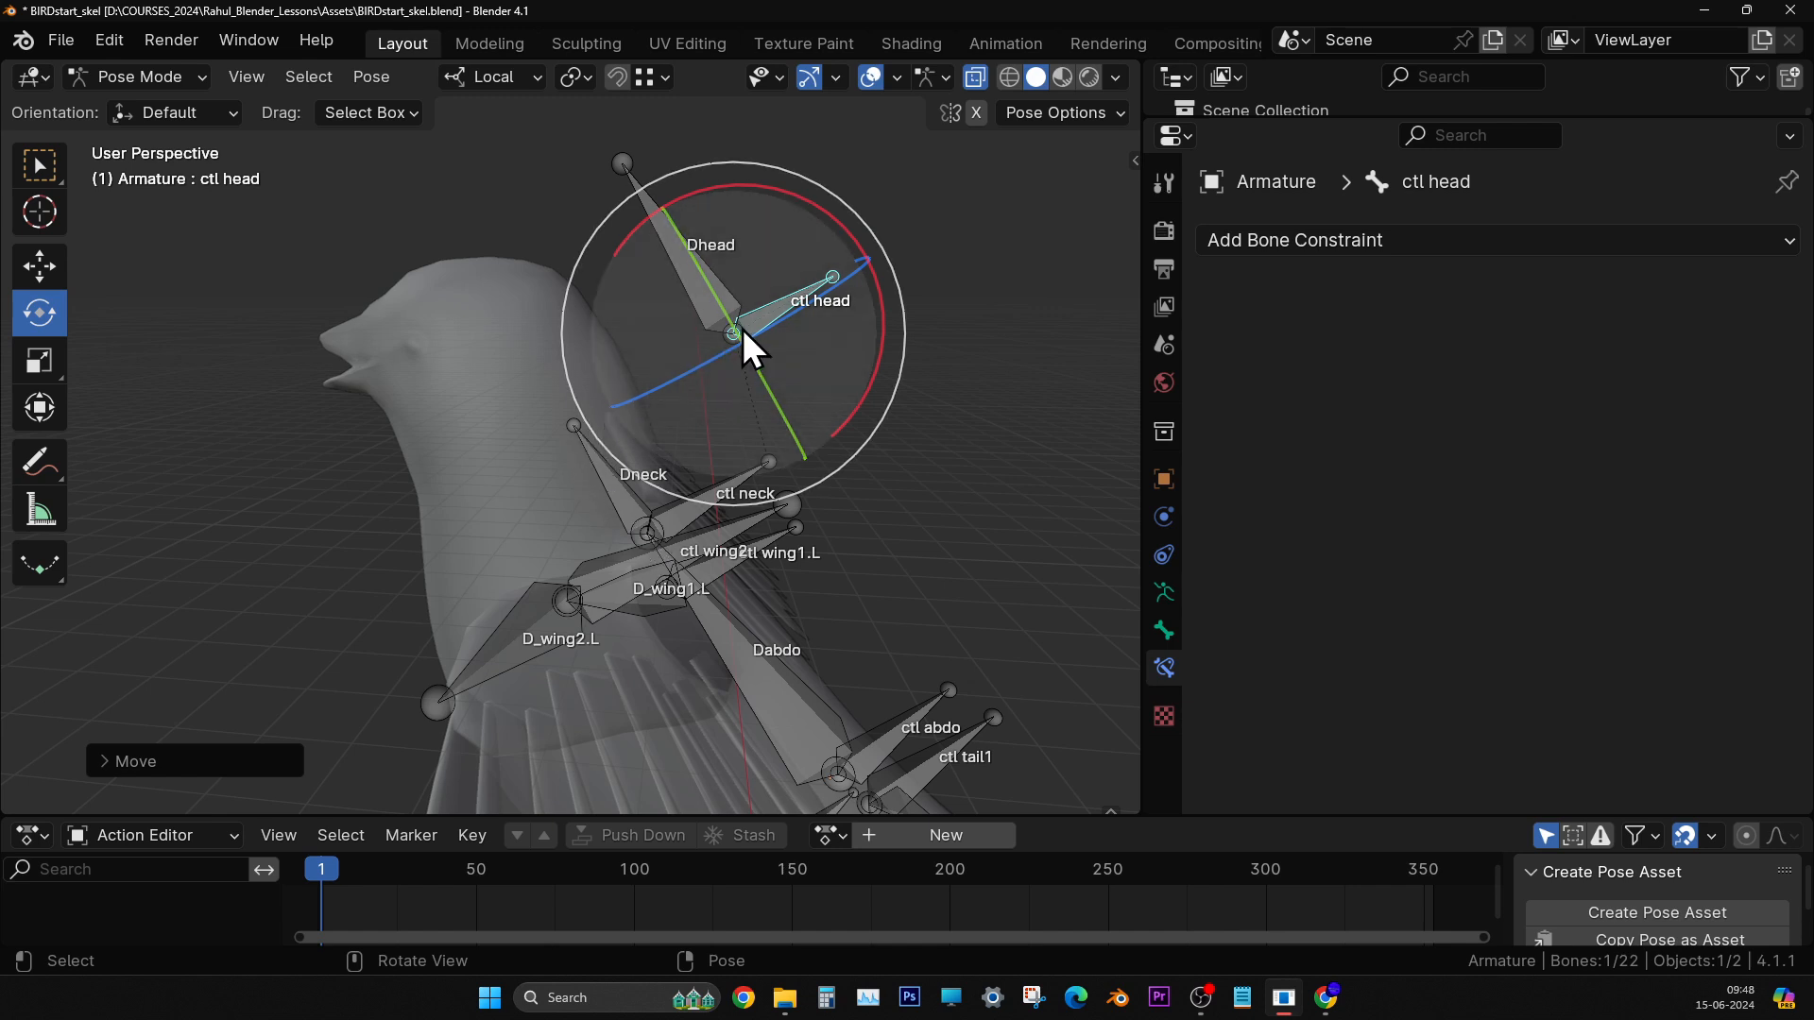
{"action": "key", "text": "ctrl+z"}
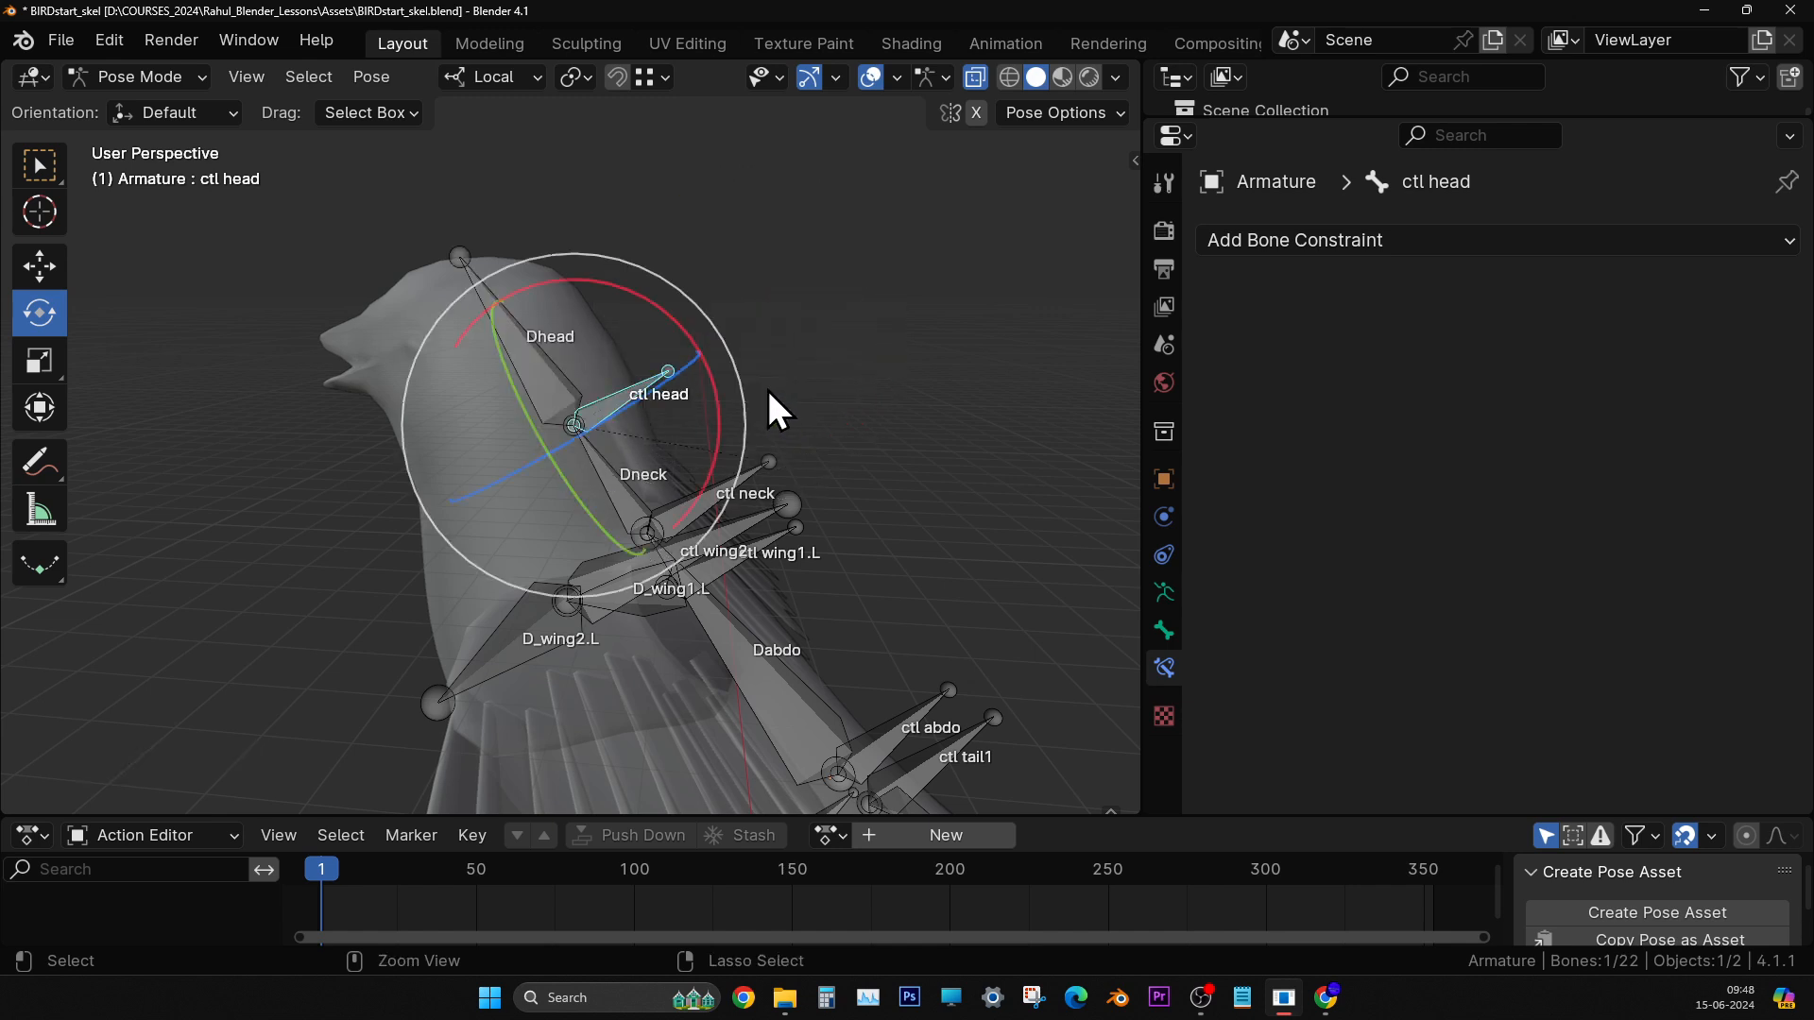
{"action": "key", "text": "ctrl+z"}
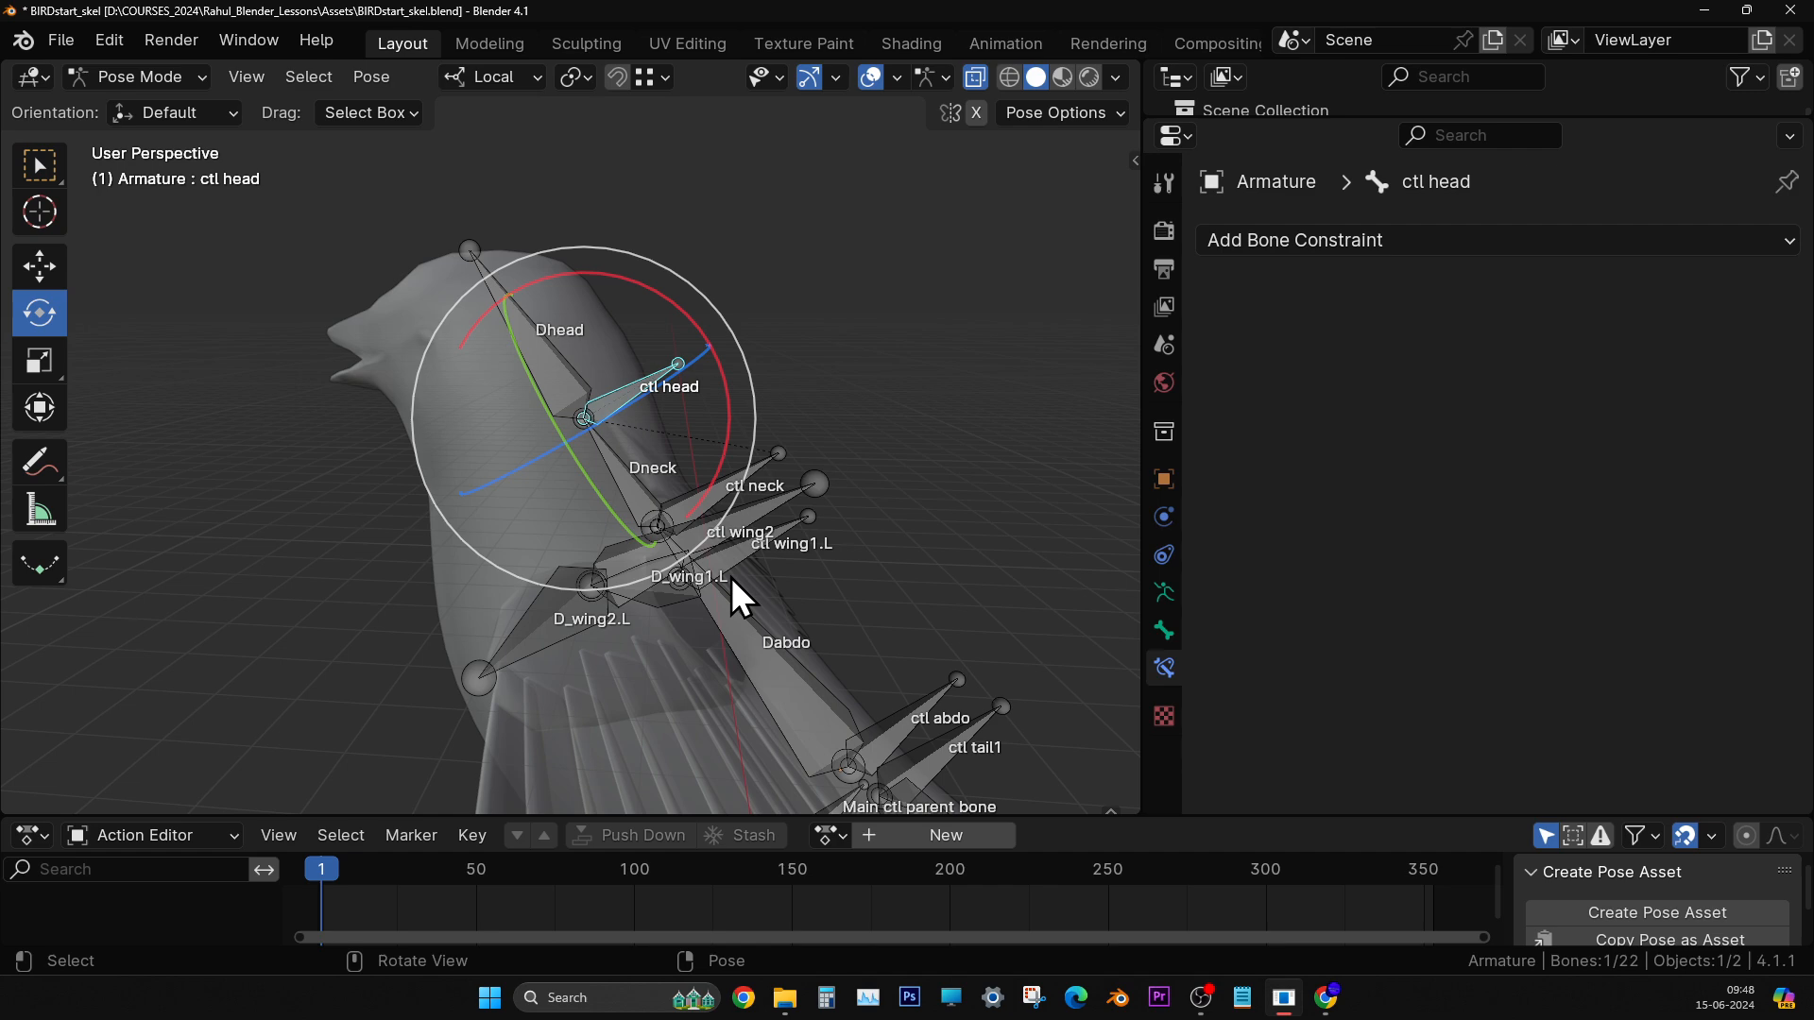
- Examine how the ctl head bone sits at the joint between Dhead and Dneck, reselecting ctl head
{"action": "middle_click_drag", "start_coordinate": [760, 577], "coordinate": [643, 502], "text": "shift"}
{"action": "scroll", "coordinate": [643, 503], "scroll_direction": "up", "scroll_amount": 2}
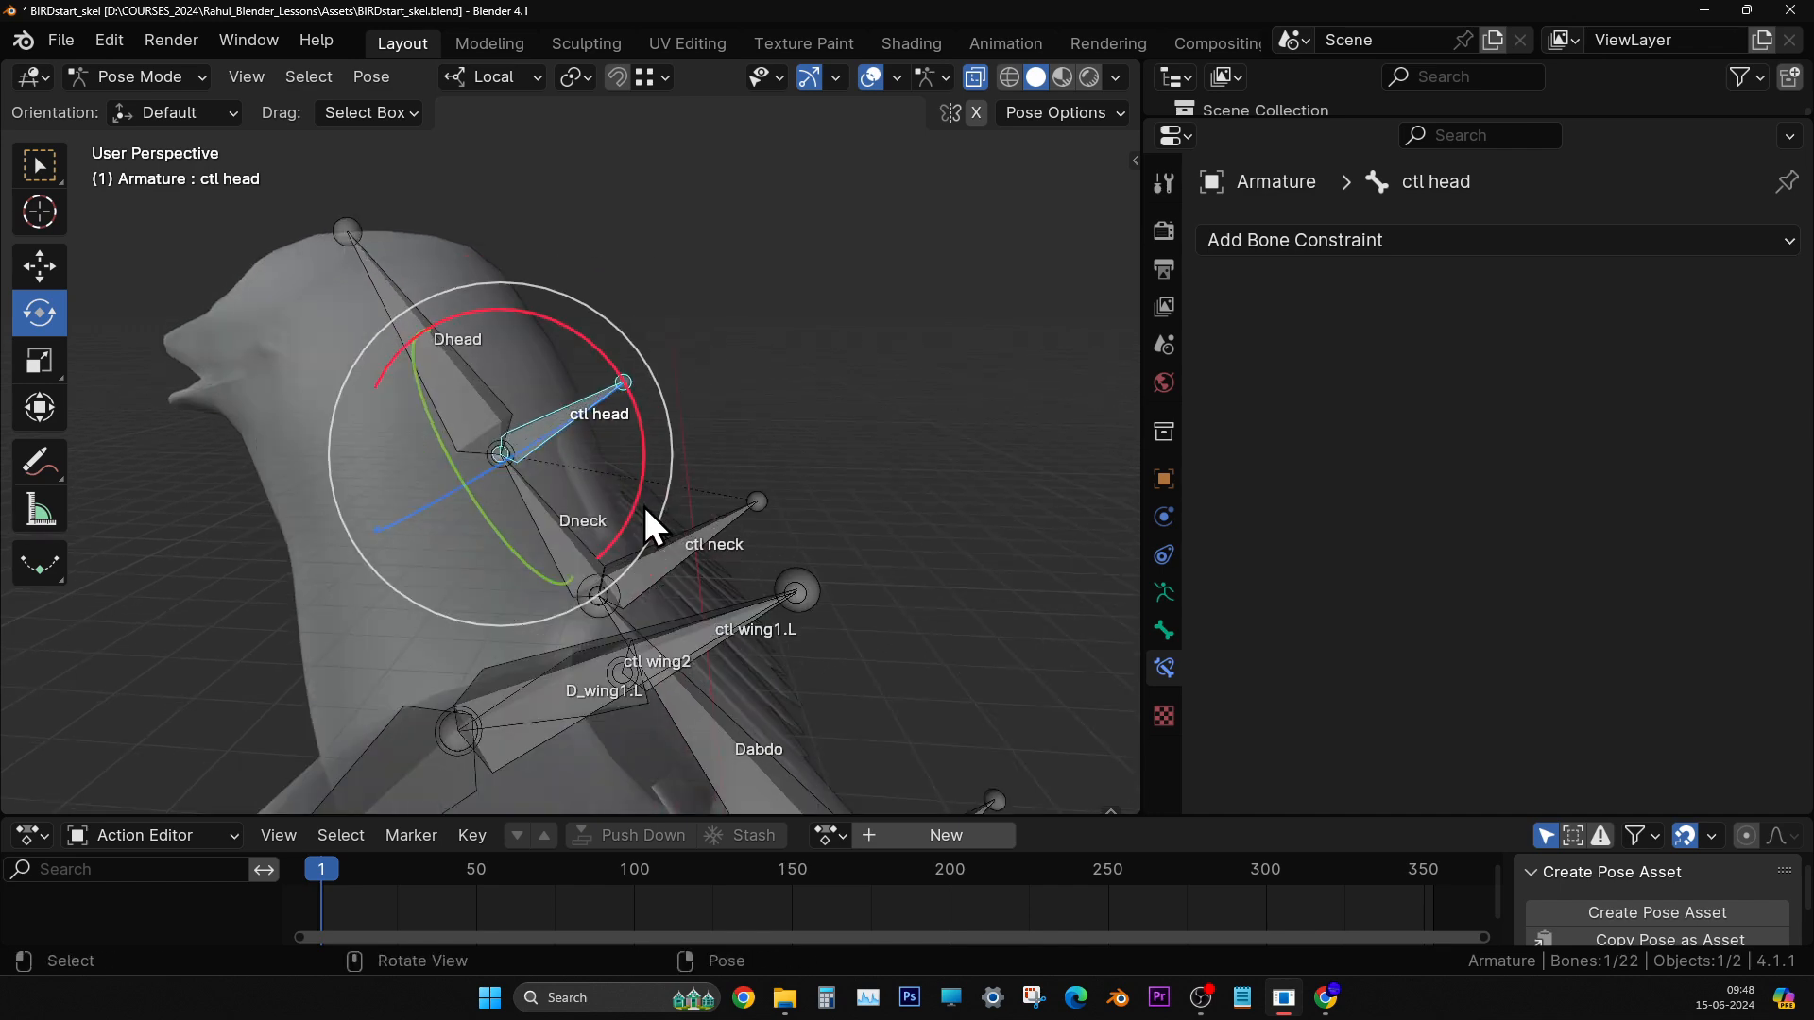
{"action": "middle_click_drag", "start_coordinate": [720, 704], "coordinate": [748, 692]}
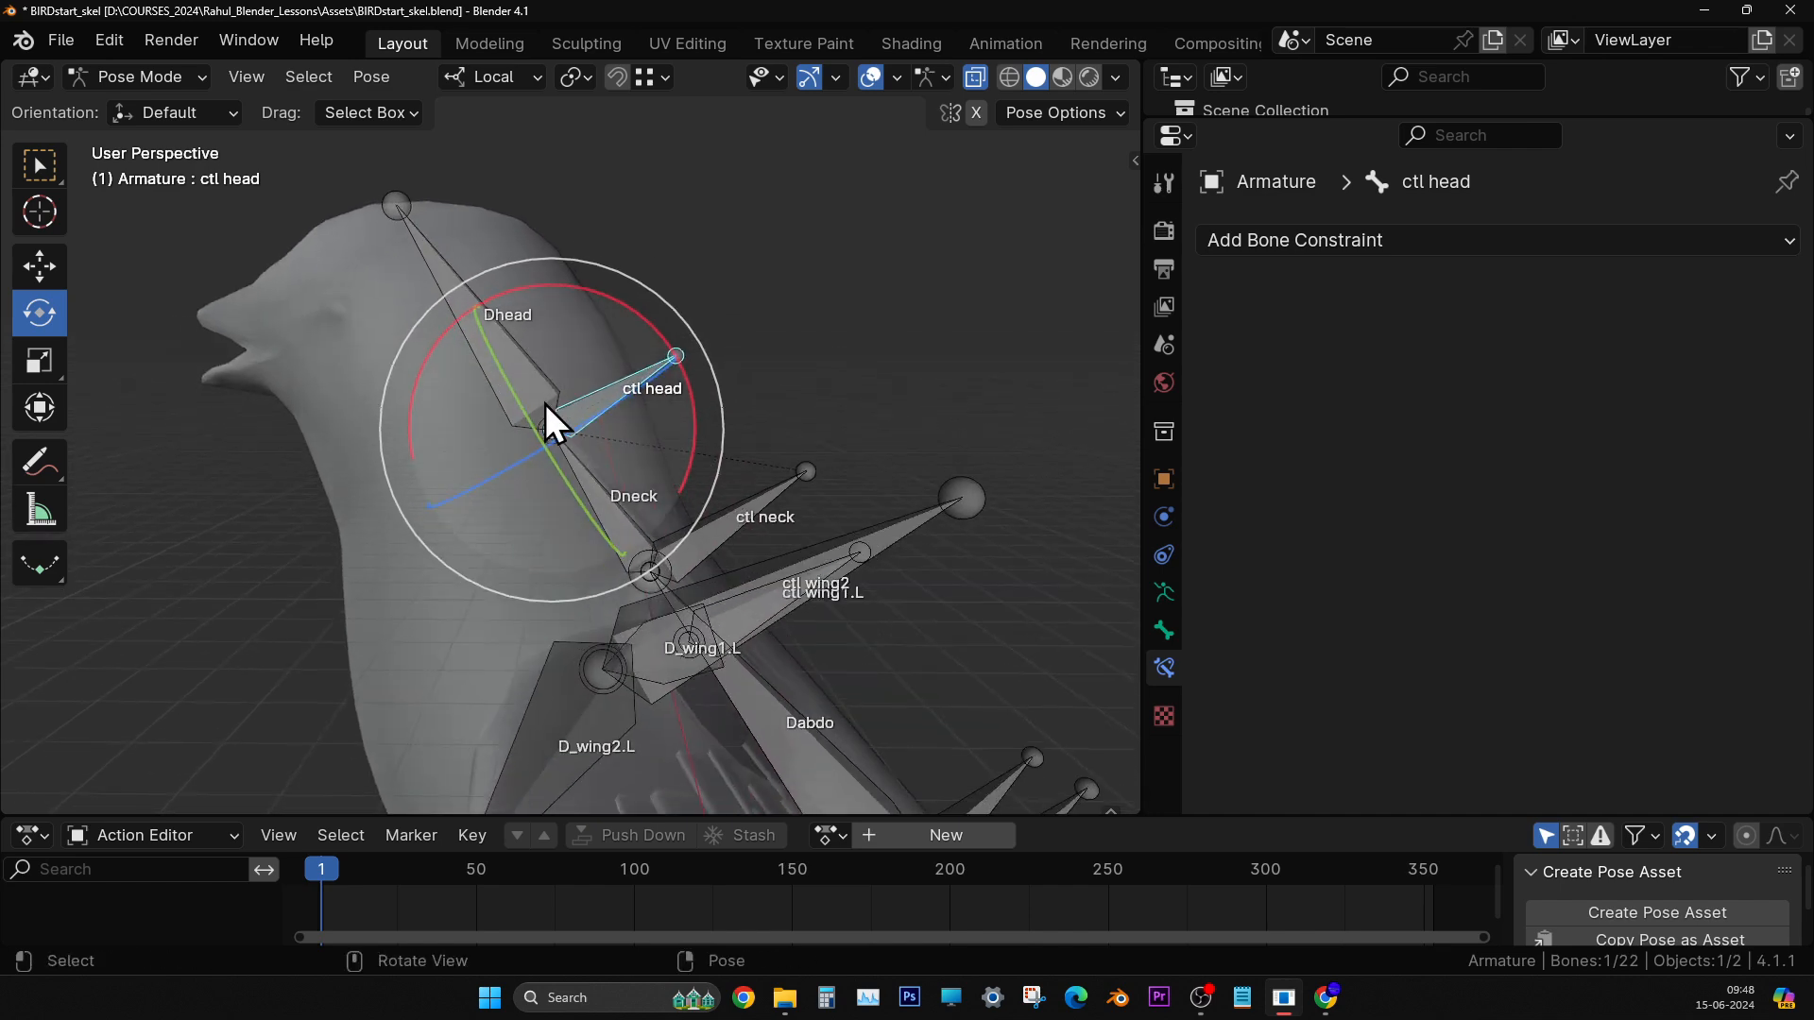
{"action": "middle_click_drag", "start_coordinate": [644, 544], "coordinate": [620, 561]}
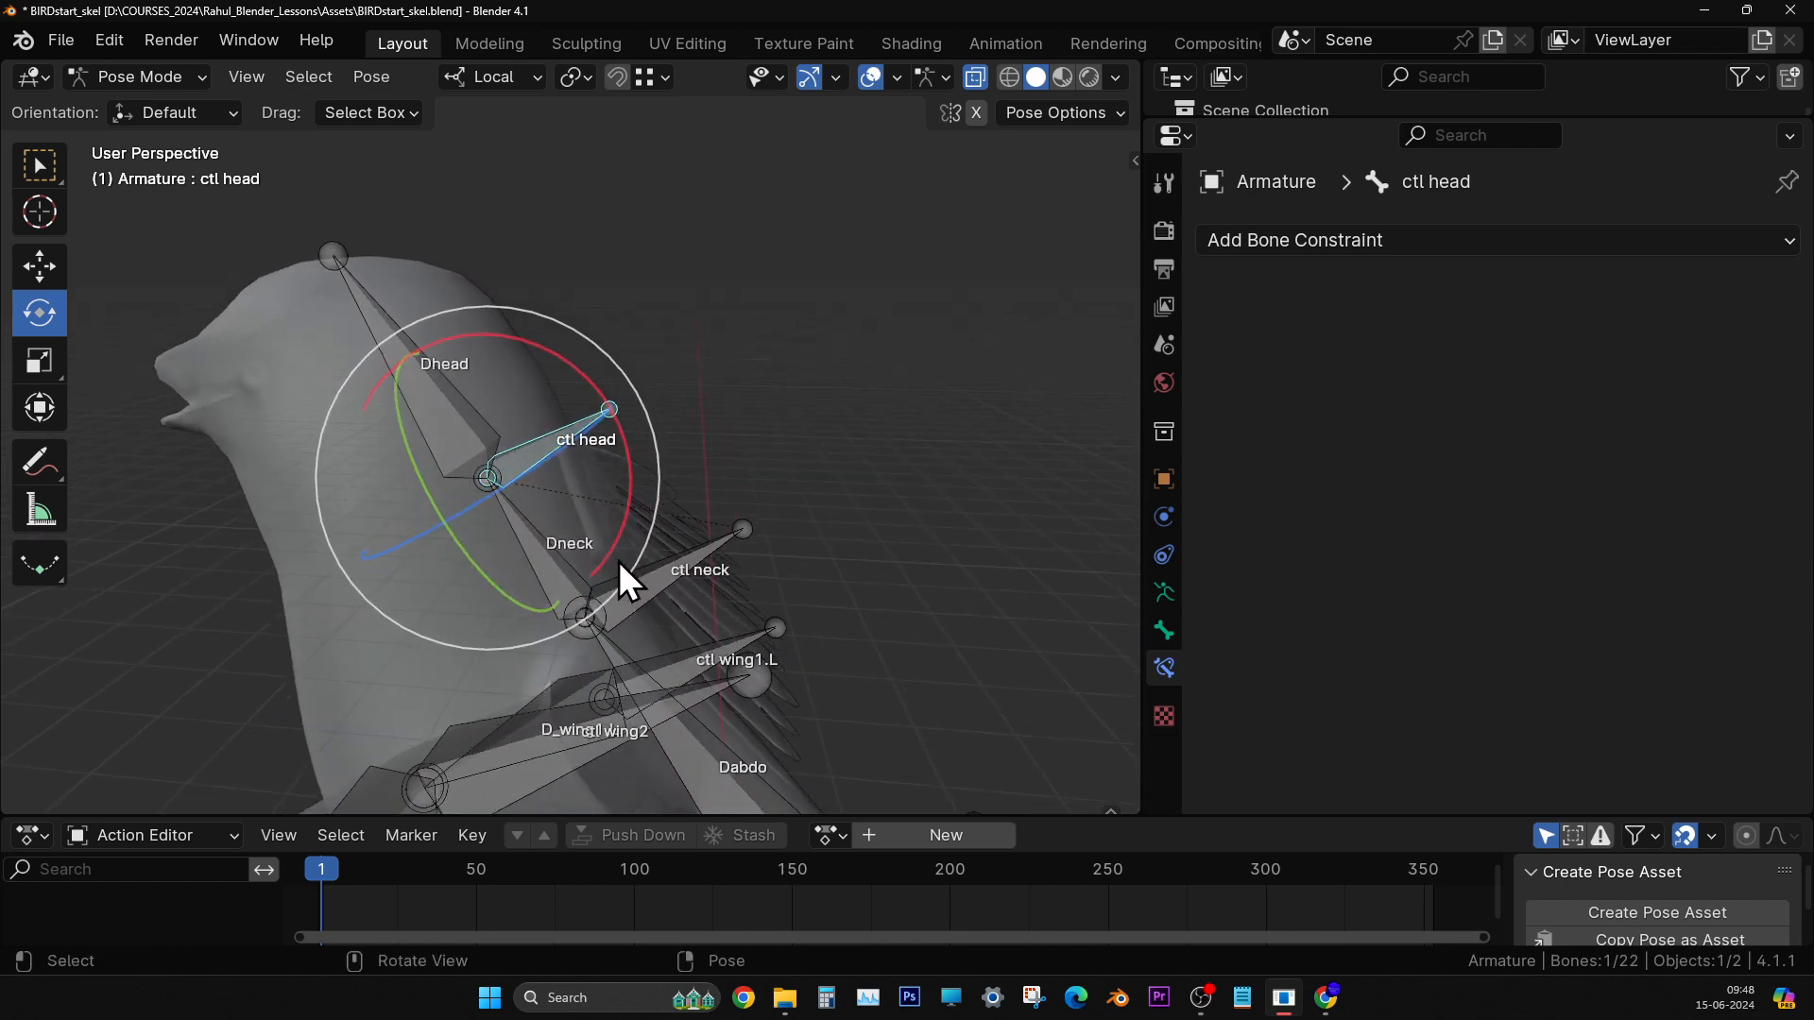
{"action": "left_click", "coordinate": [822, 319]}
{"action": "middle_click_drag", "start_coordinate": [548, 440], "coordinate": [556, 442]}
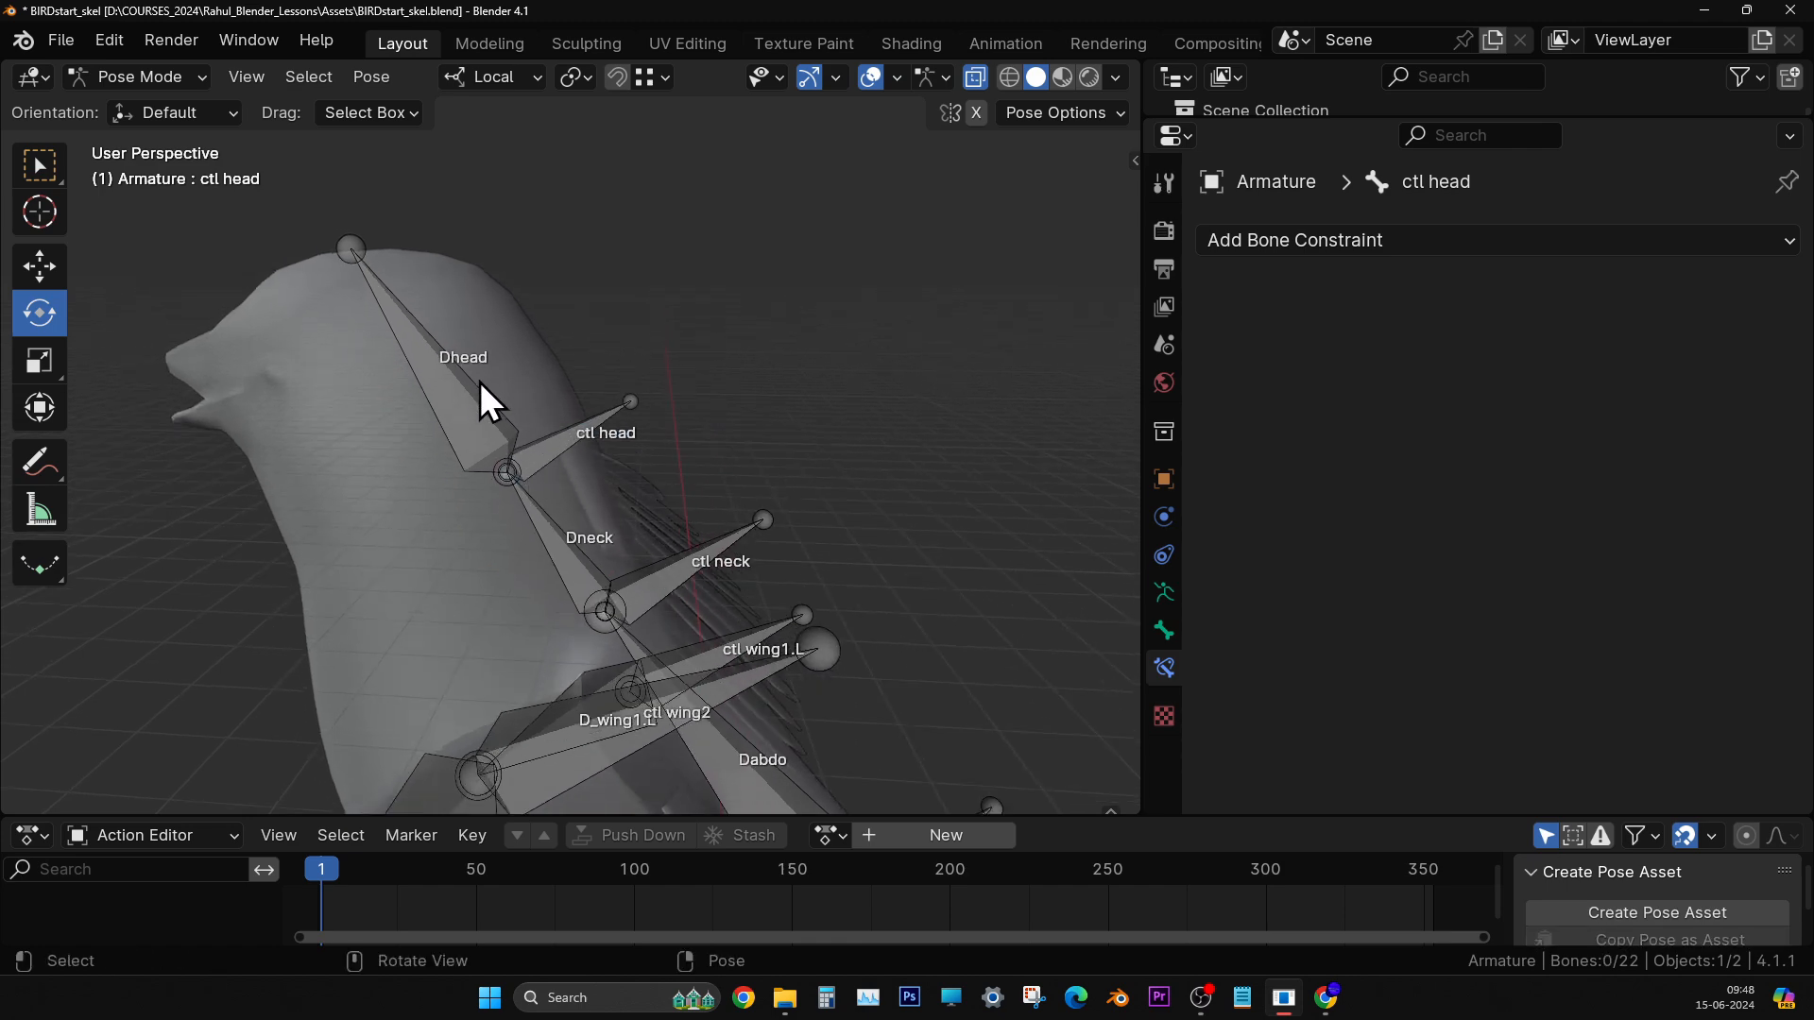
{"action": "left_click", "coordinate": [565, 445]}
{"action": "middle_click_drag", "start_coordinate": [672, 489], "coordinate": [671, 469]}
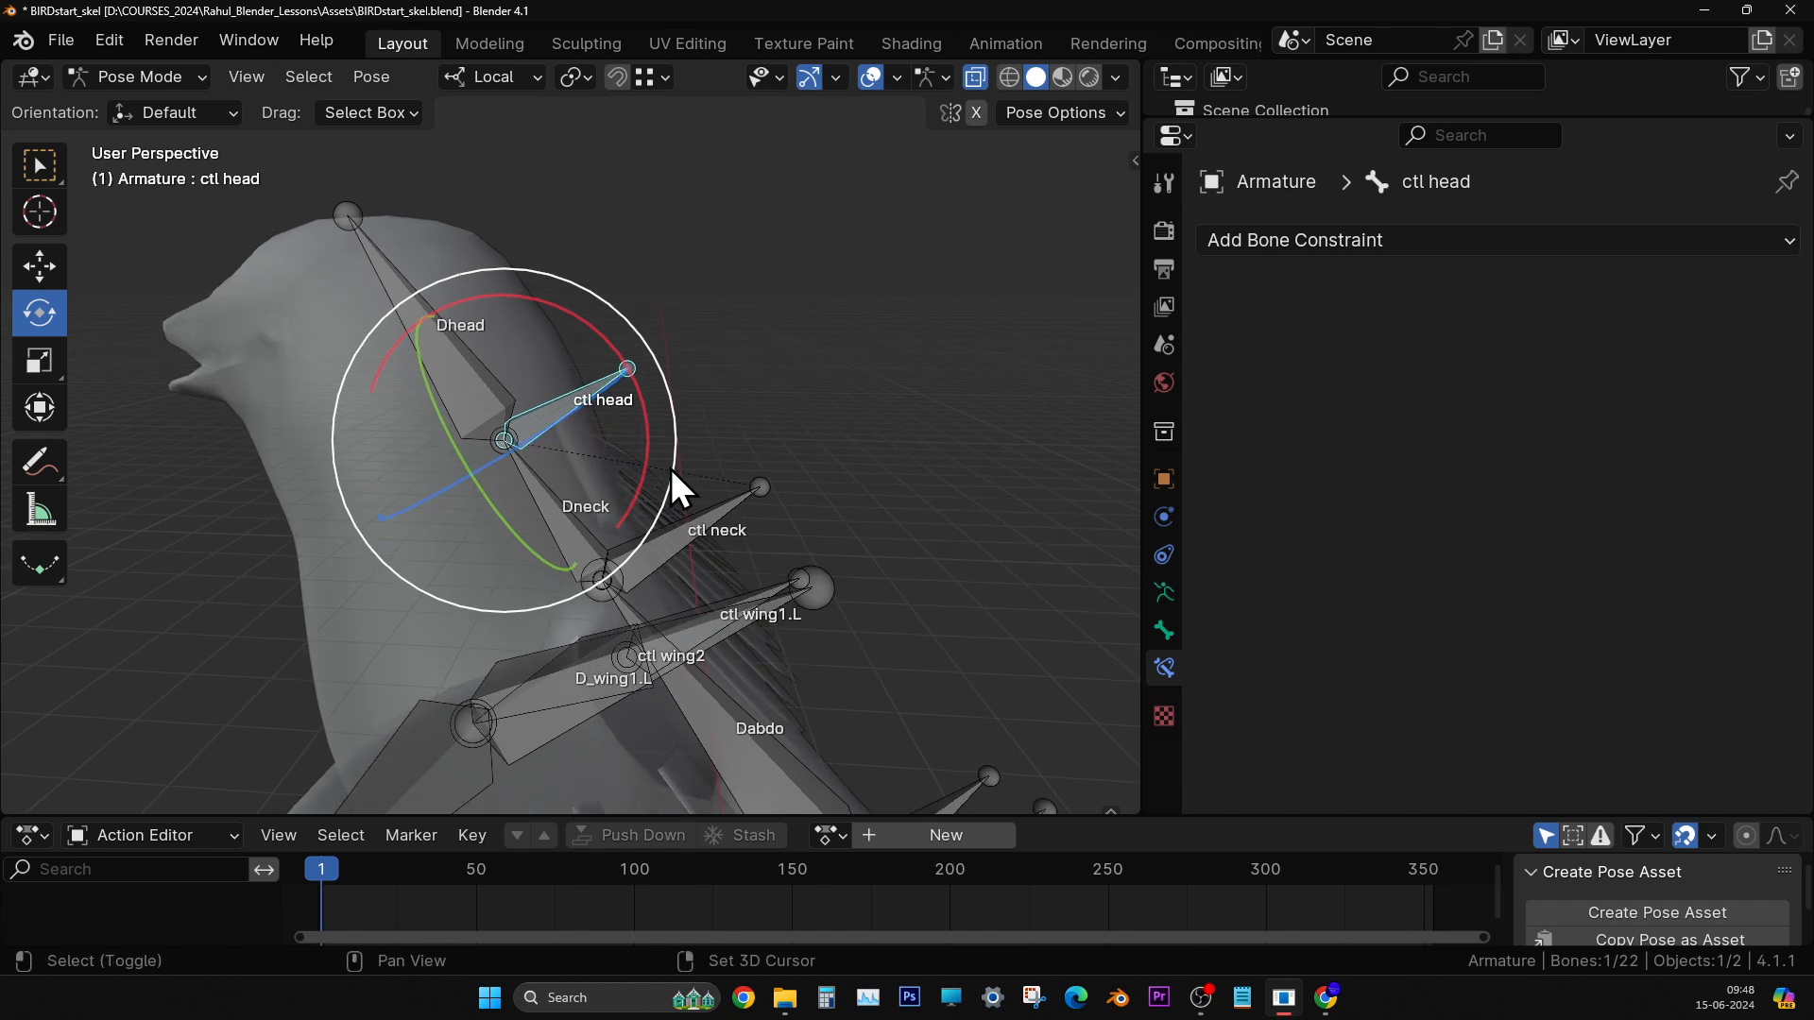
- Select the Dneck bone and examine its joints with ctl head and ctl neck up close
{"action": "left_click", "coordinate": [546, 497]}
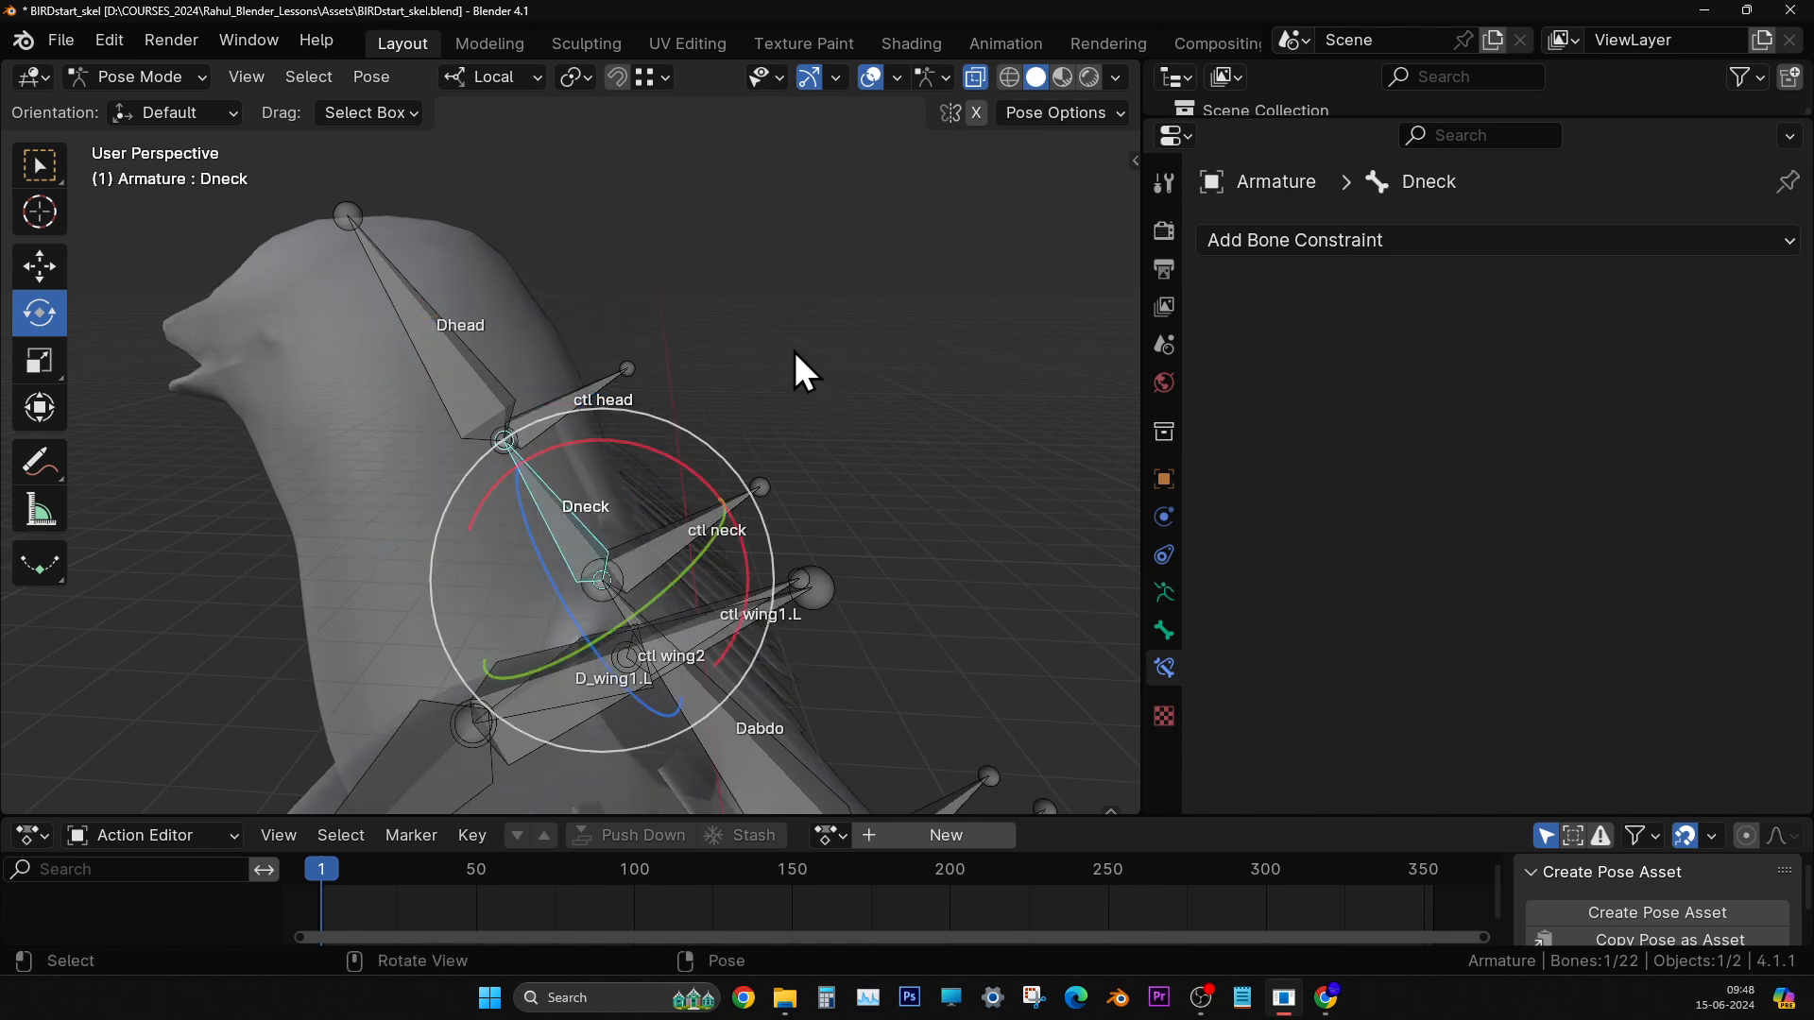
{"action": "middle_click_drag", "start_coordinate": [796, 352], "coordinate": [768, 397]}
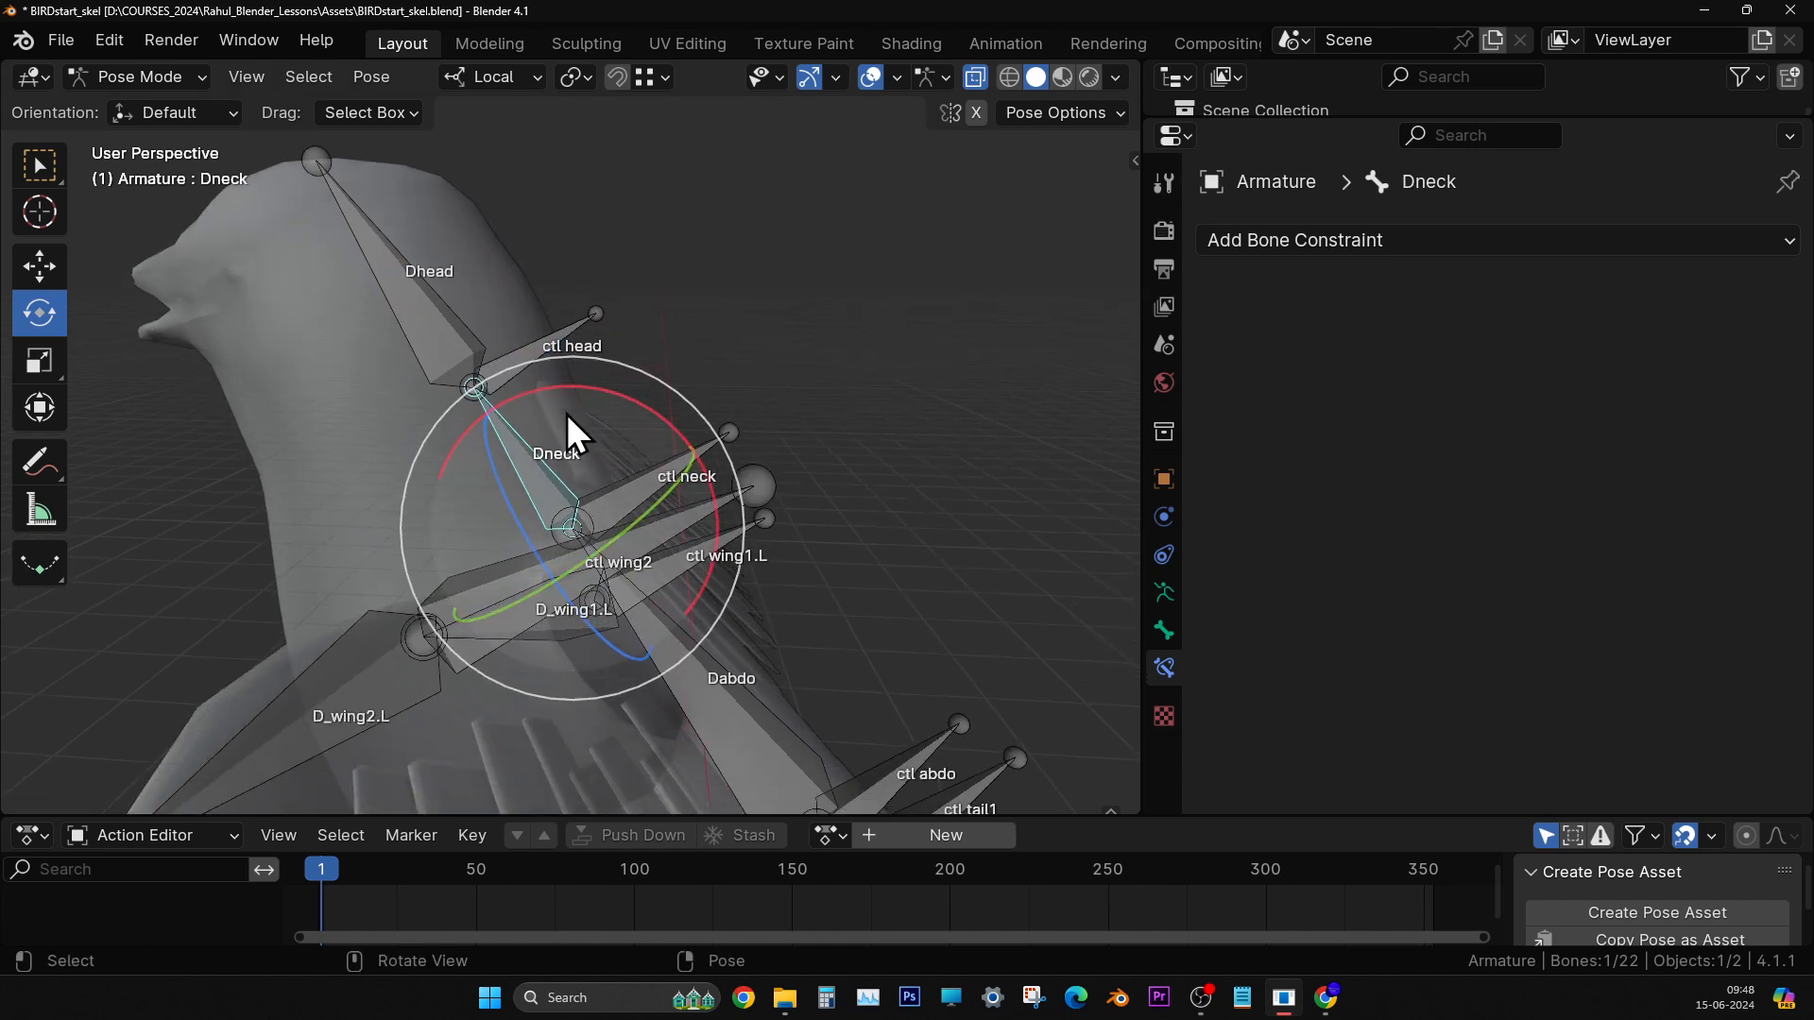
{"action": "left_click", "coordinate": [876, 340]}
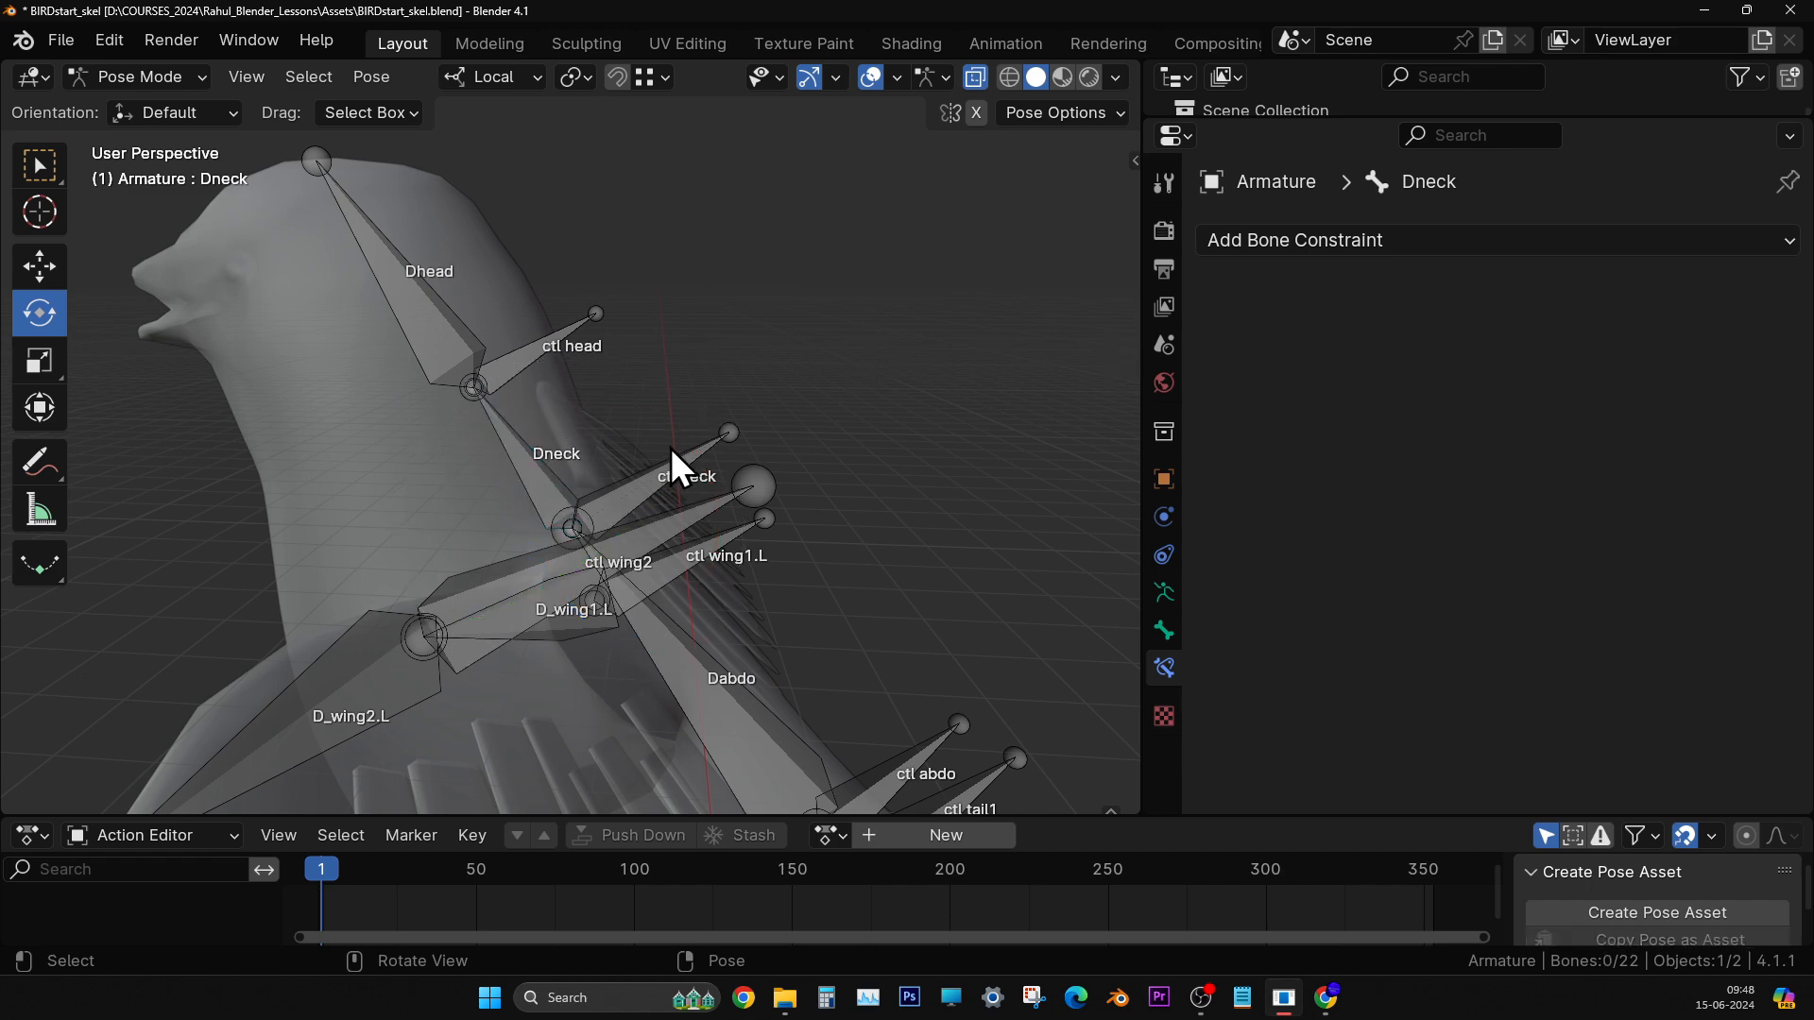
{"action": "left_click", "coordinate": [520, 455]}
{"action": "scroll", "coordinate": [558, 474], "scroll_direction": "up", "scroll_amount": 4}
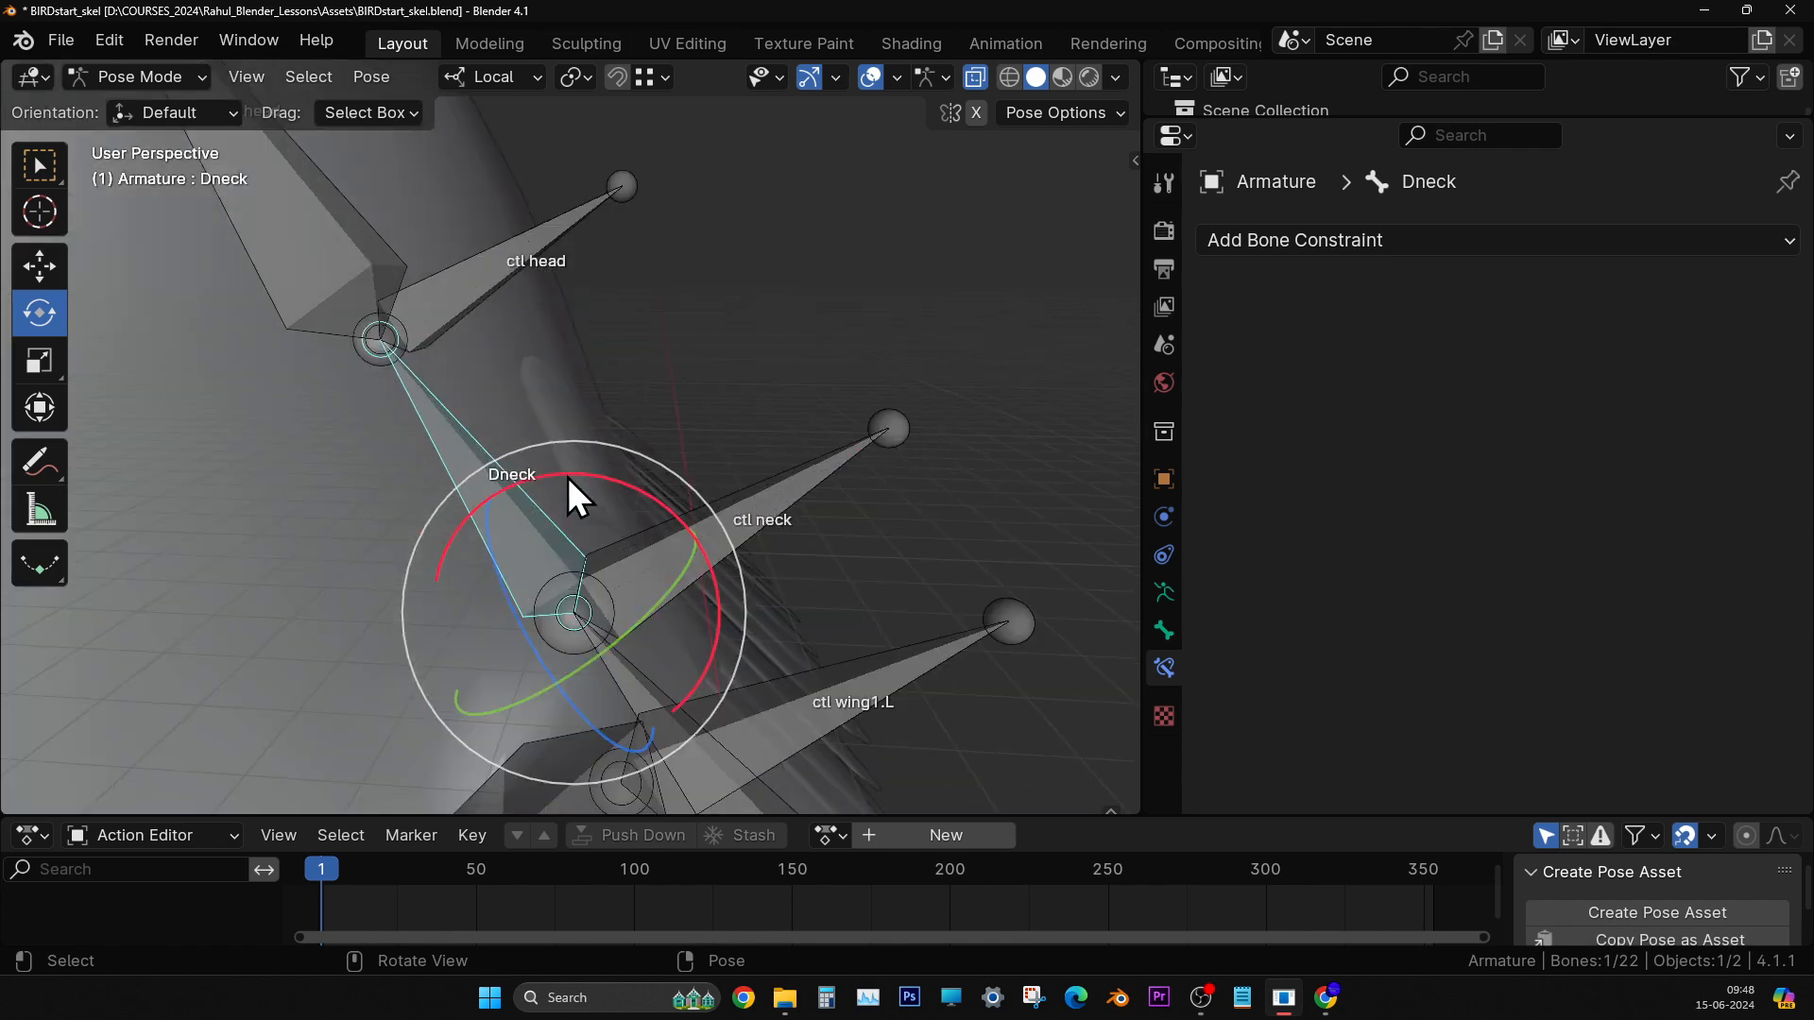
{"action": "middle_click_drag", "start_coordinate": [569, 478], "coordinate": [610, 467], "text": "shift"}
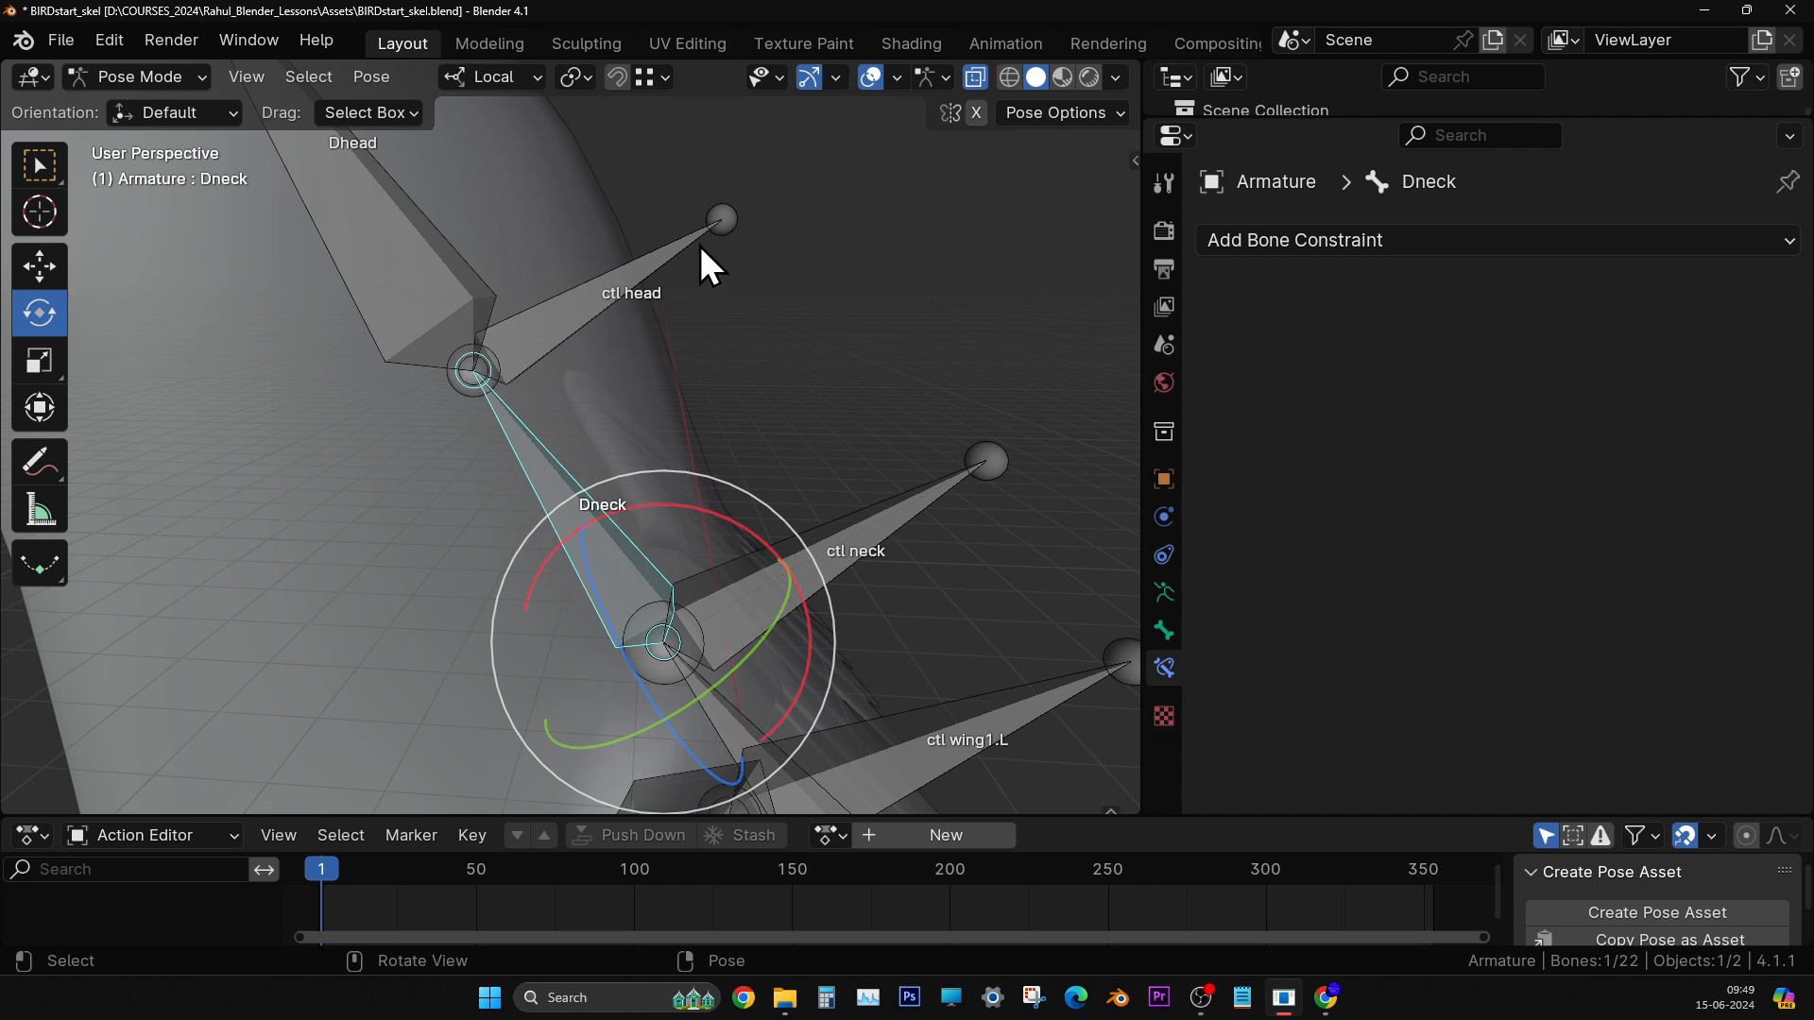
- Test moving the ctl head bone off the tip of the Dneck bone, and undo the move
{"action": "left_click", "coordinate": [610, 316]}
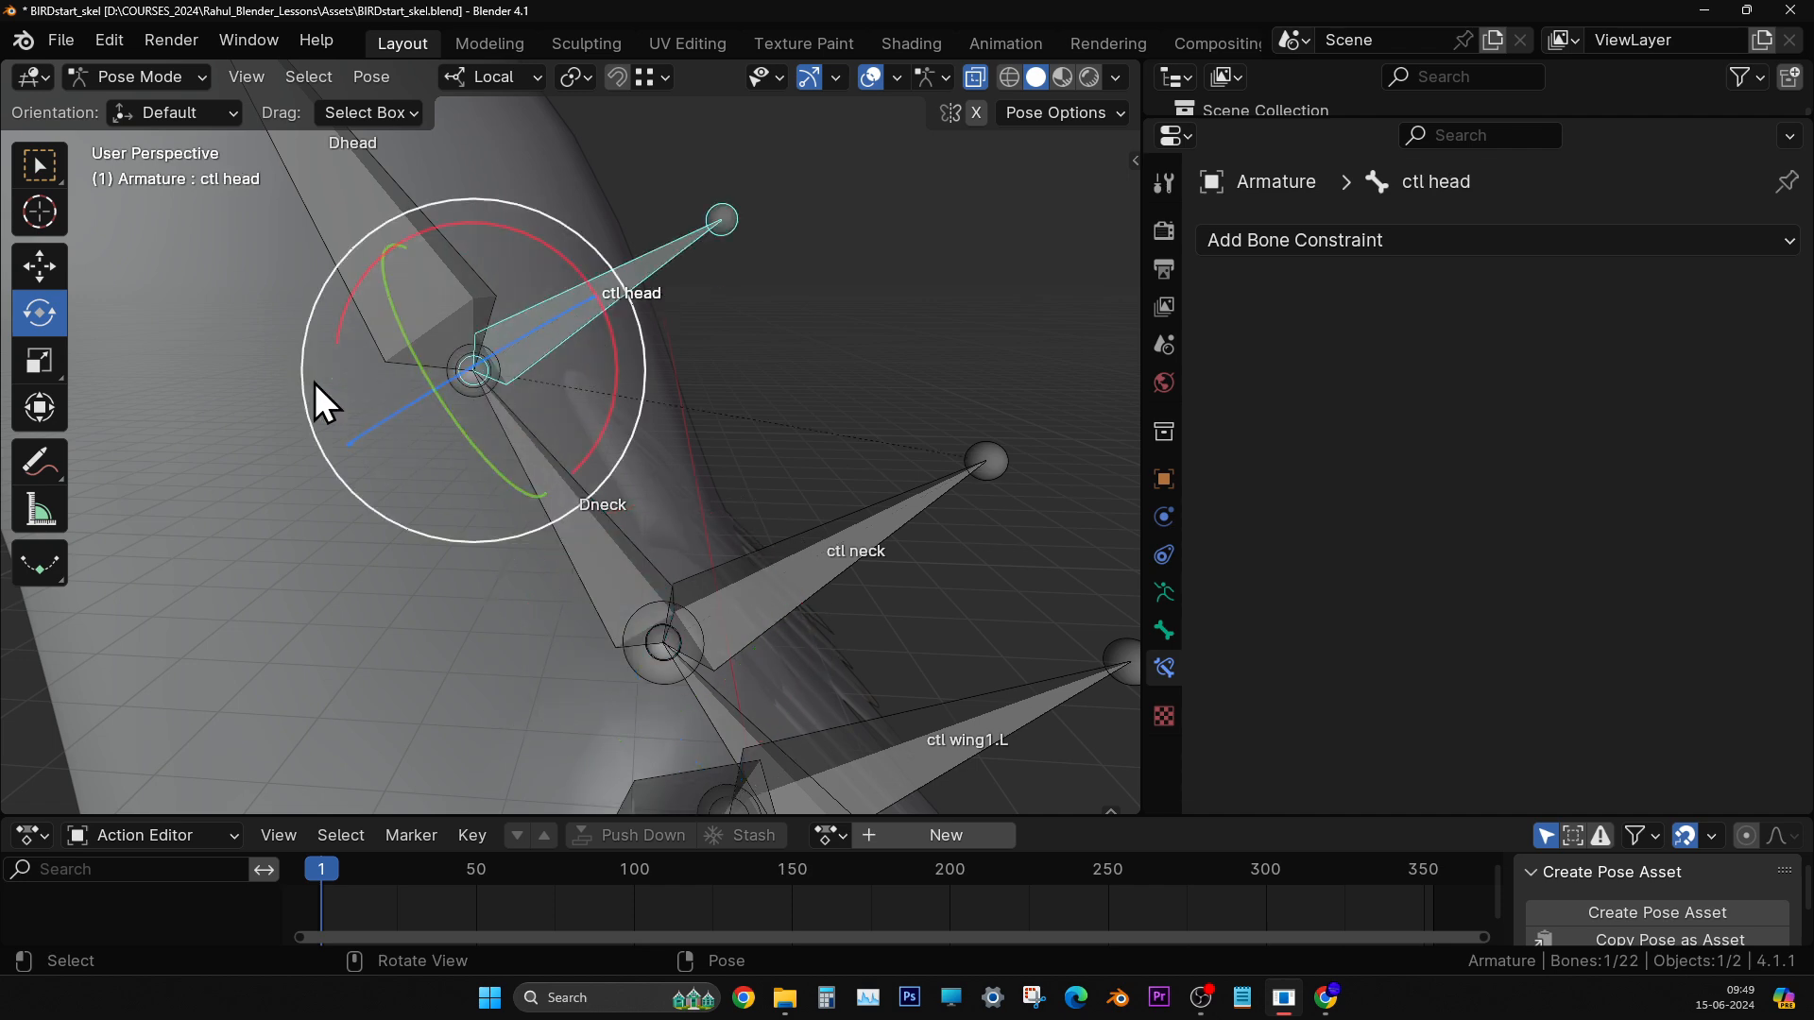
{"action": "key", "text": "g"}
{"action": "left_click", "coordinate": [508, 311]}
{"action": "key", "text": "ctrl+z"}
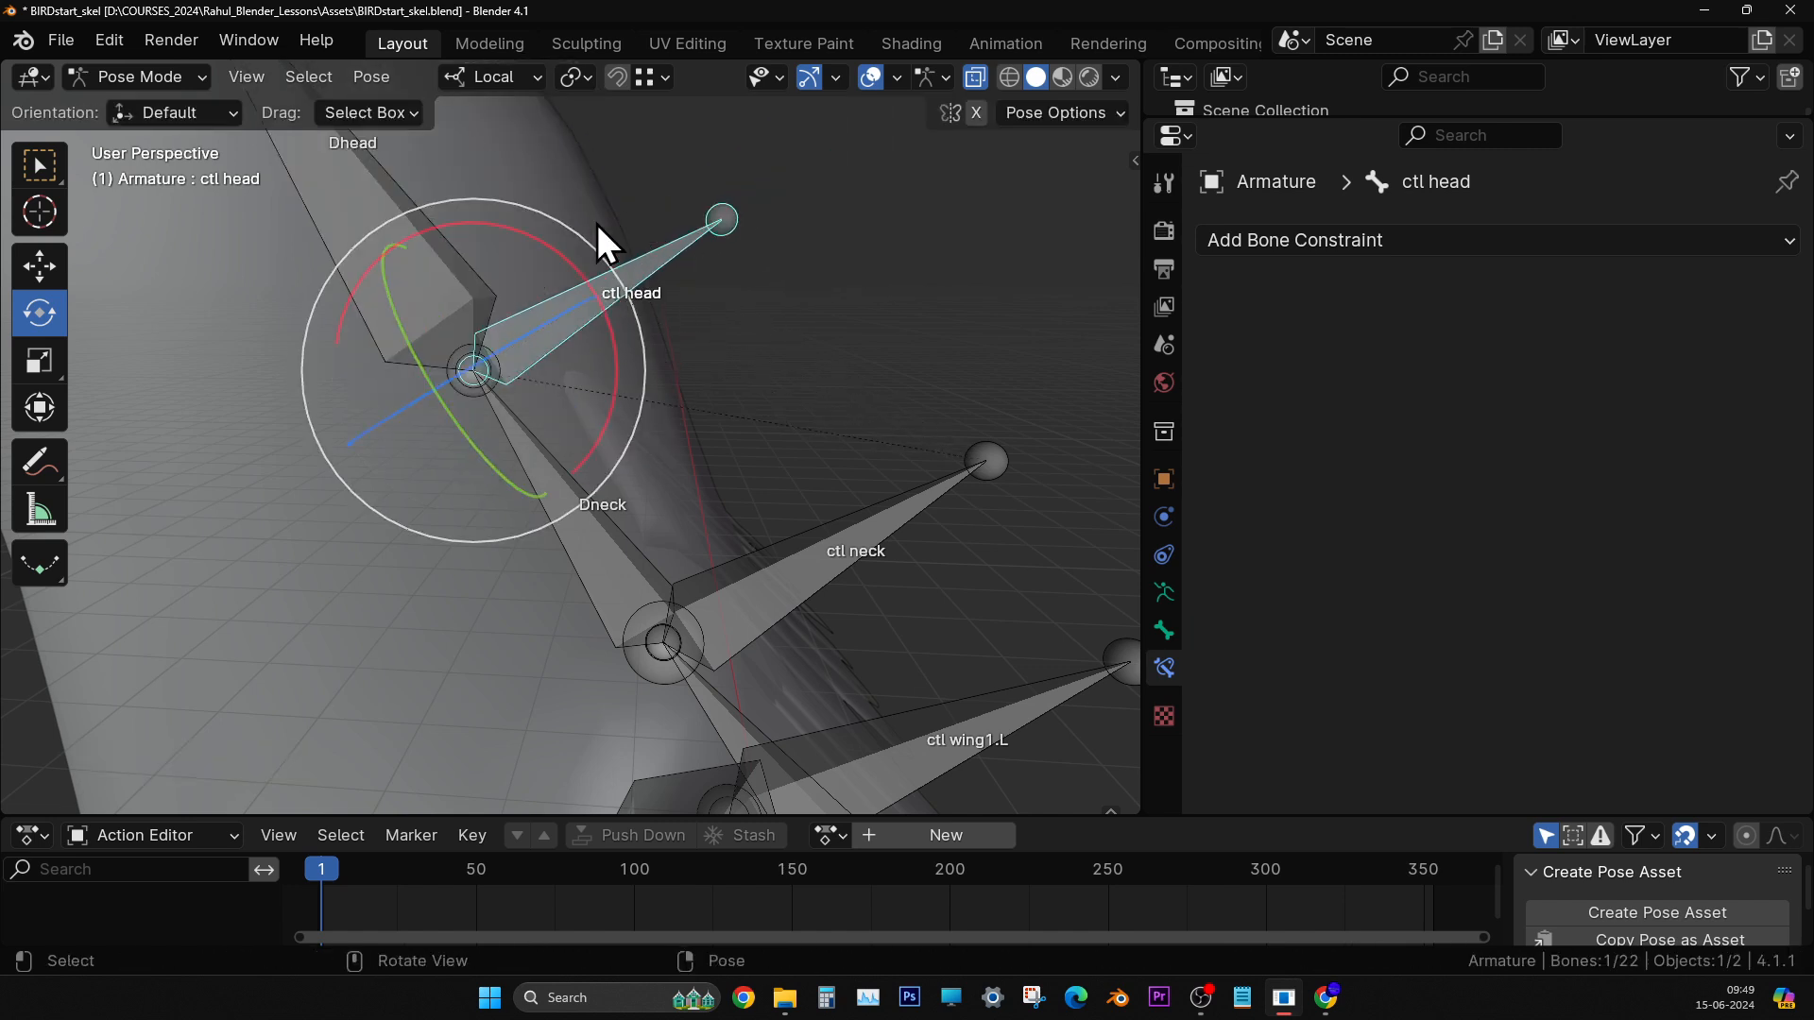
- Return to the Select Box tool and clear the bone selection
{"action": "left_click_drag", "start_coordinate": [37, 456], "coordinate": [165, 463]}
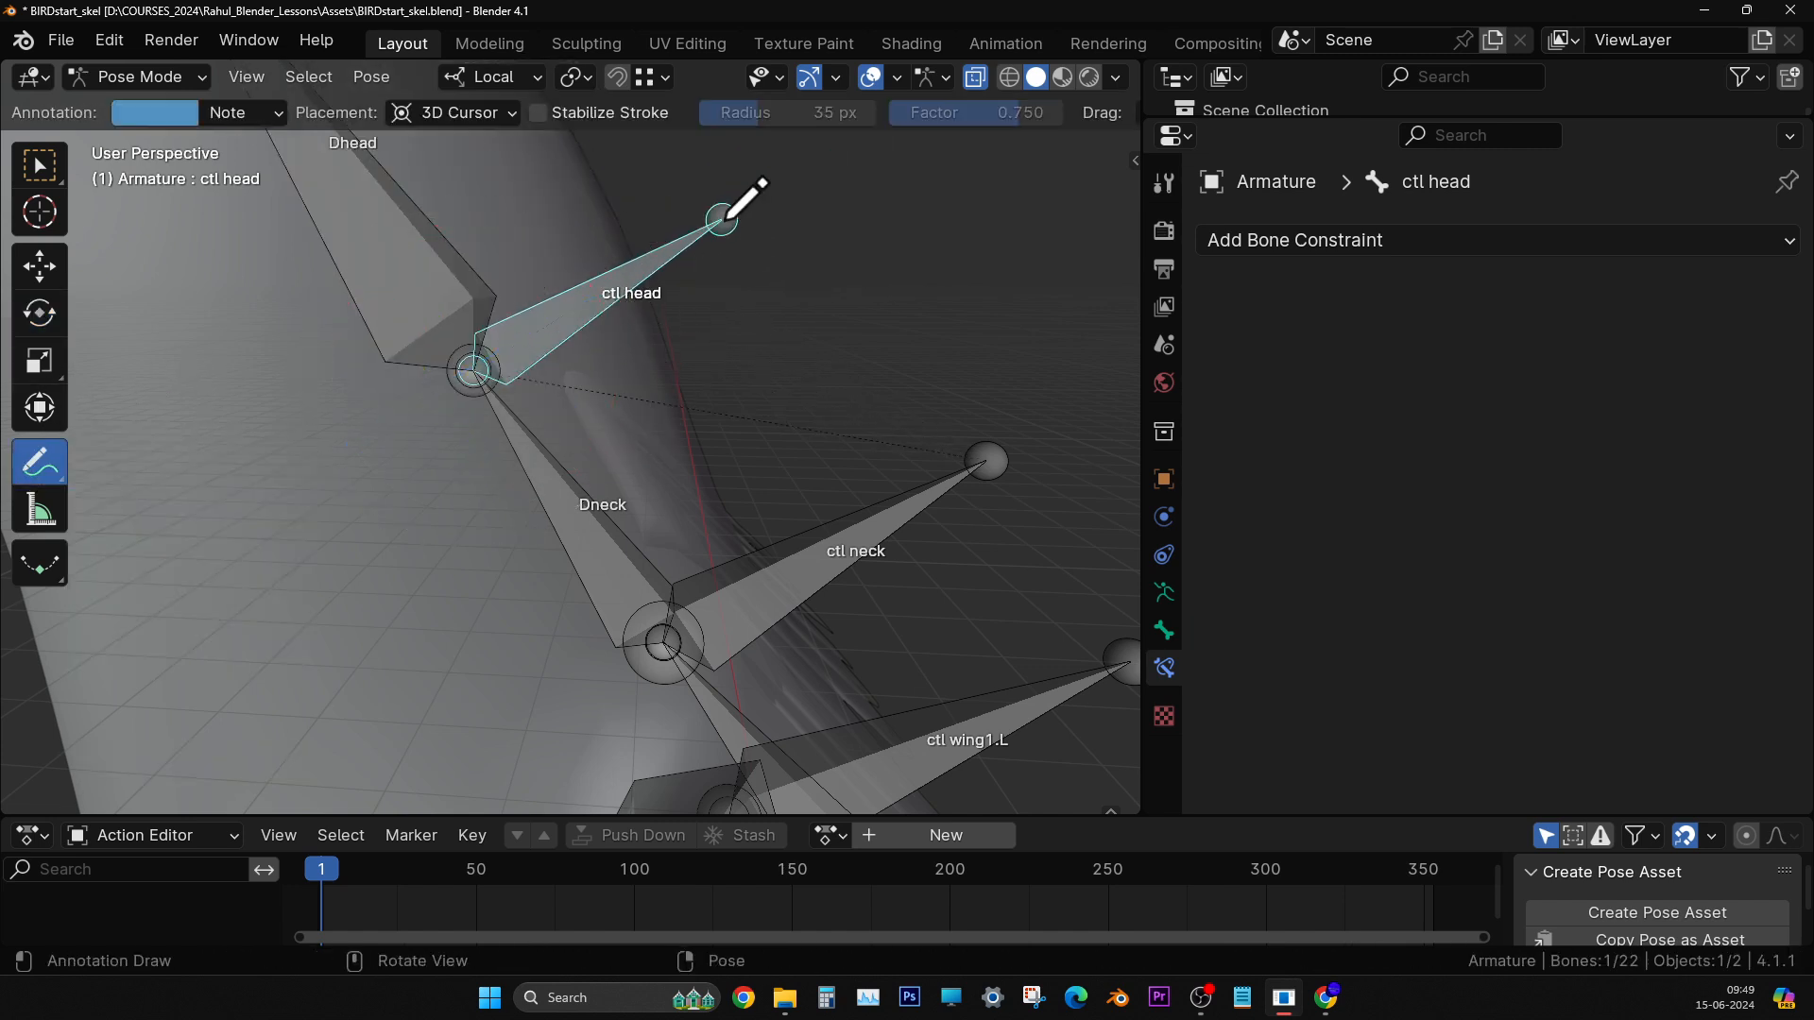
{"action": "key", "text": "w"}
{"action": "left_click_drag", "start_coordinate": [627, 212], "coordinate": [487, 313]}
{"action": "left_click", "coordinate": [847, 212]}
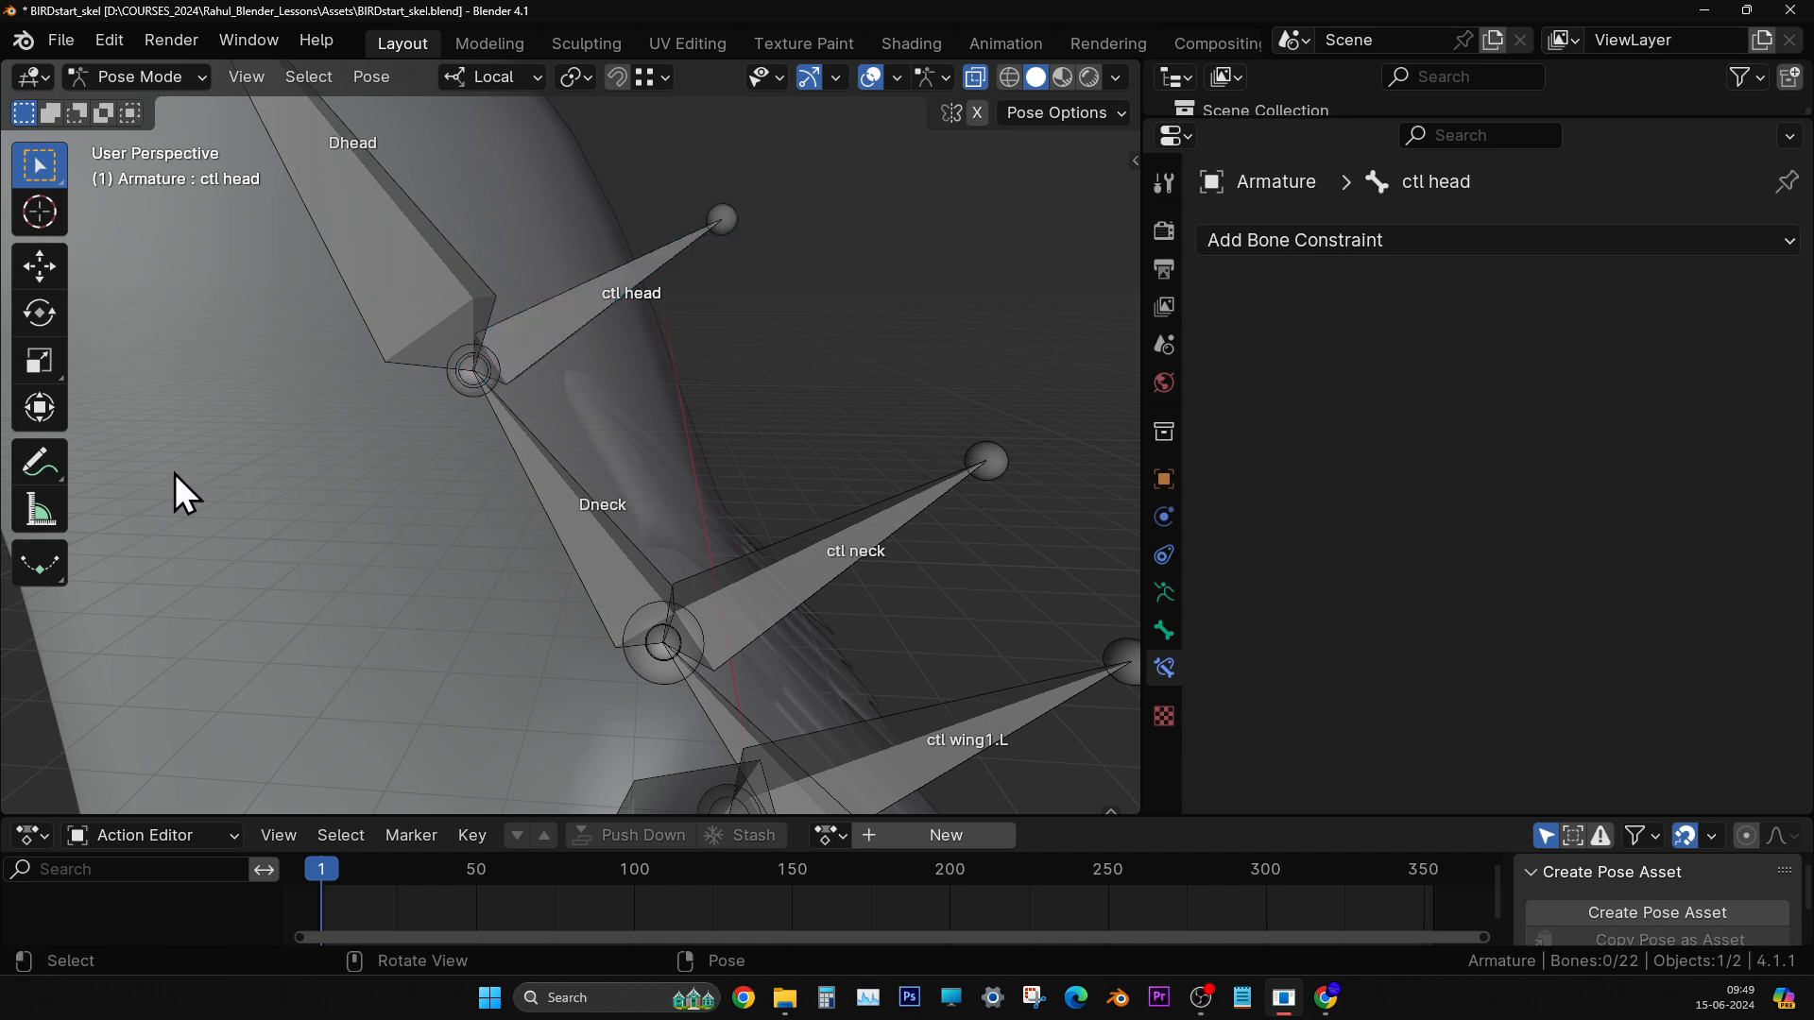
- Select the ctl head bone and annotate a loop around it, an arrow alongside Dneck, and a circle at its base joint
{"action": "left_click", "coordinate": [518, 327]}
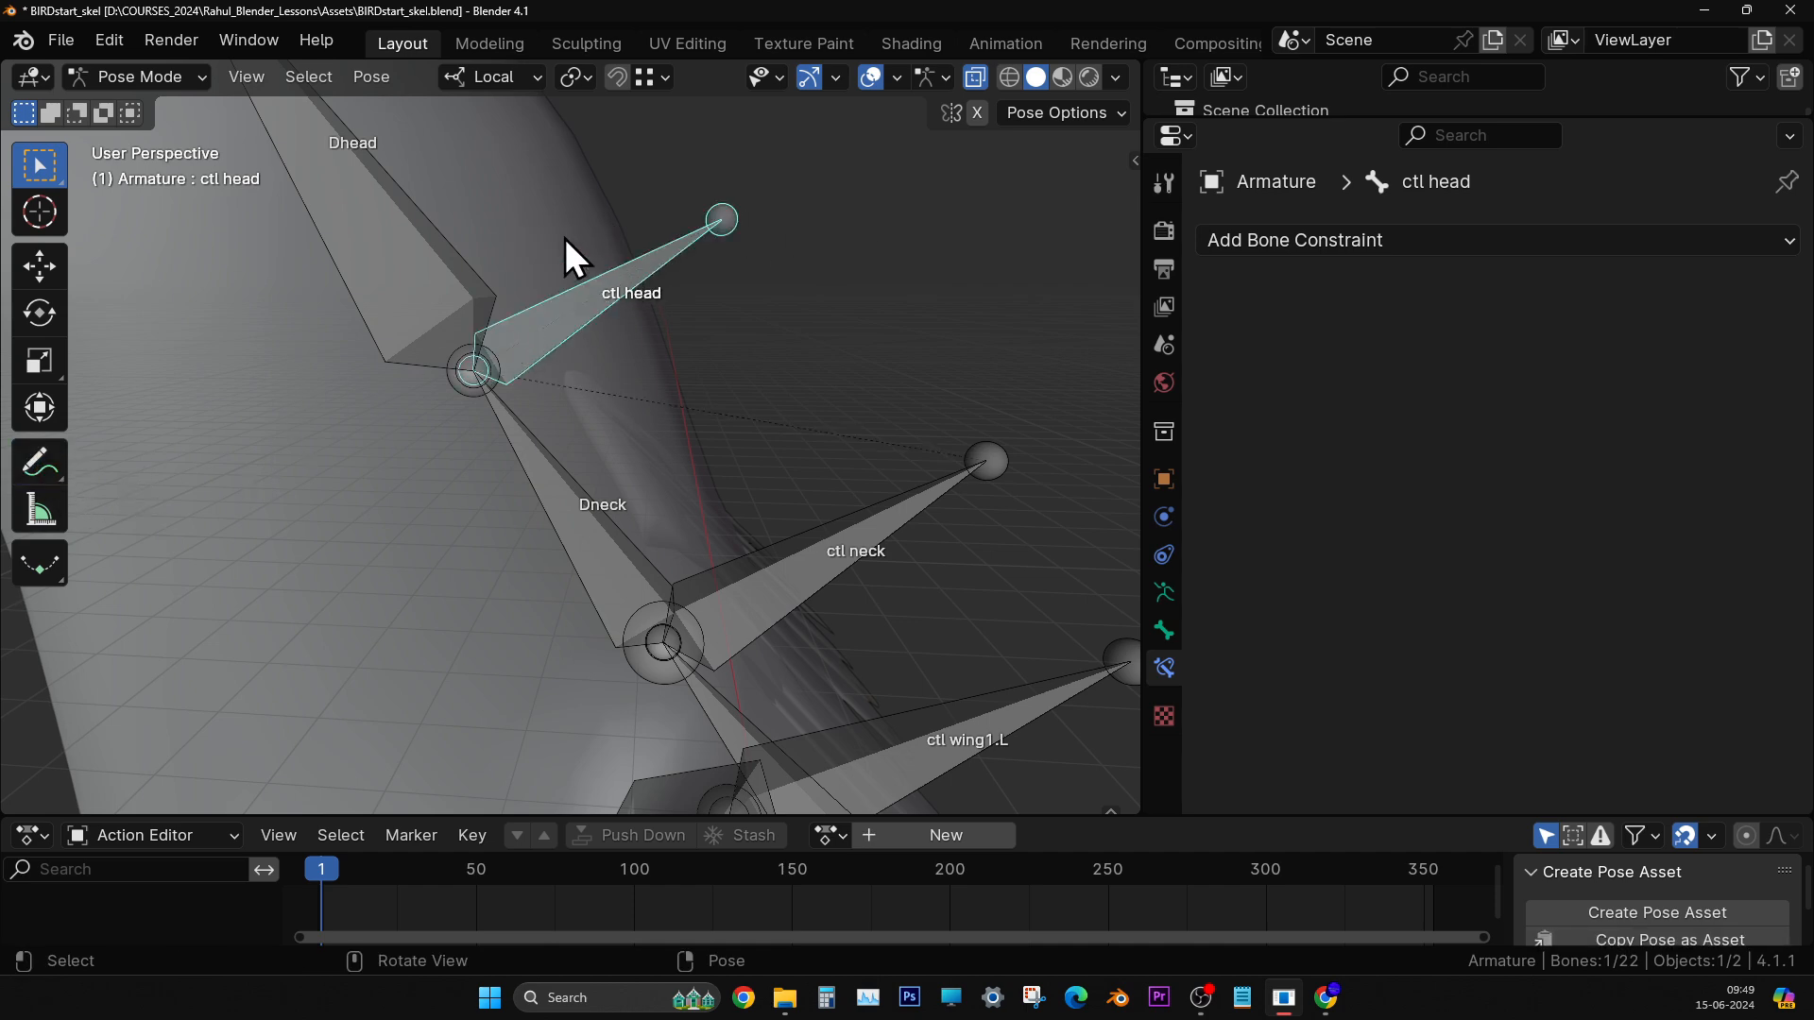
{"action": "left_click", "coordinate": [47, 463]}
{"action": "mouse_move", "coordinate": [621, 224]}
{"action": "left_mouse_down"}
{"action": "mouse_move", "coordinate": [392, 377]}
{"action": "mouse_move", "coordinate": [778, 218]}
{"action": "mouse_move", "coordinate": [572, 236]}
{"action": "left_mouse_up"}
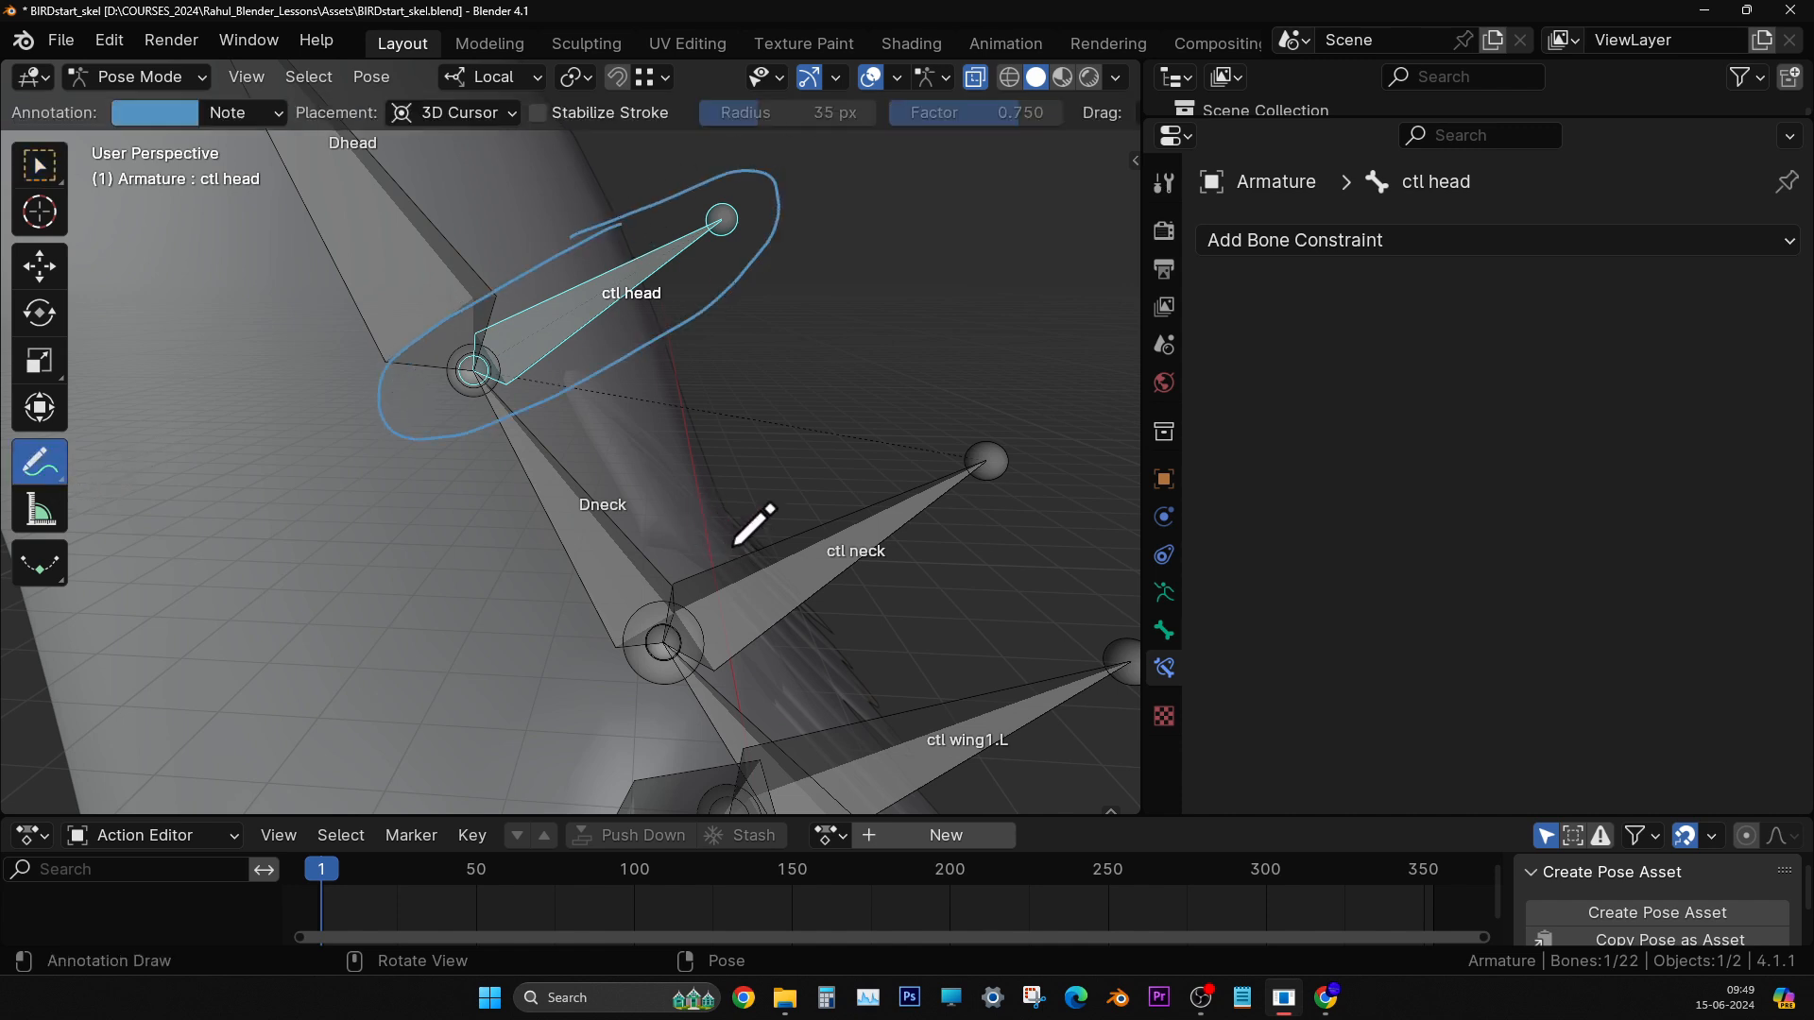
{"action": "left_click_drag", "start_coordinate": [730, 547], "coordinate": [598, 424]}
{"action": "left_click_drag", "start_coordinate": [643, 381], "coordinate": [644, 382]}
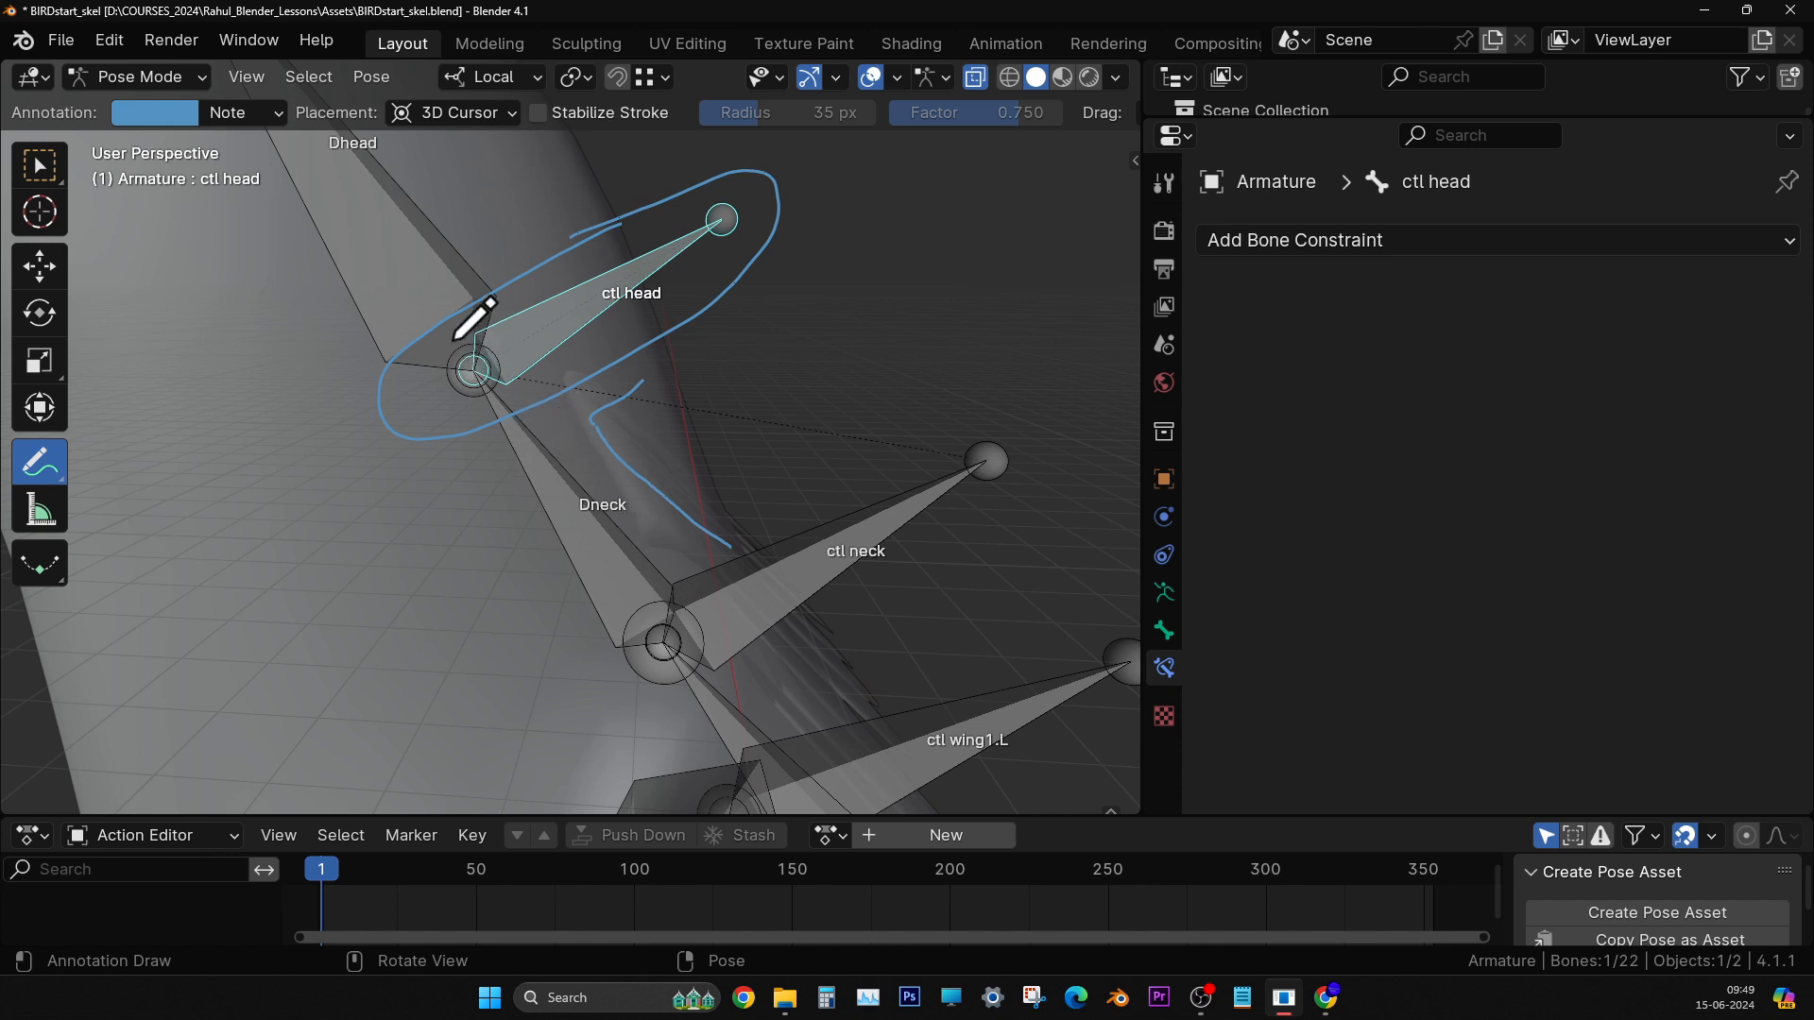
{"action": "mouse_move", "coordinate": [436, 366]}
{"action": "left_mouse_down"}
{"action": "mouse_move", "coordinate": [457, 397]}
{"action": "mouse_move", "coordinate": [486, 344]}
{"action": "left_mouse_up"}
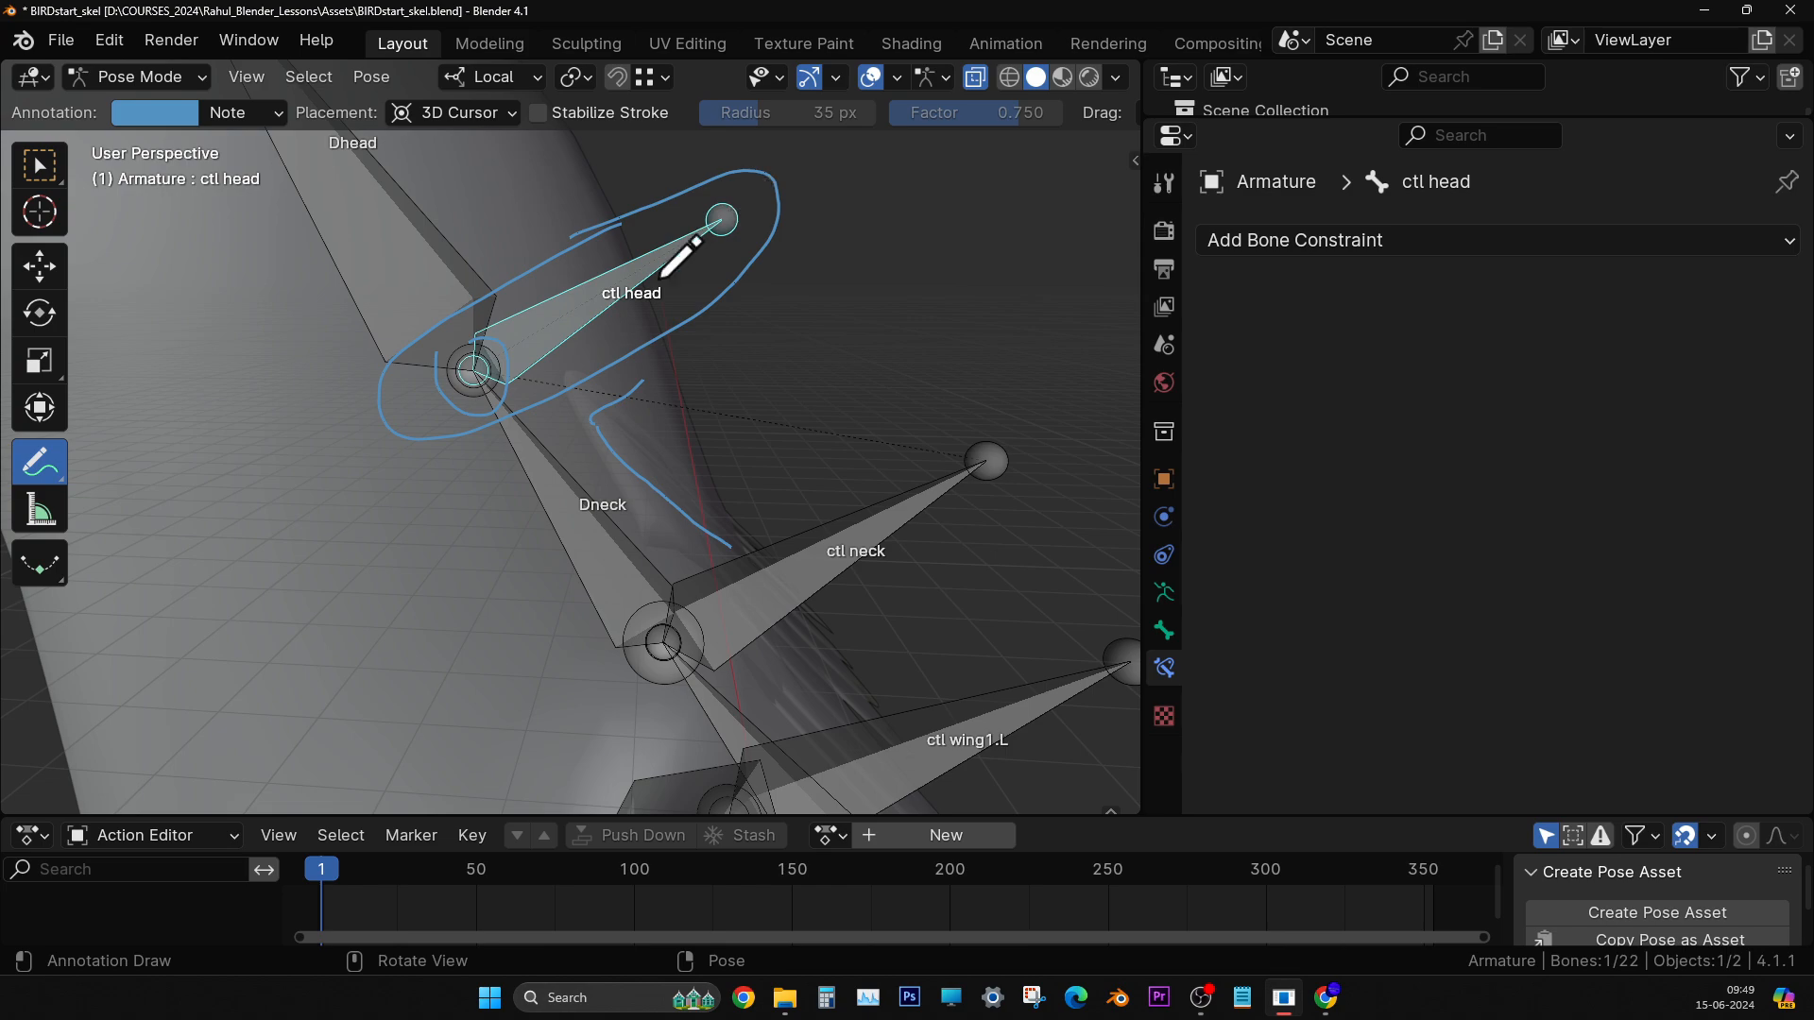
- Annotate a stroke alongside the Dabdo bone and another along the ctl neck bone
{"action": "mouse_move", "coordinate": [844, 673]}
{"action": "middle_mouse_down", "text": "shift"}
{"action": "mouse_move", "coordinate": [692, 487]}
{"action": "mouse_move", "coordinate": [809, 571]}
{"action": "mouse_move", "coordinate": [734, 535]}
{"action": "mouse_move", "coordinate": [721, 502]}
{"action": "mouse_move", "coordinate": [744, 570]}
{"action": "middle_mouse_up", "text": "shift"}
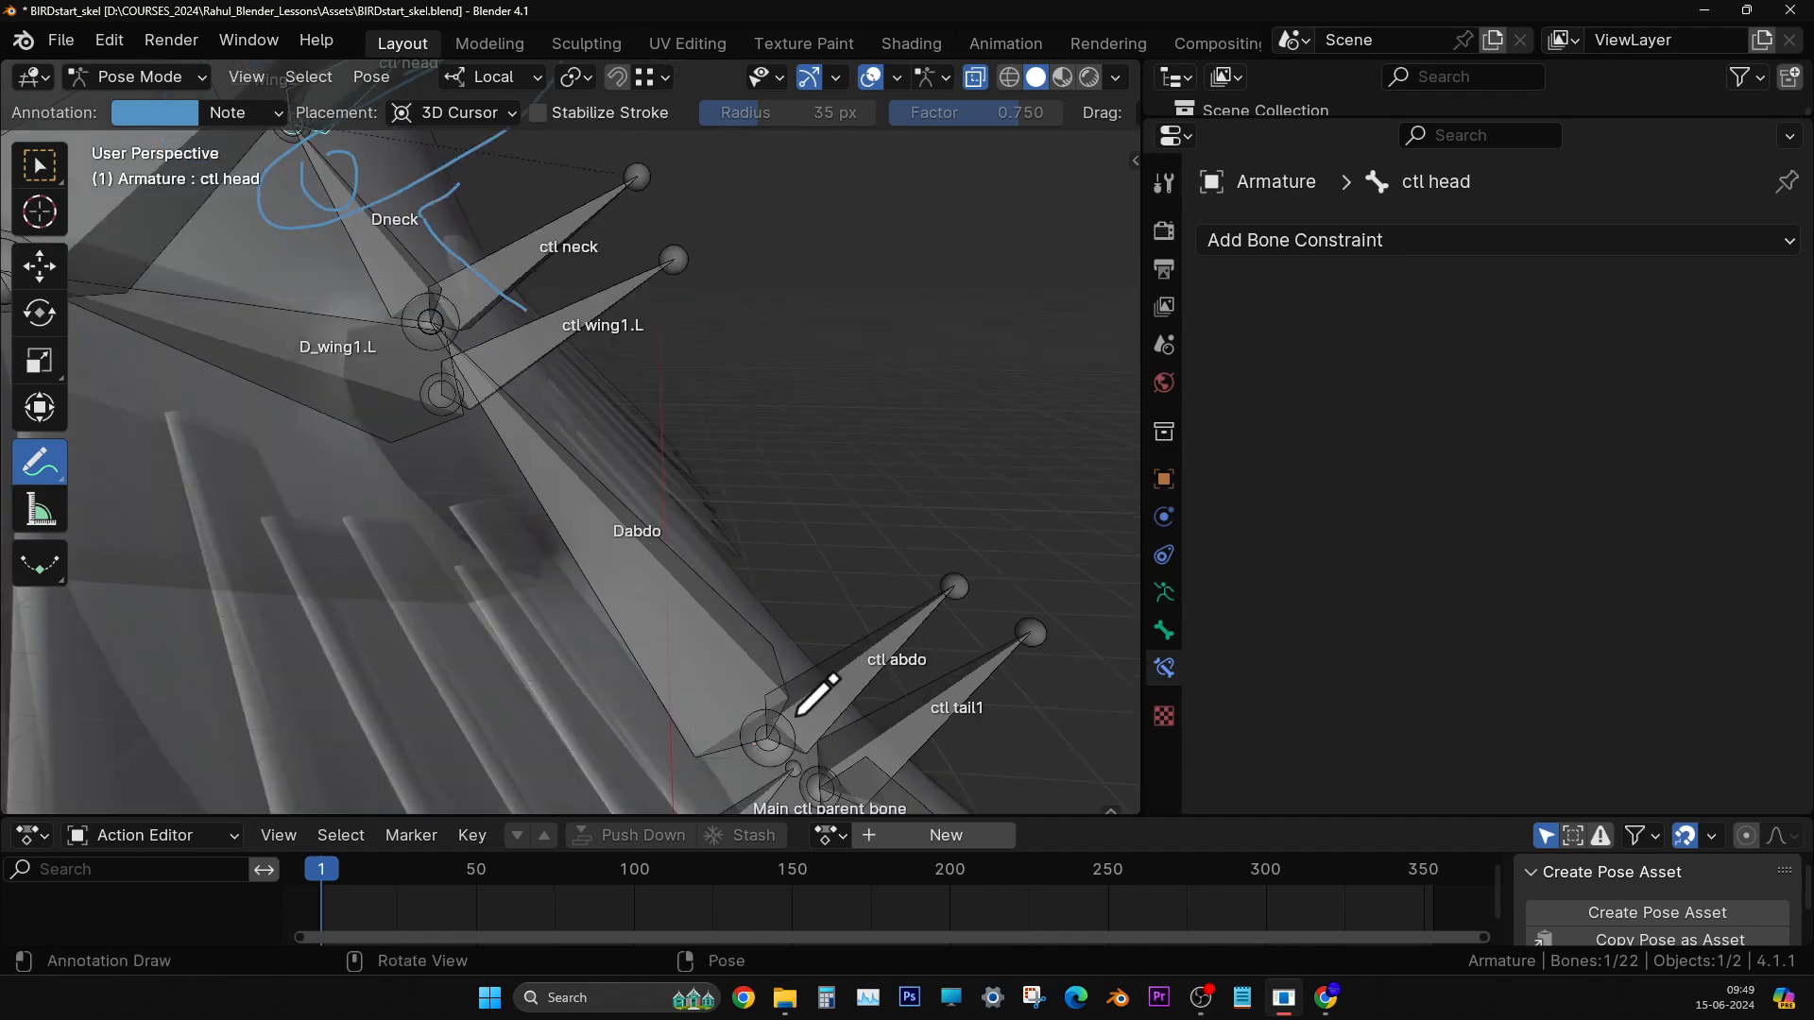
{"action": "left_click_drag", "start_coordinate": [796, 616], "coordinate": [555, 391]}
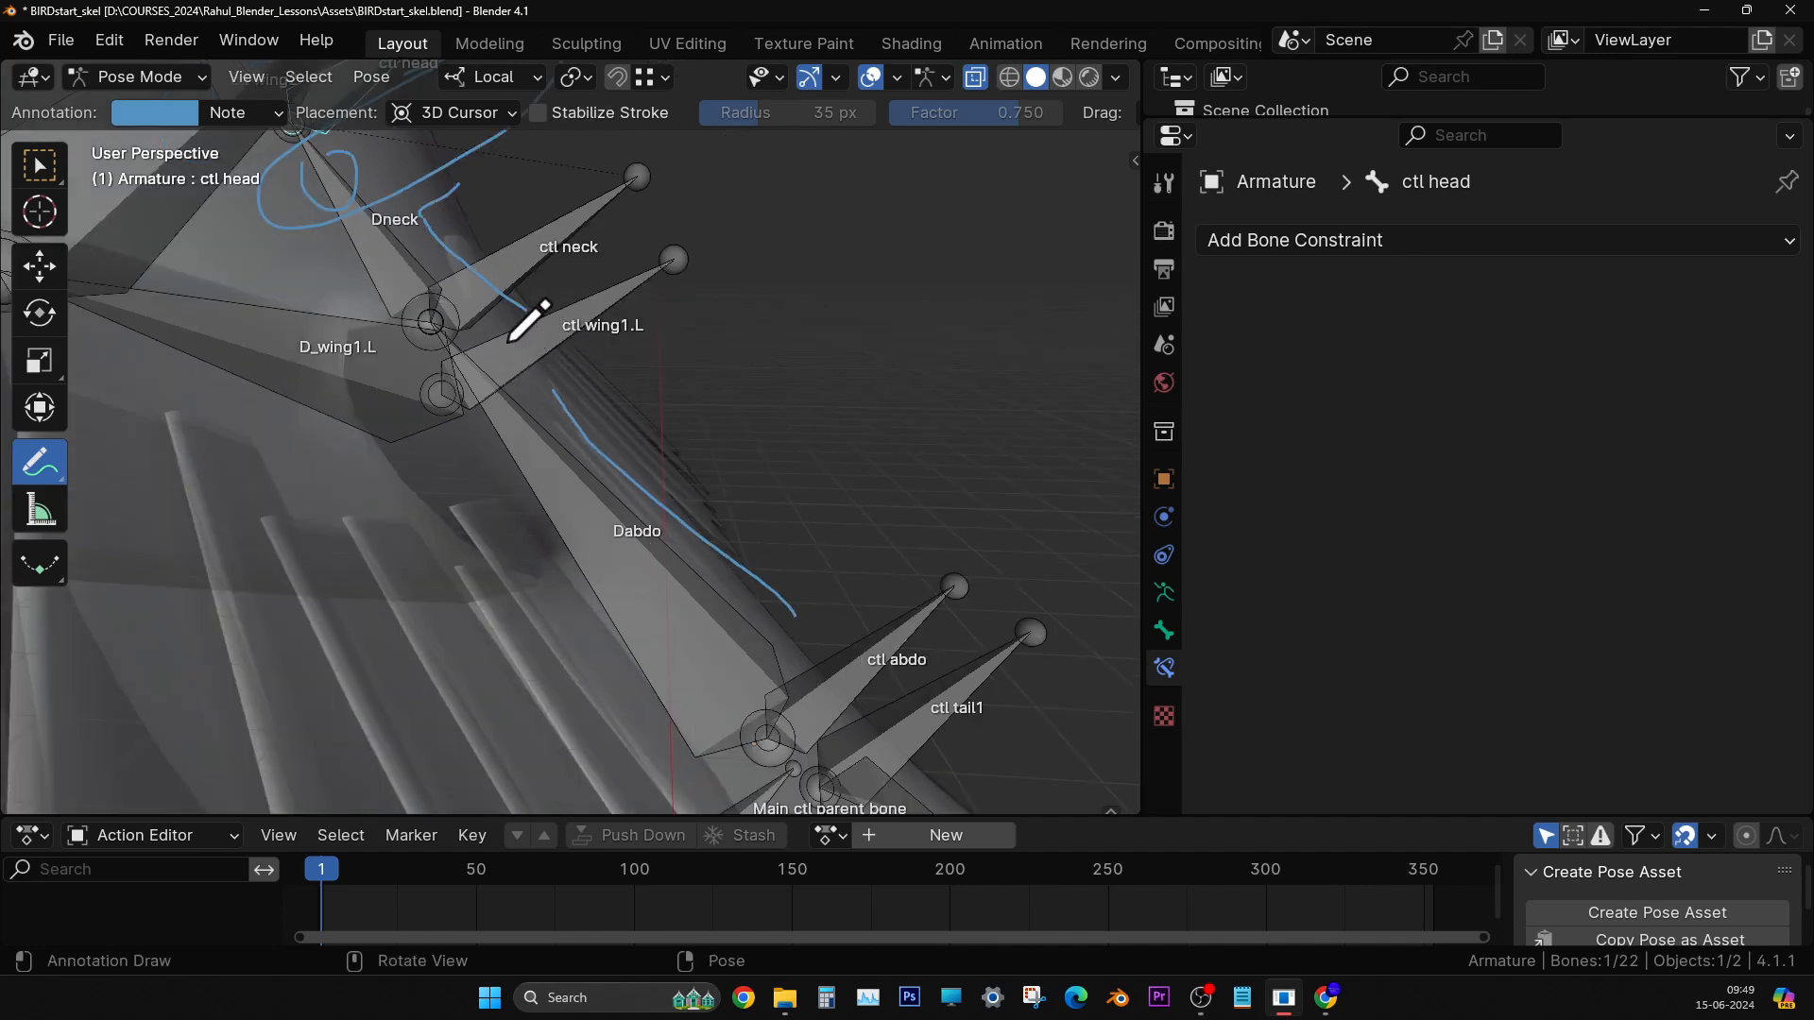
{"action": "left_click_drag", "start_coordinate": [507, 267], "coordinate": [692, 137]}
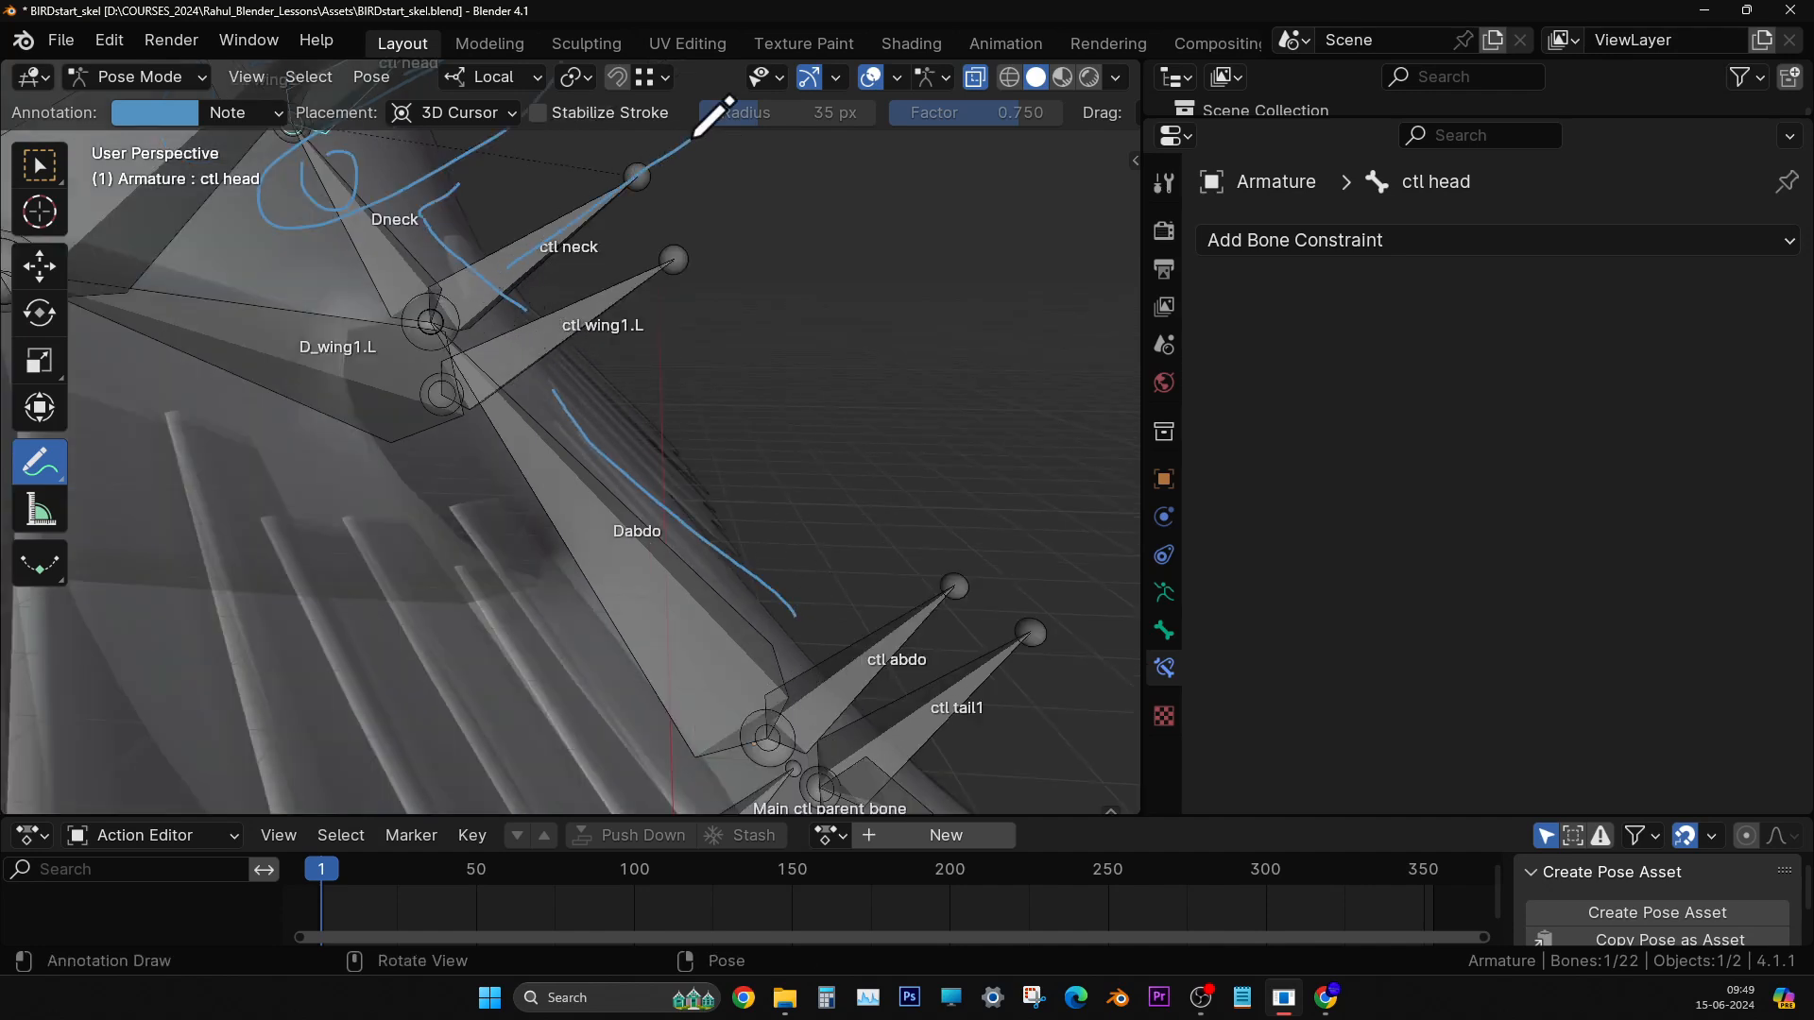
- Erase all the annotation strokes around the head, neck and abdomen bones
{"action": "scroll", "coordinate": [892, 633], "scroll_direction": "down", "scroll_amount": 3}
{"action": "scroll", "coordinate": [576, 463], "scroll_direction": "down", "scroll_amount": 3}
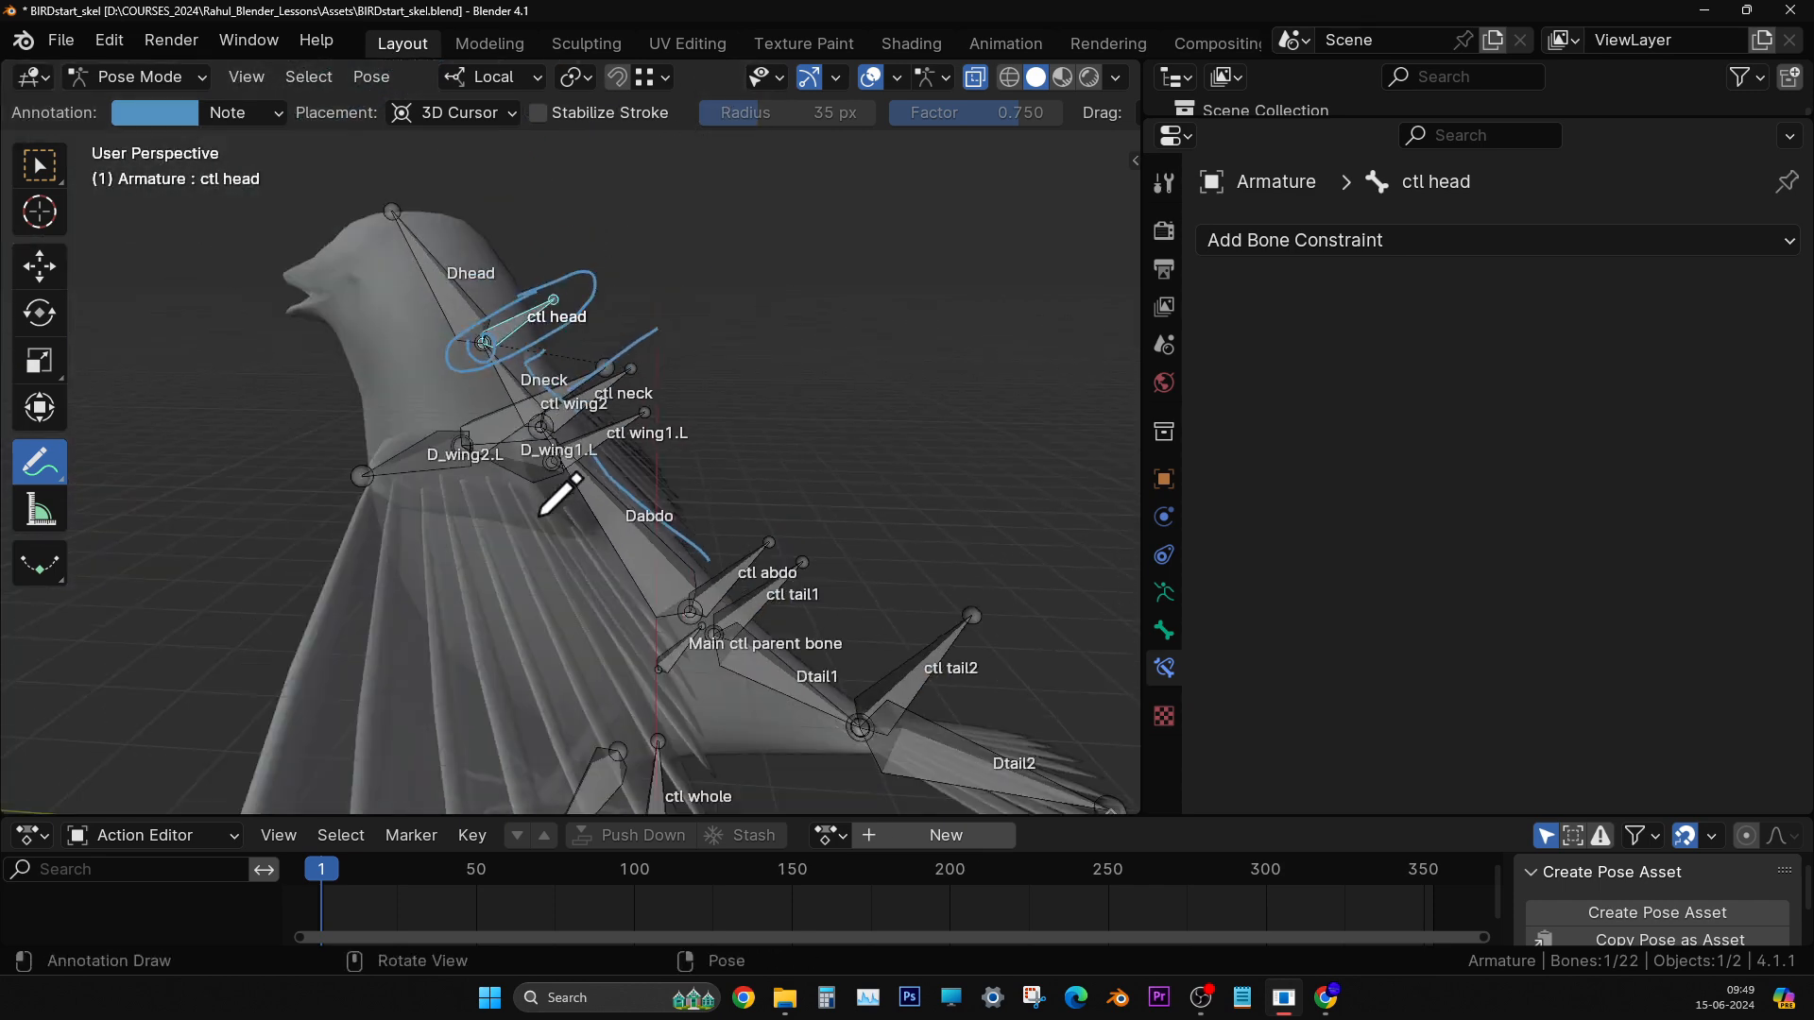
{"action": "scroll", "coordinate": [540, 515], "scroll_direction": "down", "scroll_amount": 3}
{"action": "mouse_move", "coordinate": [40, 463]}
{"action": "left_mouse_down"}
{"action": "mouse_move", "coordinate": [145, 579]}
{"action": "mouse_move", "coordinate": [151, 636]}
{"action": "left_mouse_up"}
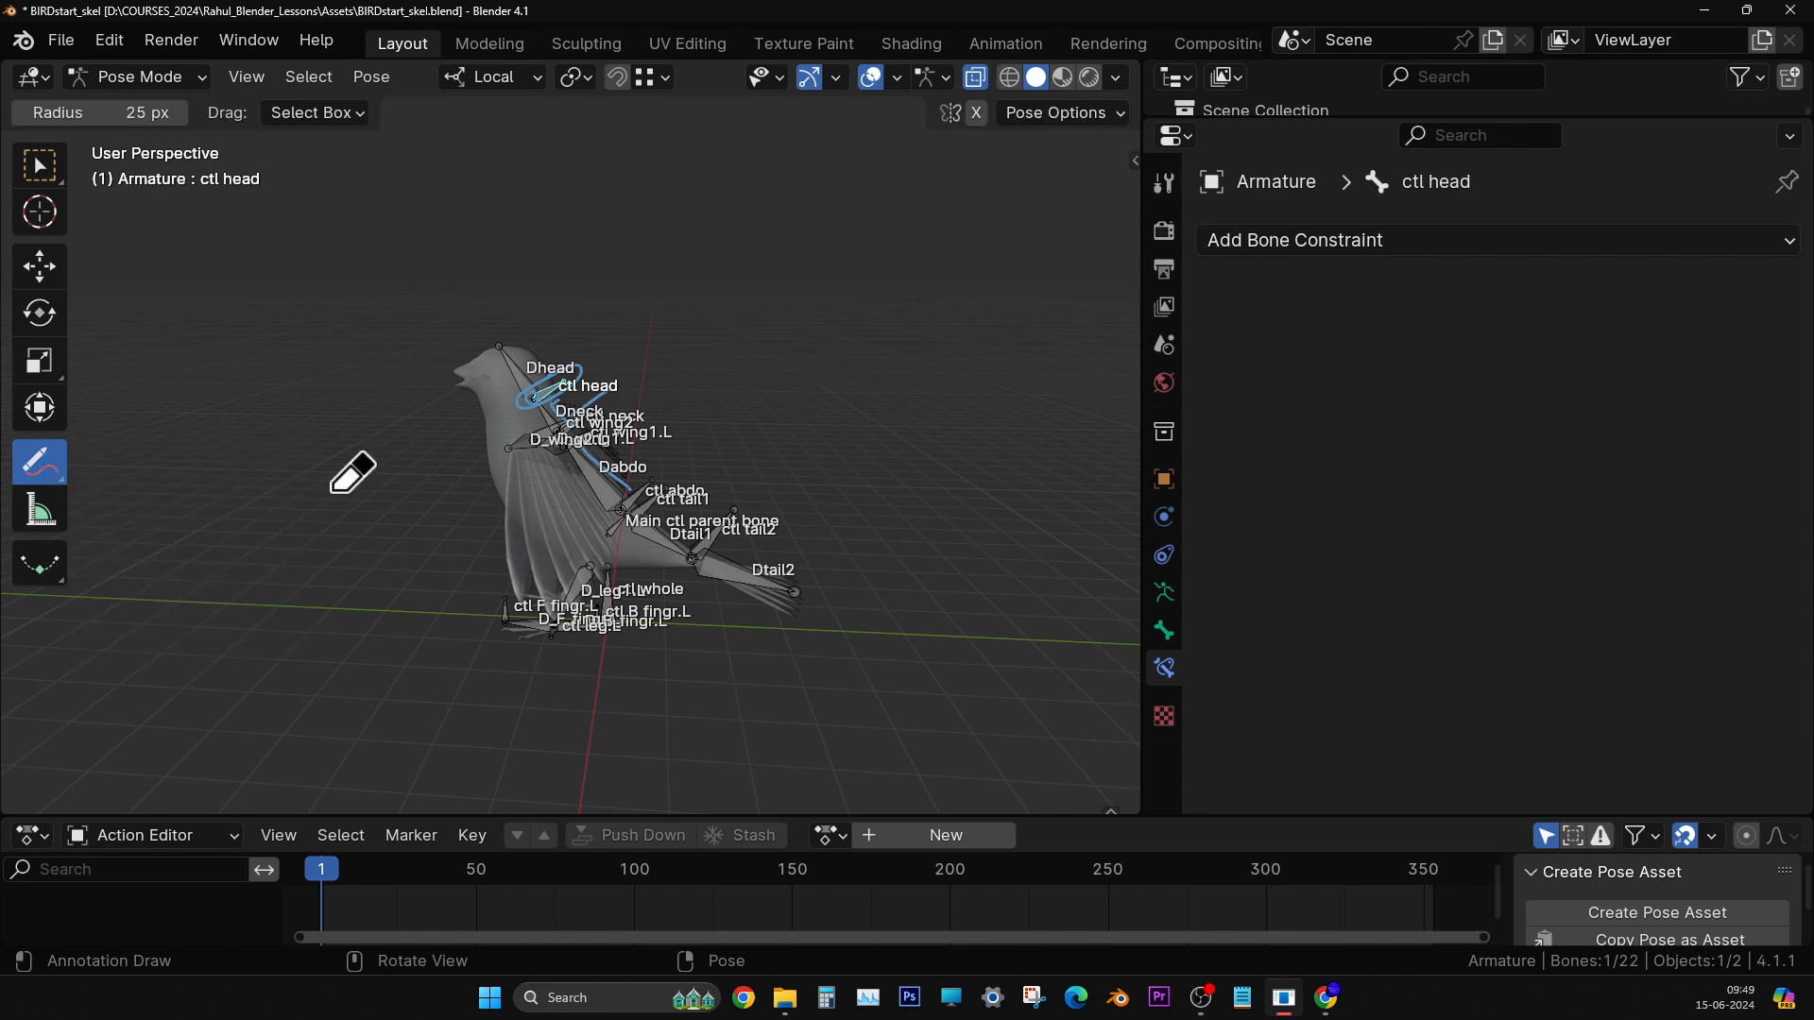
{"action": "left_click_drag", "start_coordinate": [699, 442], "coordinate": [624, 459]}
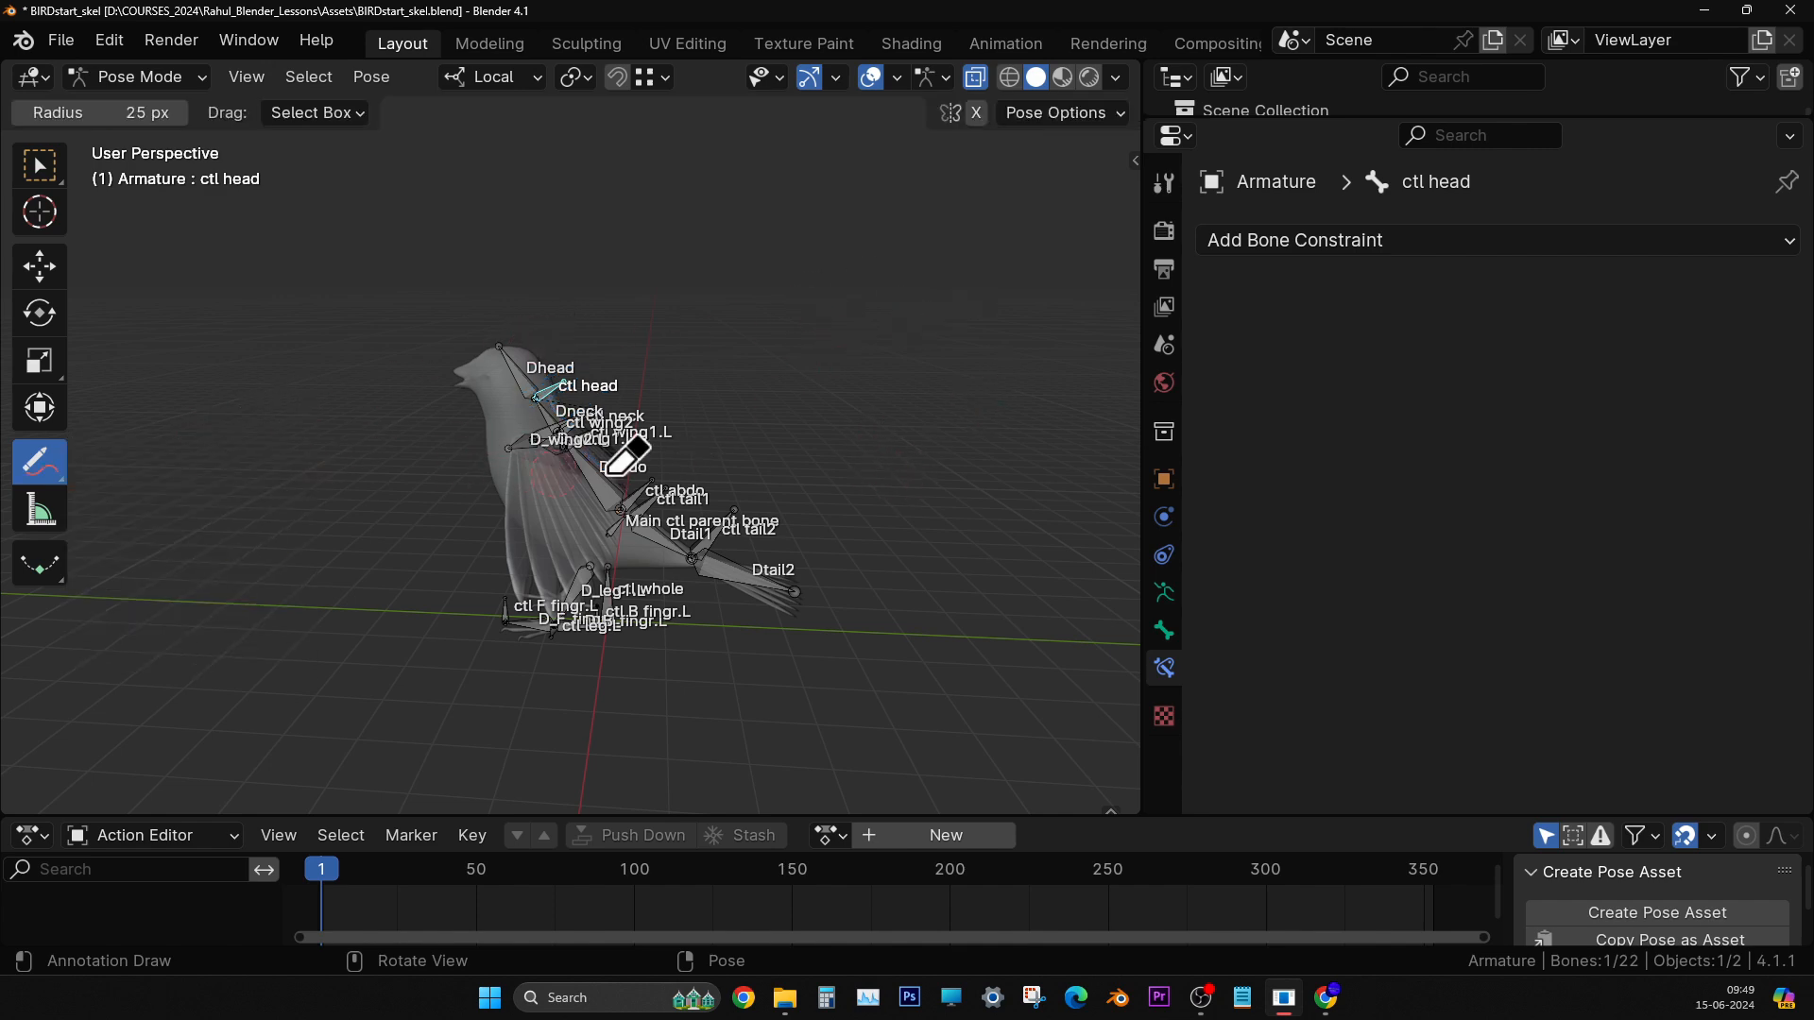
- Activate the Move tool, clear the bone selection, and examine the head, neck and wing control bones from several angles
{"action": "scroll", "coordinate": [709, 474], "scroll_direction": "up", "scroll_amount": 7}
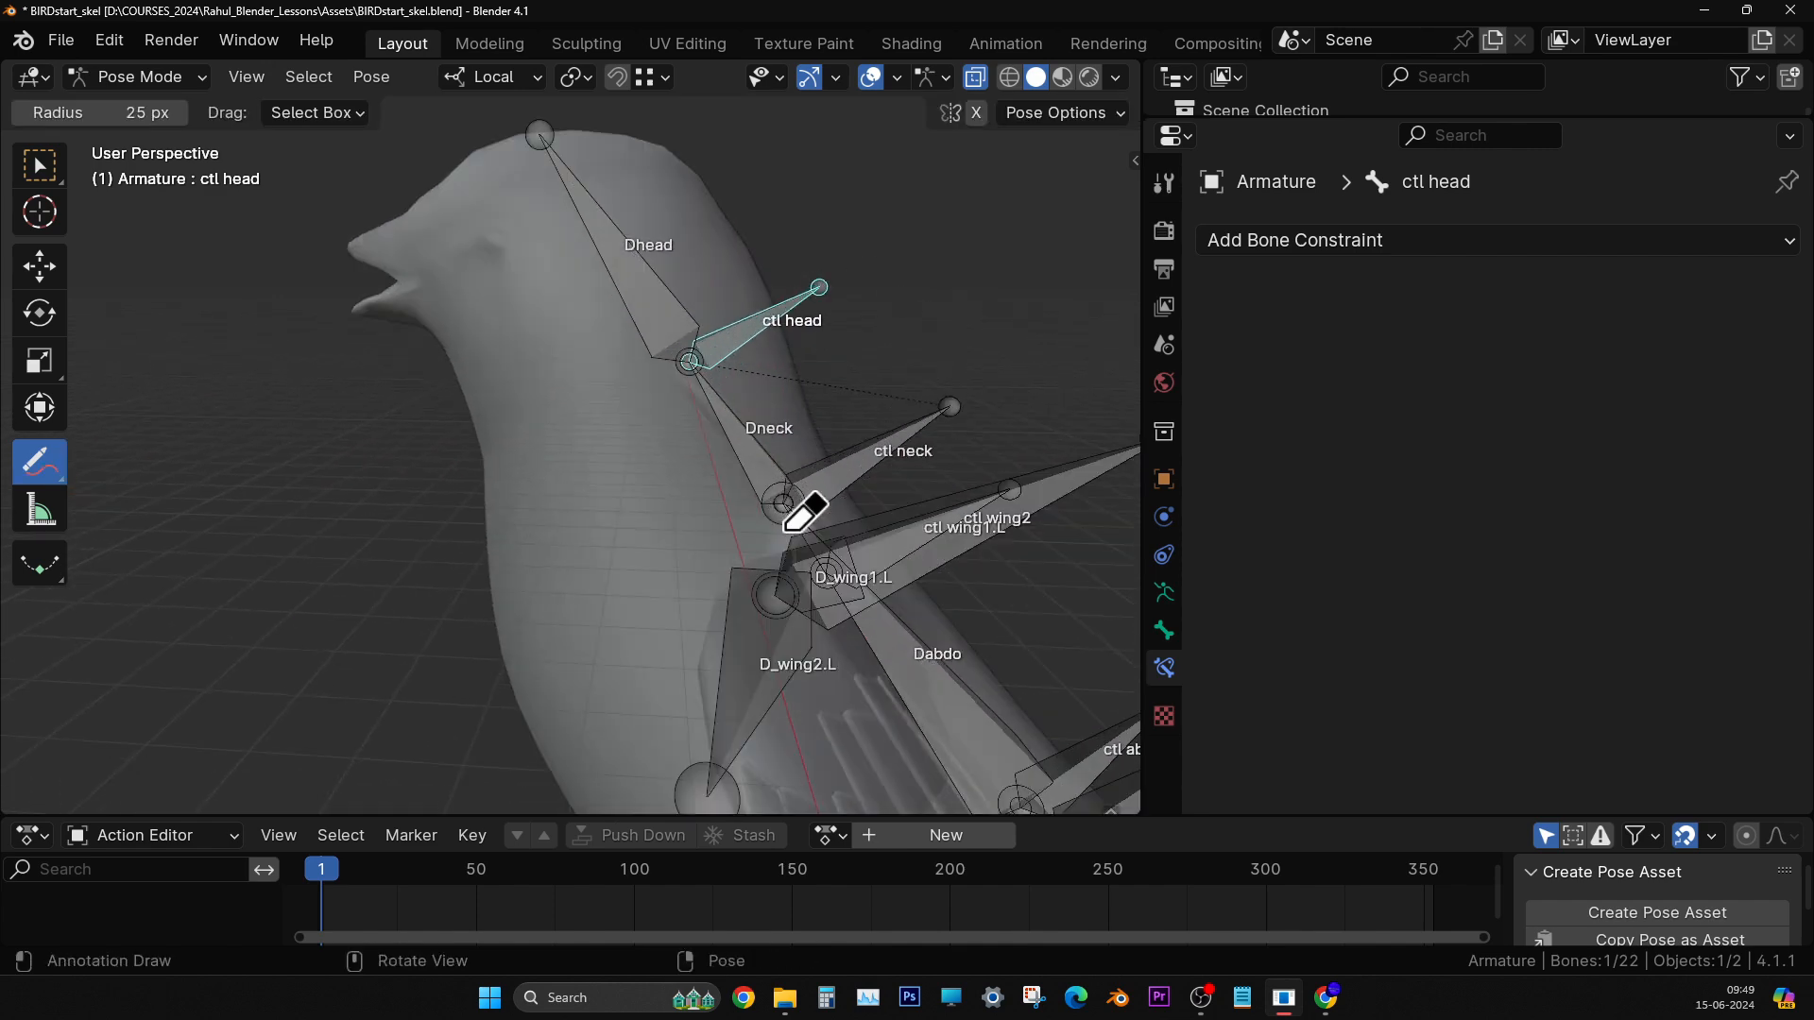
{"action": "middle_click_drag", "start_coordinate": [803, 511], "coordinate": [842, 494]}
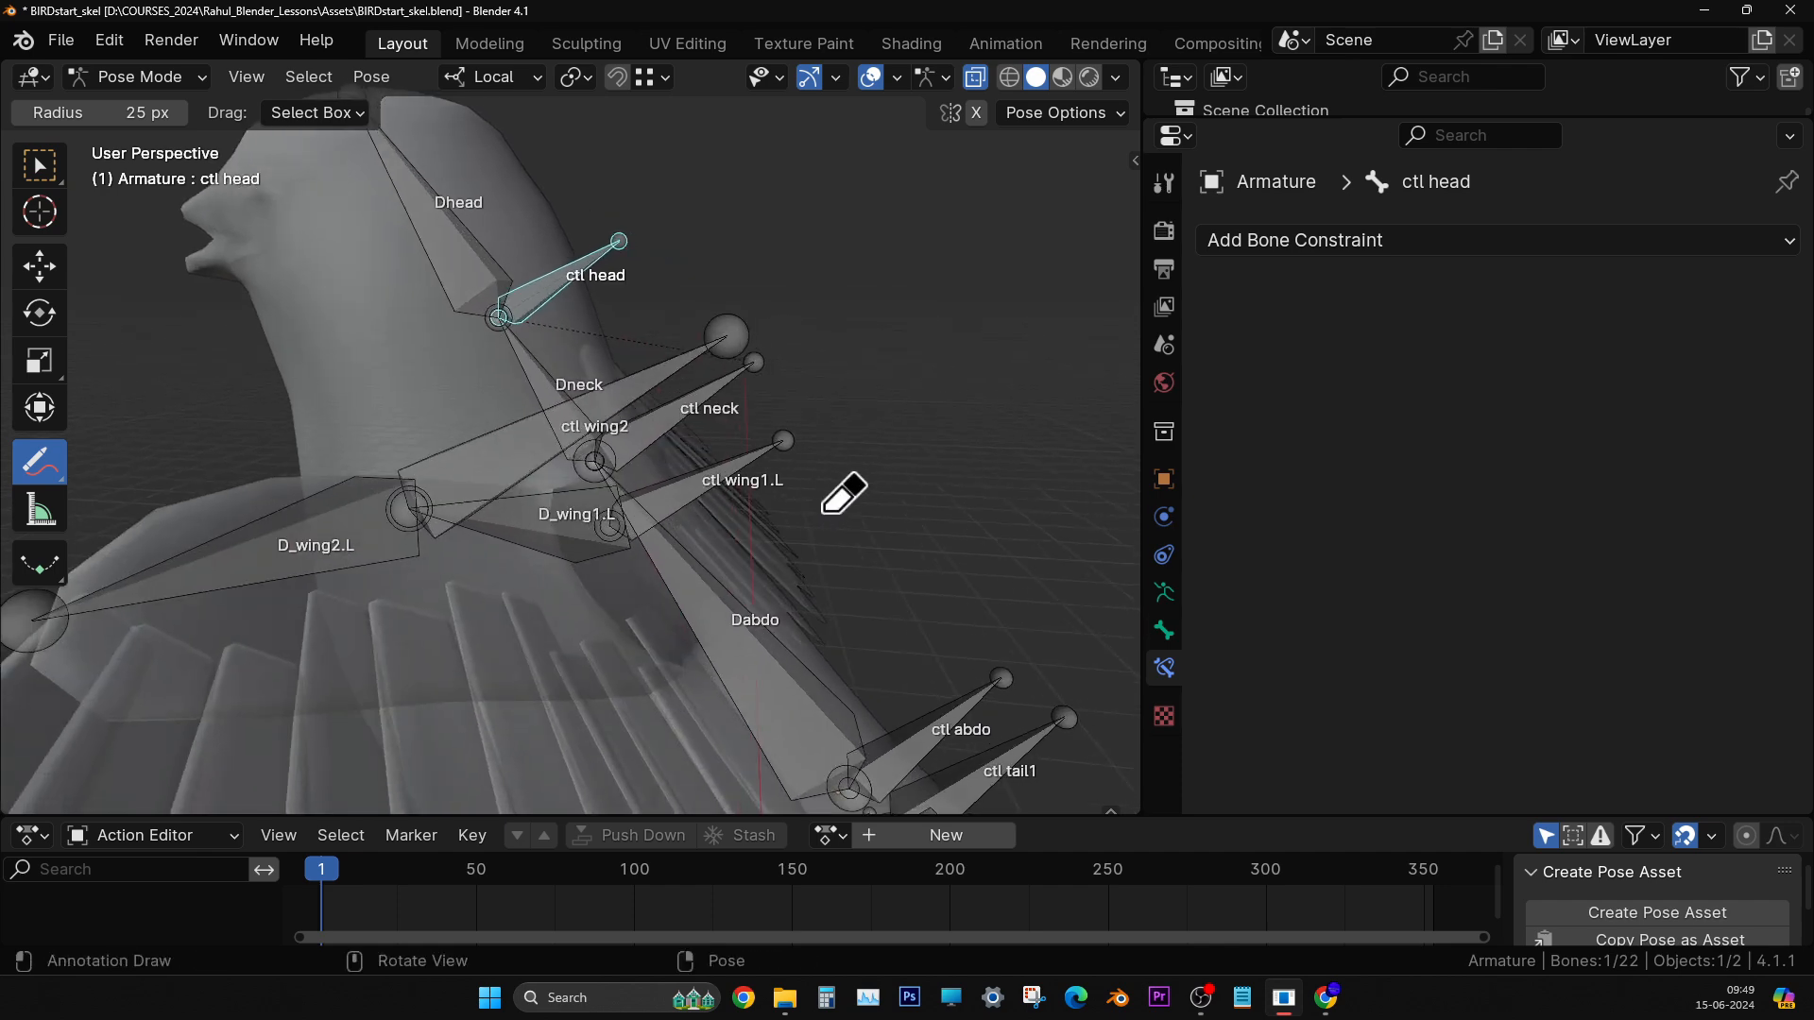
{"action": "left_click", "coordinate": [39, 265]}
{"action": "left_click_drag", "start_coordinate": [39, 461], "coordinate": [142, 472]}
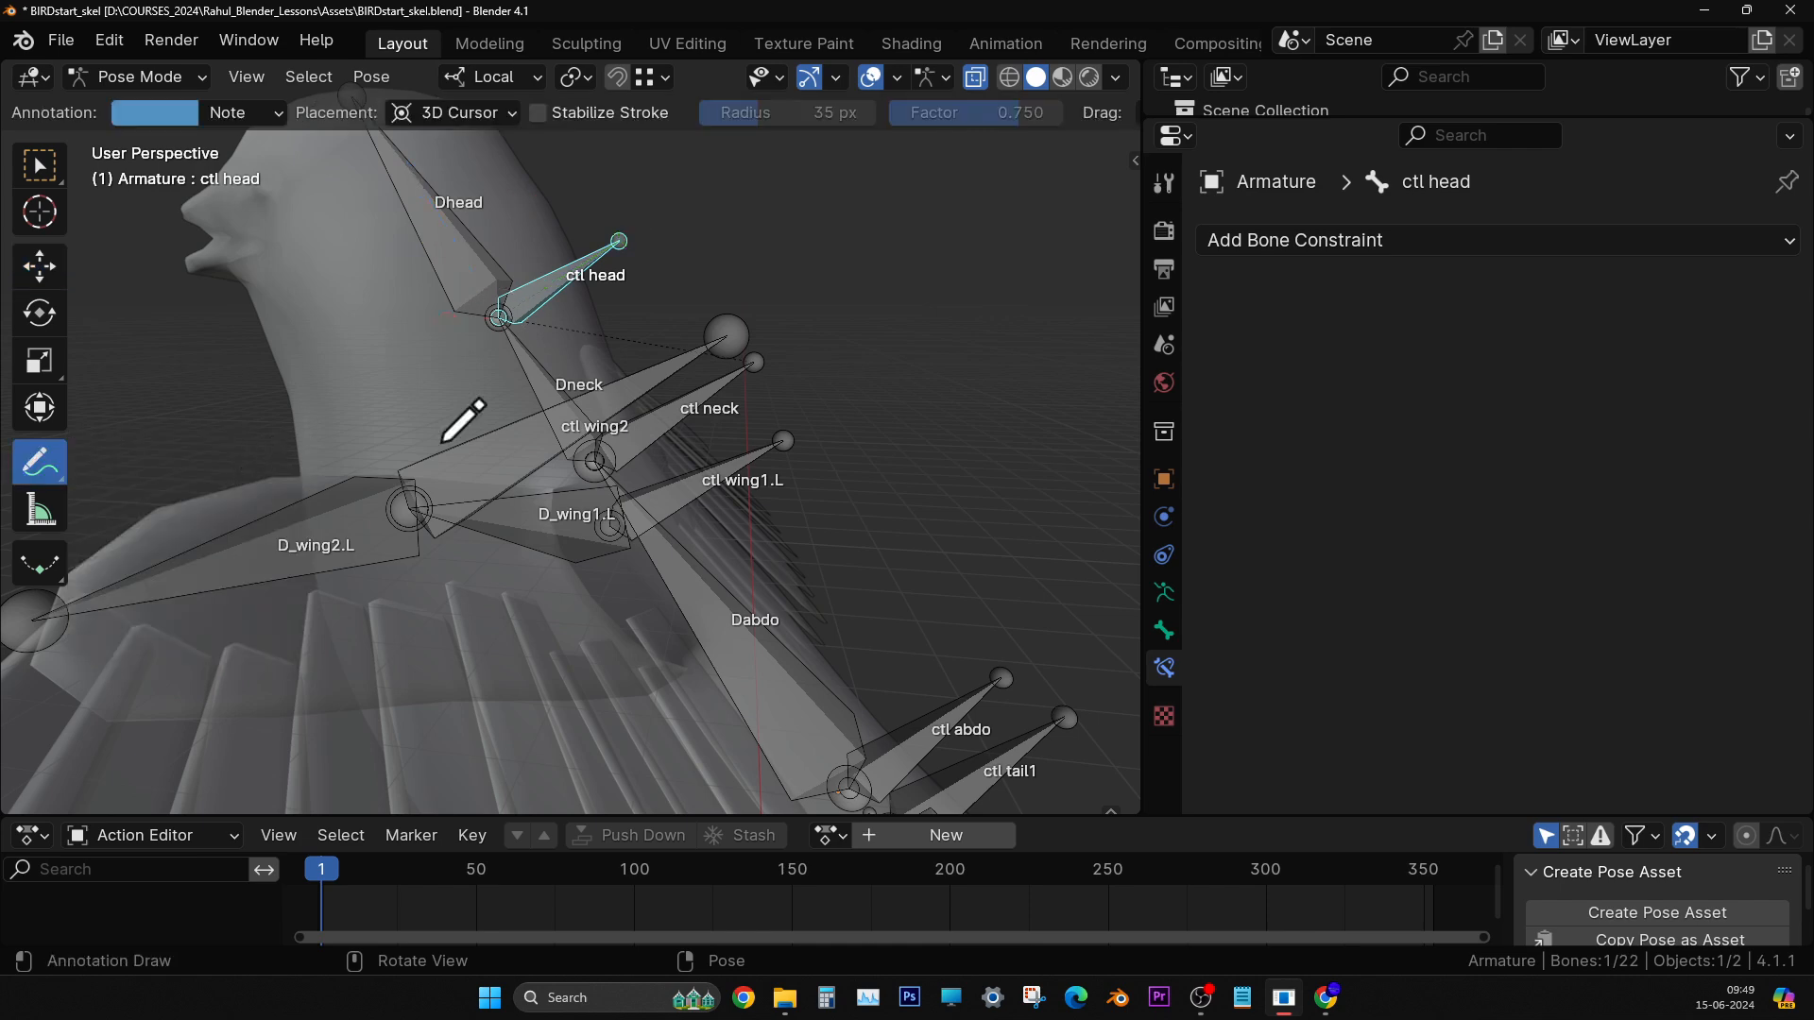
{"action": "middle_click_drag", "start_coordinate": [761, 394], "coordinate": [728, 443]}
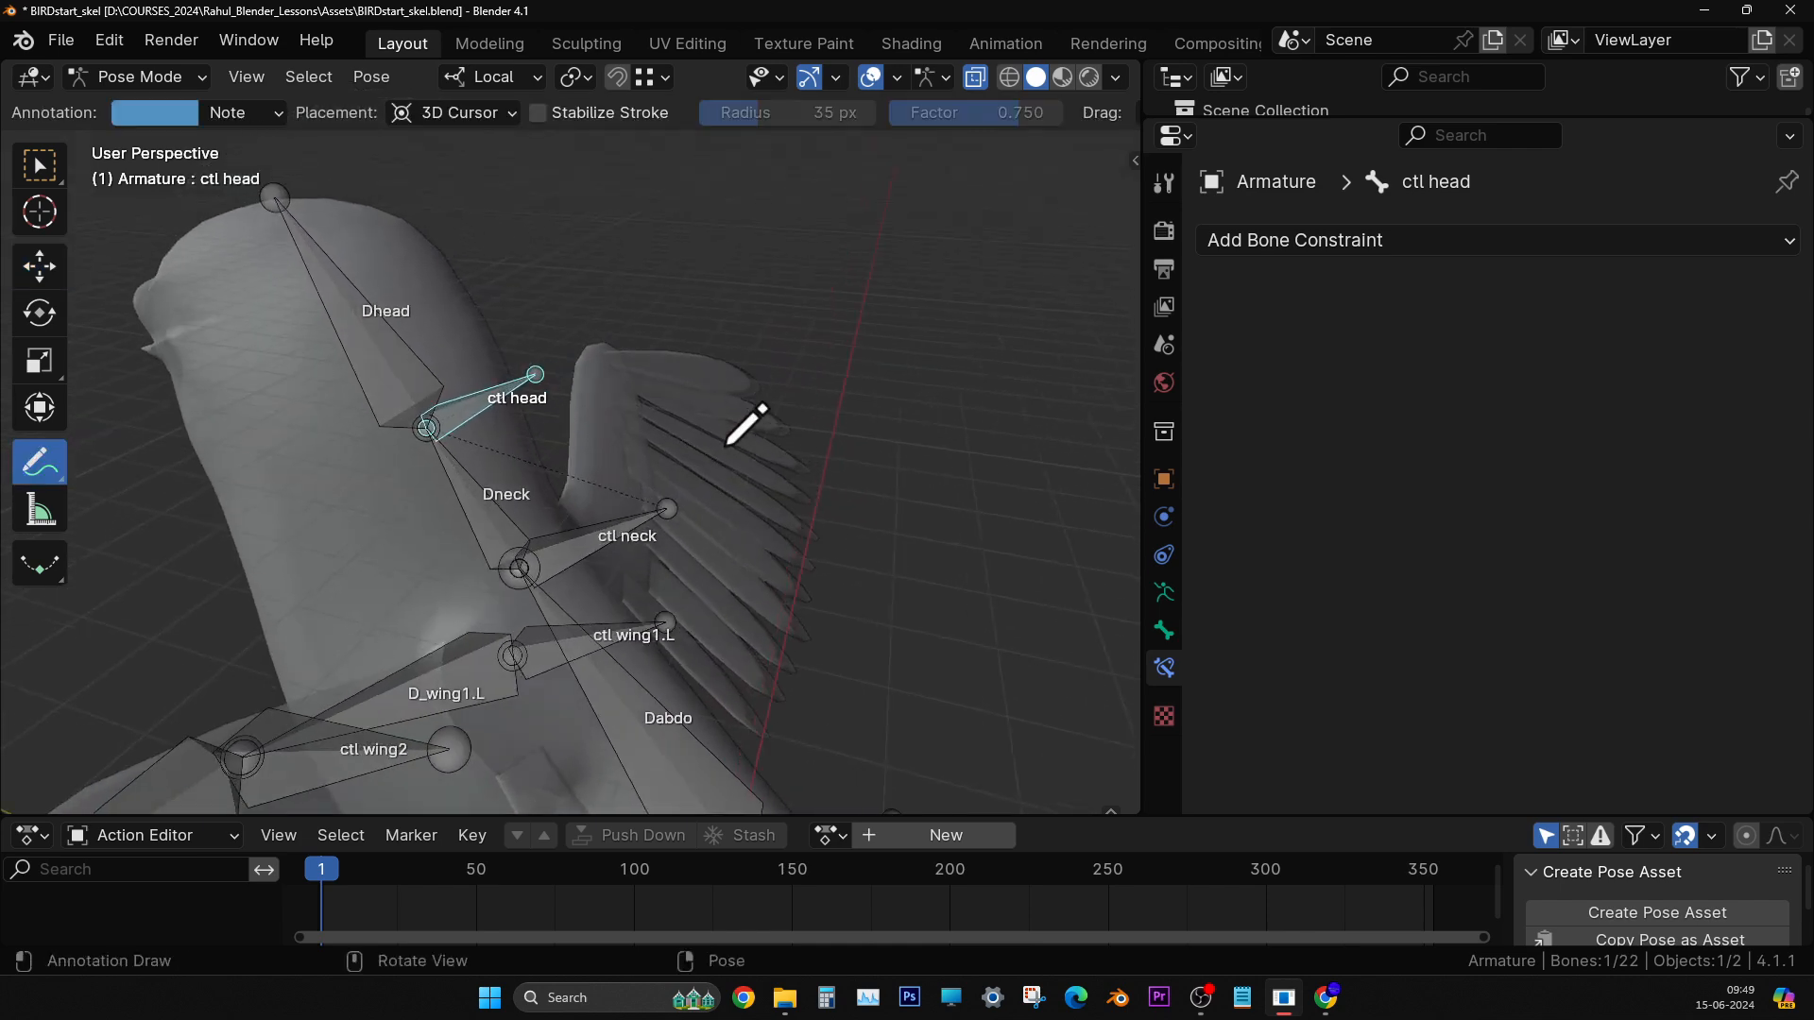
{"action": "left_click", "coordinate": [30, 268]}
{"action": "left_click", "coordinate": [873, 371]}
{"action": "scroll", "coordinate": [670, 565], "scroll_direction": "up", "scroll_amount": 4}
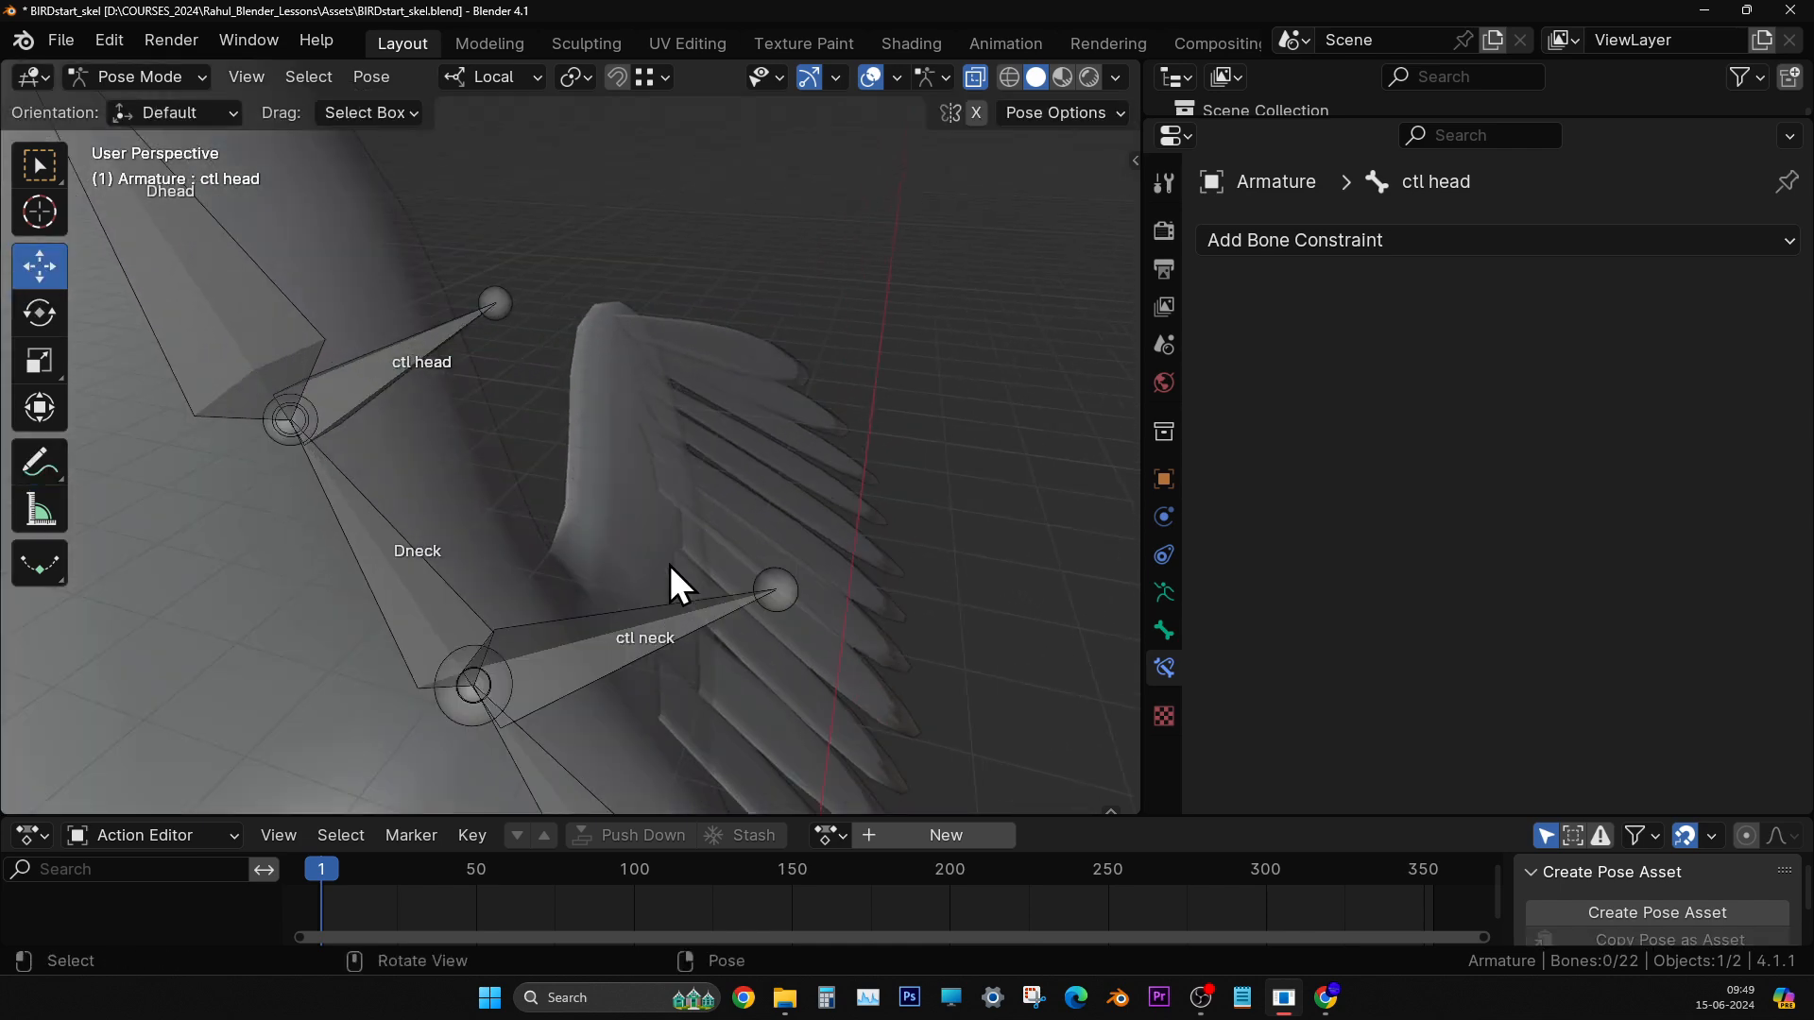
{"action": "scroll", "coordinate": [677, 564], "scroll_direction": "down", "scroll_amount": 2}
{"action": "middle_click_drag", "start_coordinate": [679, 563], "coordinate": [729, 571]}
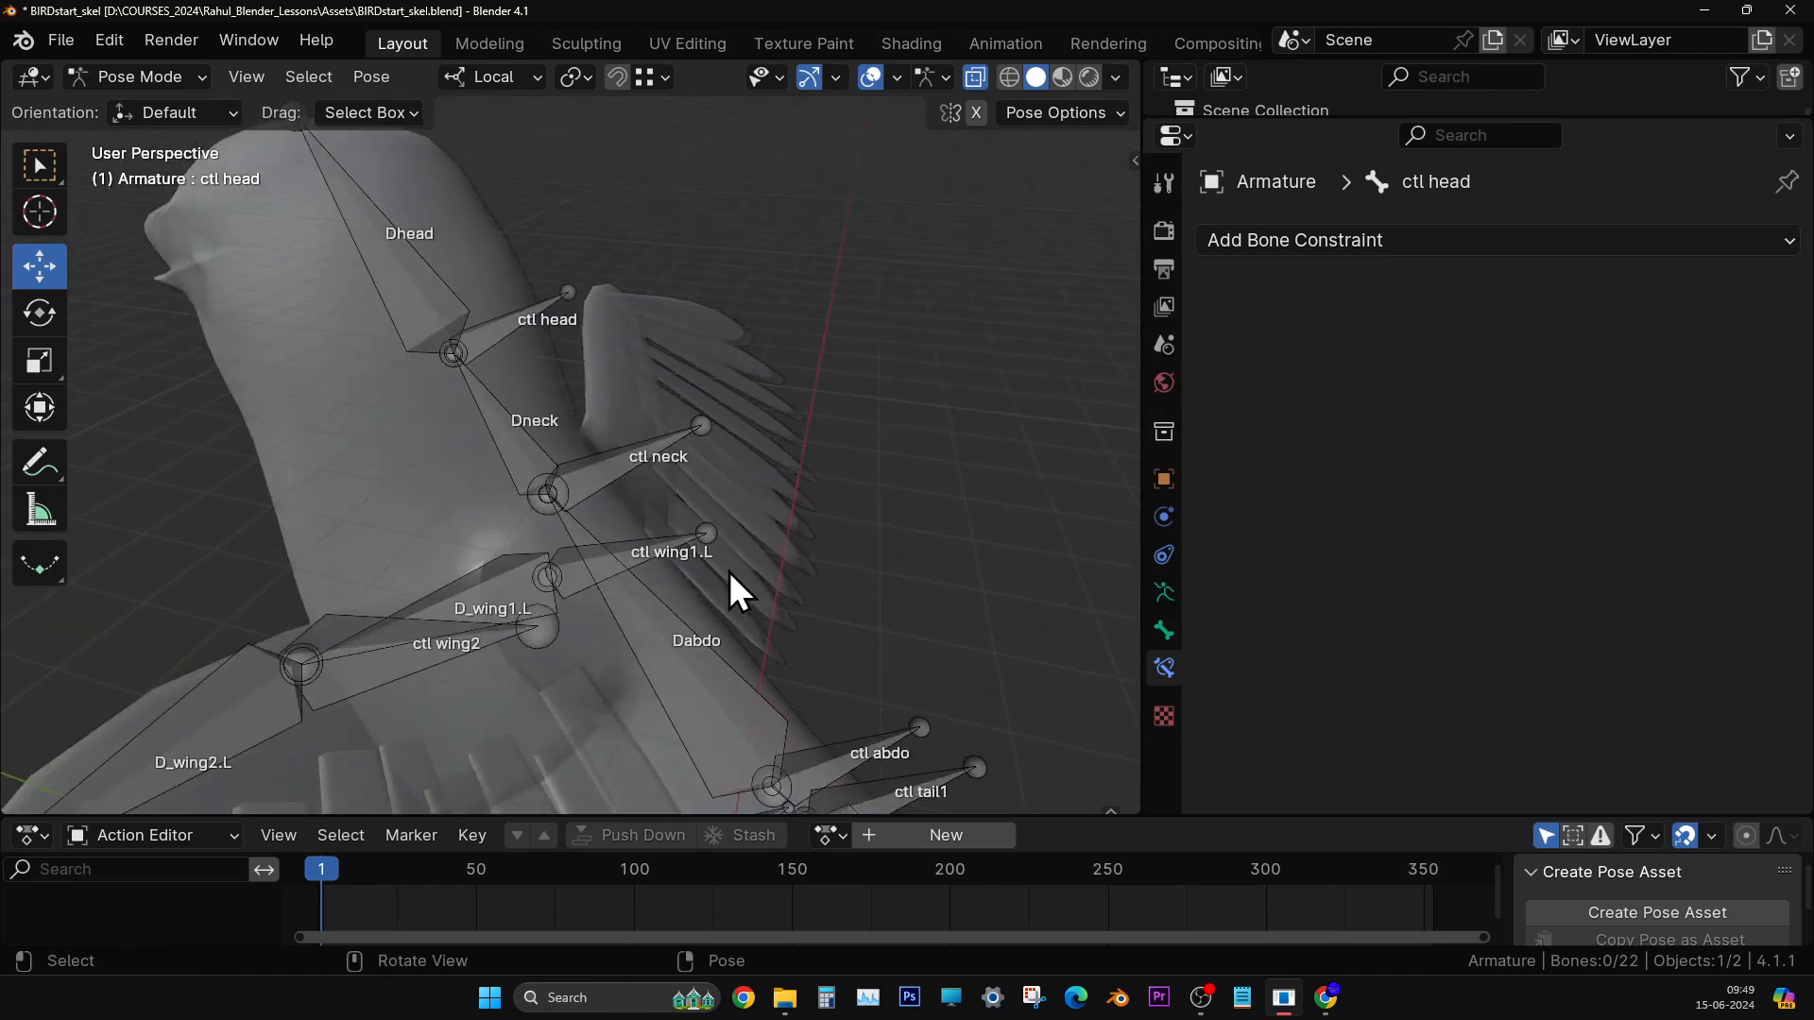
{"action": "middle_click_drag", "start_coordinate": [838, 494], "coordinate": [564, 387]}
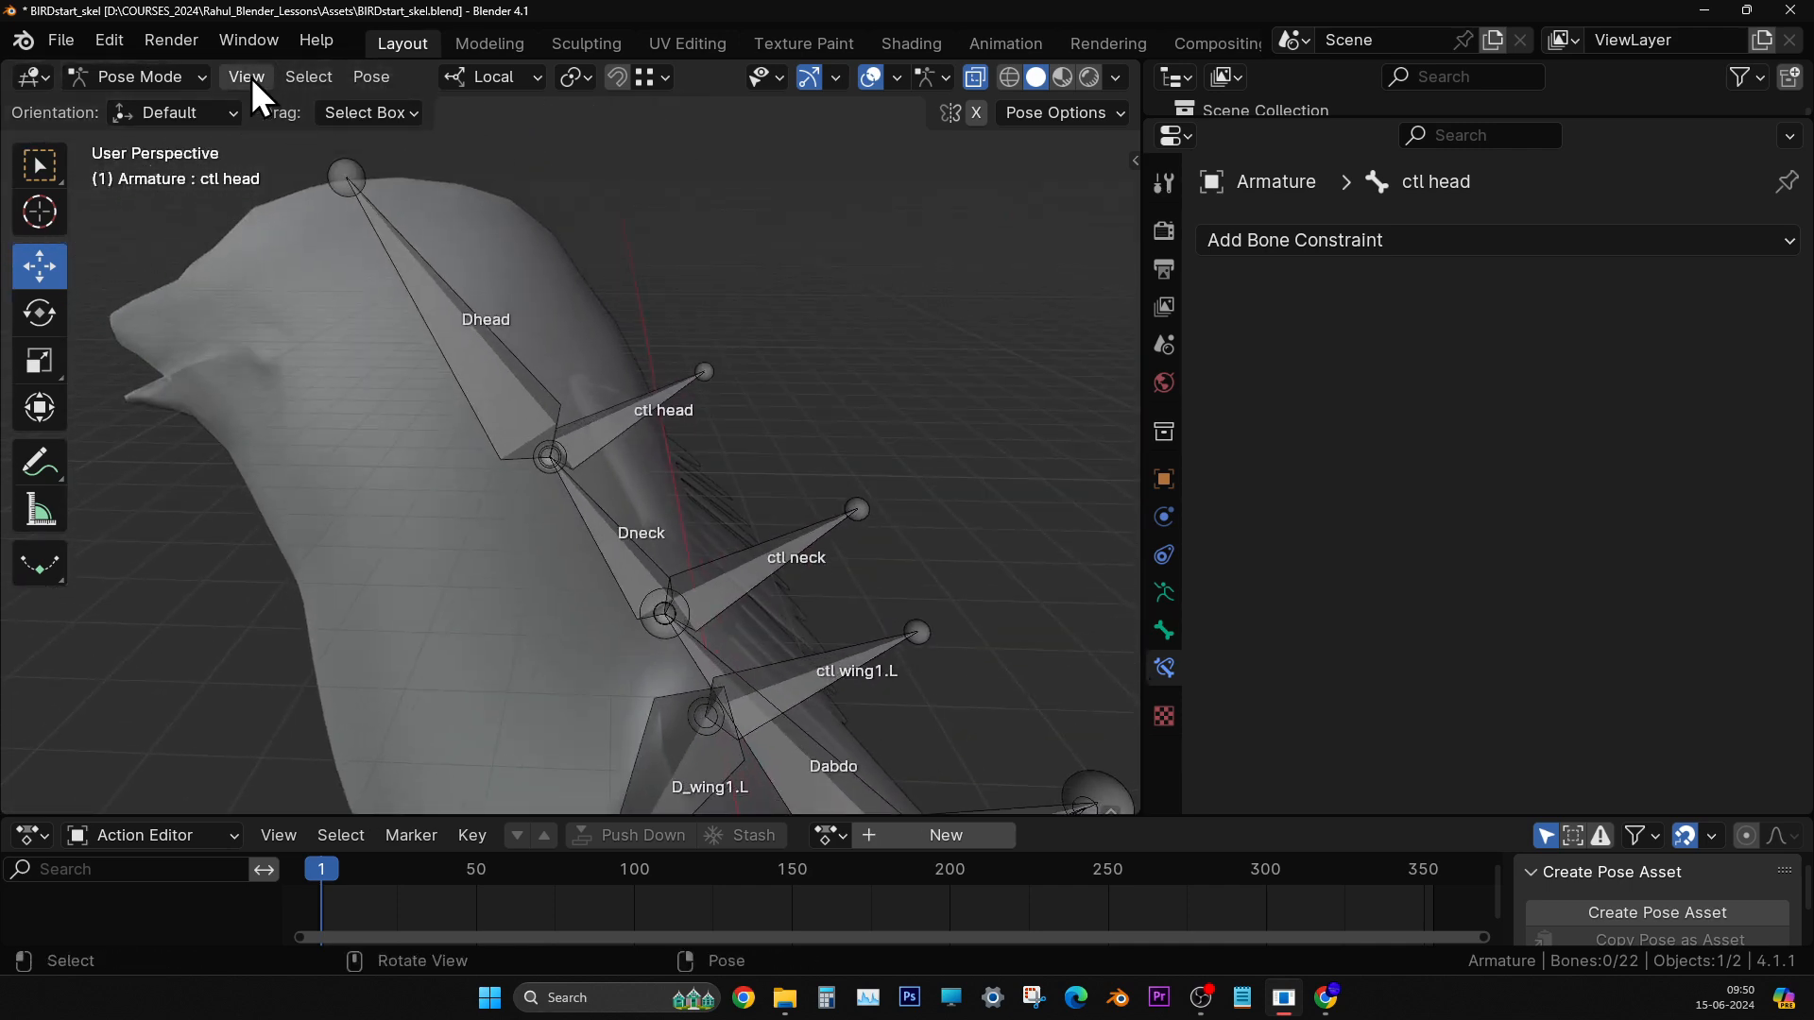
- Select the Dhead bone for inspection, then test rotating the ctl head bone around its local X axis
{"action": "left_click", "coordinate": [454, 302]}
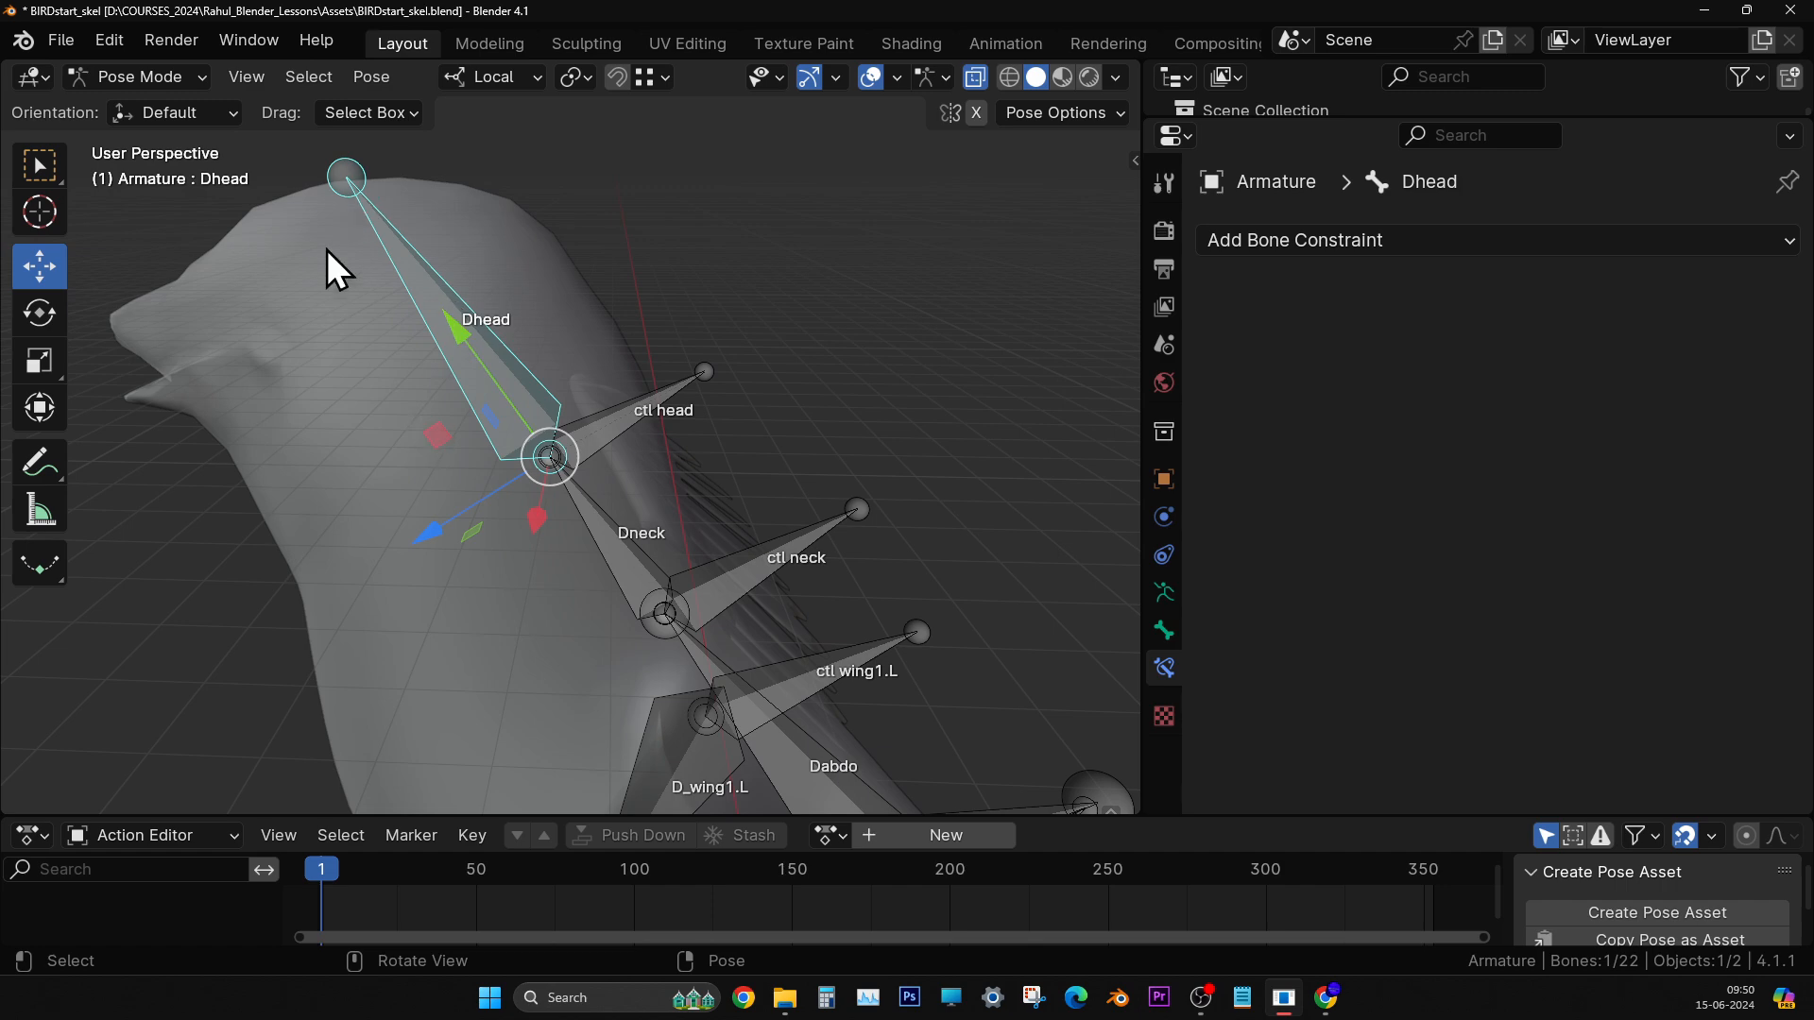
{"action": "middle_click_drag", "start_coordinate": [369, 274], "coordinate": [473, 413]}
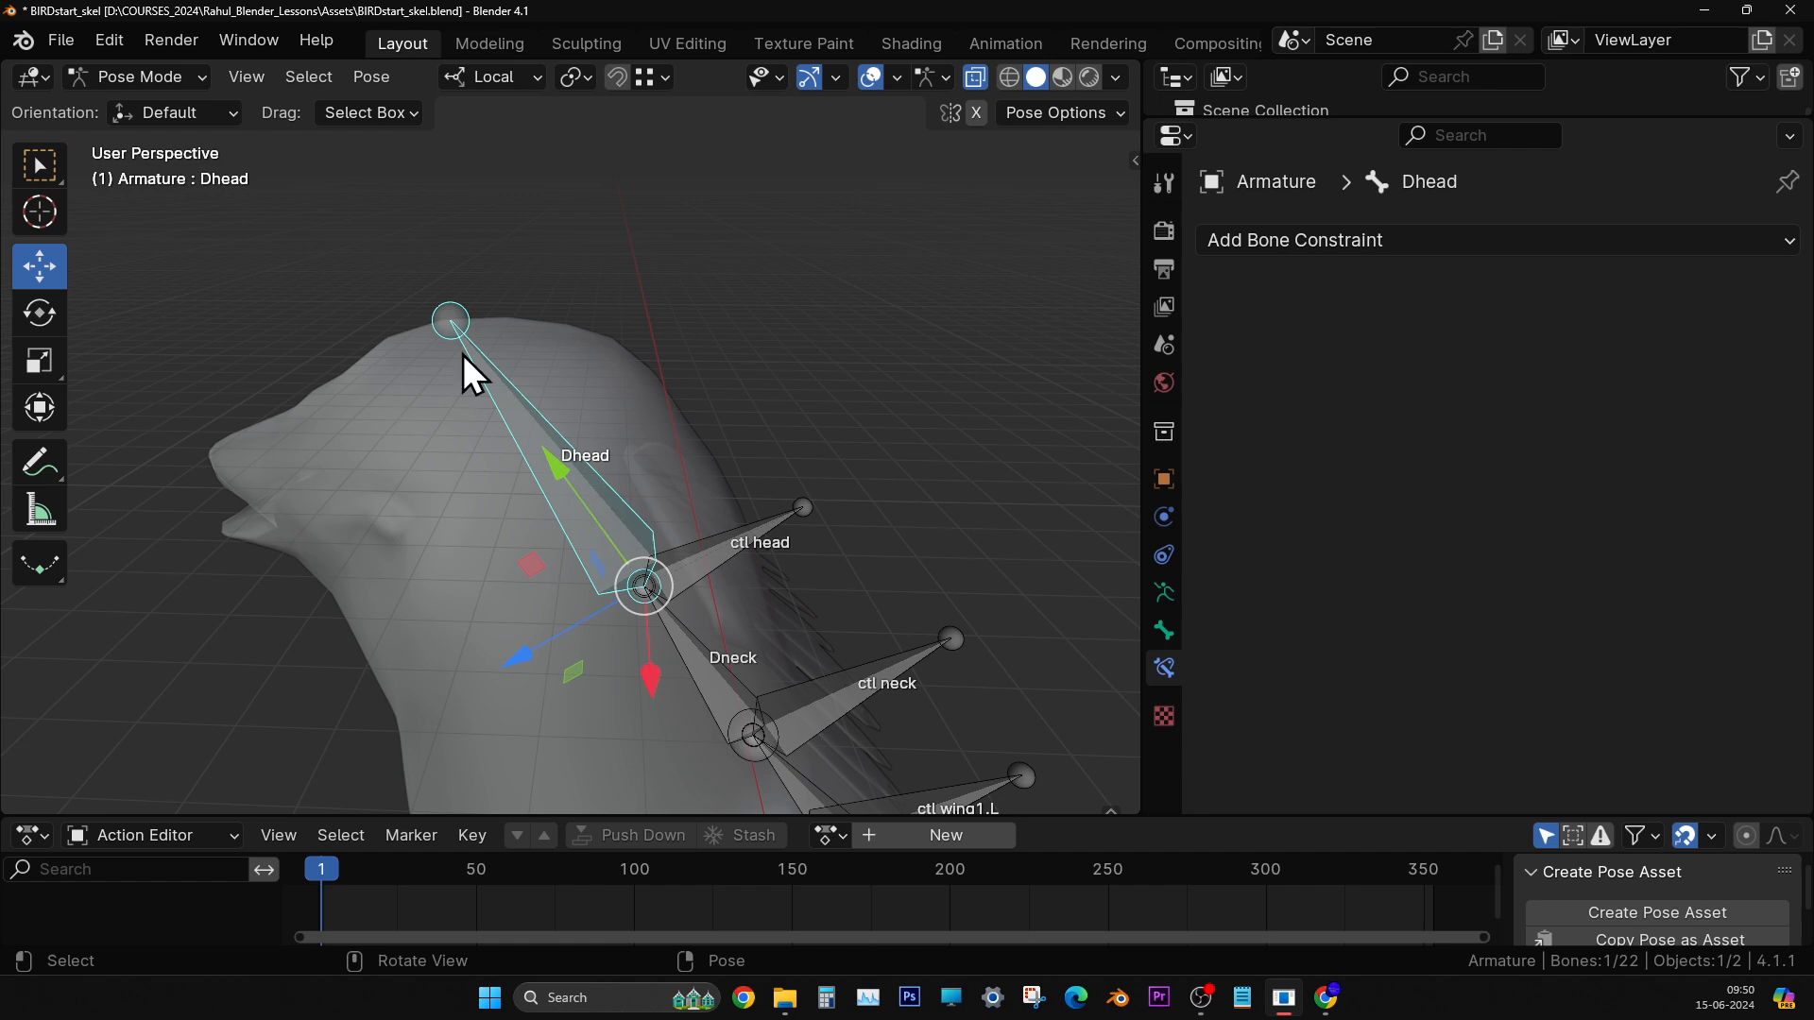
{"action": "left_click", "coordinate": [693, 558]}
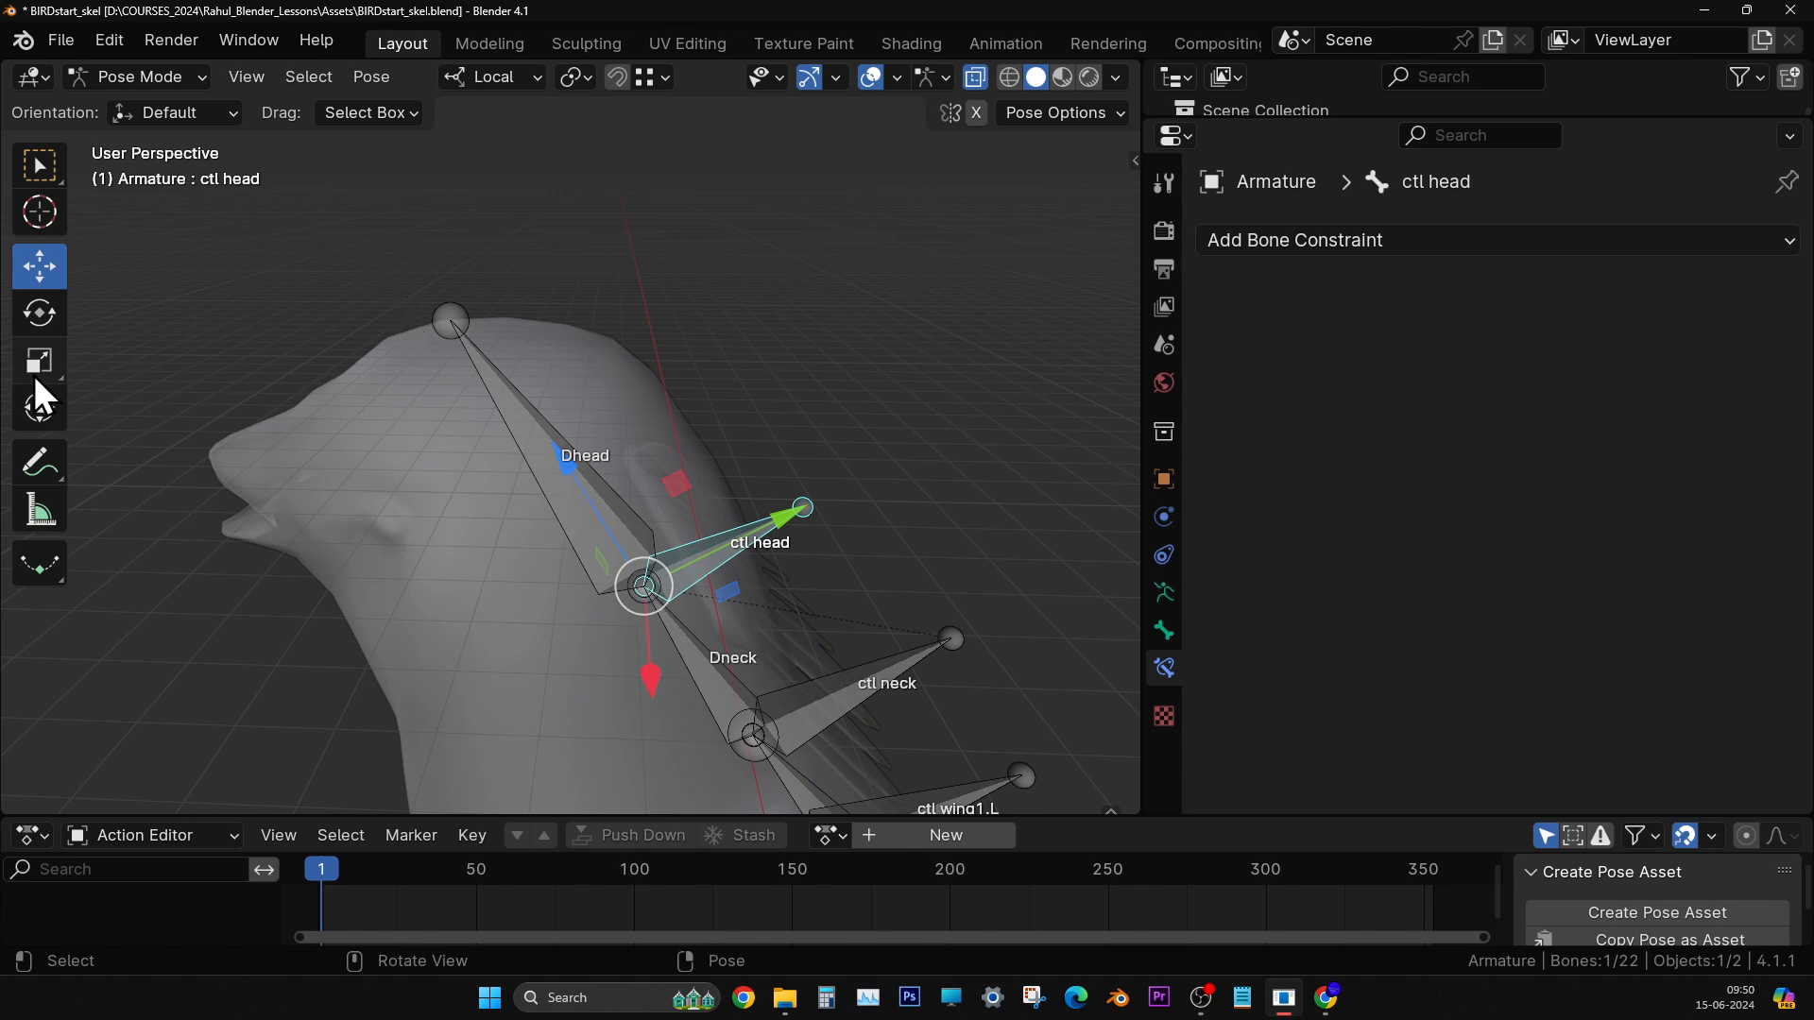
{"action": "left_click", "coordinate": [42, 312]}
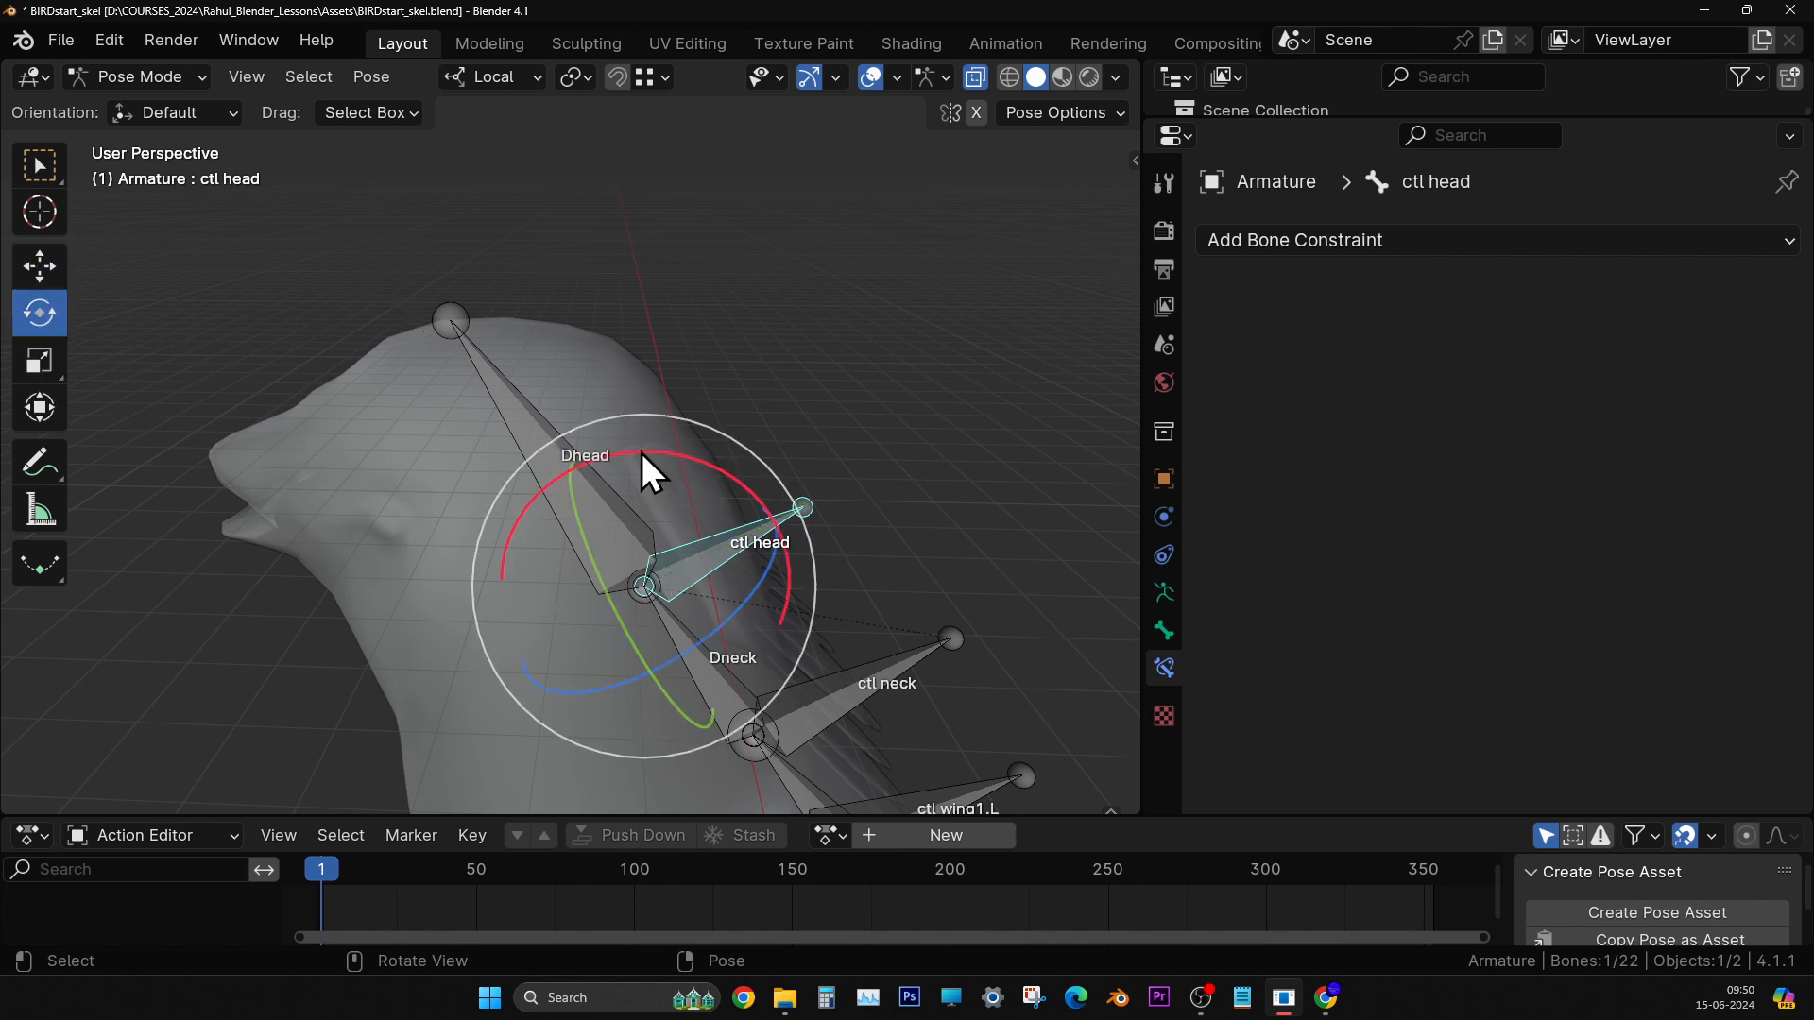
{"action": "left_click_drag", "start_coordinate": [654, 455], "coordinate": [893, 450]}
{"action": "middle_click_drag", "start_coordinate": [894, 451], "coordinate": [663, 485]}
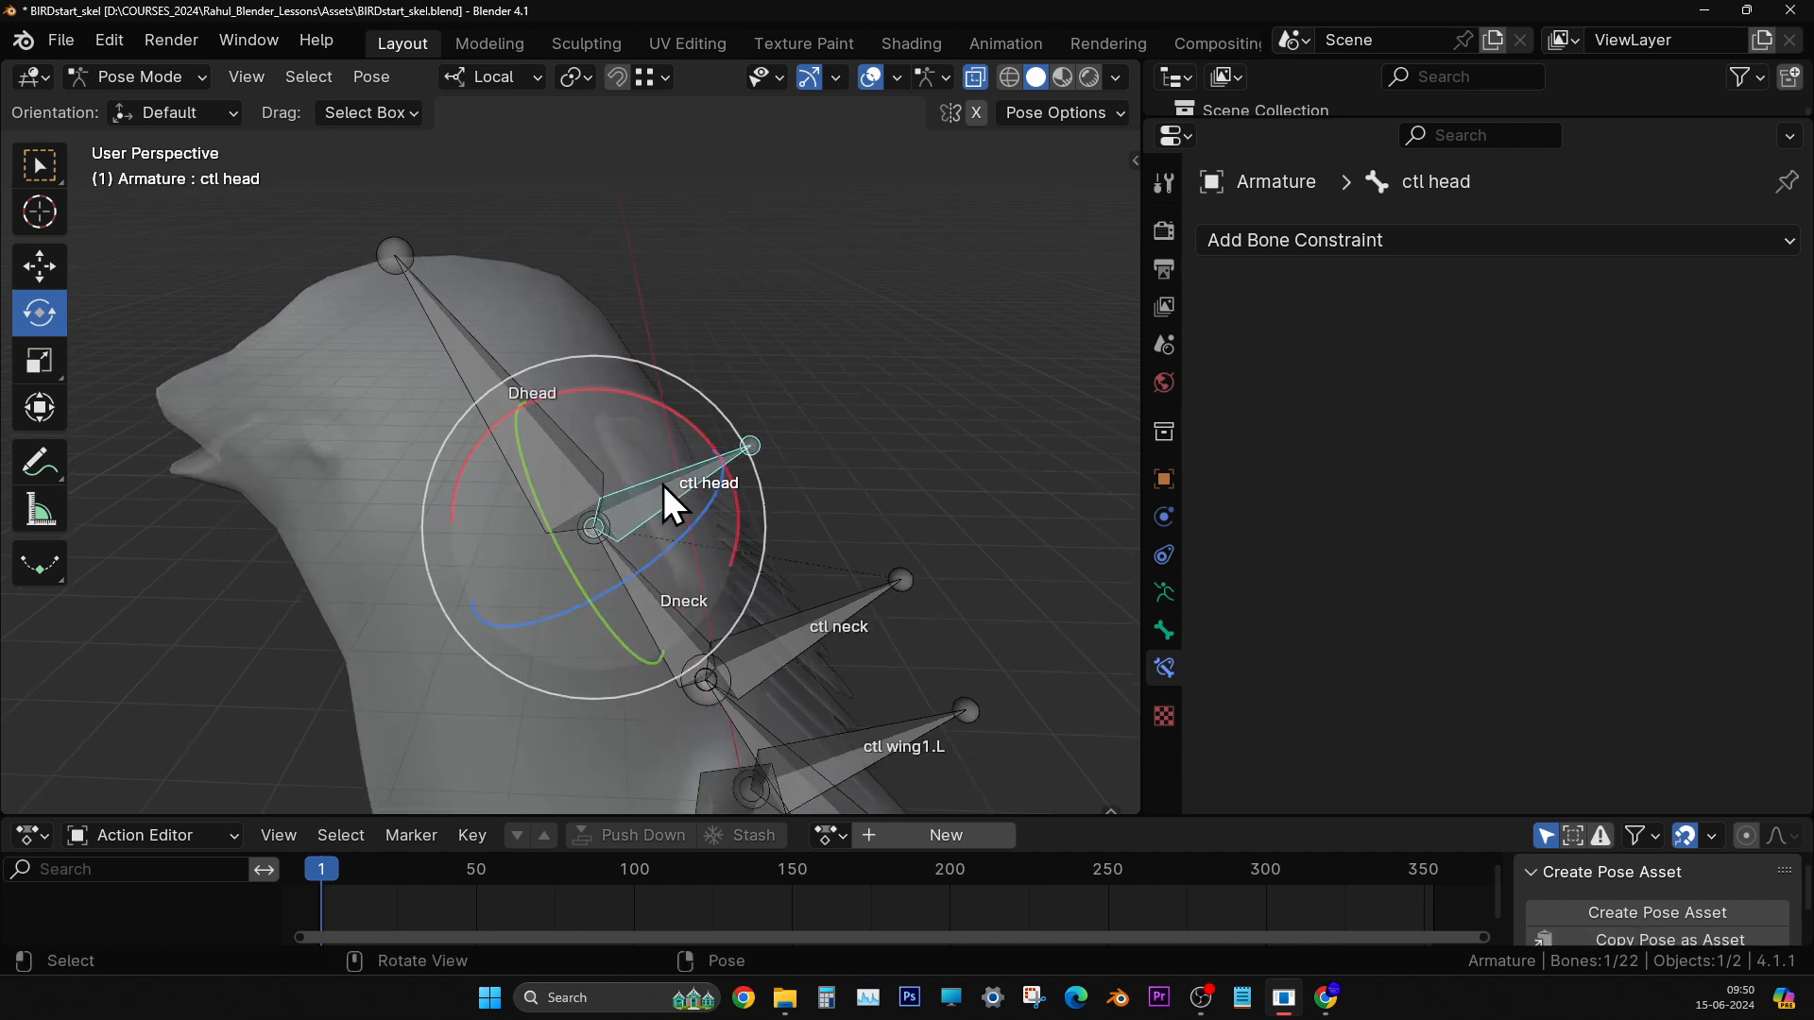
- Test moving ctl head off the tip of Dneck, annotate a line from Dneck's base to ctl head's base, and undo both
{"action": "key", "text": "g"}
{"action": "left_click", "coordinate": [851, 329]}
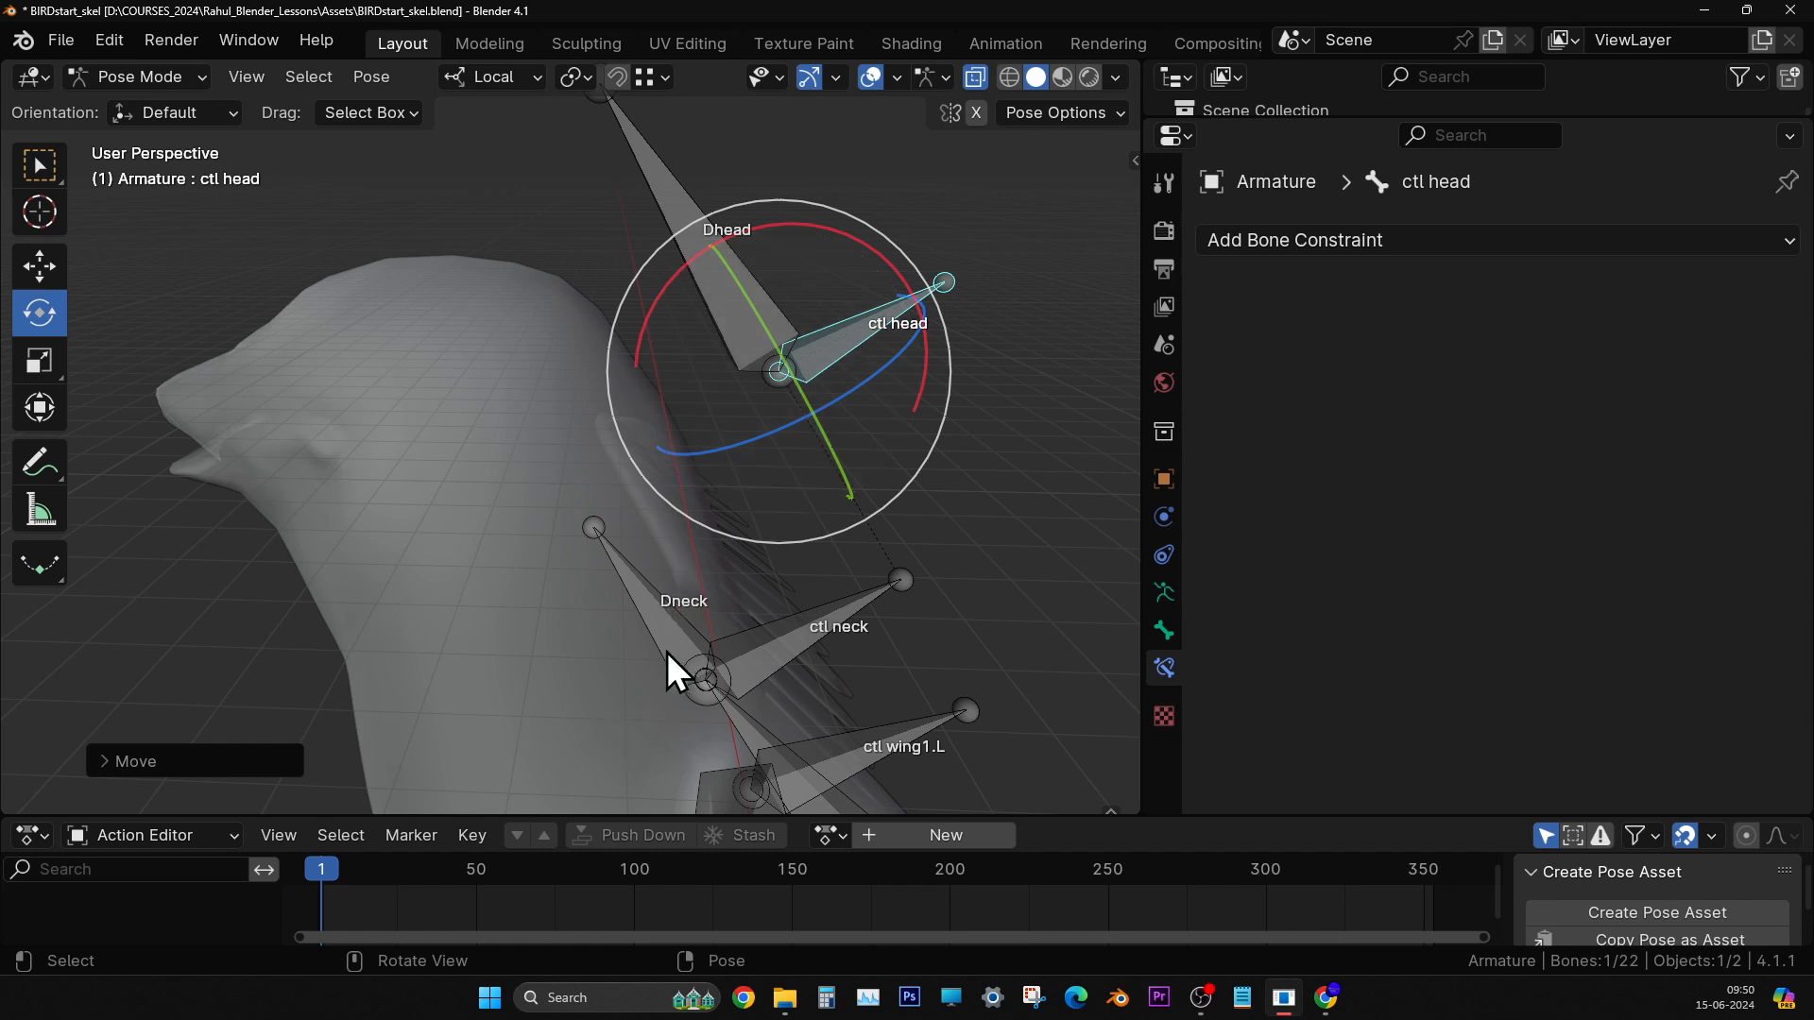
{"action": "left_click", "coordinate": [37, 480]}
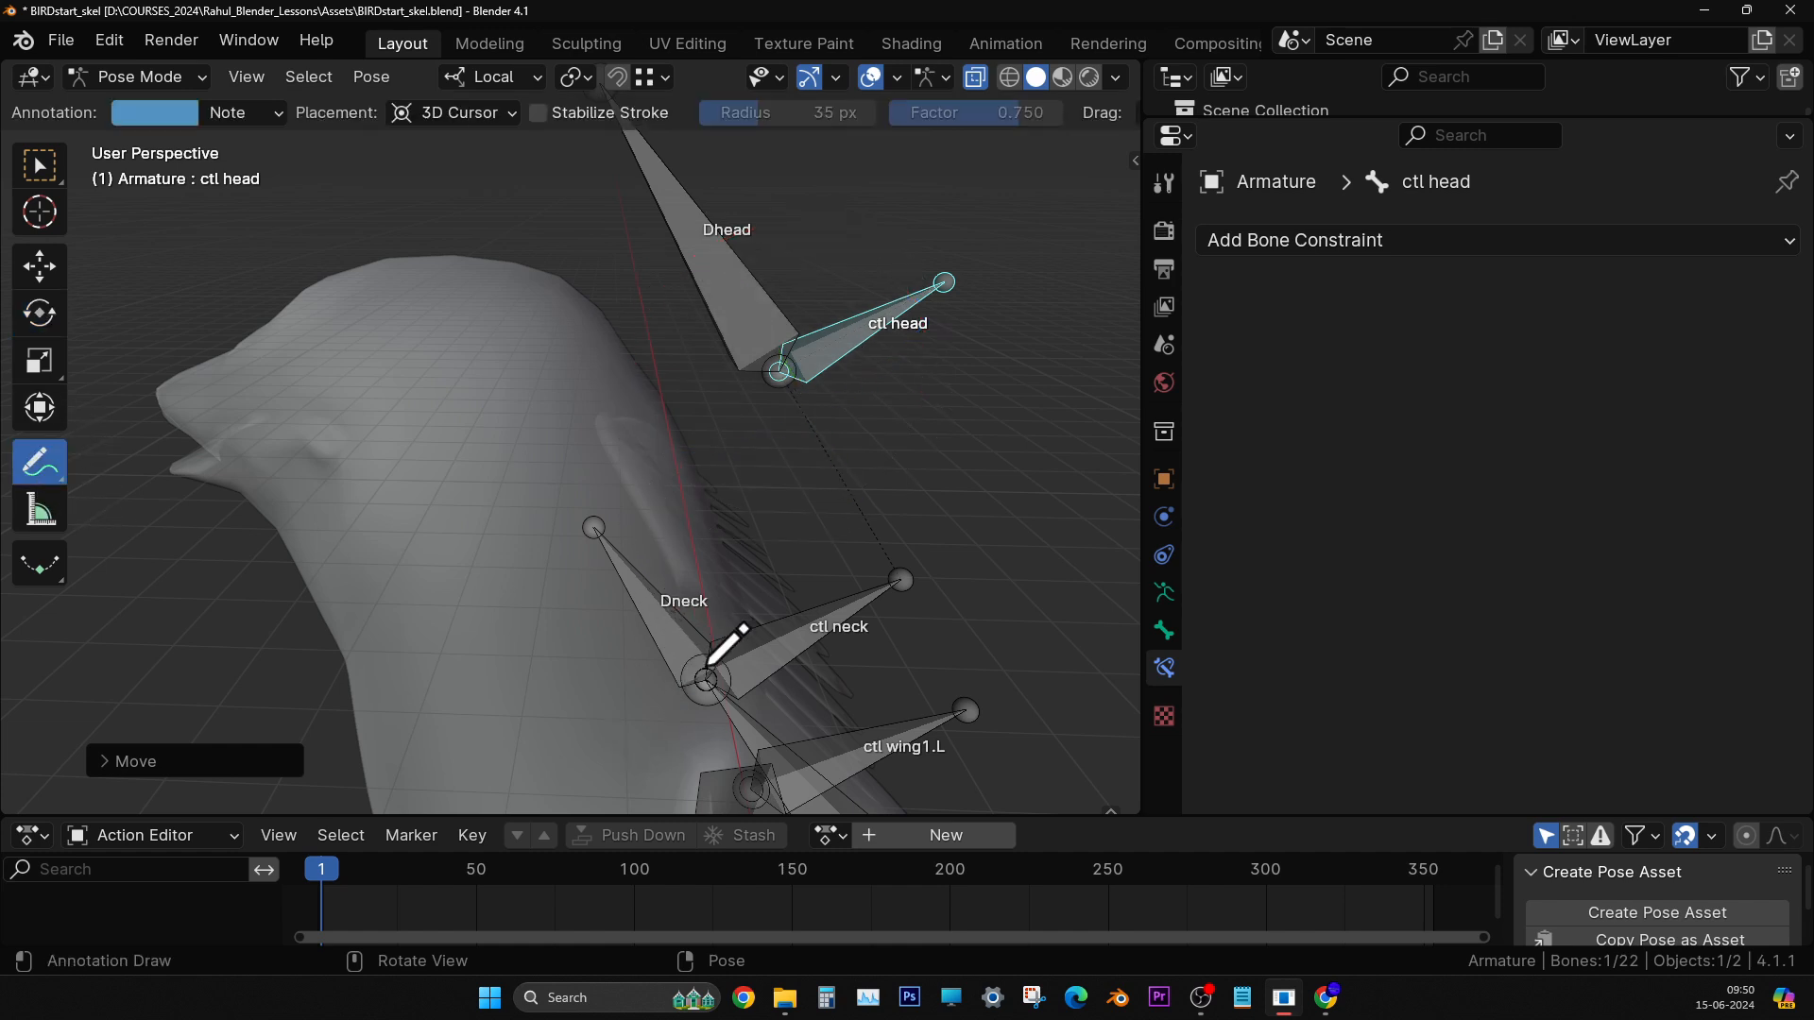
{"action": "left_click_drag", "start_coordinate": [692, 659], "coordinate": [777, 377]}
{"action": "key", "text": "ctrl+z"}
{"action": "key", "text": "ctrl+z"}
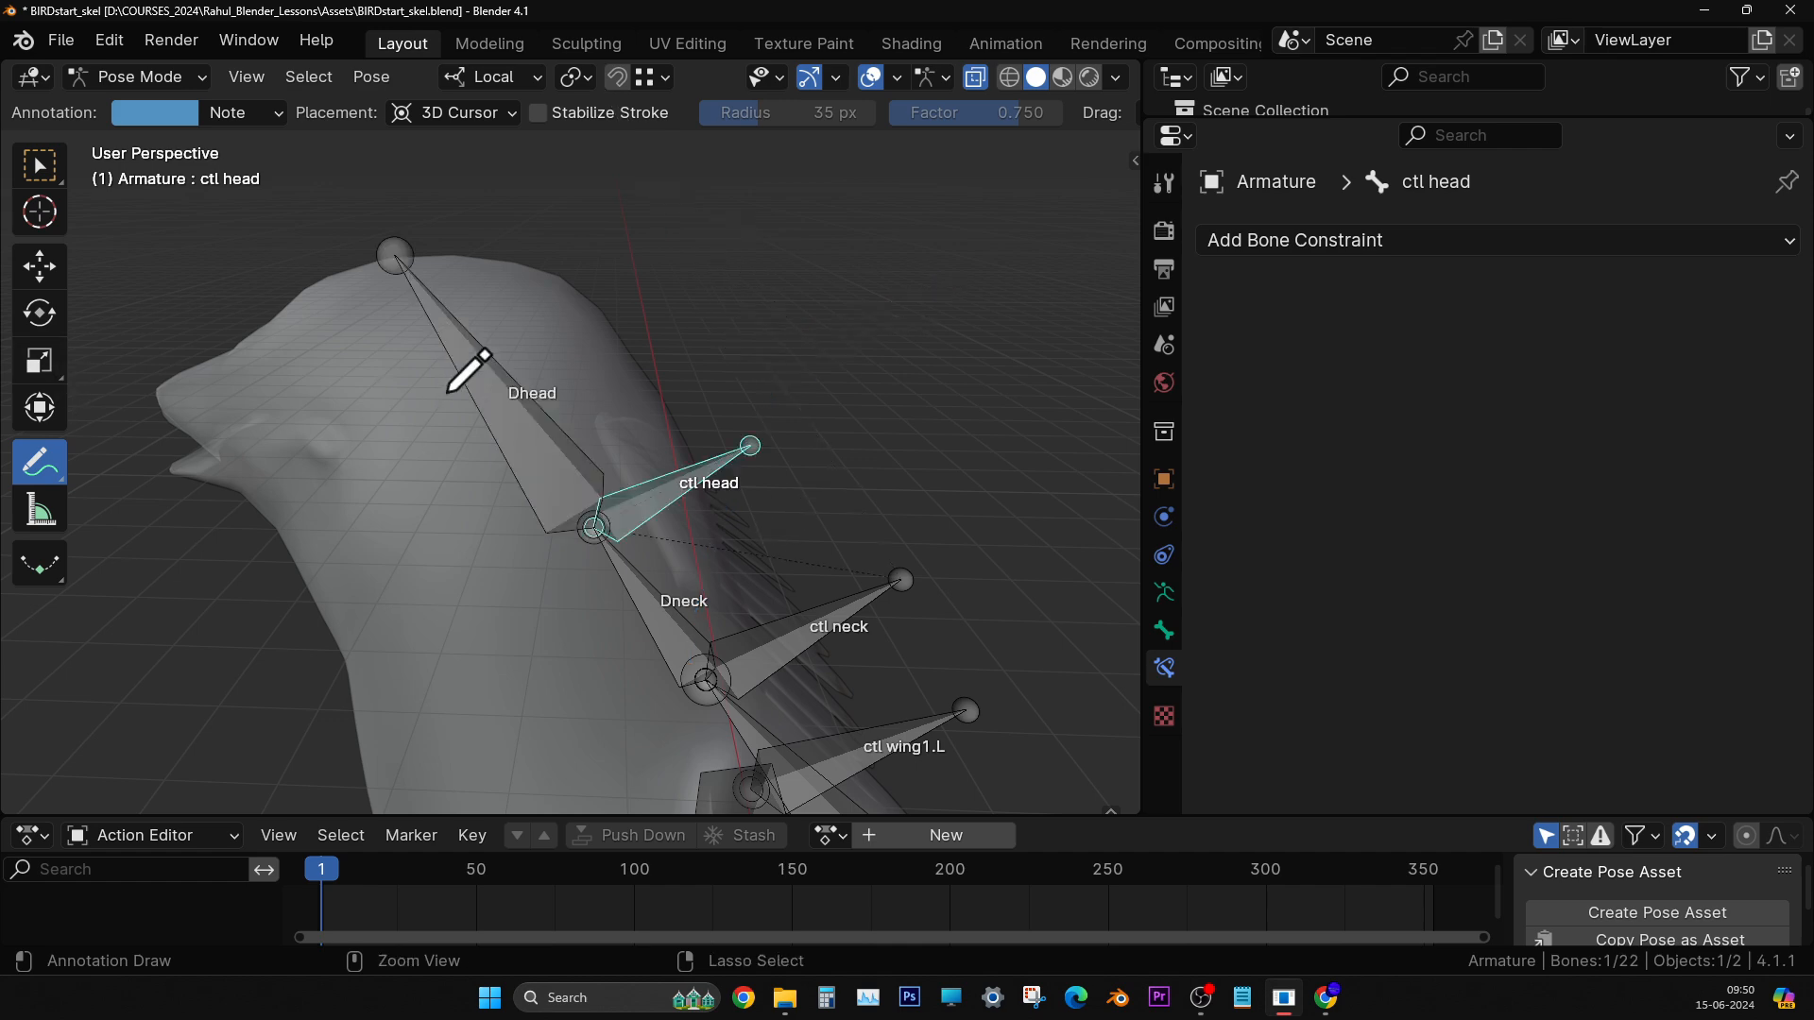
- Select the Dneck bone with the Select Box tool and add an Inverse Kinematics constraint to it
{"action": "key", "text": "w"}
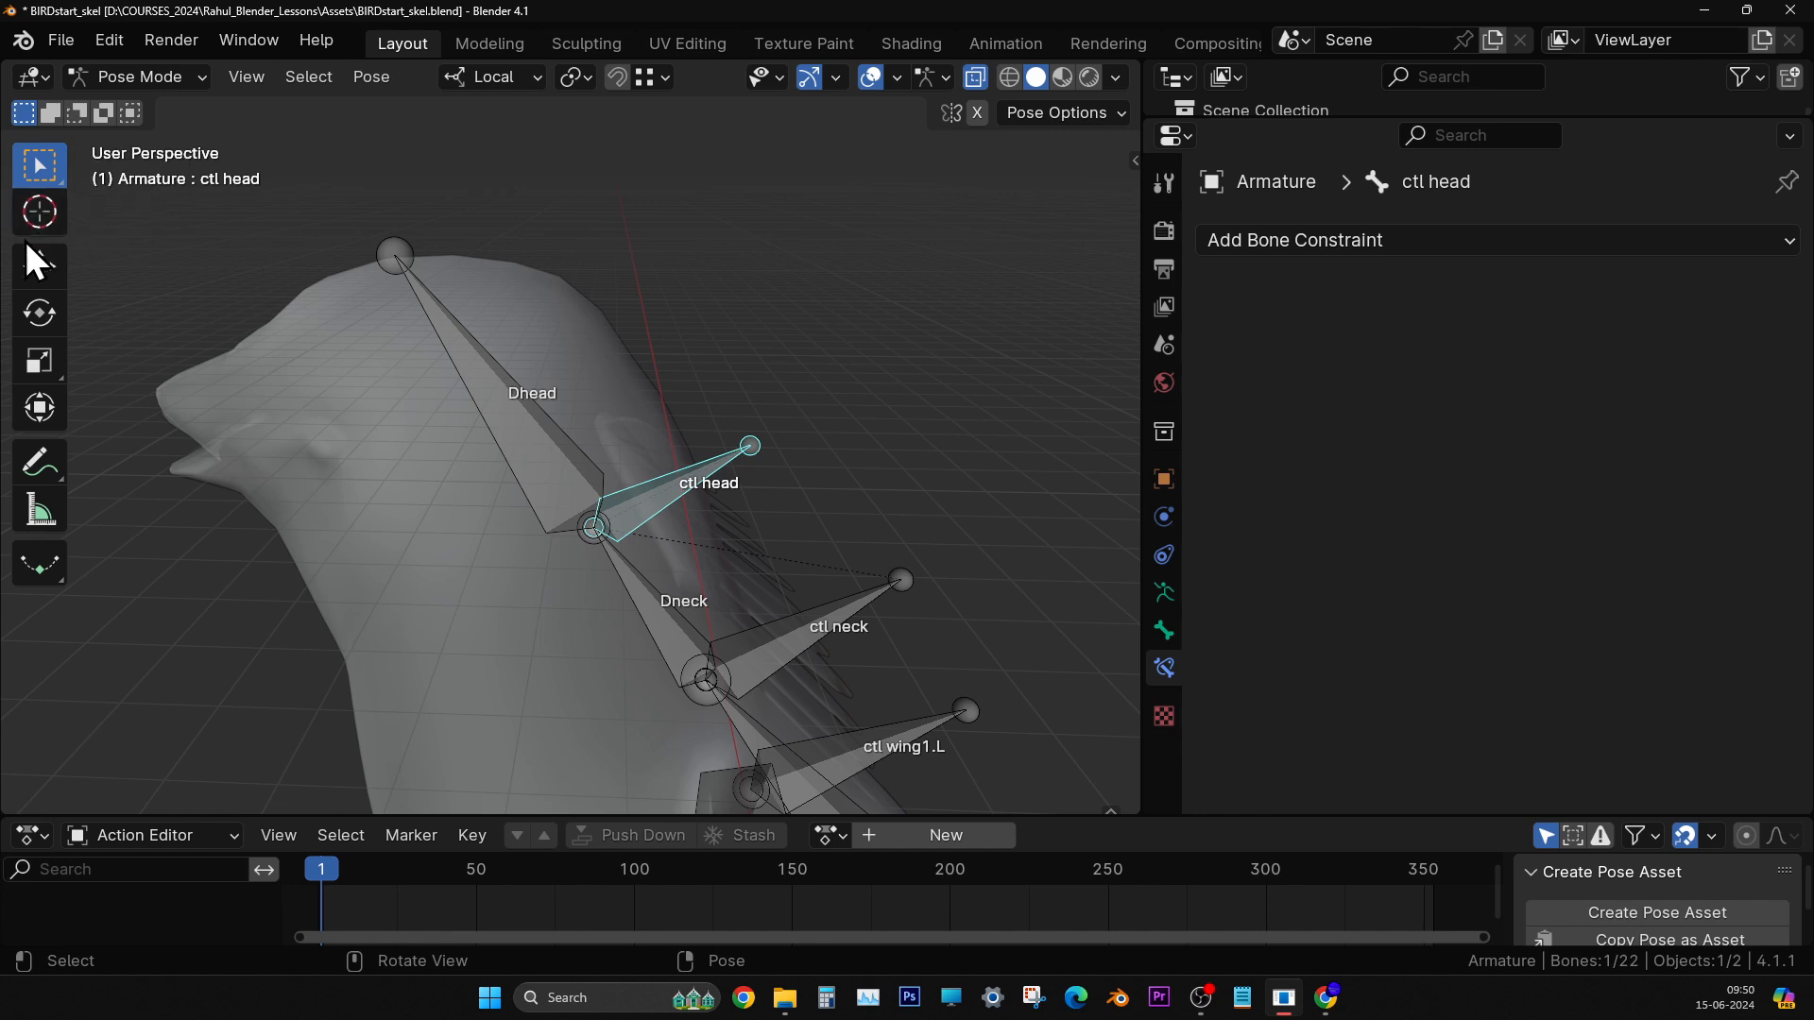
{"action": "left_click", "coordinate": [660, 599]}
{"action": "middle_click_drag", "start_coordinate": [661, 599], "coordinate": [728, 605]}
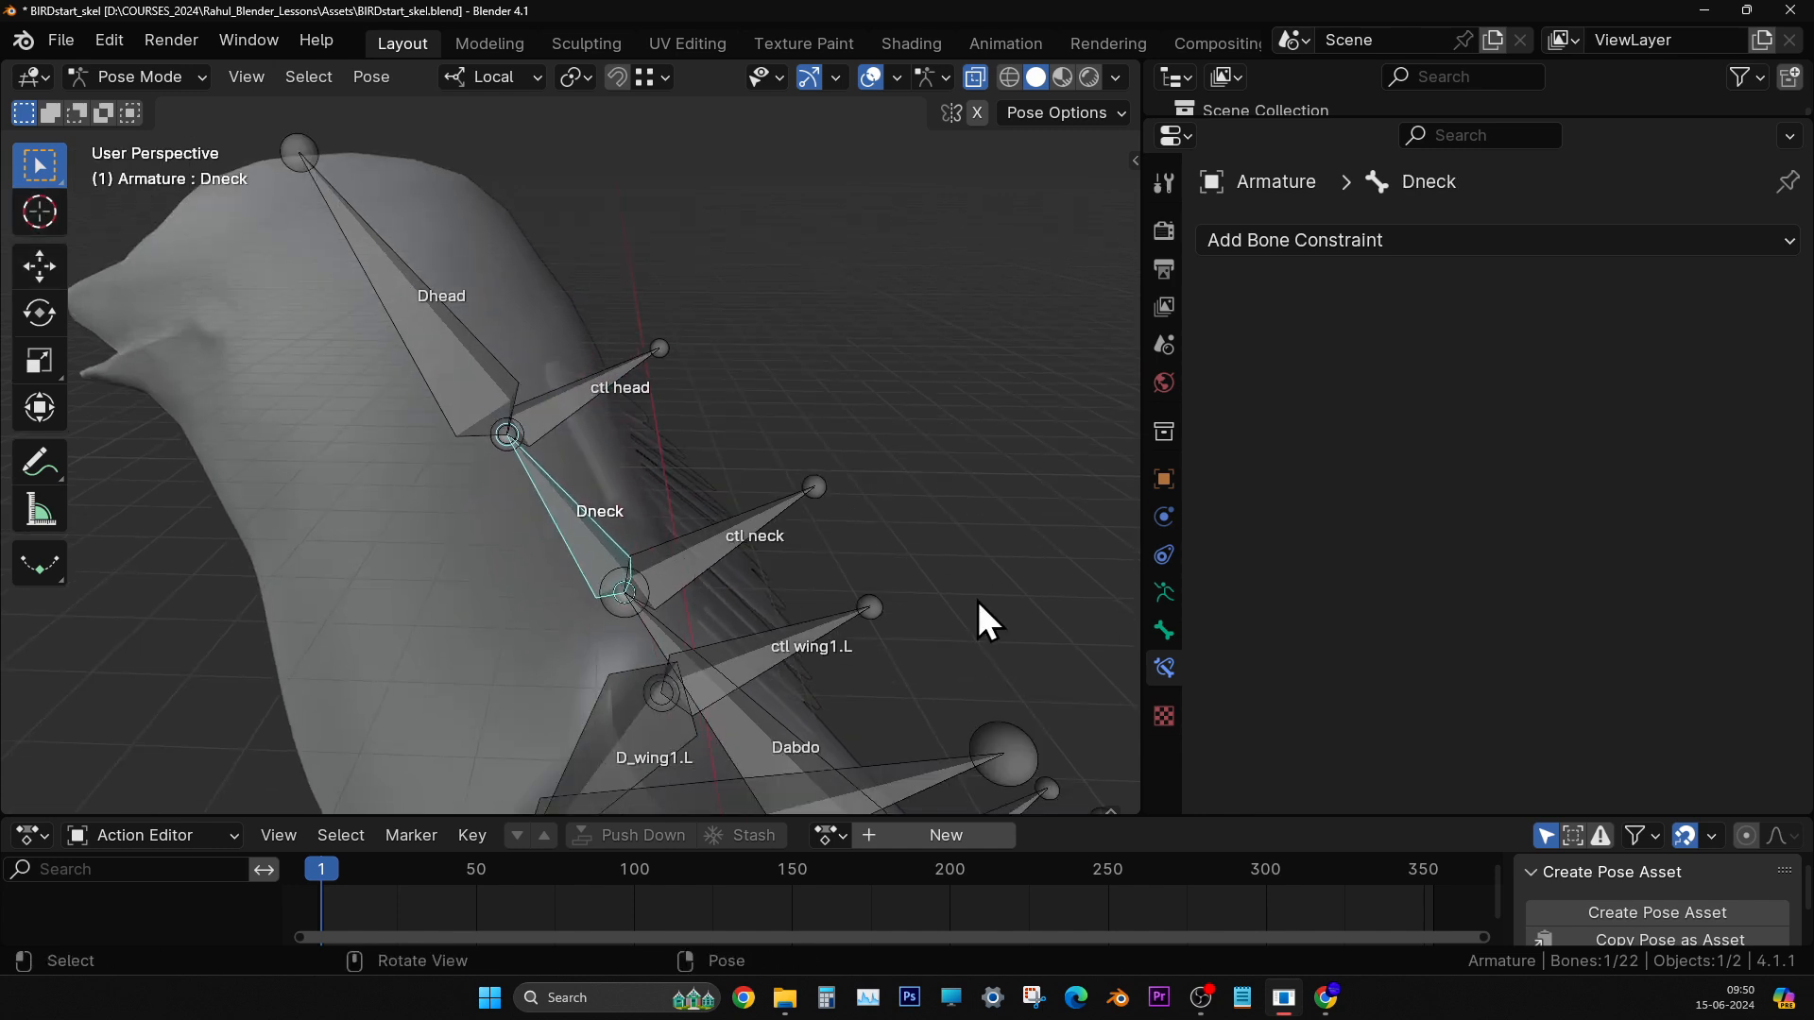
{"action": "scroll", "coordinate": [916, 614], "scroll_direction": "up", "scroll_amount": 1}
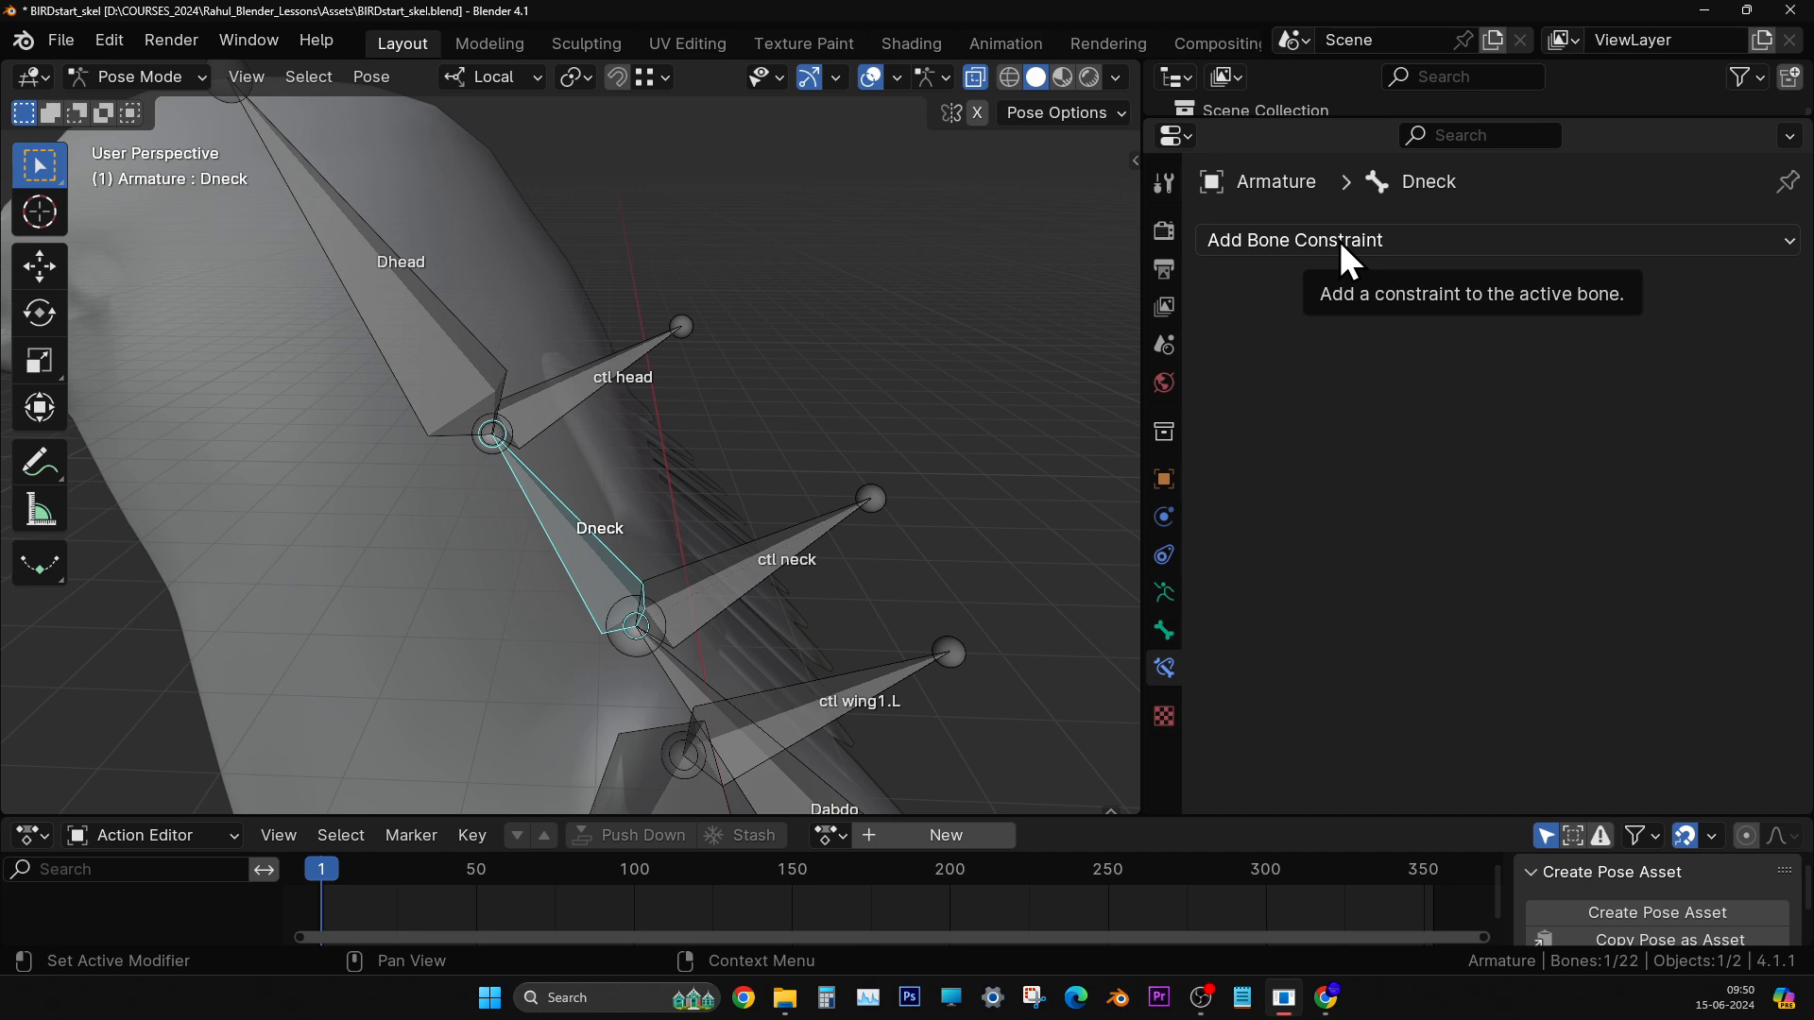
{"action": "left_click", "coordinate": [1396, 240]}
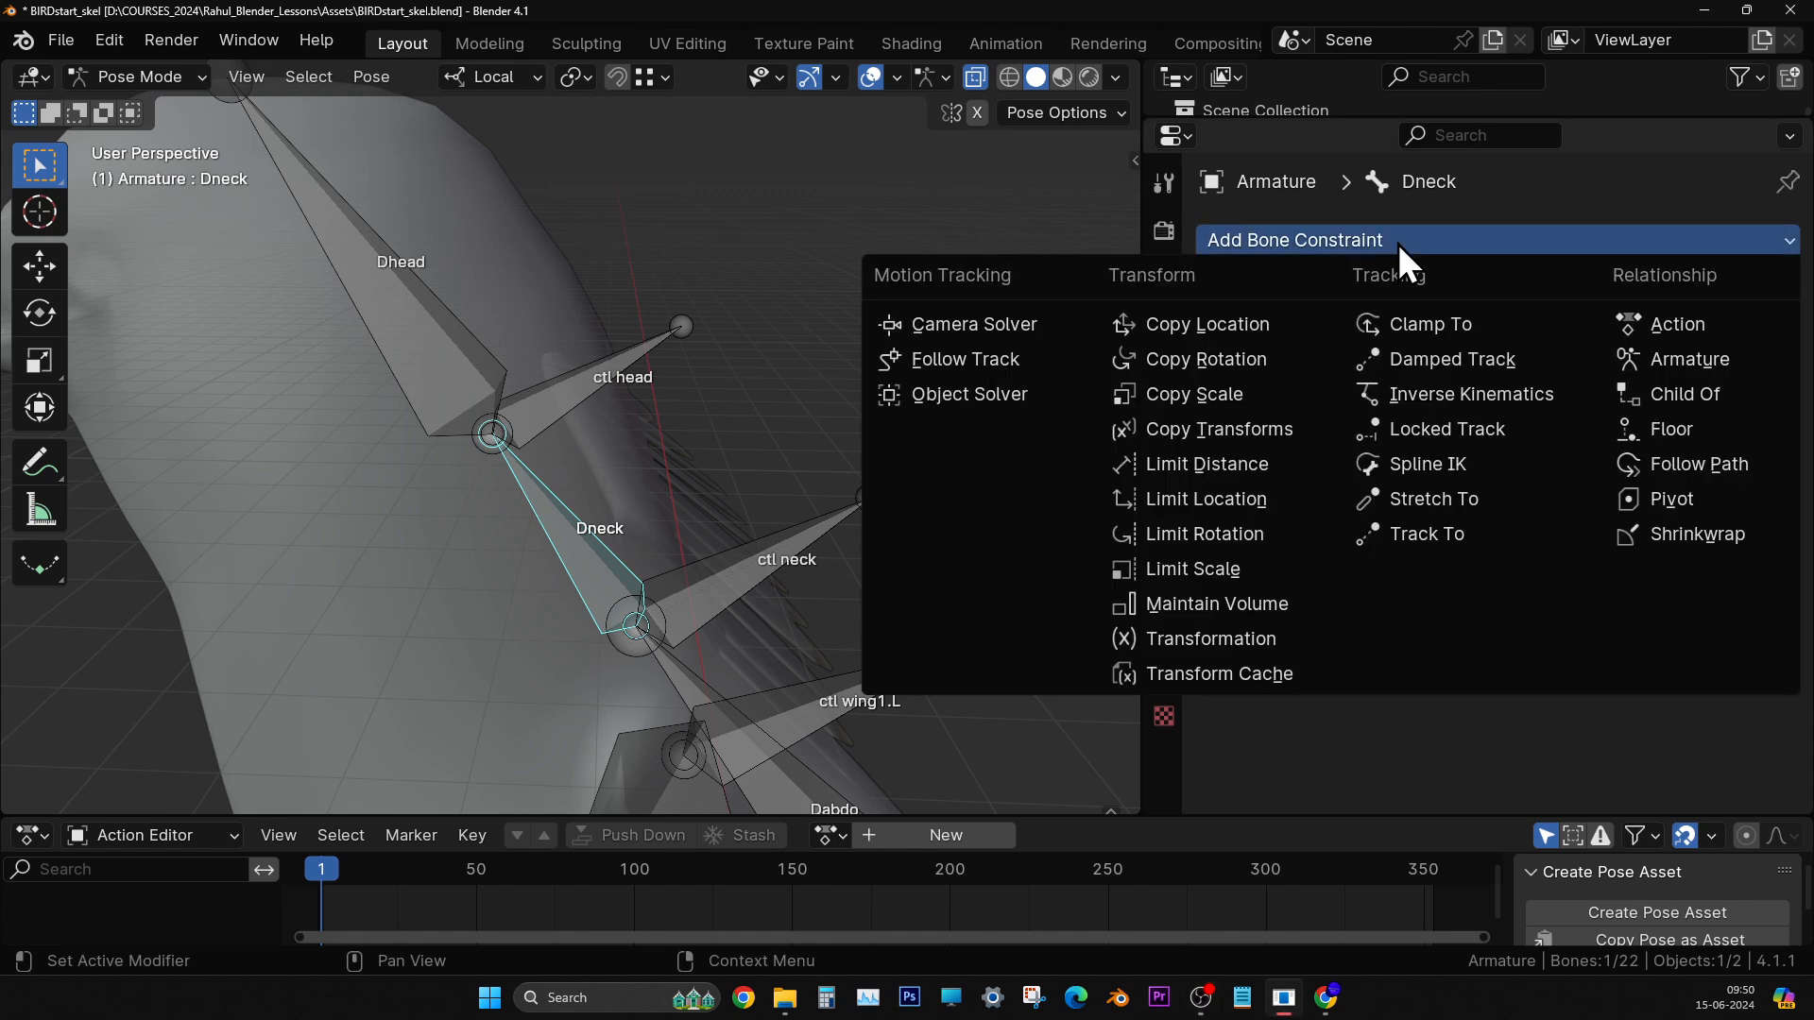
{"action": "left_click", "coordinate": [1482, 395]}
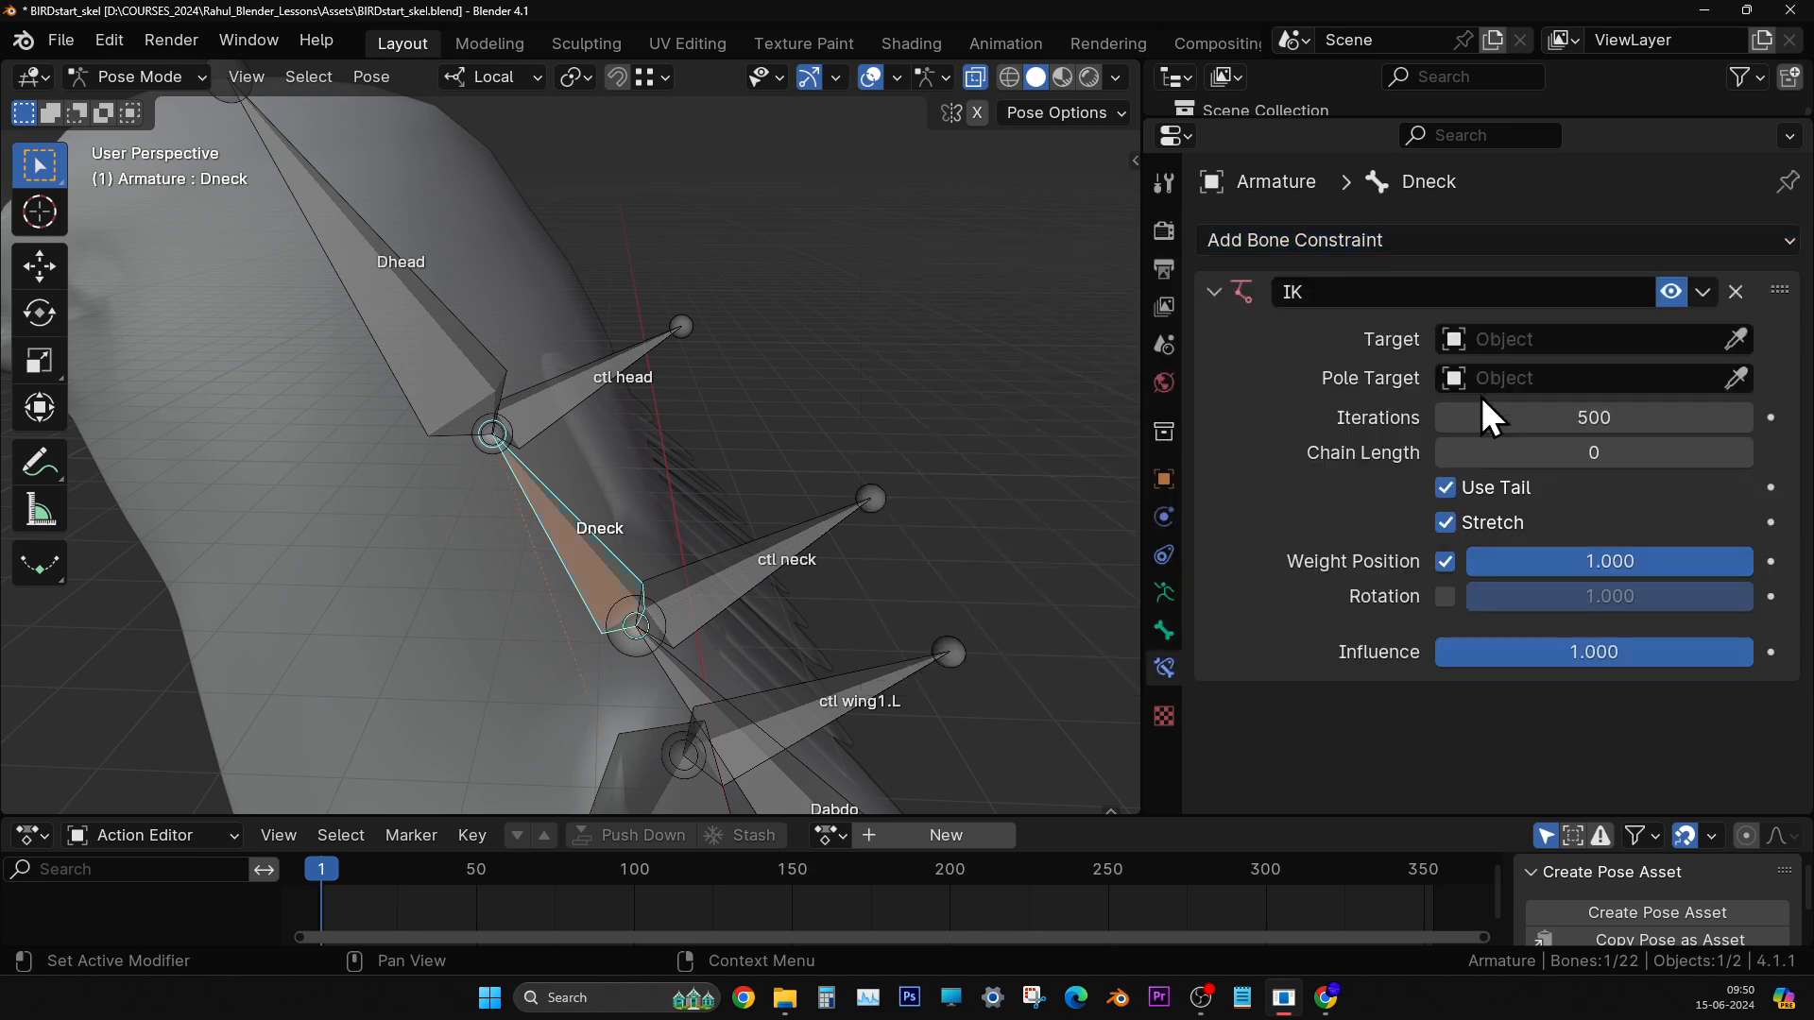
- Examine the dotted IK chain line from the Dneck bone toward ctl whole, using a maximized viewport and returning to the full layout
{"action": "middle_click_drag", "start_coordinate": [563, 574], "coordinate": [638, 412]}
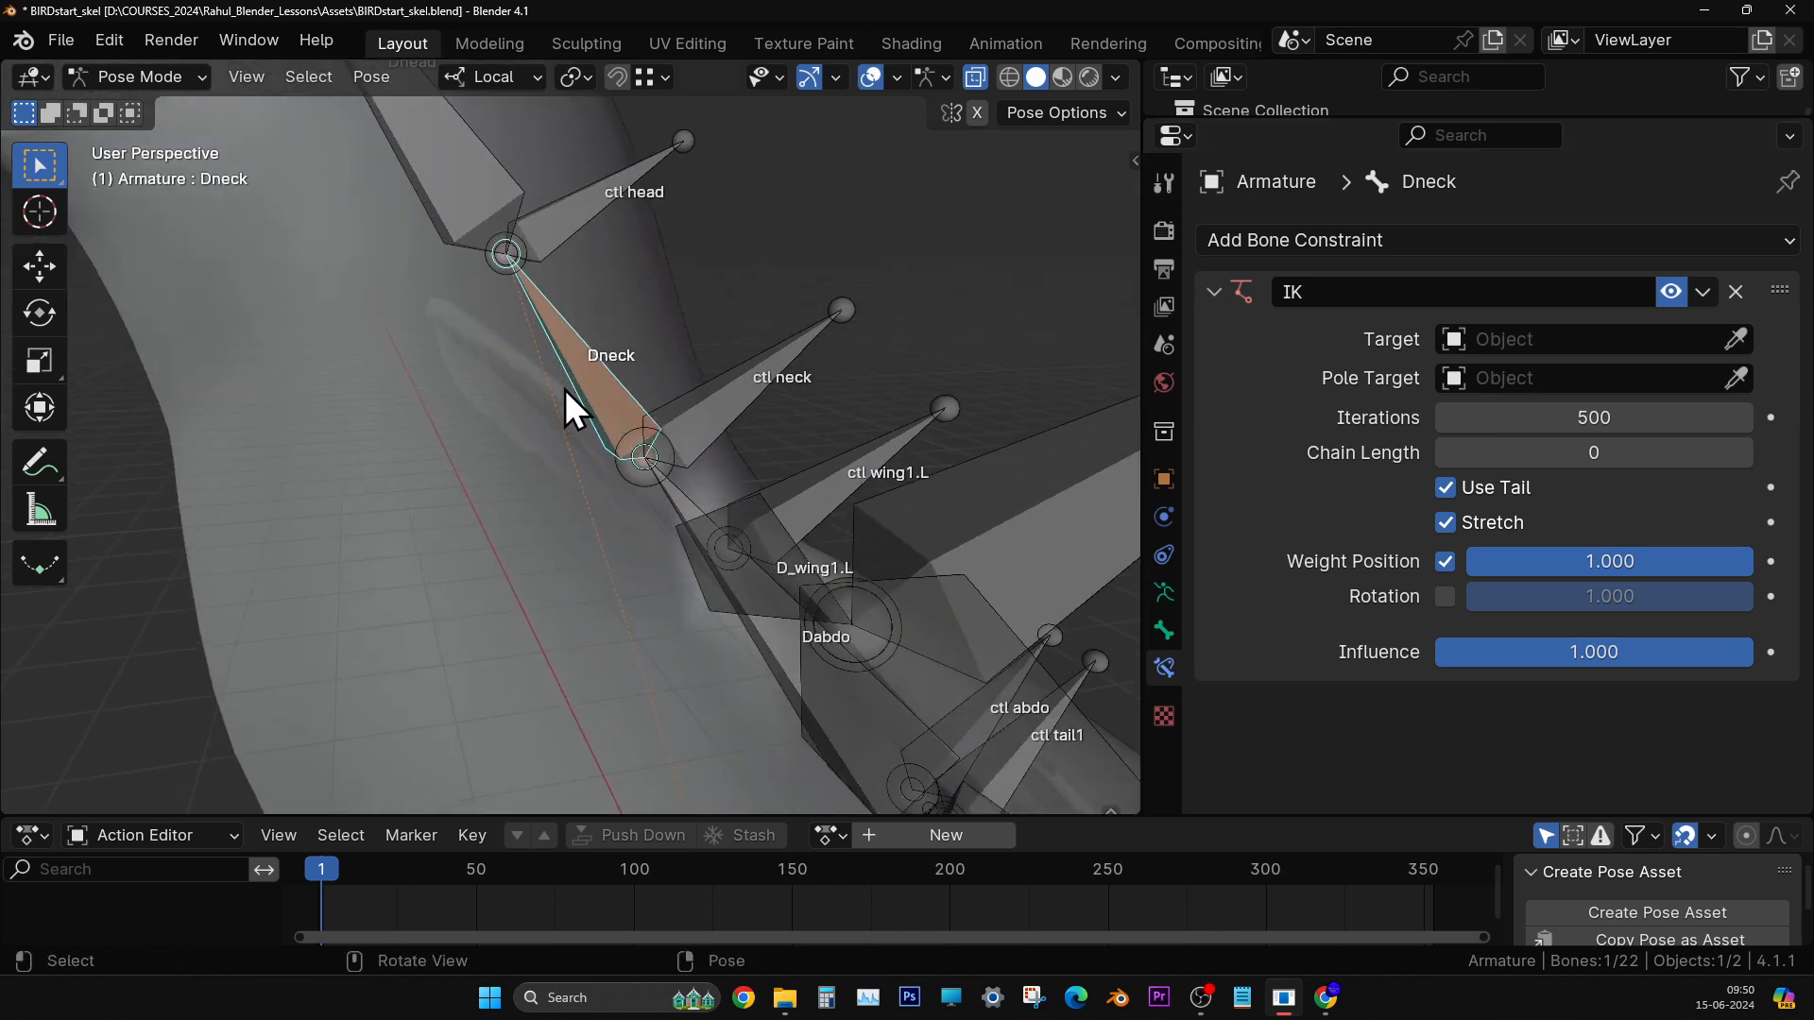
{"action": "scroll", "coordinate": [571, 394], "scroll_direction": "up", "scroll_amount": 1}
{"action": "key", "text": "ctrl+space"}
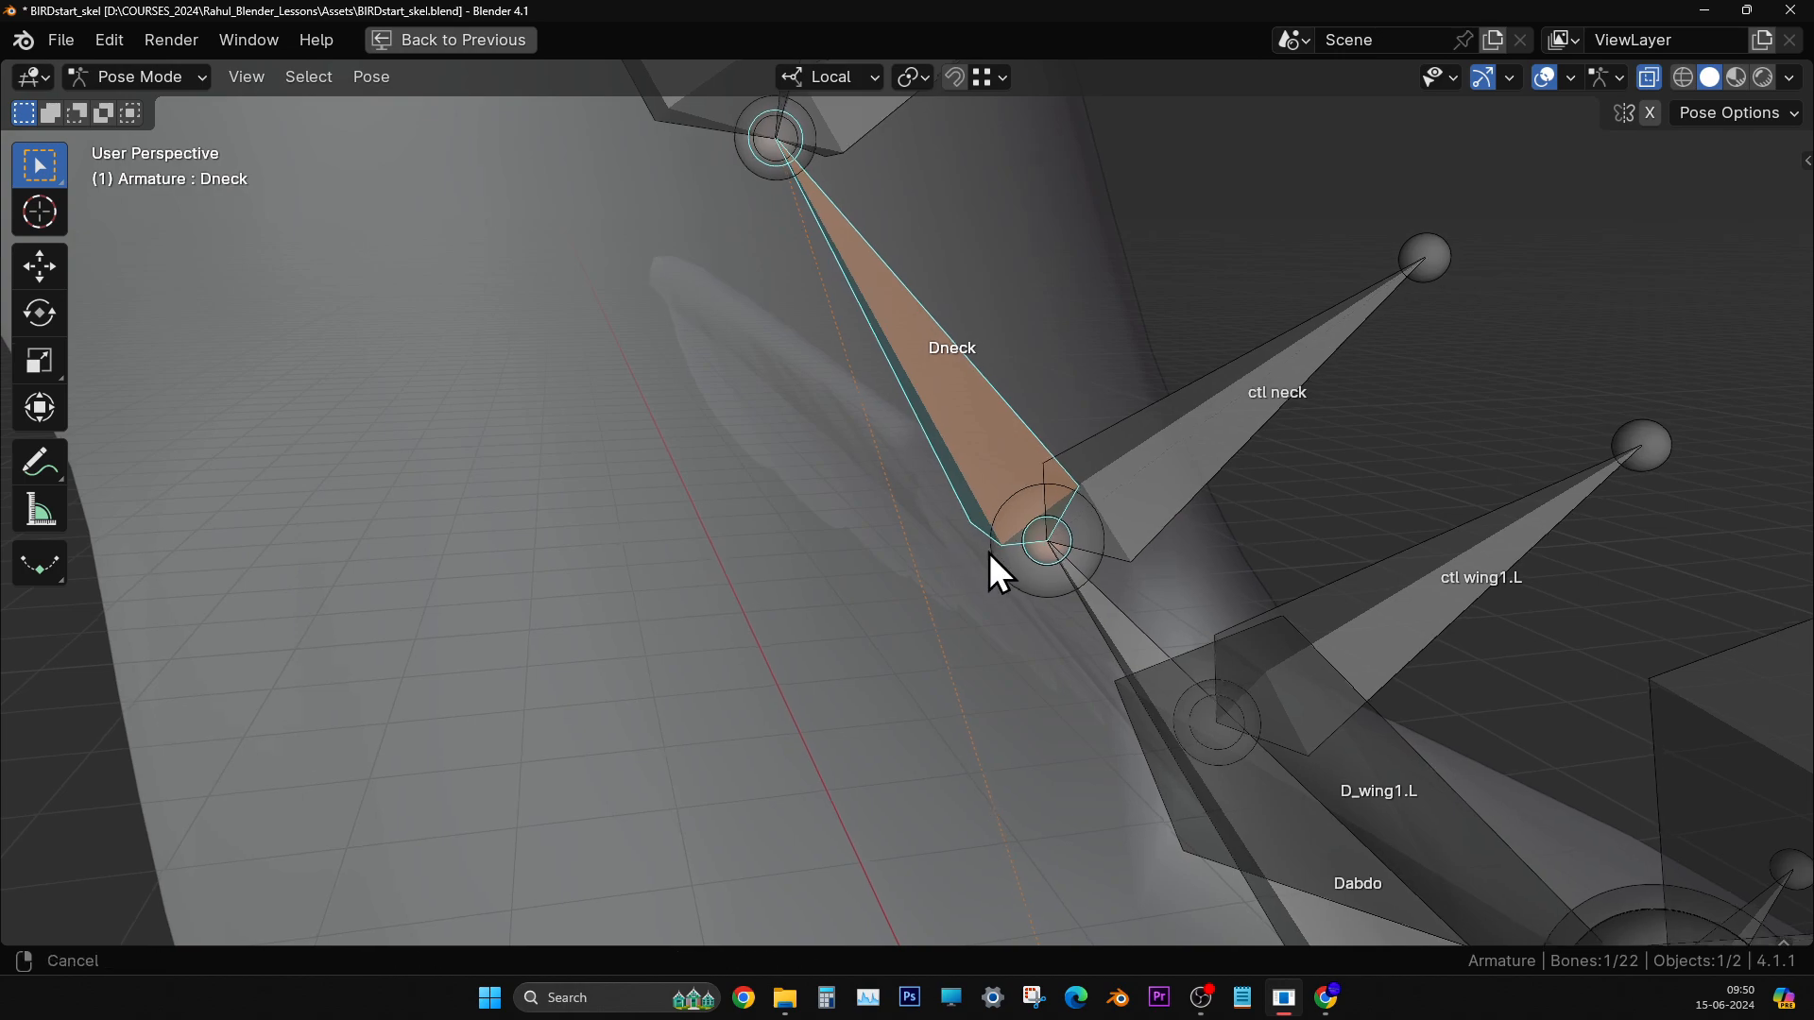
{"action": "middle_click_drag", "start_coordinate": [990, 553], "coordinate": [960, 680]}
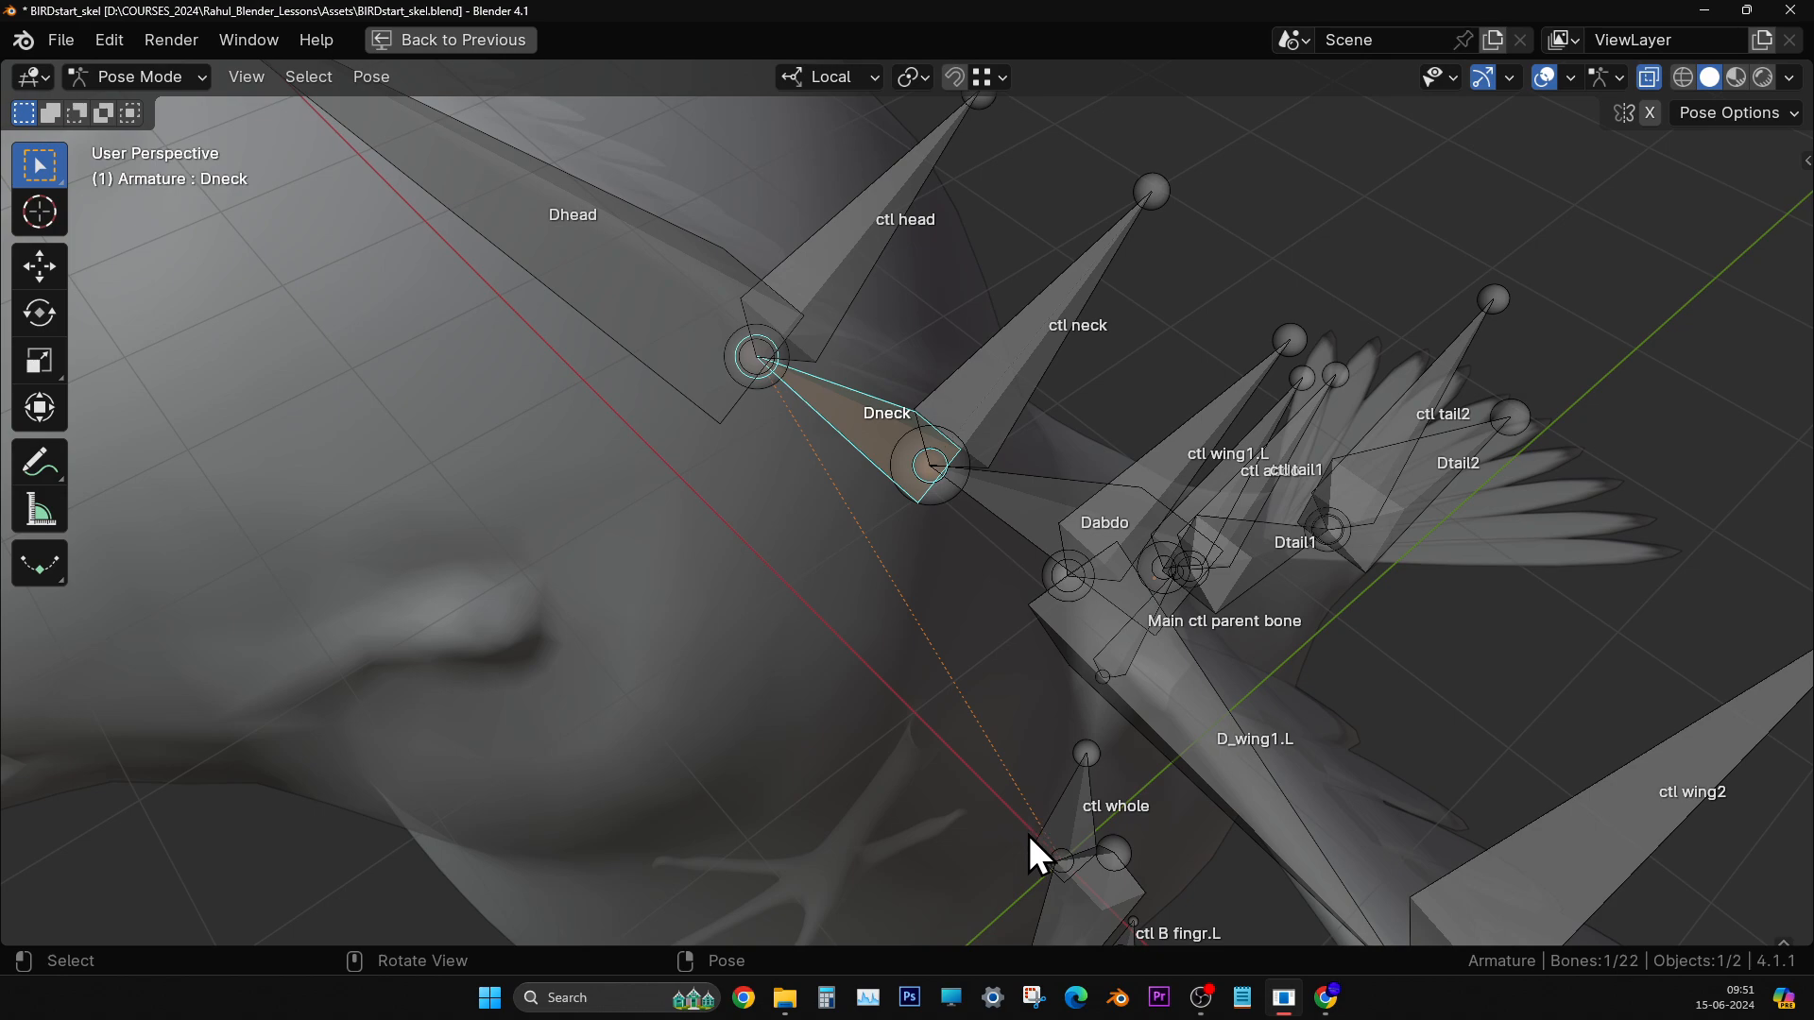
{"action": "middle_click_drag", "start_coordinate": [1172, 786], "coordinate": [1051, 661]}
{"action": "key", "text": "ctrl+space"}
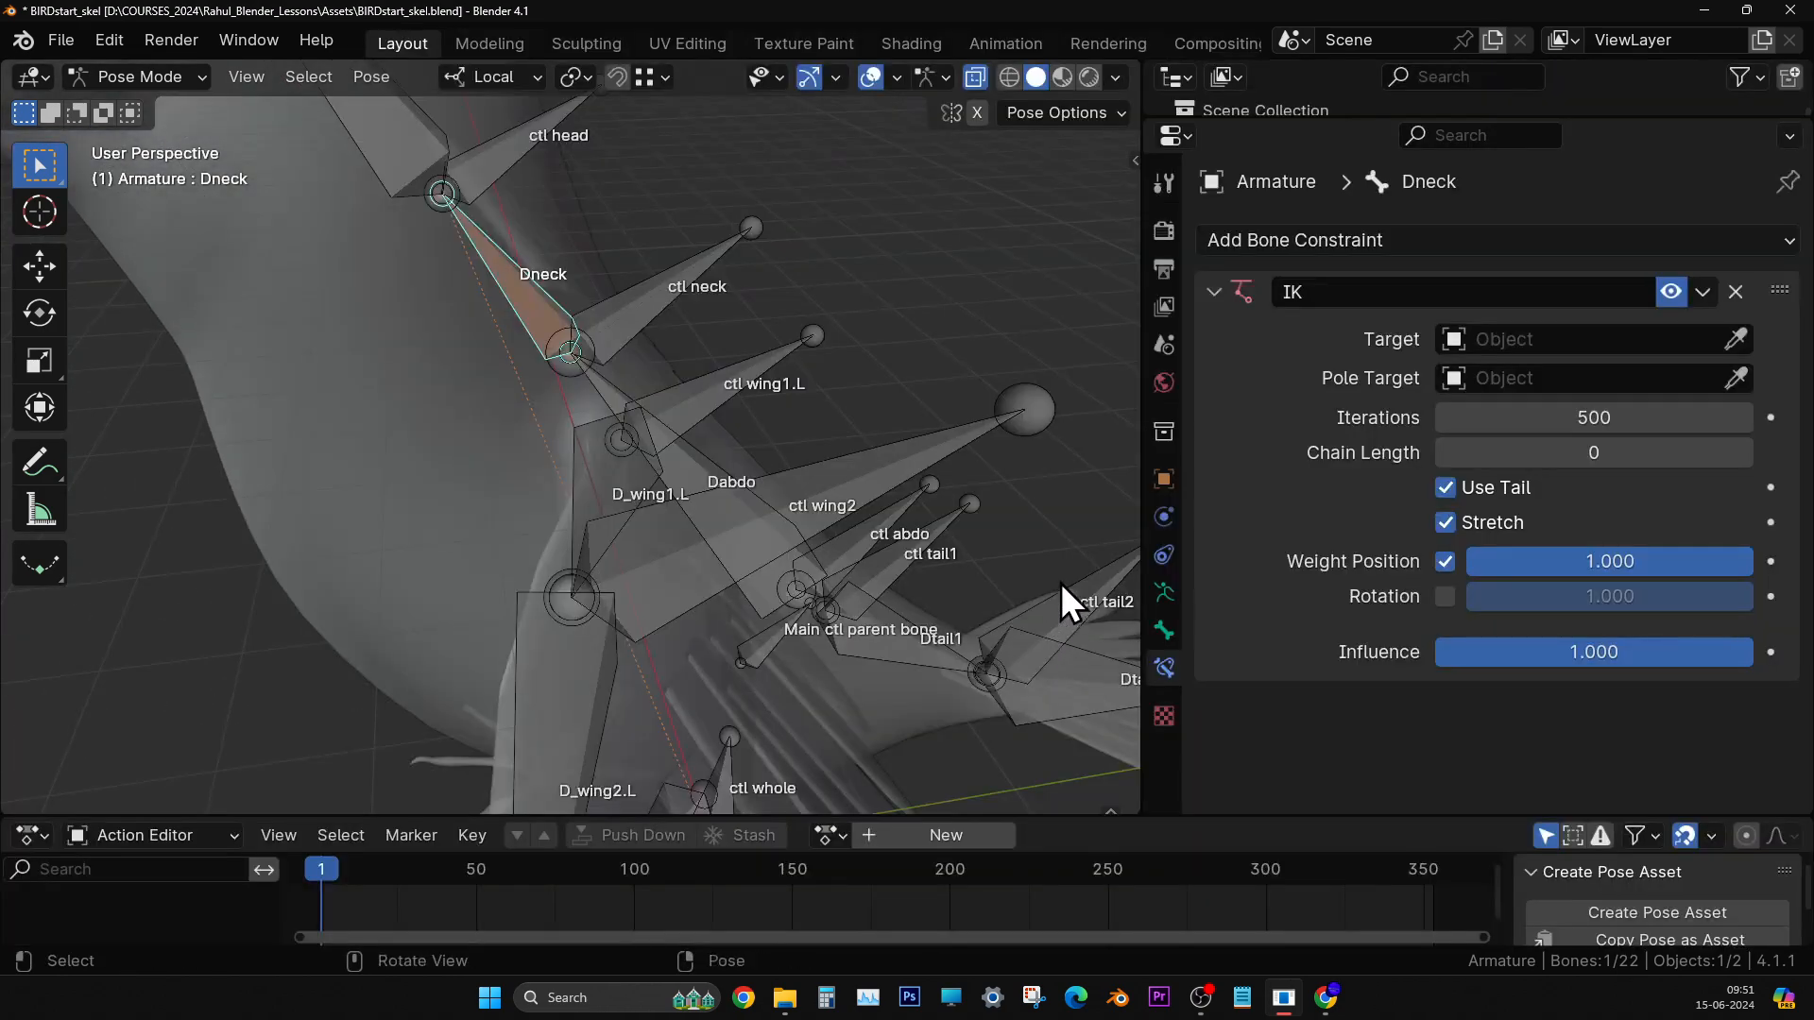
{"action": "middle_click_drag", "start_coordinate": [1062, 582], "coordinate": [344, 519]}
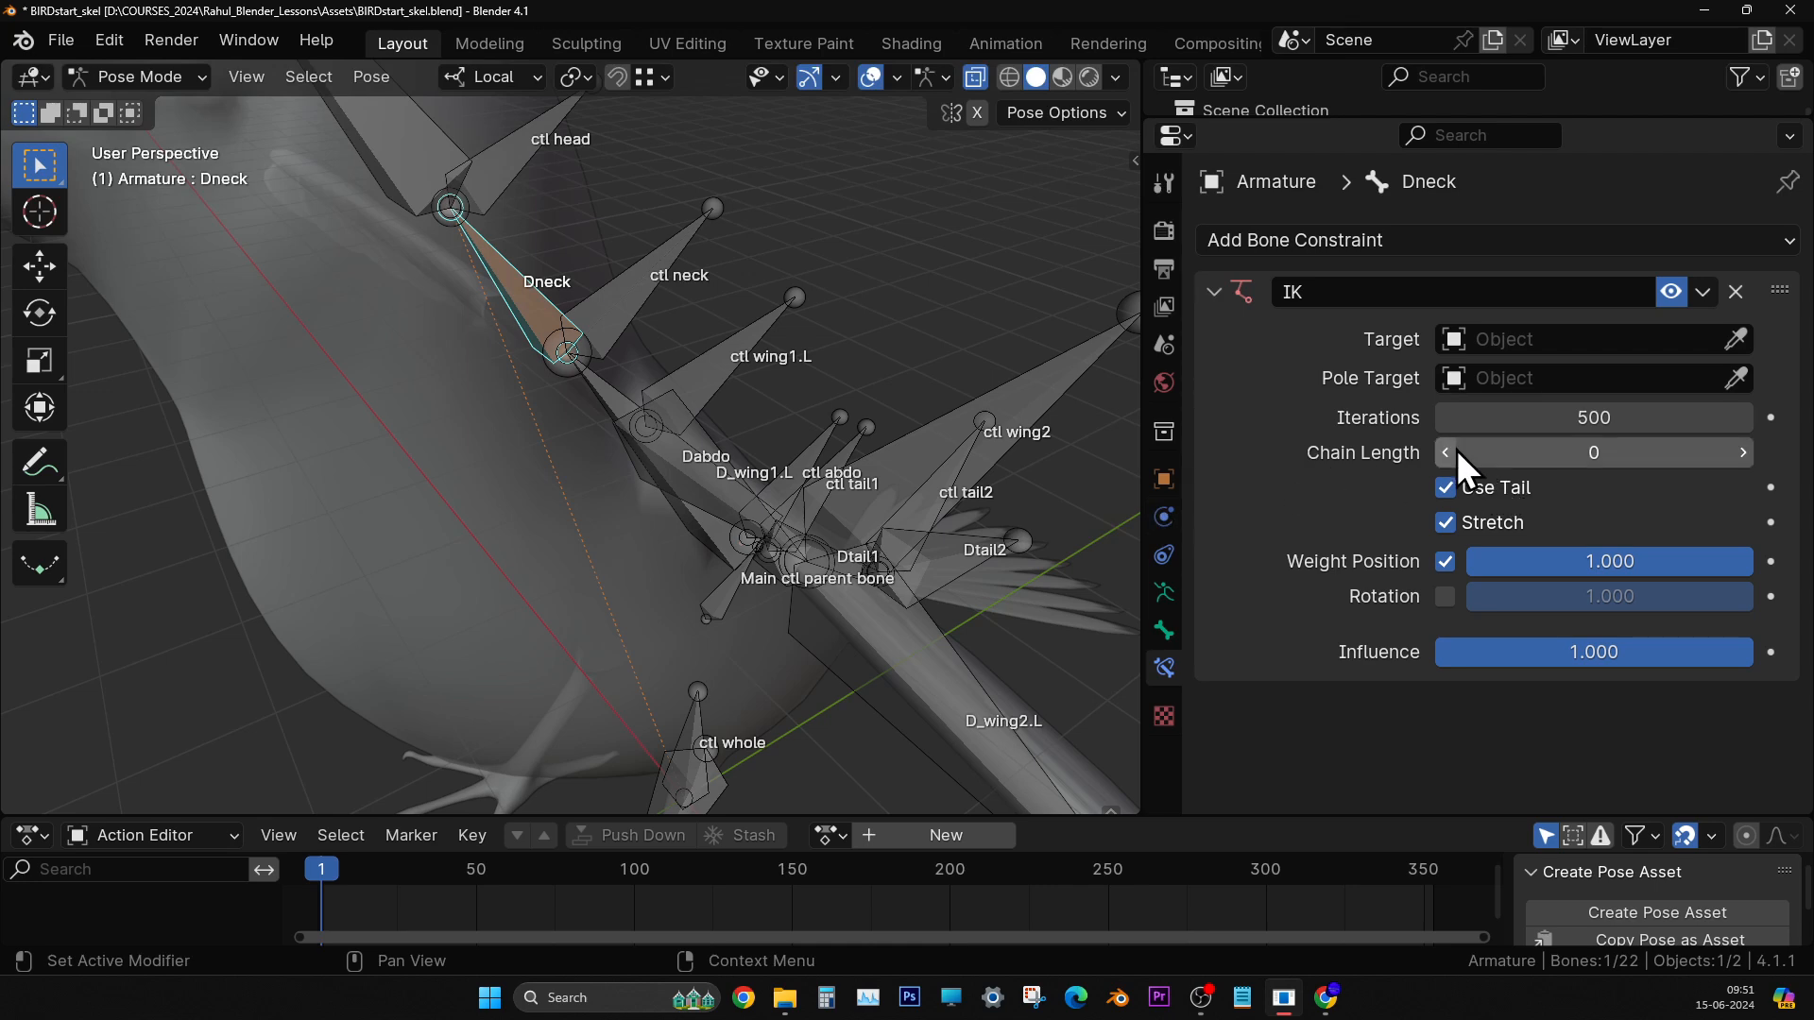
- Select ctl head and examine where its base meets Dneck's tip, along with the neighbouring ctl neck bone
{"action": "middle_click_drag", "start_coordinate": [661, 501], "coordinate": [578, 531]}
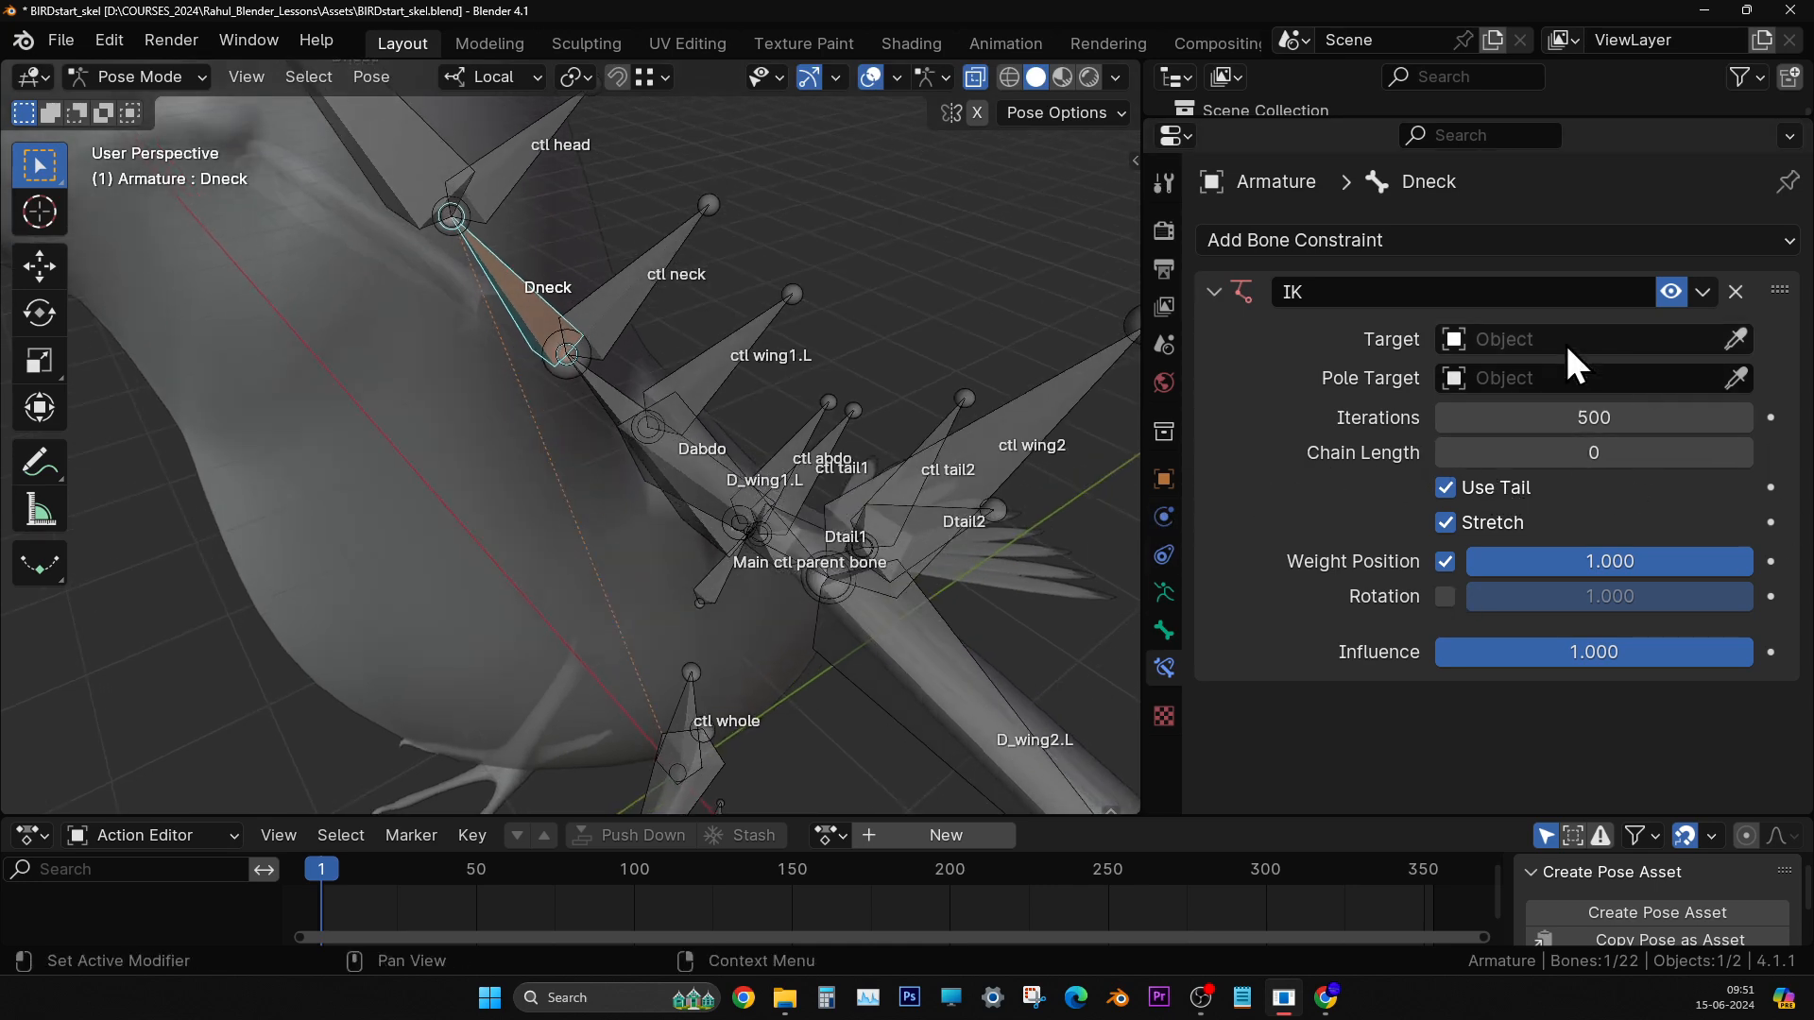
{"action": "left_click", "coordinate": [1579, 460]}
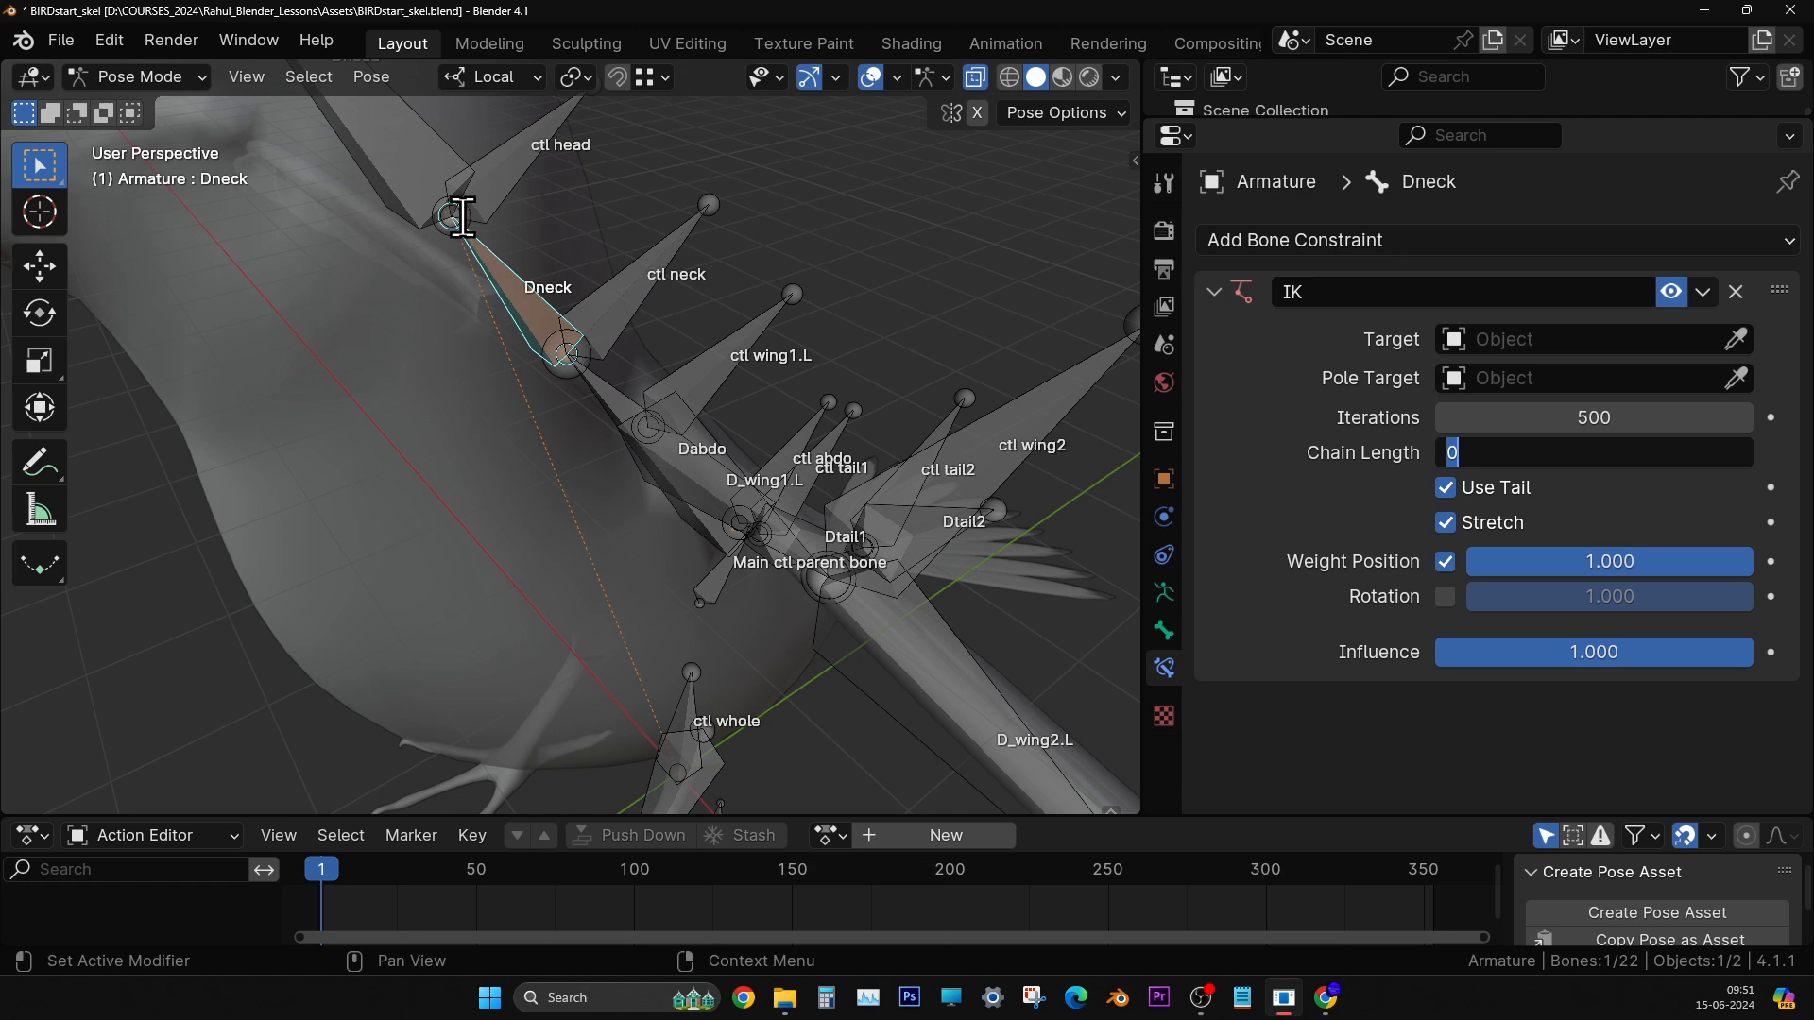
{"action": "left_click", "coordinate": [503, 180]}
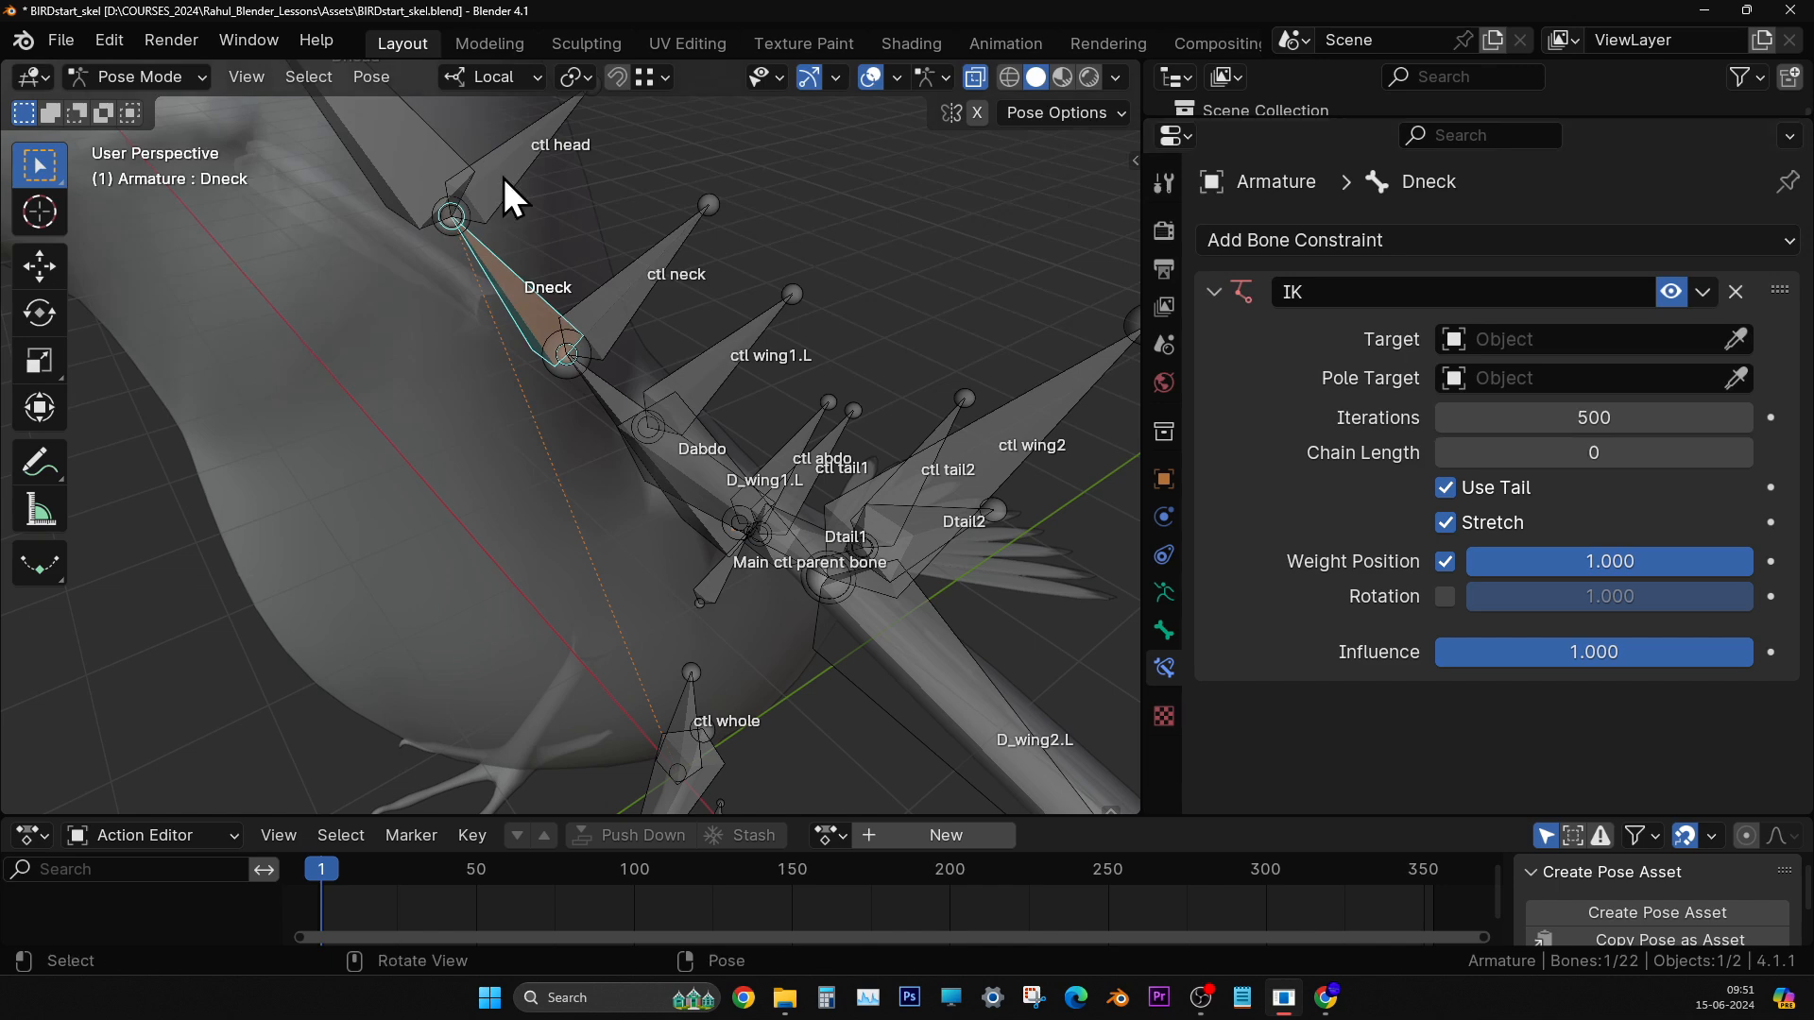
{"action": "left_click_drag", "start_coordinate": [507, 167], "coordinate": [523, 199]}
{"action": "middle_click_drag", "start_coordinate": [523, 198], "coordinate": [524, 275], "text": "shift"}
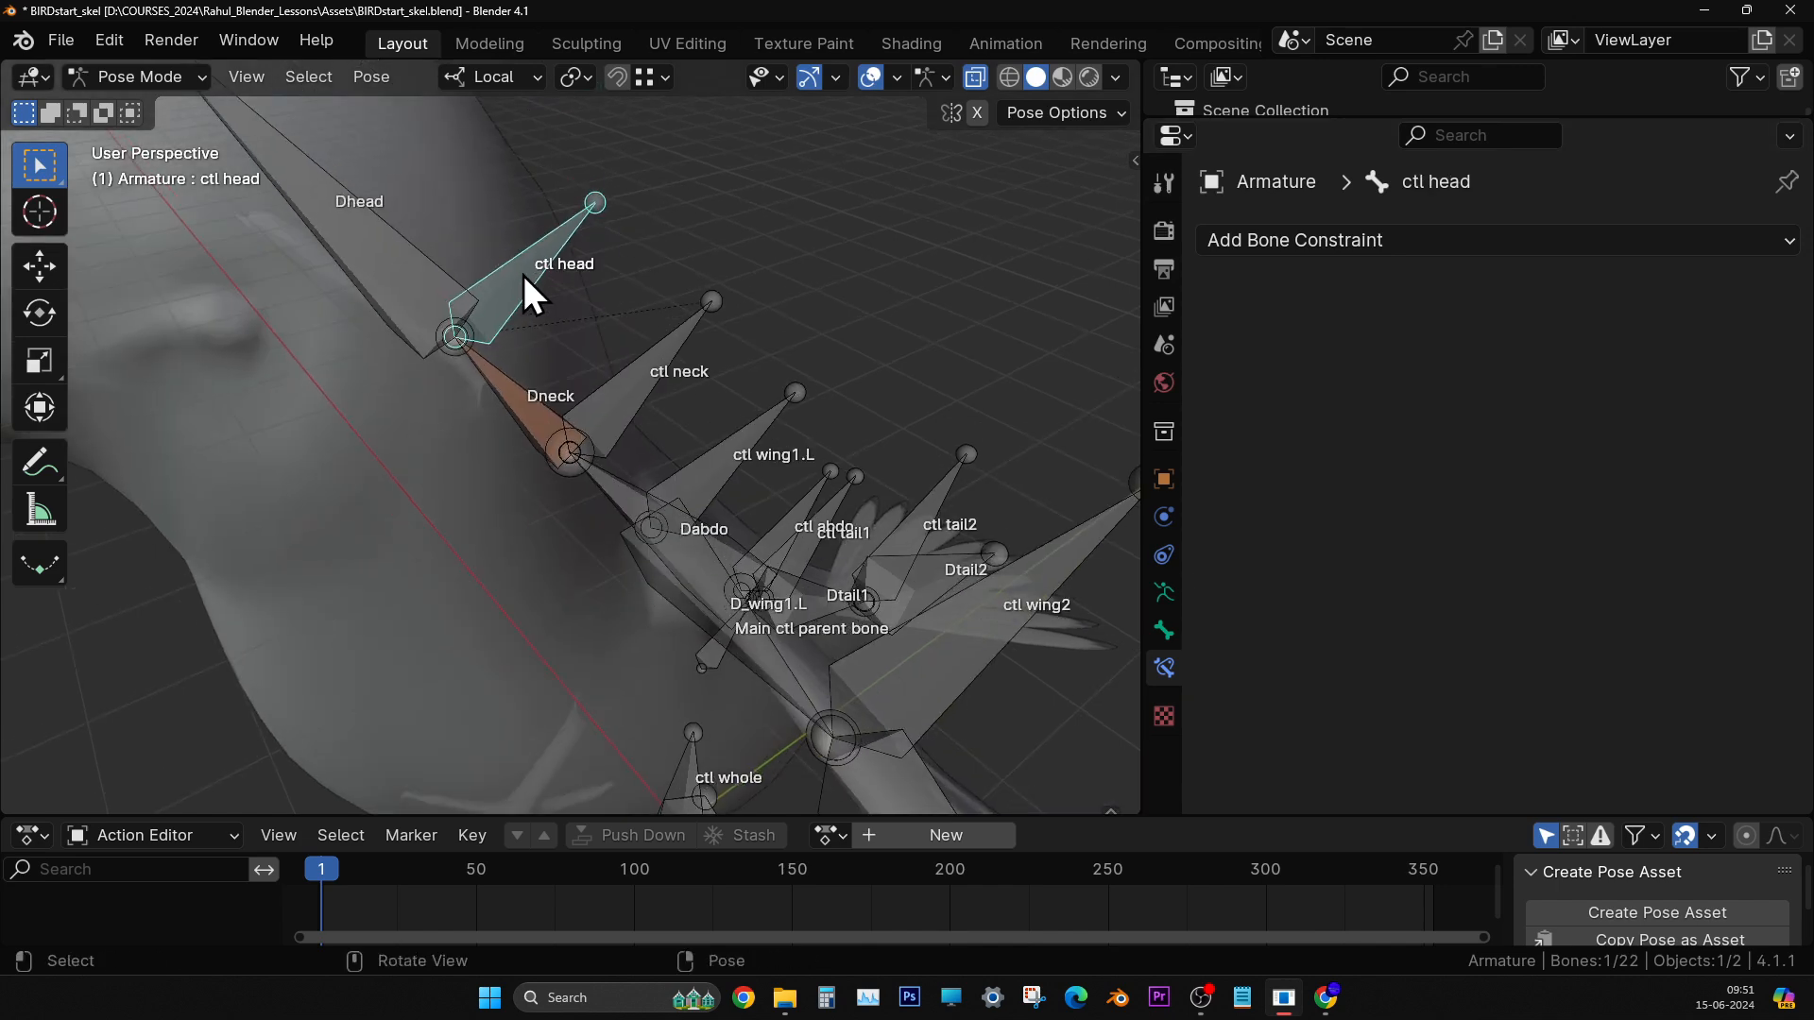
{"action": "scroll", "coordinate": [522, 278], "scroll_direction": "up", "scroll_amount": 2}
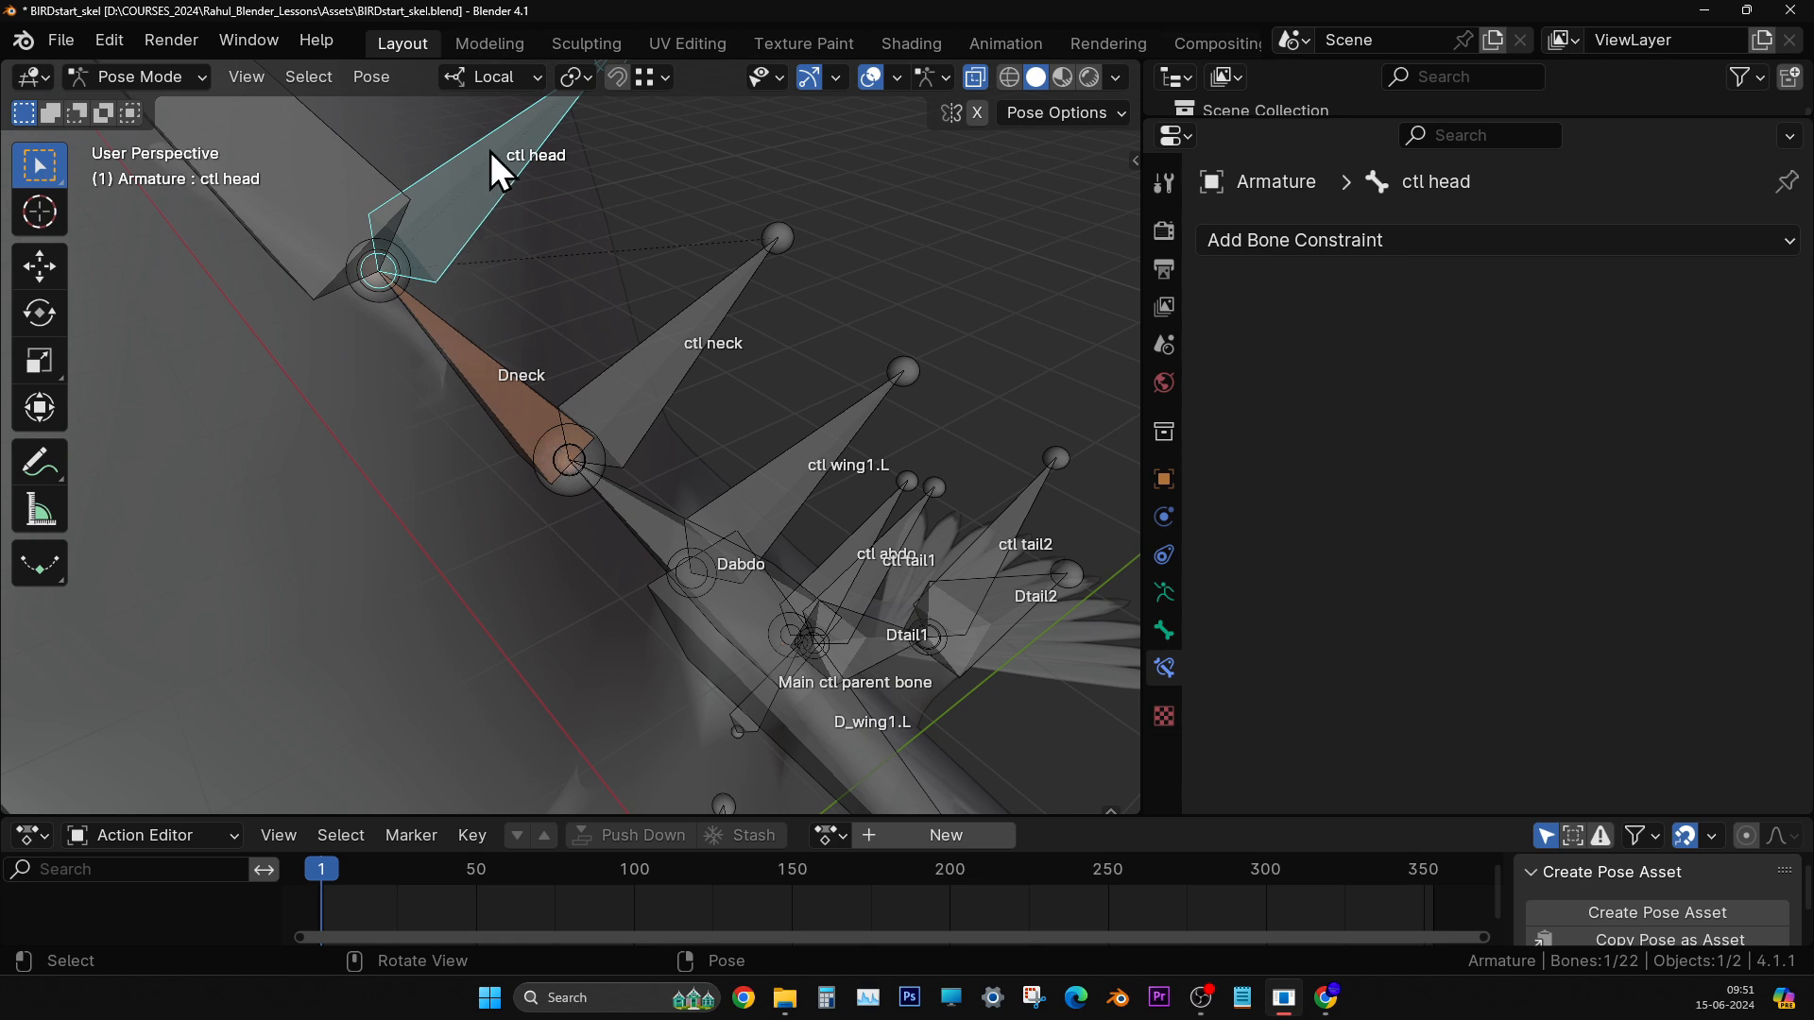
{"action": "middle_click_drag", "start_coordinate": [641, 522], "coordinate": [533, 514]}
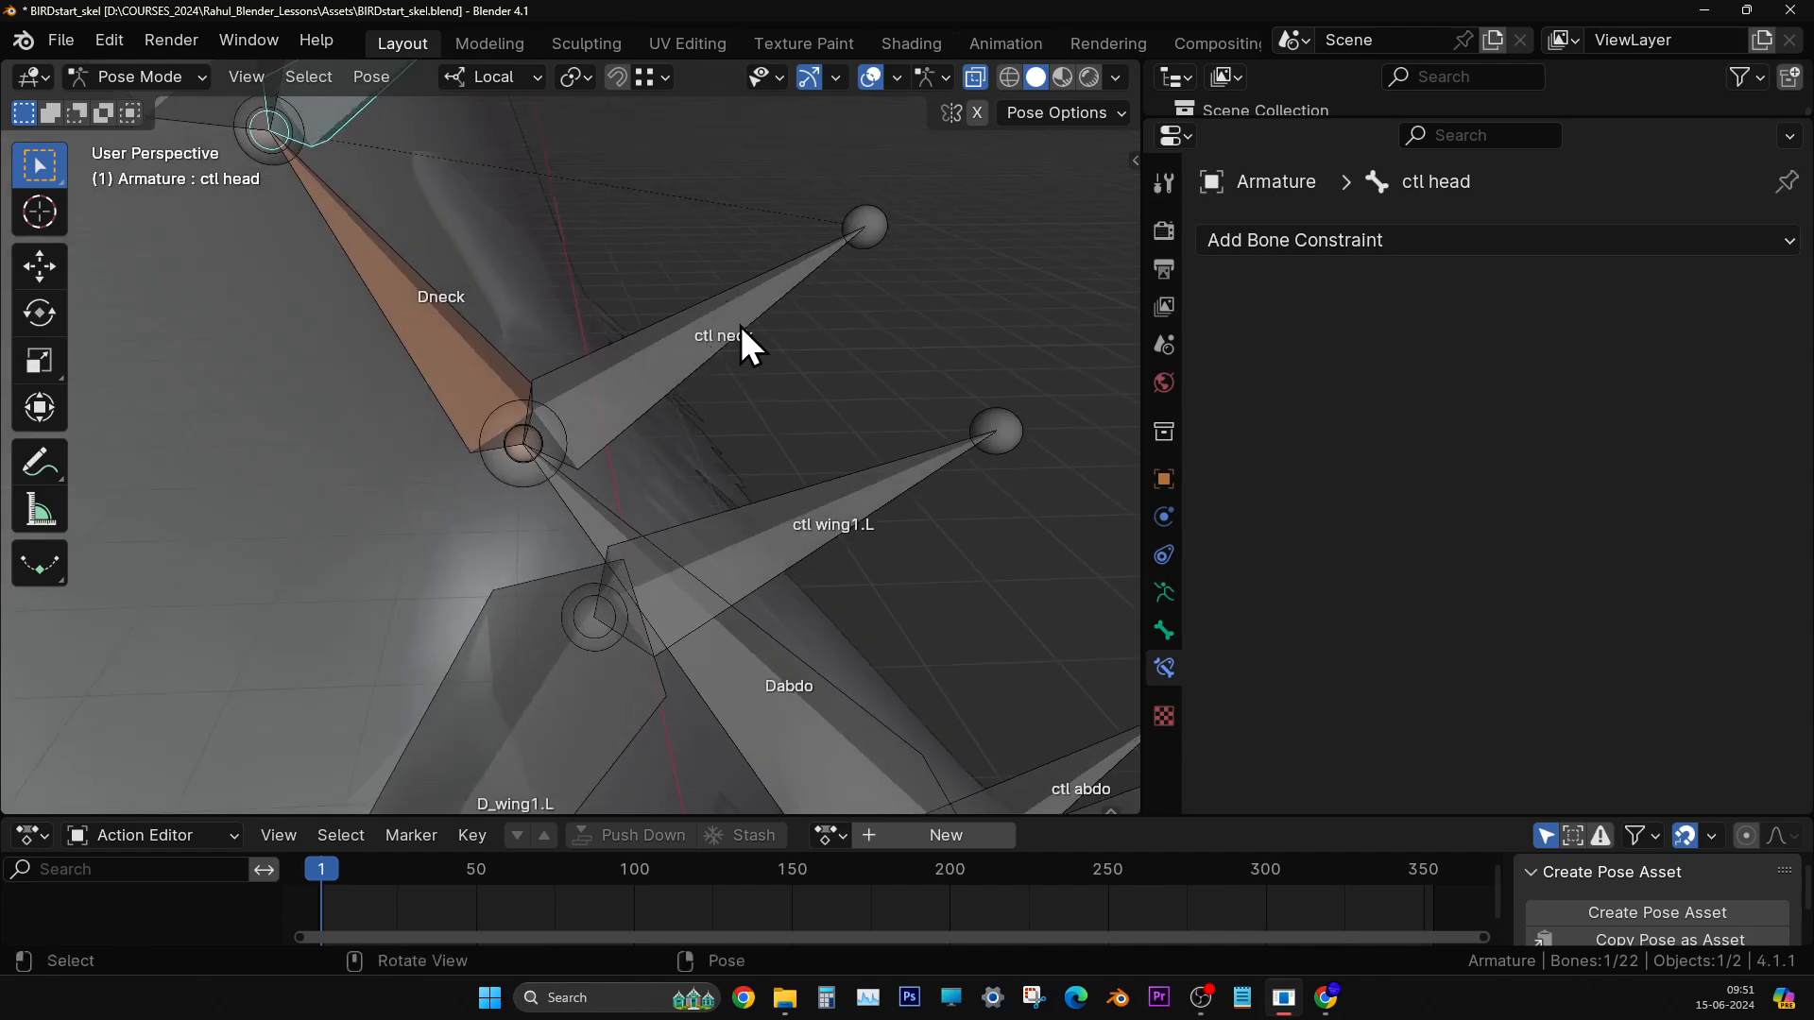
{"action": "middle_click_drag", "start_coordinate": [705, 382], "coordinate": [797, 531]}
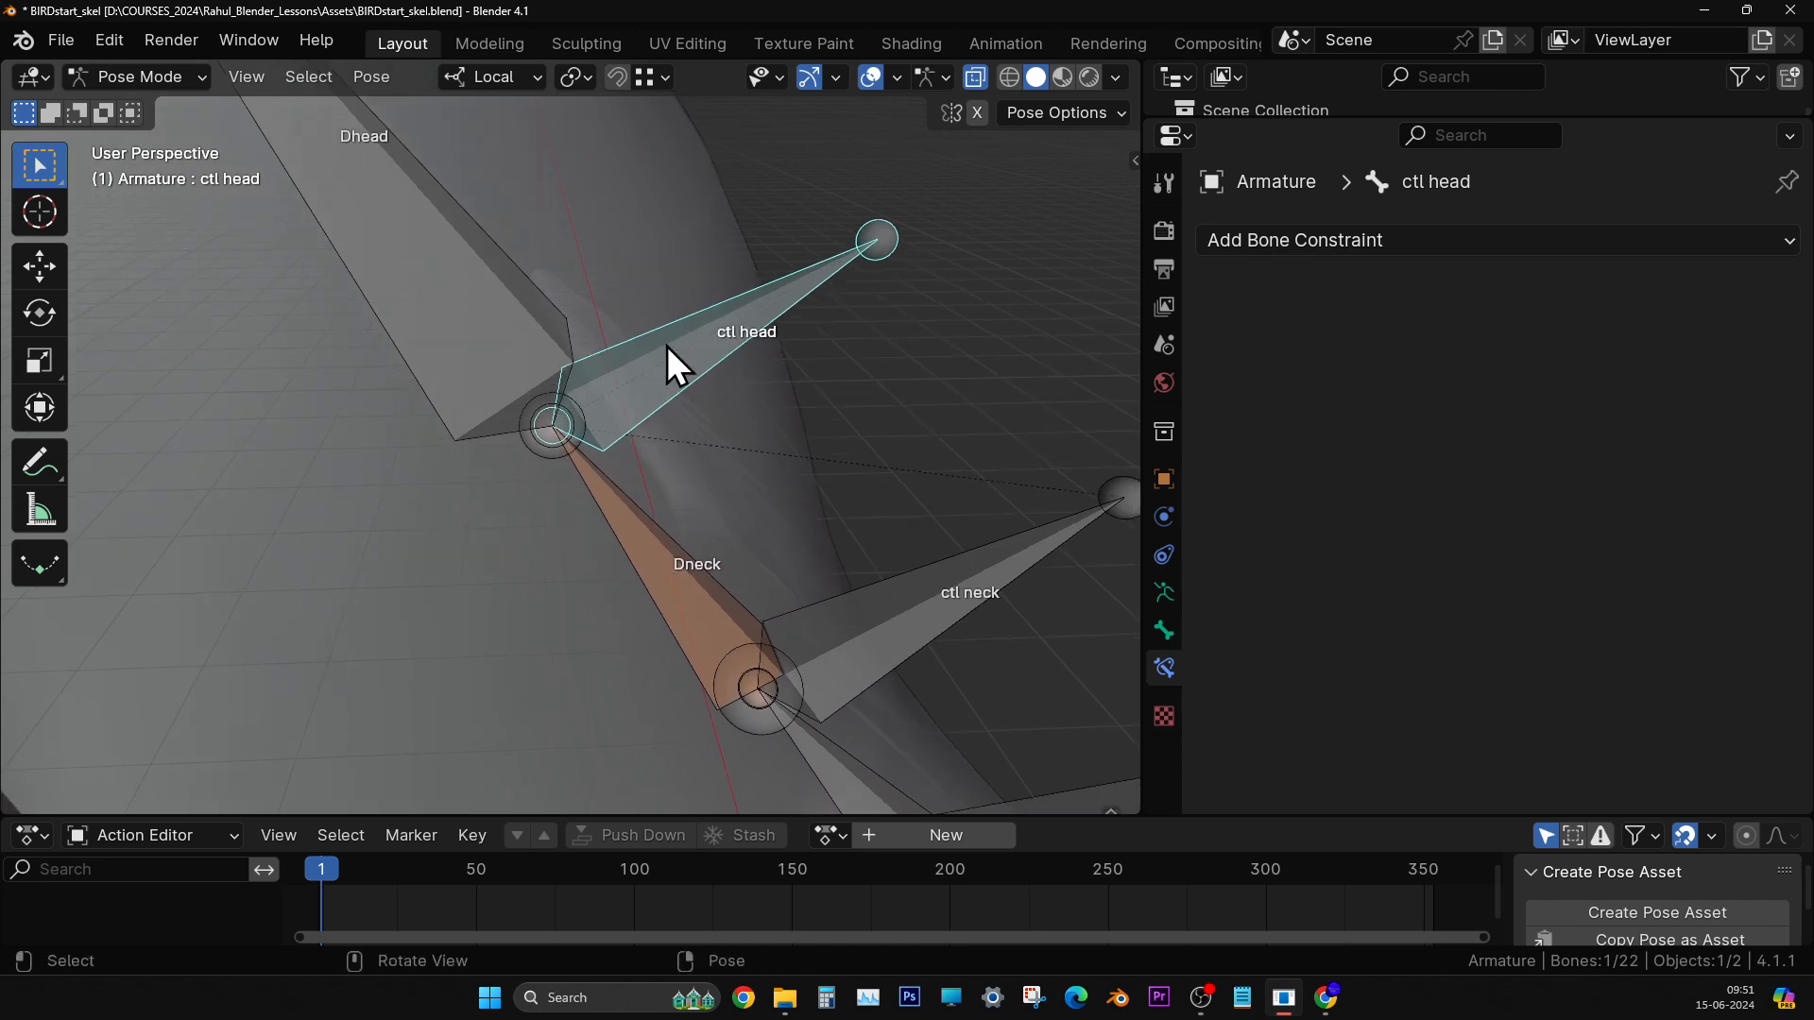
{"action": "middle_click_drag", "start_coordinate": [753, 561], "coordinate": [765, 476]}
- Select the Dneck bone and set its IK constraint's chain length to 1
{"action": "left_click", "coordinate": [580, 512]}
{"action": "left_click", "coordinate": [1511, 453]}
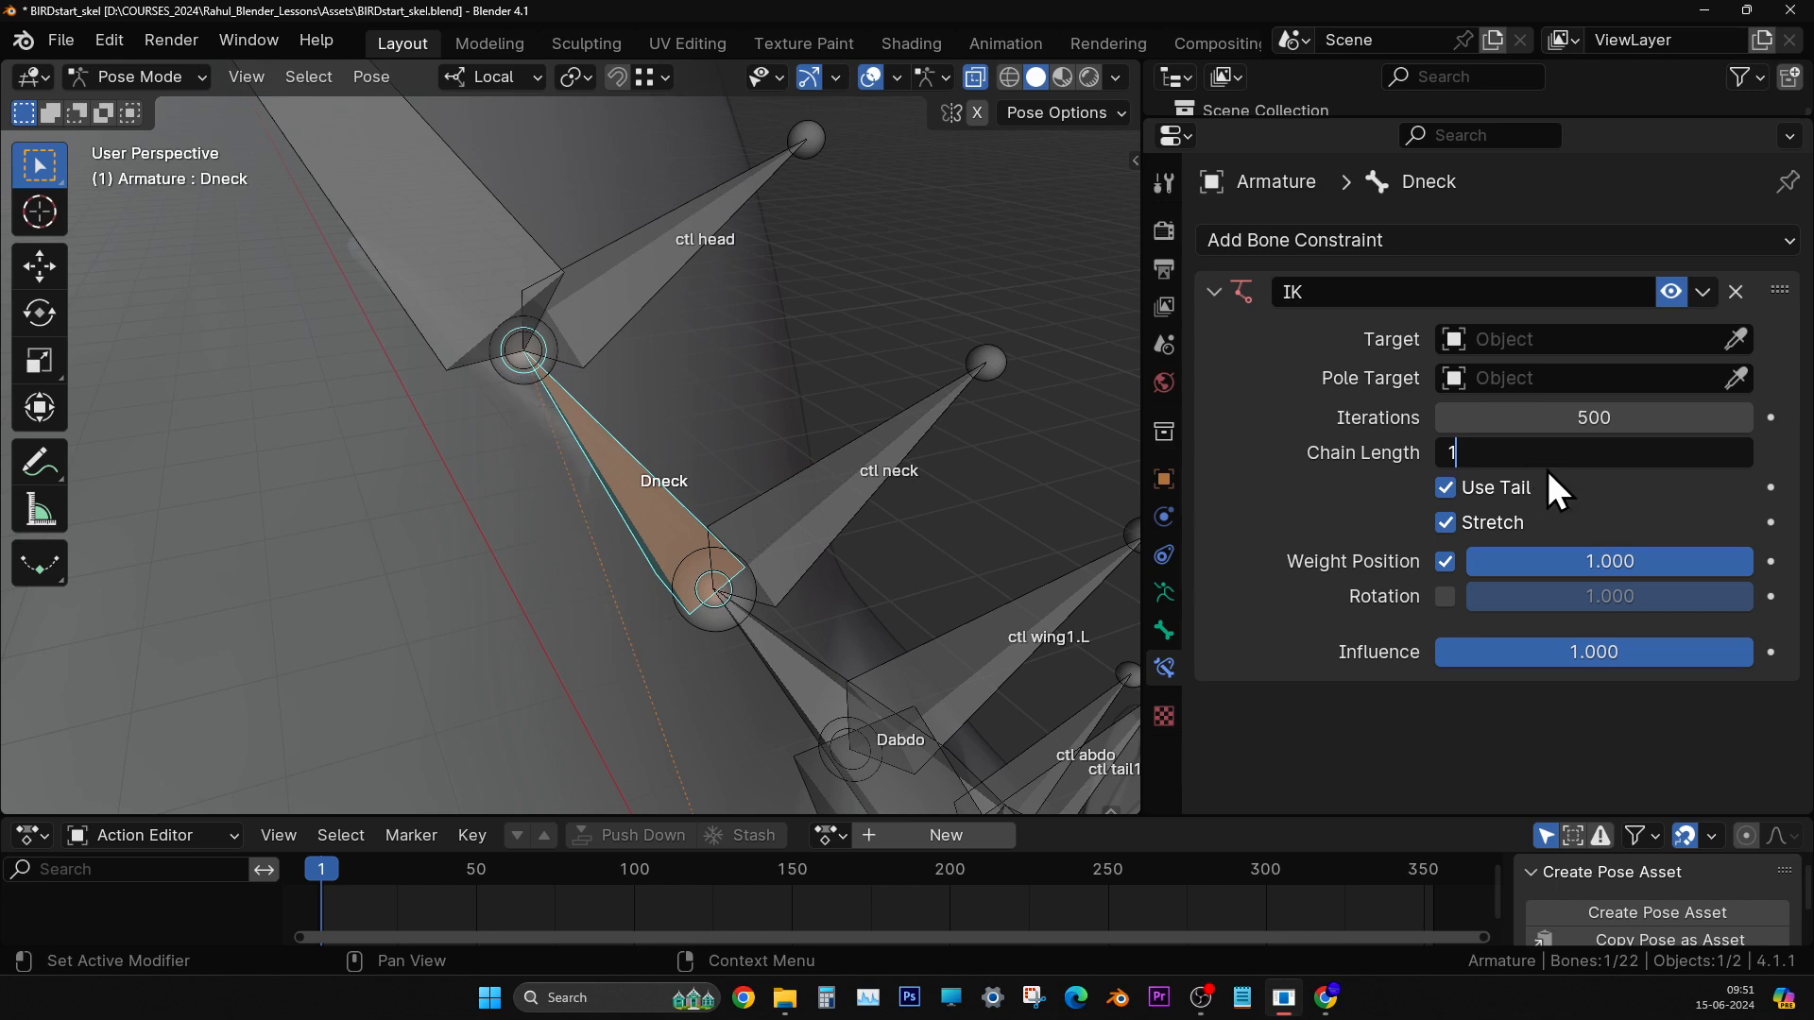
{"action": "key", "text": "Return"}
- Set Dneck's IK constraint target to Armature with ctl head as the target bone
{"action": "scroll", "coordinate": [849, 530], "scroll_direction": "up", "scroll_amount": 4}
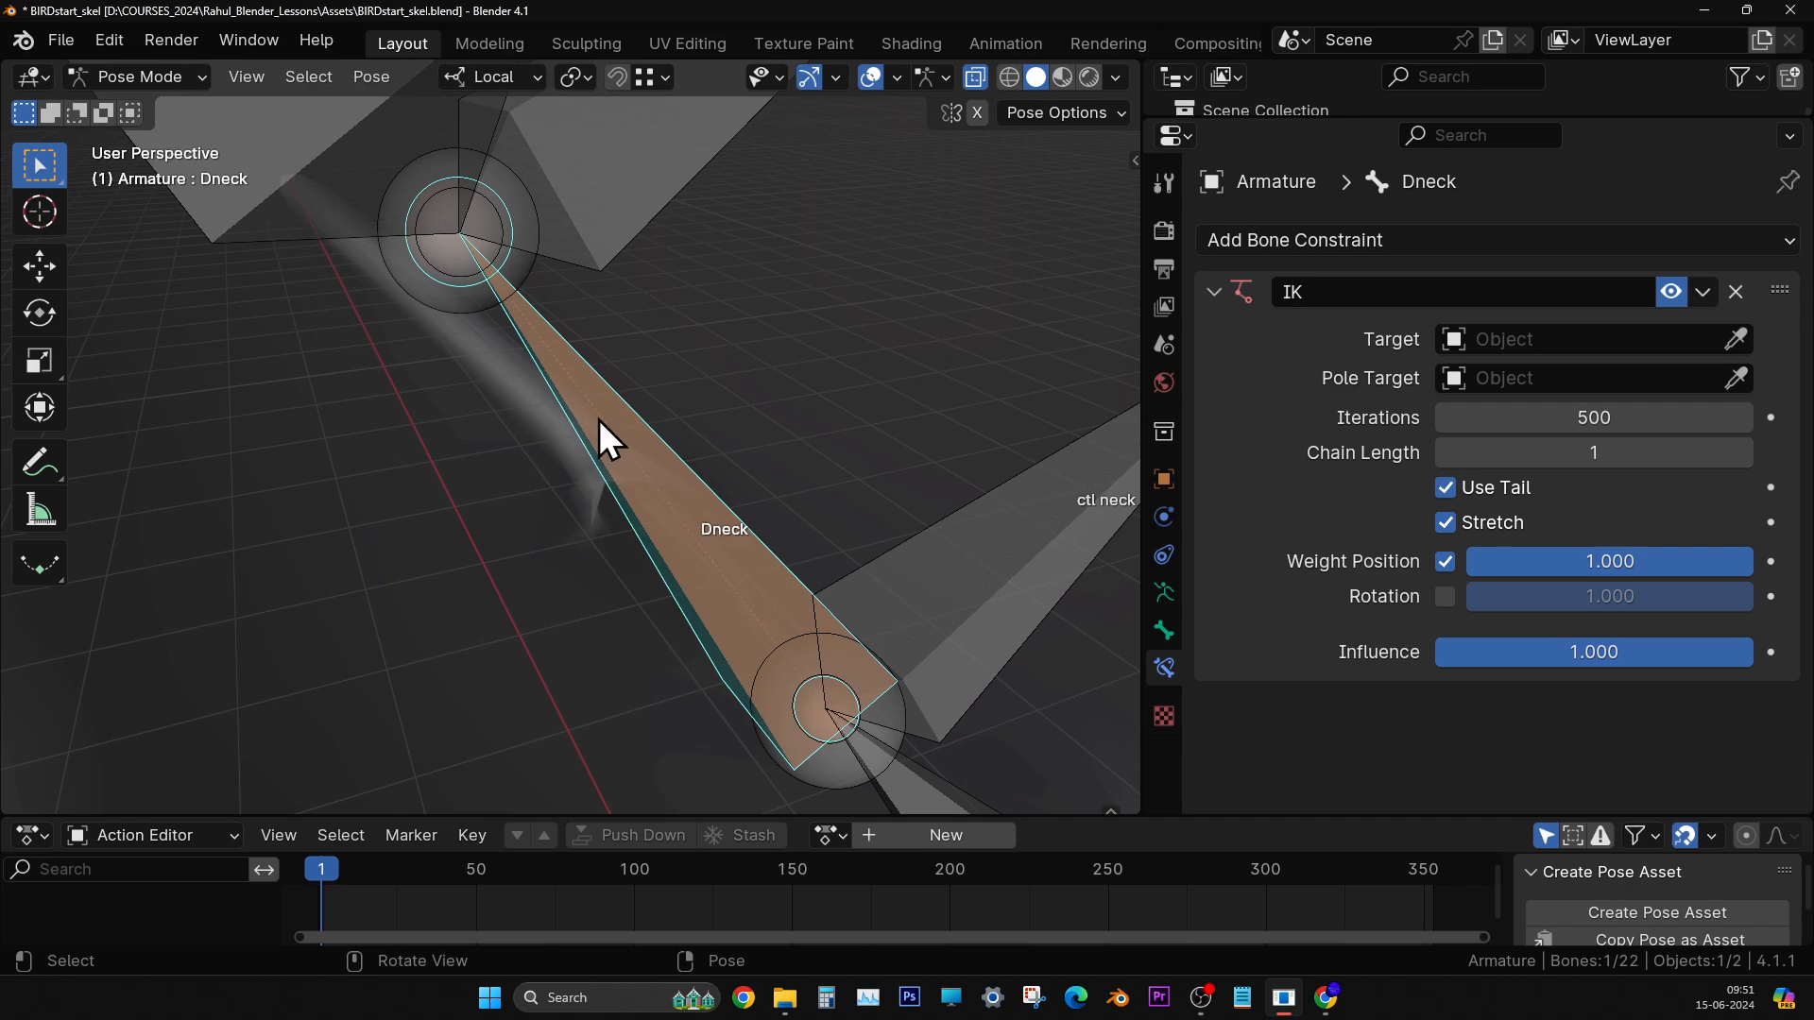
{"action": "scroll", "coordinate": [786, 671], "scroll_direction": "down", "scroll_amount": 3}
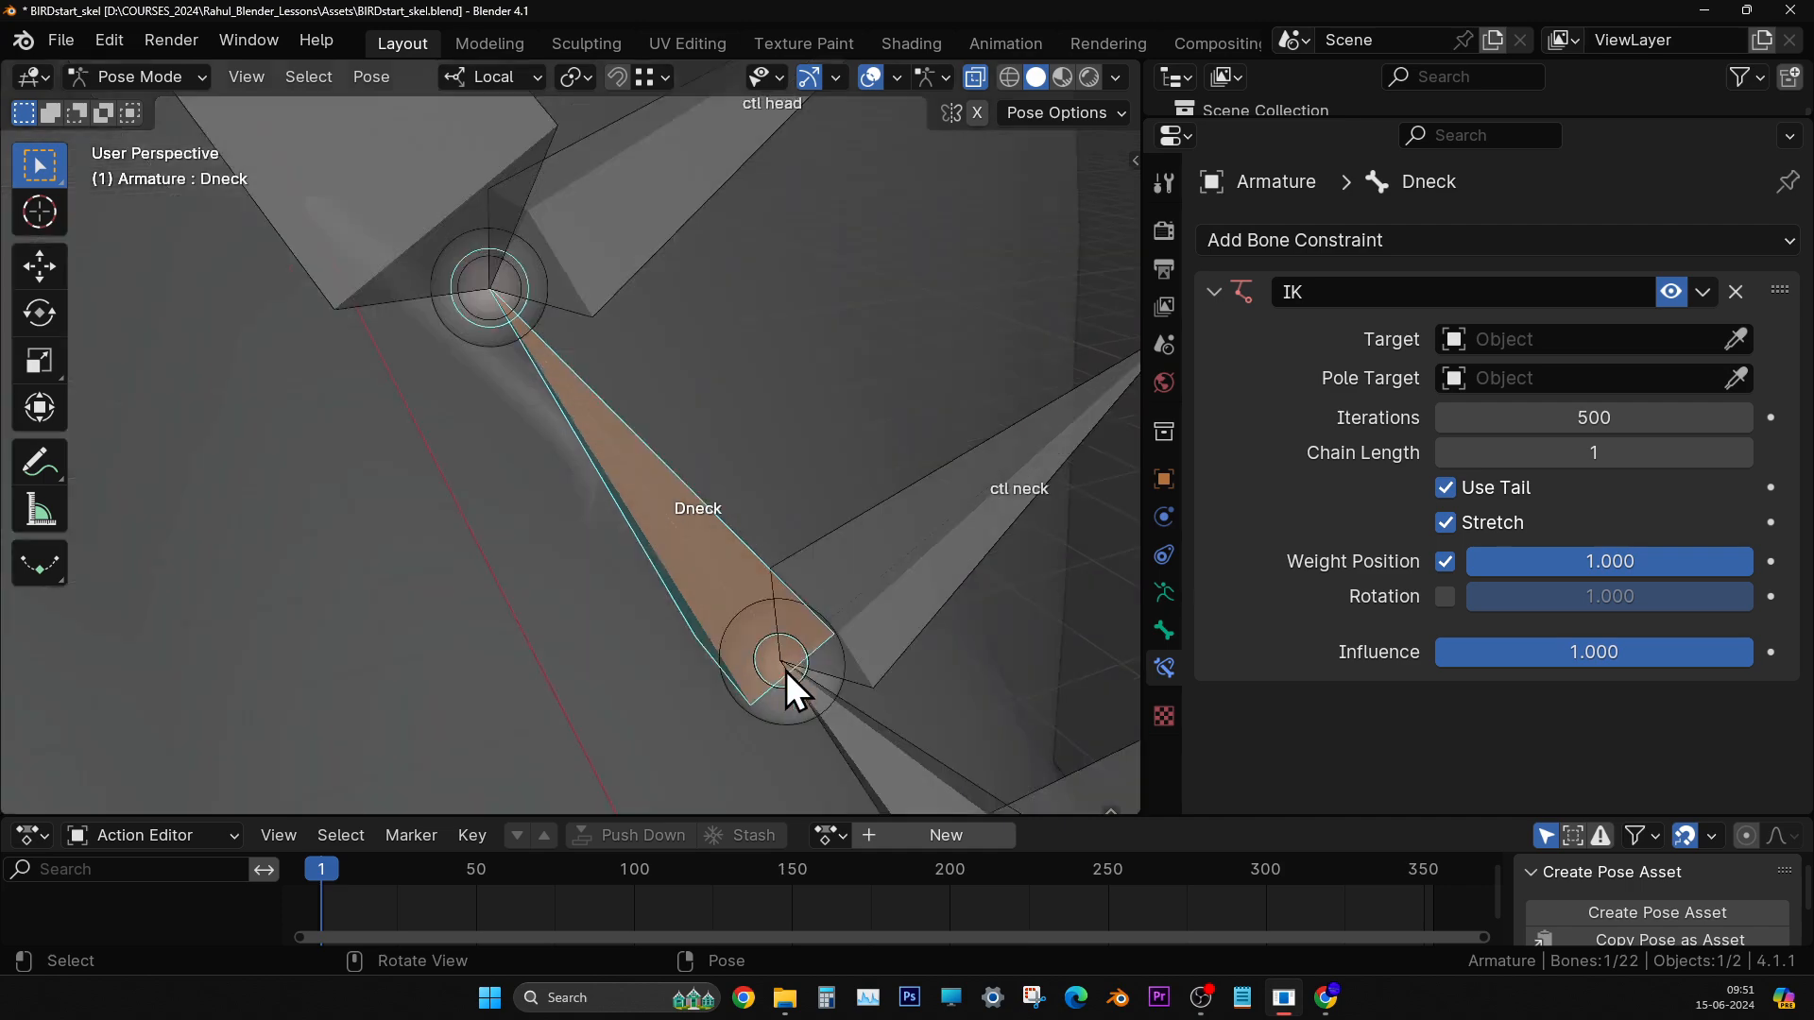
{"action": "mouse_move", "coordinate": [781, 665]}
{"action": "middle_mouse_down"}
{"action": "mouse_move", "coordinate": [530, 667]}
{"action": "mouse_move", "coordinate": [673, 681]}
{"action": "mouse_move", "coordinate": [727, 626]}
{"action": "mouse_move", "coordinate": [761, 643]}
{"action": "mouse_move", "coordinate": [638, 616]}
{"action": "mouse_move", "coordinate": [491, 510]}
{"action": "mouse_move", "coordinate": [547, 558]}
{"action": "mouse_move", "coordinate": [588, 541]}
{"action": "mouse_move", "coordinate": [548, 550]}
{"action": "mouse_move", "coordinate": [537, 578]}
{"action": "mouse_move", "coordinate": [603, 583]}
{"action": "mouse_move", "coordinate": [666, 518]}
{"action": "mouse_move", "coordinate": [1480, 293]}
{"action": "mouse_move", "coordinate": [707, 513]}
{"action": "mouse_move", "coordinate": [788, 374]}
{"action": "mouse_move", "coordinate": [518, 448]}
{"action": "middle_mouse_up"}
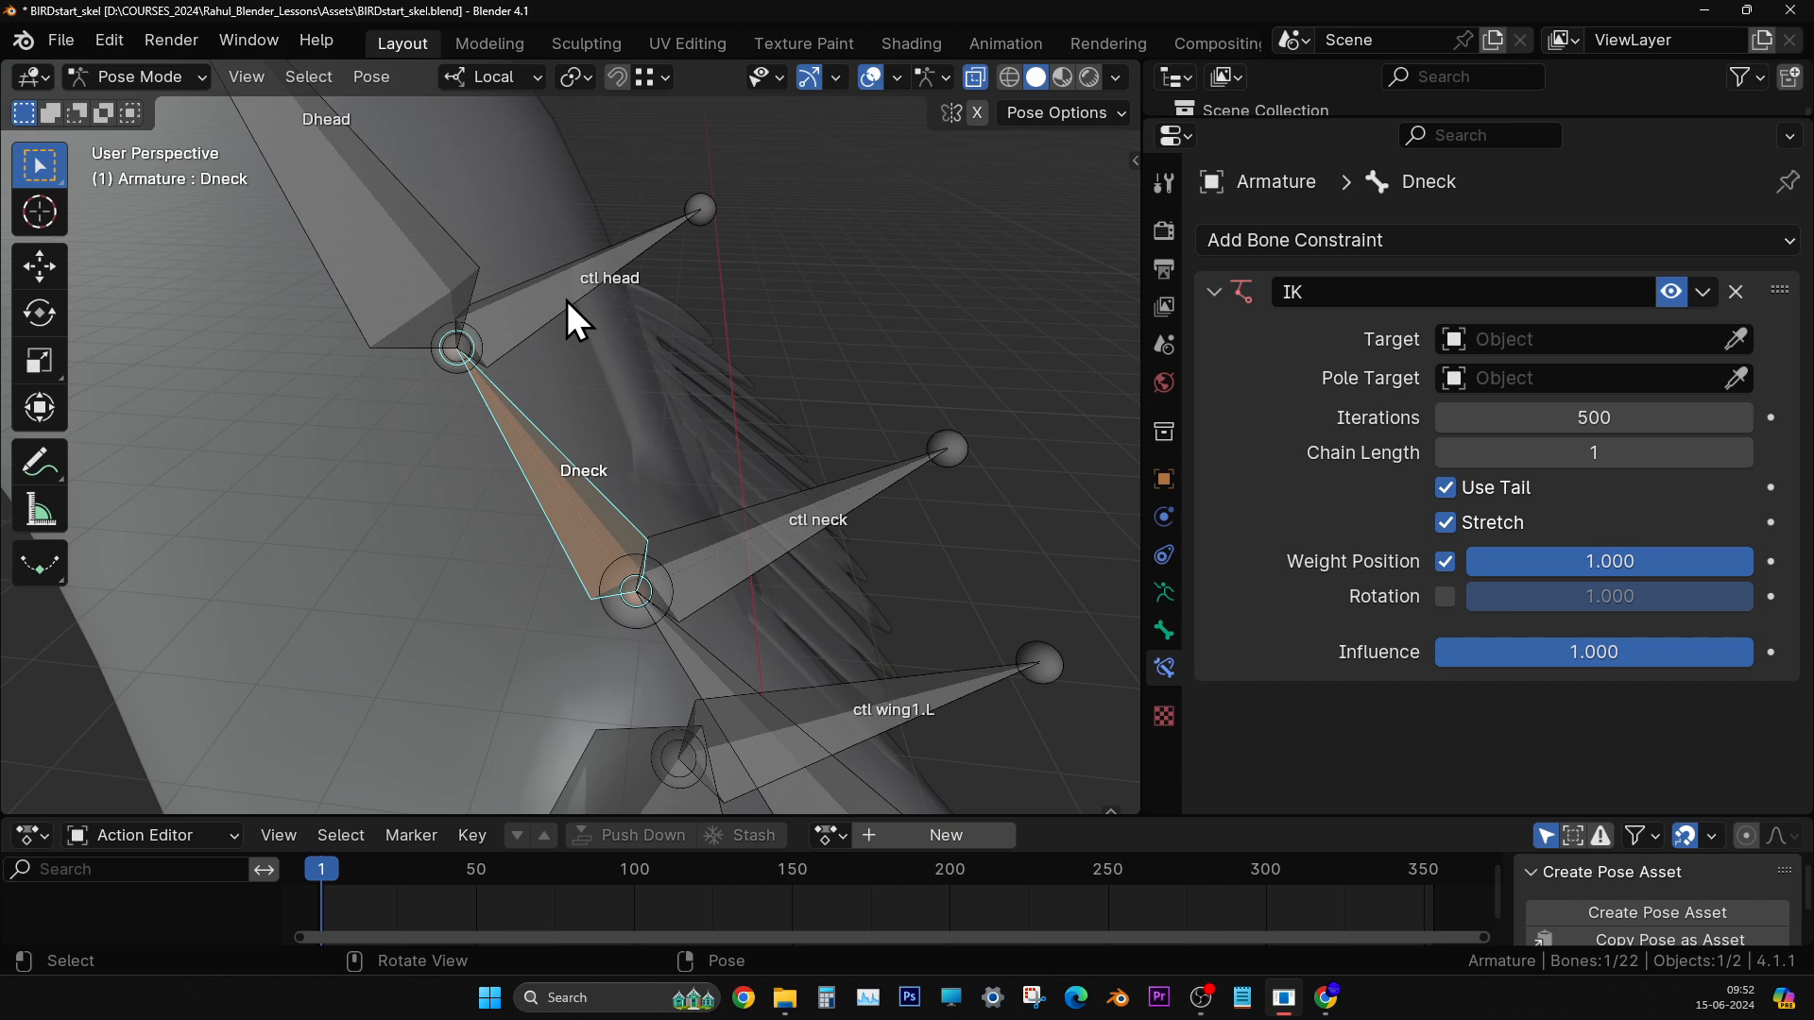
{"action": "left_click", "coordinate": [1512, 346]}
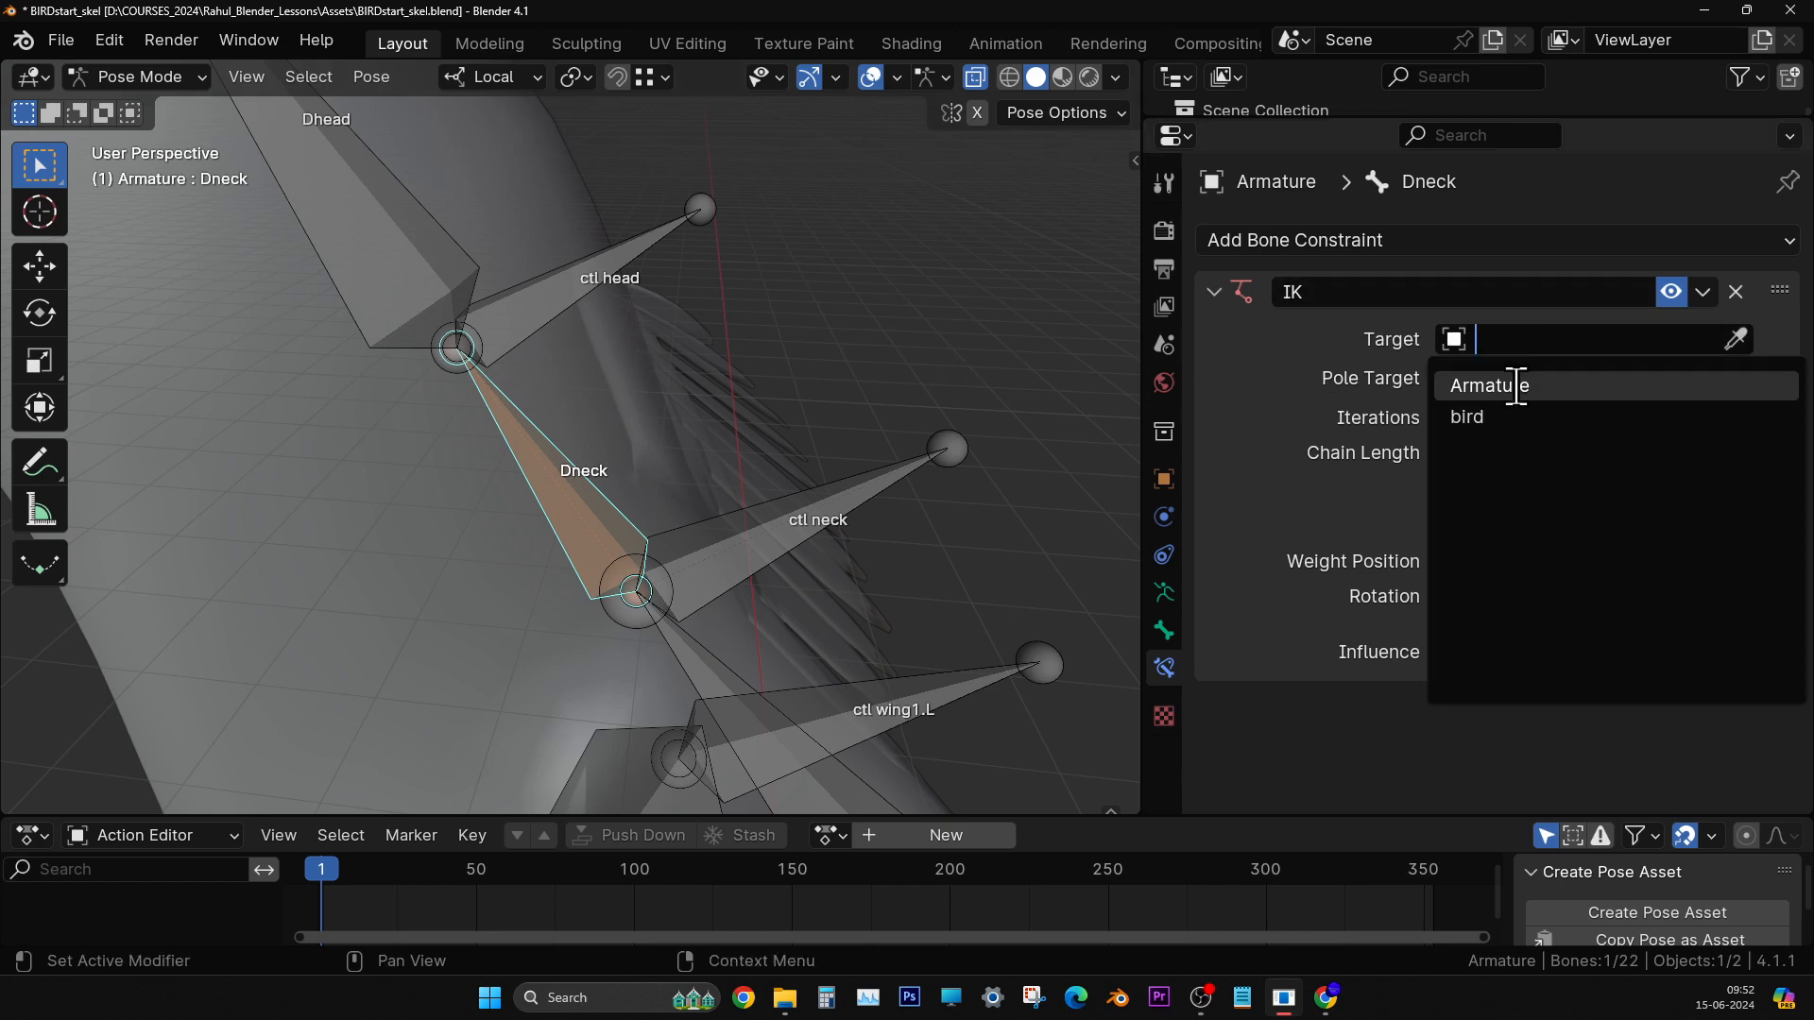
{"action": "left_click", "coordinate": [1514, 384]}
{"action": "left_click", "coordinate": [1511, 376]}
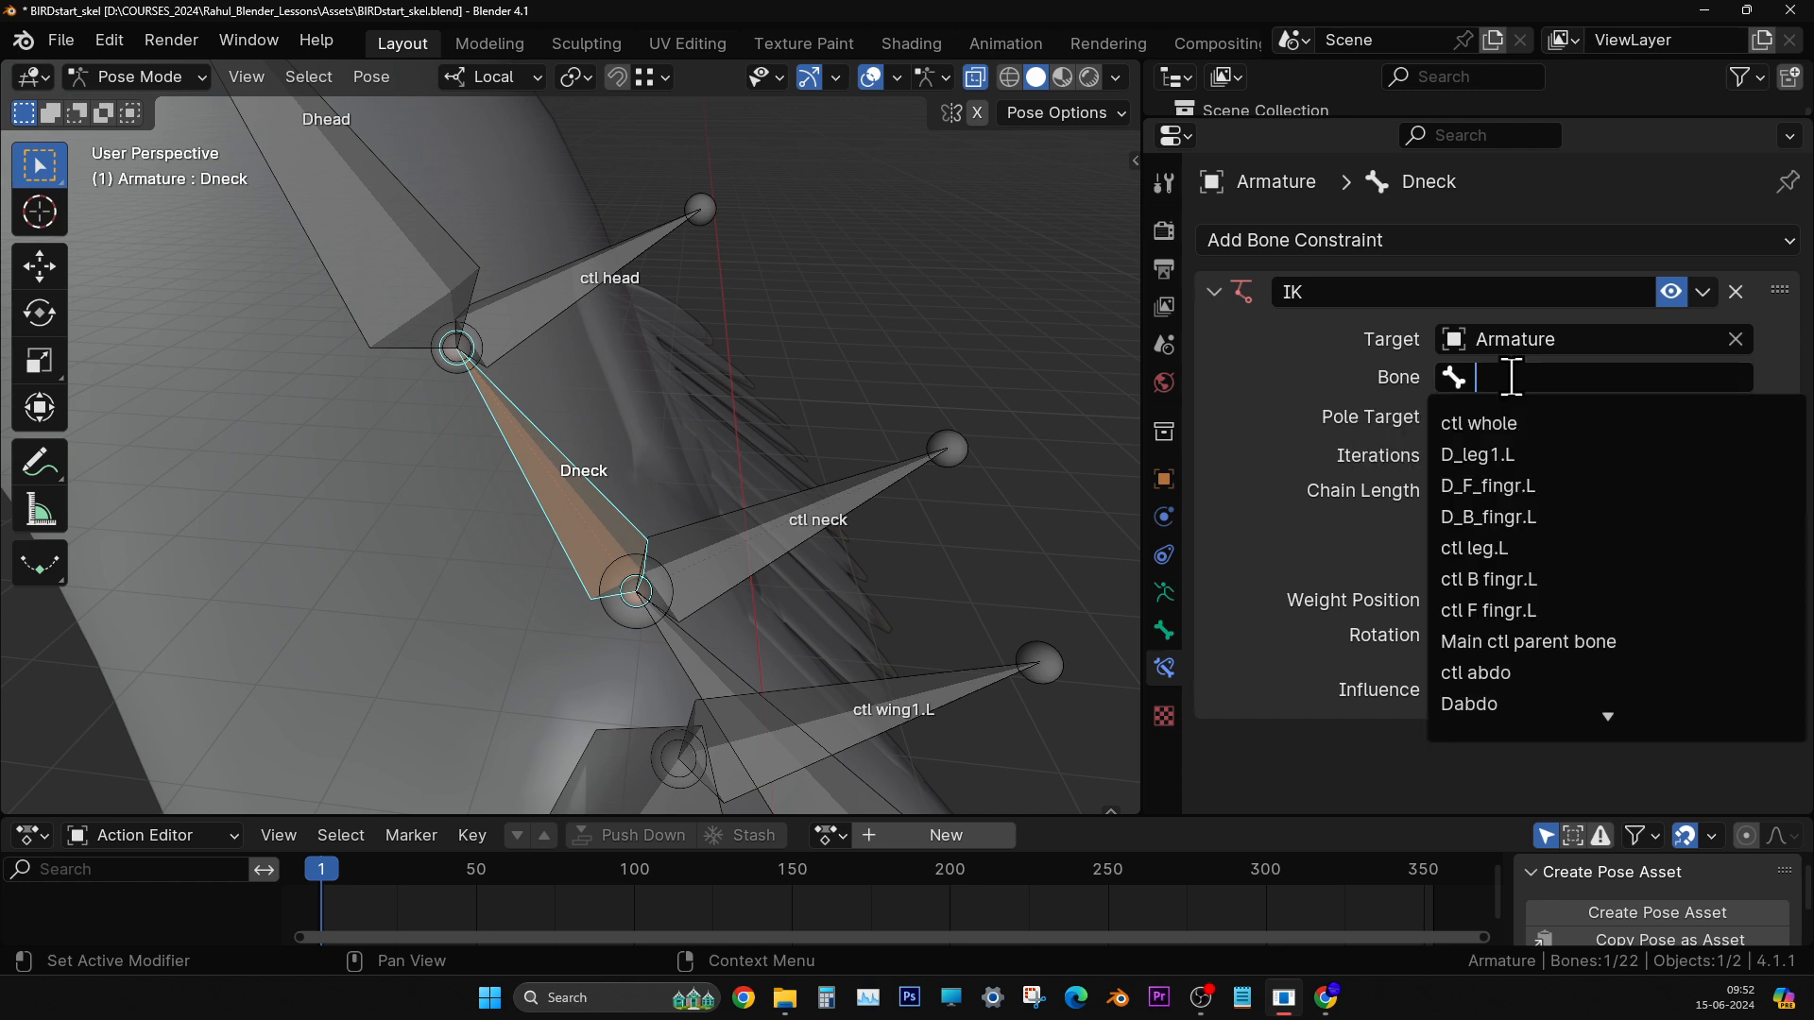
{"action": "type", "text": "hea"}
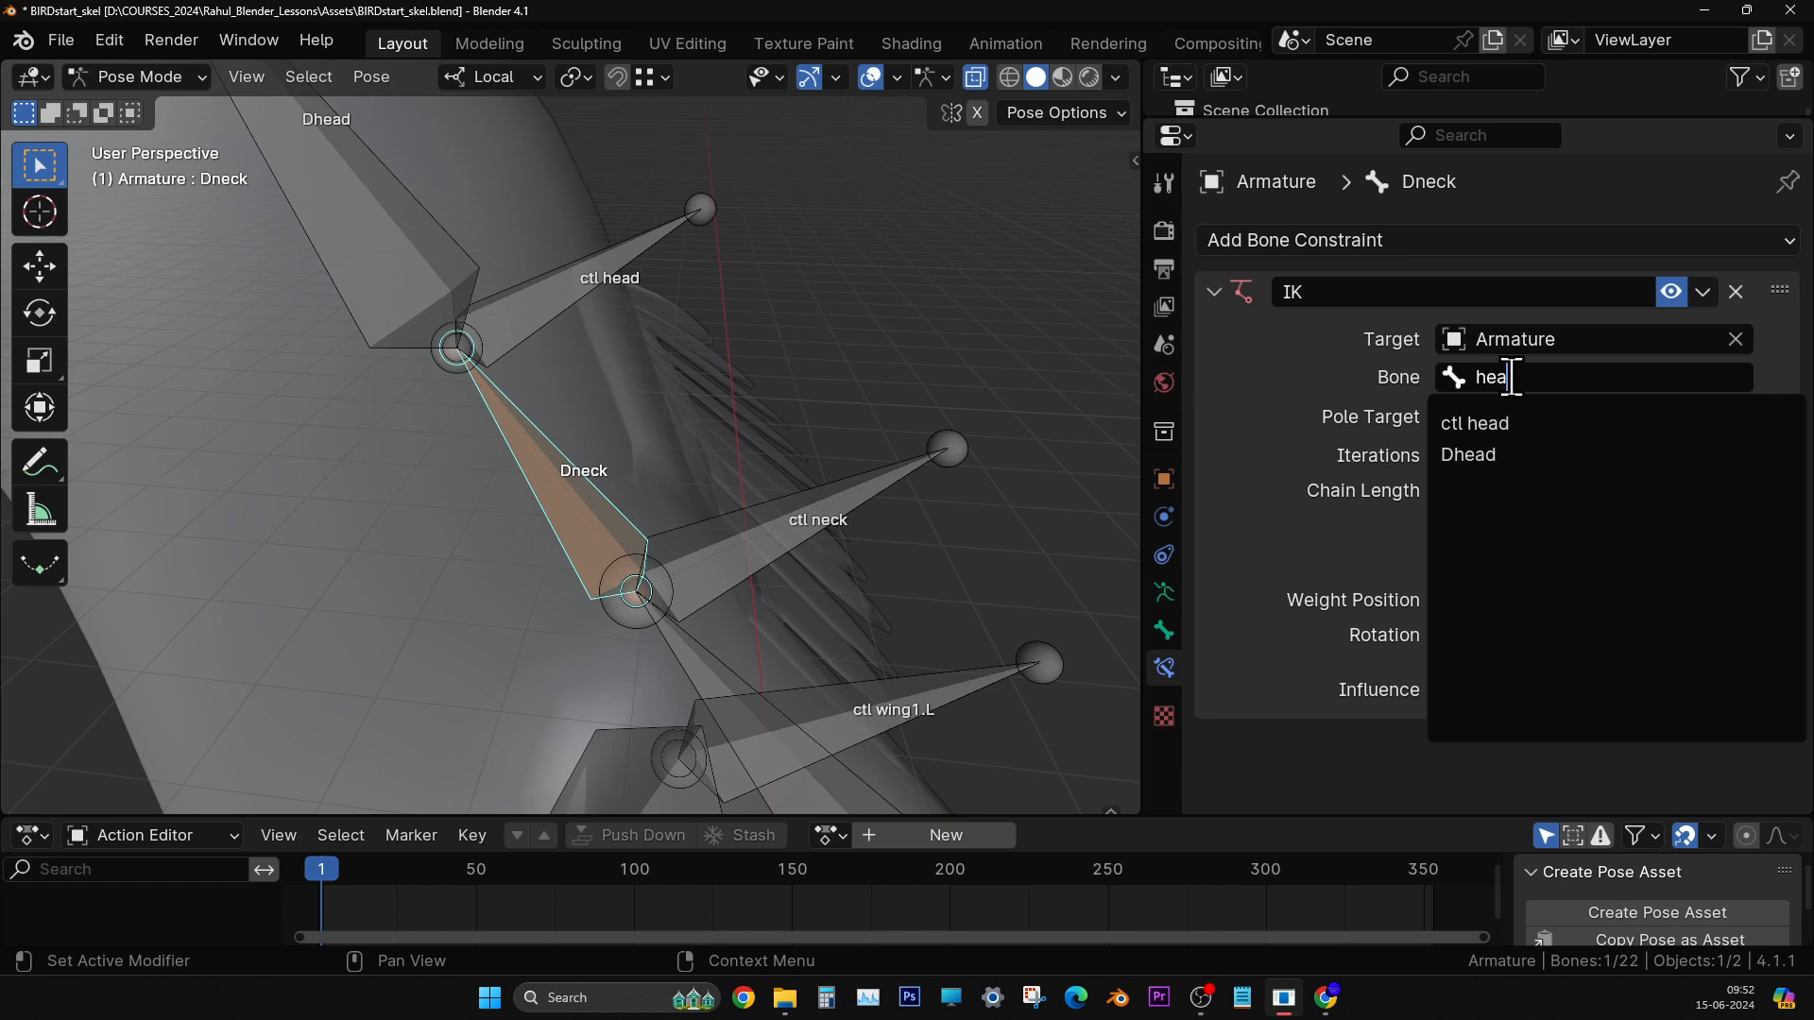
{"action": "type", "text": "d"}
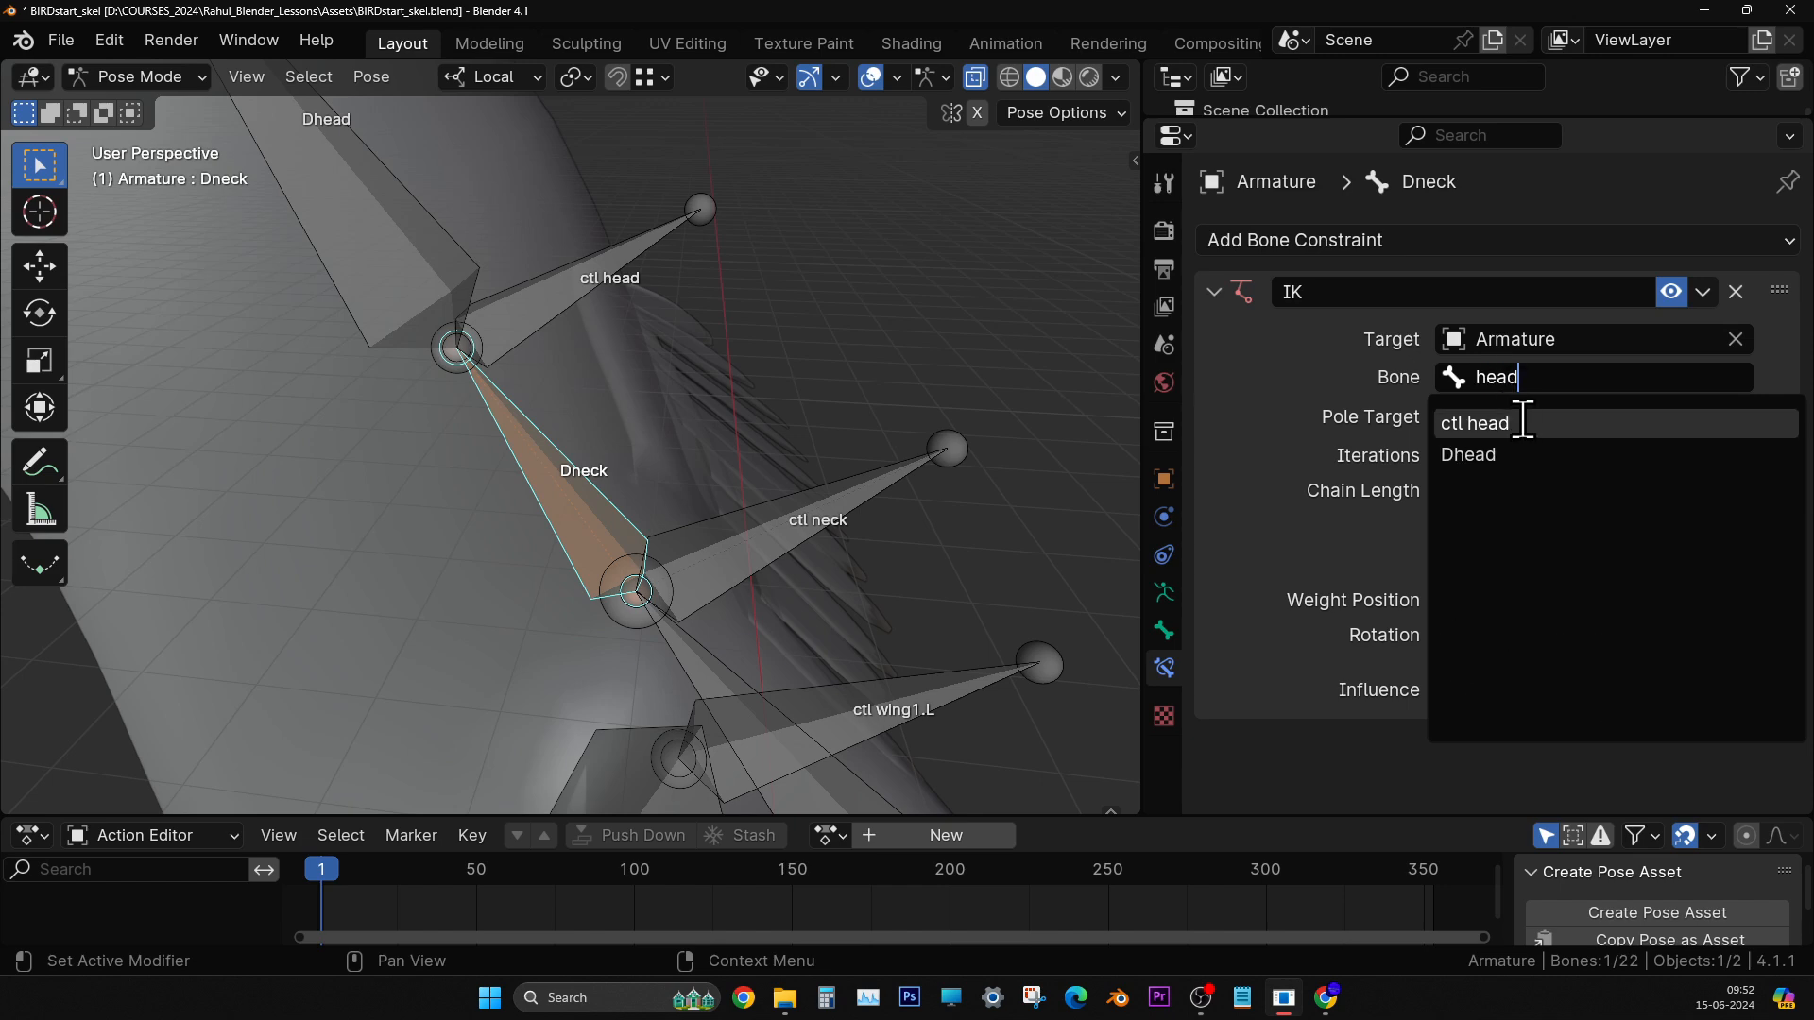
{"action": "left_click", "coordinate": [1524, 422]}
- Test Dneck's IK constraint by moving ctl head backward from the neck, inspect the neighbouring bones, and undo the move
{"action": "middle_click_drag", "start_coordinate": [678, 553], "coordinate": [627, 352]}
{"action": "left_click", "coordinate": [577, 319]}
{"action": "middle_click_drag", "start_coordinate": [541, 496], "coordinate": [588, 480]}
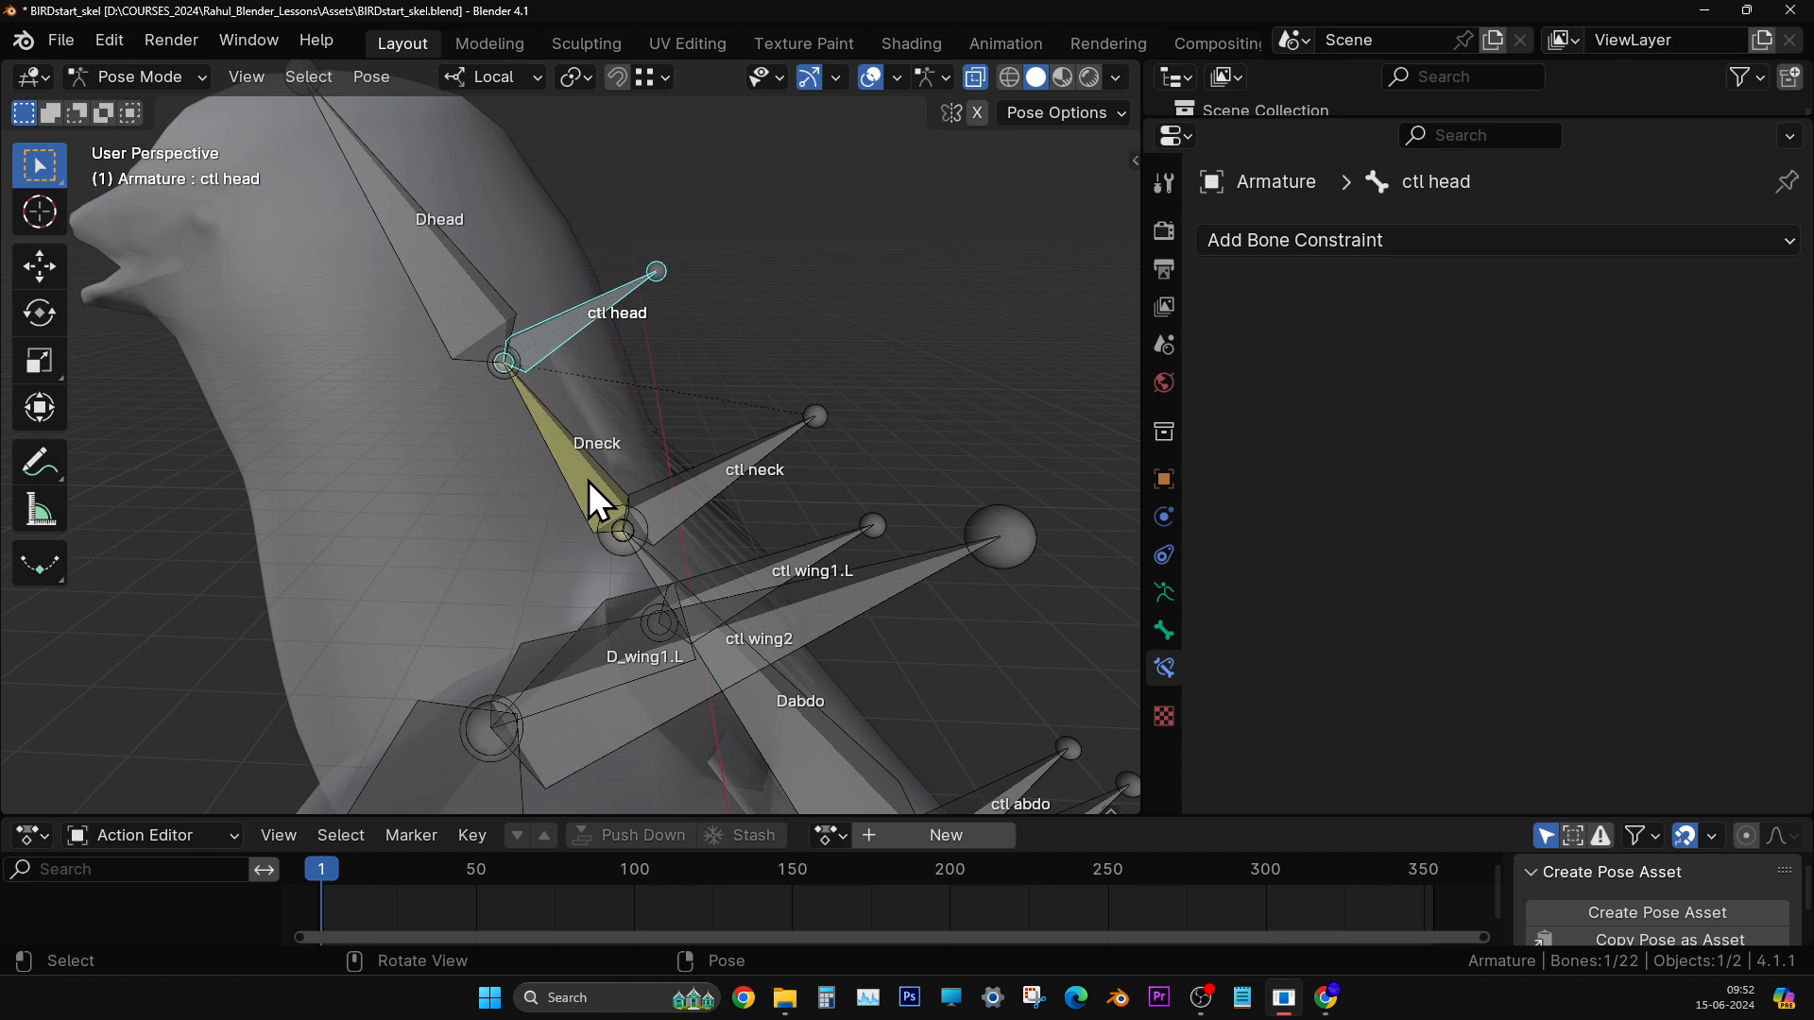
{"action": "key", "text": "g"}
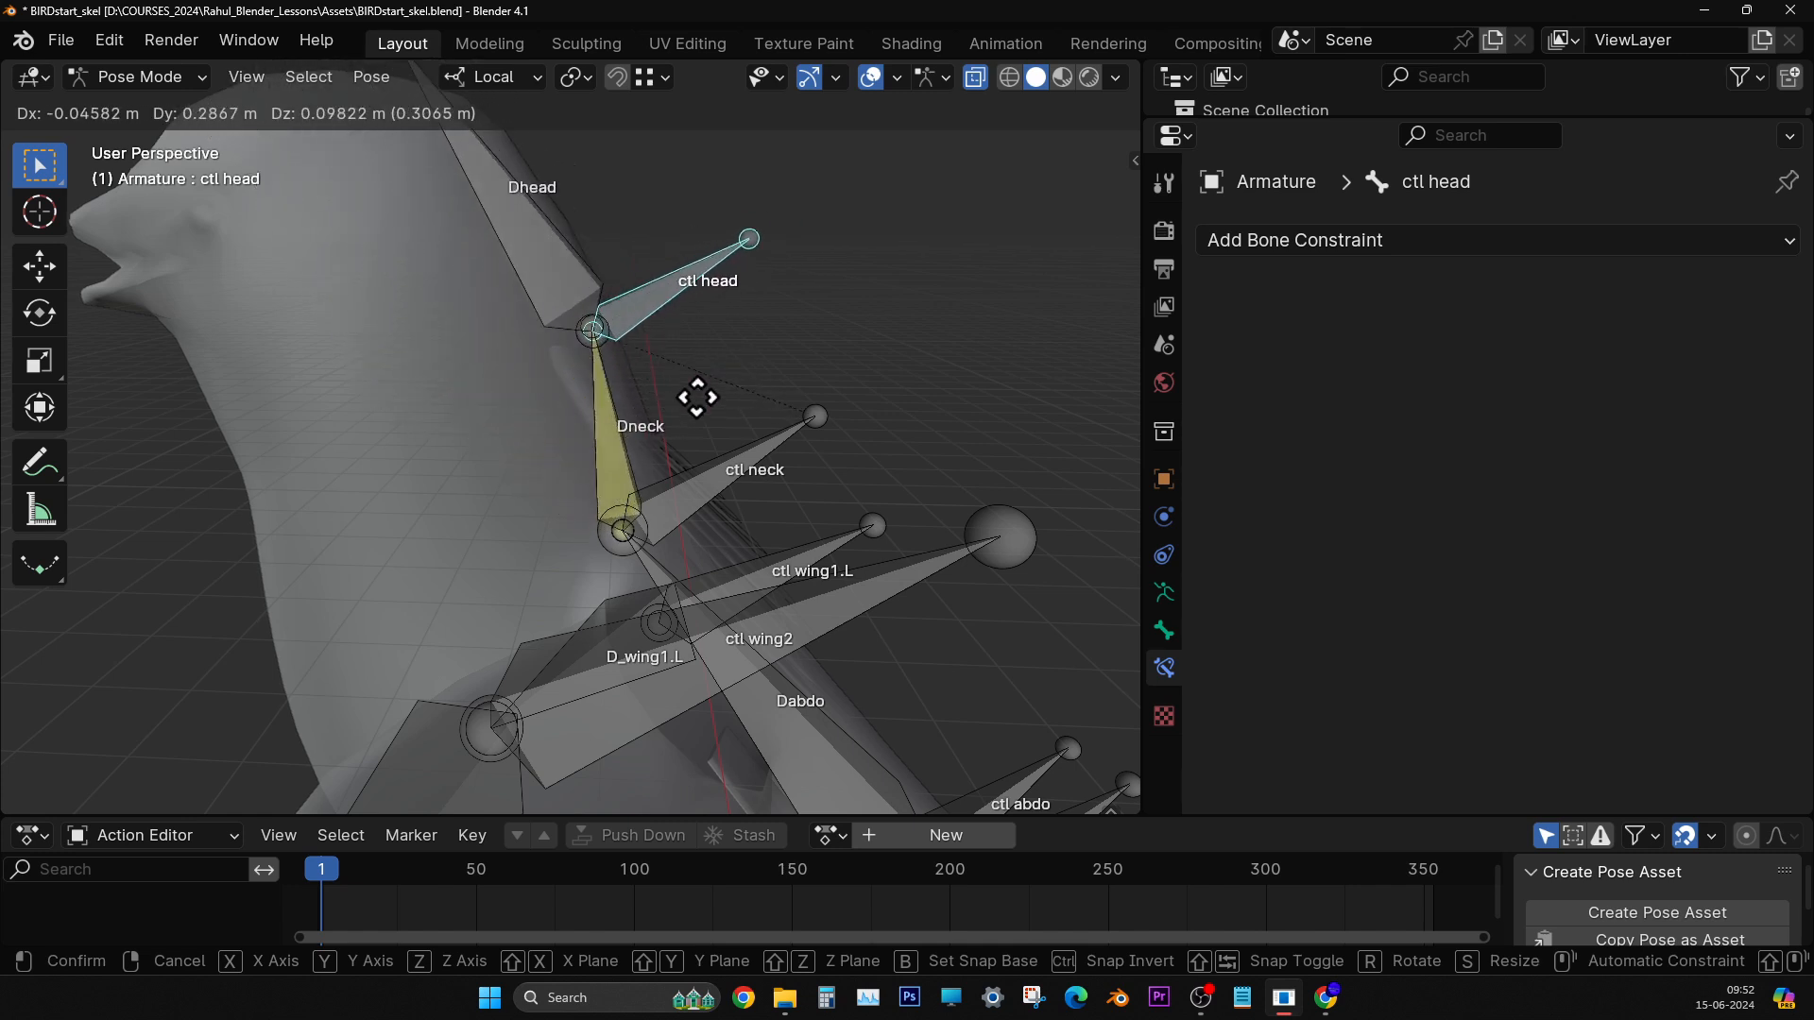
{"action": "left_click", "coordinate": [743, 390]}
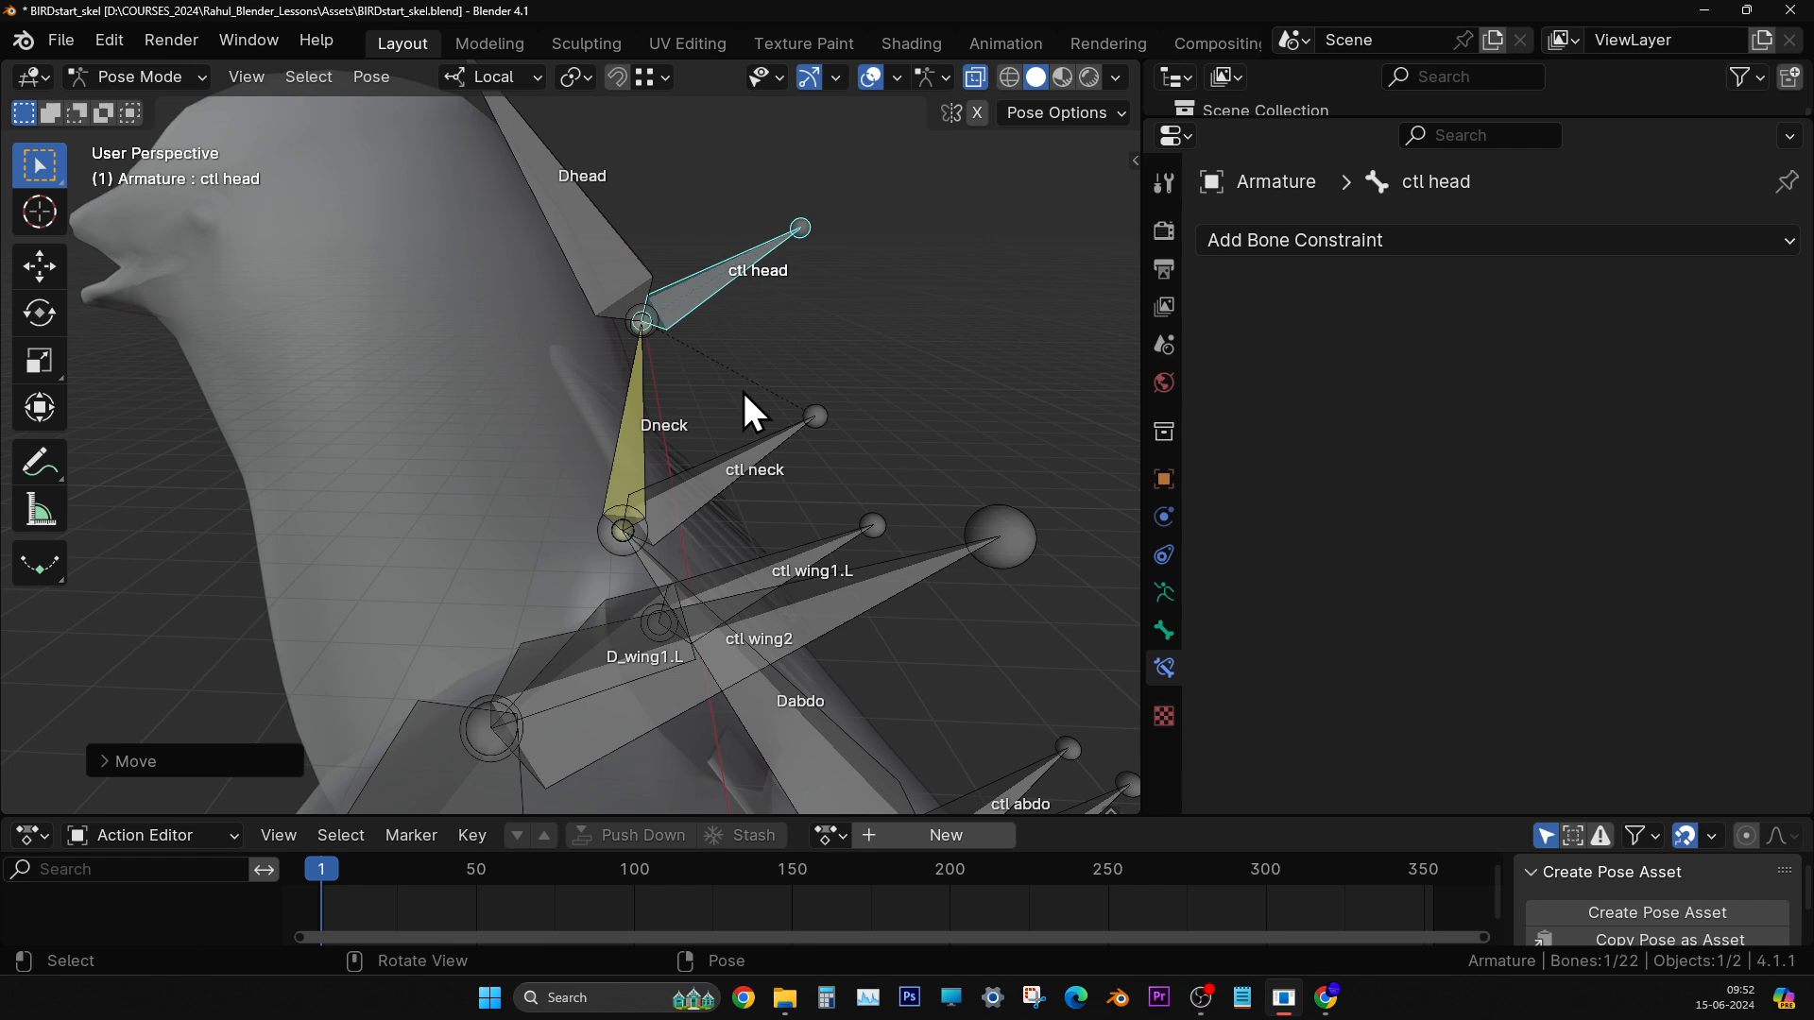
{"action": "middle_click_drag", "start_coordinate": [744, 393], "coordinate": [741, 558]}
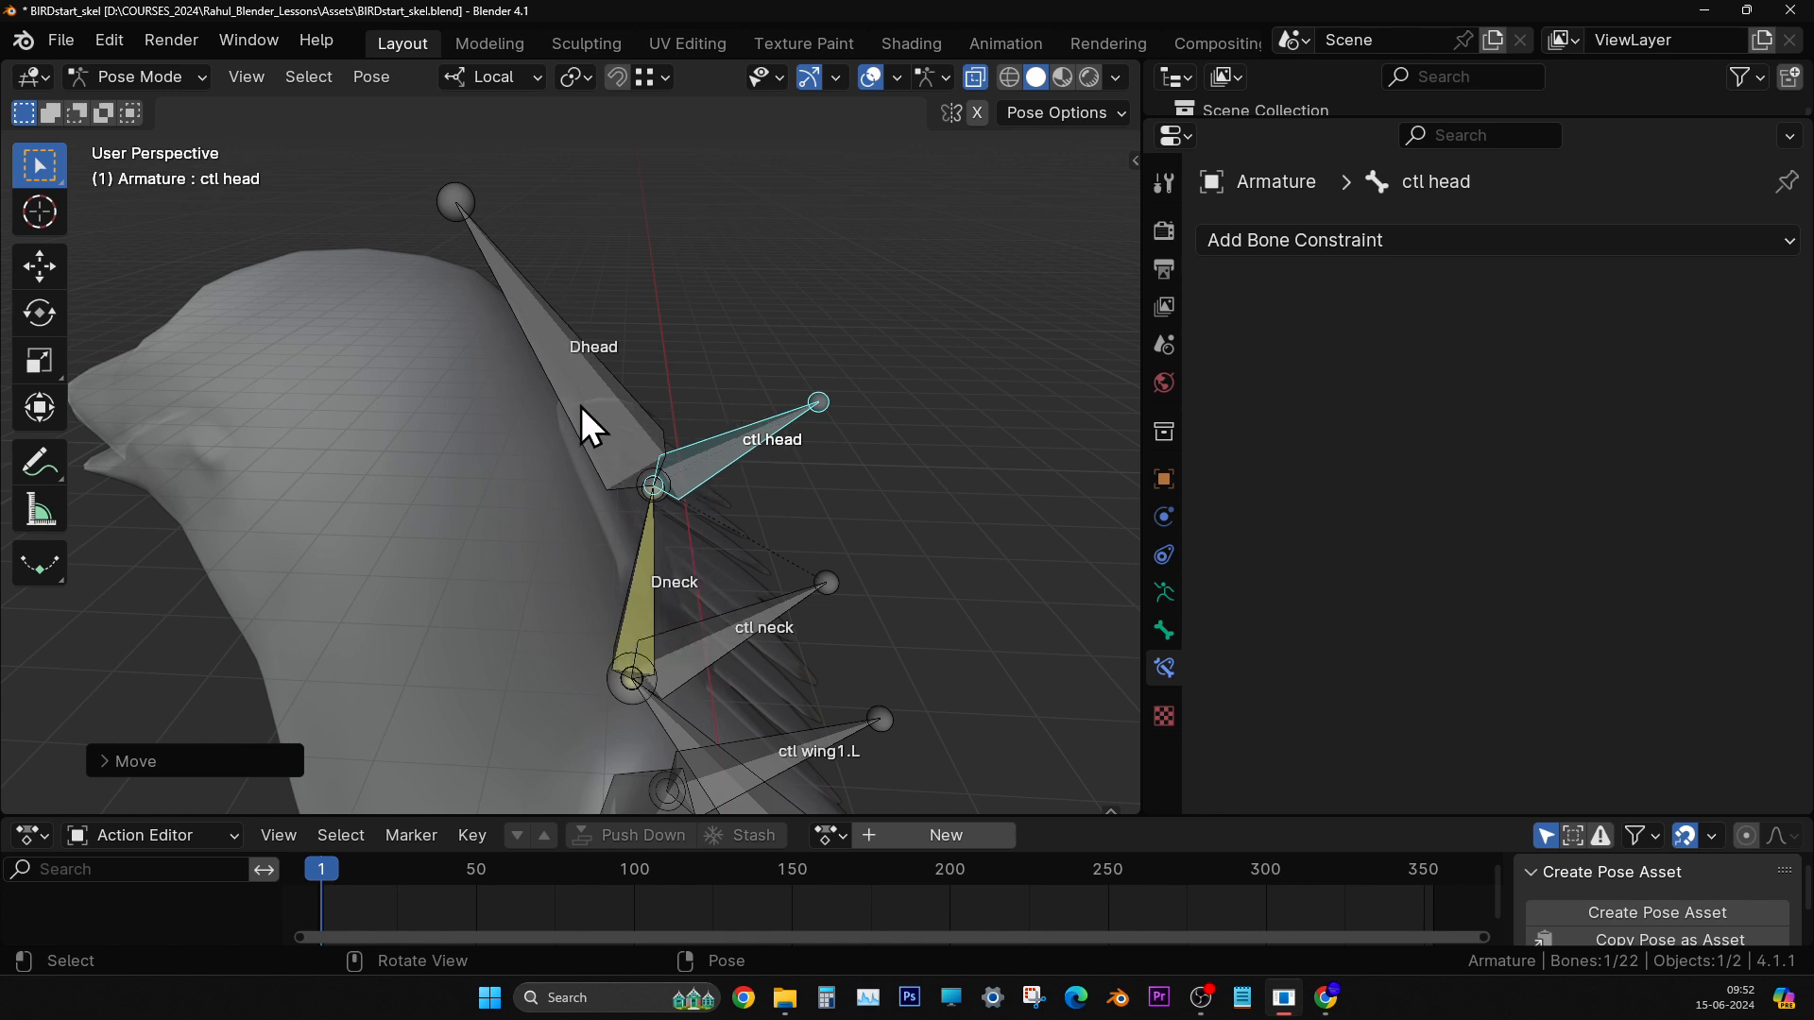
{"action": "mouse_move", "coordinate": [733, 491]}
{"action": "middle_mouse_down", "text": "ctrl"}
{"action": "mouse_move", "coordinate": [753, 592]}
{"action": "mouse_move", "coordinate": [701, 401]}
{"action": "mouse_move", "coordinate": [802, 491]}
{"action": "mouse_move", "coordinate": [713, 500]}
{"action": "mouse_move", "coordinate": [722, 487]}
{"action": "middle_mouse_up", "text": "ctrl"}
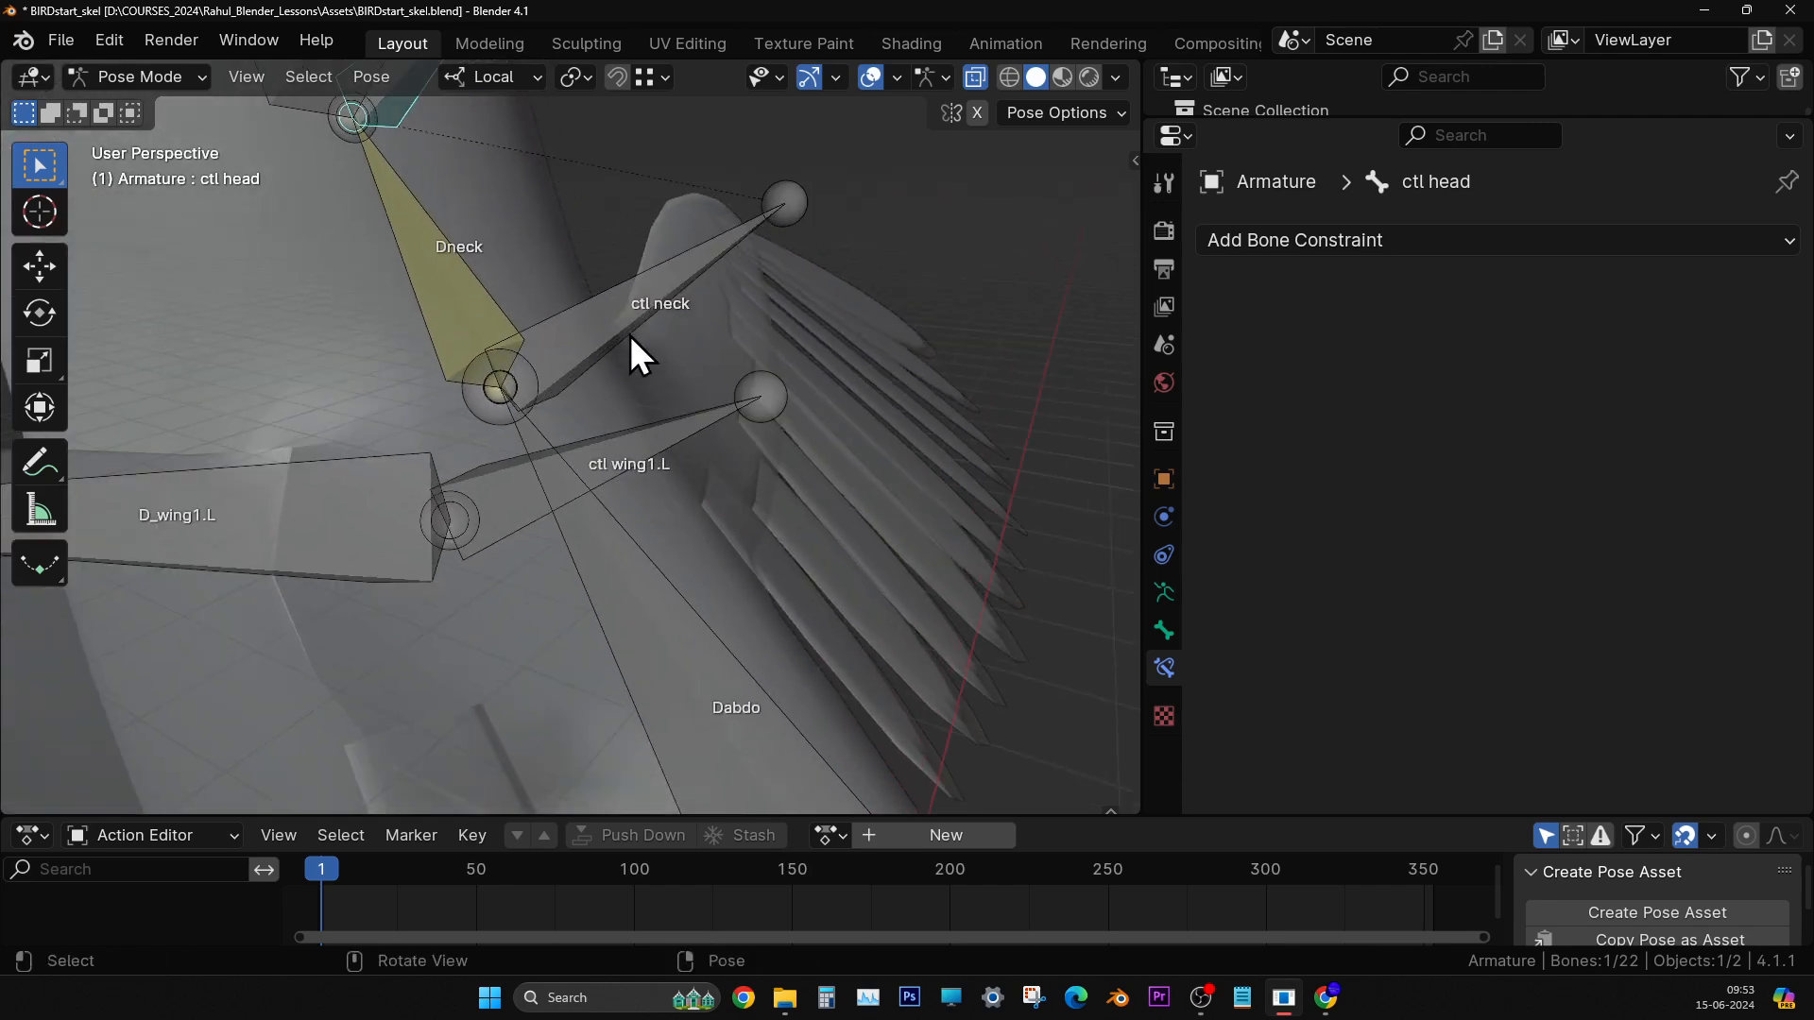
- Select the Dabdo bone and add an Inverse Kinematics constraint to it
{"action": "scroll", "coordinate": [695, 641], "scroll_direction": "down", "scroll_amount": 4}
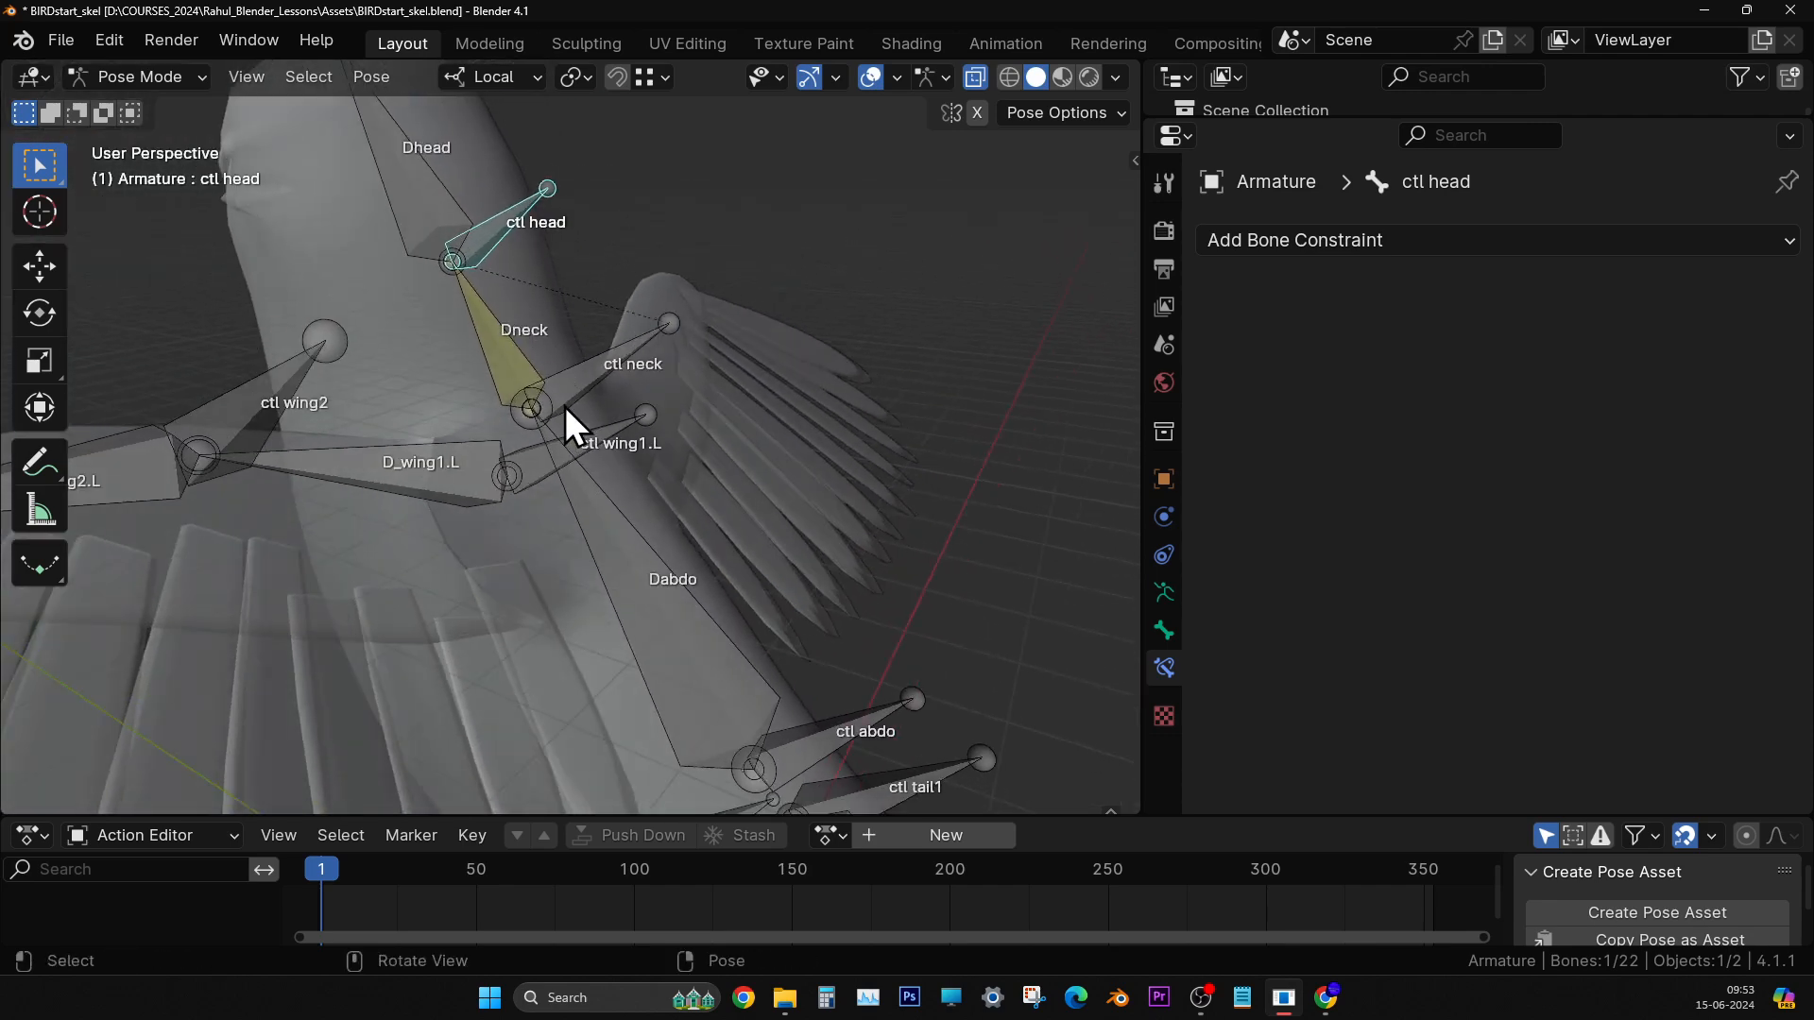
{"action": "left_click", "coordinate": [646, 576]}
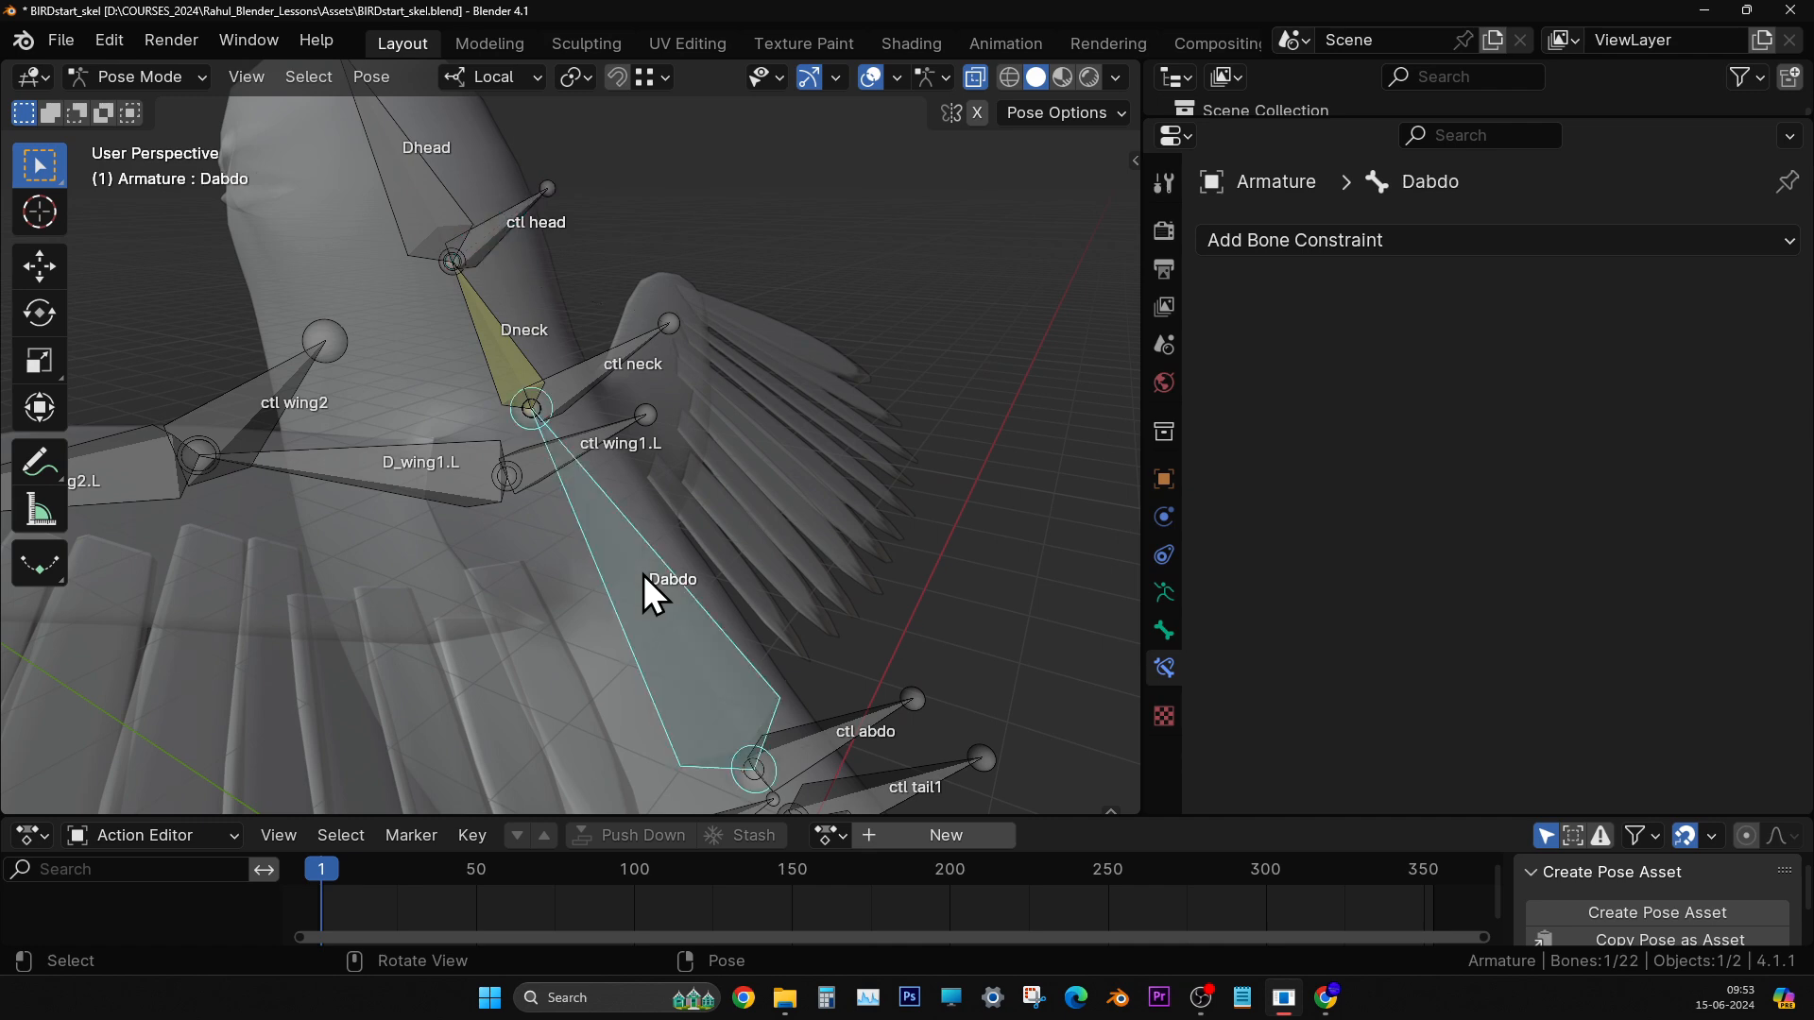
{"action": "mouse_move", "coordinate": [645, 576]}
{"action": "middle_mouse_down"}
{"action": "mouse_move", "coordinate": [669, 596]}
{"action": "mouse_move", "coordinate": [656, 587]}
{"action": "middle_mouse_up"}
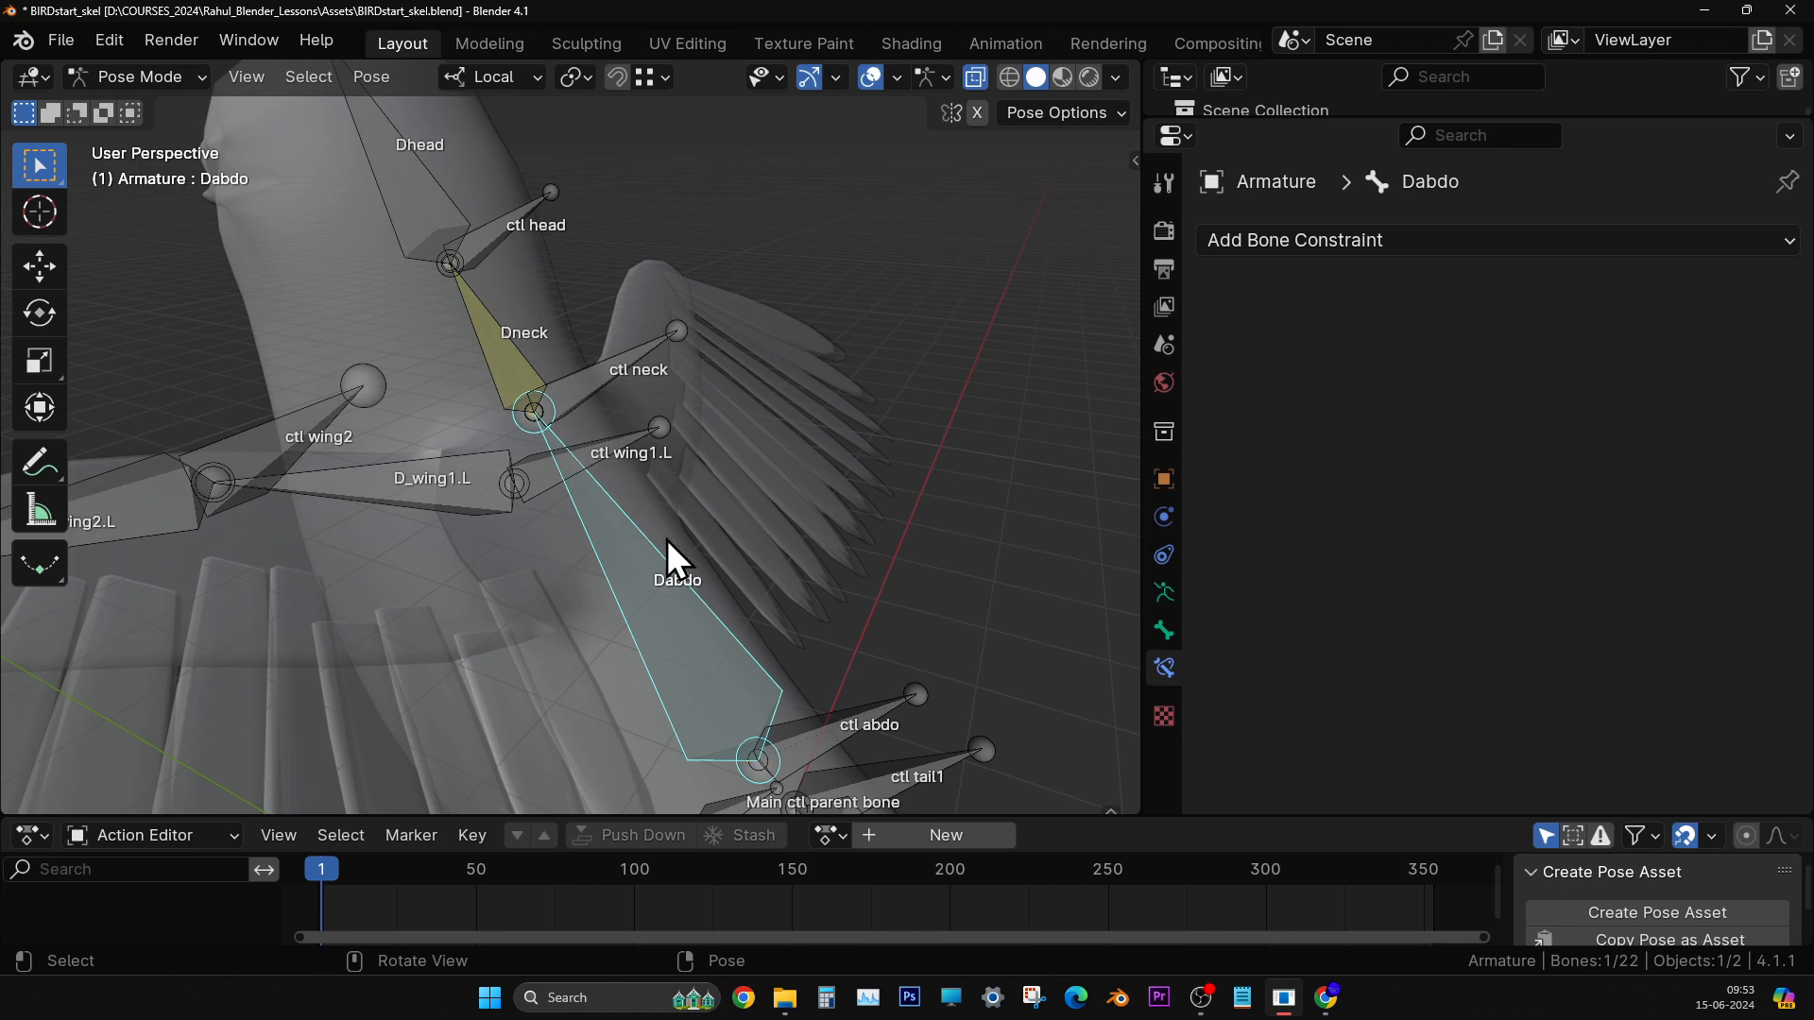
{"action": "left_click", "coordinate": [1454, 243]}
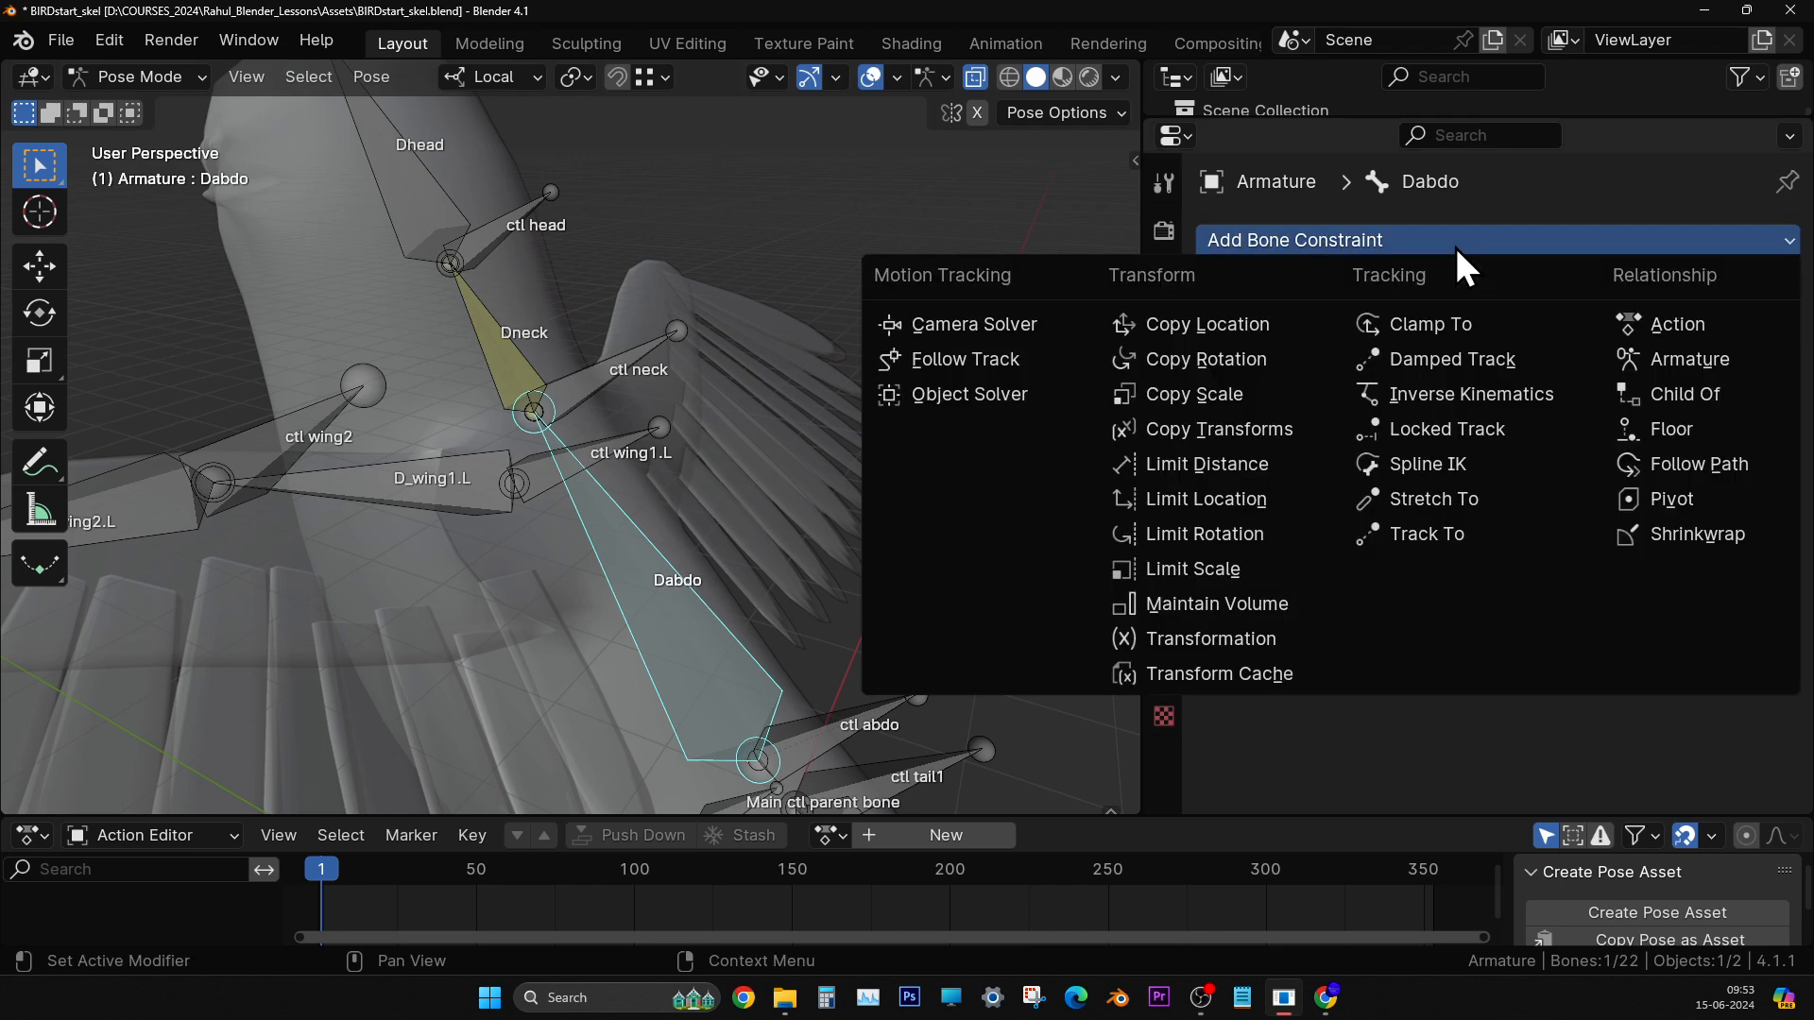
{"action": "left_click", "coordinate": [1447, 395]}
- Set Dabdo's IK constraint target to Armature with ctl neck as the target bone
{"action": "left_click", "coordinate": [1505, 342]}
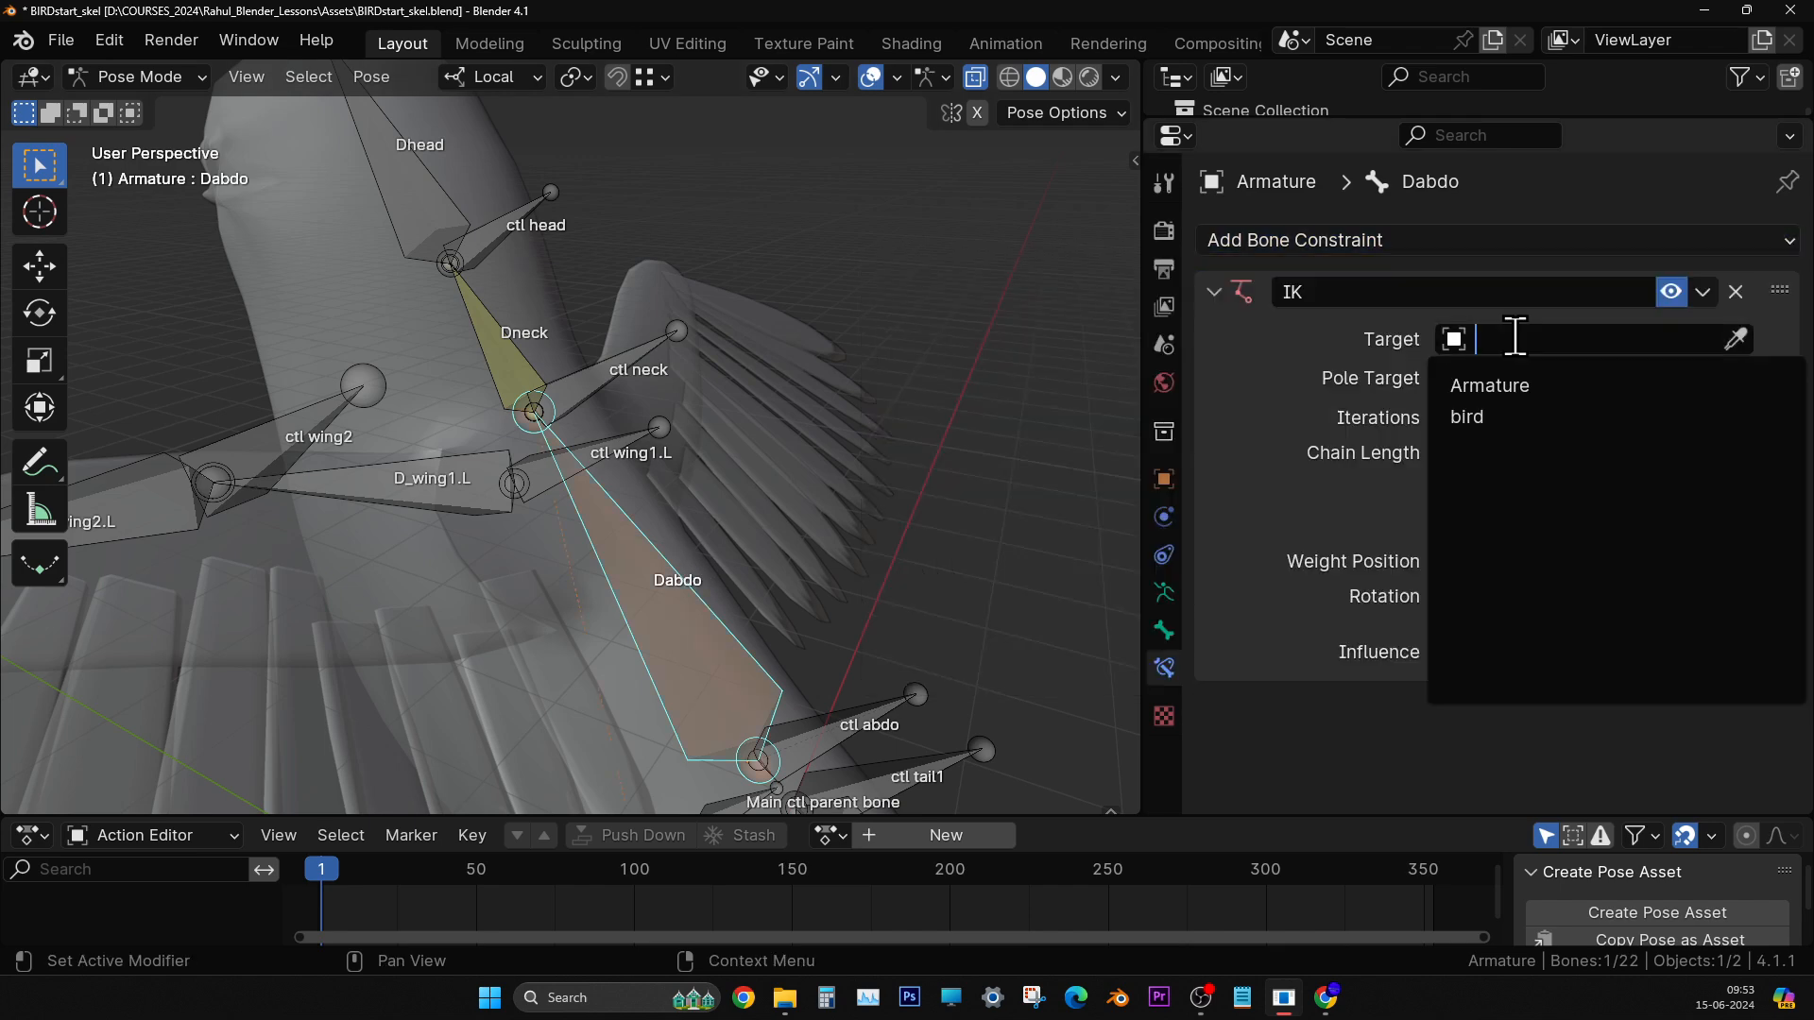
{"action": "left_click", "coordinate": [1505, 386]}
{"action": "left_click", "coordinate": [1516, 375]}
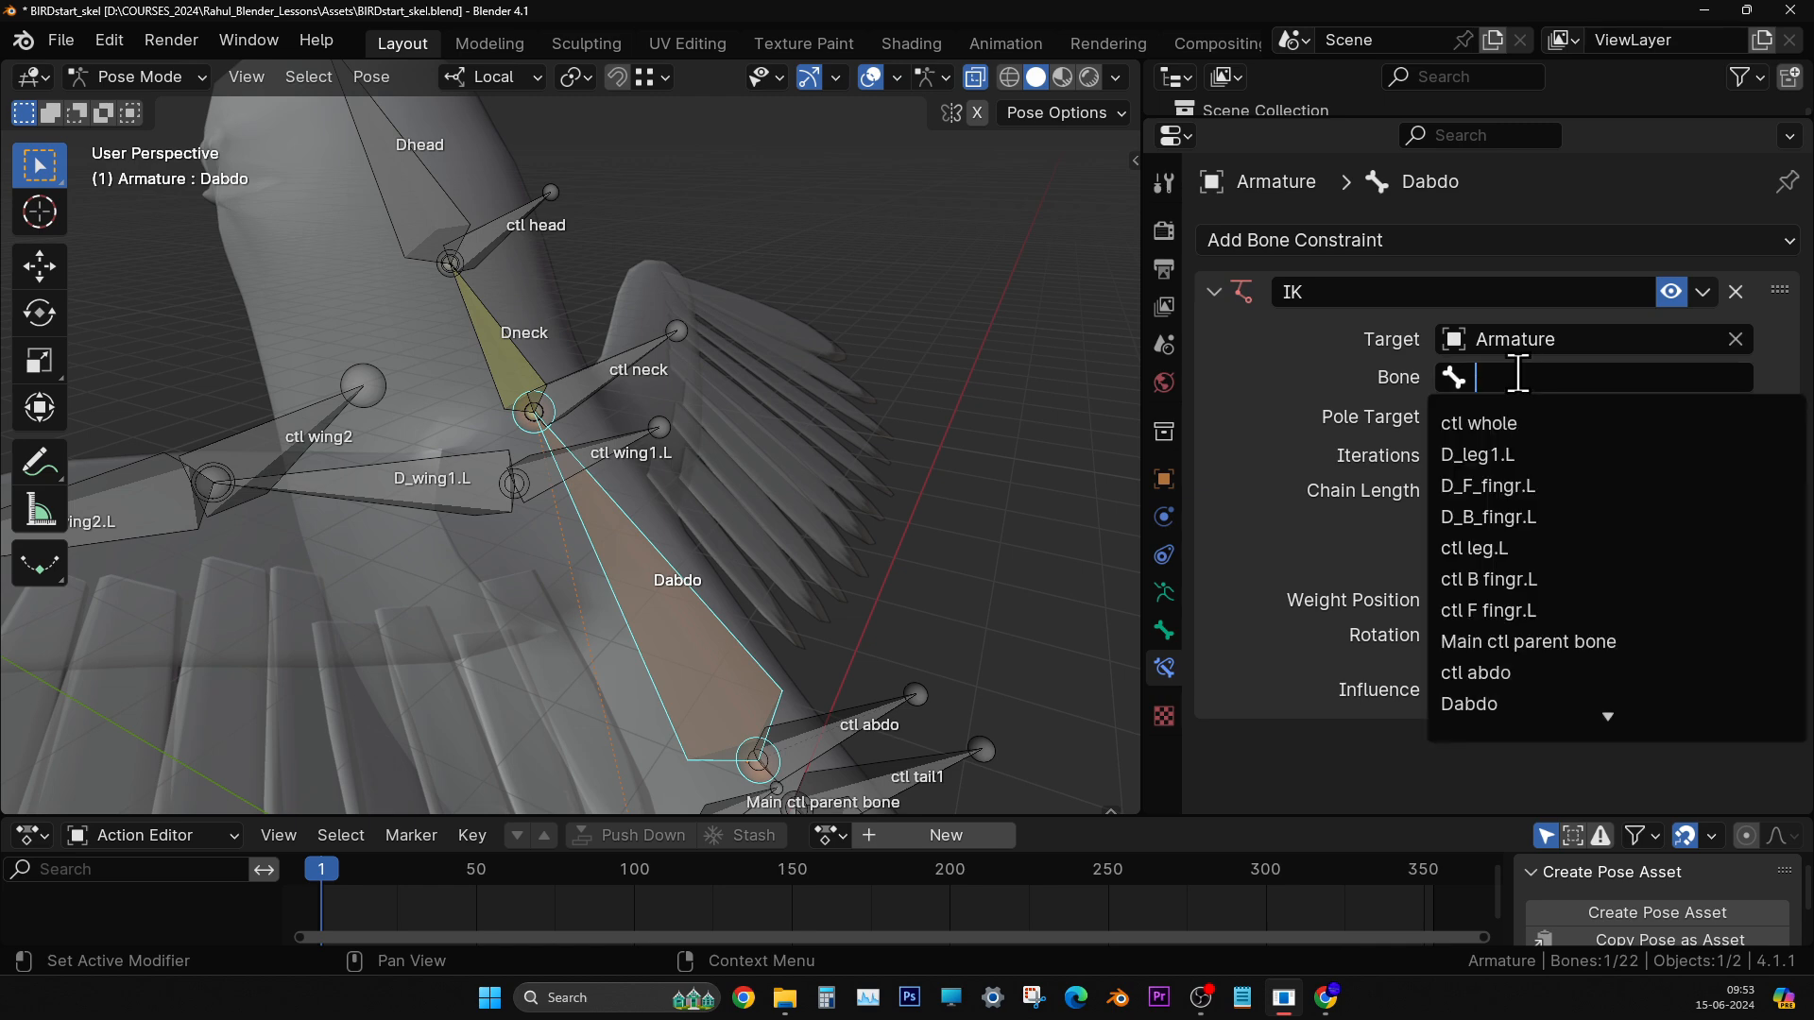
{"action": "type", "text": "ctl"}
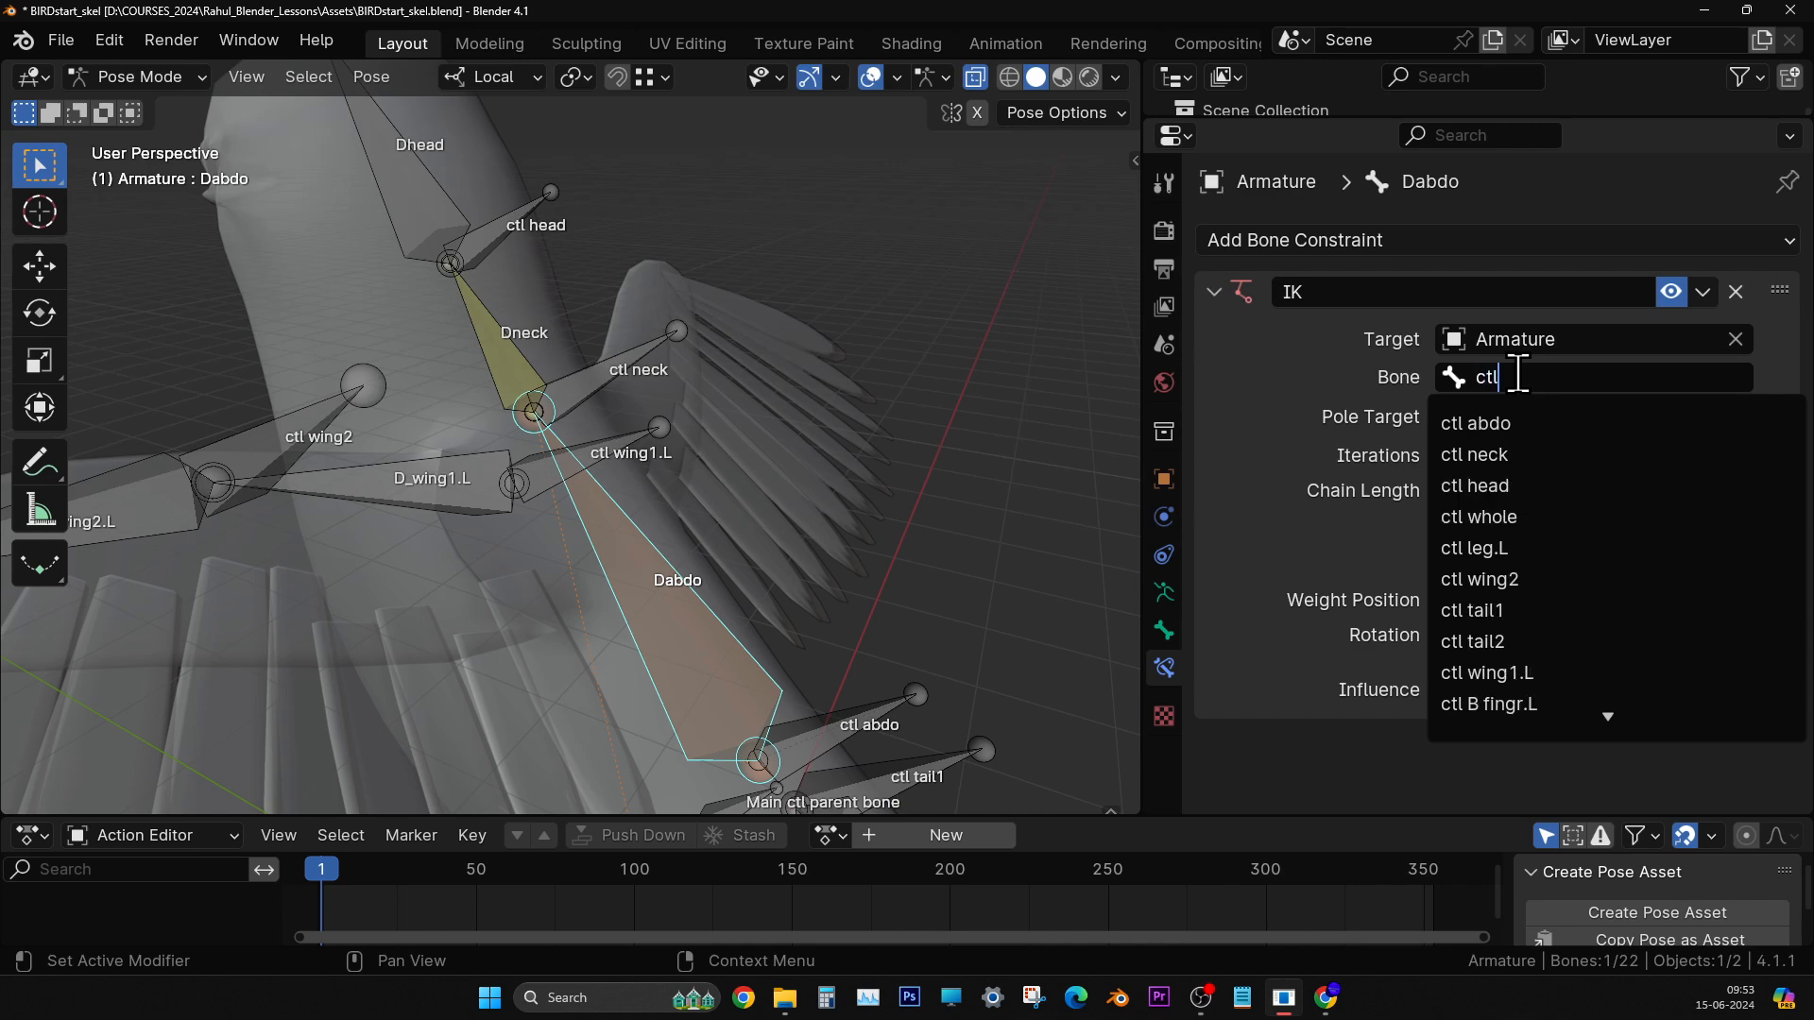
{"action": "type", "text": " ne"}
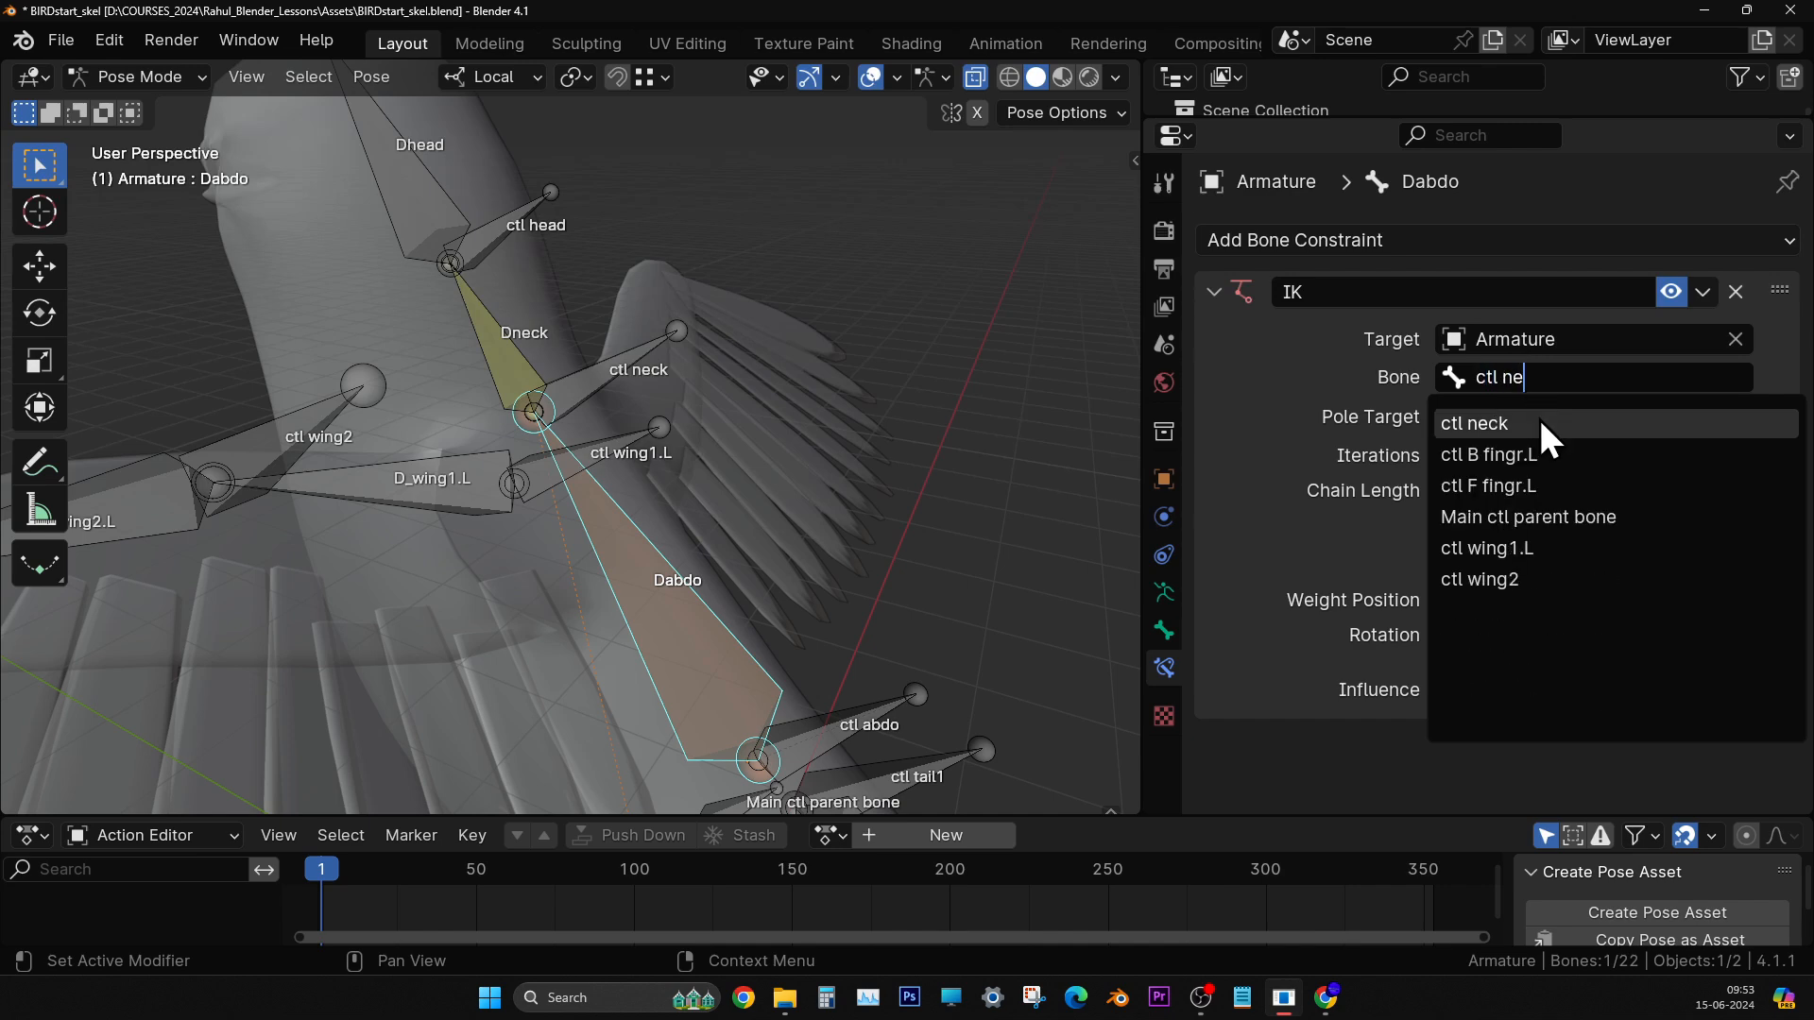
{"action": "left_click", "coordinate": [1538, 421]}
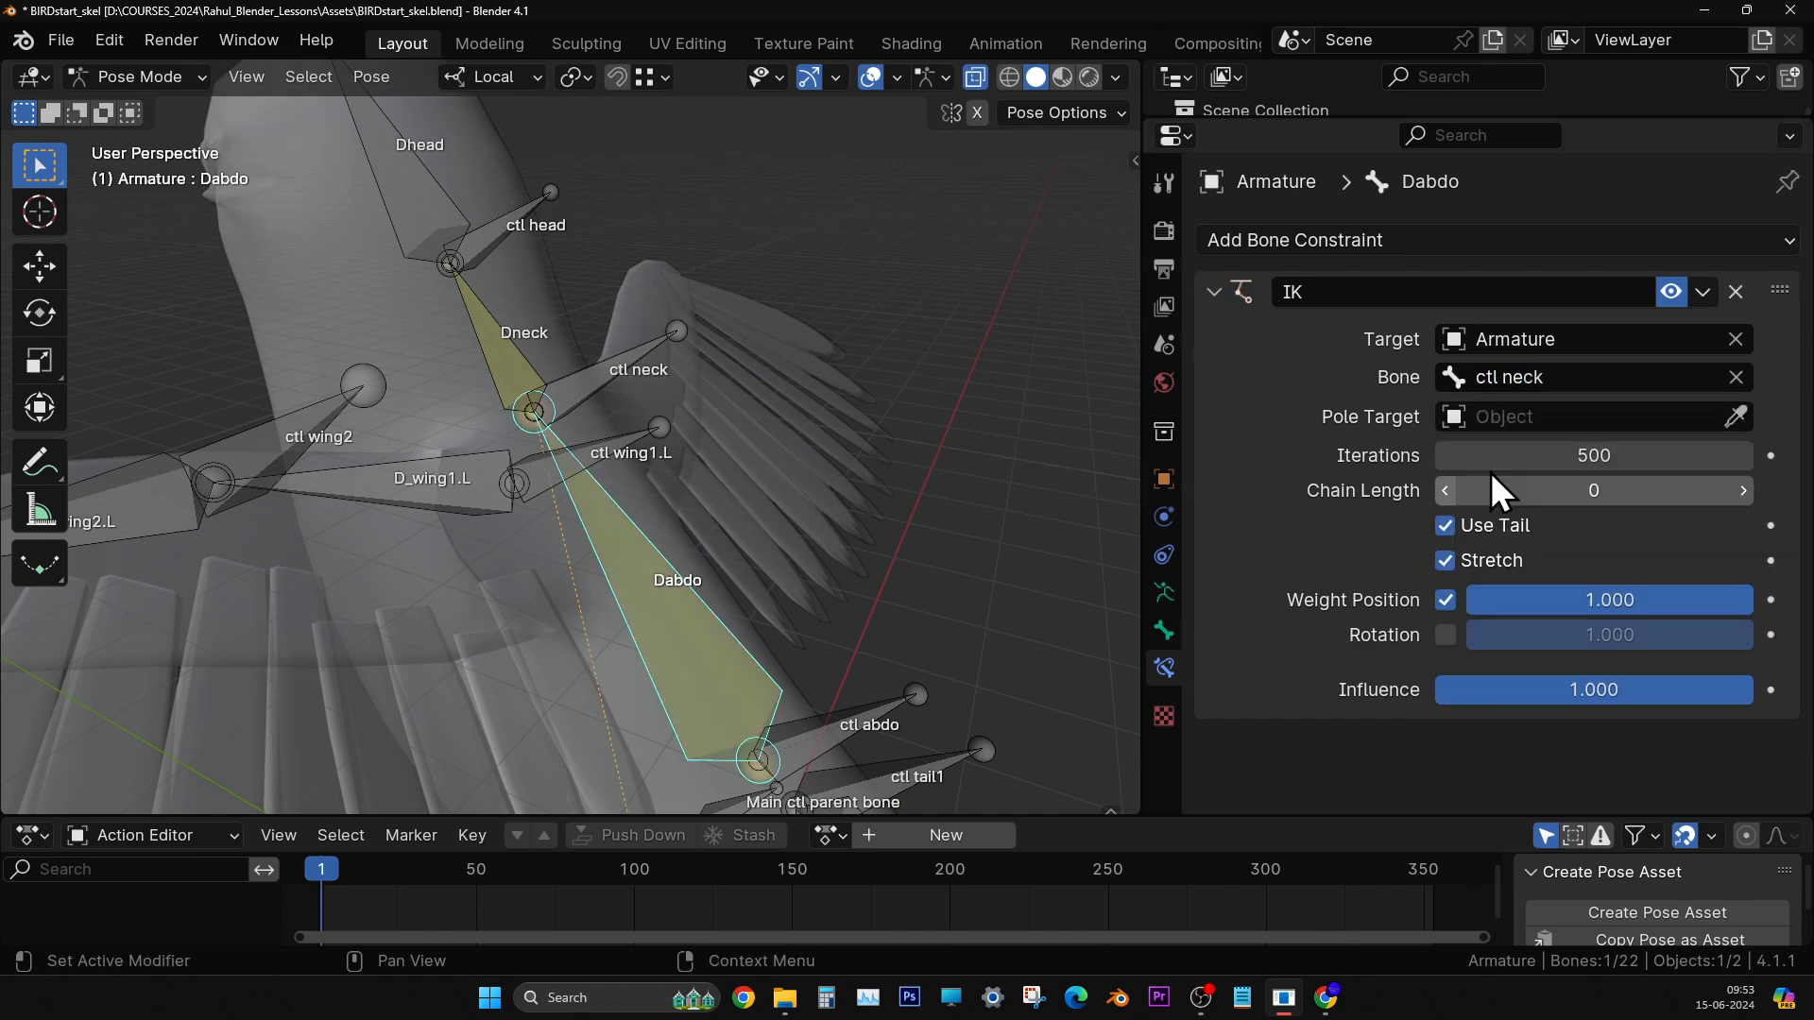
- Set the chain length of Dabdo's IK constraint to 1
{"action": "left_click", "coordinate": [1544, 489]}
{"action": "type", "text": "1"}
{"action": "key", "text": "Return"}
- Test Dabdo's IK constraint by moving the ctl neck bone twice, restoring its position, and inspect the tail bones
{"action": "middle_click_drag", "start_coordinate": [621, 442], "coordinate": [699, 458]}
{"action": "left_click", "coordinate": [603, 340]}
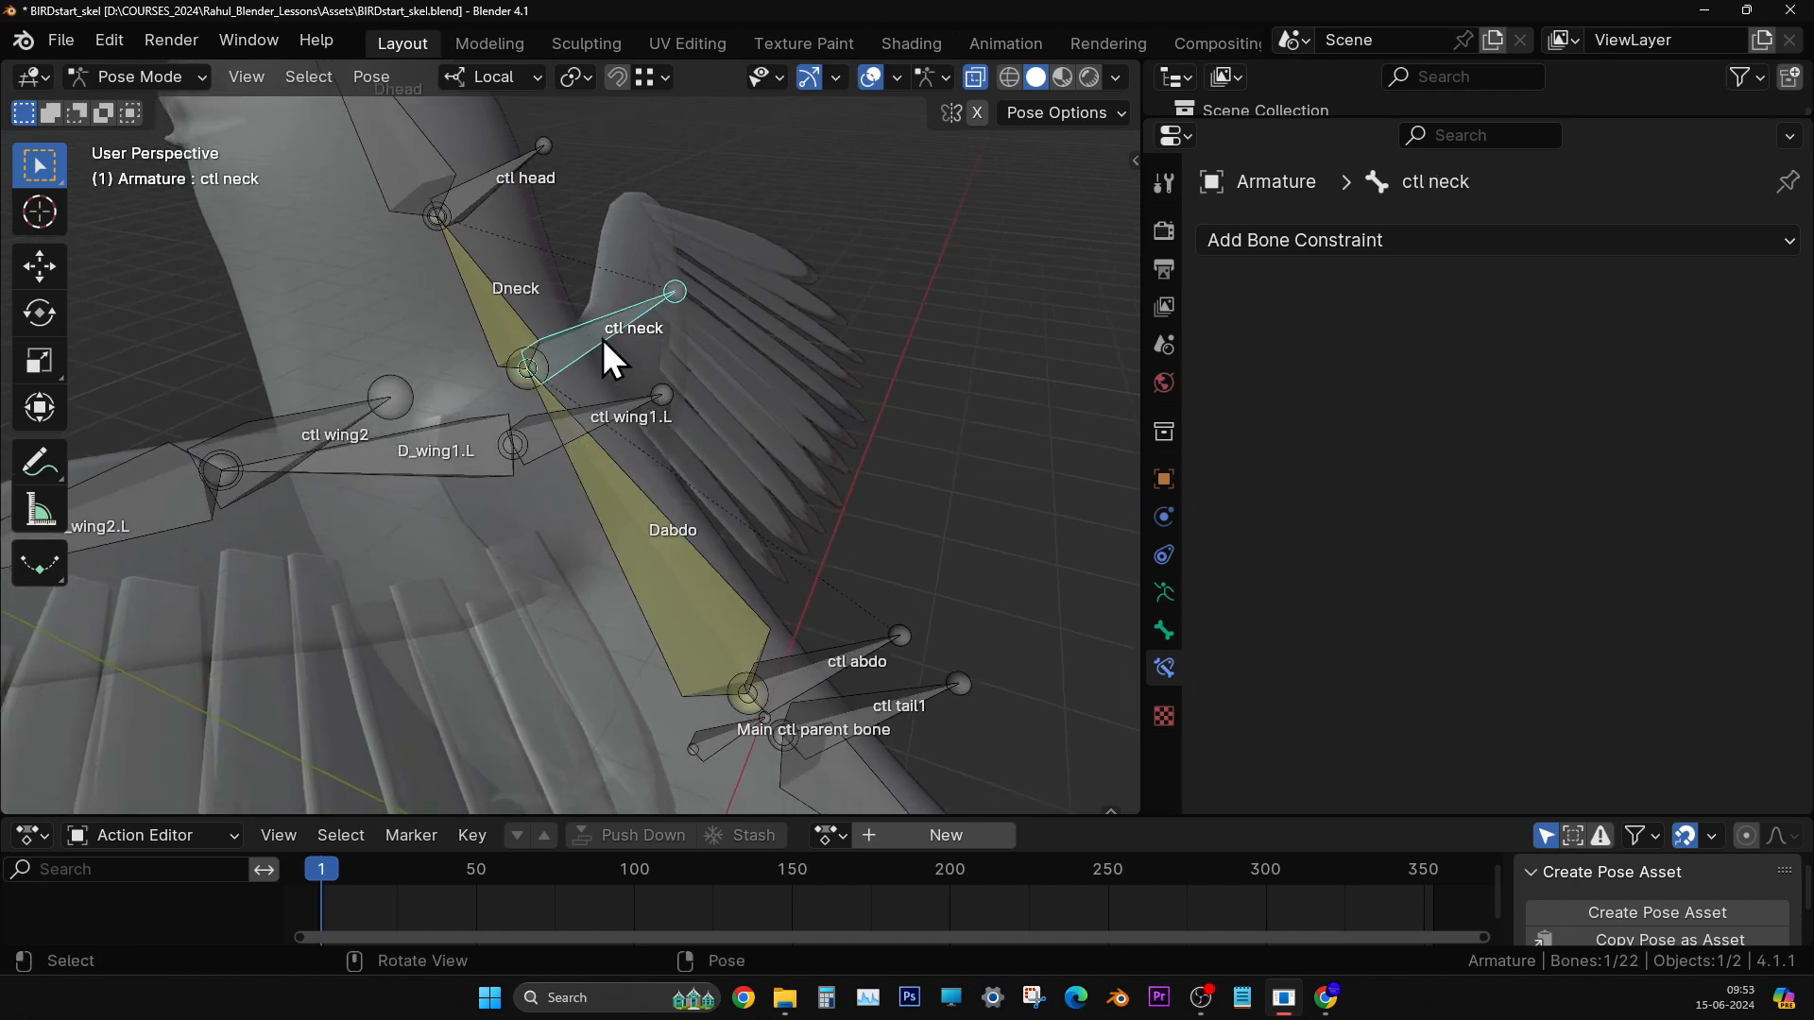
{"action": "key", "text": "g"}
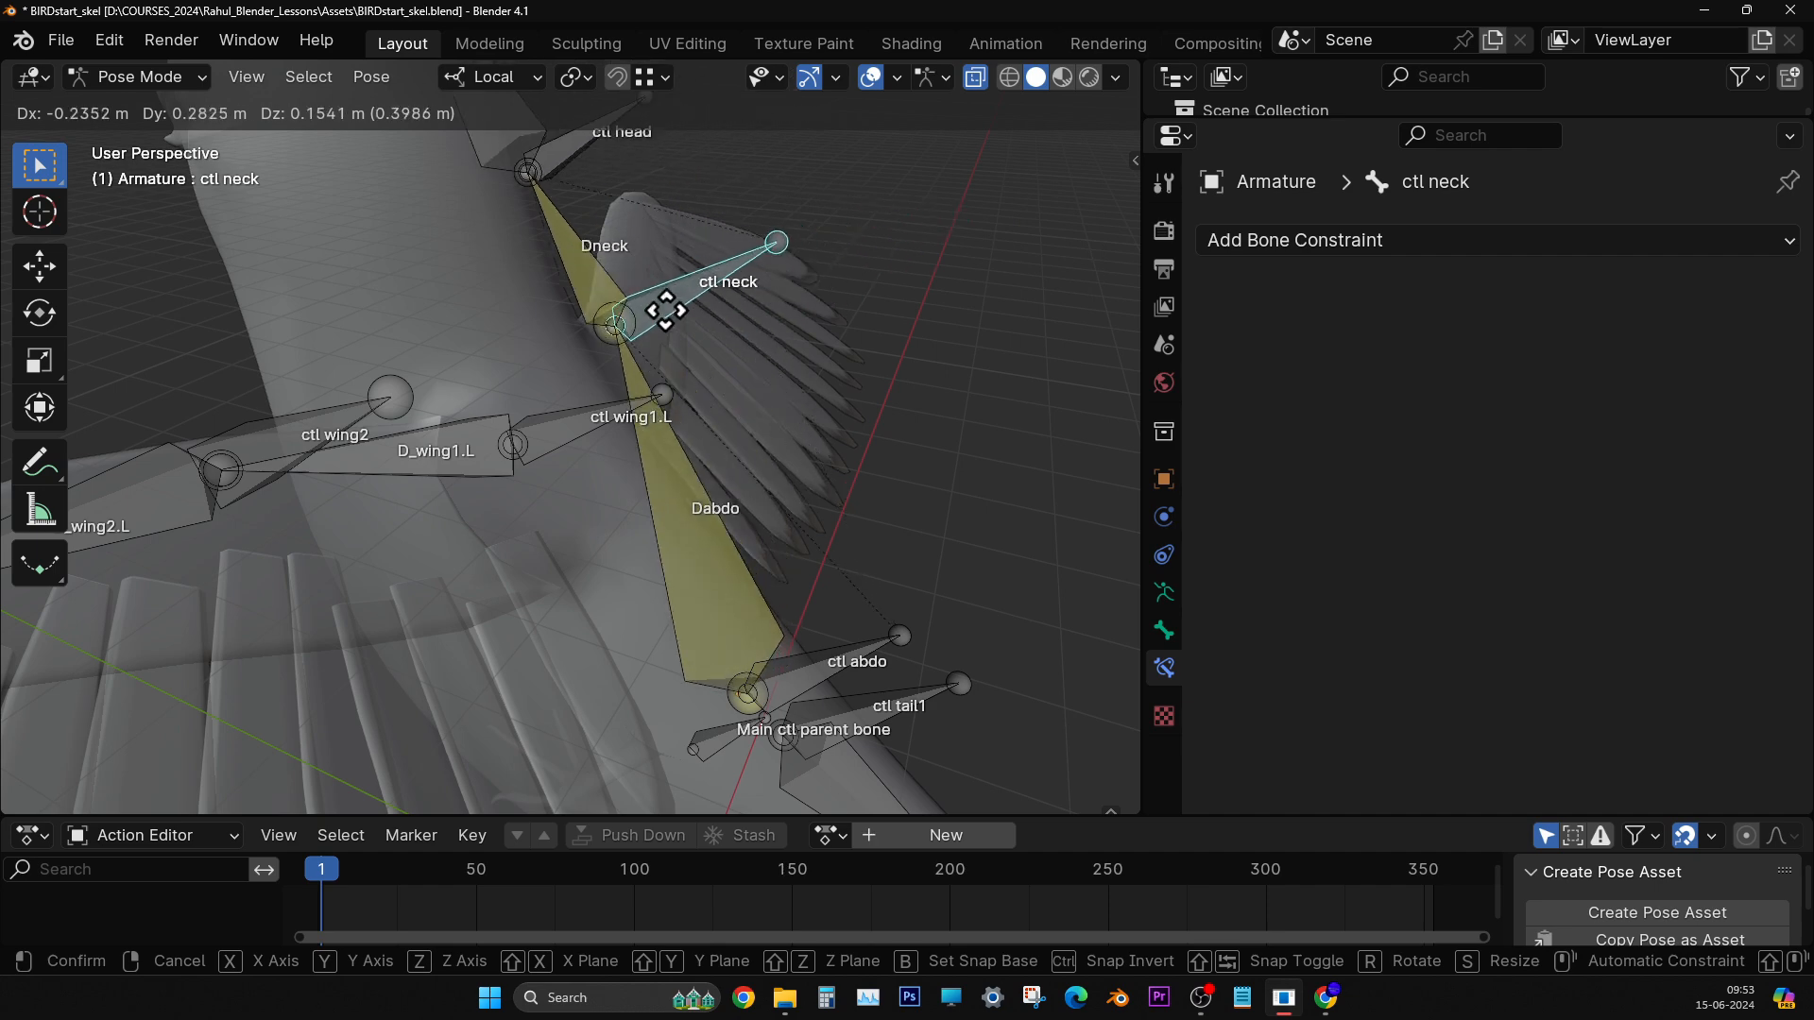
{"action": "left_click", "coordinate": [601, 333]}
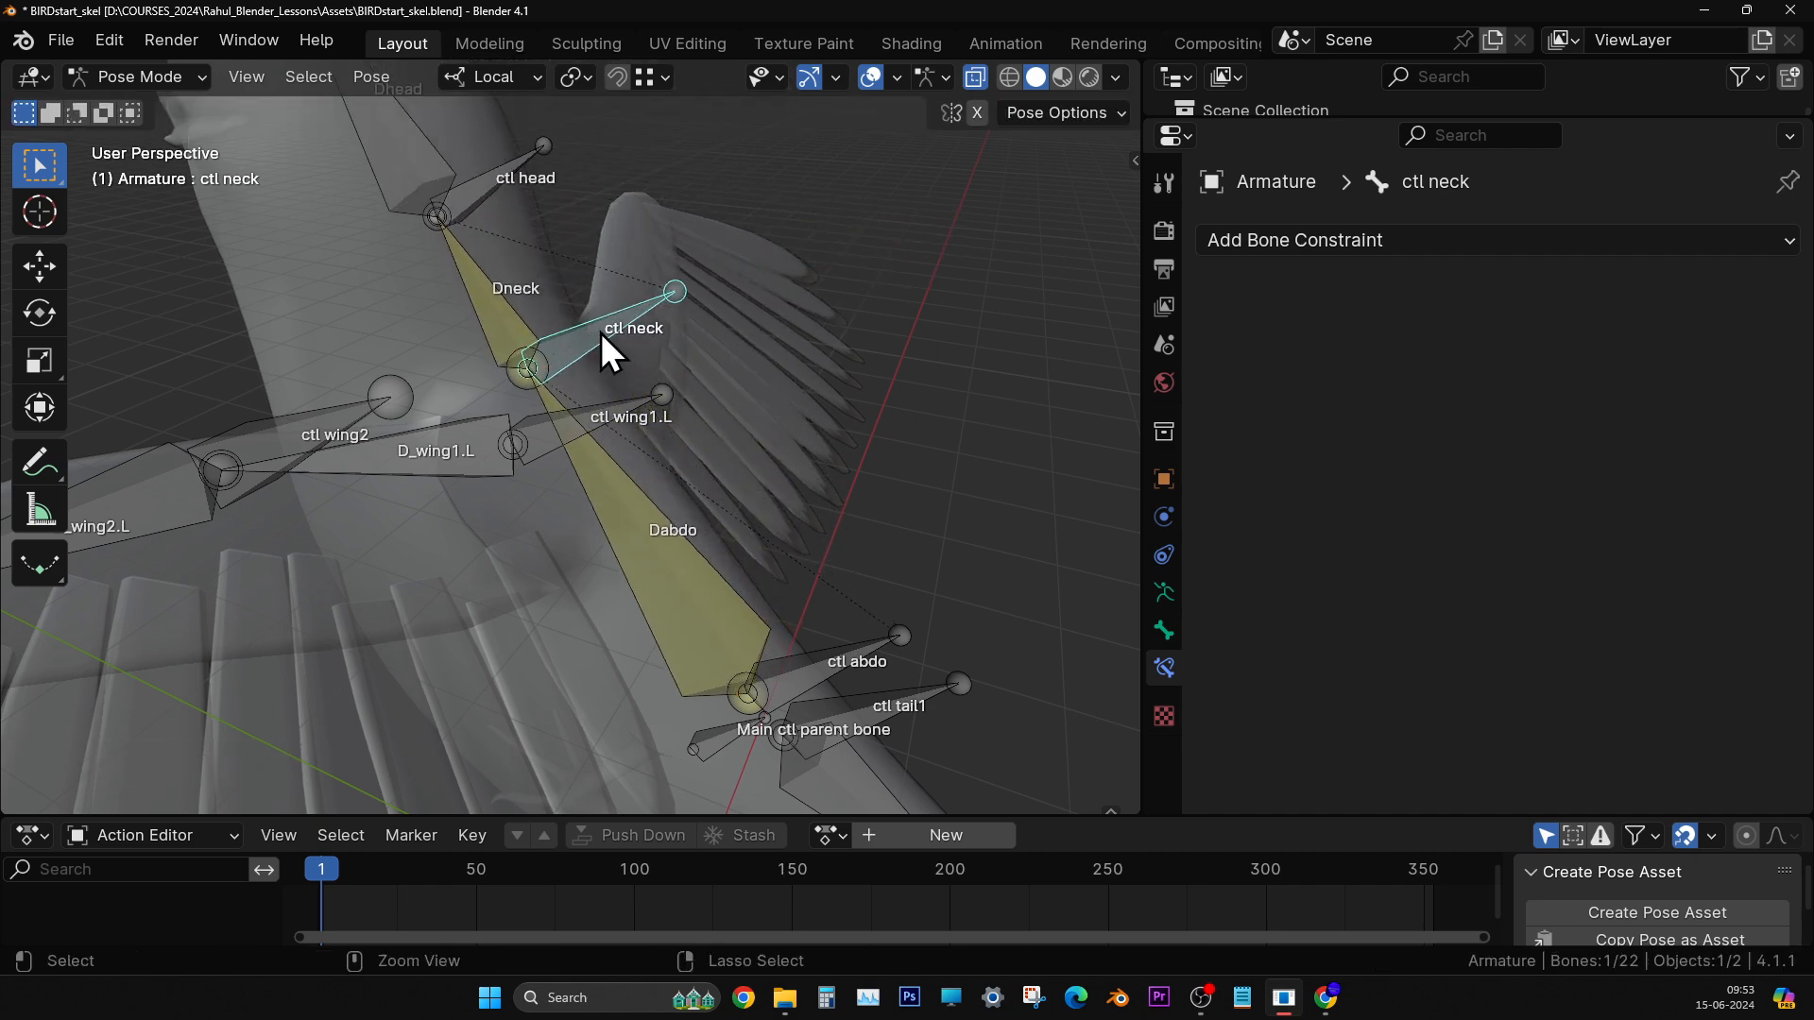
{"action": "middle_click_drag", "start_coordinate": [745, 535], "coordinate": [607, 406]}
{"action": "scroll", "coordinate": [514, 370], "scroll_direction": "up", "scroll_amount": 2}
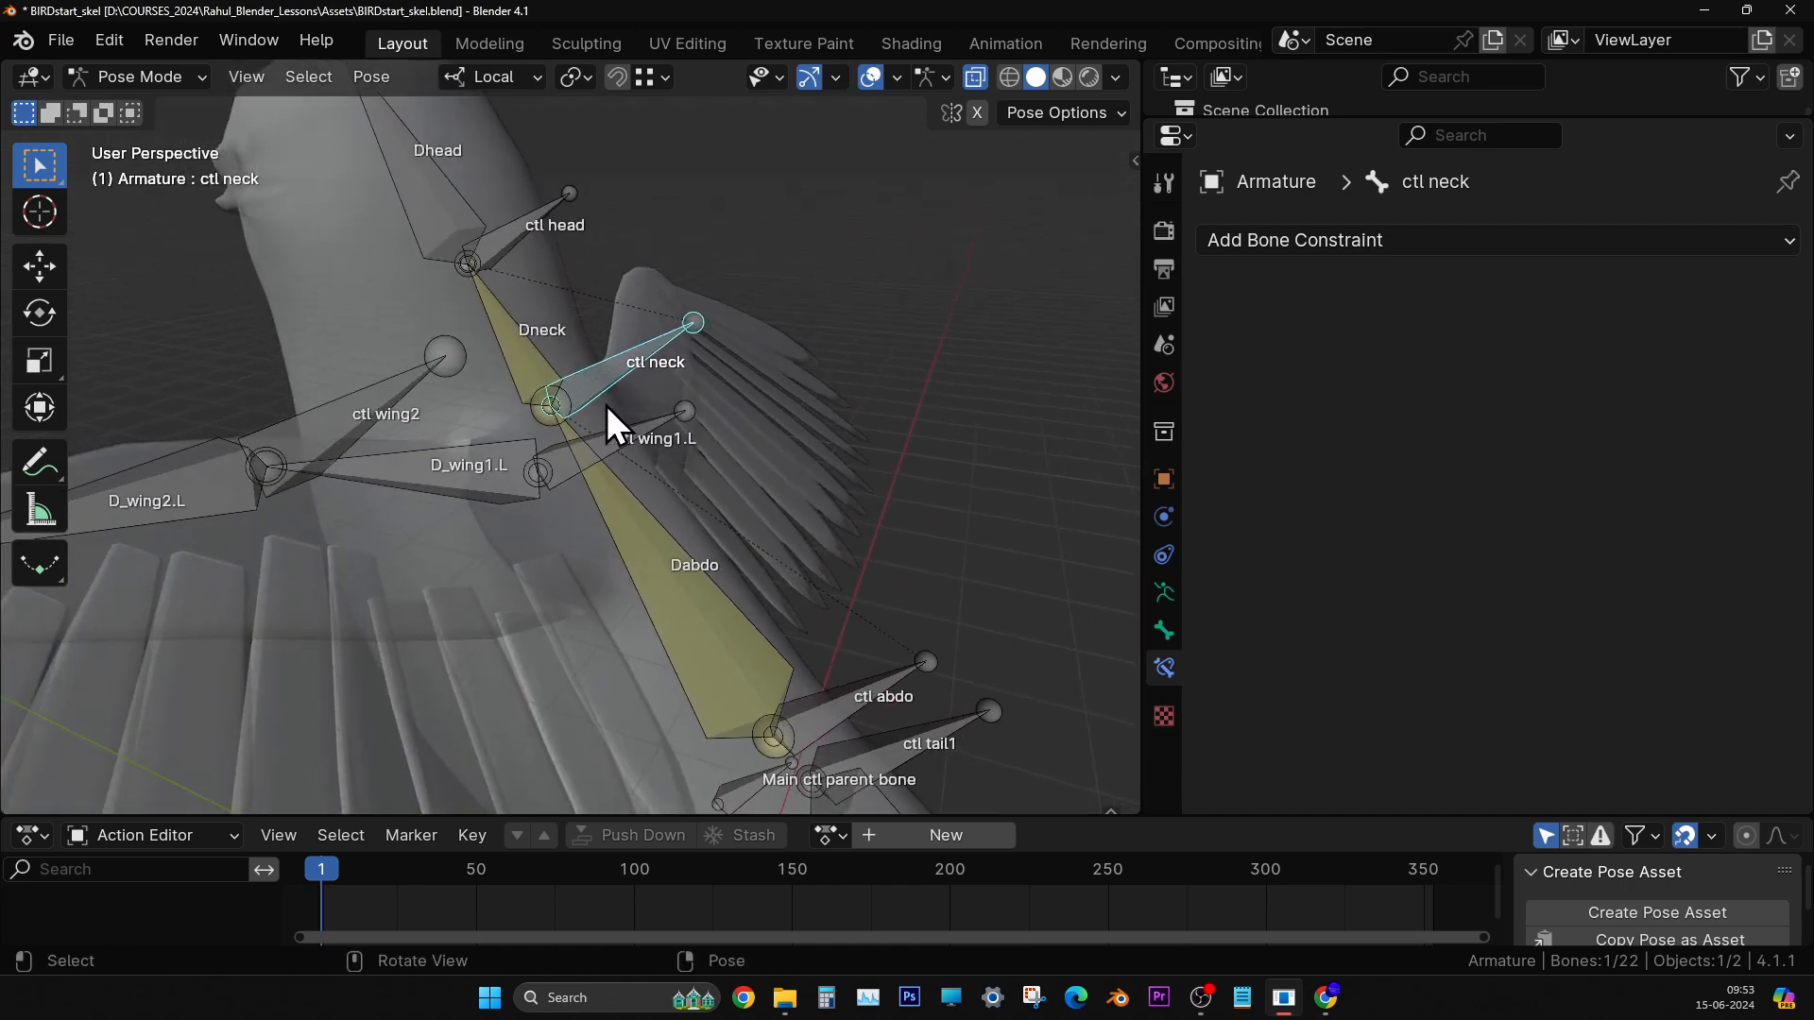
{"action": "key", "text": "g"}
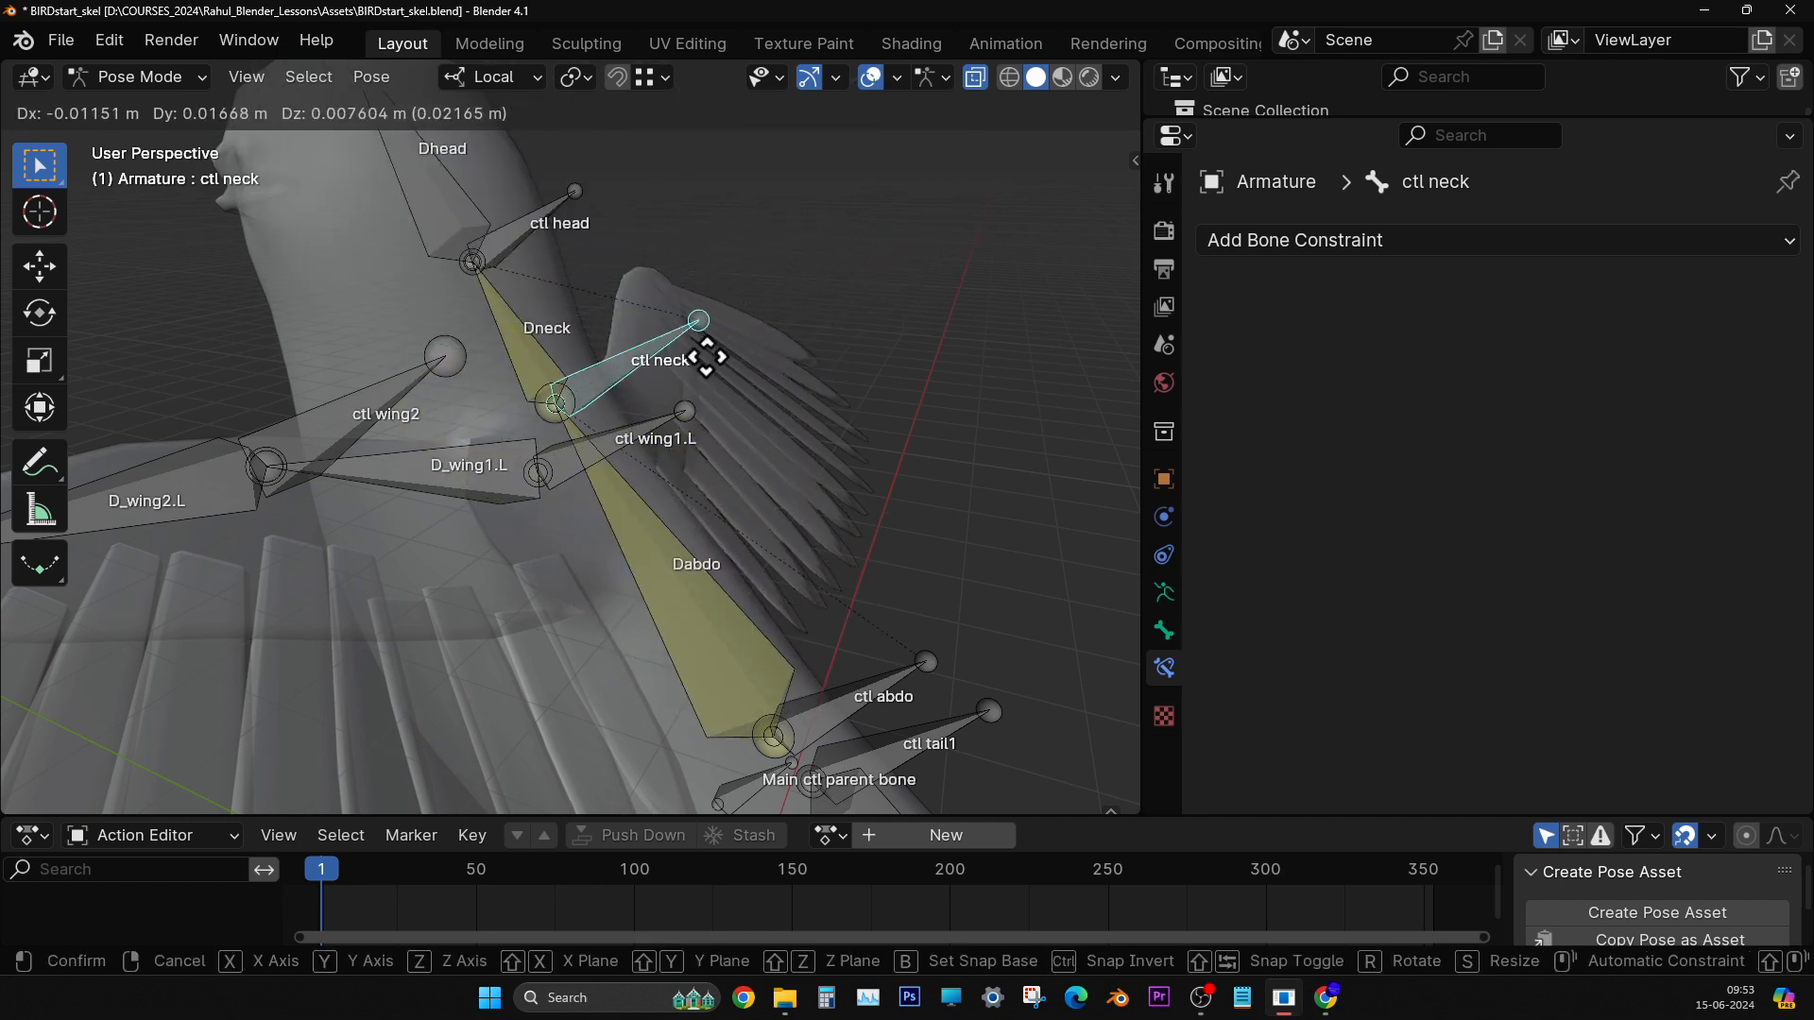
{"action": "left_click", "coordinate": [613, 381]}
{"action": "middle_click_drag", "start_coordinate": [781, 488], "coordinate": [763, 438]}
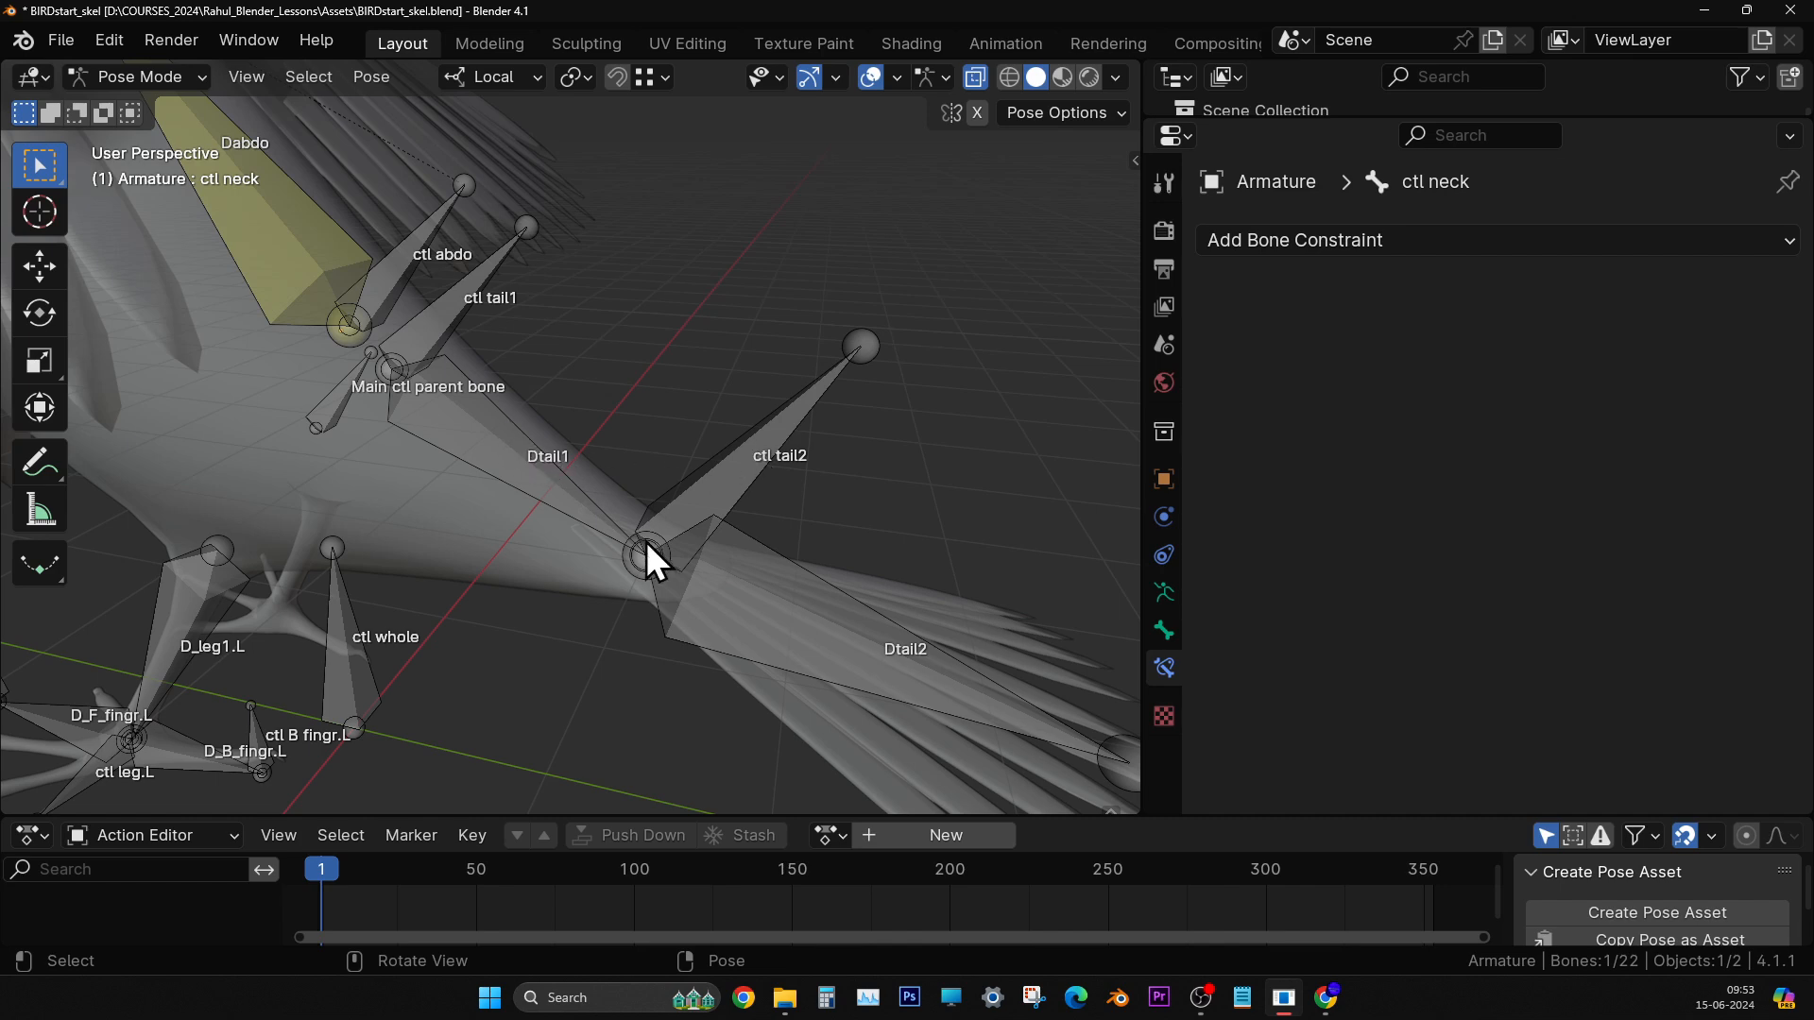
- Test how Dtail2 follows its control by rotating the ctl tail2 bone, restore its pose, and deselect it
{"action": "left_click", "coordinate": [773, 450]}
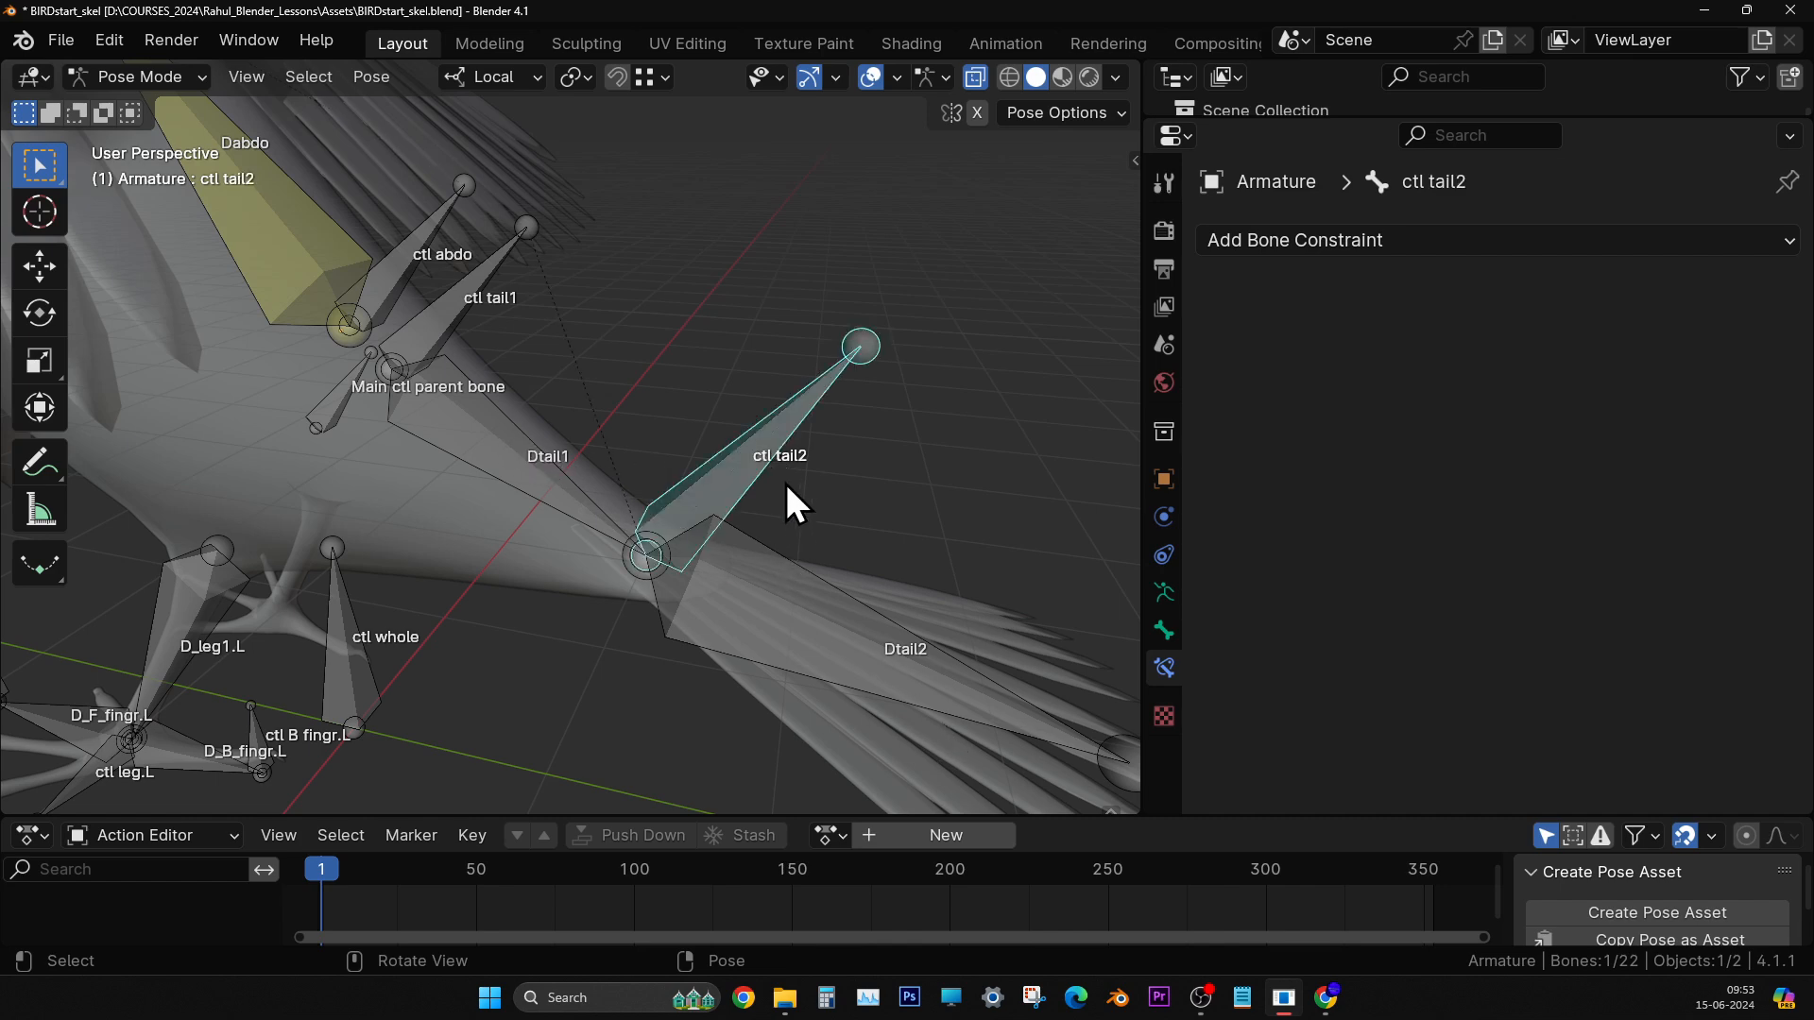
{"action": "middle_click_drag", "start_coordinate": [786, 484], "coordinate": [729, 490]}
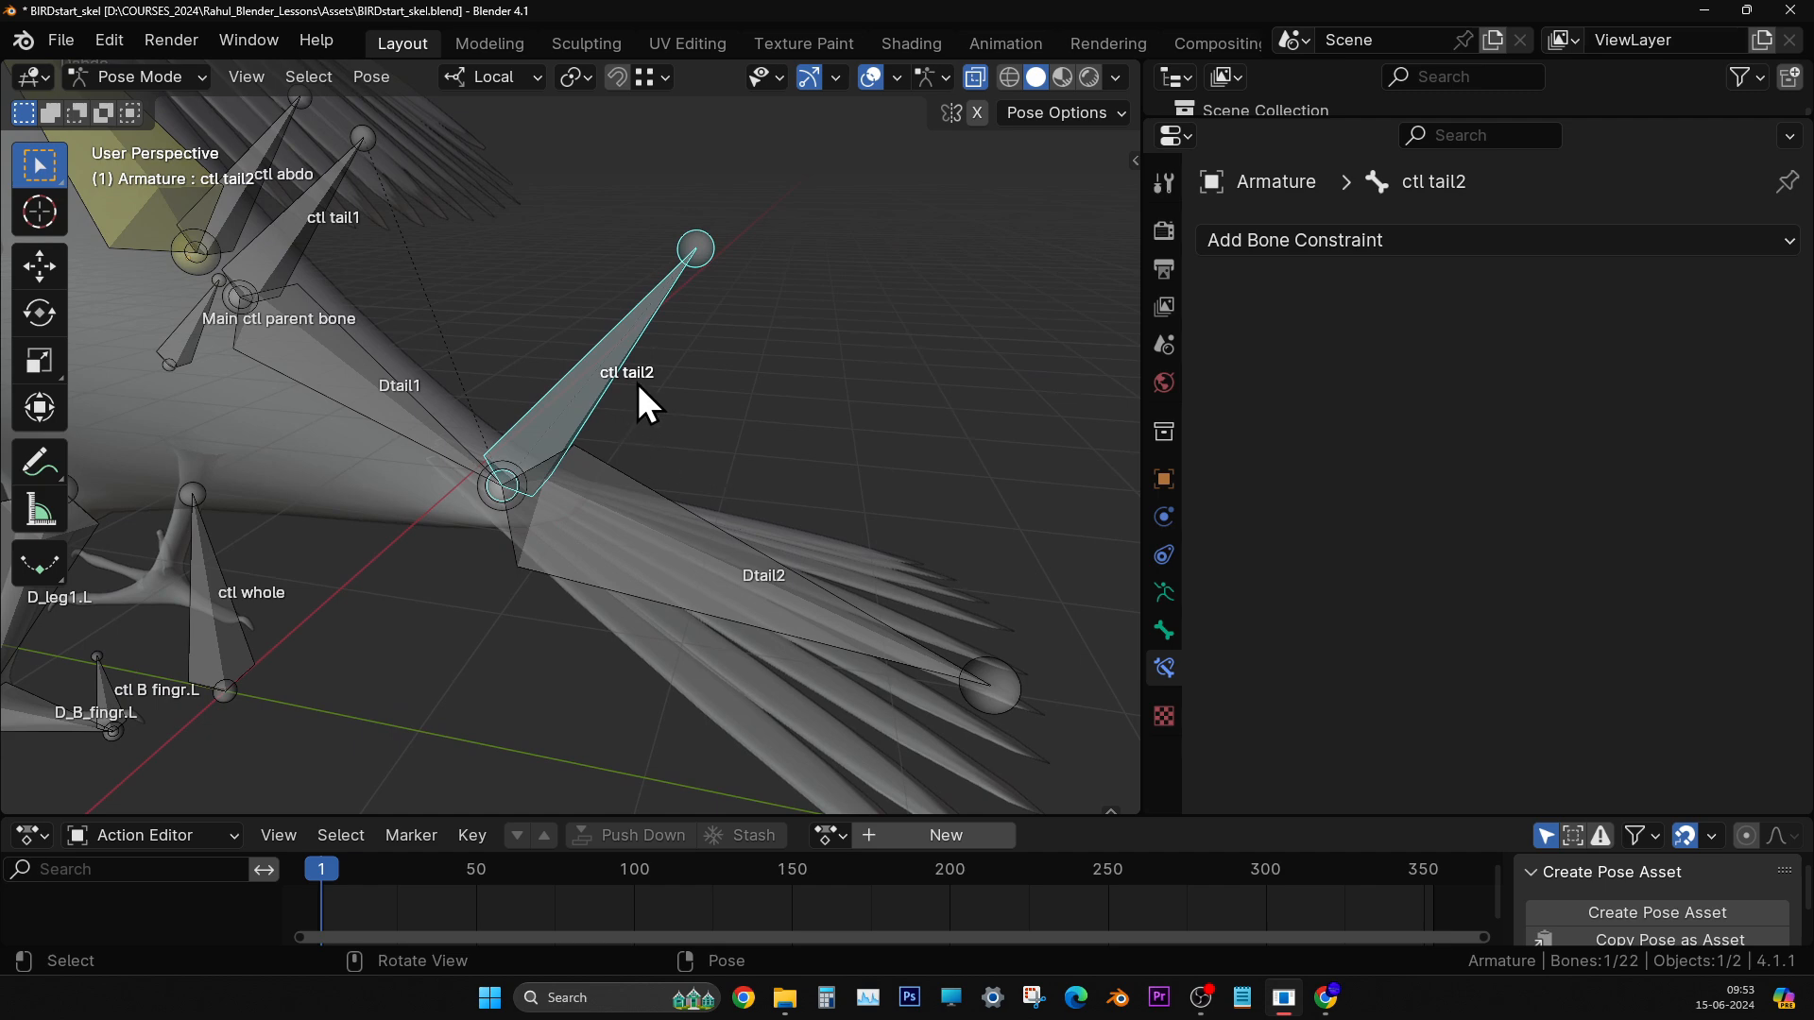
{"action": "middle_click_drag", "start_coordinate": [650, 429], "coordinate": [600, 421], "text": "shift"}
{"action": "left_click", "coordinate": [41, 315]}
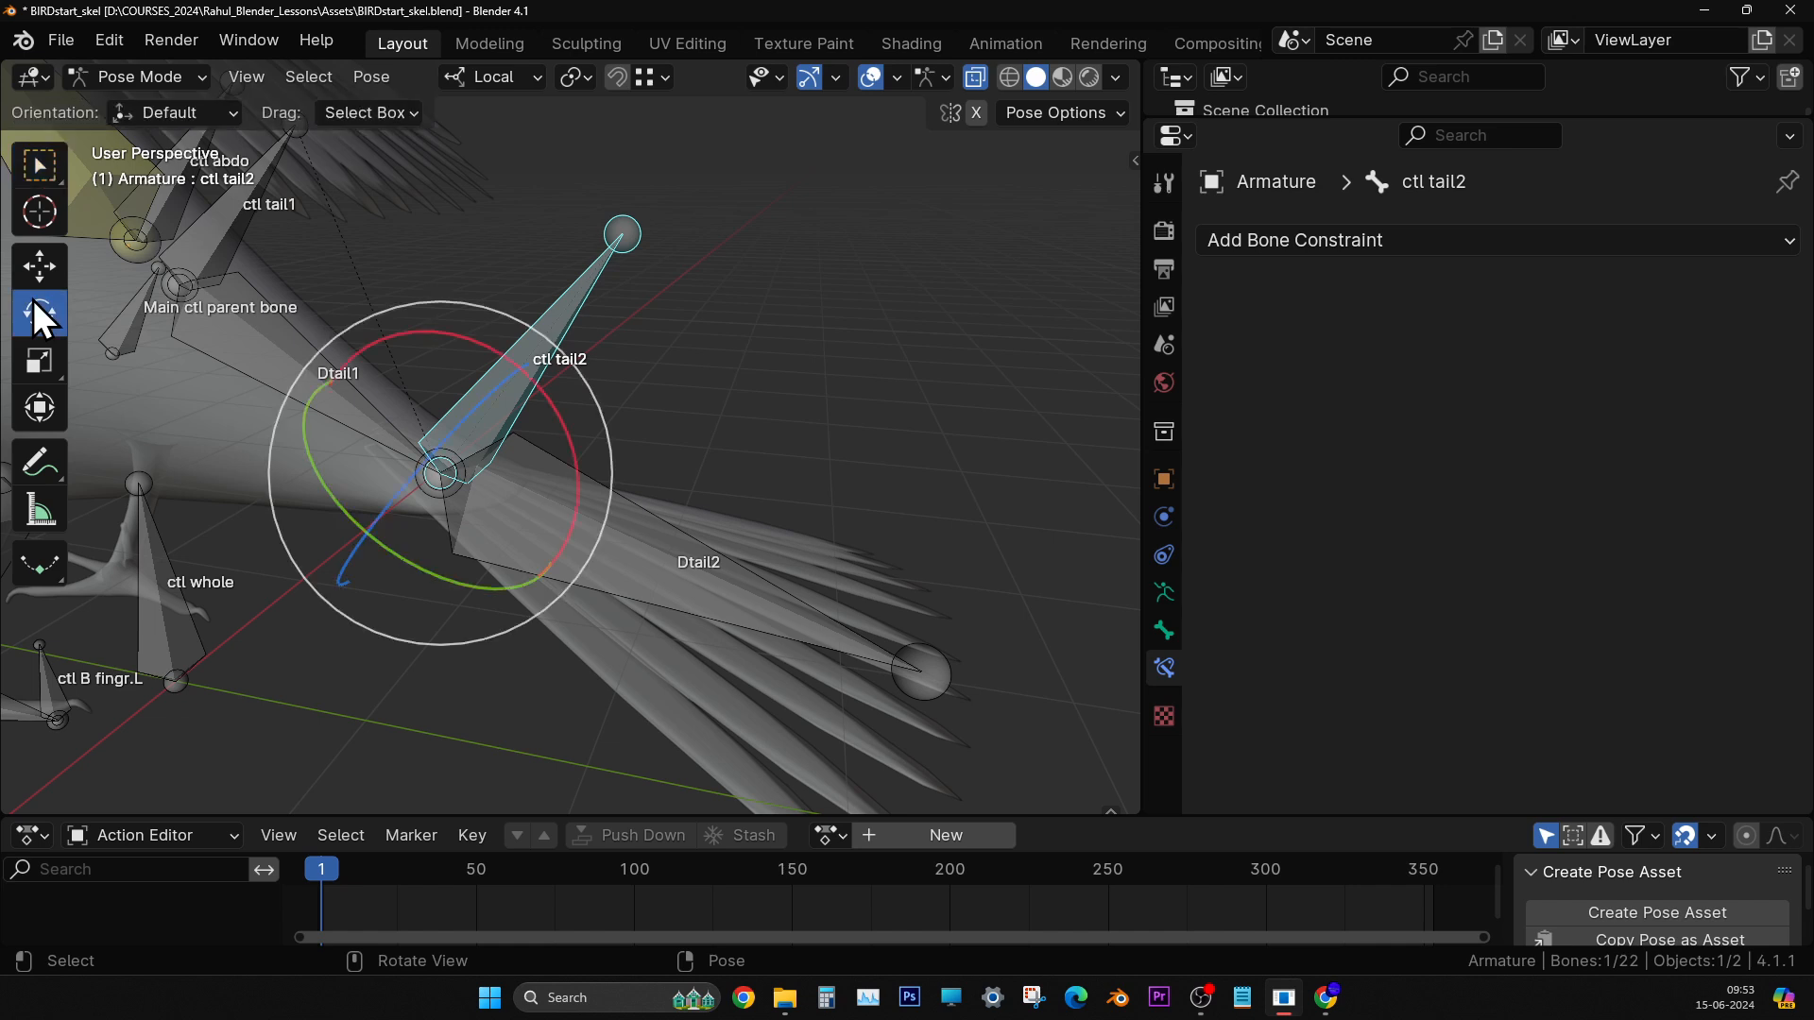
{"action": "left_click_drag", "start_coordinate": [560, 418], "coordinate": [599, 576]}
{"action": "left_click", "coordinate": [760, 432]}
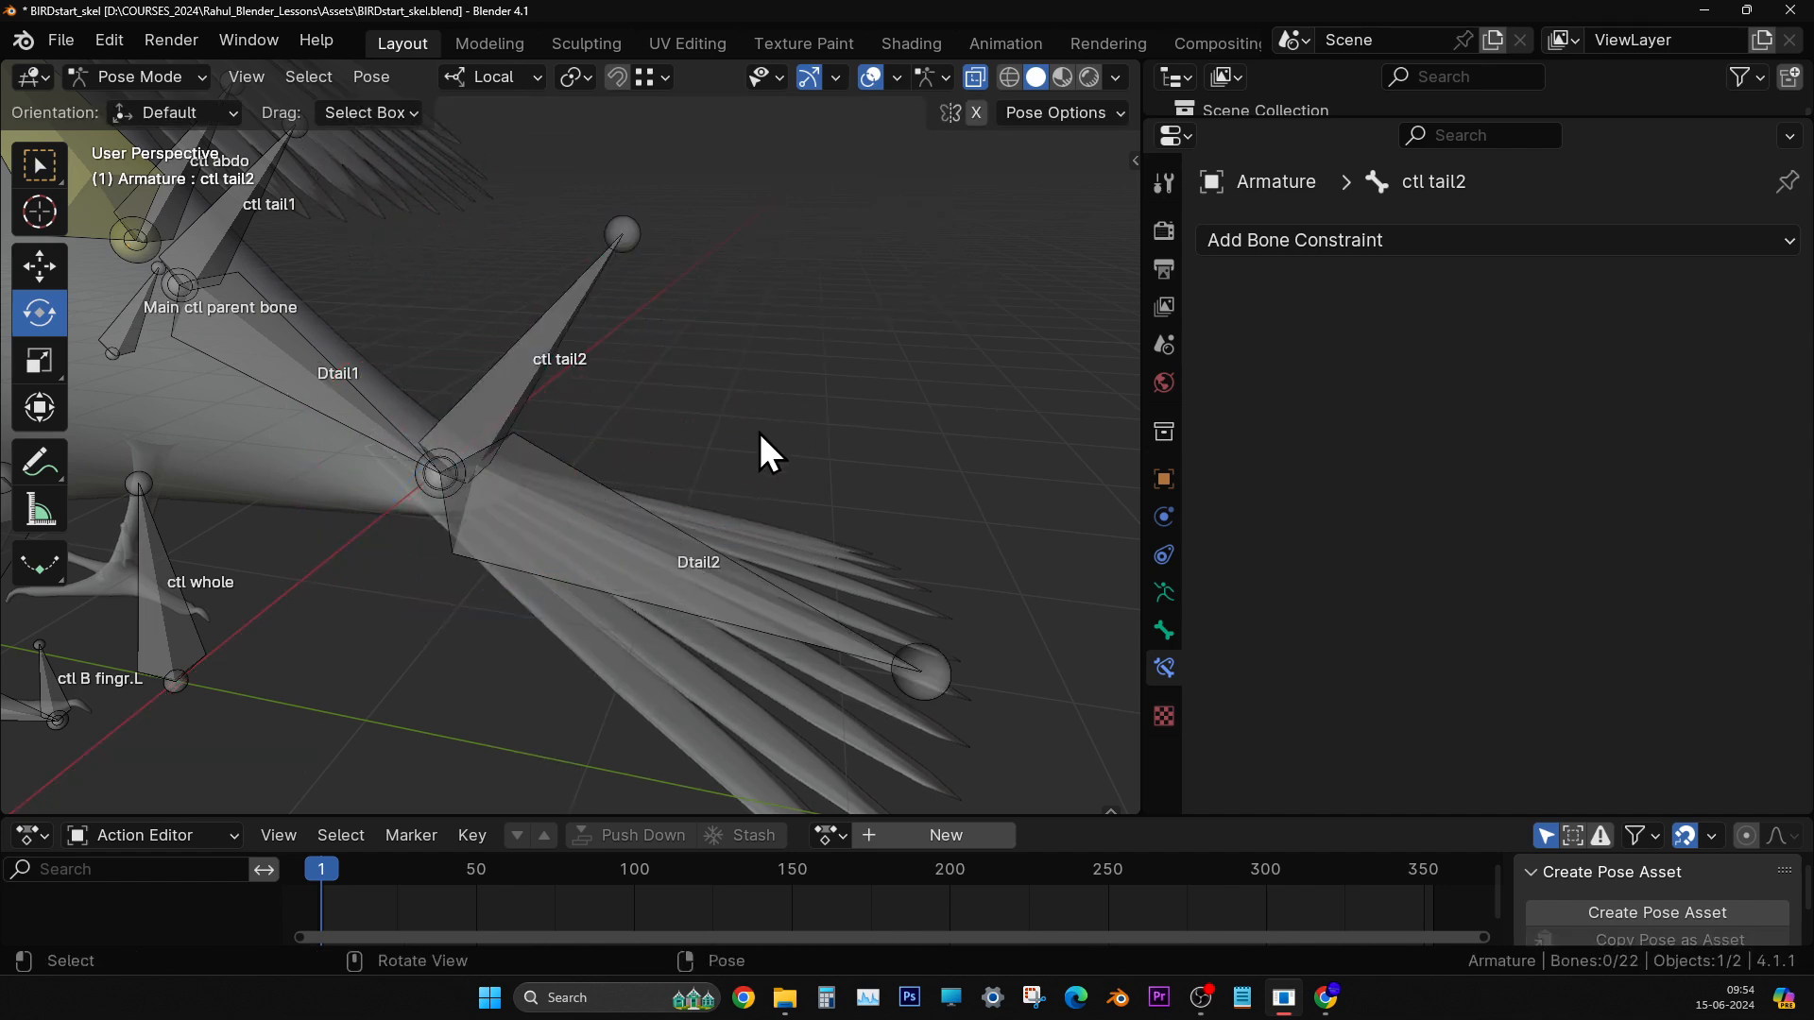
- Draw a temporary annotation line alongside the Dtail2 bone and erase it
{"action": "left_click", "coordinate": [60, 460]}
{"action": "left_click_drag", "start_coordinate": [596, 409], "coordinate": [947, 629]}
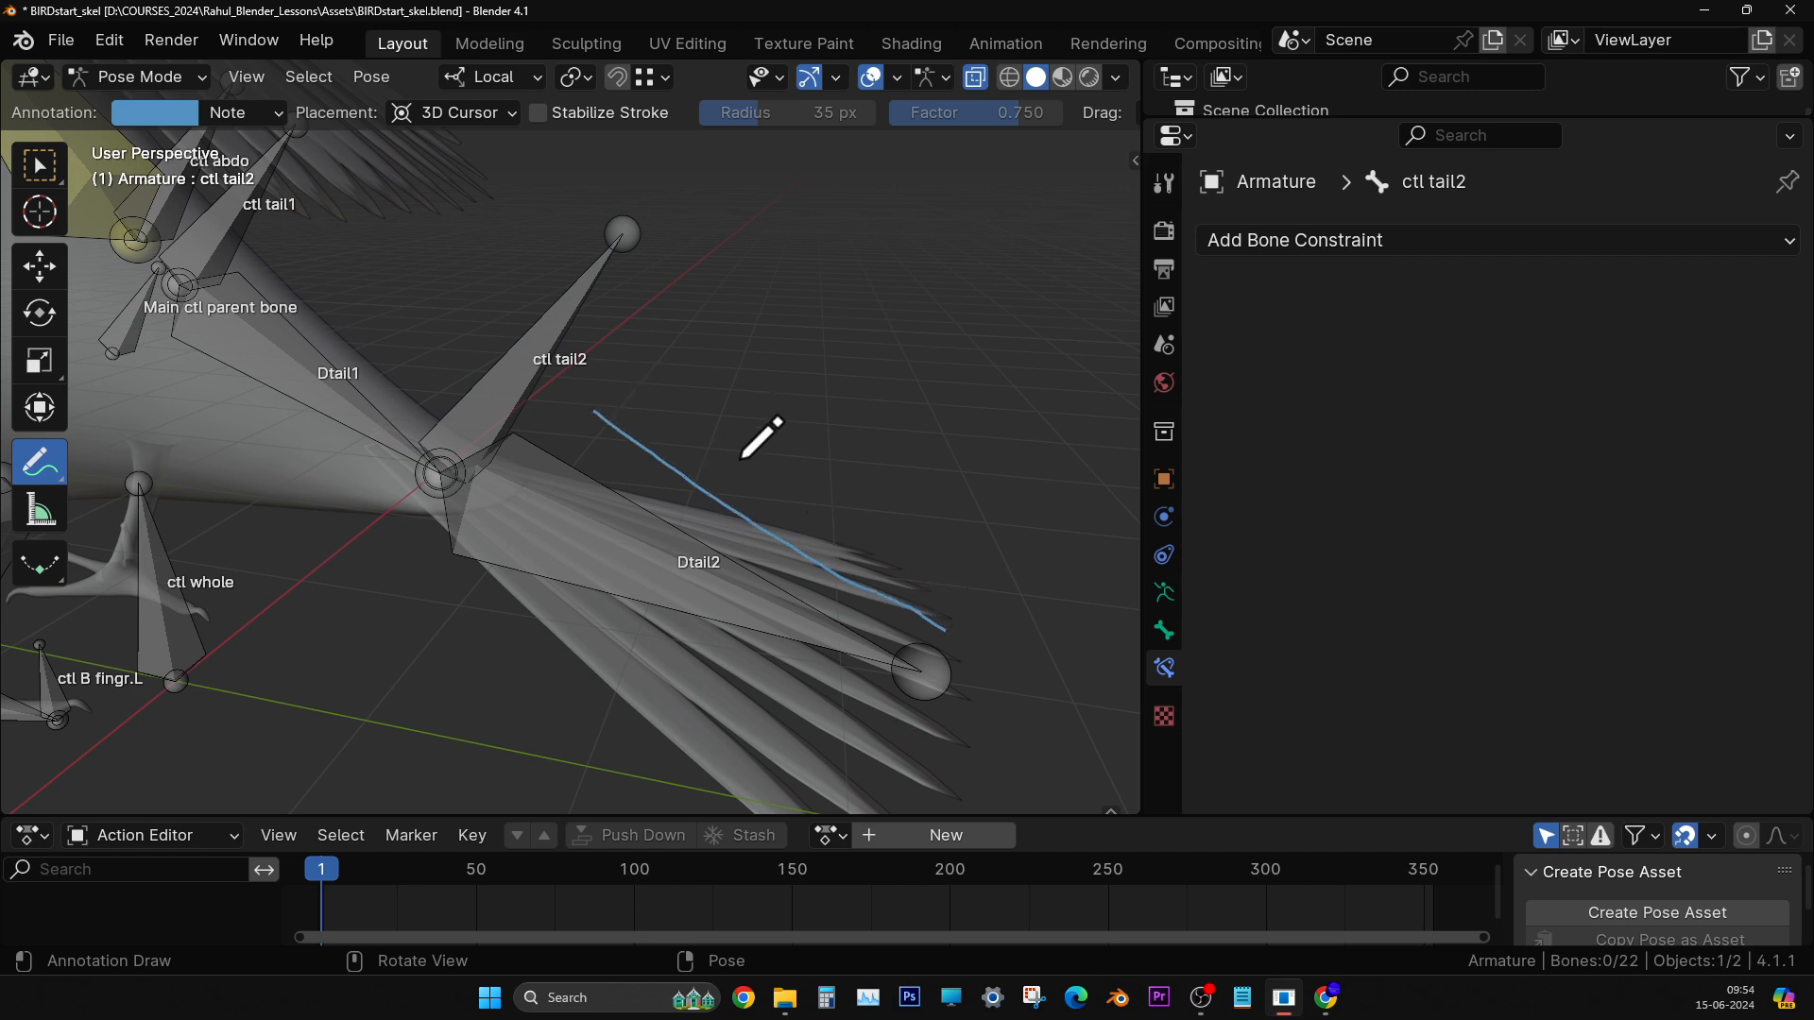
{"action": "mouse_move", "coordinate": [742, 457]}
{"action": "middle_mouse_down"}
{"action": "mouse_move", "coordinate": [725, 478]}
{"action": "mouse_move", "coordinate": [749, 486]}
{"action": "mouse_move", "coordinate": [790, 457]}
{"action": "mouse_move", "coordinate": [774, 455]}
{"action": "middle_mouse_up"}
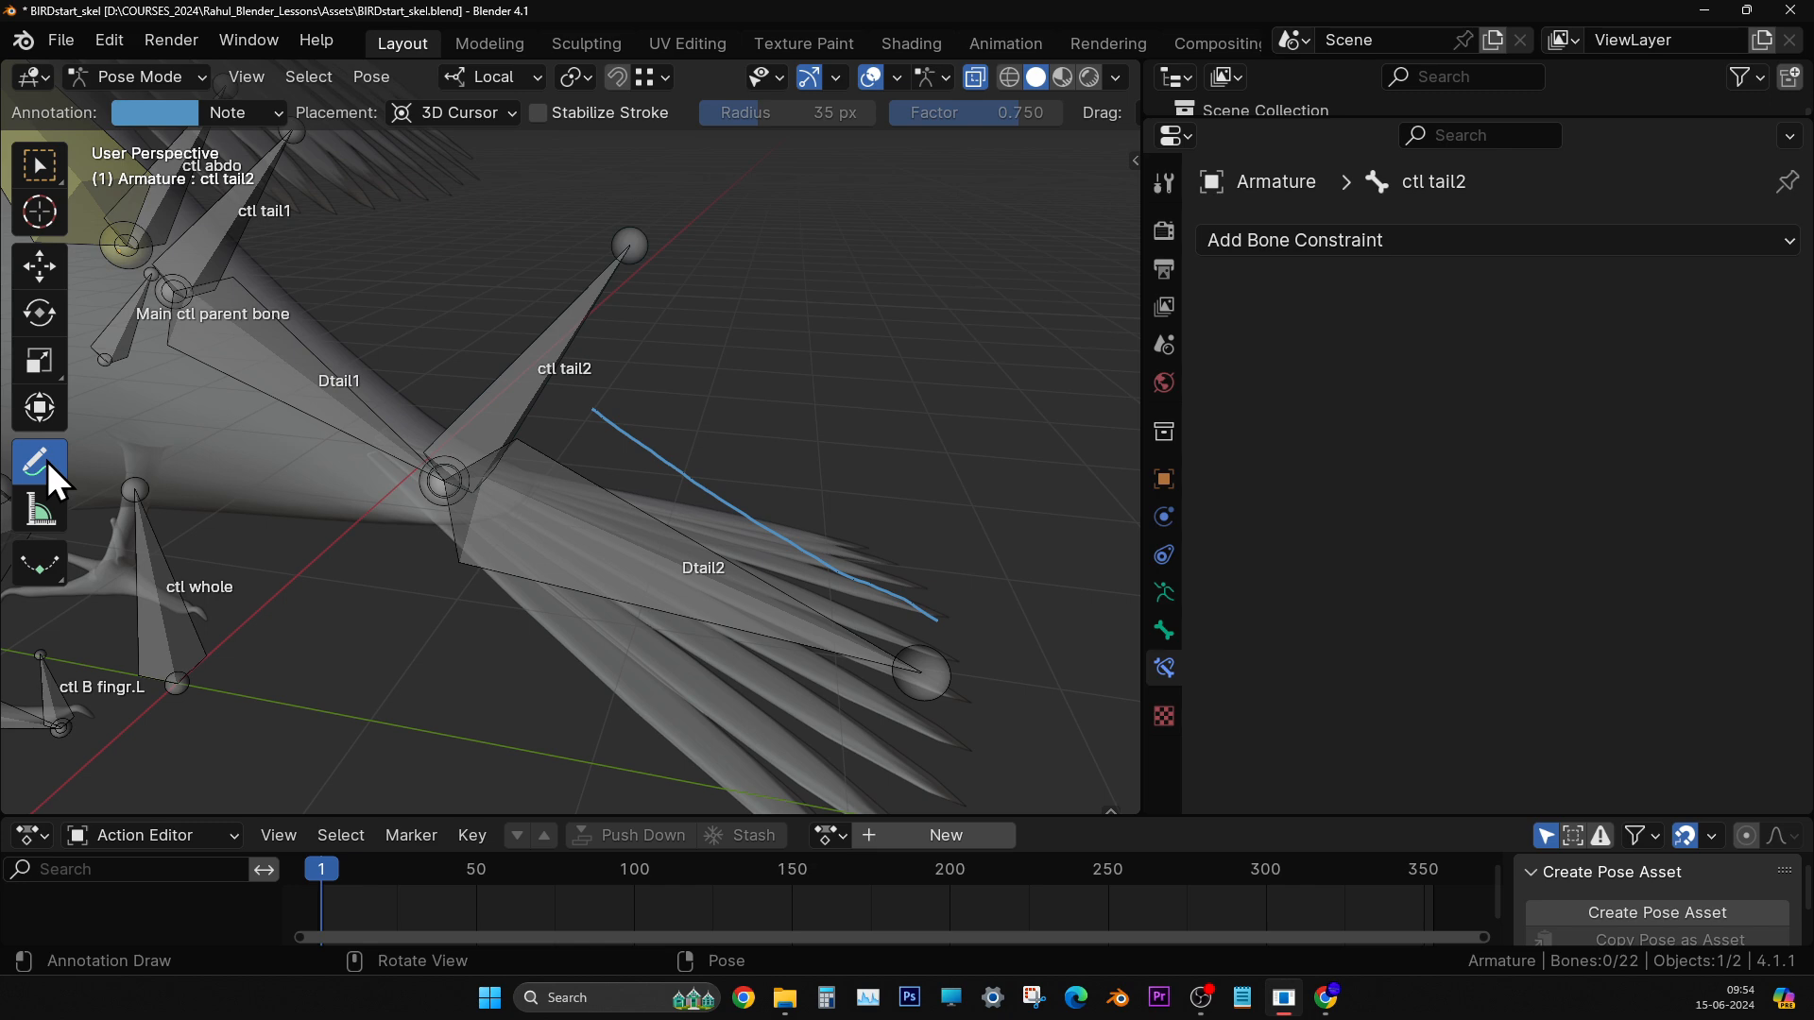
{"action": "left_click_drag", "start_coordinate": [39, 461], "coordinate": [255, 642]}
{"action": "left_click_drag", "start_coordinate": [962, 647], "coordinate": [613, 387]}
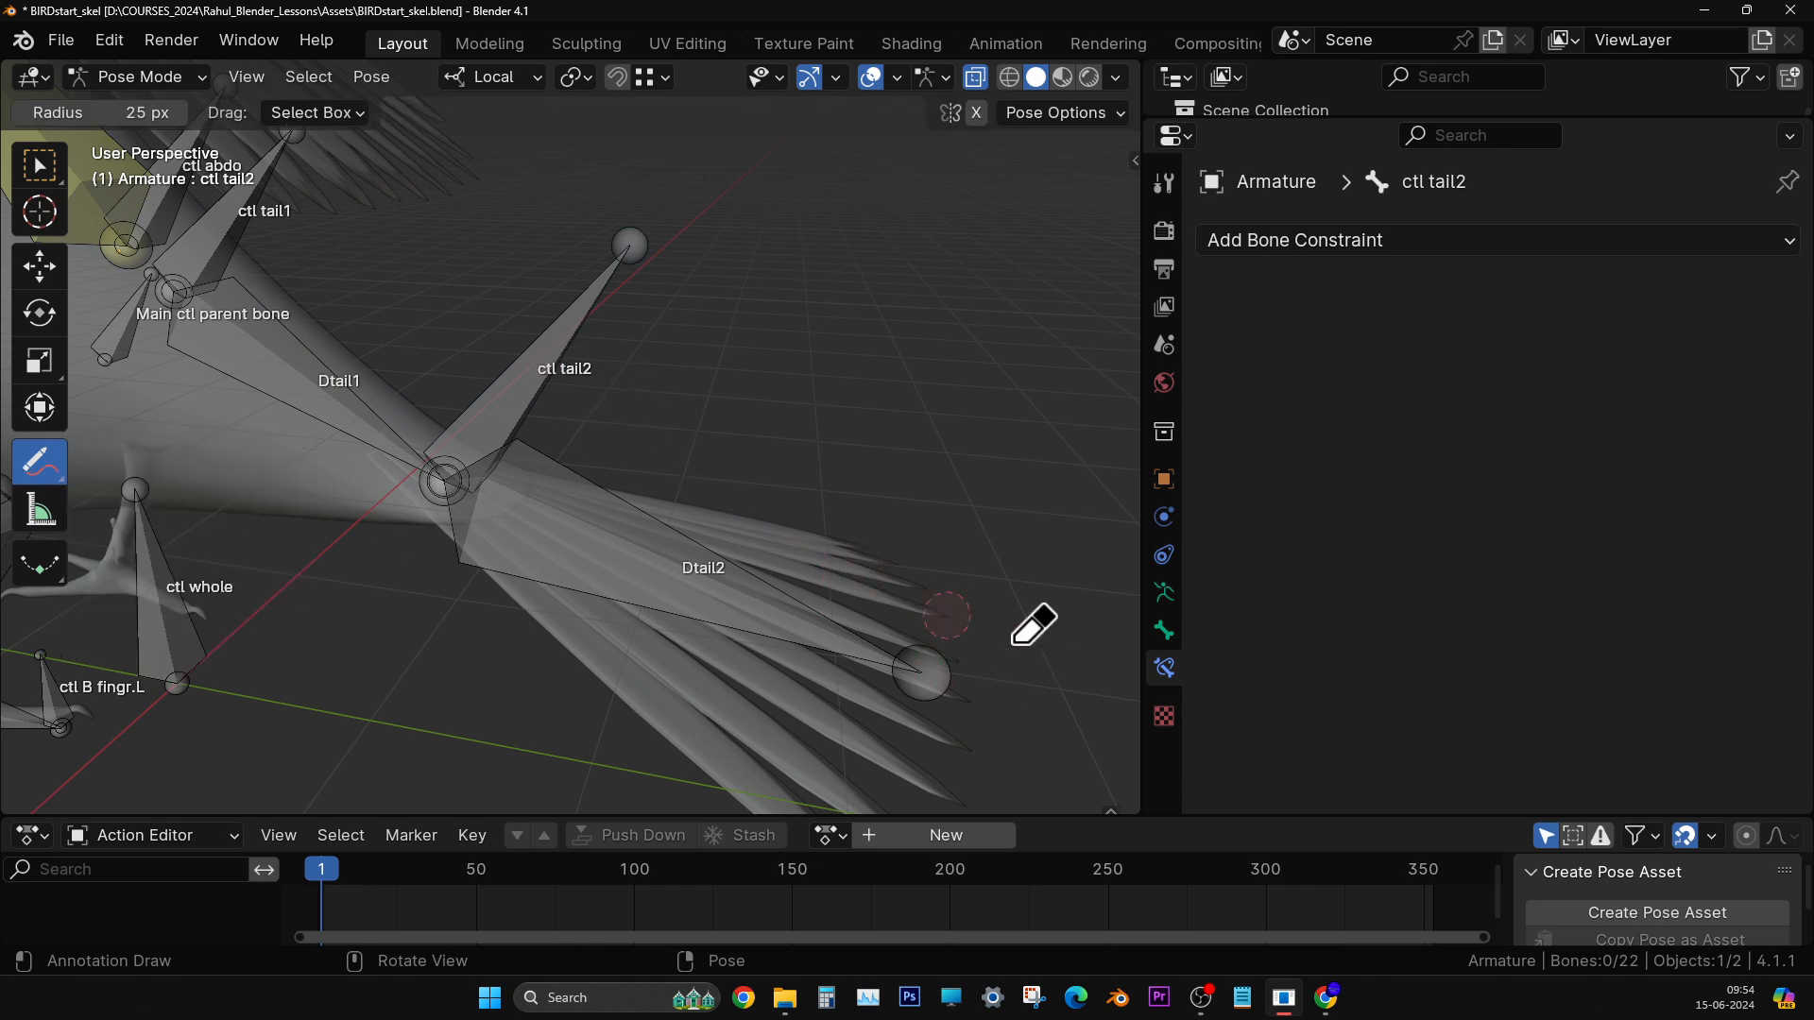
- Move the ctl tail2 bone up and away from the tail to check Dtail1's connection, and undo the move
{"action": "left_click", "coordinate": [38, 267]}
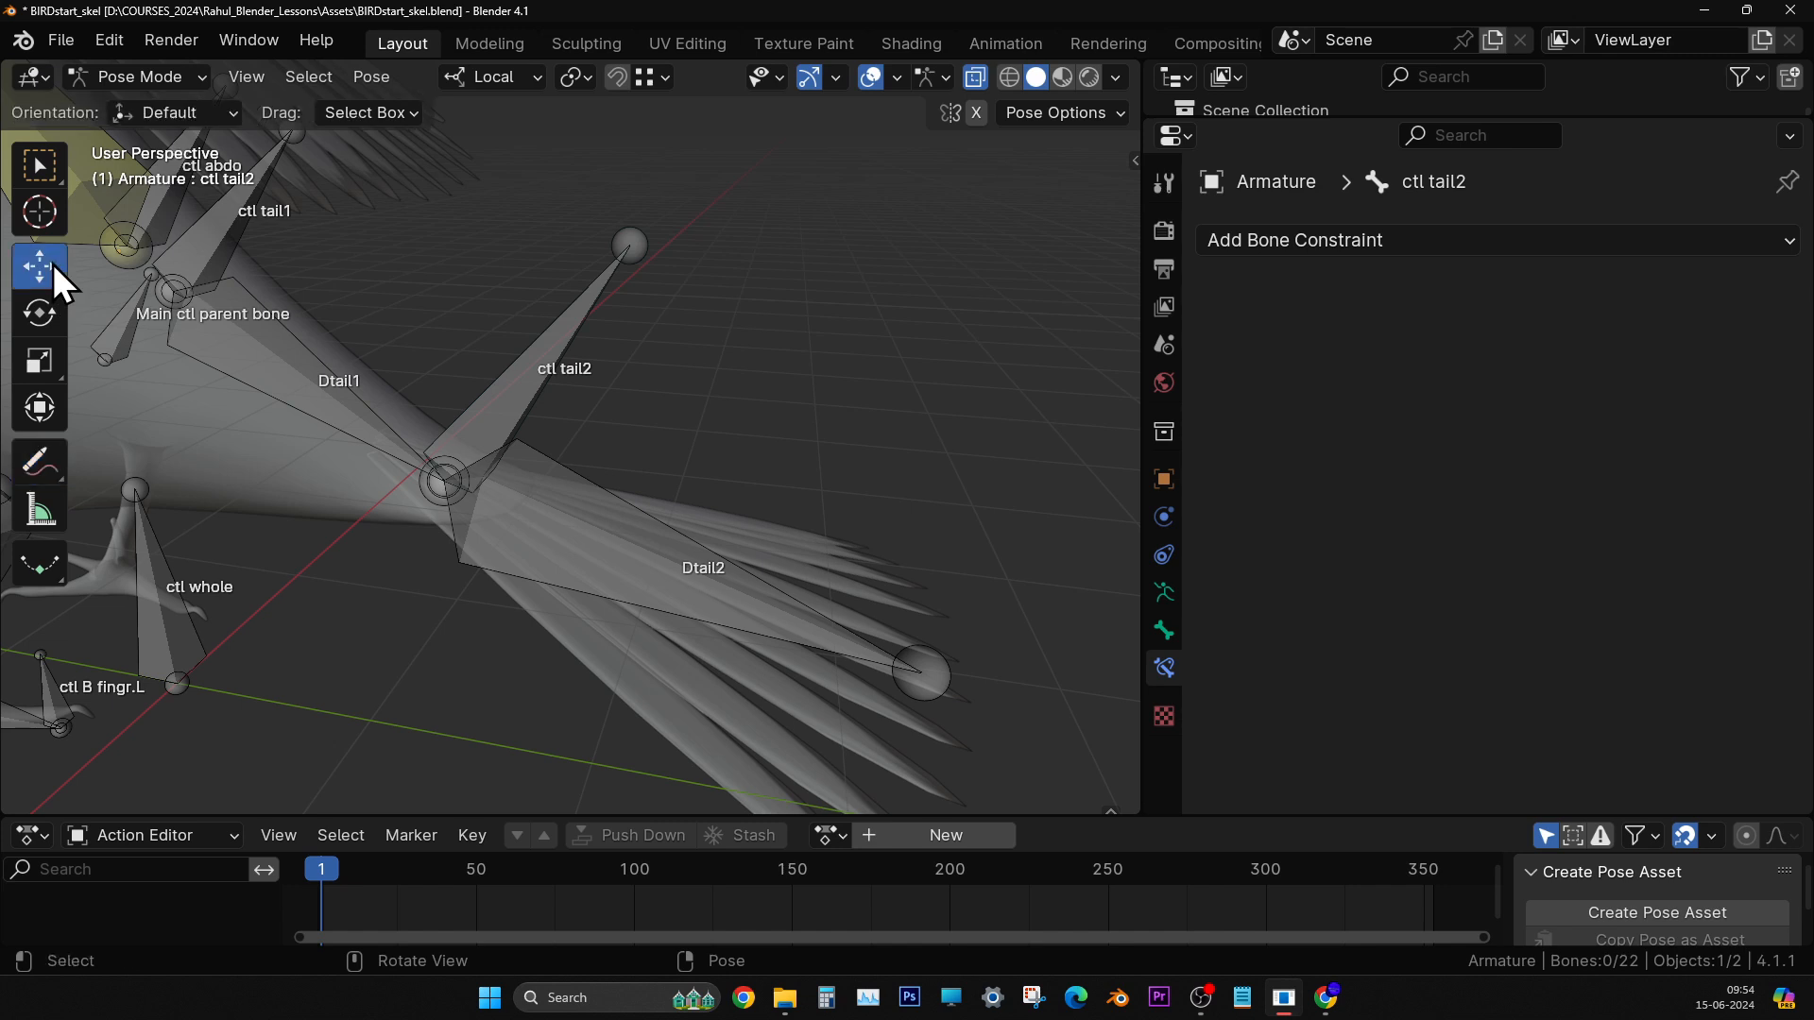
{"action": "left_click", "coordinate": [543, 373]}
{"action": "middle_click_drag", "start_coordinate": [543, 378], "coordinate": [501, 457]}
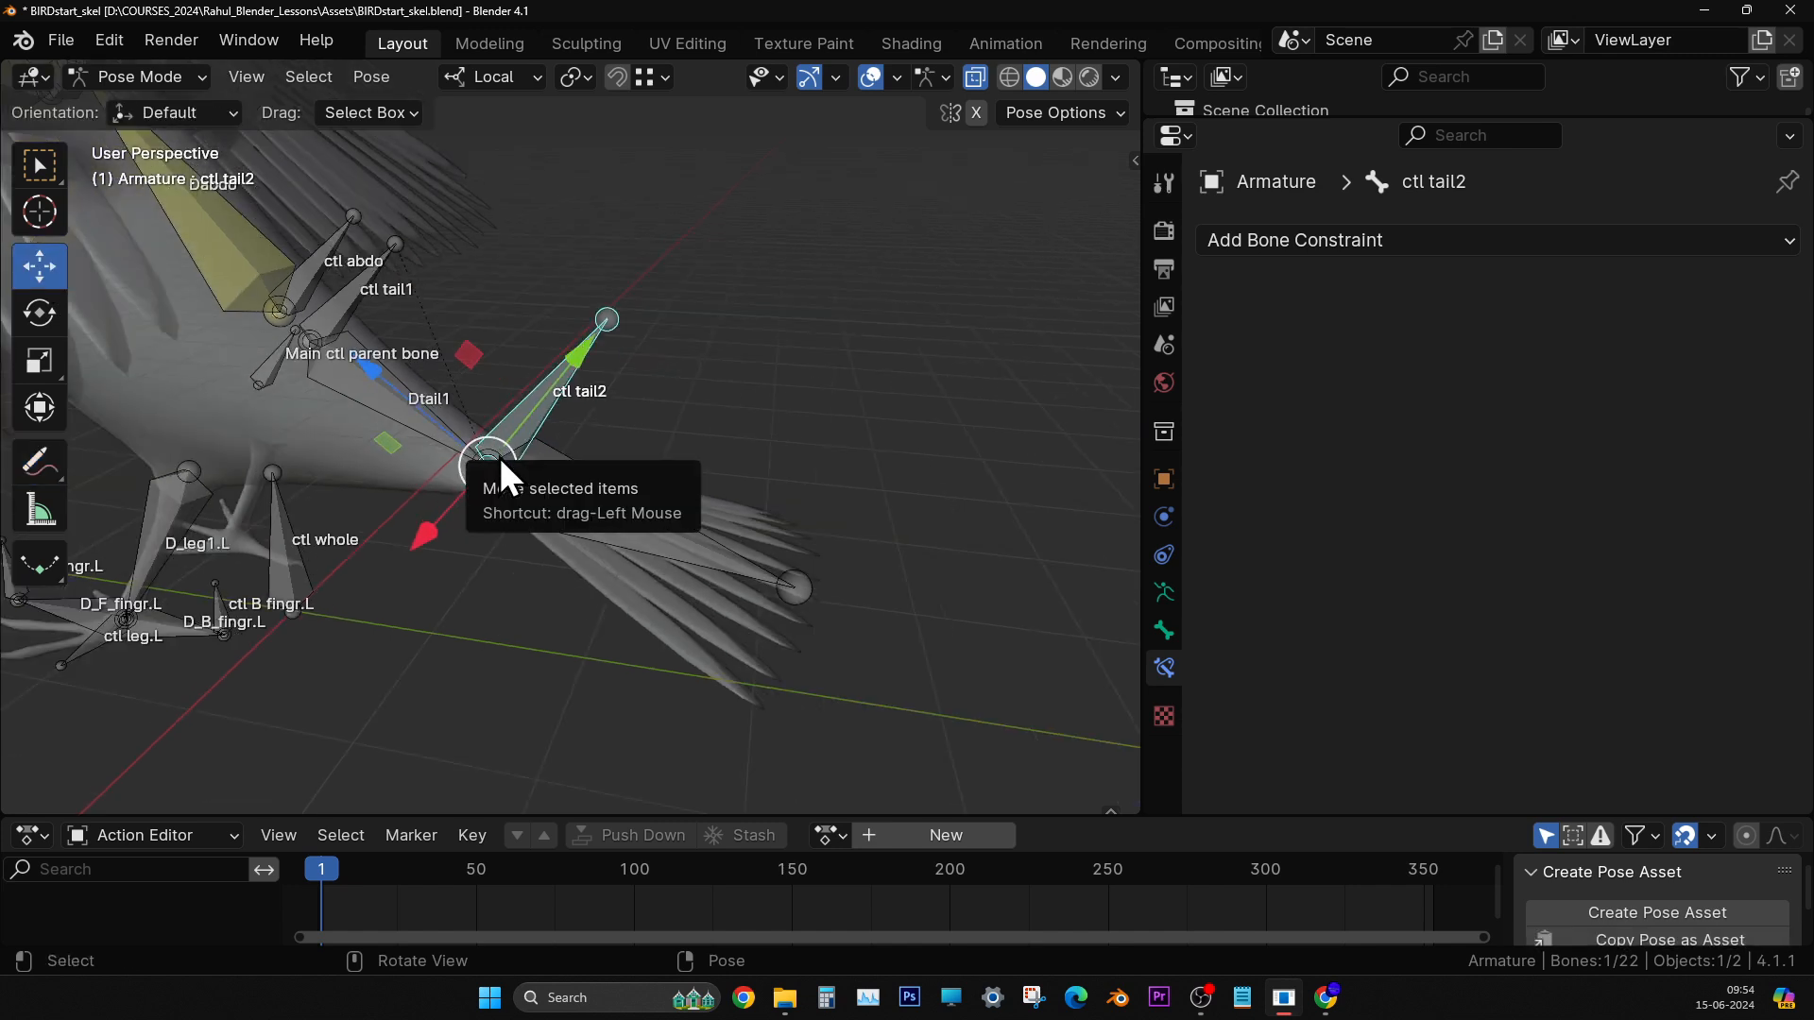
{"action": "left_click_drag", "start_coordinate": [501, 458], "coordinate": [586, 344]}
{"action": "key", "text": "w"}
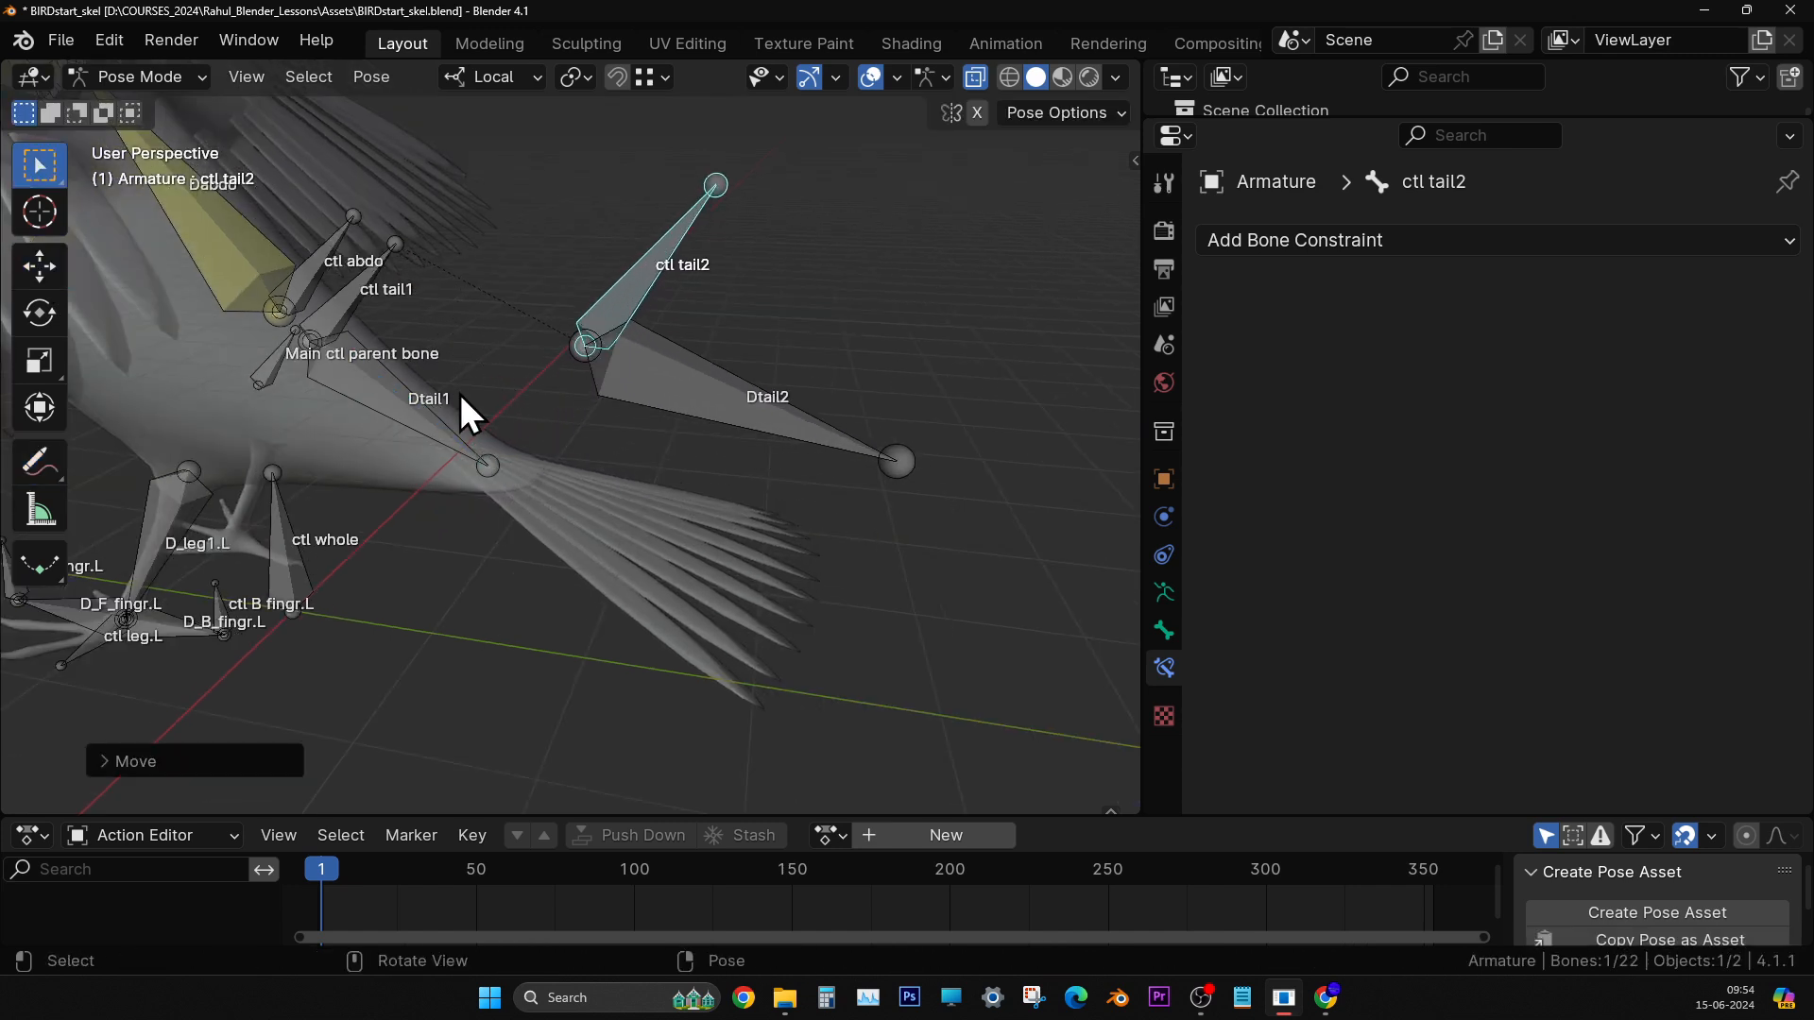
{"action": "scroll", "coordinate": [502, 404], "scroll_direction": "up", "scroll_amount": 3}
{"action": "scroll", "coordinate": [242, 322], "scroll_direction": "down", "scroll_amount": 2}
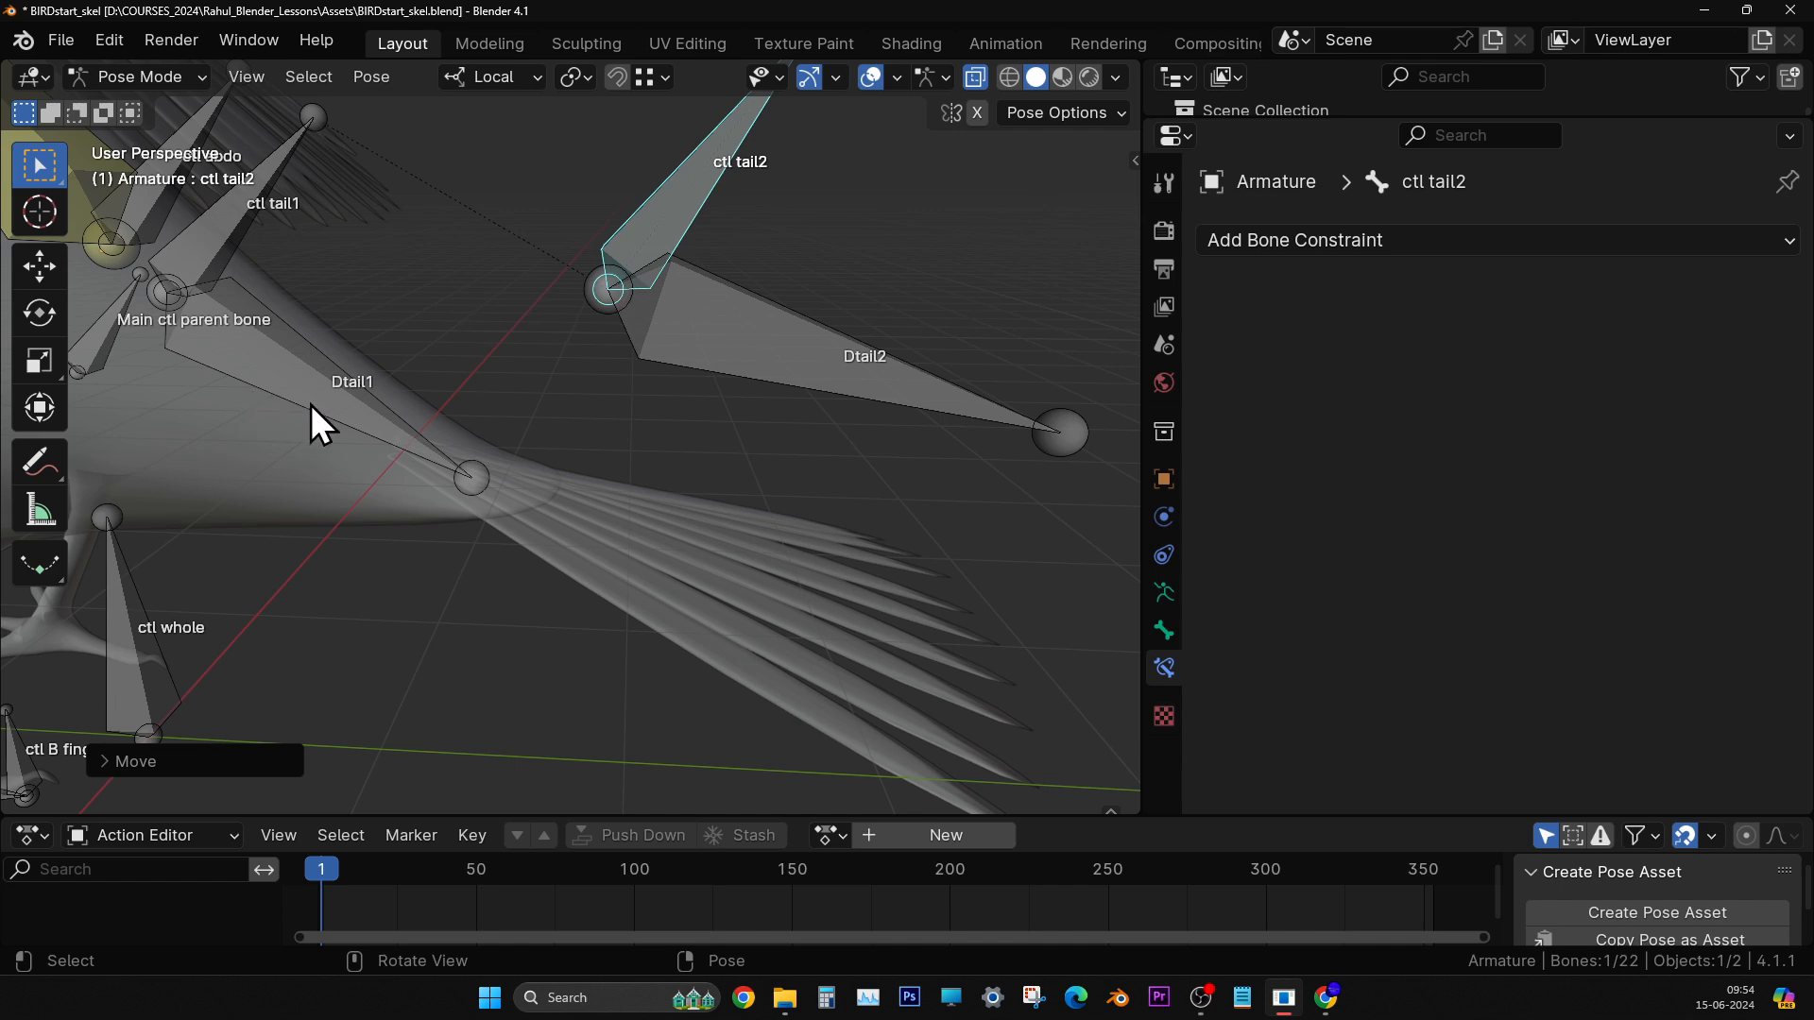
{"action": "middle_click_drag", "start_coordinate": [469, 375], "coordinate": [644, 314], "text": "shift"}
{"action": "key", "text": "ctrl+z"}
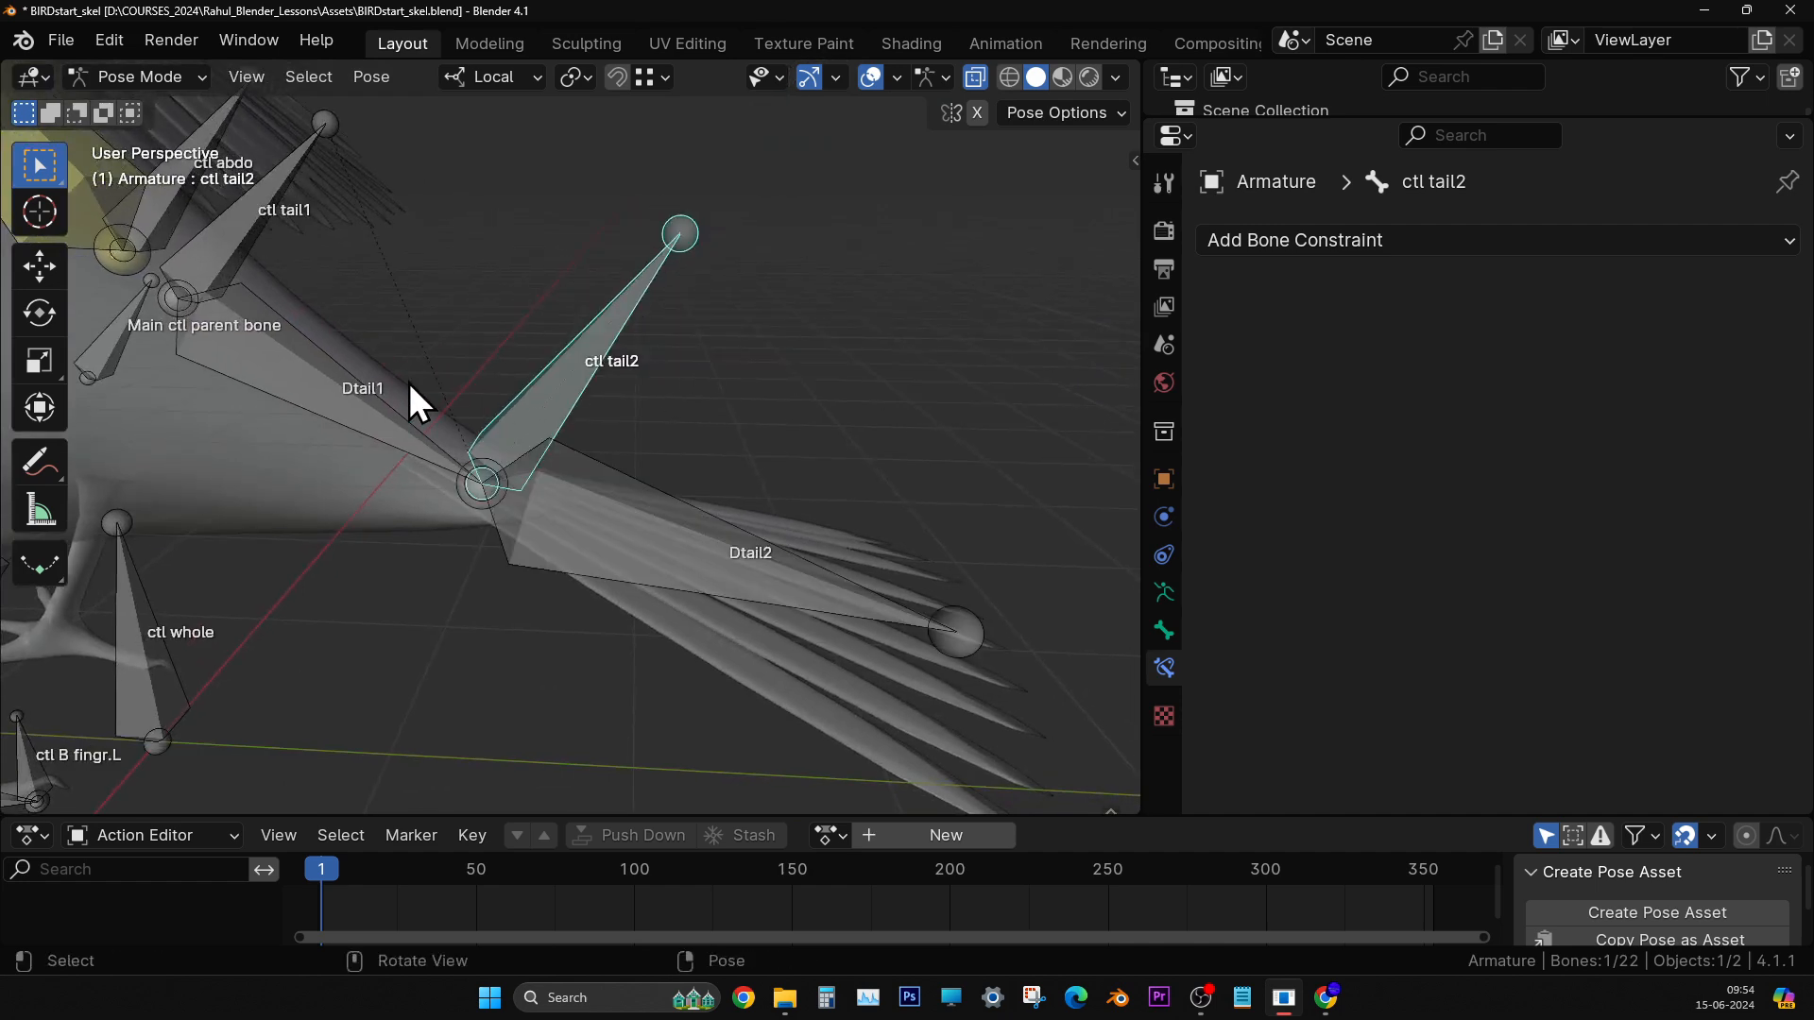
- Add an Inverse Kinematics constraint to the Dtail1 bone with a chain length of 1
{"action": "left_click", "coordinate": [308, 355]}
{"action": "middle_click_drag", "start_coordinate": [308, 355], "coordinate": [342, 450]}
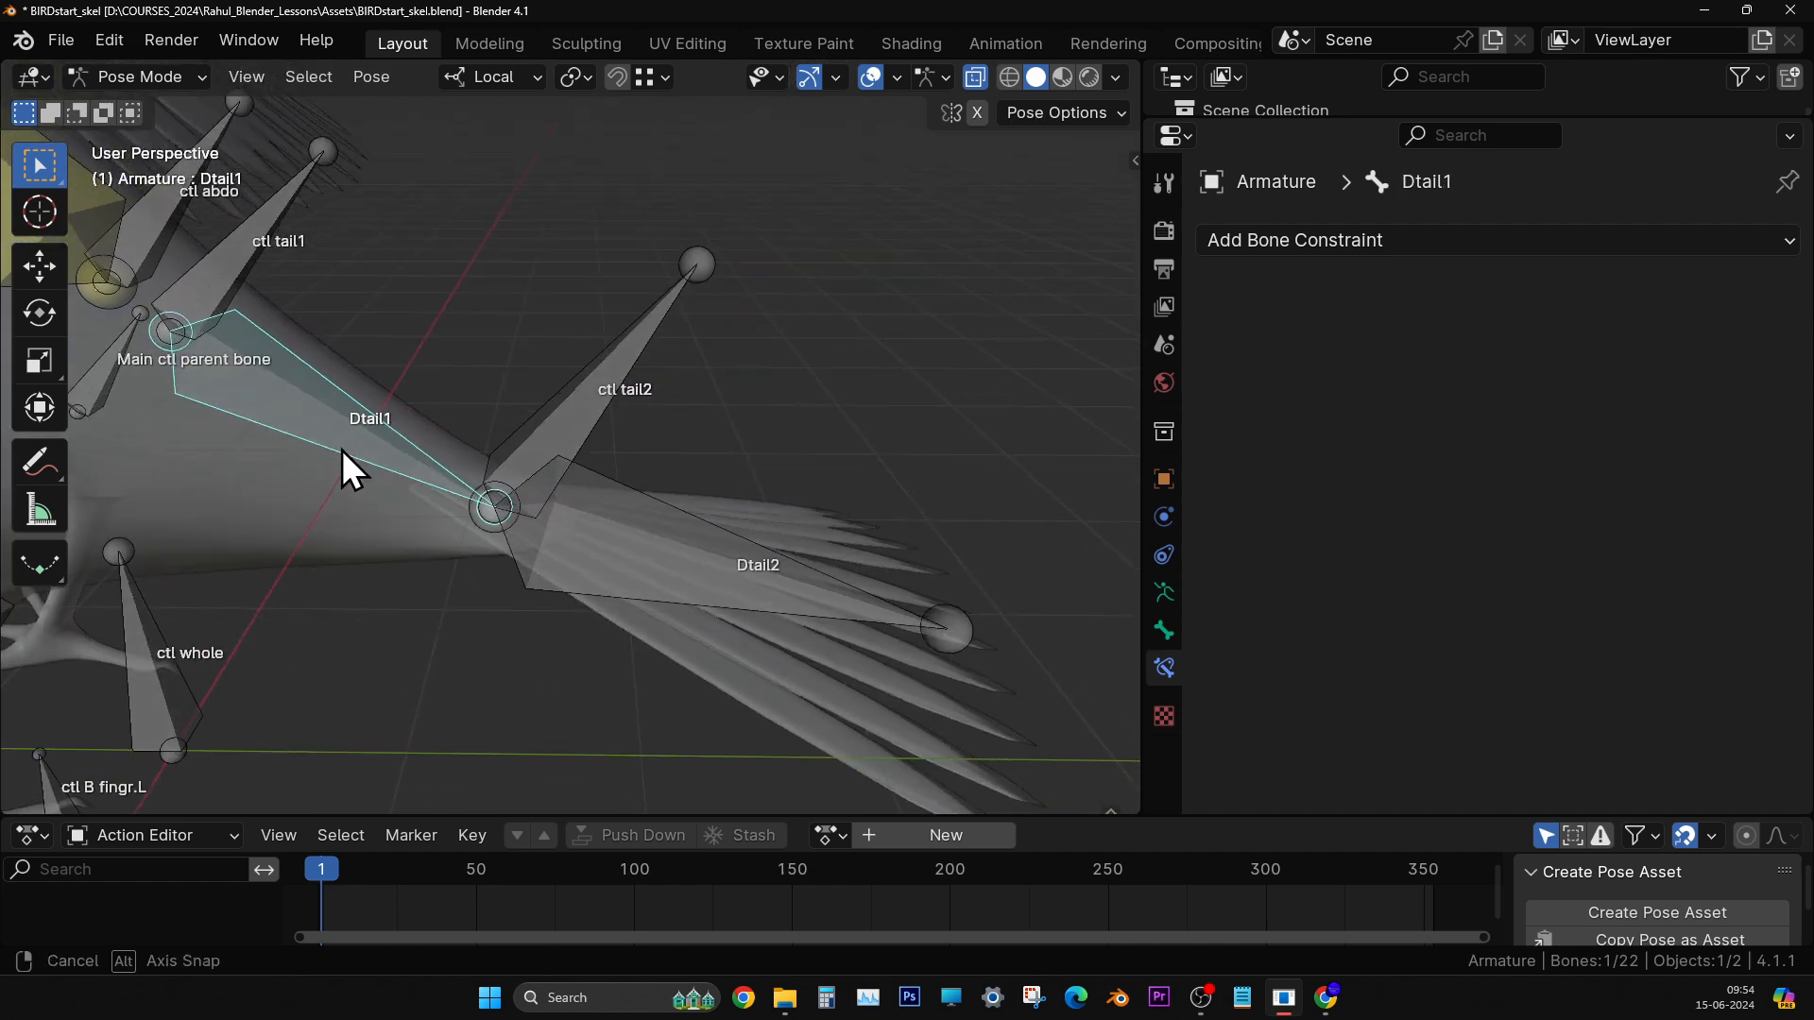
{"action": "left_click", "coordinate": [1342, 248]}
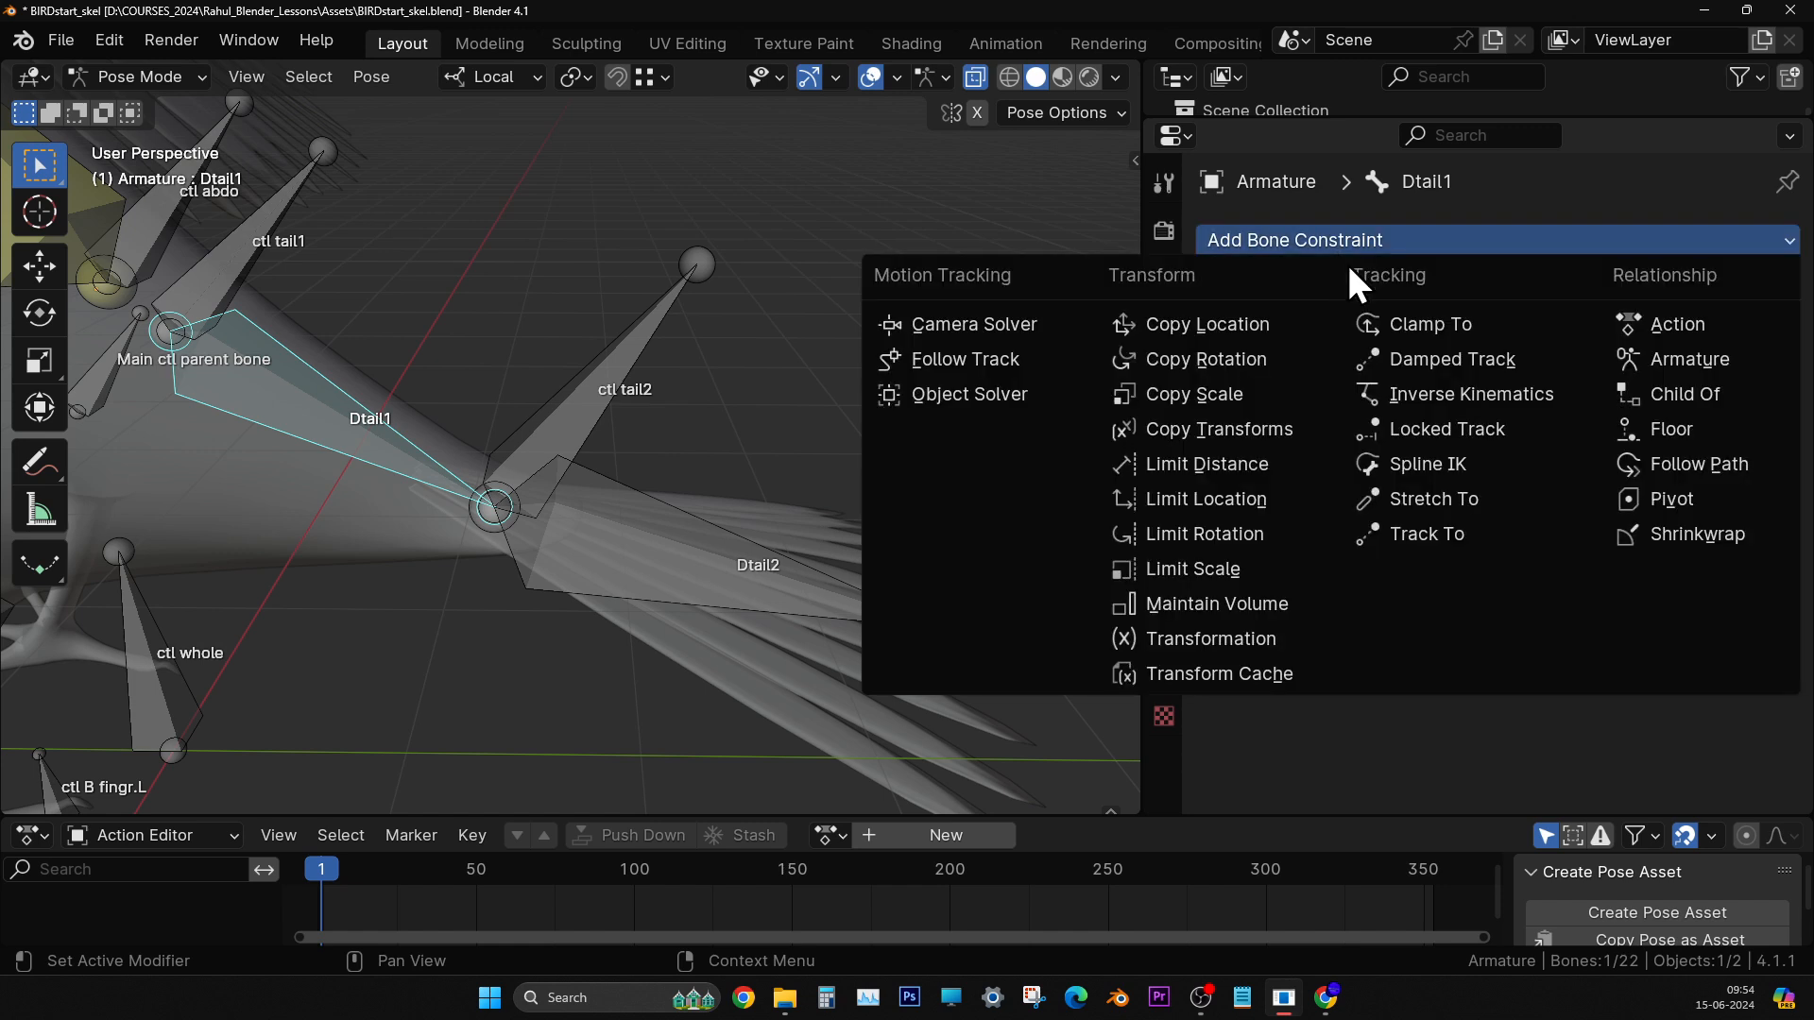
{"action": "left_click", "coordinate": [1431, 401]}
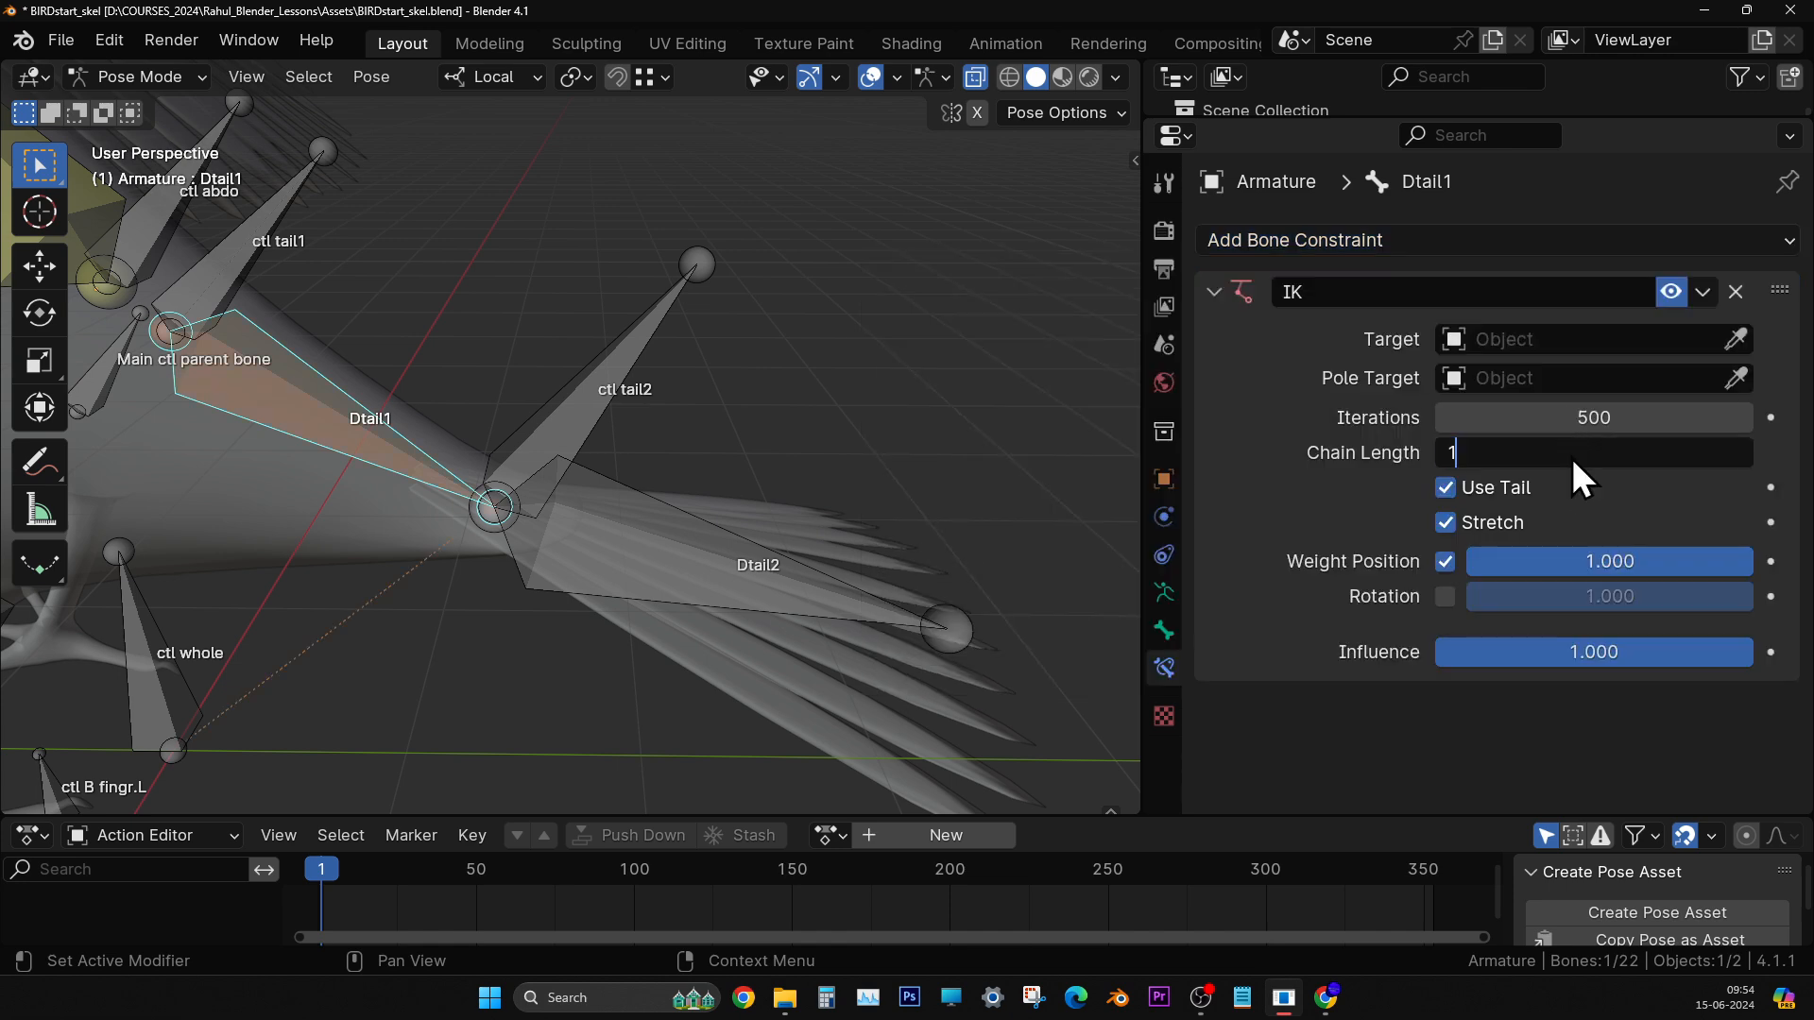
{"action": "key", "text": "Return"}
- Set the target of Dtail1's IK constraint to Armature with ctl tail2 as the target bone
{"action": "left_click", "coordinate": [1574, 340]}
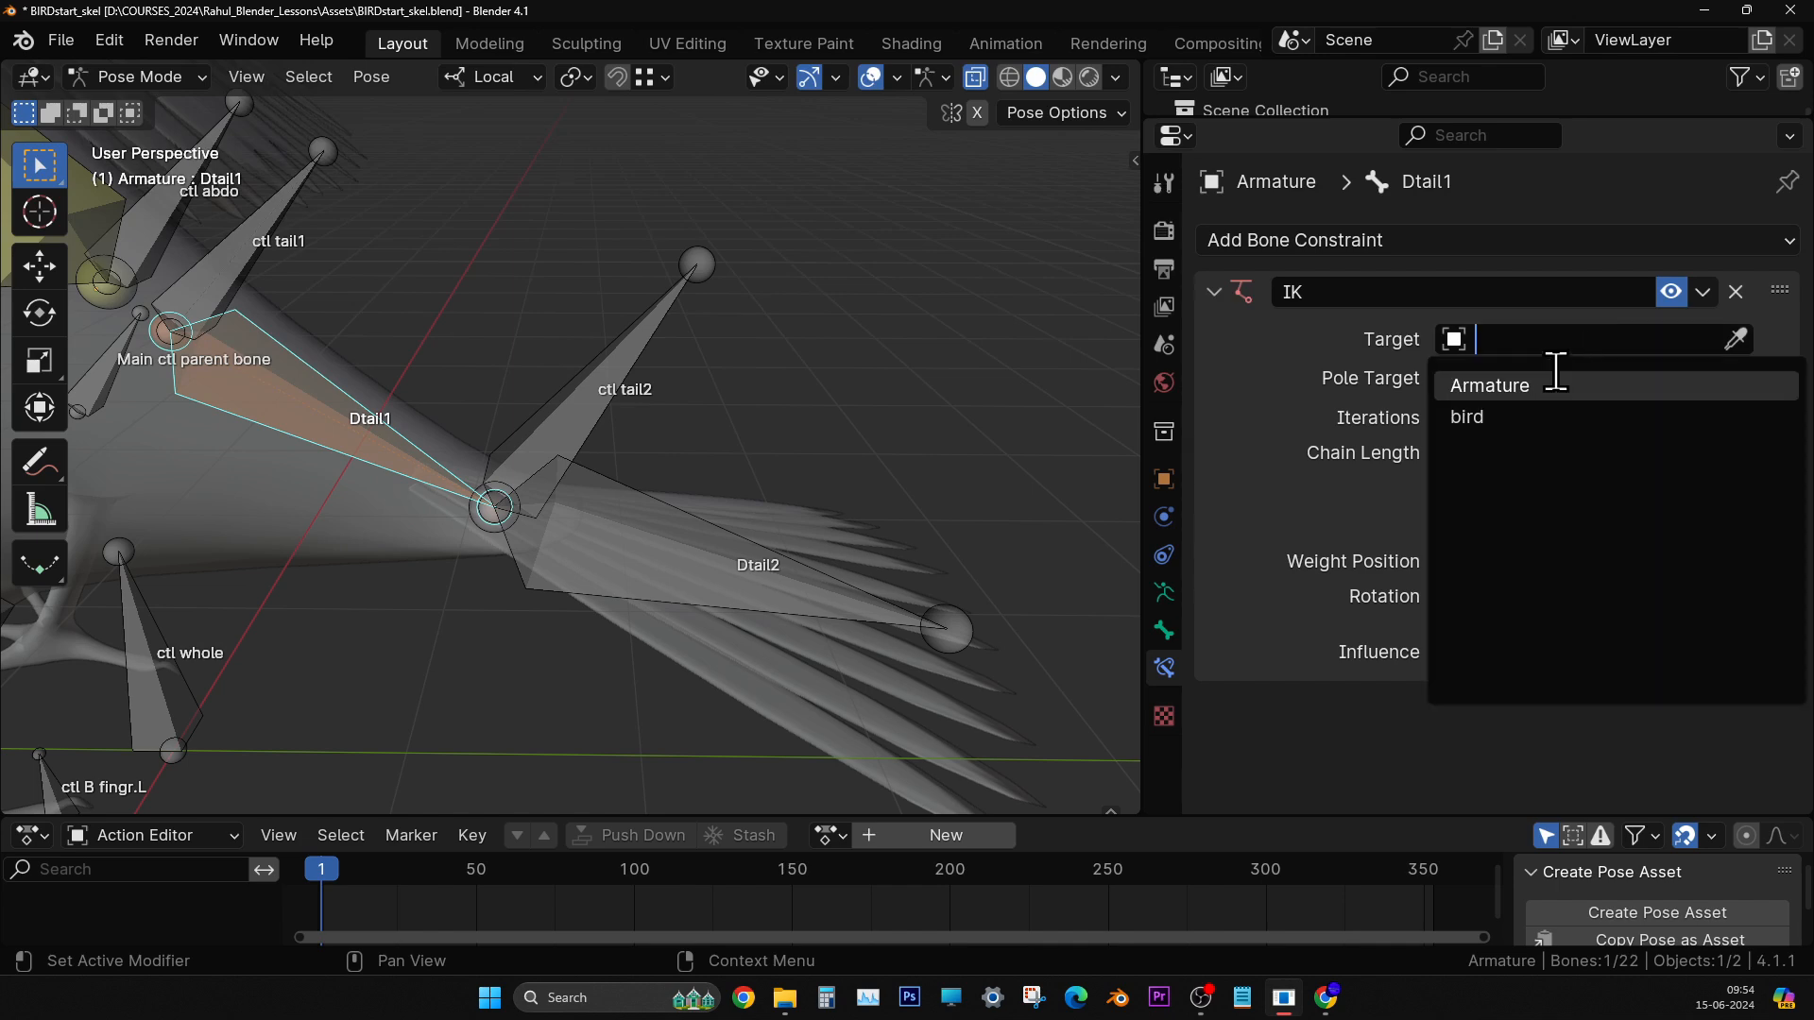
{"action": "left_click", "coordinate": [1554, 384]}
{"action": "left_click", "coordinate": [1555, 379]}
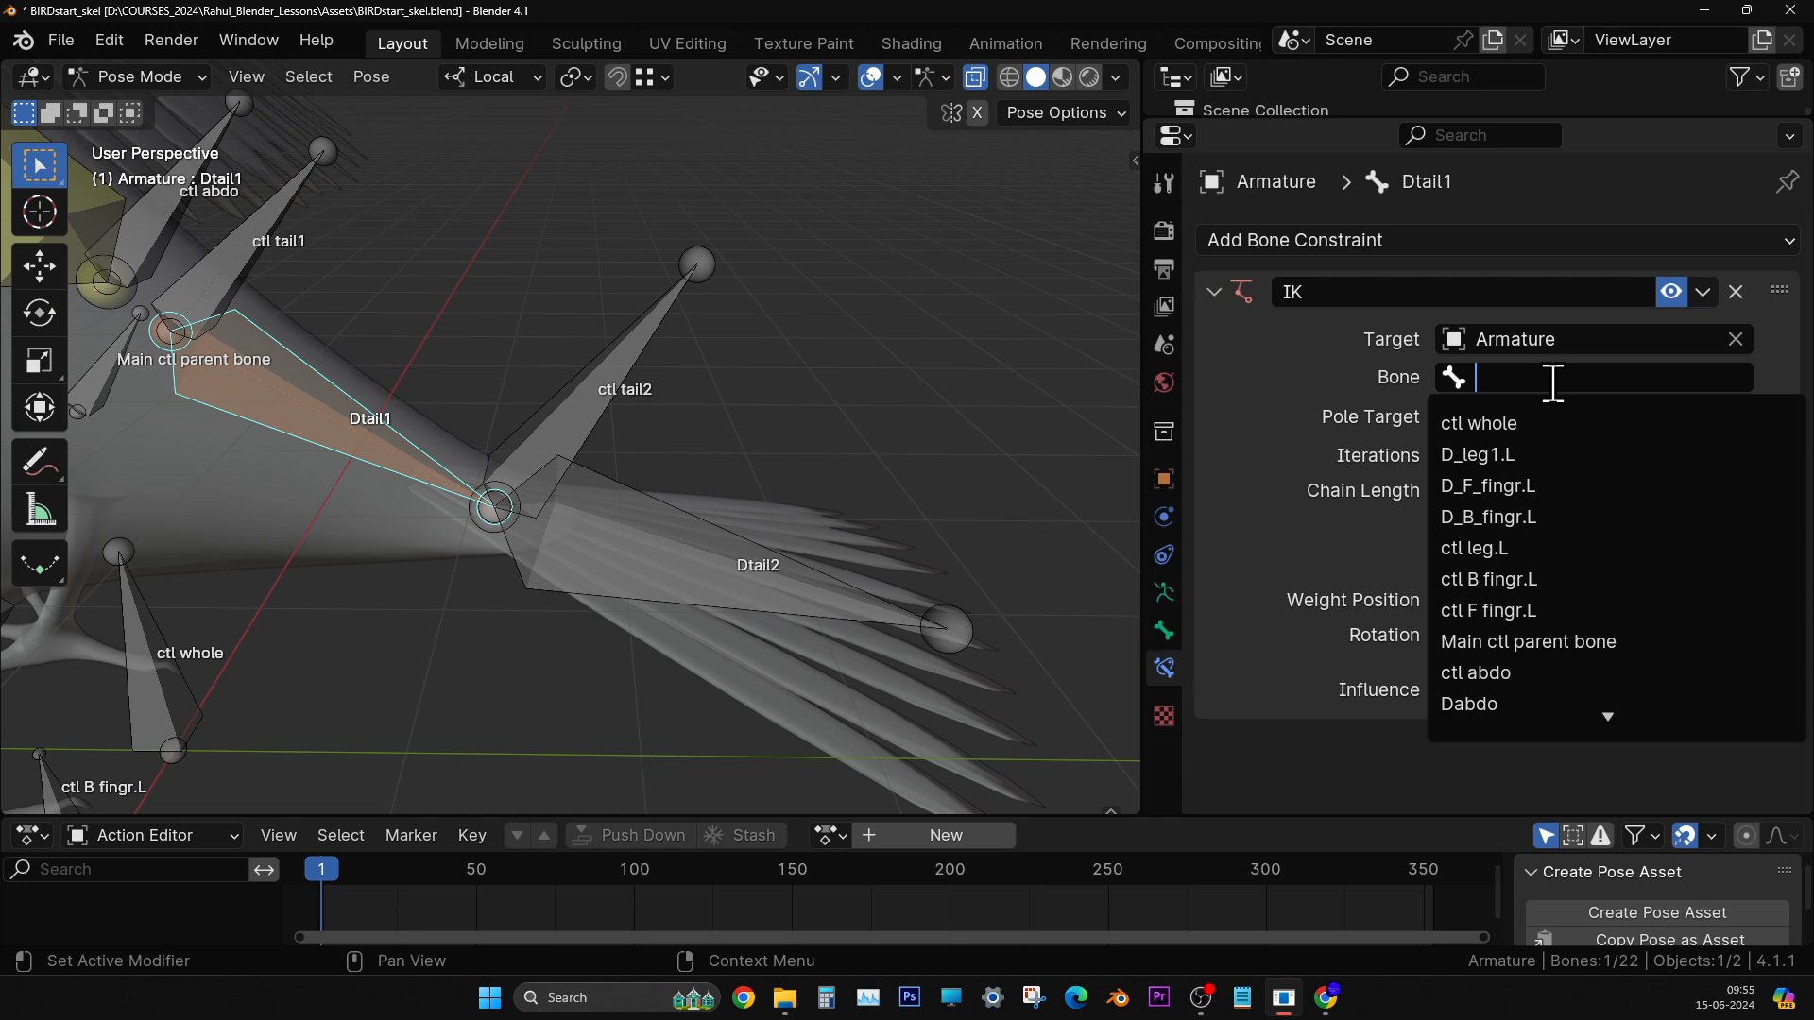
{"action": "type", "text": "tail"}
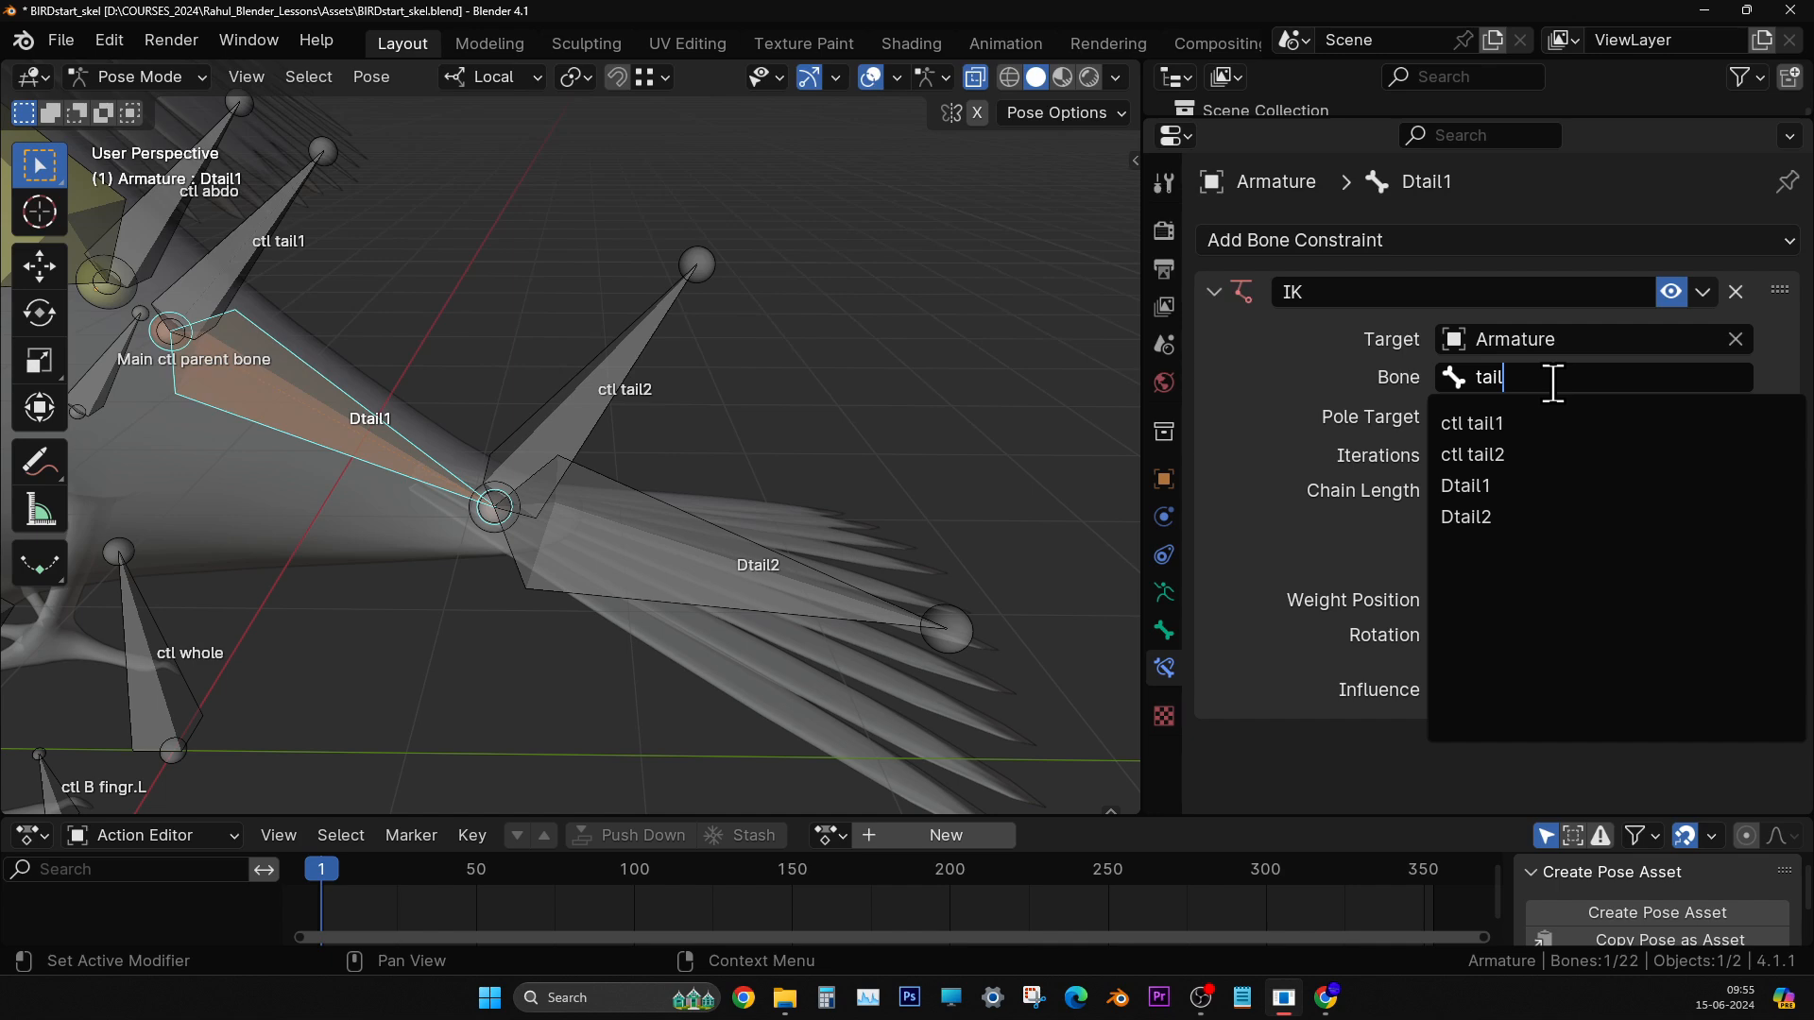
{"action": "left_click", "coordinate": [1522, 454]}
{"action": "left_click", "coordinate": [1612, 491]}
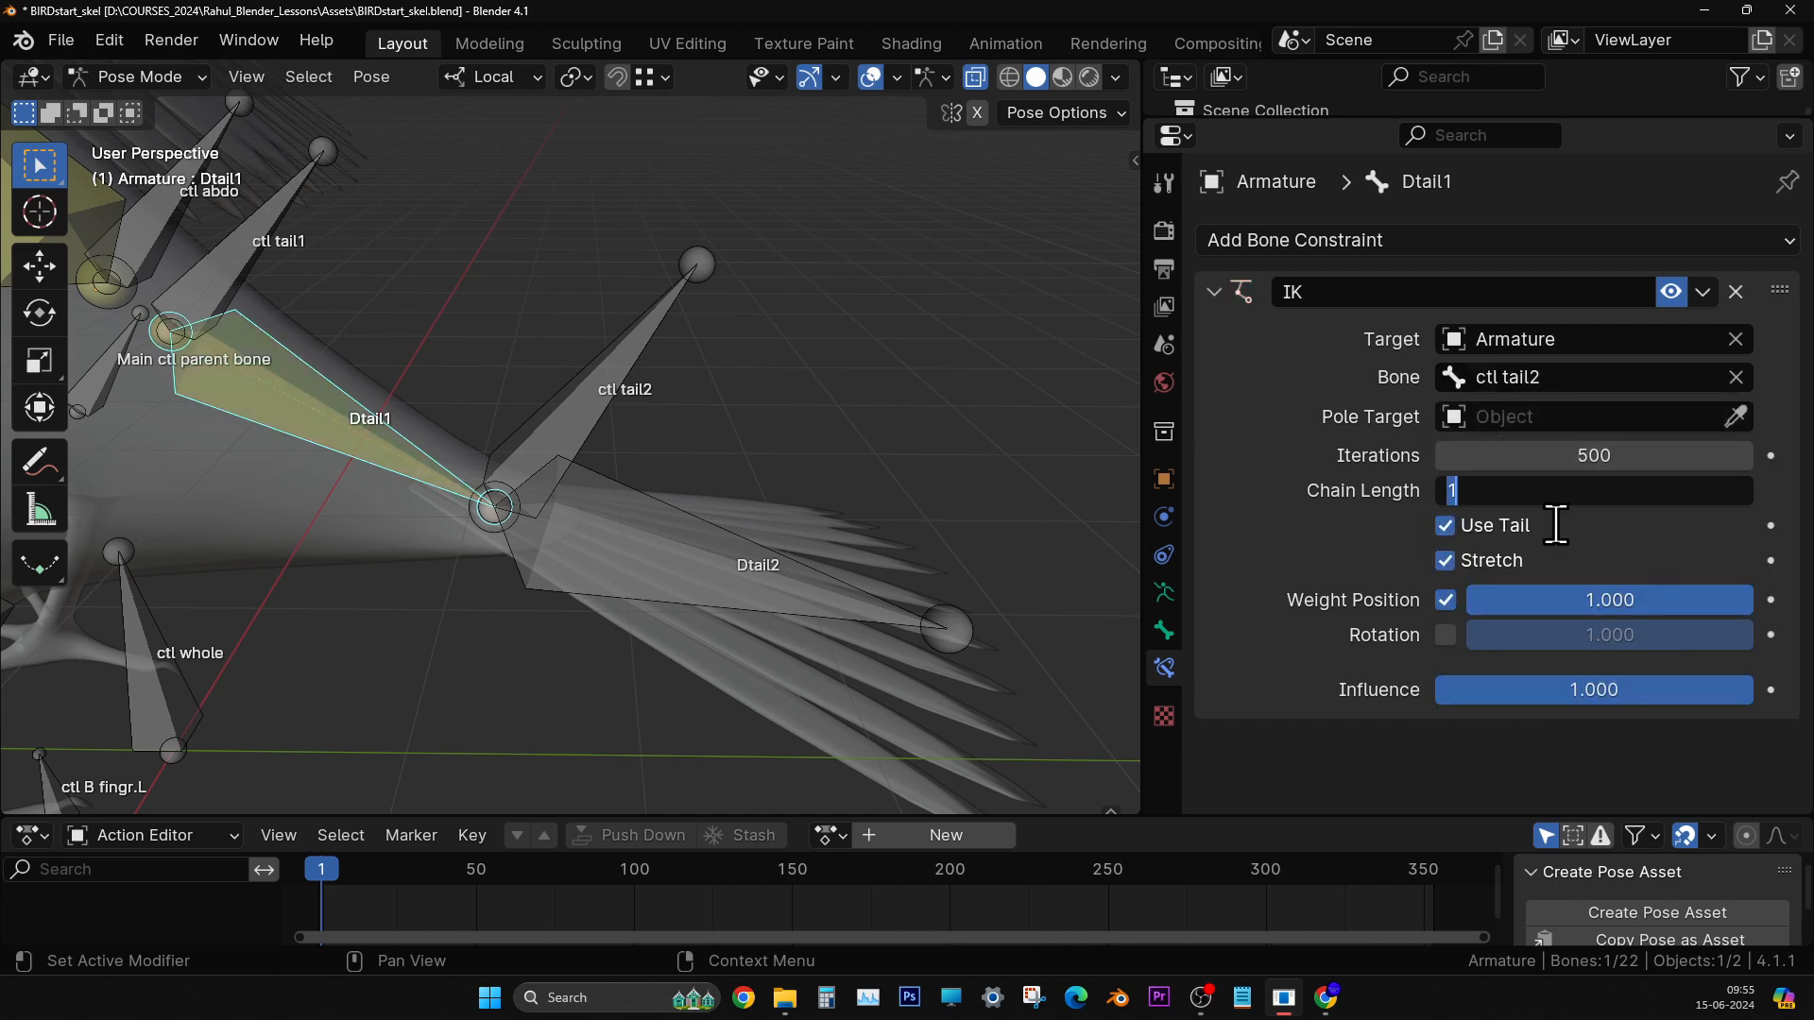
{"action": "left_click", "coordinate": [1335, 553]}
- Test Dtail1's IK constraint by moving the ctl tail2 bone up and away from the tail
{"action": "left_click", "coordinate": [603, 442]}
{"action": "scroll", "coordinate": [605, 466], "scroll_direction": "down", "scroll_amount": 3}
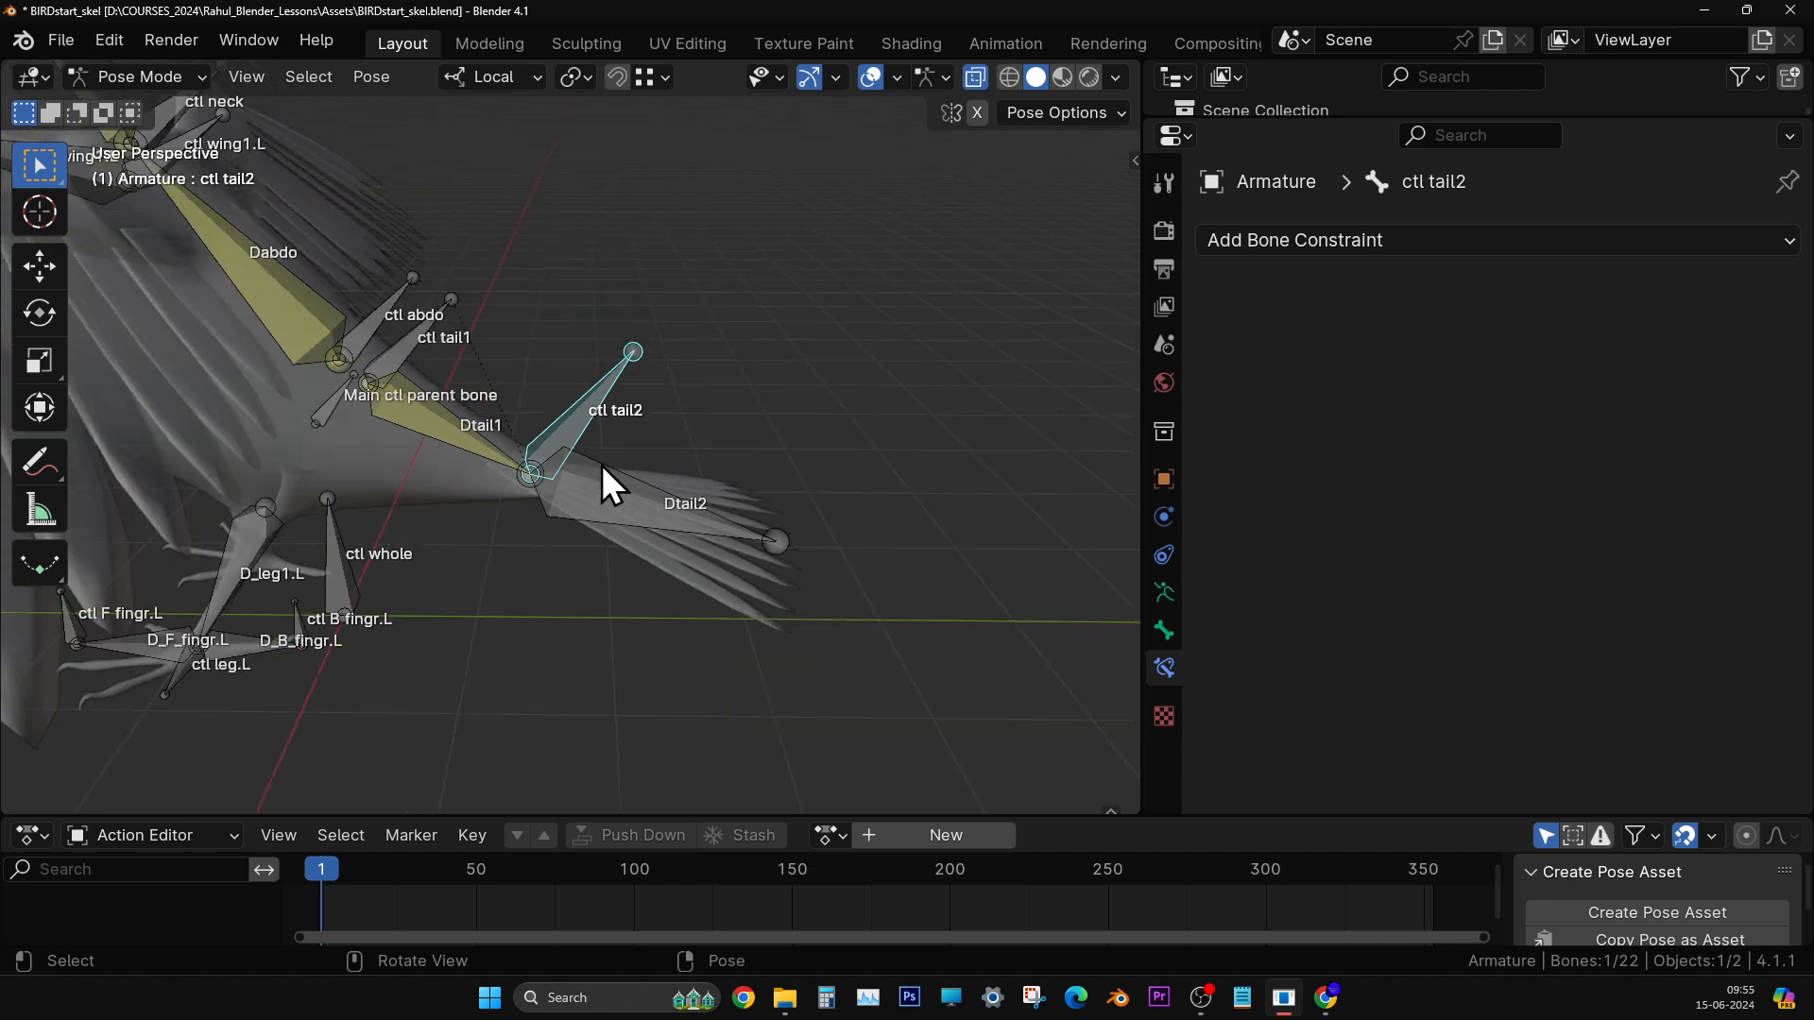
{"action": "middle_click_drag", "start_coordinate": [603, 465], "coordinate": [604, 429]}
{"action": "key", "text": "g"}
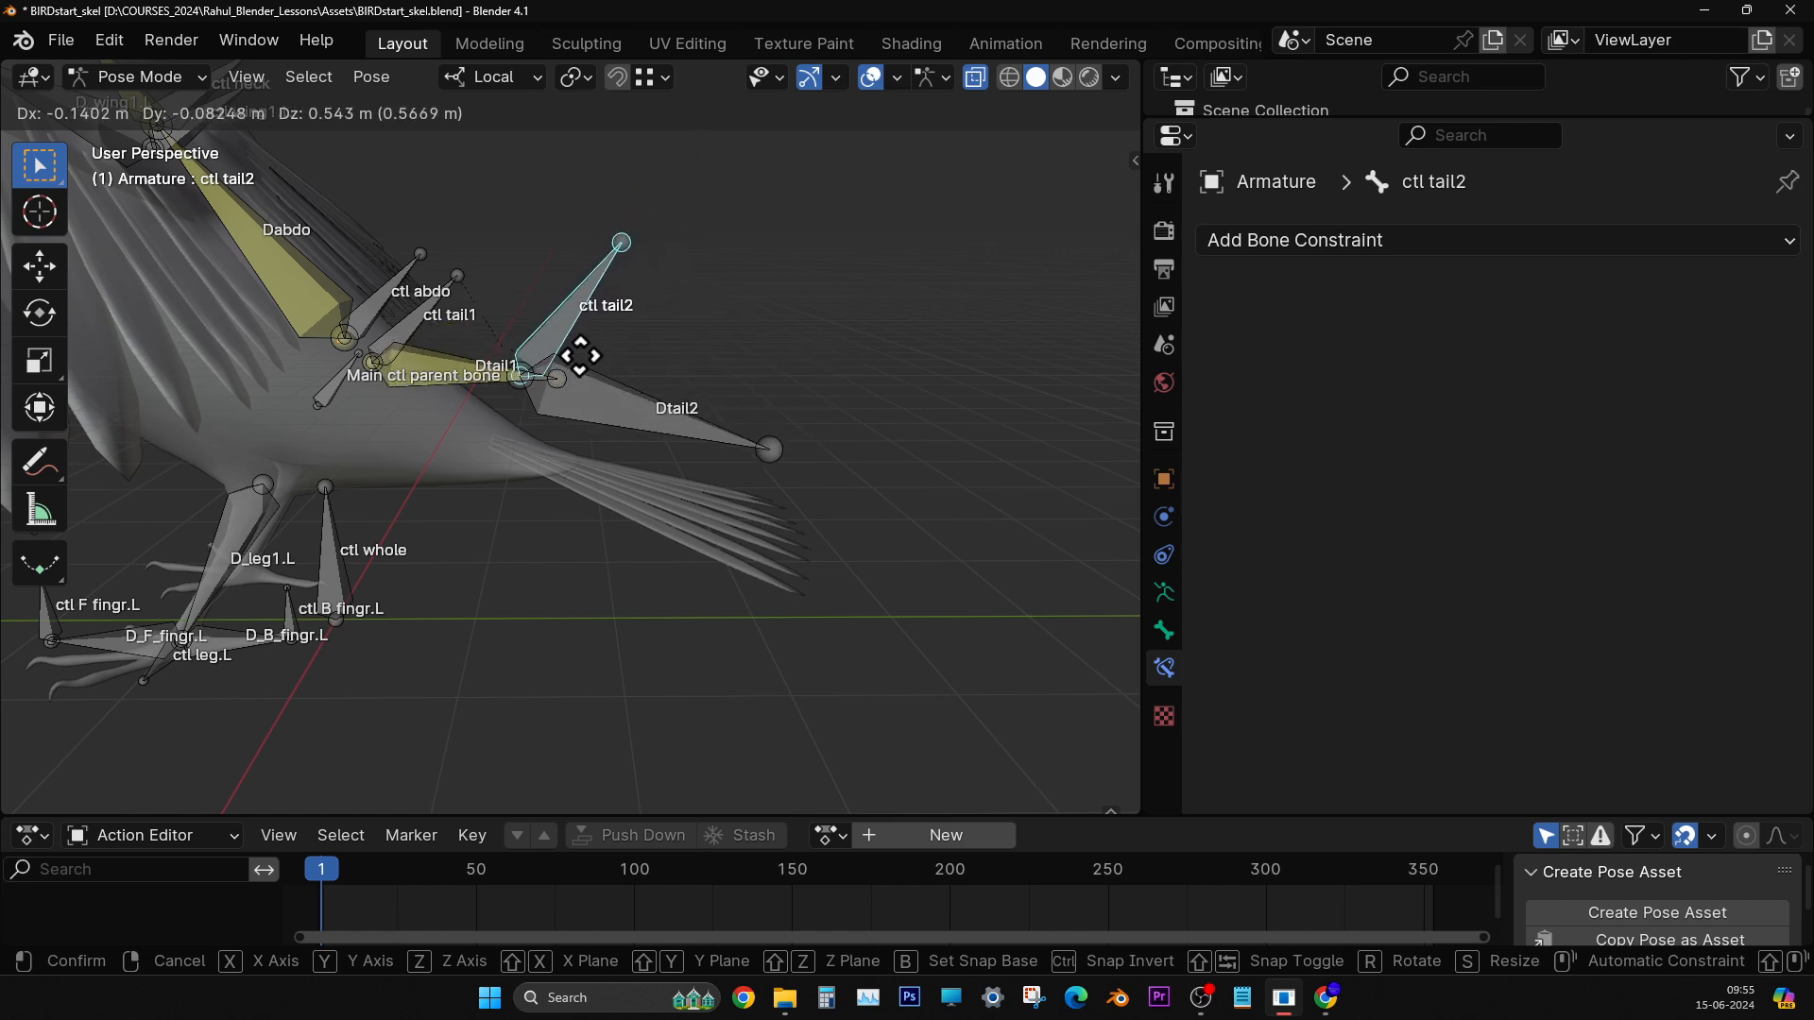
{"action": "left_click", "coordinate": [701, 247]}
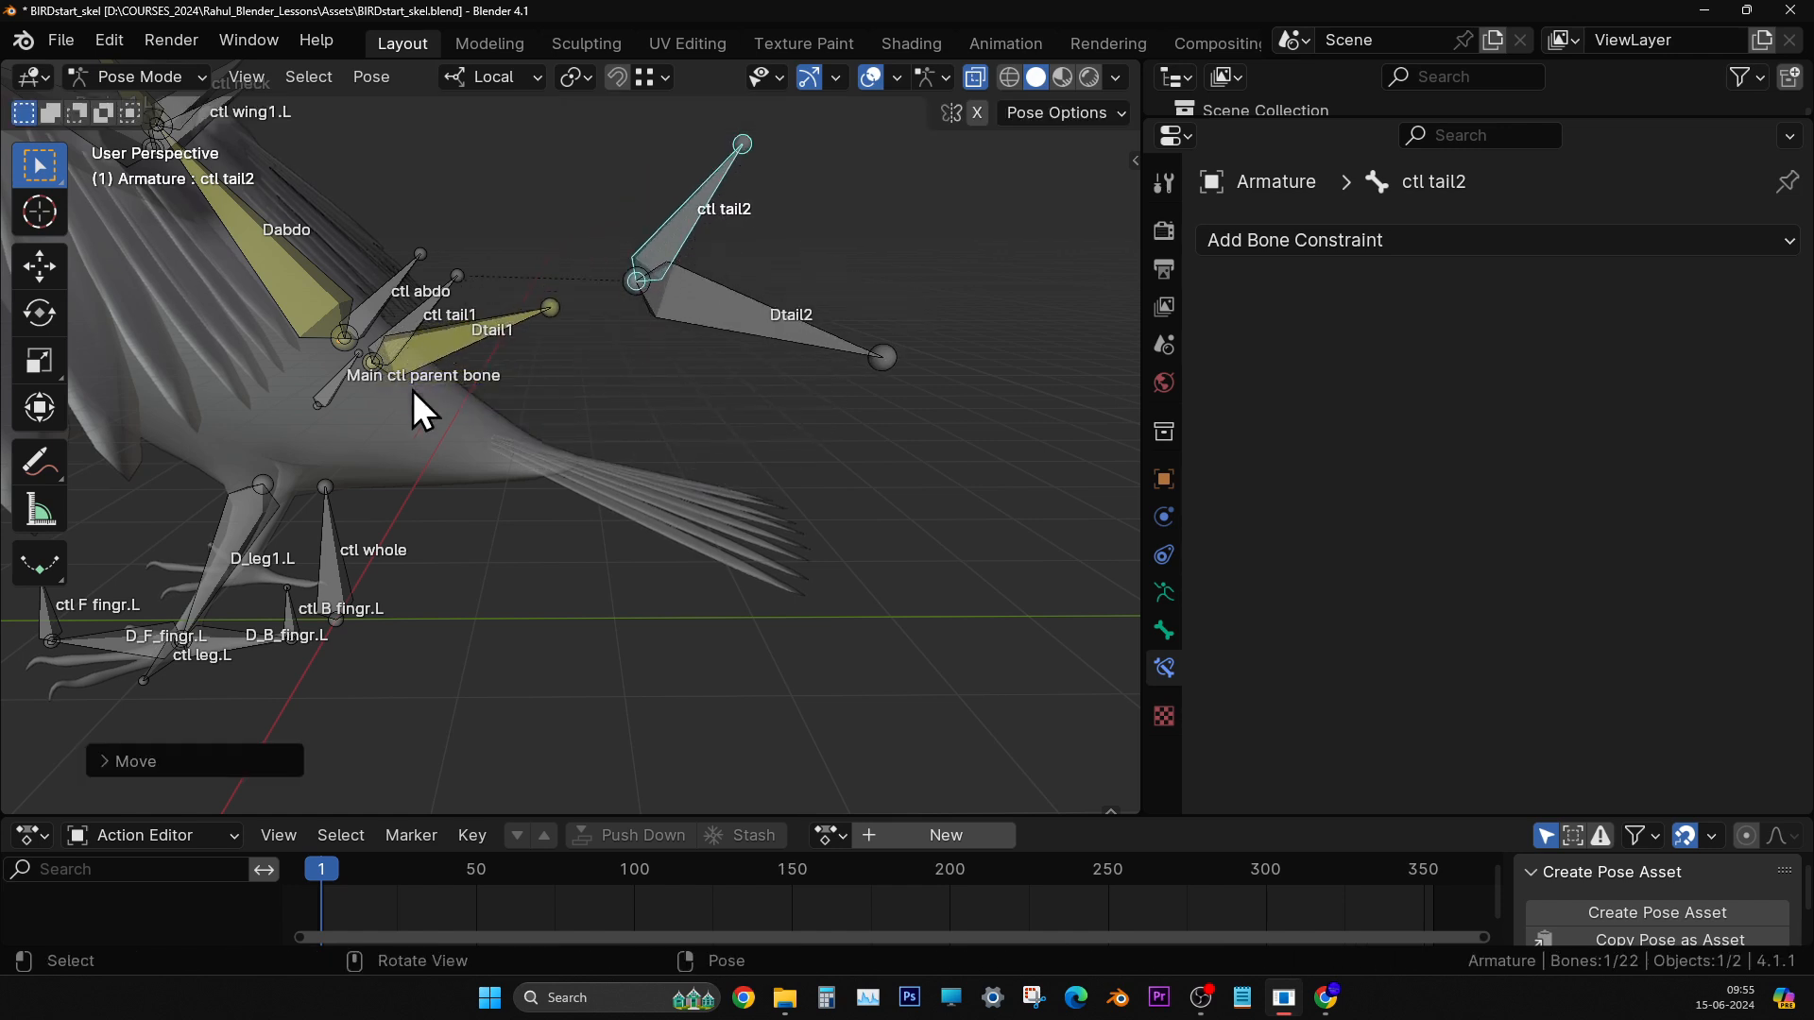
- Draw a temporary annotation line from Dtail1 toward ctl tail2 and erase it
{"action": "left_click_drag", "start_coordinate": [48, 463], "coordinate": [103, 463]}
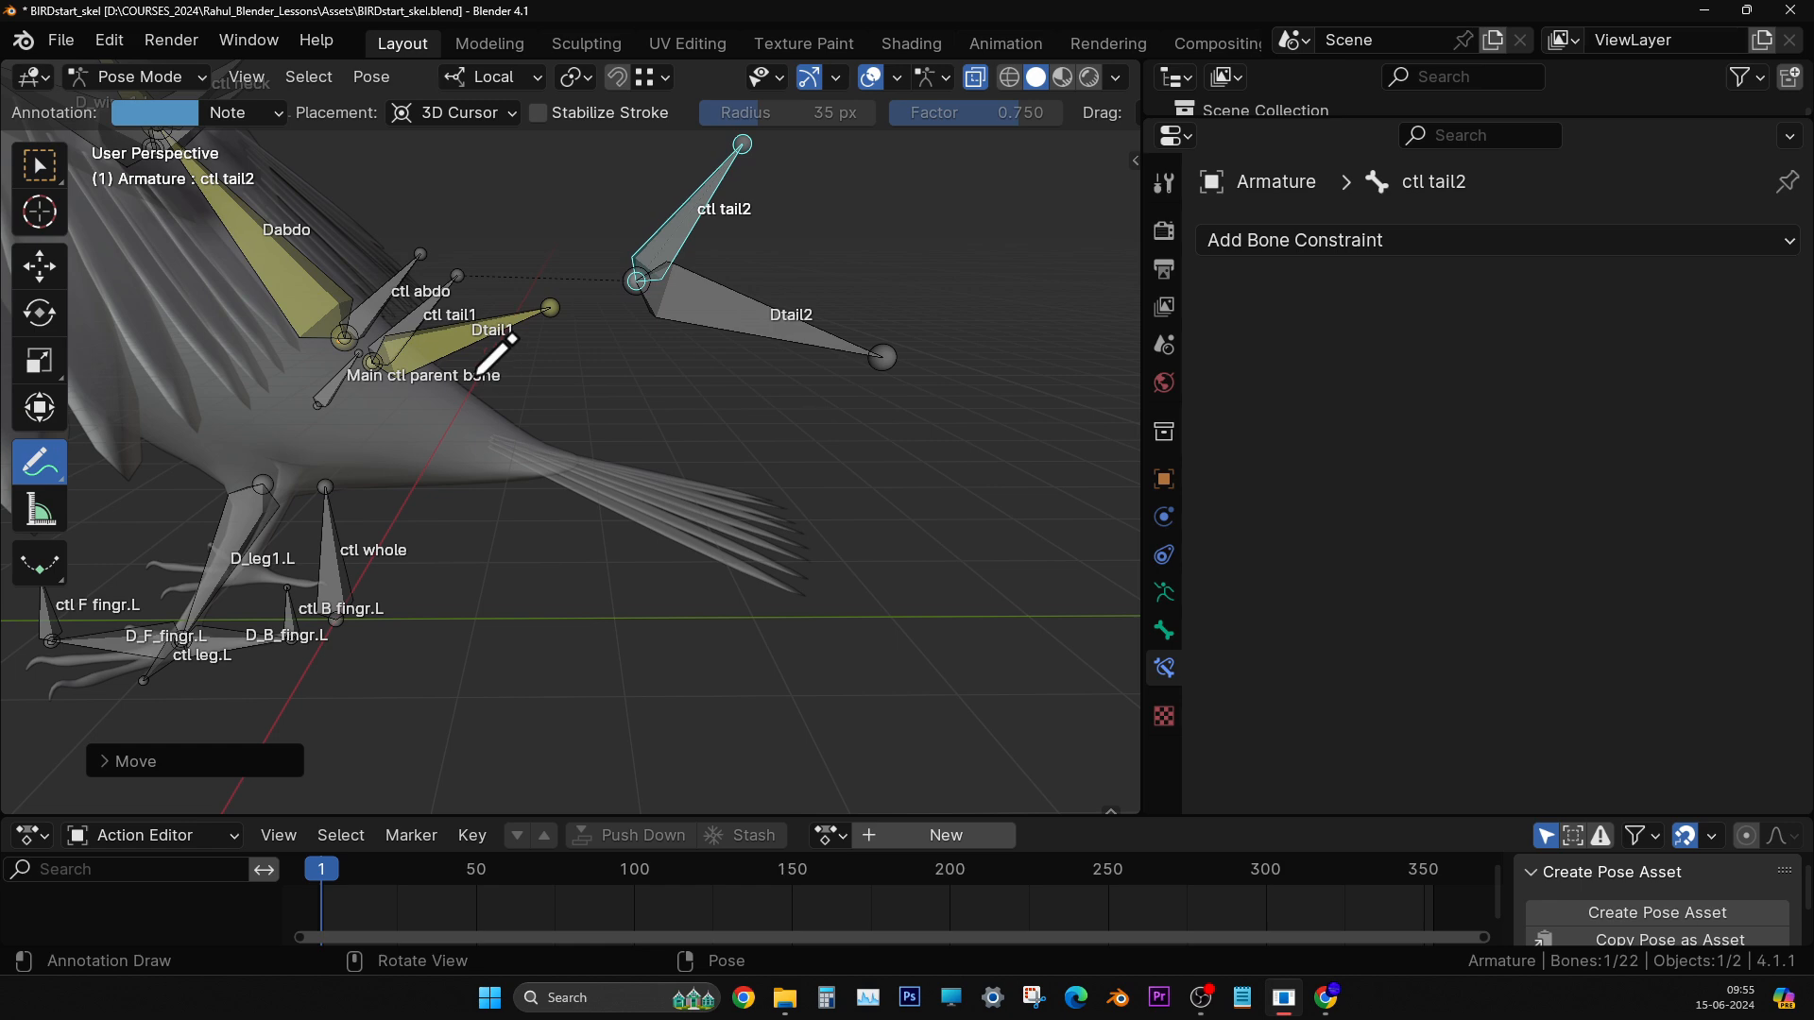
{"action": "left_click_drag", "start_coordinate": [479, 373], "coordinate": [612, 297]}
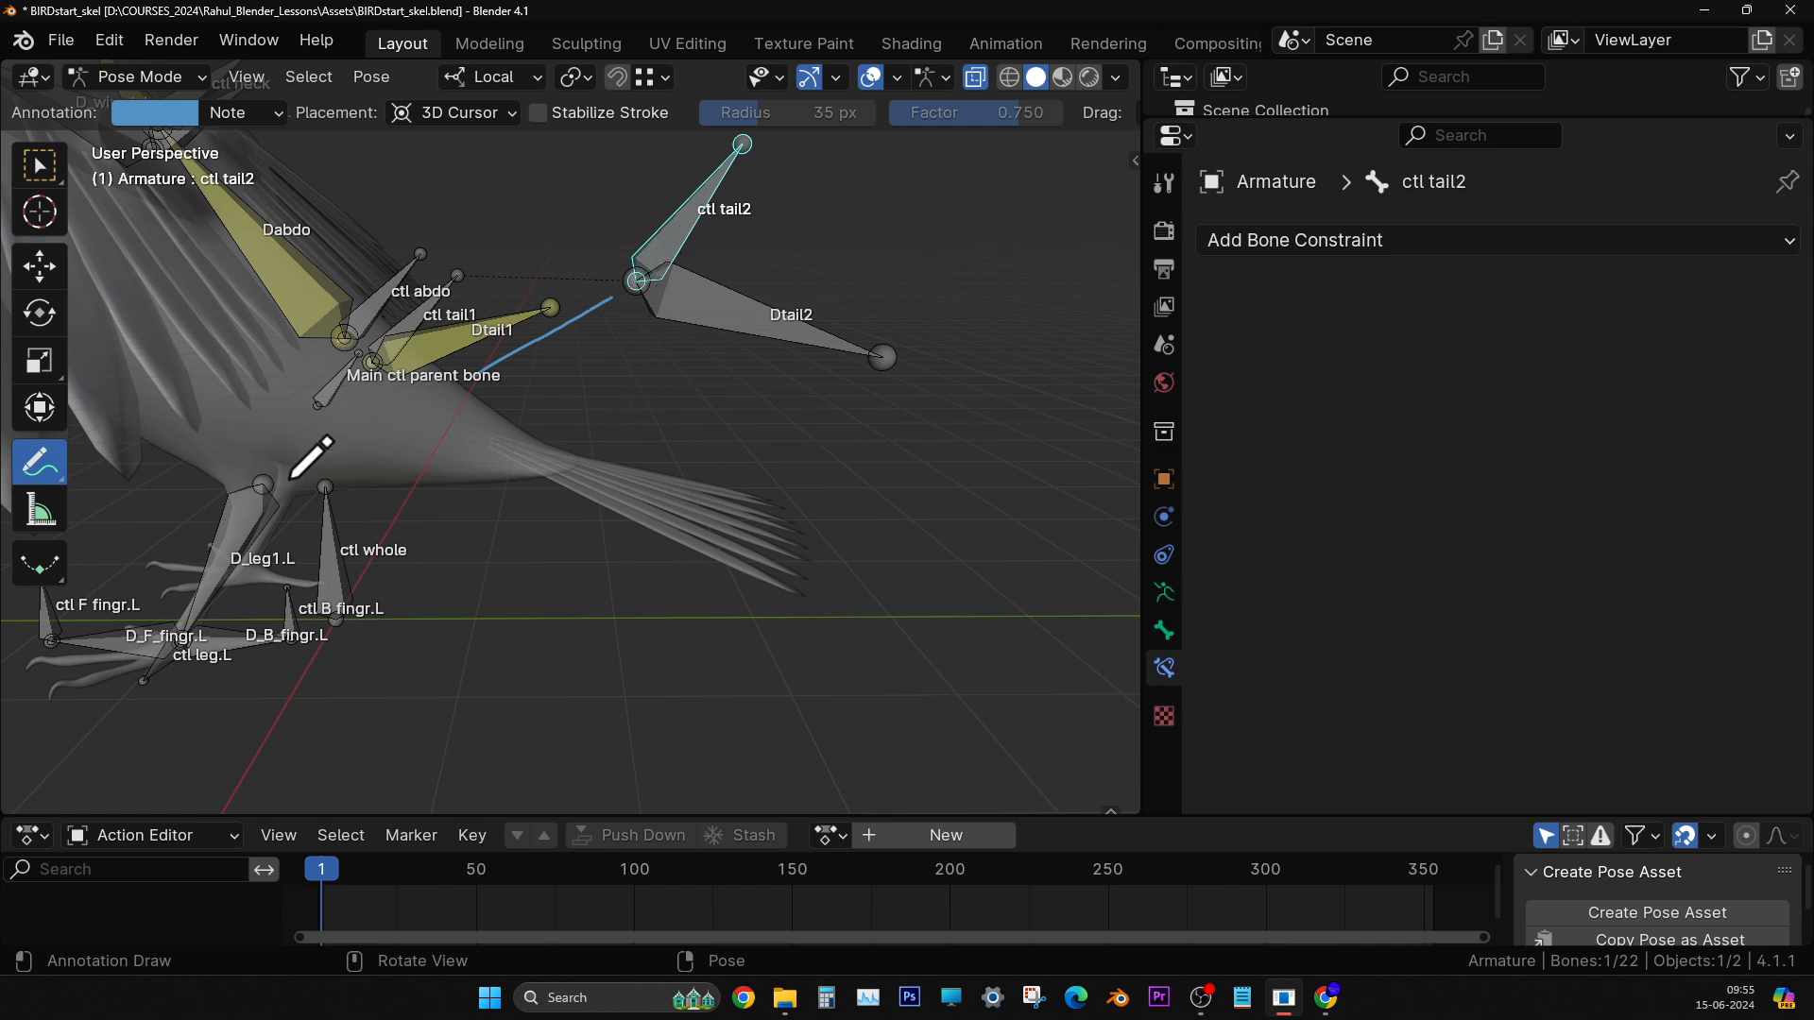
{"action": "left_click_drag", "start_coordinate": [40, 480], "coordinate": [122, 628]}
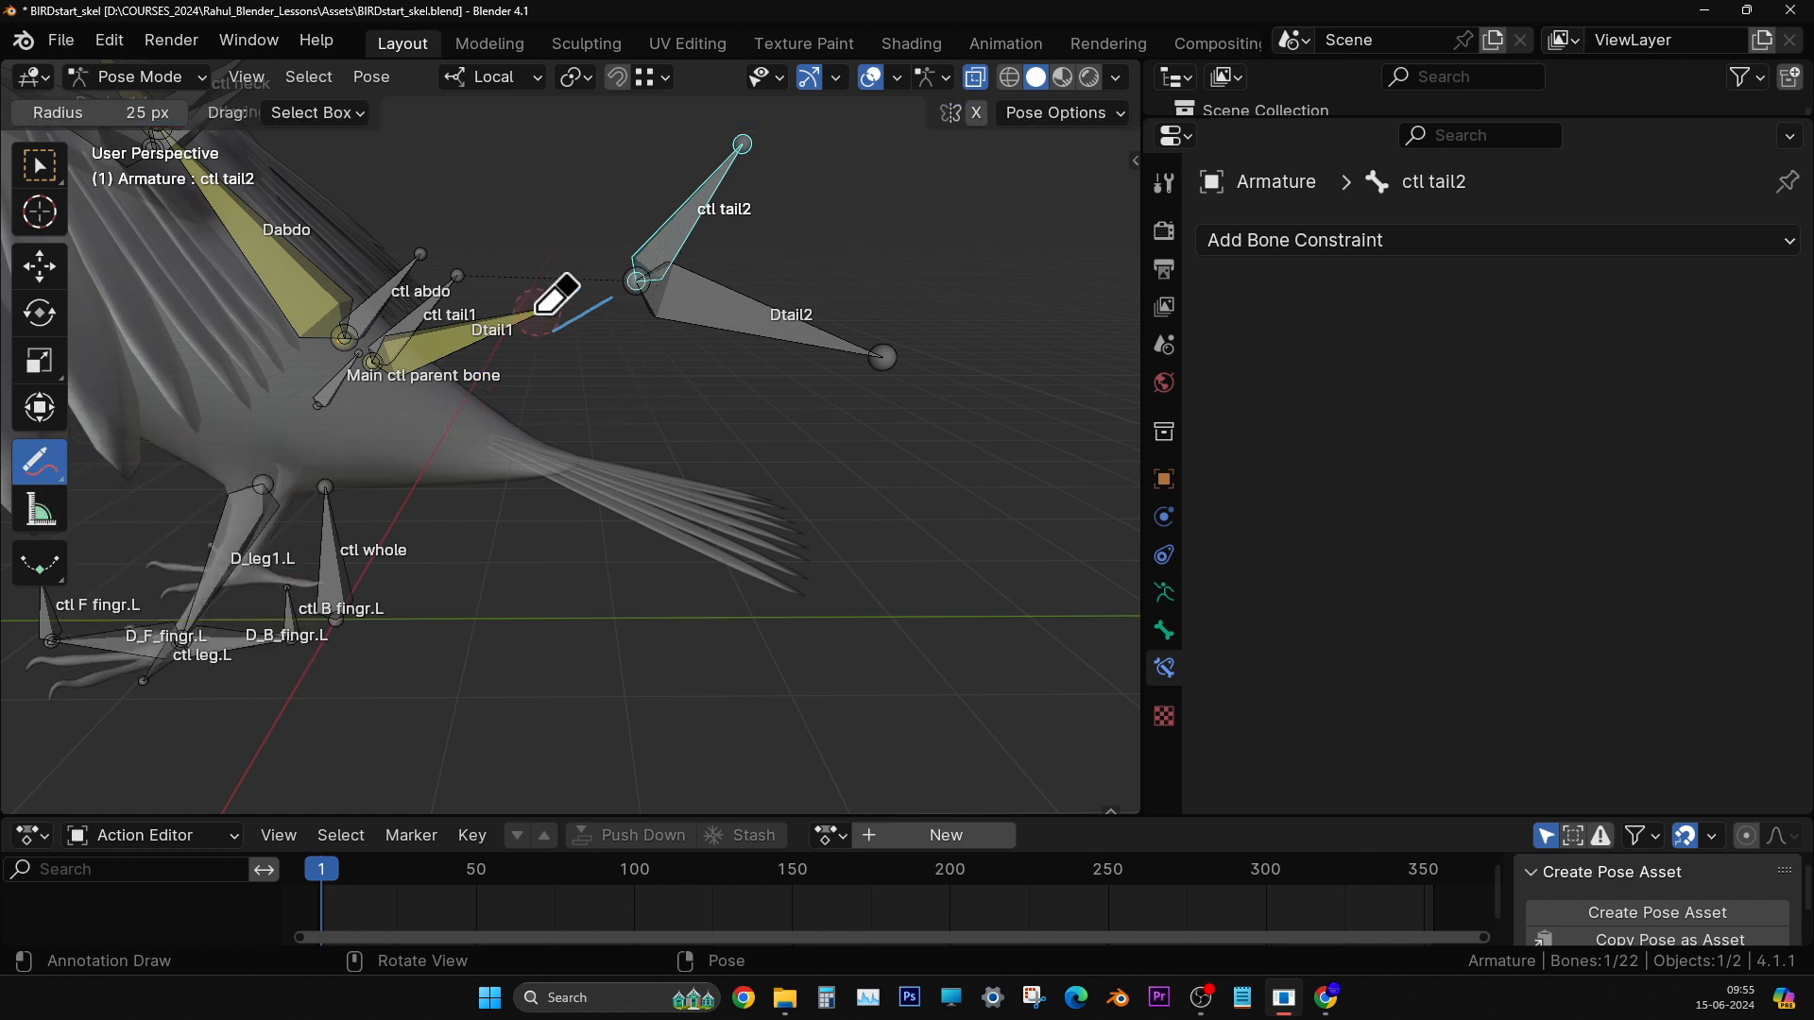
- Undo the ctl tail2 test move and return to the selection tool
{"action": "key", "text": "ctrl+z"}
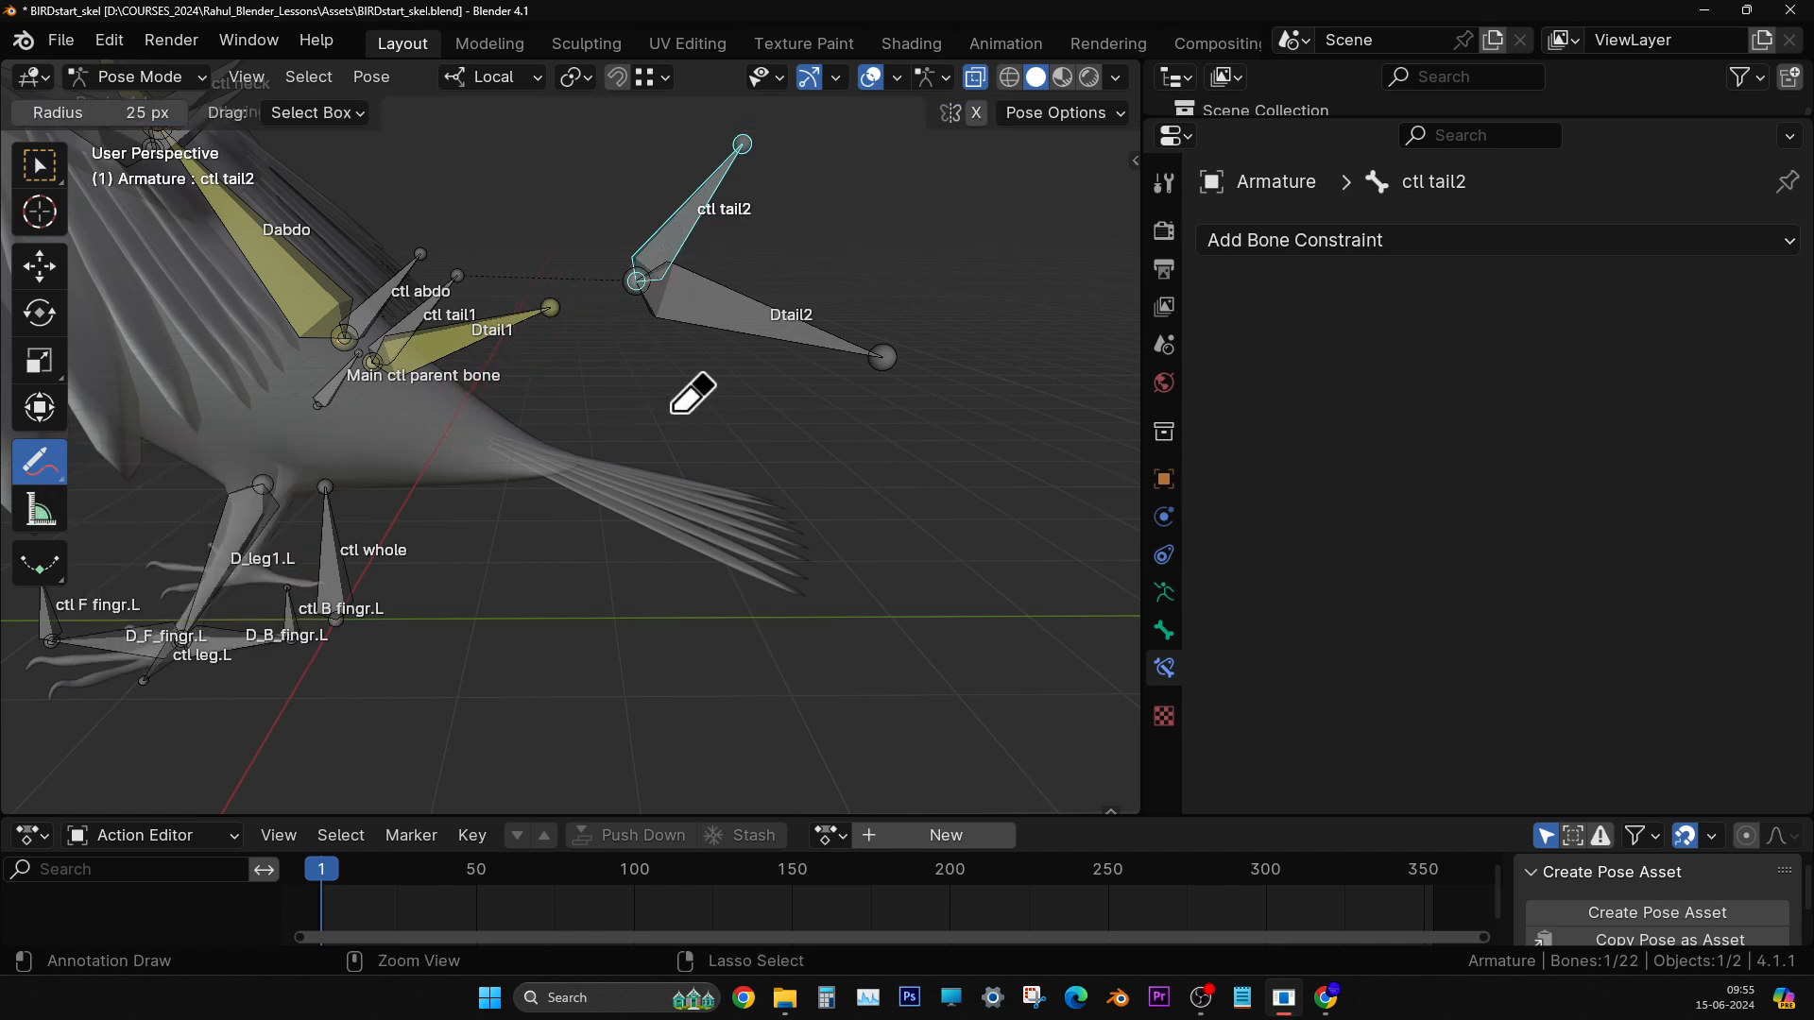
{"action": "key", "text": "ctrl+z"}
{"action": "middle_click_drag", "start_coordinate": [693, 462], "coordinate": [652, 483]}
{"action": "key", "text": "w"}
- Select the ctl wing2 bone at the left wing joint and try rotating it
{"action": "middle_click_drag", "start_coordinate": [620, 404], "coordinate": [380, 227]}
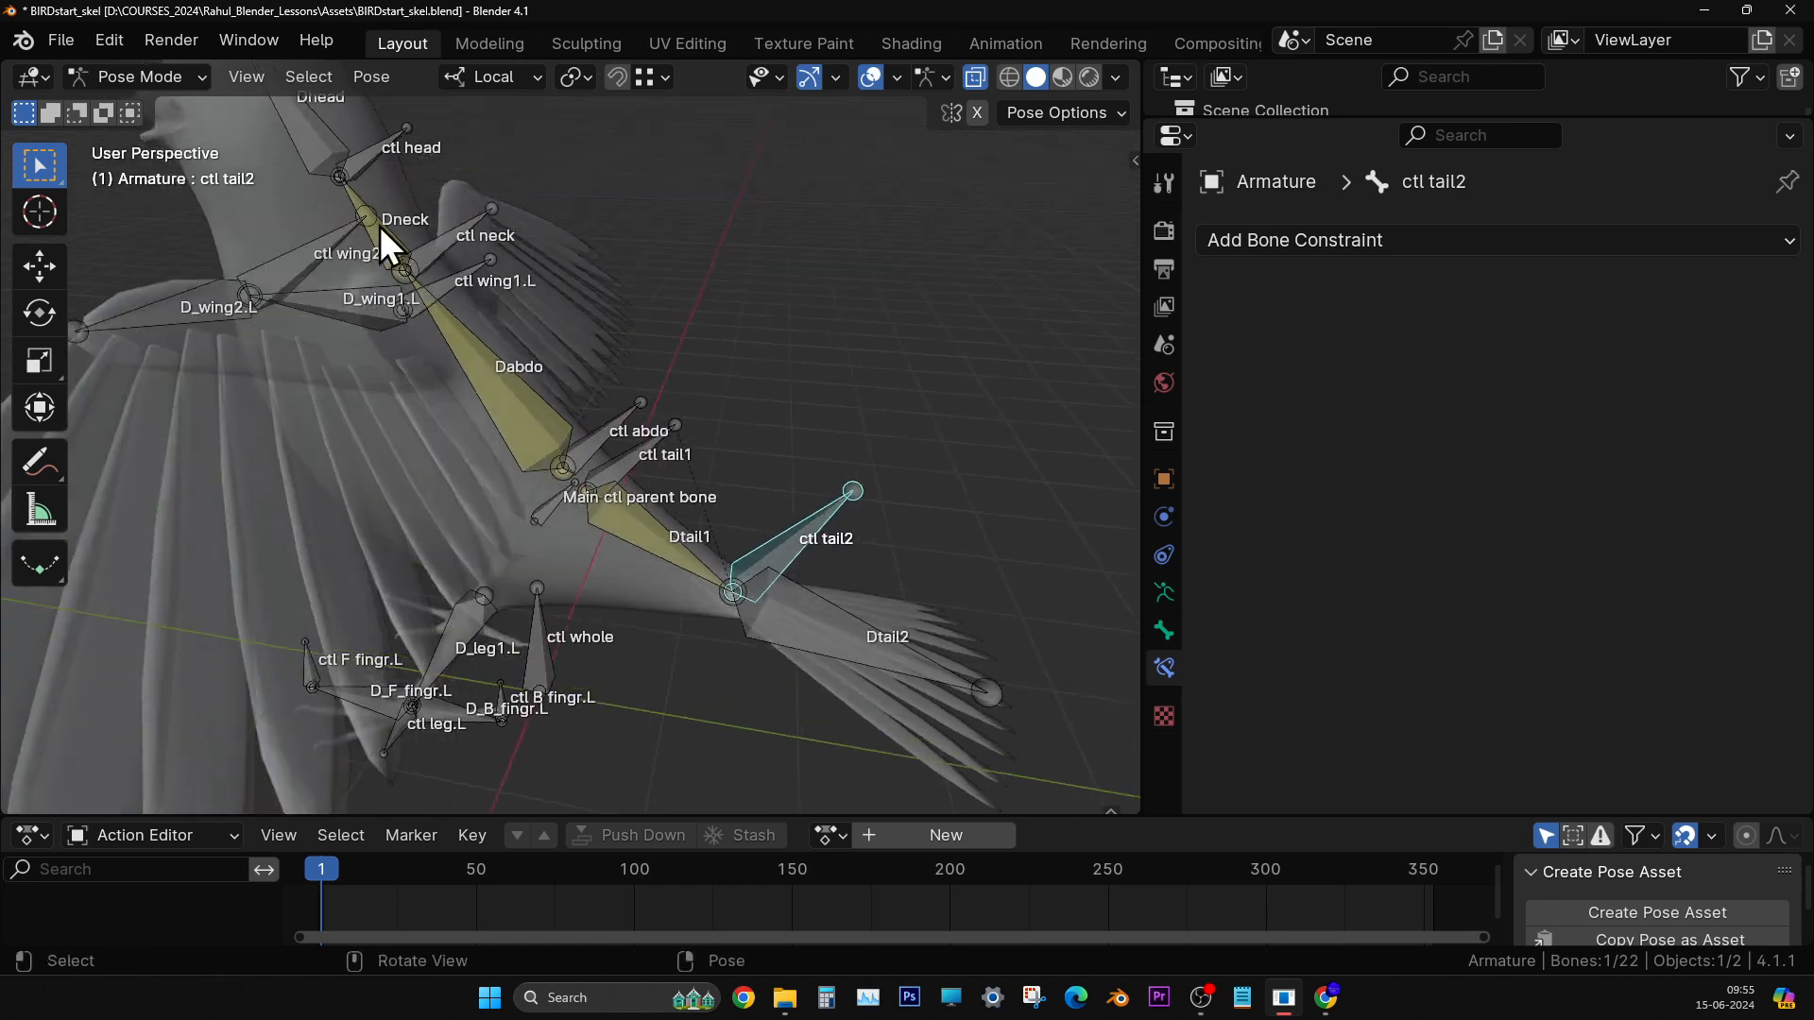
{"action": "middle_click_drag", "start_coordinate": [629, 422], "coordinate": [535, 406]}
{"action": "middle_click_drag", "start_coordinate": [922, 619], "coordinate": [648, 524]}
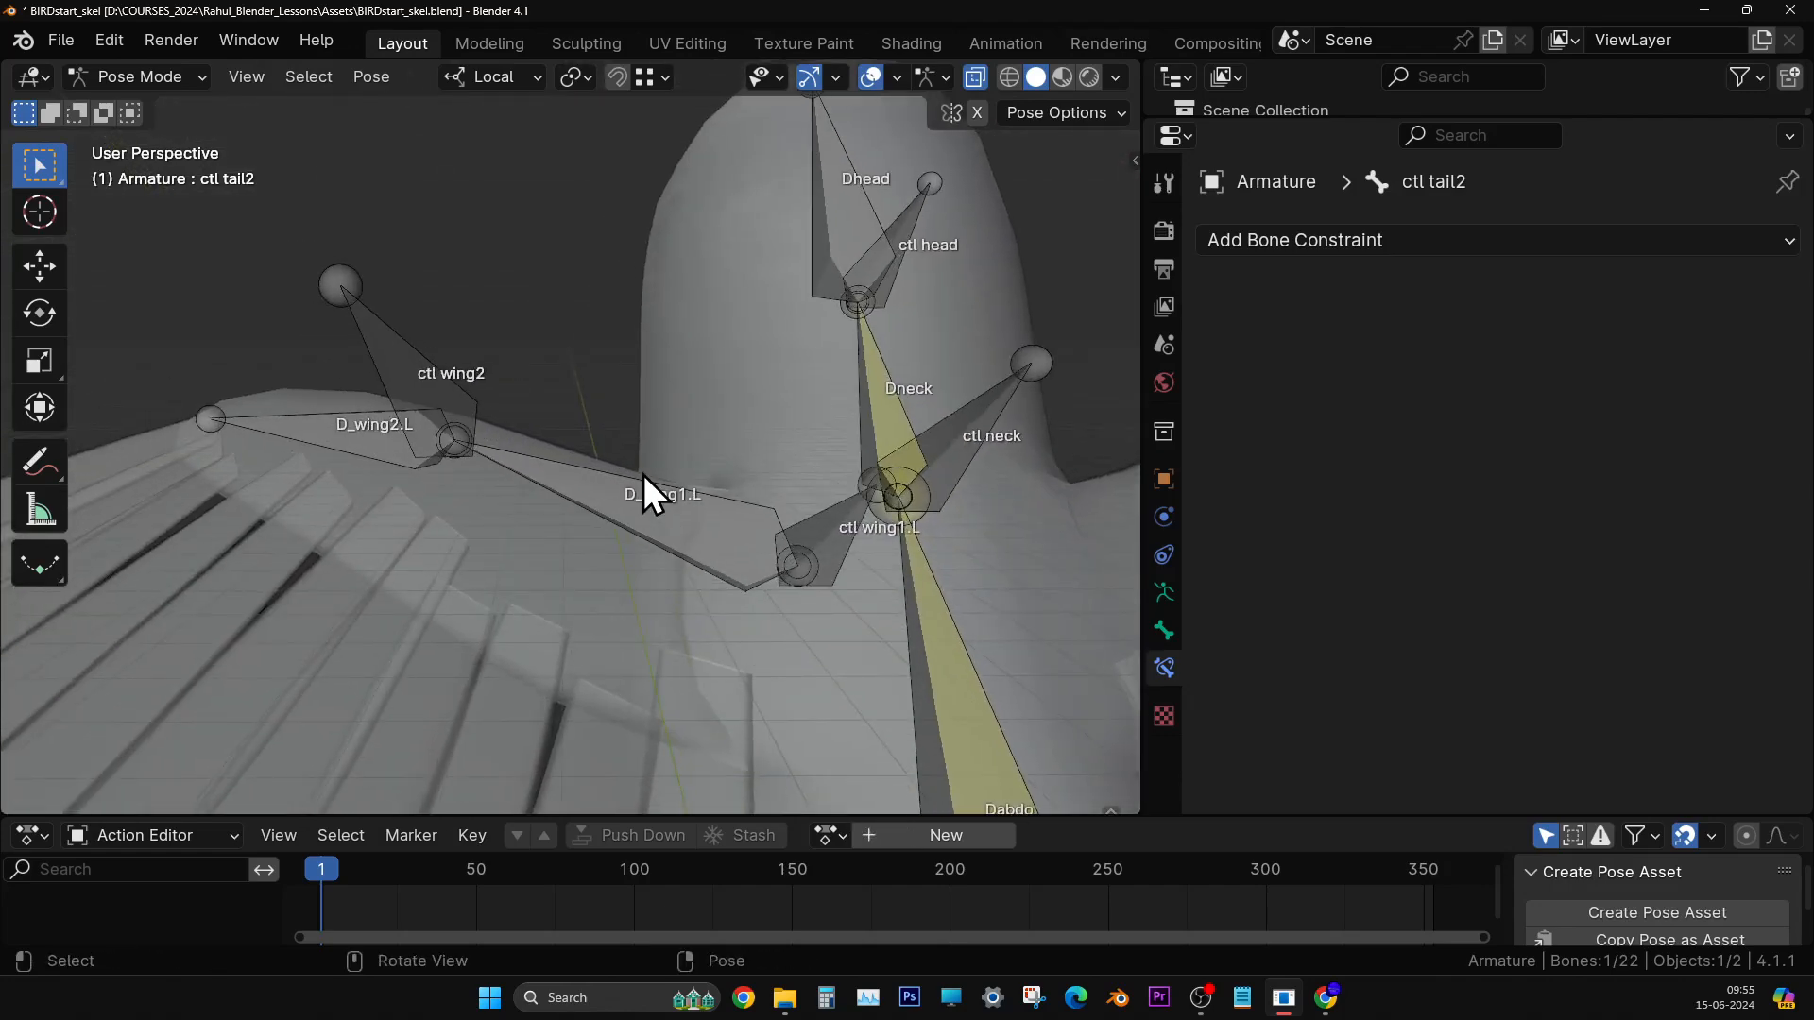
{"action": "left_click", "coordinate": [446, 370]}
{"action": "middle_click_drag", "start_coordinate": [269, 463], "coordinate": [380, 534]}
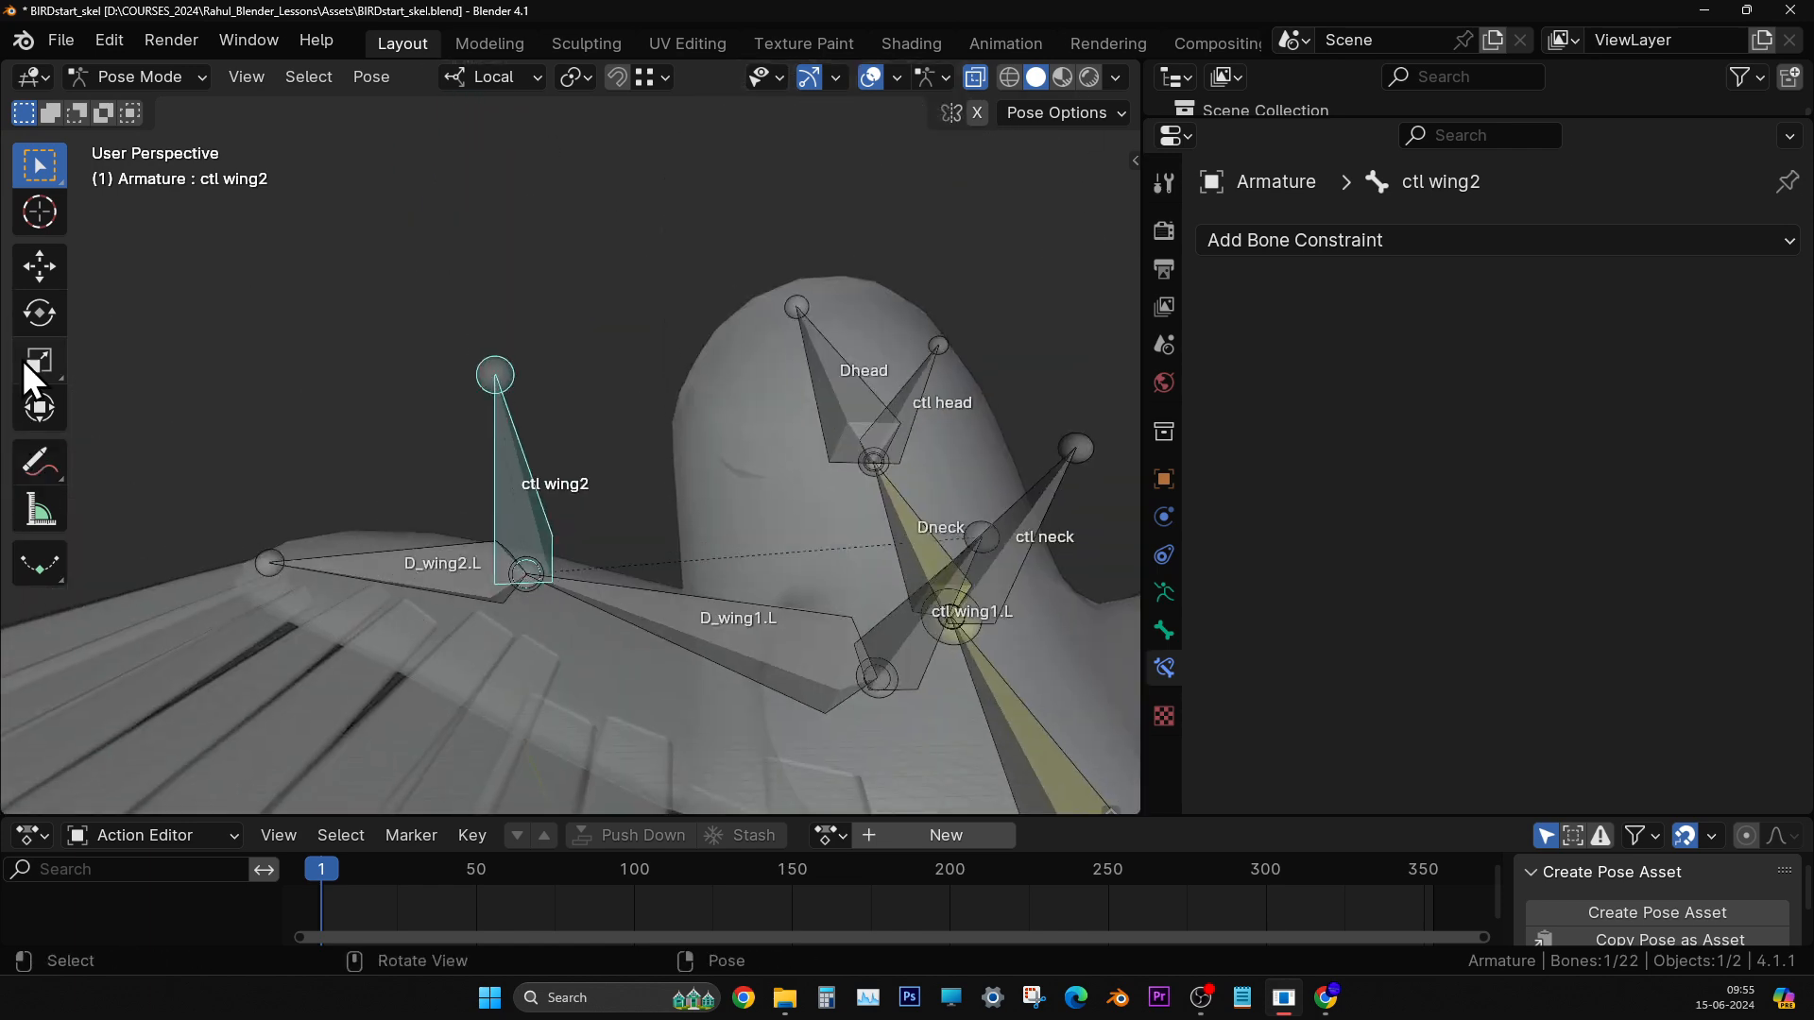
{"action": "left_click", "coordinate": [38, 313]}
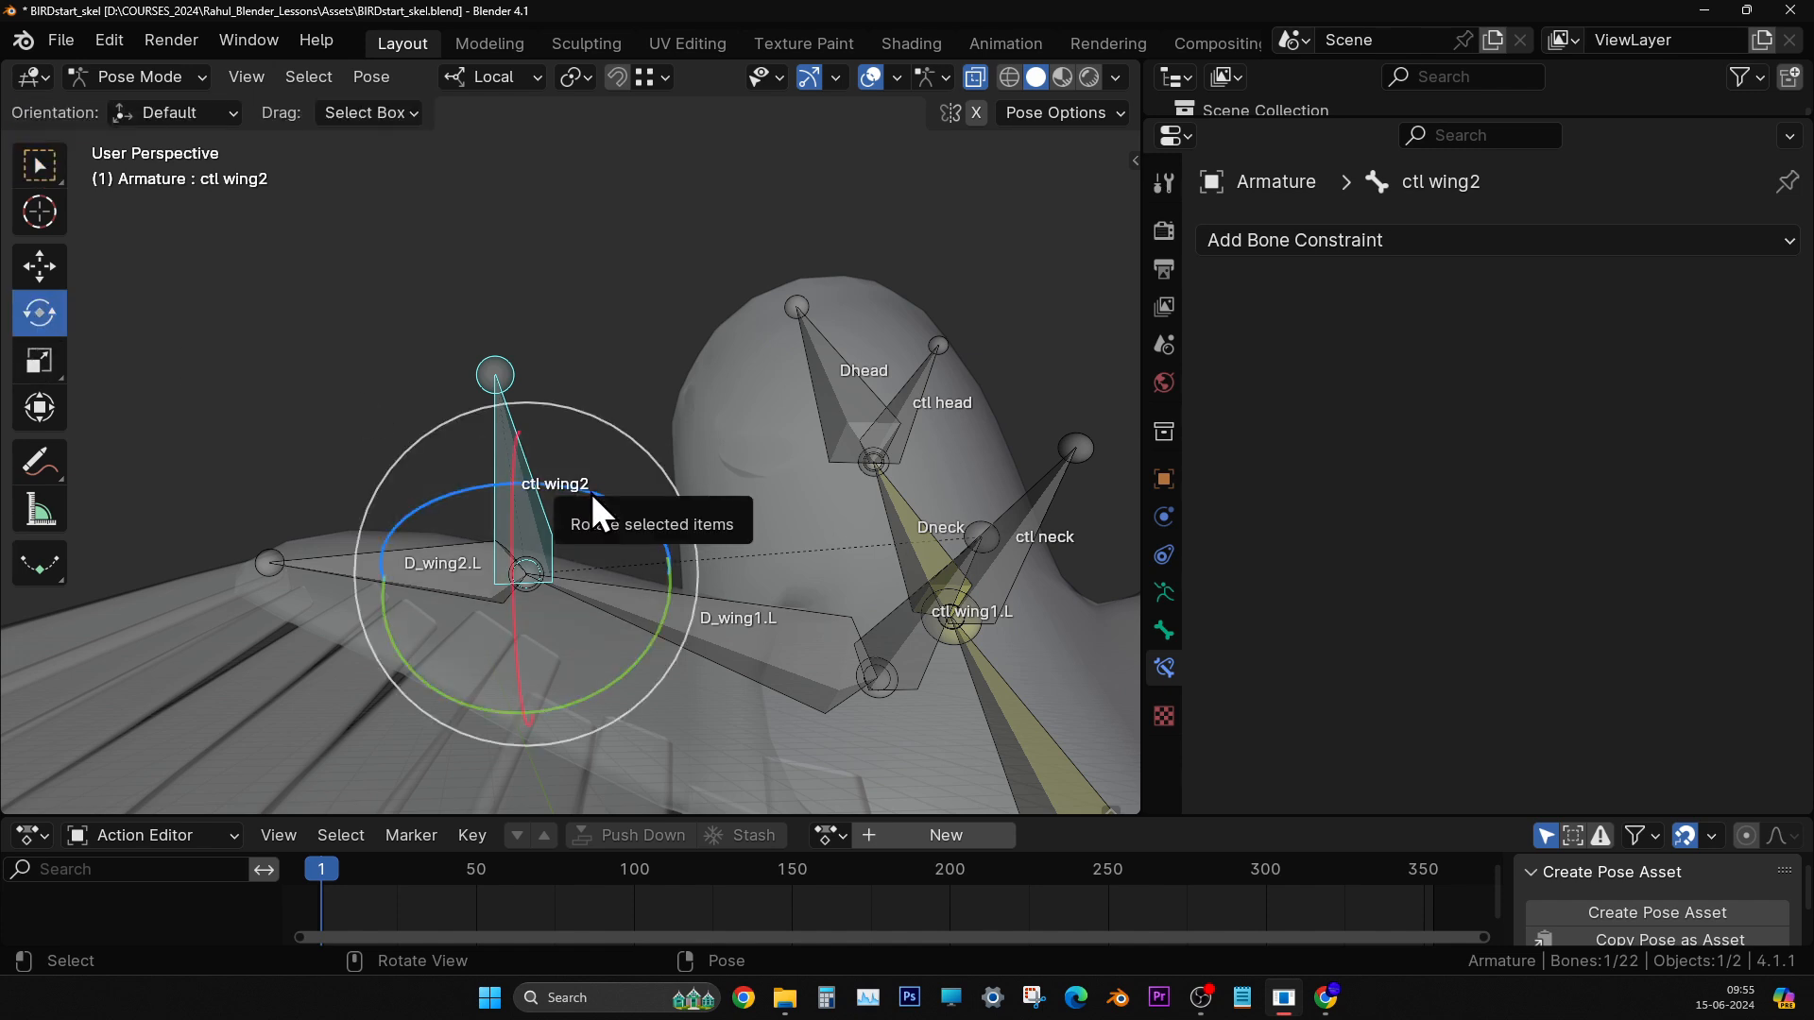
{"action": "mouse_move", "coordinate": [591, 491]}
{"action": "left_mouse_down"}
{"action": "mouse_move", "coordinate": [505, 476]}
{"action": "mouse_move", "coordinate": [605, 482]}
{"action": "mouse_move", "coordinate": [571, 474]}
{"action": "left_mouse_up"}
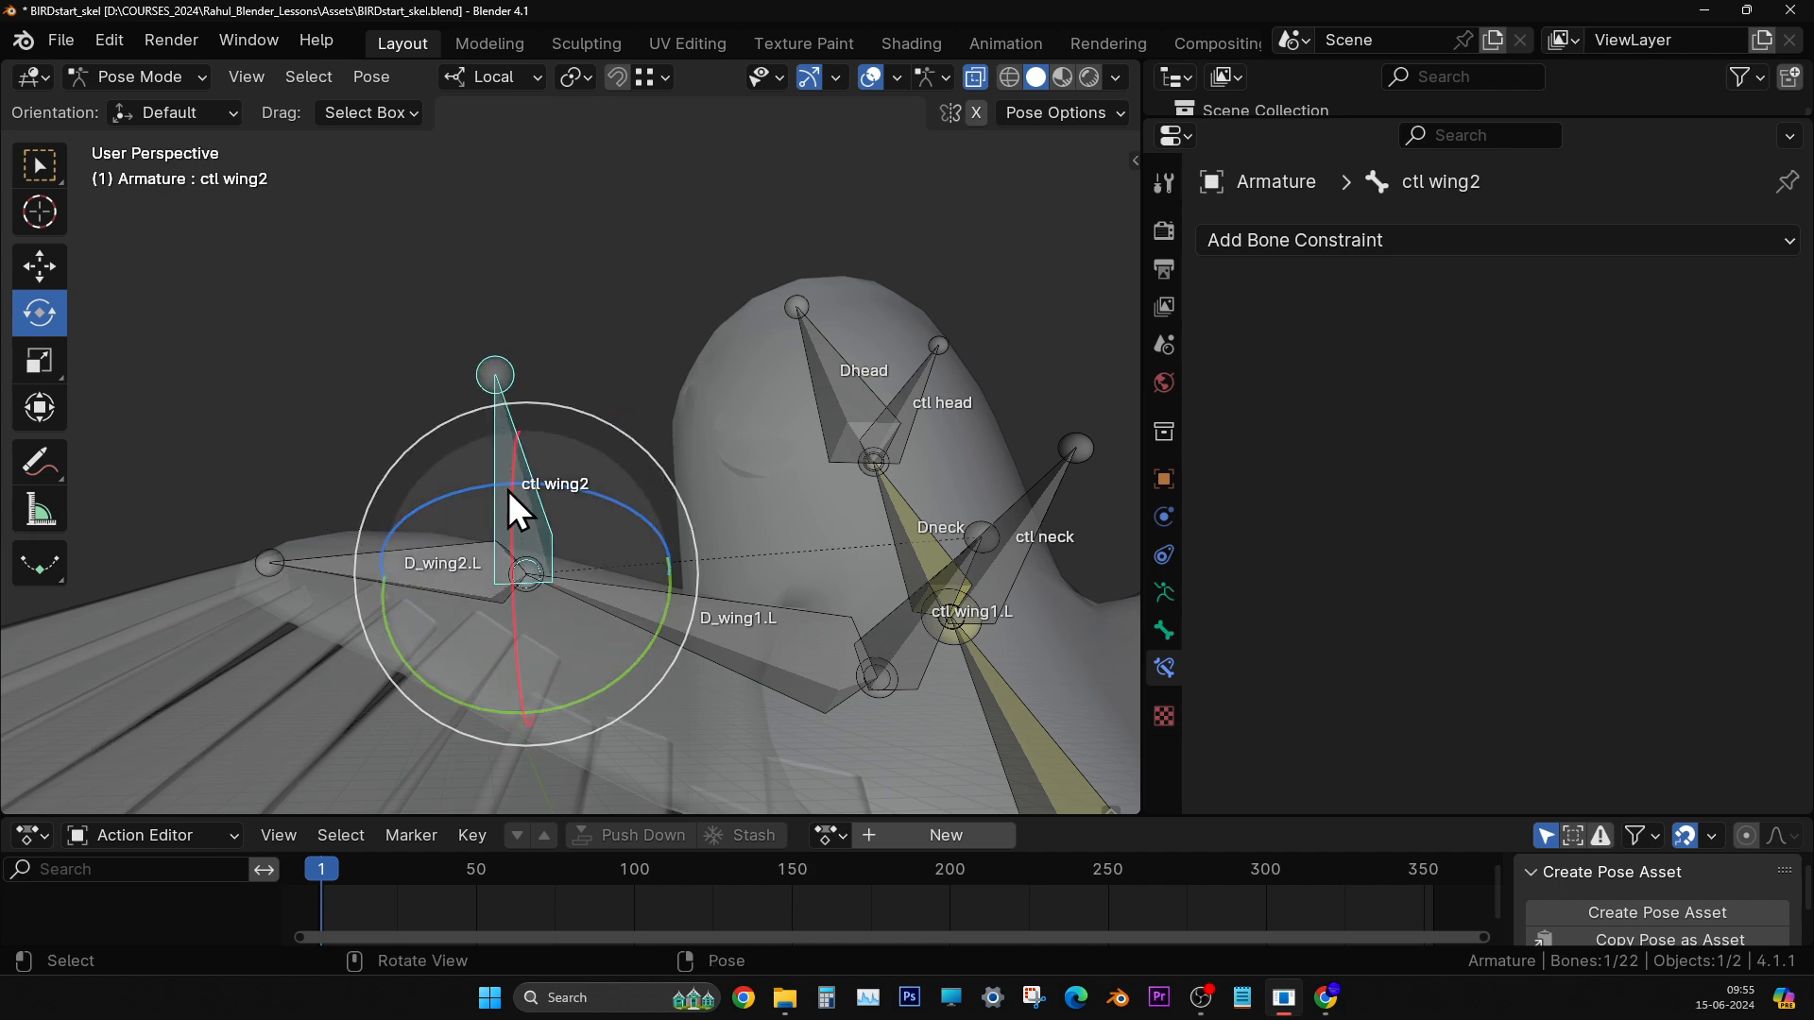
- Move the ctl wing2 bone above the wing to check D_wing1.L's connection, and undo the move
{"action": "middle_click_drag", "start_coordinate": [510, 490], "coordinate": [553, 445]}
{"action": "key", "text": "g"}
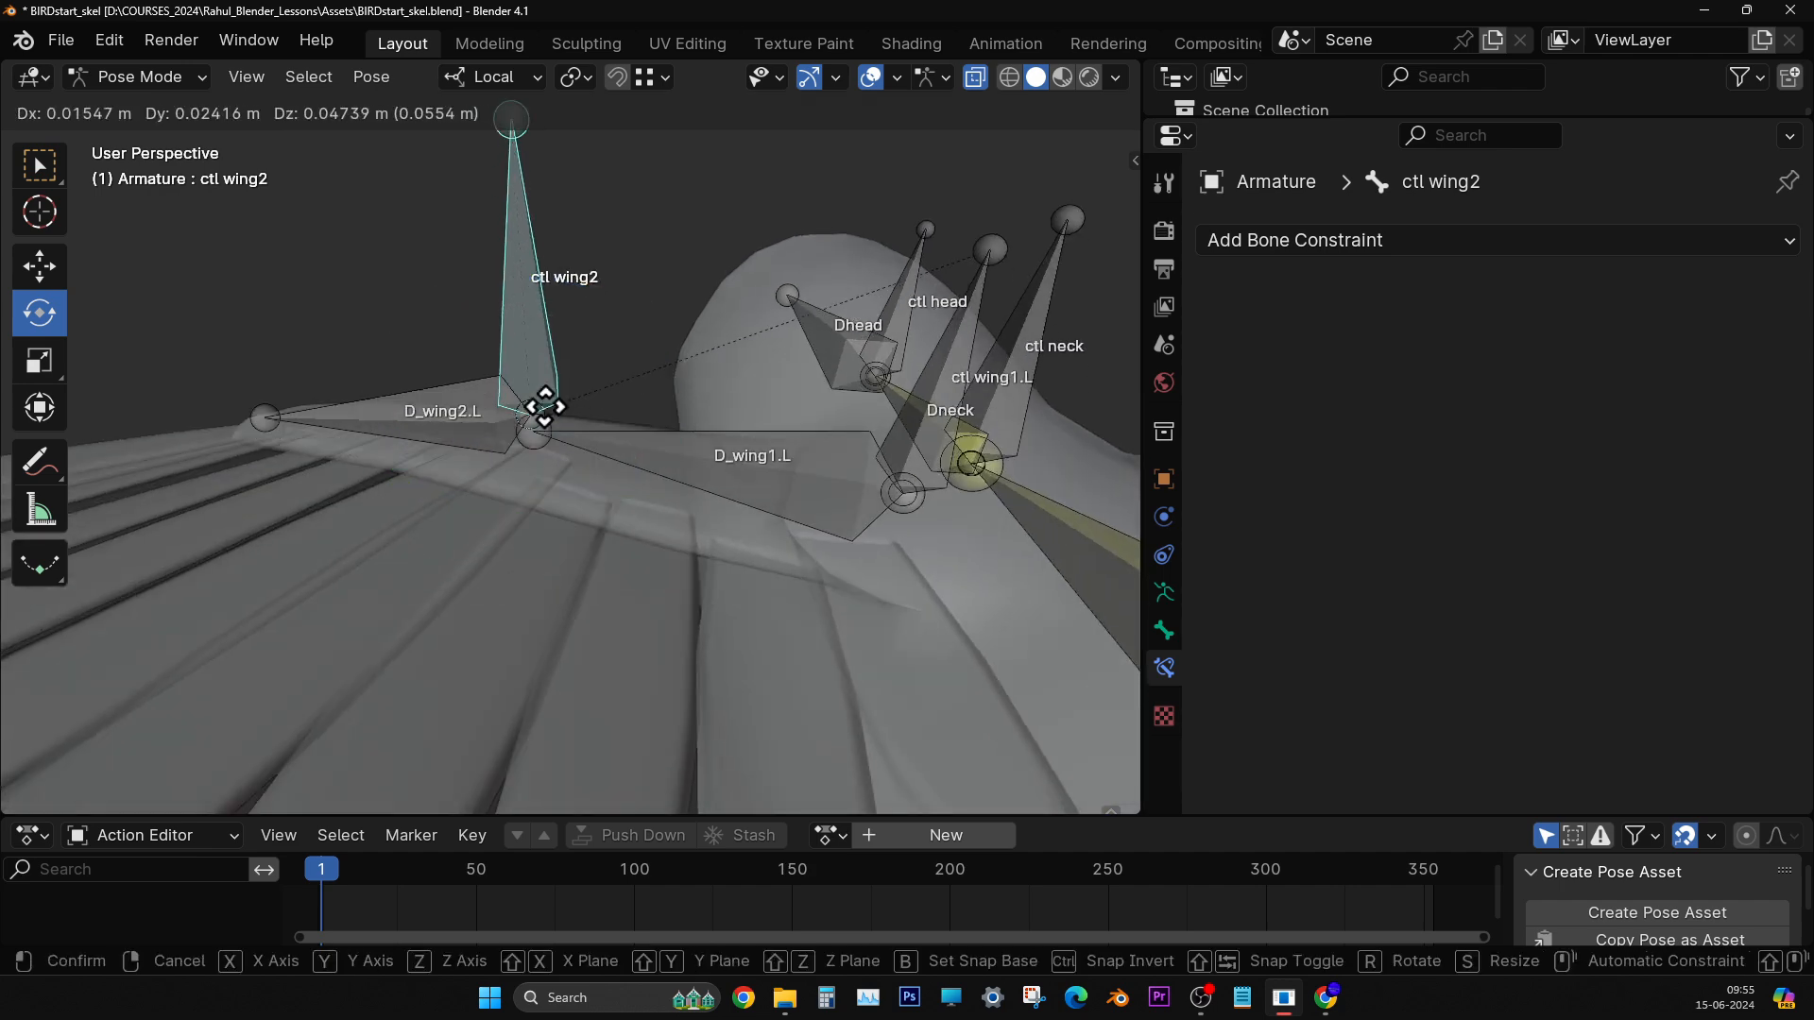
{"action": "left_click", "coordinate": [498, 275]}
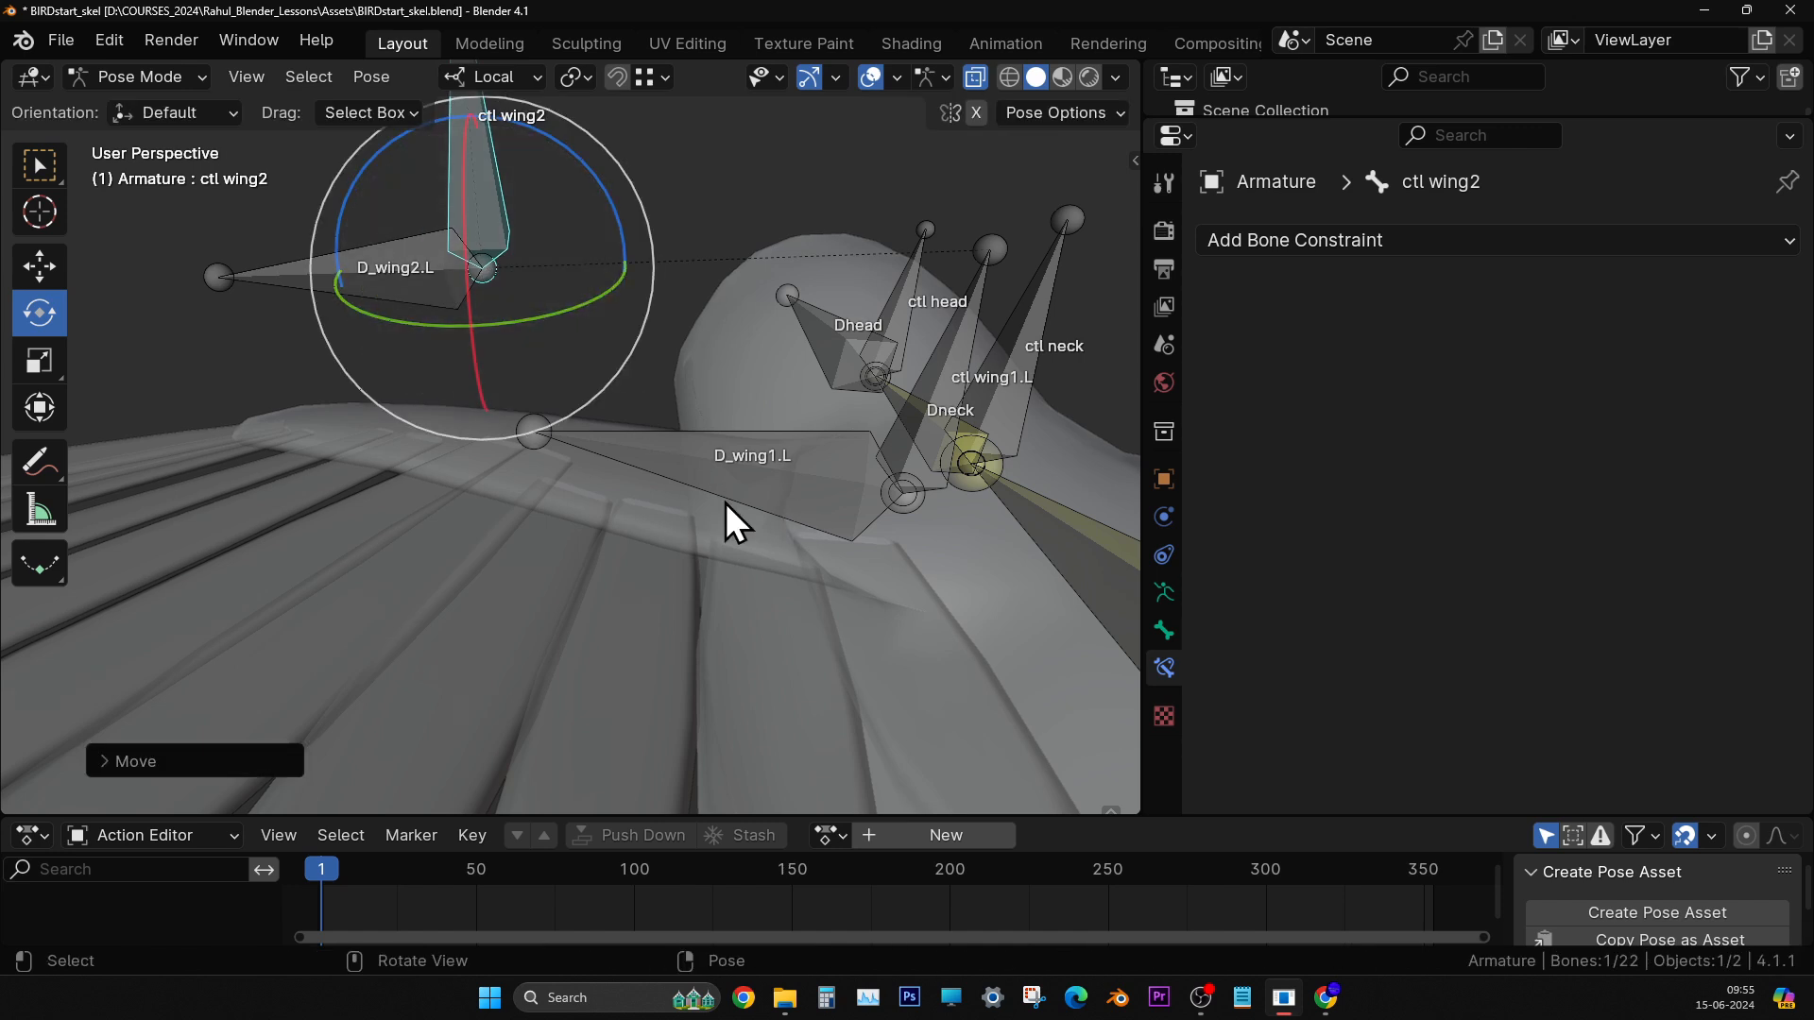
{"action": "key", "text": "ctrl+z"}
- Add an Inverse Kinematics bone constraint to the left wing's D_wing1.L bone
{"action": "left_click", "coordinate": [735, 466]}
{"action": "middle_click_drag", "start_coordinate": [735, 467], "coordinate": [527, 479]}
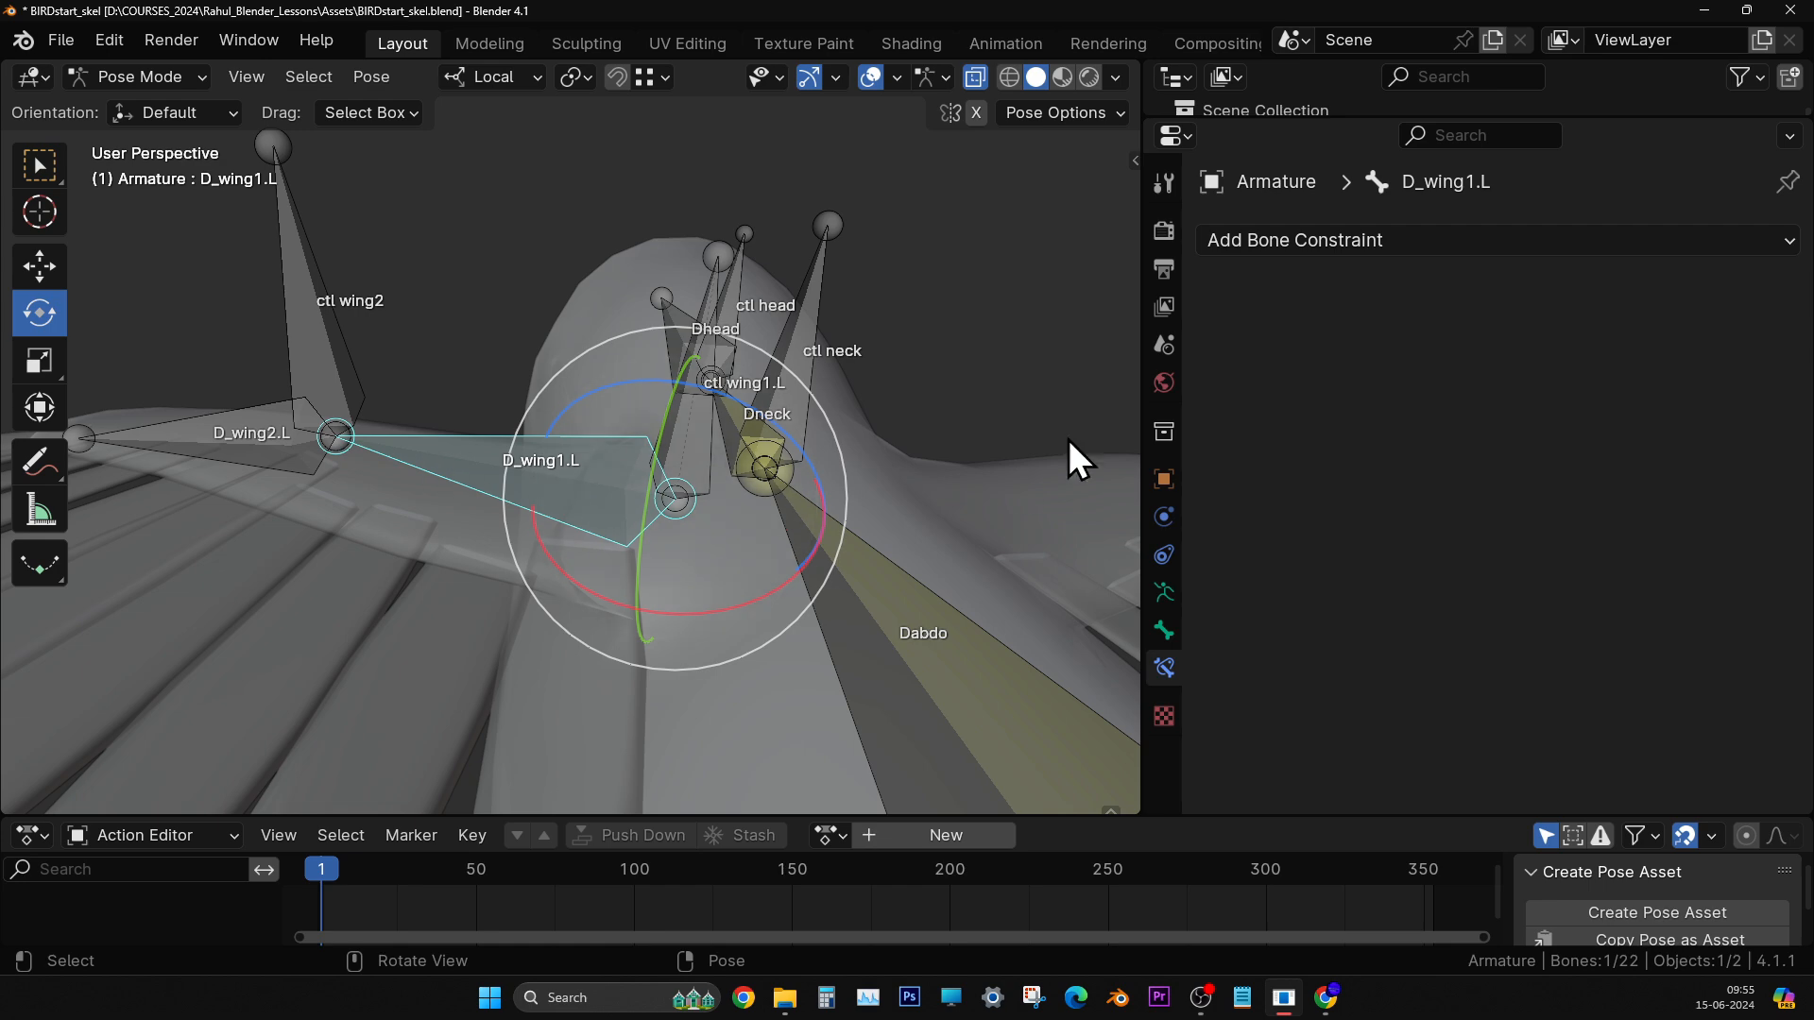
{"action": "key", "text": "w"}
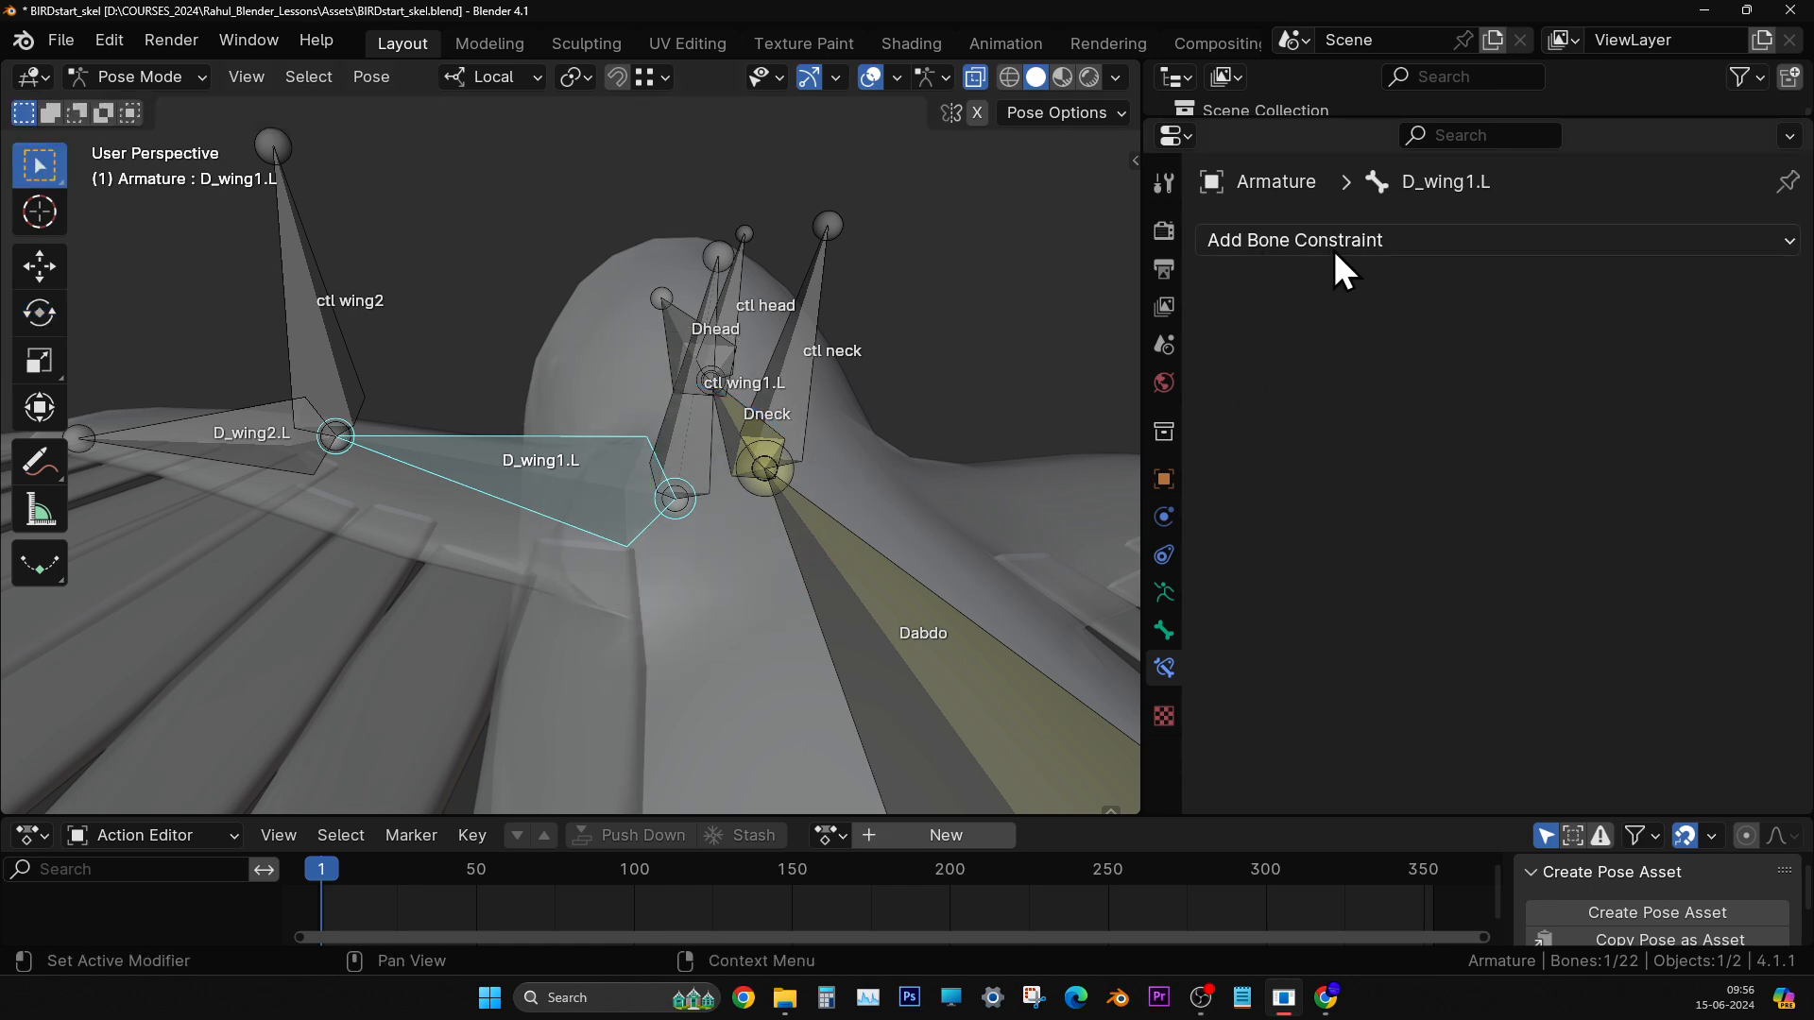
{"action": "left_click", "coordinate": [1334, 247]}
{"action": "left_click", "coordinate": [1495, 404]}
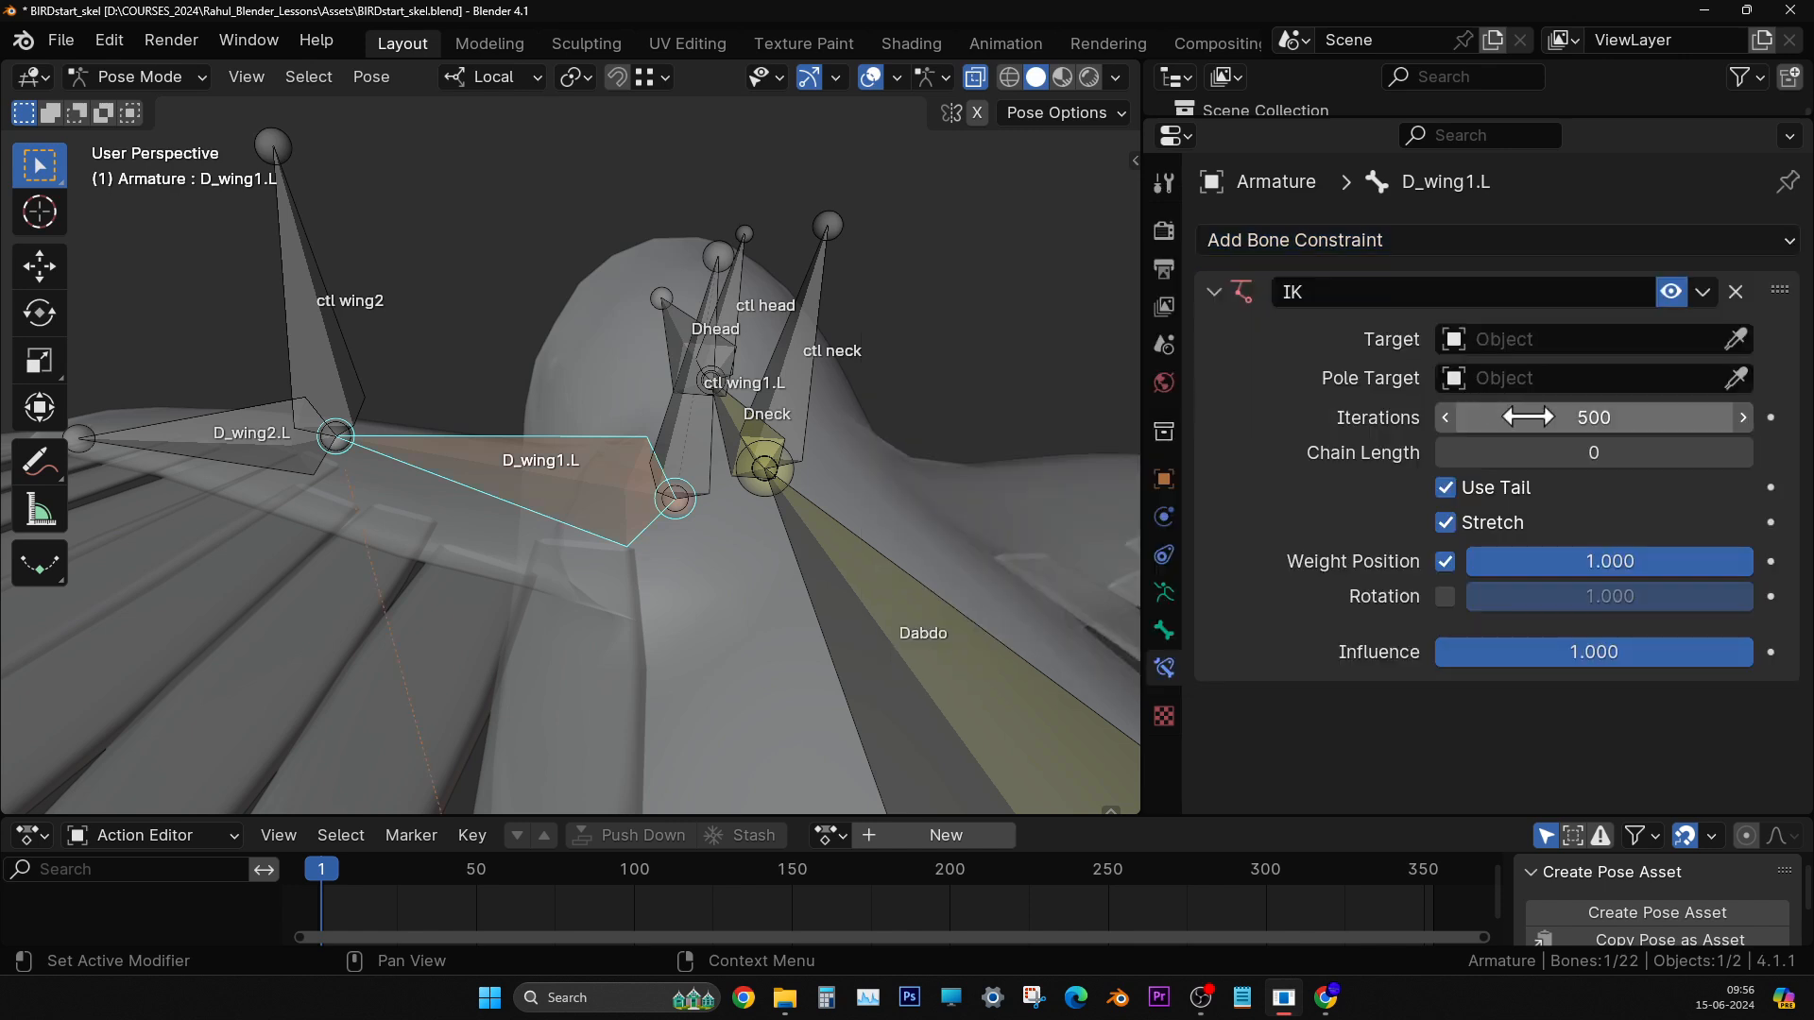
- Set the D_wing1.L IK constraint's target to Armature and its target bone to ctl wing2
{"action": "left_click", "coordinate": [1530, 340]}
{"action": "left_click", "coordinate": [1545, 378]}
{"action": "left_click", "coordinate": [1545, 378]}
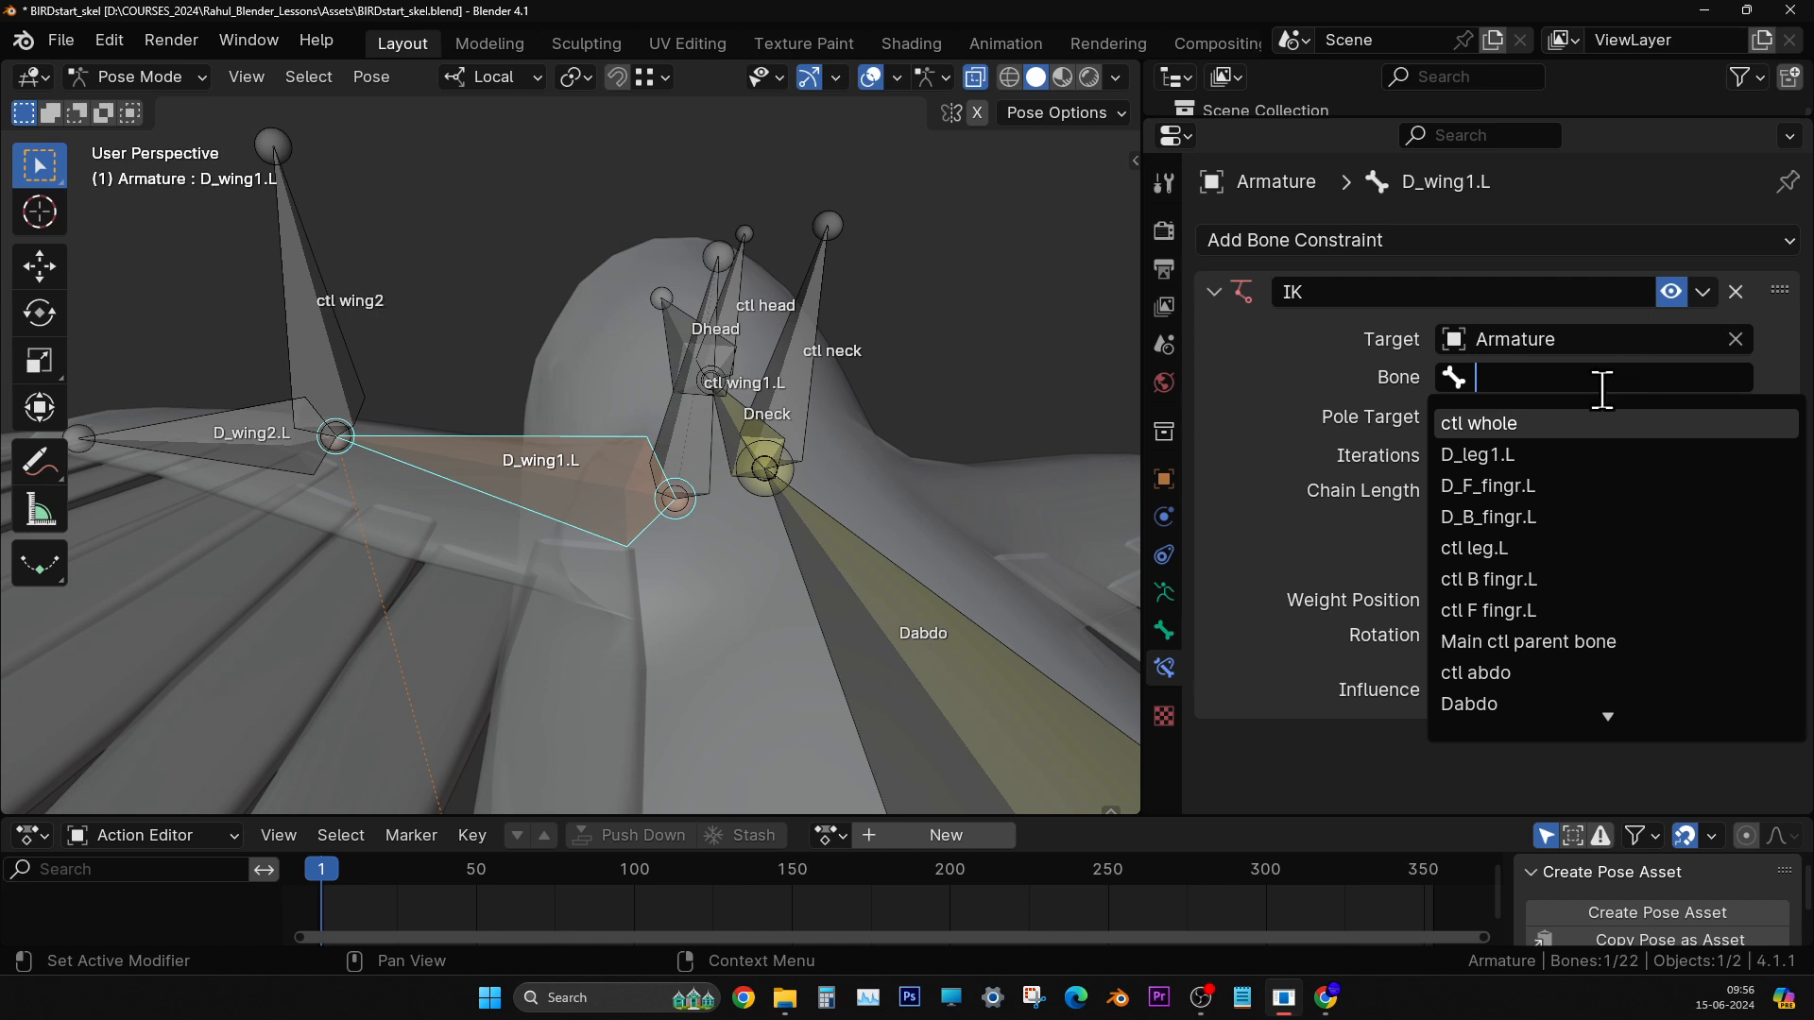
{"action": "type", "text": "wi"}
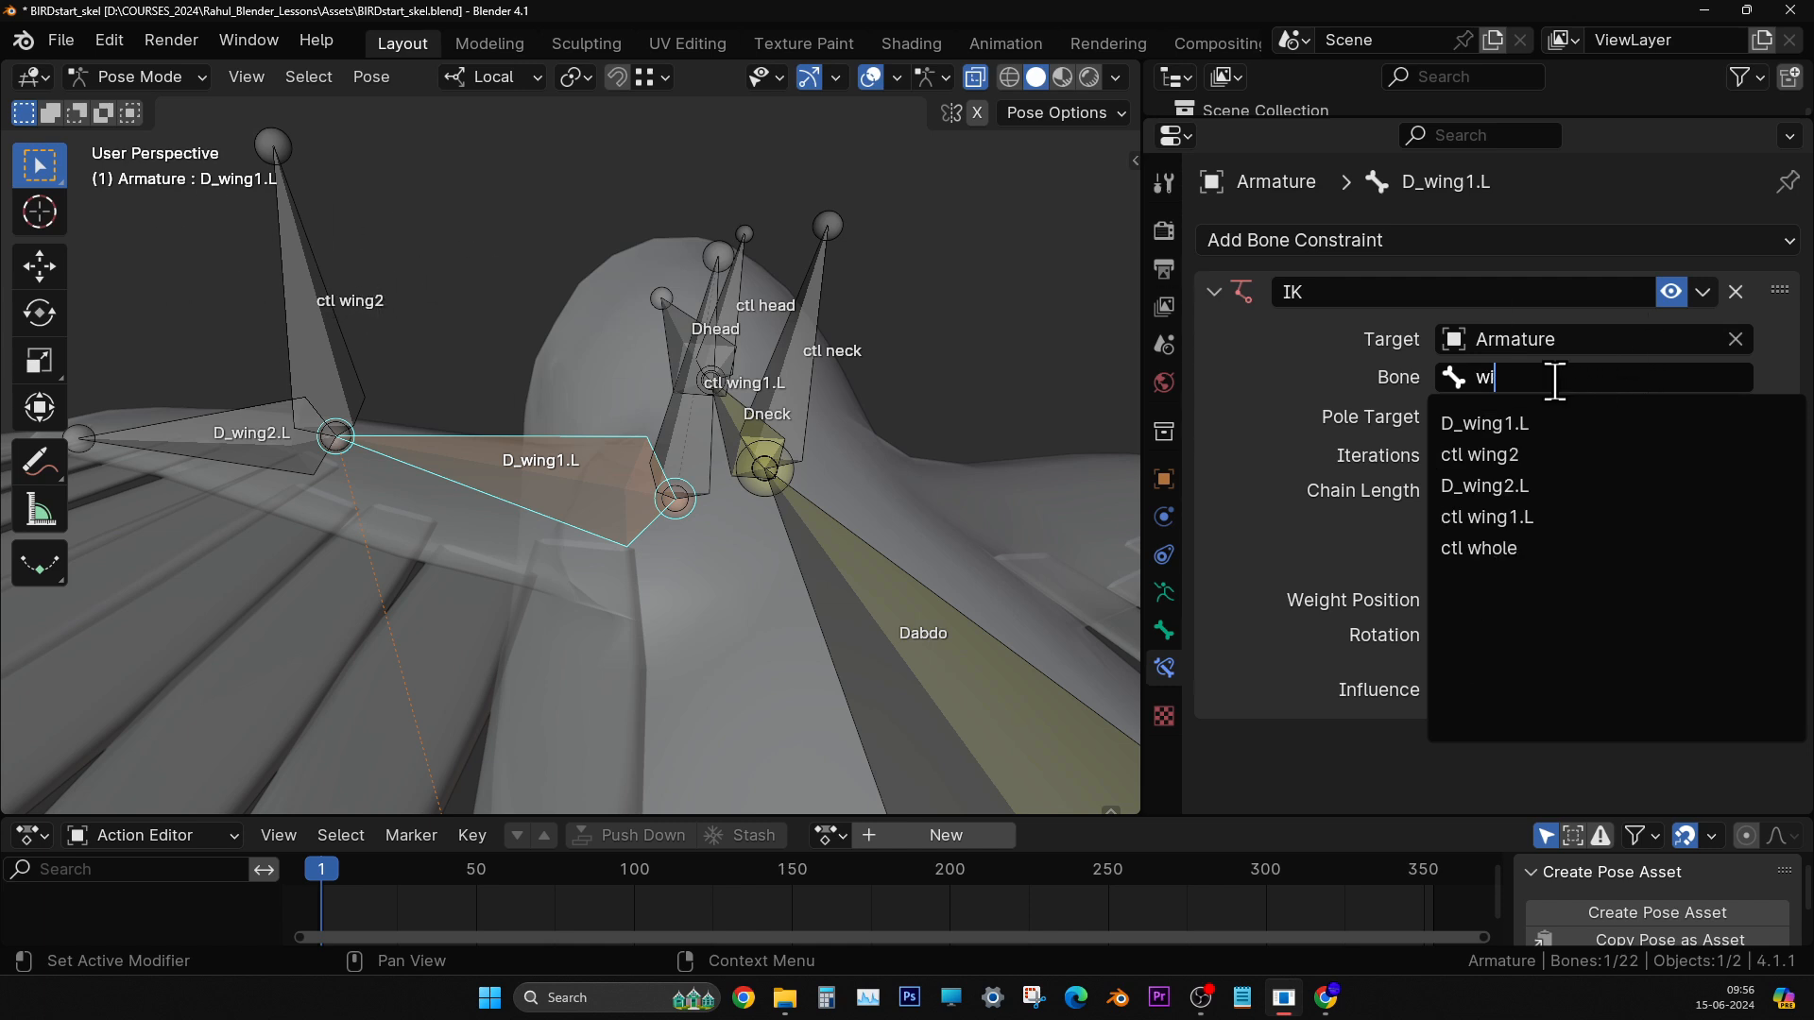
{"action": "type", "text": "ng2"}
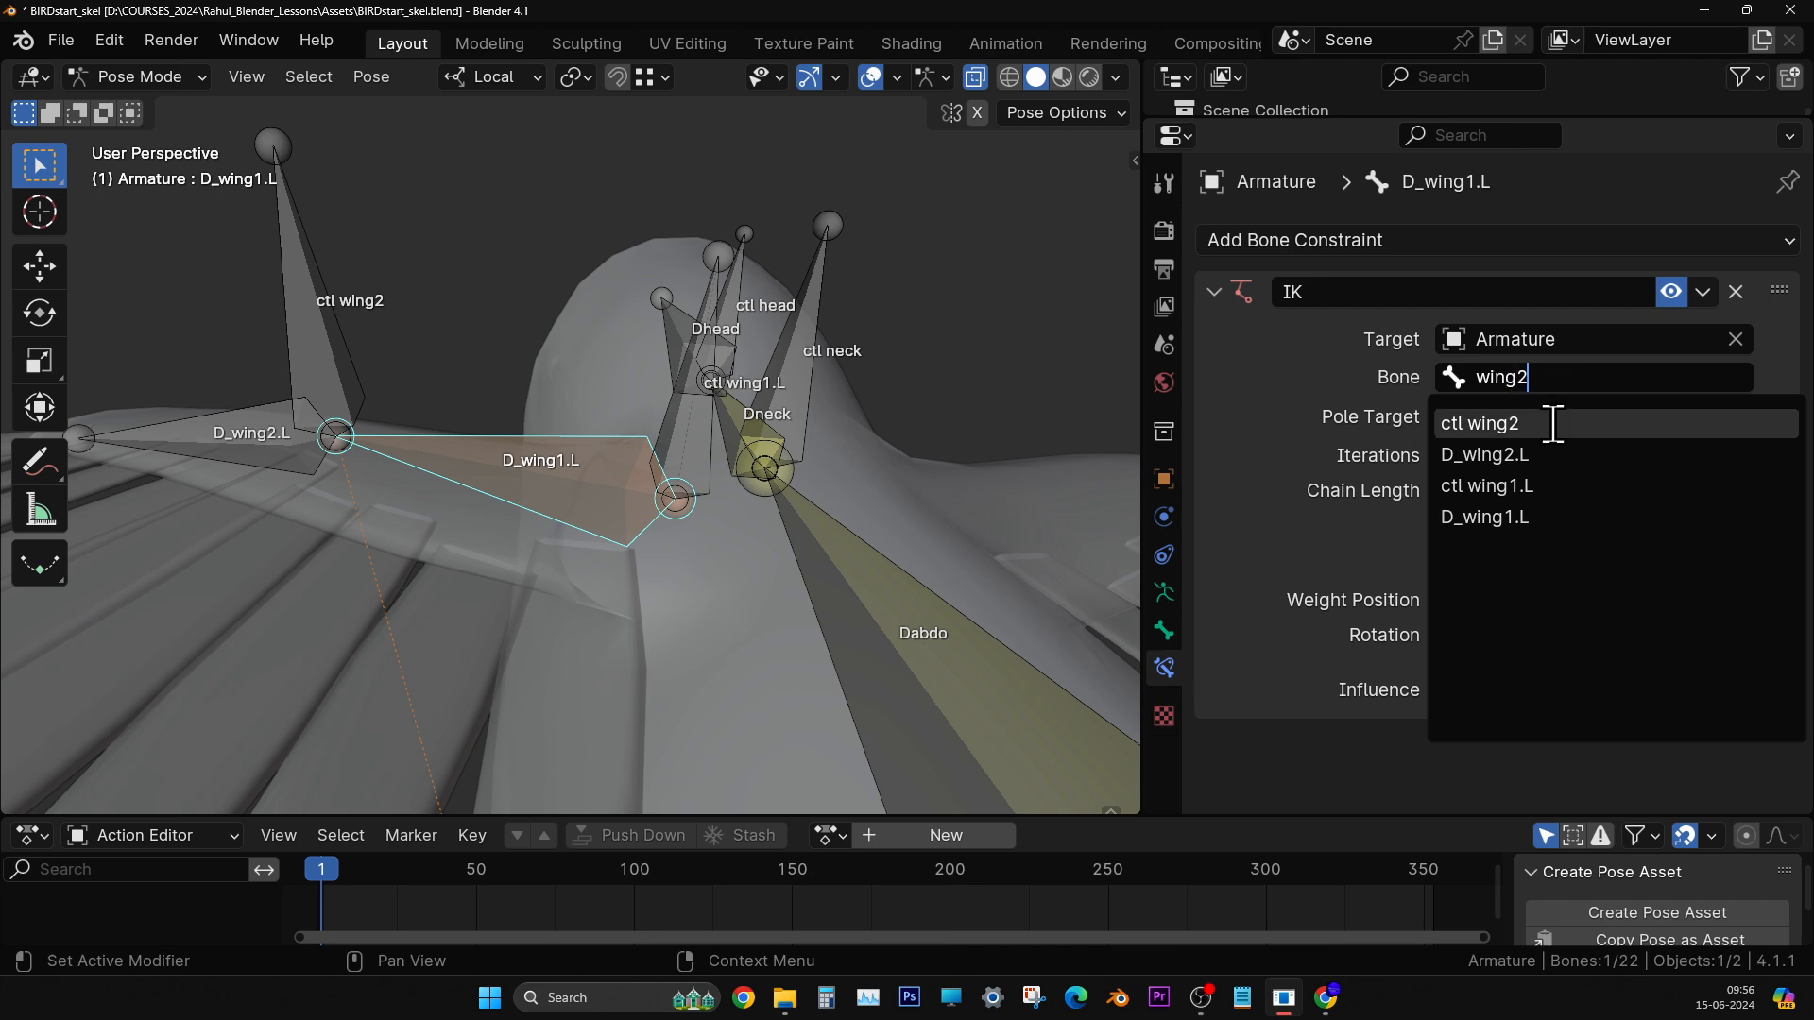
{"action": "left_click", "coordinate": [1553, 424]}
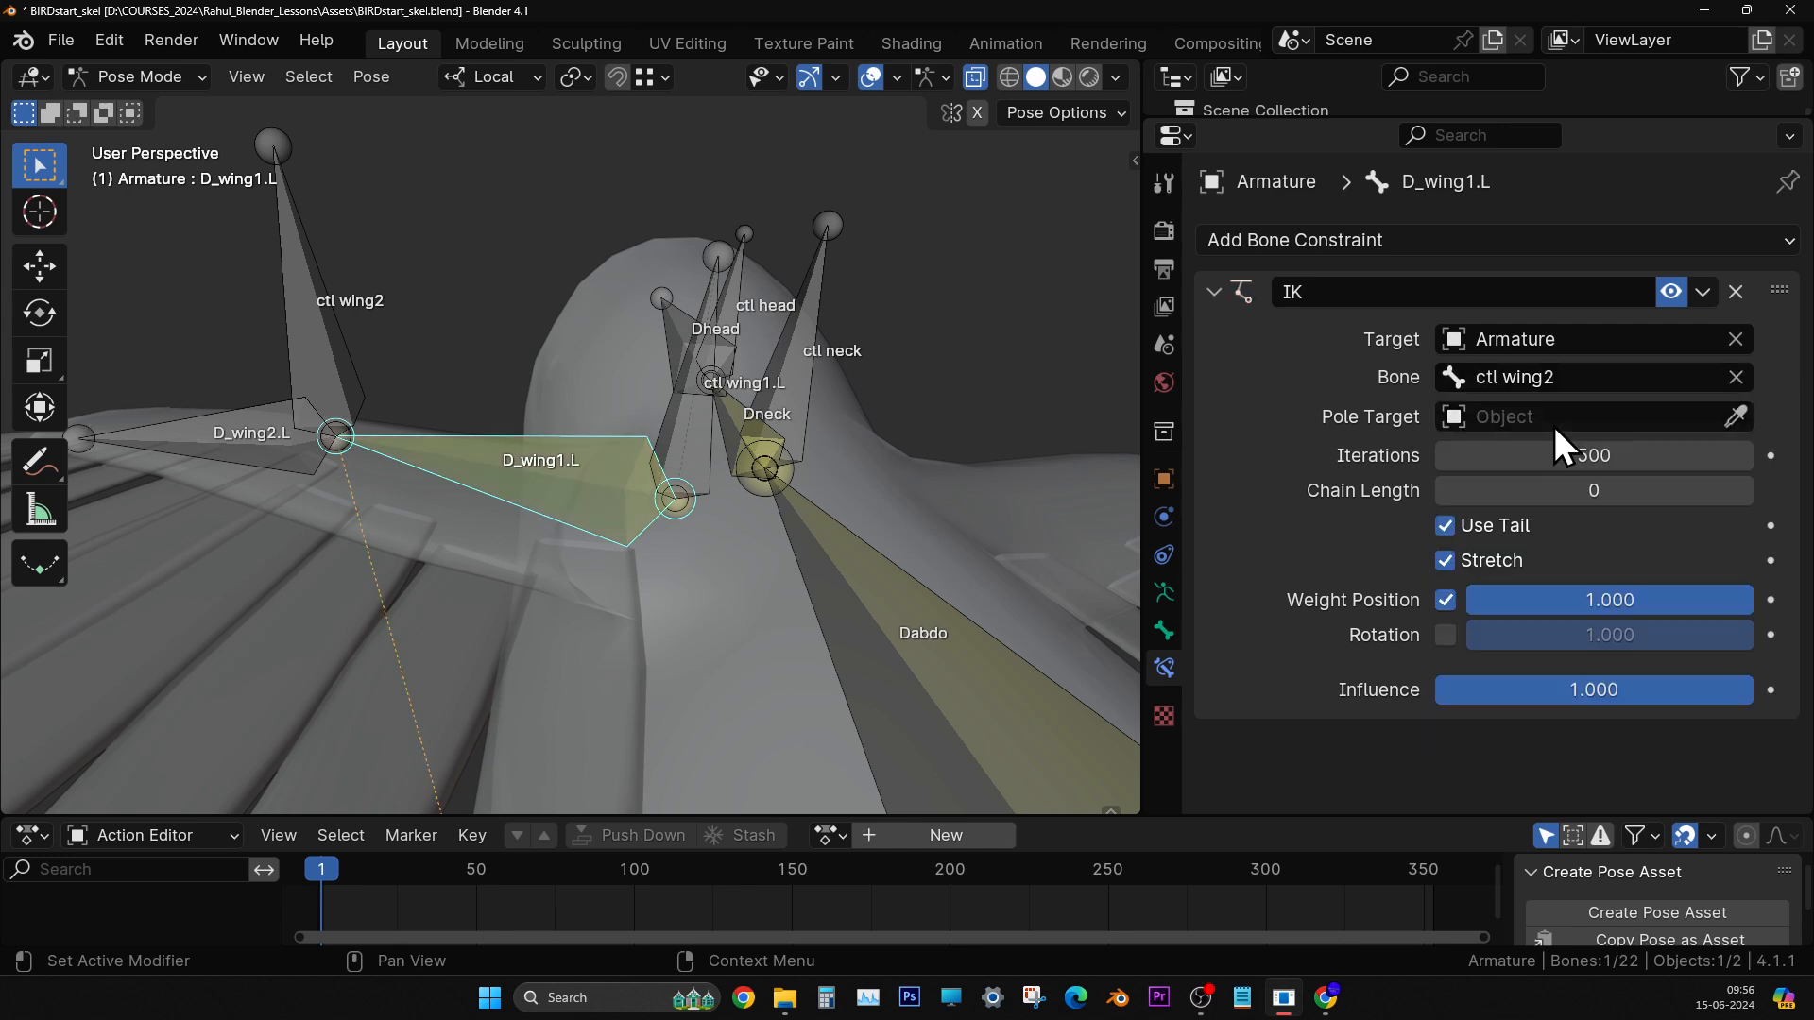
- Set the chain length of the D_wing1.L IK constraint to 1
{"action": "middle_click_drag", "start_coordinate": [372, 427], "coordinate": [701, 391]}
{"action": "left_click", "coordinate": [1544, 486]}
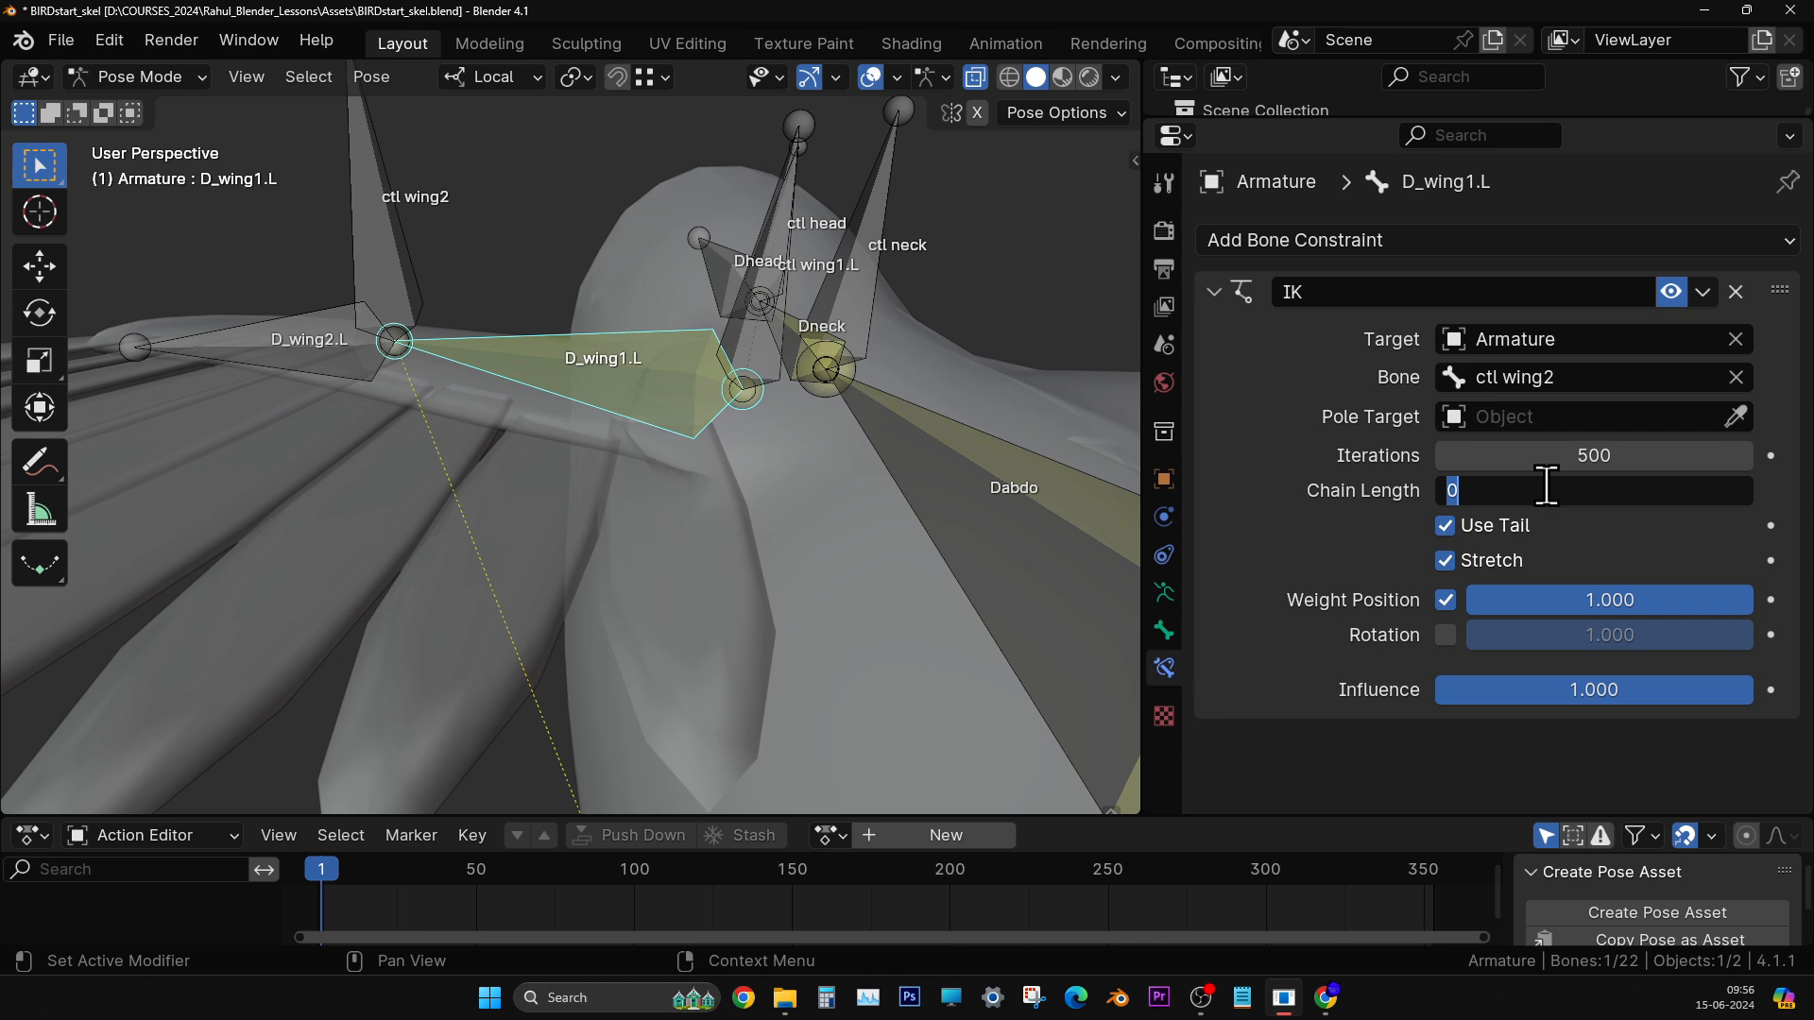
{"action": "key", "text": "Return"}
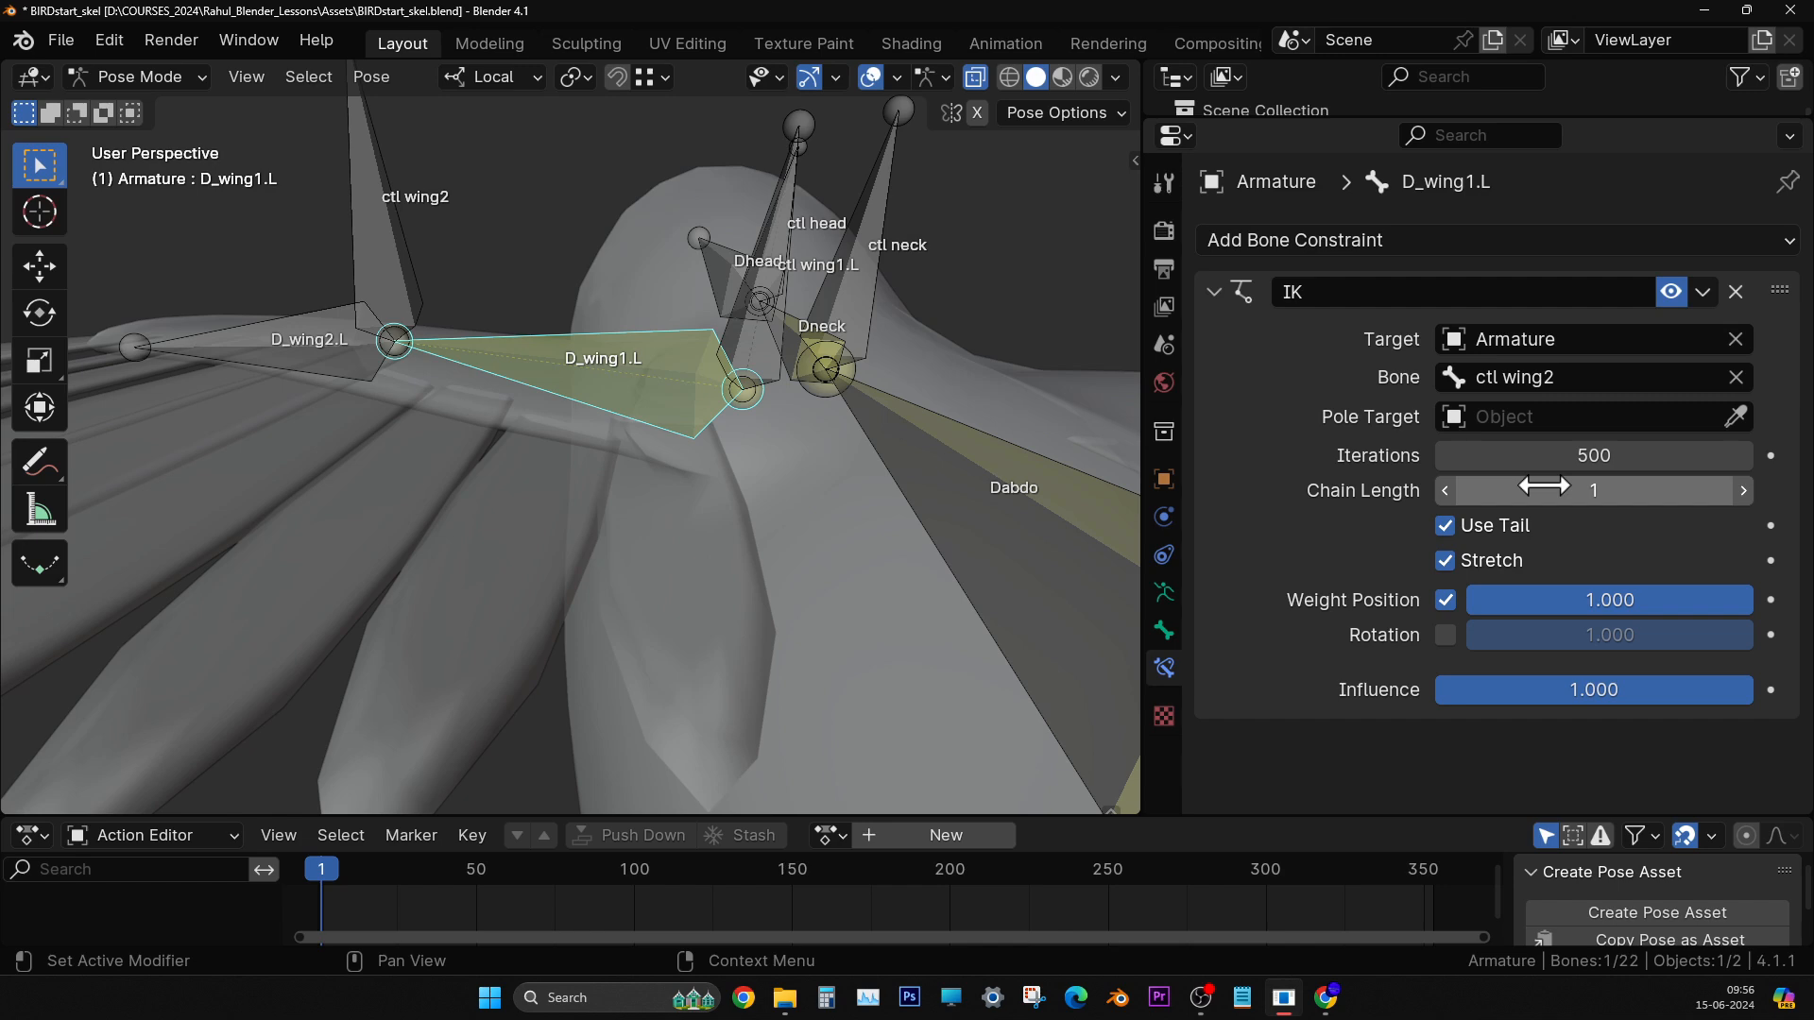
- Move the ctl wing2 bone above the wing to test the D_wing1.L constraint, and undo the move
{"action": "middle_click_drag", "start_coordinate": [1049, 545], "coordinate": [590, 533]}
{"action": "left_click", "coordinate": [498, 356]}
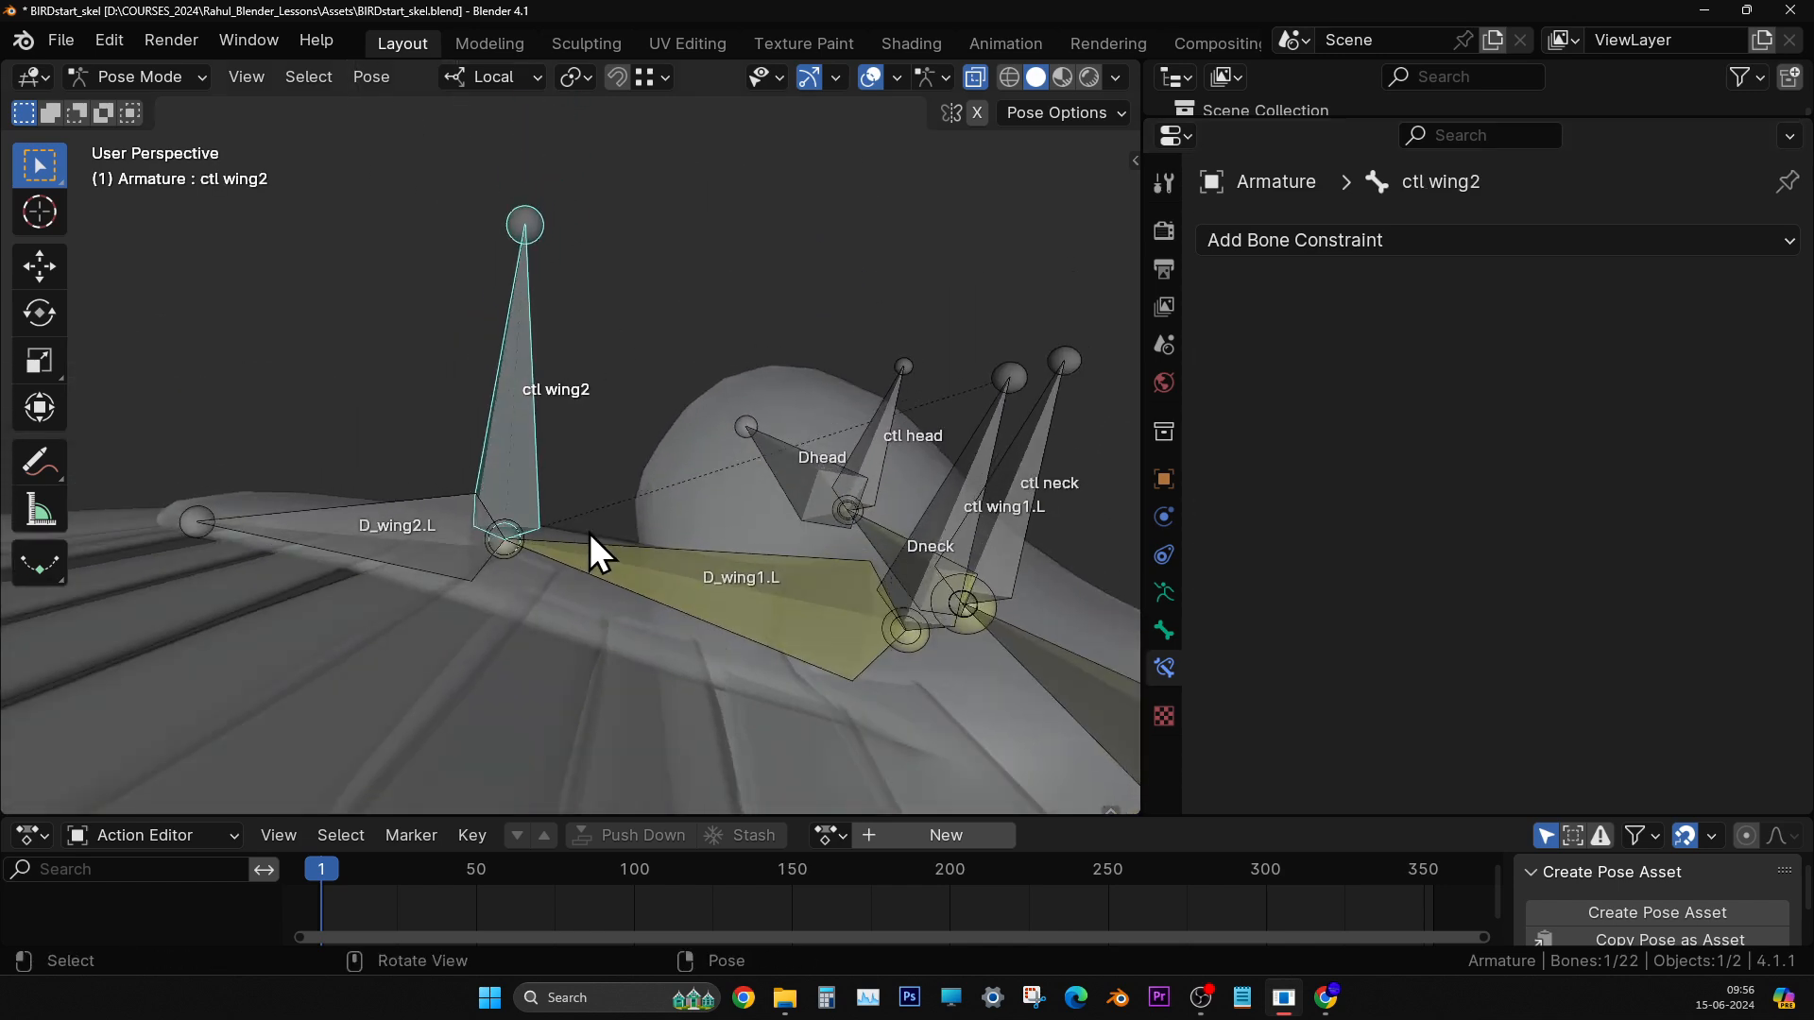
{"action": "key", "text": "g"}
{"action": "left_click", "coordinate": [611, 341]}
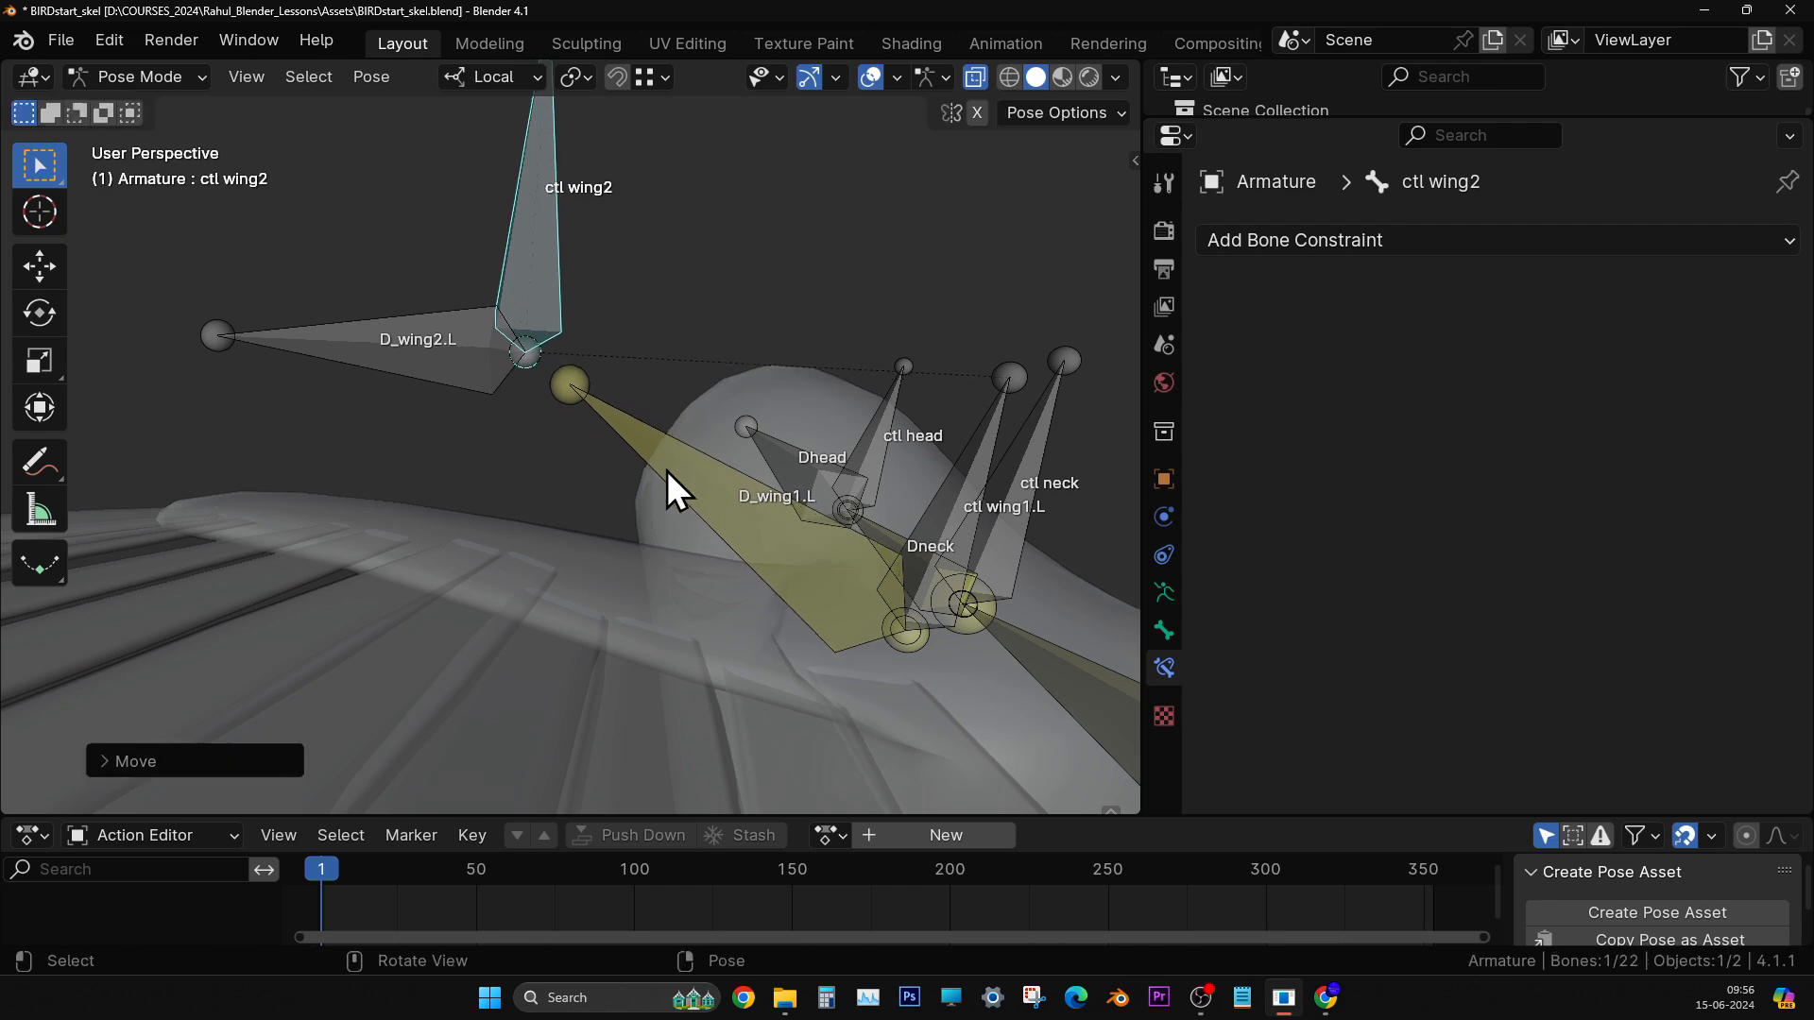
{"action": "scroll", "coordinate": [859, 530], "scroll_direction": "down", "scroll_amount": 5}
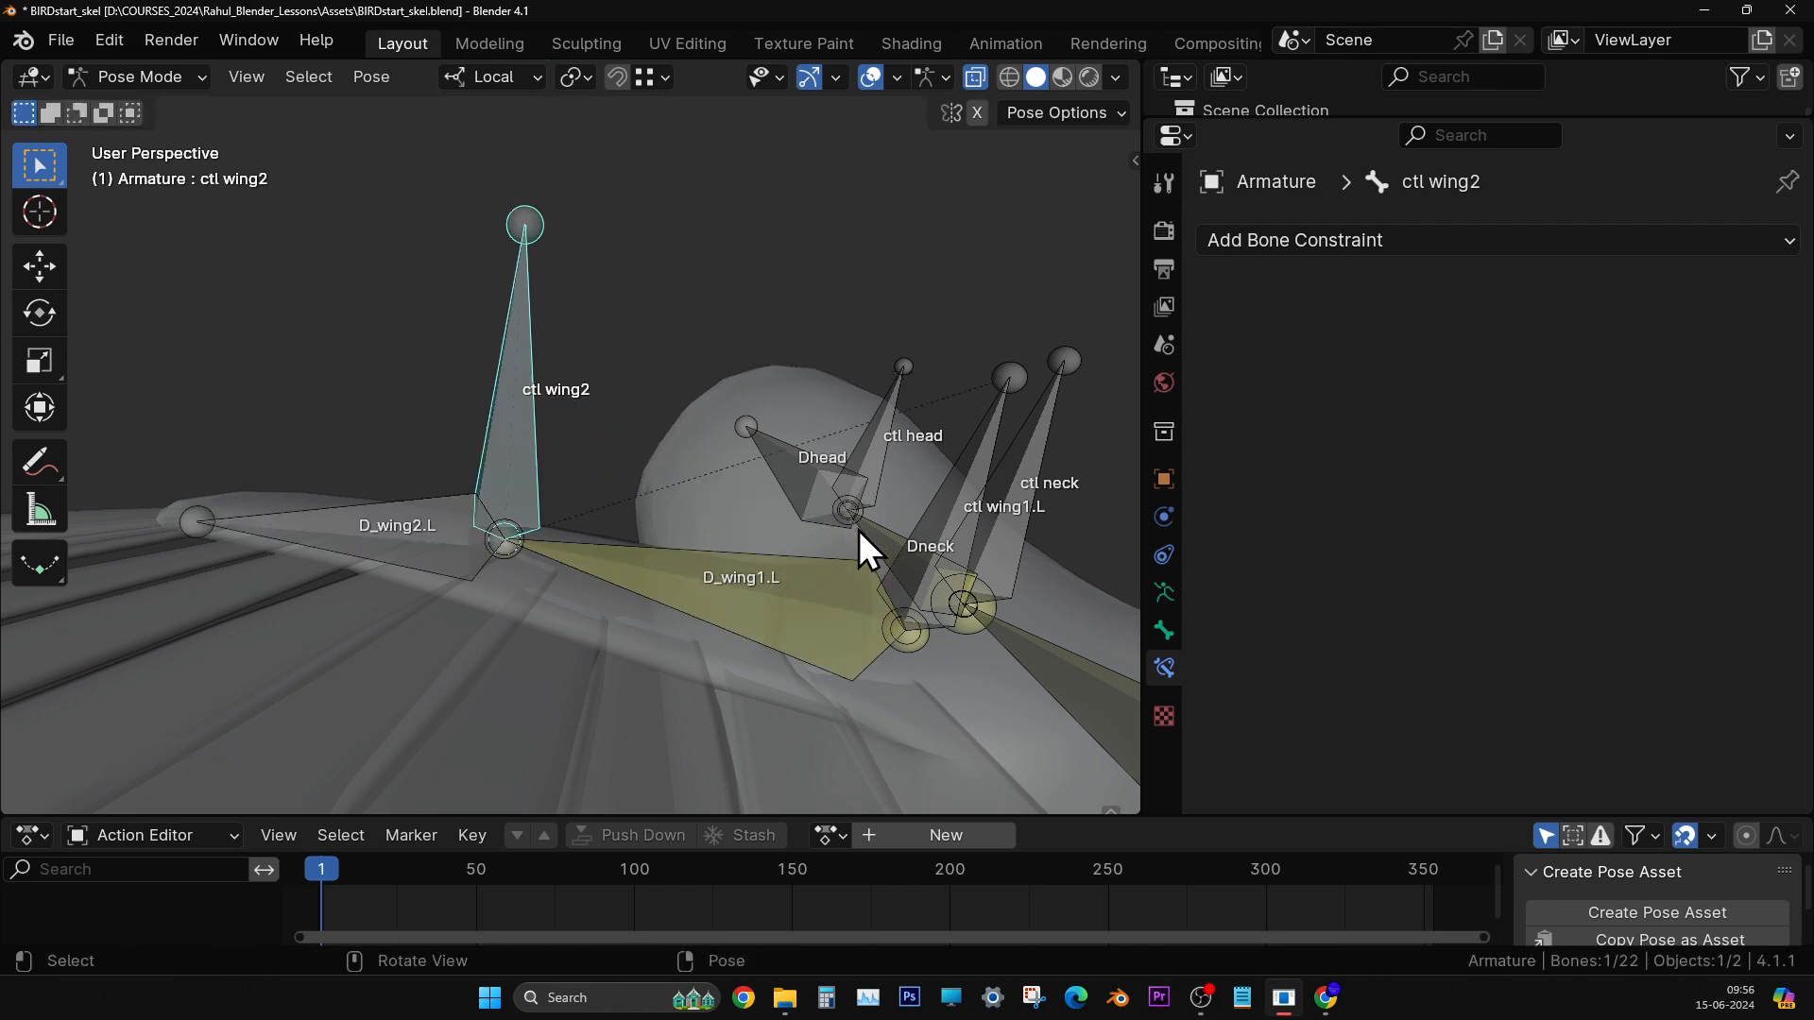
- Maximize the 3D viewport on the left foot, try rotating the ctl B fingr.L bone, and undo the rotation
{"action": "middle_click_drag", "start_coordinate": [859, 531], "coordinate": [764, 597]}
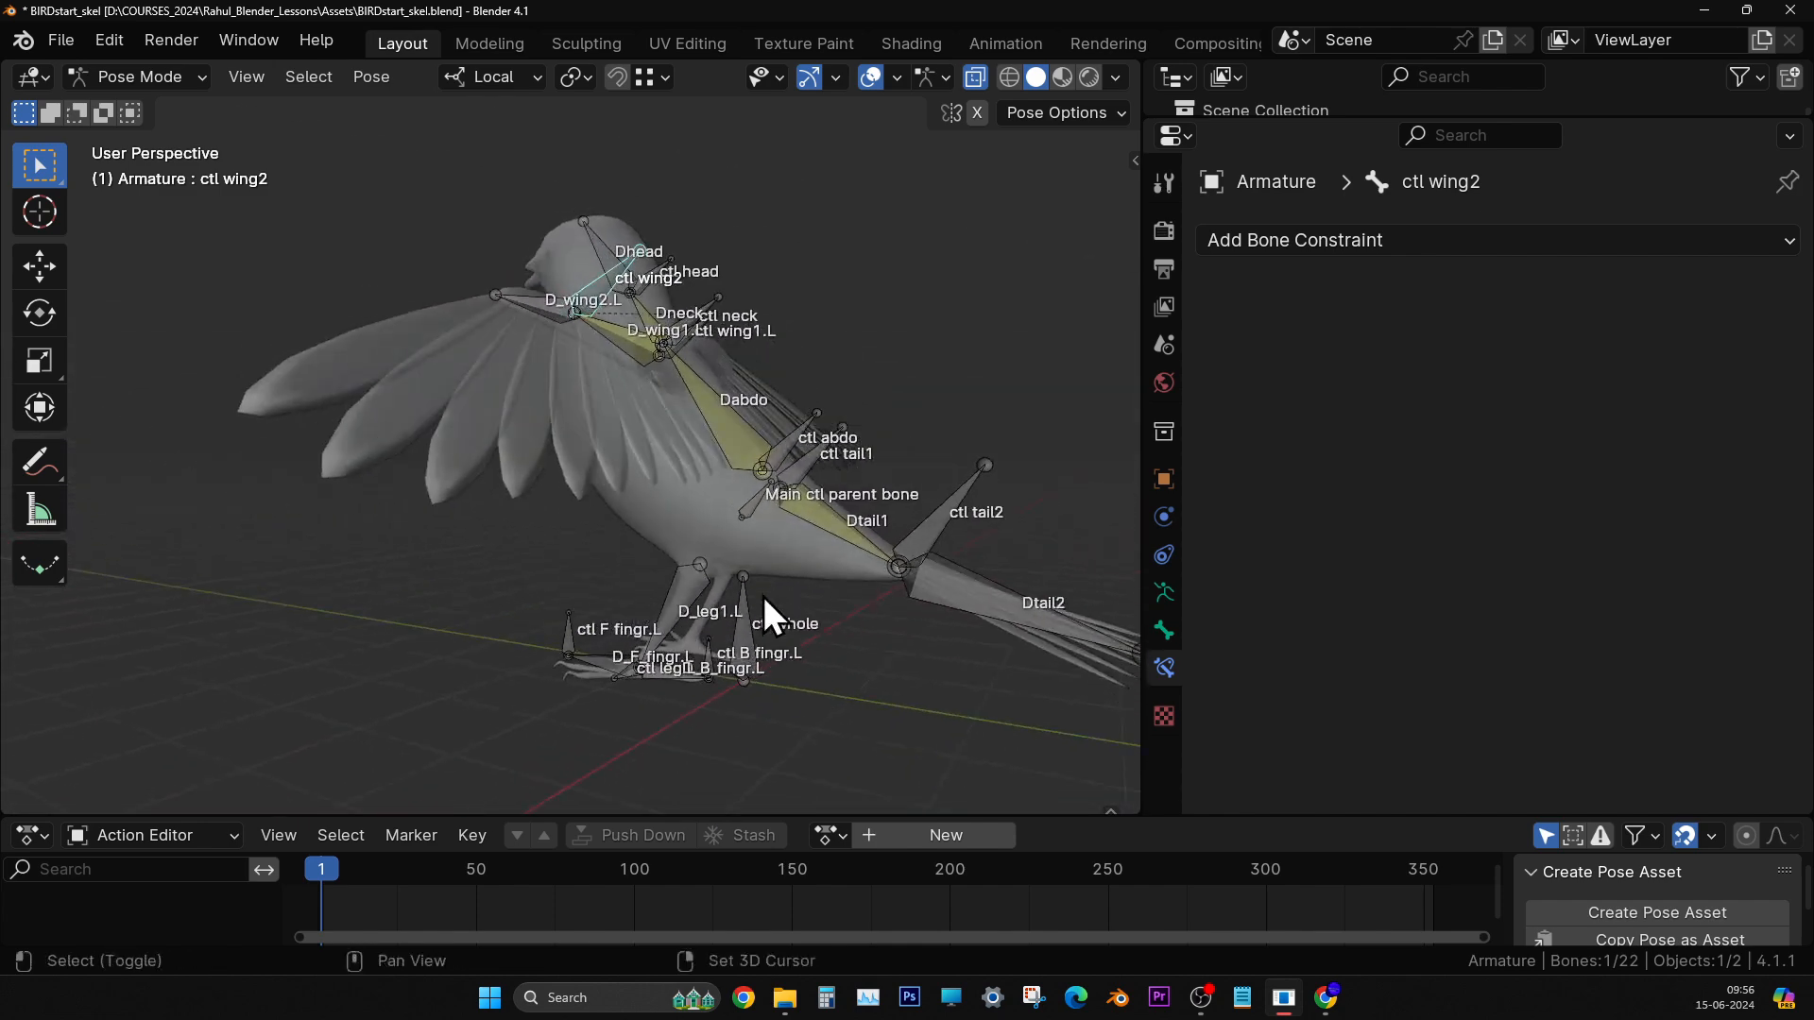
{"action": "scroll", "coordinate": [689, 437], "scroll_direction": "up", "scroll_amount": 5}
{"action": "middle_click_drag", "start_coordinate": [689, 437], "coordinate": [655, 512]}
{"action": "scroll", "coordinate": [660, 535], "scroll_direction": "up", "scroll_amount": 3}
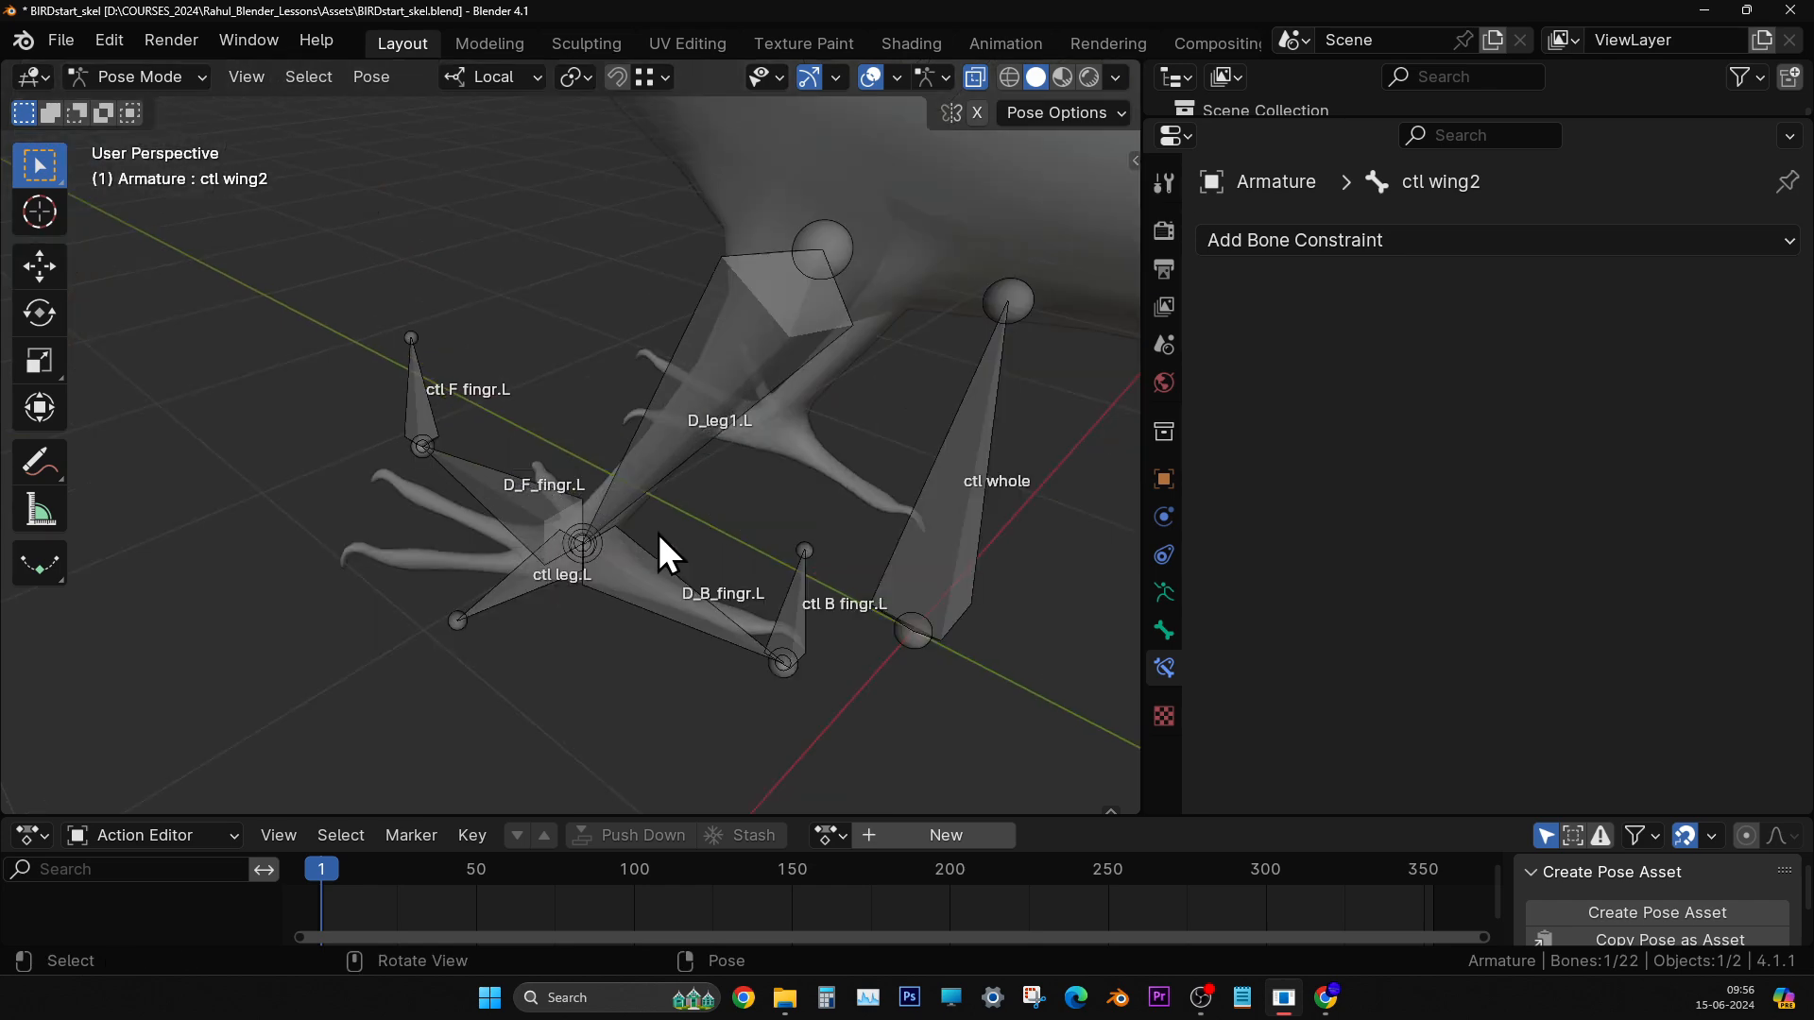
{"action": "key", "text": "ctrl+space"}
{"action": "middle_click_drag", "start_coordinate": [775, 526], "coordinate": [1030, 598]}
{"action": "left_click", "coordinate": [1268, 606]}
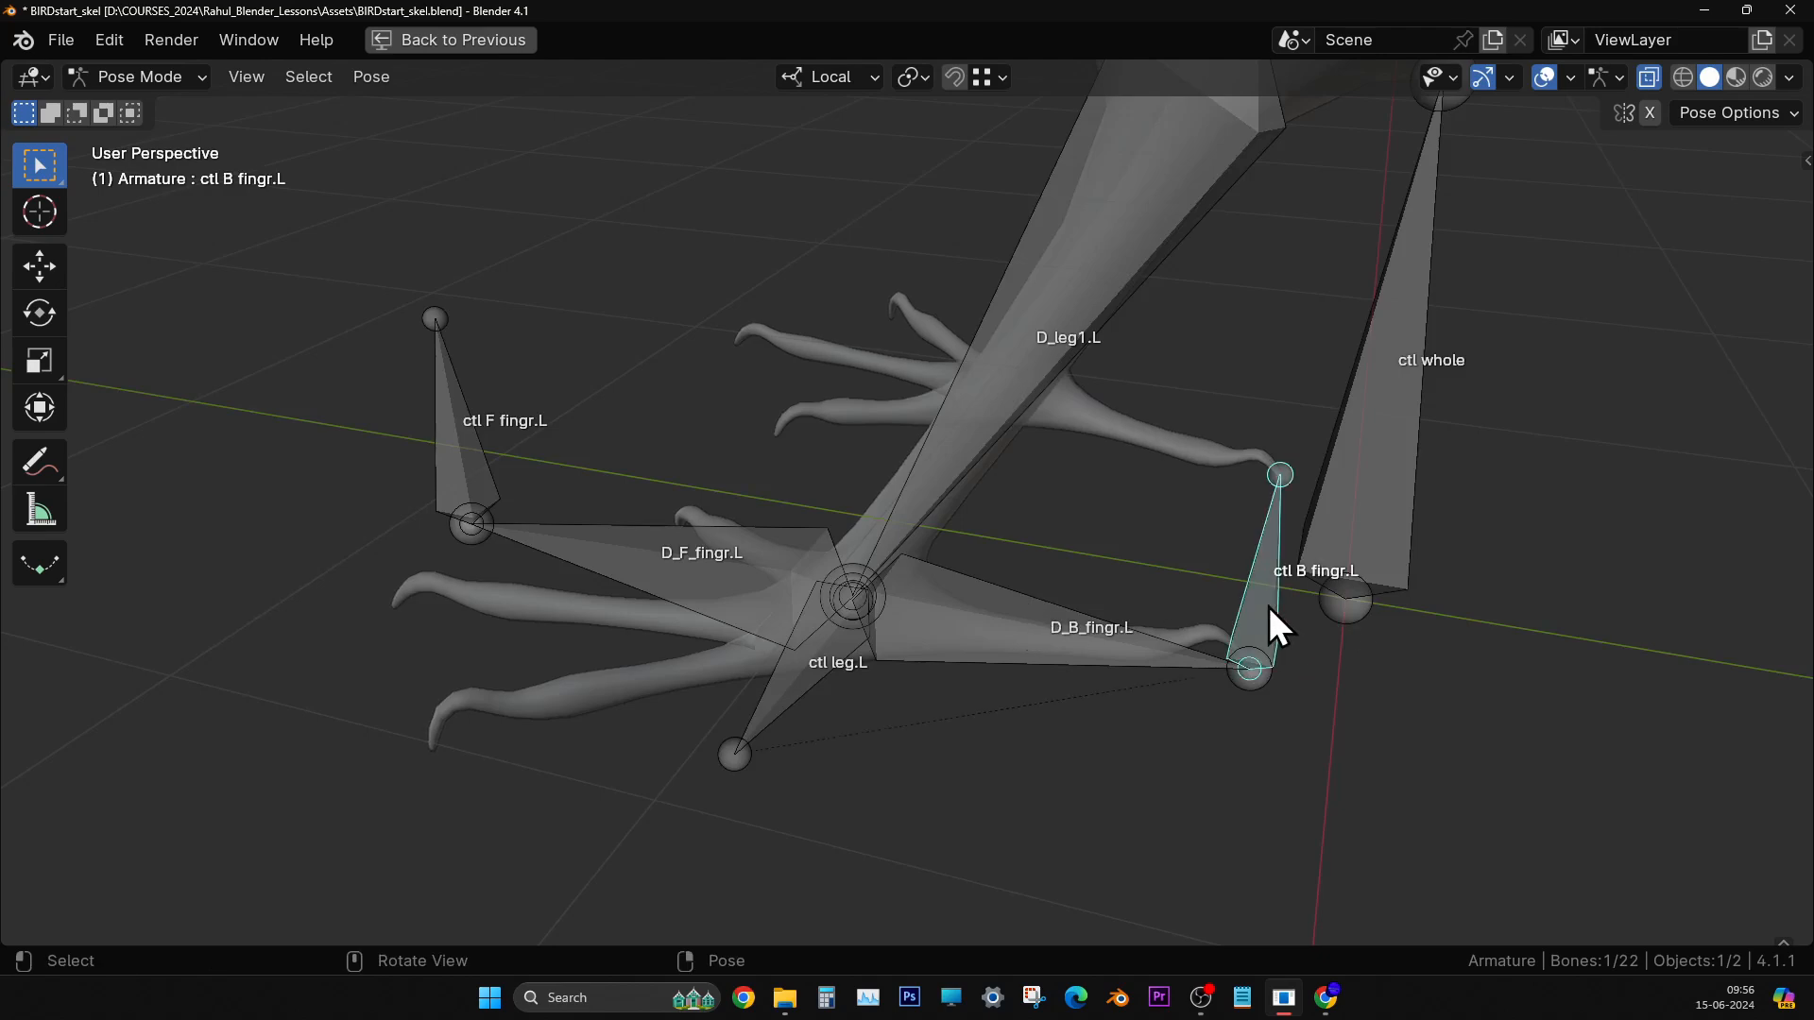
{"action": "middle_click_drag", "start_coordinate": [1181, 643], "coordinate": [1217, 649]}
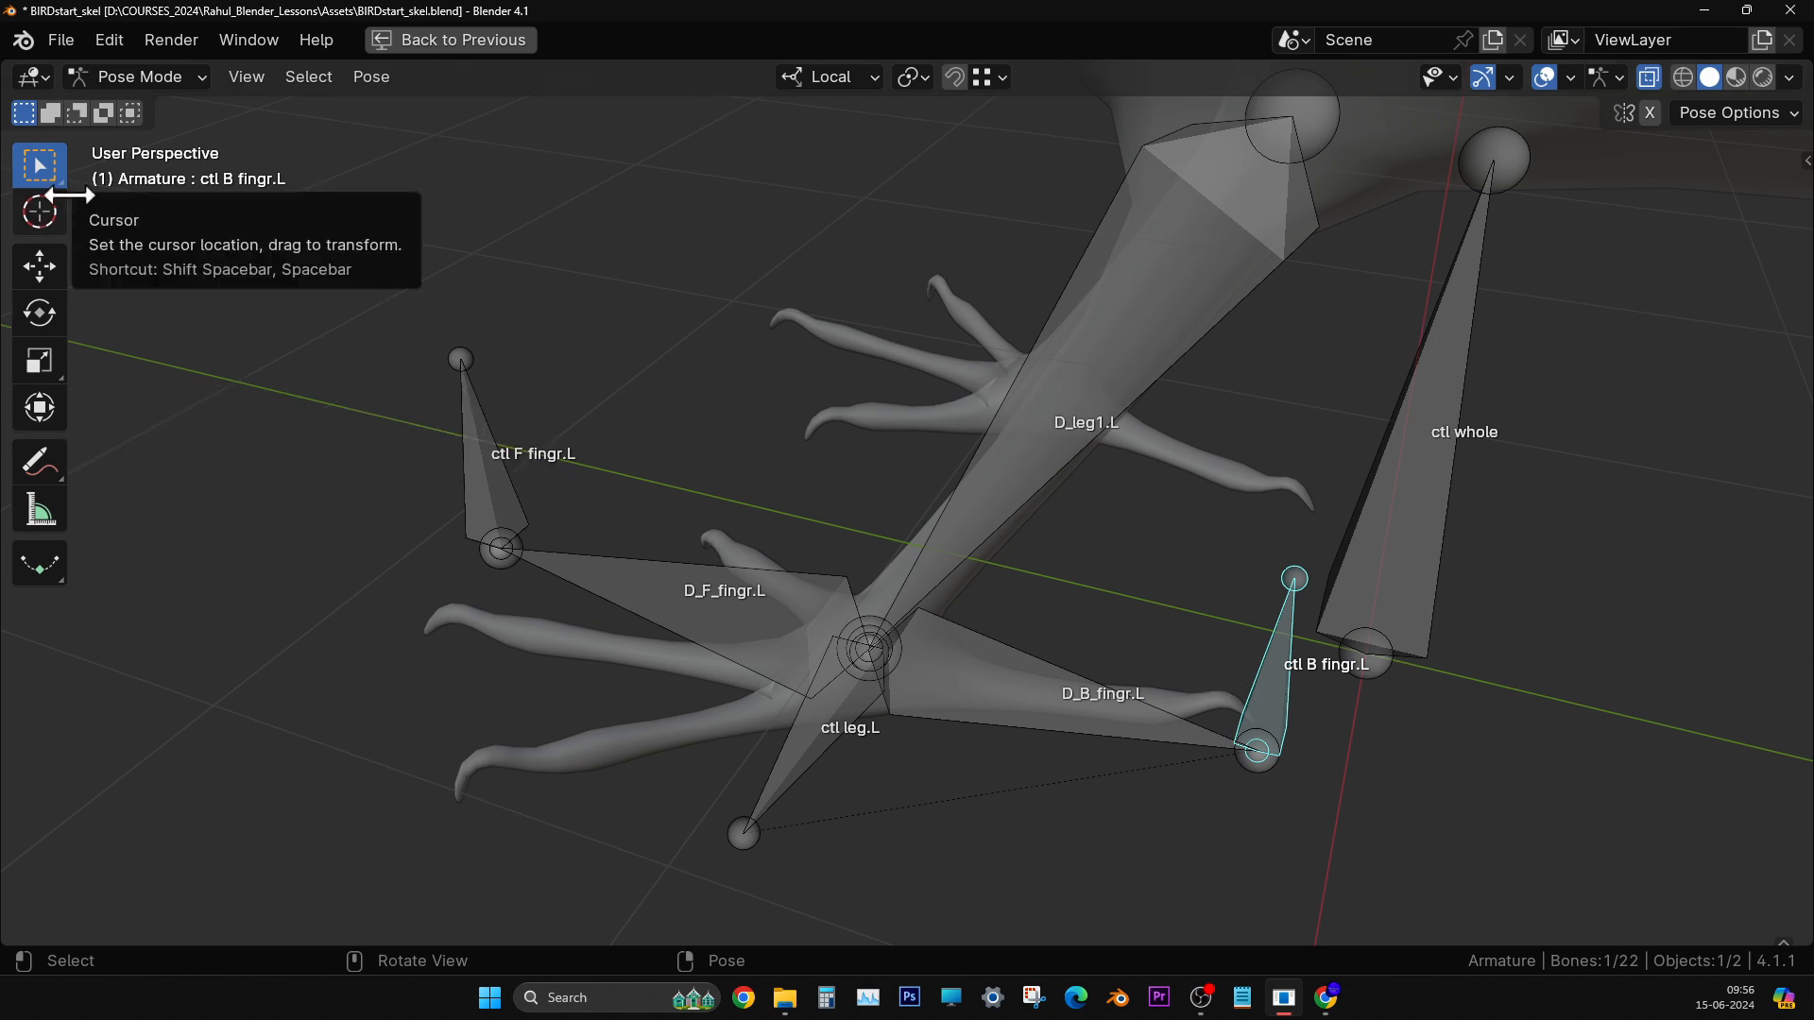
{"action": "left_click", "coordinate": [35, 300]}
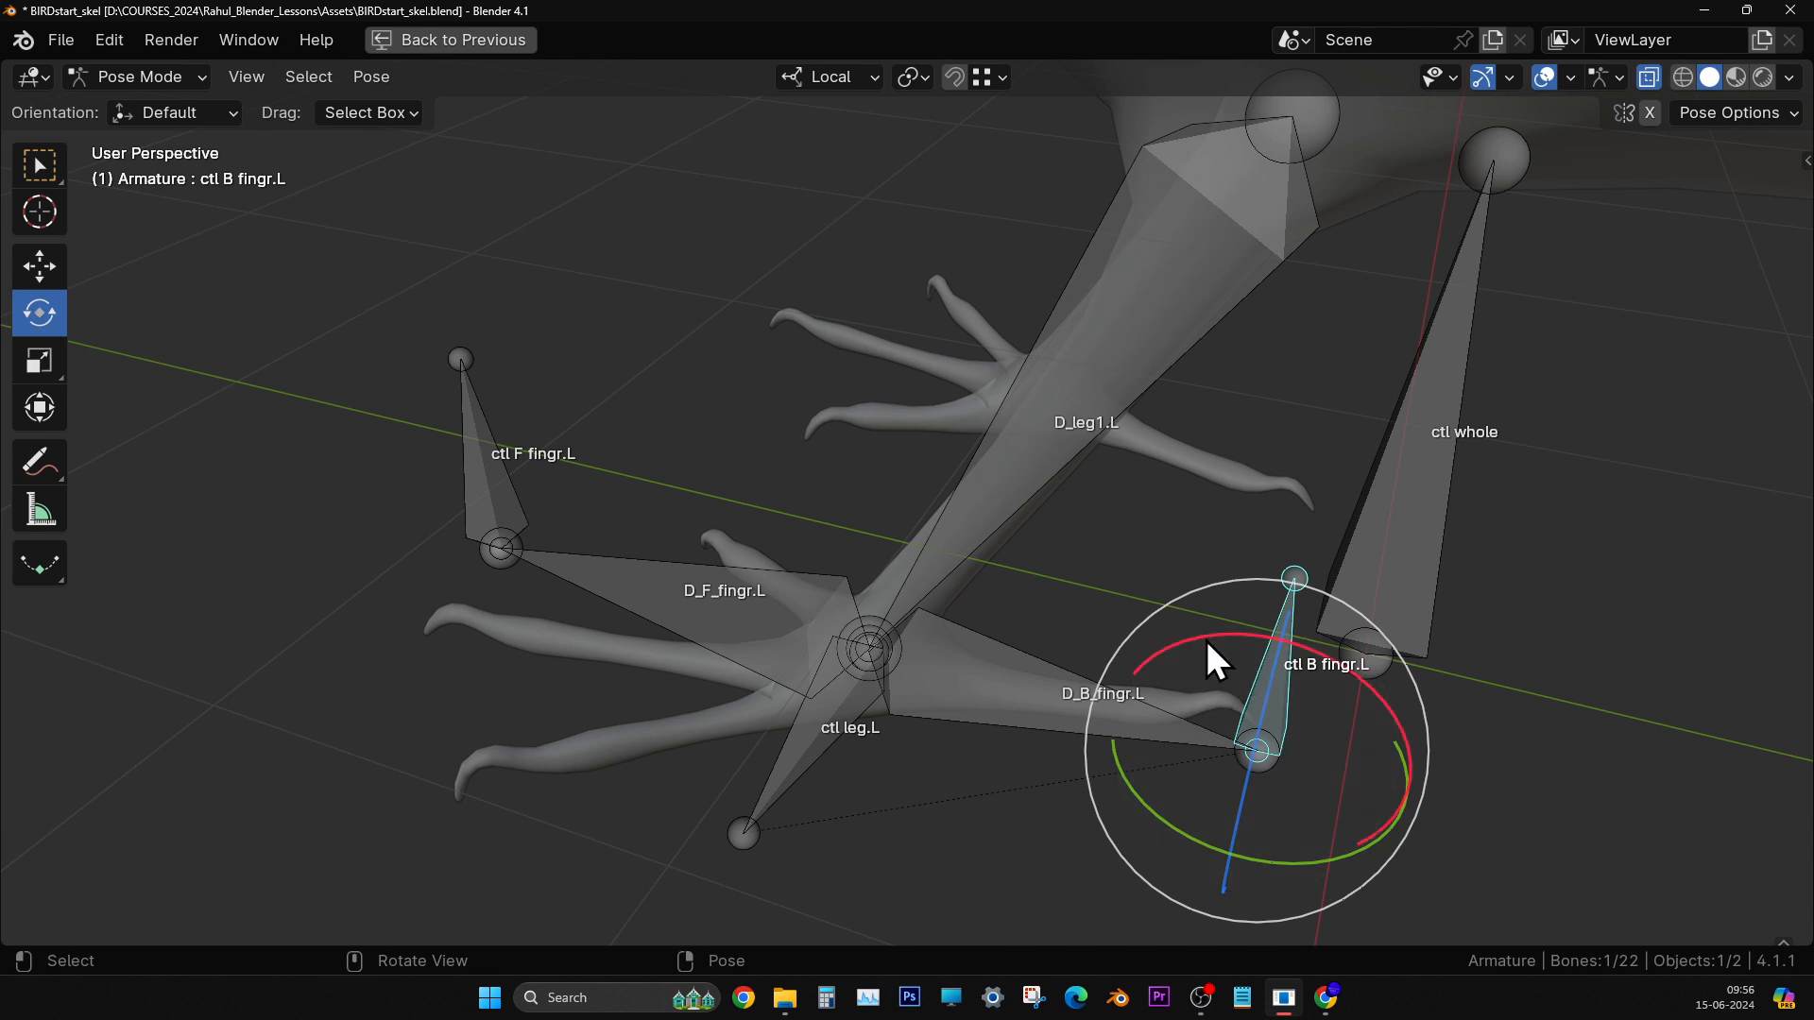
{"action": "left_click_drag", "start_coordinate": [1205, 641], "coordinate": [1249, 682]}
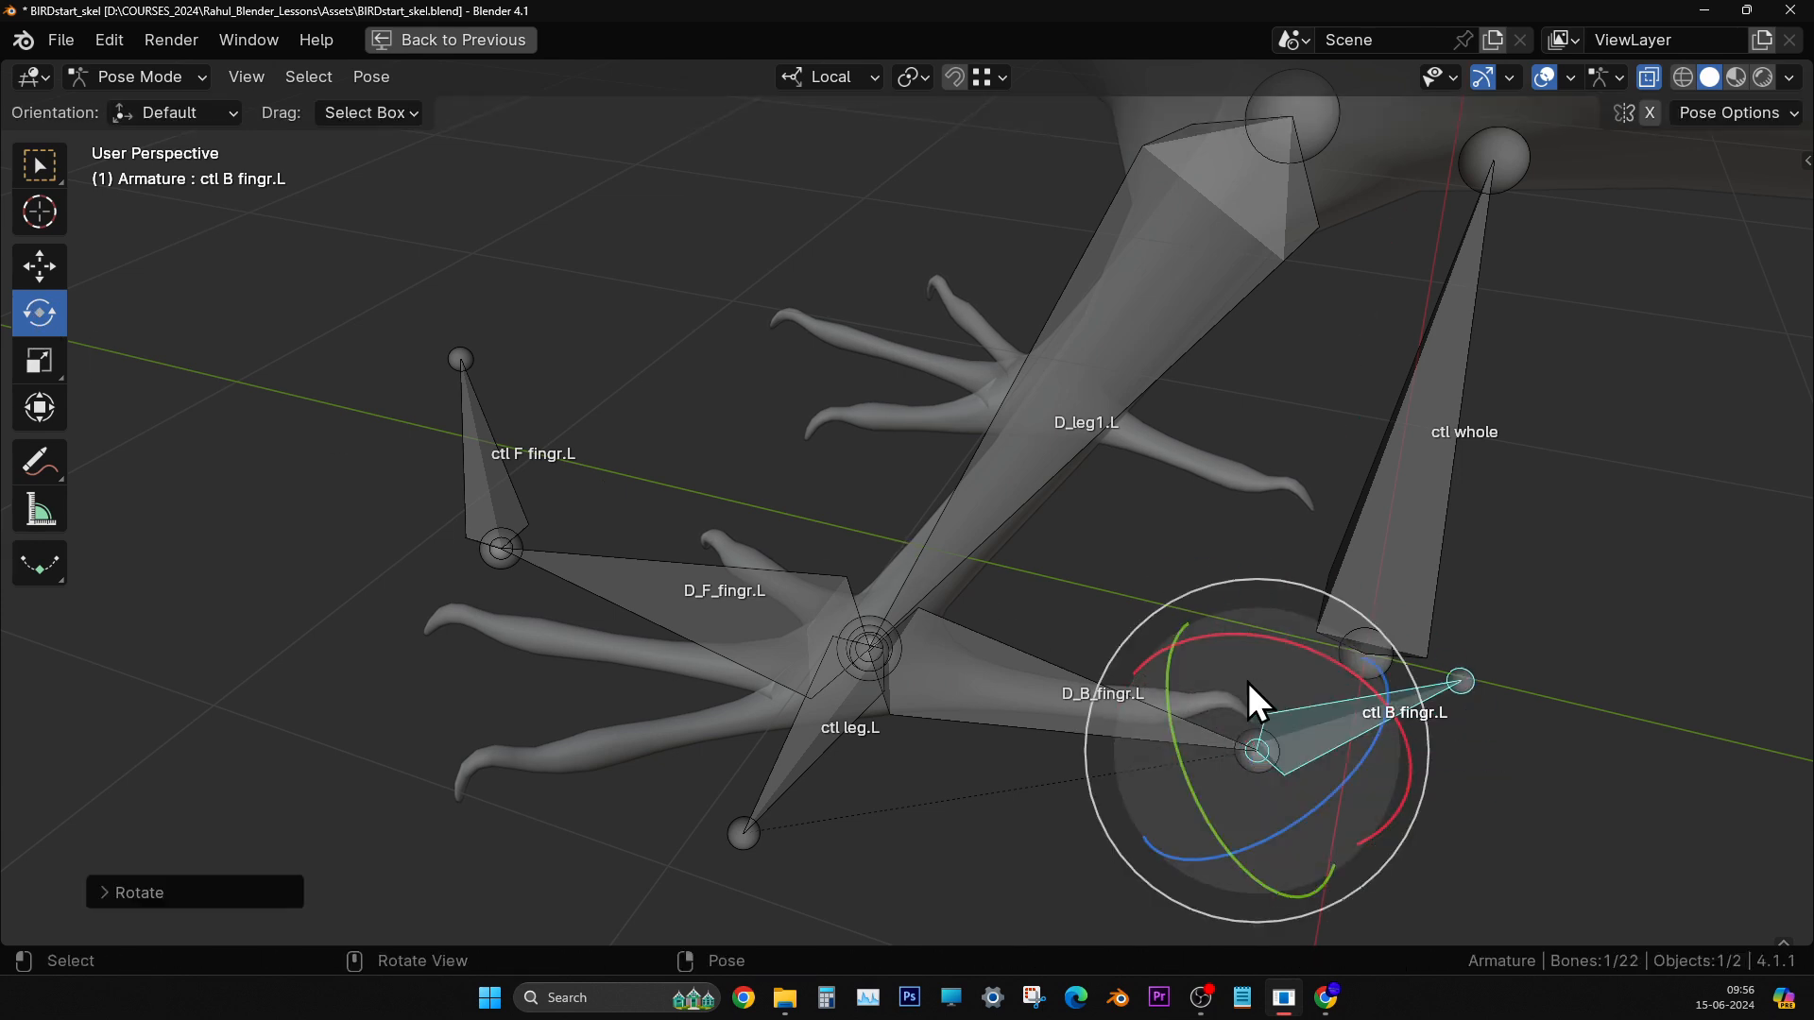
{"action": "key", "text": "ctrl+z"}
- Try rotating the ctl F fingr.L bone at the front toe and undo the rotation
{"action": "left_click", "coordinate": [472, 457]}
{"action": "left_click_drag", "start_coordinate": [535, 450], "coordinate": [604, 547]}
{"action": "key", "text": "ctrl+z"}
- Select the ctl leg.L bone at the ankle, test rotating it in different directions, and undo each rotation
{"action": "left_click", "coordinate": [848, 747]}
{"action": "left_click", "coordinate": [835, 746]}
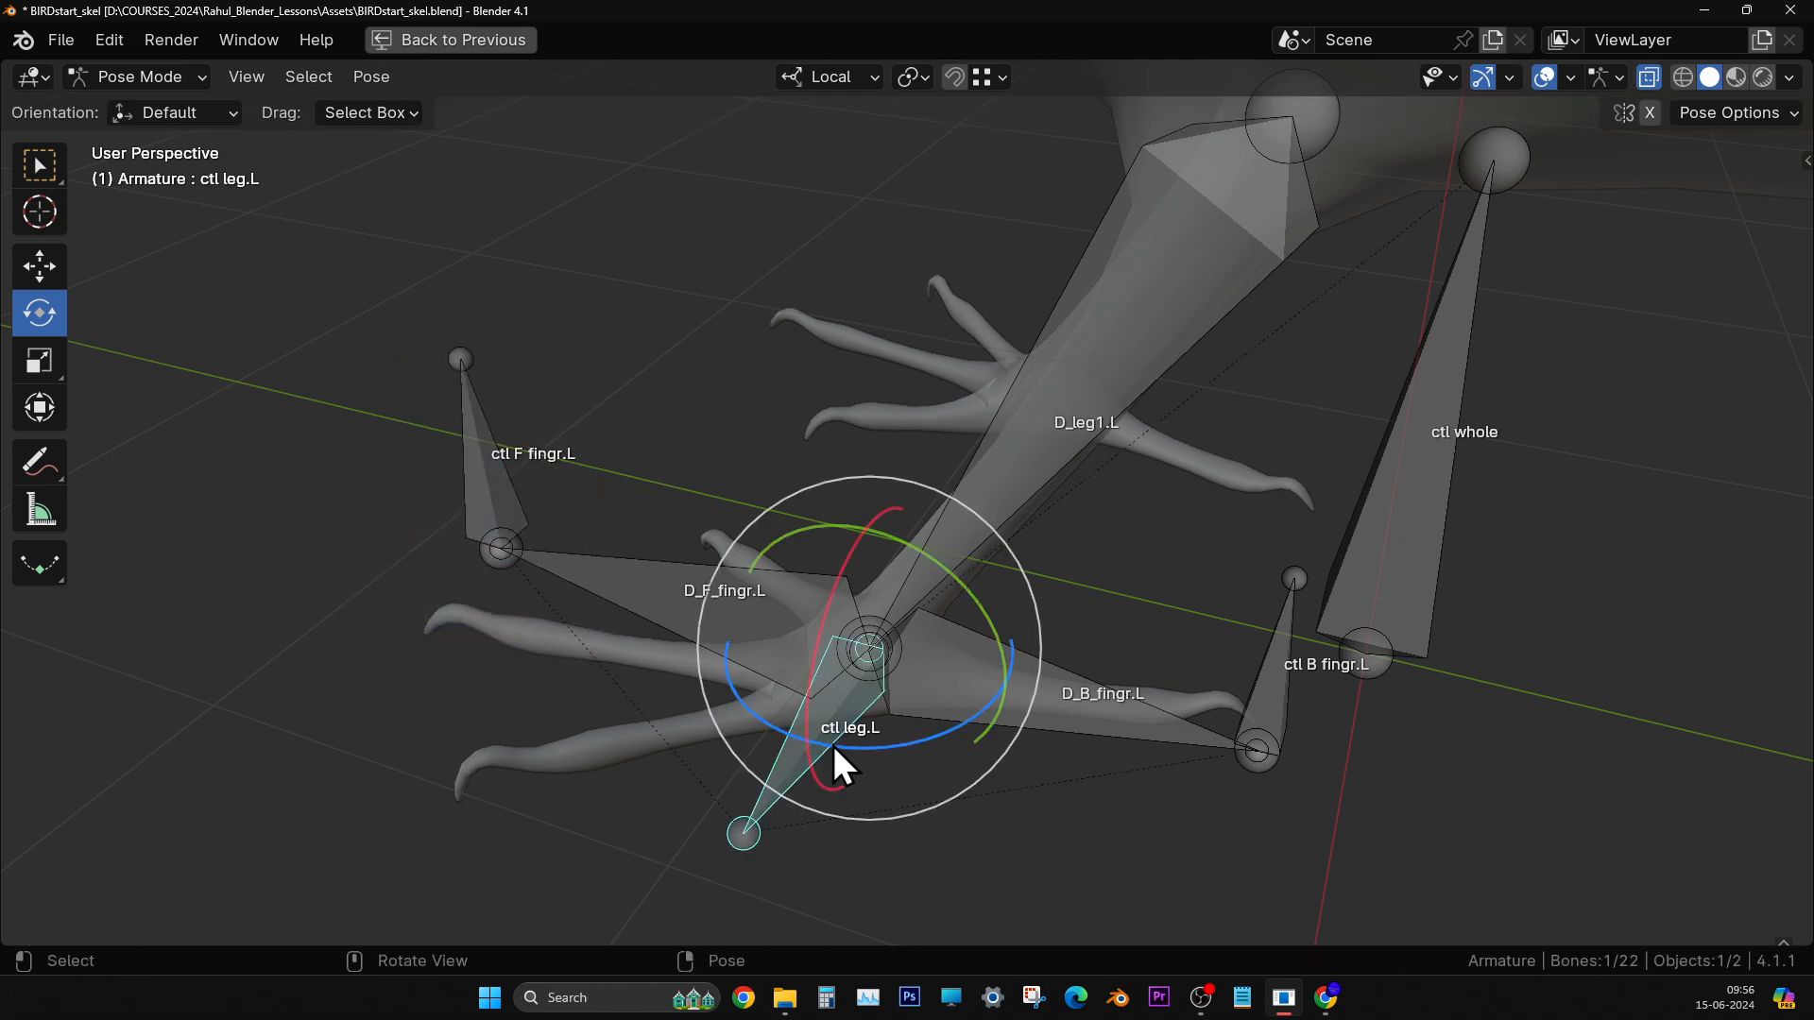
{"action": "left_click", "coordinate": [836, 586]}
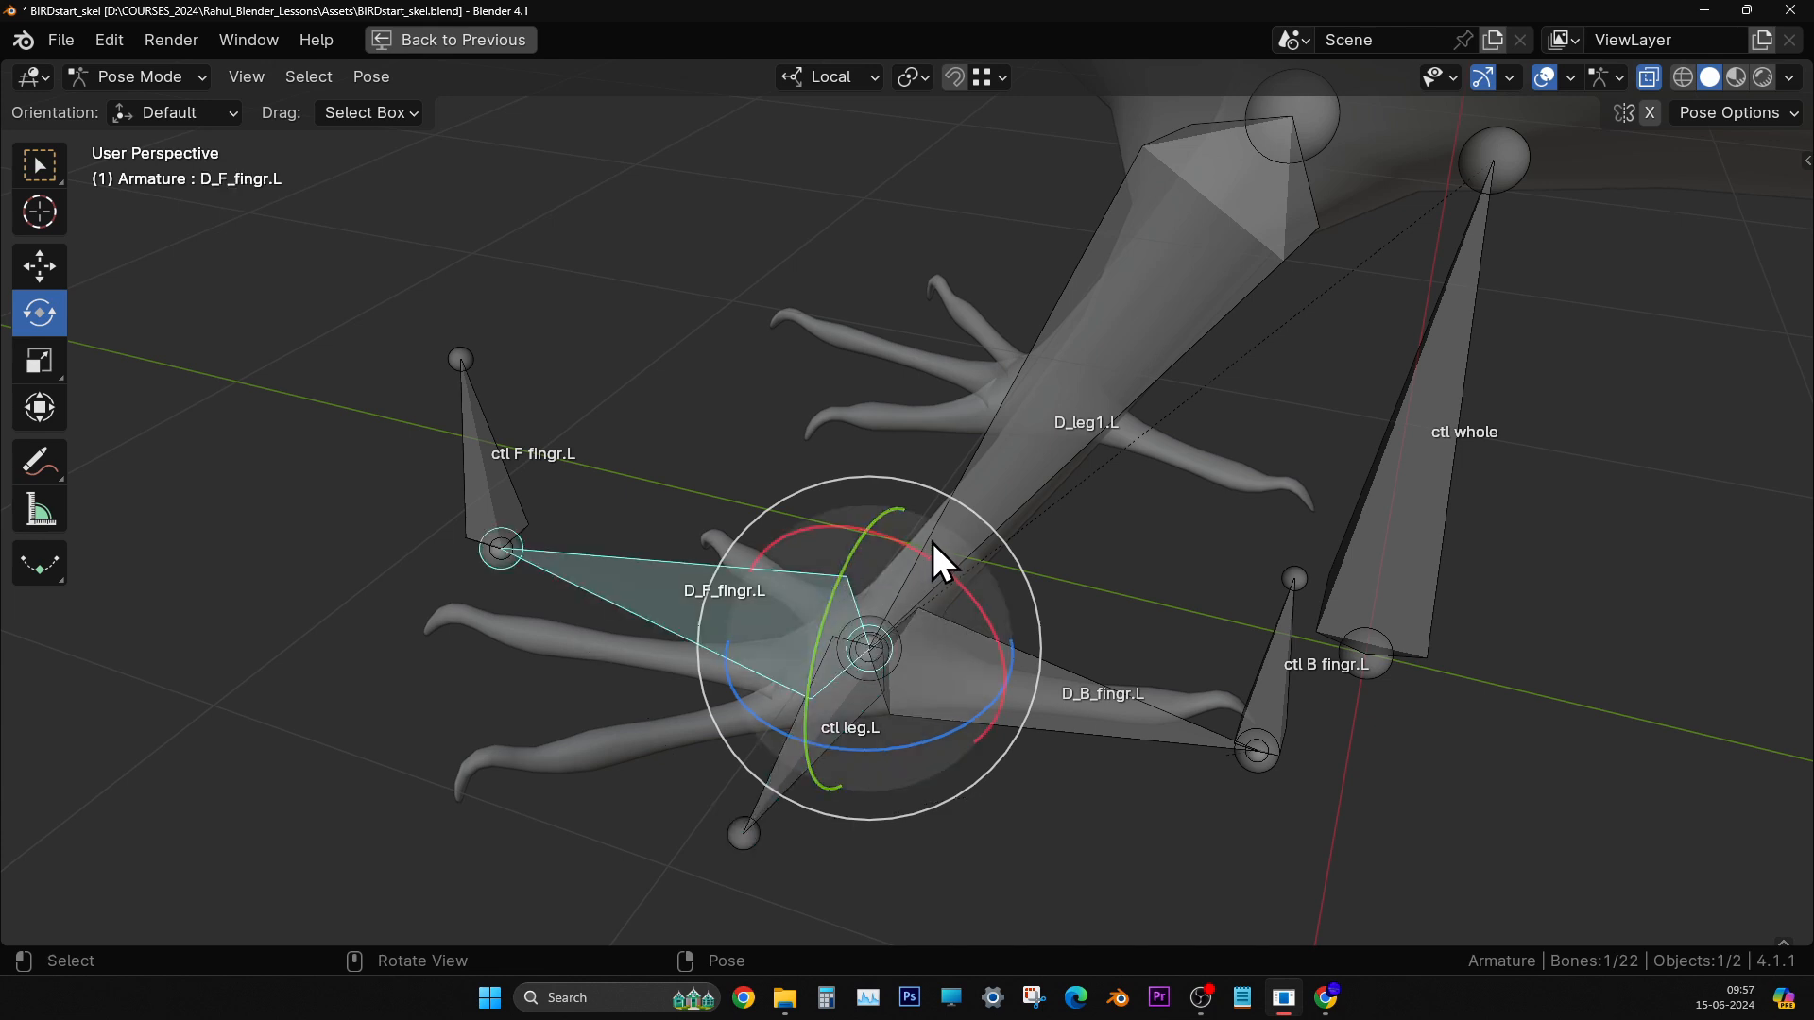
{"action": "key", "text": "ctrl+z"}
{"action": "left_click_drag", "start_coordinate": [928, 556], "coordinate": [879, 685]}
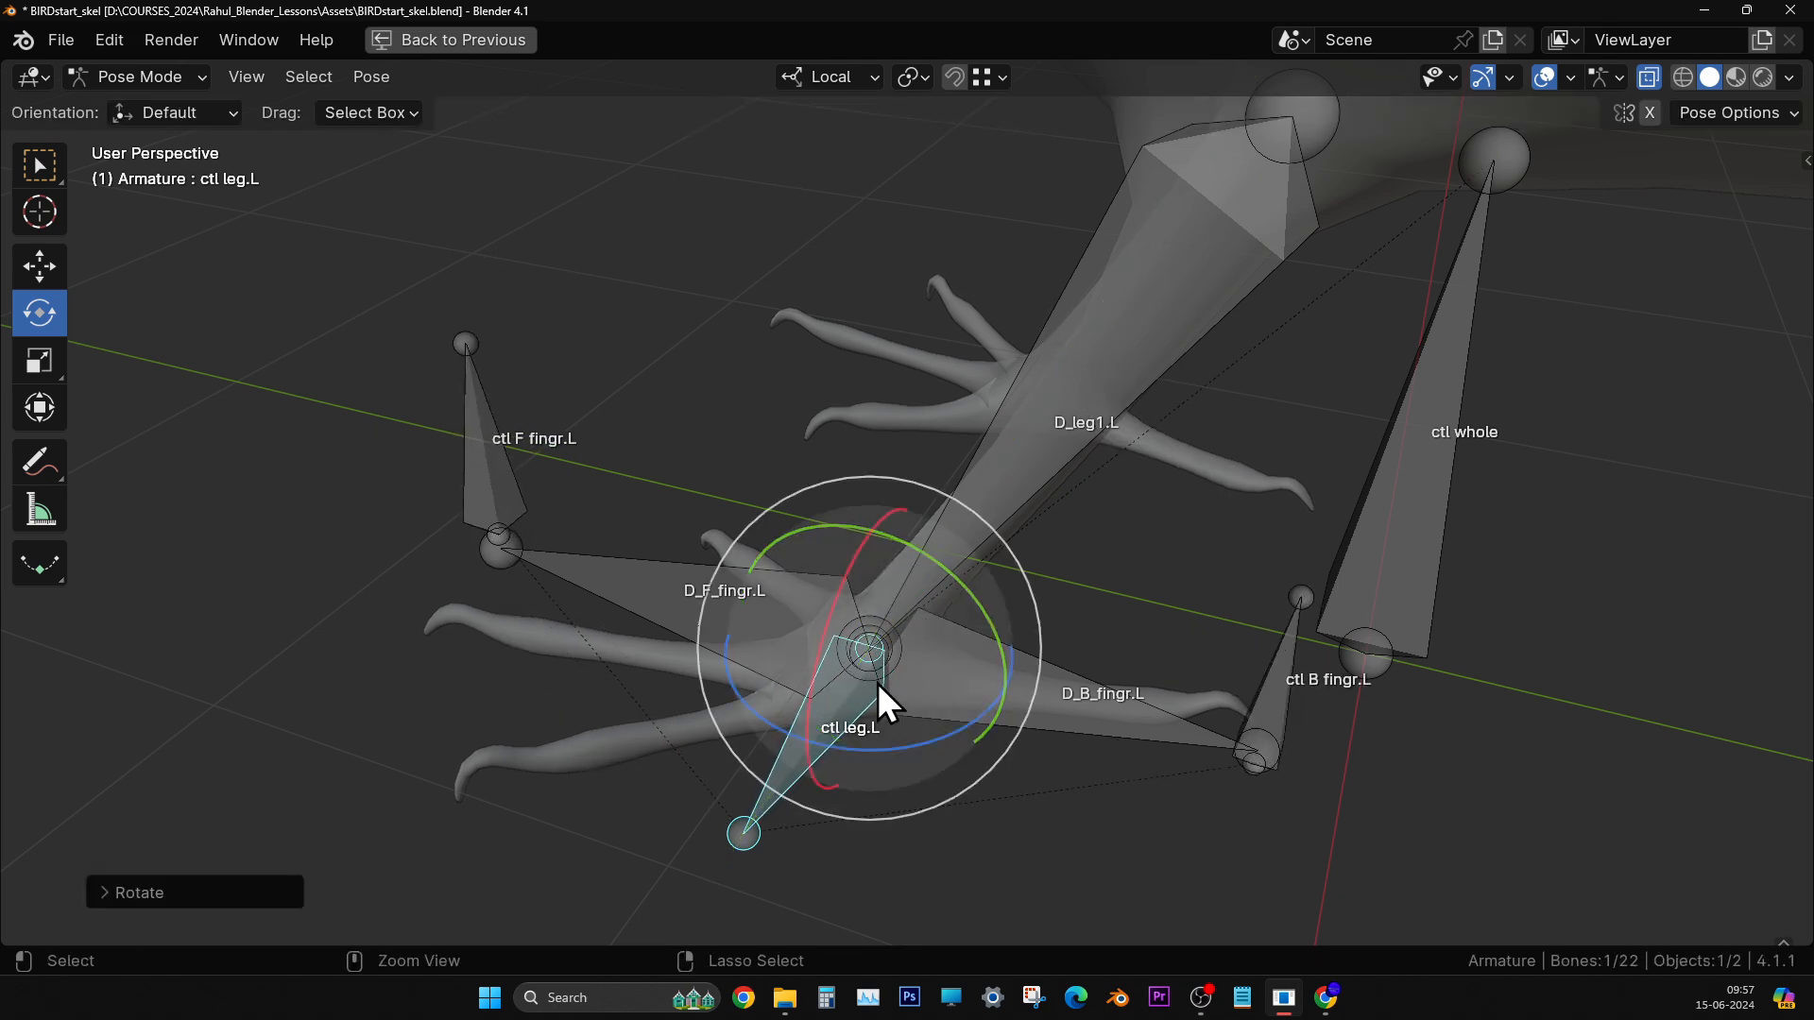
{"action": "key", "text": "ctrl+z"}
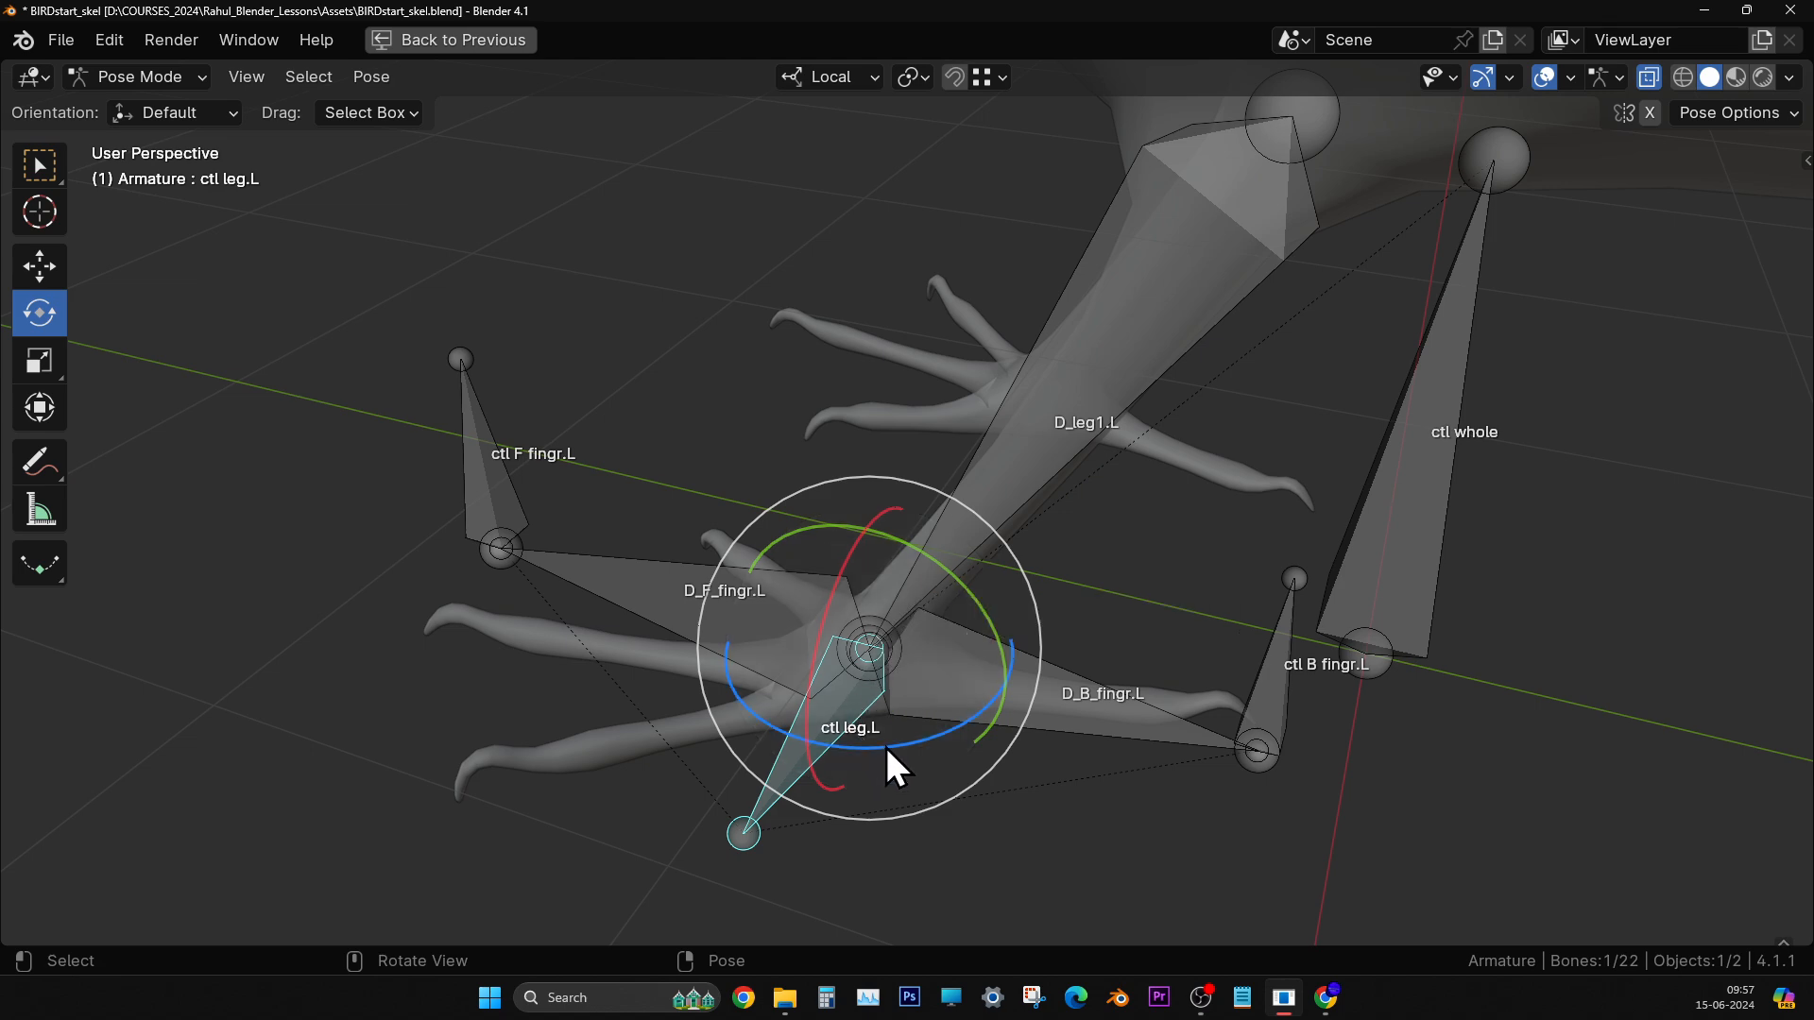
{"action": "left_click_drag", "start_coordinate": [886, 747], "coordinate": [923, 686]}
{"action": "key", "text": "ctrl+z"}
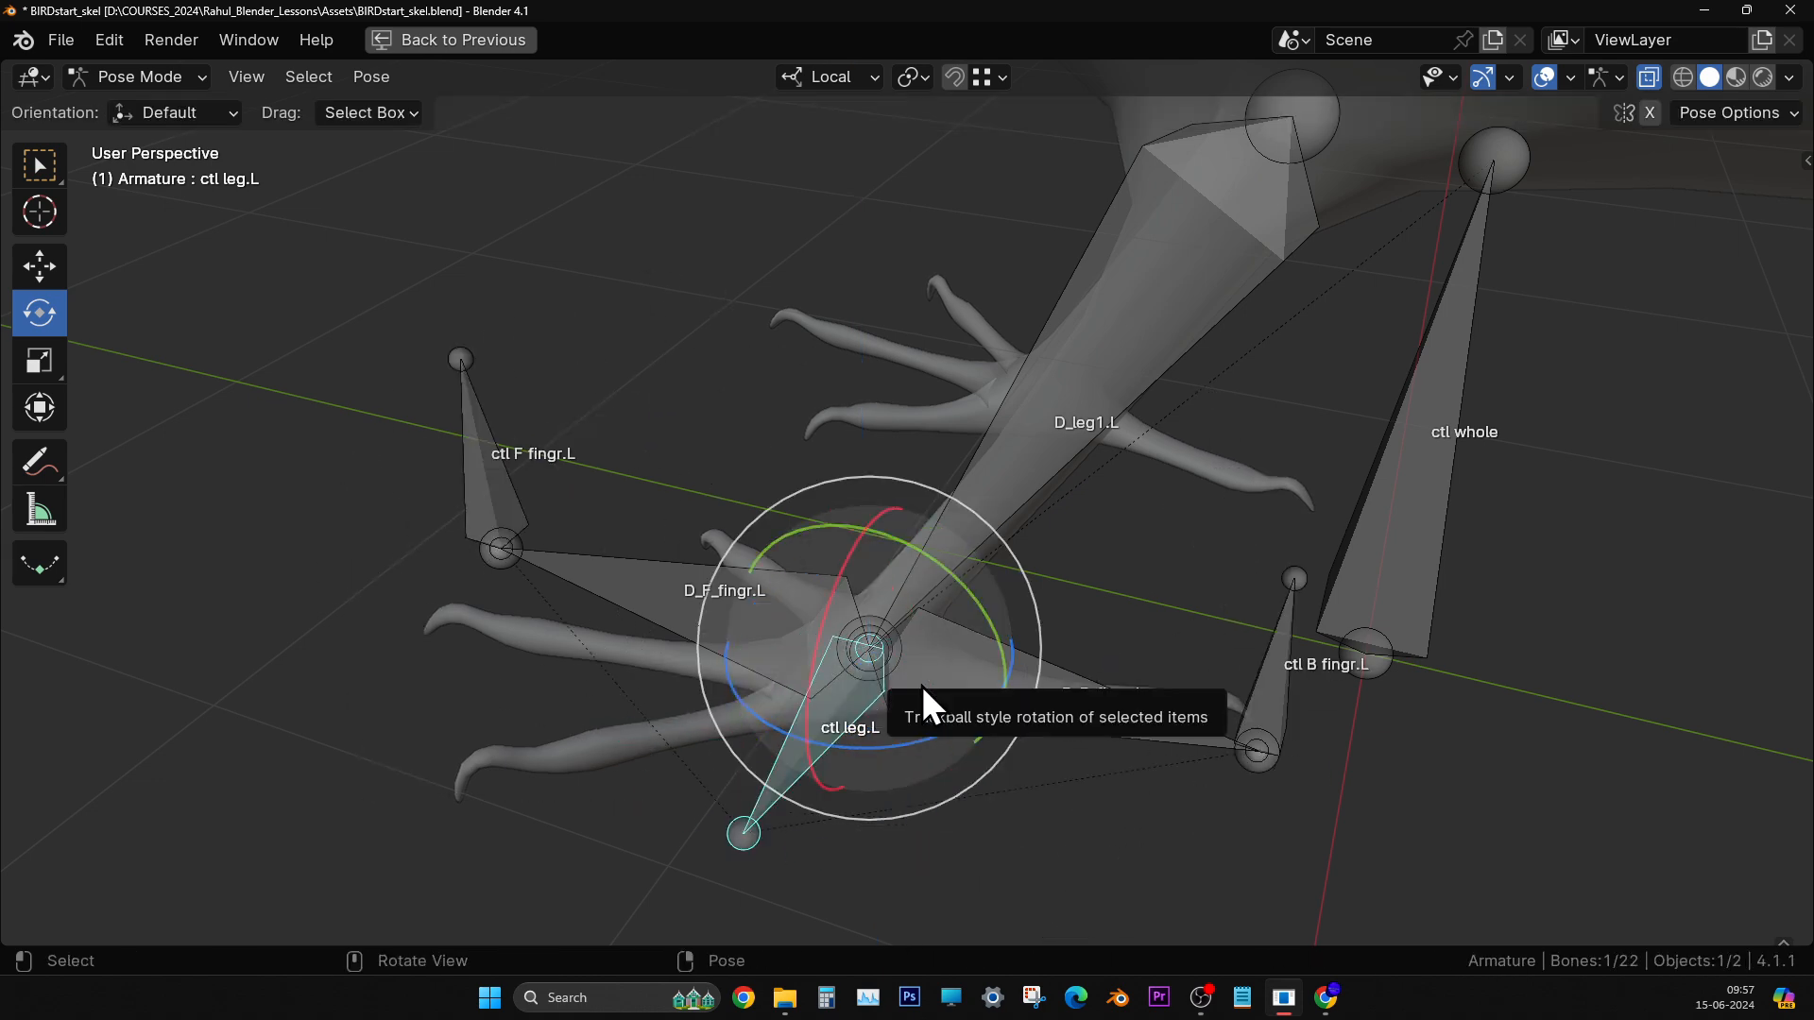
- Move the ctl leg.L bone away from the ankle to test the finger controls' connection, and undo the move
{"action": "key", "text": "g"}
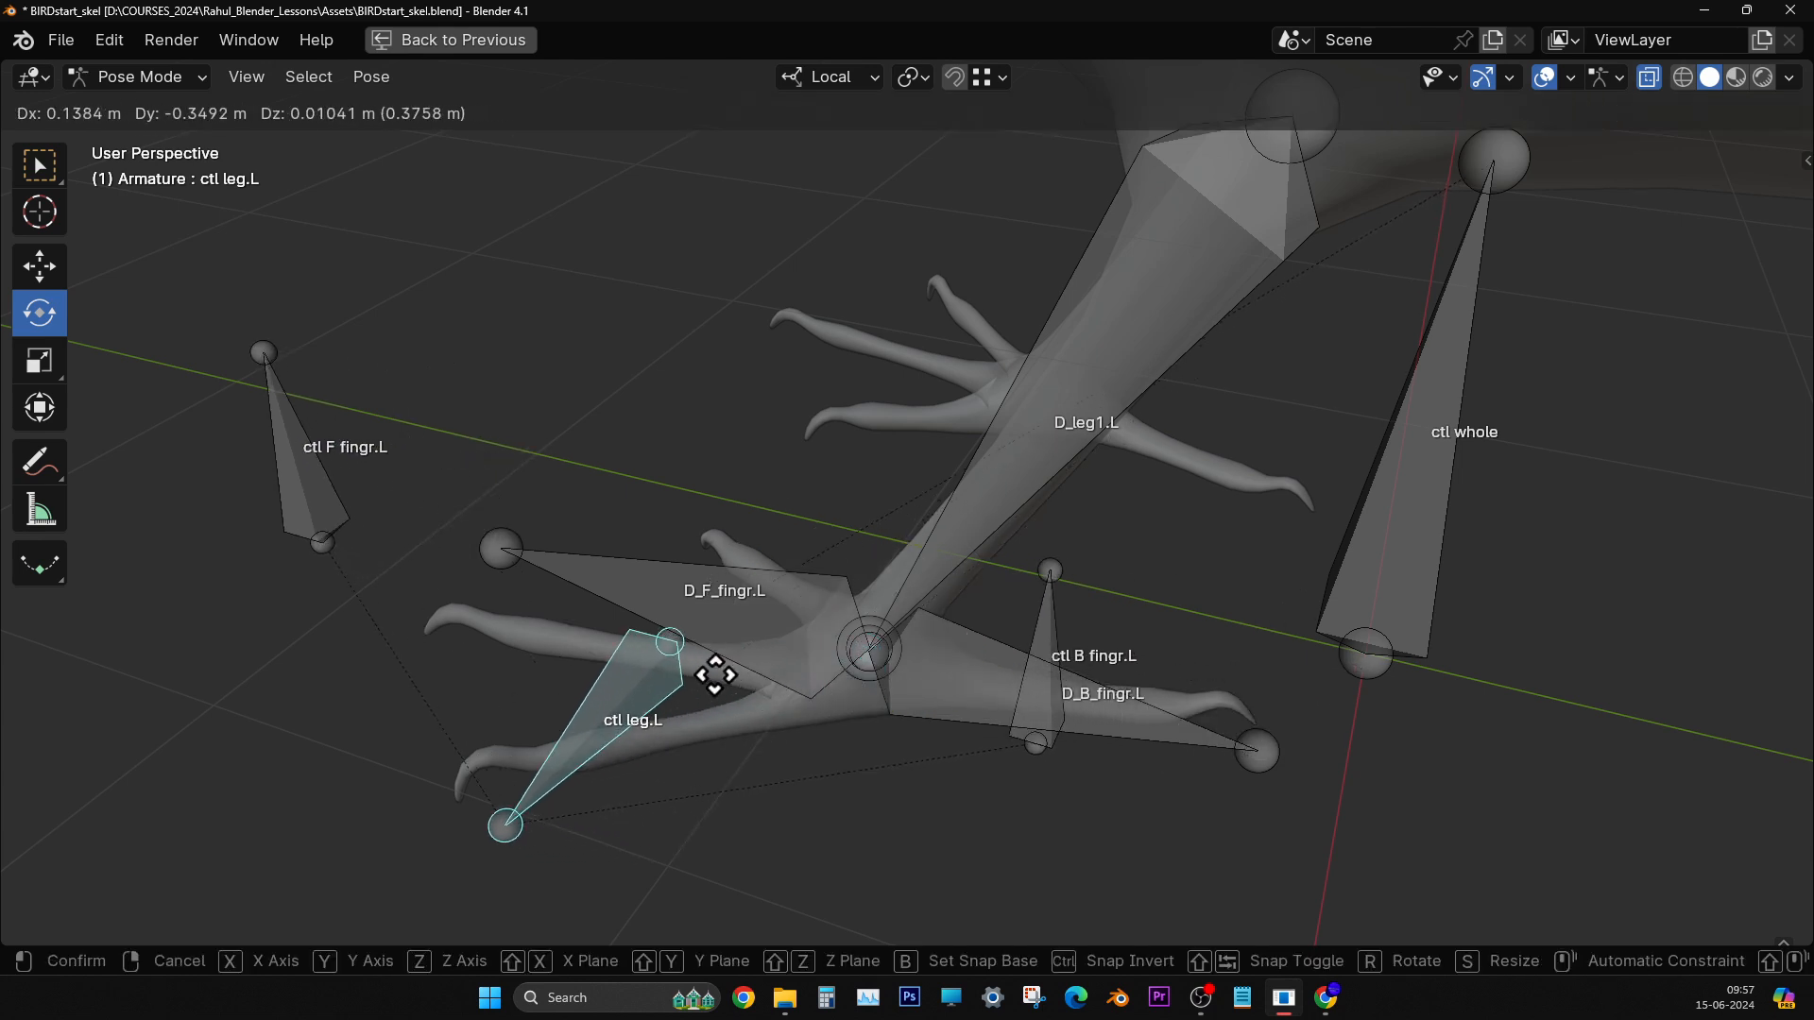
{"action": "left_click", "coordinate": [724, 625]}
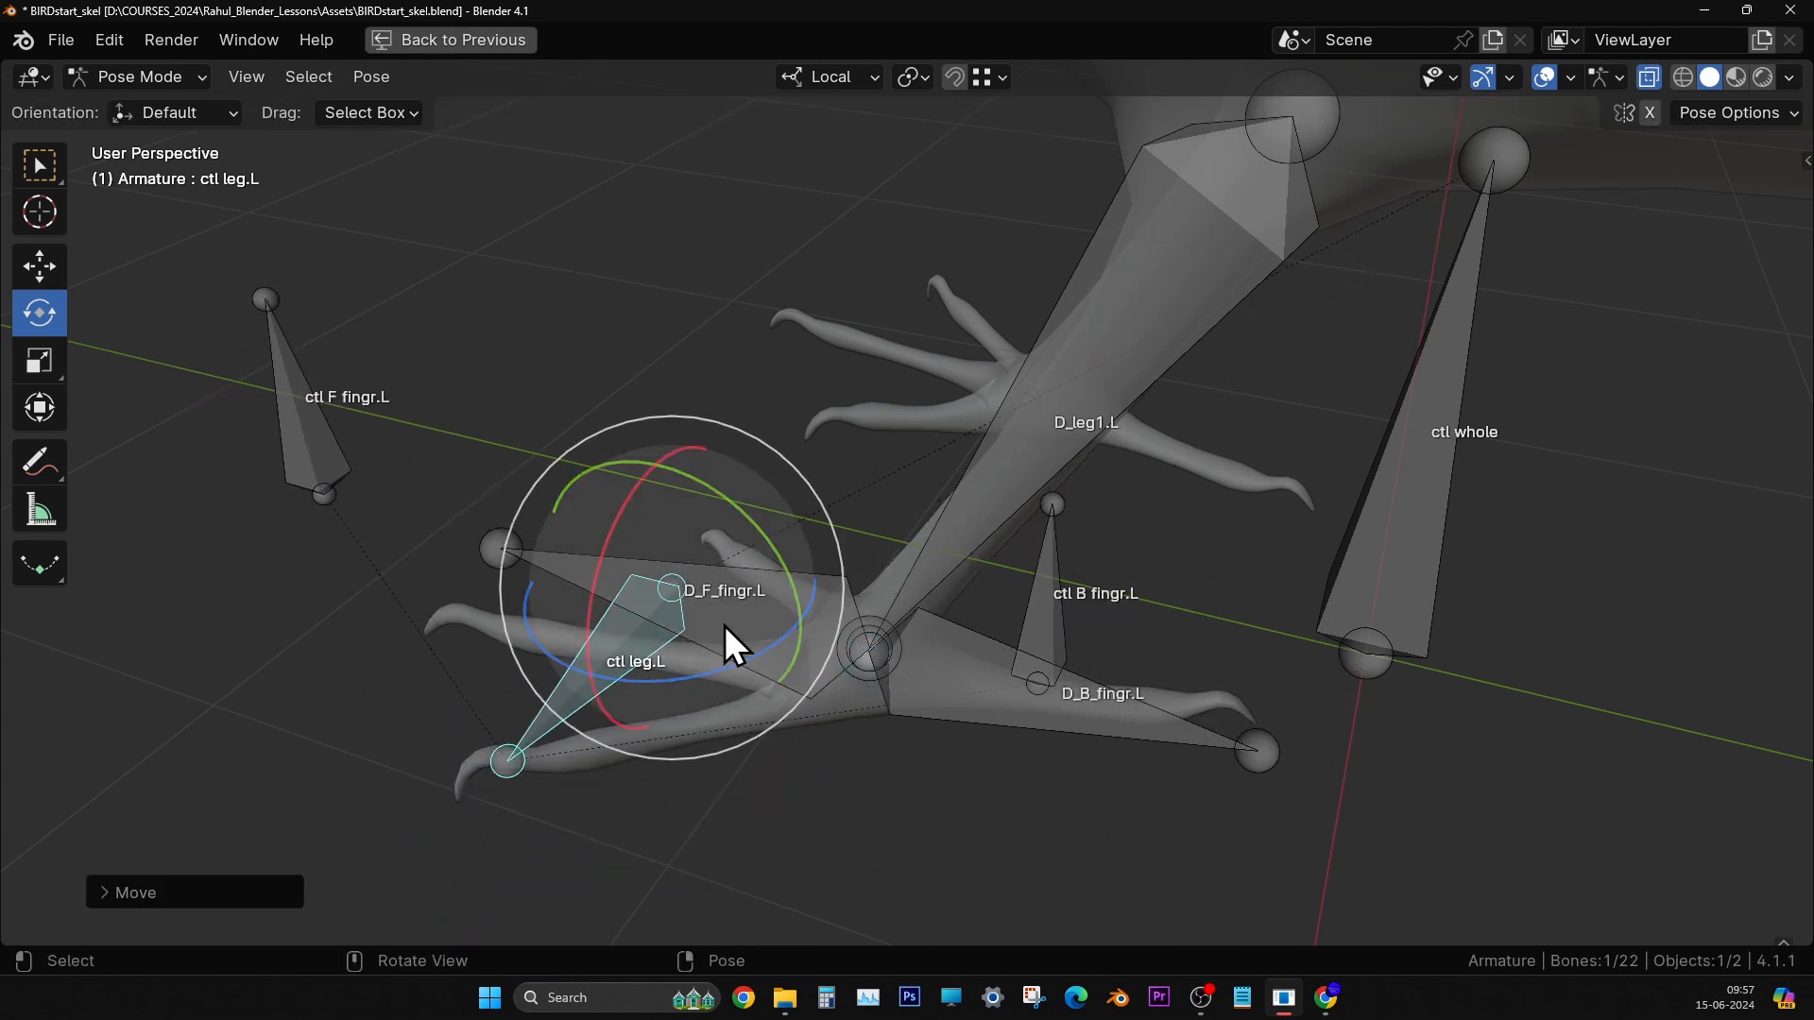
{"action": "key", "text": "ctrl+z"}
- Examine the left foot's deform bones D_B_fingr.L, D_F_fingr.L and D_leg1.L, and clear the selection
{"action": "left_click", "coordinate": [1092, 815]}
{"action": "scroll", "coordinate": [979, 738], "scroll_direction": "down", "scroll_amount": 3}
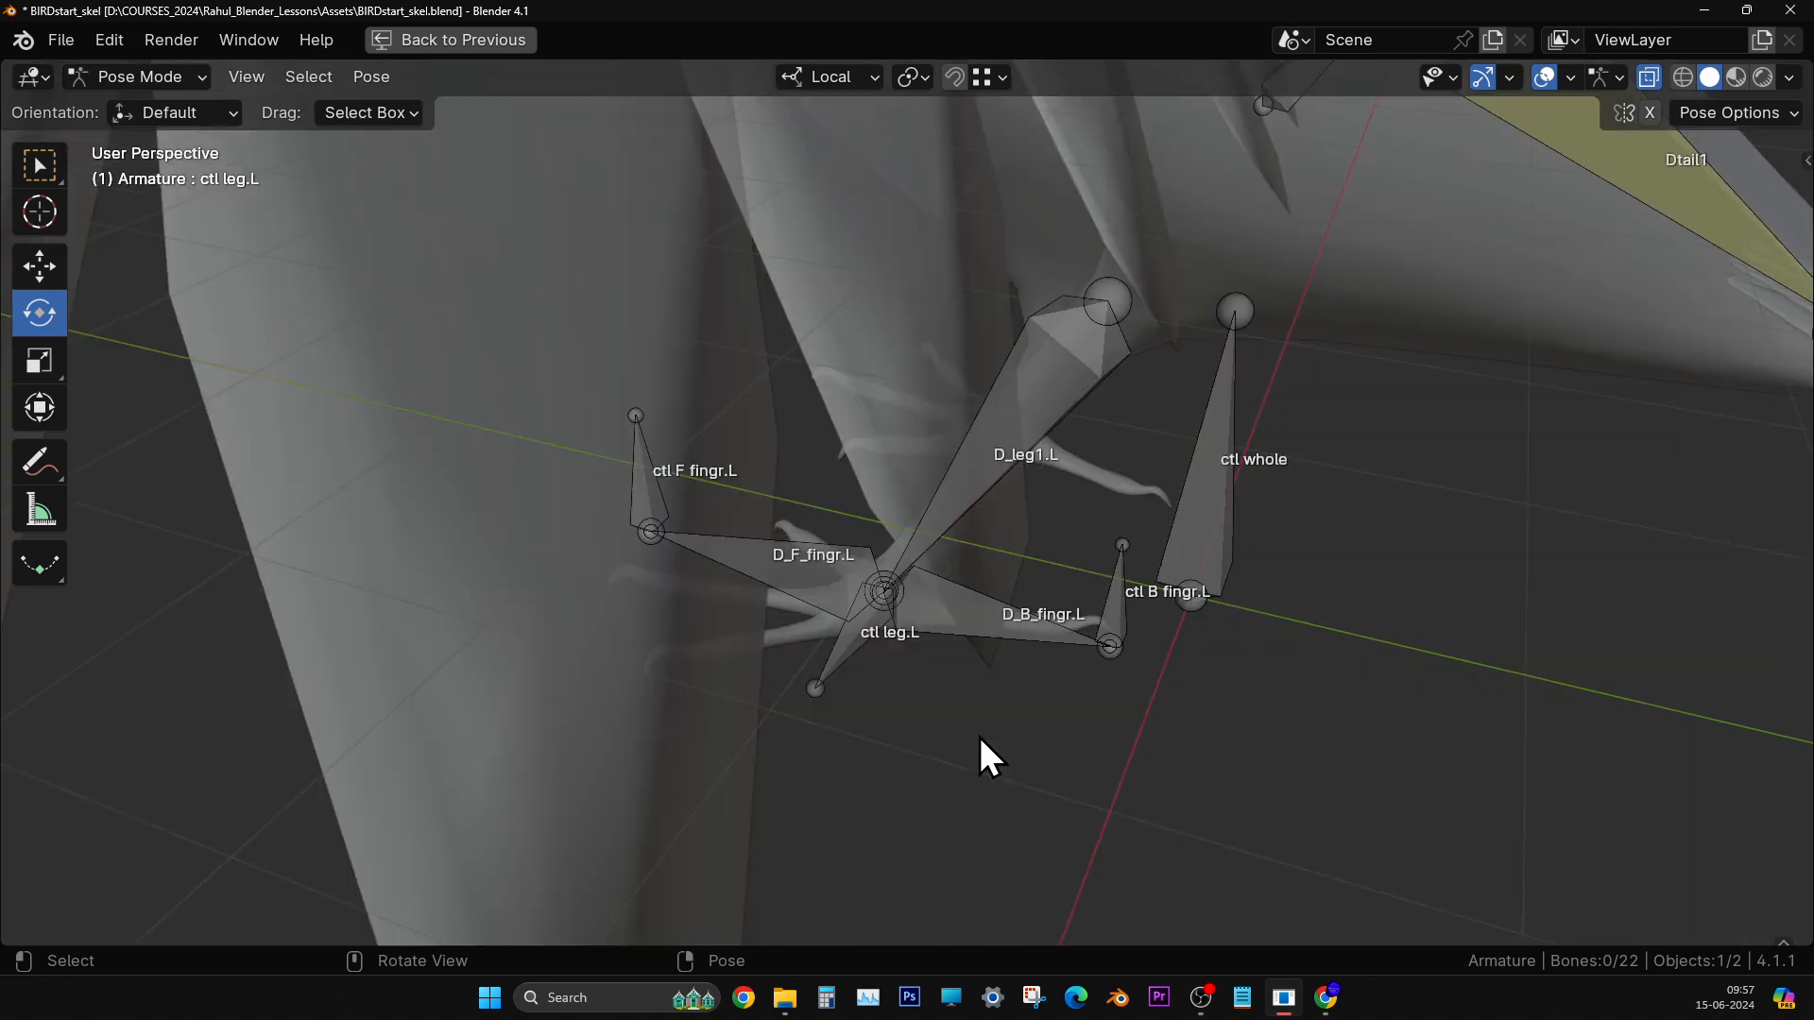
{"action": "middle_click_drag", "start_coordinate": [979, 737], "coordinate": [971, 730]}
{"action": "scroll", "coordinate": [972, 744], "scroll_direction": "up", "scroll_amount": 3}
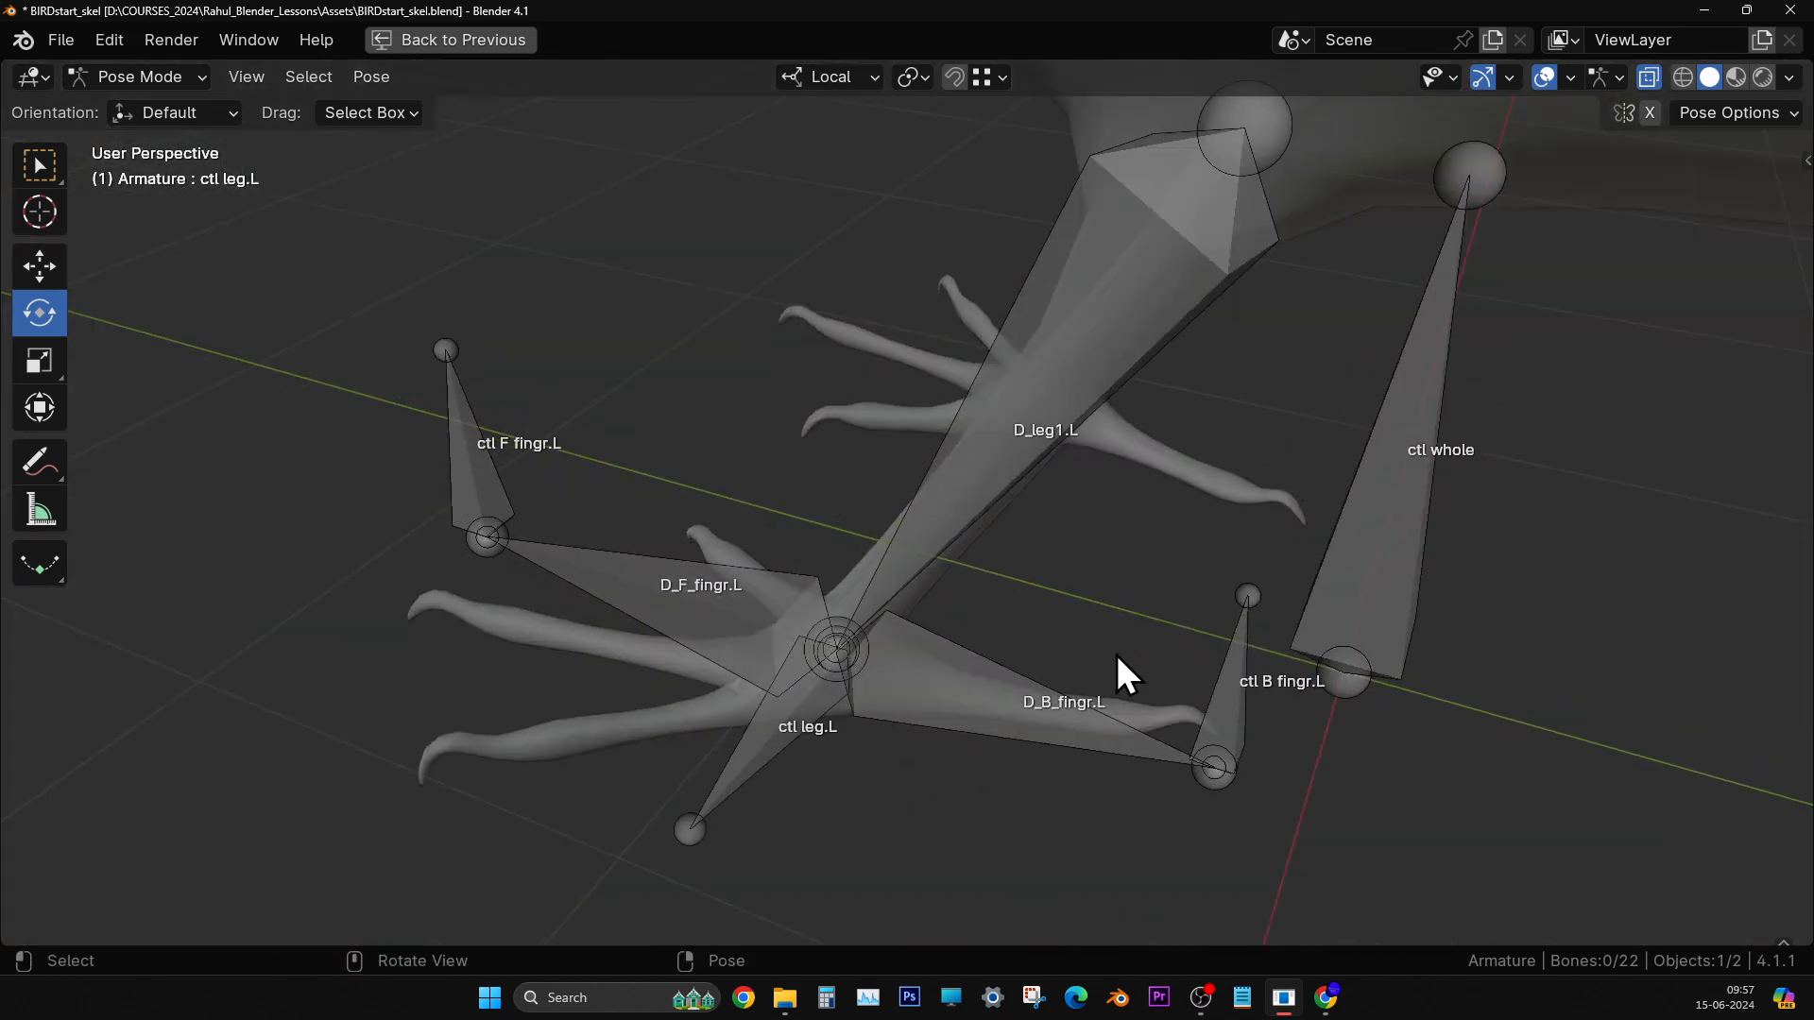
{"action": "left_click", "coordinate": [1015, 699]}
{"action": "left_click", "coordinate": [668, 584]}
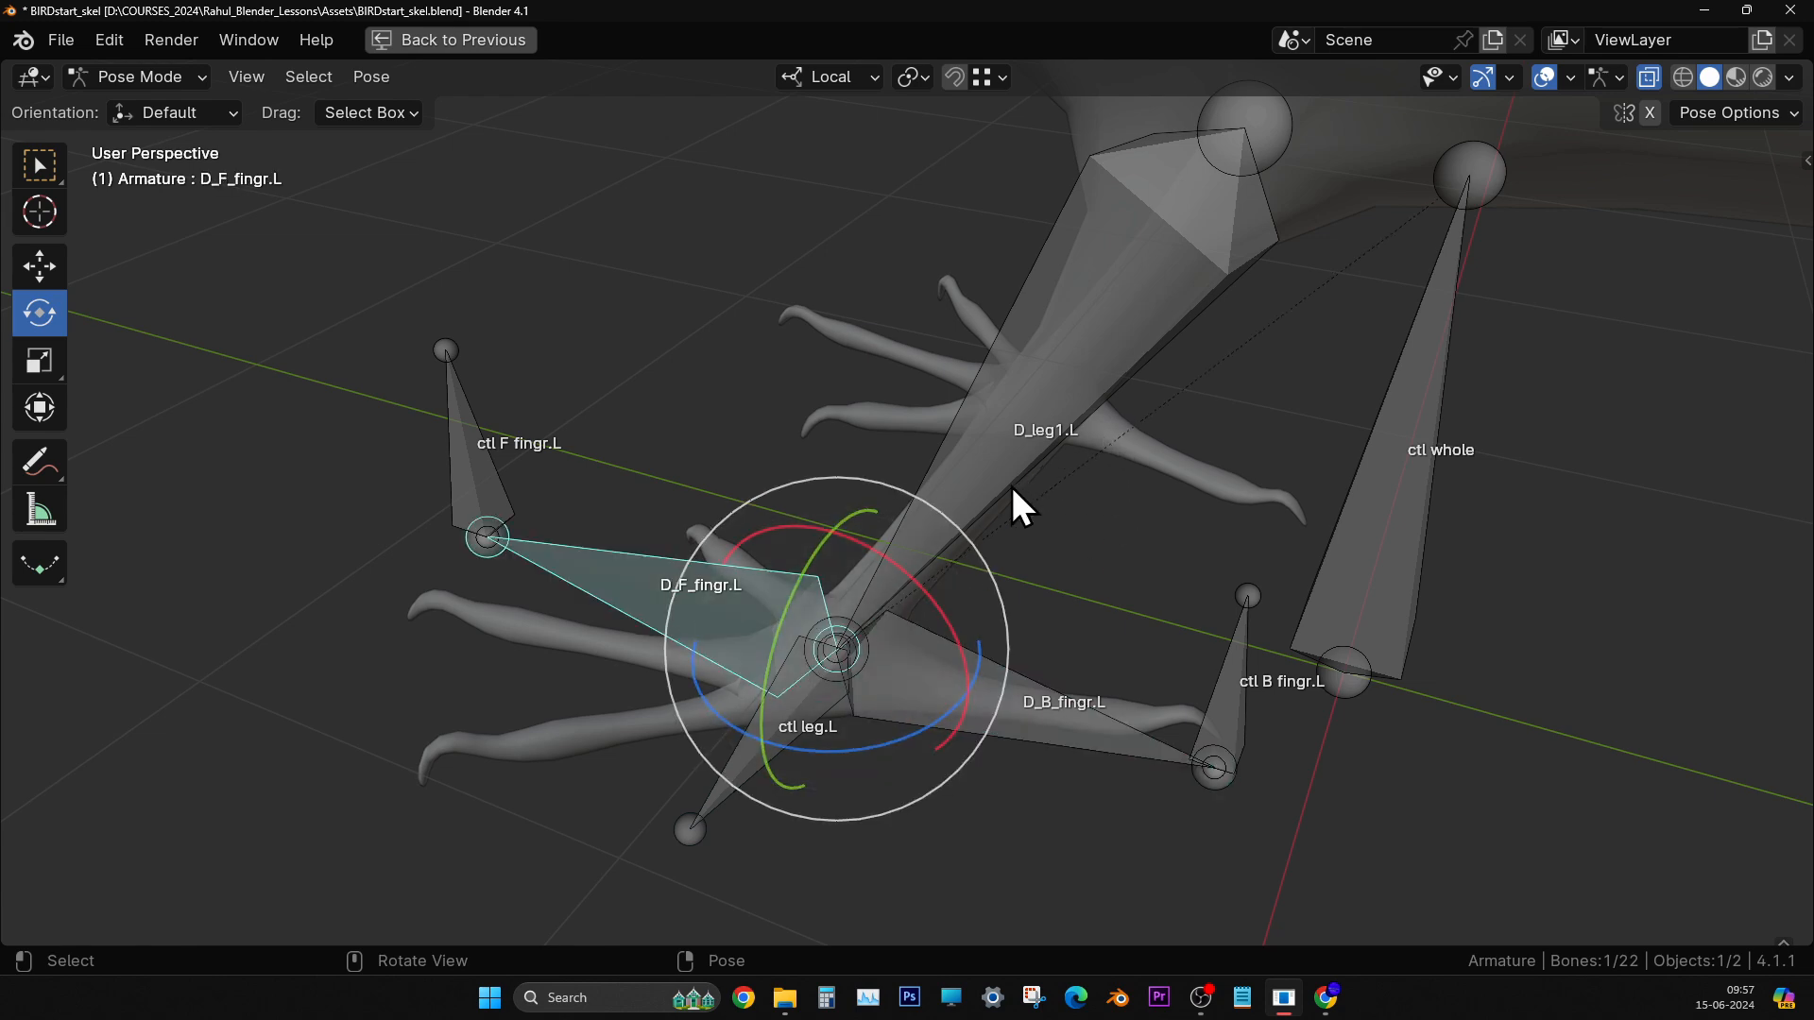
{"action": "left_click", "coordinate": [979, 421]}
{"action": "middle_click_drag", "start_coordinate": [979, 420], "coordinate": [1086, 516]}
{"action": "left_click", "coordinate": [1474, 446]}
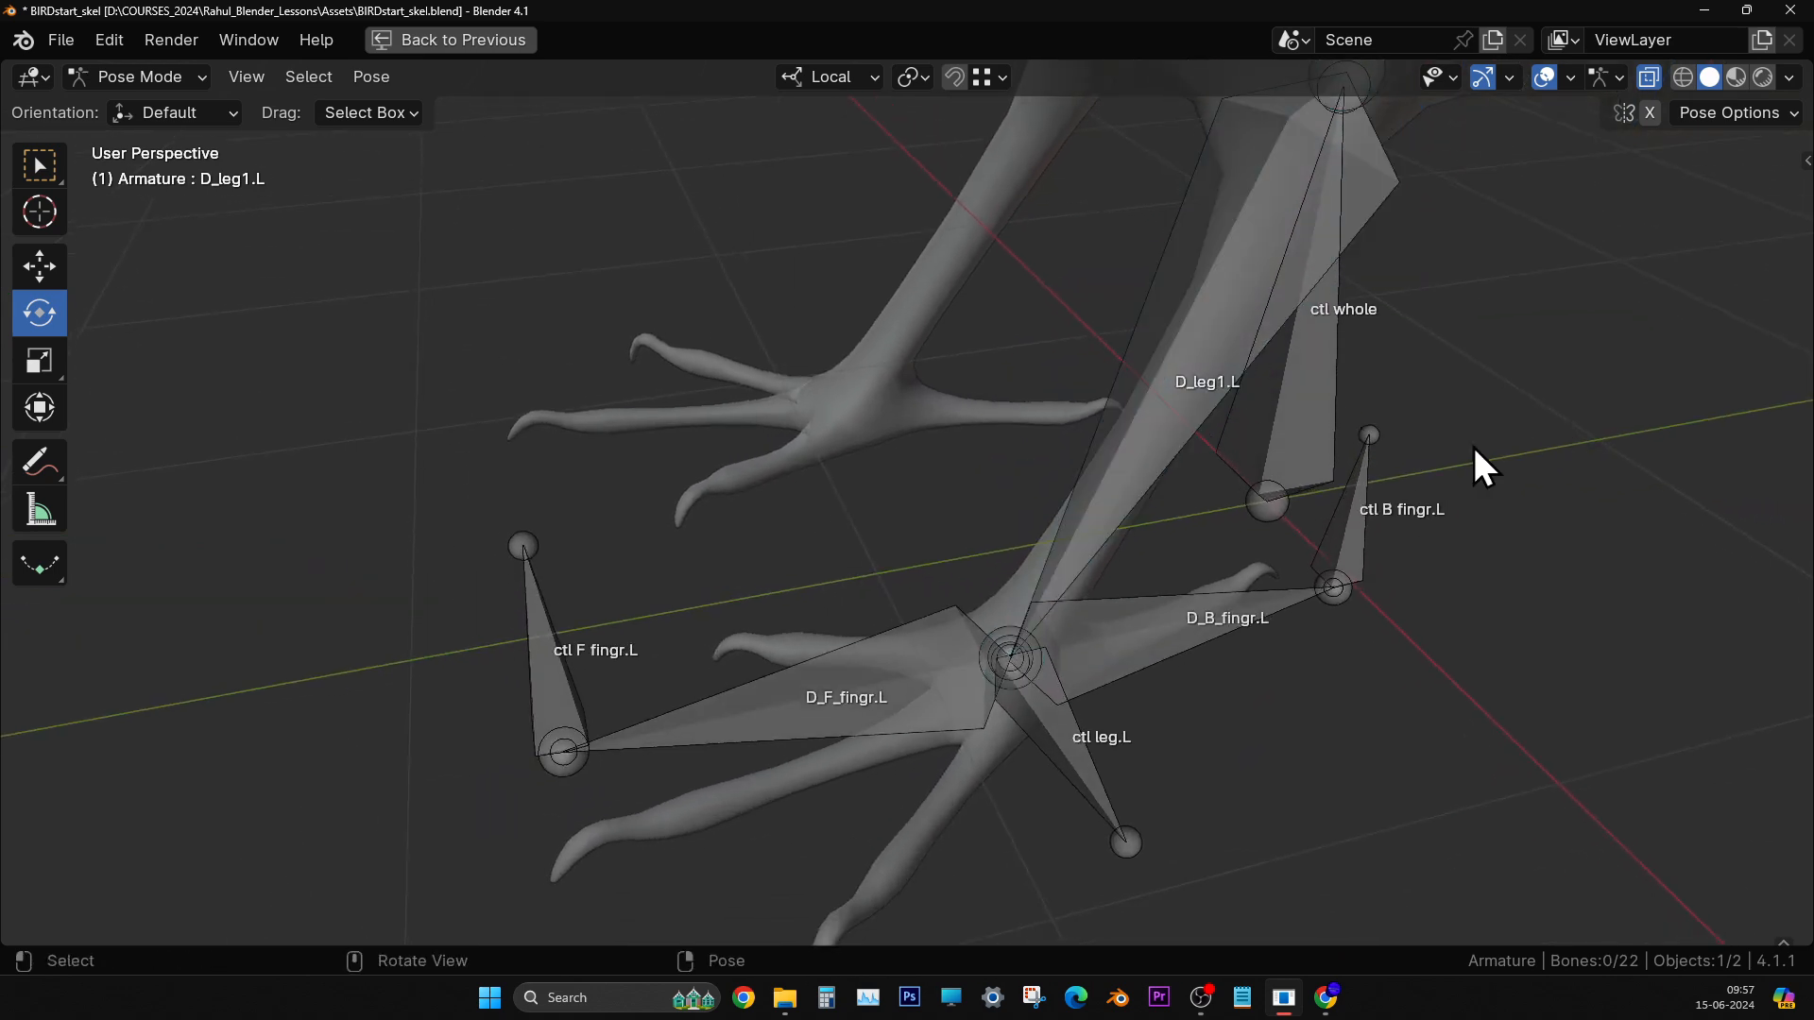
- Select the D_leg1.L bone, restore the full workspace layout, and add an Inverse Kinematics constraint to the bone
{"action": "left_click", "coordinate": [1176, 384]}
{"action": "middle_click_drag", "start_coordinate": [1159, 414], "coordinate": [1009, 490]}
{"action": "key", "text": "ctrl+space"}
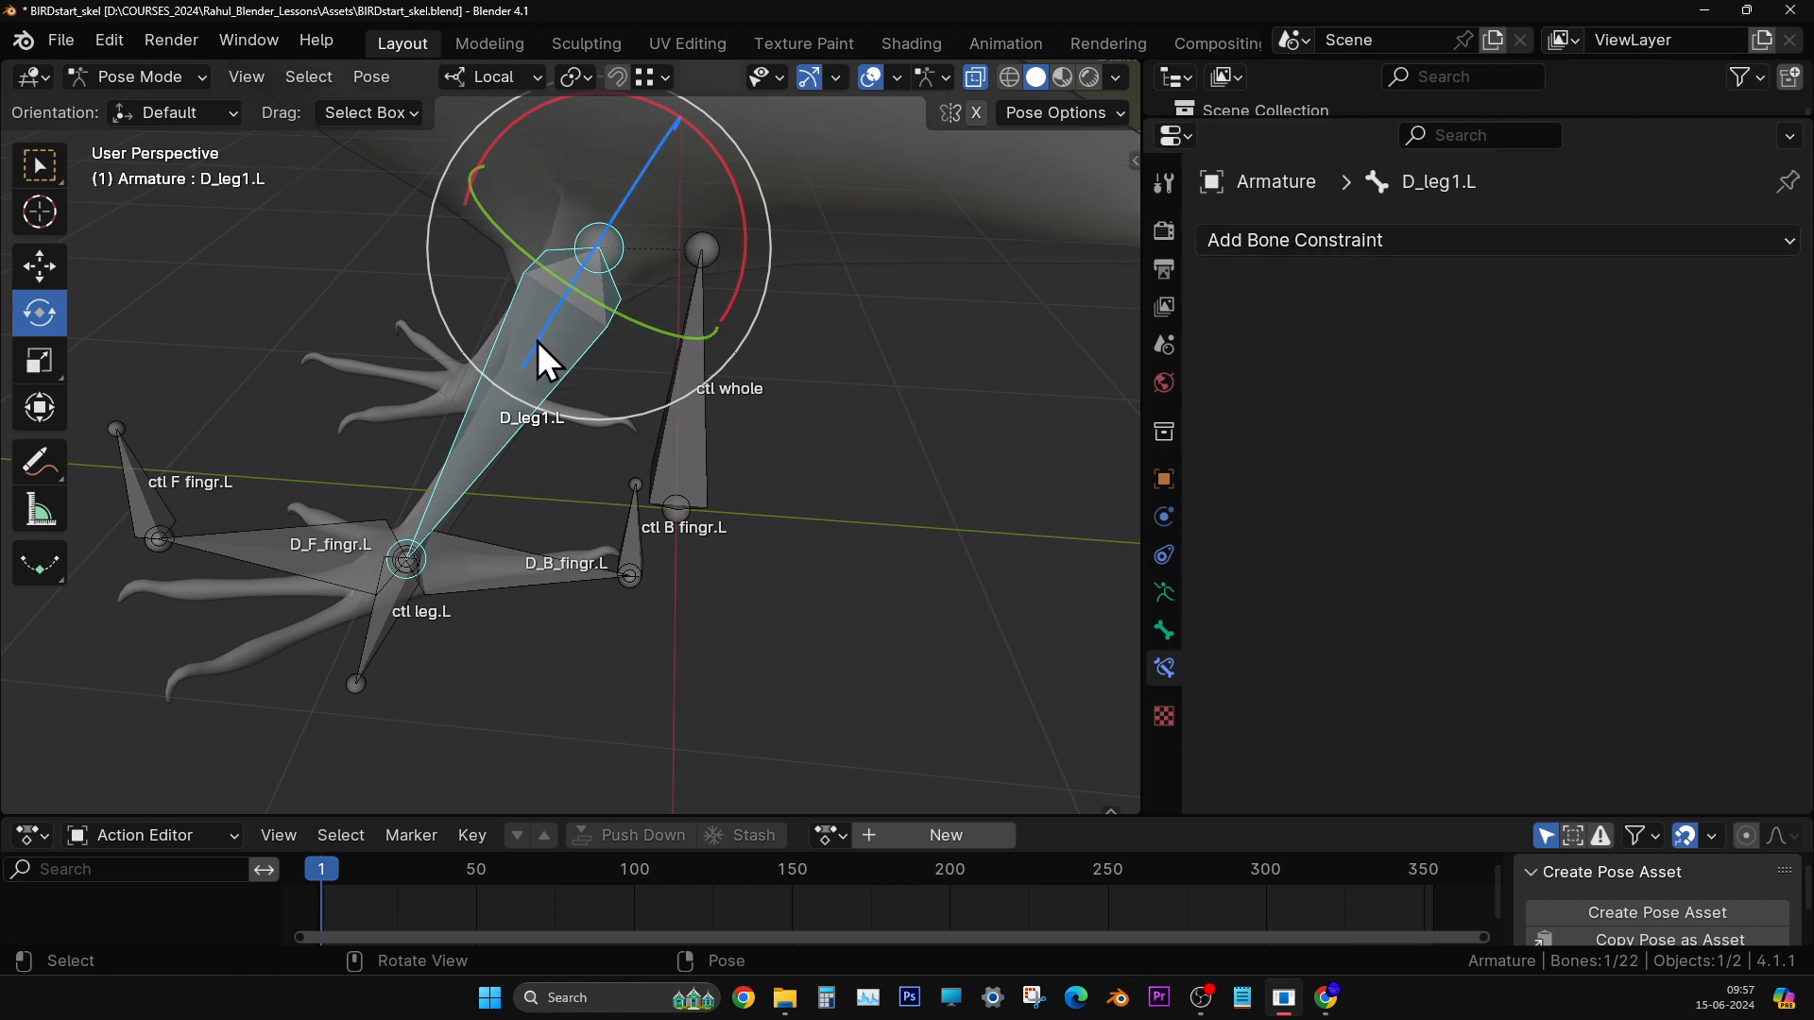
{"action": "left_click", "coordinate": [1297, 246]}
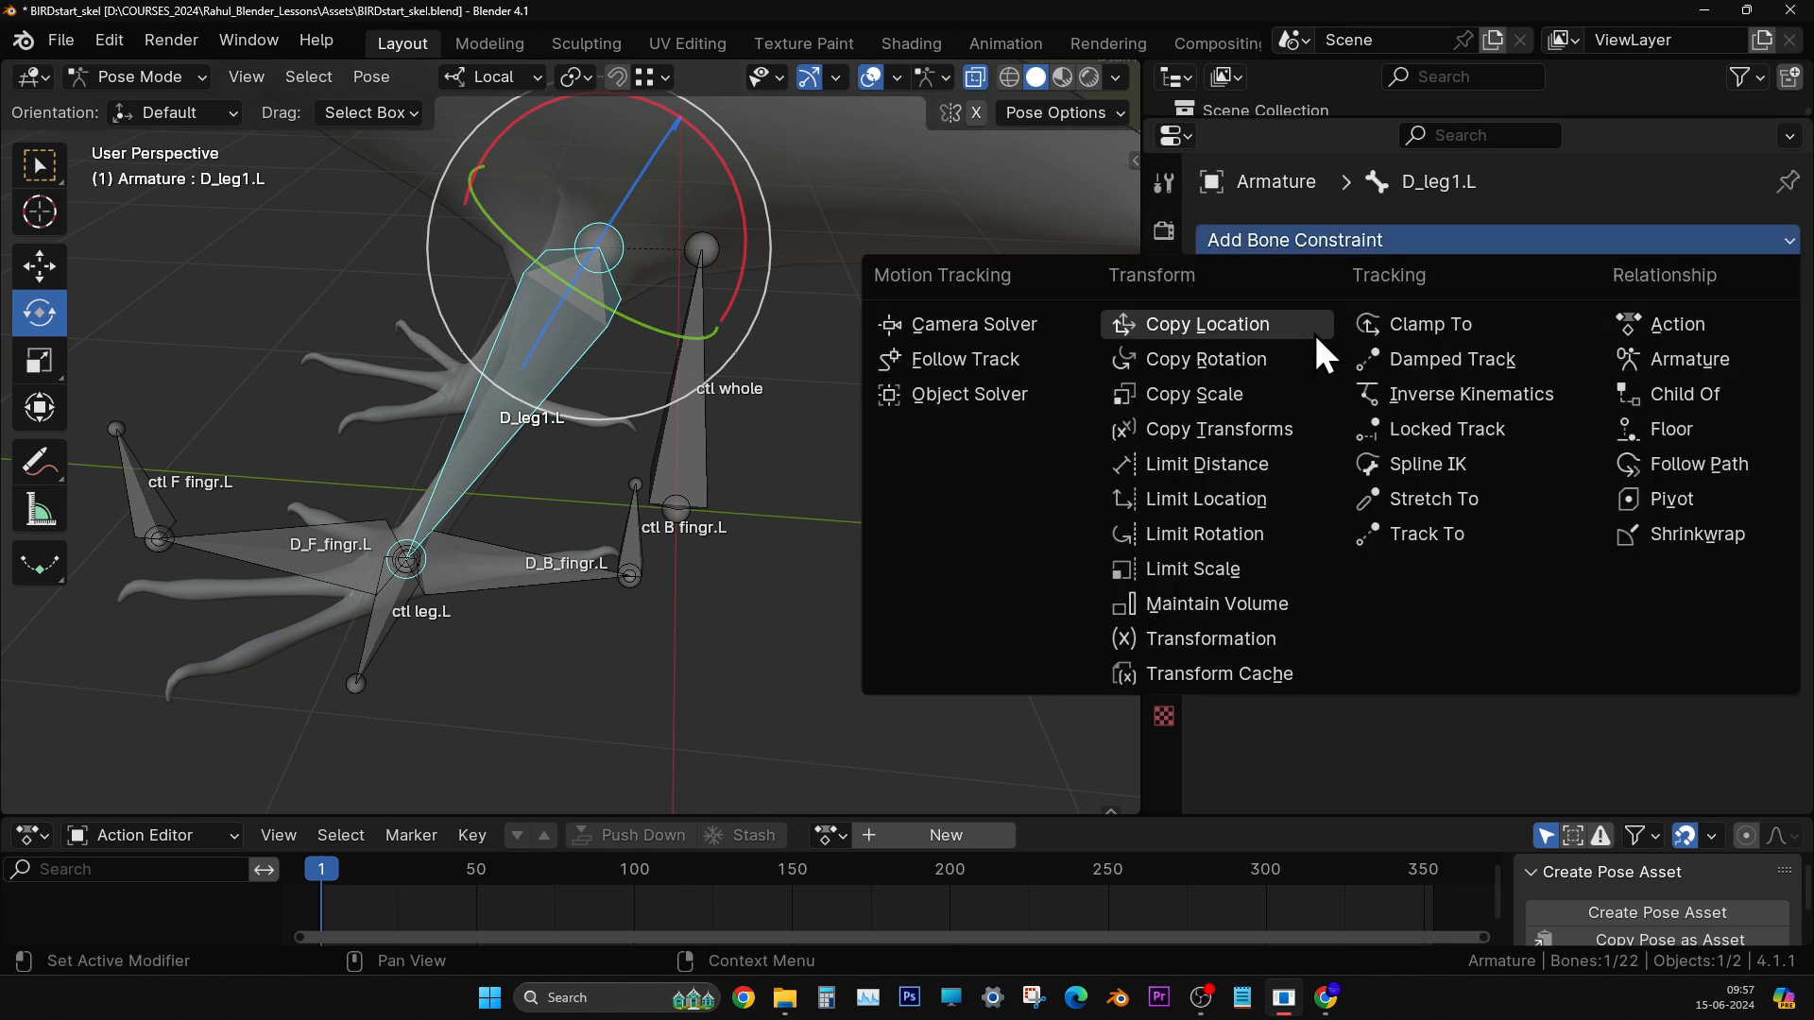
{"action": "left_click", "coordinate": [1516, 400]}
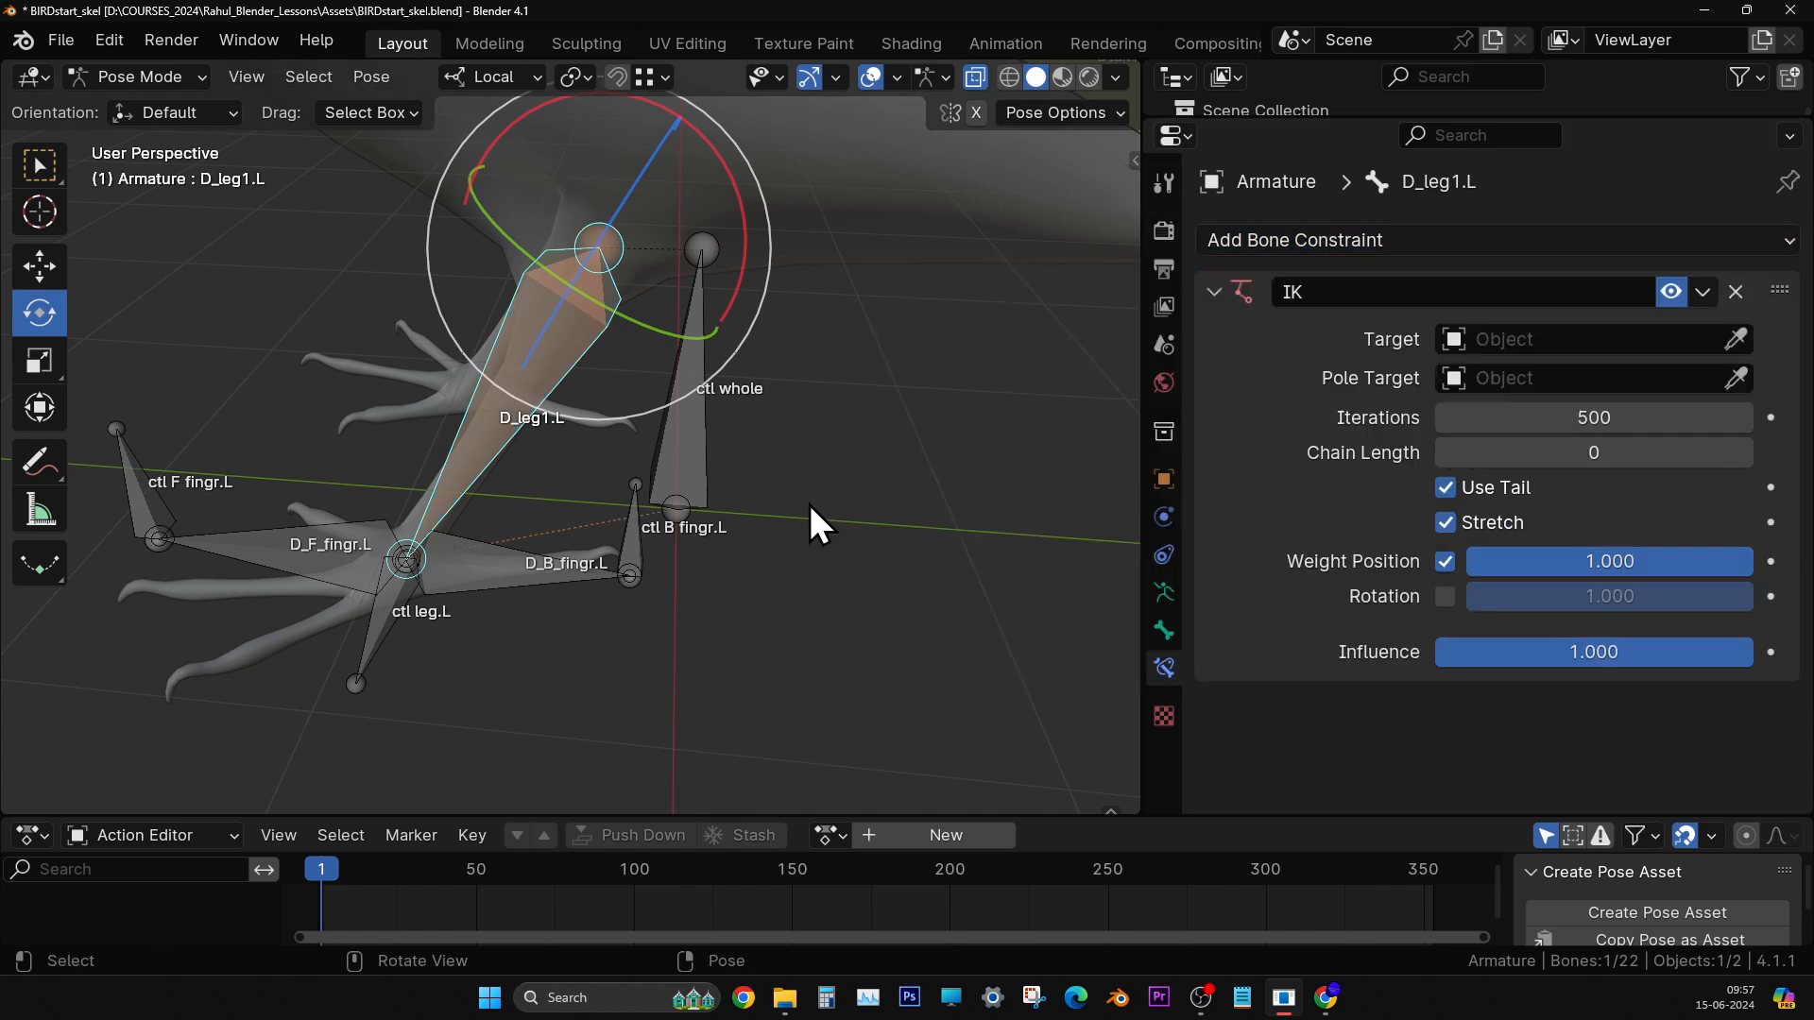
- Set the D_leg1.L IK constraint's chain length to 1 and its target to Armature
{"action": "scroll", "coordinate": [808, 504], "scroll_direction": "up", "scroll_amount": 5}
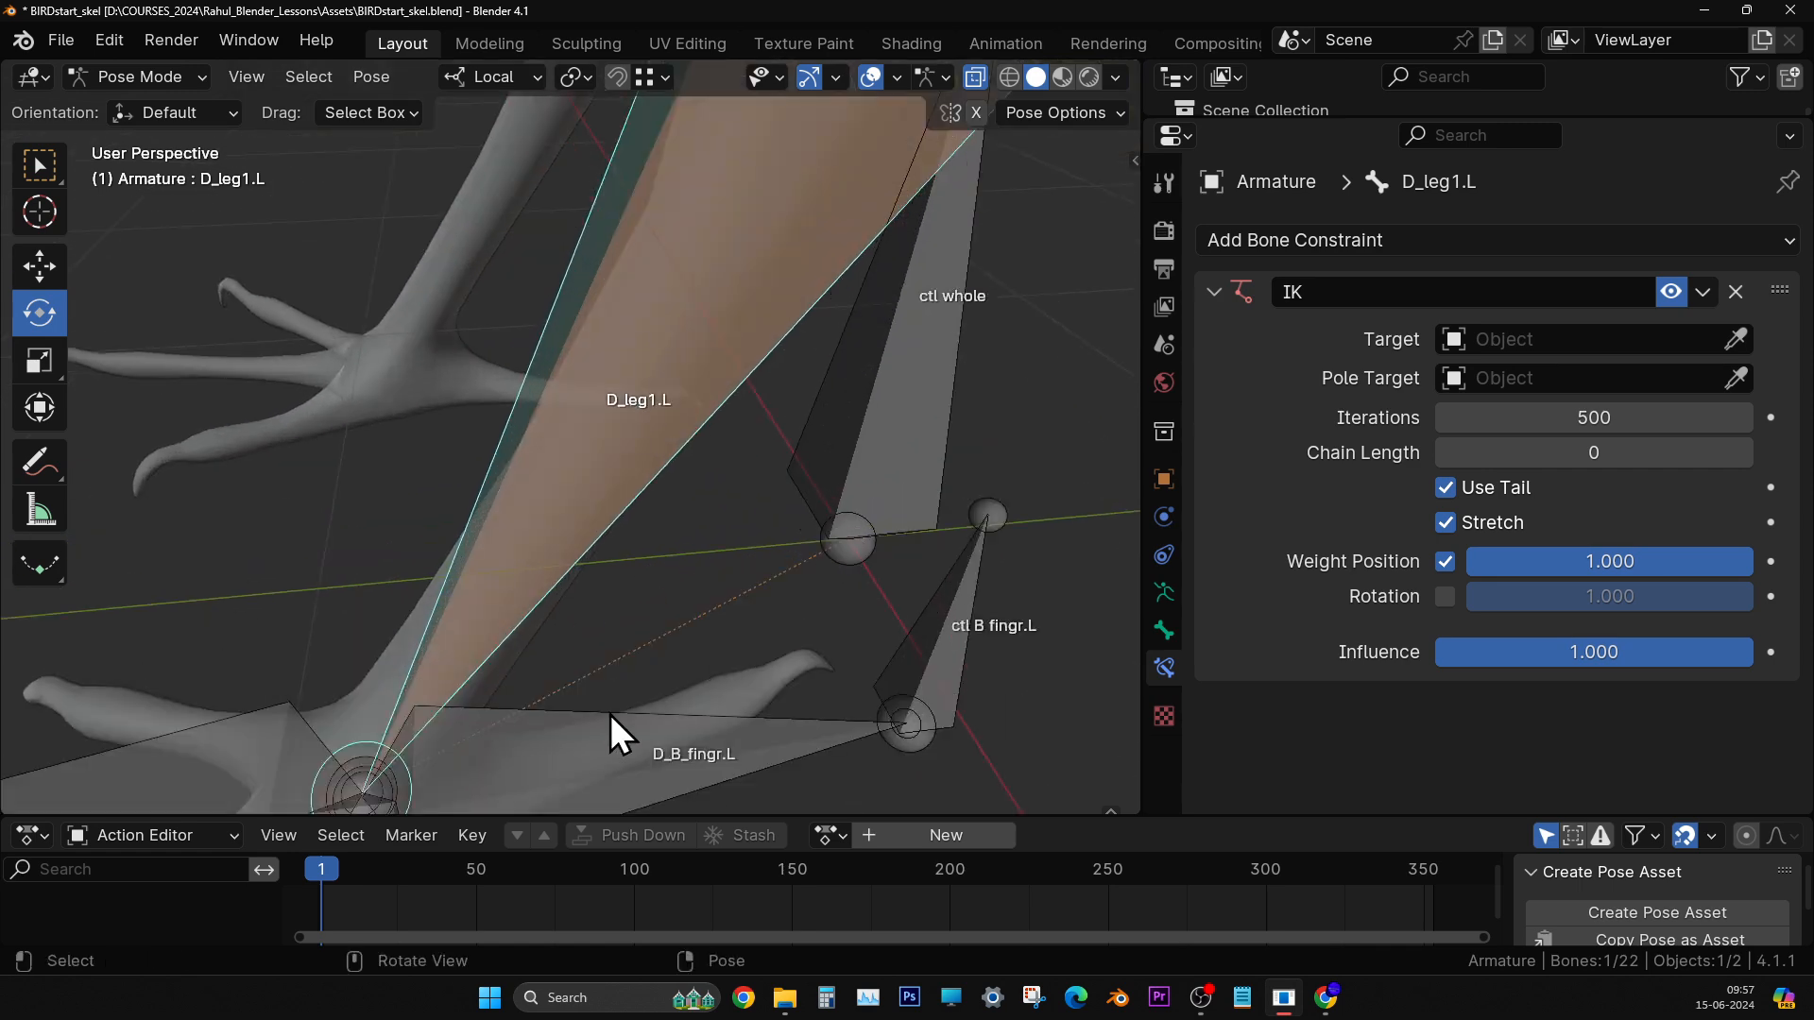
{"action": "left_click", "coordinate": [1617, 452]}
{"action": "type", "text": "2"}
{"action": "key", "text": "Return"}
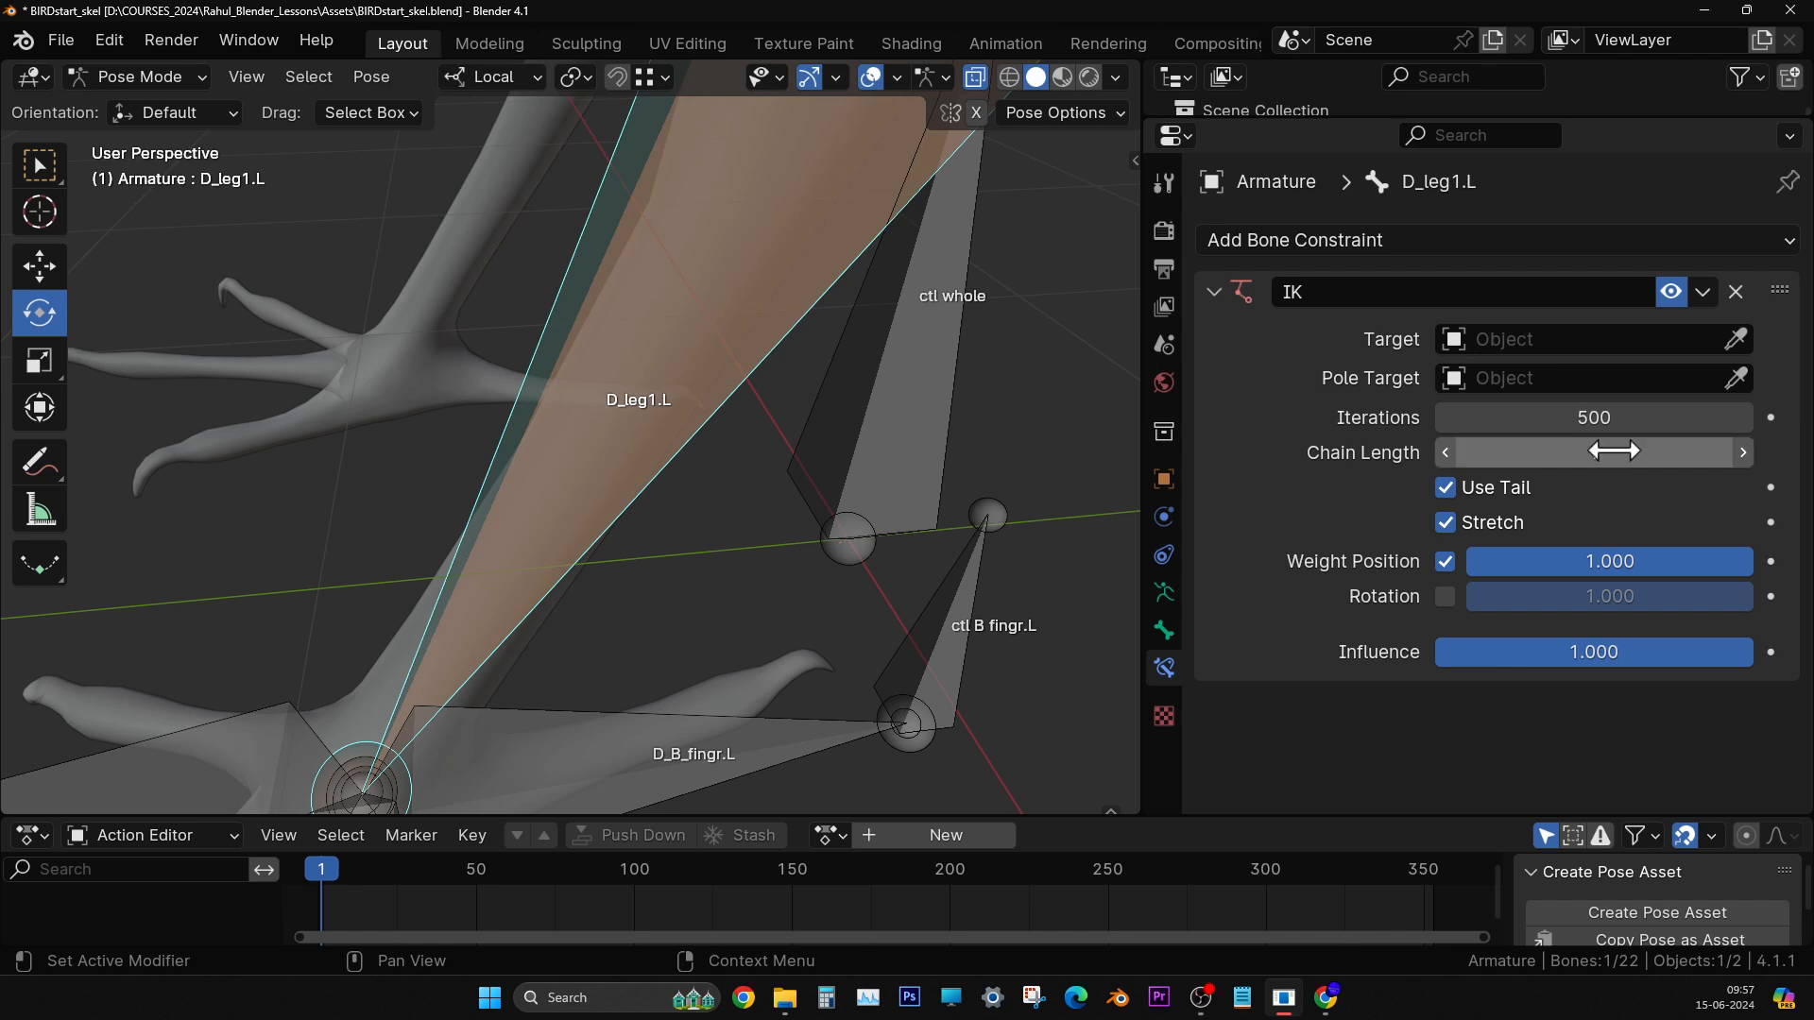
{"action": "left_click", "coordinate": [1545, 339]}
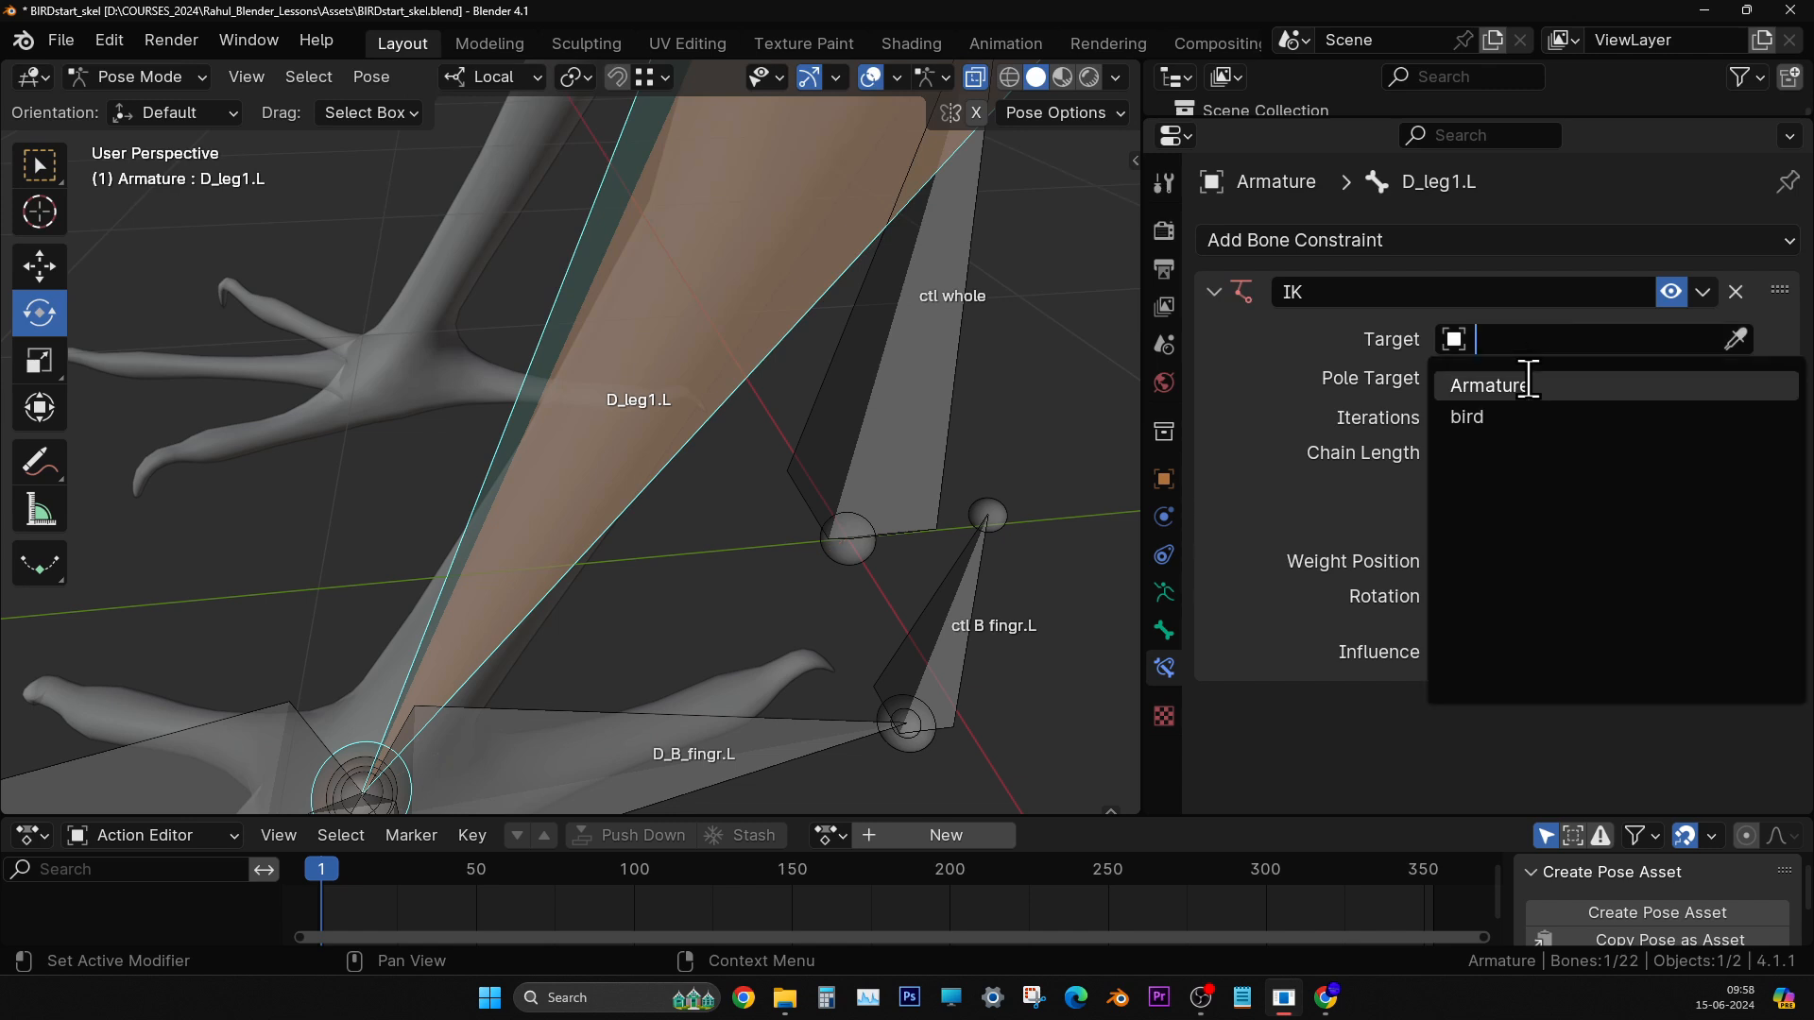
{"action": "left_click", "coordinate": [1529, 380]}
- Set ctl leg.L as the target bone of the D_leg1.L IK constraint
{"action": "left_click", "coordinate": [1532, 377]}
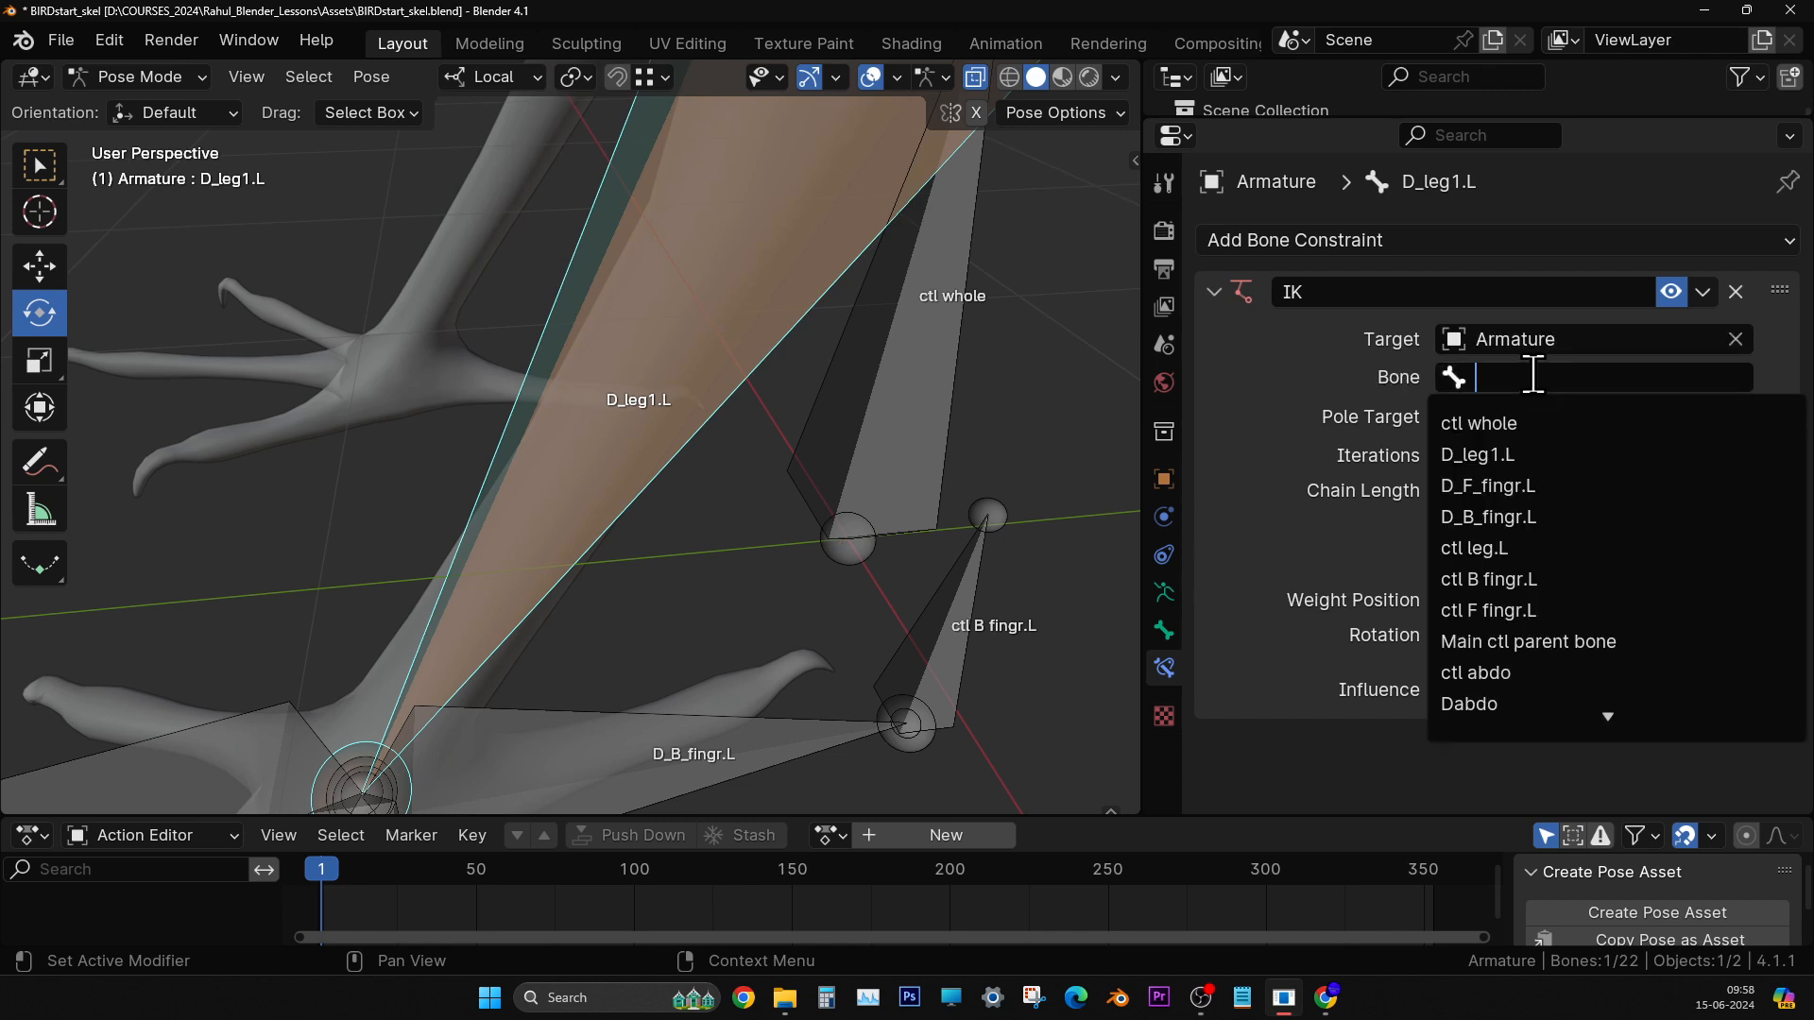
{"action": "middle_click_drag", "start_coordinate": [711, 599], "coordinate": [896, 463]}
{"action": "middle_click_drag", "start_coordinate": [887, 613], "coordinate": [837, 508], "text": "shift"}
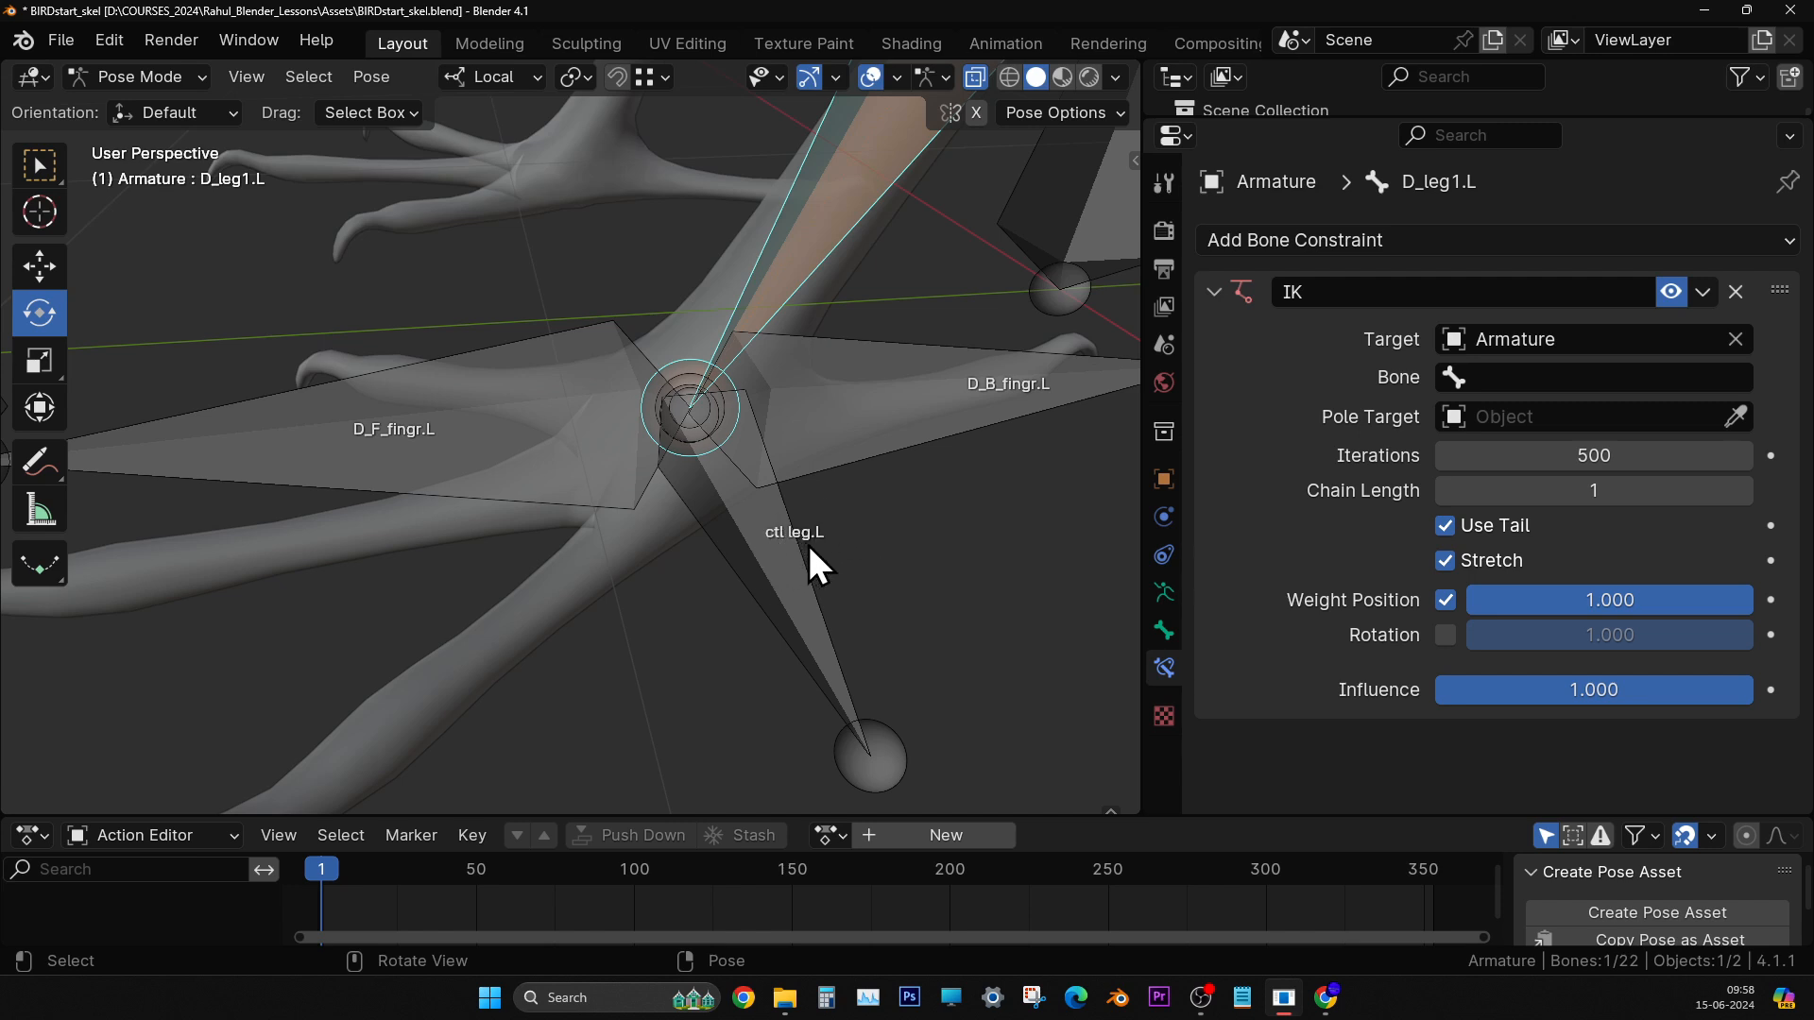
{"action": "left_click", "coordinate": [1608, 377]}
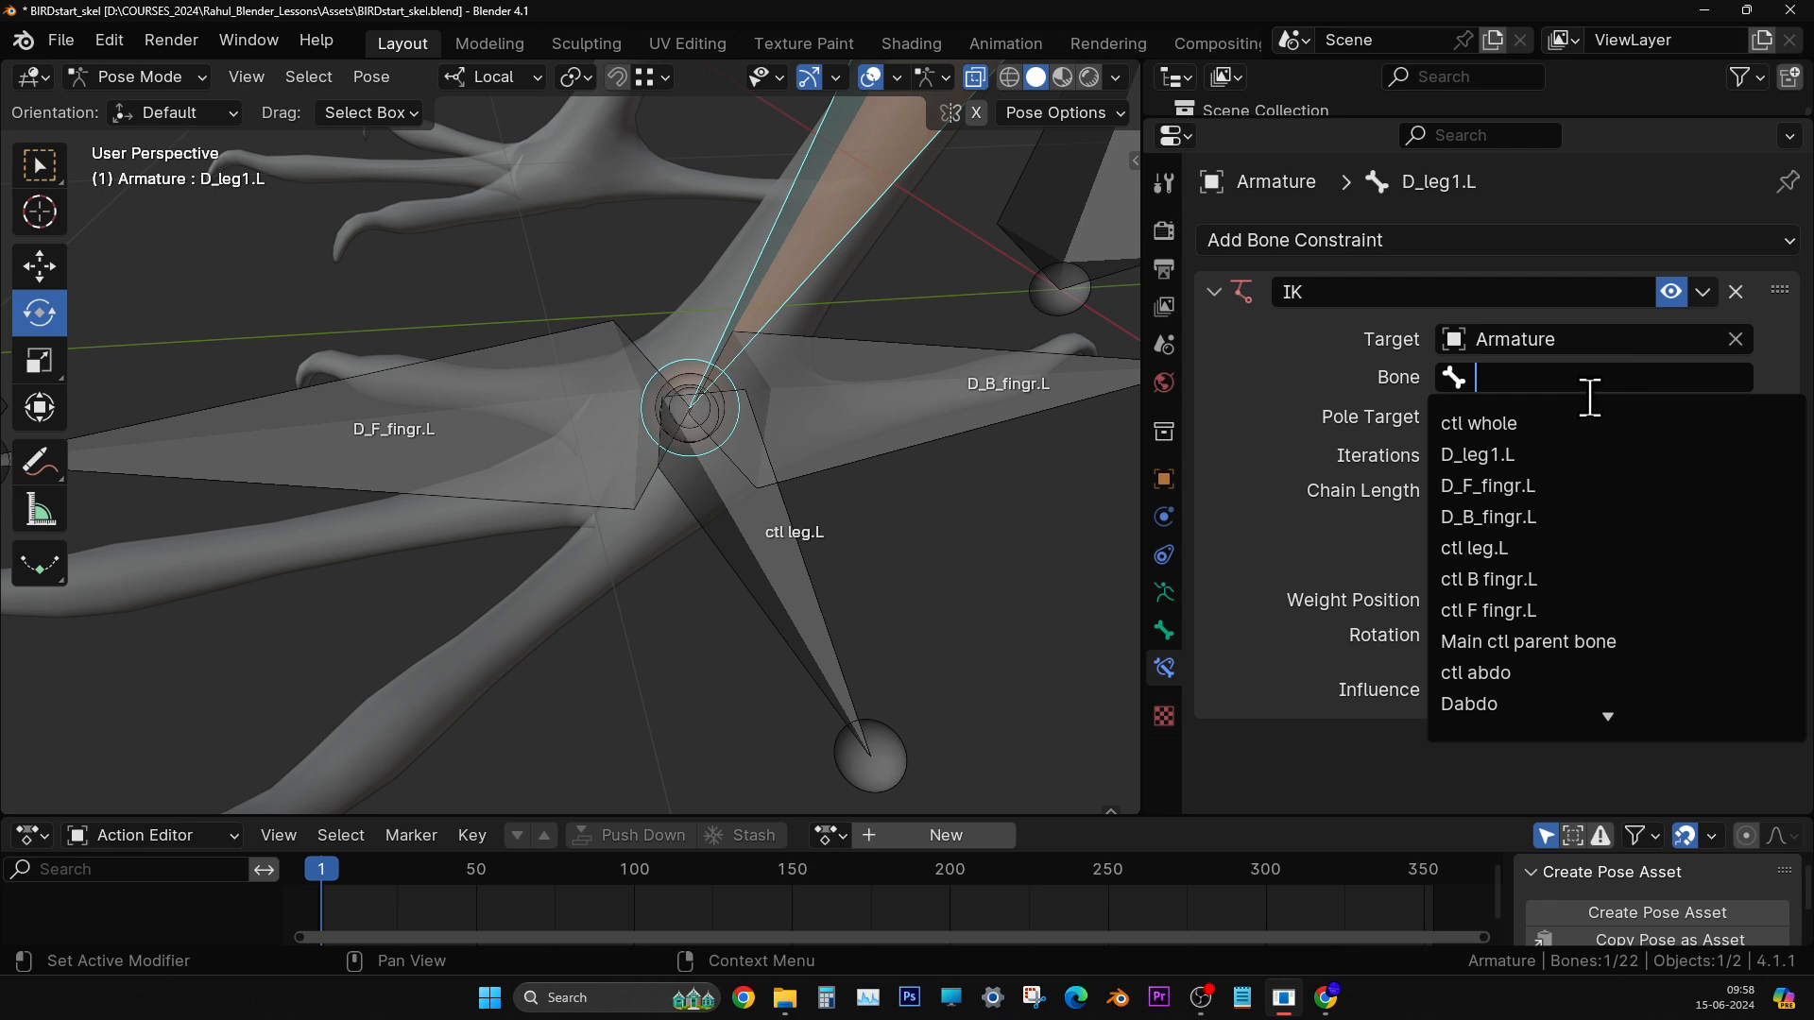
{"action": "type", "text": "leg"}
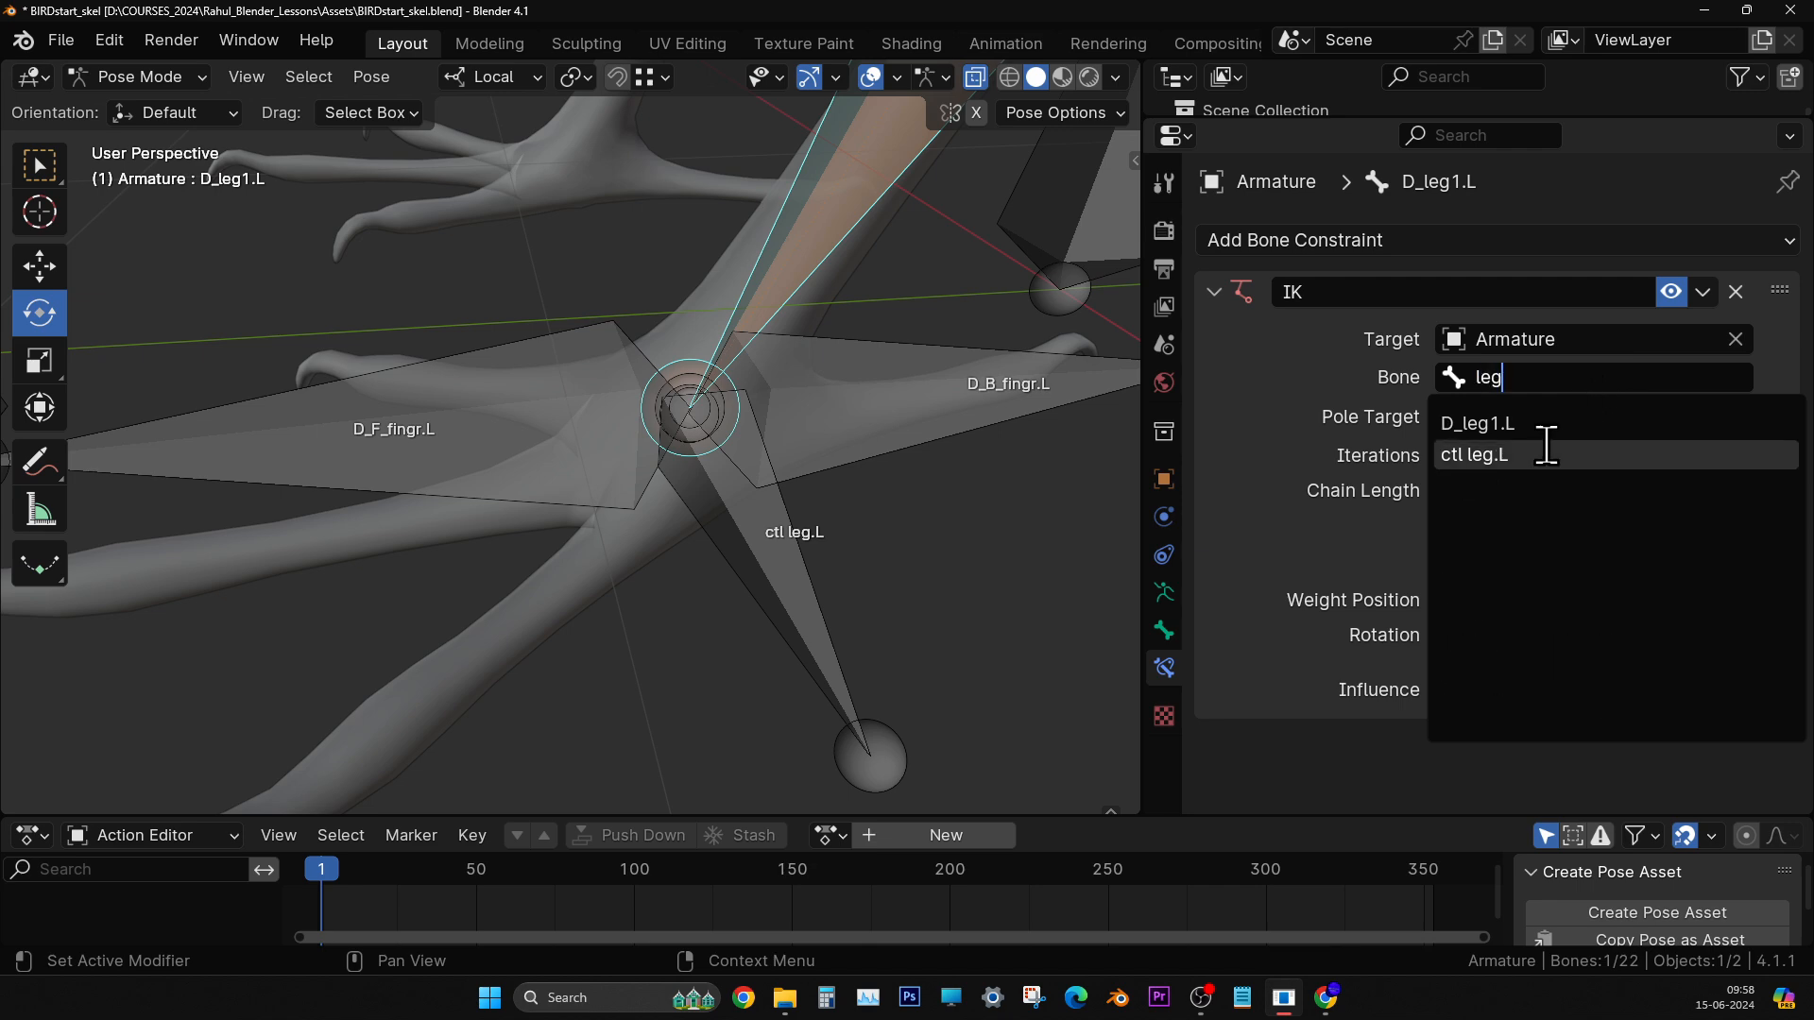
{"action": "left_click", "coordinate": [1545, 452]}
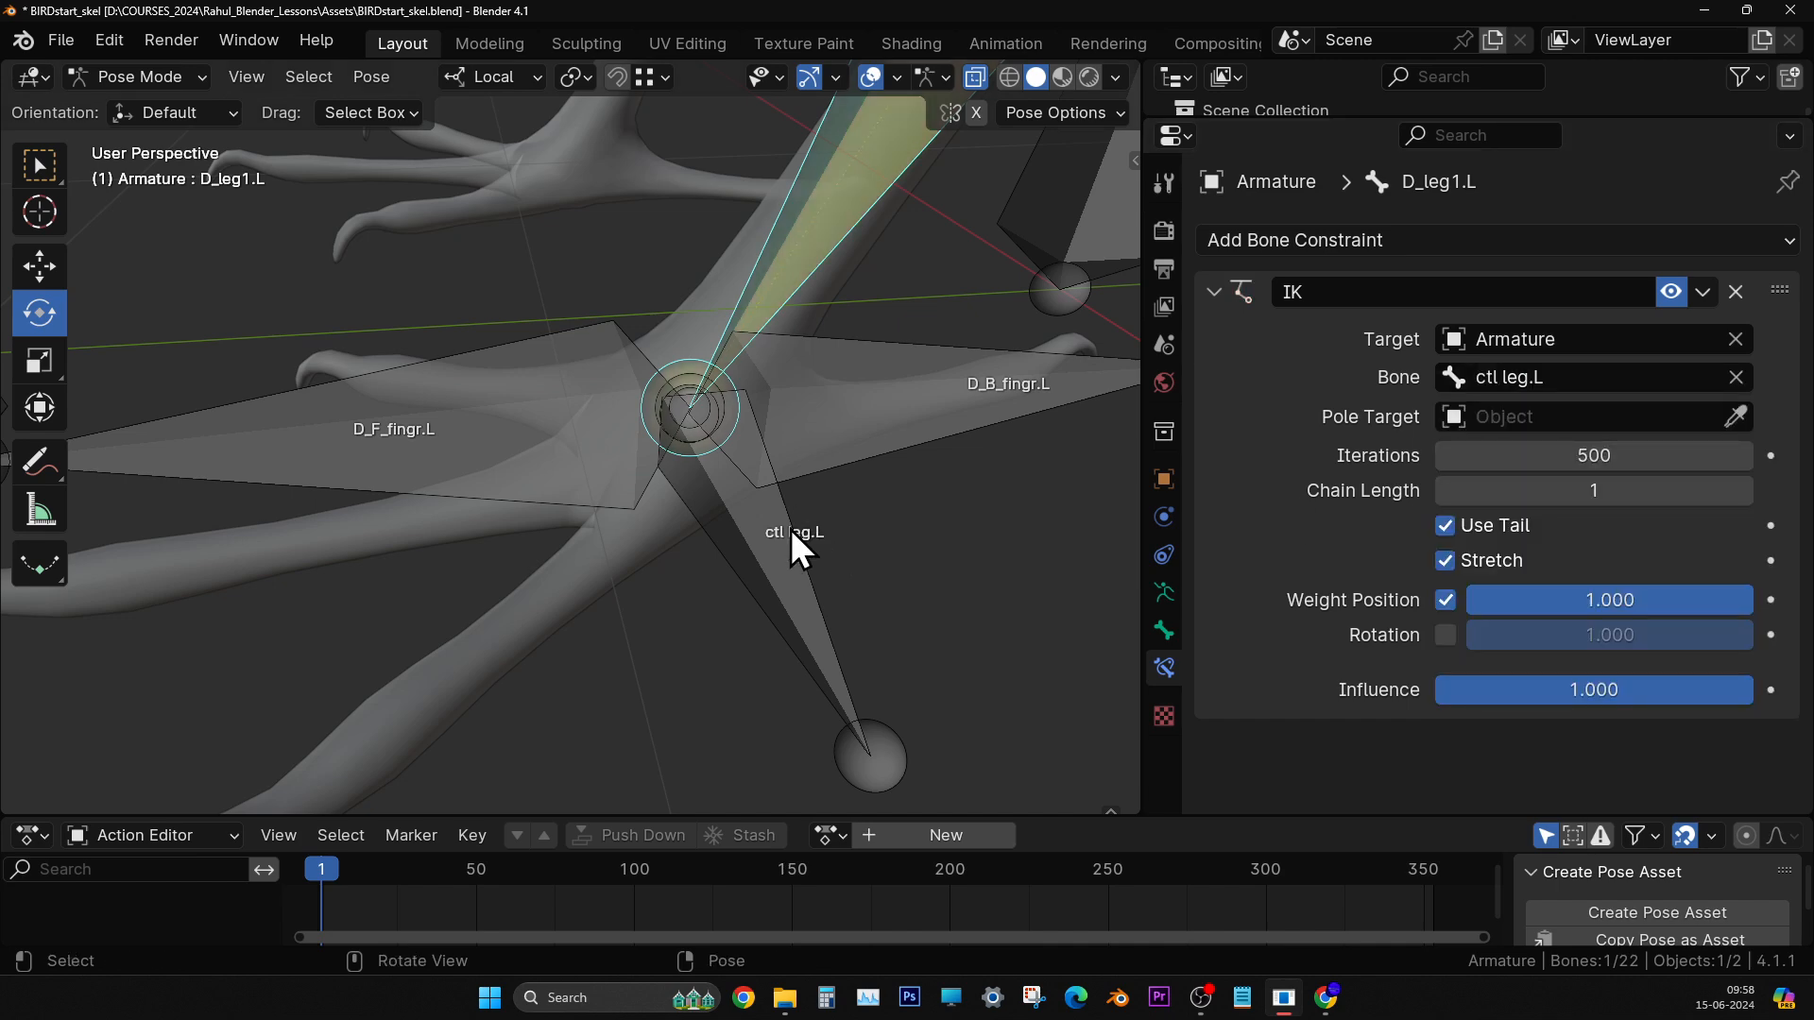
- Select ctl leg.L, move it away from the ankle to test the leg's IK, and undo the move
{"action": "middle_click_drag", "start_coordinate": [793, 548], "coordinate": [811, 584]}
{"action": "left_click", "coordinate": [796, 672]}
{"action": "scroll", "coordinate": [825, 620], "scroll_direction": "down", "scroll_amount": 4}
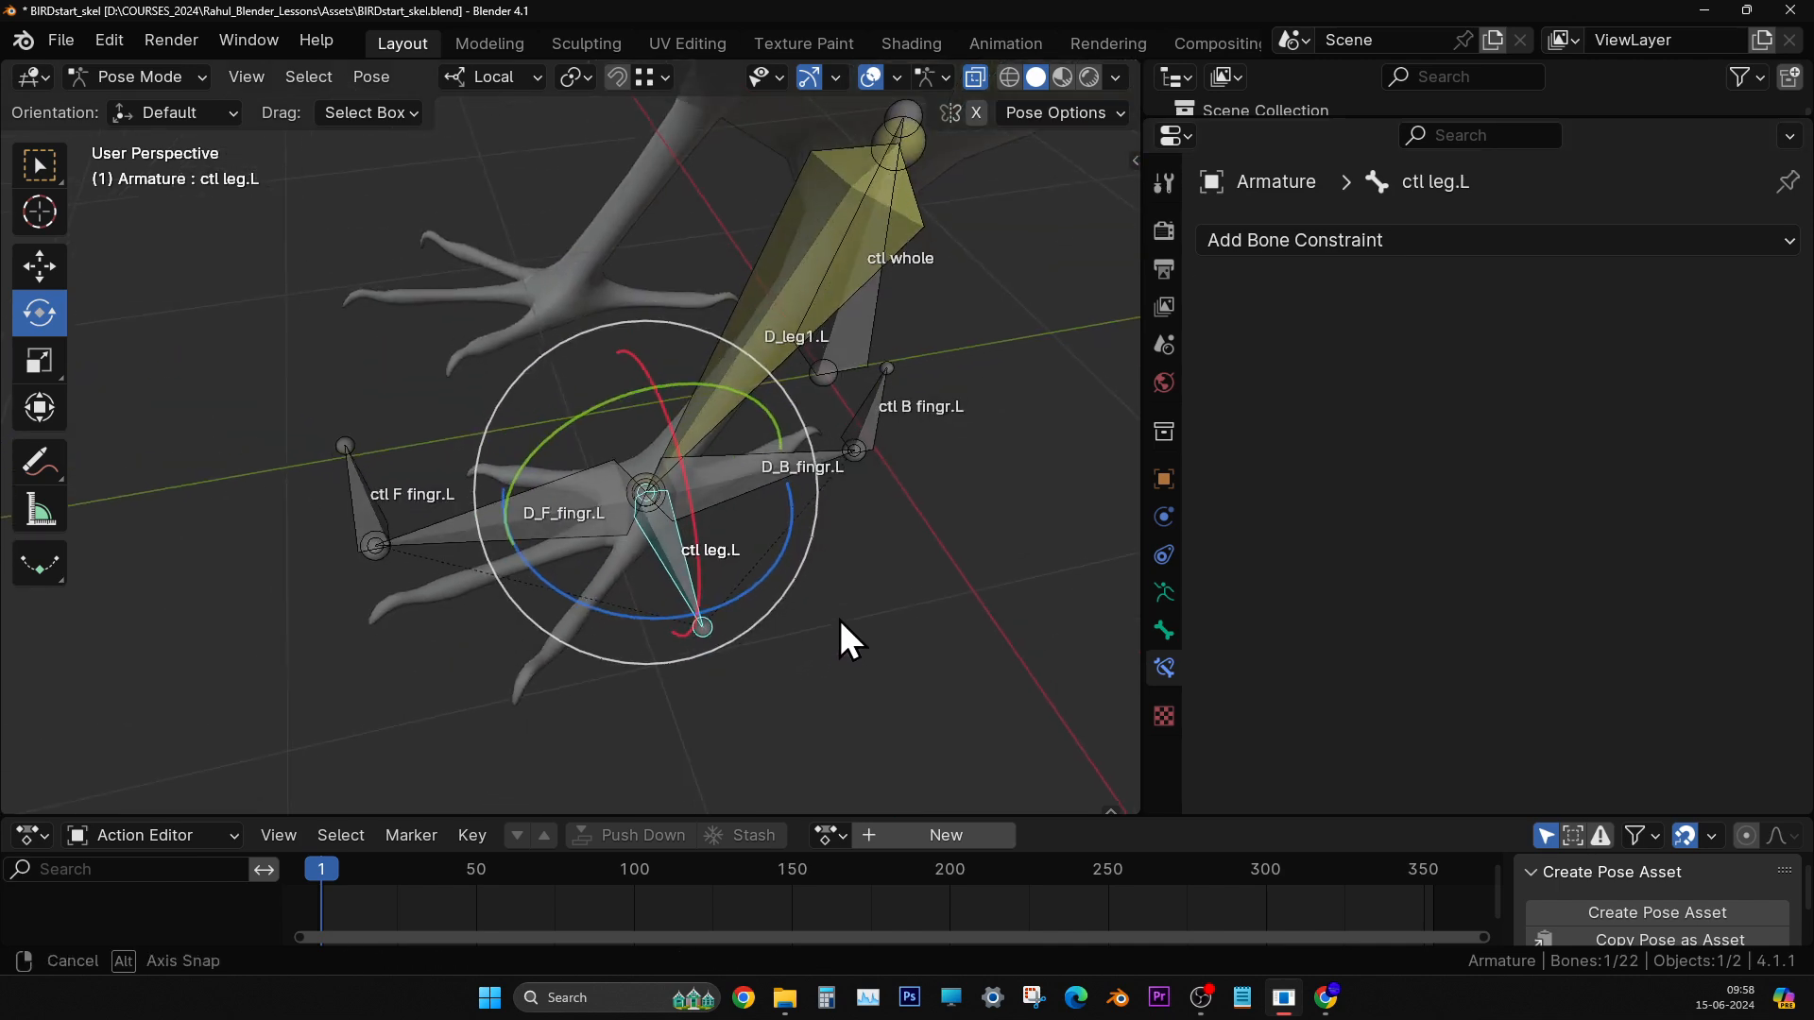
{"action": "key", "text": "g"}
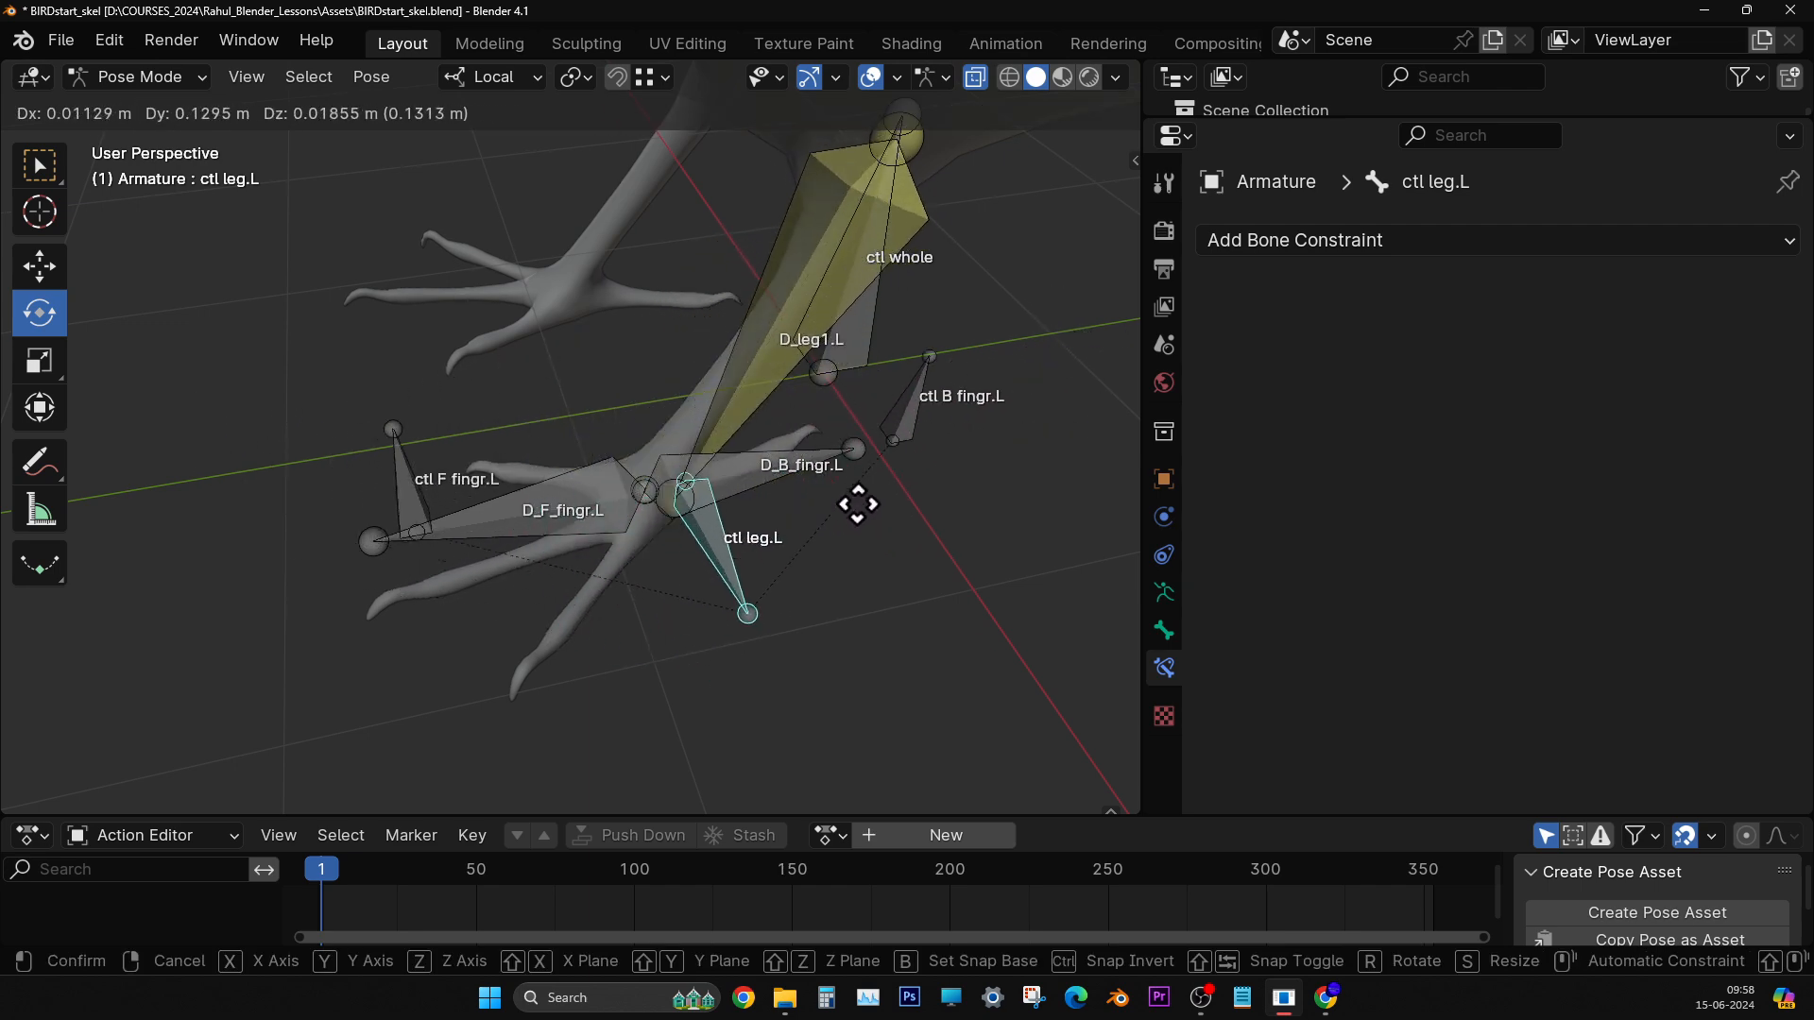
{"action": "left_click", "coordinate": [959, 520]}
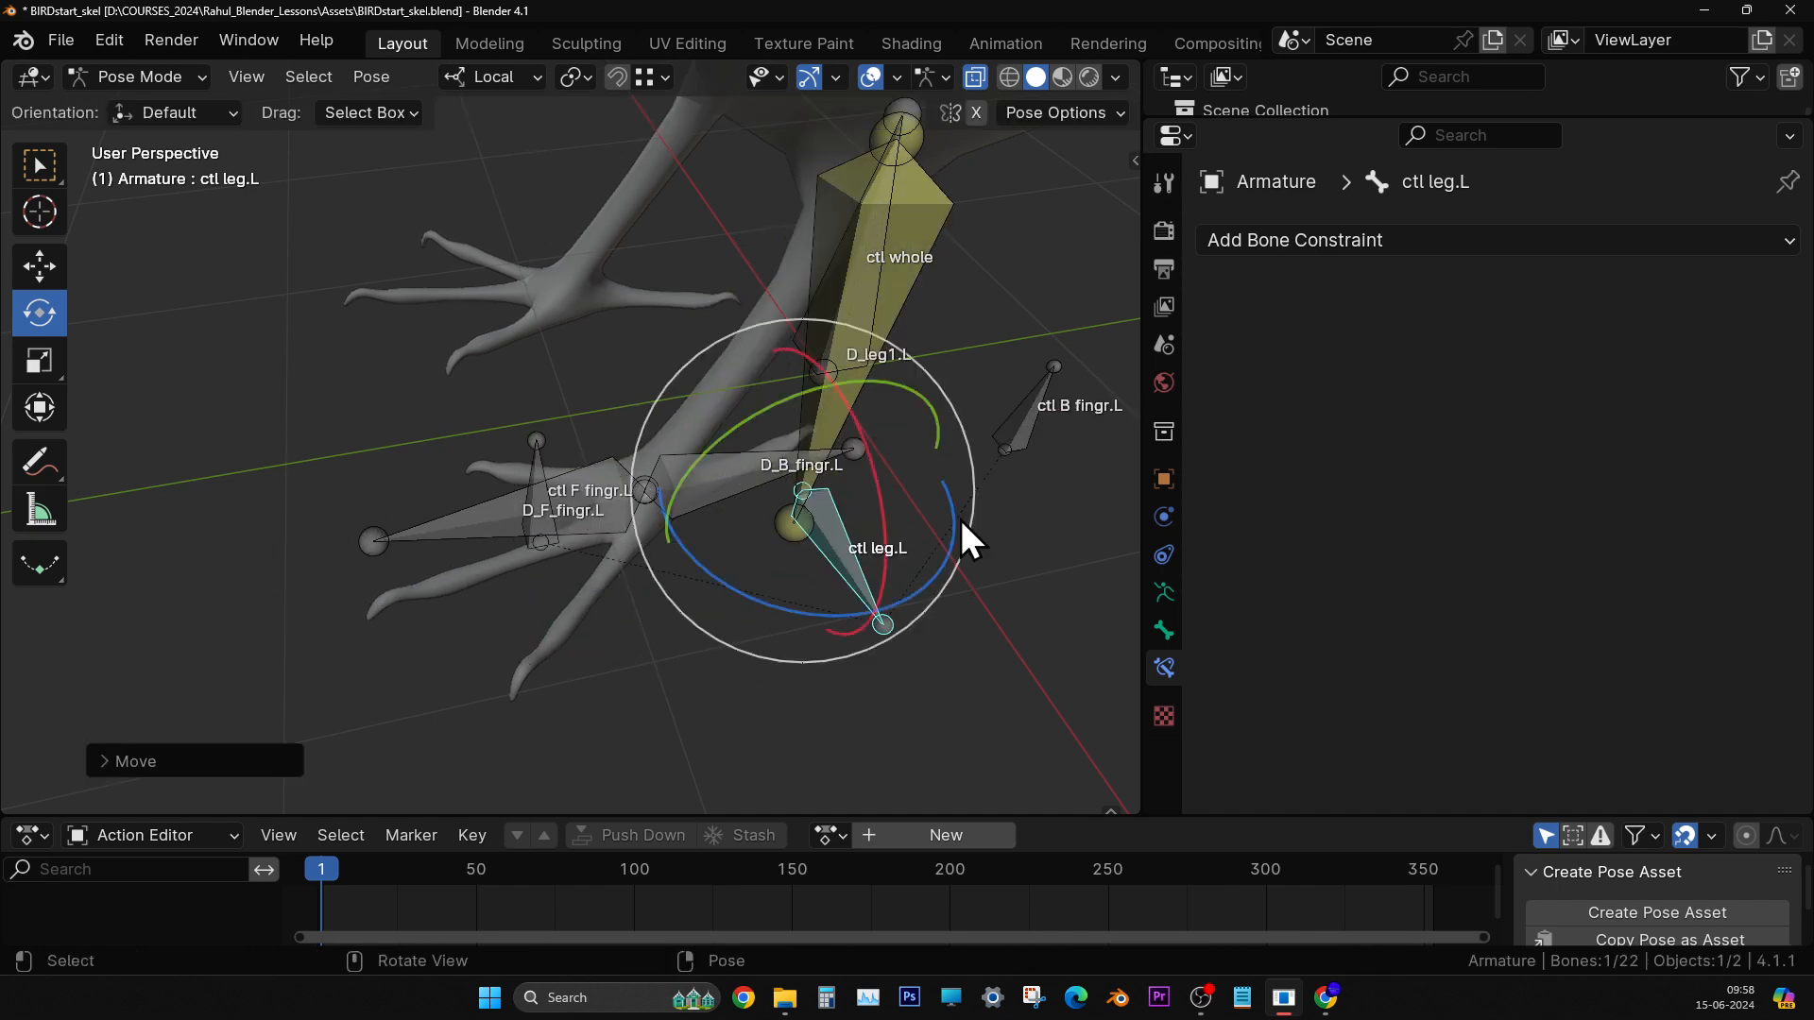
{"action": "key", "text": "ctrl+z"}
- Select ctl B fingr.L, move it away from the back finger's tip as a test, and undo the move
{"action": "middle_click_drag", "start_coordinate": [754, 579], "coordinate": [733, 598], "text": "shift"}
{"action": "scroll", "coordinate": [733, 598], "scroll_direction": "up", "scroll_amount": 2}
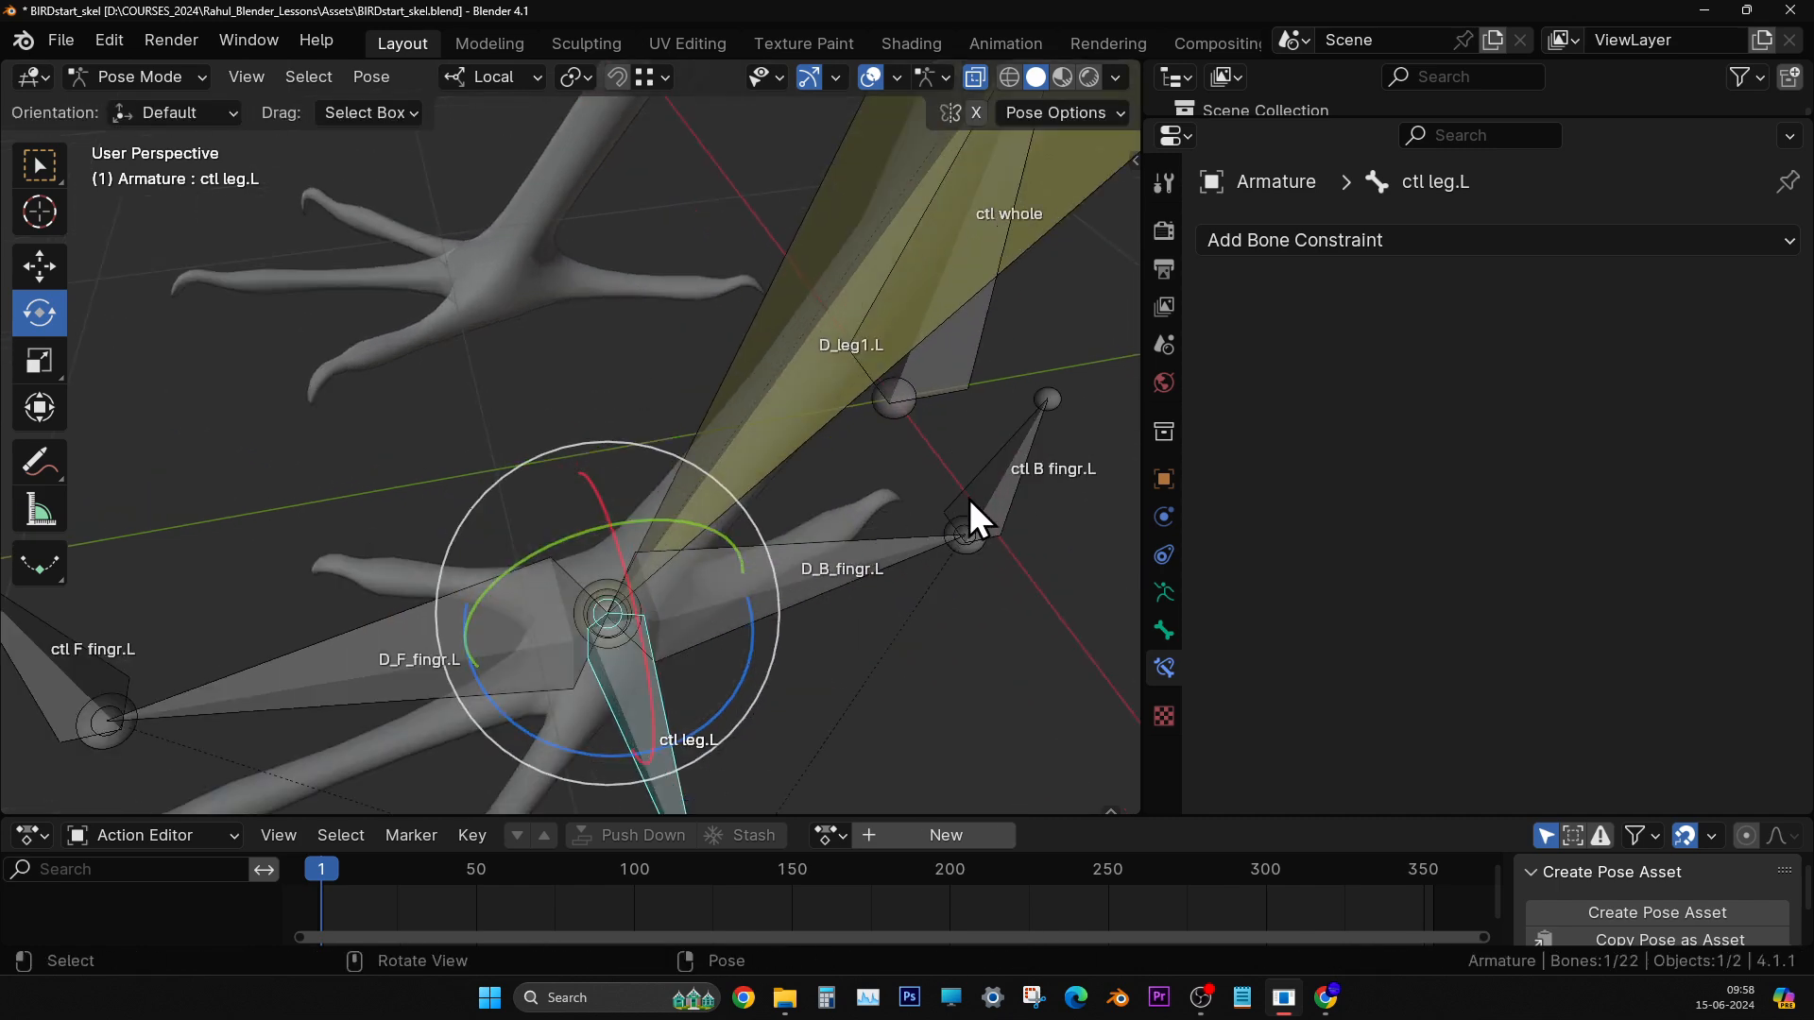
{"action": "left_click", "coordinate": [1003, 487]}
{"action": "scroll", "coordinate": [1004, 487], "scroll_direction": "up", "scroll_amount": 2}
{"action": "key", "text": "g"}
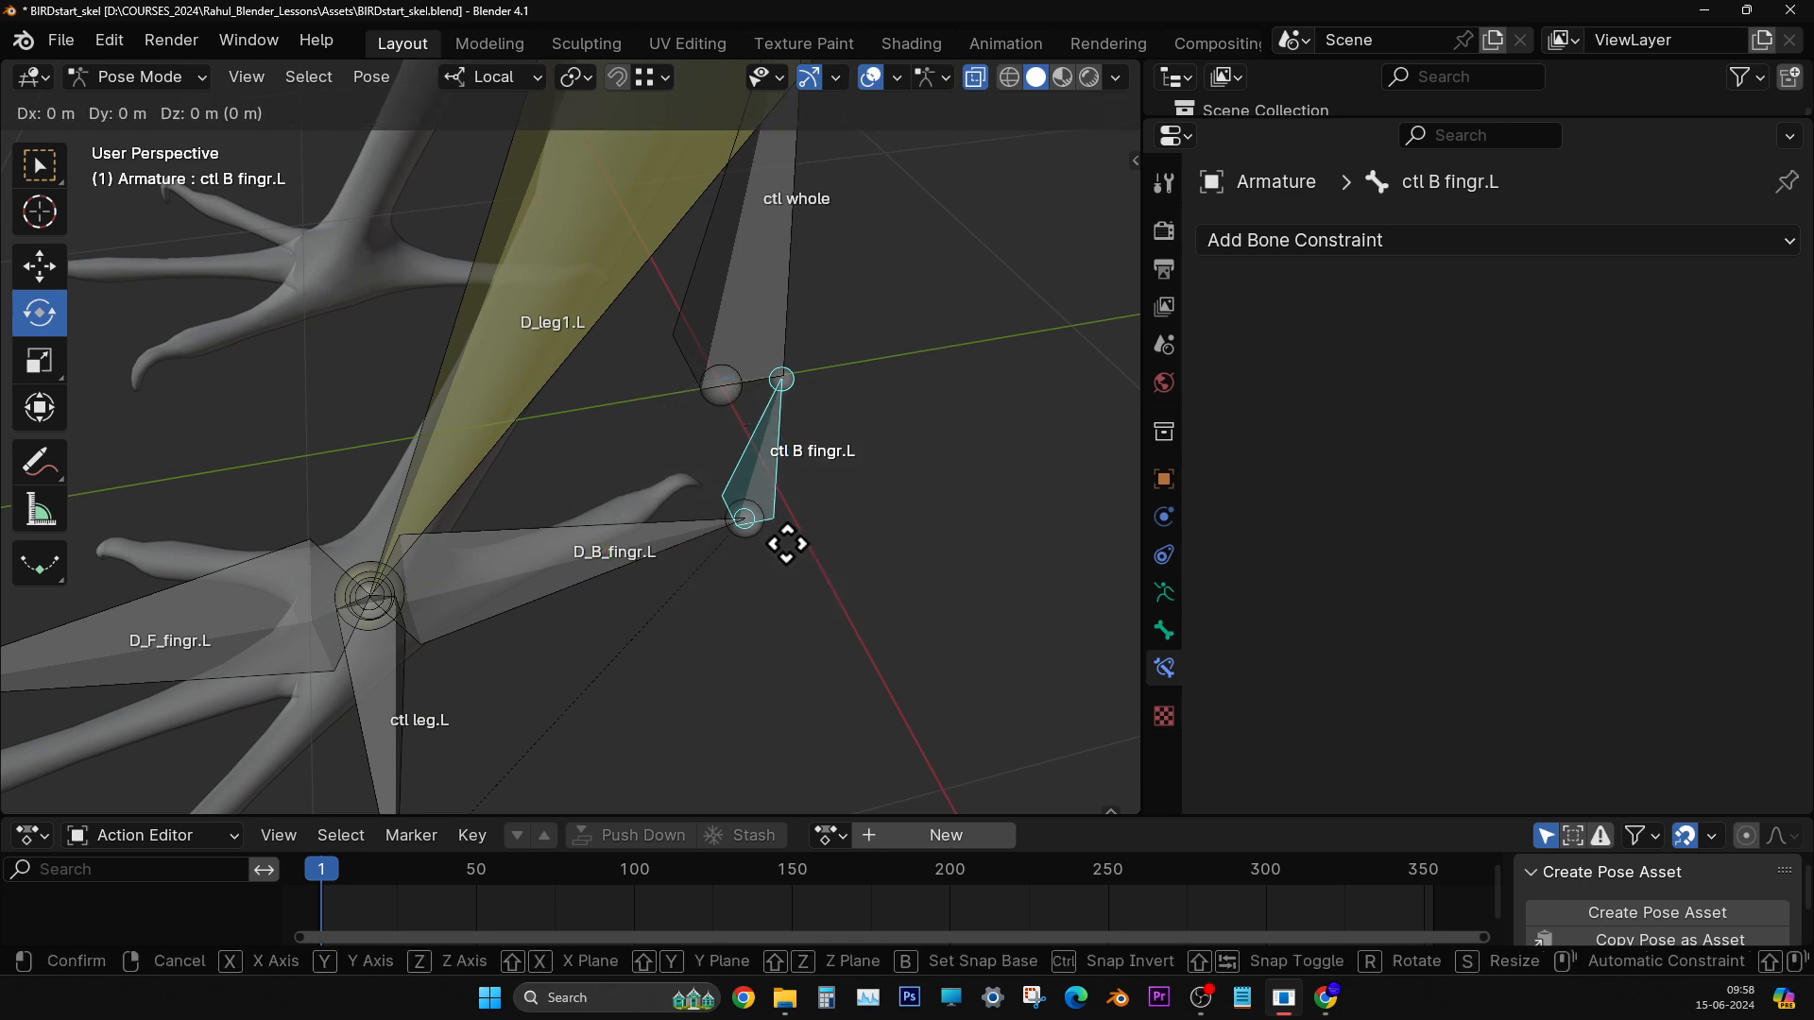
{"action": "left_click", "coordinate": [879, 498]}
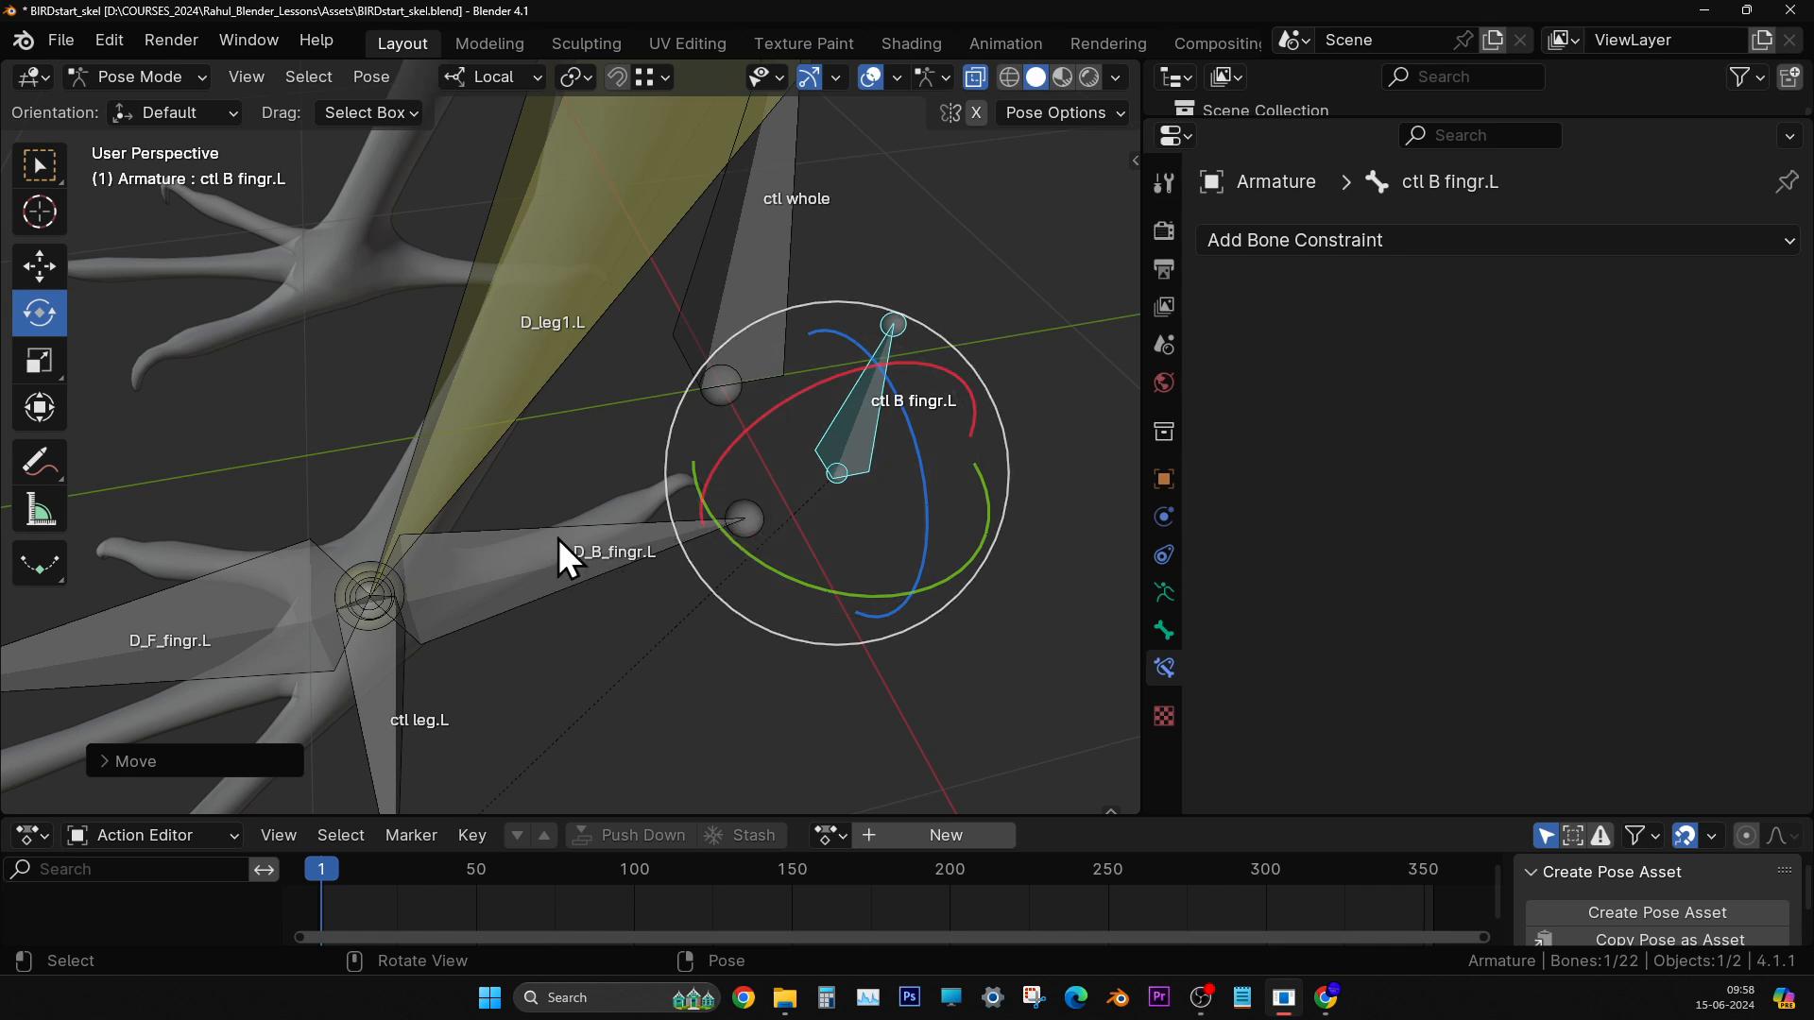
{"action": "key", "text": "ctrl+z"}
- Select the D_B_fingr.L bone and add an Inverse Kinematics constraint with Armature as its target
{"action": "left_click", "coordinate": [530, 562]}
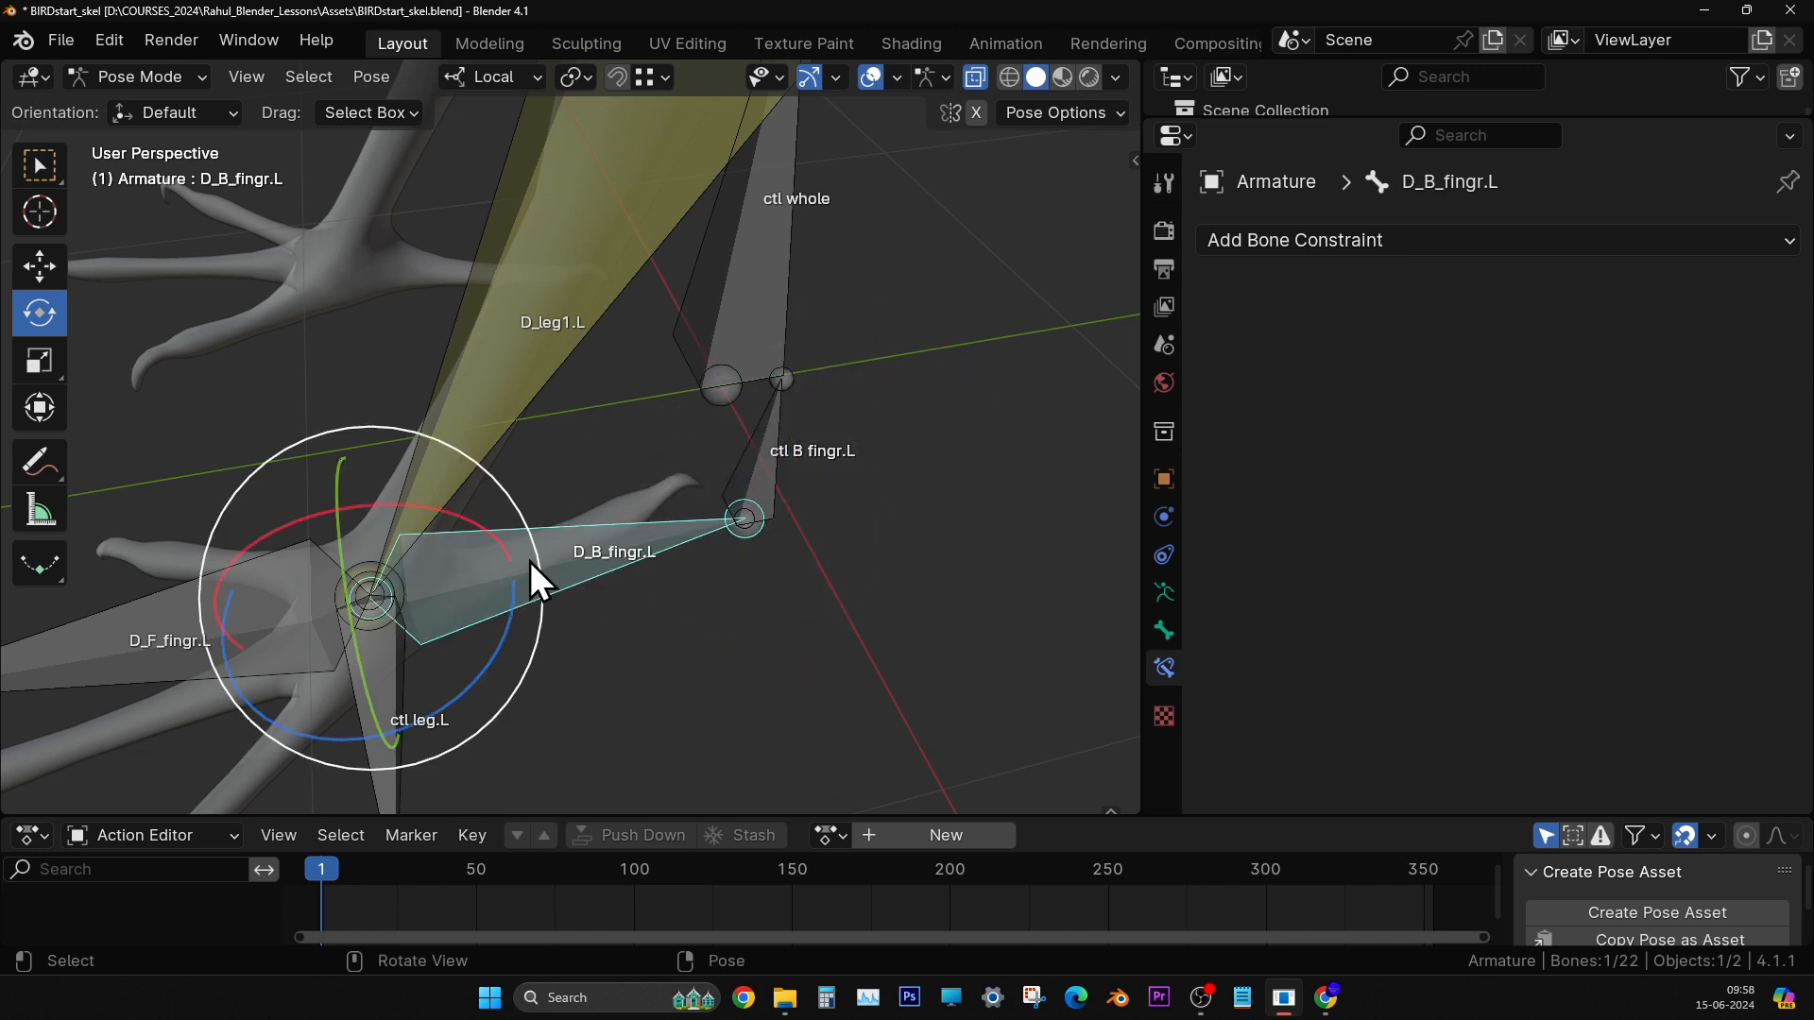
{"action": "key", "text": "w"}
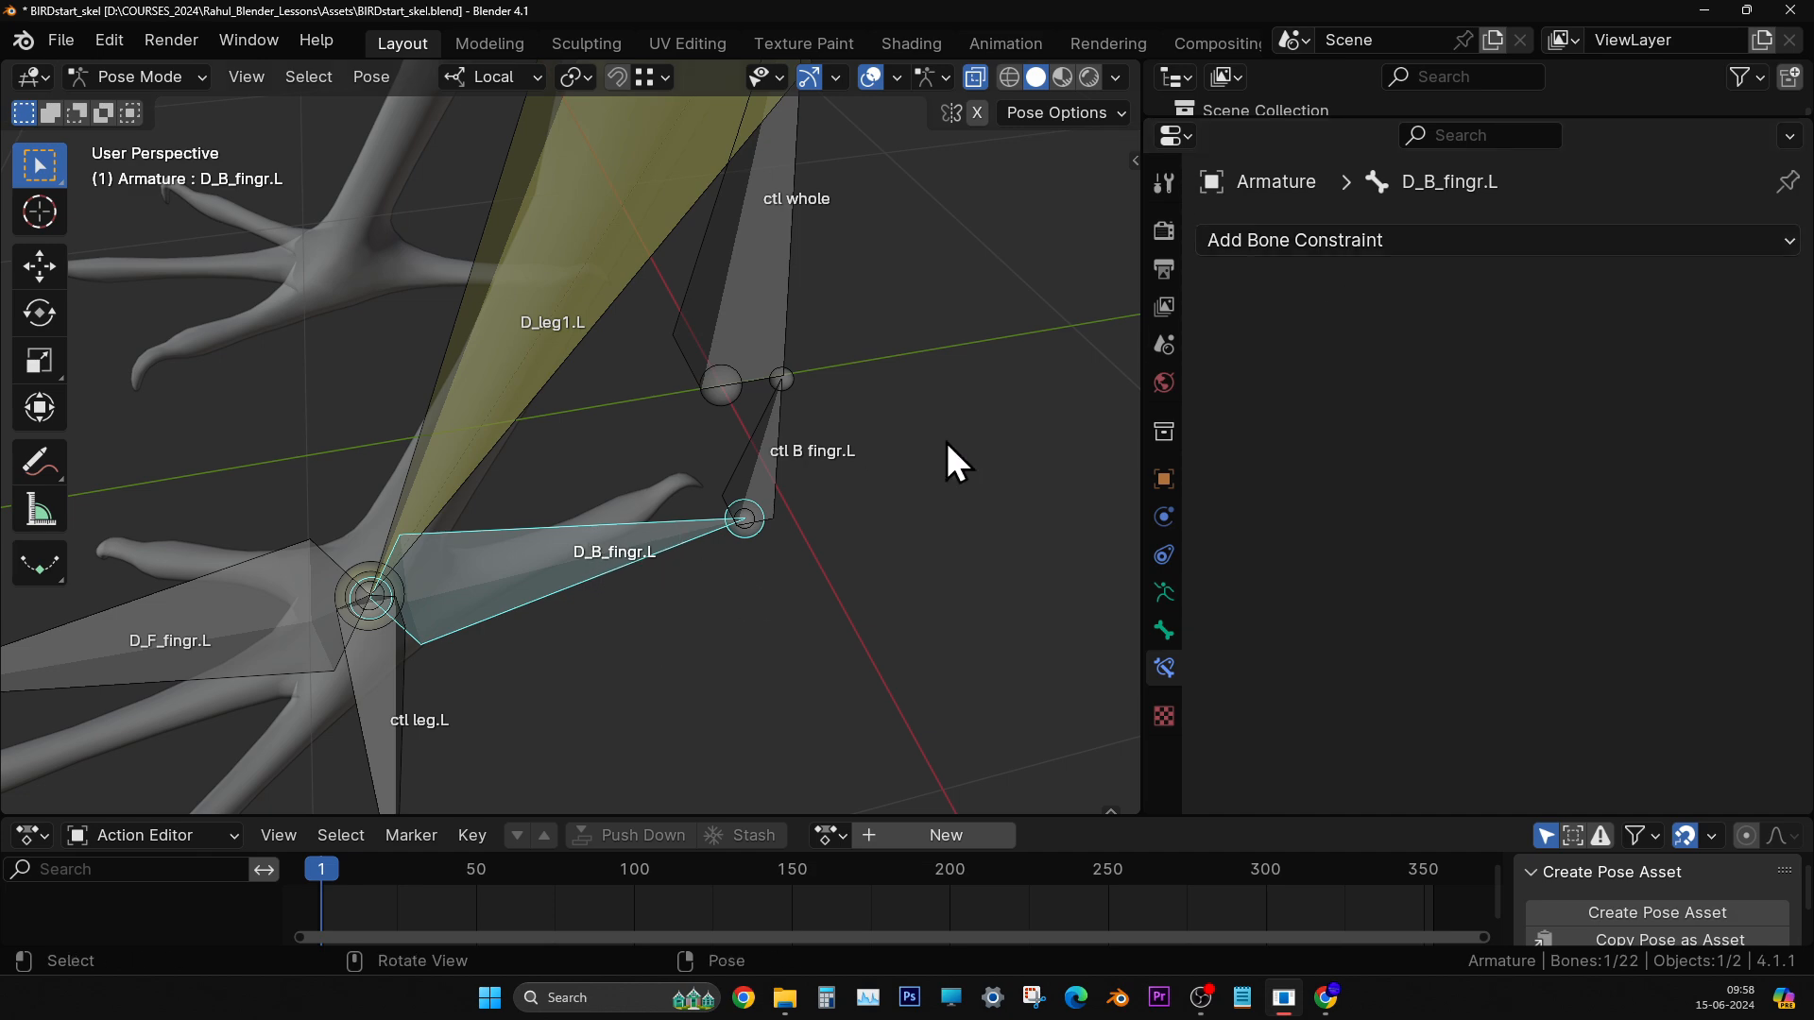
{"action": "left_click", "coordinate": [1317, 247]}
{"action": "left_click", "coordinate": [1418, 397]}
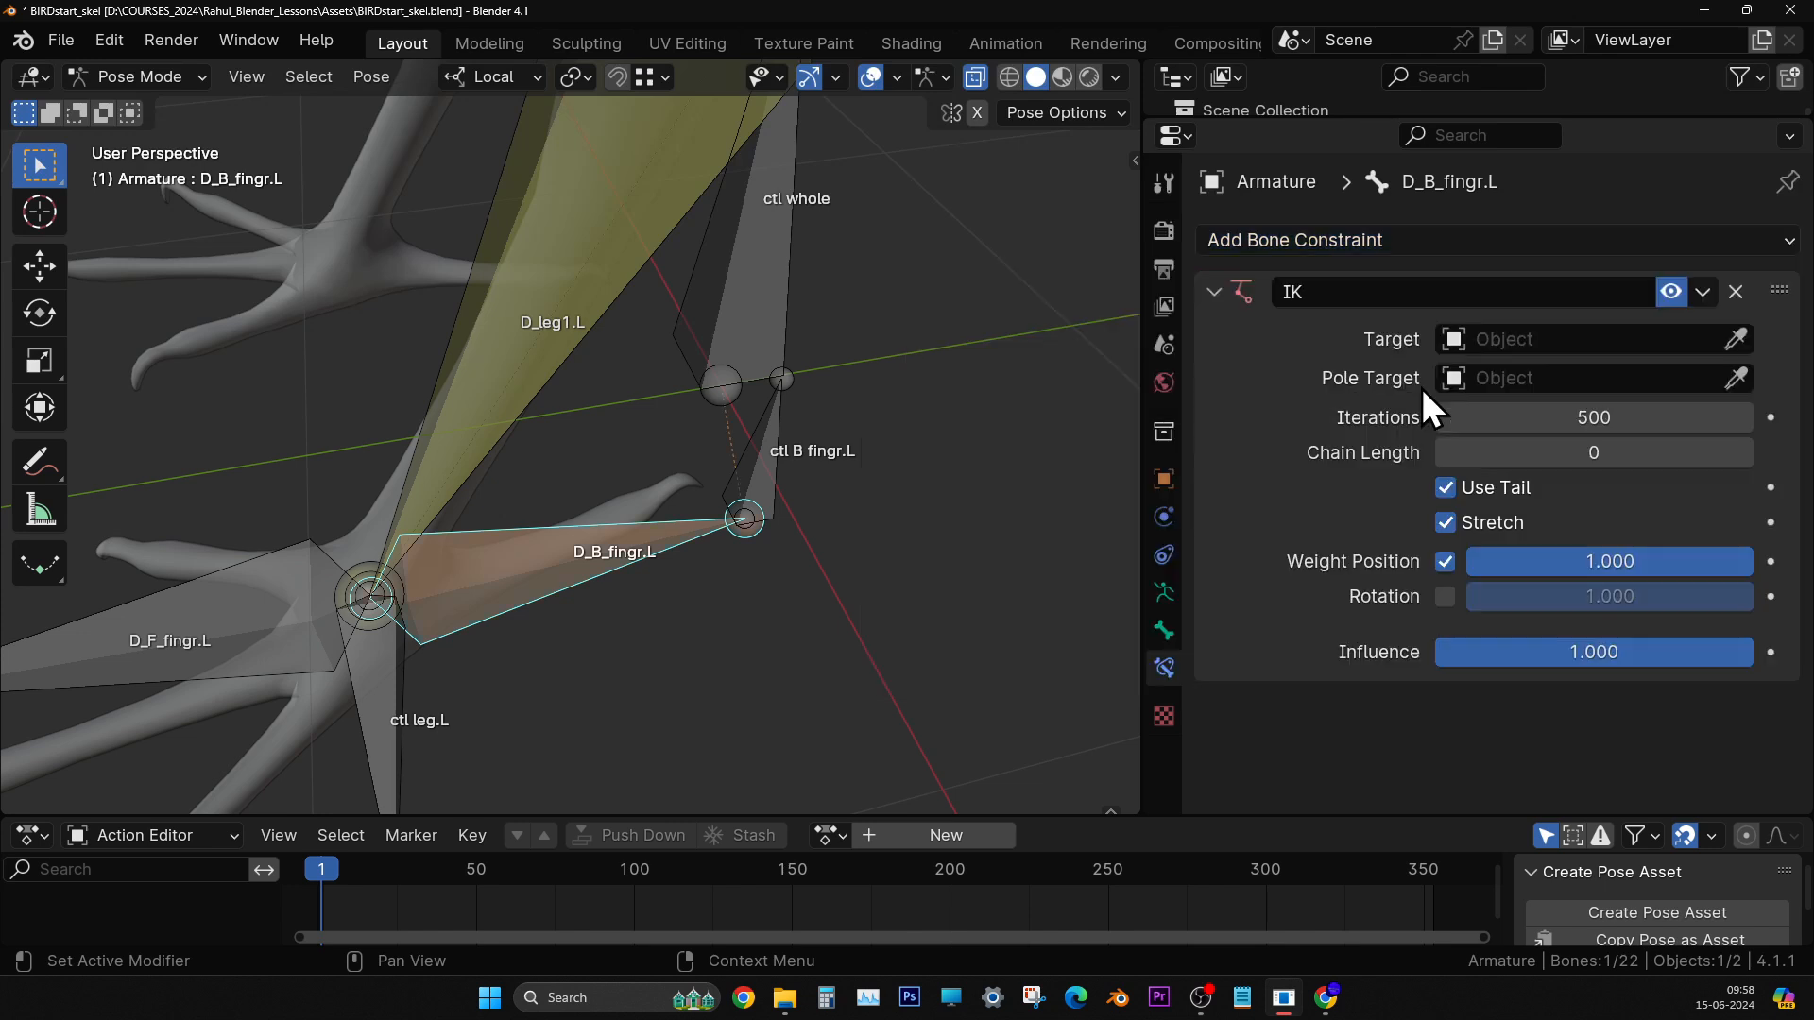
{"action": "left_click", "coordinate": [1501, 343]}
{"action": "left_click", "coordinate": [1495, 386]}
- Set the D_B_fingr.L IK constraint's target bone to ctl B fingr.L and its chain length to 1
{"action": "left_click", "coordinate": [1502, 377]}
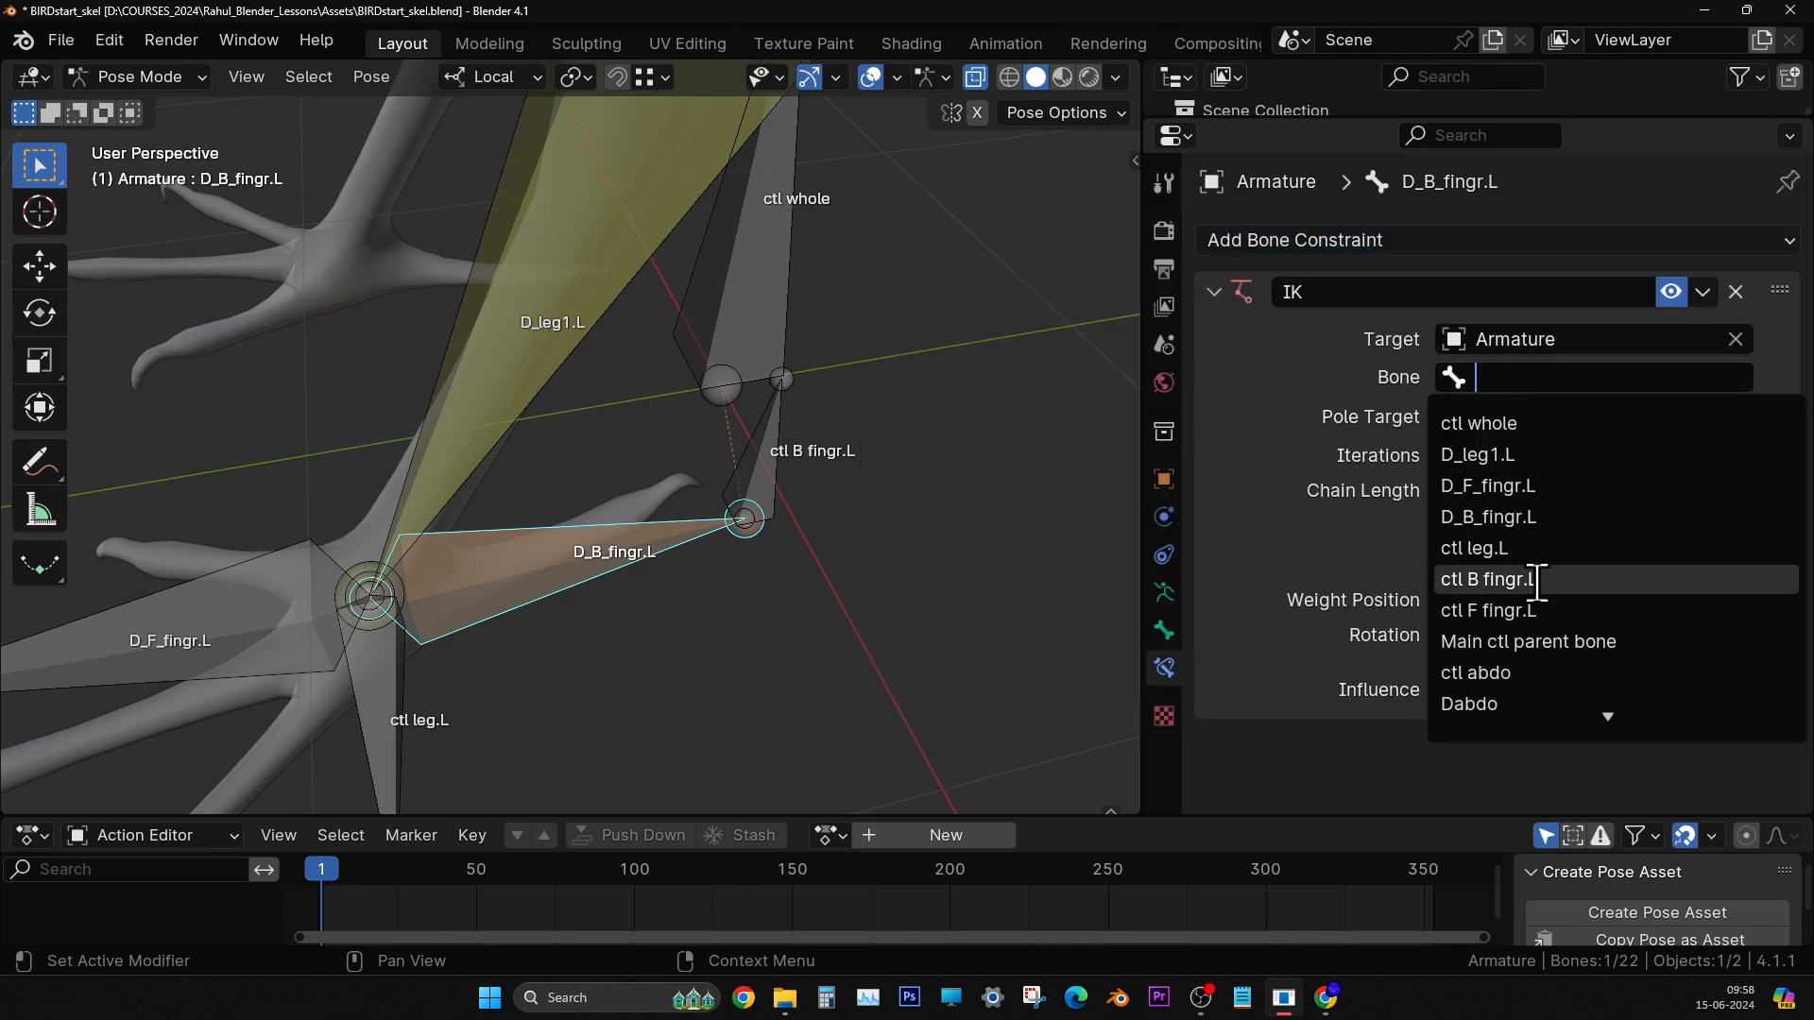
{"action": "type", "text": "b fin"}
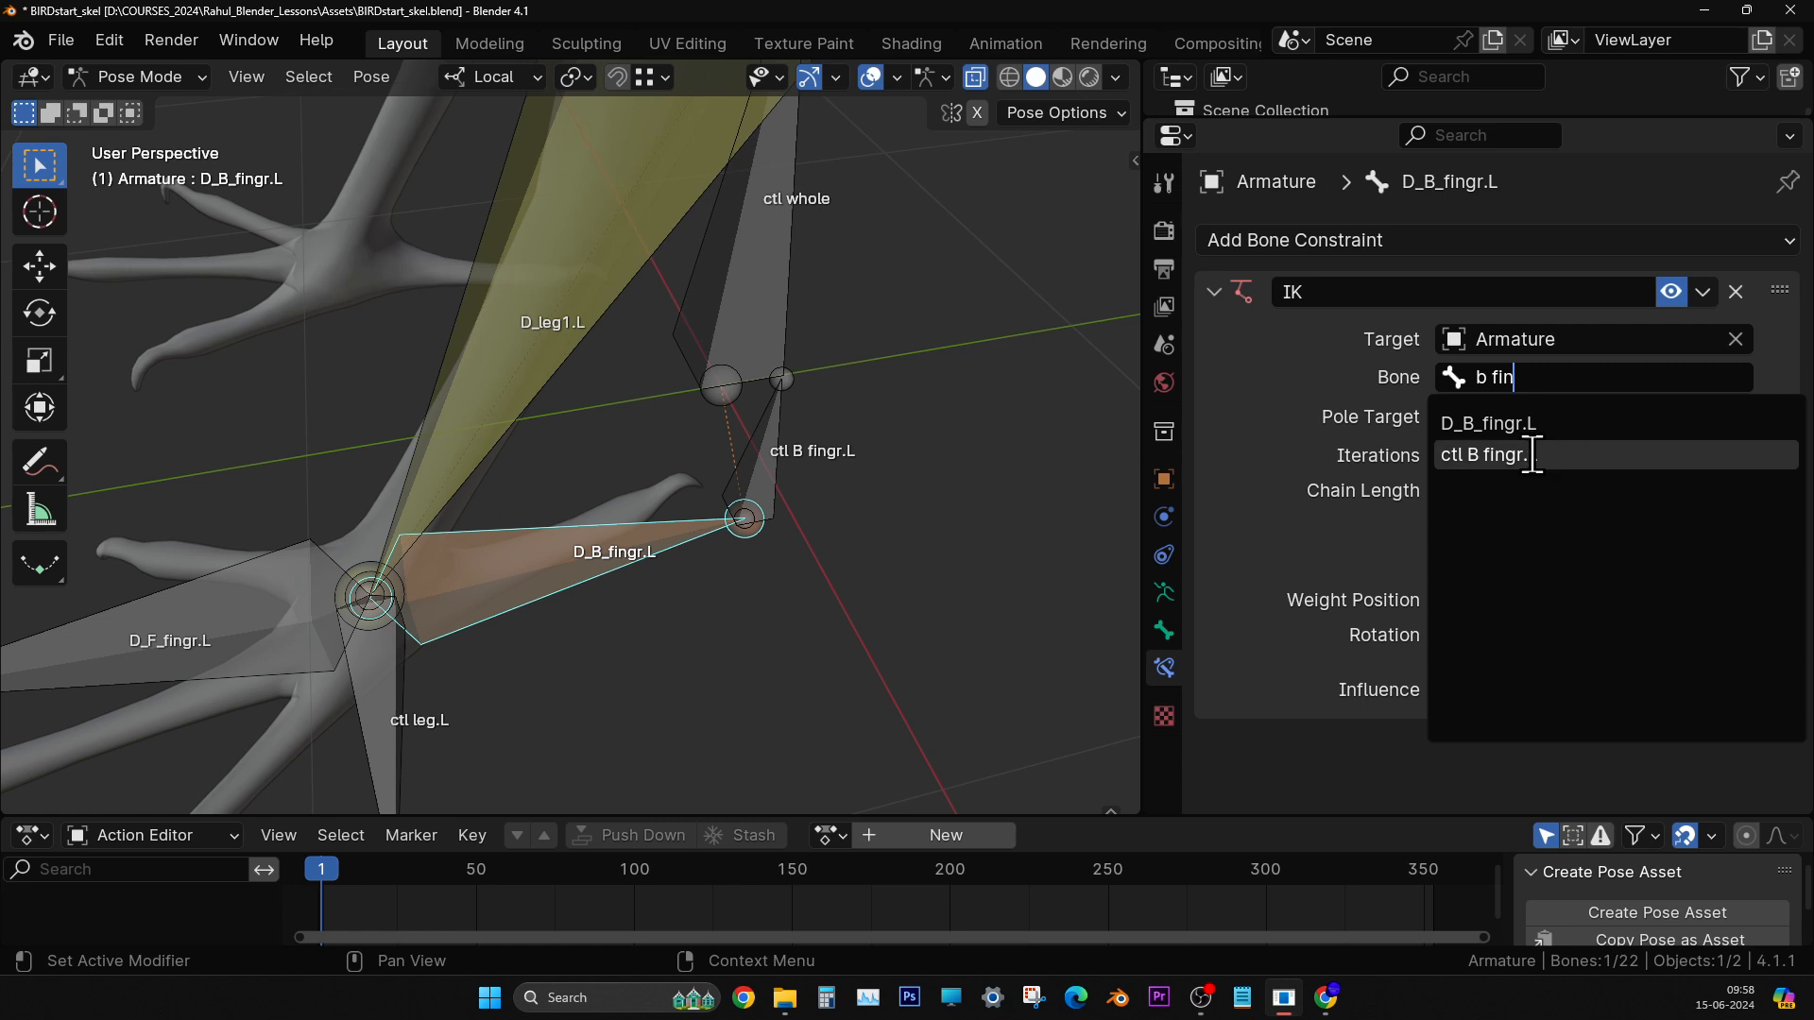
{"action": "left_click", "coordinate": [1533, 455]}
{"action": "left_click", "coordinate": [1575, 503]}
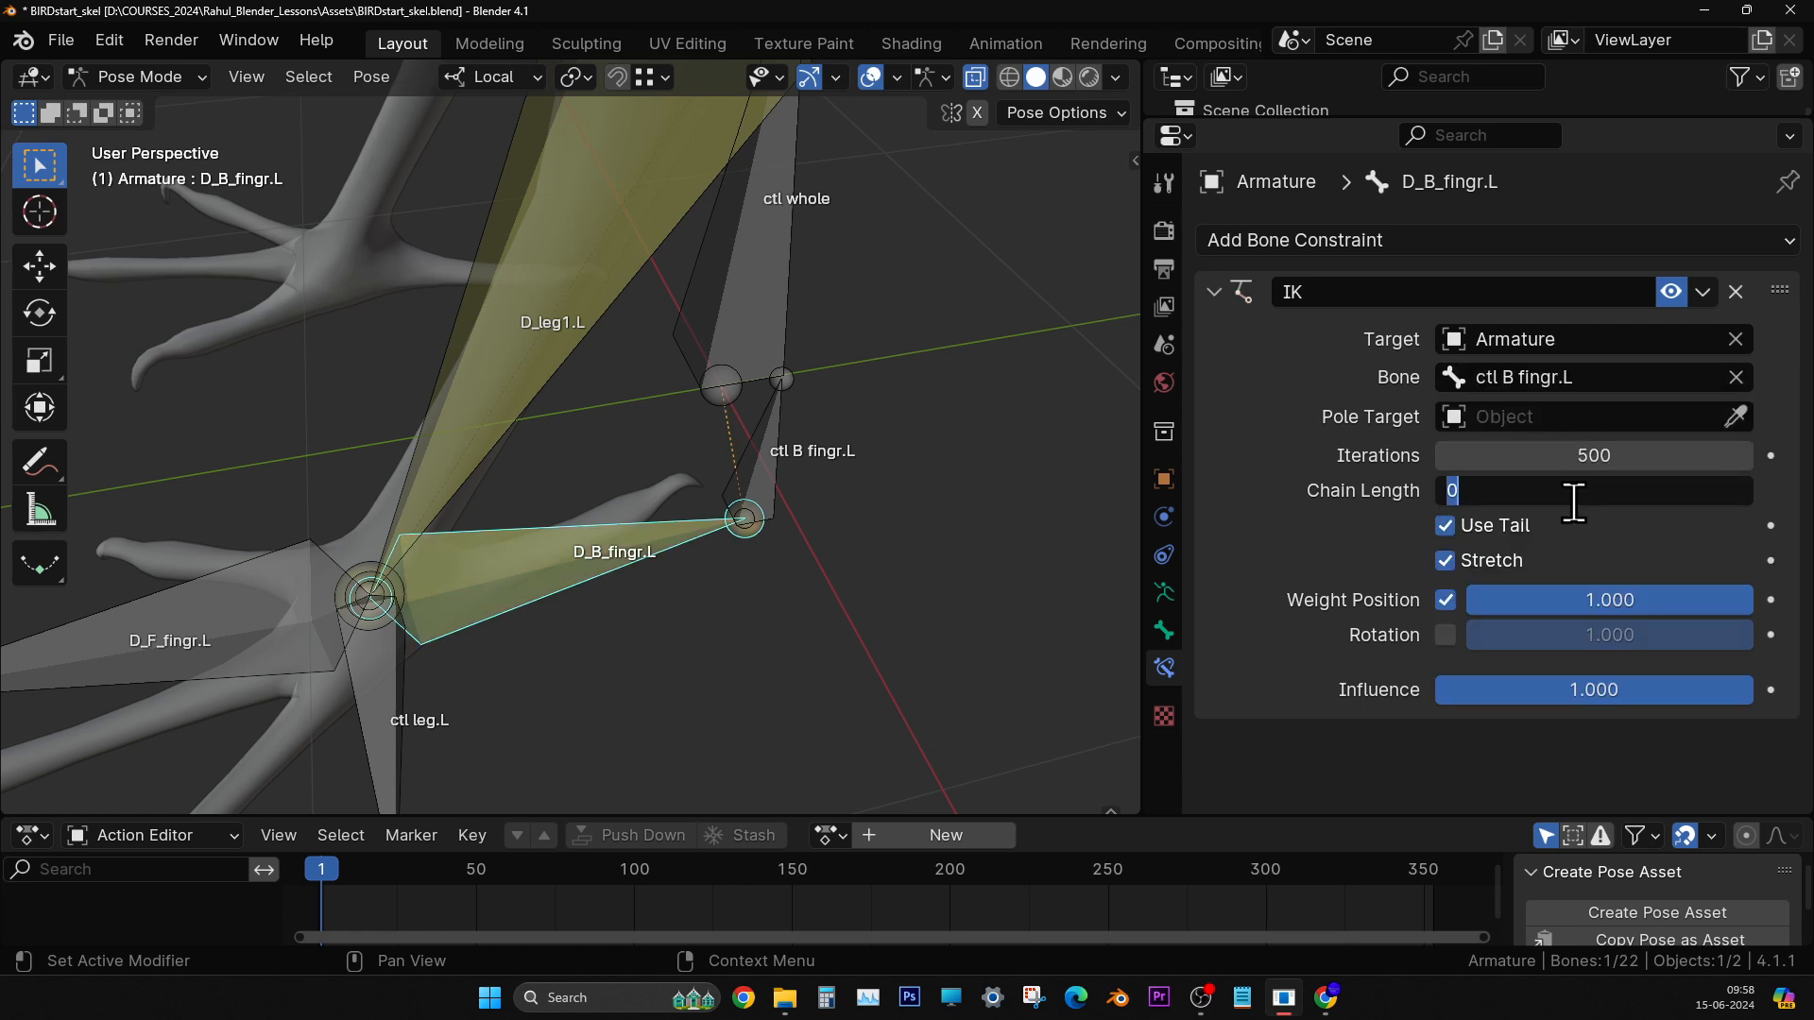
{"action": "key", "text": "Return"}
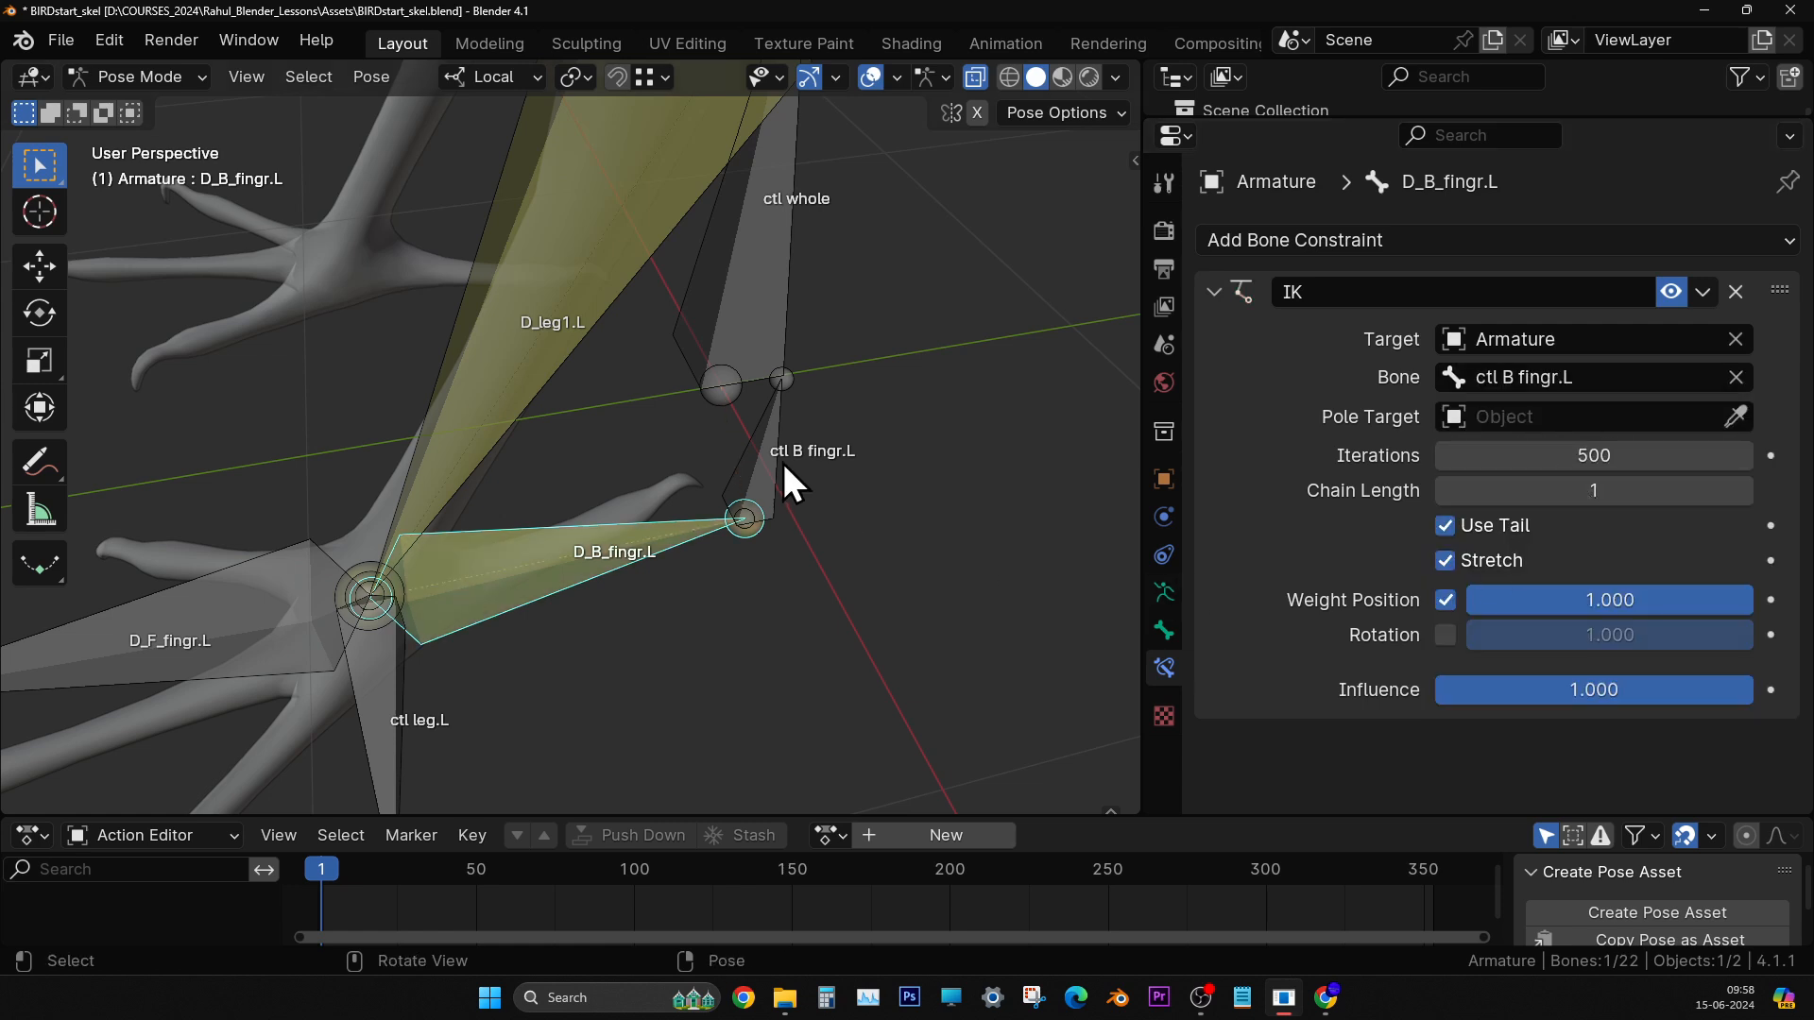
- Move the ctl B fingr.L bone around to test the back finger's IK, and undo the move
{"action": "left_click", "coordinate": [740, 483]}
{"action": "key", "text": "g"}
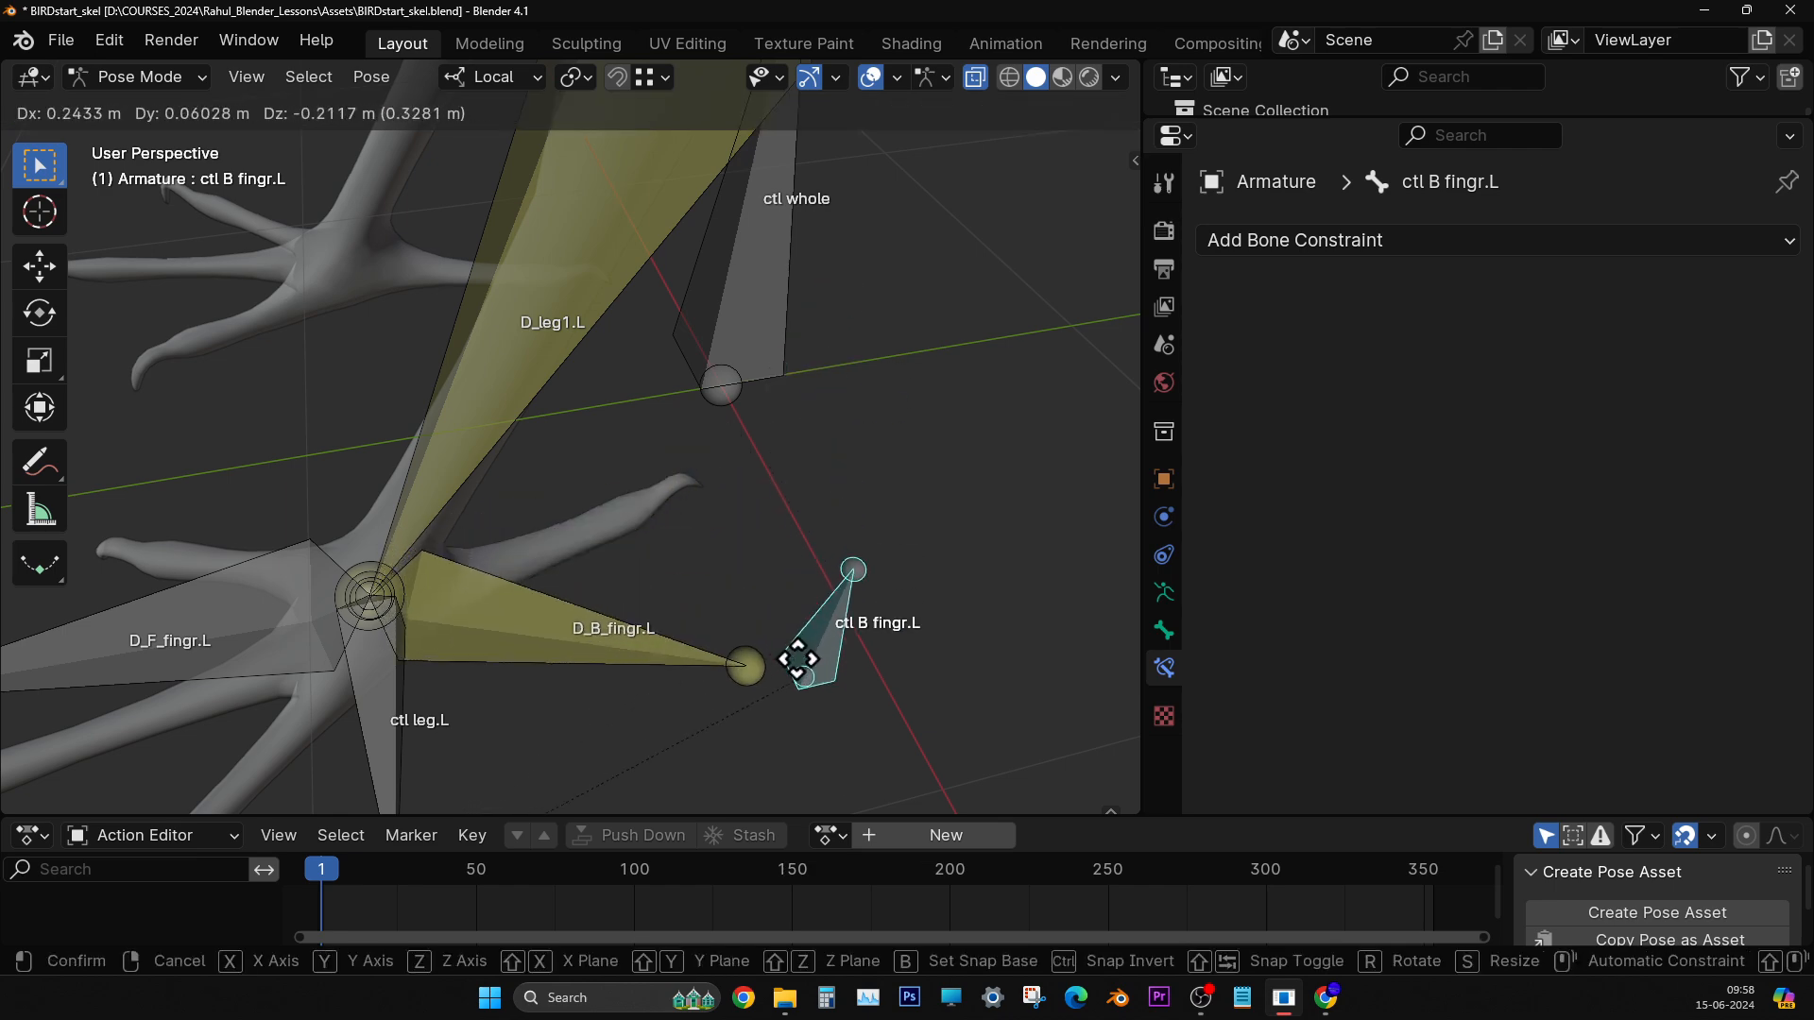
{"action": "left_click", "coordinate": [810, 477]}
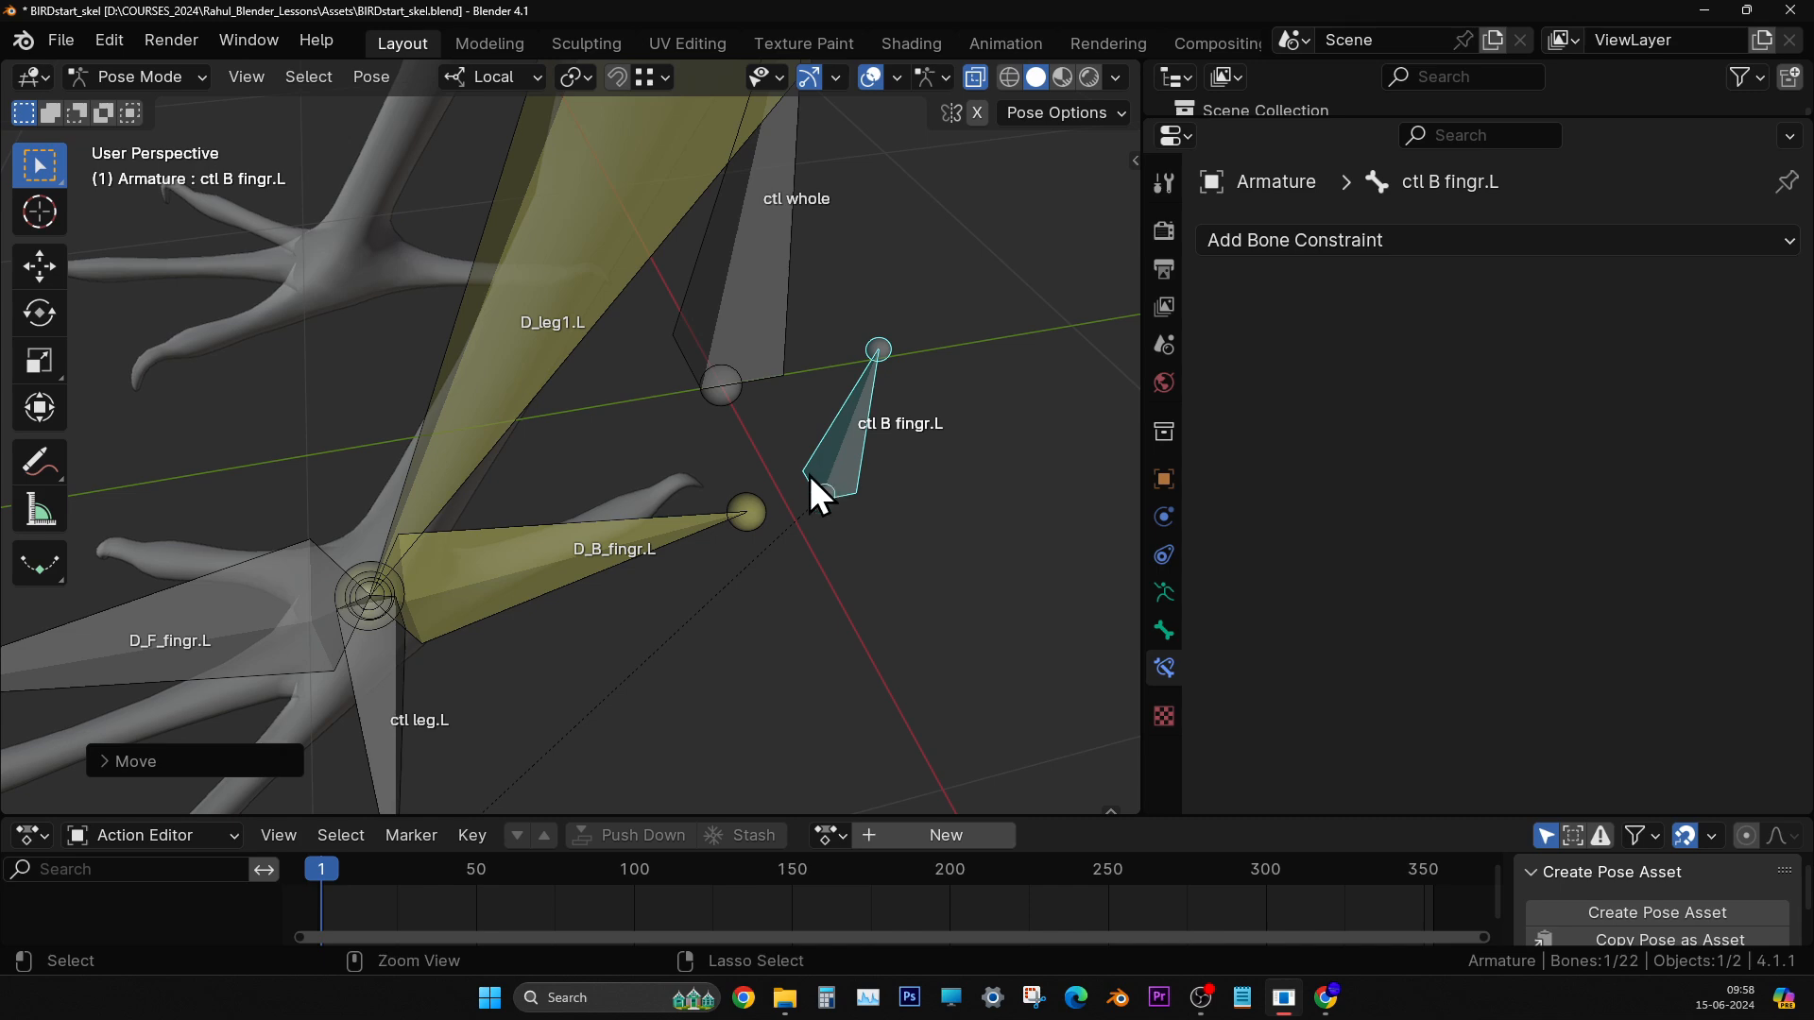
{"action": "key", "text": "ctrl+z"}
- Select the D_F_fingr.L bone and add an Inverse Kinematics constraint with Armature as its target
{"action": "middle_click_drag", "start_coordinate": [598, 564], "coordinate": [1115, 469], "text": "shift"}
{"action": "left_click", "coordinate": [780, 519]}
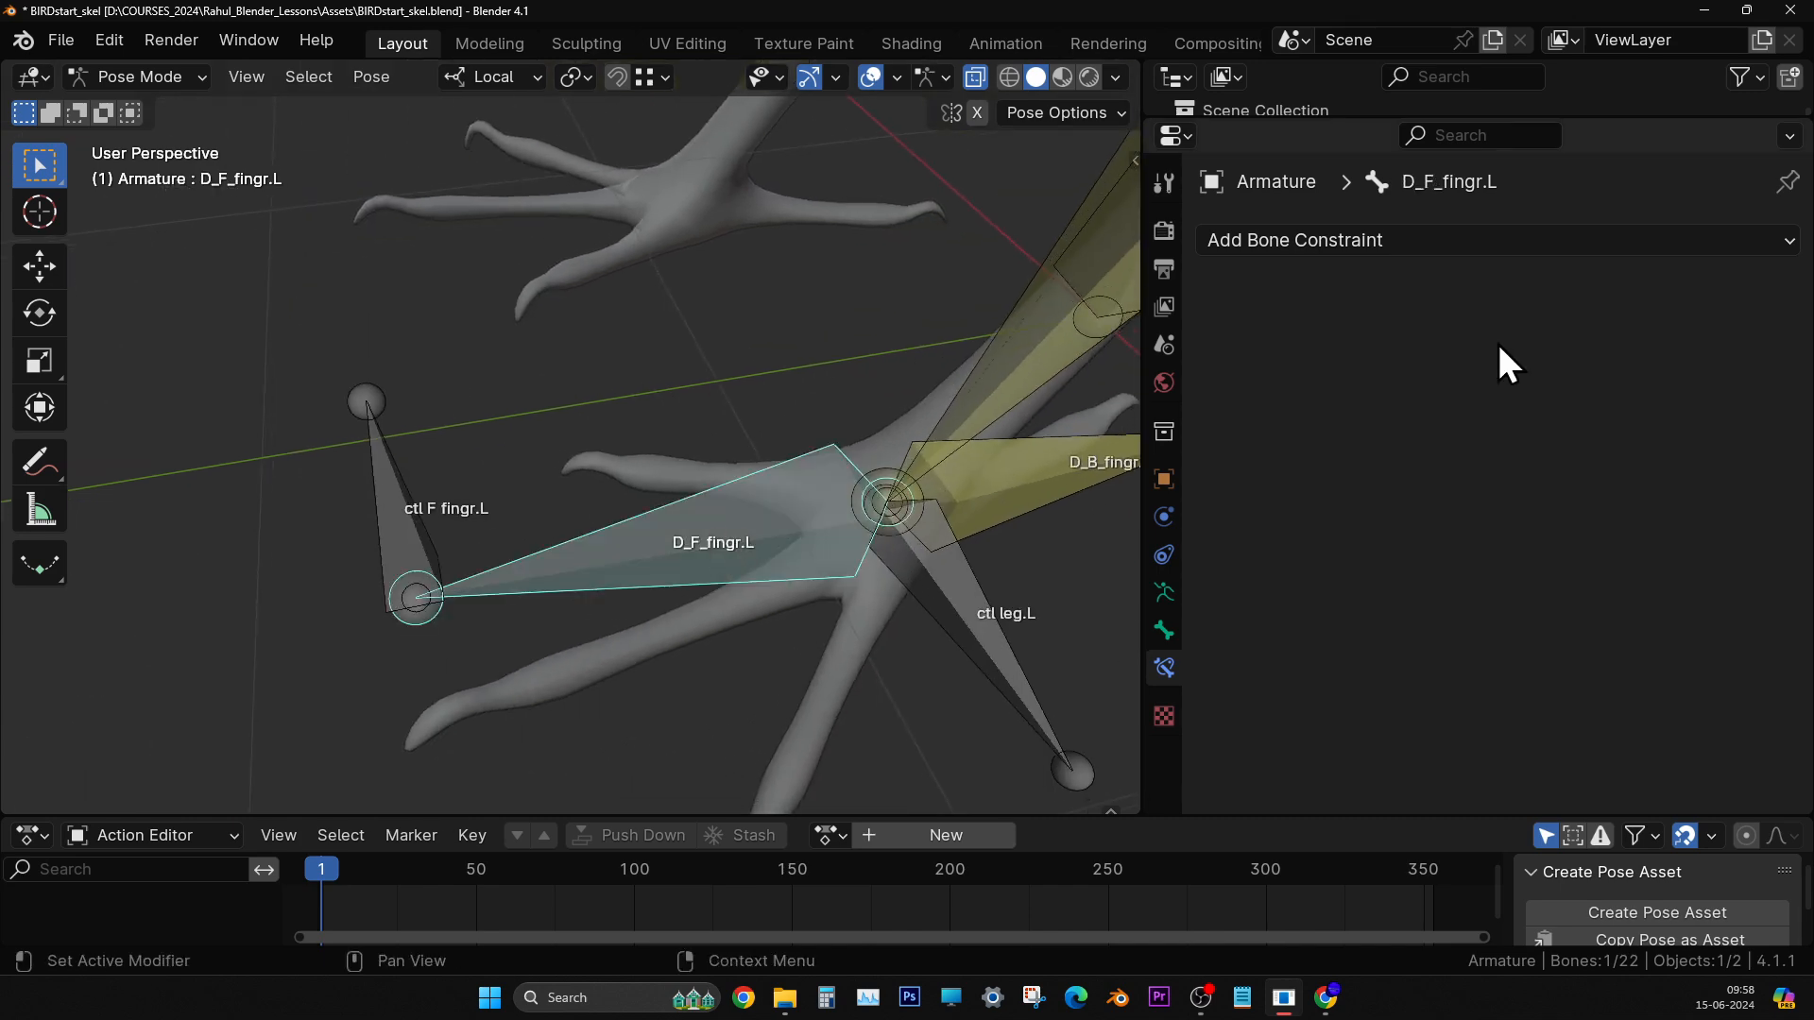
{"action": "left_click", "coordinate": [1500, 238]}
{"action": "left_click", "coordinate": [1472, 393]}
{"action": "left_click", "coordinate": [1608, 339]}
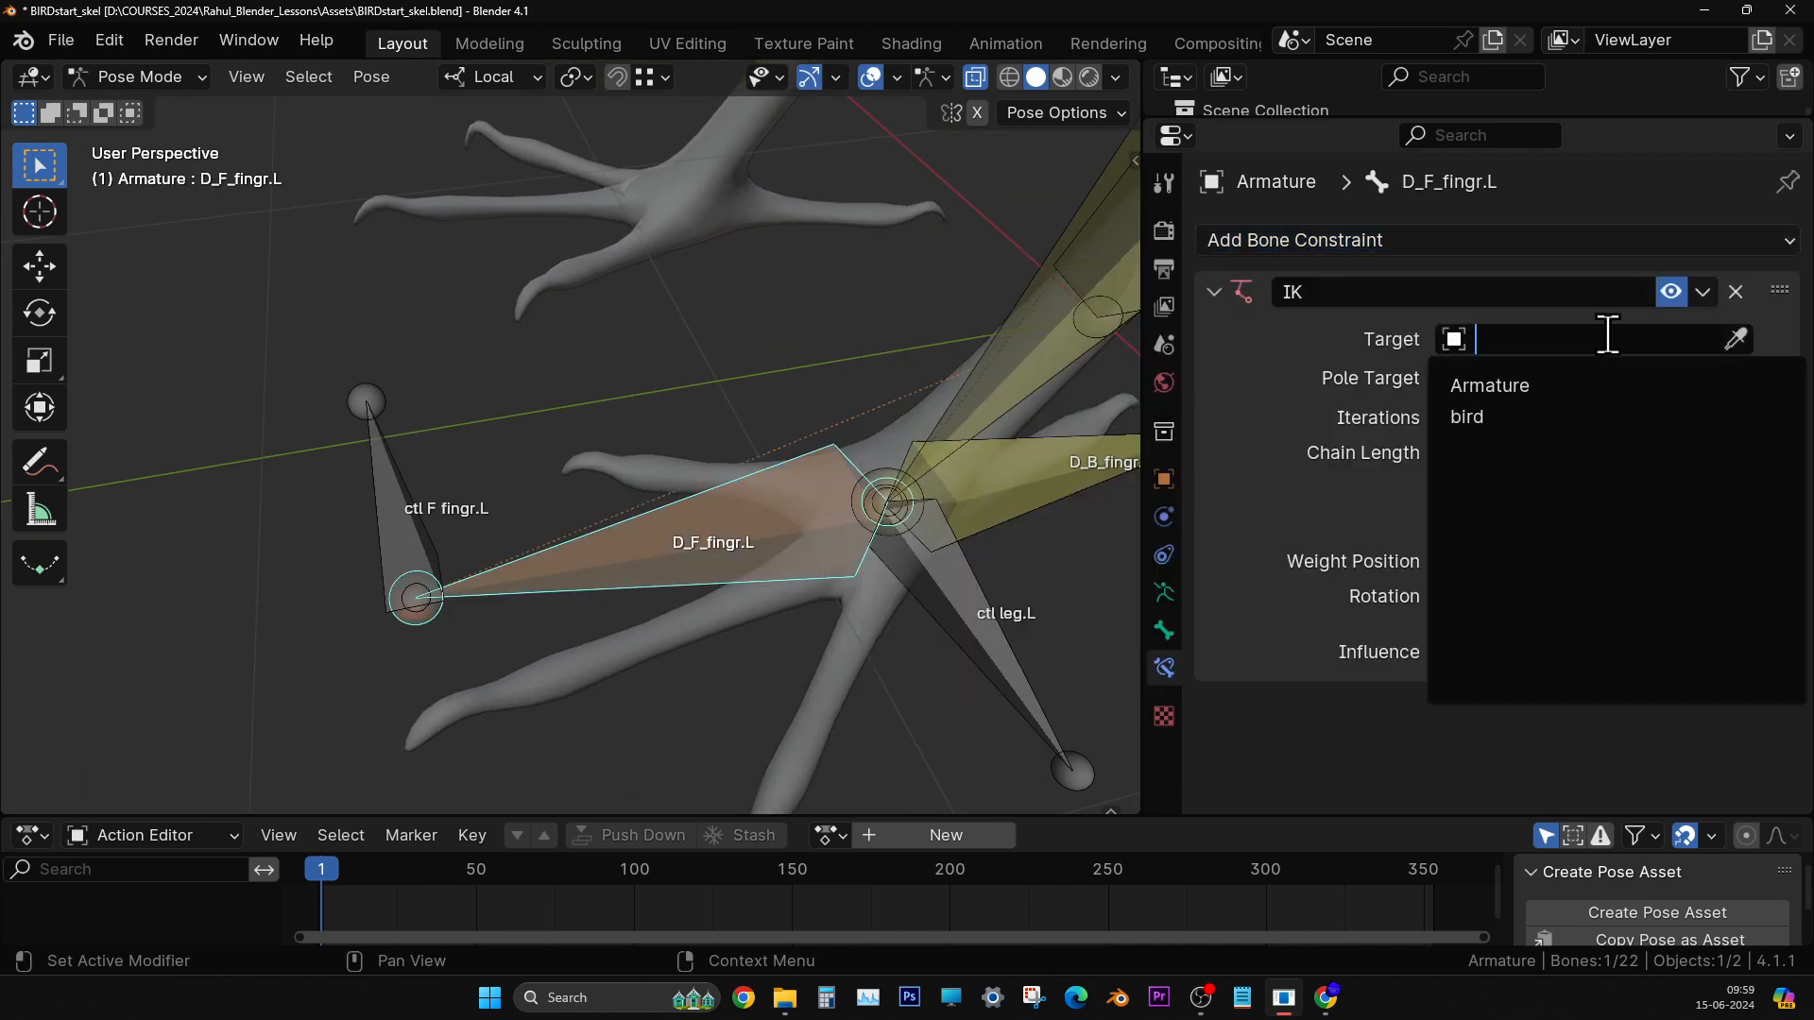
{"action": "left_click", "coordinate": [1597, 385]}
- Set the D_F_fingr.L IK constraint's target bone to ctl F fingr.L and its chain length to 1
{"action": "left_click", "coordinate": [1554, 377]}
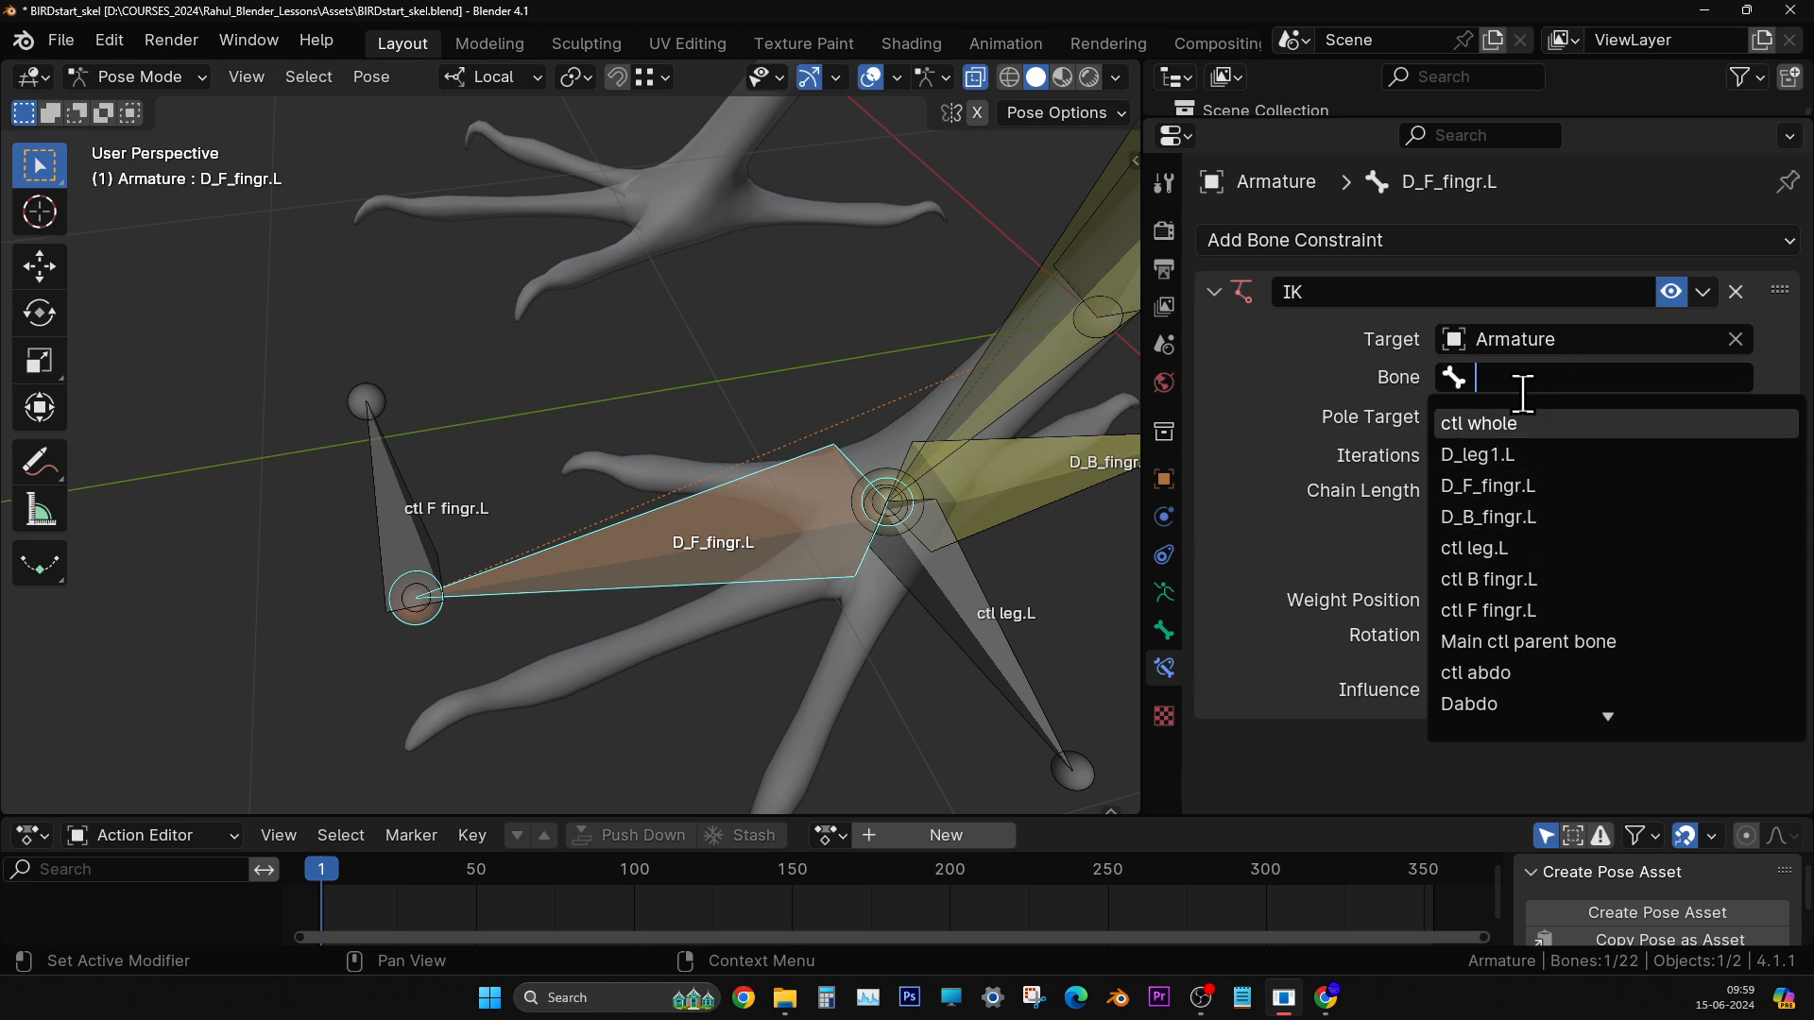
{"action": "type", "text": "f f"}
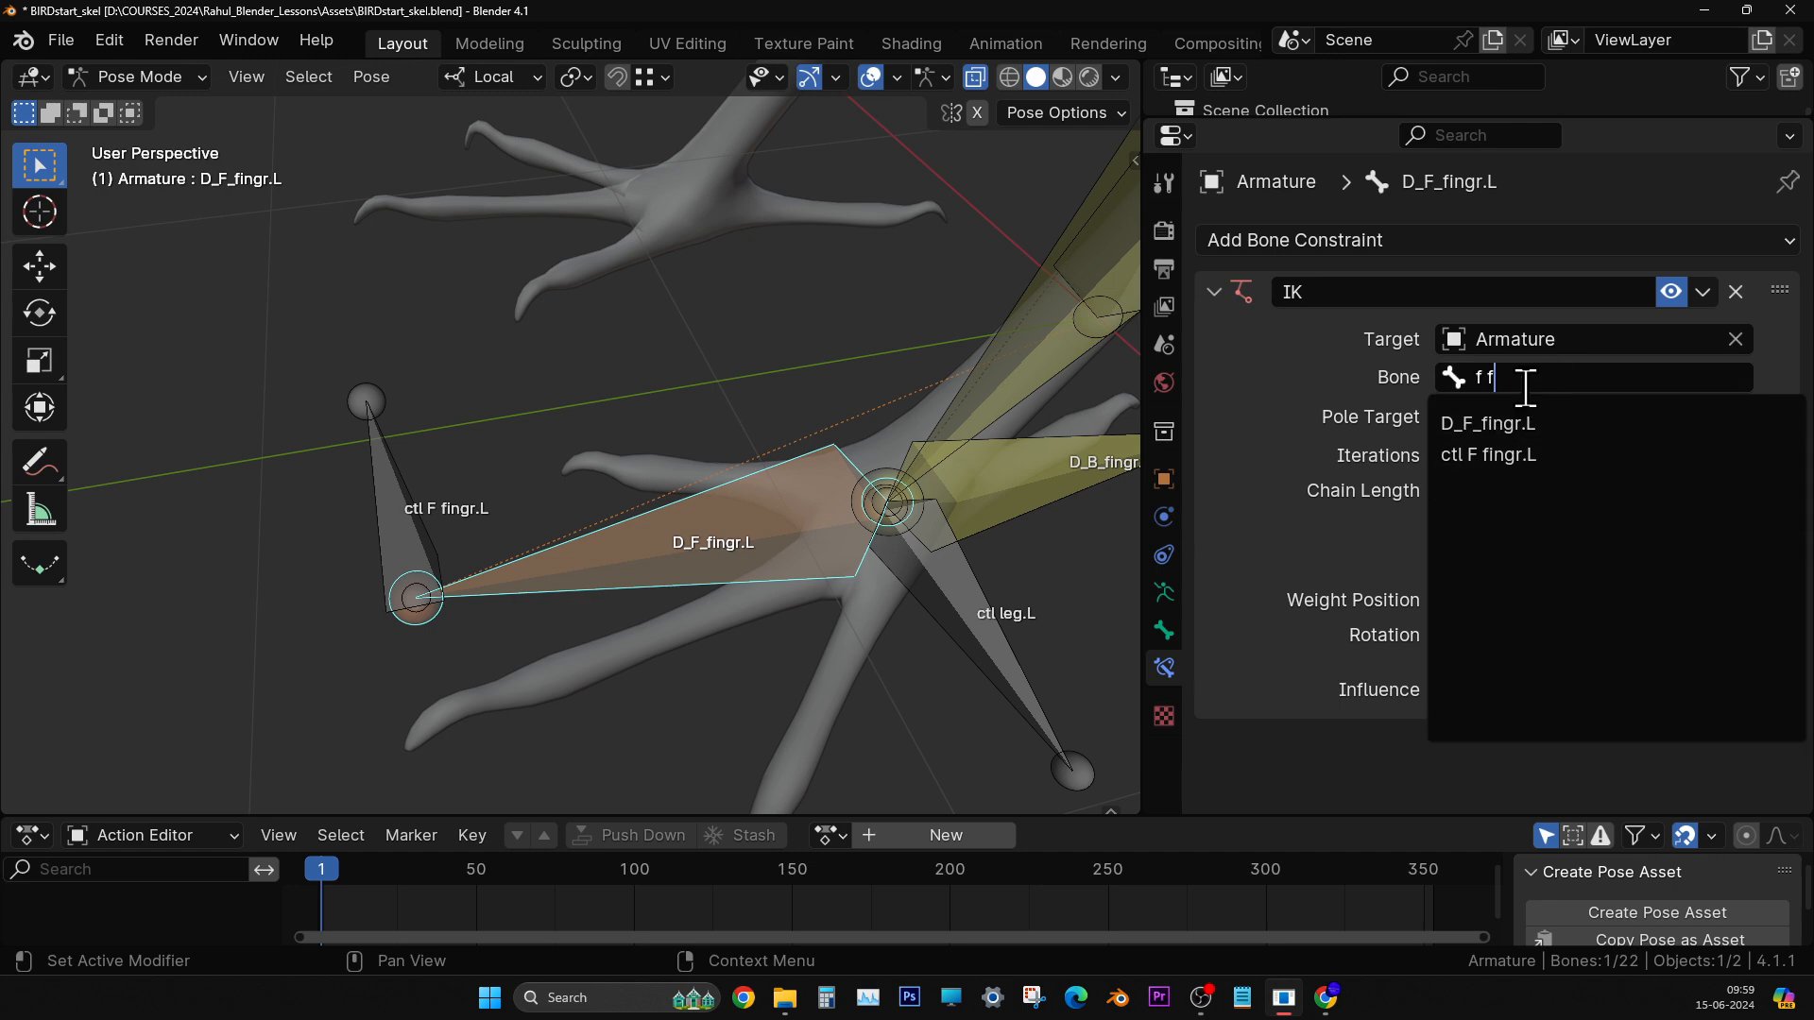
{"action": "type", "text": "ingr"}
{"action": "left_click", "coordinate": [1531, 456]}
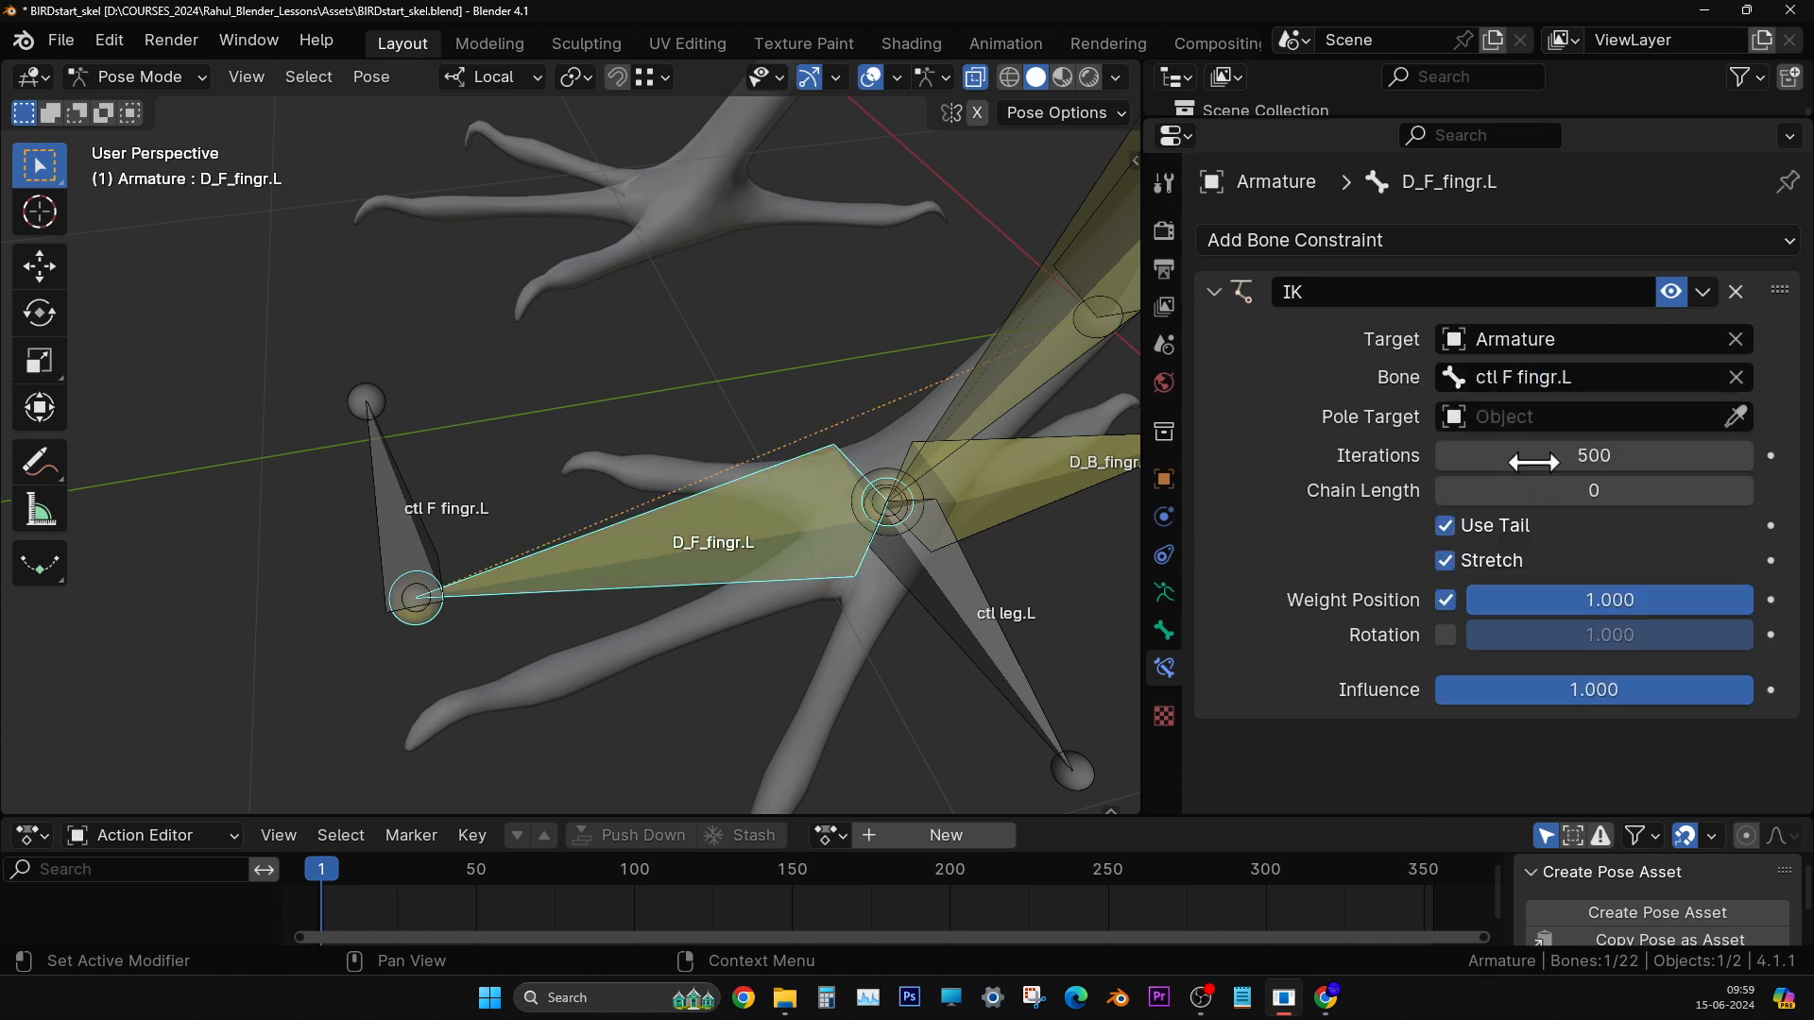
{"action": "left_click", "coordinate": [1559, 493]}
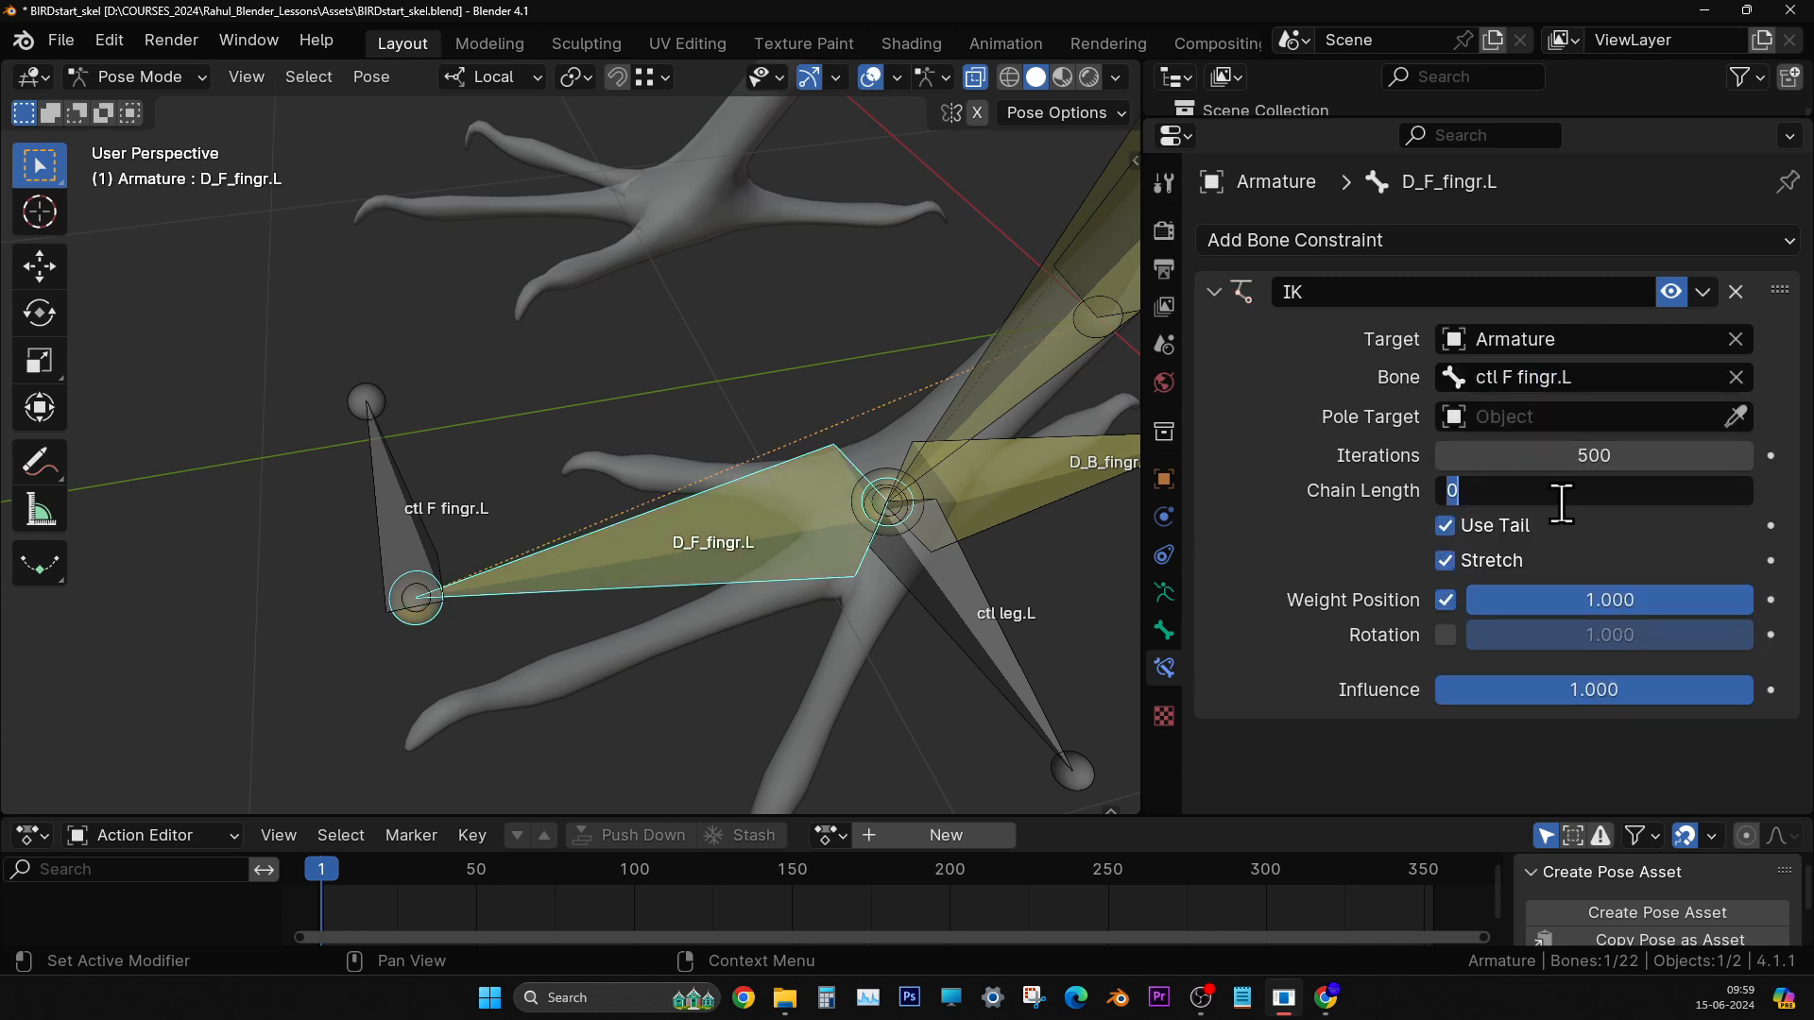
{"action": "type", "text": "1"}
{"action": "key", "text": "Return"}
- Select ctl F fingr.L, move it to test the front finger's IK, and undo the move
{"action": "middle_click_drag", "start_coordinate": [699, 515], "coordinate": [620, 553]}
{"action": "left_click", "coordinate": [236, 581]}
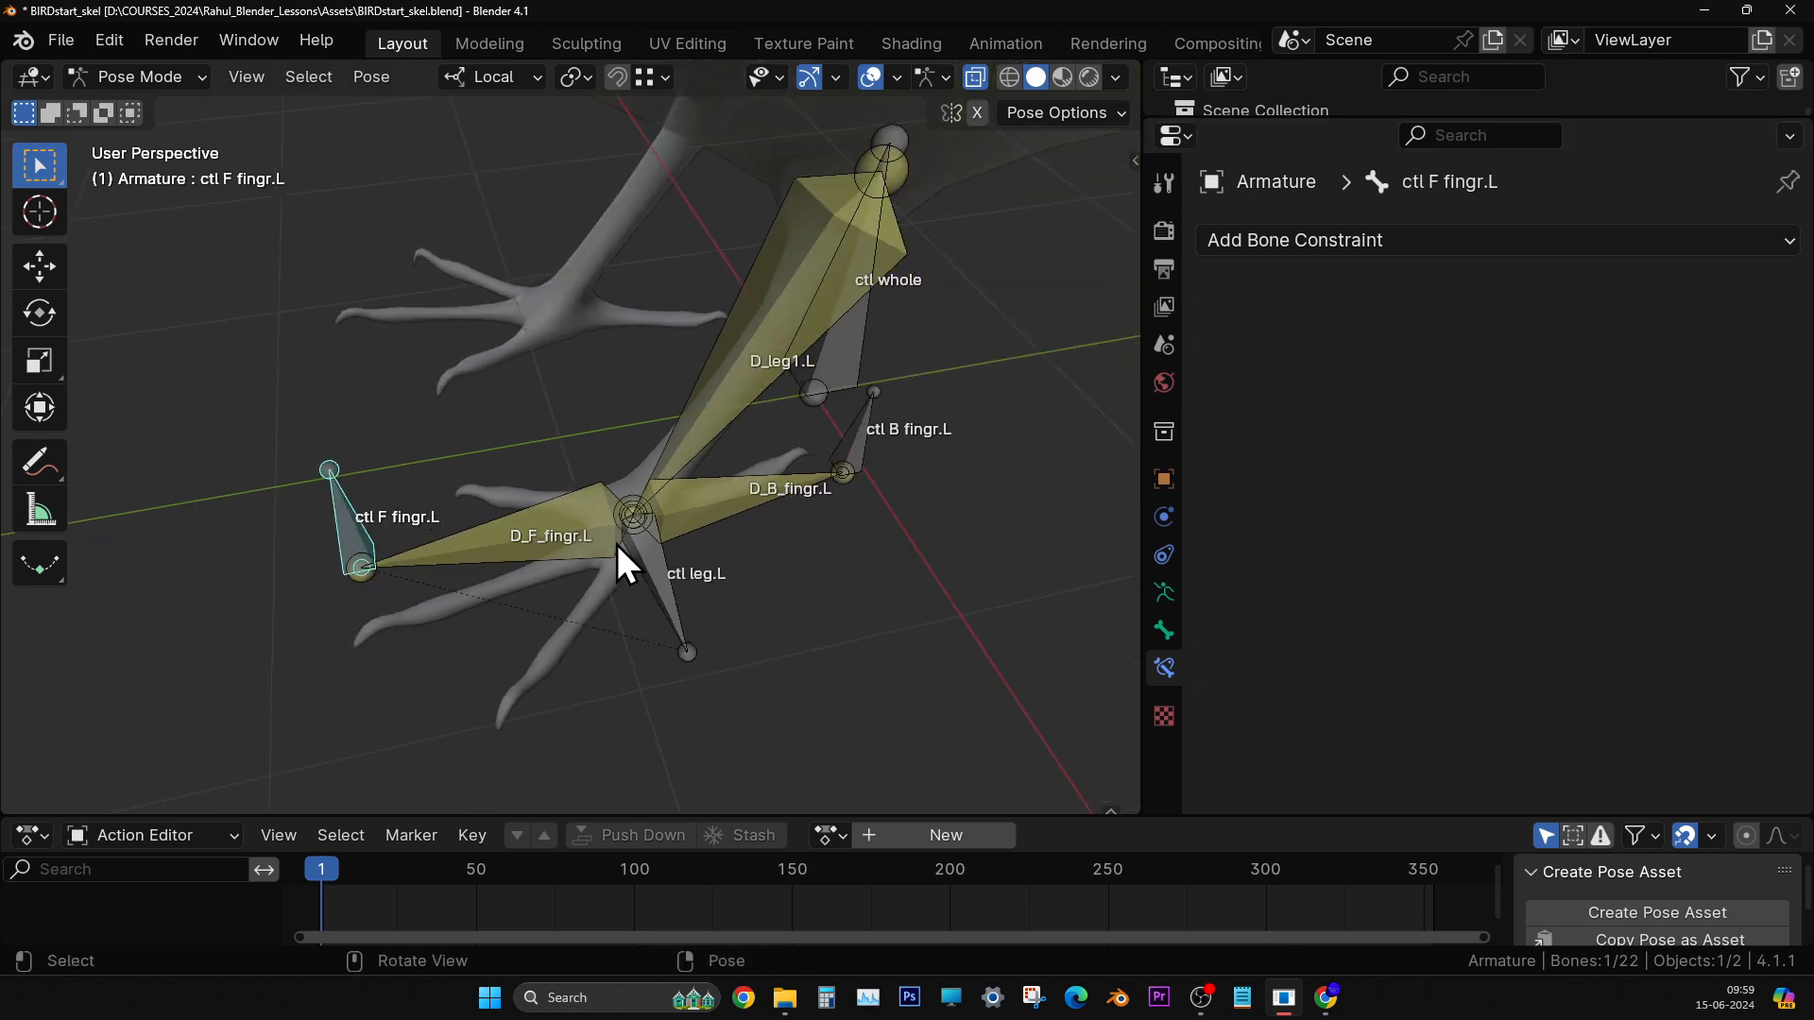
{"action": "key", "text": "g"}
{"action": "left_click", "coordinate": [665, 470]}
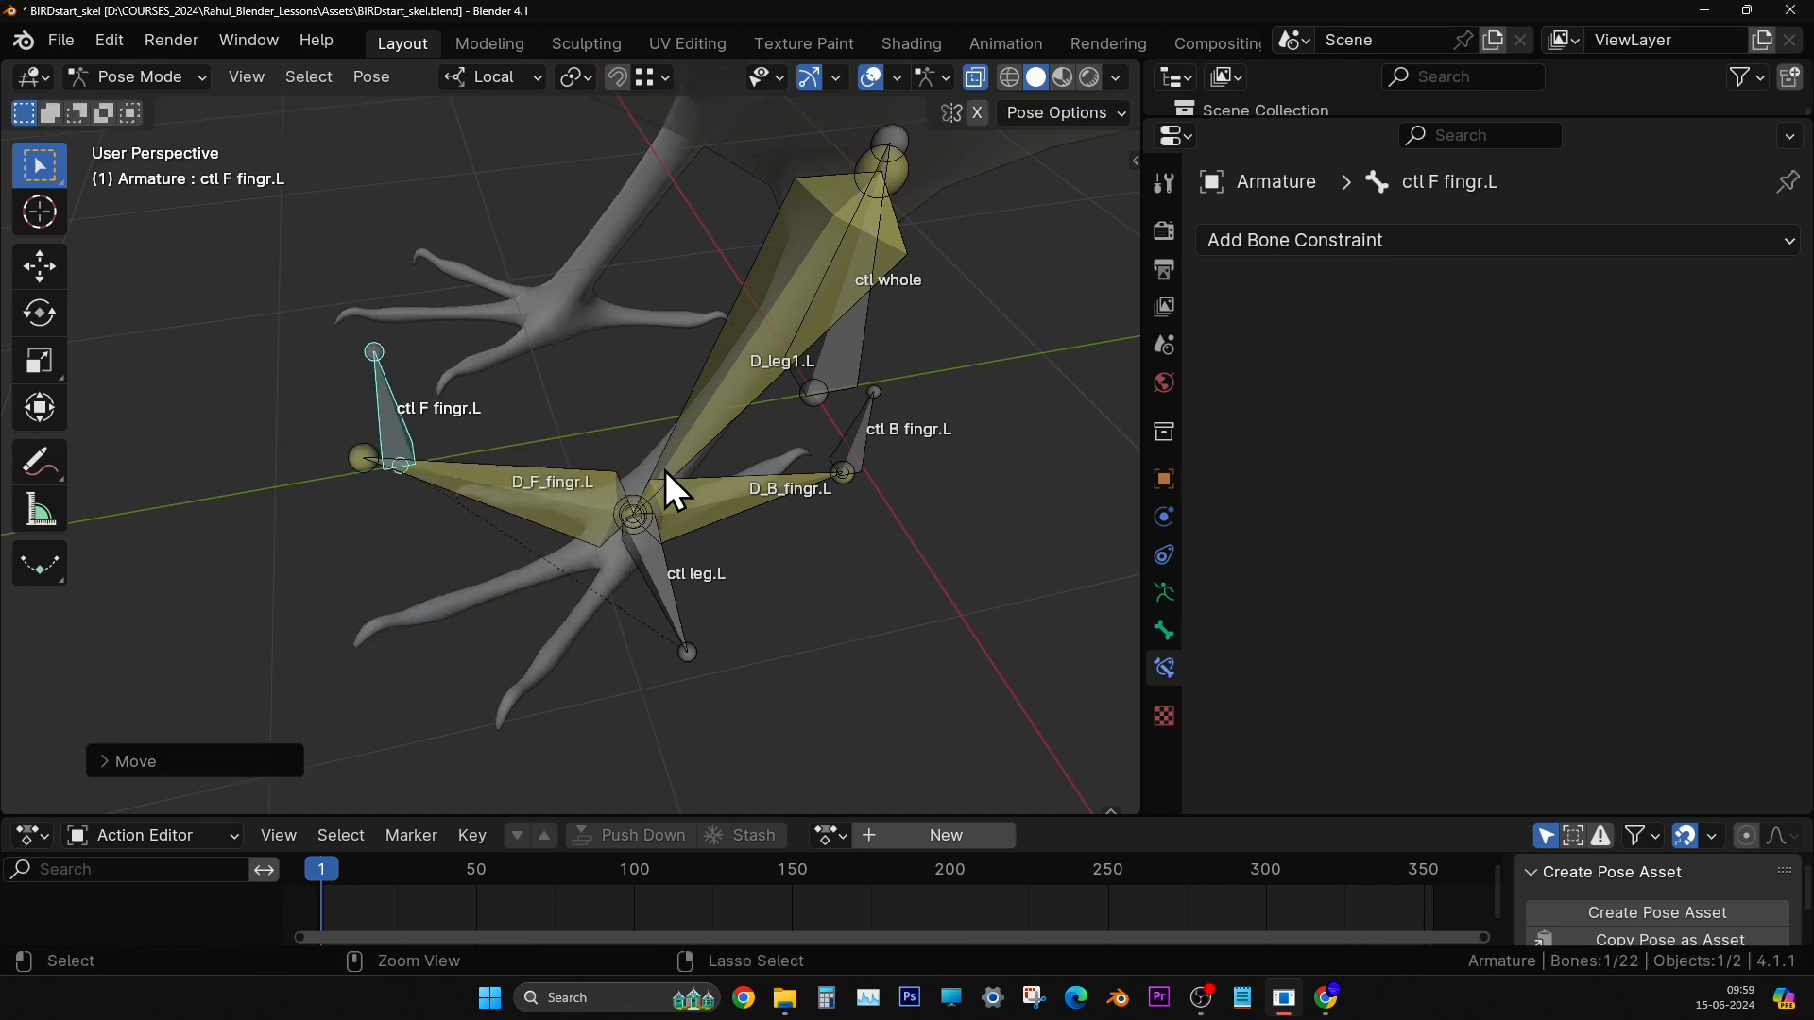
{"action": "key", "text": "ctrl+z"}
- Select ctl leg.L, move it to test how the leg and both finger bones follow, and undo the move
{"action": "left_click", "coordinate": [662, 572]}
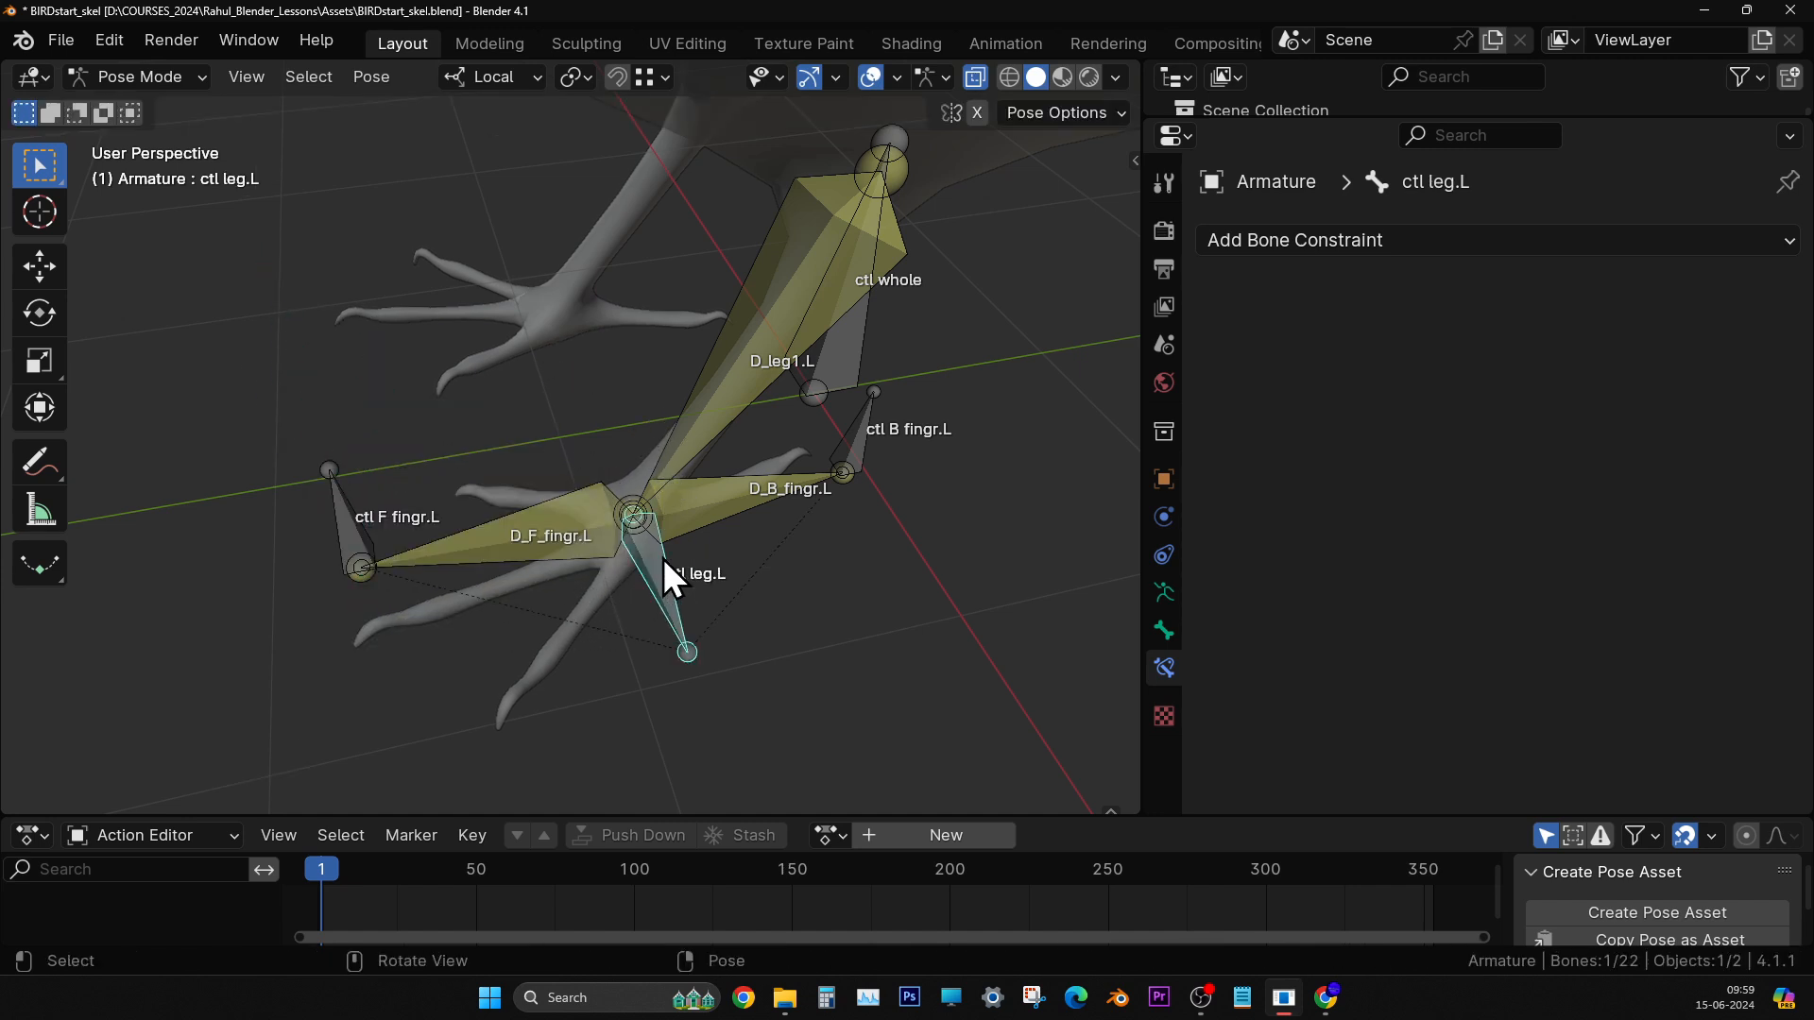
{"action": "key", "text": "g"}
{"action": "left_click", "coordinate": [685, 519]}
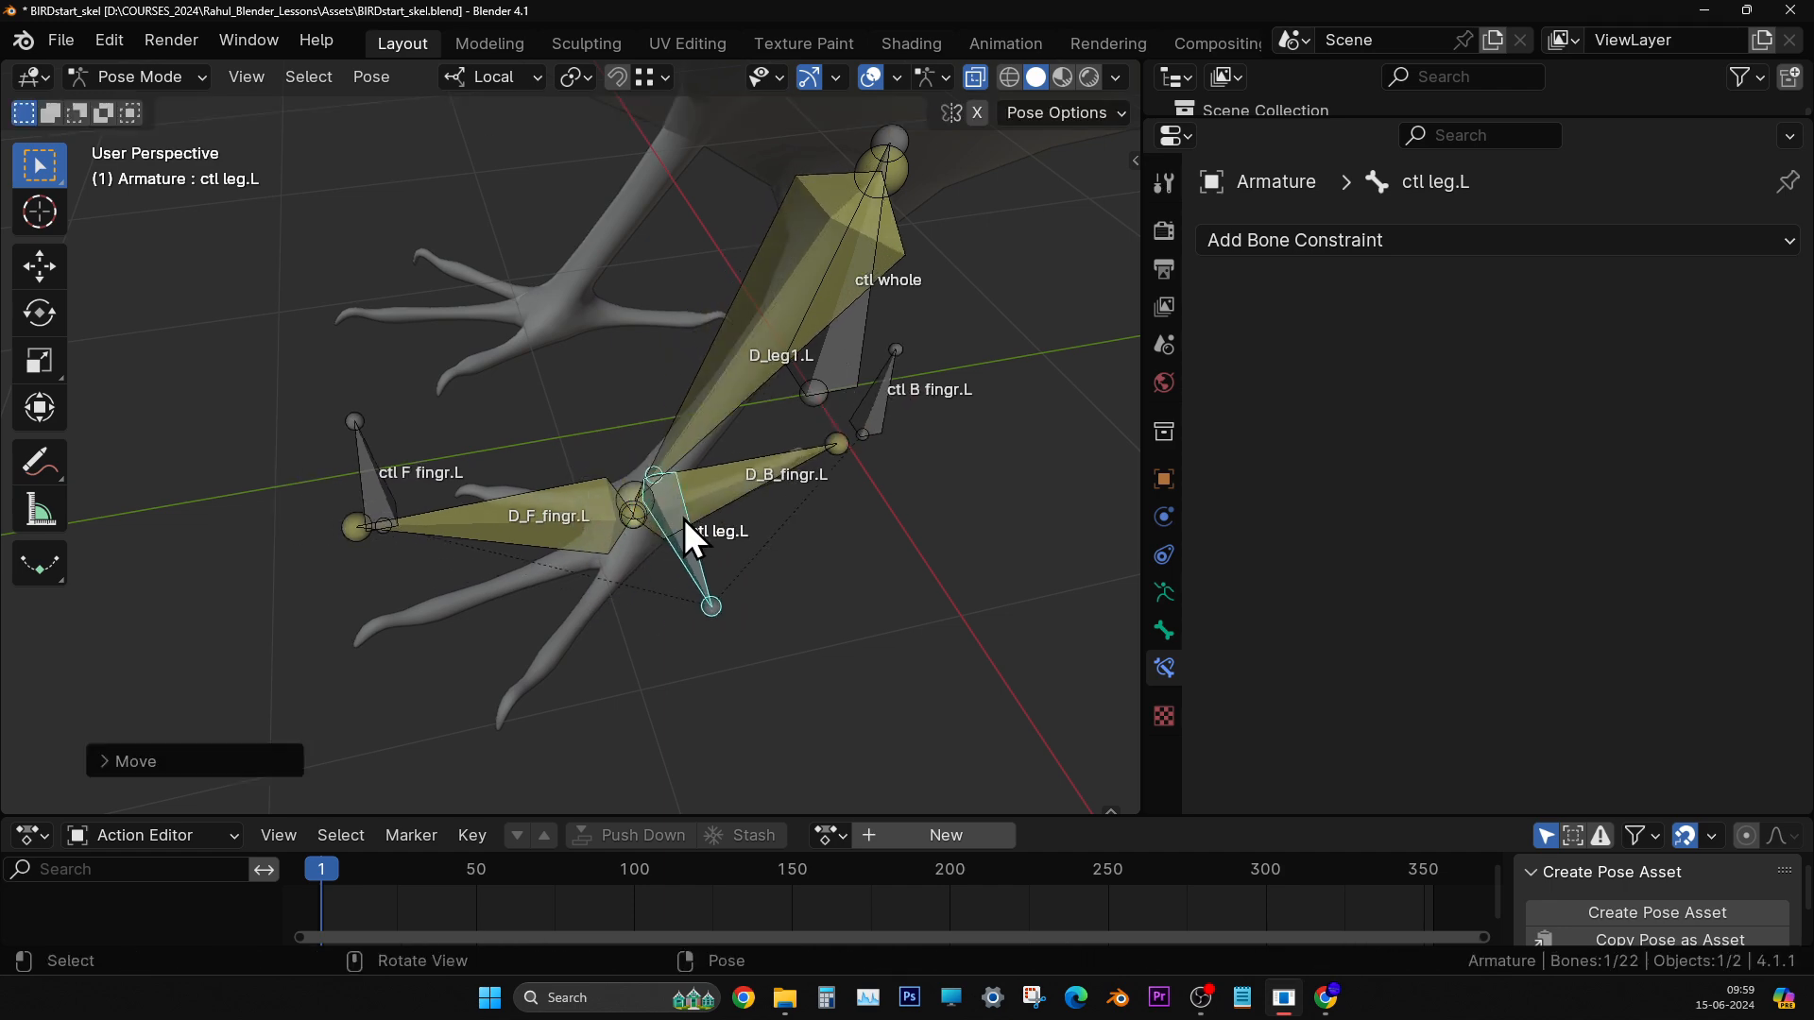
{"action": "mouse_move", "coordinate": [684, 519]}
{"action": "middle_mouse_down"}
{"action": "mouse_move", "coordinate": [750, 515]}
{"action": "mouse_move", "coordinate": [699, 495]}
{"action": "mouse_move", "coordinate": [699, 521]}
{"action": "middle_mouse_up"}
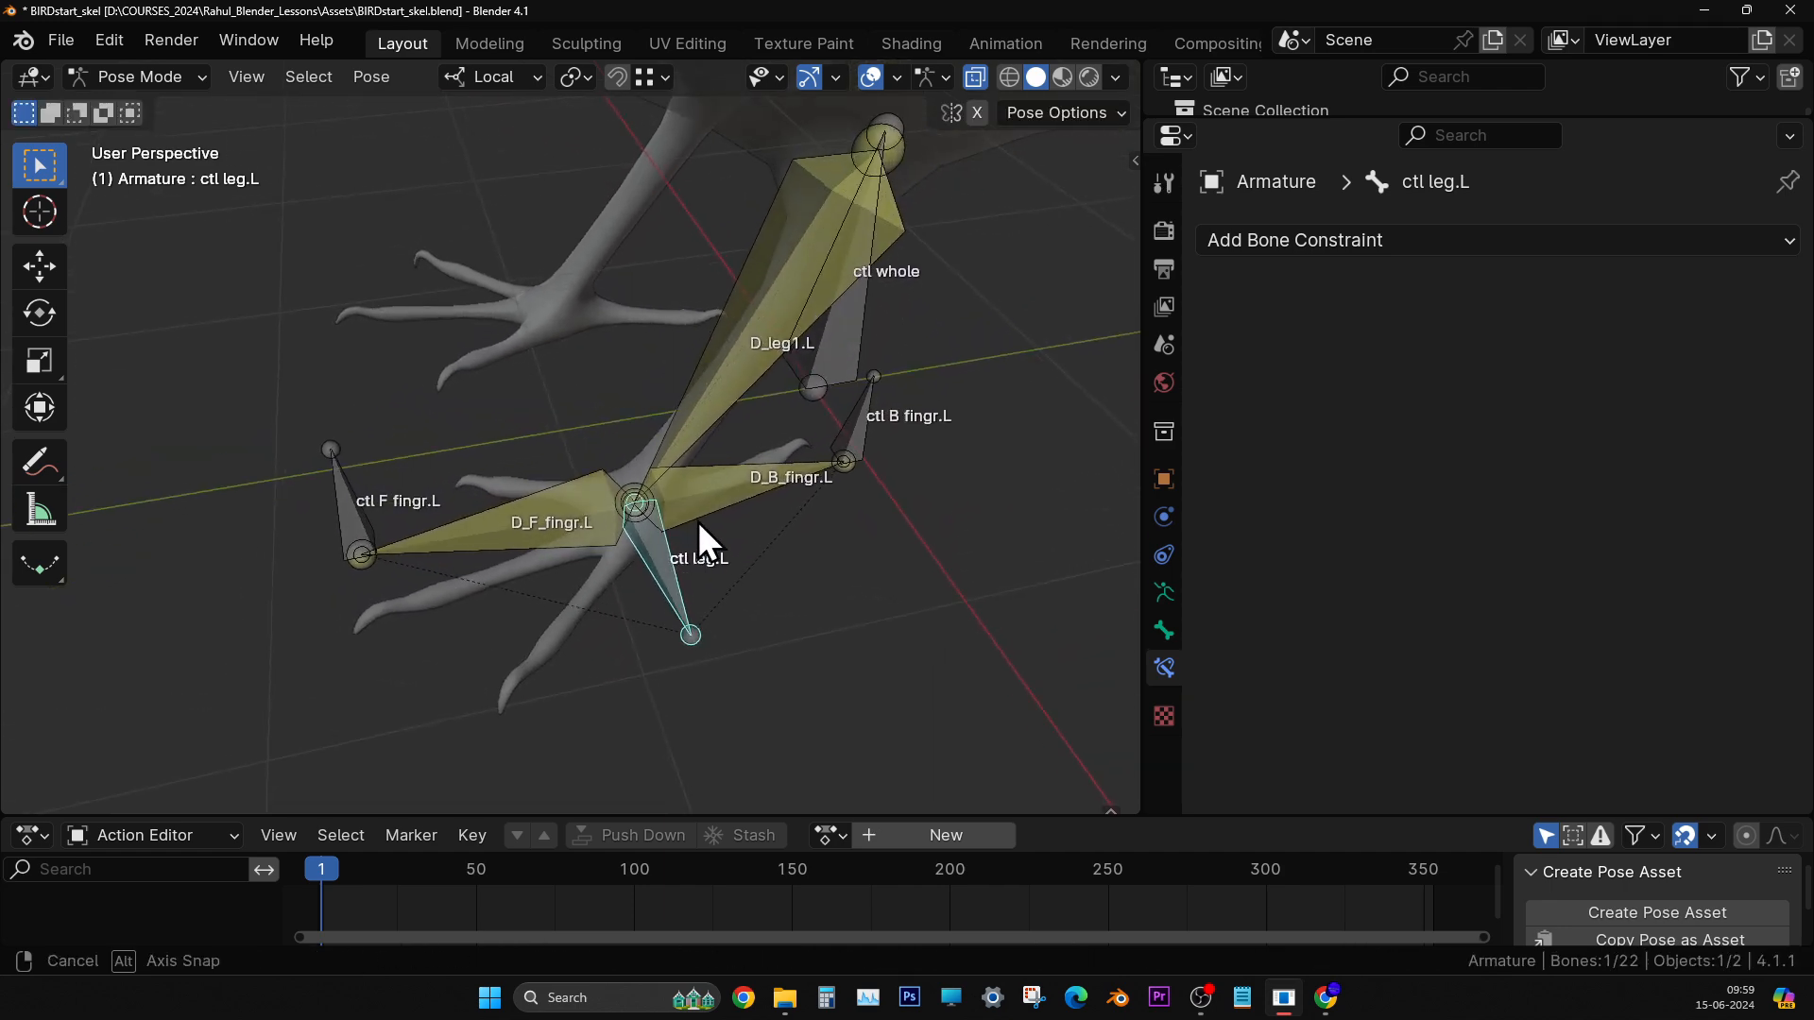
- In Edit Mode, select D_B_fingr.L and D_F_fingr.L with D_leg1.L active, and parent both finger bones to D_leg1.L
{"action": "left_click", "coordinate": [712, 485]}
{"action": "left_click", "coordinate": [575, 508], "text": "shift"}
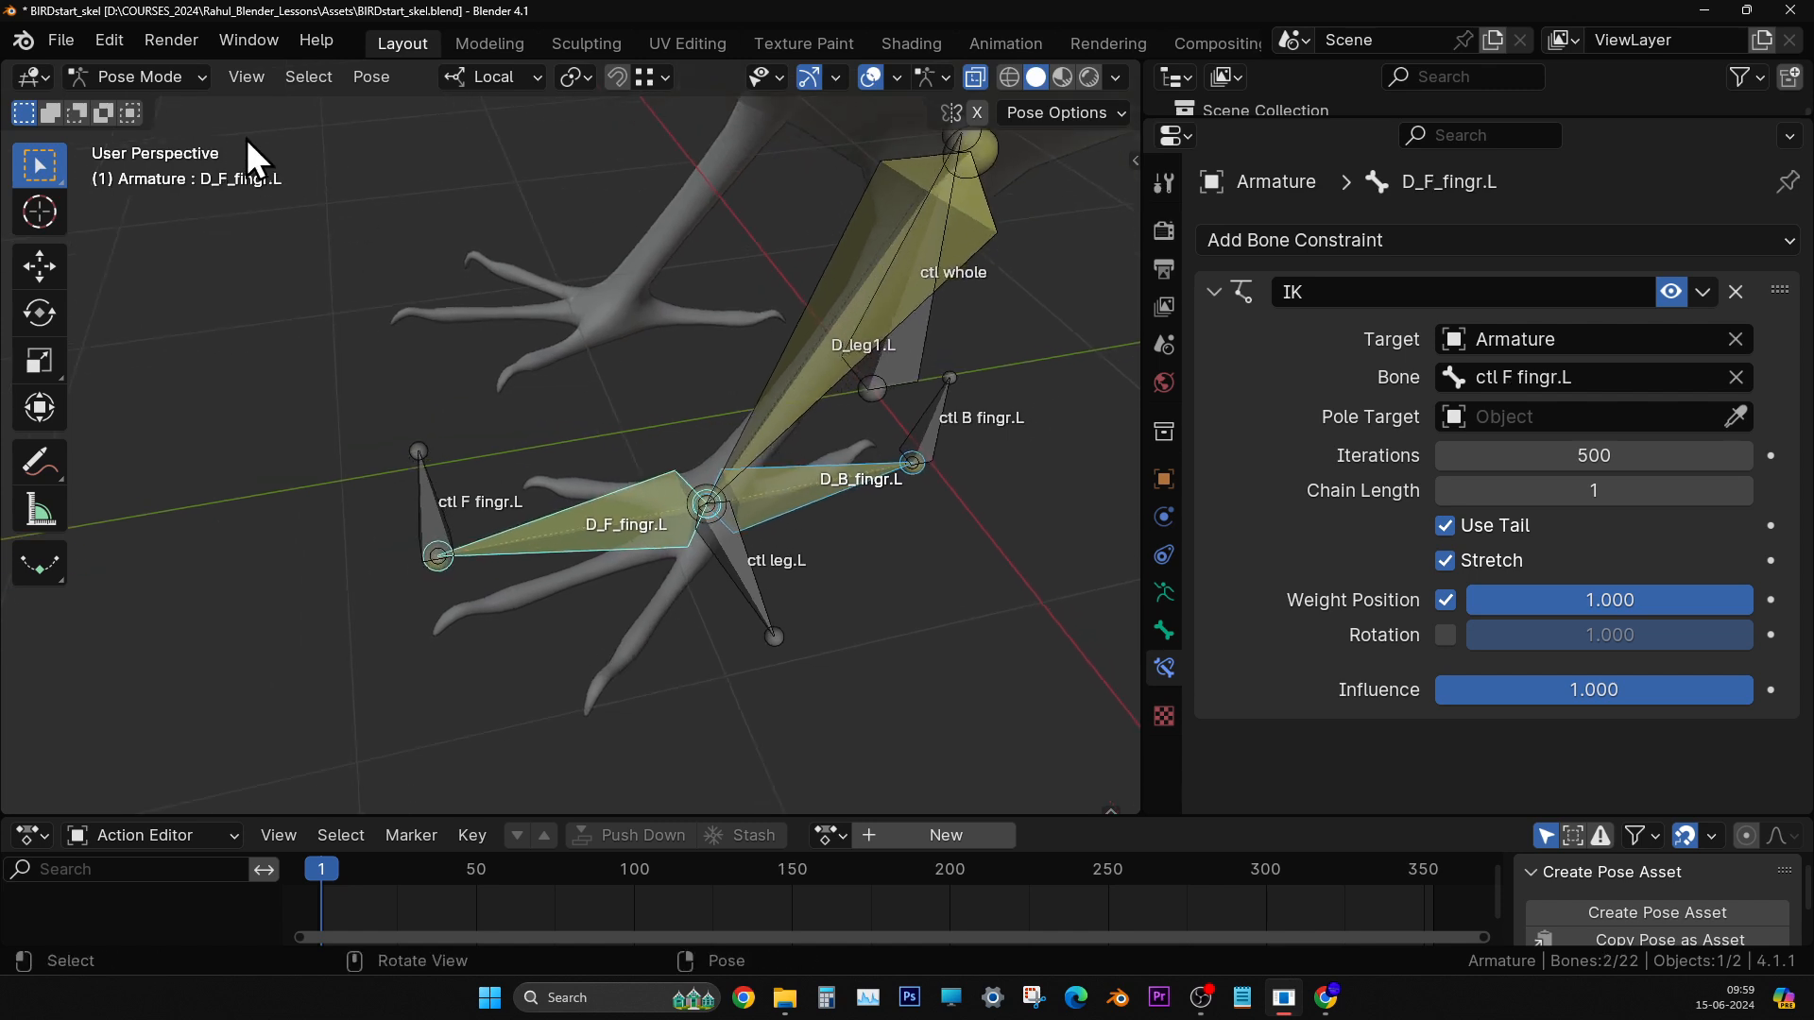
{"action": "left_click", "coordinate": [184, 76]}
{"action": "left_click", "coordinate": [204, 133]}
{"action": "scroll", "coordinate": [618, 431], "scroll_direction": "up", "scroll_amount": 2}
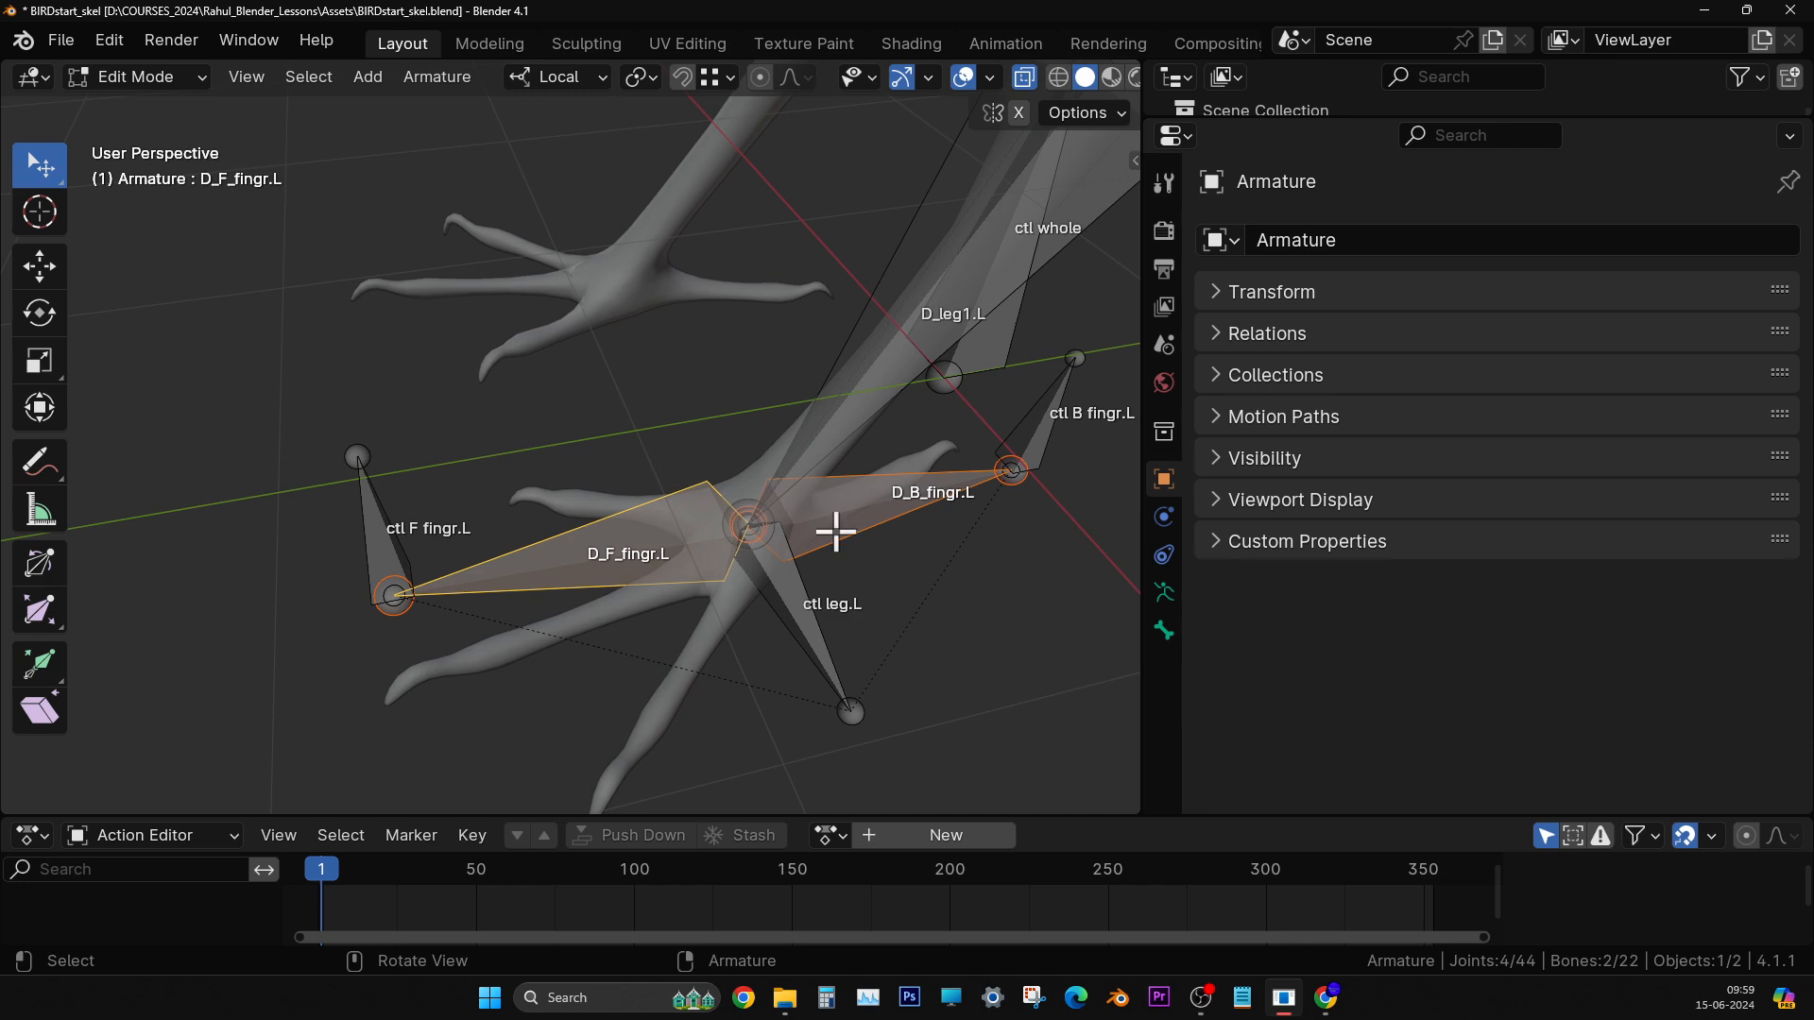
{"action": "left_click", "coordinate": [911, 538]}
{"action": "left_click", "coordinate": [865, 509]}
{"action": "left_click", "coordinate": [627, 526], "text": "shift"}
{"action": "left_click", "coordinate": [838, 408], "text": "shift"}
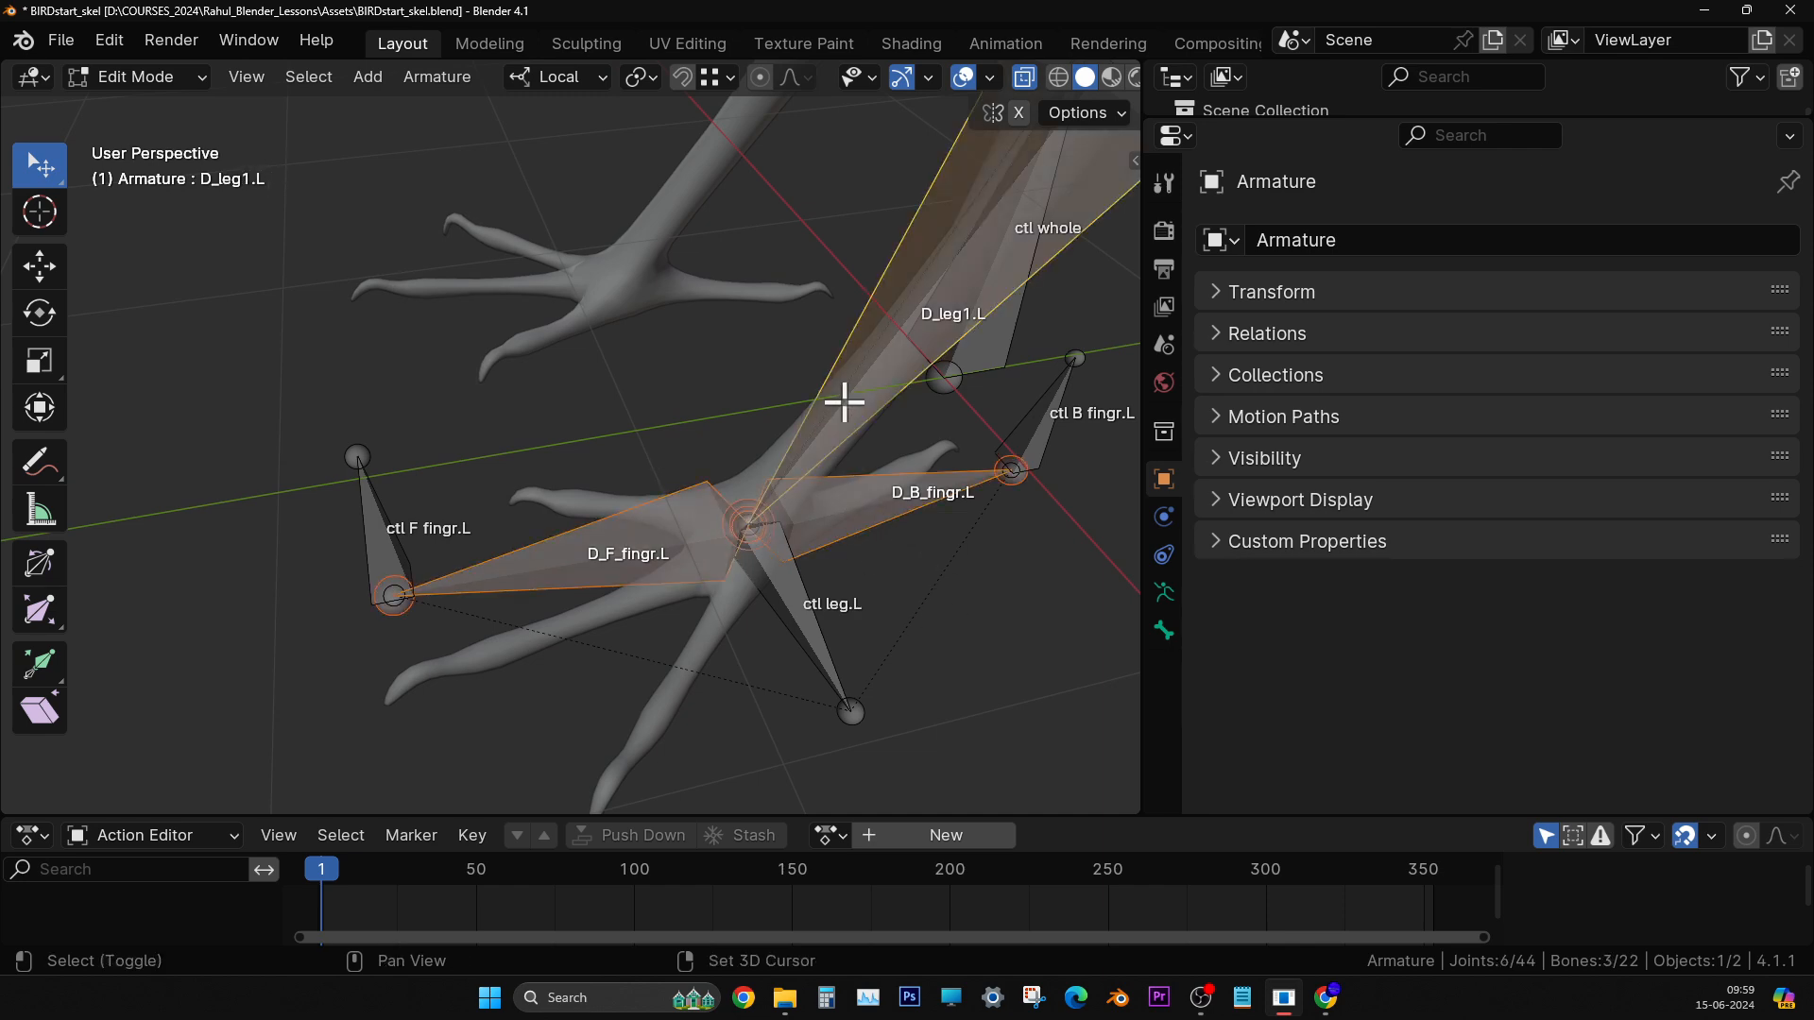
{"action": "key", "text": "ctrl+p"}
{"action": "left_click", "coordinate": [848, 404]}
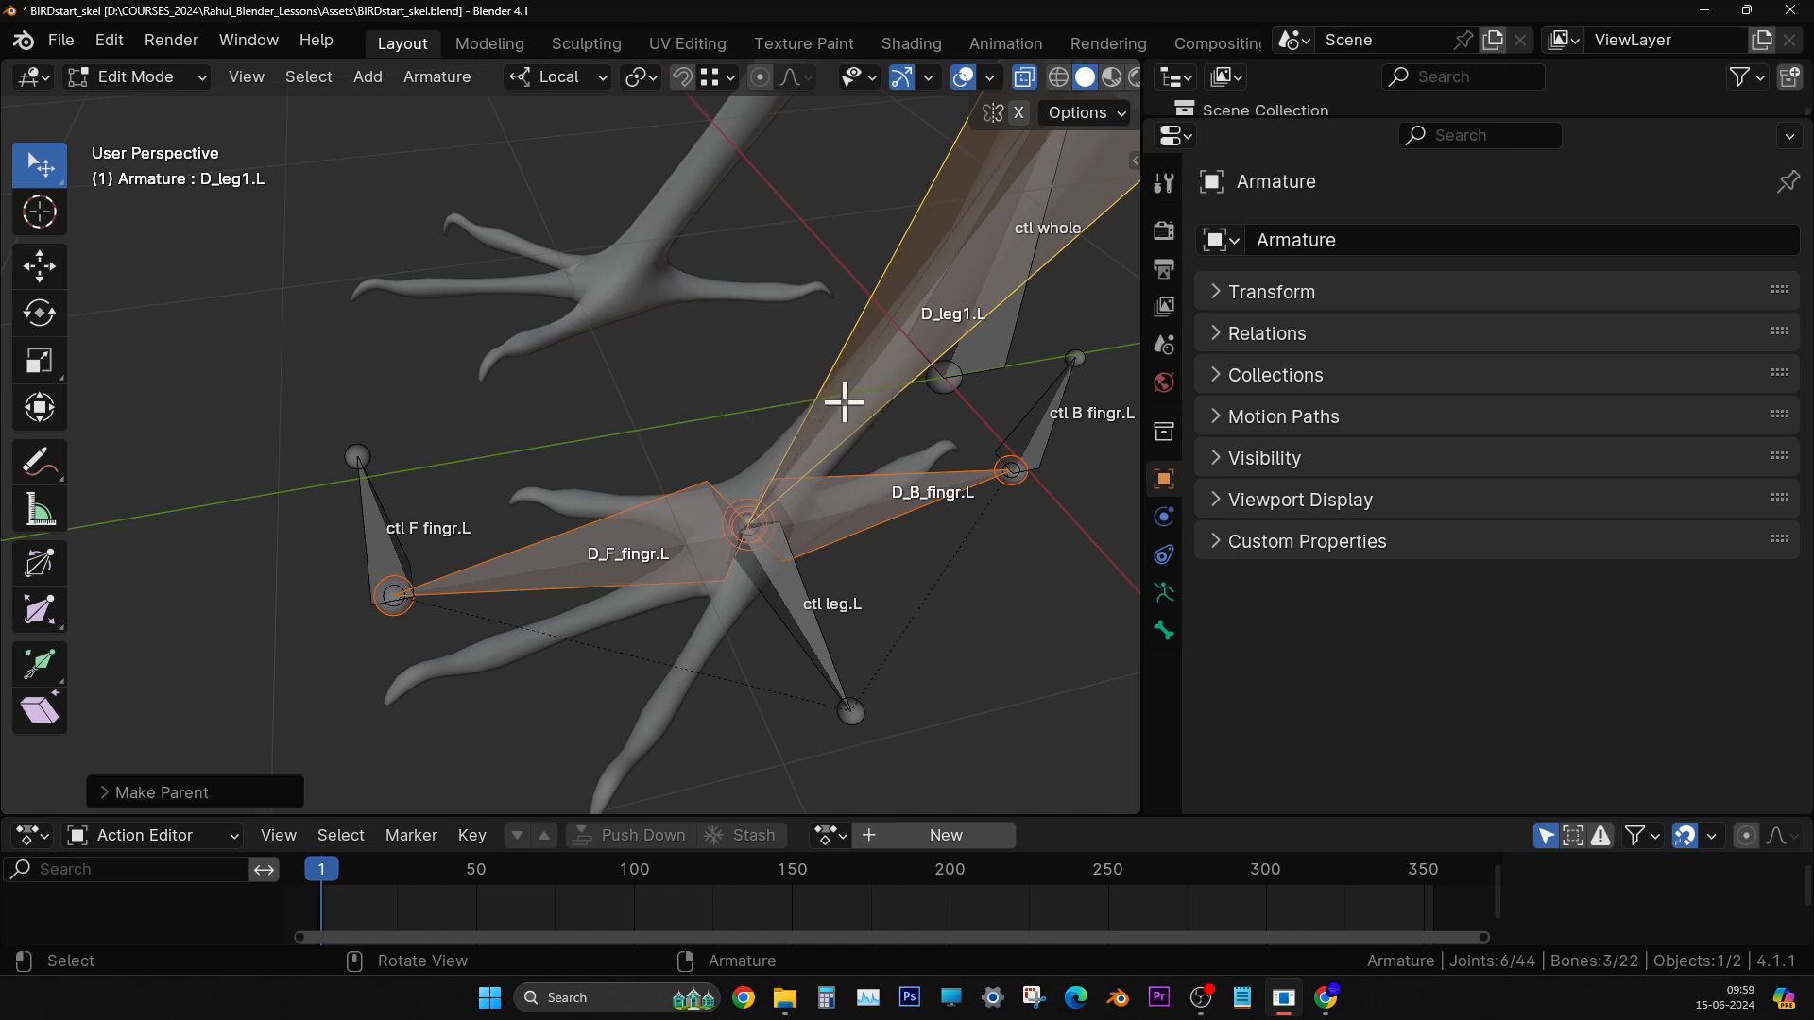
- Return to Pose Mode and move ctl leg.L to test how the leg and finger bones follow
{"action": "left_click", "coordinate": [174, 77]}
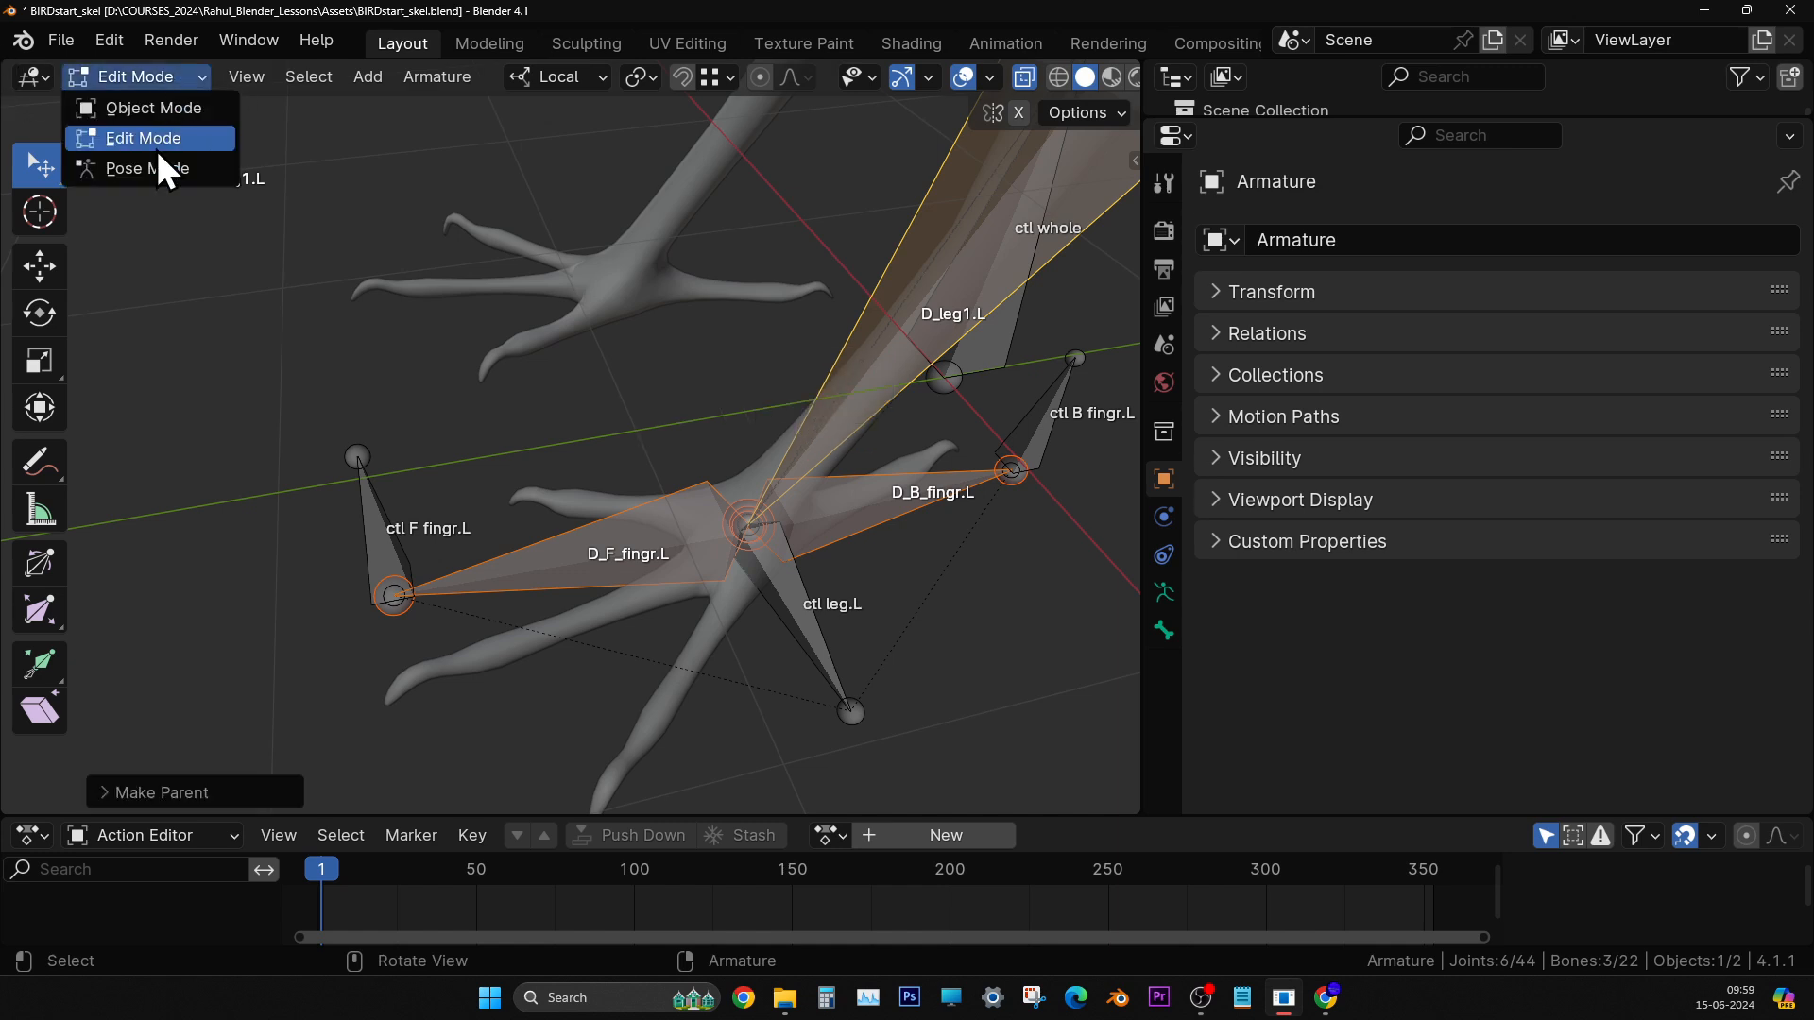
{"action": "left_click", "coordinate": [157, 161]}
{"action": "left_click", "coordinate": [824, 614]}
{"action": "key", "text": "g"}
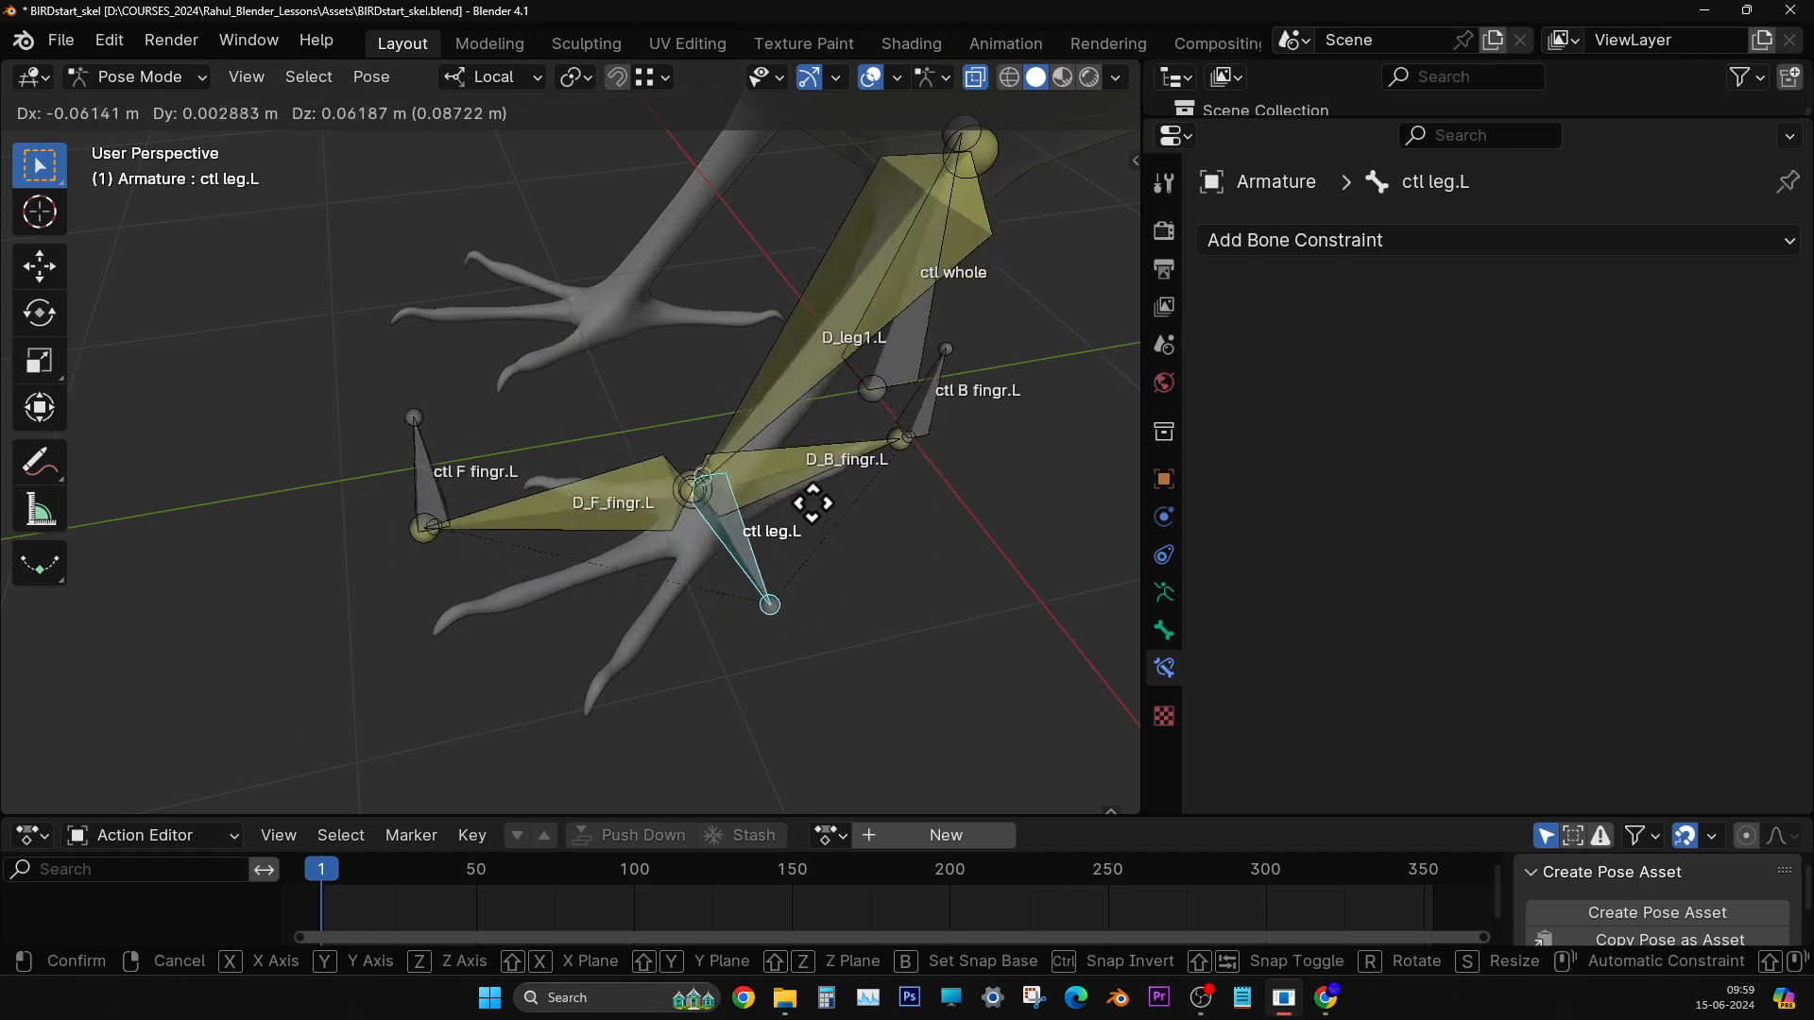
{"action": "left_click", "coordinate": [811, 508]}
{"action": "middle_click_drag", "start_coordinate": [812, 508], "coordinate": [718, 567]}
- Rotate ctl leg.L with the Rotate tool to test how the foot bones respond
{"action": "left_click", "coordinate": [40, 312]}
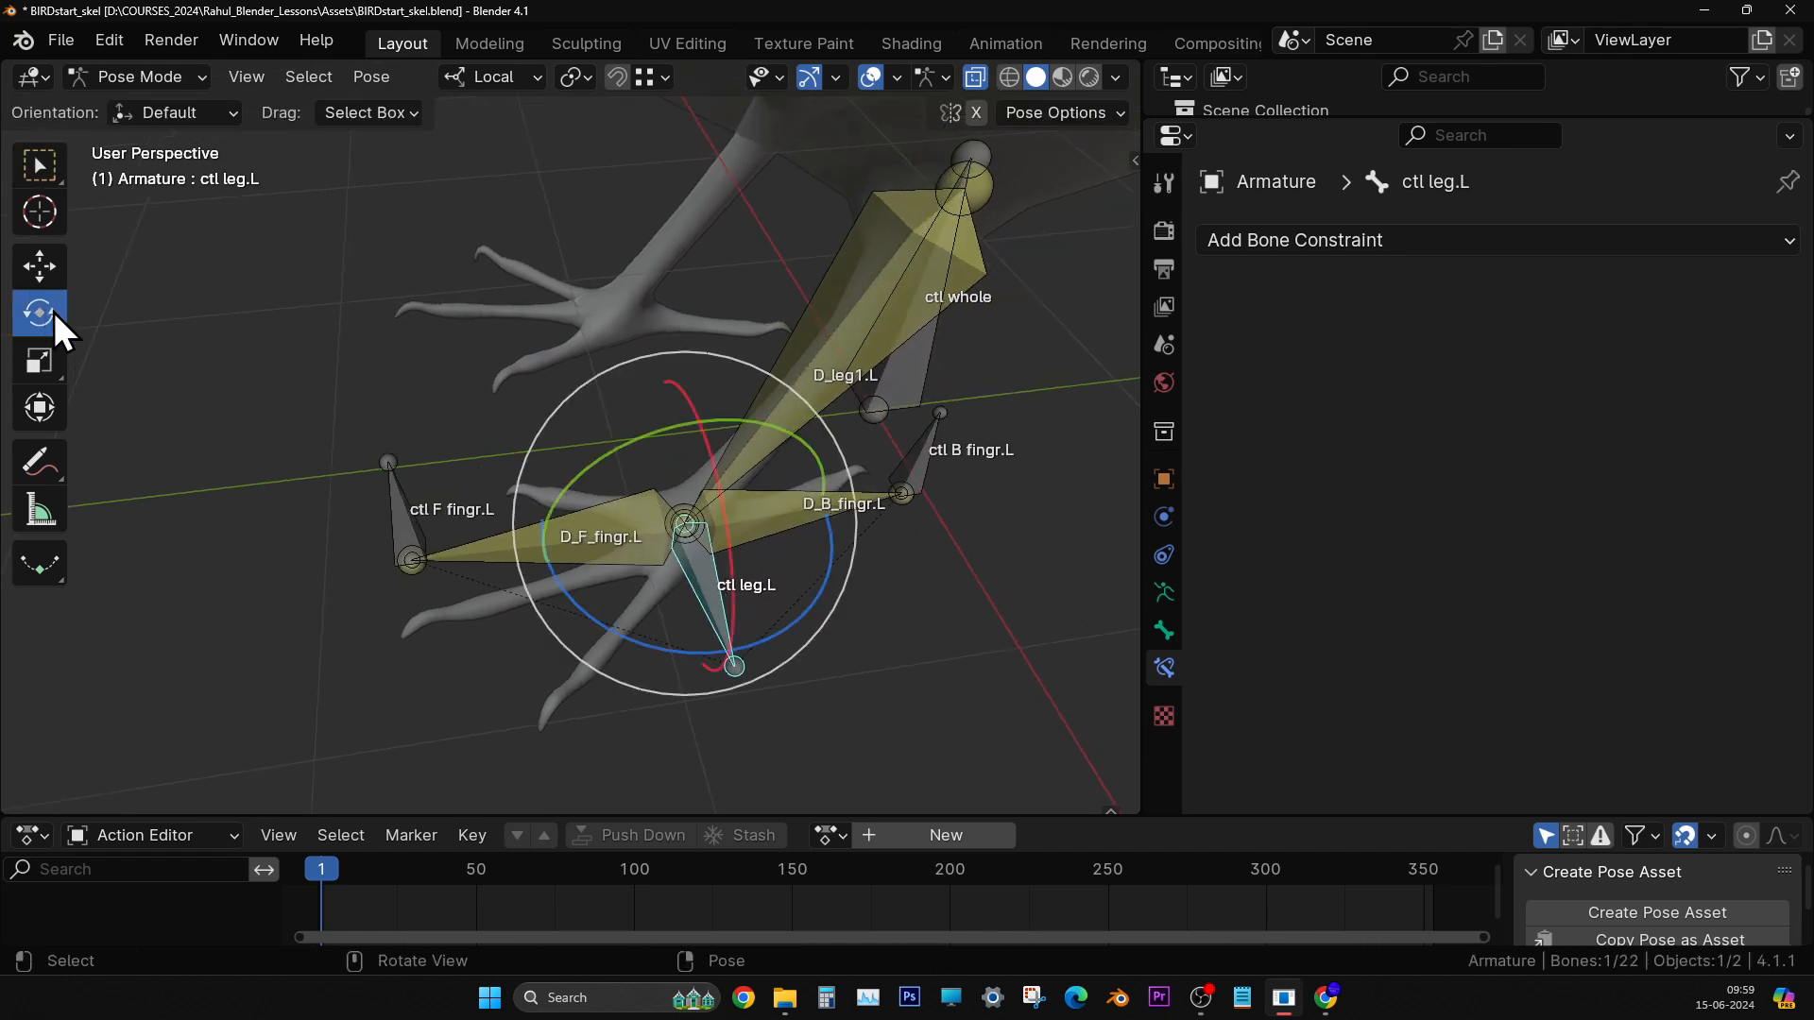
{"action": "left_click_drag", "start_coordinate": [637, 652], "coordinate": [666, 586]}
{"action": "scroll", "coordinate": [747, 565], "scroll_direction": "down", "scroll_amount": 4}
{"action": "middle_click_drag", "start_coordinate": [740, 563], "coordinate": [724, 601], "text": "shift"}
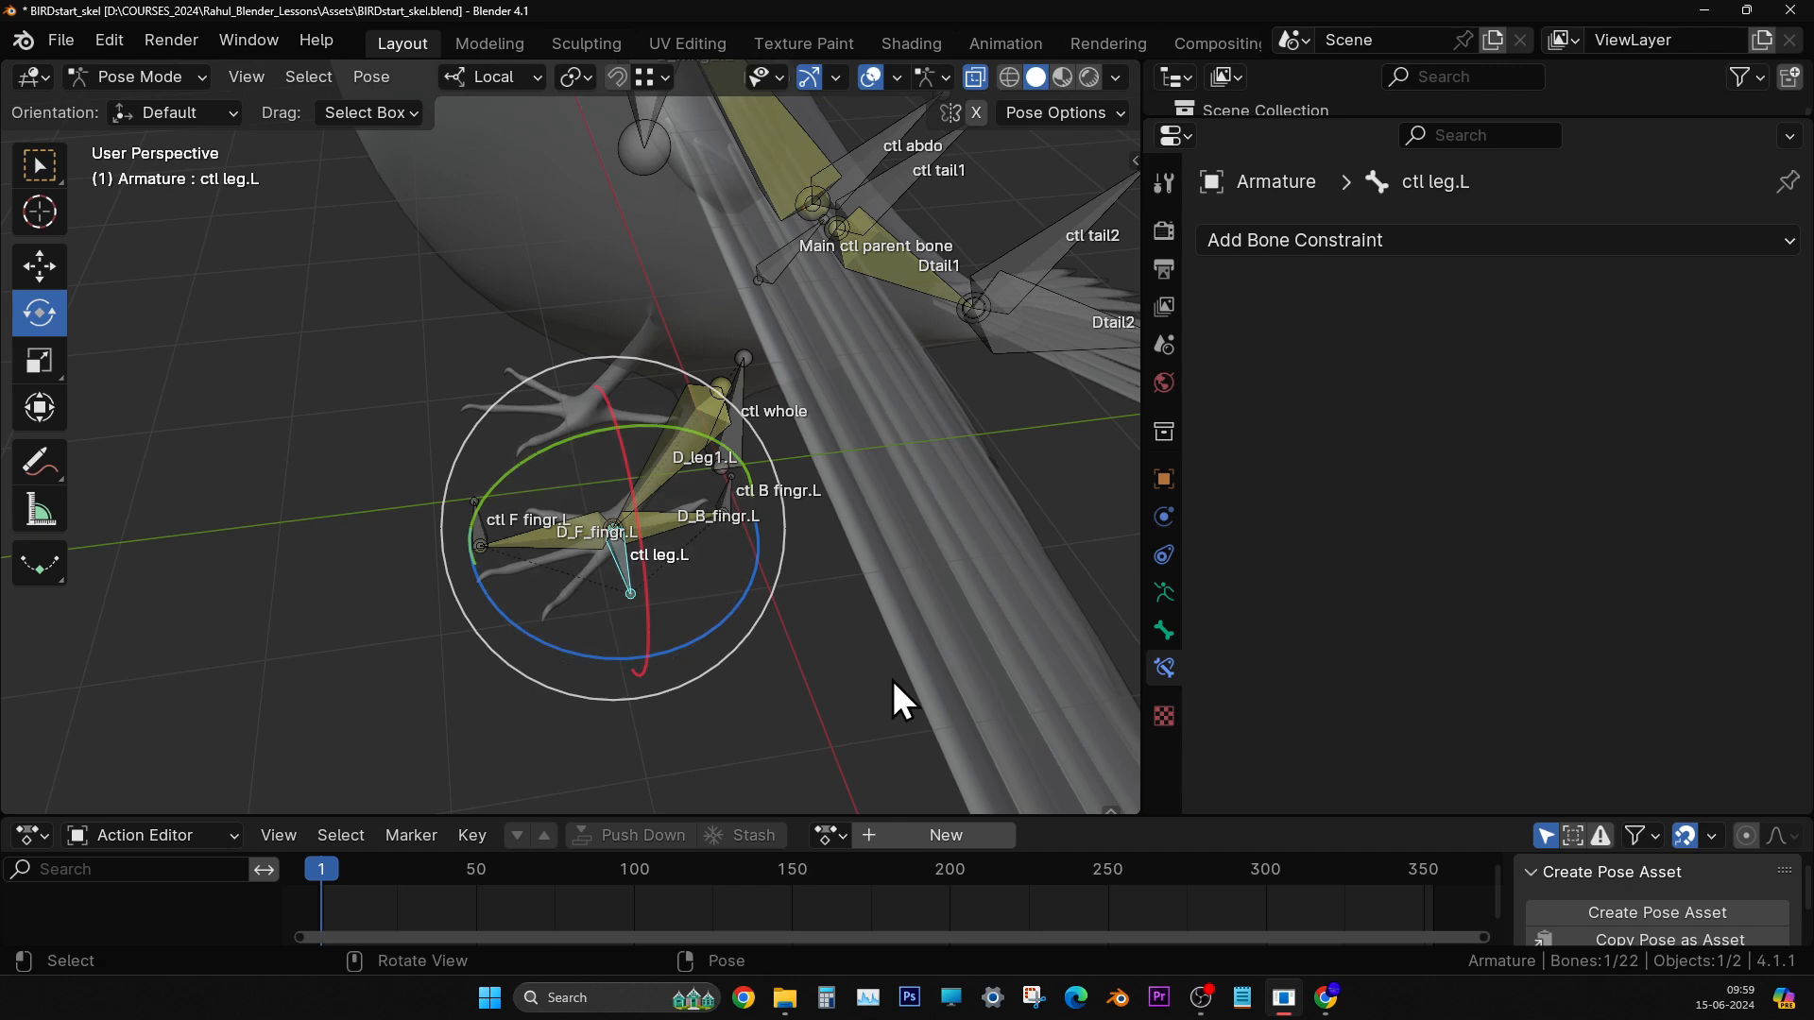
- Select ctl whole, move it to test whether the entire rig follows, and cancel the move
{"action": "left_click", "coordinate": [893, 680]}
{"action": "middle_click_drag", "start_coordinate": [893, 680], "coordinate": [608, 572]}
{"action": "middle_click_drag", "start_coordinate": [588, 480], "coordinate": [758, 512], "text": "shift"}
{"action": "left_click", "coordinate": [40, 264]}
{"action": "middle_click_drag", "start_coordinate": [761, 591], "coordinate": [712, 610]}
{"action": "left_click", "coordinate": [683, 579]}
{"action": "key", "text": "g"}
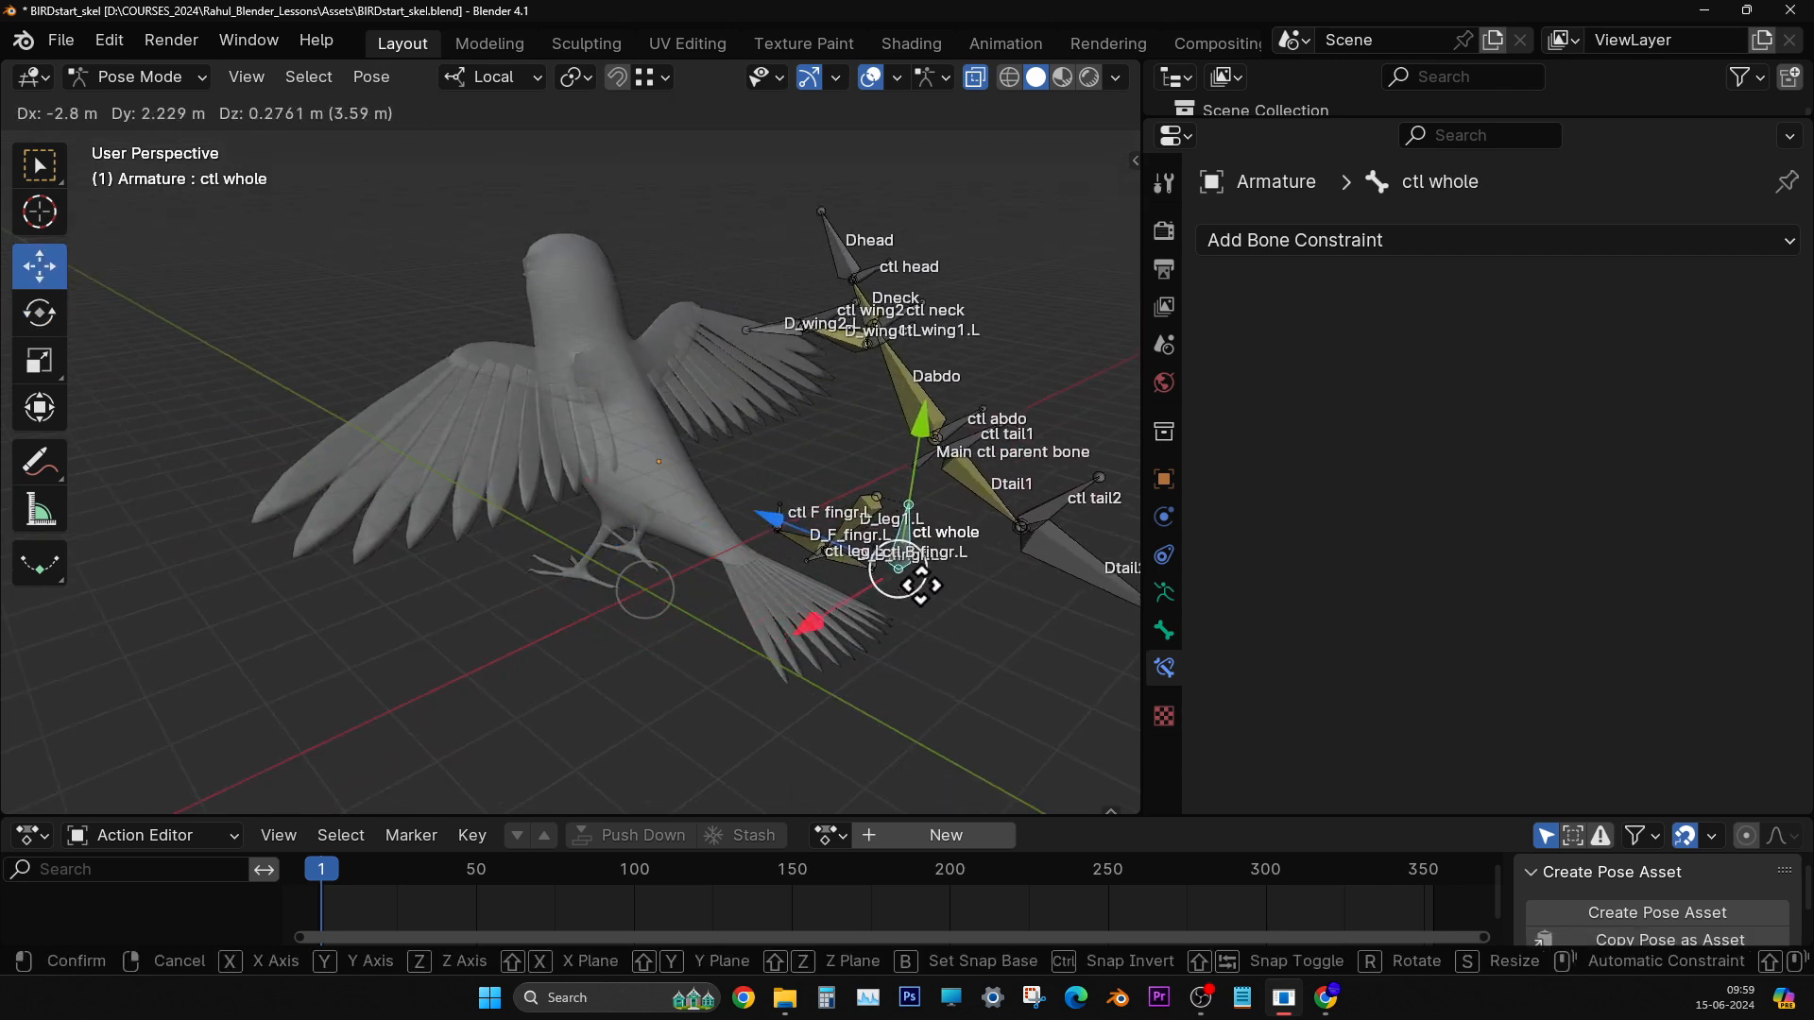
{"action": "right_click", "coordinate": [907, 593]}
{"action": "middle_click_drag", "start_coordinate": [814, 567], "coordinate": [829, 622]}
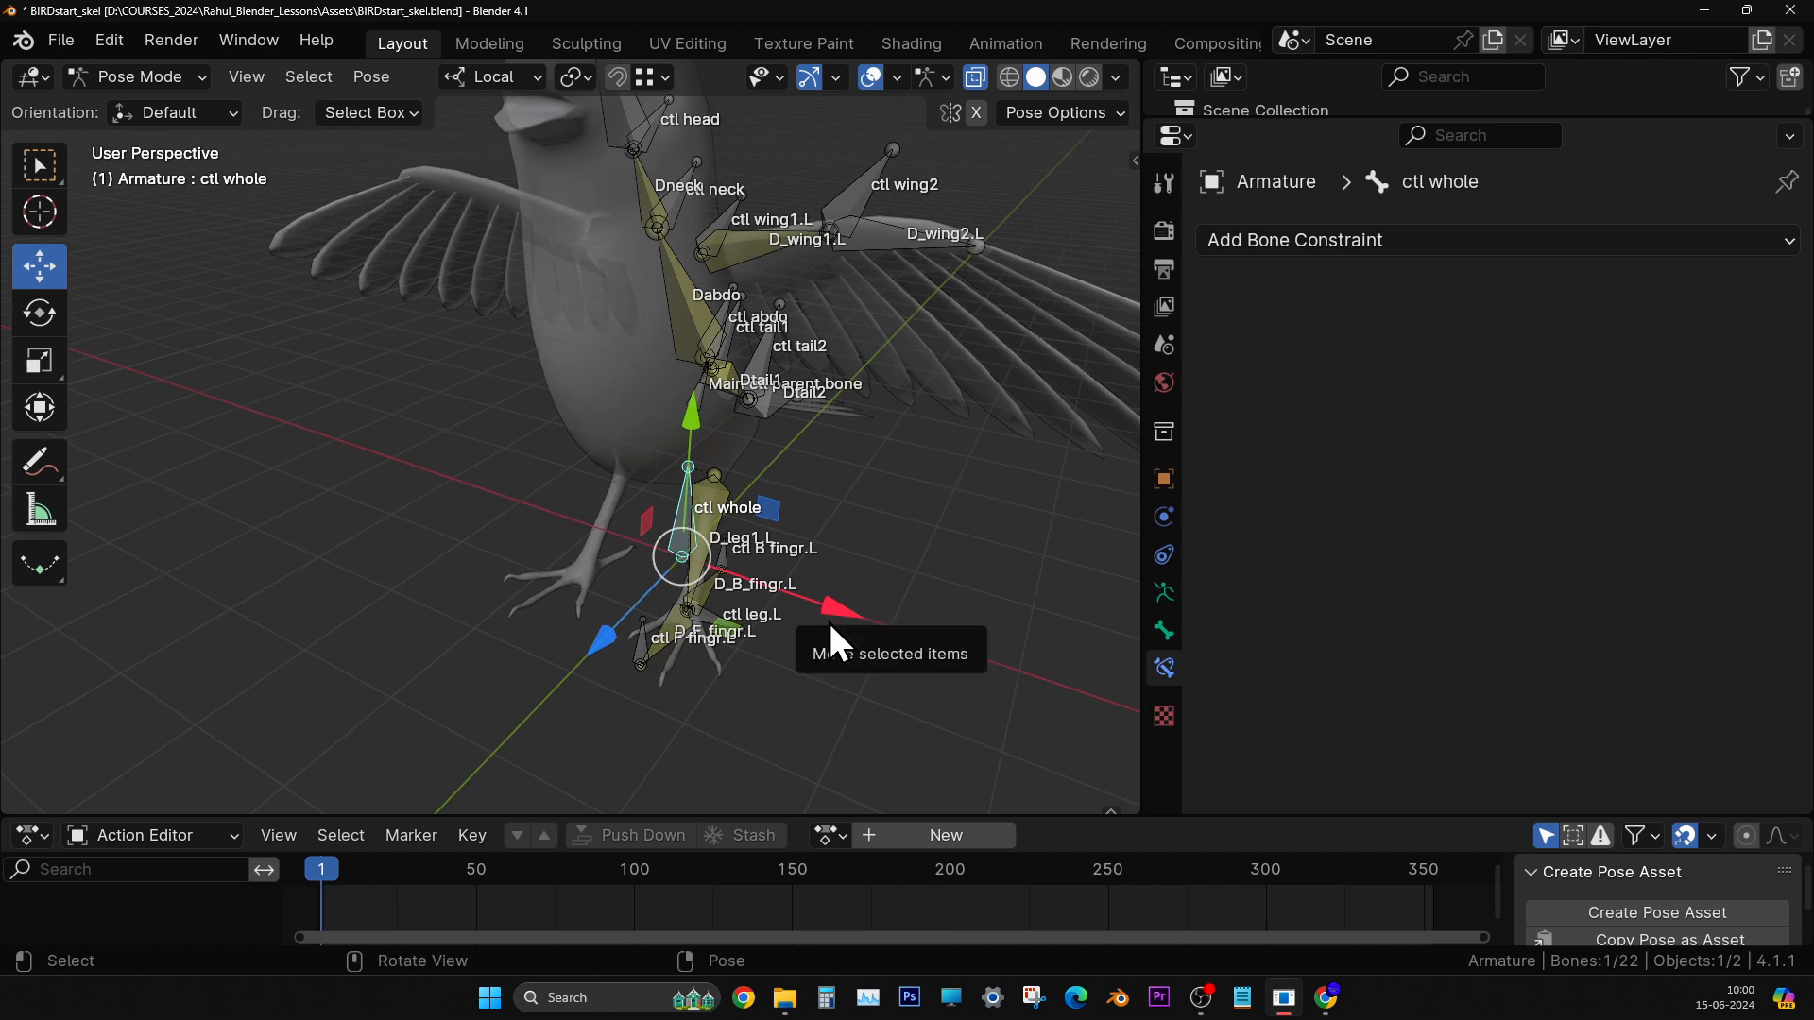
{"action": "middle_click_drag", "start_coordinate": [836, 567], "coordinate": [792, 576]}
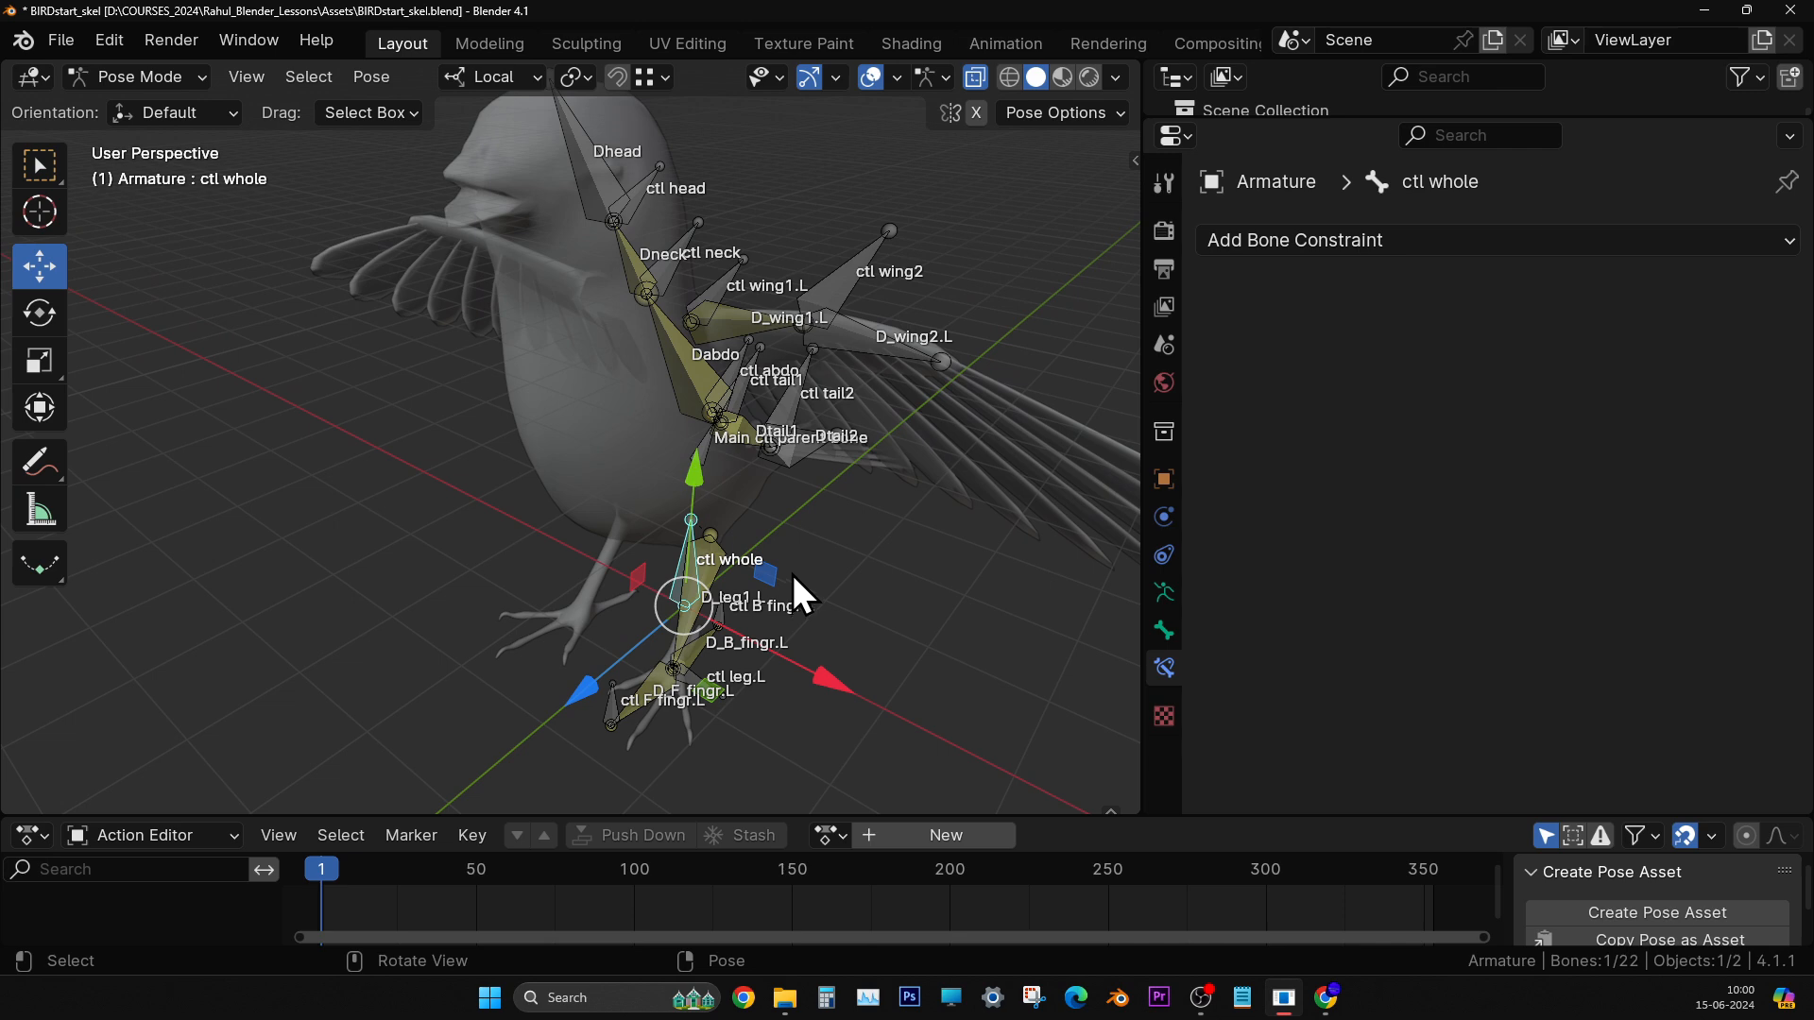
{"action": "middle_click_drag", "start_coordinate": [792, 575], "coordinate": [751, 578]}
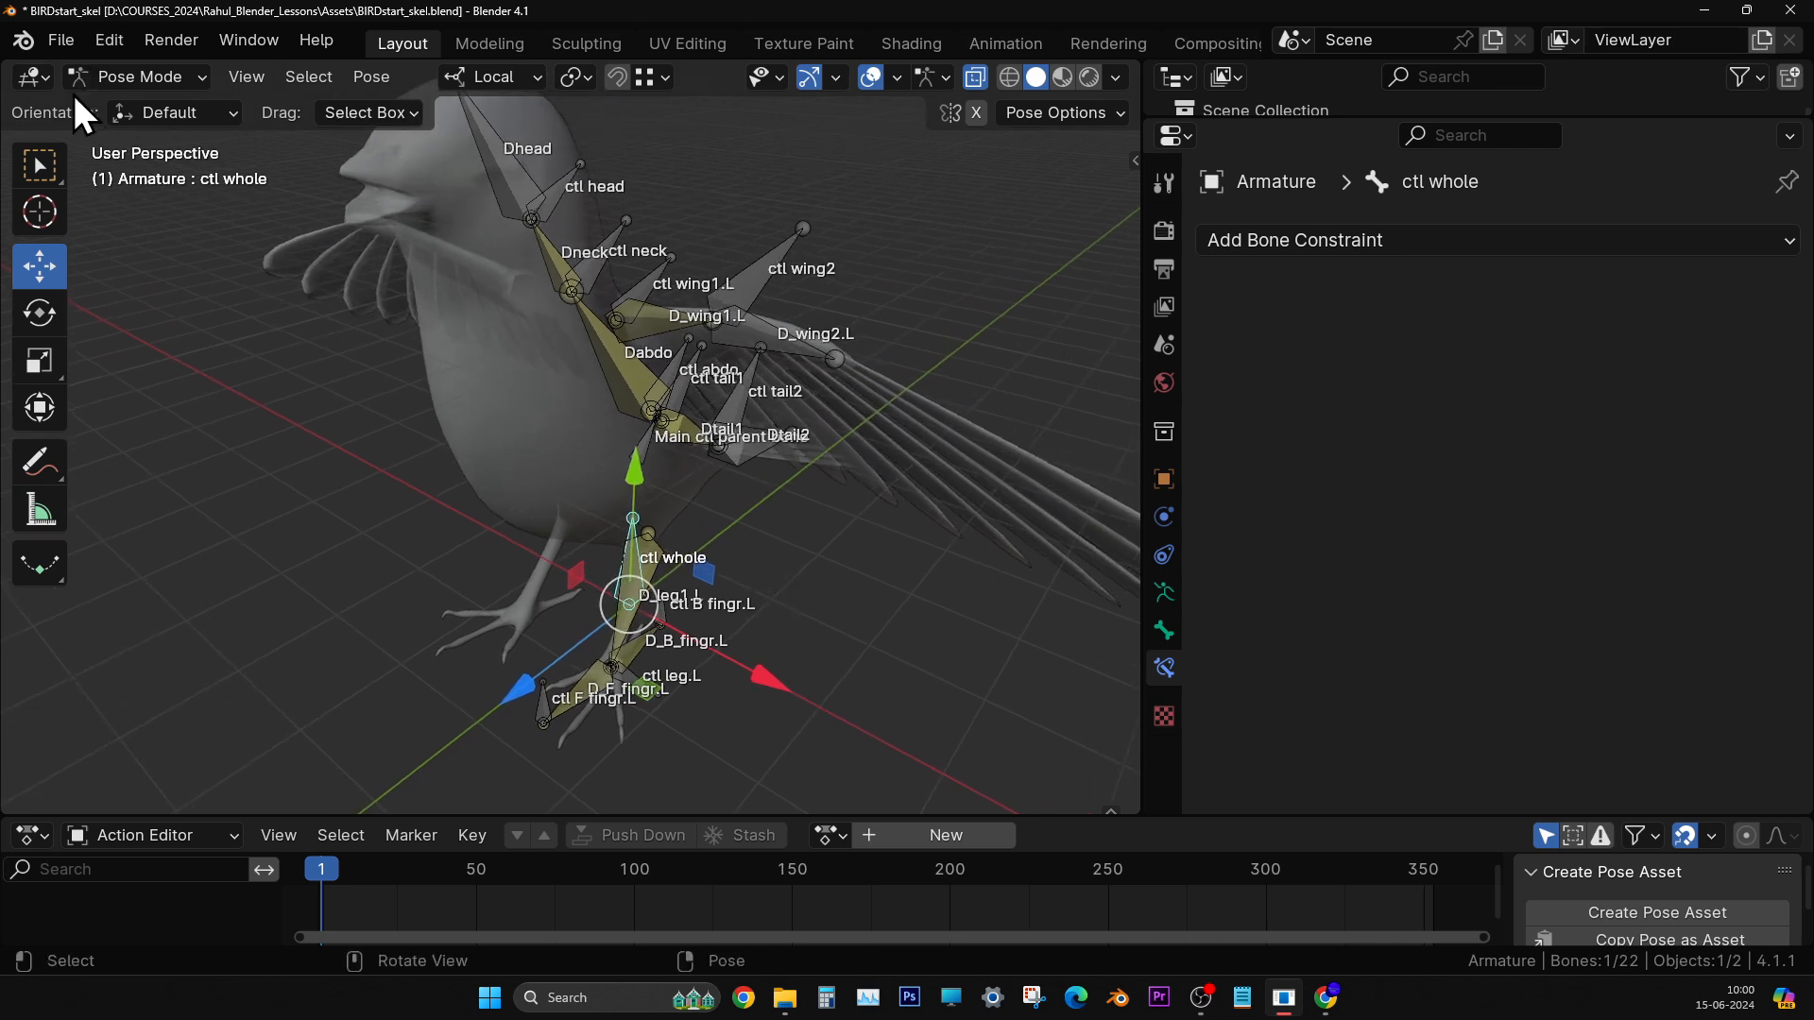
- Switch the viewport area to the Text Editor, shrink the text slightly and widen the area to show the full notes
{"action": "left_click", "coordinate": [35, 78]}
{"action": "left_click", "coordinate": [589, 154]}
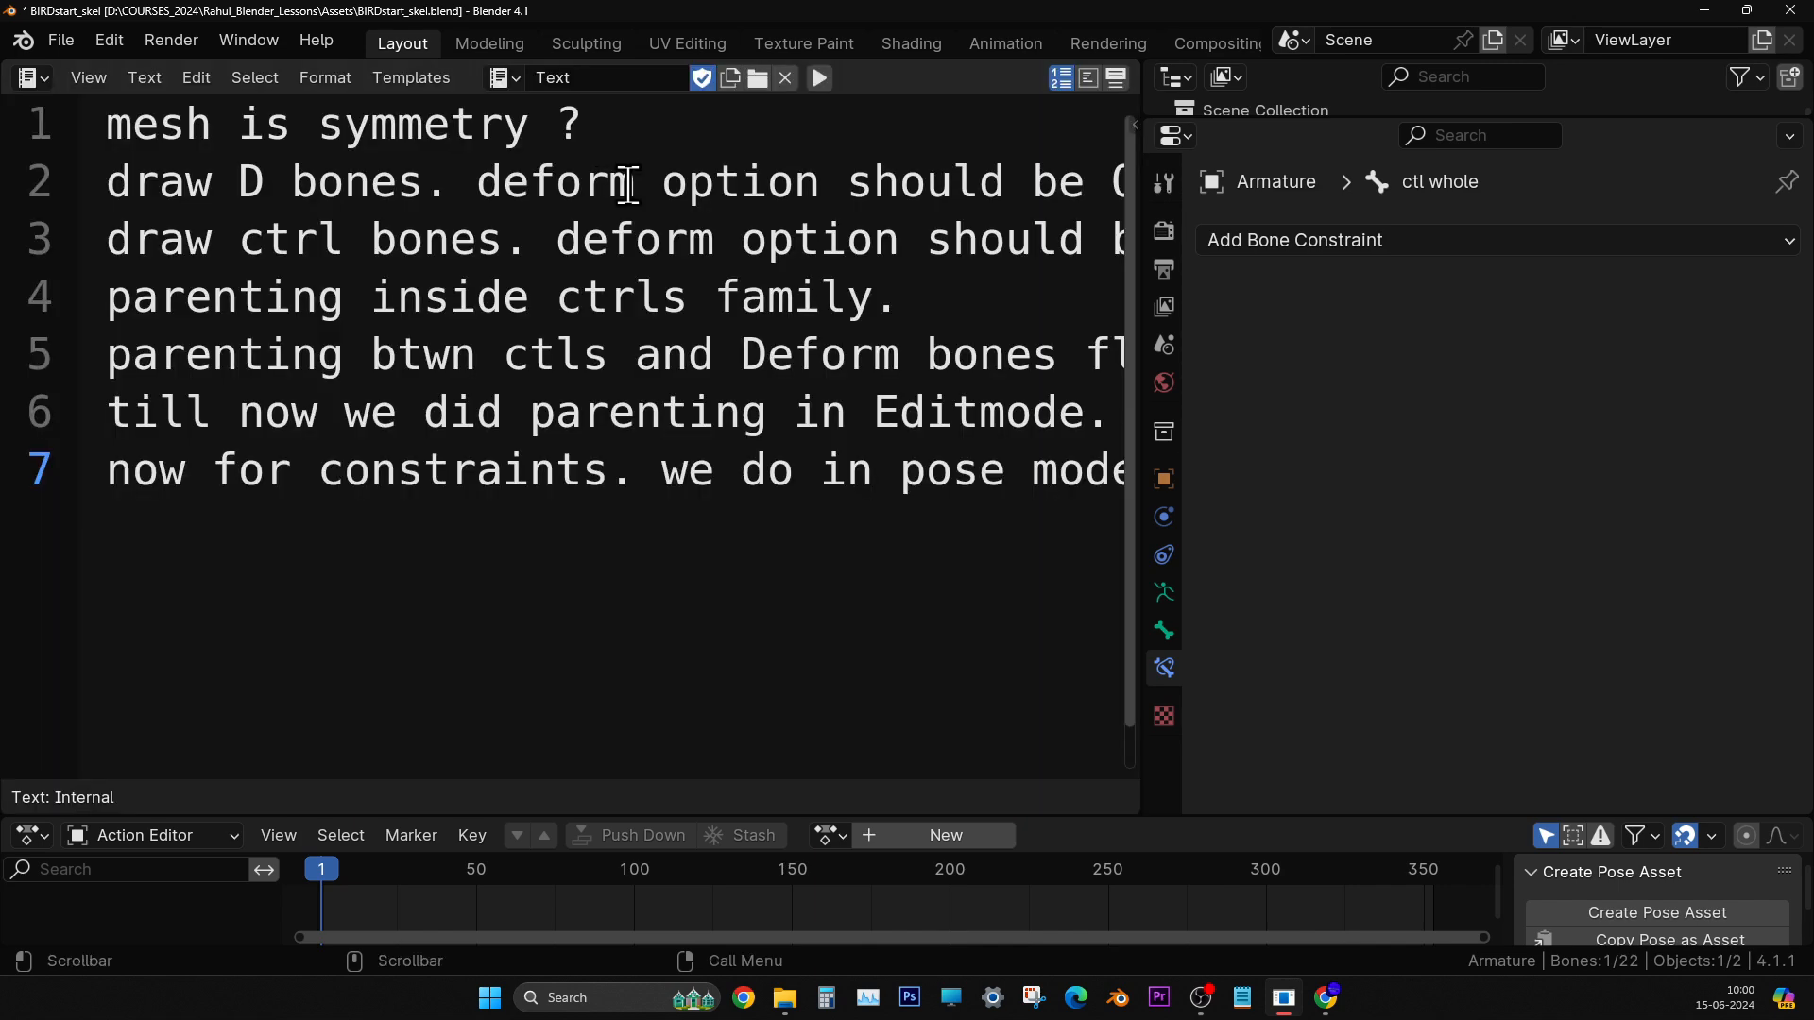
{"action": "scroll", "coordinate": [571, 444], "scroll_direction": "down", "scroll_amount": 1}
{"action": "scroll", "coordinate": [579, 402], "scroll_direction": "down", "scroll_amount": 2, "text": "ctrl"}
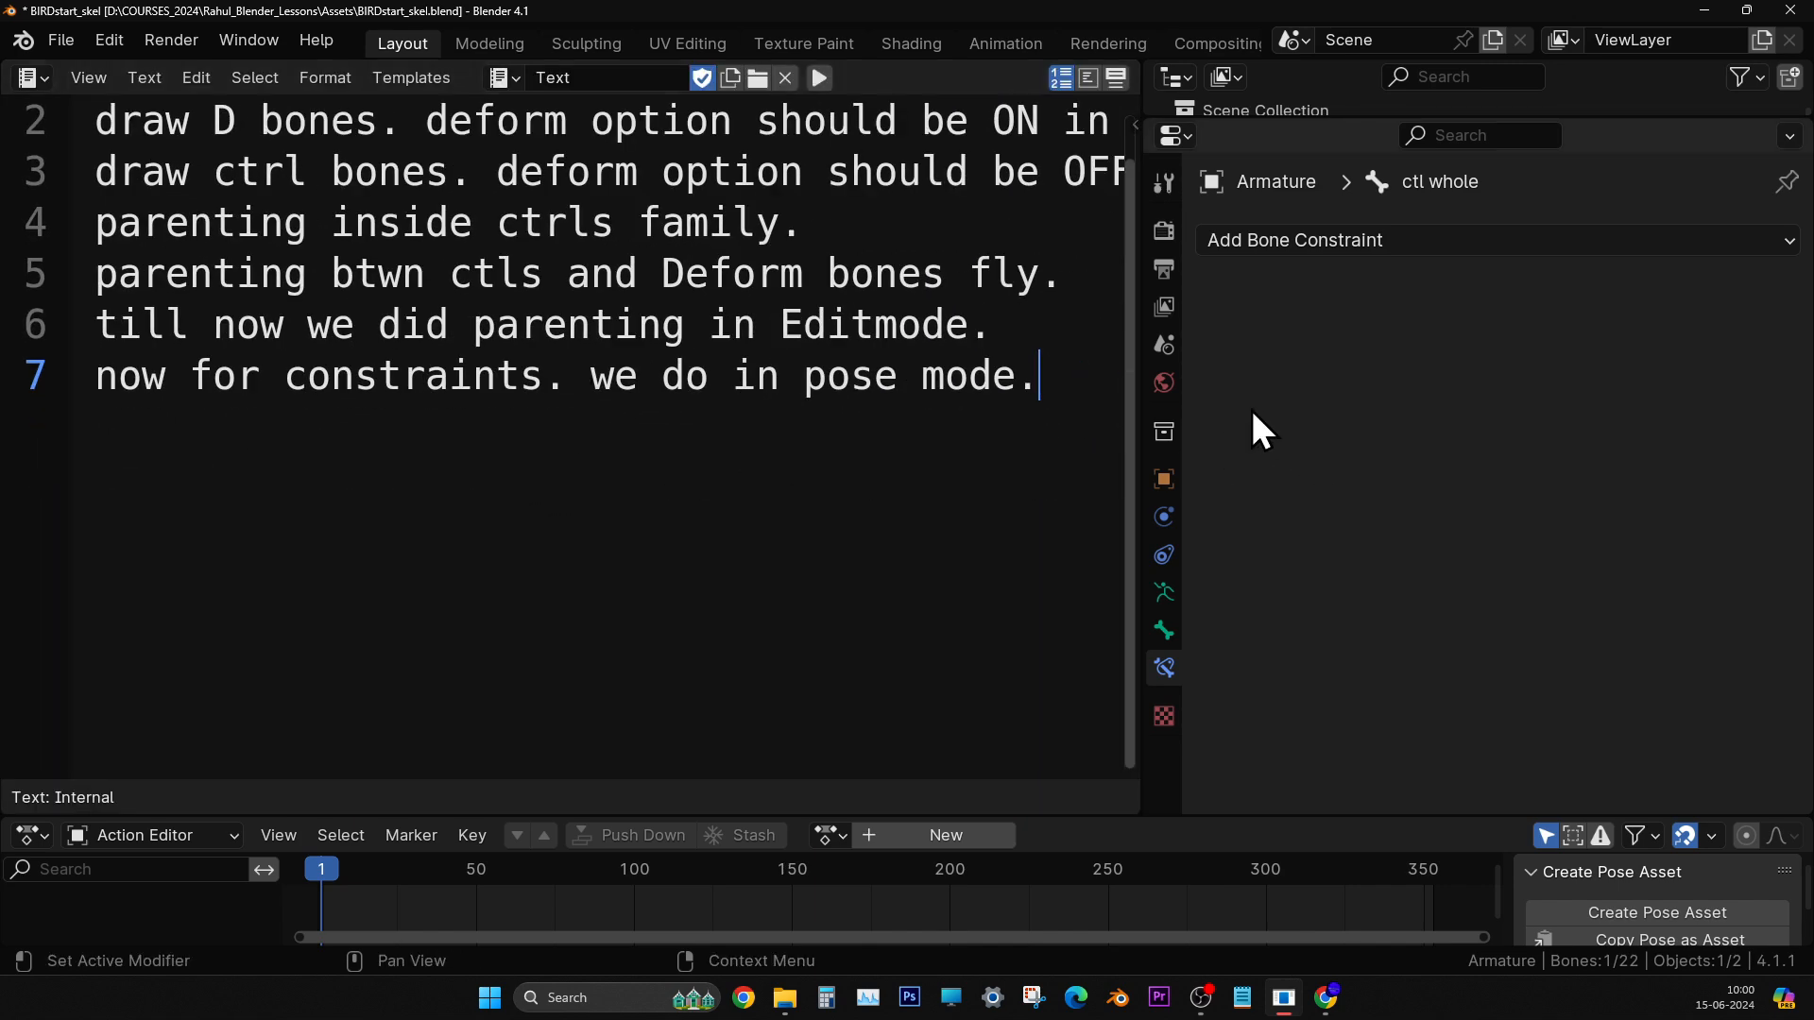
{"action": "left_click", "coordinate": [1117, 387]}
{"action": "left_click_drag", "start_coordinate": [1141, 398], "coordinate": [1437, 394]}
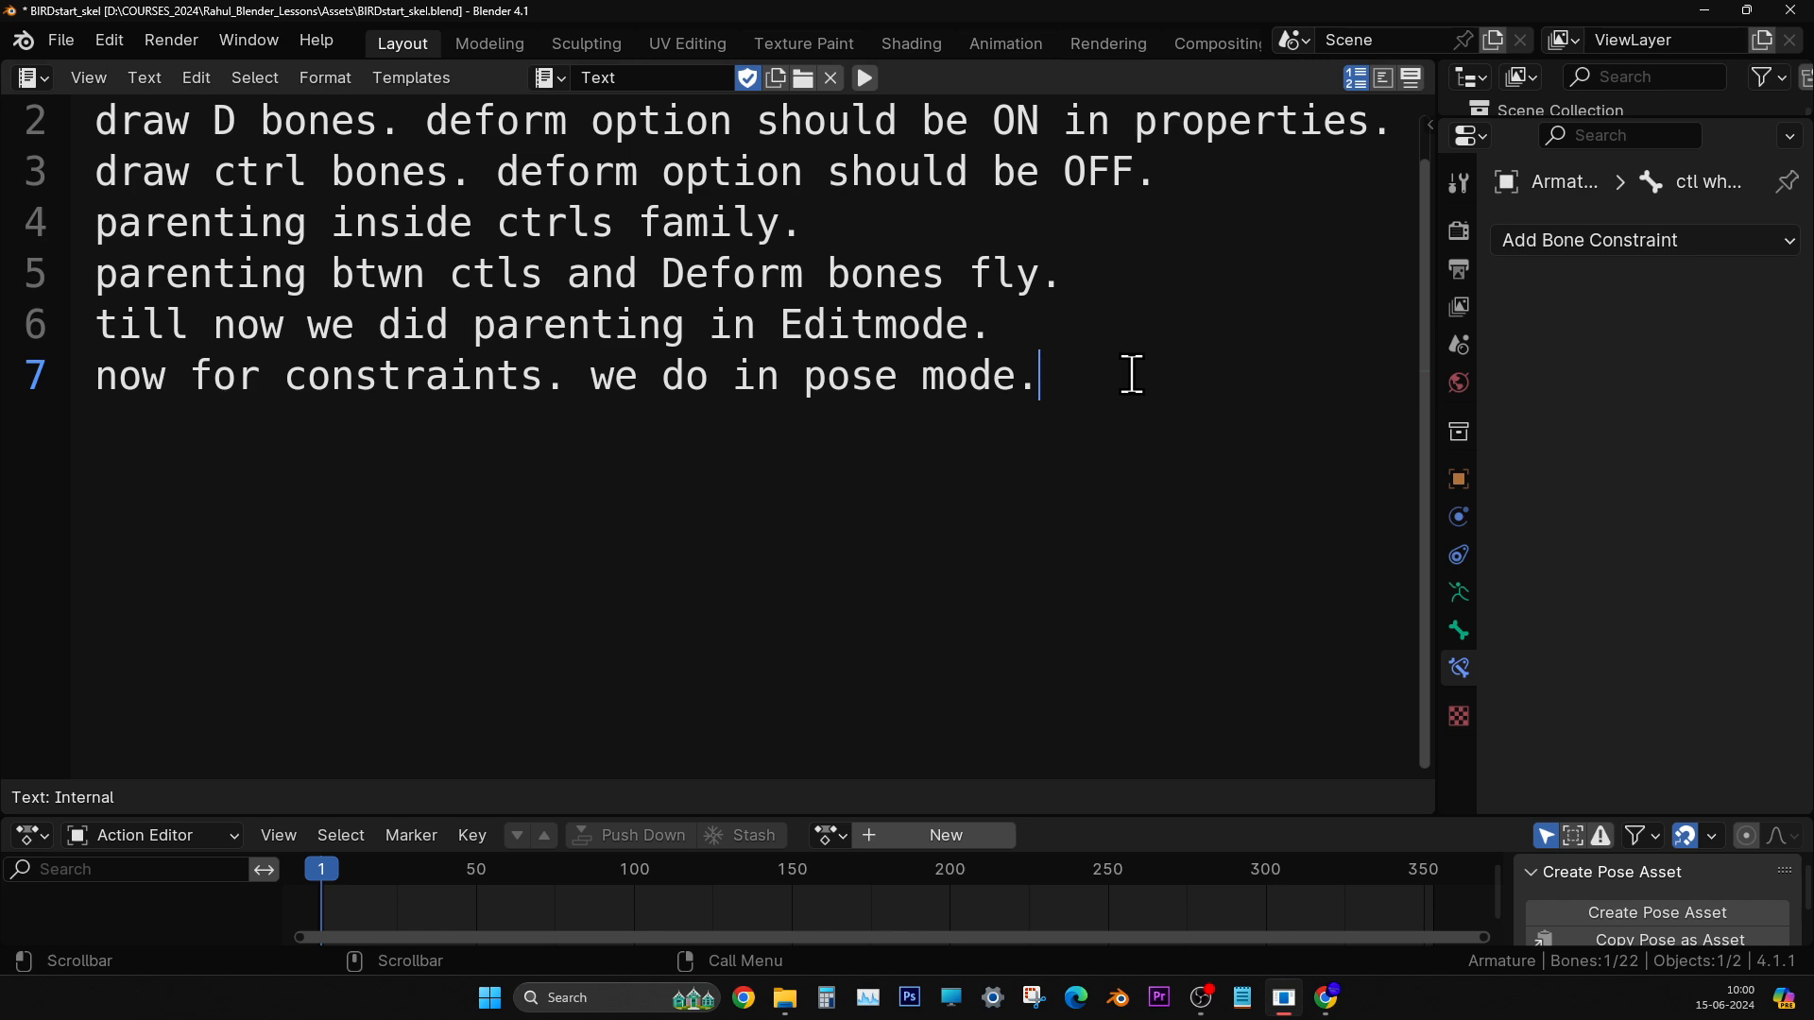
- Add the note line "symmetrize bones for wings and legs." below the last line and save the file
{"action": "key", "text": "Return"}
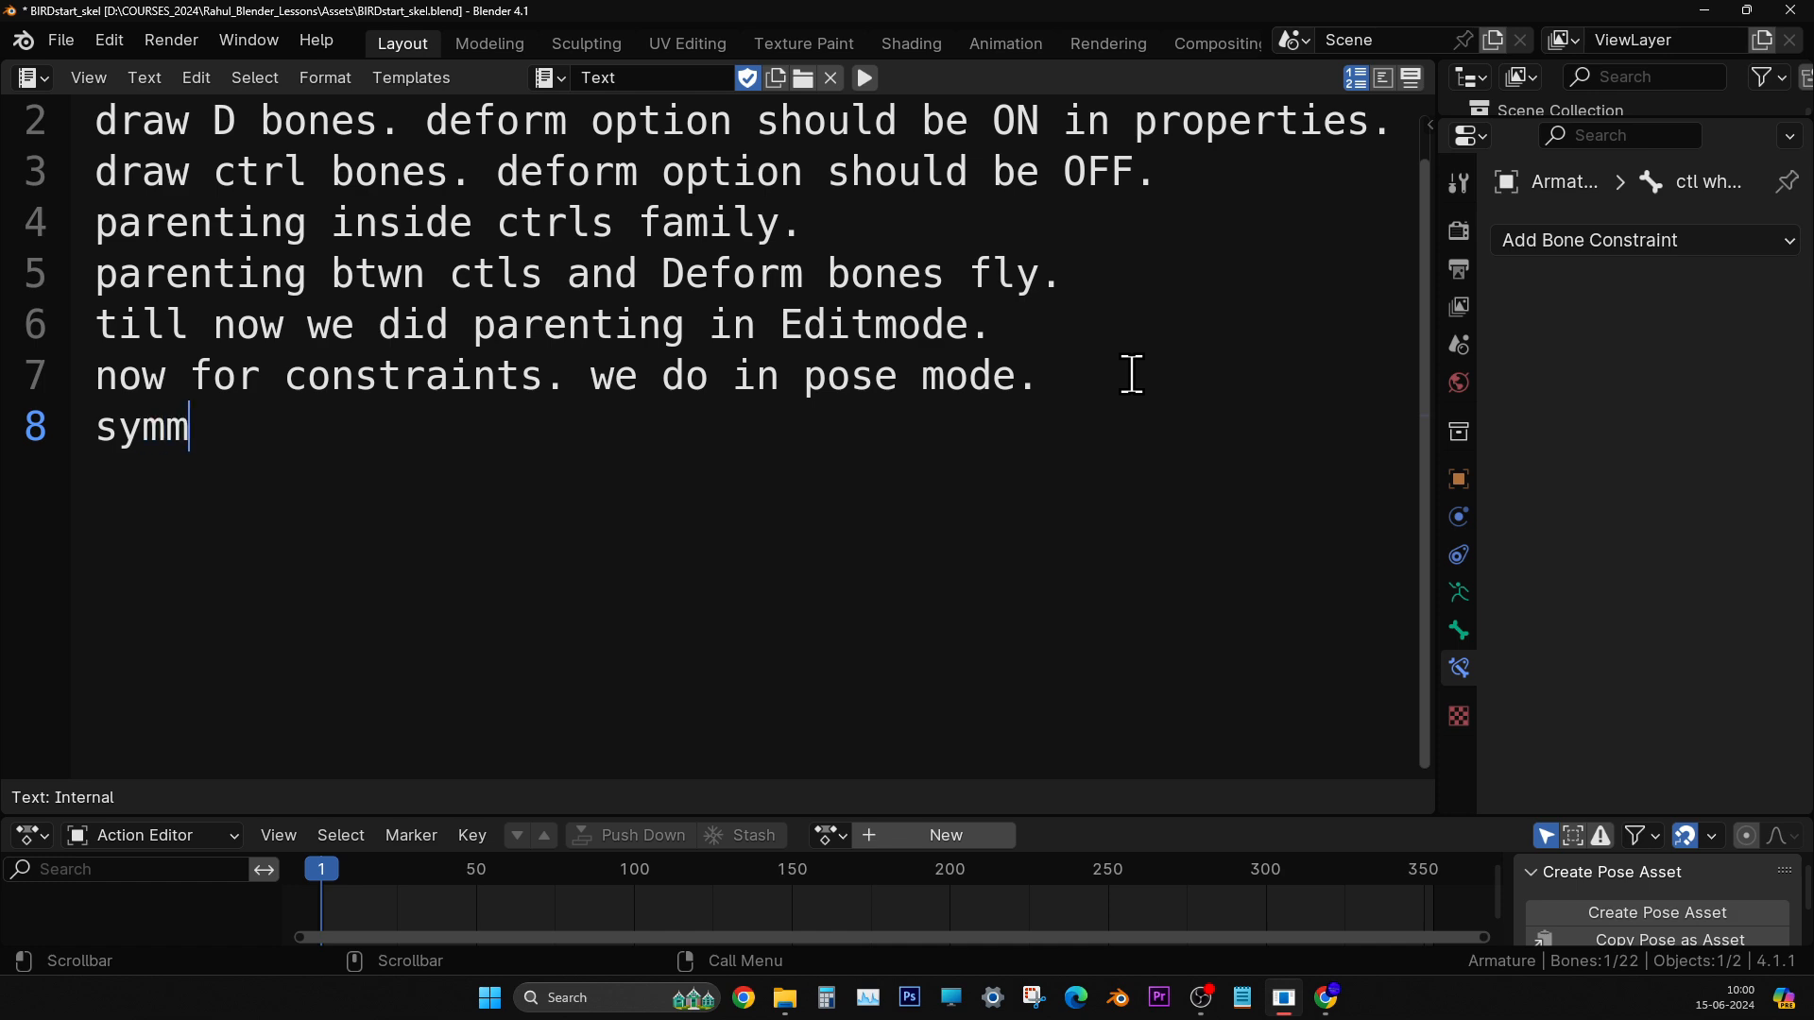
{"action": "type", "text": "symmetrize bones f"}
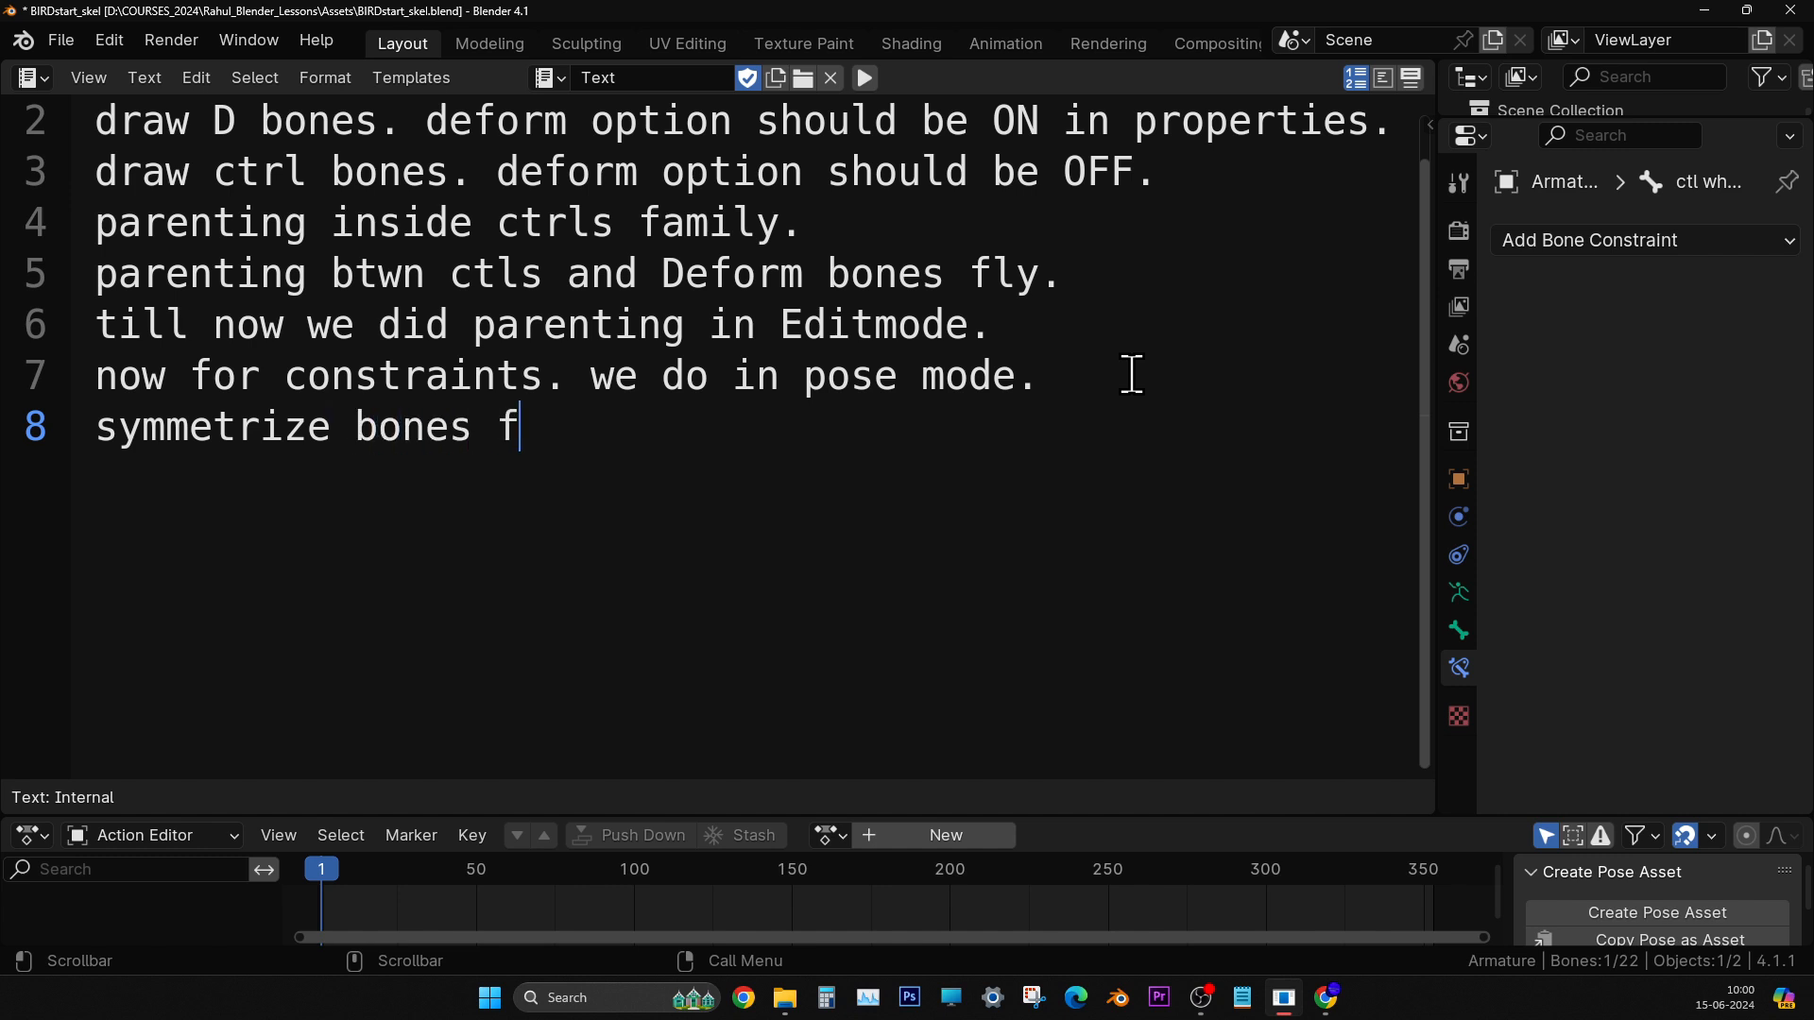
{"action": "type", "text": "or wing"}
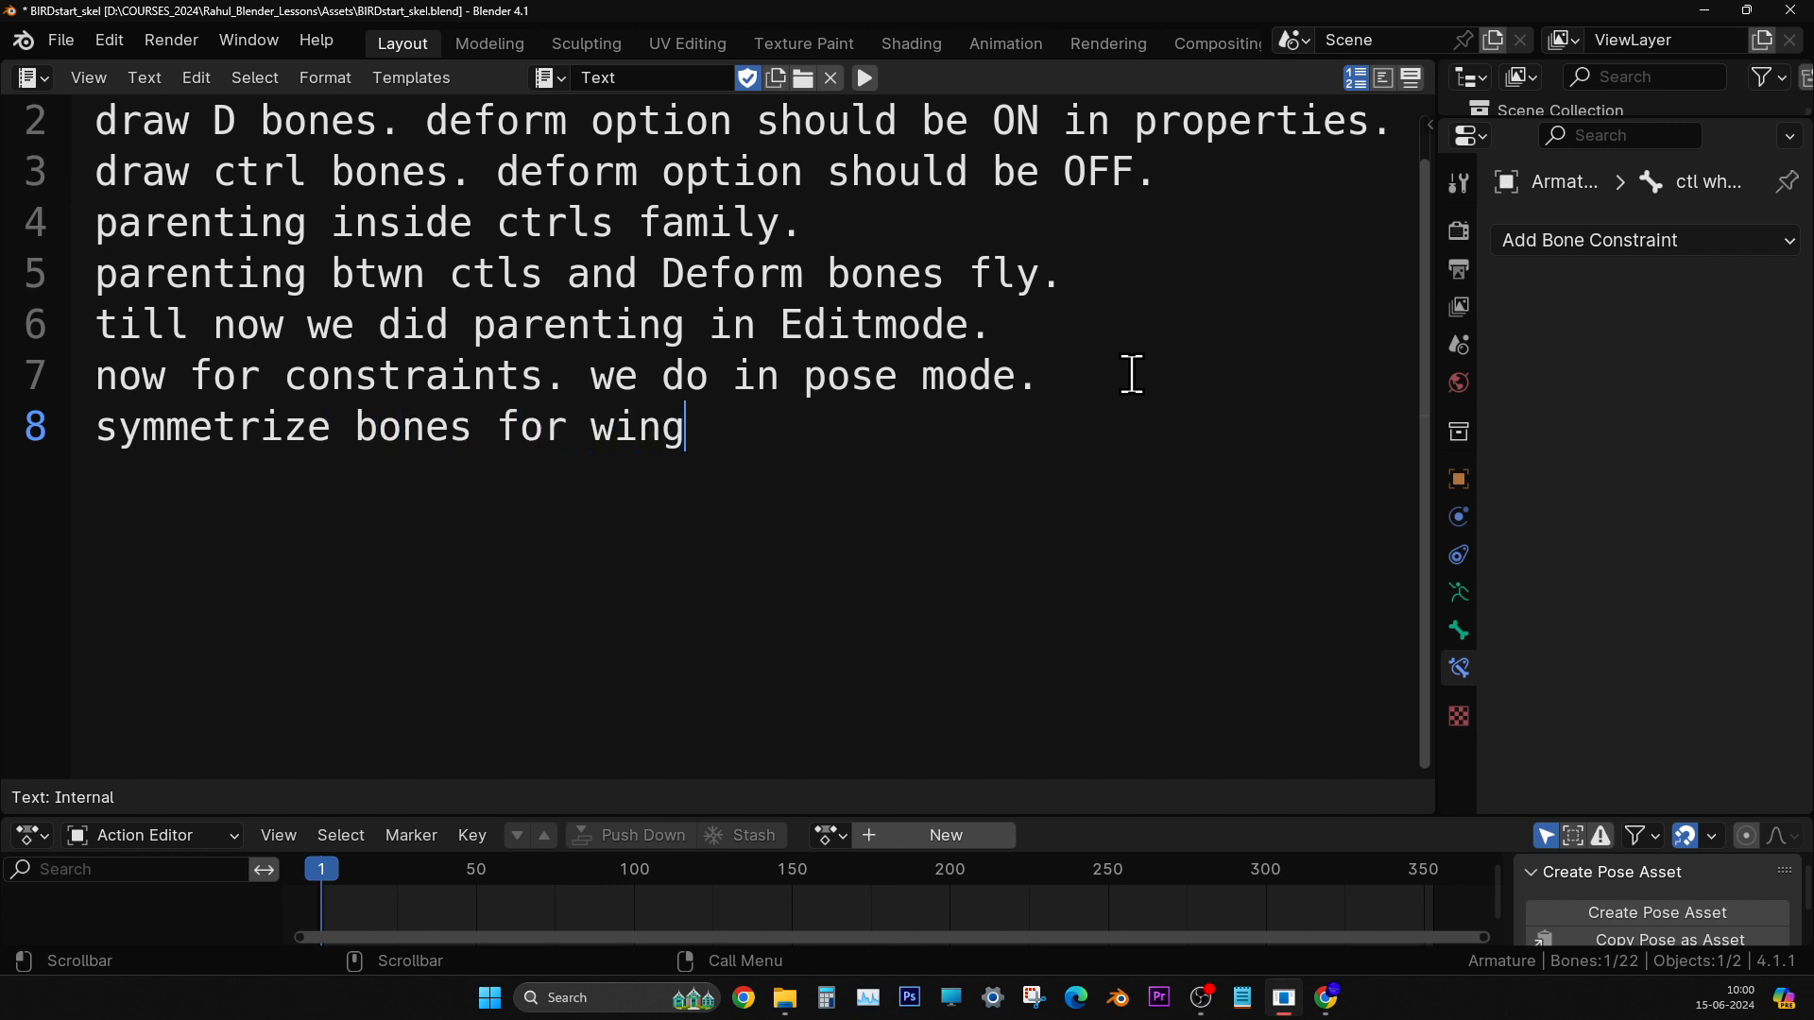
{"action": "type", "text": "s and legs."}
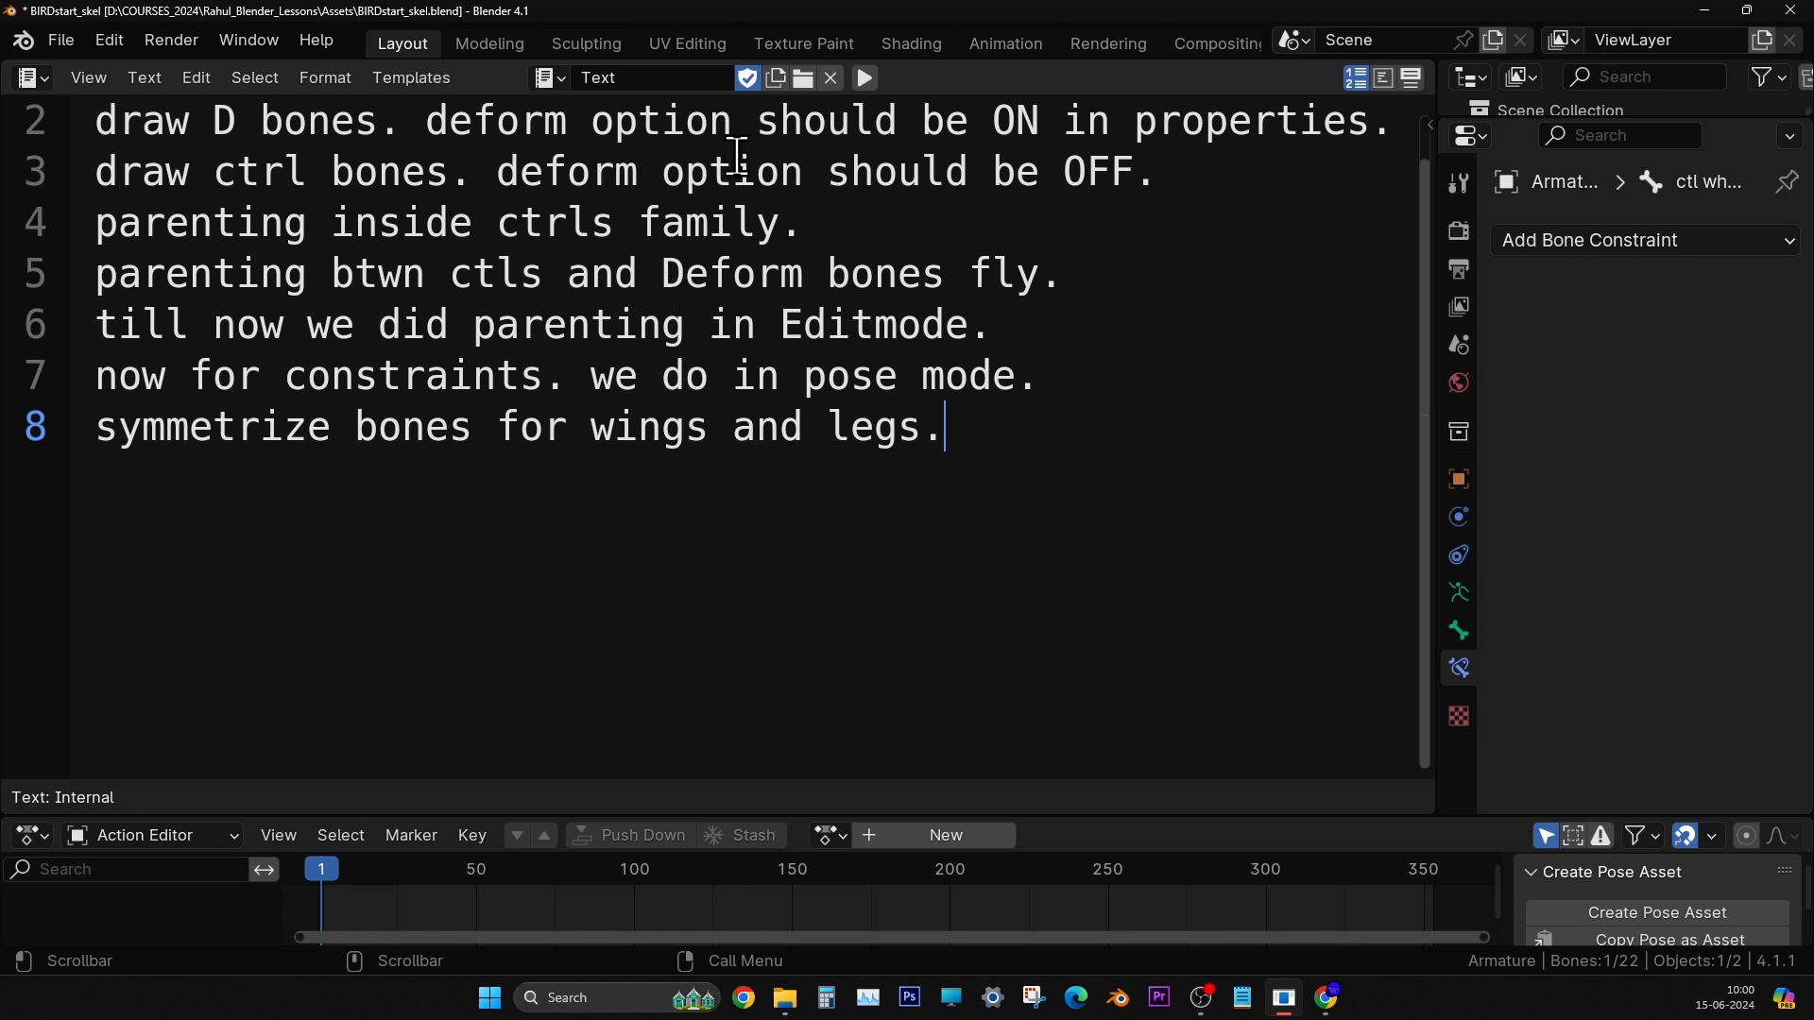
{"action": "left_click", "coordinate": [71, 46]}
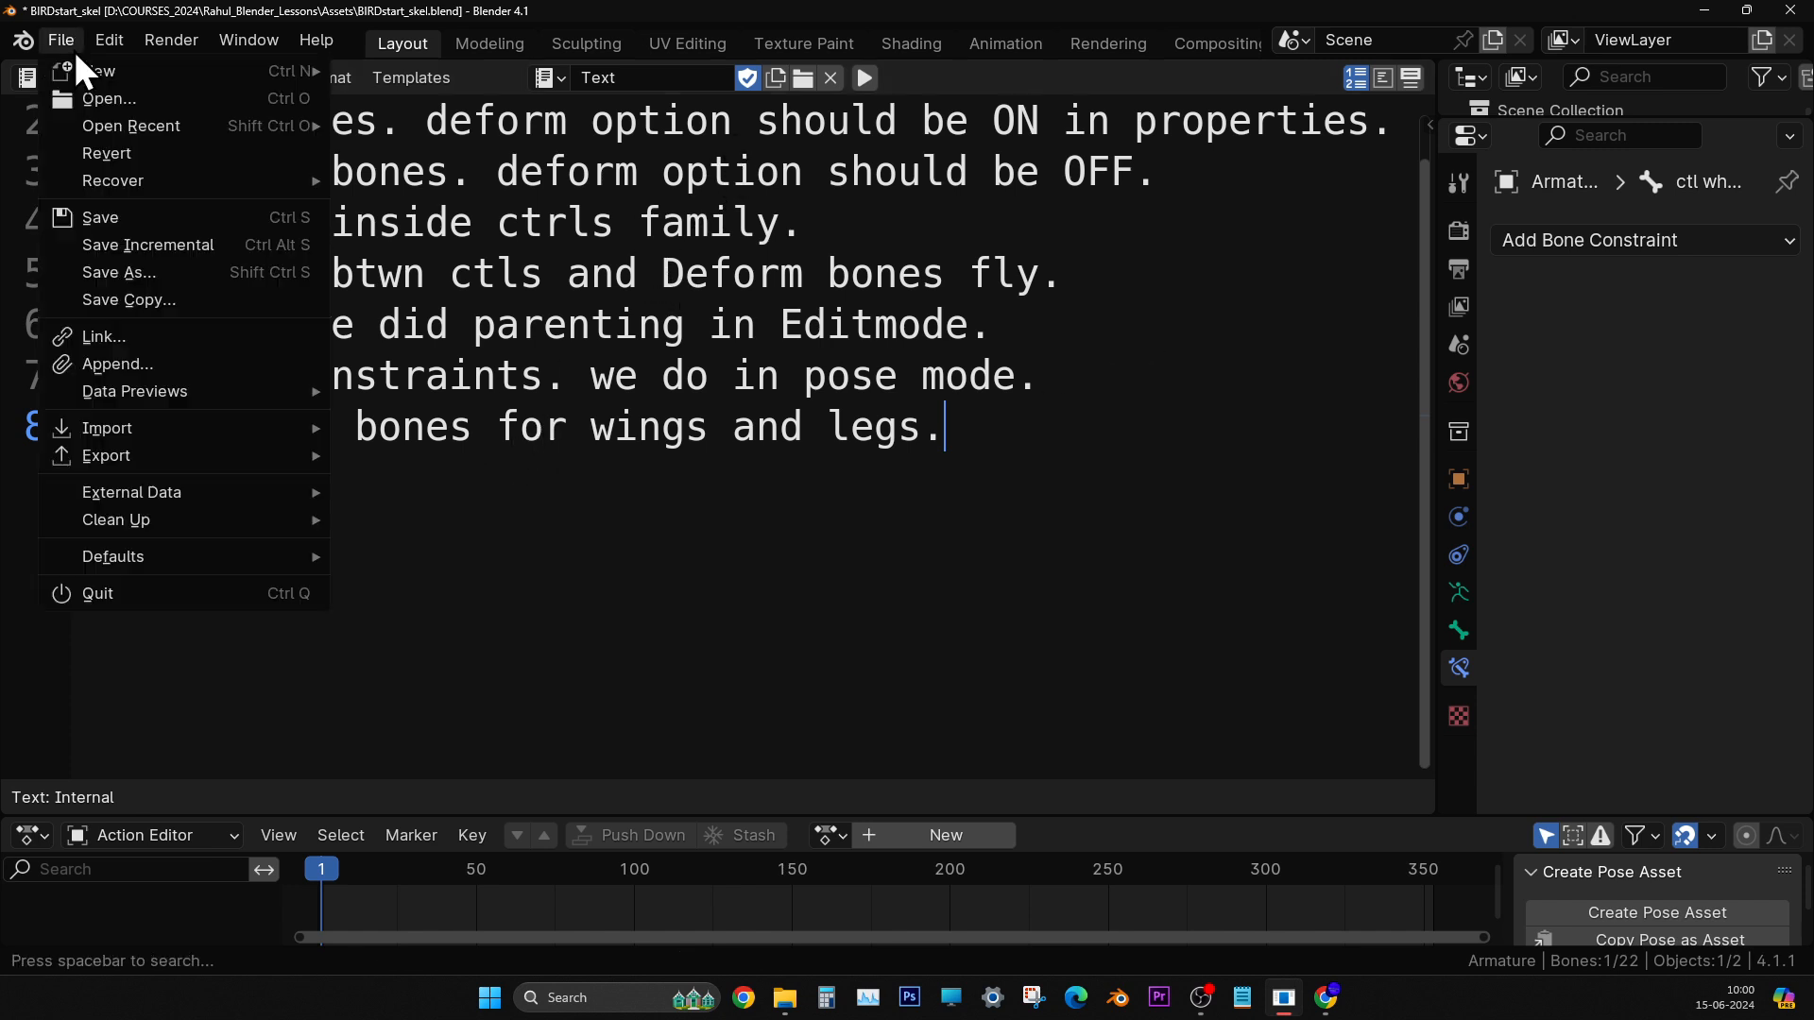
{"action": "left_click", "coordinate": [116, 223]}
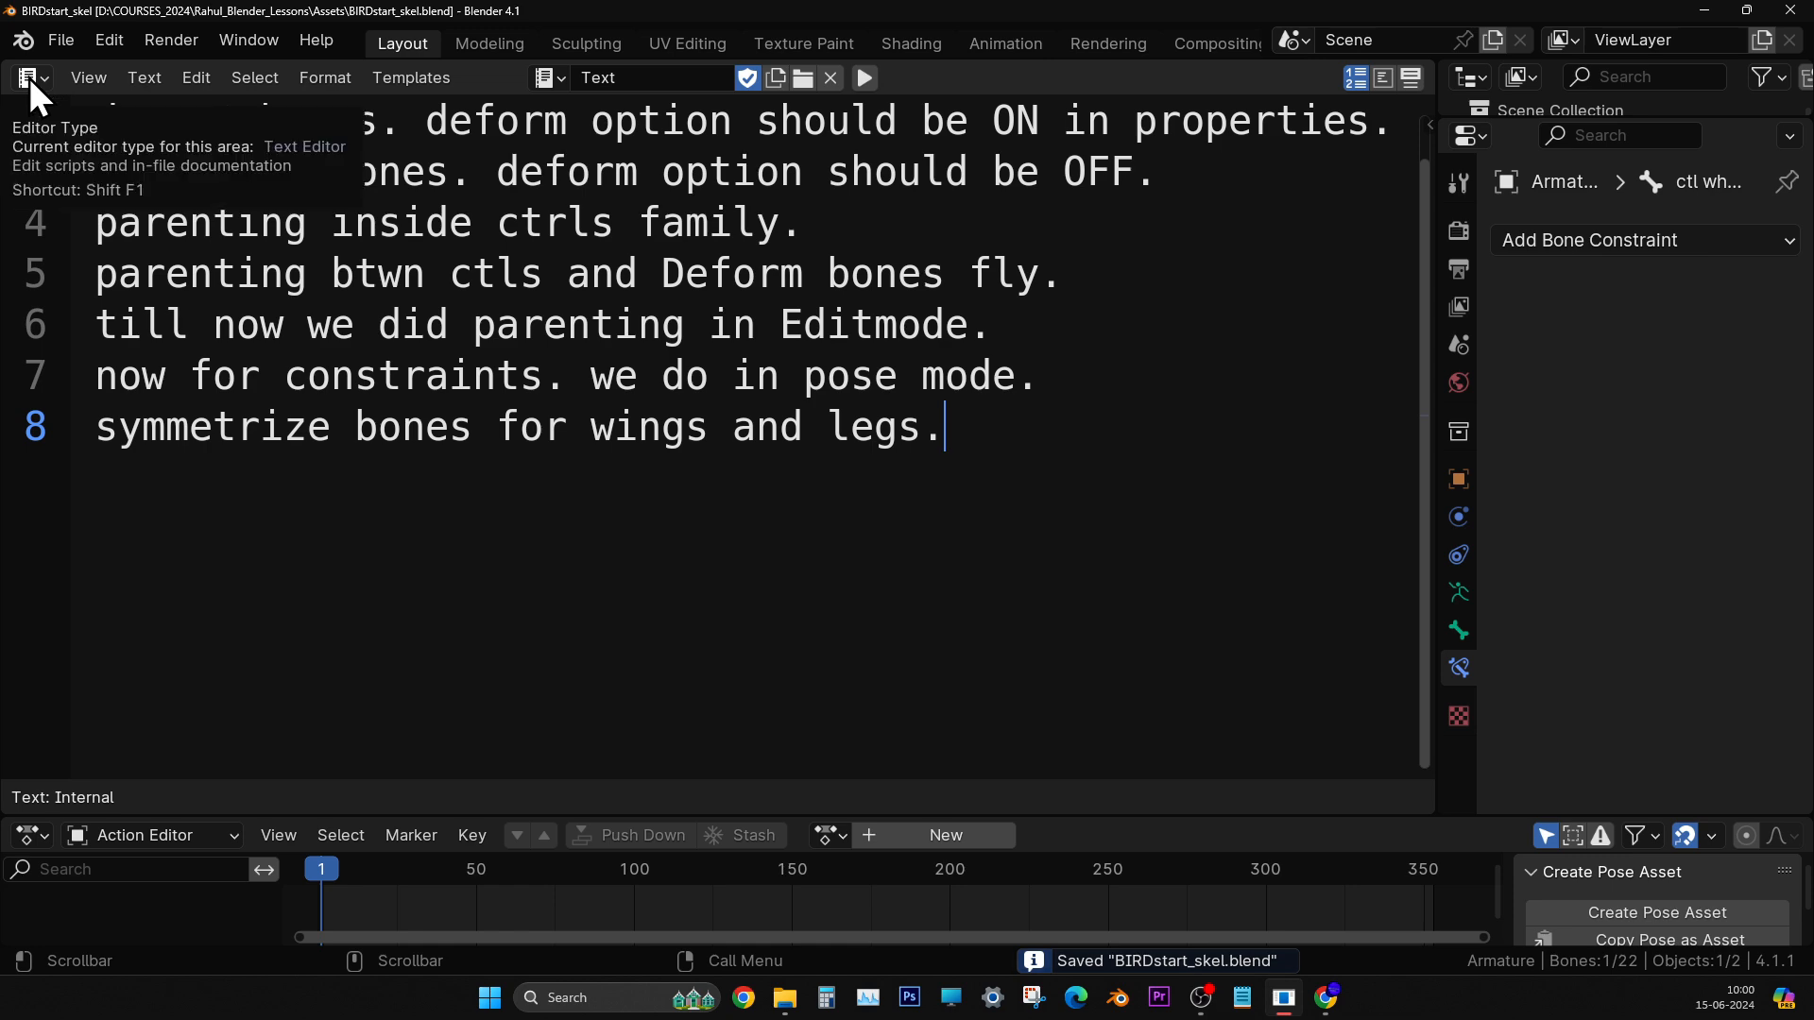
- Switch the area back to the 3D Viewport, deselect all bones and view the bird from the front
{"action": "left_click", "coordinate": [30, 77]}
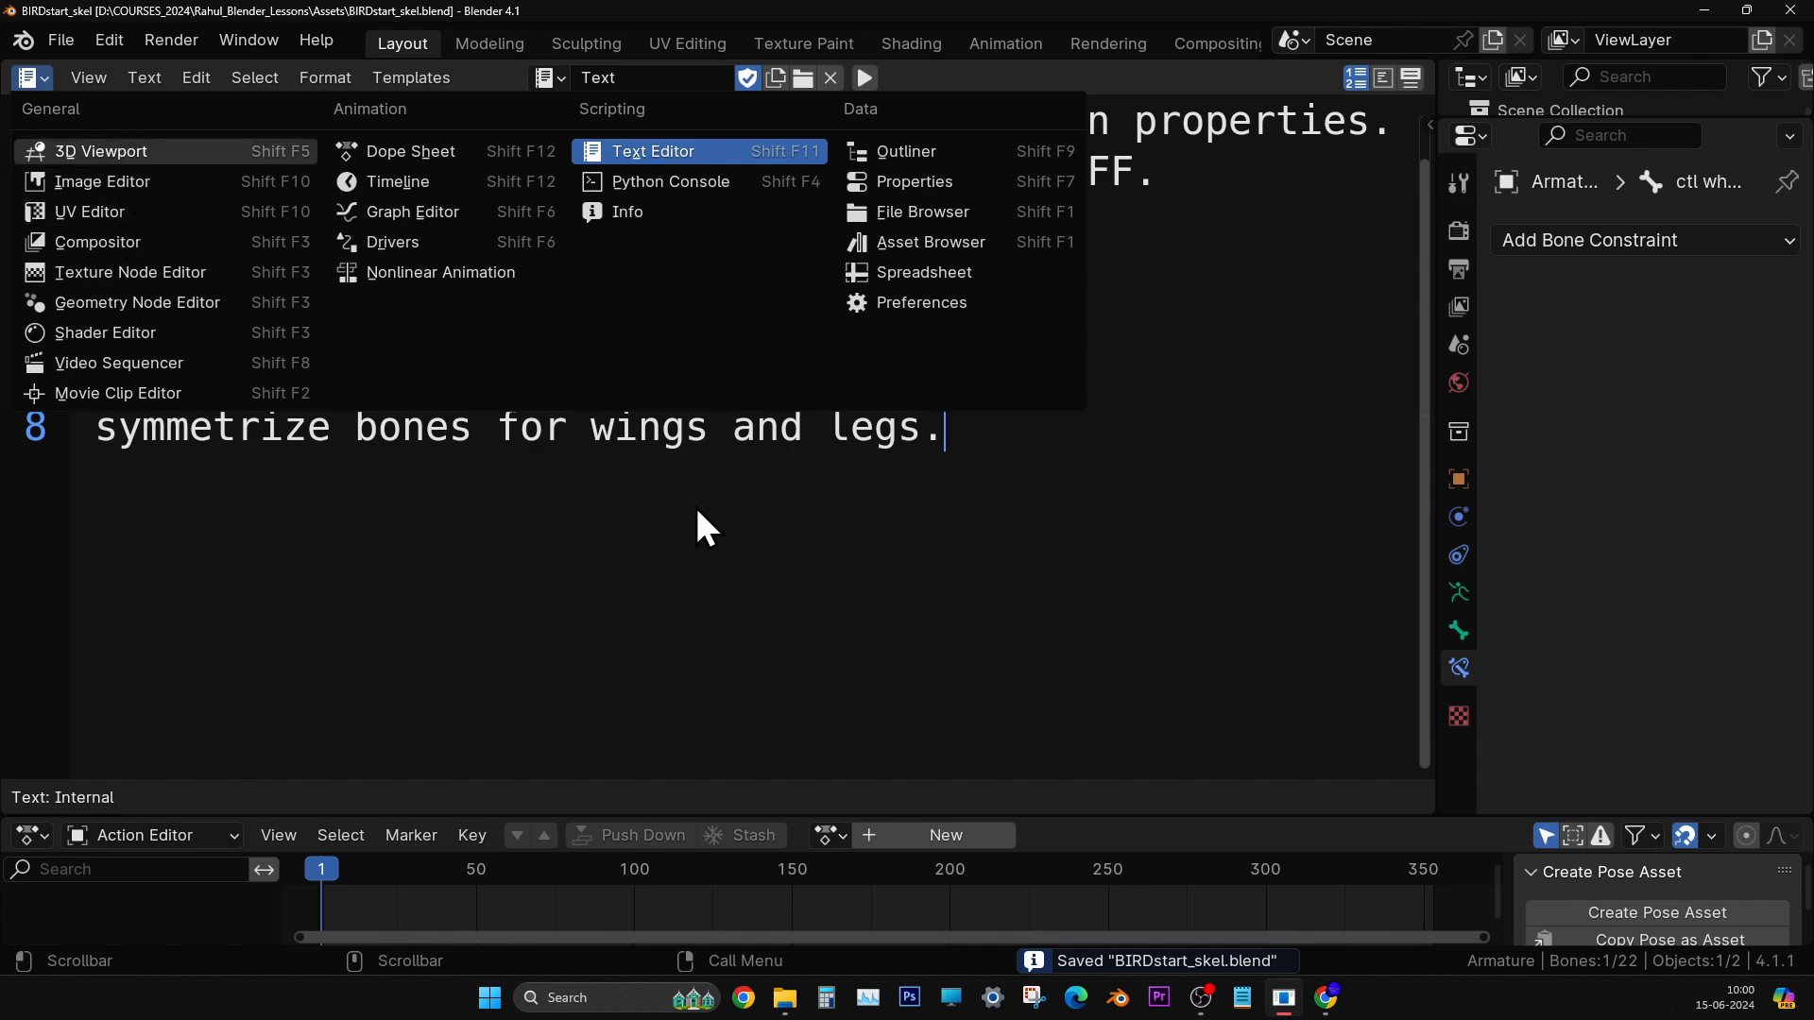
{"action": "key", "text": "Return"}
{"action": "middle_click_drag", "start_coordinate": [696, 515], "coordinate": [936, 510]}
{"action": "left_click", "coordinate": [977, 548]}
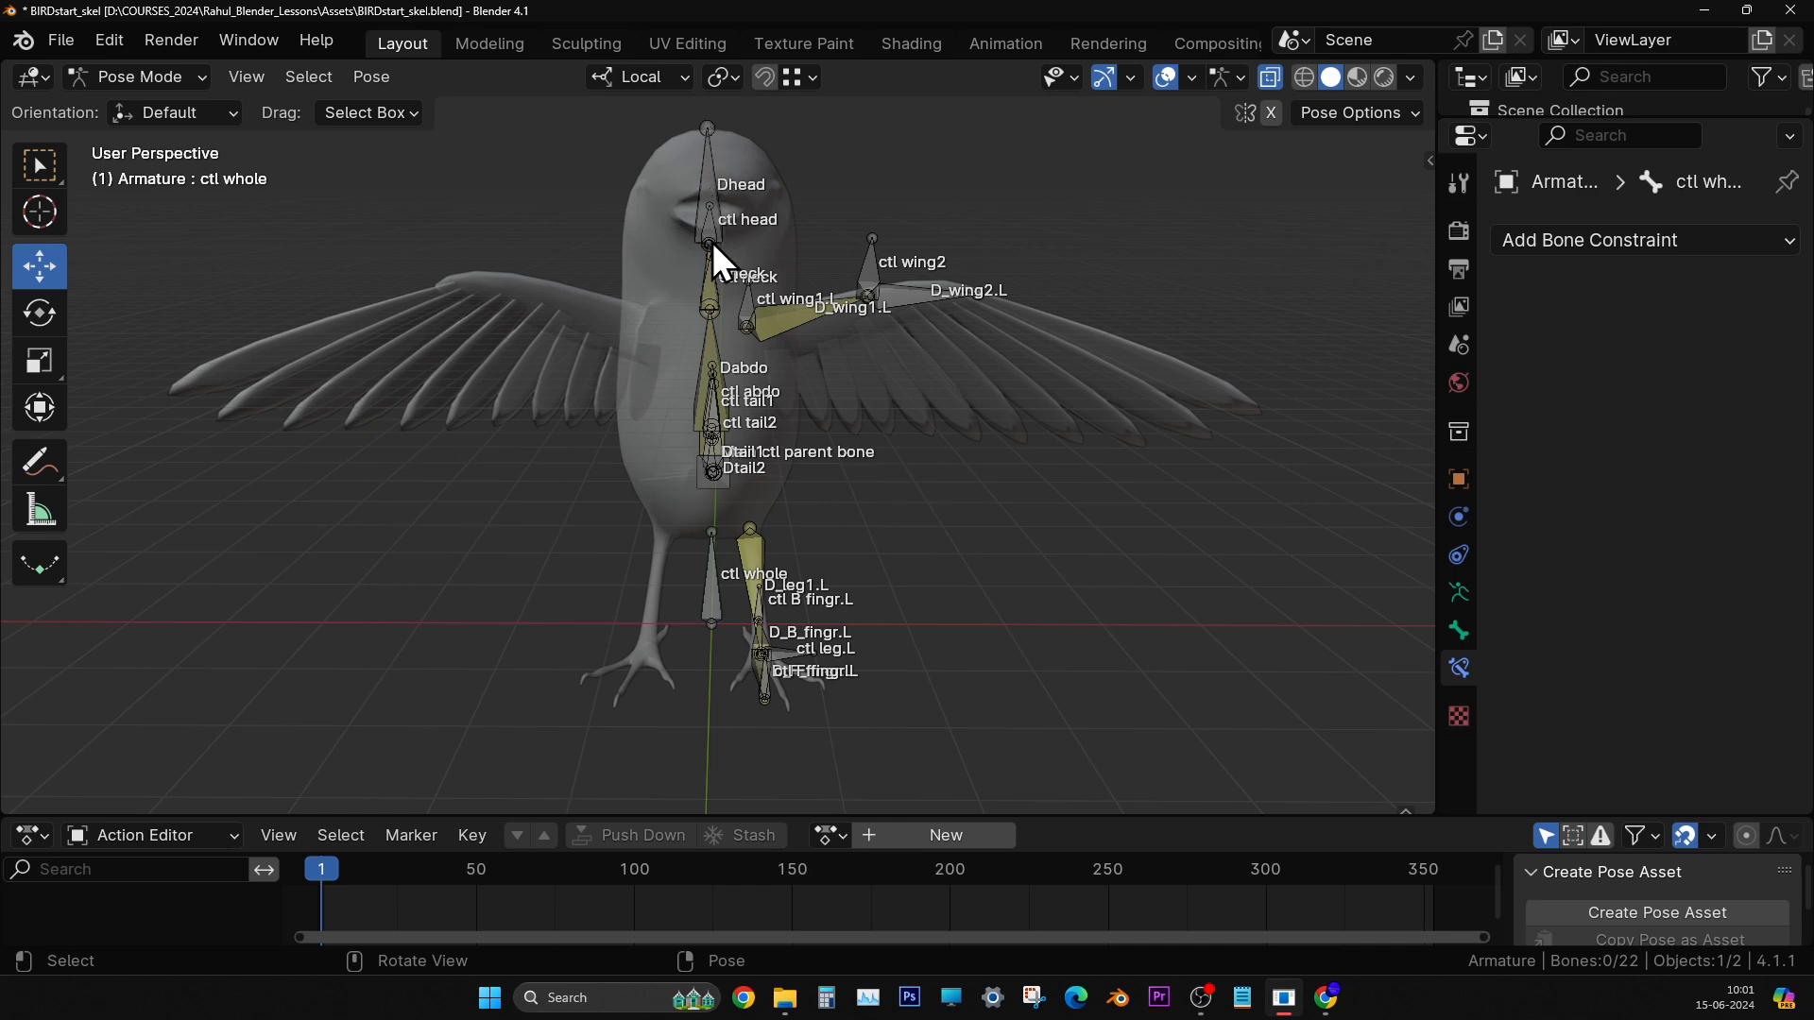
{"action": "middle_click_drag", "start_coordinate": [712, 242], "coordinate": [710, 584]}
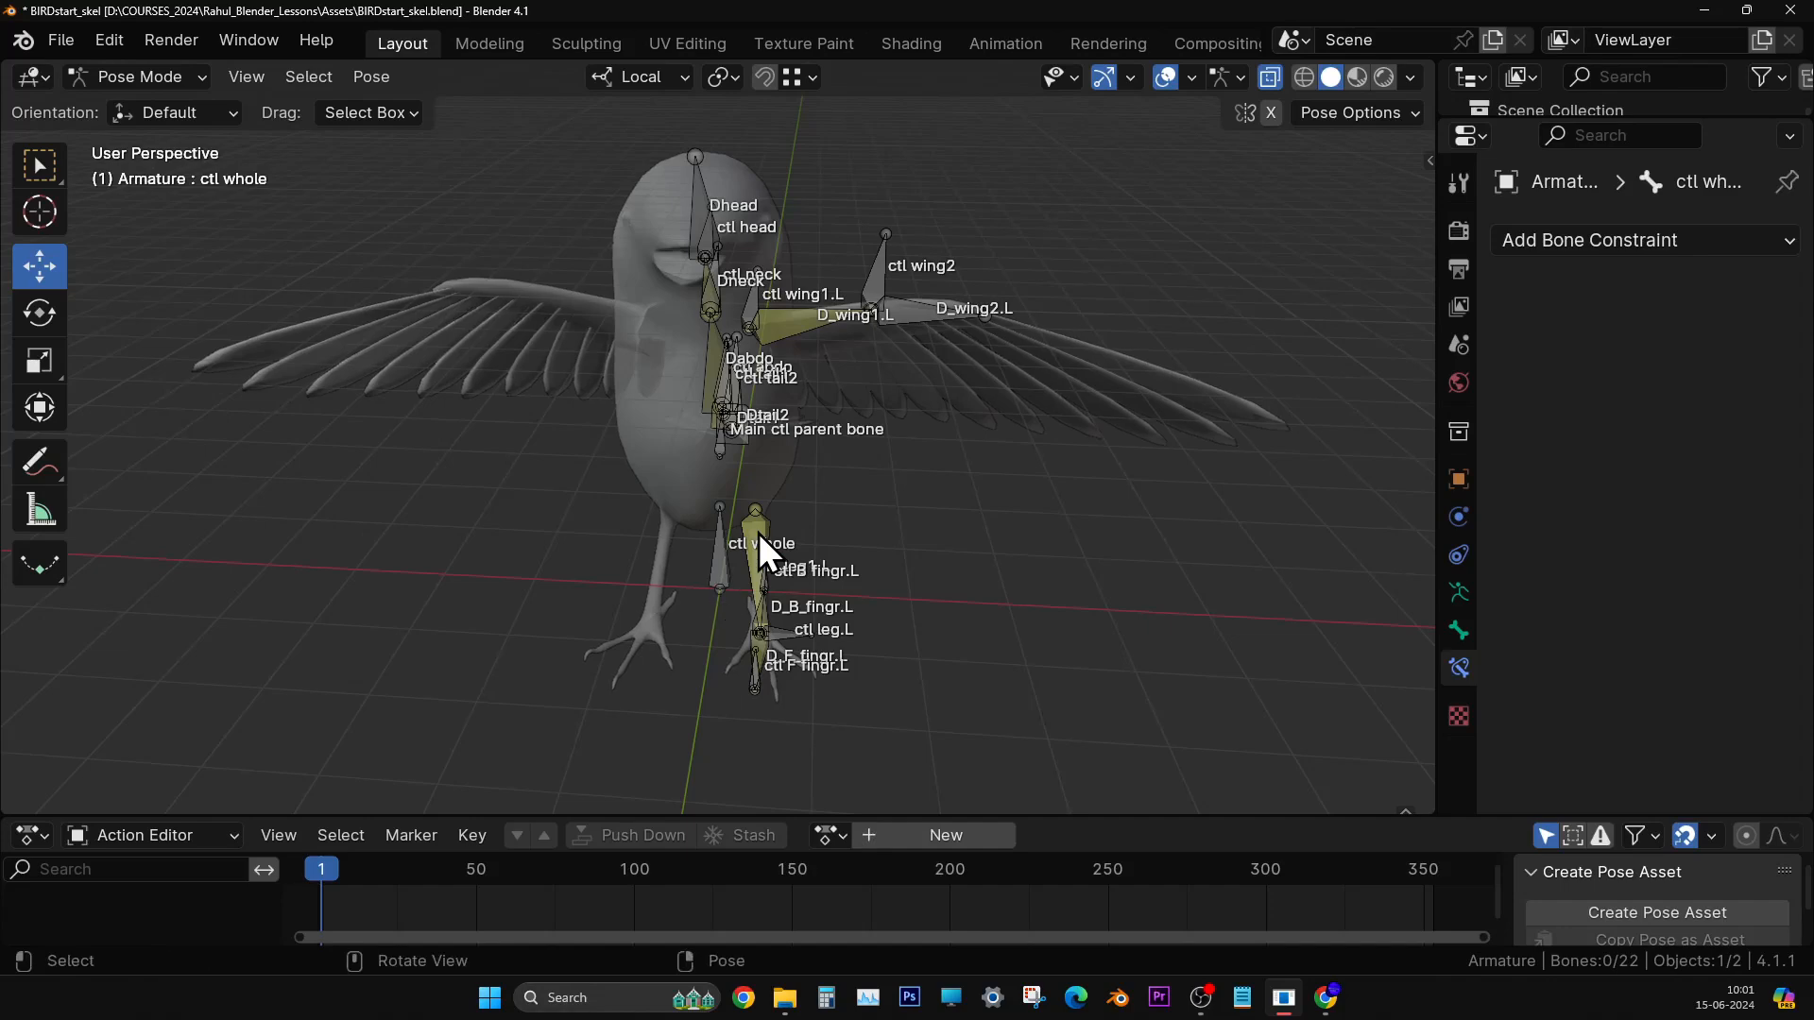
{"action": "key", "text": "KP_1"}
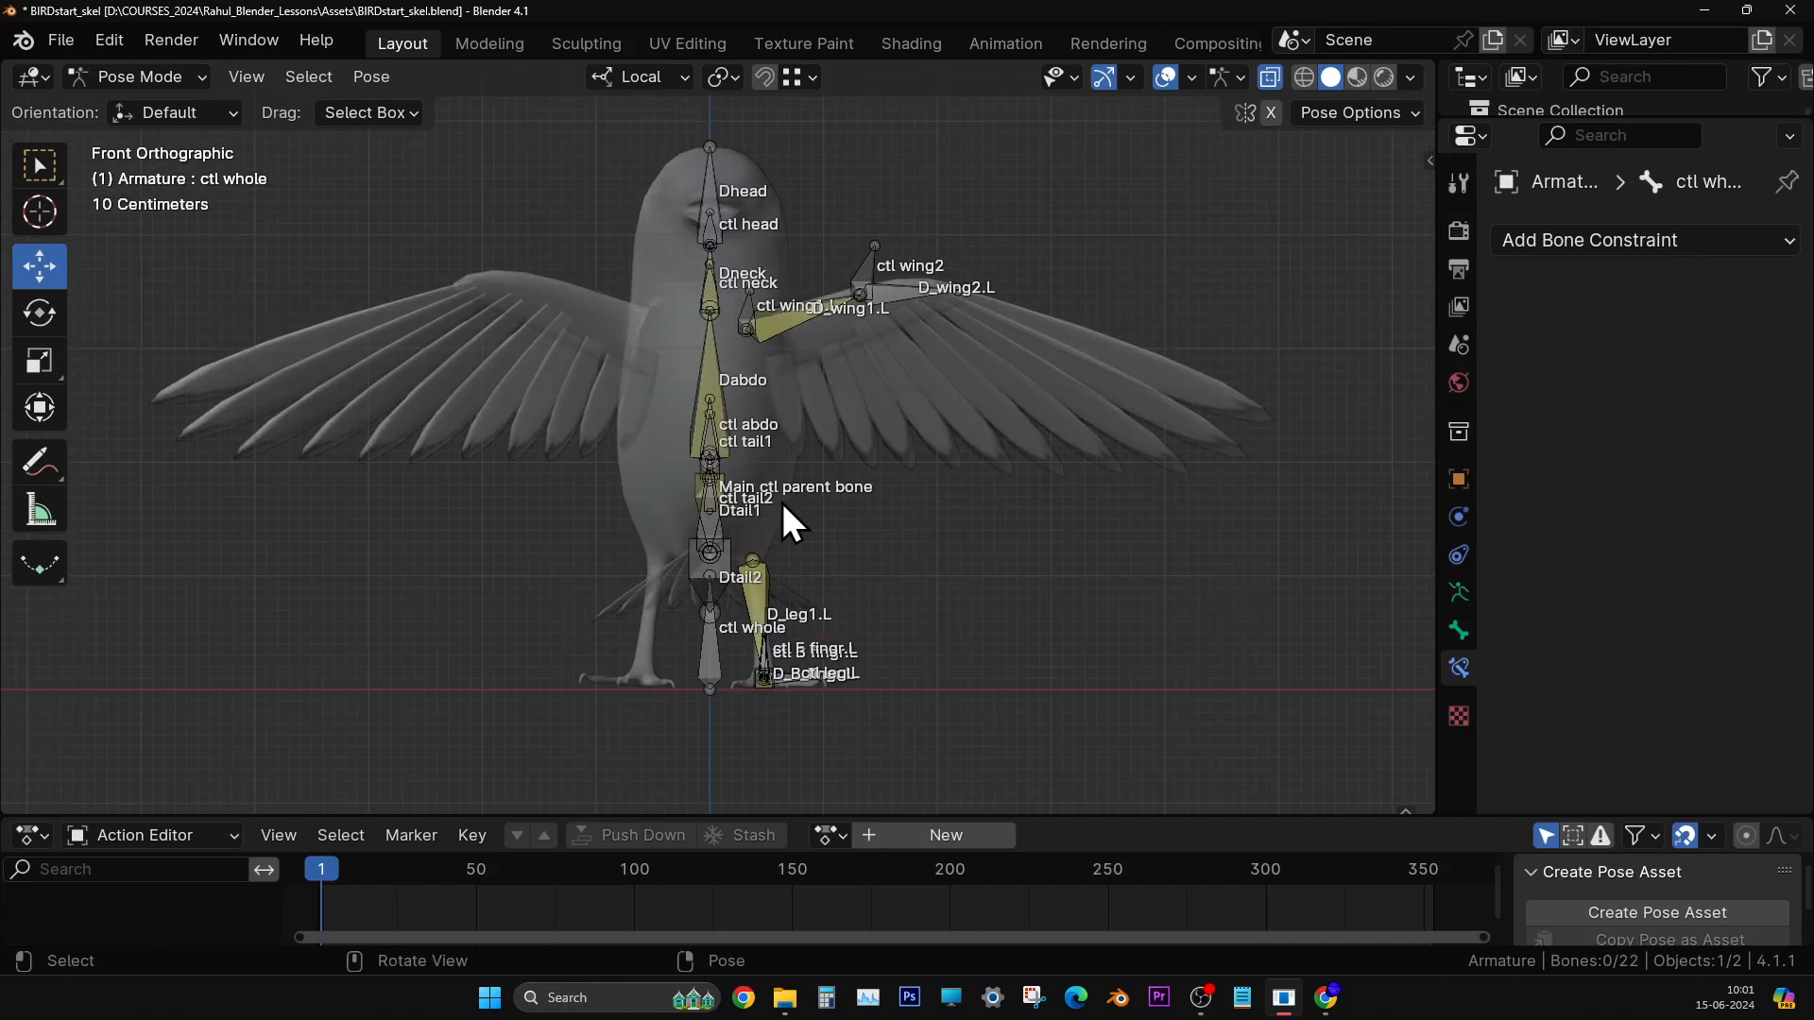
{"action": "scroll", "coordinate": [837, 458], "scroll_direction": "up", "scroll_amount": 3, "text": "shift"}
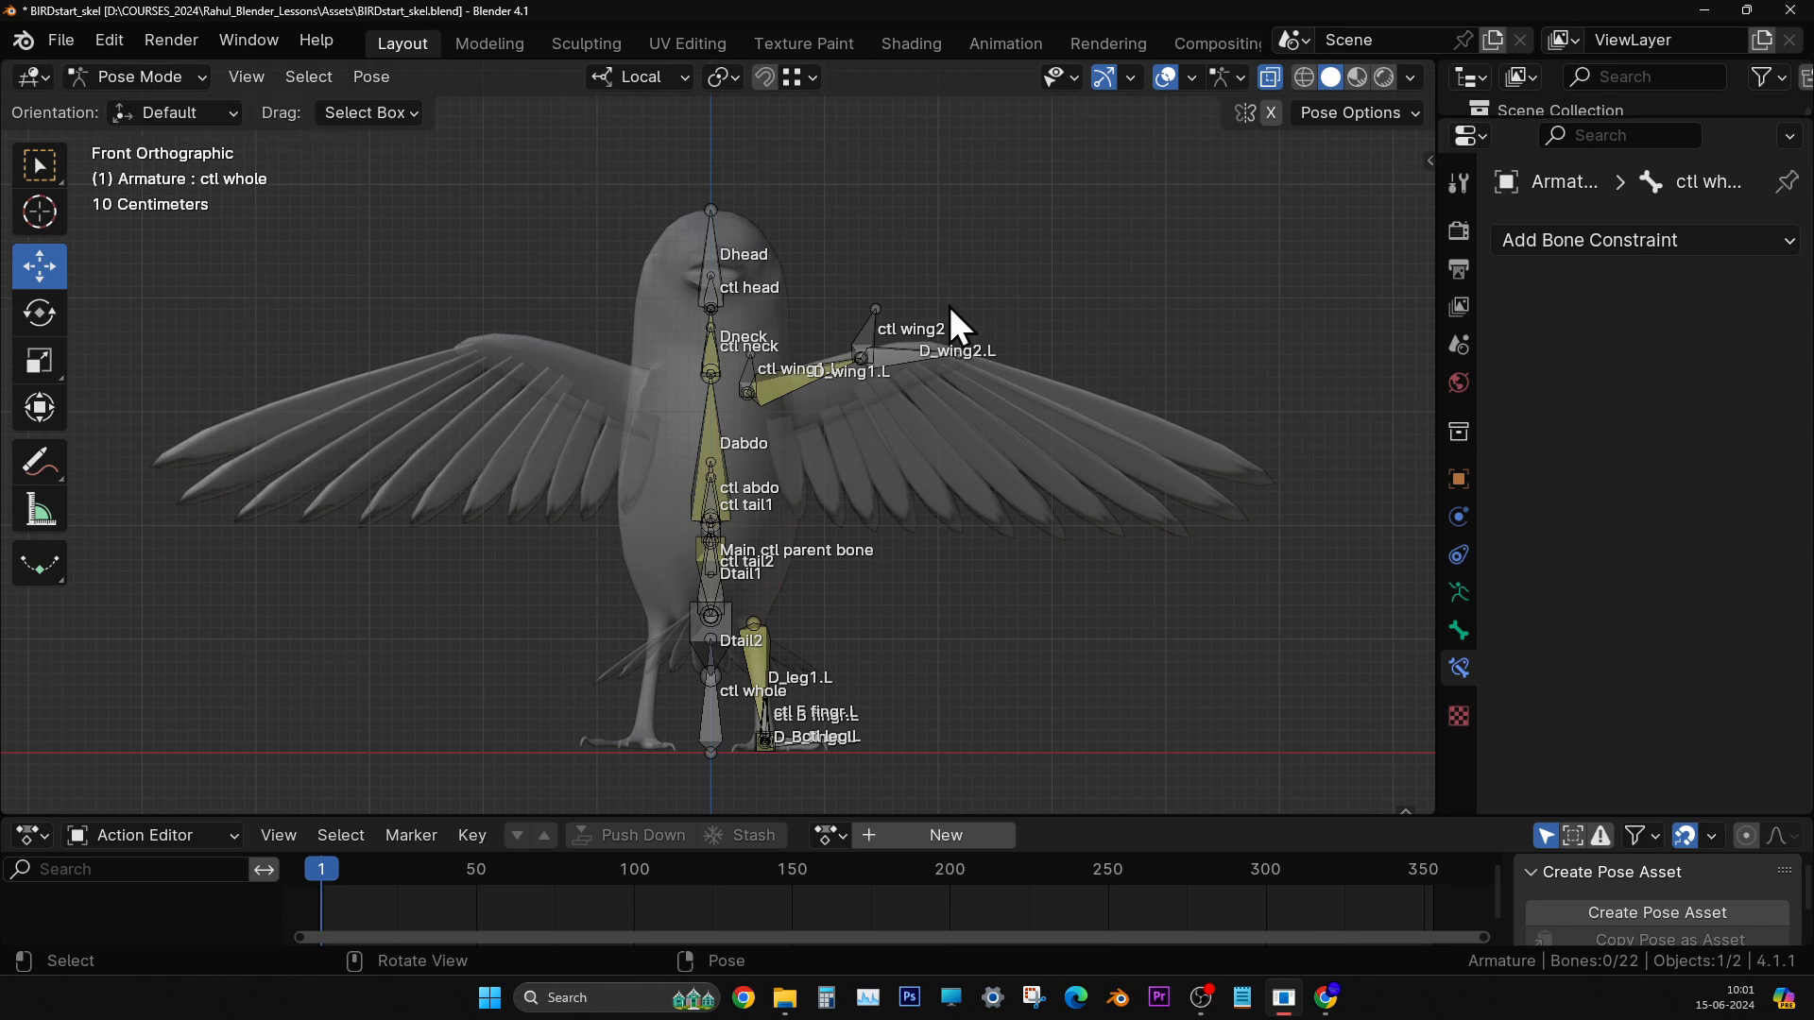
{"action": "left_click", "coordinate": [121, 79]}
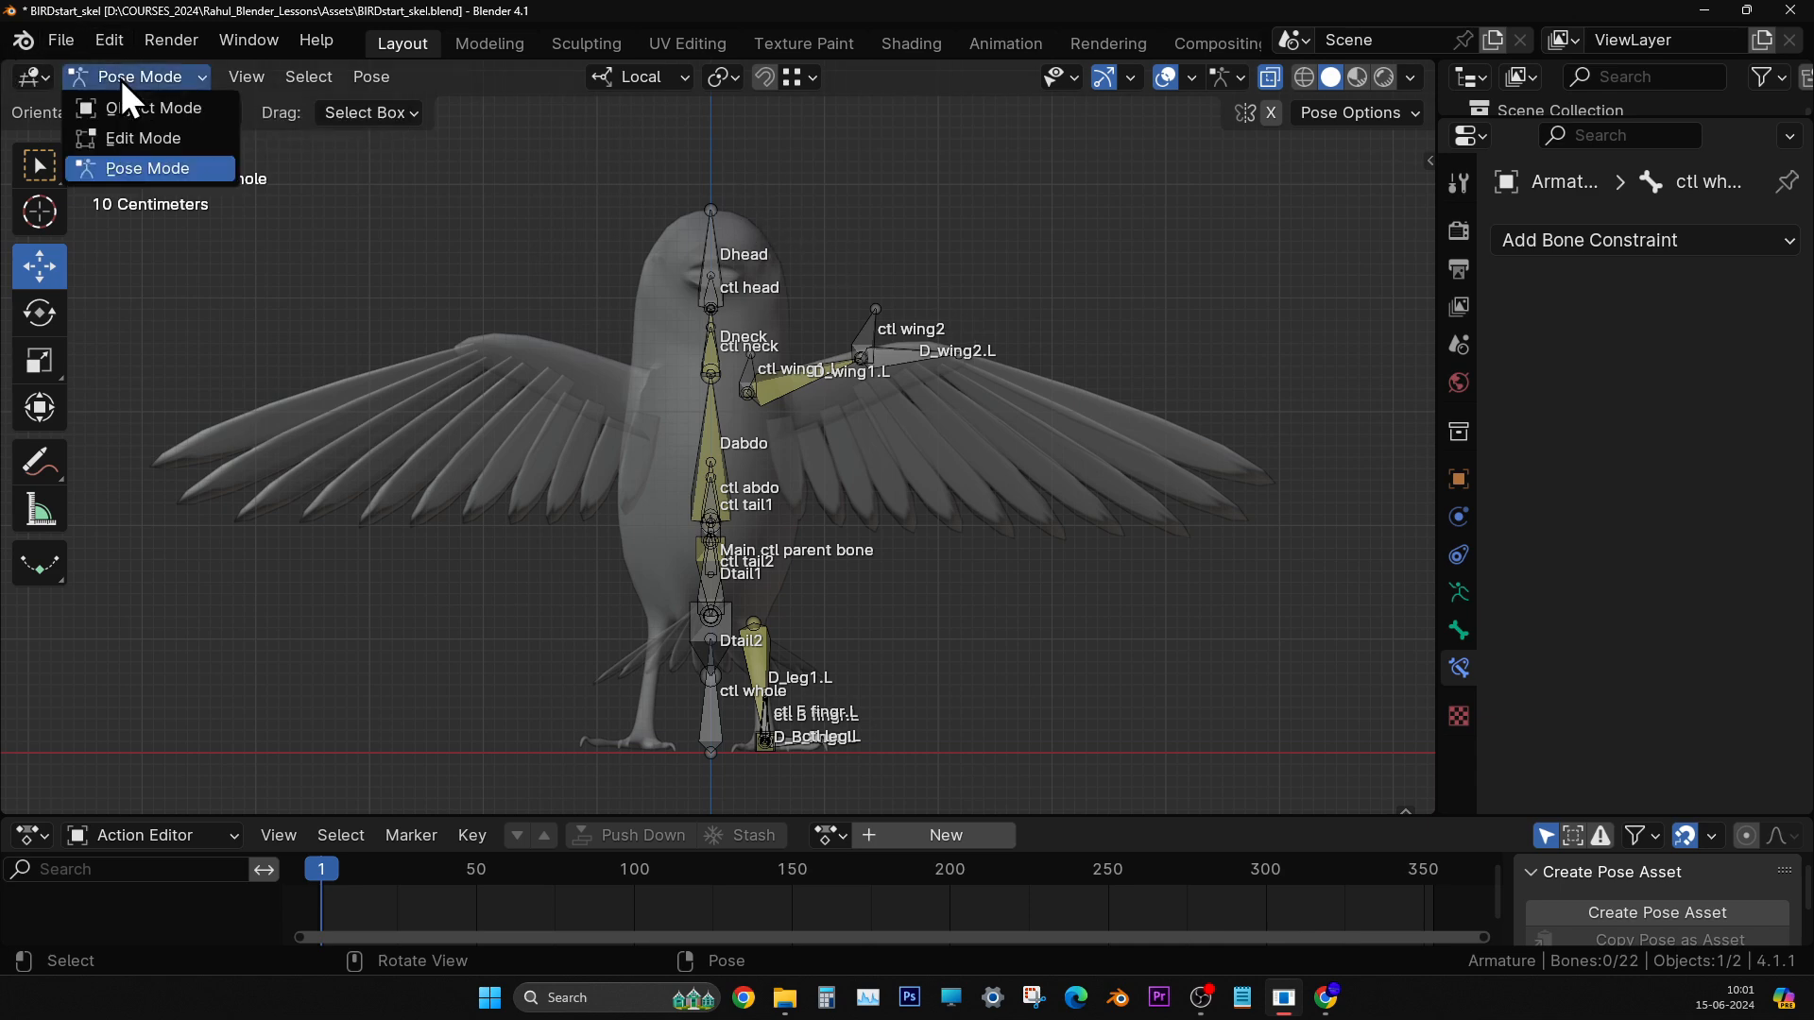
{"action": "left_click", "coordinate": [146, 149]}
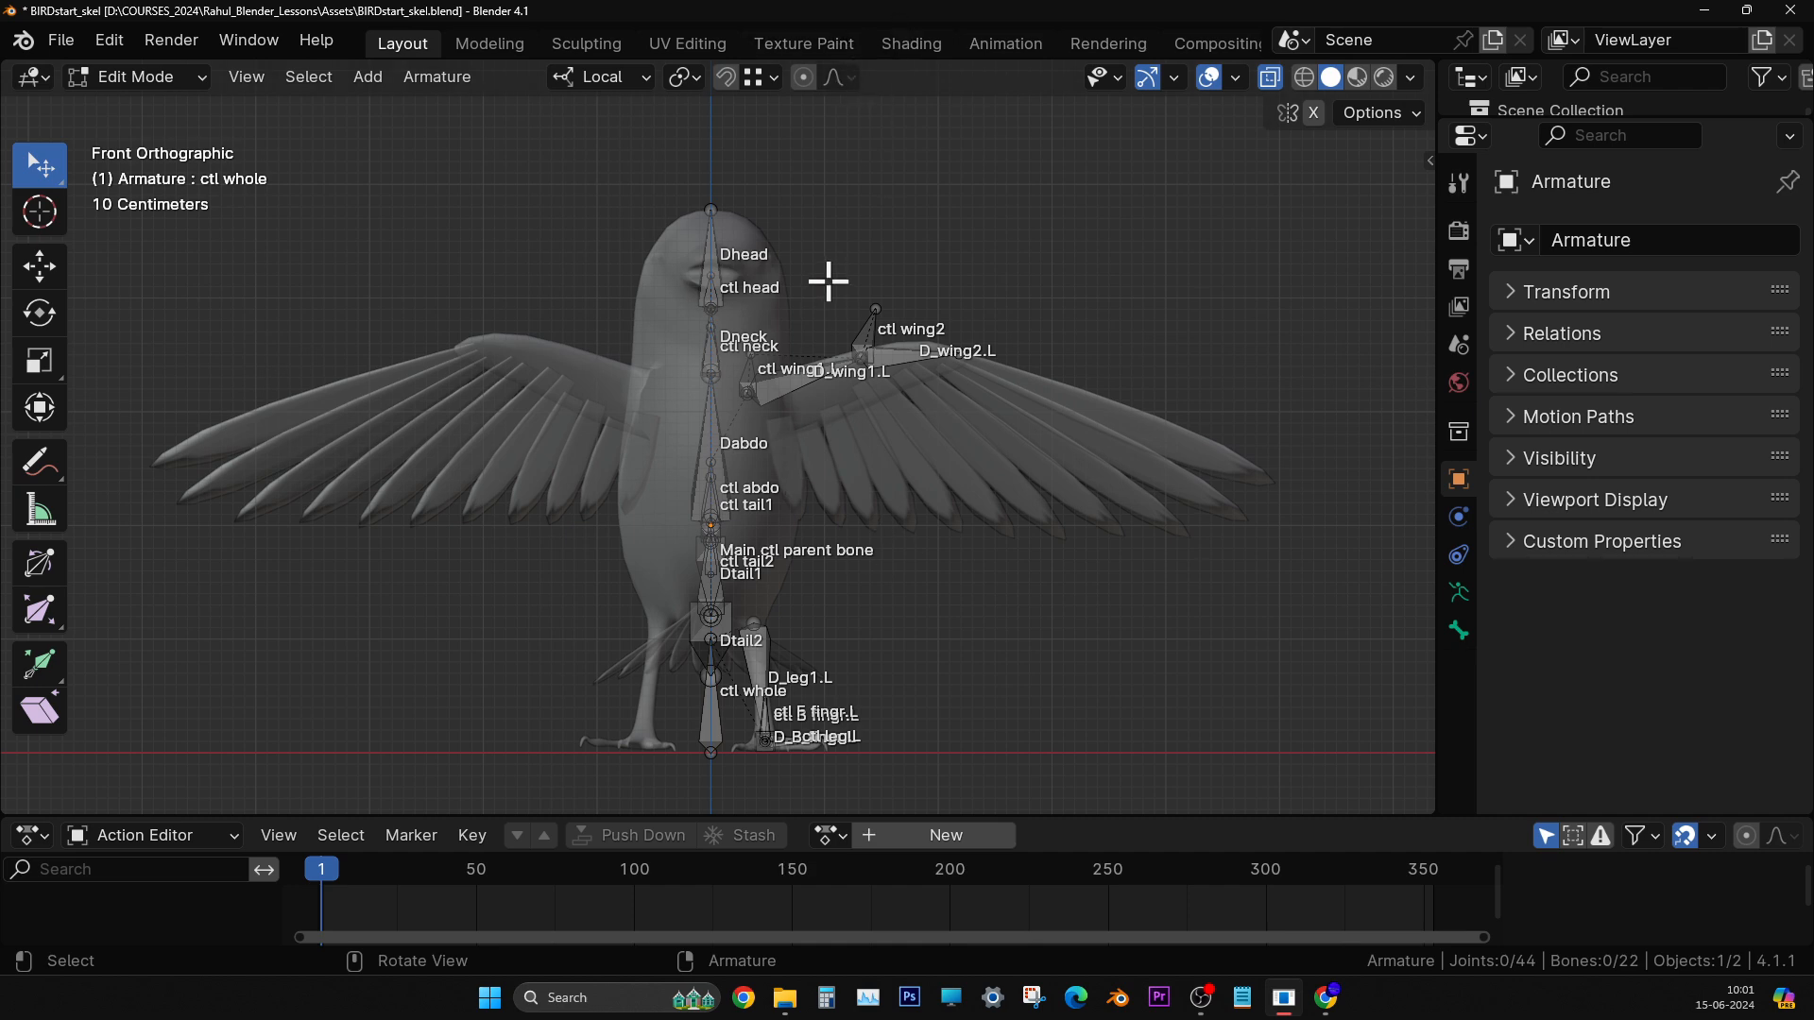
{"action": "left_click", "coordinate": [195, 77]}
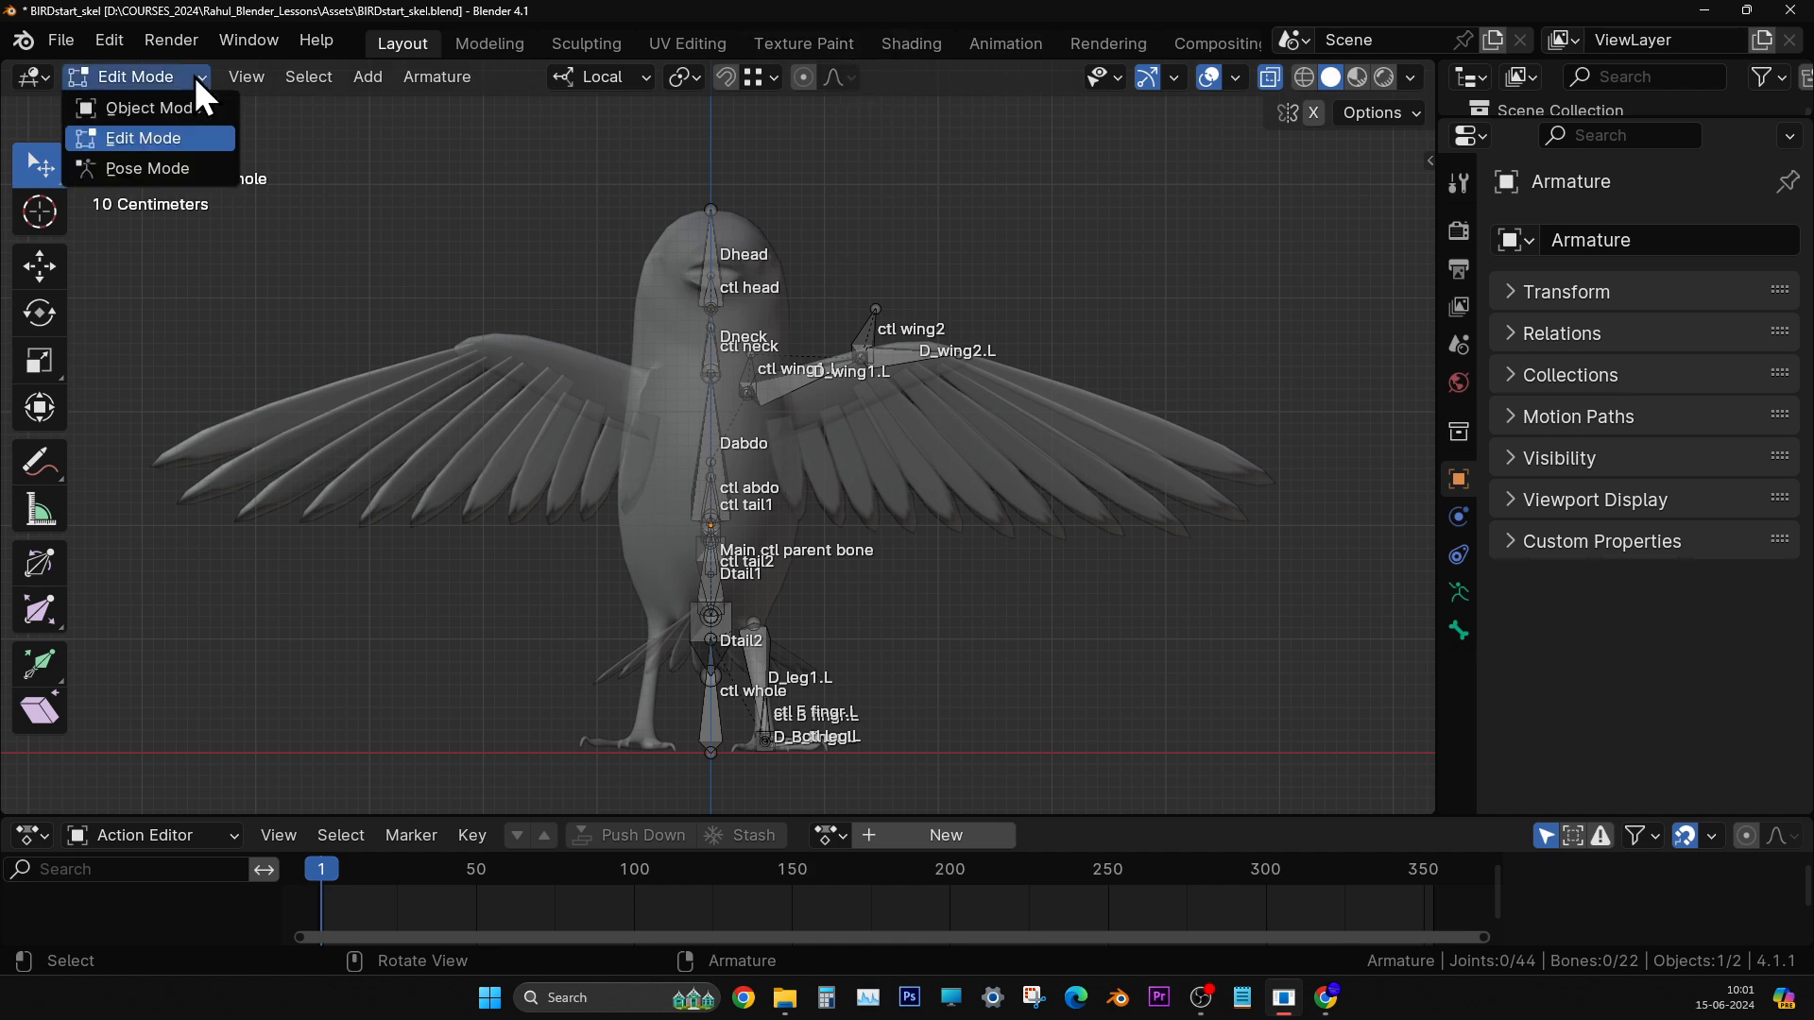
{"action": "left_click", "coordinate": [179, 170]}
{"action": "middle_click_drag", "start_coordinate": [433, 318], "coordinate": [940, 459]}
{"action": "key", "text": "KP_1"}
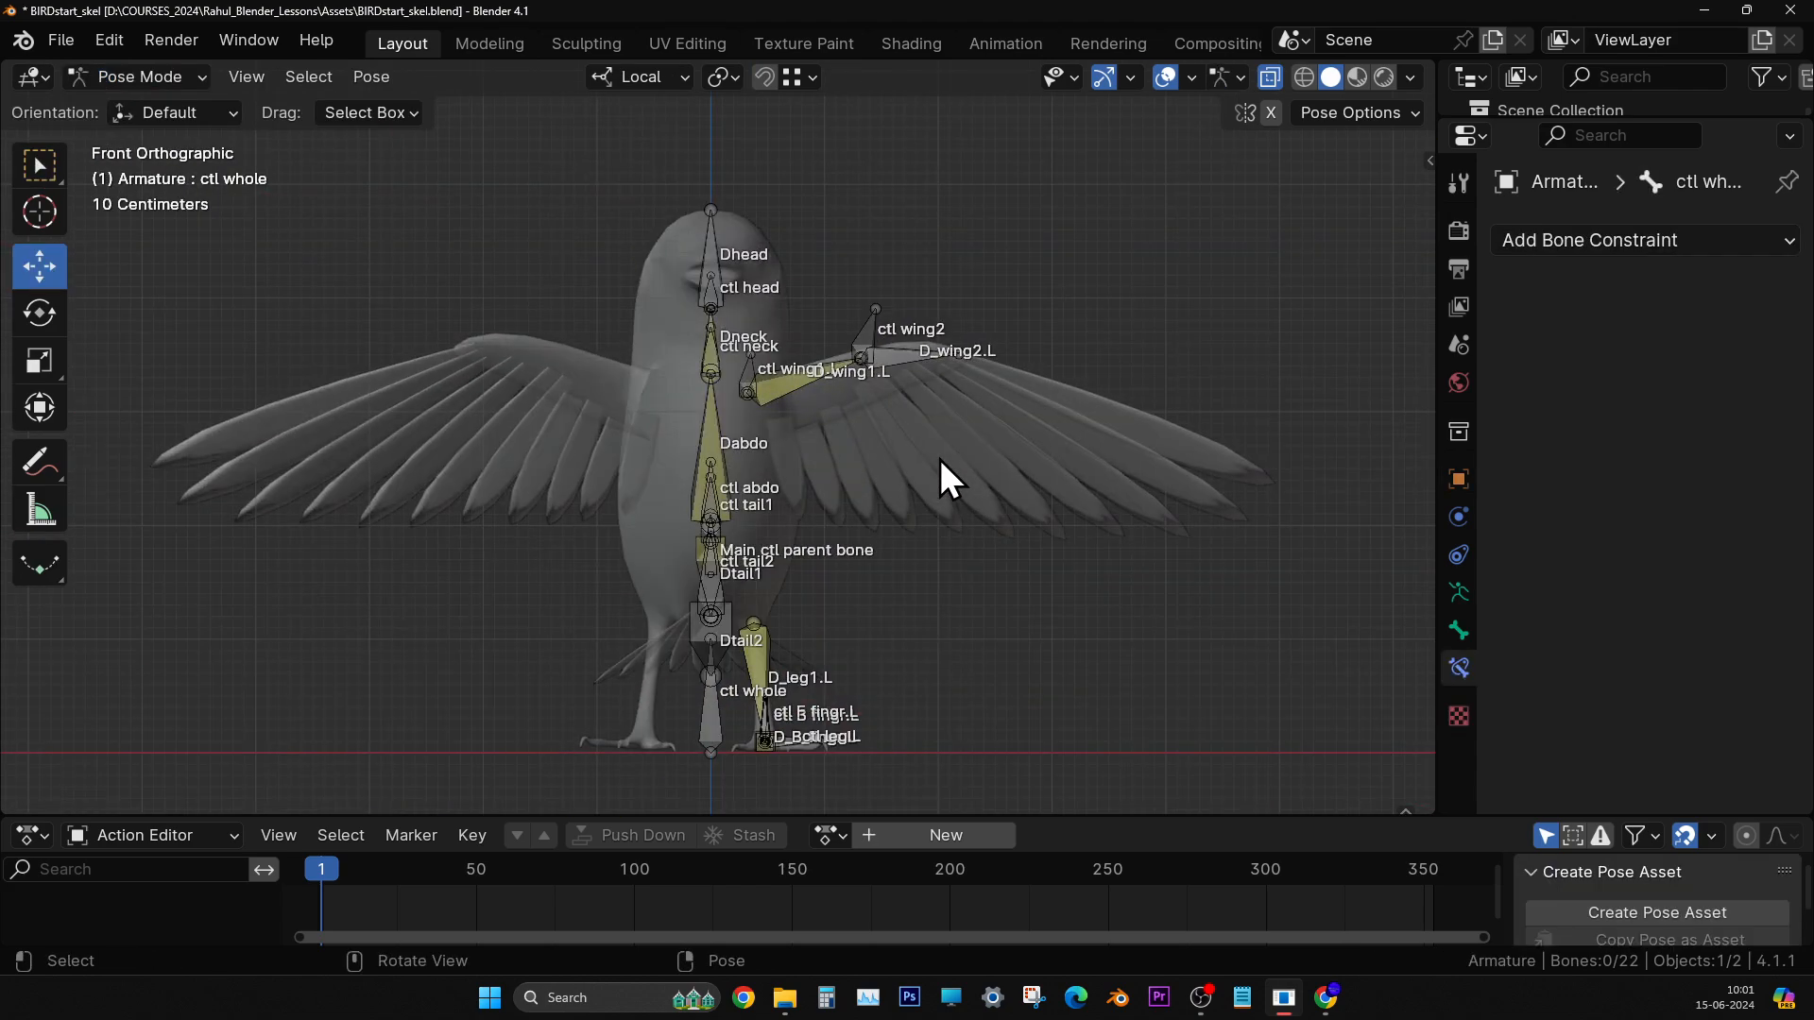
{"action": "middle_click_drag", "start_coordinate": [929, 484], "coordinate": [894, 462], "text": "shift"}
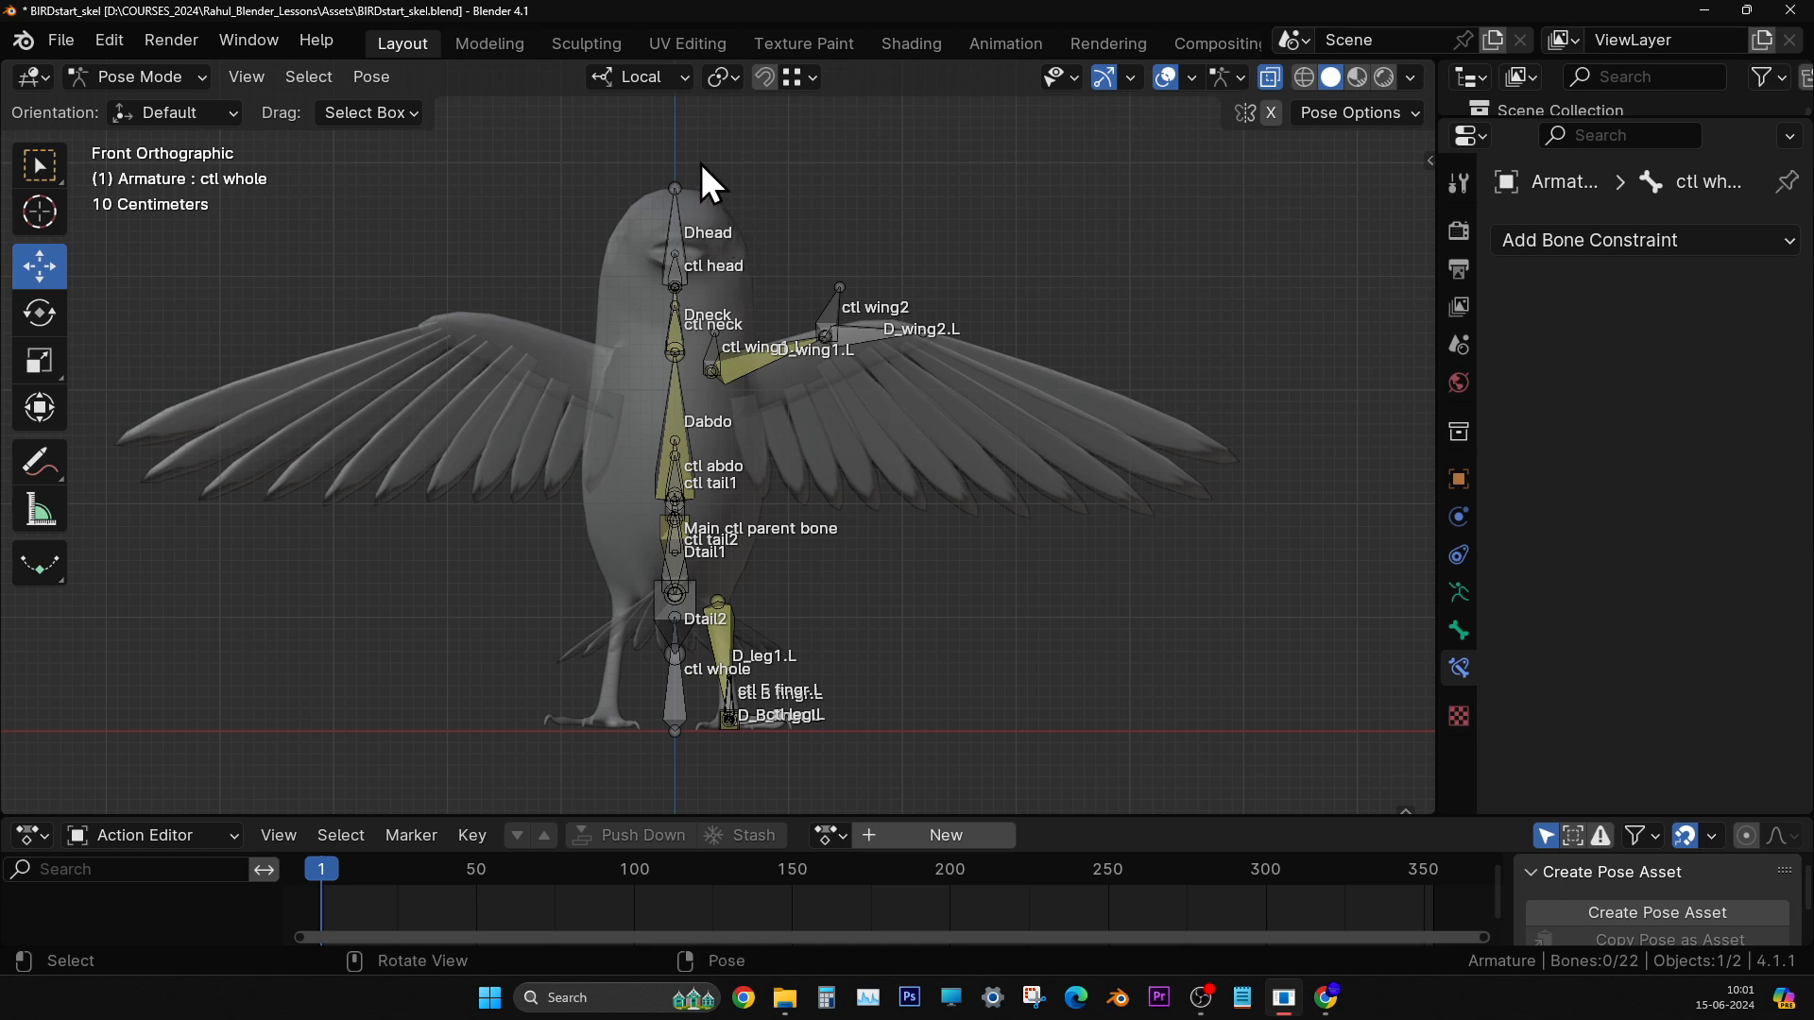
- Switch the armature to Edit Mode and activate the Select Box tool
{"action": "left_click", "coordinate": [143, 77]}
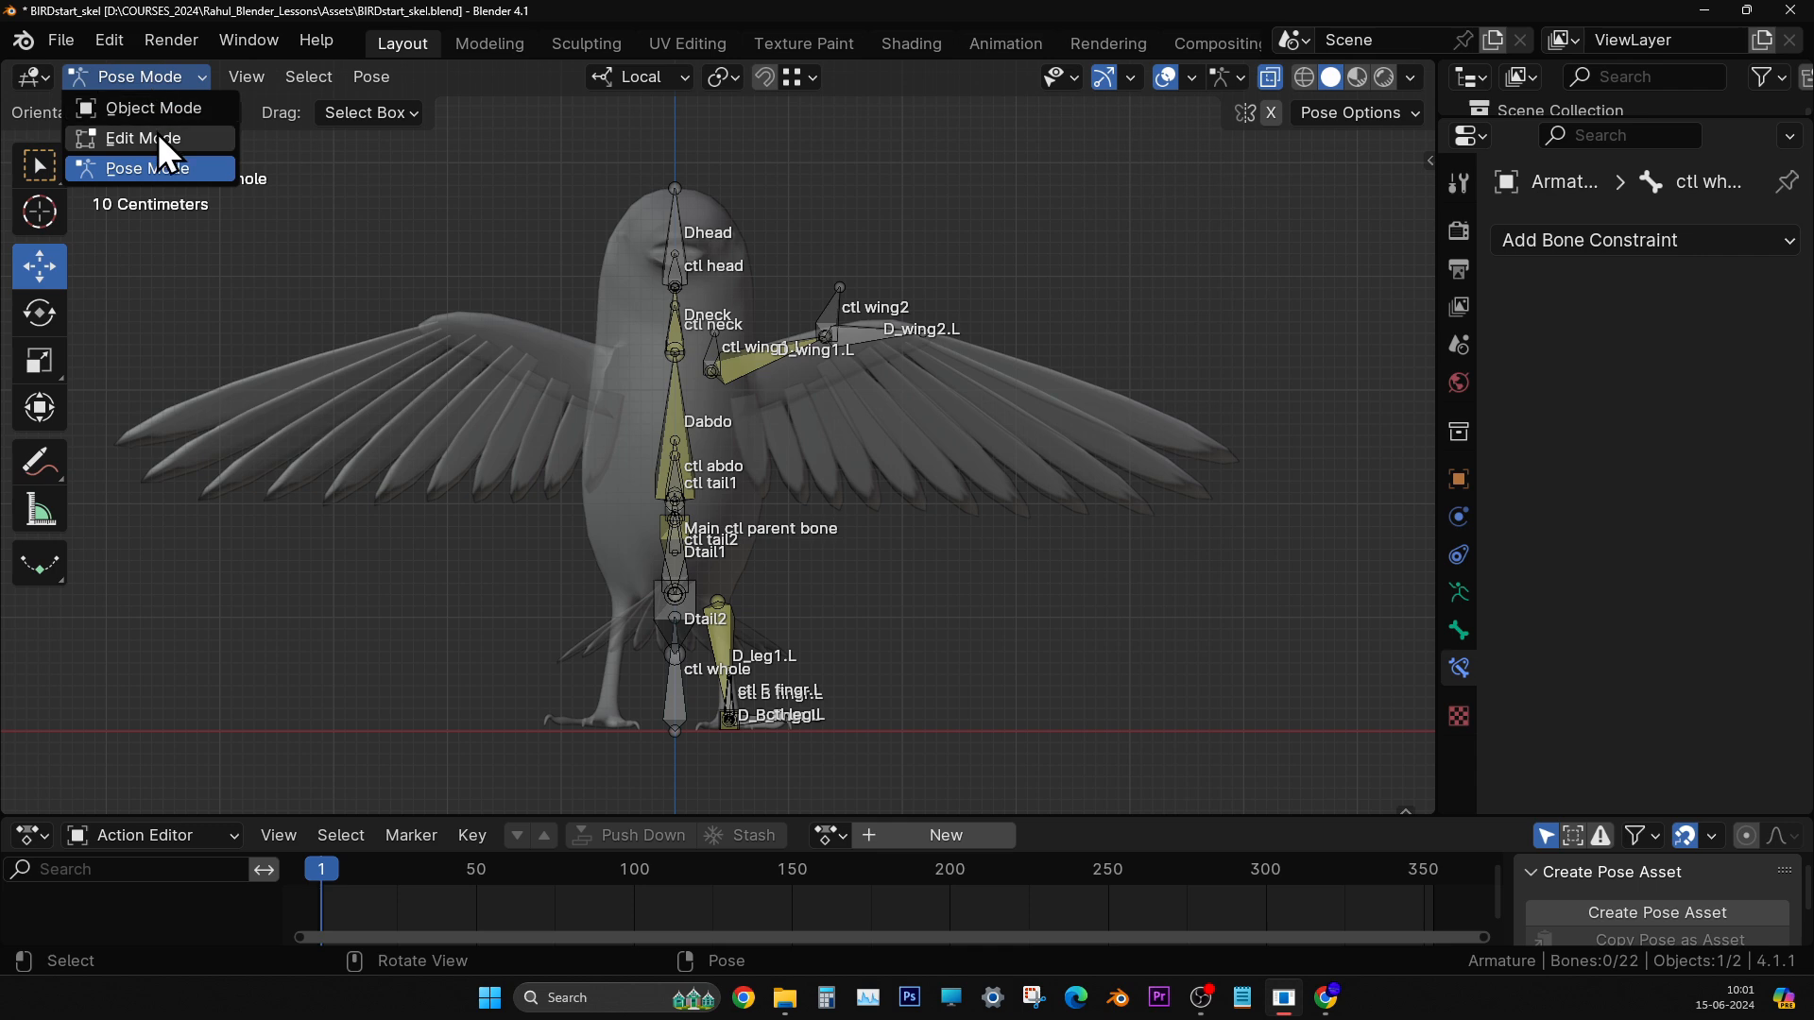
{"action": "left_click", "coordinate": [157, 133]}
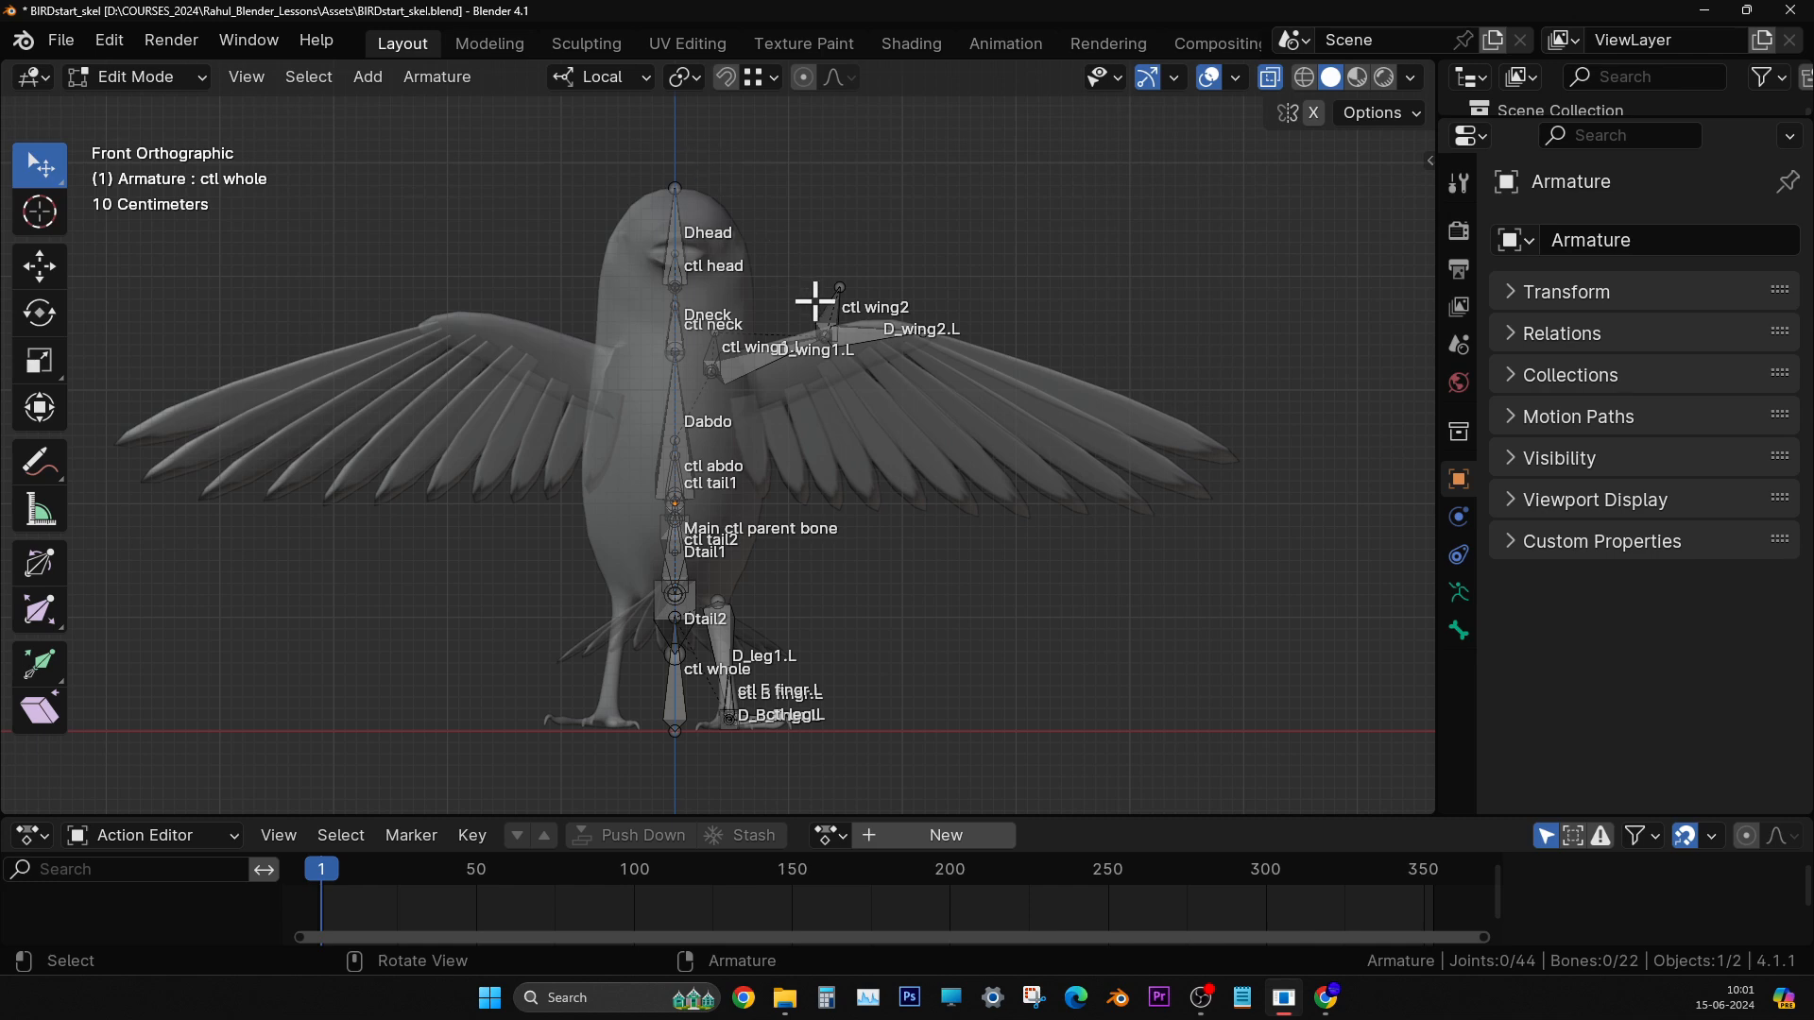
{"action": "left_click", "coordinate": [42, 165]}
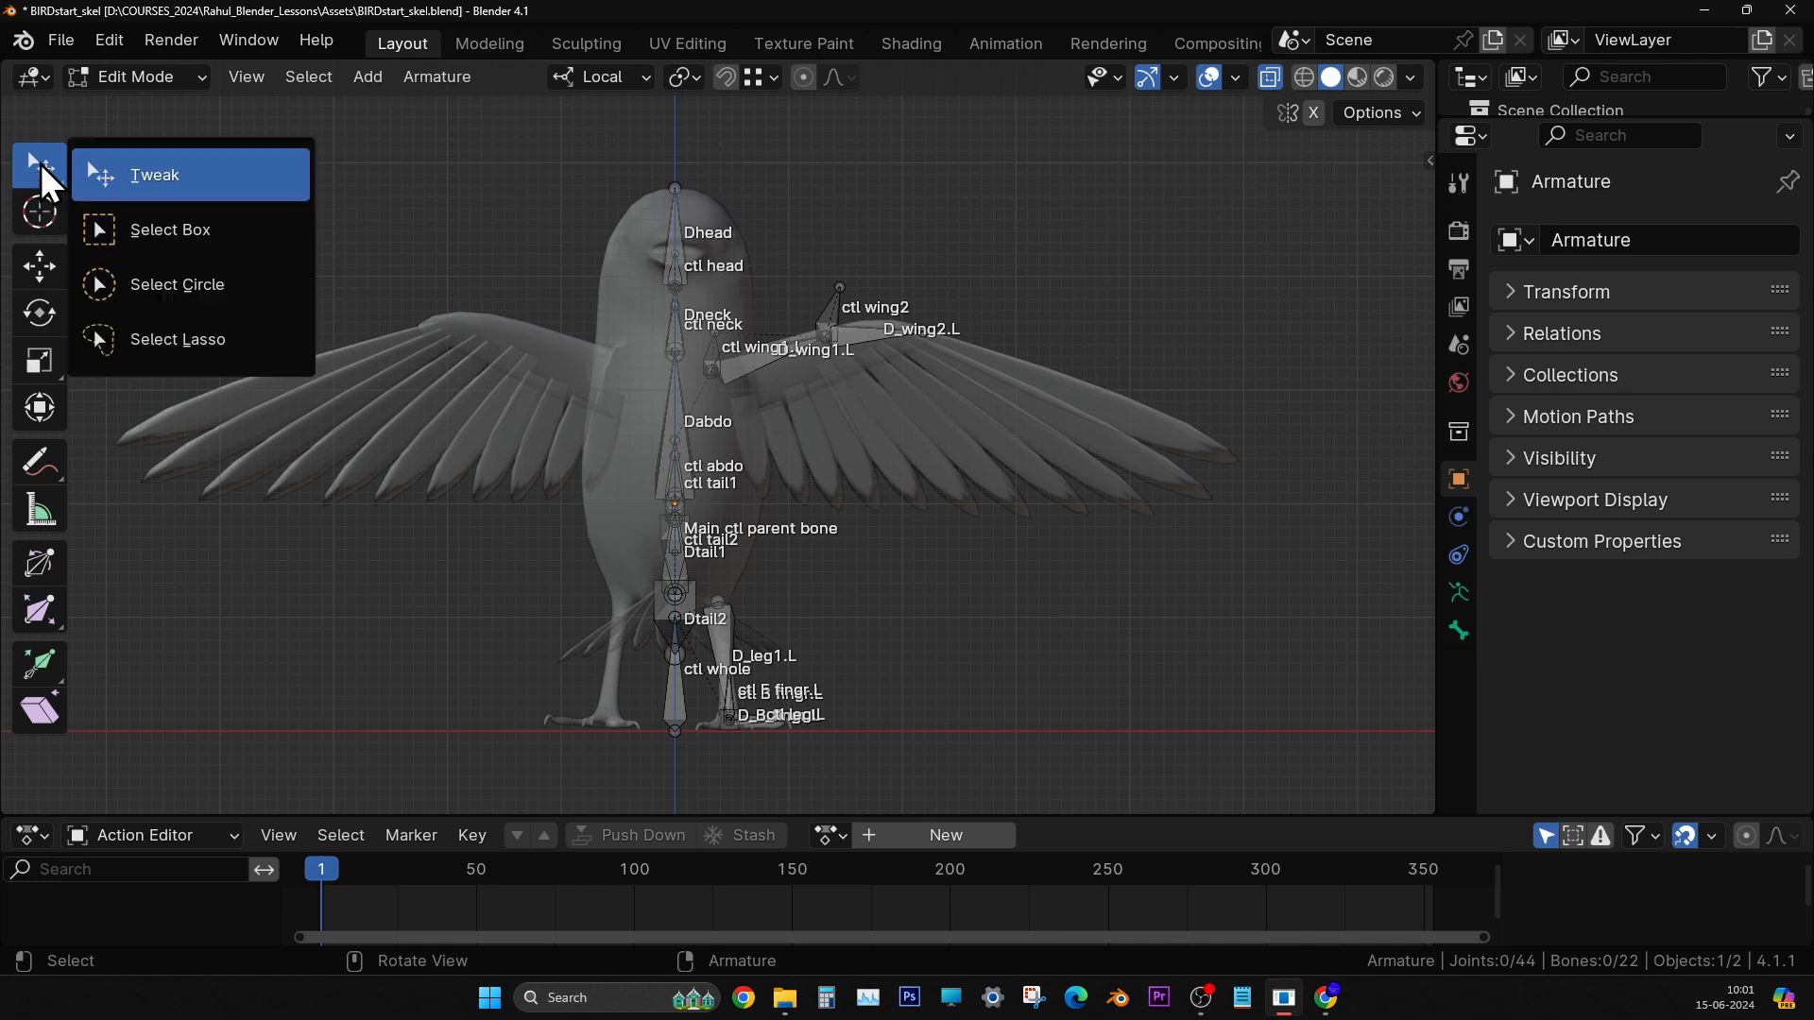
{"action": "left_click", "coordinate": [189, 233]}
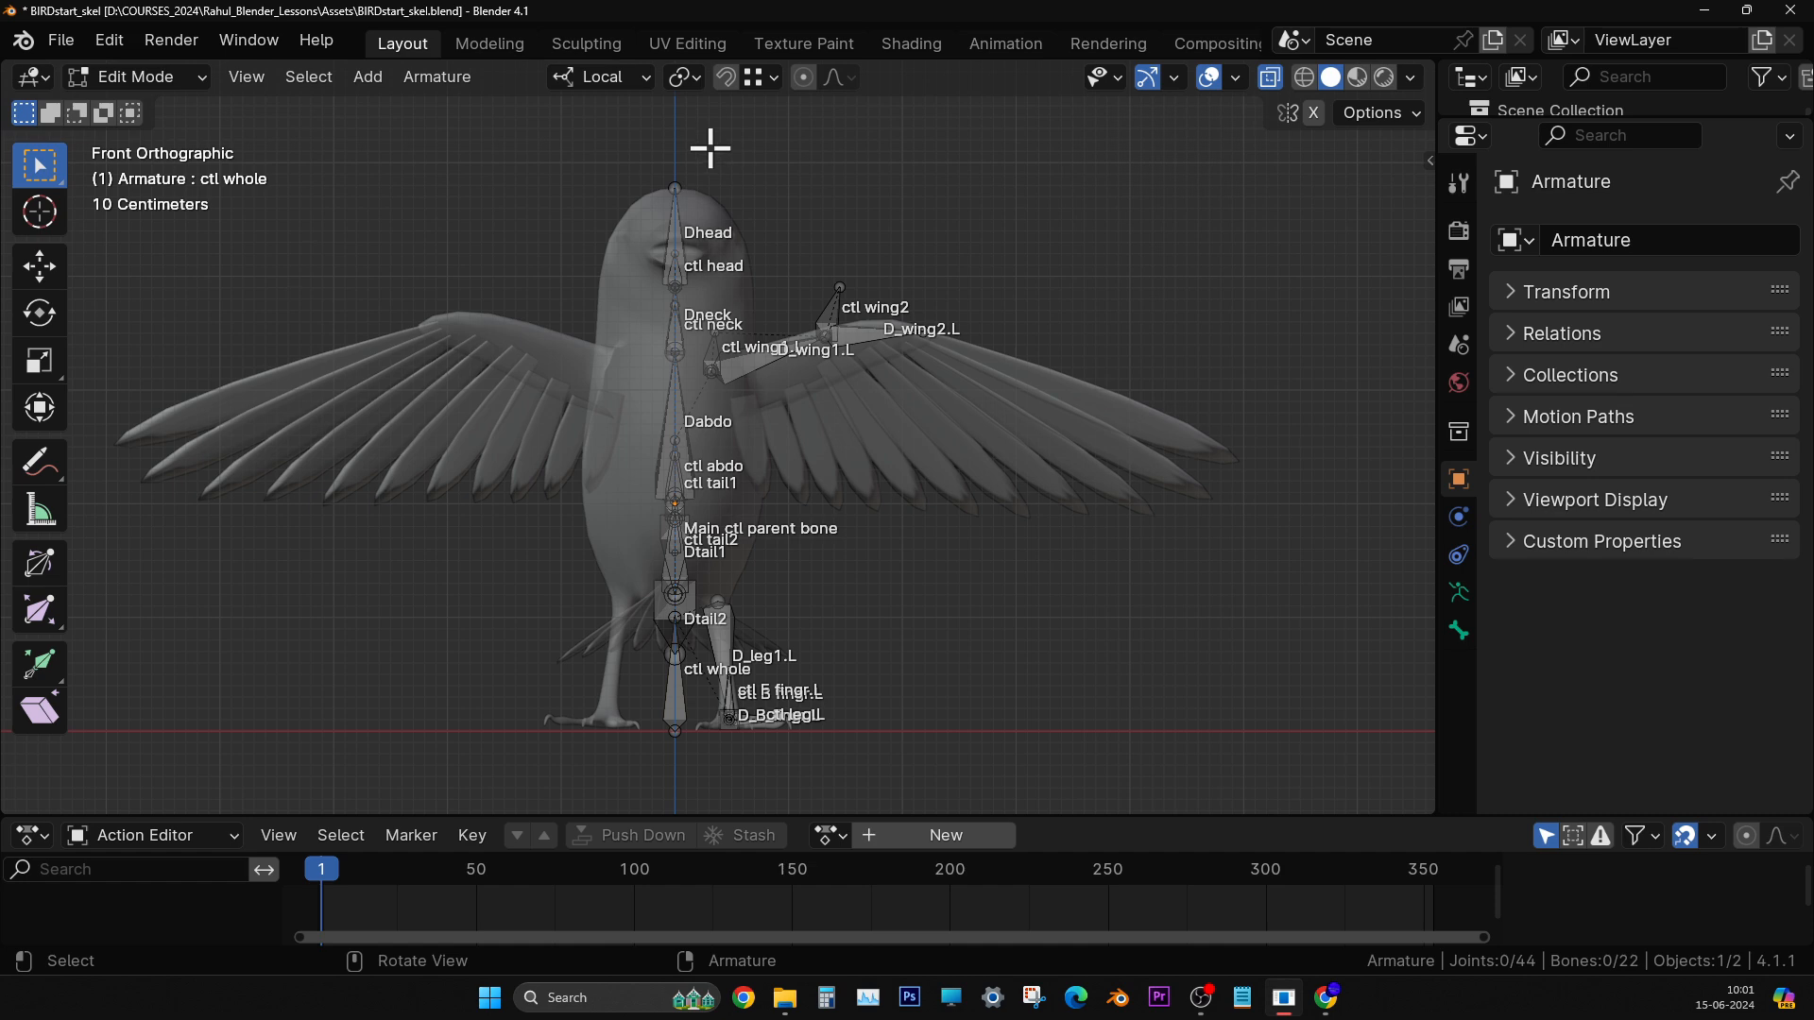
- Select all the left-side wing and leg bones together, with D_leg1.L included in the selection
{"action": "left_click_drag", "start_coordinate": [704, 143], "coordinate": [1142, 826]}
{"action": "middle_click_drag", "start_coordinate": [972, 583], "coordinate": [903, 627]}
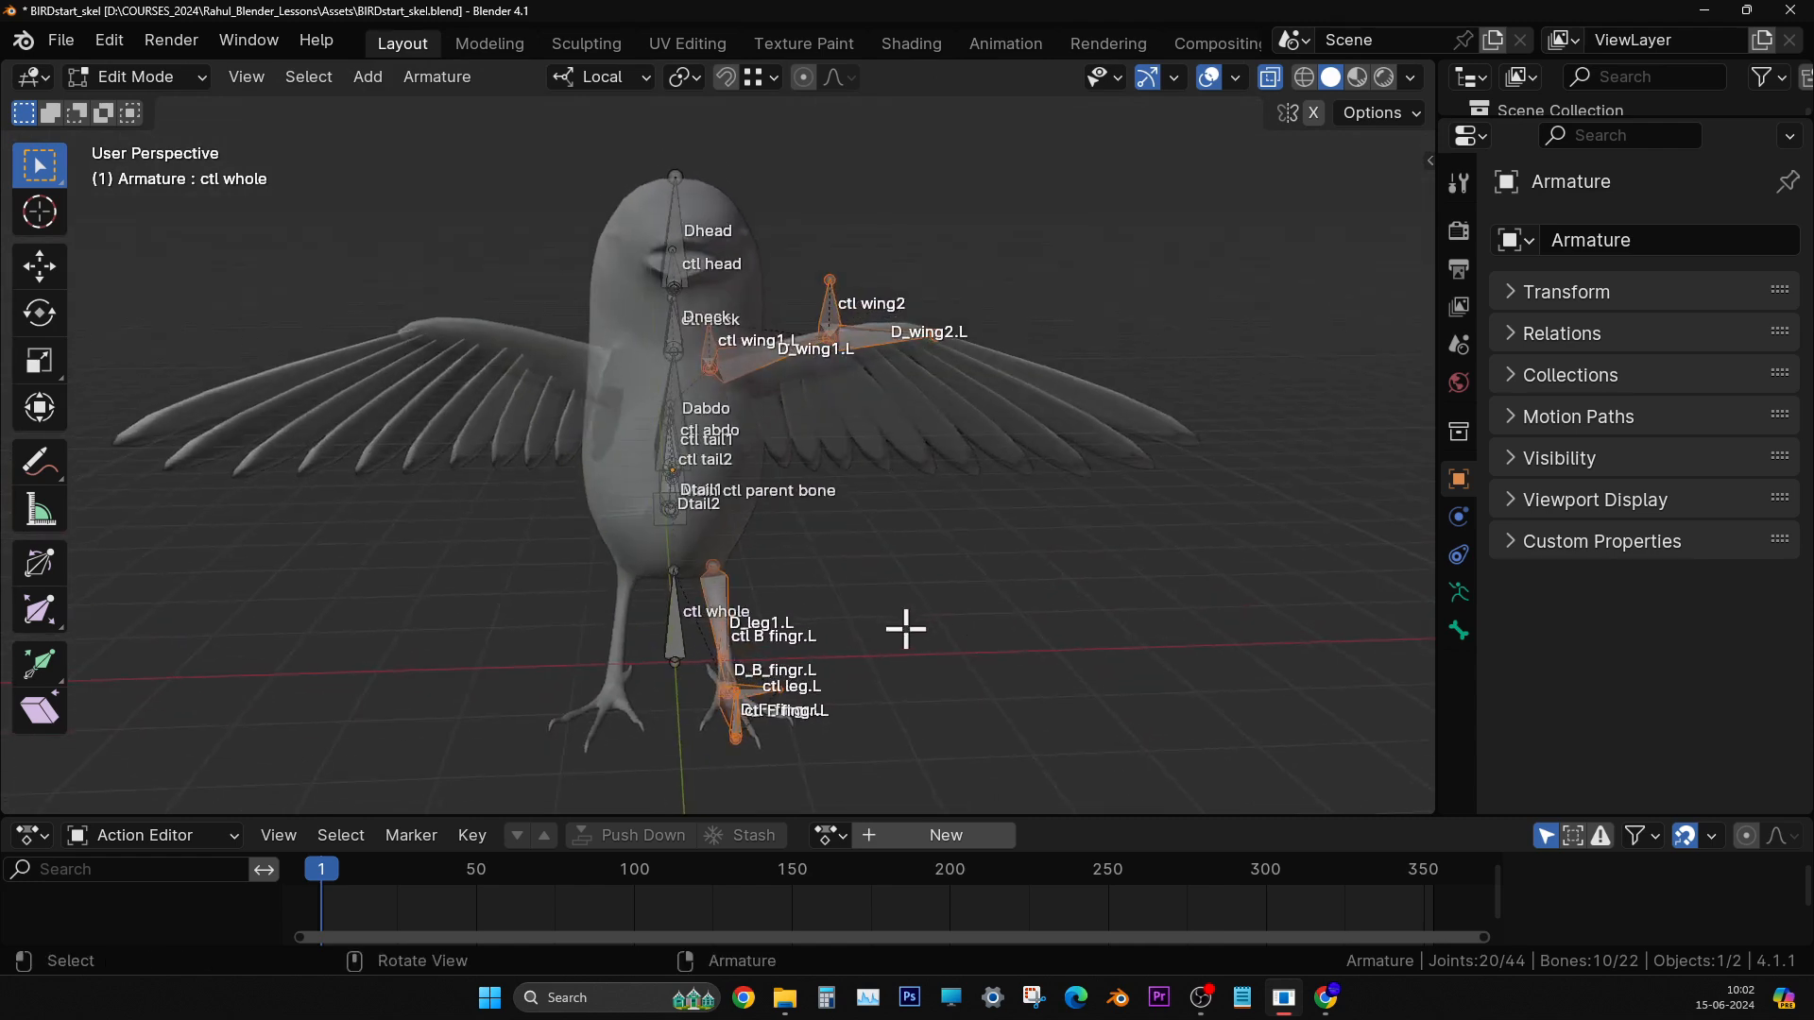
{"action": "scroll", "coordinate": [741, 717], "scroll_direction": "up", "scroll_amount": 3}
{"action": "left_click", "coordinate": [718, 692], "text": "shift"}
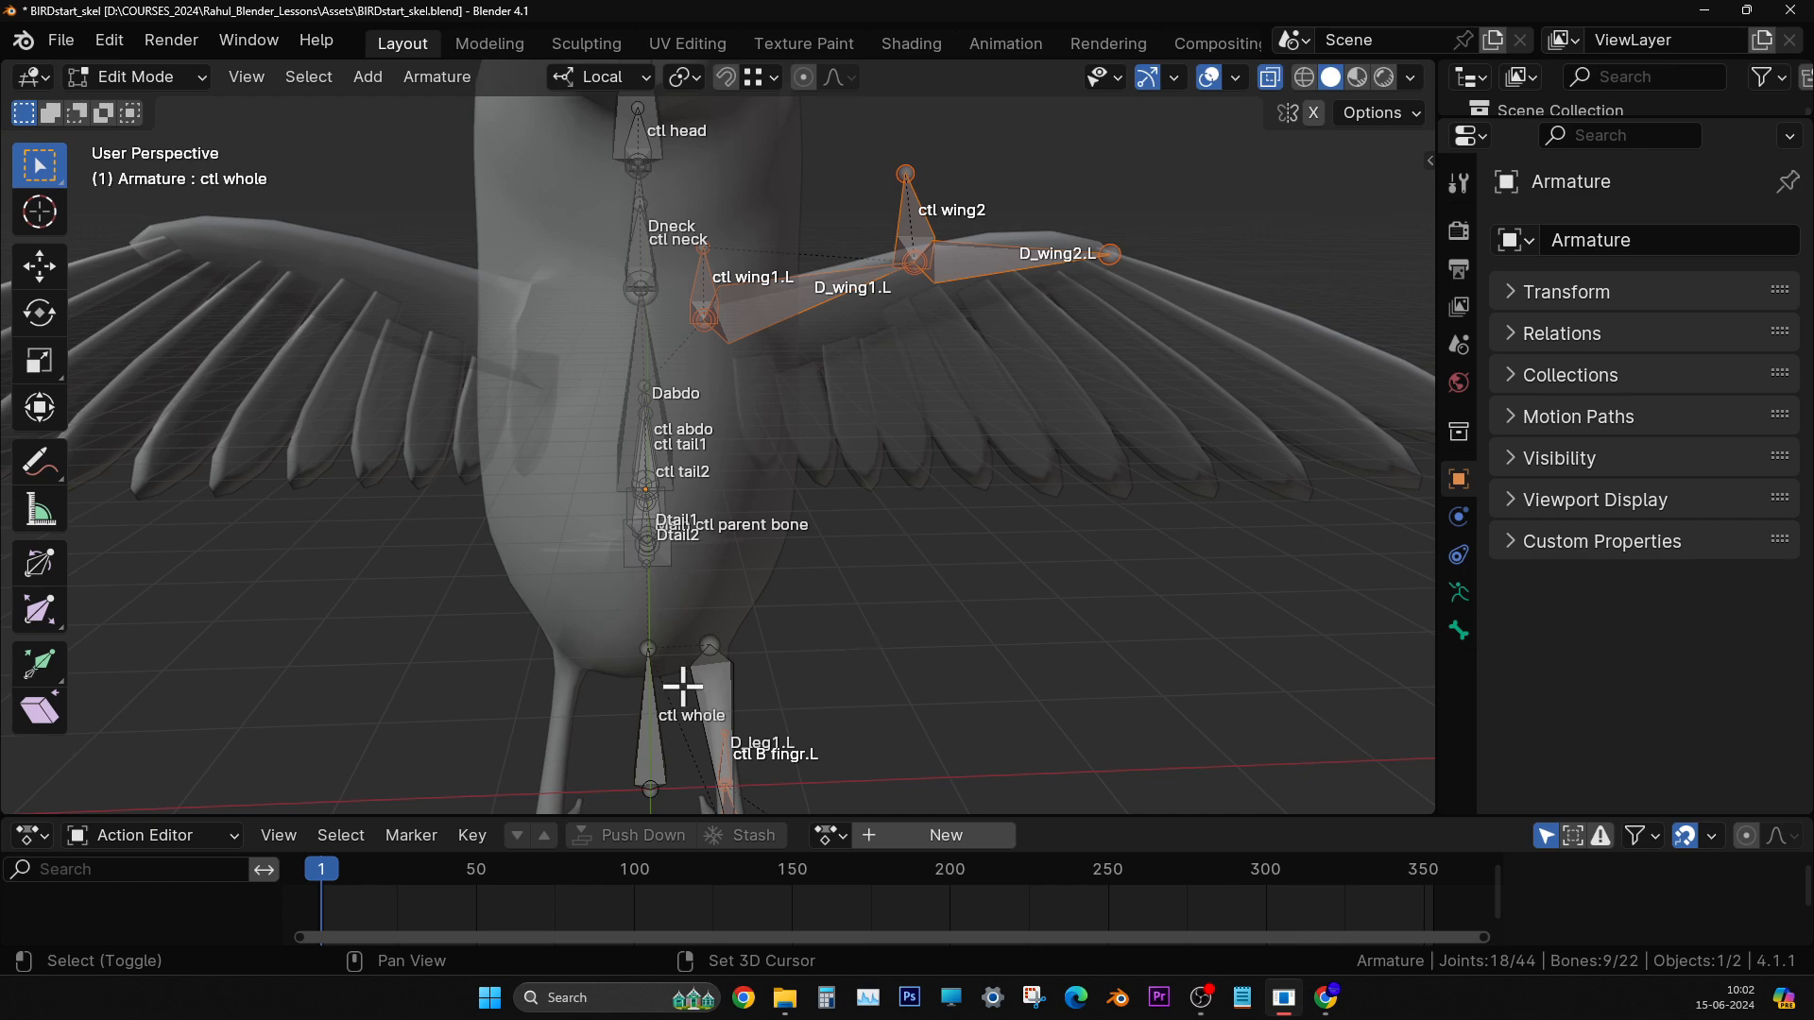
{"action": "left_click", "coordinate": [725, 732], "text": "shift"}
{"action": "scroll", "coordinate": [804, 699], "scroll_direction": "down", "scroll_amount": 4}
{"action": "middle_click_drag", "start_coordinate": [888, 648], "coordinate": [840, 674]}
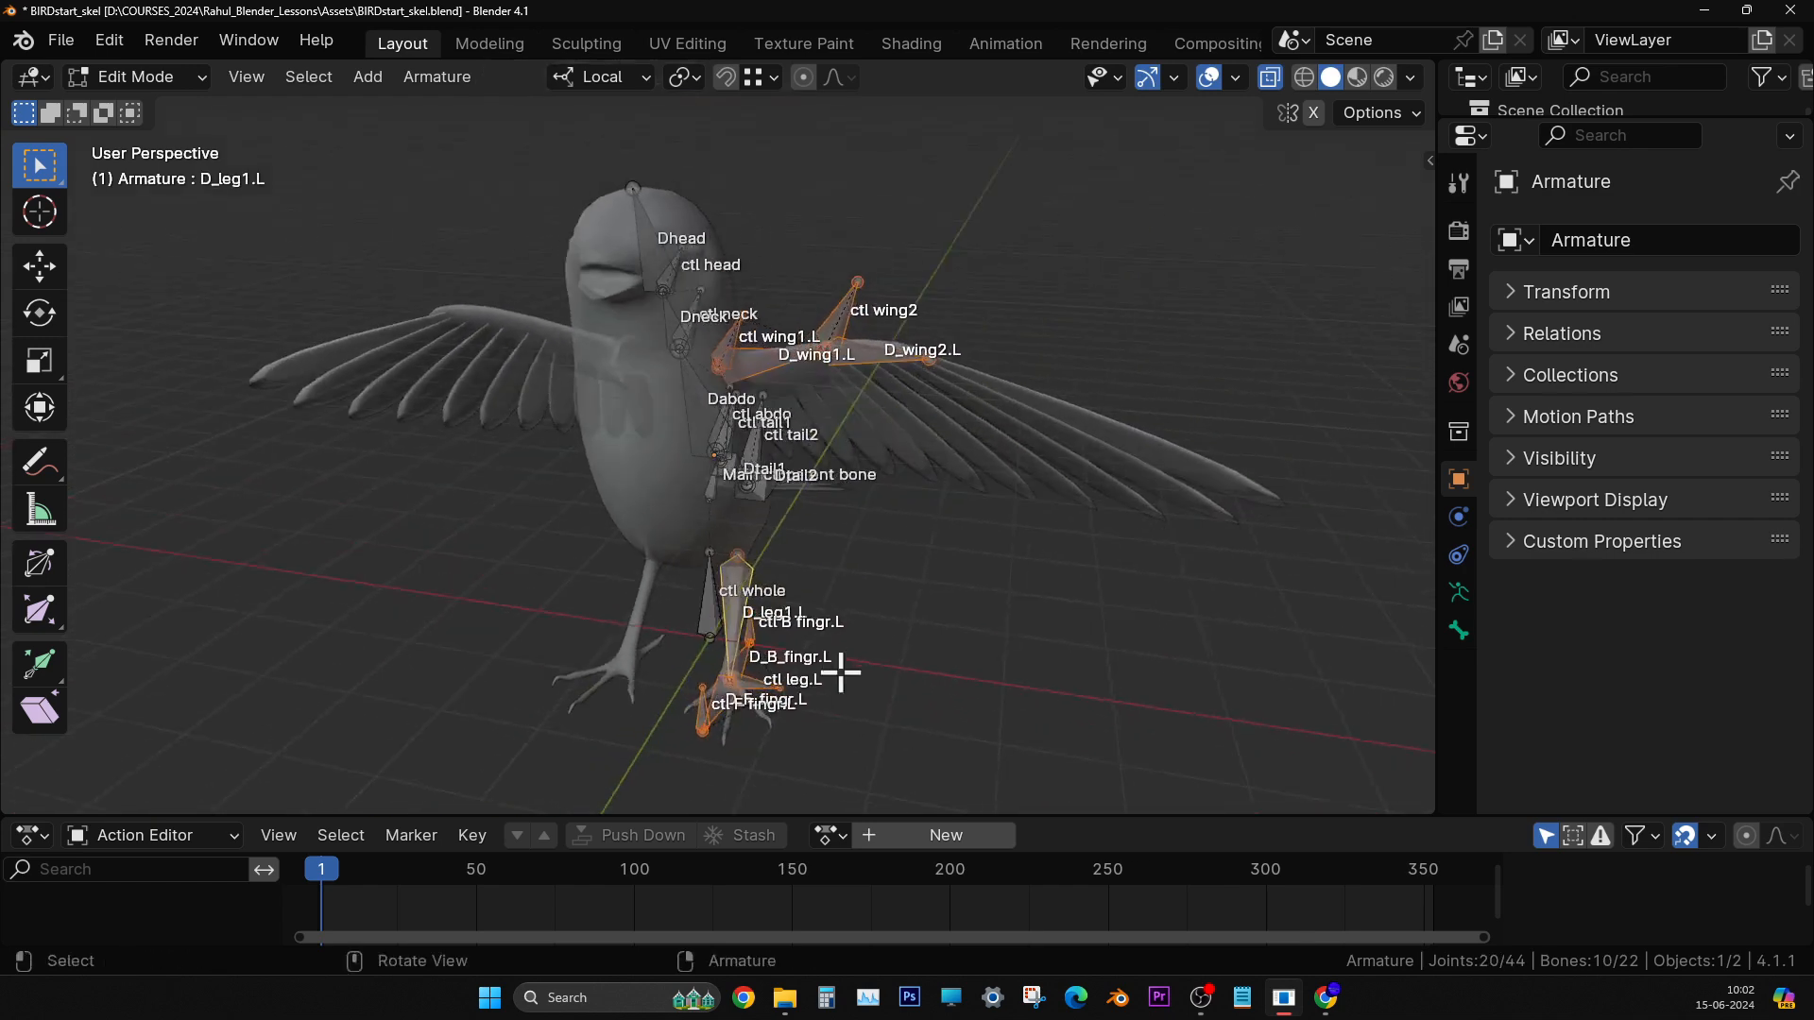
- Undo the last selection change and make D_leg1.L the active bone among the selected left-side bones
{"action": "scroll", "coordinate": [829, 665], "scroll_direction": "up", "scroll_amount": 4}
{"action": "middle_click_drag", "start_coordinate": [772, 737], "coordinate": [854, 624], "text": "shift"}
{"action": "scroll", "coordinate": [855, 610], "scroll_direction": "down", "scroll_amount": 5}
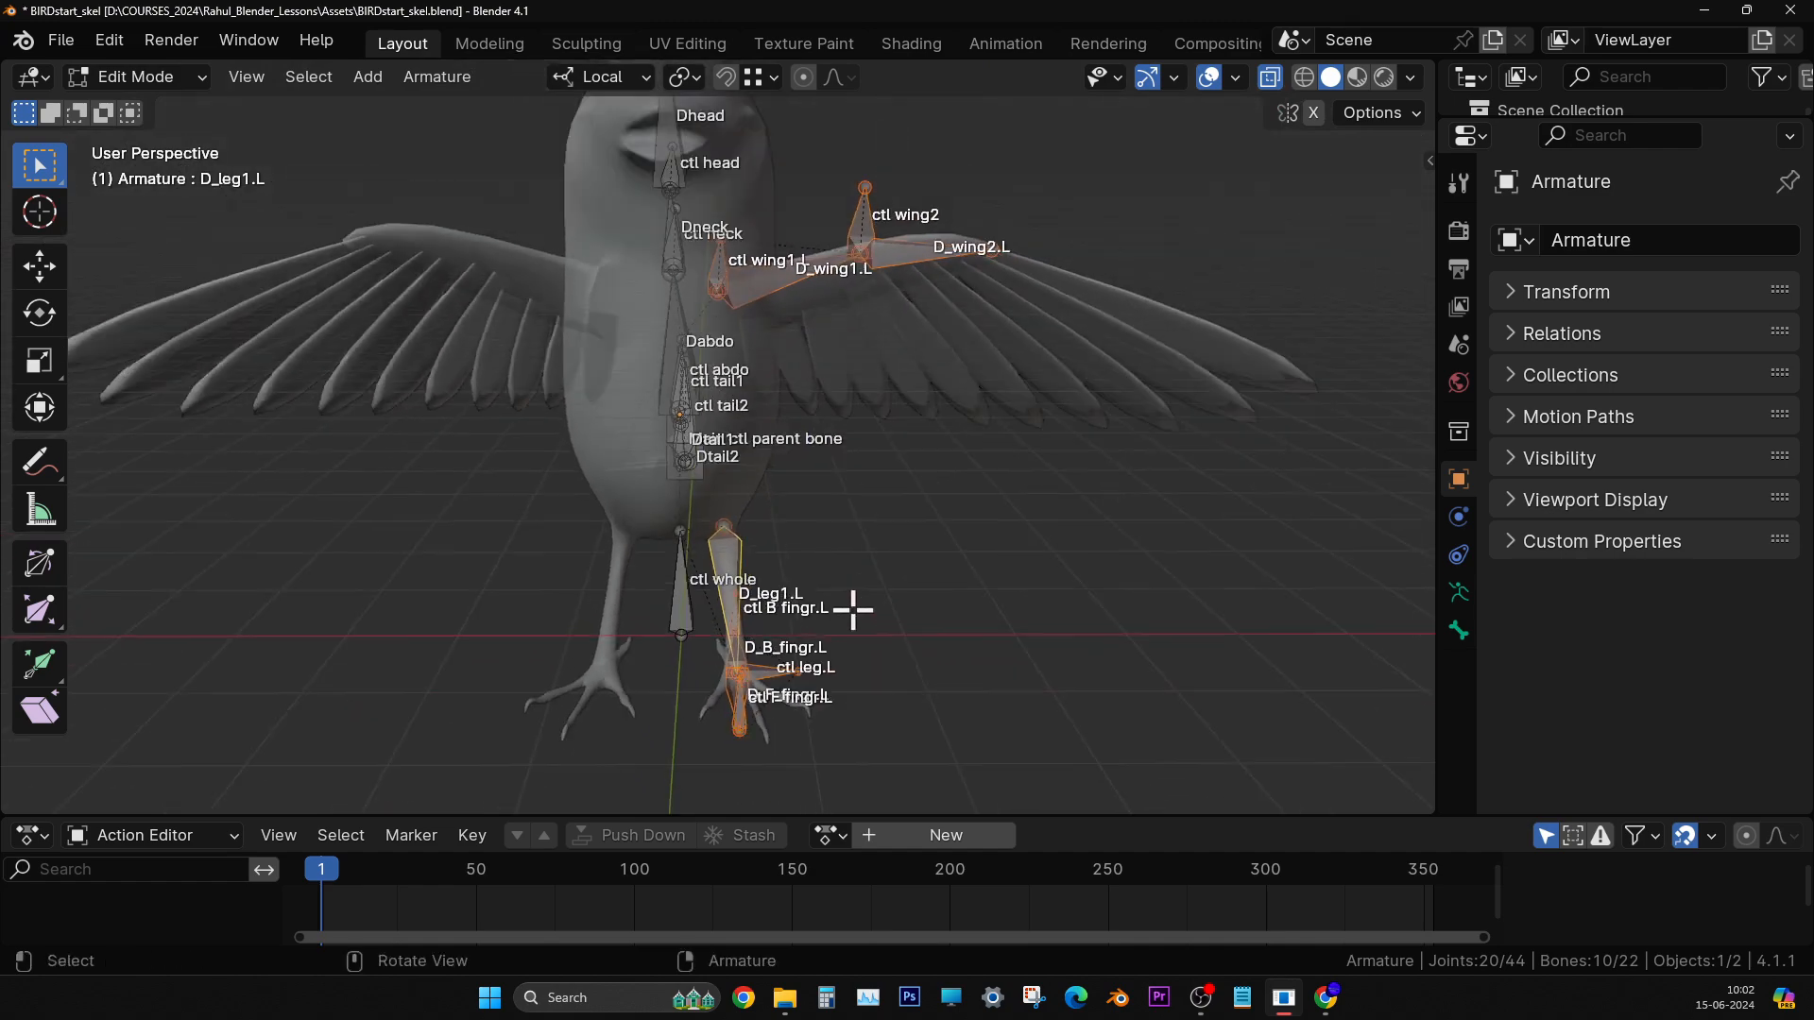
{"action": "scroll", "coordinate": [855, 595], "scroll_direction": "up", "scroll_amount": 3}
{"action": "key", "text": "ctrl+z"}
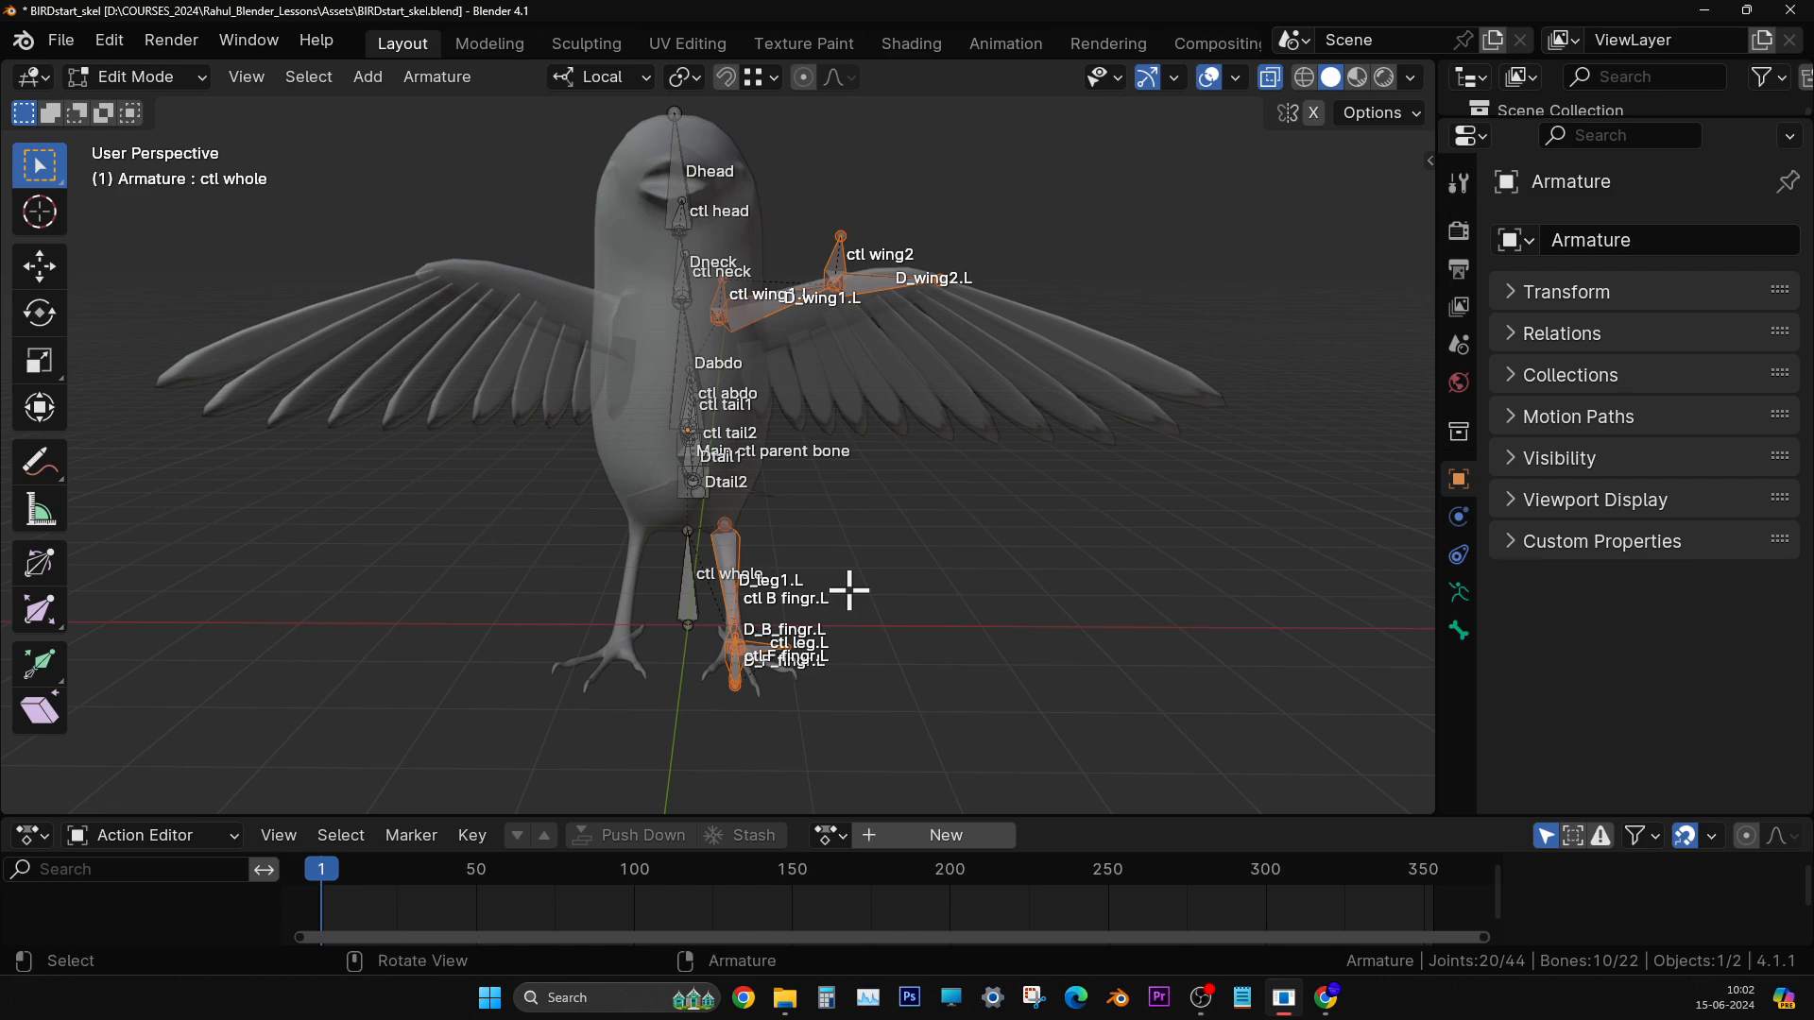
{"action": "middle_click_drag", "start_coordinate": [851, 591], "coordinate": [782, 648]}
{"action": "left_click", "coordinate": [720, 550], "text": "shift"}
{"action": "middle_click_drag", "start_coordinate": [830, 527], "coordinate": [897, 695], "text": "shift"}
{"action": "middle_click_drag", "start_coordinate": [897, 695], "coordinate": [832, 586]}
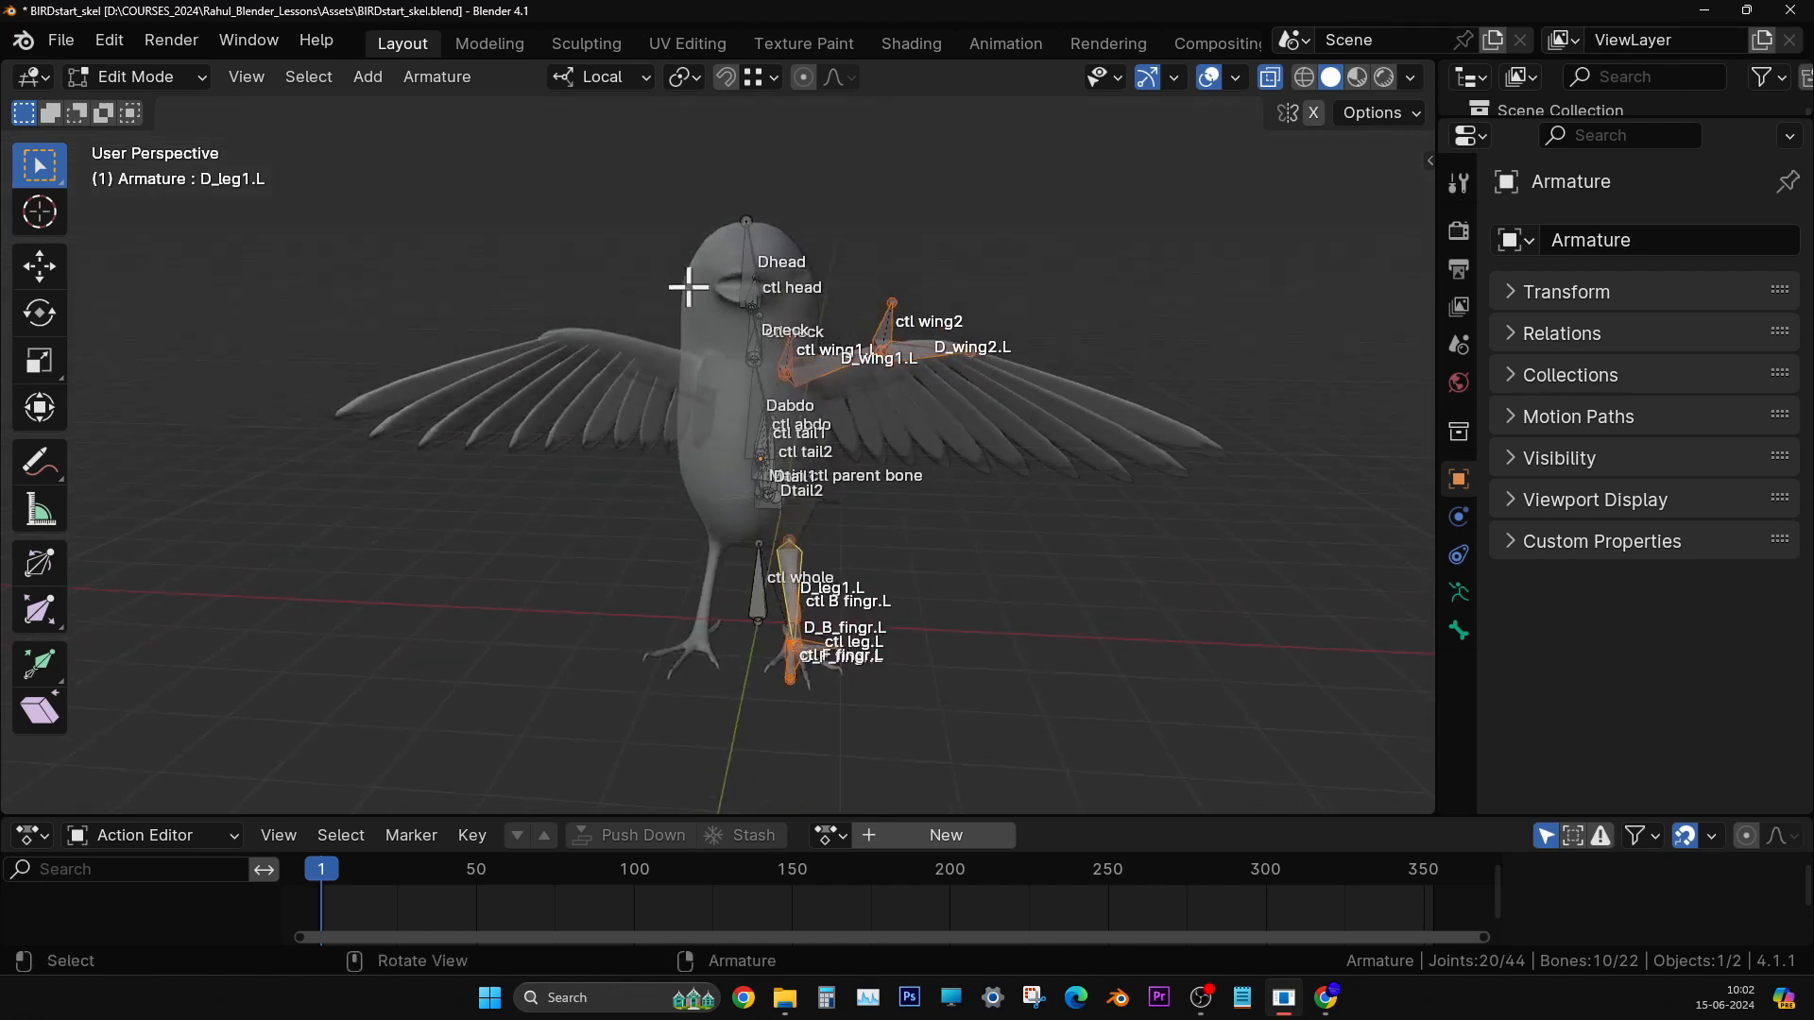
- View the armature from the front and symmetrize the selected left wing and leg bones to the opposite side
{"action": "left_click", "coordinate": [430, 77]}
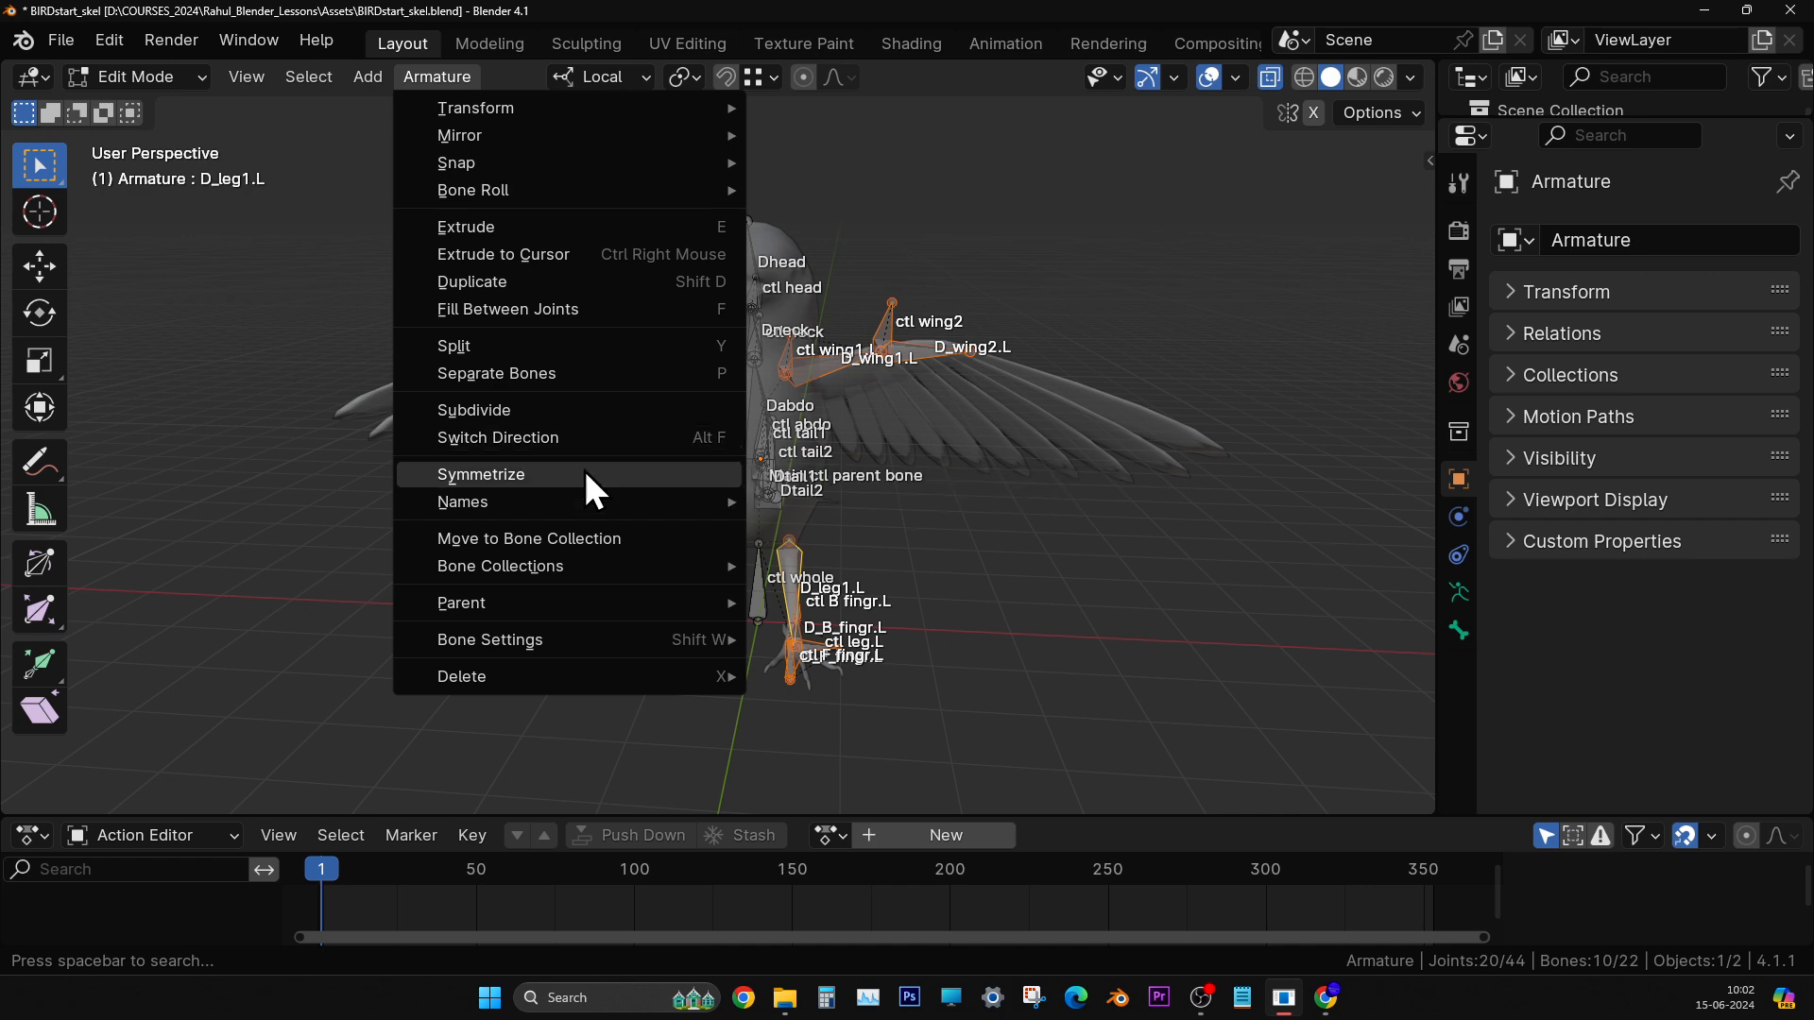
{"action": "middle_click_drag", "start_coordinate": [958, 380], "coordinate": [968, 405]}
{"action": "key", "text": "KP_1"}
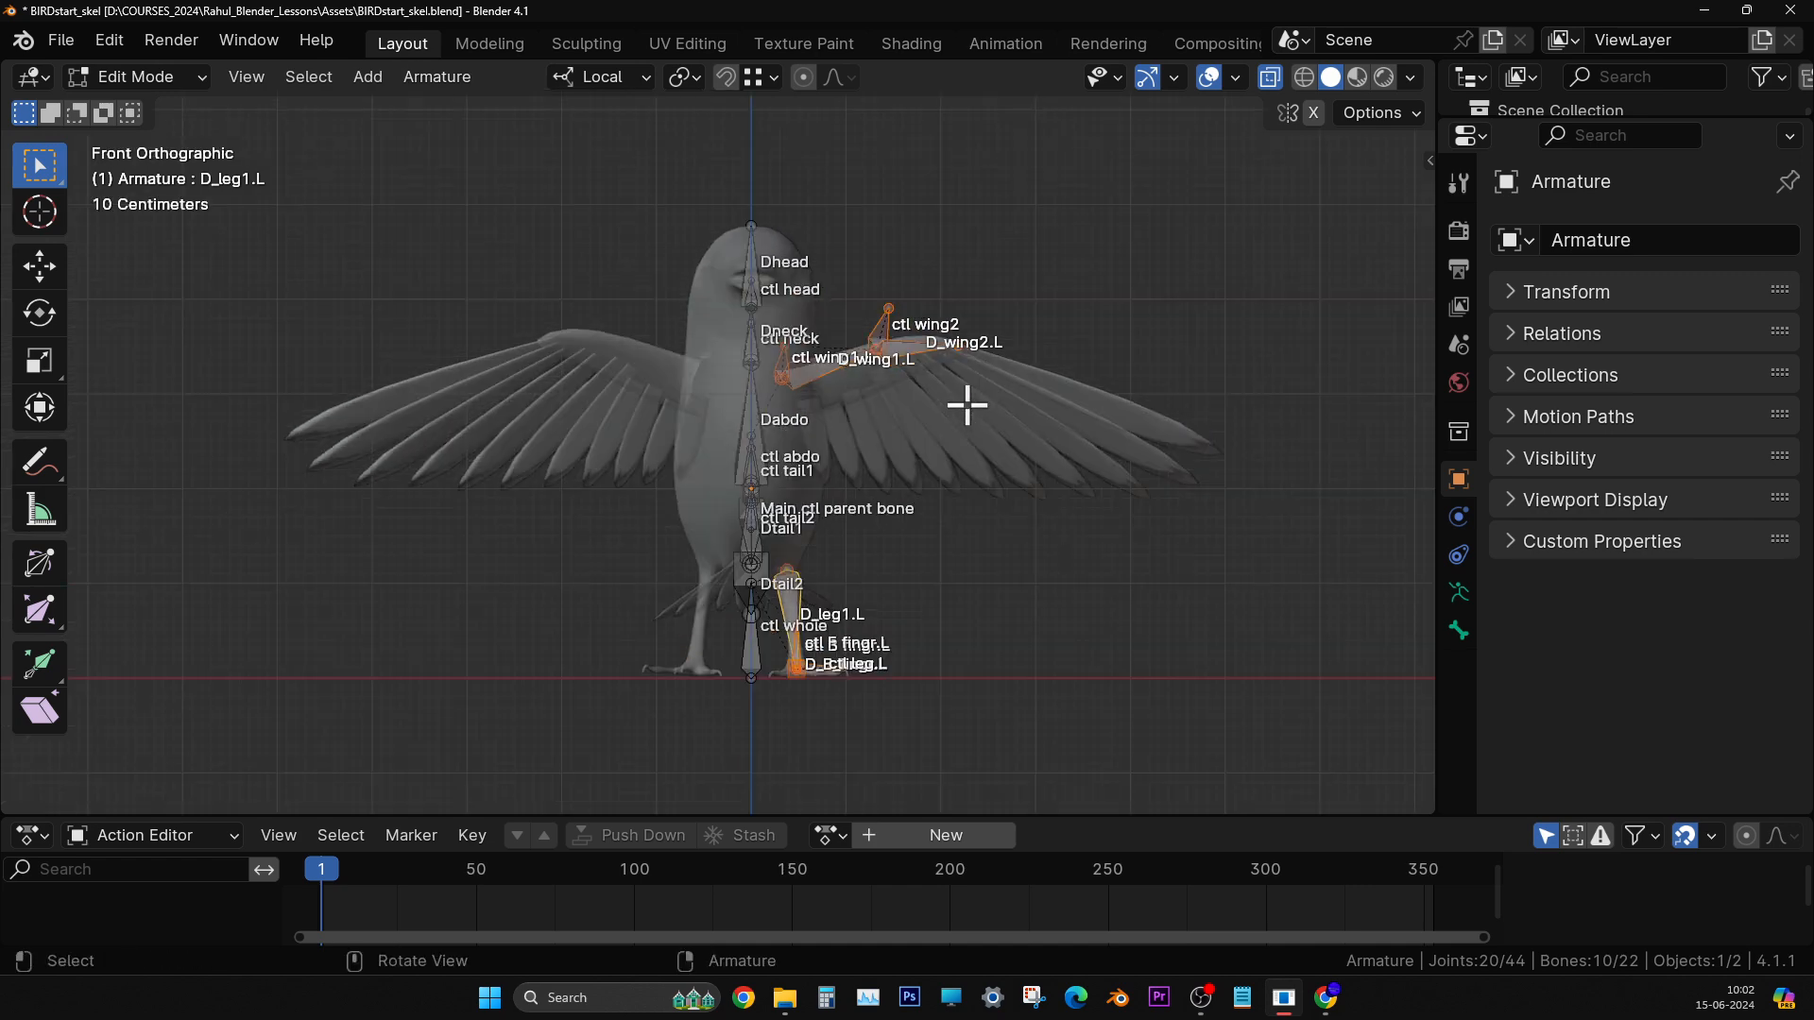
{"action": "scroll", "coordinate": [968, 406], "scroll_direction": "up", "scroll_amount": 3}
{"action": "scroll", "coordinate": [969, 404], "scroll_direction": "down", "scroll_amount": 2}
{"action": "middle_click_drag", "start_coordinate": [968, 405], "coordinate": [916, 400], "text": "shift"}
{"action": "scroll", "coordinate": [916, 399], "scroll_direction": "up", "scroll_amount": 1}
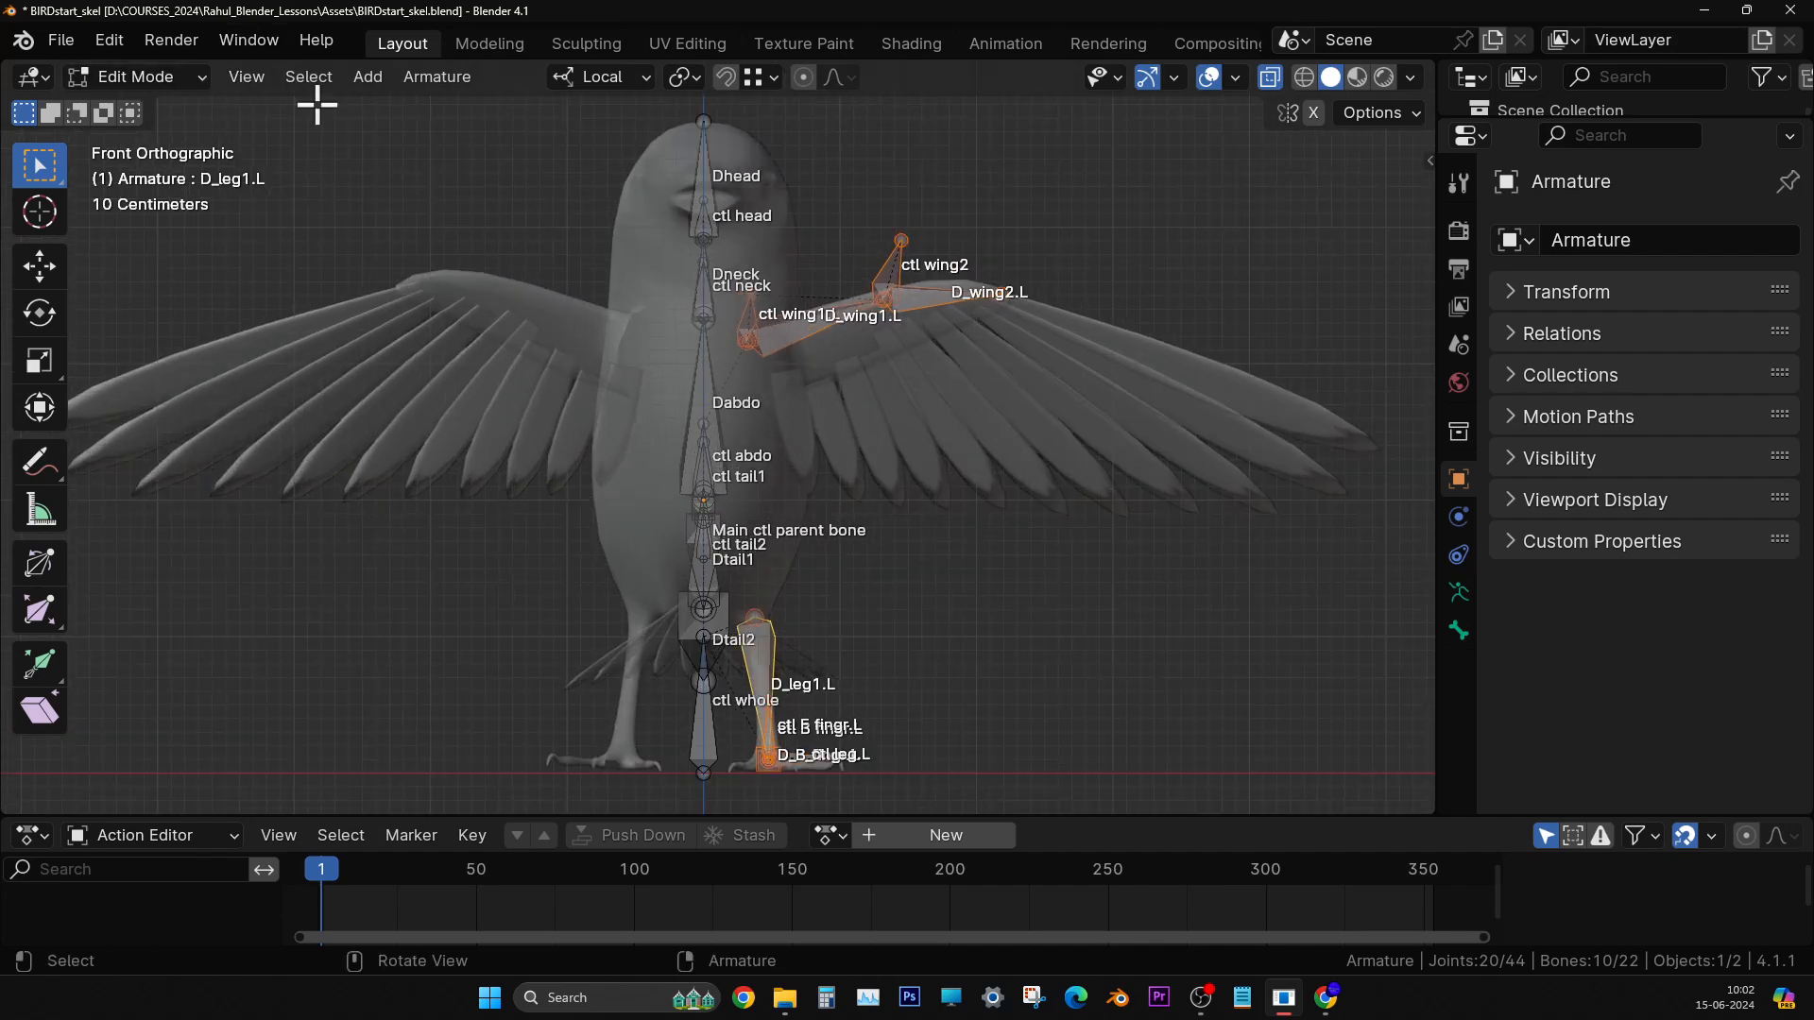
{"action": "left_click", "coordinate": [436, 80]}
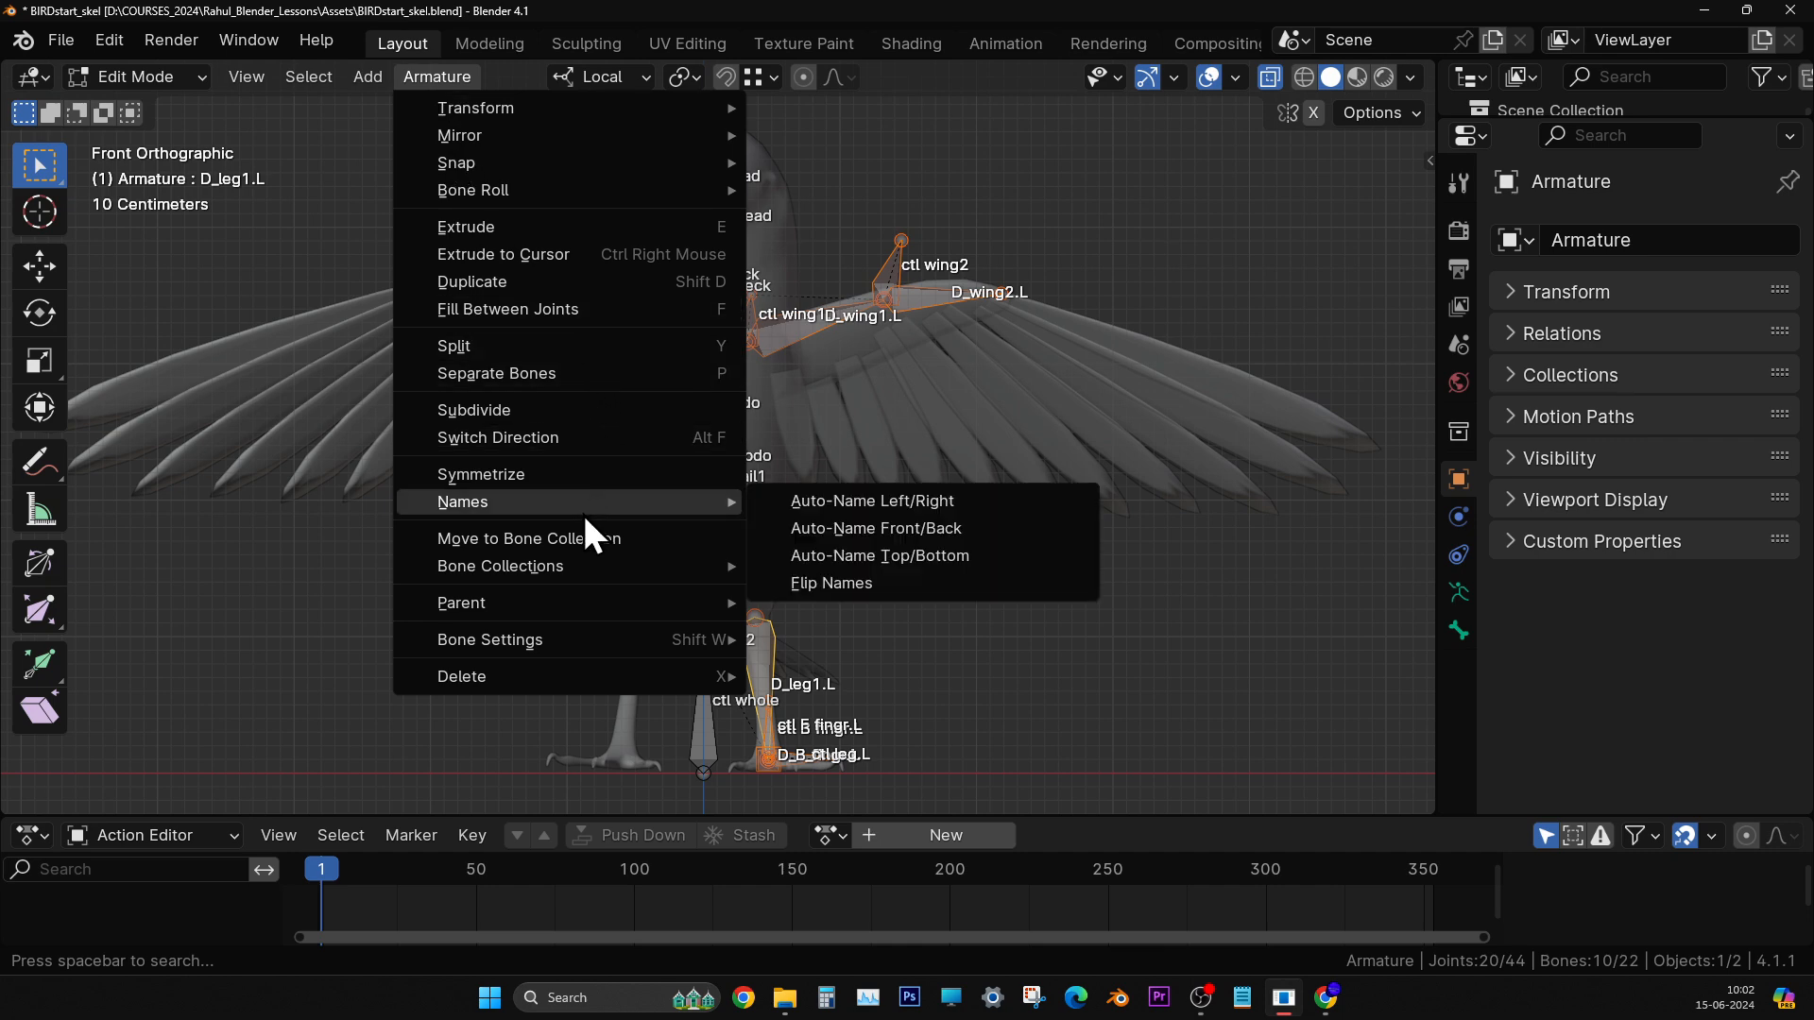
{"action": "left_click", "coordinate": [580, 471]}
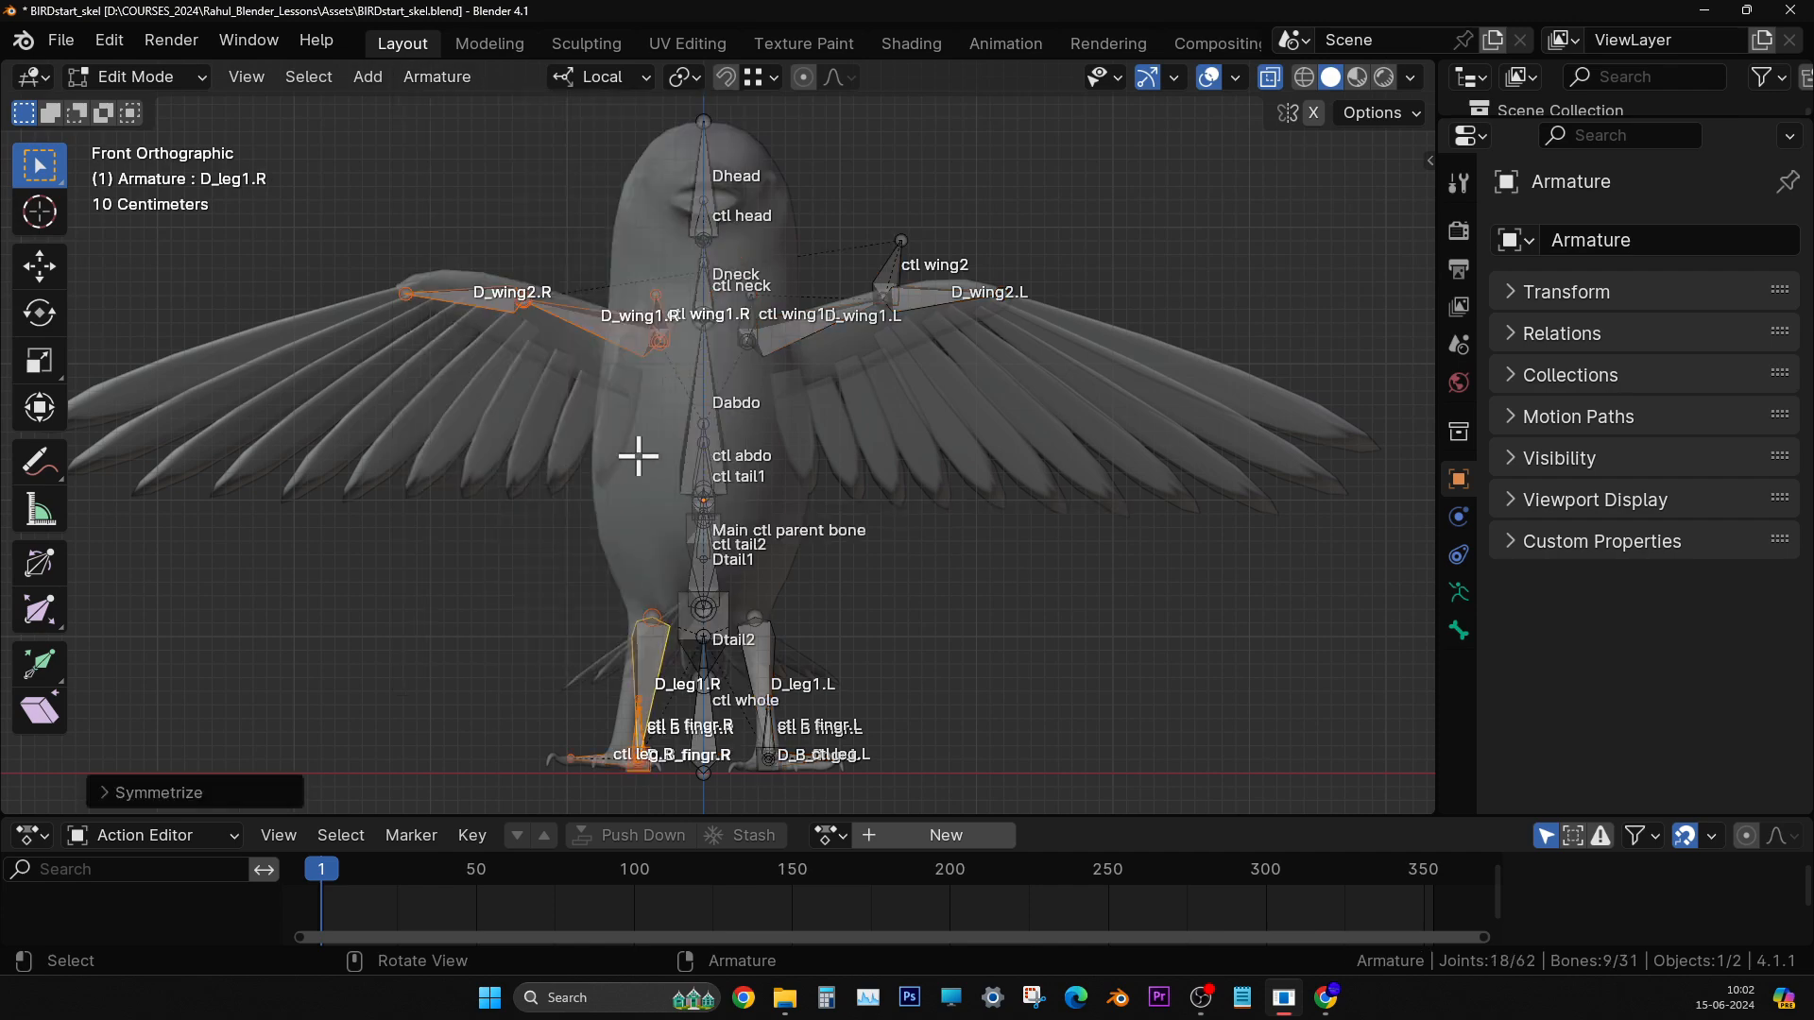
- Examine the mirrored right-side leg, finger and wing bones against the left-side originals from several angles
{"action": "middle_click_drag", "start_coordinate": [636, 454], "coordinate": [875, 348]}
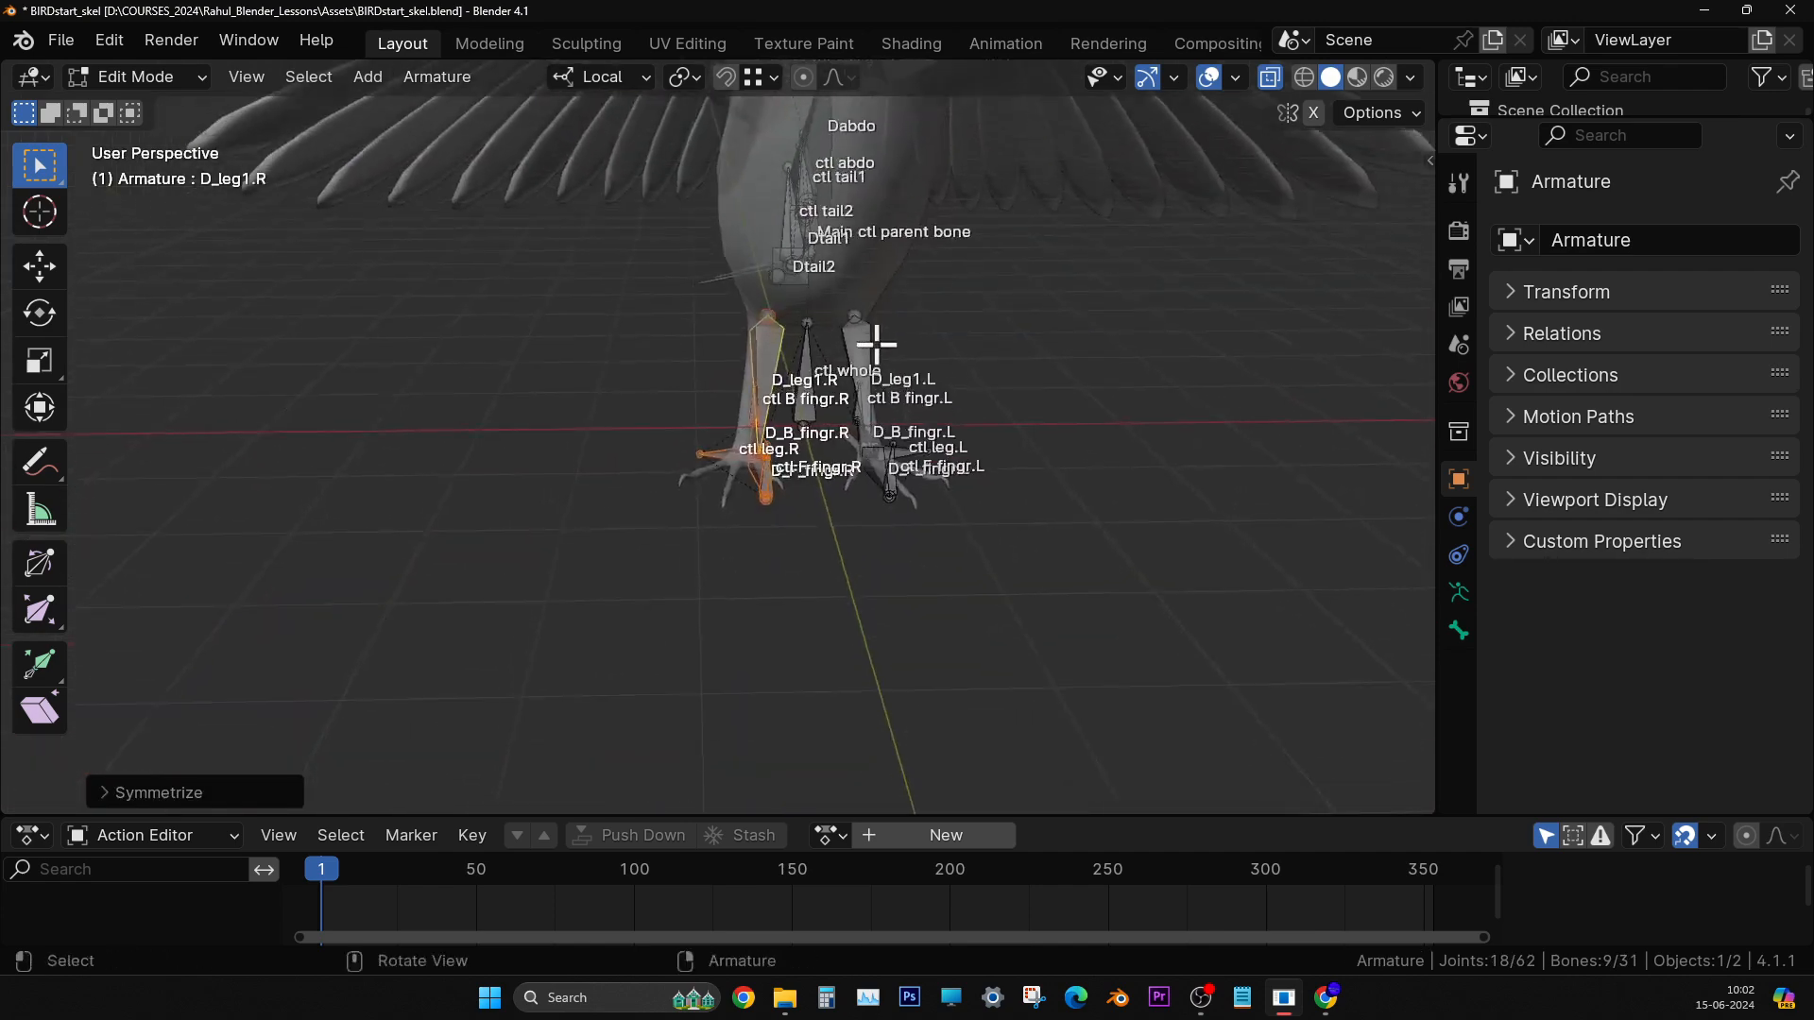
{"action": "scroll", "coordinate": [875, 349], "scroll_direction": "up", "scroll_amount": 4}
{"action": "middle_click_drag", "start_coordinate": [813, 502], "coordinate": [767, 561]}
{"action": "scroll", "coordinate": [1057, 511], "scroll_direction": "up", "scroll_amount": 3}
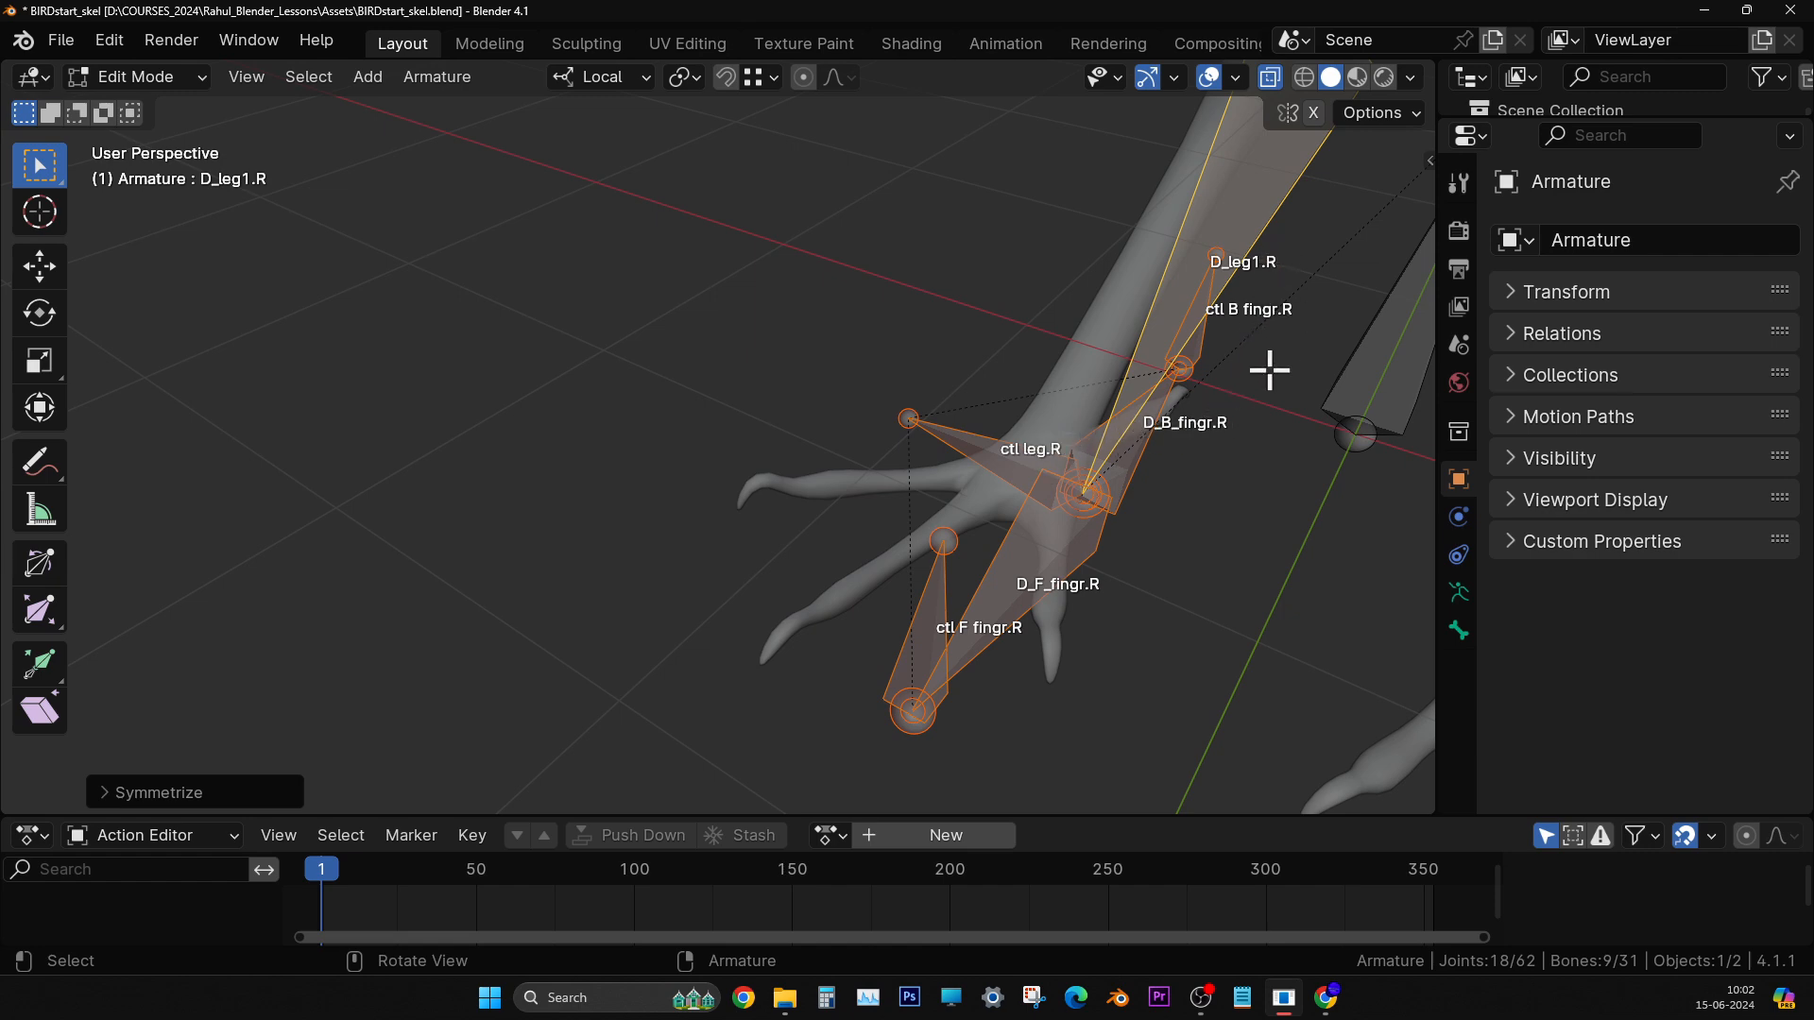
{"action": "middle_click_drag", "start_coordinate": [1268, 369], "coordinate": [547, 324]}
{"action": "scroll", "coordinate": [1082, 391], "scroll_direction": "down", "scroll_amount": 4}
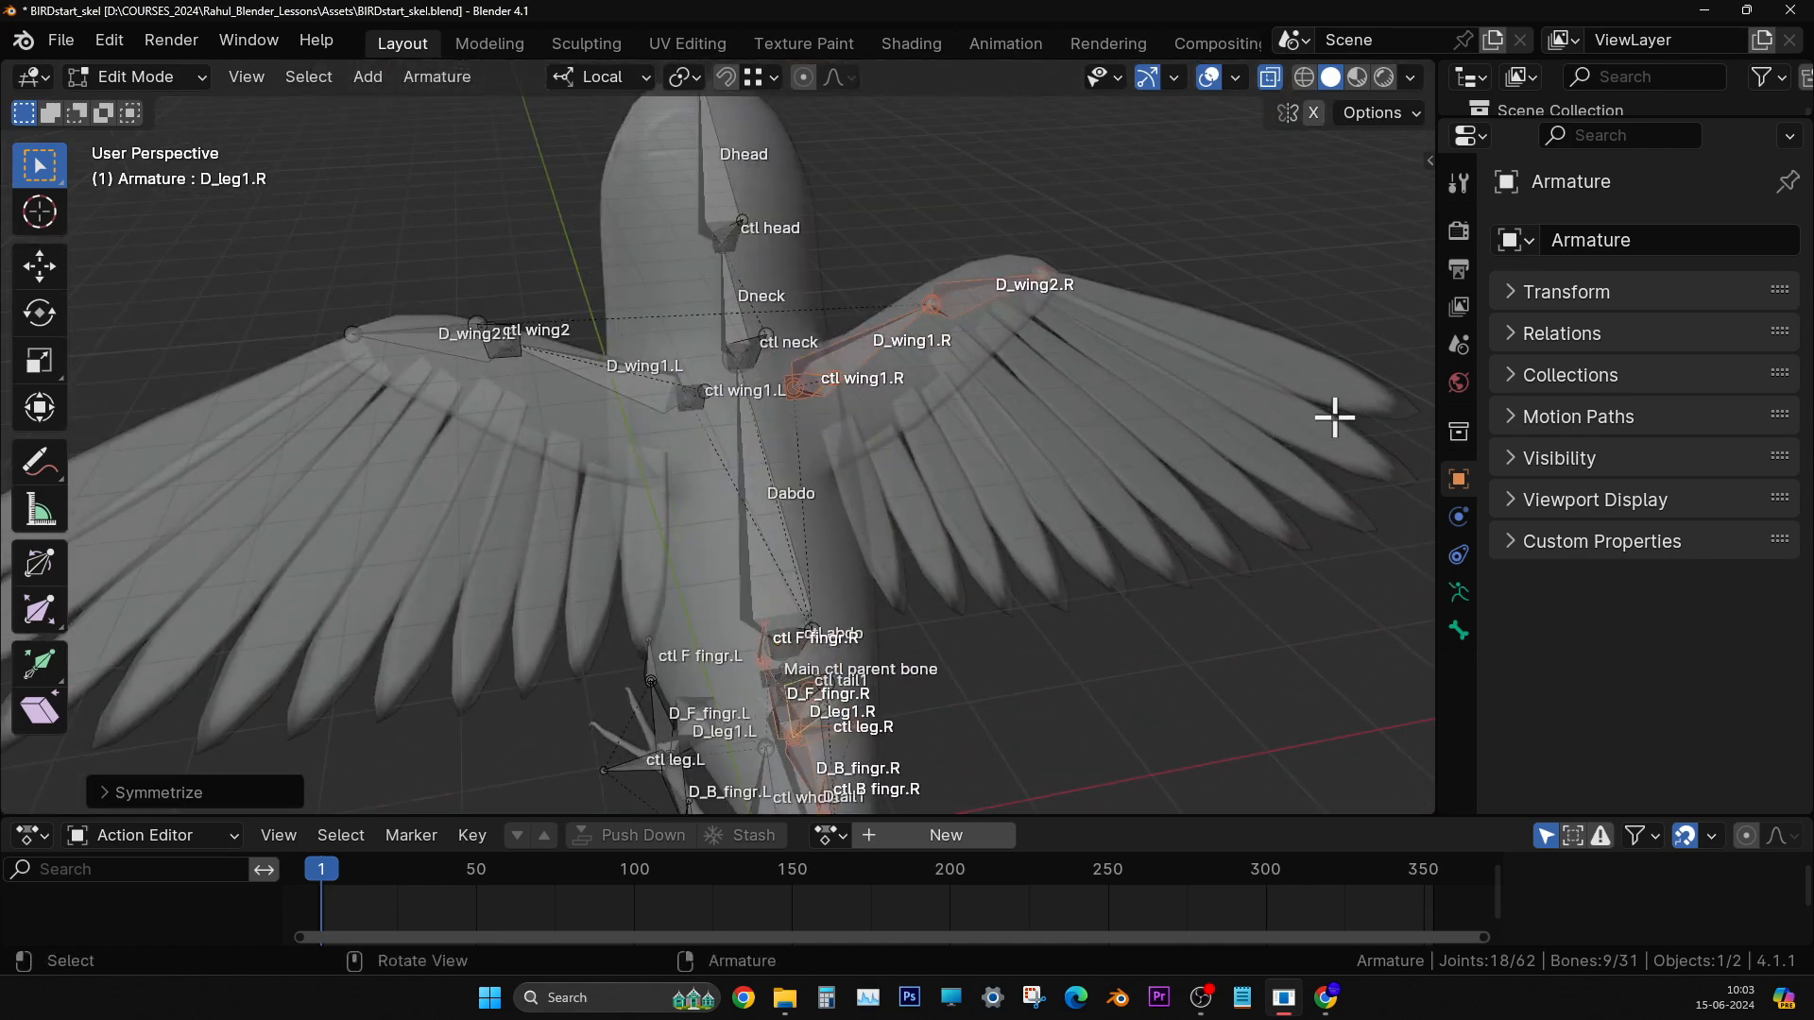
{"action": "middle_click_drag", "start_coordinate": [1028, 456], "coordinate": [947, 393]}
{"action": "scroll", "coordinate": [835, 576], "scroll_direction": "up", "scroll_amount": 4}
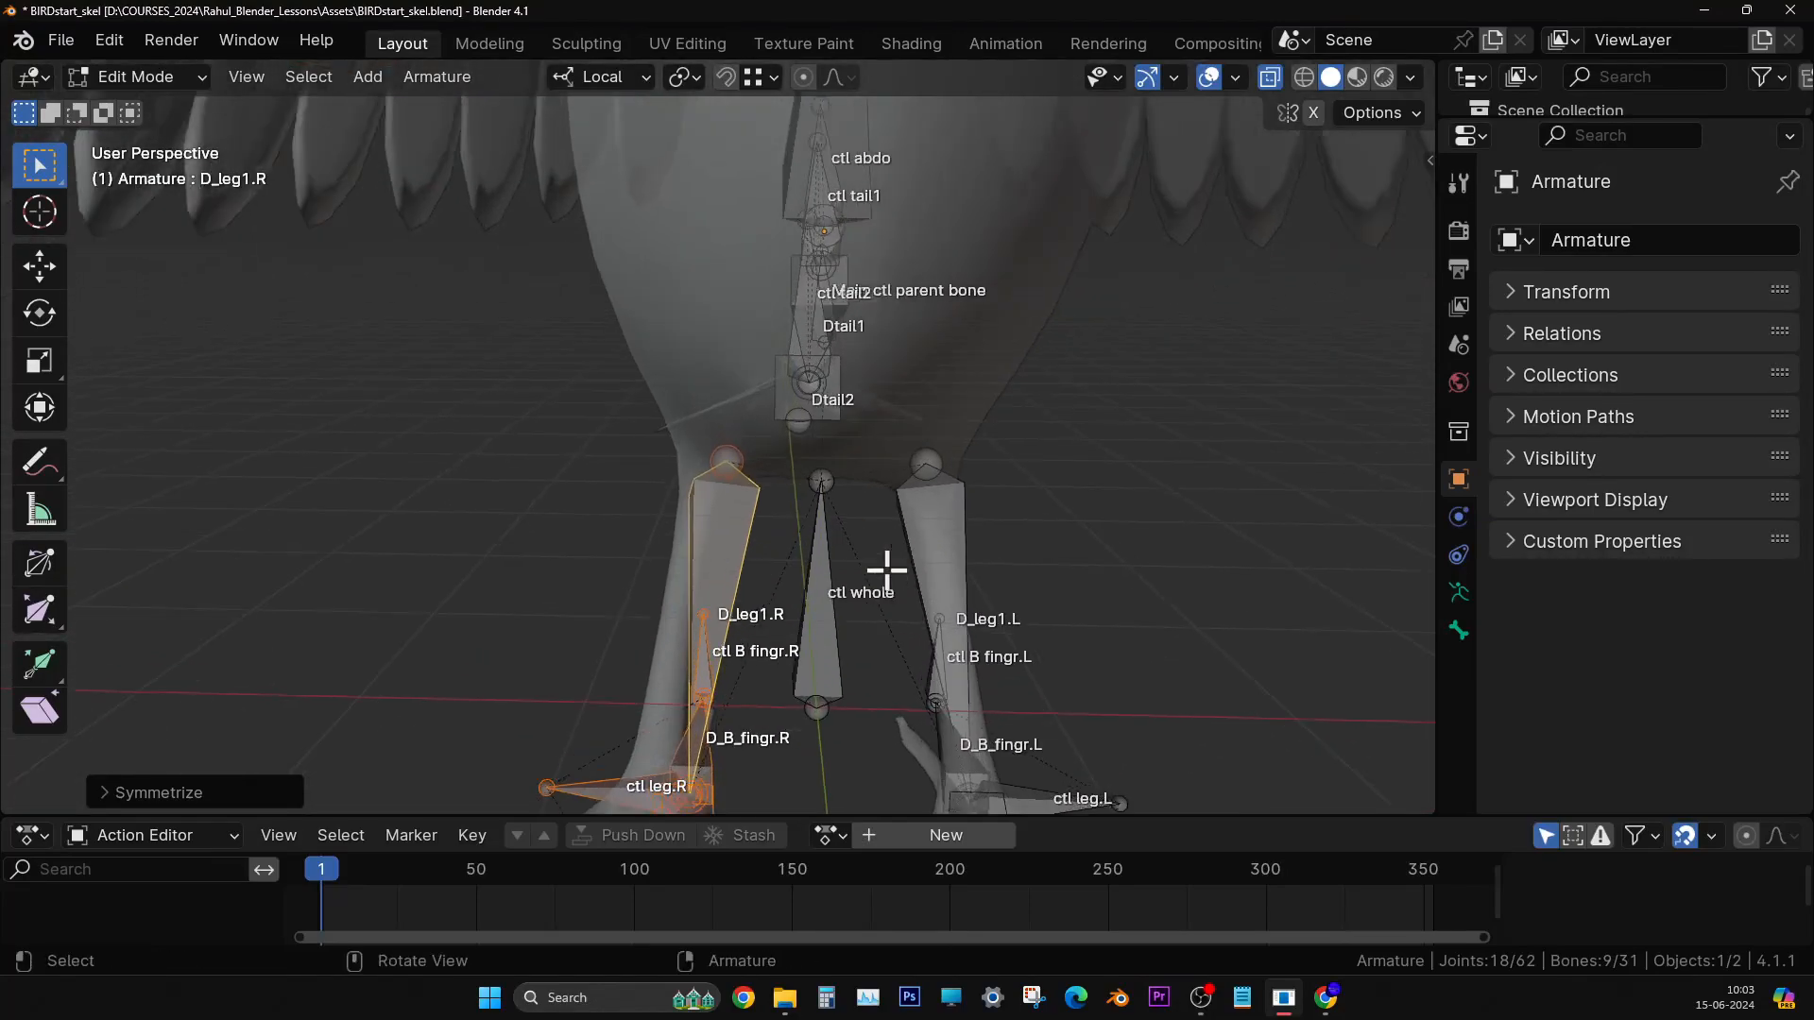
{"action": "scroll", "coordinate": [888, 570], "scroll_direction": "up", "scroll_amount": 3}
{"action": "middle_click_drag", "start_coordinate": [888, 571], "coordinate": [895, 187], "text": "shift"}
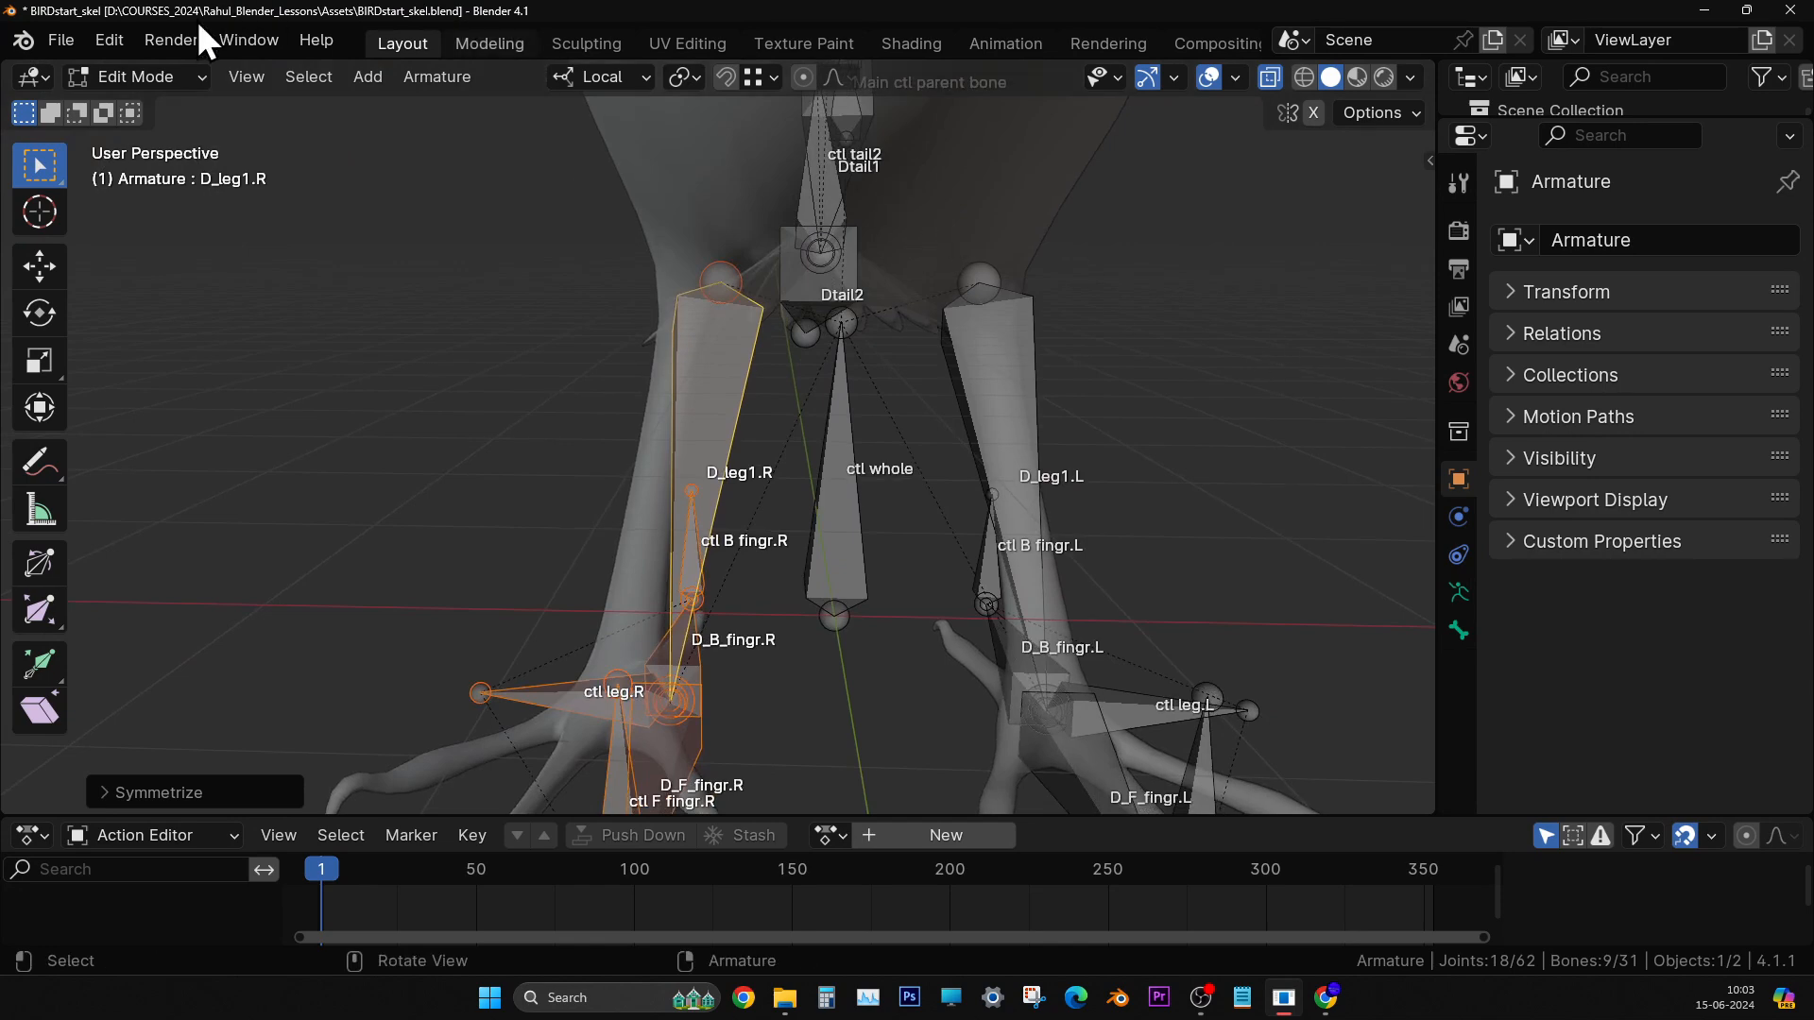
- Switch the armature to Object Mode, view the legs from the front and turn off X-ray display
{"action": "left_click", "coordinate": [133, 76]}
{"action": "left_click", "coordinate": [162, 104]}
{"action": "middle_click_drag", "start_coordinate": [918, 499], "coordinate": [739, 421]}
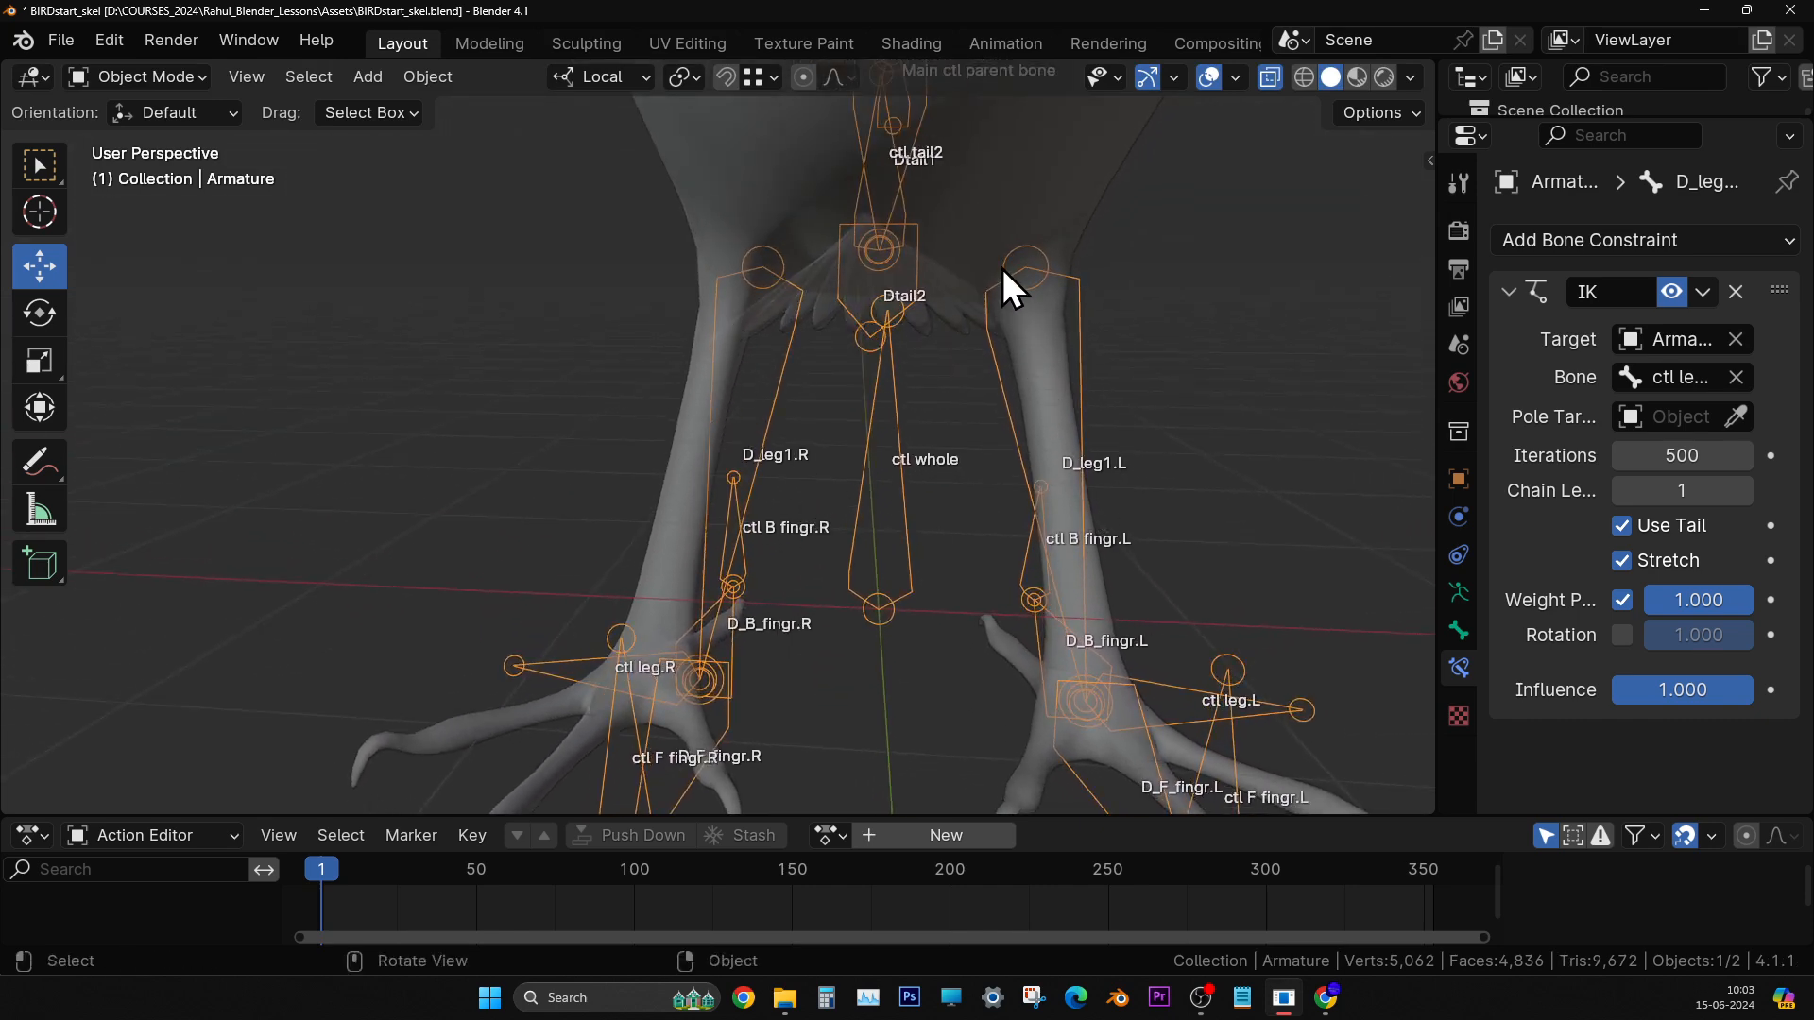
{"action": "middle_click_drag", "start_coordinate": [1017, 235], "coordinate": [996, 225]}
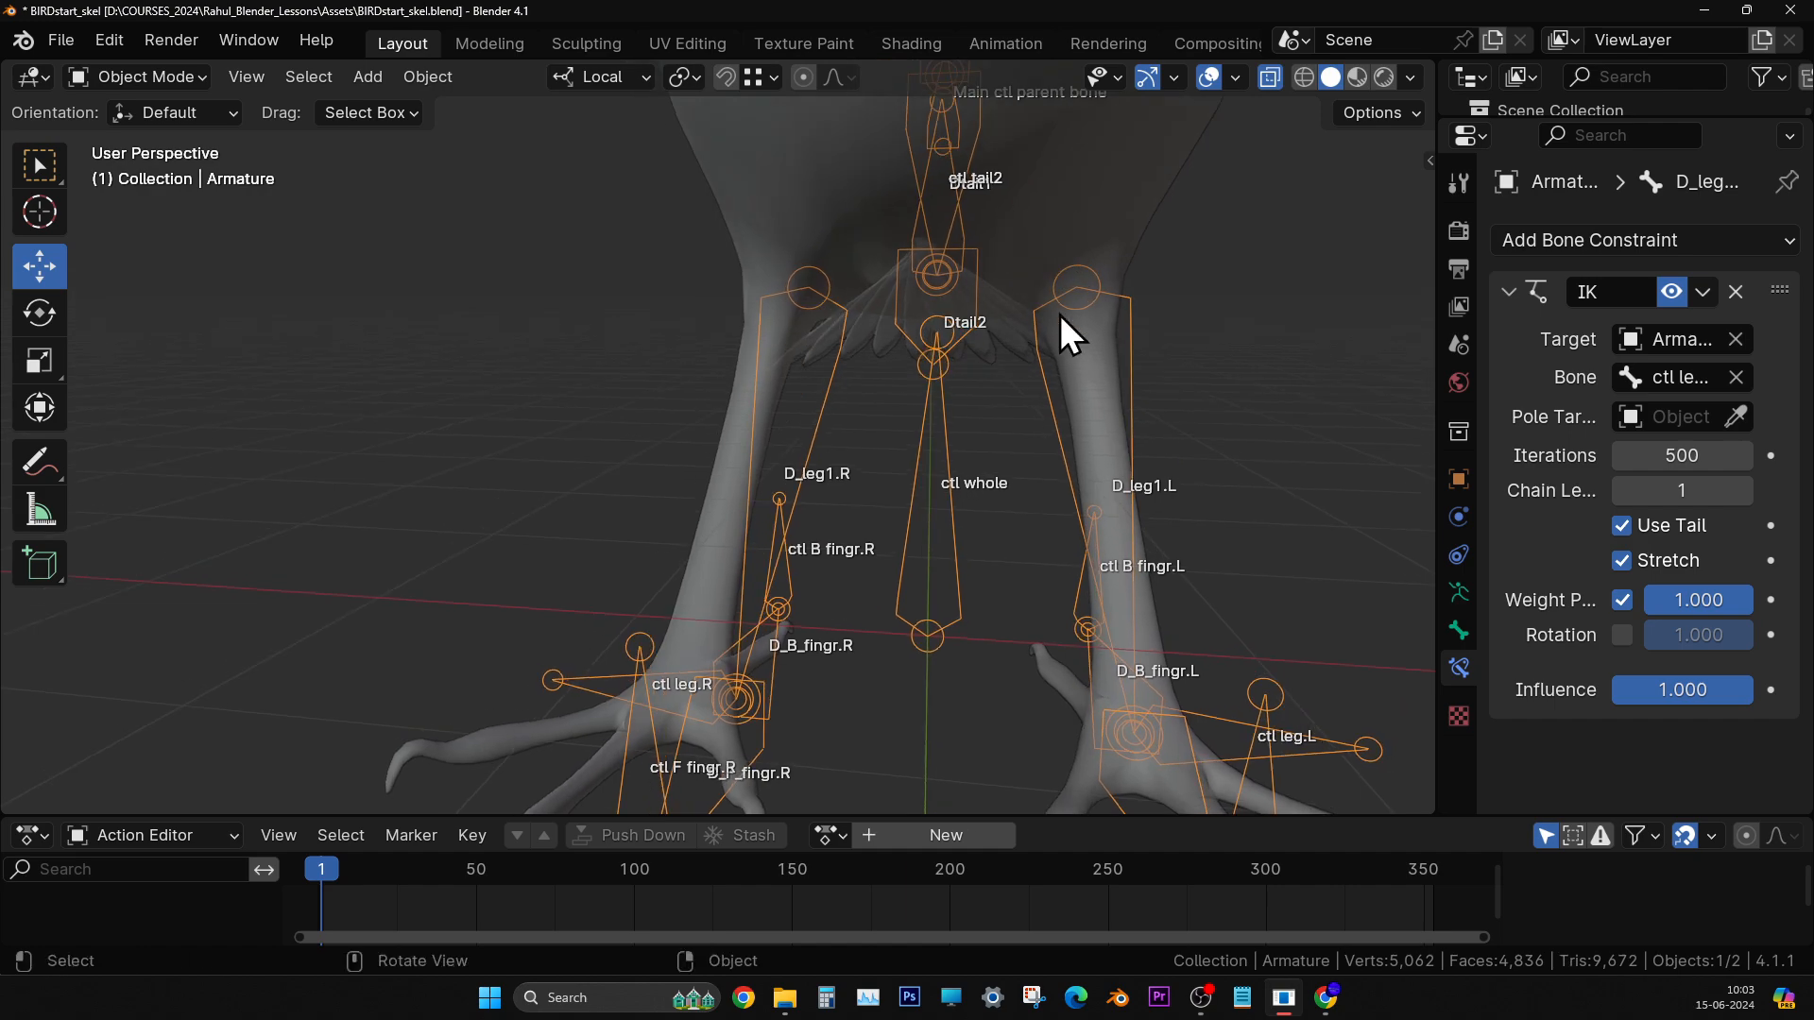
{"action": "key", "text": "KP_1"}
{"action": "scroll", "coordinate": [1062, 348], "scroll_direction": "down", "scroll_amount": 3}
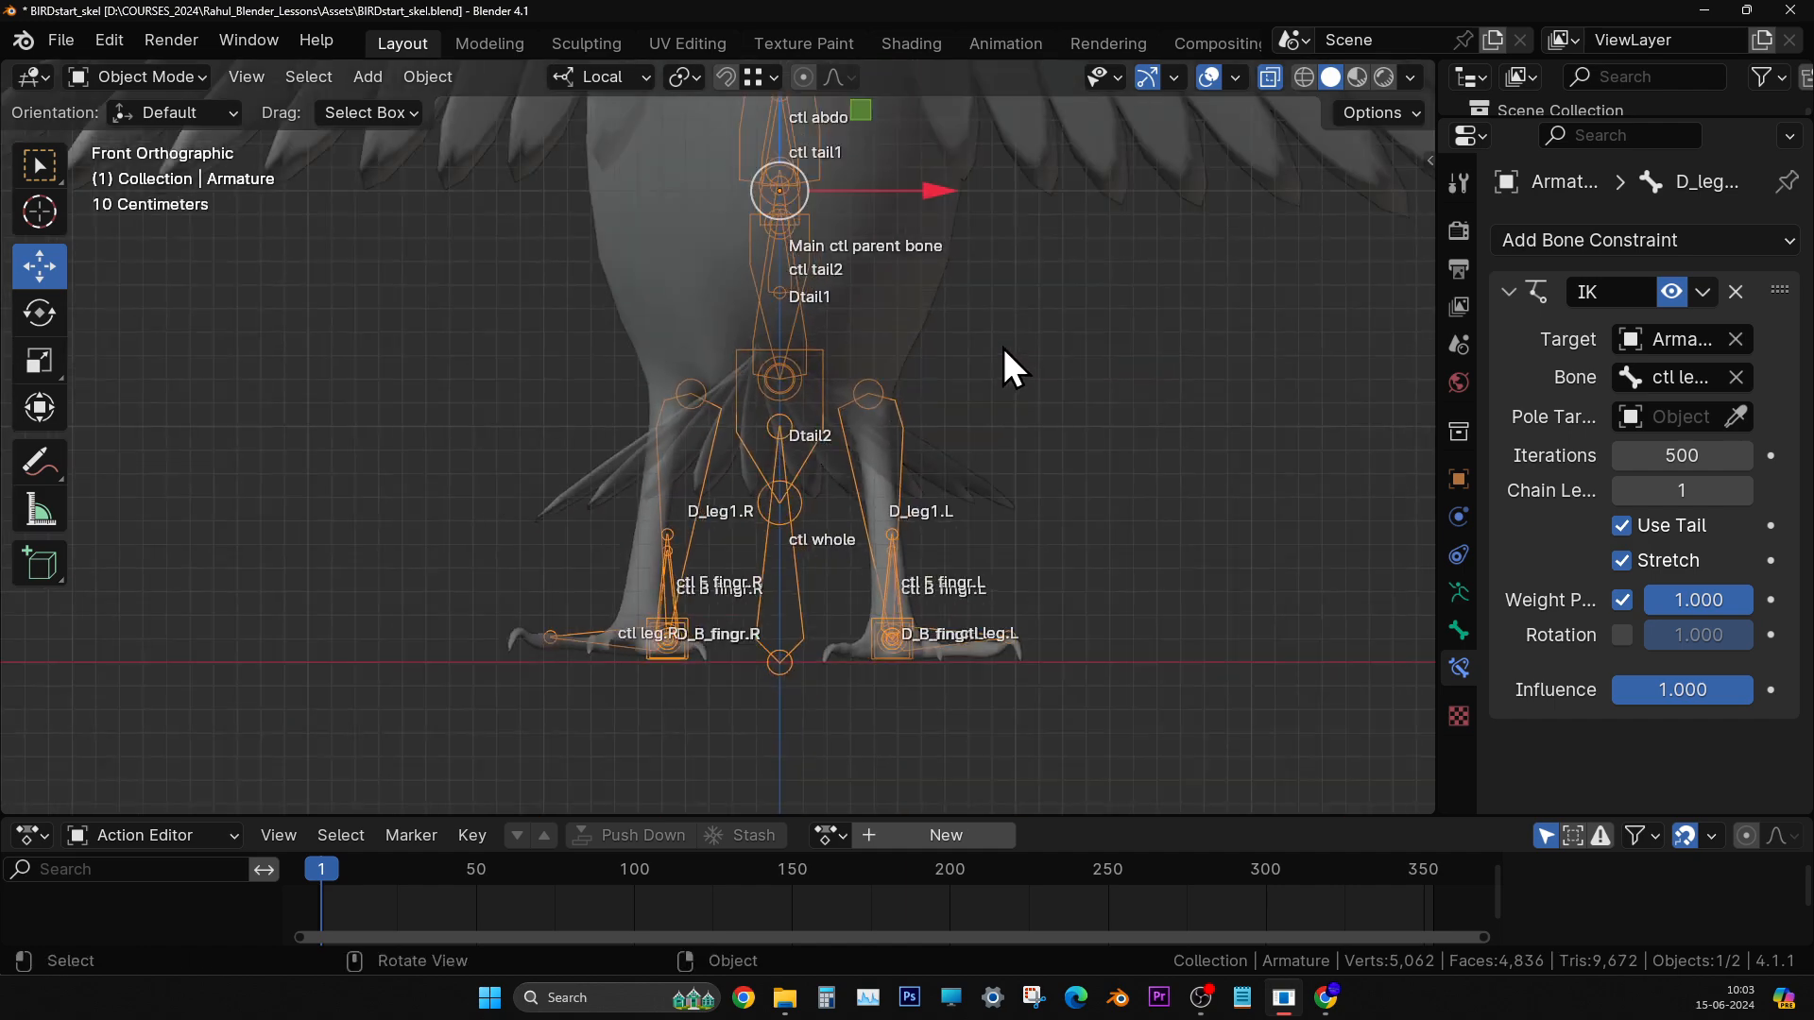
{"action": "key", "text": "alt+z"}
{"action": "scroll", "coordinate": [1005, 348], "scroll_direction": "up", "scroll_amount": 3}
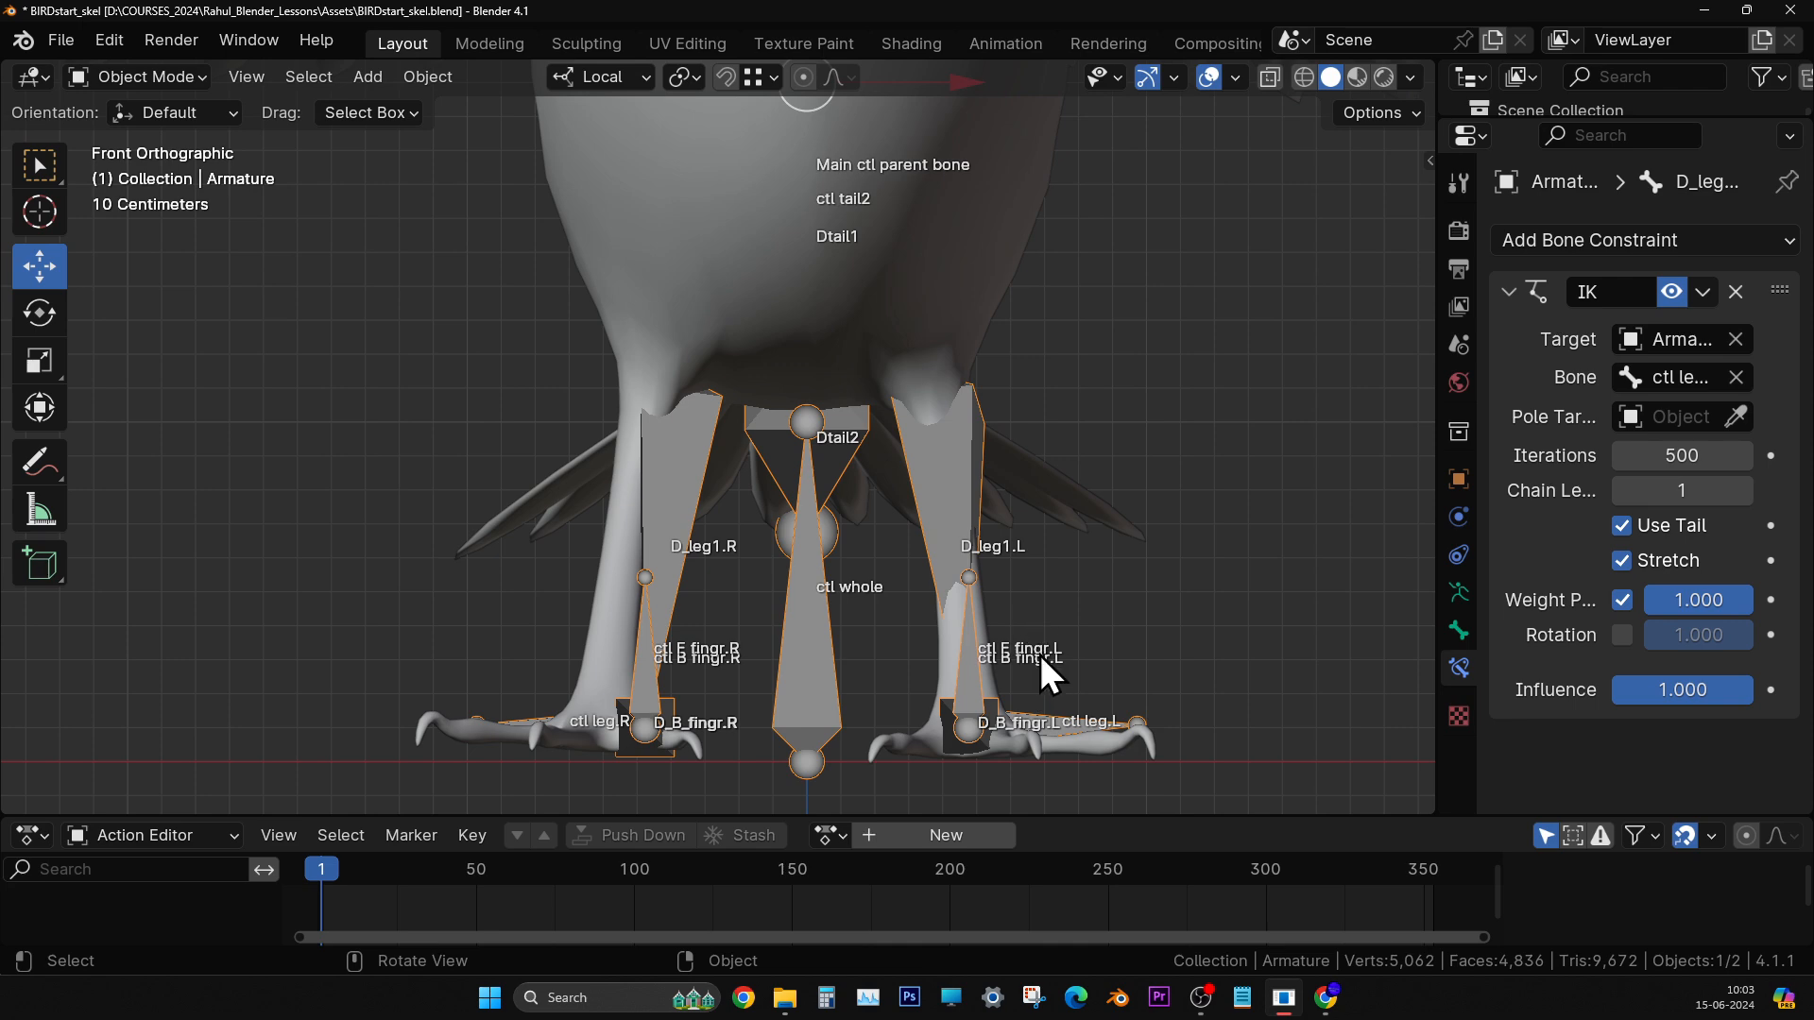
- Compare the placement of the left and right leg and foot bones with the bird's mesh in the front view
{"action": "scroll", "coordinate": [1040, 655], "scroll_direction": "up", "scroll_amount": 1}
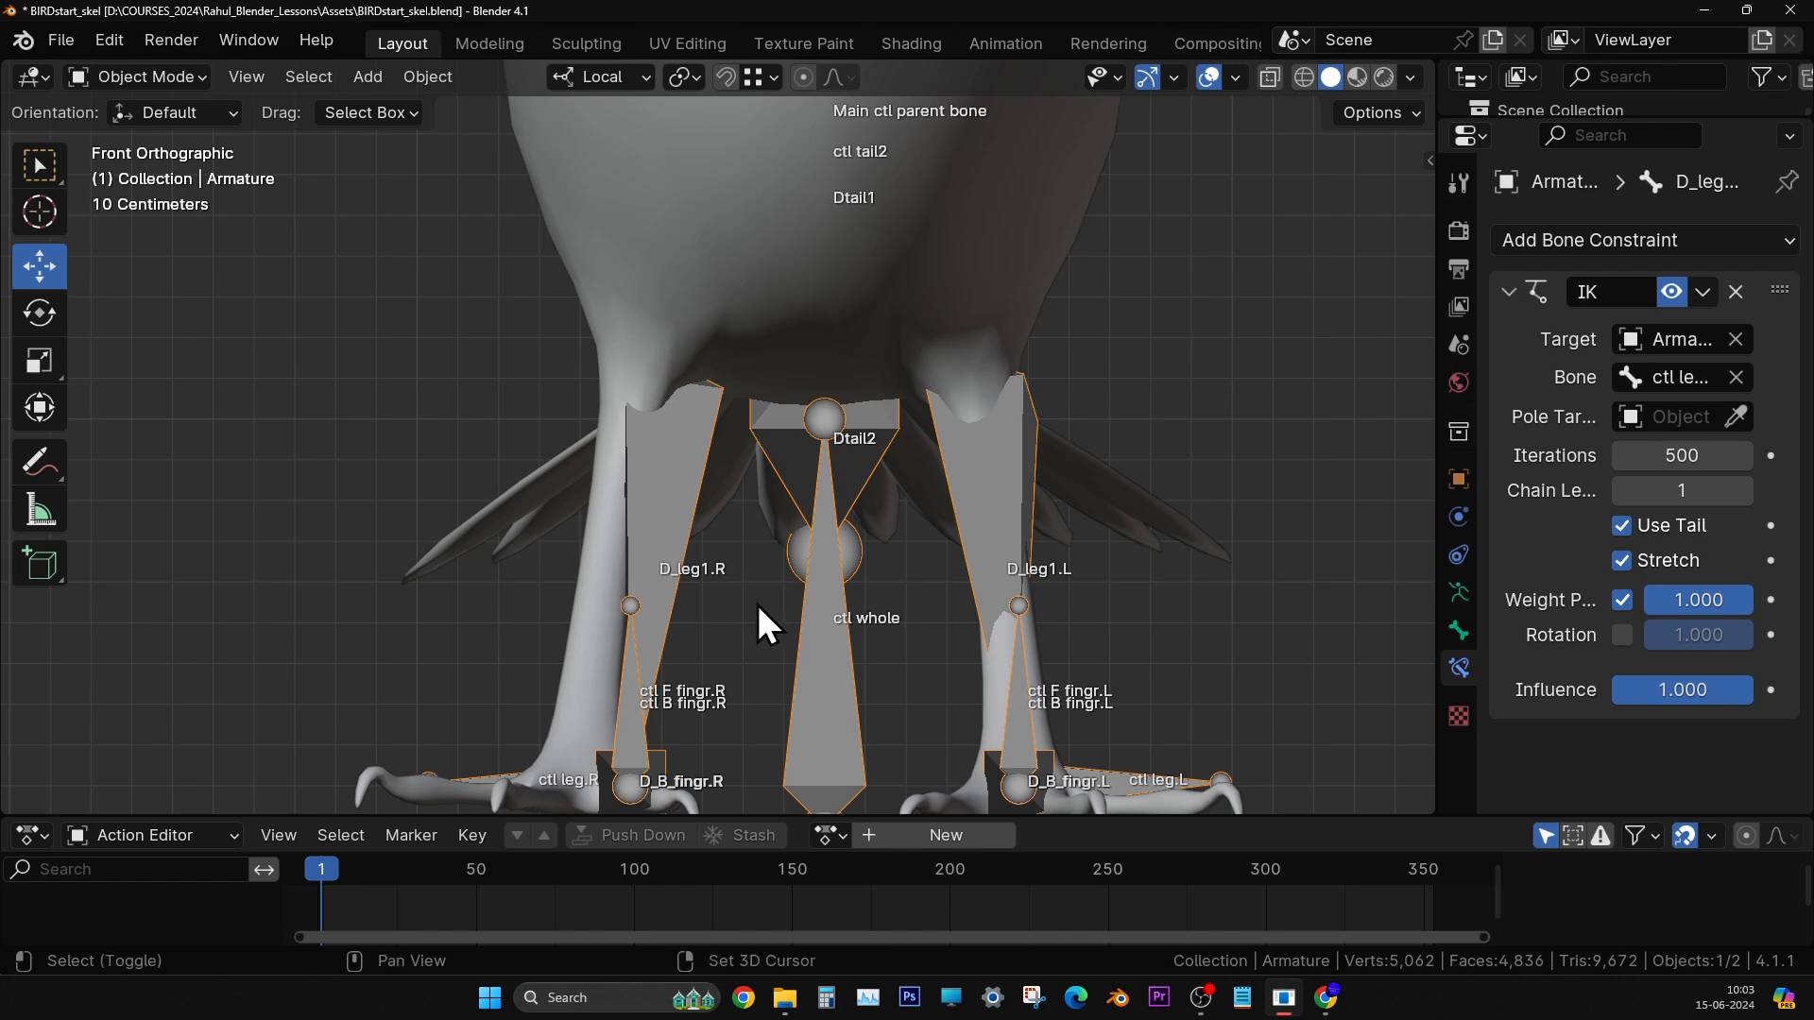
{"action": "middle_click_drag", "start_coordinate": [758, 605], "coordinate": [750, 368], "text": "shift"}
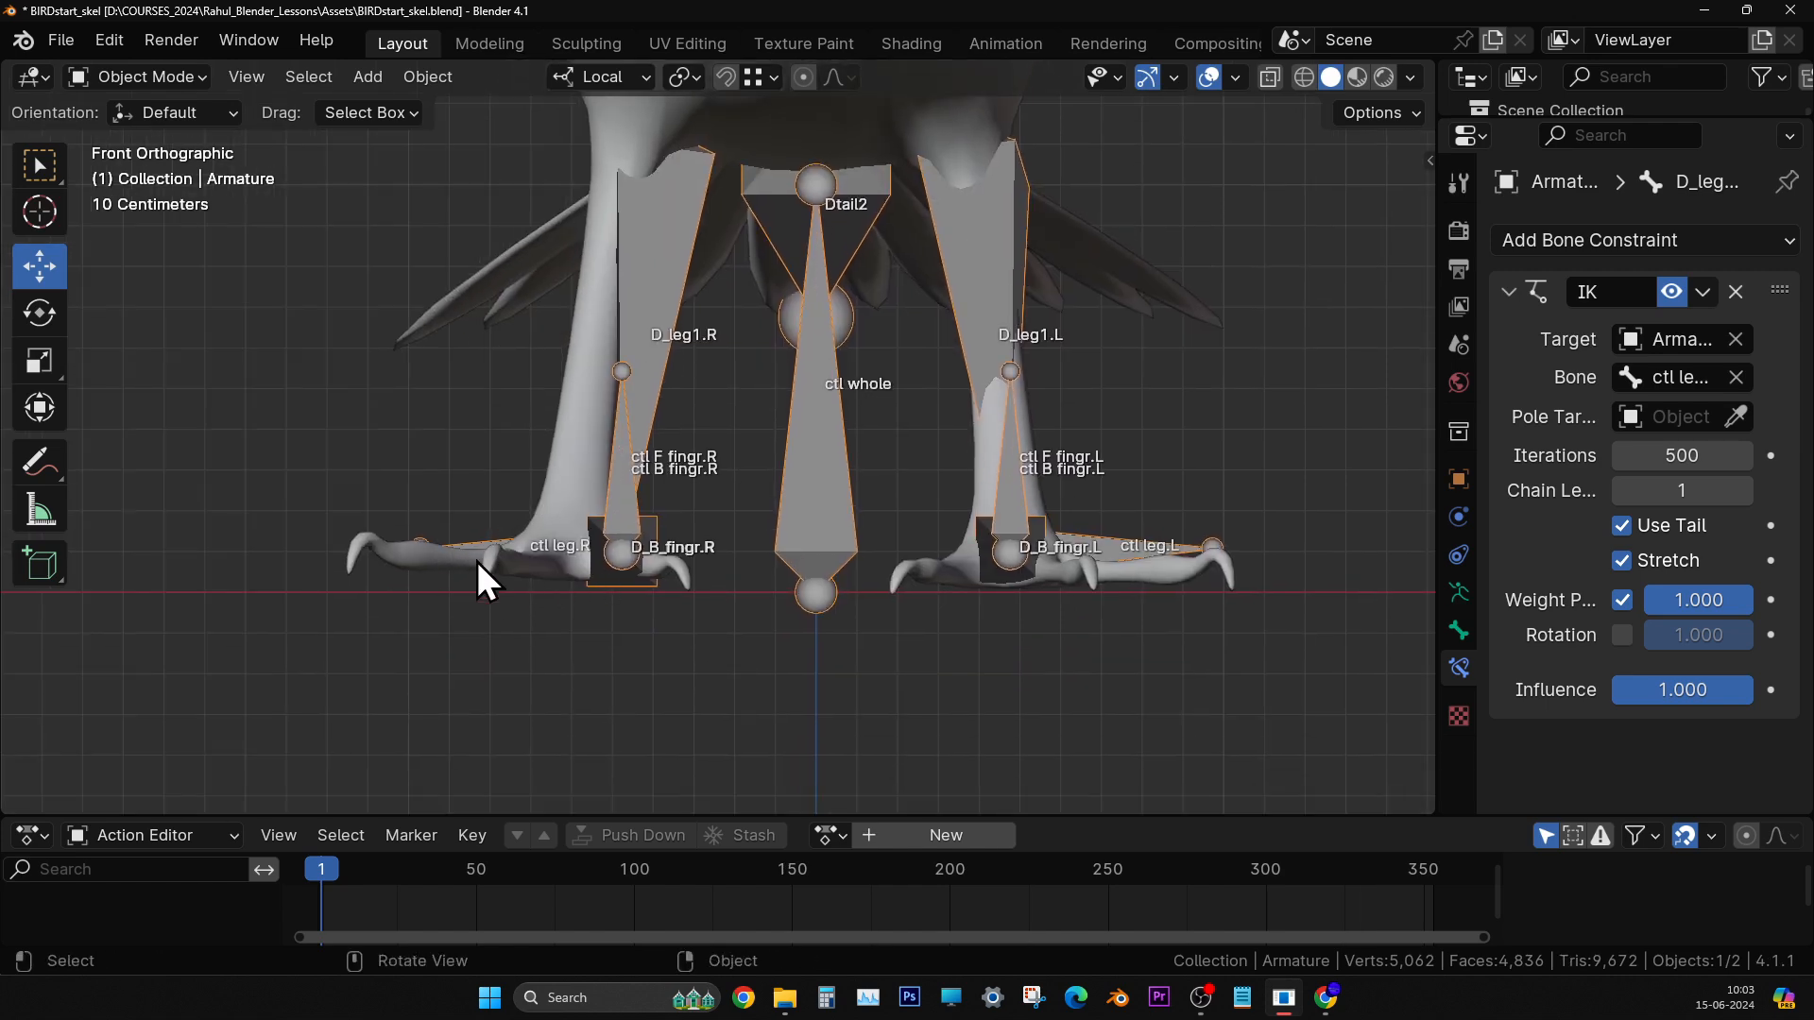
{"action": "scroll", "coordinate": [512, 578], "scroll_direction": "up", "scroll_amount": 2}
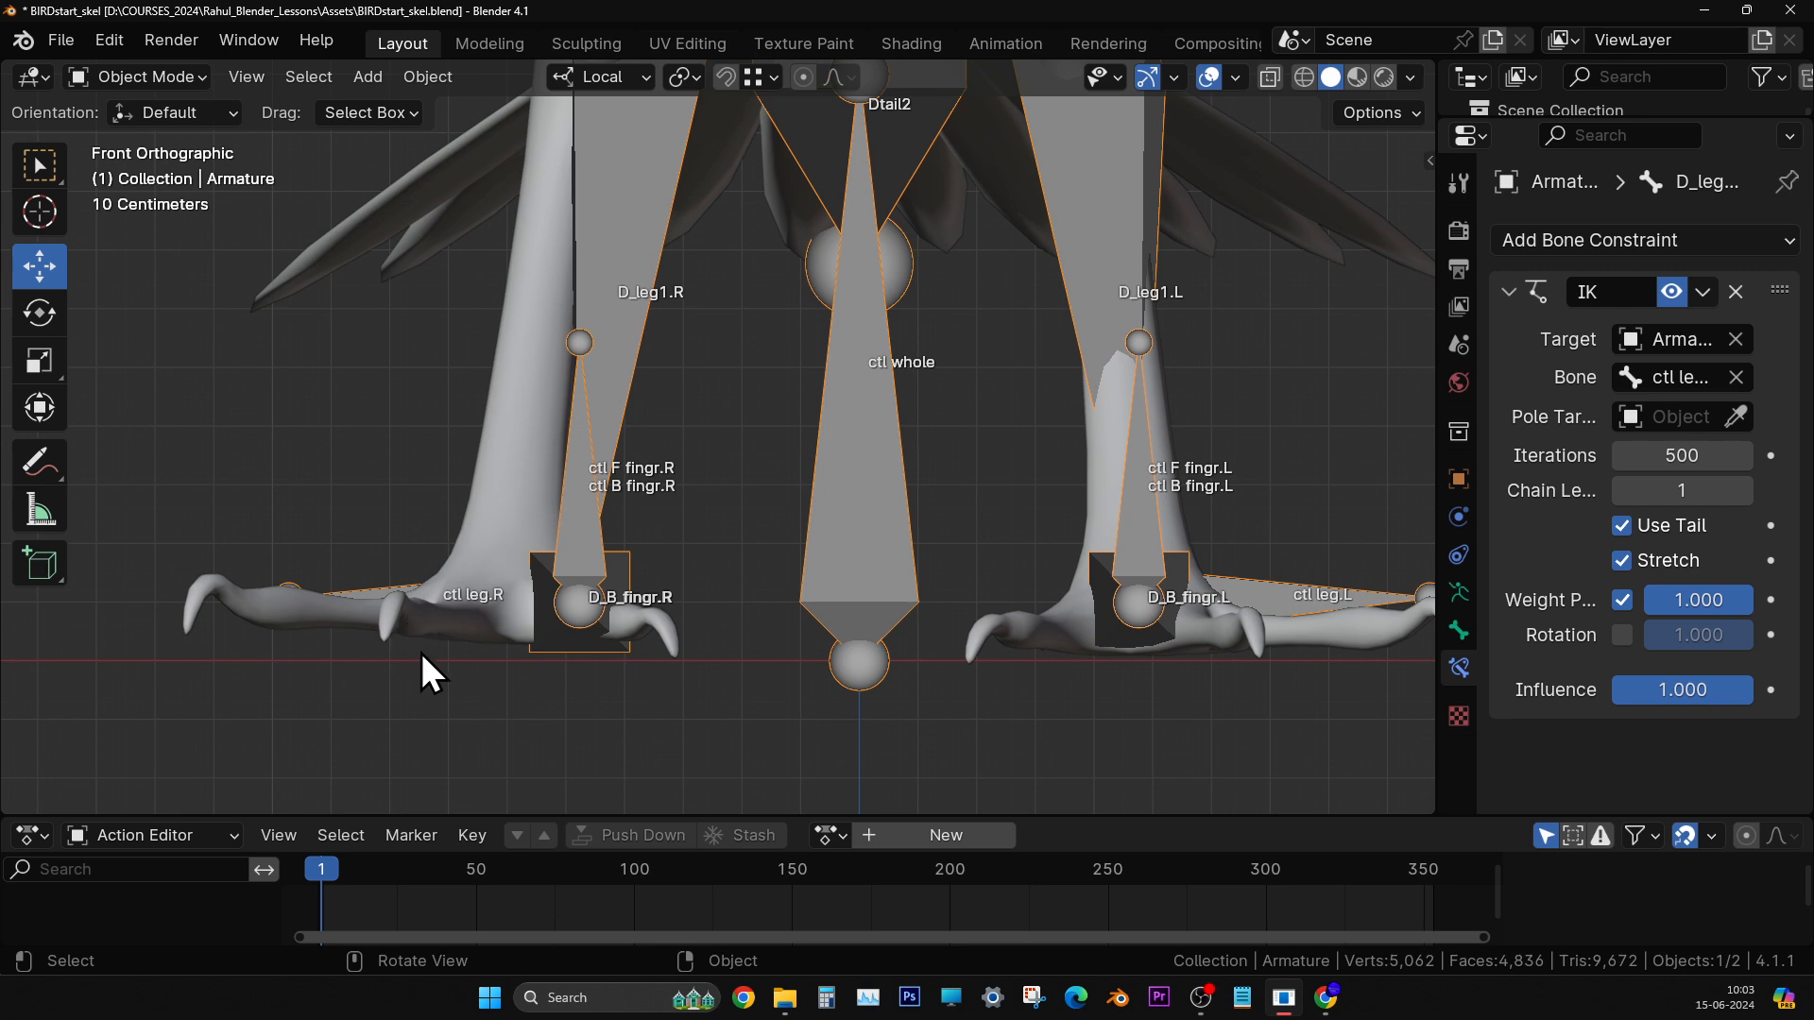
{"action": "middle_click_drag", "start_coordinate": [716, 638], "coordinate": [465, 616], "text": "shift"}
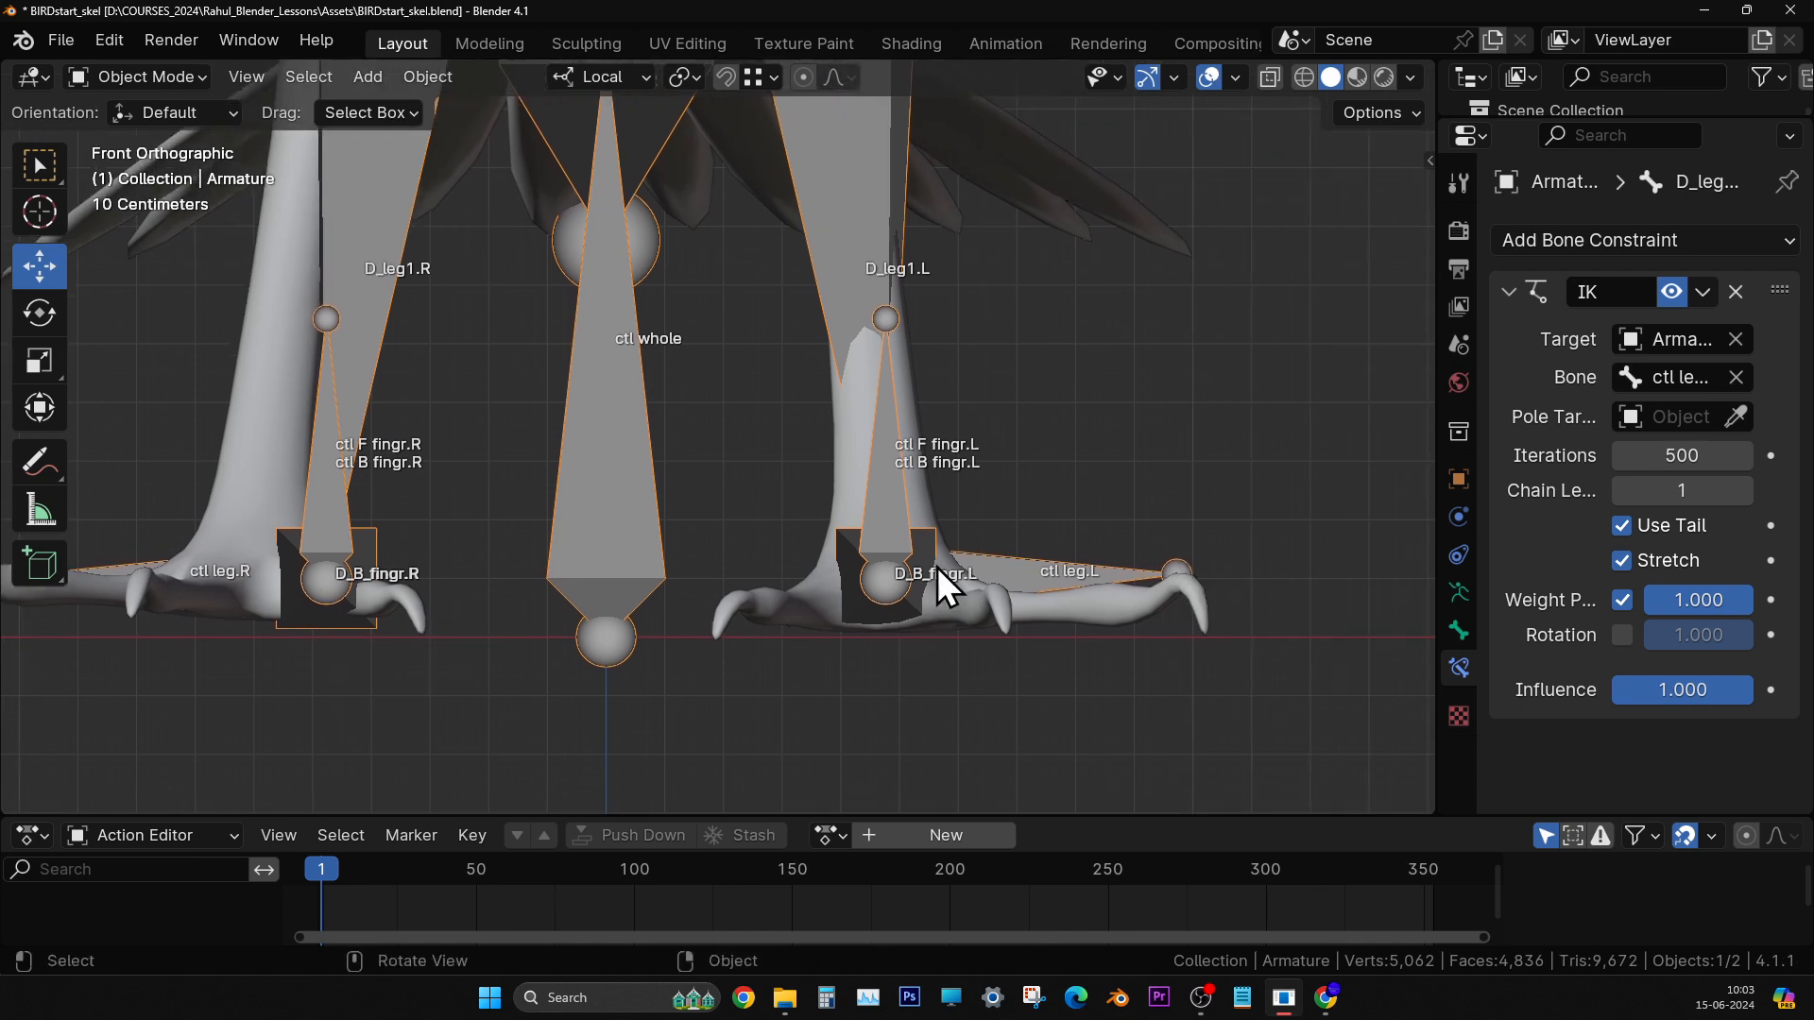
{"action": "middle_click_drag", "start_coordinate": [950, 627], "coordinate": [1191, 628], "text": "shift"}
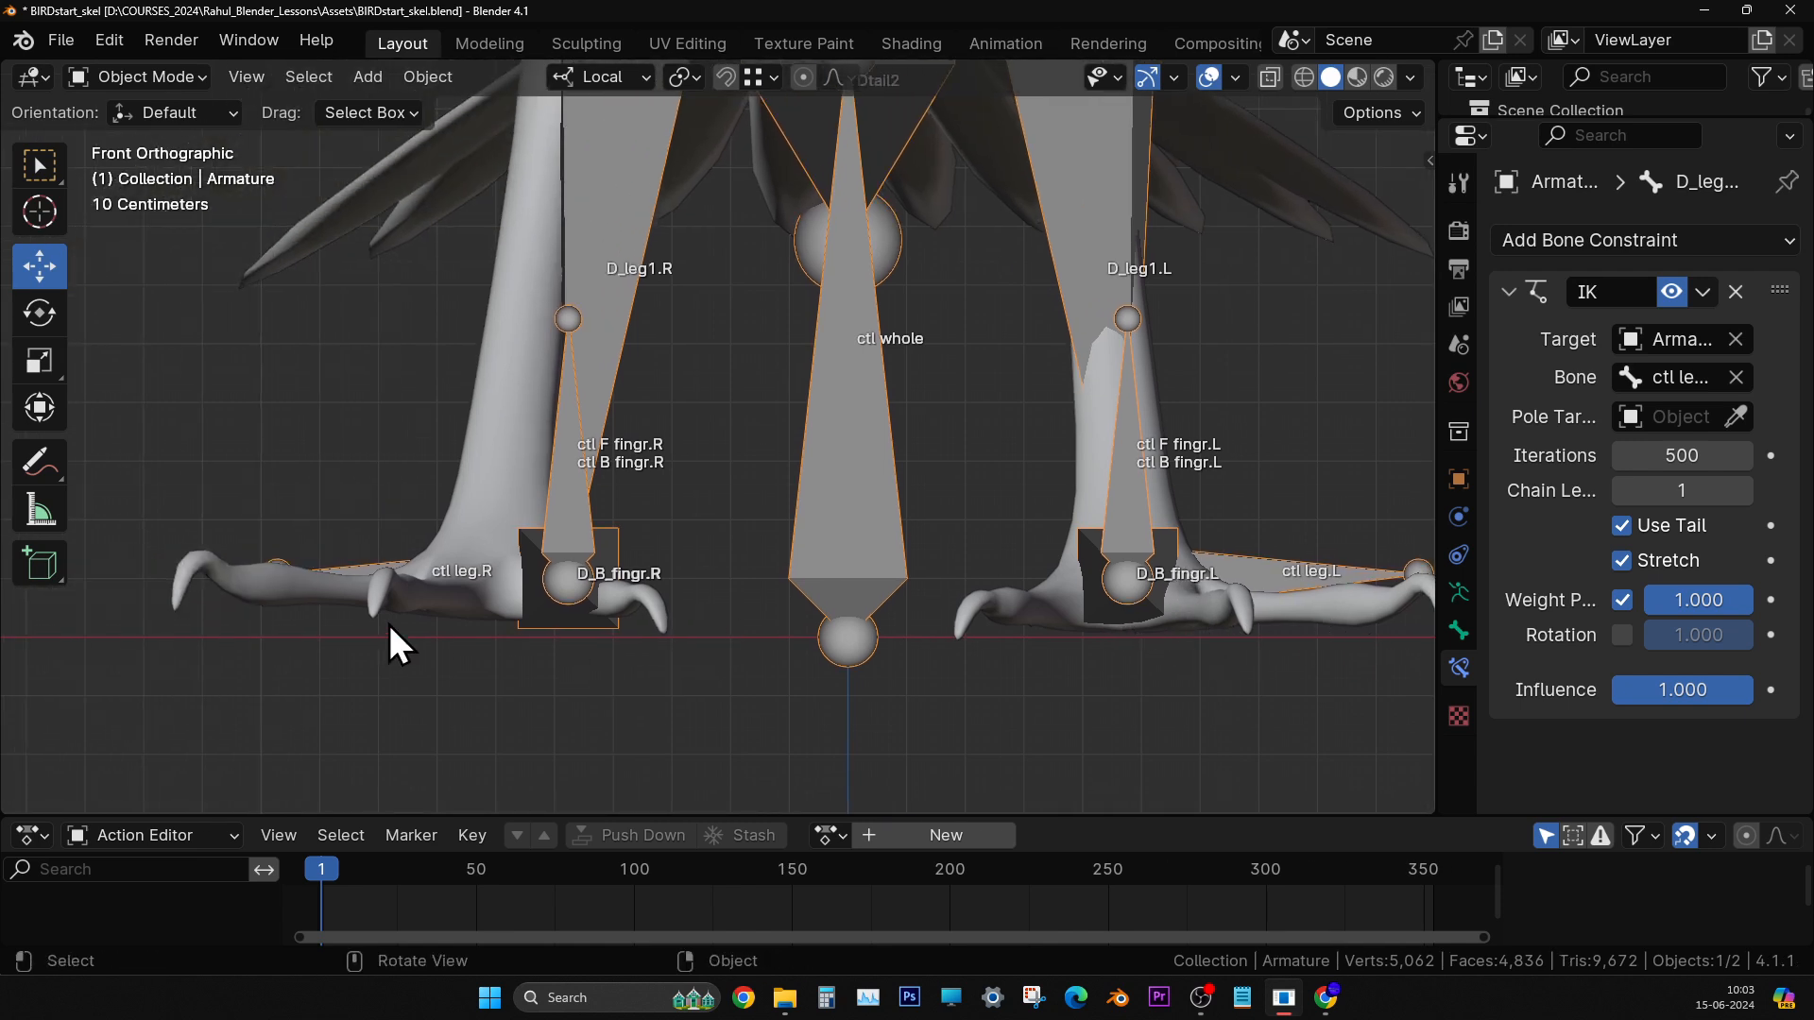
{"action": "scroll", "coordinate": [575, 616], "scroll_direction": "down", "scroll_amount": 3}
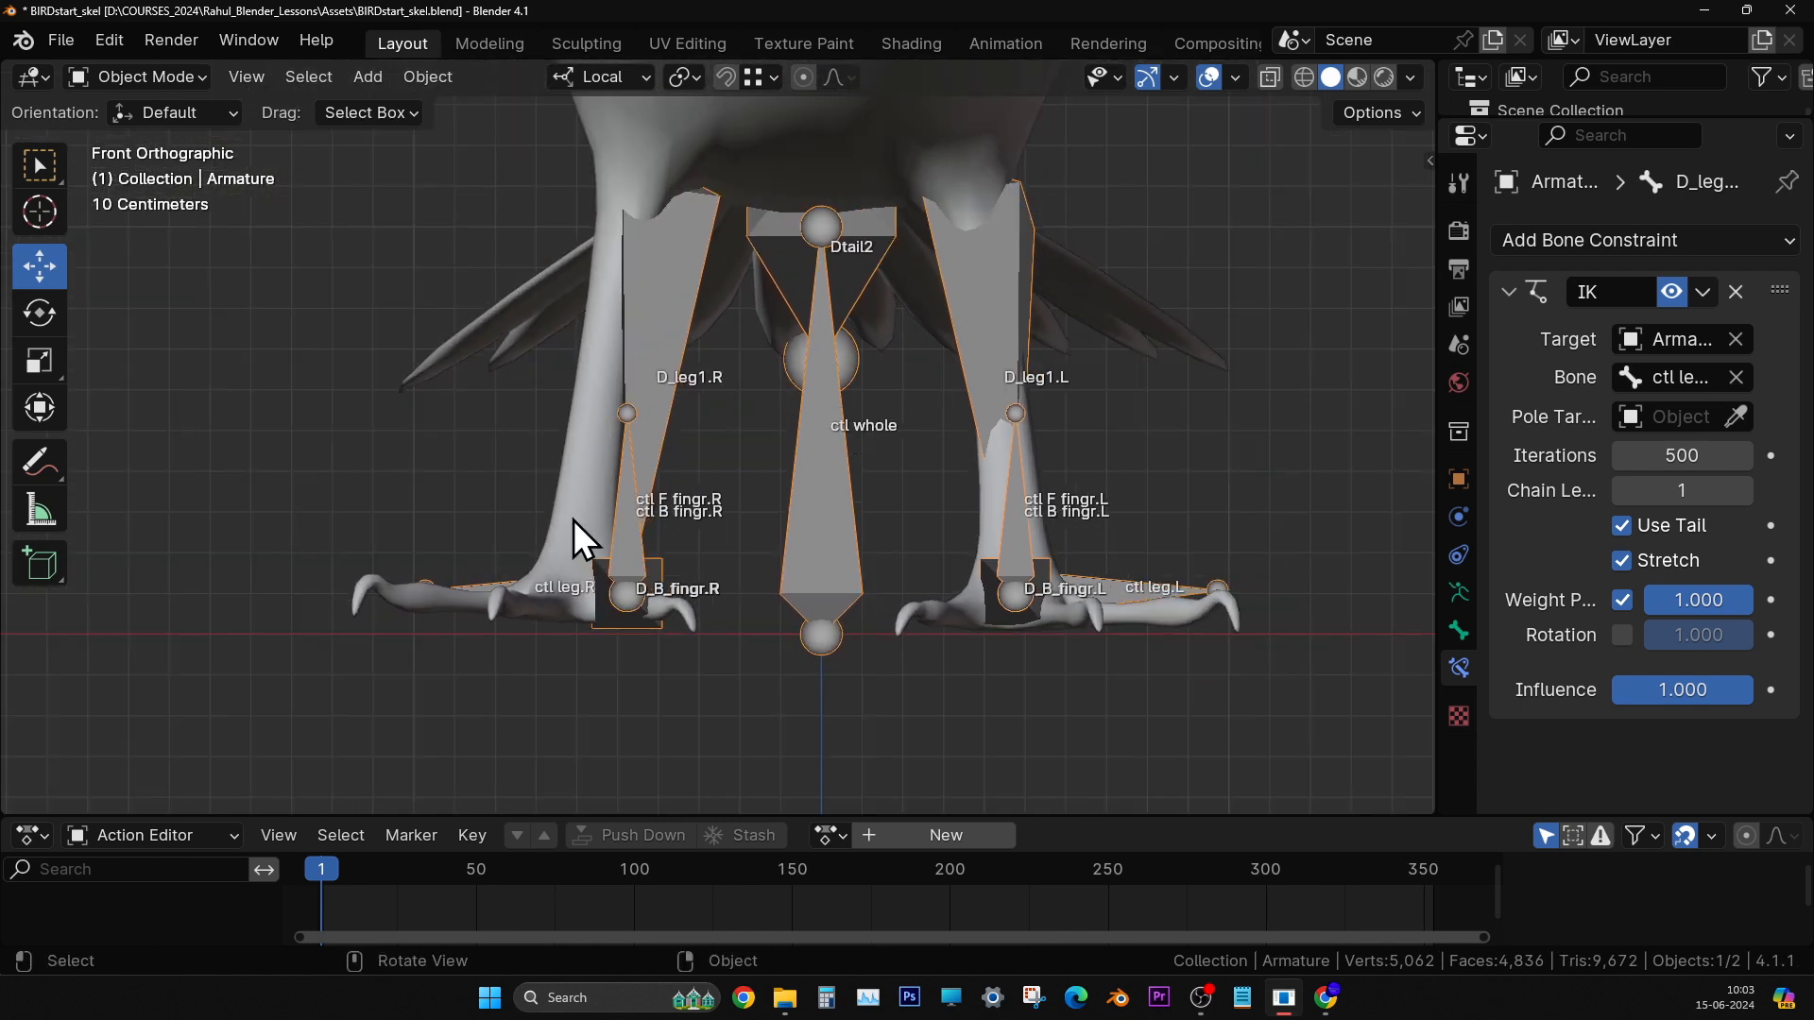
{"action": "middle_click_drag", "start_coordinate": [575, 520], "coordinate": [571, 629], "text": "shift"}
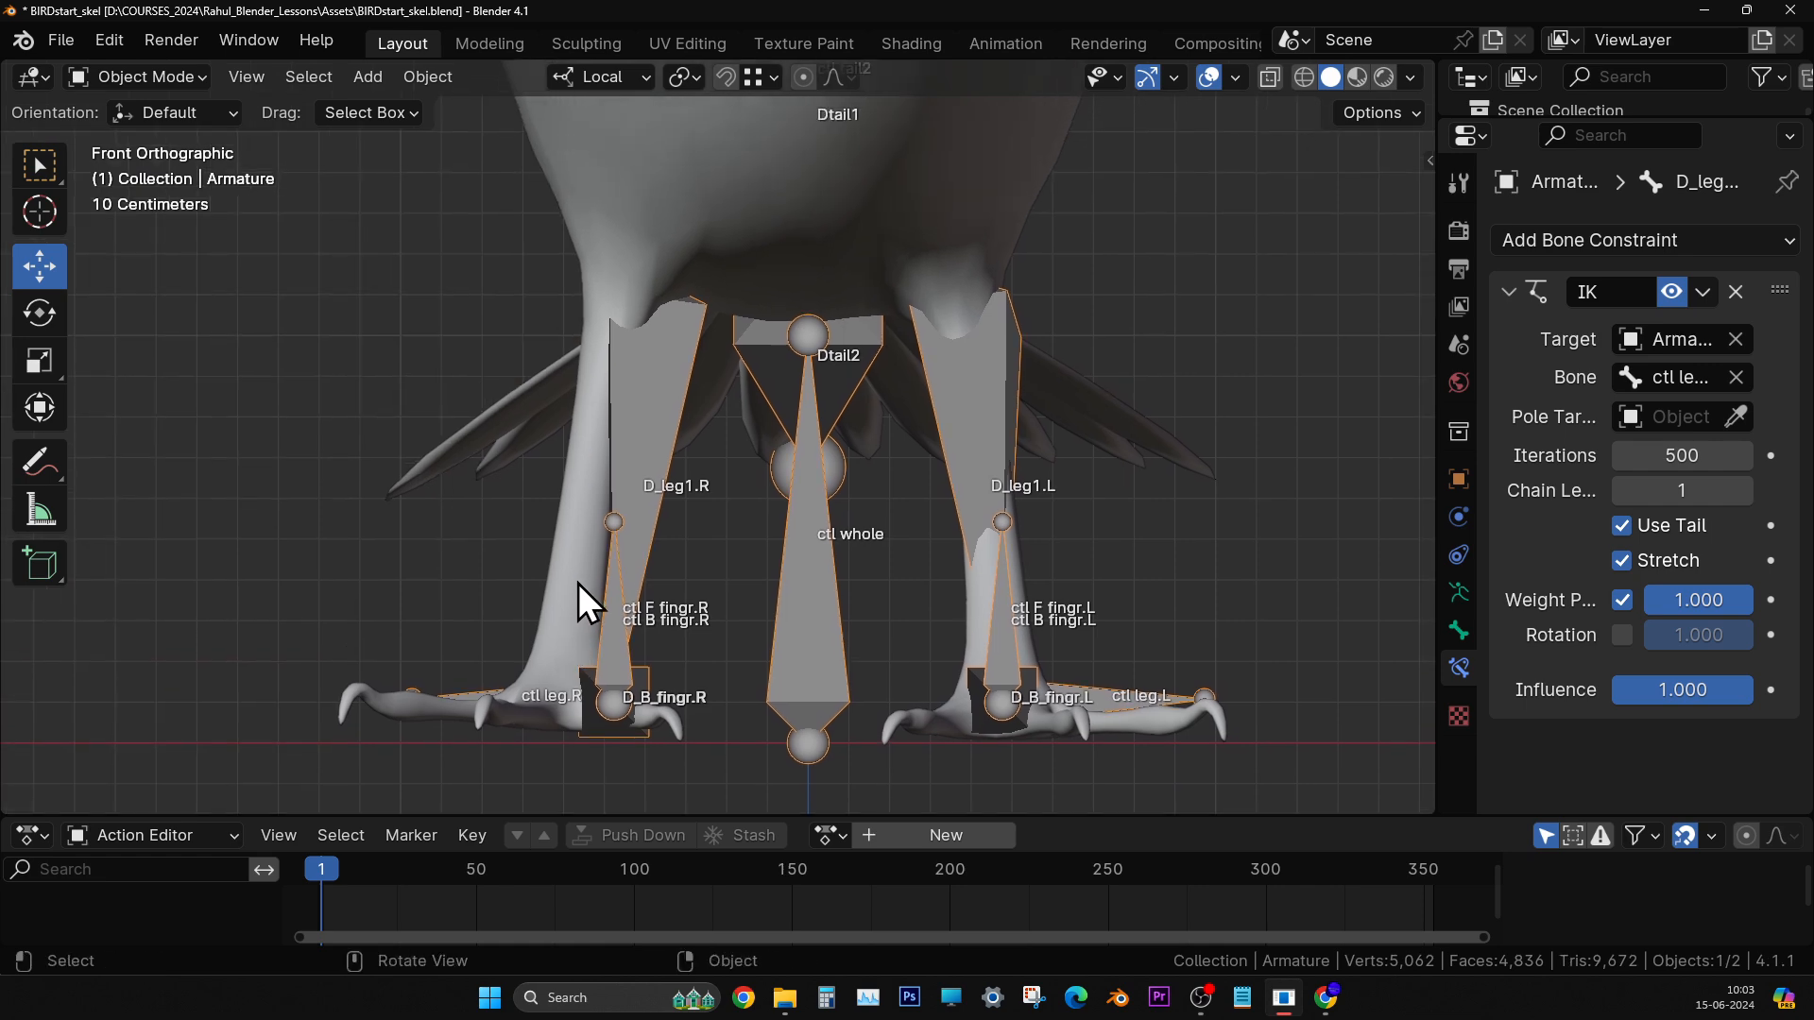
{"action": "scroll", "coordinate": [609, 478], "scroll_direction": "down", "scroll_amount": 2}
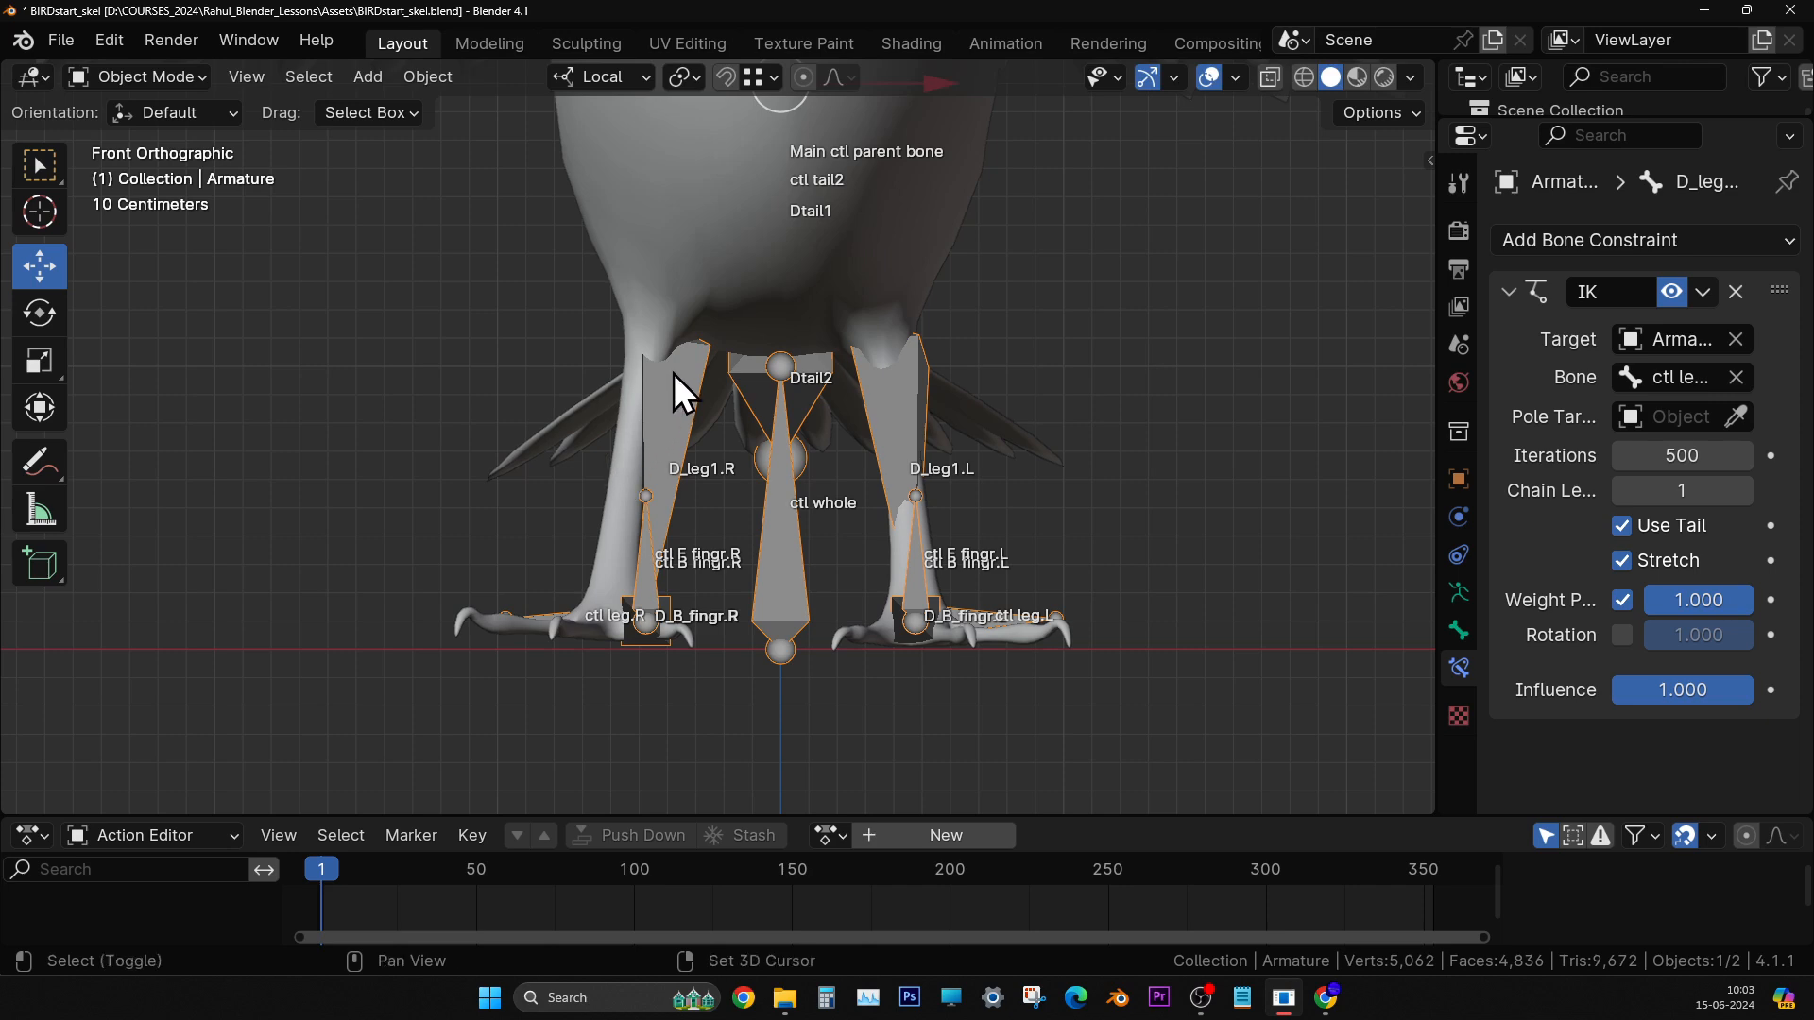
{"action": "middle_click_drag", "start_coordinate": [672, 372], "coordinate": [665, 490], "text": "shift"}
{"action": "scroll", "coordinate": [702, 412], "scroll_direction": "down", "scroll_amount": 2}
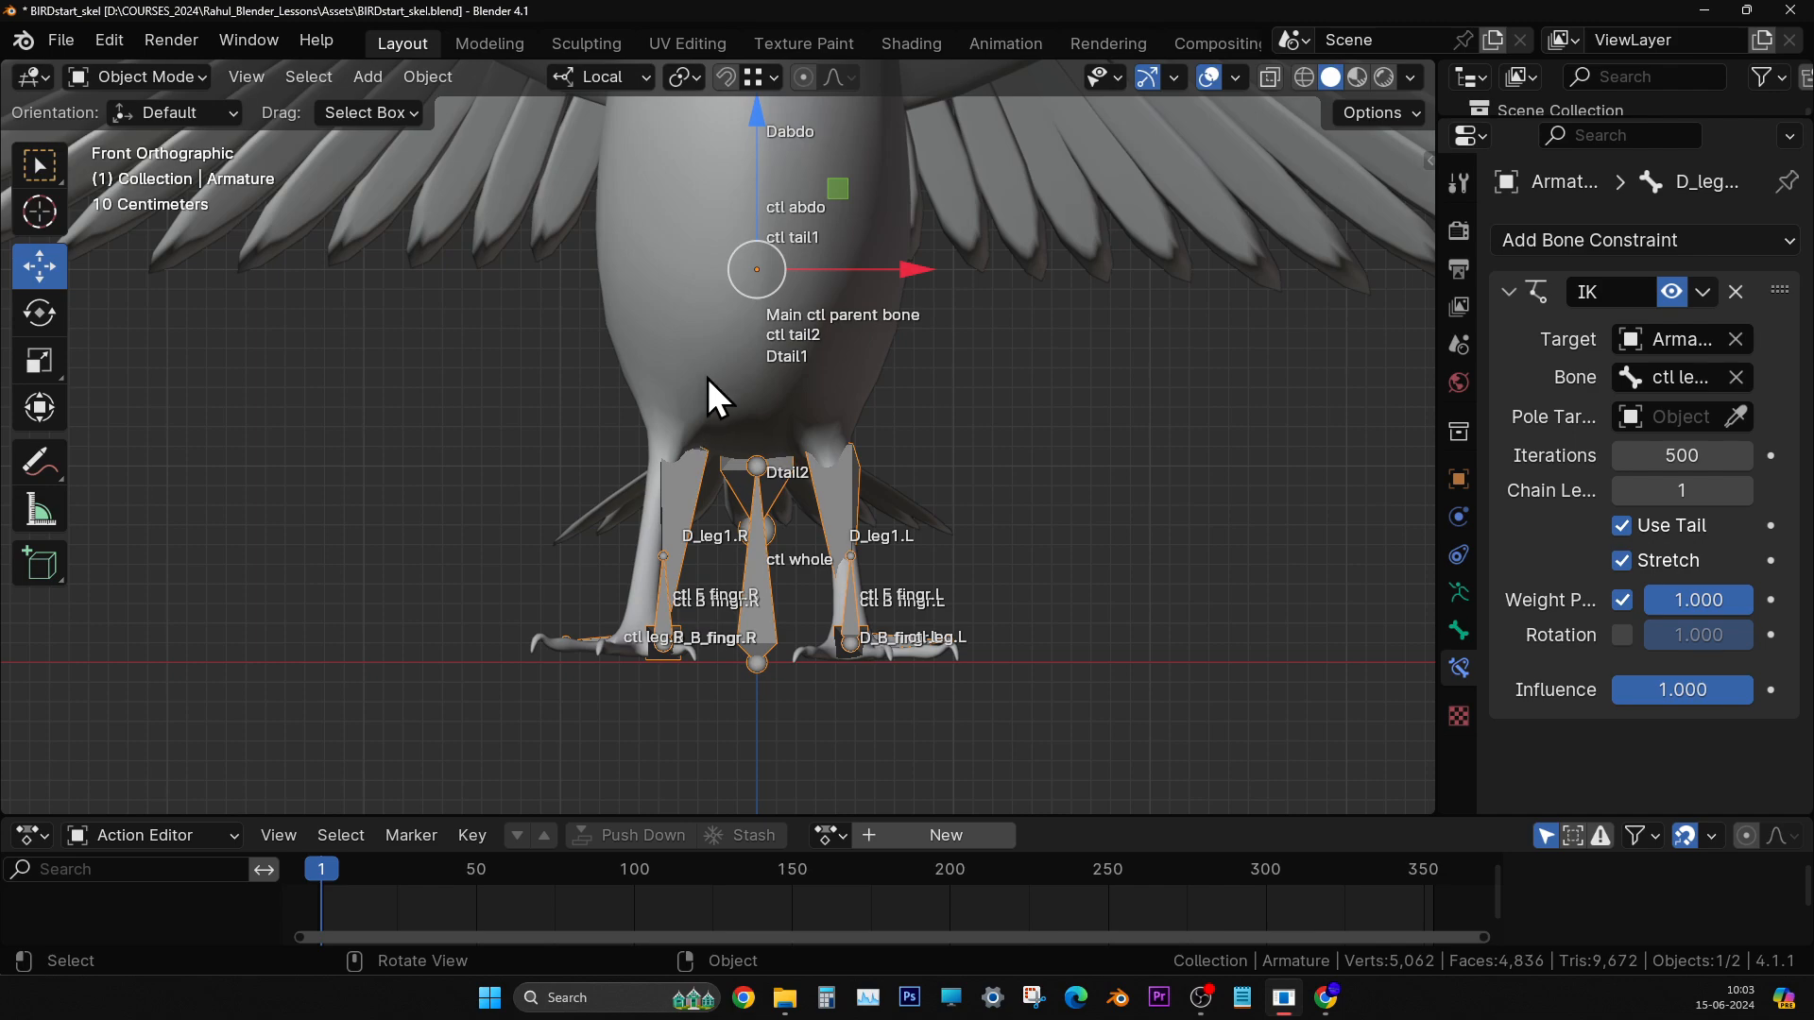
{"action": "scroll", "coordinate": [686, 416], "scroll_direction": "down", "scroll_amount": 2}
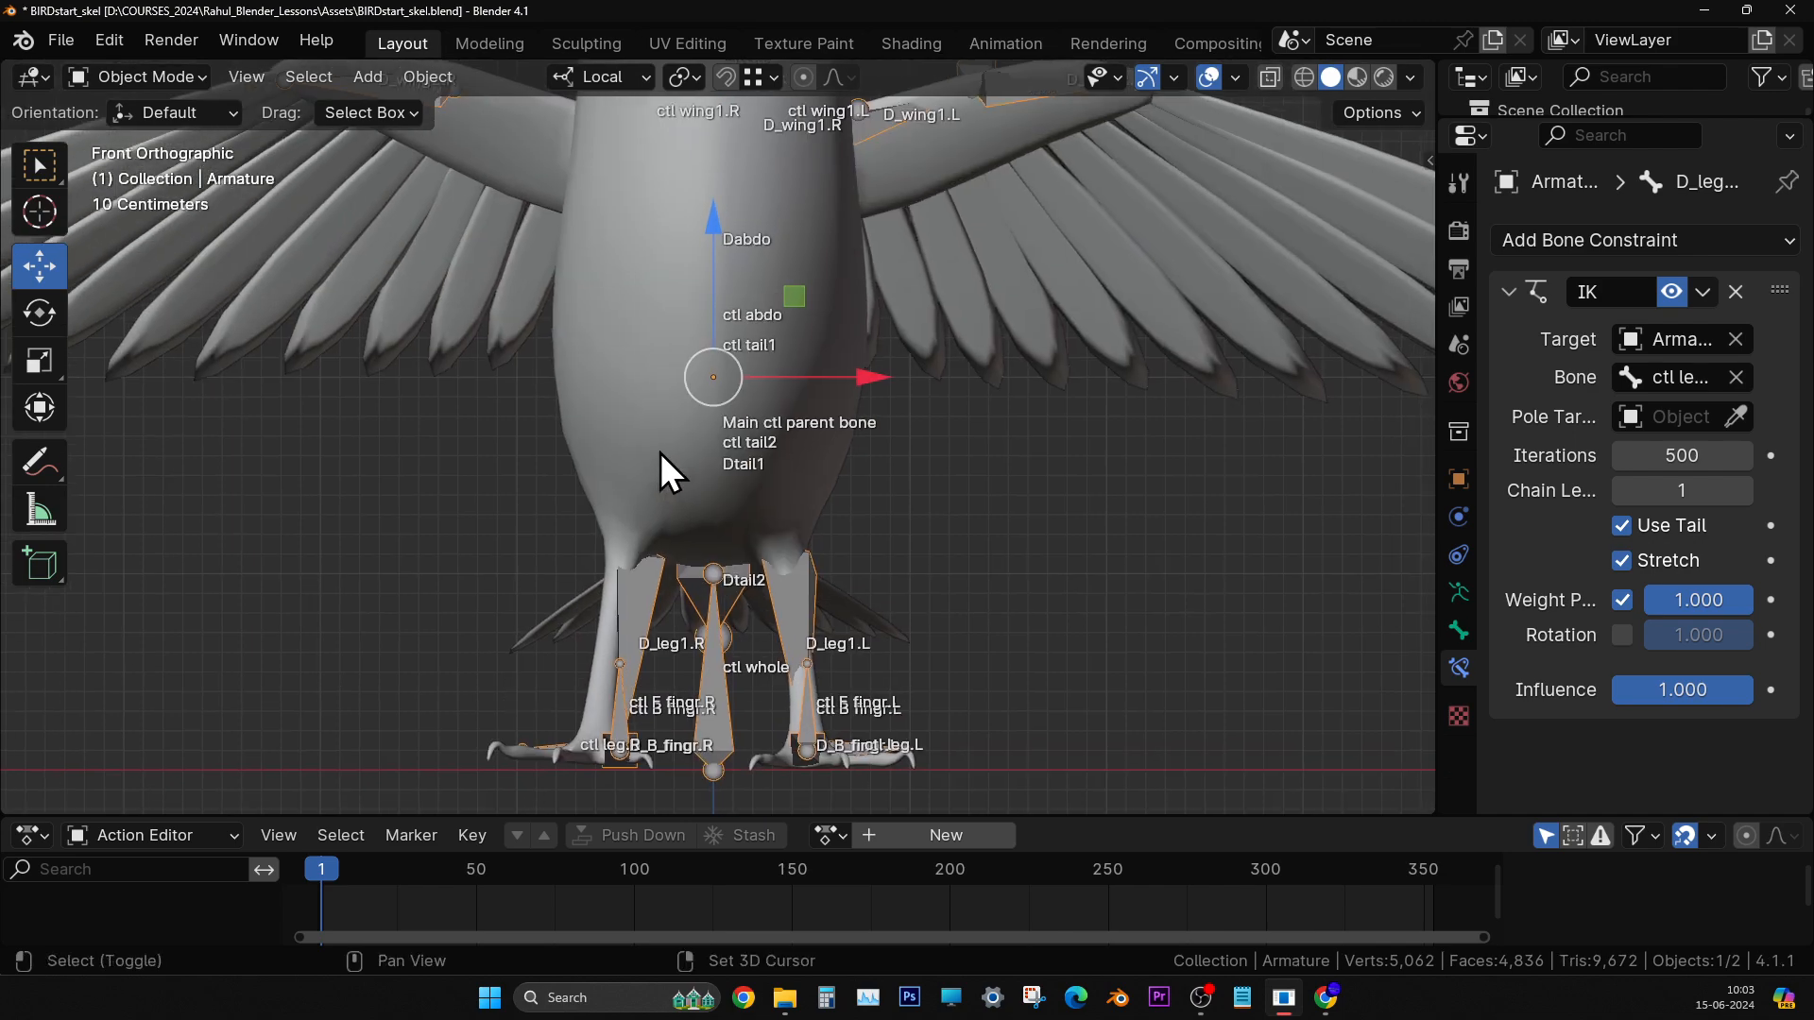
- Deselect the armature, turn X-ray display back on and inspect the complete rig around the bird
{"action": "middle_click_drag", "start_coordinate": [661, 454], "coordinate": [768, 598]}
{"action": "left_click", "coordinate": [571, 551]}
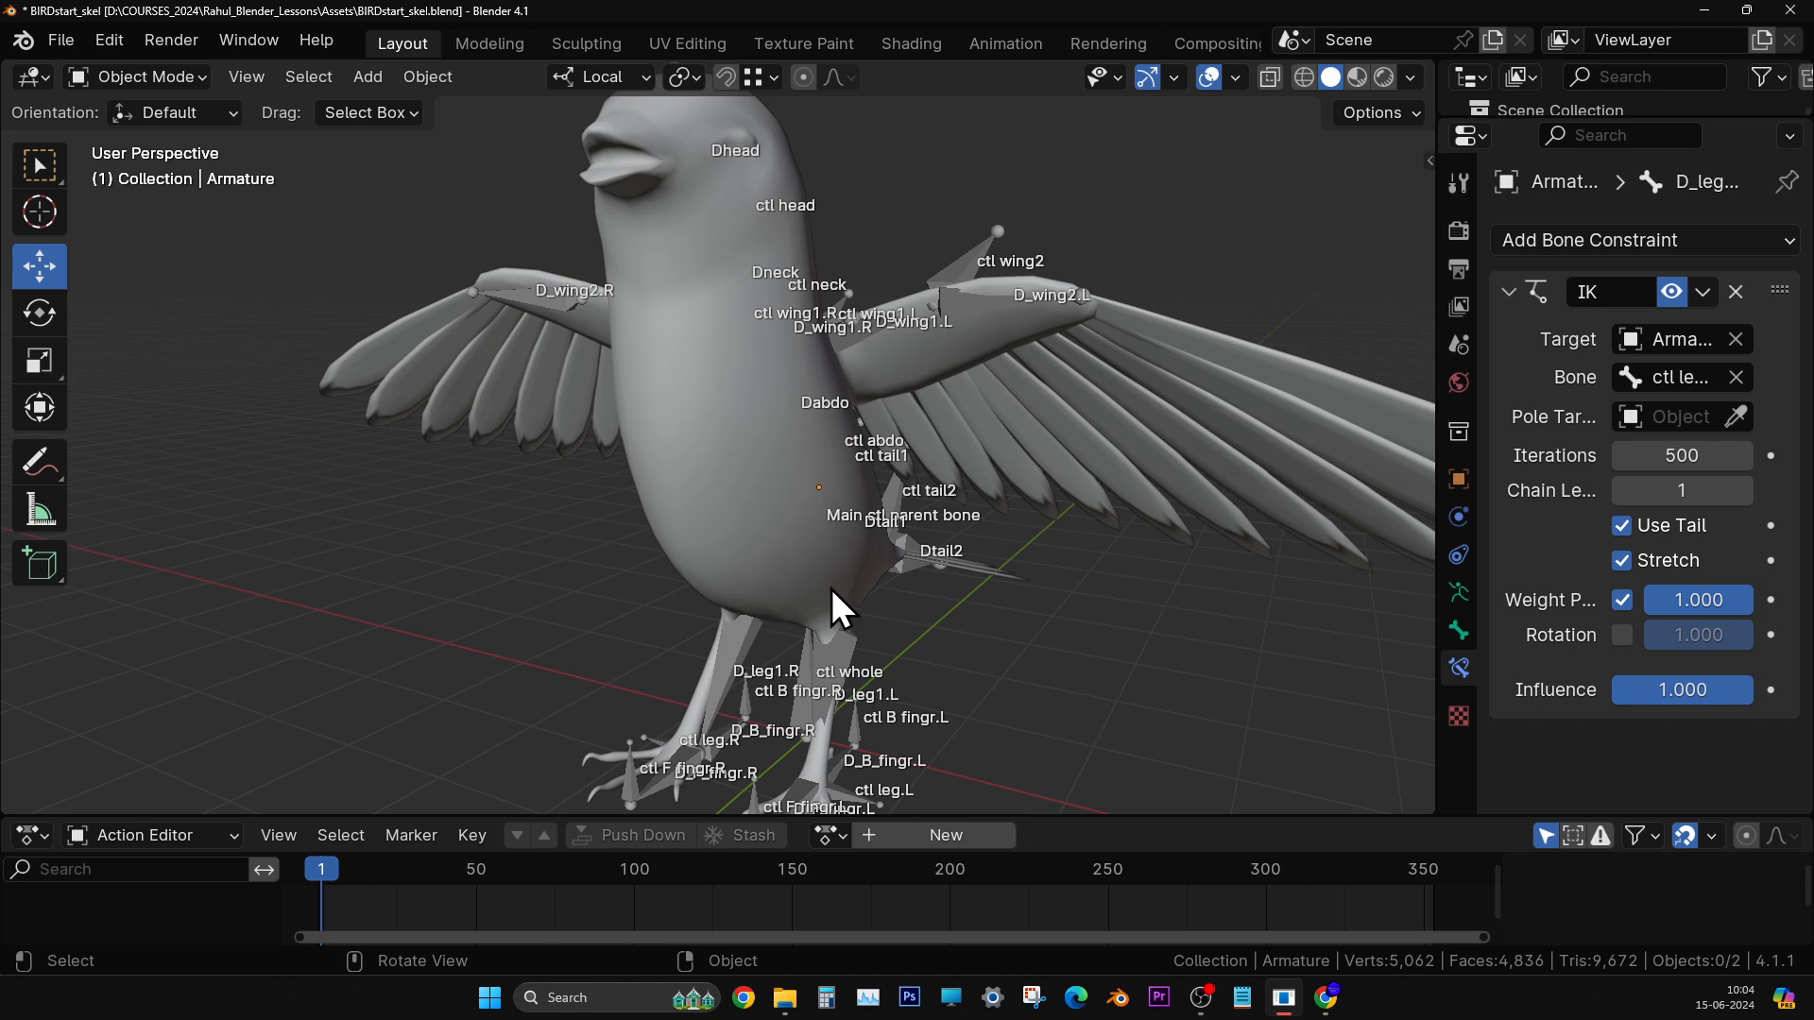
{"action": "middle_click_drag", "start_coordinate": [832, 587], "coordinate": [516, 591]}
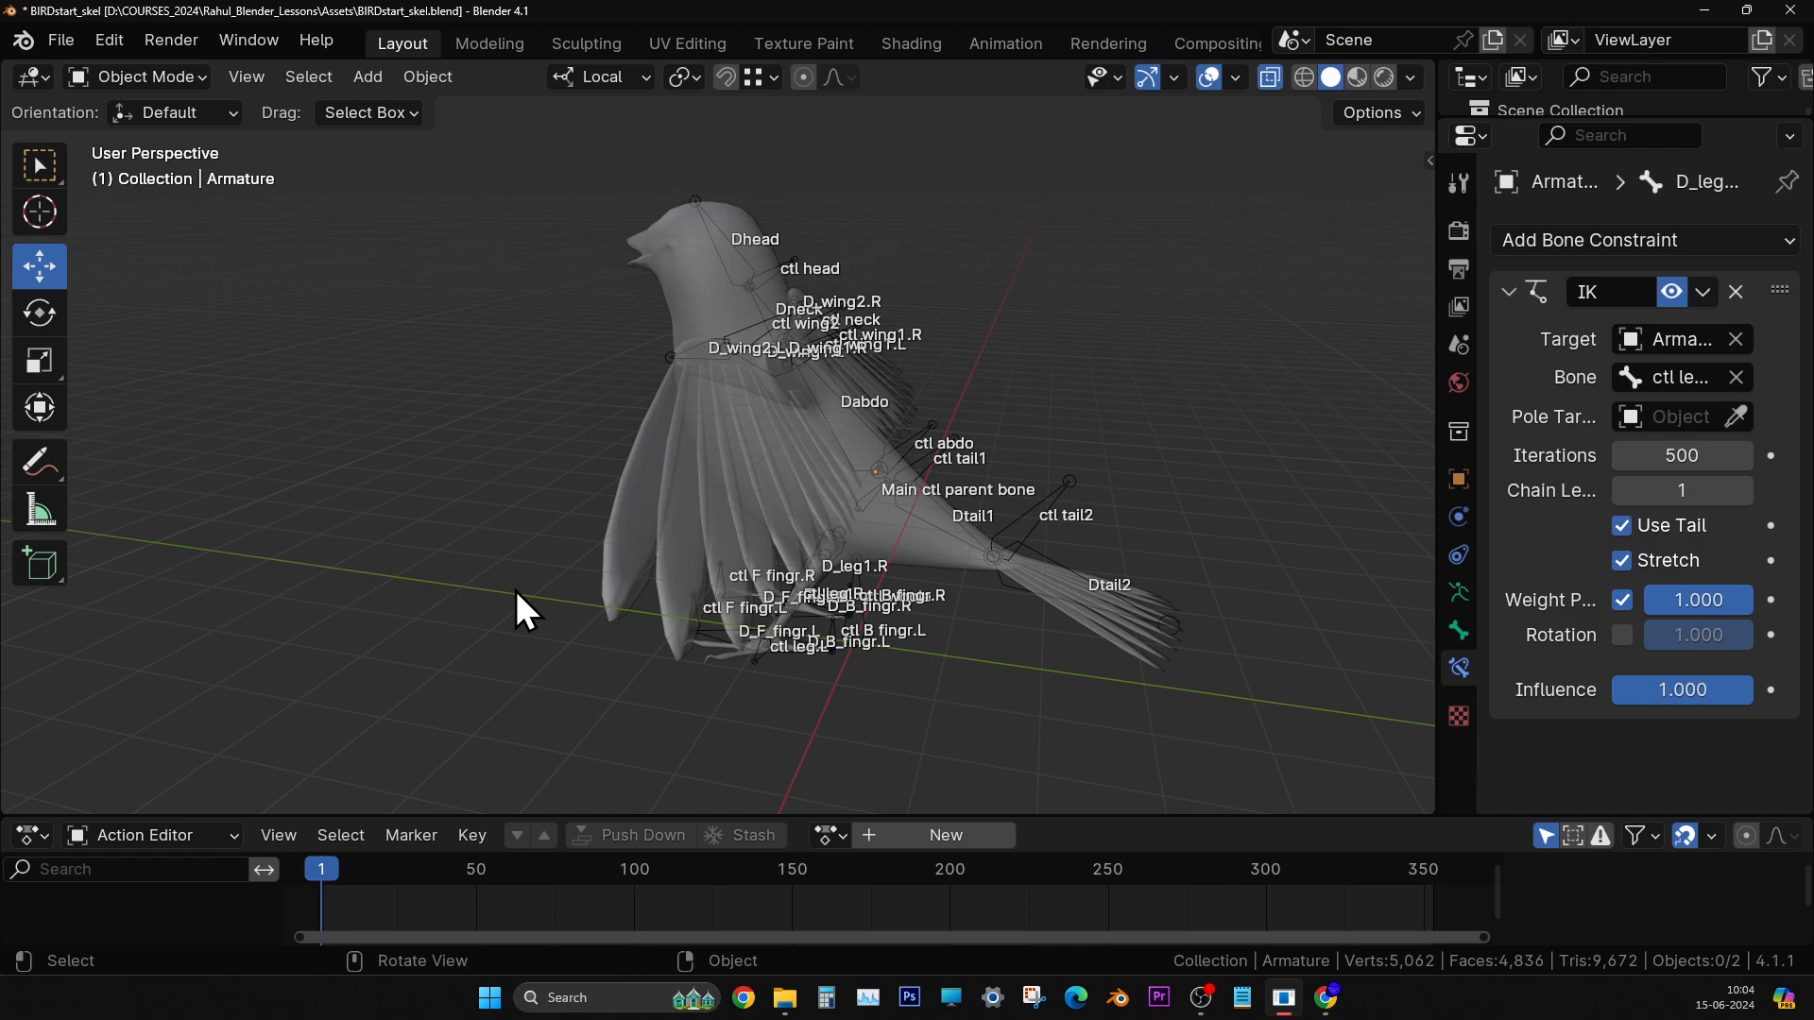
{"action": "middle_click_drag", "start_coordinate": [632, 557], "coordinate": [921, 559]}
{"action": "scroll", "coordinate": [920, 558], "scroll_direction": "up", "scroll_amount": 3}
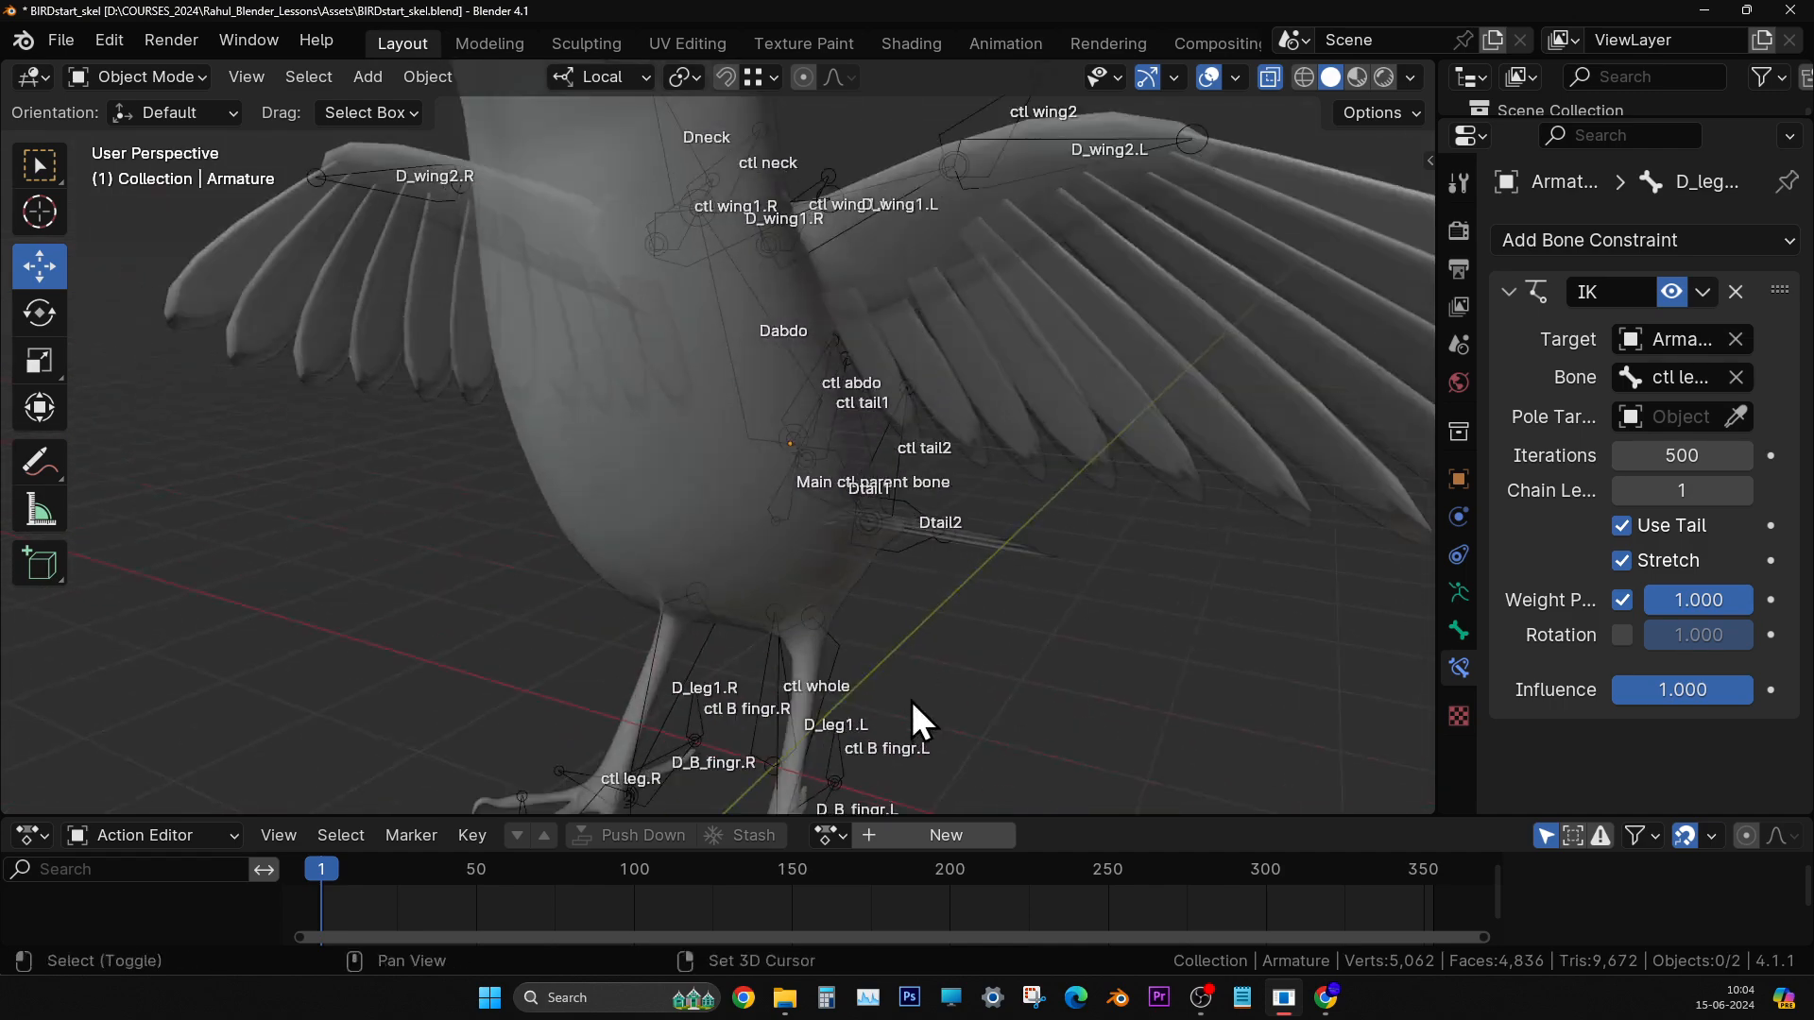
{"action": "middle_click_drag", "start_coordinate": [910, 701], "coordinate": [778, 585], "text": "shift"}
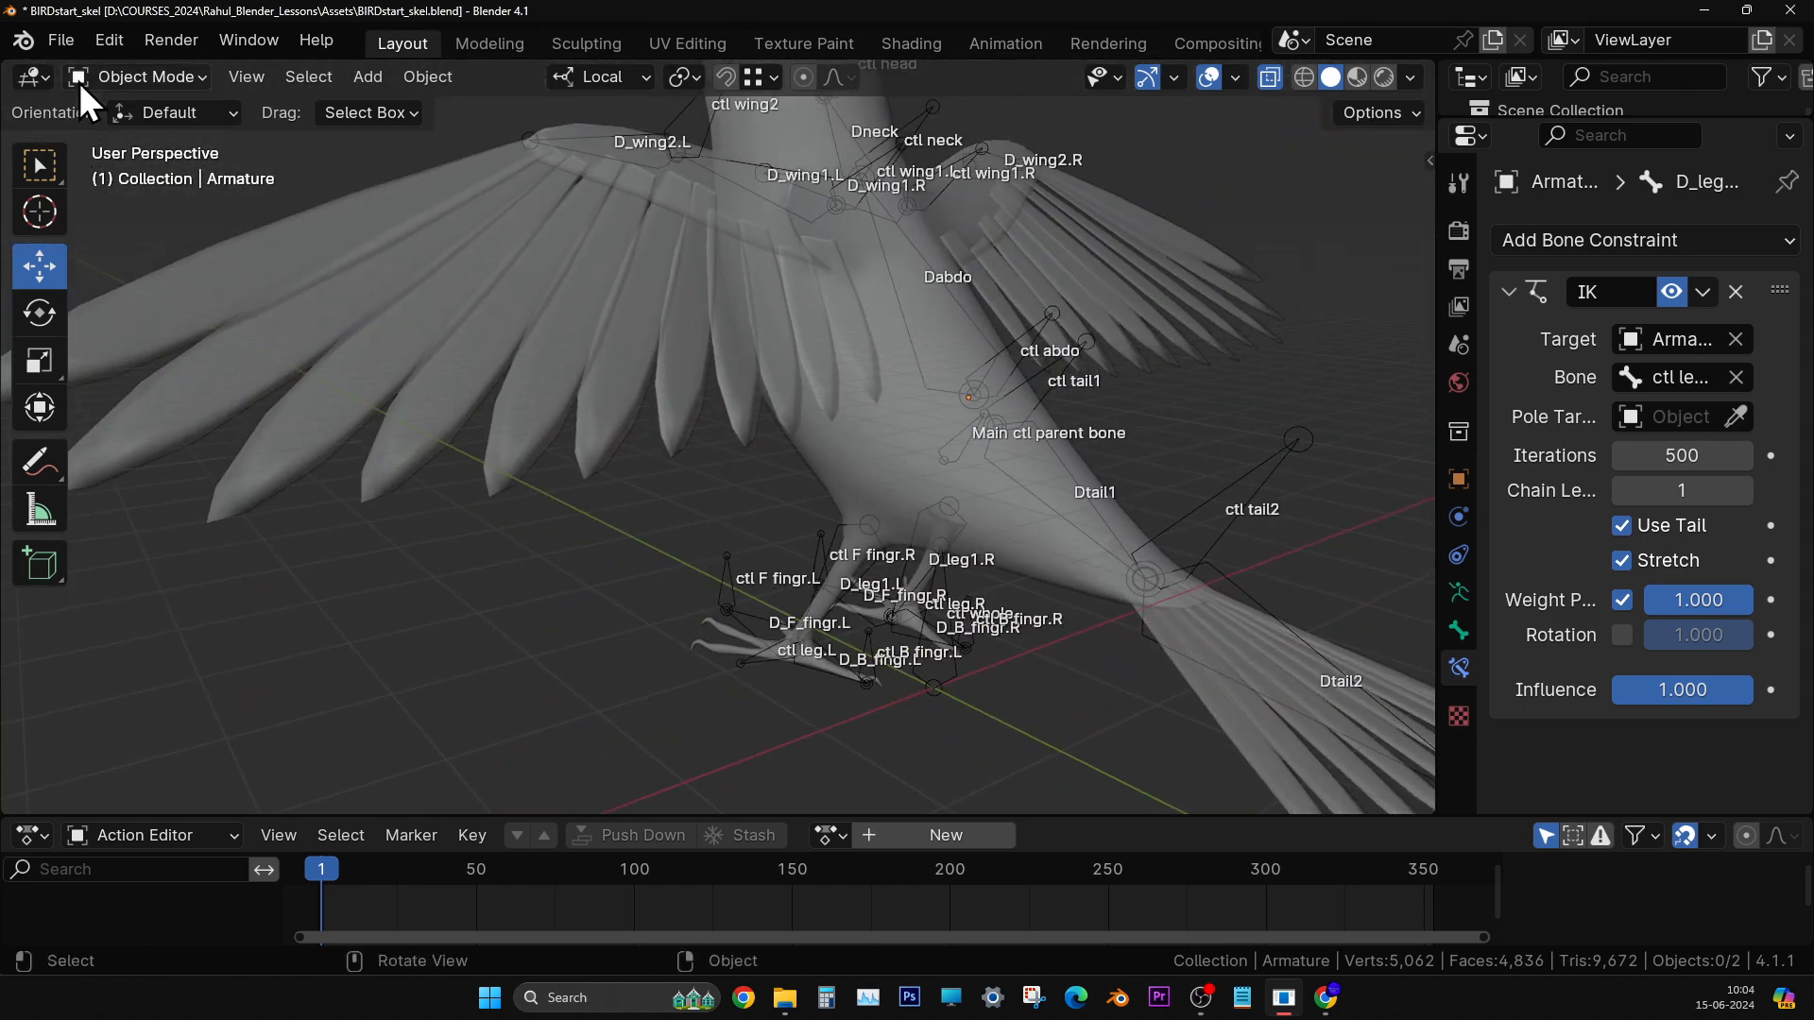
- Switch the viewport area to the Text Editor and add the note line "make the ctrl boens to CURV" below the last line
{"action": "left_click", "coordinate": [33, 77]}
{"action": "left_click", "coordinate": [639, 153]}
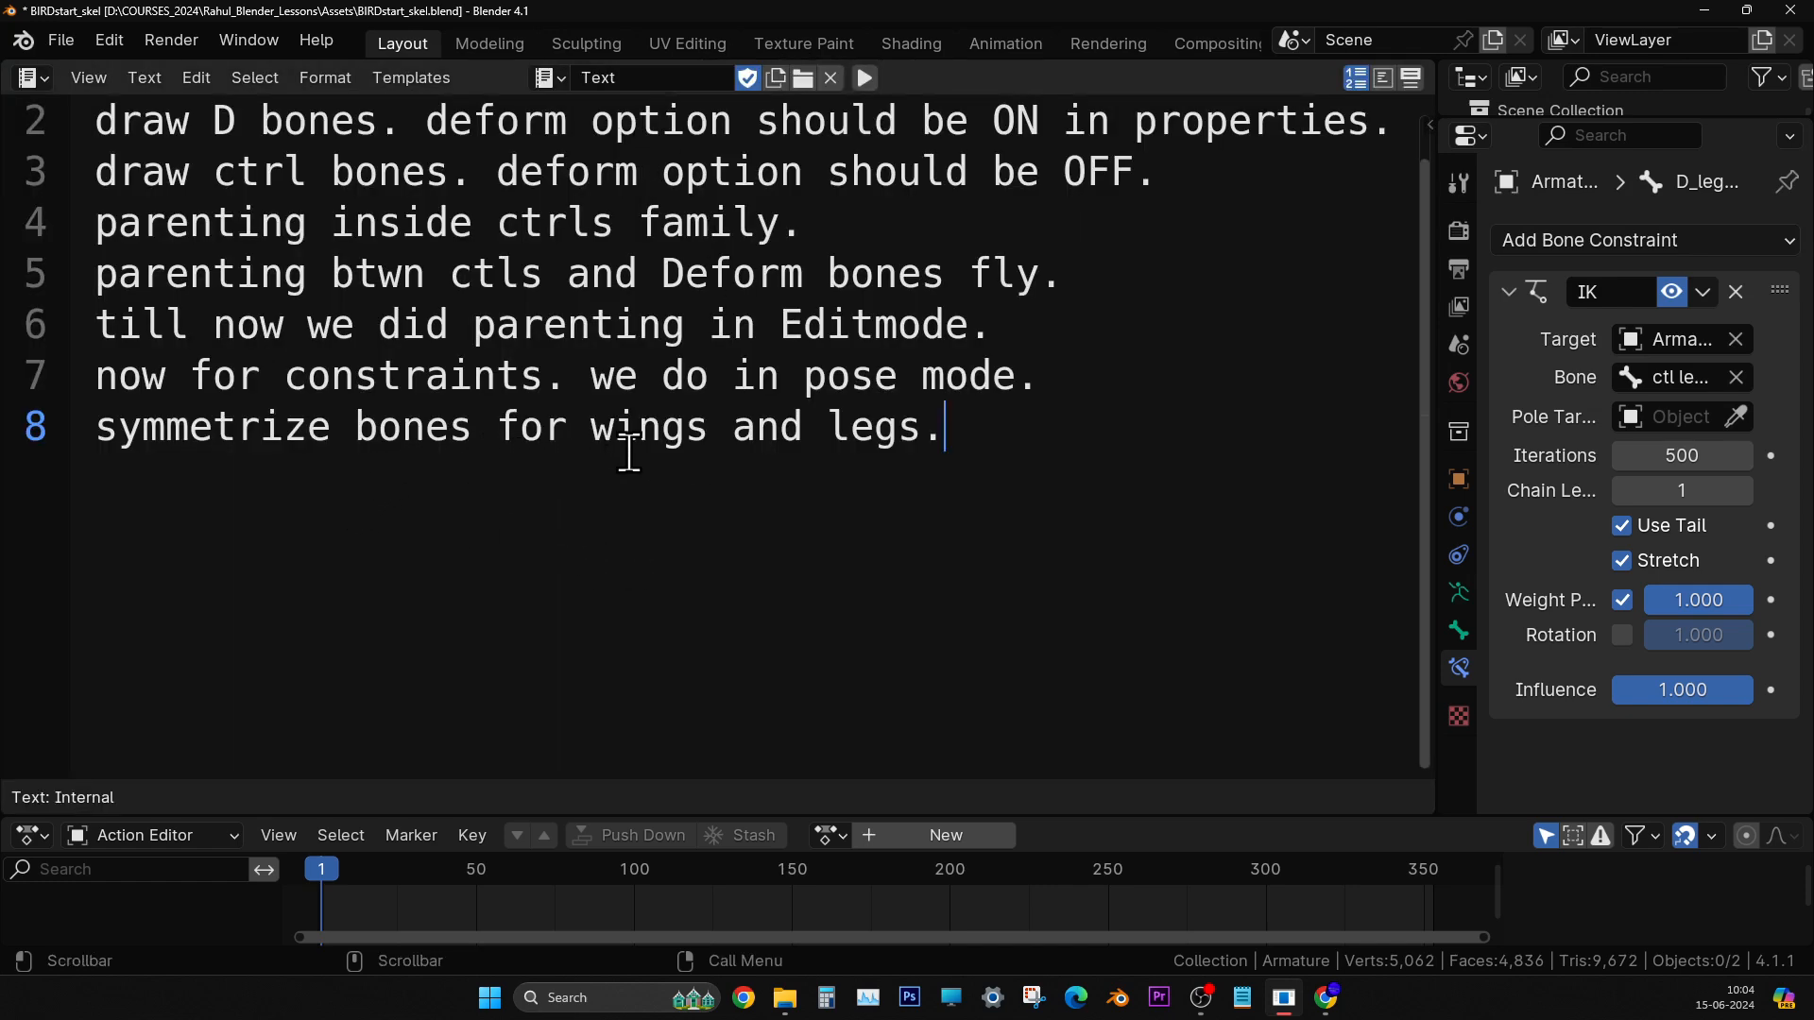
{"action": "key", "text": "Return"}
{"action": "type", "text": "\\"}
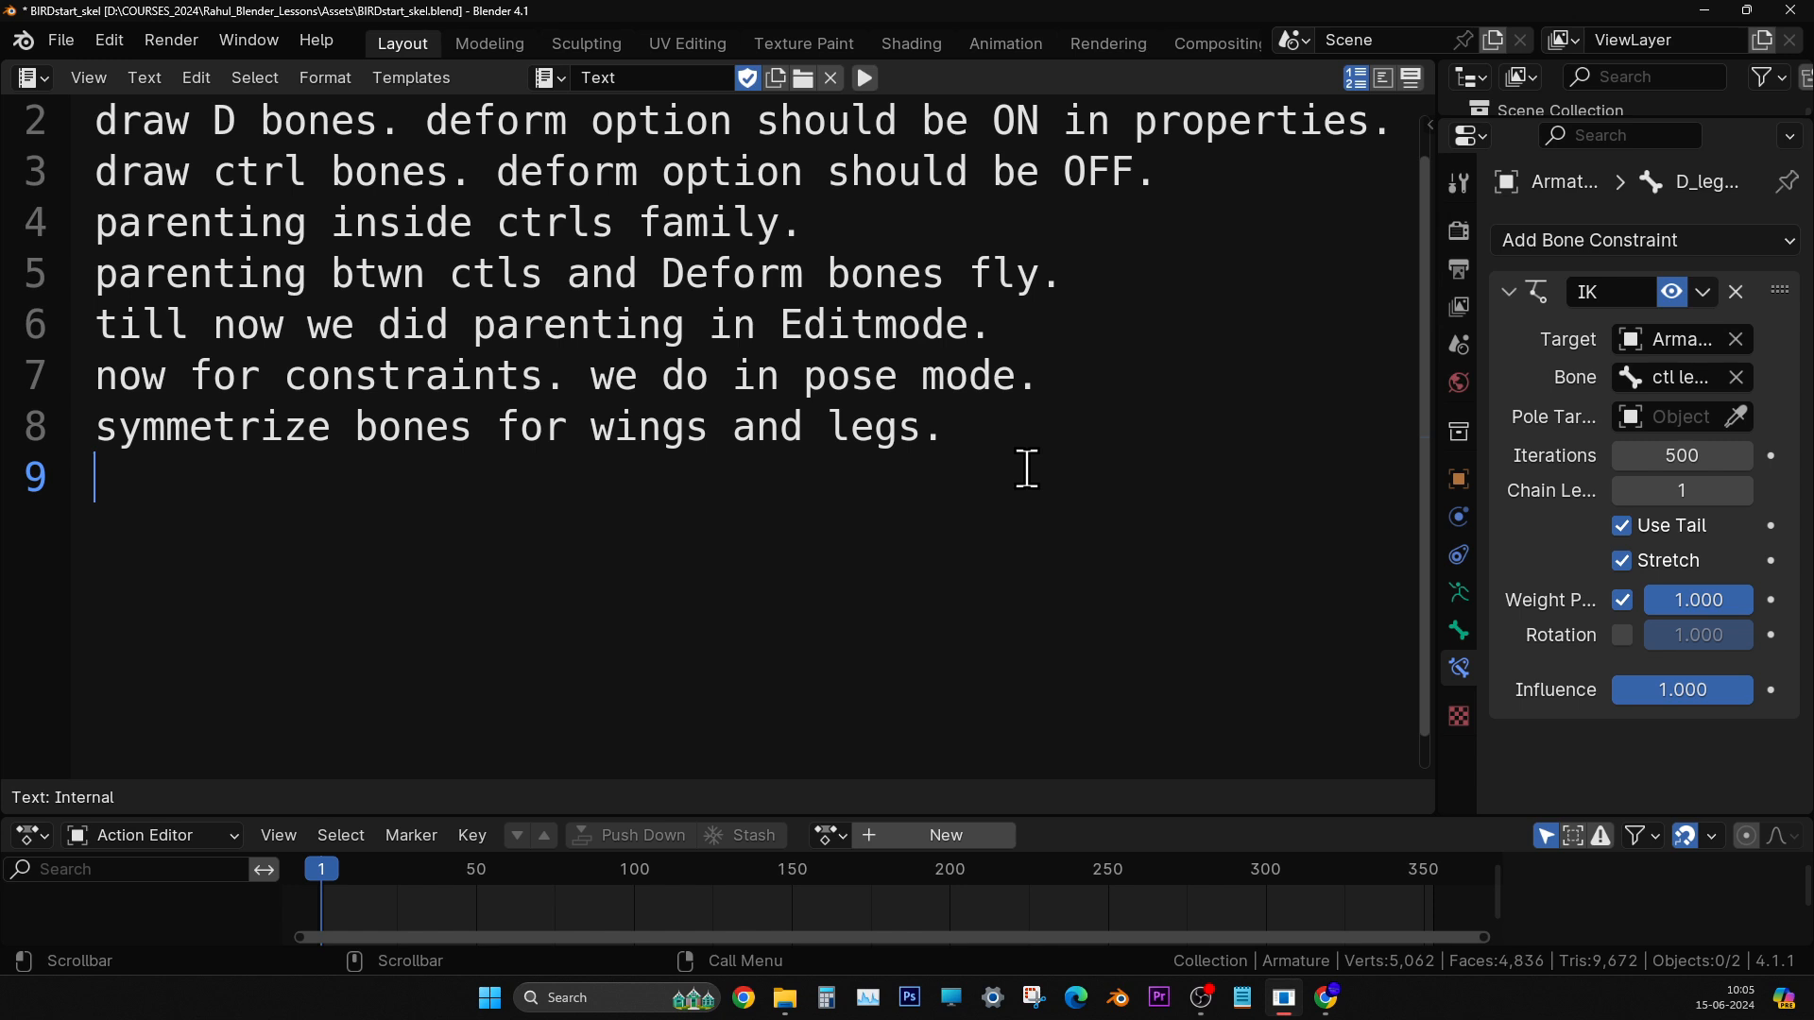
{"action": "type", "text": "make th"}
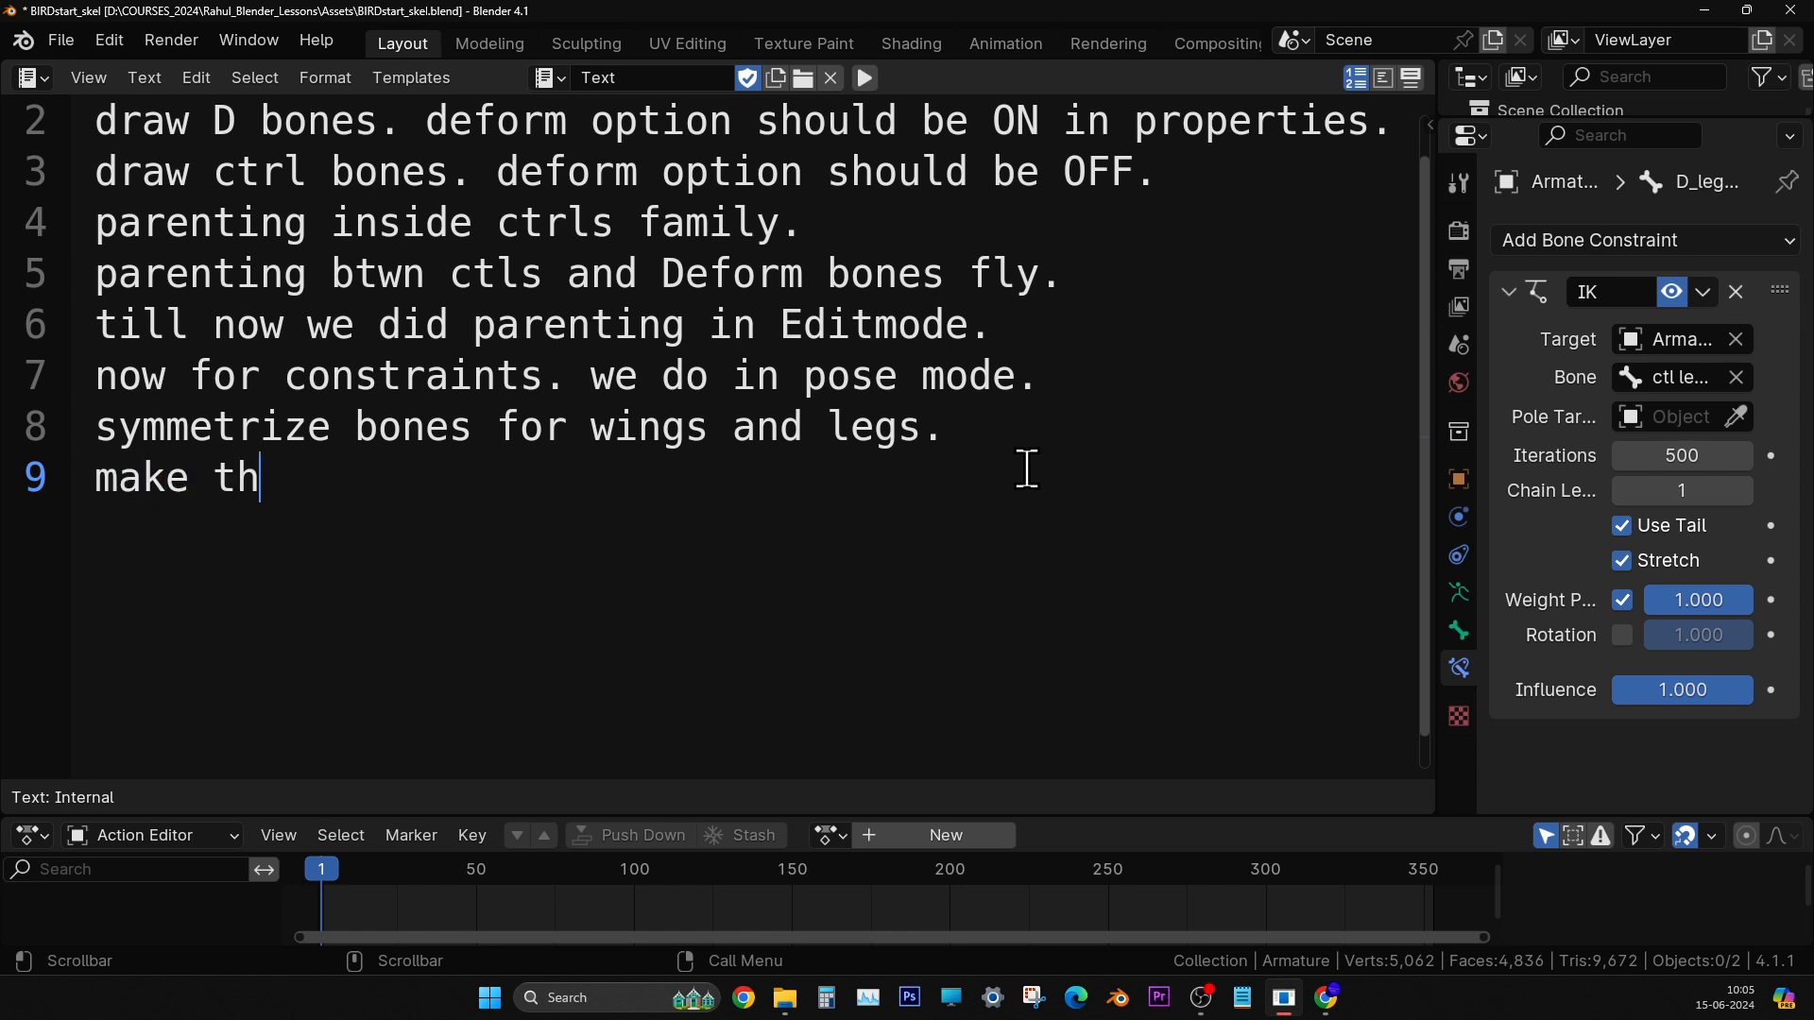
{"action": "type", "text": "e ctrl "}
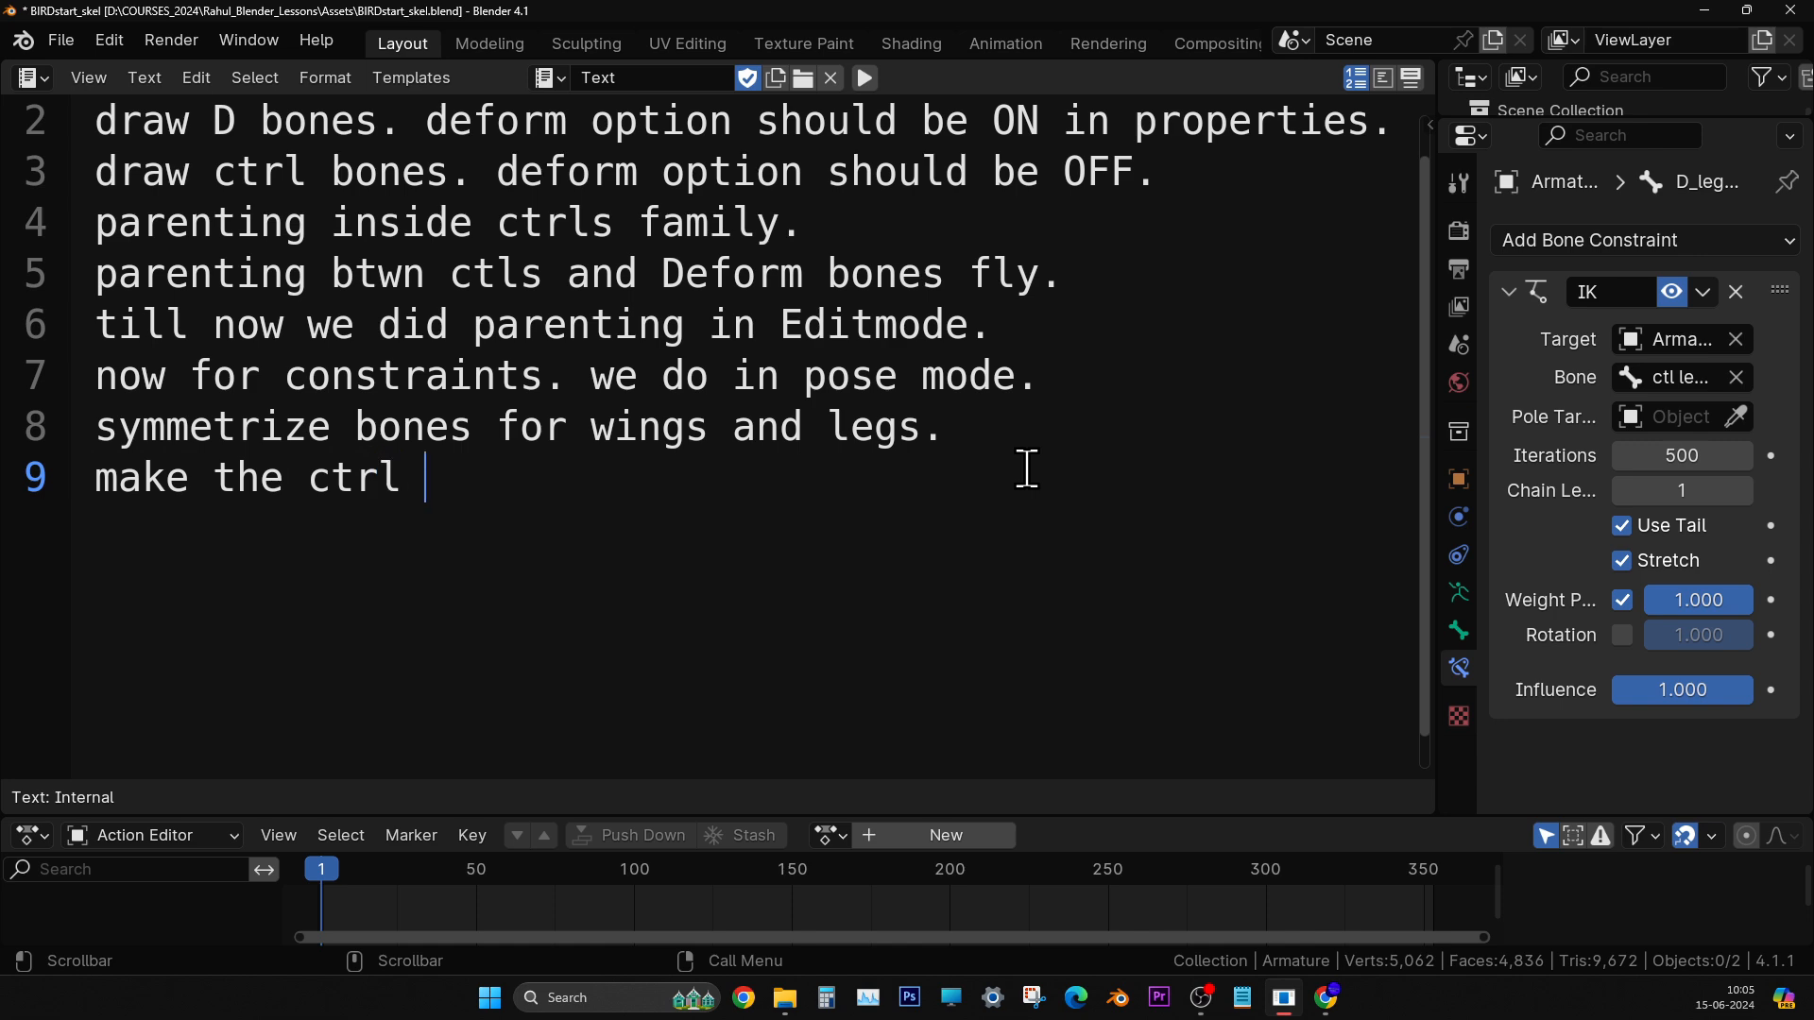
{"action": "type", "text": "boens t"}
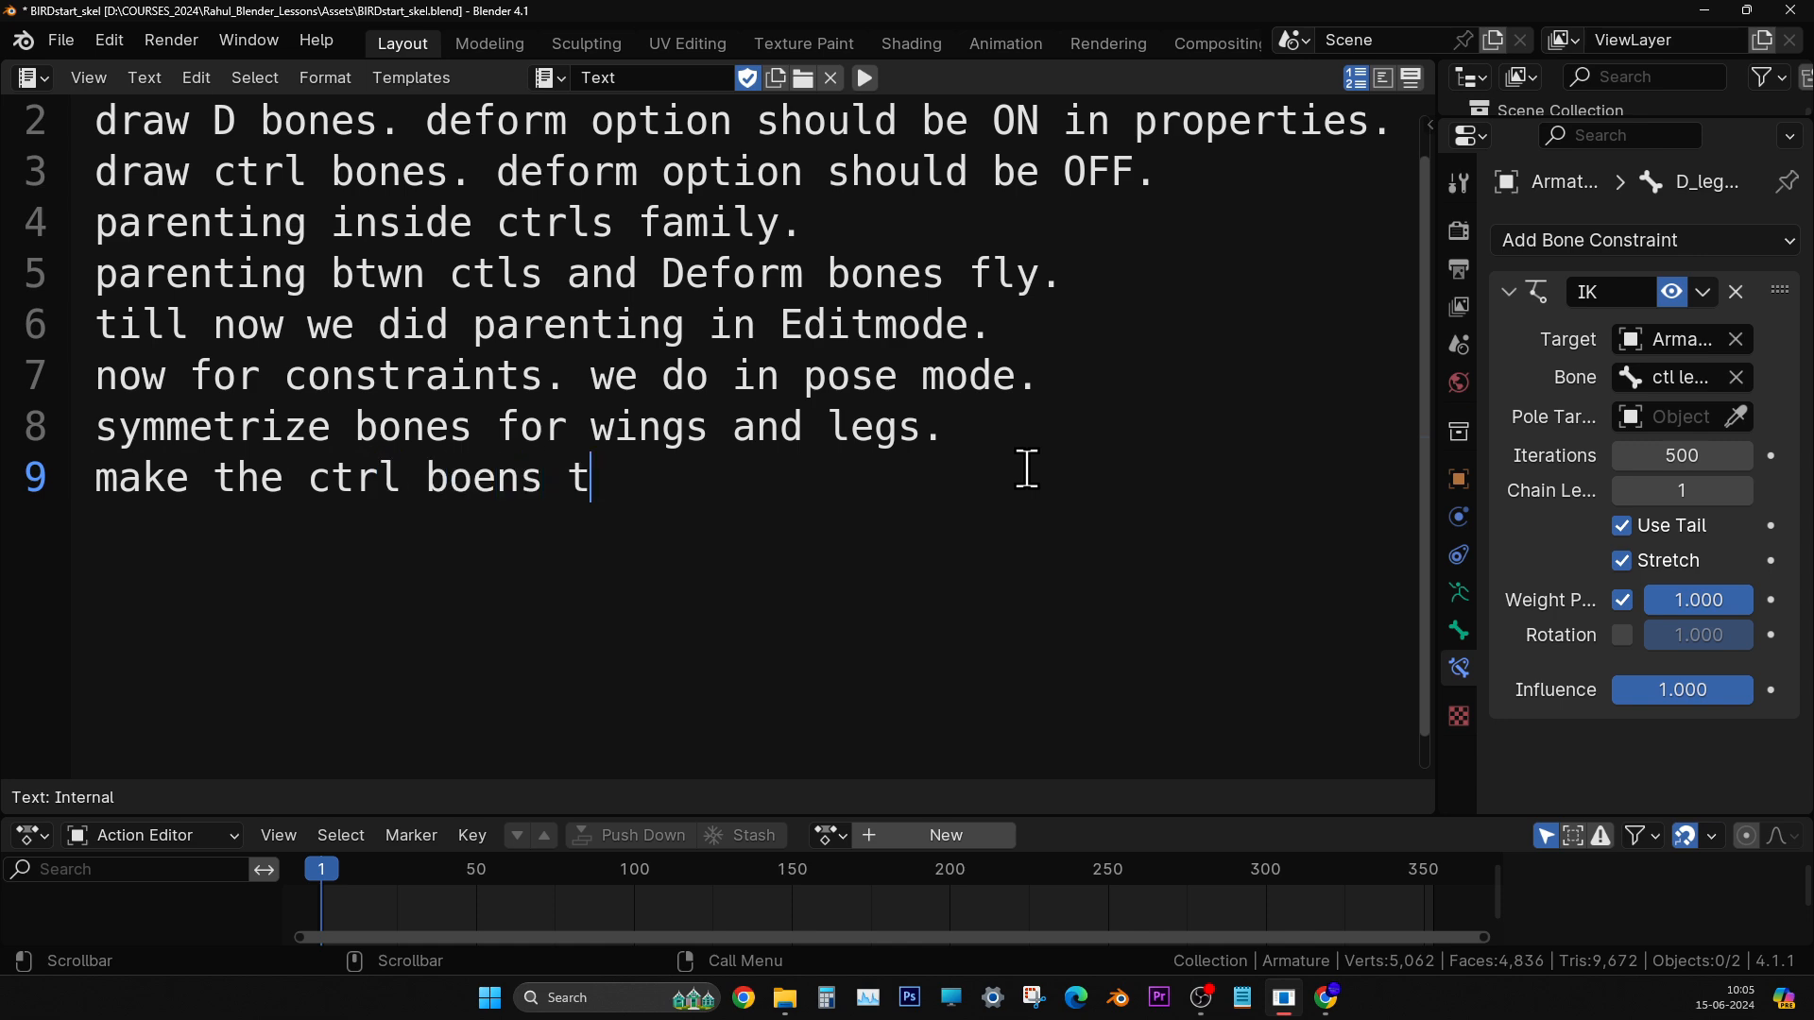
{"action": "type", "text": "o CURV"}
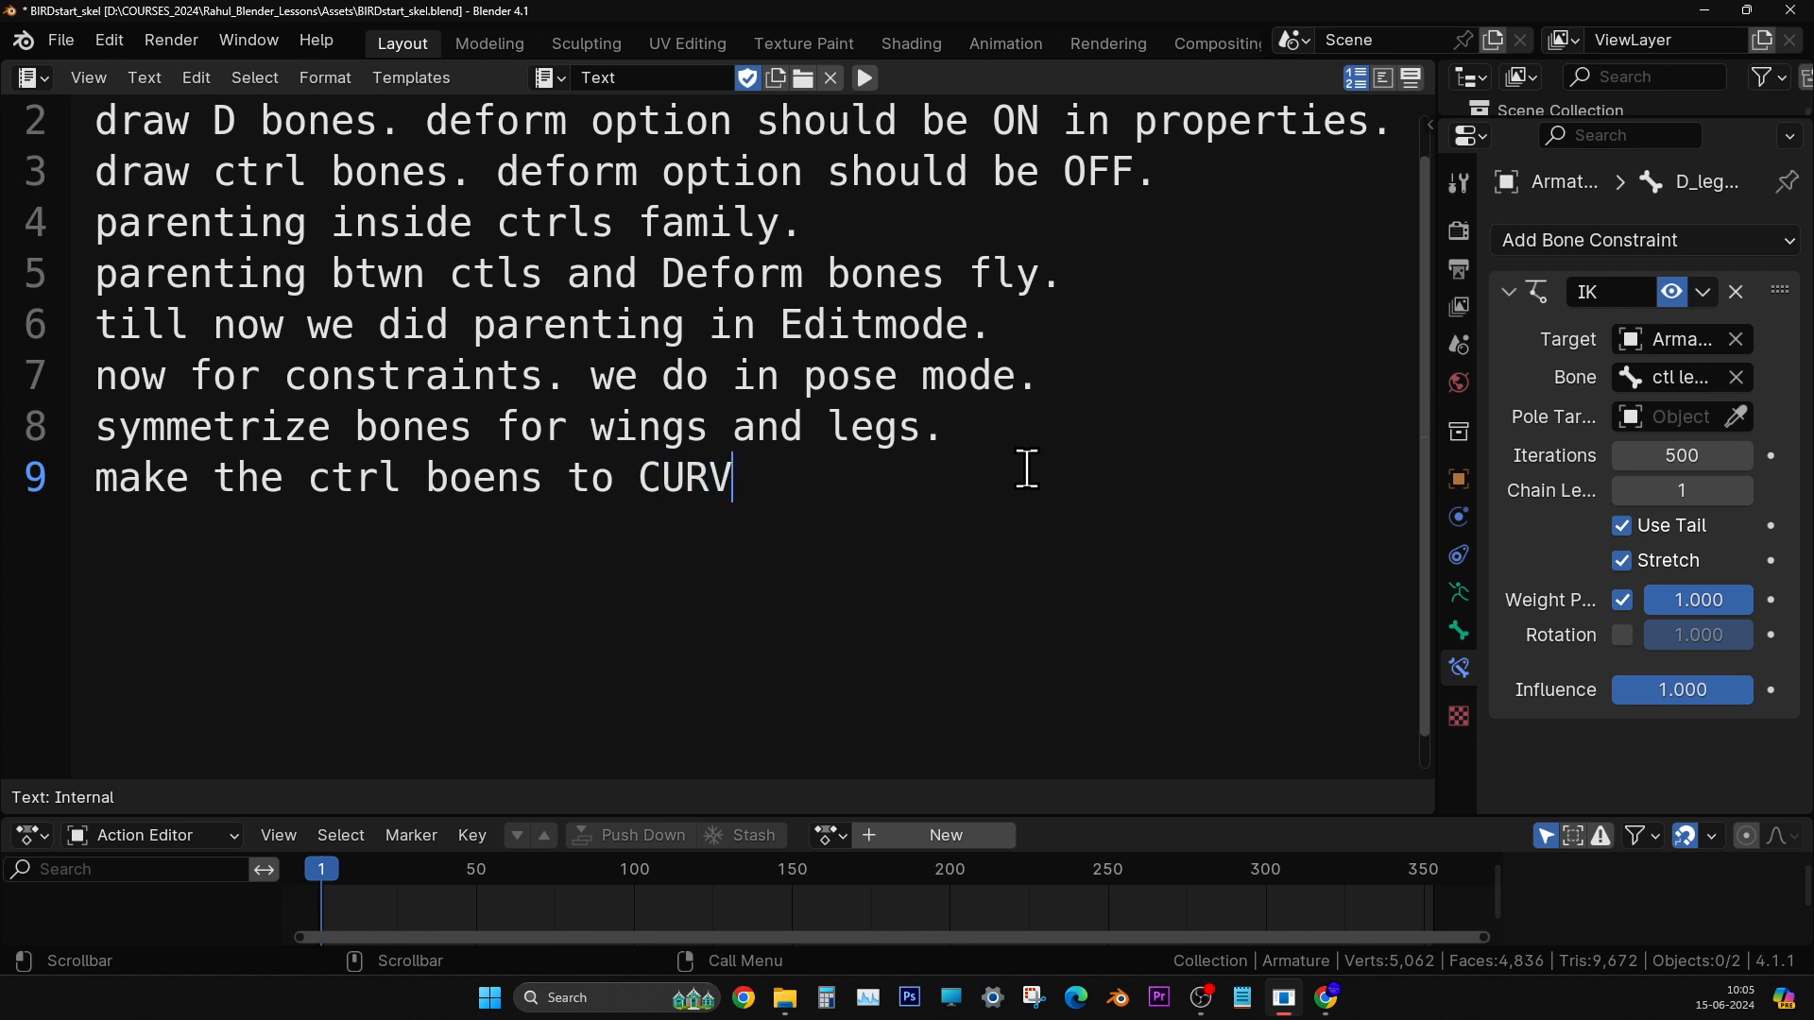
- Complete and correct the last note line to read "make the ctrl bones to CURVES.", and save the file
{"action": "type", "text": "ES."}
{"action": "left_click", "coordinate": [520, 479]}
{"action": "key", "text": "BackSpace"}
{"action": "key", "text": "BackSpace"}
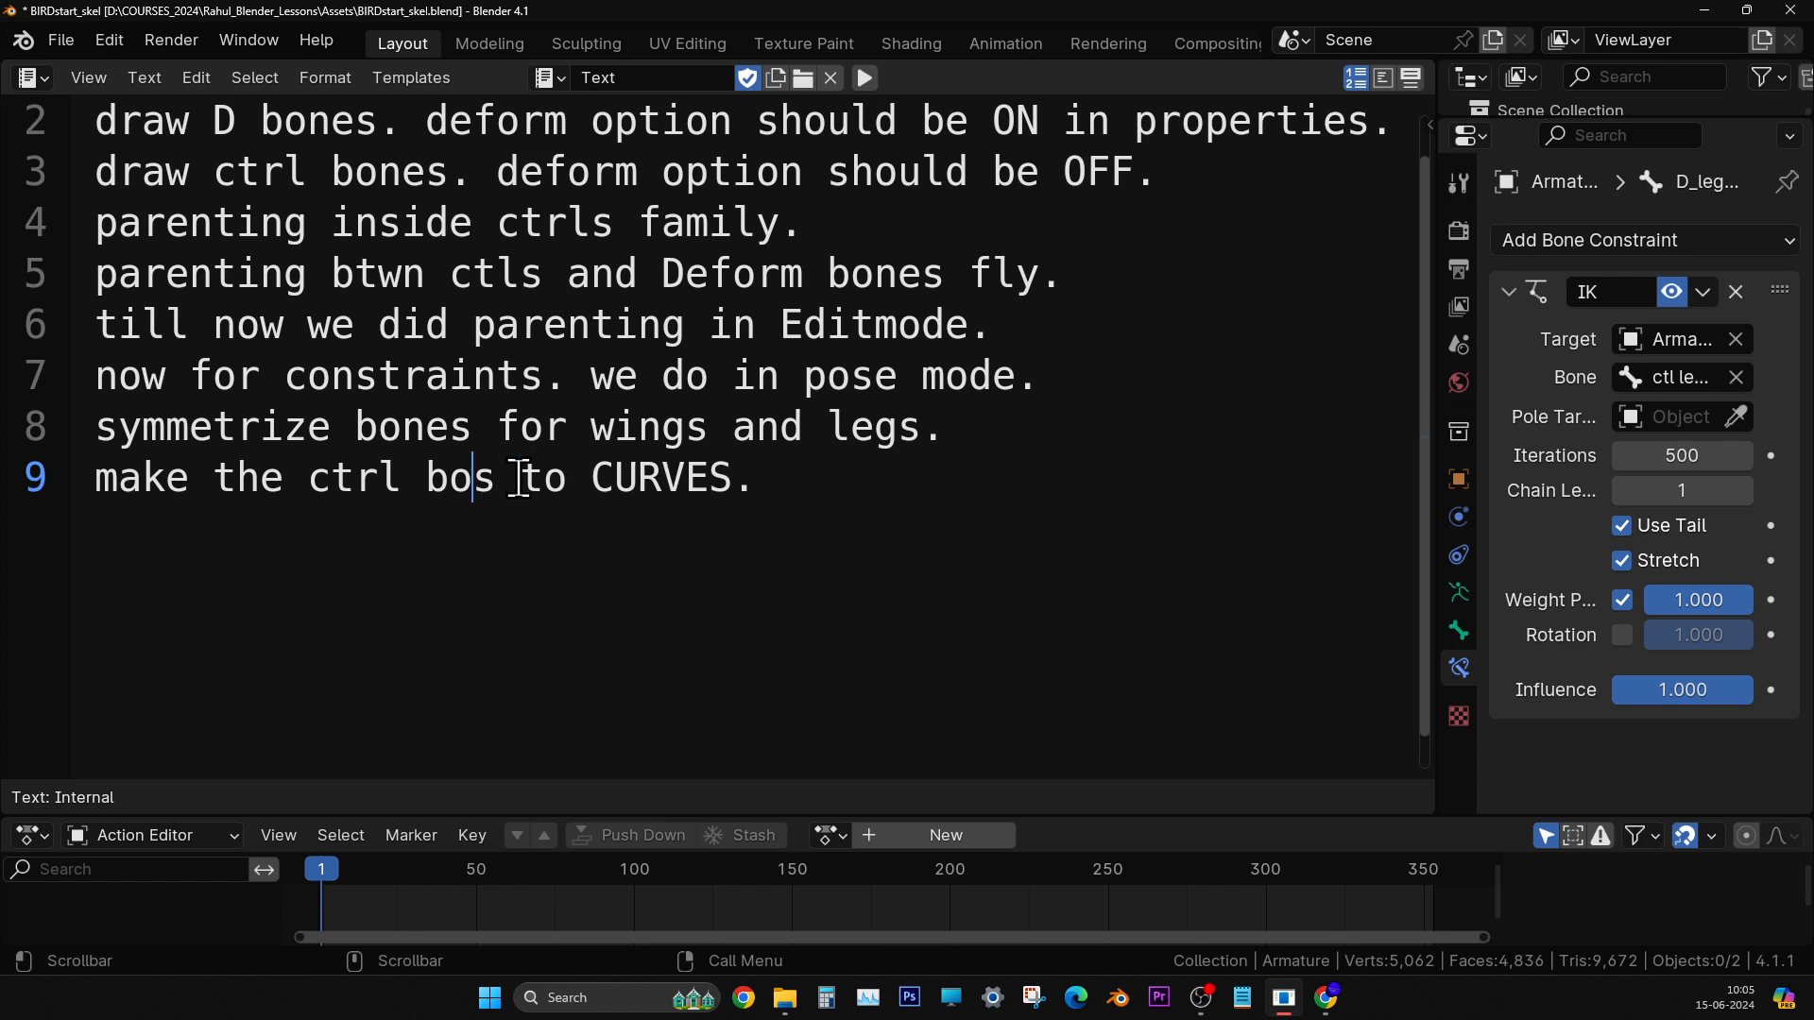
{"action": "type", "text": "NES"}
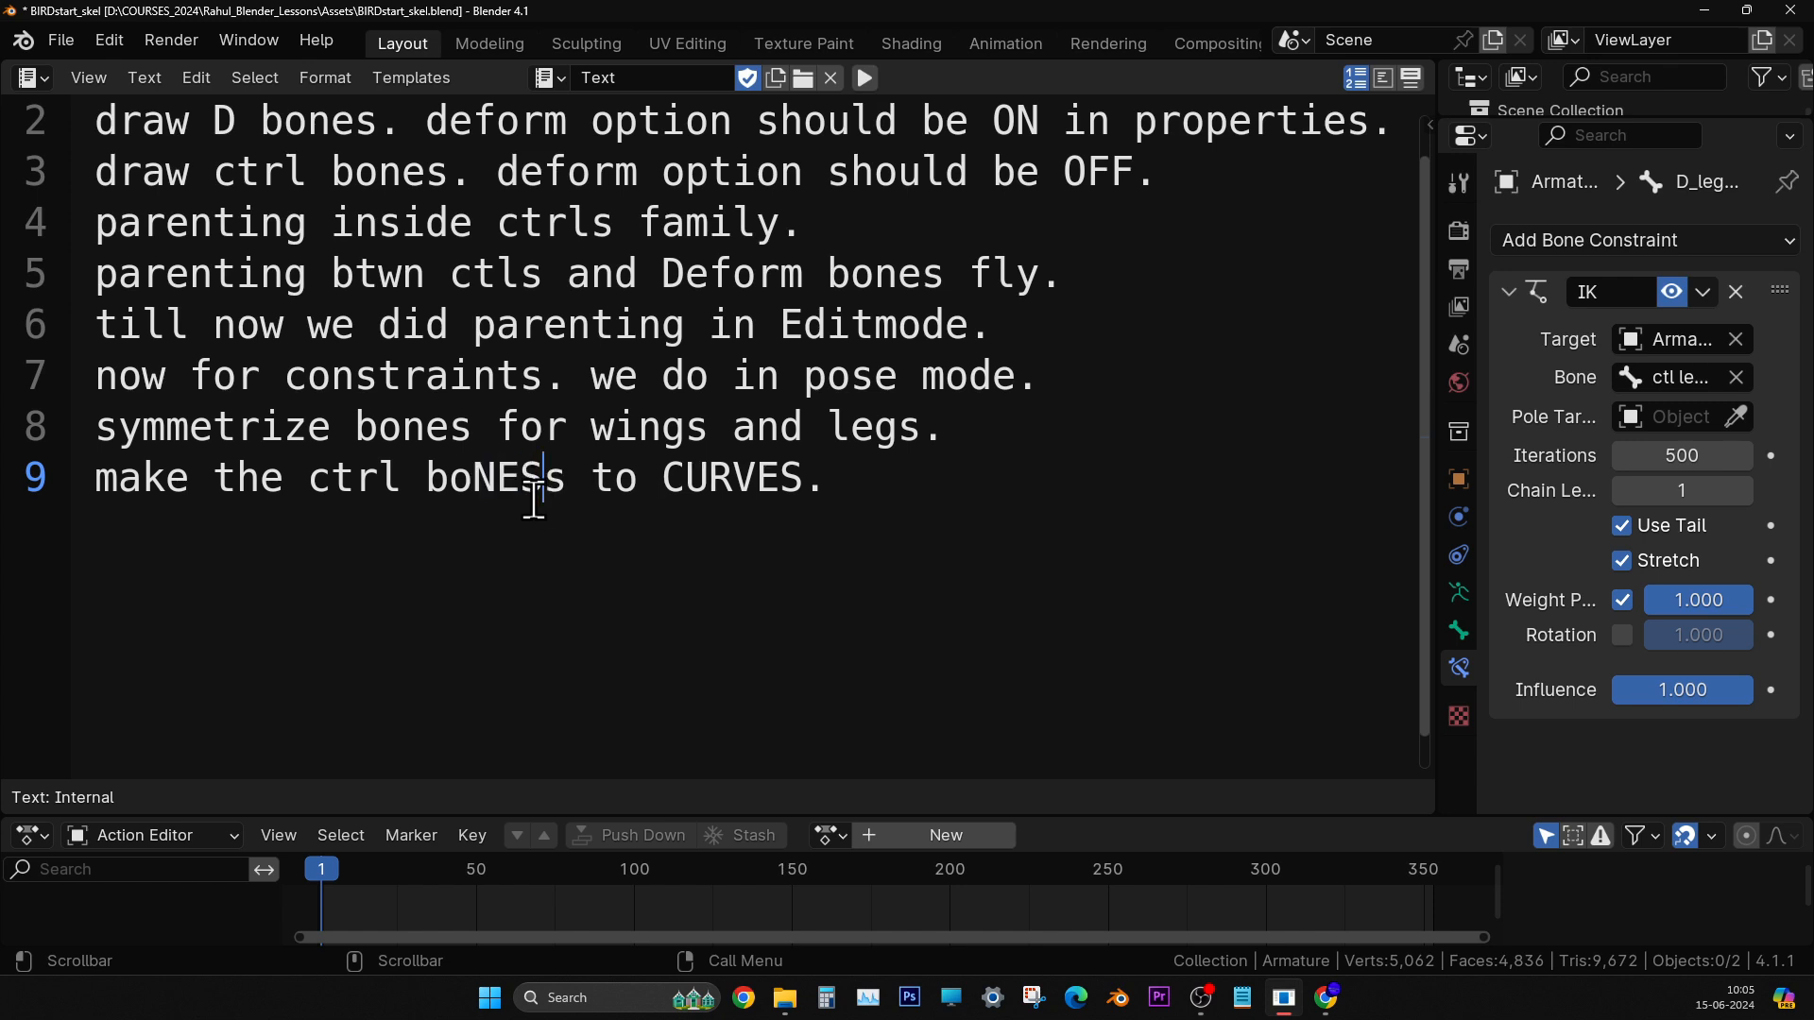
{"action": "key", "text": "BackSpace"}
{"action": "key", "text": "BackSpace"}
{"action": "key", "text": "BackSpace"}
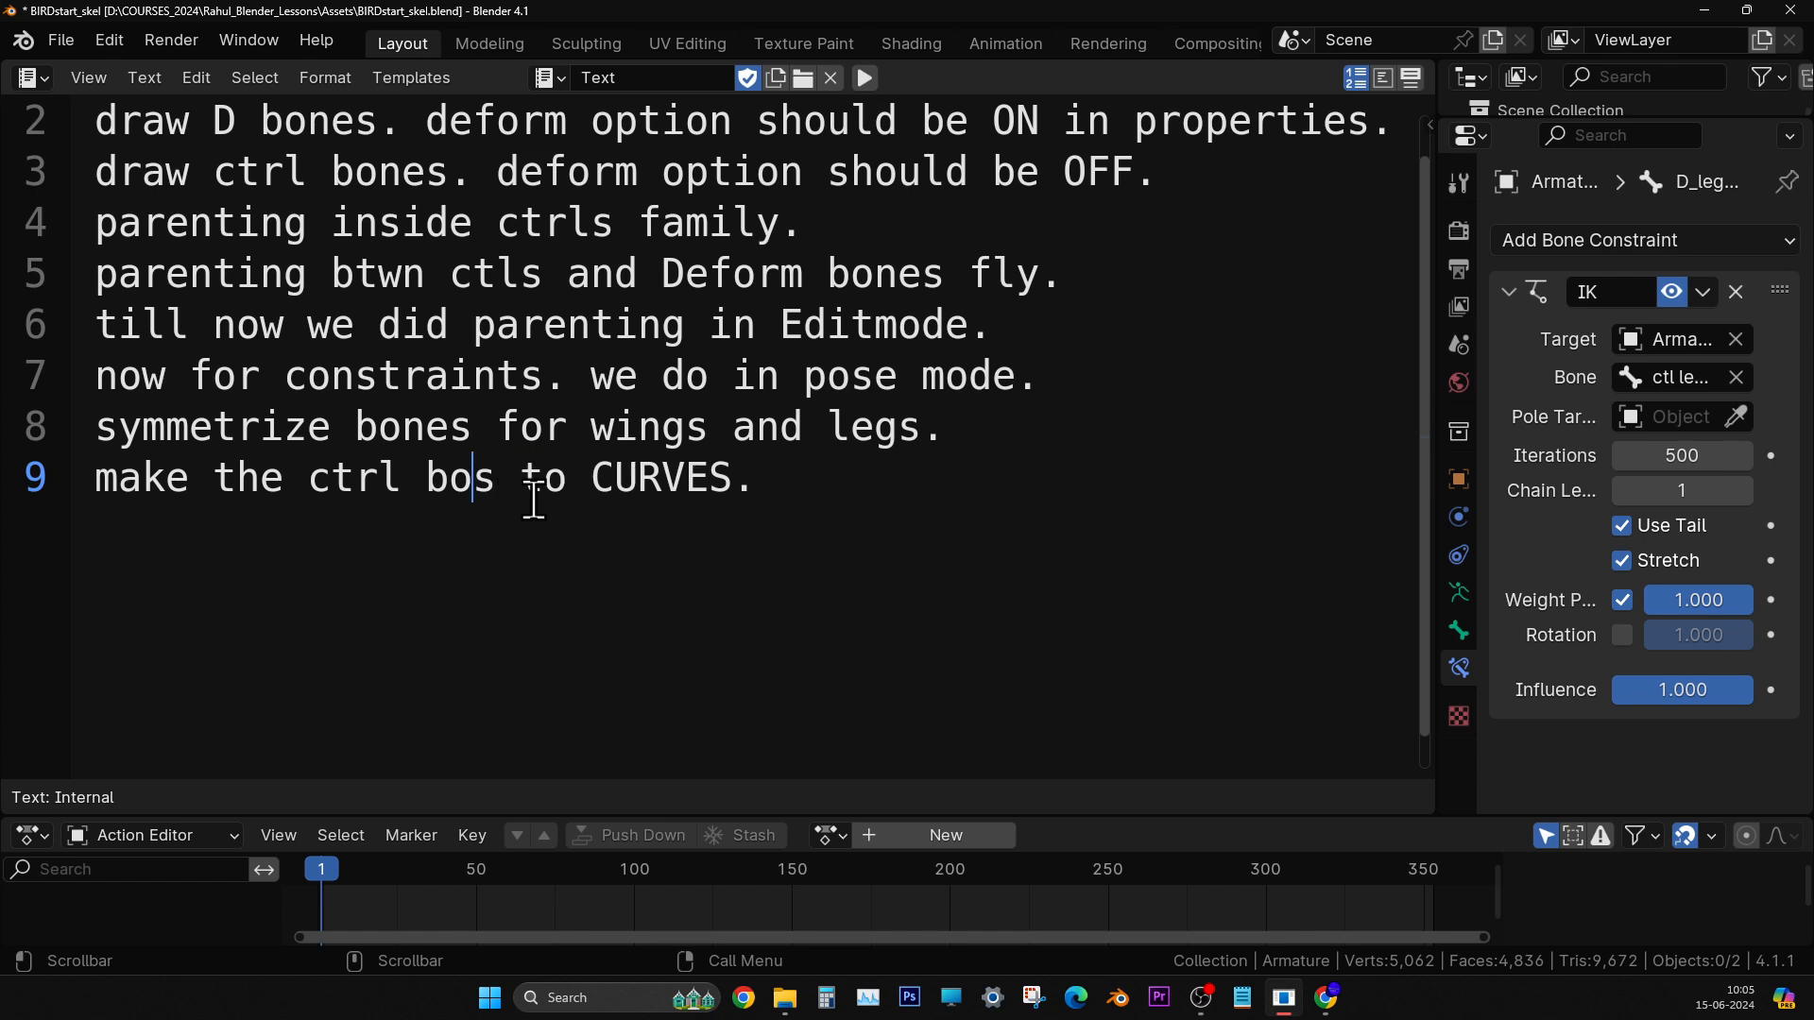
{"action": "type", "text": "ne"}
{"action": "left_click", "coordinate": [866, 482]}
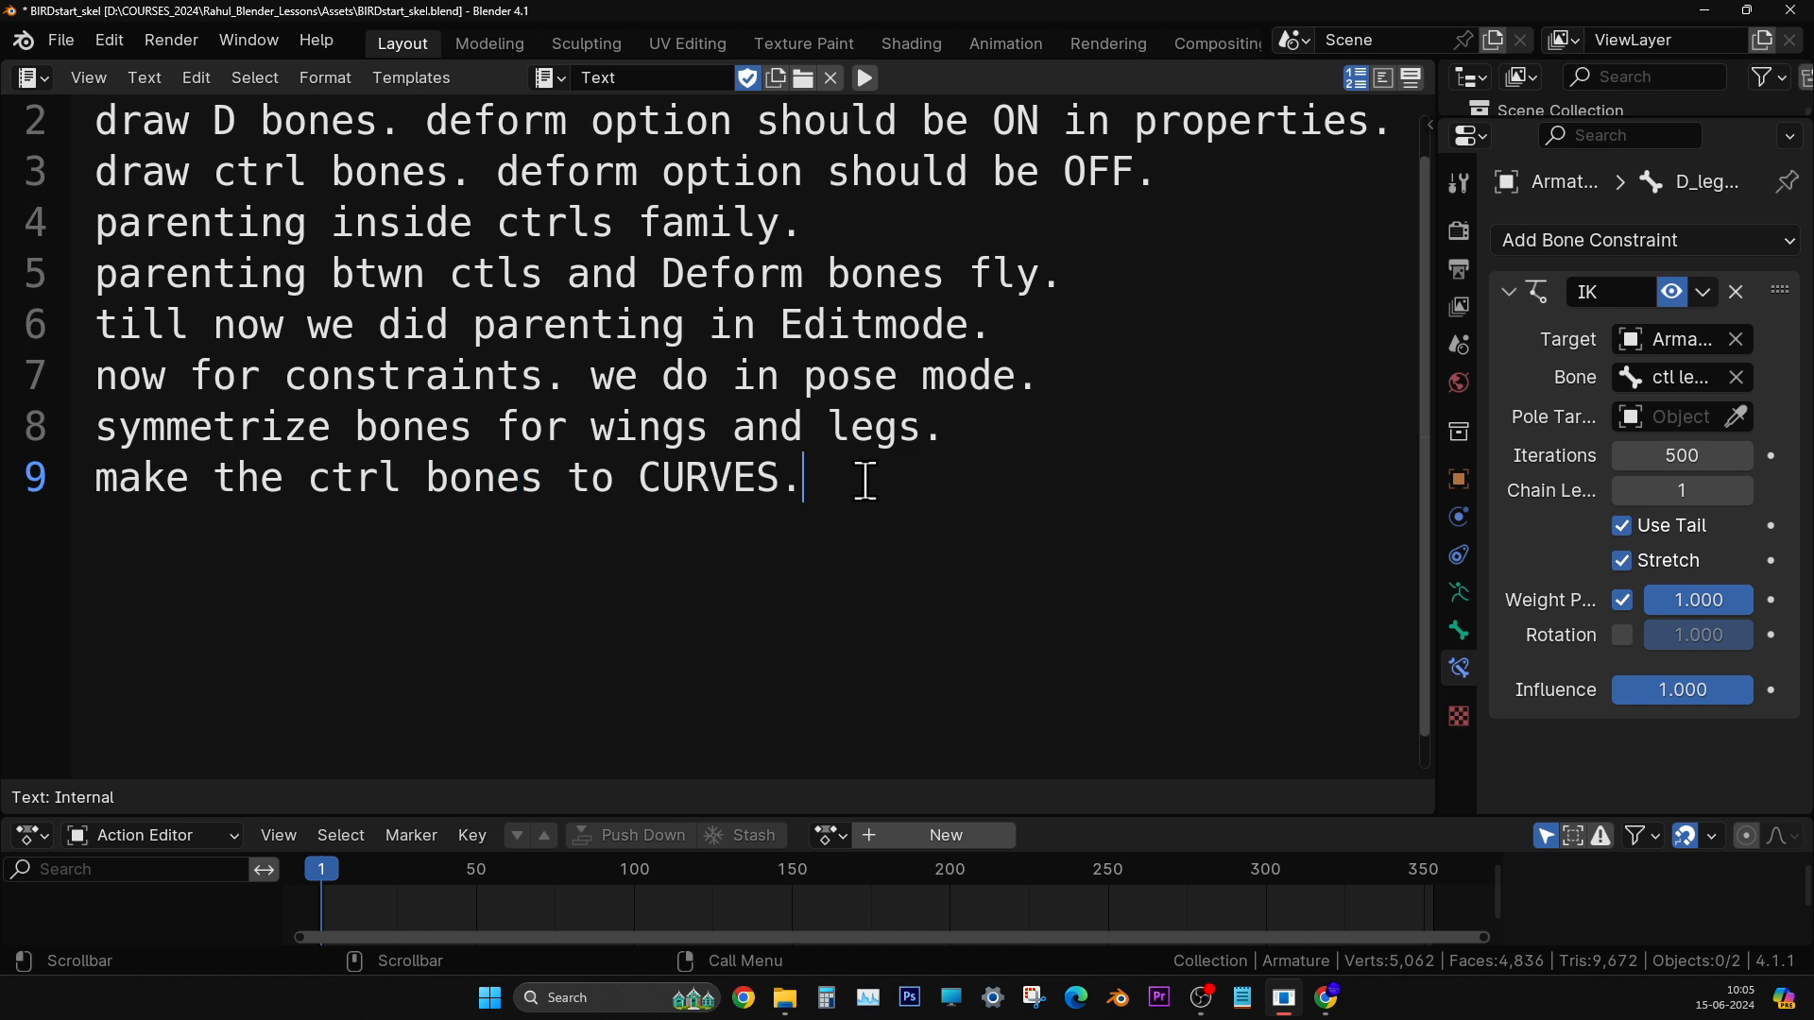
{"action": "left_click", "coordinate": [62, 40]}
{"action": "left_click", "coordinate": [117, 223]}
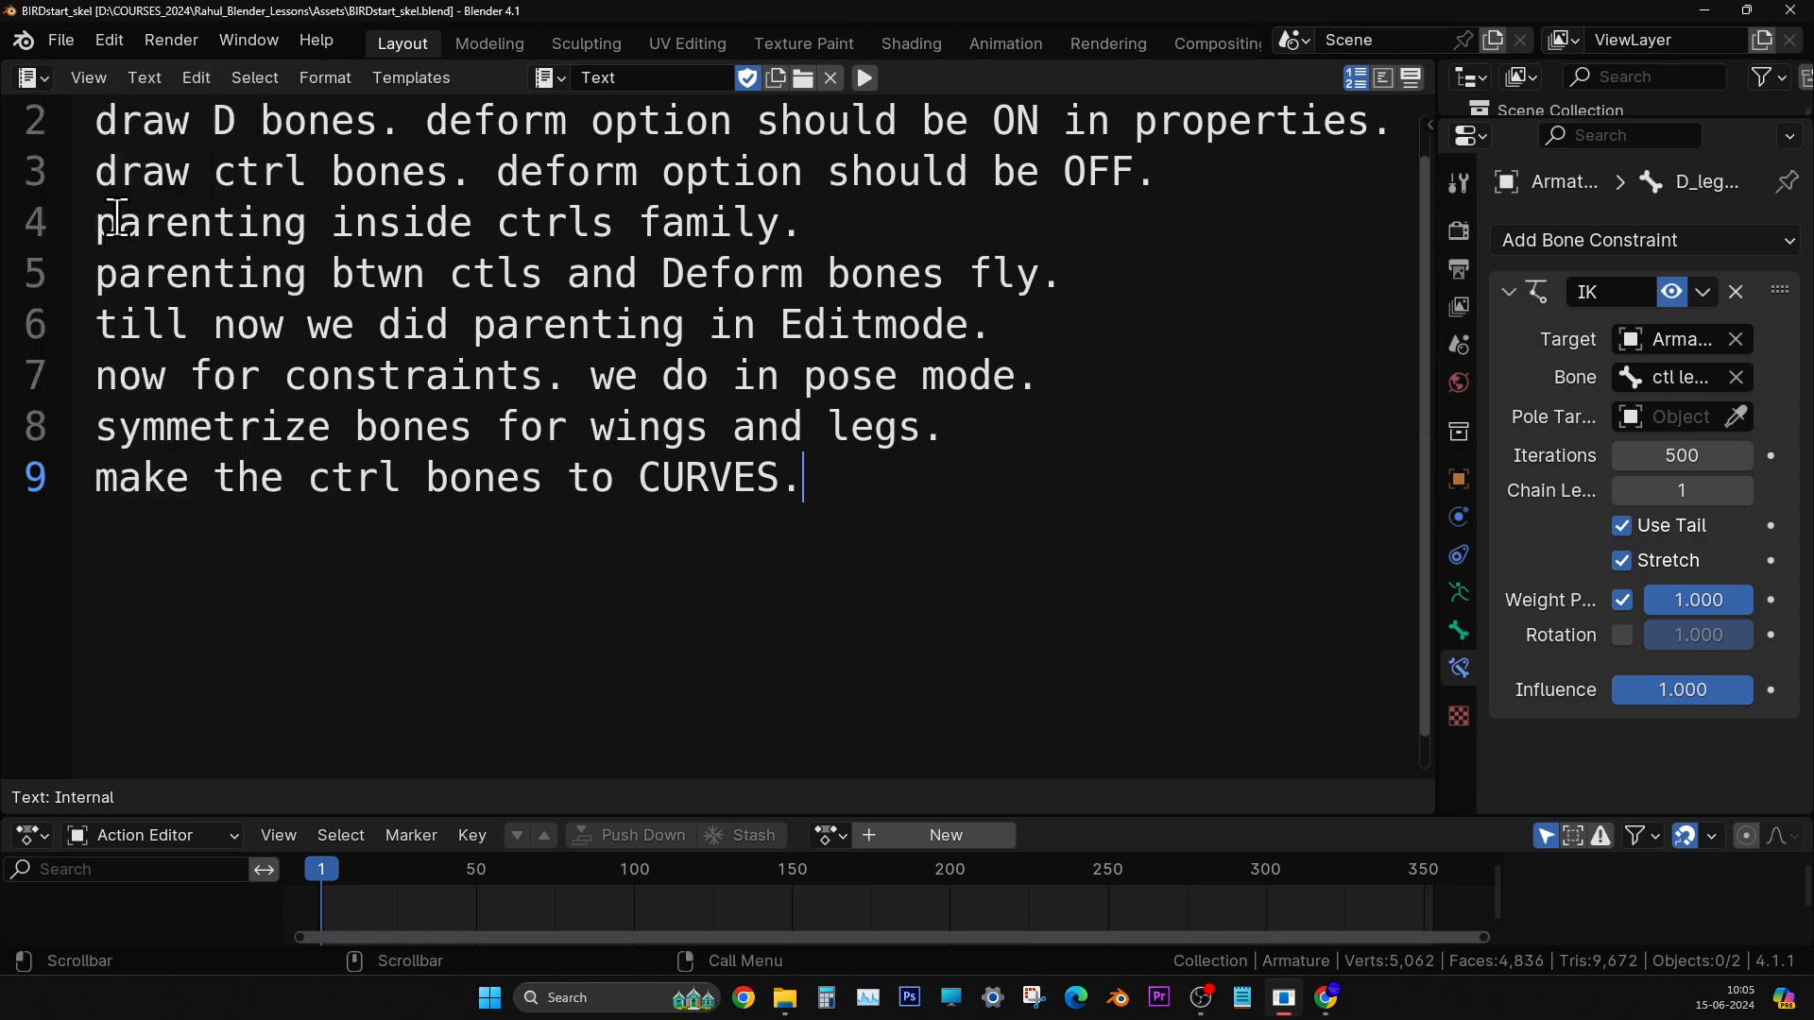
- Switch the text editor area to the 3D Viewport, widen the Properties editor and make the Outliner taller
{"action": "left_click", "coordinate": [33, 78]}
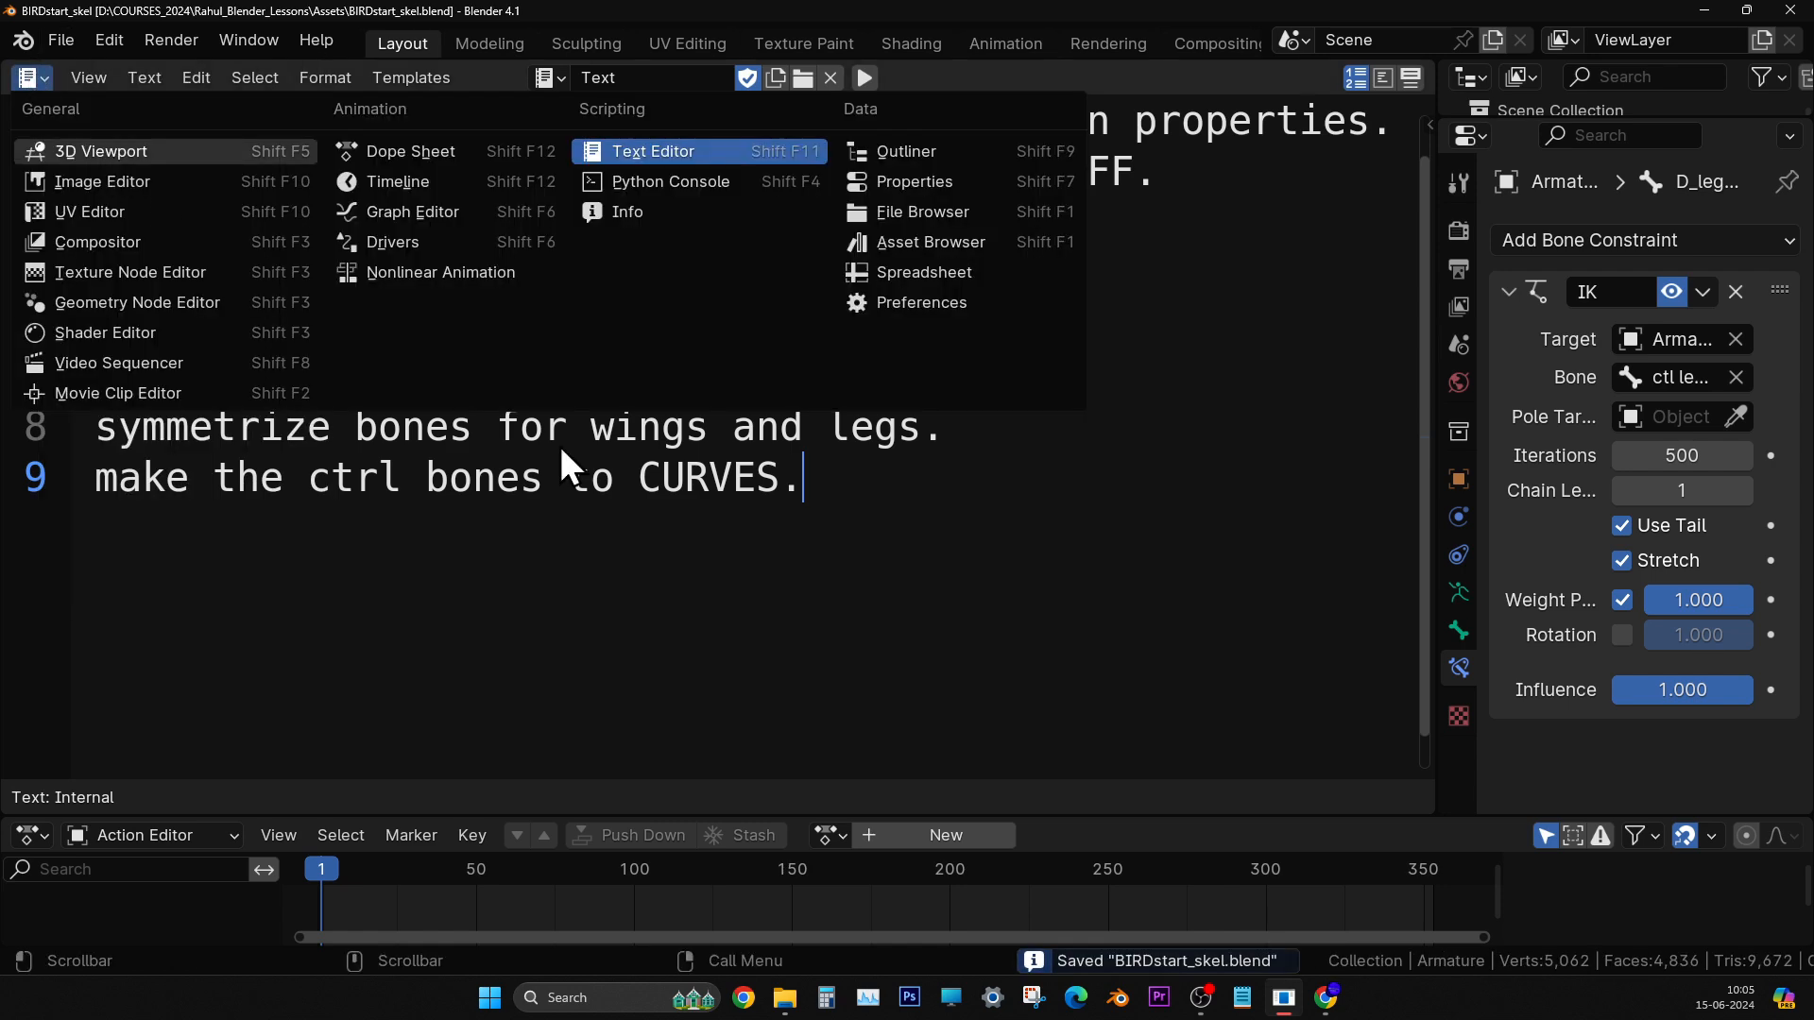
{"action": "key", "text": "shift+F5"}
{"action": "middle_click_drag", "start_coordinate": [675, 491], "coordinate": [656, 671]}
{"action": "left_click_drag", "start_coordinate": [1434, 433], "coordinate": [1208, 433]}
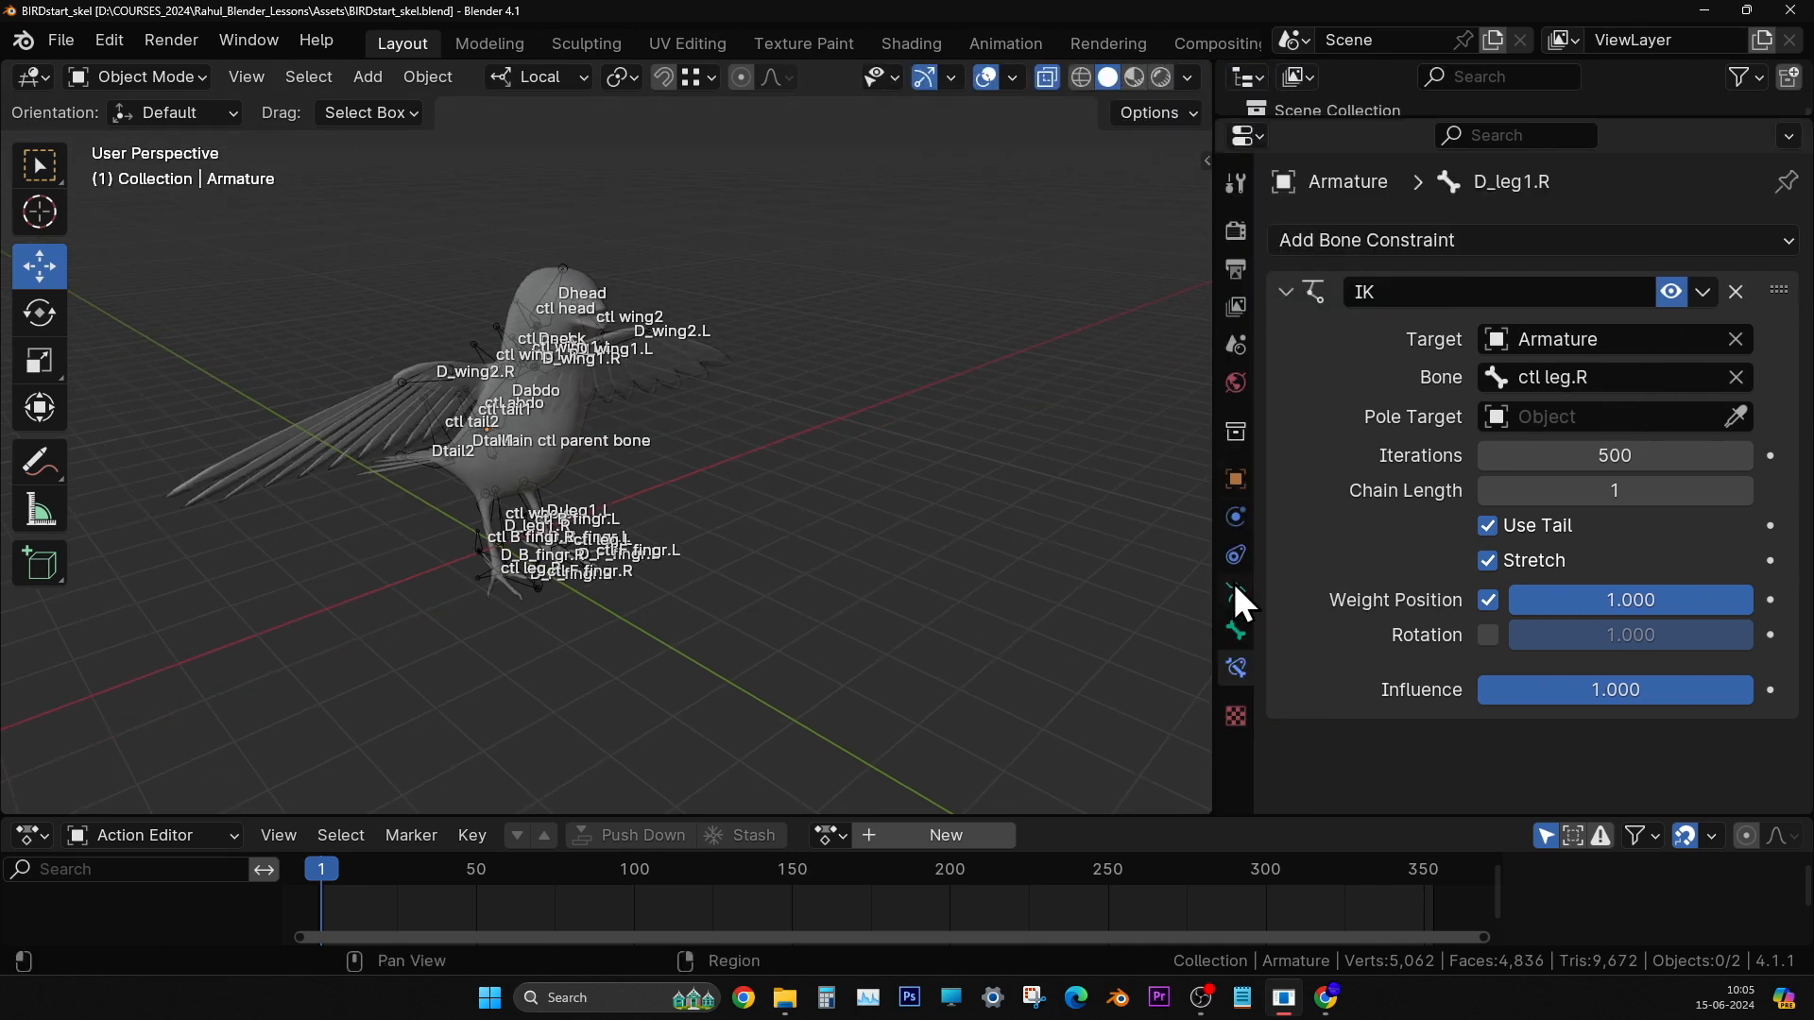
{"action": "left_click_drag", "start_coordinate": [1424, 121], "coordinate": [1340, 348]}
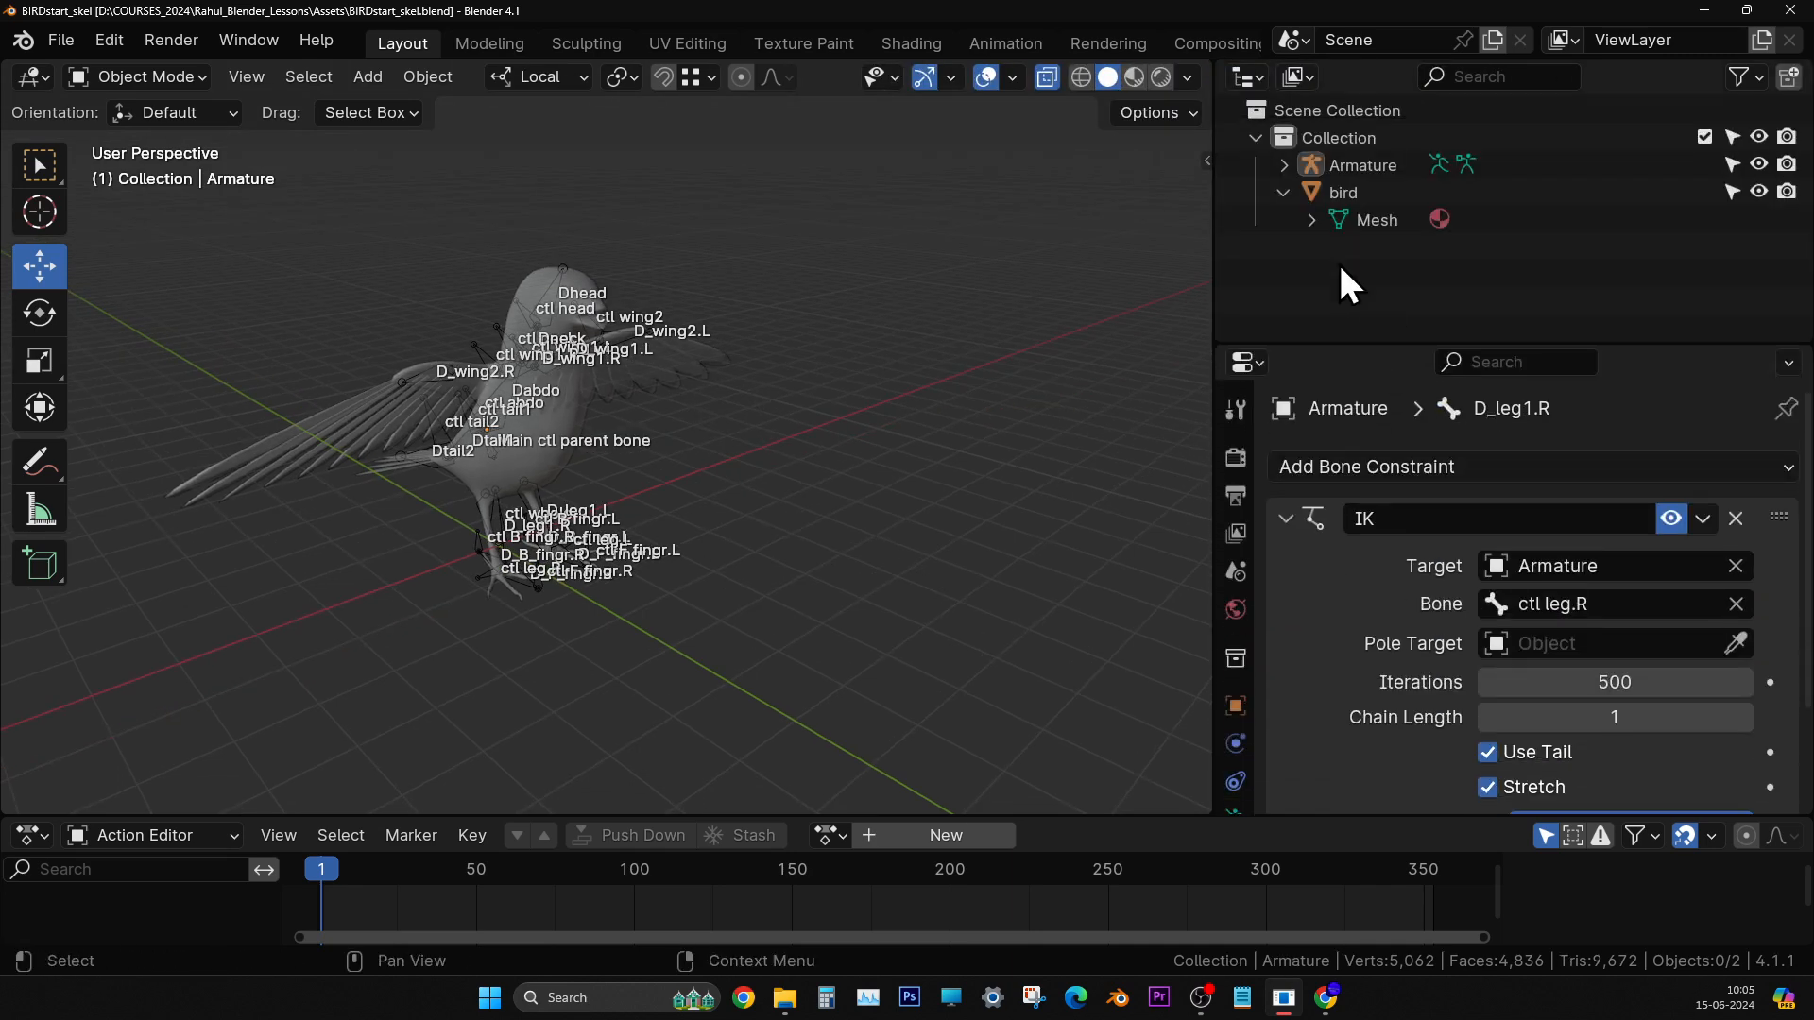
- Select the Armature object of the bird rig
{"action": "middle_click_drag", "start_coordinate": [526, 418], "coordinate": [850, 444]}
{"action": "scroll", "coordinate": [554, 382], "scroll_direction": "up", "scroll_amount": 2}
{"action": "left_click", "coordinate": [1368, 166]}
- Try moving the whole armature away from the bird mesh in Object Mode, and undo the move
{"action": "middle_click_drag", "start_coordinate": [557, 448], "coordinate": [731, 479]}
{"action": "left_click_drag", "start_coordinate": [622, 480], "coordinate": [1004, 438]}
{"action": "left_click_drag", "start_coordinate": [906, 549], "coordinate": [814, 486]}
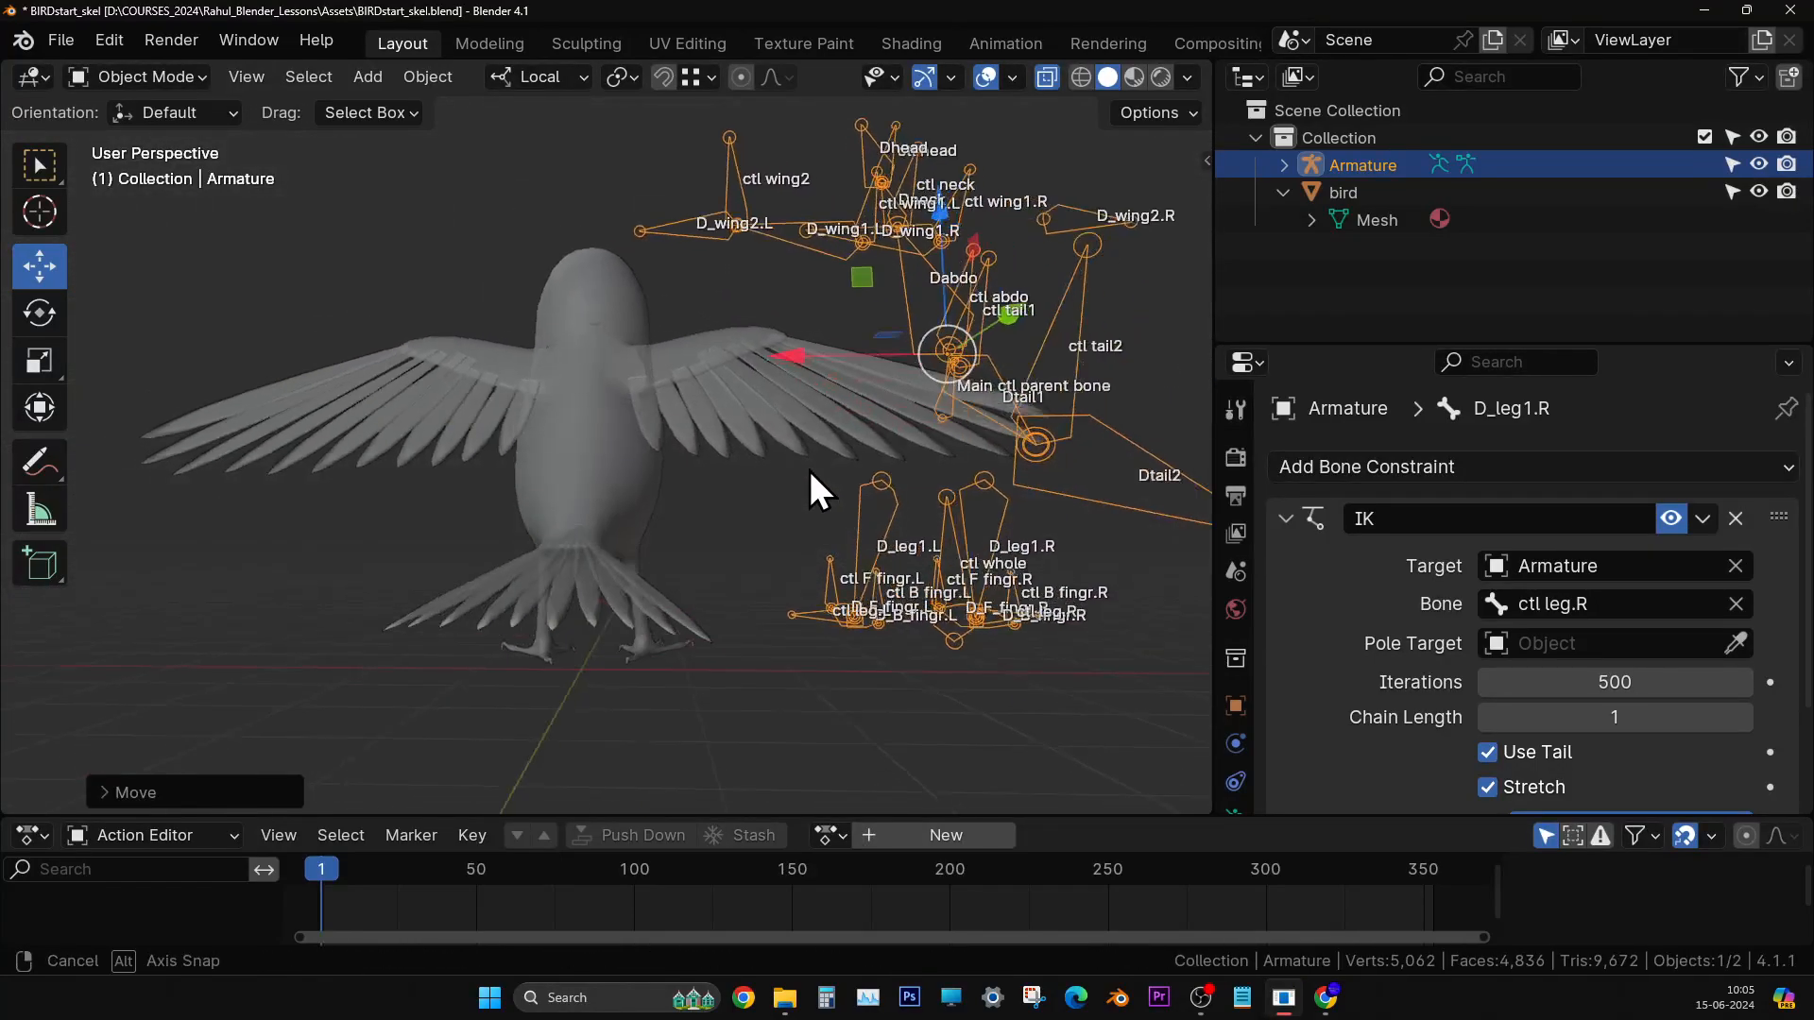
{"action": "middle_click_drag", "start_coordinate": [814, 485], "coordinate": [805, 570]}
{"action": "key", "text": "ctrl+z"}
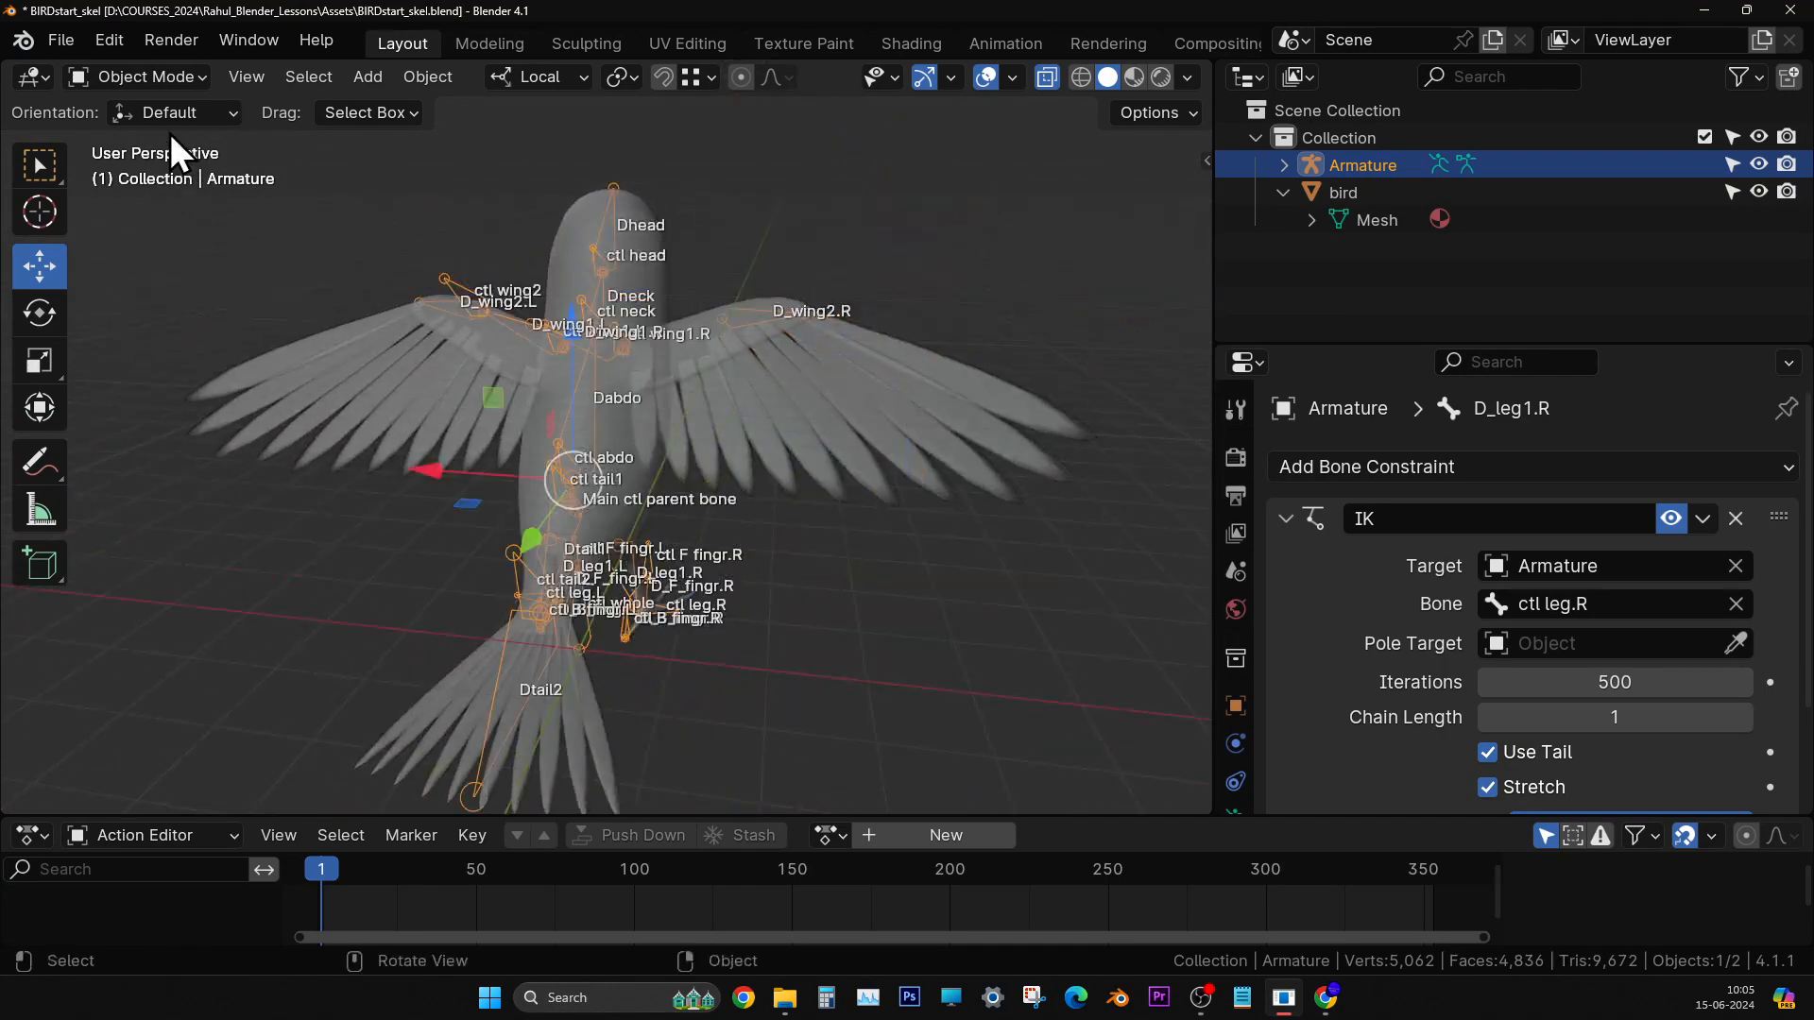
- Switch the armature to Pose Mode and select the ctl whole bone between the bird's feet
{"action": "left_click", "coordinate": [144, 76]}
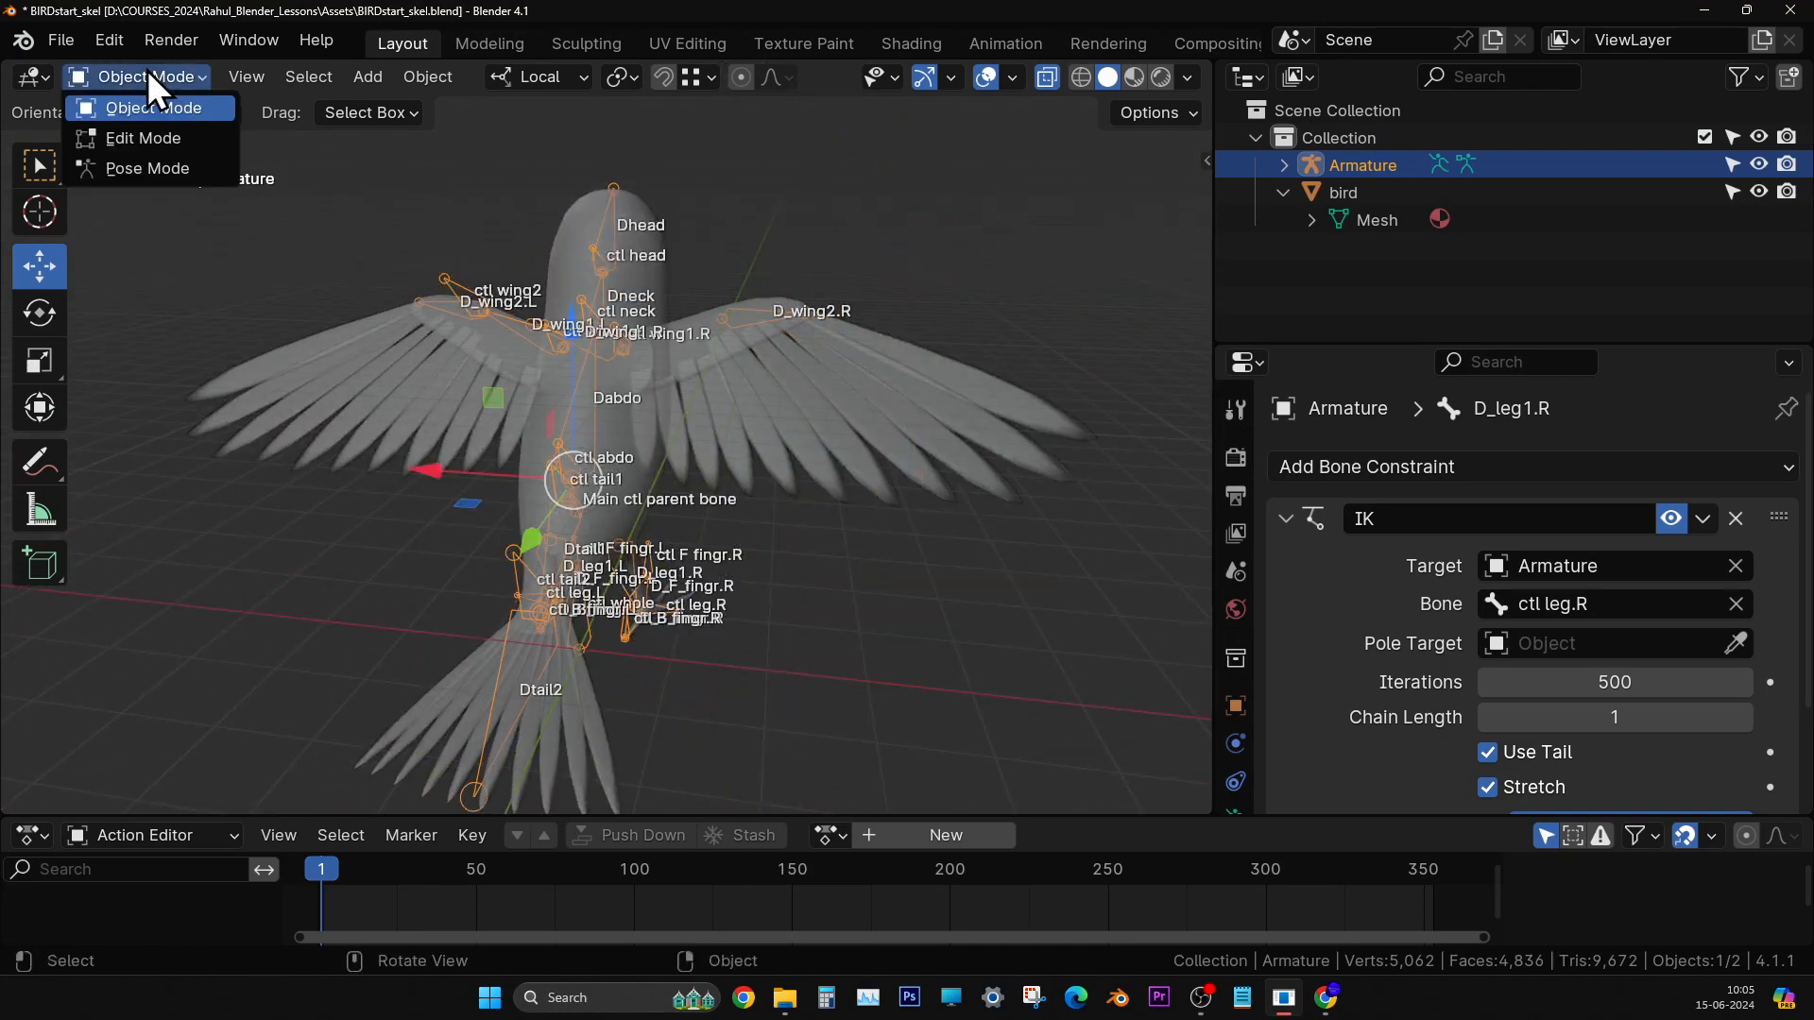
{"action": "left_click", "coordinate": [151, 167]}
{"action": "middle_click_drag", "start_coordinate": [361, 343], "coordinate": [711, 485]}
{"action": "scroll", "coordinate": [586, 665], "scroll_direction": "up", "scroll_amount": 3}
{"action": "scroll", "coordinate": [712, 485], "scroll_direction": "up", "scroll_amount": 2}
{"action": "left_click", "coordinate": [712, 485]}
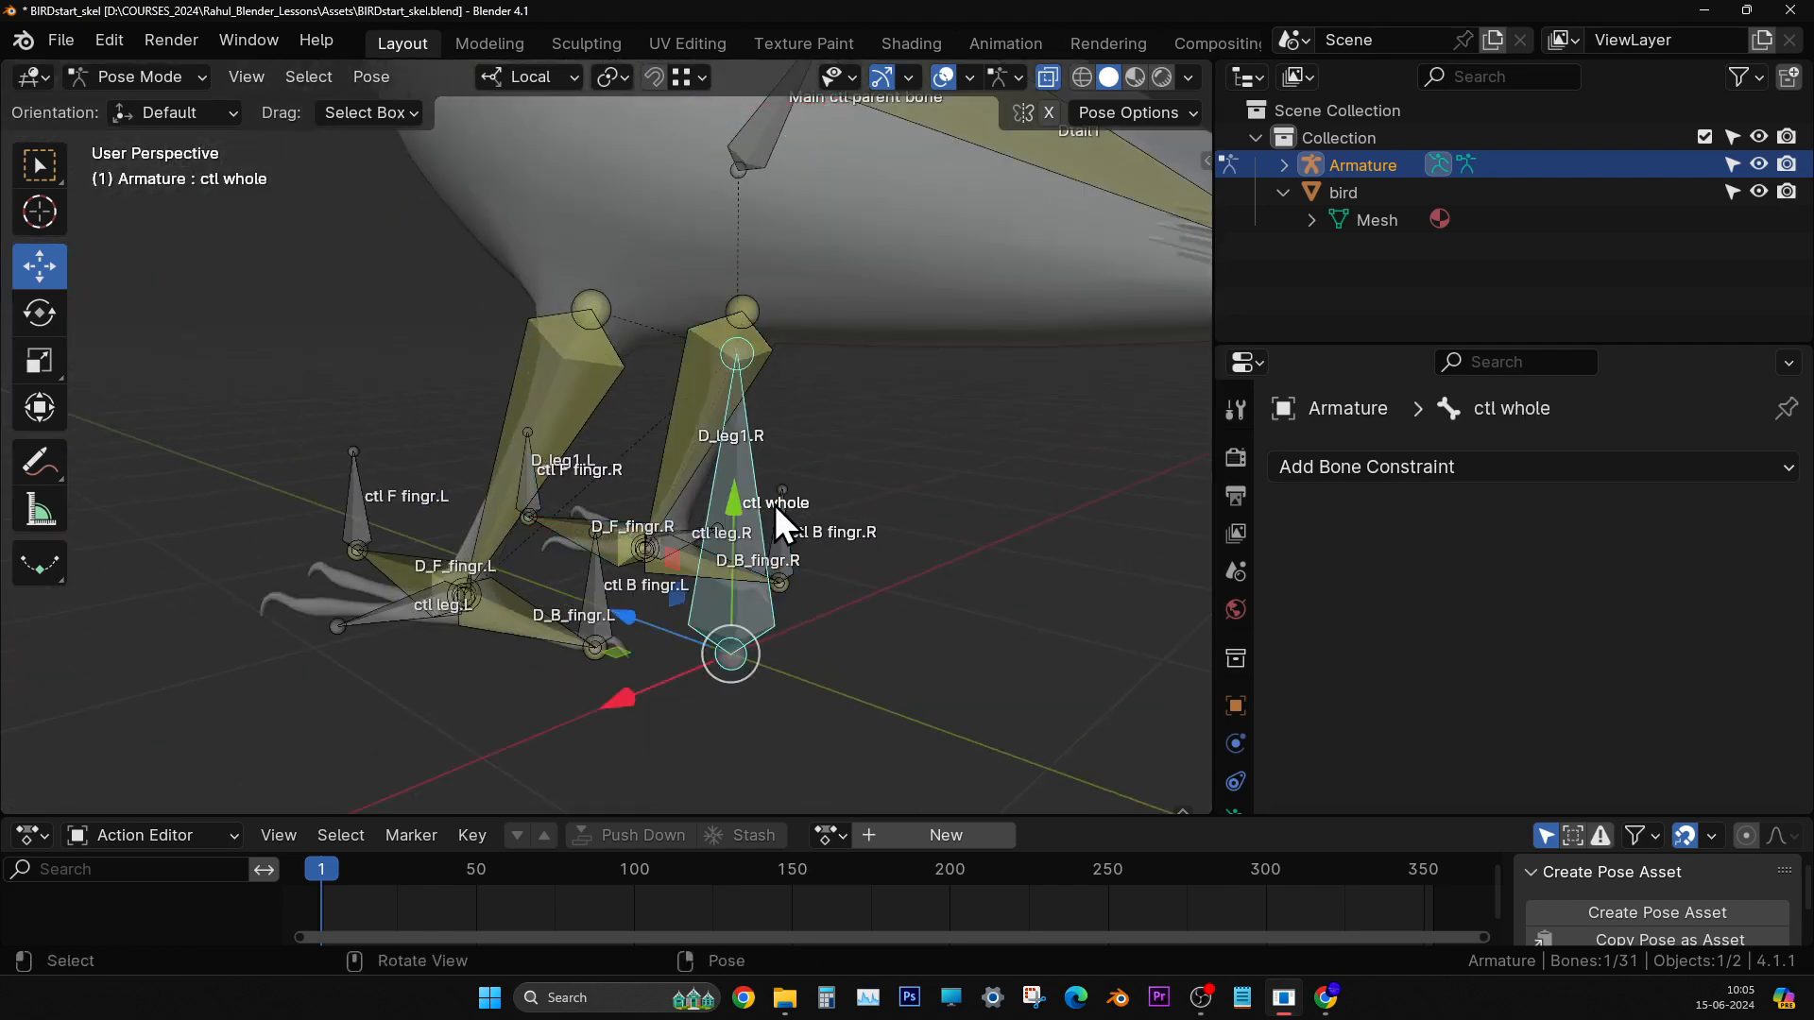
- Try moving the ctl whole bone to test how the rig follows, and undo the move
{"action": "scroll", "coordinate": [775, 510], "scroll_direction": "down", "scroll_amount": 4}
{"action": "scroll", "coordinate": [785, 567], "scroll_direction": "up", "scroll_amount": 3}
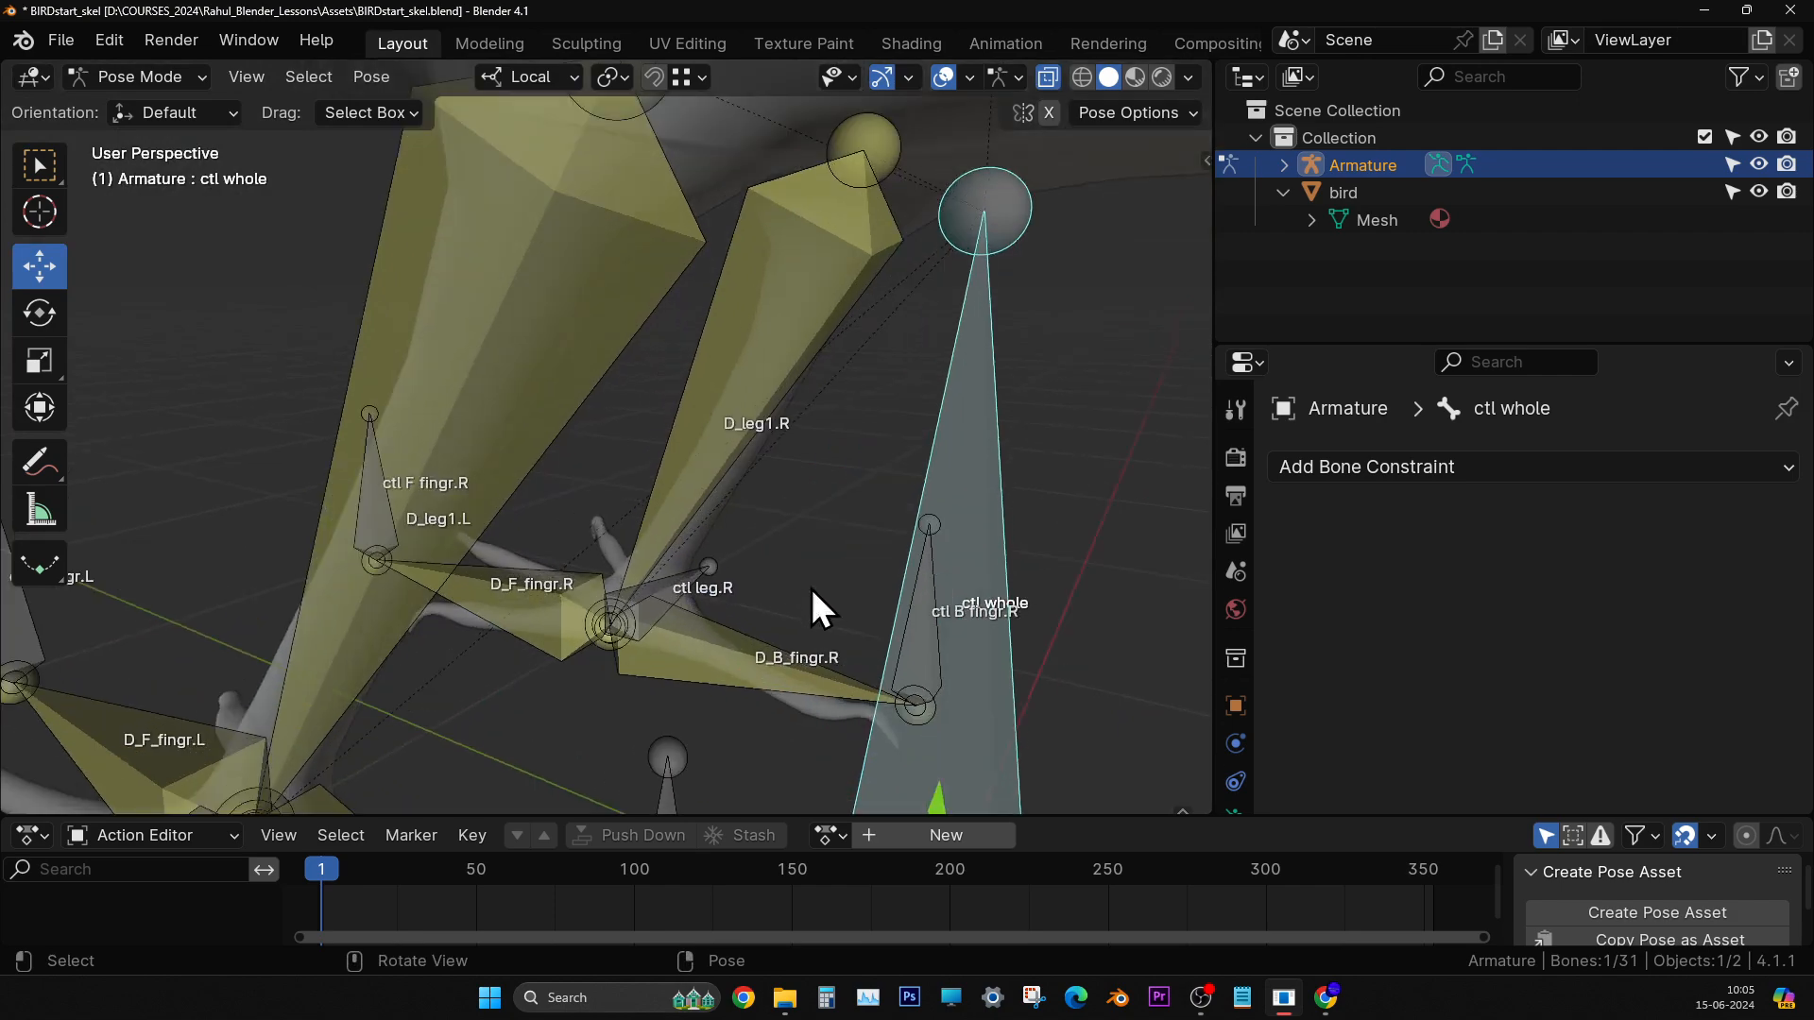
{"action": "middle_click_drag", "start_coordinate": [813, 587], "coordinate": [699, 470]}
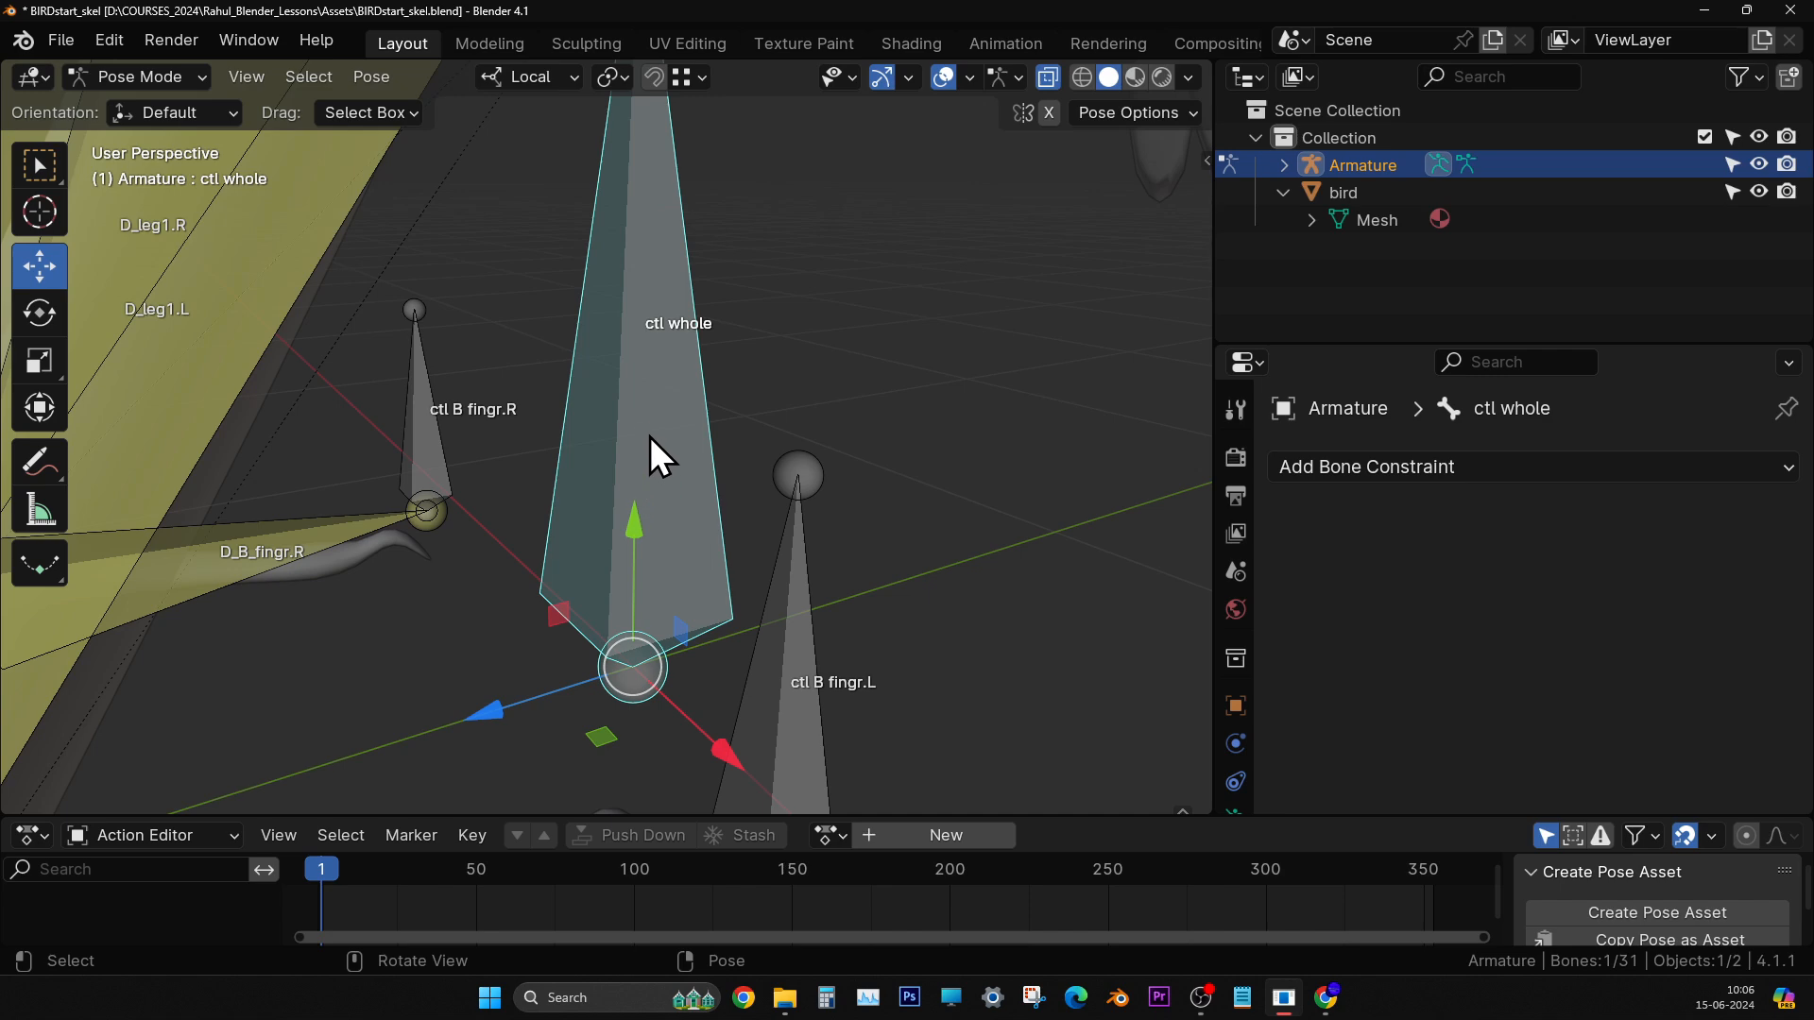
{"action": "middle_click_drag", "start_coordinate": [650, 437], "coordinate": [500, 593]}
{"action": "scroll", "coordinate": [501, 593], "scroll_direction": "down", "scroll_amount": 4}
{"action": "middle_click_drag", "start_coordinate": [687, 380], "coordinate": [689, 615]}
{"action": "scroll", "coordinate": [697, 538], "scroll_direction": "down", "scroll_amount": 3}
{"action": "left_click_drag", "start_coordinate": [682, 594], "coordinate": [237, 642]}
{"action": "middle_click_drag", "start_coordinate": [236, 642], "coordinate": [958, 609]}
{"action": "key", "text": "ctrl+z"}
- Inspect the IK constraint on the D_wing1.R bone, and undo the recent selection changes
{"action": "middle_click_drag", "start_coordinate": [903, 537], "coordinate": [365, 649]}
{"action": "scroll", "coordinate": [648, 461], "scroll_direction": "up", "scroll_amount": 5}
{"action": "middle_click_drag", "start_coordinate": [696, 445], "coordinate": [666, 384]}
{"action": "scroll", "coordinate": [649, 360], "scroll_direction": "up", "scroll_amount": 3}
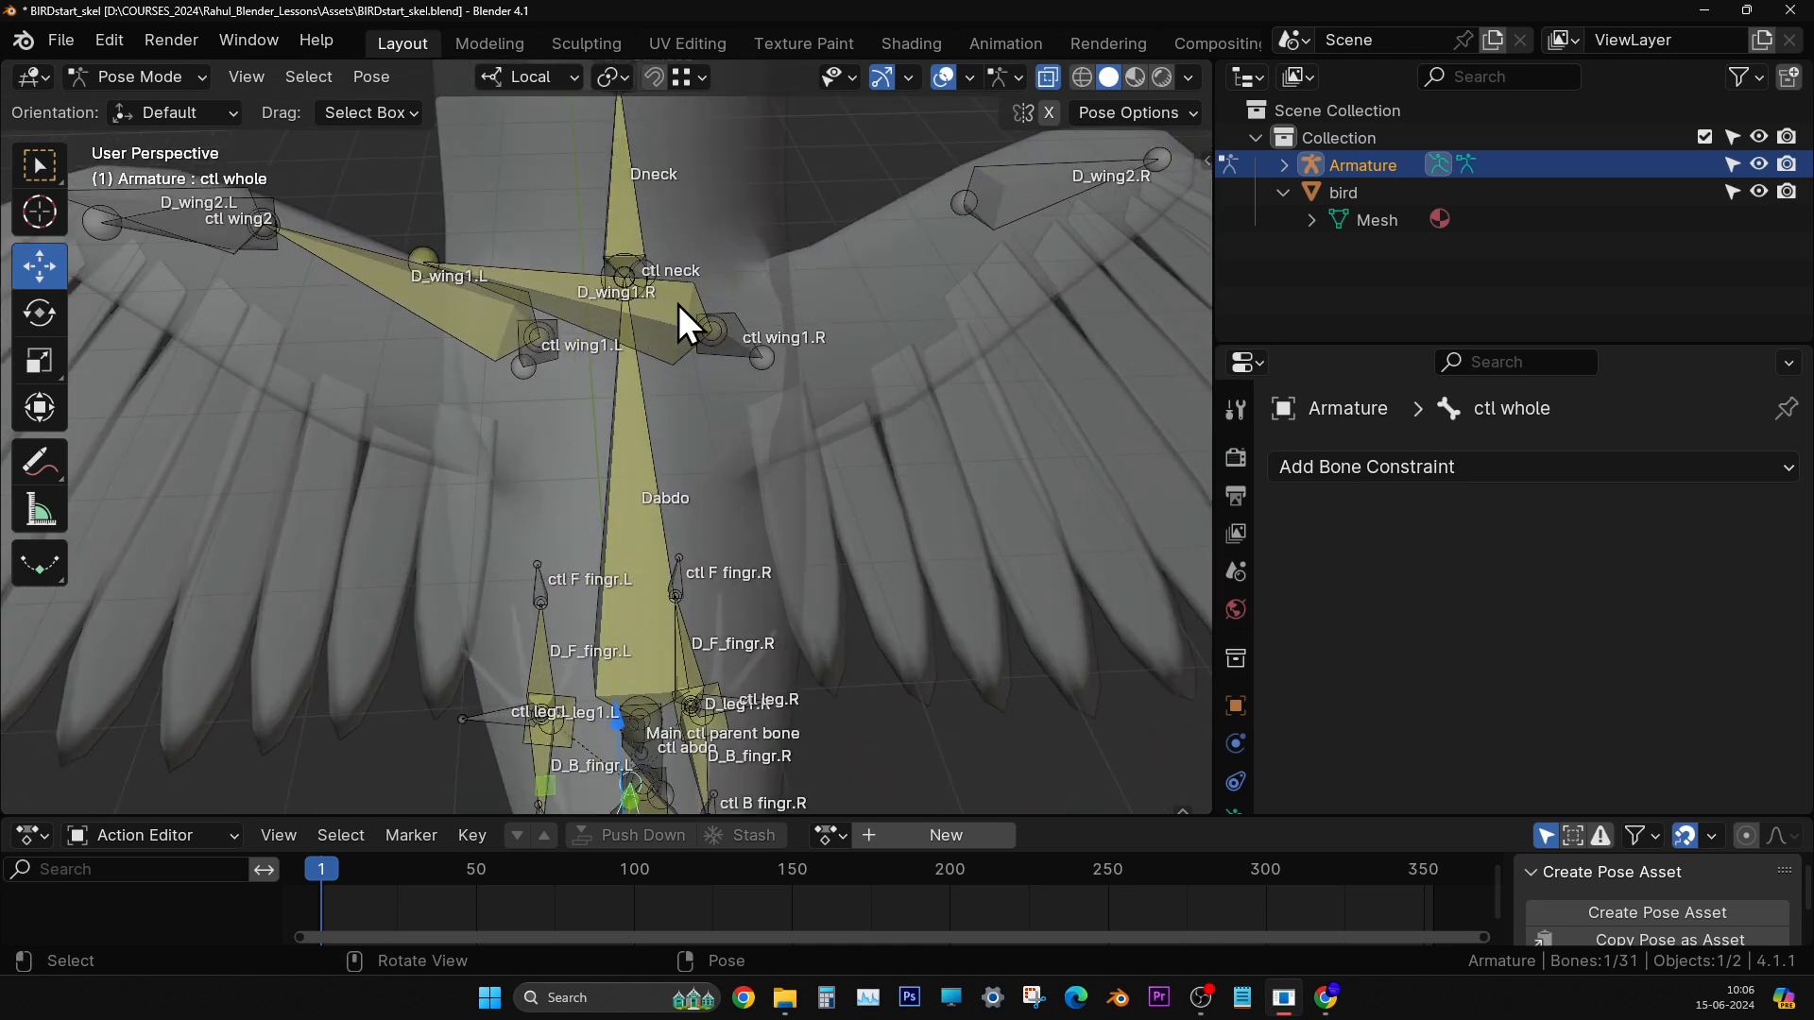
{"action": "left_click", "coordinate": [575, 285]}
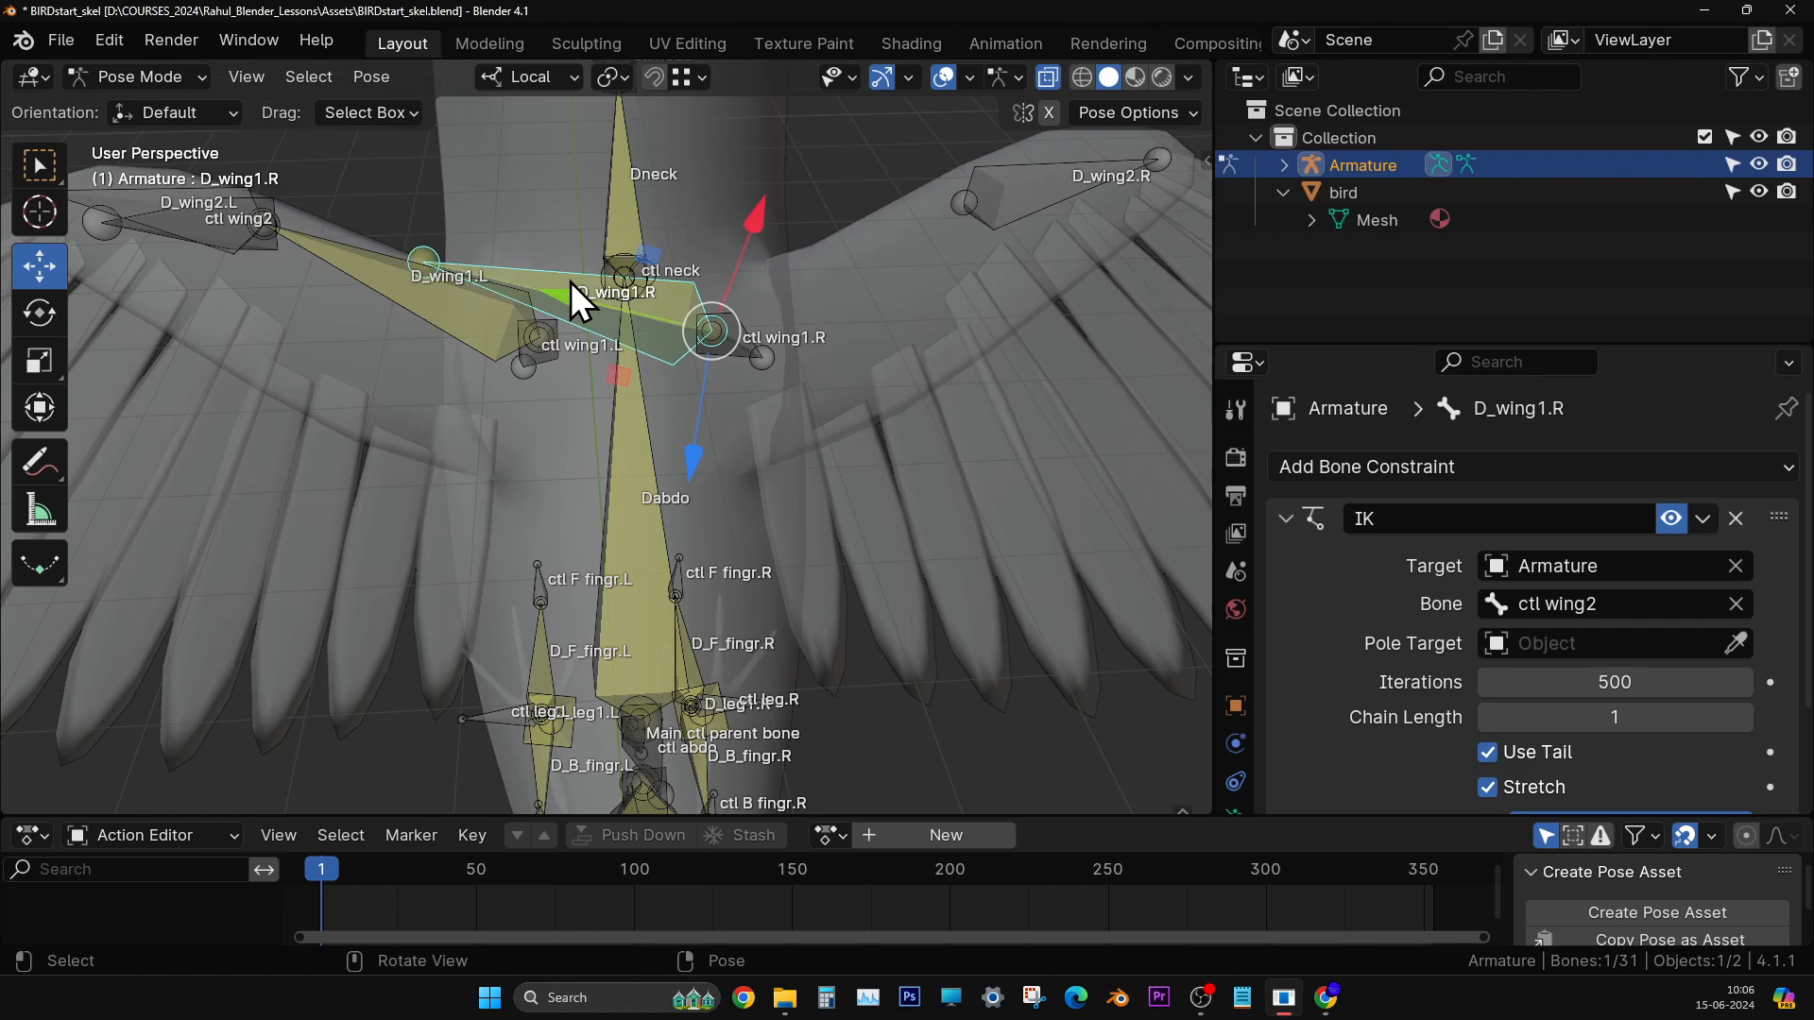
{"action": "scroll", "coordinate": [764, 478], "scroll_direction": "down", "scroll_amount": 4}
{"action": "middle_click_drag", "start_coordinate": [756, 478], "coordinate": [756, 365]}
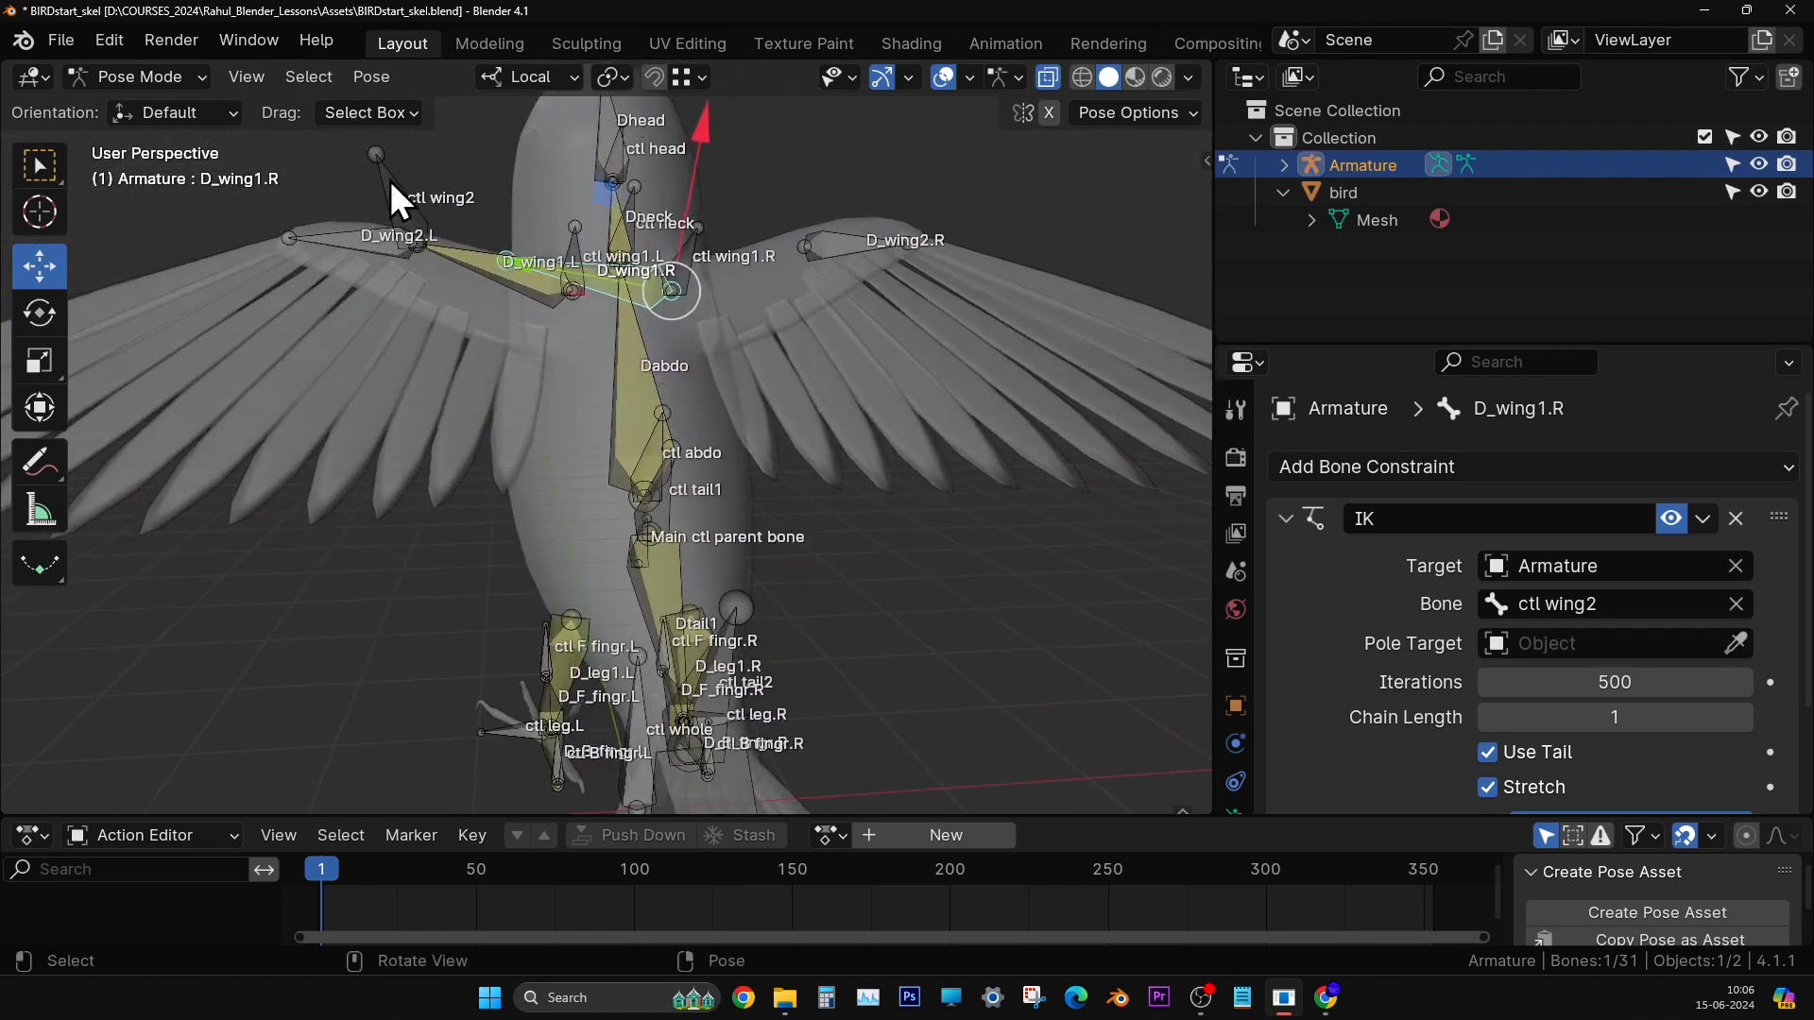
{"action": "key", "text": "ctrl+z"}
{"action": "key", "text": "ctrl+z"}
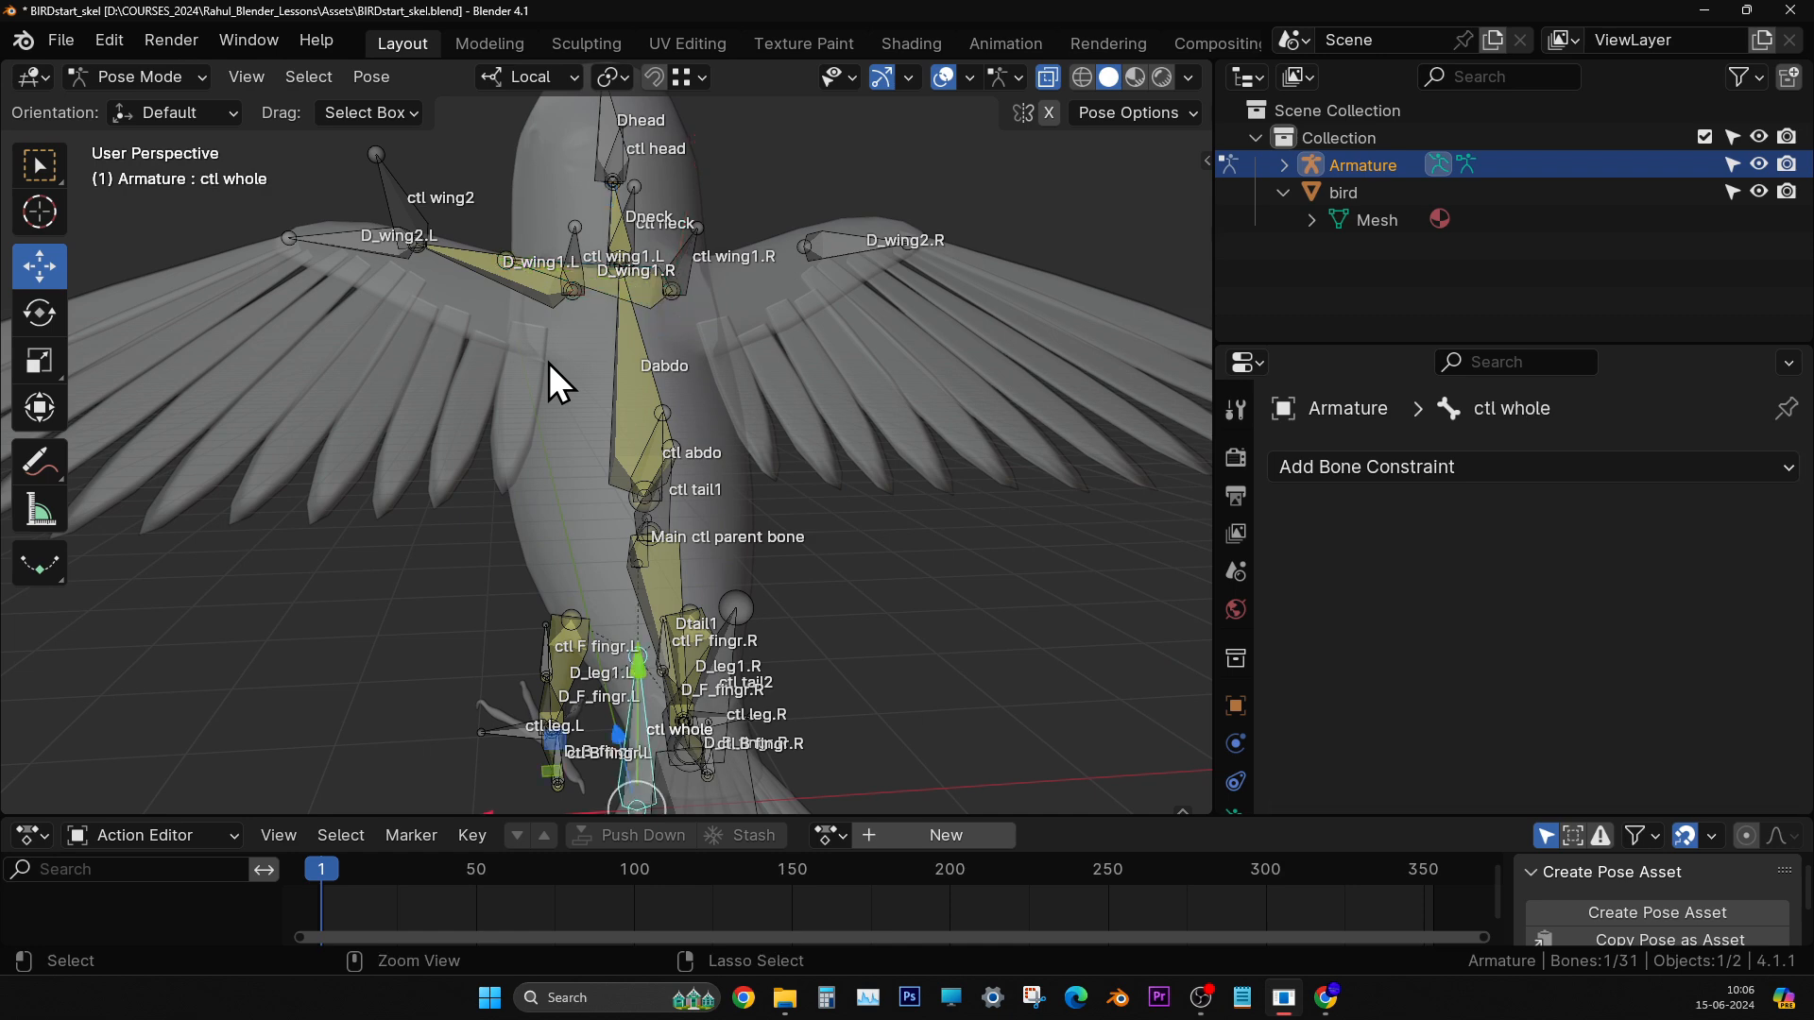
{"action": "key", "text": "ctrl+z"}
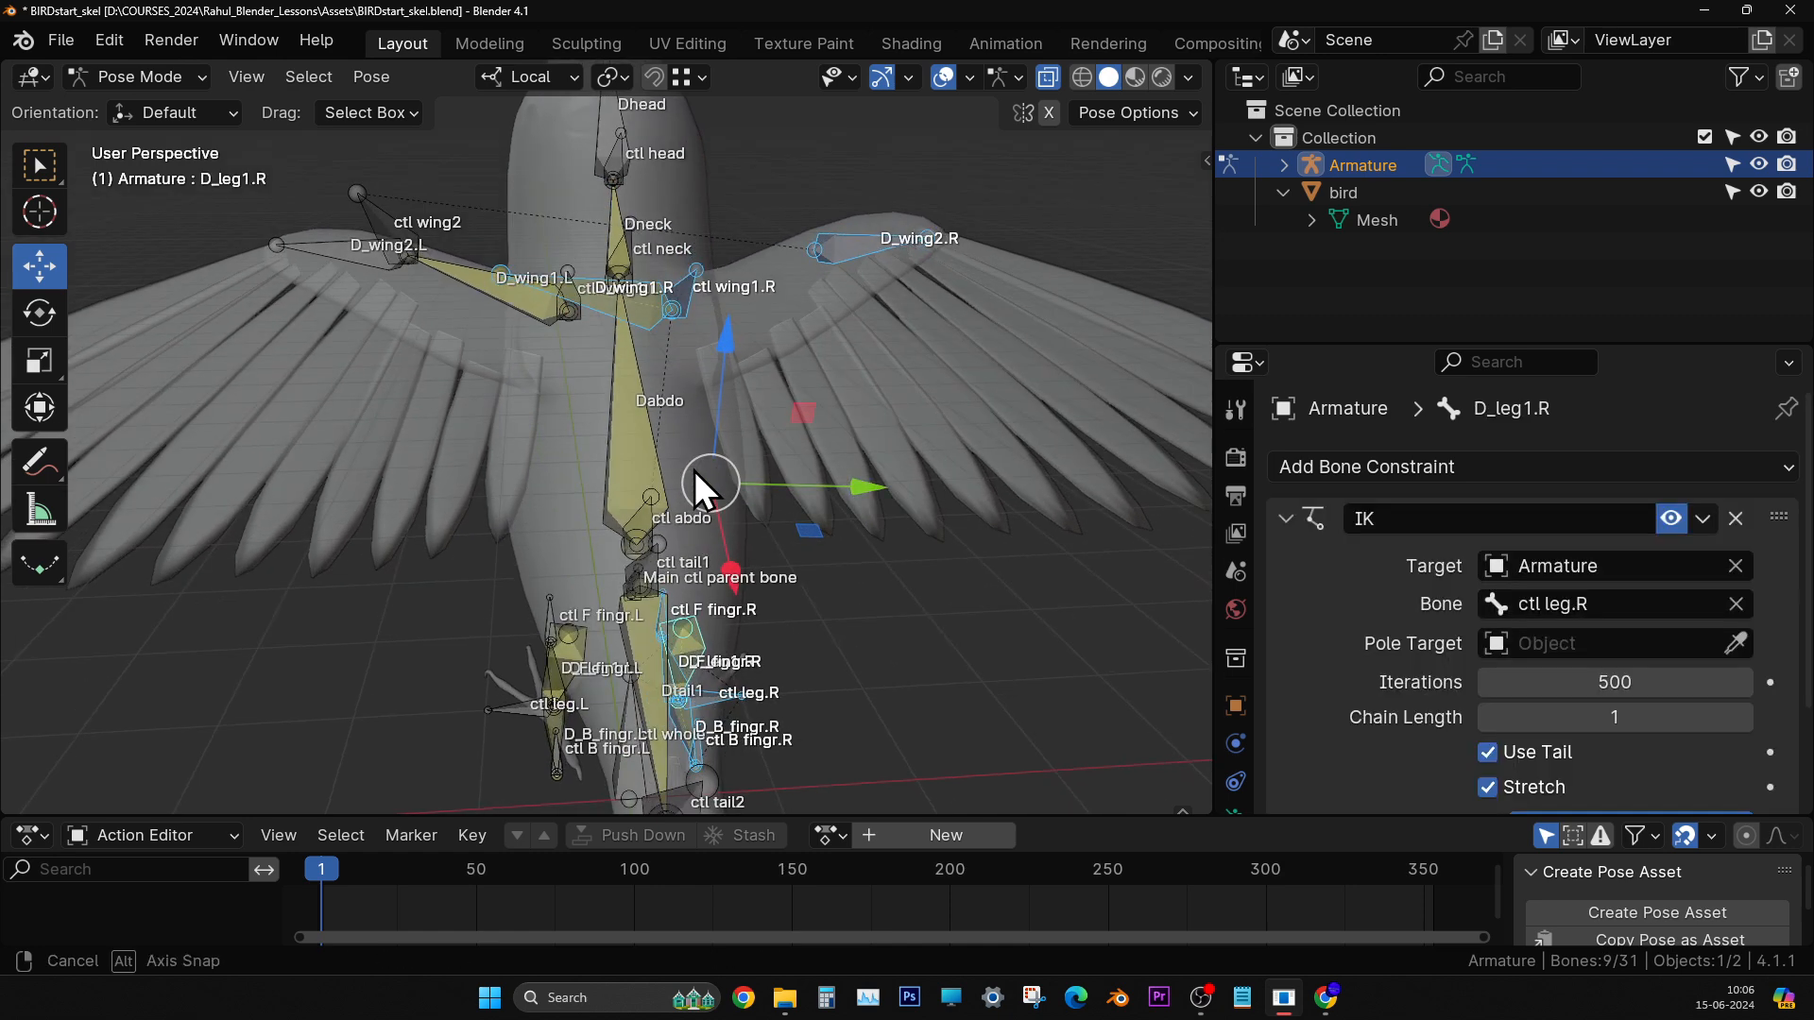
- Switch the armature to Edit Mode, view it from the front and deselect all bones
{"action": "left_click", "coordinate": [137, 77]}
{"action": "left_click", "coordinate": [161, 140]}
{"action": "middle_click_drag", "start_coordinate": [669, 345], "coordinate": [1078, 459]}
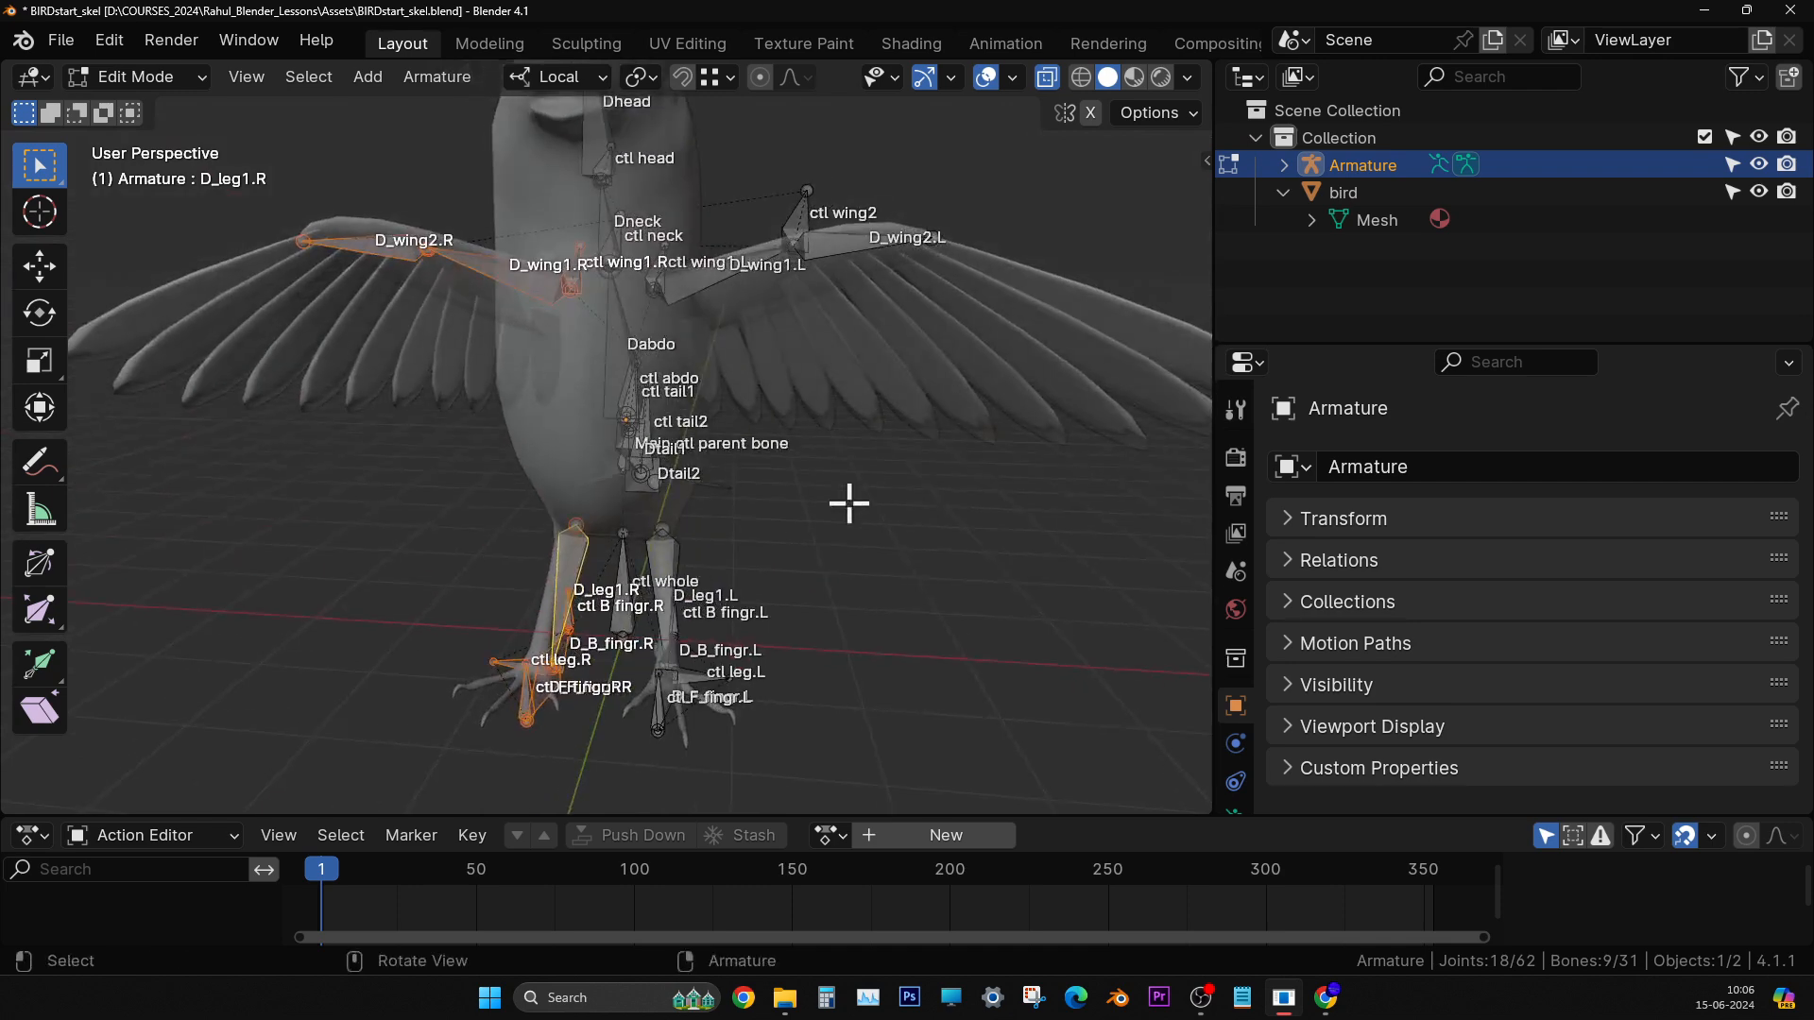
{"action": "key", "text": "KP_1"}
{"action": "key", "text": "alt+a"}
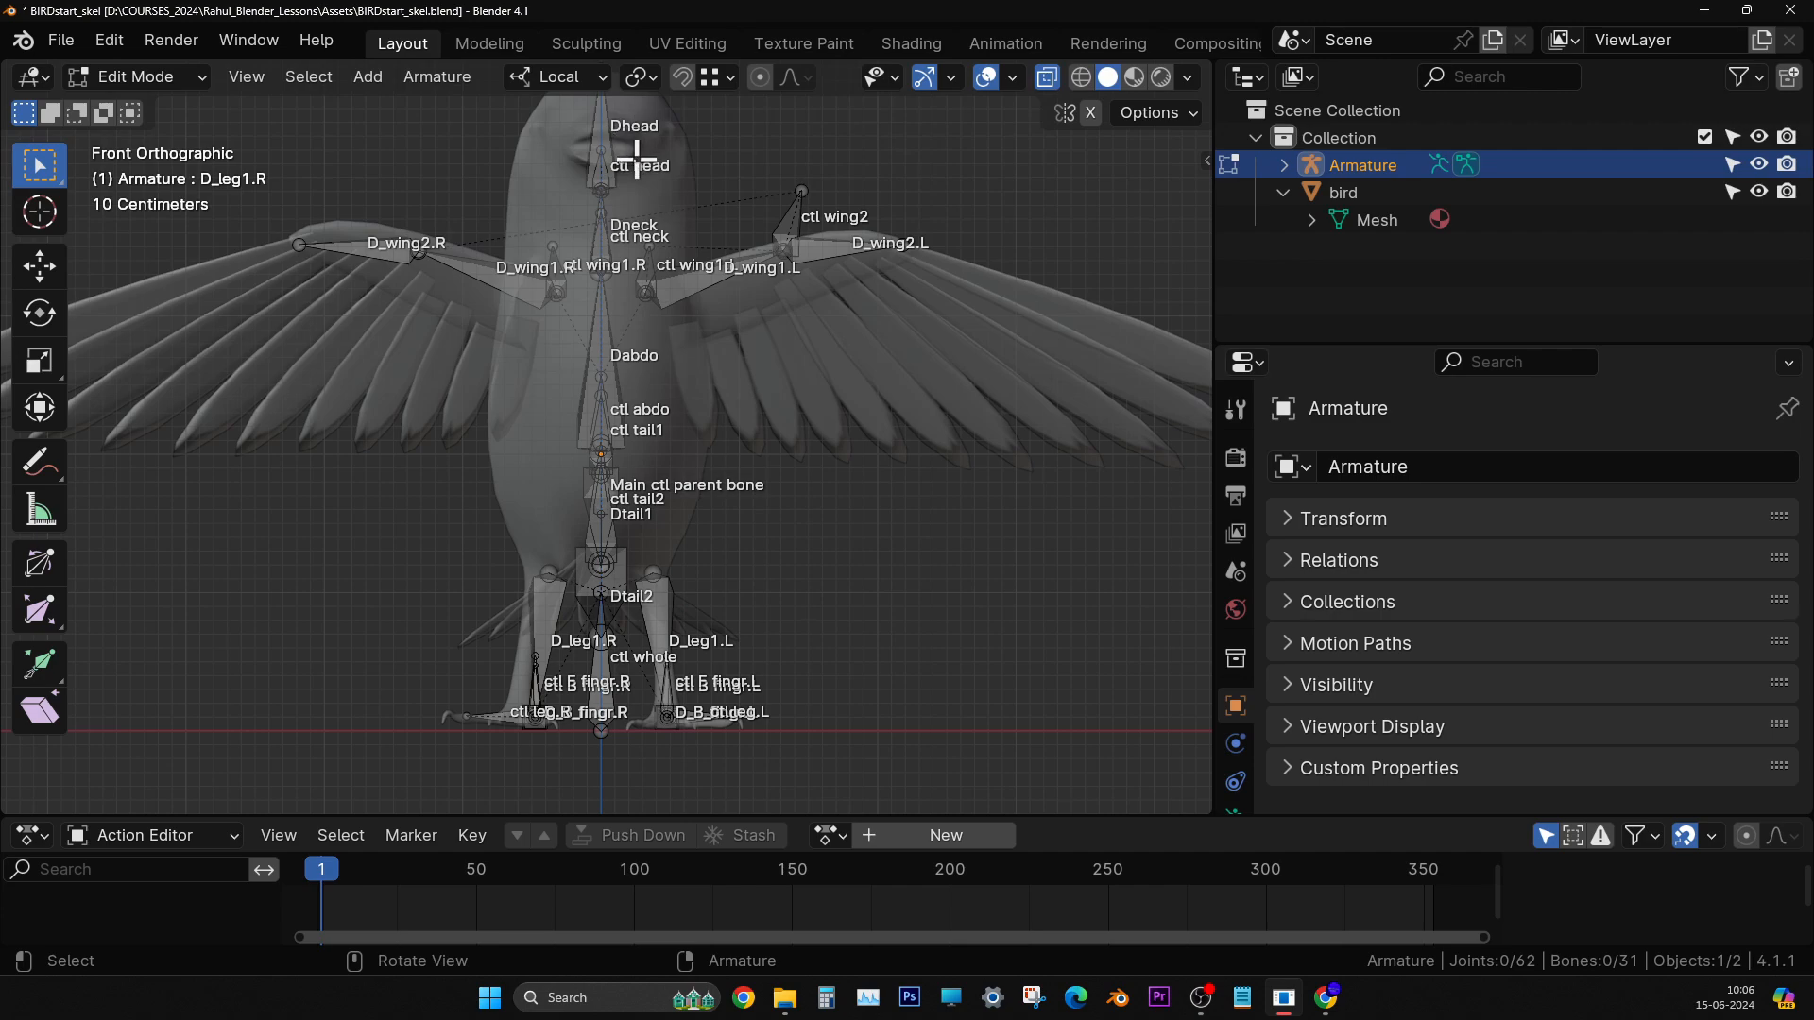
- Delete the right wing bones ctl wing1.R, D_wing1.R and D_wing2.R
{"action": "middle_click_drag", "start_coordinate": [641, 164], "coordinate": [450, 454]}
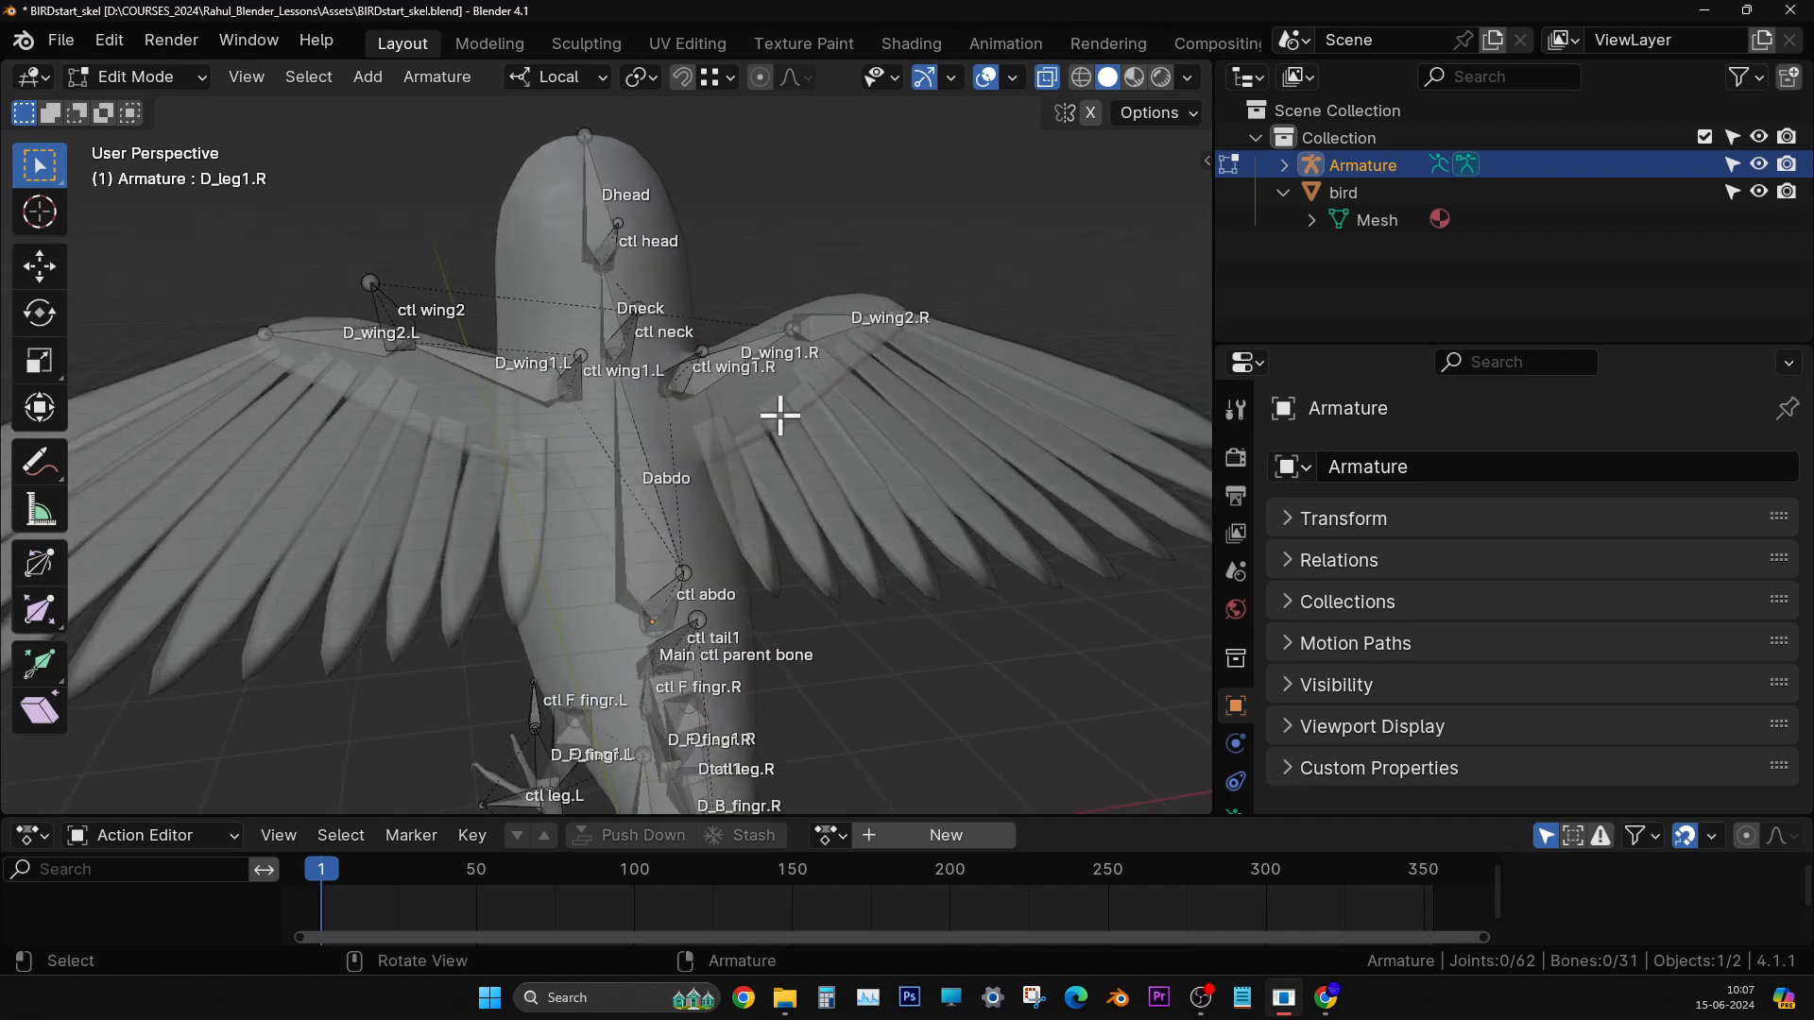
{"action": "left_click", "coordinate": [740, 367]}
{"action": "middle_click_drag", "start_coordinate": [693, 441], "coordinate": [654, 333]}
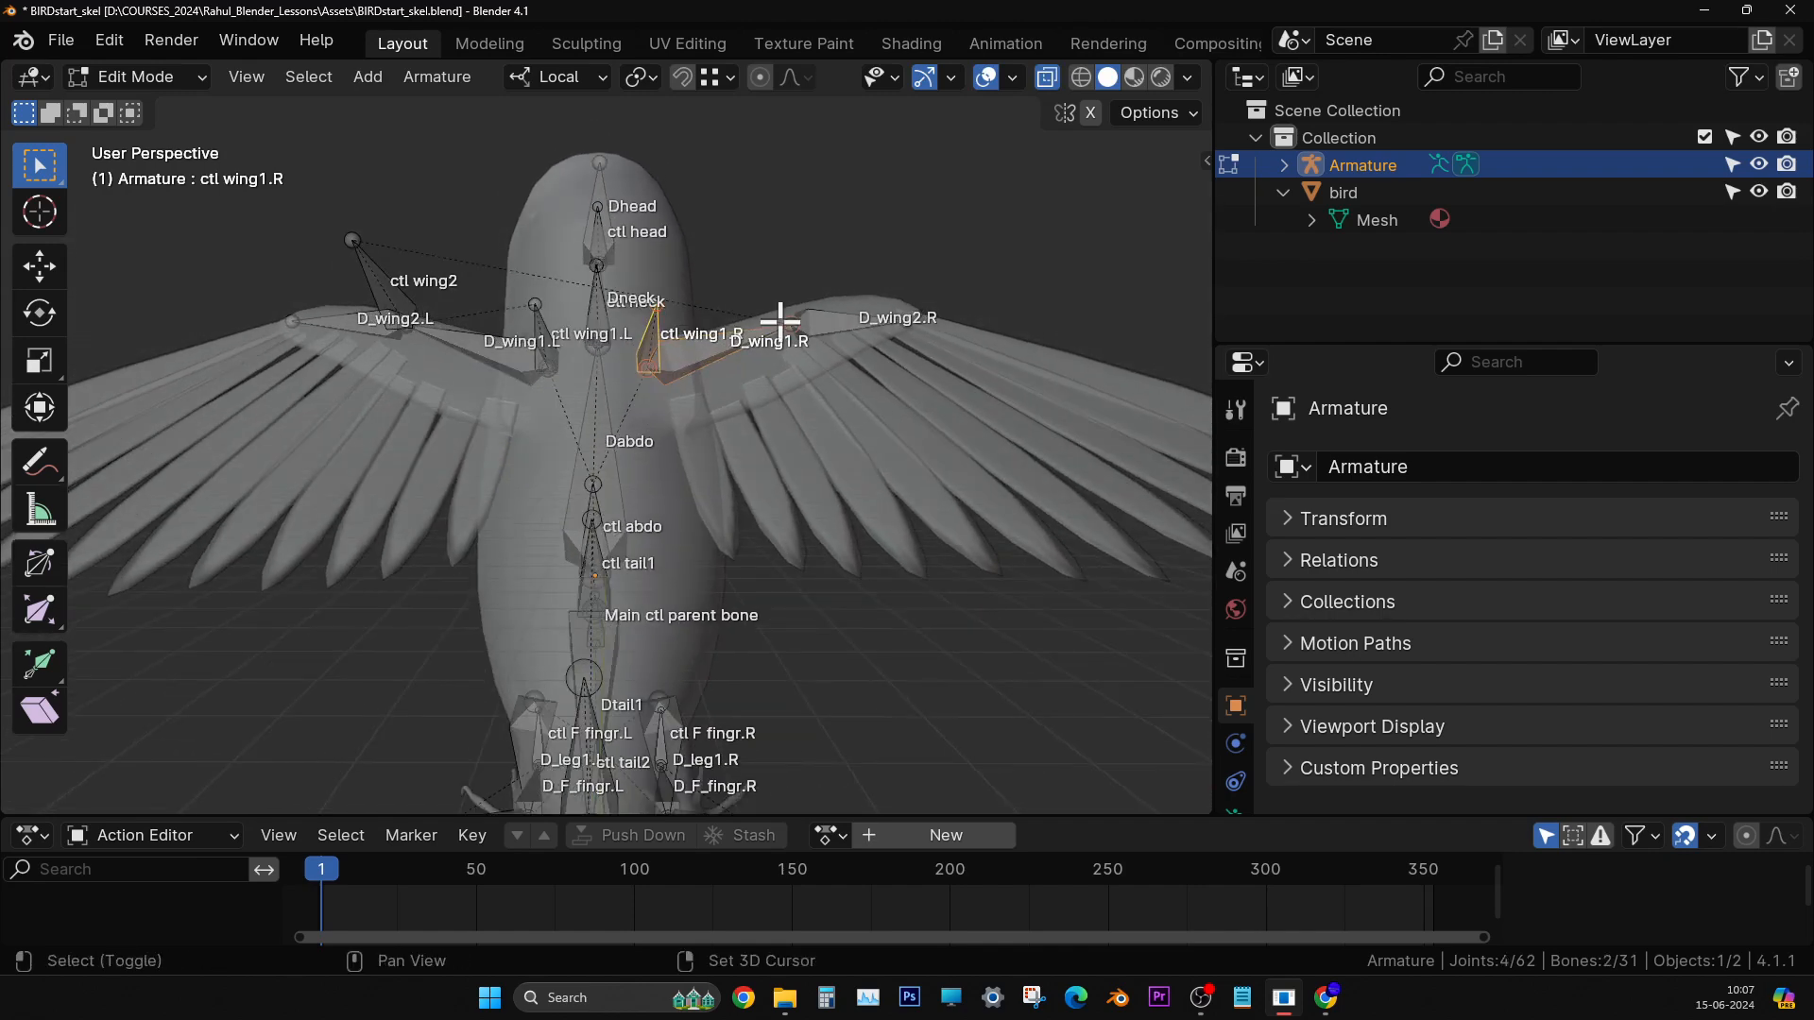
{"action": "middle_click_drag", "start_coordinate": [785, 453], "coordinate": [785, 430]}
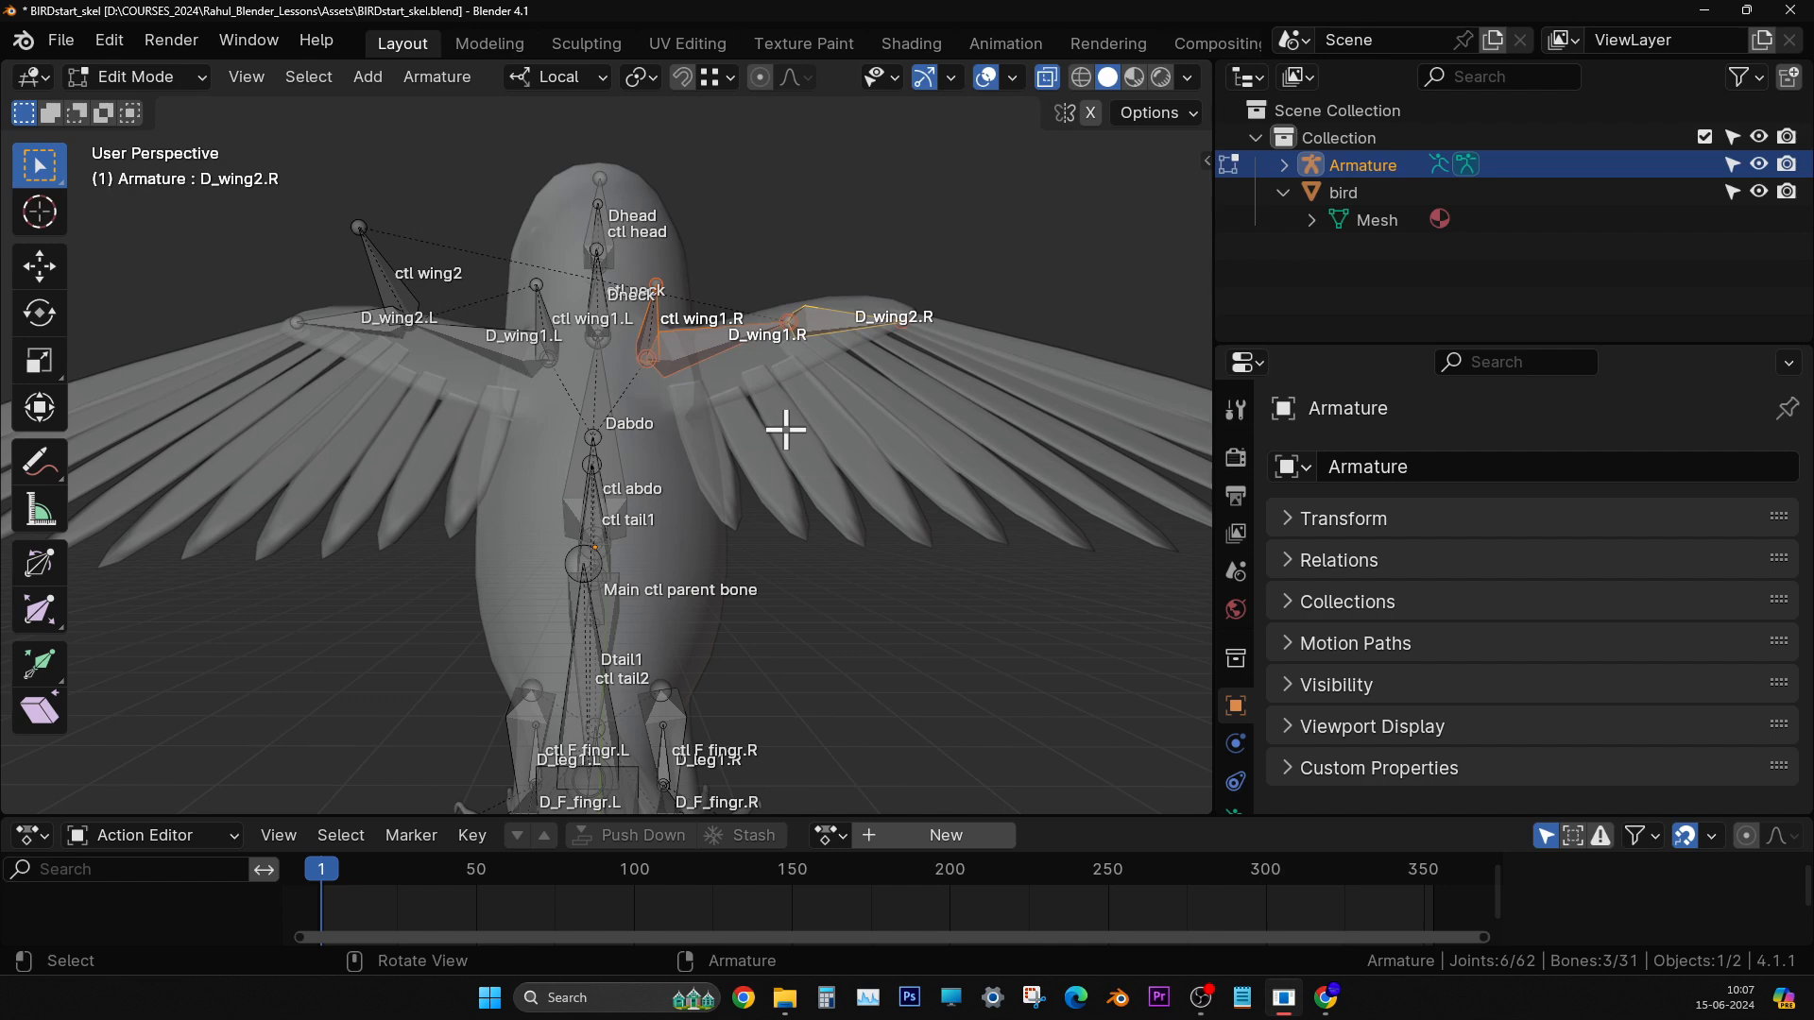
{"action": "key", "text": "x"}
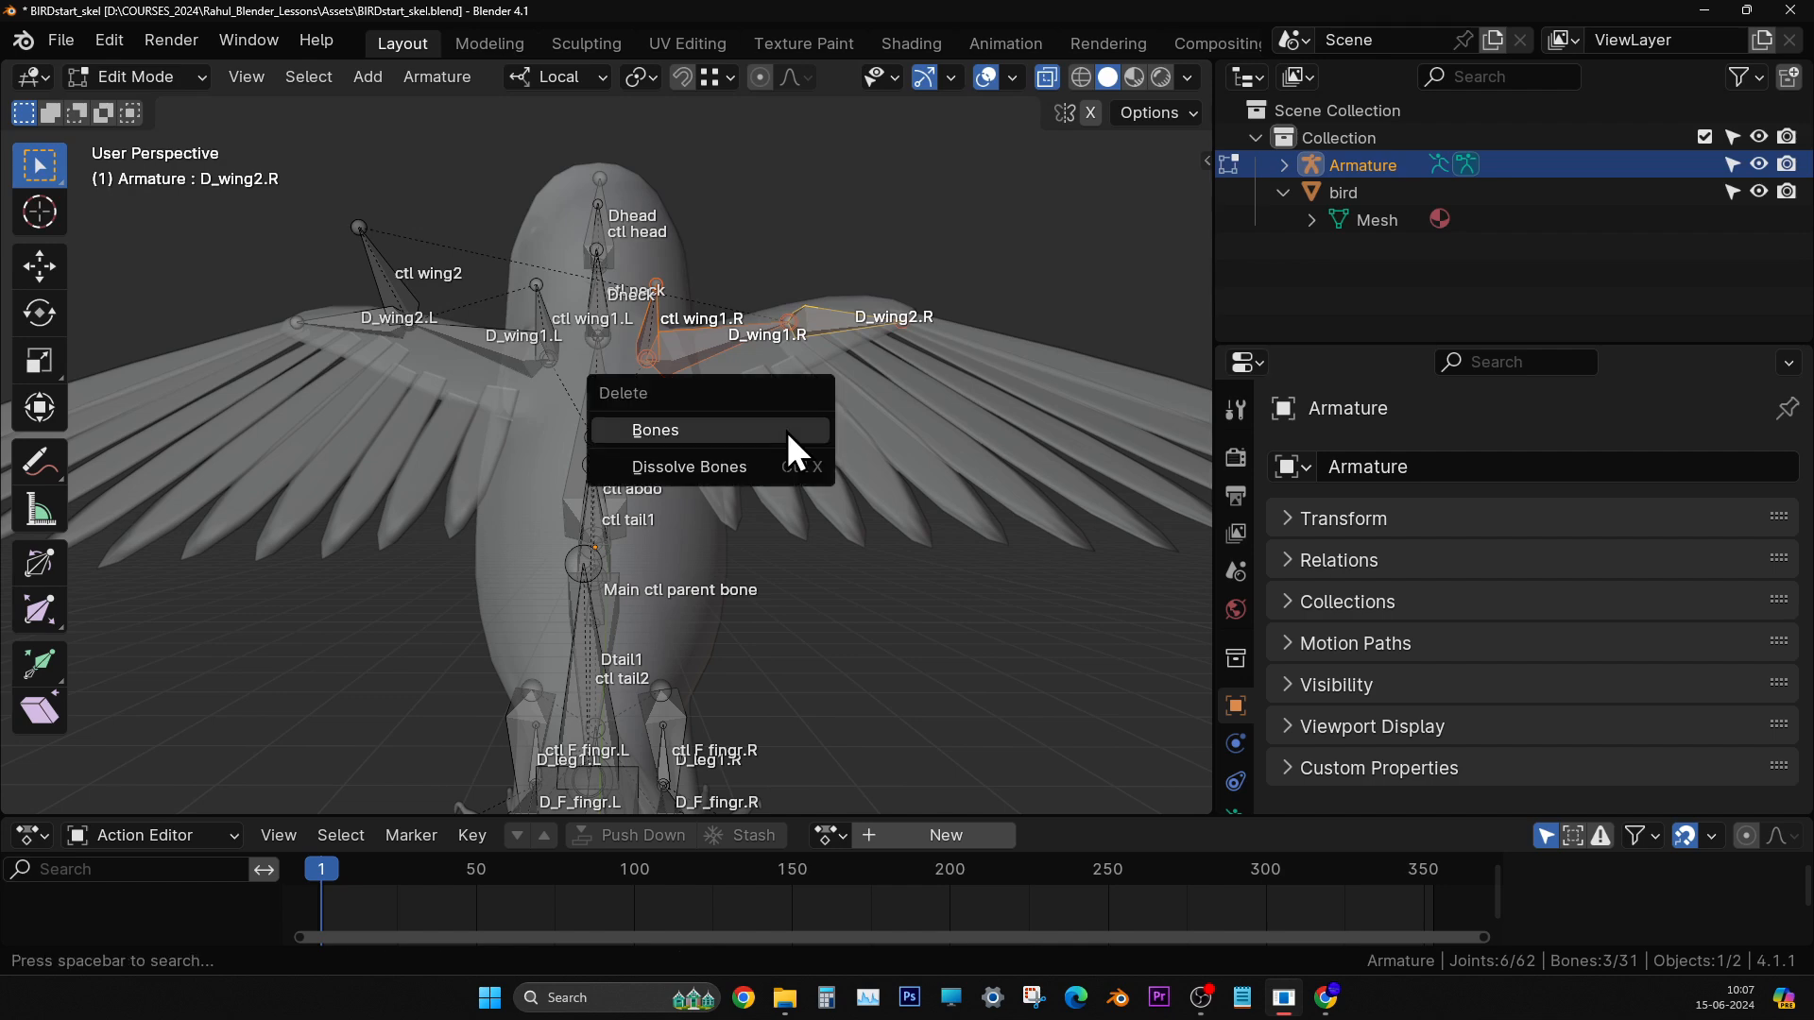
{"action": "left_click", "coordinate": [787, 433]}
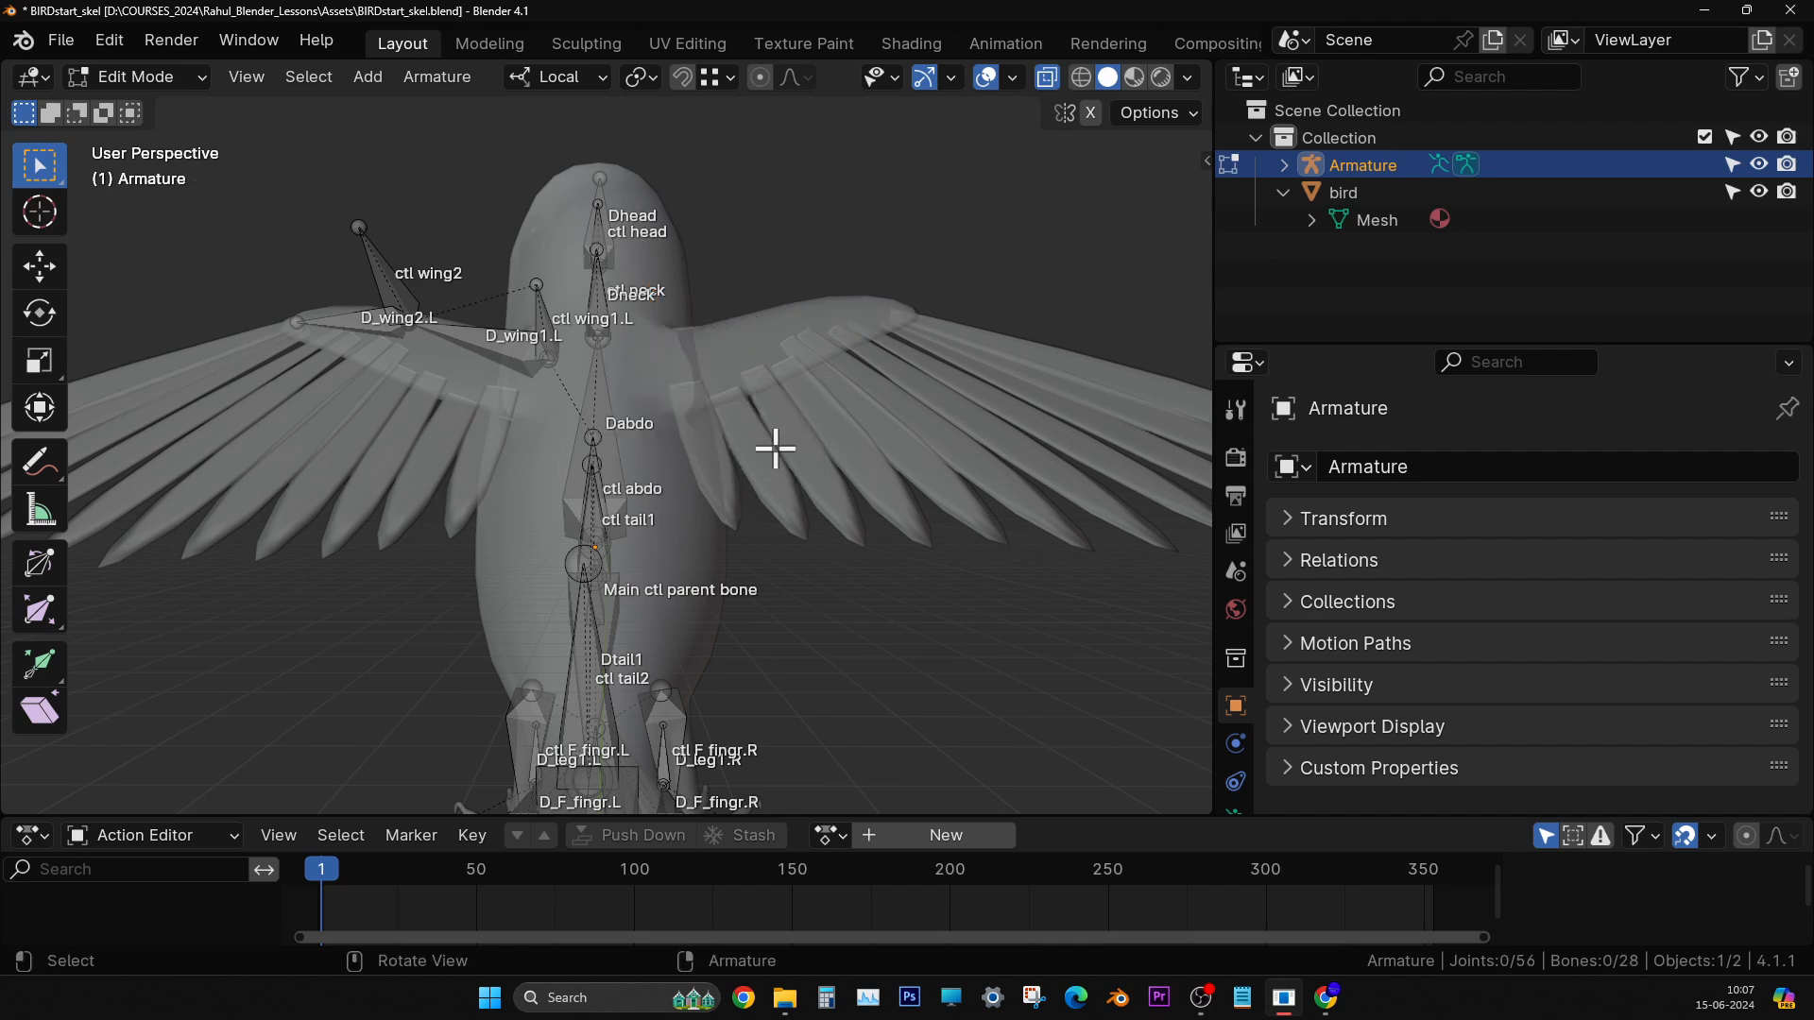
- Try to symmetrize the left wing bones ctl wing1.L, D_wing1.L, ctl wing2 and D_wing2.L in a maximized viewport, and undo it
{"action": "middle_click_drag", "start_coordinate": [769, 446], "coordinate": [478, 315]}
{"action": "left_click", "coordinate": [553, 350]}
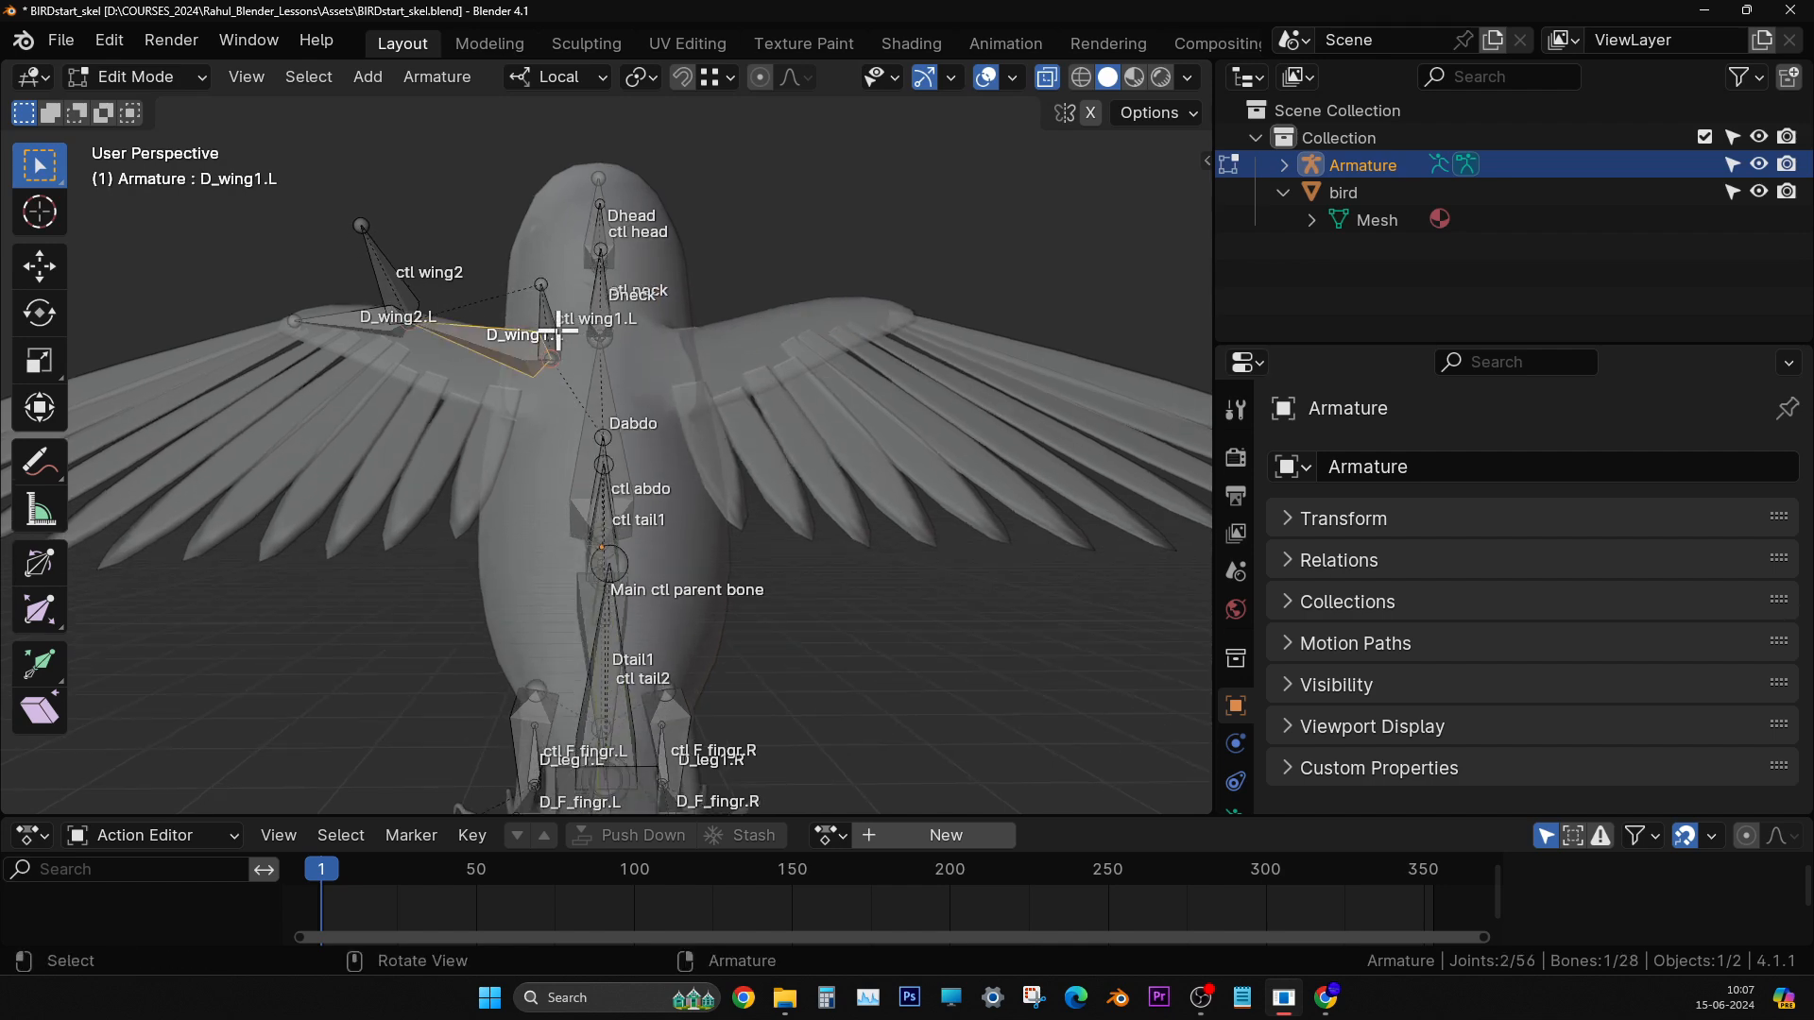
{"action": "left_click", "coordinate": [550, 318]}
{"action": "left_click", "coordinate": [486, 348], "text": "shift"}
{"action": "left_click", "coordinate": [374, 257], "text": "shift"}
{"action": "left_click", "coordinate": [363, 322], "text": "shift"}
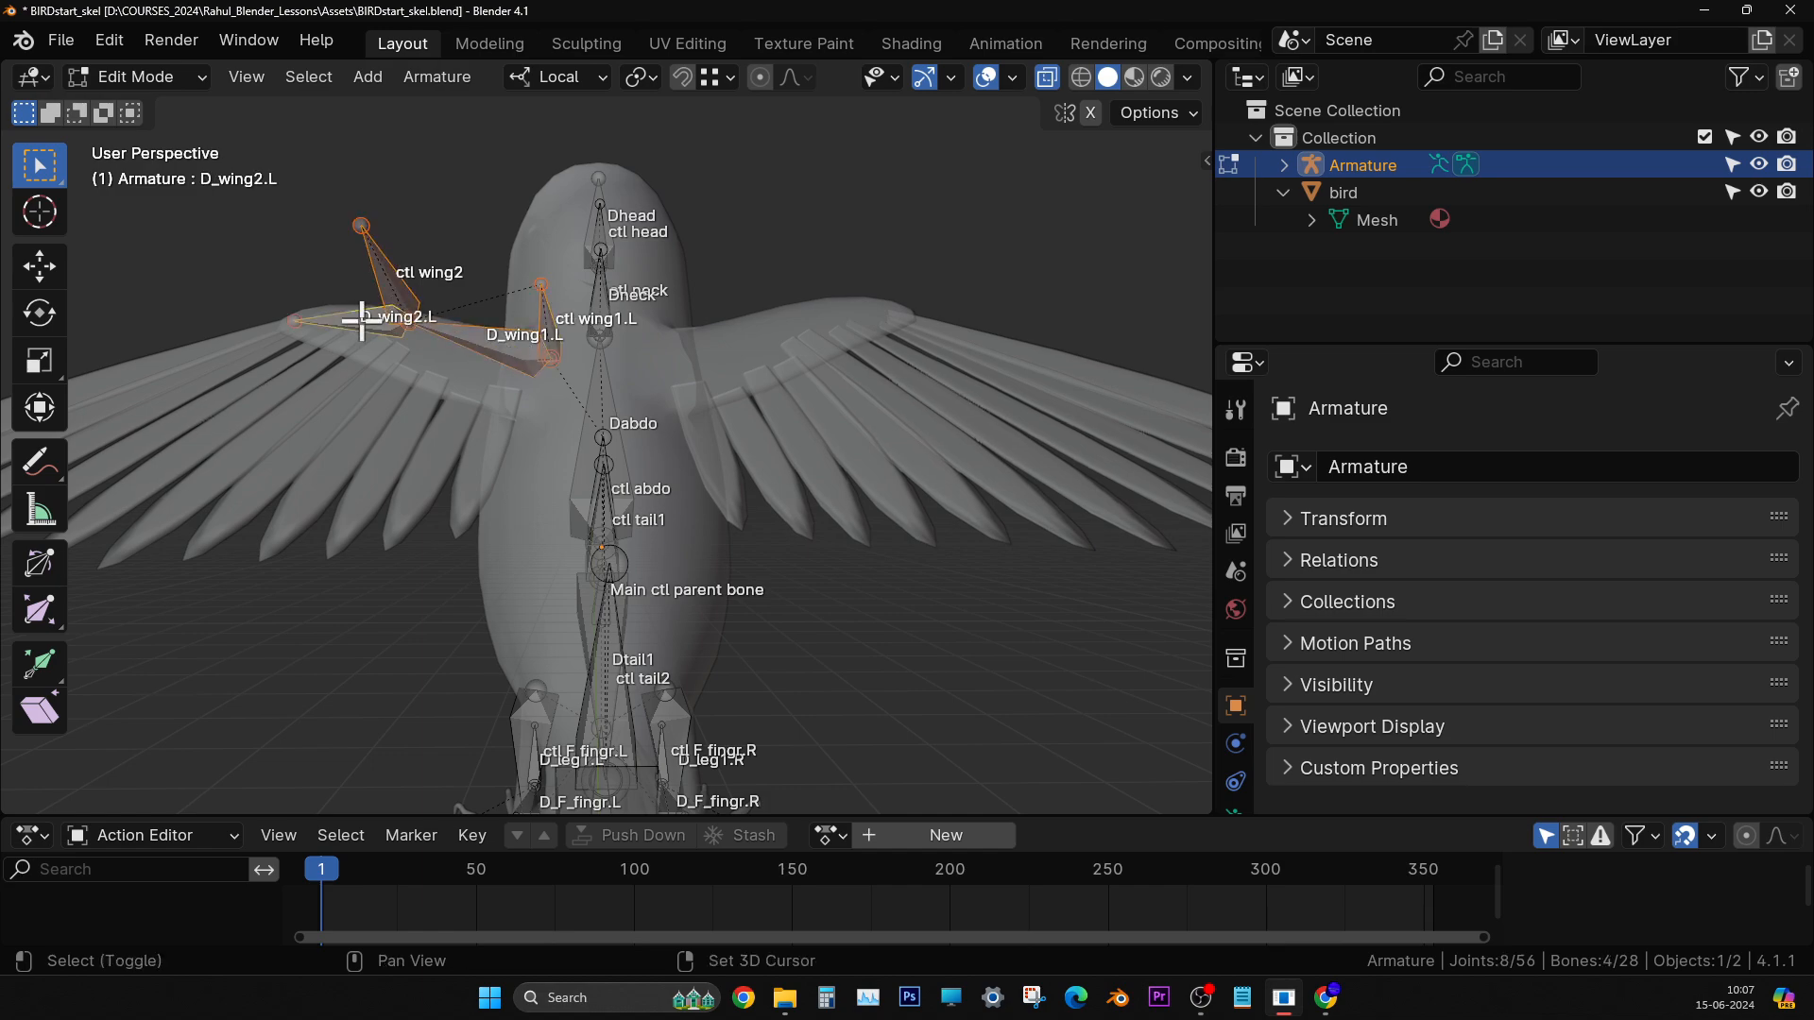
{"action": "middle_click_drag", "start_coordinate": [365, 323], "coordinate": [552, 540]}
{"action": "scroll", "coordinate": [445, 388], "scroll_direction": "up", "scroll_amount": 2}
{"action": "scroll", "coordinate": [669, 491], "scroll_direction": "up", "scroll_amount": 3}
{"action": "scroll", "coordinate": [594, 616], "scroll_direction": "down", "scroll_amount": 5}
{"action": "middle_click_drag", "start_coordinate": [552, 540], "coordinate": [610, 599]}
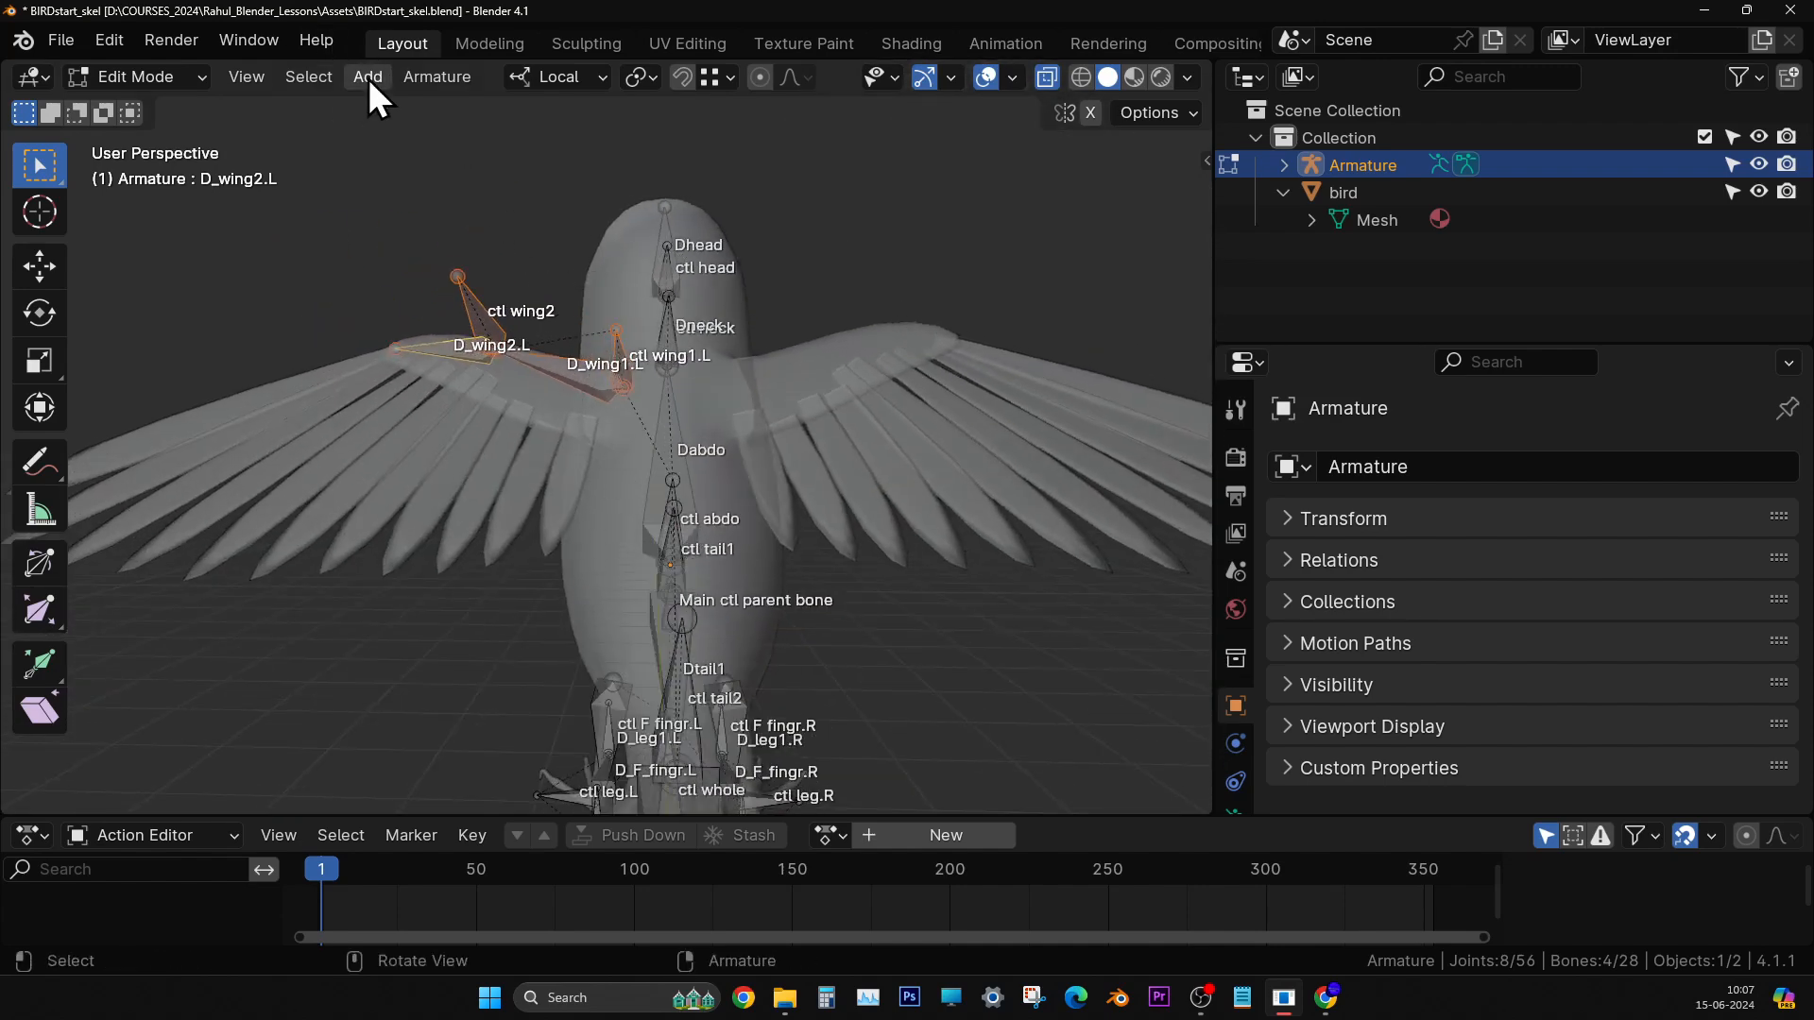
{"action": "left_click", "coordinate": [428, 77]}
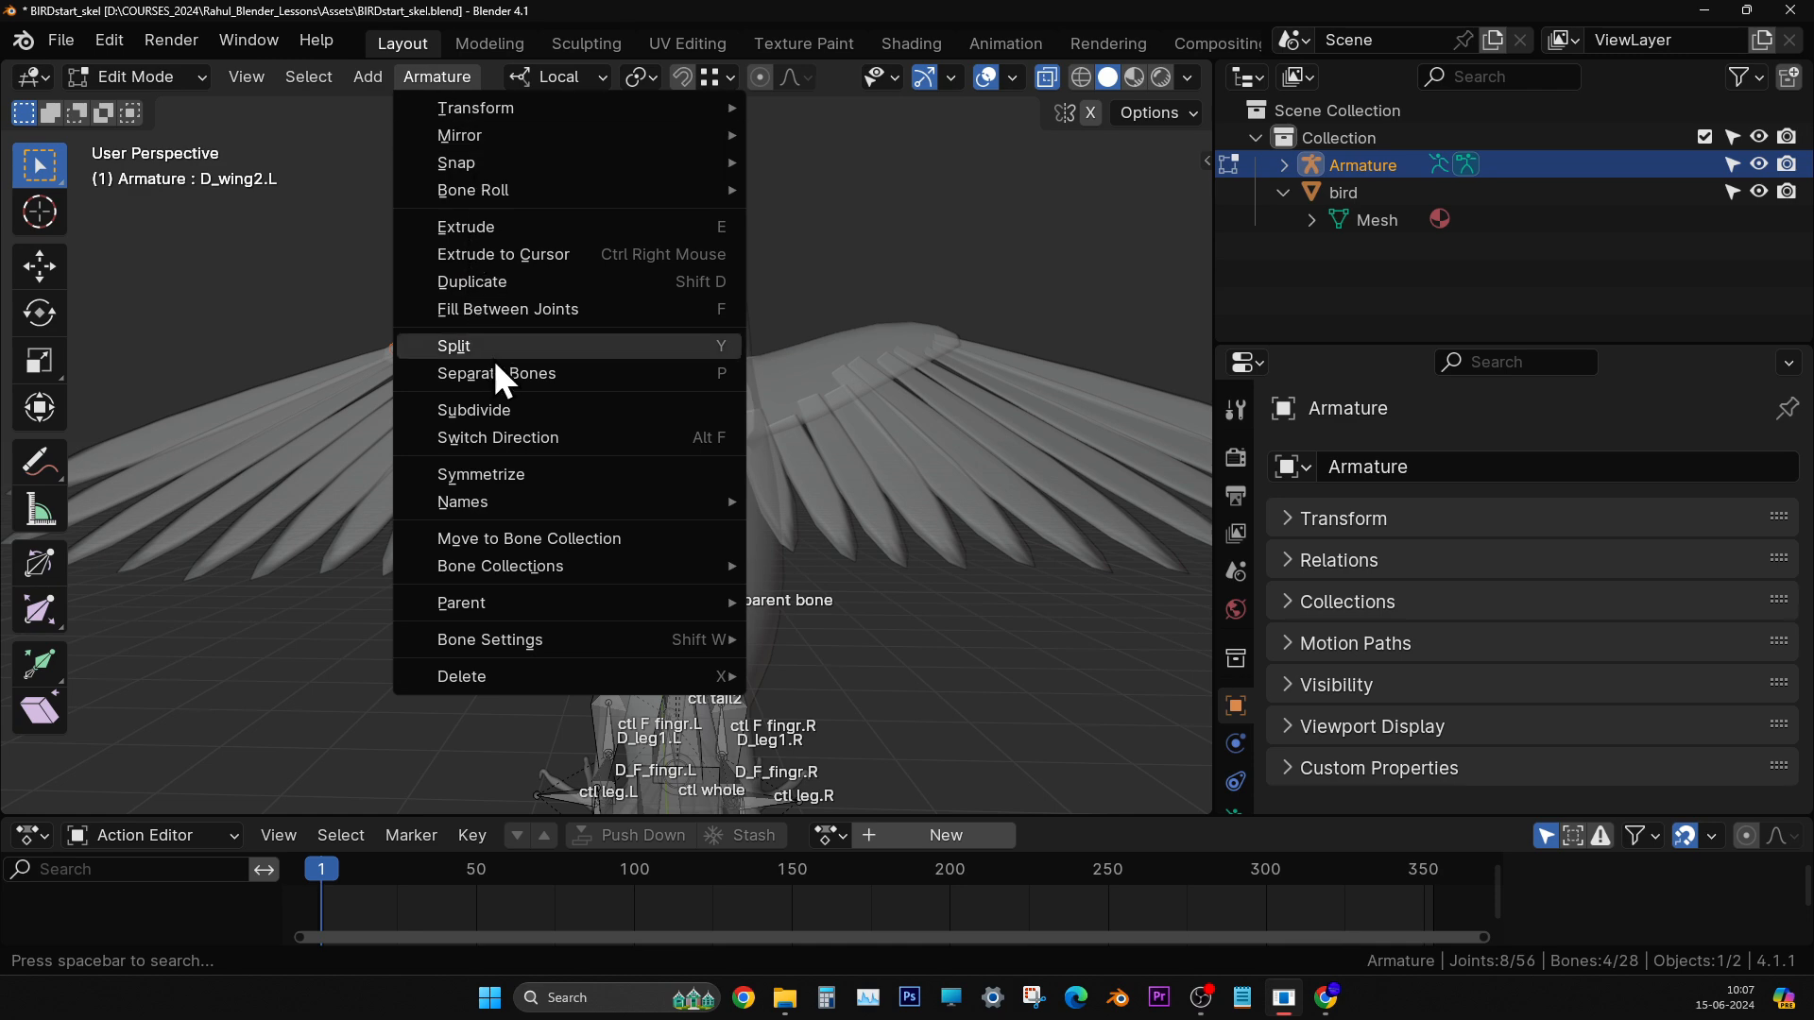
{"action": "middle_click_drag", "start_coordinate": [908, 478], "coordinate": [1037, 573]}
{"action": "scroll", "coordinate": [1124, 440], "scroll_direction": "up", "scroll_amount": 4}
{"action": "key", "text": "ctrl+space"}
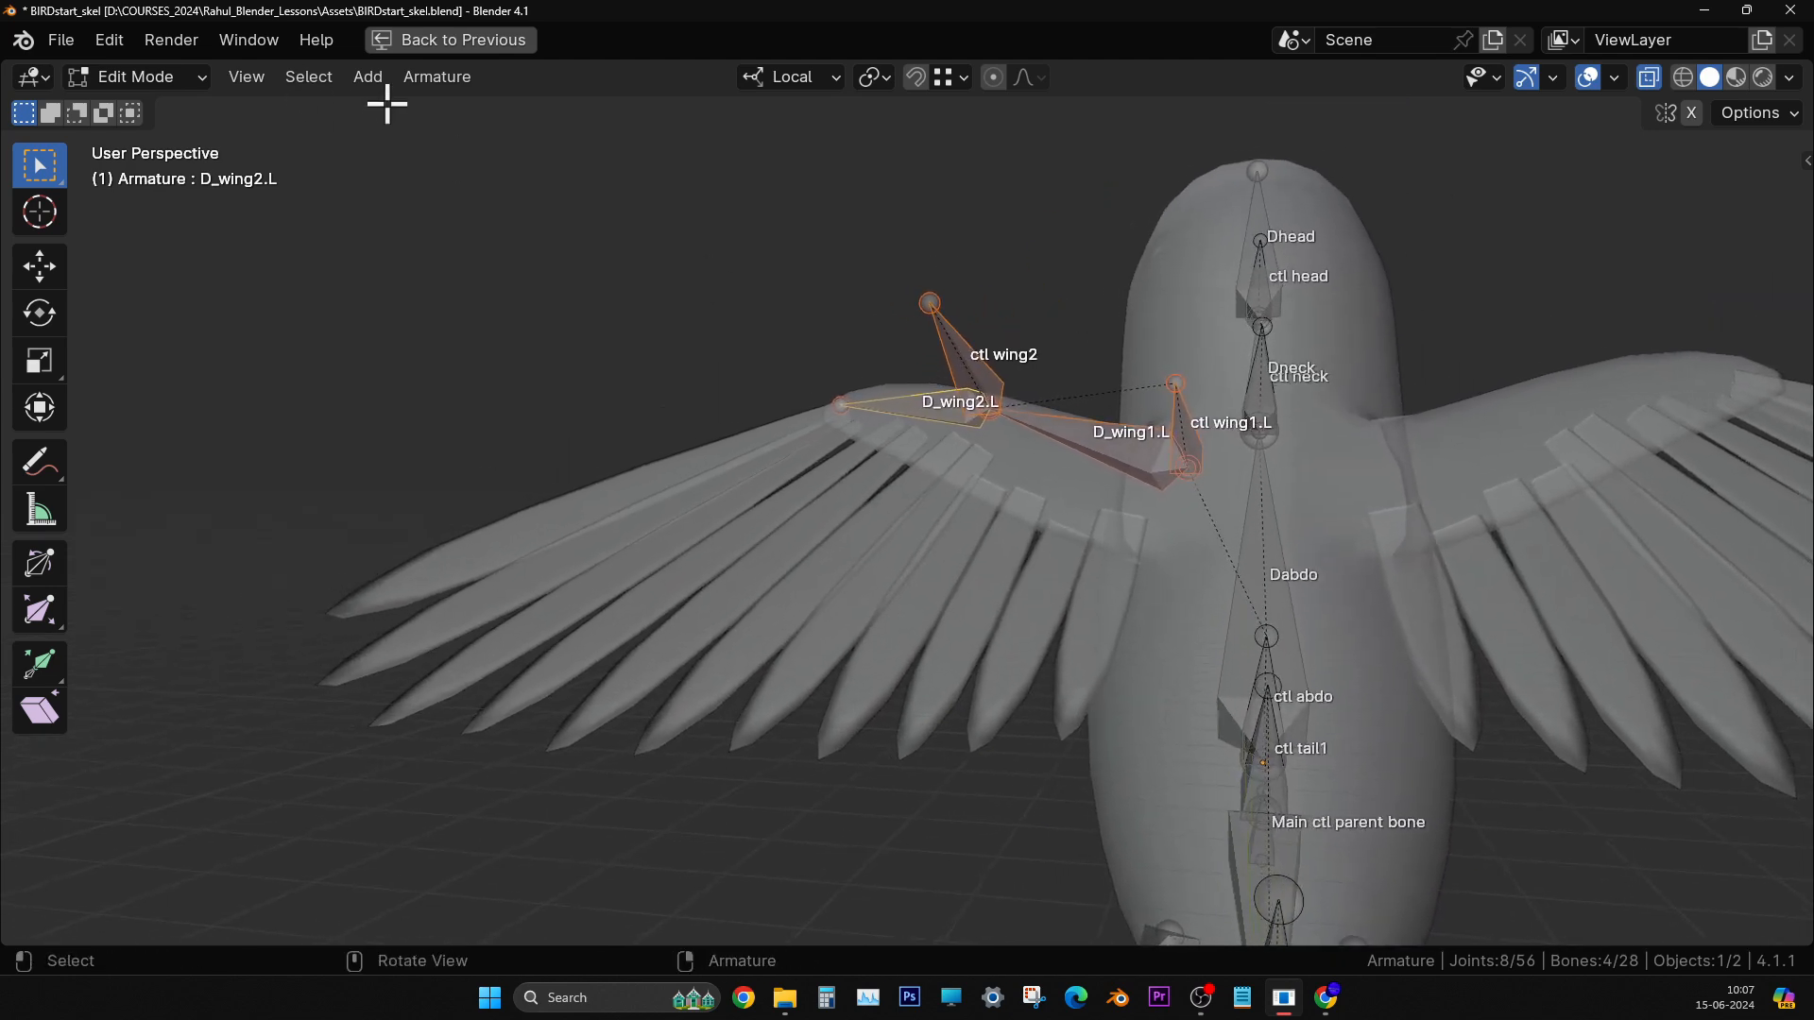
{"action": "left_click", "coordinate": [430, 83]}
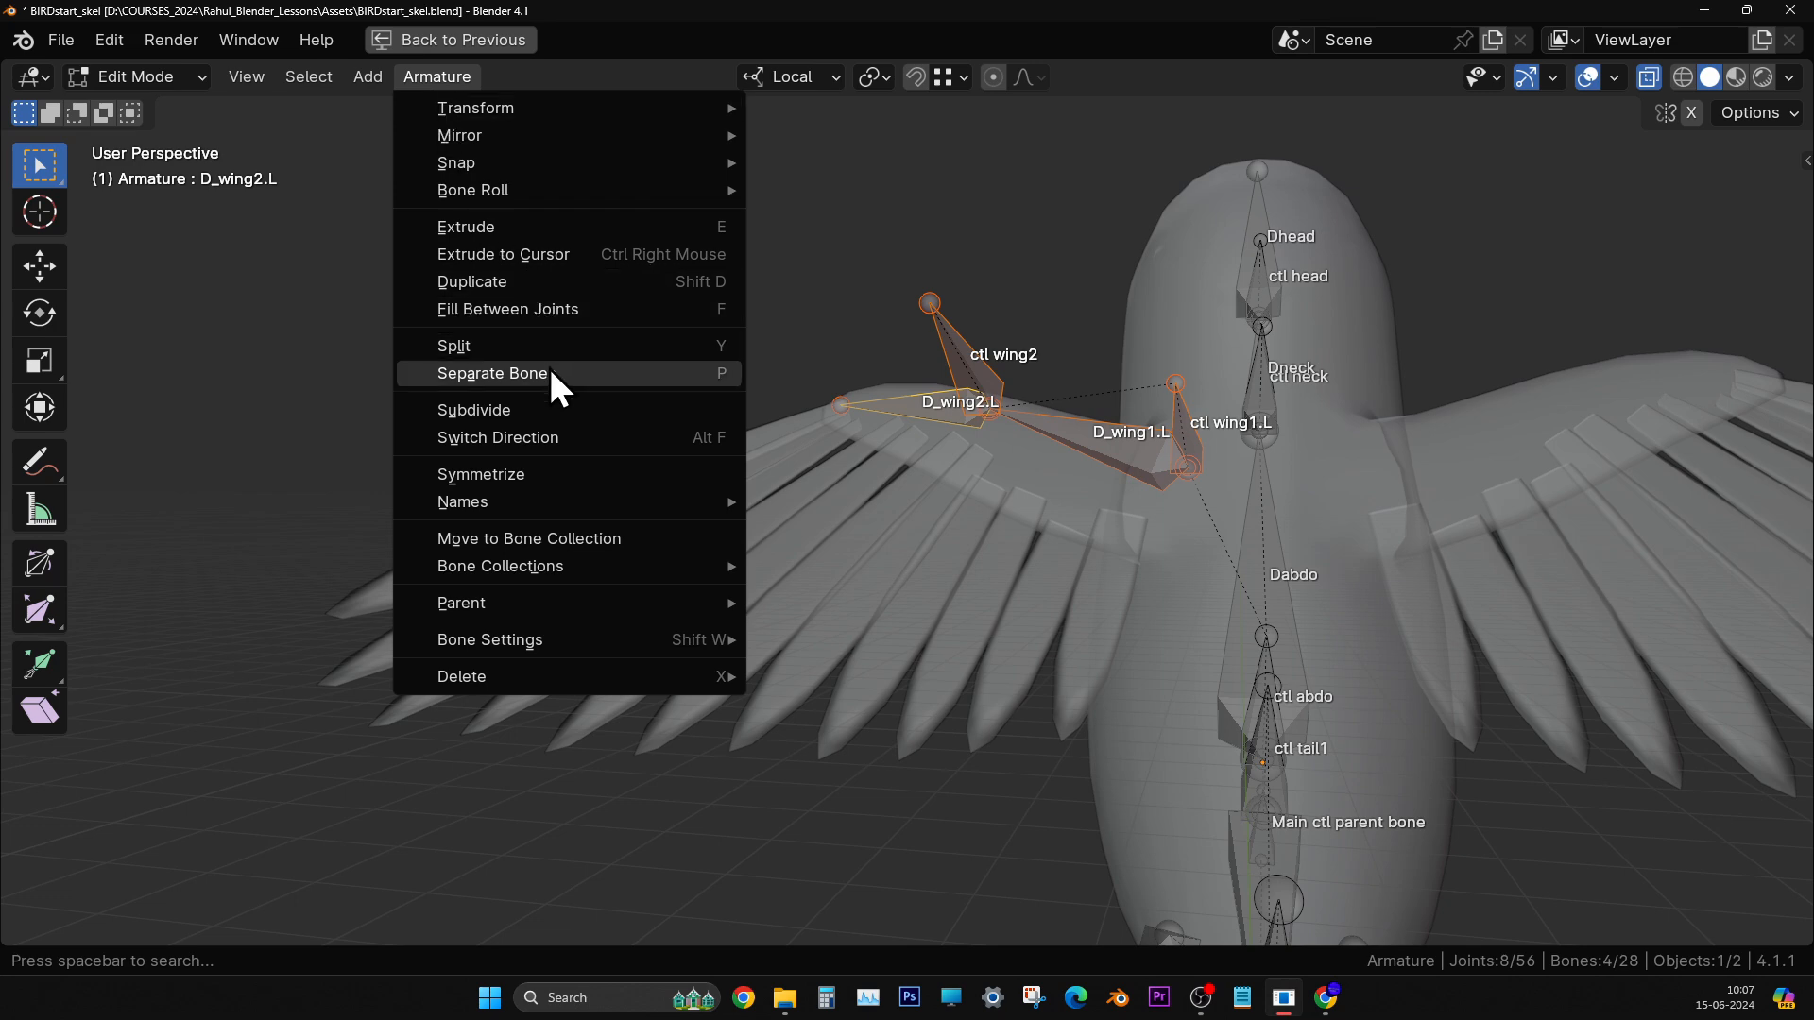
{"action": "left_click", "coordinate": [552, 476]}
{"action": "middle_click_drag", "start_coordinate": [1207, 527], "coordinate": [1125, 599]}
{"action": "key", "text": "ctrl+z"}
- Select only the ctl wing2 bone on the bird's left wing
{"action": "middle_click_drag", "start_coordinate": [838, 519], "coordinate": [783, 340]}
{"action": "left_click", "coordinate": [763, 338]}
{"action": "middle_click_drag", "start_coordinate": [799, 433], "coordinate": [791, 511]}
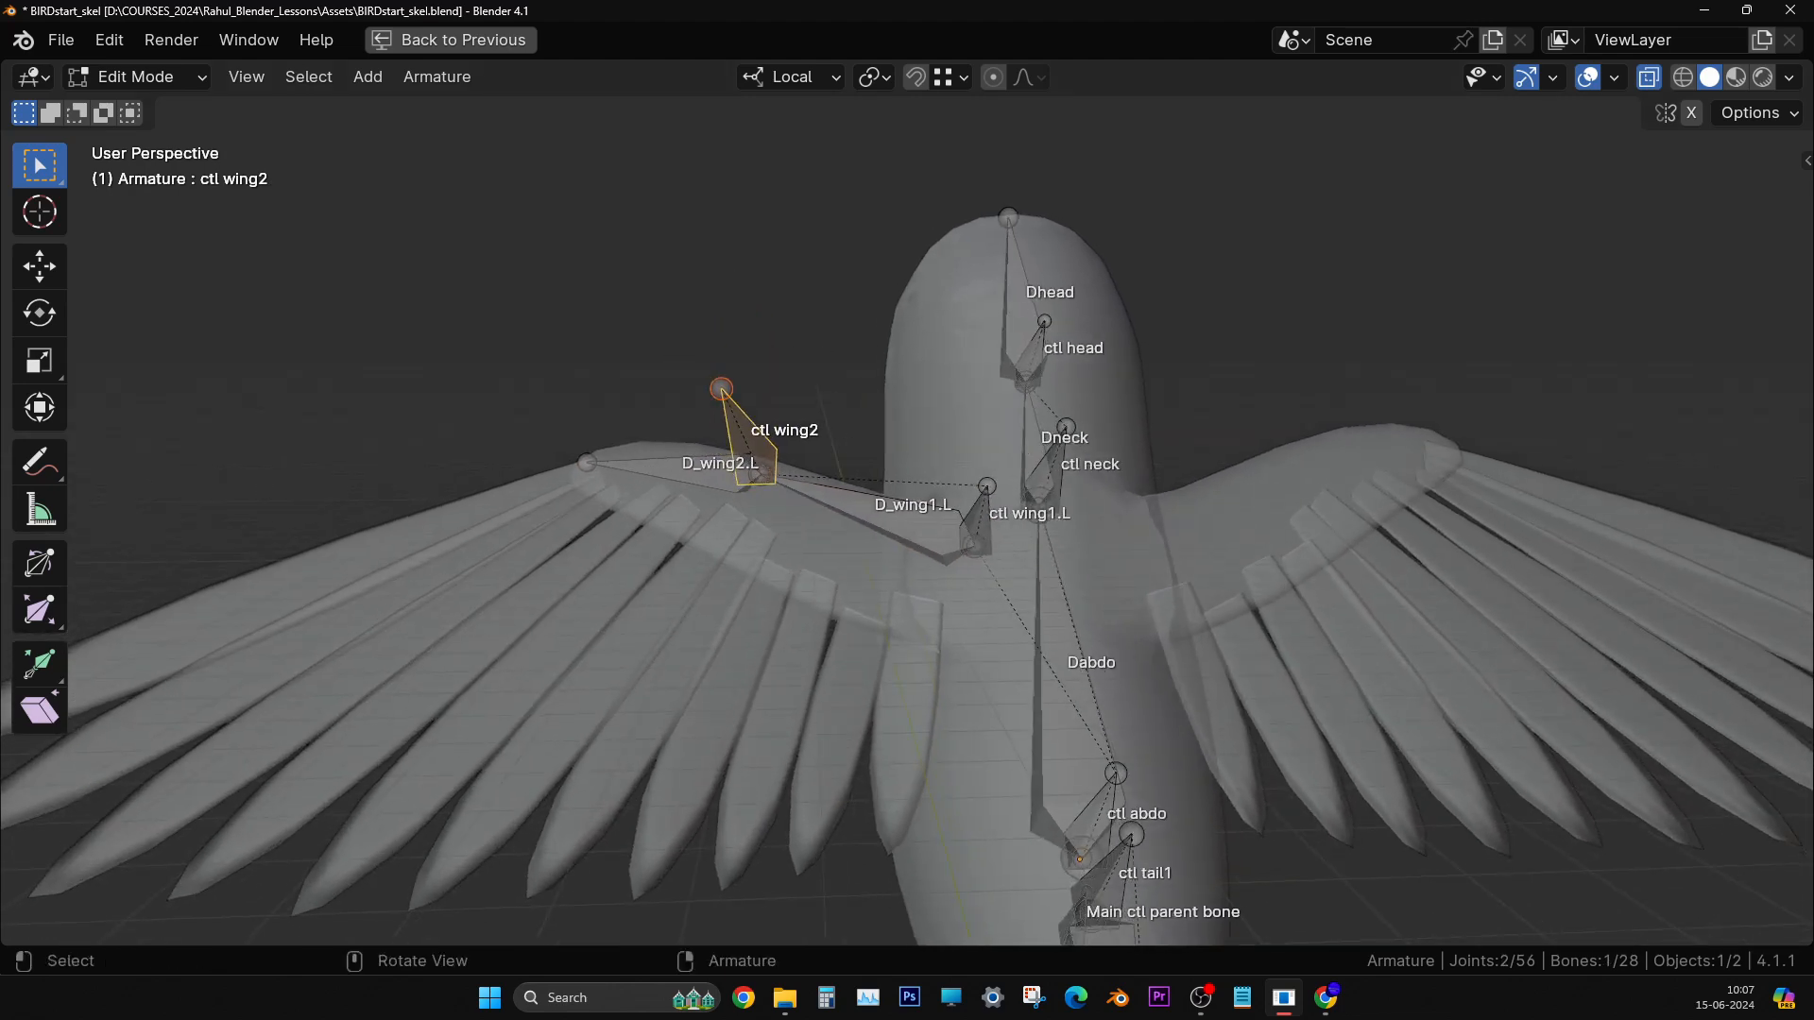
{"action": "middle_click_drag", "start_coordinate": [907, 740], "coordinate": [897, 548]}
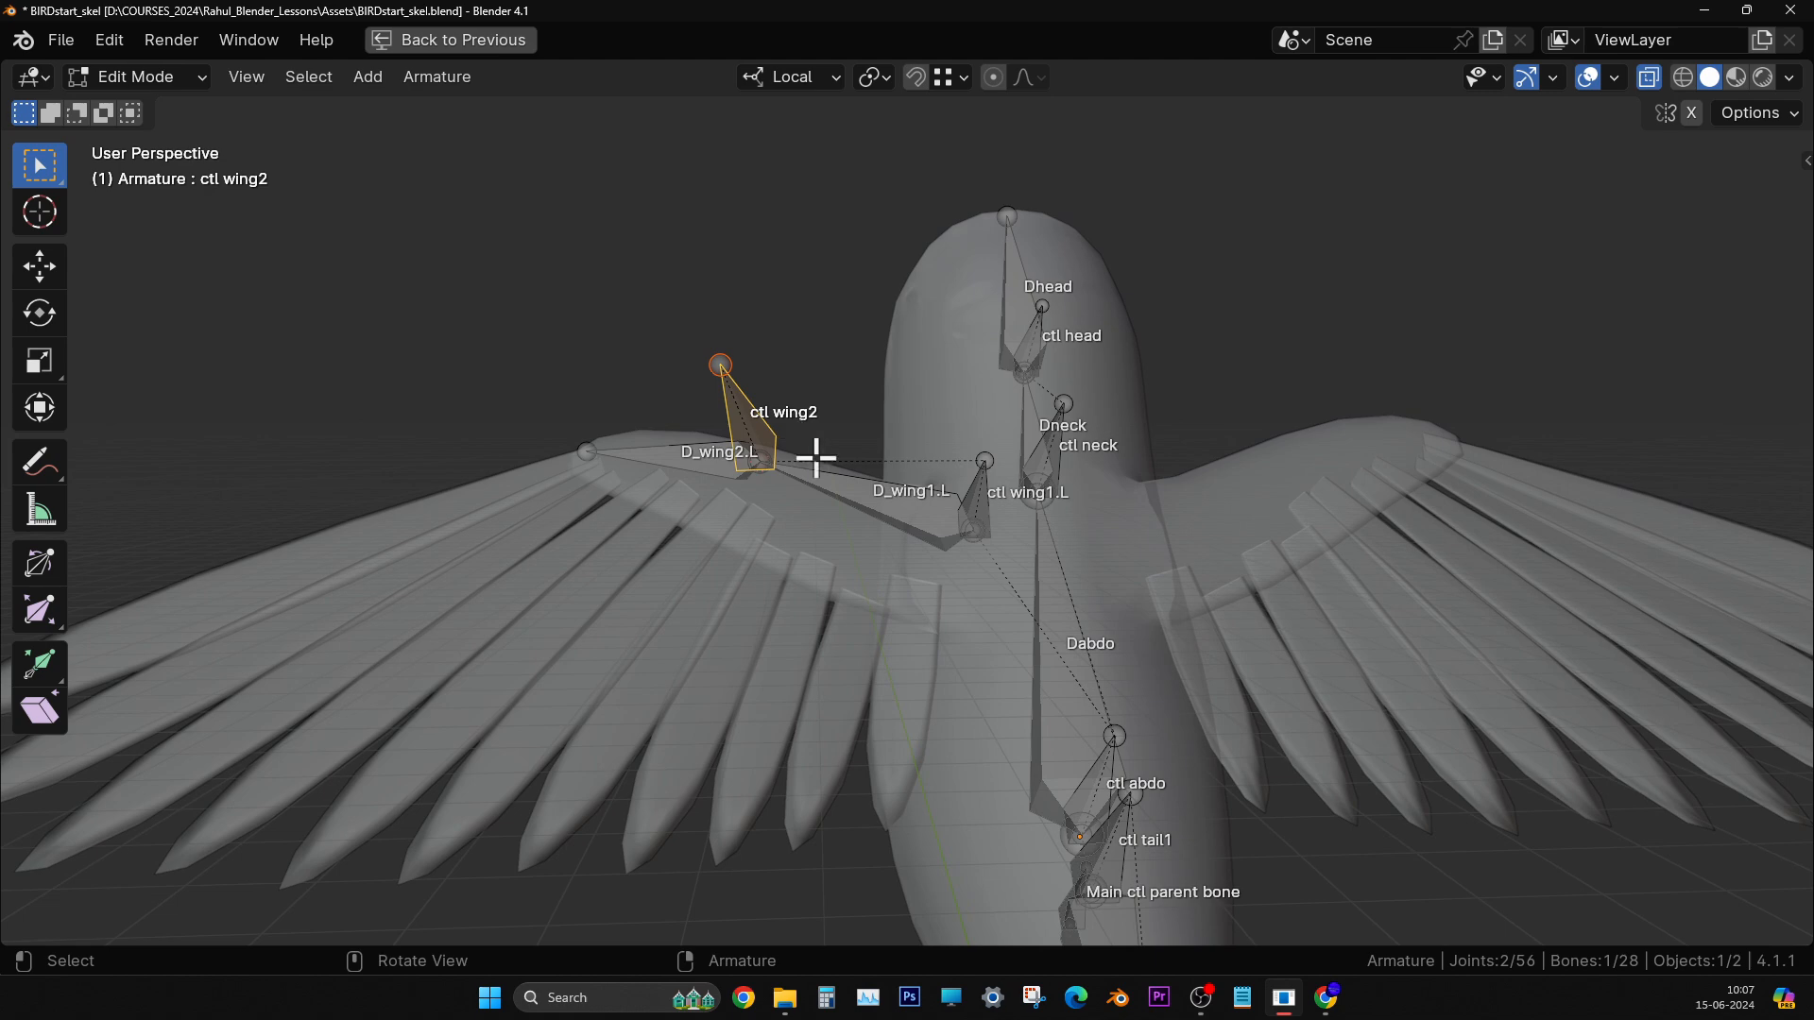
{"action": "middle_click_drag", "start_coordinate": [1267, 540], "coordinate": [1221, 560]}
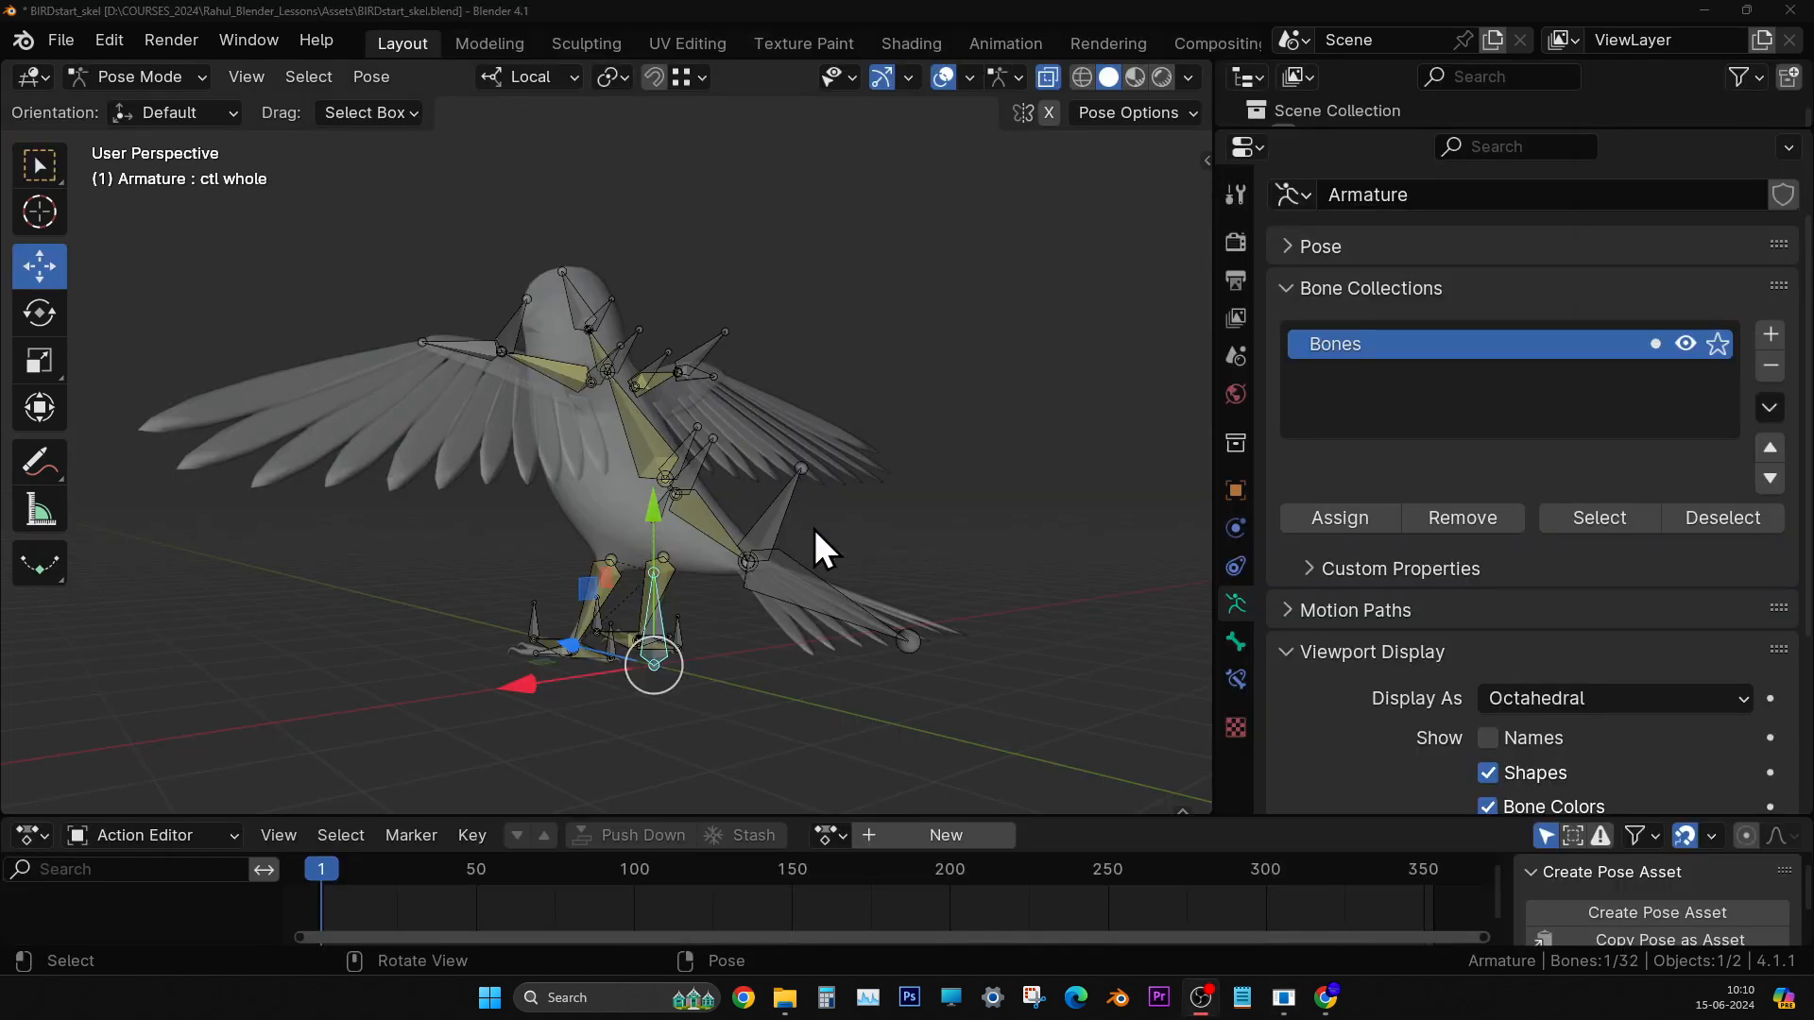
- Deselect all bones and turn on the display of bone names for the armature
{"action": "middle_click_drag", "start_coordinate": [814, 529], "coordinate": [843, 453]}
{"action": "left_click", "coordinate": [956, 387]}
{"action": "middle_click_drag", "start_coordinate": [956, 387], "coordinate": [869, 393]}
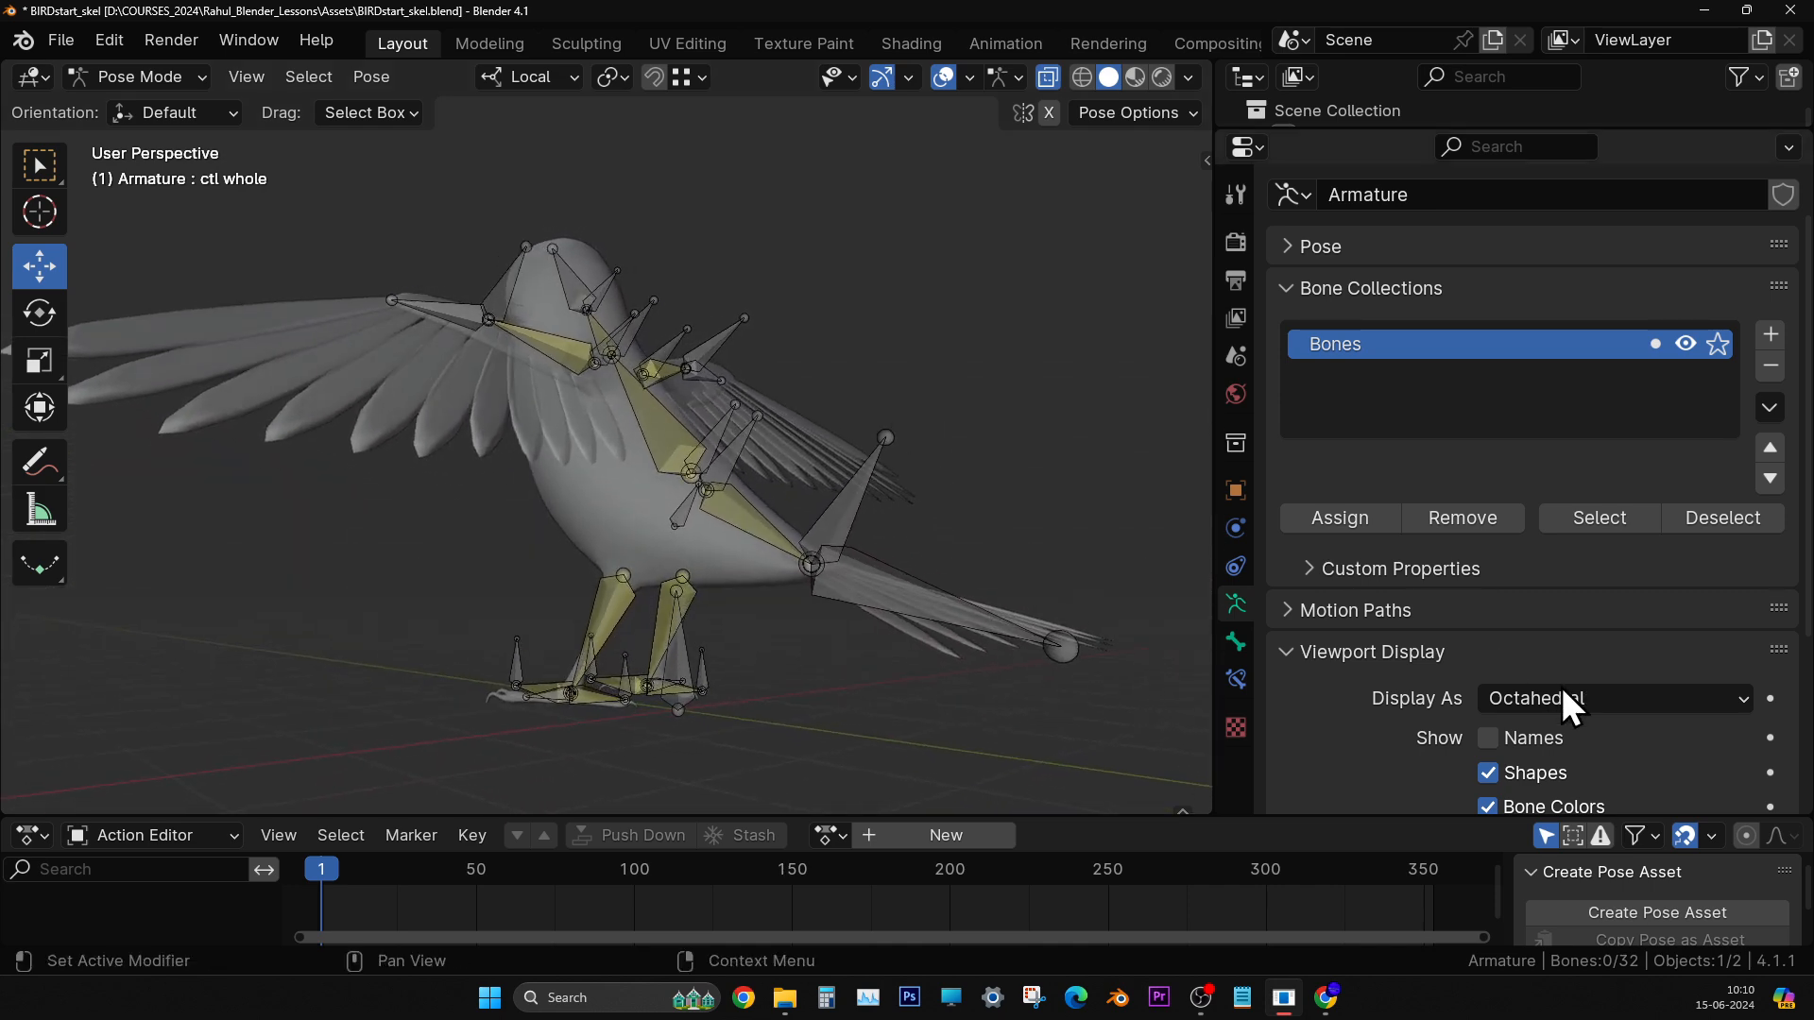
{"action": "left_click", "coordinate": [1490, 738]}
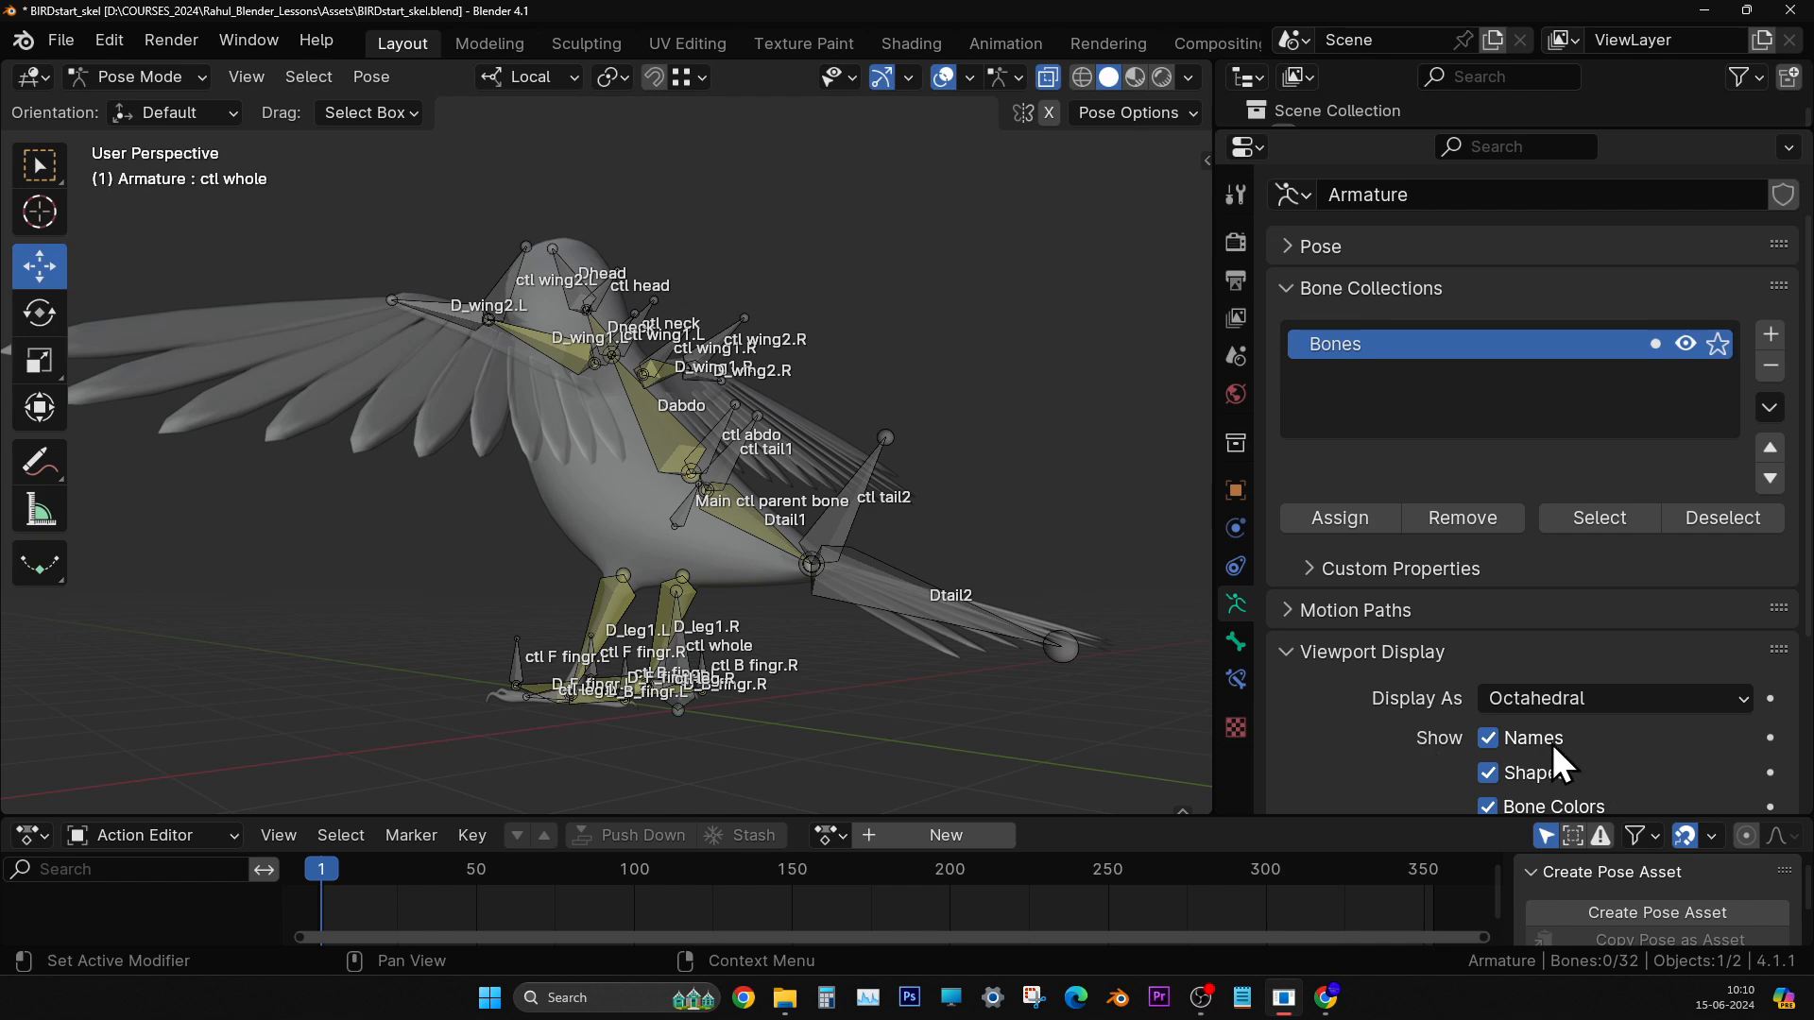
{"action": "middle_click_drag", "start_coordinate": [1197, 709], "coordinate": [231, 104]}
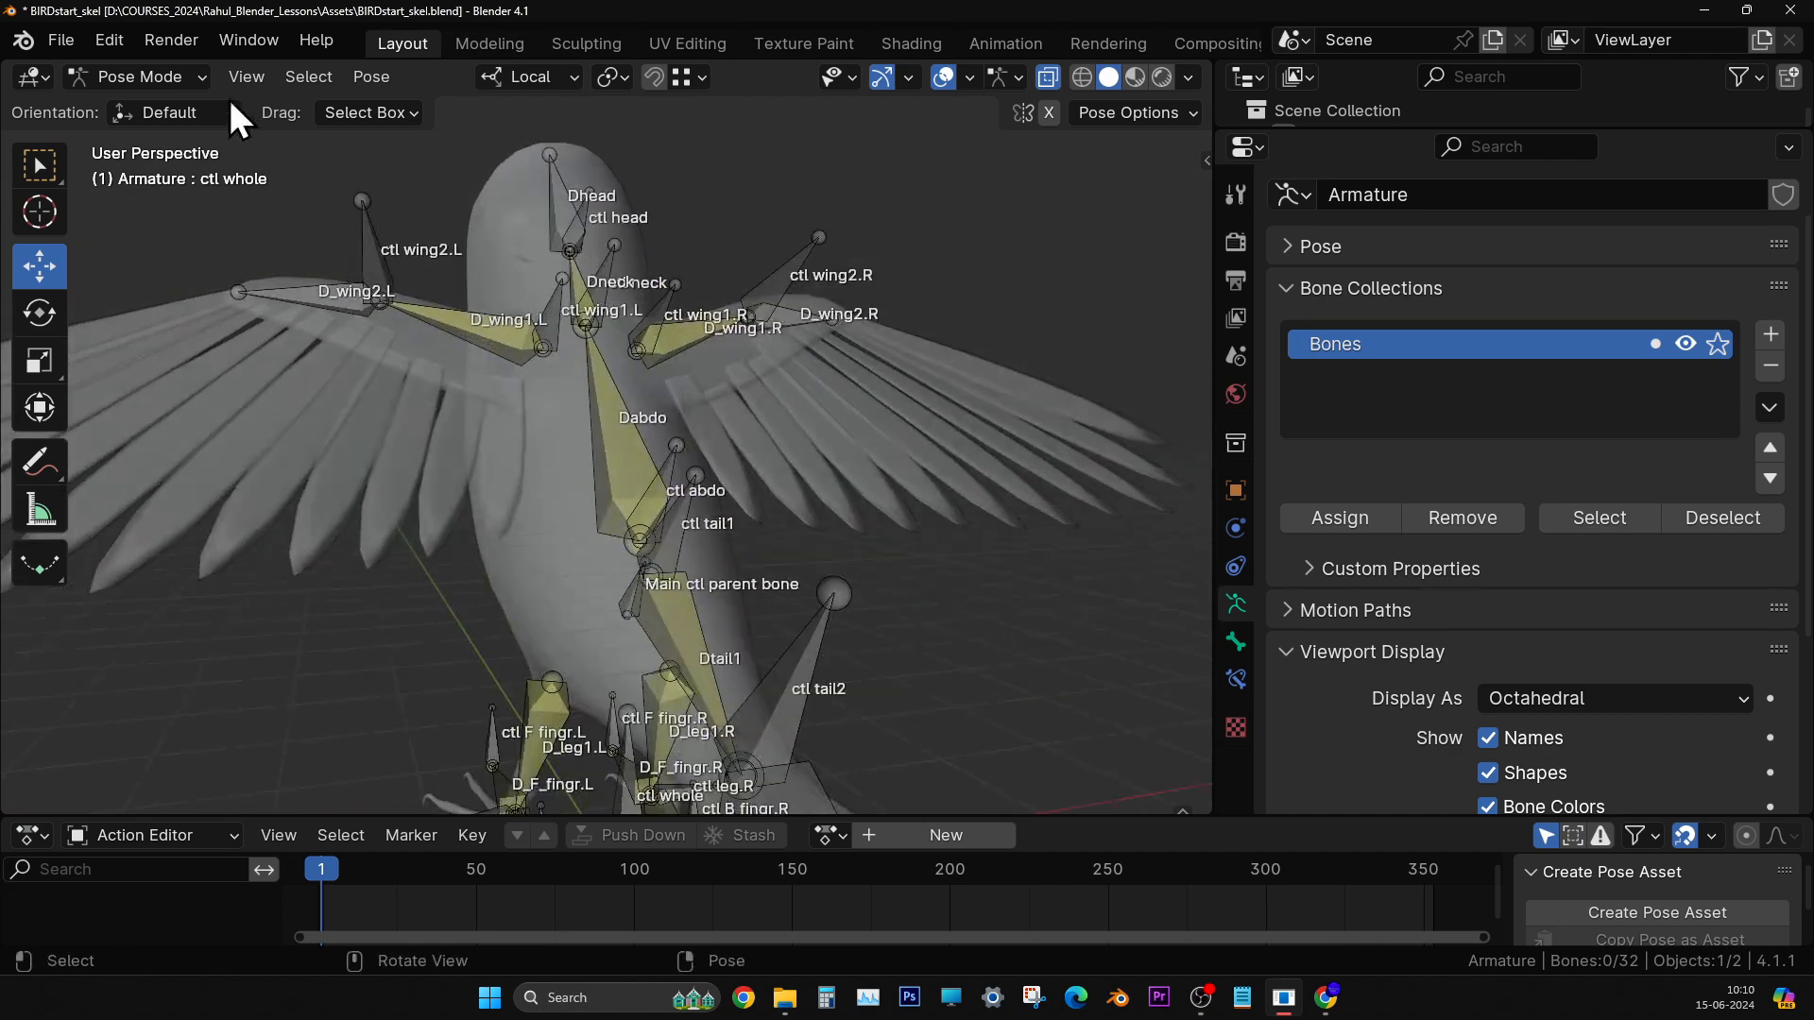
- Set the interface resolution scale to 1.1 in the Preferences and close them
{"action": "left_click", "coordinate": [94, 38]}
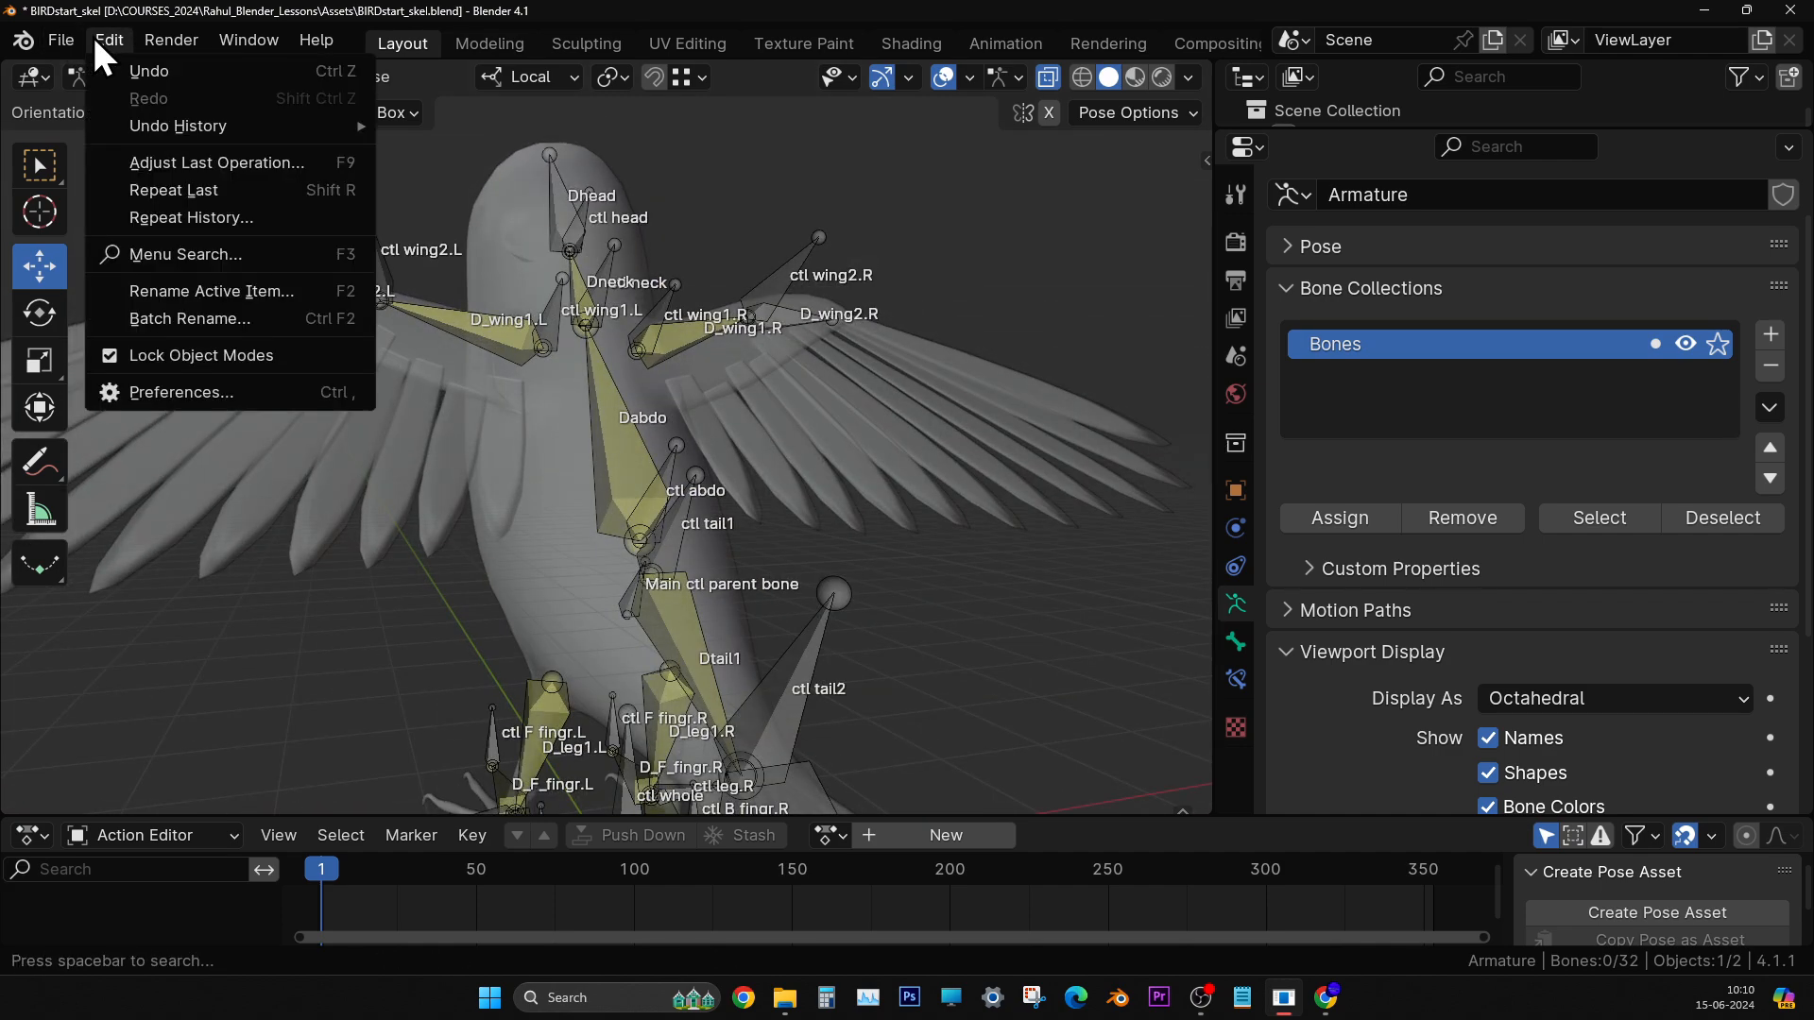
{"action": "left_click", "coordinate": [247, 392]}
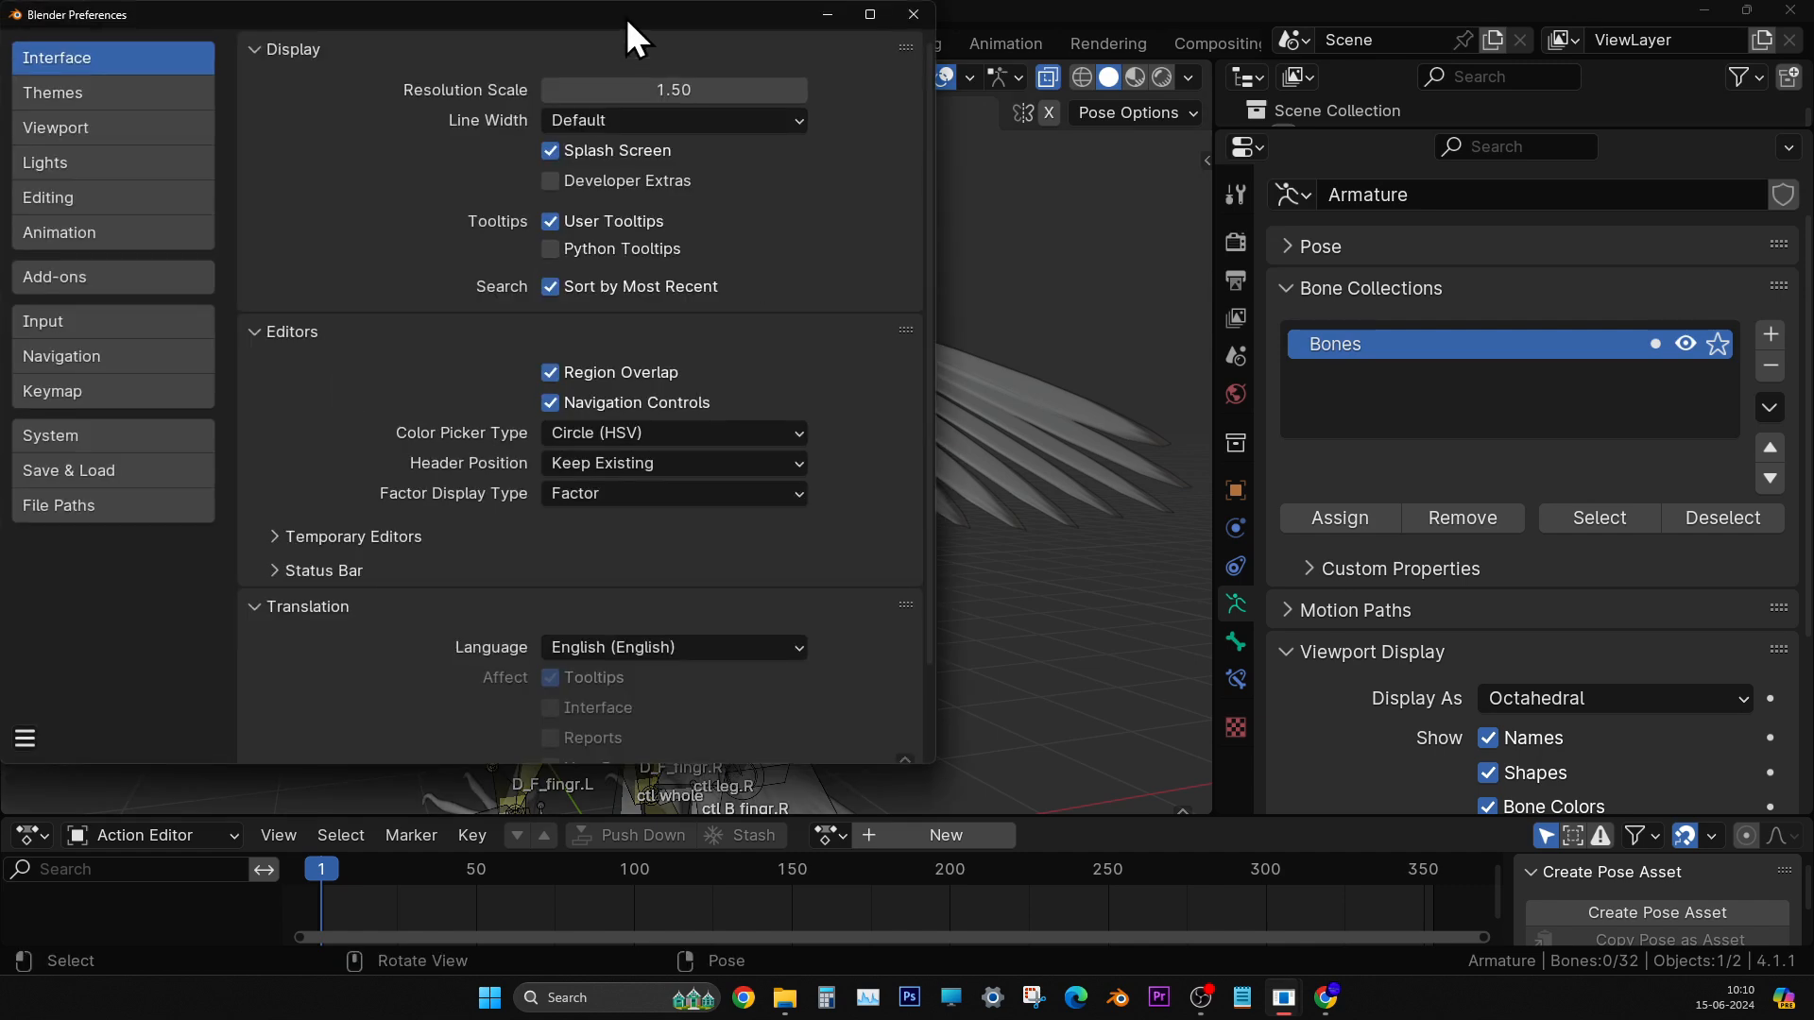
{"action": "left_click_drag", "start_coordinate": [626, 19], "coordinate": [1312, 169]}
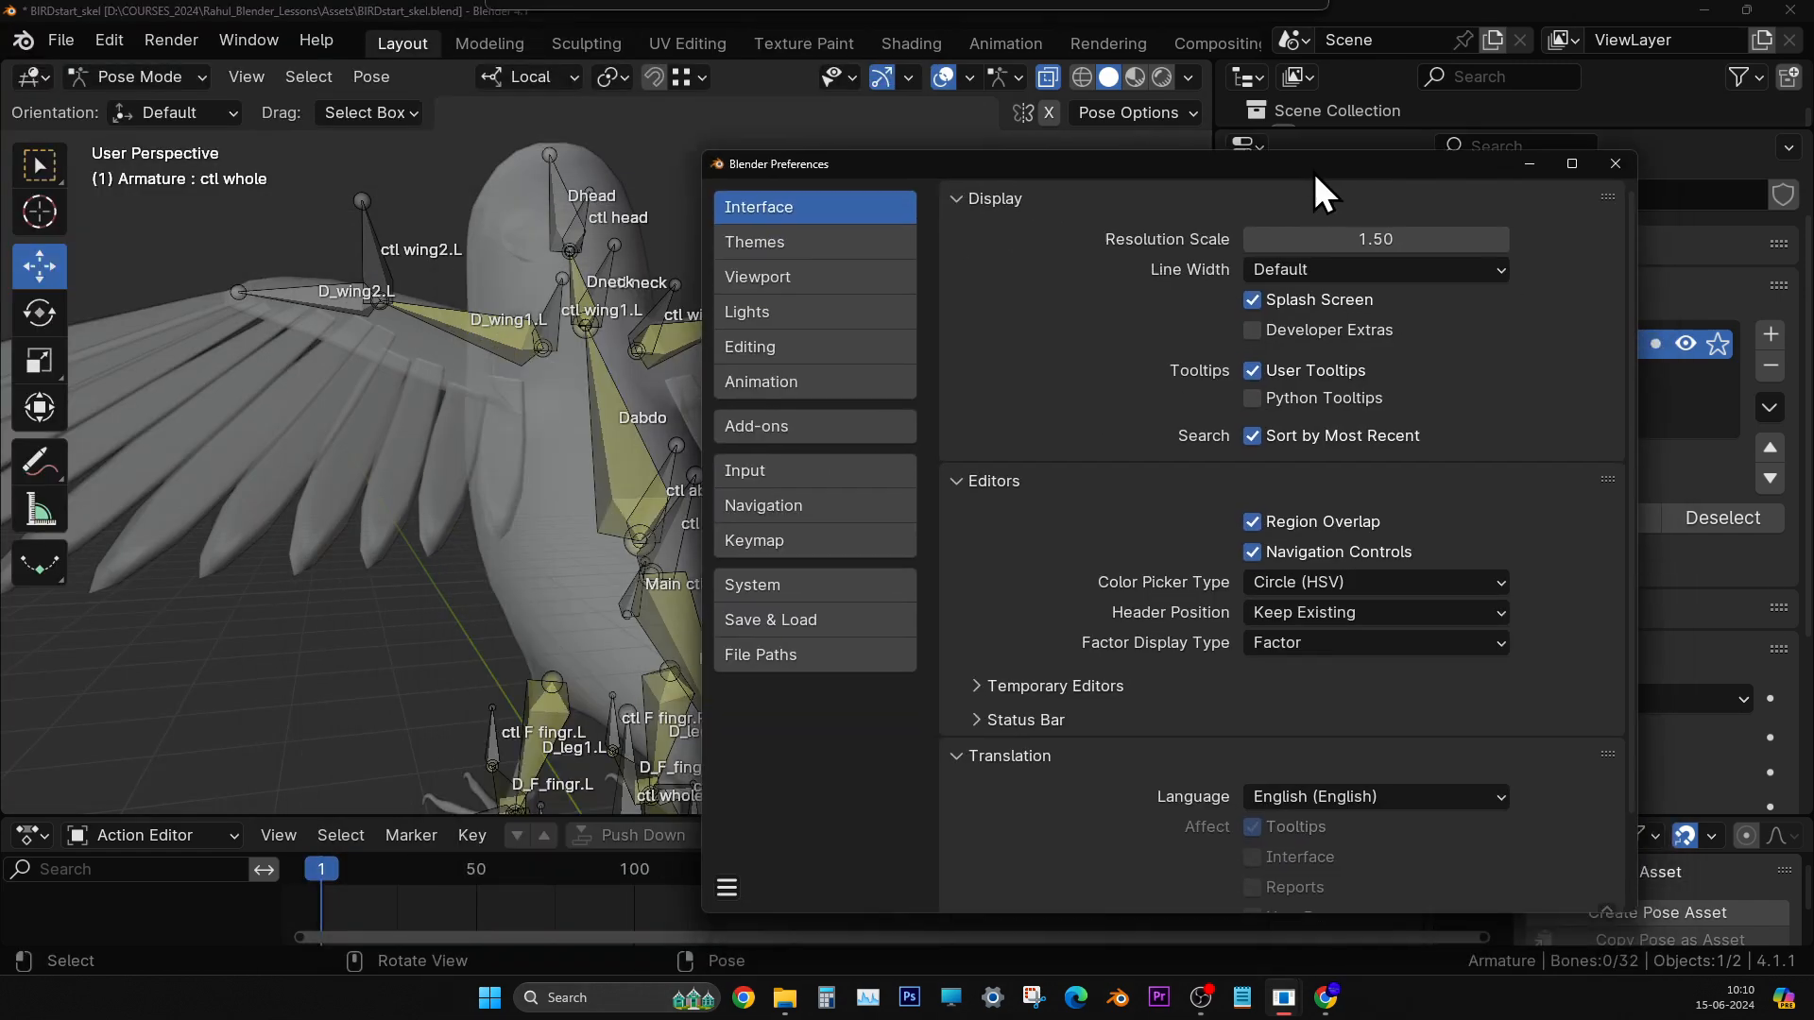
{"action": "left_click", "coordinate": [1370, 238]}
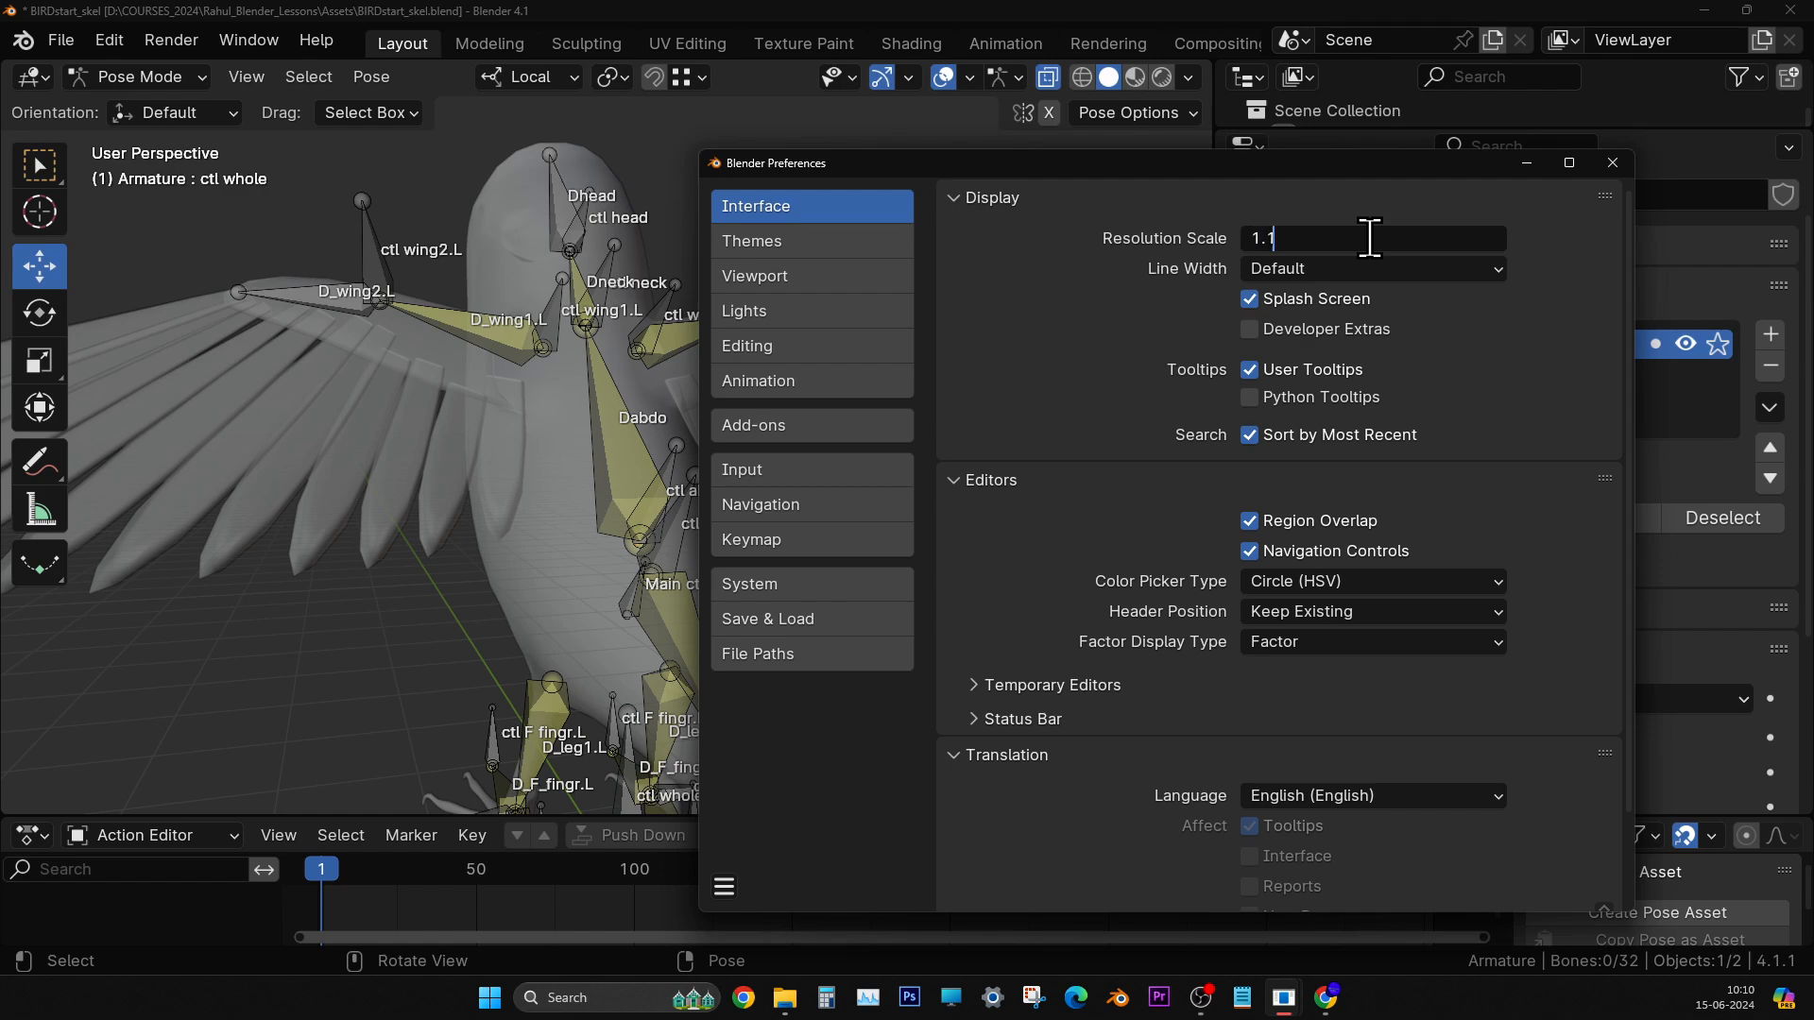
{"action": "key", "text": "Return"}
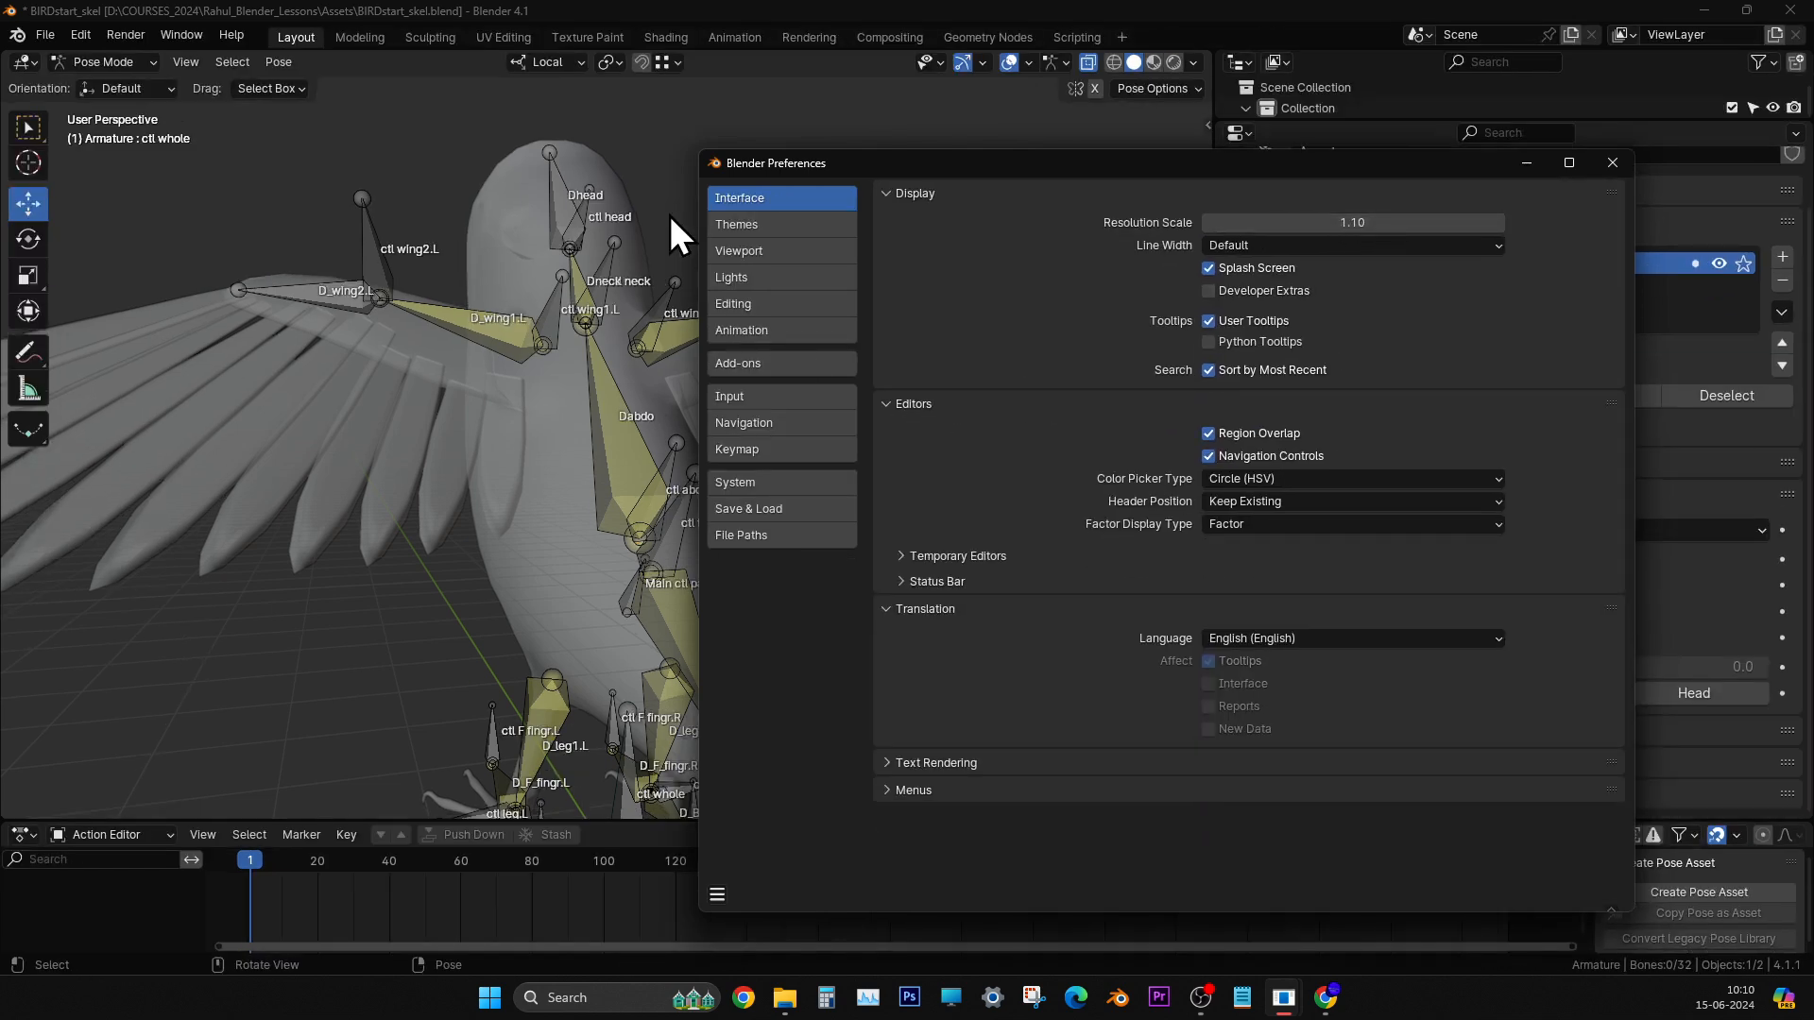
{"action": "left_click", "coordinate": [1613, 162]}
- Collapse the Bone Collections and Viewport Display sections of the armature's data properties
{"action": "middle_click_drag", "start_coordinate": [784, 444], "coordinate": [839, 602]}
{"action": "scroll", "coordinate": [754, 495], "scroll_direction": "up", "scroll_amount": 4}
{"action": "scroll", "coordinate": [808, 599], "scroll_direction": "down", "scroll_amount": 2}
{"action": "mouse_move", "coordinate": [1540, 580]}
{"action": "middle_mouse_down", "text": "ctrl"}
{"action": "mouse_move", "coordinate": [1552, 510]}
{"action": "mouse_move", "coordinate": [1567, 593]}
{"action": "middle_mouse_up", "text": "ctrl"}
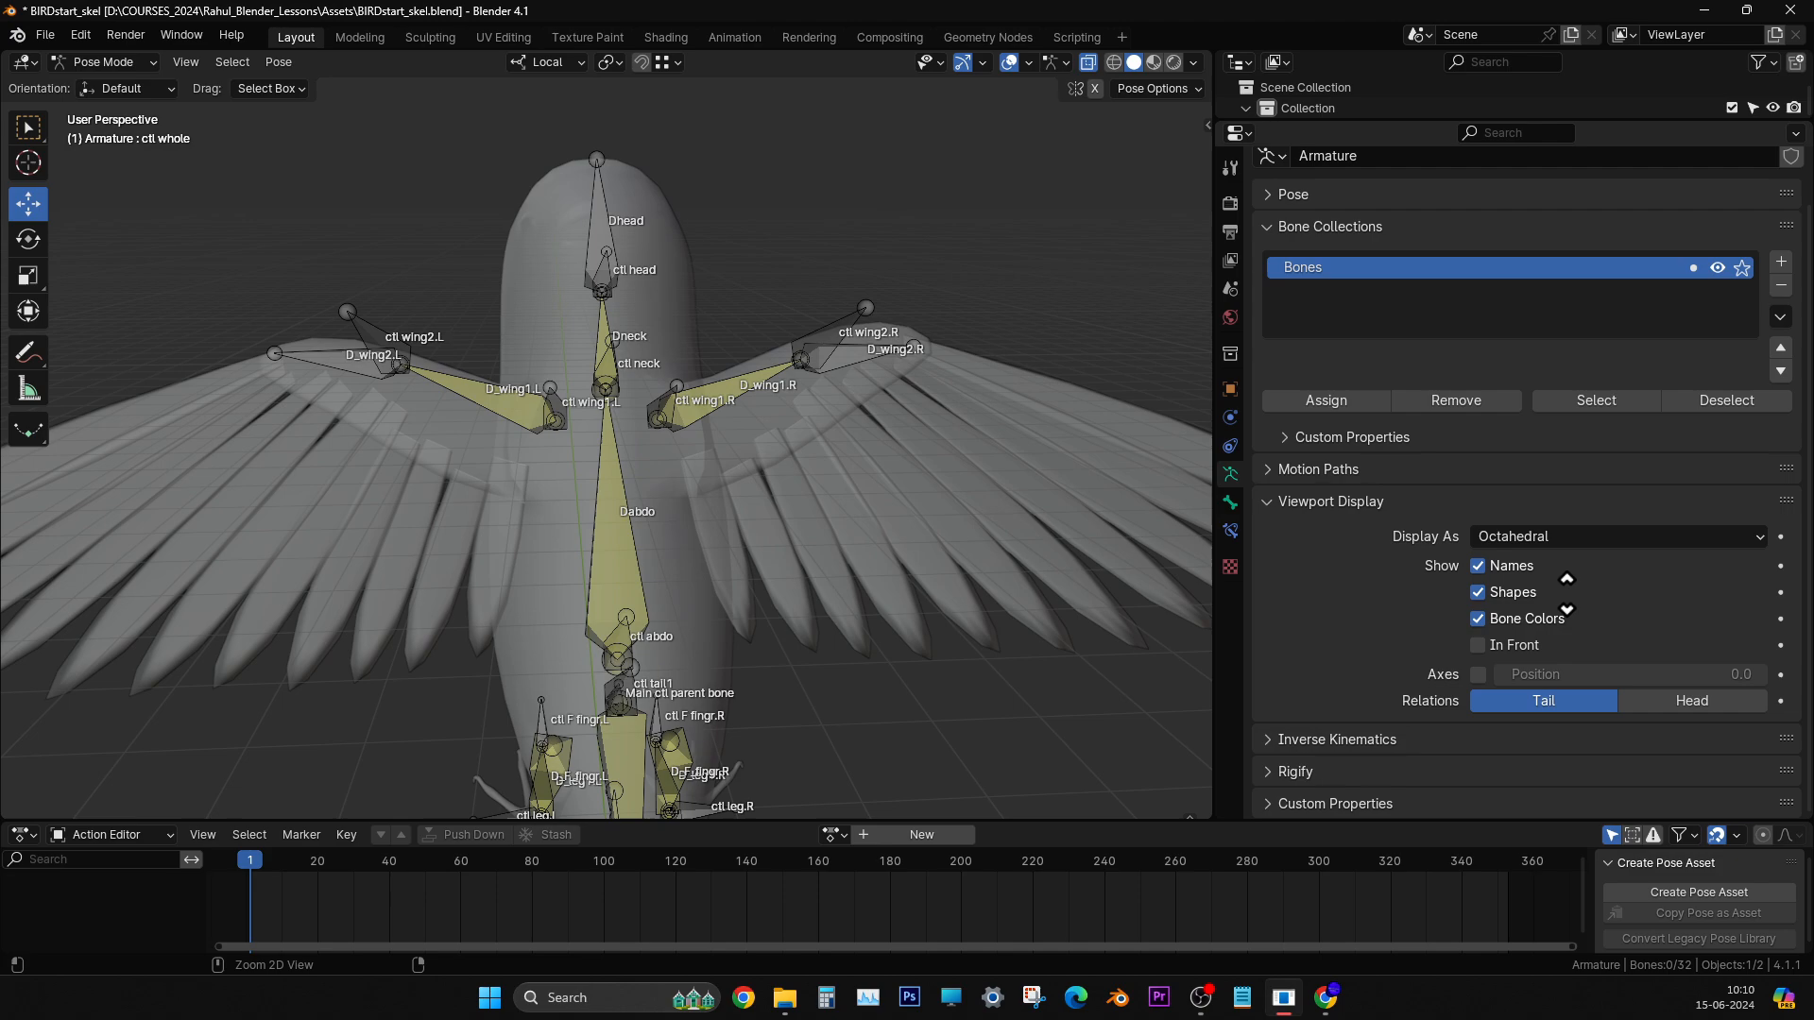
{"action": "left_click", "coordinate": [1309, 225]}
{"action": "left_click", "coordinate": [1325, 289]}
{"action": "middle_click_drag", "start_coordinate": [756, 438], "coordinate": [858, 437]}
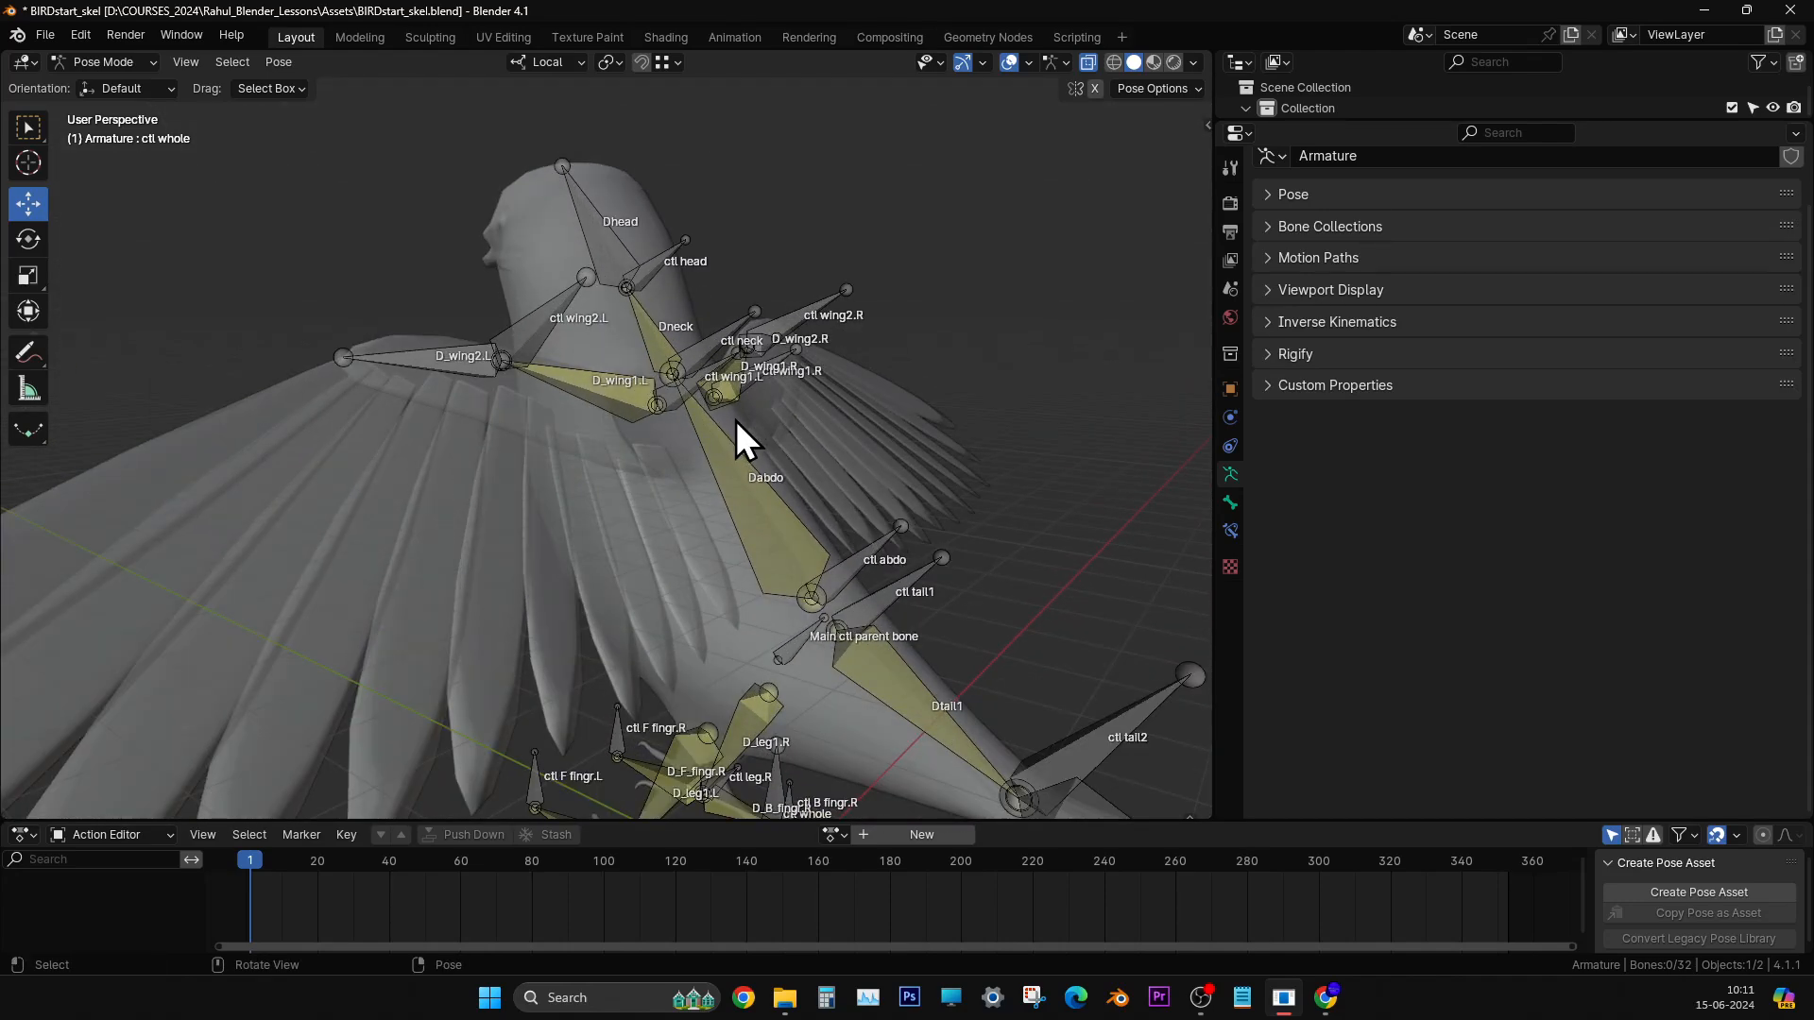
{"action": "middle_click_drag", "start_coordinate": [735, 422], "coordinate": [514, 295]}
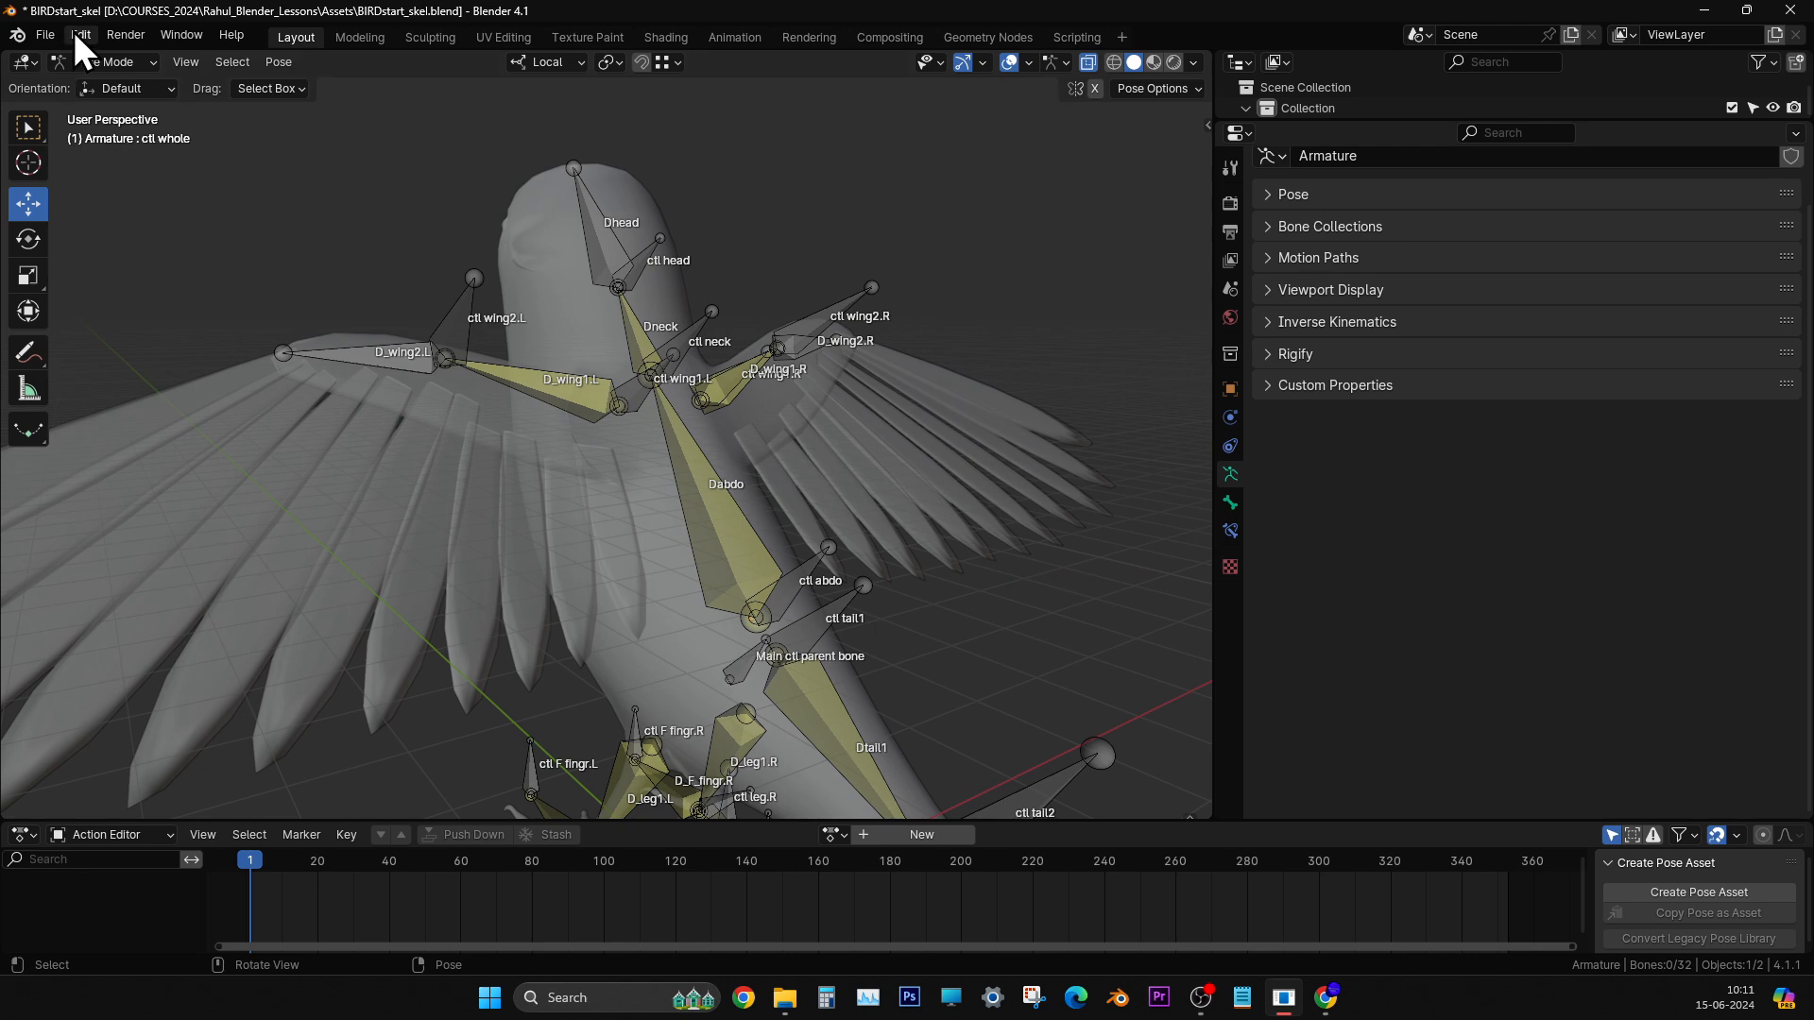
- Switch the armature to Object Mode and add a Bézier circle at the bird's feet
{"action": "left_click", "coordinate": [102, 60]}
{"action": "left_click", "coordinate": [137, 87]}
{"action": "middle_click_drag", "start_coordinate": [137, 87], "coordinate": [510, 350]}
{"action": "left_click", "coordinate": [368, 189]}
{"action": "left_click", "coordinate": [276, 61]}
{"action": "mouse_move", "coordinate": [323, 94]}
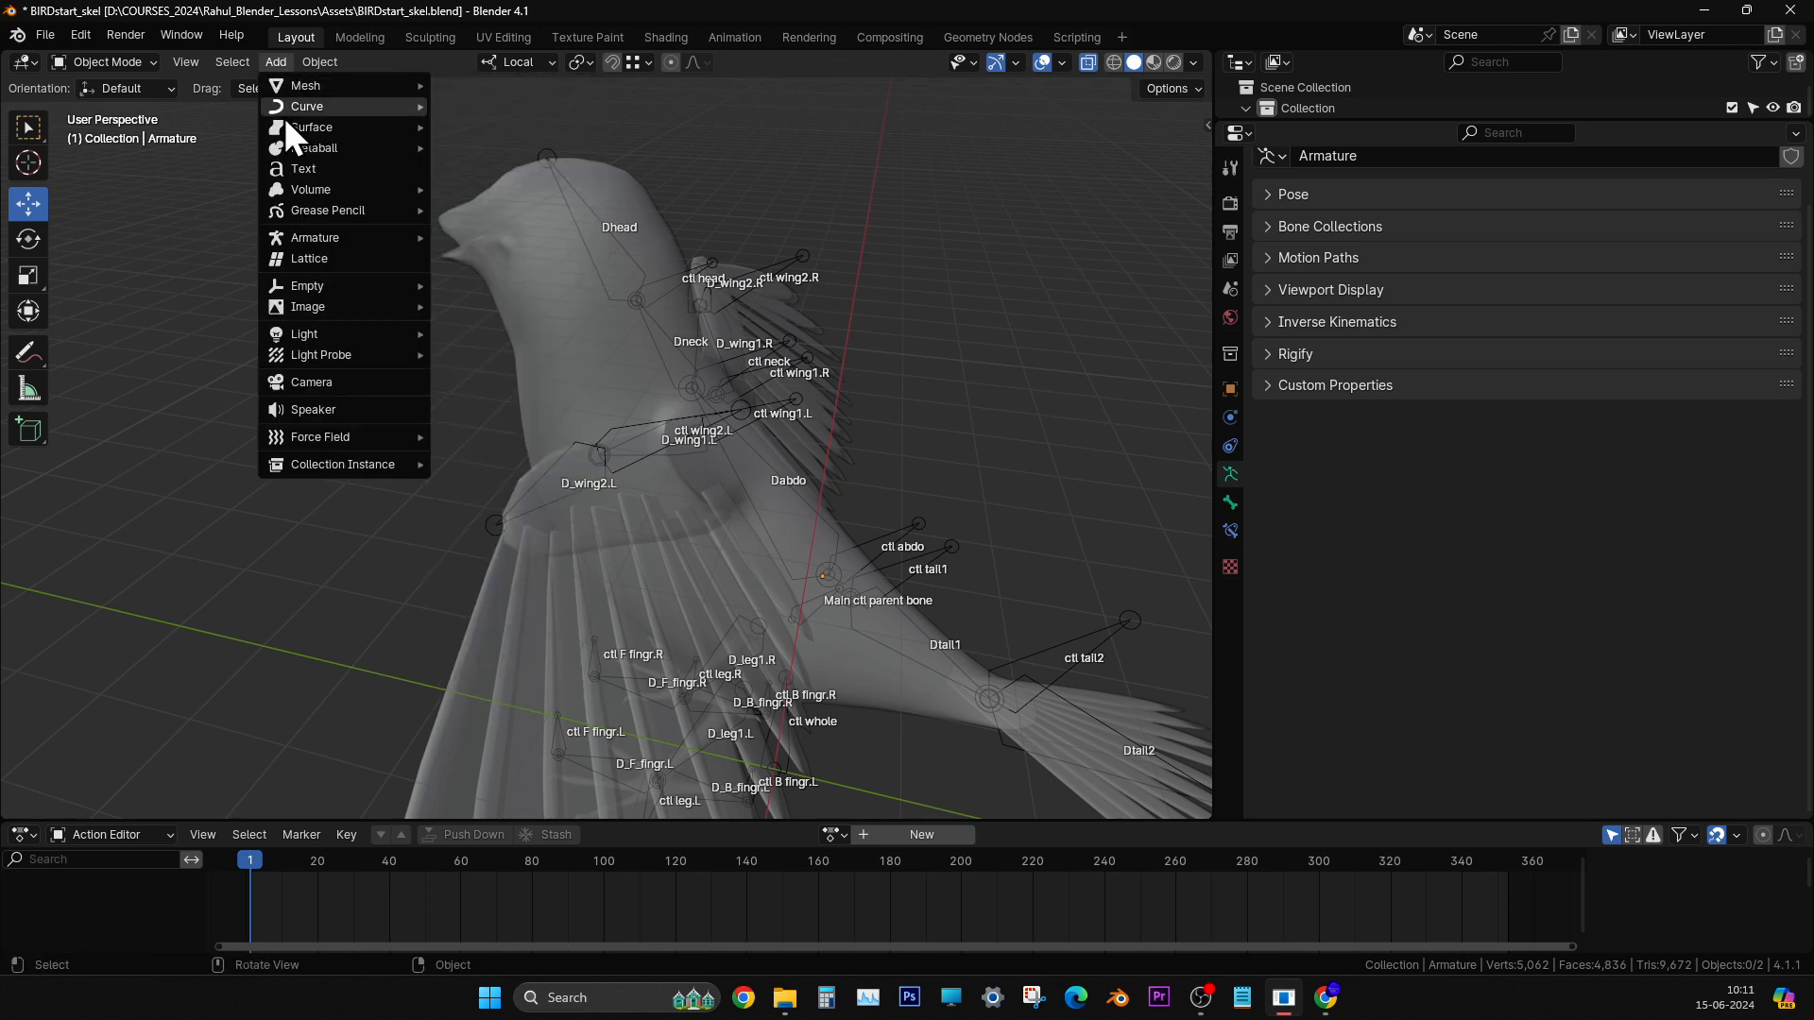
{"action": "left_click", "coordinate": [513, 128]}
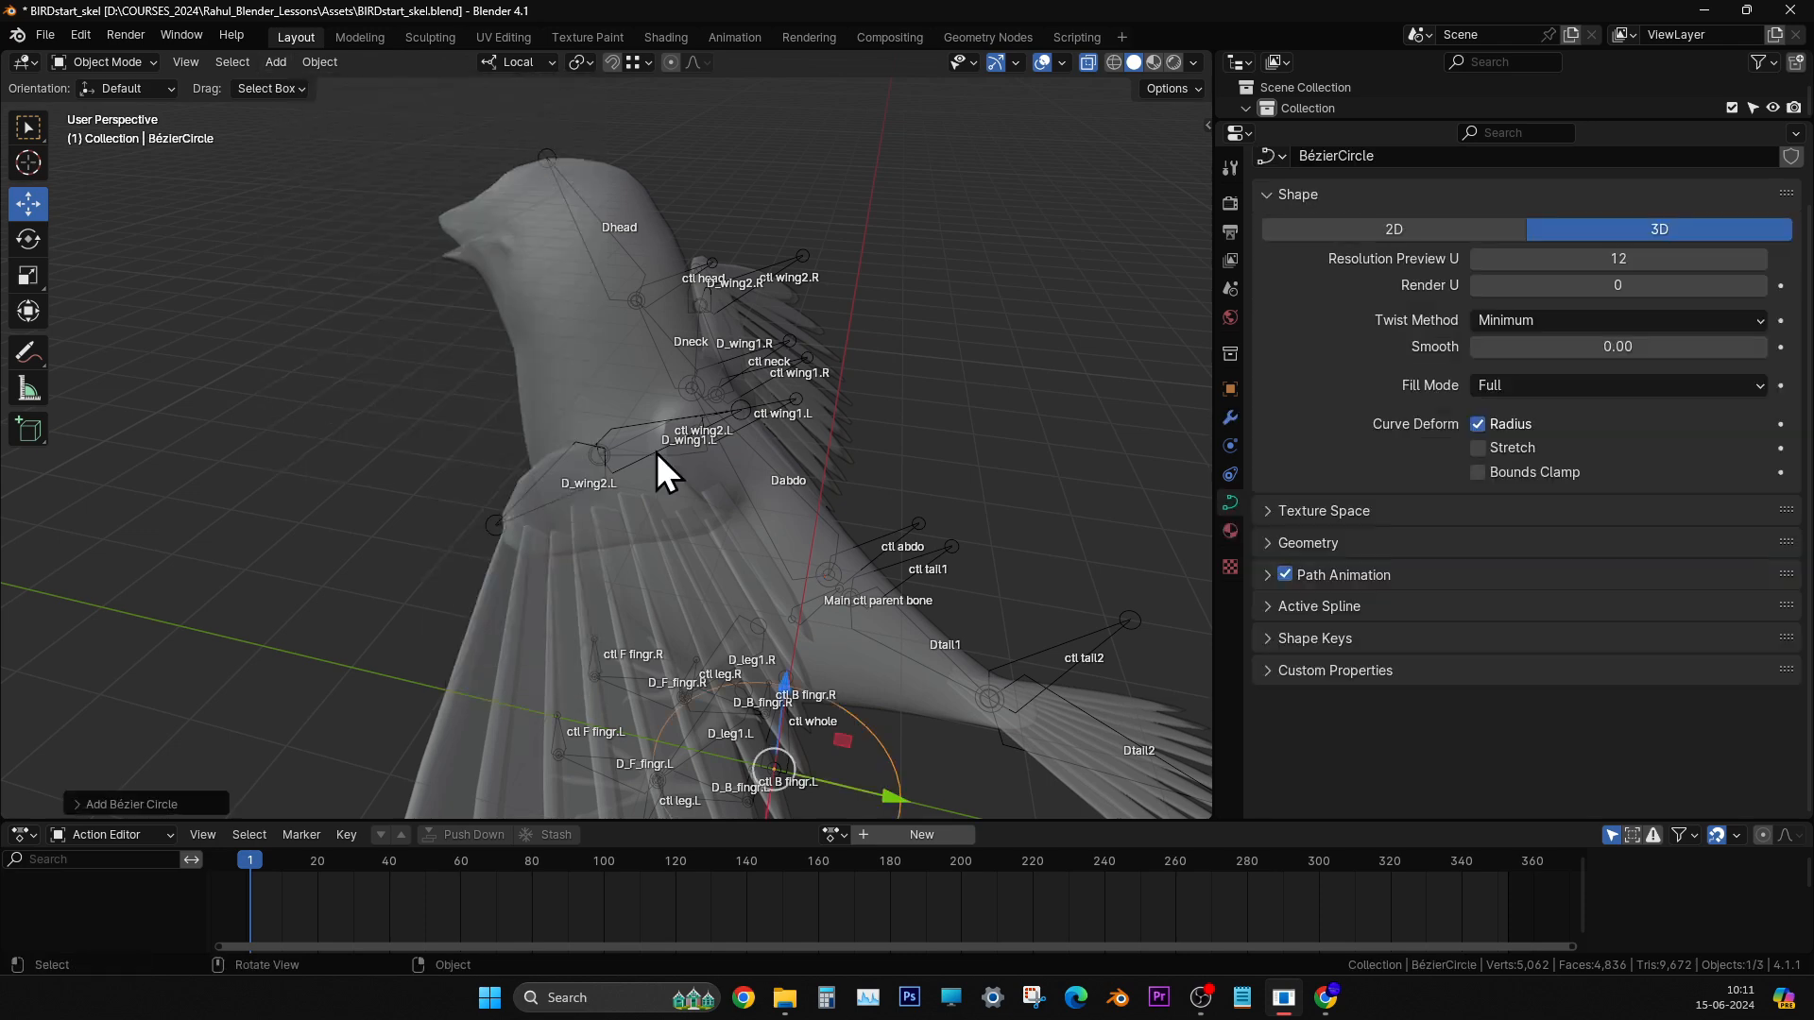
{"action": "scroll", "coordinate": [661, 466], "scroll_direction": "down", "scroll_amount": 4}
{"action": "middle_click_drag", "start_coordinate": [661, 466], "coordinate": [897, 541]}
{"action": "scroll", "coordinate": [733, 557], "scroll_direction": "up", "scroll_amount": 4}
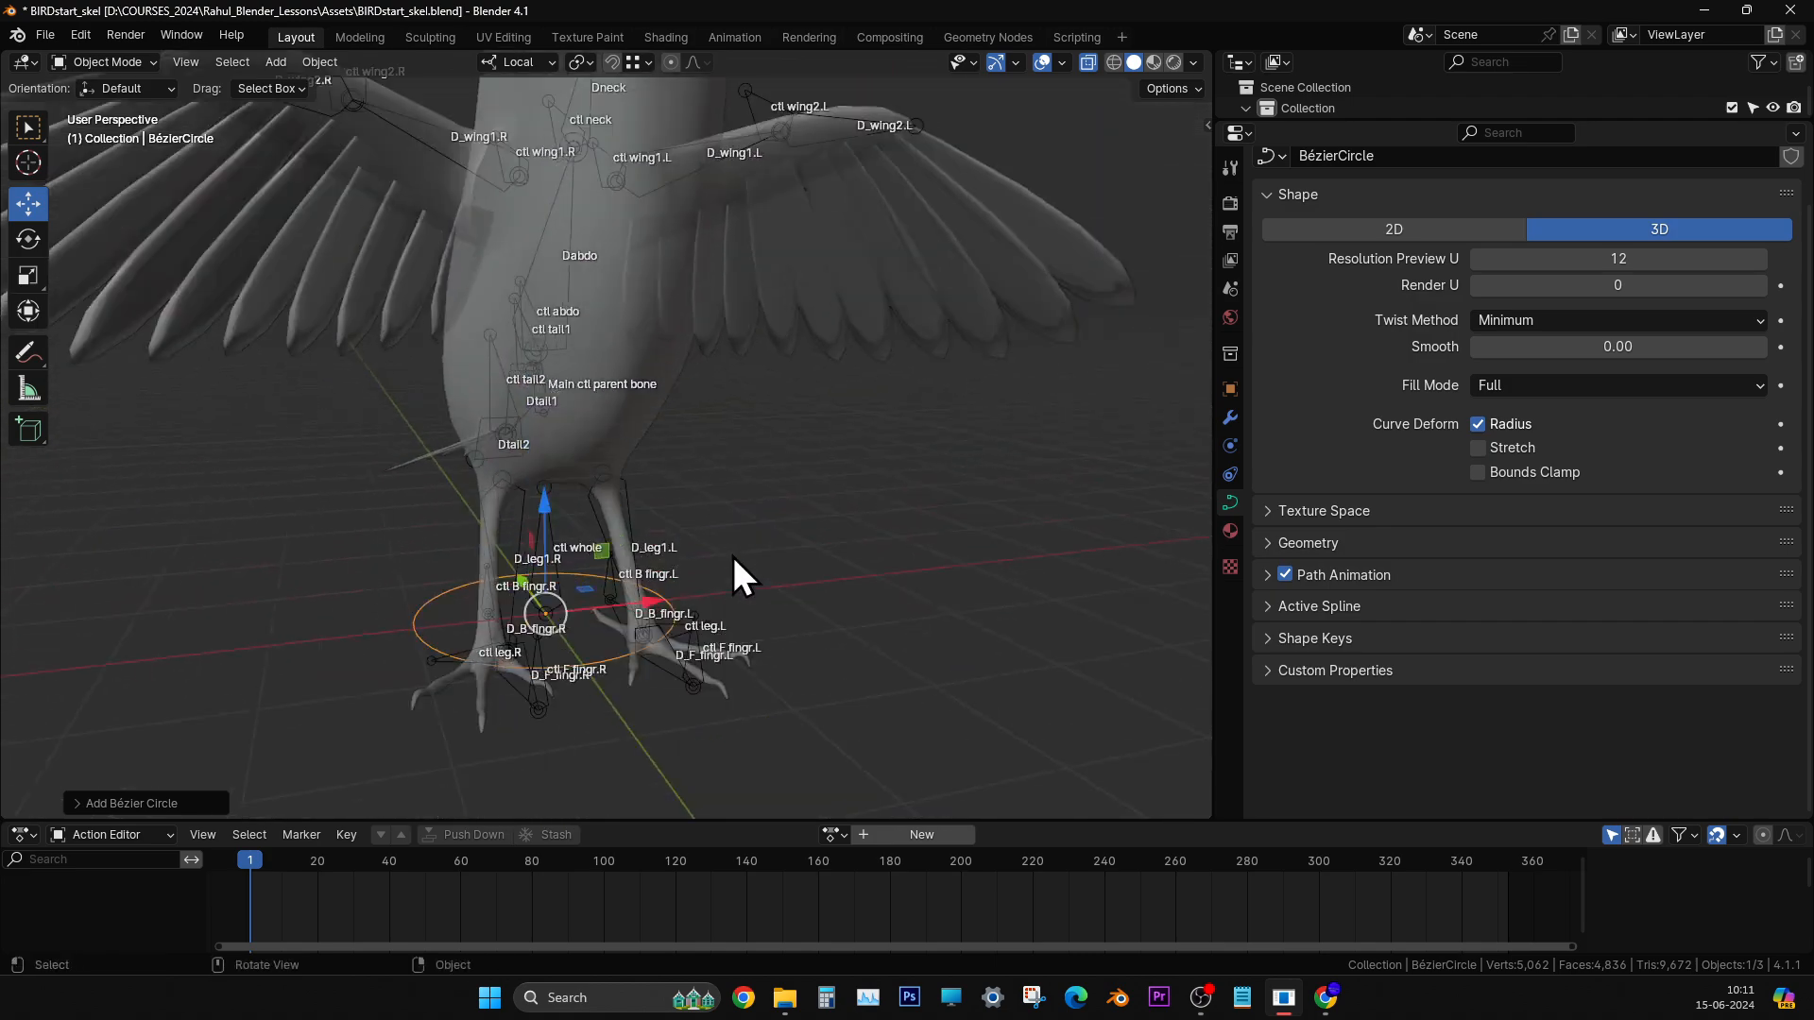
- Enlarge the Outliner to view the scene's object list alongside the new circle
{"action": "middle_click_drag", "start_coordinate": [733, 558], "coordinate": [601, 612]}
{"action": "scroll", "coordinate": [656, 587], "scroll_direction": "up", "scroll_amount": 2}
{"action": "scroll", "coordinate": [676, 622], "scroll_direction": "down", "scroll_amount": 2}
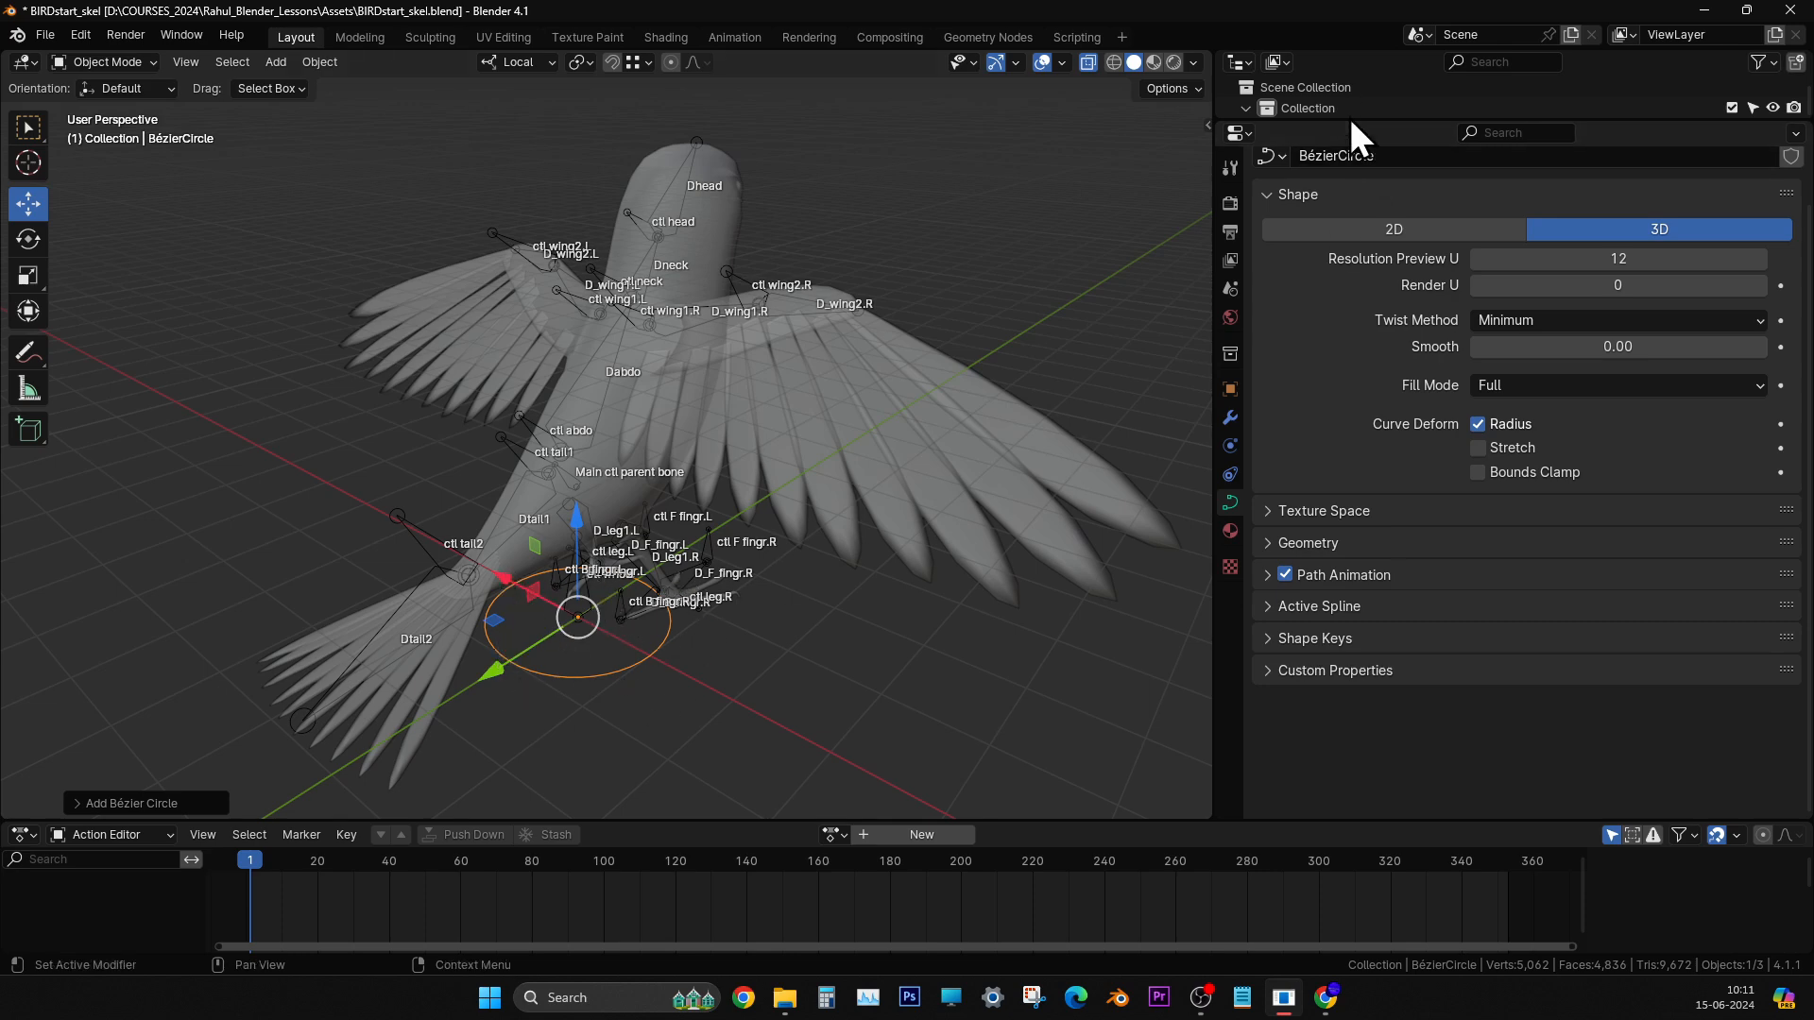
{"action": "left_click_drag", "start_coordinate": [1351, 120], "coordinate": [1349, 405]}
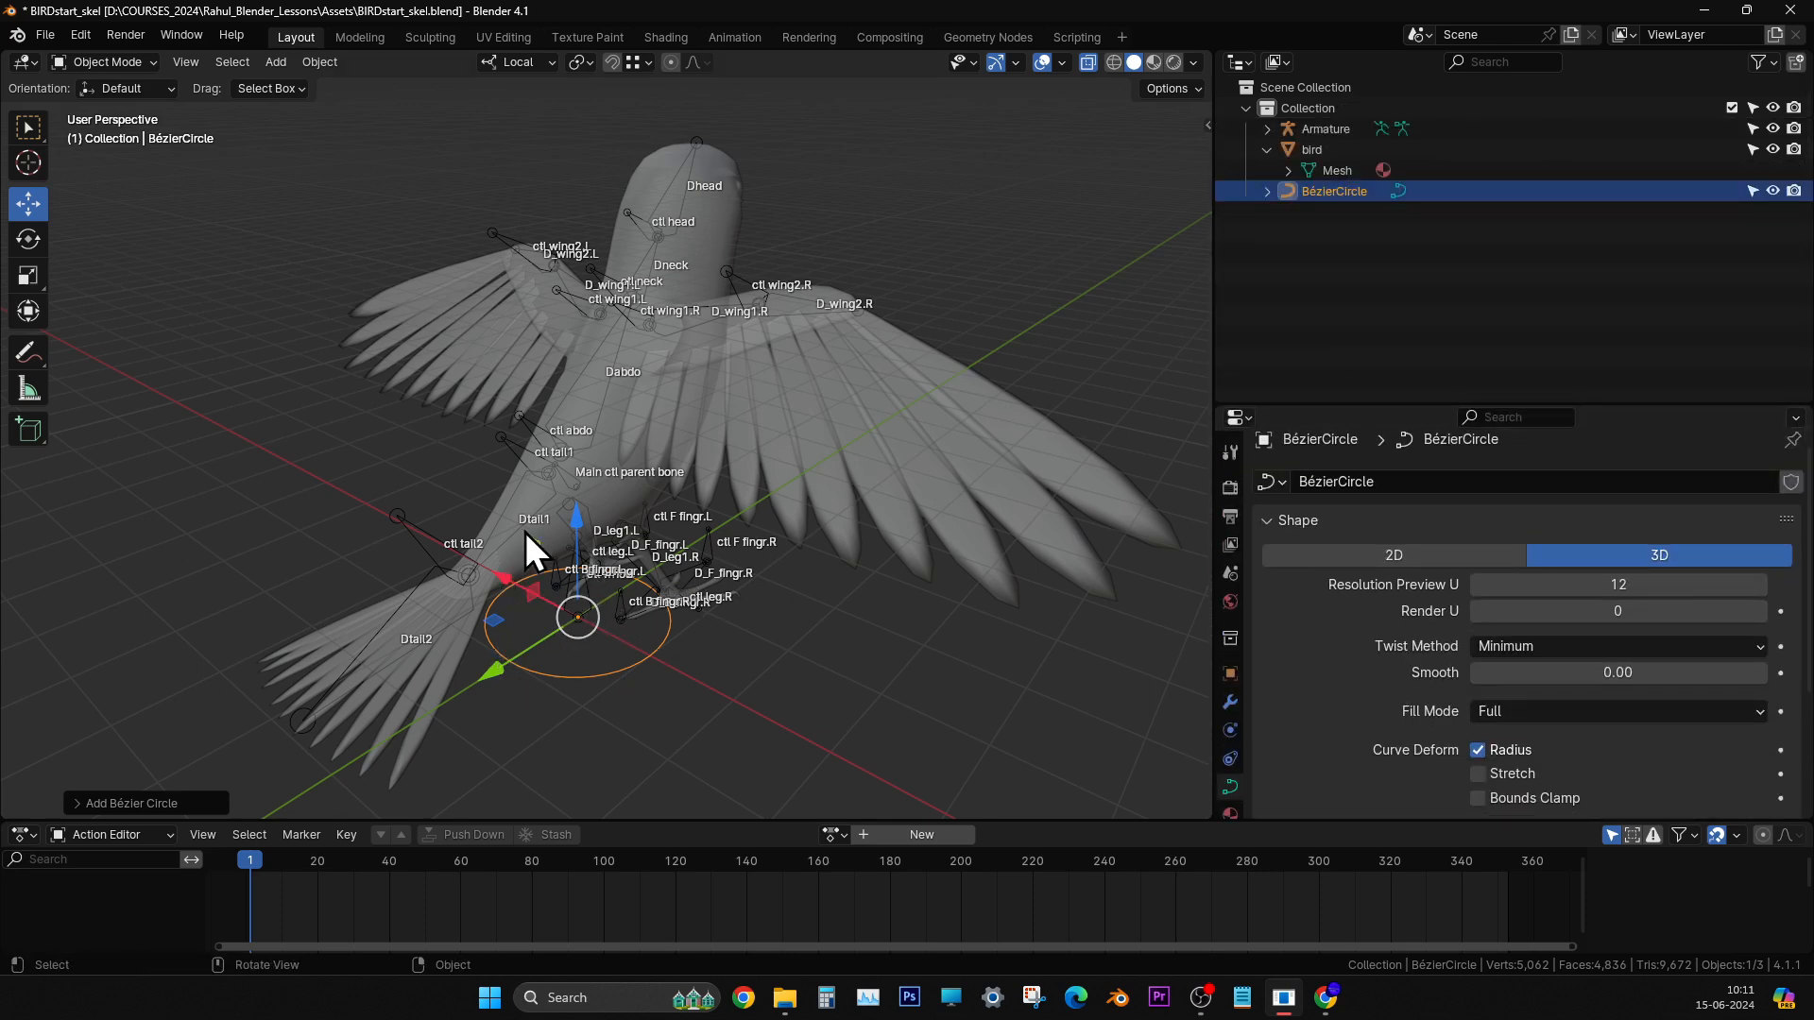
{"action": "middle_click_drag", "start_coordinate": [529, 523], "coordinate": [578, 479]}
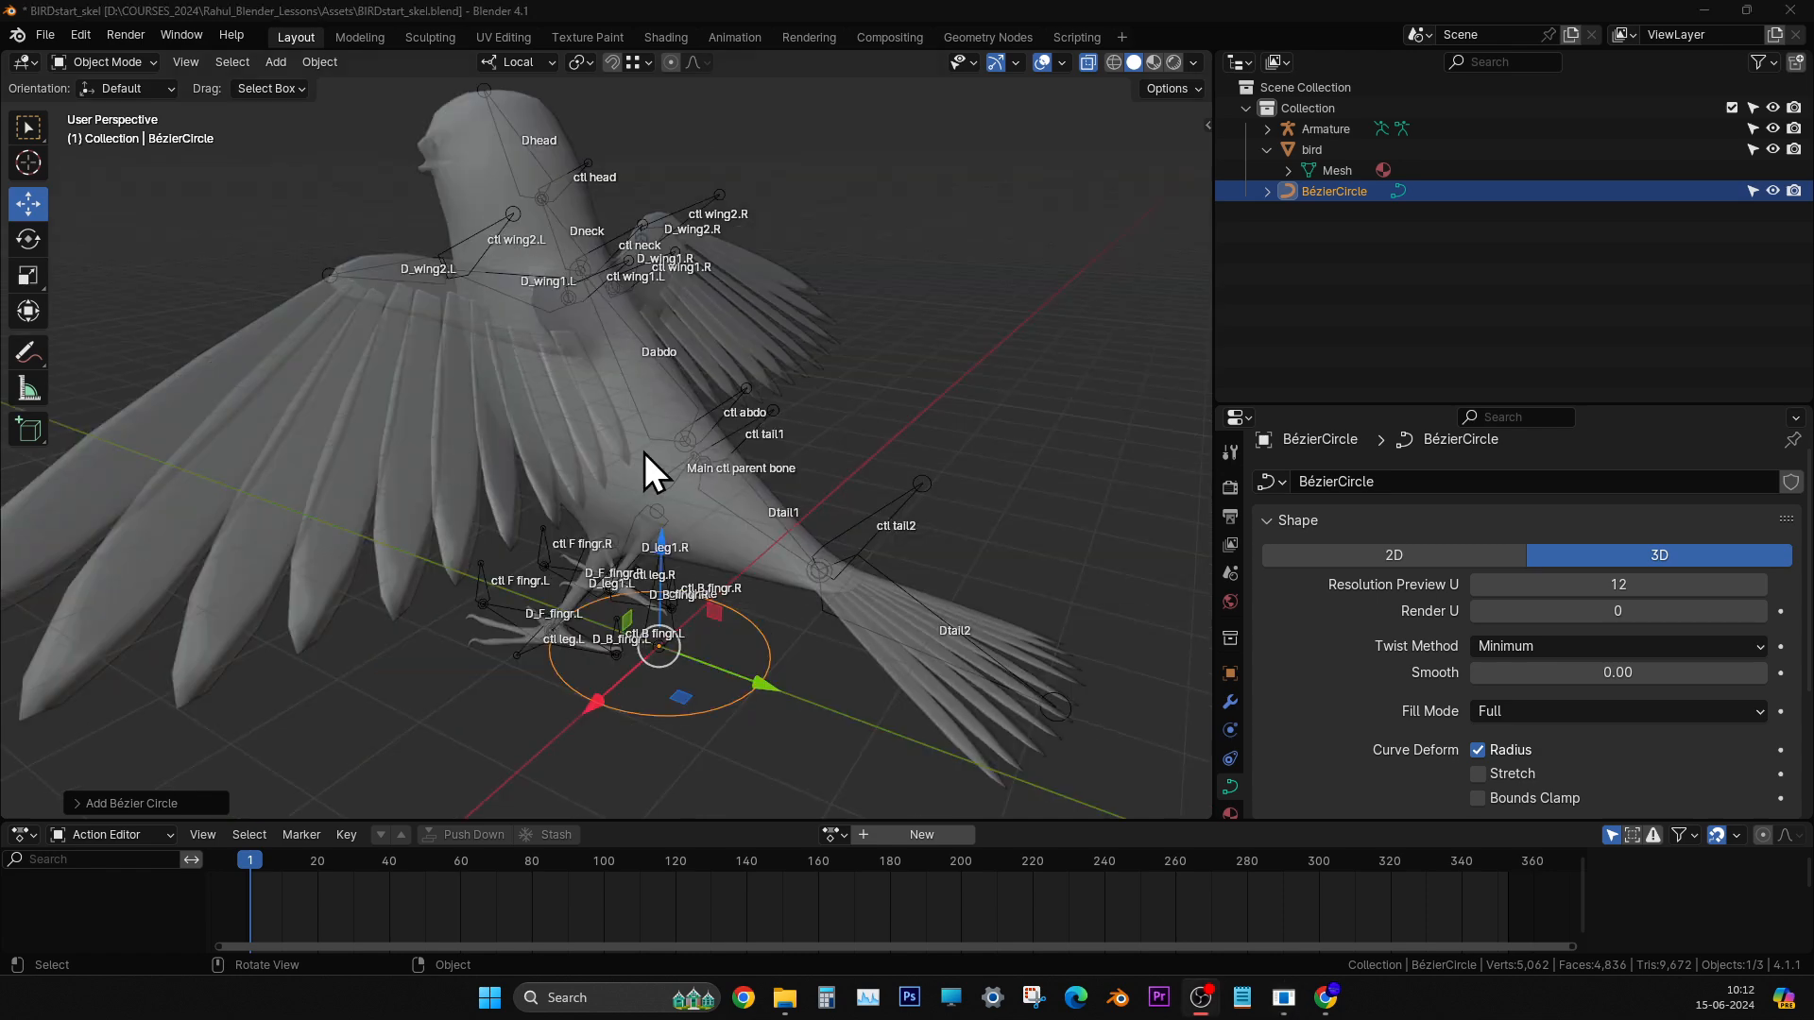
{"action": "middle_click_drag", "start_coordinate": [645, 453], "coordinate": [553, 444]}
{"action": "left_click", "coordinate": [549, 310]}
{"action": "scroll", "coordinate": [518, 356], "scroll_direction": "up", "scroll_amount": 2}
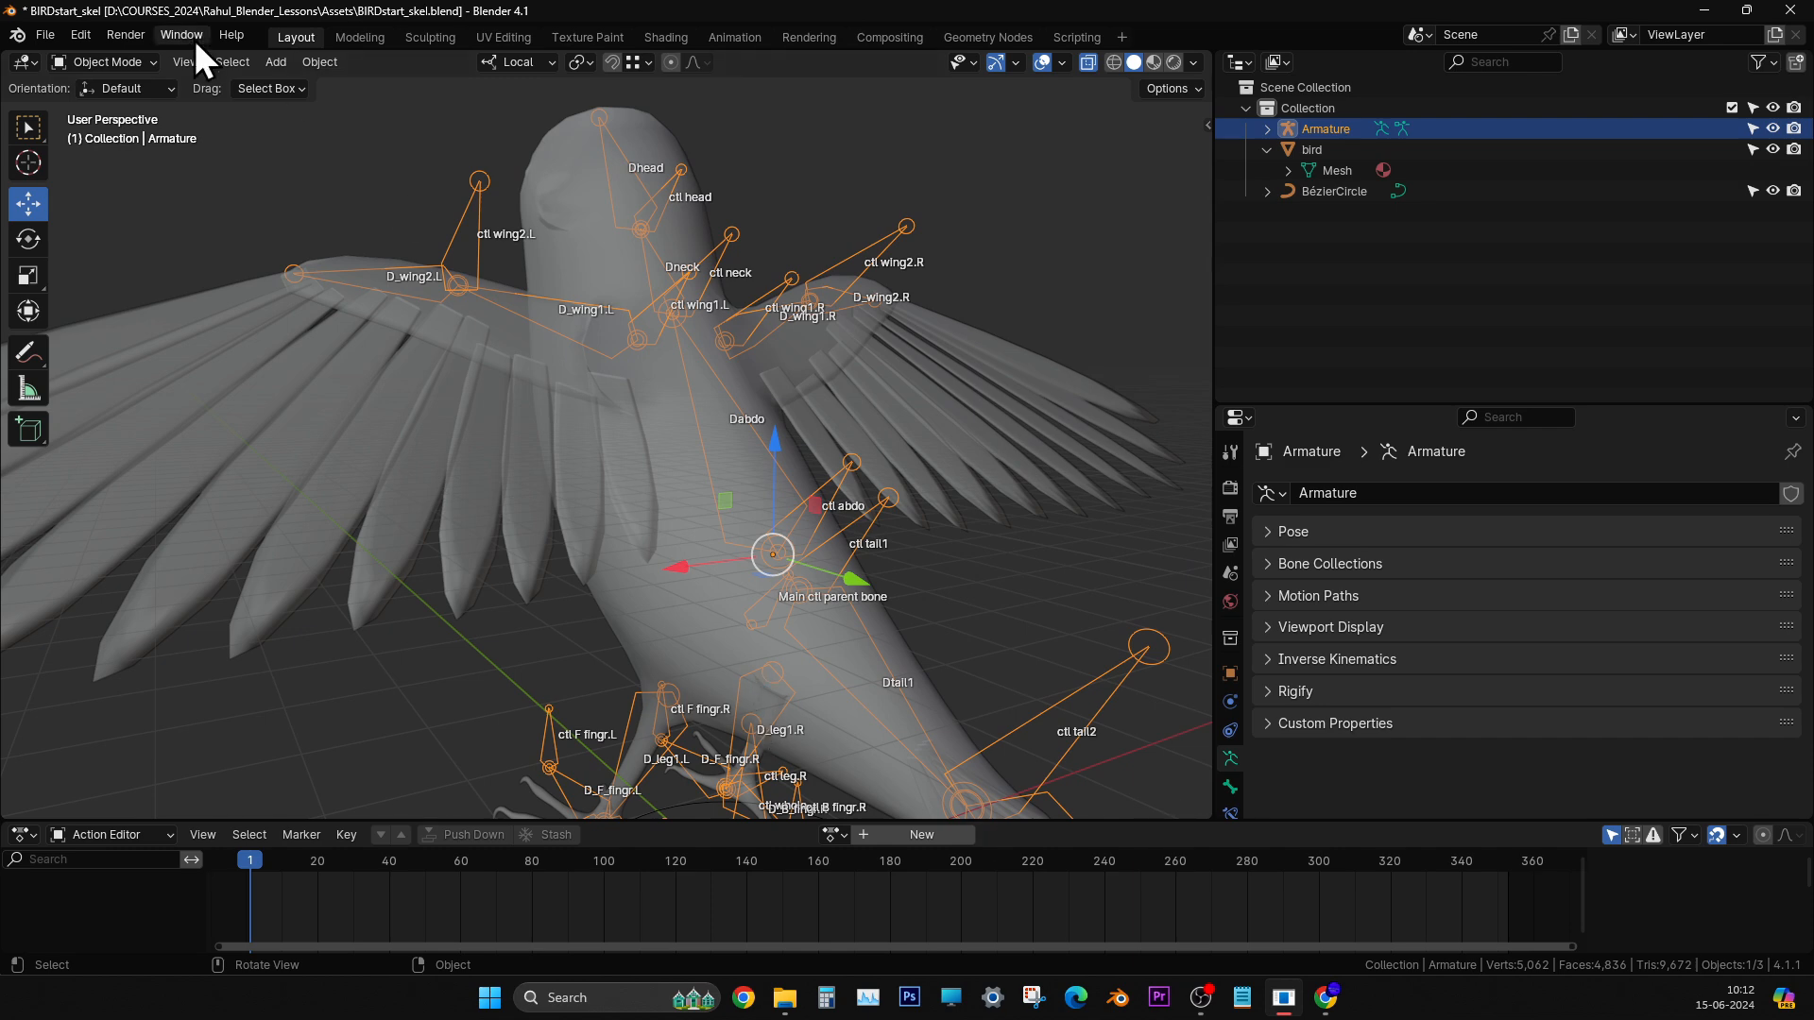
{"action": "left_click", "coordinate": [144, 62]}
{"action": "middle_click_drag", "start_coordinate": [560, 474], "coordinate": [553, 462]}
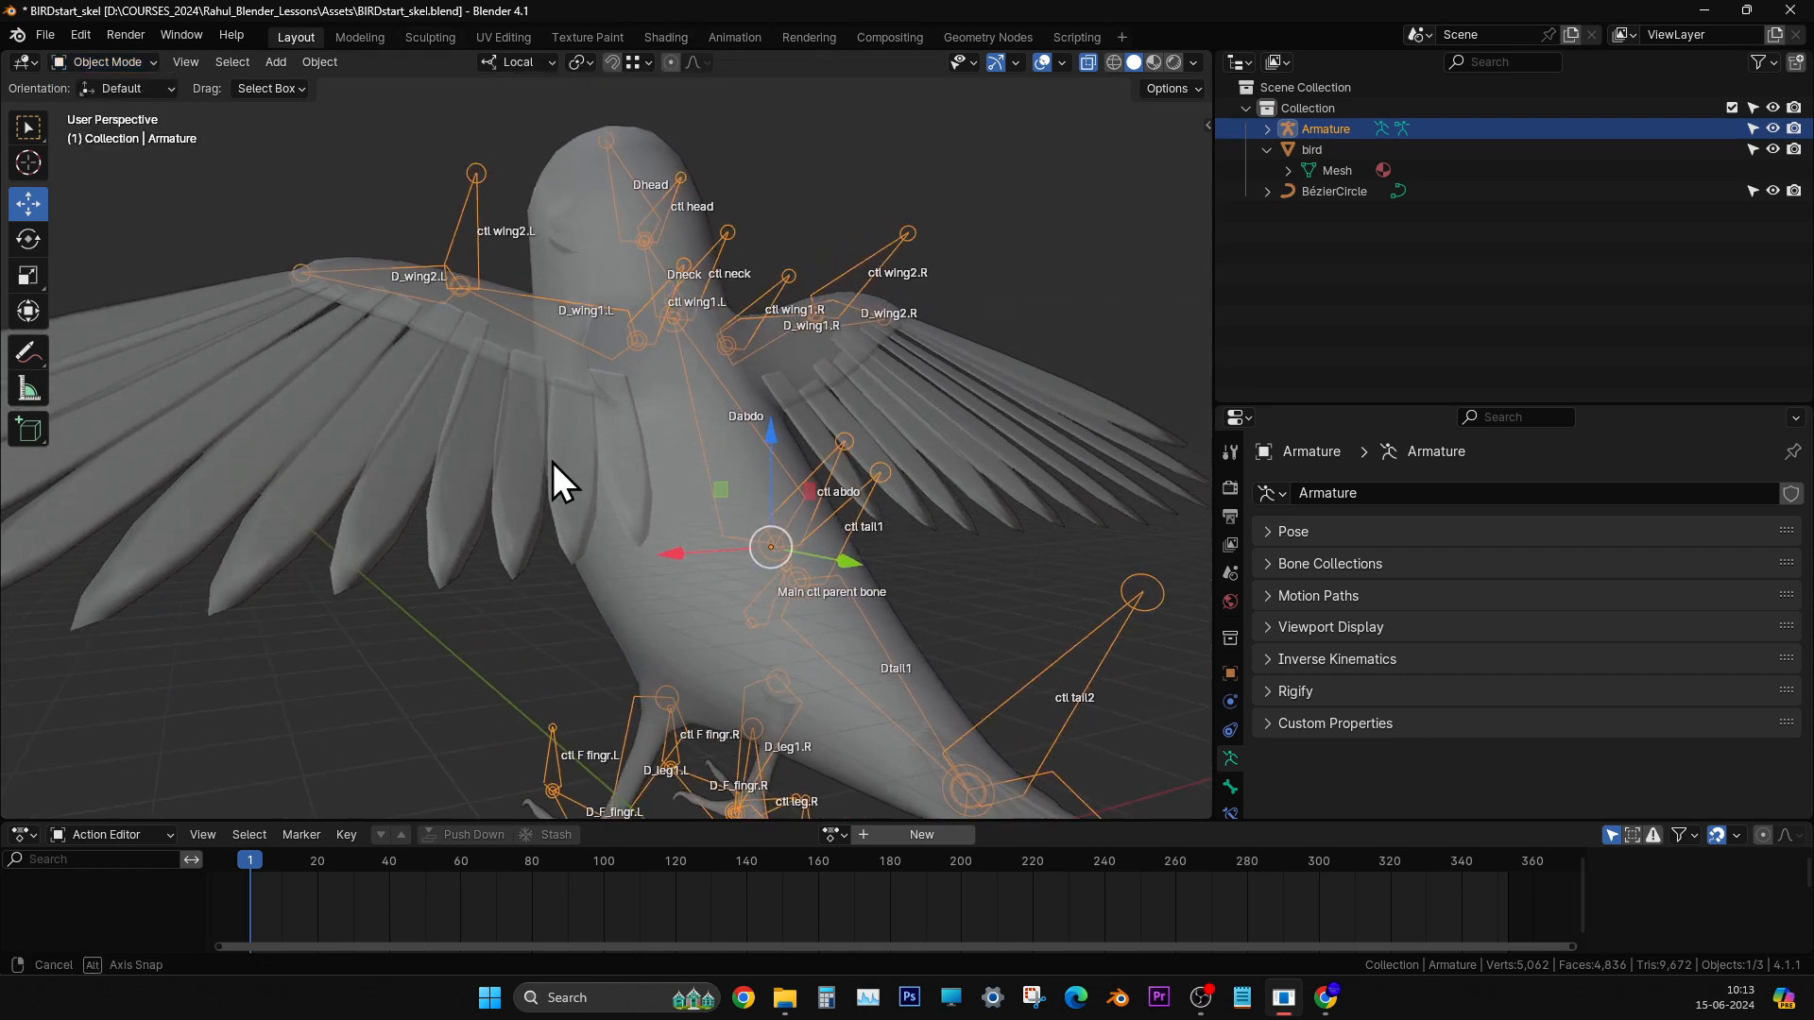
- Select the Bézier circle at the bird's feet and examine it against the rig
{"action": "middle_click_drag", "start_coordinate": [623, 585], "coordinate": [567, 300], "text": "shift"}
{"action": "scroll", "coordinate": [624, 552], "scroll_direction": "up", "scroll_amount": 2}
{"action": "left_click", "coordinate": [778, 518]}
{"action": "middle_click_drag", "start_coordinate": [778, 518], "coordinate": [591, 544]}
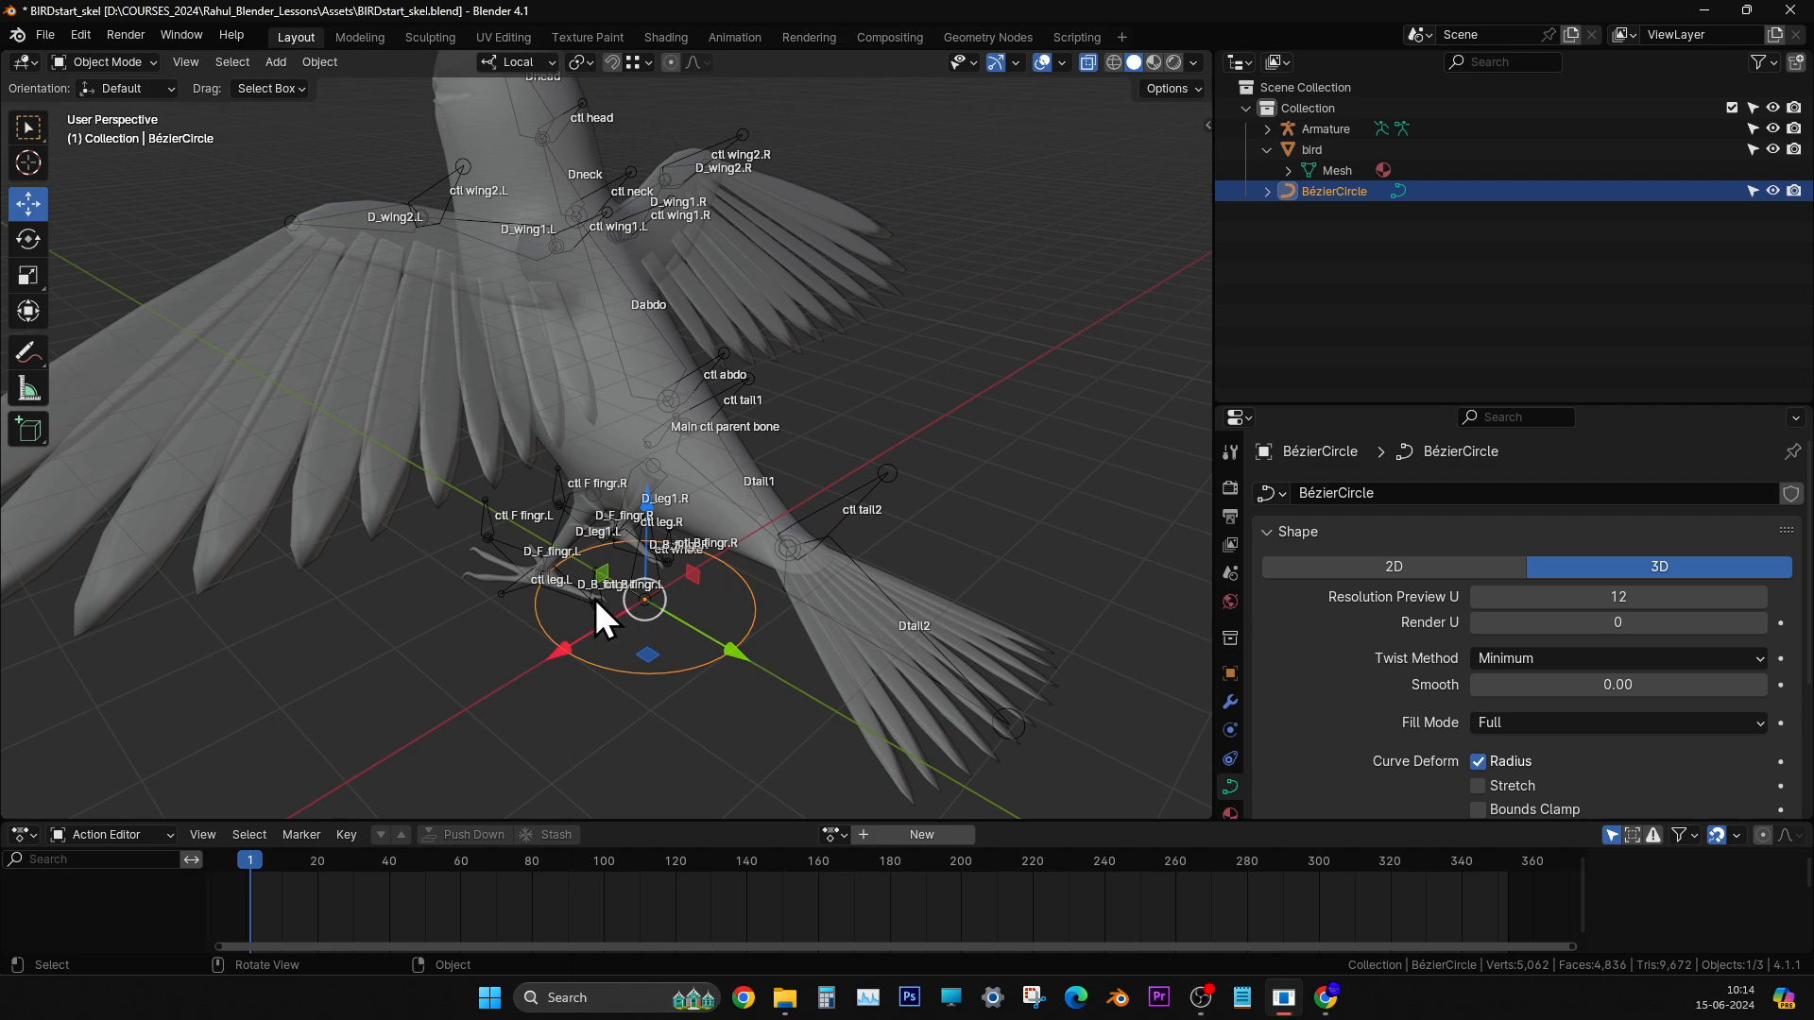
{"action": "middle_click_drag", "start_coordinate": [688, 603], "coordinate": [497, 378]}
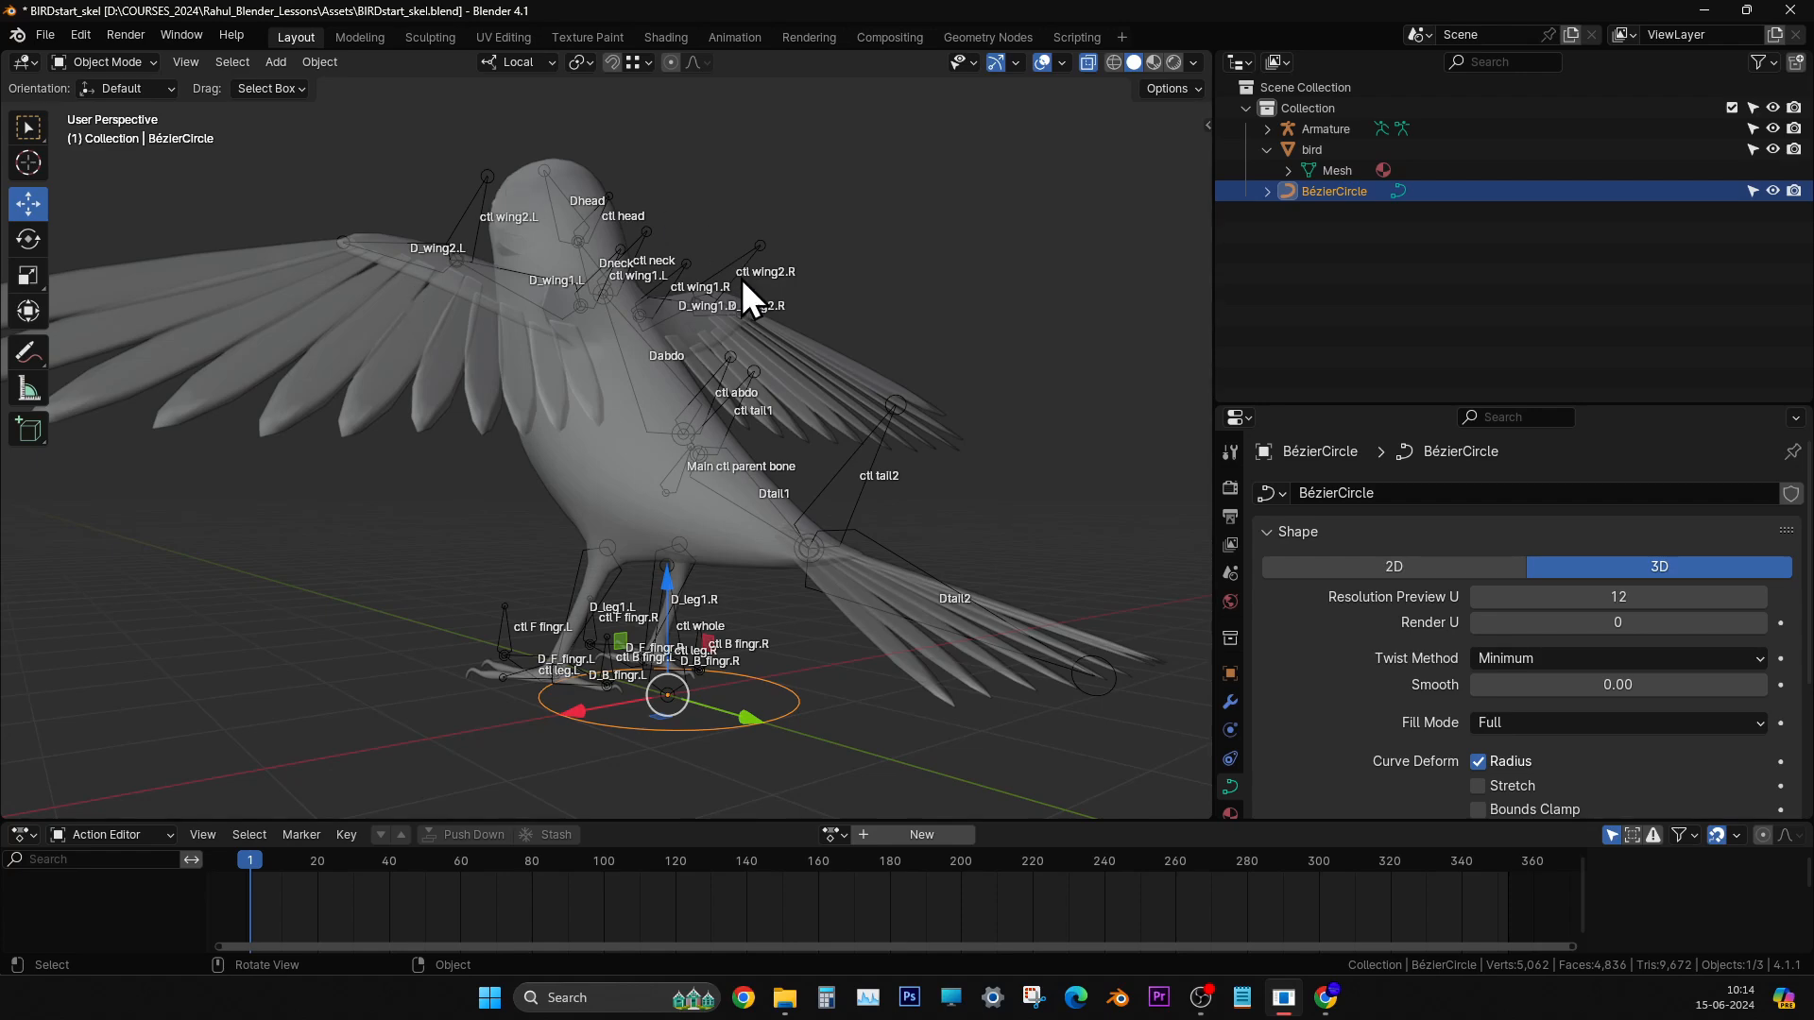
{"action": "middle_click_drag", "start_coordinate": [735, 444], "coordinate": [686, 473]}
- Select the armature and switch it to Pose Mode
{"action": "left_click", "coordinate": [435, 301]}
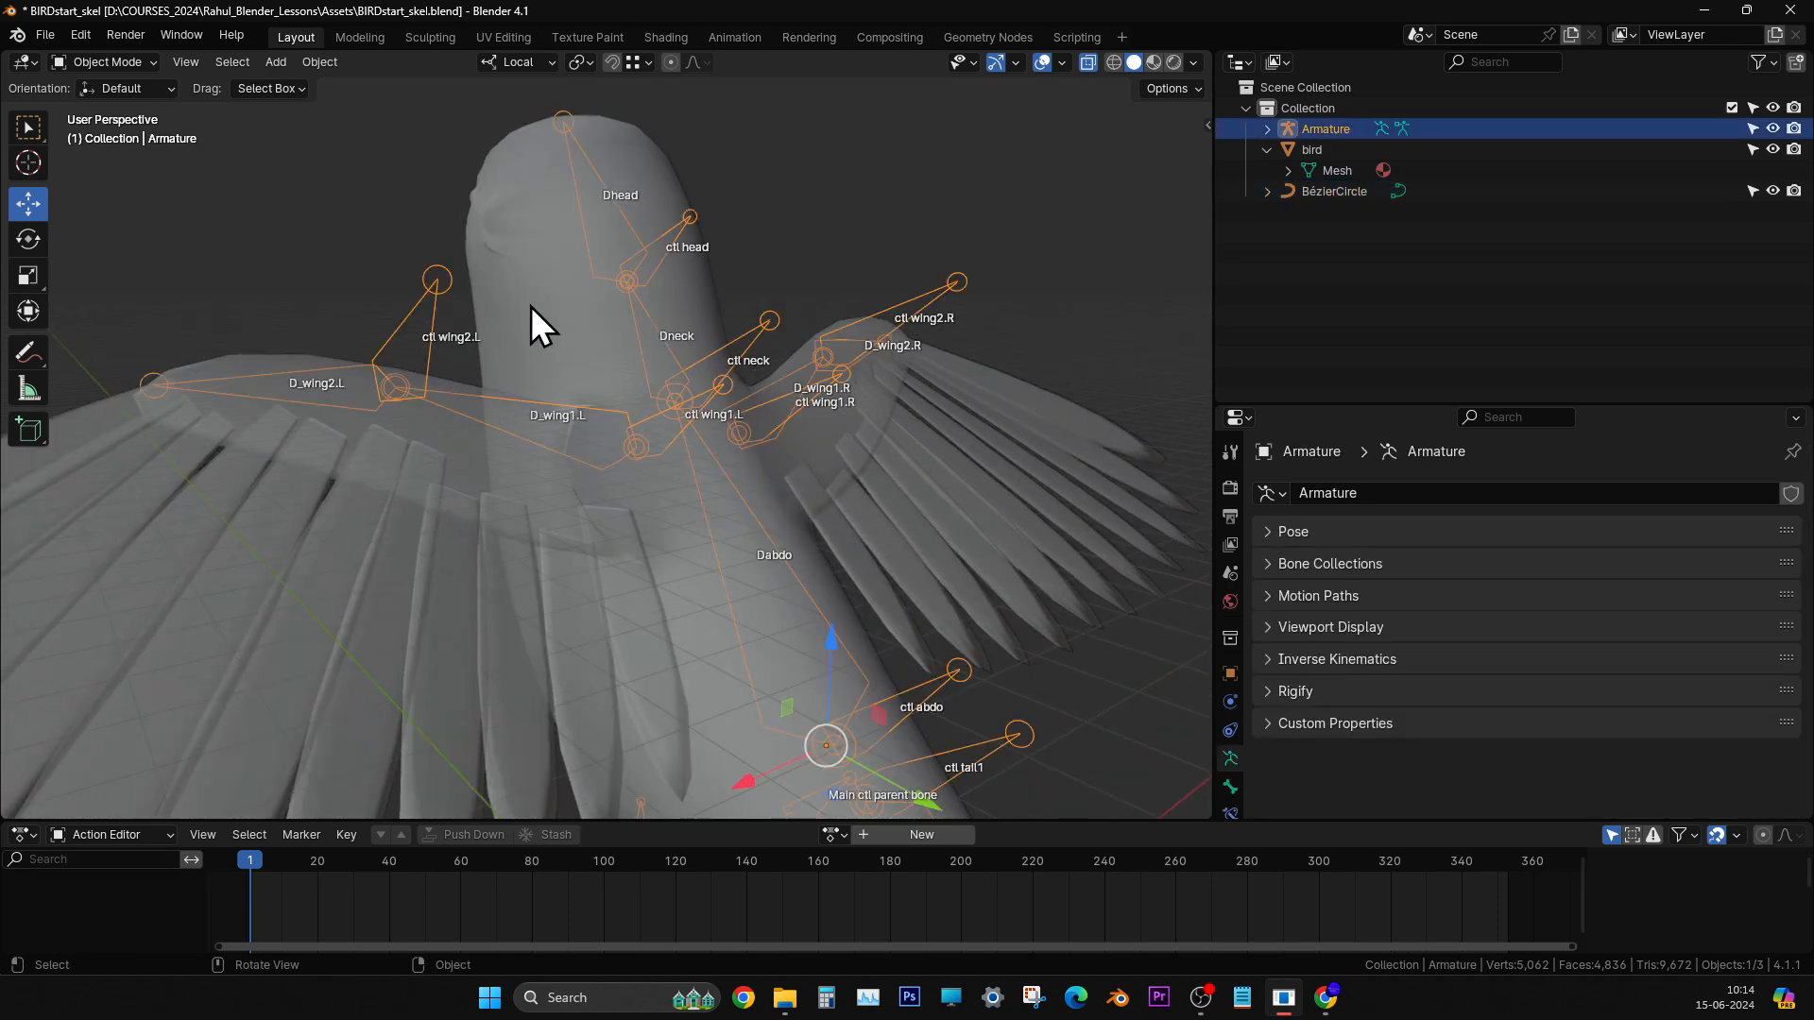
{"action": "middle_click_drag", "start_coordinate": [532, 306], "coordinate": [580, 309]}
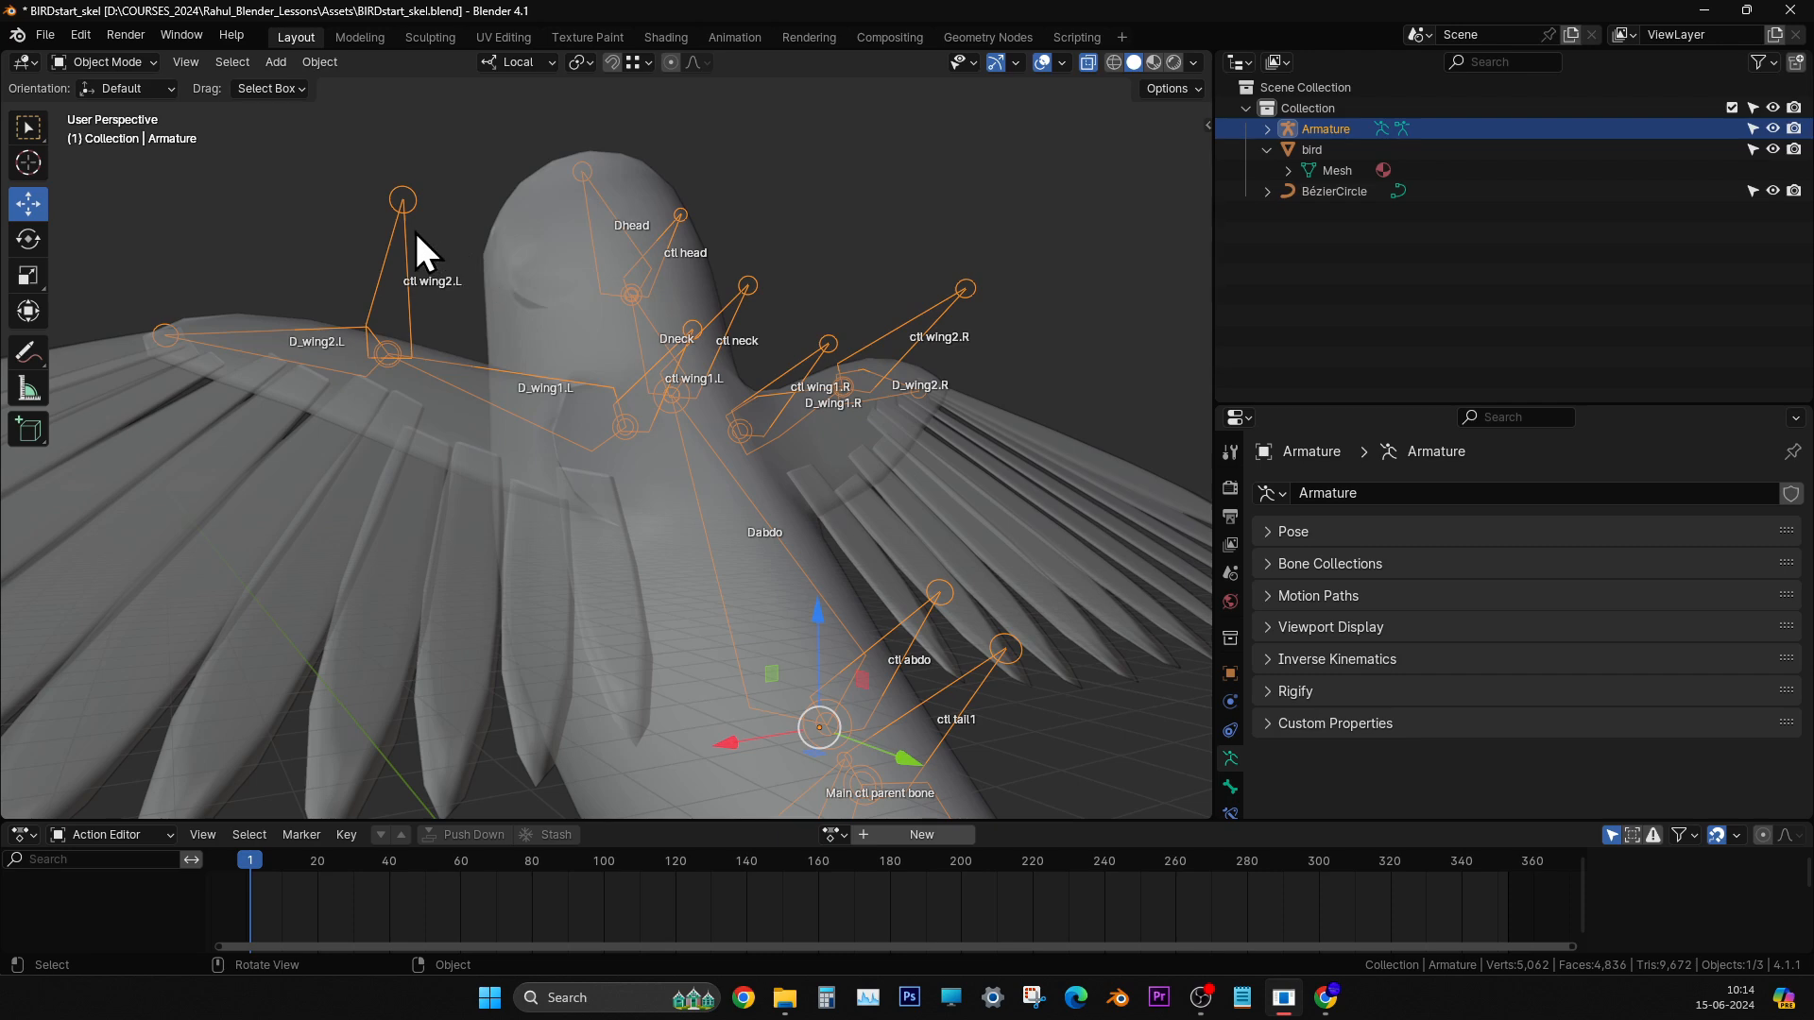
{"action": "left_click", "coordinate": [129, 60]}
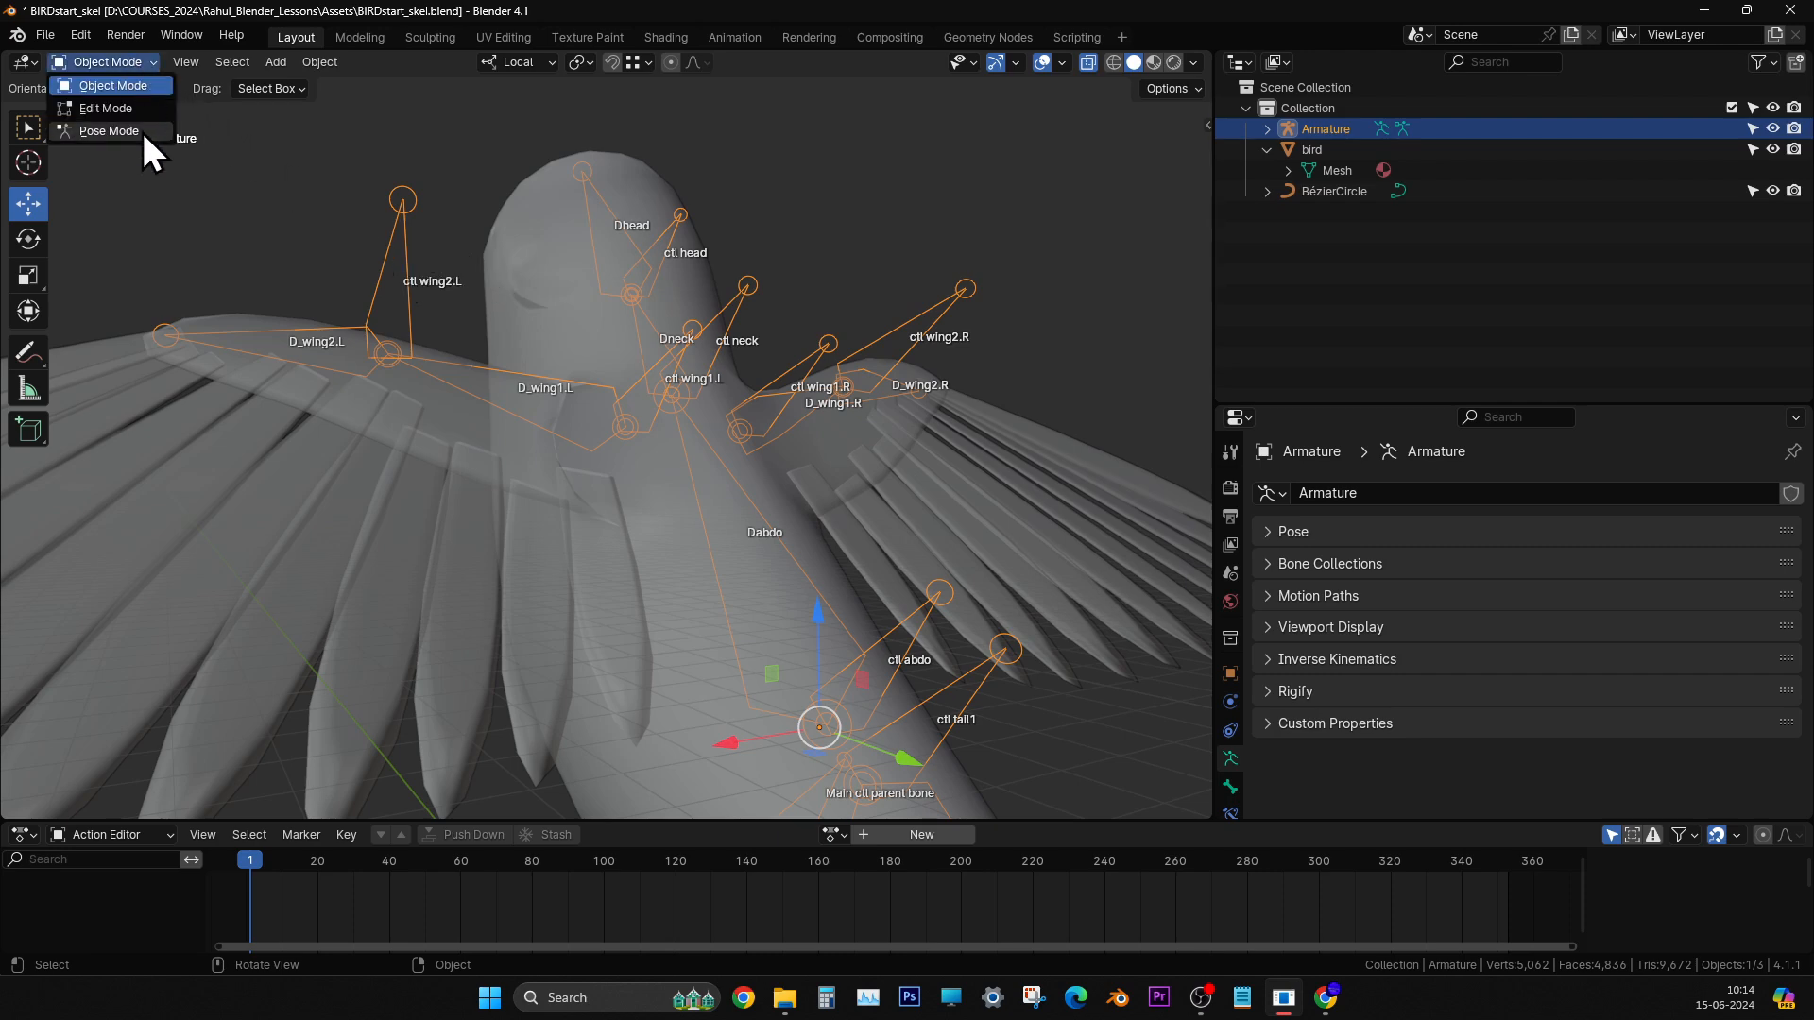
{"action": "left_click", "coordinate": [108, 130]}
{"action": "middle_click_drag", "start_coordinate": [424, 313], "coordinate": [684, 198]}
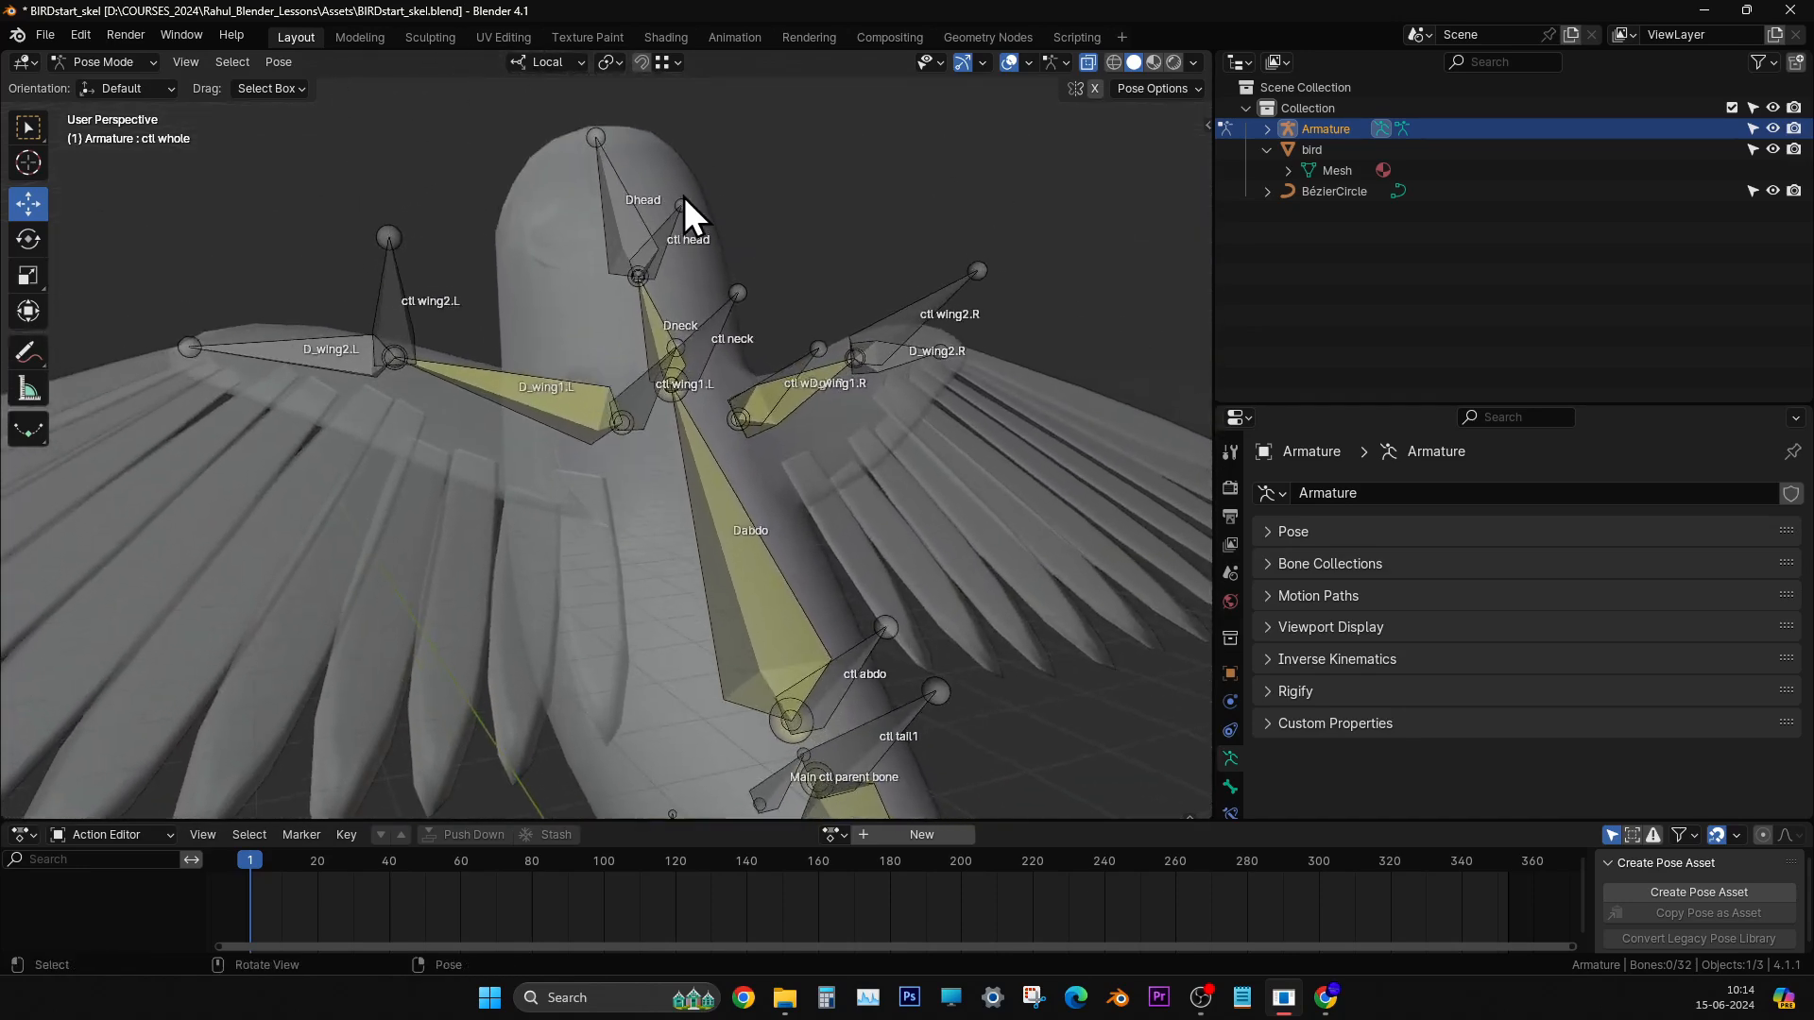
- Select the ctl head bone and activate the Select Box tool
{"action": "left_click", "coordinate": [666, 236]}
{"action": "middle_click_drag", "start_coordinate": [682, 333], "coordinate": [672, 490]}
{"action": "key", "text": "w"}
{"action": "middle_click_drag", "start_coordinate": [707, 428], "coordinate": [685, 392]}
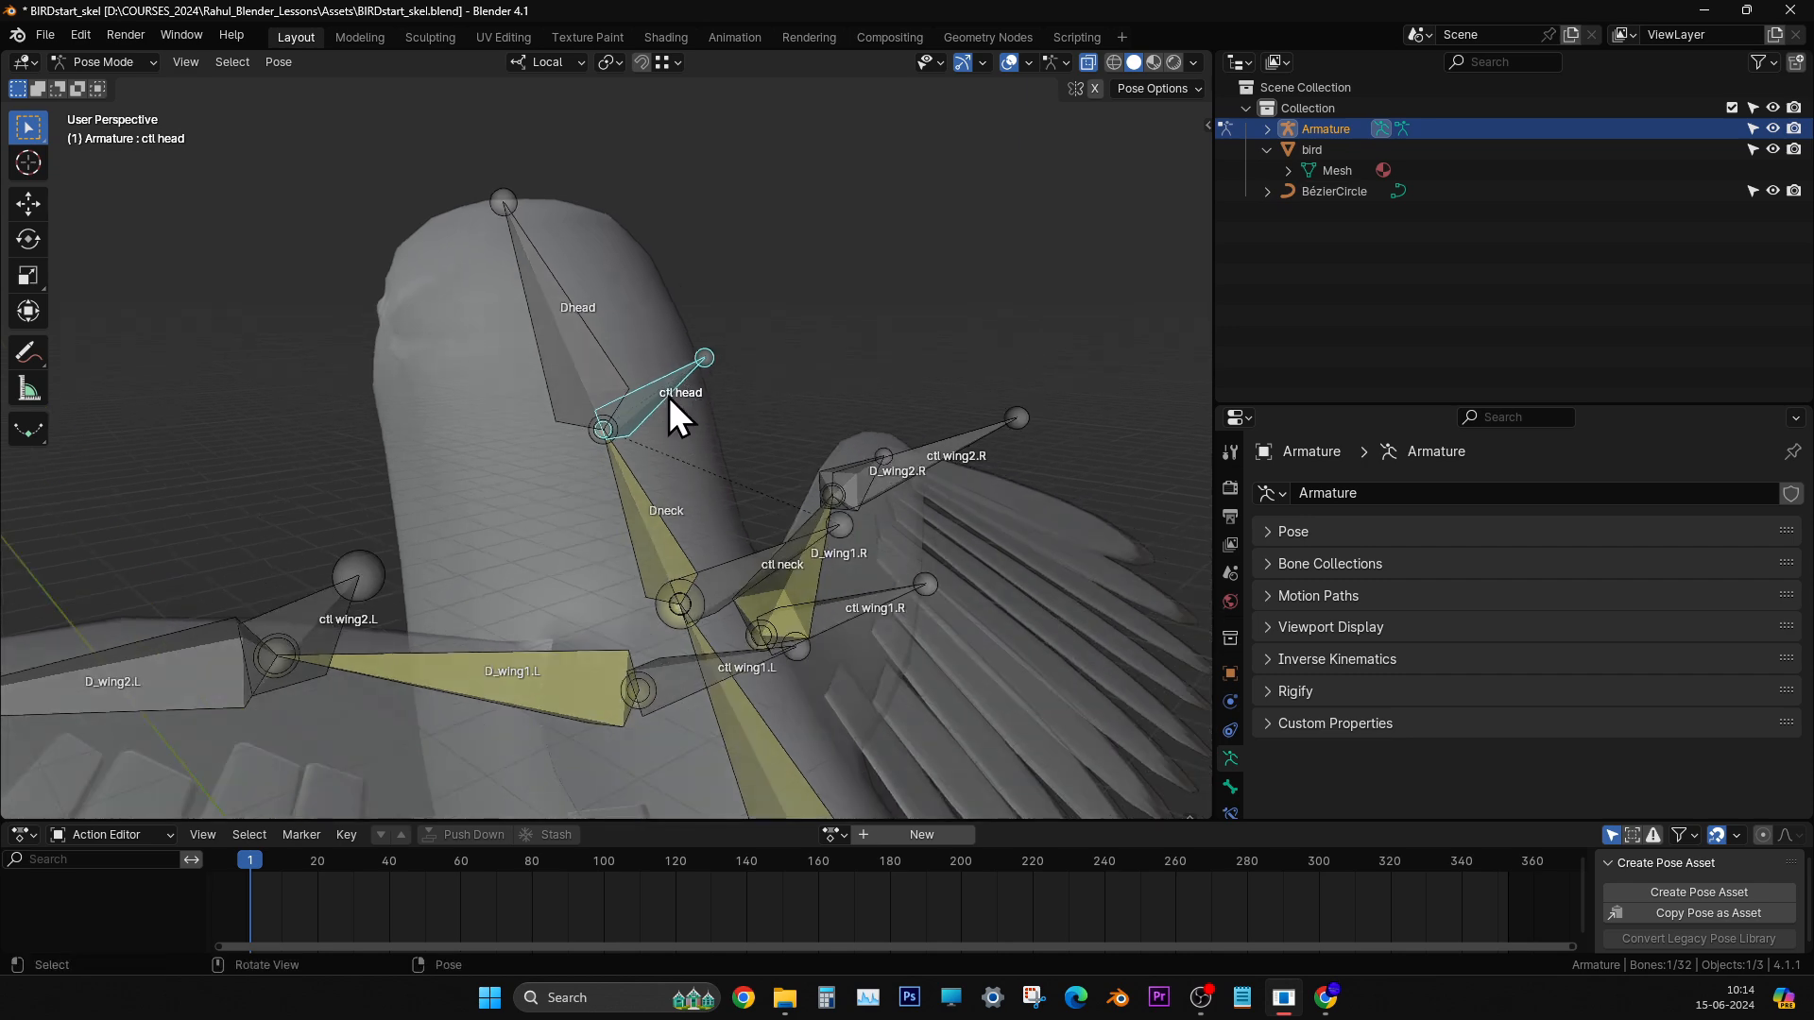
- Enlarge the Properties editor and show the ctl head bone's Viewport Display settings with its Custom Shape options
{"action": "left_click_drag", "start_coordinate": [1310, 404], "coordinate": [1321, 172]}
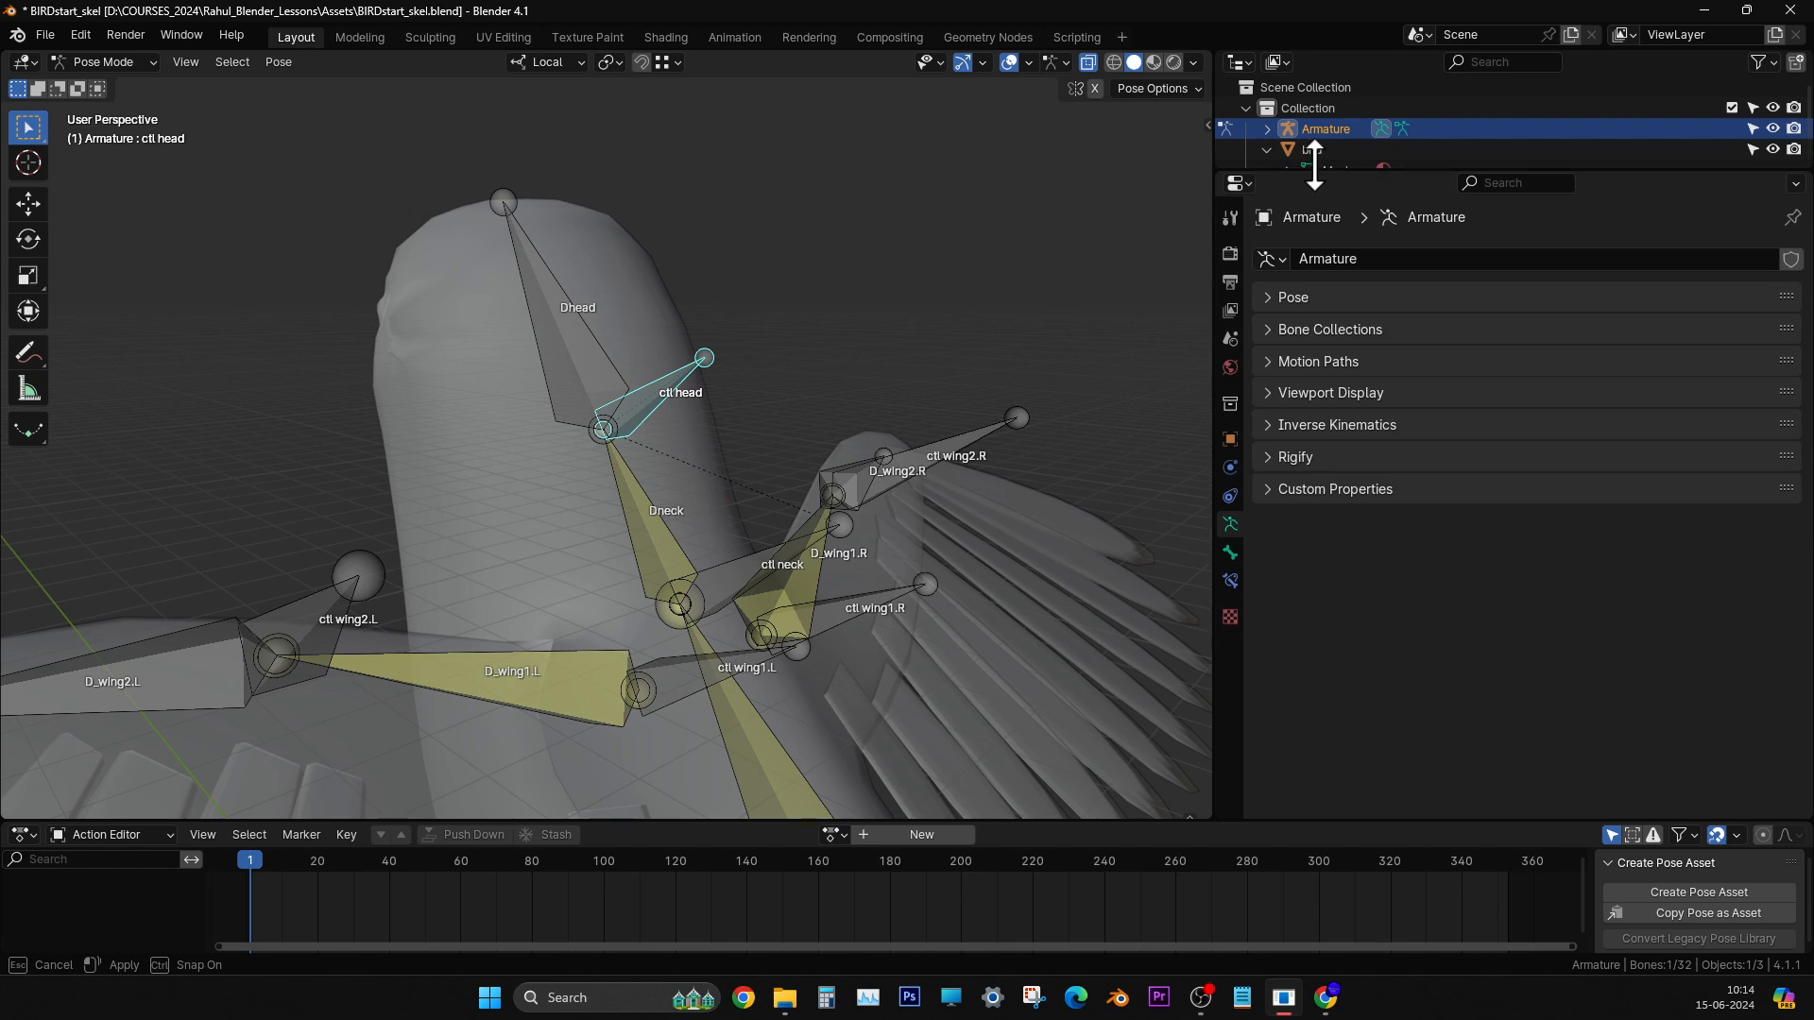
{"action": "left_click", "coordinate": [1233, 558]}
{"action": "middle_click_drag", "start_coordinate": [1421, 558], "coordinate": [1307, 423], "text": "ctrl"}
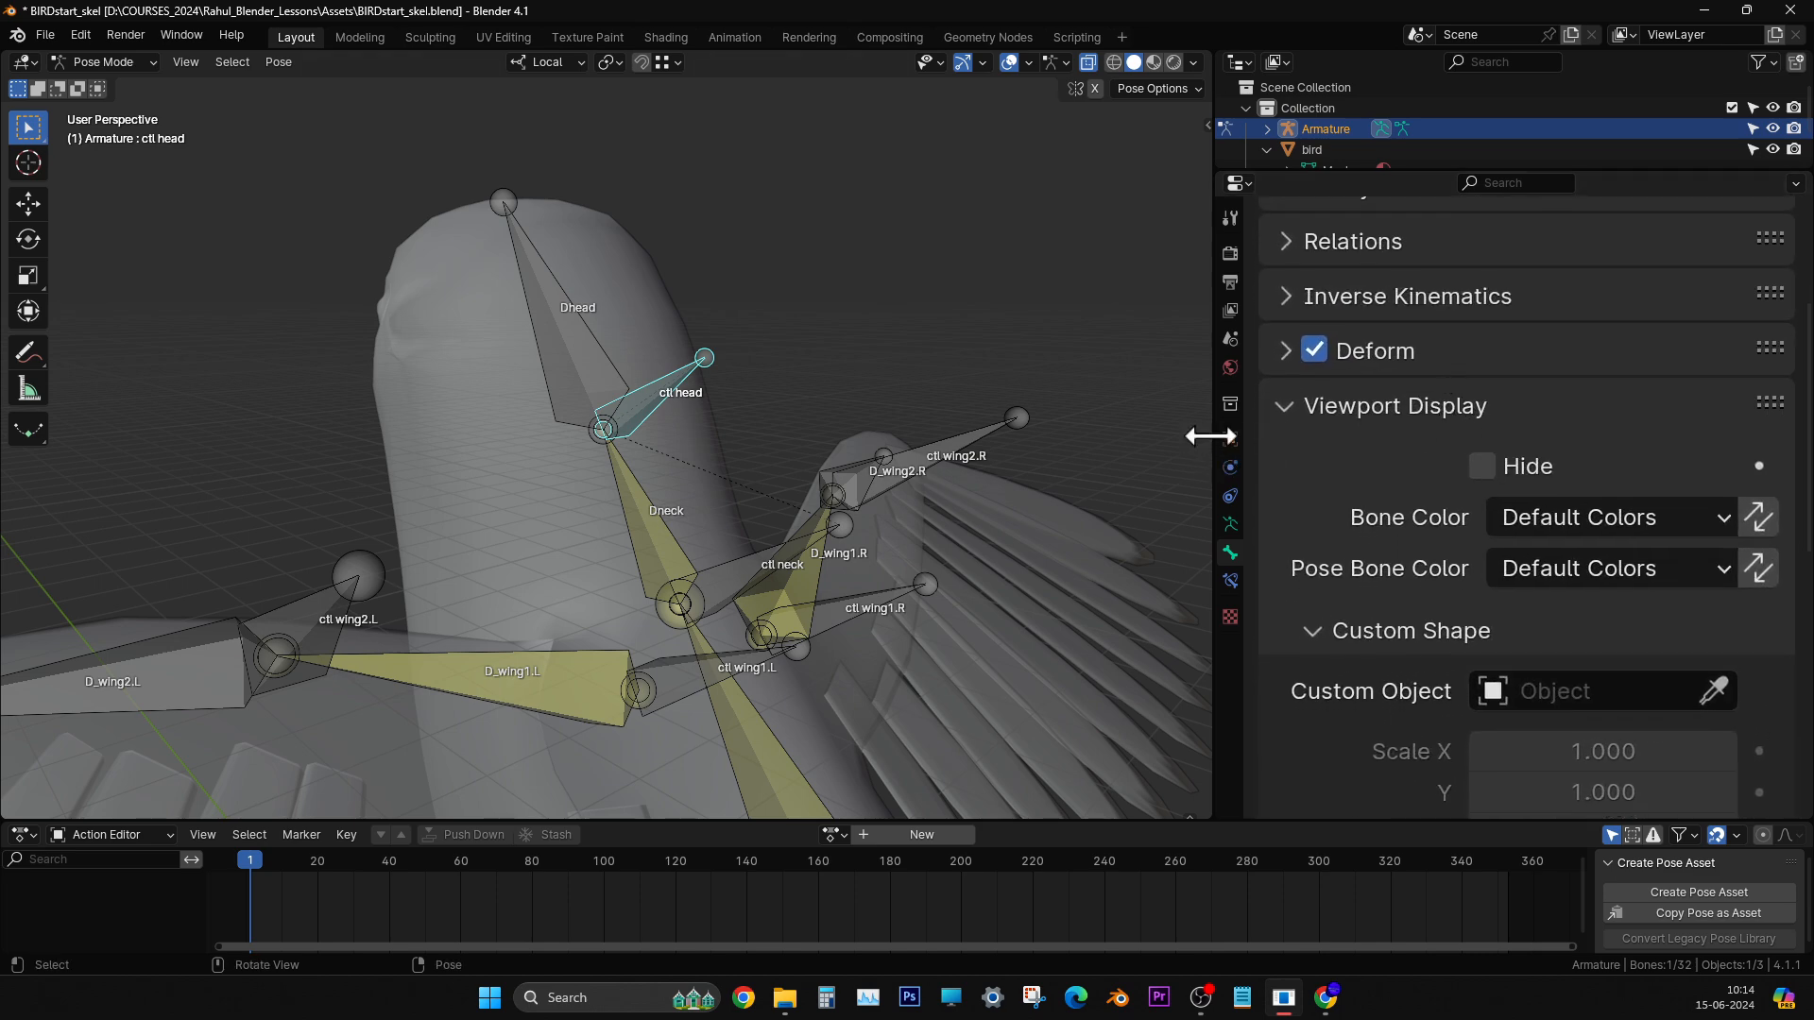
{"action": "left_click_drag", "start_coordinate": [1211, 435], "coordinate": [912, 435]}
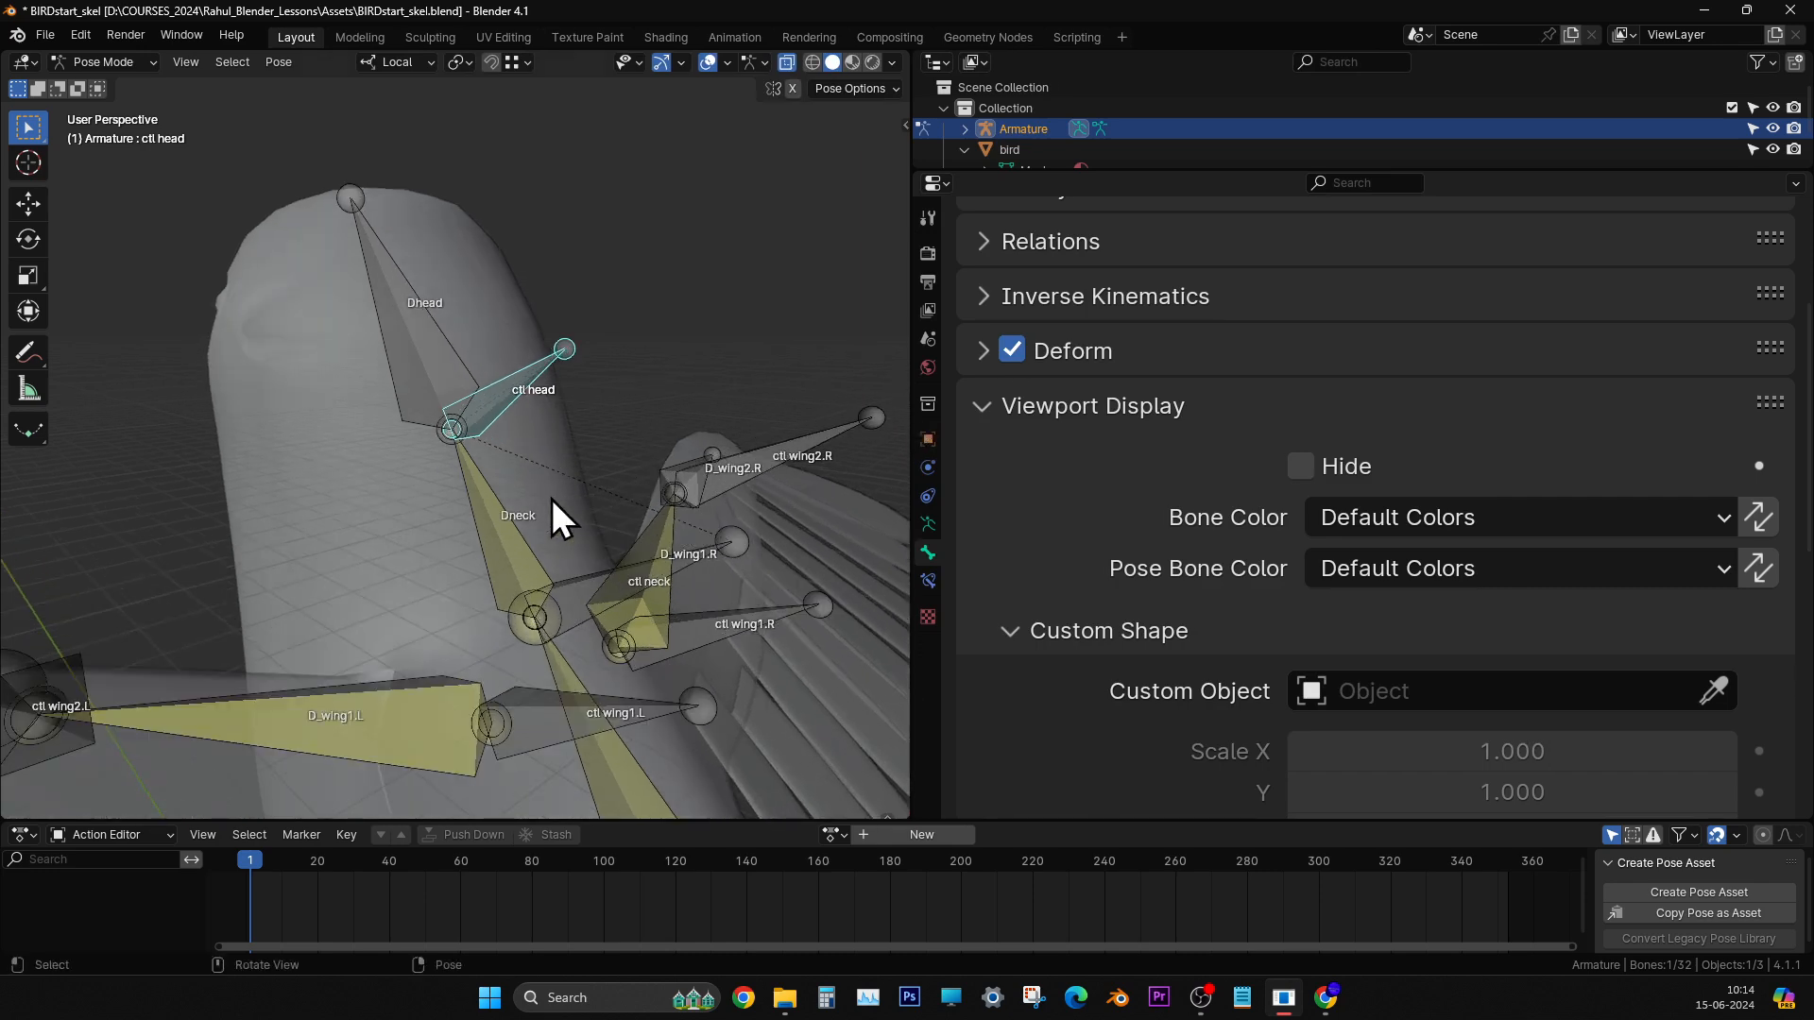
- Draw a freehand annotation loop around the ctl head bone with the Annotate tool
{"action": "middle_click_drag", "start_coordinate": [552, 499], "coordinate": [529, 389]}
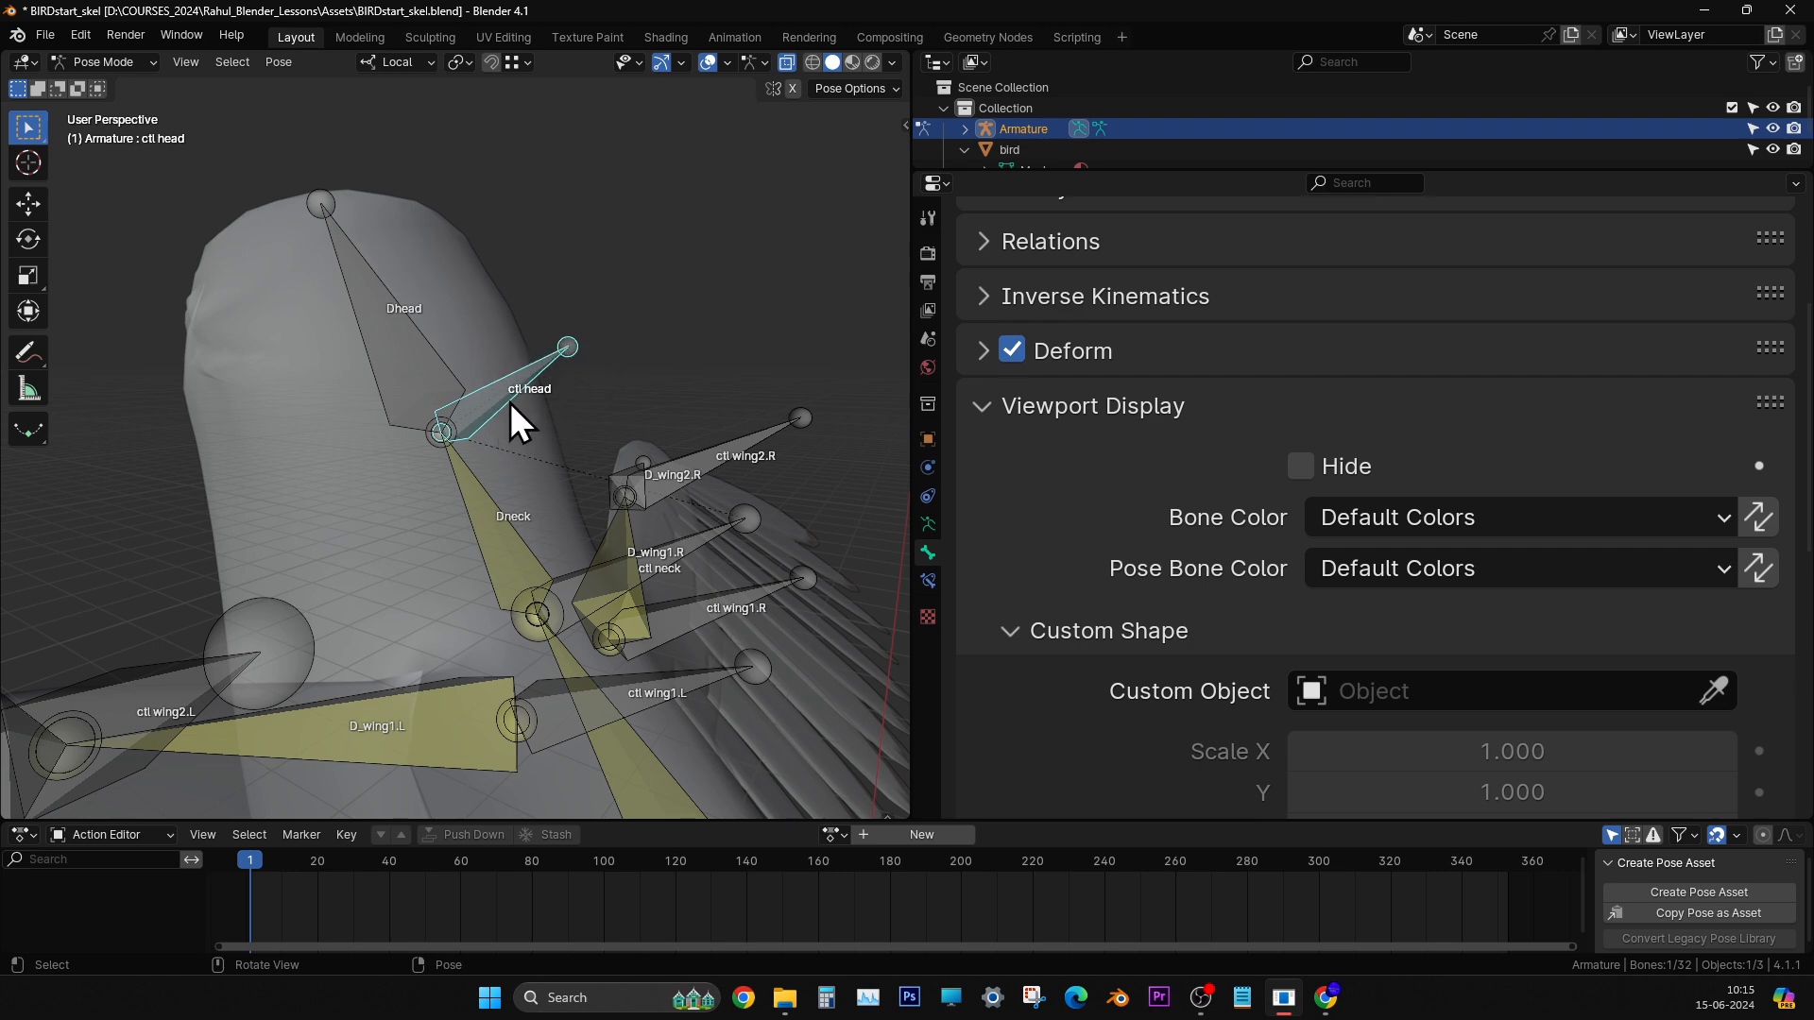
{"action": "left_click_drag", "start_coordinate": [37, 349], "coordinate": [114, 357]}
{"action": "mouse_move", "coordinate": [509, 331]}
{"action": "left_mouse_down"}
{"action": "mouse_move", "coordinate": [478, 452]}
{"action": "mouse_move", "coordinate": [464, 334]}
{"action": "left_mouse_up"}
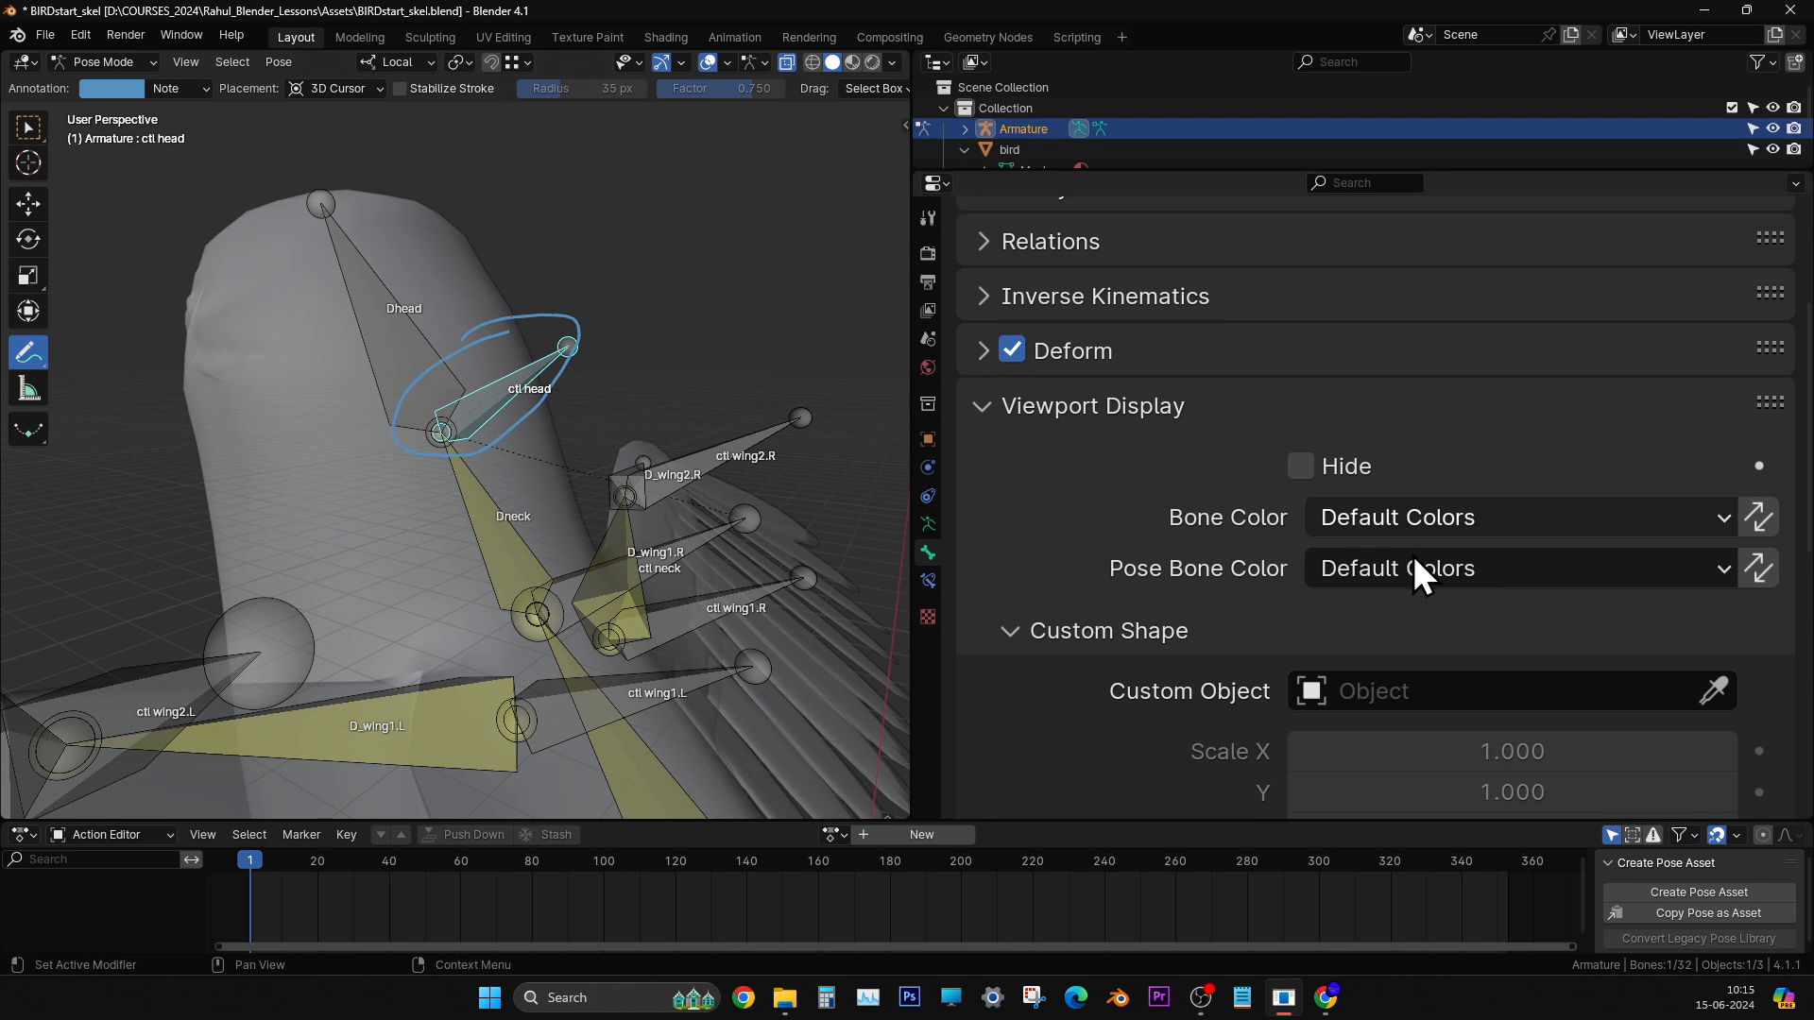
- Assign BézierCircle as the custom shape object of the ctl head bone in its Viewport Display settings
{"action": "scroll", "coordinate": [1318, 571], "scroll_direction": "down", "scroll_amount": 3}
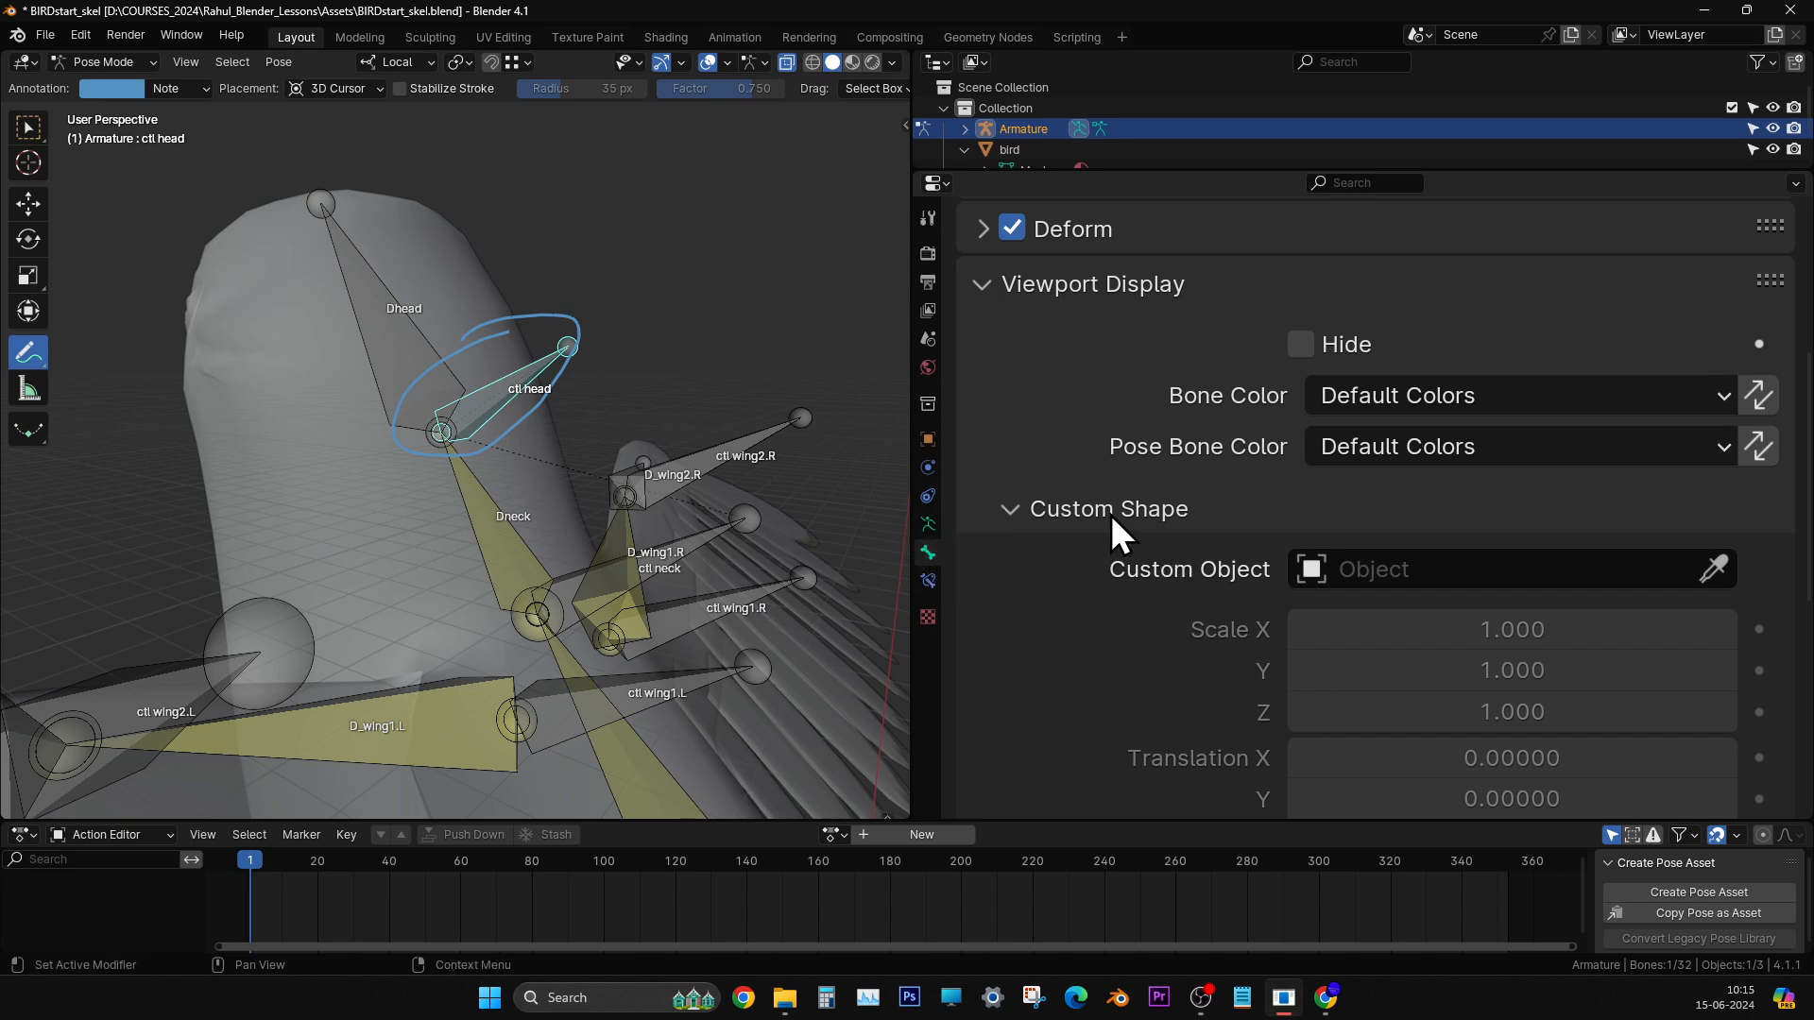
{"action": "scroll", "coordinate": [1107, 514], "scroll_direction": "up", "scroll_amount": 4}
{"action": "left_click", "coordinate": [1098, 451]}
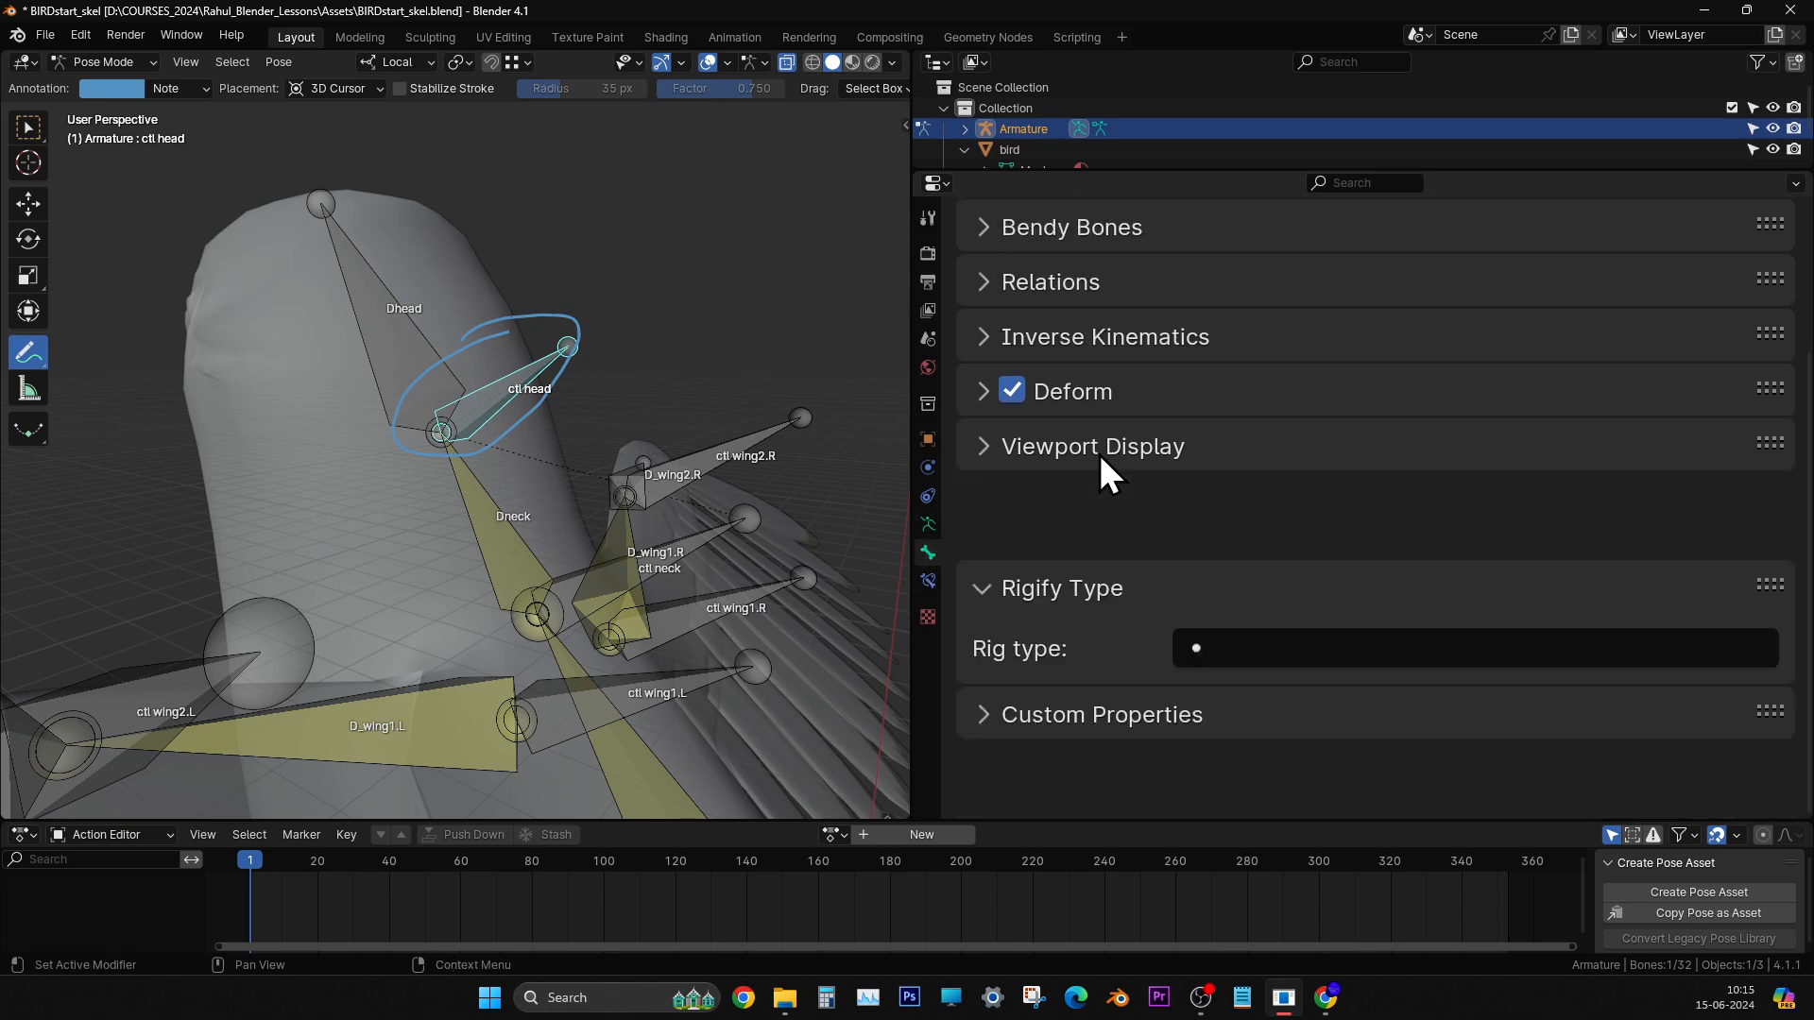
{"action": "left_click_drag", "start_coordinate": [1236, 355], "coordinate": [1236, 359], "text": "ctrl"}
{"action": "middle_click_drag", "start_coordinate": [1236, 359], "coordinate": [1161, 573], "text": "ctrl"}
{"action": "left_click", "coordinate": [1013, 364]}
{"action": "middle_click_drag", "start_coordinate": [1024, 377], "coordinate": [1242, 219], "text": "ctrl"}
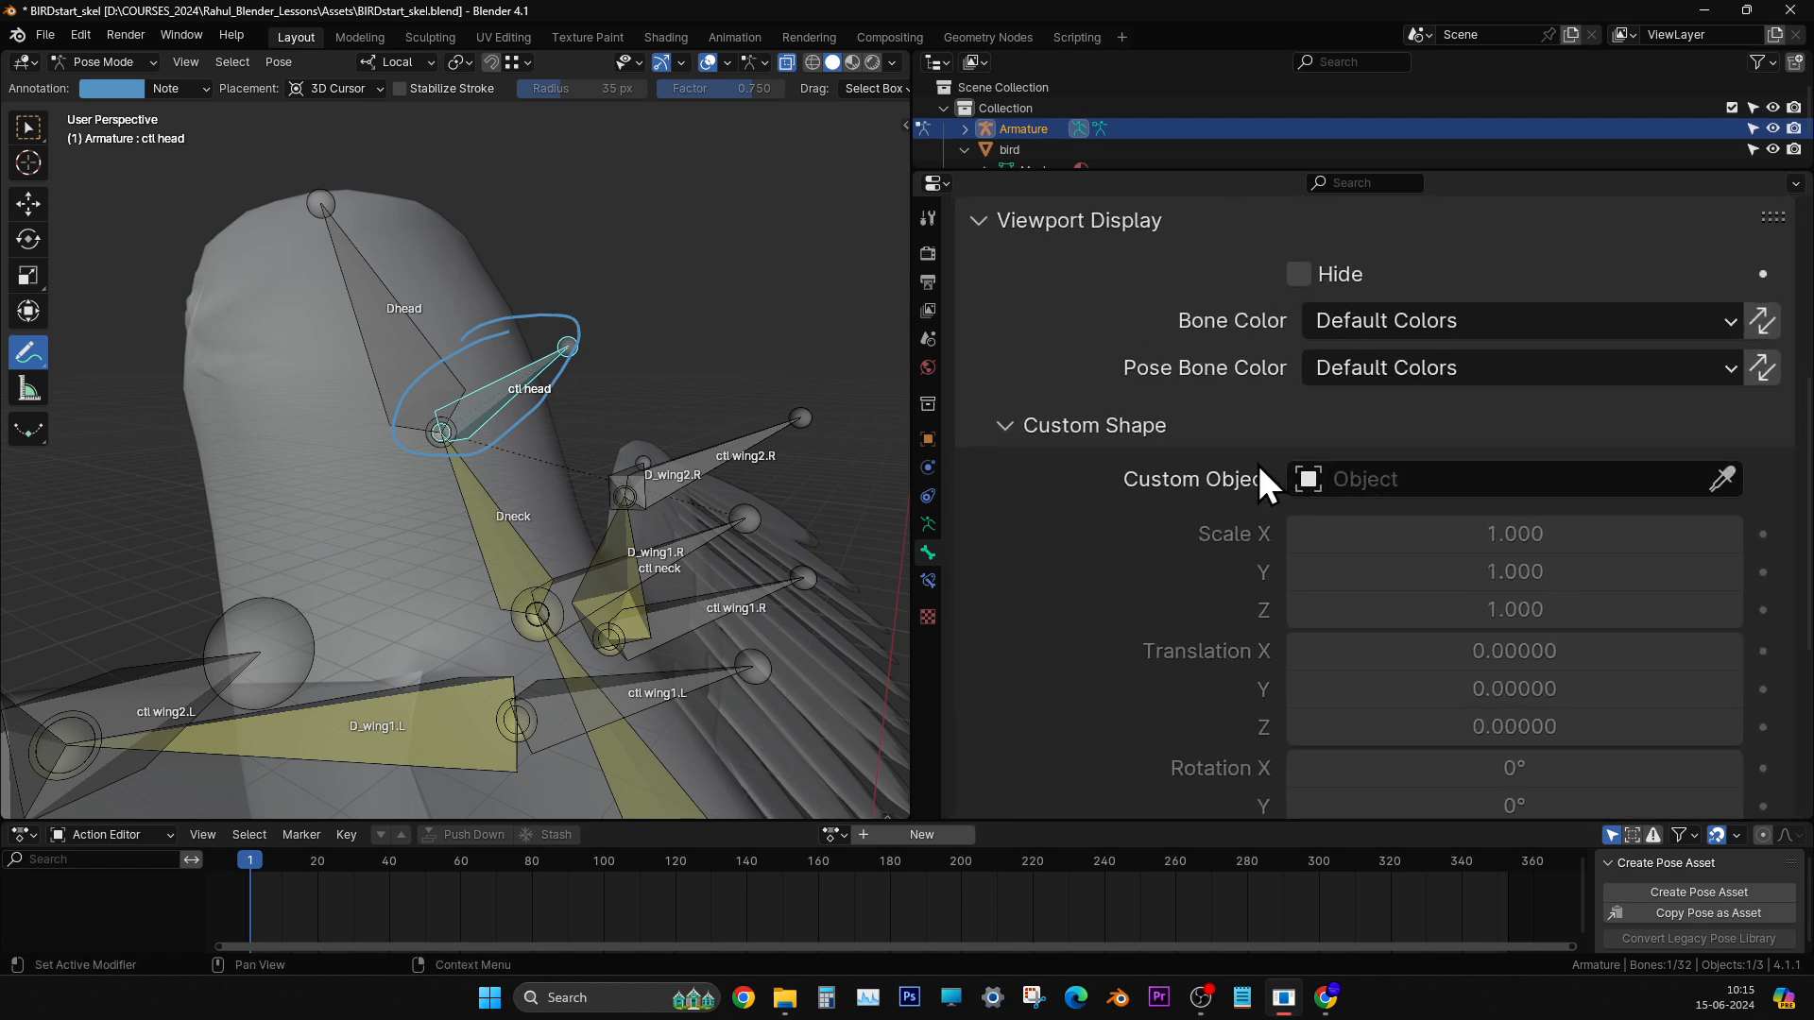
{"action": "left_click", "coordinate": [1377, 479]}
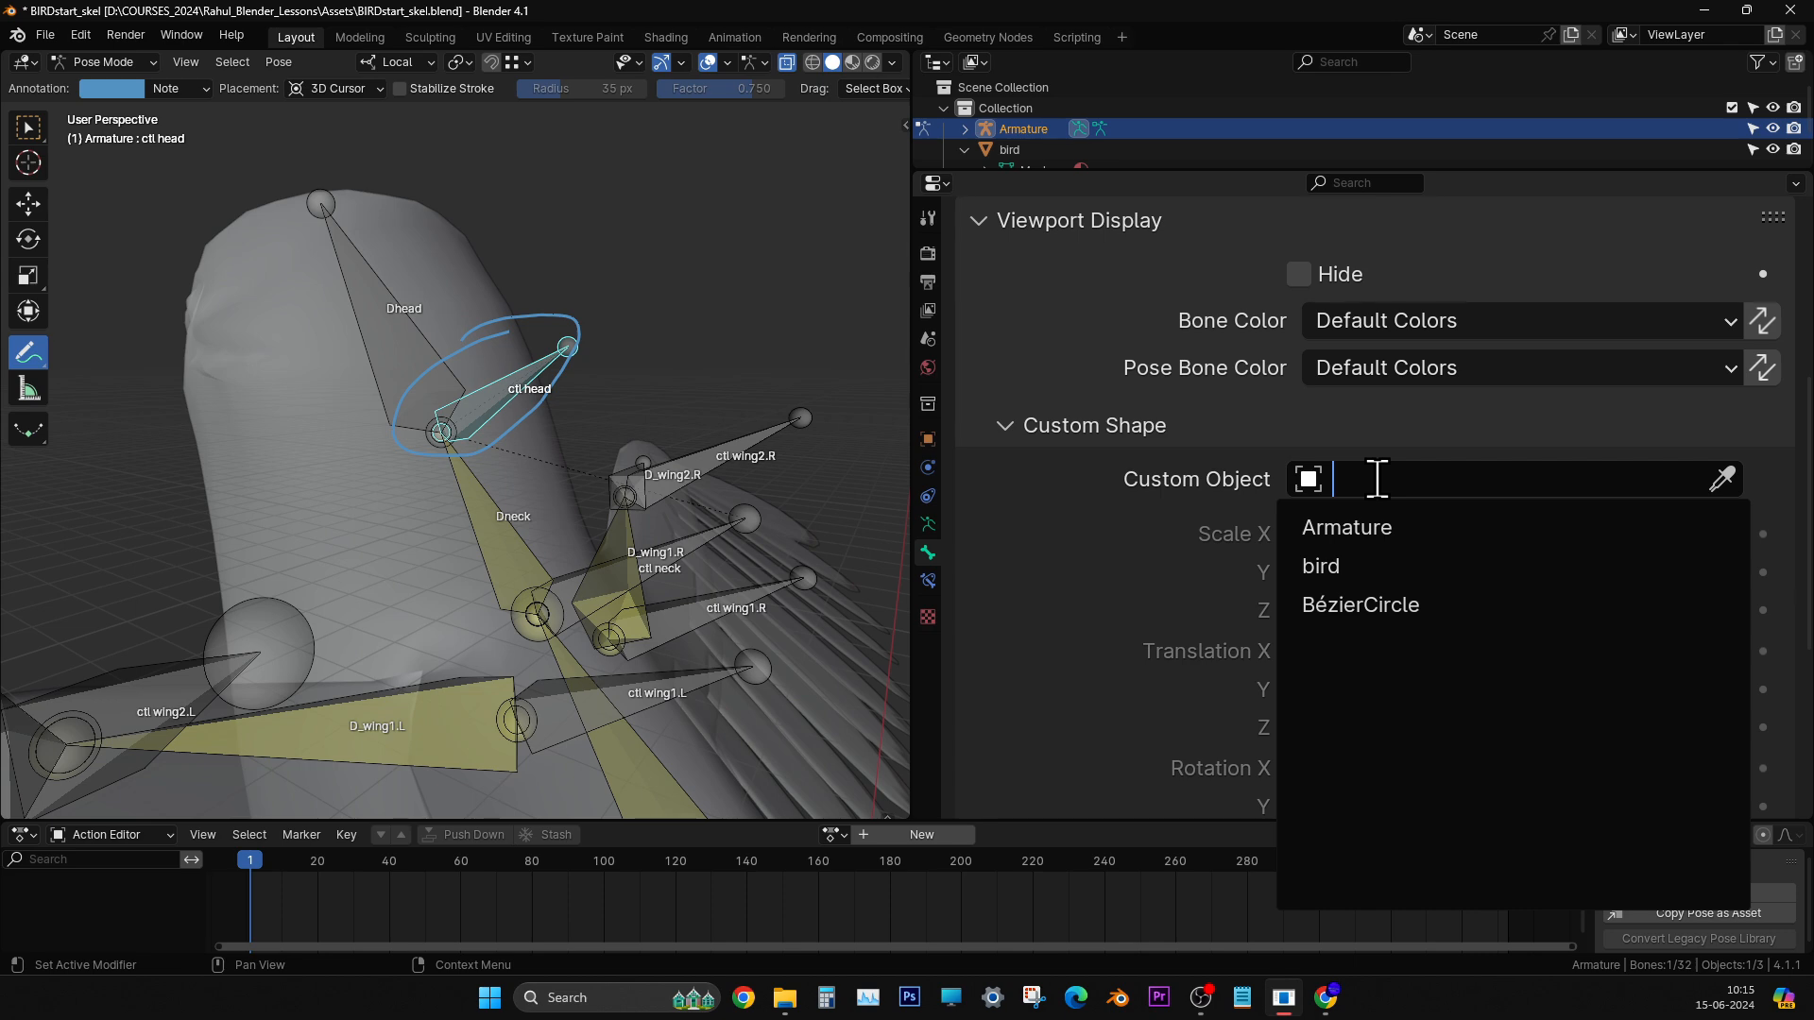
{"action": "left_click", "coordinate": [1414, 604]}
{"action": "mouse_move", "coordinate": [629, 534]}
{"action": "middle_mouse_down"}
{"action": "mouse_move", "coordinate": [524, 480]}
{"action": "mouse_move", "coordinate": [652, 475]}
{"action": "mouse_move", "coordinate": [750, 519]}
{"action": "mouse_move", "coordinate": [424, 567]}
{"action": "mouse_move", "coordinate": [592, 590]}
{"action": "mouse_move", "coordinate": [636, 510]}
{"action": "middle_mouse_up"}
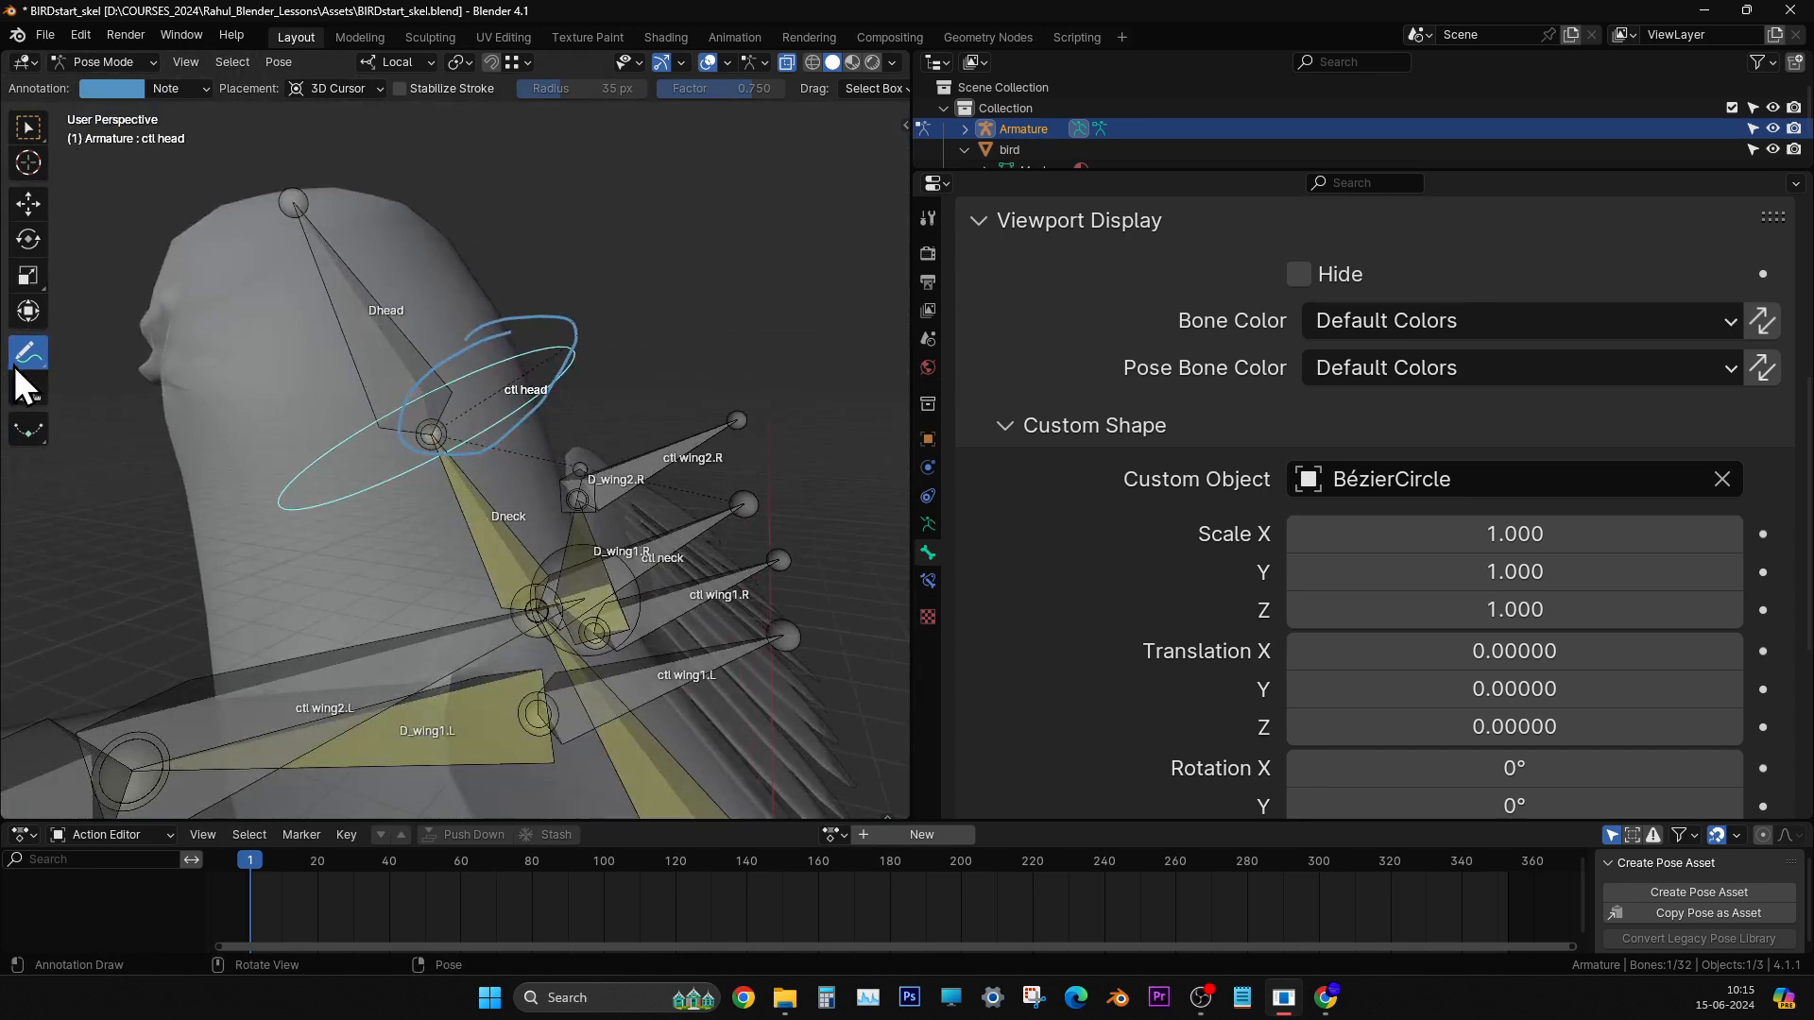
- Erase the freehand annotation loop around the ctl head bone and restore the Annotate tool
{"action": "mouse_move", "coordinate": [28, 352]}
{"action": "left_mouse_down"}
{"action": "mouse_move", "coordinate": [110, 454]}
{"action": "mouse_move", "coordinate": [103, 478]}
{"action": "left_mouse_up"}
{"action": "mouse_move", "coordinate": [525, 378]}
{"action": "left_mouse_down"}
{"action": "mouse_move", "coordinate": [585, 276]}
{"action": "mouse_move", "coordinate": [474, 474]}
{"action": "mouse_move", "coordinate": [397, 404]}
{"action": "left_mouse_up"}
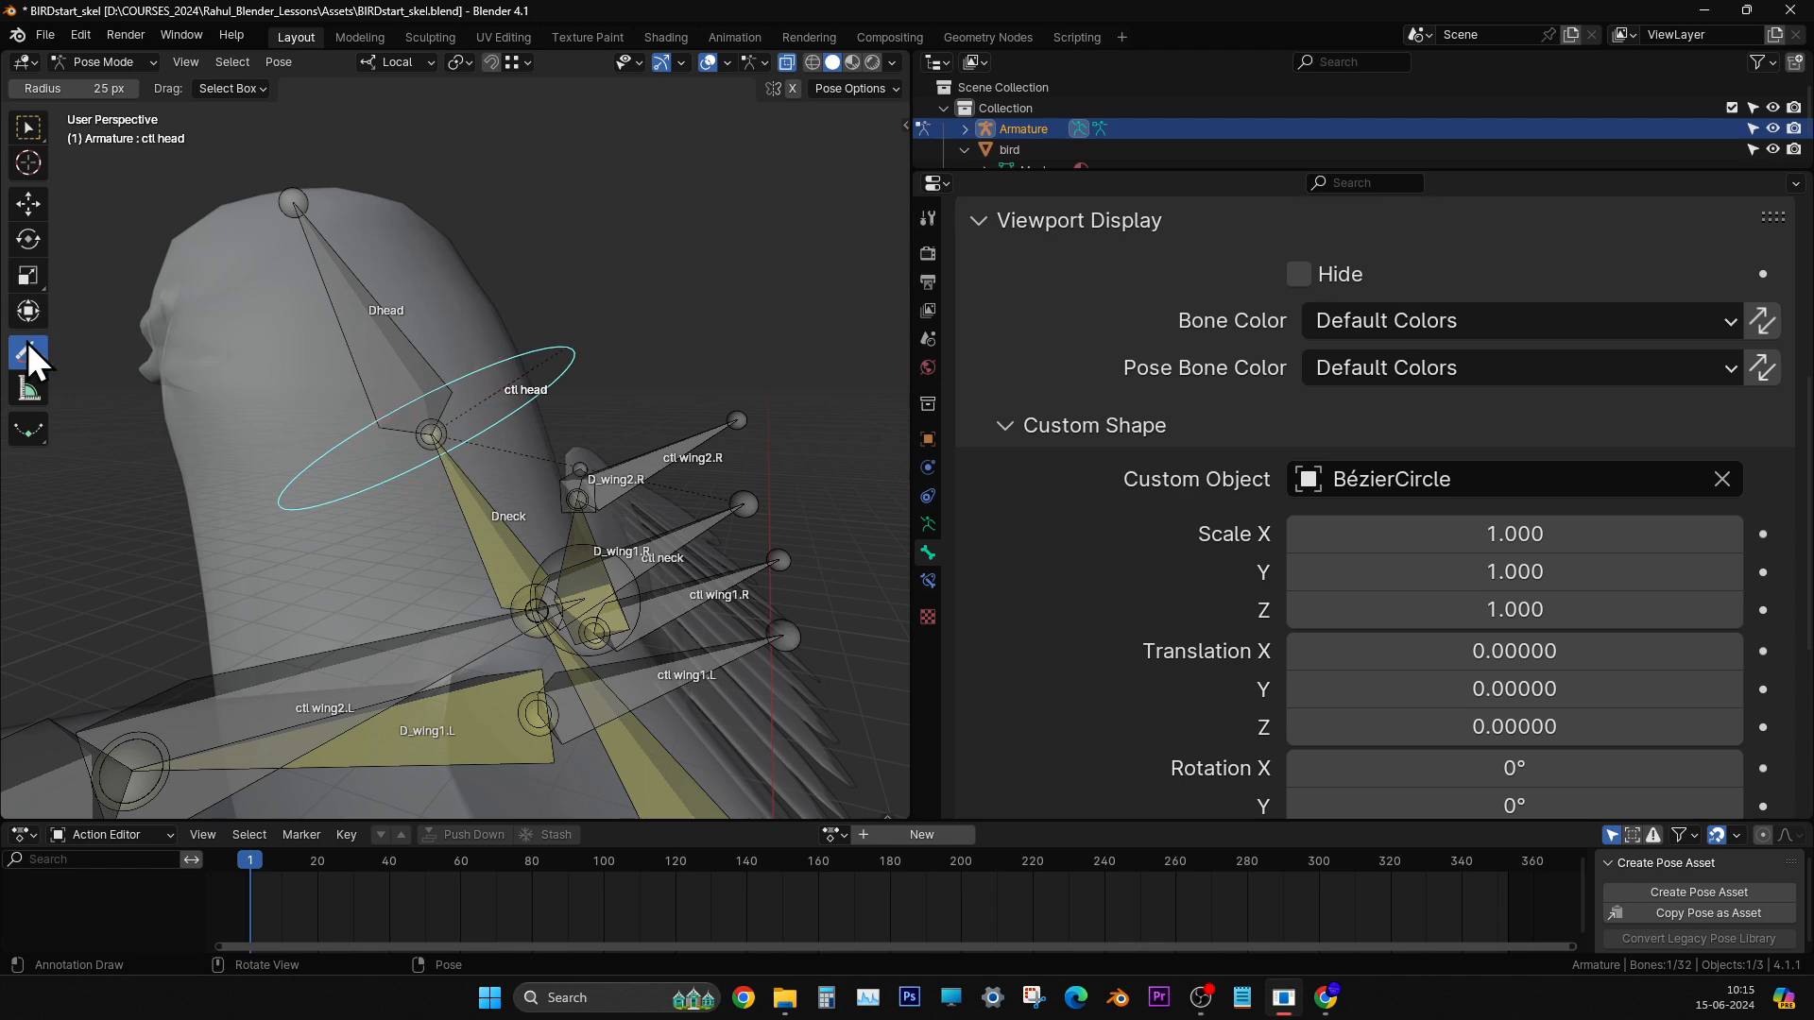
{"action": "left_click_drag", "start_coordinate": [28, 352], "coordinate": [114, 359]}
- Activate the Select Box tool and select the ctl wing2.L, ctl wing1.L, ctl neck, ctl wing1.R and ctl wing2.R bones together
{"action": "mouse_move", "coordinate": [689, 408]}
{"action": "middle_mouse_down"}
{"action": "mouse_move", "coordinate": [666, 406]}
{"action": "mouse_move", "coordinate": [605, 614]}
{"action": "mouse_move", "coordinate": [546, 546]}
{"action": "mouse_move", "coordinate": [627, 506]}
{"action": "mouse_move", "coordinate": [586, 559]}
{"action": "mouse_move", "coordinate": [591, 632]}
{"action": "mouse_move", "coordinate": [591, 476]}
{"action": "mouse_move", "coordinate": [101, 263]}
{"action": "middle_mouse_up"}
{"action": "key", "text": "w"}
{"action": "mouse_move", "coordinate": [326, 301]}
{"action": "middle_mouse_down"}
{"action": "mouse_move", "coordinate": [327, 334]}
{"action": "mouse_move", "coordinate": [380, 348]}
{"action": "mouse_move", "coordinate": [299, 247]}
{"action": "middle_mouse_up"}
{"action": "left_click", "coordinate": [274, 247]}
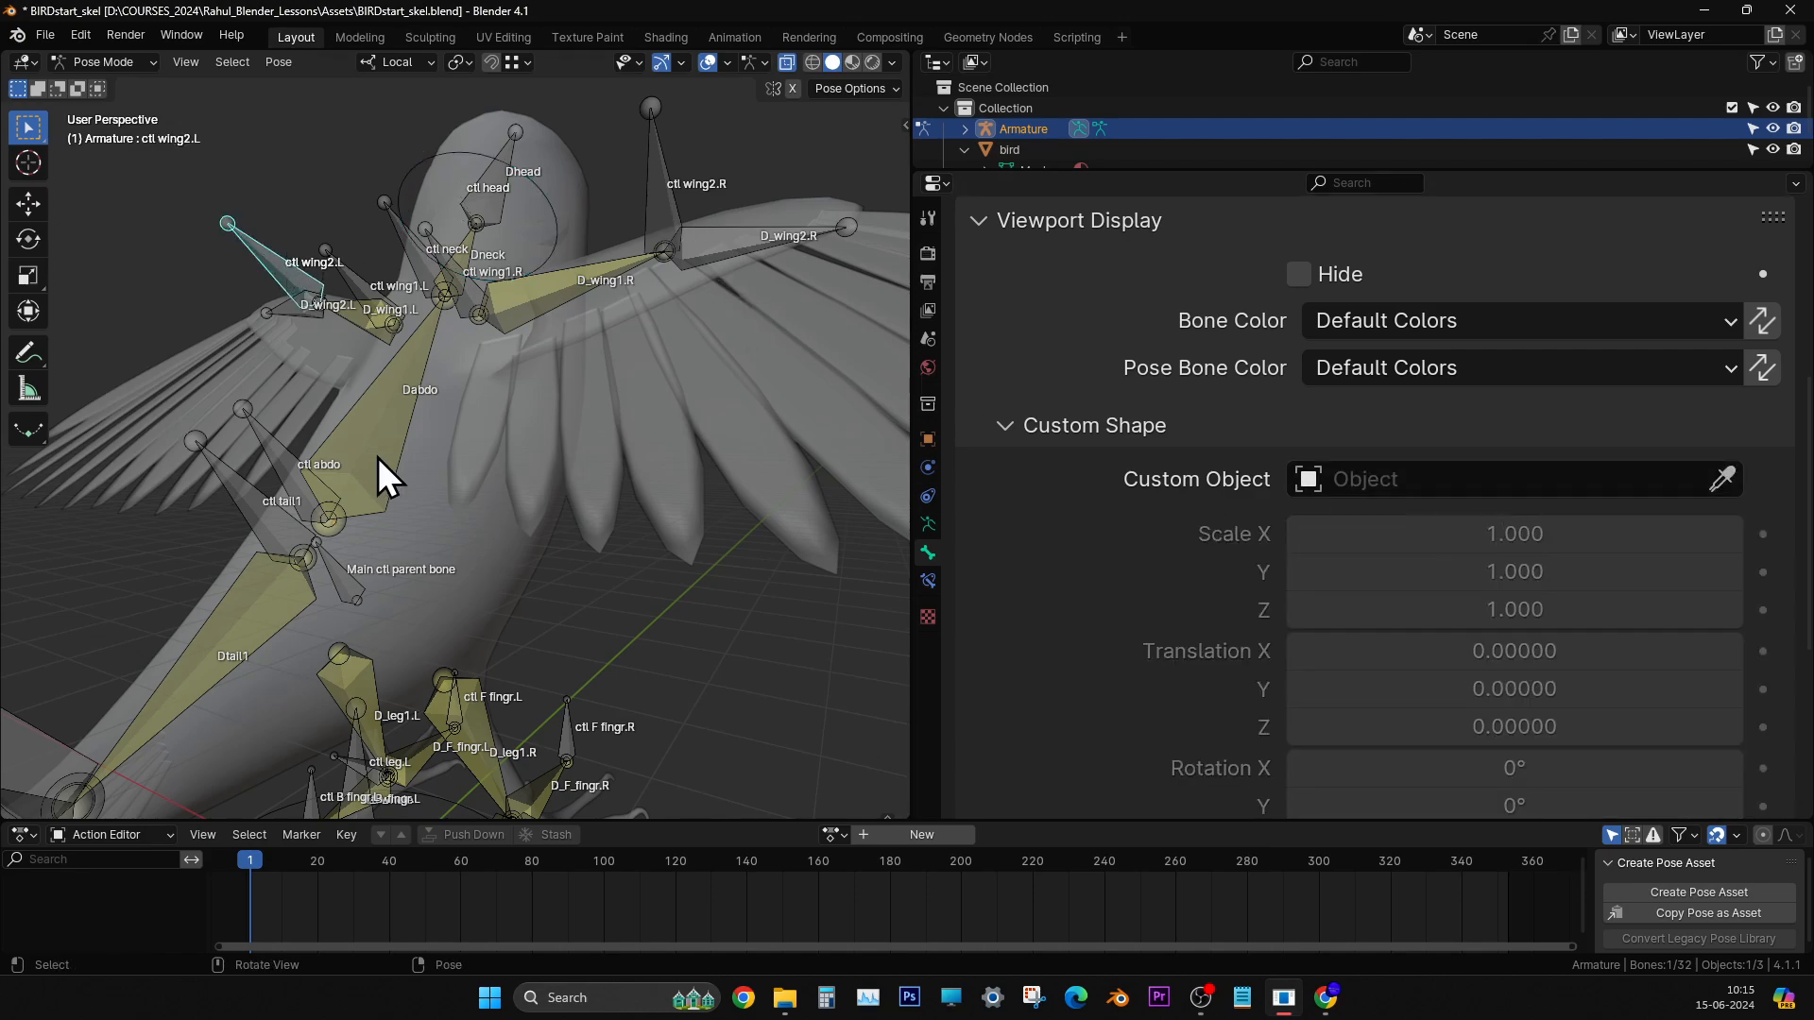
{"action": "middle_click_drag", "start_coordinate": [378, 457], "coordinate": [428, 279]}
{"action": "left_click", "coordinate": [434, 280], "text": "shift"}
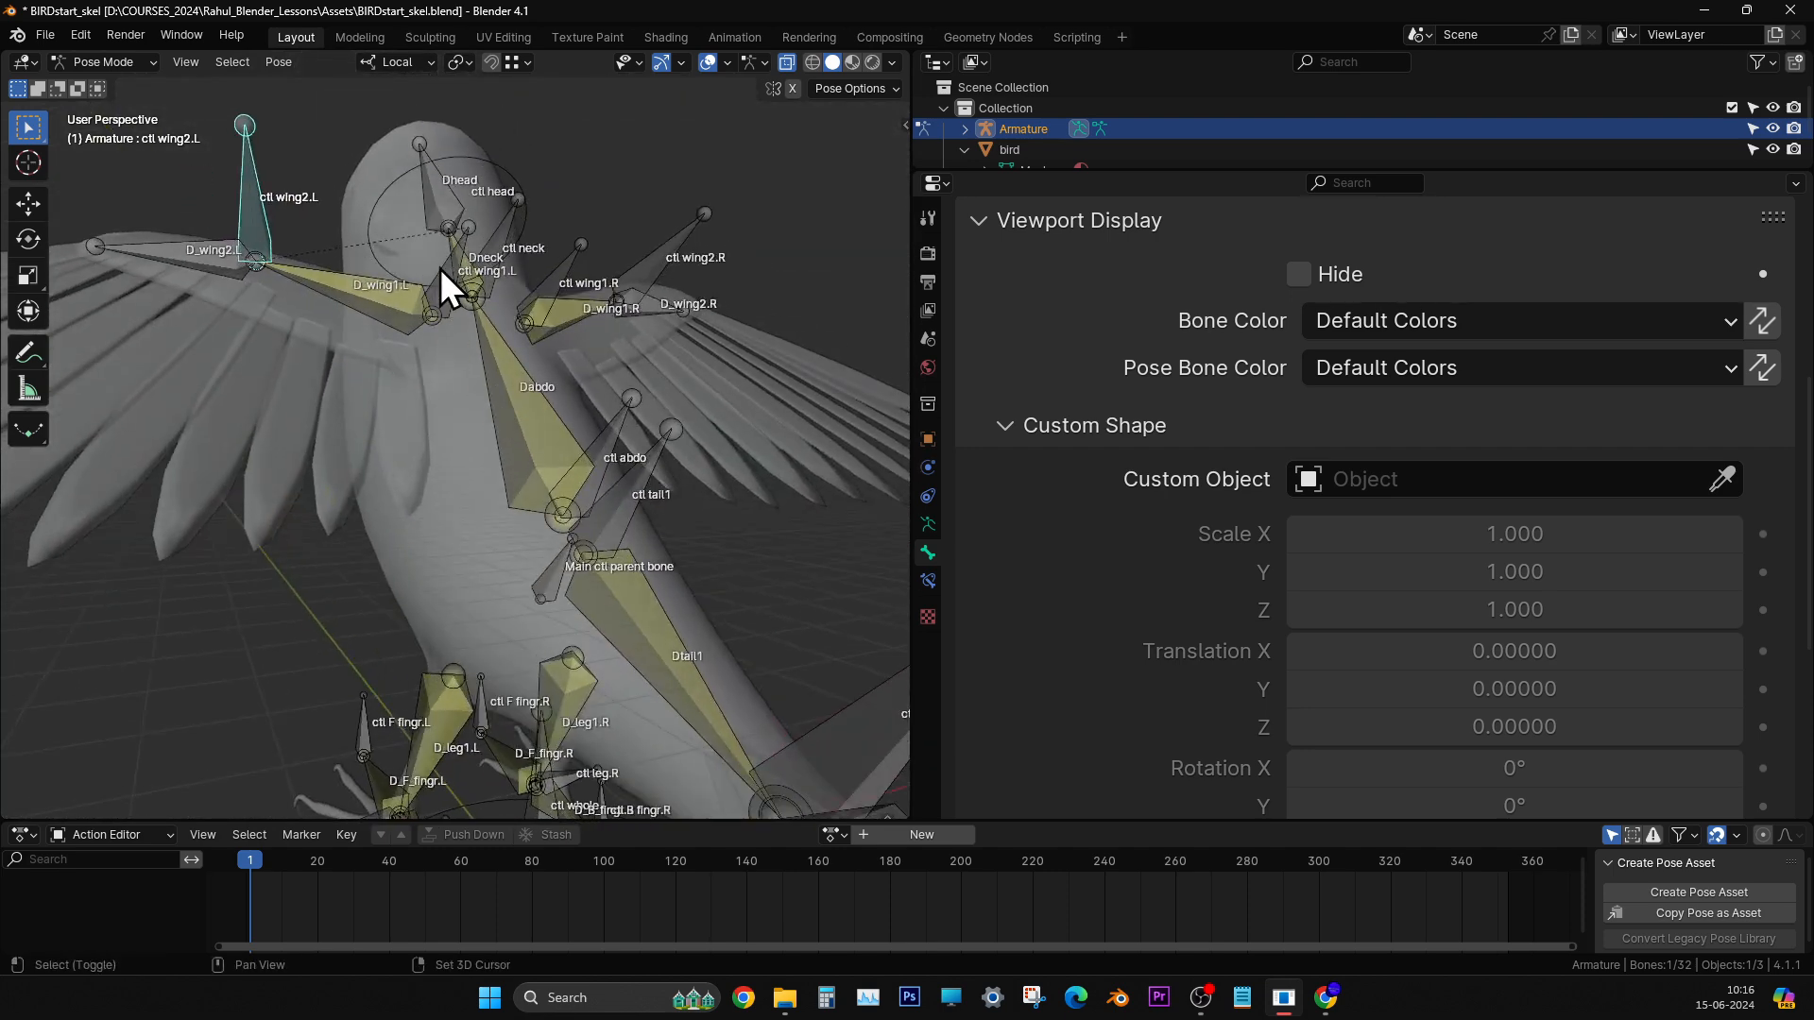
{"action": "left_click", "coordinate": [504, 231], "text": "shift"}
{"action": "middle_click_drag", "start_coordinate": [509, 231], "coordinate": [529, 369]}
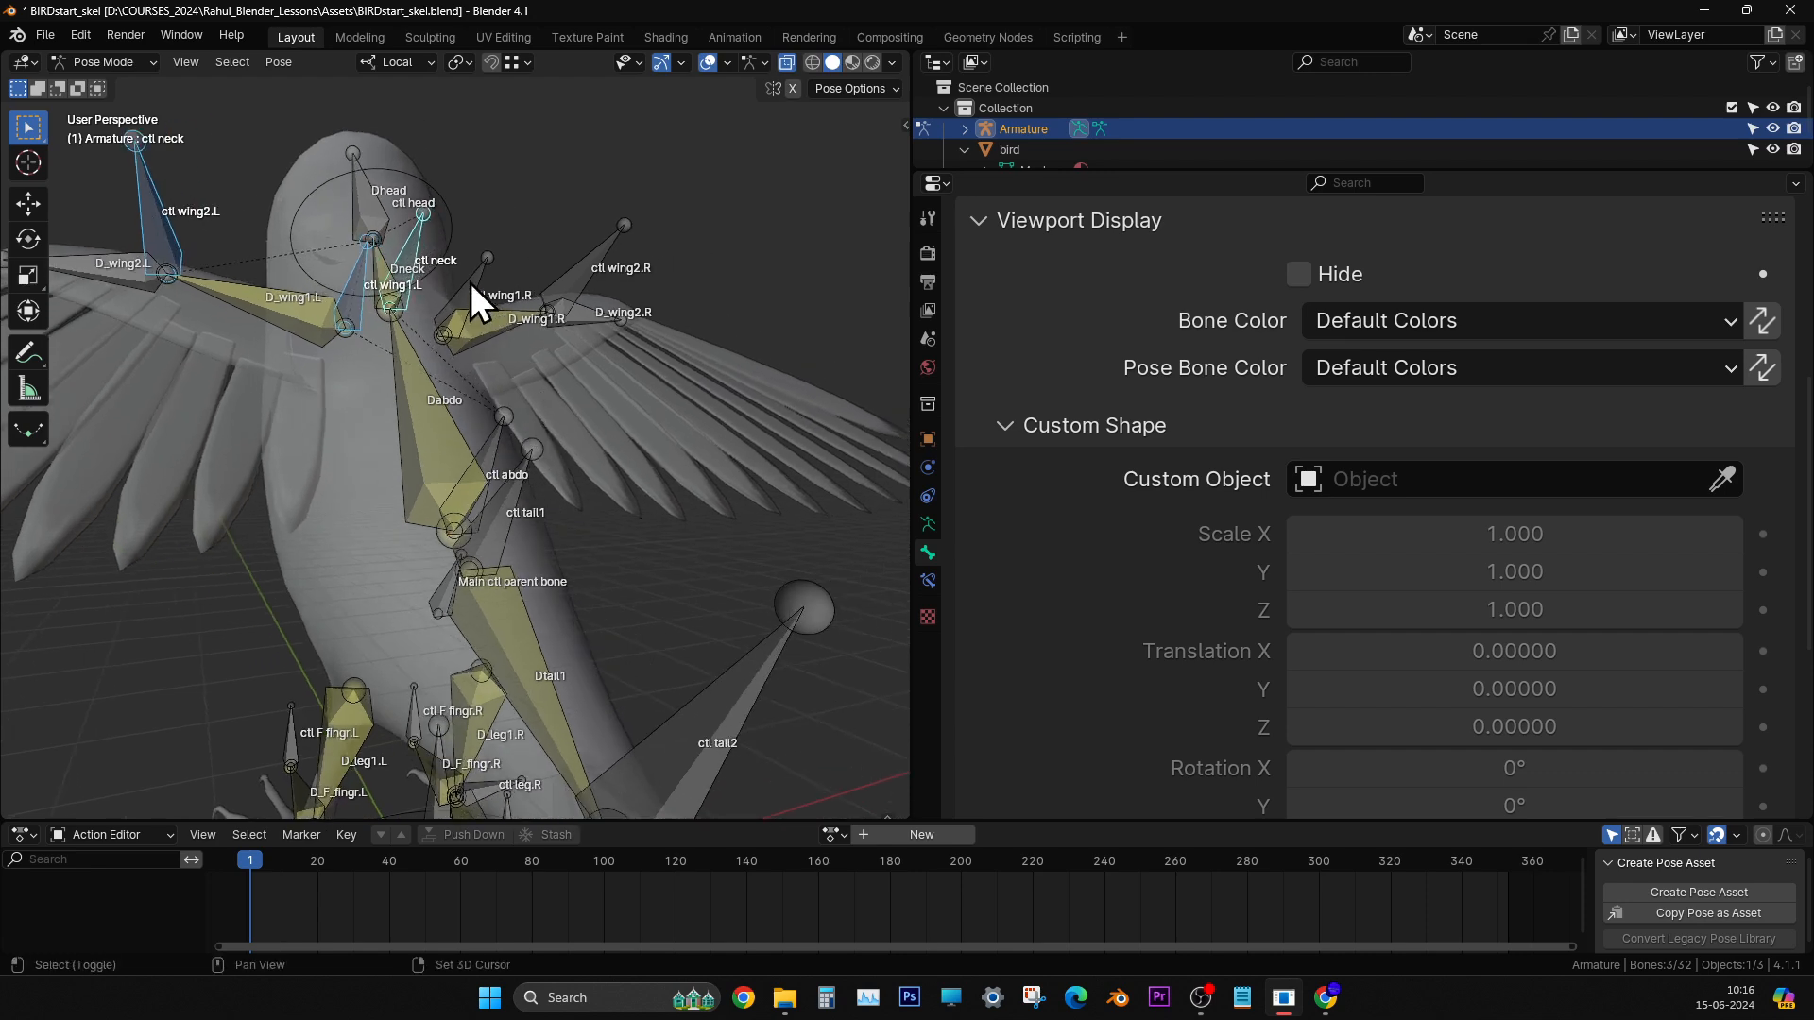
{"action": "left_click", "coordinate": [473, 284], "text": "shift"}
{"action": "left_click", "coordinate": [601, 259], "text": "shift"}
{"action": "middle_click_drag", "start_coordinate": [612, 300], "coordinate": [705, 488]}
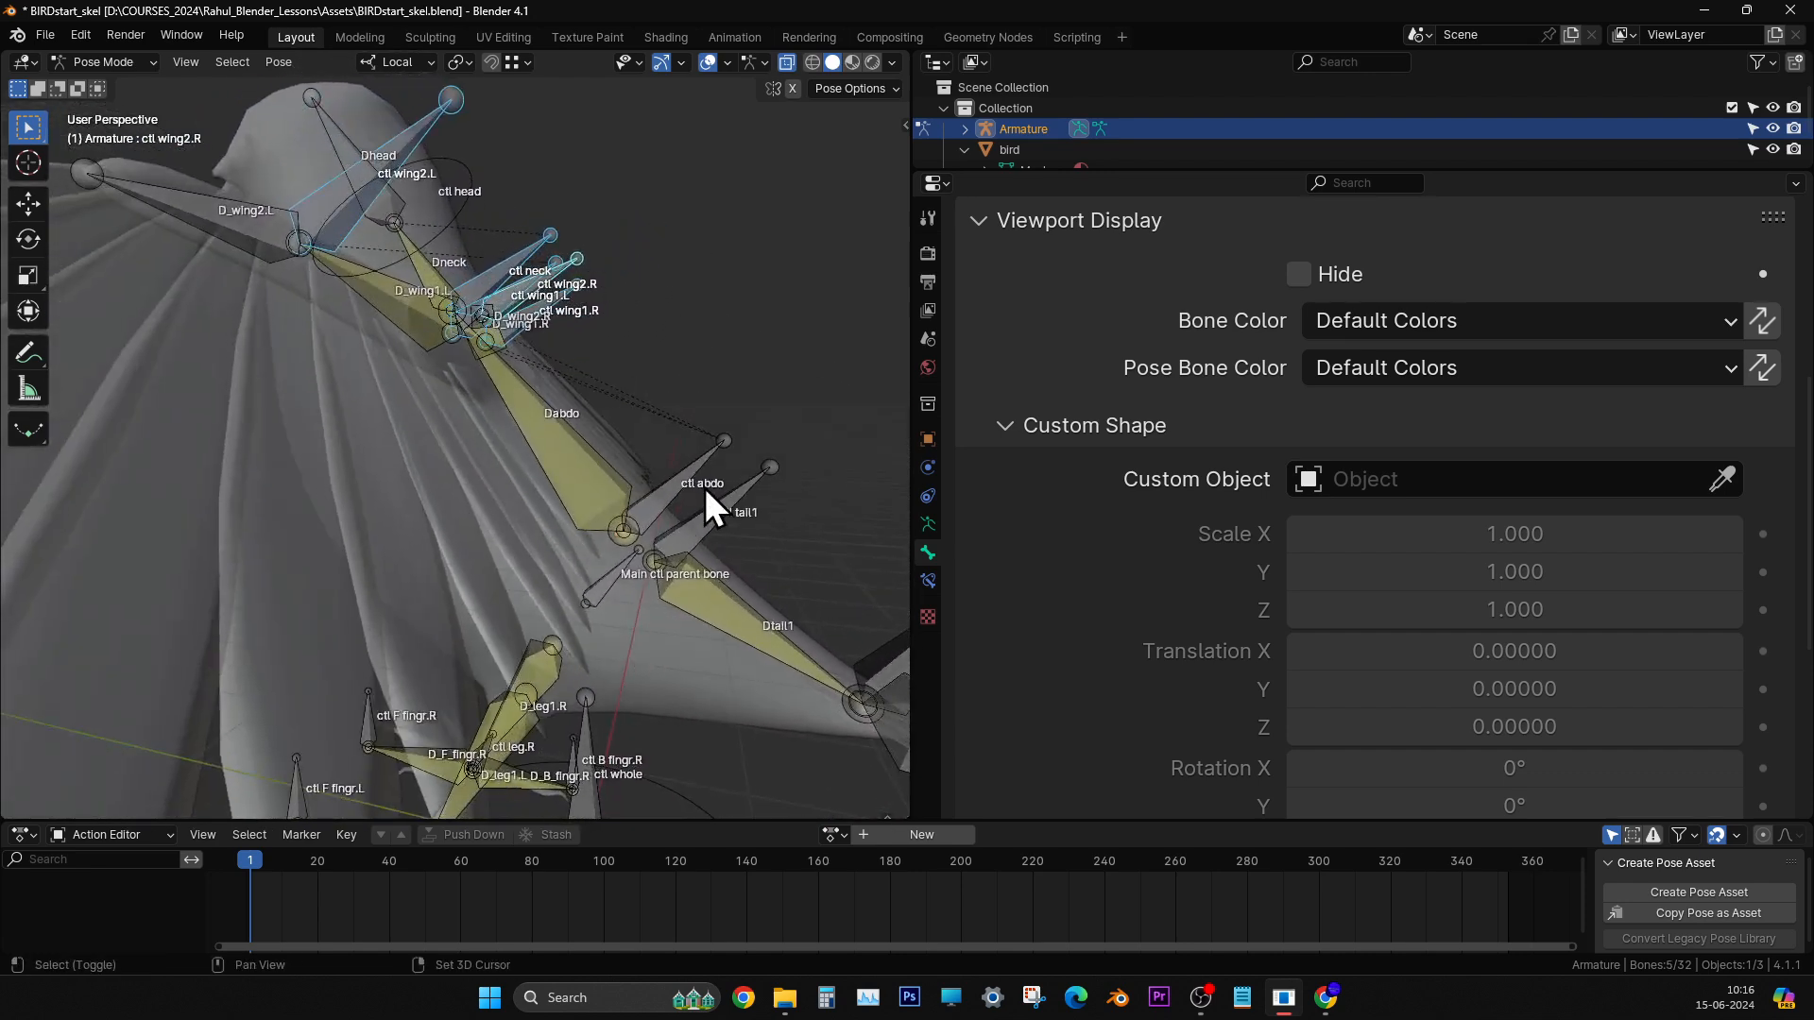
- Add the ctl abdo, ctl tail1 and ctl tail2 bones to the selection
{"action": "left_click", "coordinate": [734, 526], "text": "shift"}
{"action": "middle_click_drag", "start_coordinate": [755, 604], "coordinate": [567, 513]}
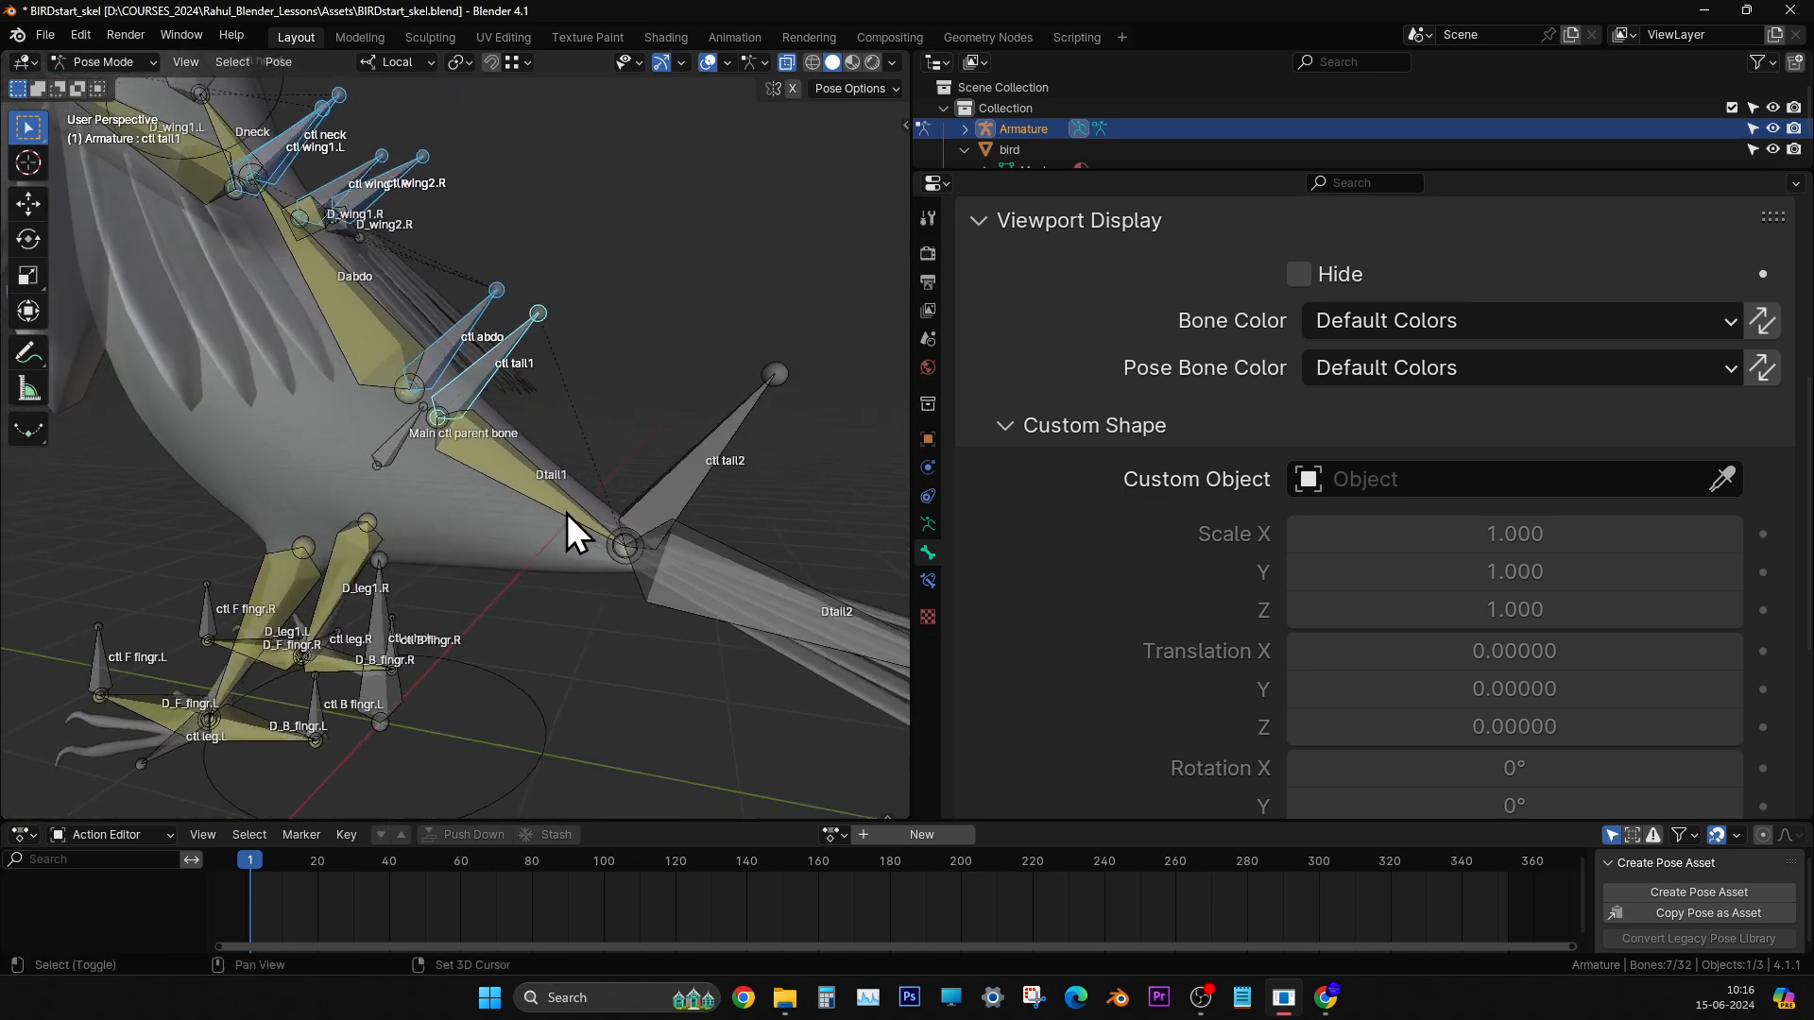
{"action": "left_click", "coordinate": [712, 477], "text": "shift"}
- Add the front finger, back finger and leg ctl bones of both feet to the selection
{"action": "scroll", "coordinate": [715, 491], "scroll_direction": "up", "scroll_amount": 3}
{"action": "middle_click_drag", "start_coordinate": [721, 539], "coordinate": [479, 495], "text": "shift"}
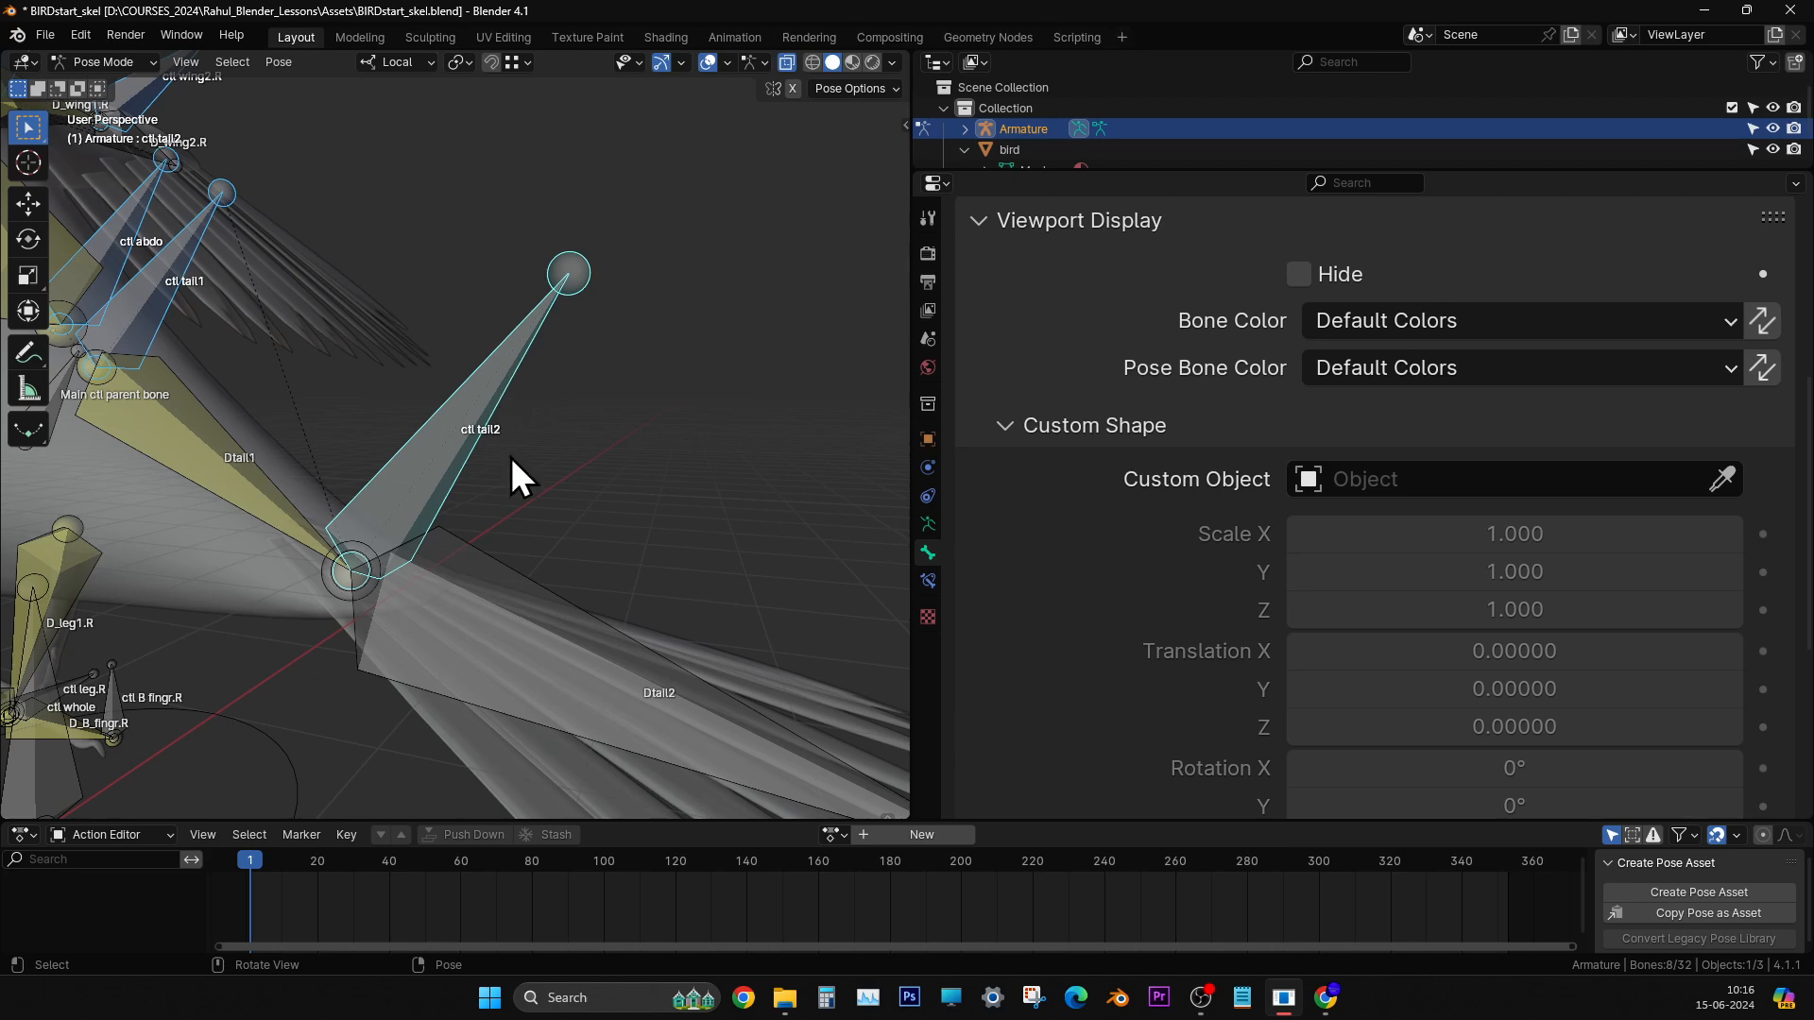
{"action": "middle_click_drag", "start_coordinate": [527, 606], "coordinate": [699, 470], "text": "shift"}
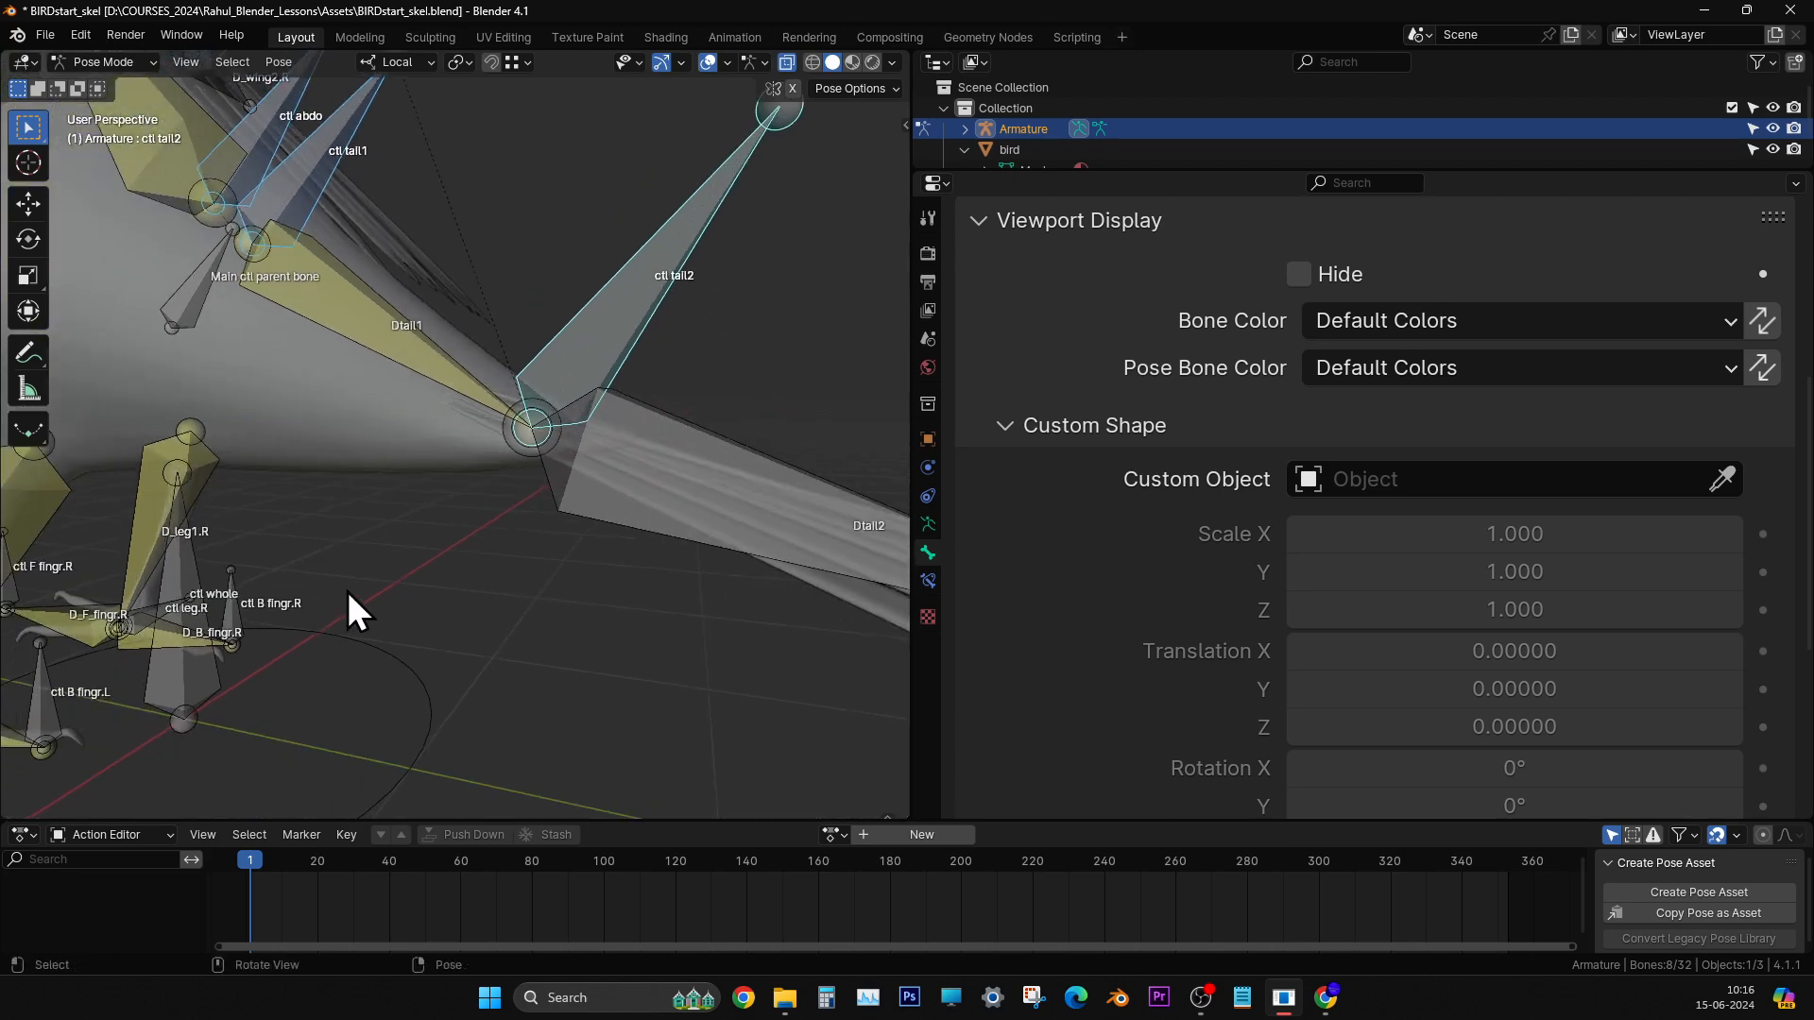
{"action": "middle_click_drag", "start_coordinate": [329, 590], "coordinate": [558, 589], "text": "shift"}
{"action": "left_click", "coordinate": [661, 616], "text": "shift"}
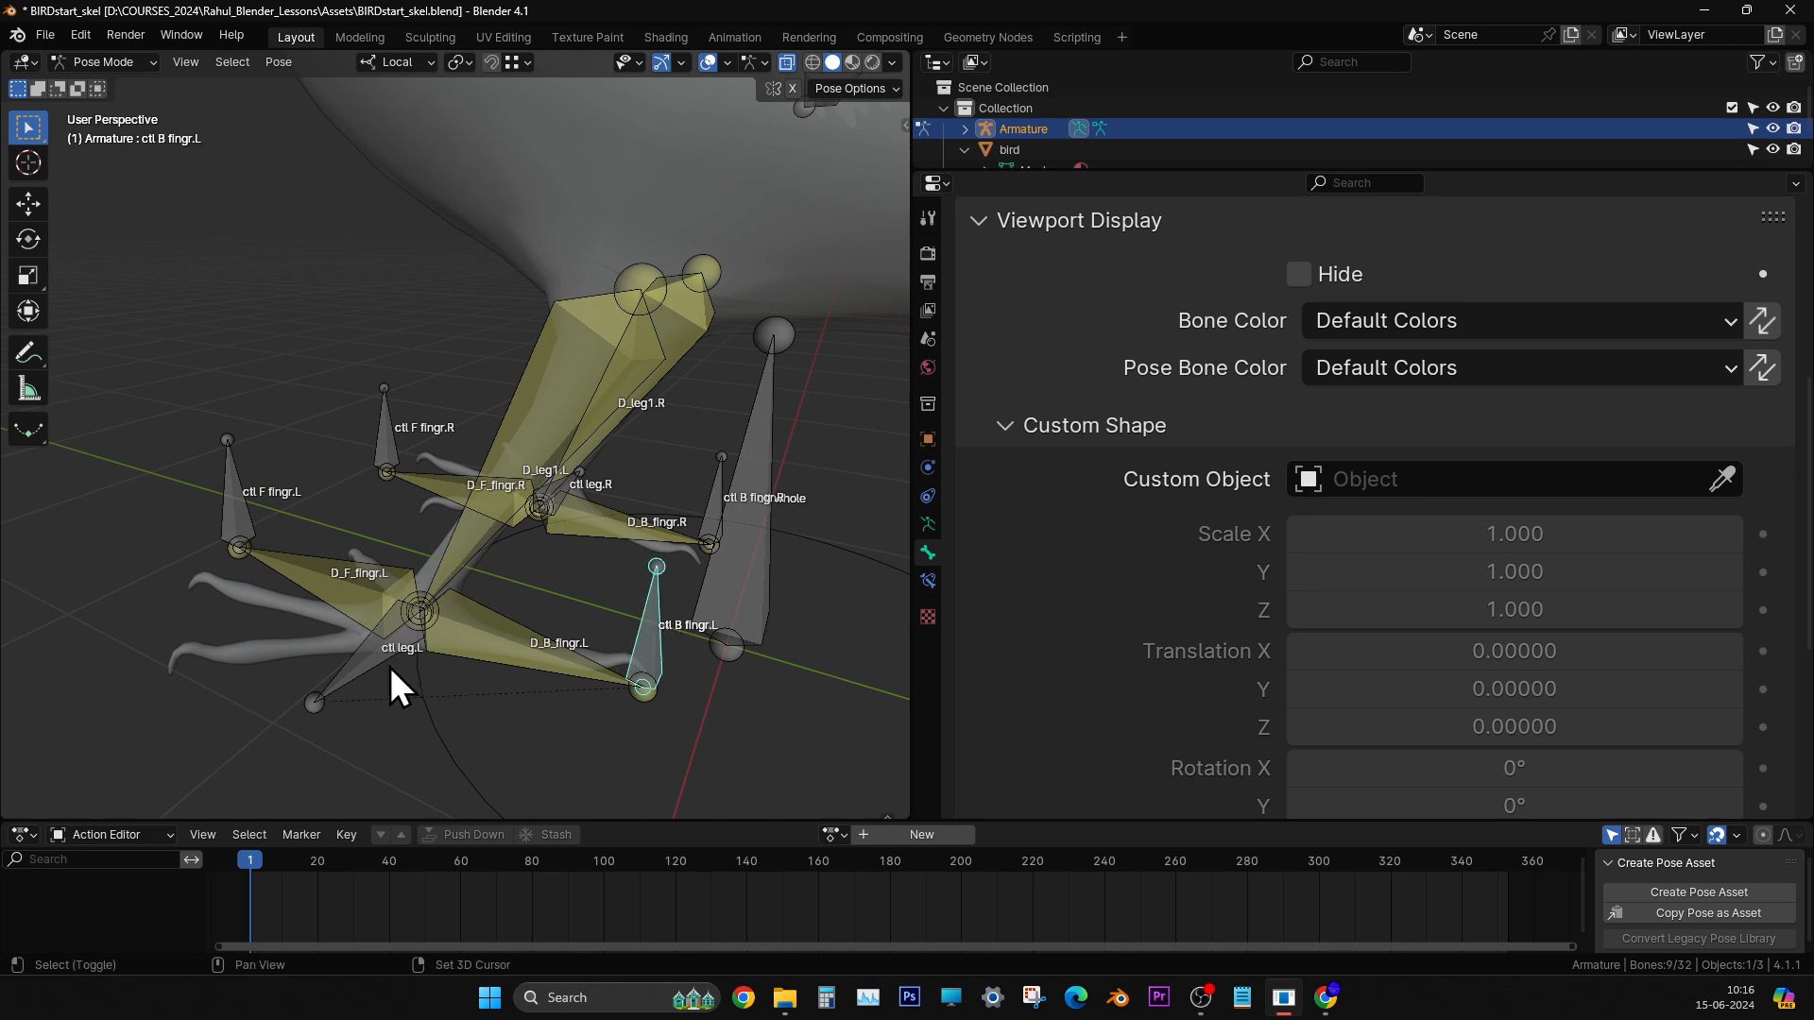
{"action": "left_click", "coordinate": [343, 683], "text": "shift"}
{"action": "left_click", "coordinate": [238, 484], "text": "shift"}
{"action": "left_click", "coordinate": [389, 435], "text": "shift"}
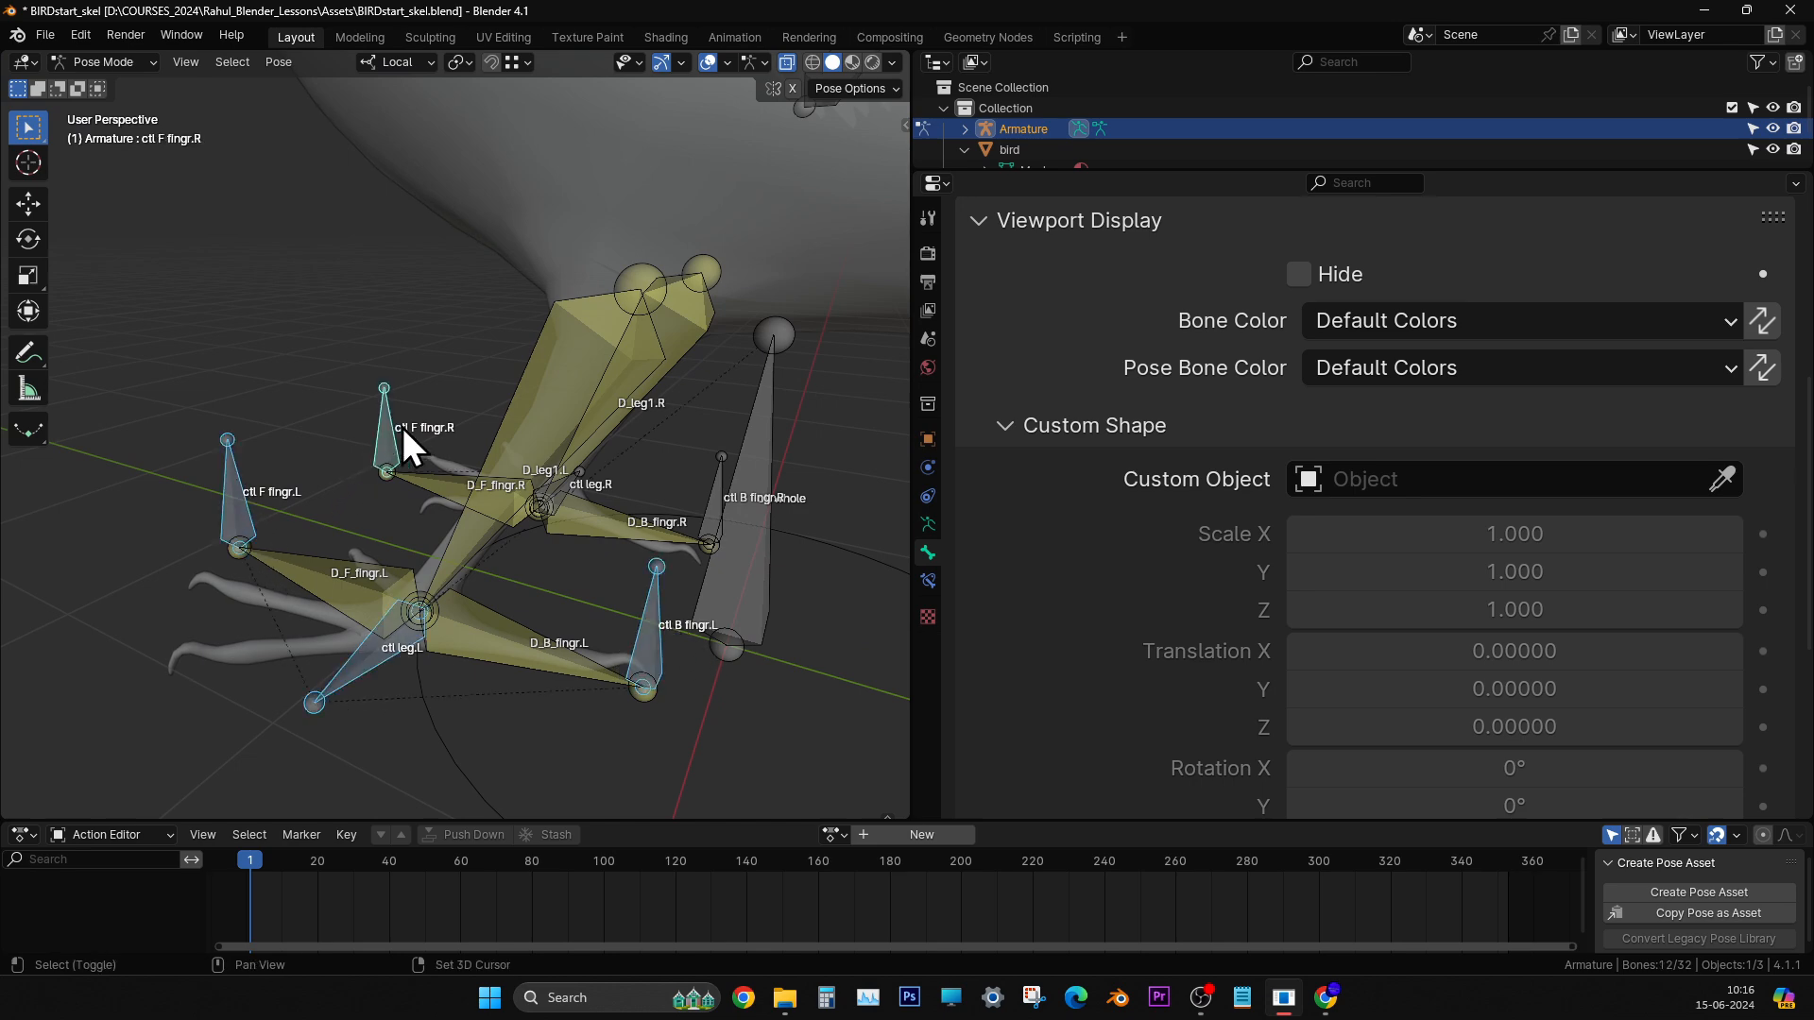
{"action": "middle_click_drag", "start_coordinate": [403, 427], "coordinate": [374, 589]}
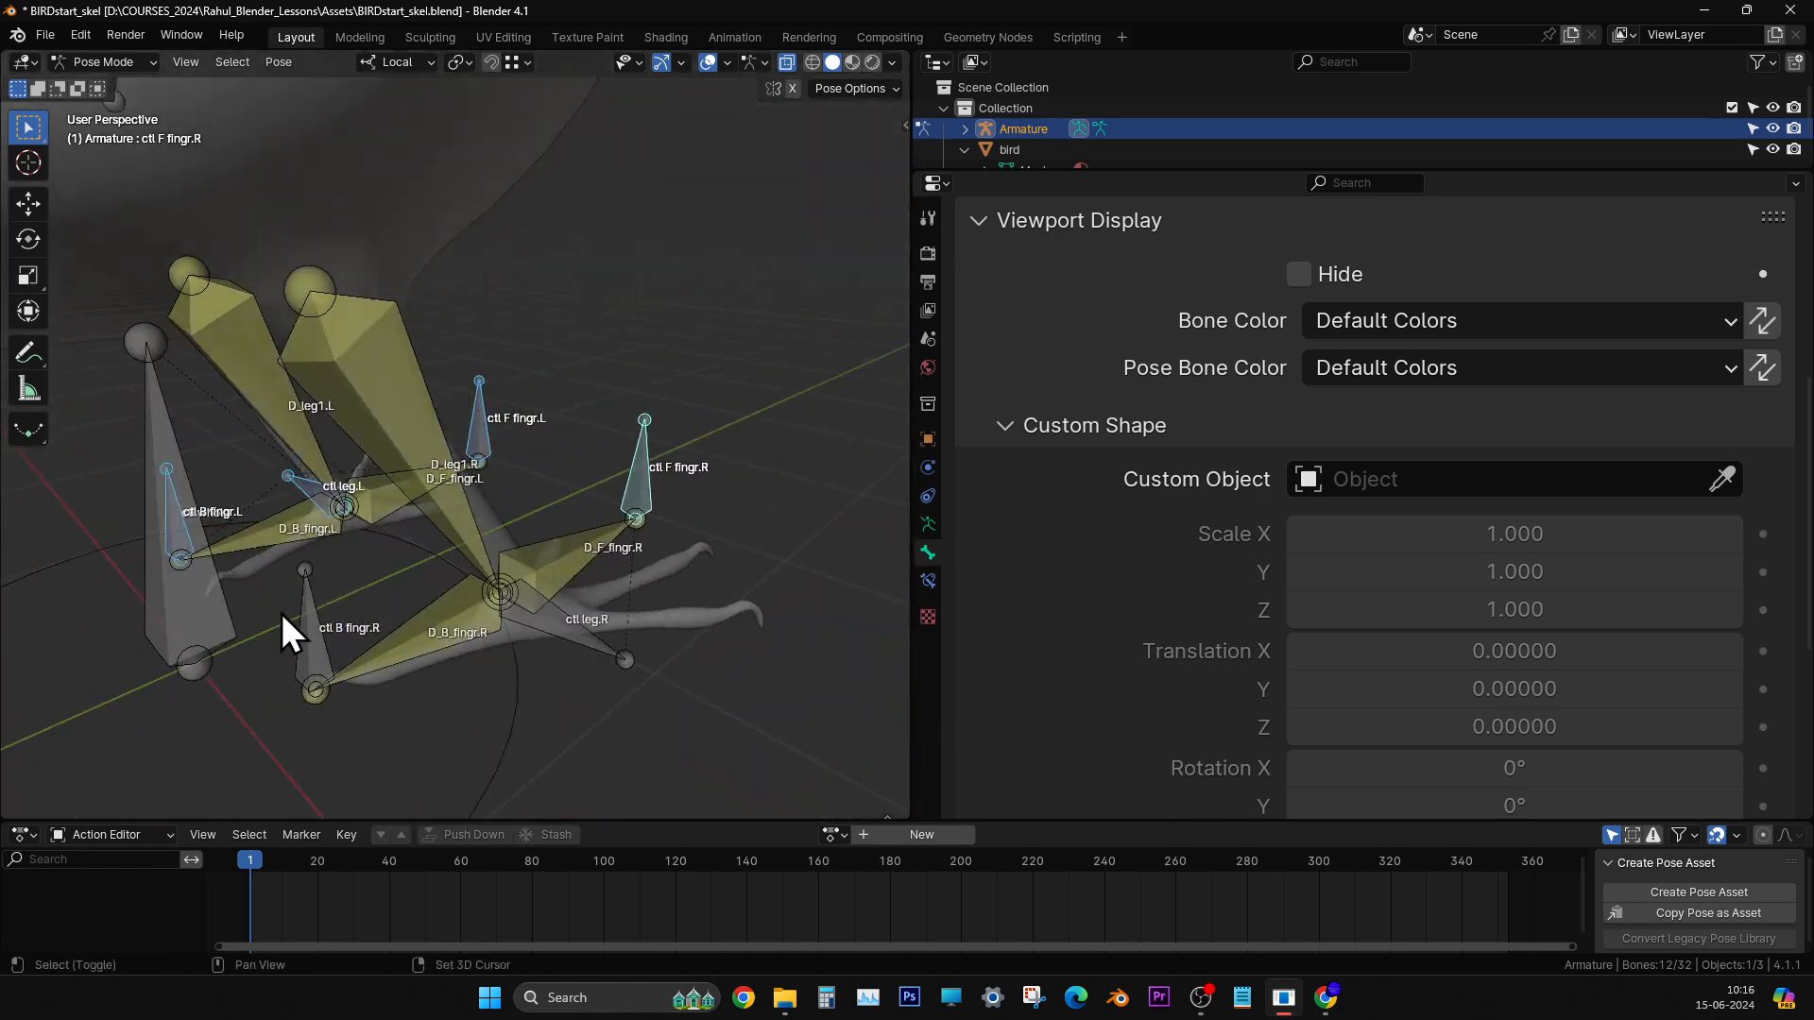
{"action": "left_click", "coordinate": [304, 624], "text": "shift"}
{"action": "left_click", "coordinate": [593, 654], "text": "shift"}
- Add the ctl whole bone and the Main ctl parent bone to the selection
{"action": "mouse_move", "coordinate": [592, 656]}
{"action": "middle_mouse_down"}
{"action": "mouse_move", "coordinate": [530, 700]}
{"action": "mouse_move", "coordinate": [184, 709]}
{"action": "mouse_move", "coordinate": [444, 618]}
{"action": "mouse_move", "coordinate": [501, 689]}
{"action": "mouse_move", "coordinate": [240, 682]}
{"action": "mouse_move", "coordinate": [231, 637]}
{"action": "mouse_move", "coordinate": [458, 642]}
{"action": "mouse_move", "coordinate": [626, 619]}
{"action": "mouse_move", "coordinate": [659, 558]}
{"action": "mouse_move", "coordinate": [525, 523]}
{"action": "mouse_move", "coordinate": [622, 587]}
{"action": "mouse_move", "coordinate": [550, 637]}
{"action": "mouse_move", "coordinate": [546, 604]}
{"action": "mouse_move", "coordinate": [586, 627]}
{"action": "middle_mouse_up"}
{"action": "scroll", "coordinate": [587, 628], "scroll_direction": "up", "scroll_amount": 4}
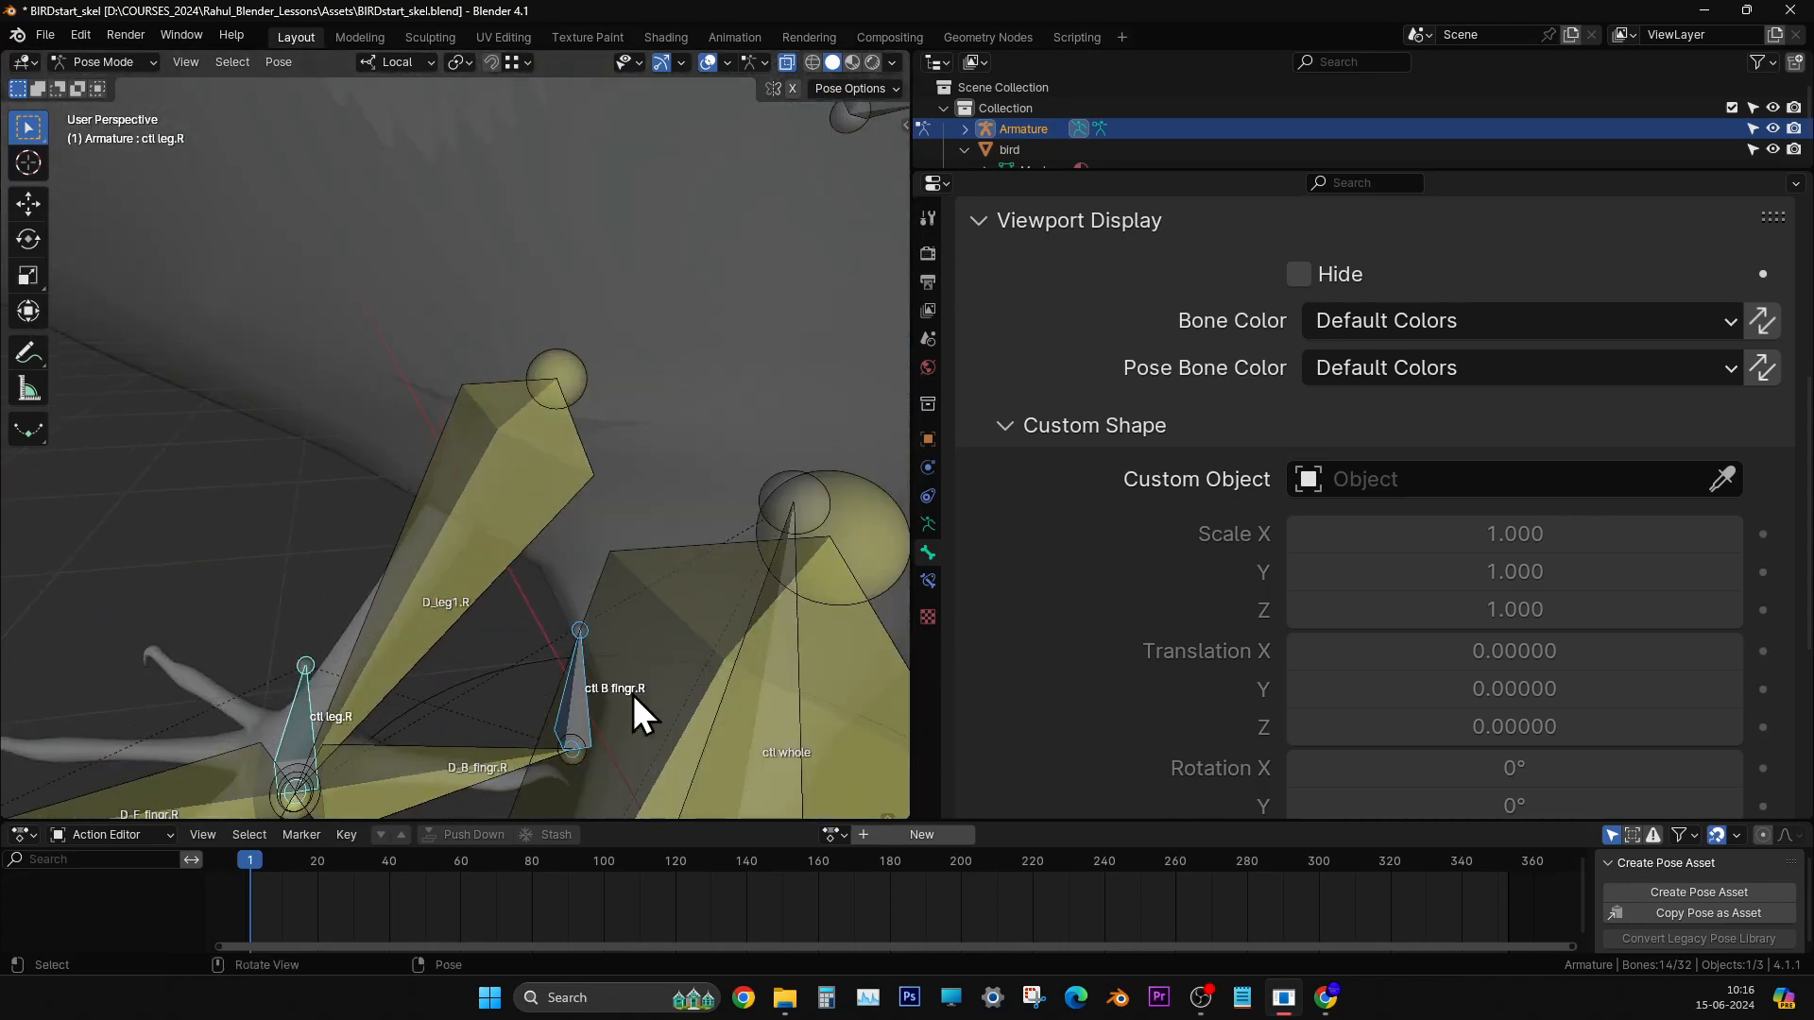
{"action": "middle_click_drag", "start_coordinate": [633, 695], "coordinate": [590, 775], "text": "shift"}
{"action": "left_click", "coordinate": [596, 510], "text": "shift"}
{"action": "scroll", "coordinate": [597, 530], "scroll_direction": "down", "scroll_amount": 3}
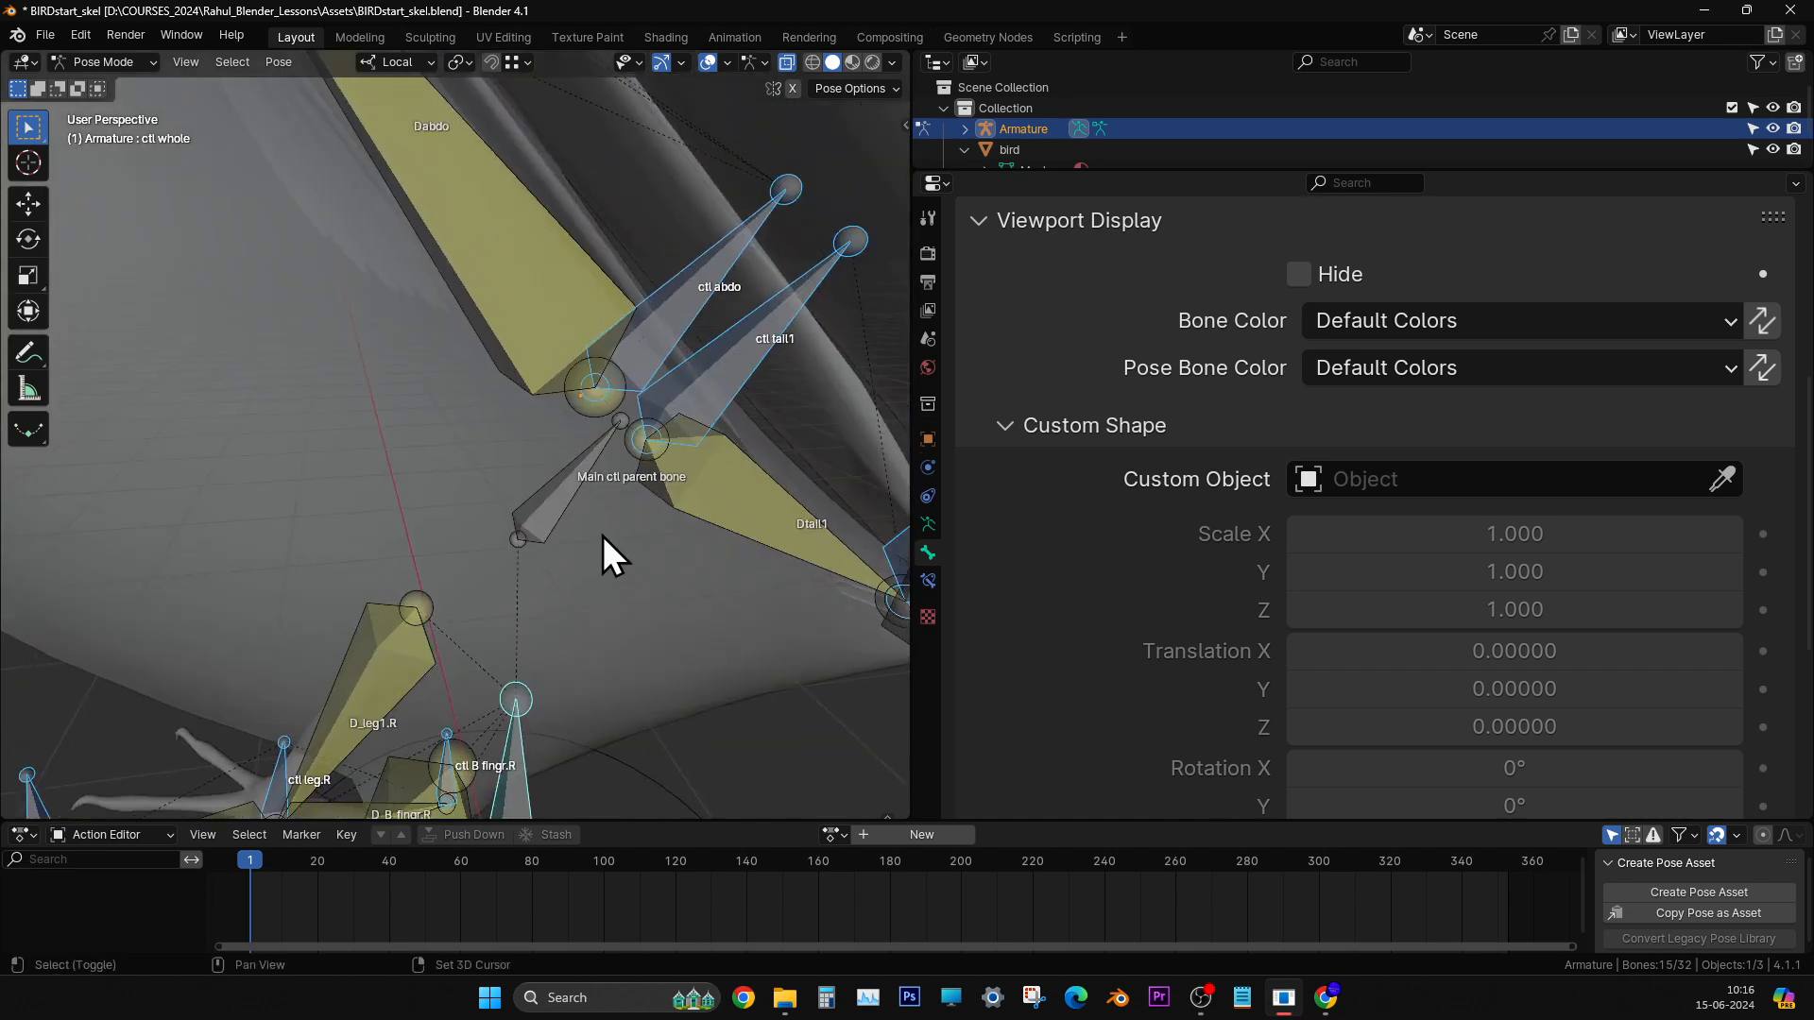
{"action": "left_click", "coordinate": [571, 489], "text": "shift"}
- Assign BézierCircle as the custom shape object with the control bones selected
{"action": "scroll", "coordinate": [662, 633], "scroll_direction": "down", "scroll_amount": 4}
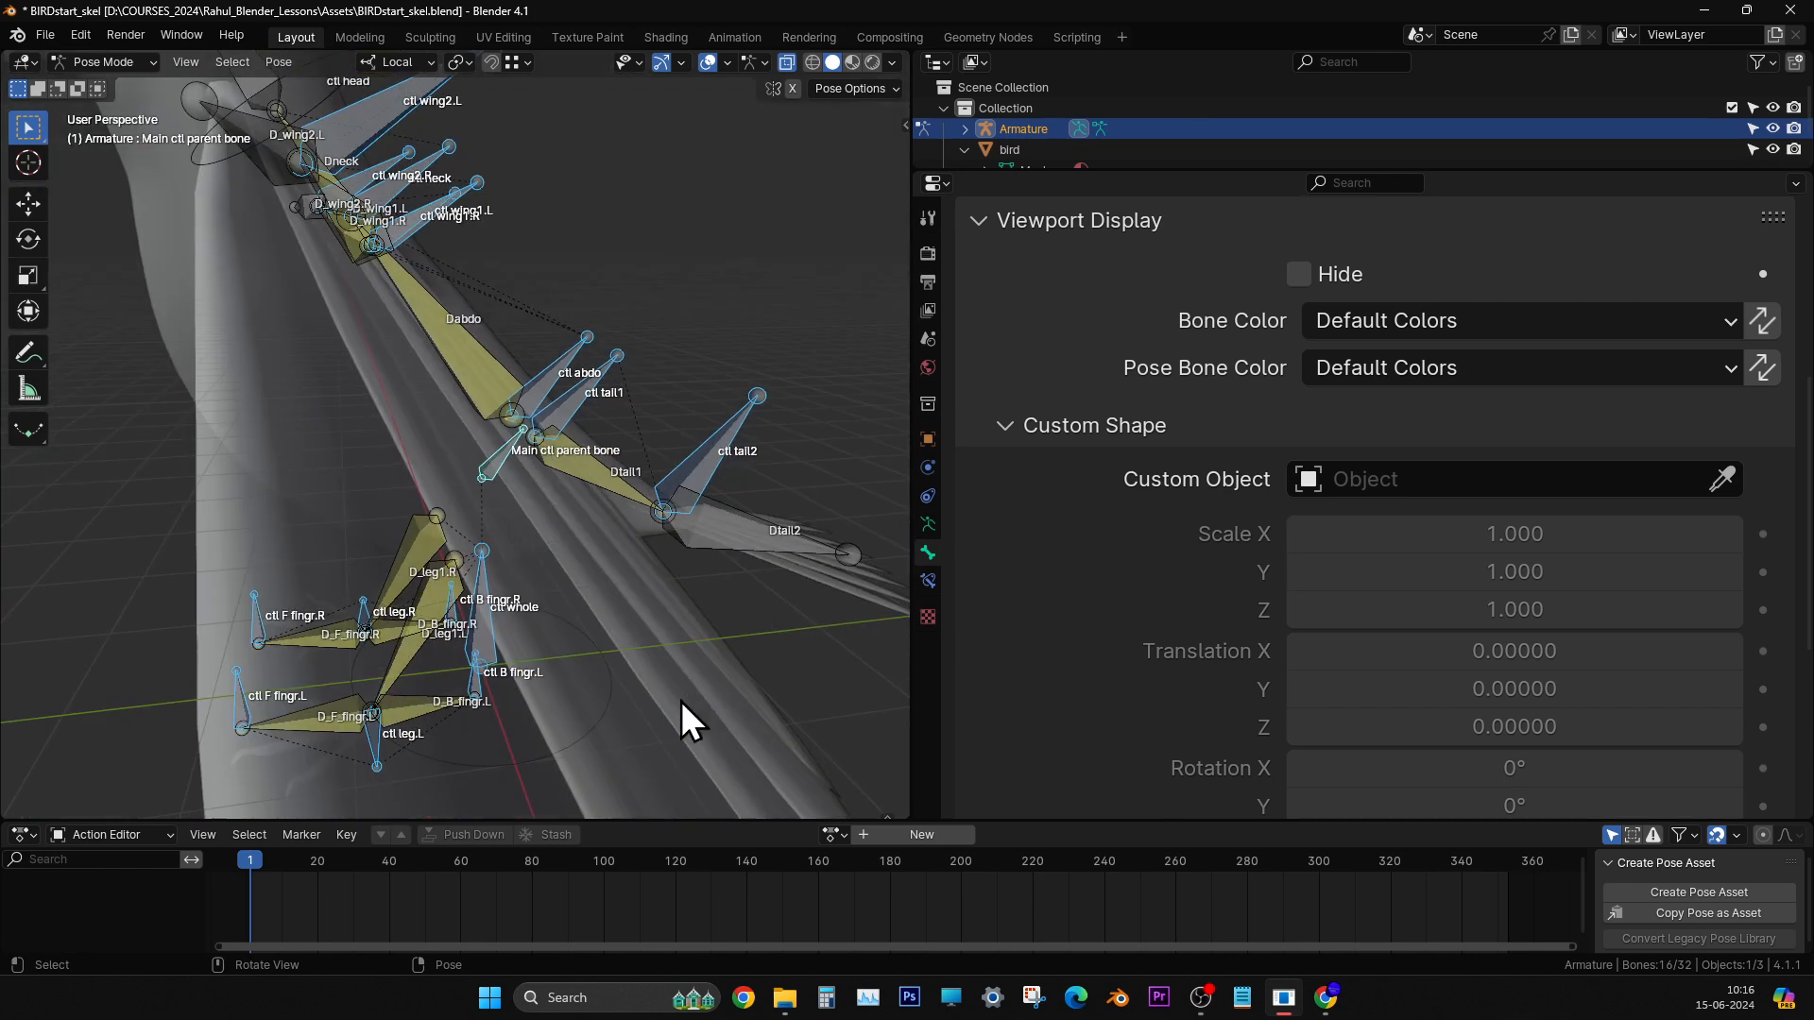
{"action": "middle_click_drag", "start_coordinate": [683, 701], "coordinate": [586, 636]}
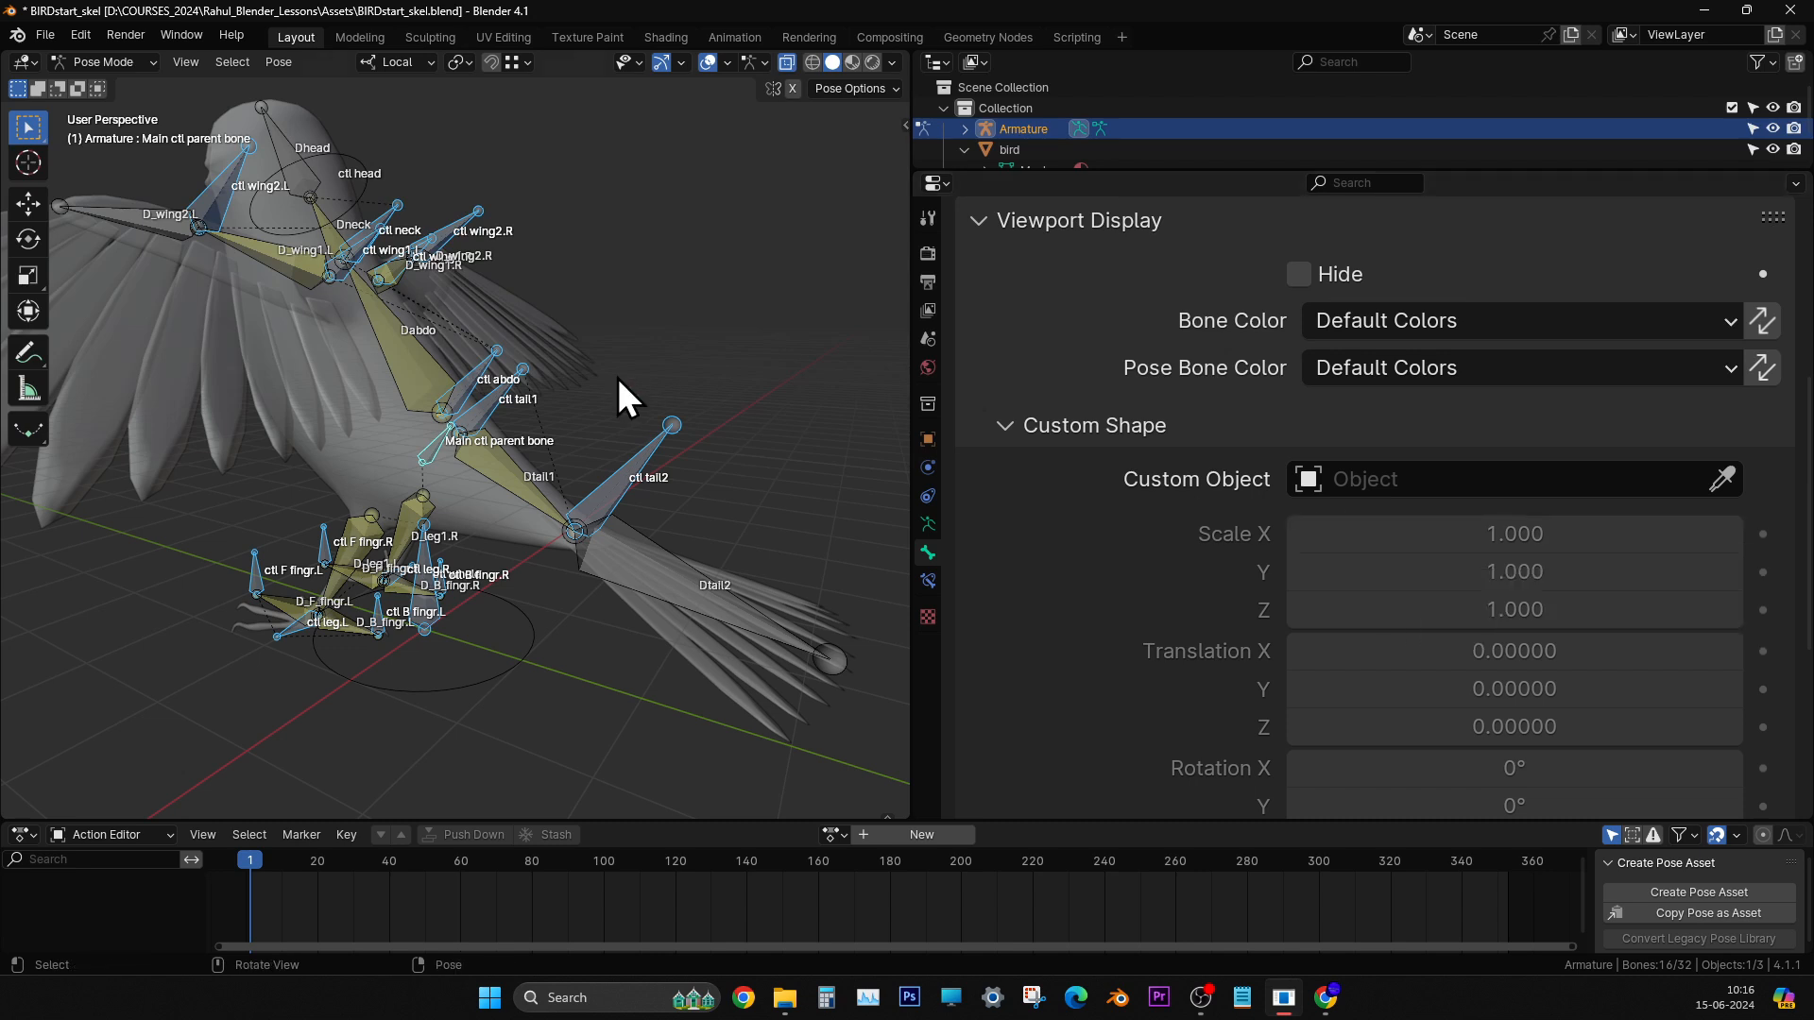
{"action": "left_click", "coordinate": [1457, 474]}
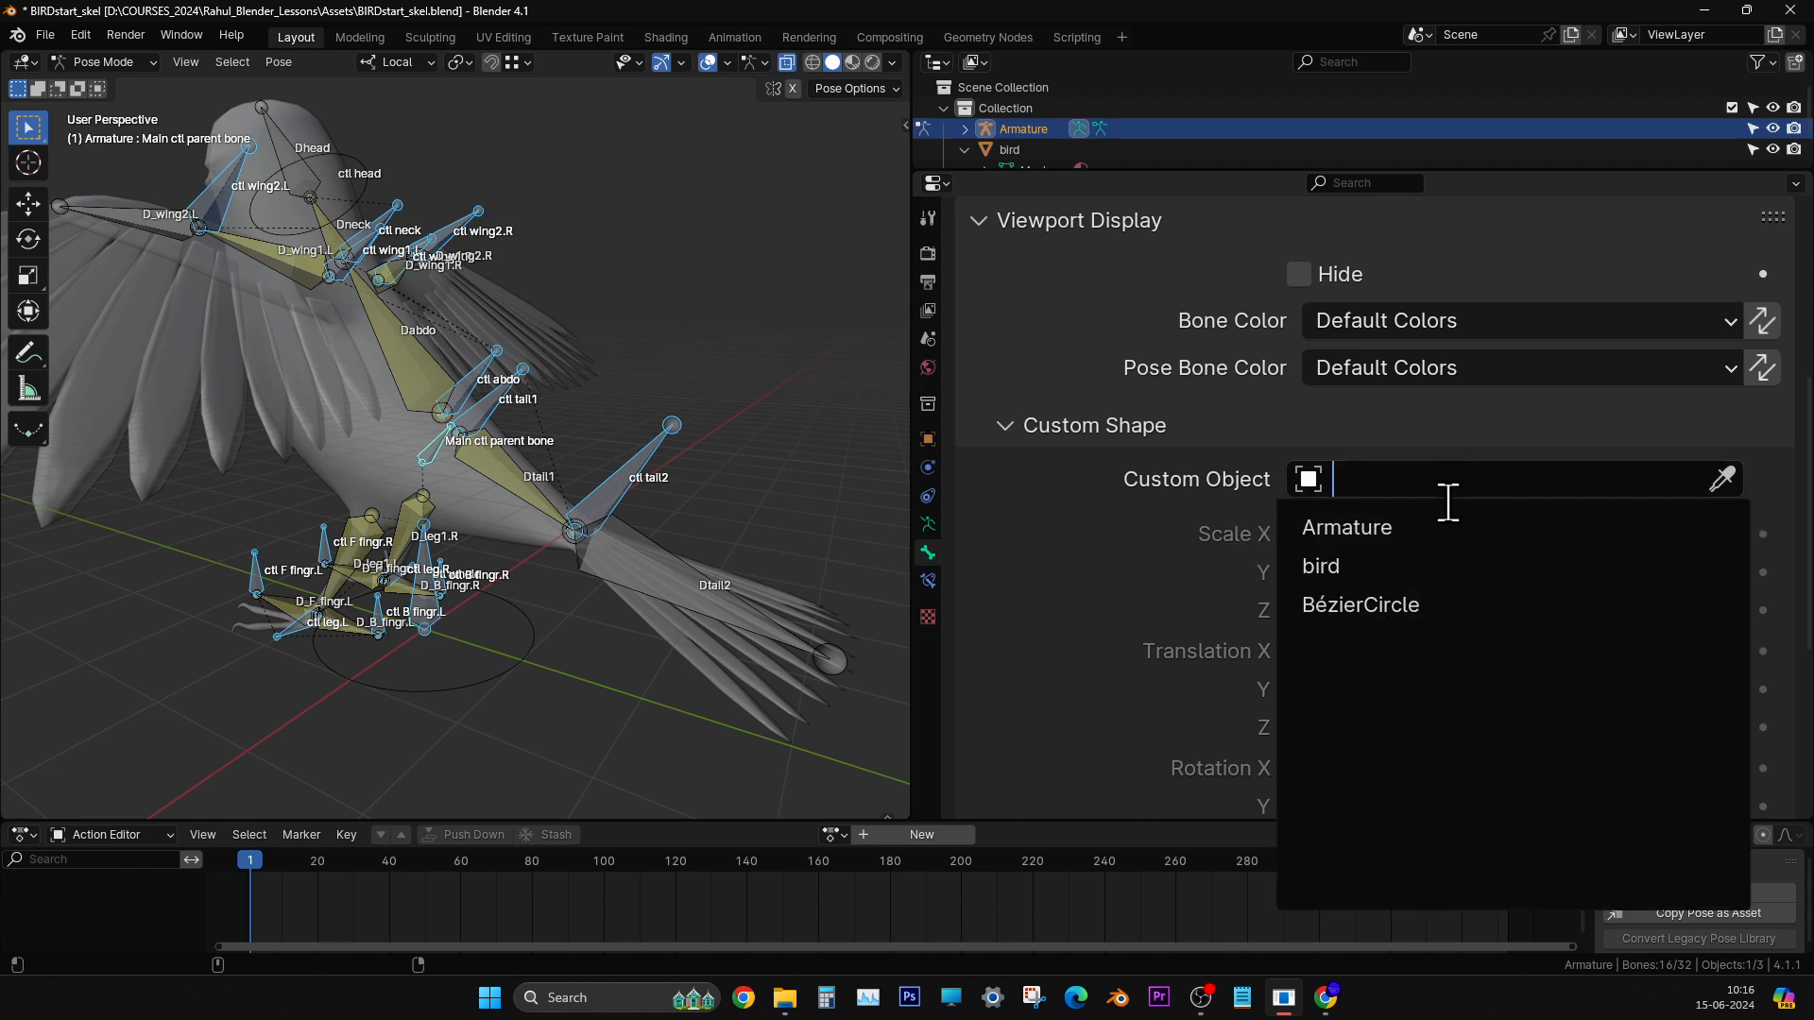
{"action": "left_click", "coordinate": [1421, 598]}
{"action": "middle_click_drag", "start_coordinate": [567, 592], "coordinate": [521, 573]}
{"action": "scroll", "coordinate": [1426, 599], "scroll_direction": "down", "scroll_amount": 3}
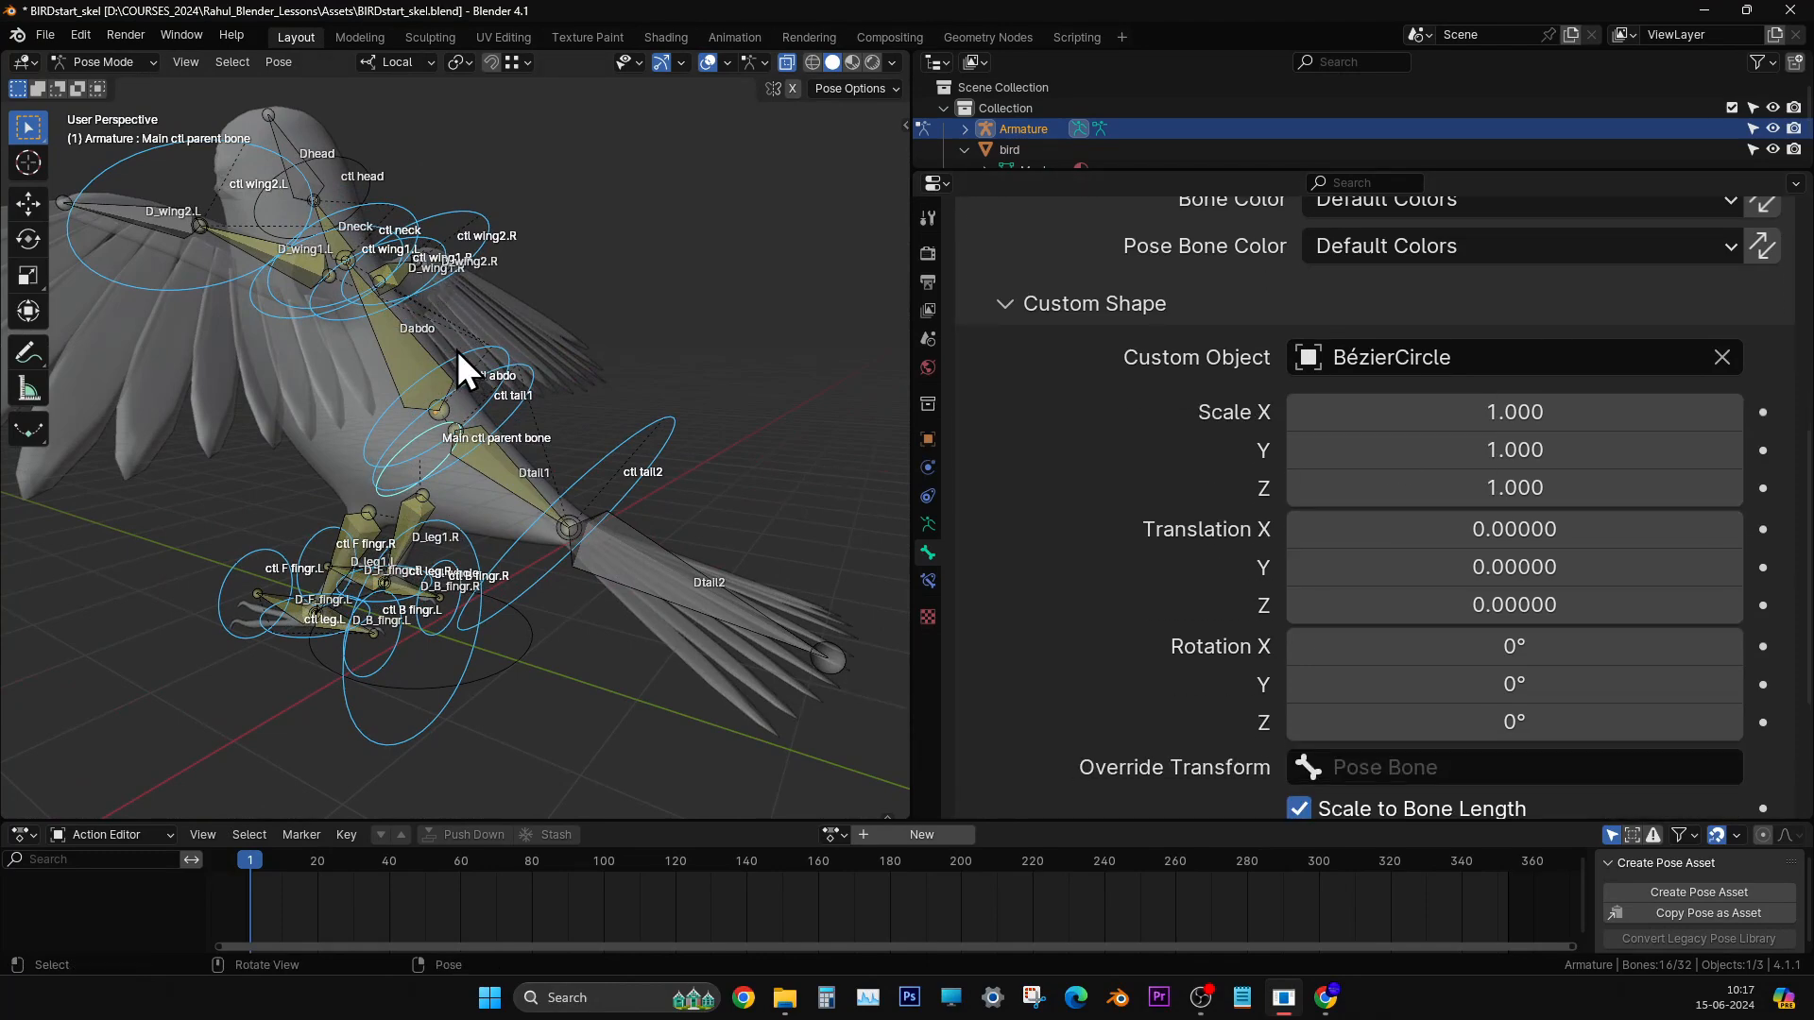
{"action": "scroll", "coordinate": [1379, 477], "scroll_direction": "up", "scroll_amount": 1}
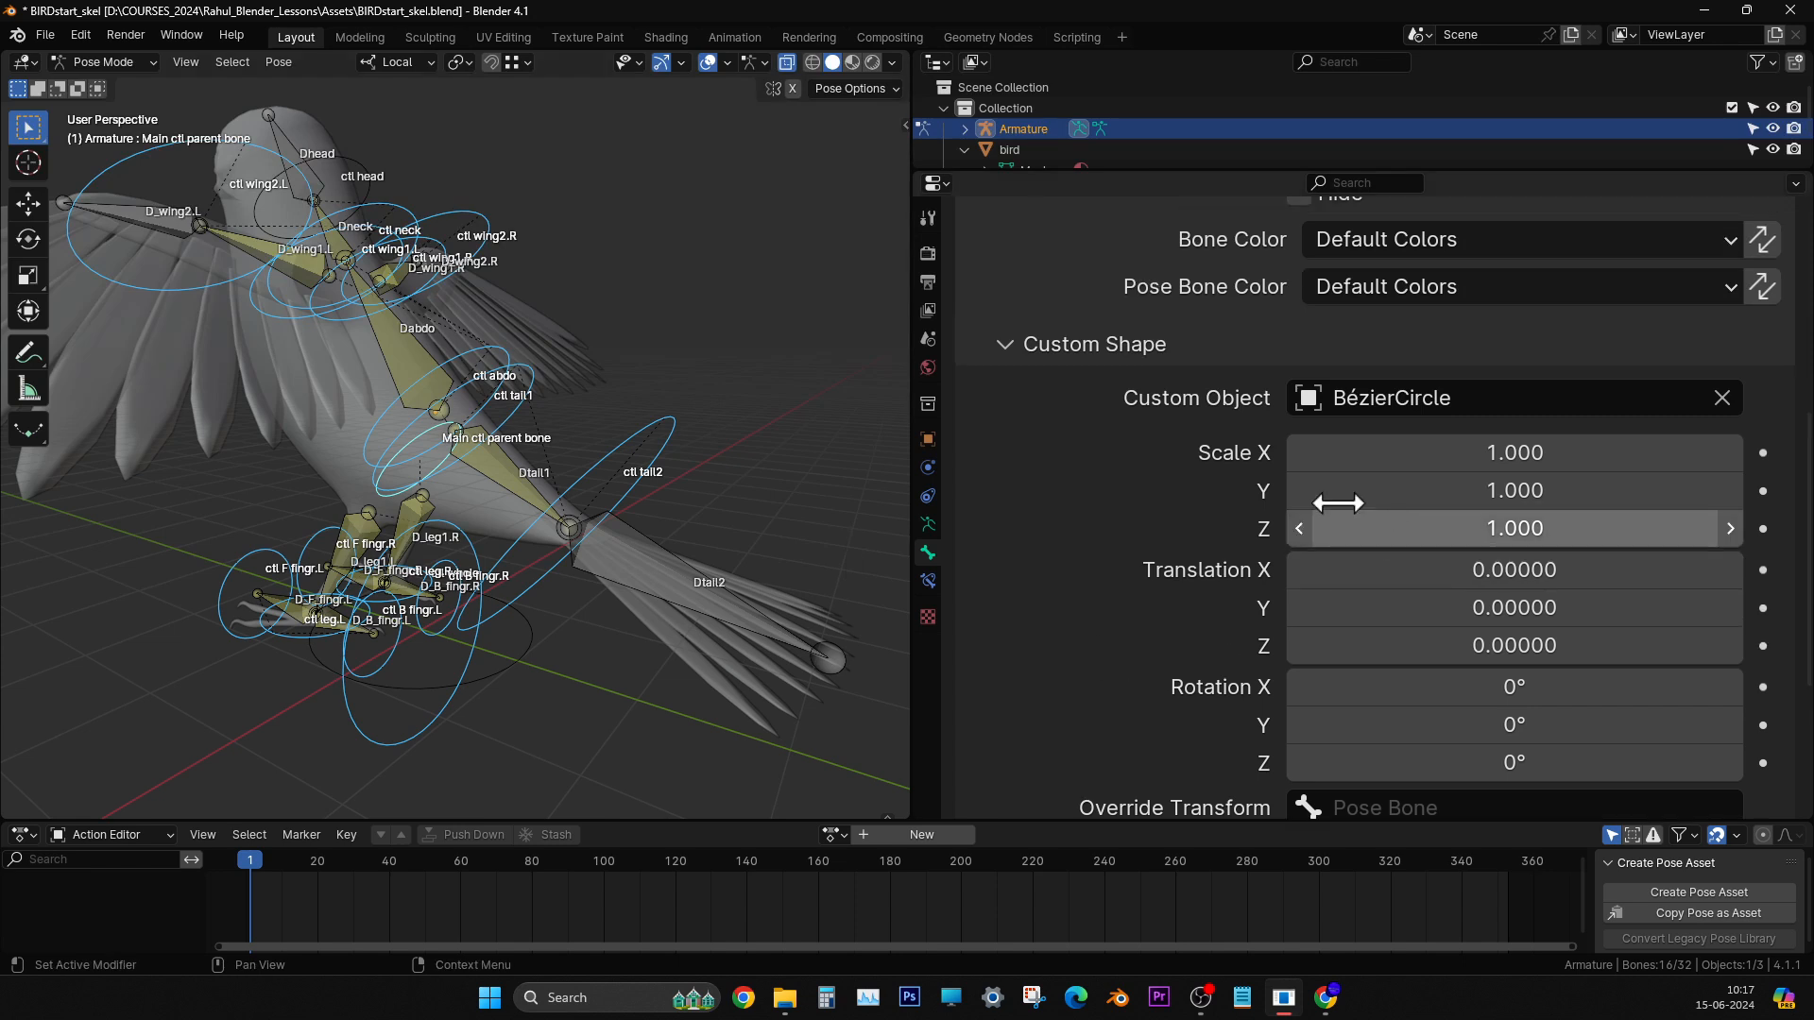
{"action": "left_click", "coordinate": [906, 124]}
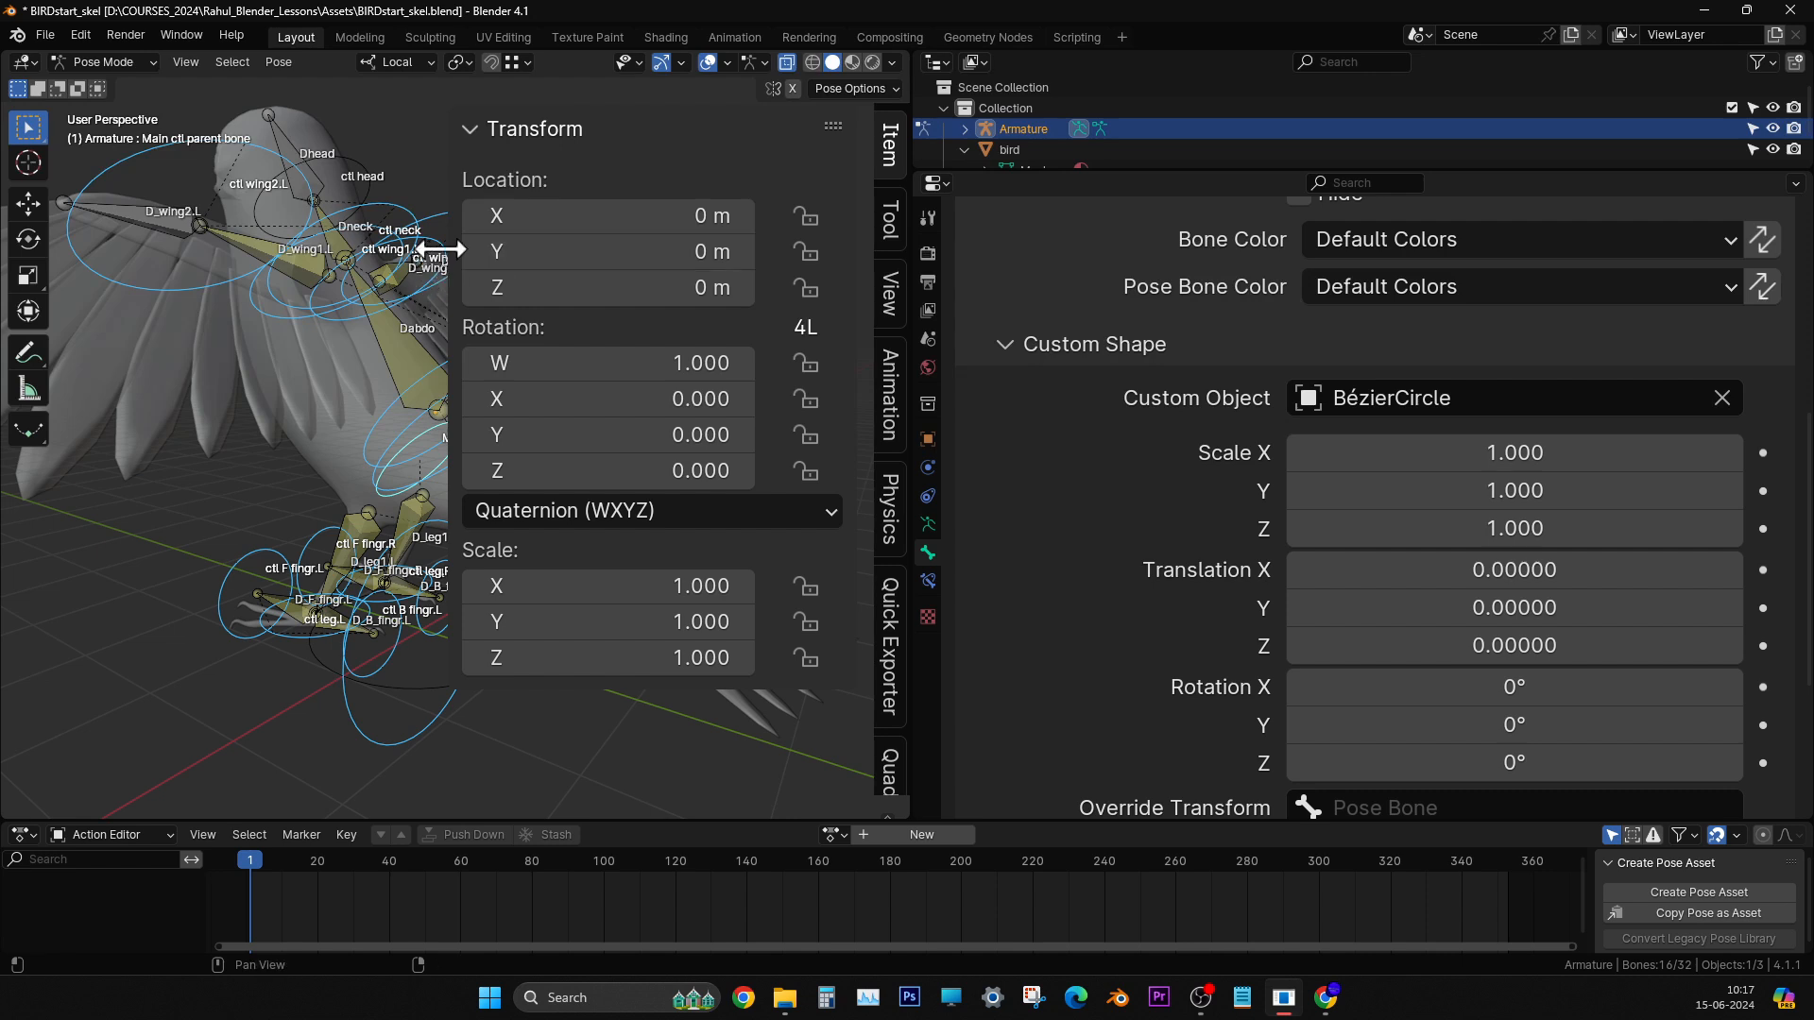
{"action": "left_click_drag", "start_coordinate": [463, 250], "coordinate": [983, 323]}
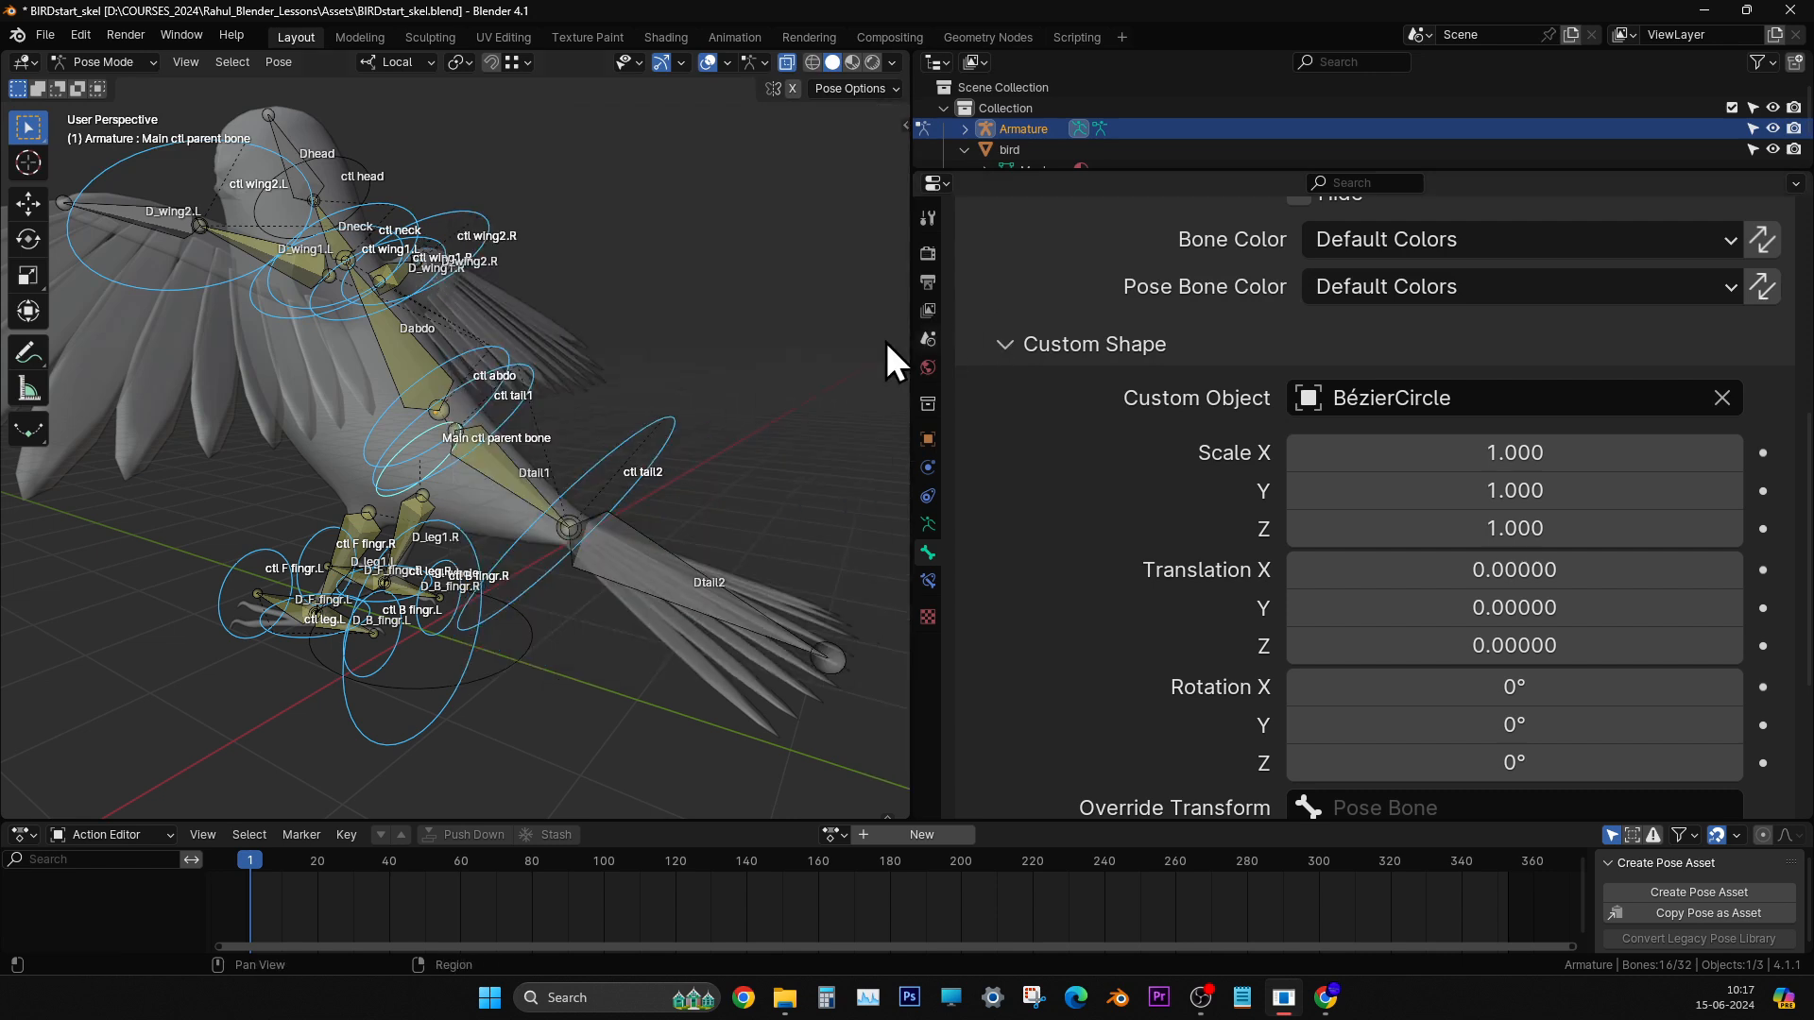
{"action": "middle_click_drag", "start_coordinate": [630, 371], "coordinate": [622, 378]}
- Set the custom shape scale of the selected control bones to 0.400 on X, Y and Z
{"action": "scroll", "coordinate": [1404, 480], "scroll_direction": "down", "scroll_amount": 3}
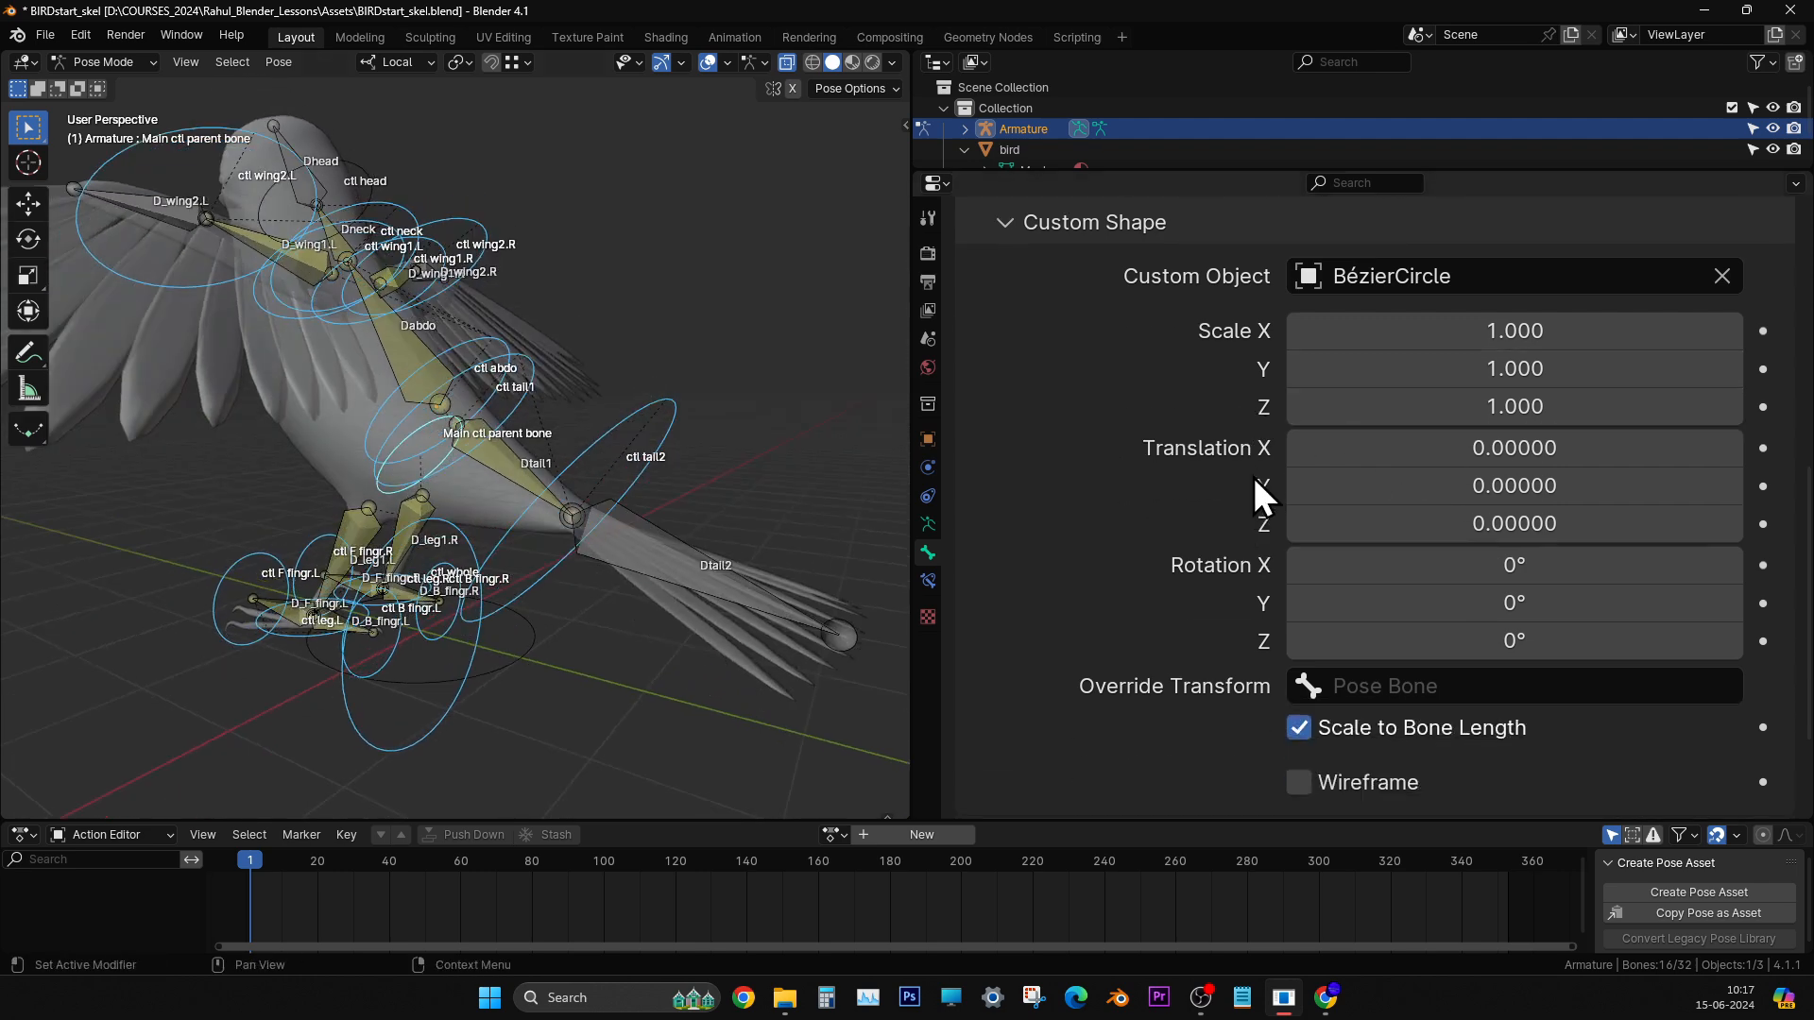
{"action": "scroll", "coordinate": [1293, 475], "scroll_direction": "up", "scroll_amount": 5}
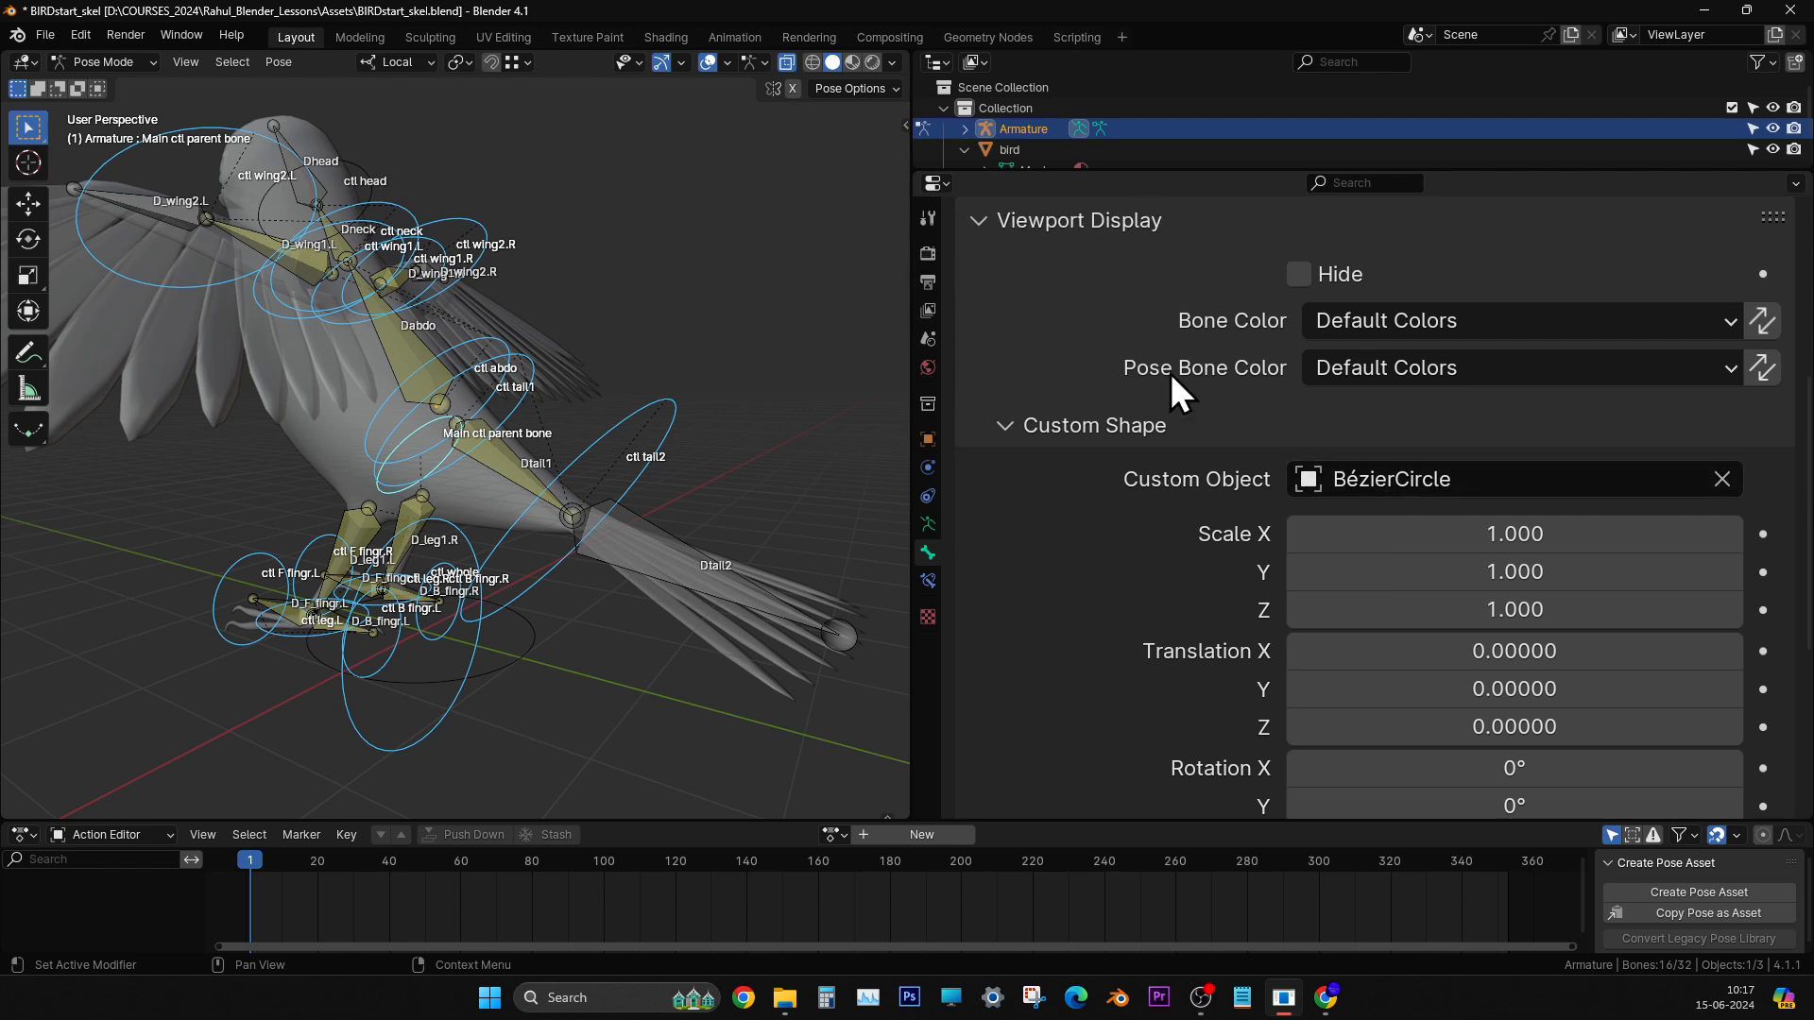
{"action": "left_click", "coordinate": [1102, 223]}
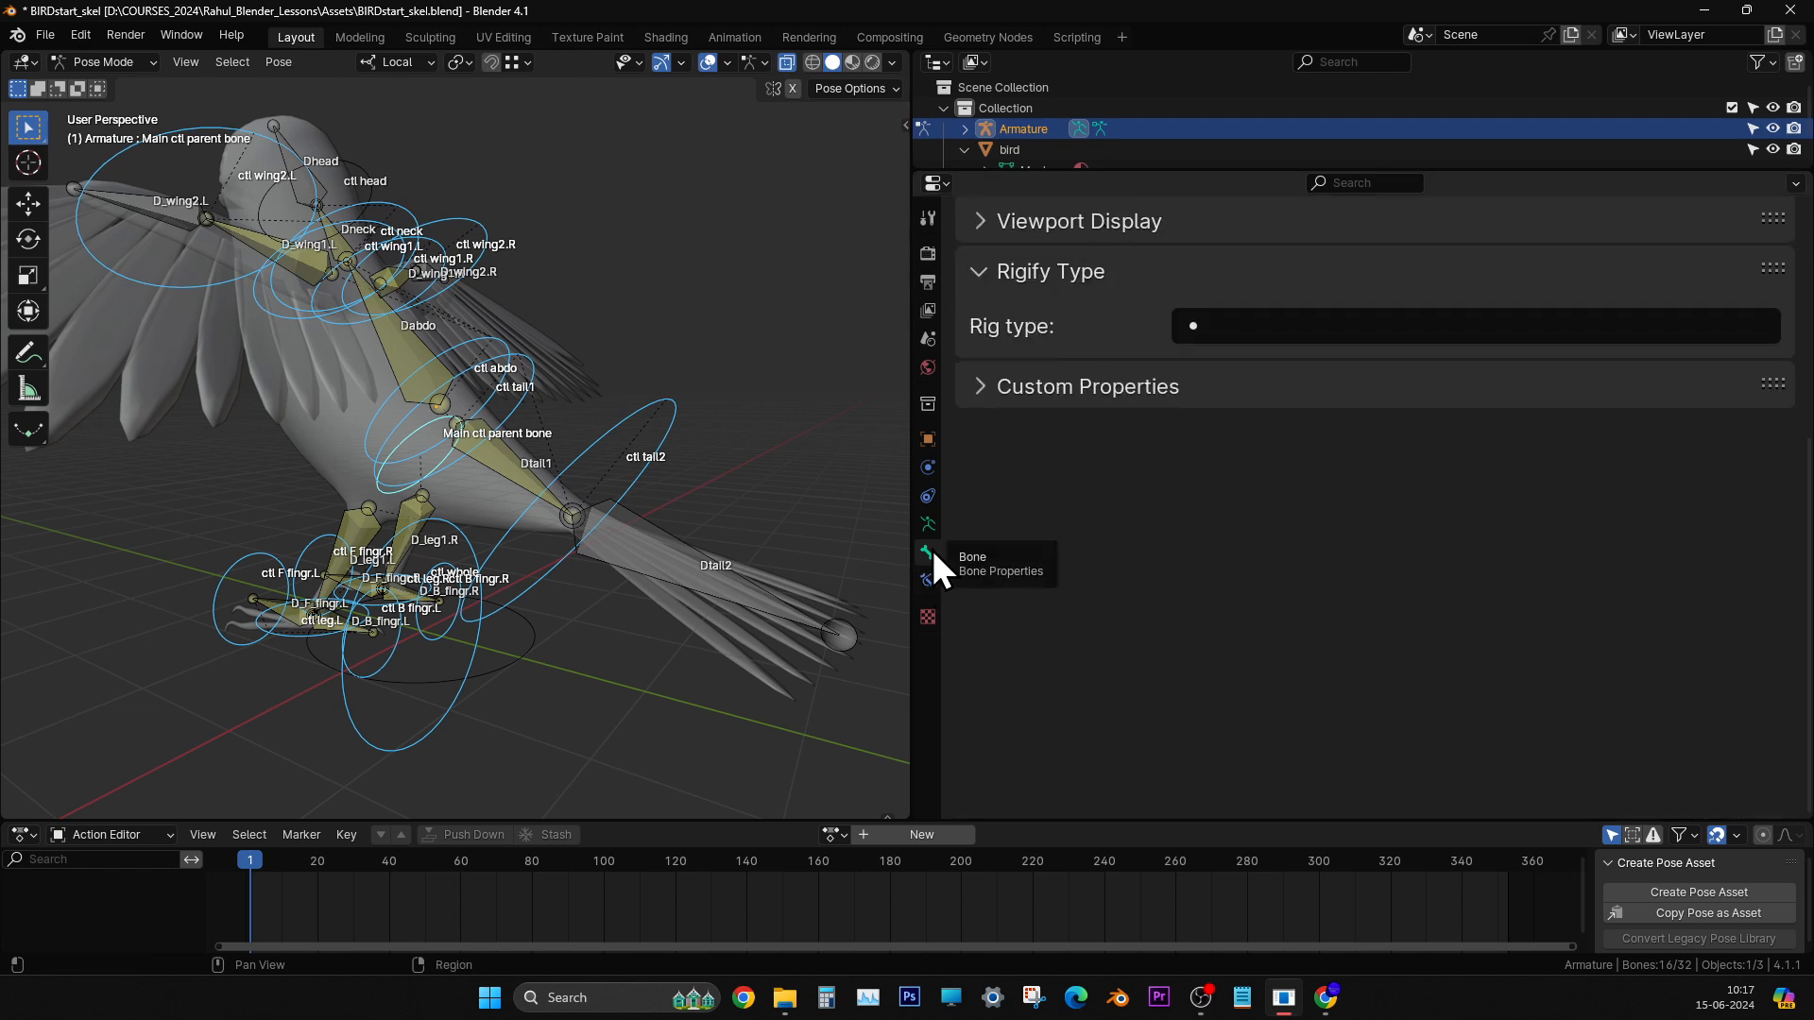
{"action": "scroll", "coordinate": [1264, 472], "scroll_direction": "up", "scroll_amount": 4}
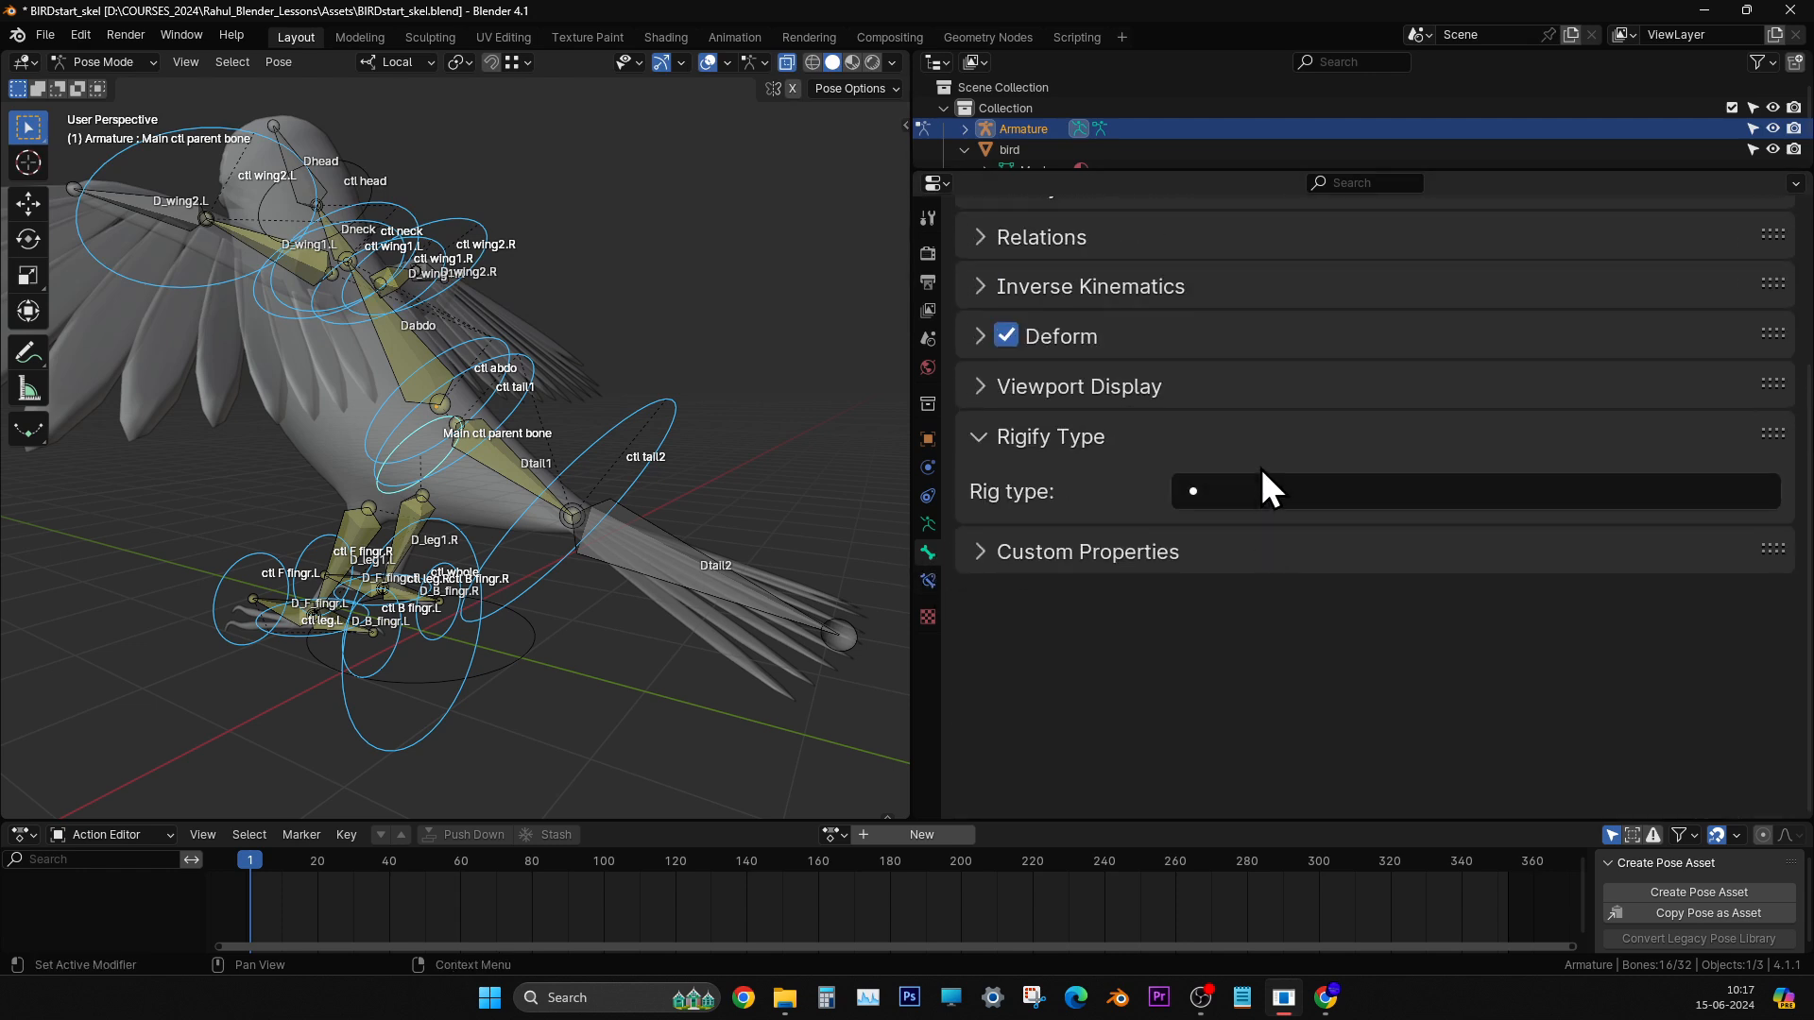
{"action": "left_click", "coordinate": [1157, 378]}
{"action": "scroll", "coordinate": [1336, 529], "scroll_direction": "down", "scroll_amount": 6}
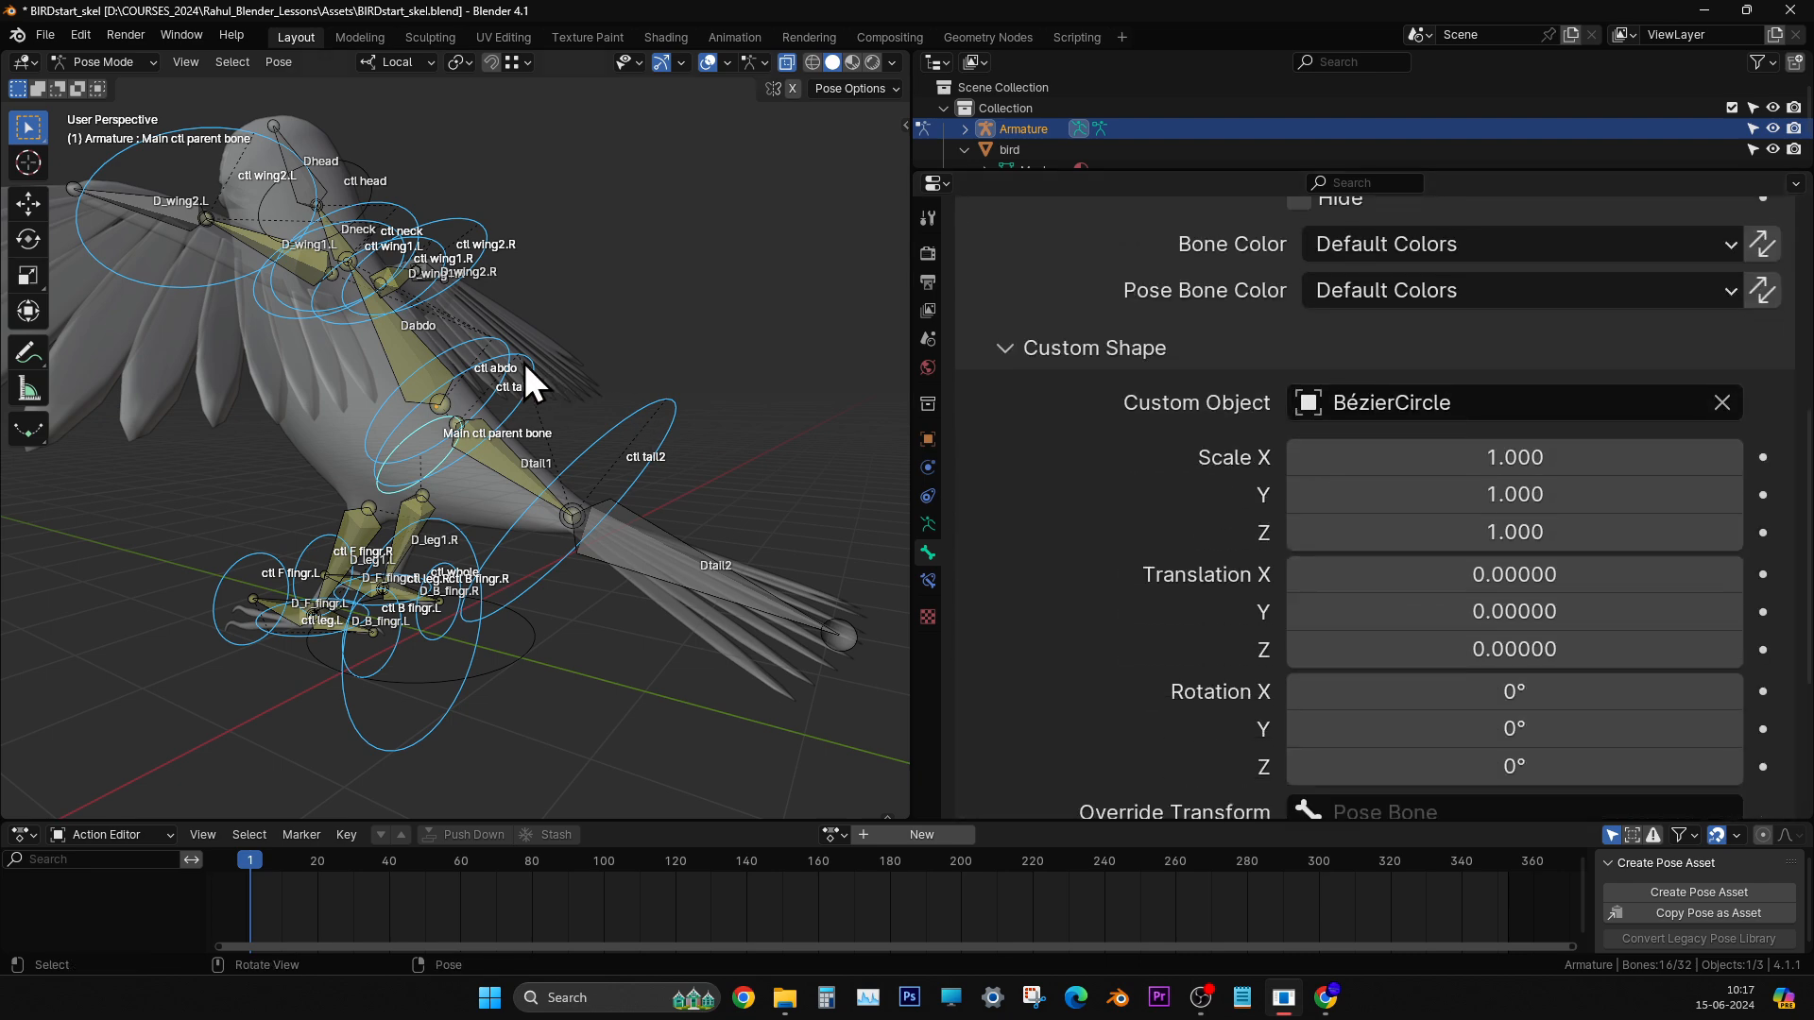
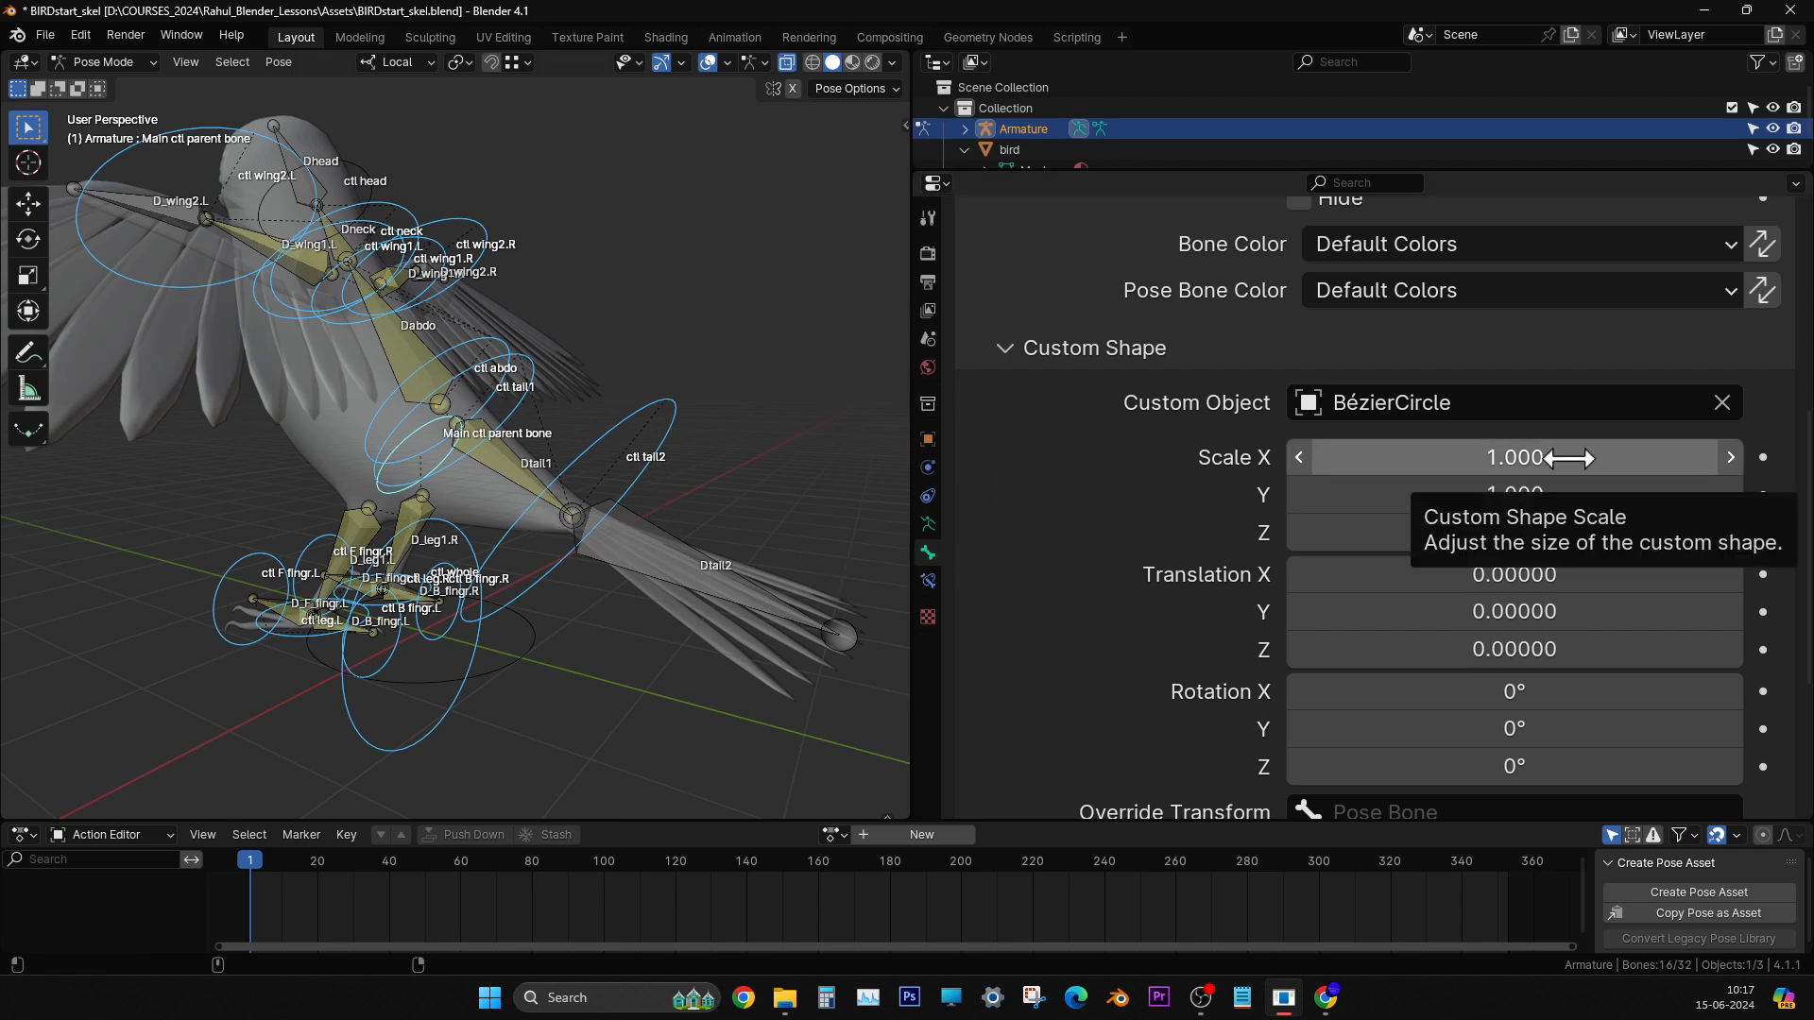
{"action": "left_click_drag", "start_coordinate": [1569, 457], "coordinate": [1512, 533]}
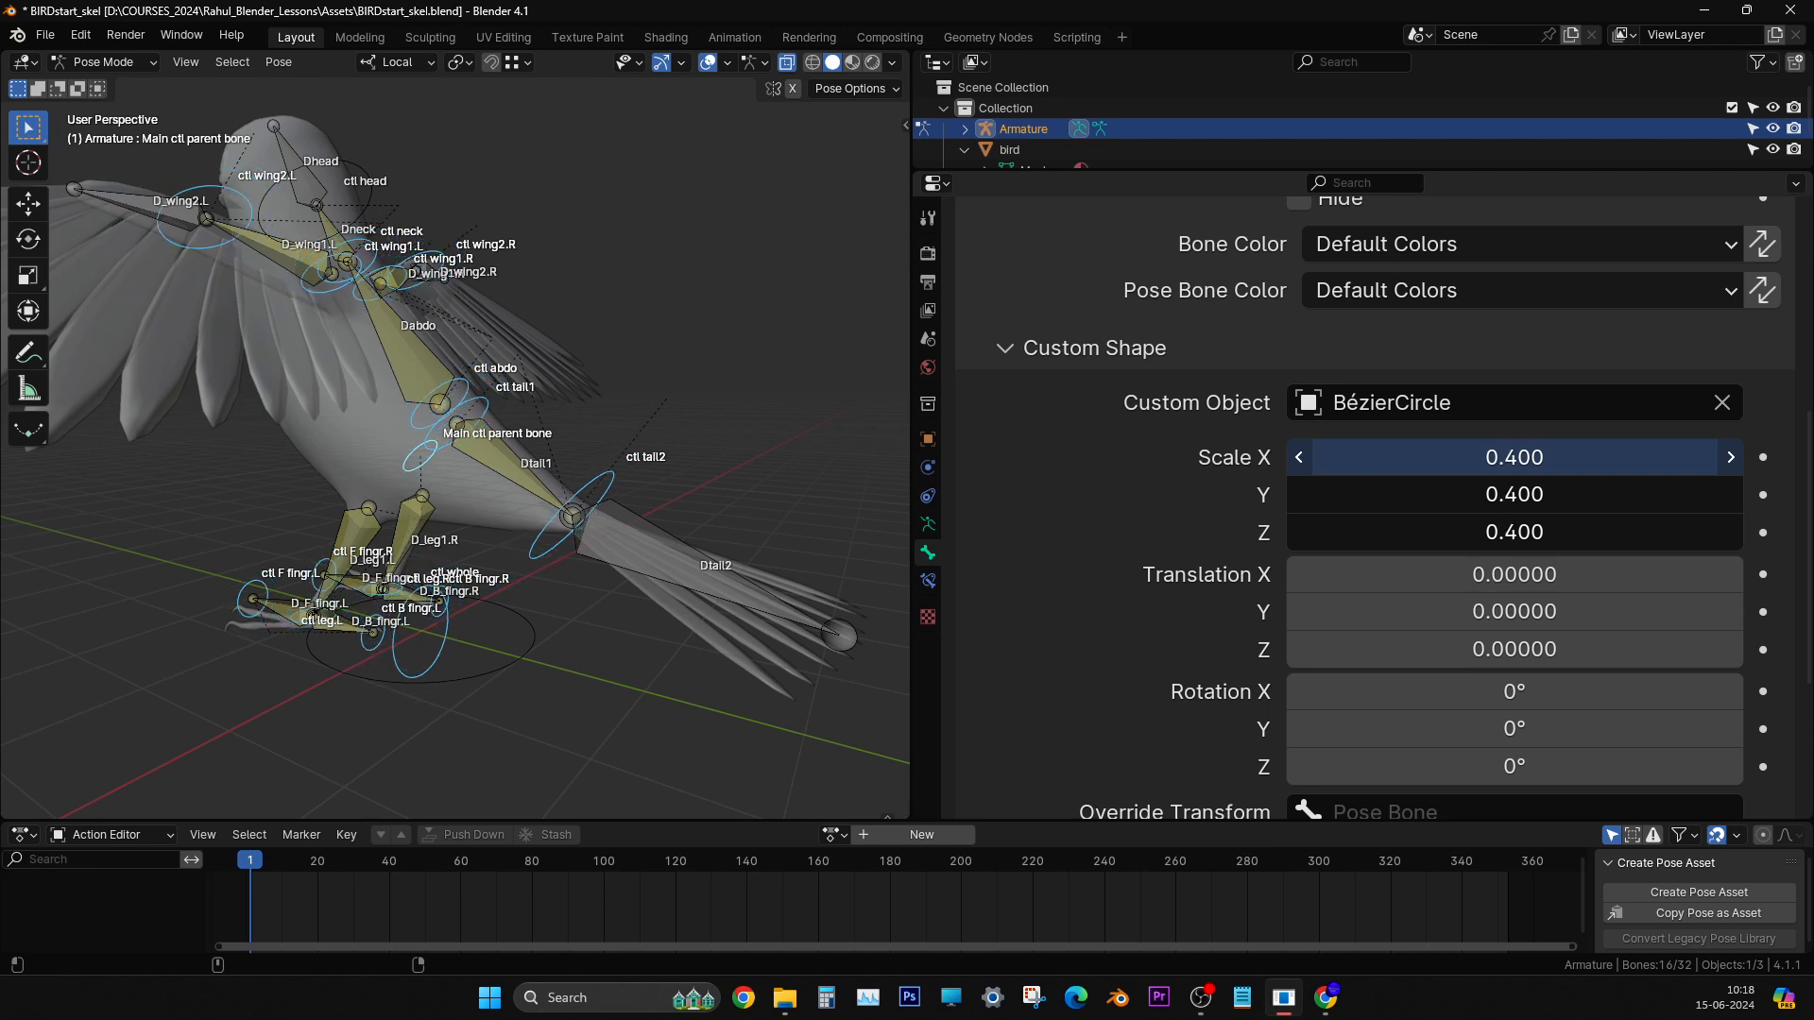
{"action": "middle_click_drag", "start_coordinate": [764, 440], "coordinate": [803, 515]}
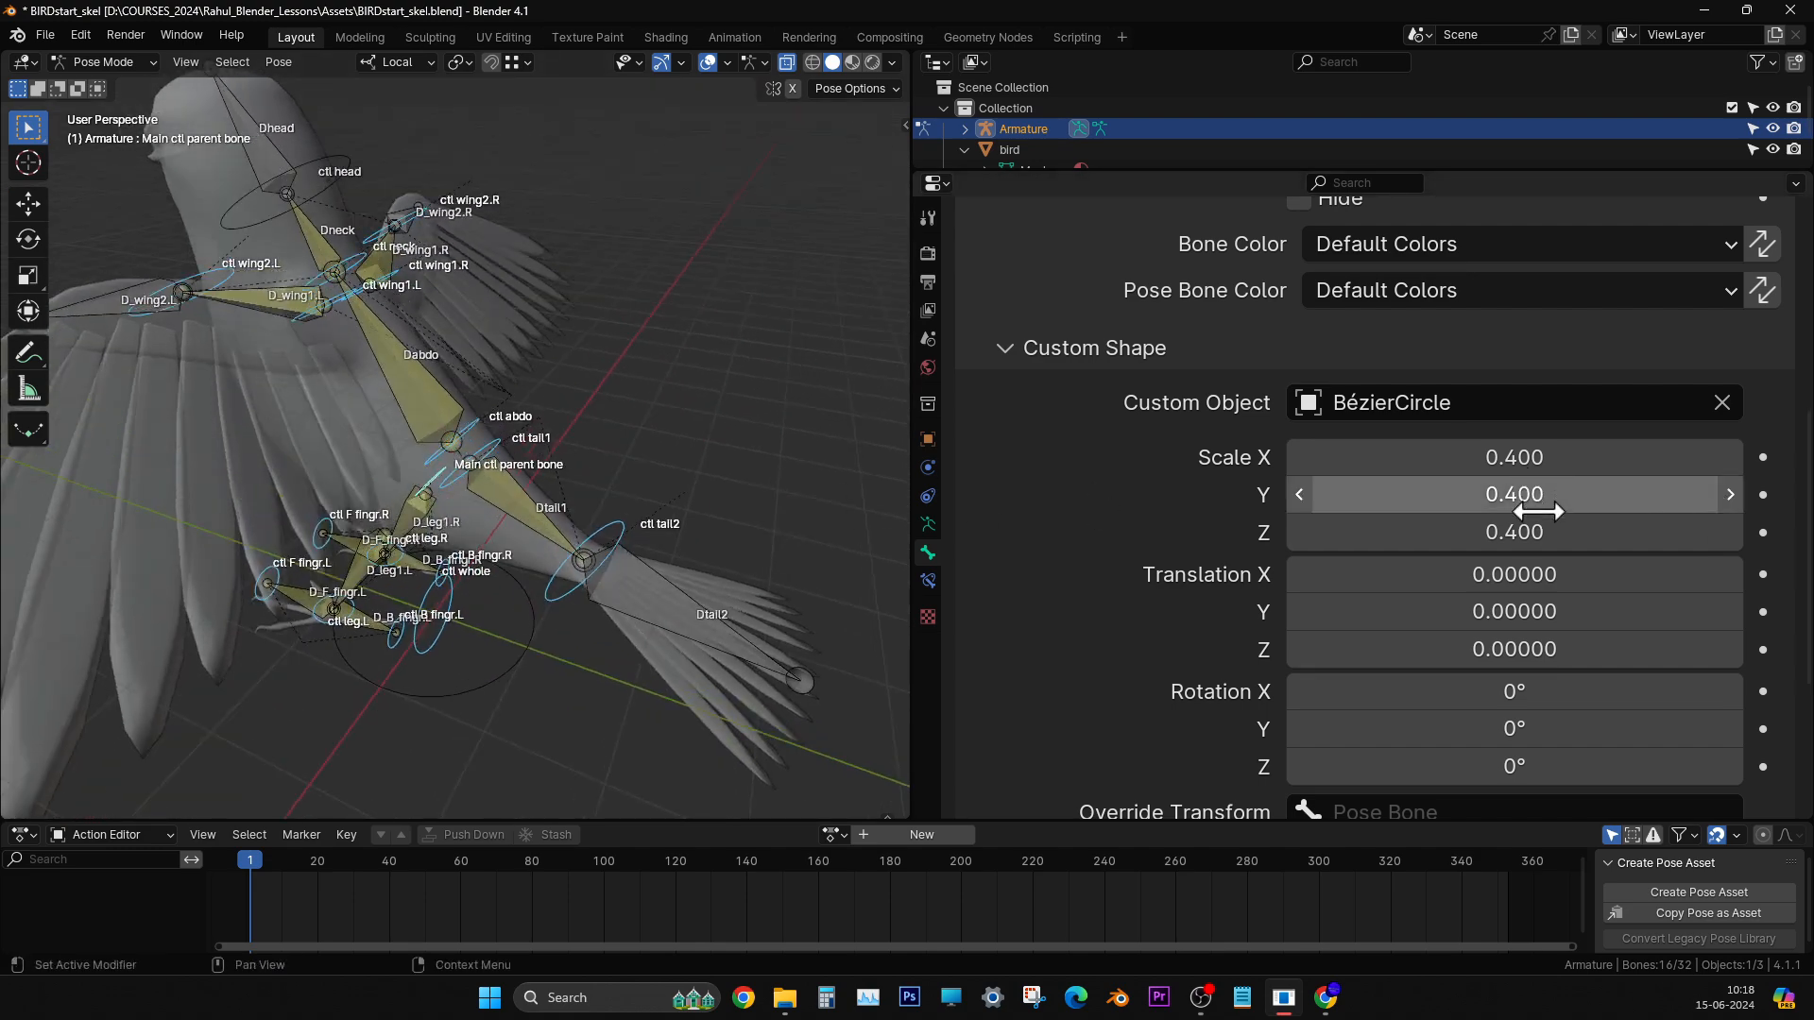
{"action": "middle_click_drag", "start_coordinate": [646, 439], "coordinate": [822, 467]}
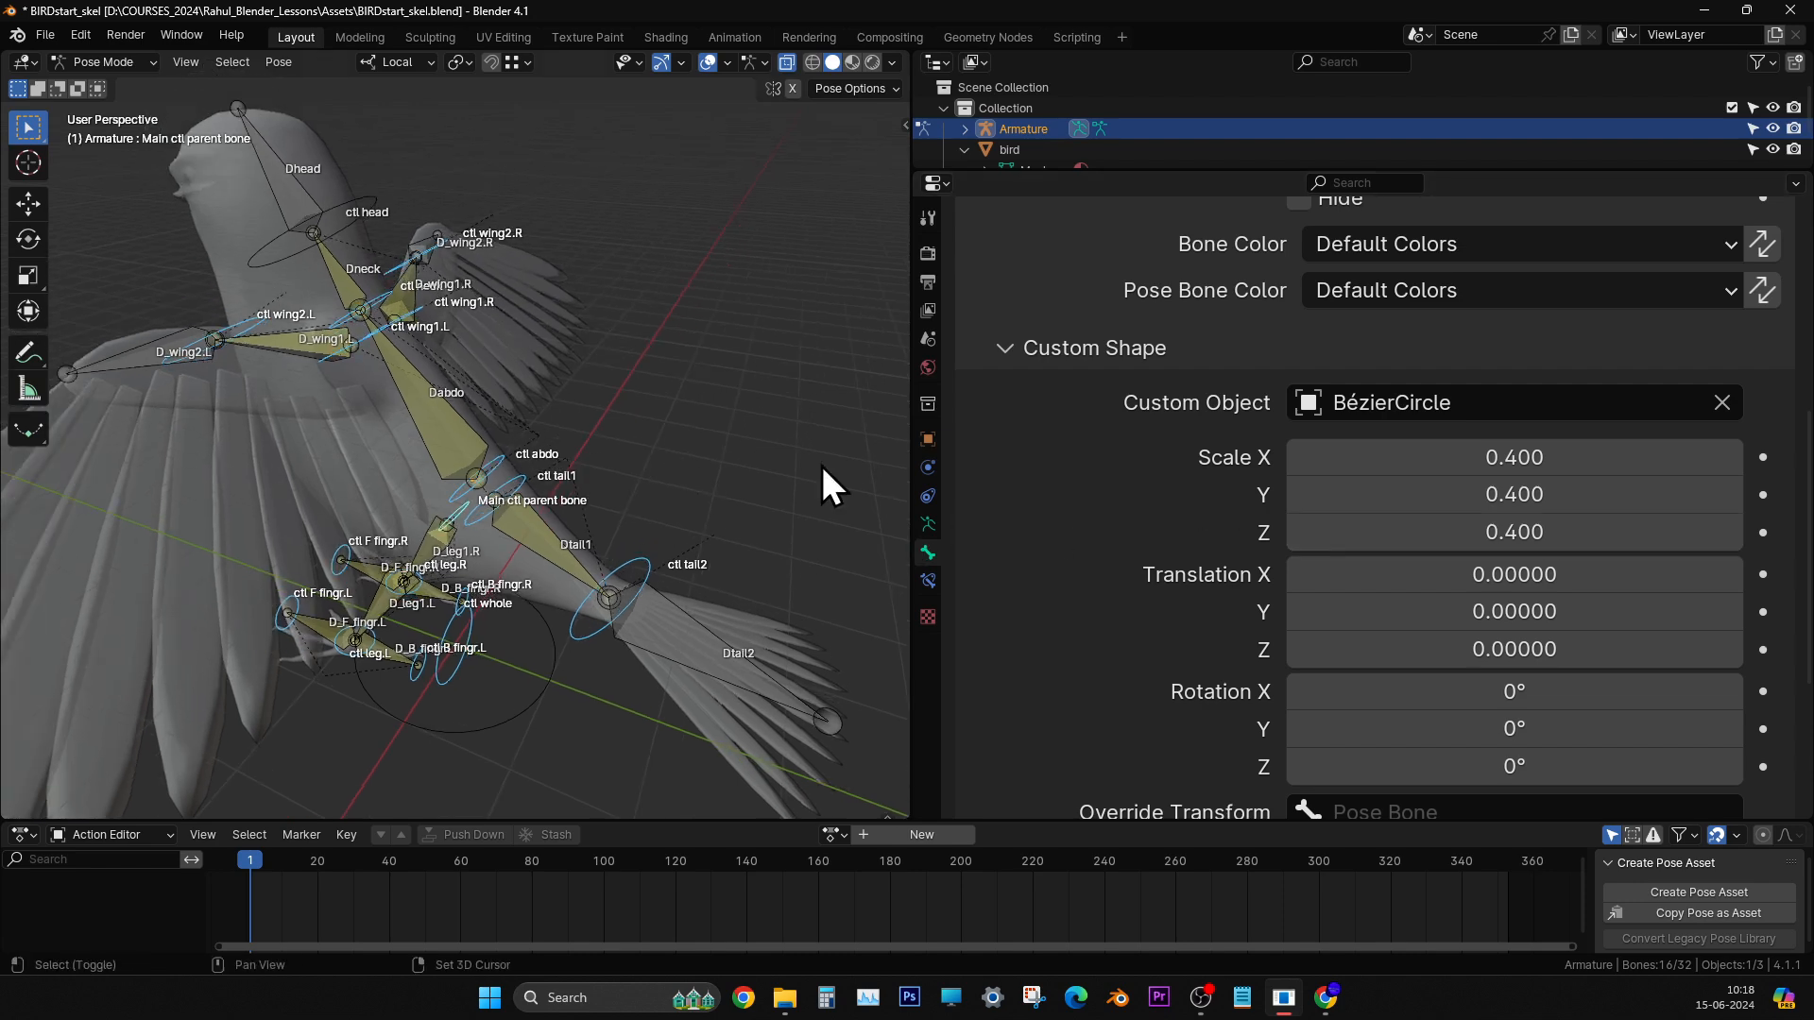
{"action": "scroll", "coordinate": [1239, 463], "scroll_direction": "up", "scroll_amount": 3}
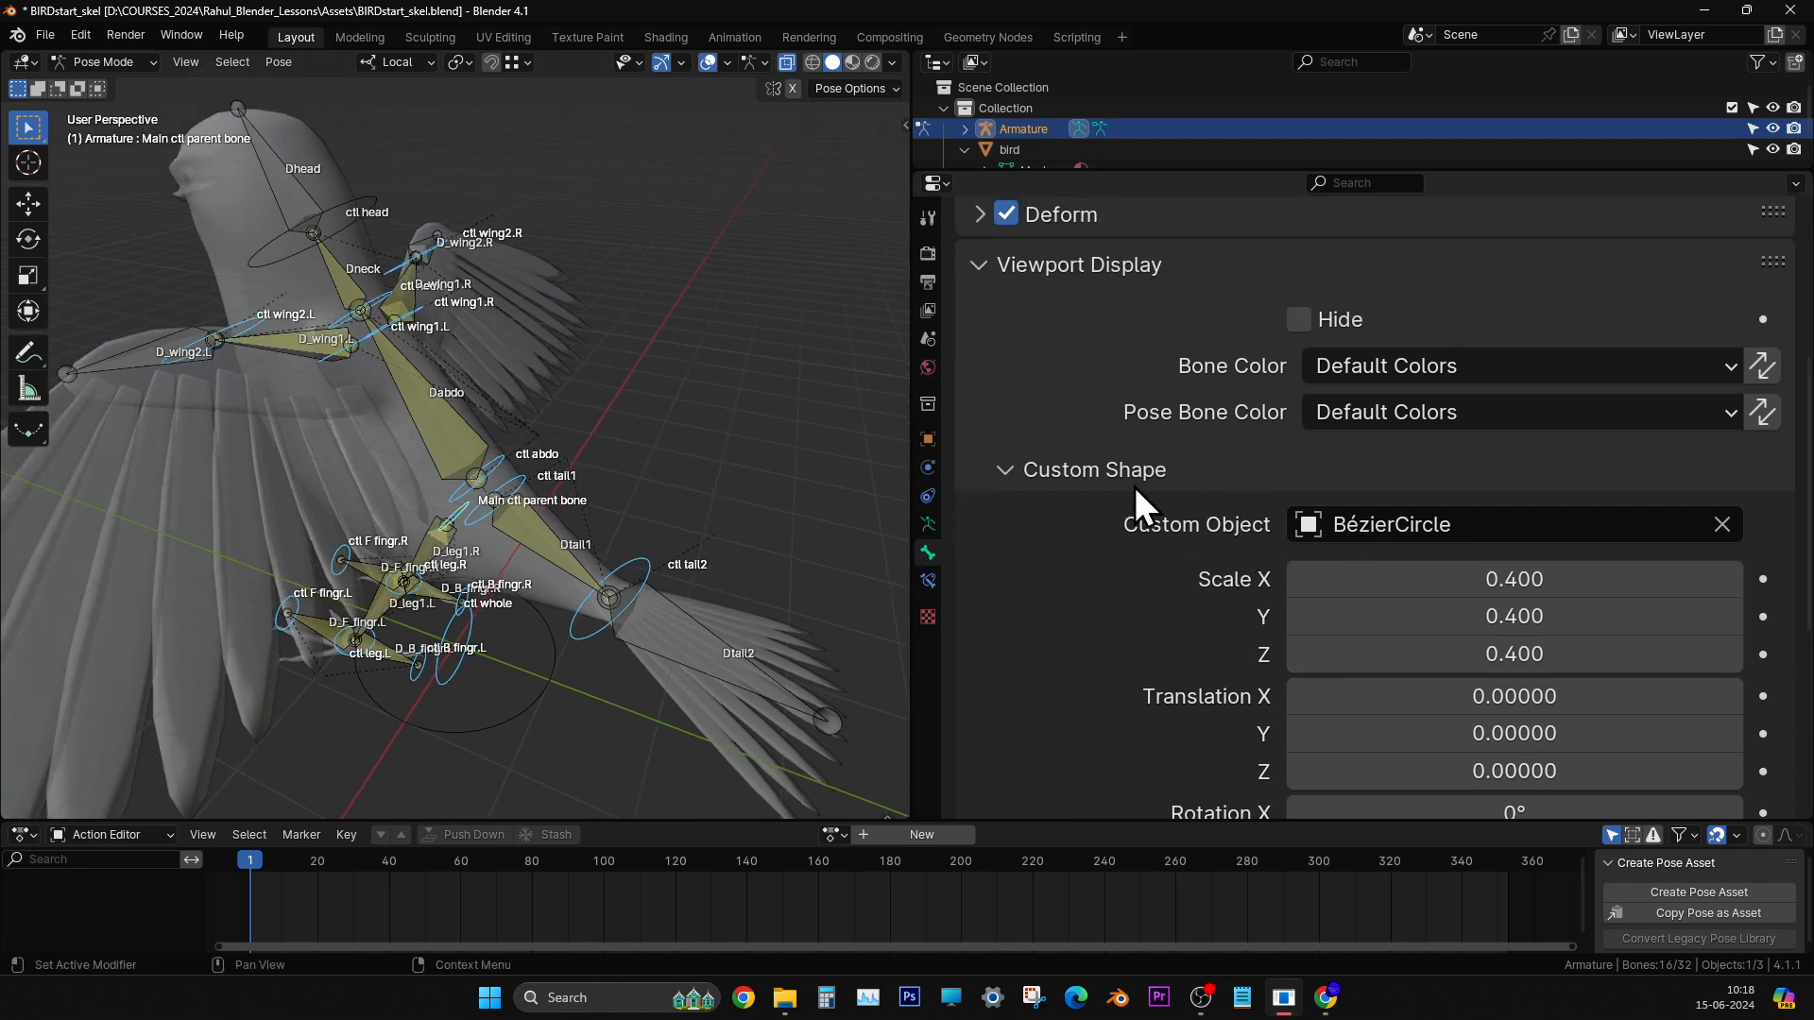
- Deselect the control bones, pick the Main ctl parent bone and set its custom shape scale to 1.100 on X, Y and Z
{"action": "scroll", "coordinate": [579, 494], "scroll_direction": "down", "scroll_amount": 4}
{"action": "middle_click_drag", "start_coordinate": [579, 494], "coordinate": [539, 599]}
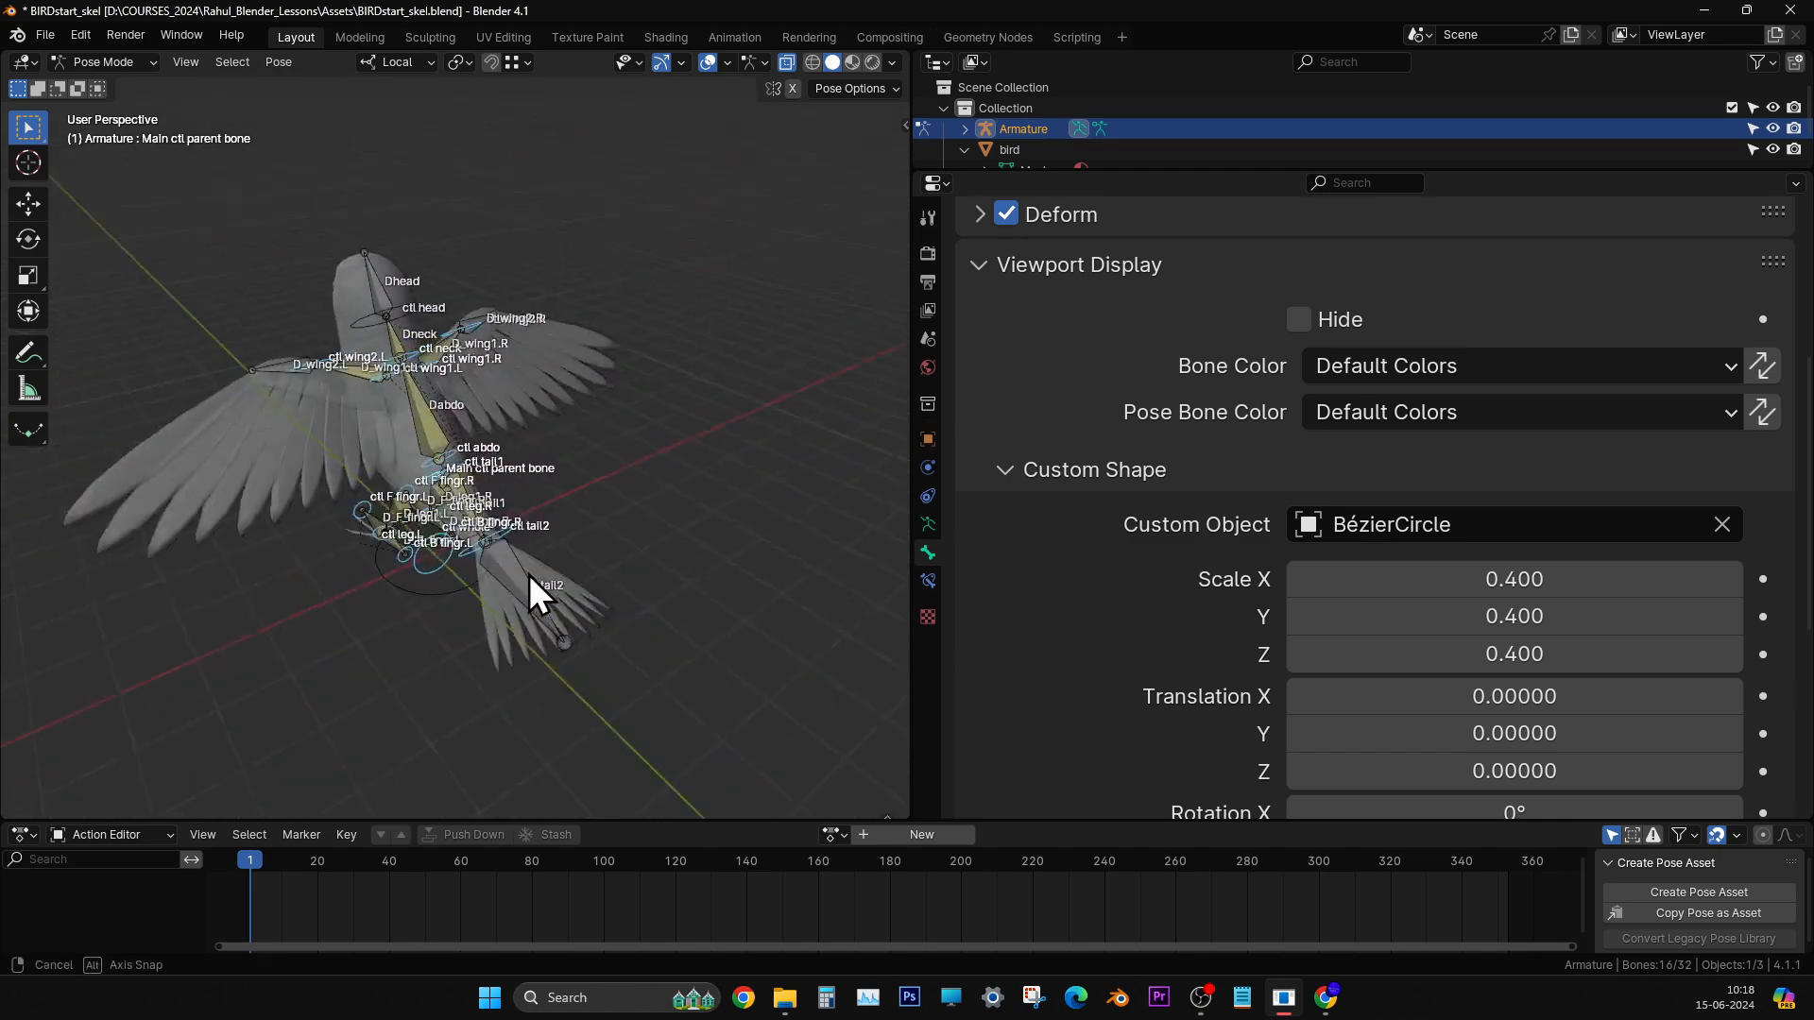
{"action": "scroll", "coordinate": [657, 500], "scroll_direction": "up", "scroll_amount": 4}
{"action": "left_click", "coordinate": [660, 489]}
{"action": "middle_click_drag", "start_coordinate": [570, 474], "coordinate": [661, 360]}
{"action": "scroll", "coordinate": [553, 484], "scroll_direction": "up", "scroll_amount": 5}
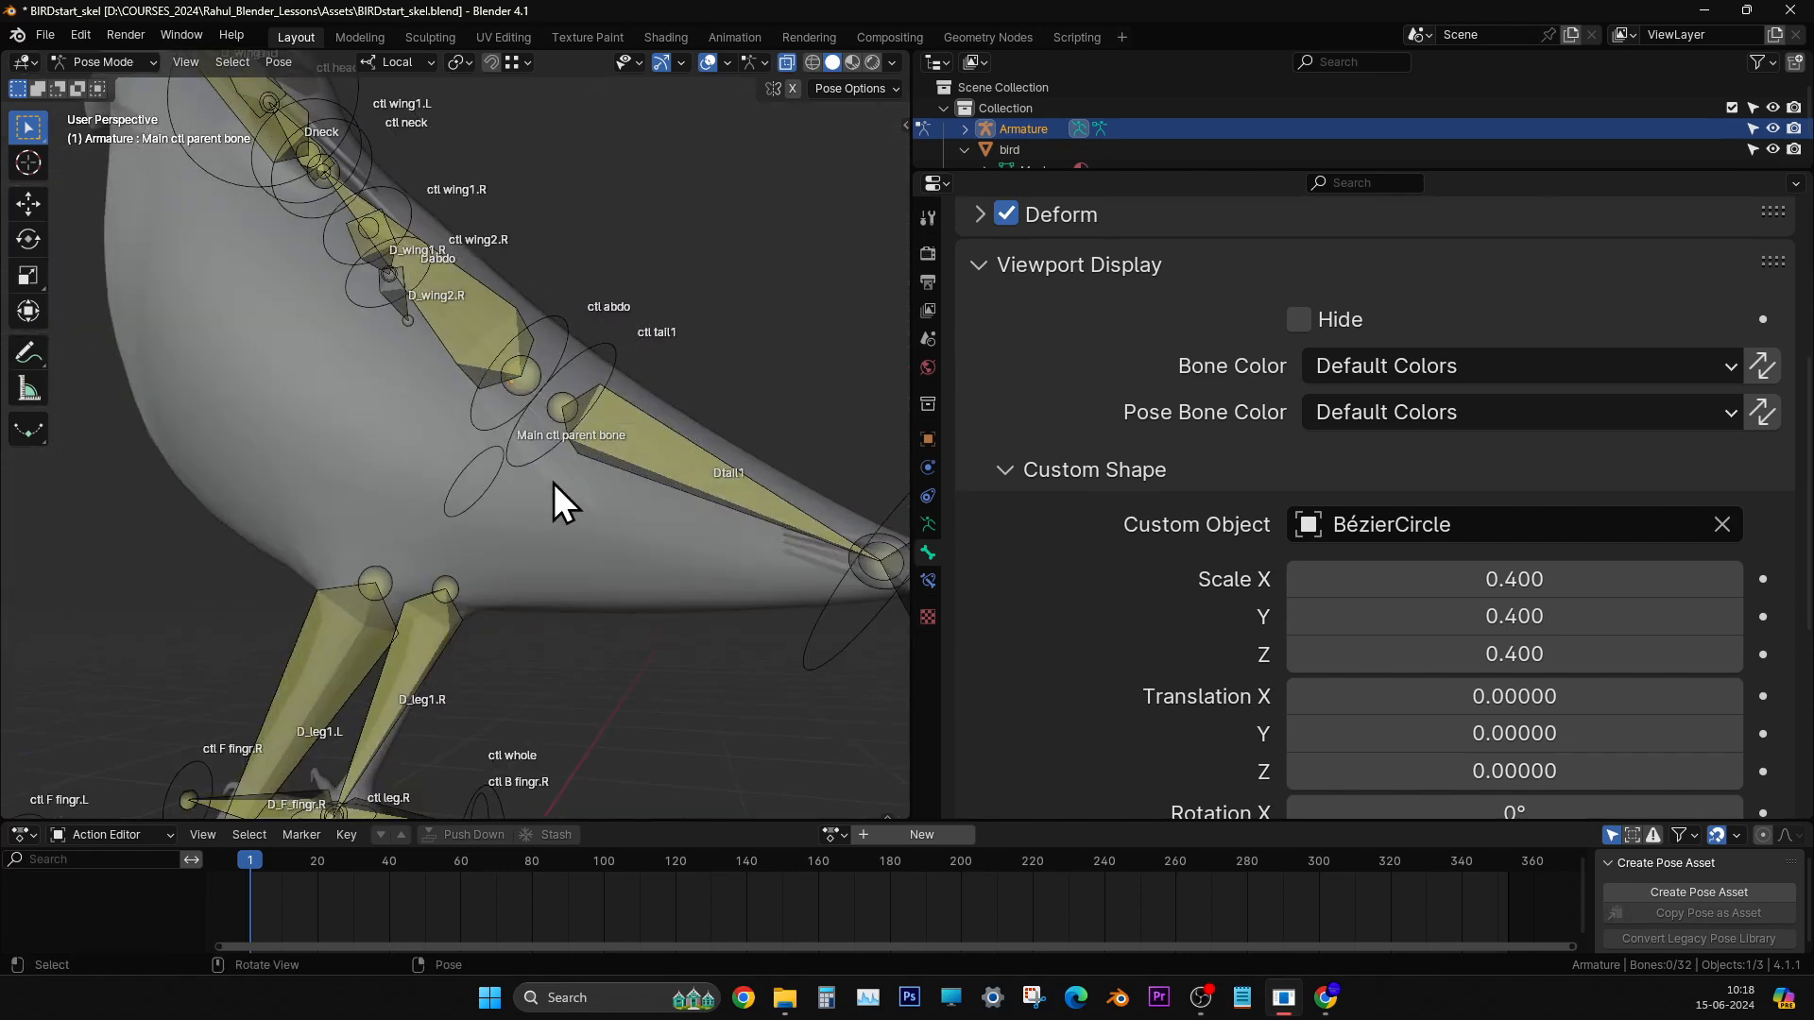
{"action": "left_click", "coordinate": [485, 453]}
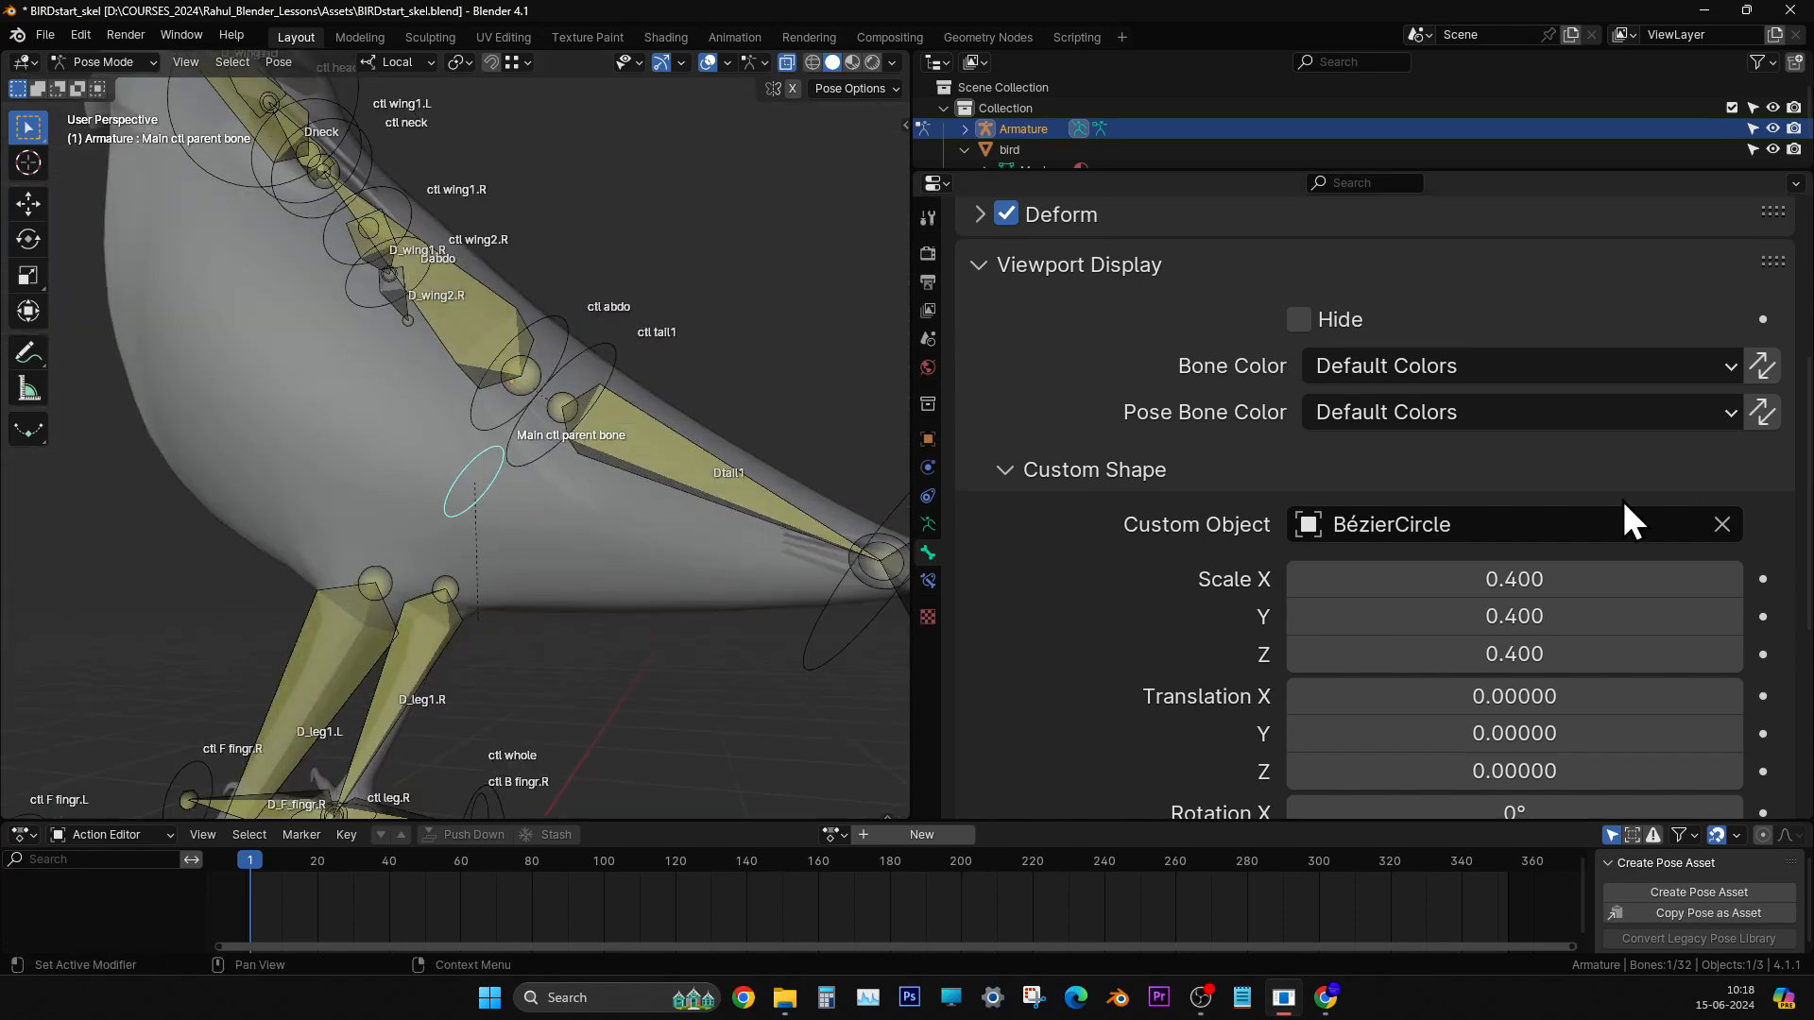
{"action": "left_click_drag", "start_coordinate": [1526, 583], "coordinate": [1663, 655]}
- Select the ctl leg bones of both feet and set their custom shape scale to 0.700 on X, Y and Z
{"action": "middle_click_drag", "start_coordinate": [710, 365], "coordinate": [648, 570]}
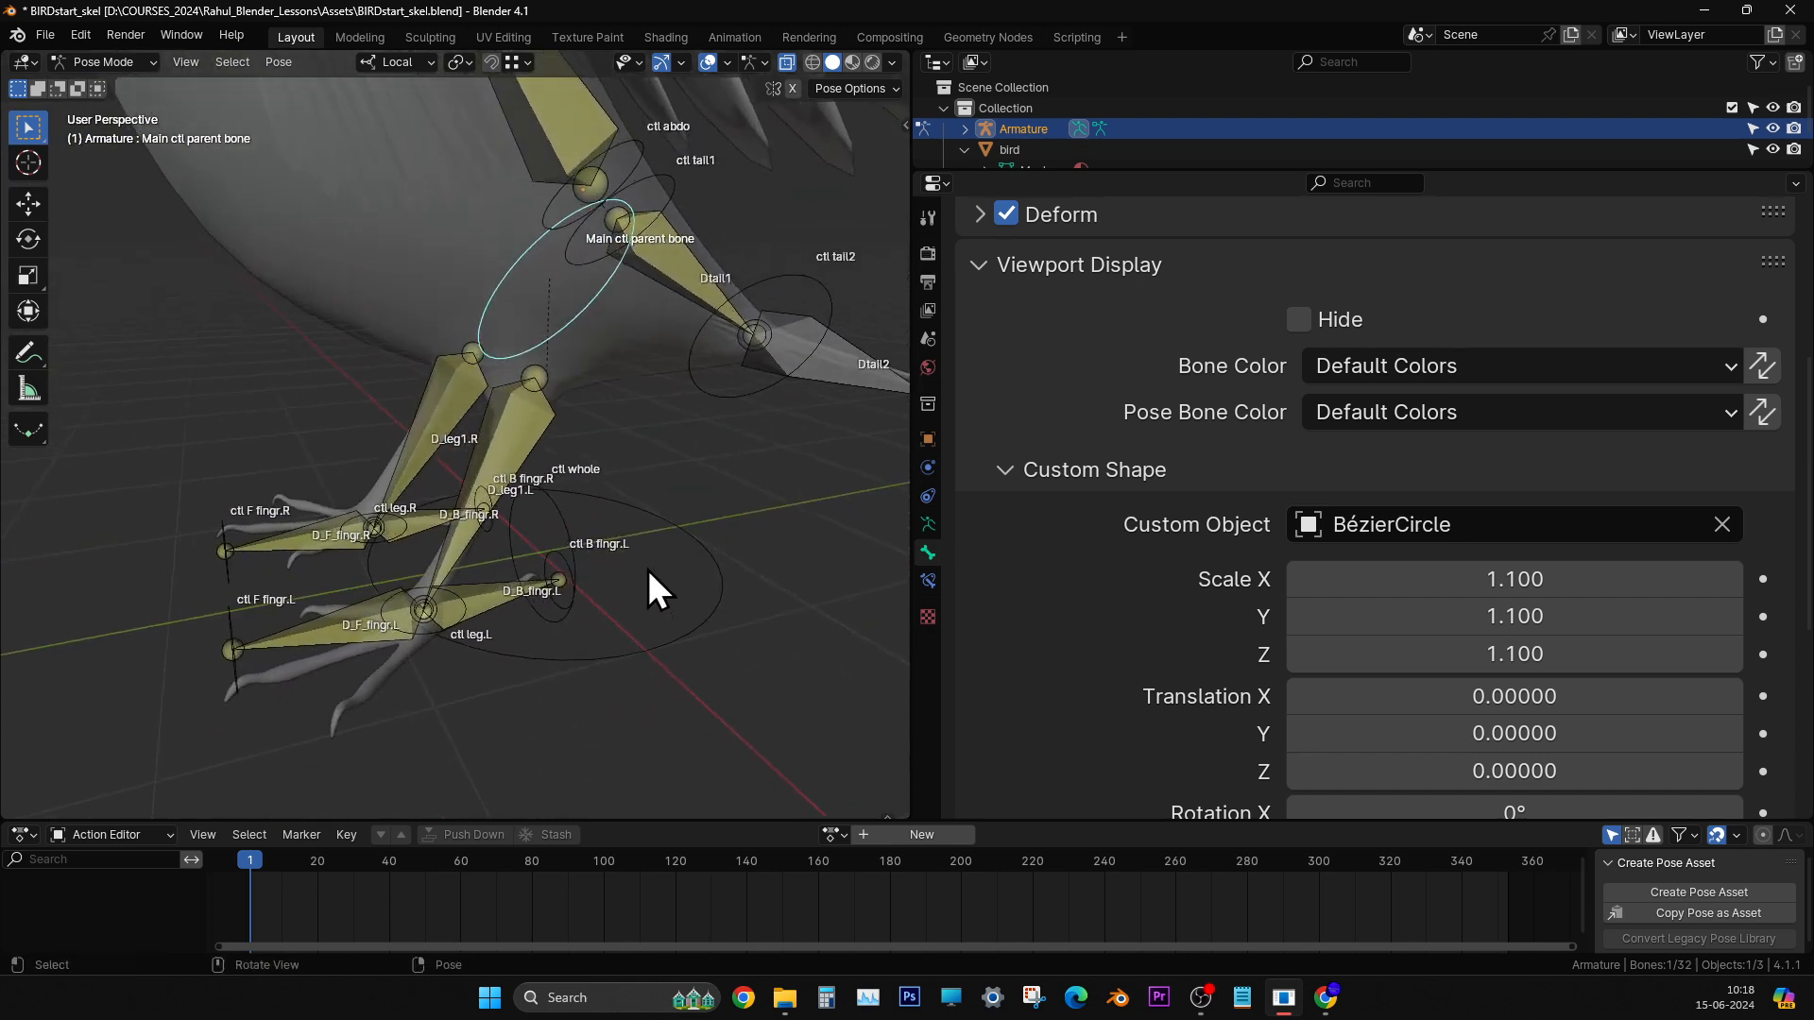
{"action": "left_click", "coordinate": [467, 611]}
{"action": "middle_click_drag", "start_coordinate": [467, 610], "coordinate": [461, 547]}
{"action": "left_click", "coordinate": [441, 563], "text": "shift"}
{"action": "key", "text": "ctrl+z"}
{"action": "left_click", "coordinate": [416, 567], "text": "shift"}
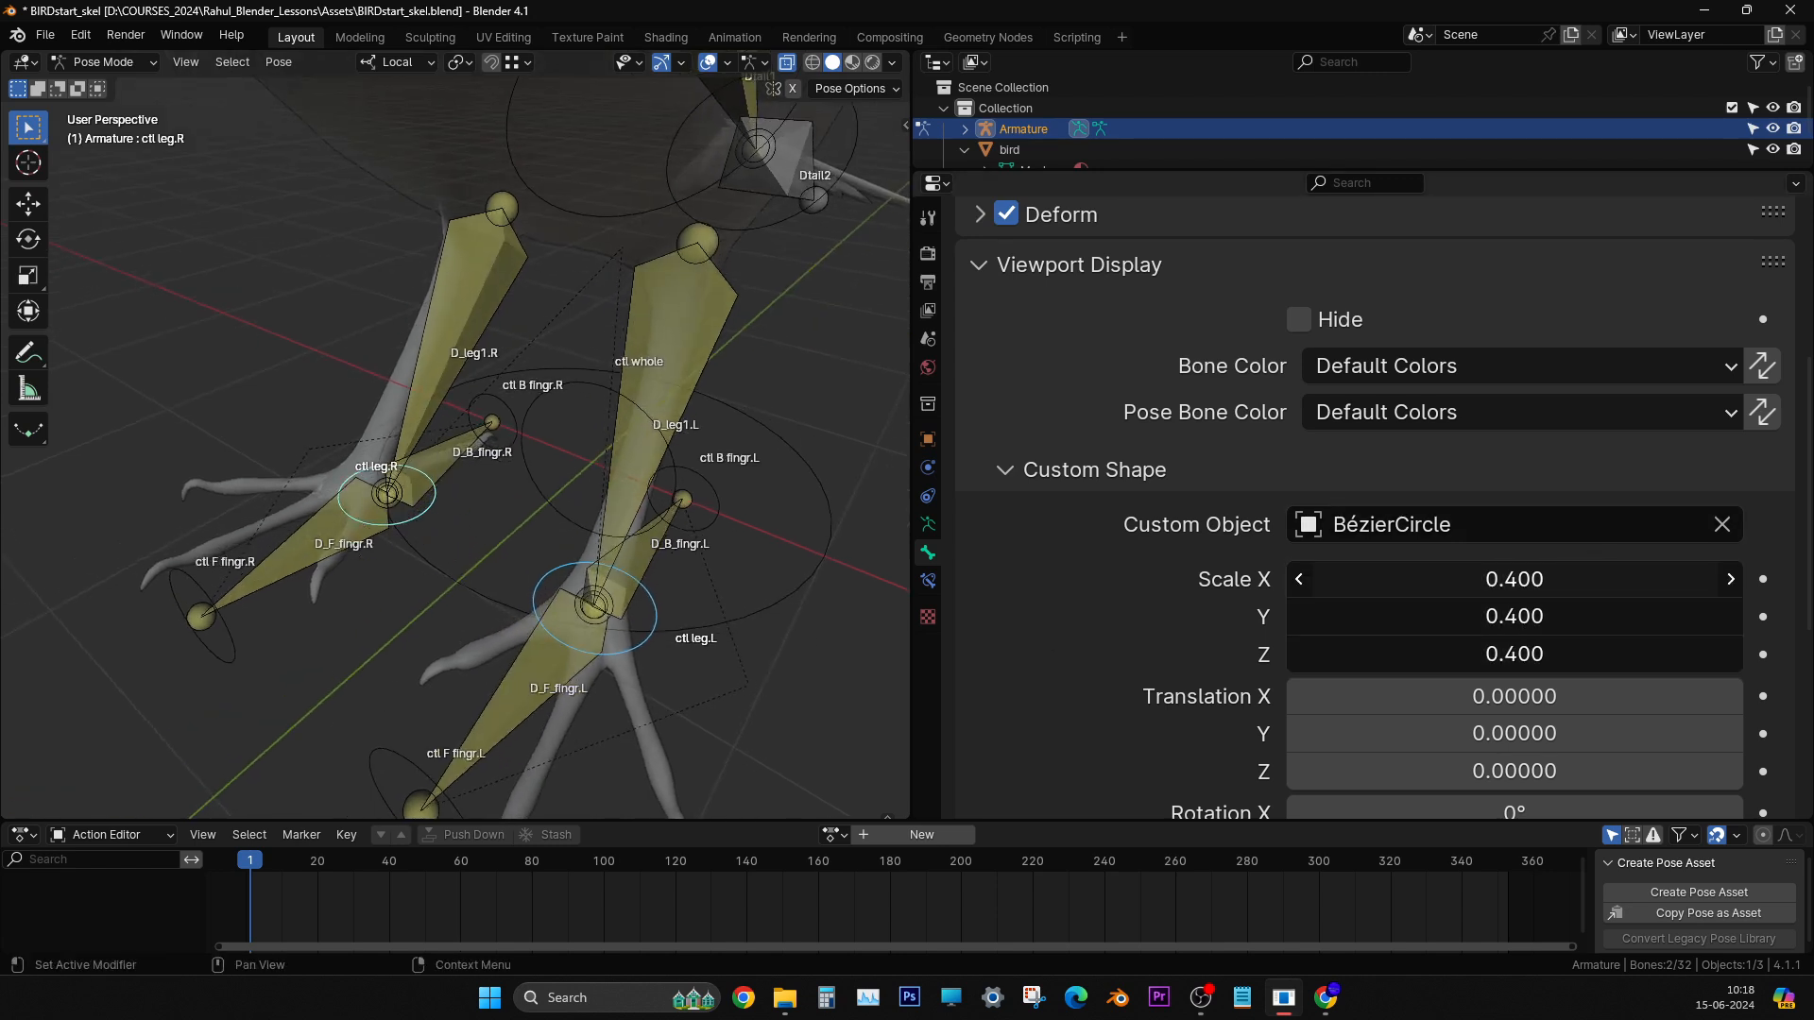
{"action": "left_click_drag", "start_coordinate": [1512, 579], "coordinate": [1549, 579]}
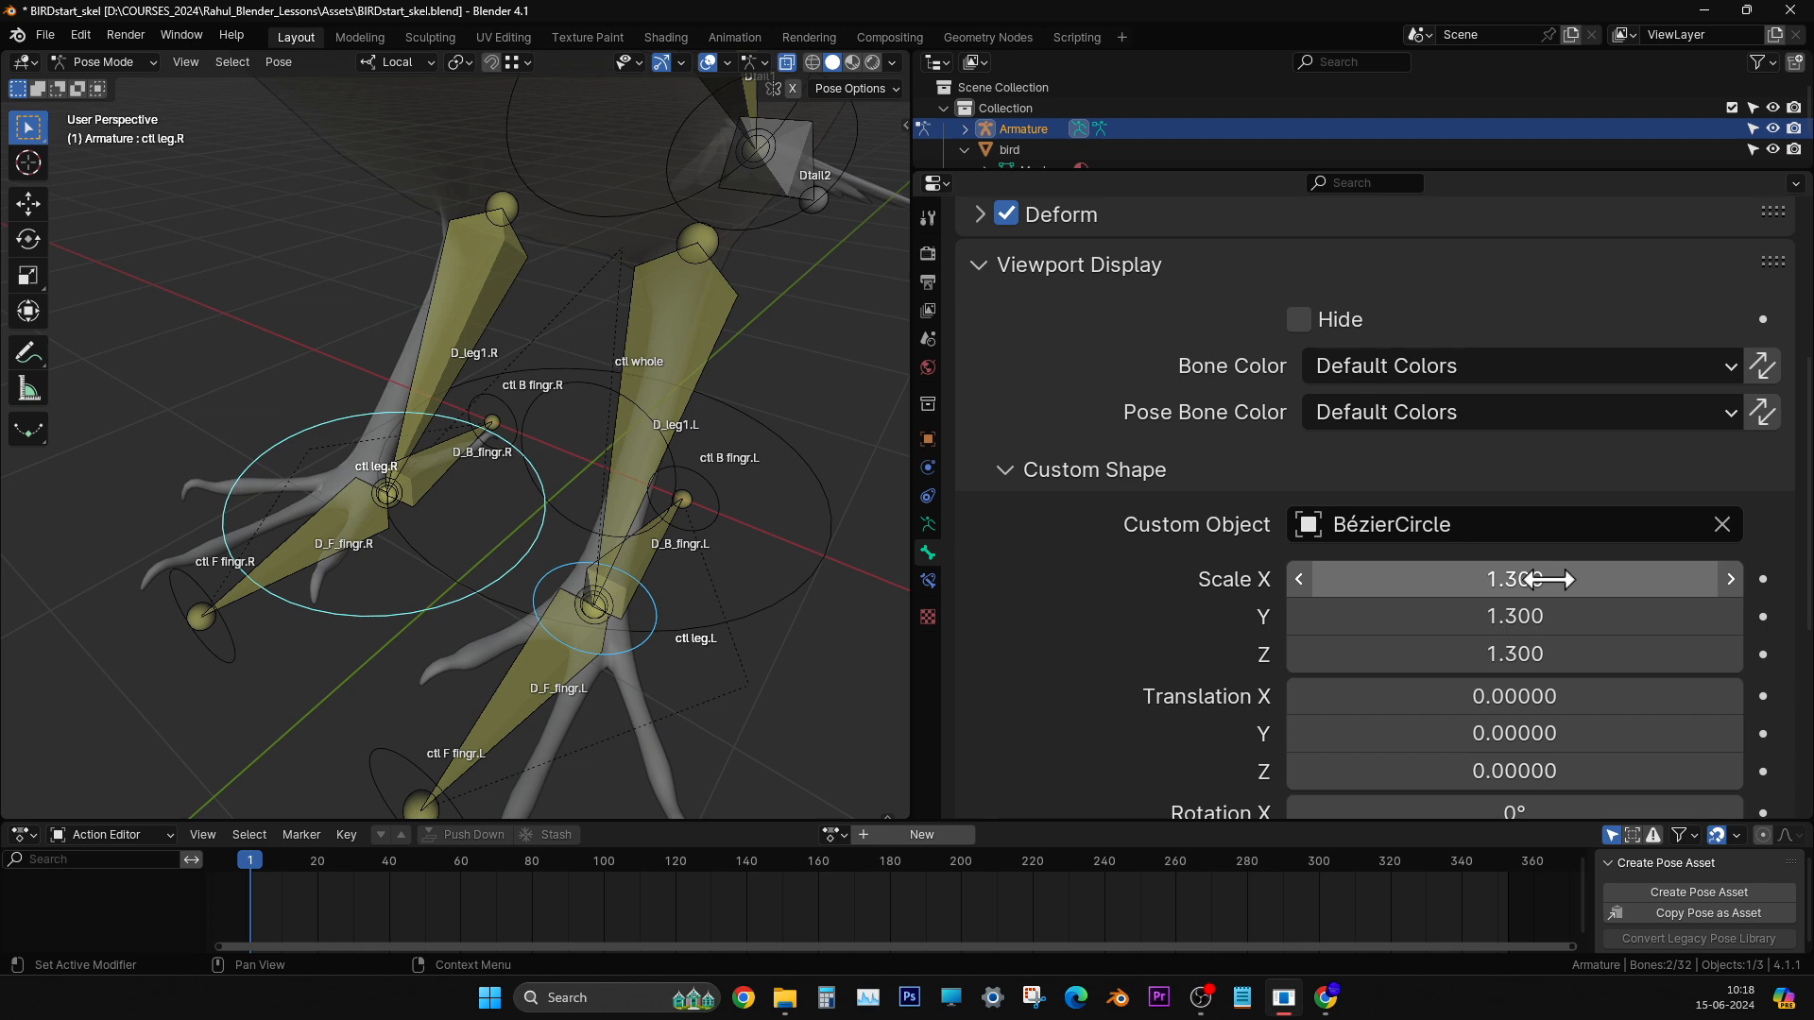
{"action": "key", "text": "ctrl+z"}
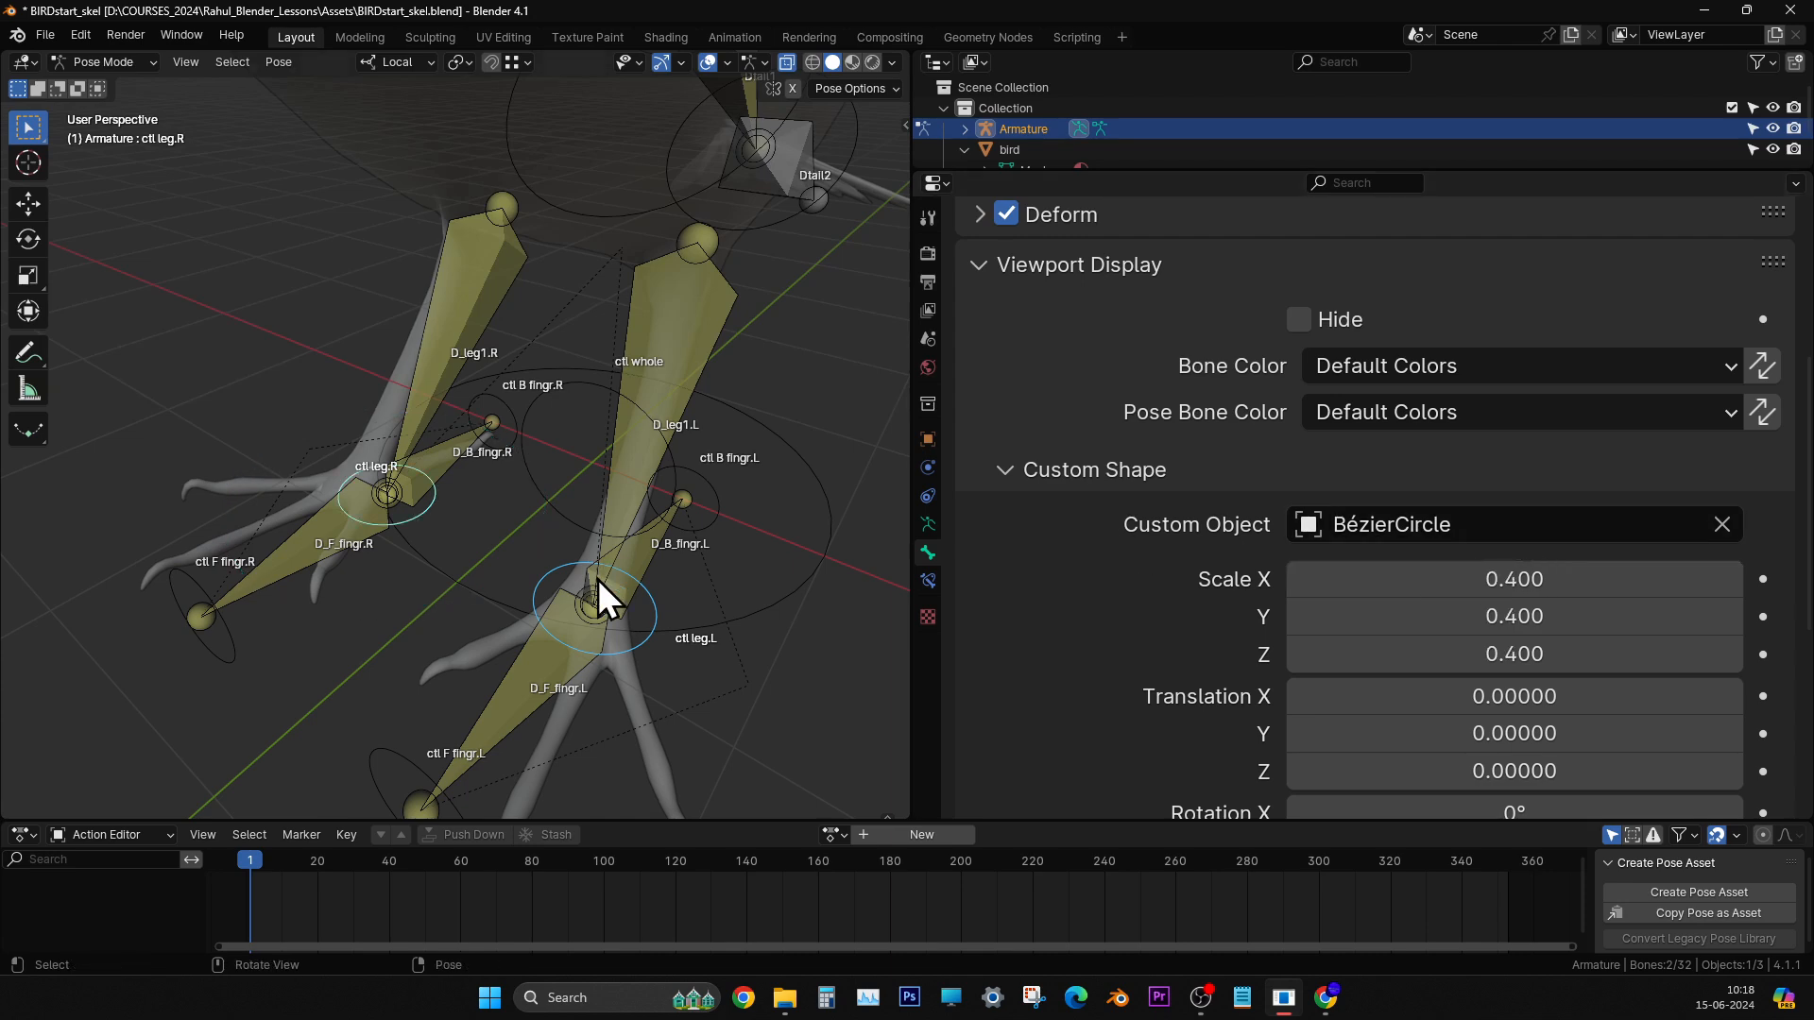
{"action": "mouse_move", "coordinate": [599, 582]}
{"action": "middle_mouse_down"}
{"action": "mouse_move", "coordinate": [632, 554]}
{"action": "mouse_move", "coordinate": [626, 575]}
{"action": "middle_mouse_up"}
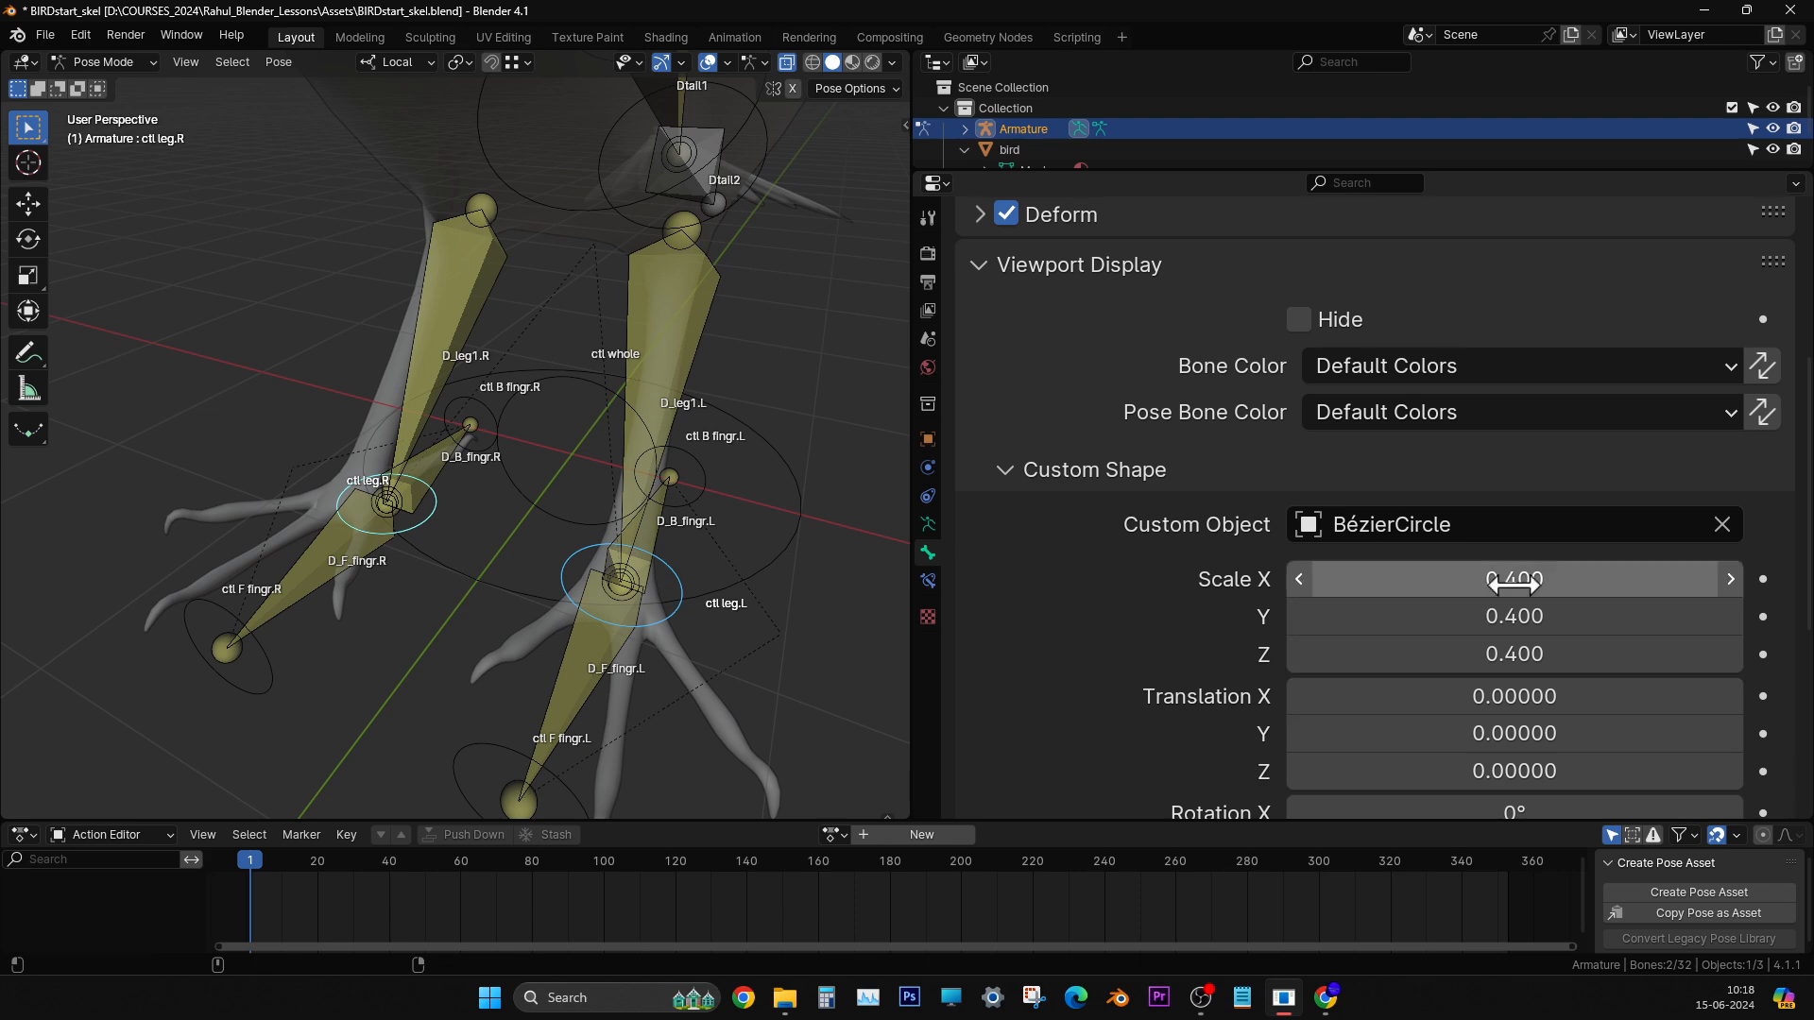
{"action": "left_click_drag", "start_coordinate": [1515, 580], "coordinate": [1587, 654]}
- Select the ctl neck bone and set its custom shape scale to 0.700 on X, Y and Z
{"action": "scroll", "coordinate": [546, 501], "scroll_direction": "down", "scroll_amount": 3}
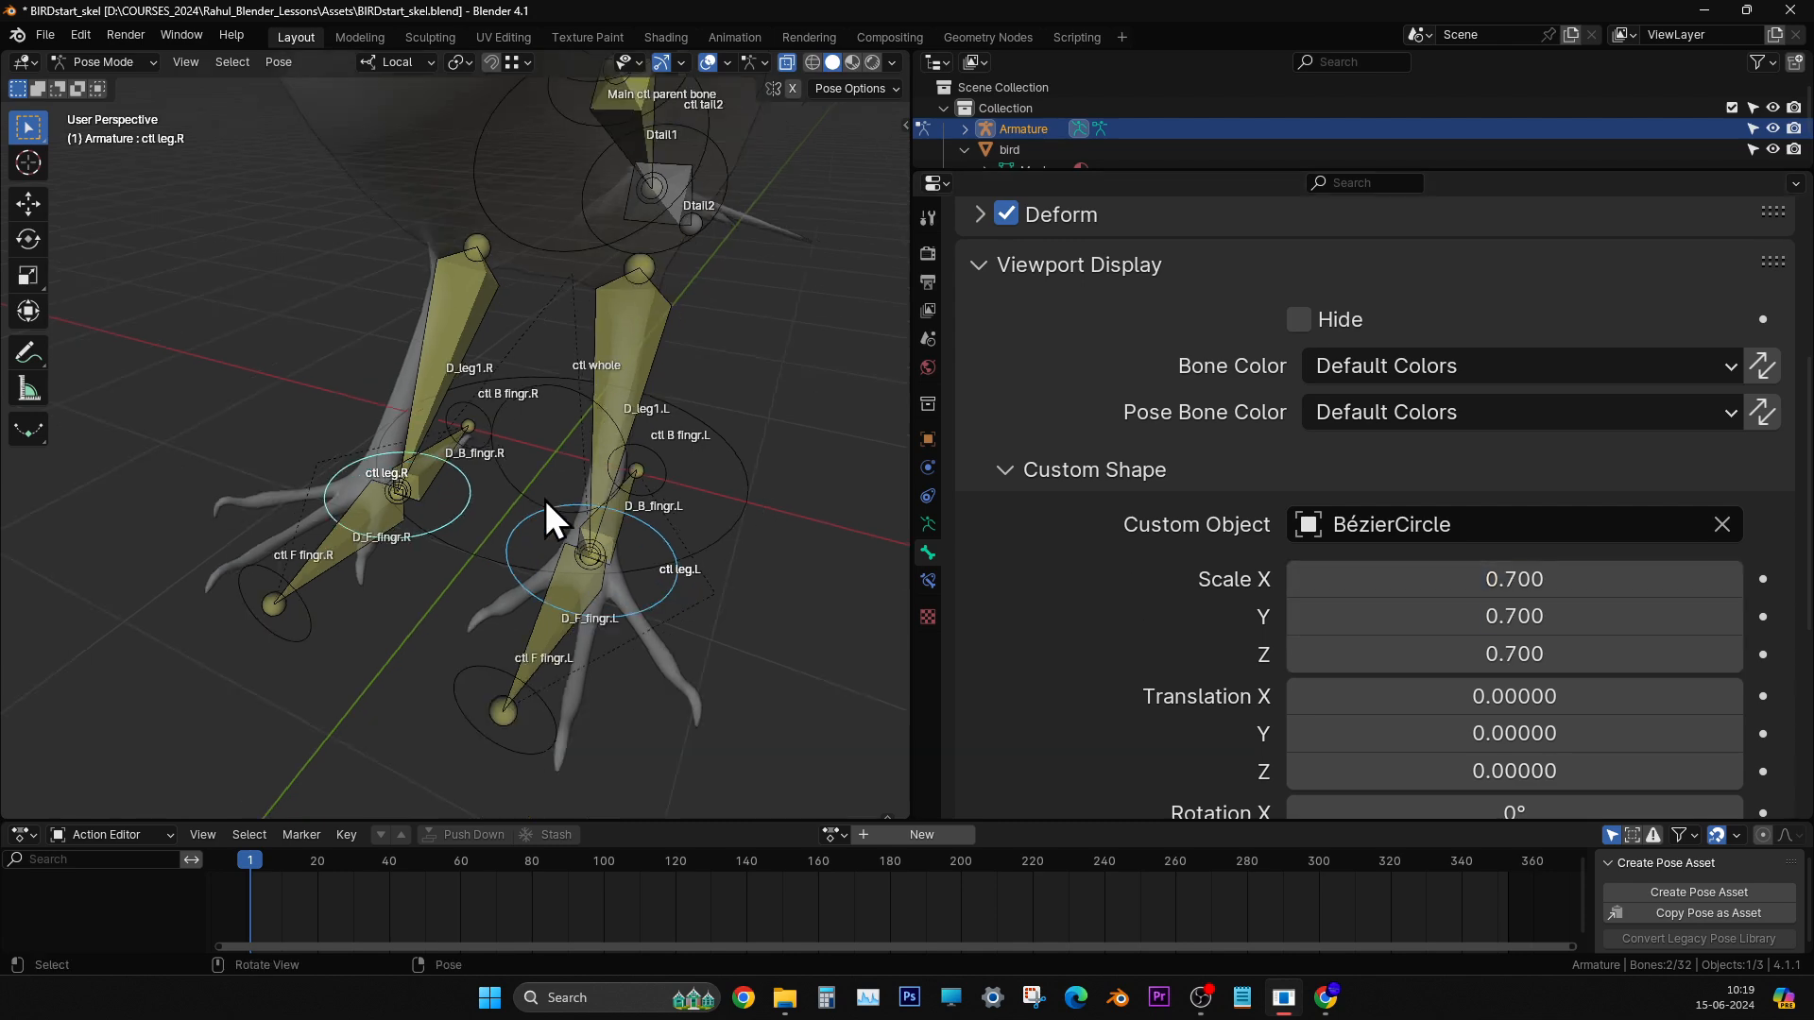
{"action": "middle_click_drag", "start_coordinate": [632, 532], "coordinate": [593, 658]}
{"action": "middle_click_drag", "start_coordinate": [459, 609], "coordinate": [489, 508]}
{"action": "middle_click_drag", "start_coordinate": [429, 261], "coordinate": [416, 327]}
{"action": "left_click", "coordinate": [417, 327]}
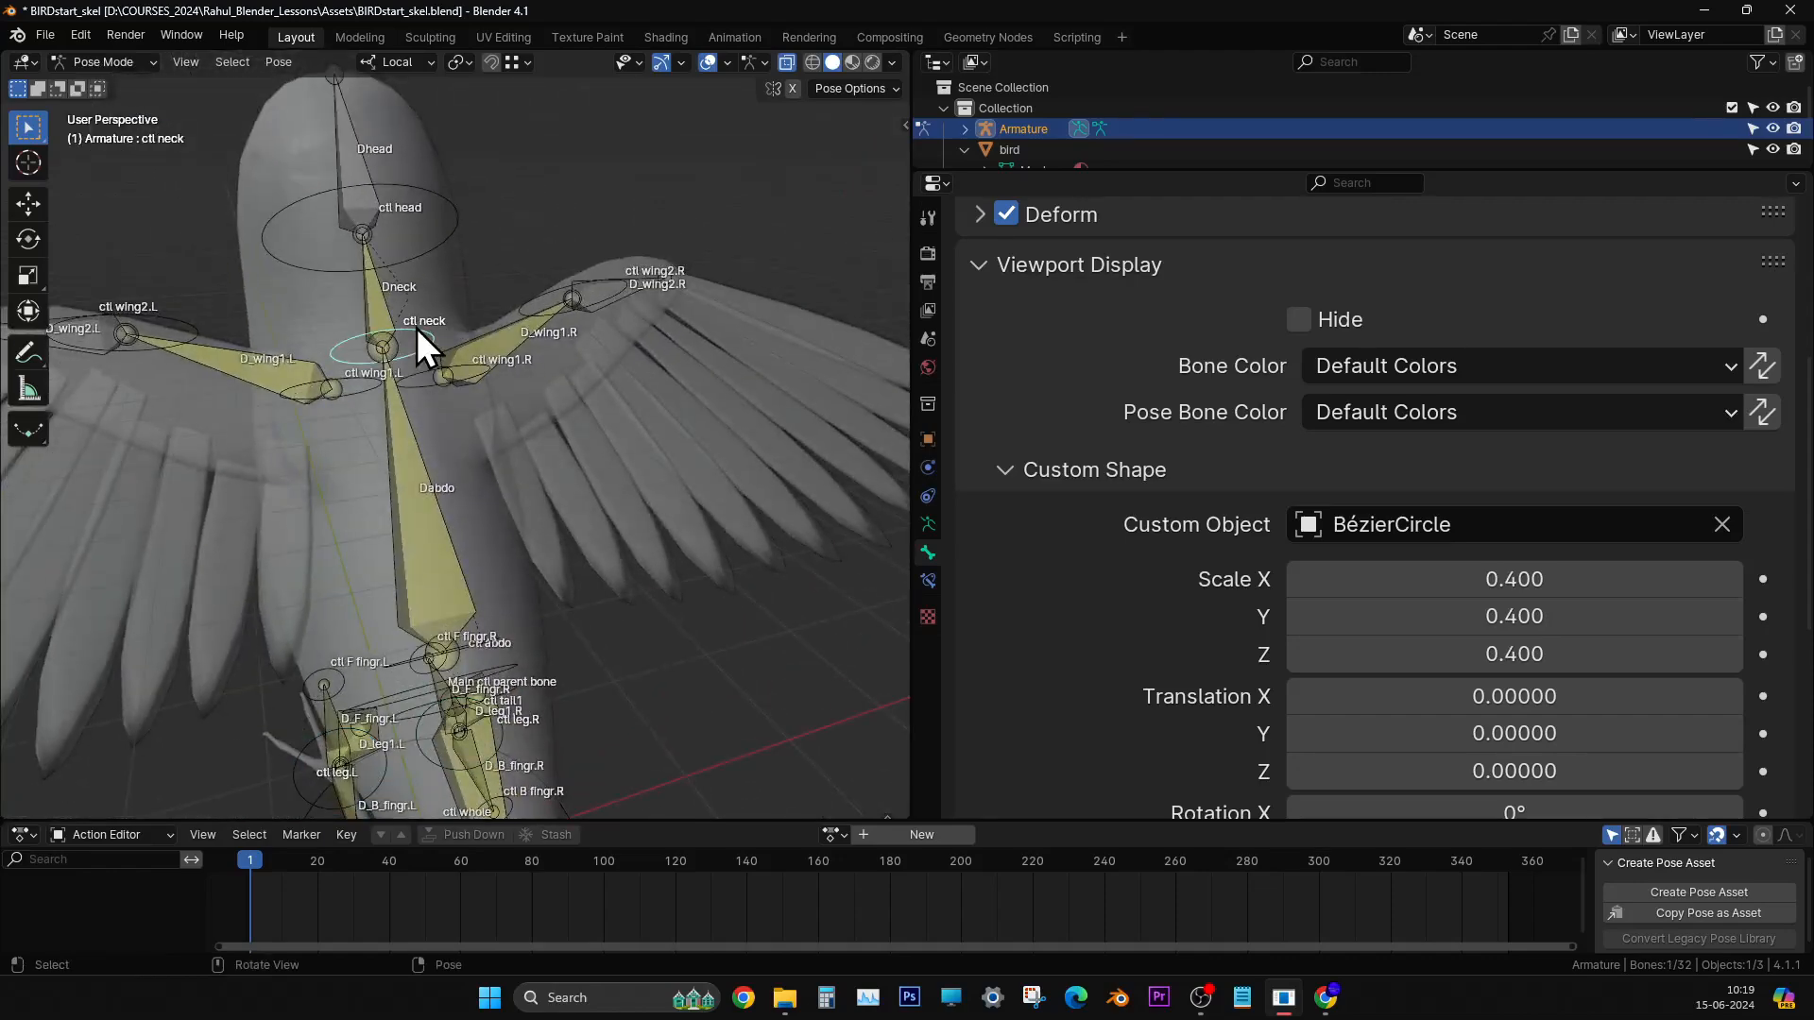
{"action": "middle_click_drag", "start_coordinate": [548, 389], "coordinate": [586, 406]}
{"action": "left_click_drag", "start_coordinate": [1511, 579], "coordinate": [1523, 654]}
- Set the custom shape scale of the Main ctl parent bone to 2.200 on X, Y and Z
{"action": "middle_click_drag", "start_coordinate": [718, 492], "coordinate": [529, 495]}
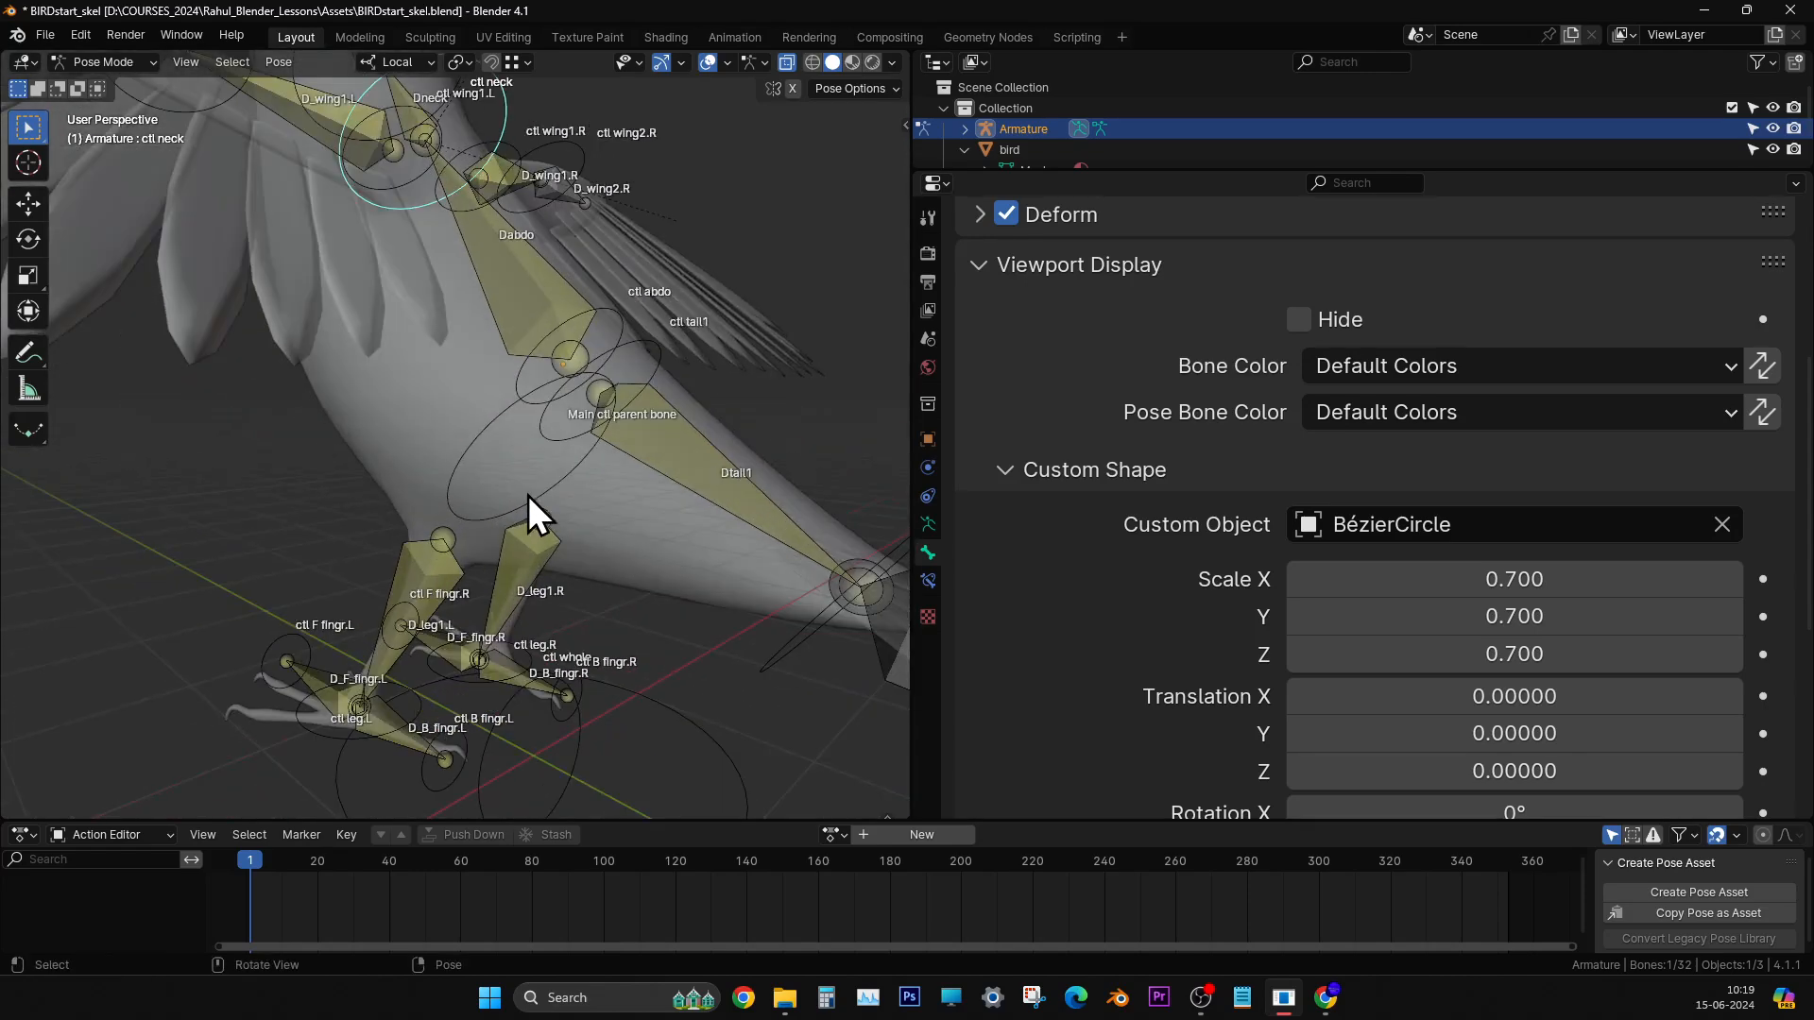
{"action": "left_click", "coordinate": [484, 439]}
{"action": "left_click_drag", "start_coordinate": [1496, 577], "coordinate": [1587, 654]}
{"action": "middle_click_drag", "start_coordinate": [558, 312], "coordinate": [567, 416]}
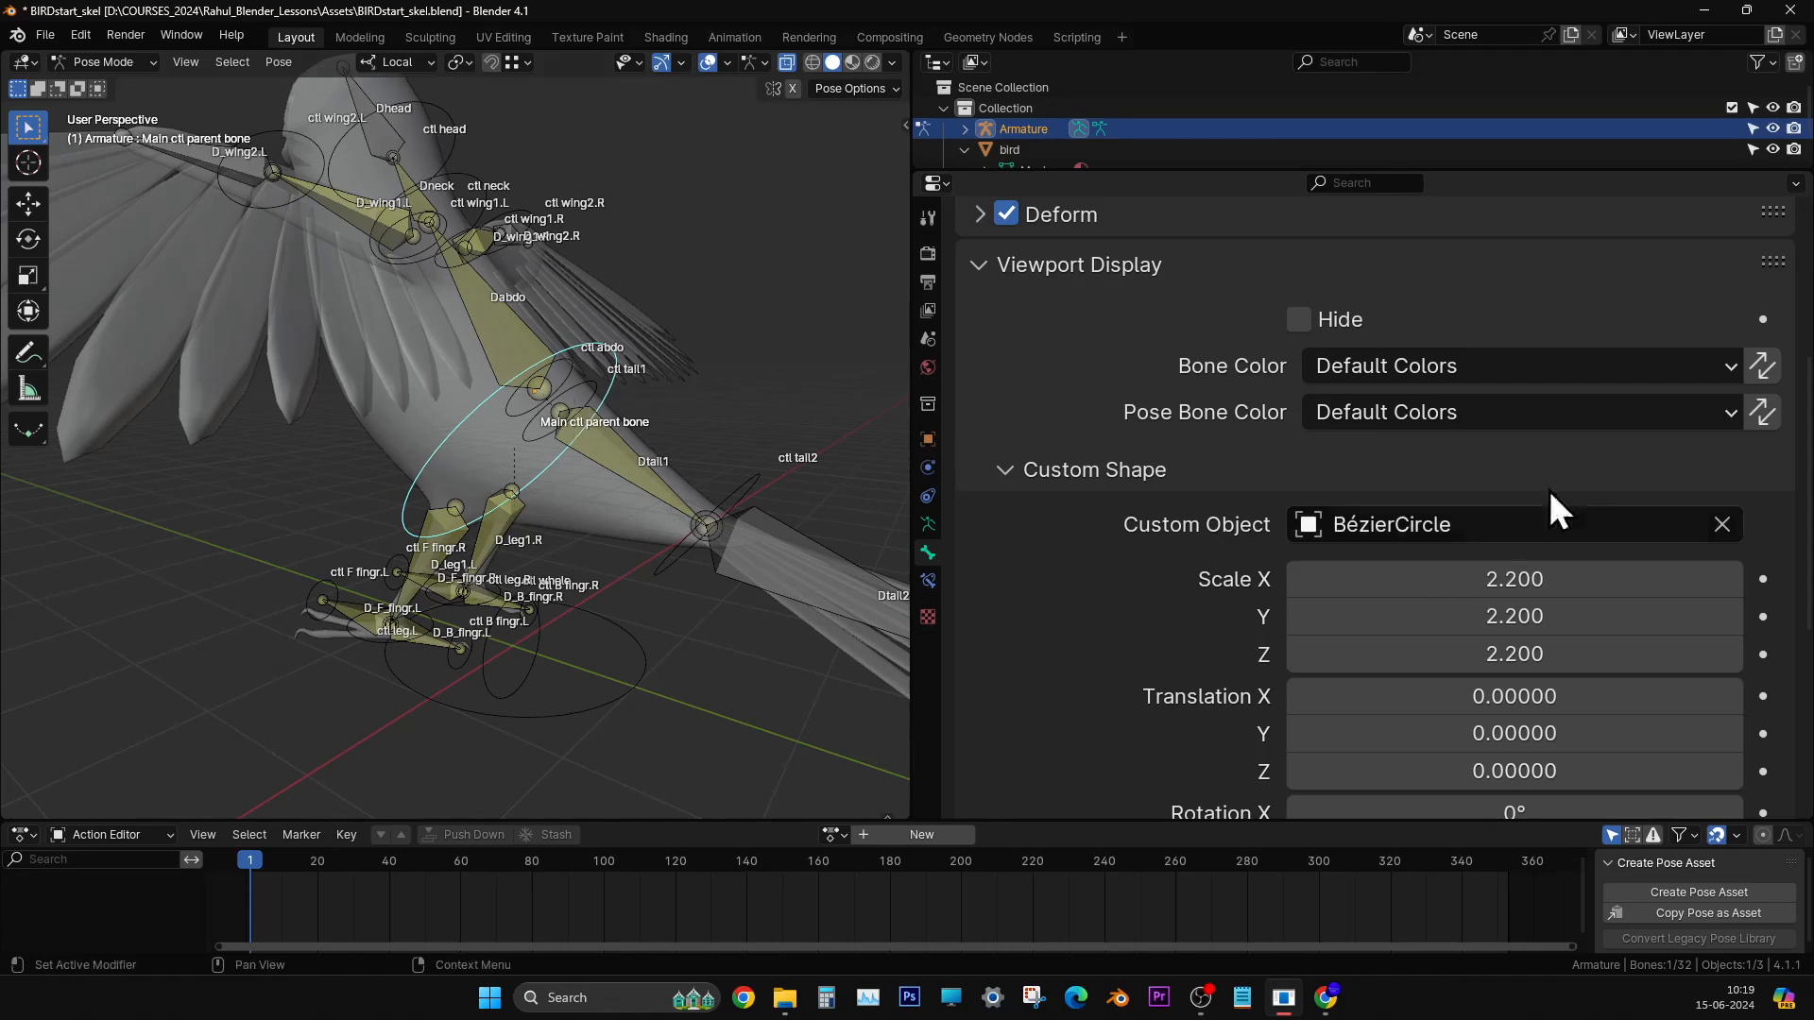
{"action": "scroll", "coordinate": [1346, 514], "scroll_direction": "up", "scroll_amount": 8}
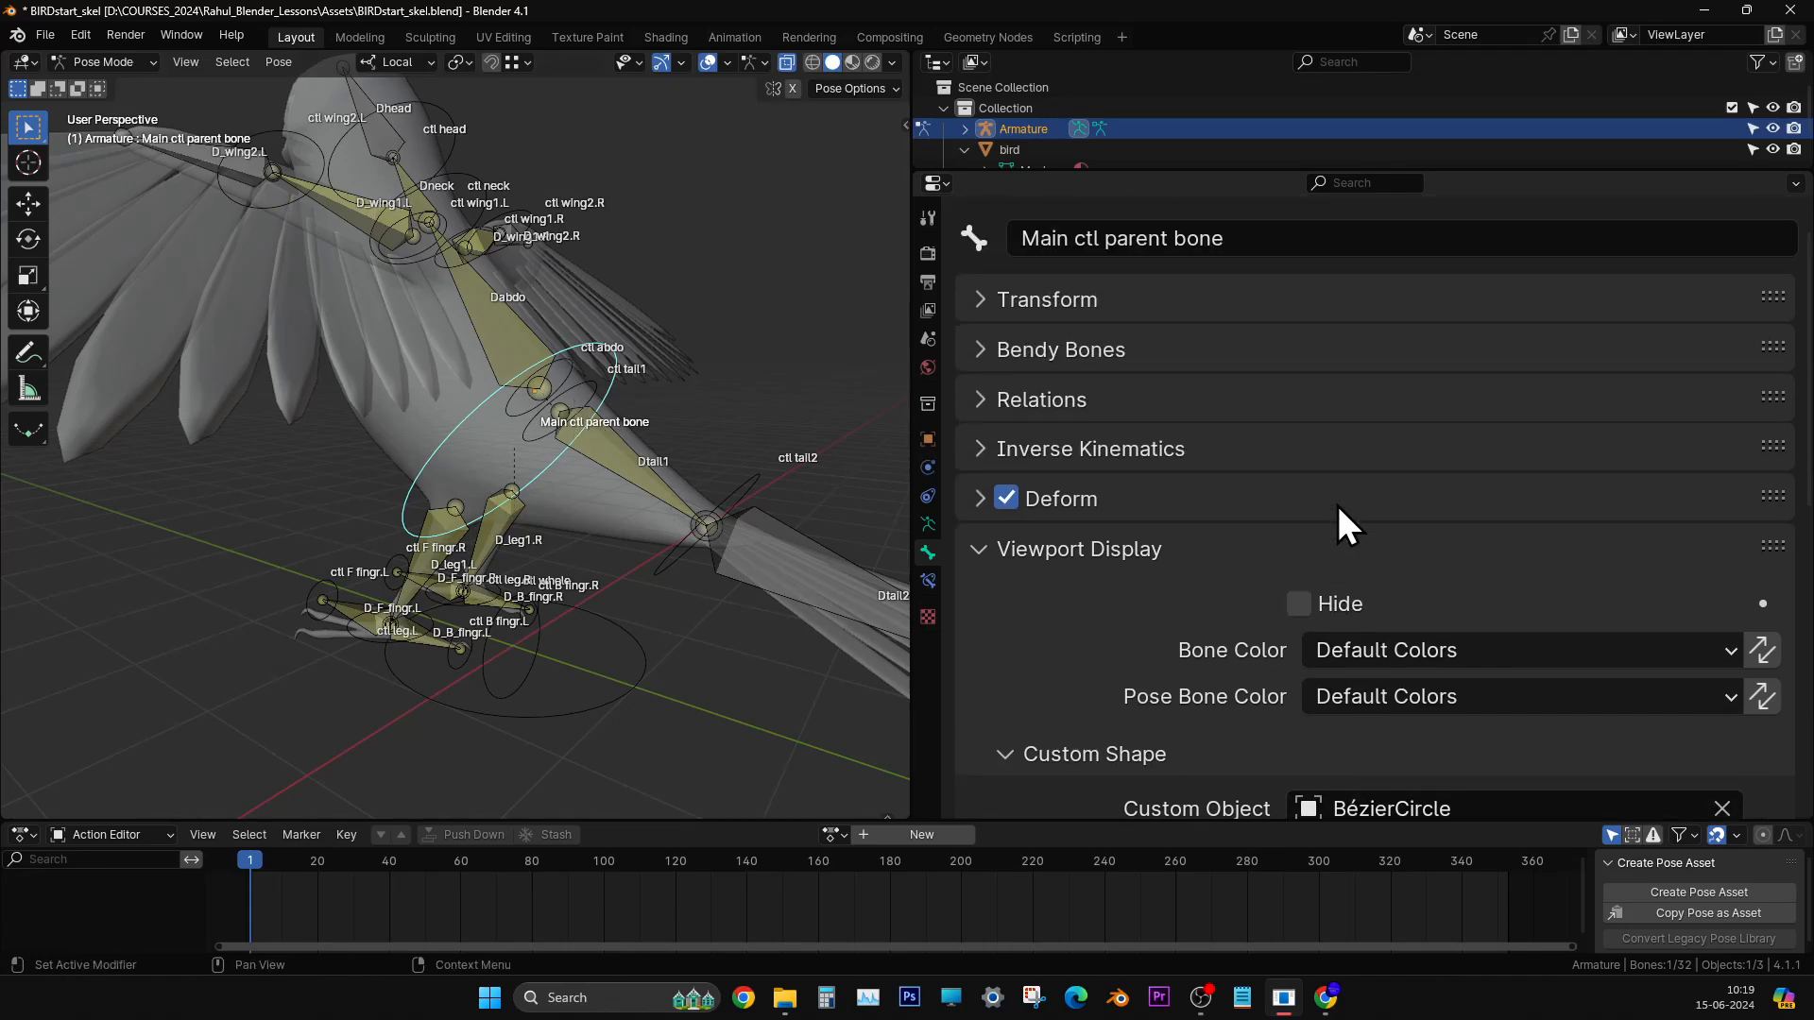
{"action": "scroll", "coordinate": [1324, 494], "scroll_direction": "down", "scroll_amount": 5}
{"action": "scroll", "coordinate": [1325, 499], "scroll_direction": "down", "scroll_amount": 6}
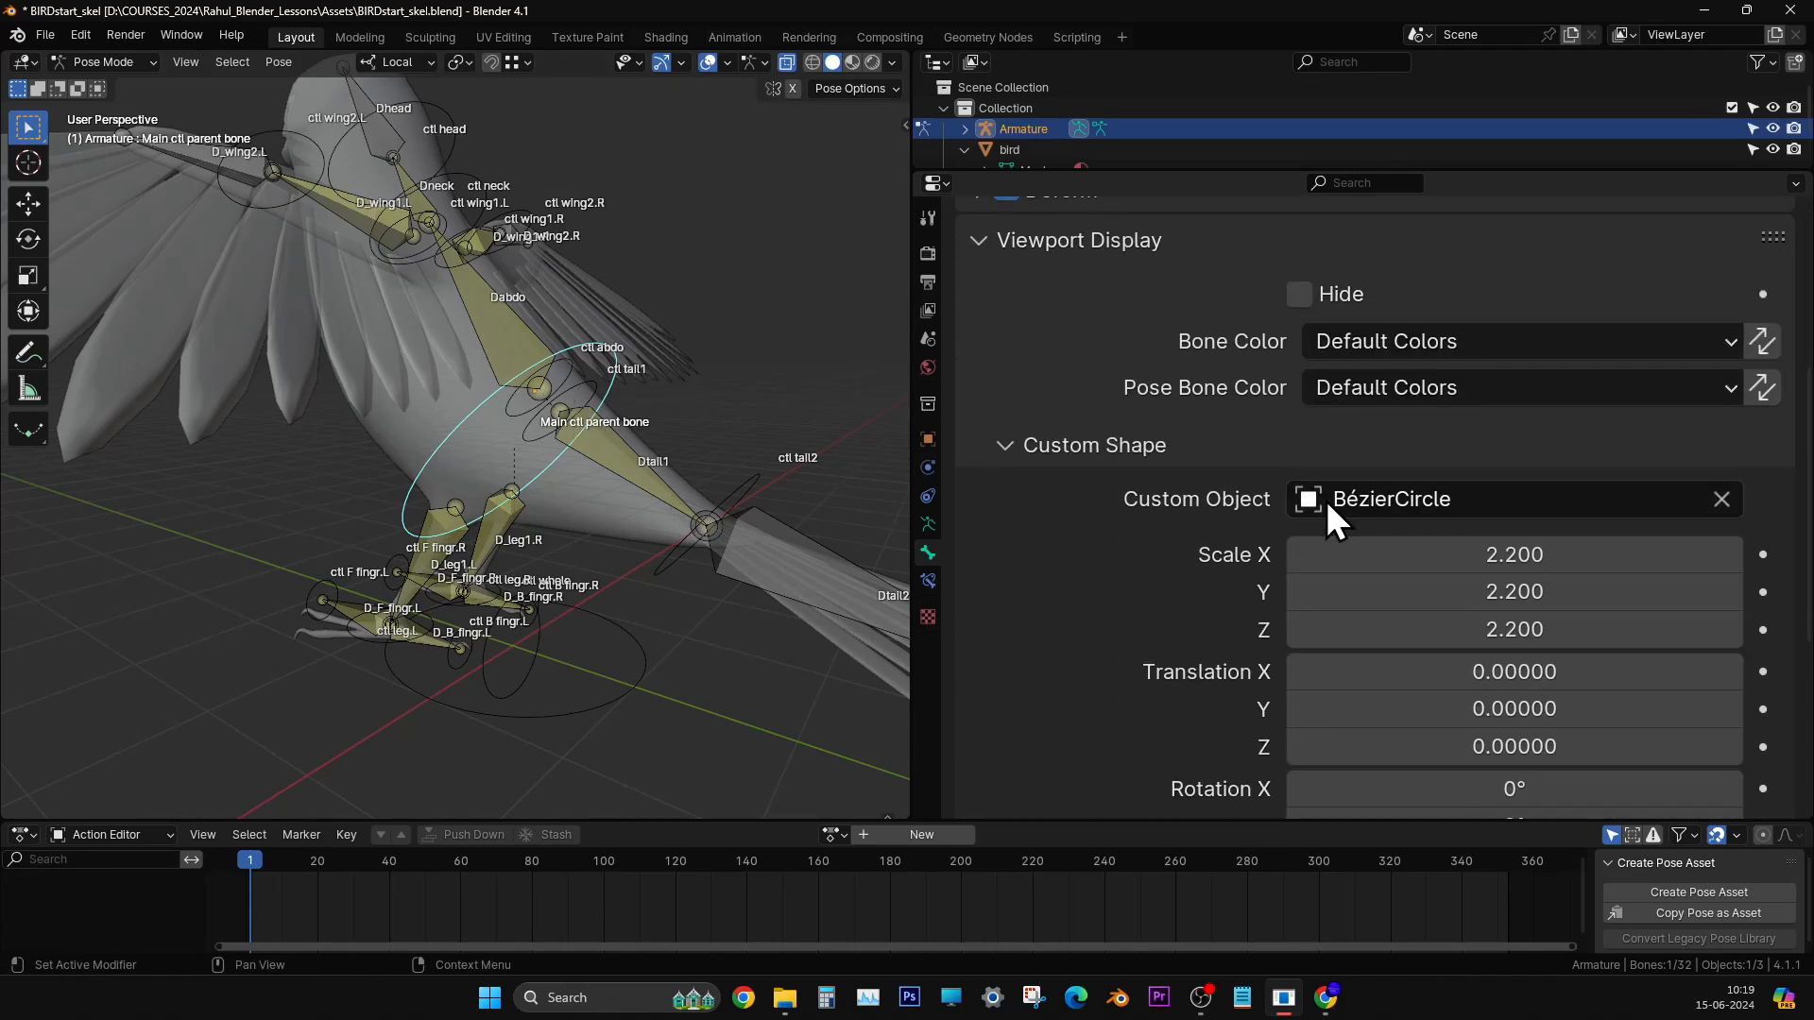
- Switch to Object Mode, enlarge the Outliner and delete the BézierCircle object beneath the bird's feet
{"action": "middle_click_drag", "start_coordinate": [457, 482], "coordinate": [610, 535]}
{"action": "left_click", "coordinate": [633, 531]}
{"action": "left_click", "coordinate": [132, 63]}
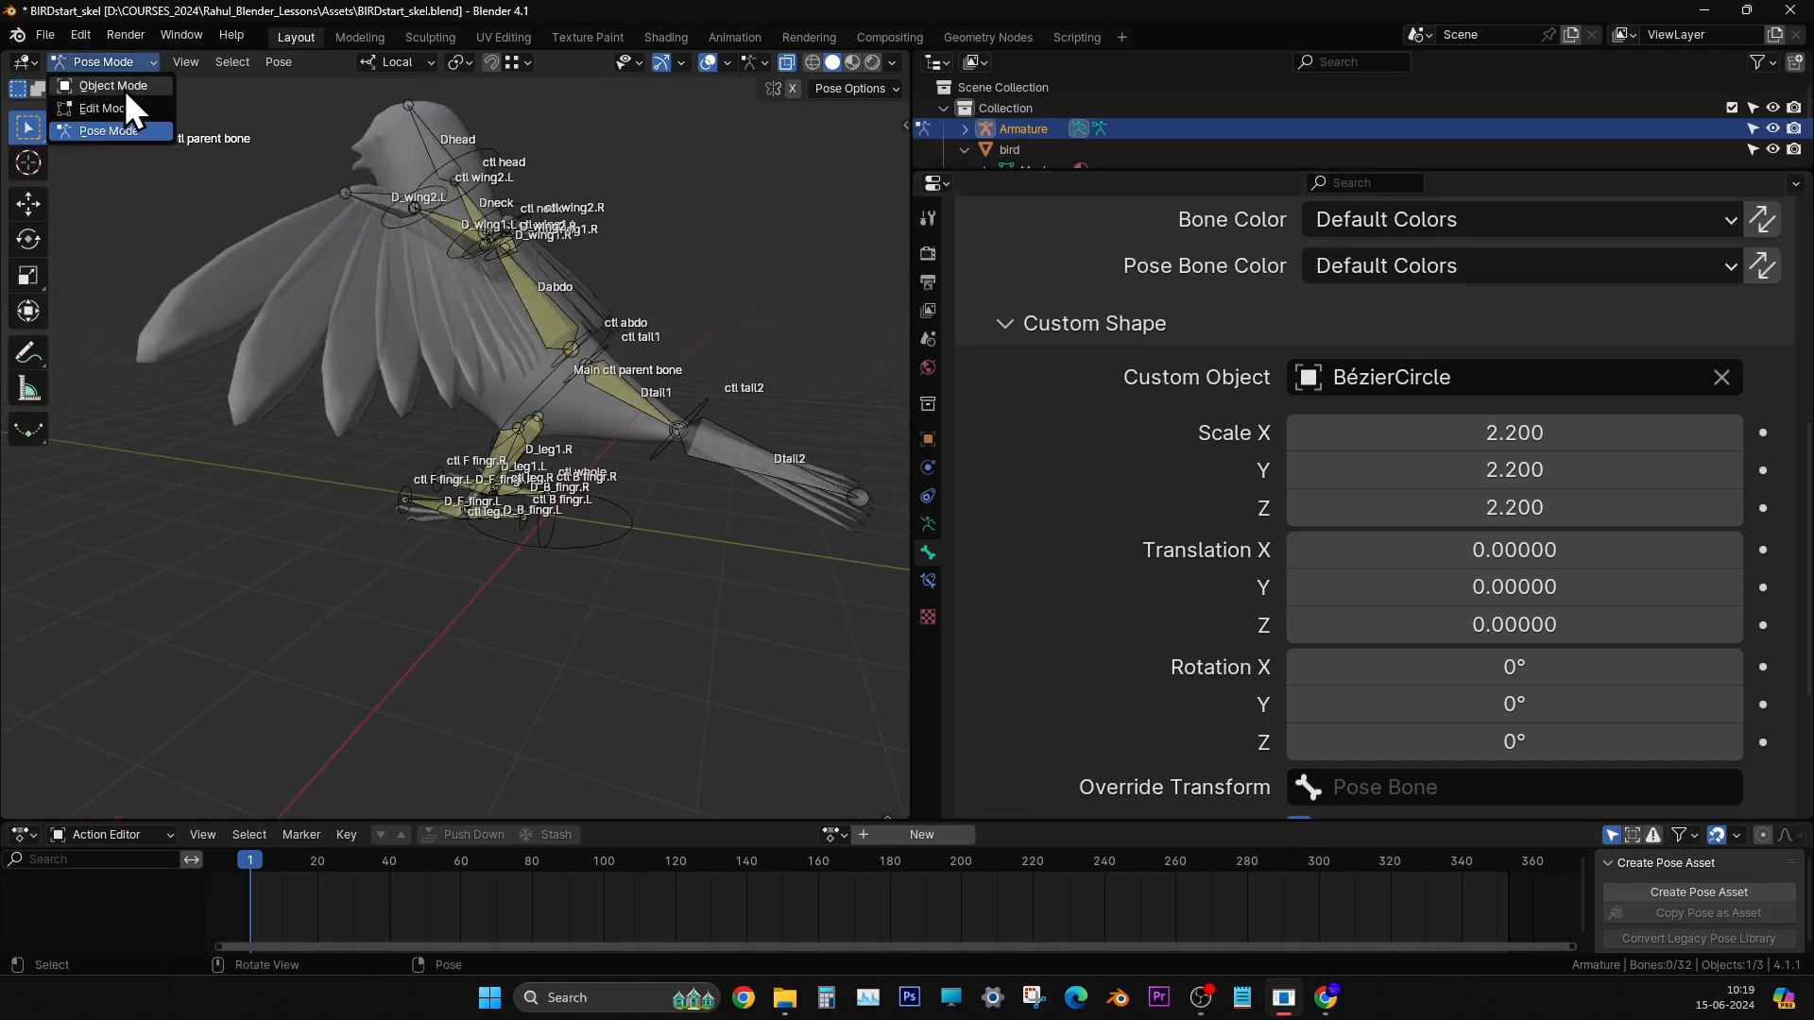
{"action": "left_click", "coordinate": [125, 88]}
{"action": "left_click", "coordinate": [610, 536]}
{"action": "mouse_move", "coordinate": [611, 537]}
{"action": "middle_mouse_down"}
{"action": "mouse_move", "coordinate": [537, 542]}
{"action": "mouse_move", "coordinate": [607, 518]}
{"action": "mouse_move", "coordinate": [626, 533]}
{"action": "middle_mouse_up"}
{"action": "scroll", "coordinate": [536, 542], "scroll_direction": "up", "scroll_amount": 5}
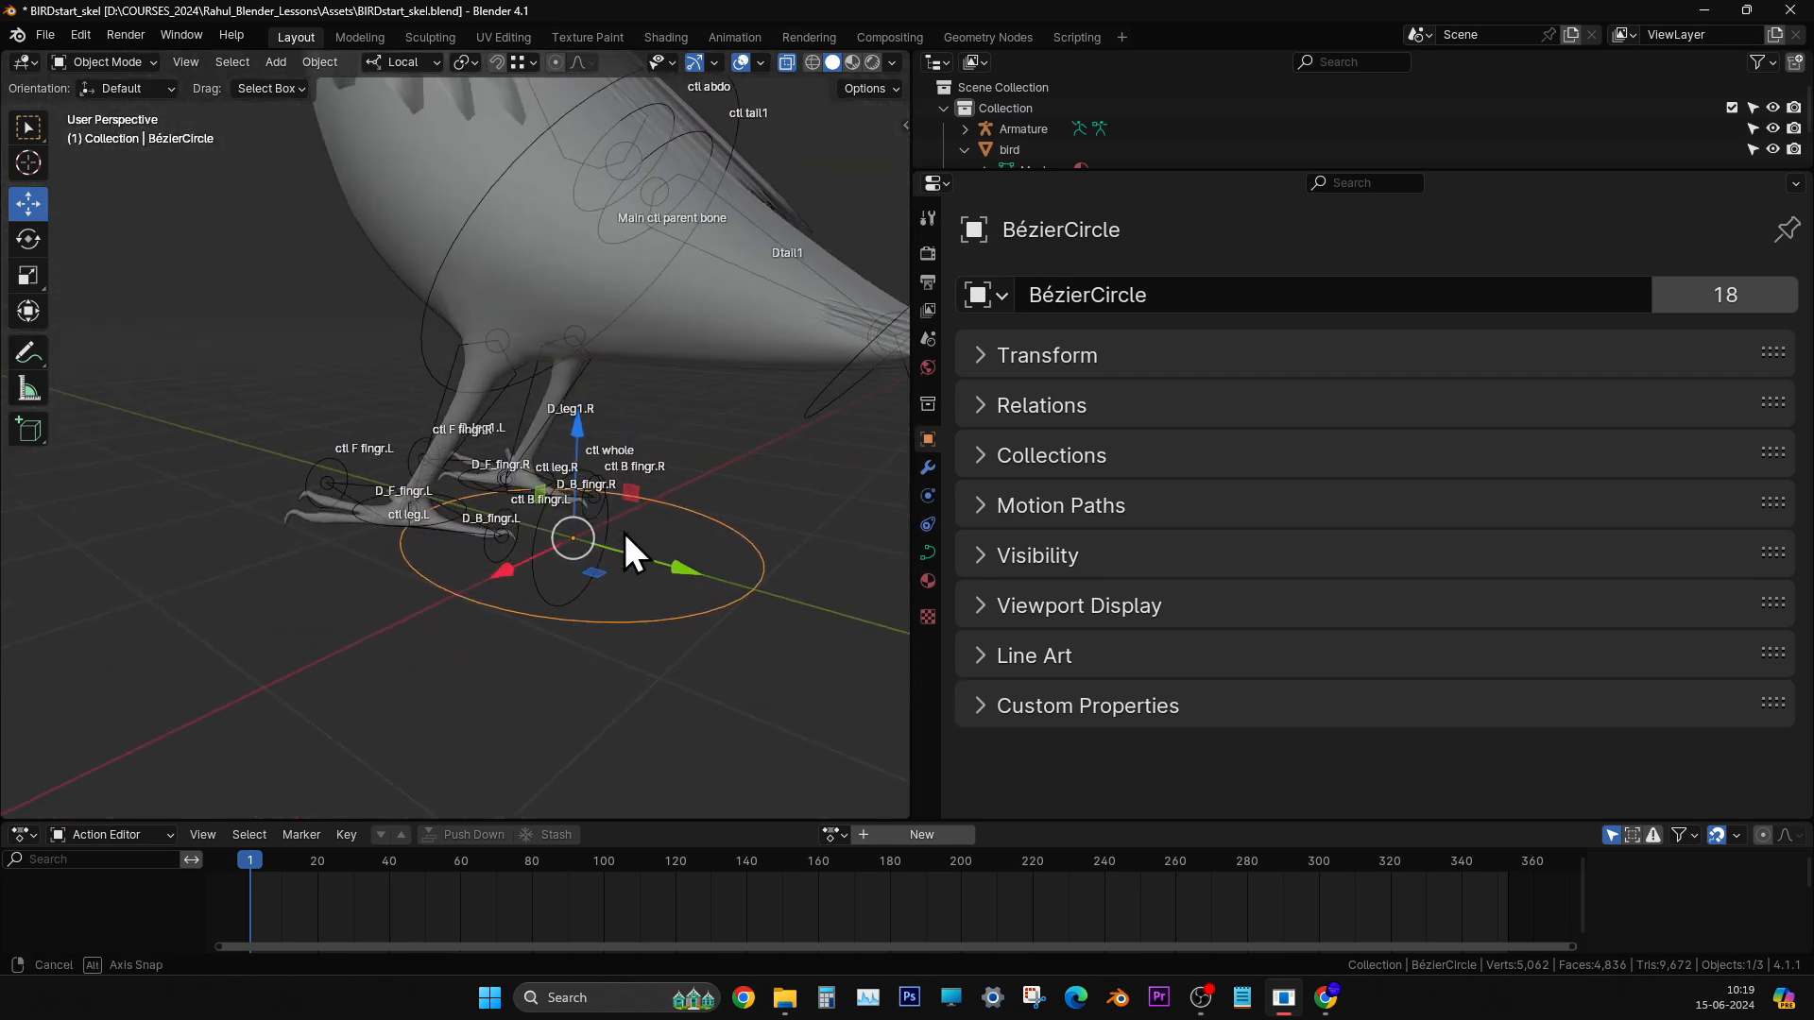
{"action": "left_click_drag", "start_coordinate": [1191, 173], "coordinate": [1101, 460]}
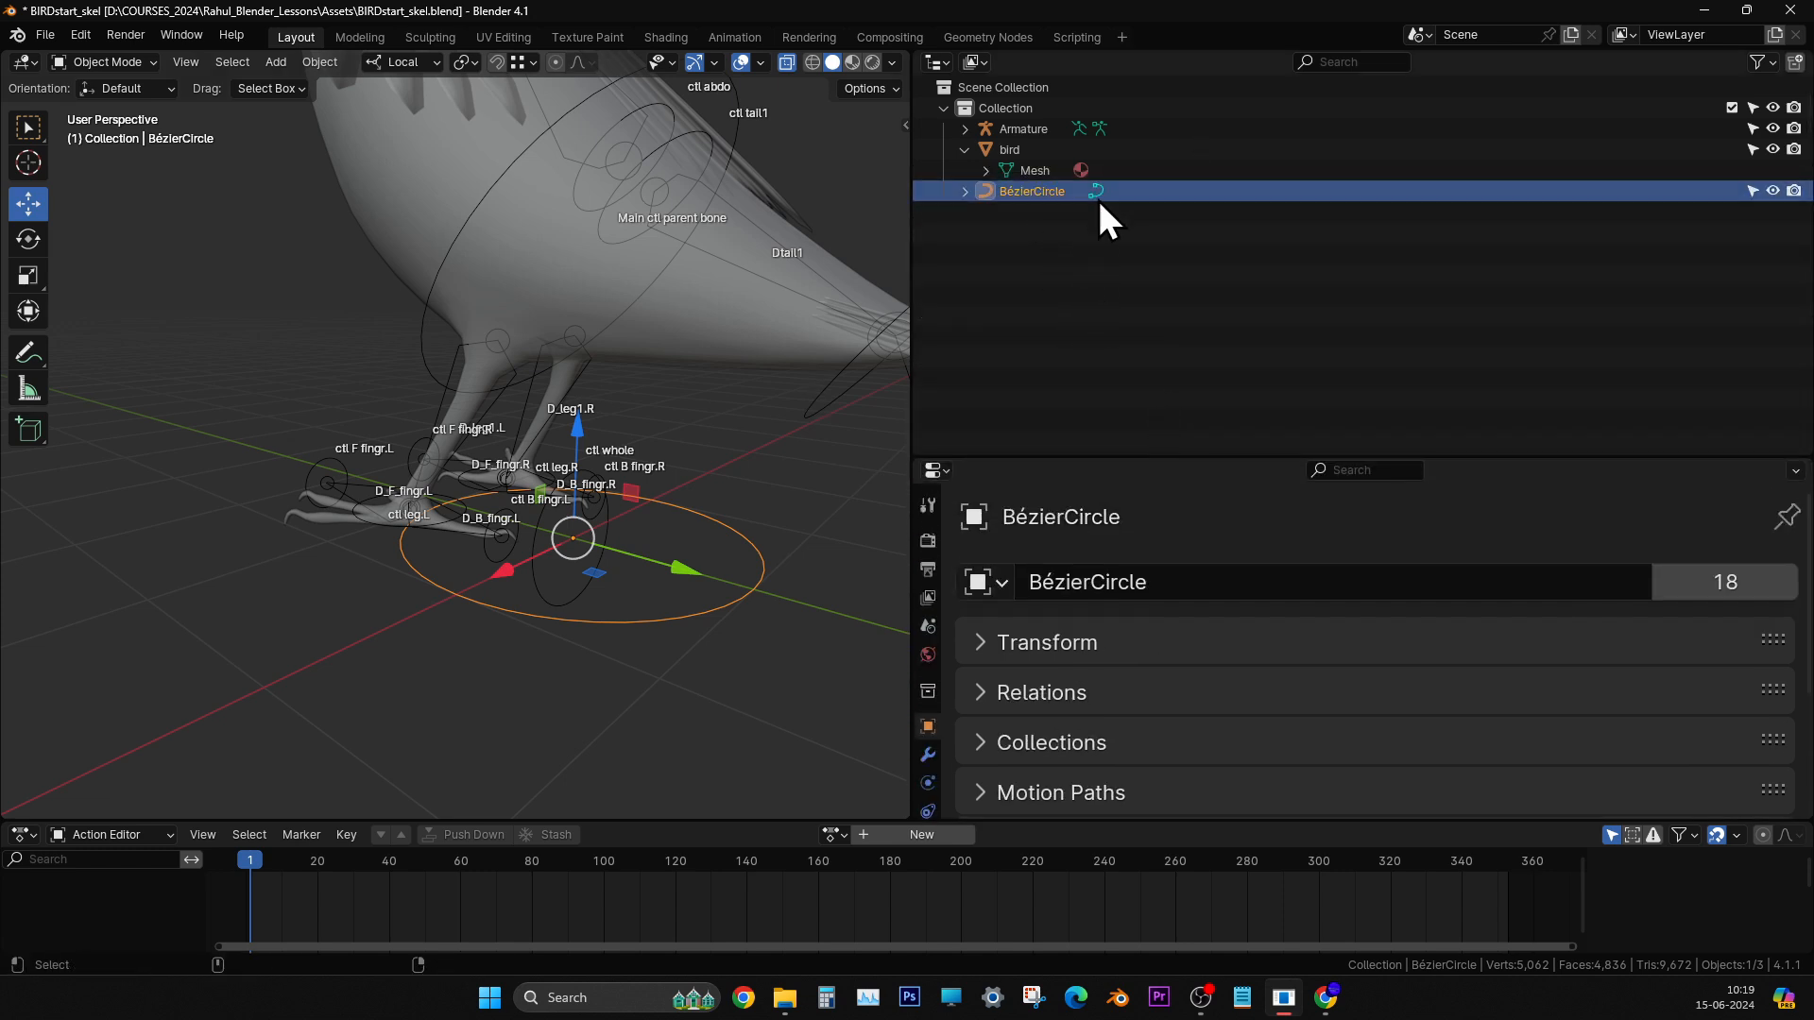
{"action": "left_click", "coordinate": [587, 638]}
{"action": "left_click", "coordinate": [660, 615]}
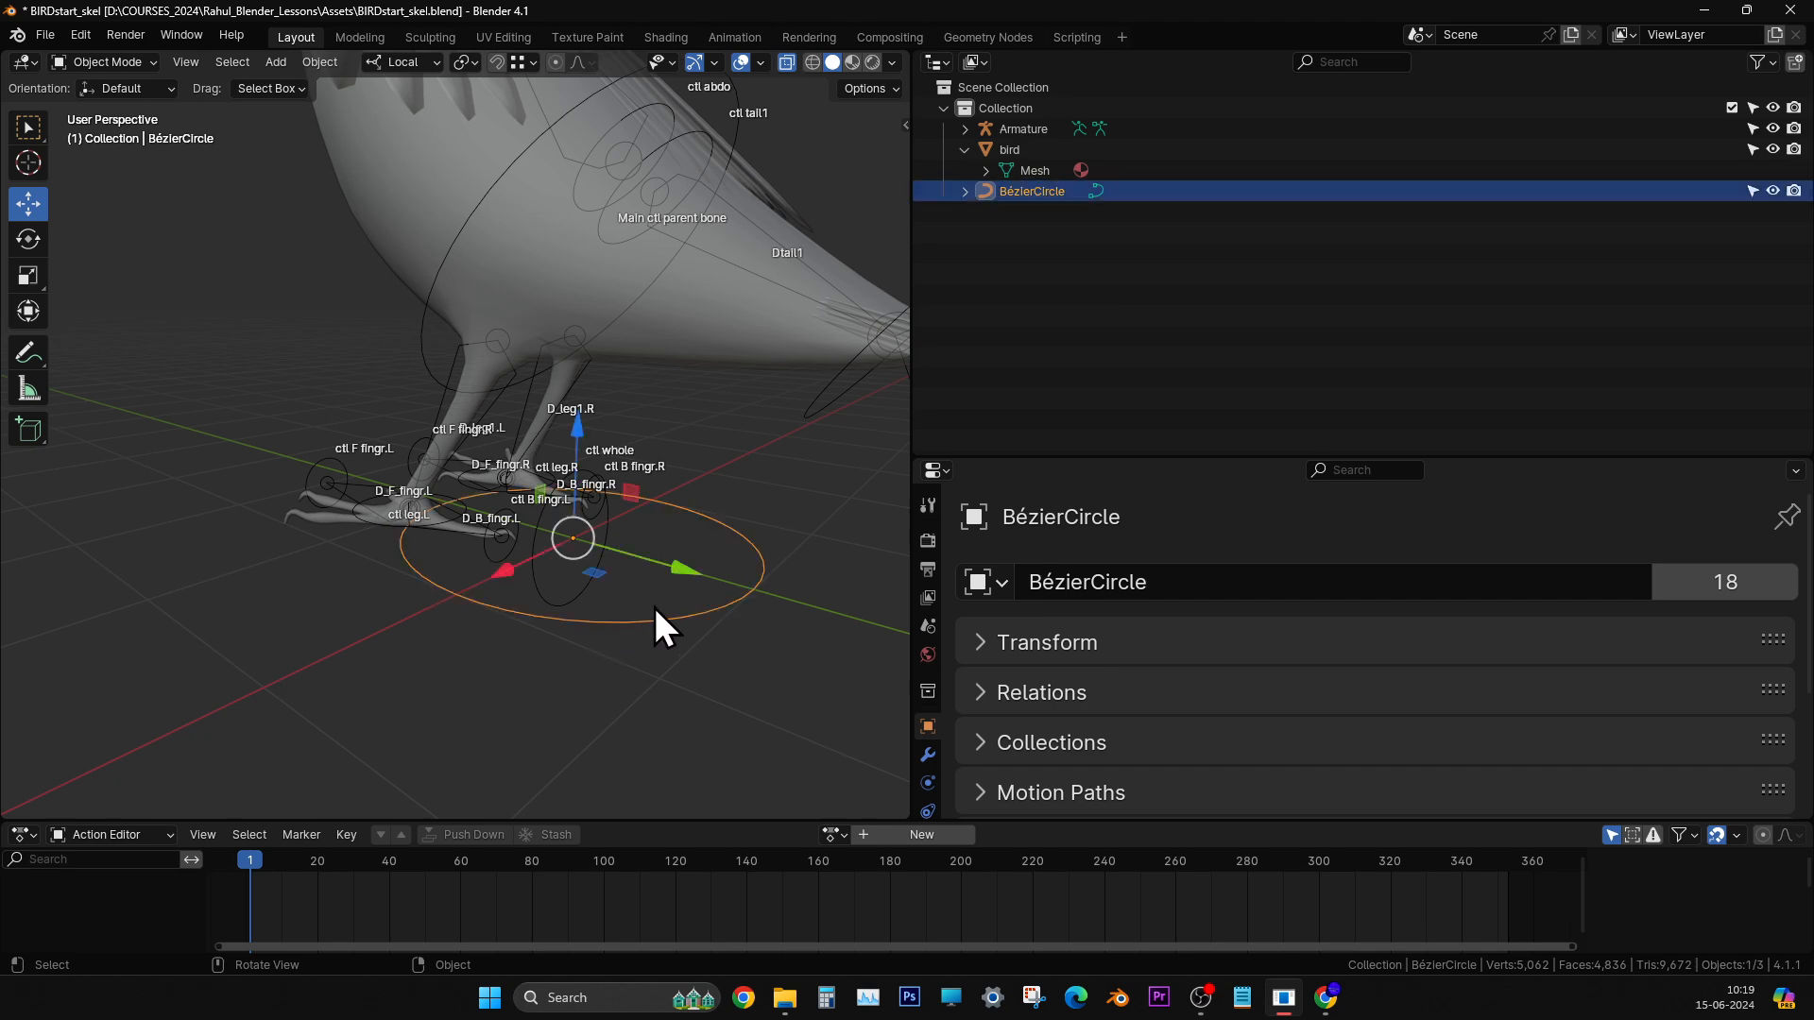
{"action": "key", "text": "Delete"}
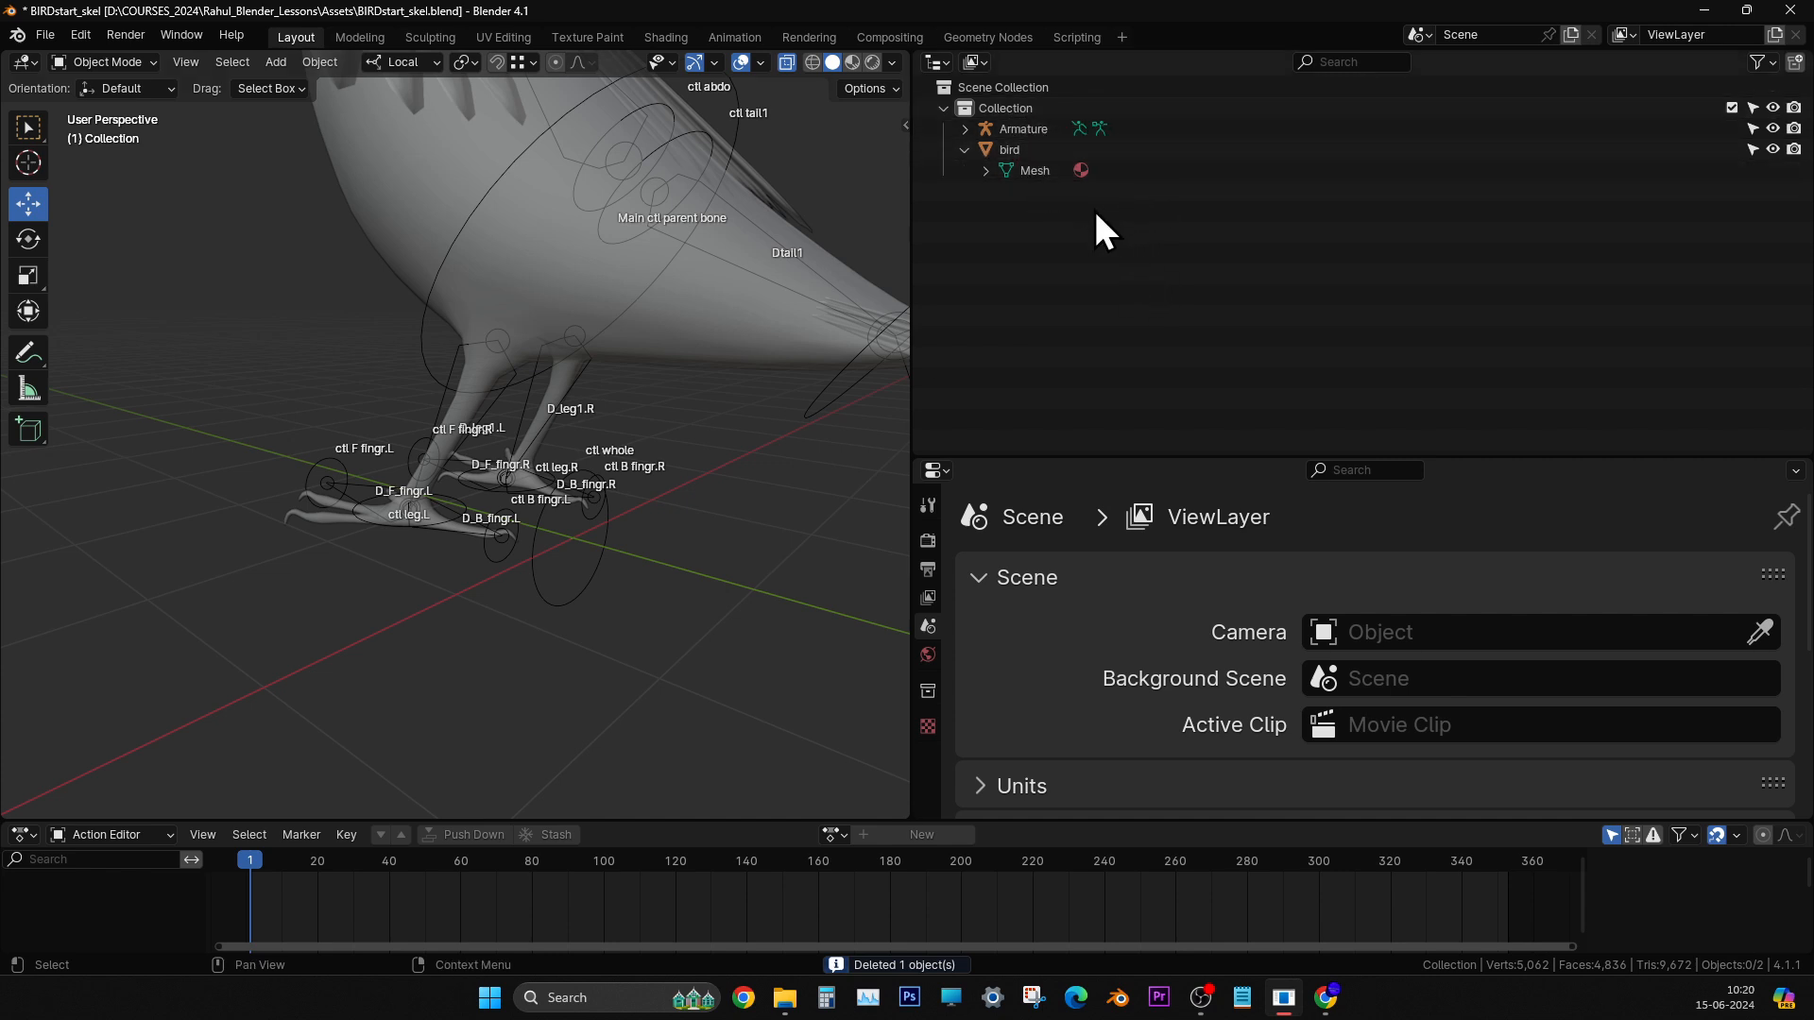
- Try moving the whole armature away from the bird in Object Mode and cancel the move
{"action": "left_click", "coordinate": [536, 522]}
{"action": "middle_click_drag", "start_coordinate": [535, 522], "coordinate": [406, 370]}
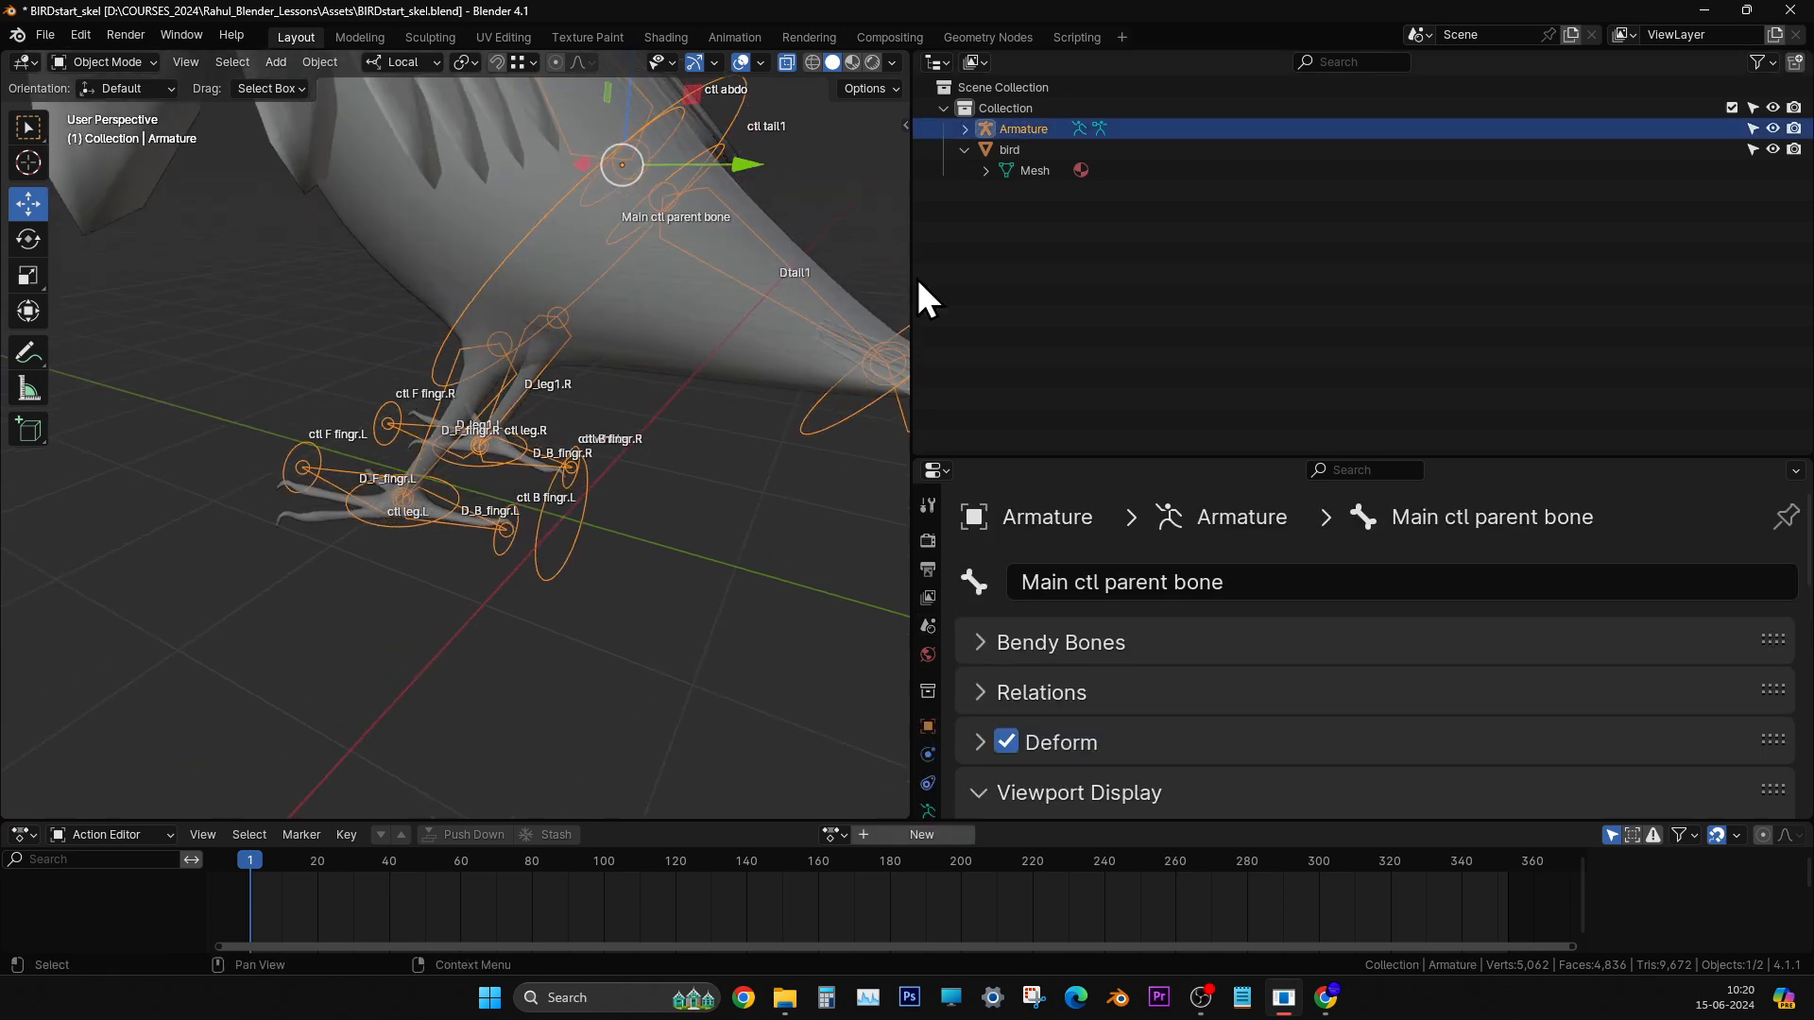
{"action": "left_click", "coordinate": [738, 478]}
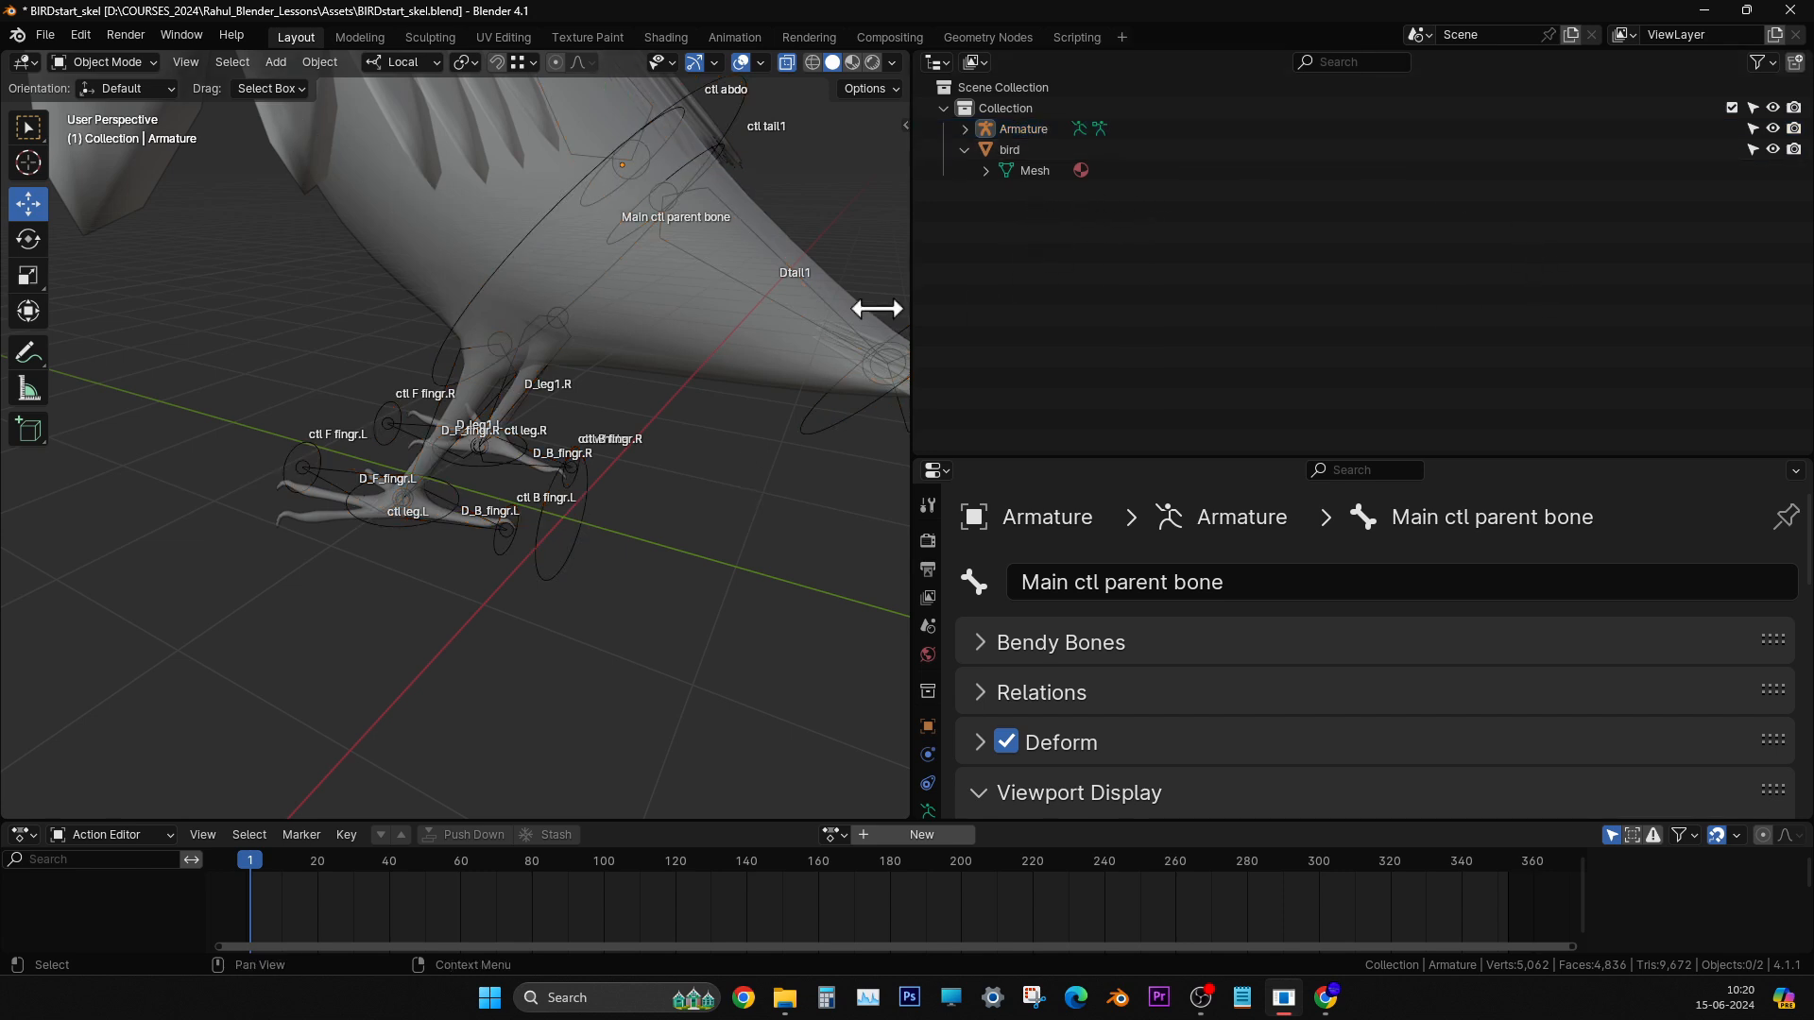
{"action": "middle_click_drag", "start_coordinate": [494, 438], "coordinate": [546, 477]}
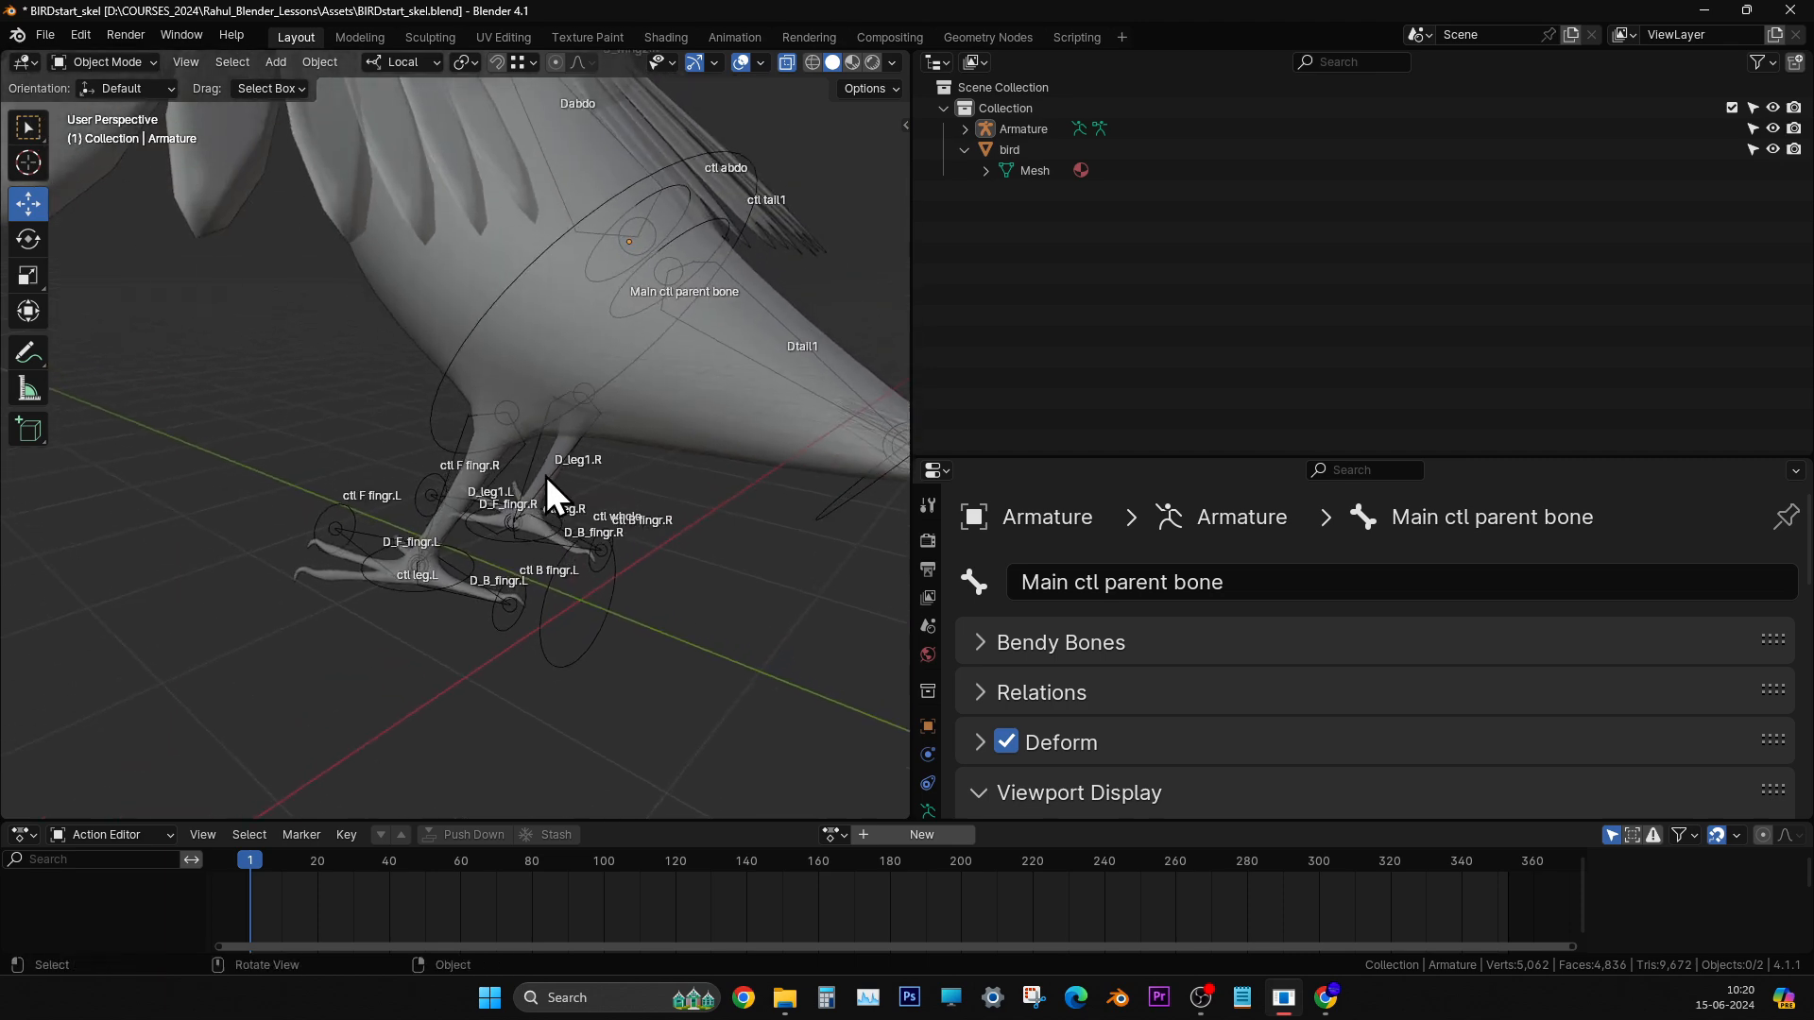
{"action": "left_click", "coordinate": [614, 574]}
{"action": "middle_click_drag", "start_coordinate": [614, 575], "coordinate": [633, 441]}
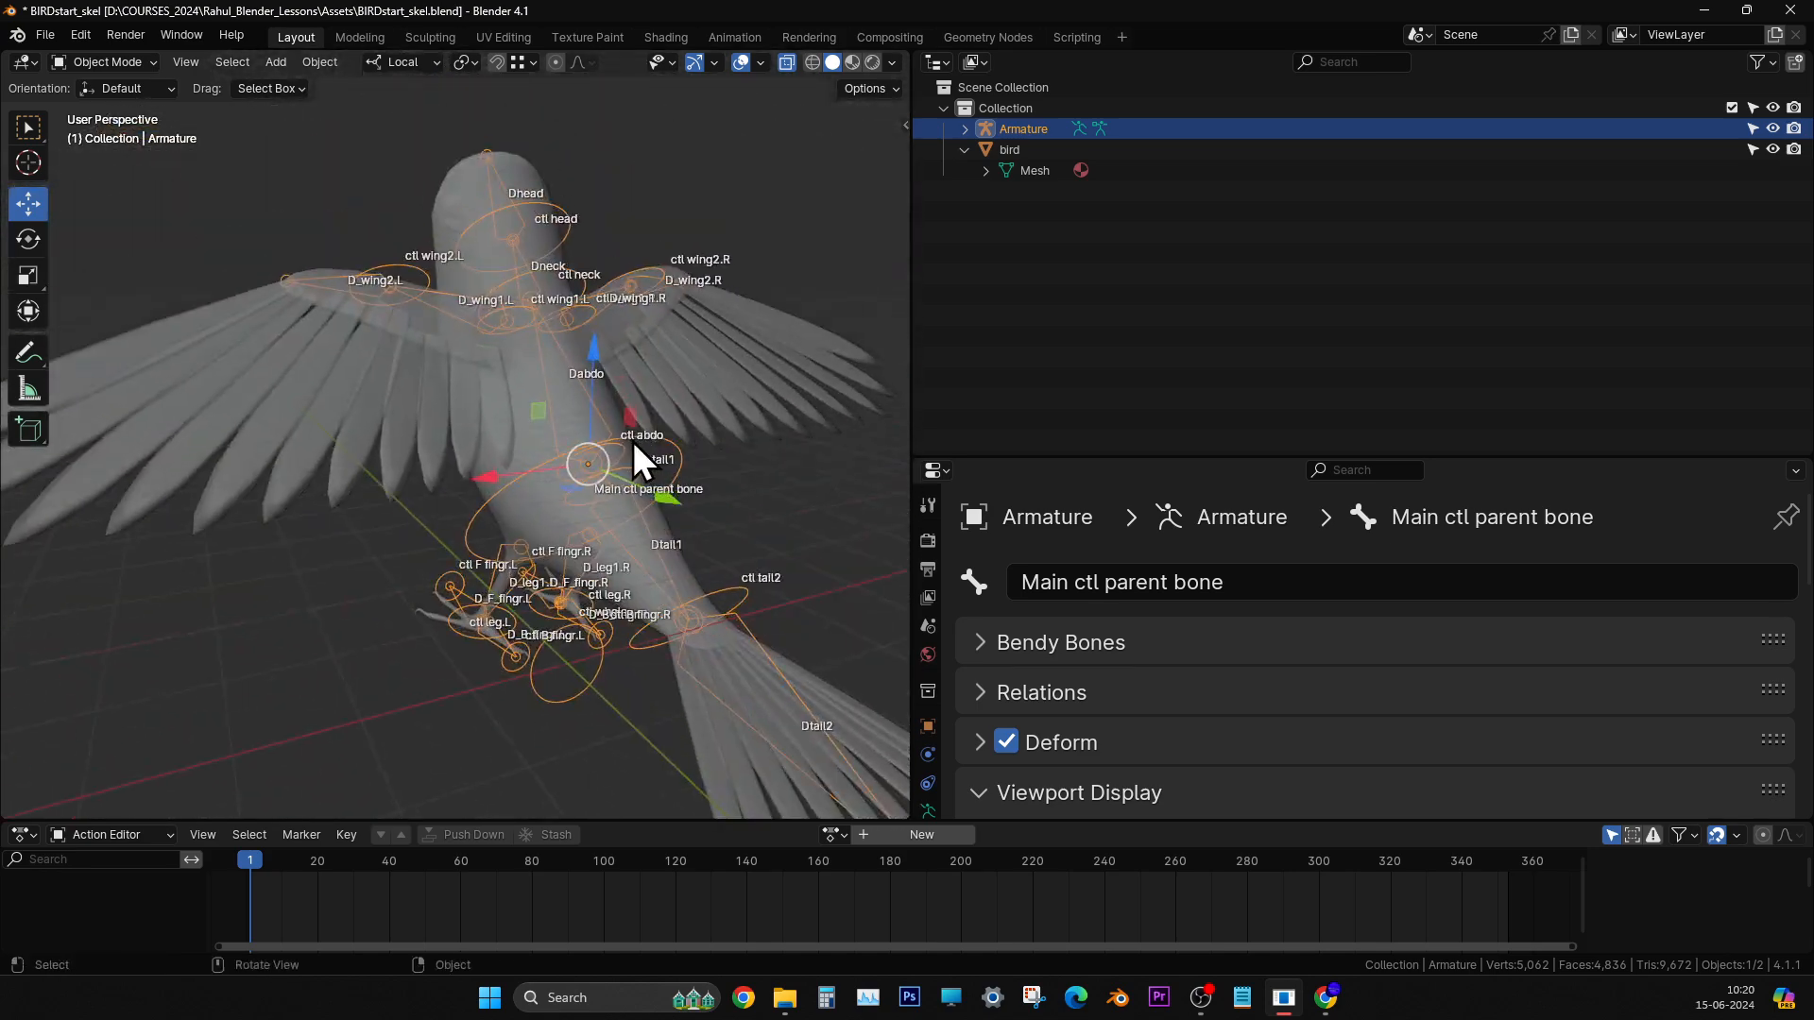
{"action": "key", "text": "g"}
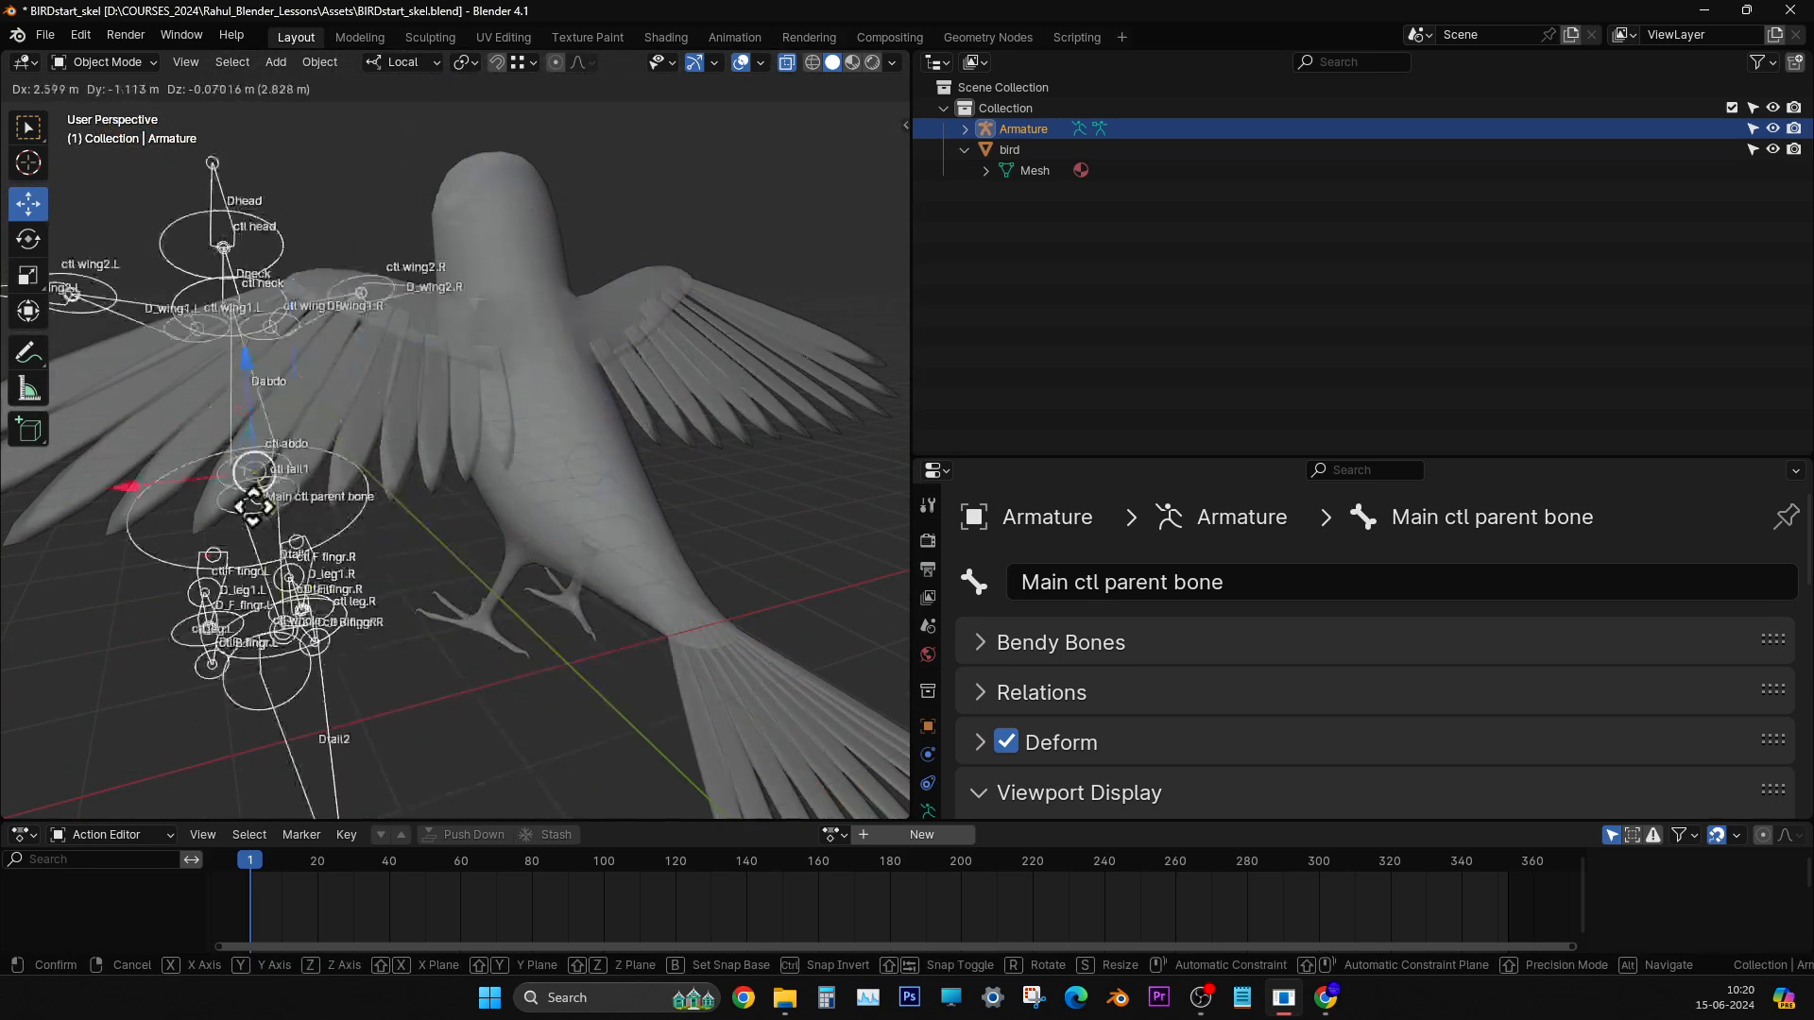
{"action": "right_click", "coordinate": [498, 417]}
{"action": "middle_click_drag", "start_coordinate": [498, 417], "coordinate": [283, 283]}
- Open the text notes in a maximized Text Editor and add "enveloping." as line 10
{"action": "left_click", "coordinate": [26, 62]}
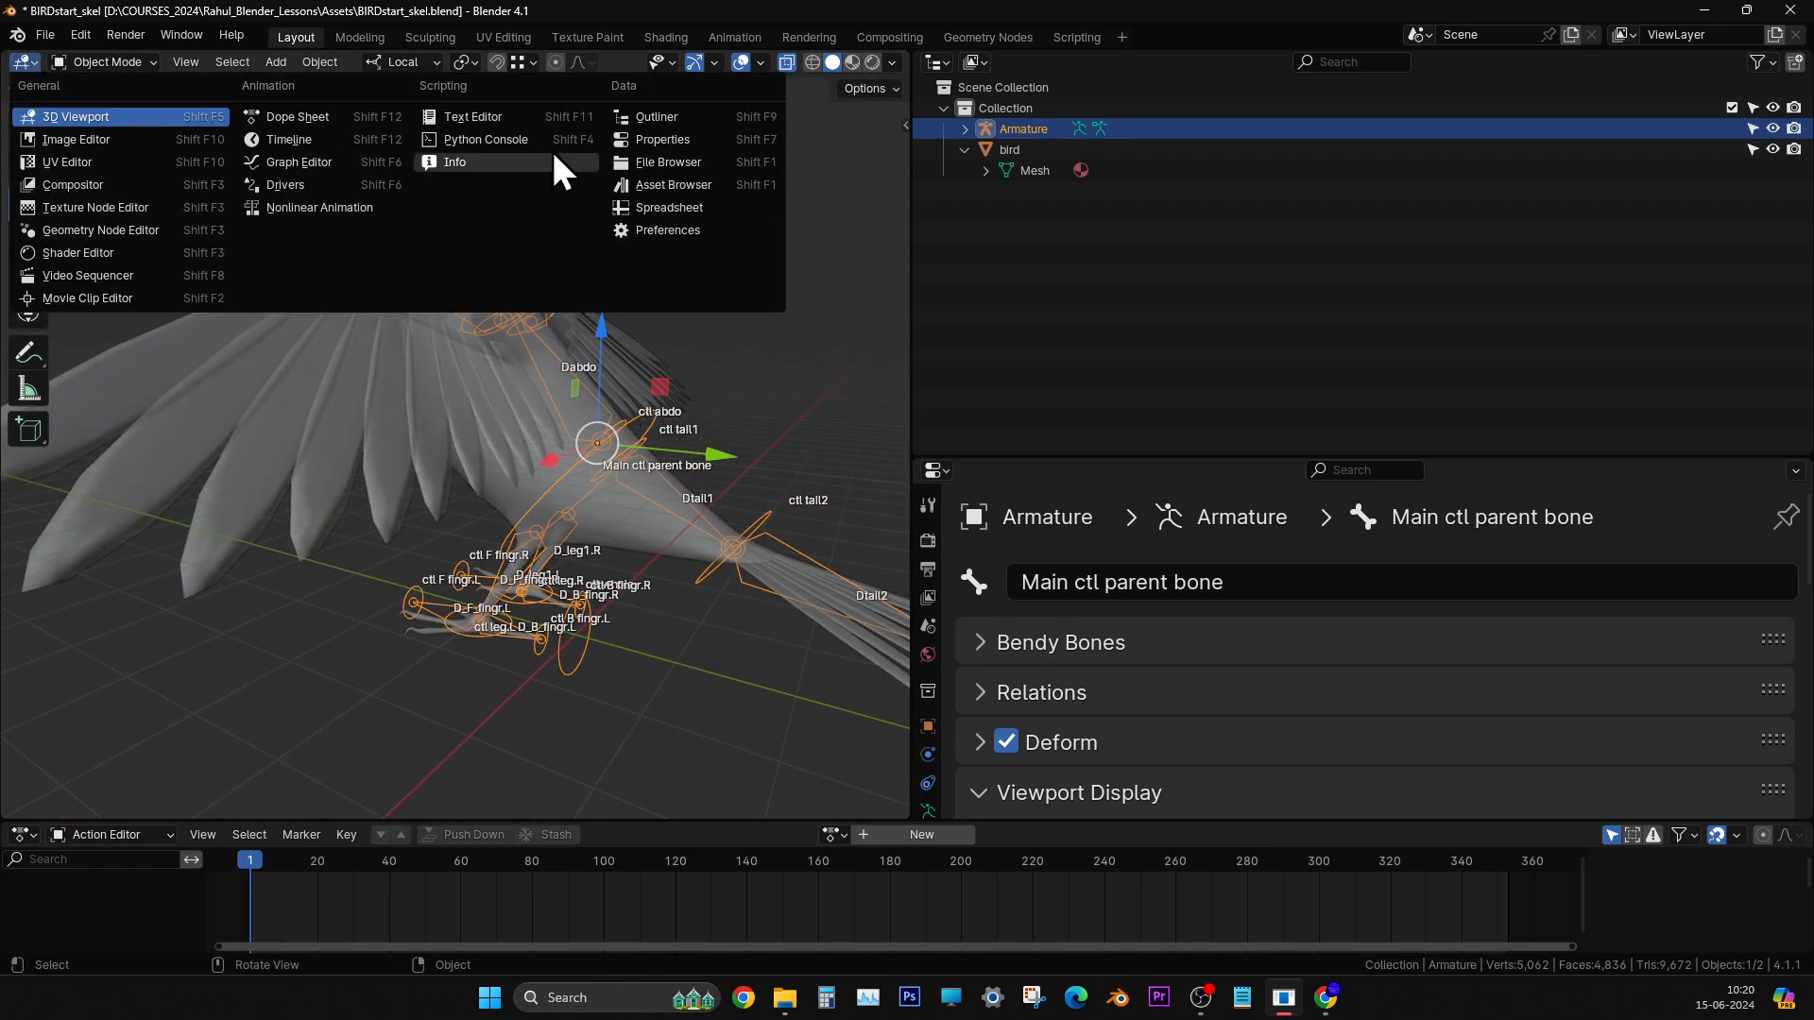
{"action": "left_click", "coordinate": [482, 117]}
{"action": "key", "text": "ctrl+space"}
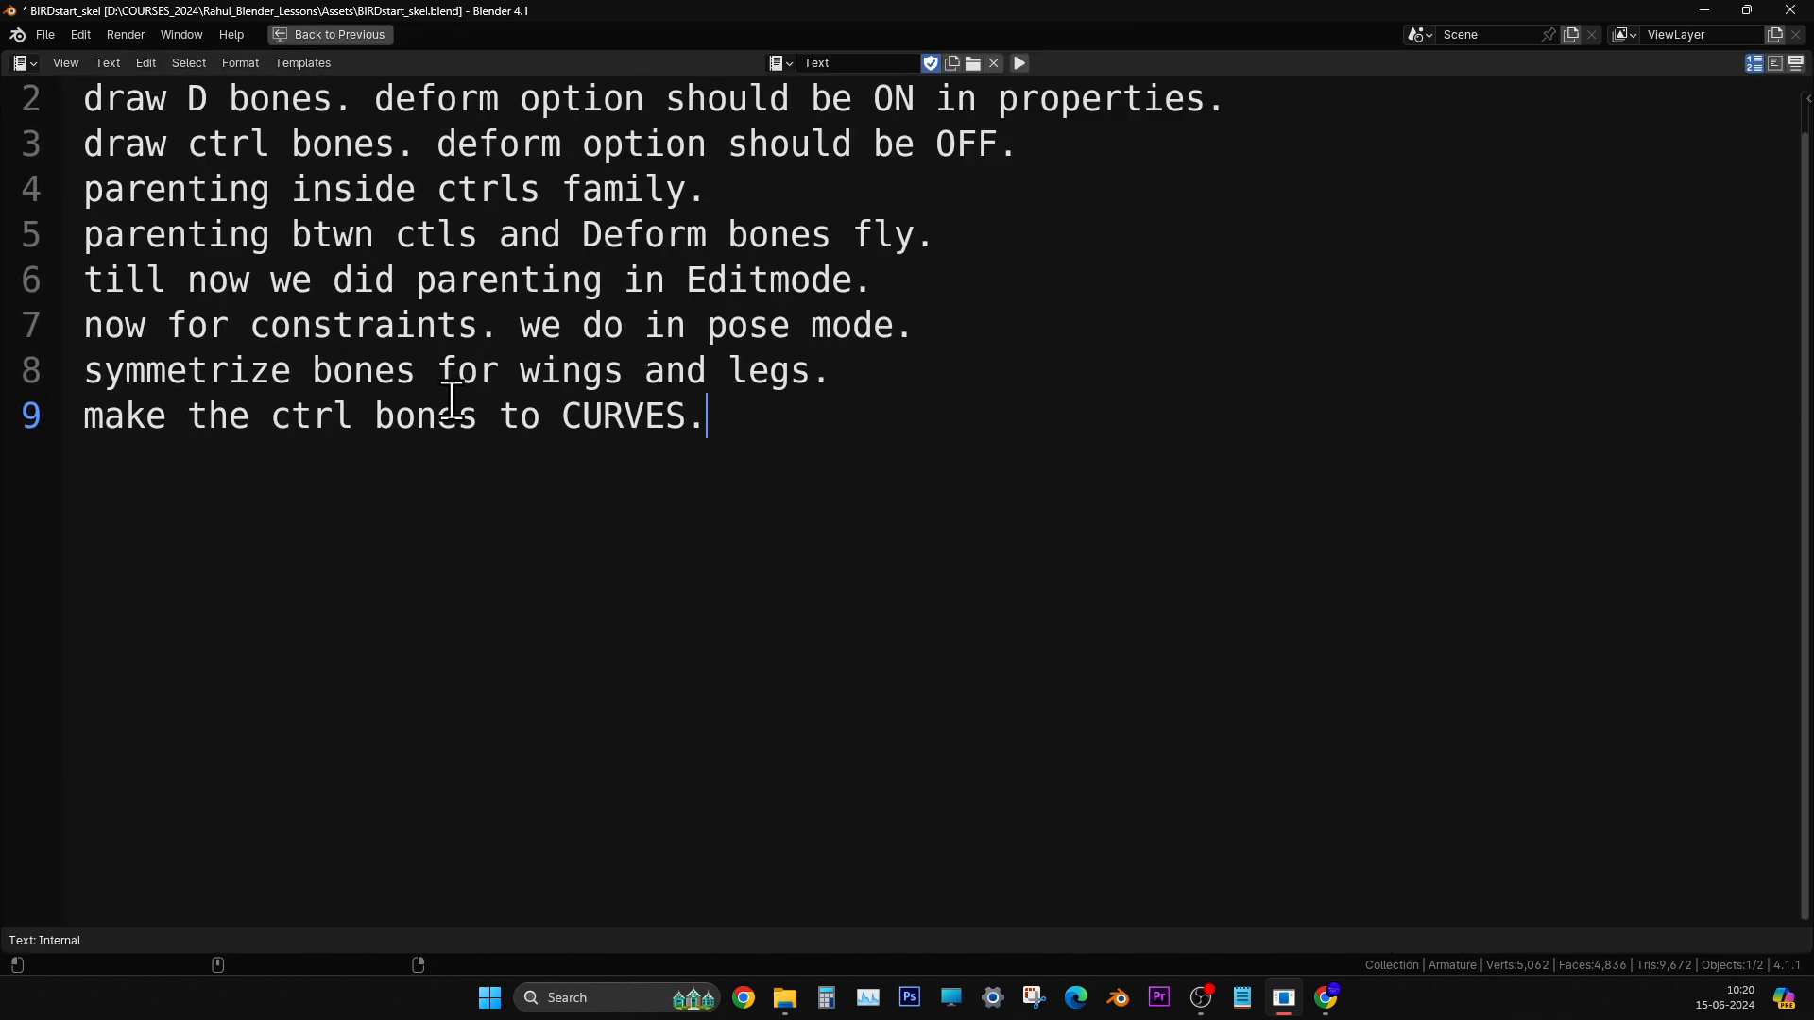
{"action": "scroll", "coordinate": [562, 425], "scroll_direction": "up", "scroll_amount": 1}
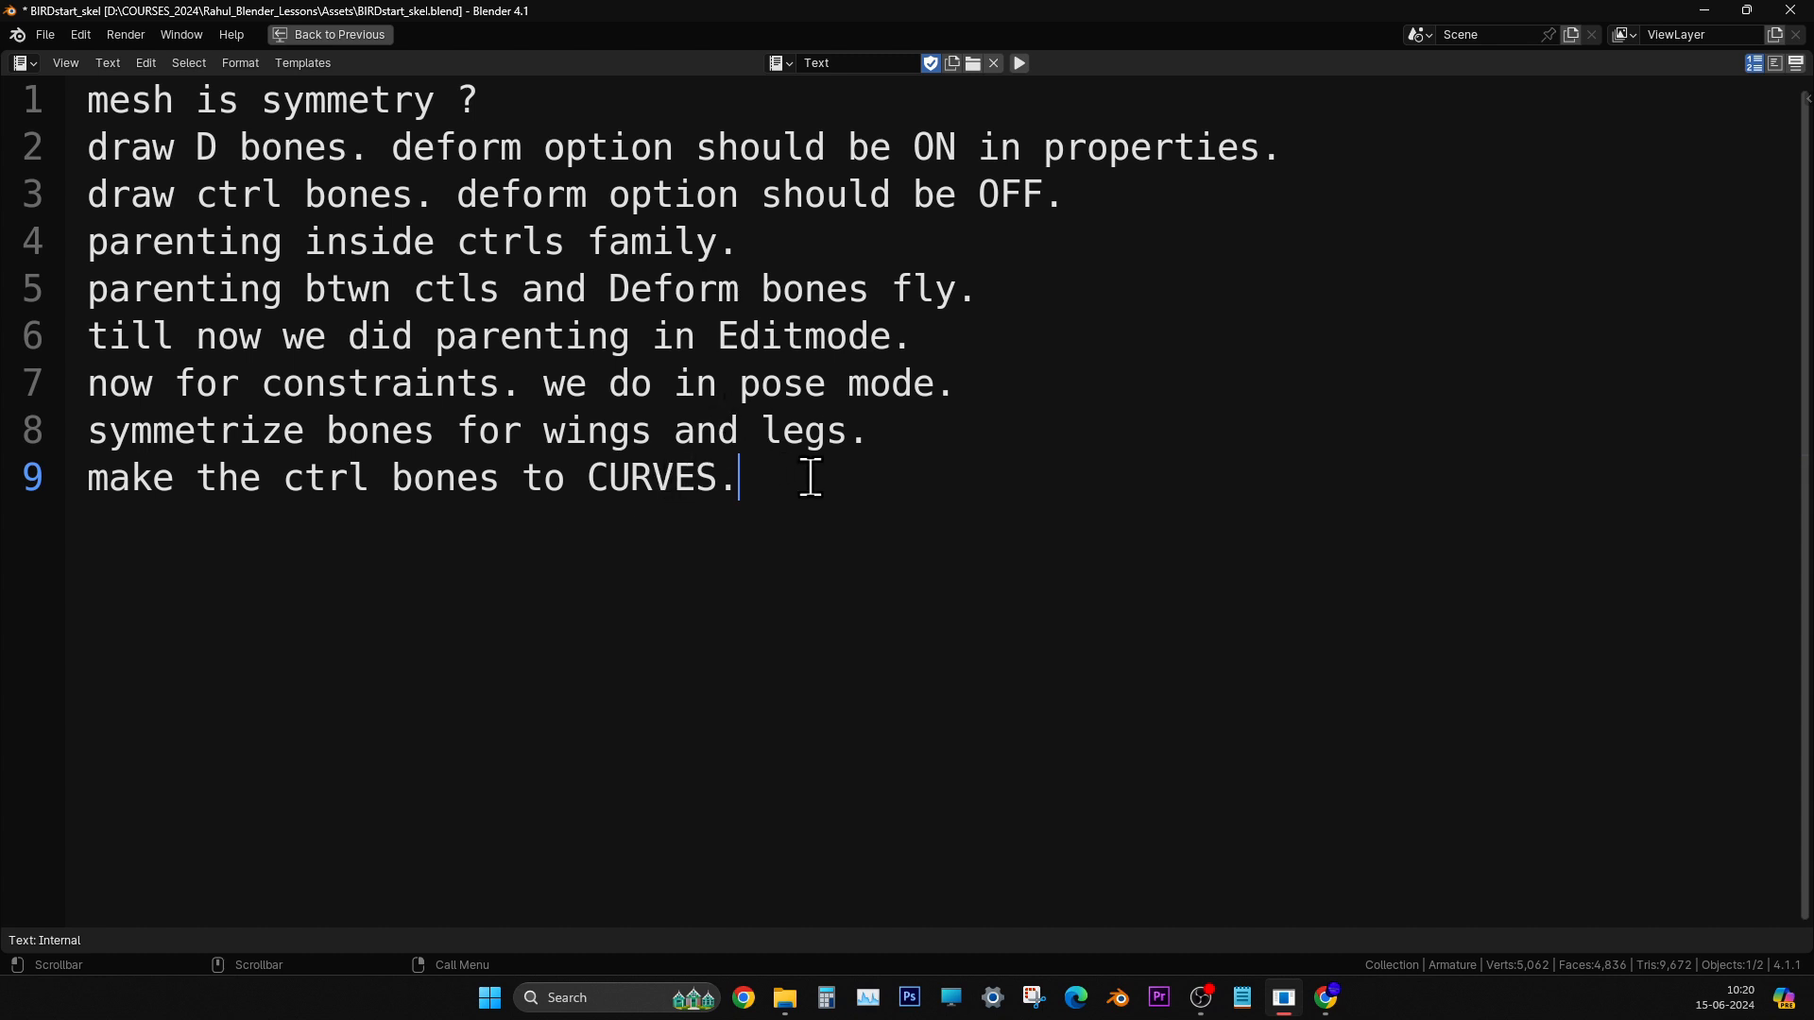
{"action": "key", "text": "Return"}
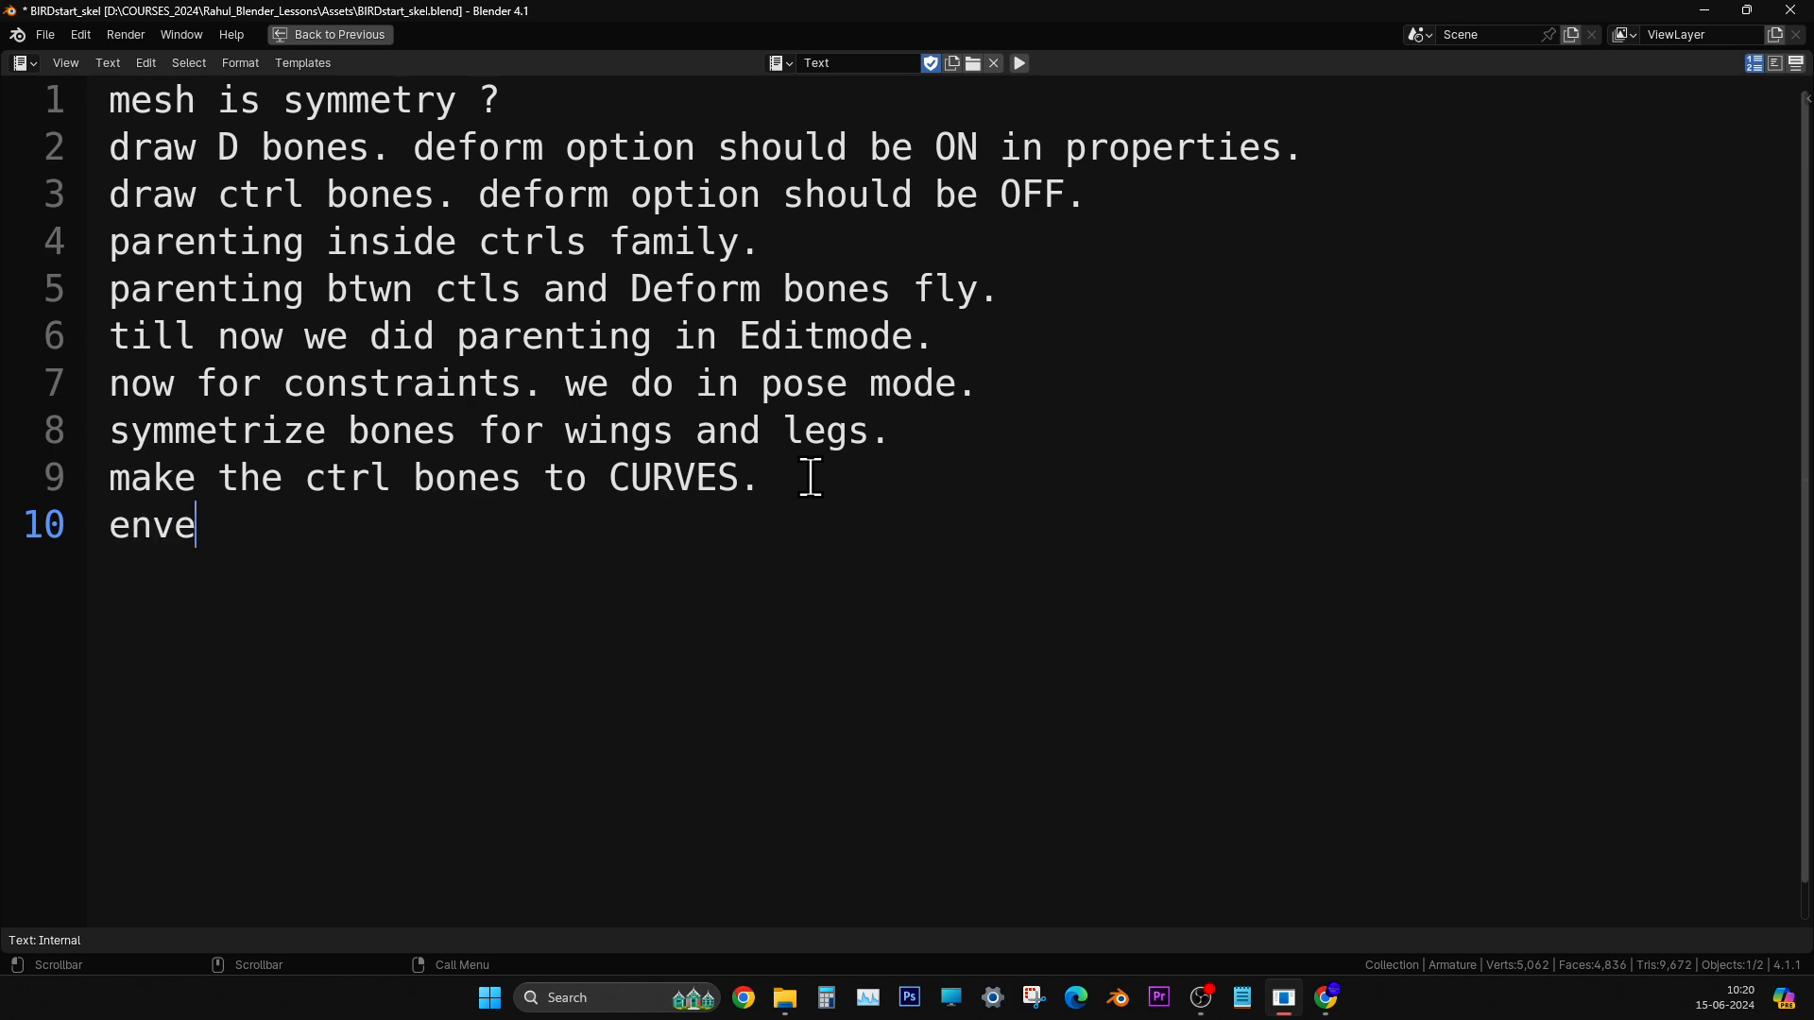
{"action": "type", "text": "enveloping."}
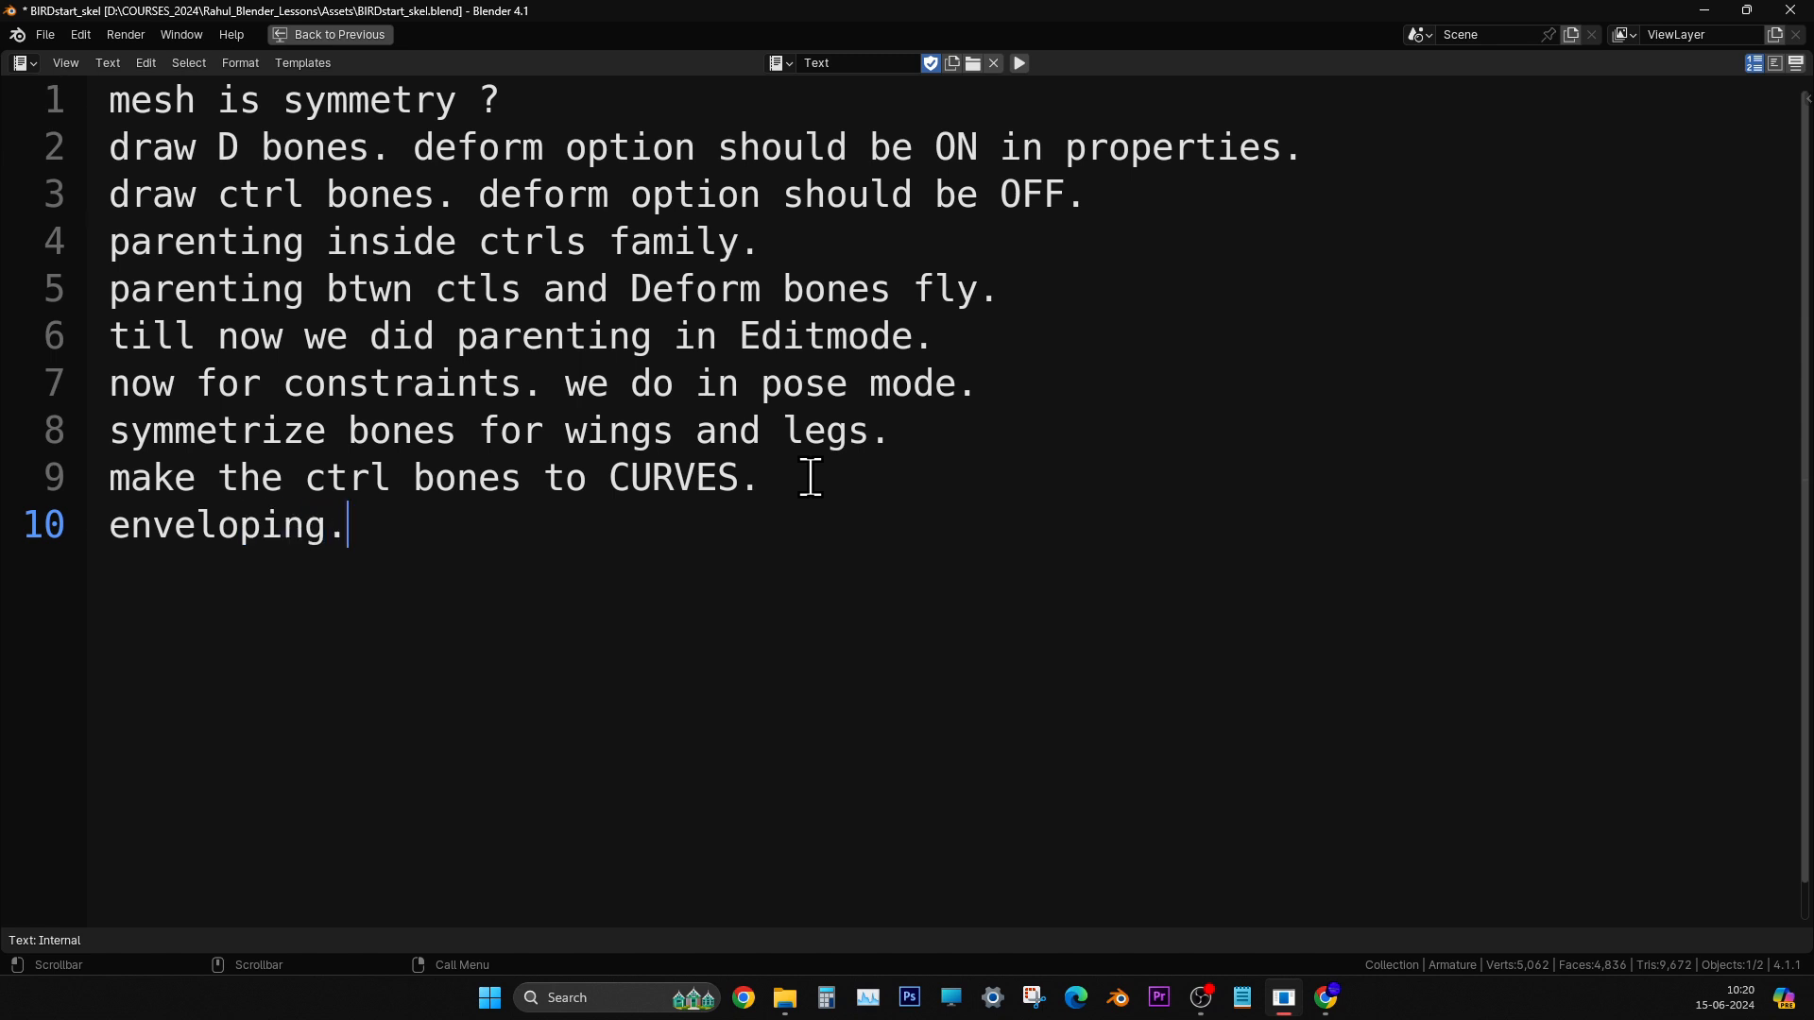
- Restore the normal layout and change the Text Editor area back to the 3D Viewport
{"action": "key", "text": "ctrl+space"}
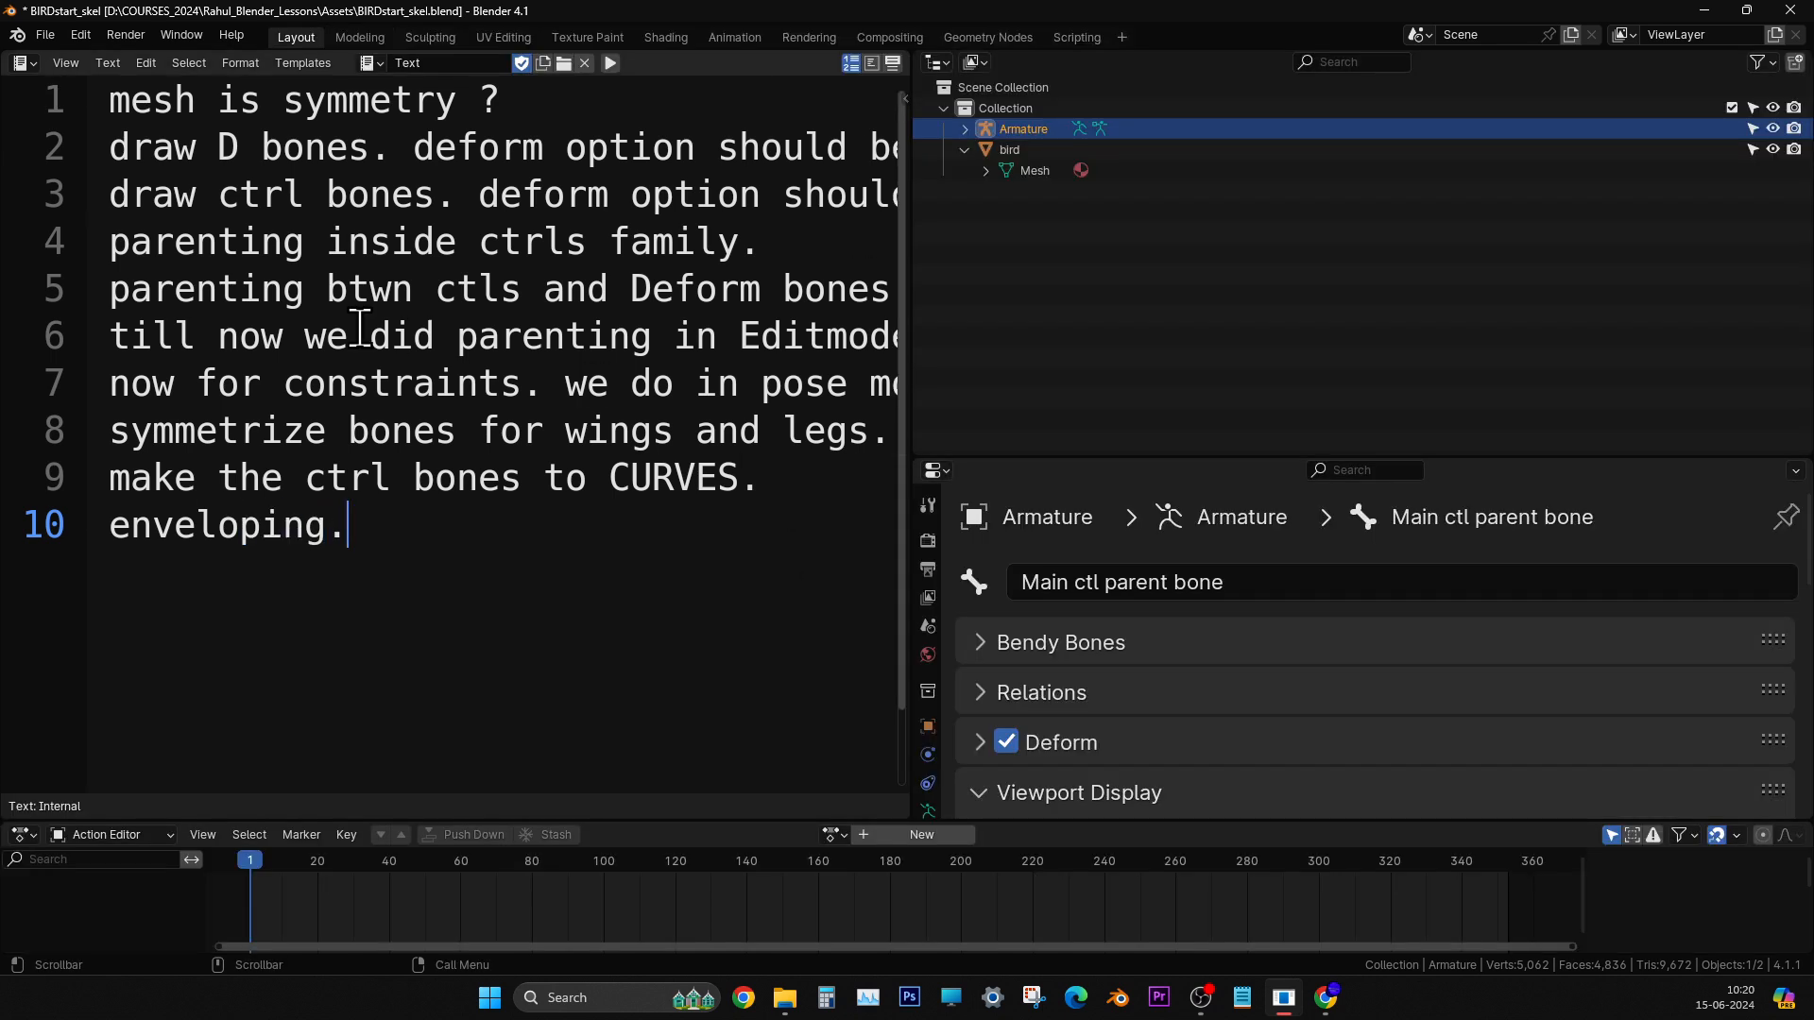
{"action": "left_click", "coordinate": [23, 62]}
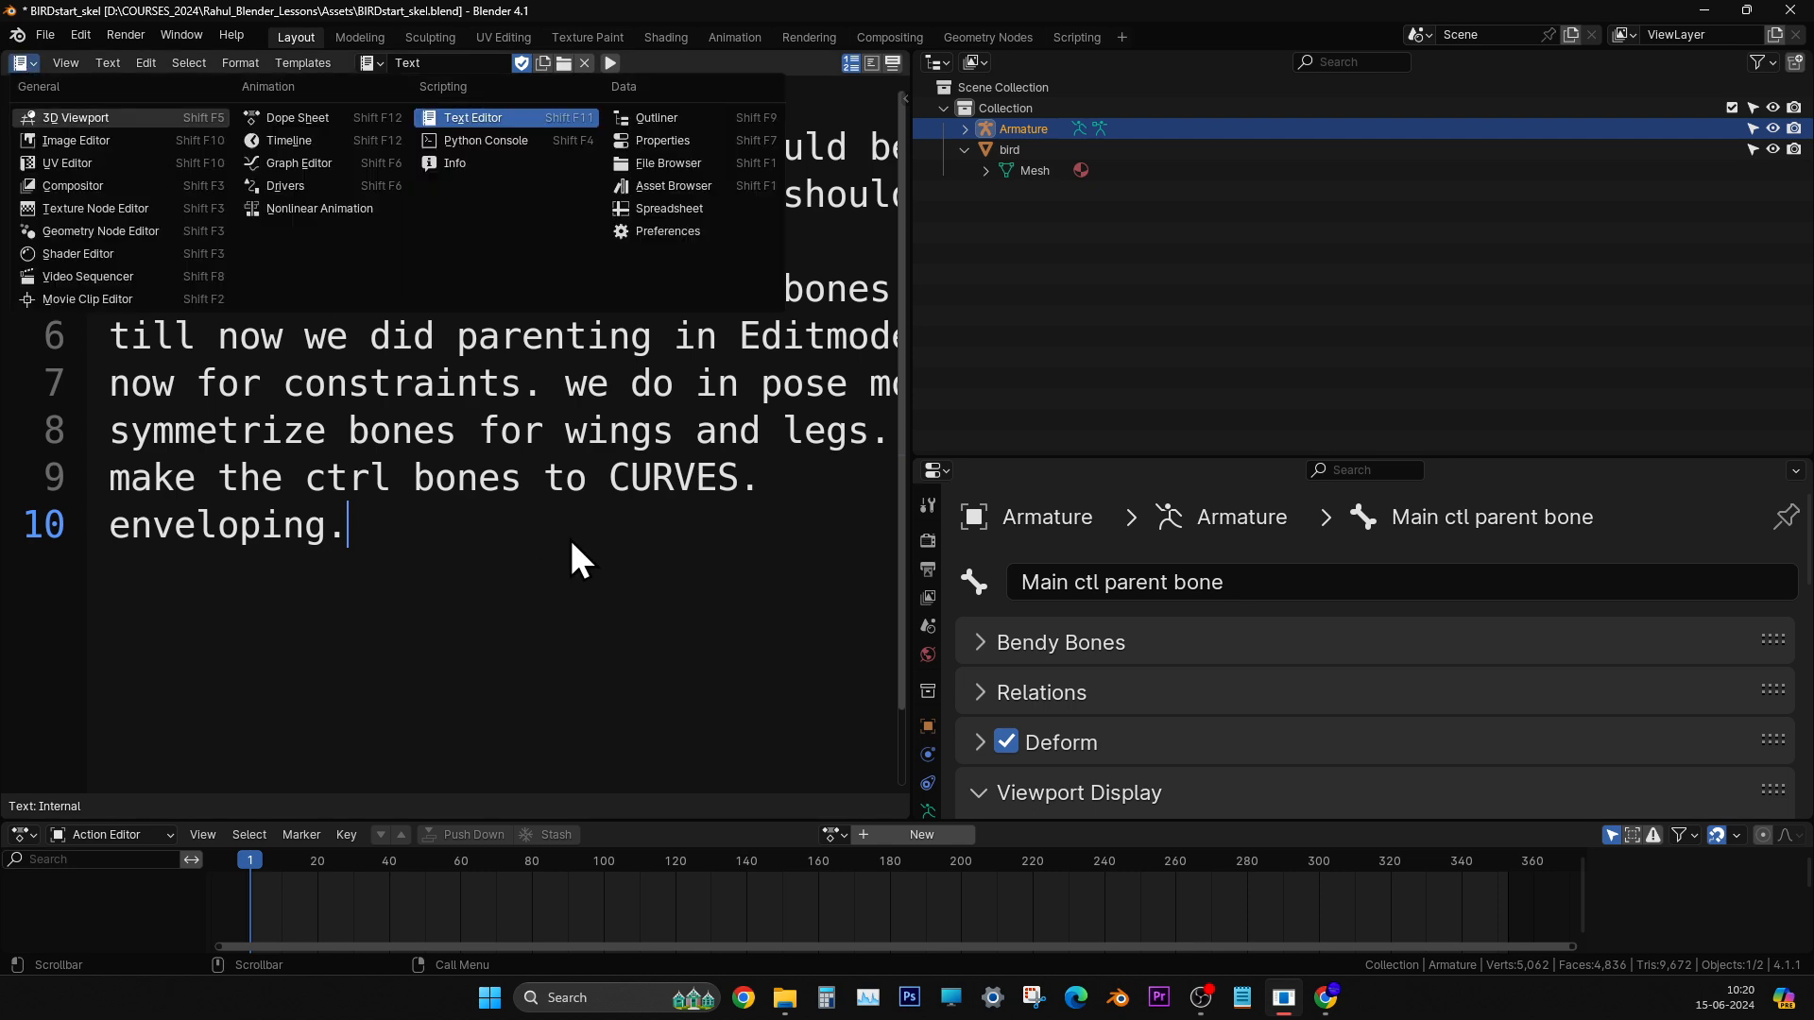
{"action": "key", "text": "Return"}
{"action": "middle_click_drag", "start_coordinate": [566, 539], "coordinate": [673, 397]}
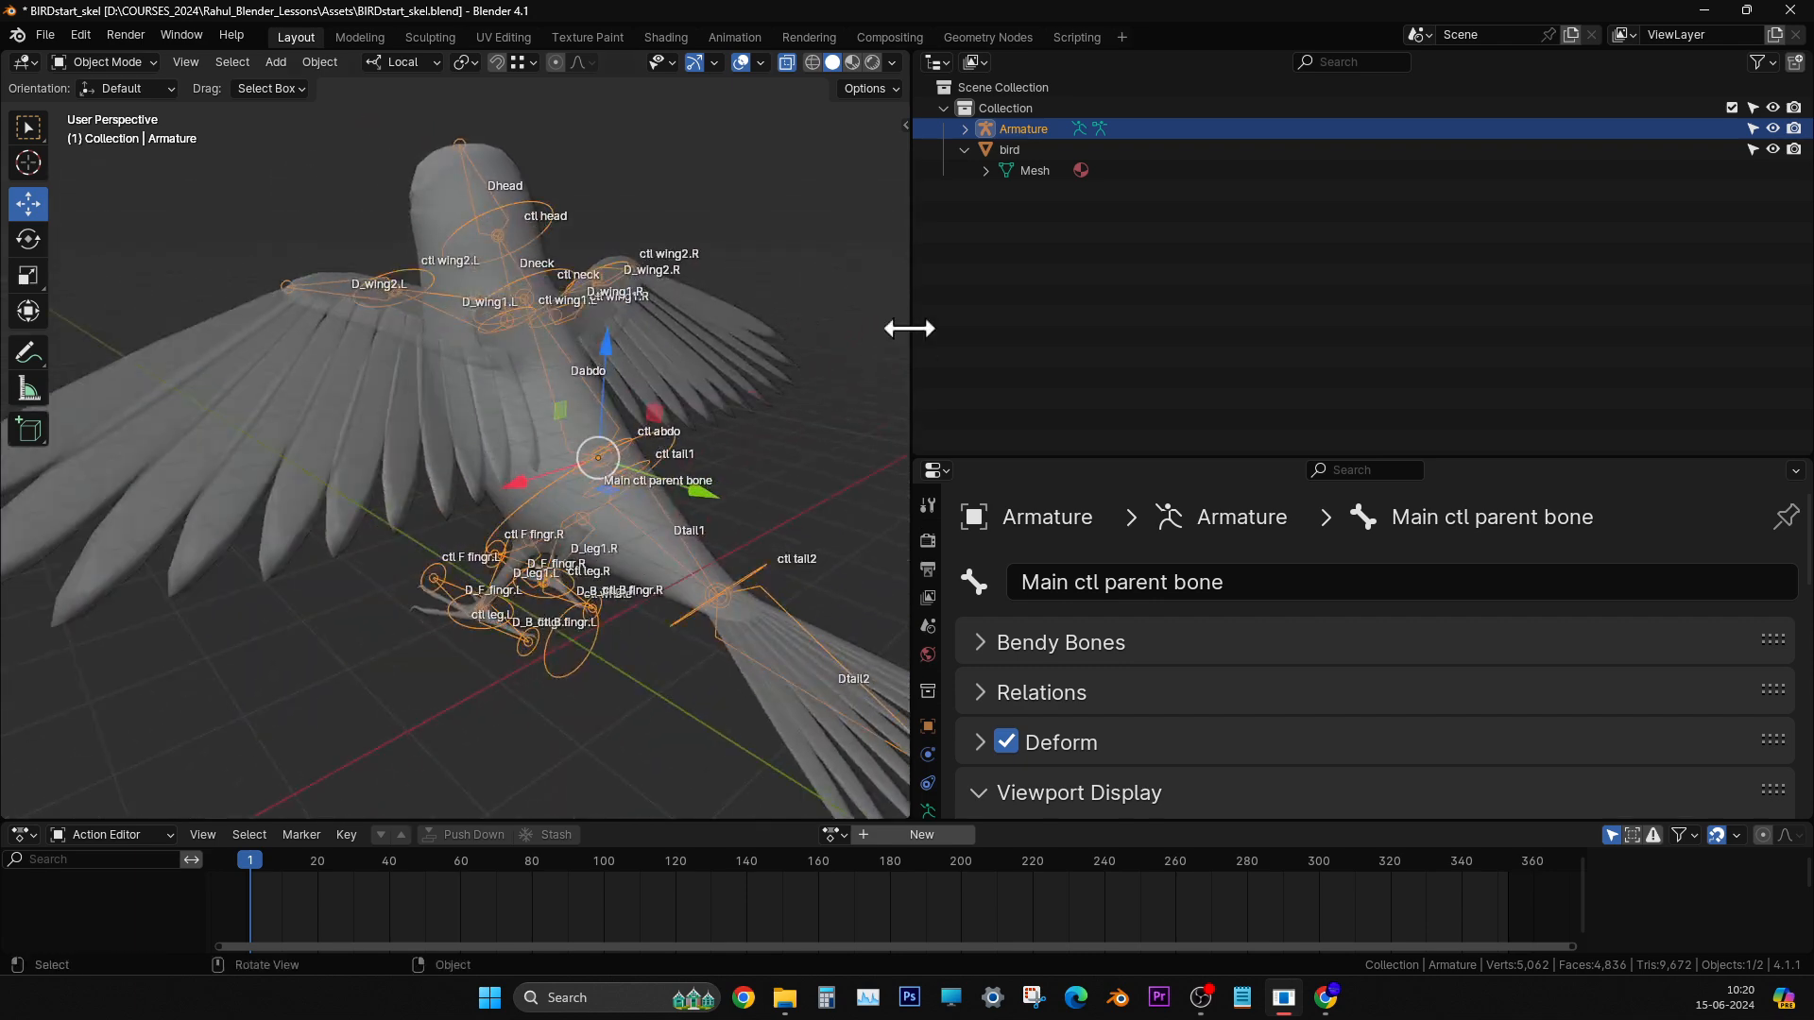
- Widen the 3D Viewport, shrink the Outliner with the bird entry collapsed, and deselect the armature
{"action": "left_click_drag", "start_coordinate": [909, 328], "coordinate": [1256, 369]}
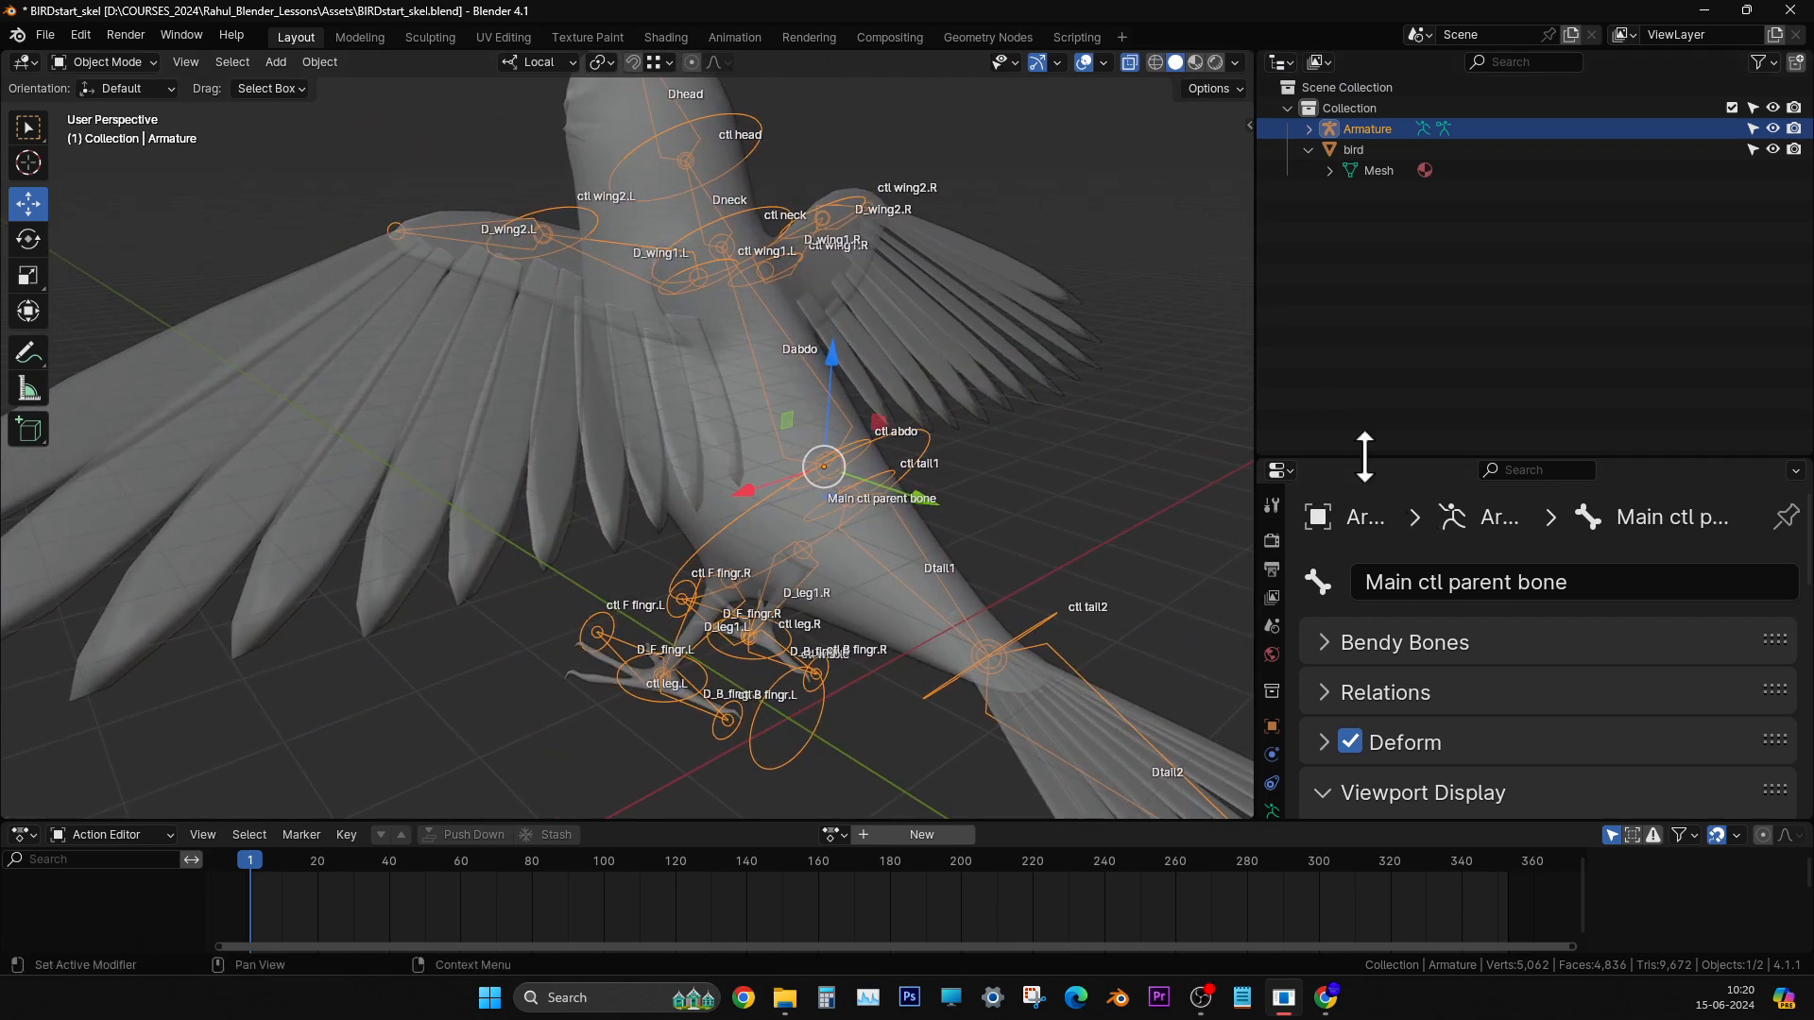
{"action": "left_click_drag", "start_coordinate": [1365, 455], "coordinate": [1359, 199]}
{"action": "left_click", "coordinate": [1309, 149]}
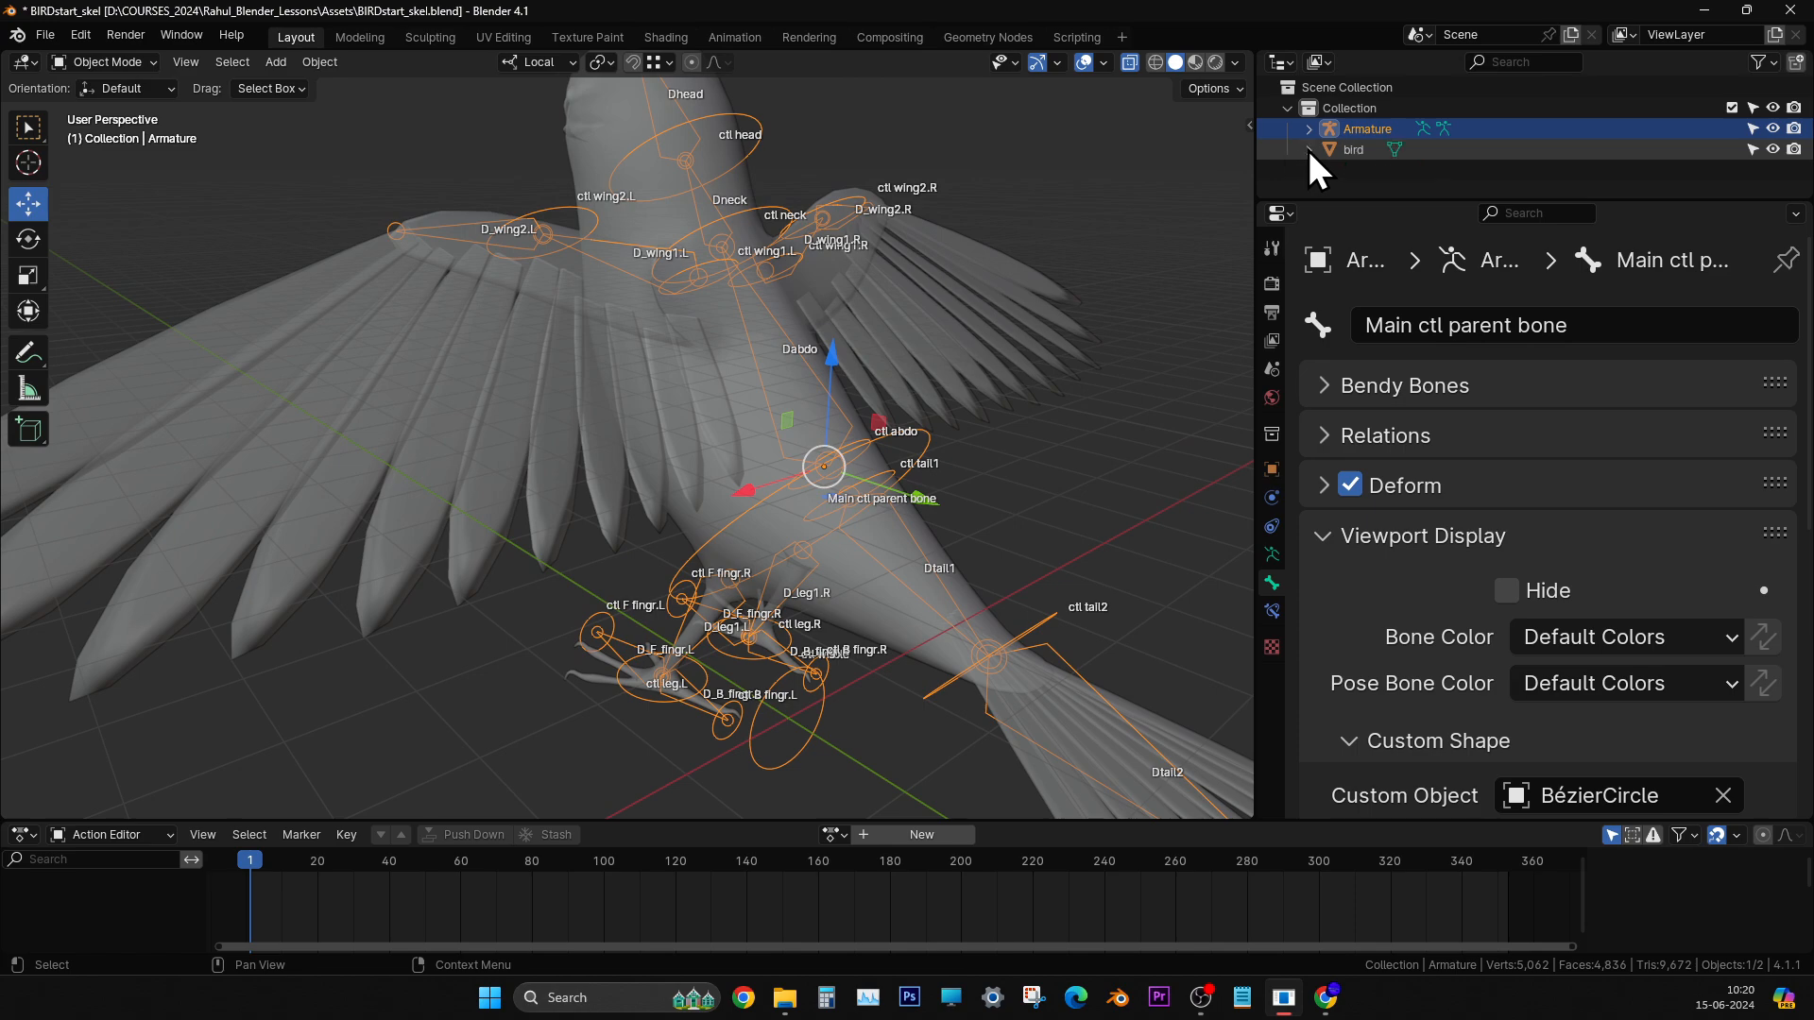
{"action": "middle_click_drag", "start_coordinate": [911, 541], "coordinate": [575, 223]}
{"action": "left_click", "coordinate": [985, 473]}
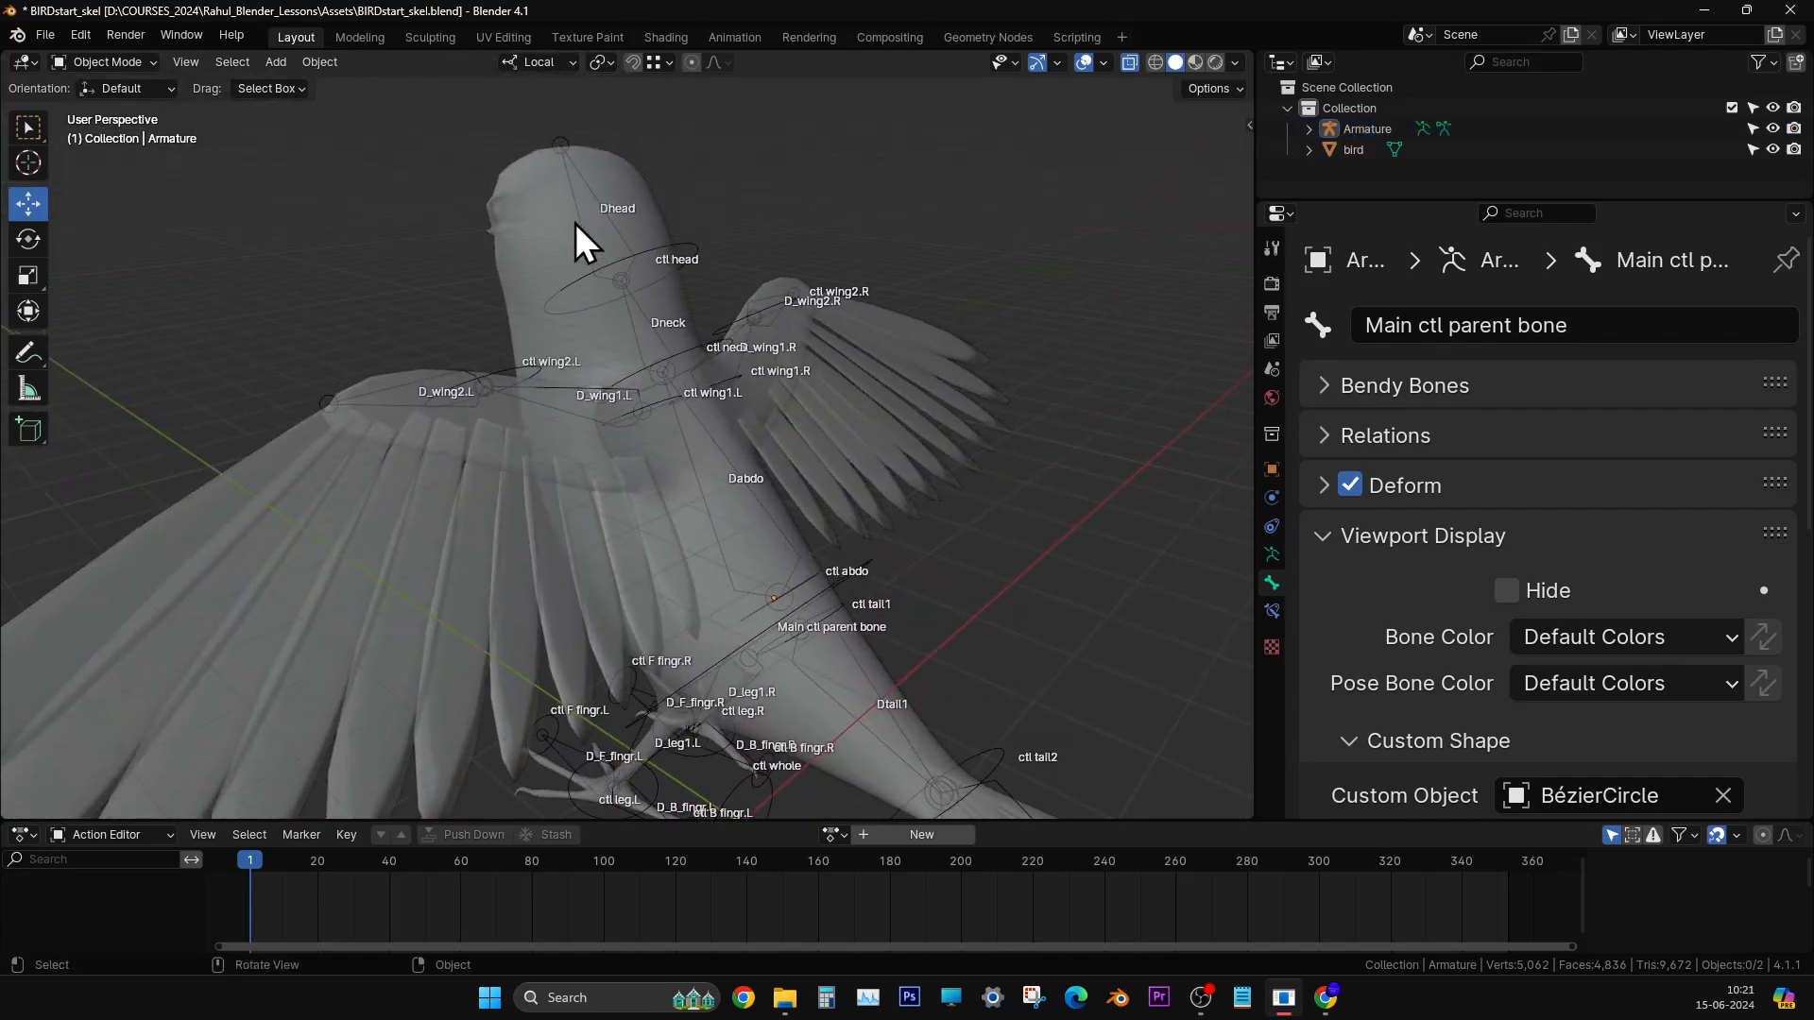
{"action": "left_click", "coordinate": [580, 207]}
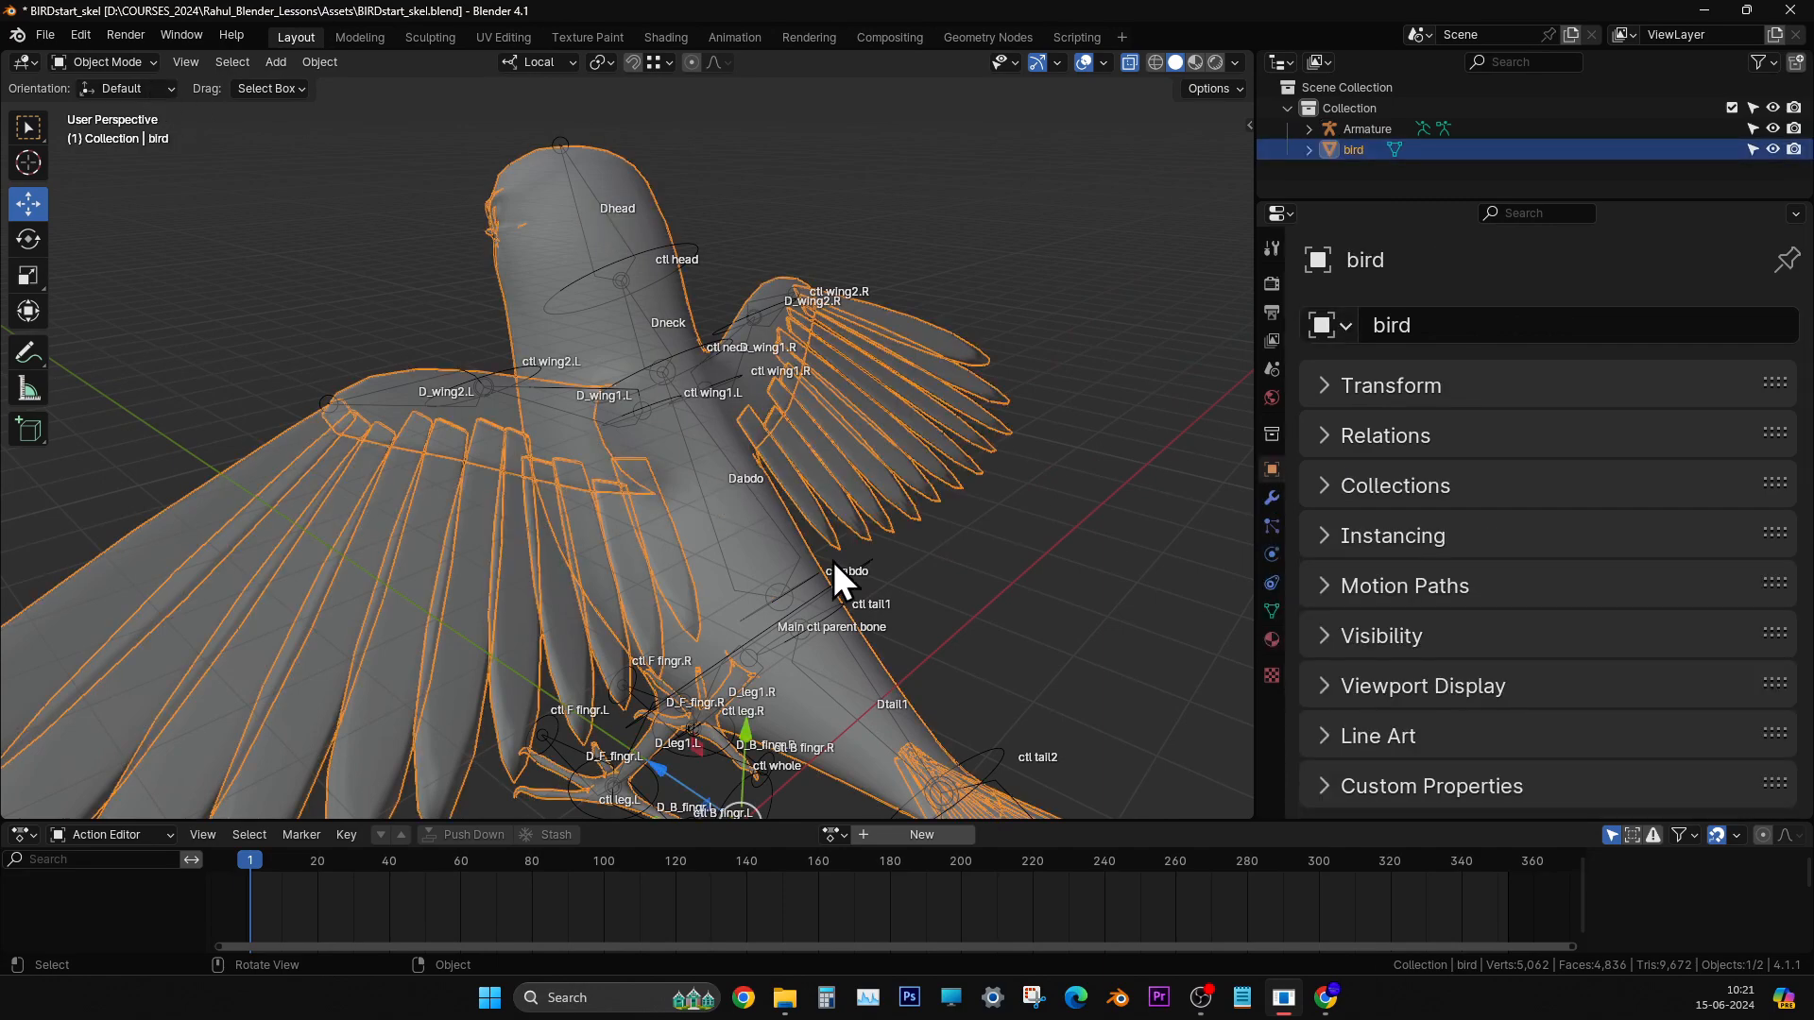
{"action": "left_click", "coordinate": [859, 567]}
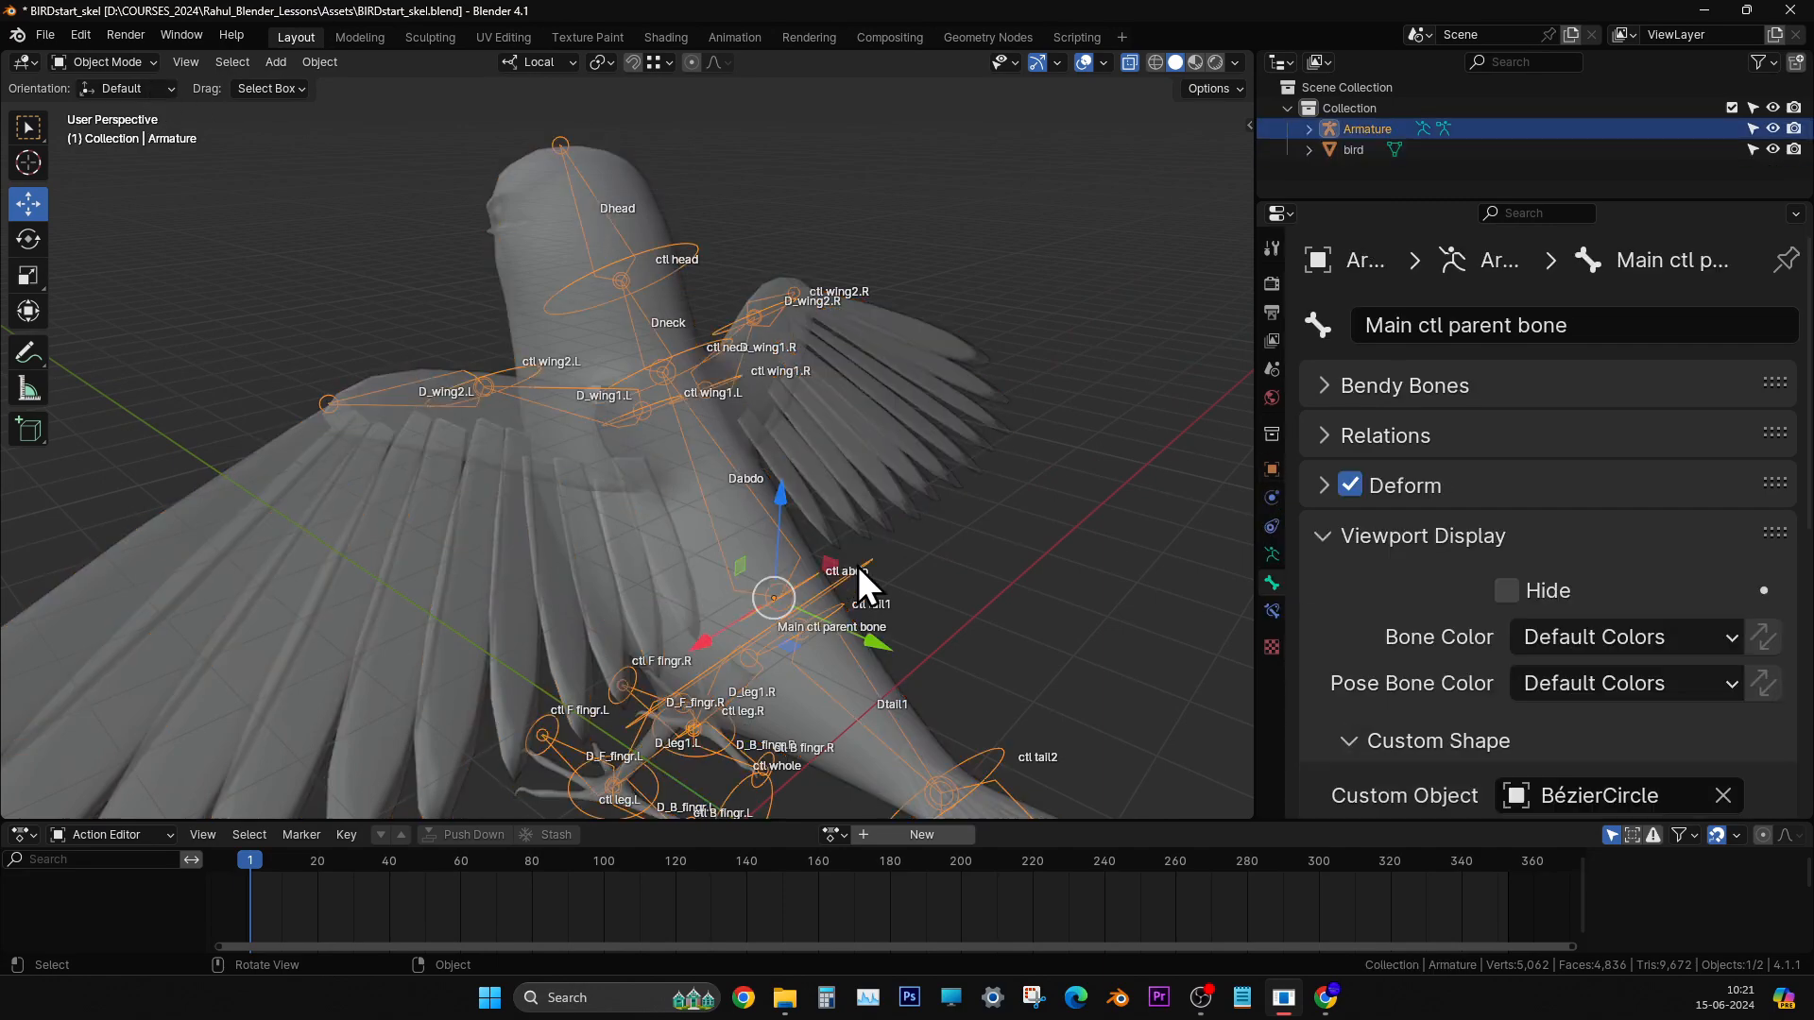
{"action": "left_click", "coordinate": [127, 62]}
{"action": "left_click", "coordinate": [139, 64]}
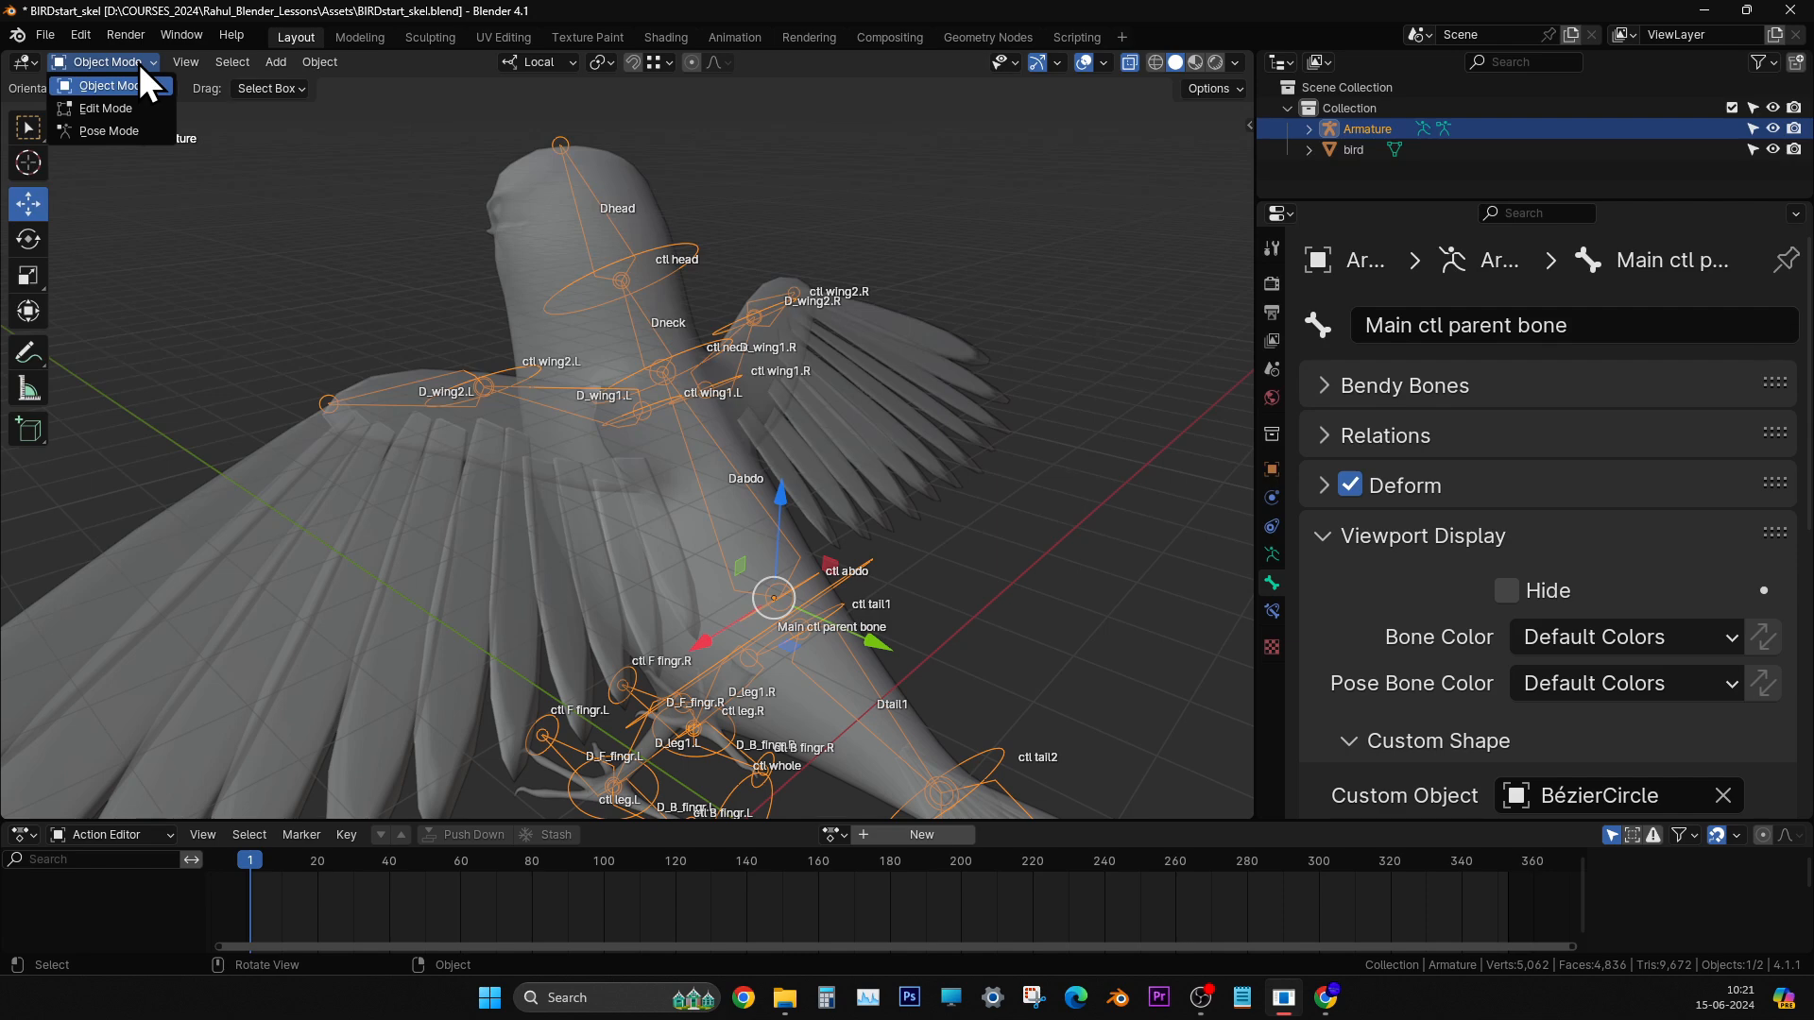
{"action": "middle_click_drag", "start_coordinate": [637, 414], "coordinate": [578, 450]}
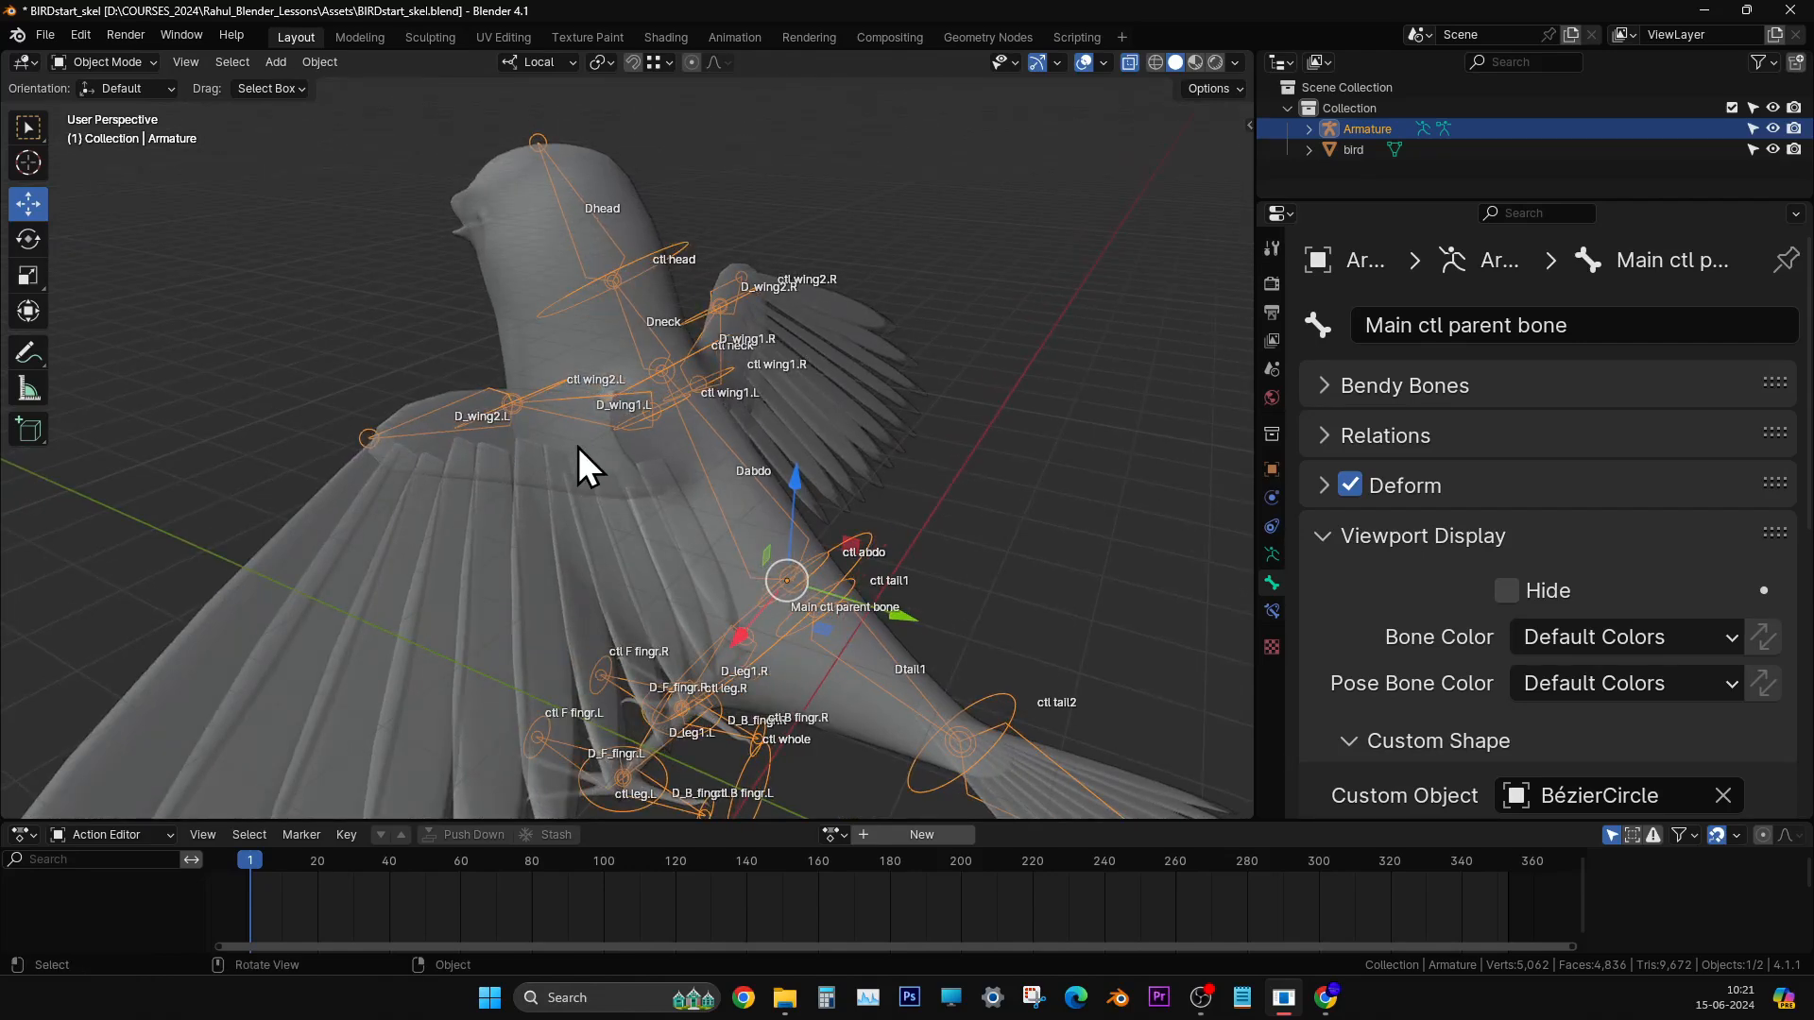
{"action": "mouse_move", "coordinate": [610, 455]}
{"action": "middle_mouse_down"}
{"action": "mouse_move", "coordinate": [560, 435]}
{"action": "mouse_move", "coordinate": [627, 450]}
{"action": "mouse_move", "coordinate": [561, 419]}
{"action": "mouse_move", "coordinate": [714, 491]}
{"action": "mouse_move", "coordinate": [698, 450]}
{"action": "mouse_move", "coordinate": [633, 453]}
{"action": "mouse_move", "coordinate": [626, 478]}
{"action": "mouse_move", "coordinate": [603, 456]}
{"action": "mouse_move", "coordinate": [623, 463]}
{"action": "middle_mouse_up"}
{"action": "middle_click_drag", "start_coordinate": [585, 382], "coordinate": [660, 512]}
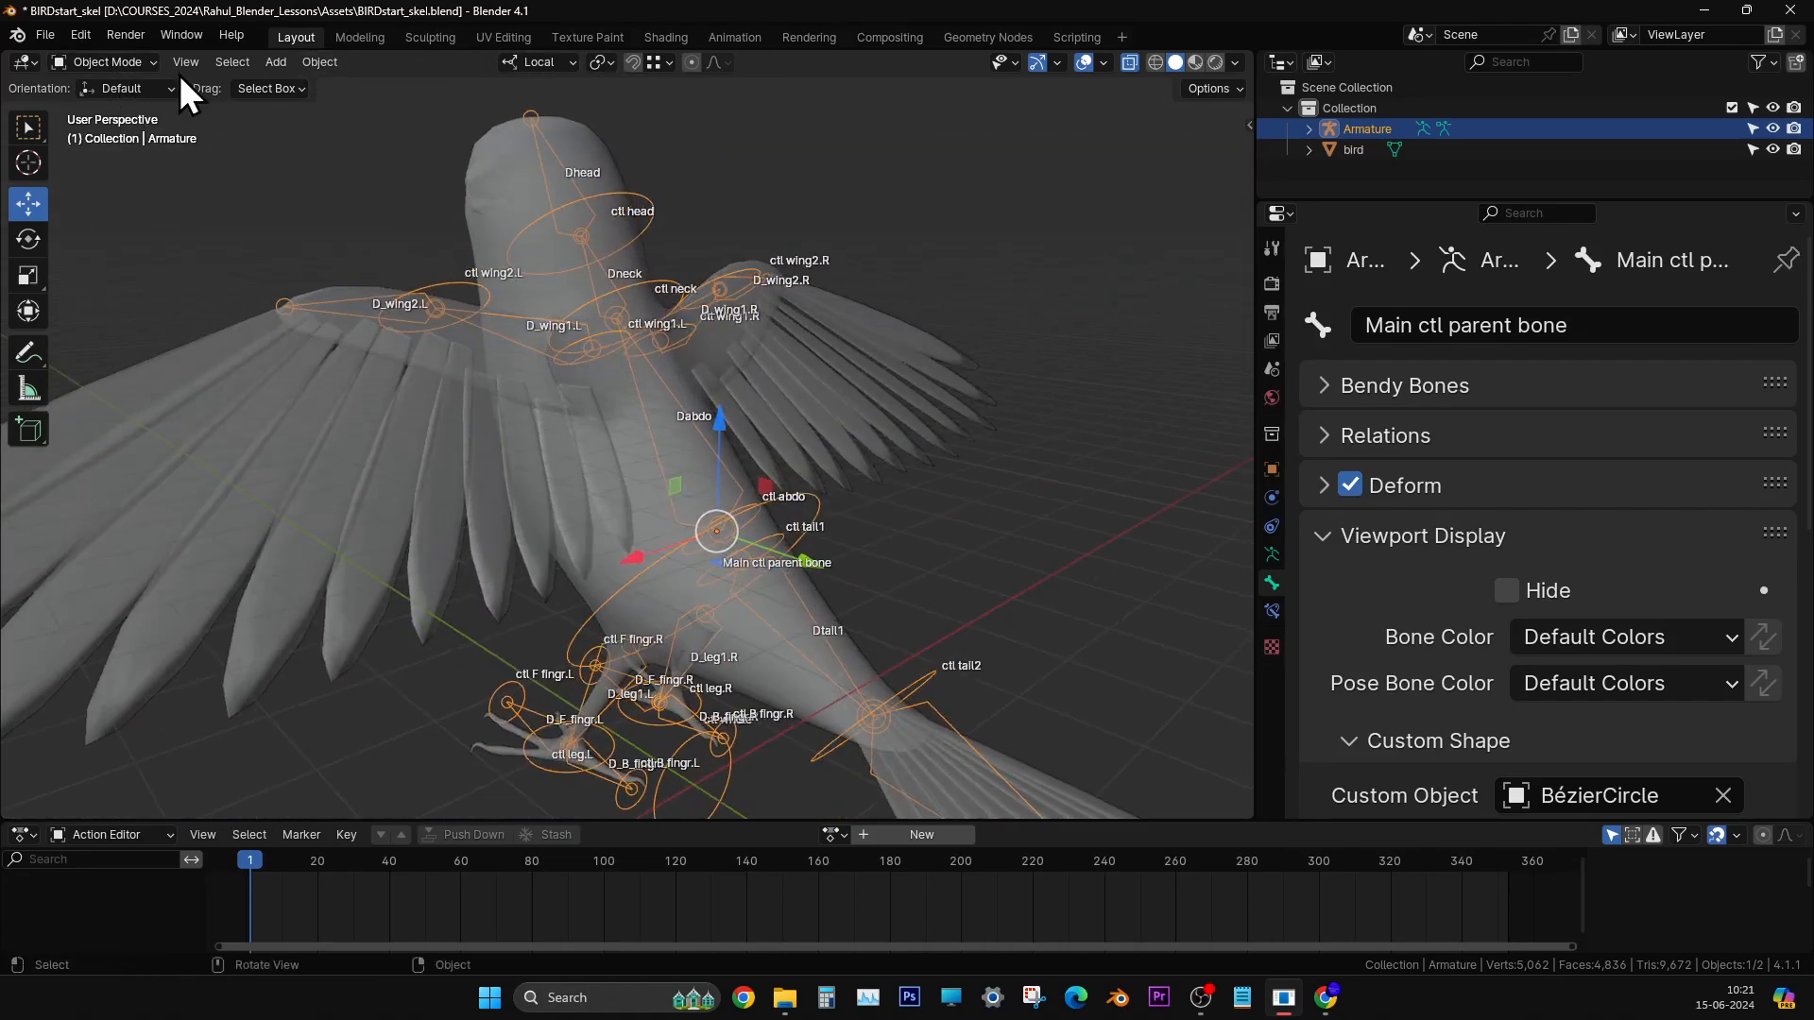
{"action": "middle_click_drag", "start_coordinate": [444, 371], "coordinate": [681, 548]}
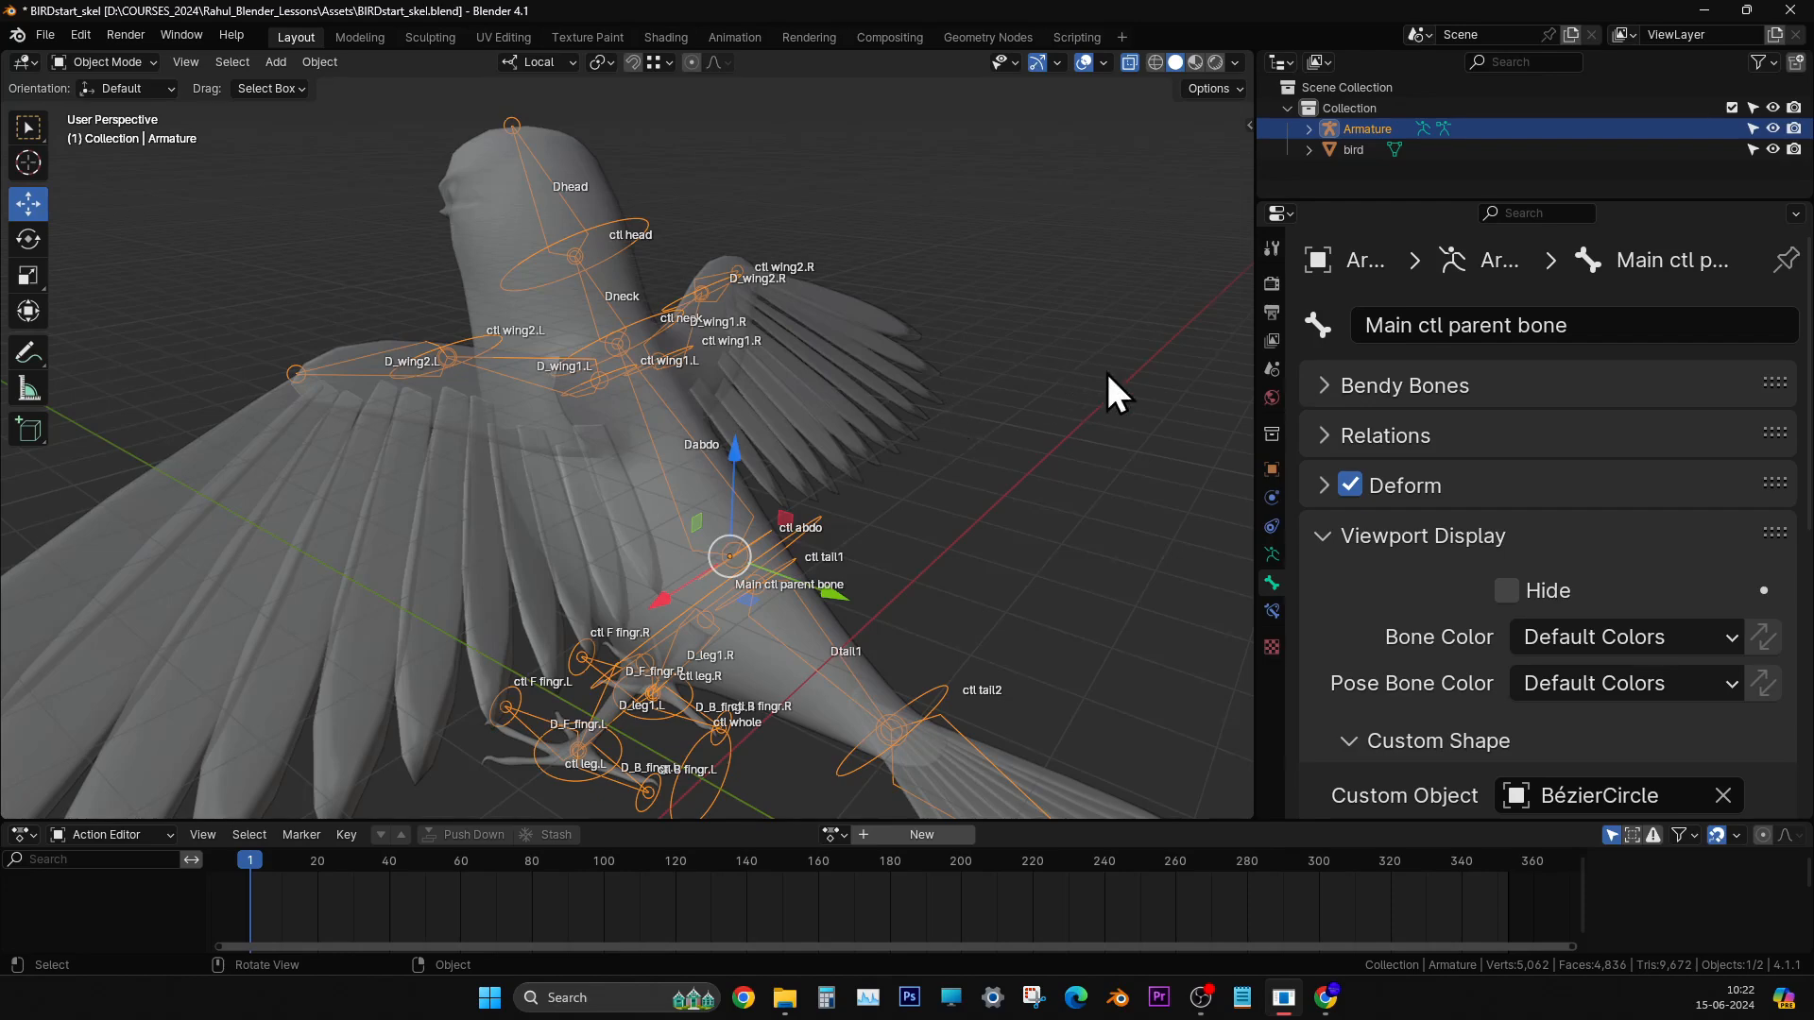
{"action": "left_click", "coordinate": [1112, 383]}
{"action": "middle_click_drag", "start_coordinate": [863, 416], "coordinate": [1312, 239]}
- Select the bird mesh together with the armature as the active object and review the Set Parent To options
{"action": "left_click", "coordinate": [682, 247]}
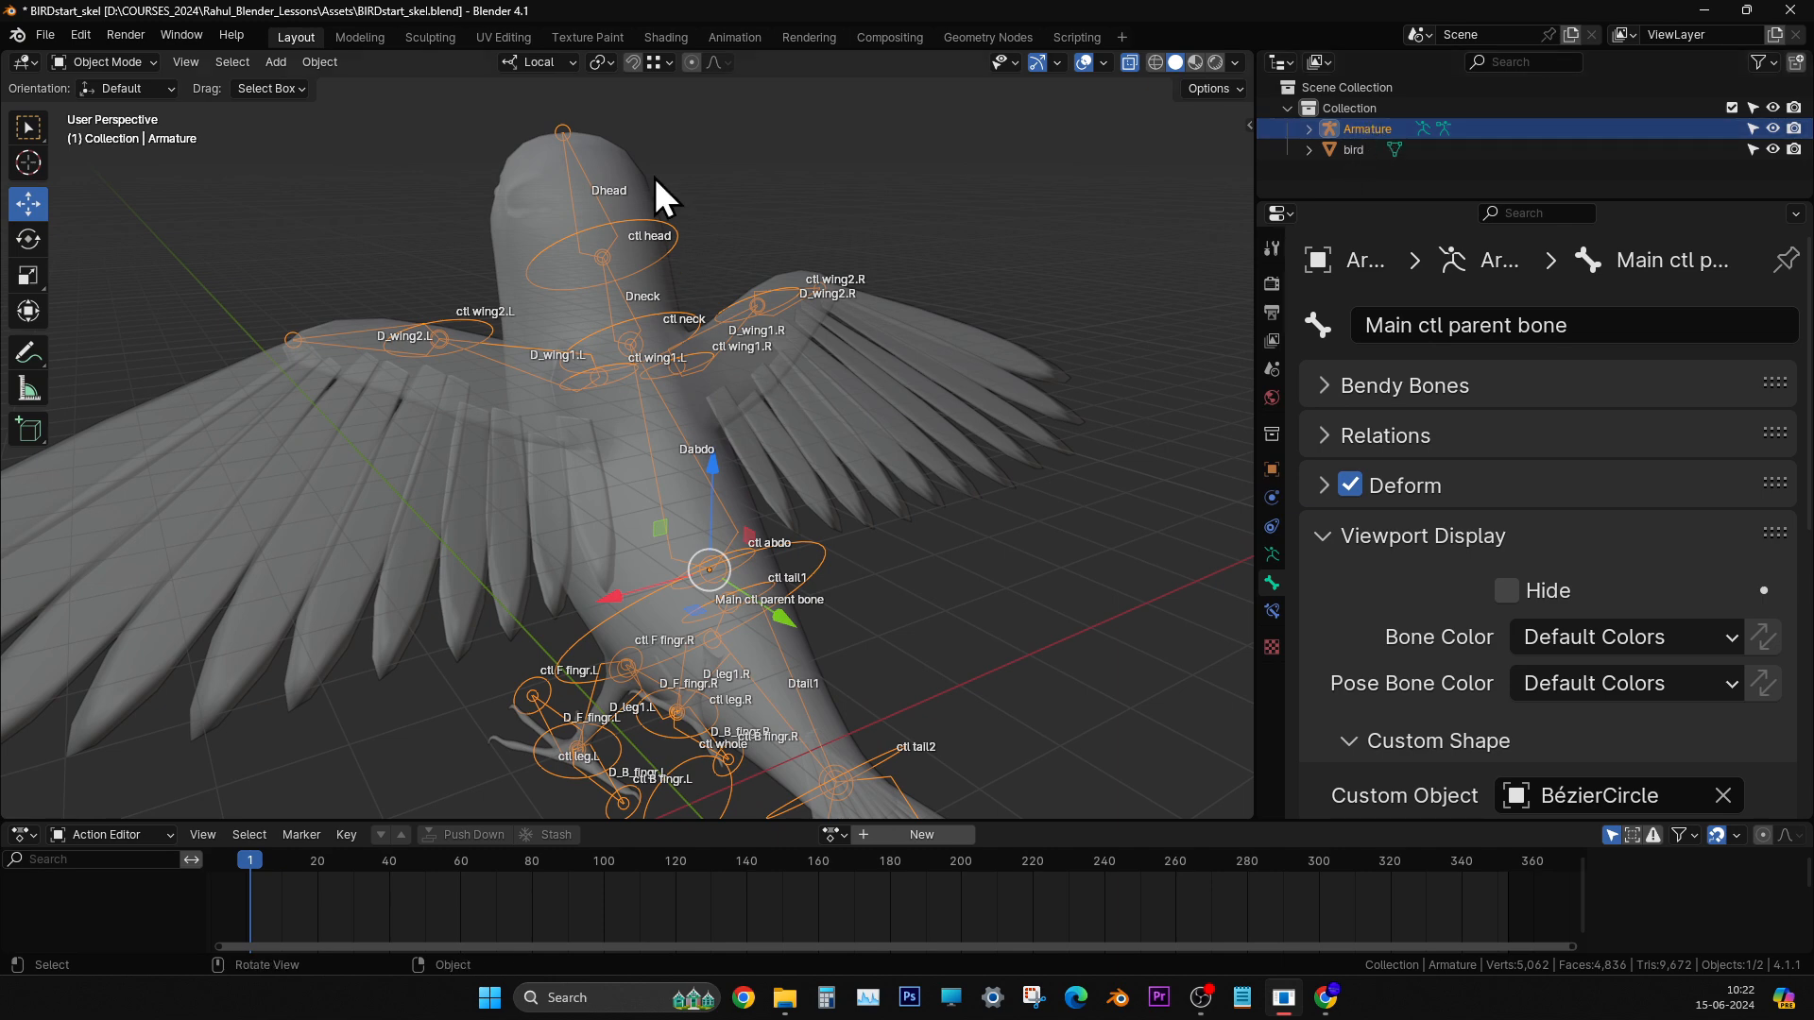
{"action": "left_click", "coordinate": [627, 168], "text": "shift"}
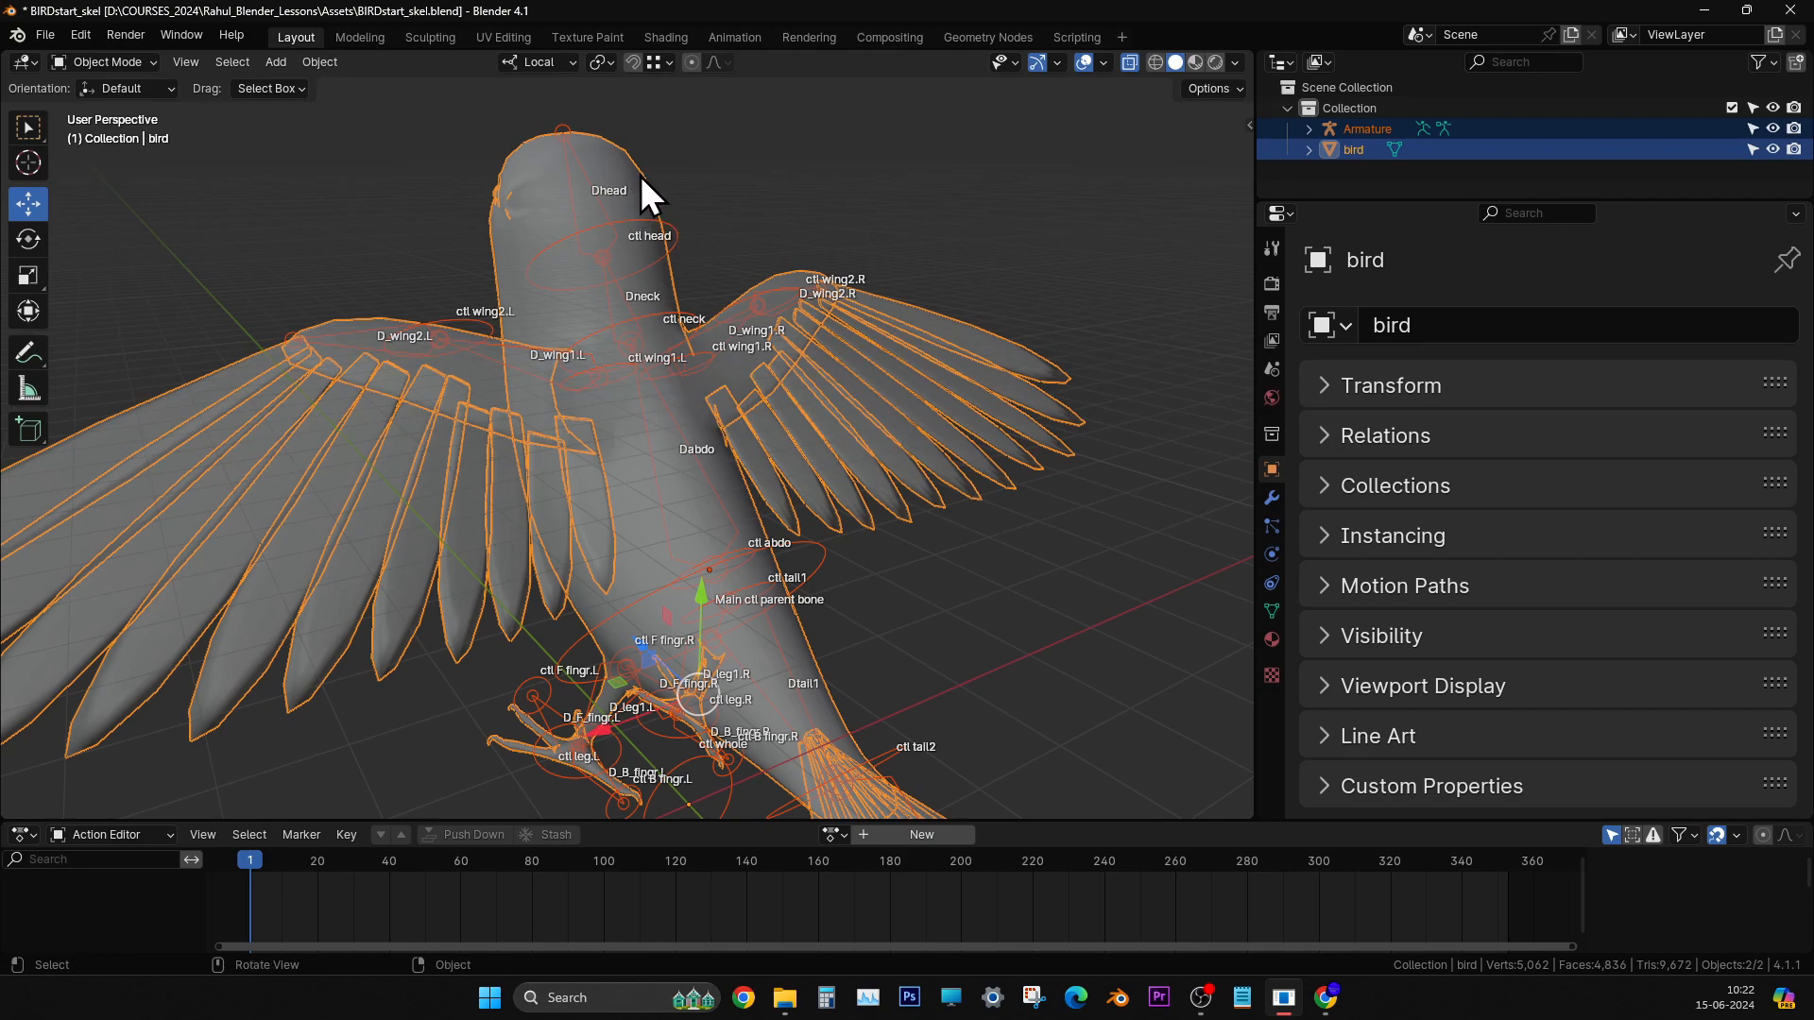
{"action": "left_click", "coordinate": [678, 242], "text": "shift"}
{"action": "middle_click_drag", "start_coordinate": [631, 337], "coordinate": [666, 462]}
{"action": "middle_click_drag", "start_coordinate": [694, 342], "coordinate": [608, 242]}
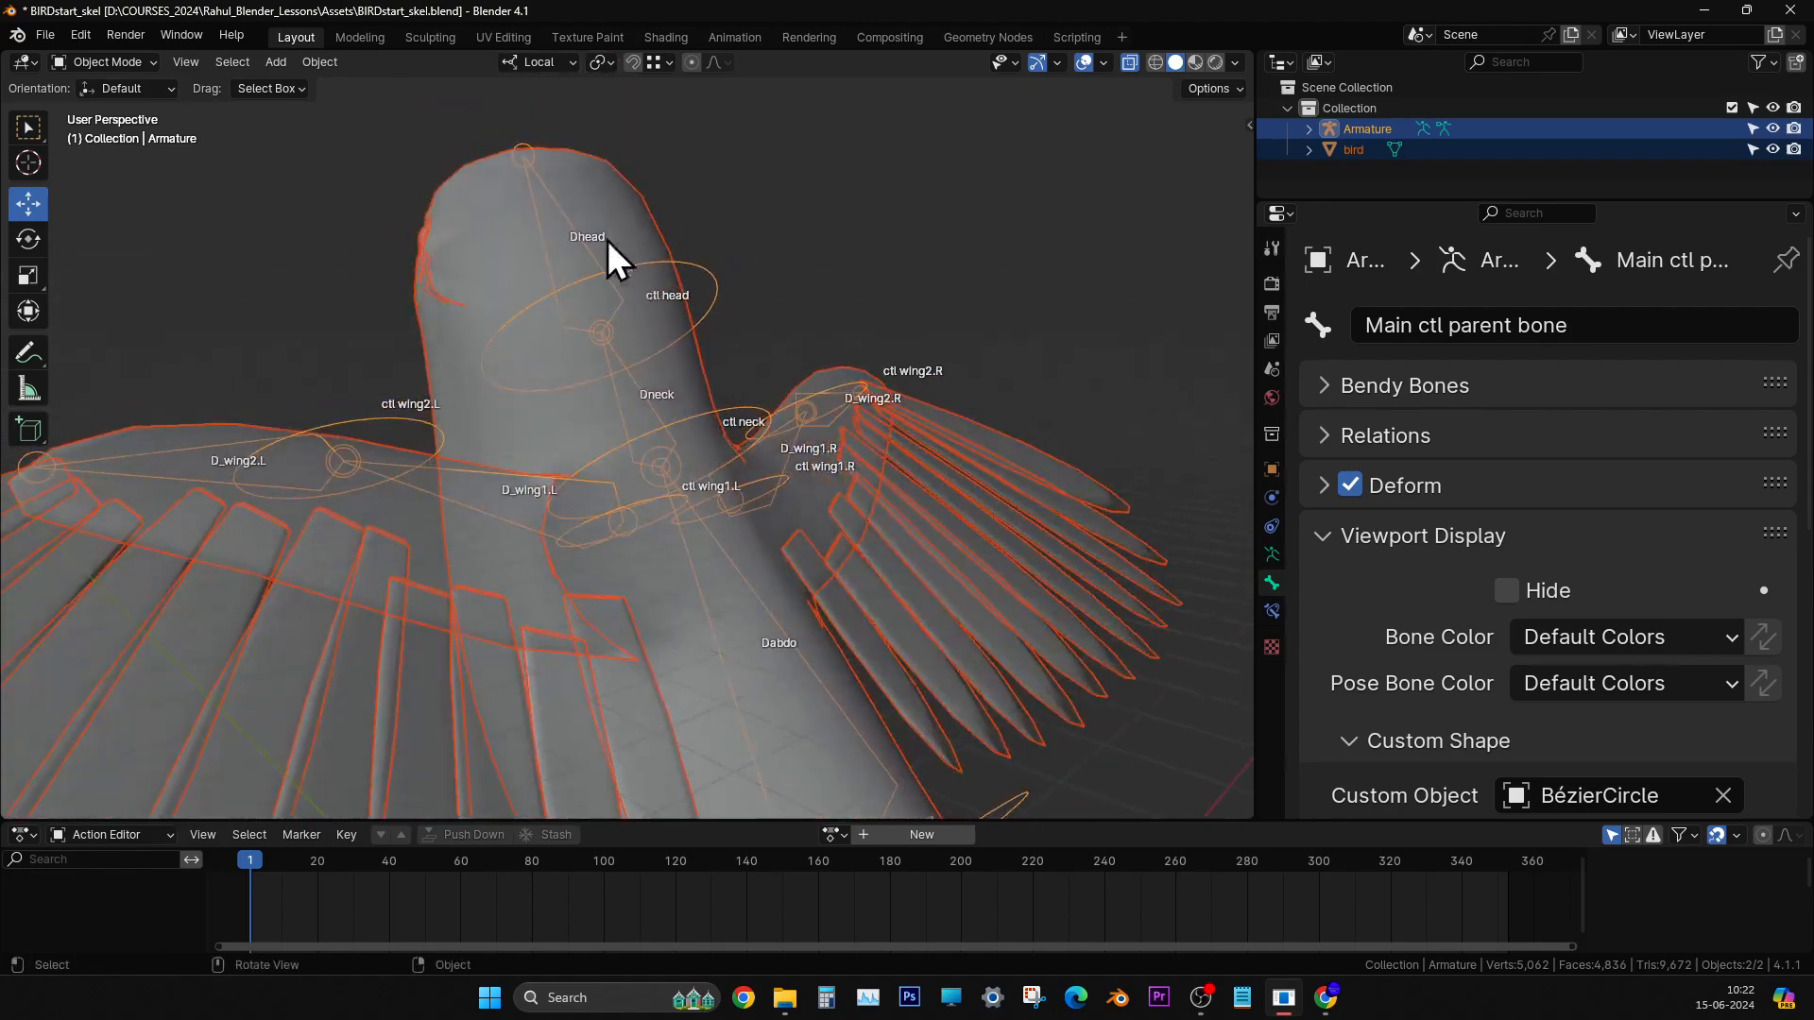
{"action": "middle_click_drag", "start_coordinate": [730, 384], "coordinate": [729, 383]}
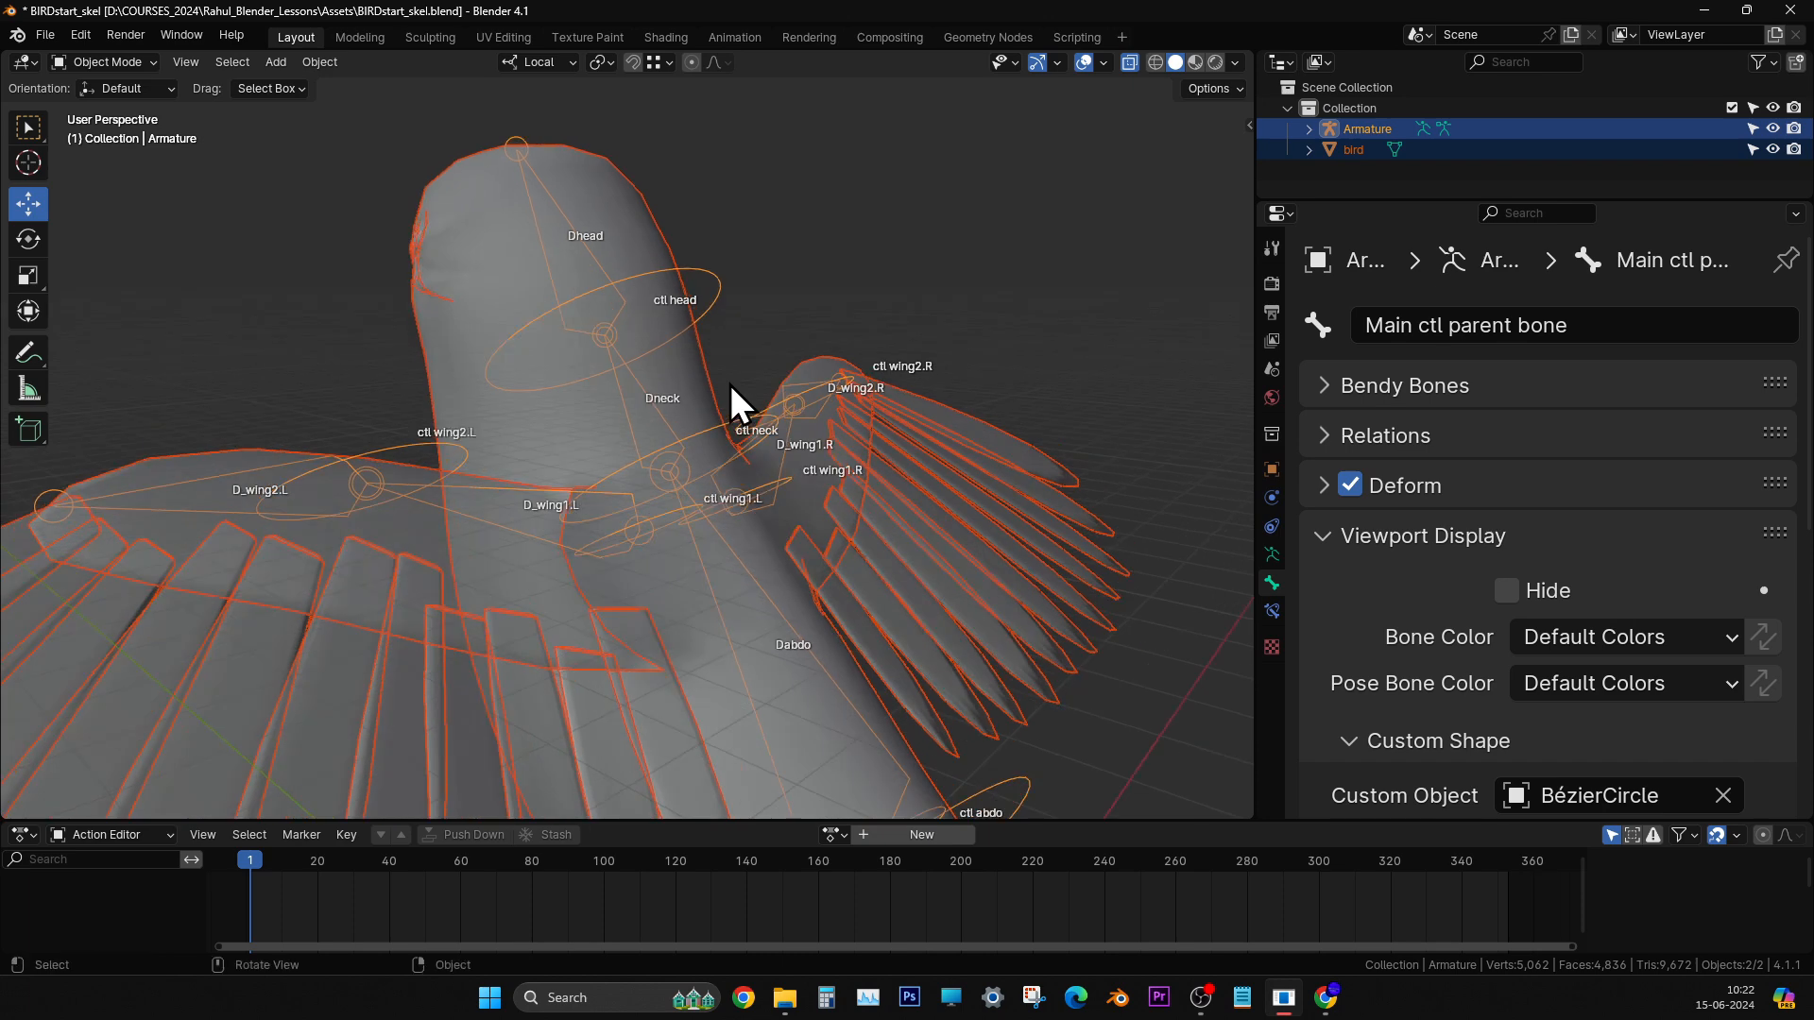
{"action": "key", "text": "ctrl"}
{"action": "key", "text": "ctrl+p"}
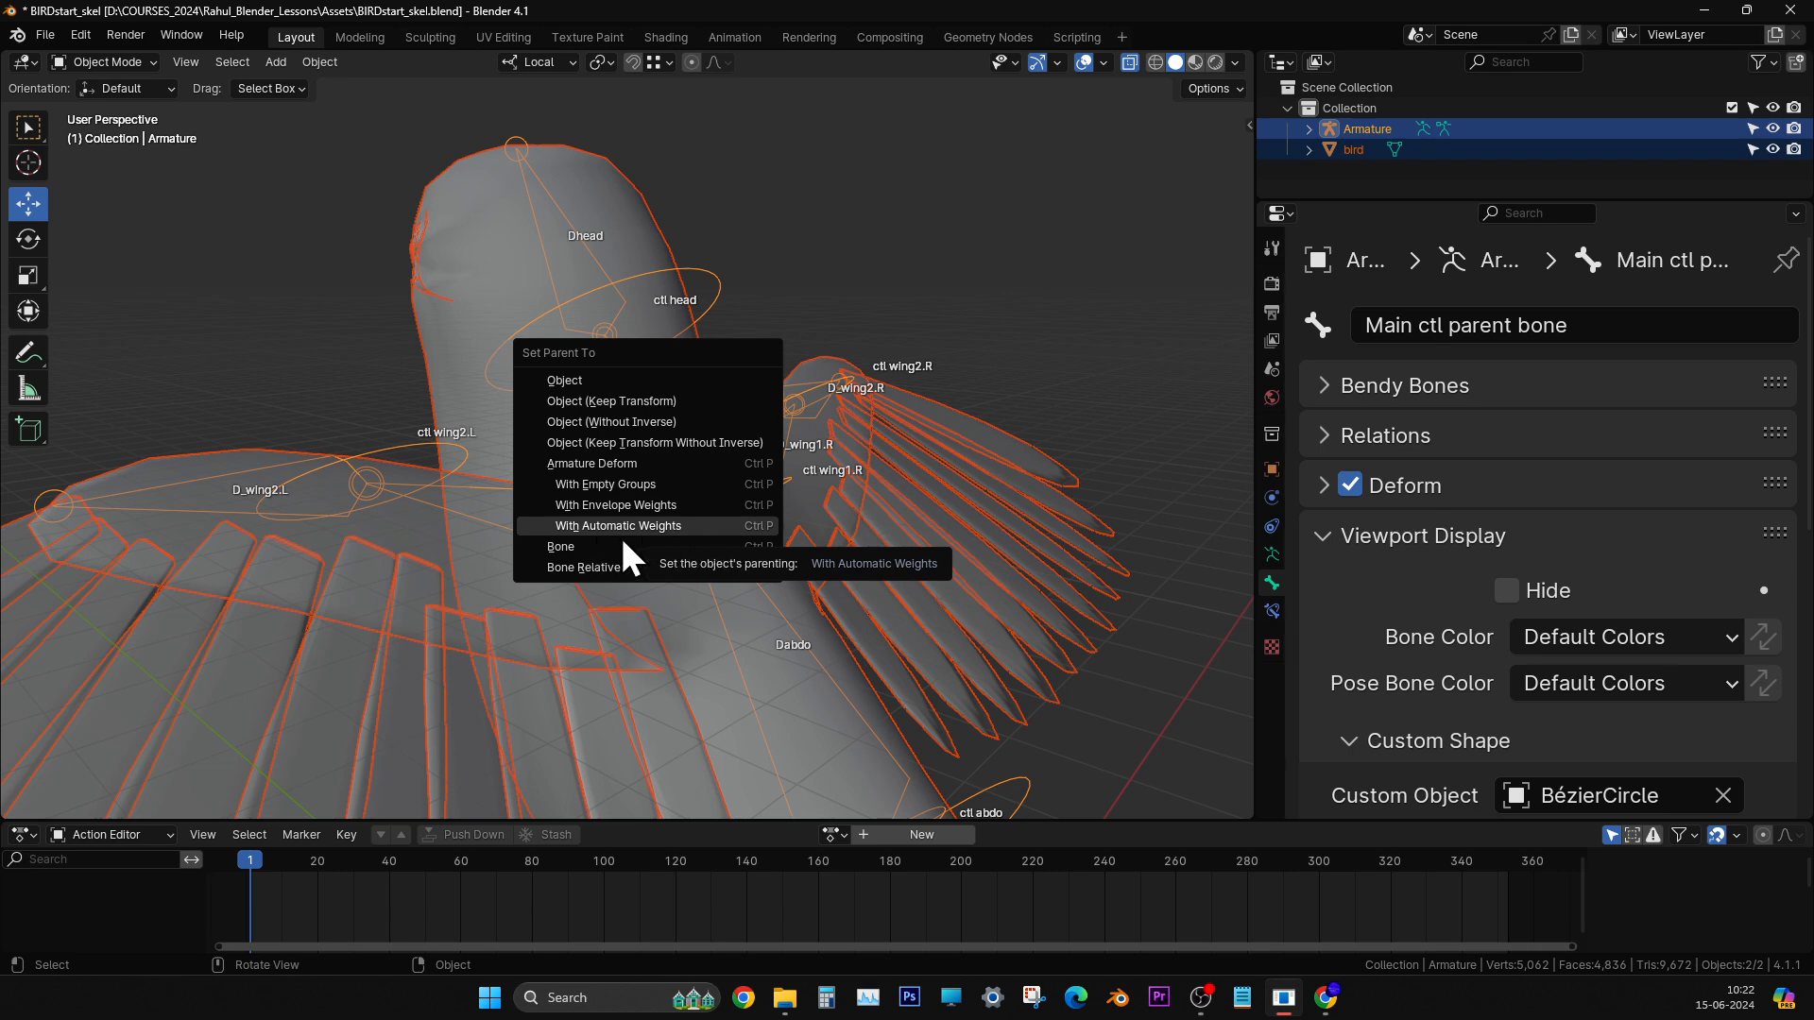
{"action": "left_click", "coordinate": [661, 534]}
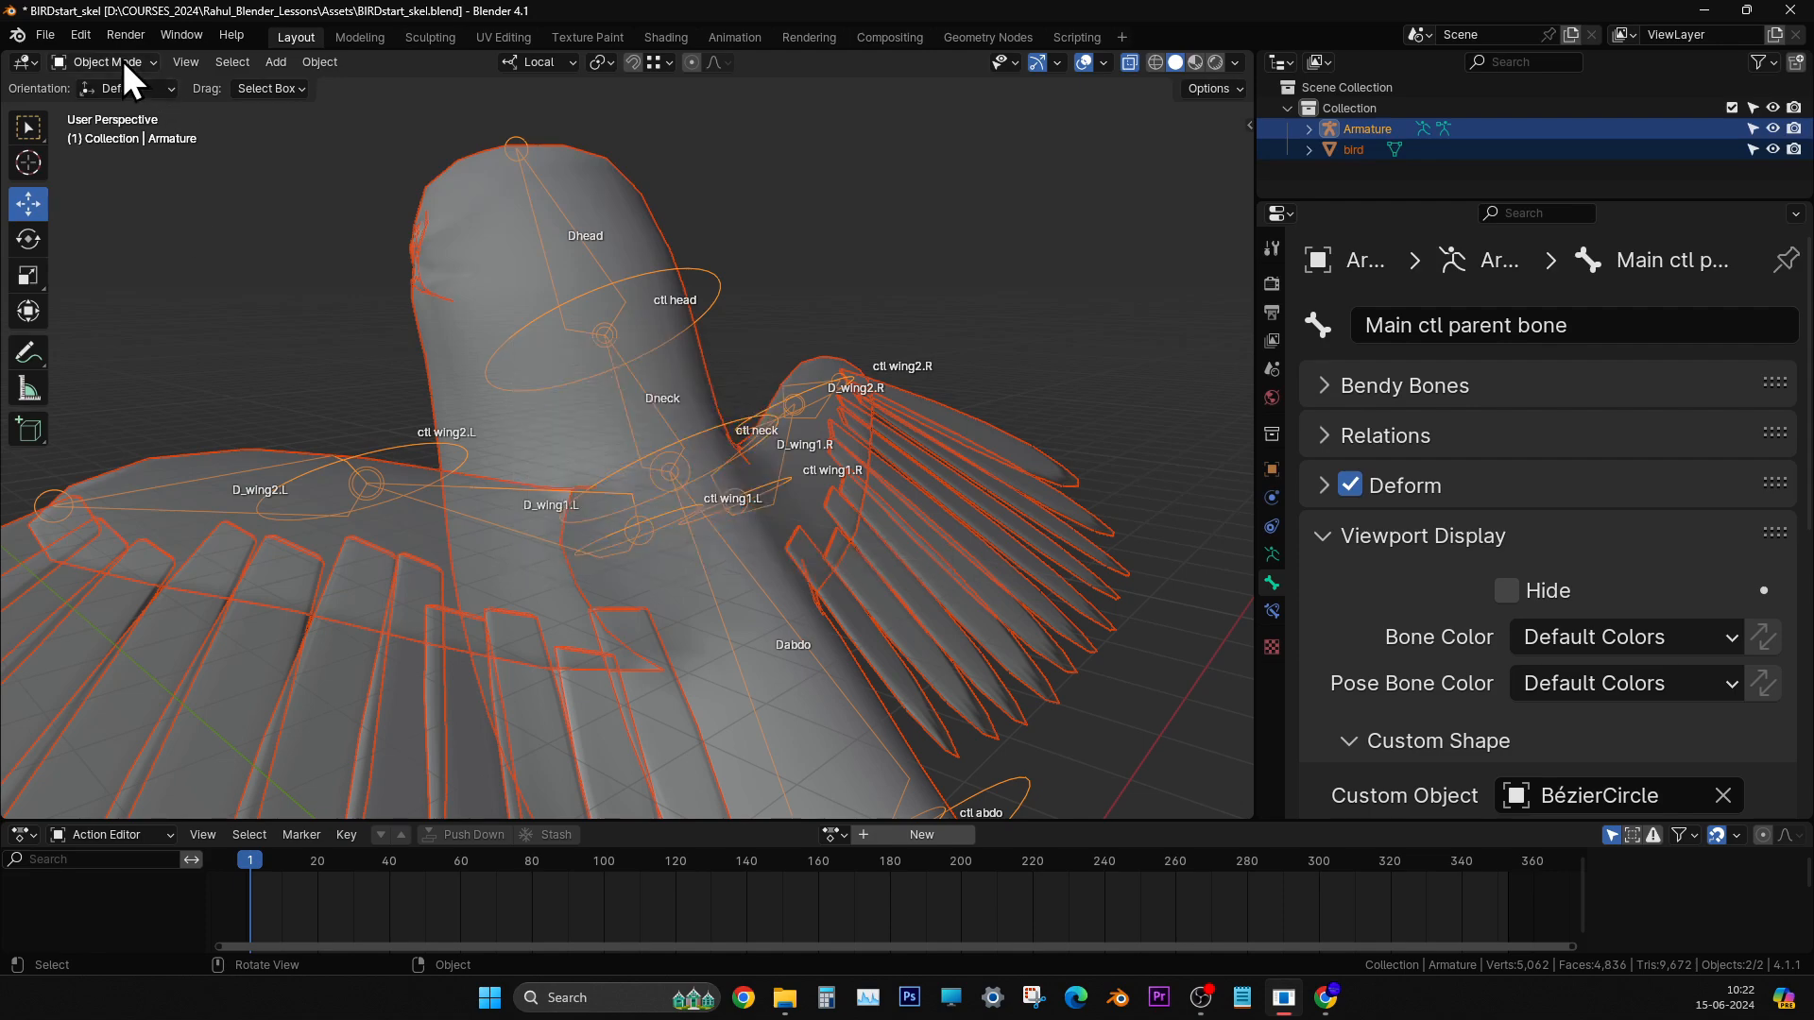
- Set the interface Resolution Scale to 1.74 in the Preferences and close them
{"action": "left_click", "coordinate": [81, 38]}
{"action": "left_click", "coordinate": [170, 301]}
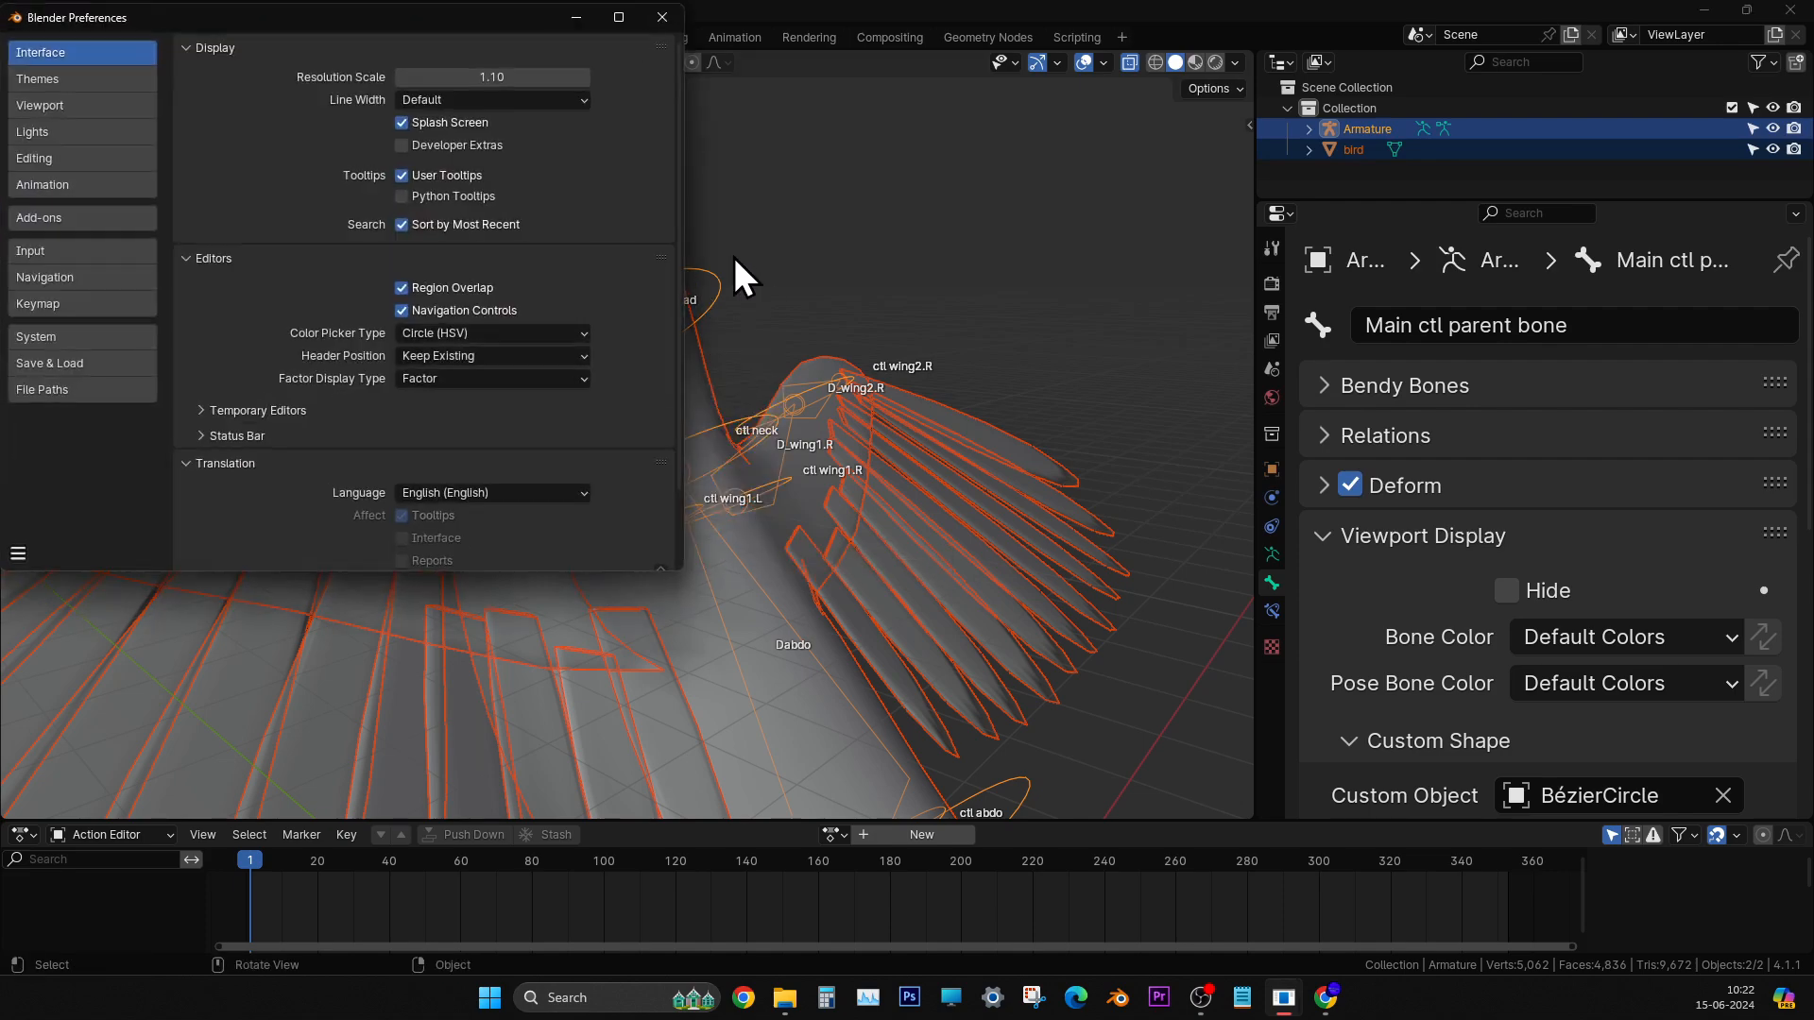
{"action": "mouse_move", "coordinate": [493, 79]}
{"action": "left_mouse_down"}
{"action": "mouse_move", "coordinate": [610, 79]}
{"action": "mouse_move", "coordinate": [507, 71]}
{"action": "left_mouse_up"}
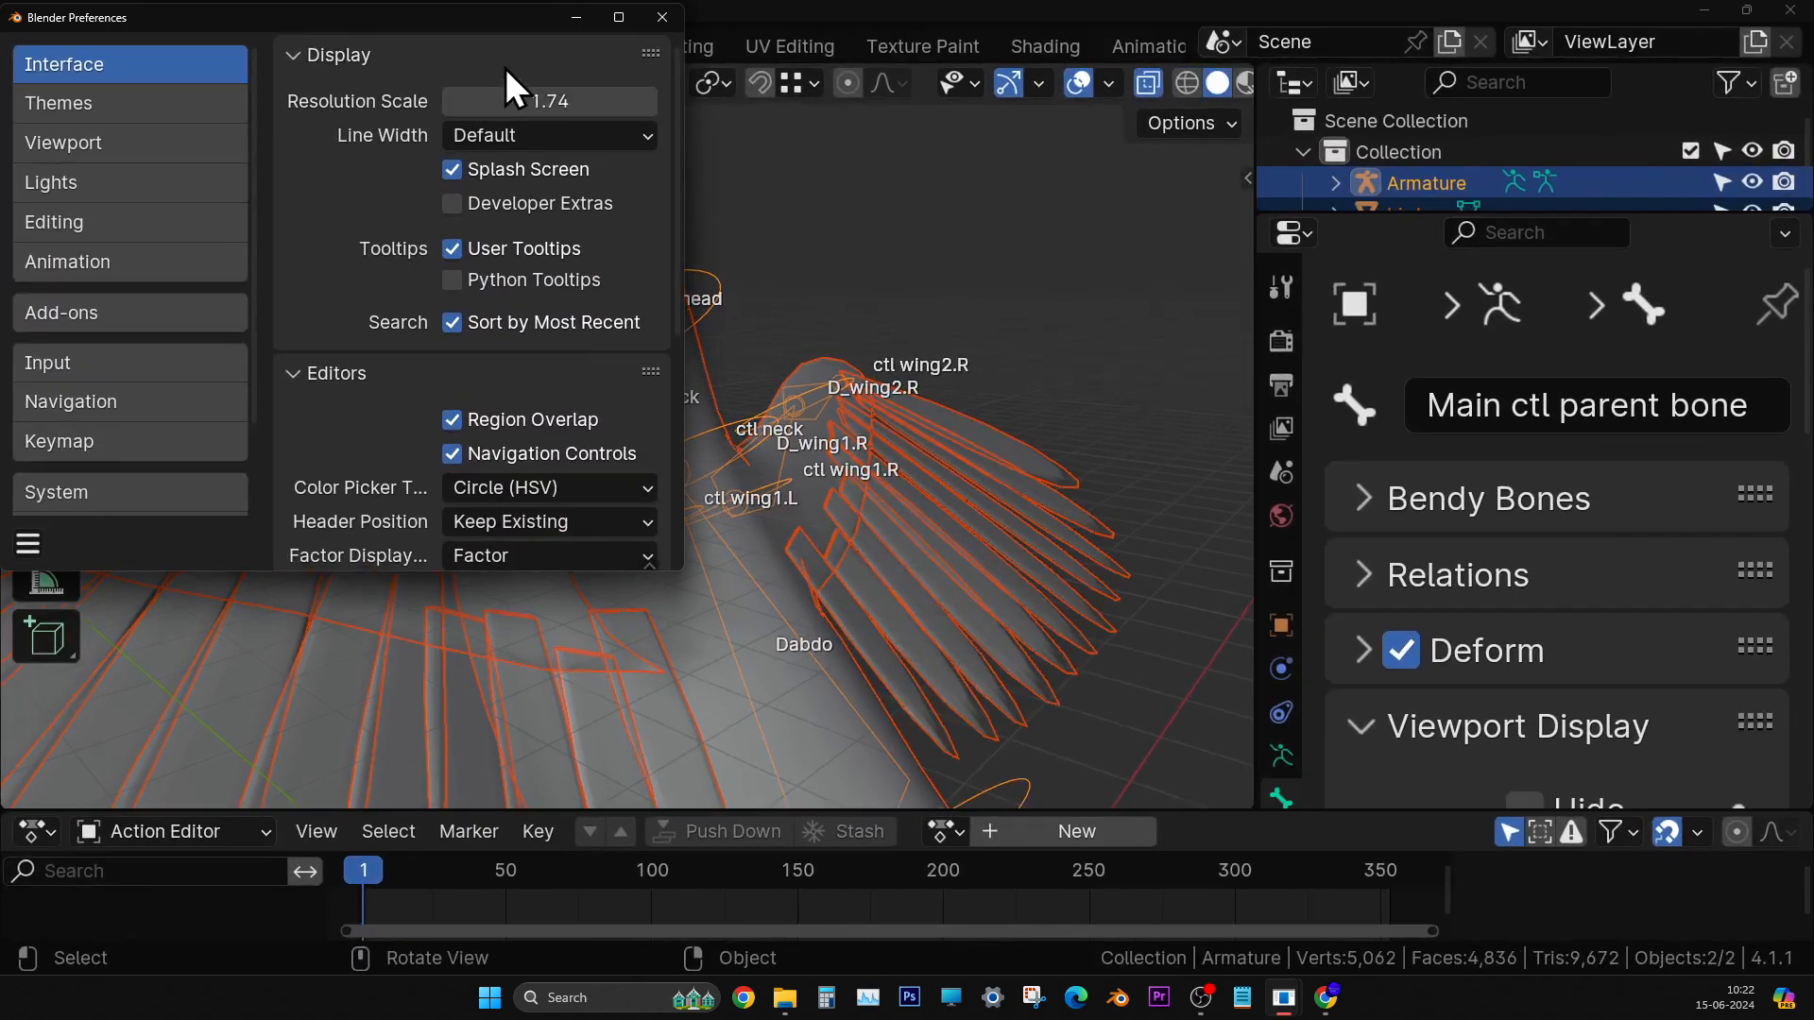
{"action": "left_click", "coordinate": [661, 17]}
- Review the Armature Deform parenting options again without applying any, and deselect the bird and armature
{"action": "left_click", "coordinate": [860, 496], "text": "shift"}
{"action": "key", "text": "ctrl+p"}
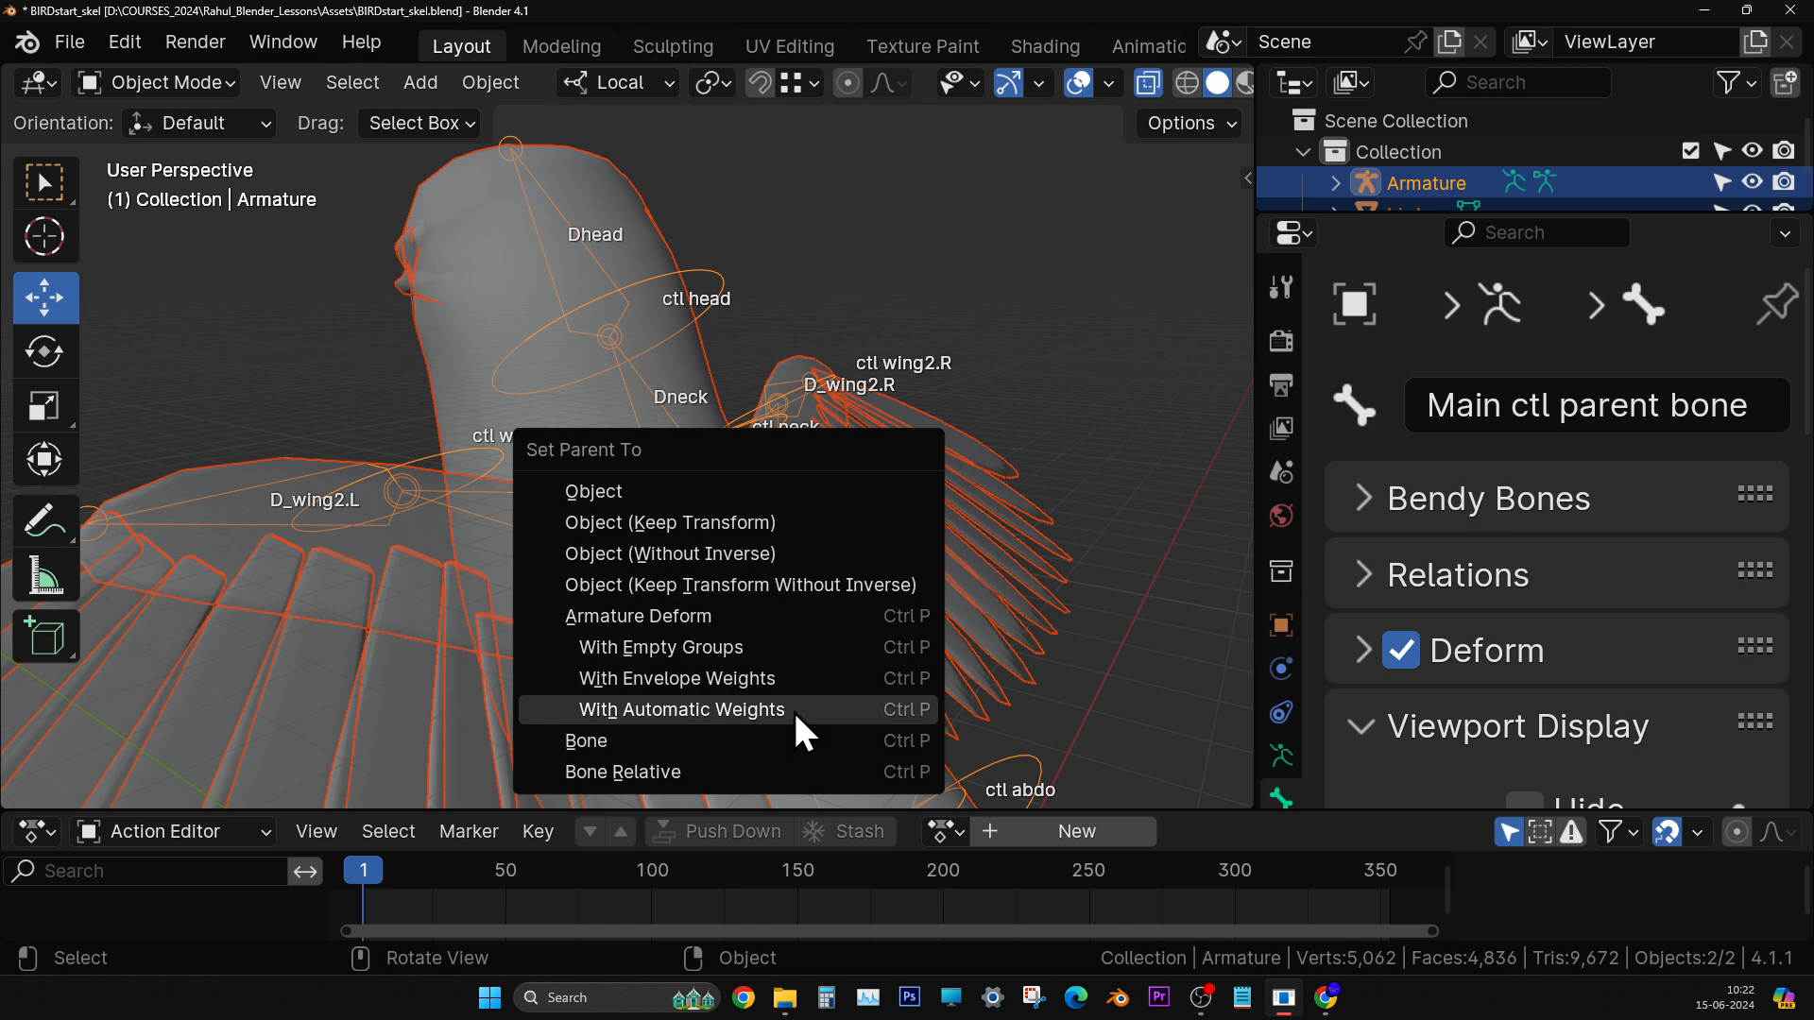
{"action": "left_click", "coordinate": [971, 185]}
{"action": "mouse_move", "coordinate": [712, 467]}
{"action": "middle_mouse_down"}
{"action": "mouse_move", "coordinate": [746, 463]}
{"action": "mouse_move", "coordinate": [786, 518]}
{"action": "mouse_move", "coordinate": [812, 452]}
{"action": "mouse_move", "coordinate": [673, 478]}
{"action": "mouse_move", "coordinate": [682, 548]}
{"action": "mouse_move", "coordinate": [701, 493]}
{"action": "middle_mouse_up"}
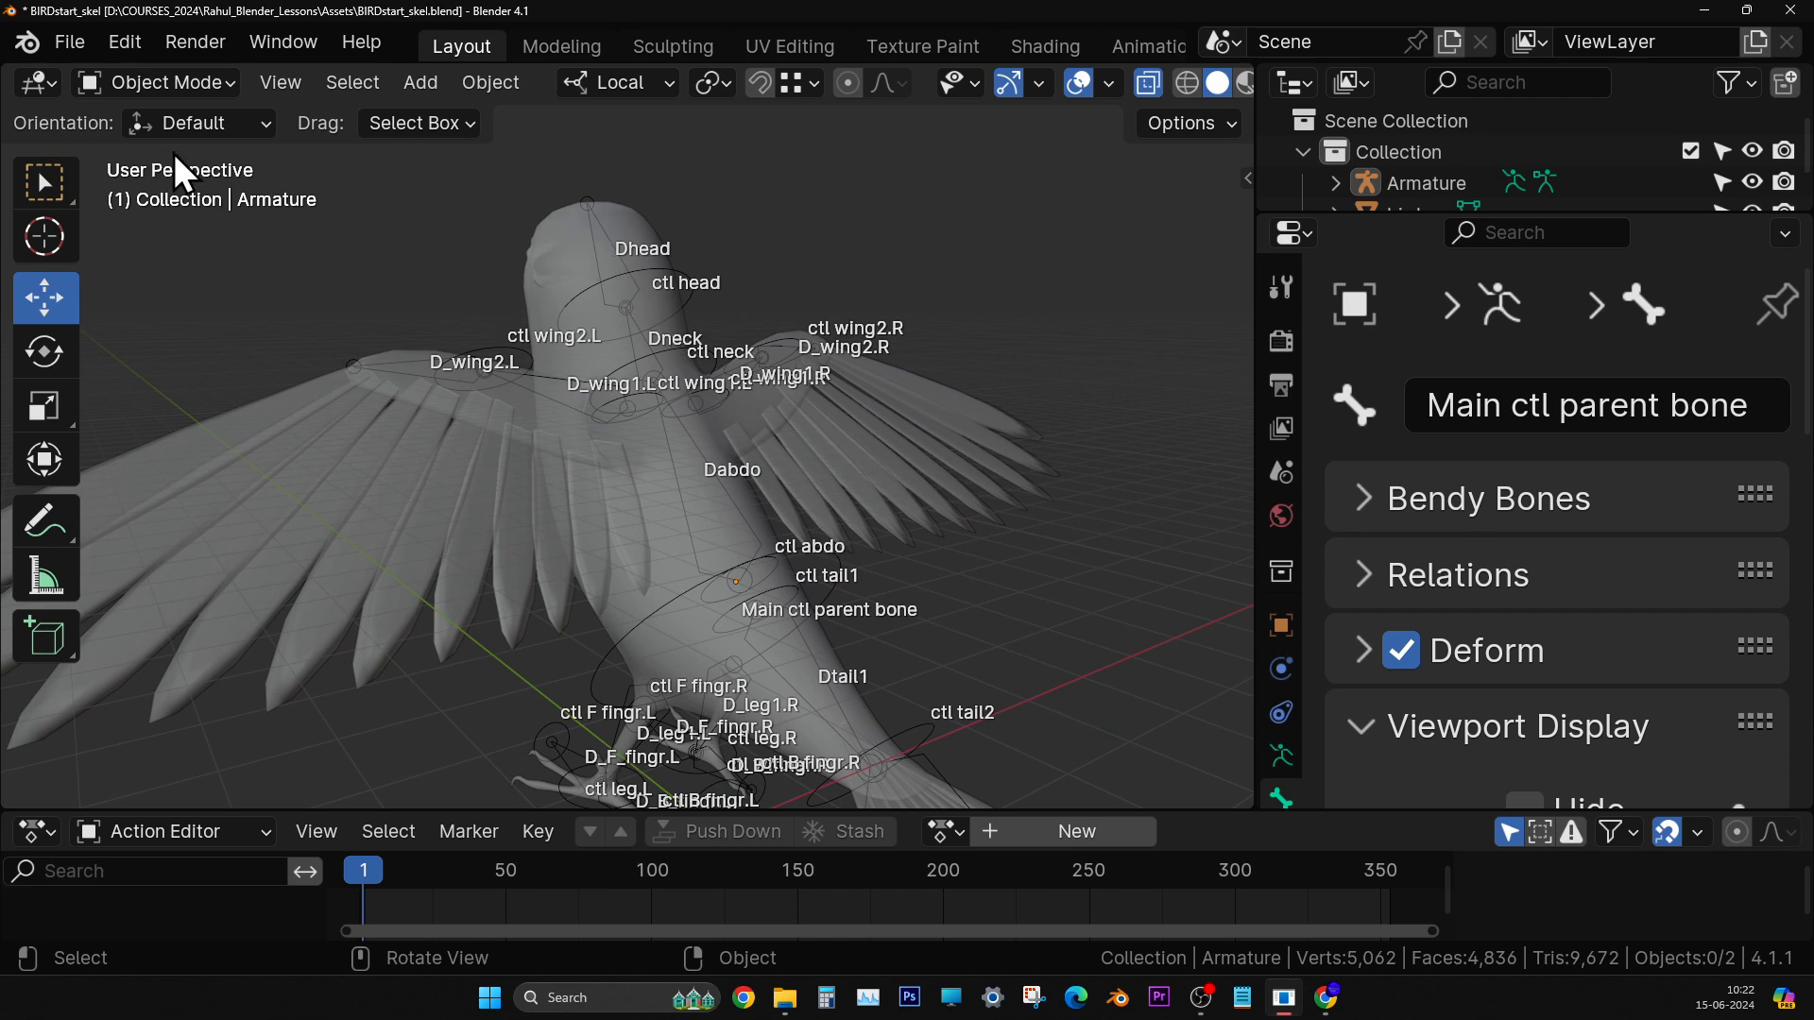
- Select the armature and switch it to Pose Mode
{"action": "left_click", "coordinate": [698, 285]}
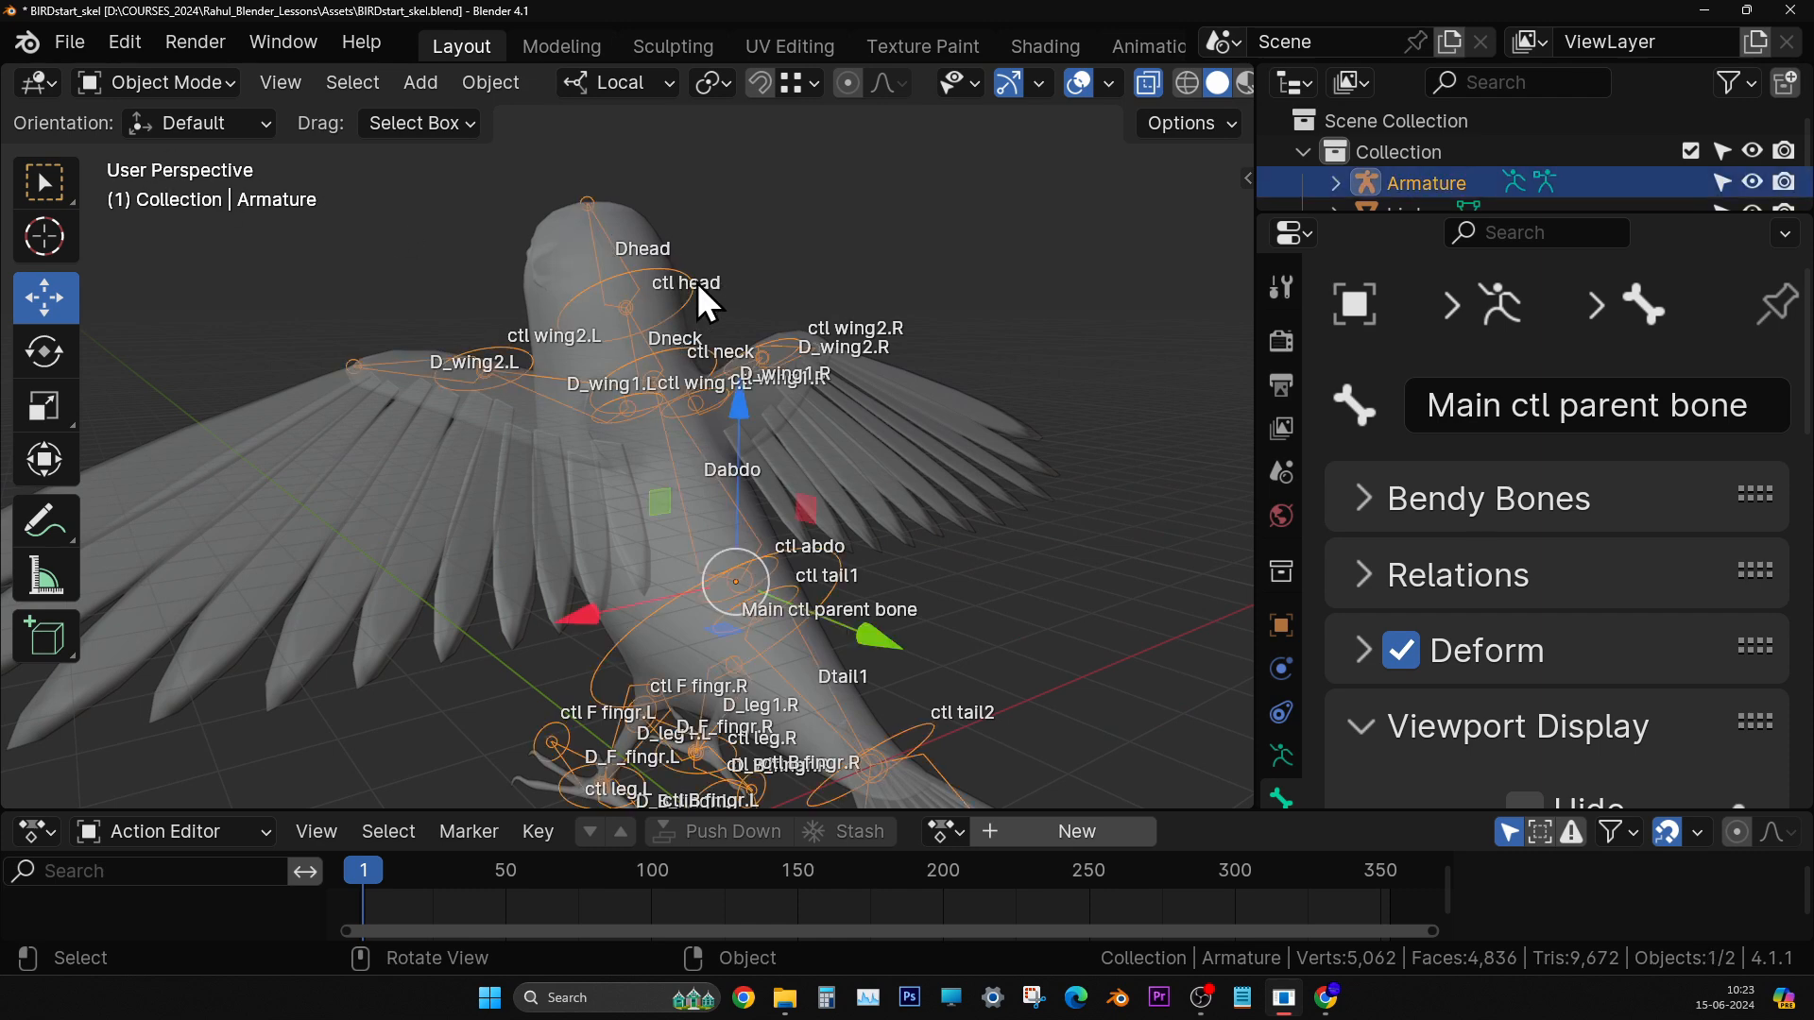
{"action": "left_click", "coordinate": [157, 80]}
{"action": "left_click", "coordinate": [176, 185]}
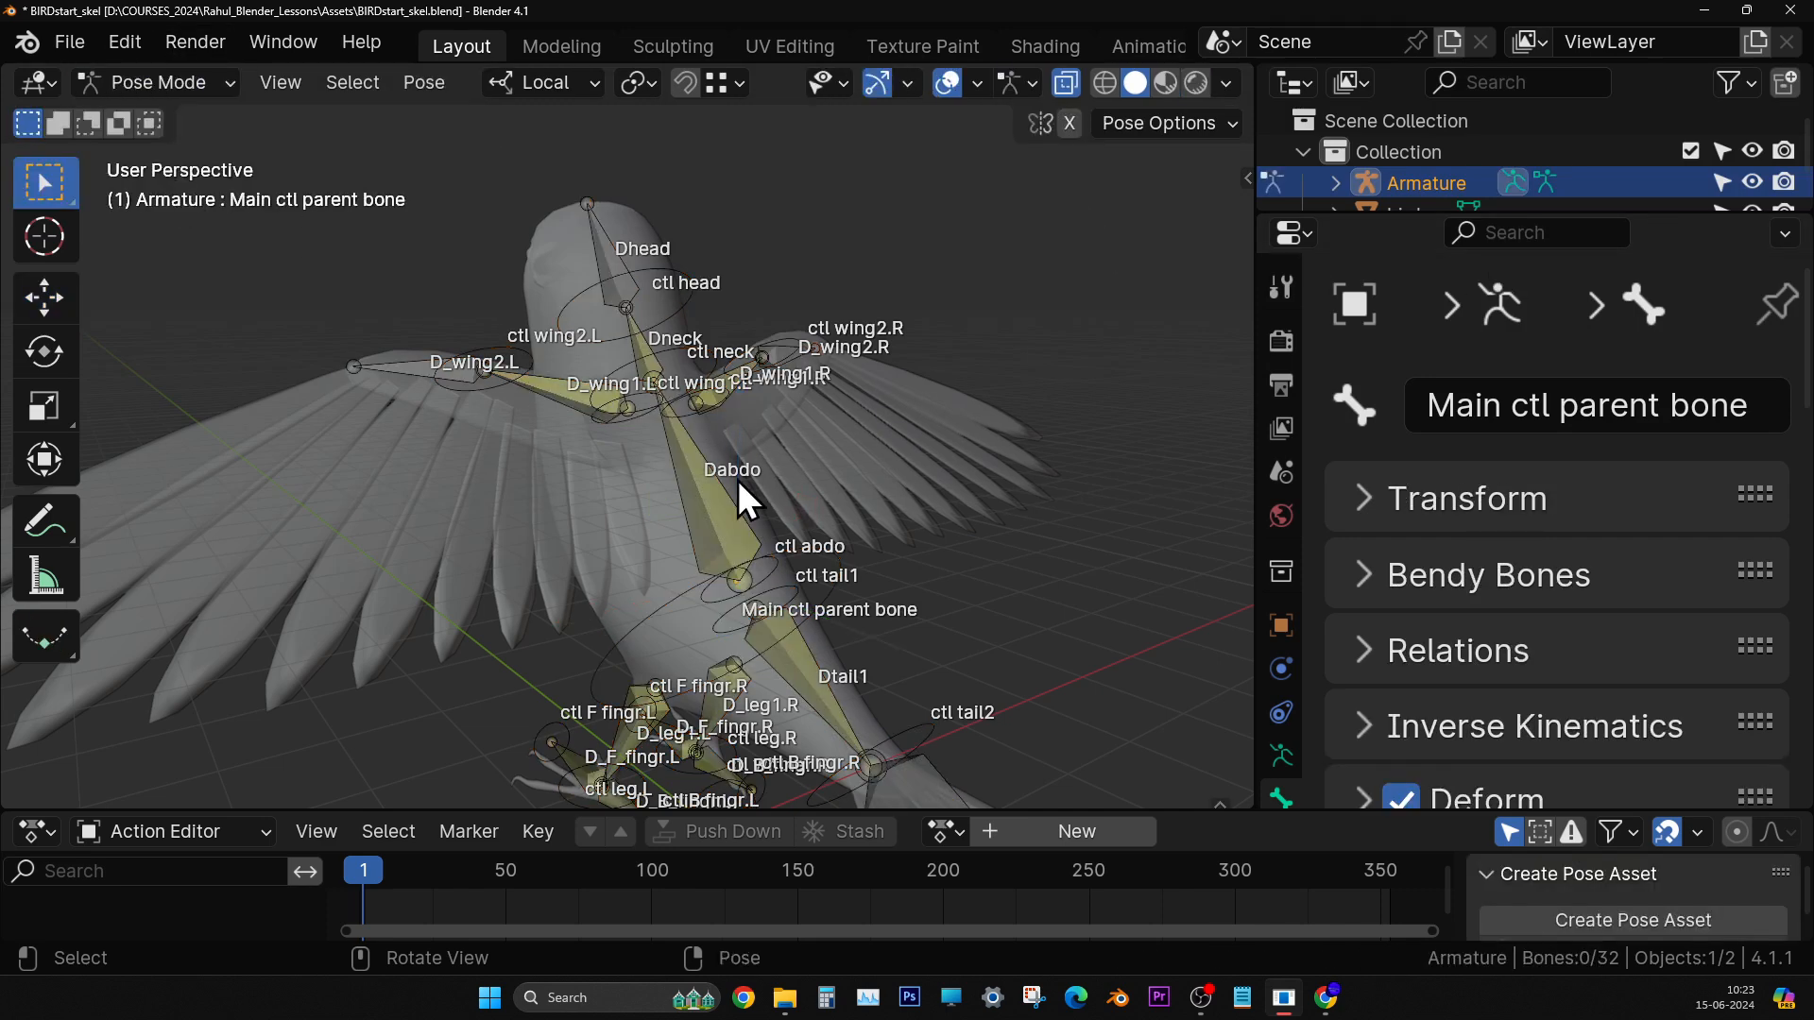
- Select the deform bones Dhead, Dneck and Dabdo together with D_wing1 and D_wing2 on both sides
{"action": "scroll", "coordinate": [739, 480], "scroll_direction": "up", "scroll_amount": 3}
{"action": "scroll", "coordinate": [733, 444], "scroll_direction": "up", "scroll_amount": 4, "text": "shift"}
{"action": "left_click", "coordinate": [631, 329]}
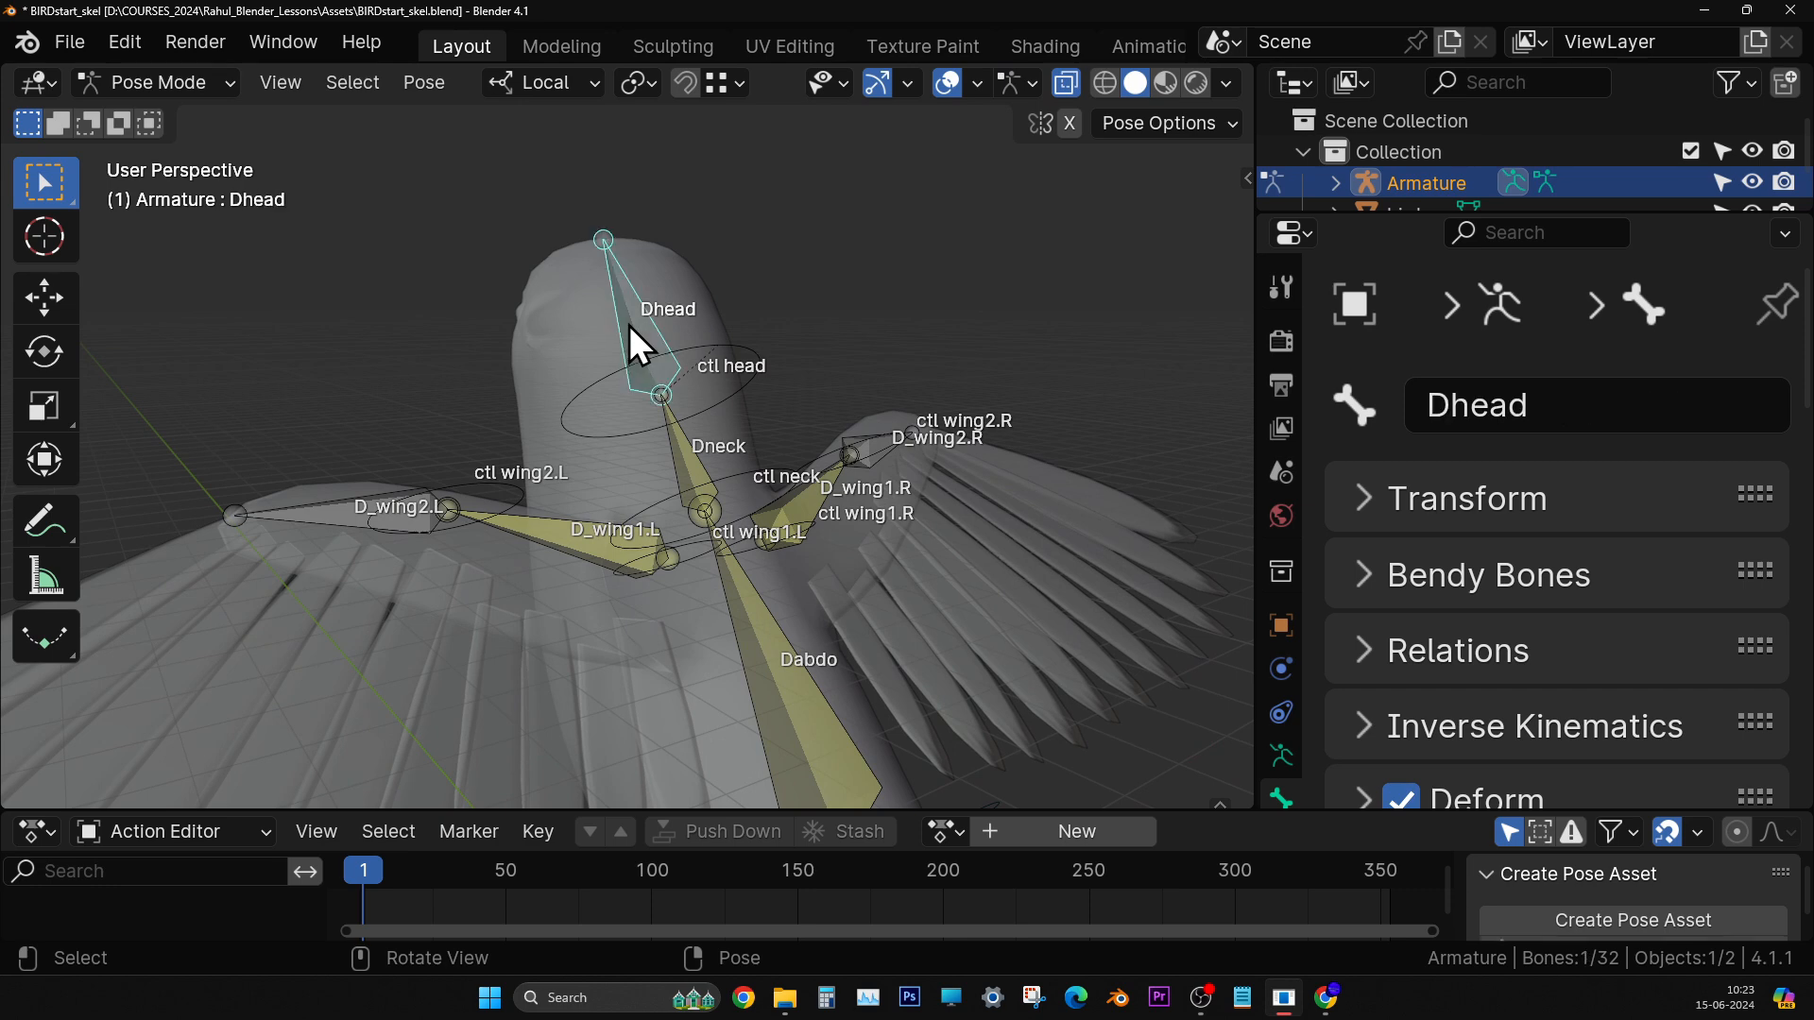
{"action": "left_click", "coordinate": [688, 445], "text": "shift"}
{"action": "left_click", "coordinate": [771, 643], "text": "shift"}
{"action": "left_click", "coordinate": [450, 514], "text": "shift"}
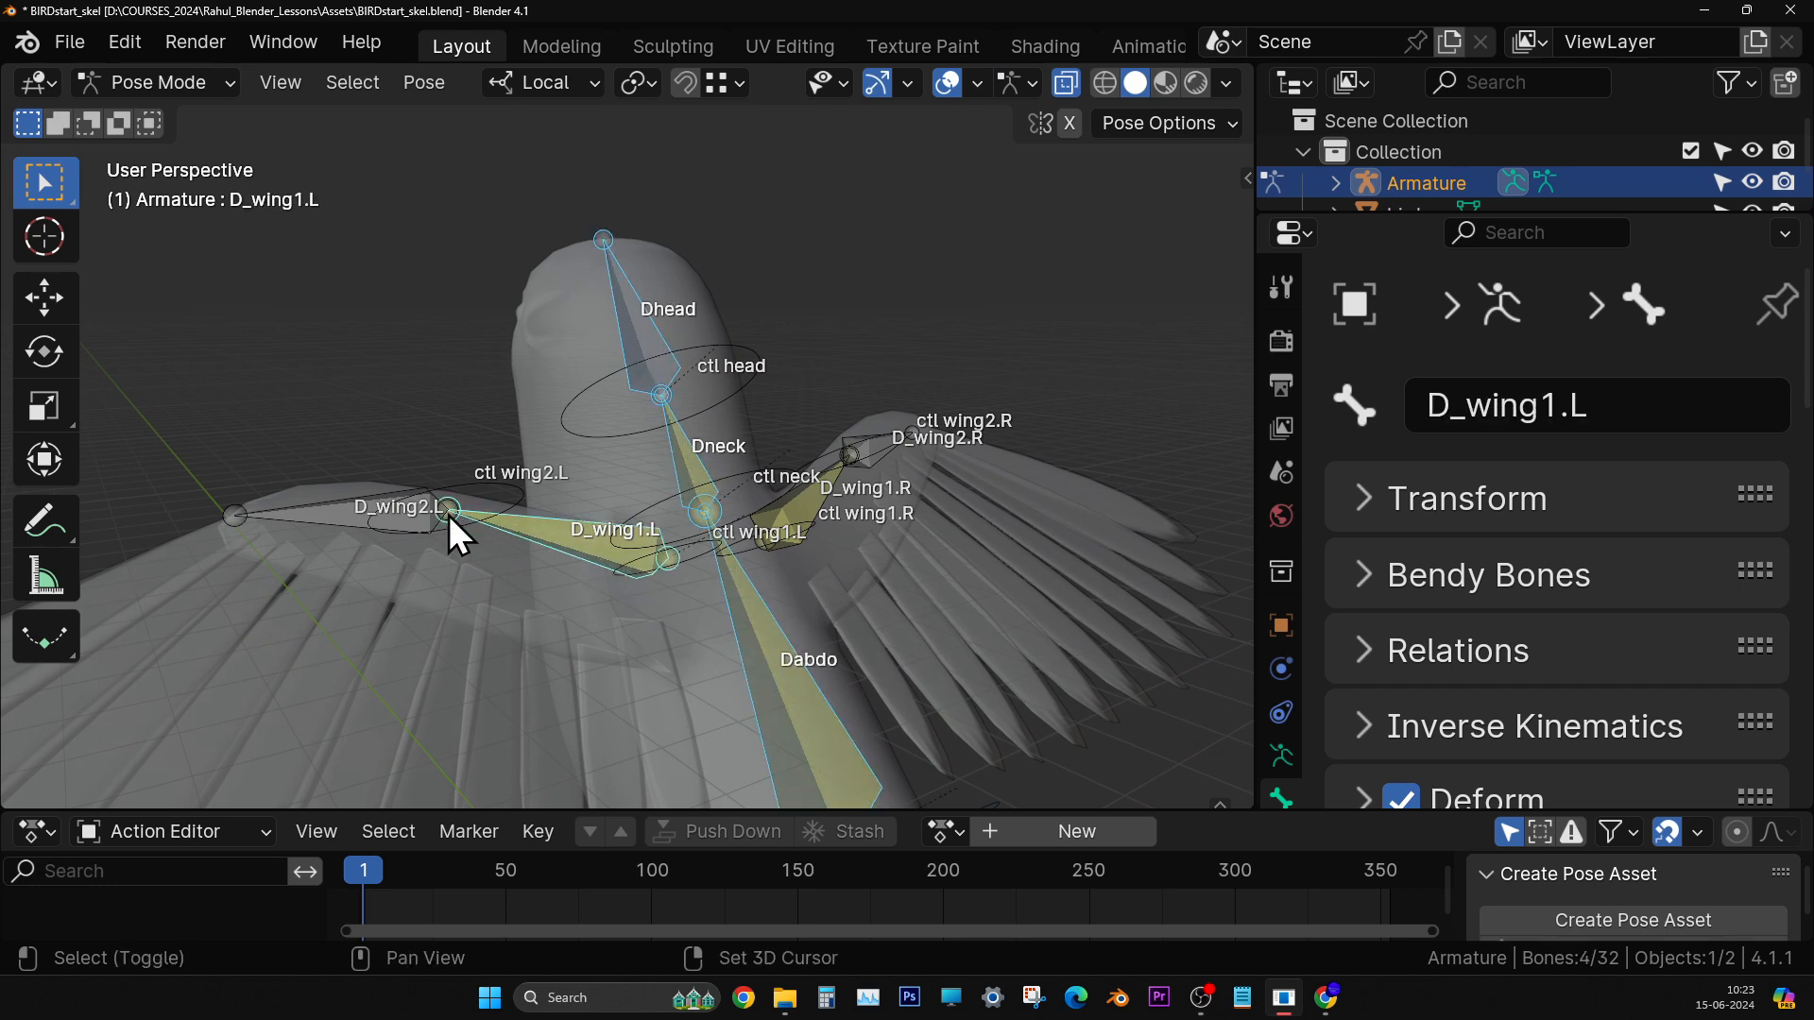
{"action": "left_click", "coordinate": [329, 514], "text": "shift"}
{"action": "middle_click_drag", "start_coordinate": [488, 565], "coordinate": [670, 541]}
{"action": "left_click", "coordinate": [786, 476], "text": "shift"}
{"action": "left_click", "coordinate": [931, 439], "text": "shift"}
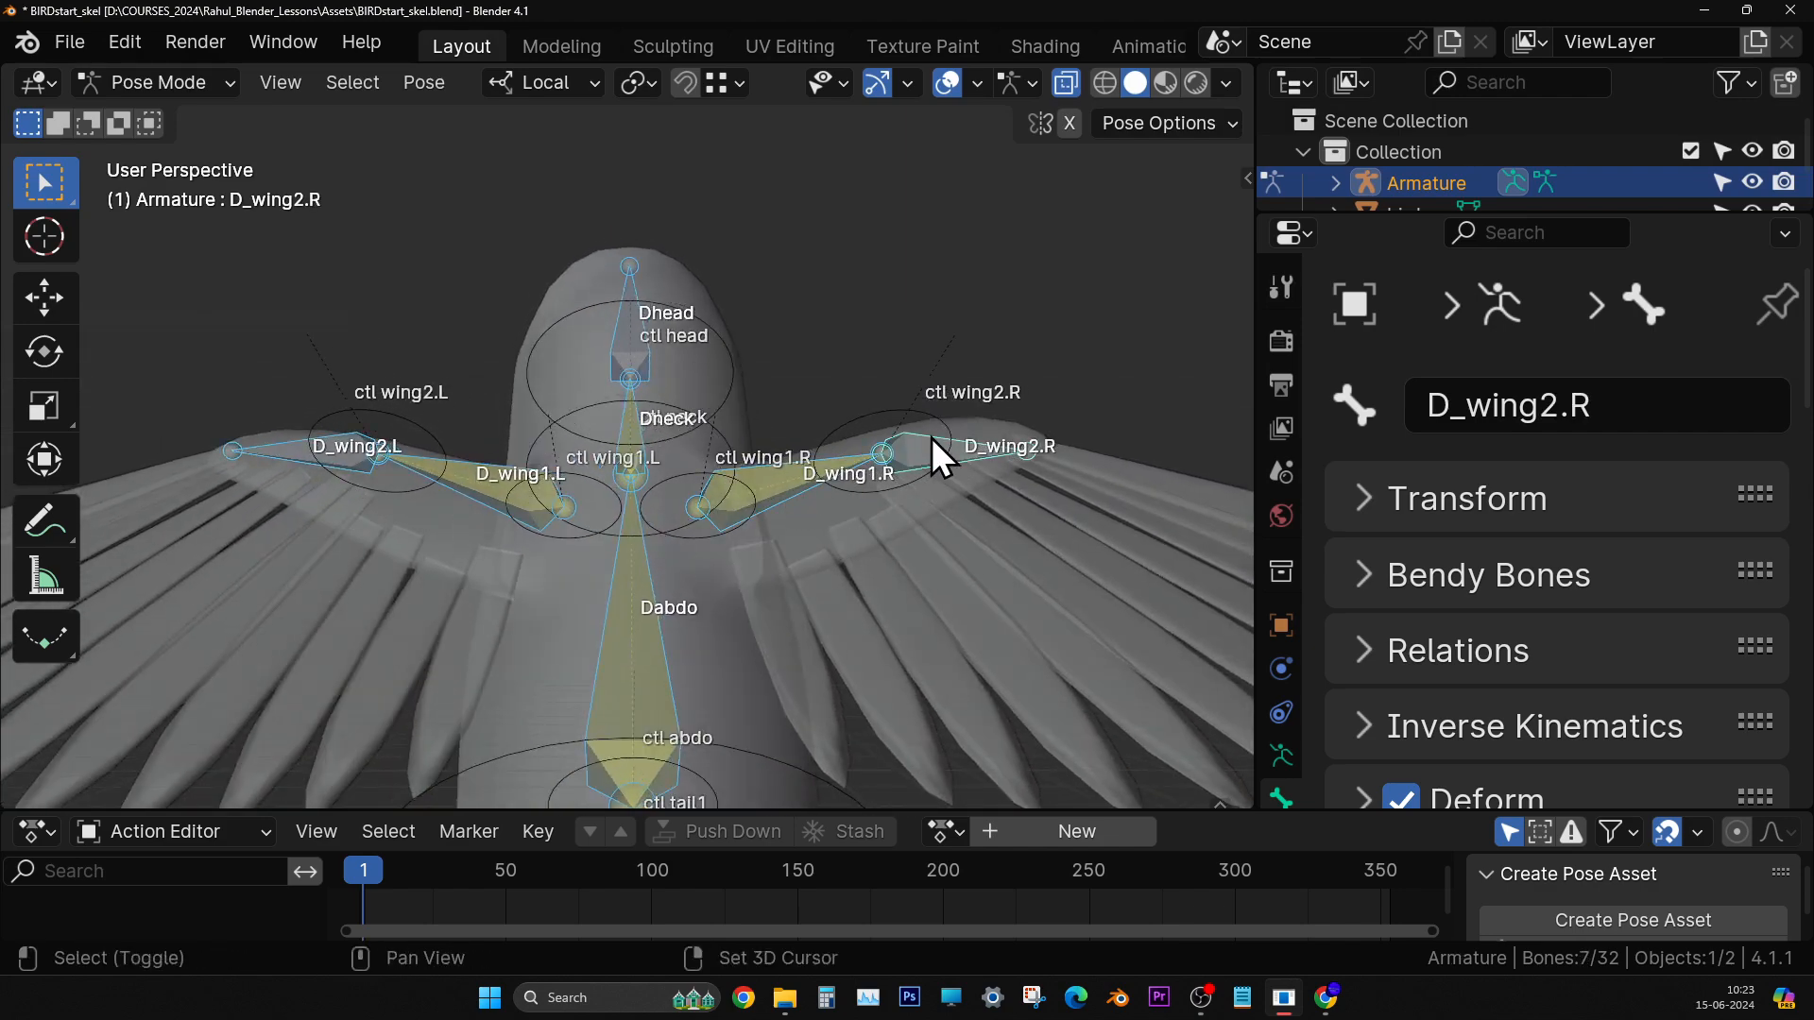
- Add the tail bones Dtail1 and Dtail2 and the leg bones D_leg1.L and D_leg1.R to the selection
{"action": "scroll", "coordinate": [949, 454], "scroll_direction": "down", "scroll_amount": 4, "text": "shift"}
{"action": "middle_click_drag", "start_coordinate": [759, 716], "coordinate": [862, 628], "text": "shift"}
{"action": "middle_click_drag", "start_coordinate": [850, 635], "coordinate": [828, 457]}
{"action": "left_click", "coordinate": [720, 425], "text": "shift"}
{"action": "left_click", "coordinate": [828, 457], "text": "shift"}
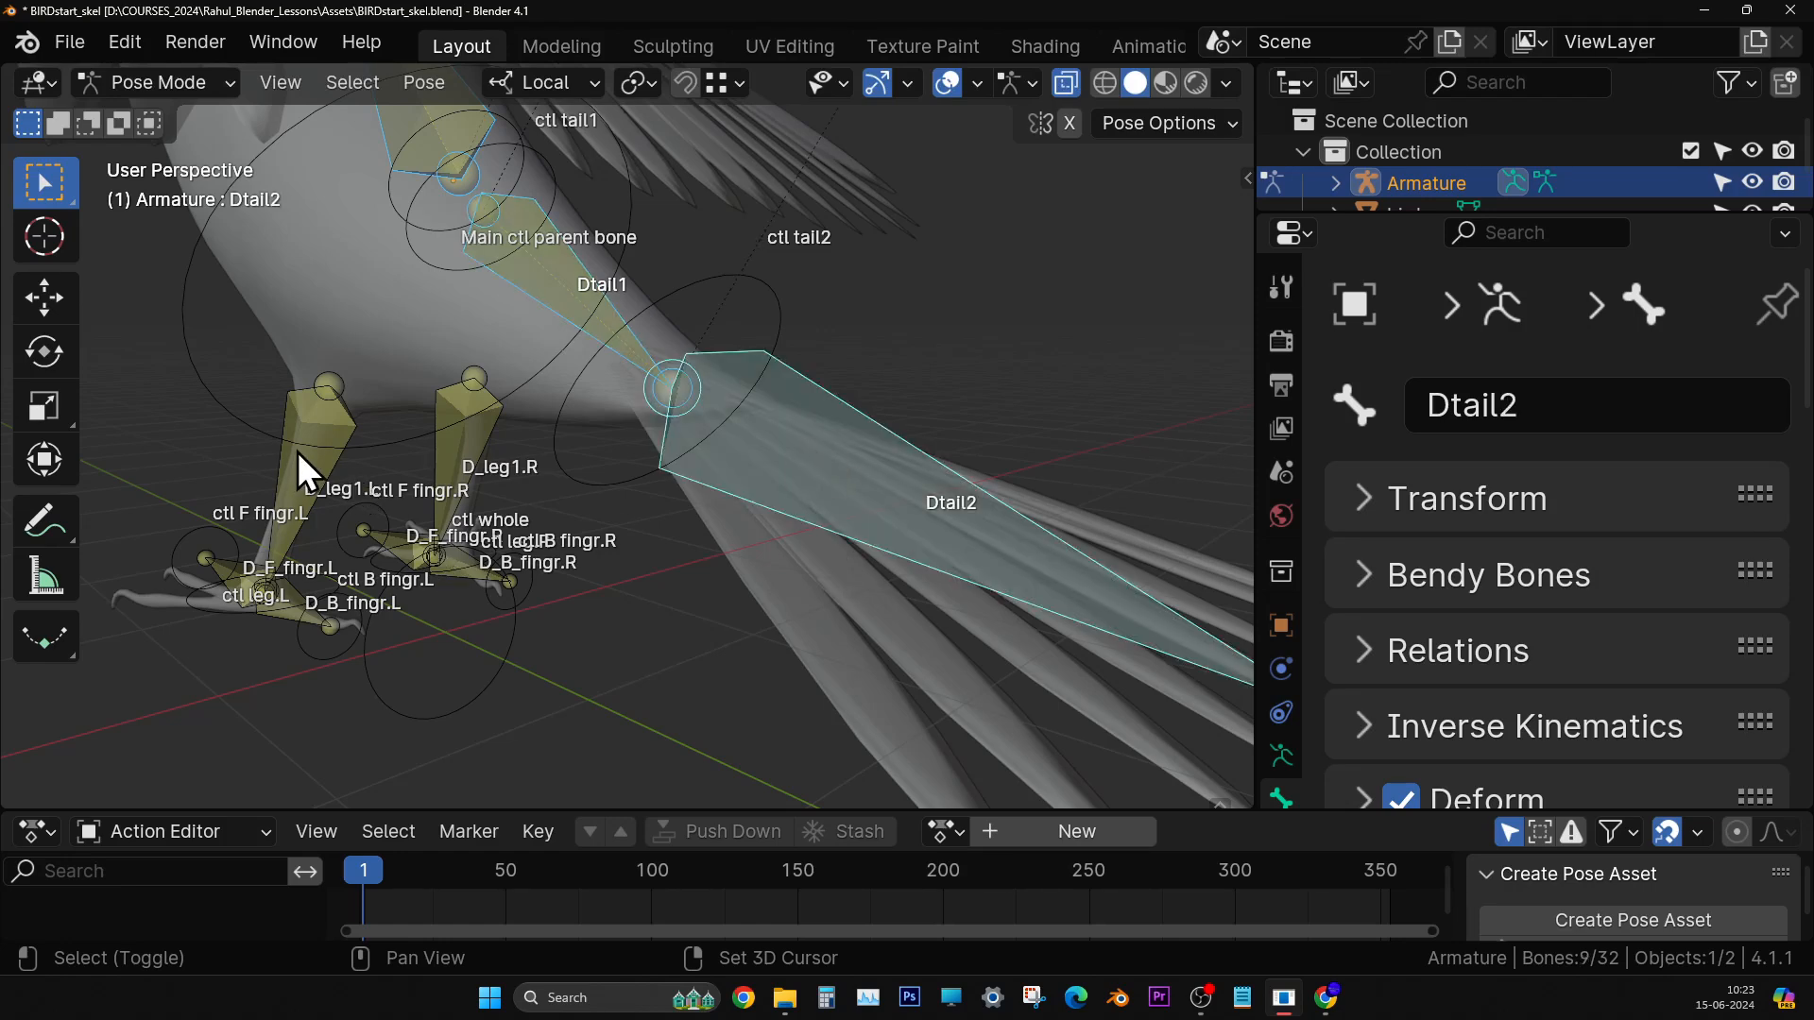
{"action": "left_click", "coordinate": [297, 452], "text": "shift"}
{"action": "left_click", "coordinate": [467, 397], "text": "shift"}
- Add the front and back finger bones D_F_fingr and D_B_fingr of both feet to the selection
{"action": "middle_click_drag", "start_coordinate": [466, 397], "coordinate": [649, 627]}
{"action": "scroll", "coordinate": [649, 626], "scroll_direction": "up", "scroll_amount": 3}
{"action": "left_click", "coordinate": [416, 570], "text": "shift"}
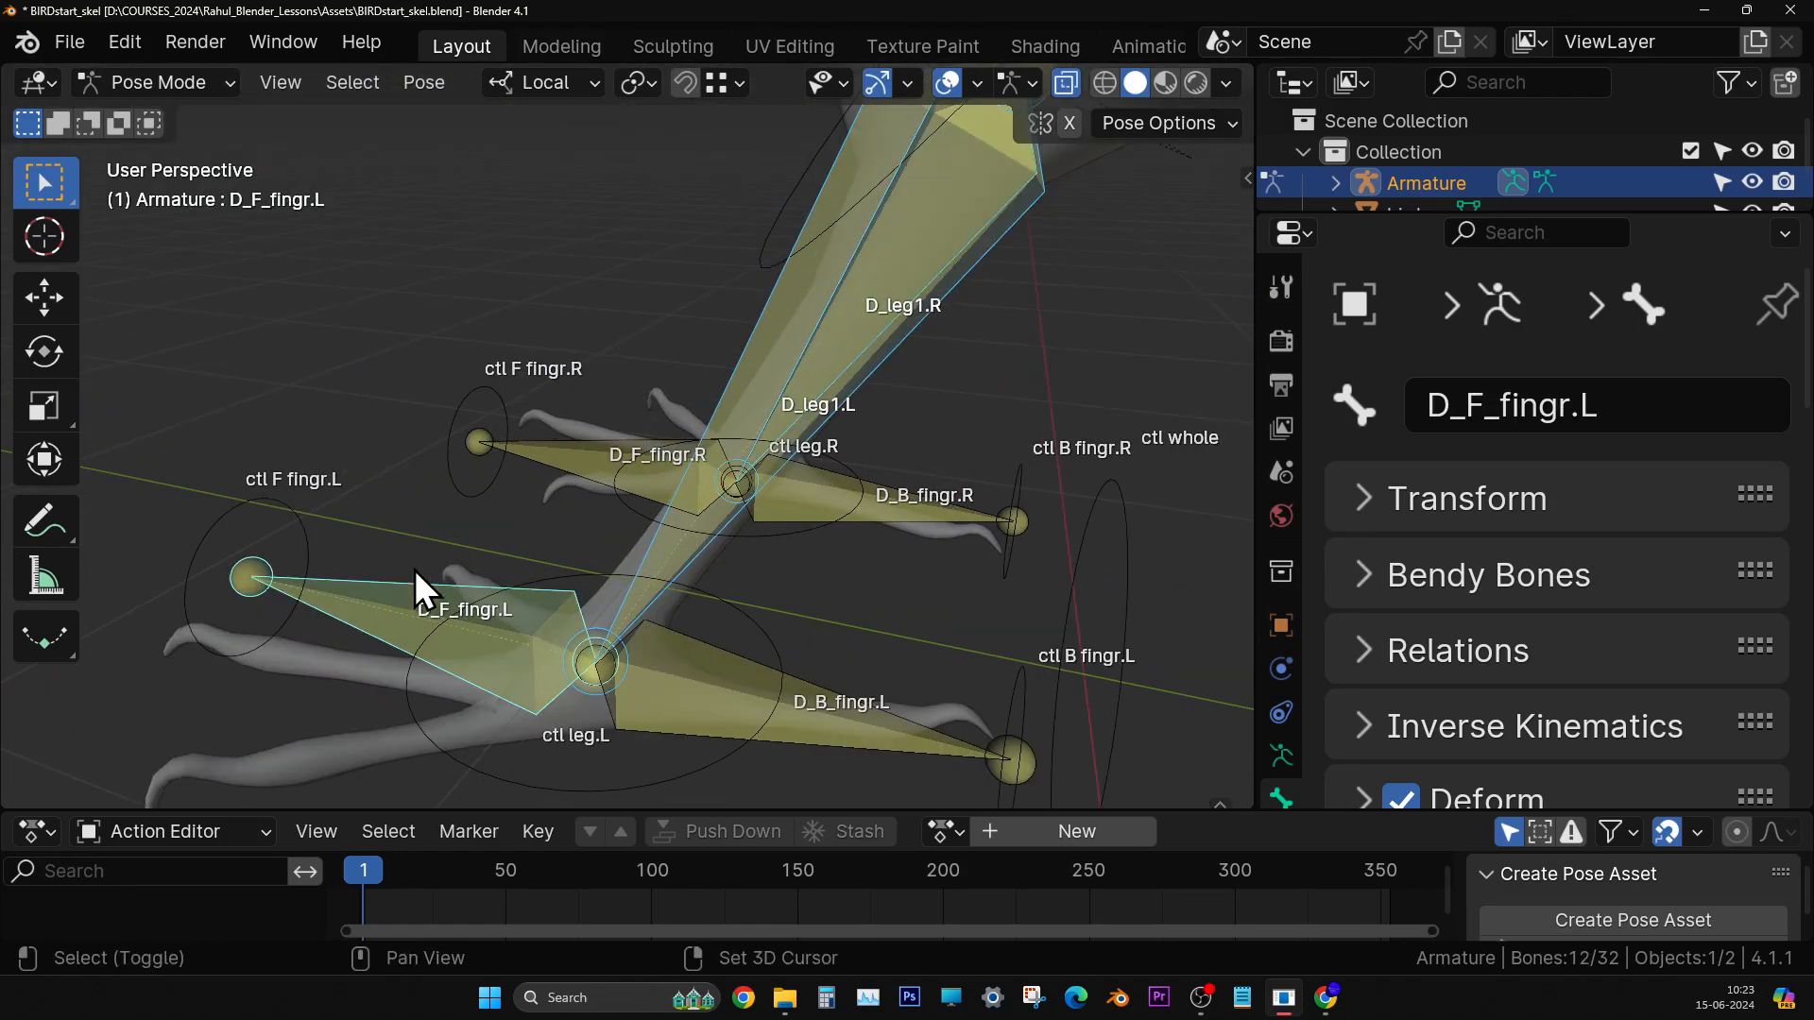
{"action": "left_click", "coordinate": [584, 461], "text": "shift"}
{"action": "left_click", "coordinate": [894, 501], "text": "shift"}
{"action": "left_click", "coordinate": [821, 727], "text": "shift"}
- Make D_wing1.R the active bone while keeping all the deform bones selected
{"action": "middle_click_drag", "start_coordinate": [821, 728], "coordinate": [695, 565]}
{"action": "scroll", "coordinate": [701, 559], "scroll_direction": "up", "scroll_amount": 3}
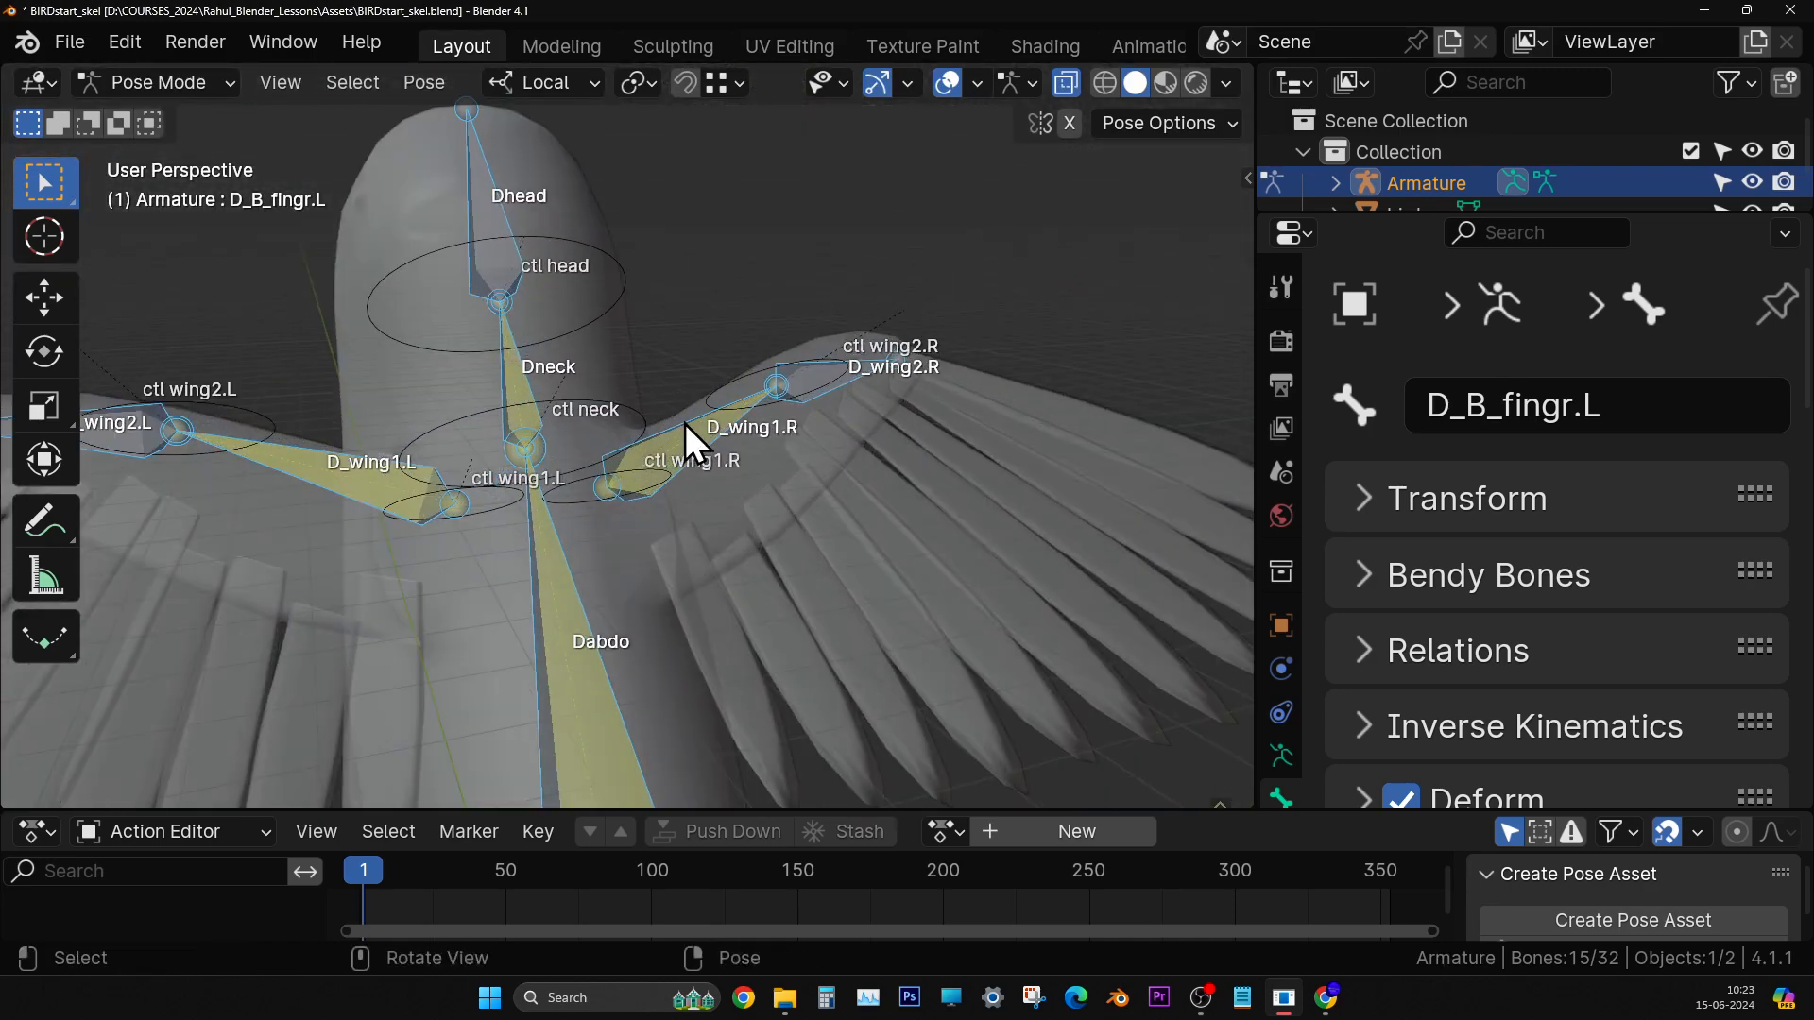
{"action": "scroll", "coordinate": [694, 484], "scroll_direction": "down", "scroll_amount": 1}
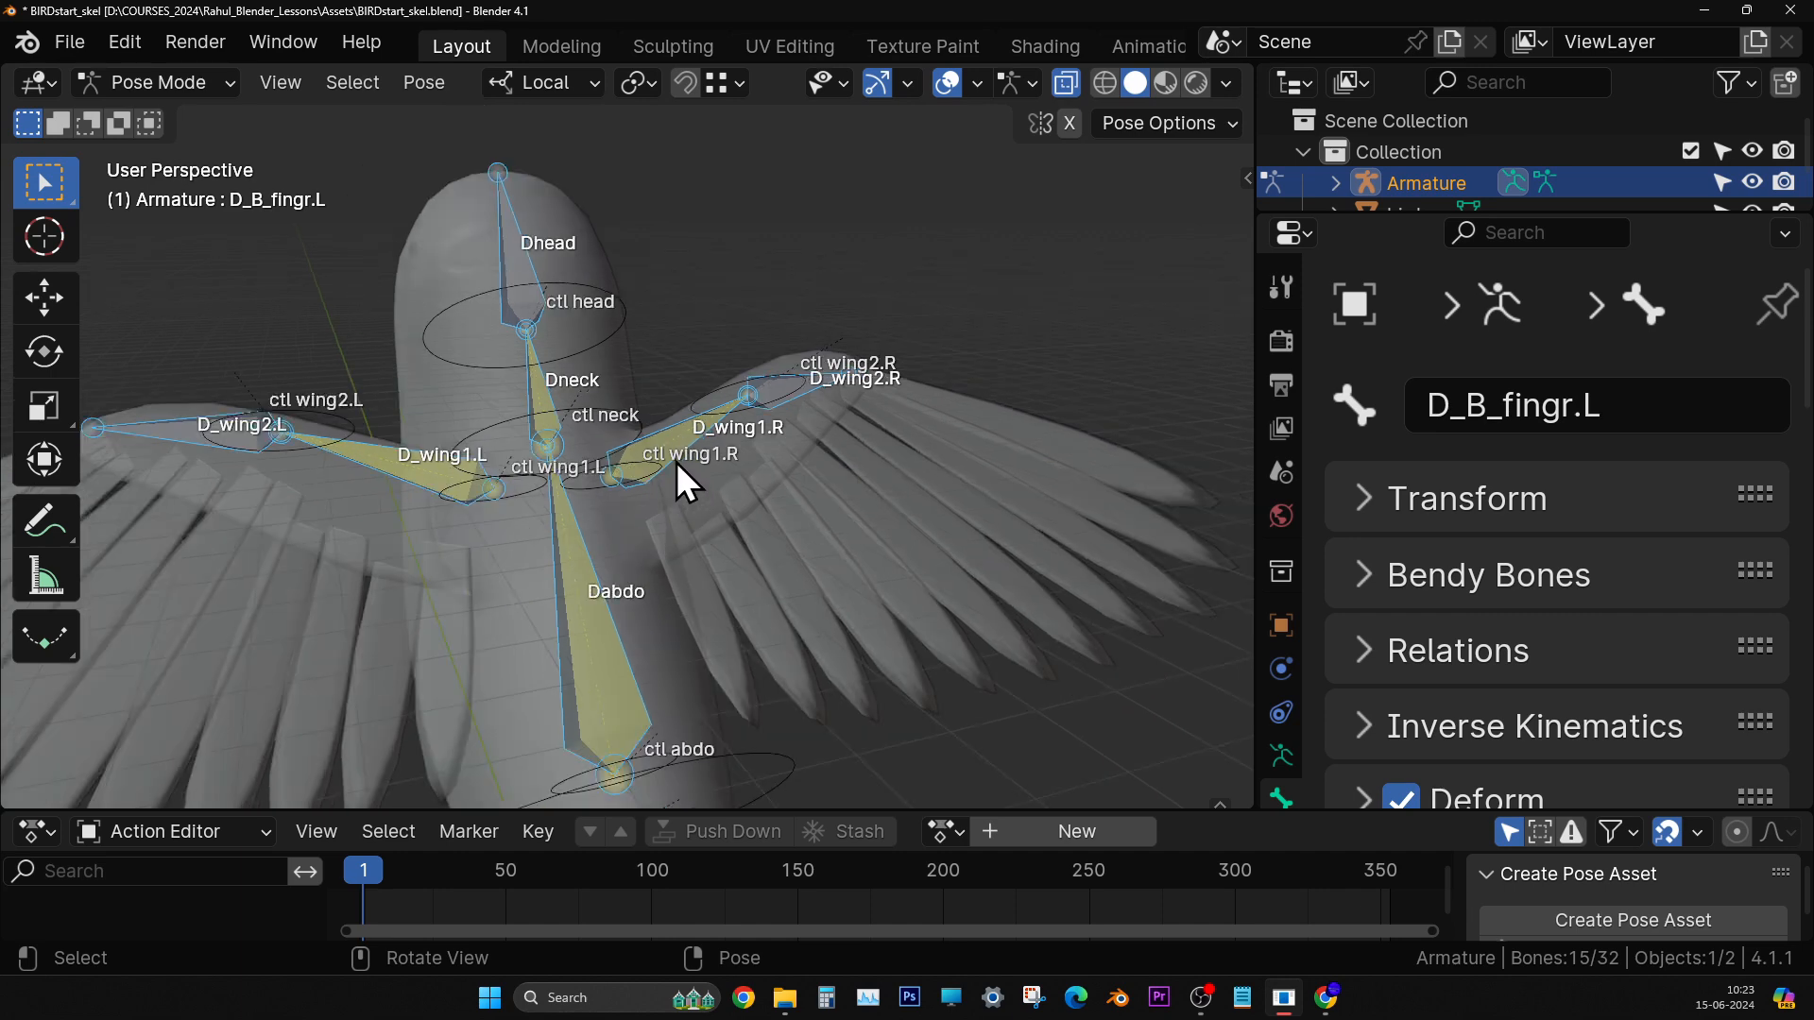
{"action": "left_click", "coordinate": [680, 438]}
{"action": "scroll", "coordinate": [694, 529], "scroll_direction": "down", "scroll_amount": 2}
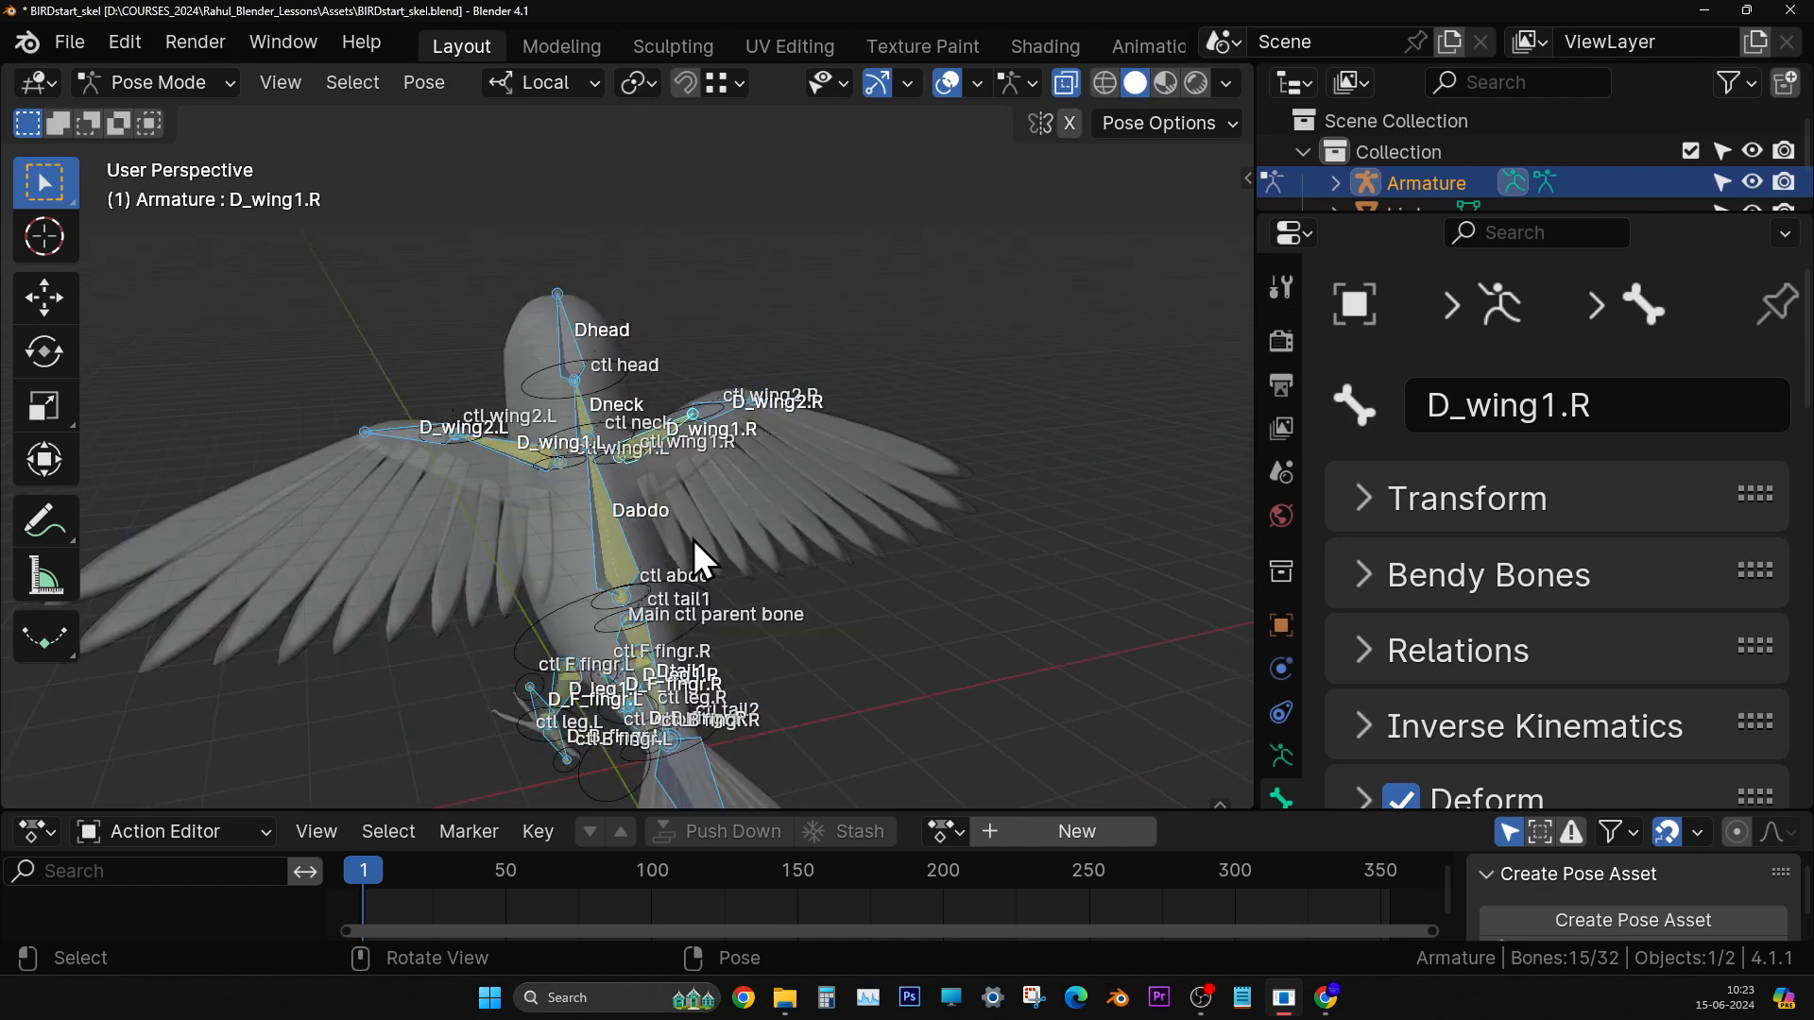
{"action": "middle_click_drag", "start_coordinate": [693, 541], "coordinate": [756, 567]}
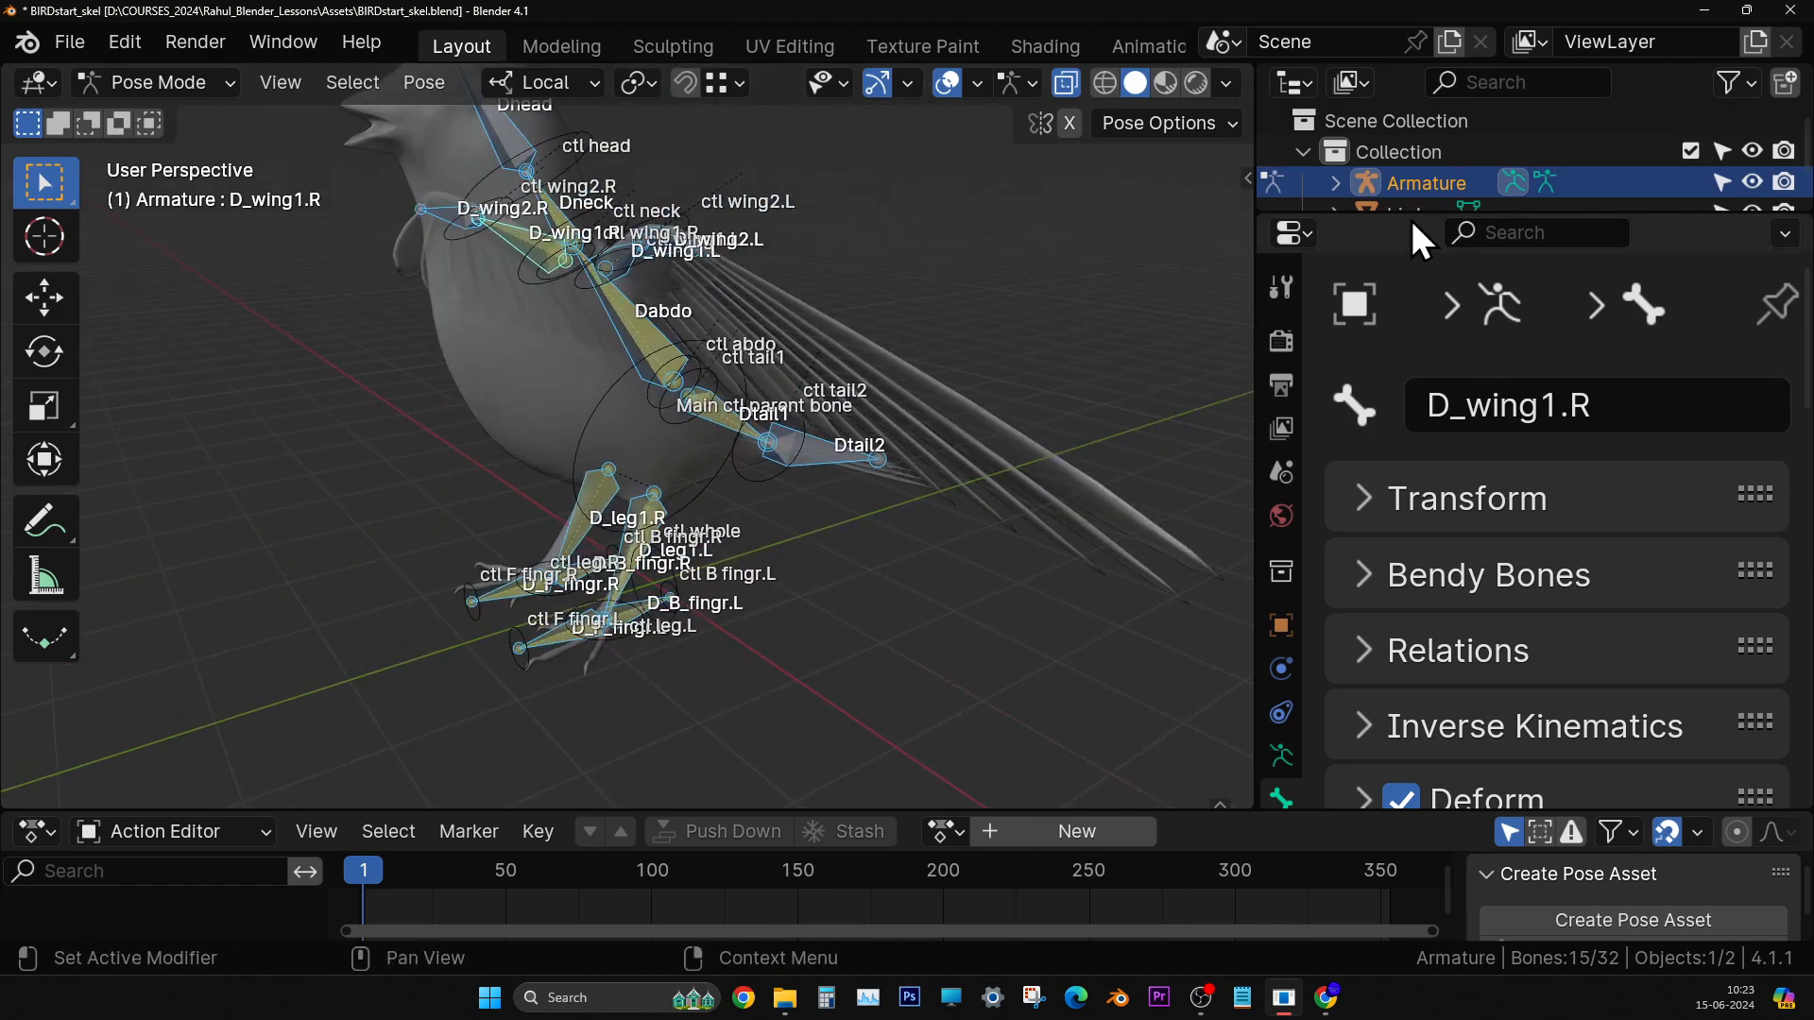
- Collapse the bone's Viewport Display settings, widen the Properties editor, and expand Bone Collections in the armature's data properties
{"action": "middle_click_drag", "start_coordinate": [1403, 387], "coordinate": [1384, 322], "text": "ctrl"}
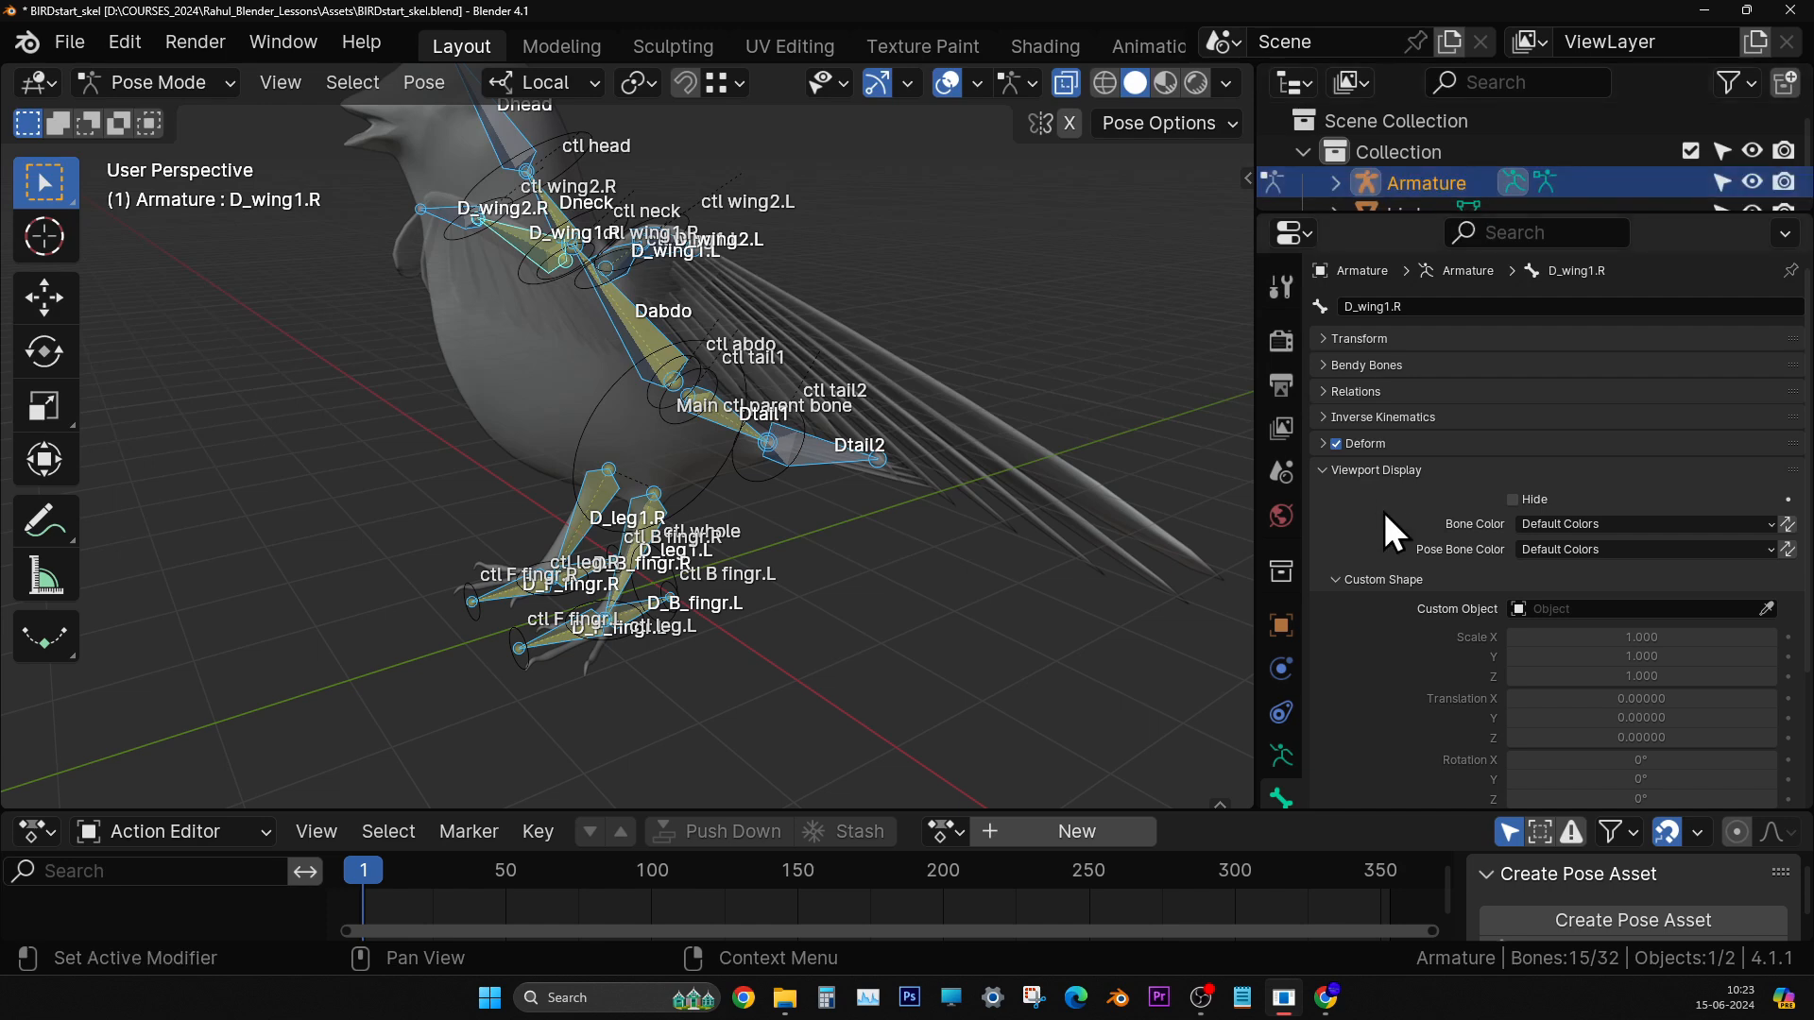
{"action": "left_click", "coordinate": [1374, 470]}
{"action": "left_click_drag", "start_coordinate": [1247, 484], "coordinate": [1096, 477]}
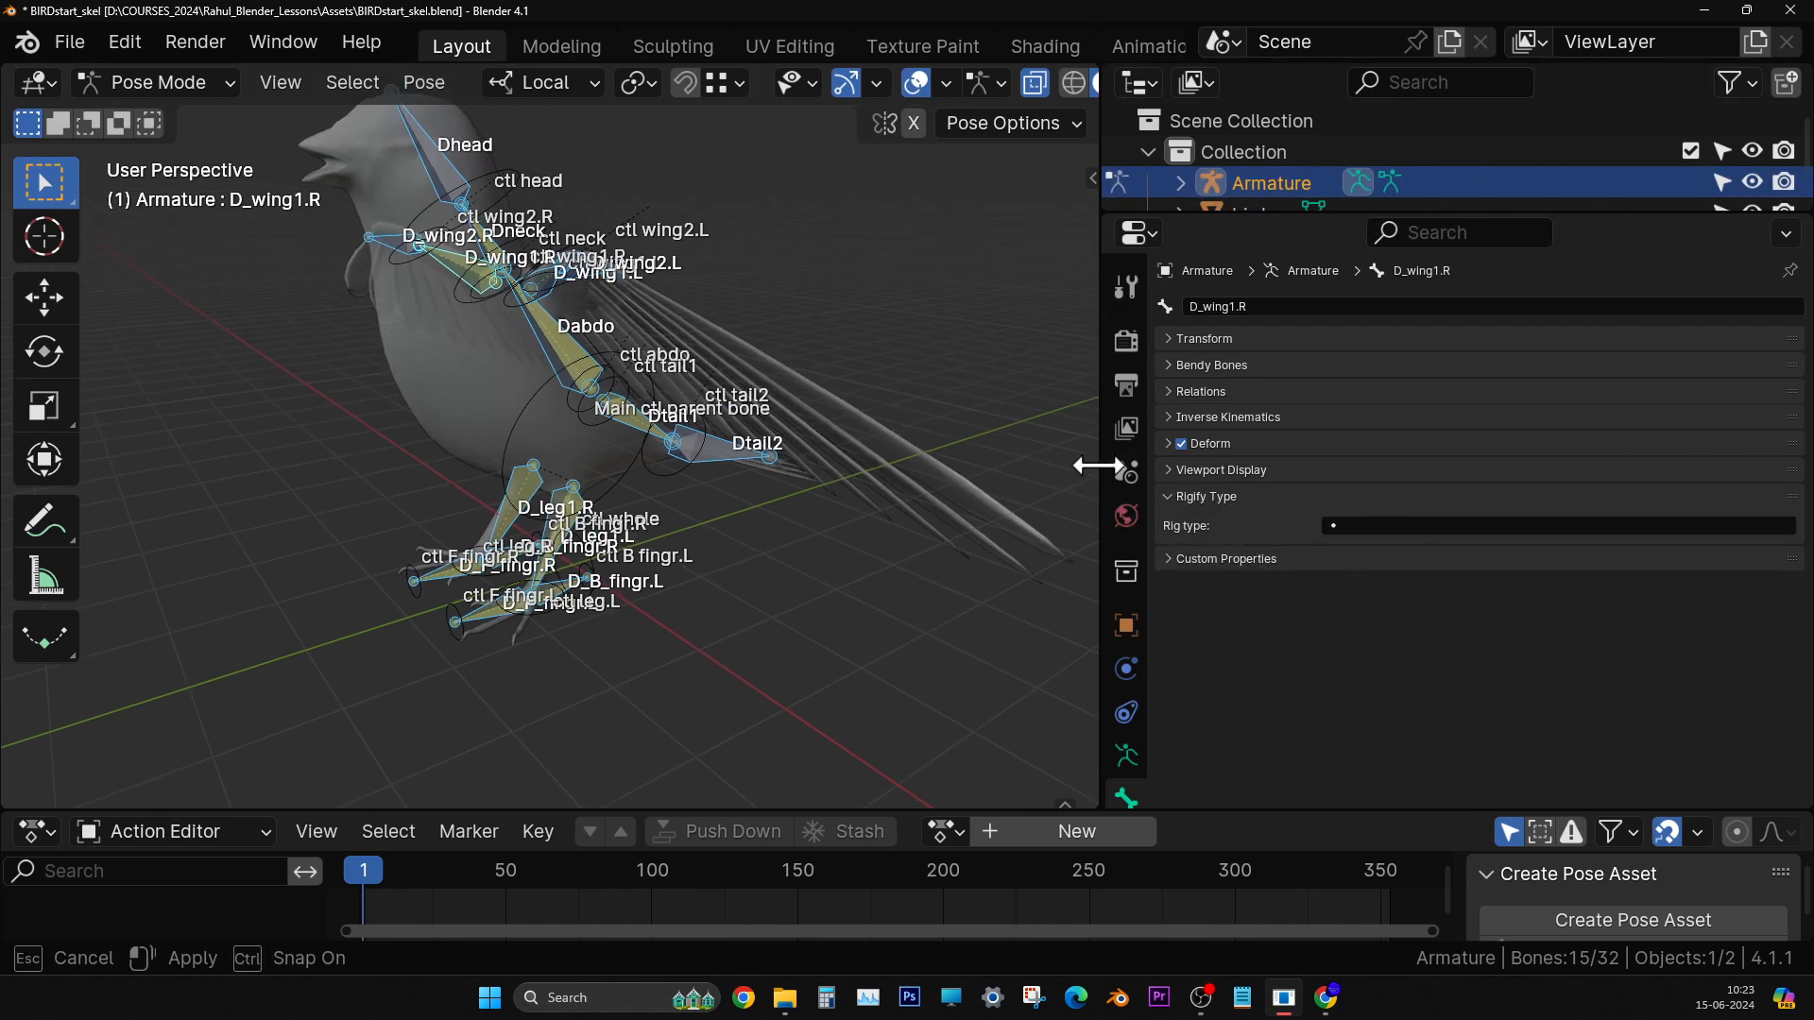
{"action": "left_click", "coordinate": [1130, 760]}
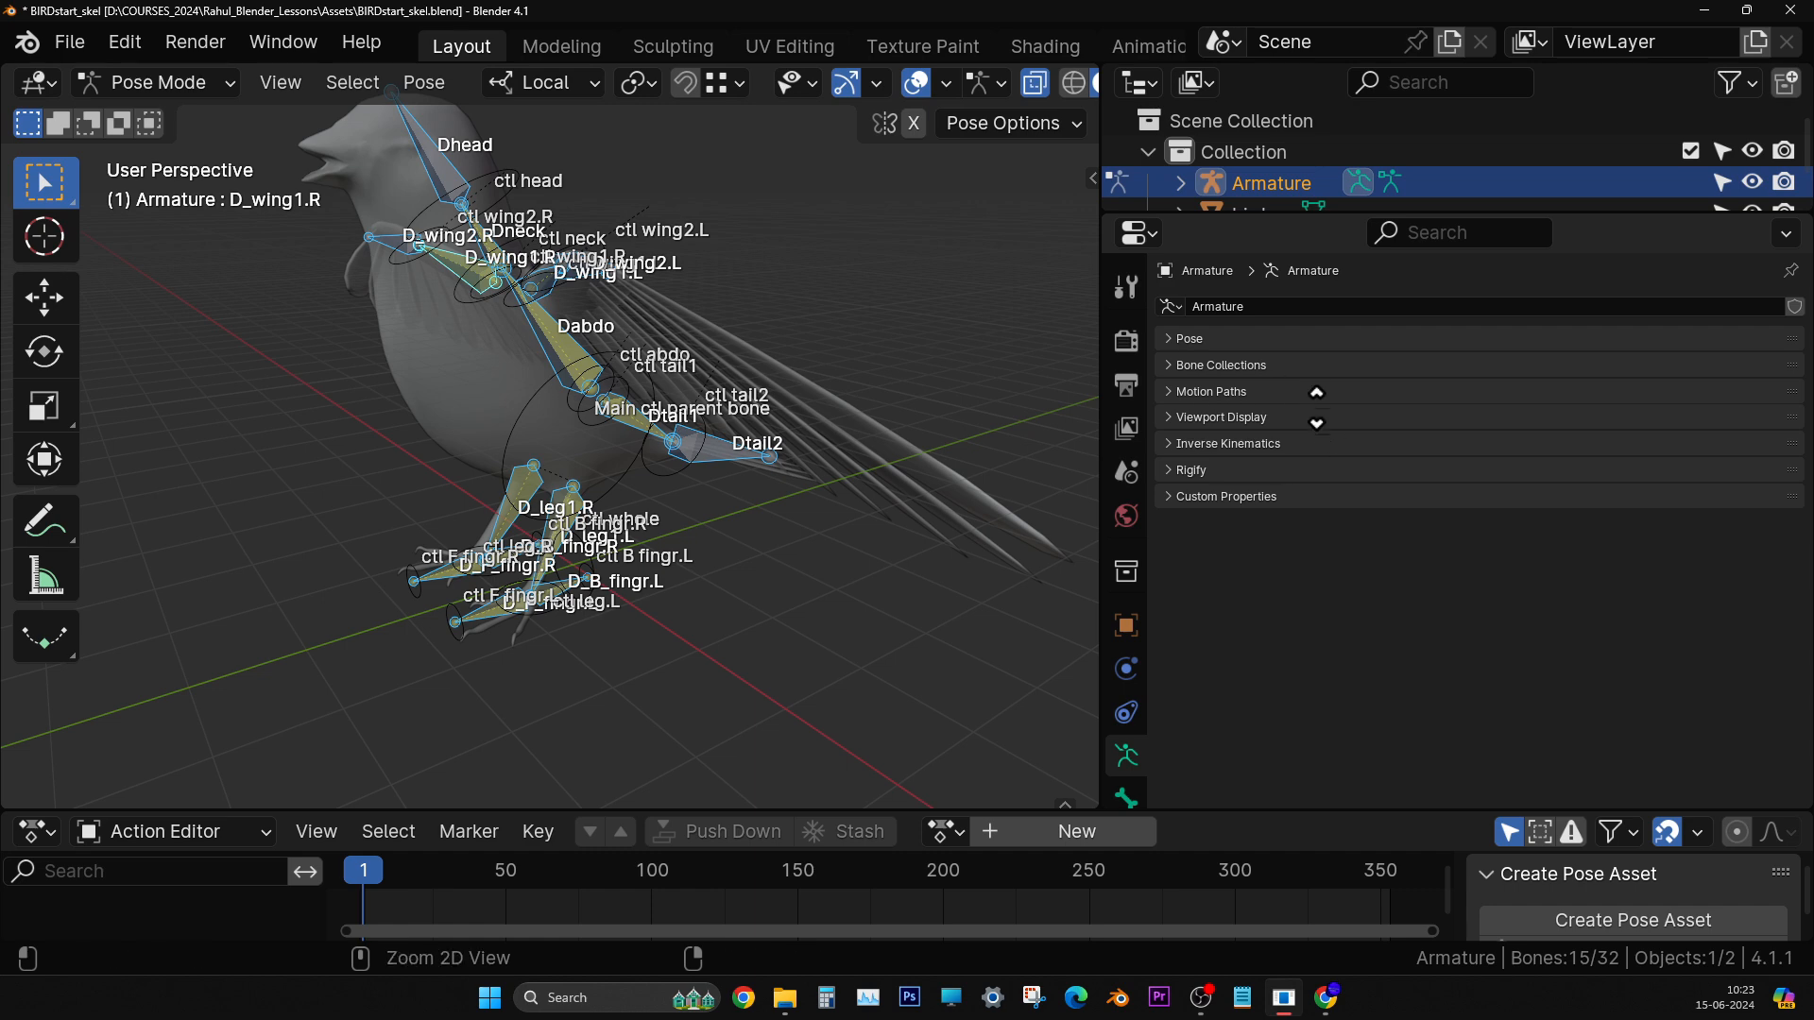
{"action": "middle_click_drag", "start_coordinate": [1319, 412], "coordinate": [1344, 485], "text": "ctrl"}
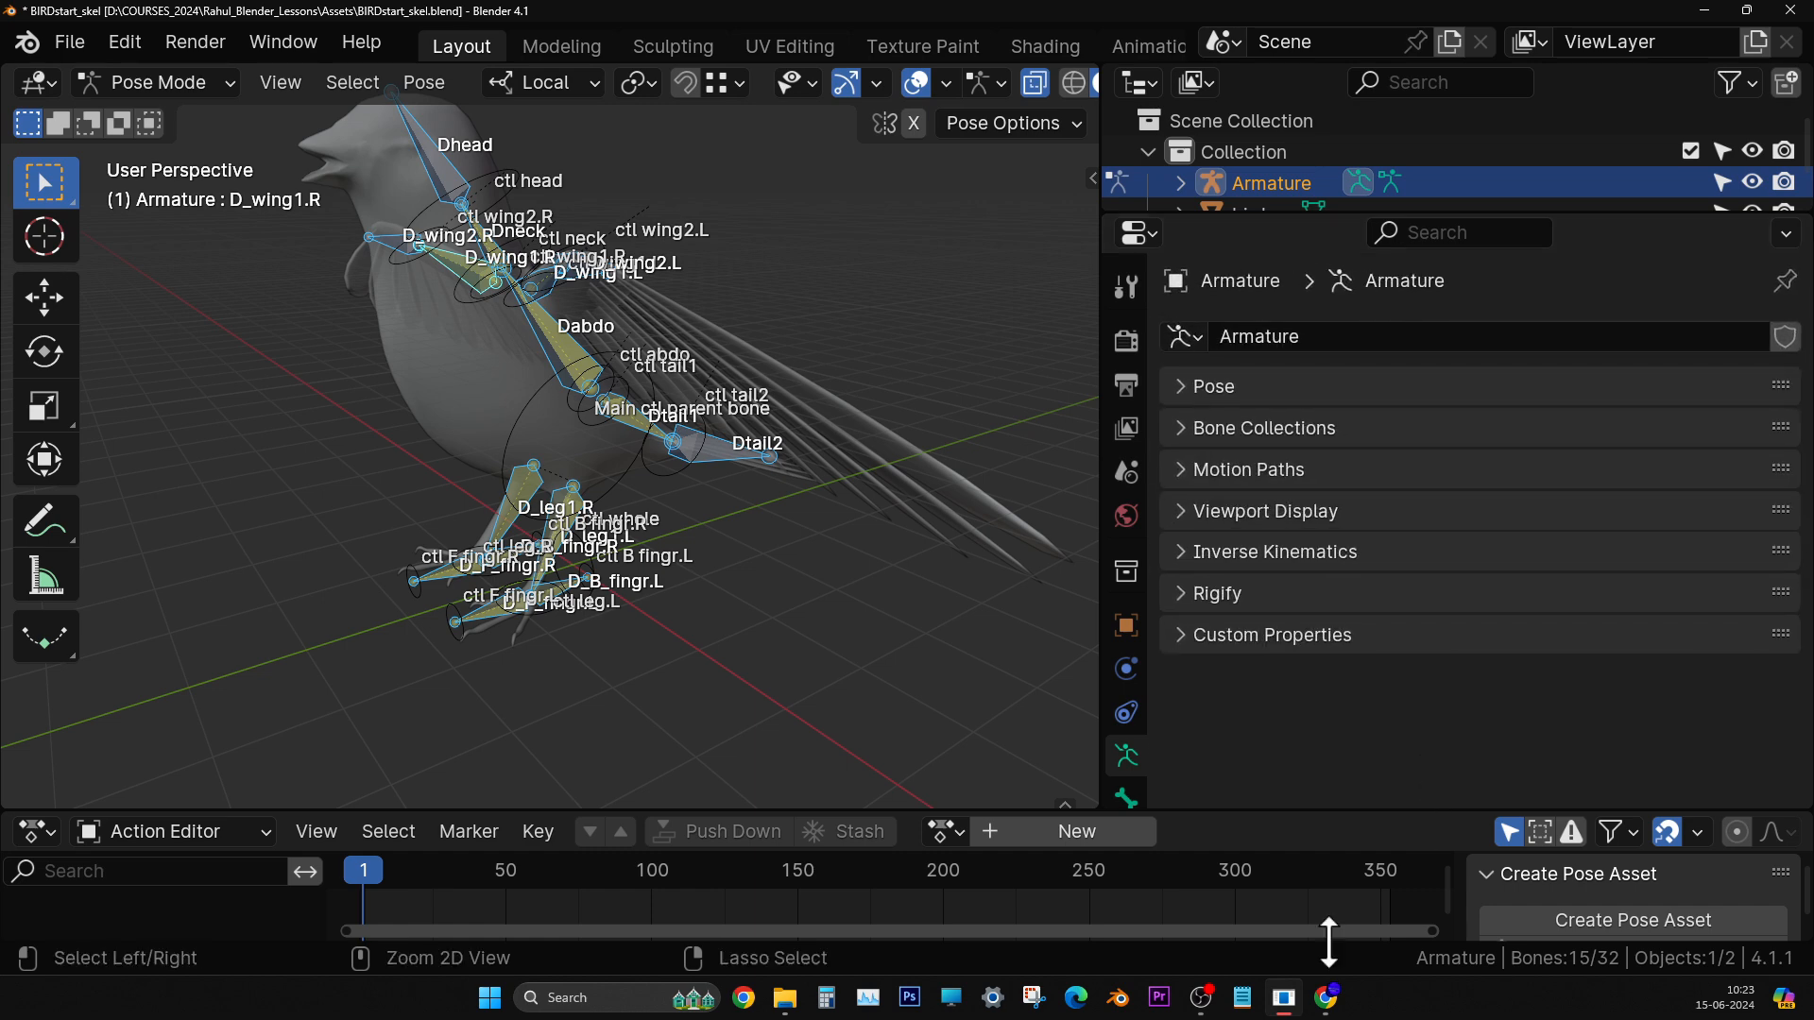
{"action": "left_click", "coordinate": [1251, 430]}
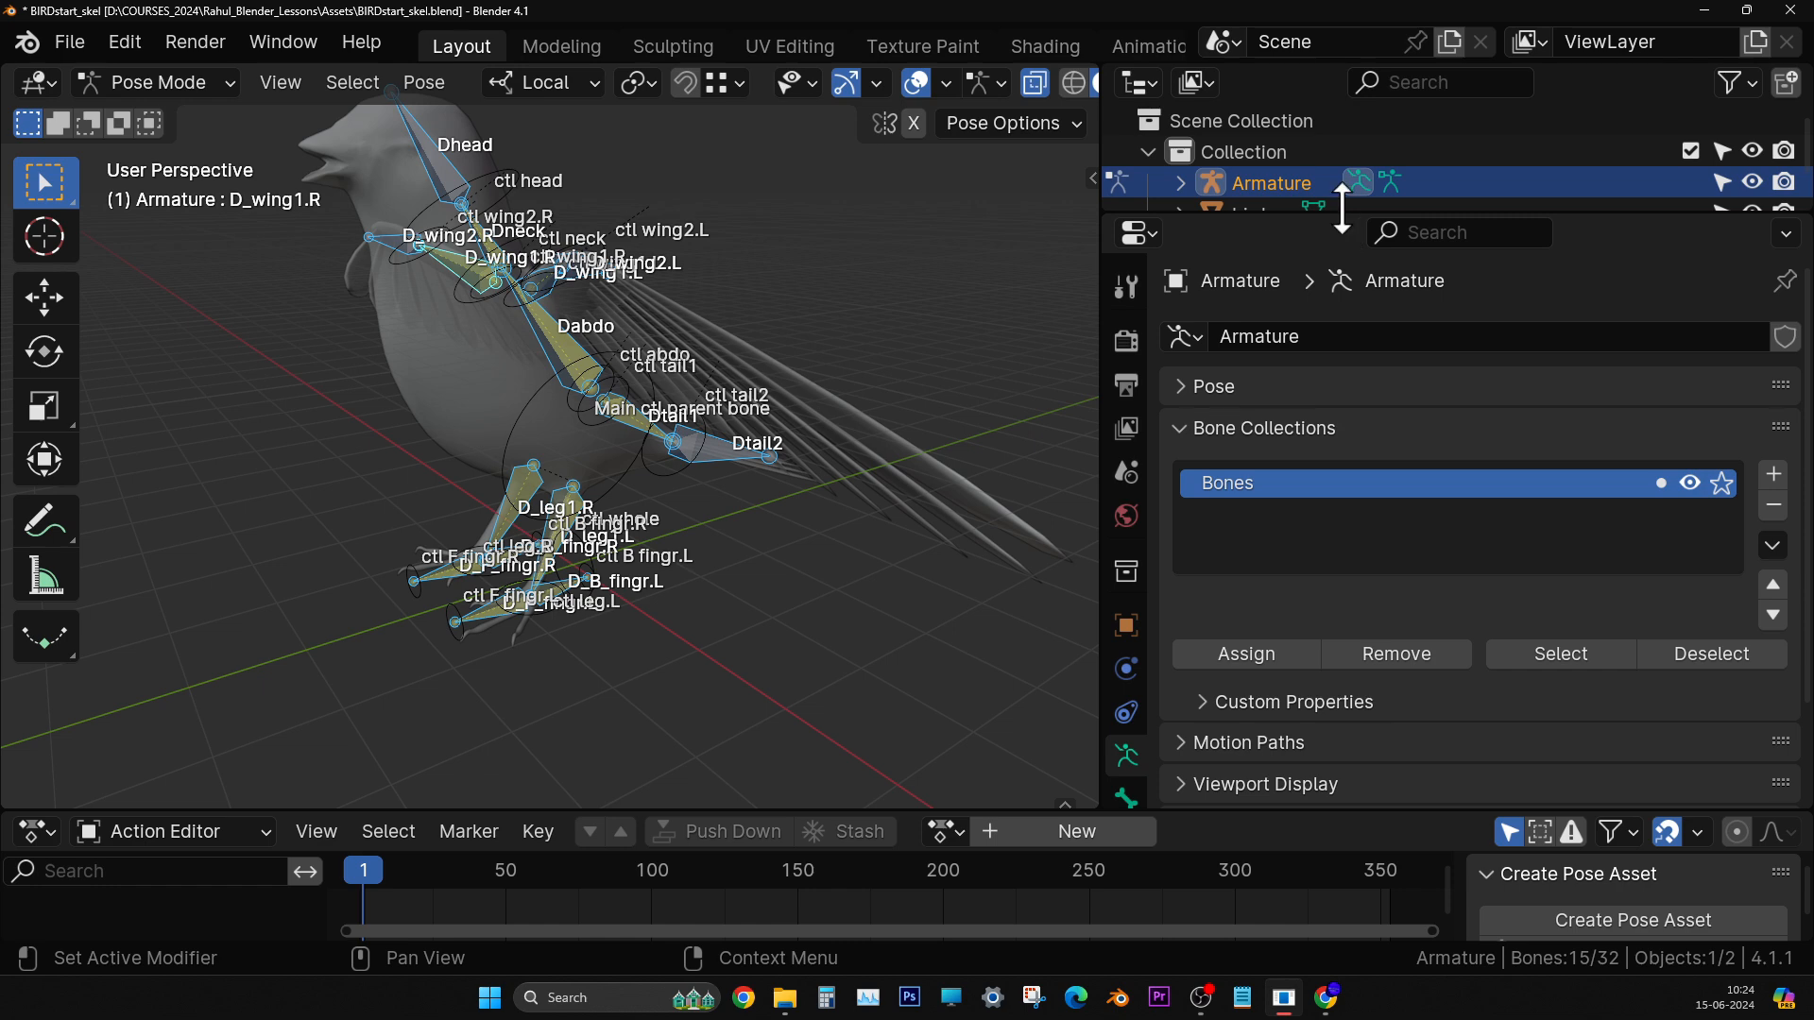
- Shrink the Outliner to a thin strip so the Properties editor shows the whole Bone Collections section
{"action": "left_click_drag", "start_coordinate": [1346, 213], "coordinate": [1360, 564]}
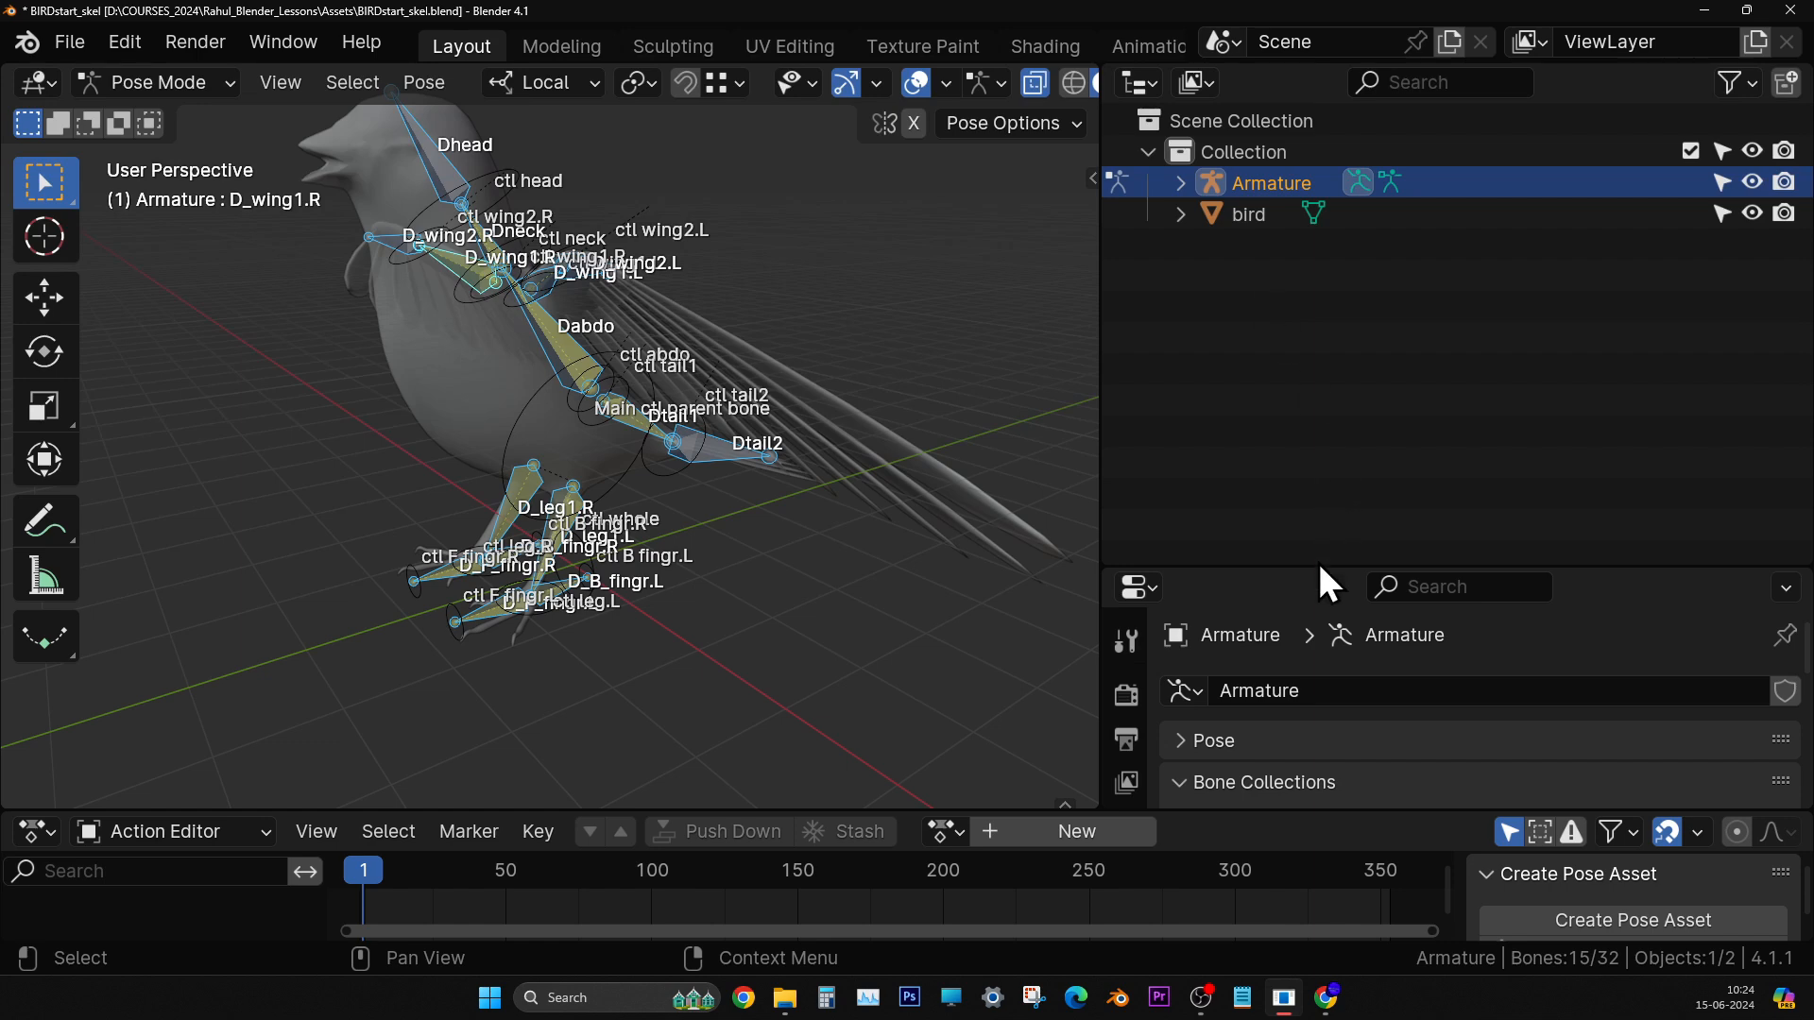
{"action": "middle_click_drag", "start_coordinate": [631, 416], "coordinate": [701, 503]}
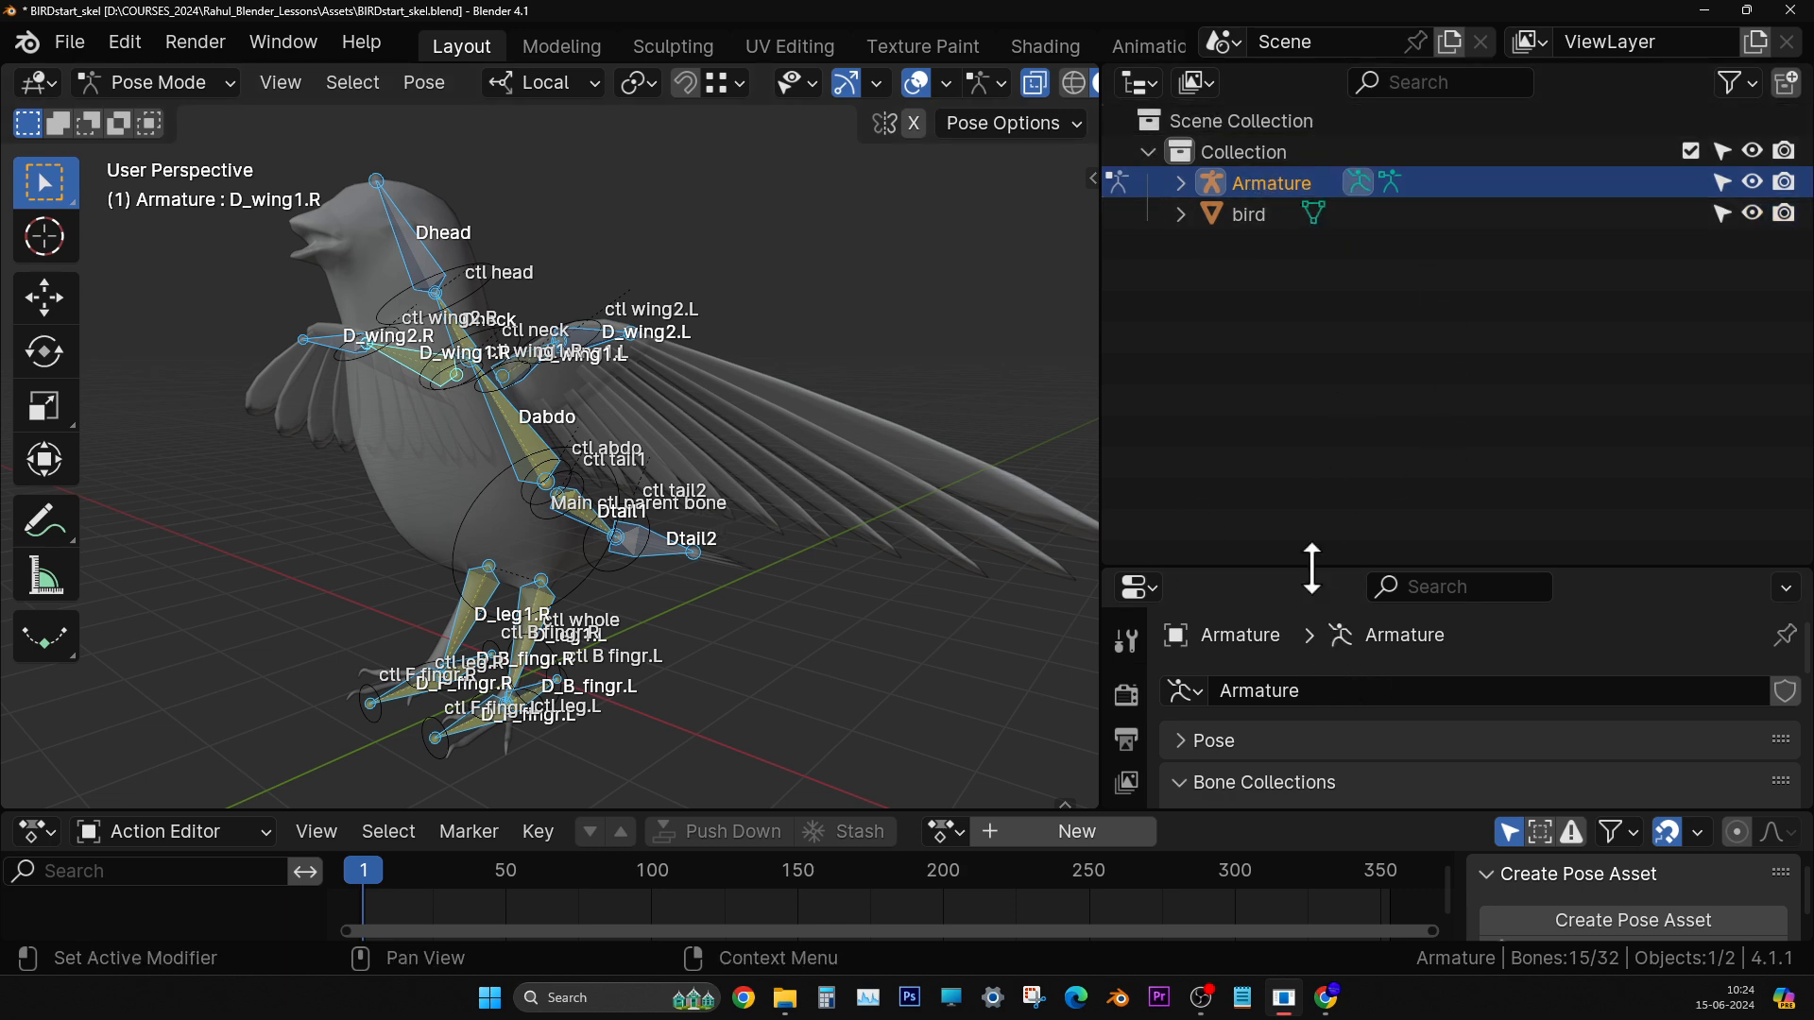
{"action": "left_click_drag", "start_coordinate": [1312, 568], "coordinate": [1352, 105]}
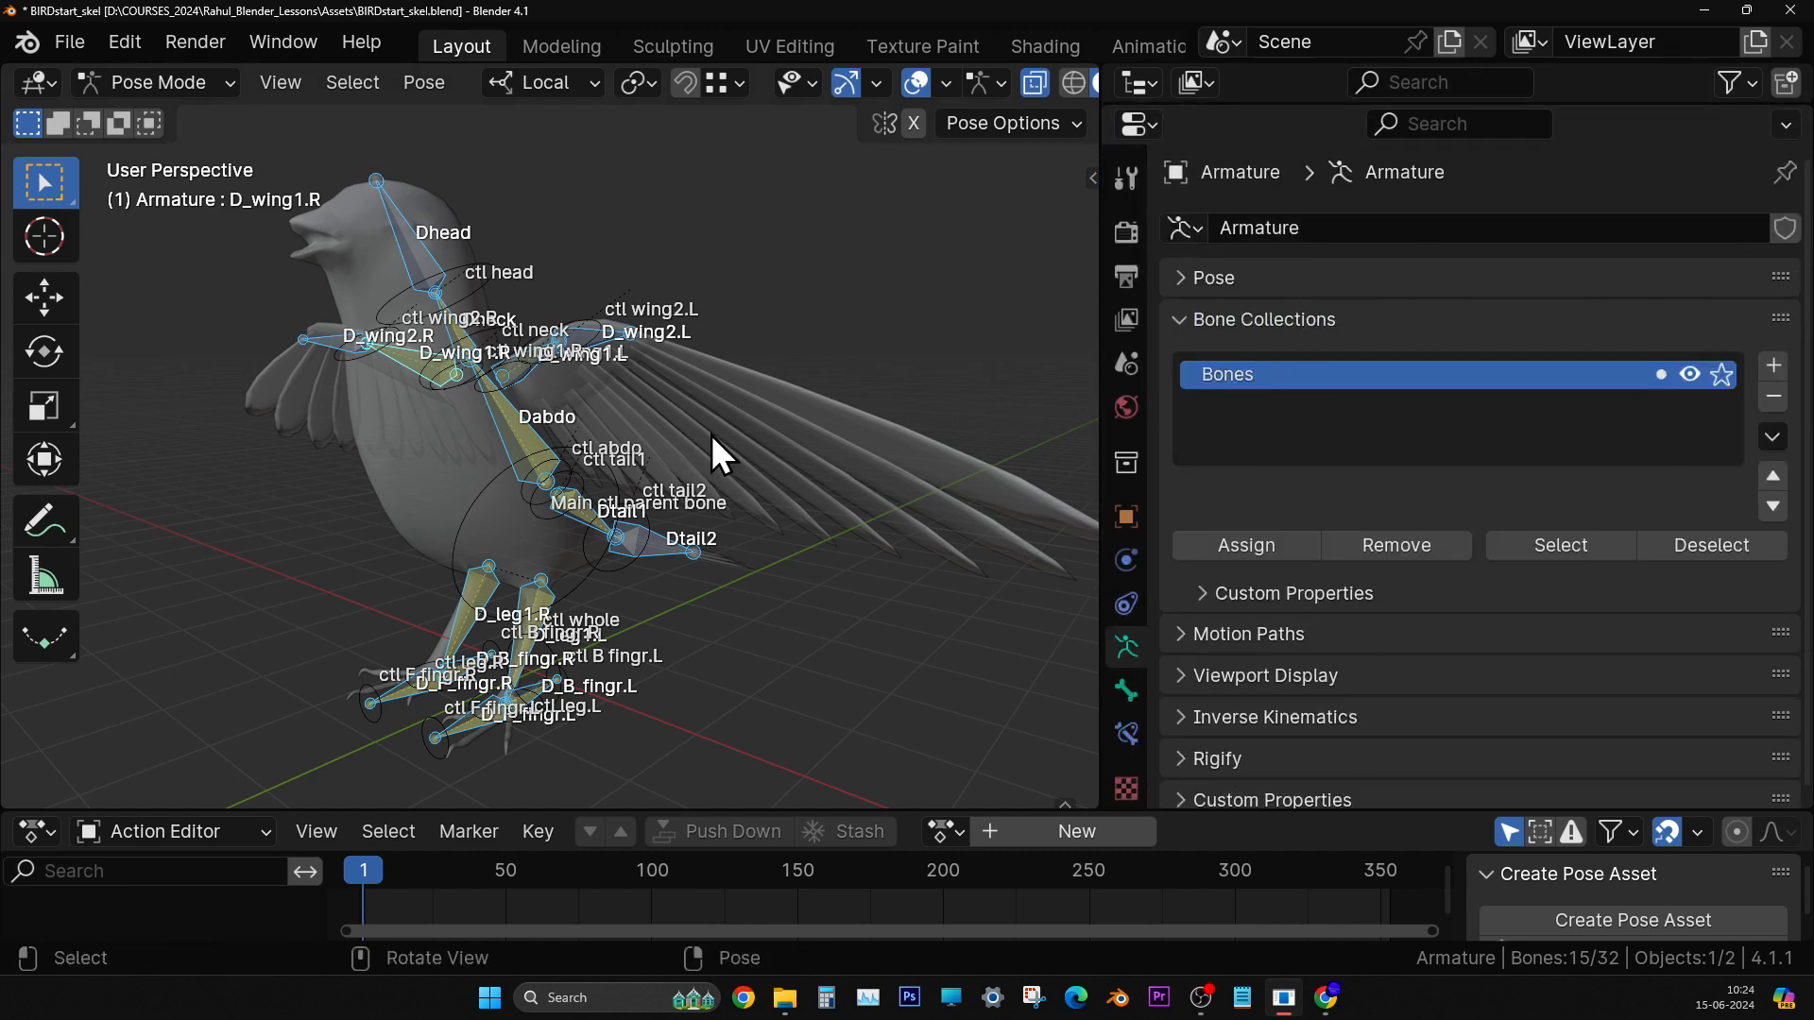
- Create a bone collection named Dform bones and assign the selected deform bones to it
{"action": "middle_click_drag", "start_coordinate": [713, 453], "coordinate": [605, 662]}
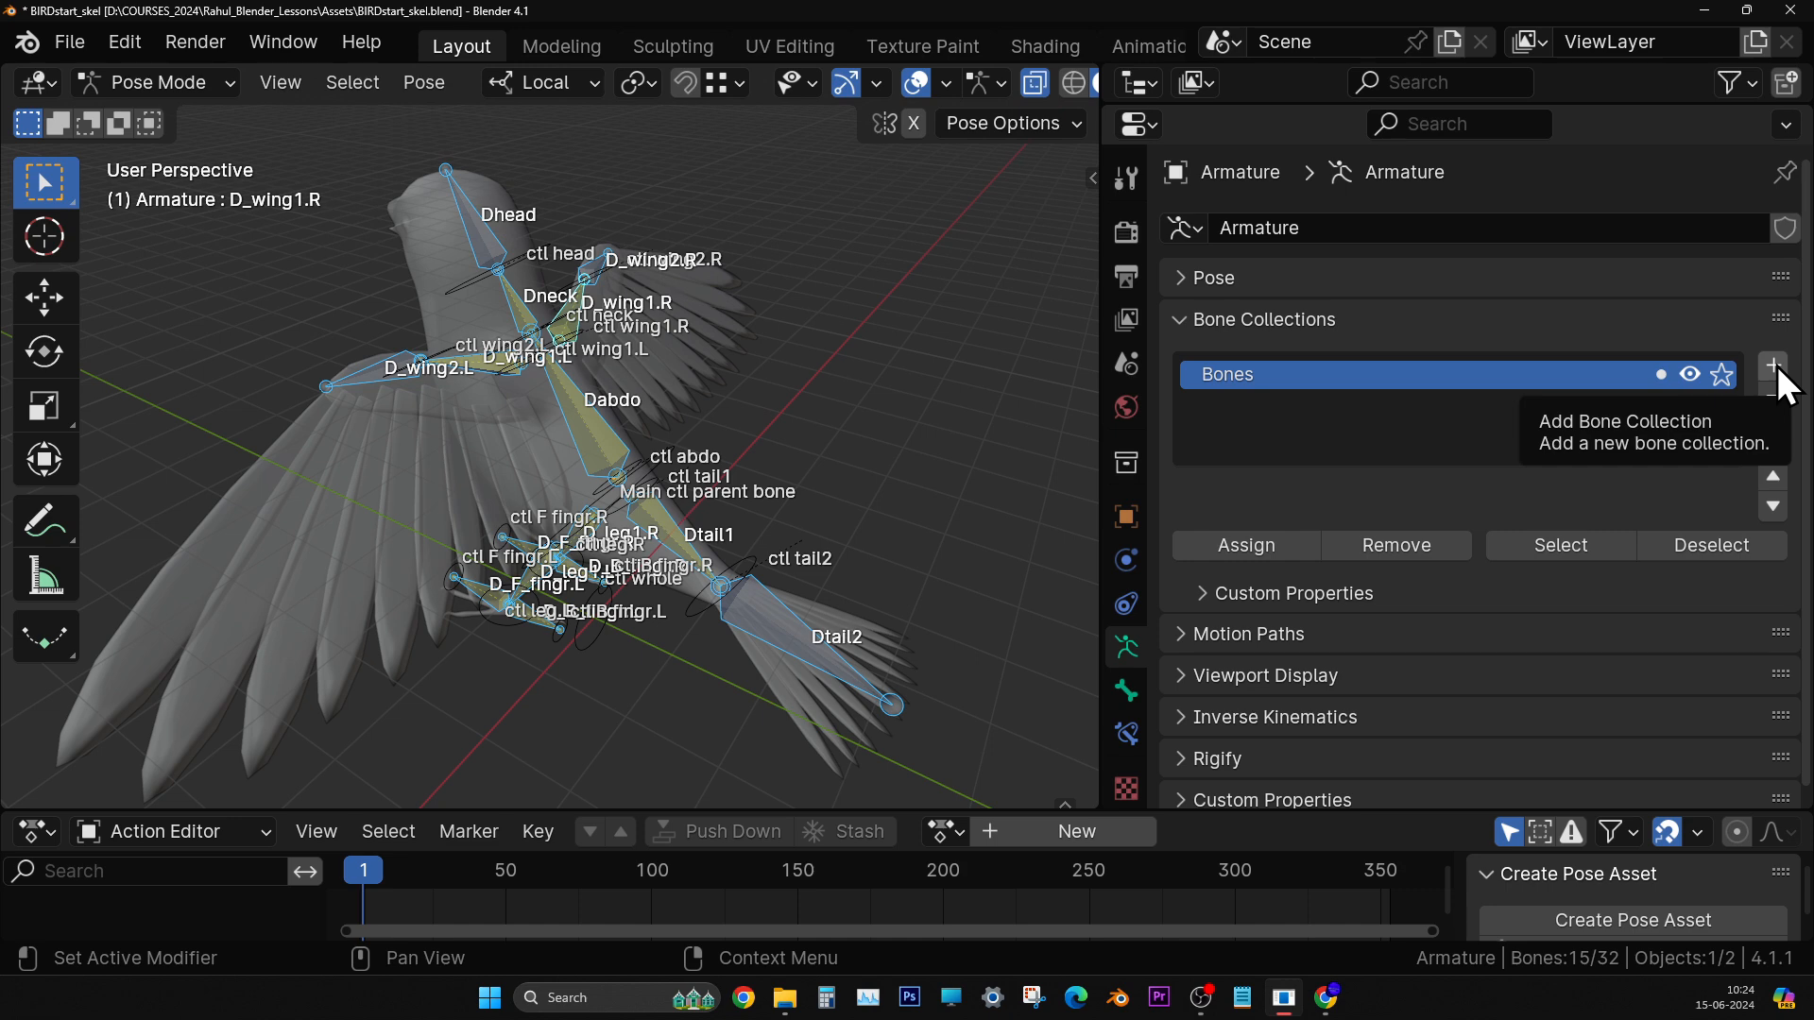
{"action": "left_click", "coordinate": [1777, 369]}
{"action": "double_click", "coordinate": [1338, 408]}
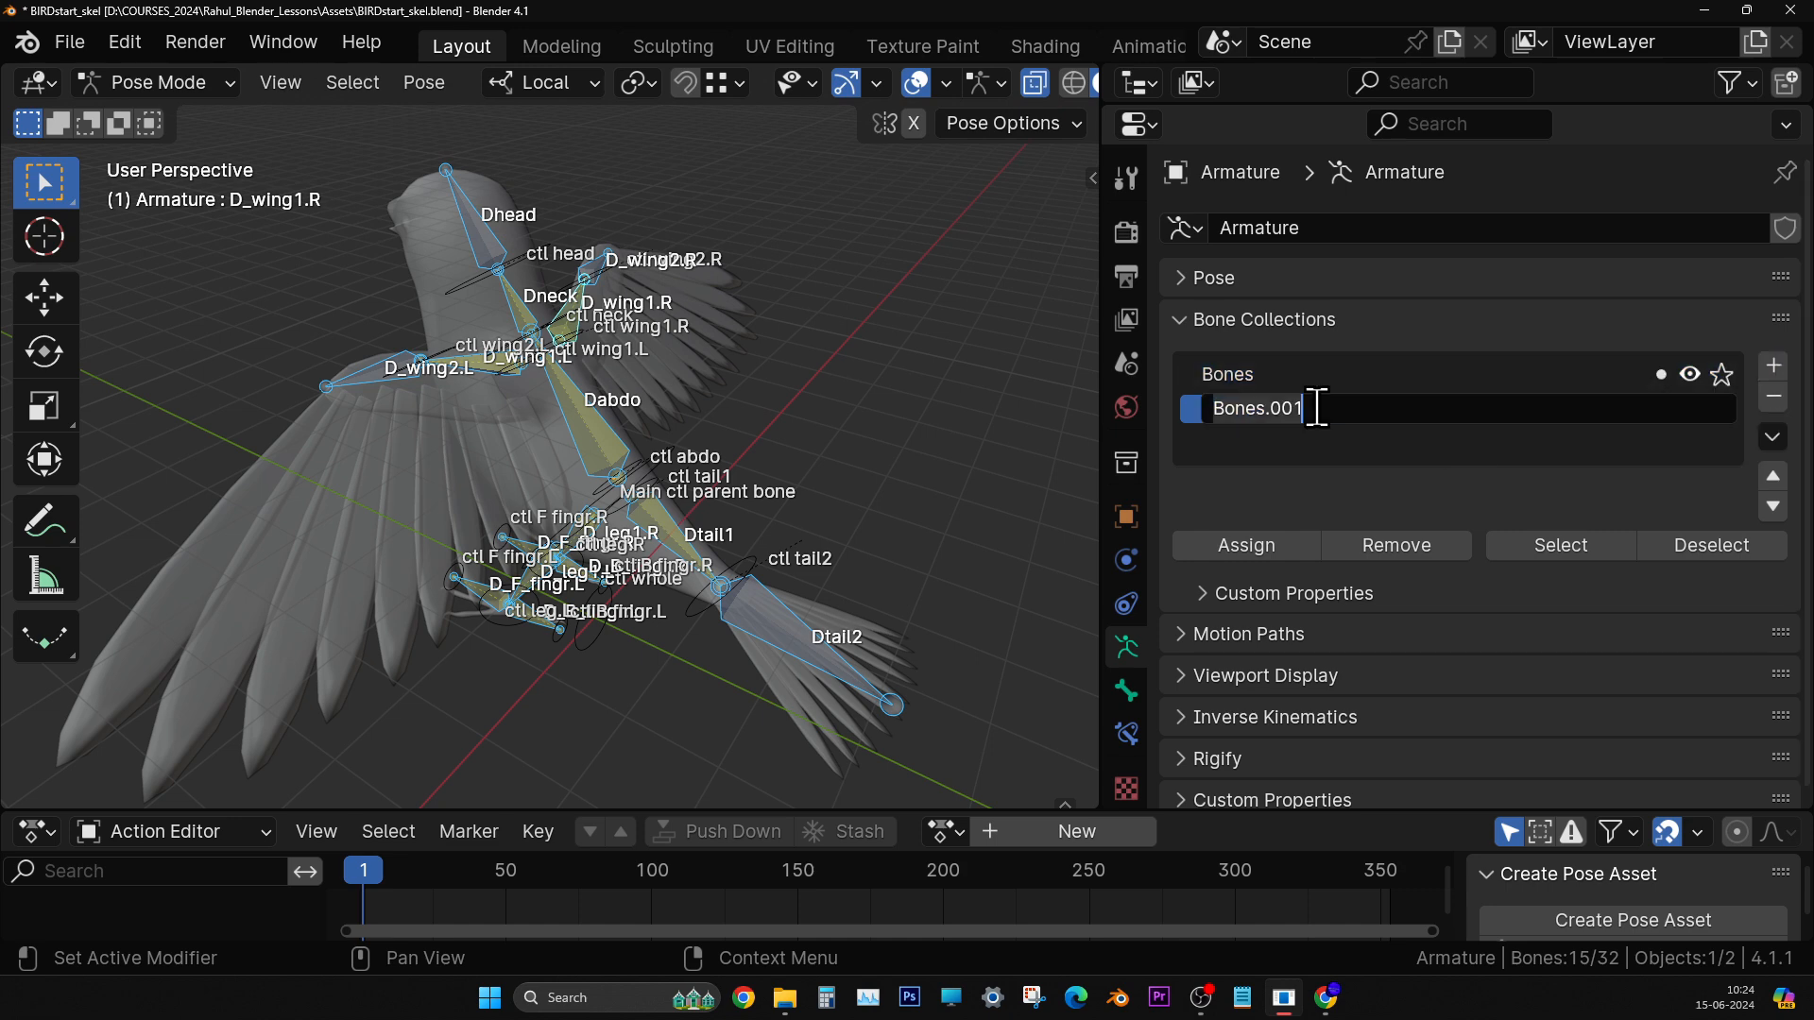
{"action": "type", "text": "Dform"}
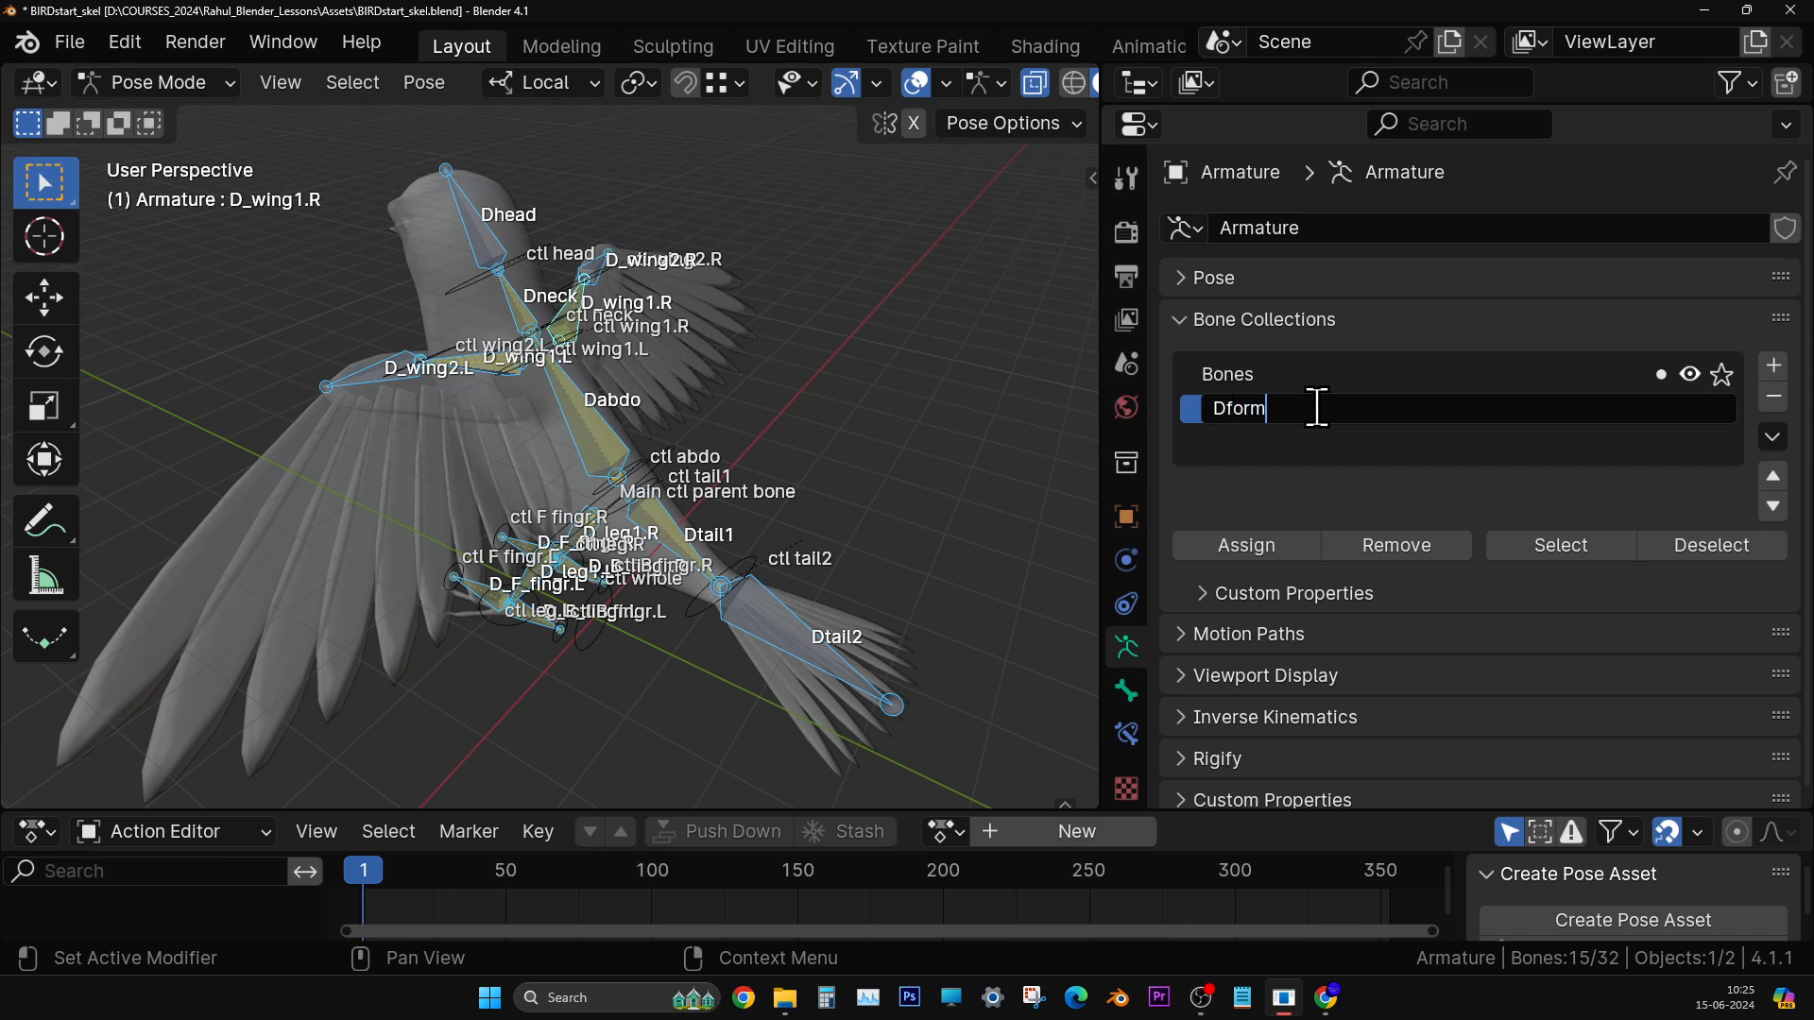
{"action": "type", "text": " bones"}
{"action": "key", "text": "Return"}
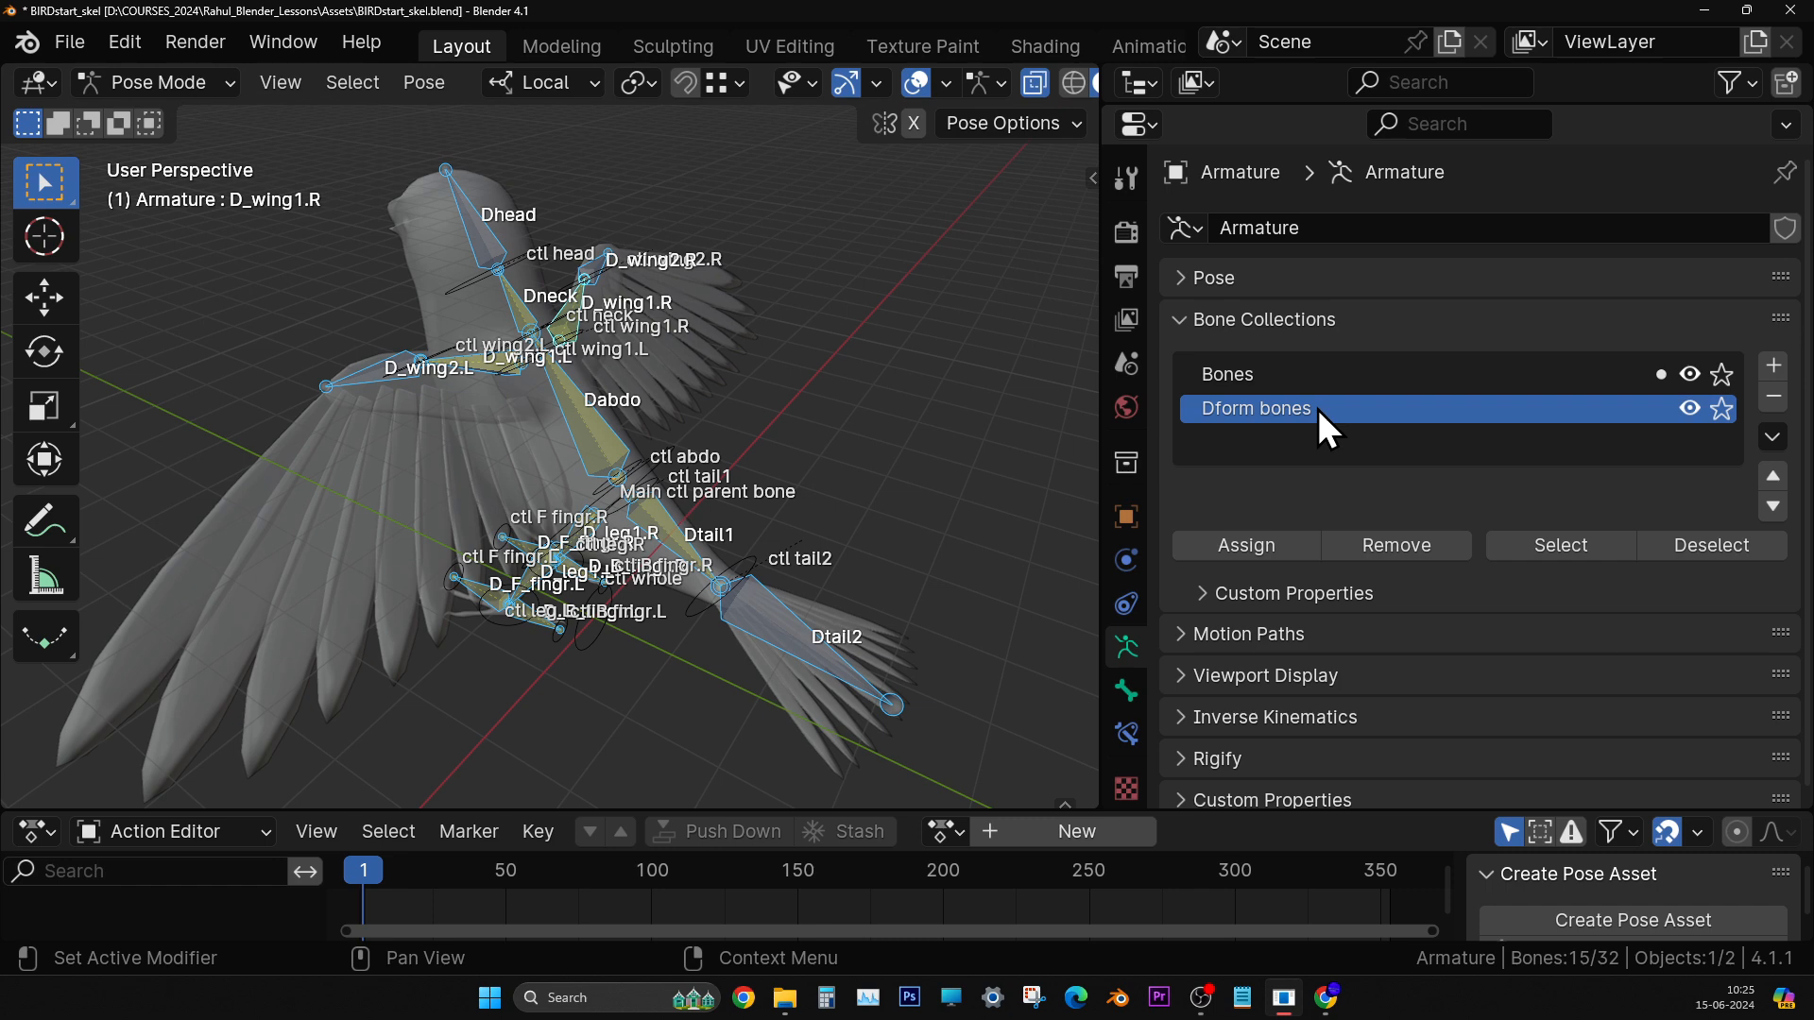
{"action": "left_click", "coordinate": [1258, 547]}
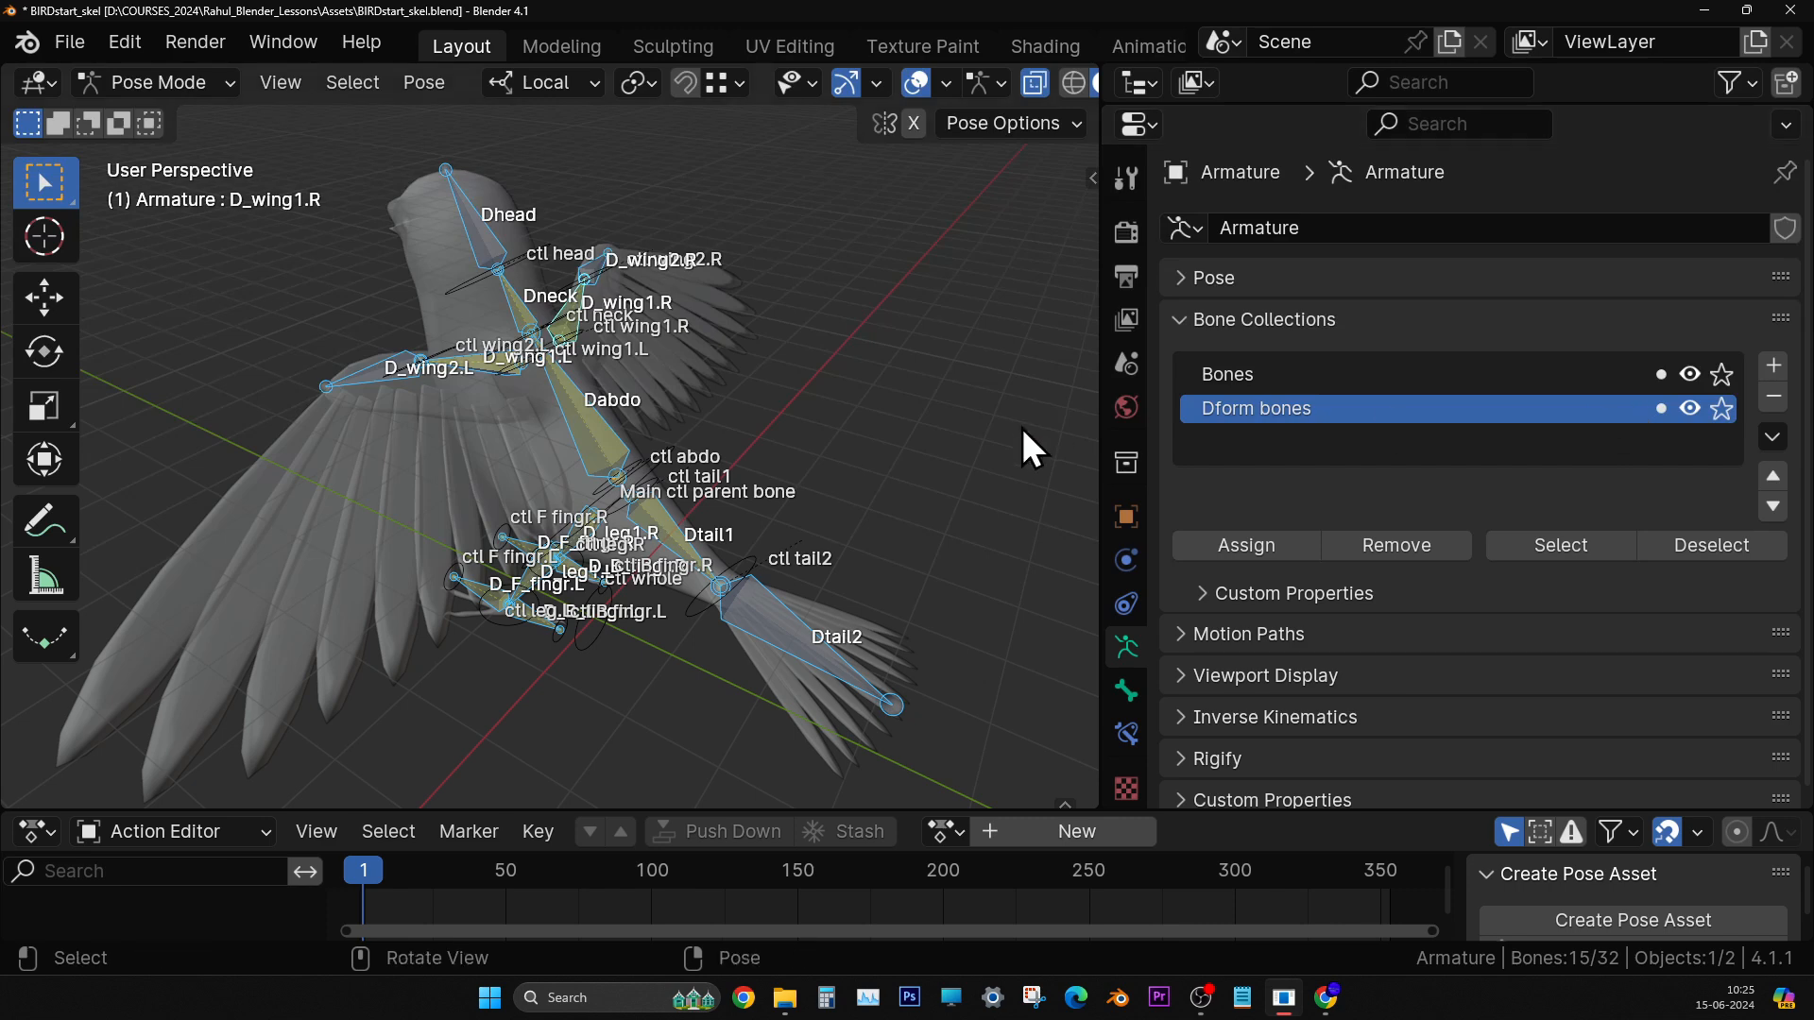
- Select the control circles ctl head, ctl wing2.L, ctl neck and ctl wing2.R together
{"action": "middle_click_drag", "start_coordinate": [1022, 428], "coordinate": [1036, 428]}
{"action": "middle_click_drag", "start_coordinate": [615, 433], "coordinate": [437, 467]}
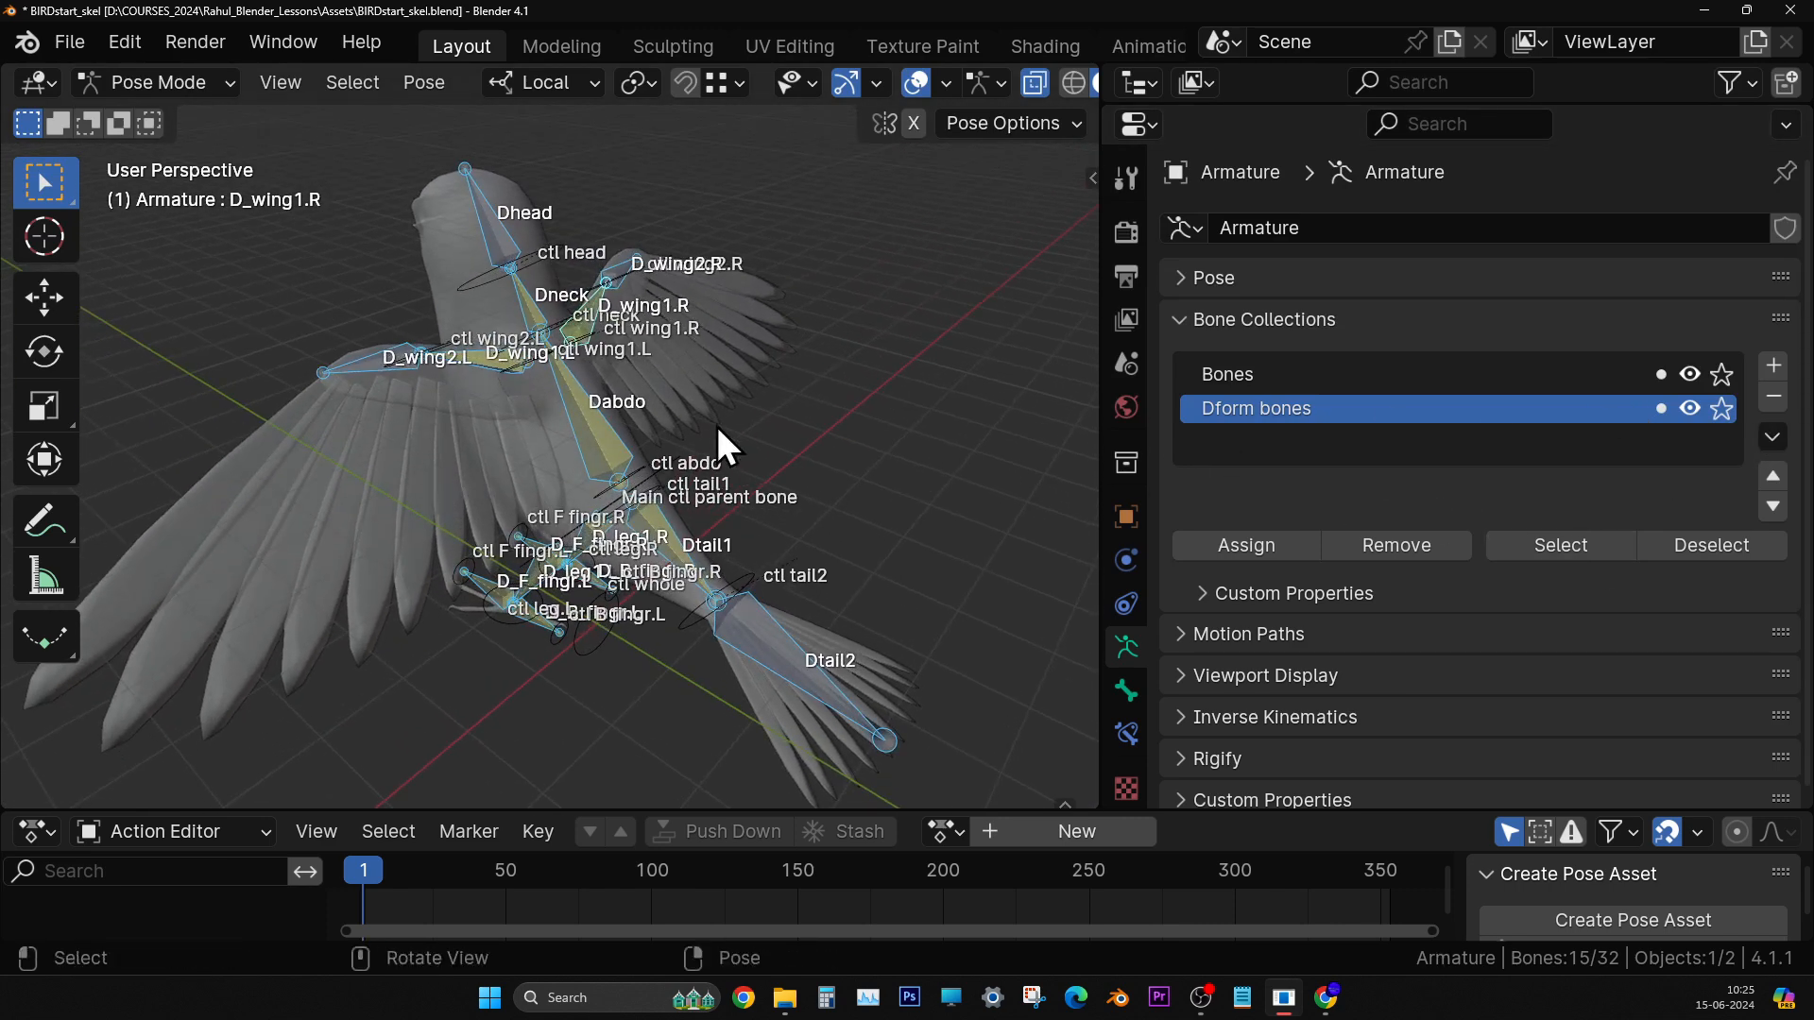
{"action": "middle_click_drag", "start_coordinate": [718, 433], "coordinate": [517, 423]}
{"action": "left_click", "coordinate": [592, 253]}
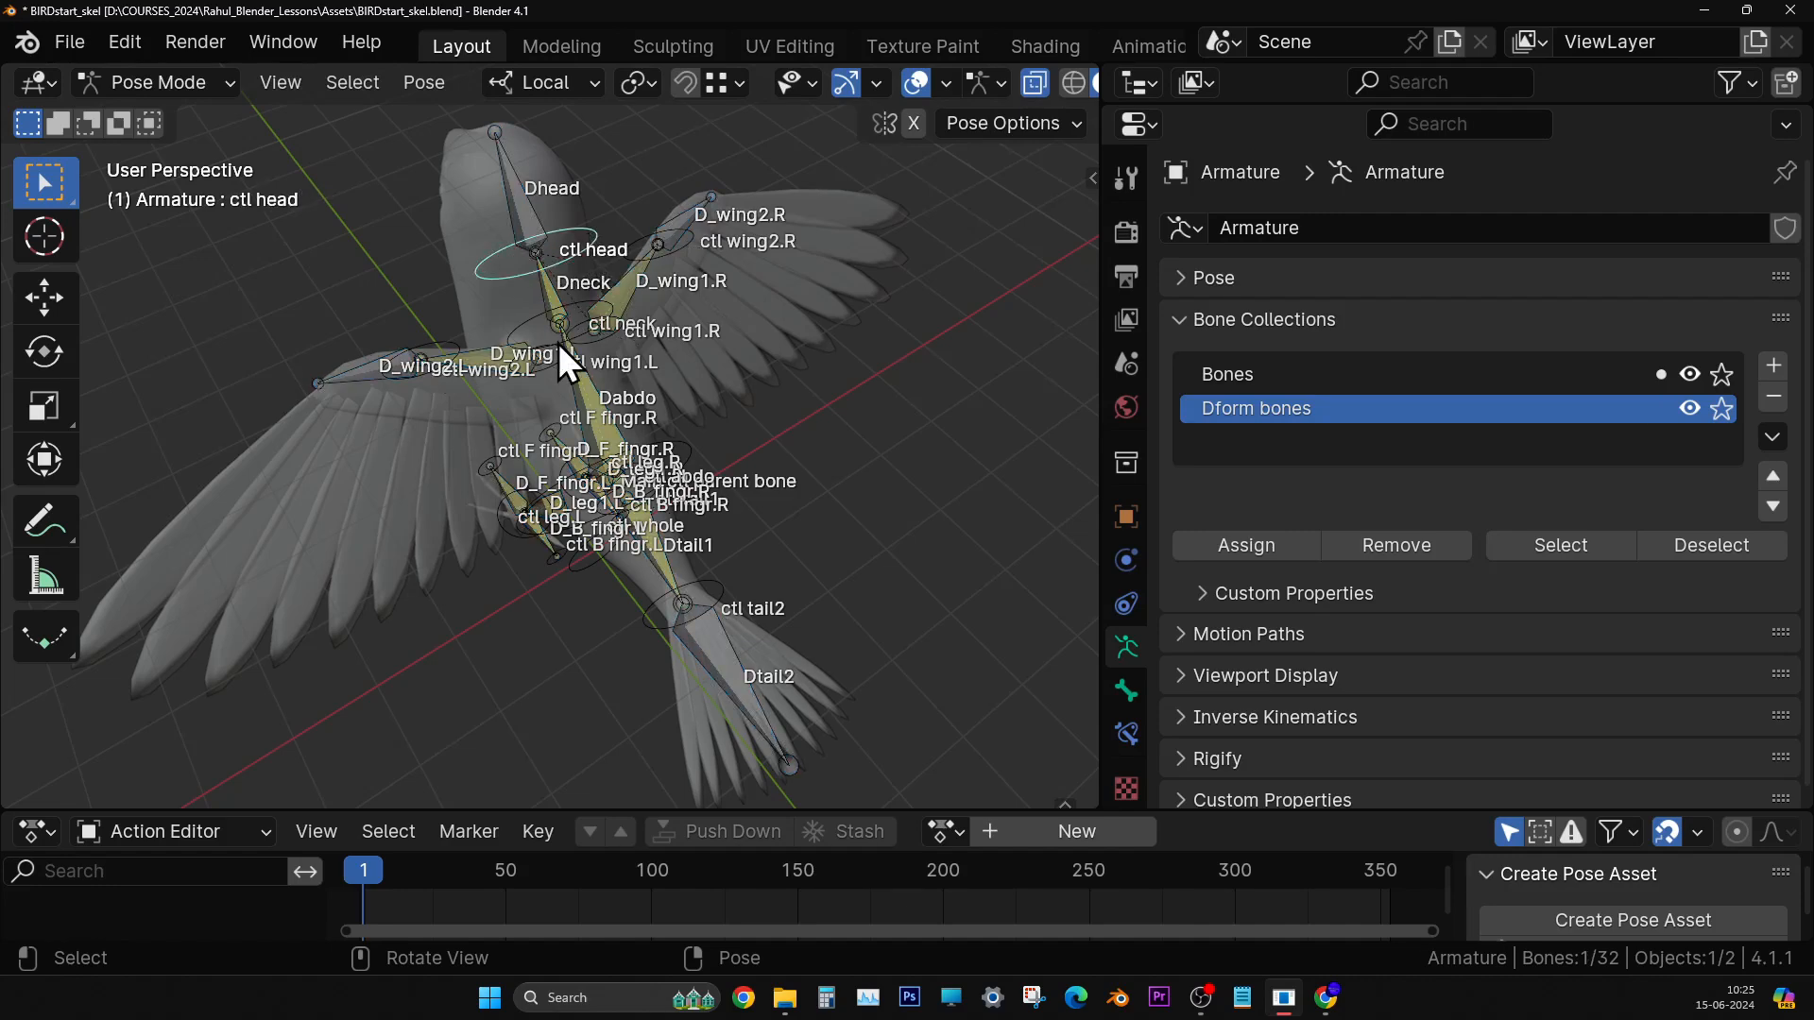
{"action": "middle_click_drag", "start_coordinate": [559, 343], "coordinate": [410, 397]}
{"action": "left_click", "coordinate": [408, 394], "text": "shift"}
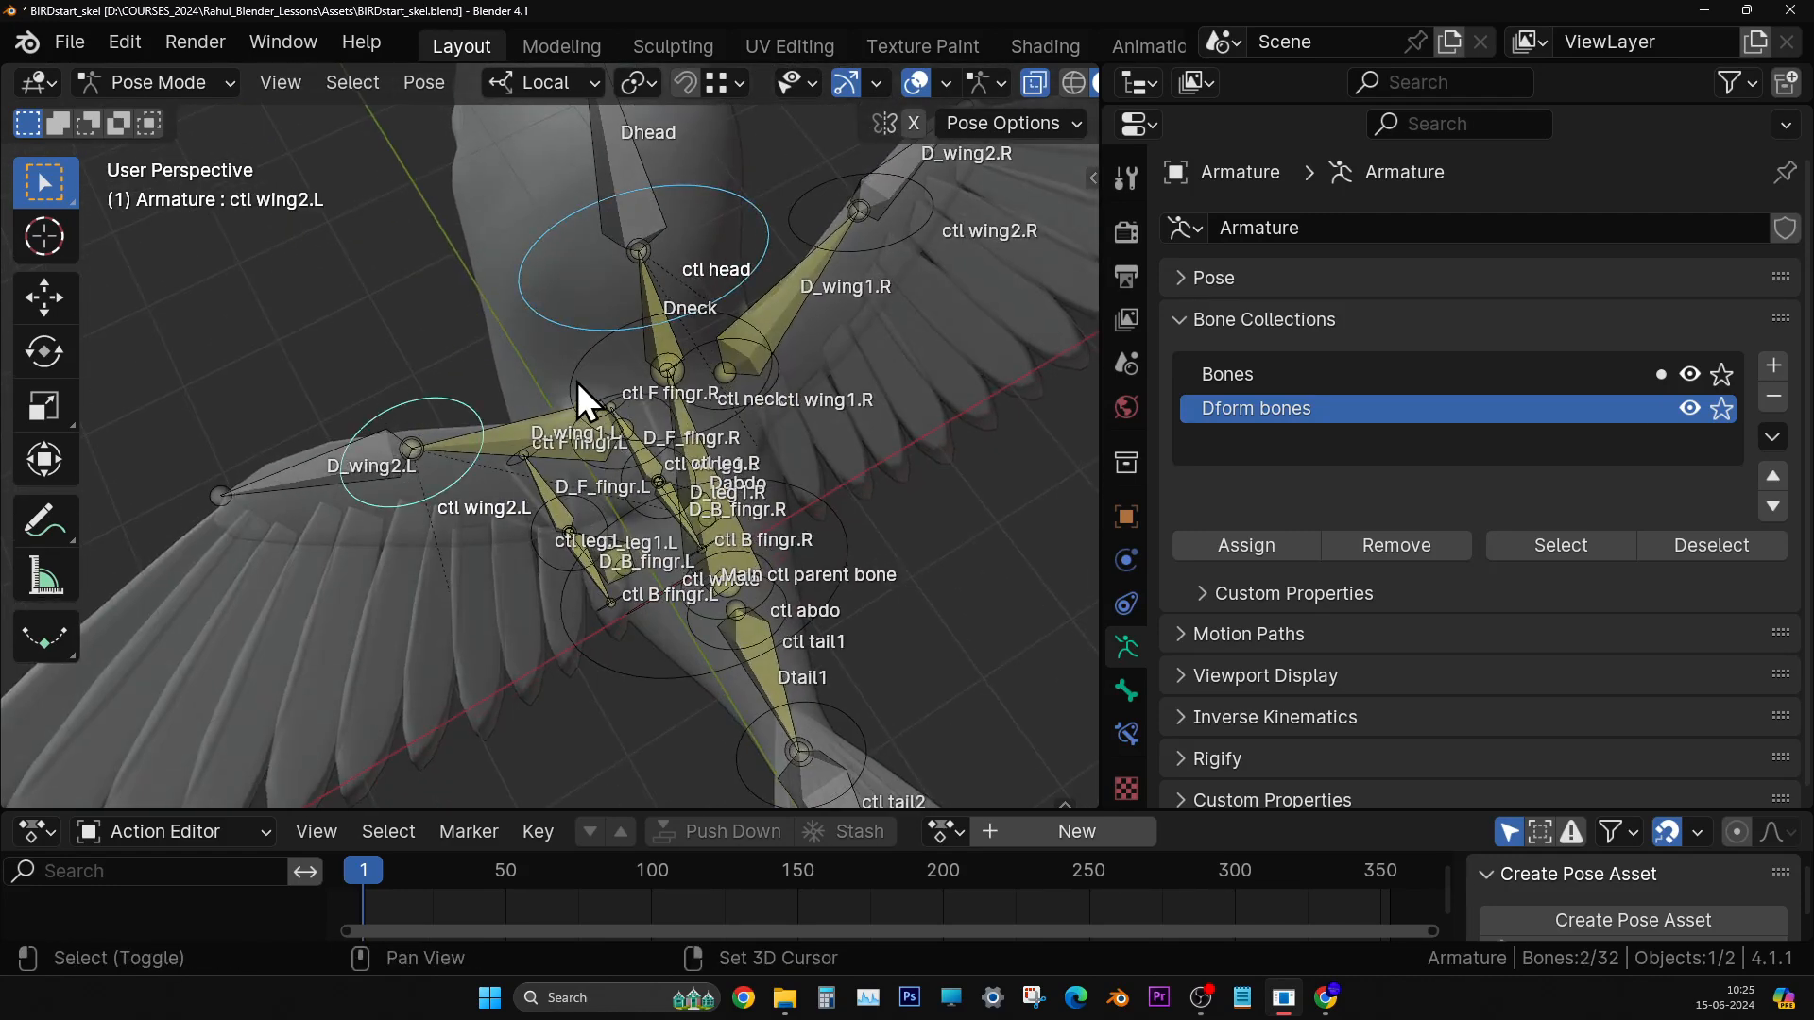
{"action": "left_click", "coordinate": [569, 380], "text": "shift"}
{"action": "middle_click_drag", "start_coordinate": [820, 414], "coordinate": [758, 383], "text": "shift"}
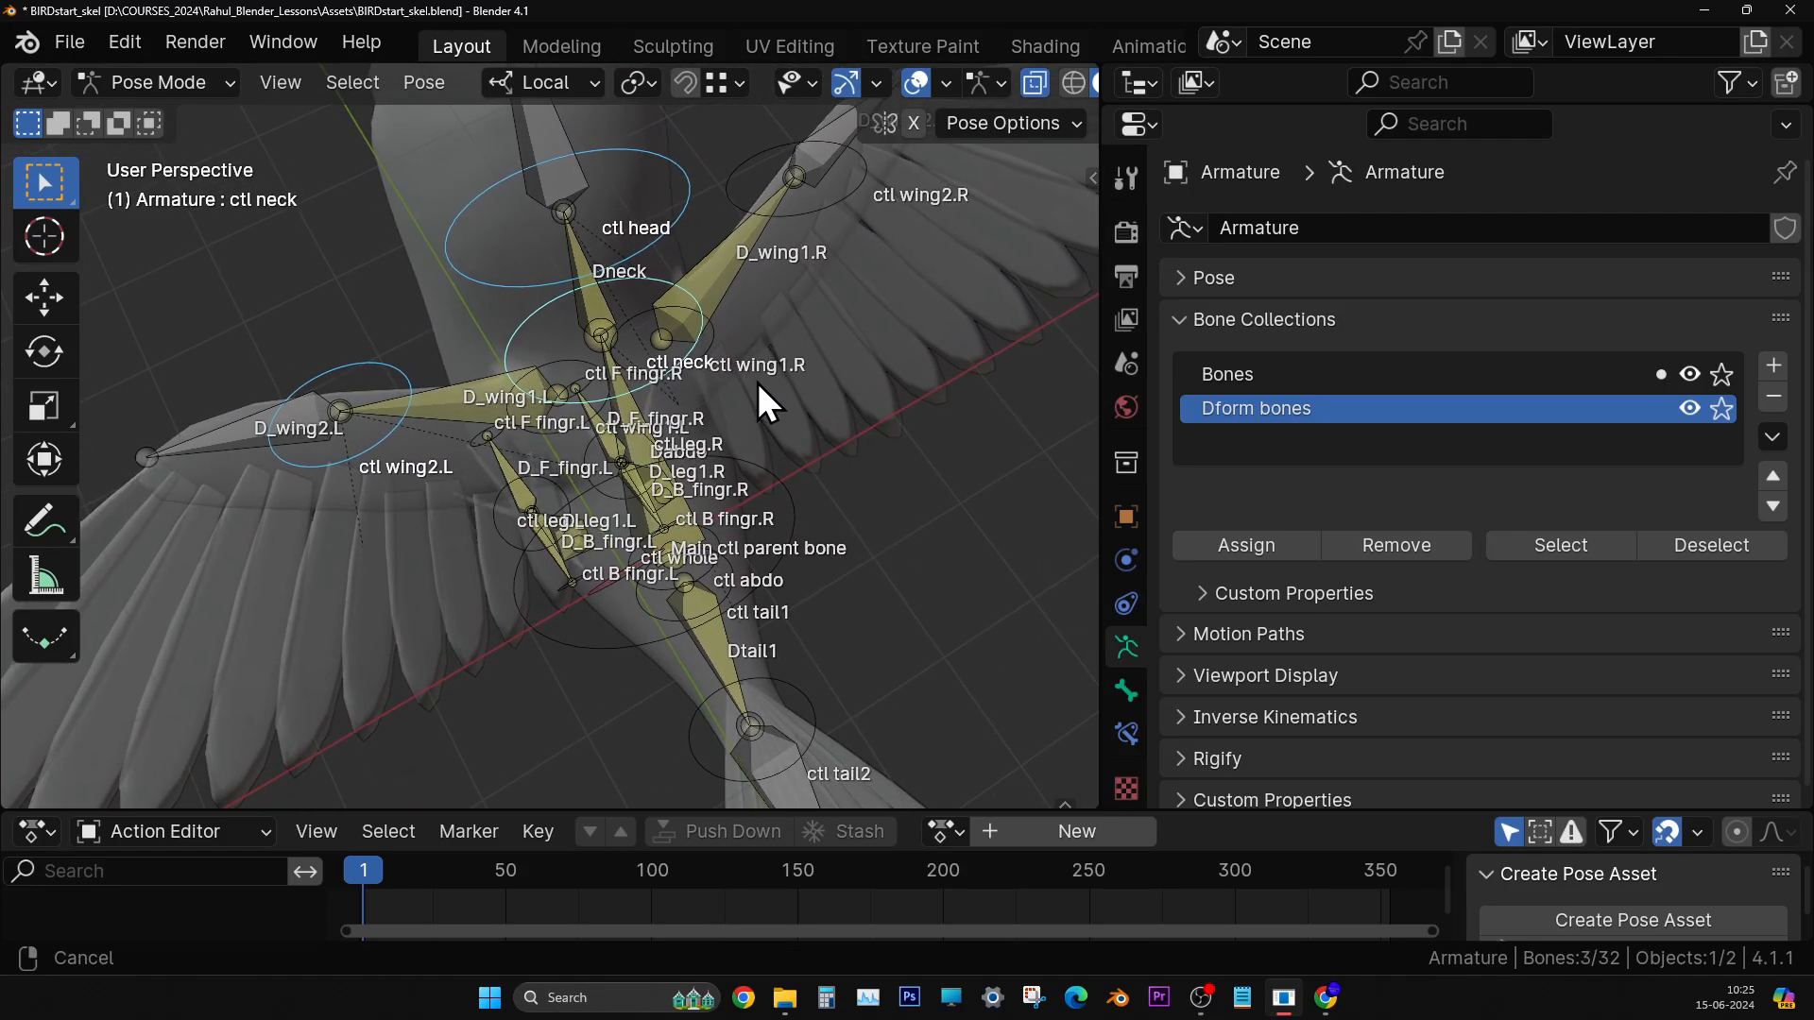
{"action": "left_click", "coordinate": [843, 205], "text": "shift"}
- Add the inner wing controls ctl wing1.L and ctl wing1.R to the selection
{"action": "middle_click_drag", "start_coordinate": [760, 452], "coordinate": [660, 385]}
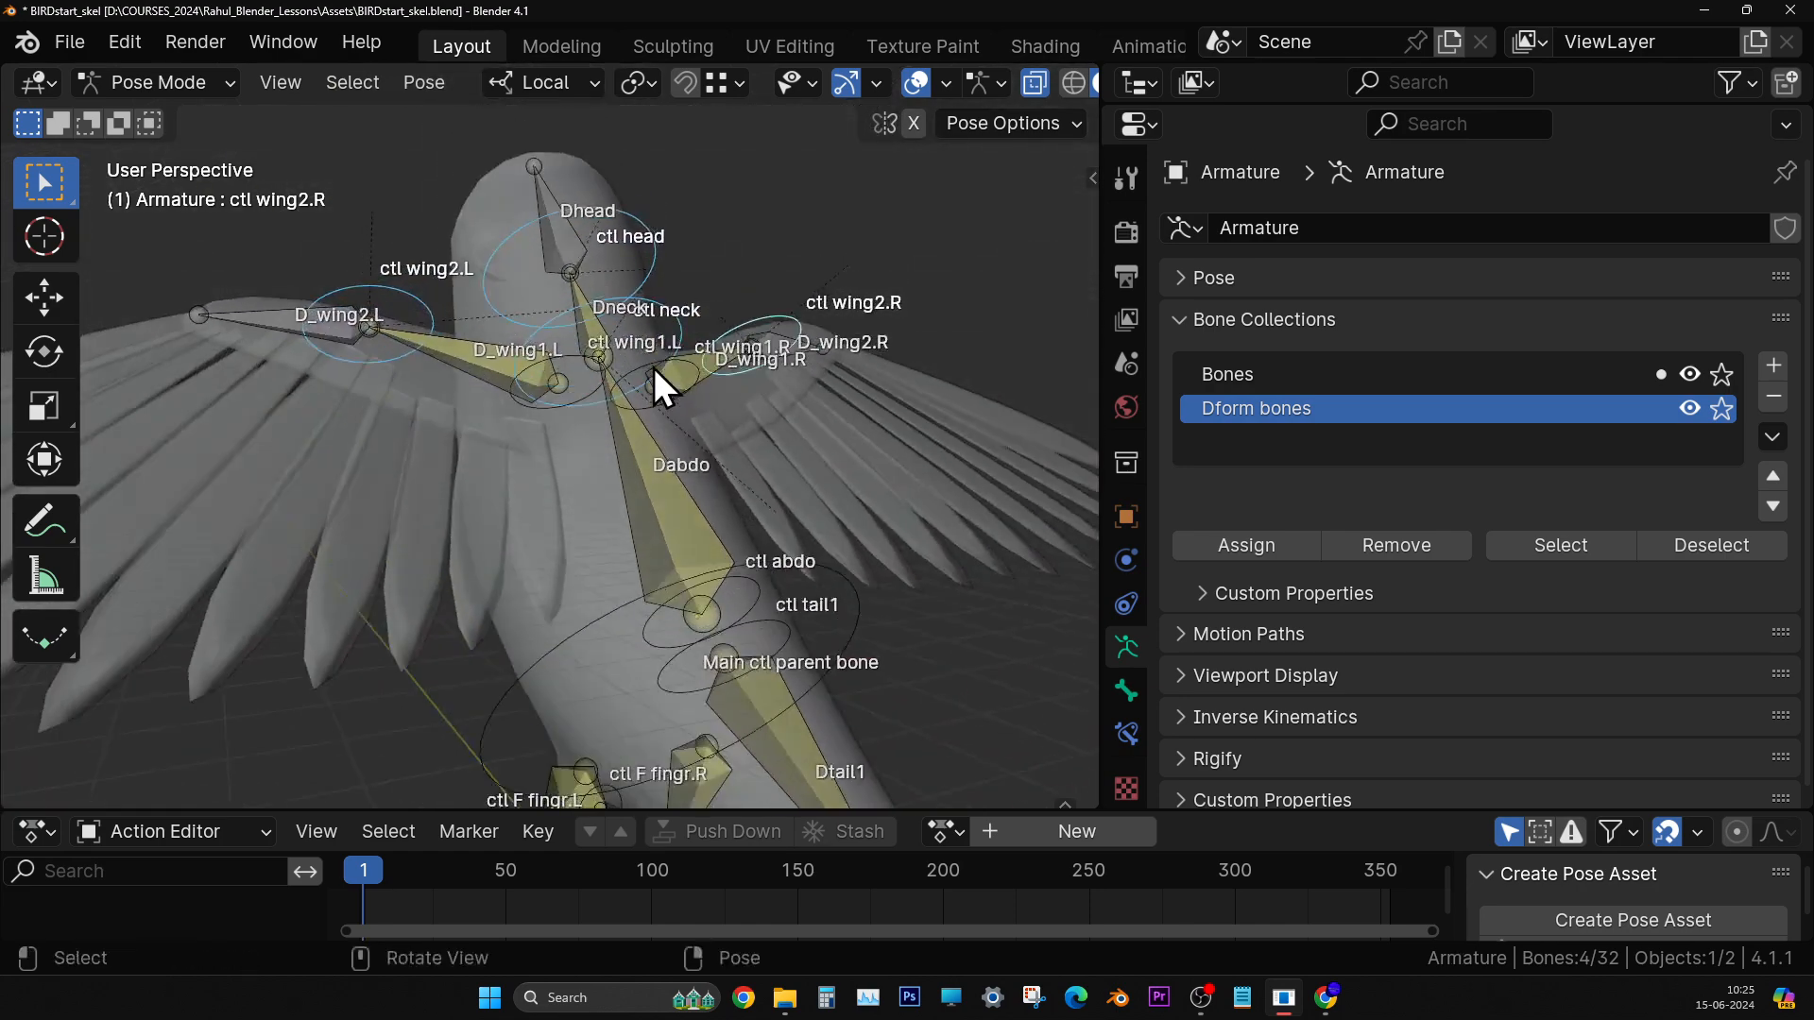
{"action": "left_click", "coordinate": [571, 369], "text": "shift"}
{"action": "left_click", "coordinate": [690, 370], "text": "shift"}
{"action": "middle_click_drag", "start_coordinate": [710, 535], "coordinate": [597, 640], "text": "shift"}
{"action": "key", "text": "ctrl+z"}
{"action": "scroll", "coordinate": [713, 300], "scroll_direction": "up", "scroll_amount": 4}
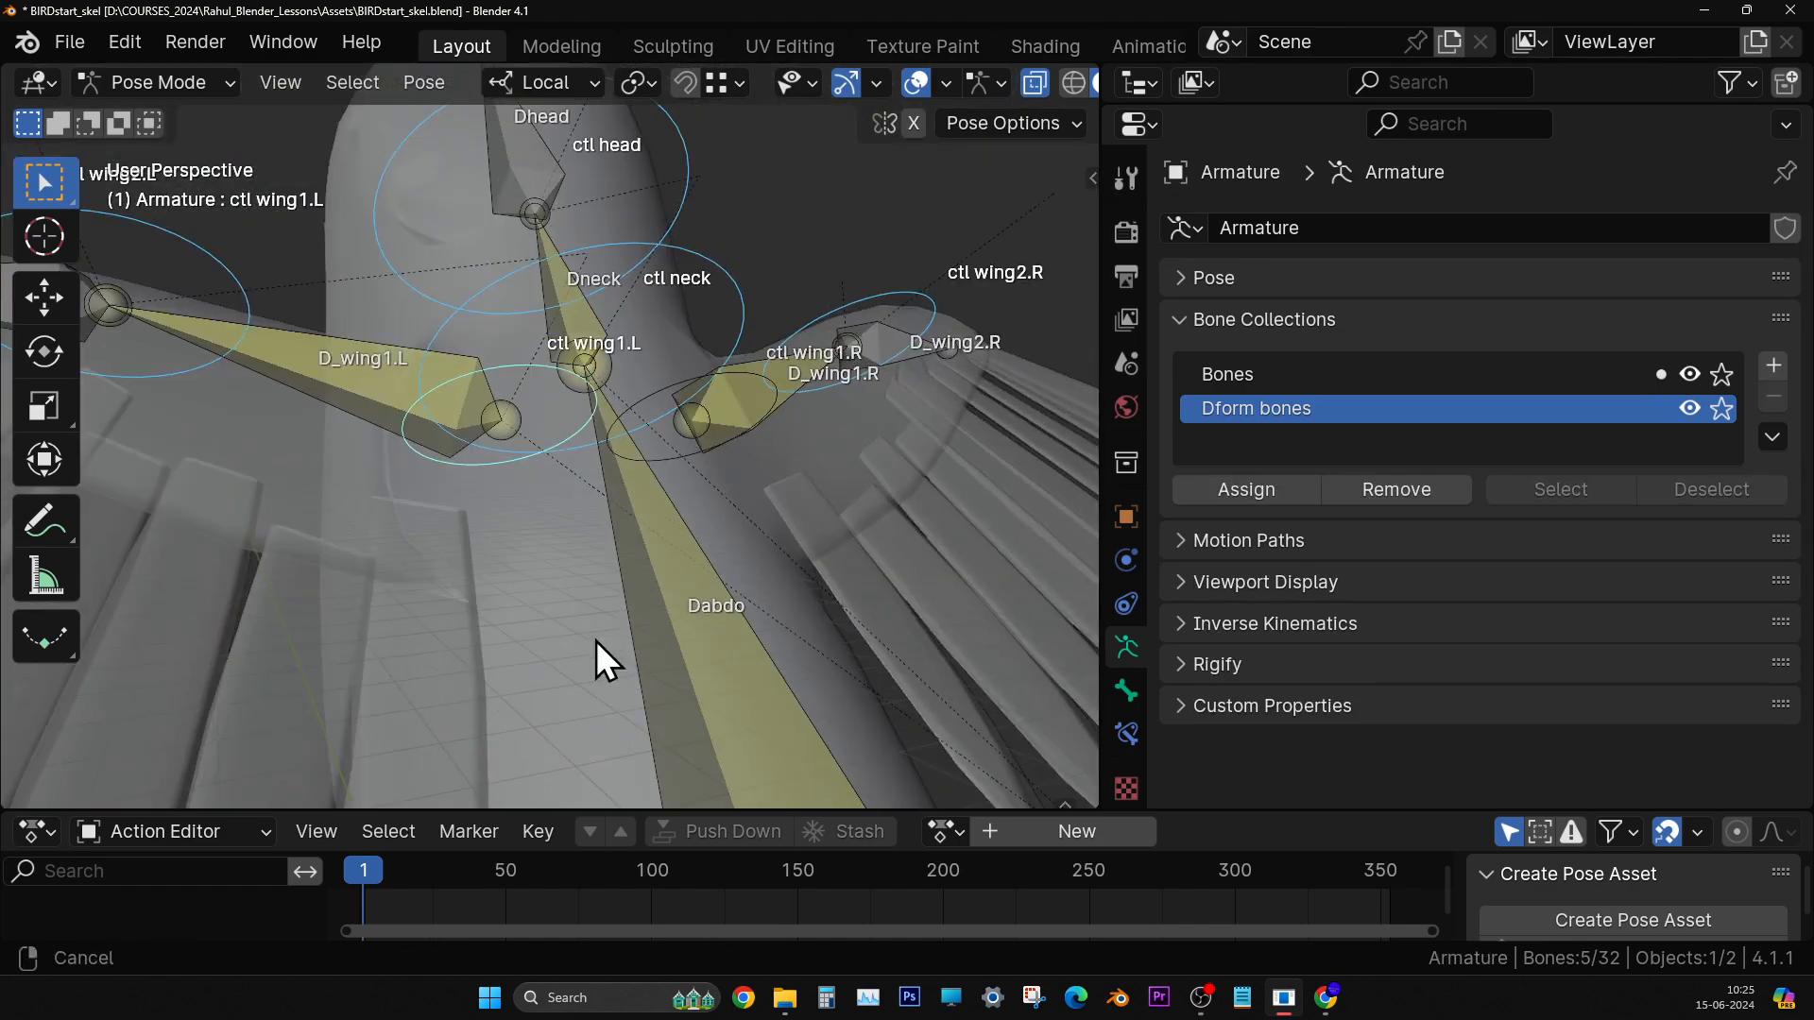
{"action": "left_click", "coordinate": [656, 393], "text": "shift"}
- Add the Main ctl parent bone, ctl abdo, ctl tail1 and ctl tail2 to the selection
{"action": "scroll", "coordinate": [684, 525], "scroll_direction": "down", "scroll_amount": 4}
{"action": "middle_click_drag", "start_coordinate": [682, 595], "coordinate": [678, 365], "text": "shift"}
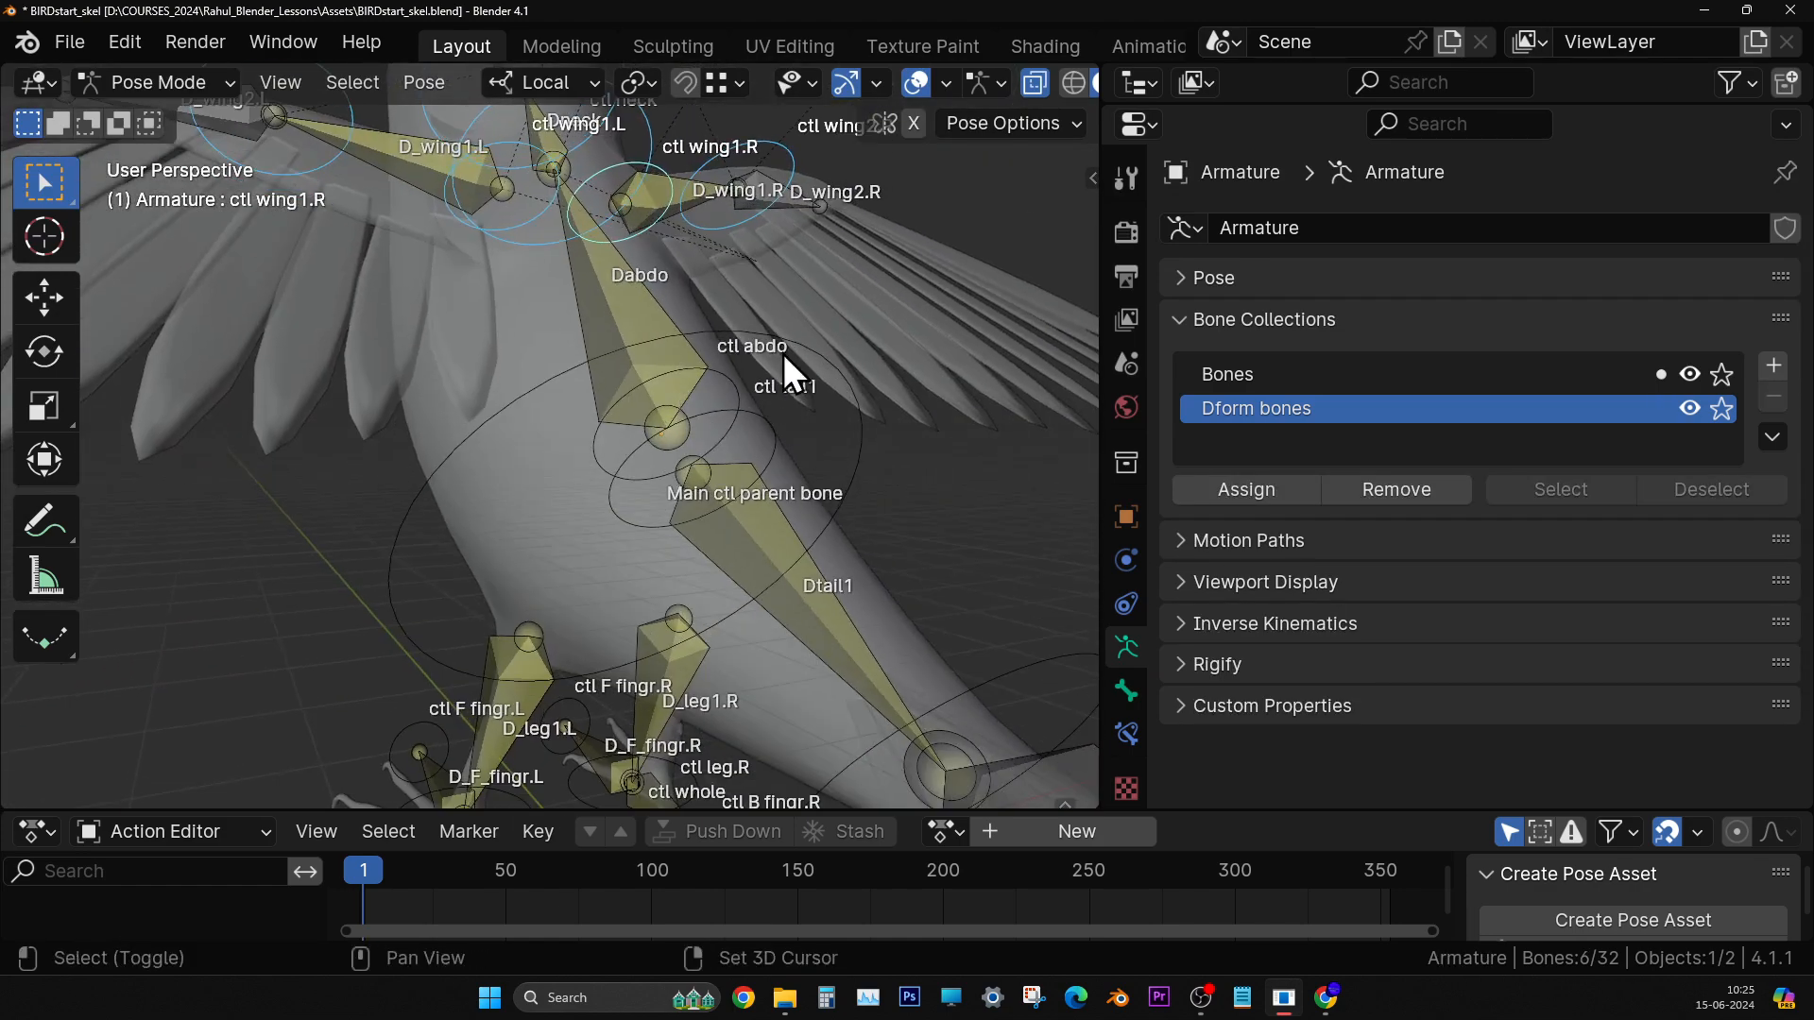
{"action": "left_click", "coordinate": [798, 360], "text": "shift"}
{"action": "left_click", "coordinate": [595, 453], "text": "shift"}
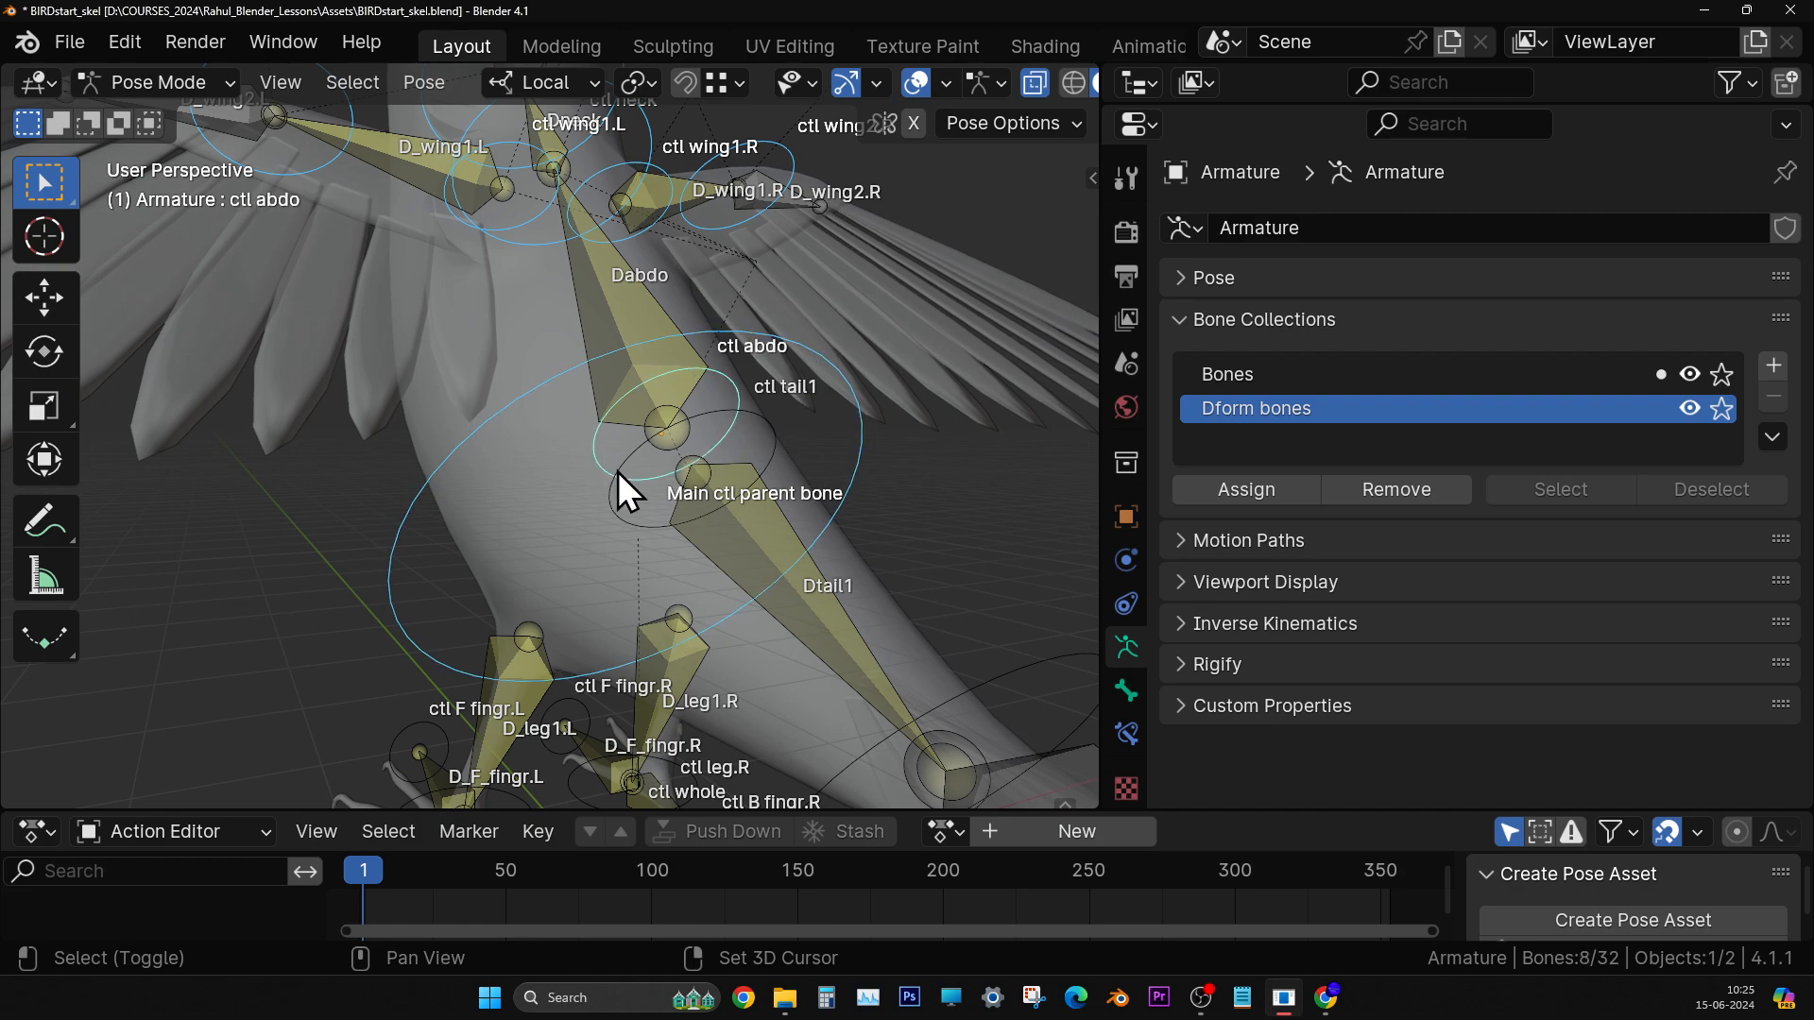
{"action": "left_click", "coordinate": [618, 473], "text": "shift"}
{"action": "middle_click_drag", "start_coordinate": [645, 484], "coordinate": [762, 480]}
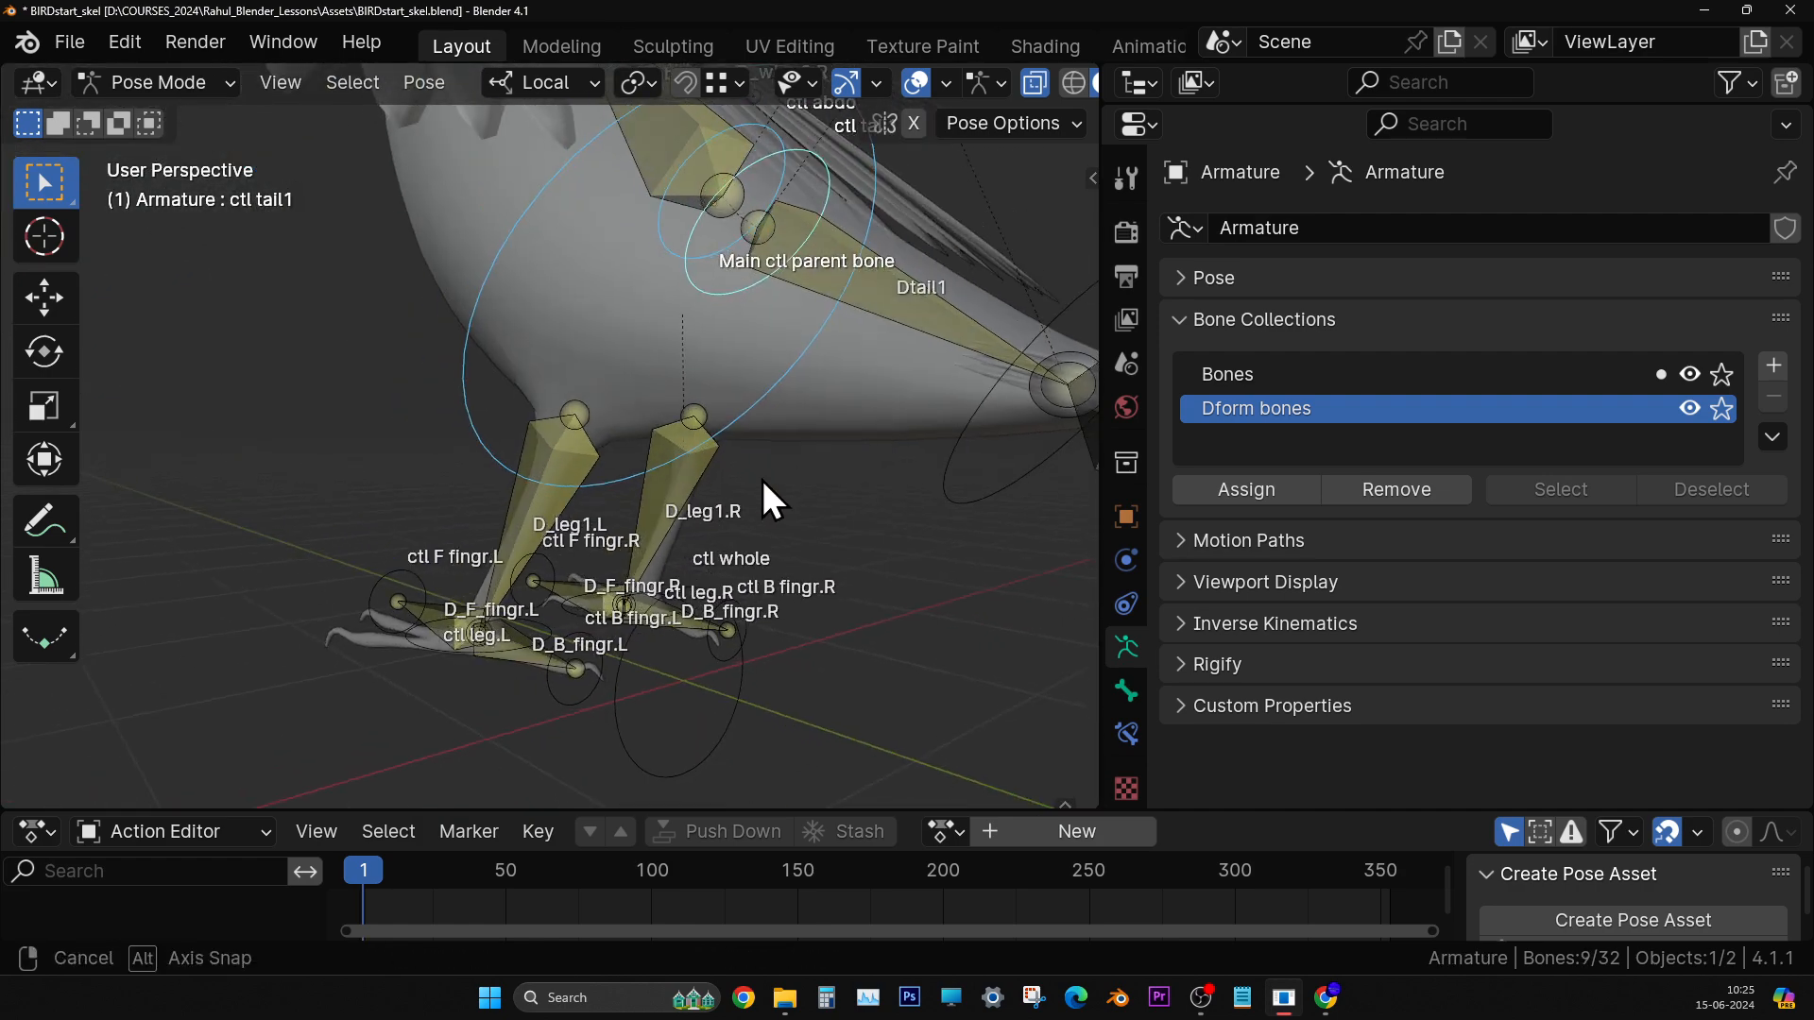
{"action": "left_click", "coordinate": [962, 497], "text": "shift"}
{"action": "middle_click_drag", "start_coordinate": [950, 529], "coordinate": [644, 459], "text": "shift"}
{"action": "scroll", "coordinate": [739, 537], "scroll_direction": "down", "scroll_amount": 3}
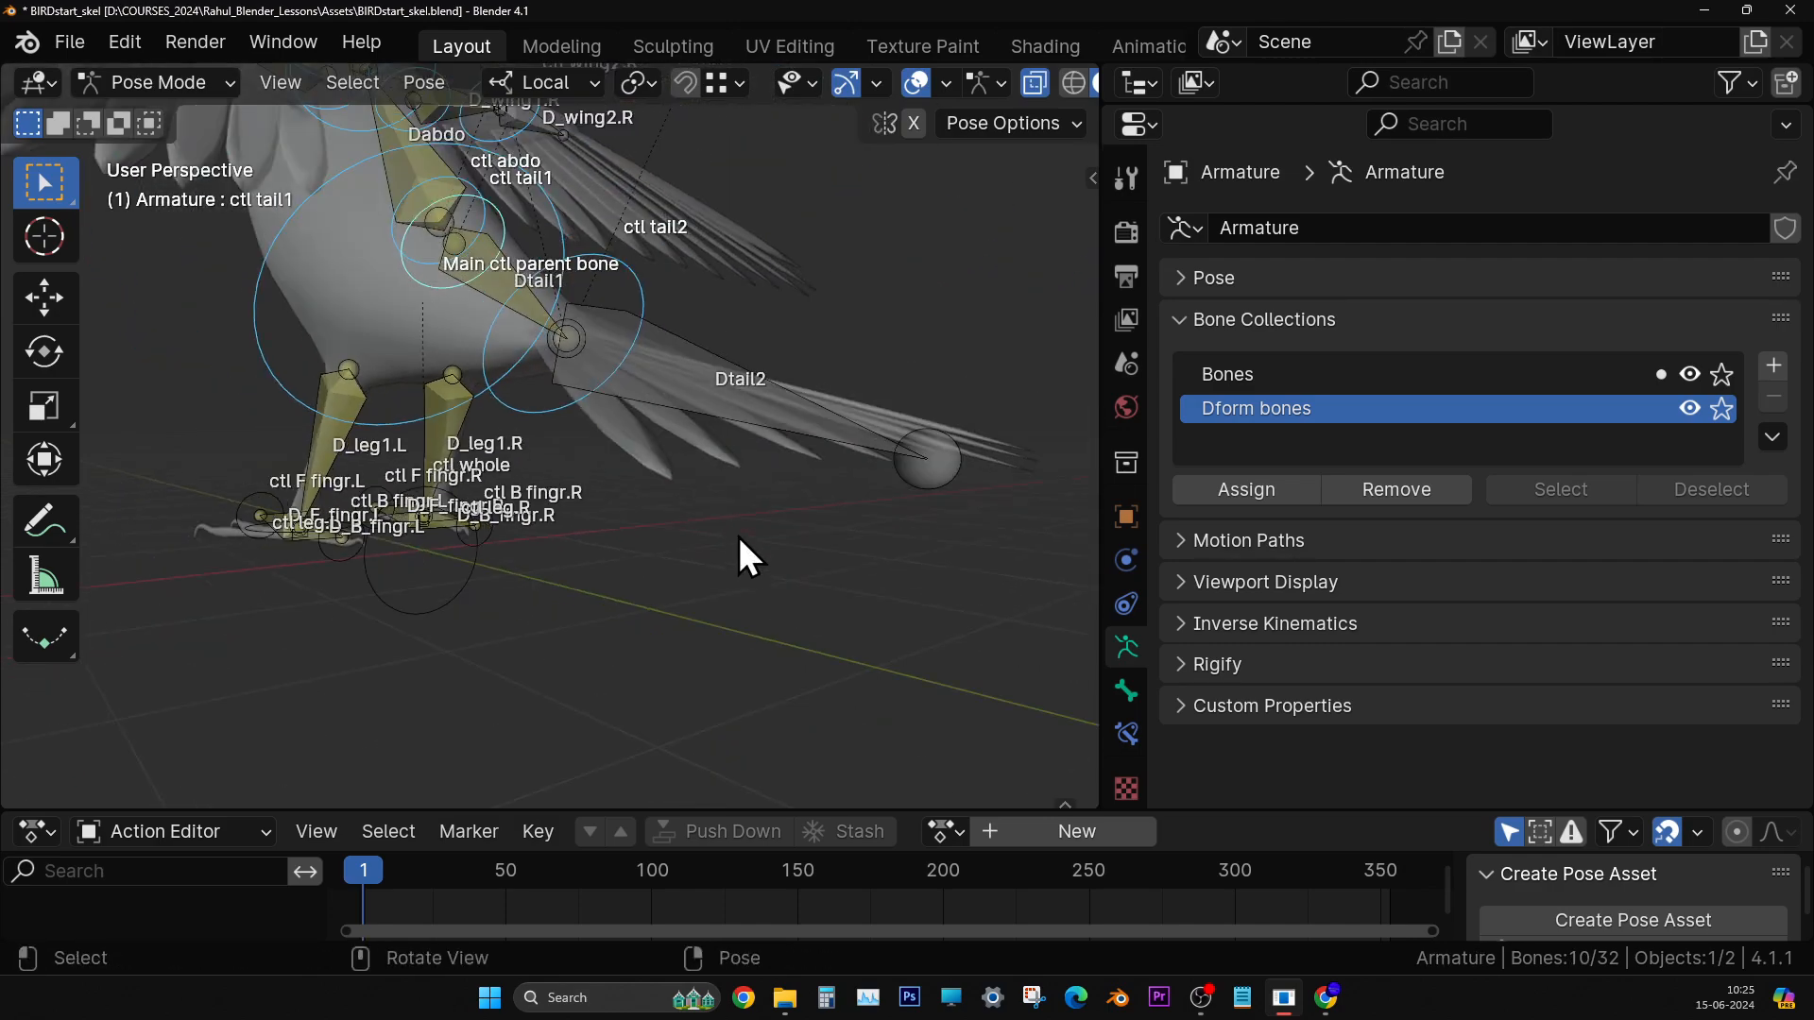
- Add the leg, front finger and back finger controls of both feet, plus ctl whole, to the selection
{"action": "middle_click_drag", "start_coordinate": [654, 548], "coordinate": [656, 605]}
{"action": "left_click", "coordinate": [647, 454], "text": "shift"}
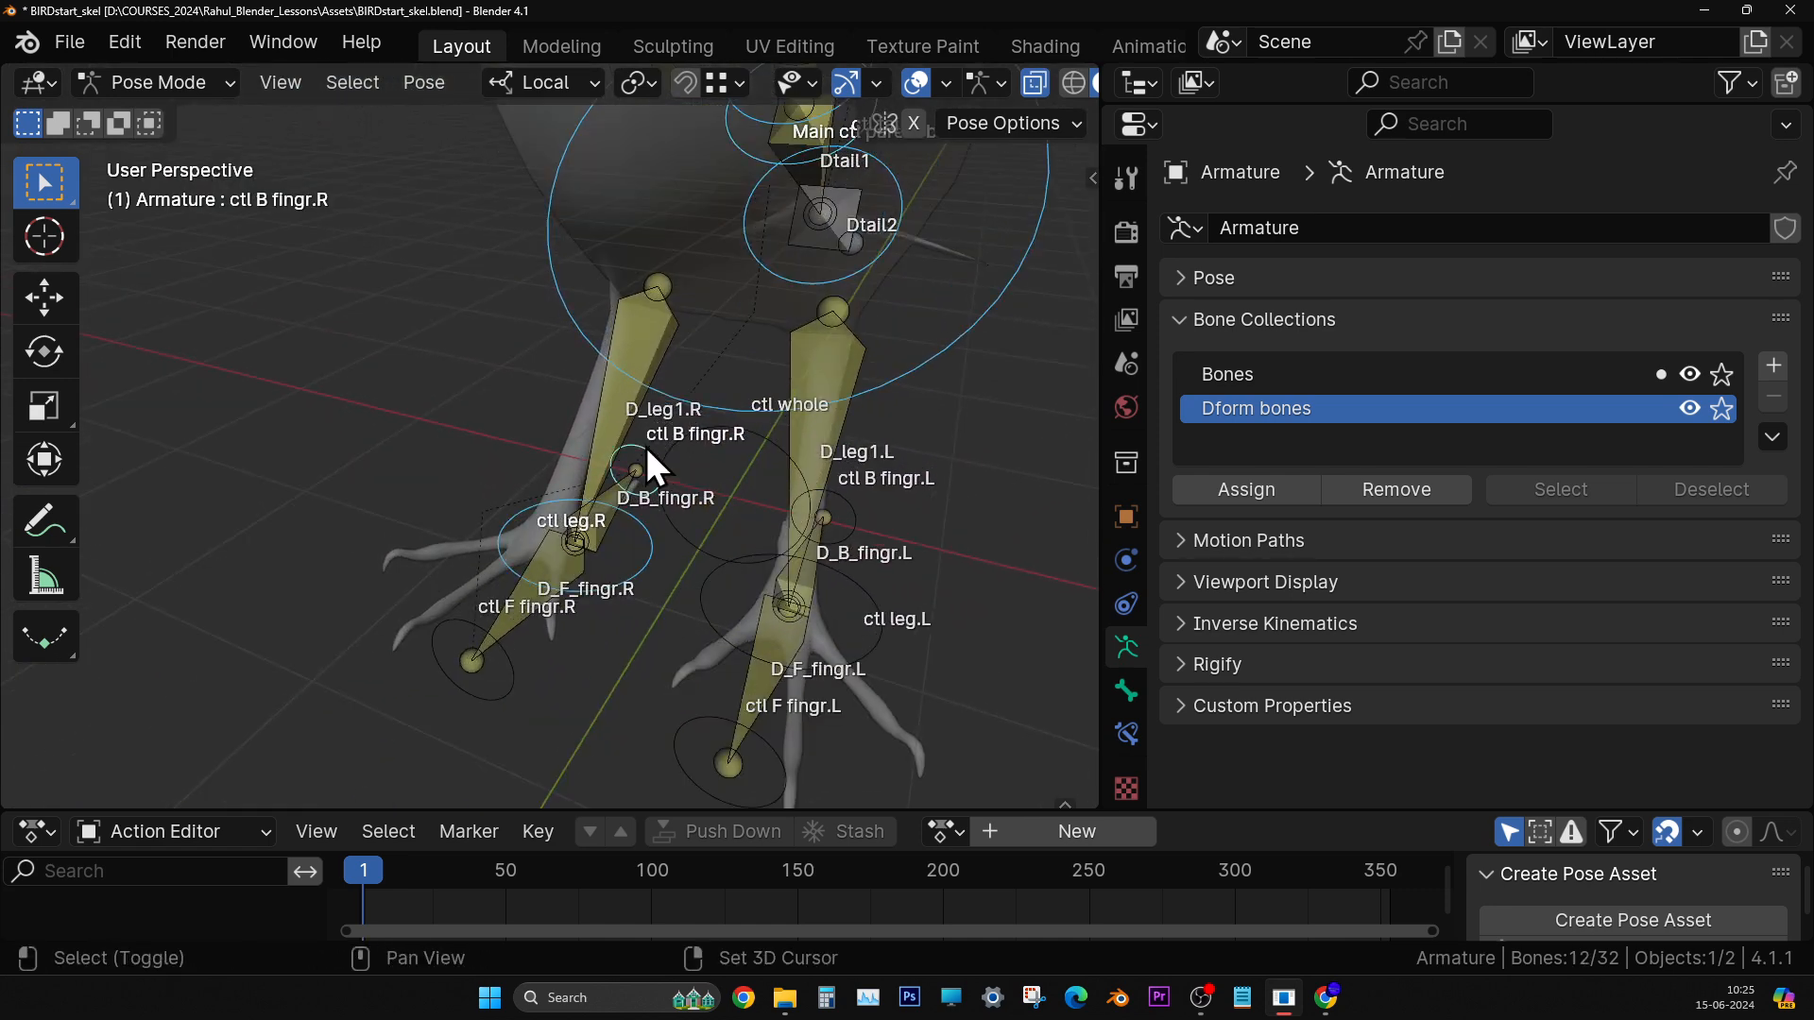
{"action": "left_click", "coordinate": [486, 707], "text": "shift"}
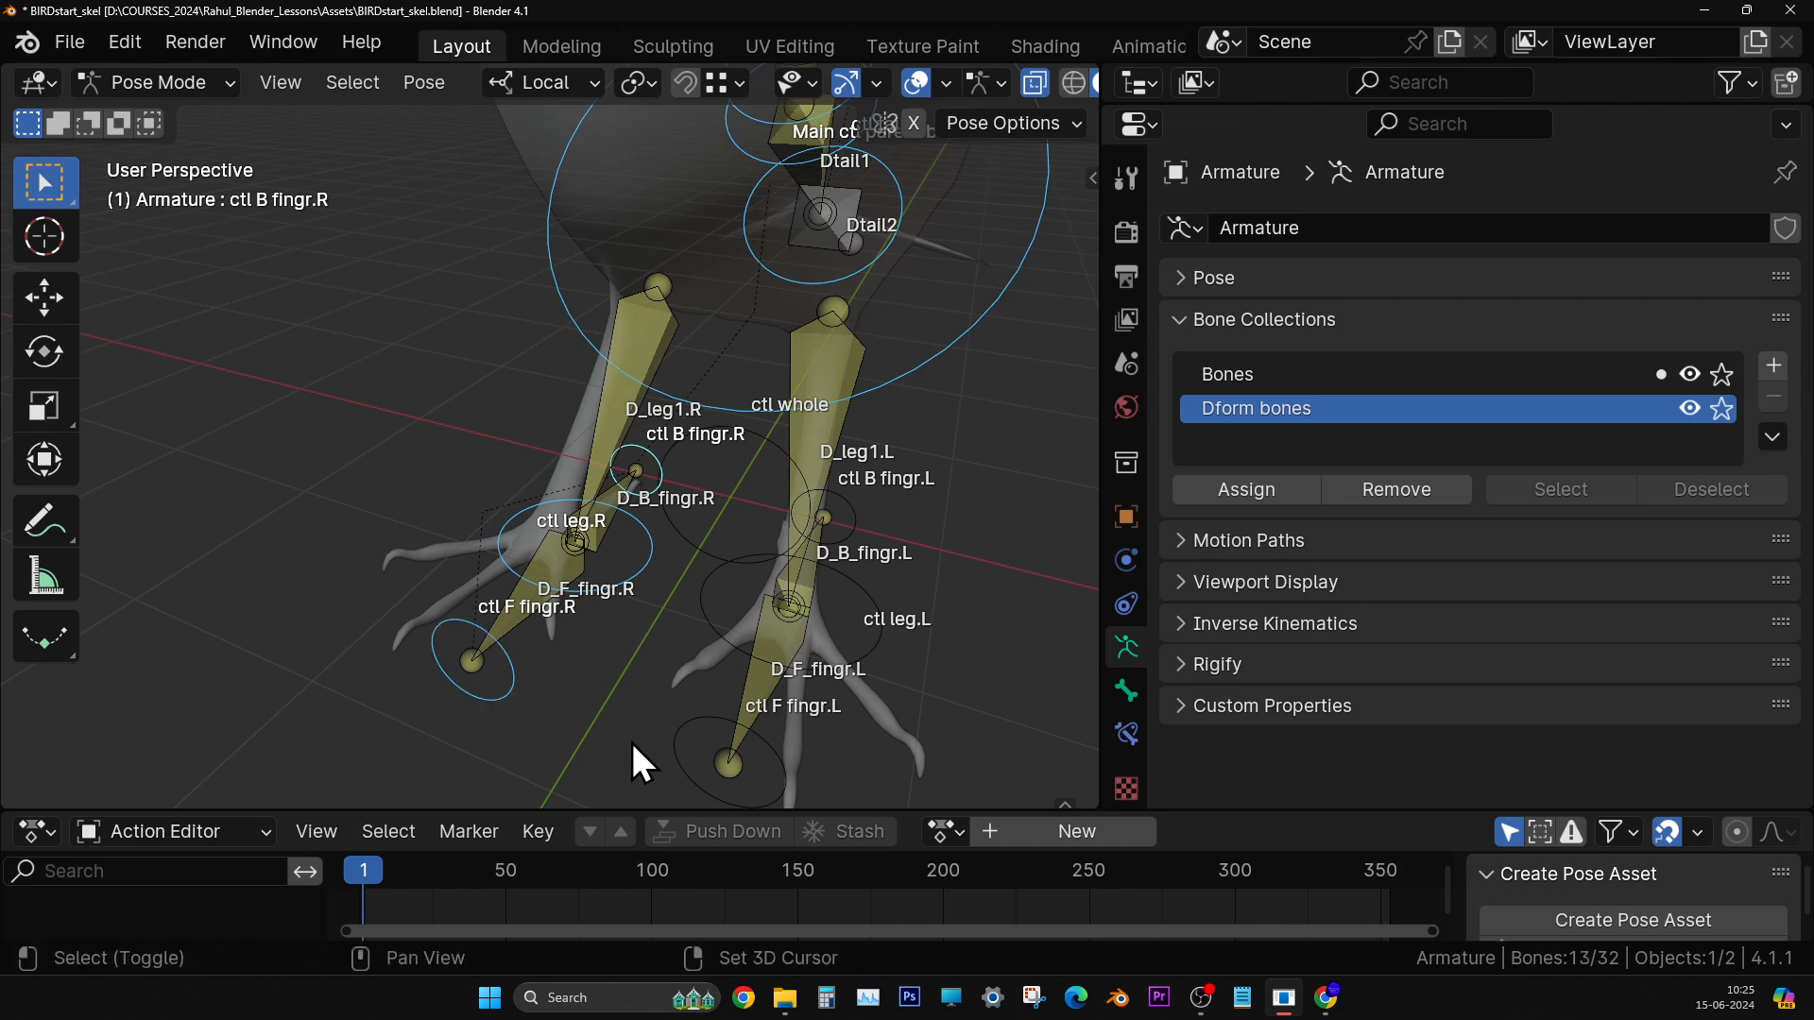
{"action": "left_click", "coordinate": [697, 601], "text": "shift"}
{"action": "middle_click_drag", "start_coordinate": [792, 655], "coordinate": [690, 600]}
{"action": "left_click", "coordinate": [793, 490], "text": "shift"}
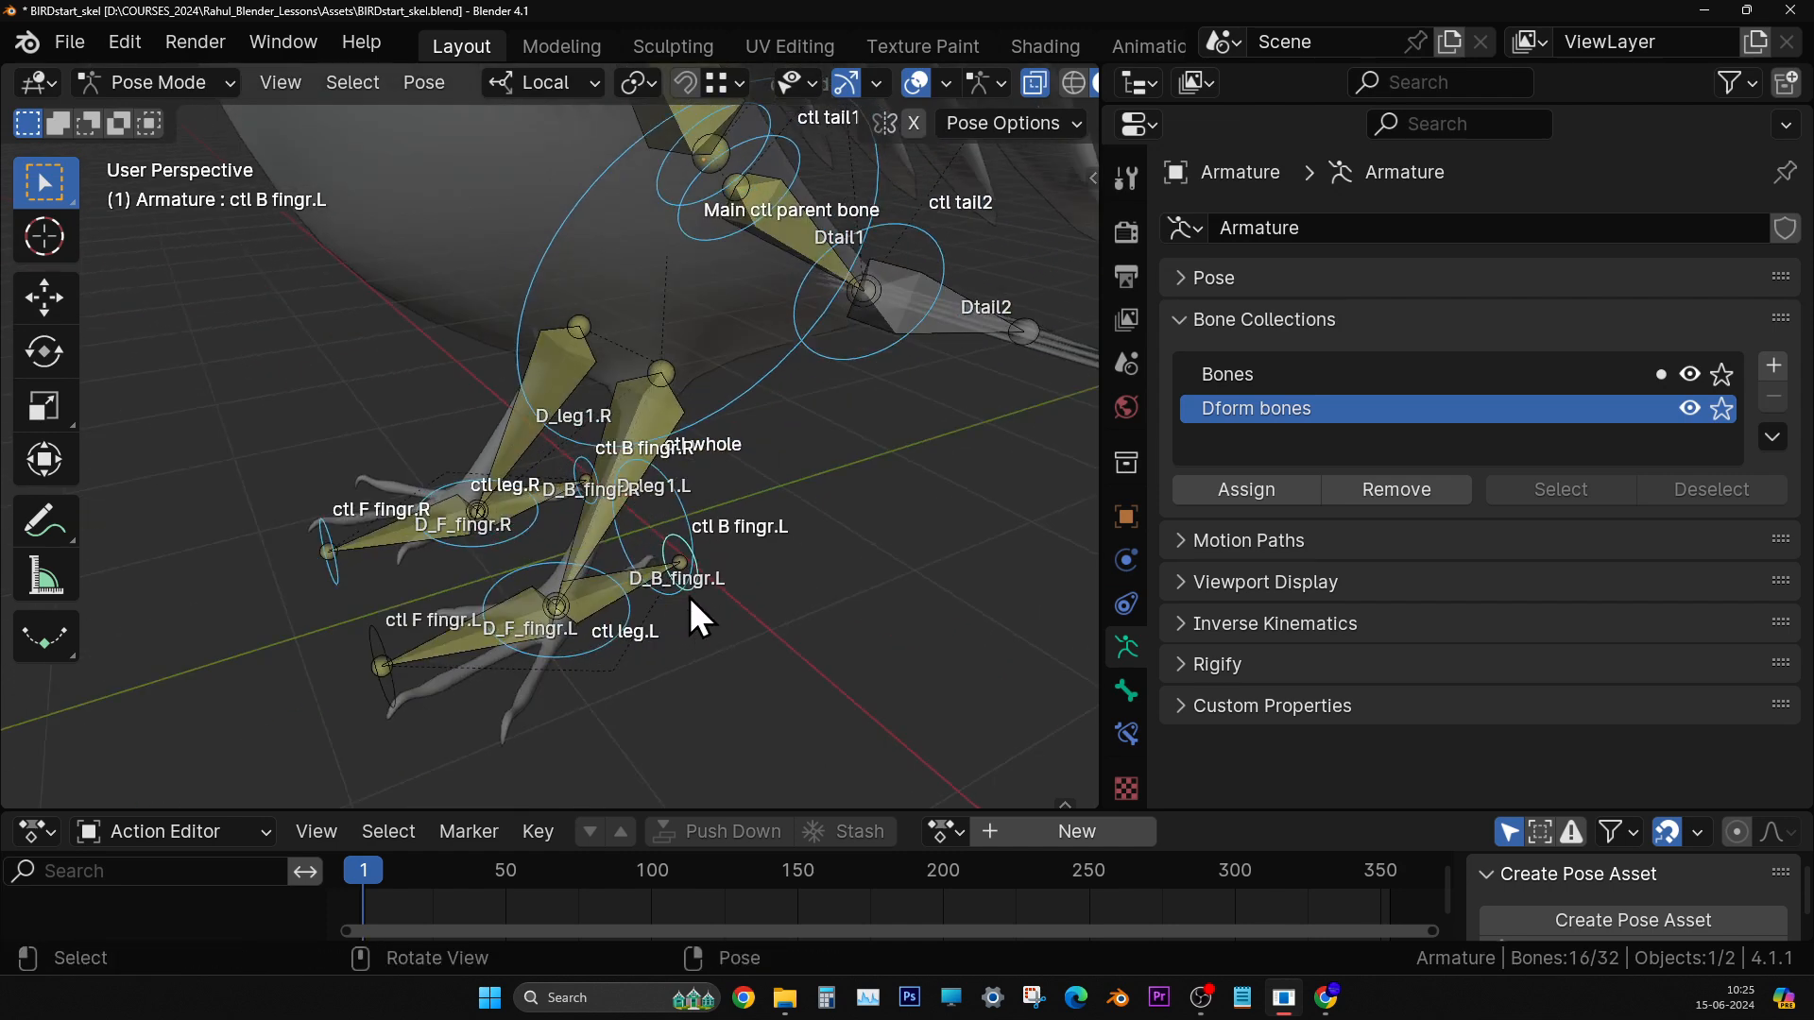
{"action": "left_click", "coordinate": [377, 633], "text": "shift"}
- Create a bone collection named CTRL circles and assign the selected control bones to it
{"action": "middle_click_drag", "start_coordinate": [377, 633], "coordinate": [616, 615]}
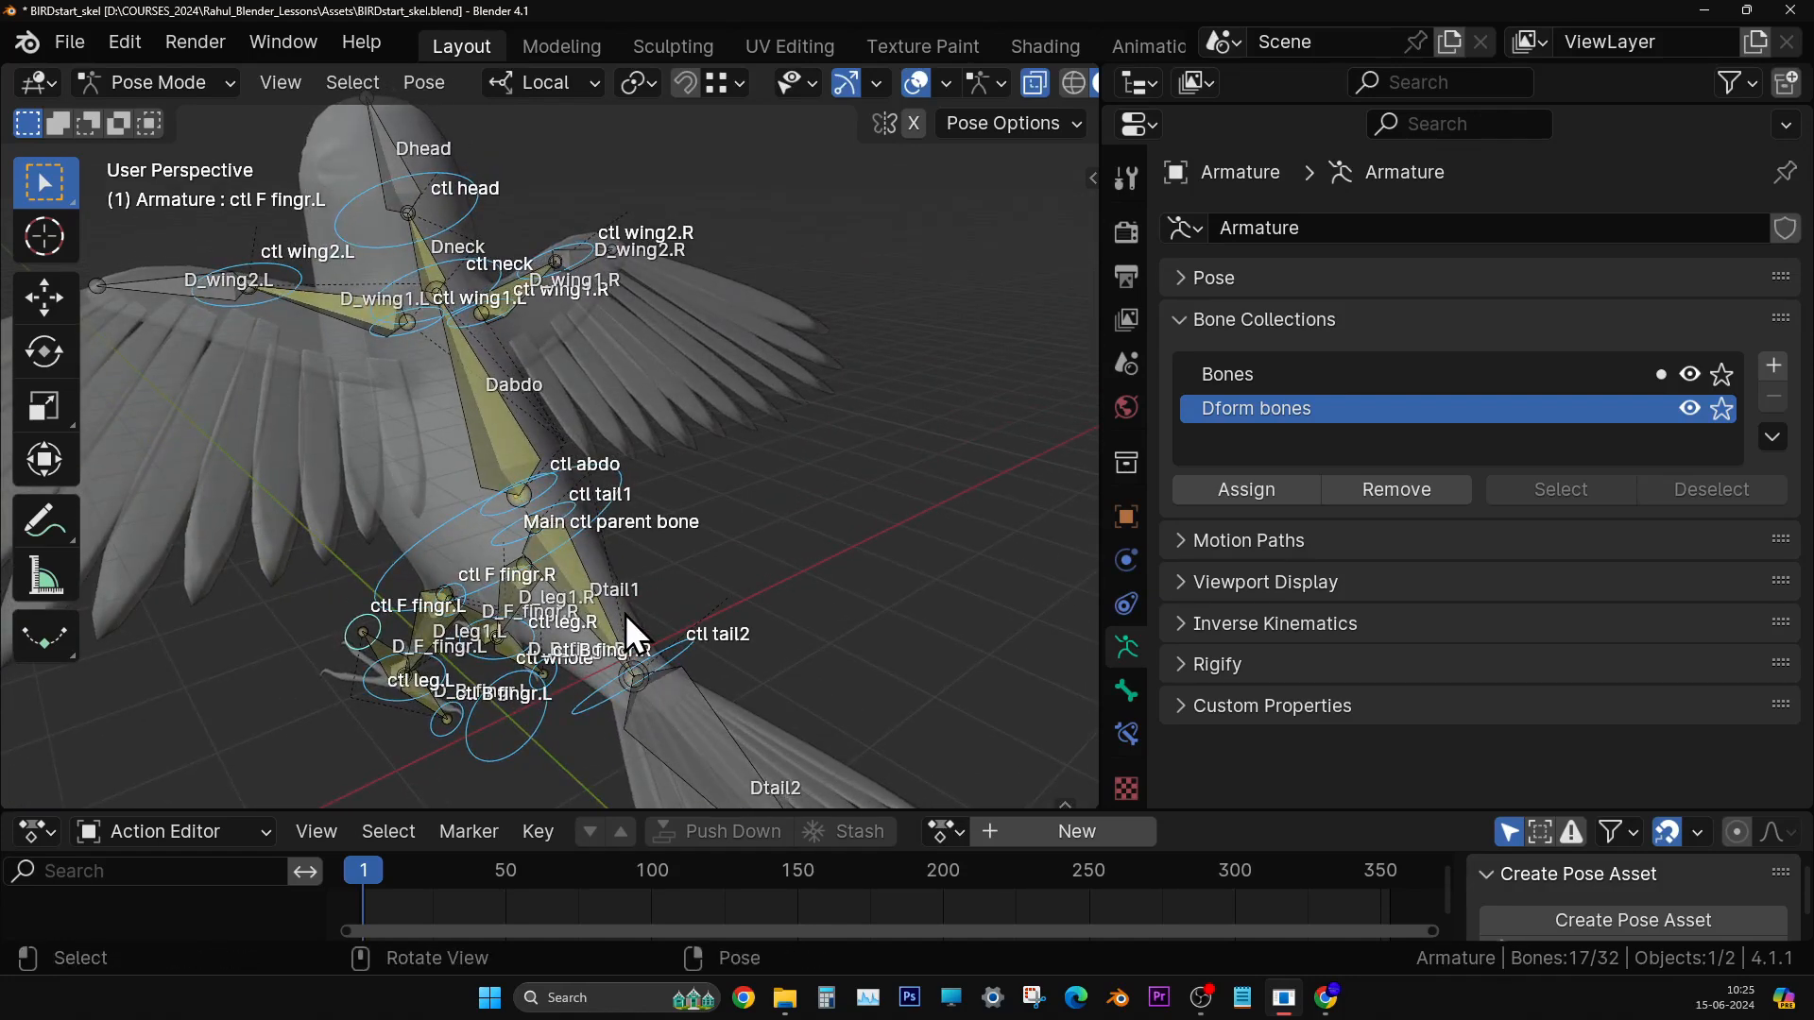
{"action": "middle_click_drag", "start_coordinate": [572, 617], "coordinate": [733, 558]}
{"action": "middle_click_drag", "start_coordinate": [818, 429], "coordinate": [624, 478]}
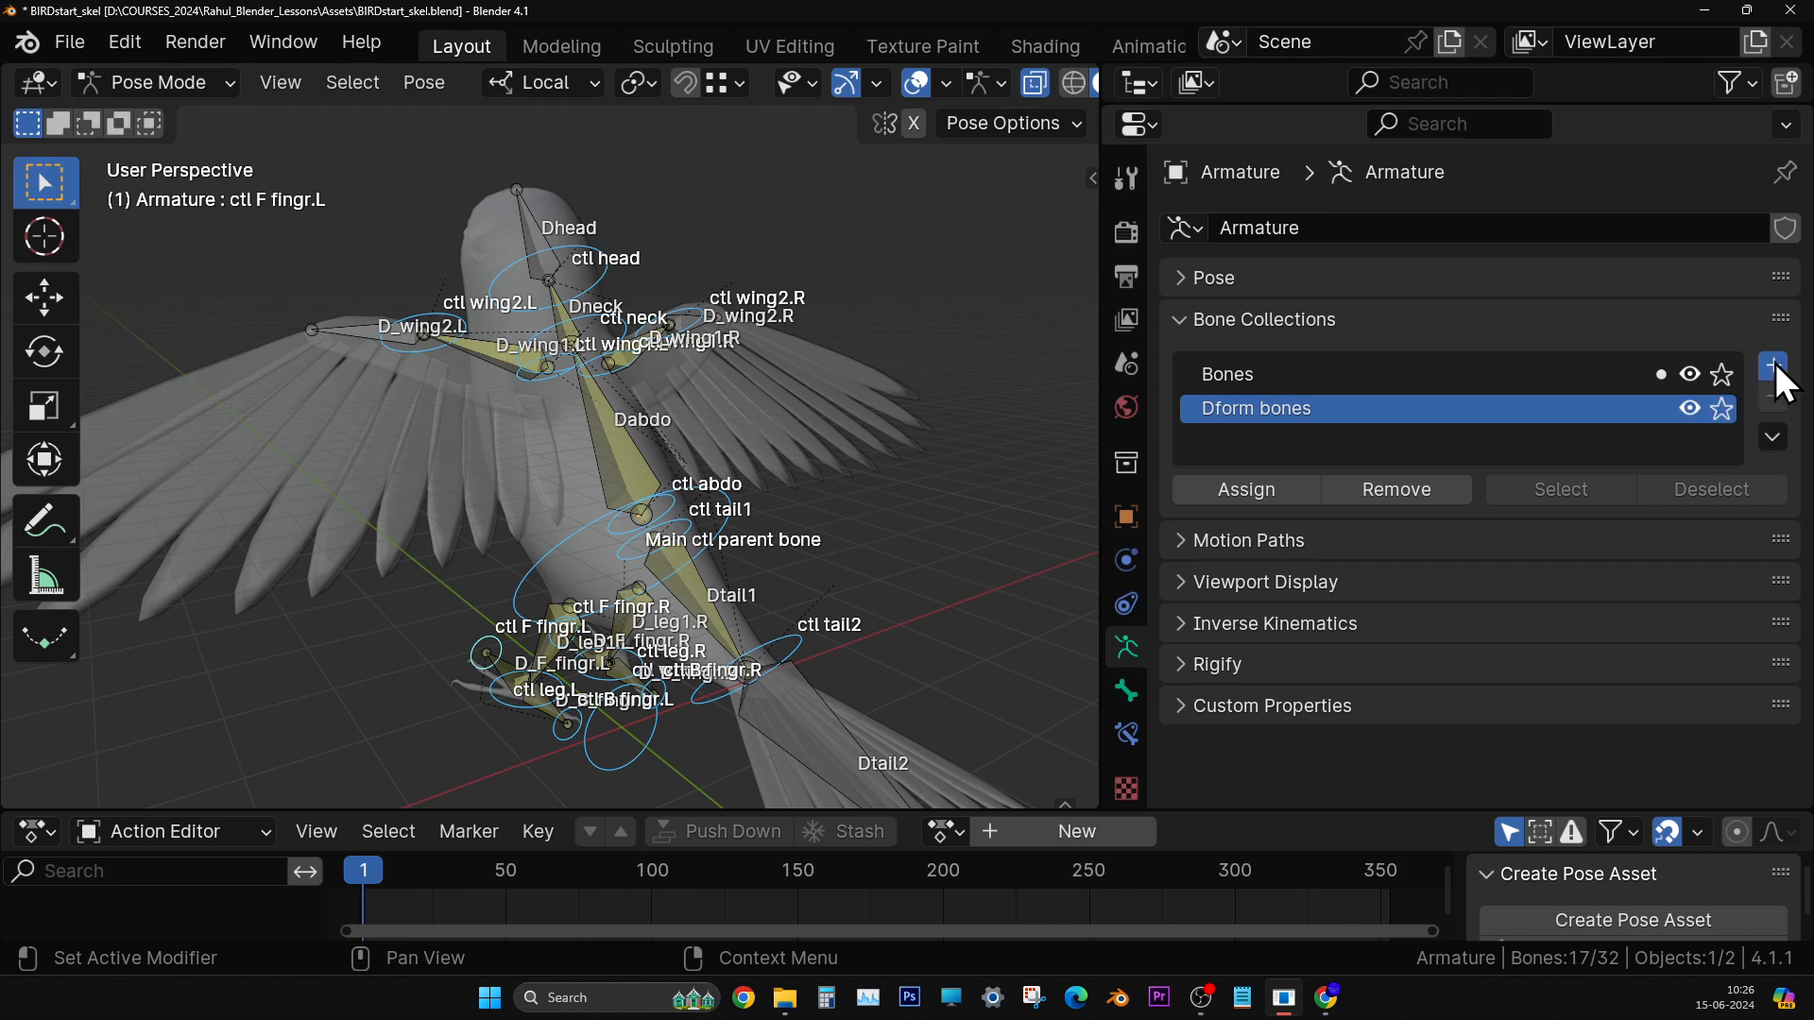
{"action": "left_click", "coordinate": [1775, 368]}
{"action": "double_click", "coordinate": [1266, 445]}
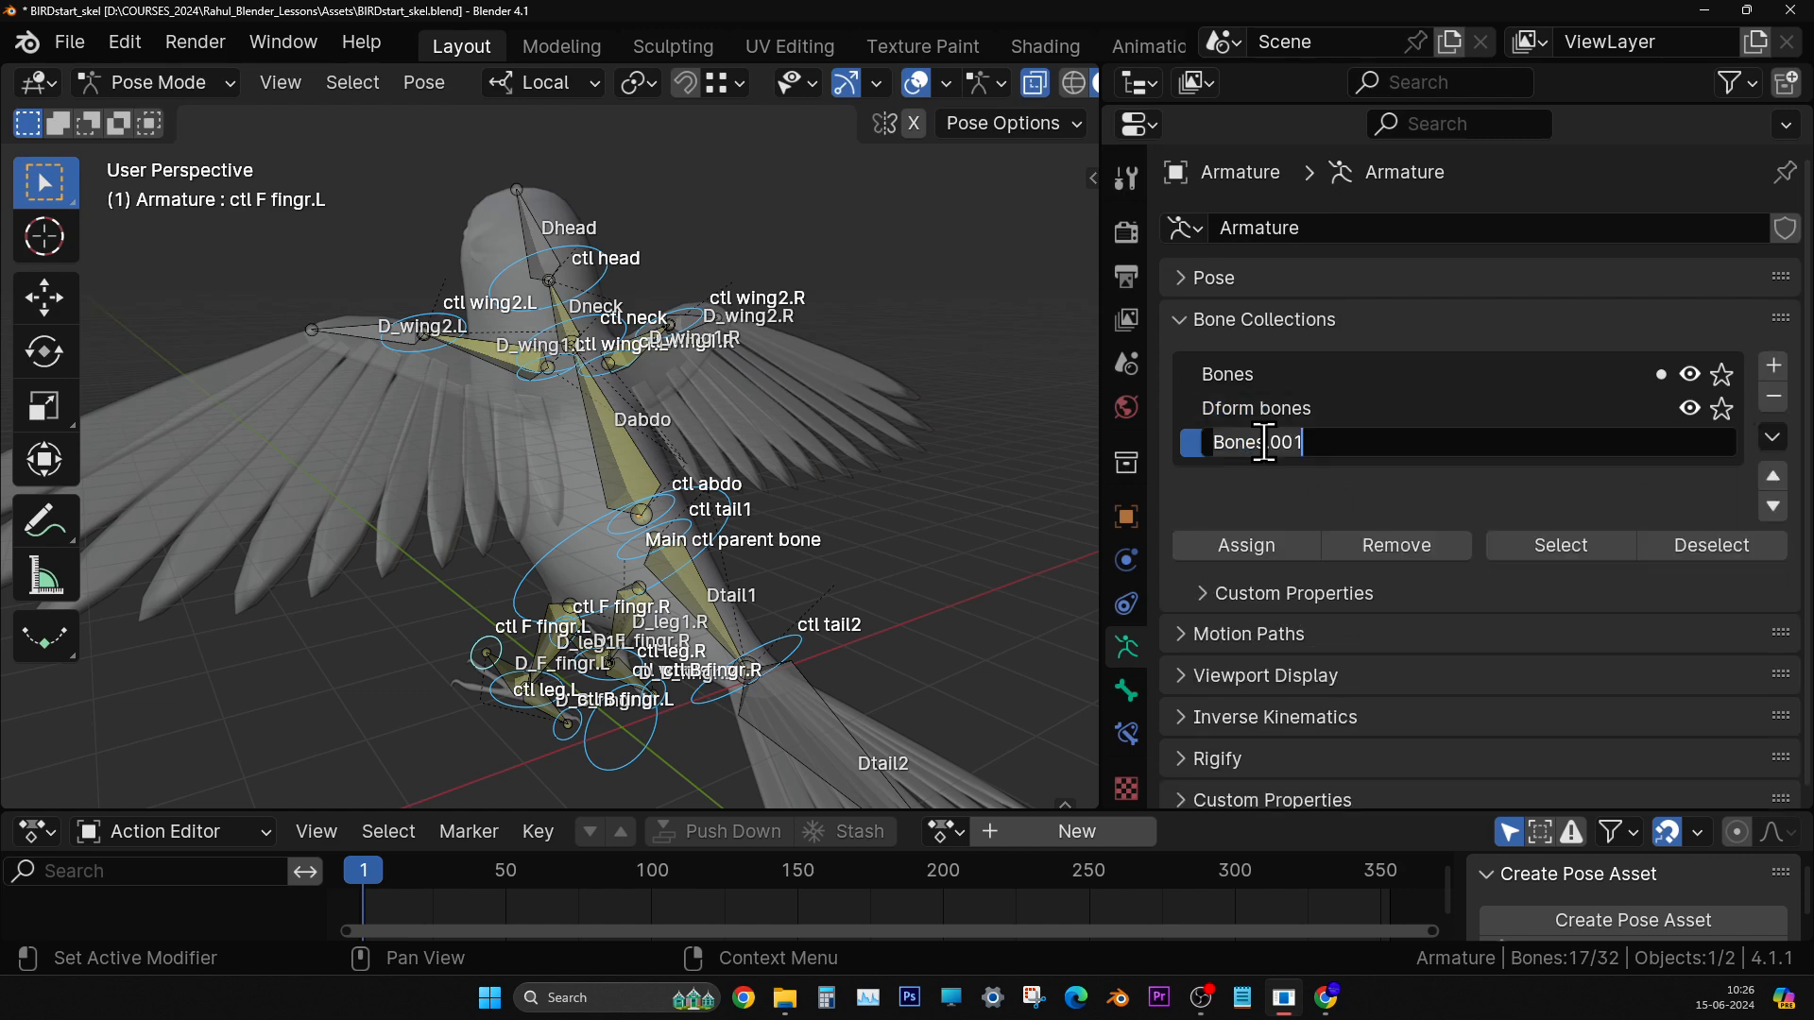
{"action": "type", "text": "CTR"}
{"action": "type", "text": "L circles"}
{"action": "key", "text": "Return"}
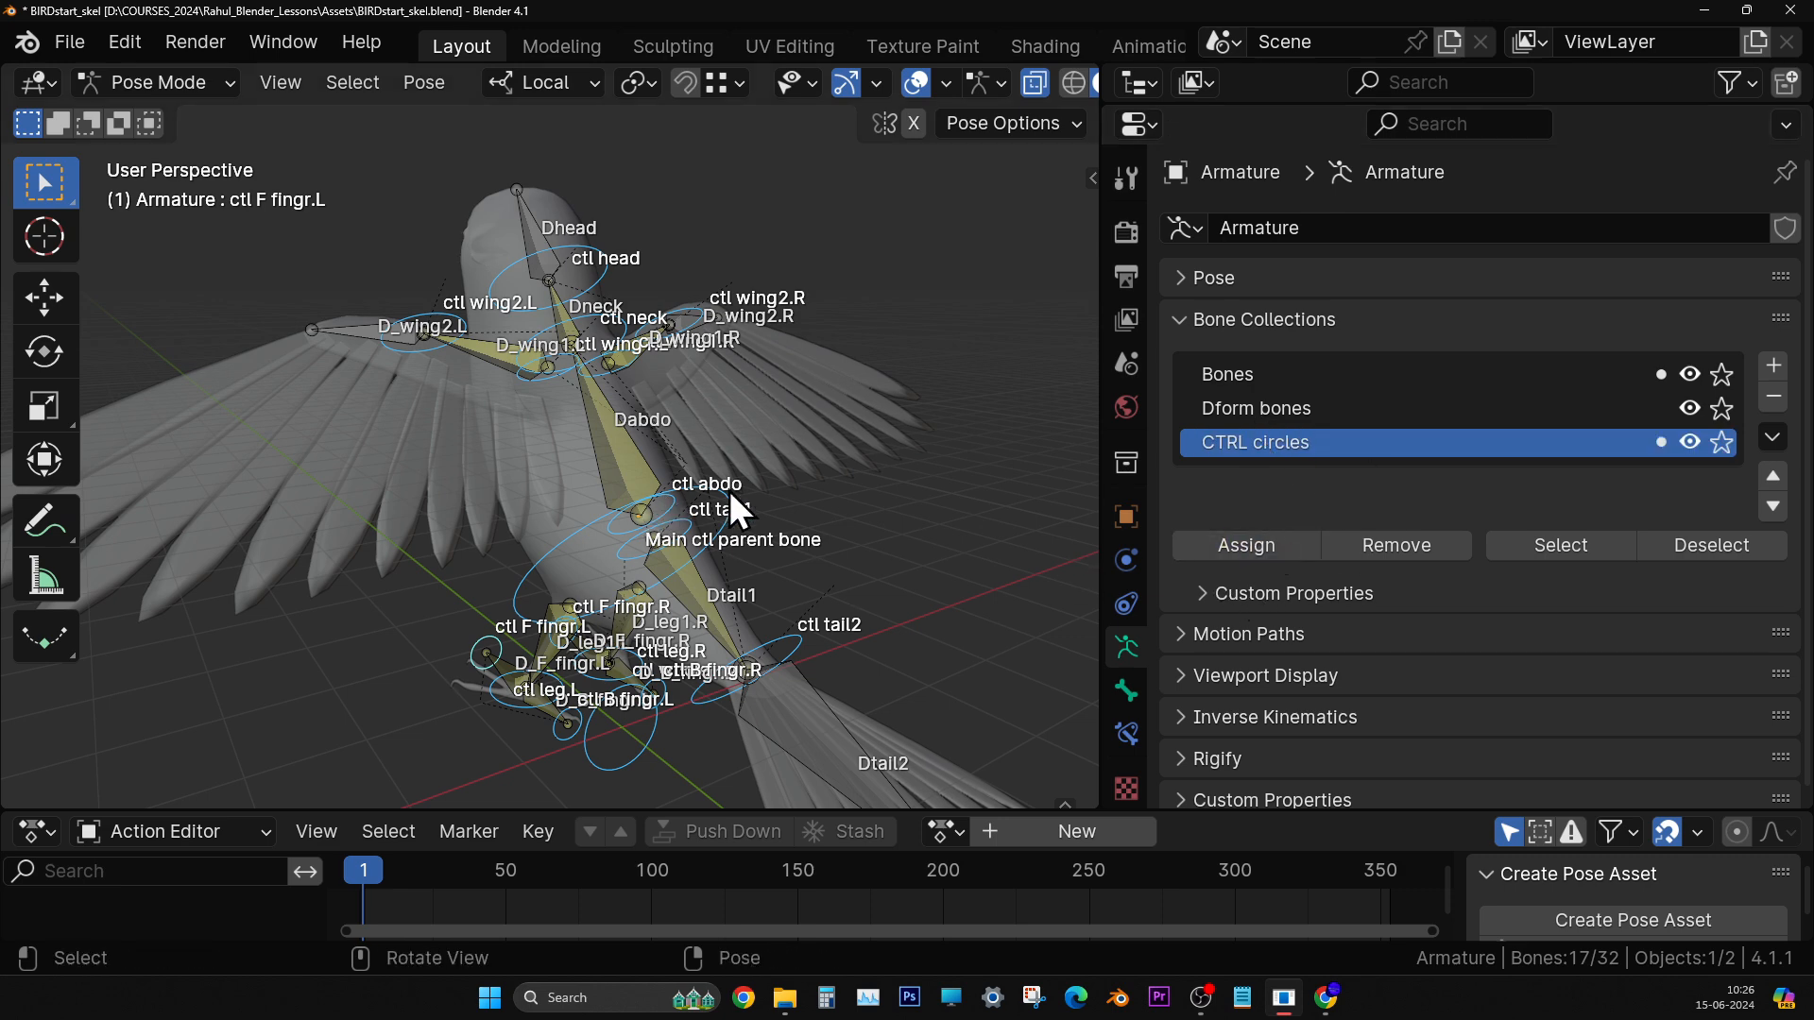
- Deselect all bones, hide the Bones collection, and toggle the Dform bones collection's visibility repeatedly, leaving only CTRL circles shown
{"action": "left_click", "coordinate": [996, 499]}
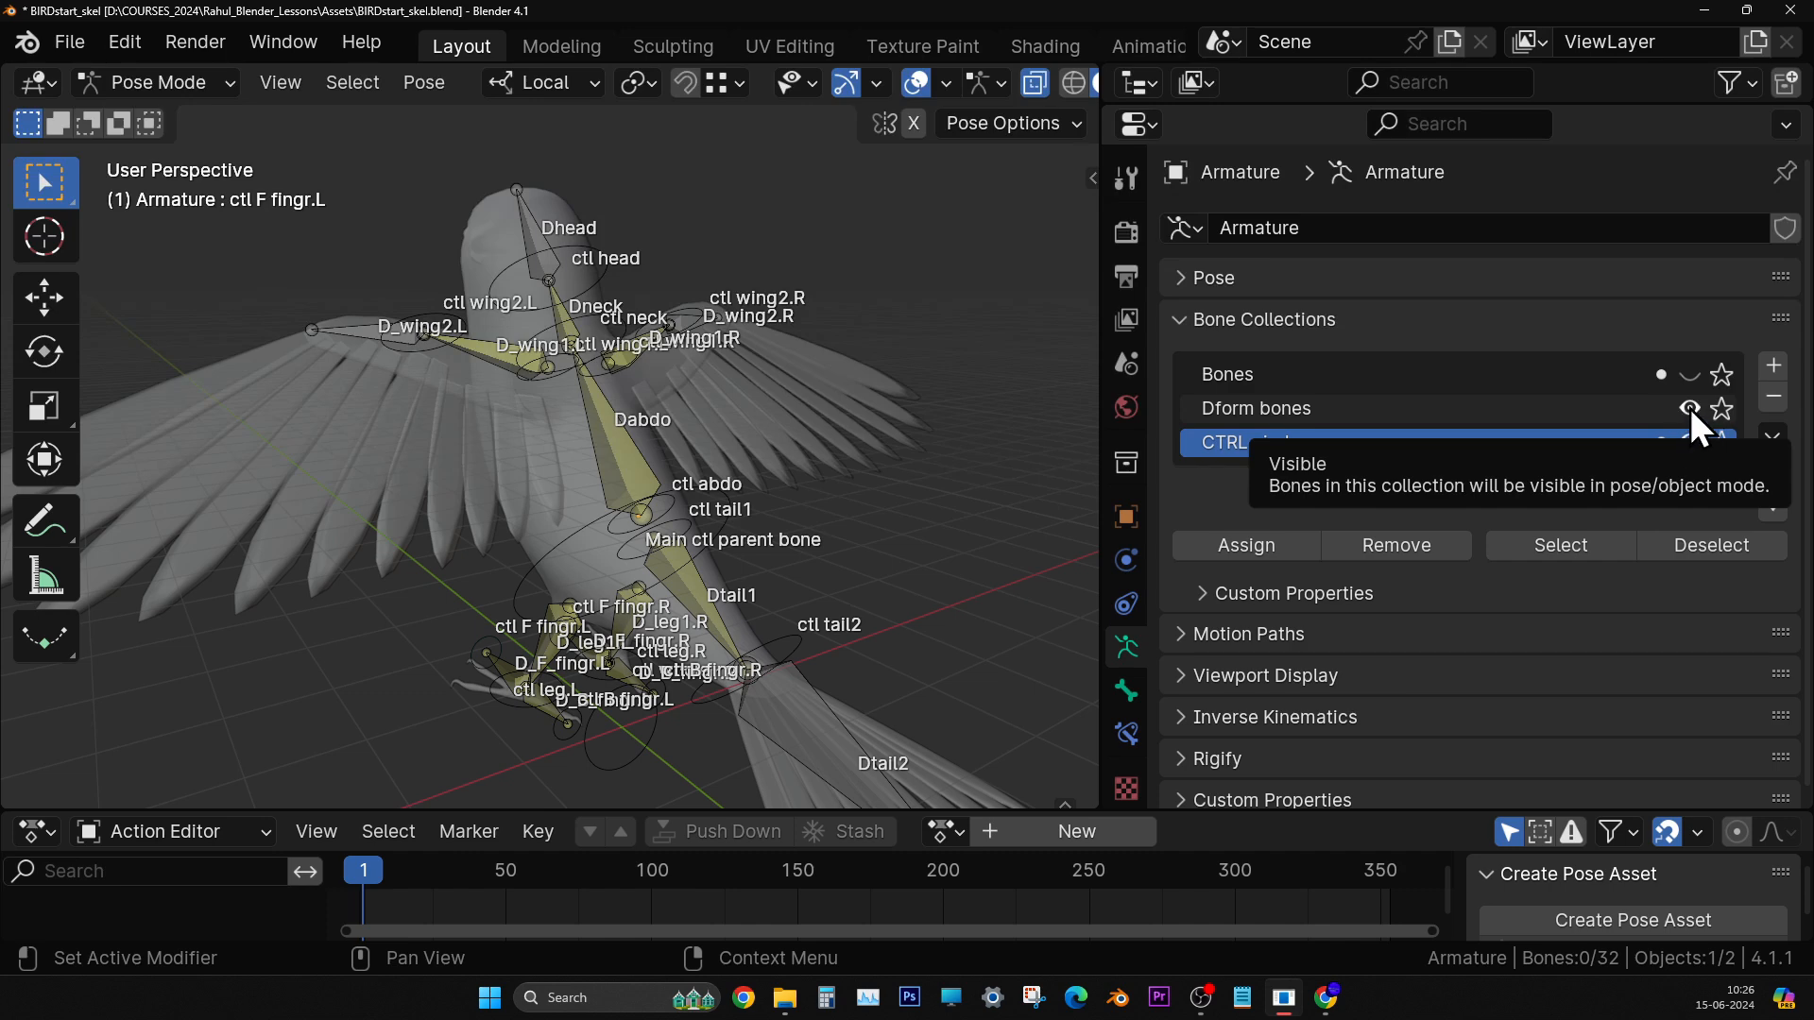
{"action": "left_click", "coordinate": [1691, 408]}
{"action": "left_click", "coordinate": [1691, 409]}
{"action": "left_click", "coordinate": [1692, 409]}
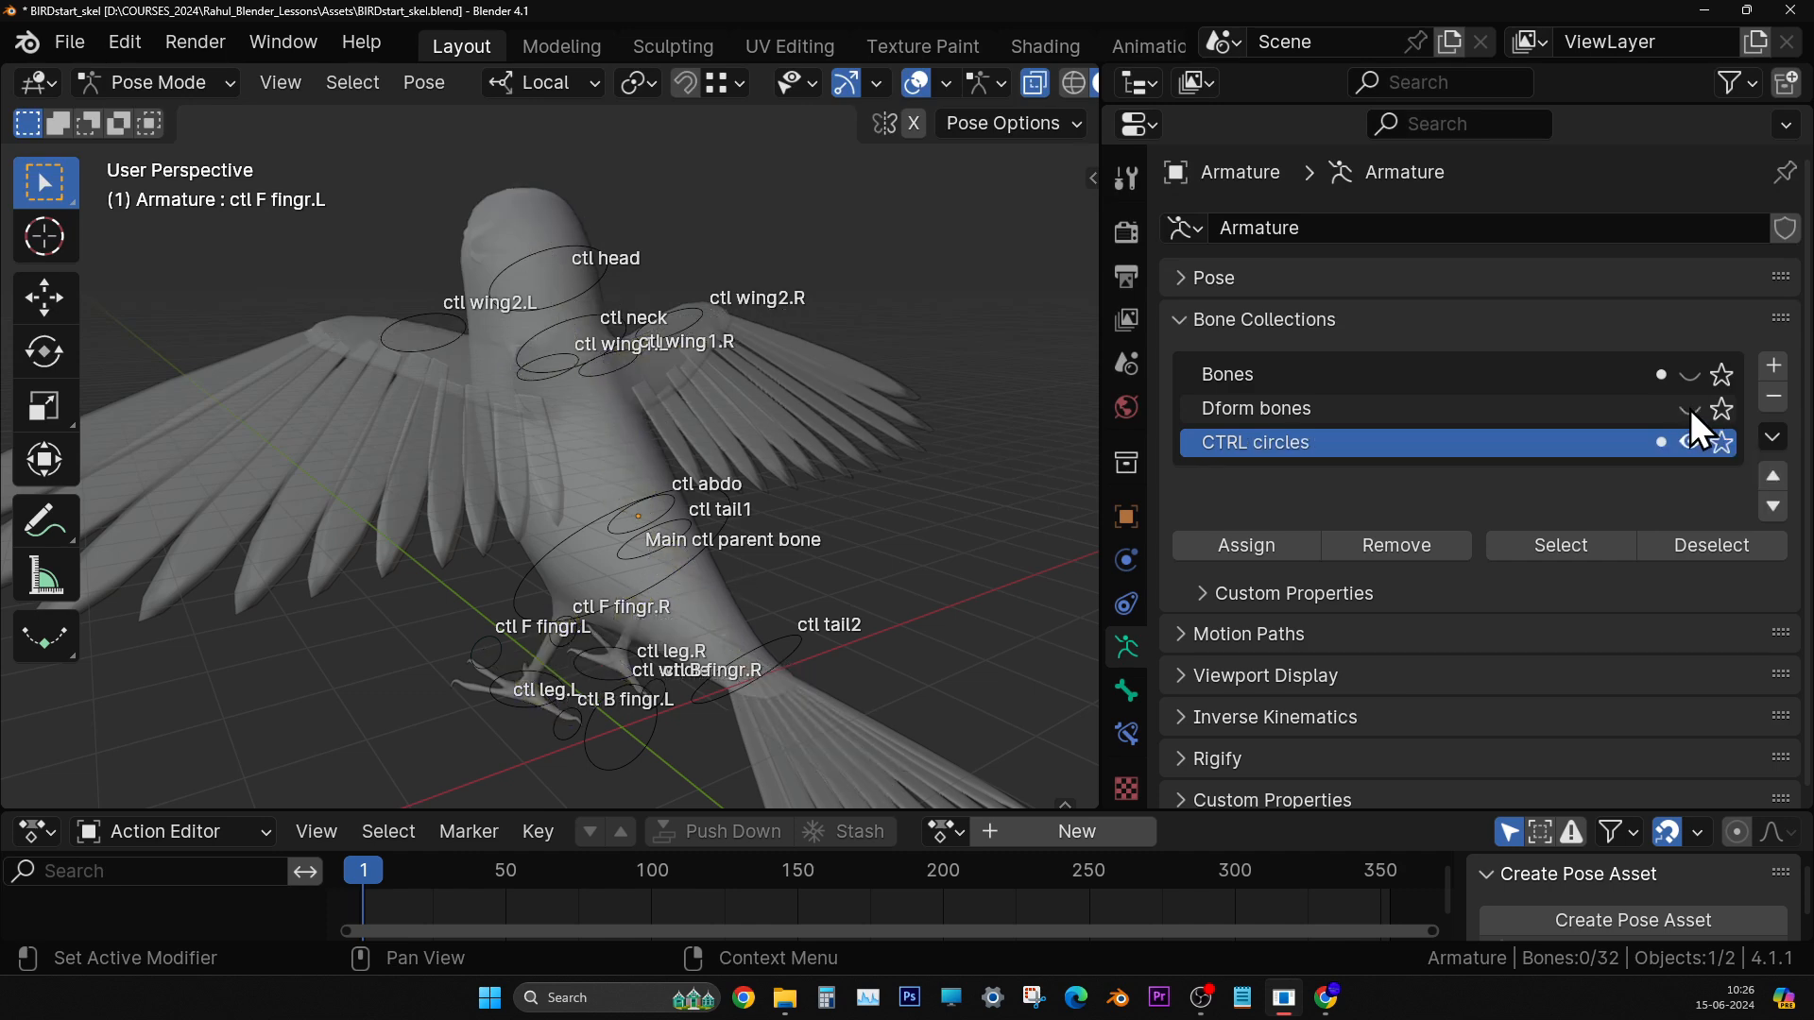
{"action": "left_click", "coordinate": [1692, 410]}
{"action": "left_click", "coordinate": [1692, 411]}
{"action": "left_click", "coordinate": [1691, 410]}
{"action": "left_click", "coordinate": [1692, 411]}
{"action": "left_click", "coordinate": [1691, 410]}
{"action": "left_click", "coordinate": [1691, 410]}
{"action": "left_click", "coordinate": [1692, 410]}
{"action": "left_click", "coordinate": [1691, 410]}
{"action": "left_click", "coordinate": [1691, 410]}
{"action": "left_click", "coordinate": [1691, 411]}
- Select the ctl head control circle and try rotating it with the Rotate tool
{"action": "mouse_move", "coordinate": [561, 472]}
{"action": "middle_mouse_down"}
{"action": "mouse_move", "coordinate": [964, 441]}
{"action": "mouse_move", "coordinate": [960, 374]}
{"action": "mouse_move", "coordinate": [641, 443]}
{"action": "mouse_move", "coordinate": [450, 510]}
{"action": "mouse_move", "coordinate": [426, 489]}
{"action": "mouse_move", "coordinate": [544, 492]}
{"action": "middle_mouse_up"}
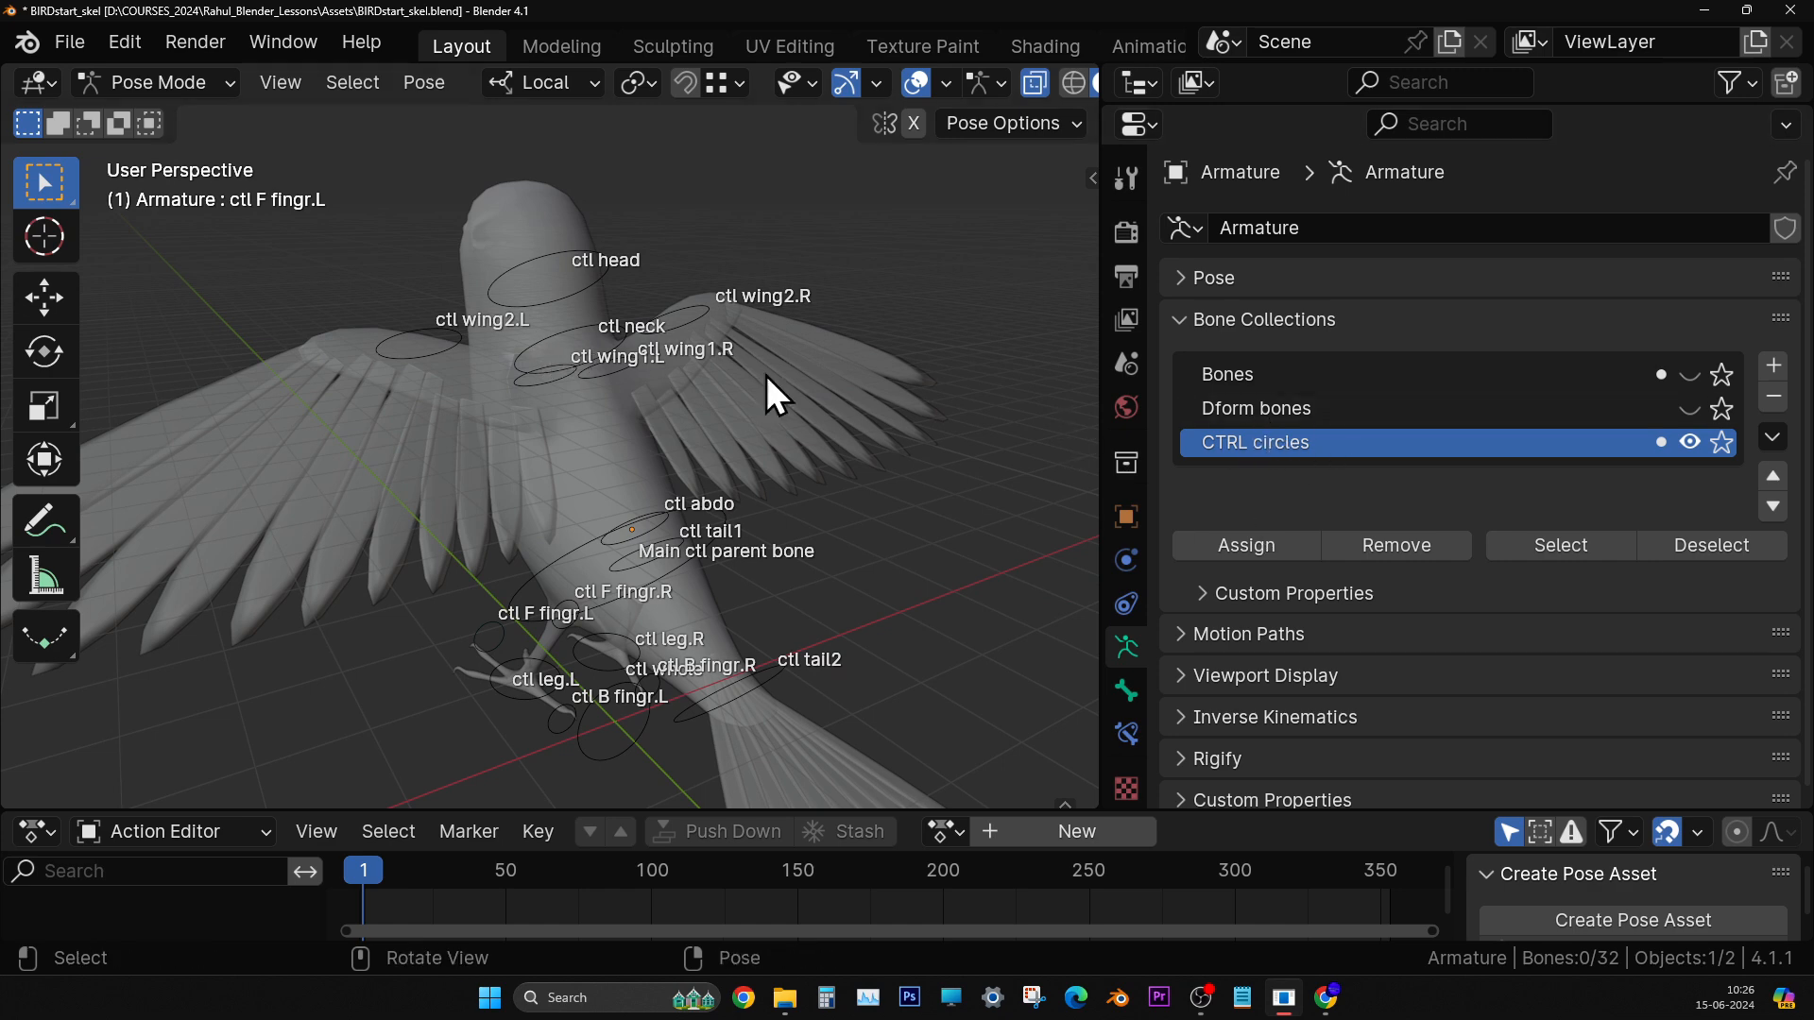
{"action": "left_click", "coordinate": [614, 277]}
{"action": "left_click", "coordinate": [38, 295]}
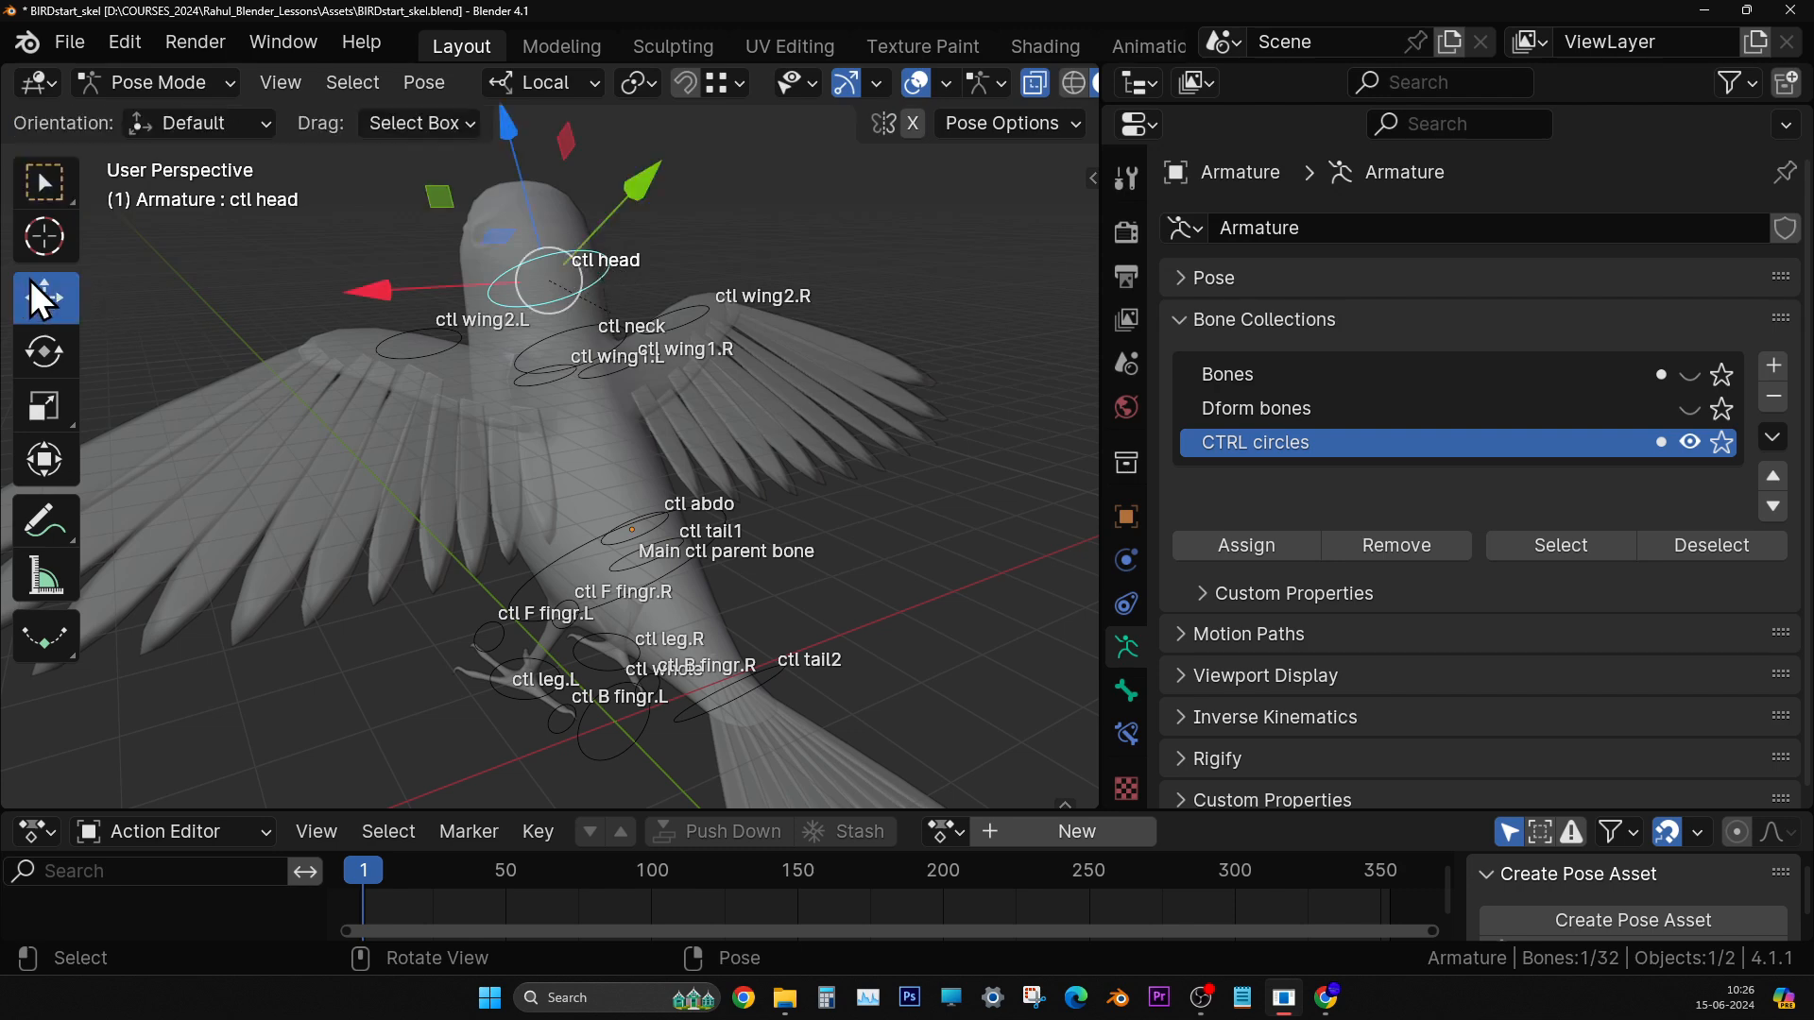
{"action": "left_click", "coordinate": [45, 351]}
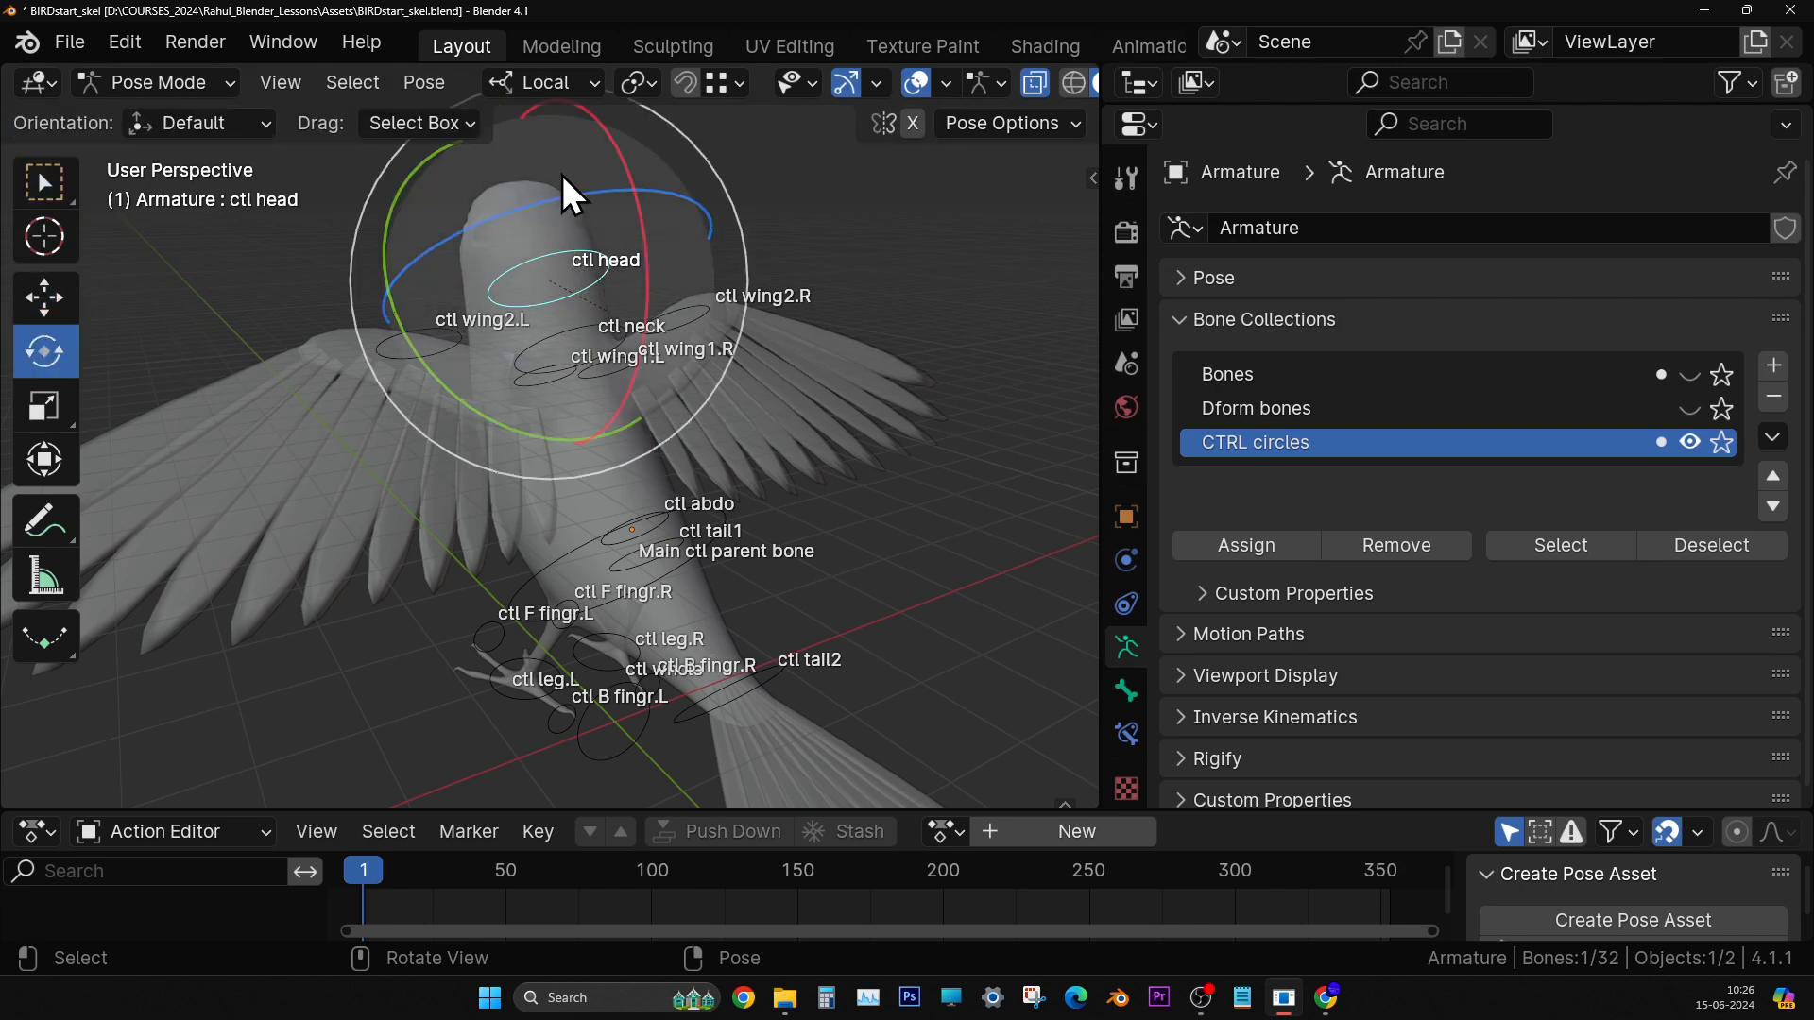
{"action": "left_click_drag", "start_coordinate": [616, 146], "coordinate": [662, 326]}
- Display the transform properties of ctl head in the 3D viewport and narrow their area to uncover the bird
{"action": "left_click", "coordinate": [1093, 178]}
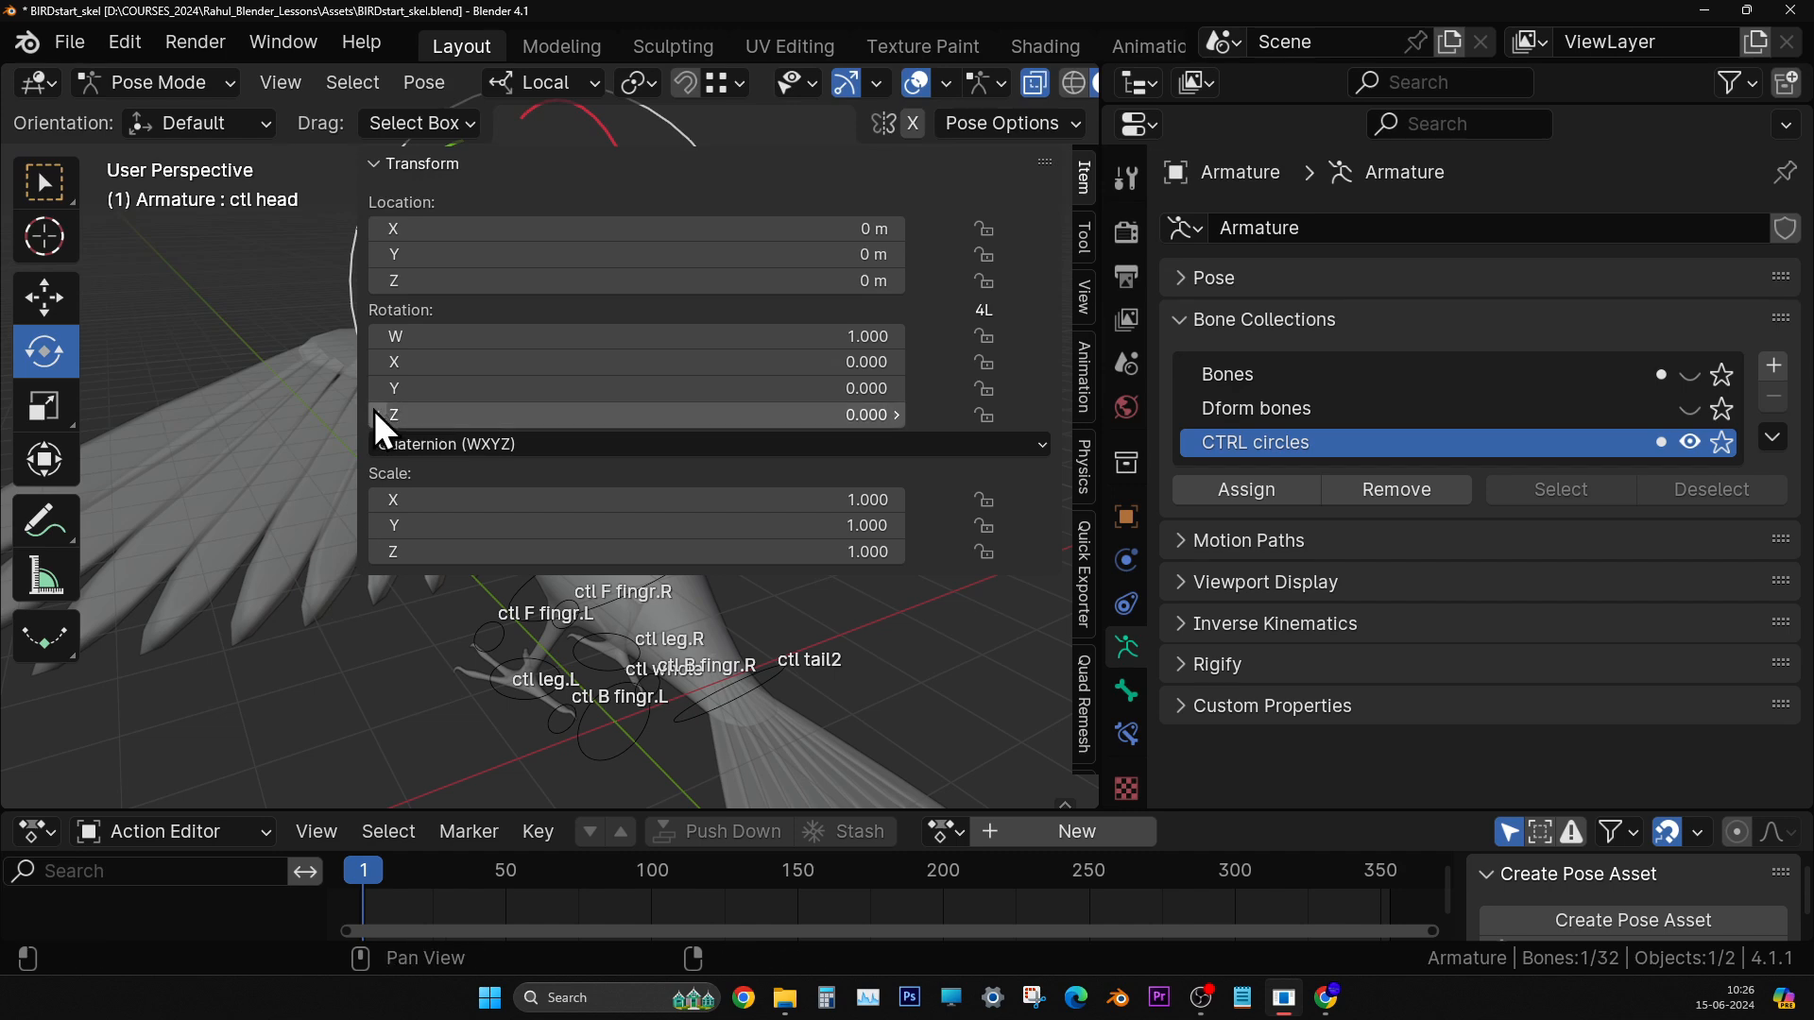
{"action": "left_click_drag", "start_coordinate": [364, 407], "coordinate": [751, 454]}
{"action": "right_click", "coordinate": [812, 250]}
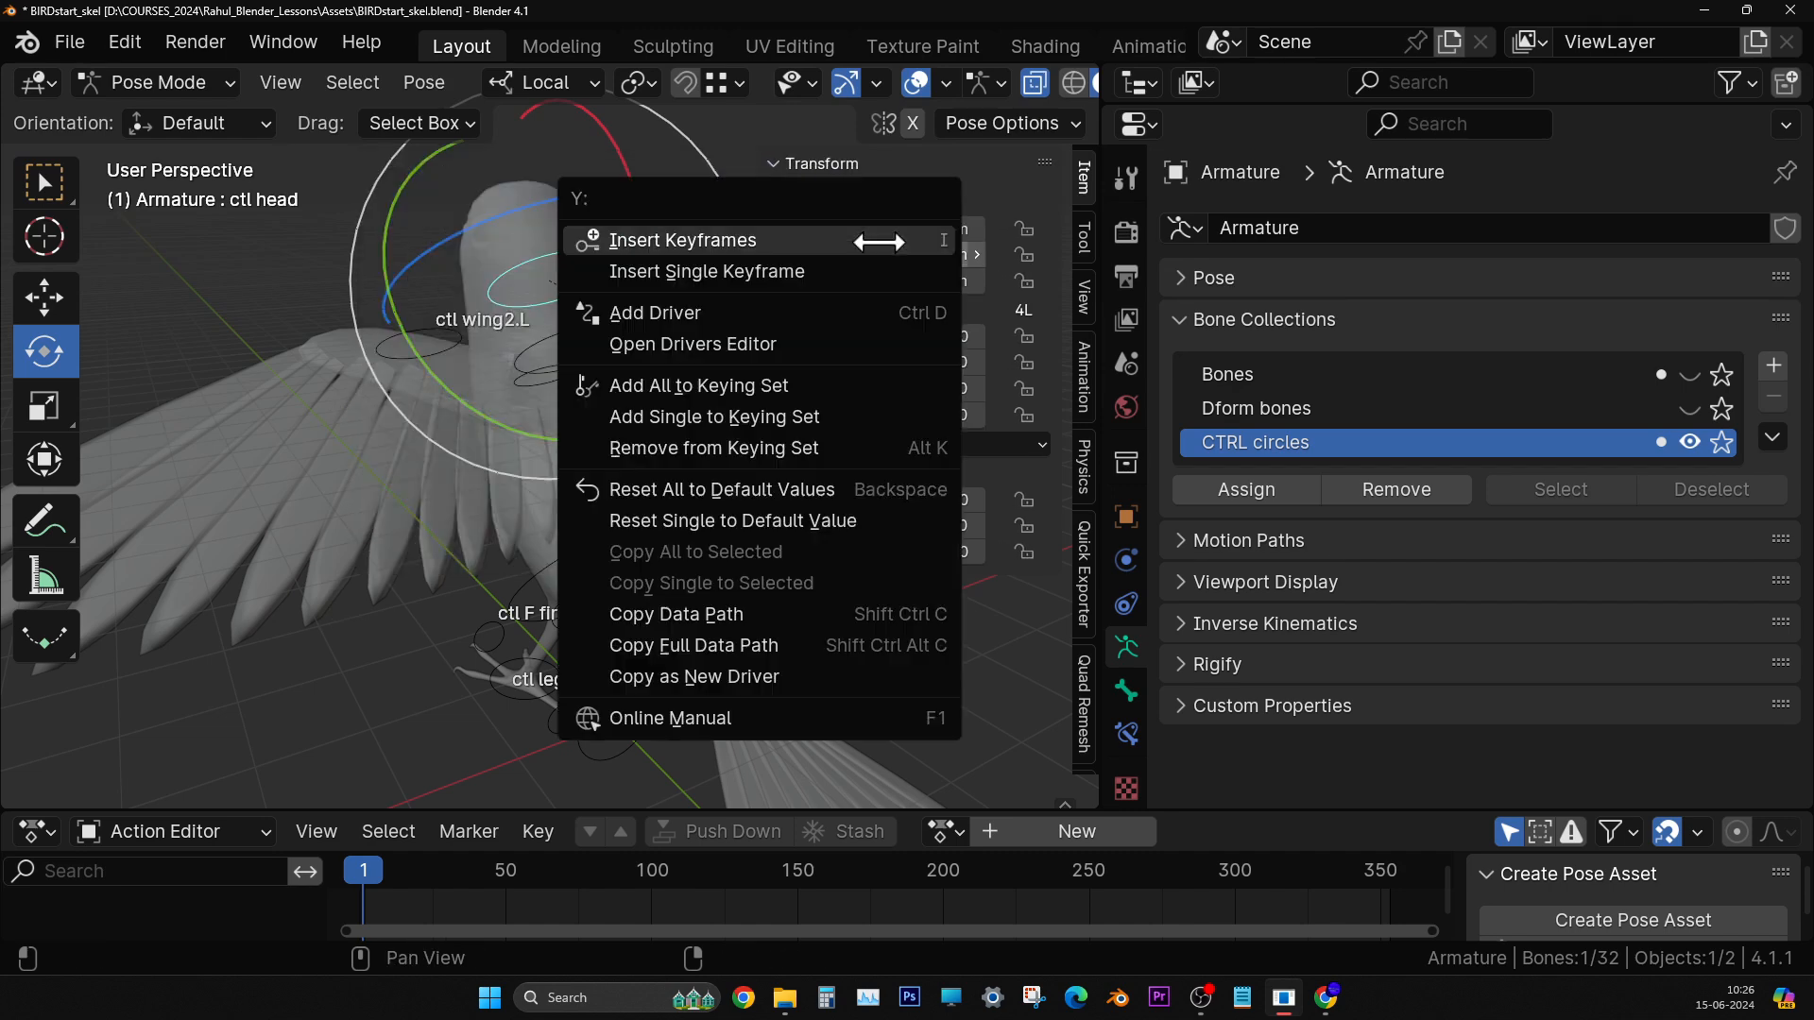
{"action": "middle_click_drag", "start_coordinate": [586, 274], "coordinate": [520, 406]}
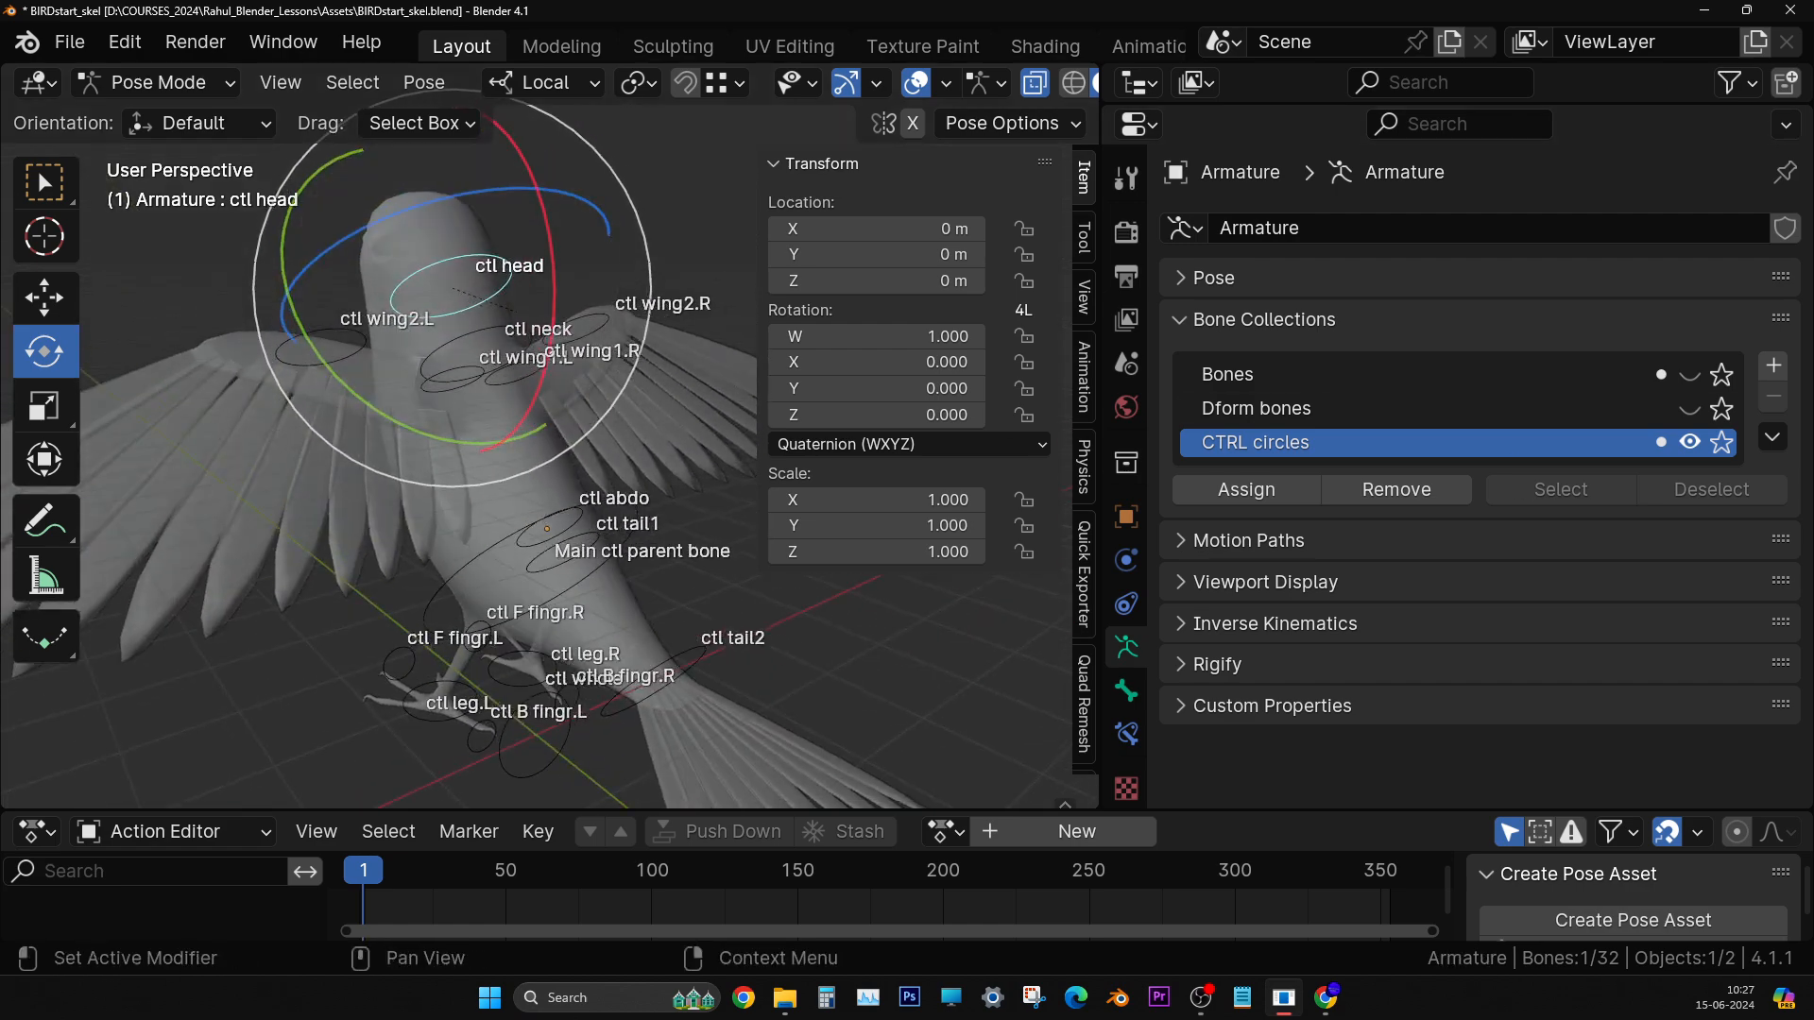
- Switch visibility from CTRL circles to Dform bones to view the deform skeleton, and switch back to CTRL circles
{"action": "left_click", "coordinate": [1691, 442]}
{"action": "left_click", "coordinate": [1690, 408]}
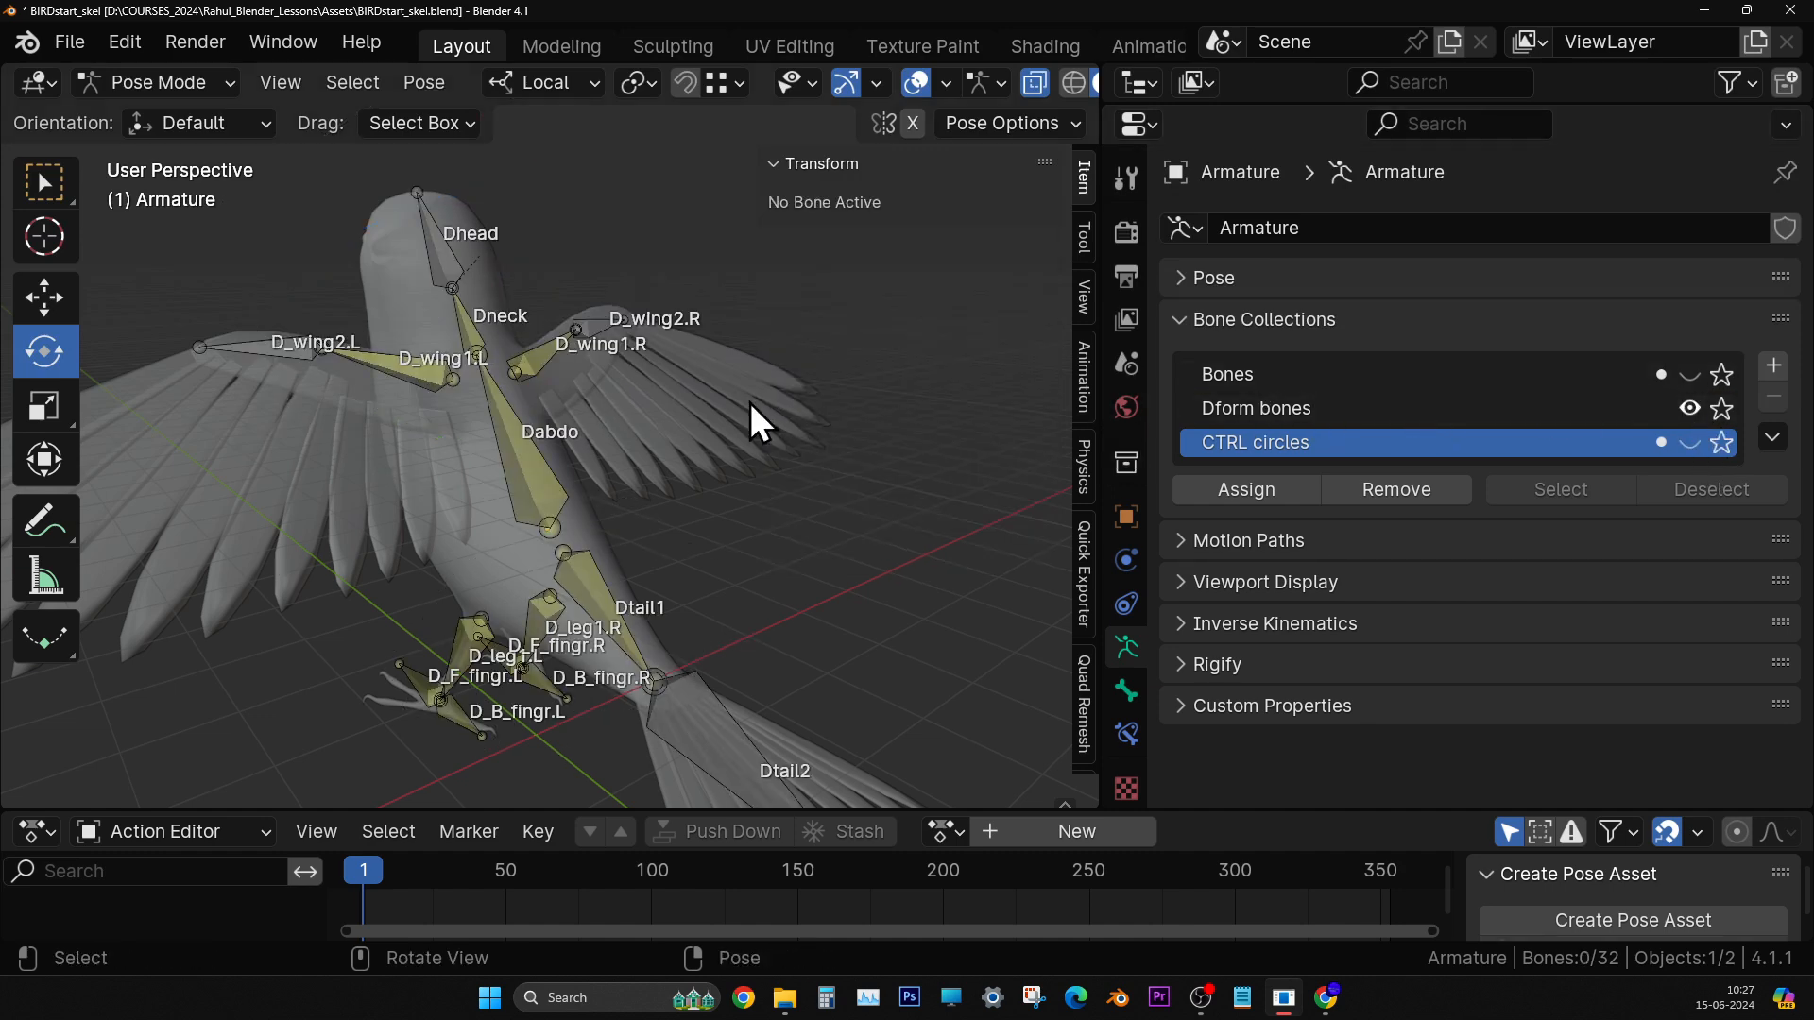
{"action": "middle_click_drag", "start_coordinate": [750, 402], "coordinate": [433, 280]}
{"action": "middle_click_drag", "start_coordinate": [811, 601], "coordinate": [715, 624]}
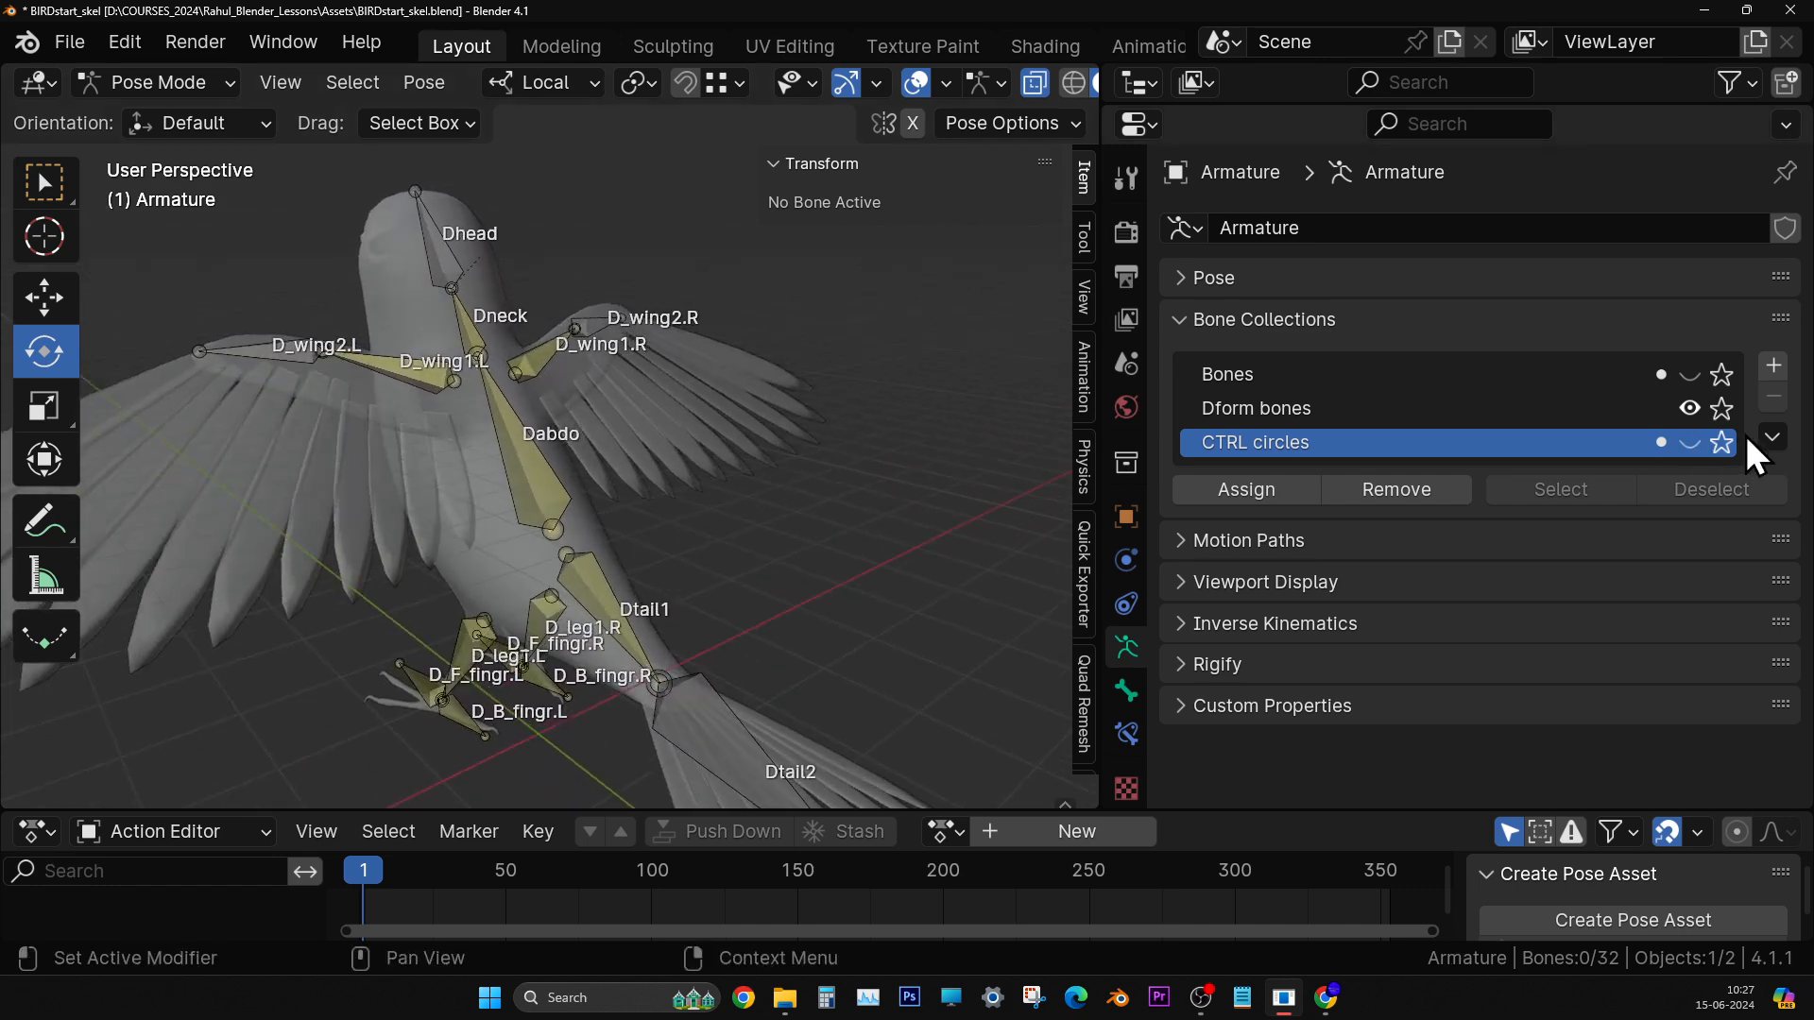
{"action": "left_click", "coordinate": [1690, 409]}
{"action": "left_click", "coordinate": [1691, 442]}
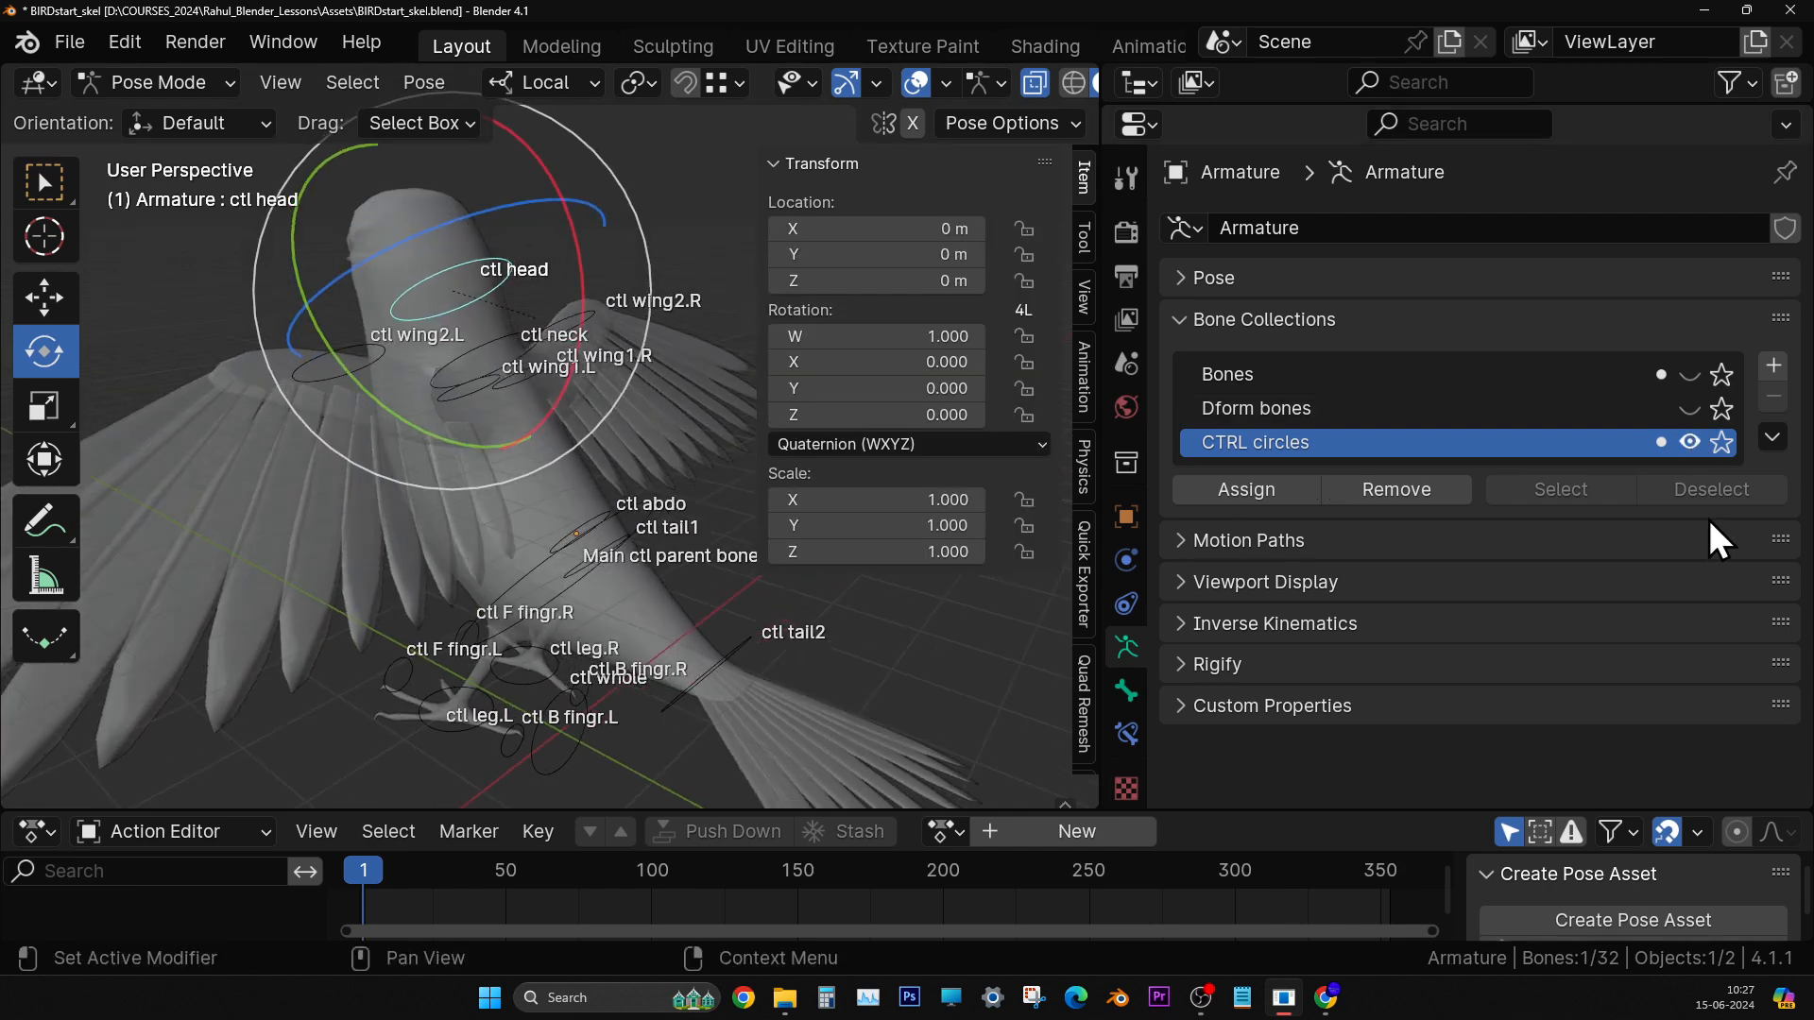
- Show Dform bones alongside CTRL circles and box-select the overlapping bones ctl head, Dhead and Dneck
{"action": "left_click", "coordinate": [1690, 408]}
{"action": "left_click", "coordinate": [465, 268]}
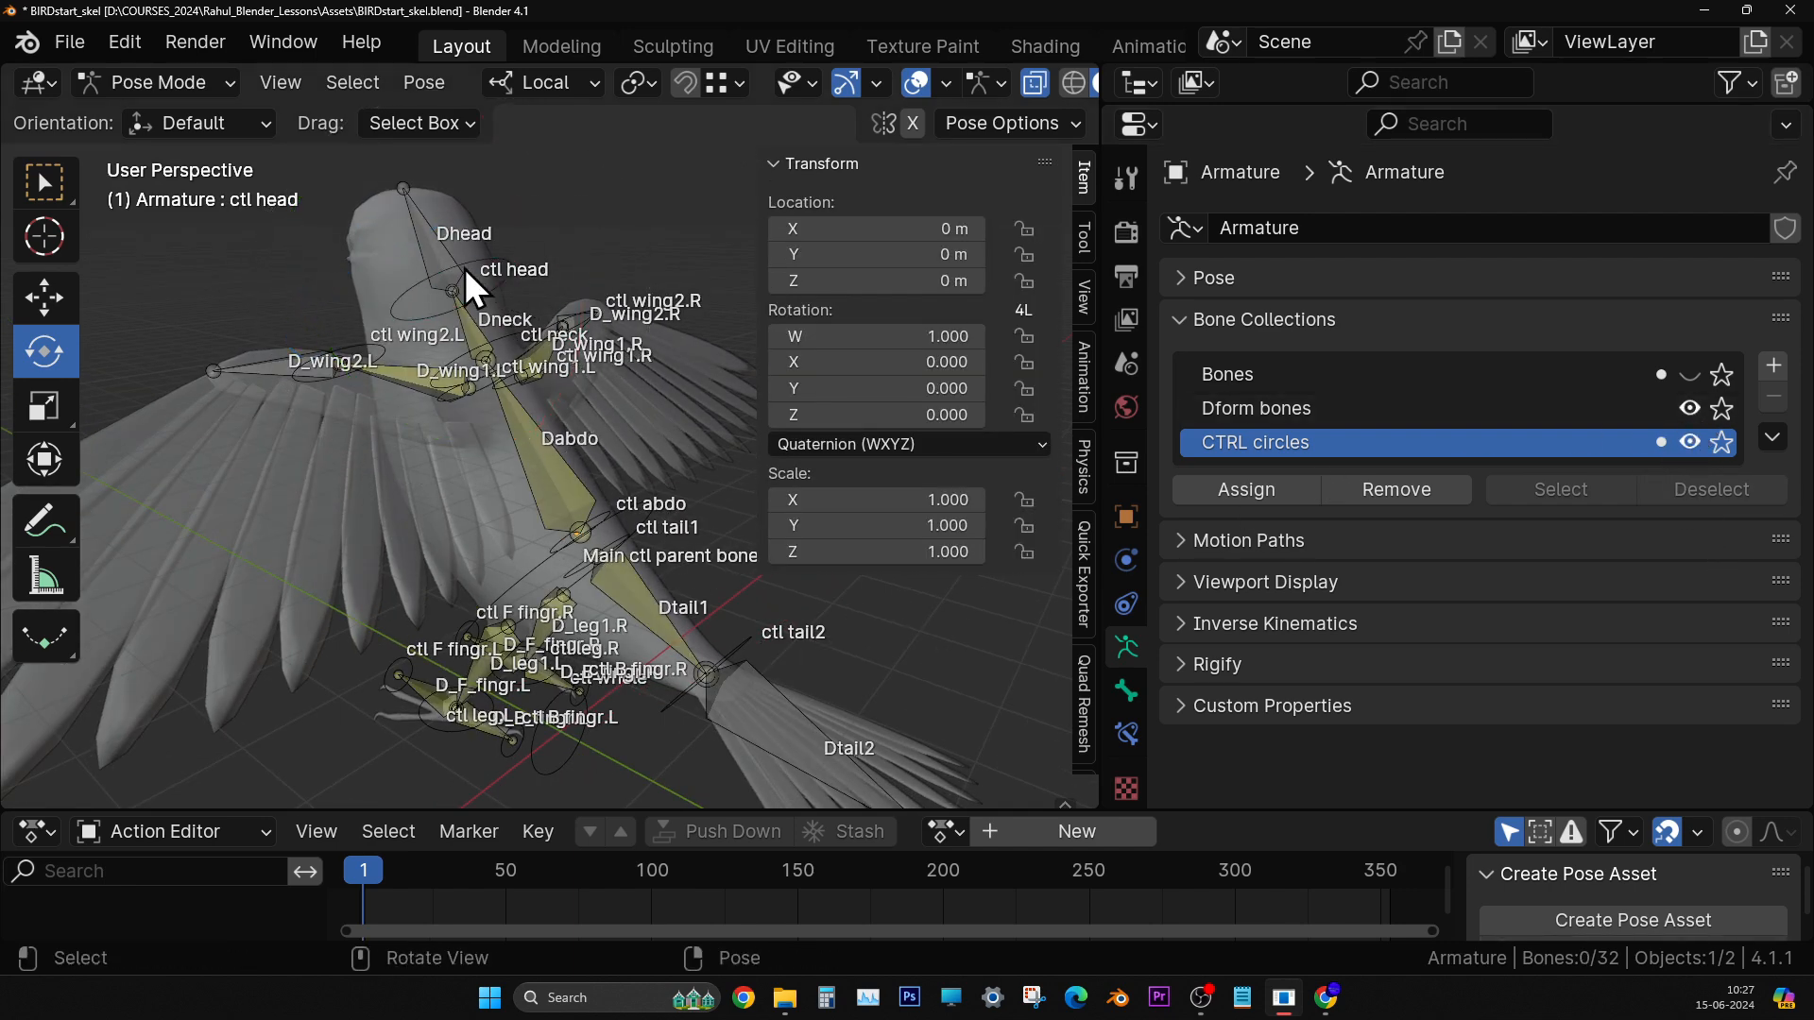
{"action": "left_click_drag", "start_coordinate": [465, 269], "coordinate": [518, 299]}
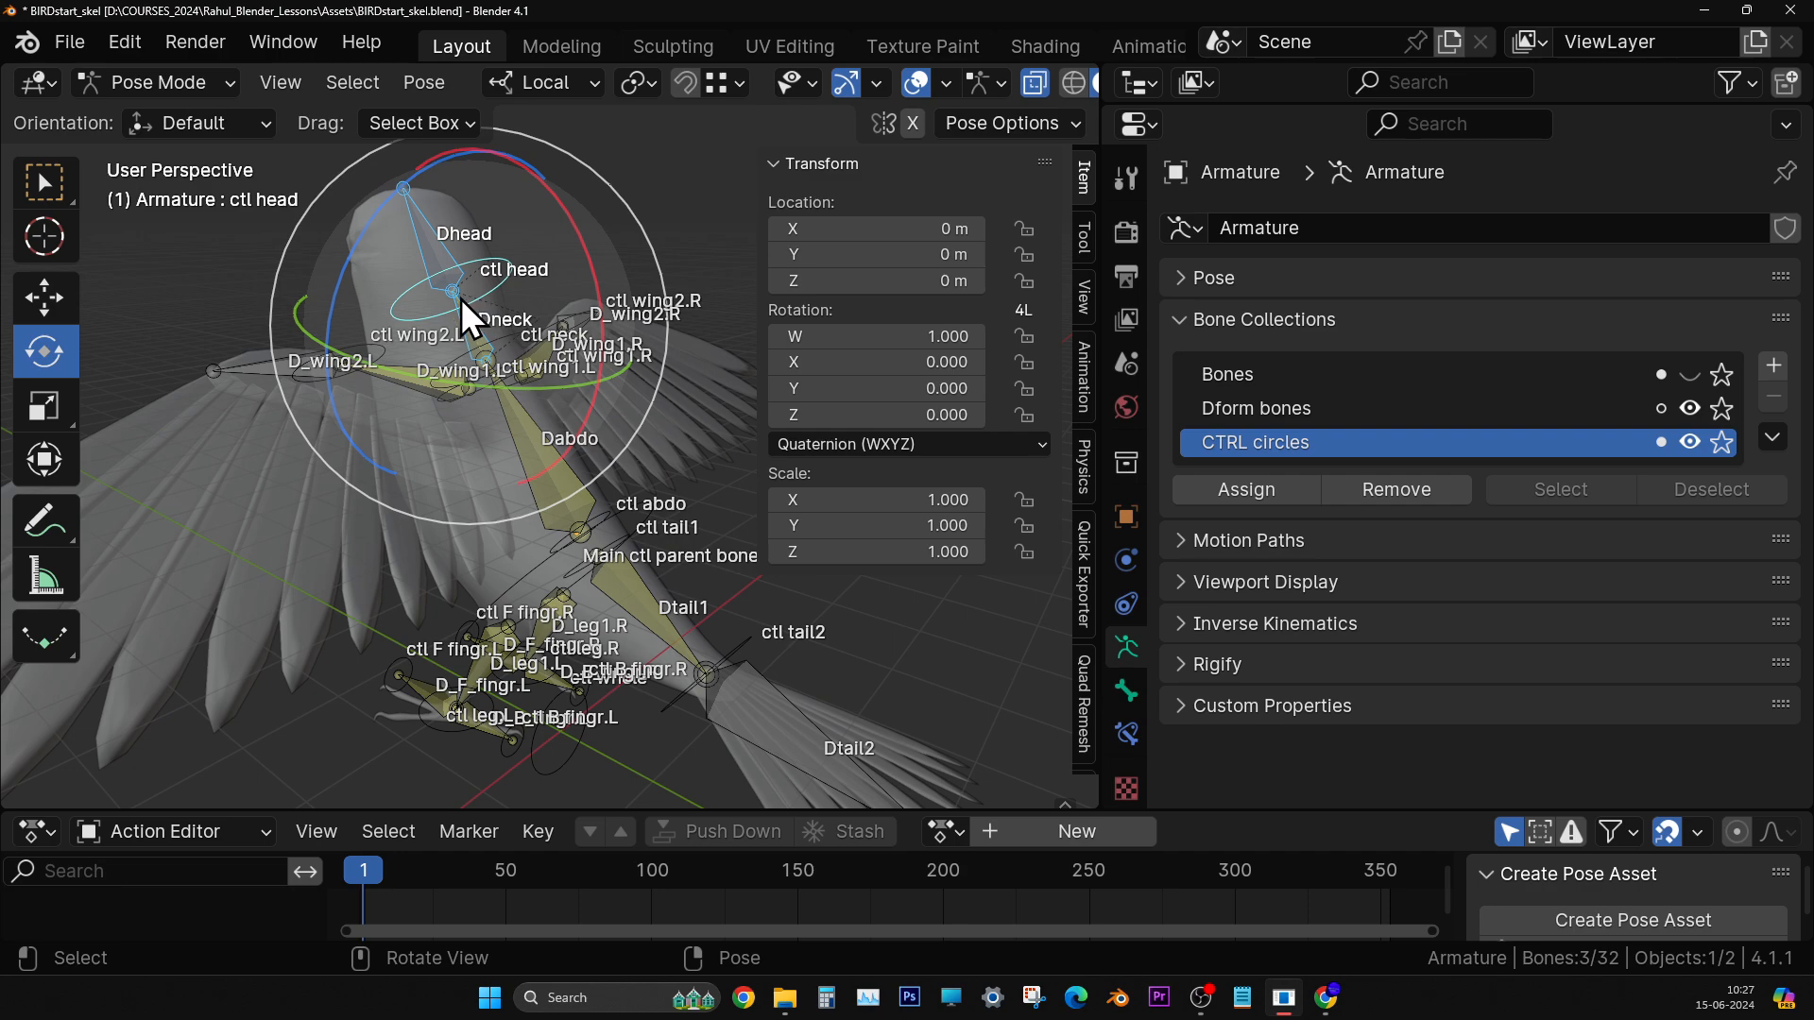
- Maximize the 3D viewport, box-select Dhead, ctl head and Dneck around the head, then clear the selection and restore the layout
{"action": "key", "text": "ctrl+space"}
{"action": "middle_click_drag", "start_coordinate": [461, 299], "coordinate": [851, 342]}
{"action": "left_click", "coordinate": [889, 304]}
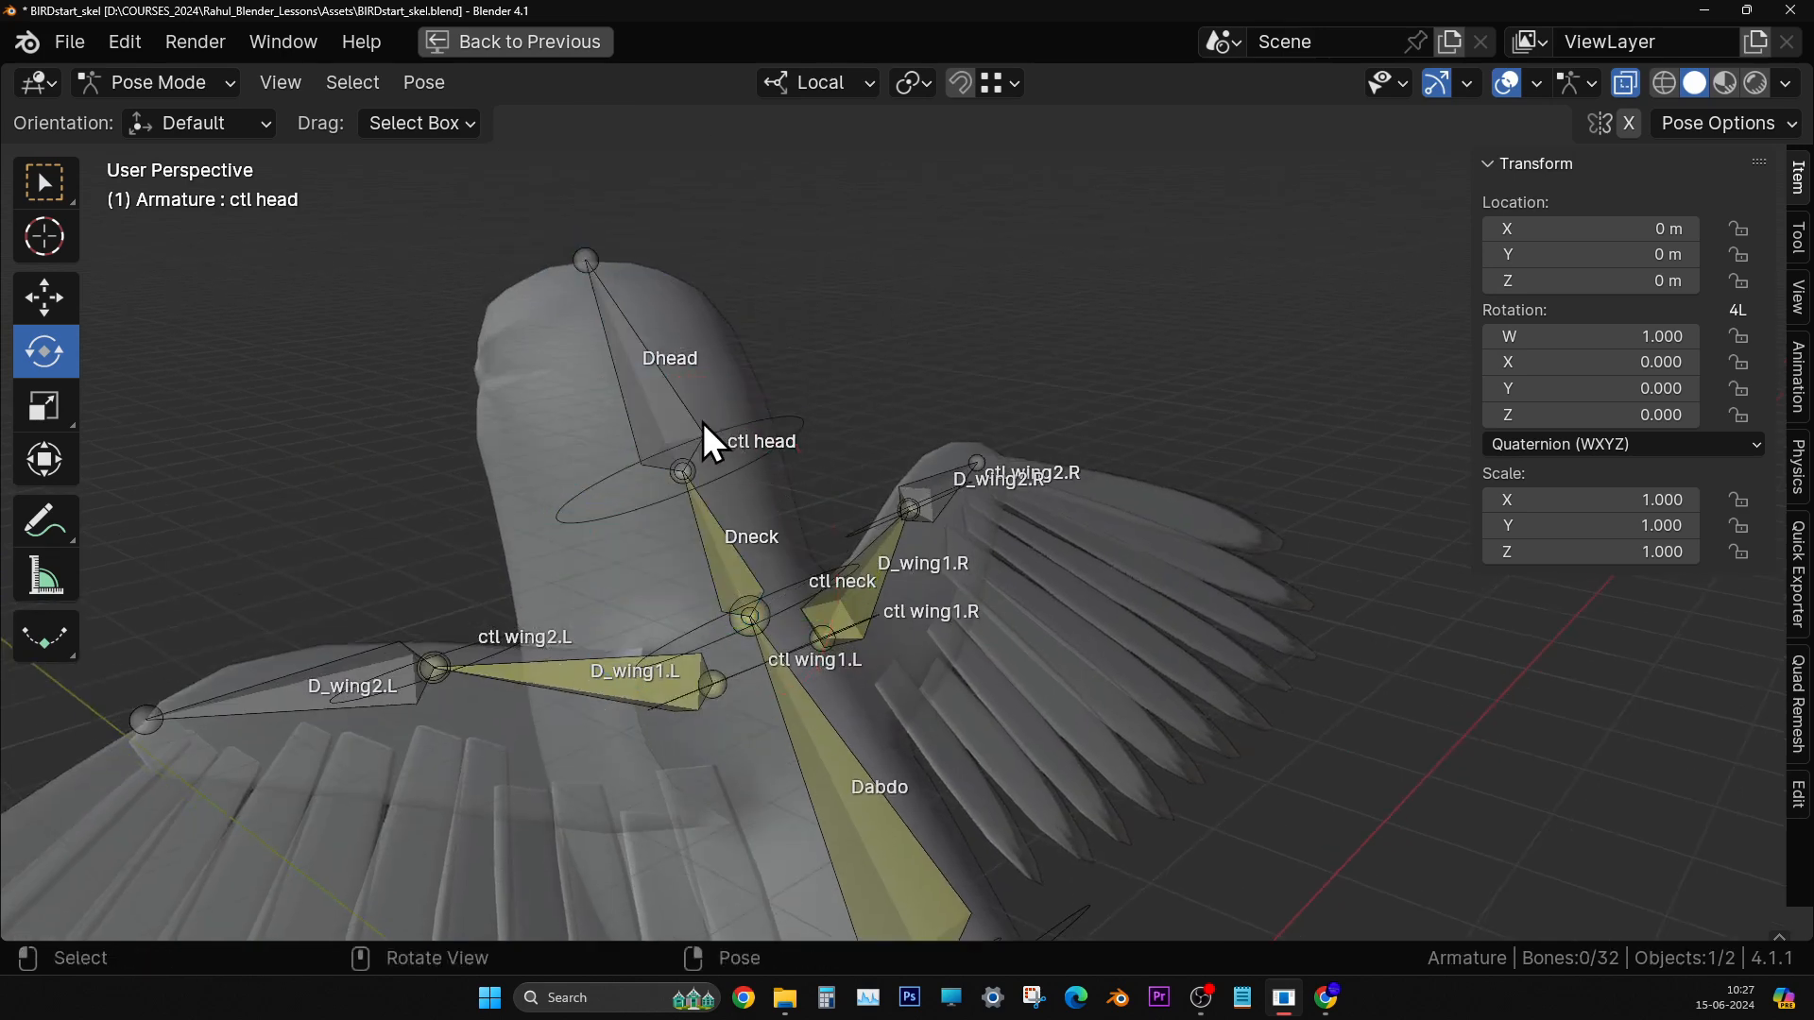
{"action": "left_click_drag", "start_coordinate": [587, 275], "coordinate": [792, 552]}
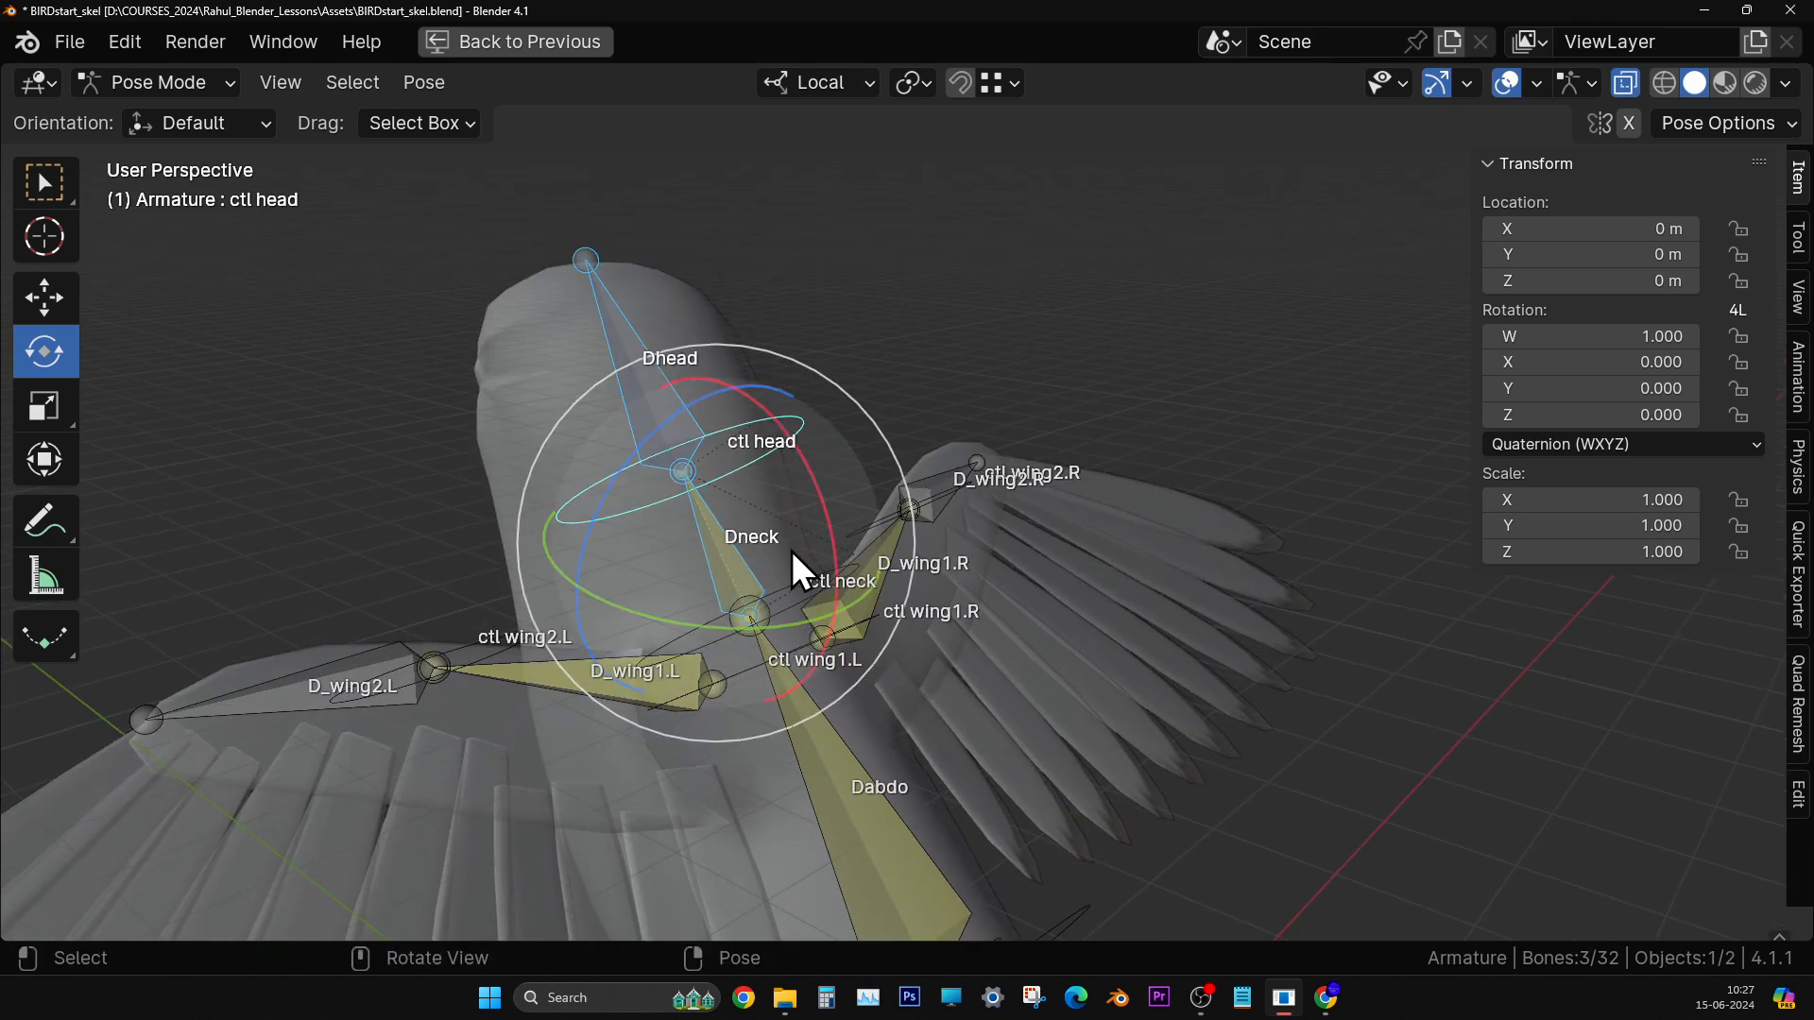
{"action": "left_click", "coordinate": [887, 361]}
{"action": "key", "text": "ctrl+space"}
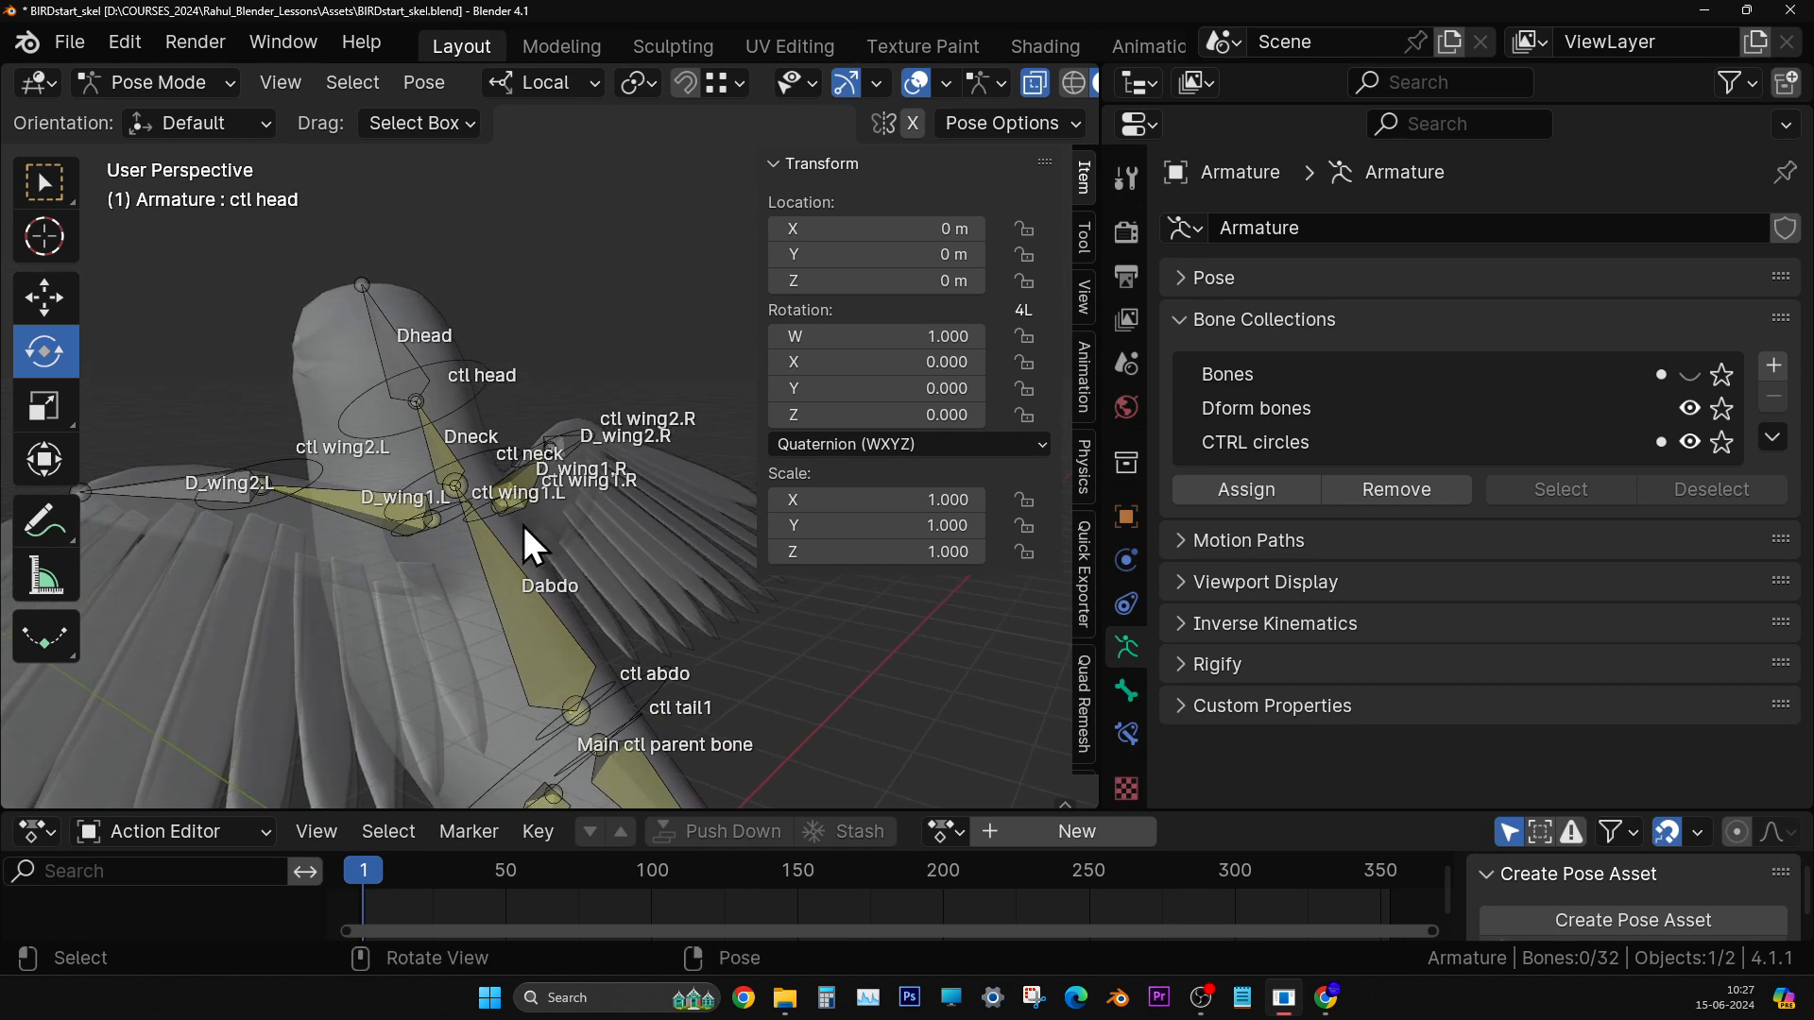
- Select ctl head with Dform bones hidden, switch to the Select Box tool, hide the transform properties, and show Dform bones again
{"action": "middle_click_drag", "start_coordinate": [523, 527], "coordinate": [531, 565]}
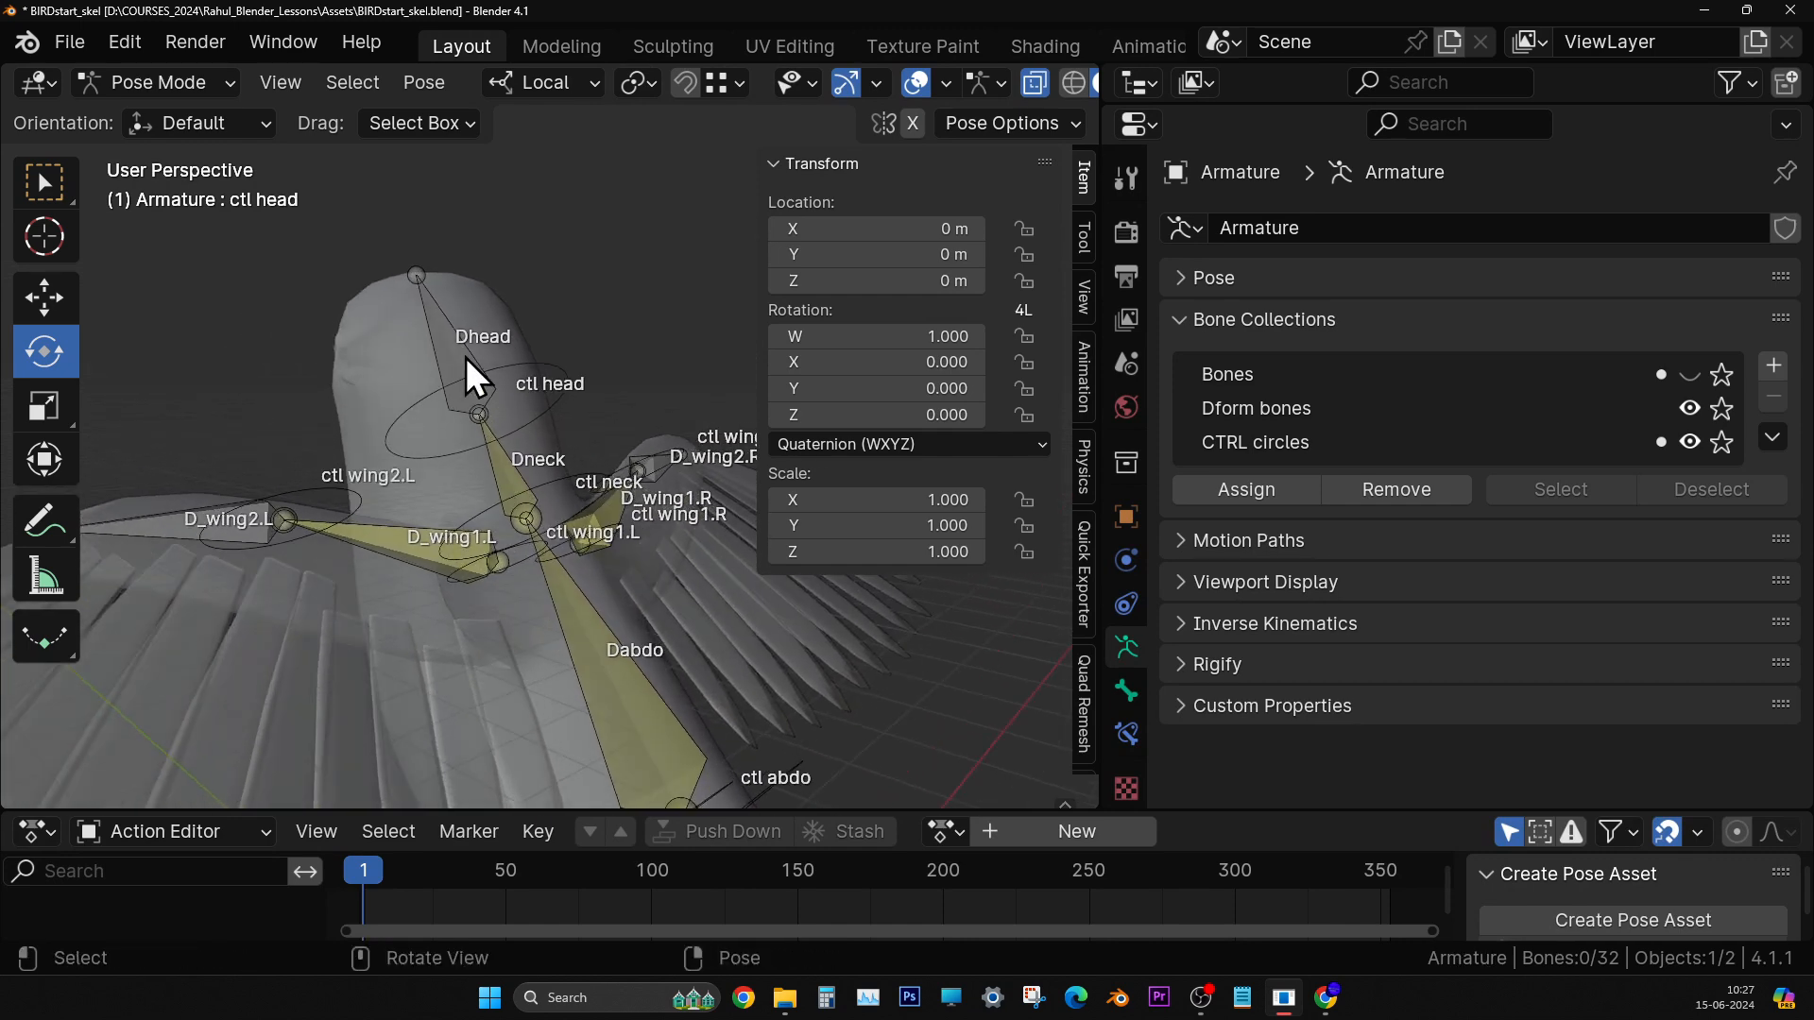
{"action": "left_click", "coordinate": [546, 386]}
{"action": "mouse_move", "coordinate": [558, 497]}
{"action": "middle_mouse_down"}
{"action": "mouse_move", "coordinate": [584, 489]}
{"action": "mouse_move", "coordinate": [556, 488]}
{"action": "mouse_move", "coordinate": [558, 510]}
{"action": "mouse_move", "coordinate": [569, 491]}
{"action": "middle_mouse_up"}
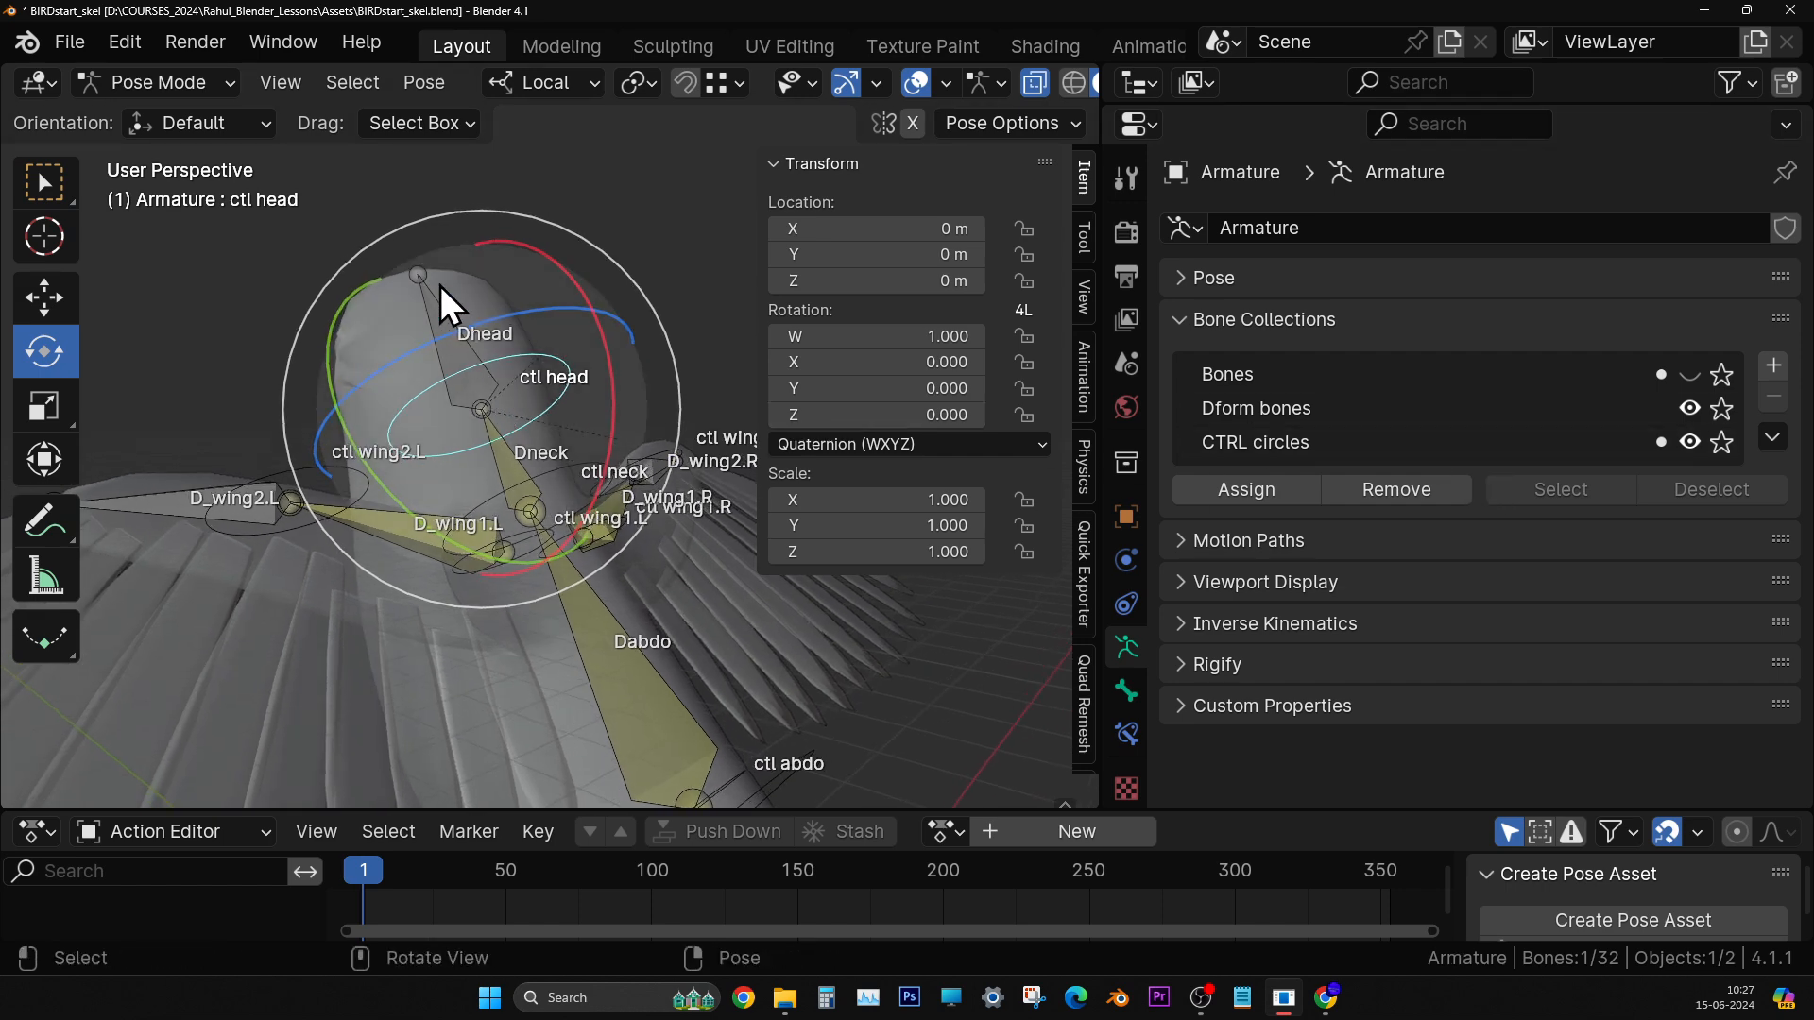
{"action": "left_click", "coordinate": [1690, 408]}
{"action": "middle_click_drag", "start_coordinate": [551, 567], "coordinate": [535, 567]}
{"action": "key", "text": "w"}
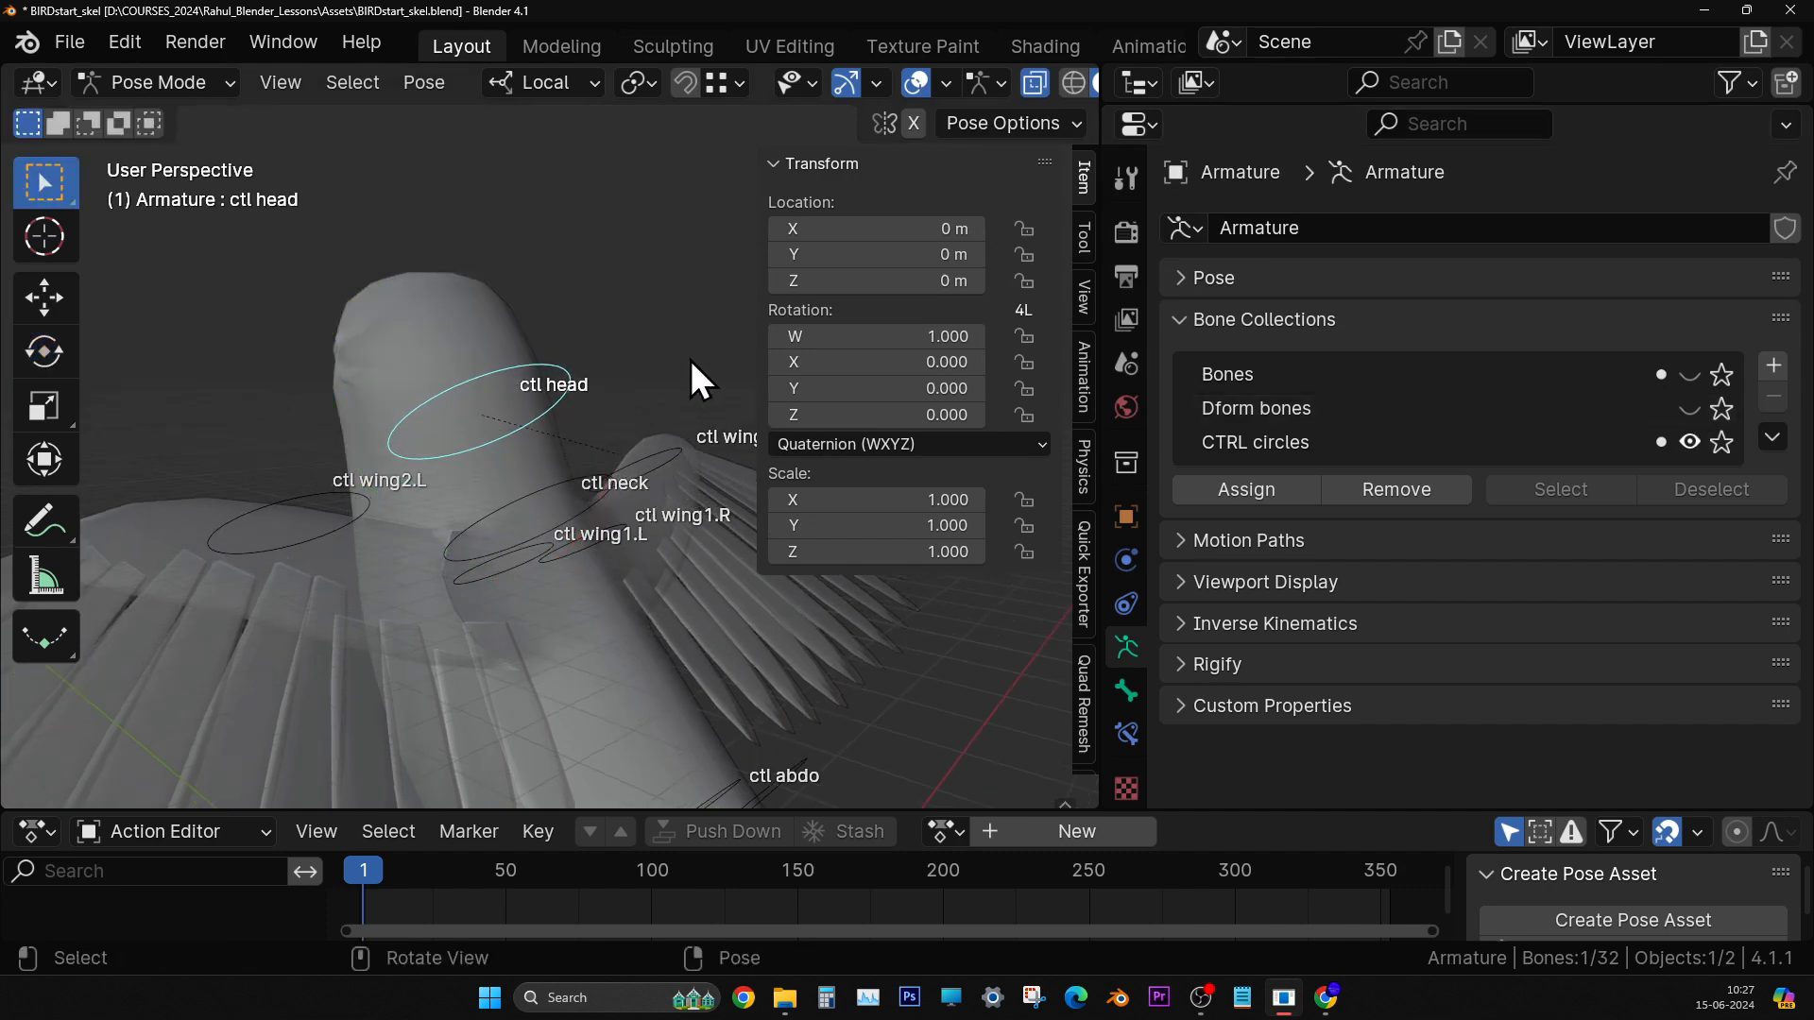
{"action": "key", "text": "n"}
{"action": "left_click", "coordinate": [1689, 408]}
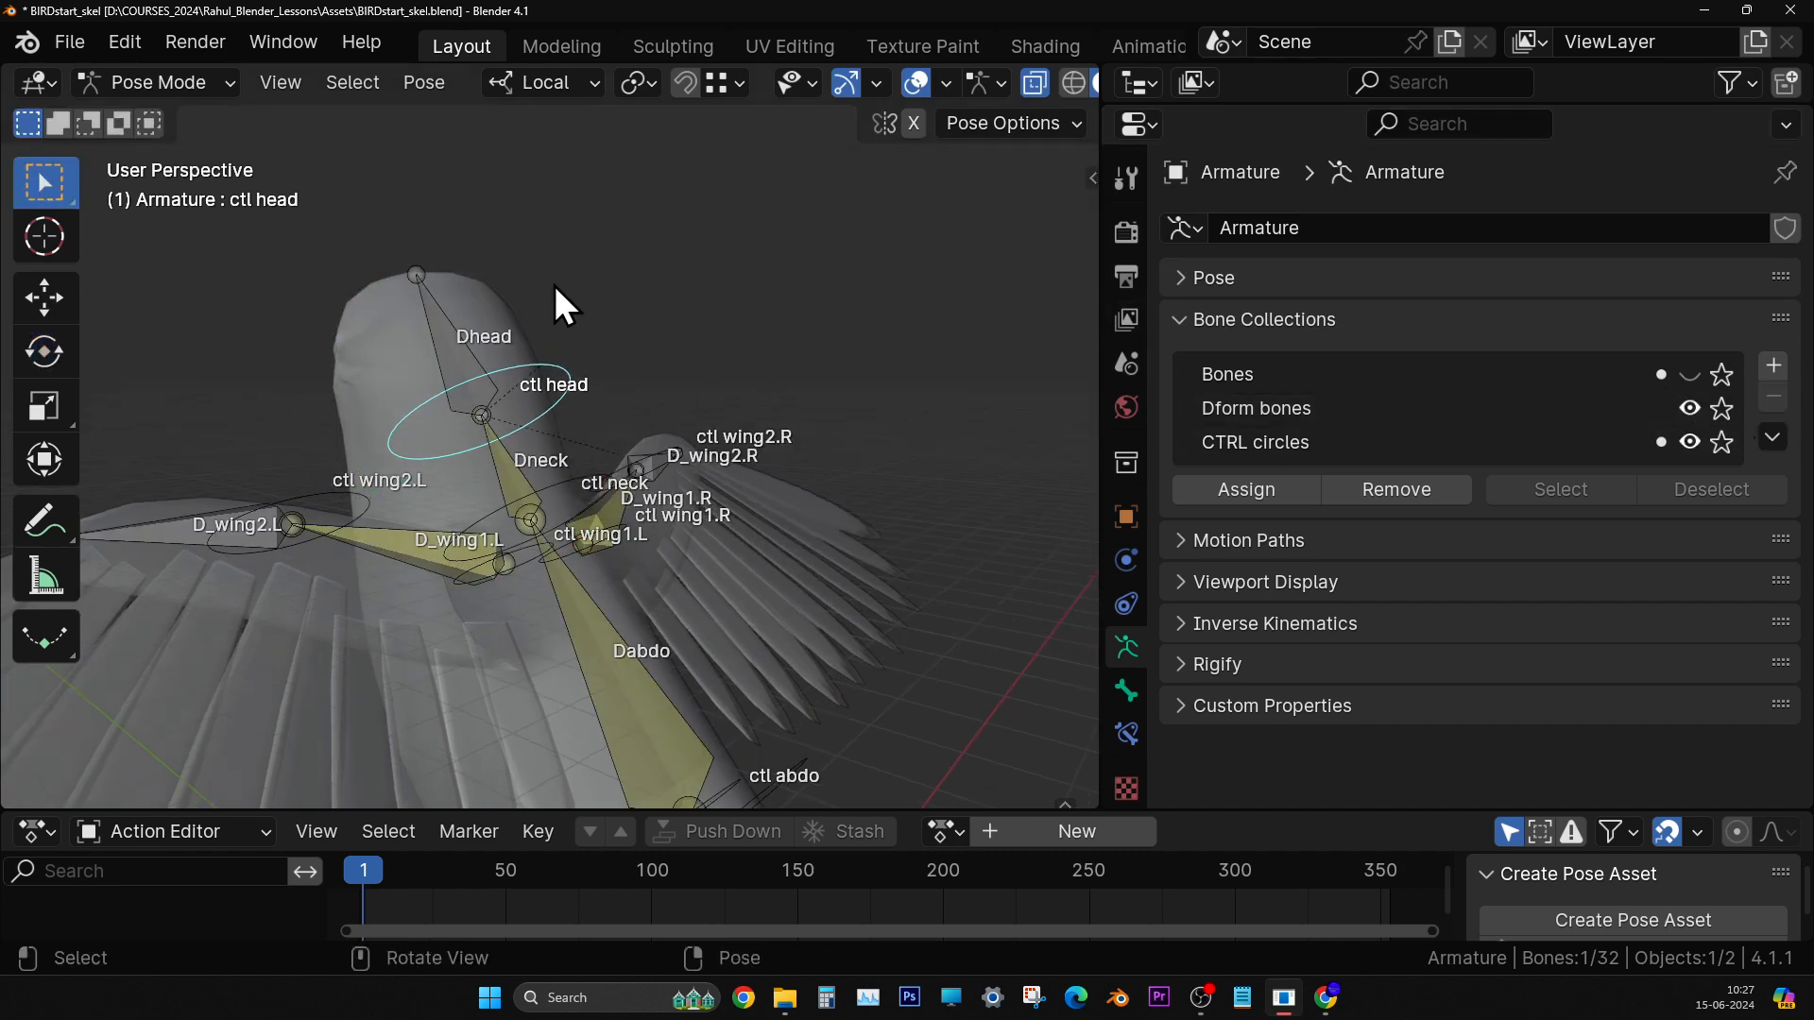
- Try moving Dhead, ctl head, Dneck and ctl neck together away from the bird, undo the move and clear the selection
{"action": "left_click", "coordinate": [563, 283]}
{"action": "left_click_drag", "start_coordinate": [301, 242], "coordinate": [572, 492]}
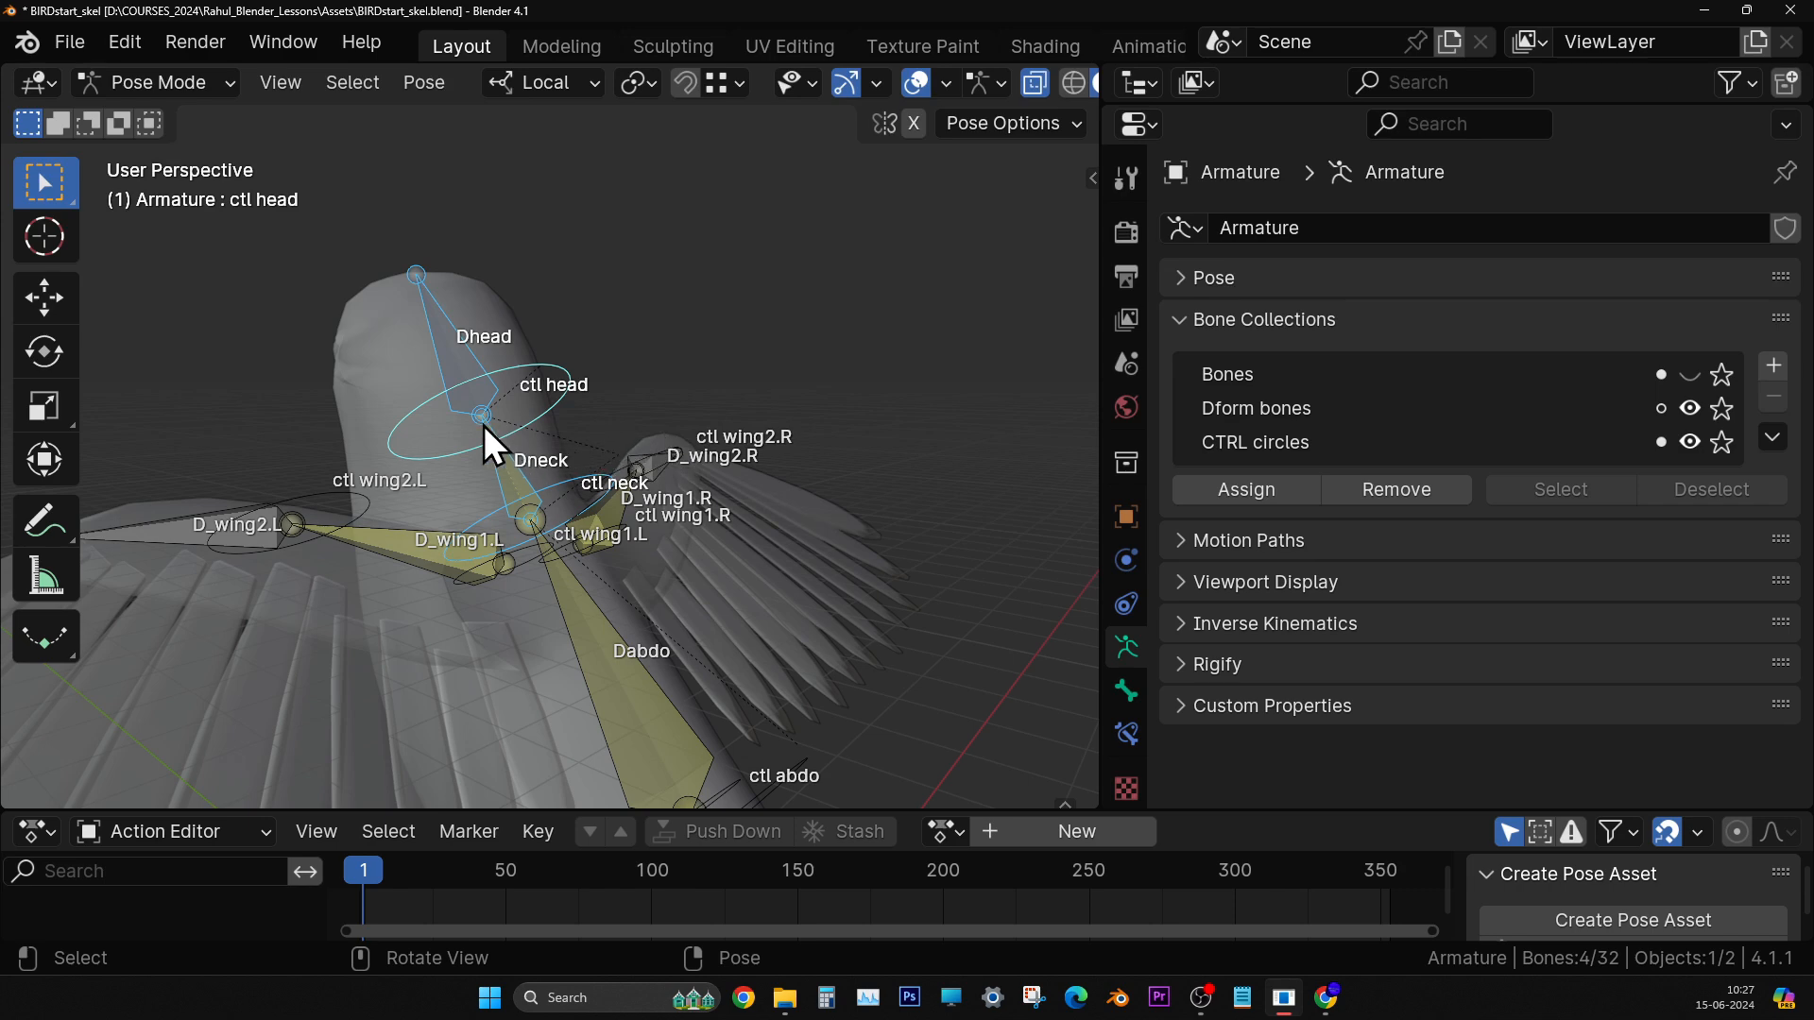
{"action": "key", "text": "g"}
{"action": "left_click", "coordinate": [865, 330]}
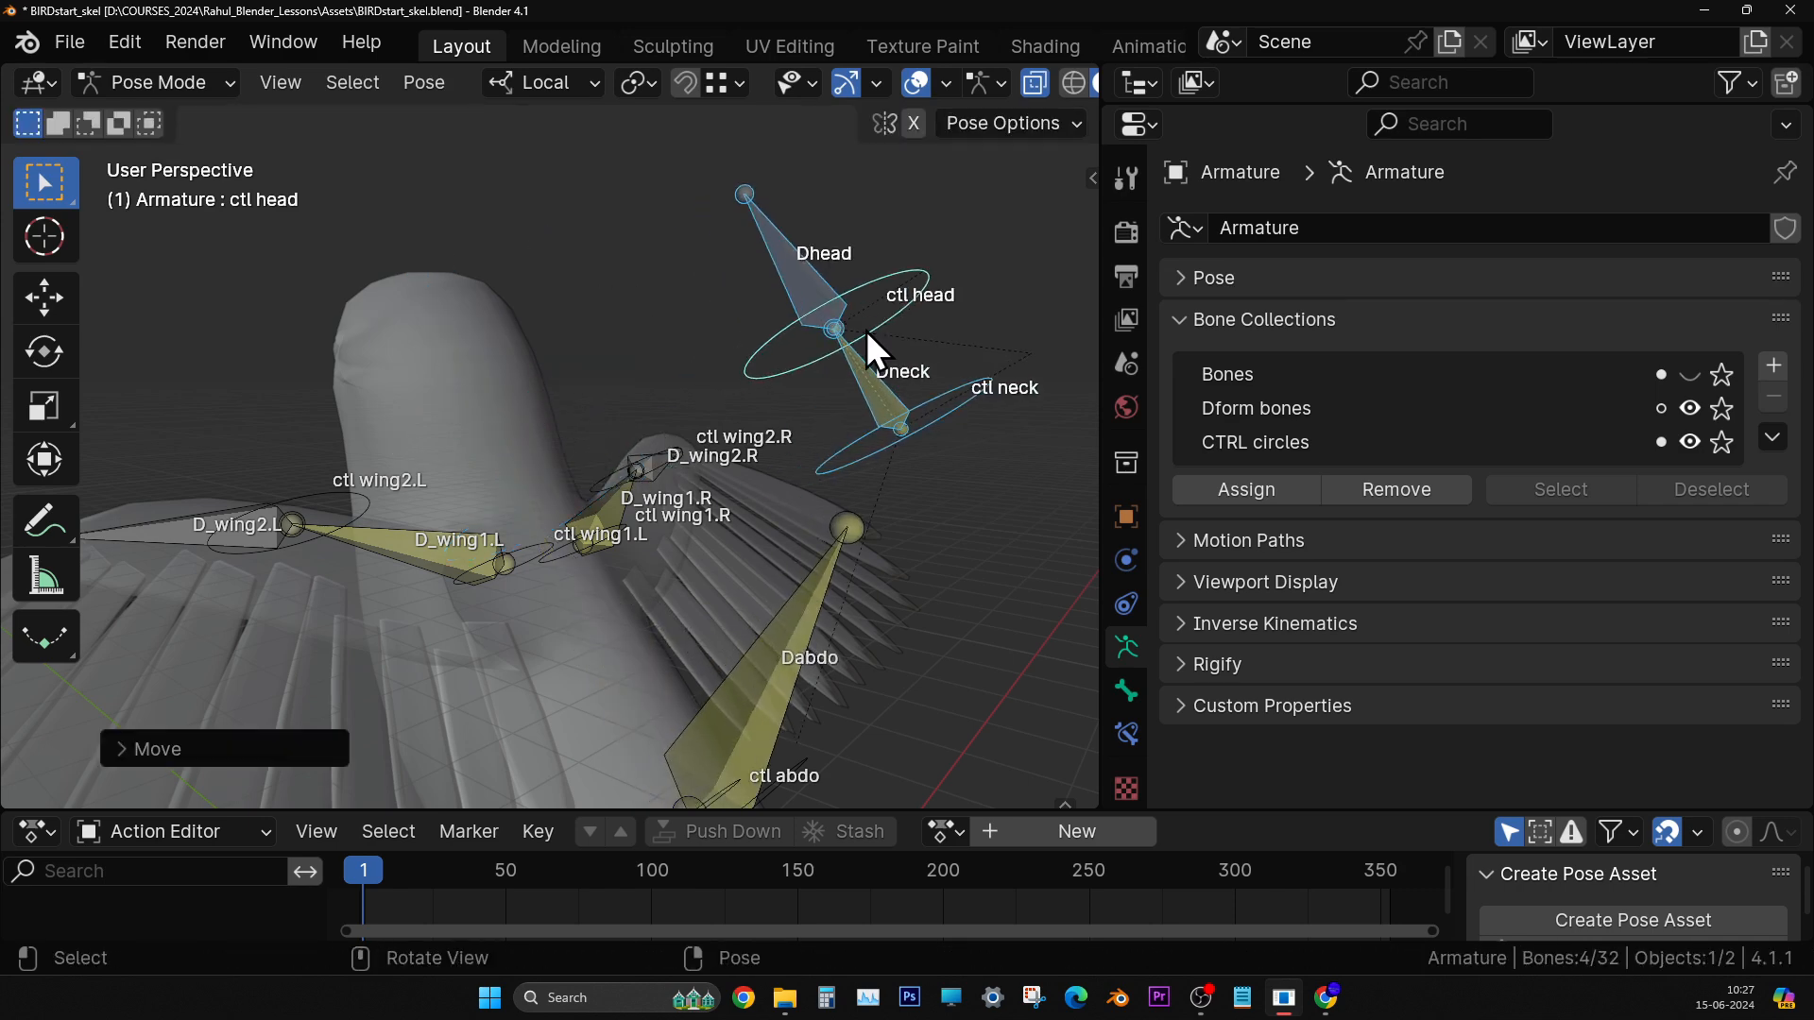
{"action": "key", "text": "ctrl+z"}
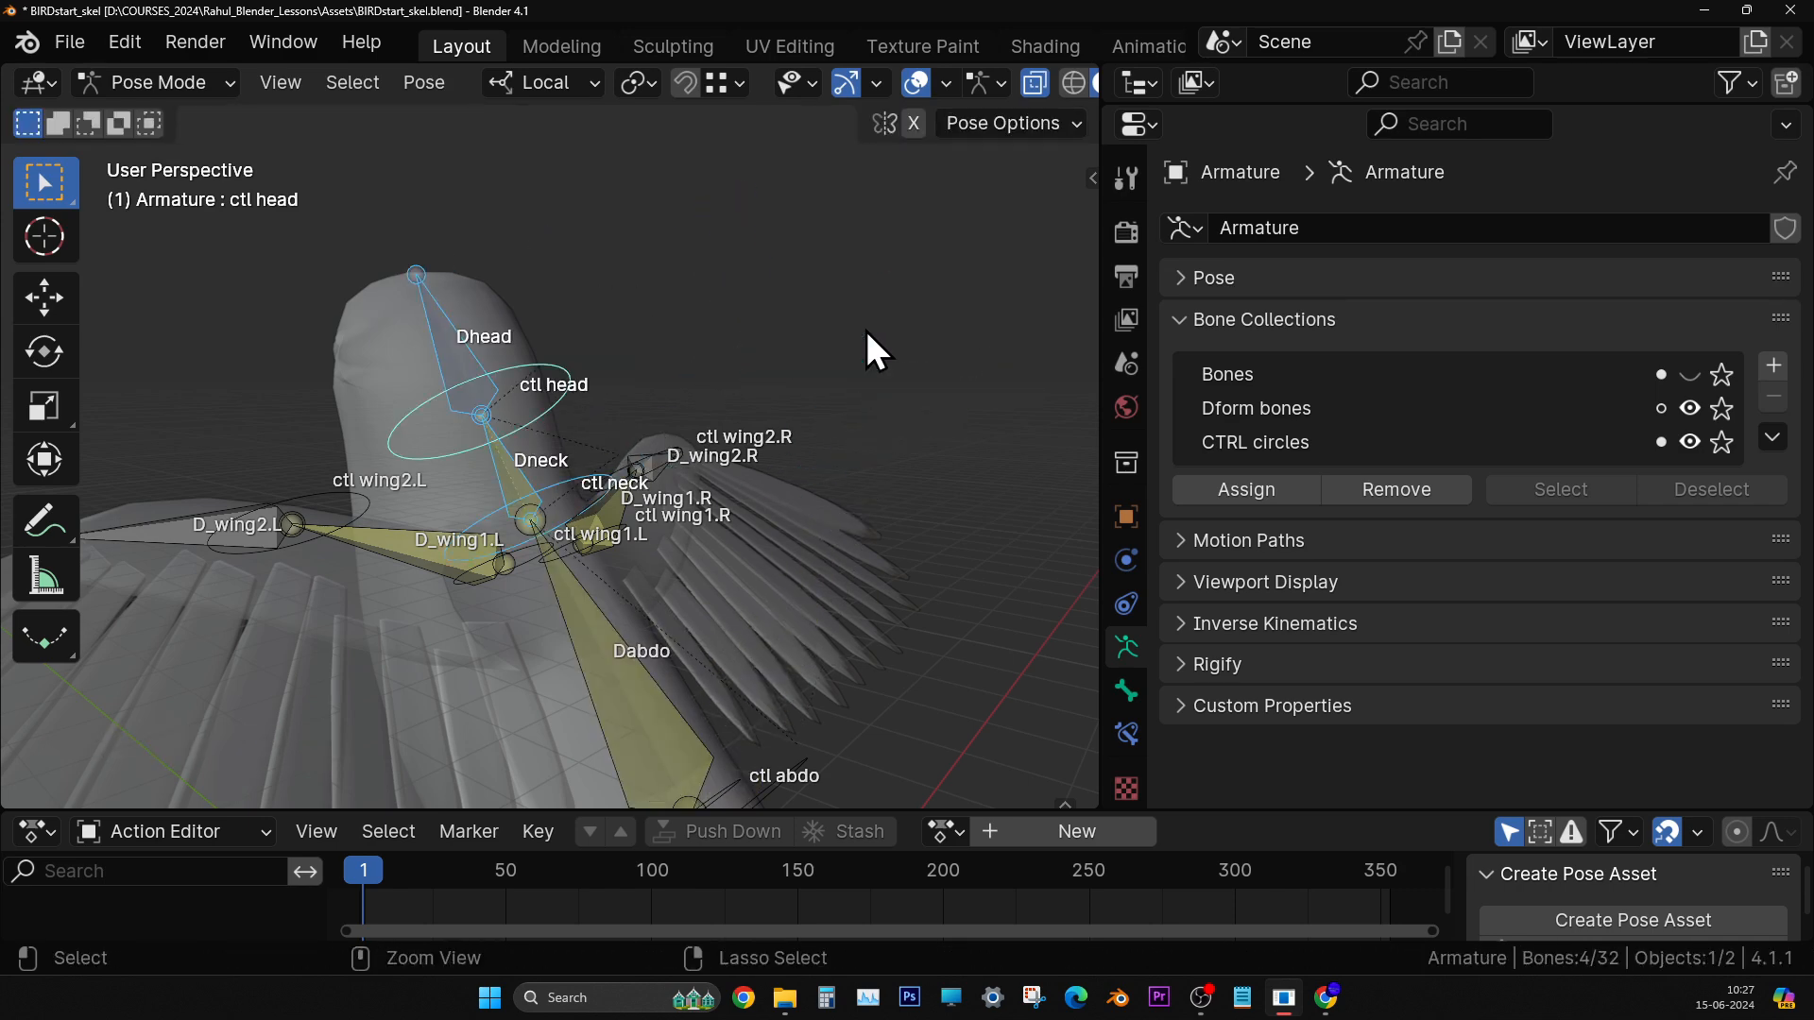
{"action": "left_click", "coordinate": [910, 302]}
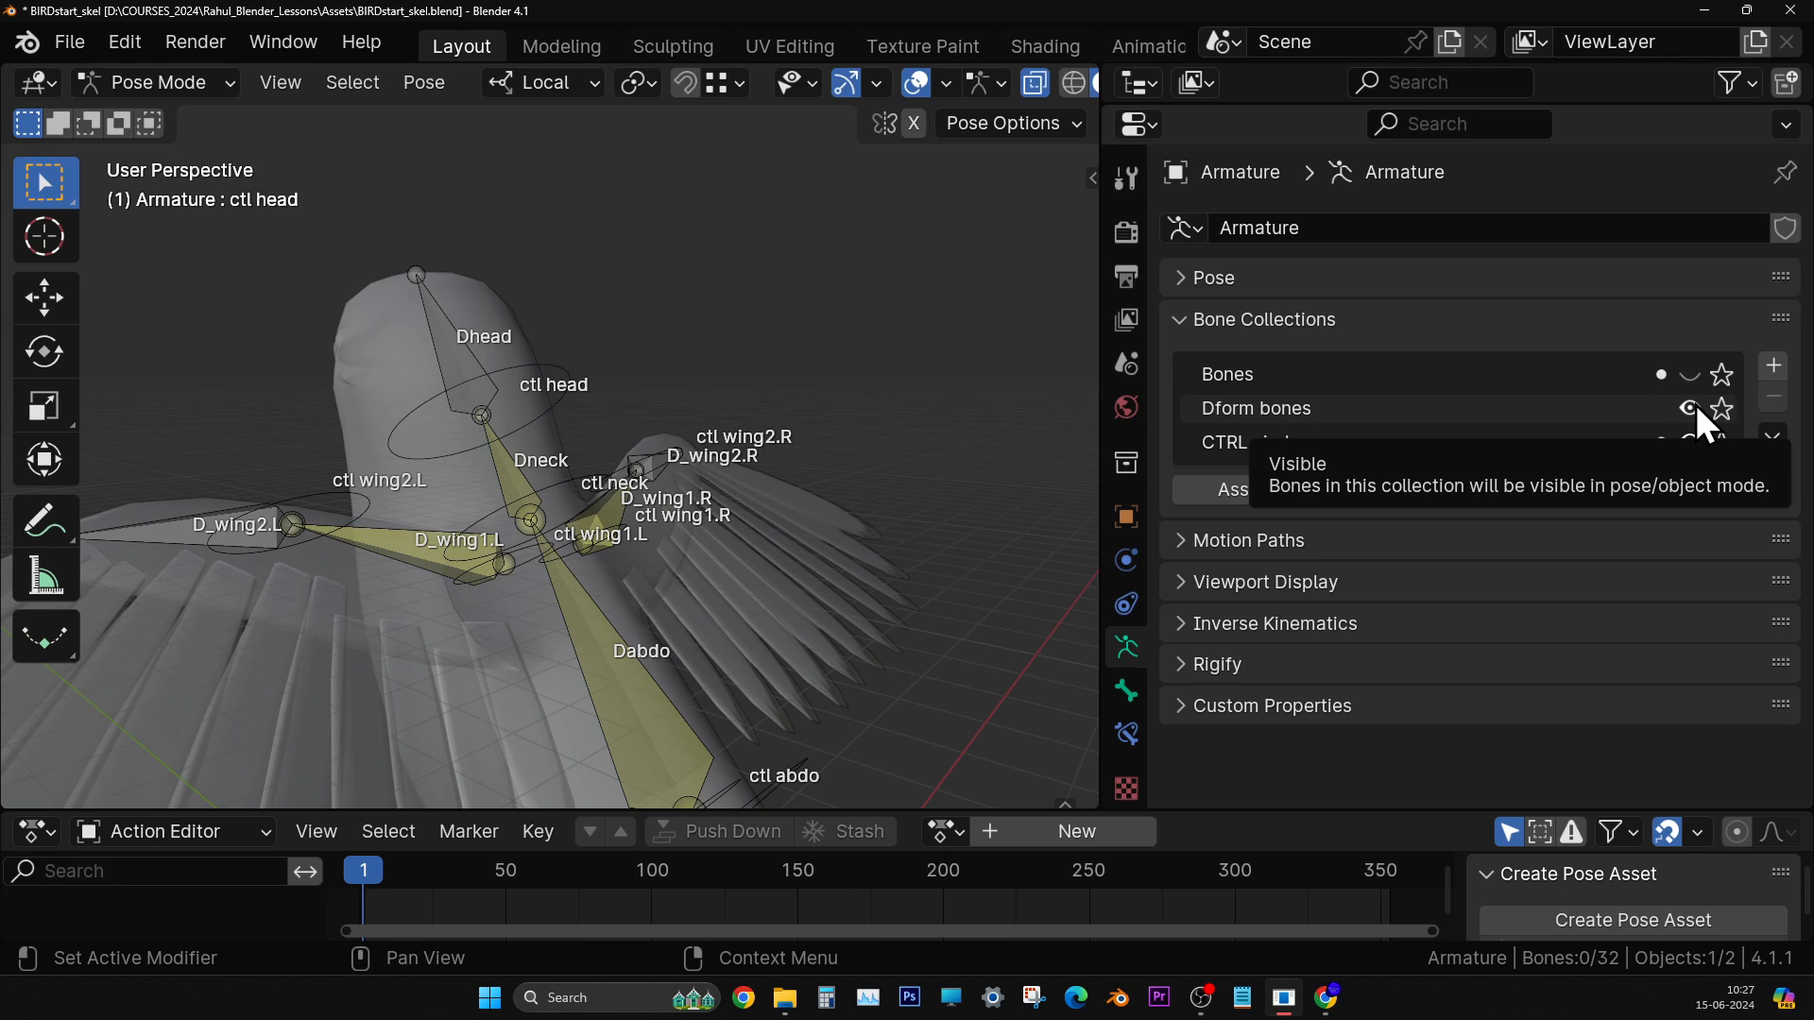
- Toggle the visibility of Dform bones off and on to compare the control circles with the full rig from several angles
{"action": "mouse_move", "coordinate": [466, 384]}
{"action": "middle_mouse_down"}
{"action": "mouse_move", "coordinate": [526, 425]}
{"action": "mouse_move", "coordinate": [477, 392]}
{"action": "middle_mouse_up"}
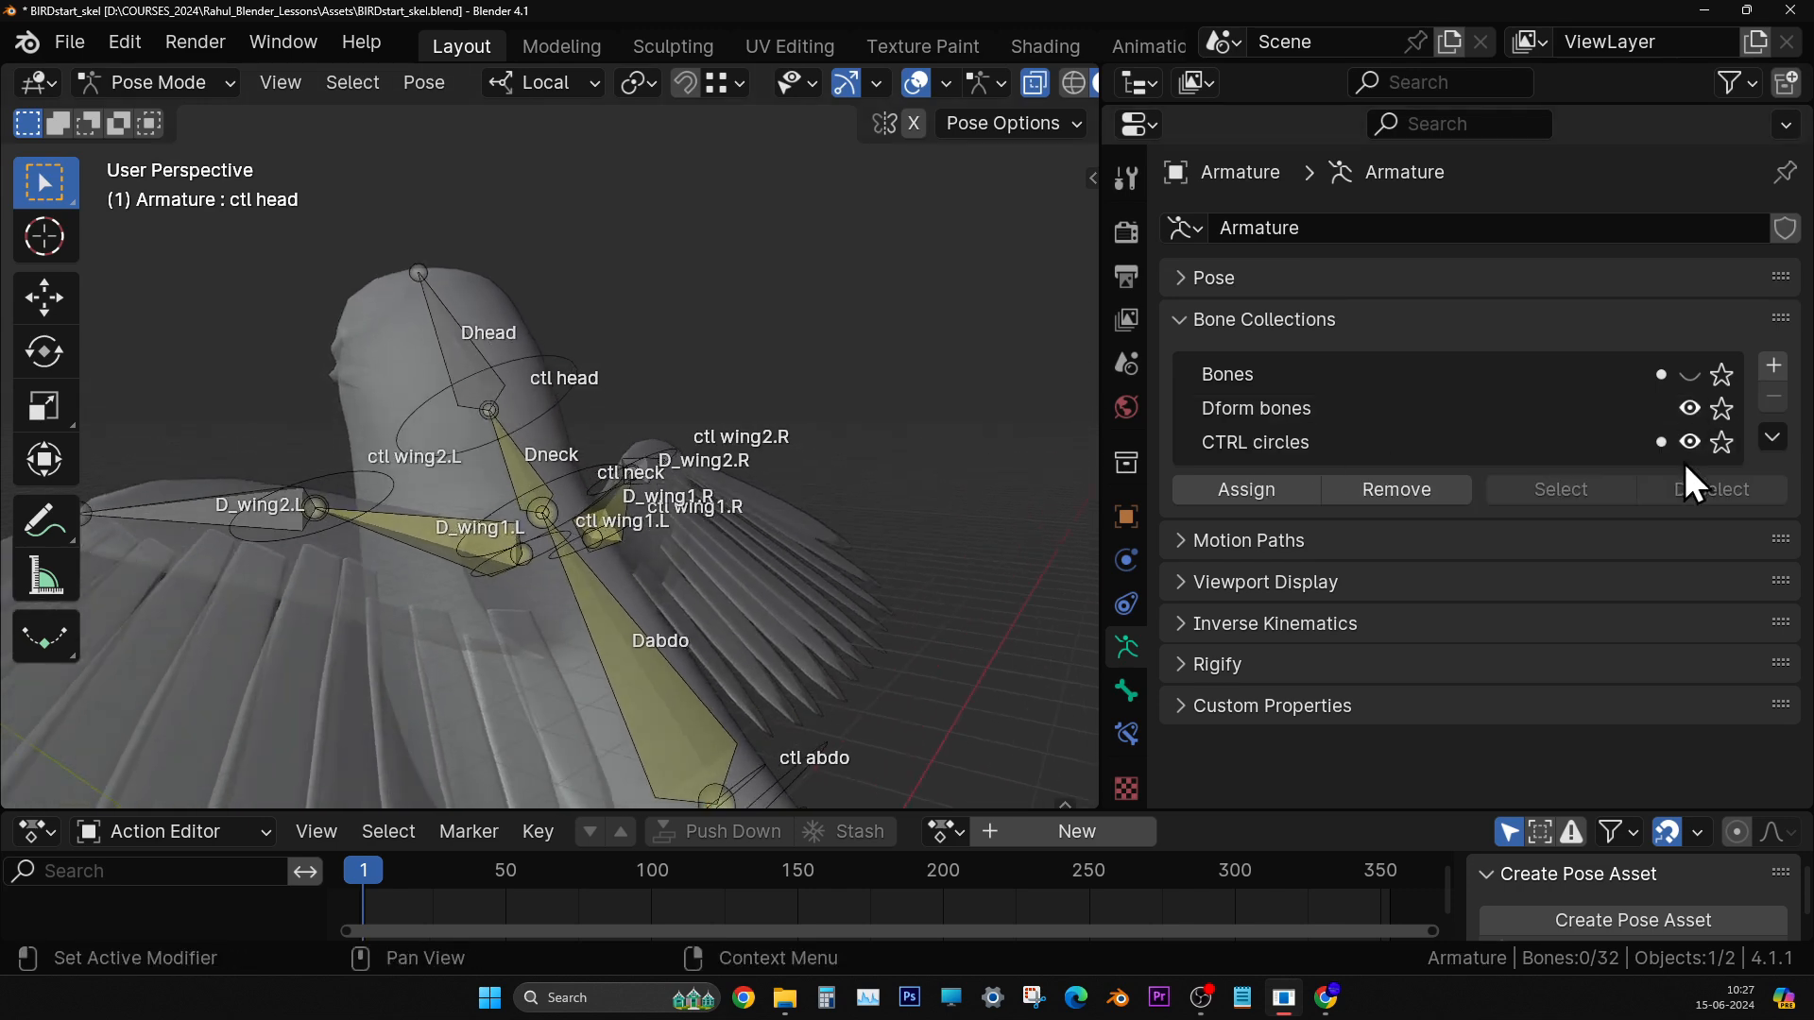
{"action": "middle_click_drag", "start_coordinate": [809, 488], "coordinate": [743, 506]}
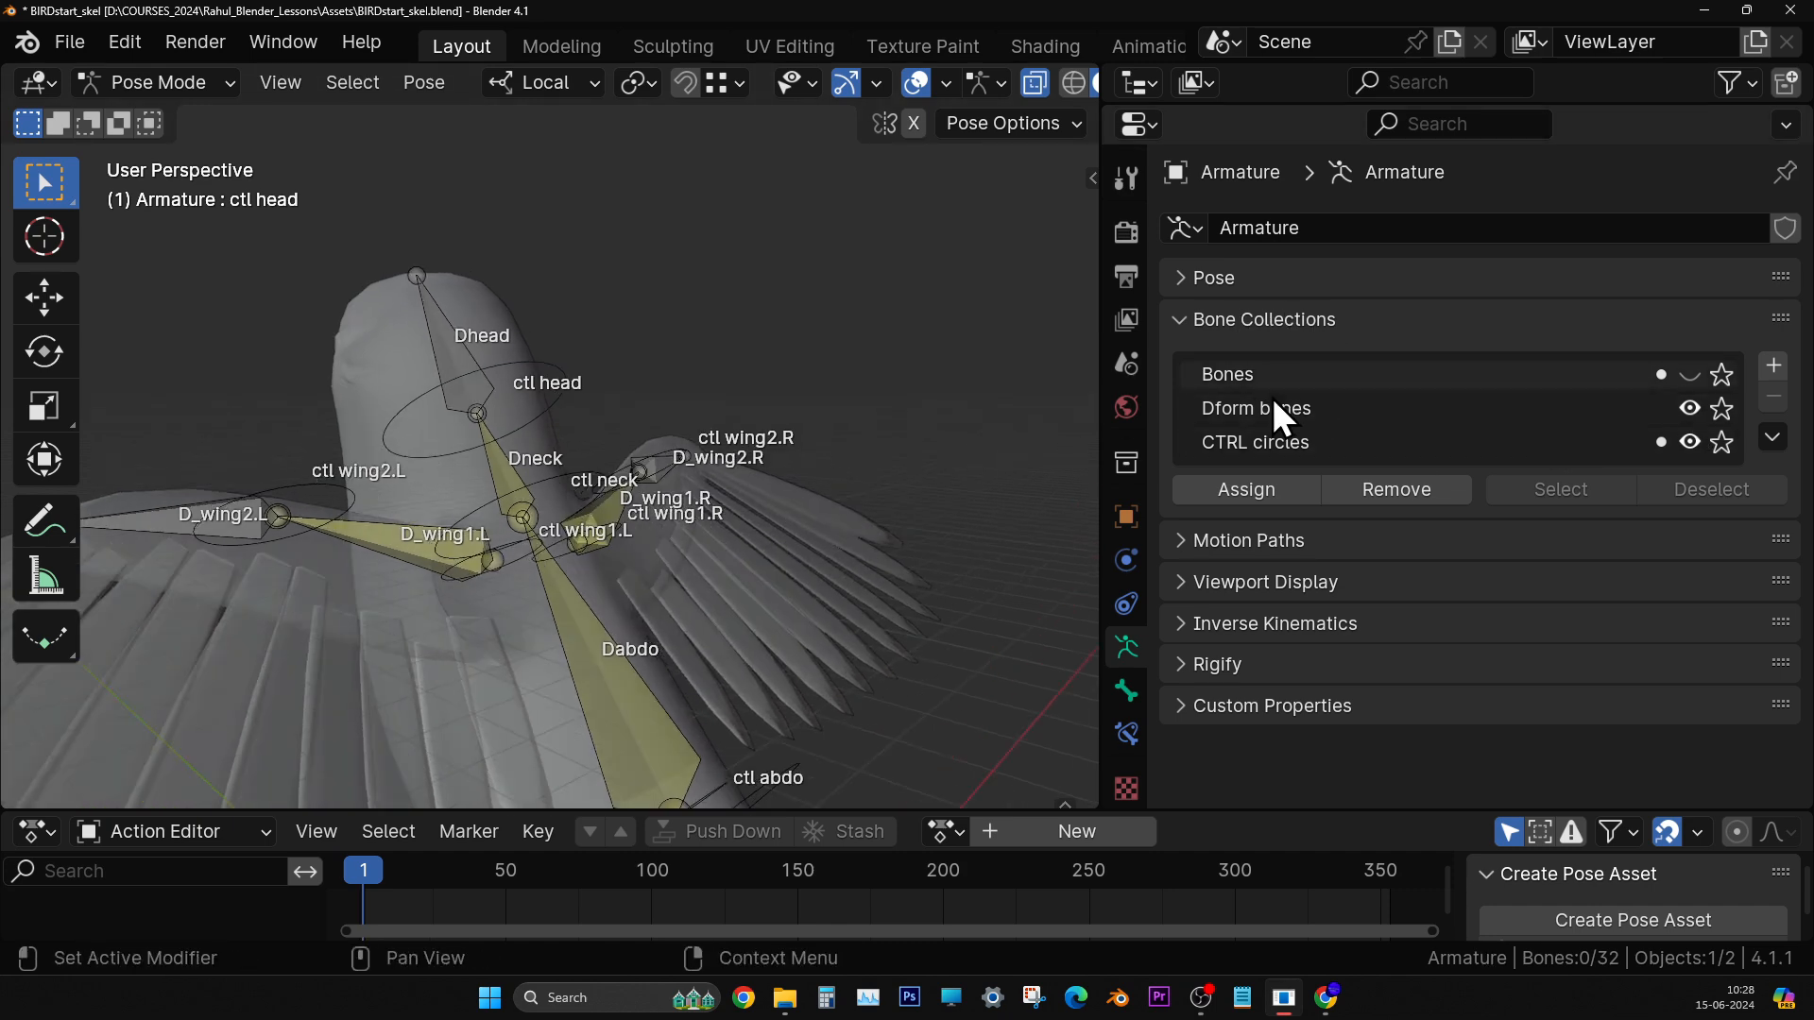
{"action": "left_click", "coordinate": [1688, 410]}
{"action": "middle_click_drag", "start_coordinate": [643, 453], "coordinate": [851, 586]}
{"action": "left_click", "coordinate": [1690, 409]}
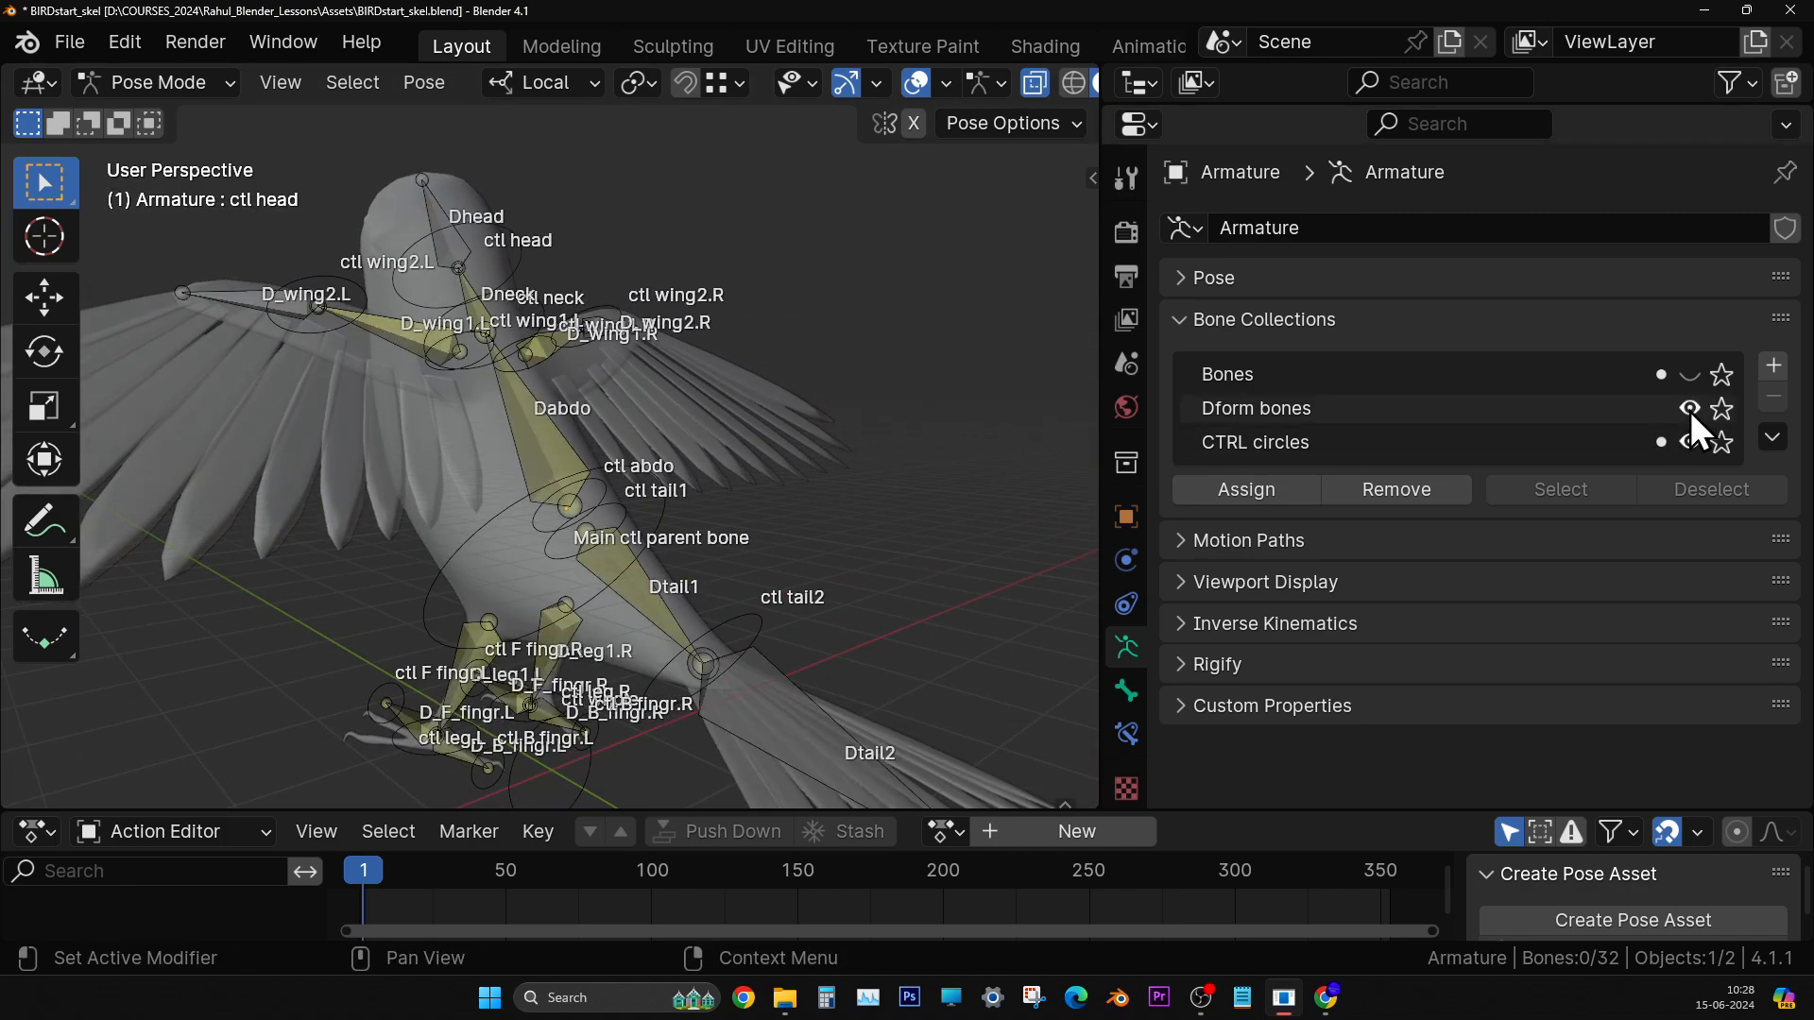
{"action": "middle_click_drag", "start_coordinate": [832, 510], "coordinate": [713, 508]}
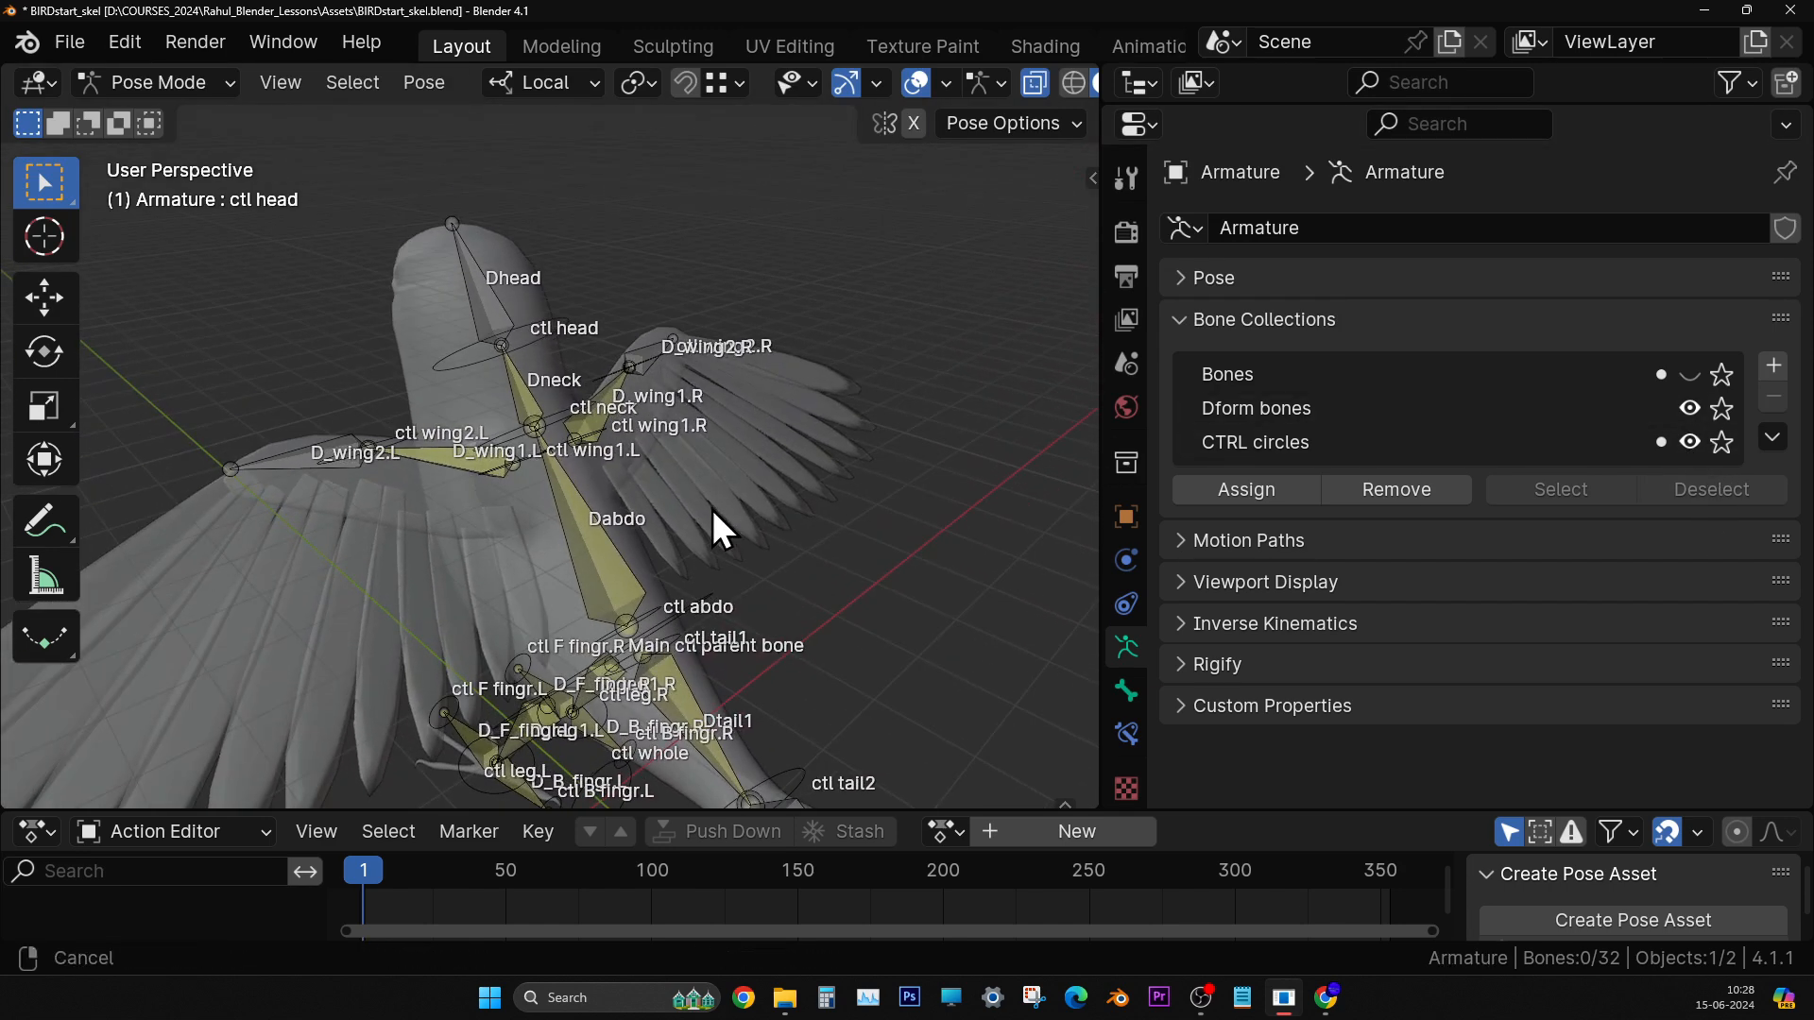
{"action": "middle_click_drag", "start_coordinate": [605, 359], "coordinate": [425, 246]}
- In Object Mode, select the bird mesh and Armature, check both in the Outliner, and review the parenting options without applying one
{"action": "left_click", "coordinate": [134, 81]}
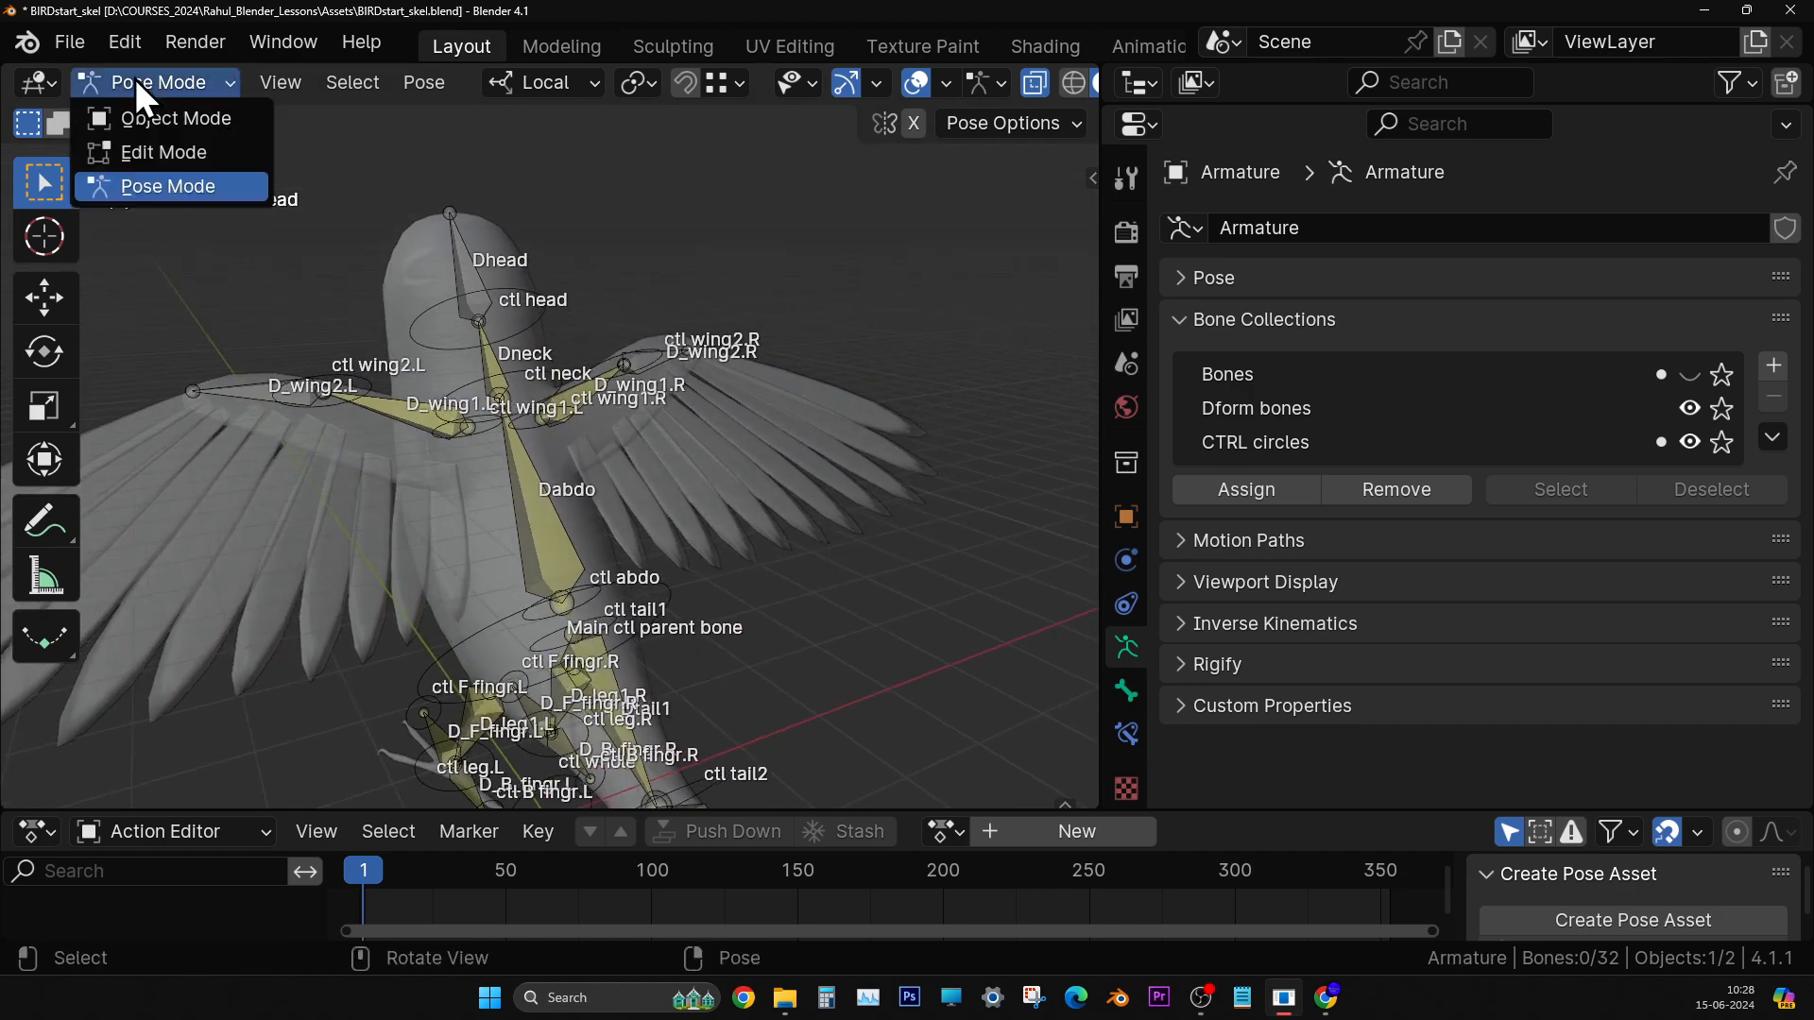
{"action": "left_click", "coordinate": [202, 129]}
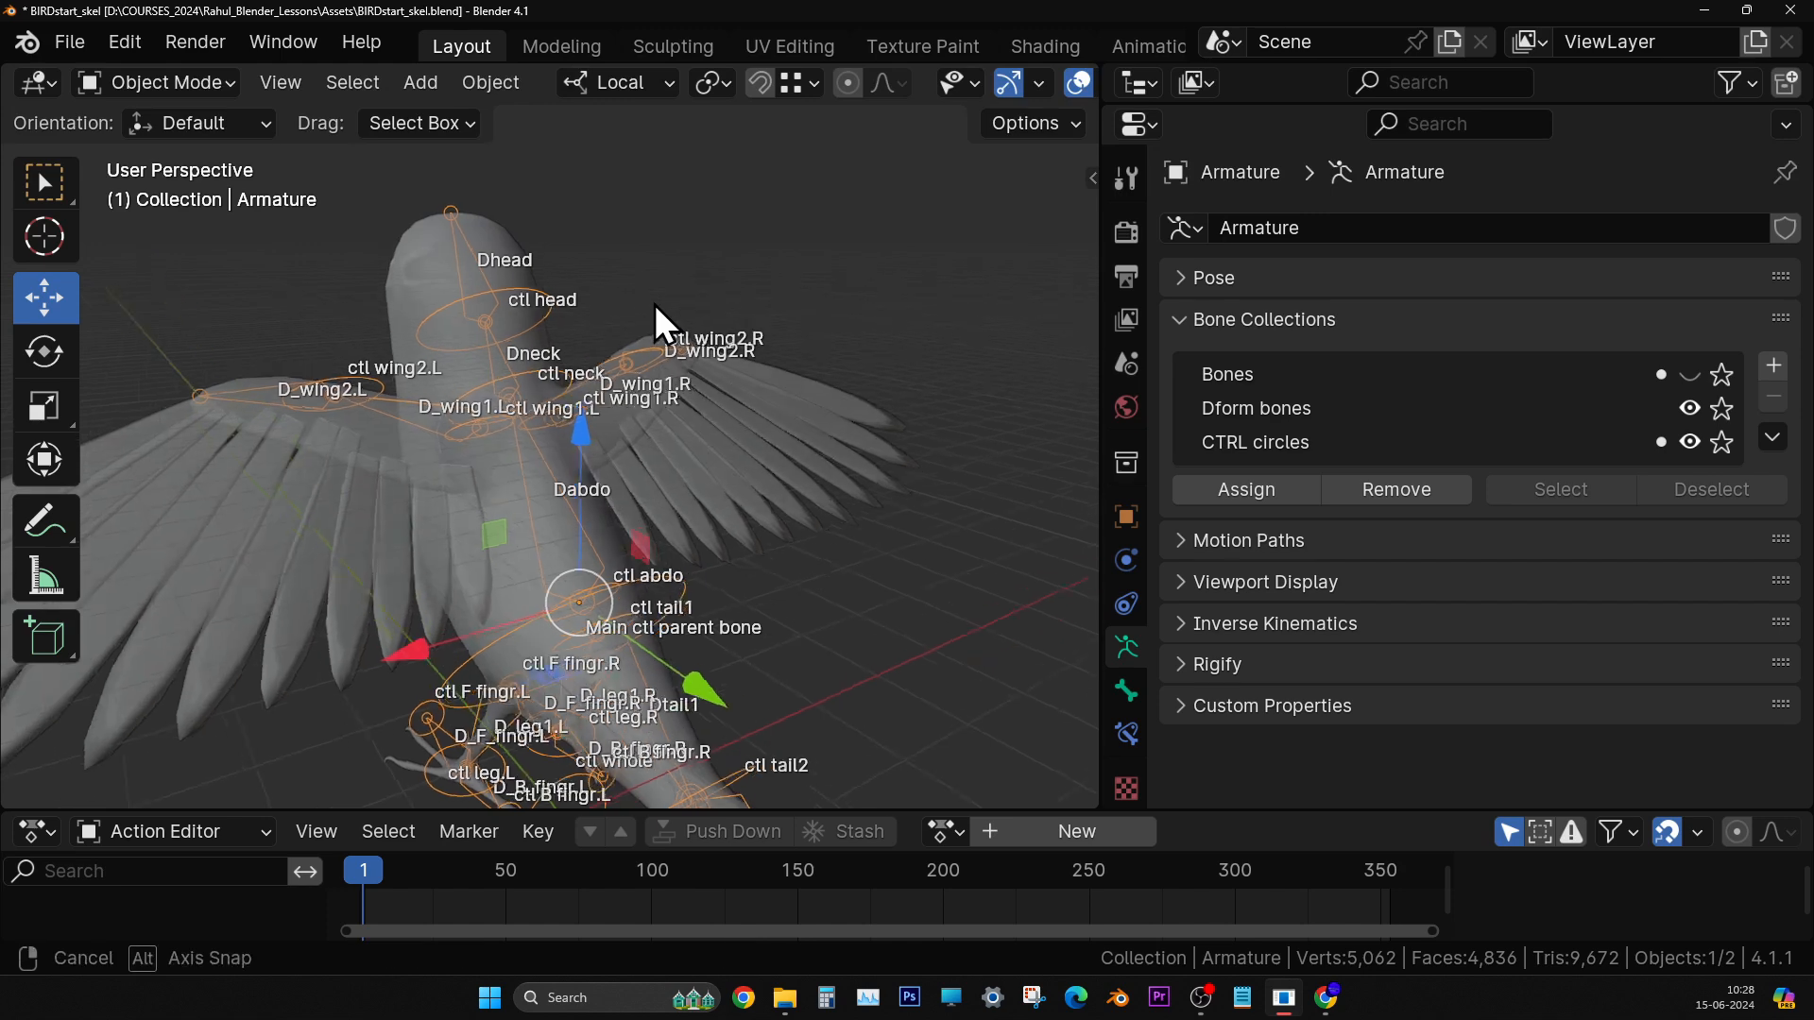
{"action": "left_click", "coordinate": [417, 241]}
{"action": "left_click", "coordinate": [564, 303], "text": "shift"}
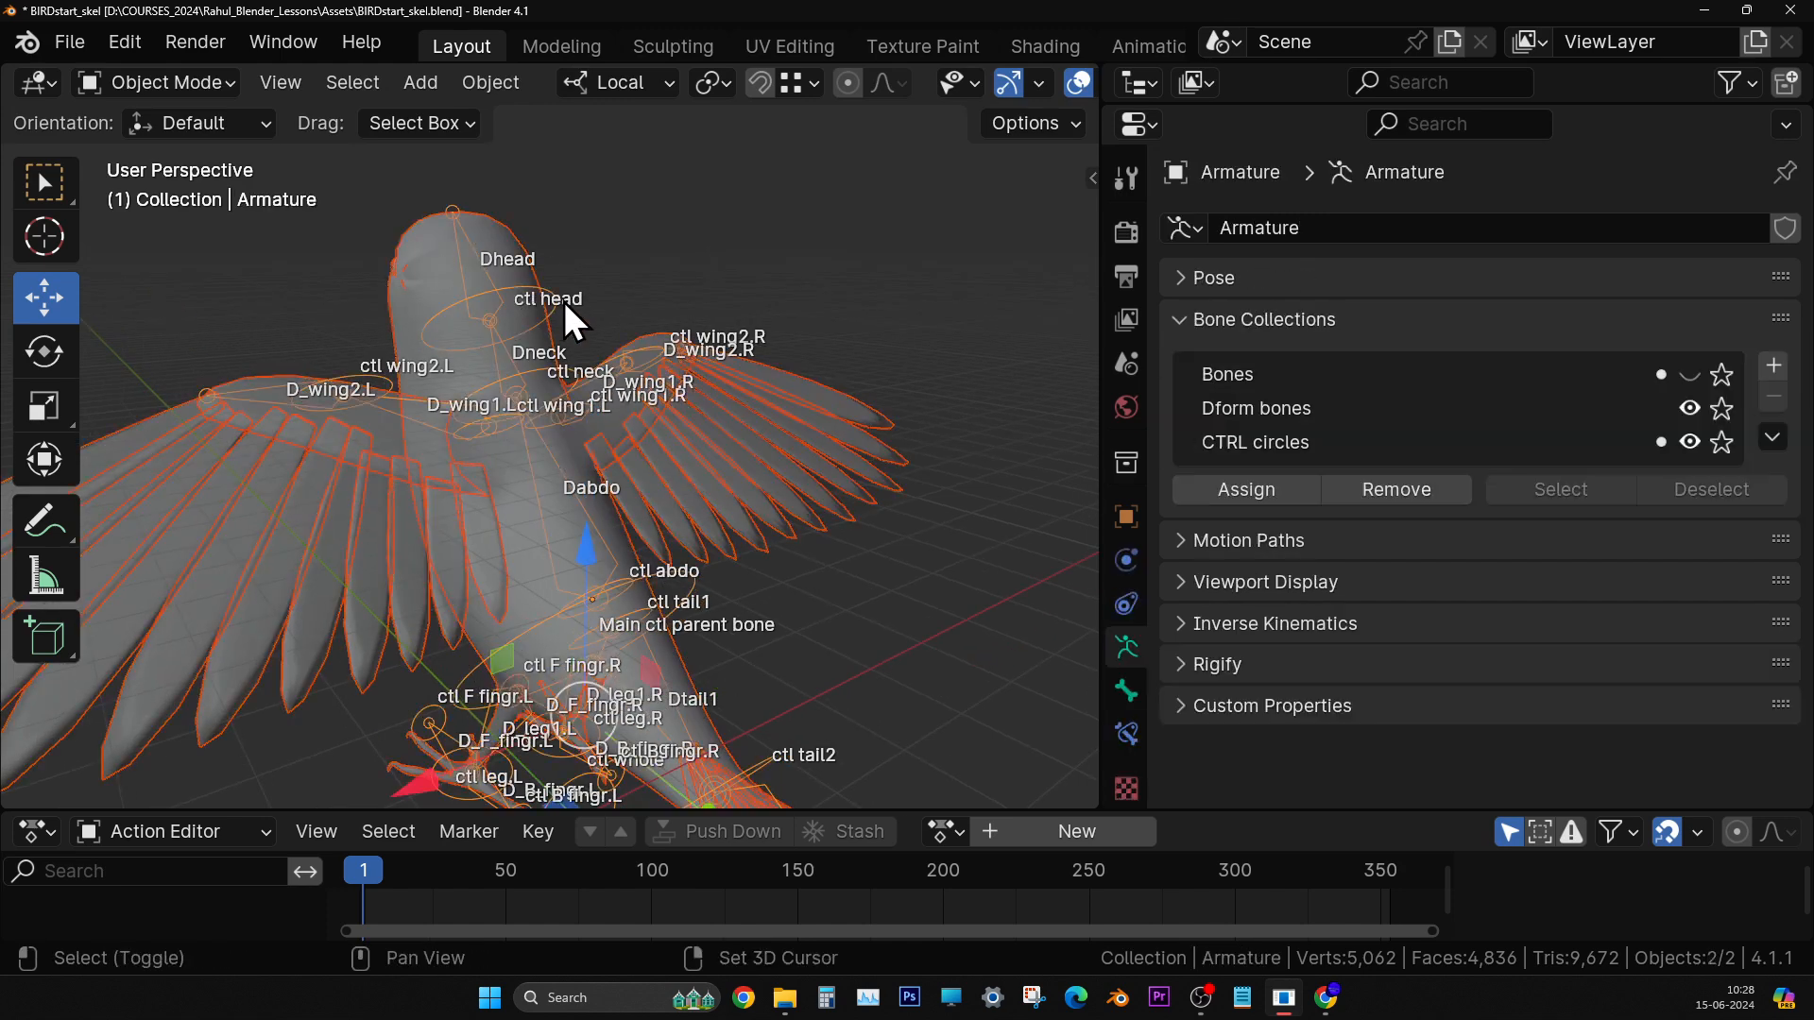
{"action": "middle_click_drag", "start_coordinate": [554, 308], "coordinate": [607, 320]}
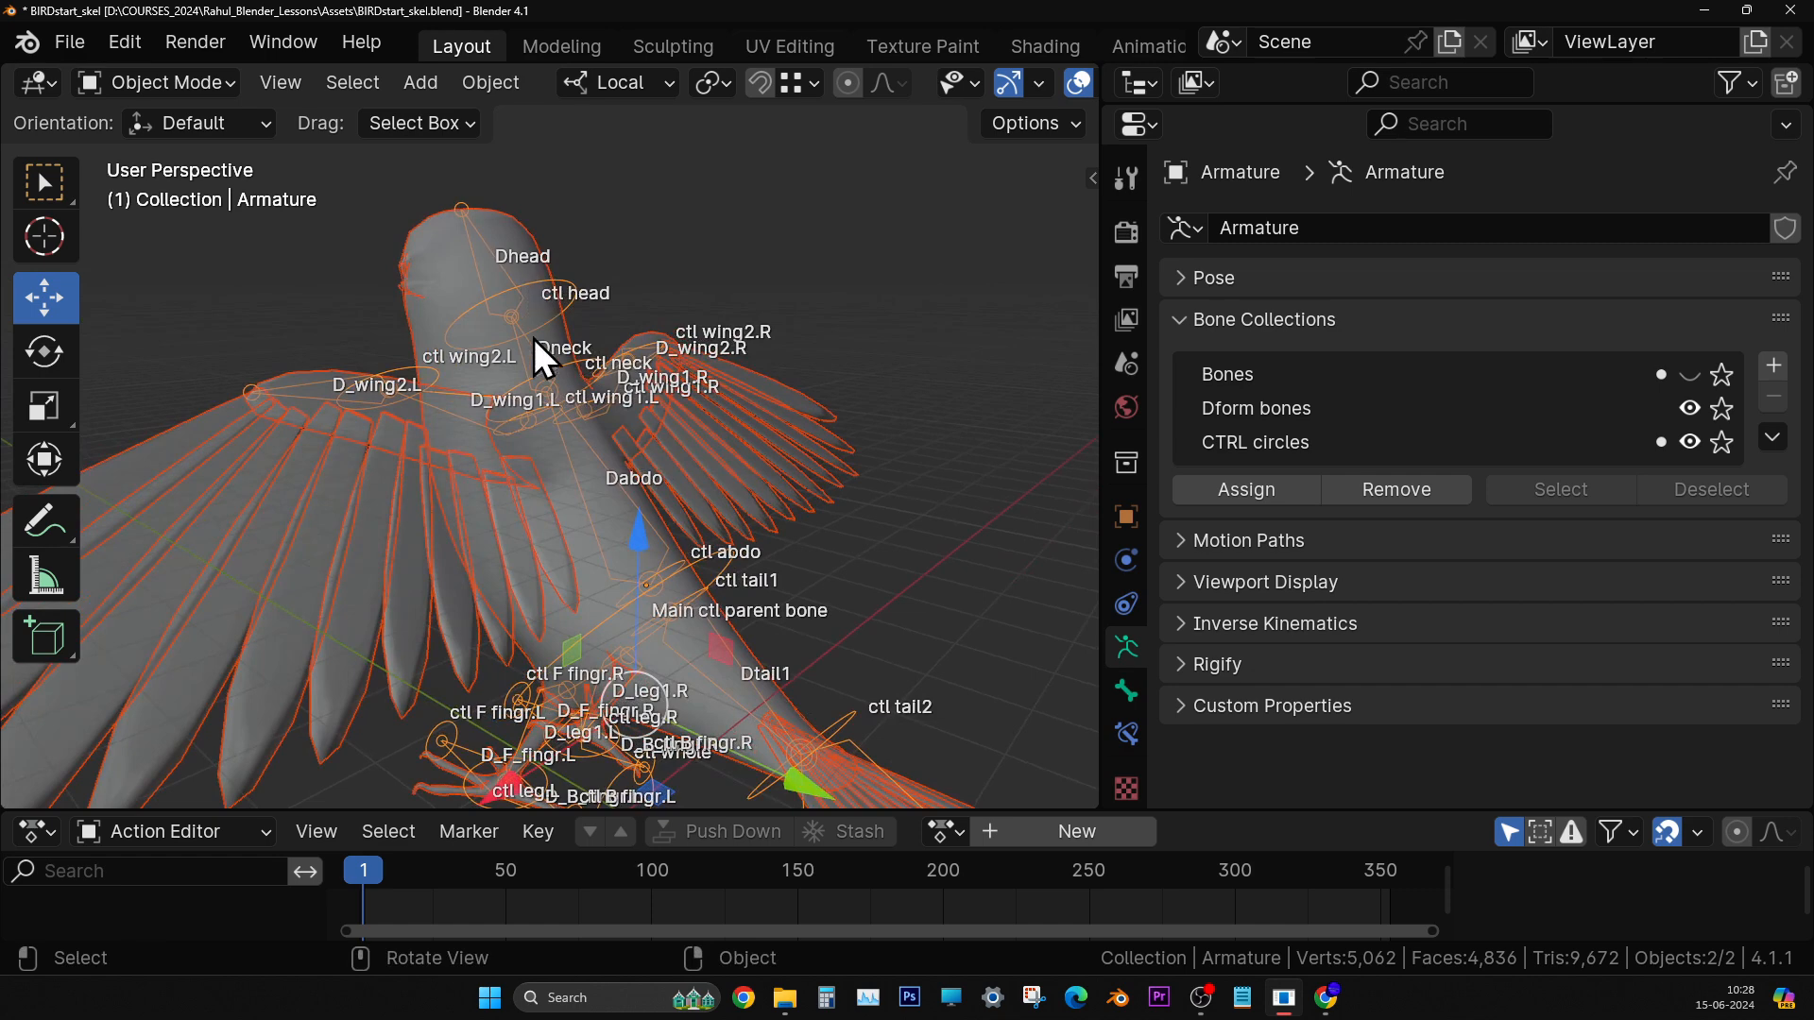
{"action": "left_click_drag", "start_coordinate": [1253, 104], "coordinate": [1256, 458]}
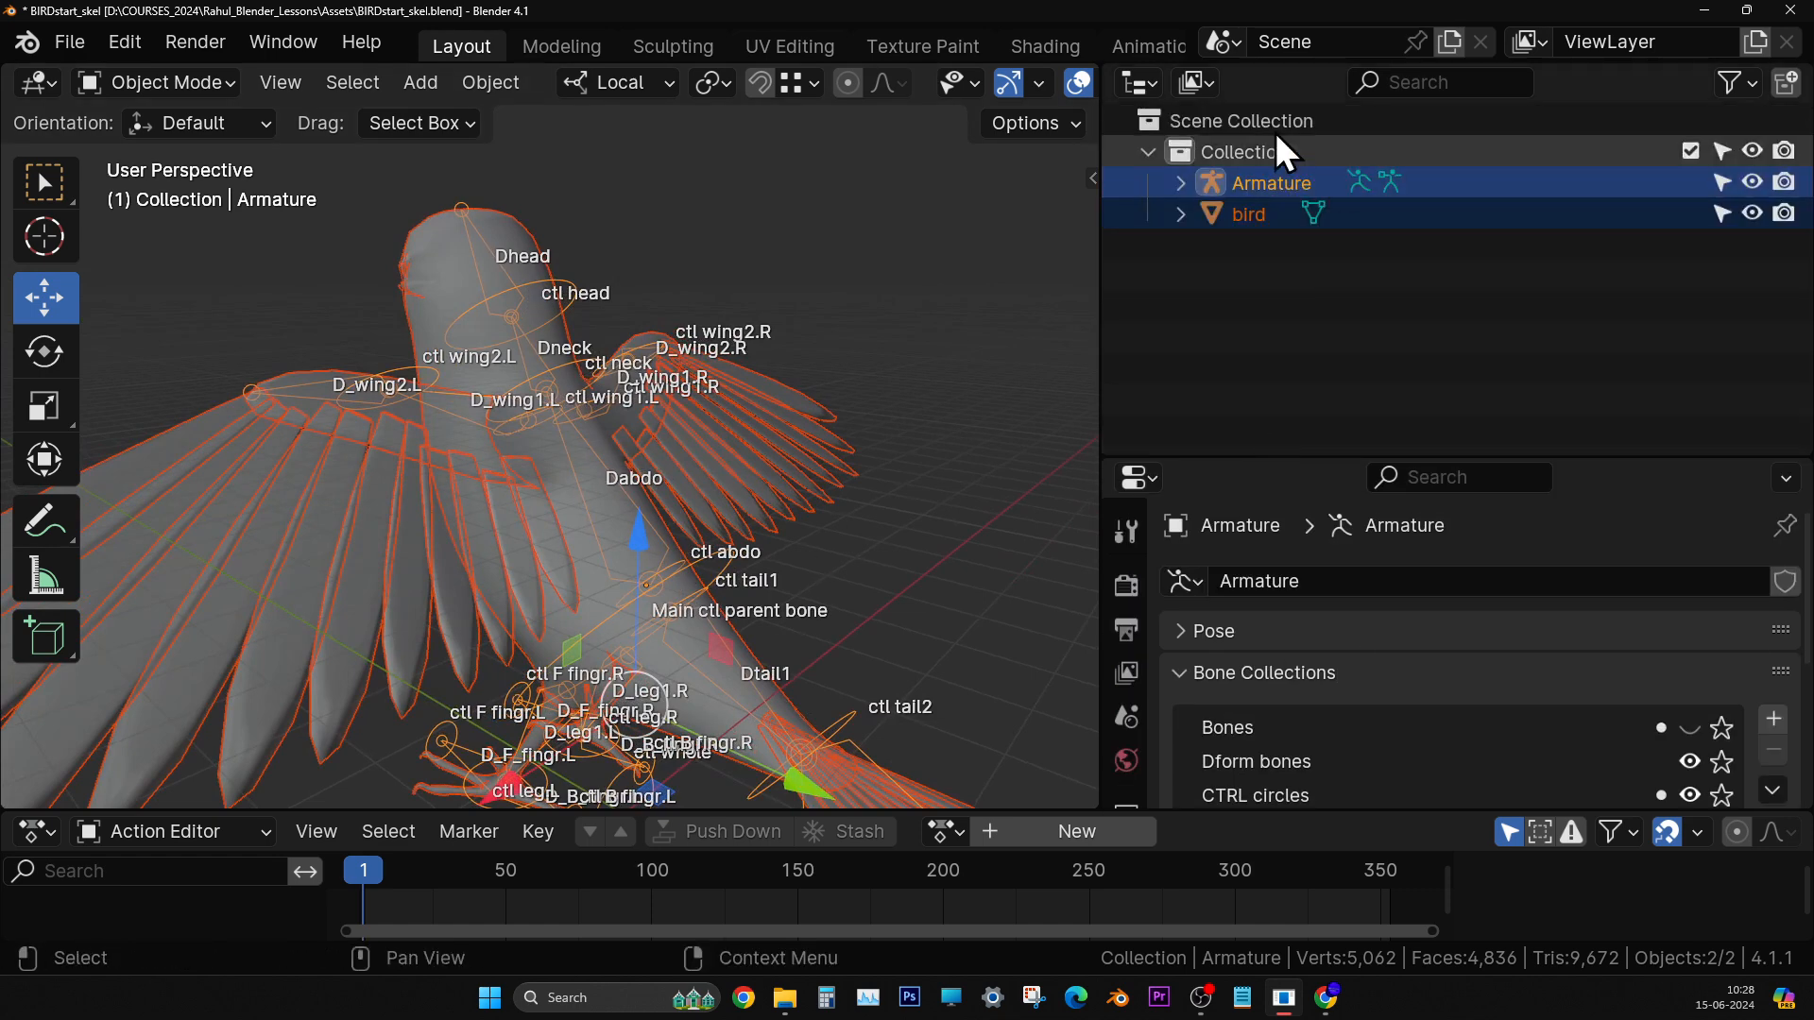
{"action": "middle_click_drag", "start_coordinate": [661, 444], "coordinate": [537, 450]}
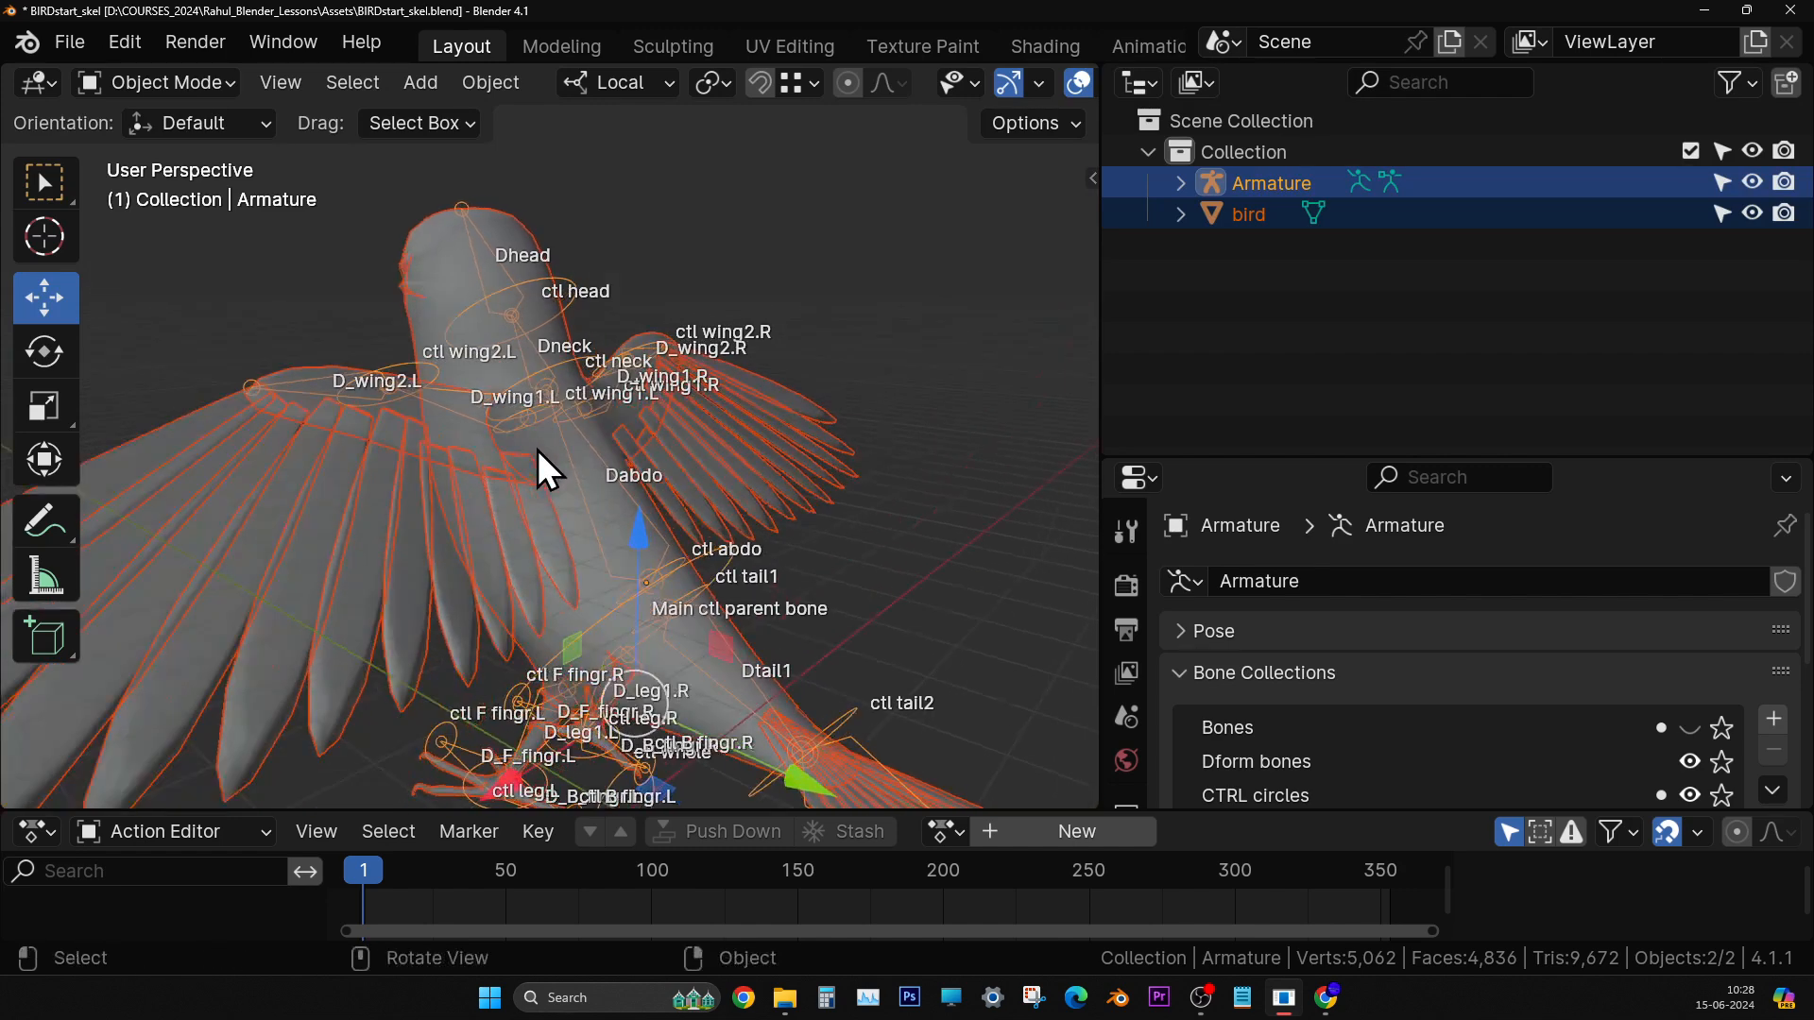
{"action": "key", "text": "ctrl+p"}
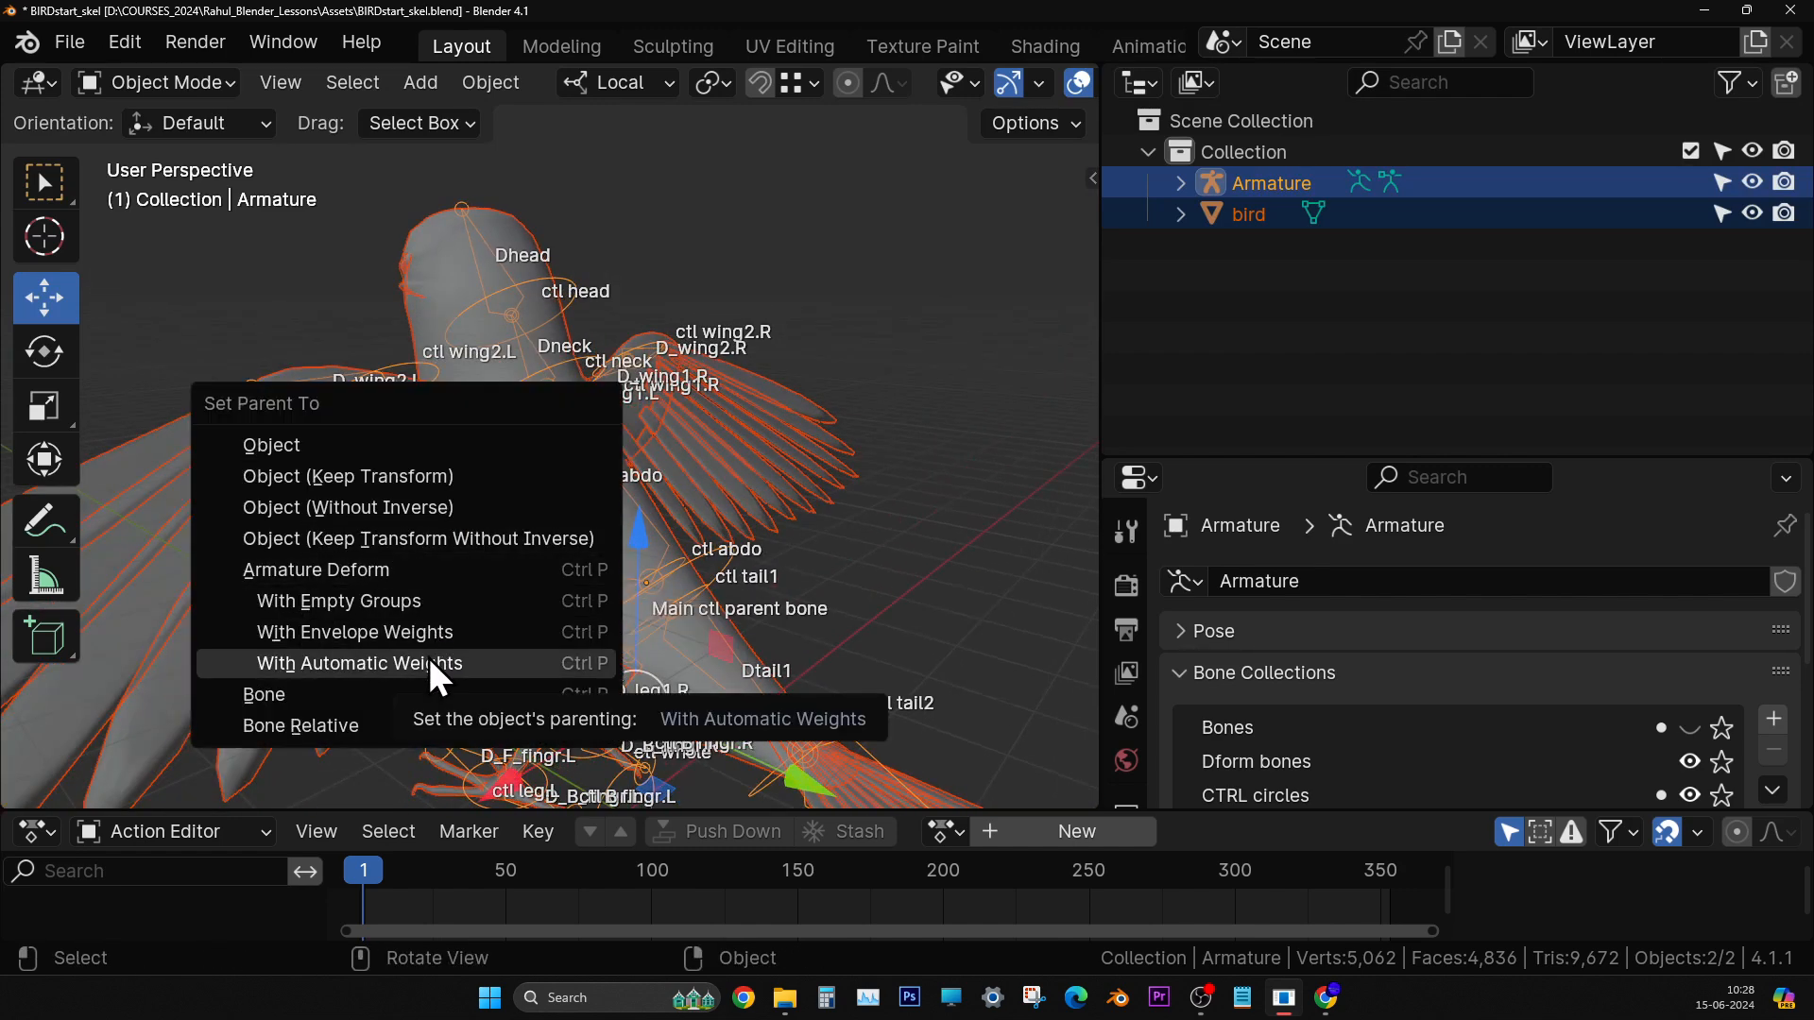
{"action": "left_click", "coordinate": [683, 236]}
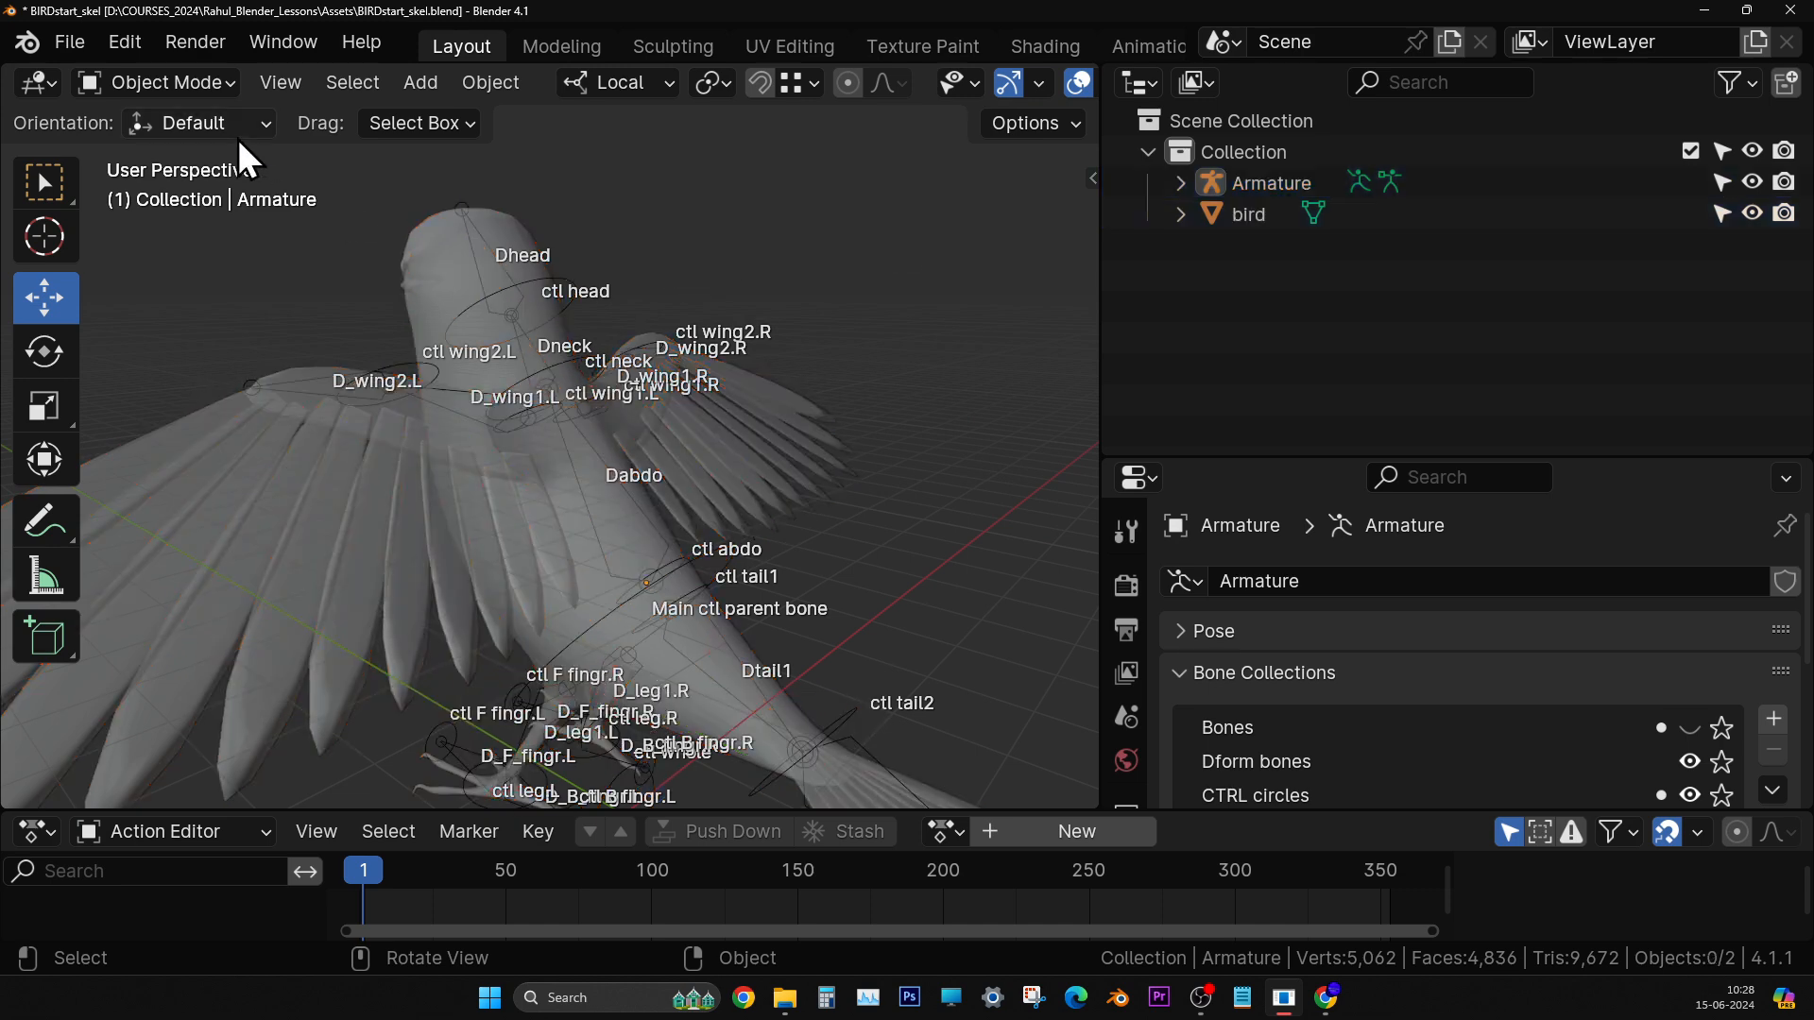
- Return the armature to Pose Mode and enlarge the Properties editor to uncover the full Bone Collections list
{"action": "left_click", "coordinate": [189, 82]}
{"action": "left_click", "coordinate": [183, 187]}
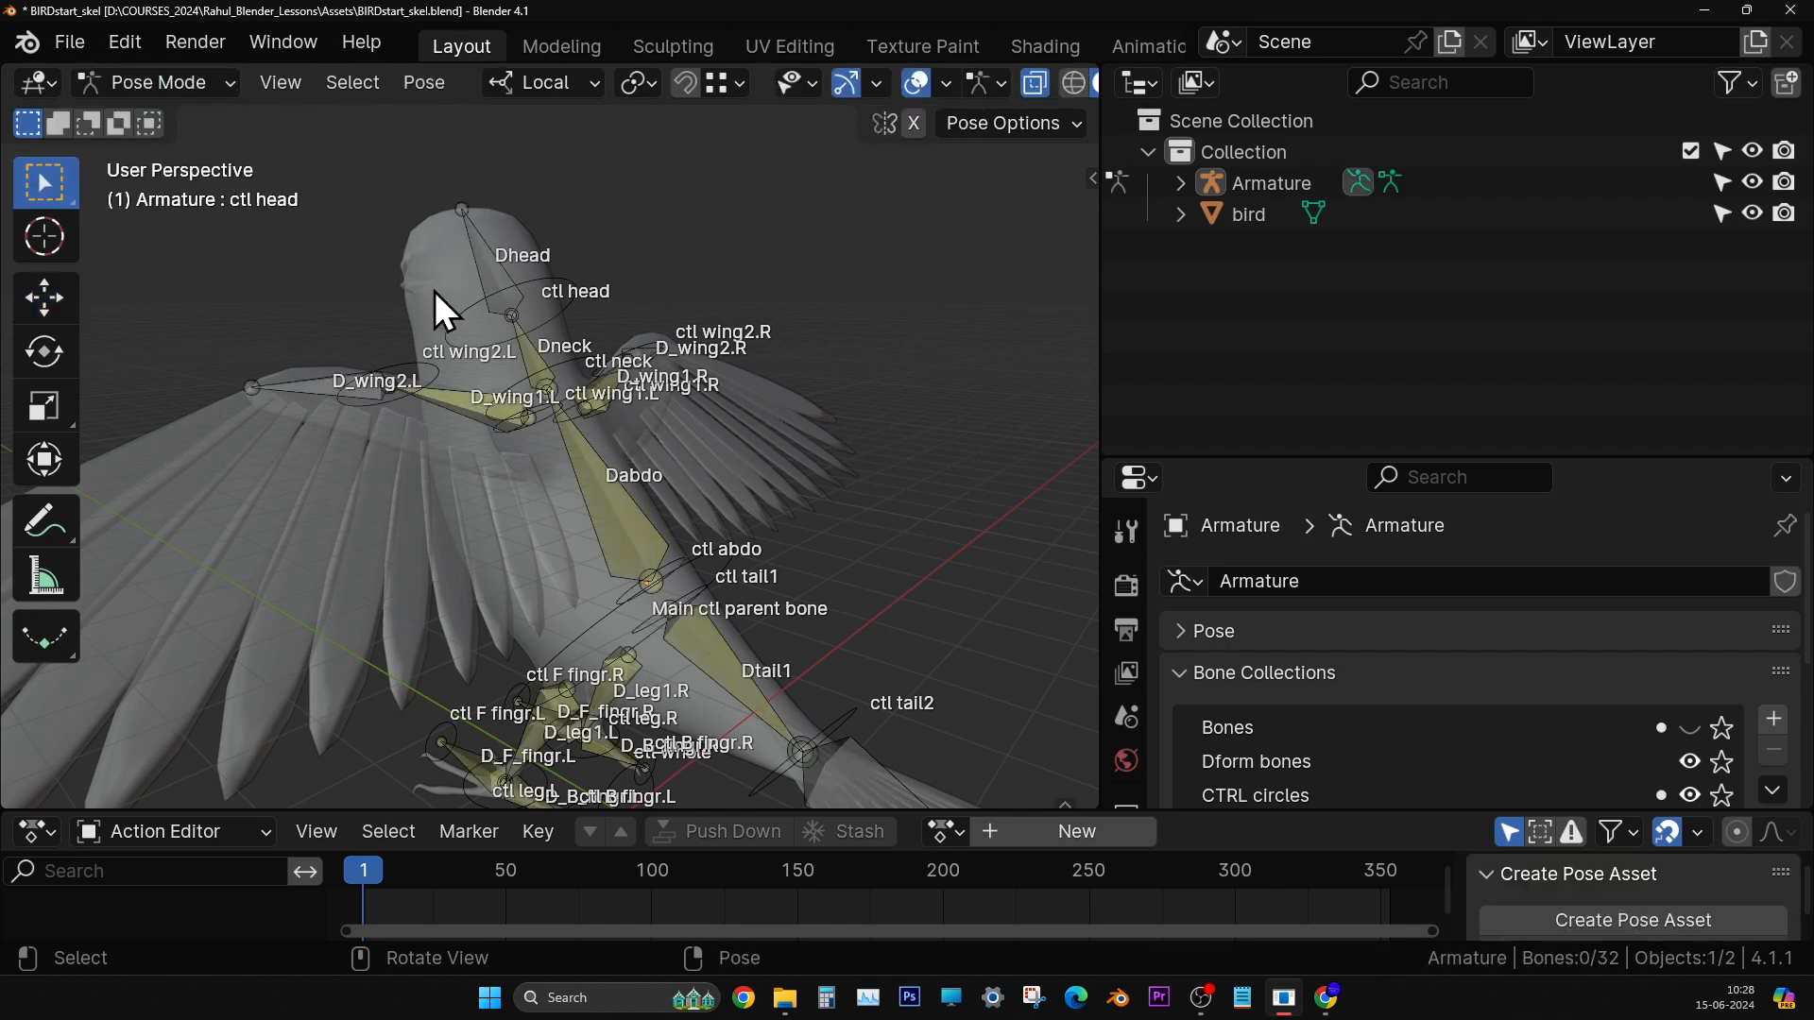
{"action": "scroll", "coordinate": [439, 298], "scroll_direction": "up", "scroll_amount": 3}
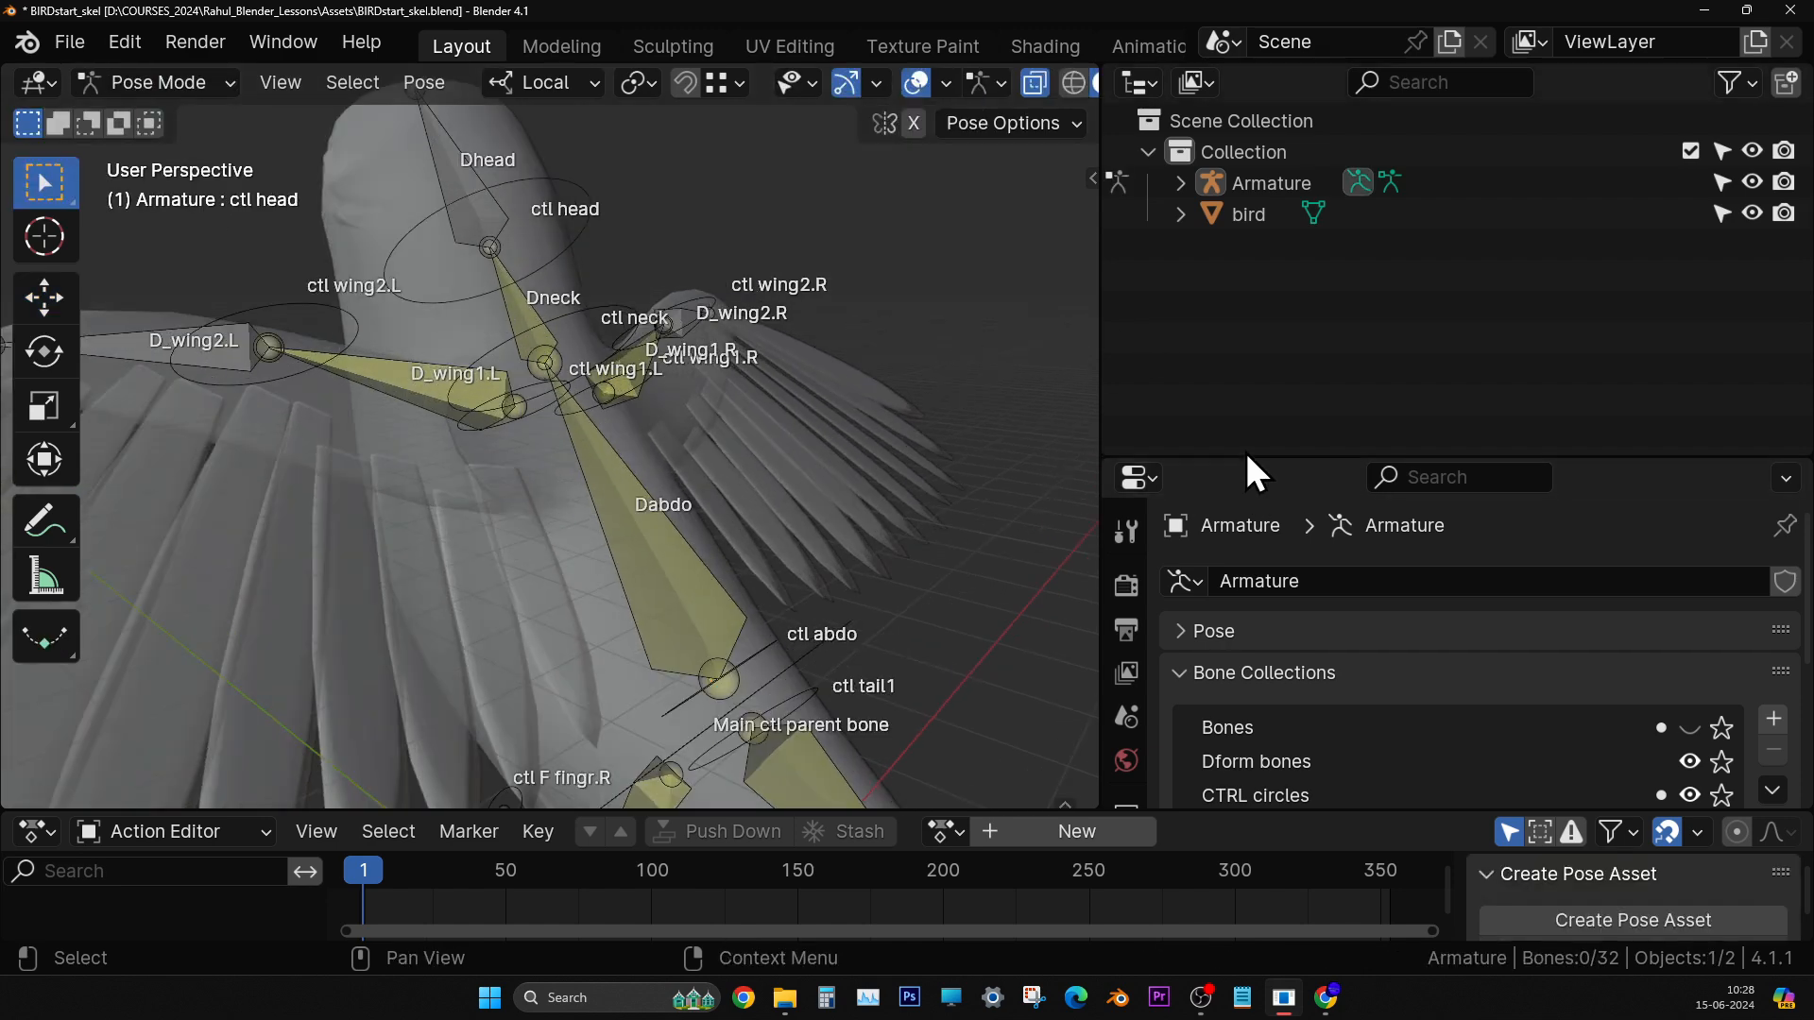
{"action": "left_click_drag", "start_coordinate": [1246, 455], "coordinate": [1233, 104]}
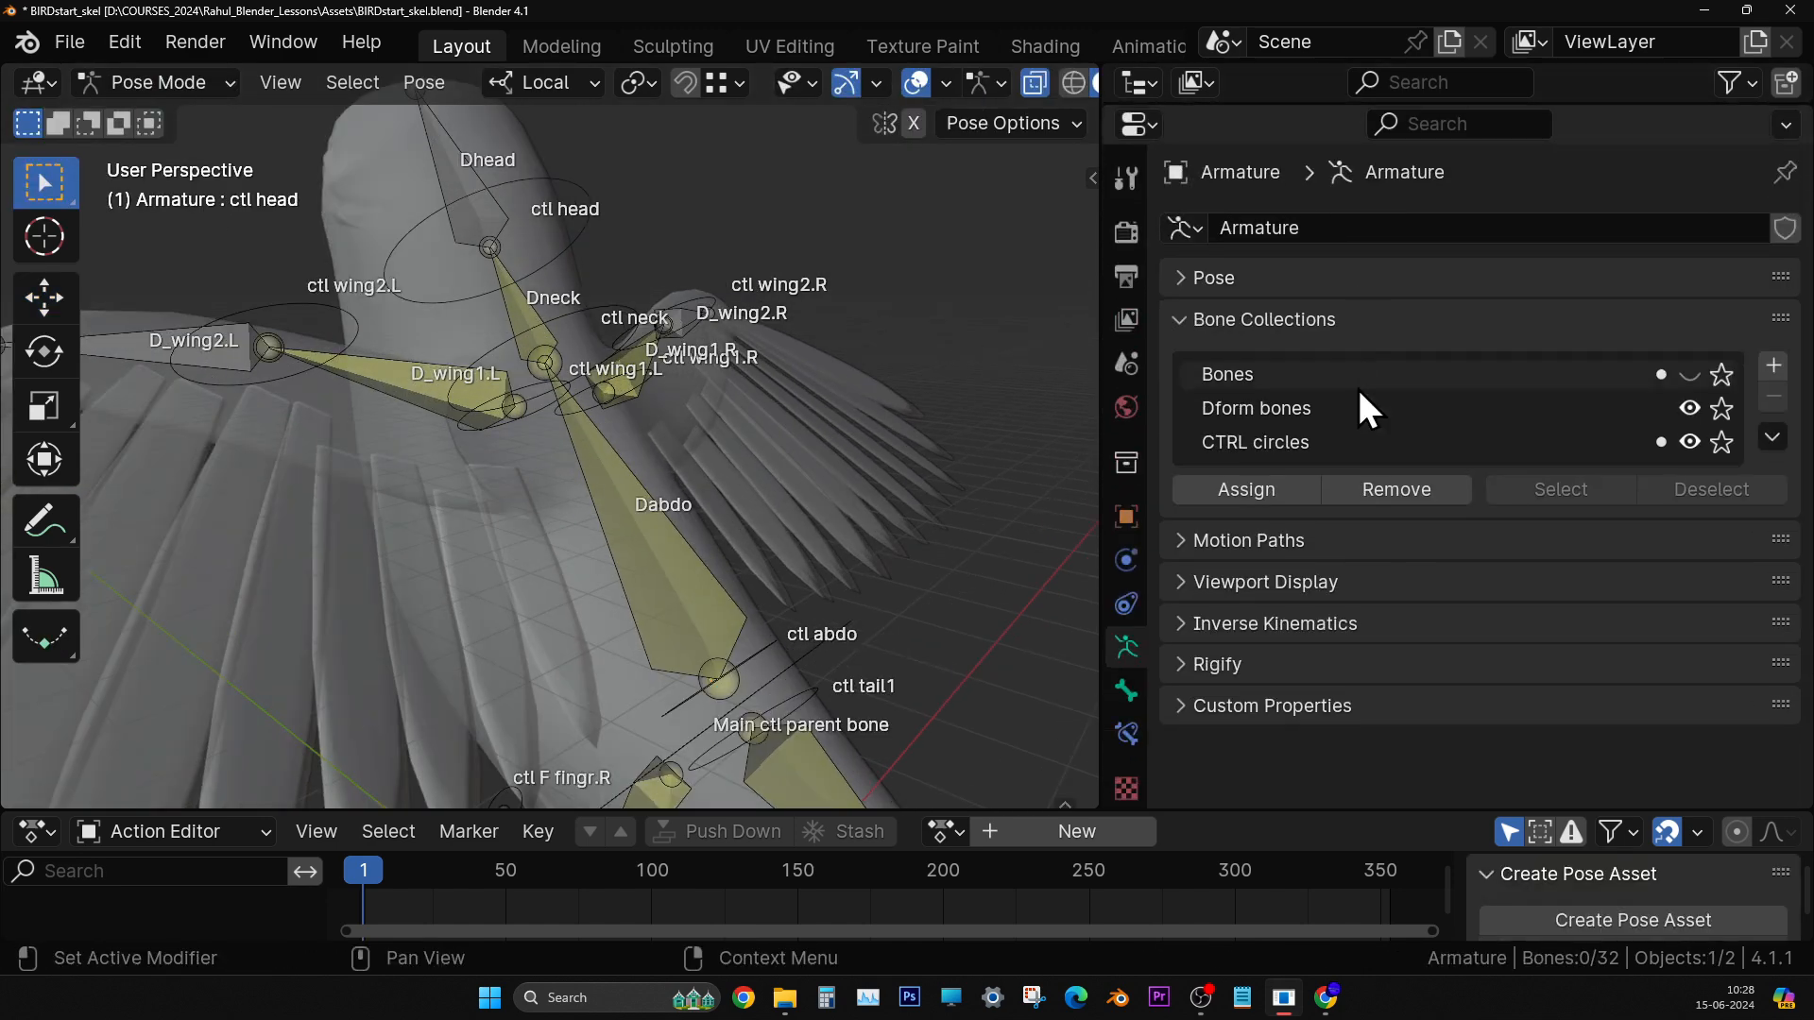
- Select all bones belonging to the CTRL circles bone collection
{"action": "left_click", "coordinate": [1296, 439]}
{"action": "scroll", "coordinate": [532, 385], "scroll_direction": "down", "scroll_amount": 4}
{"action": "middle_click_drag", "start_coordinate": [531, 385], "coordinate": [605, 380]}
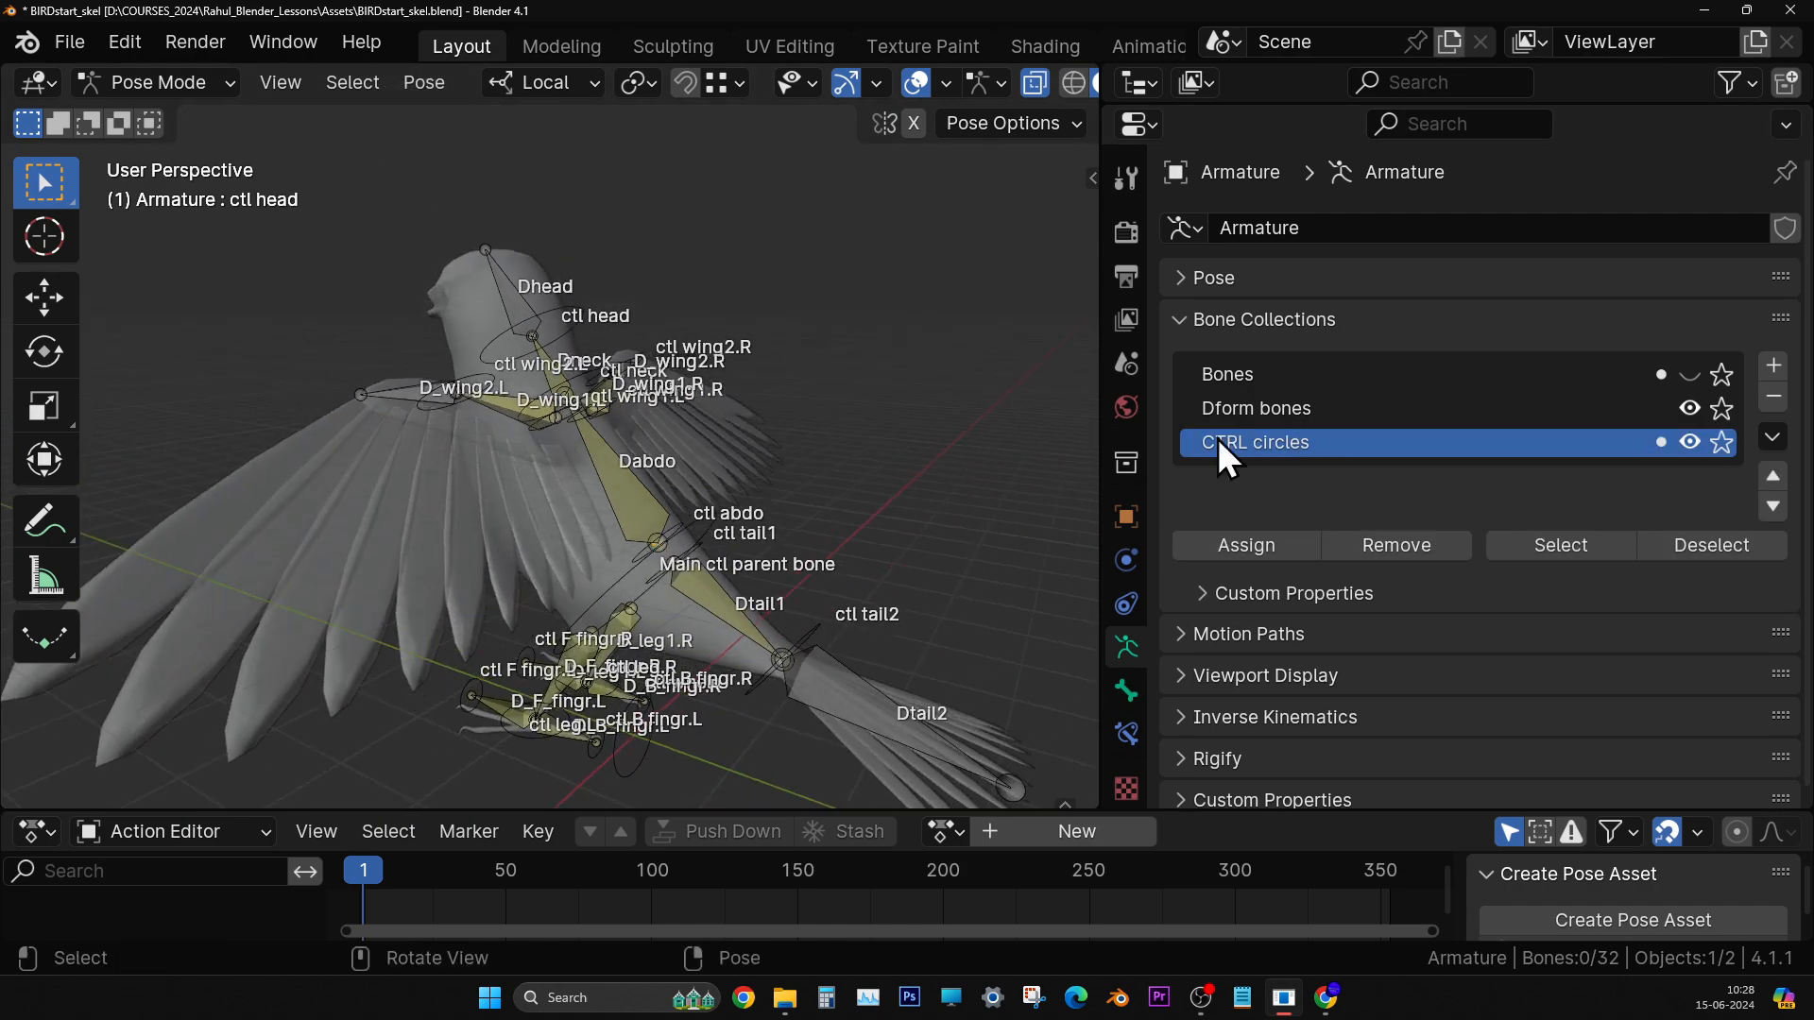
{"action": "left_click", "coordinate": [1534, 546]}
{"action": "middle_click_drag", "start_coordinate": [690, 488], "coordinate": [571, 529]}
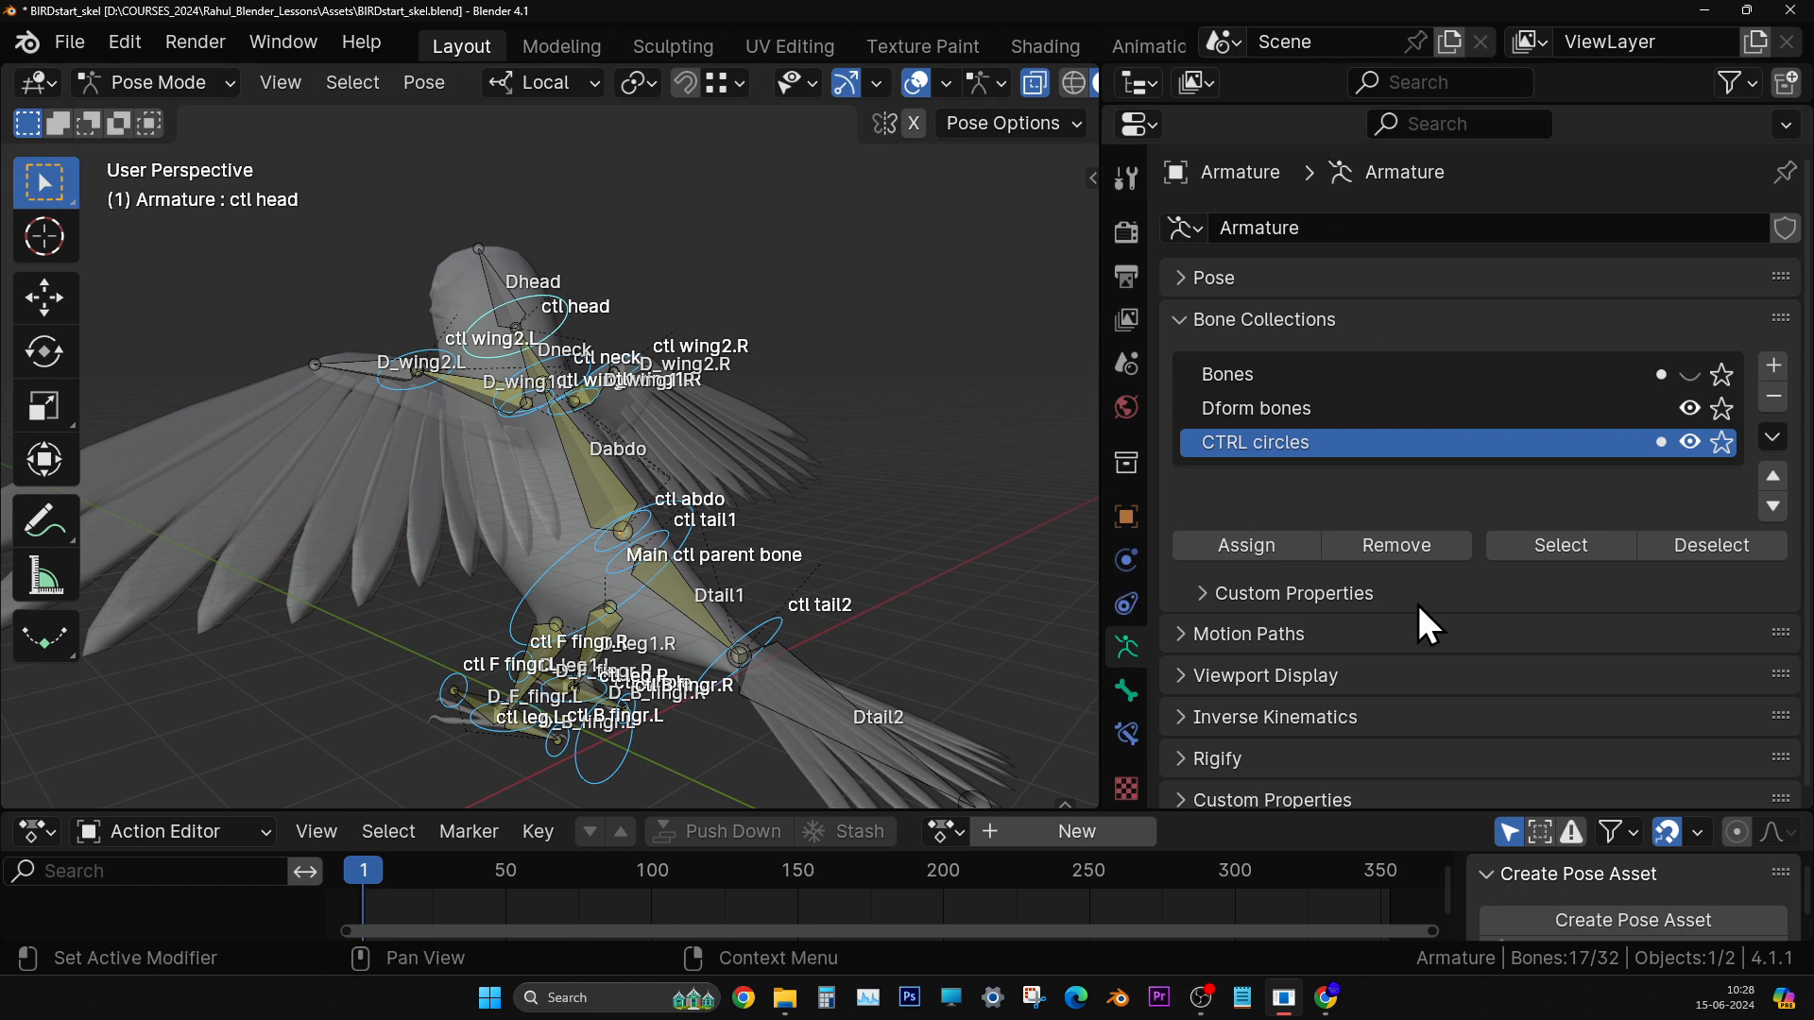
- Turn off the Deform option for all selected control circle bones and clear the selection
{"action": "scroll", "coordinate": [1357, 605], "scroll_direction": "down", "scroll_amount": 1}
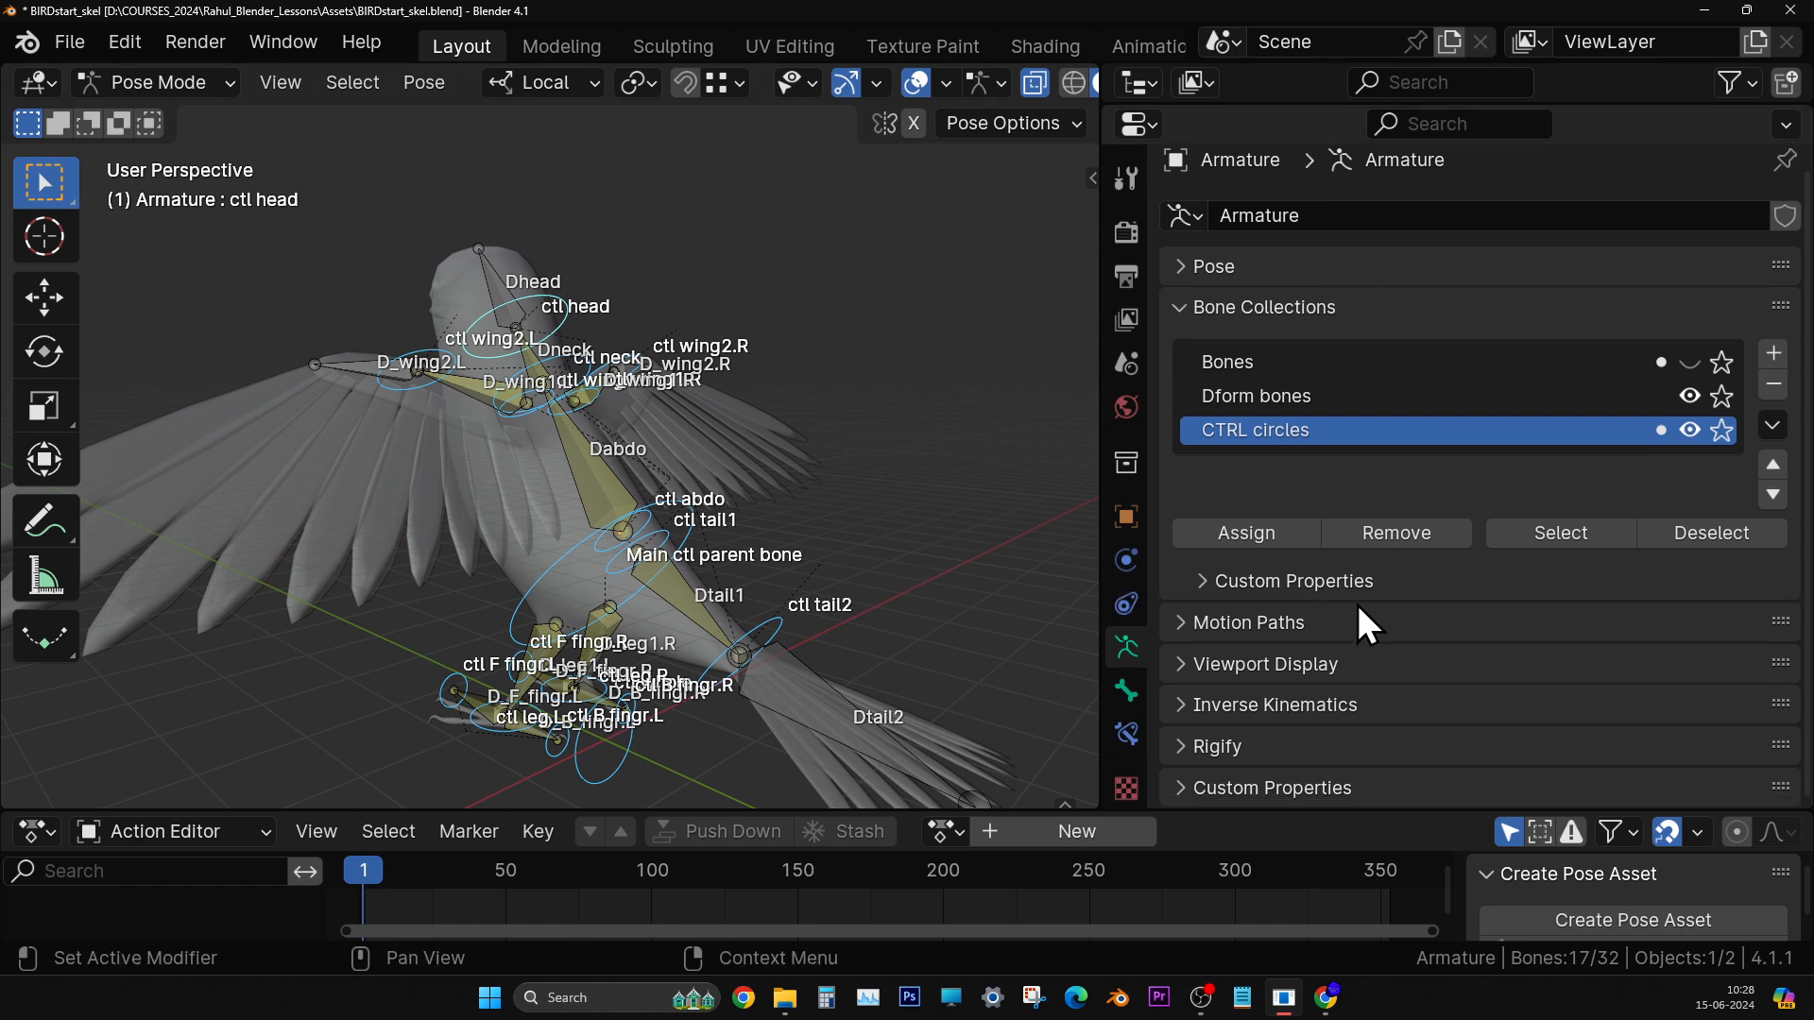
{"action": "left_click", "coordinate": [1126, 688]}
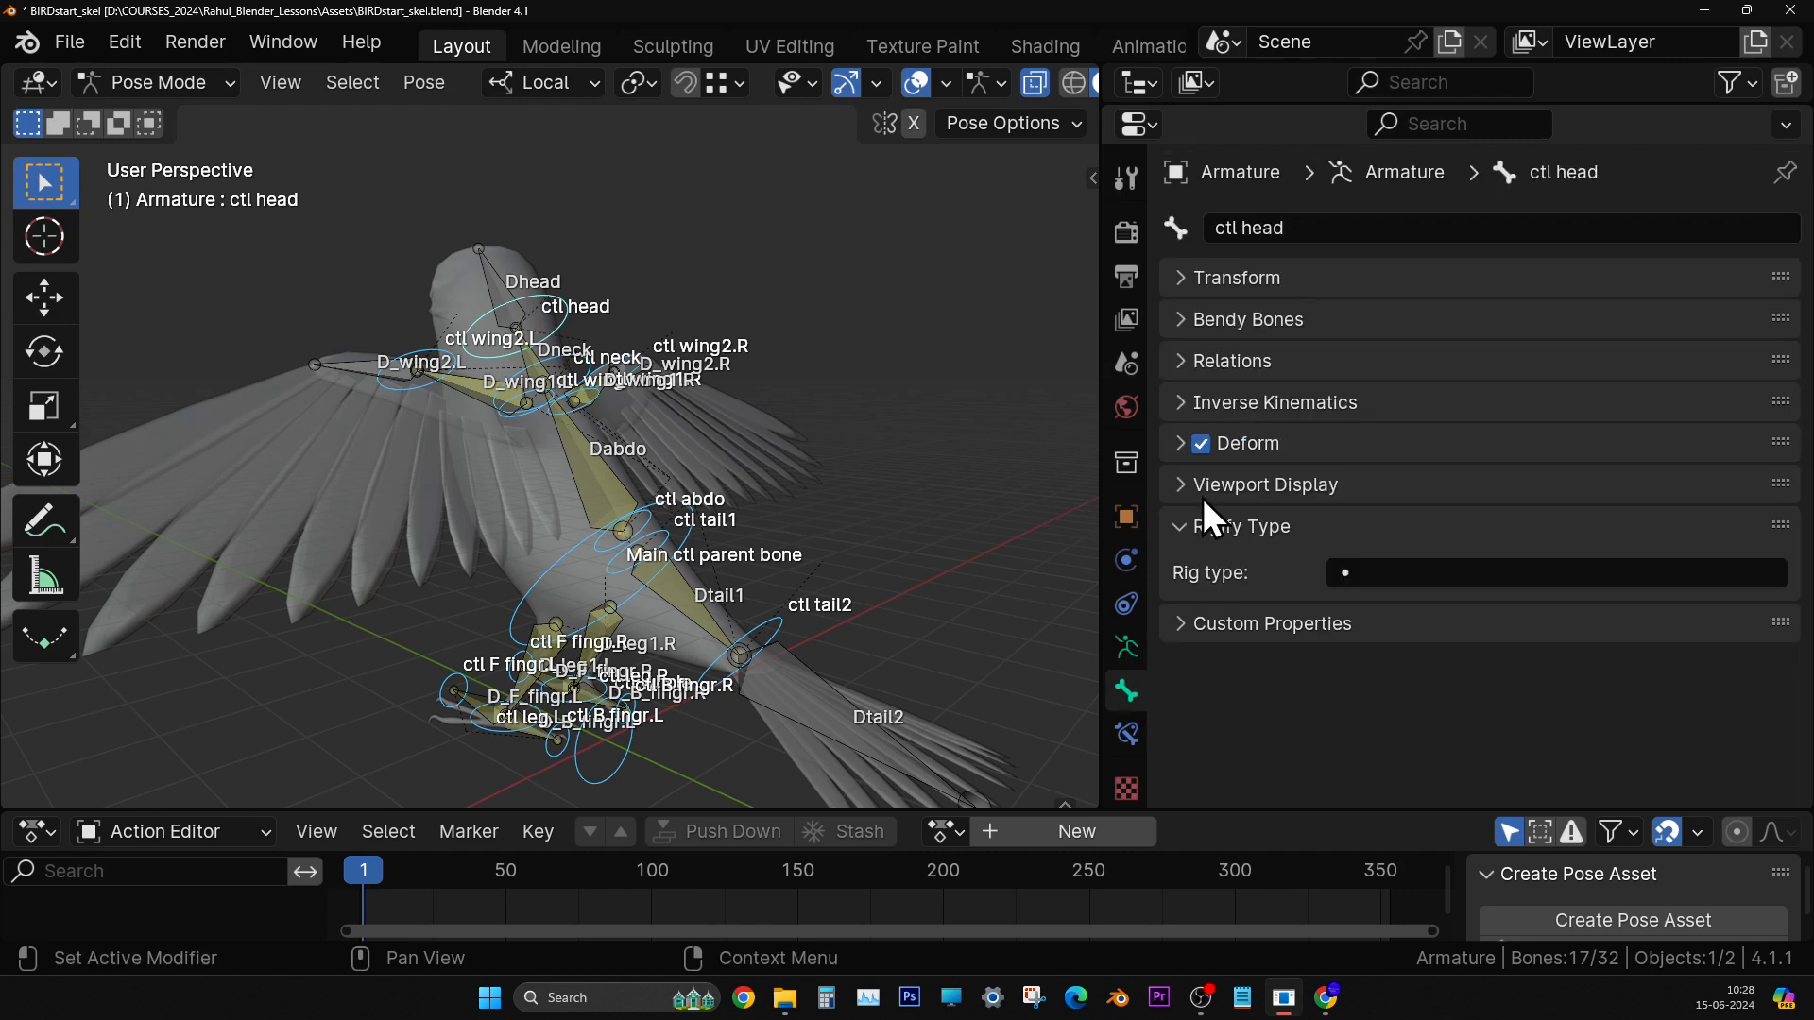
{"action": "left_click", "coordinate": [1202, 444]}
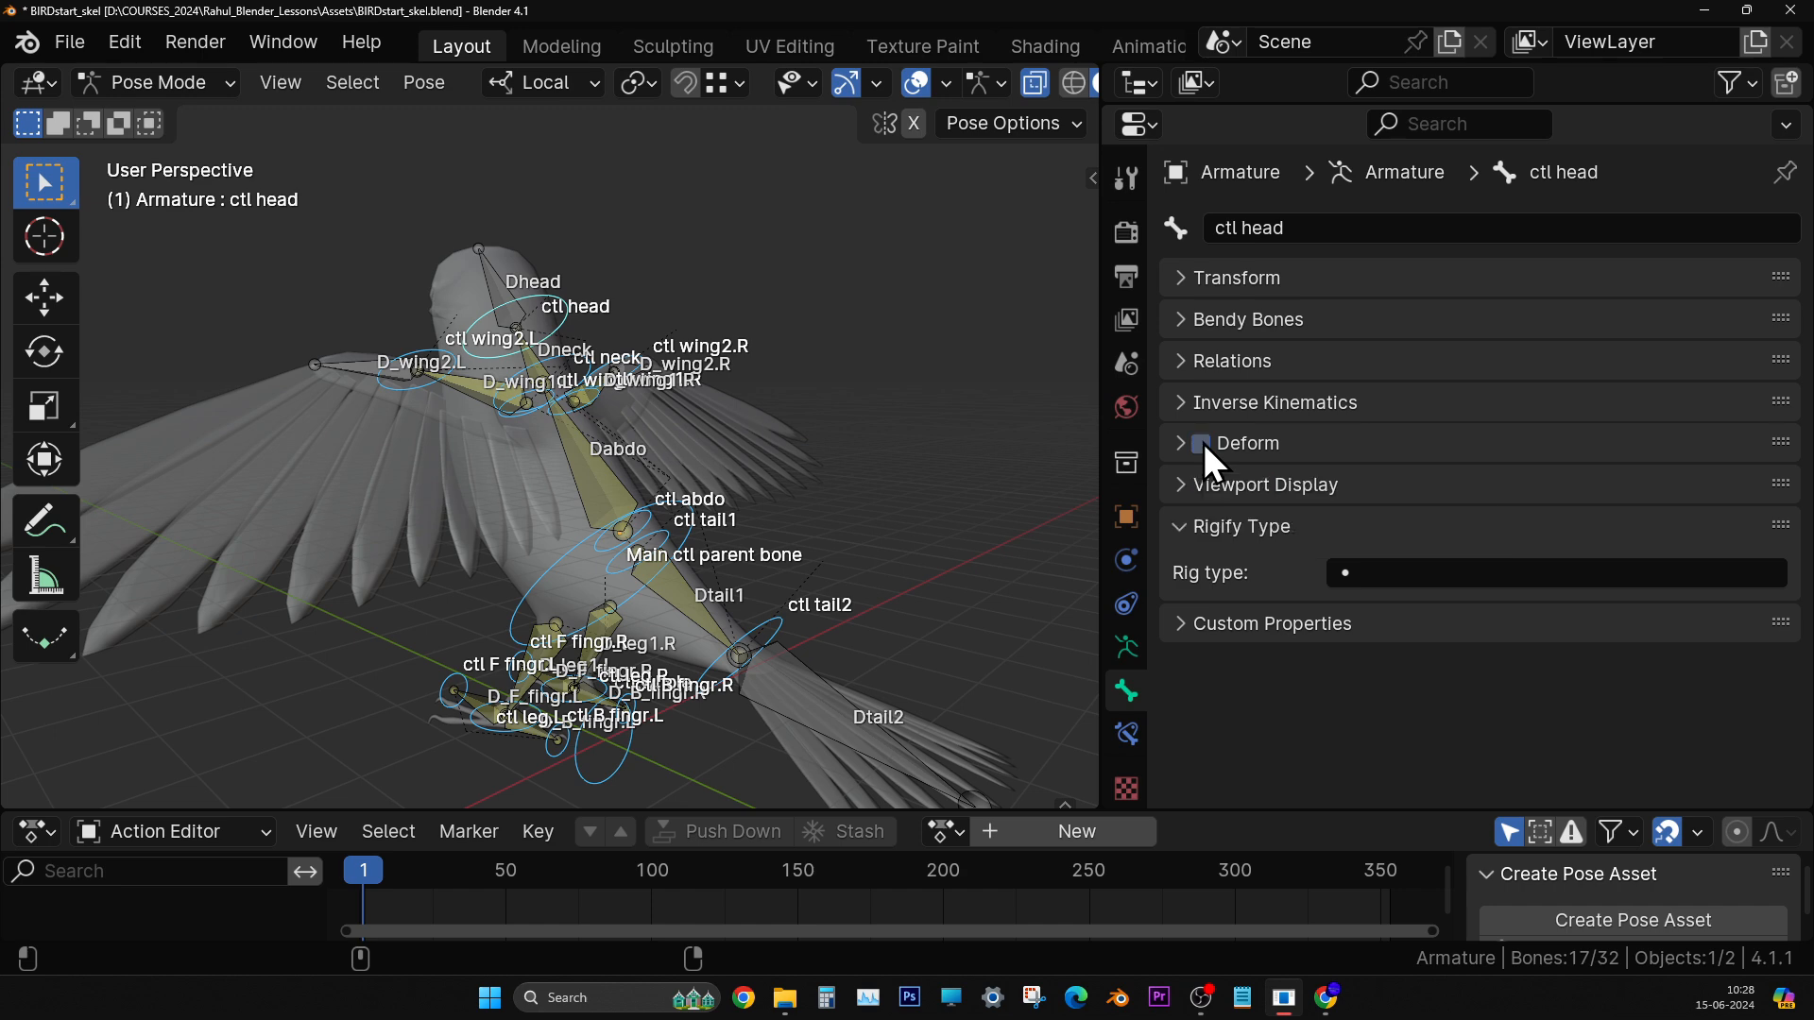
{"action": "key", "text": "alt+a"}
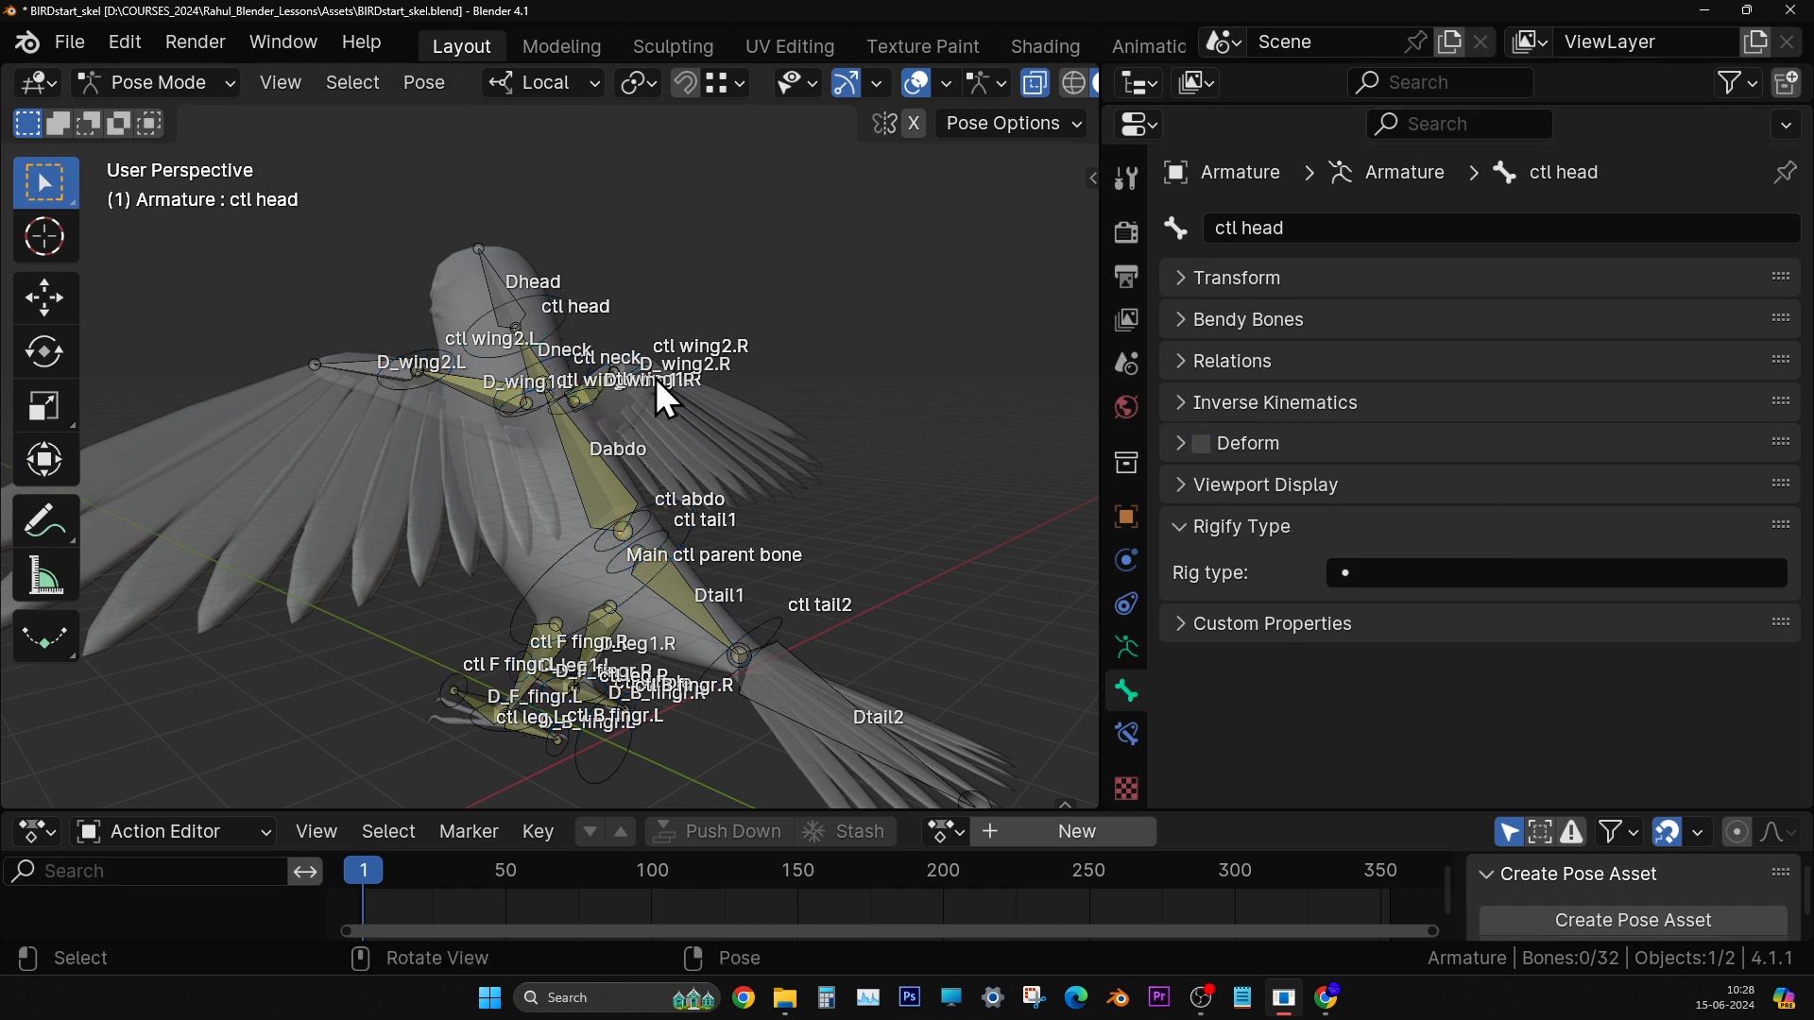
- Check the Deform setting of ctl head, Main ctl parent bone and the Dabdo bone one after another
{"action": "left_click", "coordinate": [553, 304]}
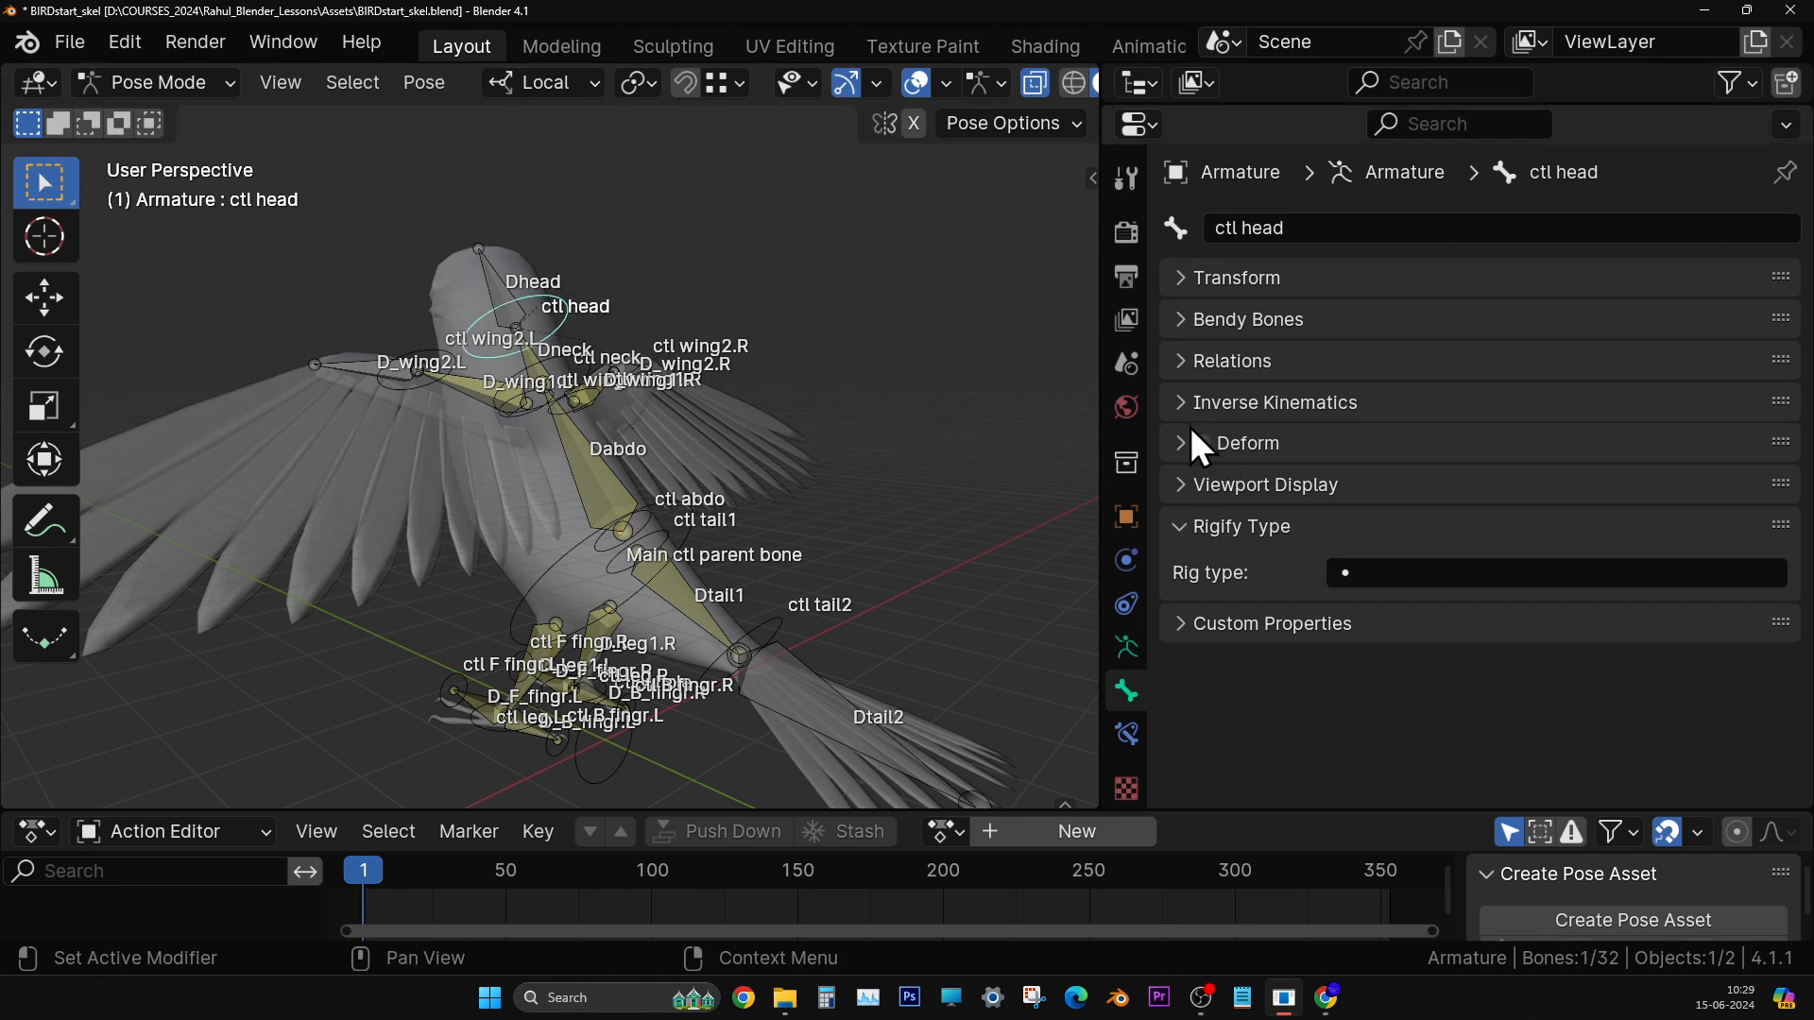
{"action": "middle_click_drag", "start_coordinate": [1239, 472], "coordinate": [1428, 335], "text": "ctrl"}
{"action": "middle_click_drag", "start_coordinate": [1153, 536], "coordinate": [983, 671], "text": "ctrl"}
{"action": "left_click", "coordinate": [588, 558]}
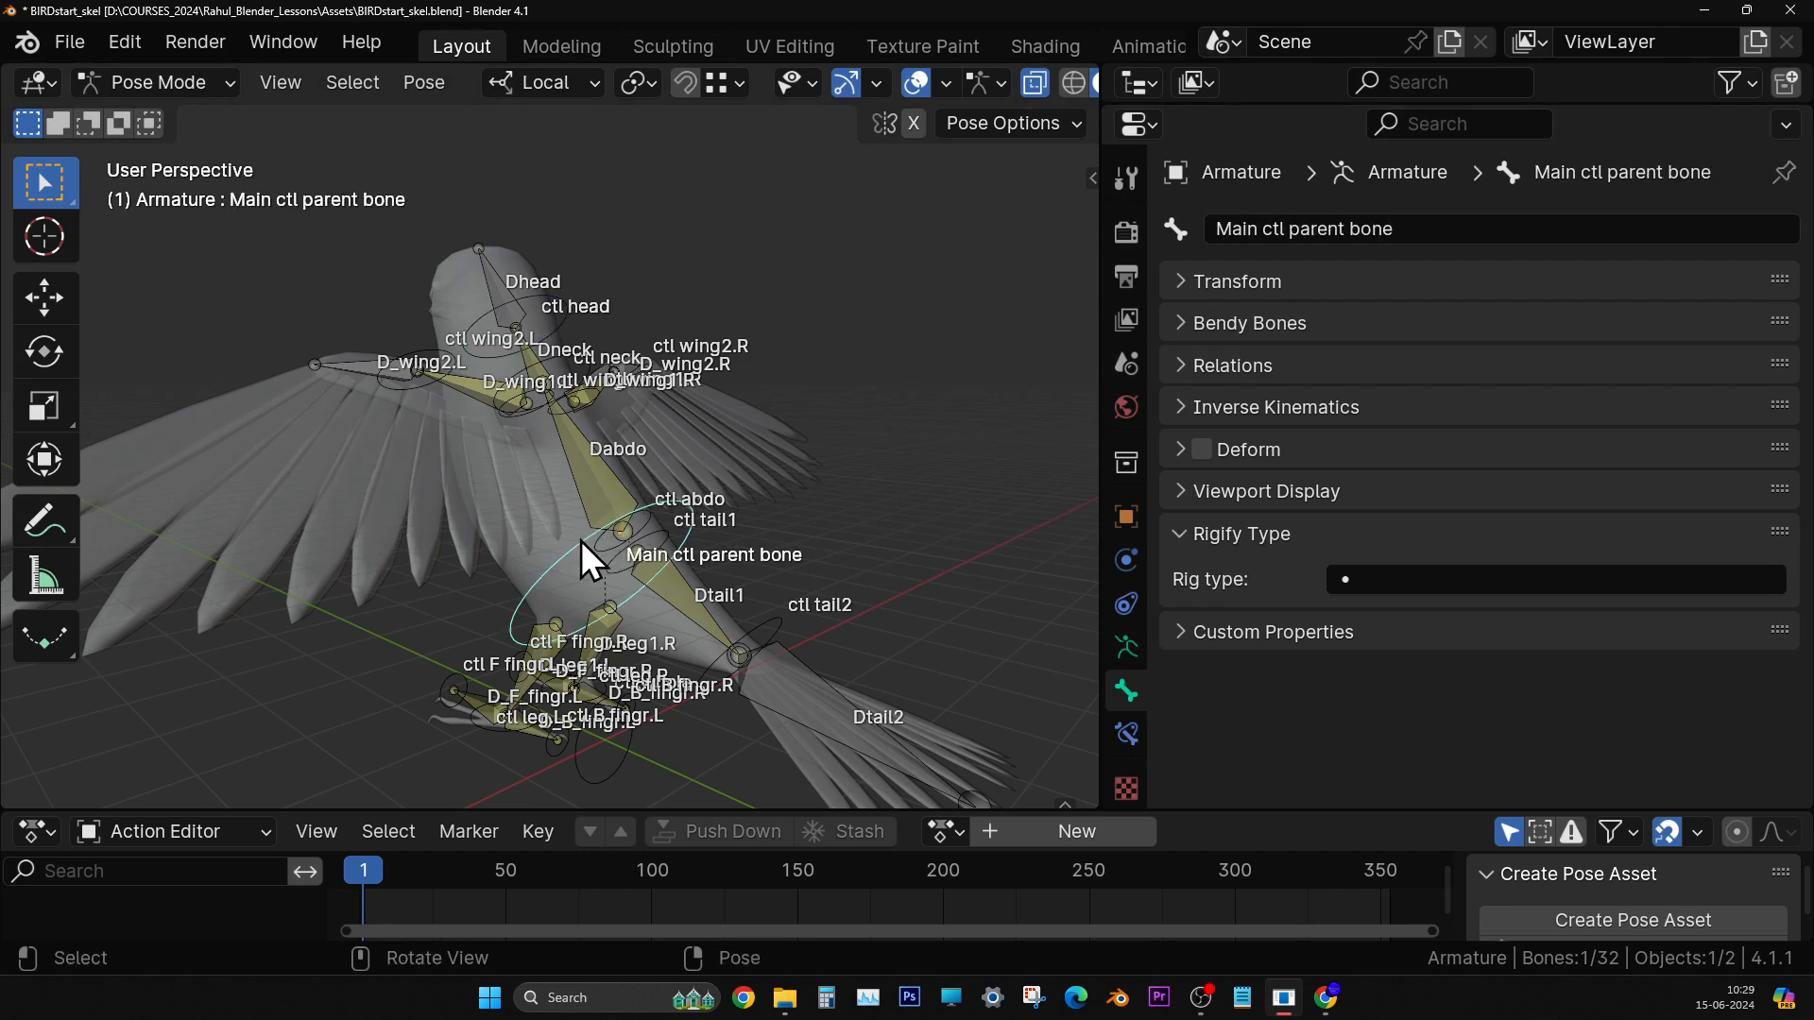
{"action": "scroll", "coordinate": [612, 470], "scroll_direction": "up", "scroll_amount": 3}
{"action": "left_click", "coordinate": [610, 467]}
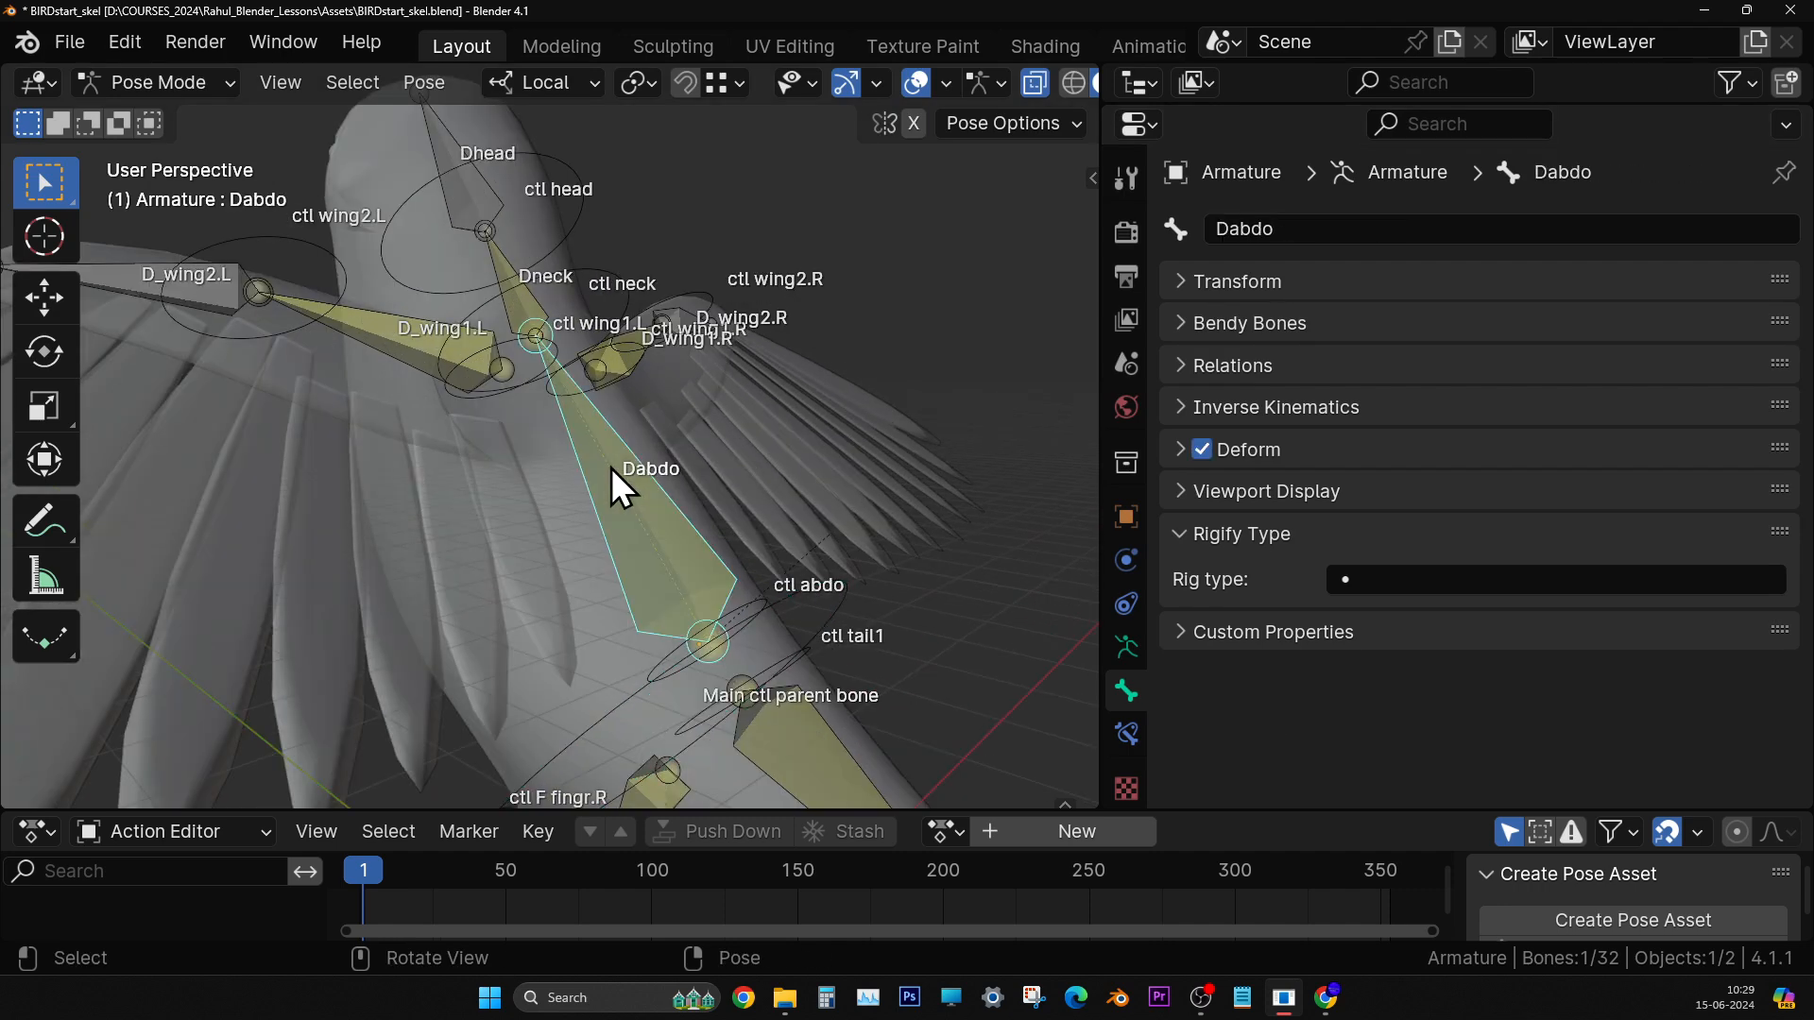
- Check the Deform setting of the Dhead bone
{"action": "middle_click_drag", "start_coordinate": [565, 367], "coordinate": [588, 490], "text": "ctrl"}
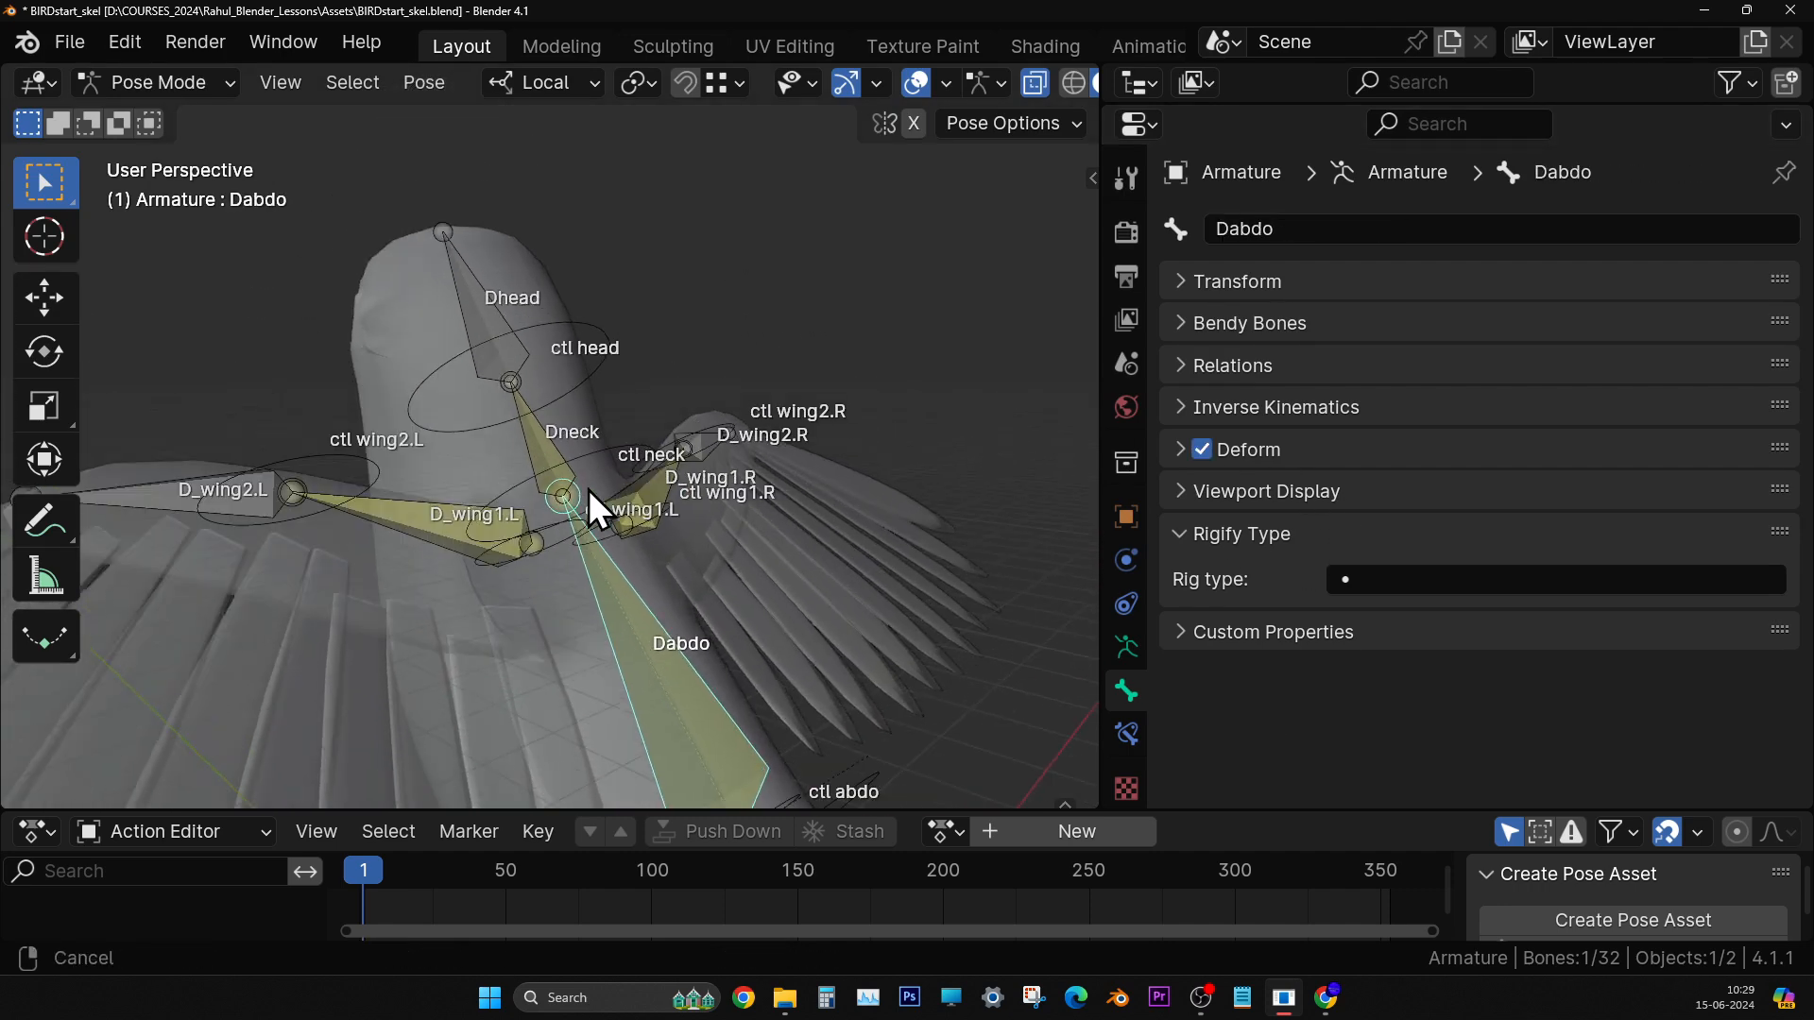
{"action": "left_click", "coordinate": [466, 287]}
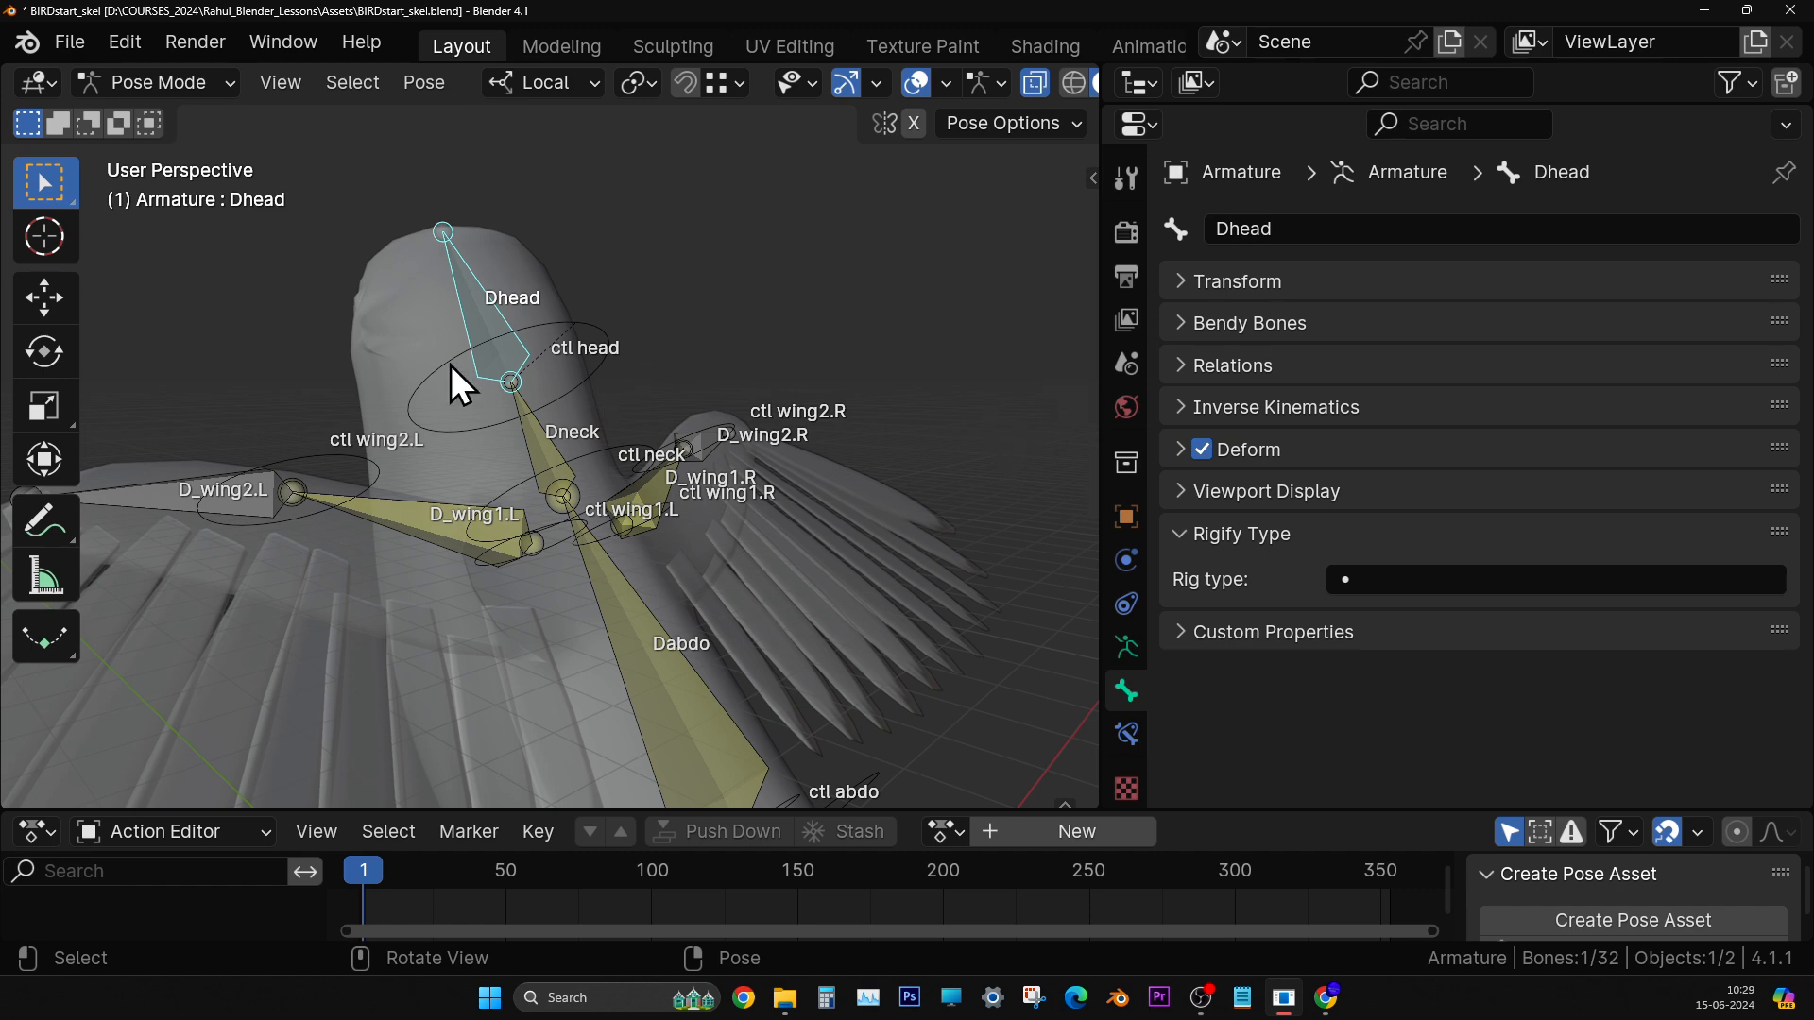
{"action": "middle_click_drag", "start_coordinate": [539, 417], "coordinate": [725, 463]}
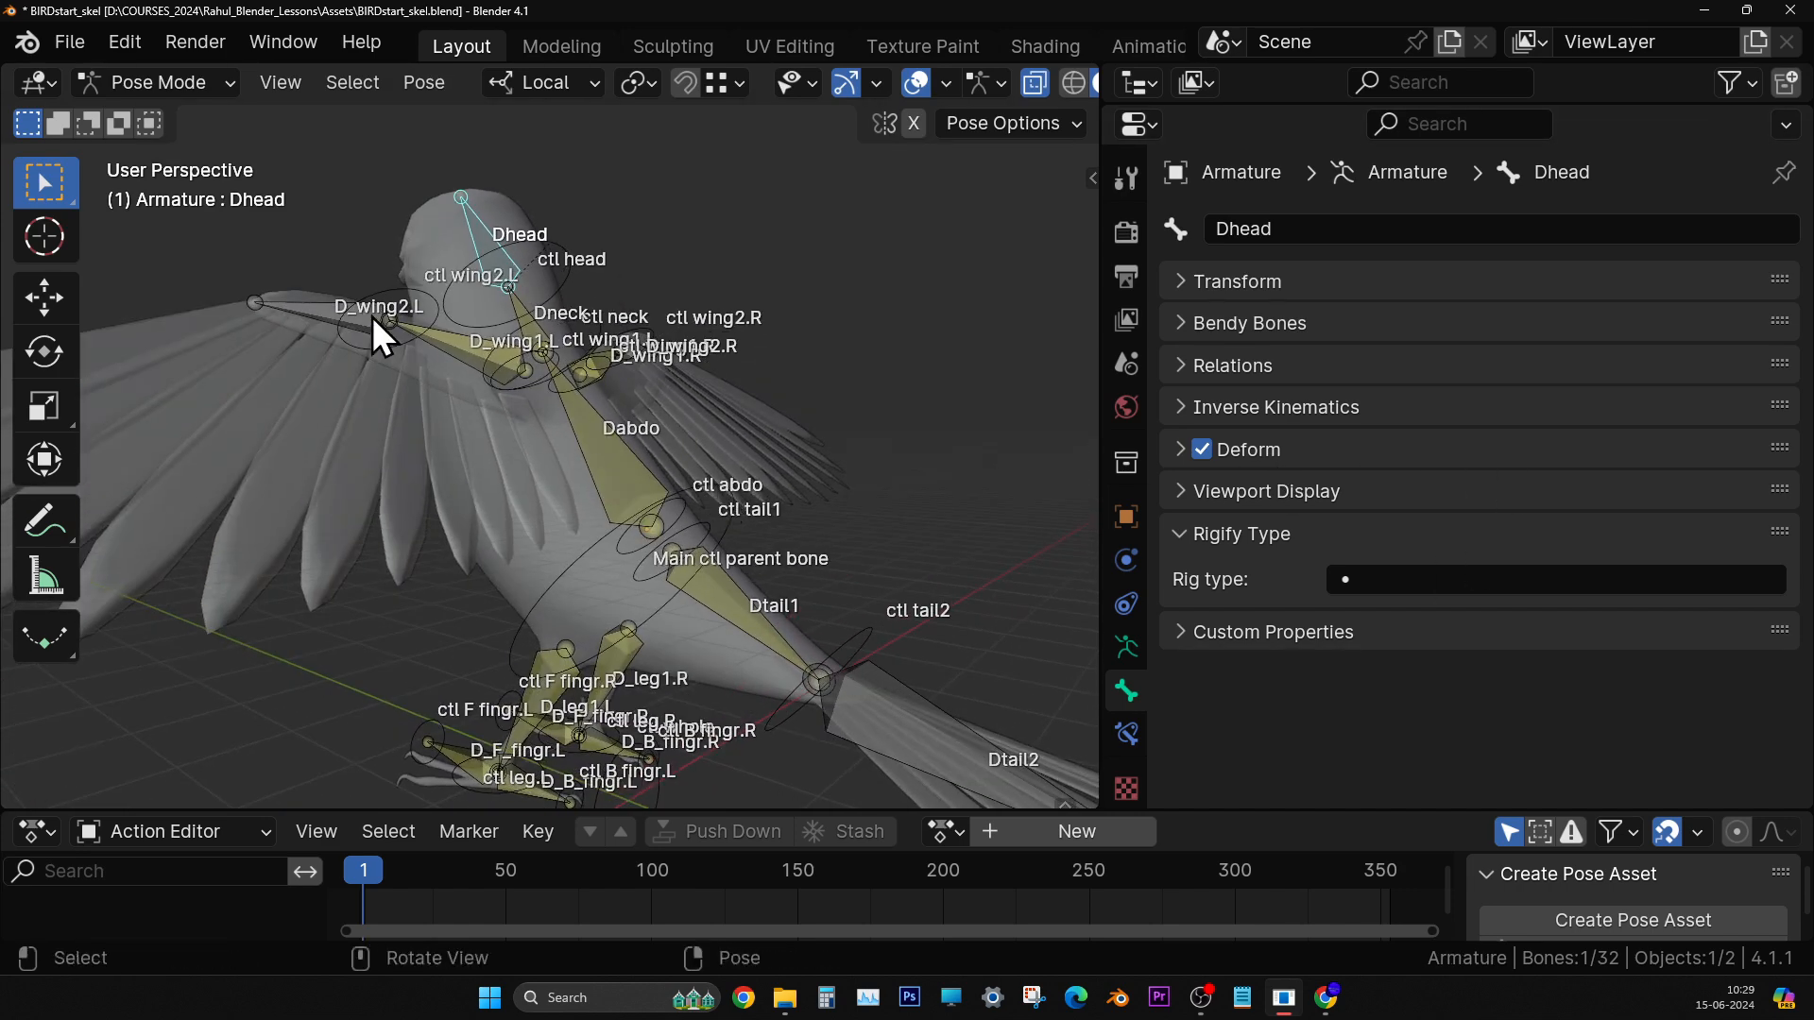
- Return the armature to Object Mode and enlarge the Outliner, leaving no object selected
{"action": "left_click", "coordinate": [150, 81]}
{"action": "left_click", "coordinate": [170, 118]}
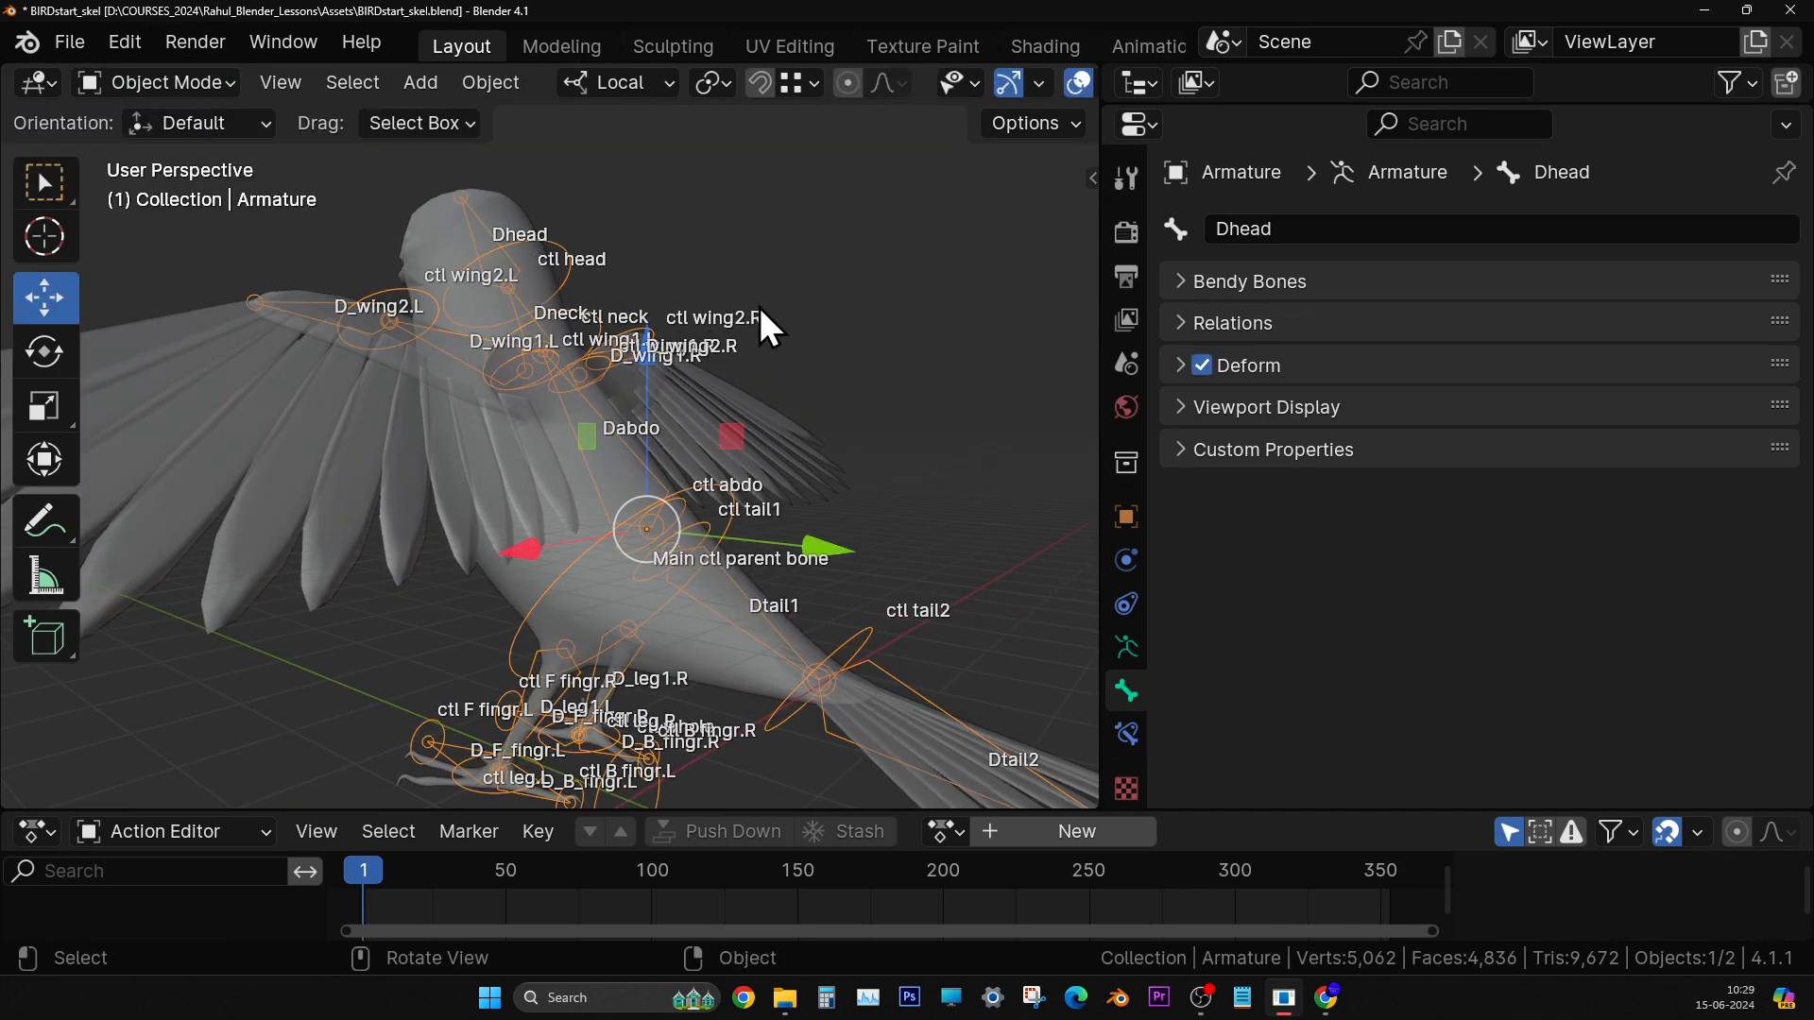
{"action": "middle_click_drag", "start_coordinate": [664, 387], "coordinate": [849, 280]}
{"action": "key", "text": "w"}
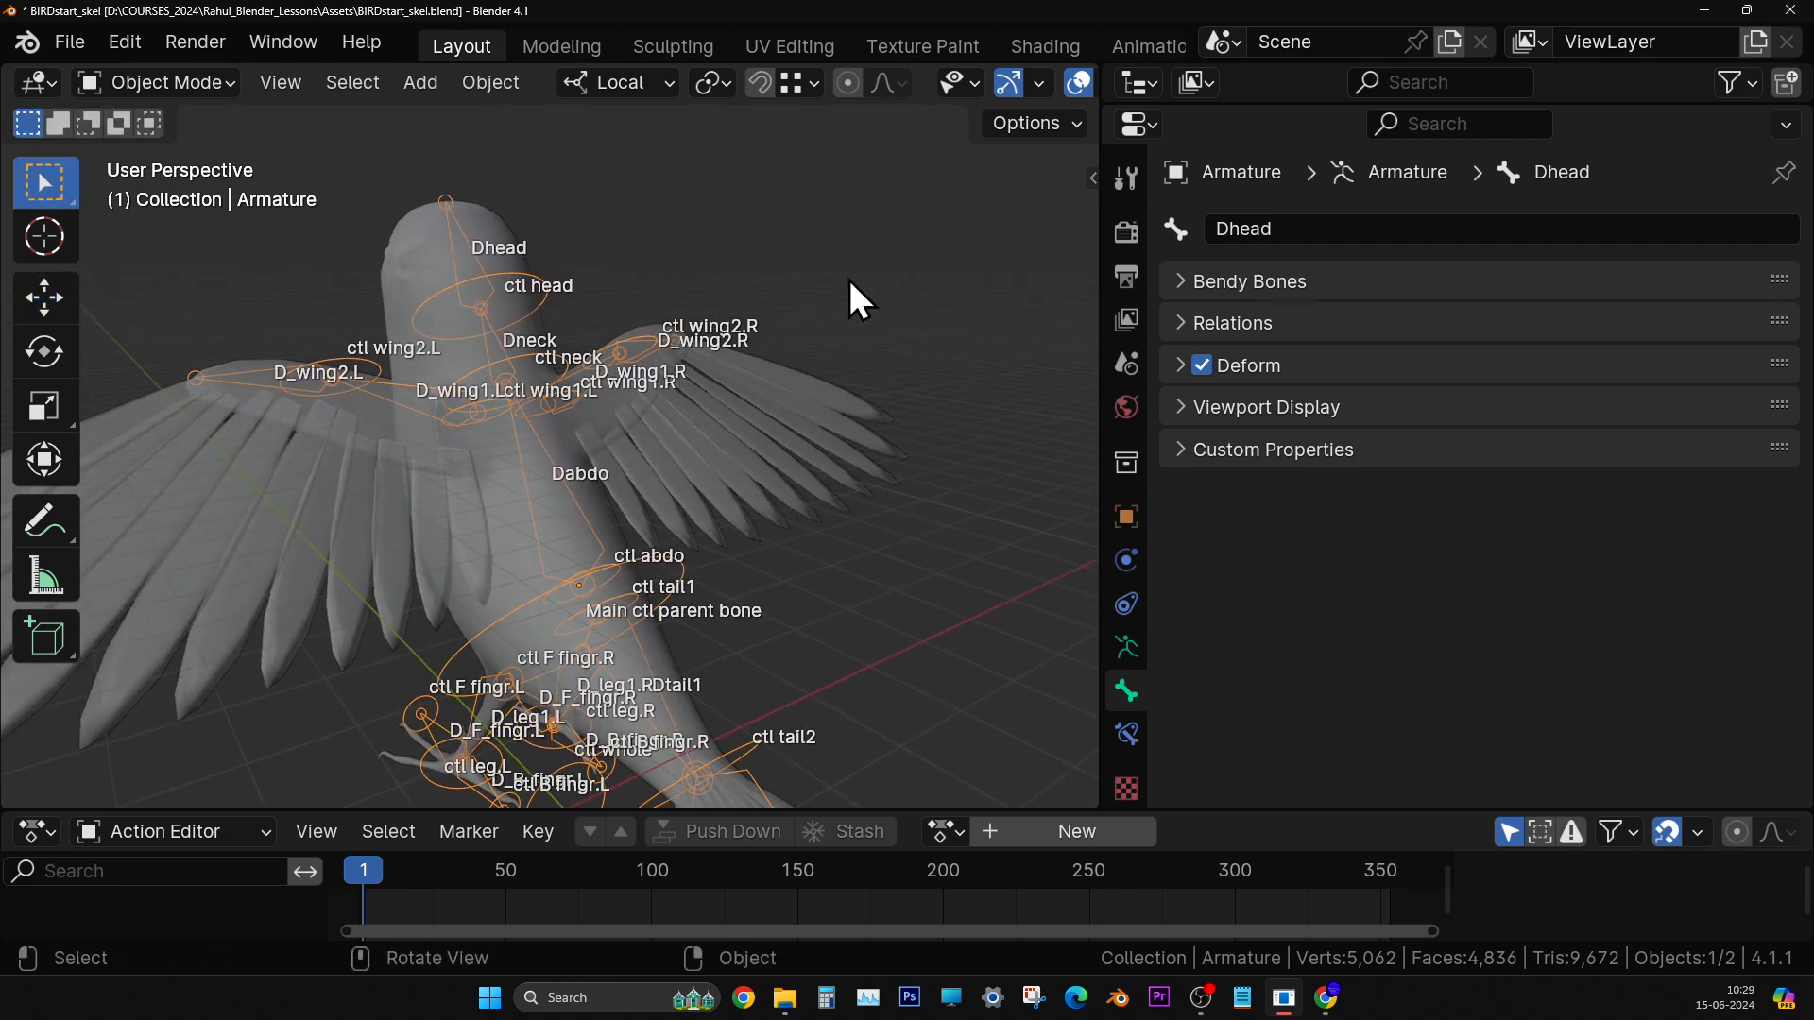
{"action": "left_click_drag", "start_coordinate": [1258, 108], "coordinate": [1336, 433]}
{"action": "left_click", "coordinate": [310, 271]}
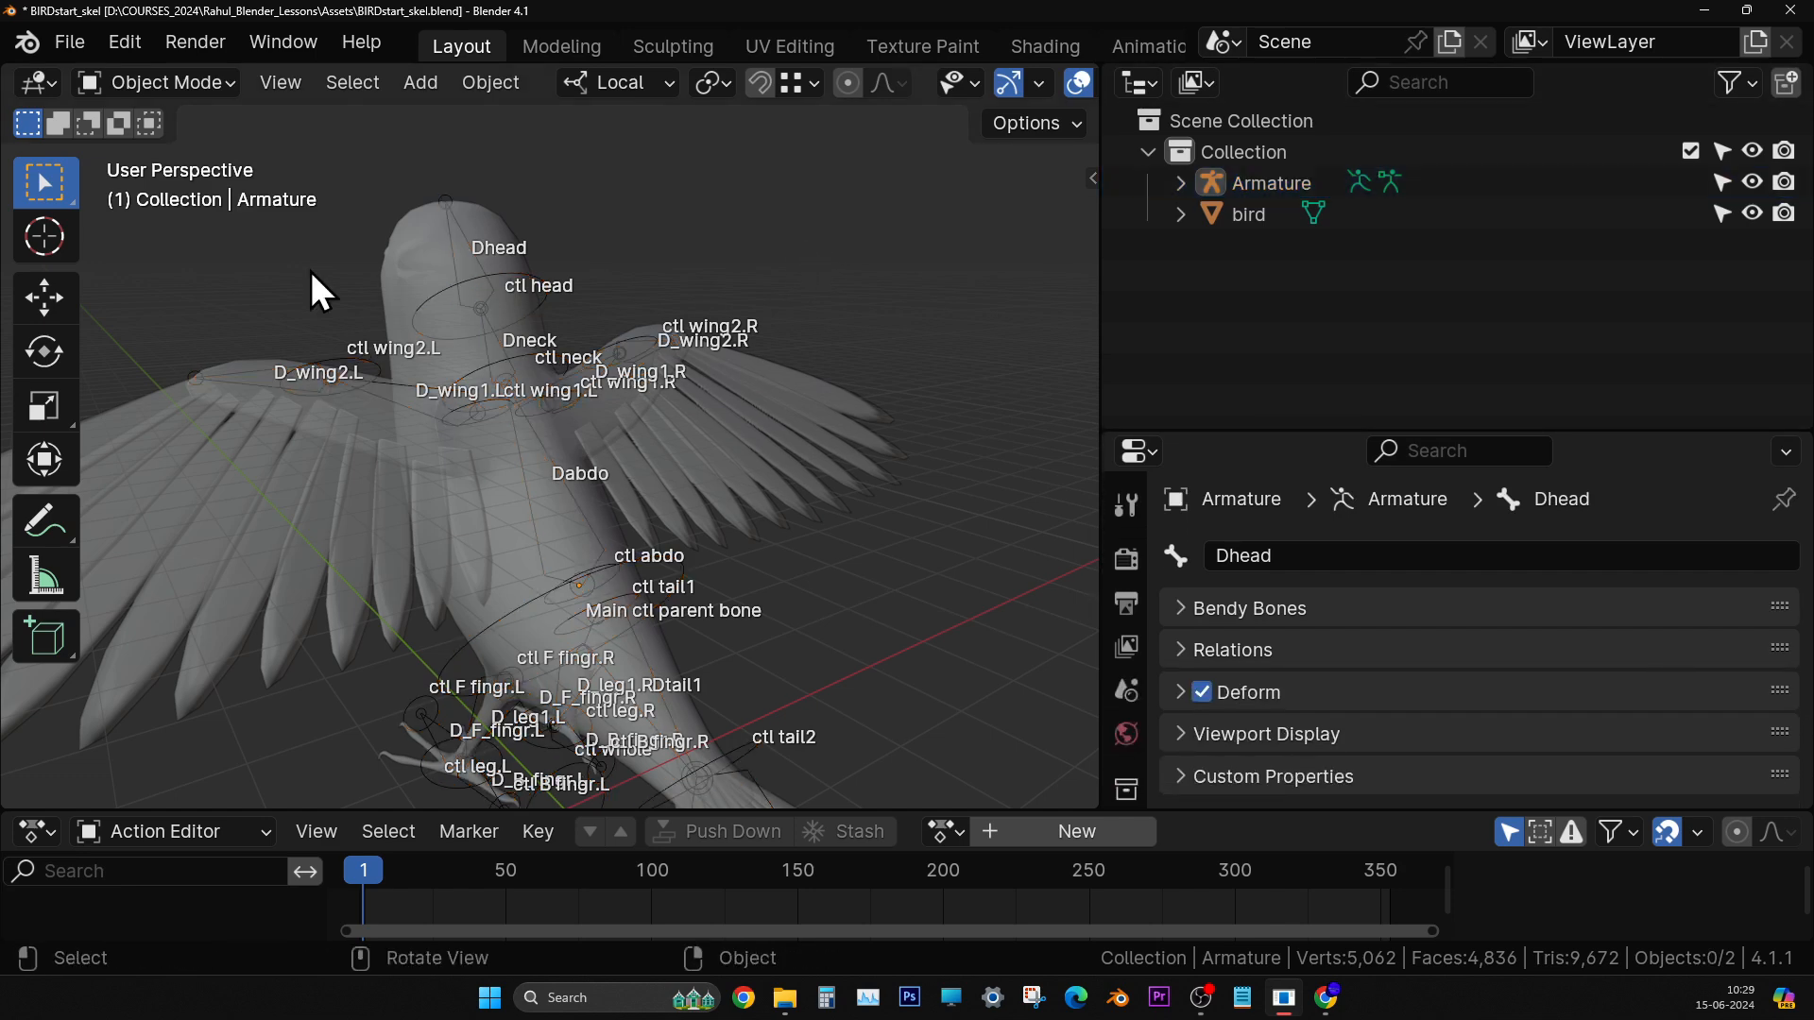
- Parent the bird mesh to the armature using Armature Deform With Automatic Weights, and clear the selection
{"action": "left_click", "coordinate": [397, 249]}
{"action": "middle_click_drag", "start_coordinate": [433, 285], "coordinate": [591, 276]}
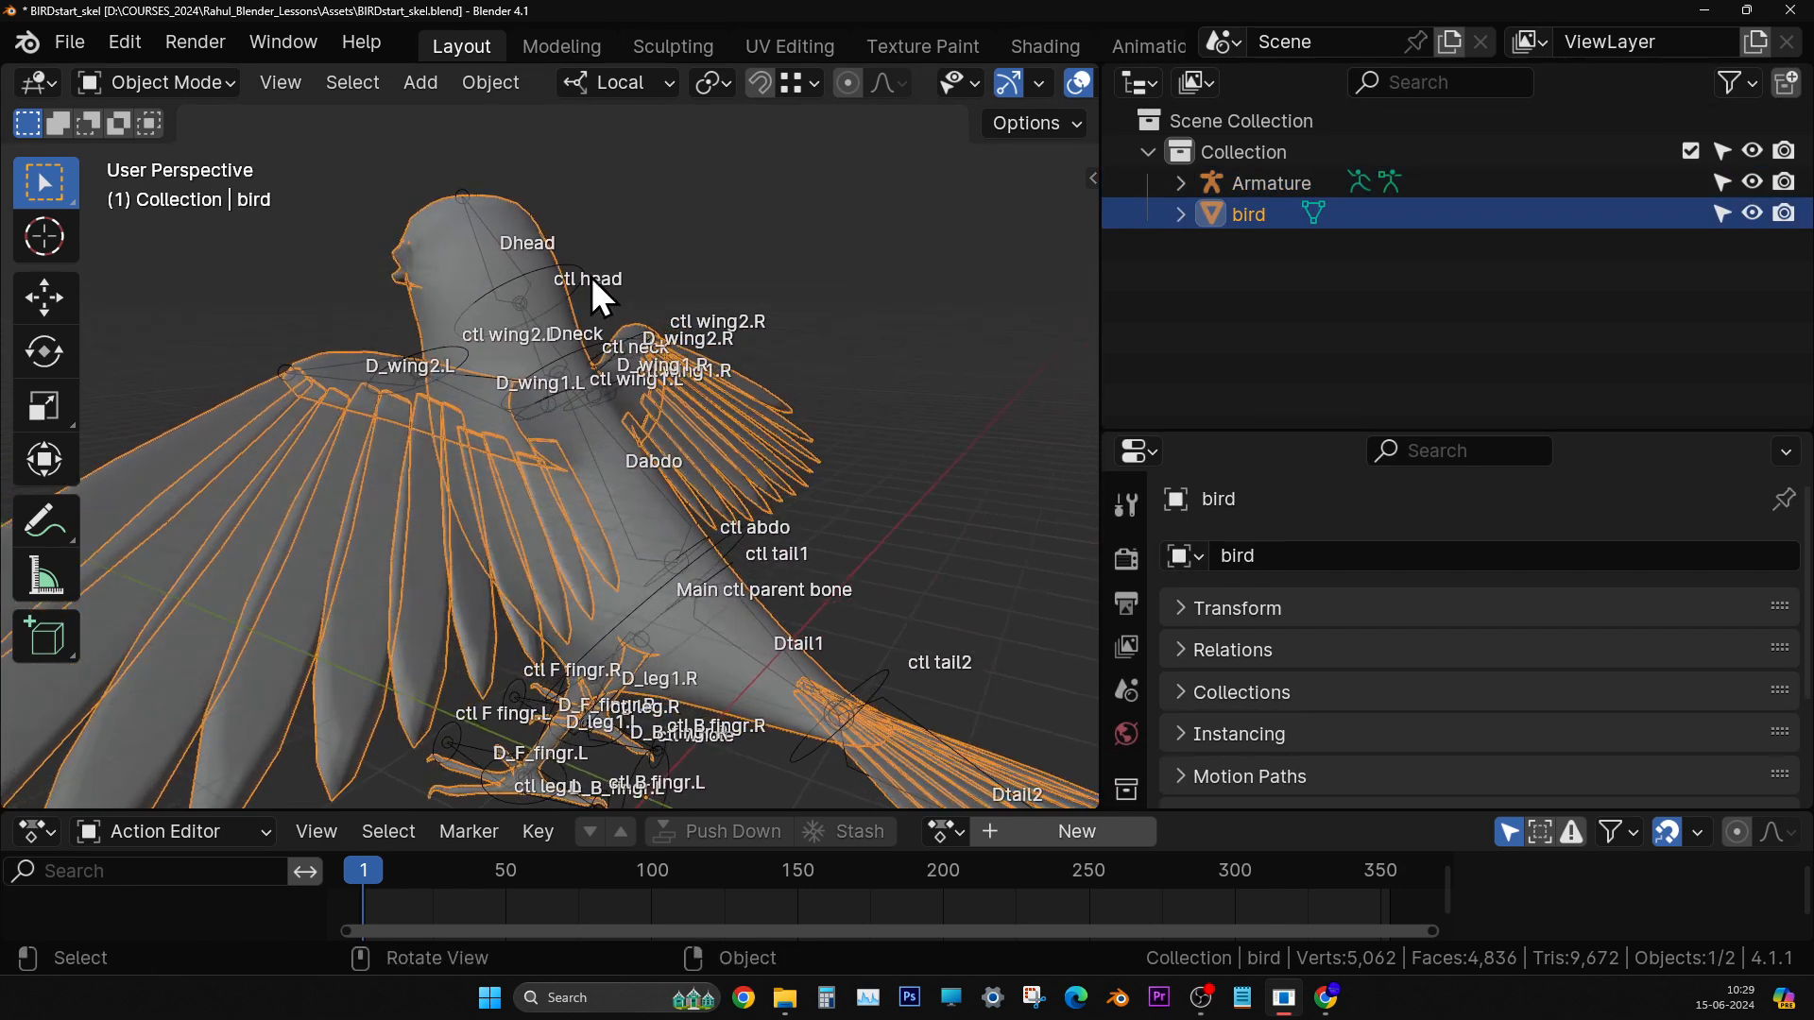
{"action": "left_click", "coordinate": [584, 270], "text": "shift"}
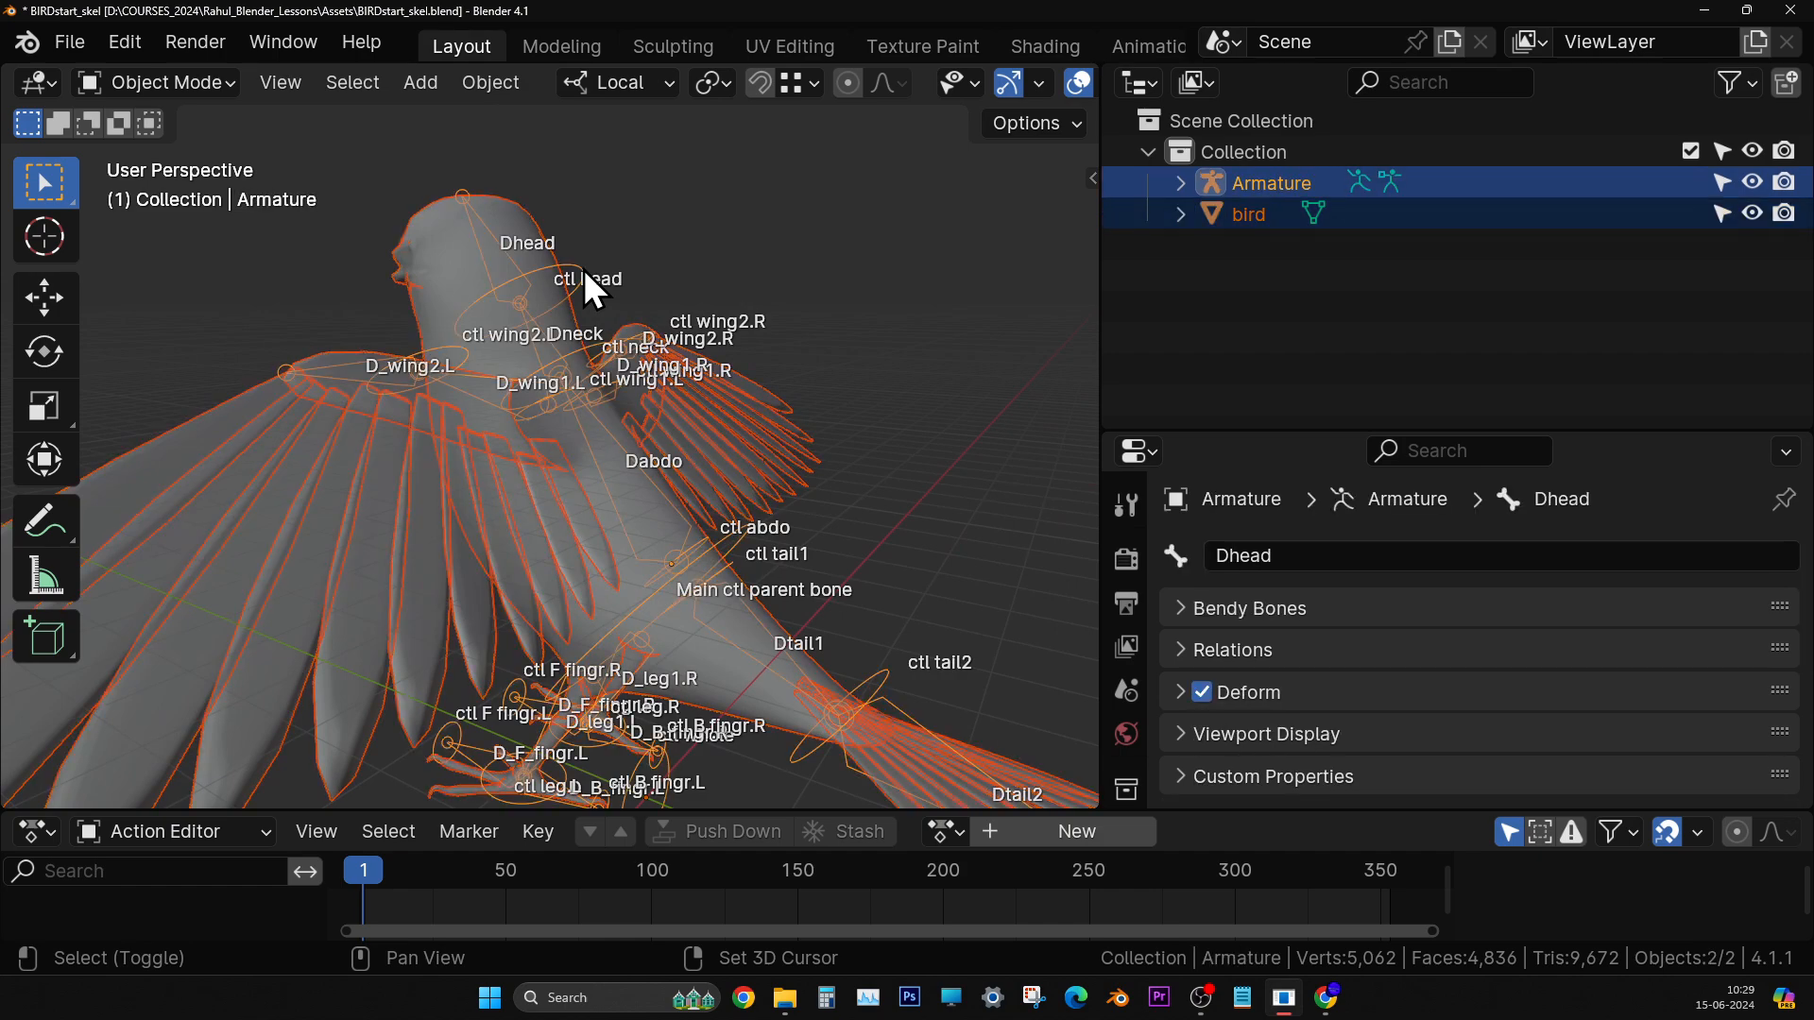
{"action": "mouse_move", "coordinate": [576, 281]}
{"action": "middle_mouse_down"}
{"action": "mouse_move", "coordinate": [563, 297]}
{"action": "mouse_move", "coordinate": [582, 292]}
{"action": "middle_mouse_up"}
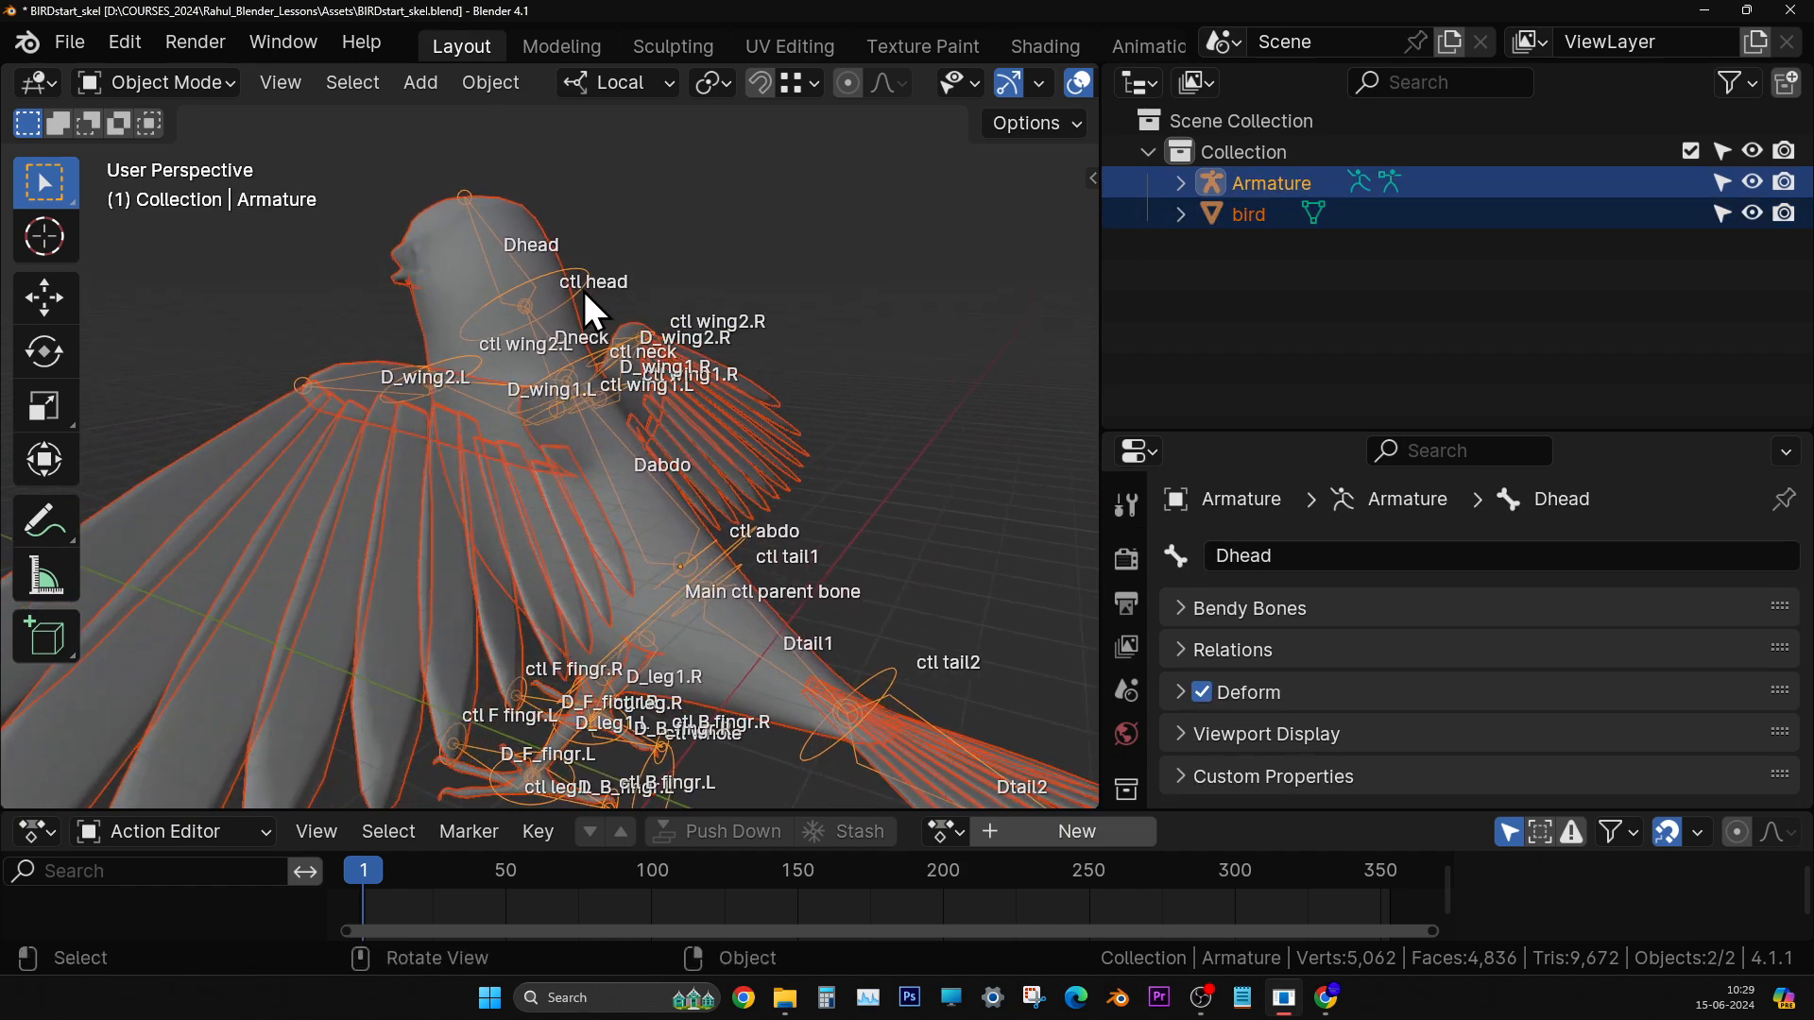
{"action": "left_click", "coordinate": [446, 242]}
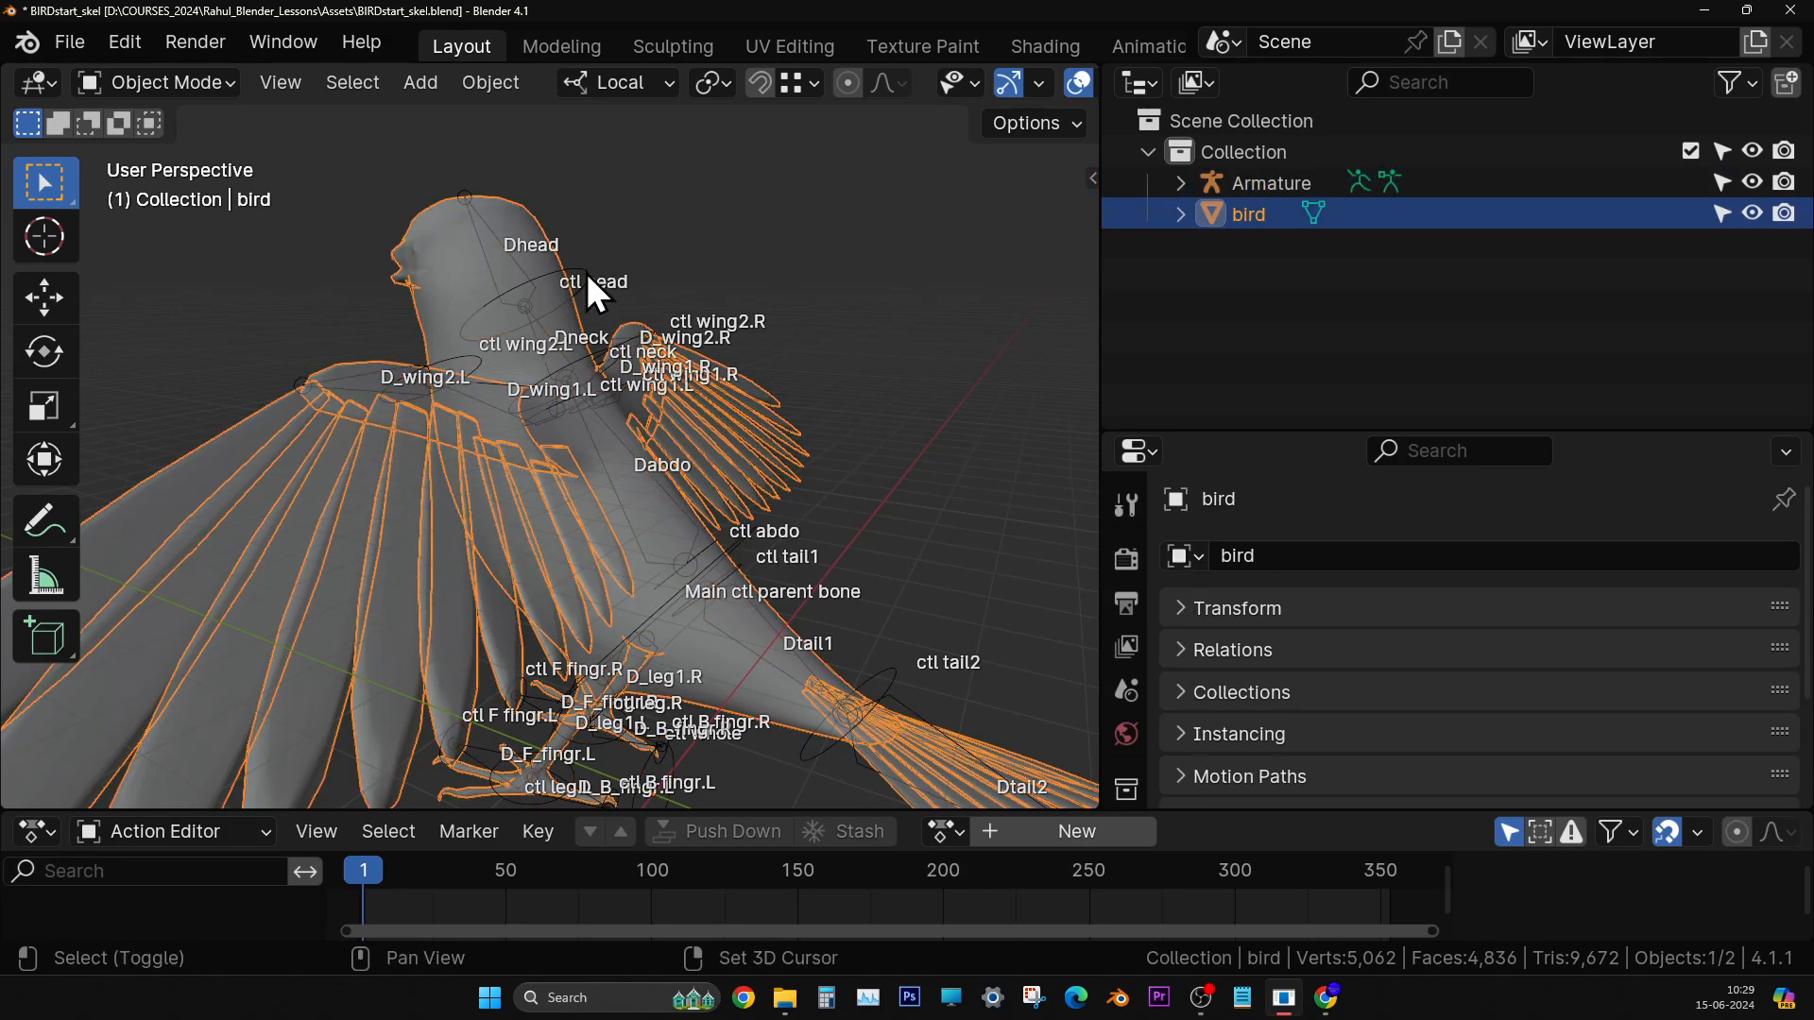
{"action": "left_click", "coordinate": [587, 272], "text": "shift"}
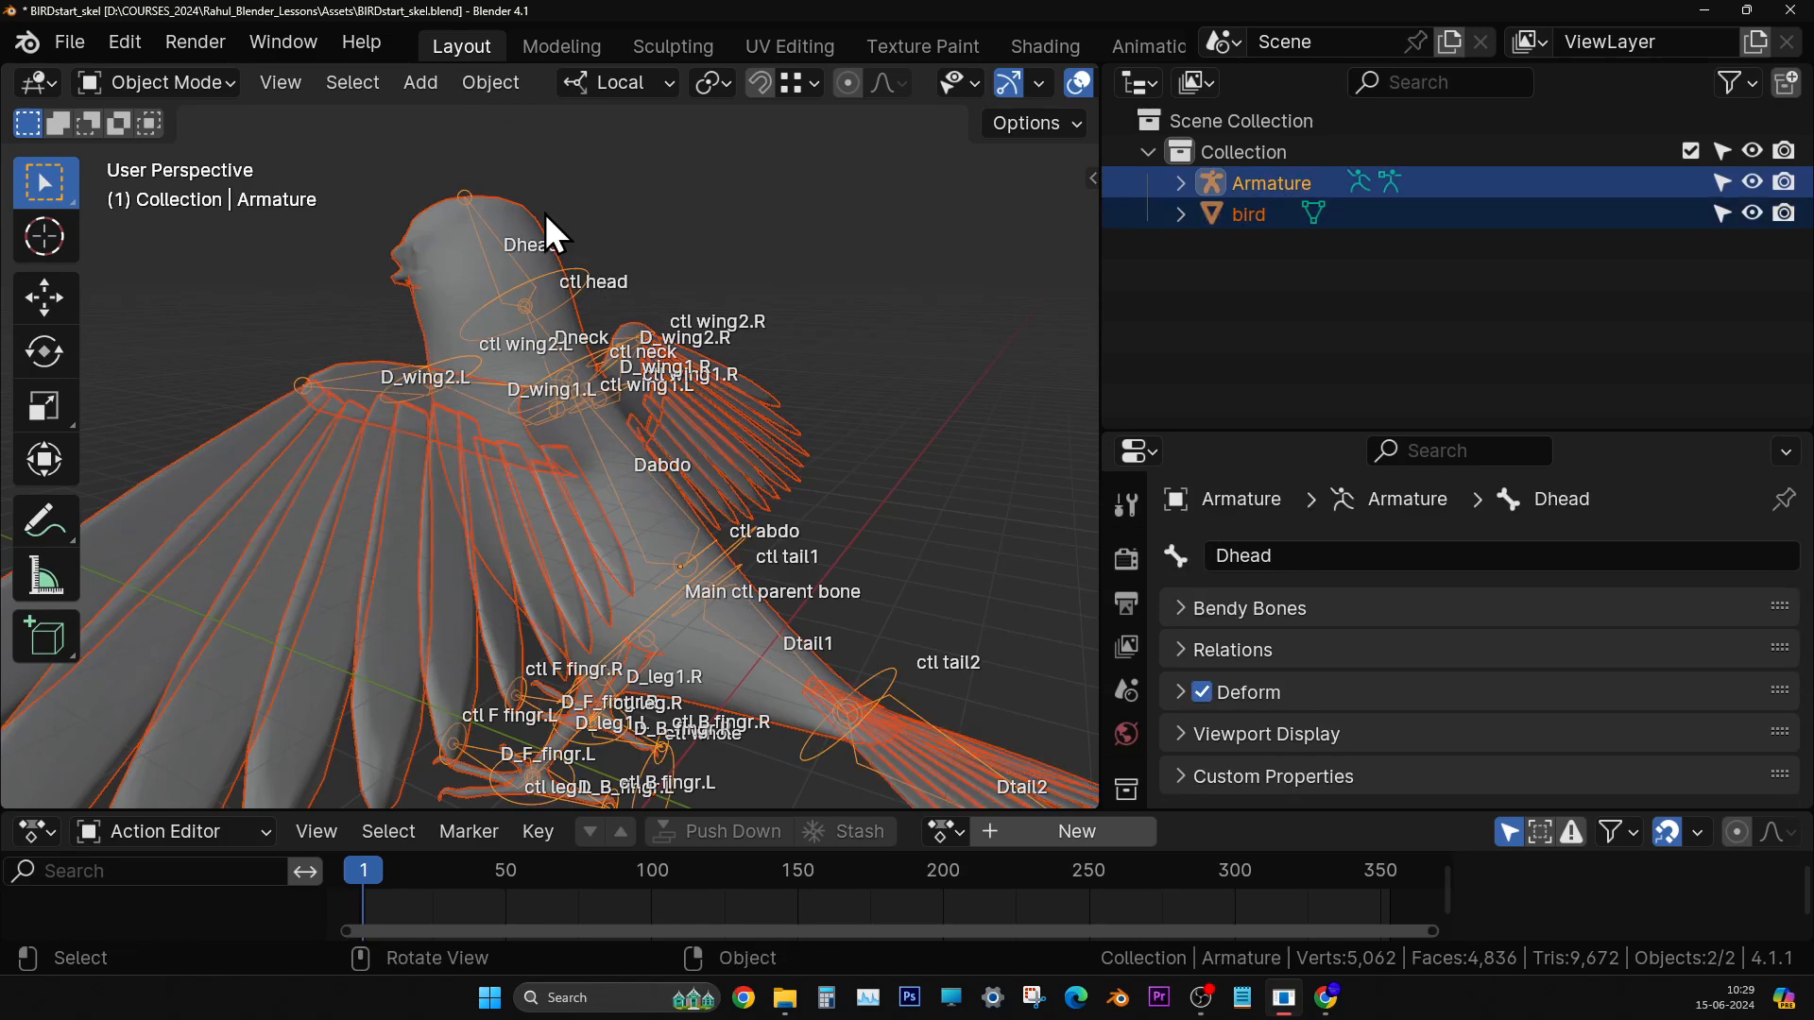
{"action": "key", "text": "ctrl+p"}
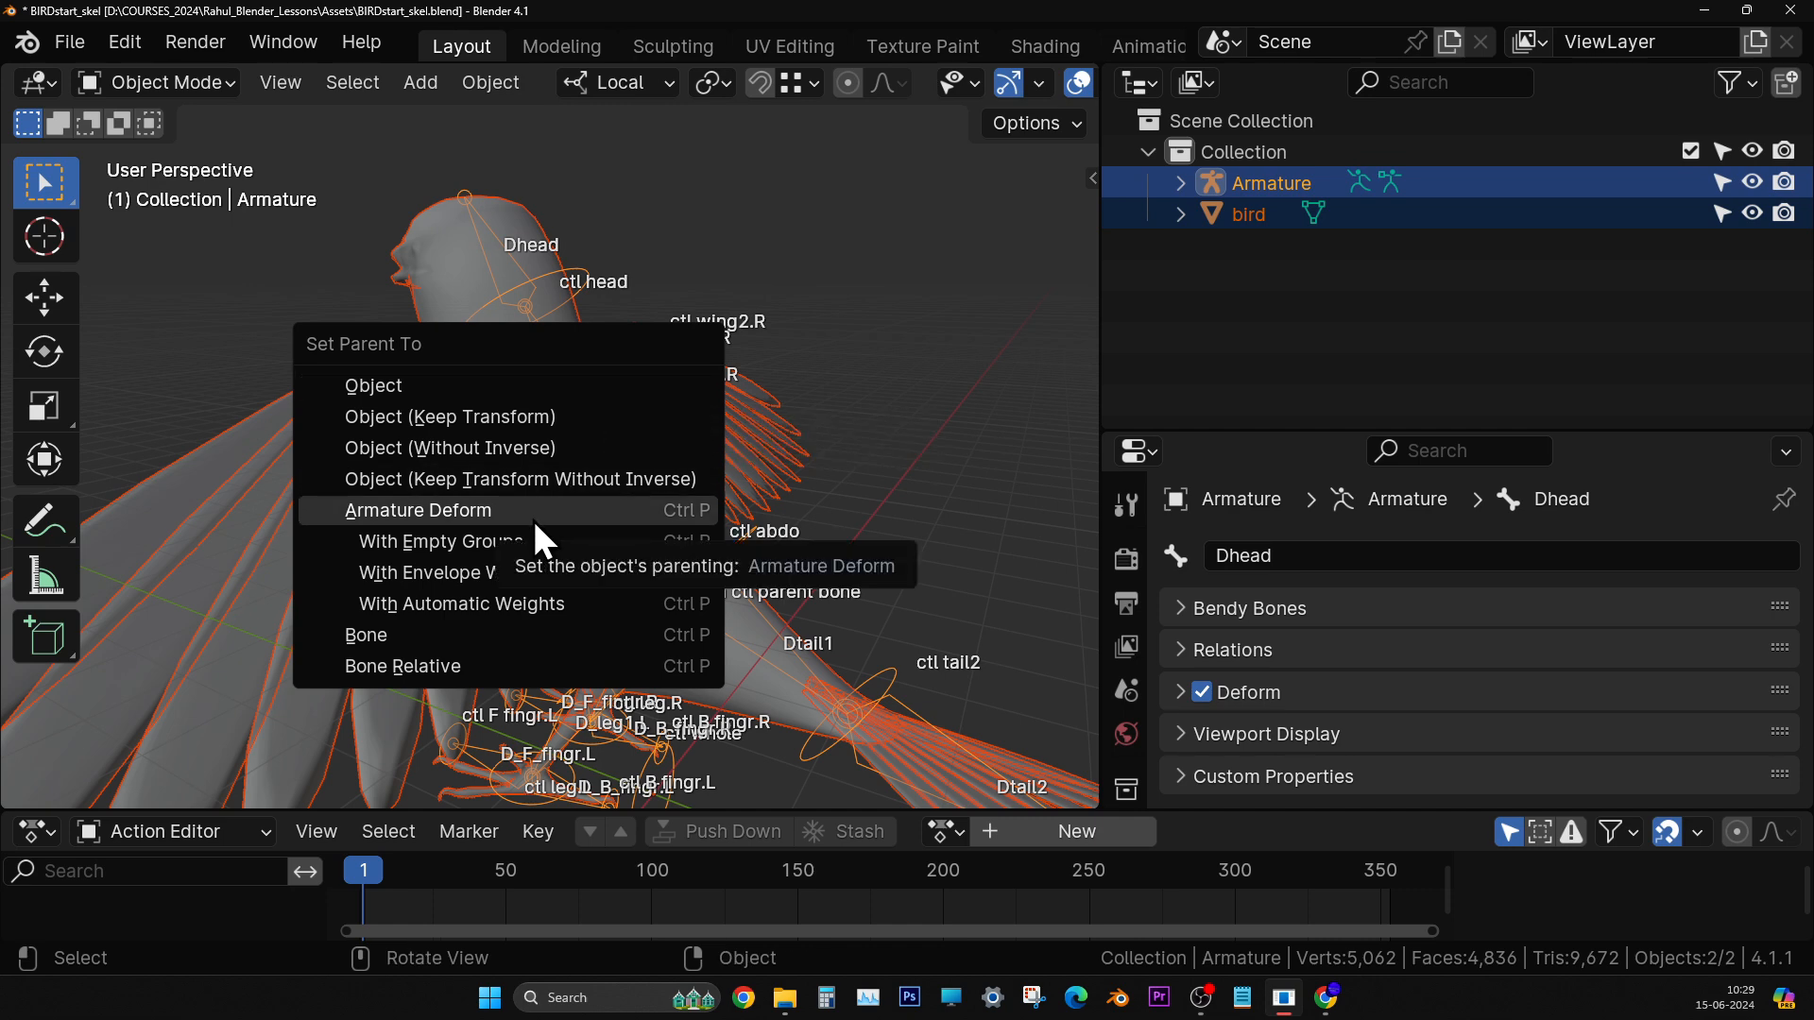
{"action": "left_click", "coordinate": [554, 601]}
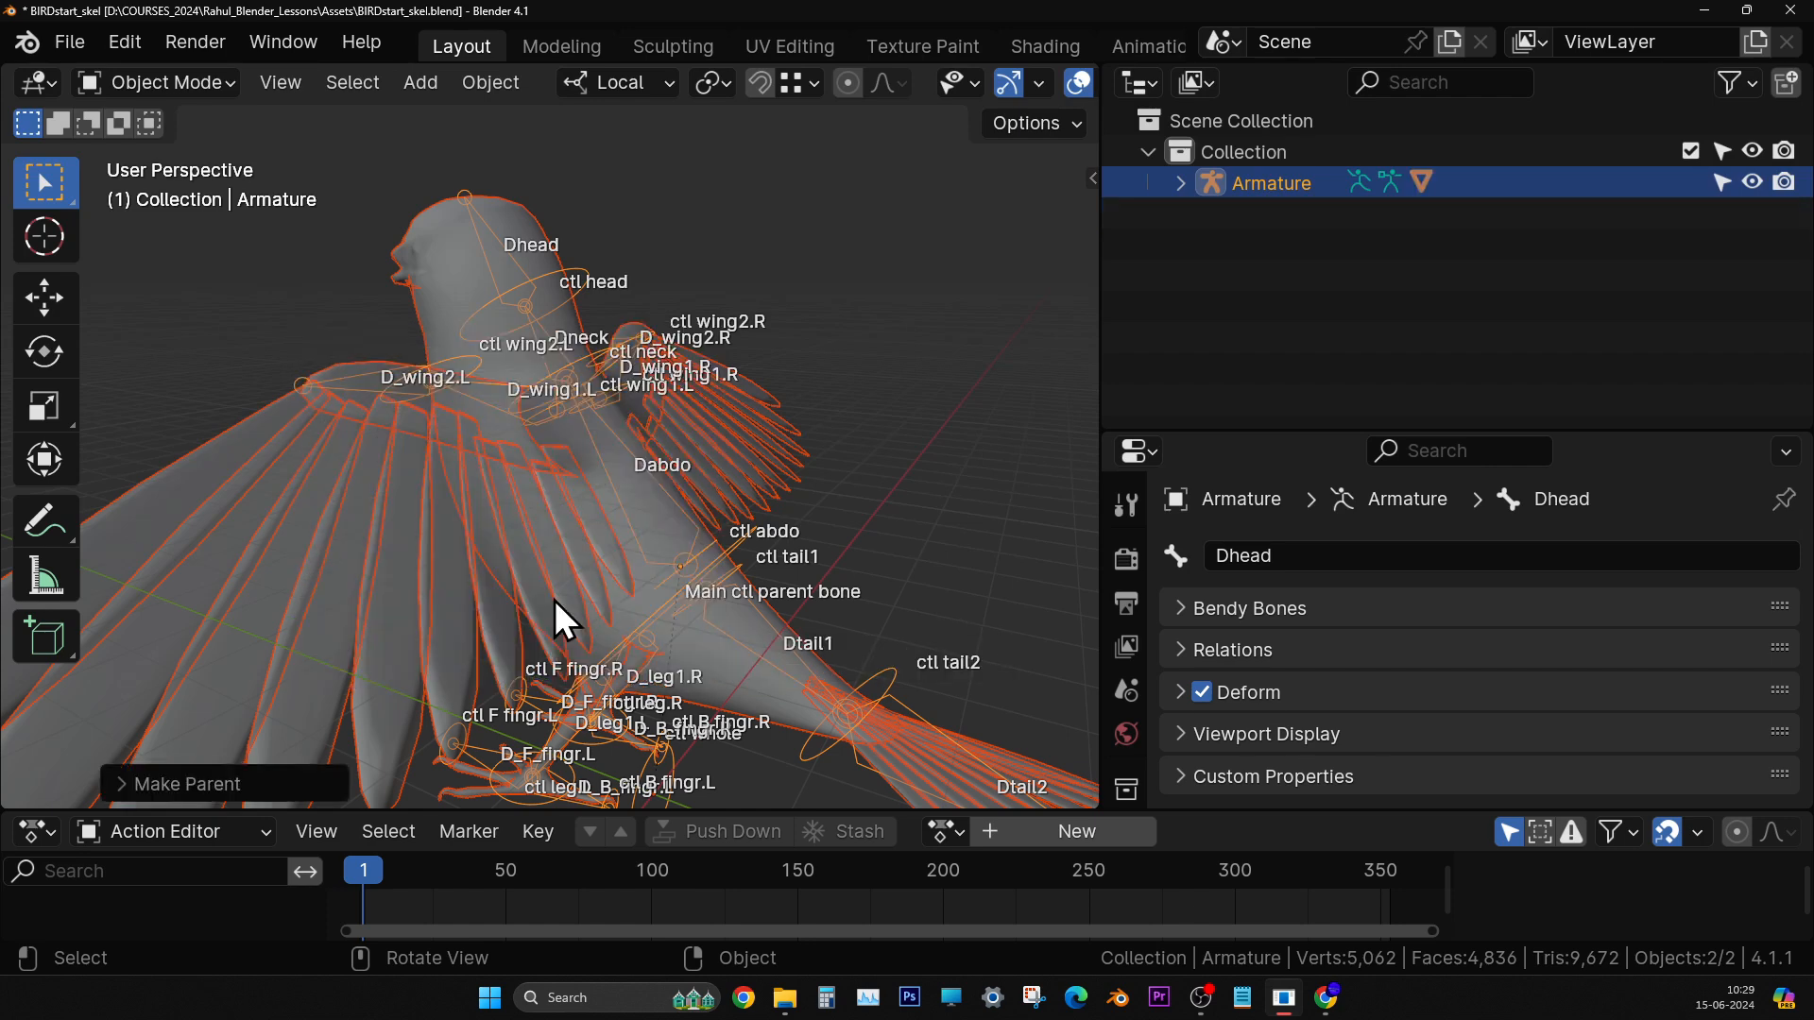
{"action": "middle_click_drag", "start_coordinate": [594, 501], "coordinate": [796, 320]}
{"action": "left_click", "coordinate": [826, 299]}
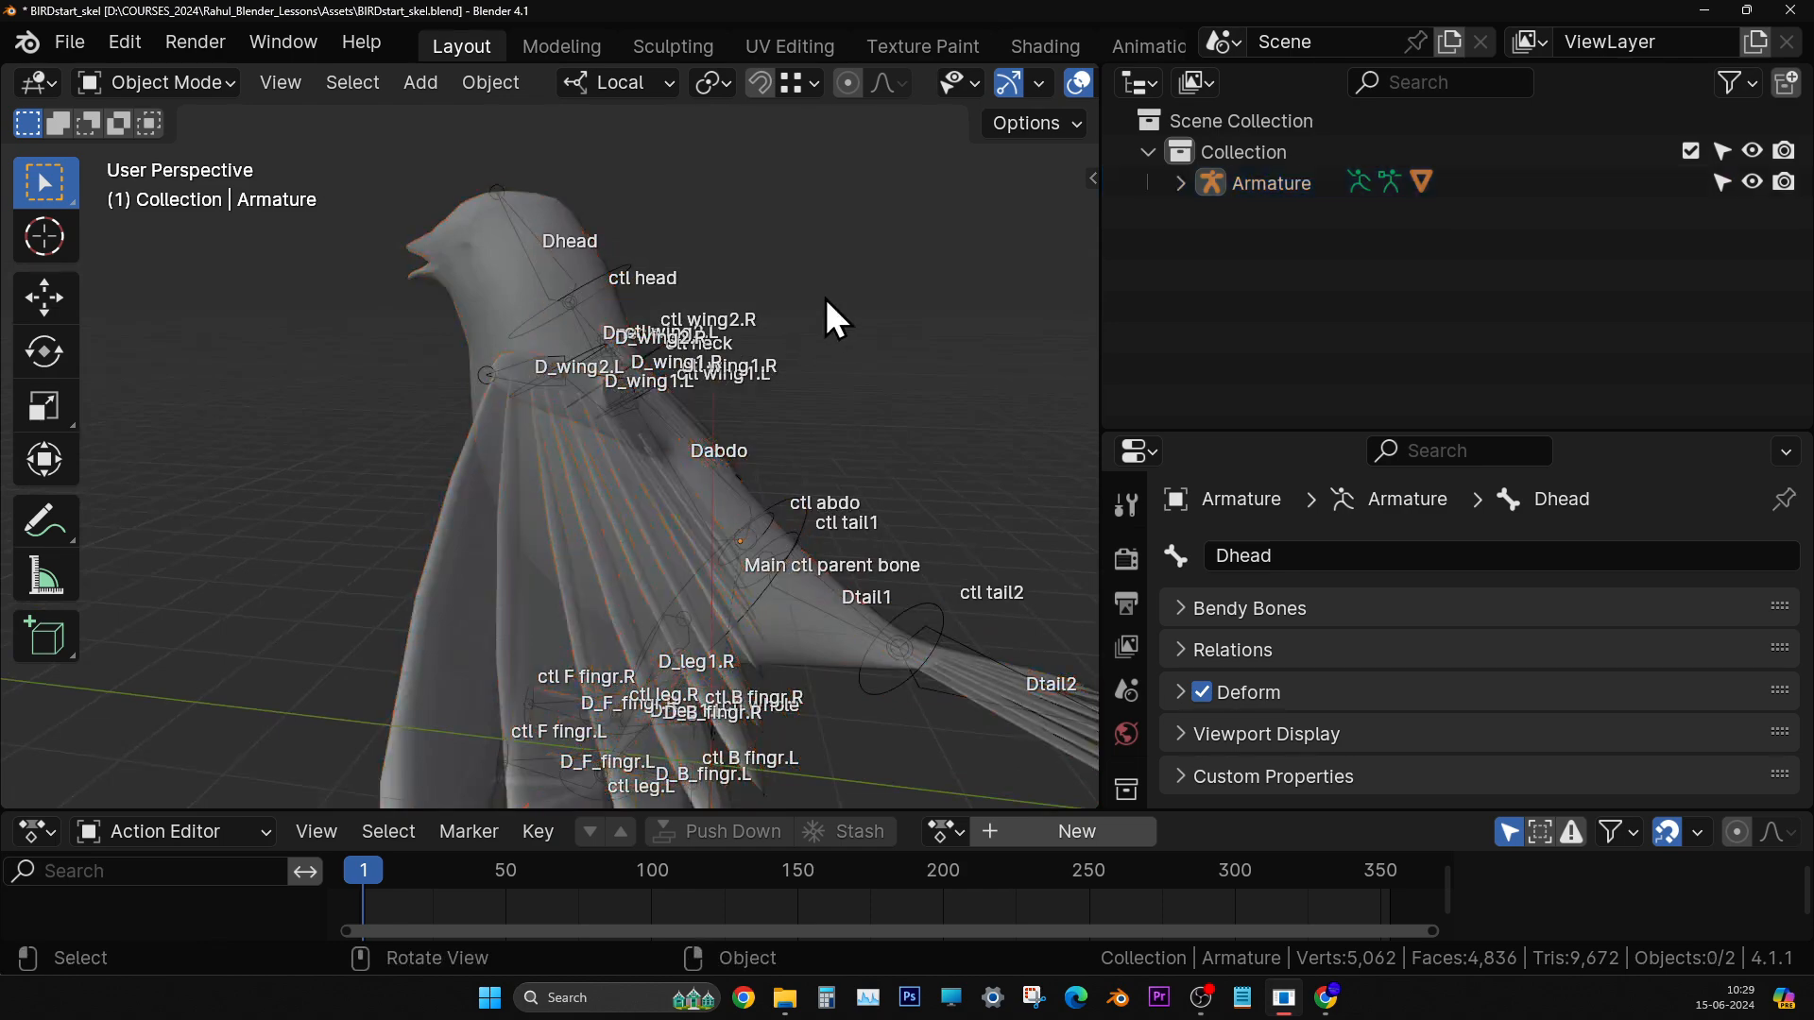
- Select the armature and switch it to Pose Mode
{"action": "left_click", "coordinate": [643, 269]}
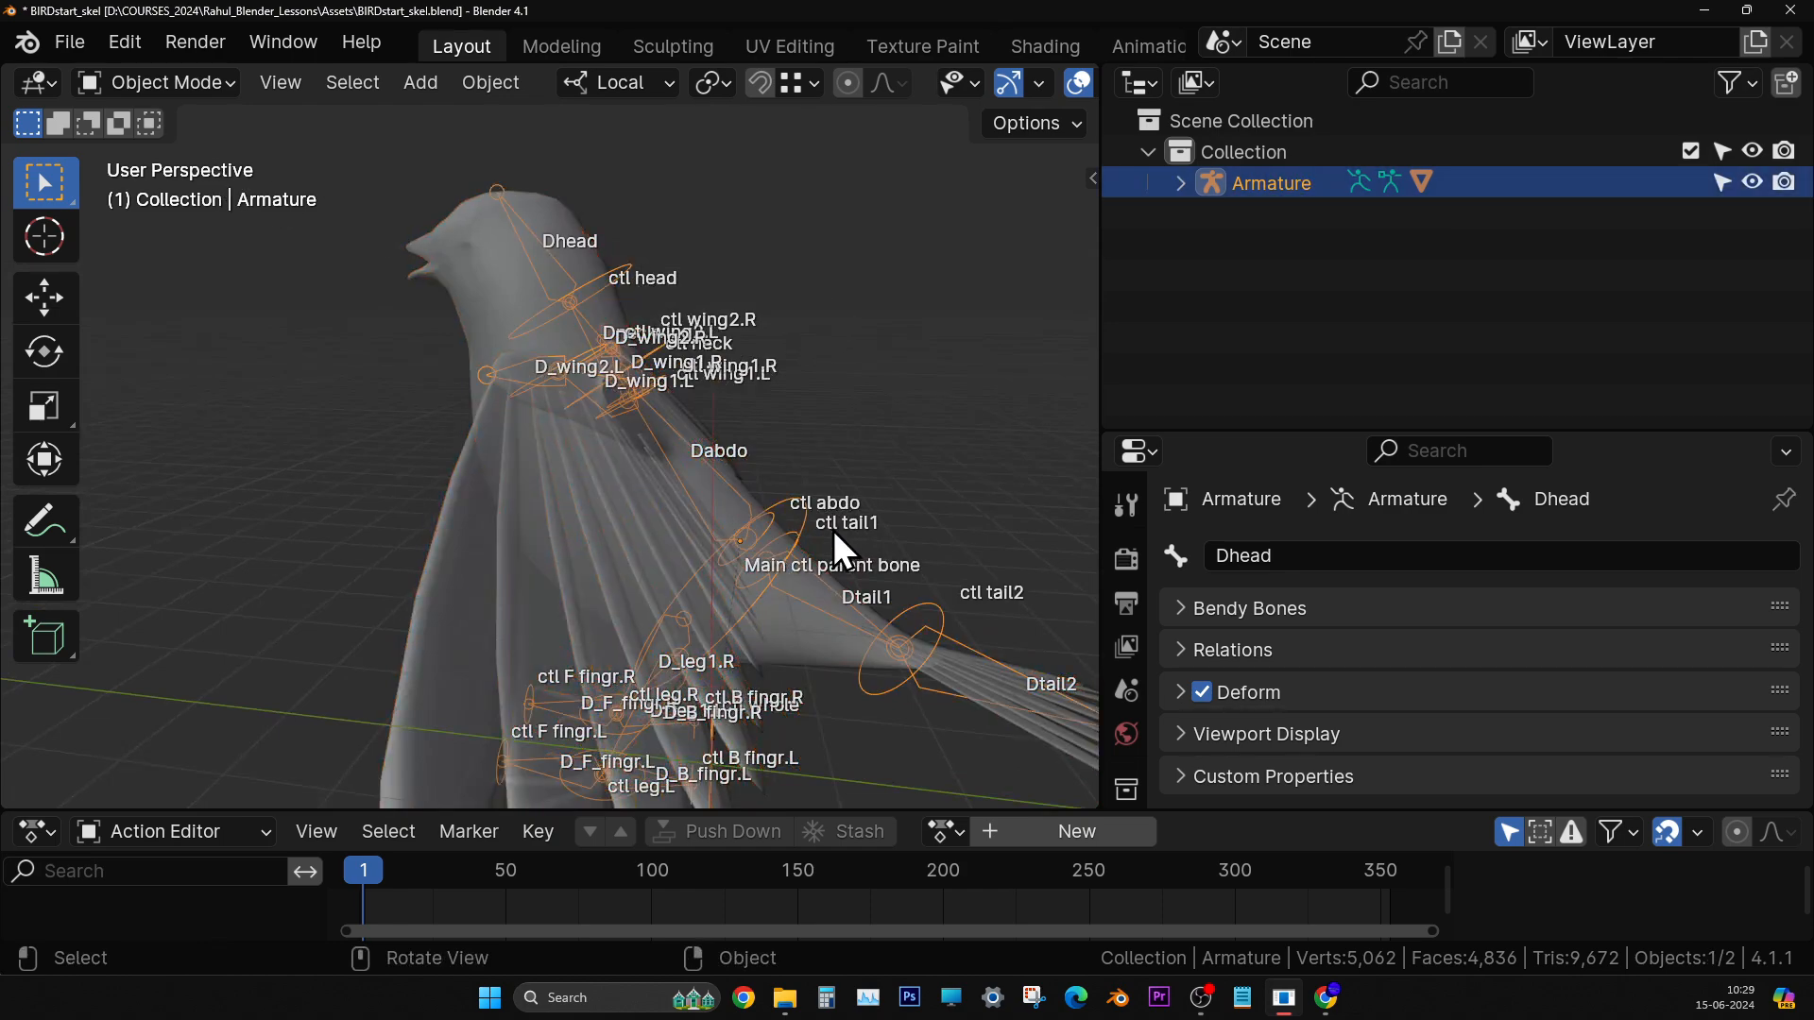
{"action": "middle_click_drag", "start_coordinate": [835, 532], "coordinate": [758, 528]}
{"action": "middle_click_drag", "start_coordinate": [655, 484], "coordinate": [756, 453]}
{"action": "left_click", "coordinate": [211, 84]}
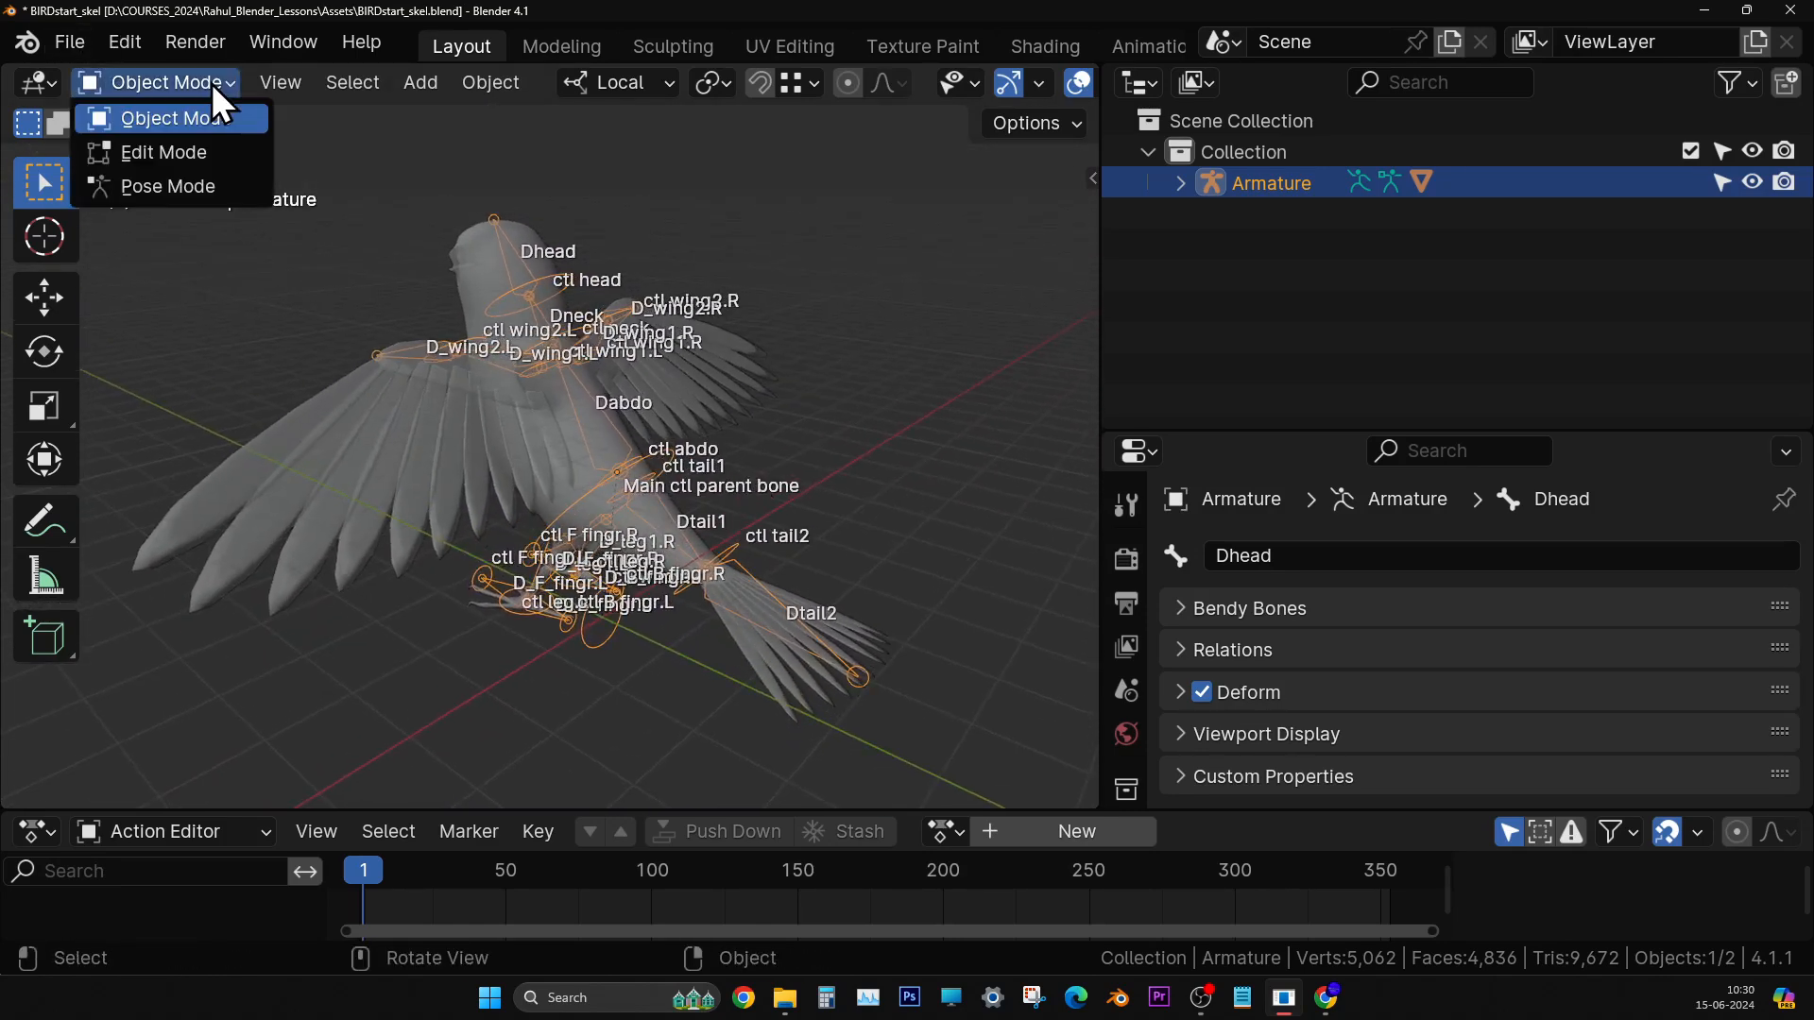
{"action": "left_click", "coordinate": [194, 189]}
- Rotate the ctl head control about its local X axis to test how it moves the head
{"action": "middle_click_drag", "start_coordinate": [510, 378], "coordinate": [571, 271]}
{"action": "left_click", "coordinate": [570, 274]}
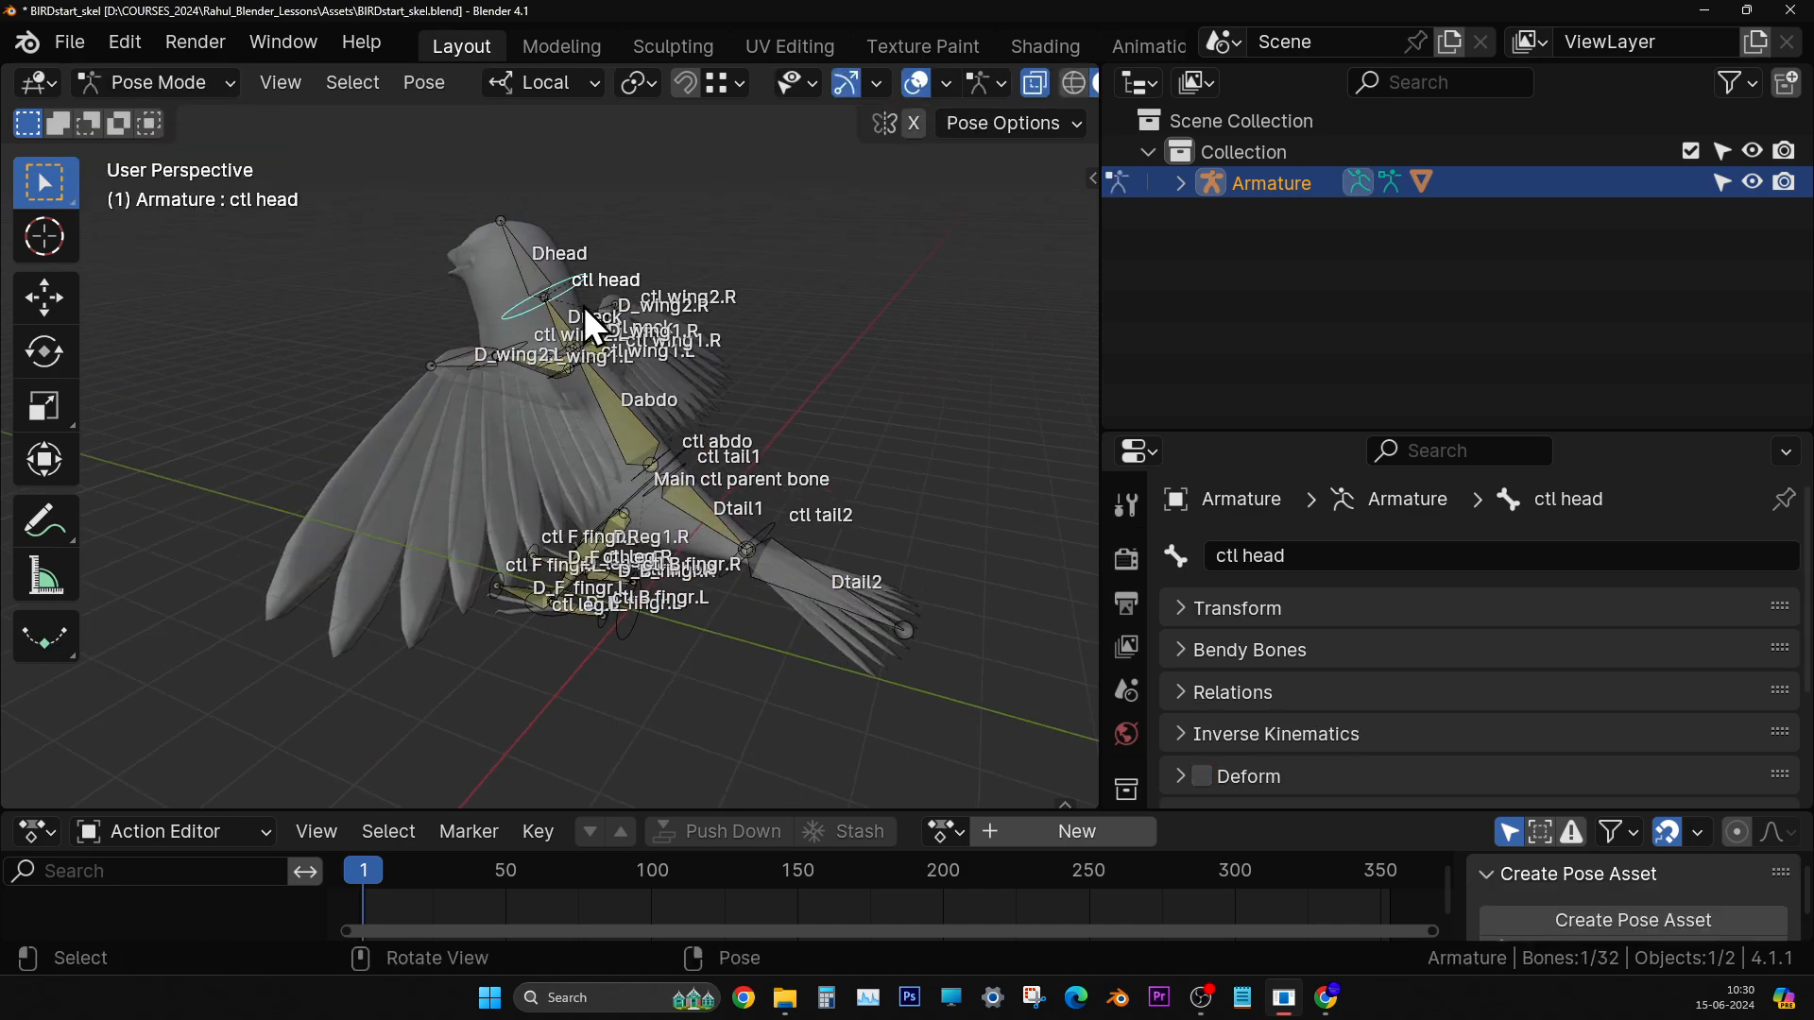
{"action": "scroll", "coordinate": [584, 306], "scroll_direction": "up", "scroll_amount": 6}
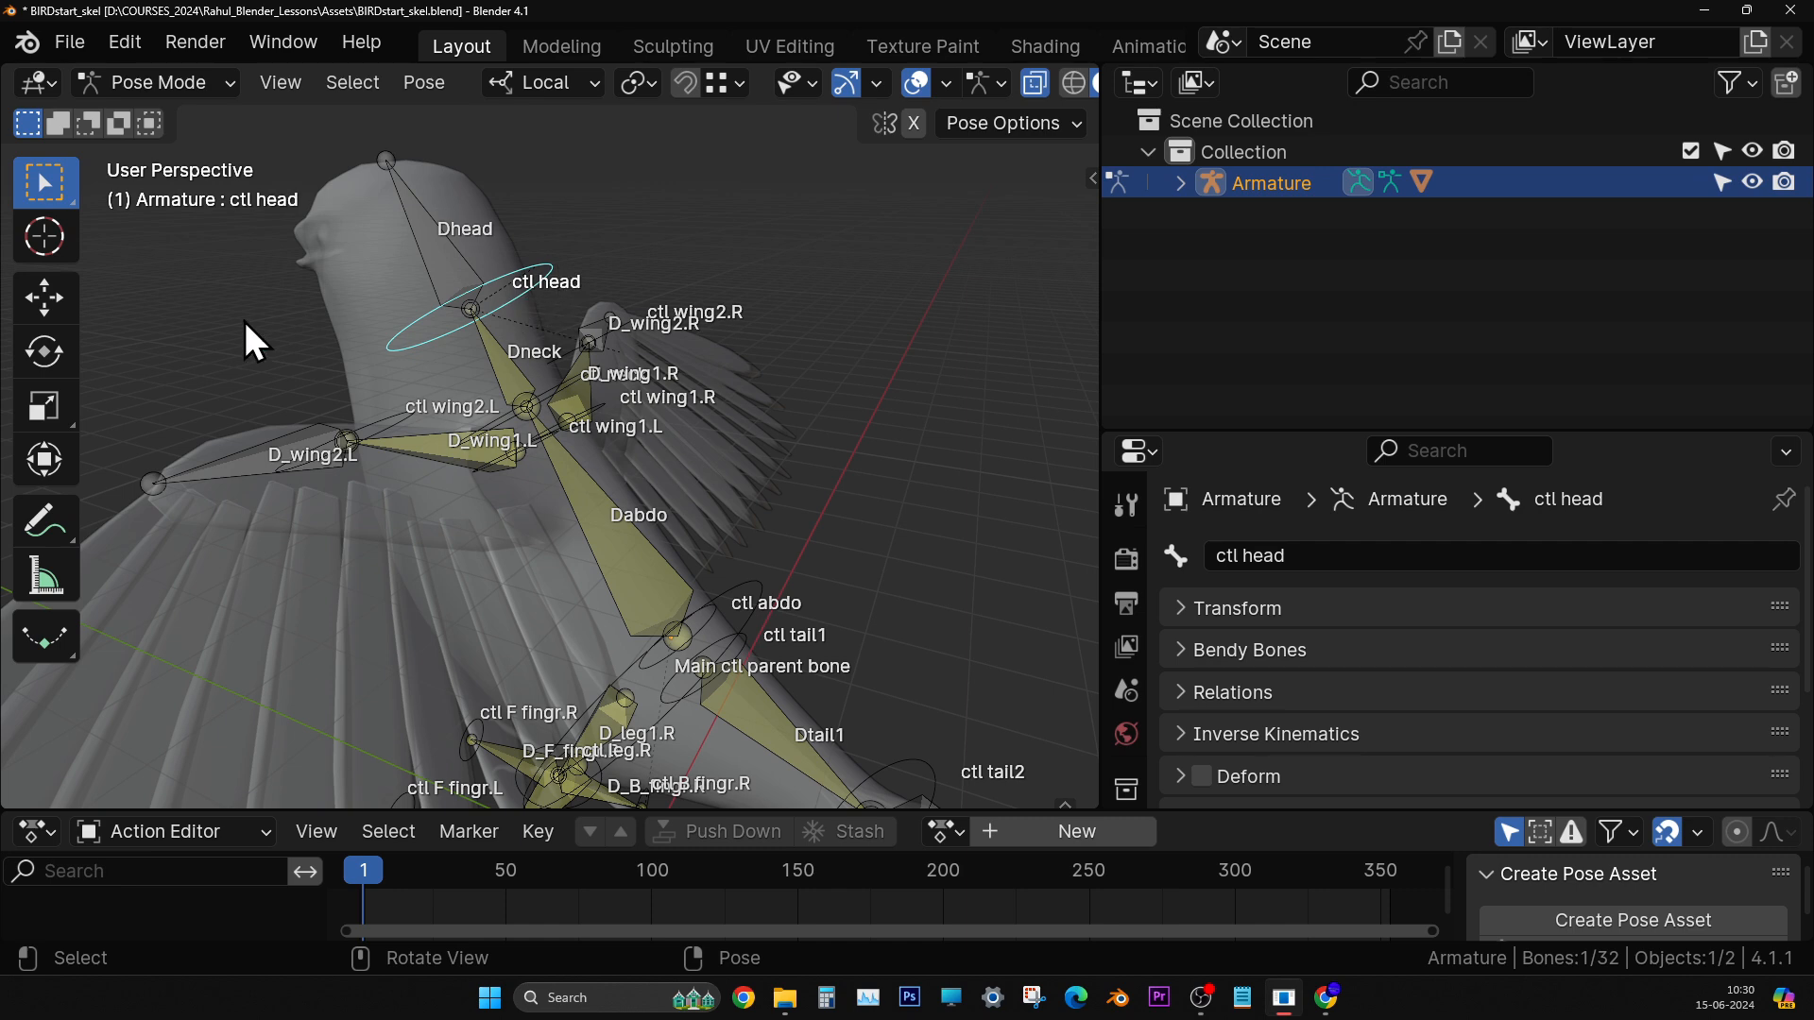
{"action": "scroll", "coordinate": [843, 473], "scroll_direction": "up", "scroll_amount": 4}
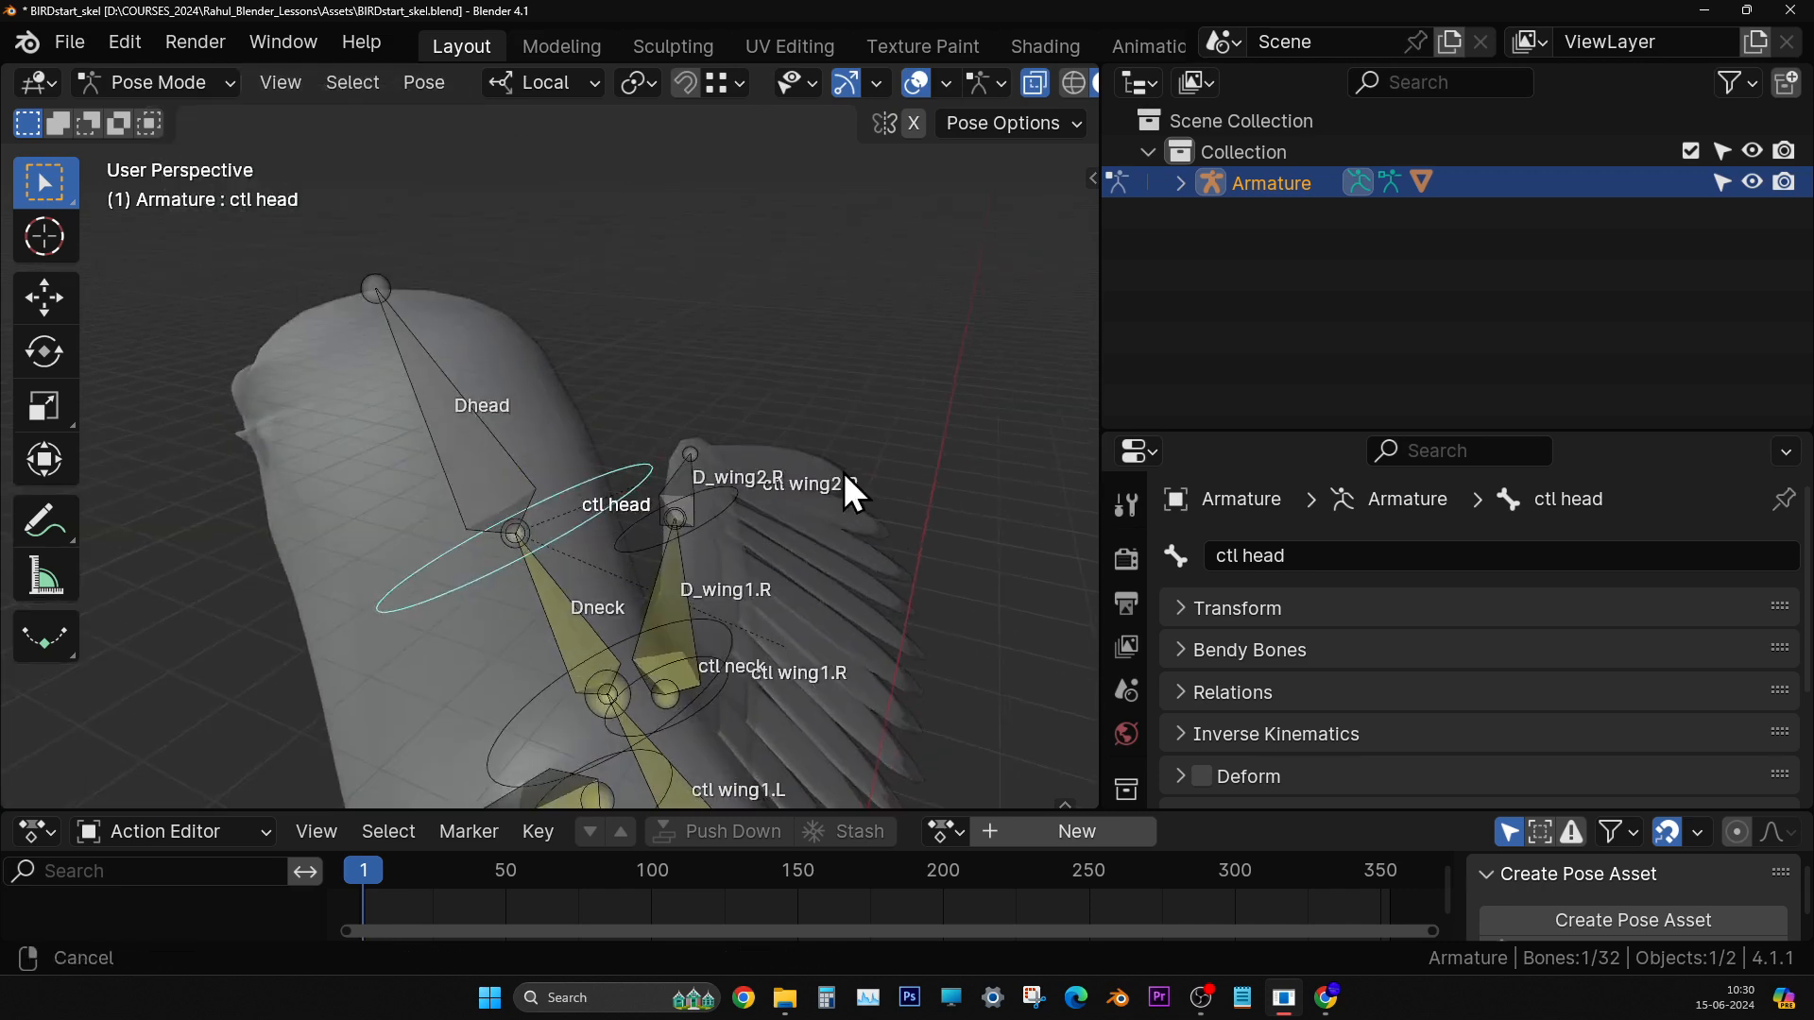
{"action": "scroll", "coordinate": [805, 395], "scroll_direction": "down", "scroll_amount": 2}
{"action": "left_click", "coordinate": [637, 378]}
{"action": "left_click", "coordinate": [637, 378]}
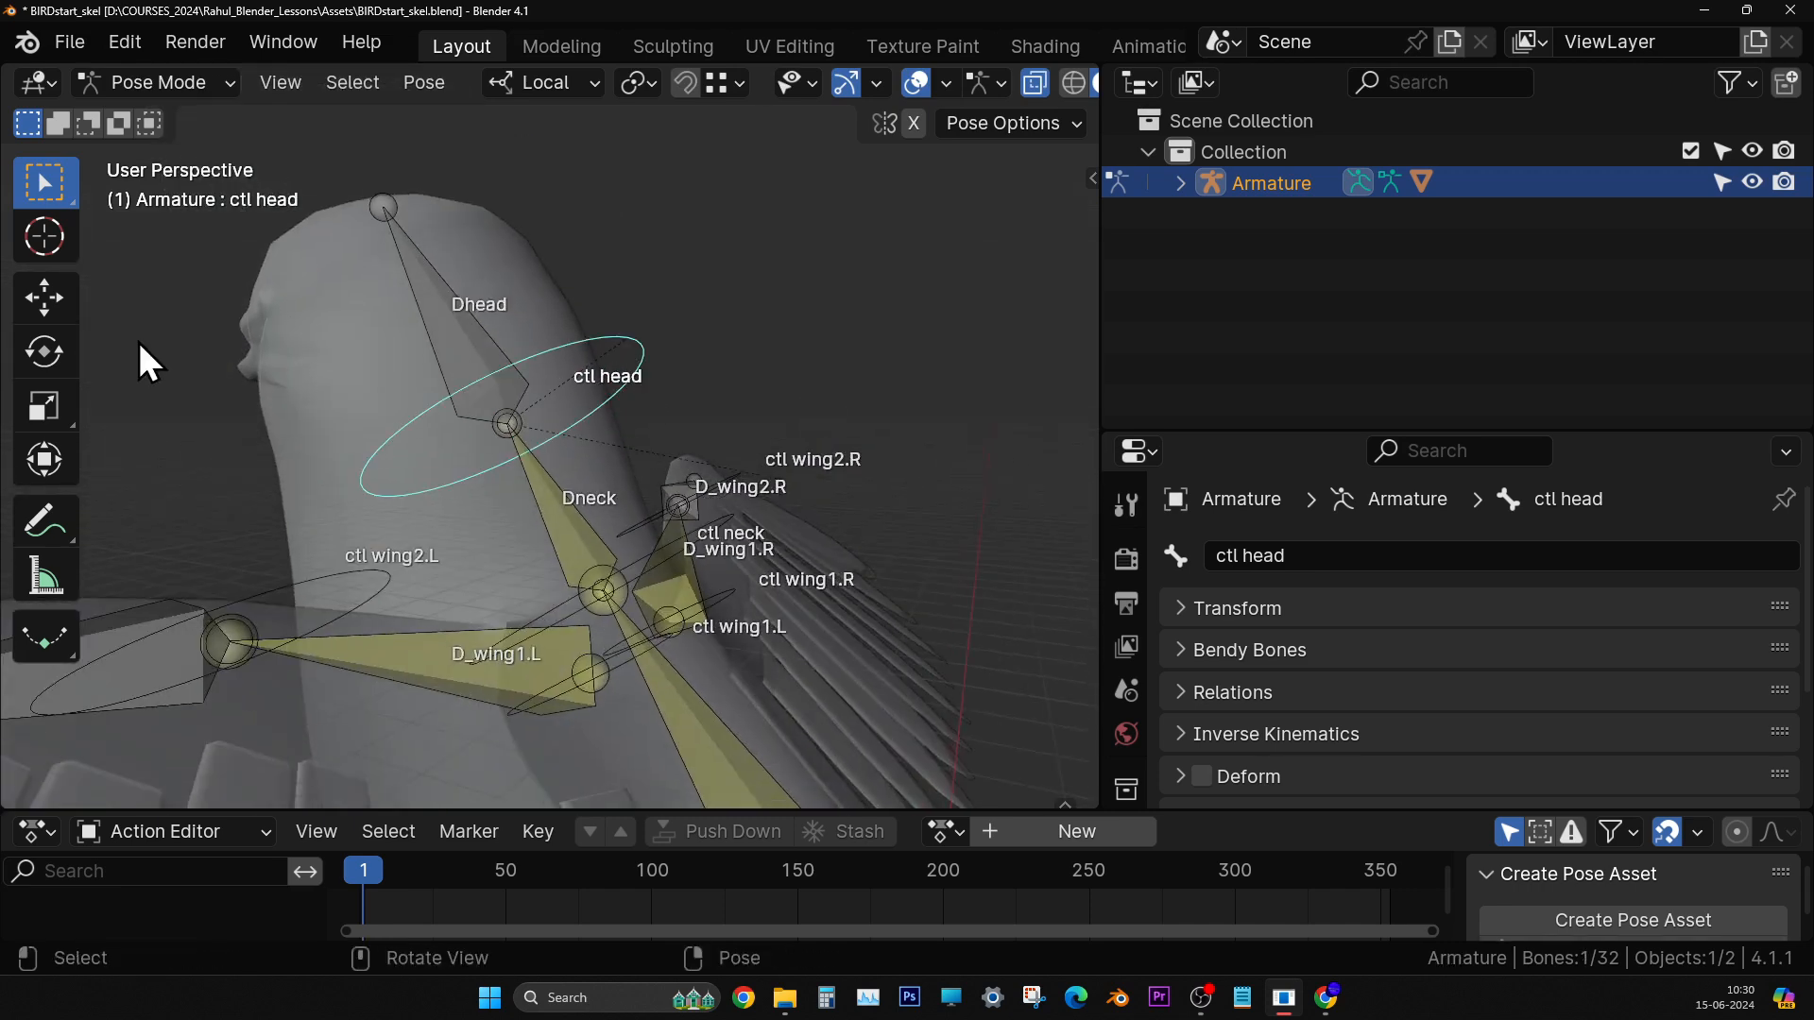
{"action": "left_click", "coordinate": [55, 350]}
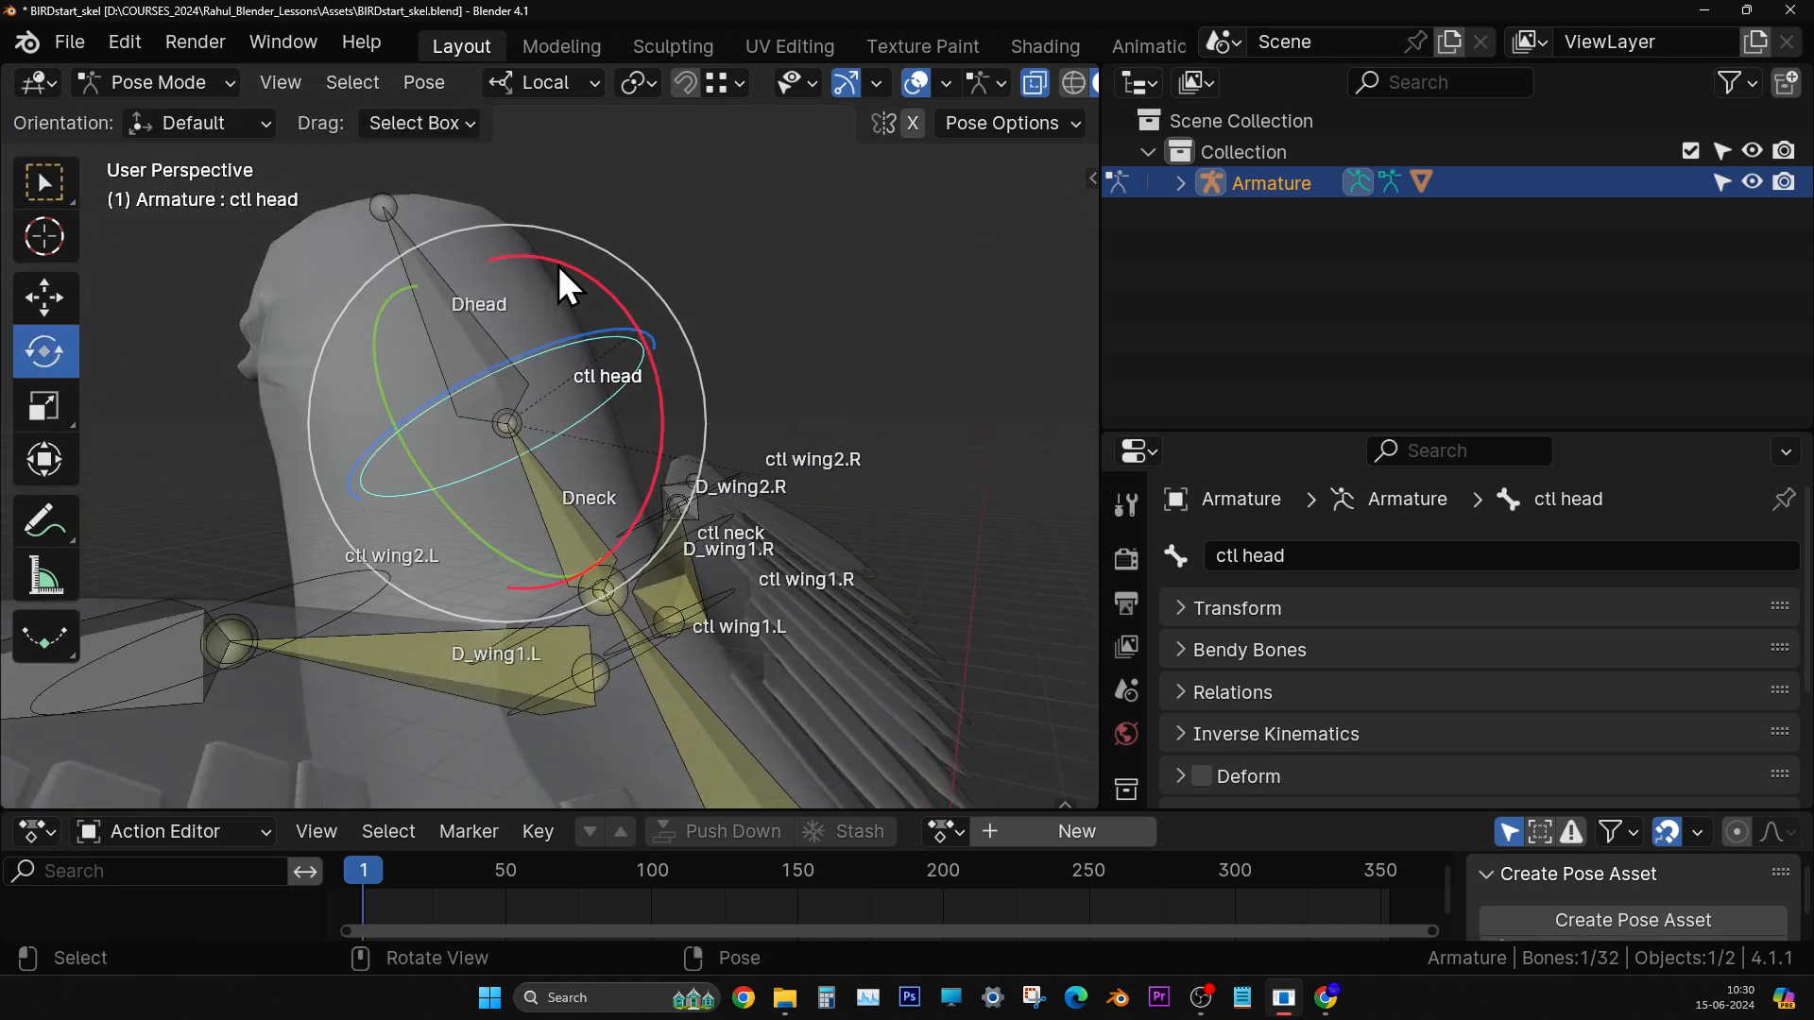
{"action": "left_click_drag", "start_coordinate": [567, 263], "coordinate": [493, 332]}
{"action": "middle_click_drag", "start_coordinate": [493, 332], "coordinate": [705, 492]}
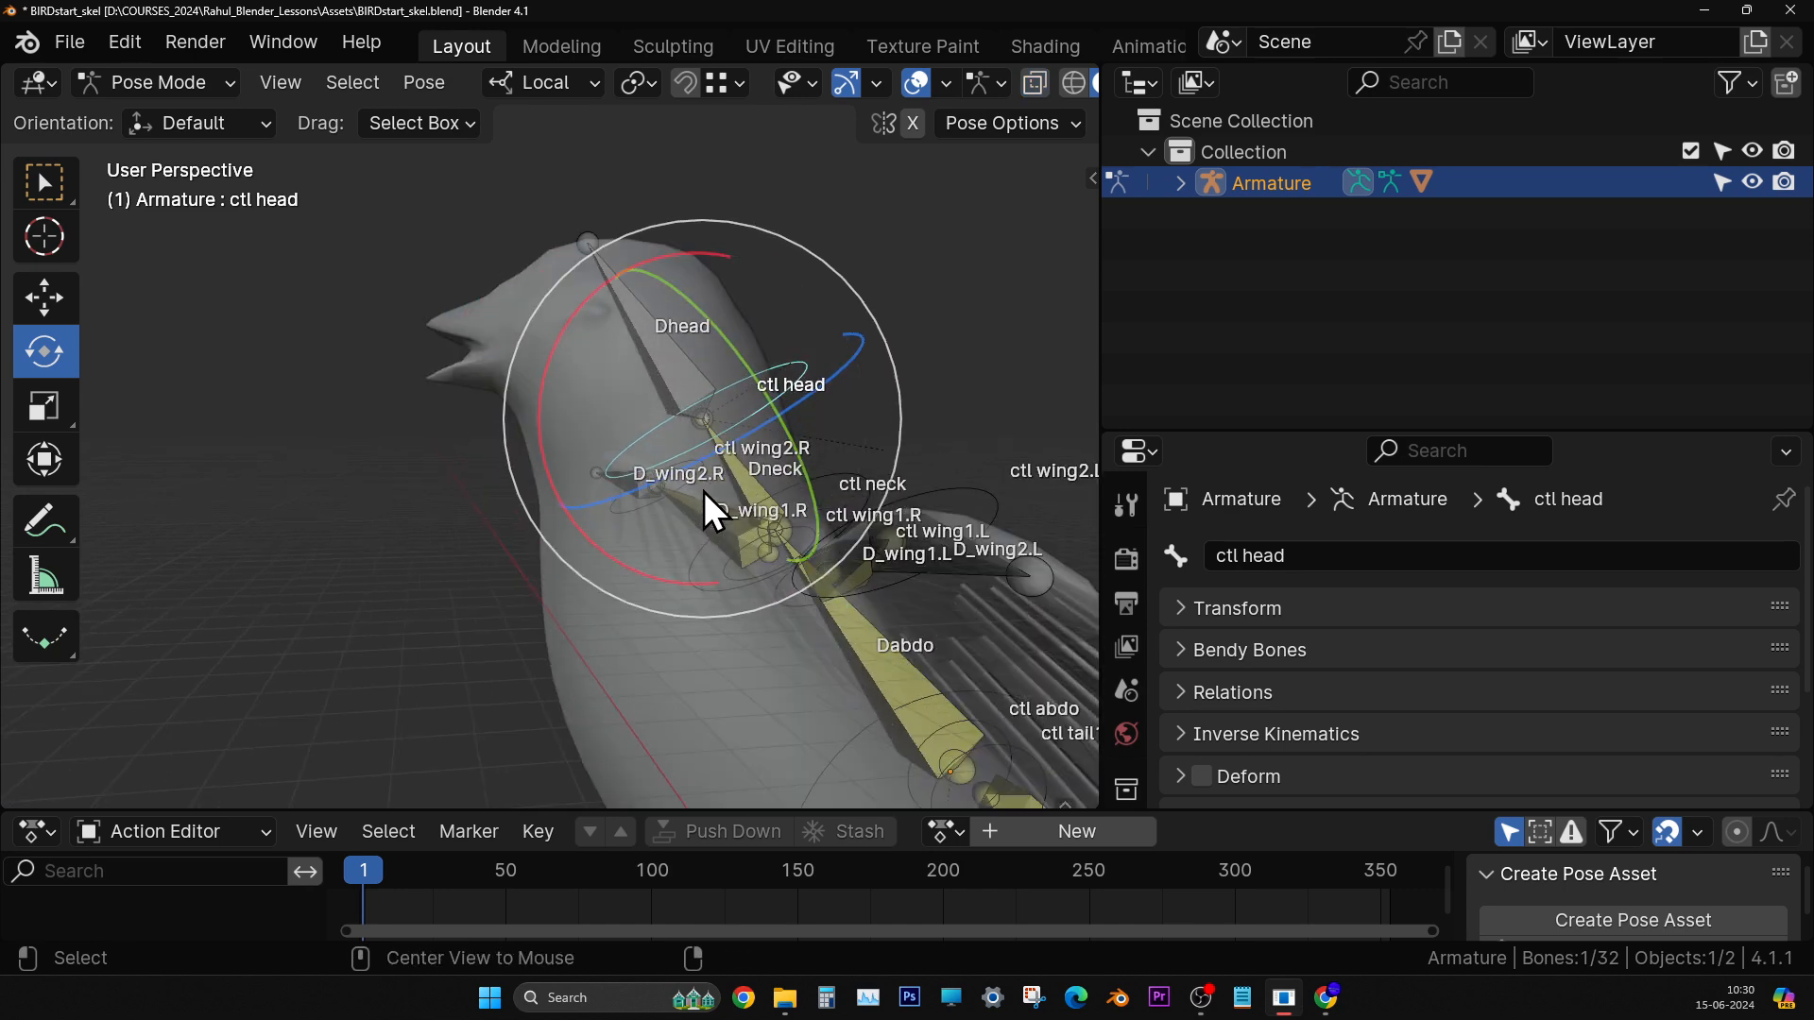
- Enlarge the Properties editor and turn off X-Ray in the viewport shading
{"action": "left_click_drag", "start_coordinate": [1461, 433], "coordinate": [1417, 237]}
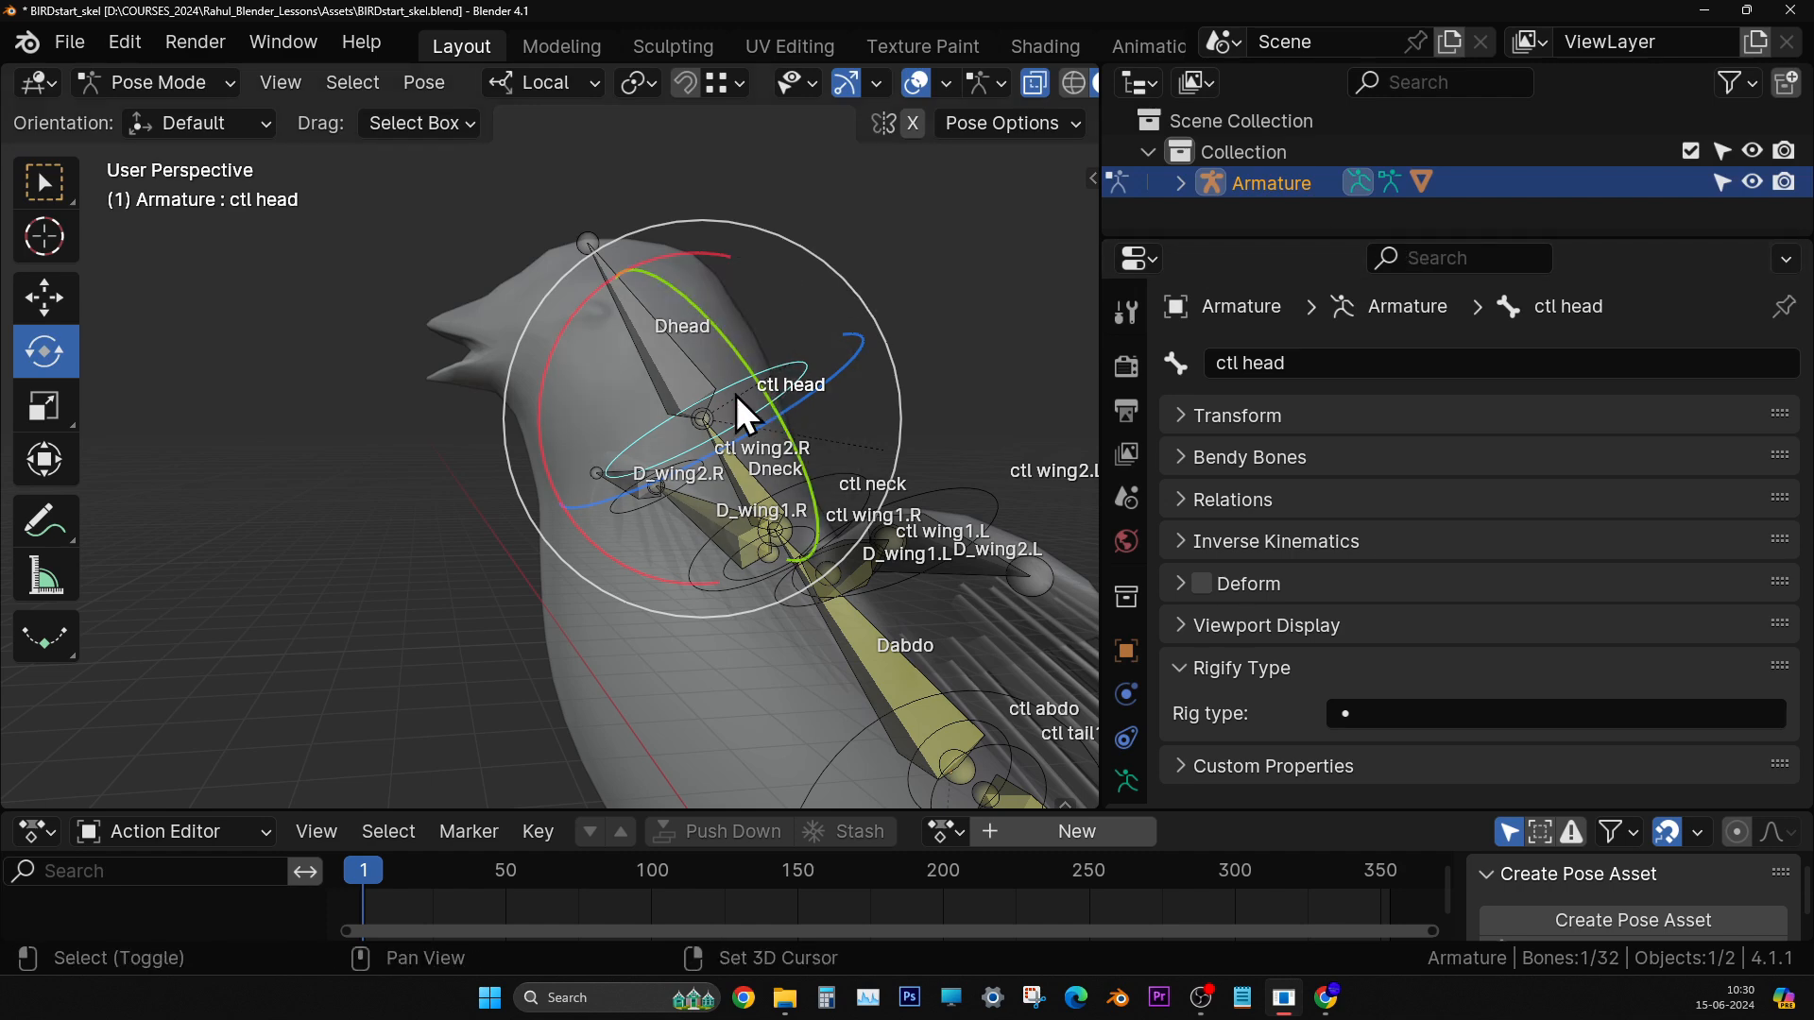
{"action": "mouse_move", "coordinate": [736, 395]}
{"action": "middle_mouse_down"}
{"action": "mouse_move", "coordinate": [649, 372]}
{"action": "mouse_move", "coordinate": [745, 423]}
{"action": "middle_mouse_up"}
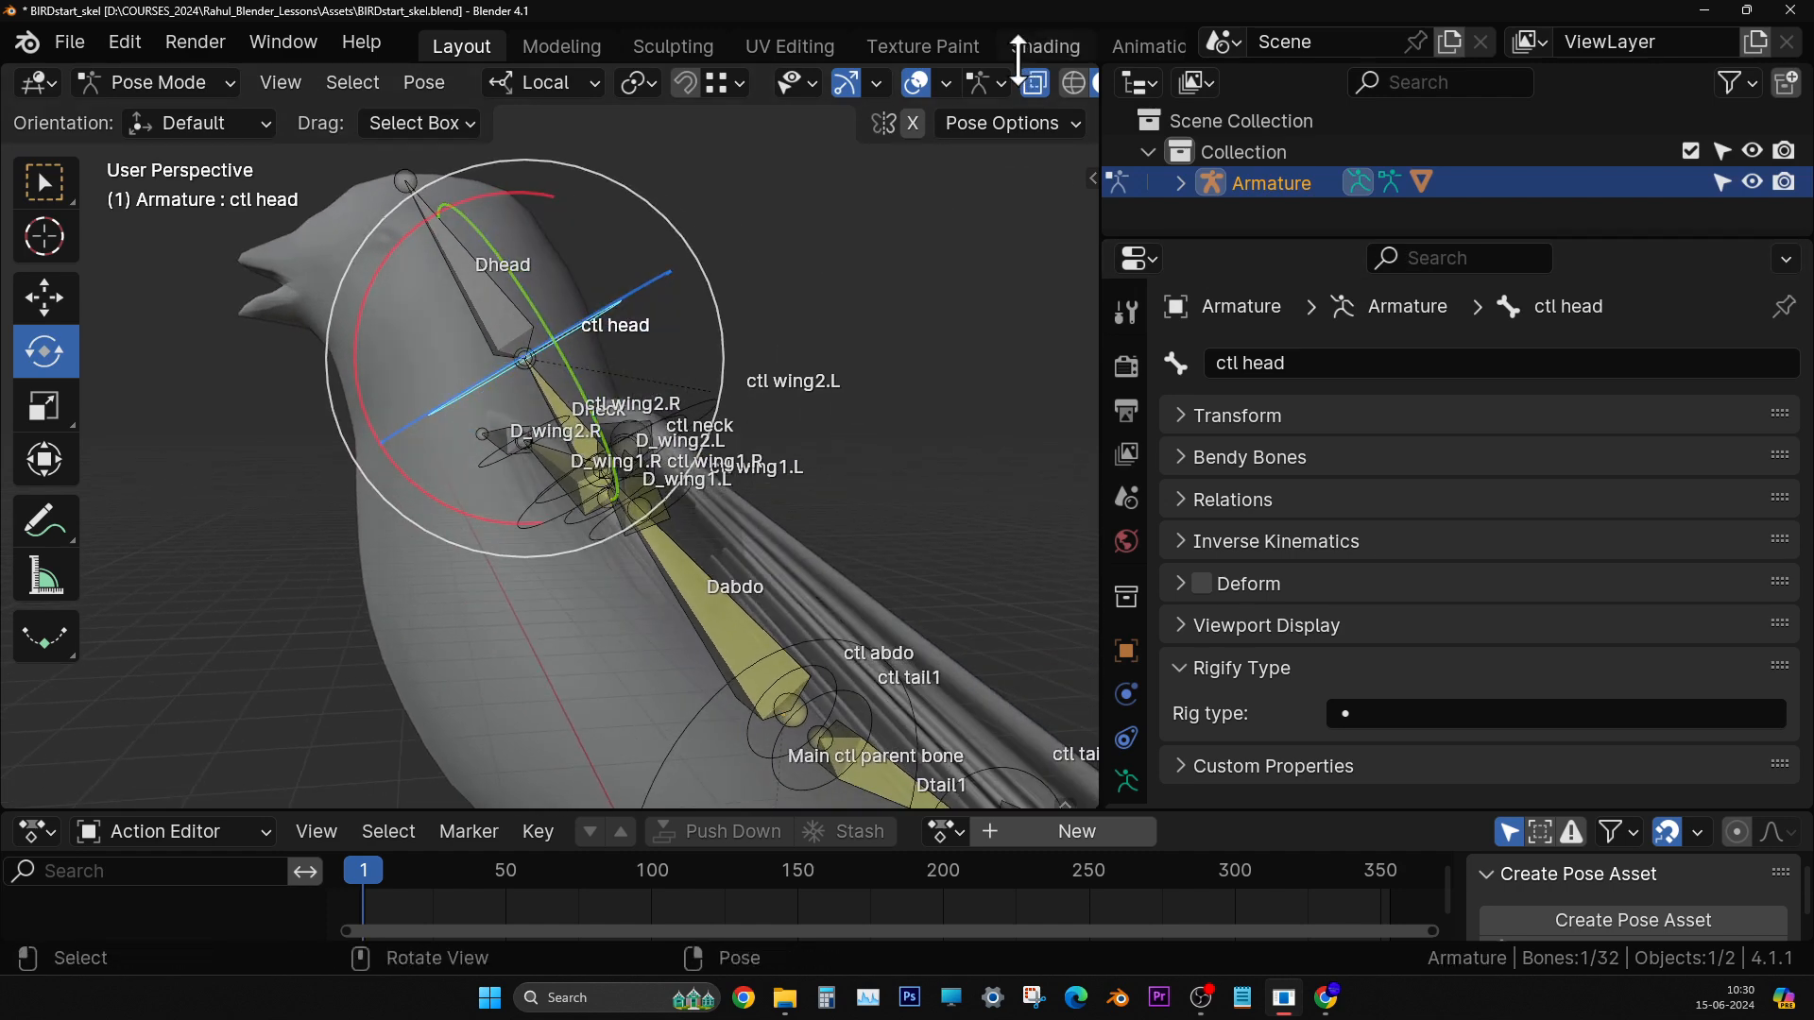
{"action": "scroll", "coordinate": [1029, 87], "scroll_direction": "down", "scroll_amount": 3}
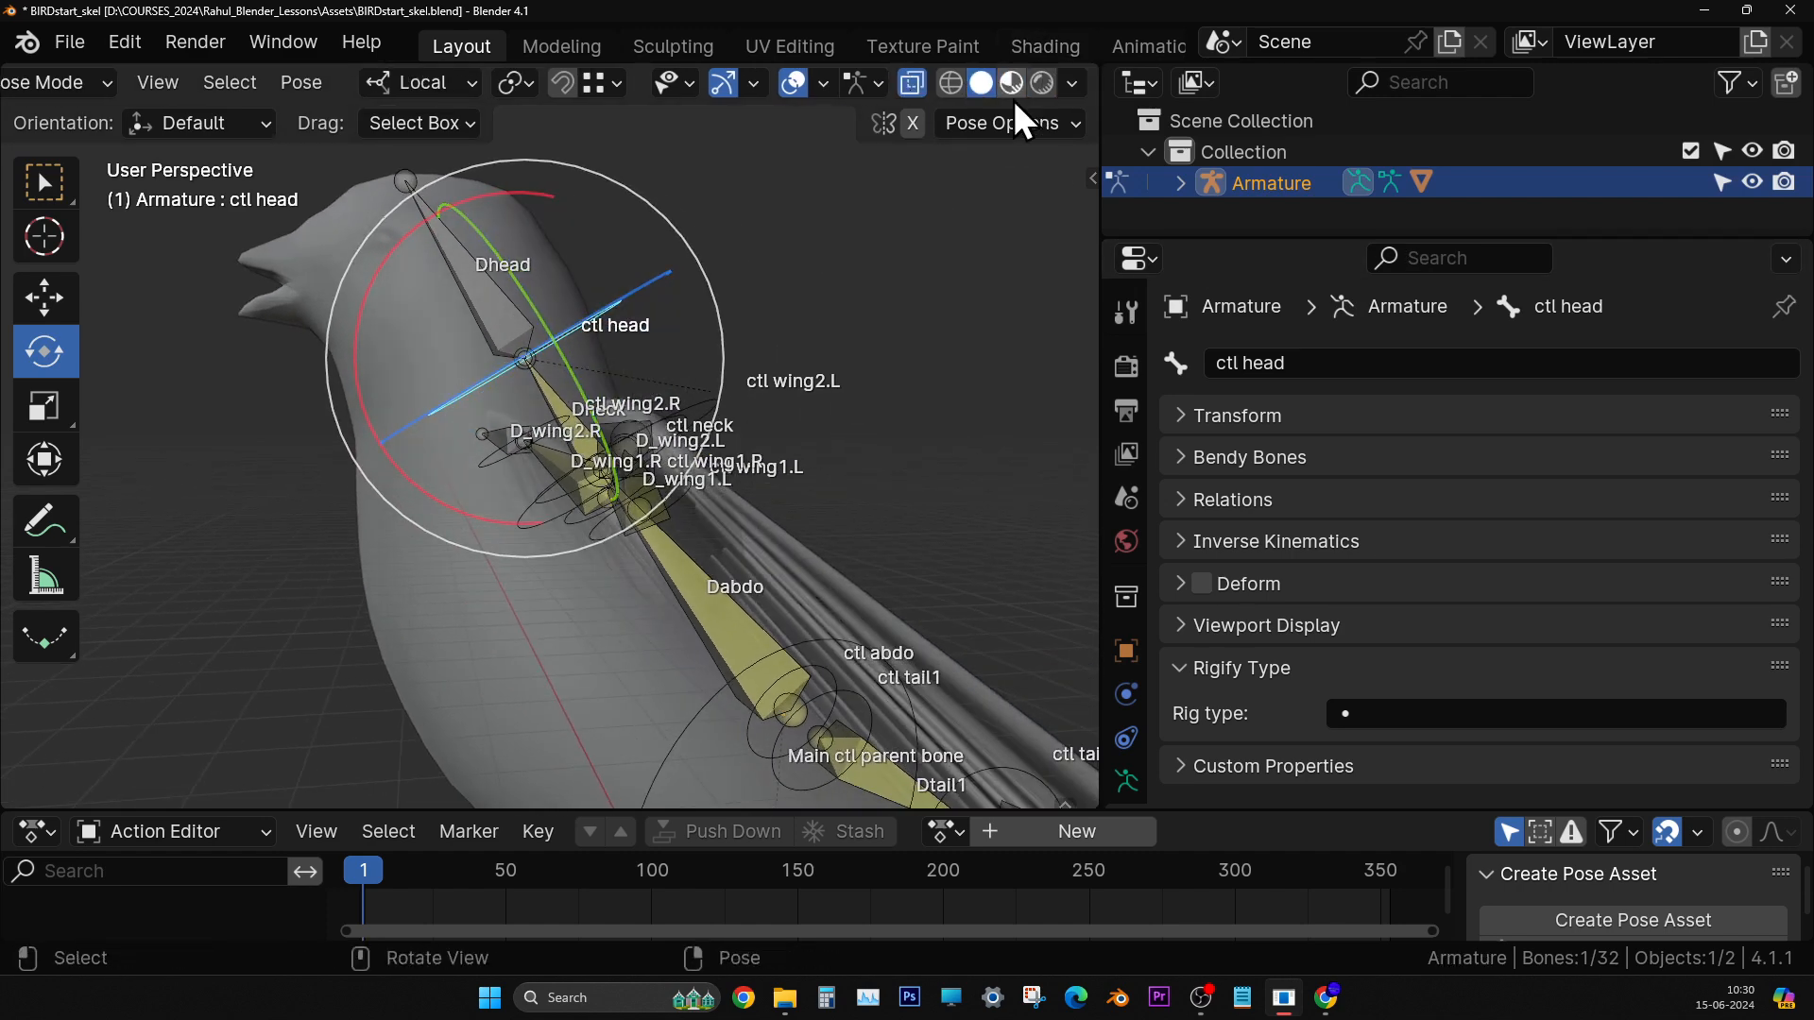
{"action": "left_click", "coordinate": [923, 87]}
{"action": "middle_click_drag", "start_coordinate": [850, 284], "coordinate": [781, 372]}
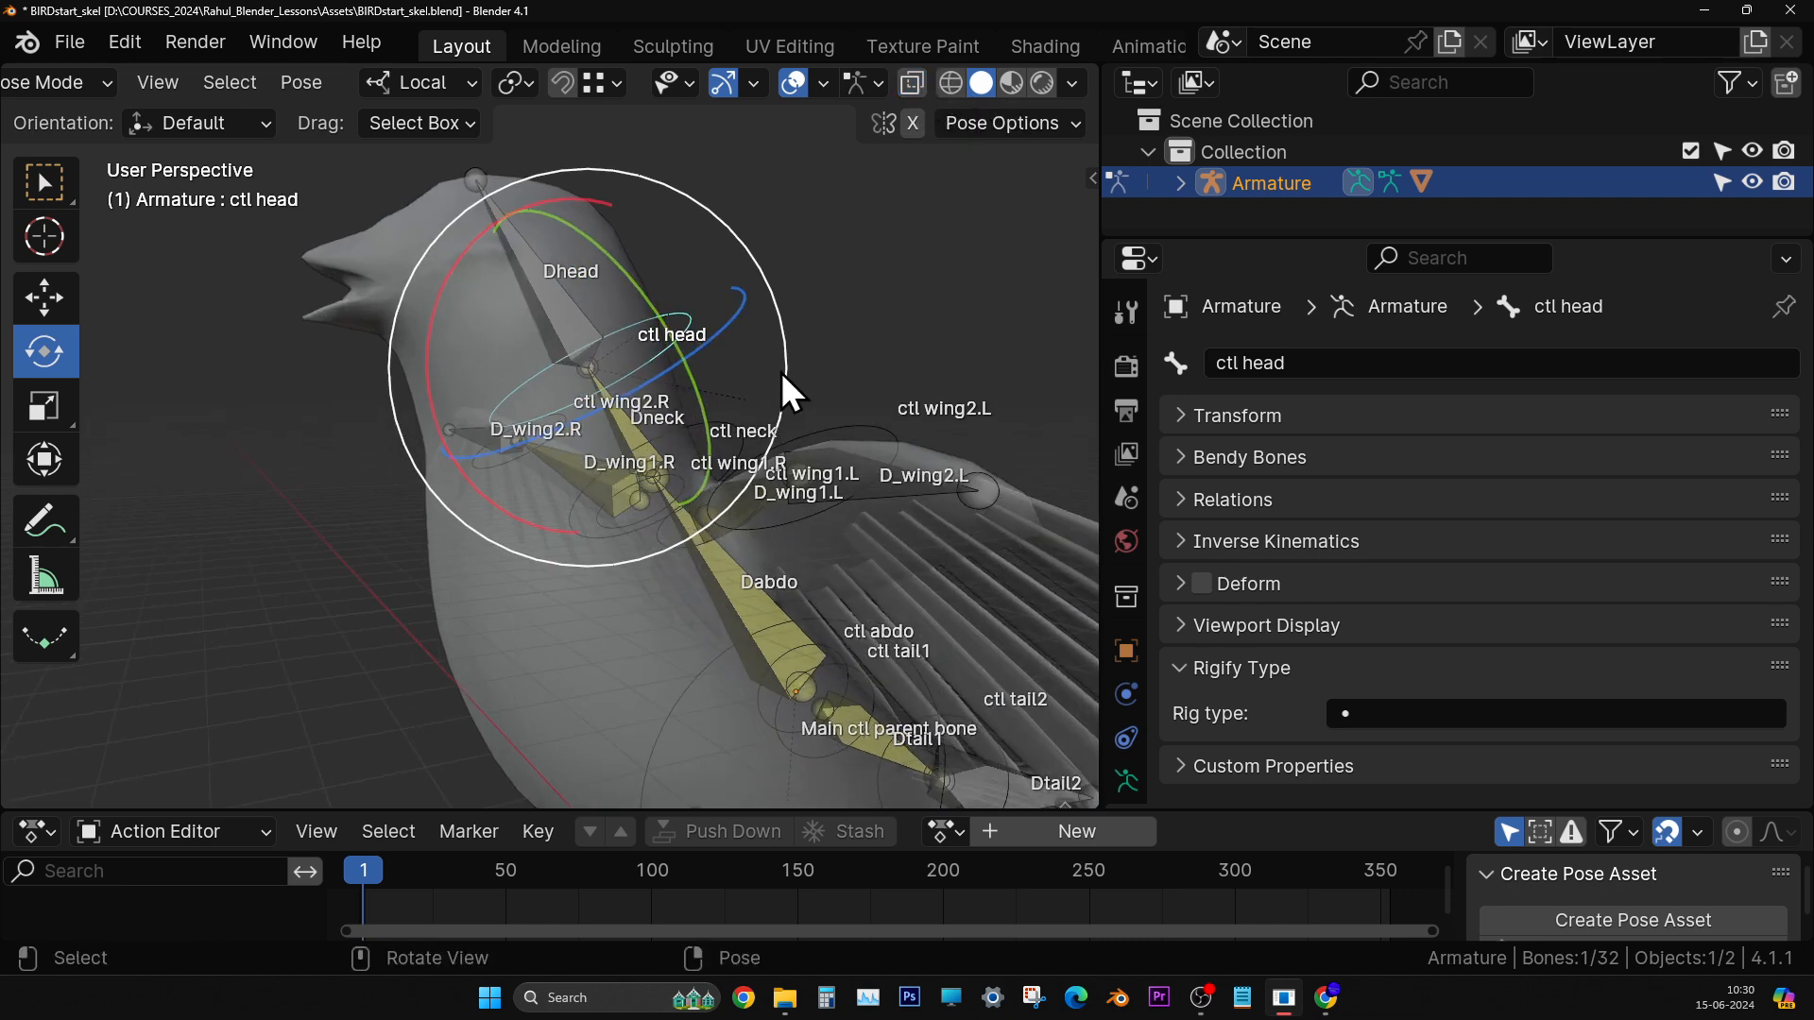
{"action": "left_click", "coordinate": [1073, 83]}
{"action": "left_click", "coordinate": [894, 787]}
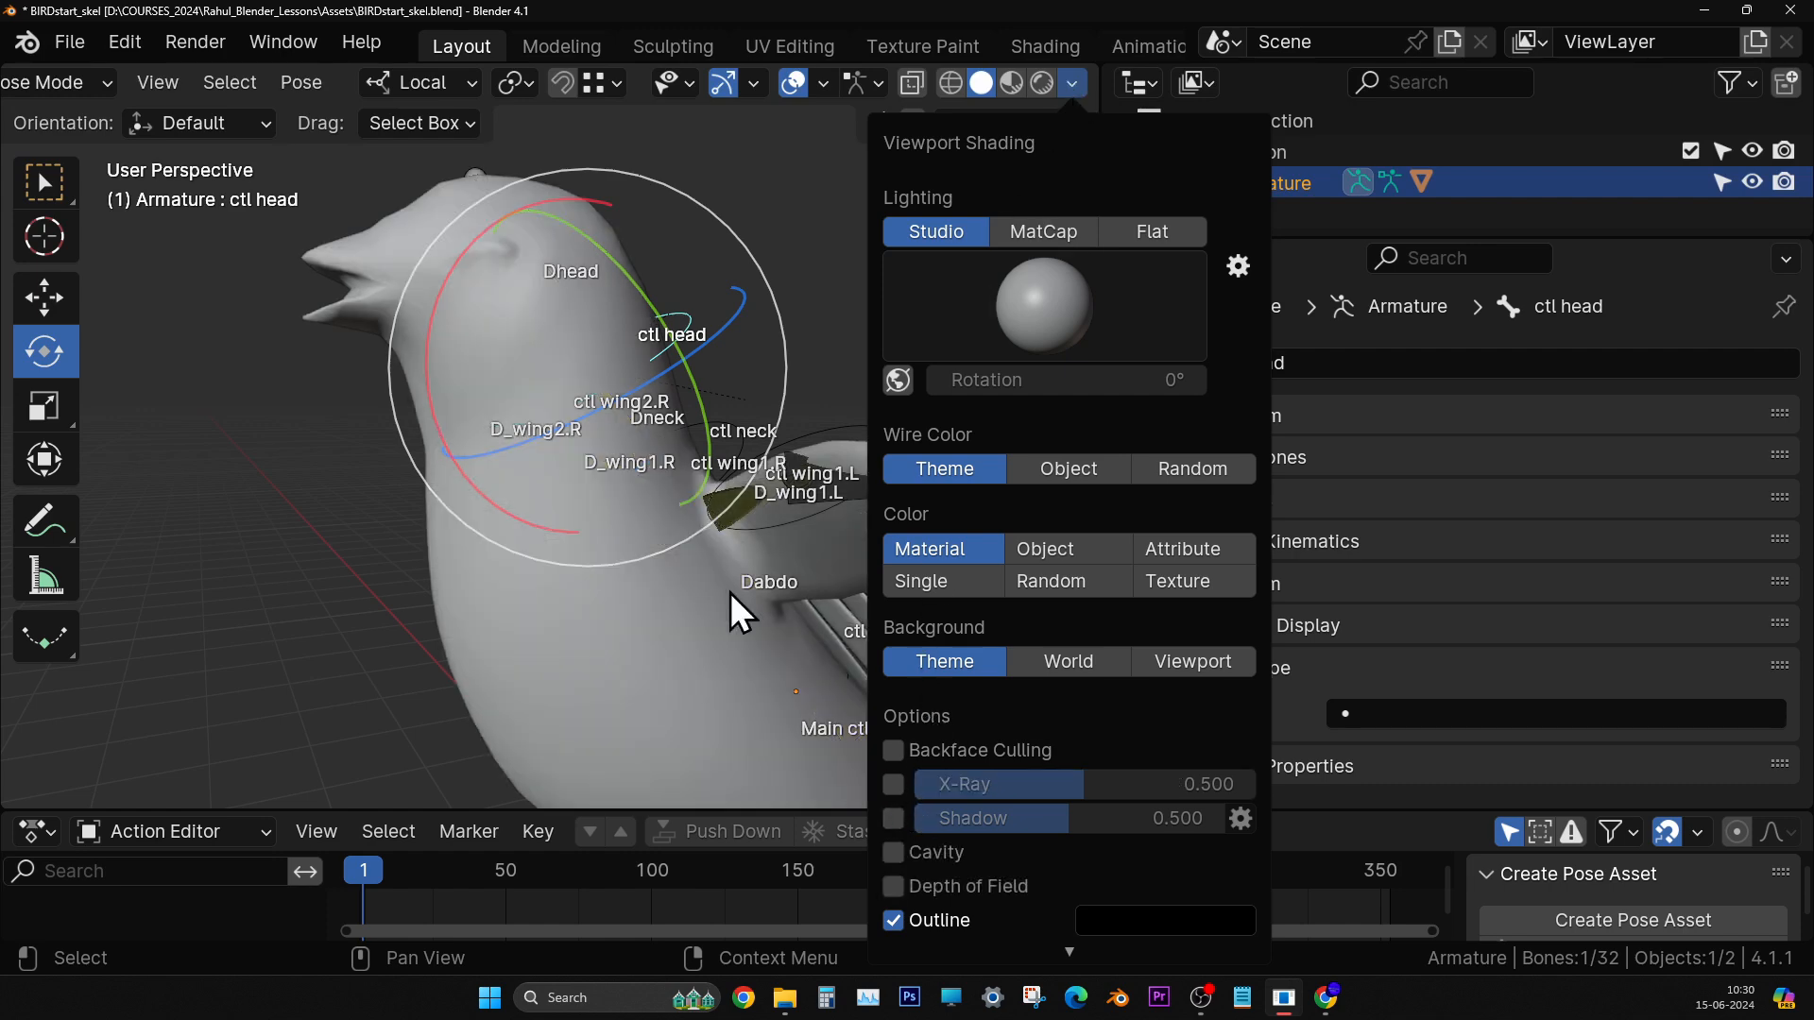
- Try rotating ctl head again on the solid-shaded bird, and deselect the control
{"action": "mouse_move", "coordinate": [730, 593]}
{"action": "middle_mouse_down"}
{"action": "mouse_move", "coordinate": [620, 526]}
{"action": "mouse_move", "coordinate": [475, 278]}
{"action": "middle_mouse_up"}
{"action": "left_click_drag", "start_coordinate": [451, 259], "coordinate": [402, 400]}
{"action": "mouse_move", "coordinate": [422, 410]}
{"action": "middle_mouse_down"}
{"action": "mouse_move", "coordinate": [571, 450]}
{"action": "mouse_move", "coordinate": [493, 439]}
{"action": "mouse_move", "coordinate": [462, 403]}
{"action": "mouse_move", "coordinate": [565, 458]}
{"action": "mouse_move", "coordinate": [501, 404]}
{"action": "mouse_move", "coordinate": [419, 444]}
{"action": "mouse_move", "coordinate": [400, 412]}
{"action": "middle_mouse_up"}
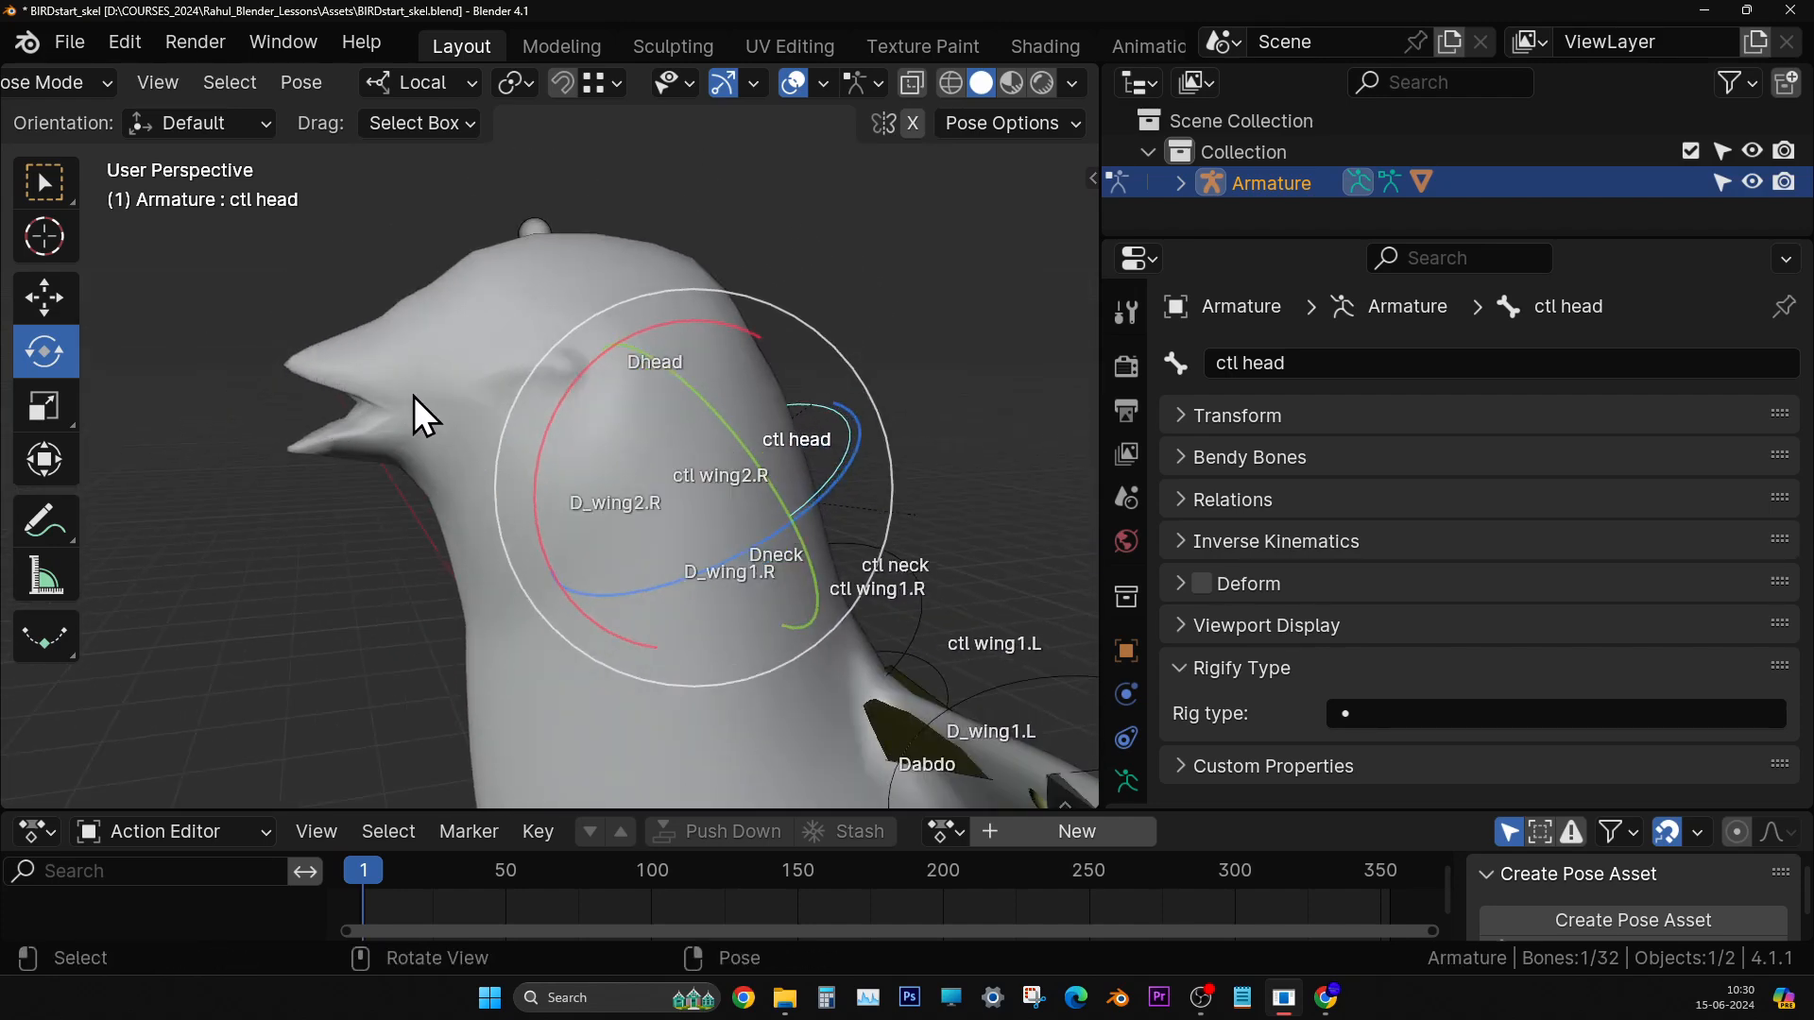
{"action": "mouse_move", "coordinate": [779, 562]}
{"action": "middle_mouse_down"}
{"action": "mouse_move", "coordinate": [655, 545]}
{"action": "mouse_move", "coordinate": [707, 422]}
{"action": "mouse_move", "coordinate": [722, 480]}
{"action": "mouse_move", "coordinate": [652, 626]}
{"action": "mouse_move", "coordinate": [485, 617]}
{"action": "mouse_move", "coordinate": [671, 457]}
{"action": "mouse_move", "coordinate": [506, 506]}
{"action": "mouse_move", "coordinate": [448, 609]}
{"action": "mouse_move", "coordinate": [784, 579]}
{"action": "middle_mouse_up"}
{"action": "left_click", "coordinate": [842, 421]}
- Turn X-Ray shading back on to examine the deform bones inside the bird's wings, body, tail and legs
{"action": "scroll", "coordinate": [843, 422], "scroll_direction": "down", "scroll_amount": 4}
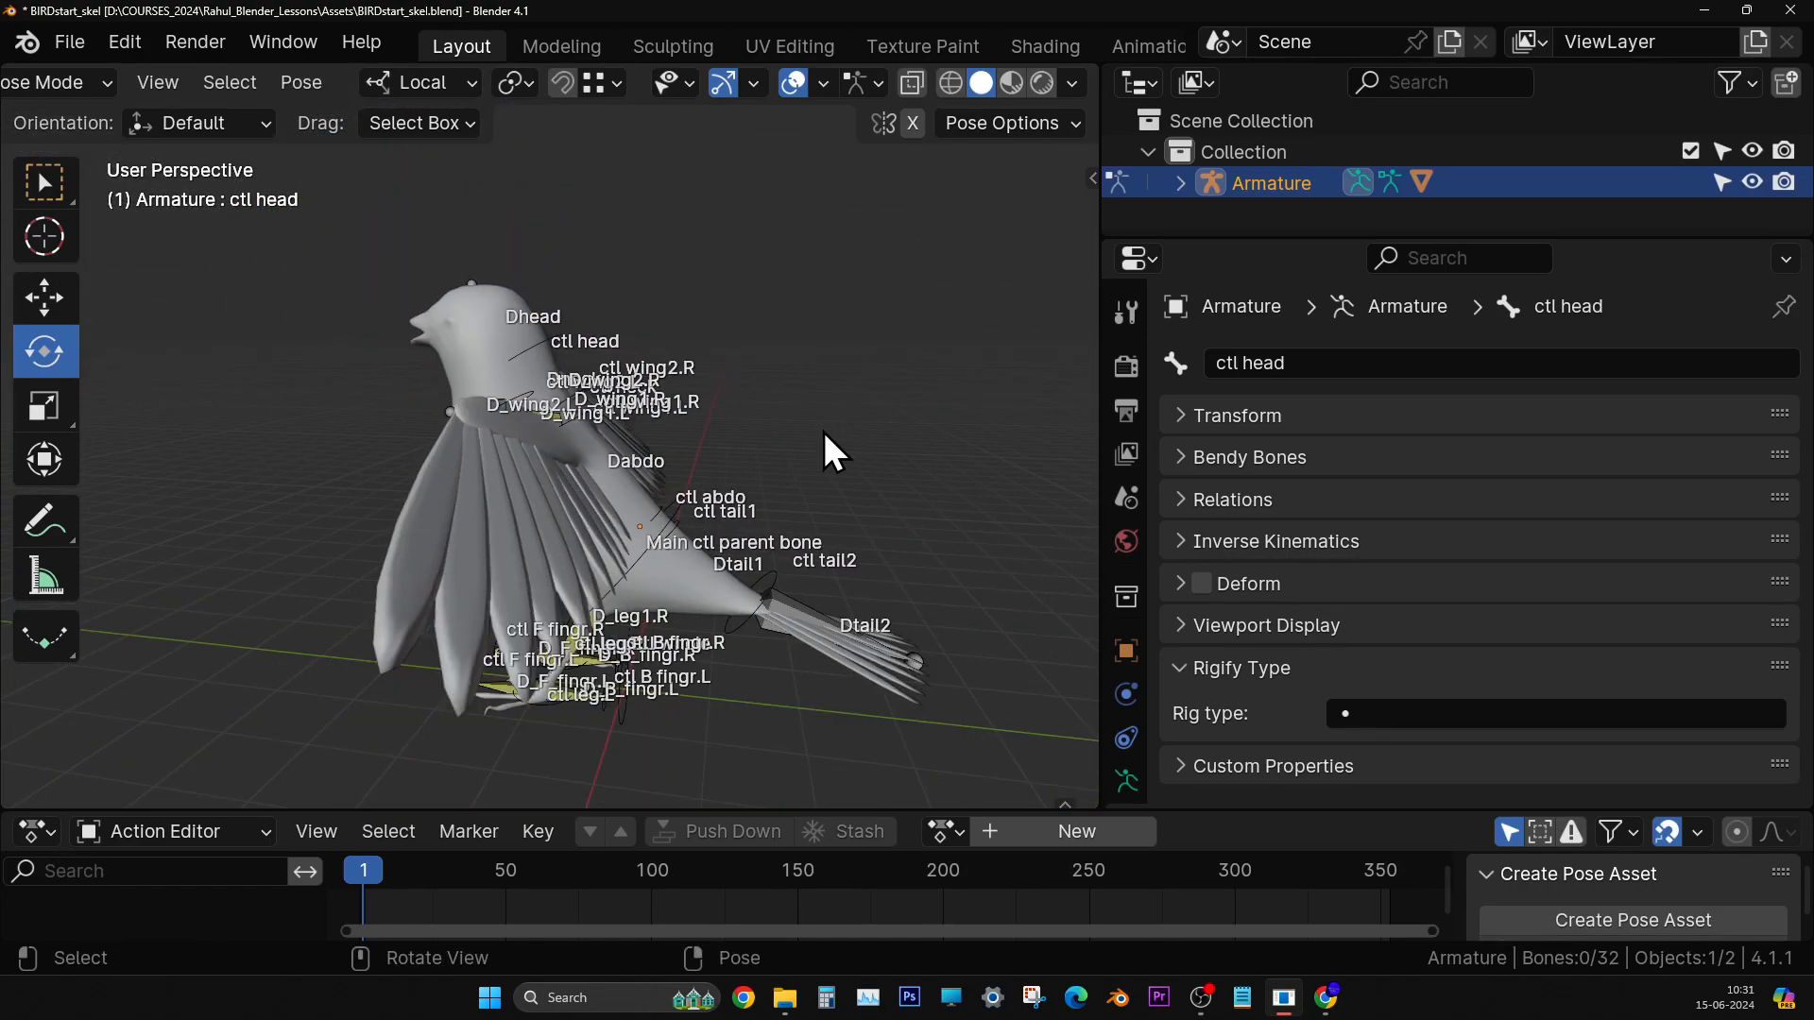
{"action": "middle_click_drag", "start_coordinate": [823, 433], "coordinate": [648, 542]}
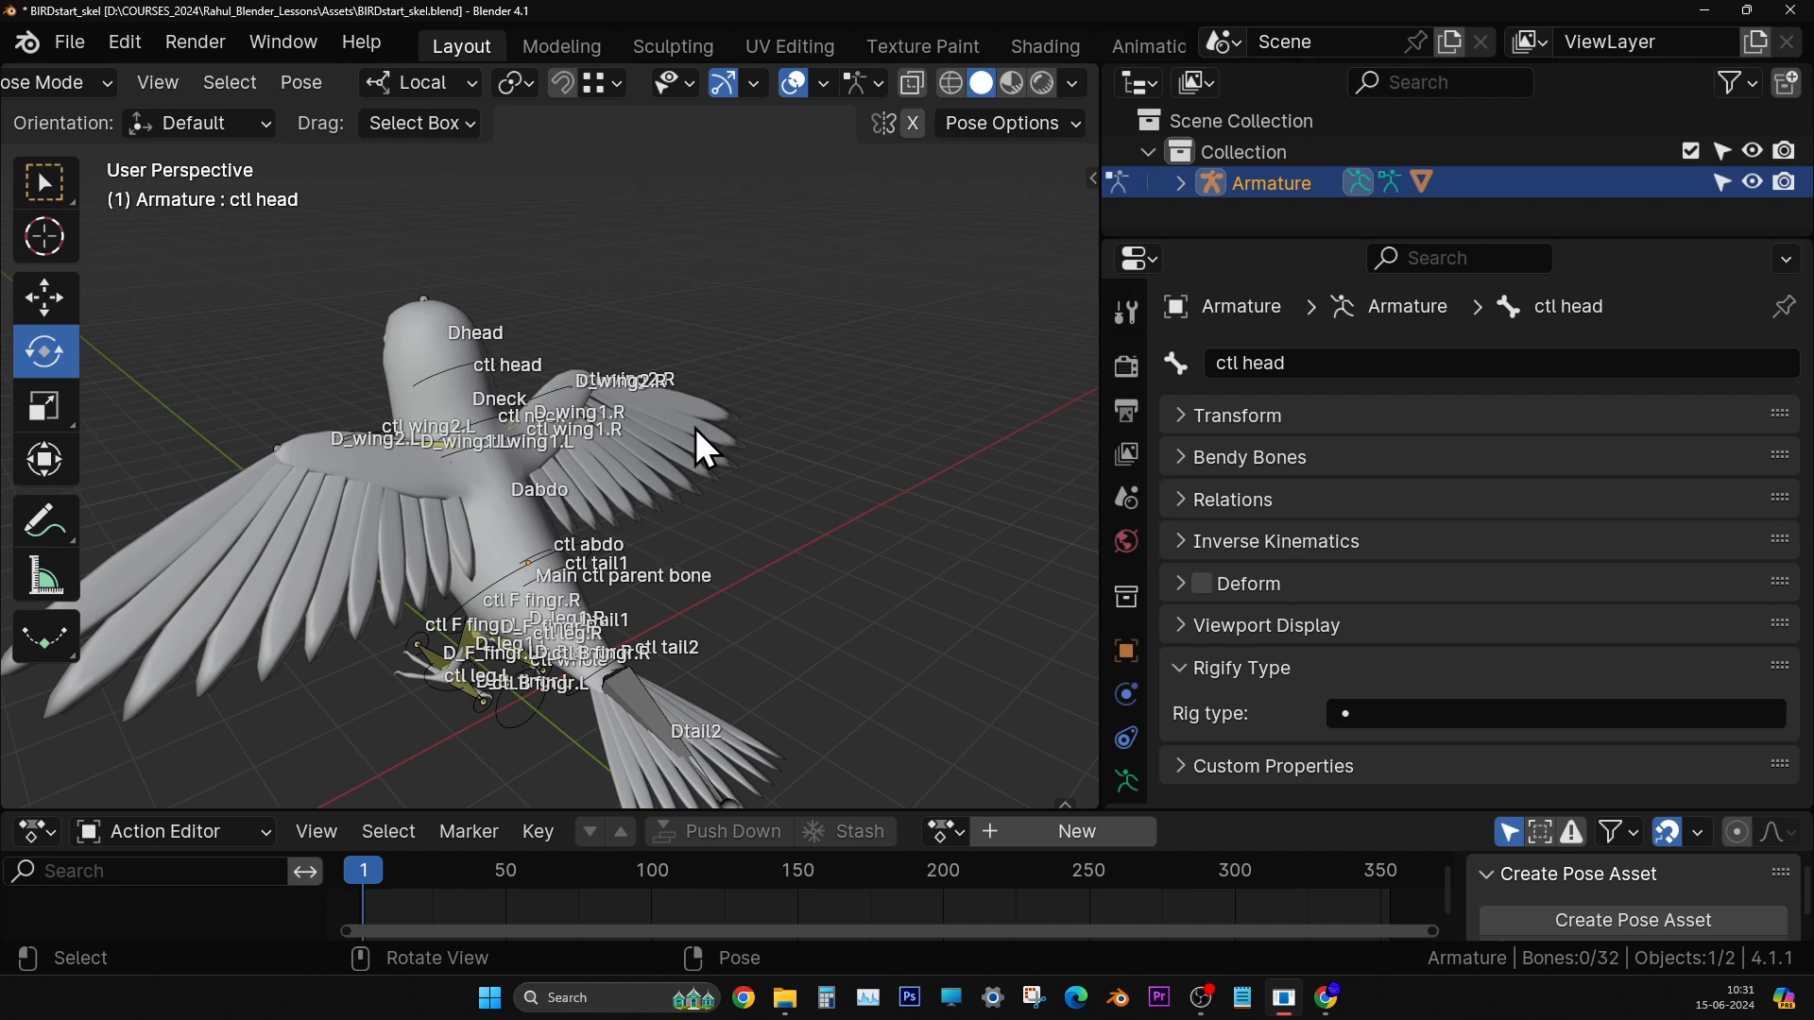
{"action": "middle_click_drag", "start_coordinate": [695, 428], "coordinate": [863, 376]}
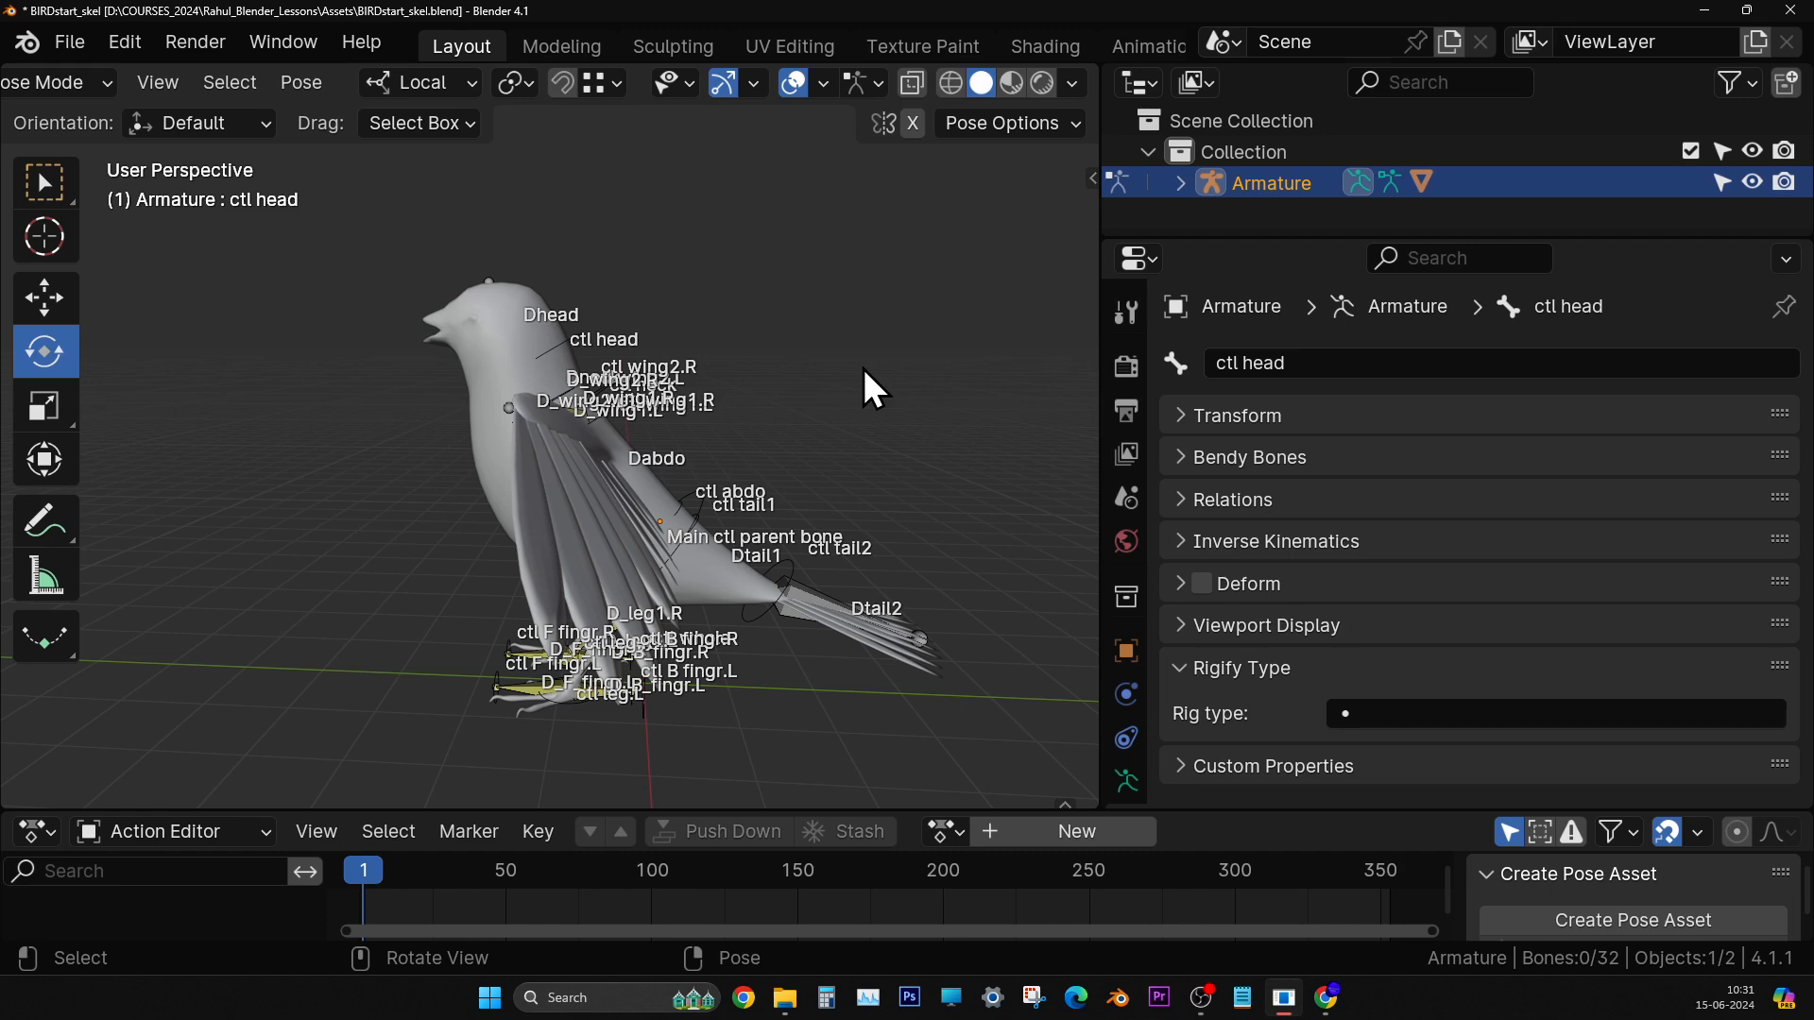
{"action": "middle_click_drag", "start_coordinate": [864, 368], "coordinate": [512, 417]}
{"action": "scroll", "coordinate": [587, 451], "scroll_direction": "up", "scroll_amount": 3}
{"action": "key", "text": "alt+z"}
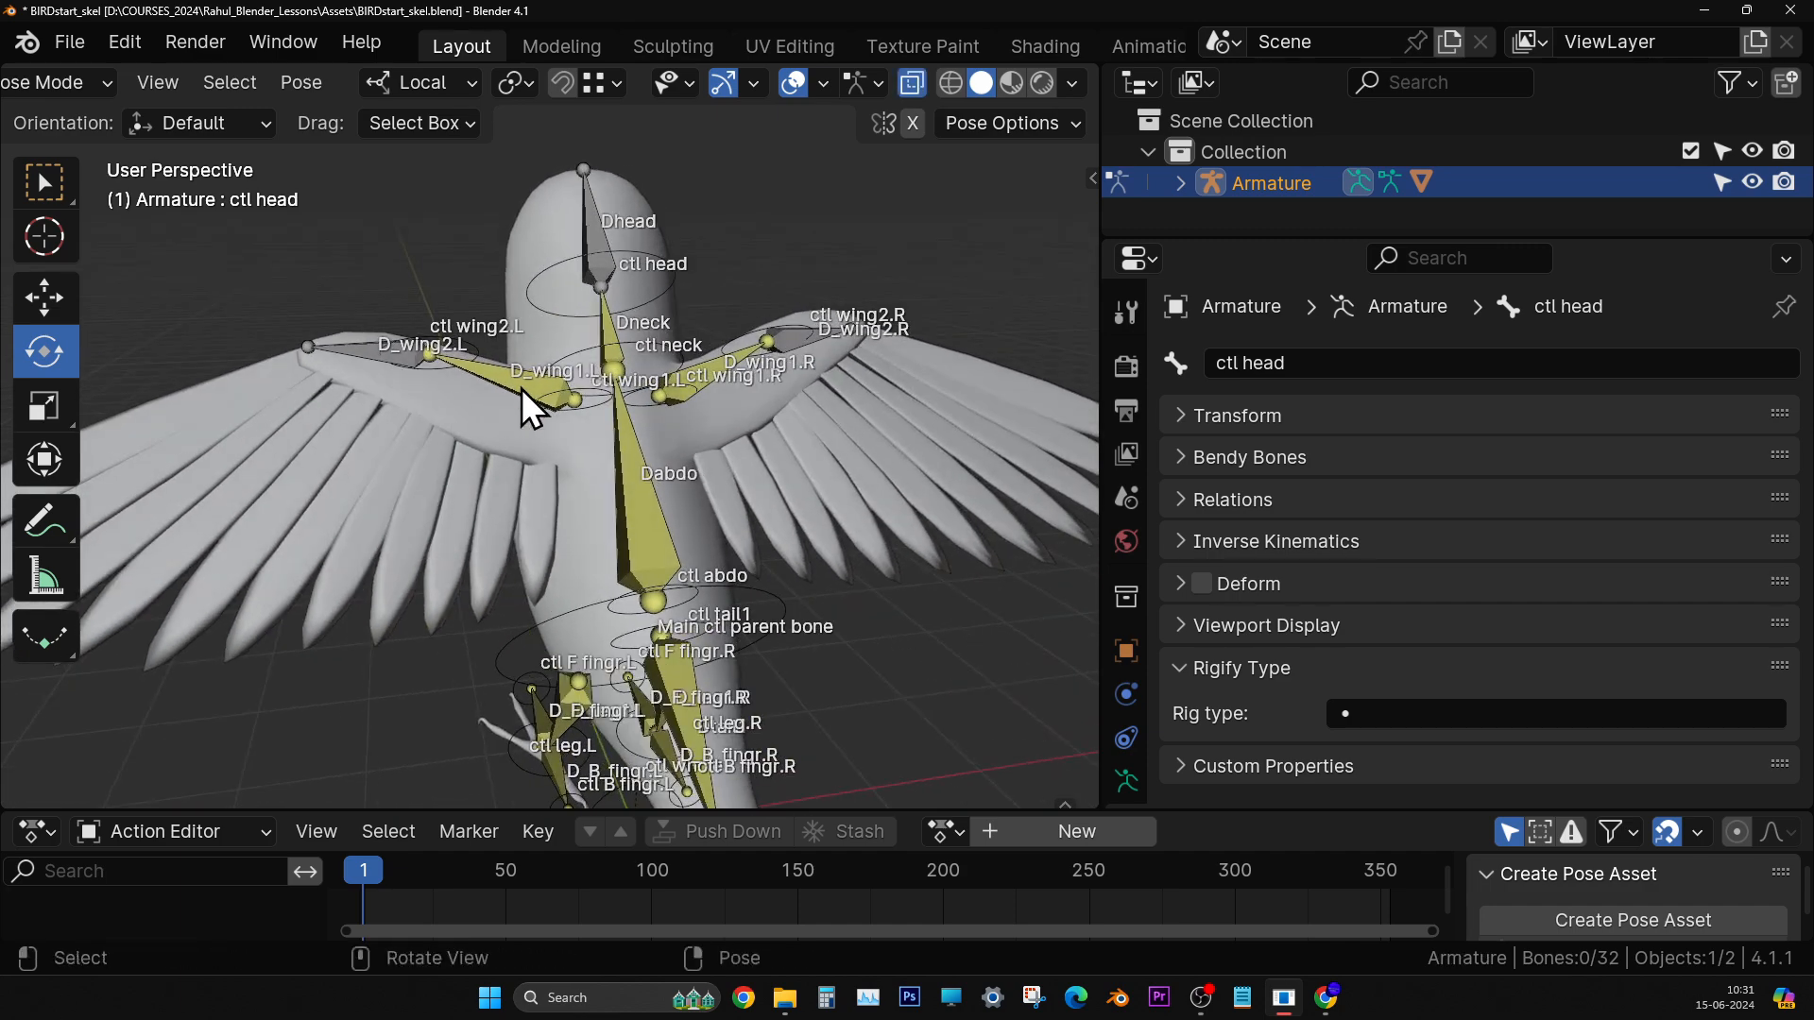
{"action": "middle_click_drag", "start_coordinate": [372, 371], "coordinate": [463, 436]}
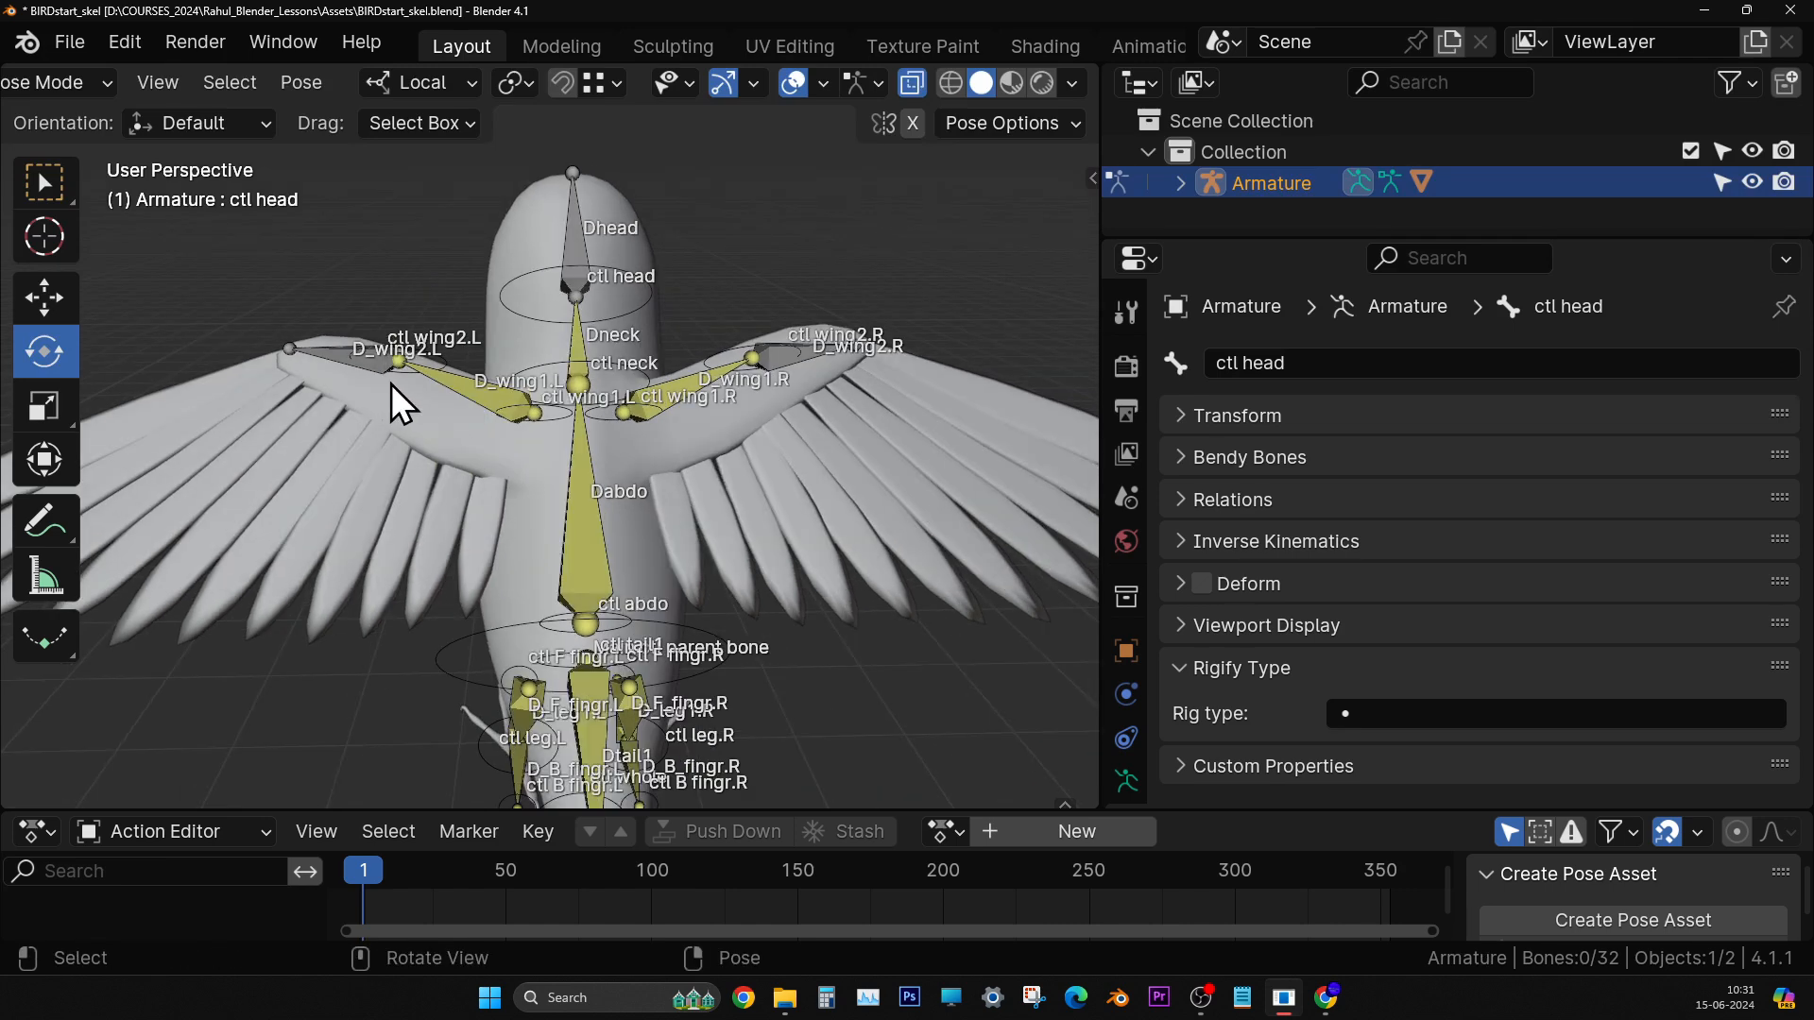
{"action": "middle_click_drag", "start_coordinate": [649, 520], "coordinate": [610, 334]}
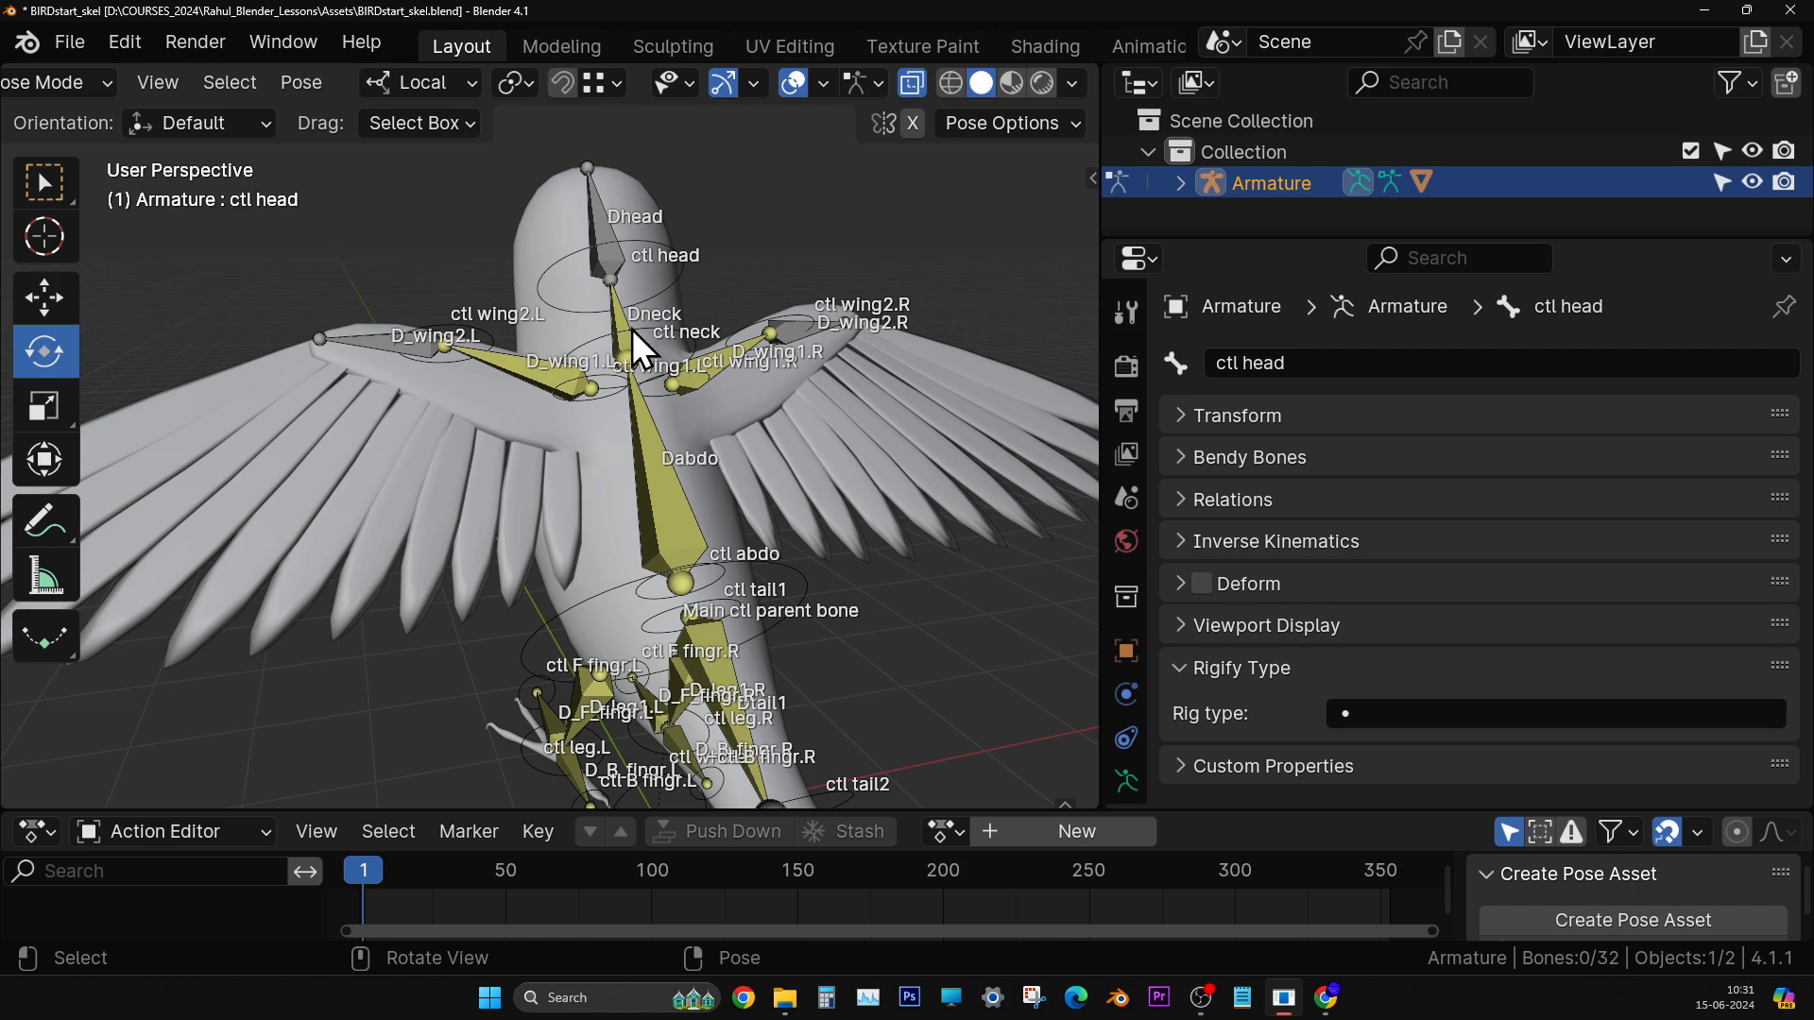
{"action": "middle_click_drag", "start_coordinate": [740, 622], "coordinate": [775, 520]}
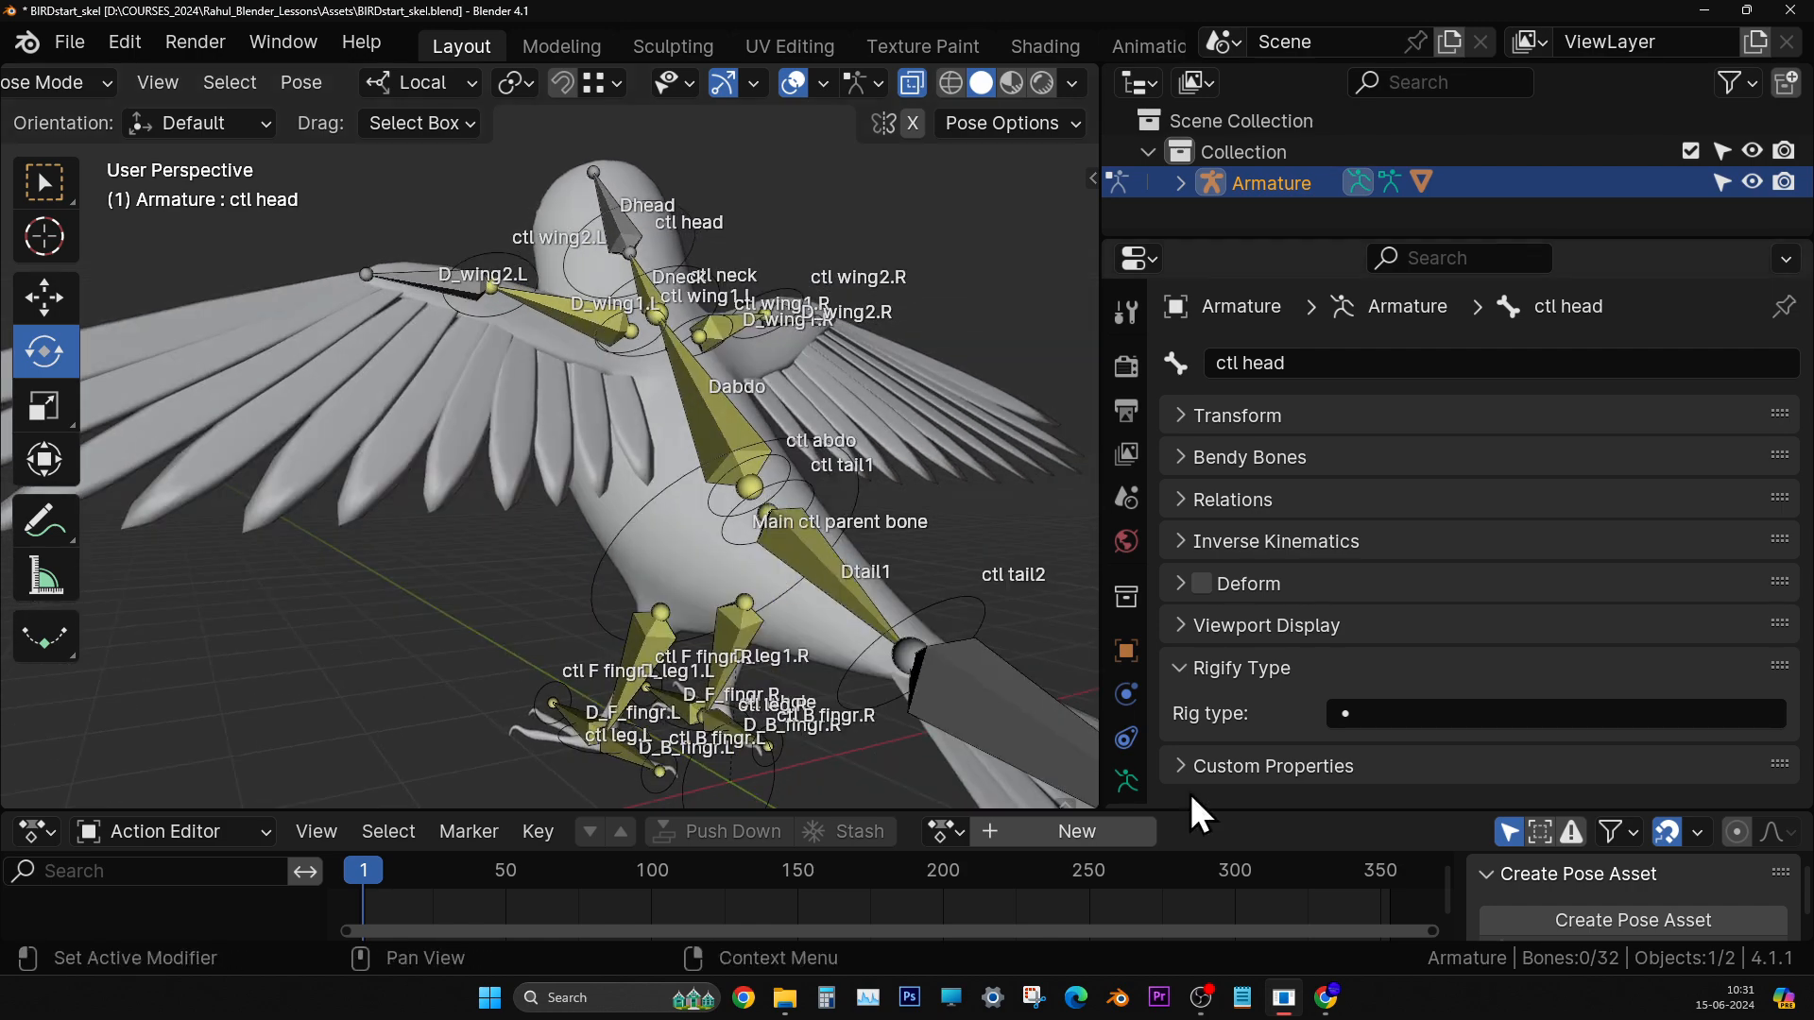
{"action": "middle_click_drag", "start_coordinate": [769, 660], "coordinate": [650, 661]}
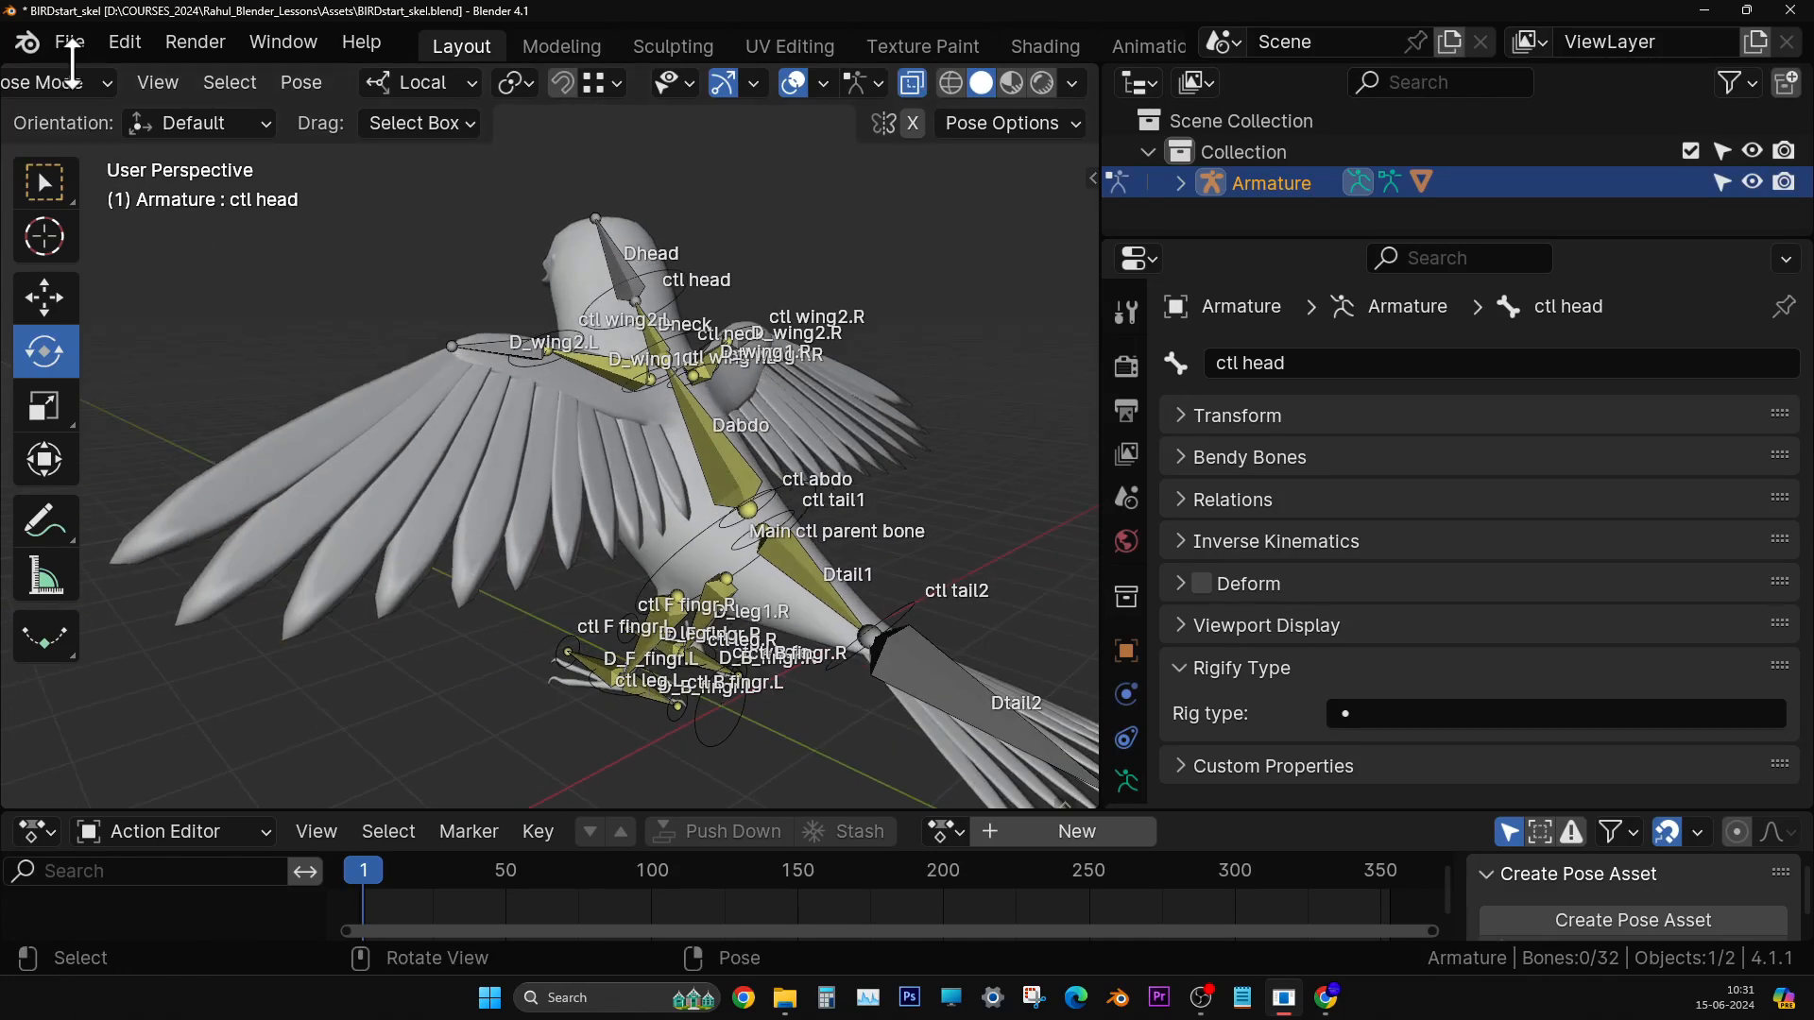
{"action": "middle_click_drag", "start_coordinate": [694, 376], "coordinate": [652, 397]}
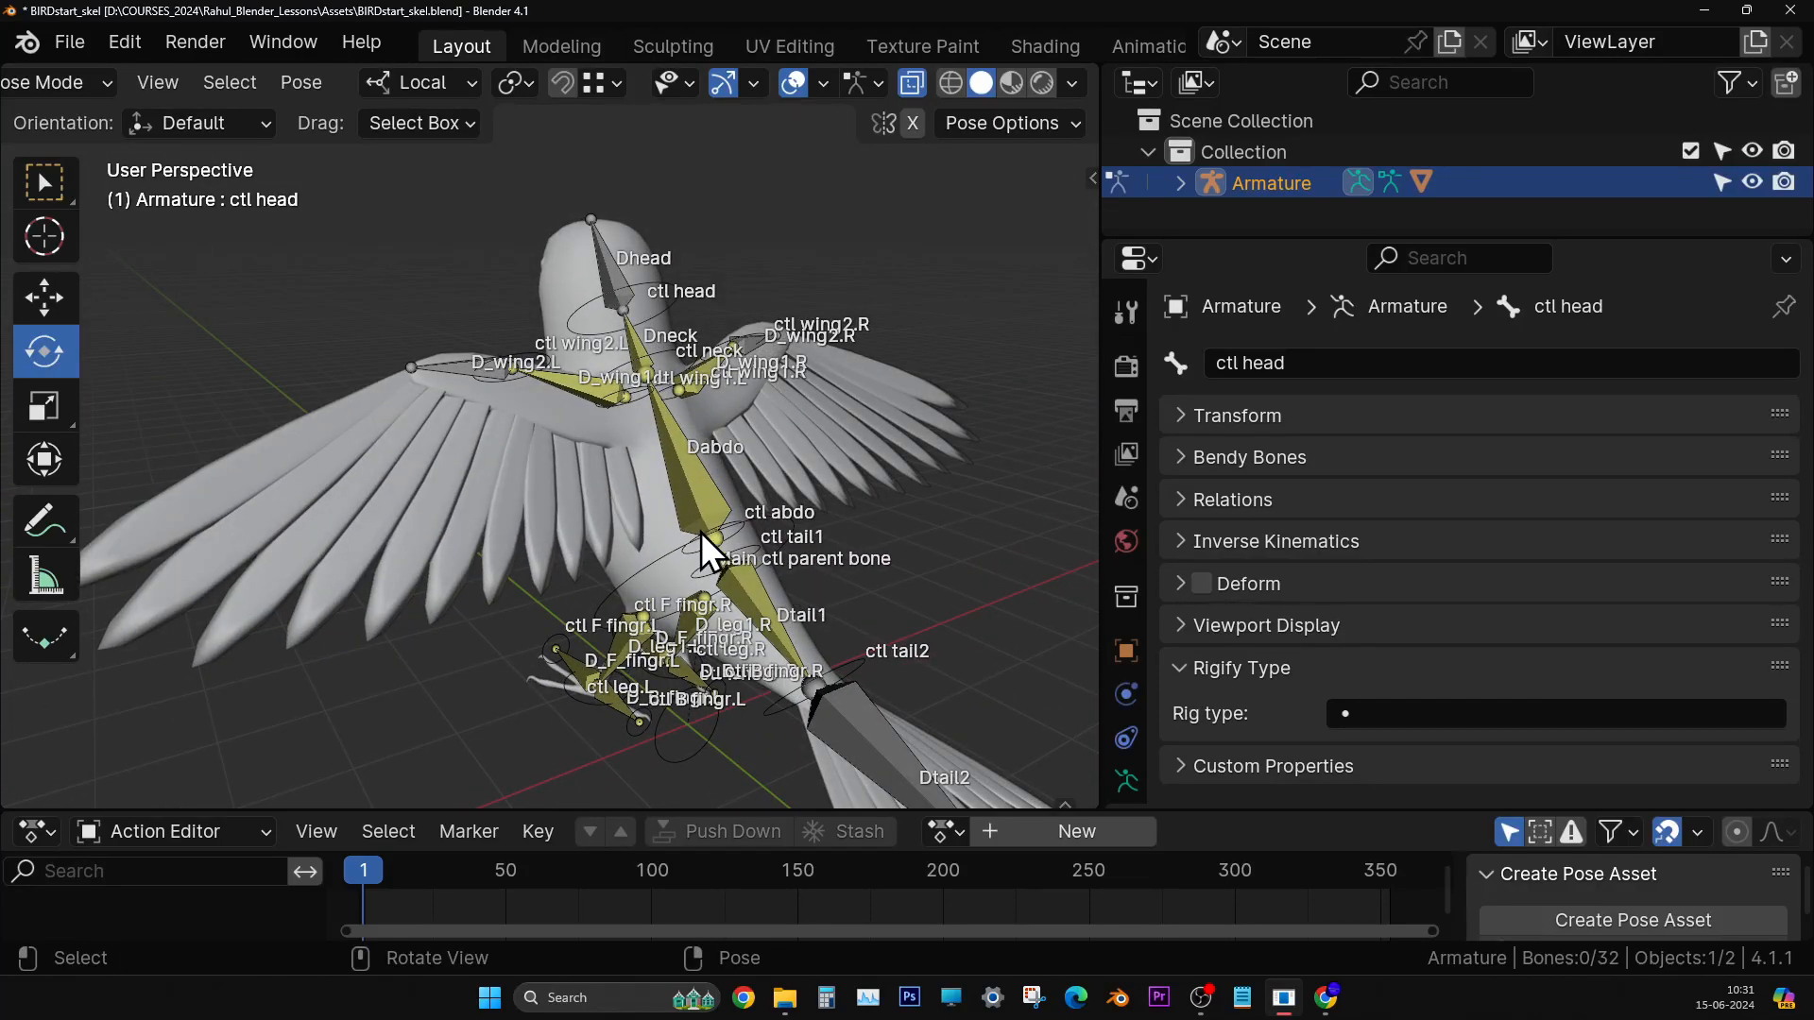
{"action": "middle_click_drag", "start_coordinate": [701, 531], "coordinate": [240, 200]}
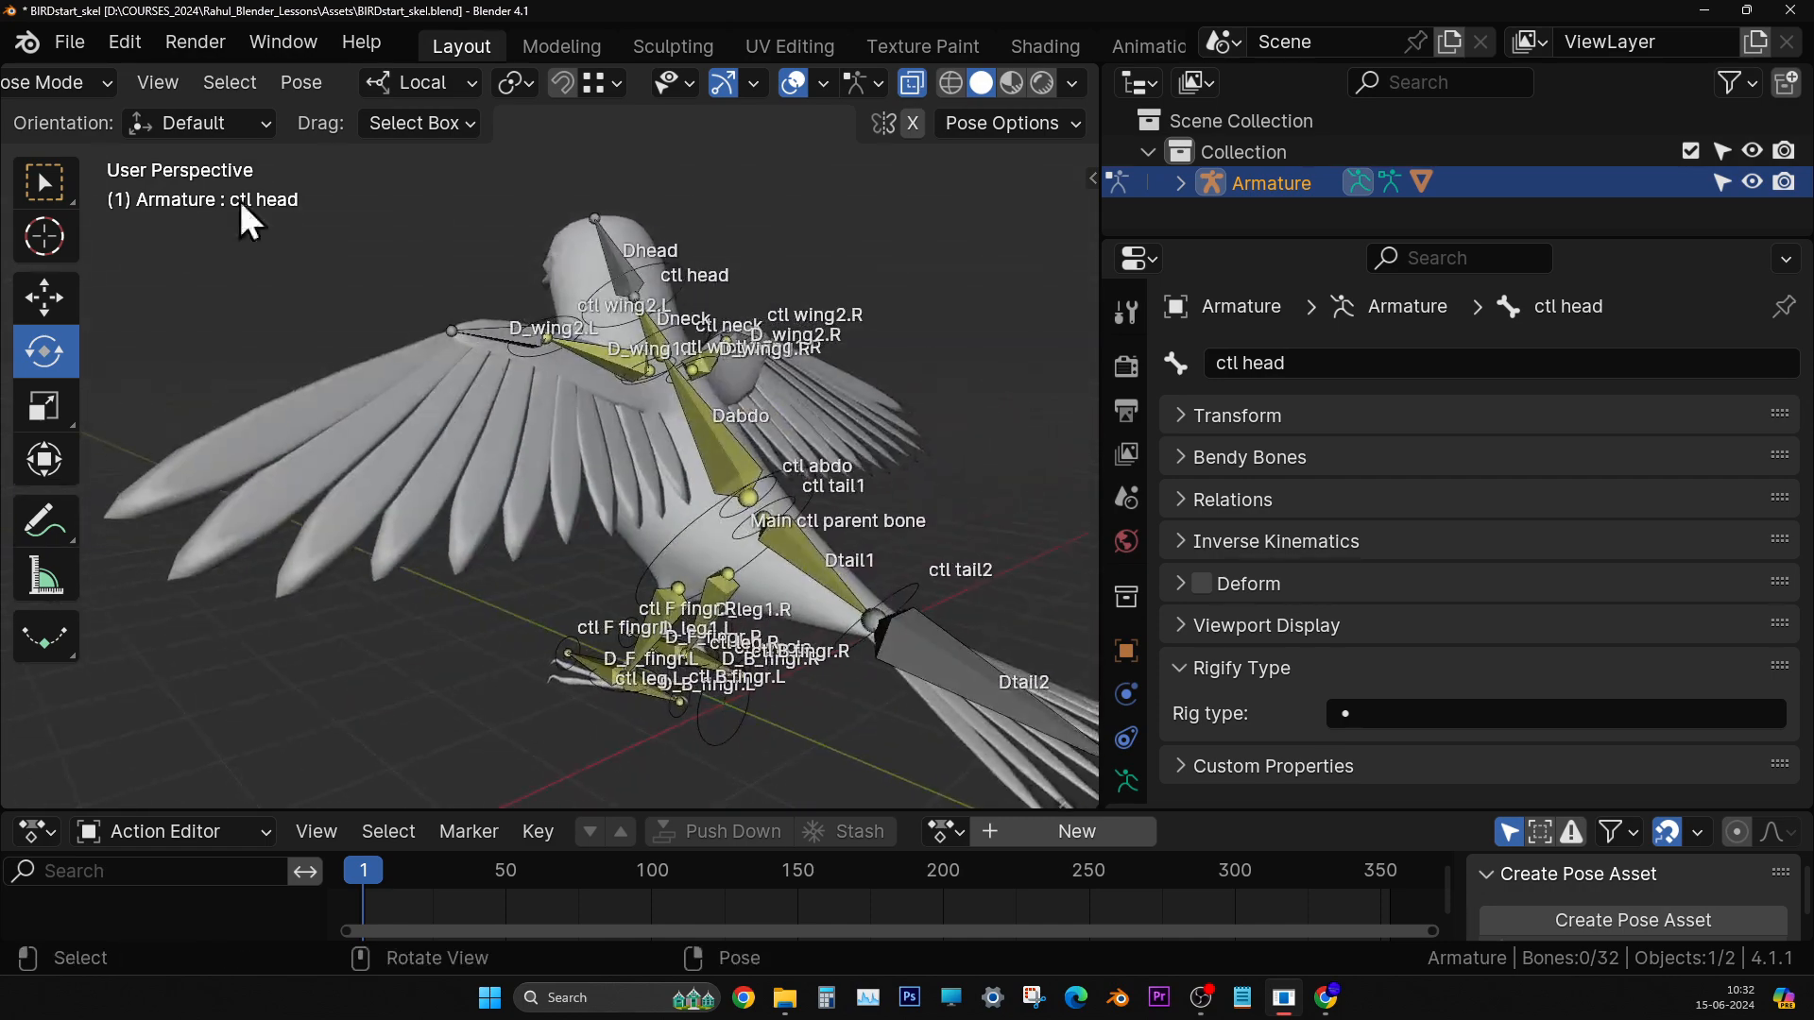
{"action": "scroll", "coordinate": [100, 84], "scroll_direction": "up", "scroll_amount": 2}
{"action": "left_click", "coordinate": [100, 85]}
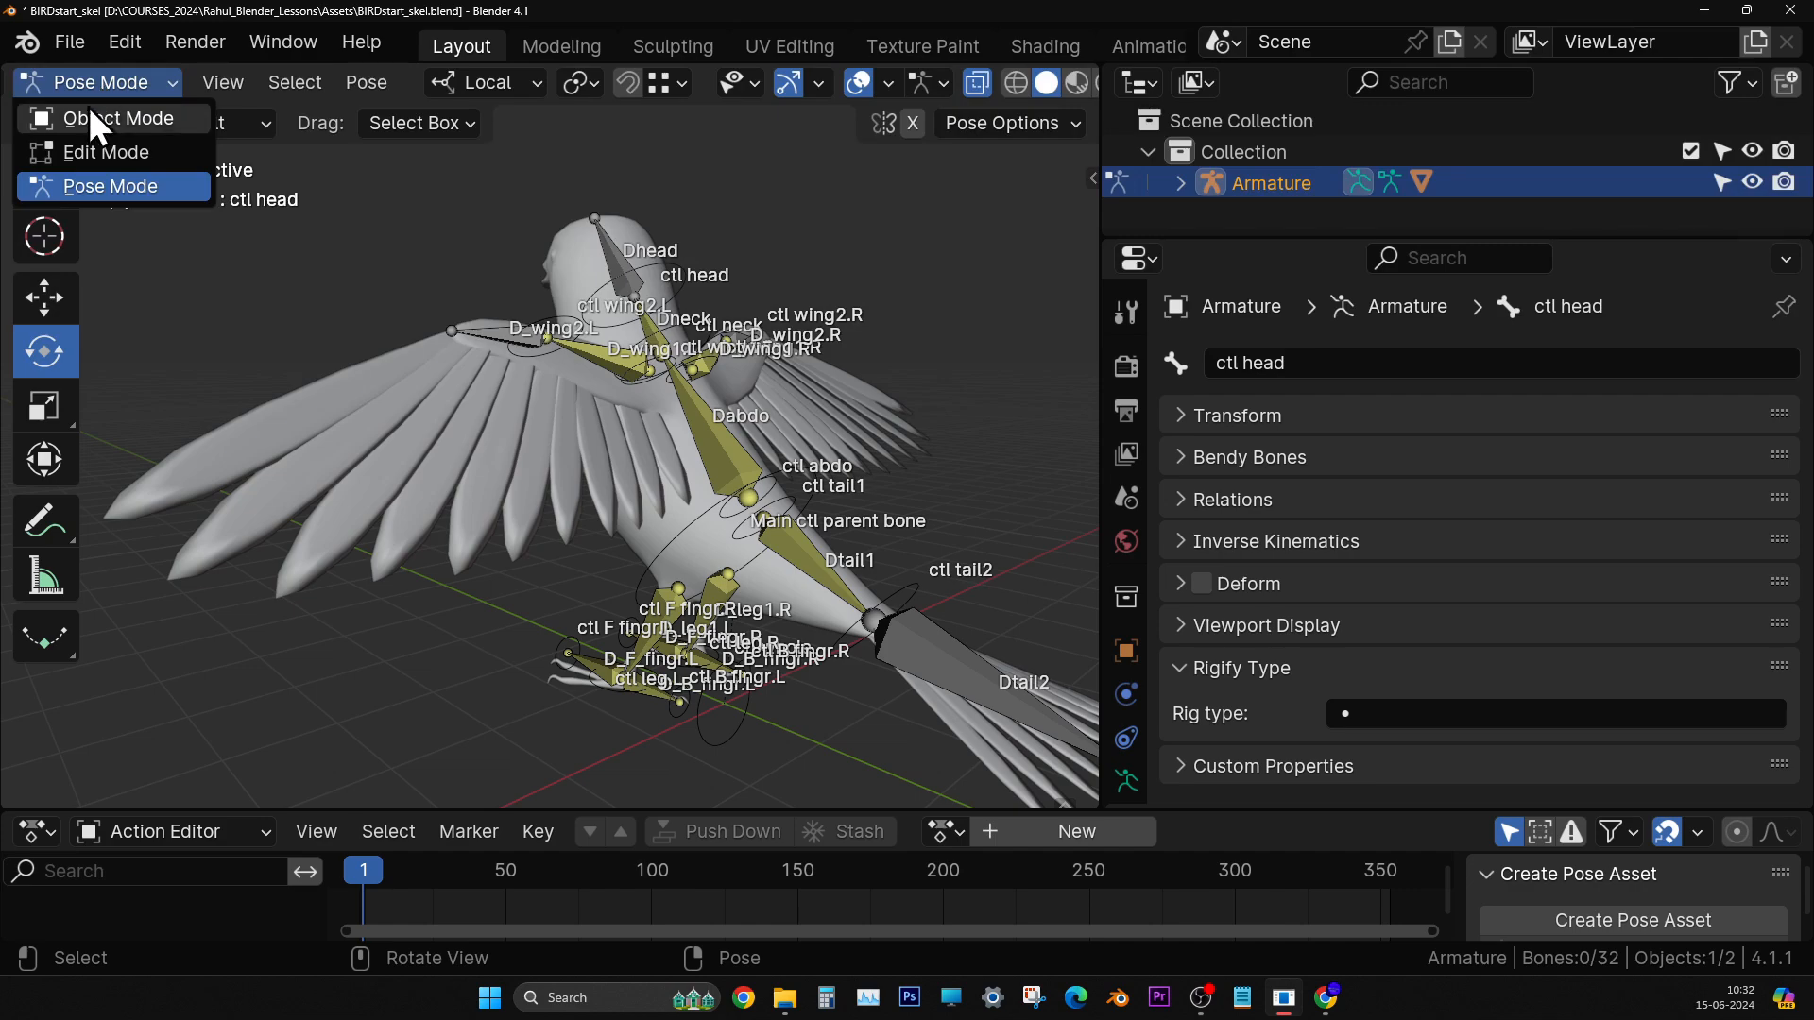
{"action": "middle_click_drag", "start_coordinate": [677, 314], "coordinate": [570, 417]}
- Select the Main ctl parent bone control, try moving it to test how it carries the bird's body, and undo the move
{"action": "left_click", "coordinate": [832, 432]}
{"action": "scroll", "coordinate": [832, 433], "scroll_direction": "up", "scroll_amount": 3}
{"action": "key", "text": "w"}
{"action": "middle_click_drag", "start_coordinate": [223, 412], "coordinate": [77, 370]}
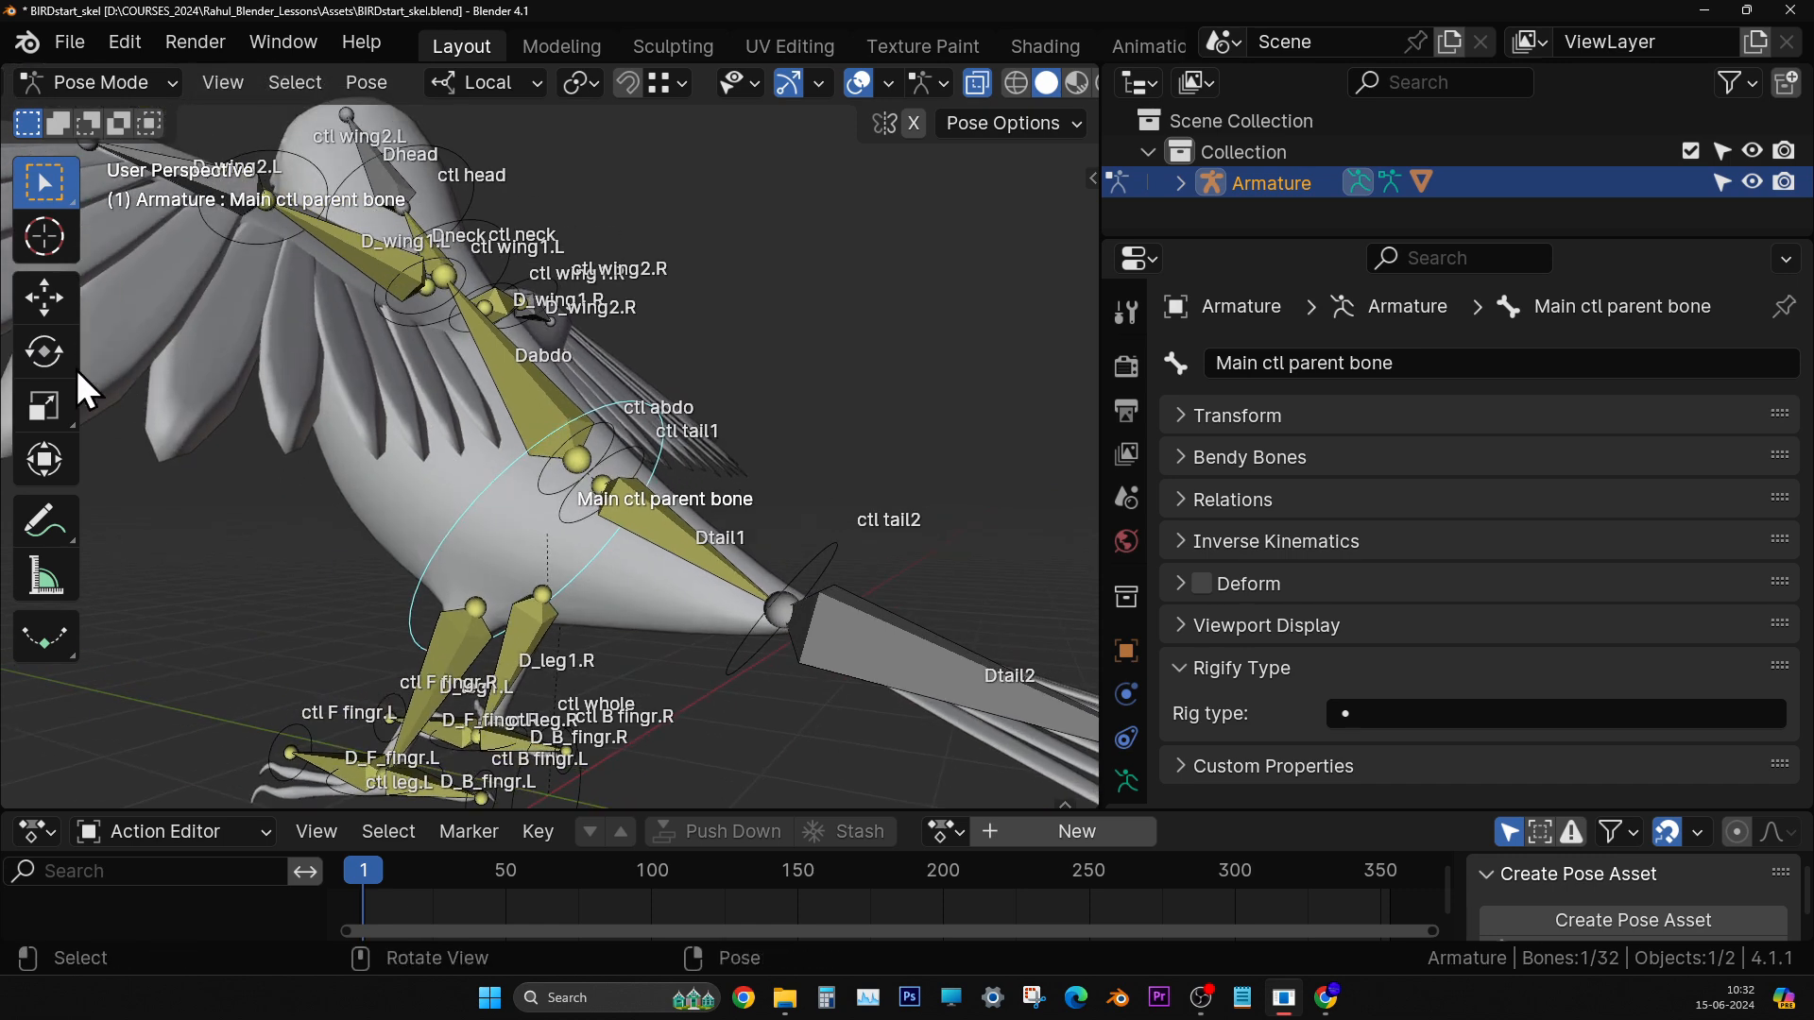
{"action": "left_click", "coordinate": [40, 293]}
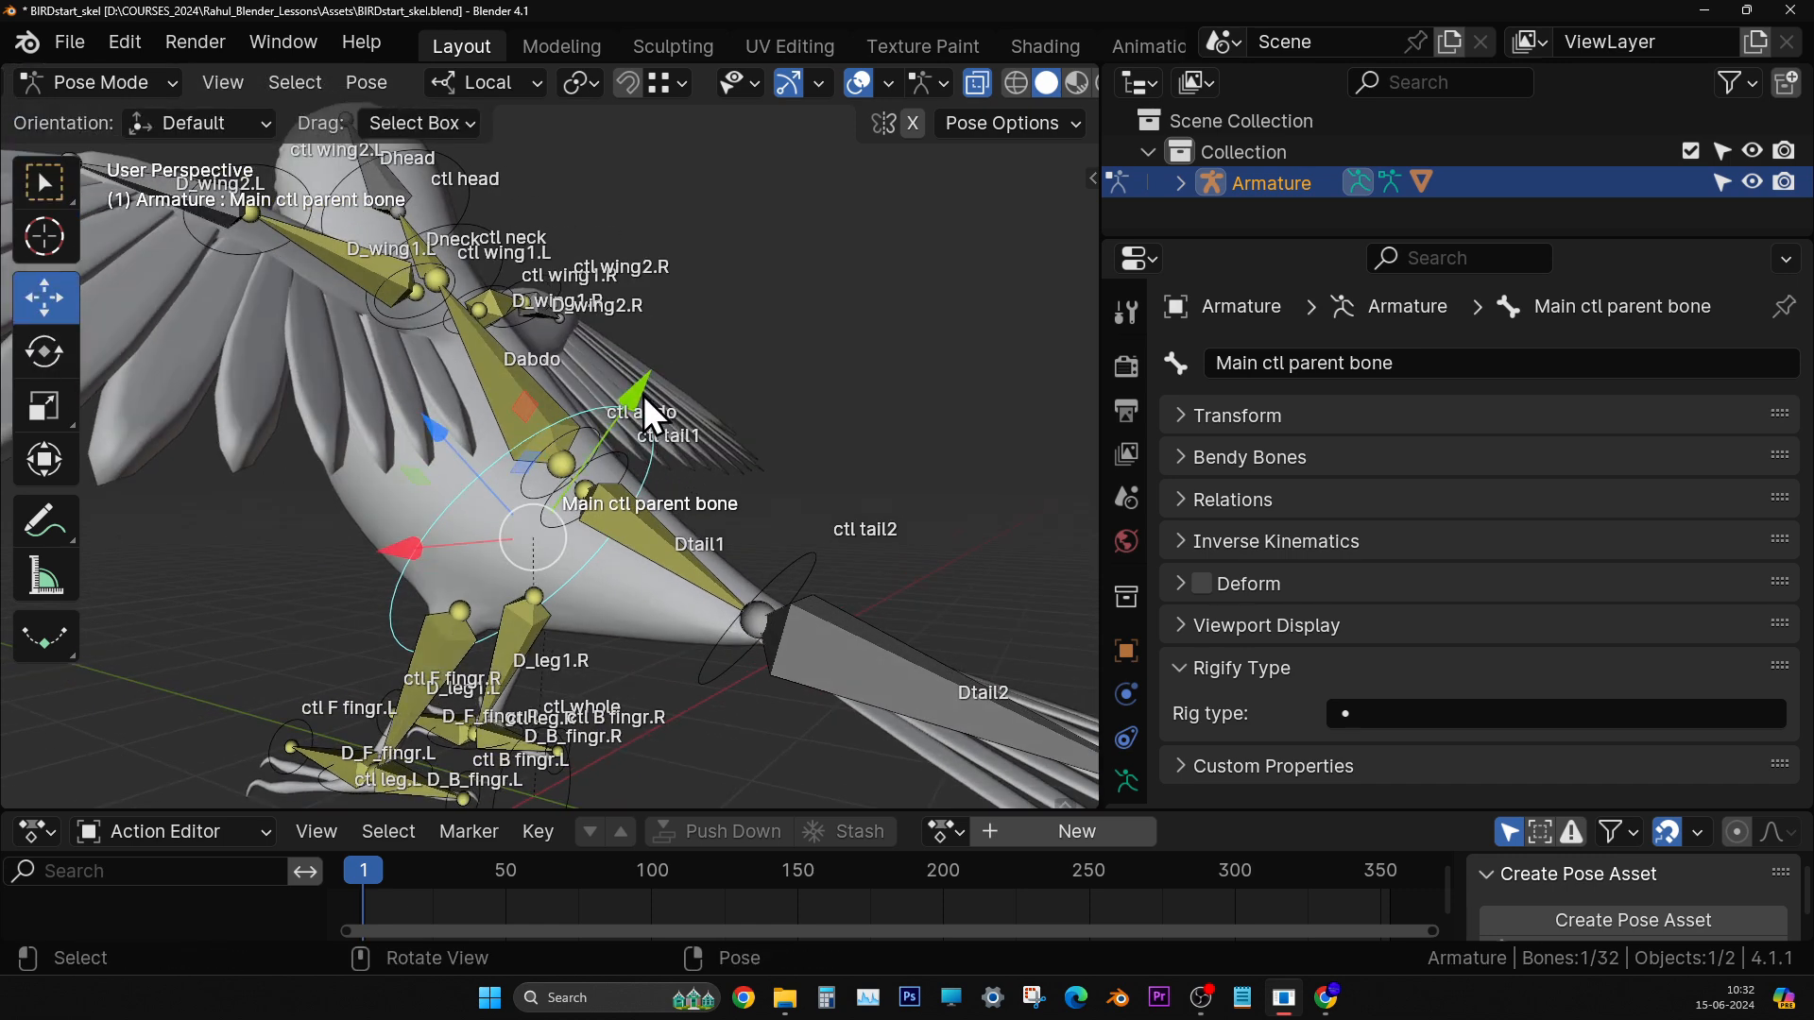
{"action": "mouse_move", "coordinate": [643, 395]}
{"action": "left_mouse_down"}
{"action": "mouse_move", "coordinate": [619, 430]}
{"action": "mouse_move", "coordinate": [642, 390]}
{"action": "mouse_move", "coordinate": [607, 404]}
{"action": "mouse_move", "coordinate": [697, 332]}
{"action": "mouse_move", "coordinate": [652, 392]}
{"action": "left_mouse_up"}
{"action": "right_click", "coordinate": [652, 392]}
{"action": "middle_click_drag", "start_coordinate": [602, 519], "coordinate": [644, 525]}
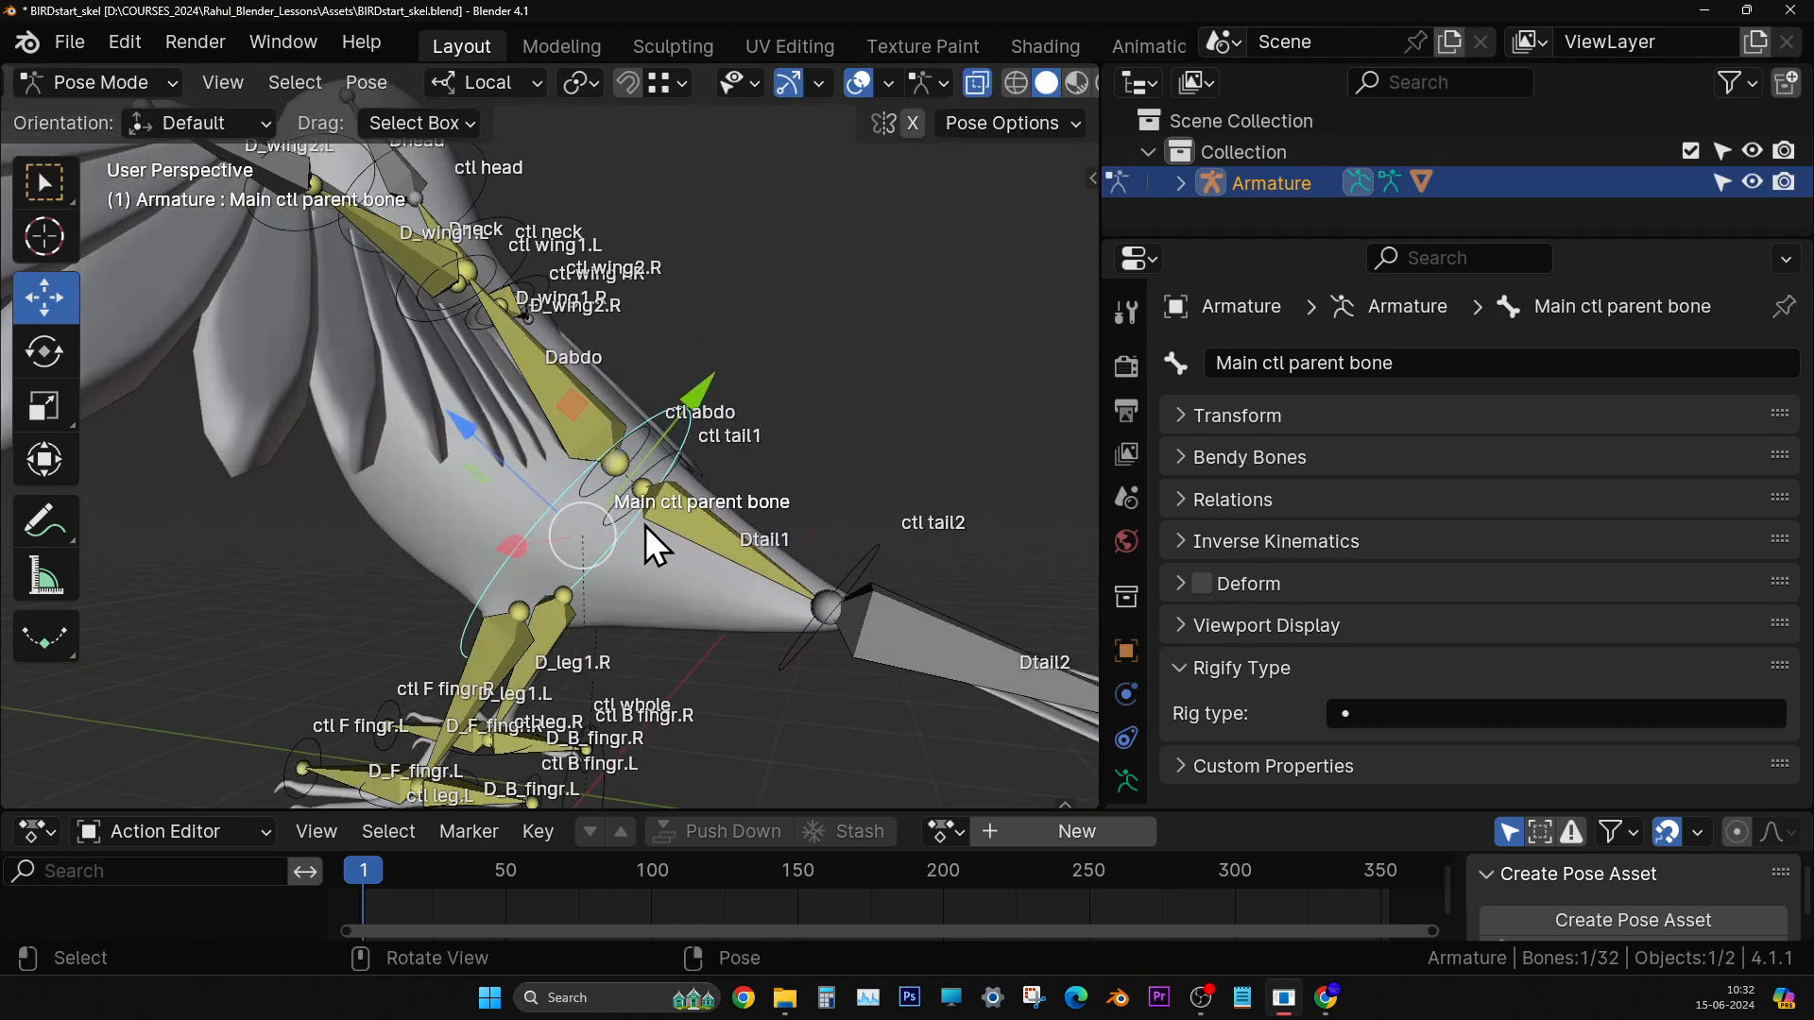
{"action": "key", "text": "KP_3"}
{"action": "left_click_drag", "start_coordinate": [644, 524], "coordinate": [749, 445]}
{"action": "key", "text": "ctrl+z"}
- Try moving the ctl leg.L control to test how it bends the left leg
{"action": "middle_click_drag", "start_coordinate": [582, 693], "coordinate": [677, 603]}
{"action": "scroll", "coordinate": [732, 766], "scroll_direction": "up", "scroll_amount": 3}
{"action": "left_click_drag", "start_coordinate": [643, 662], "coordinate": [677, 581]}
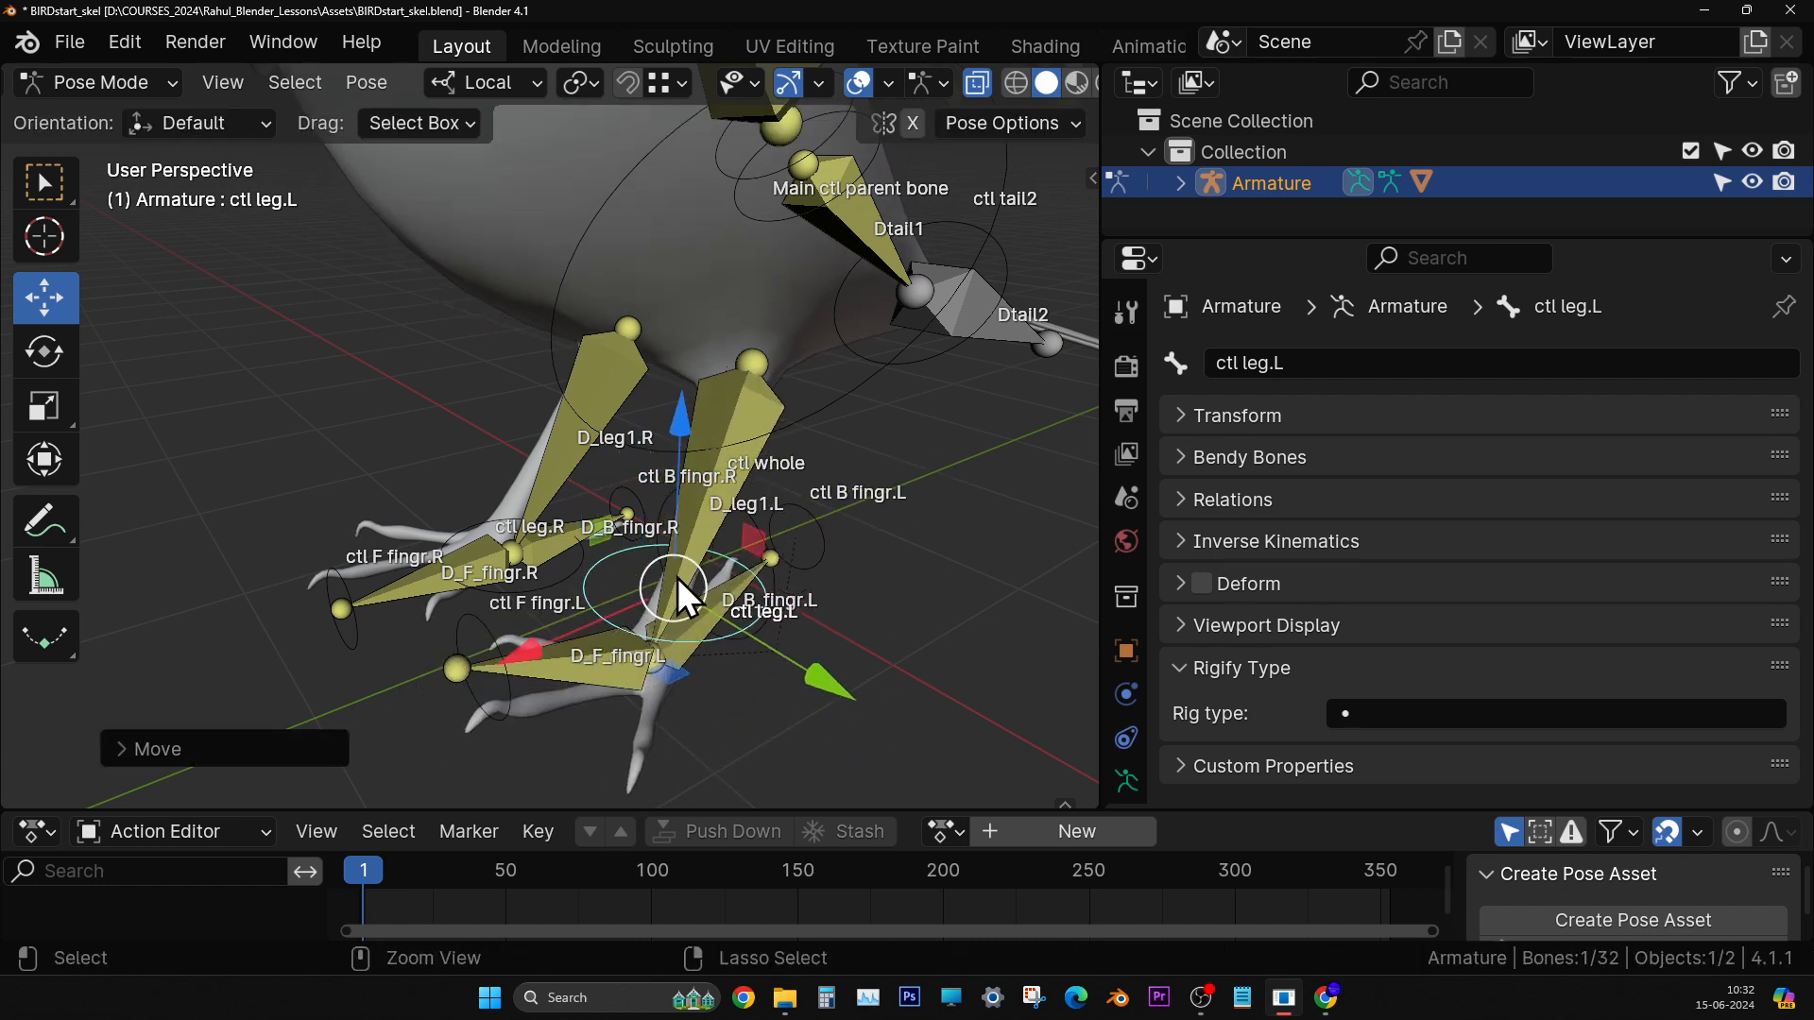
- Try moving the ctl B fingr.L and ctl F fingr.L controls to test the left foot's back and front toes
{"action": "left_click", "coordinate": [776, 595]}
{"action": "left_click", "coordinate": [786, 599]}
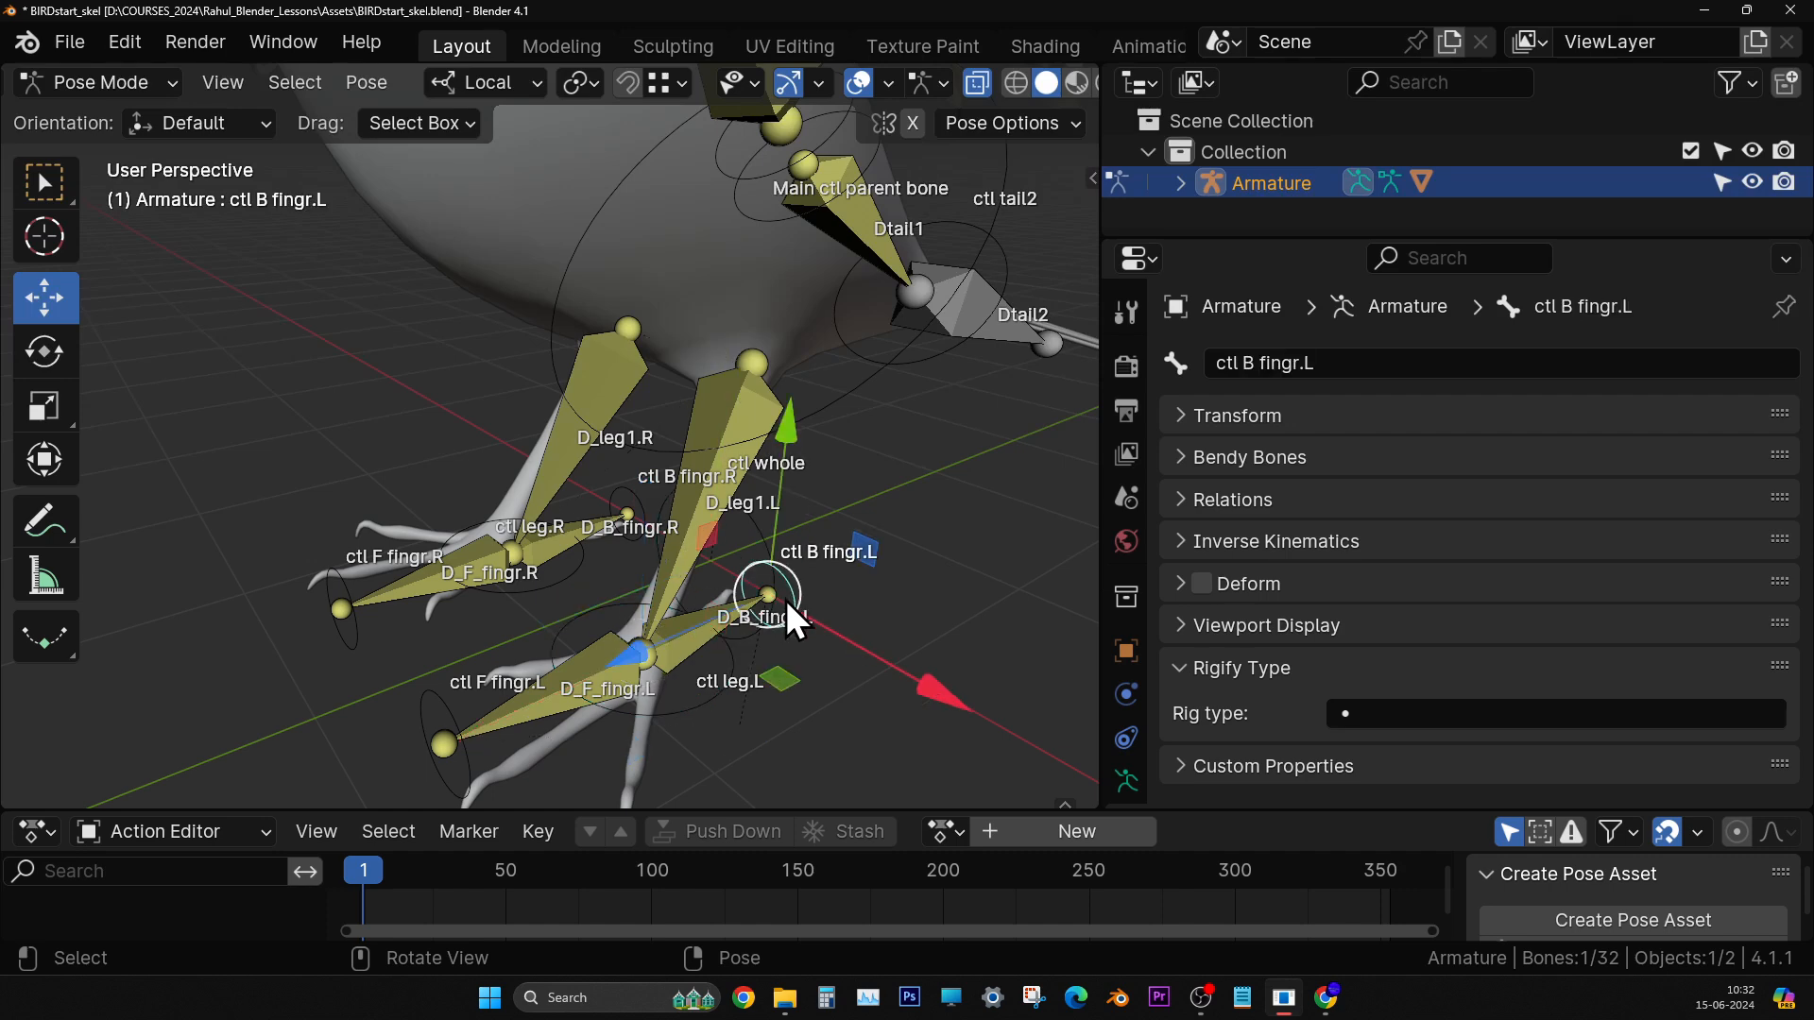
{"action": "middle_click_drag", "start_coordinate": [787, 599], "coordinate": [763, 462]}
{"action": "left_click_drag", "start_coordinate": [763, 462], "coordinate": [714, 485]}
{"action": "key", "text": "Escape"}
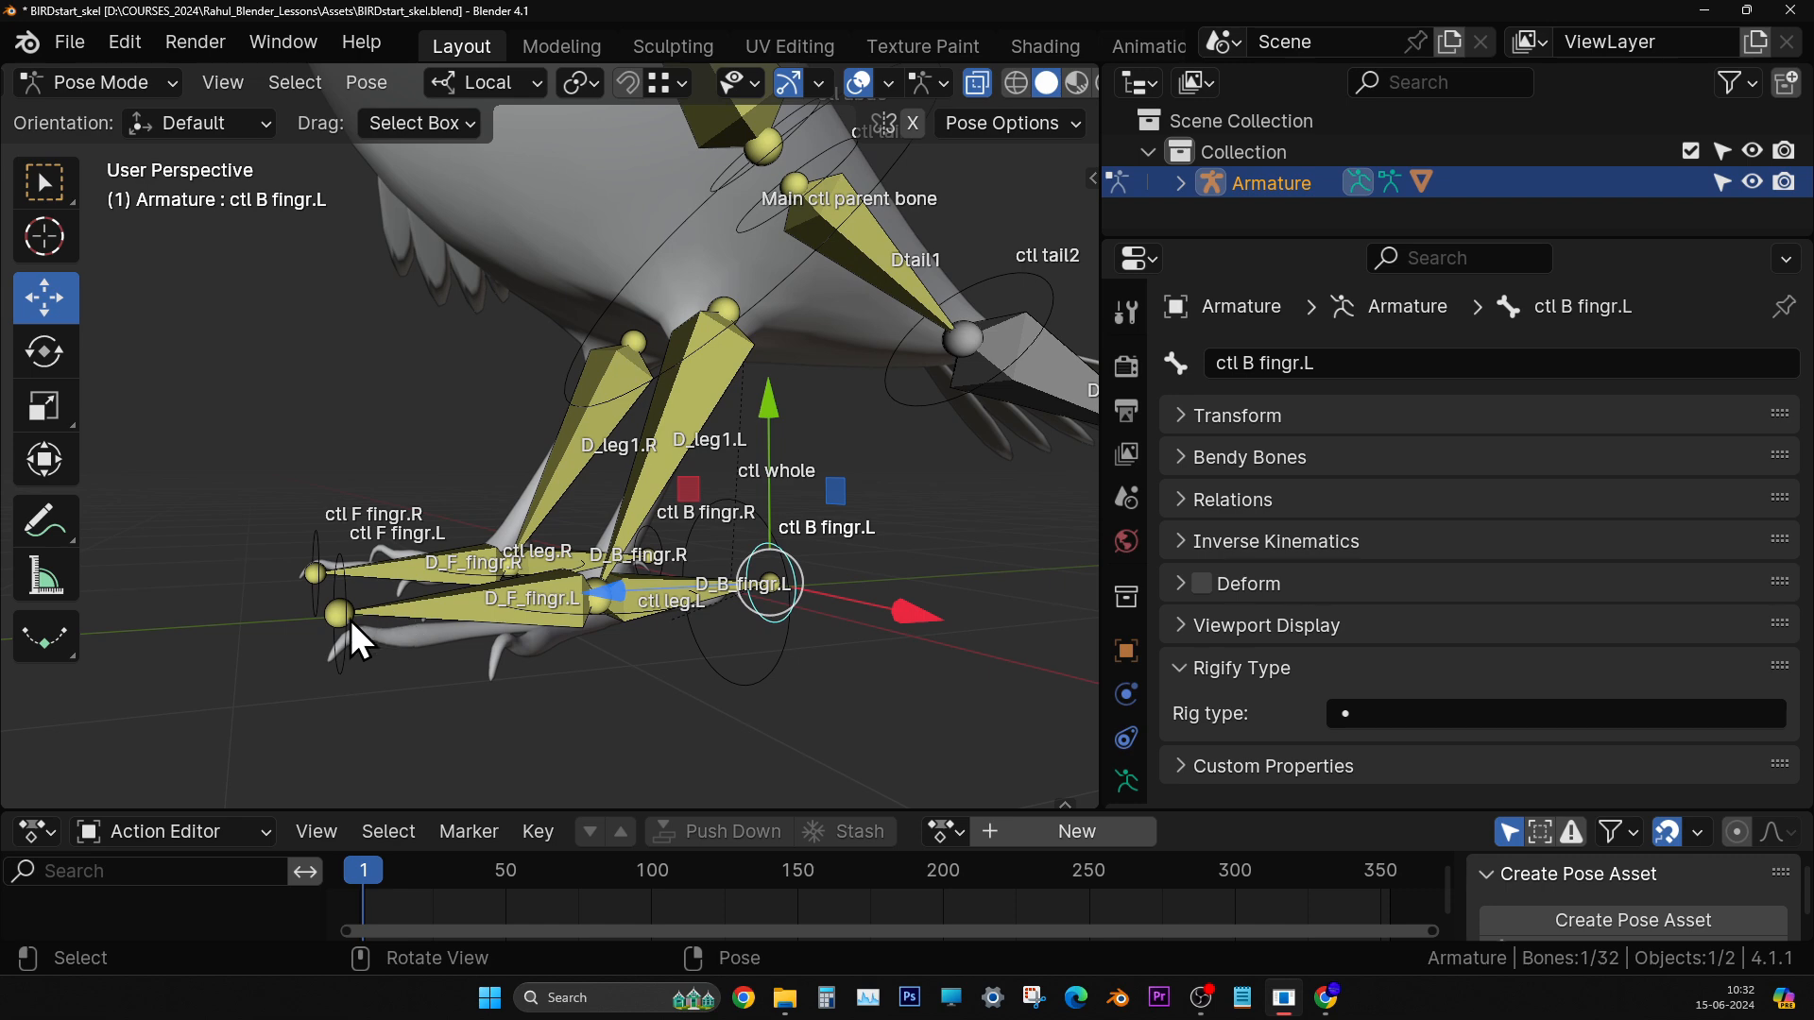
{"action": "left_click", "coordinate": [352, 591]}
{"action": "mouse_move", "coordinate": [342, 452]}
{"action": "left_mouse_down"}
{"action": "mouse_move", "coordinate": [344, 636]}
{"action": "mouse_move", "coordinate": [371, 467]}
{"action": "left_mouse_up"}
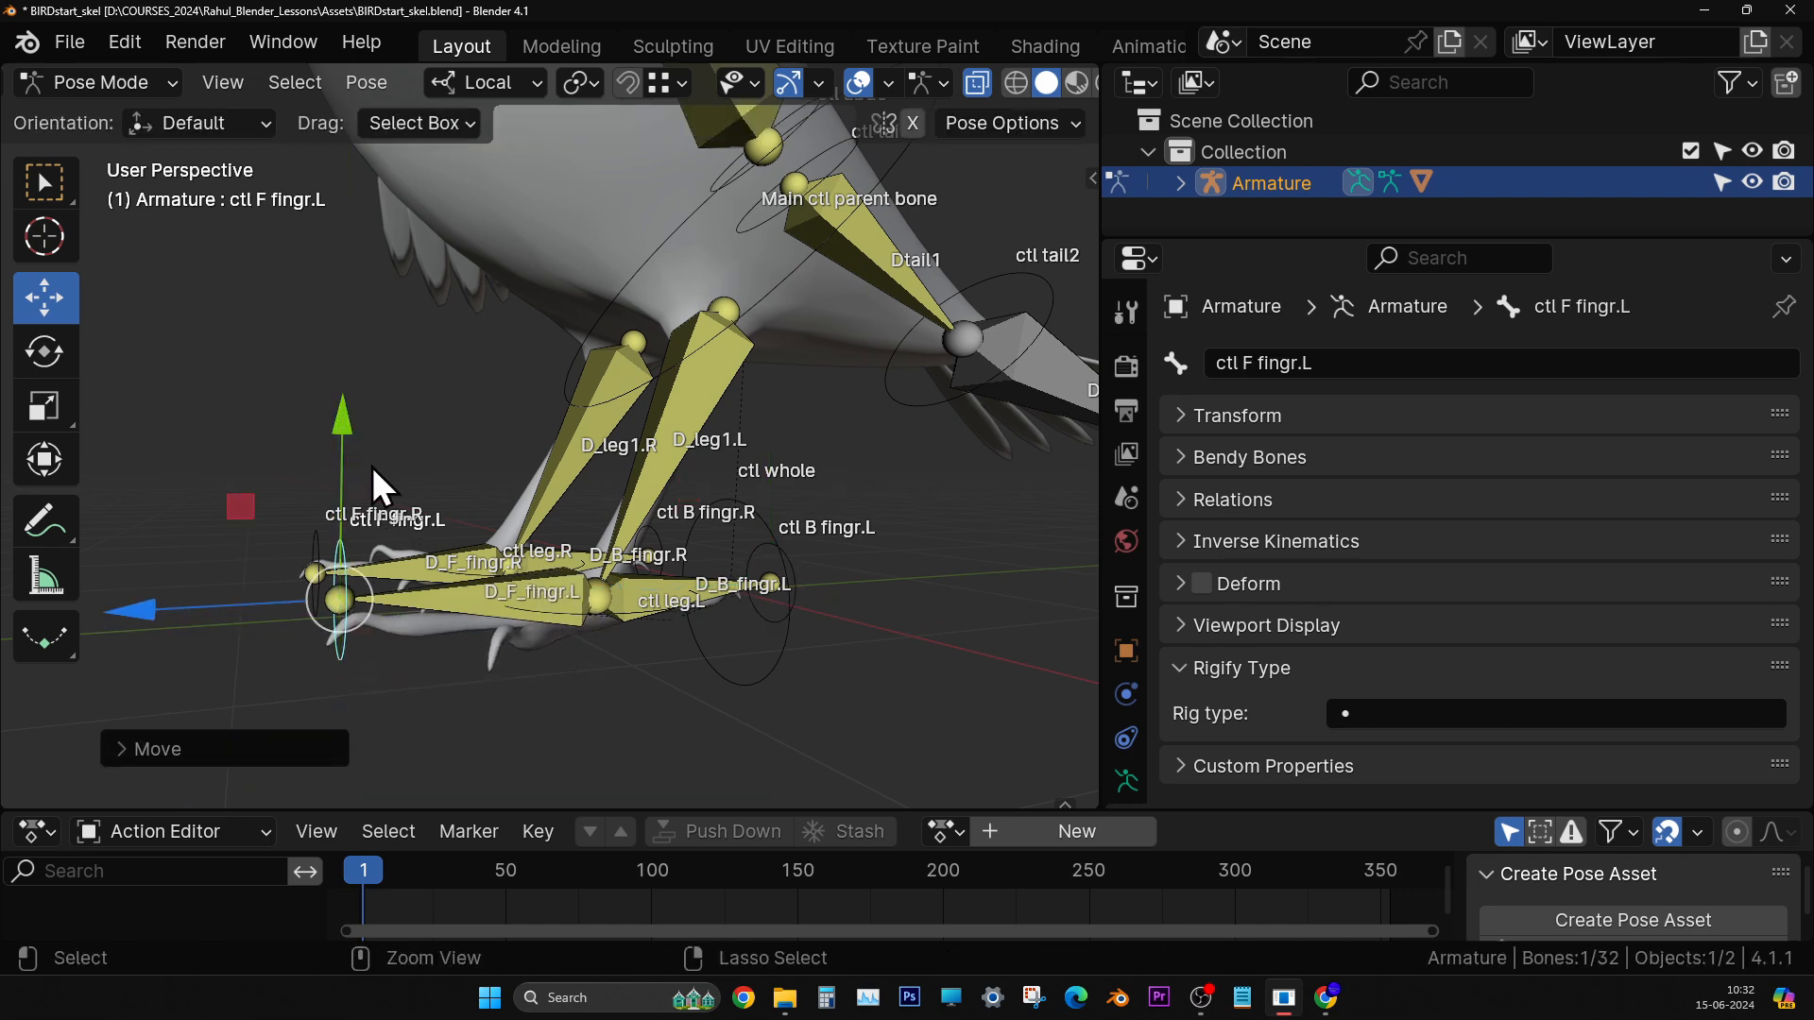
- Hide the Dform bones collection in the armature's bone collections, leaving only the CTRL circles shown
{"action": "middle_click_drag", "start_coordinate": [371, 467], "coordinate": [751, 506]}
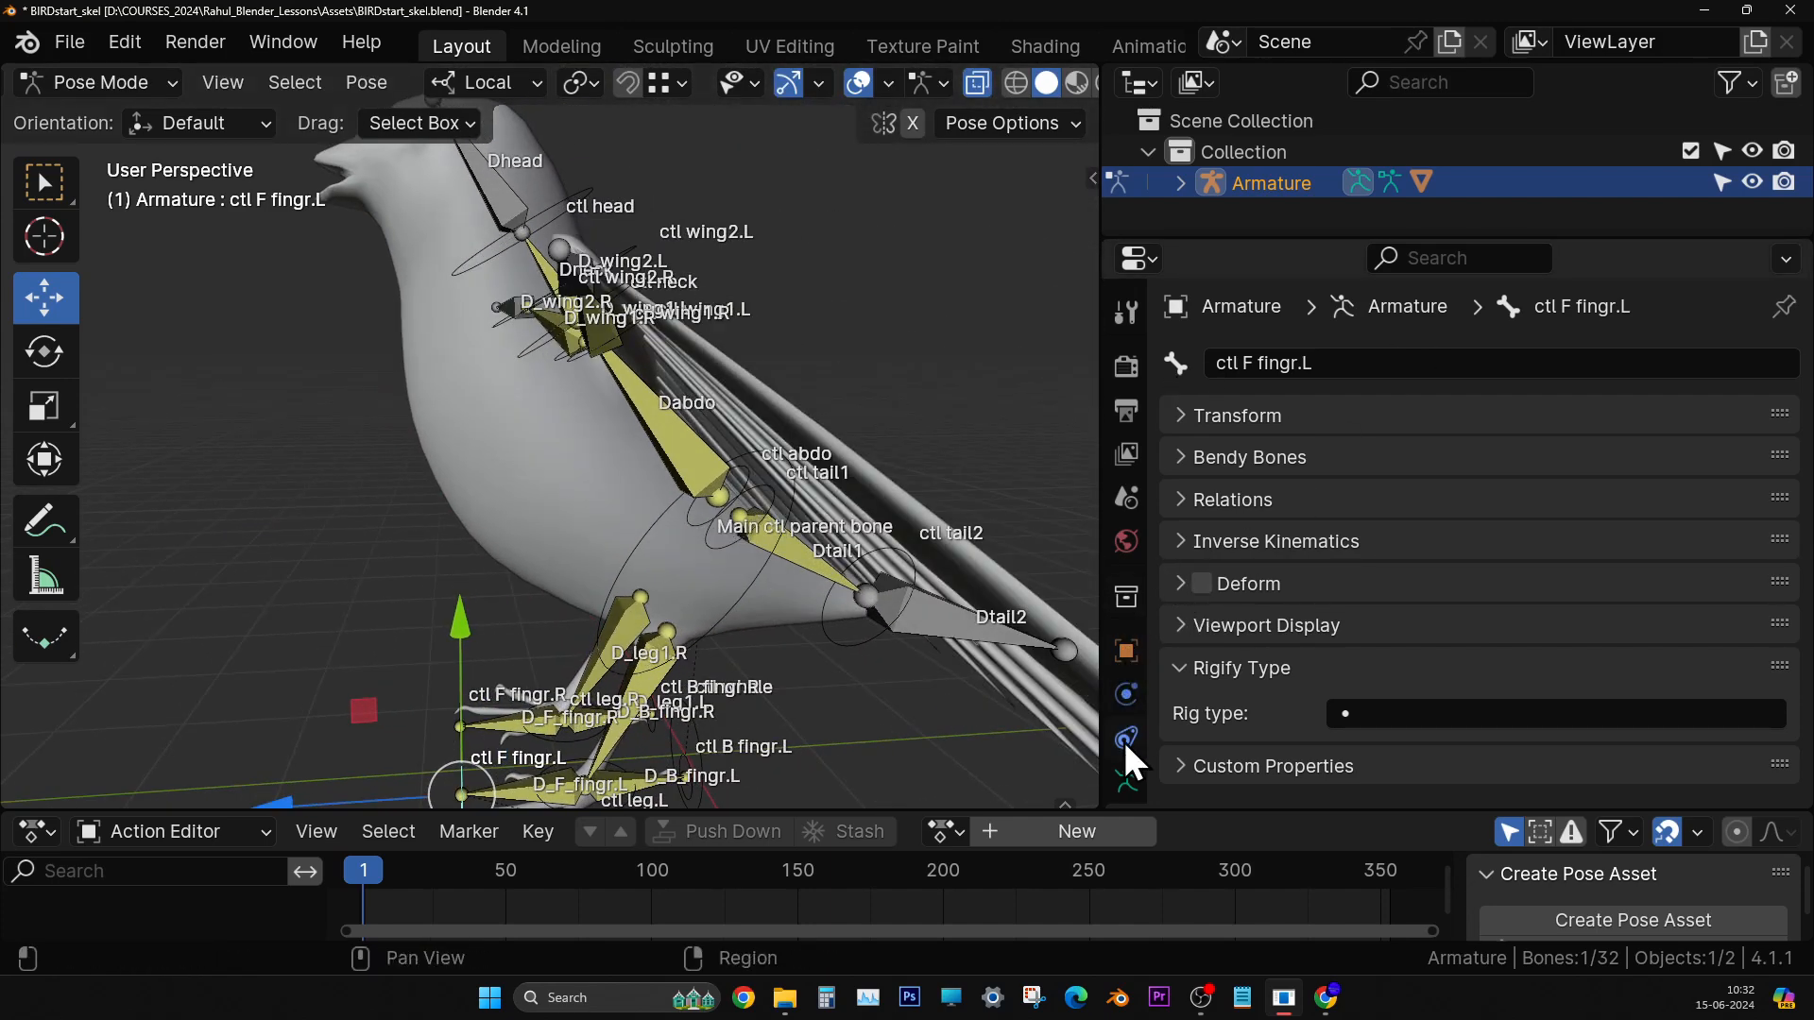
{"action": "scroll", "coordinate": [1124, 737], "scroll_direction": "down", "scroll_amount": 4}
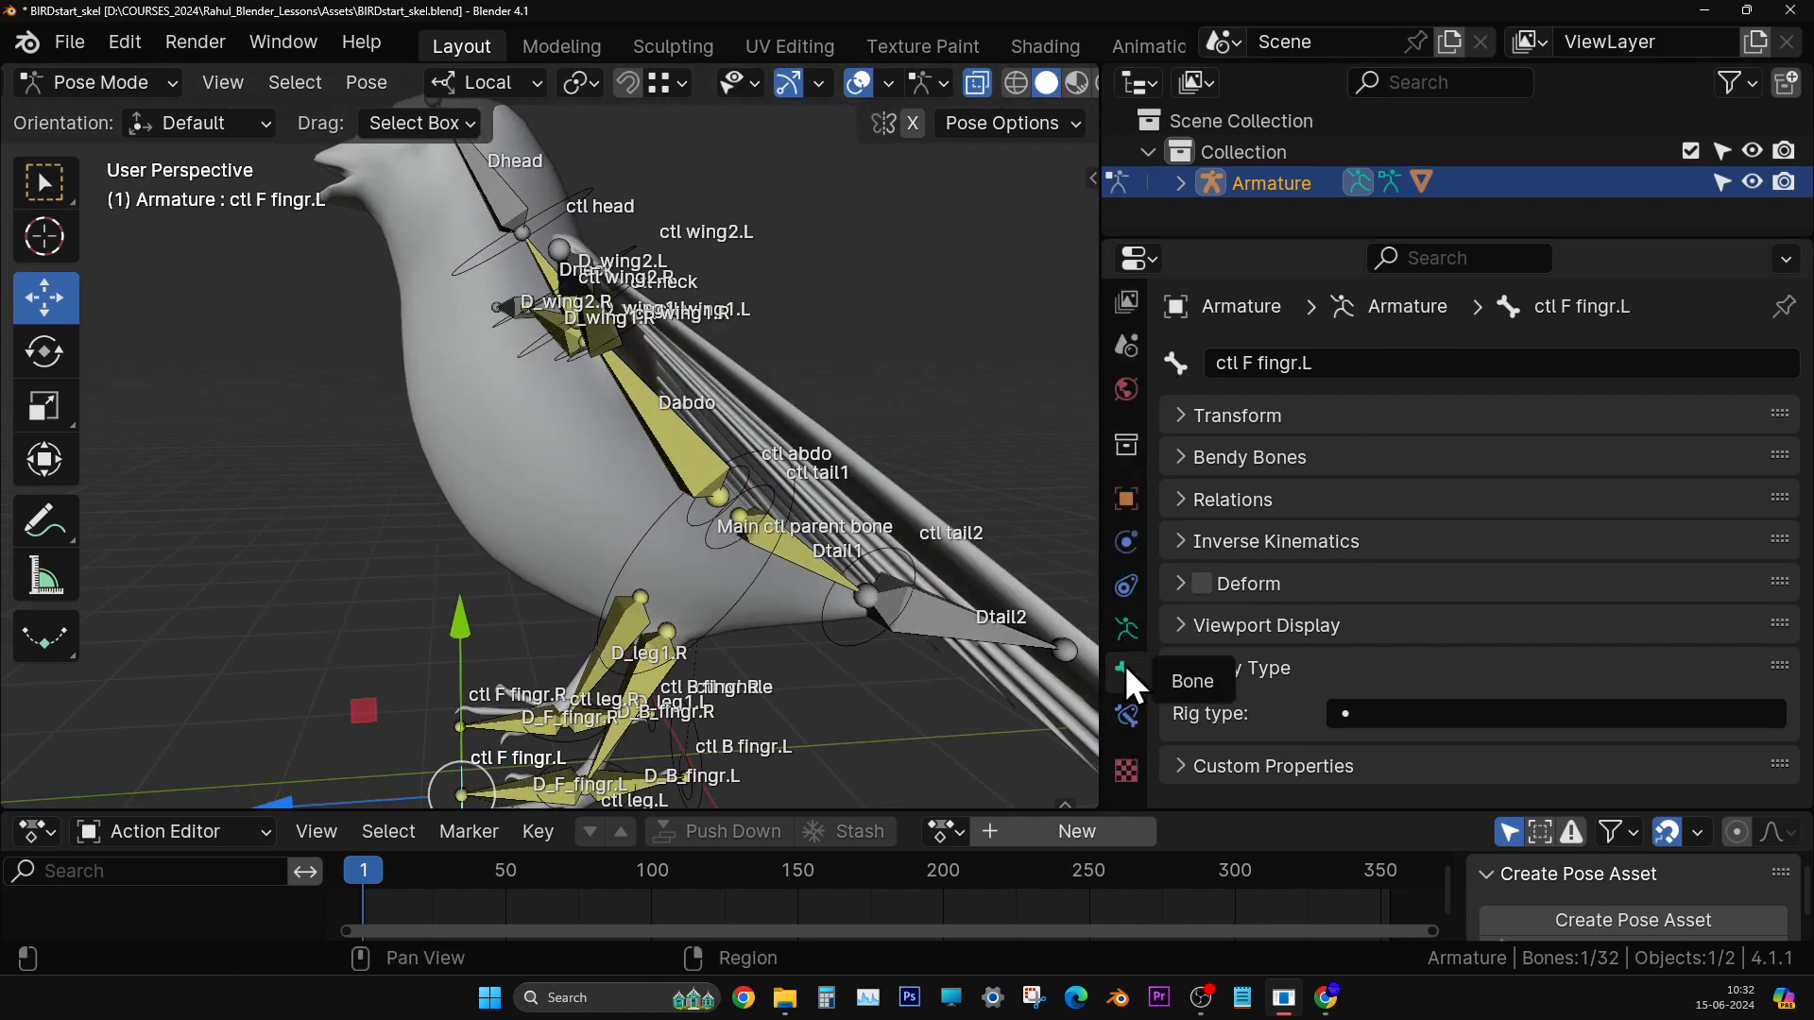
{"action": "left_click", "coordinate": [1126, 627]}
{"action": "scroll", "coordinate": [1451, 596], "scroll_direction": "down", "scroll_amount": 3}
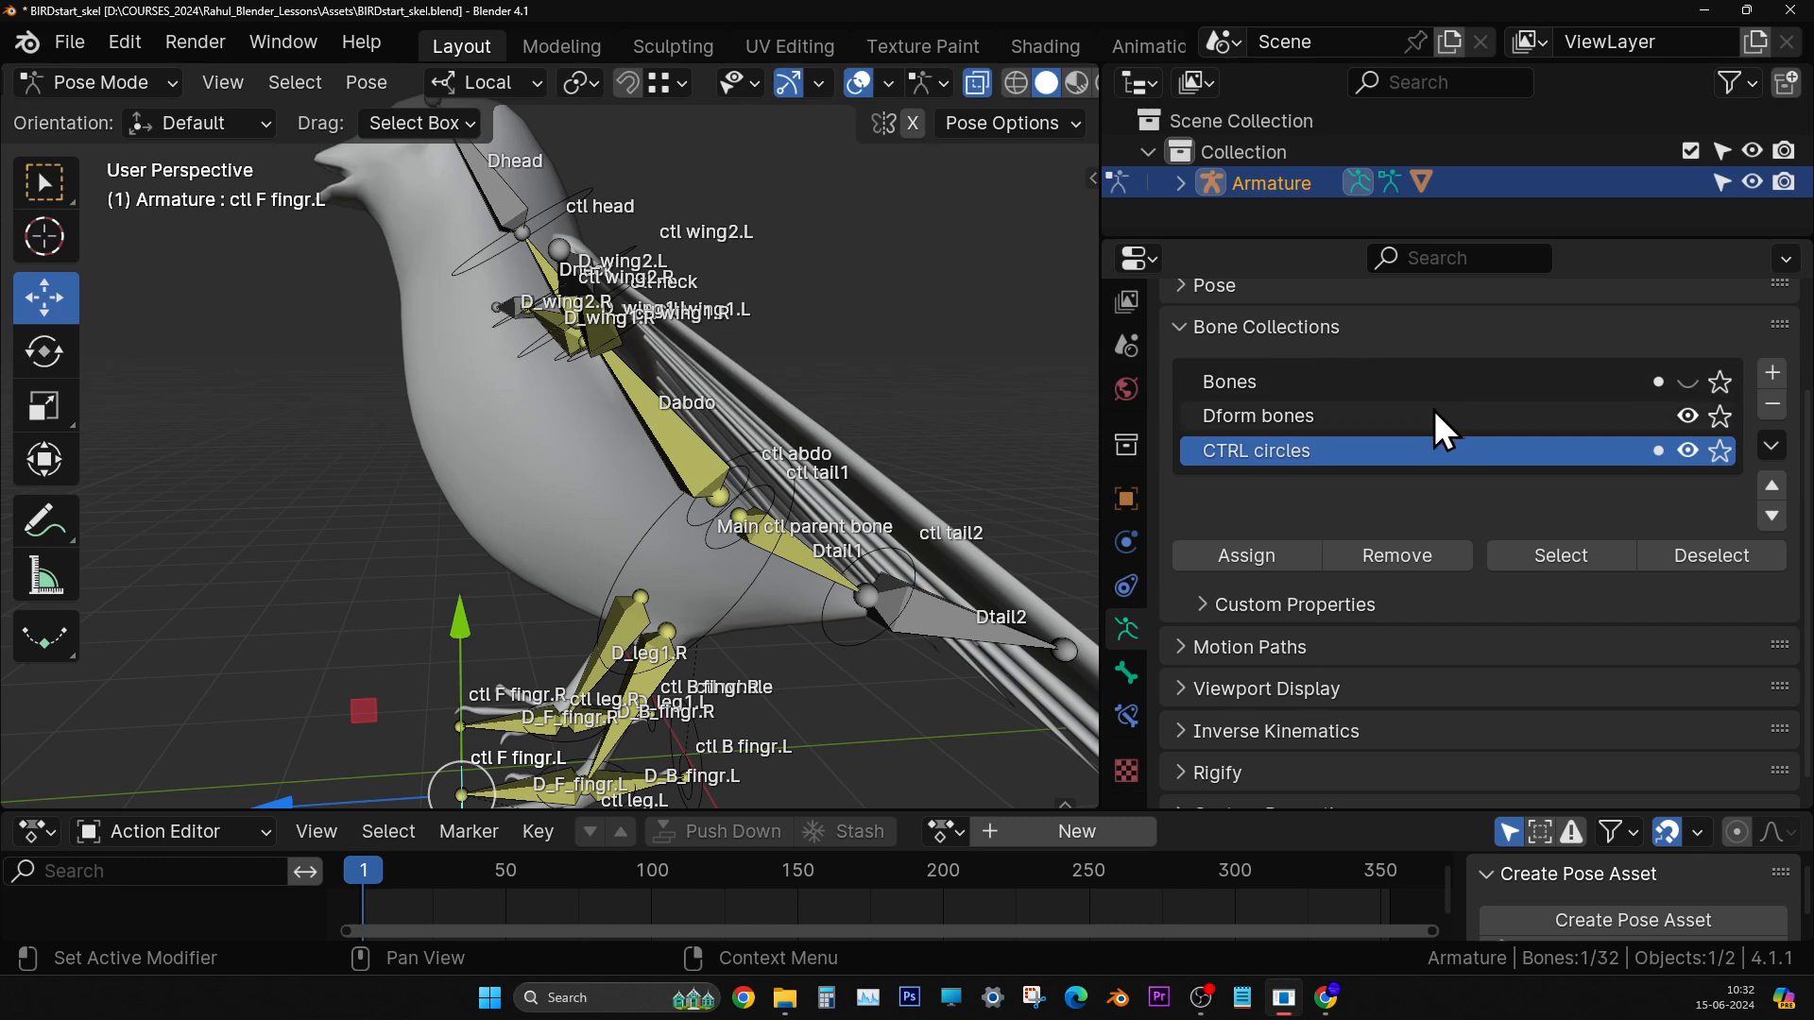
{"action": "left_click", "coordinate": [1687, 418]}
- Select the ctl neck and ctl head controls together and try rotating both to test the neck and head bend
{"action": "middle_click_drag", "start_coordinate": [597, 545], "coordinate": [632, 580]}
{"action": "left_click_drag", "start_coordinate": [541, 479], "coordinate": [570, 517]}
{"action": "middle_click_drag", "start_coordinate": [570, 518], "coordinate": [615, 365]}
{"action": "left_click", "coordinate": [591, 346]}
{"action": "middle_click_drag", "start_coordinate": [649, 442], "coordinate": [608, 497]}
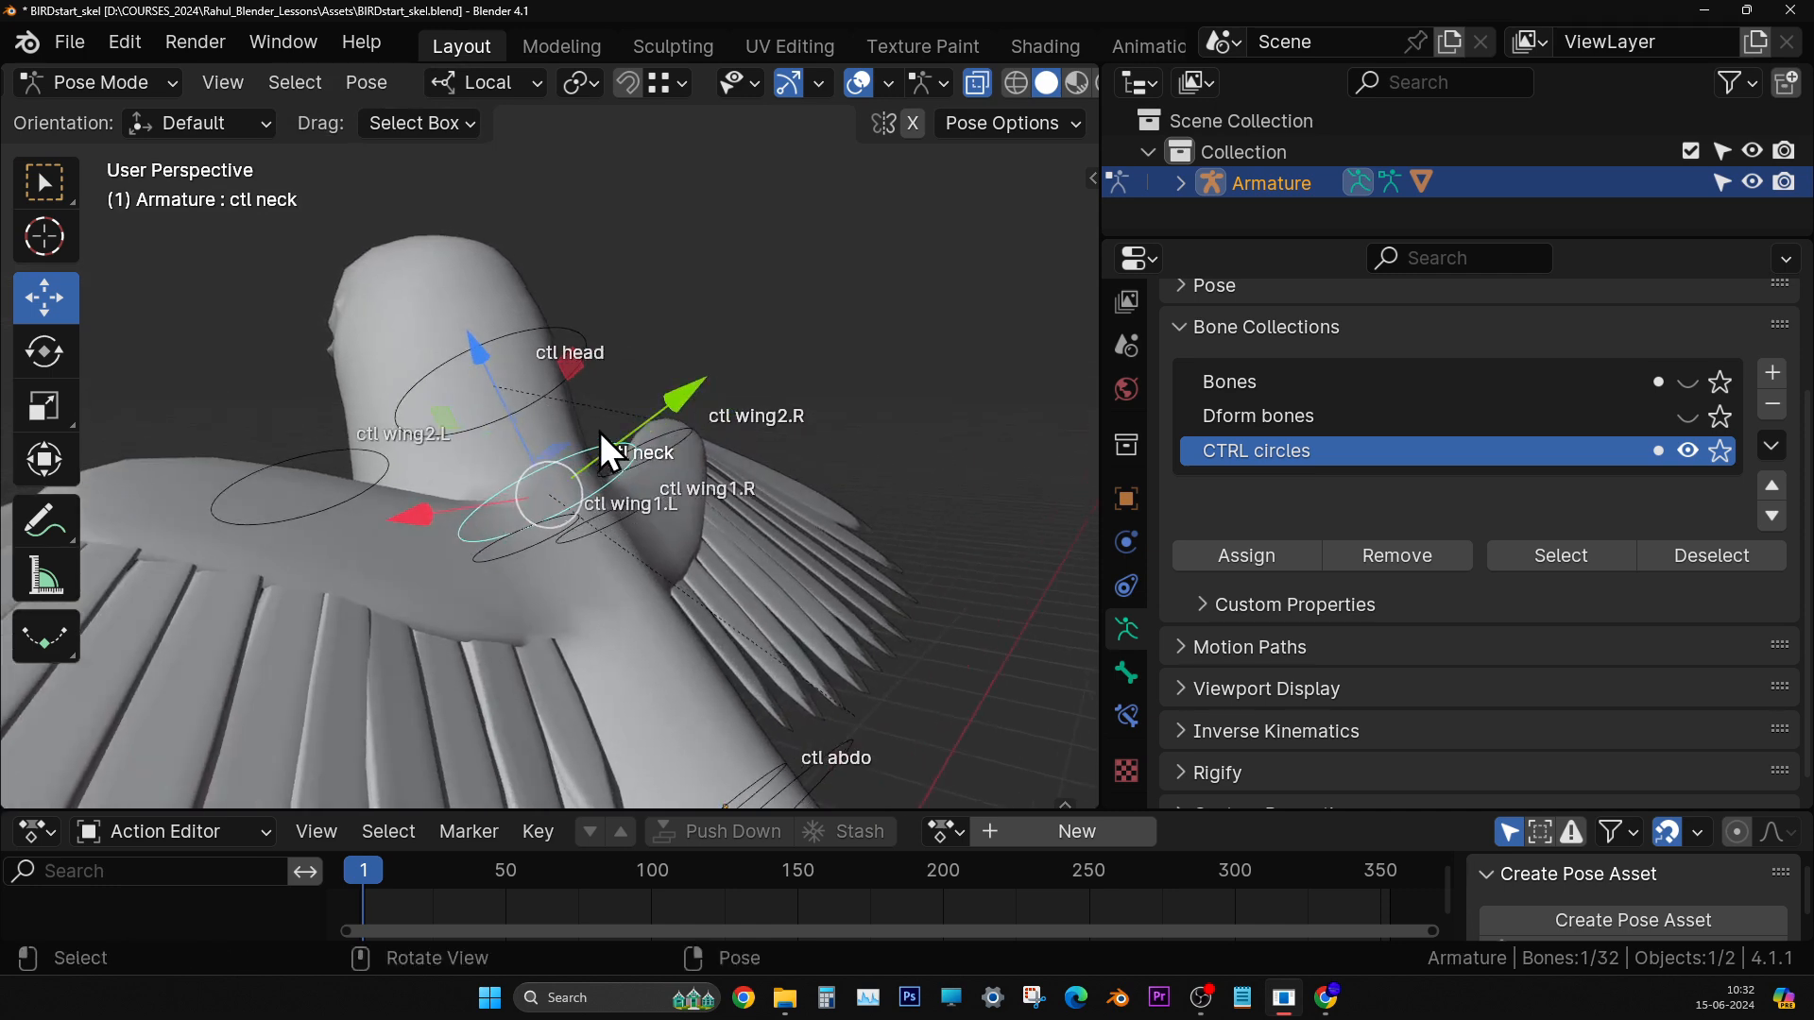
{"action": "left_click", "coordinate": [559, 328], "text": "shift"}
{"action": "left_click", "coordinate": [60, 350]}
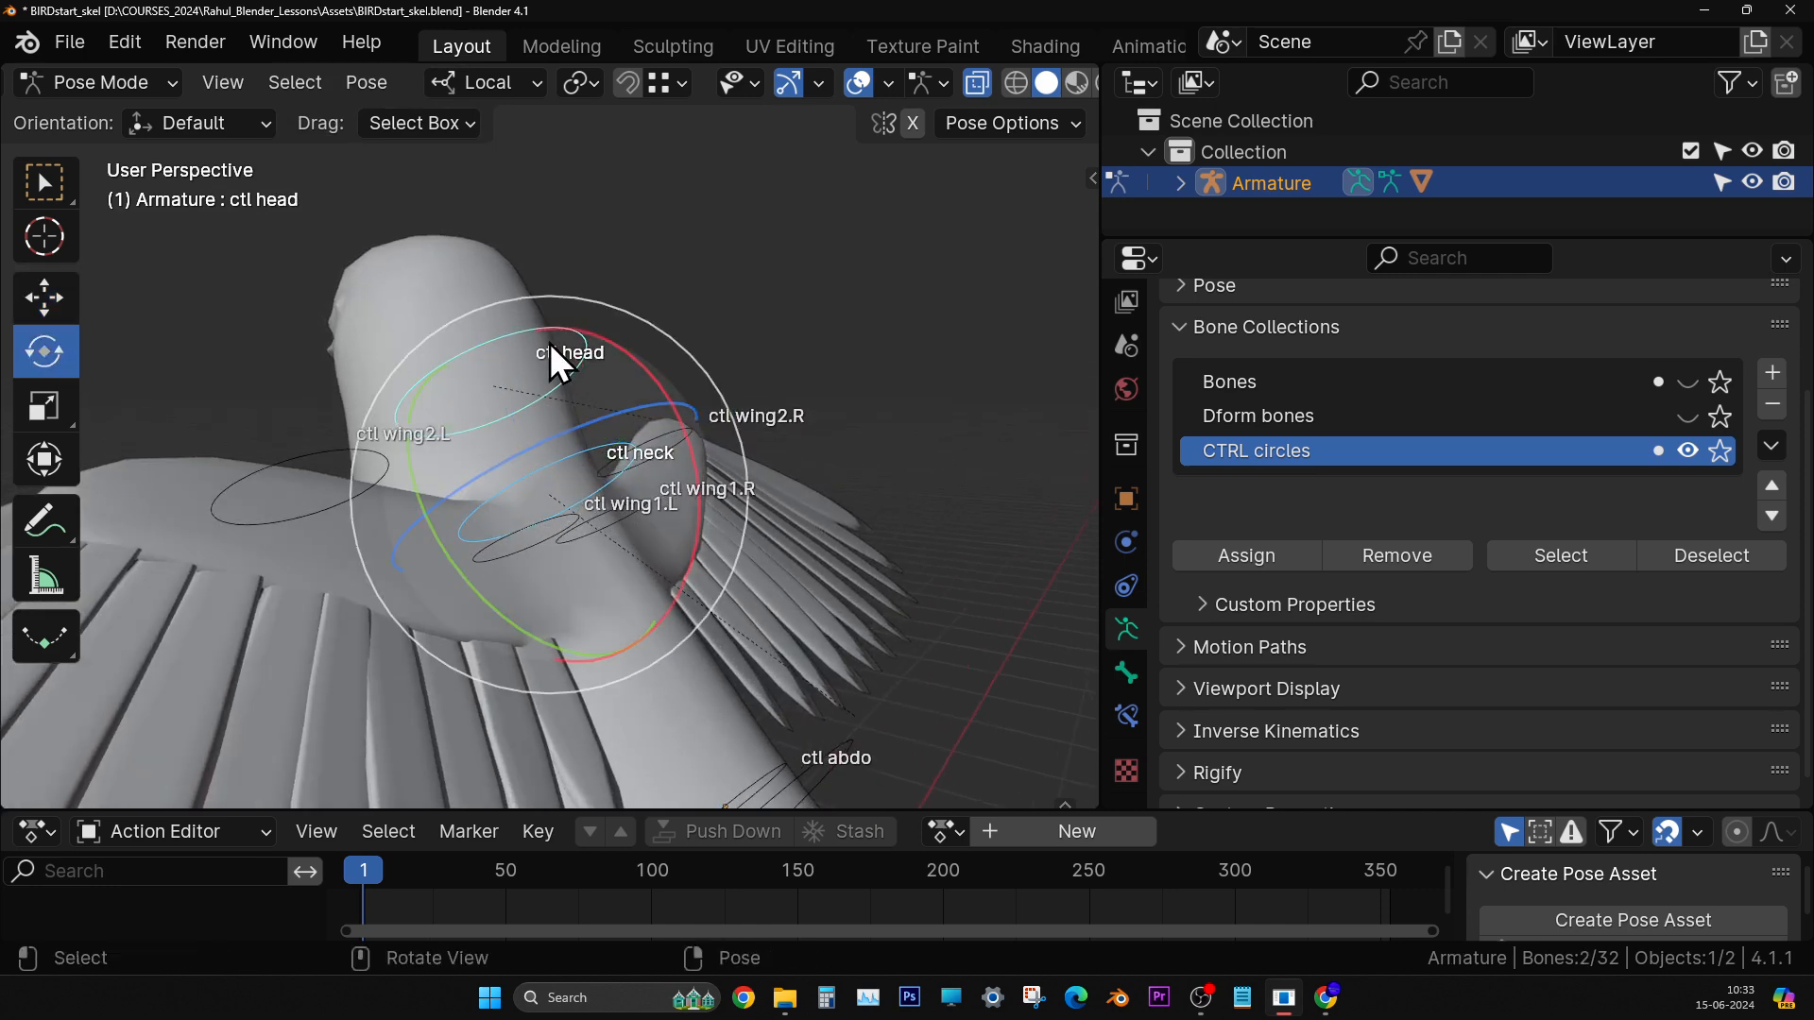
{"action": "left_click_drag", "start_coordinate": [610, 344], "coordinate": [537, 478]}
{"action": "middle_click_drag", "start_coordinate": [537, 479], "coordinate": [618, 347]}
{"action": "left_click_drag", "start_coordinate": [624, 349], "coordinate": [731, 333]}
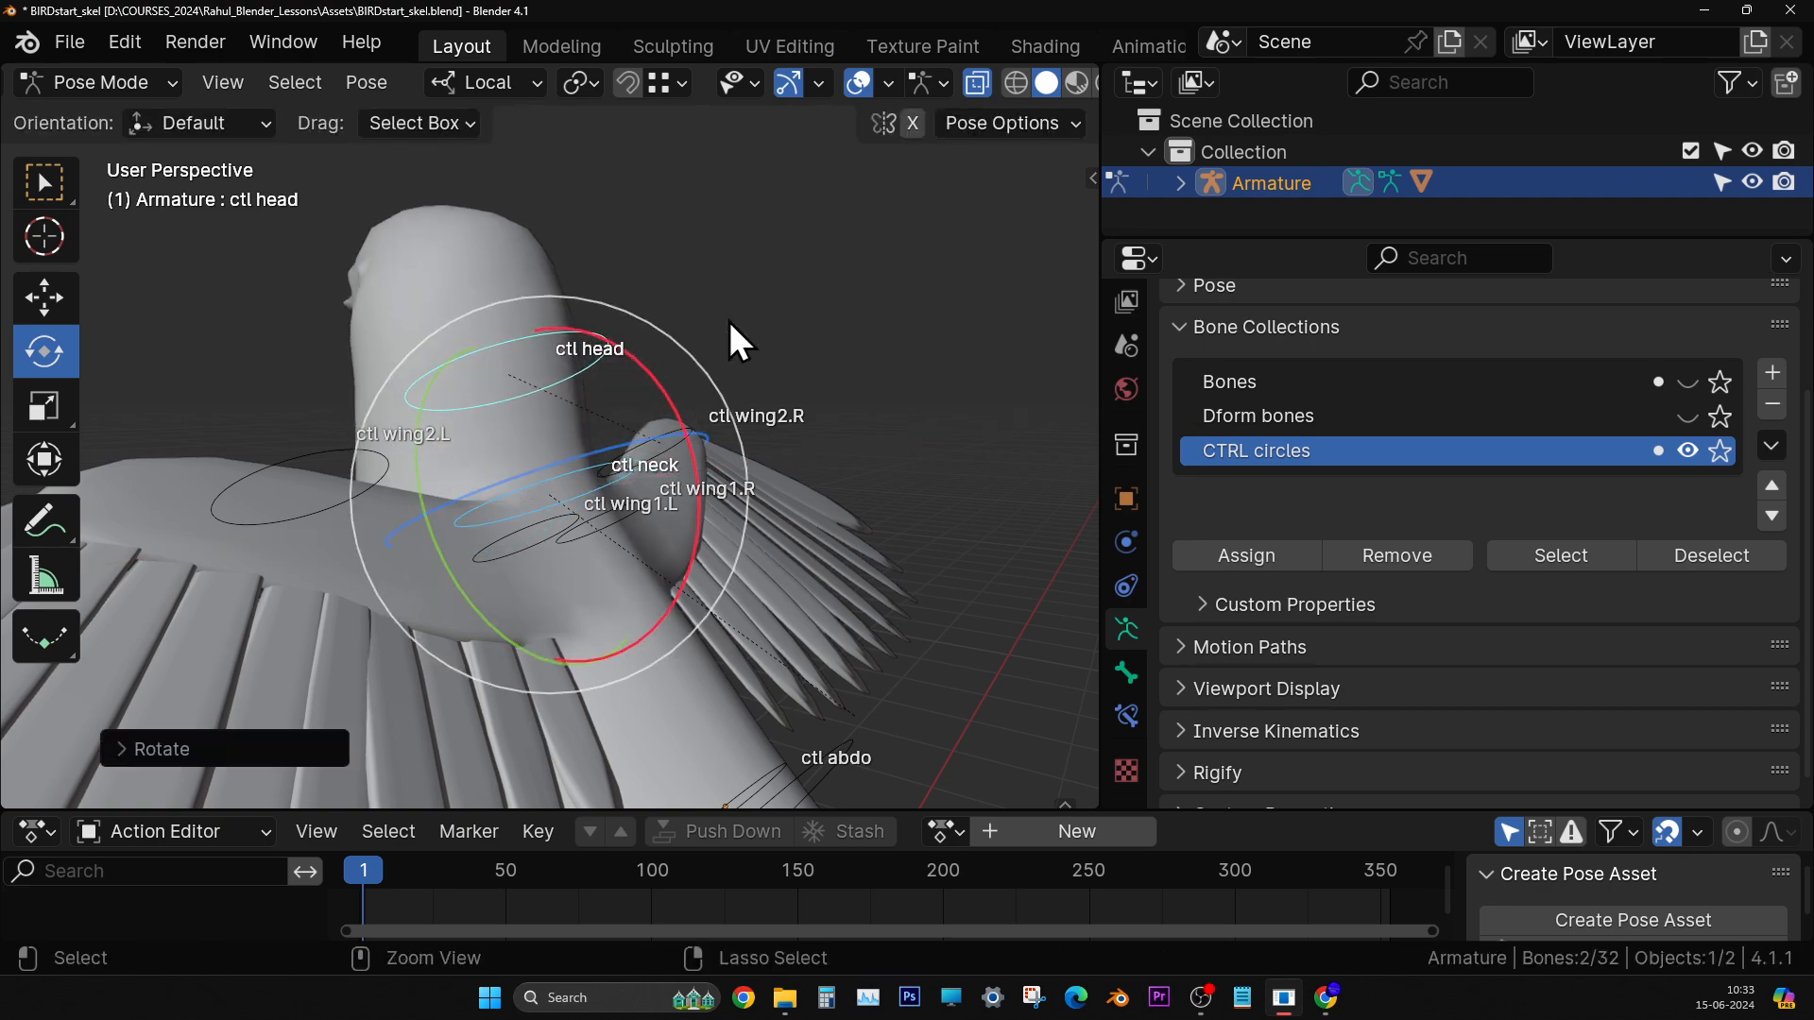
{"action": "middle_click_drag", "start_coordinate": [732, 332], "coordinate": [668, 417]}
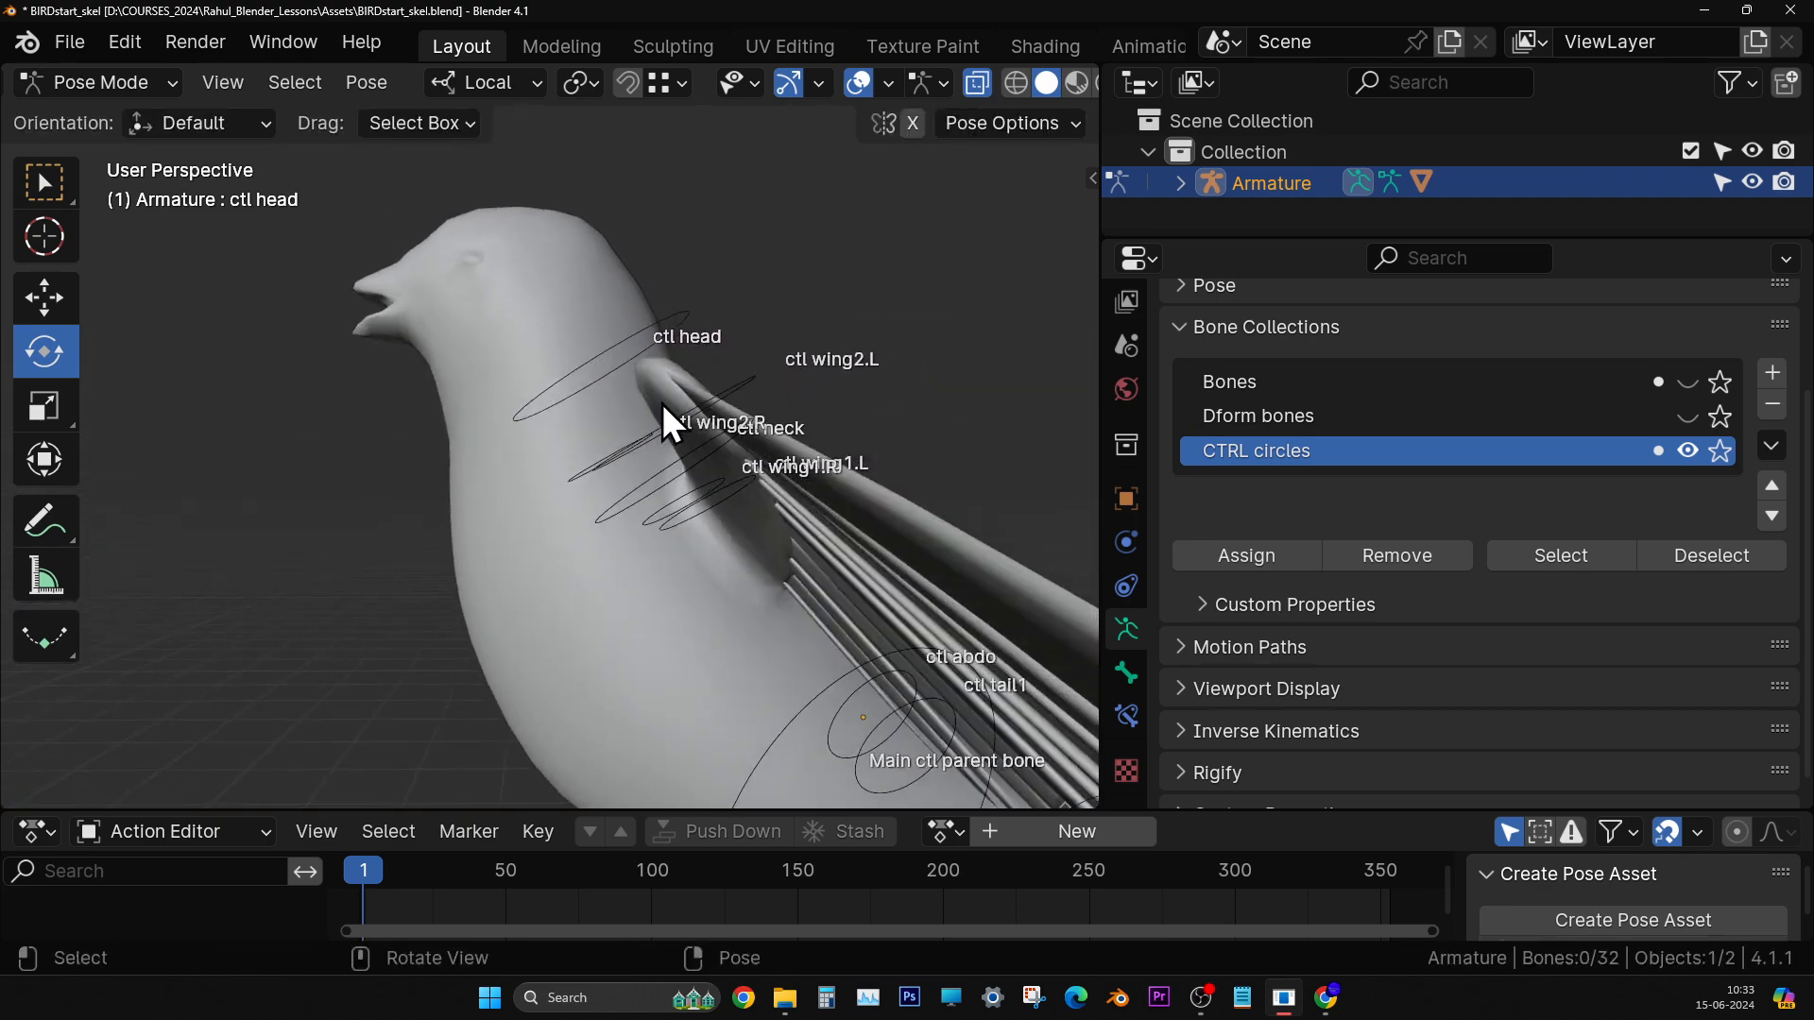
- Try moving the ctl head control freely to test how it stretches the neck, and undo the move
{"action": "left_click", "coordinate": [693, 312]}
{"action": "key", "text": "g"}
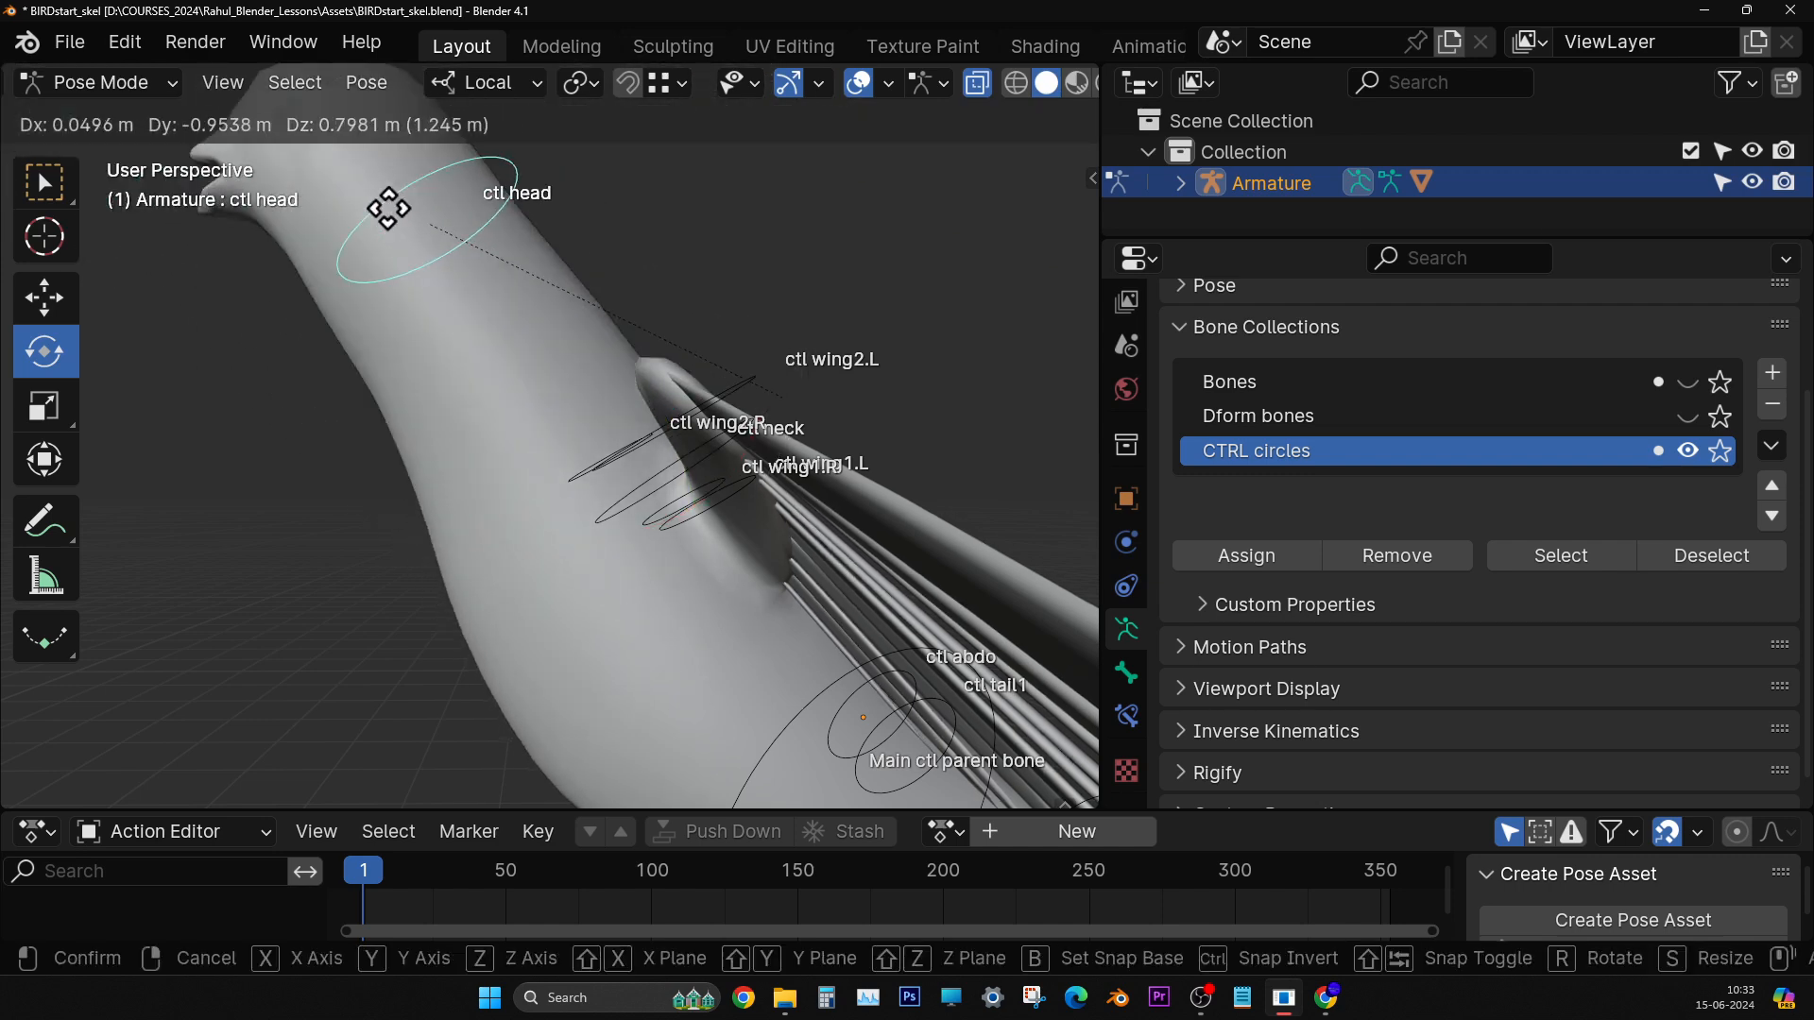
{"action": "left_click", "coordinate": [592, 314]}
{"action": "key", "text": "ctrl+z"}
{"action": "scroll", "coordinate": [541, 485], "scroll_direction": "down", "scroll_amount": 2}
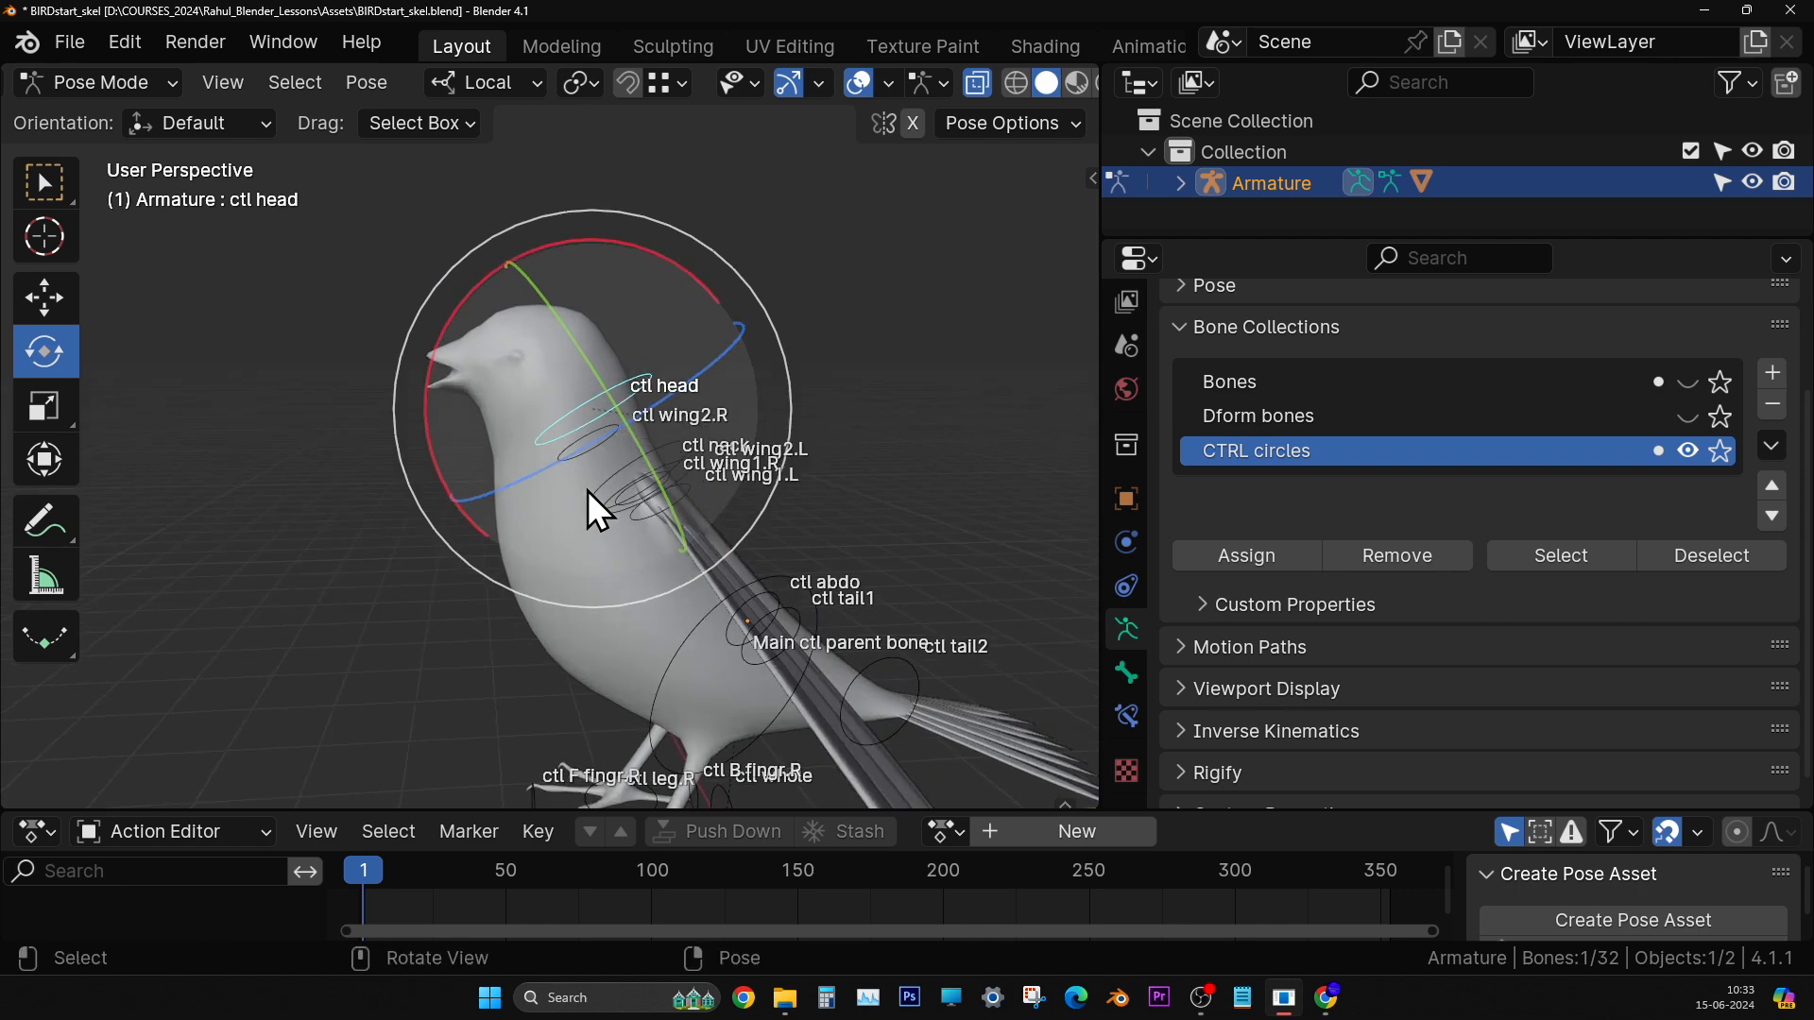
- Repeat the ctl head move test in the right orthographic view, undo it, and deselect the control
{"action": "middle_click_drag", "start_coordinate": [587, 490], "coordinate": [548, 465]}
{"action": "key", "text": "KP_3"}
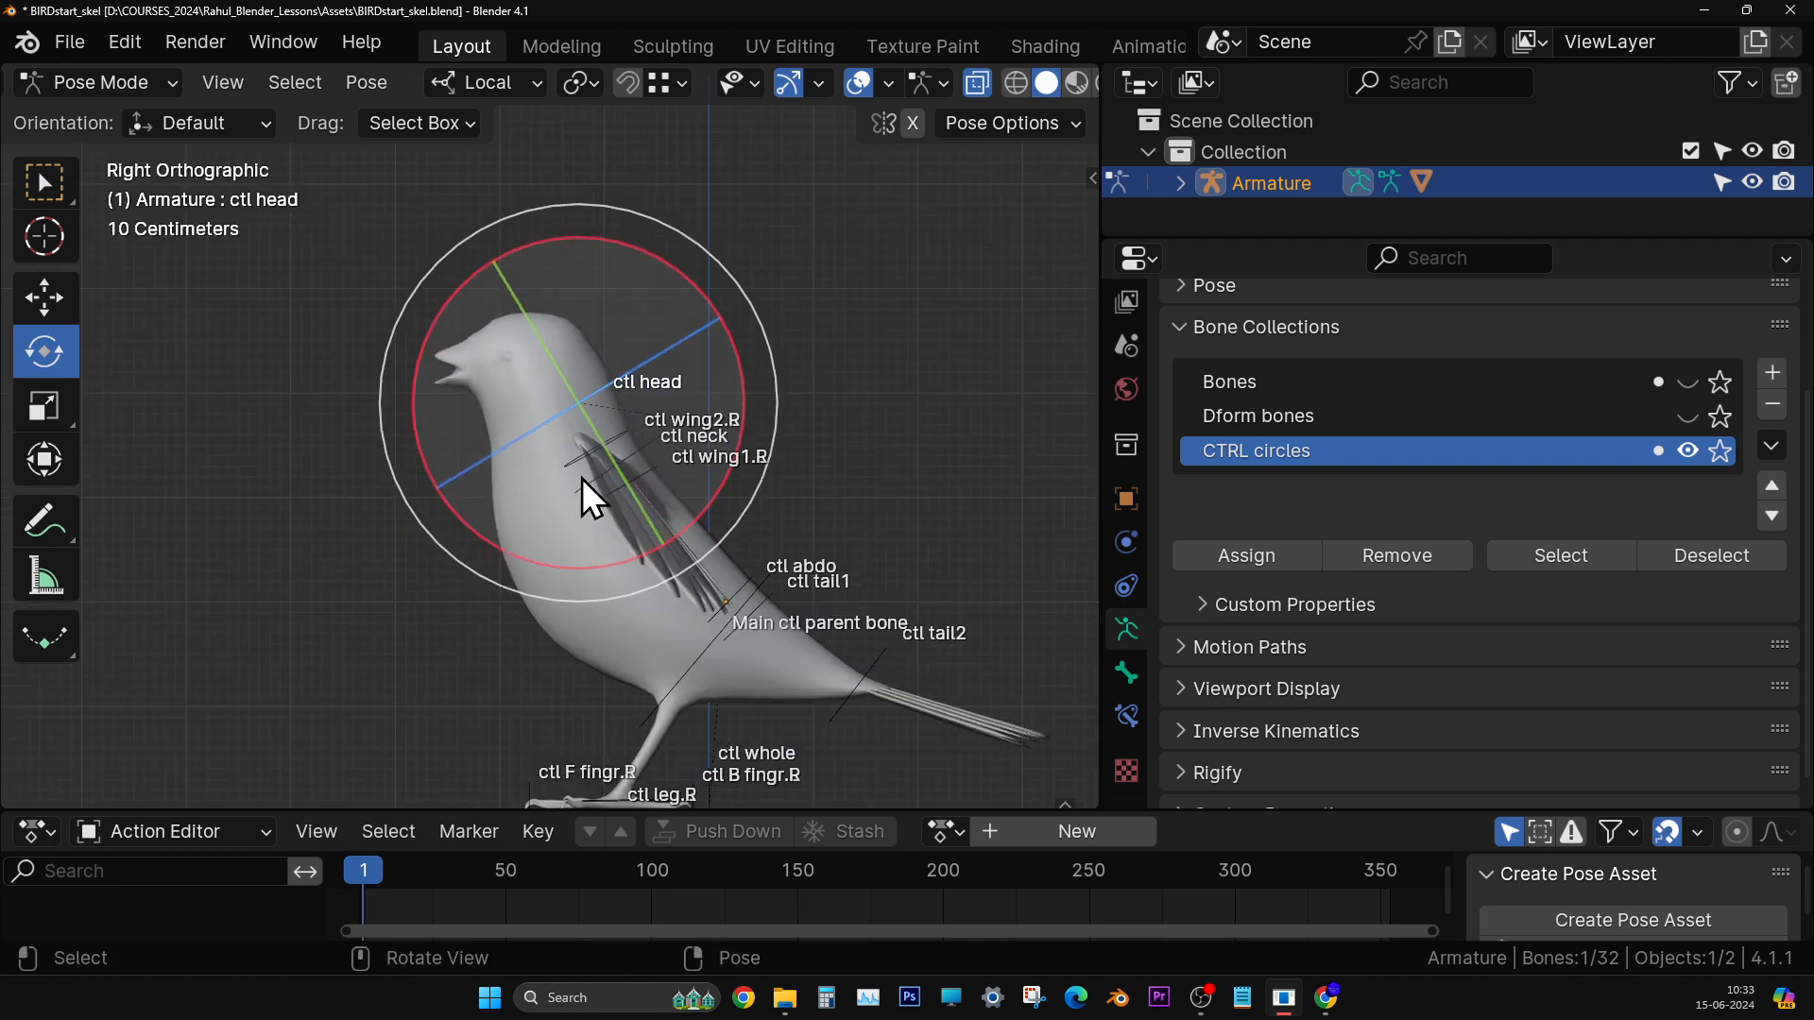
{"action": "scroll", "coordinate": [584, 463], "scroll_direction": "up", "scroll_amount": 3}
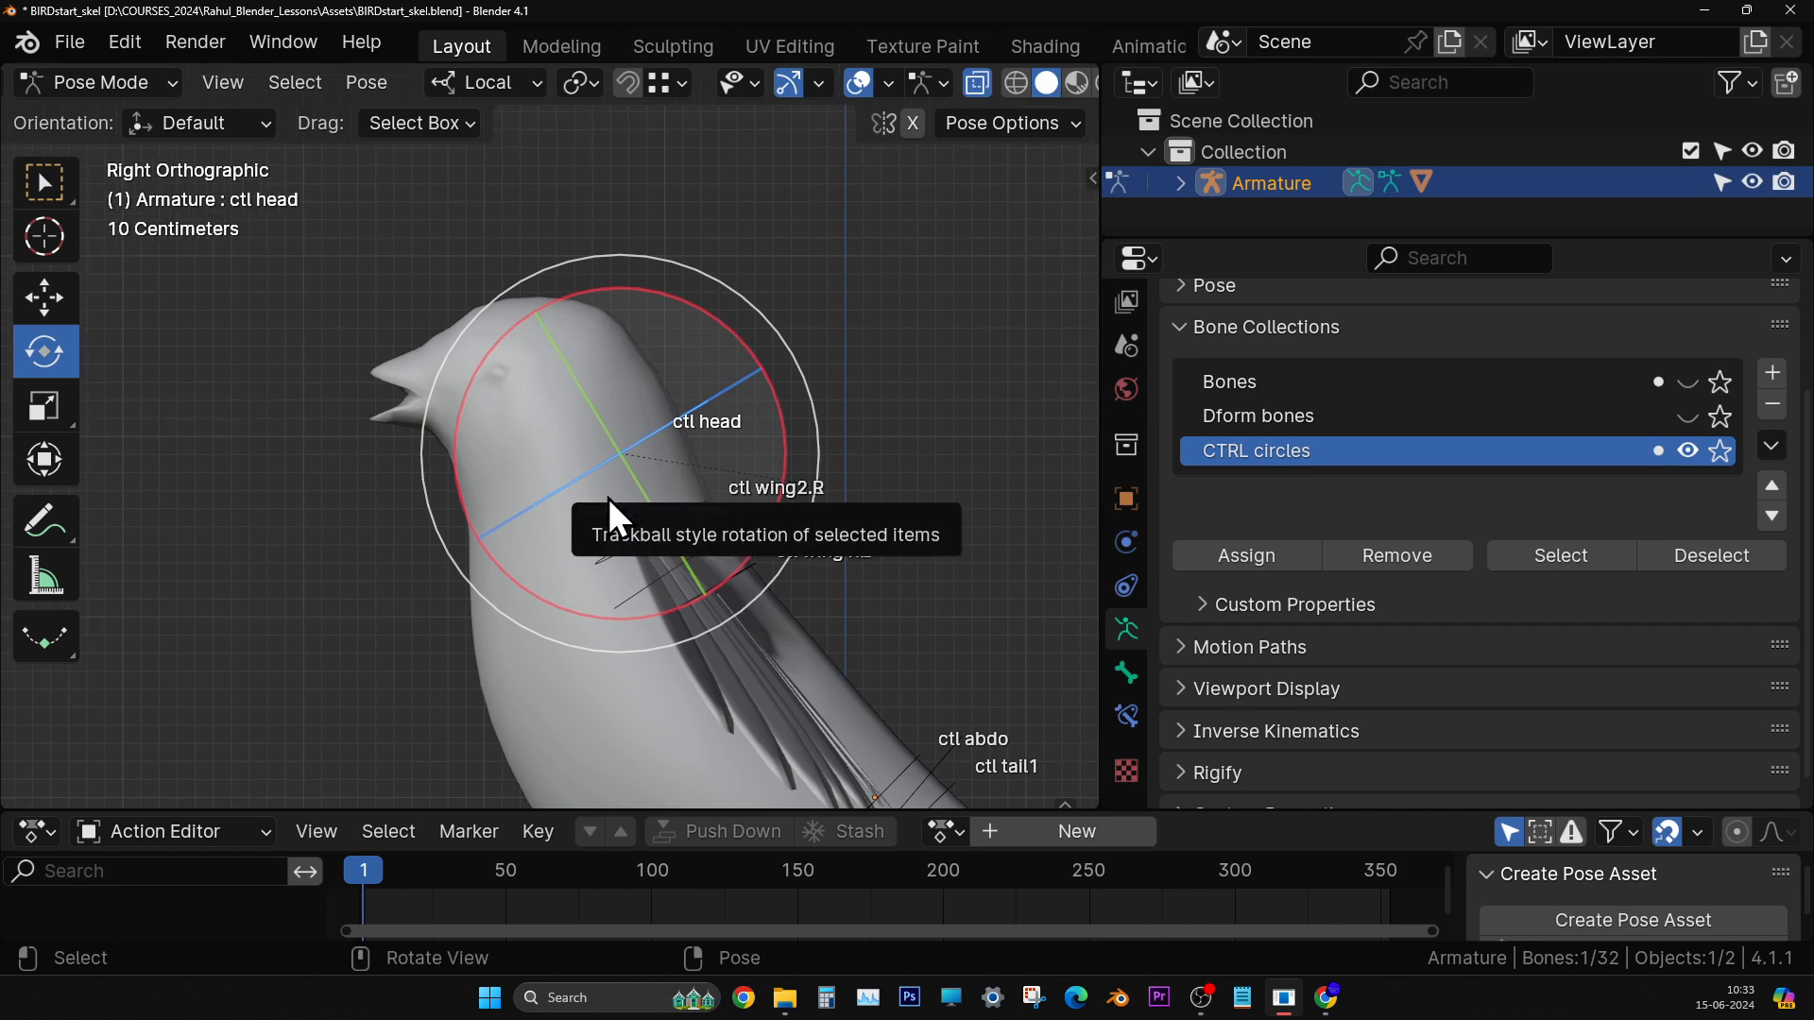
{"action": "key", "text": "g"}
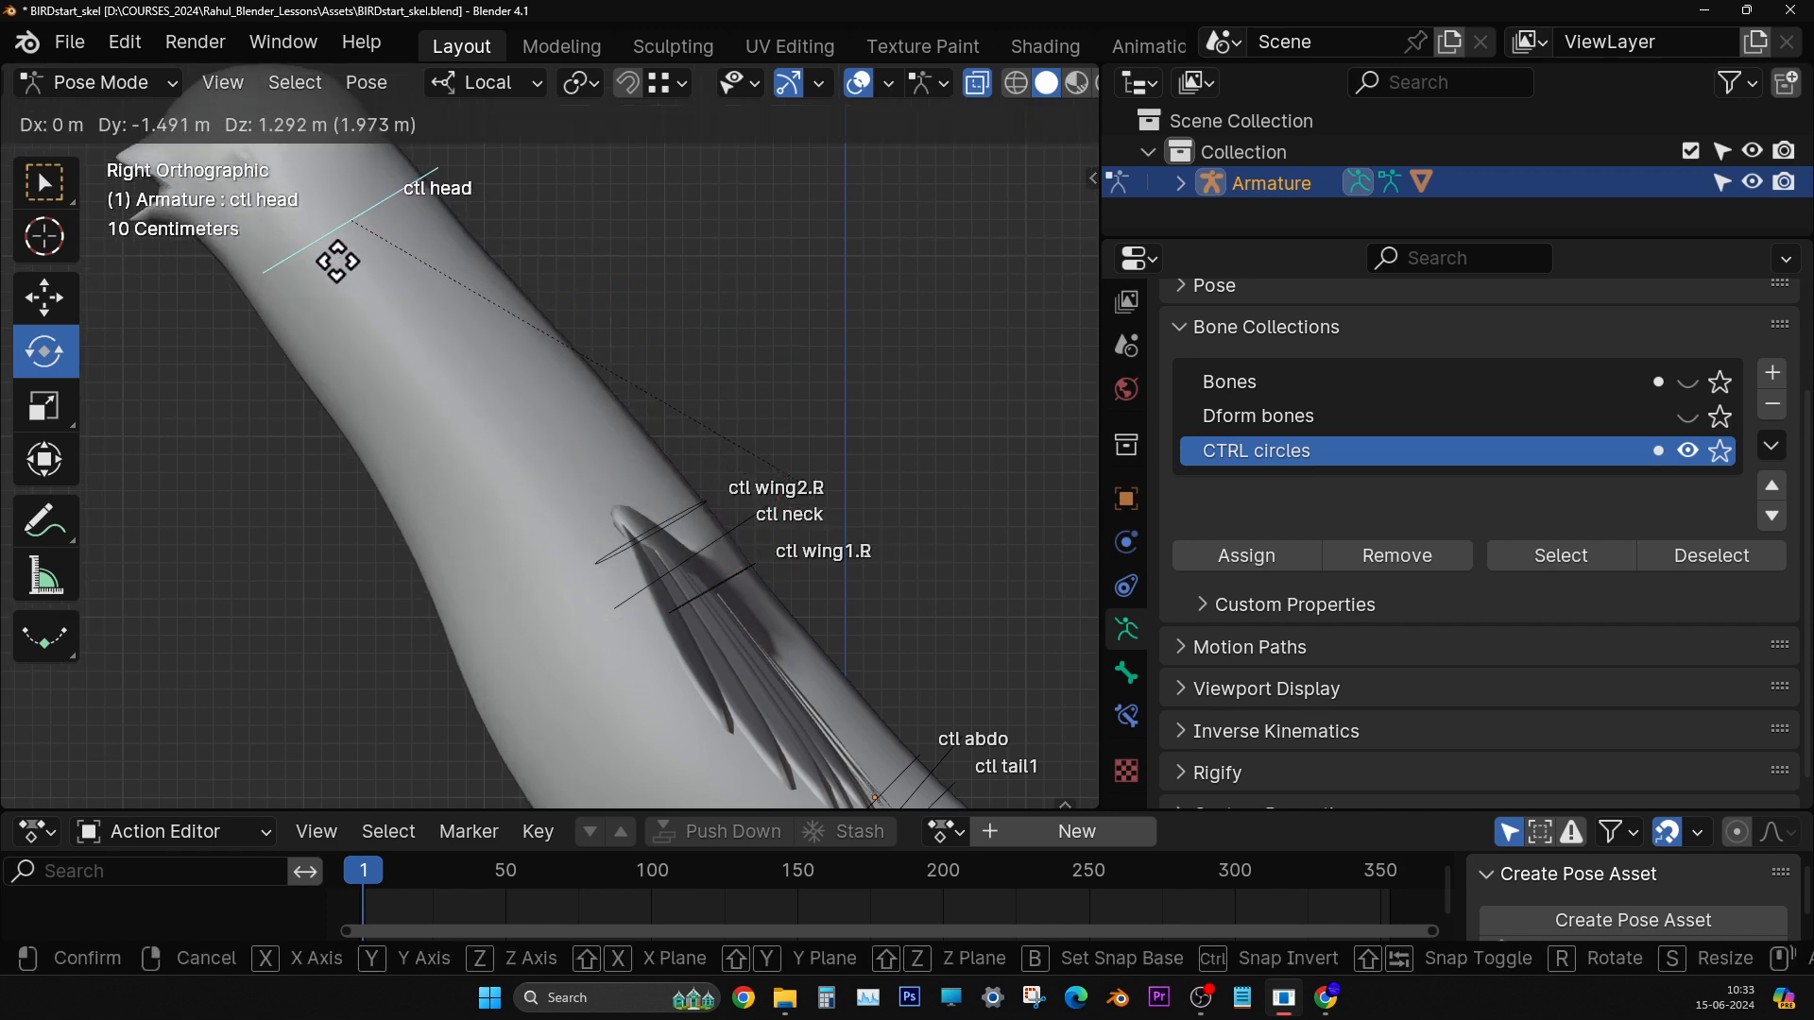
{"action": "left_click", "coordinate": [337, 262]}
{"action": "key", "text": "ctrl+z"}
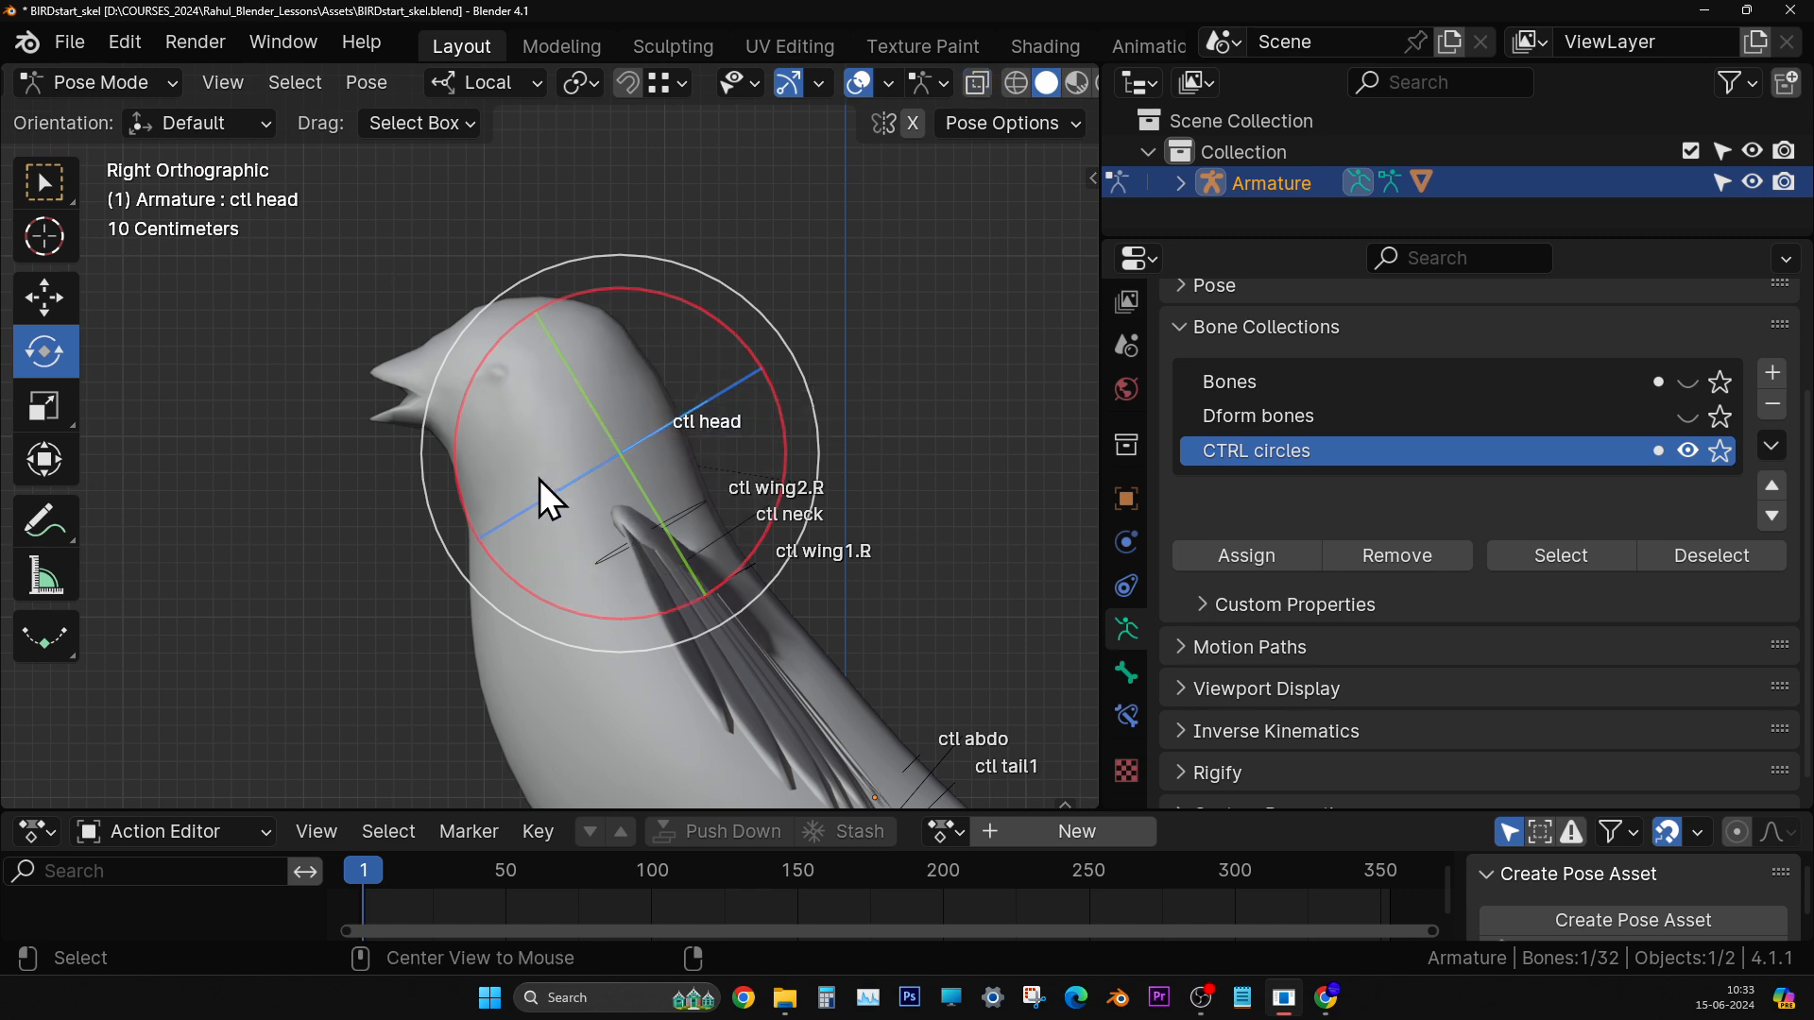
{"action": "middle_click_drag", "start_coordinate": [818, 473], "coordinate": [686, 476]}
{"action": "left_click", "coordinate": [746, 452]}
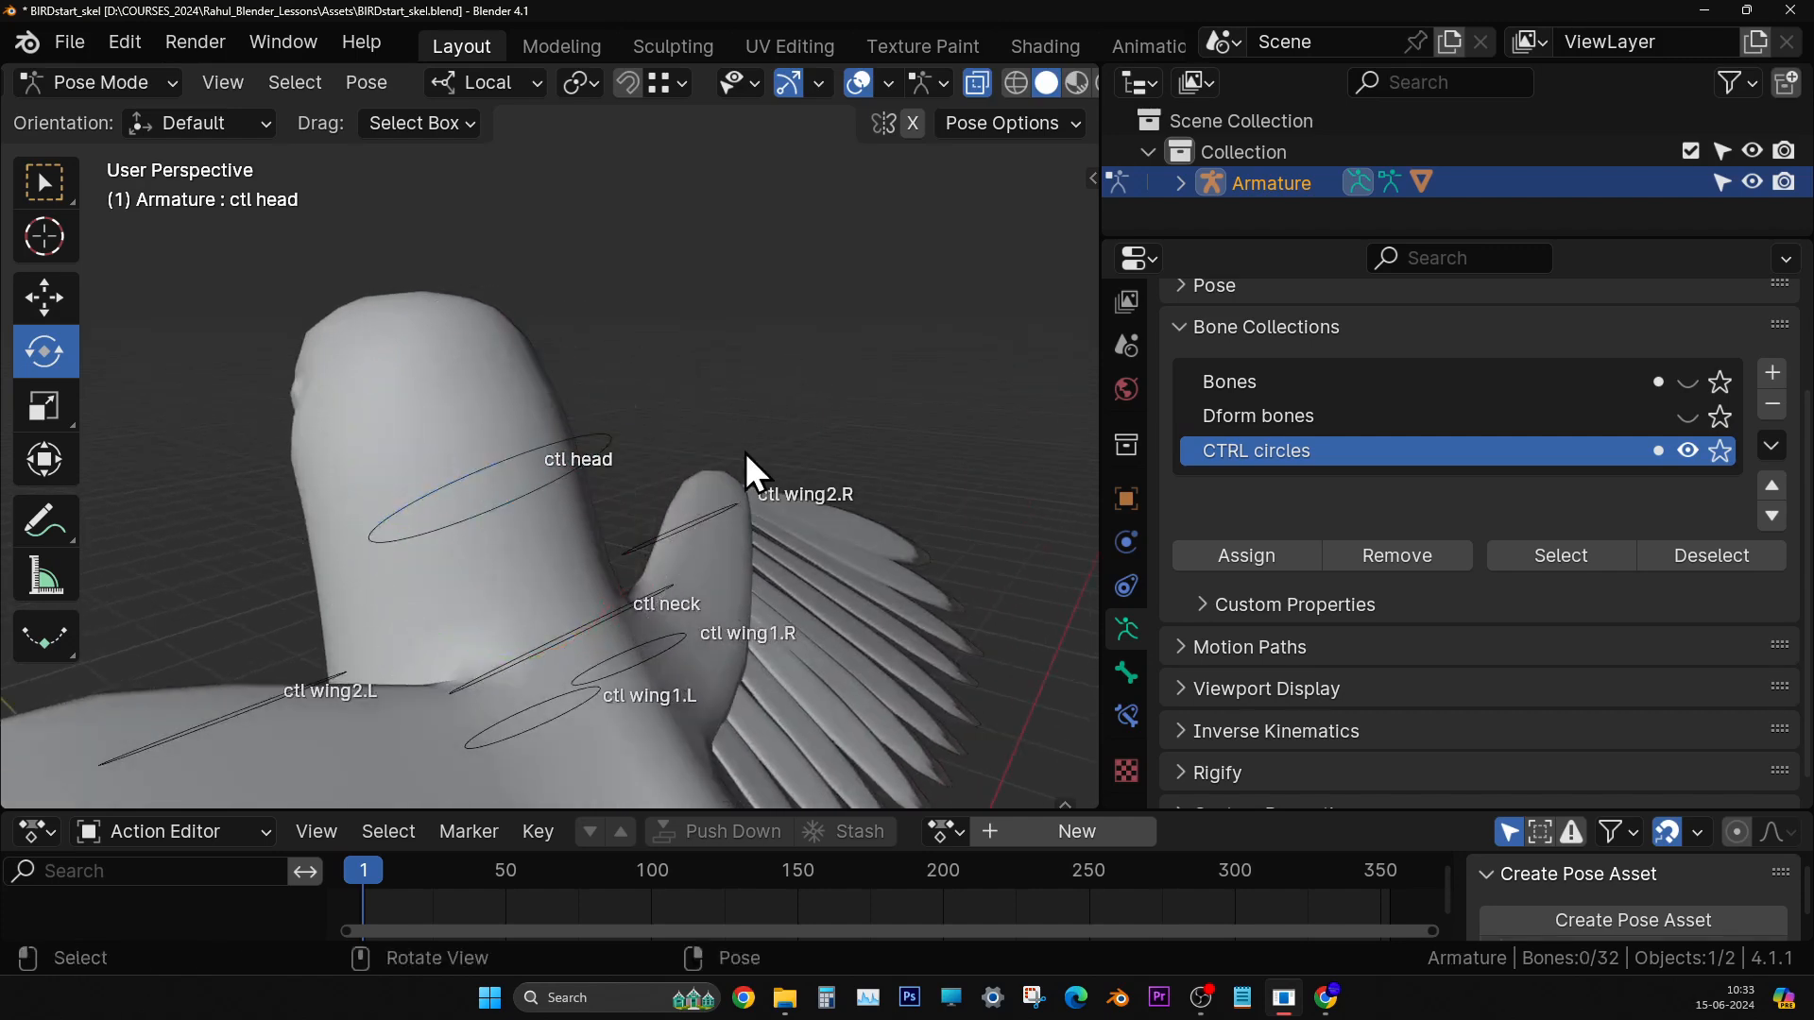
- Select the ctl wing2.R and ctl wing1.R controls and try rotating them together to test the right wing
{"action": "scroll", "coordinate": [629, 609], "scroll_direction": "down", "scroll_amount": 4}
{"action": "middle_click_drag", "start_coordinate": [630, 609], "coordinate": [671, 438]}
{"action": "left_click", "coordinate": [626, 335]}
{"action": "left_click", "coordinate": [612, 486], "text": "shift"}
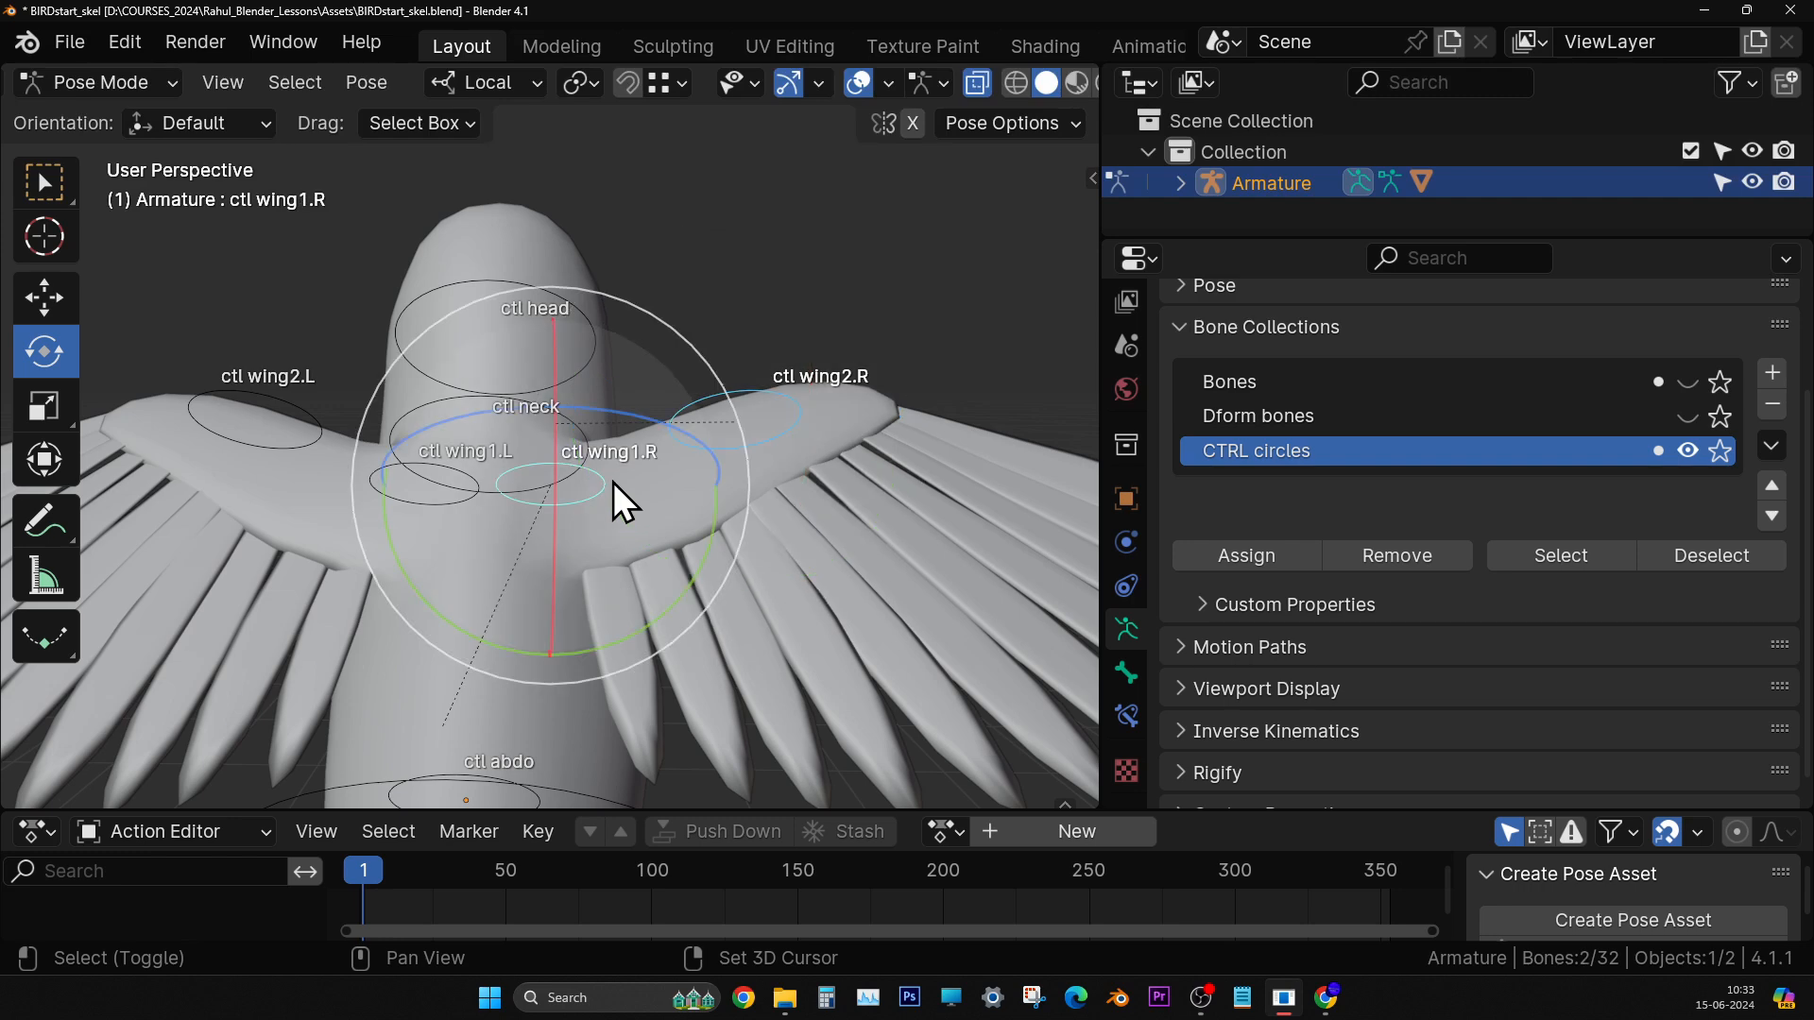
{"action": "left_click_drag", "start_coordinate": [637, 424], "coordinate": [515, 434]}
{"action": "middle_click_drag", "start_coordinate": [515, 435], "coordinate": [452, 487]}
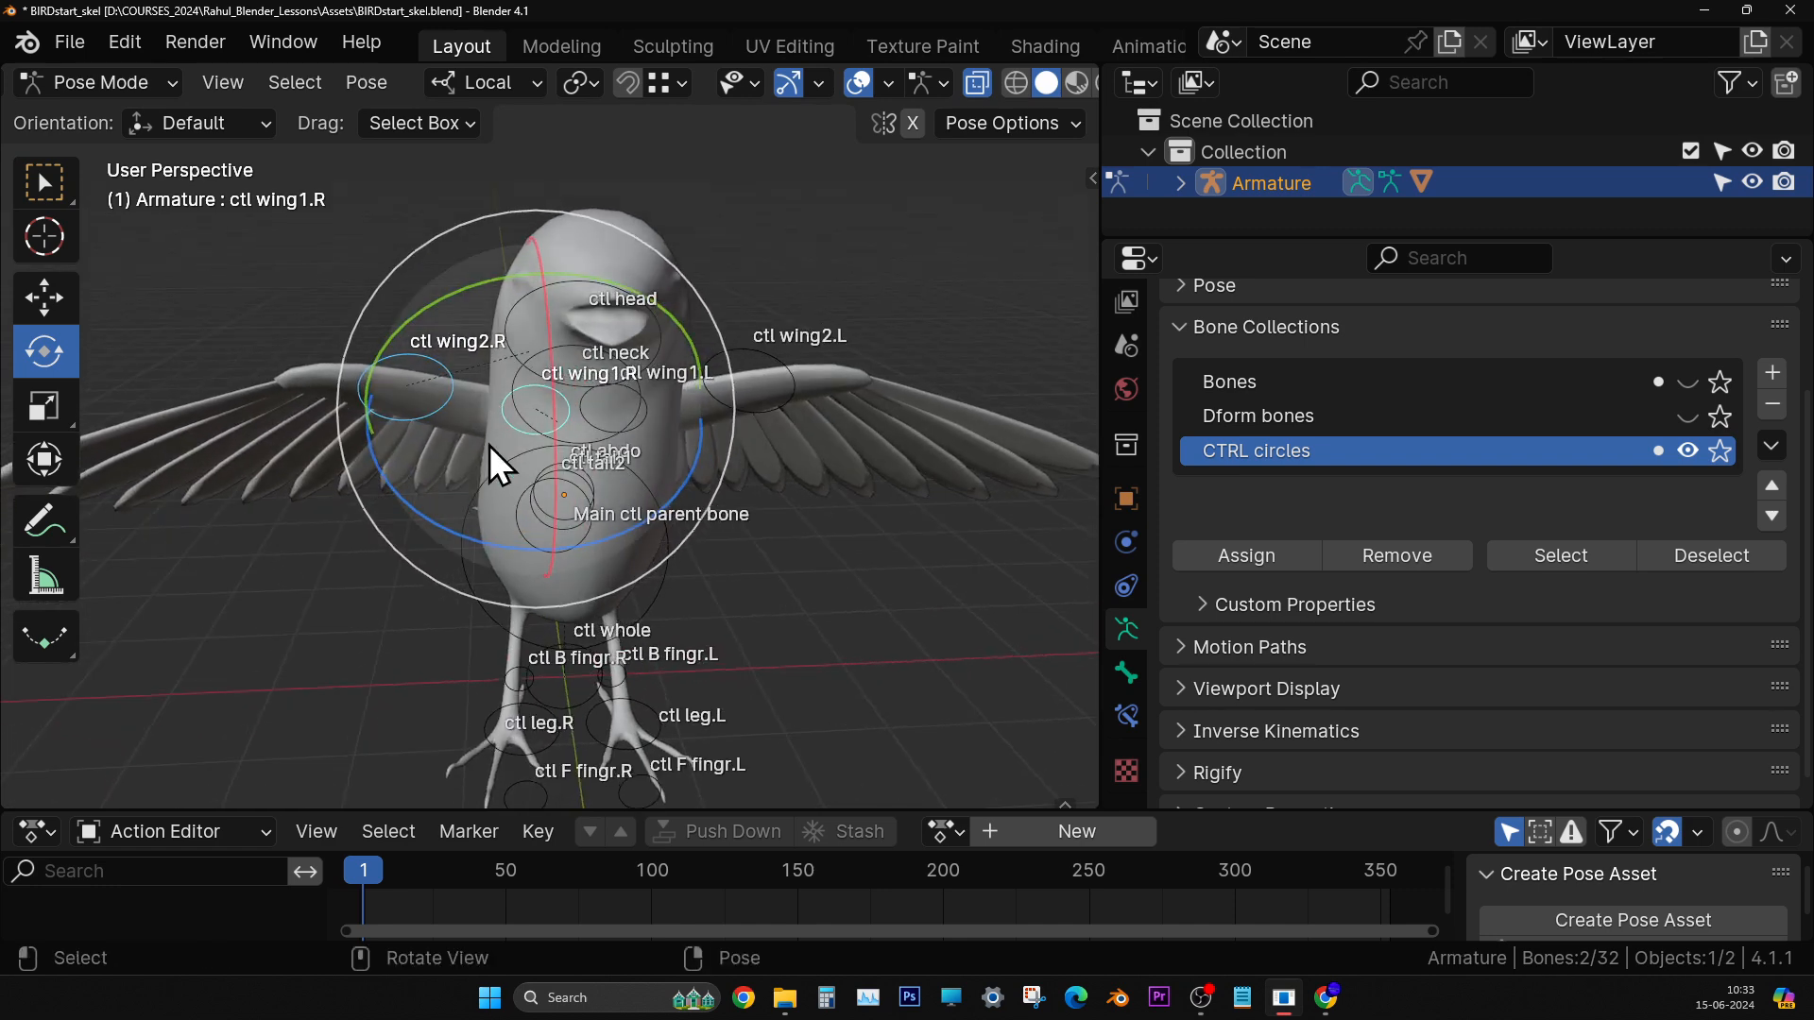
- Set the transform pivot point to Individual Origins, try rotating the two right wing controls again, and undo the test rotations
{"action": "left_click", "coordinate": [579, 81]}
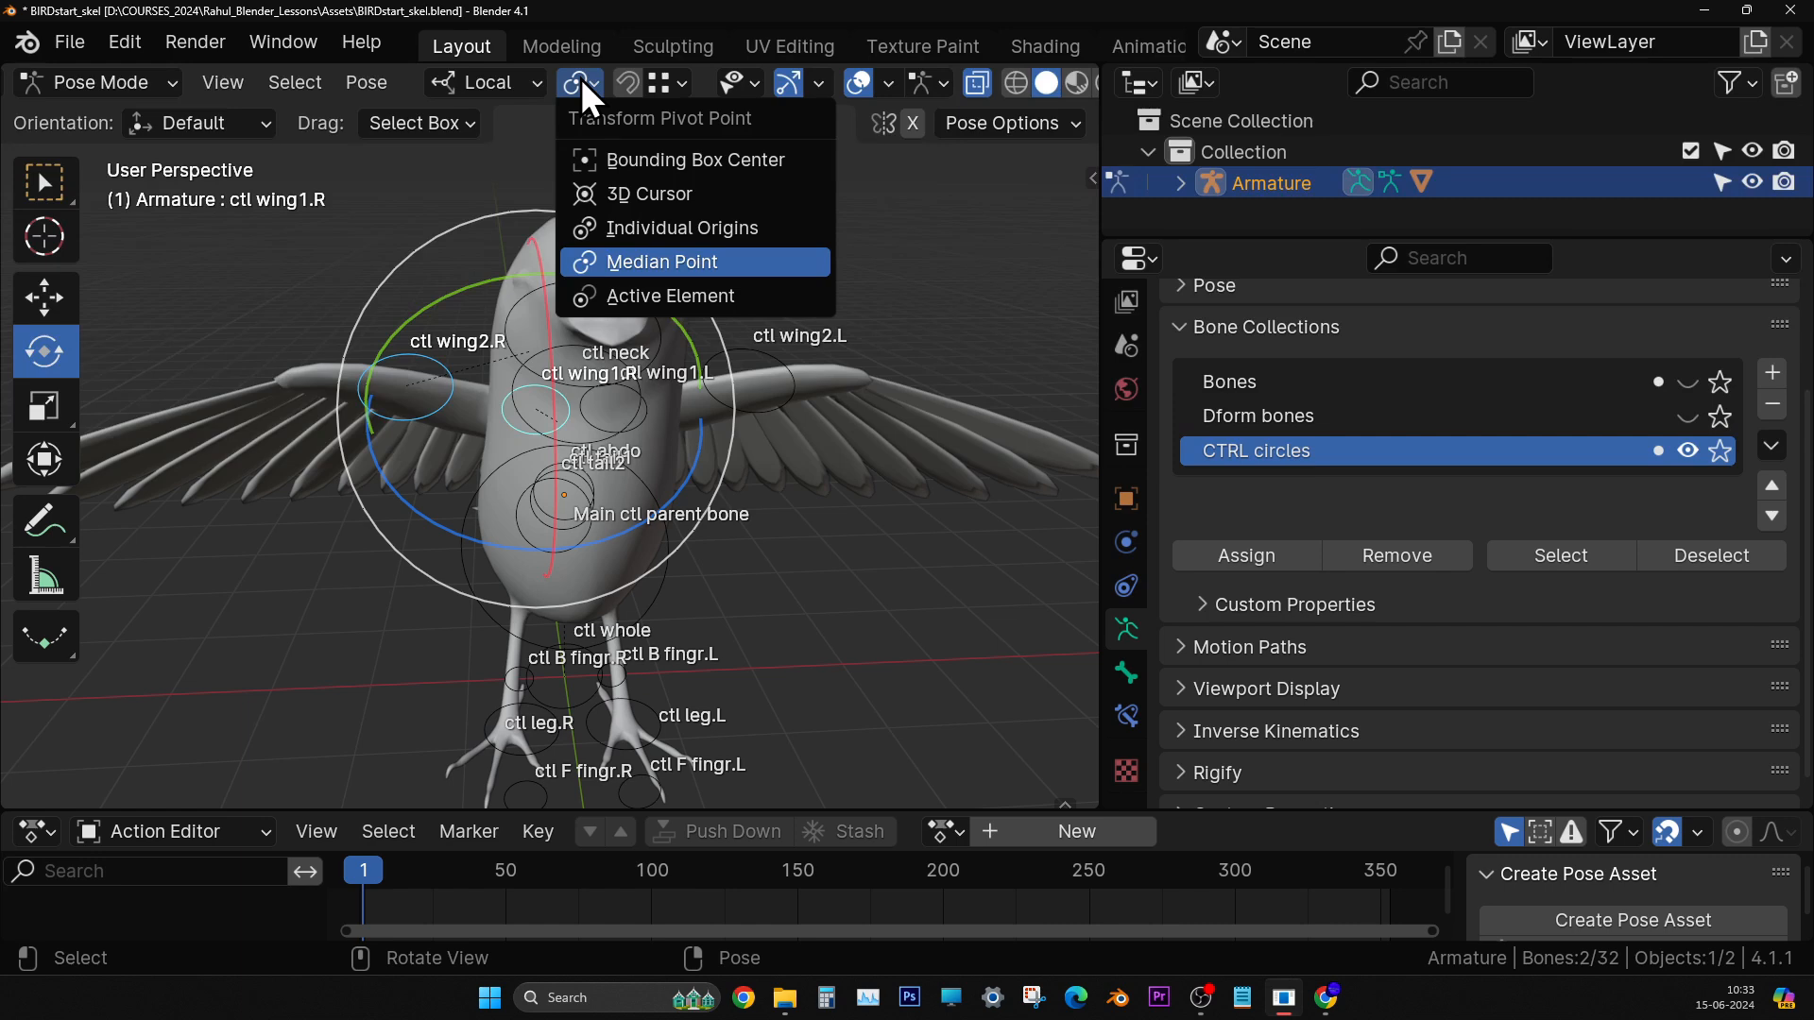
{"action": "left_click", "coordinate": [648, 228]}
{"action": "left_click_drag", "start_coordinate": [435, 520], "coordinate": [487, 525]}
{"action": "middle_click_drag", "start_coordinate": [574, 515], "coordinate": [543, 536]}
{"action": "key", "text": "ctrl+z"}
{"action": "mouse_move", "coordinate": [490, 508]}
{"action": "left_mouse_down"}
{"action": "mouse_move", "coordinate": [425, 459]}
{"action": "mouse_move", "coordinate": [490, 499]}
{"action": "left_mouse_up"}
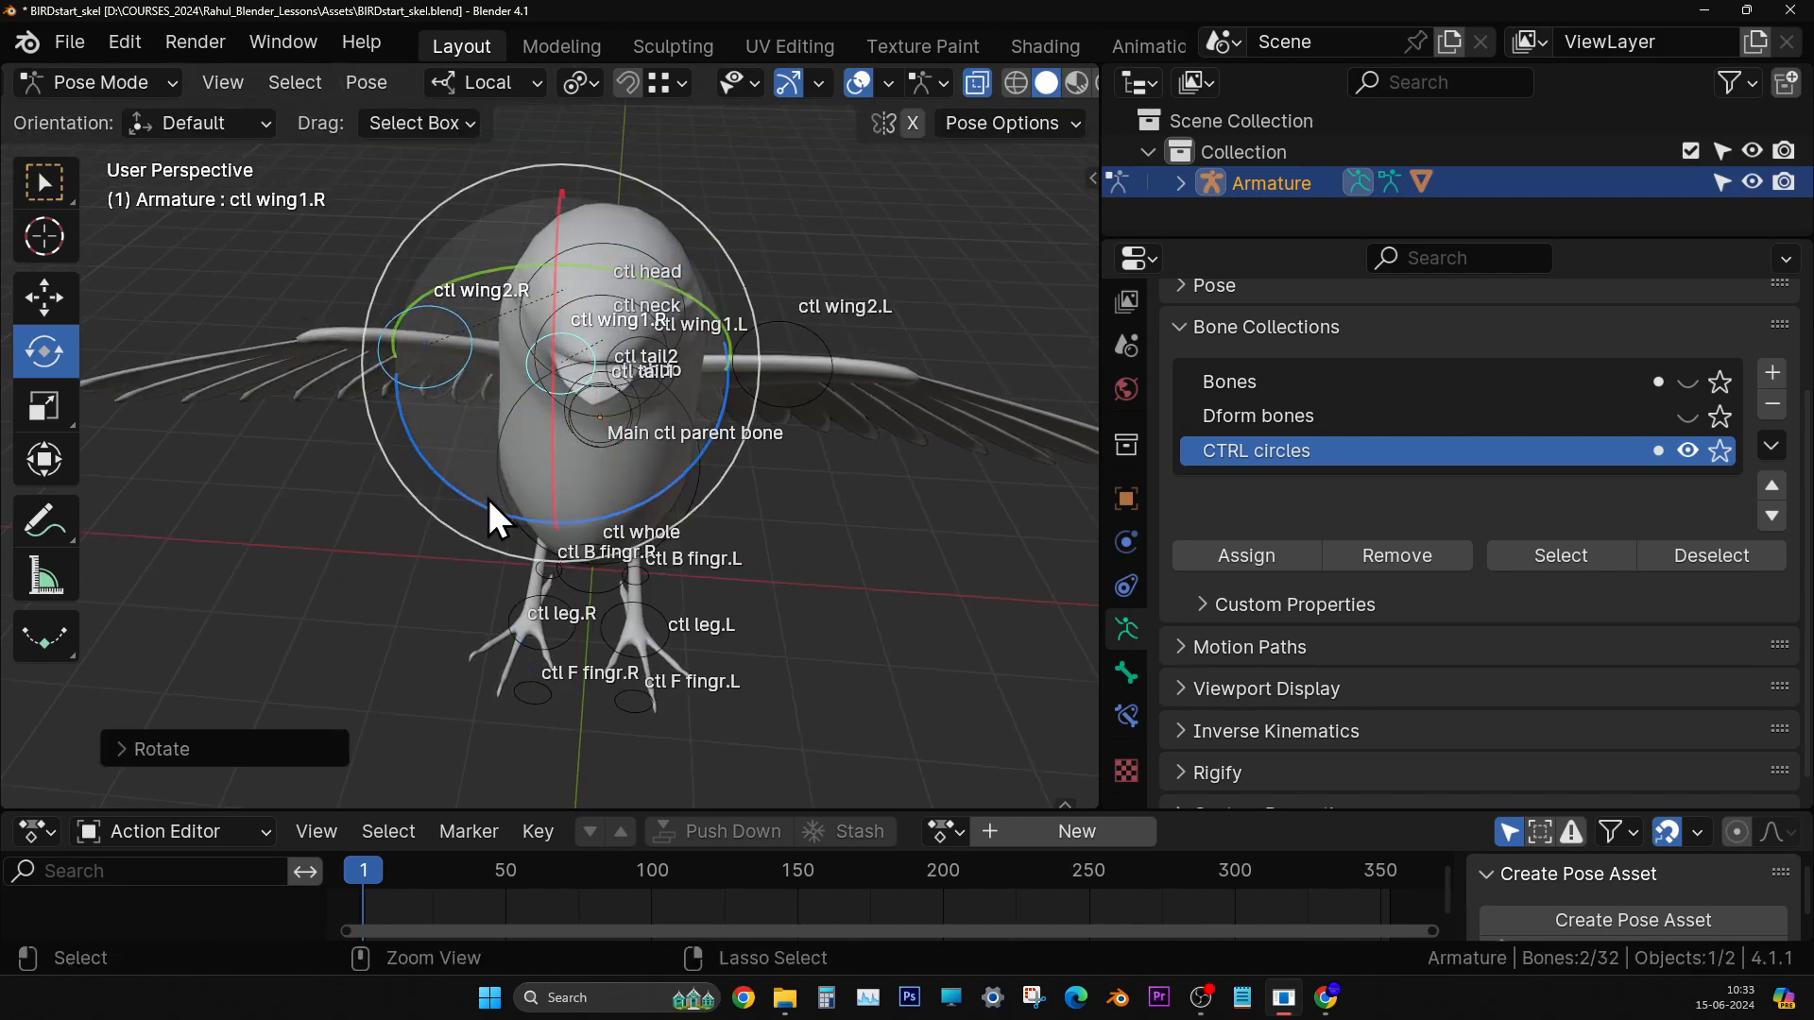
{"action": "key", "text": "ctrl+z"}
- Maximize the 3D viewport and show the Item transform values for the selected ctl wing1.R control
{"action": "key", "text": "ctrl+space"}
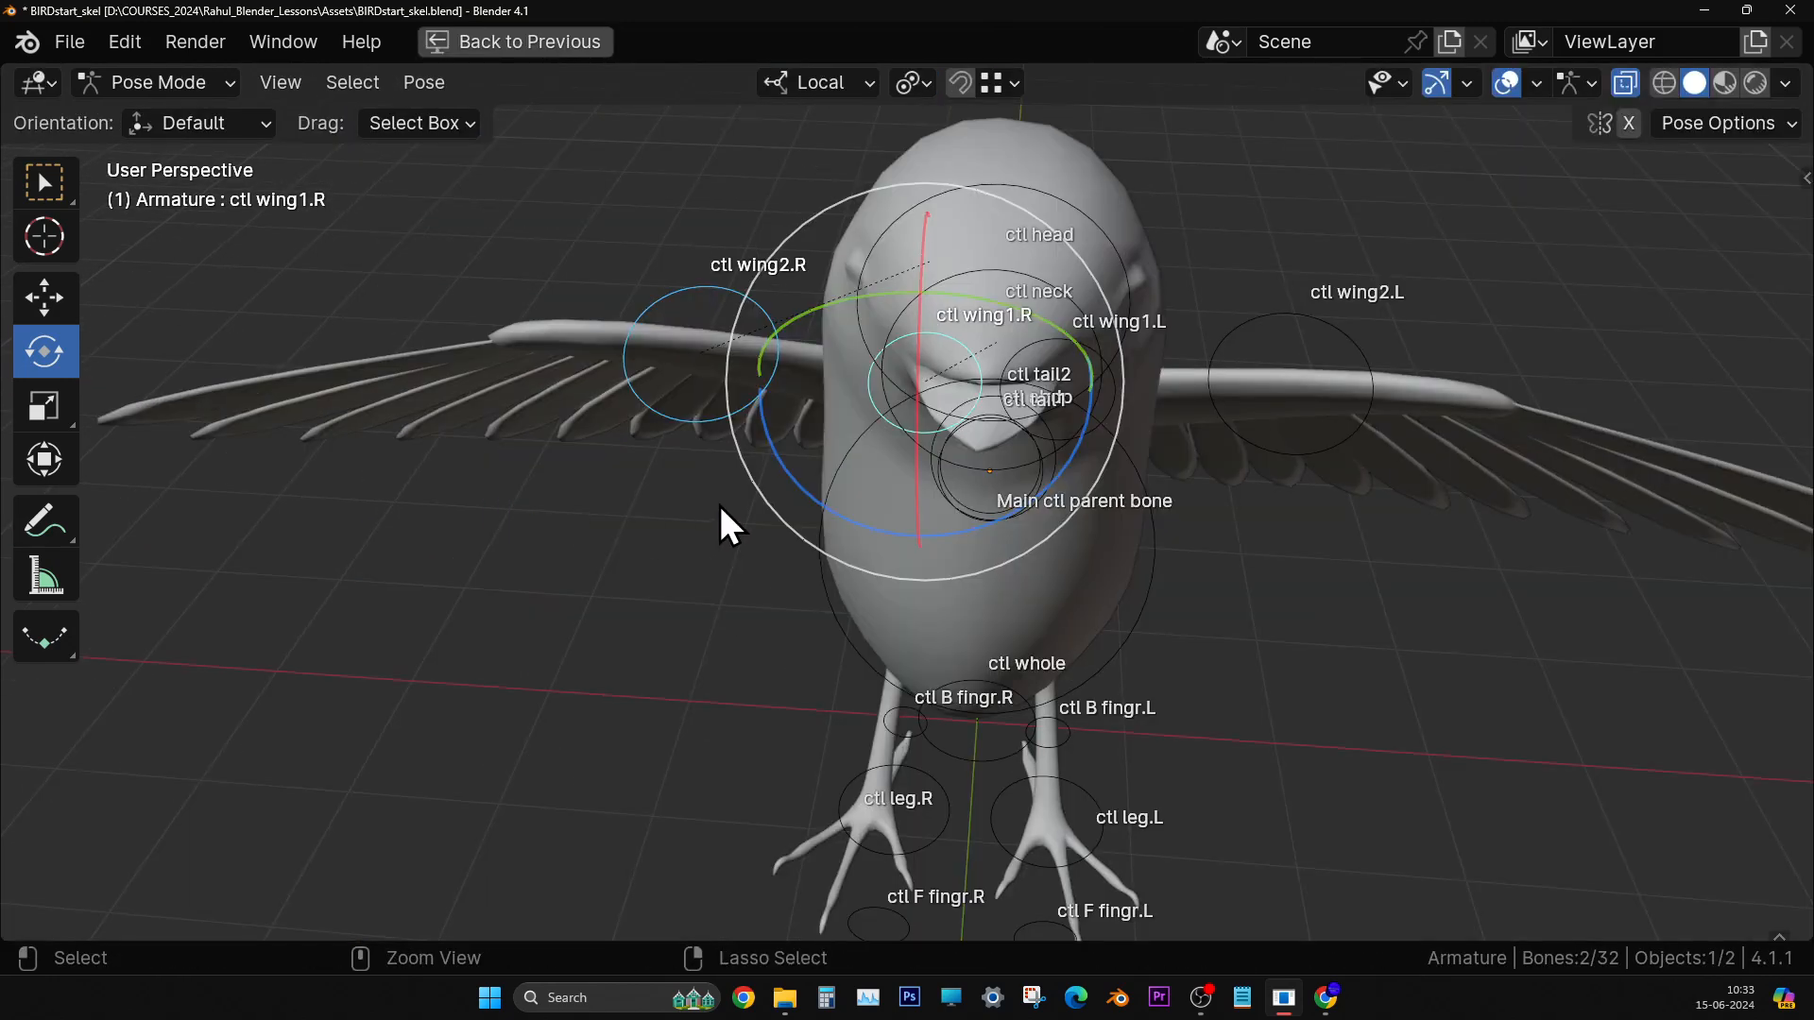
{"action": "middle_click_drag", "start_coordinate": [720, 507], "coordinate": [818, 461]}
{"action": "key", "text": "ctrl+space"}
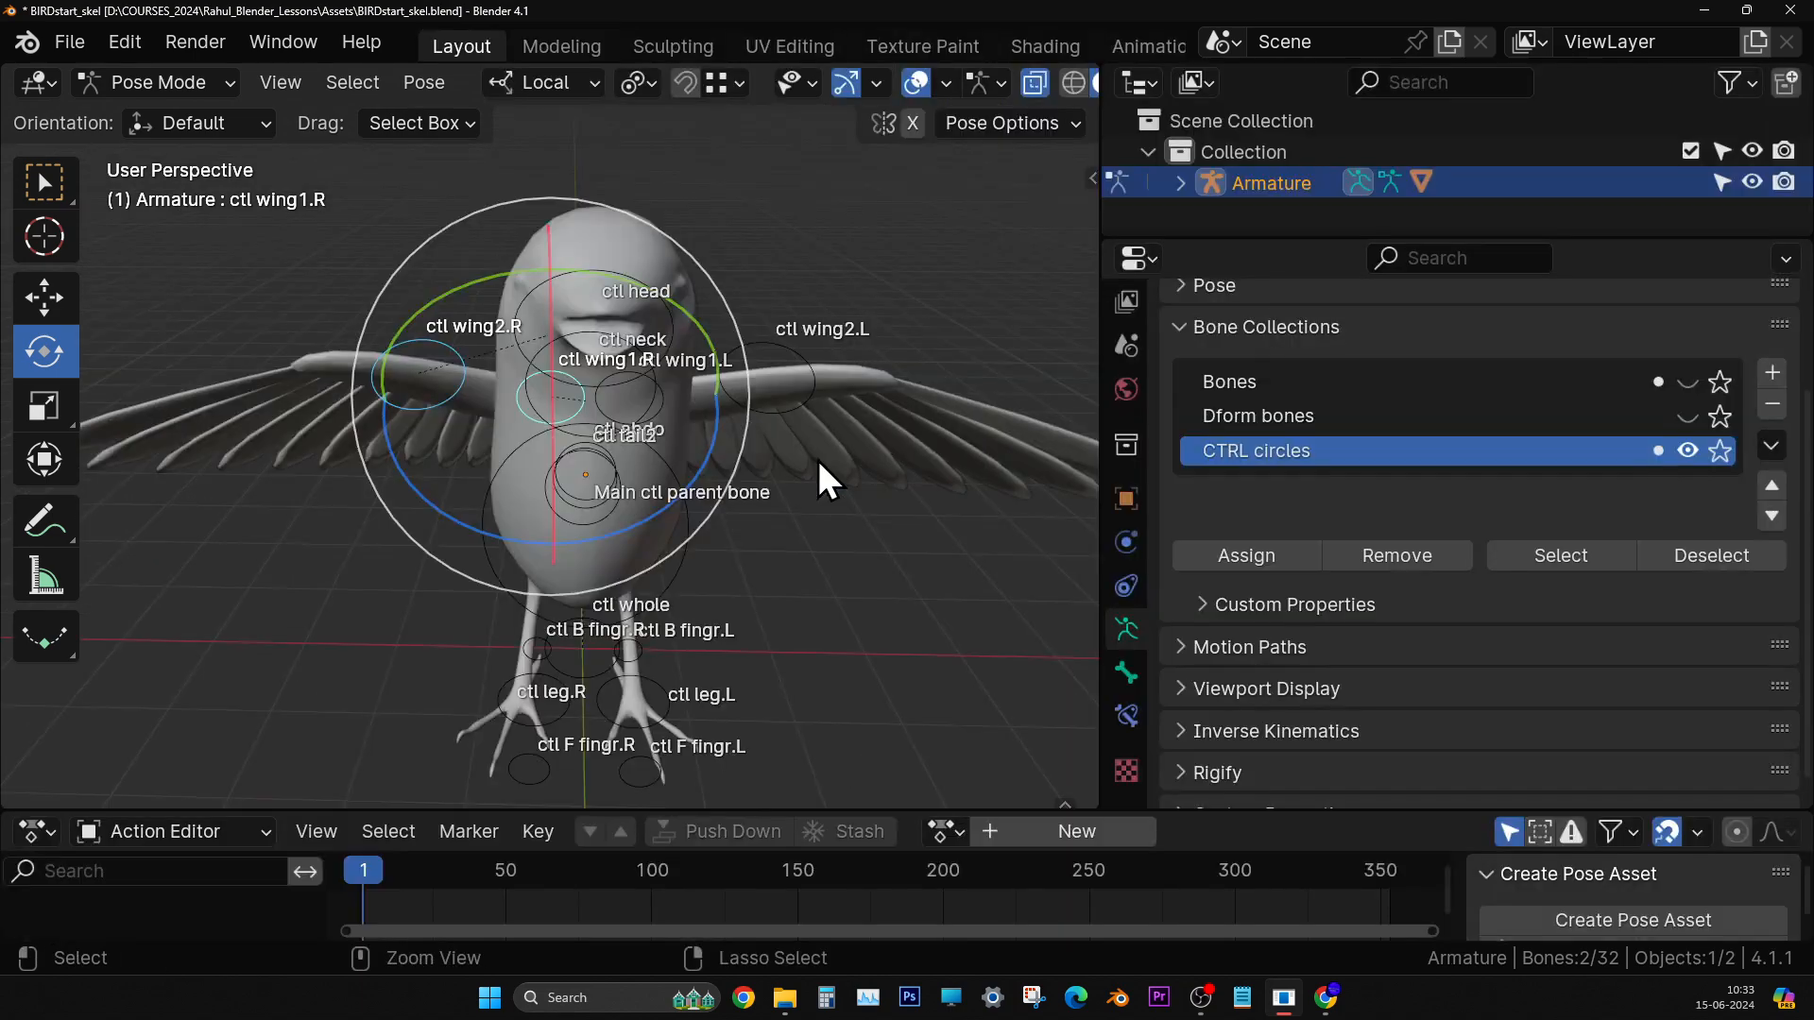
{"action": "key", "text": "ctrl+space"}
{"action": "left_click", "coordinate": [1800, 172]}
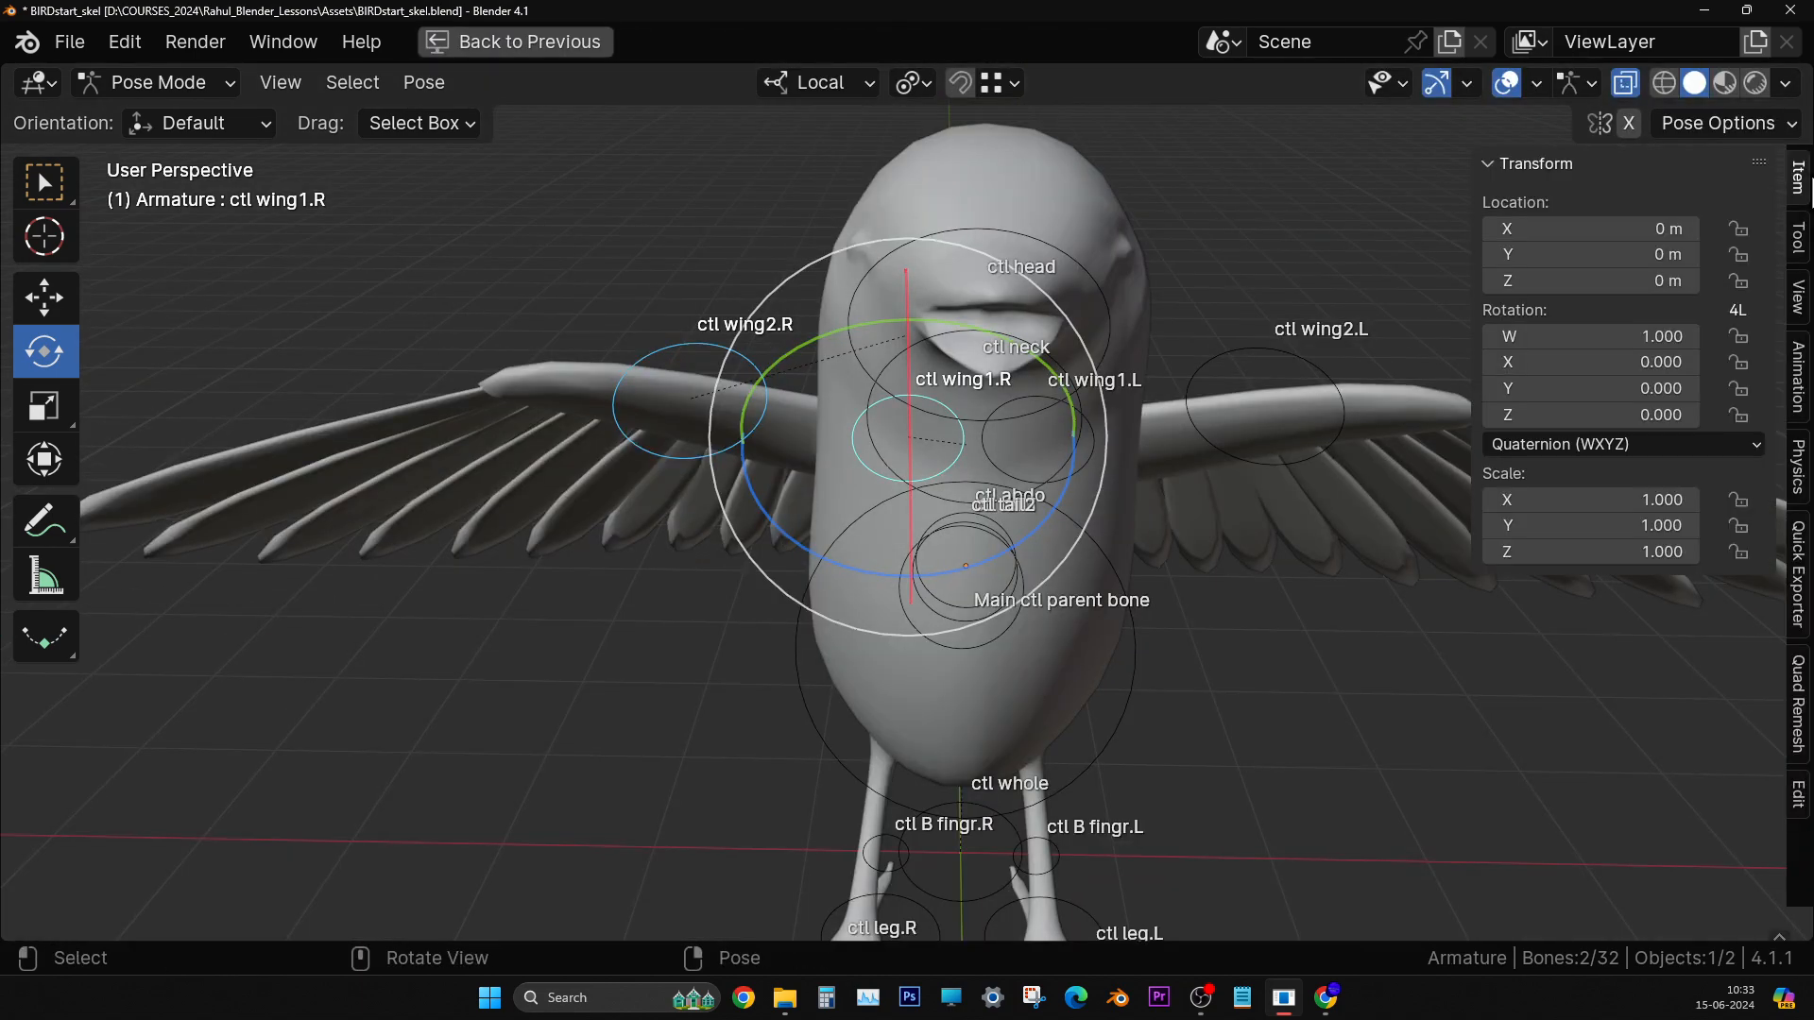
{"action": "middle_click_drag", "start_coordinate": [1120, 469], "coordinate": [964, 446], "text": "shift"}
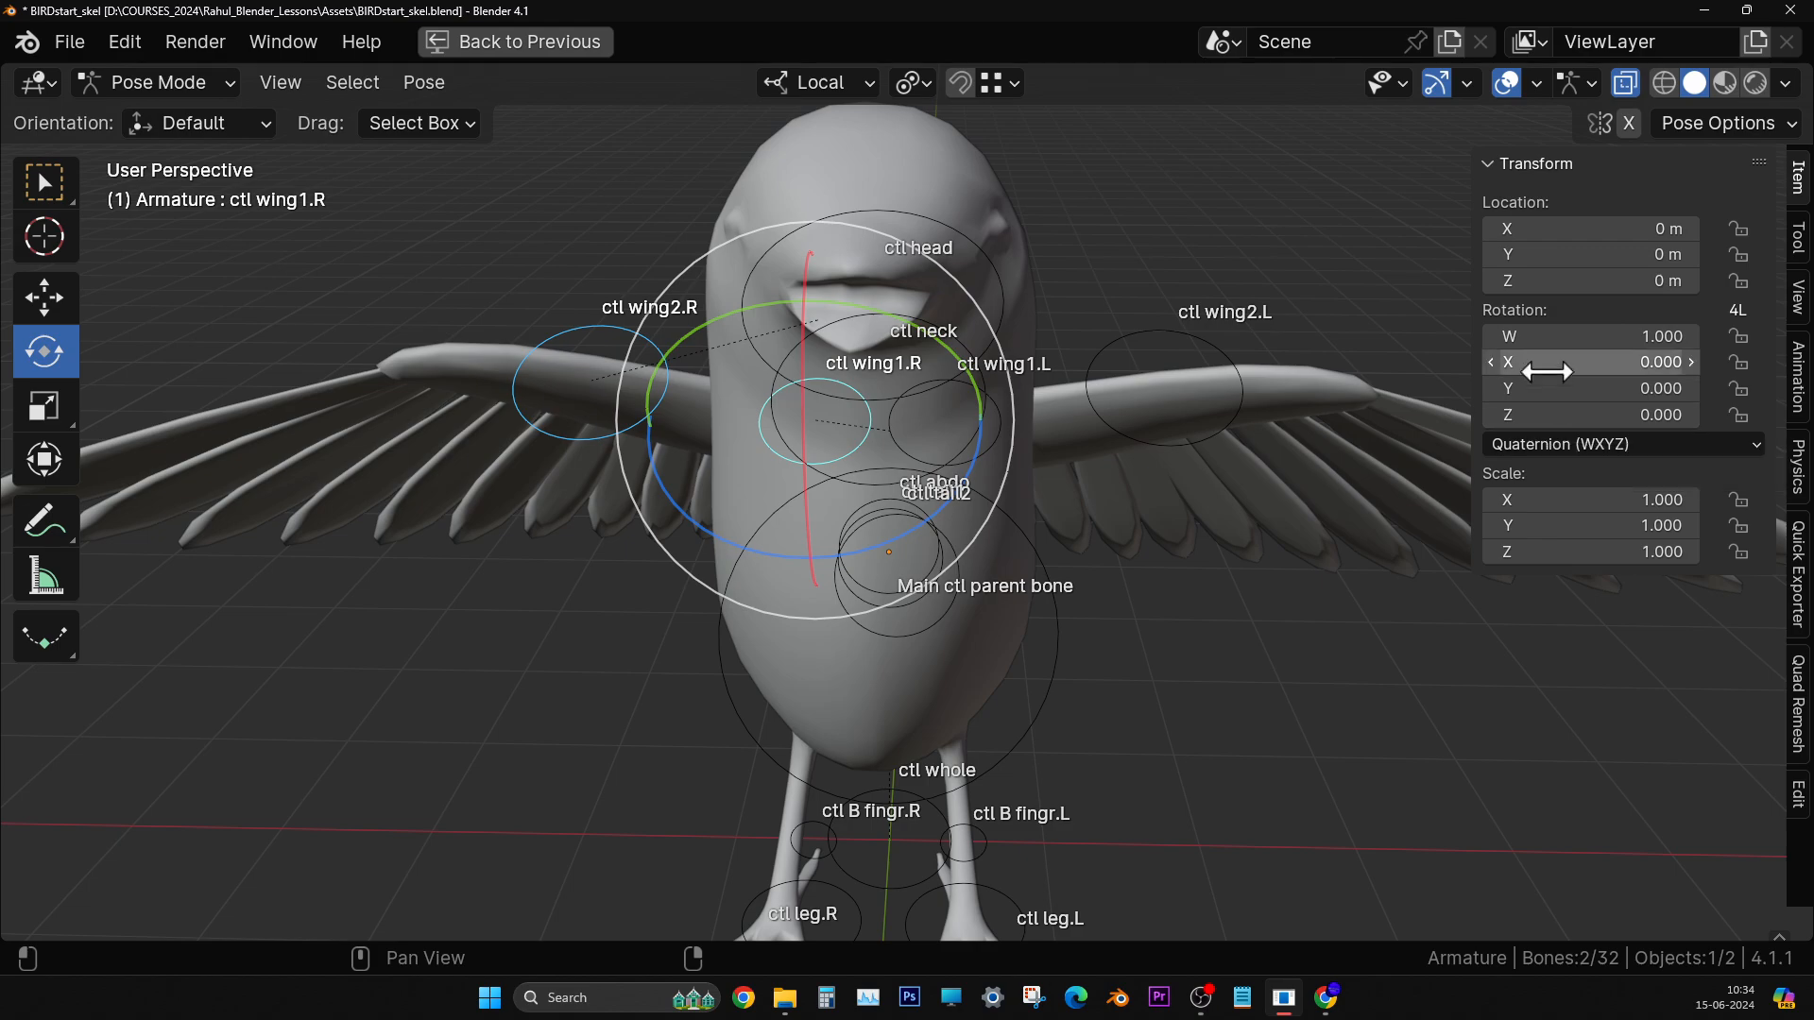
- Select all the control circles and set their X, Y and Z rotation to 0
{"action": "middle_click_drag", "start_coordinate": [1053, 577], "coordinate": [943, 515]}
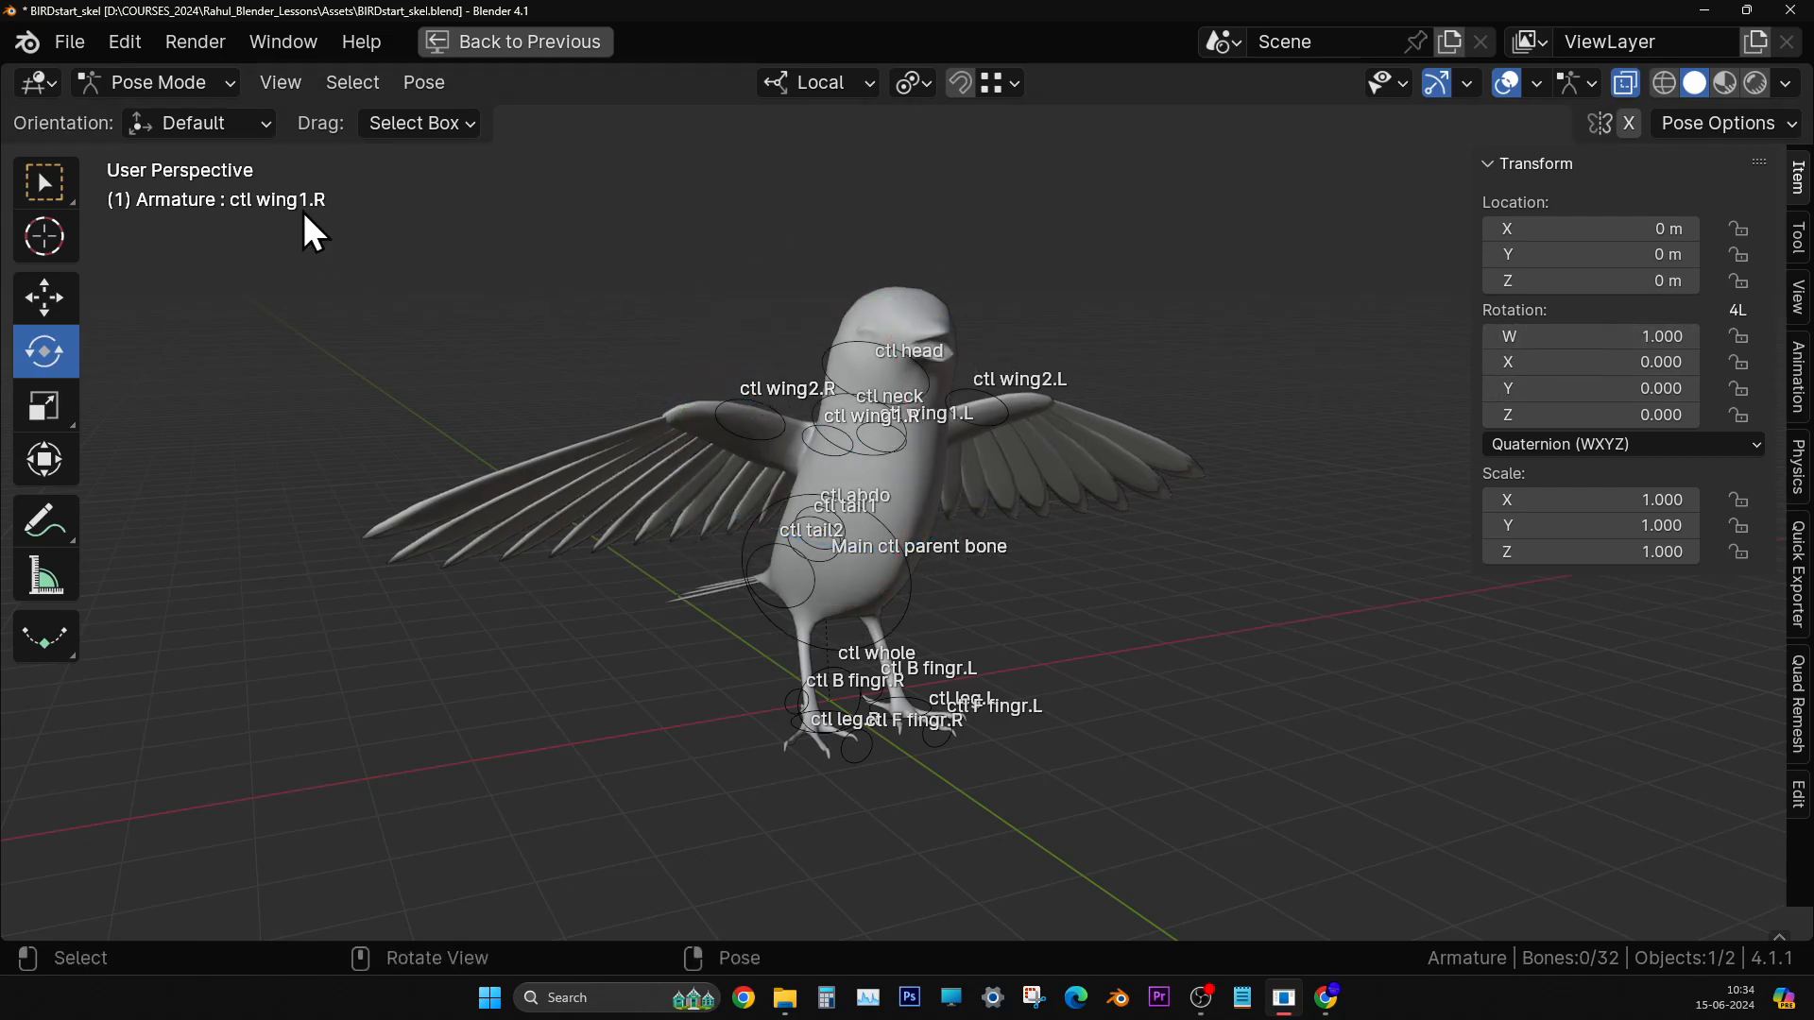
{"action": "left_click_drag", "start_coordinate": [303, 212], "coordinate": [1215, 832]}
{"action": "left_click_drag", "start_coordinate": [1606, 354], "coordinate": [1606, 415]}
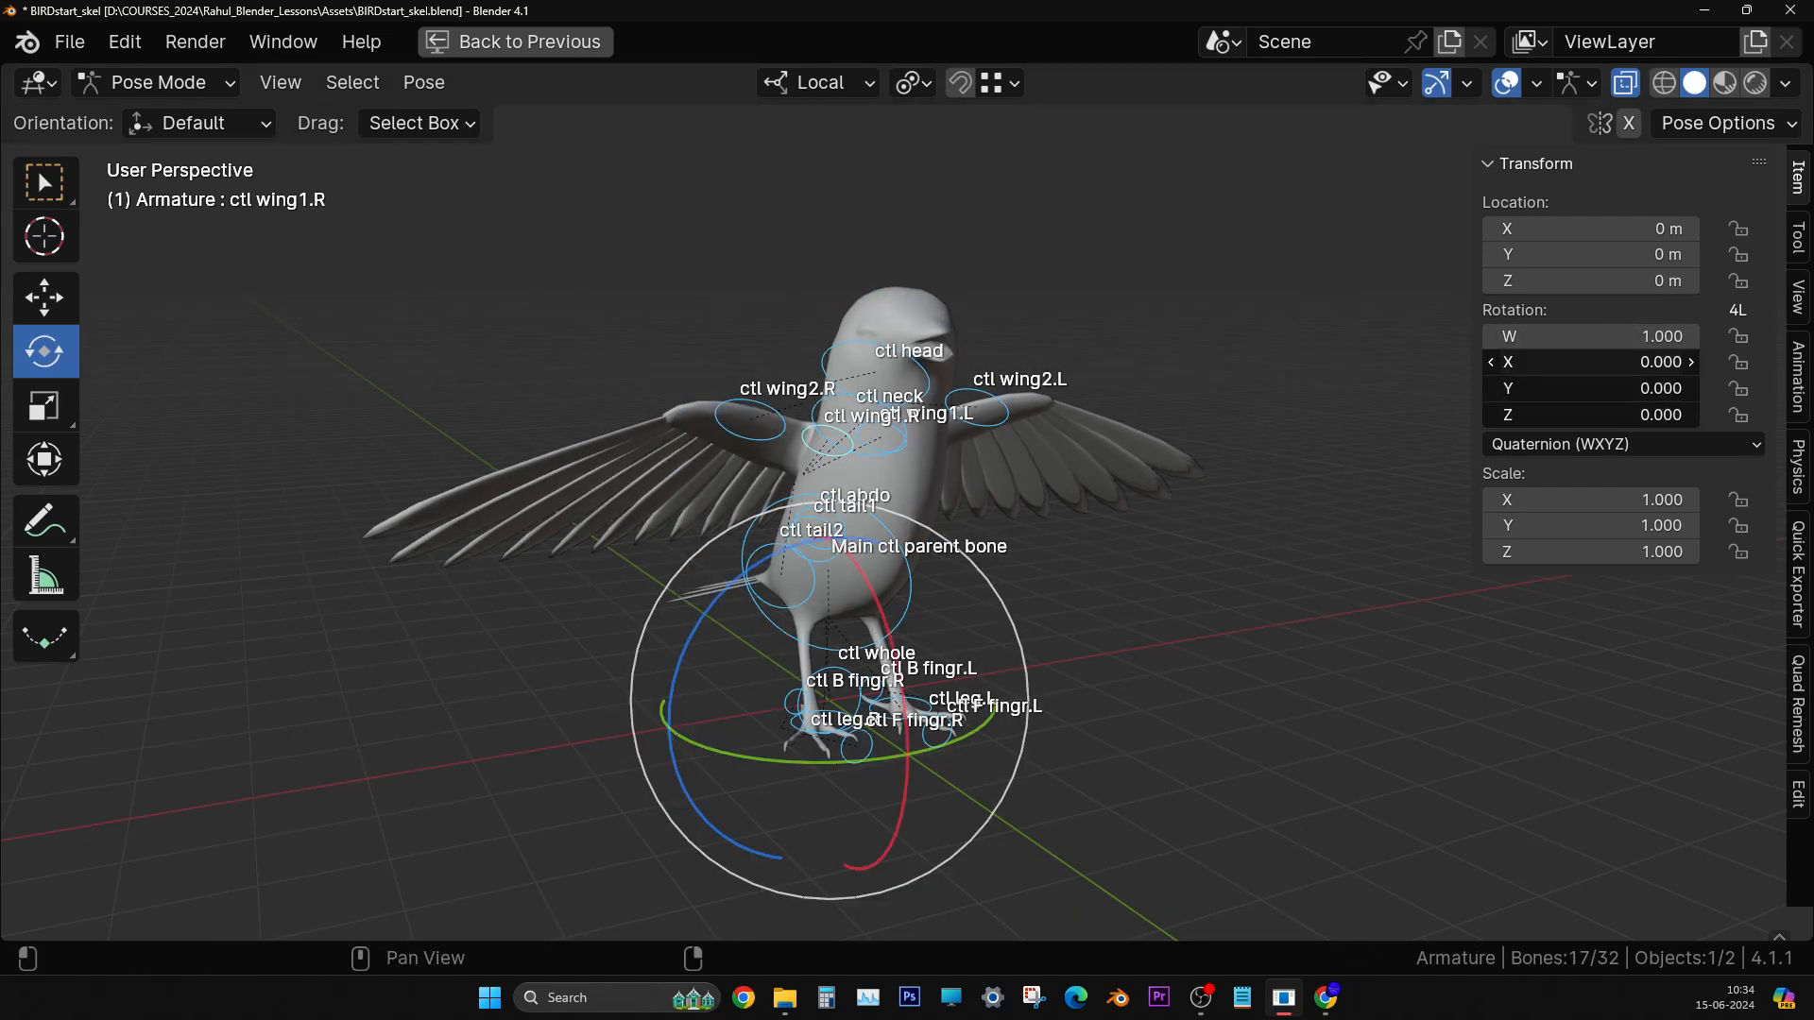
{"action": "key", "text": "Return"}
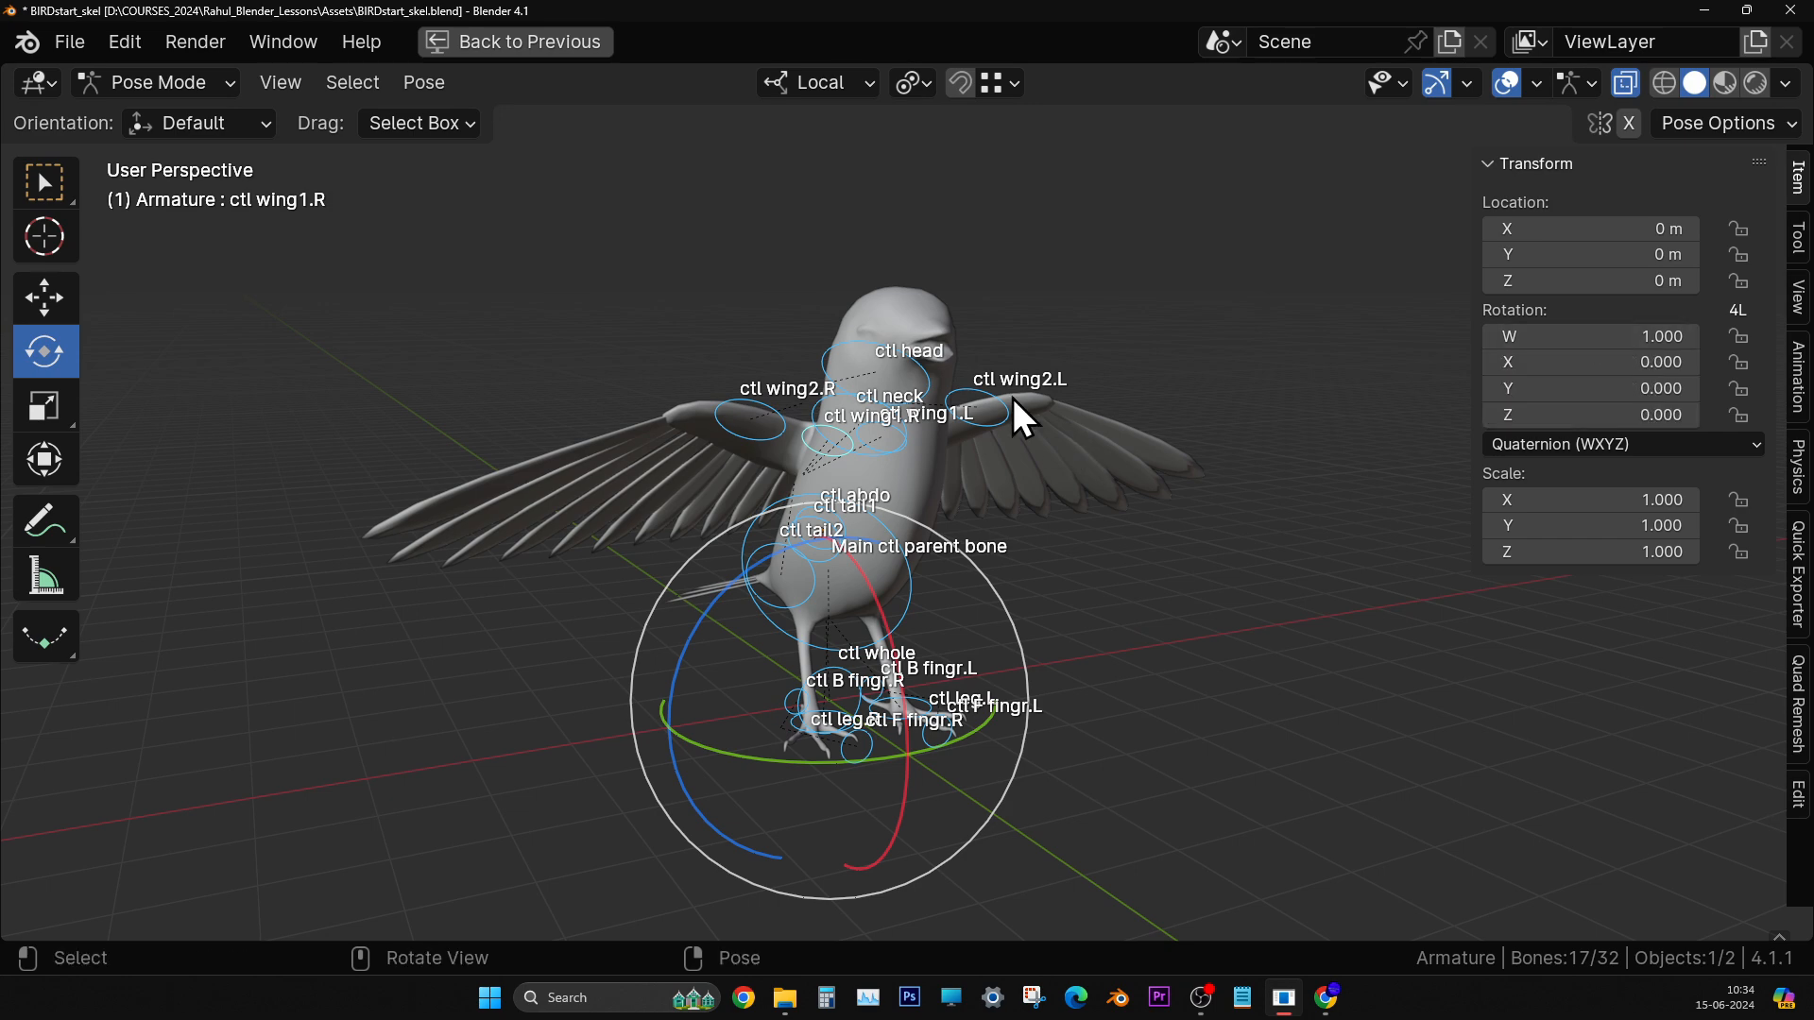
- Deselect all the controls, then move the ctl wing2.R and ctl head controls upward to pose the wing and head
{"action": "middle_click_drag", "start_coordinate": [1013, 399], "coordinate": [1077, 392]}
{"action": "left_click", "coordinate": [1221, 313]}
{"action": "left_click", "coordinate": [768, 416]}
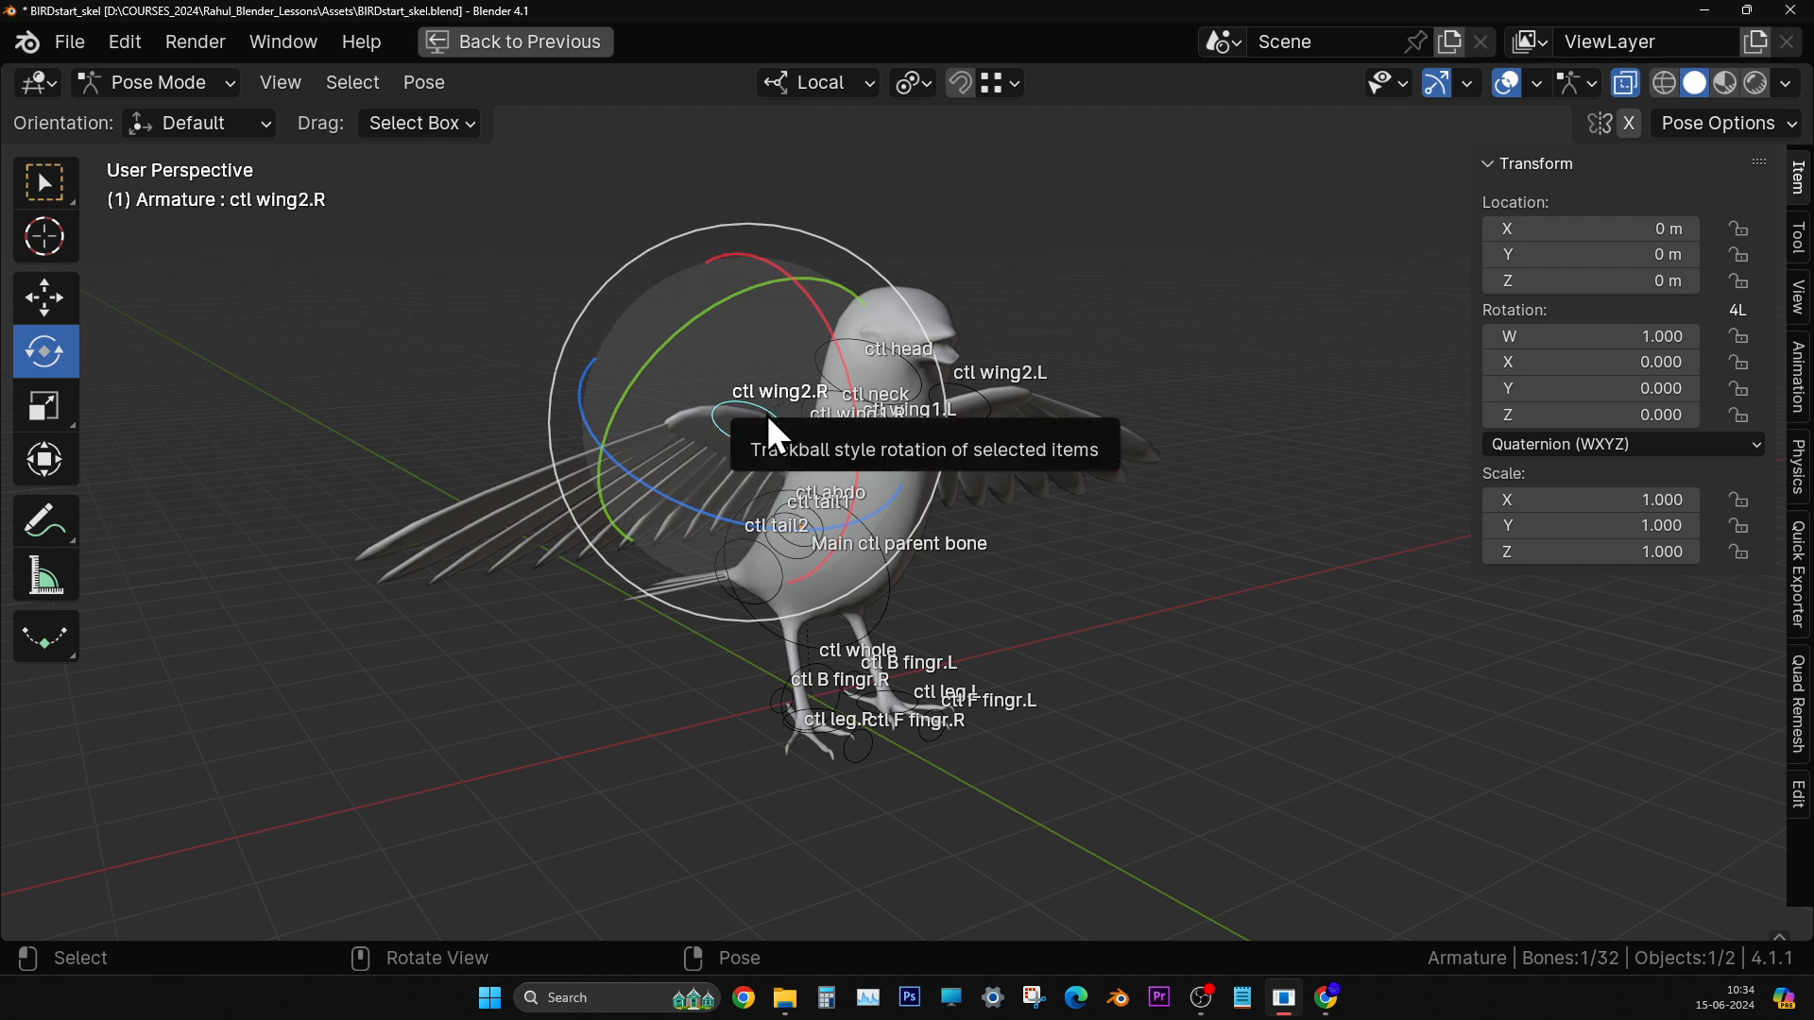
{"action": "key", "text": "g"}
{"action": "left_click", "coordinate": [752, 319]}
{"action": "key", "text": "ctrl+z"}
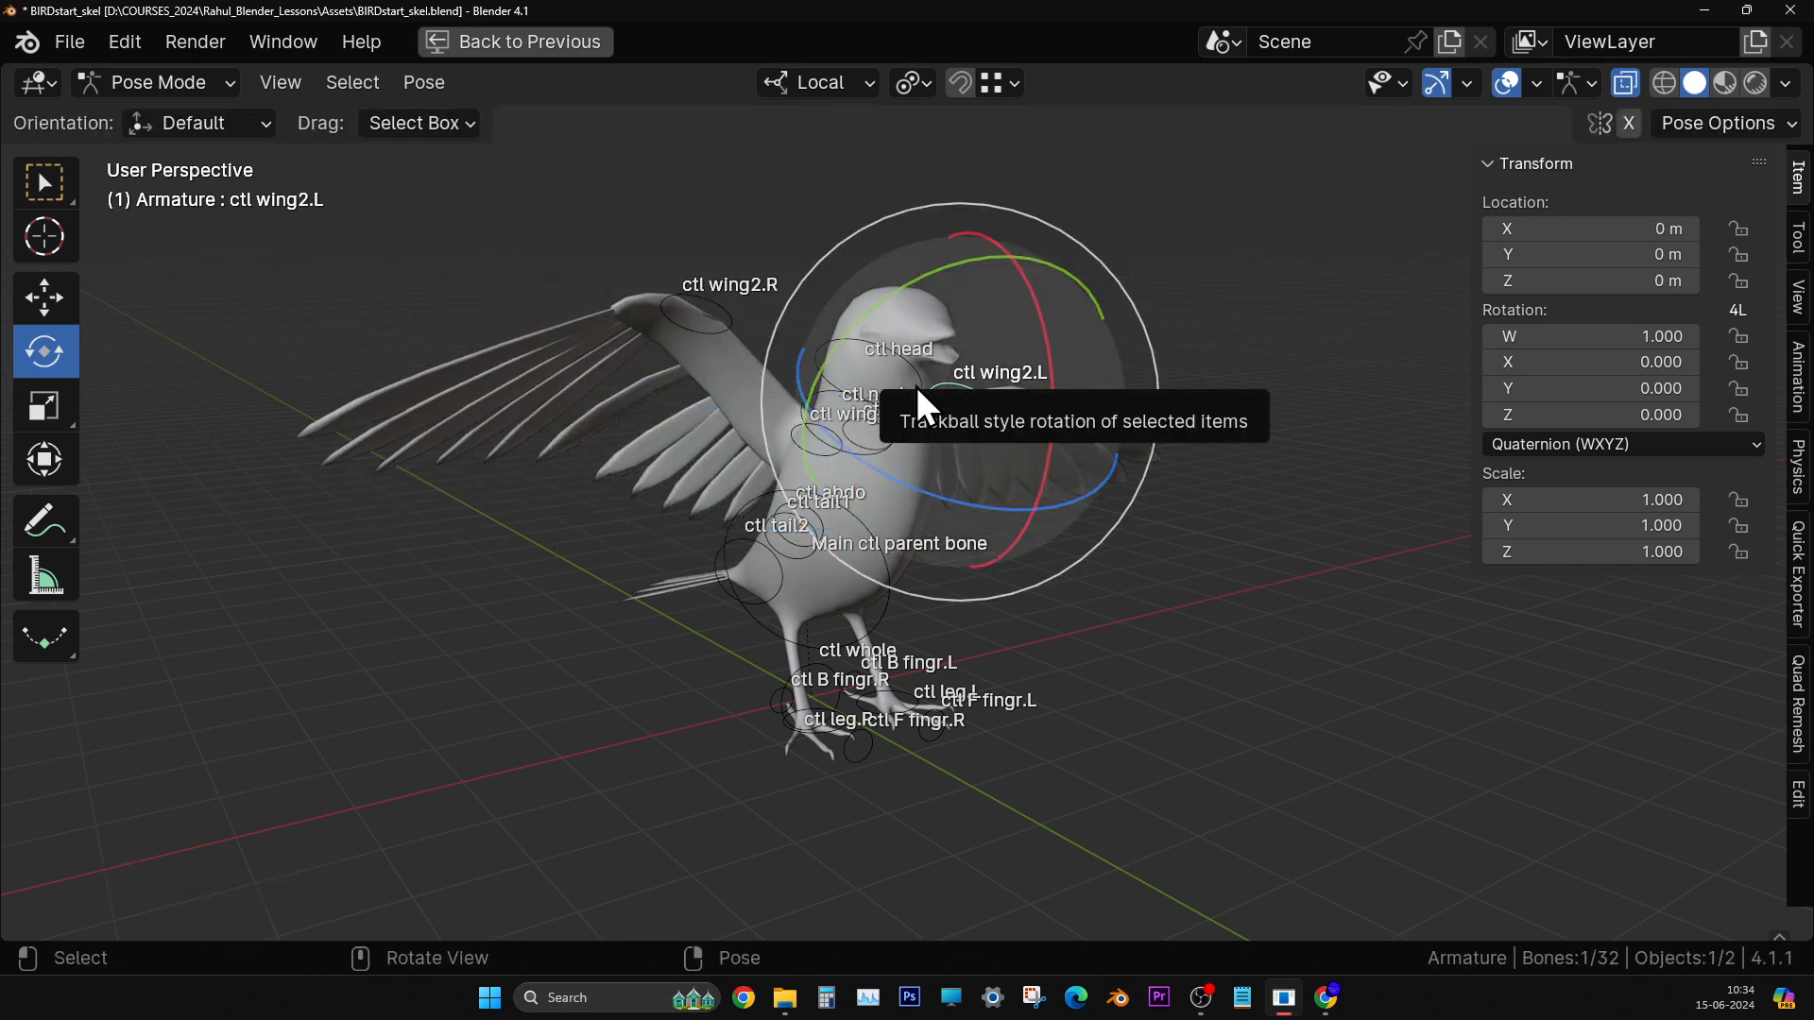
{"action": "left_click", "coordinate": [916, 388]}
{"action": "key", "text": "g"}
{"action": "left_click", "coordinate": [1002, 247]}
- Move ctl wing1.R down and outward, and move Main ctl parent bone by about X 2.28, Y 0.31 and Z 1.91 m
{"action": "left_click", "coordinate": [846, 467]}
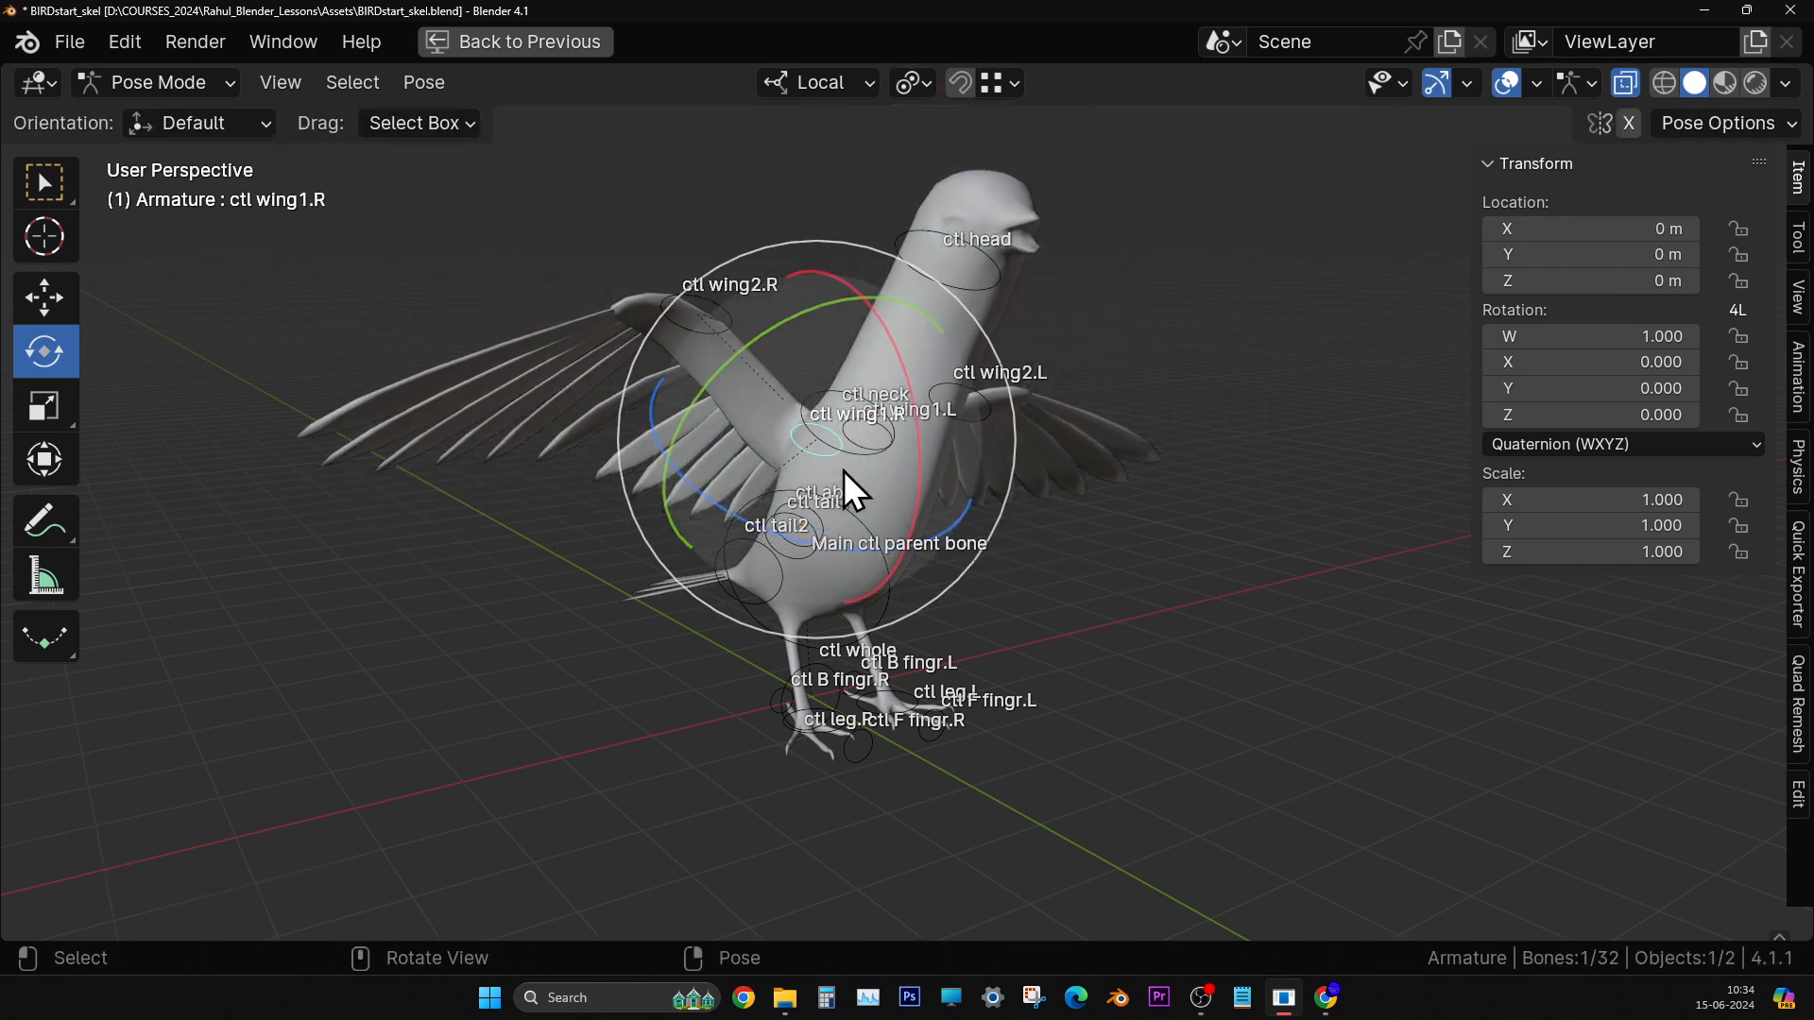
{"action": "key", "text": "g"}
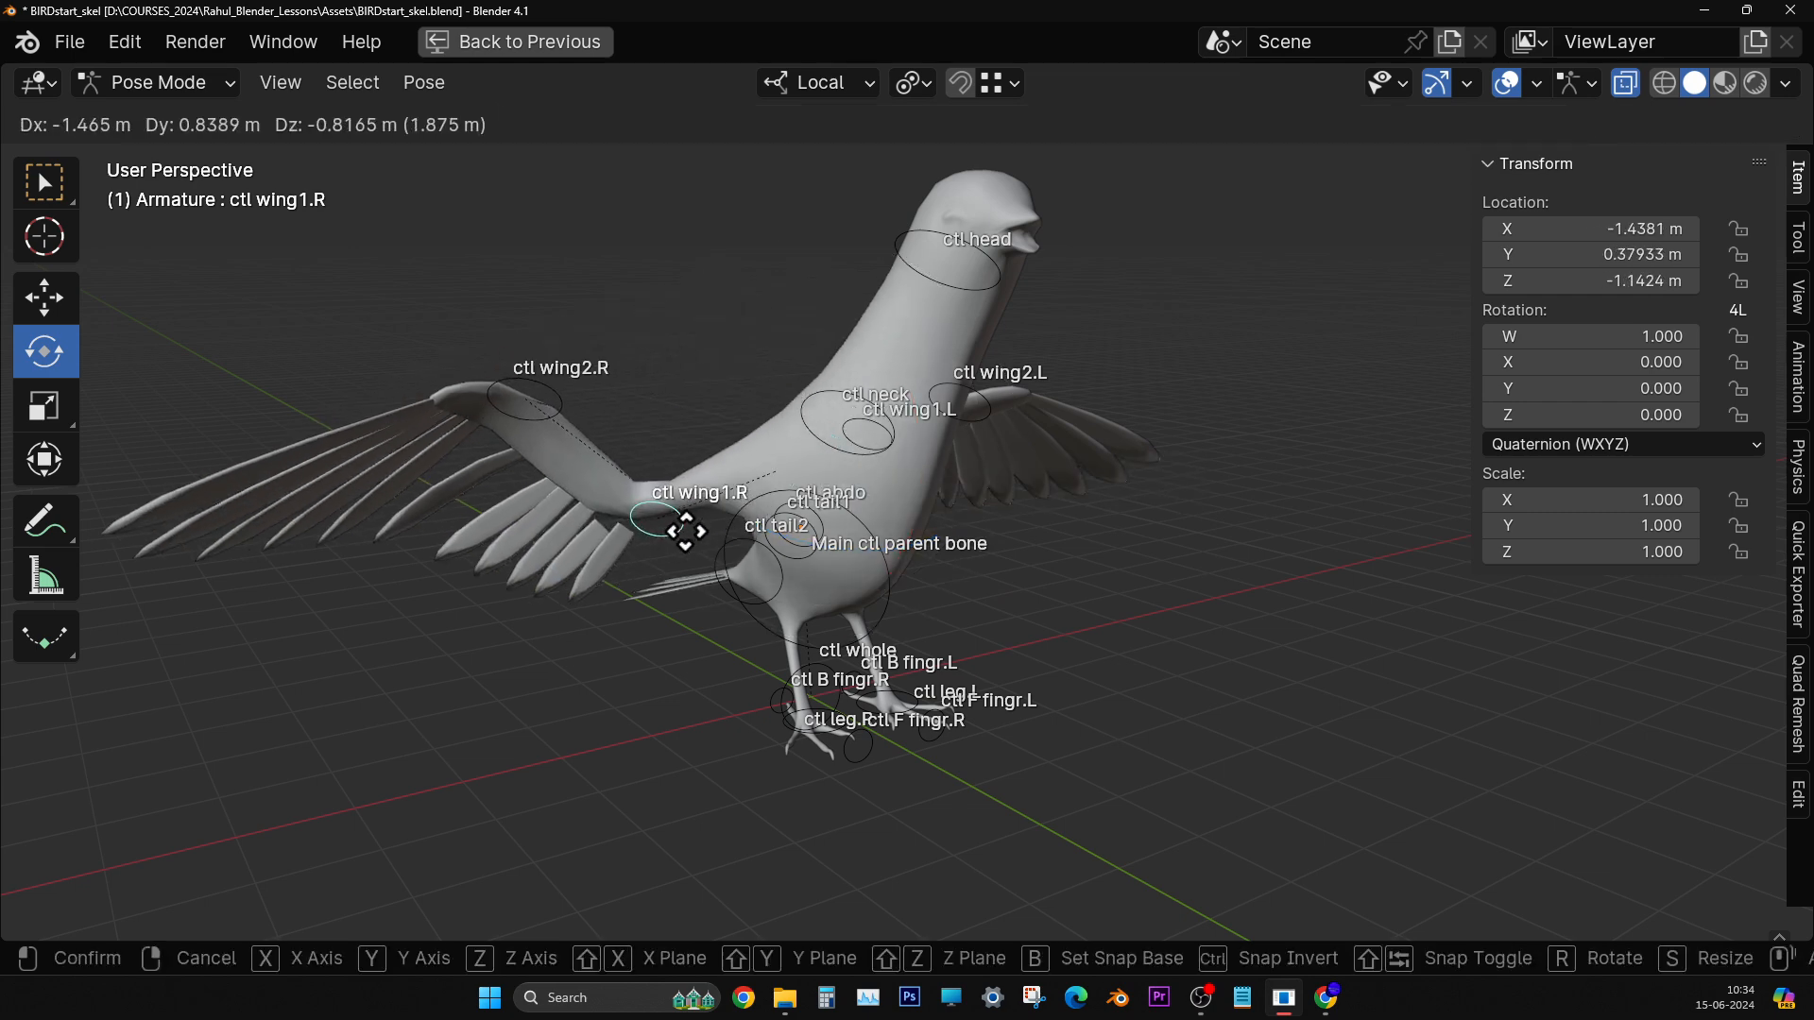
{"action": "left_click", "coordinate": [686, 530]}
{"action": "left_click", "coordinate": [892, 565]}
{"action": "key", "text": "g"}
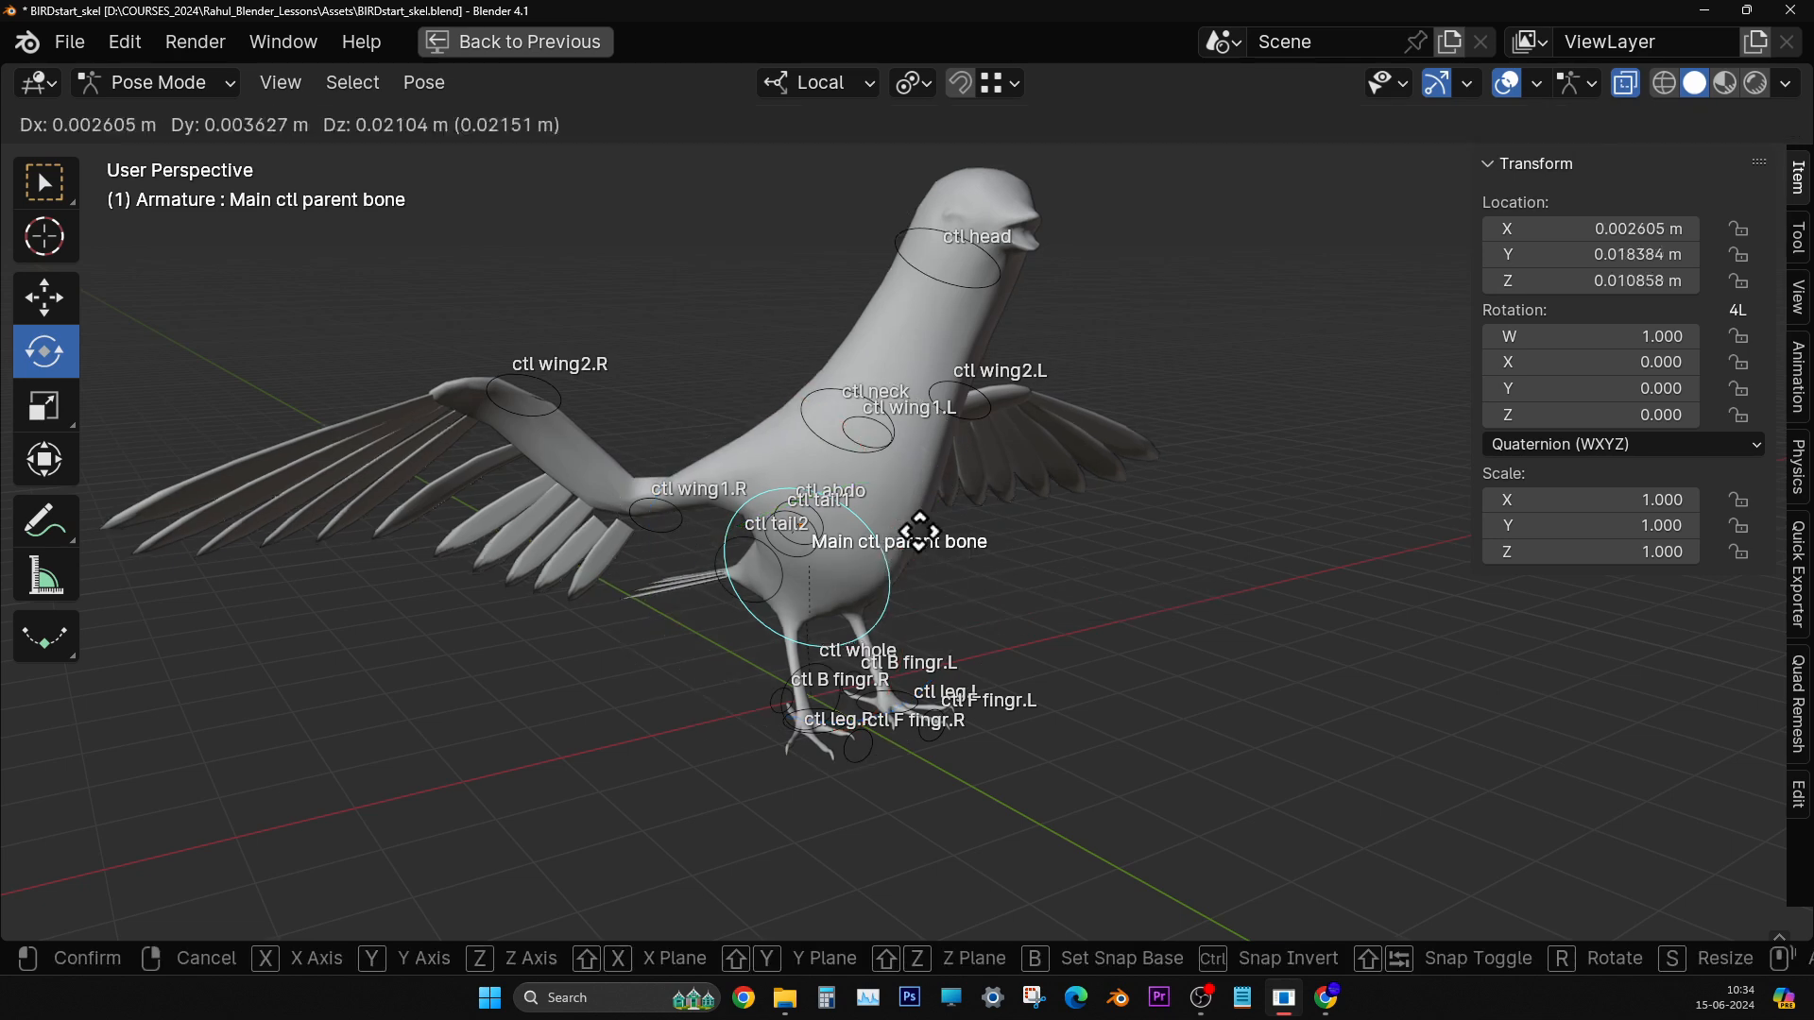
{"action": "left_click", "coordinate": [1120, 439]}
{"action": "scroll", "coordinate": [1086, 482], "scroll_direction": "down", "scroll_amount": 4}
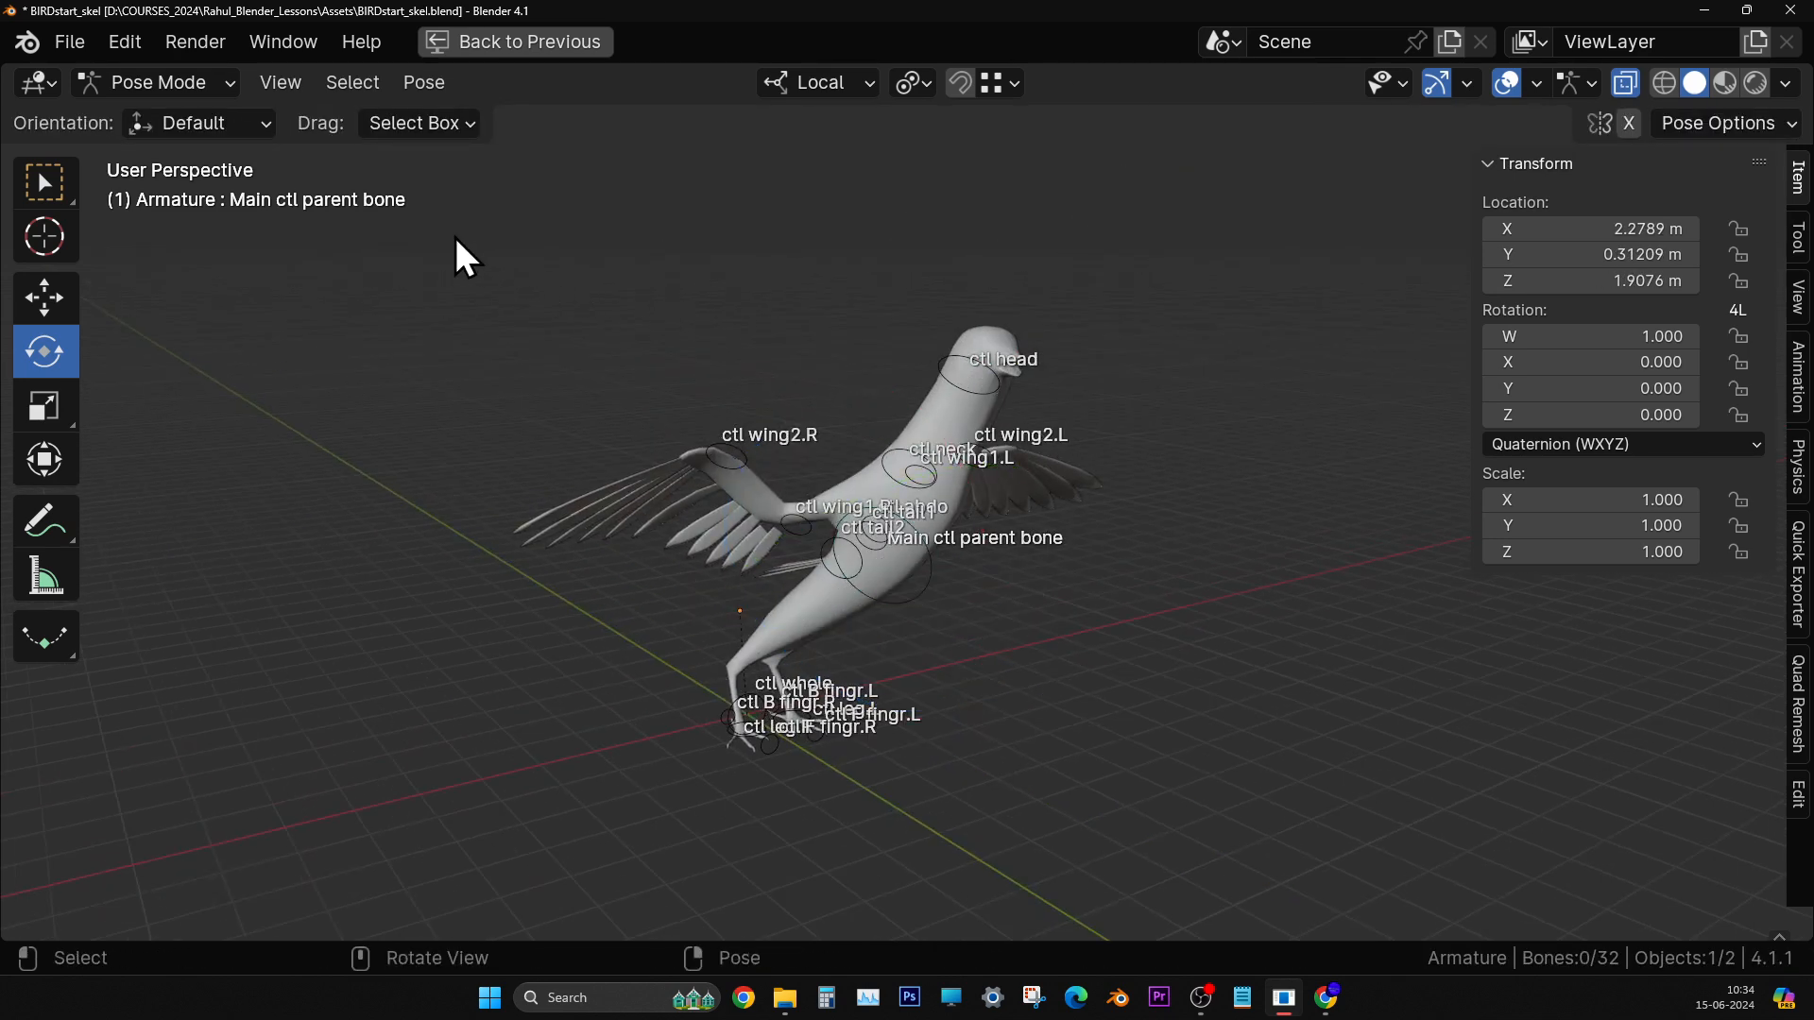
- Select all the control circles and restore the viewport from its maximized state to the split layout
{"action": "left_click_drag", "start_coordinate": [405, 212], "coordinate": [1228, 847]}
{"action": "key", "text": "ctrl+alt+space"}
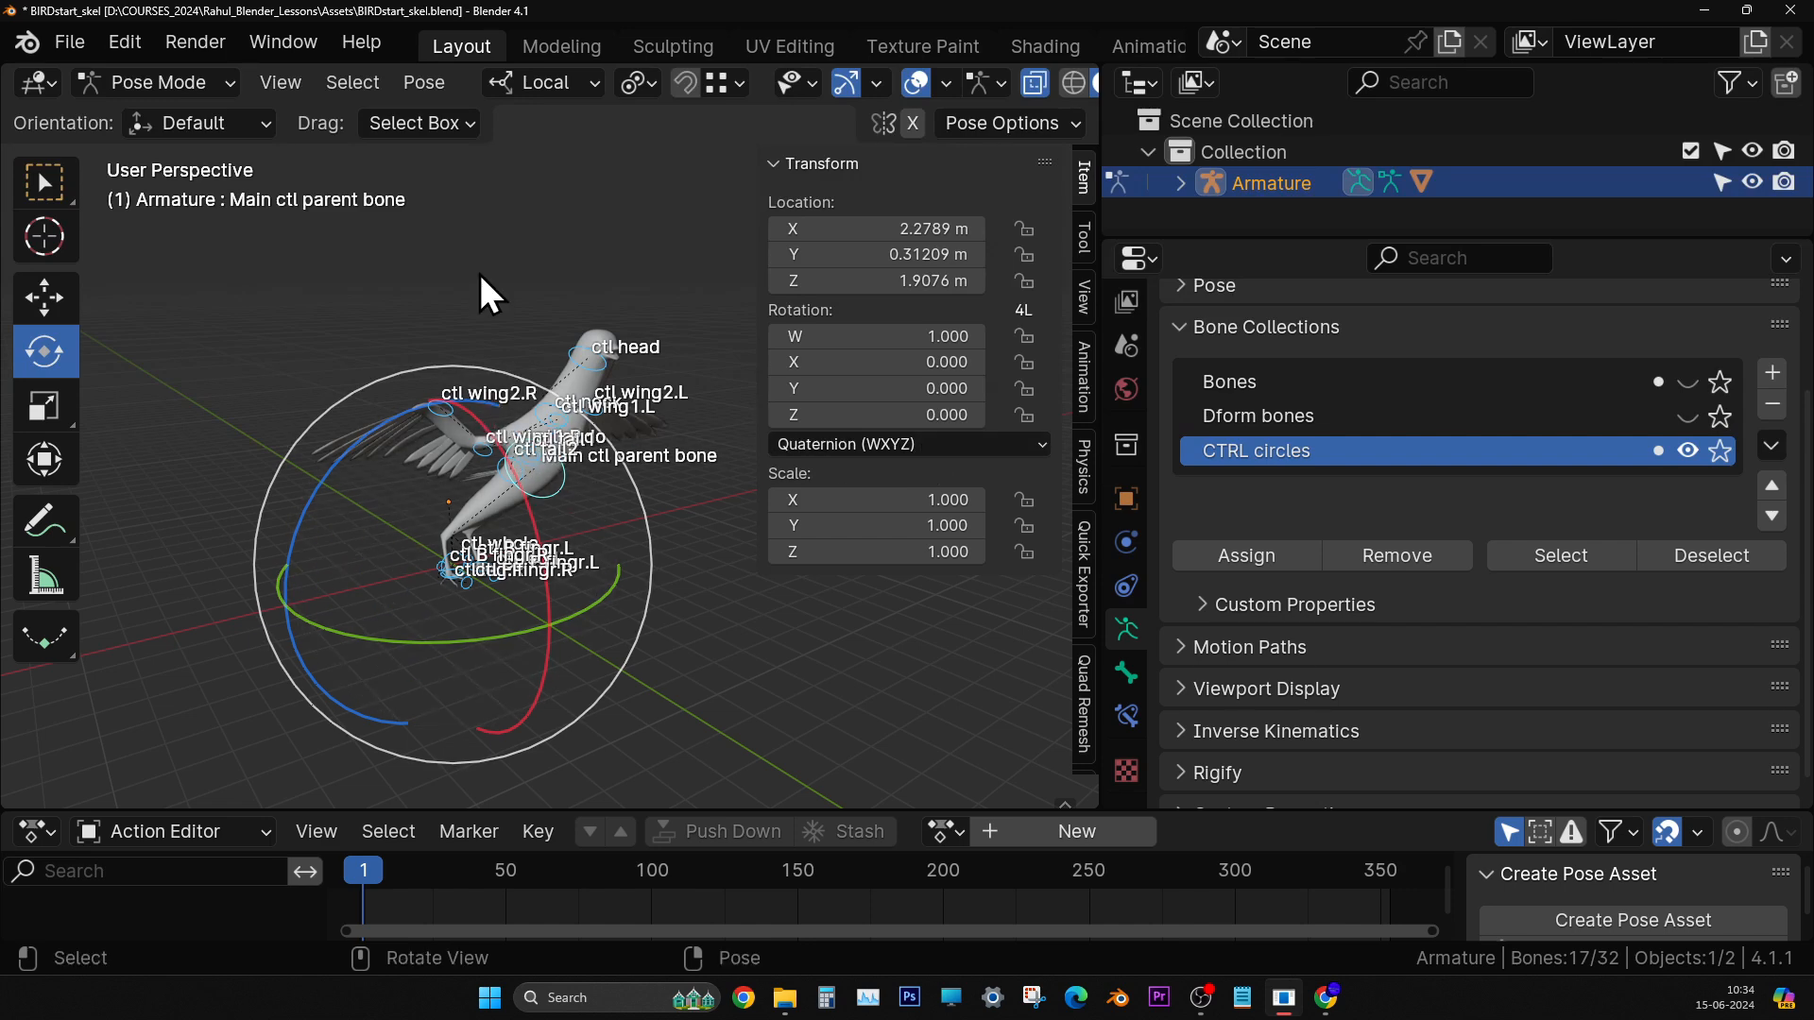
{"action": "left_click_drag", "start_coordinate": [287, 274], "coordinate": [820, 659]}
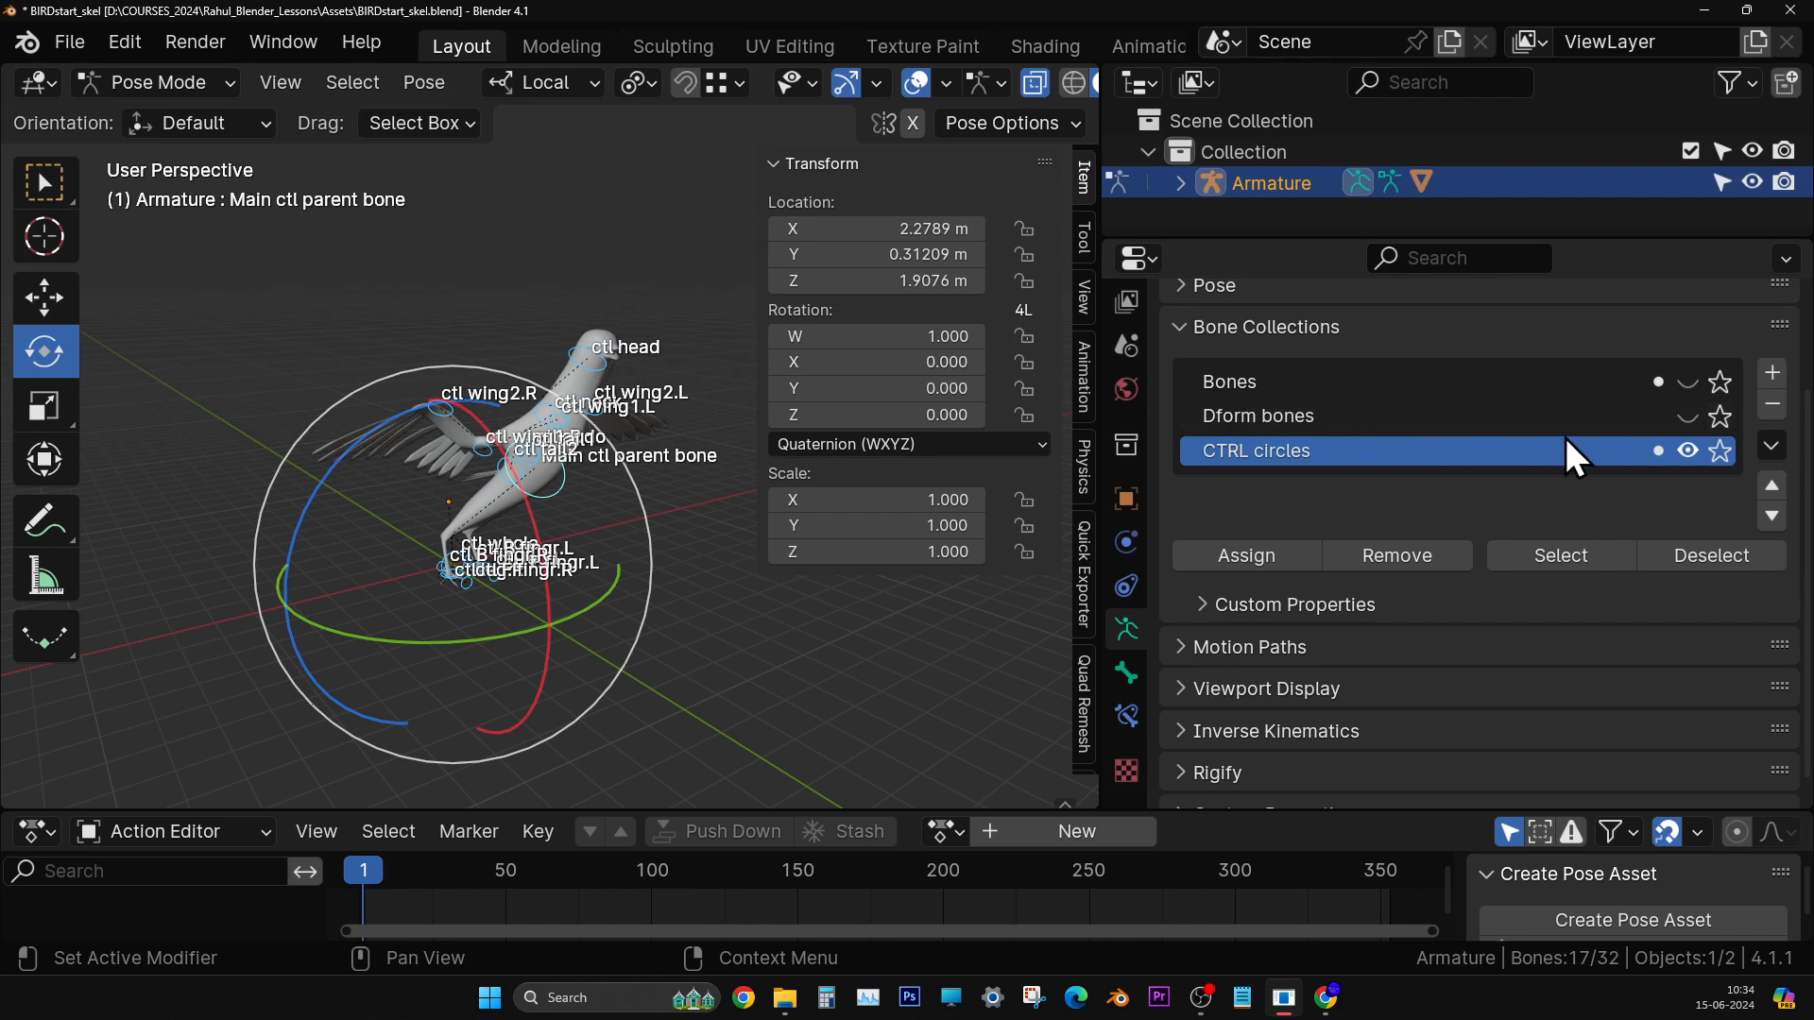
- Show the Dform bones collection and try moving the control and deform bones together, undoing the move
{"action": "left_click", "coordinate": [1680, 416]}
{"action": "middle_click_drag", "start_coordinate": [737, 444], "coordinate": [583, 494]}
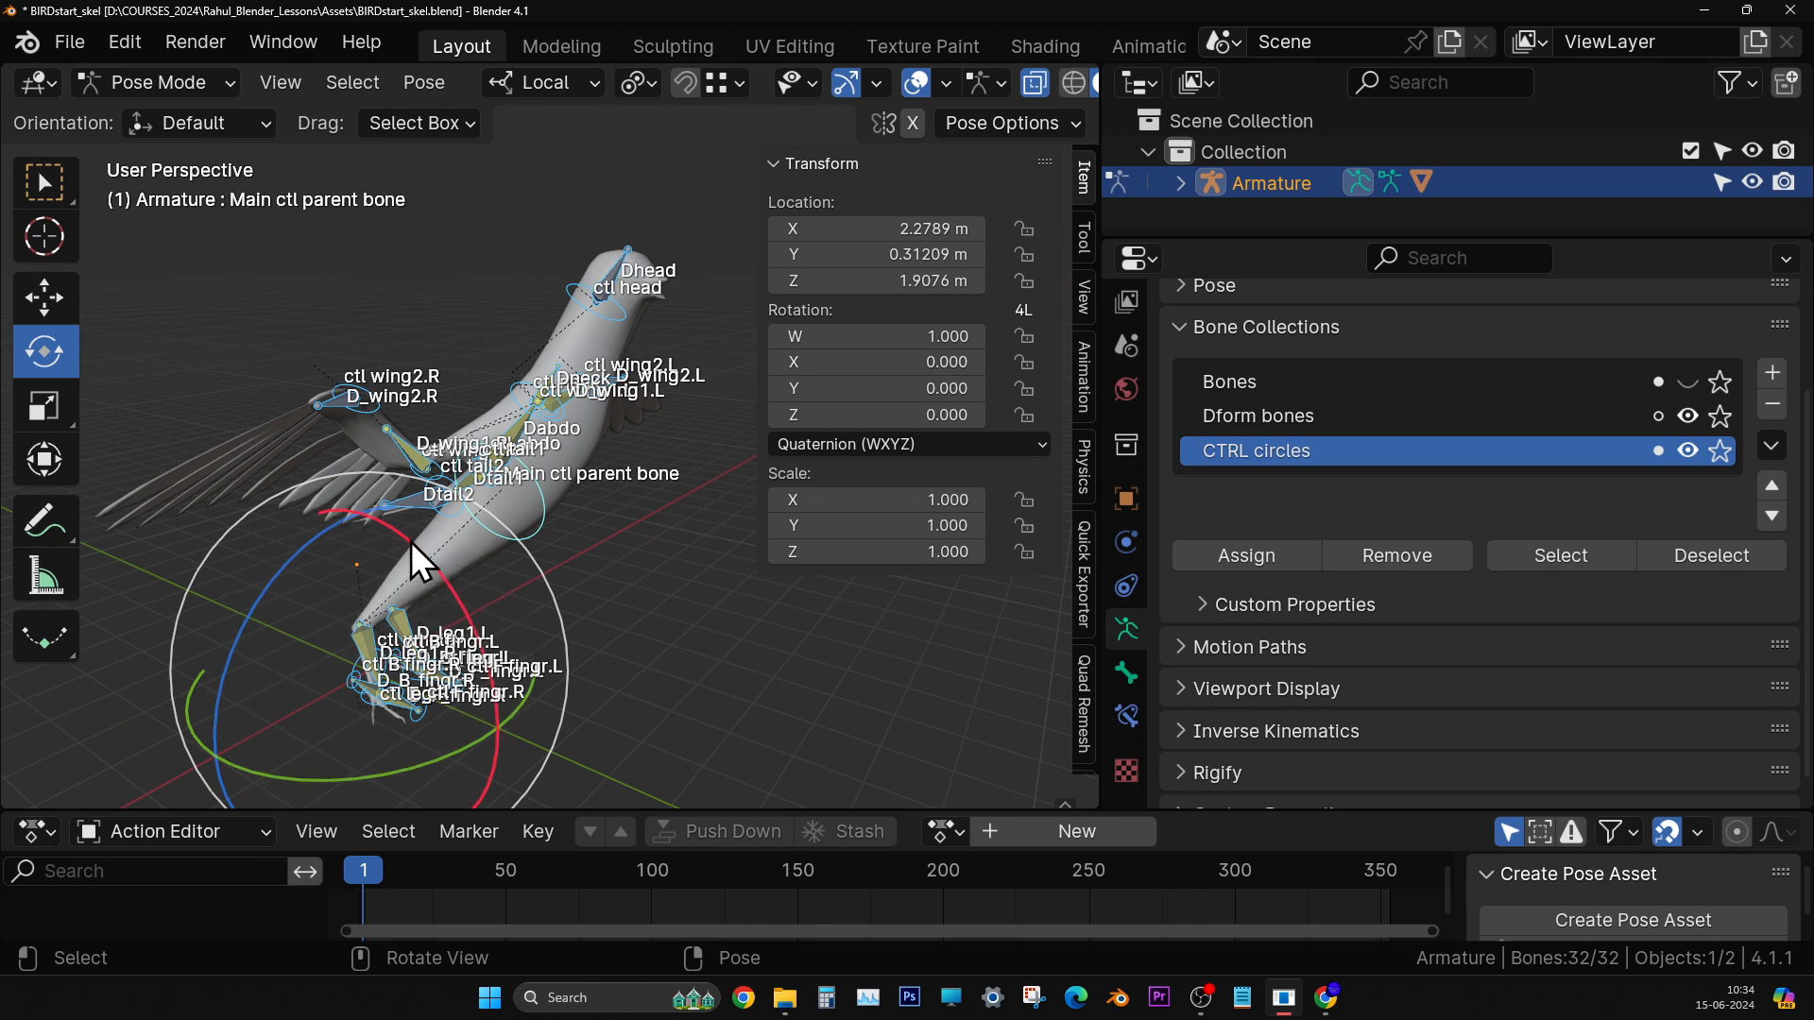
{"action": "key", "text": "g"}
{"action": "left_click", "coordinate": [483, 429]}
{"action": "key", "text": "ctrl+z"}
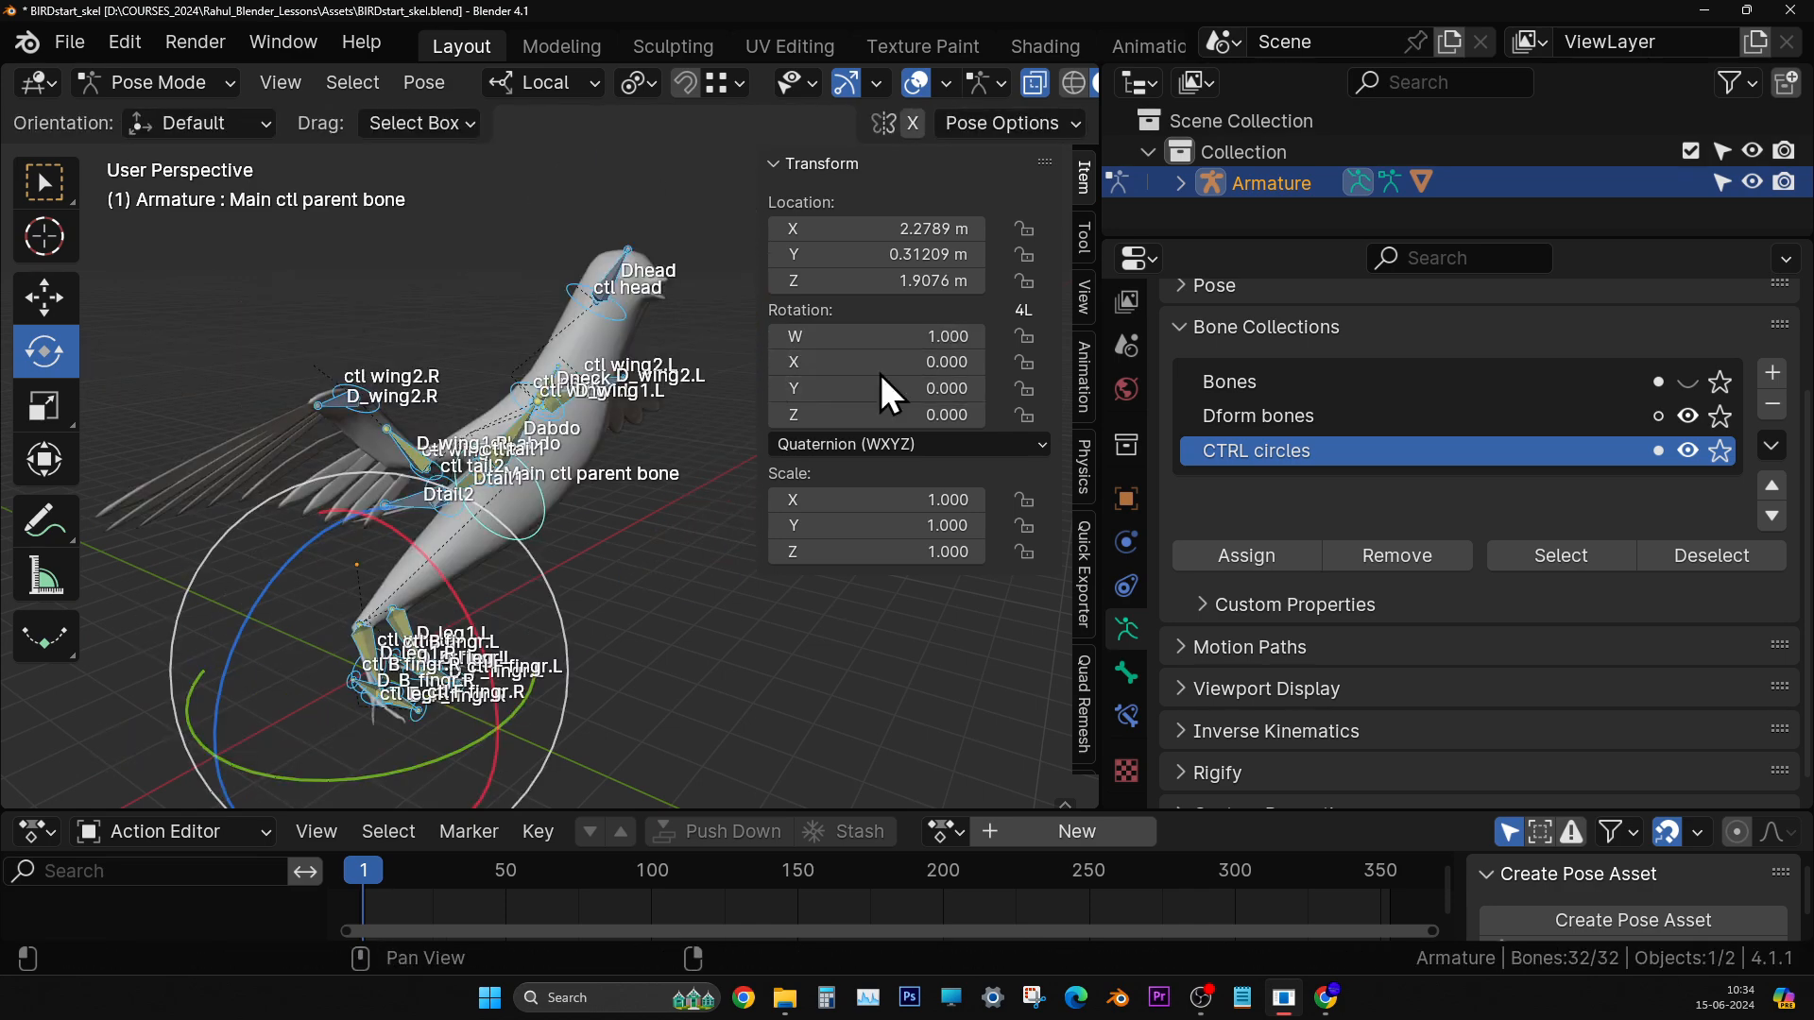
- Hide the Dform bones collection and reselect only the bones belonging to the CTRL circles collection
{"action": "mouse_move", "coordinate": [562, 563]}
{"action": "middle_mouse_down"}
{"action": "mouse_move", "coordinate": [484, 577]}
{"action": "mouse_move", "coordinate": [532, 546]}
{"action": "middle_mouse_up"}
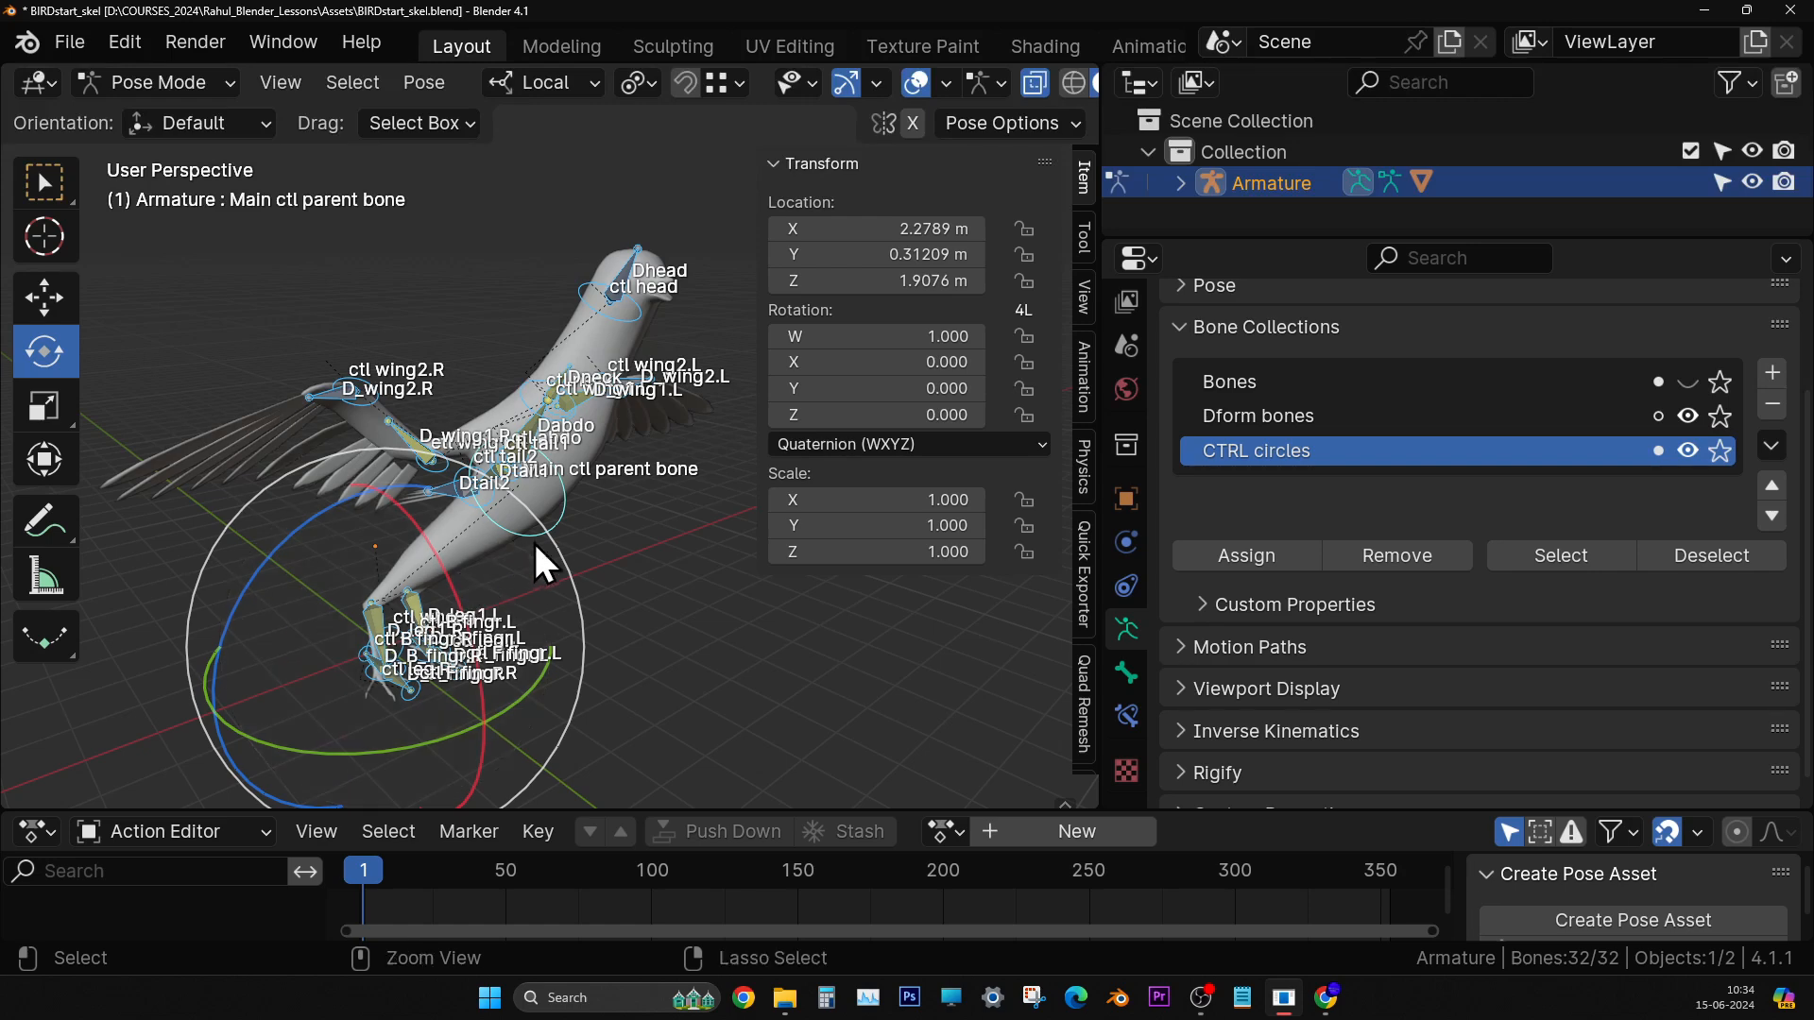
{"action": "left_click", "coordinate": [1690, 417]}
{"action": "mouse_move", "coordinate": [556, 480]}
{"action": "middle_mouse_down"}
{"action": "mouse_move", "coordinate": [514, 474]}
{"action": "mouse_move", "coordinate": [549, 478]}
{"action": "middle_mouse_up"}
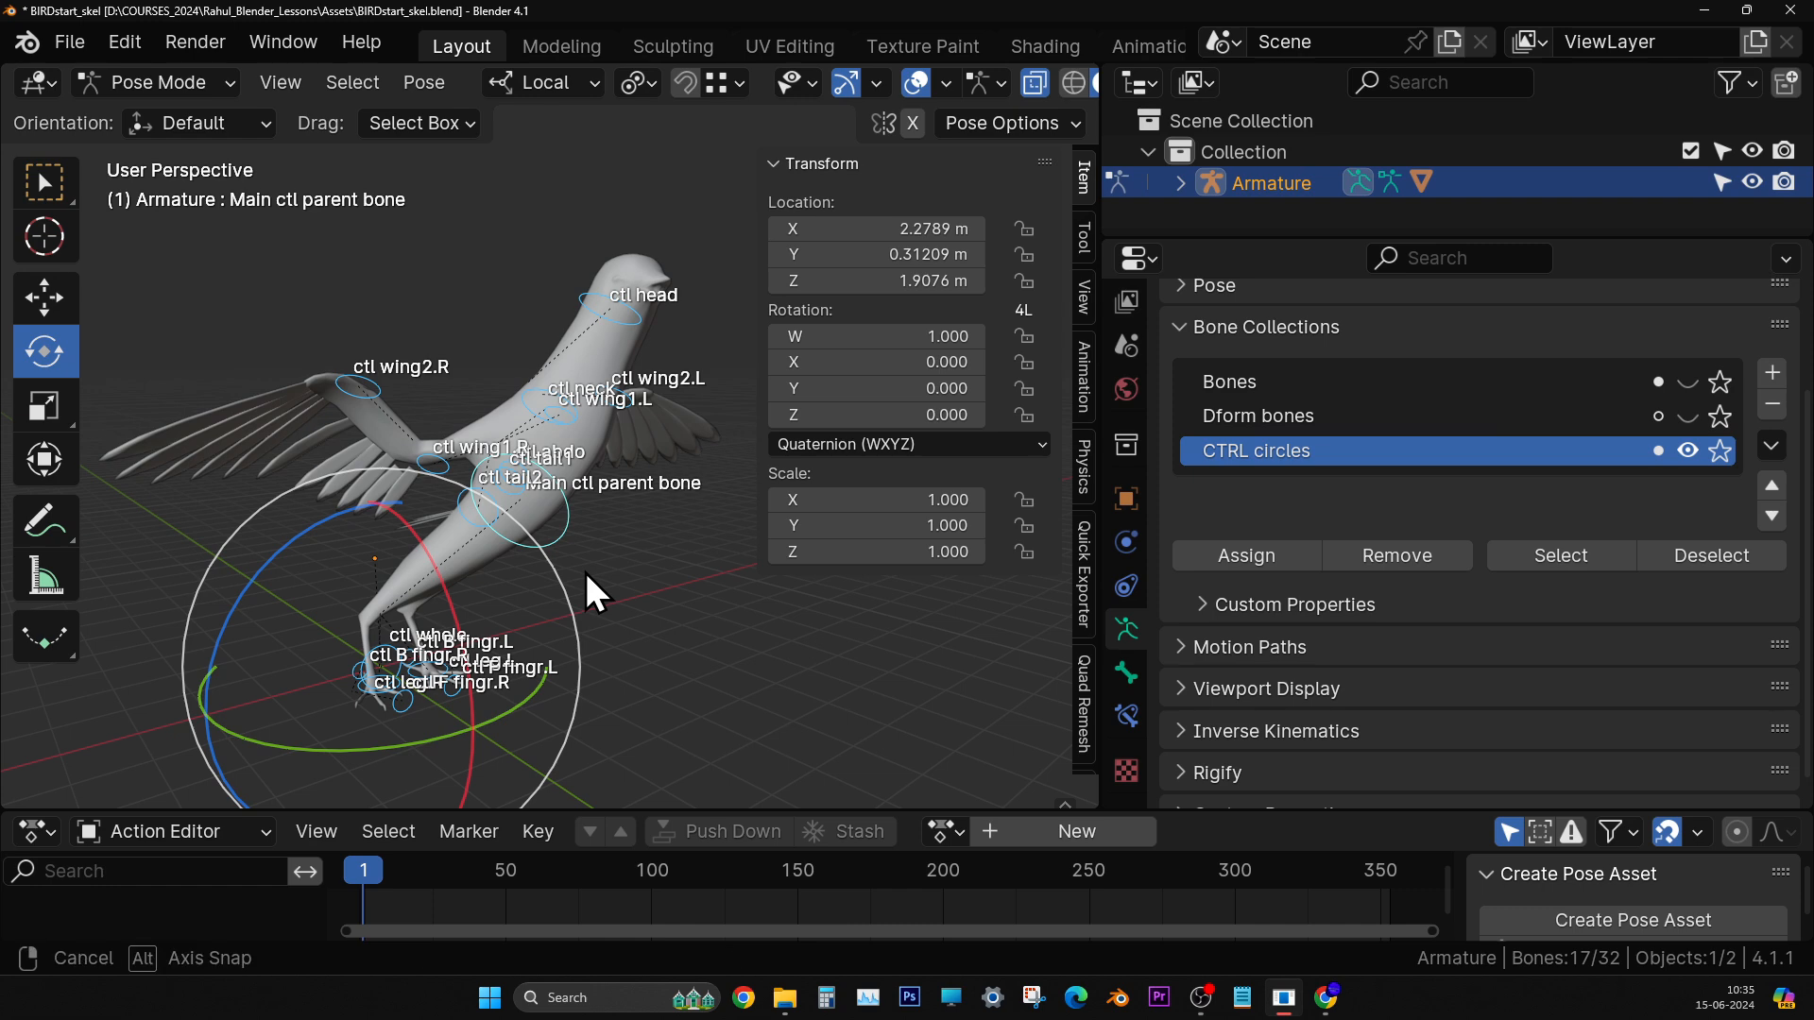
{"action": "middle_click_drag", "start_coordinate": [586, 572], "coordinate": [718, 588]}
{"action": "key", "text": "alt+a"}
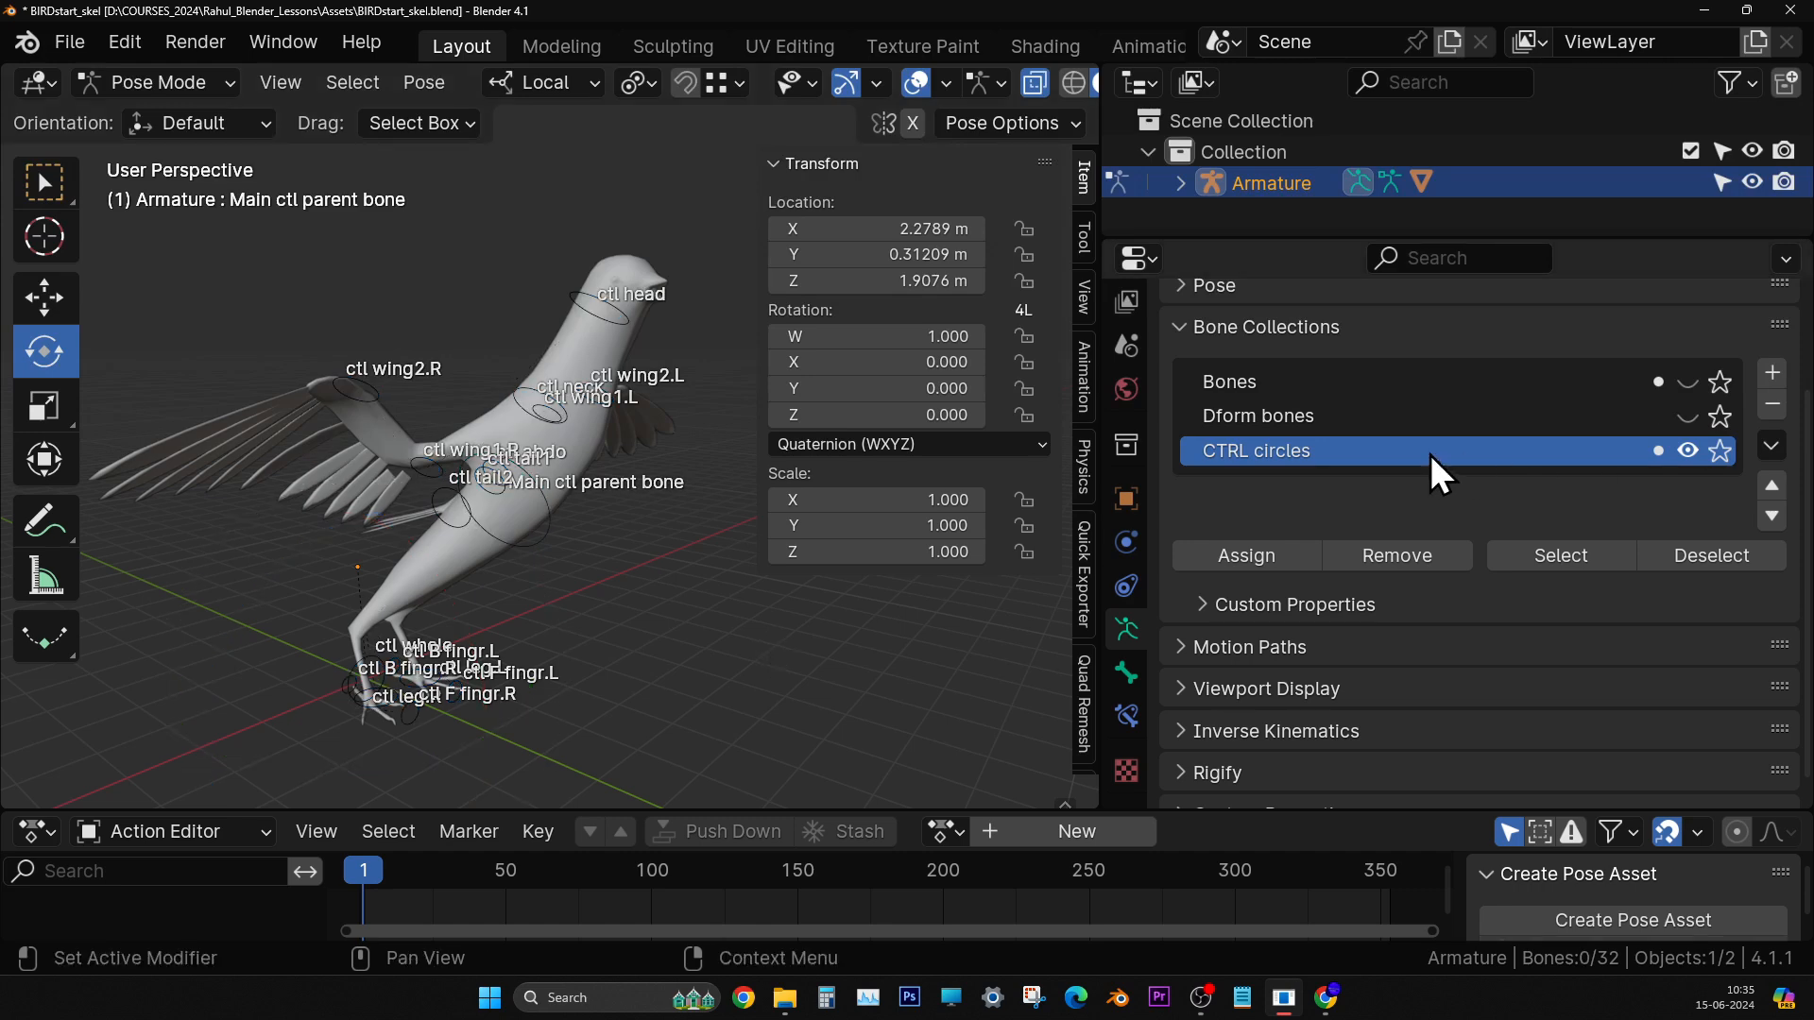
{"action": "left_click", "coordinate": [1548, 559]}
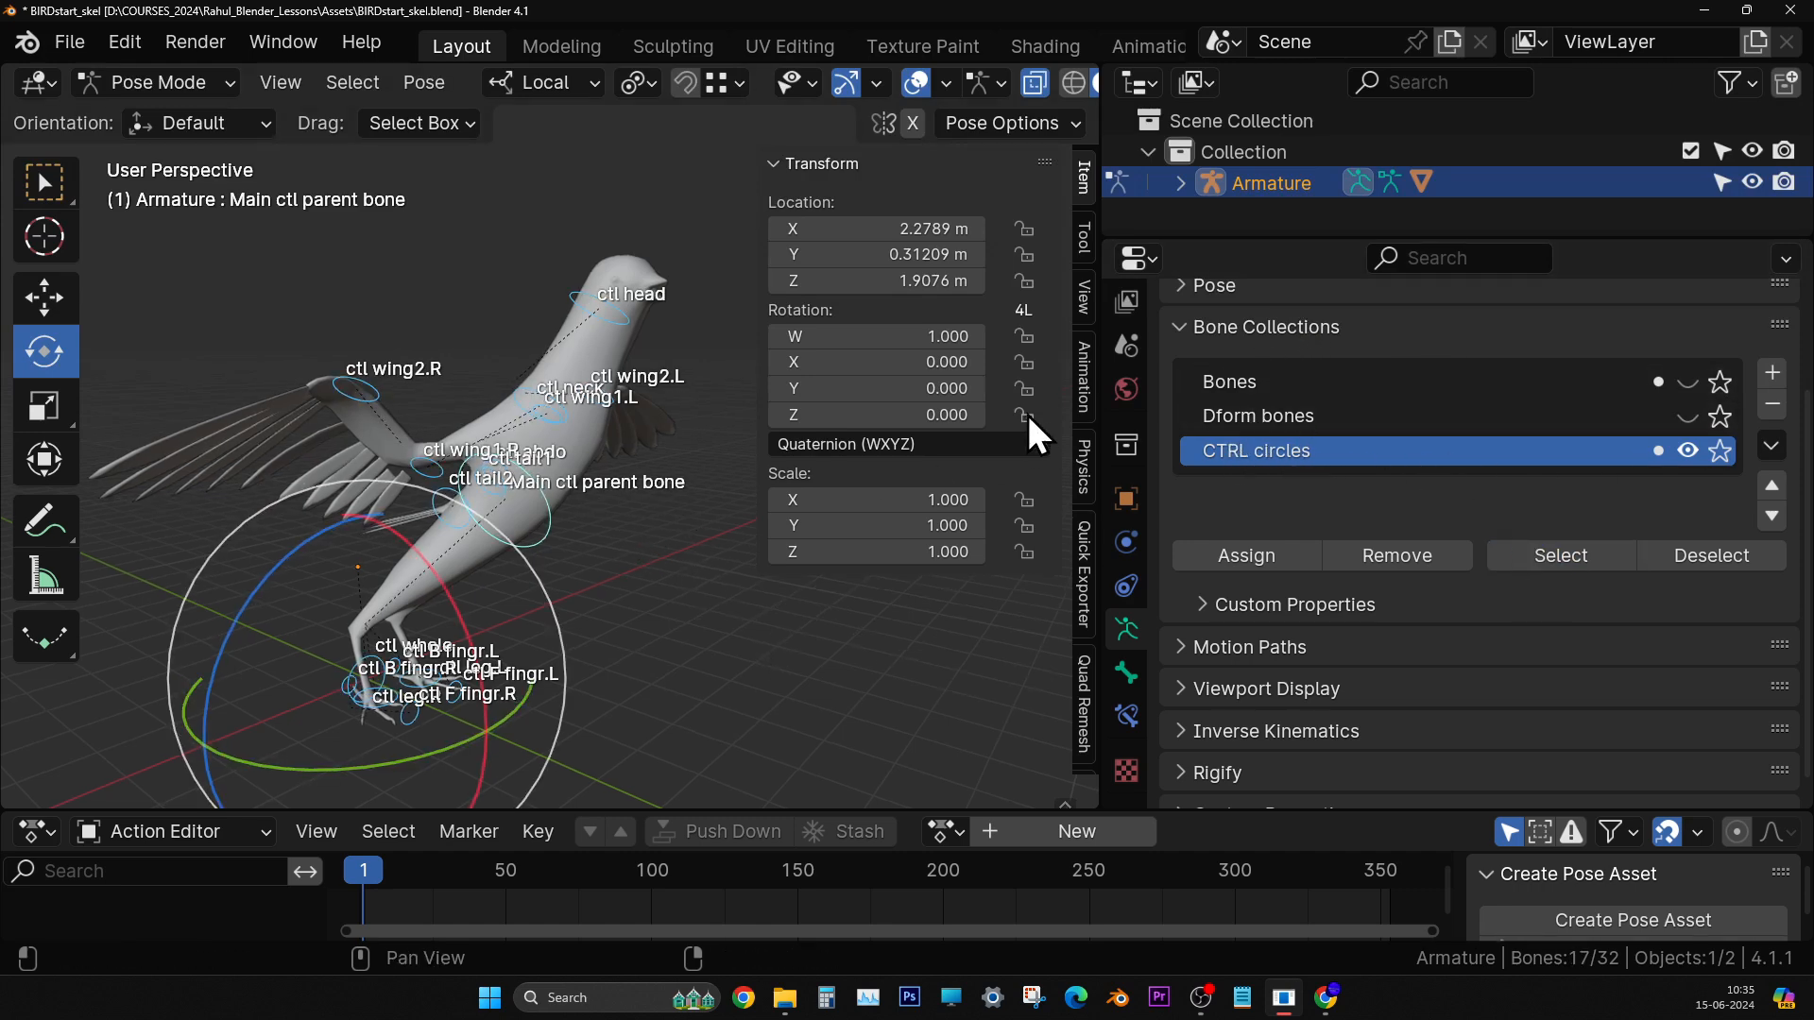
- Reset the X, Y and Z rotation of the selected CTRL circles bones together to 0, checking the pose around the bird
{"action": "left_click_drag", "start_coordinate": [918, 360], "coordinate": [918, 415]}
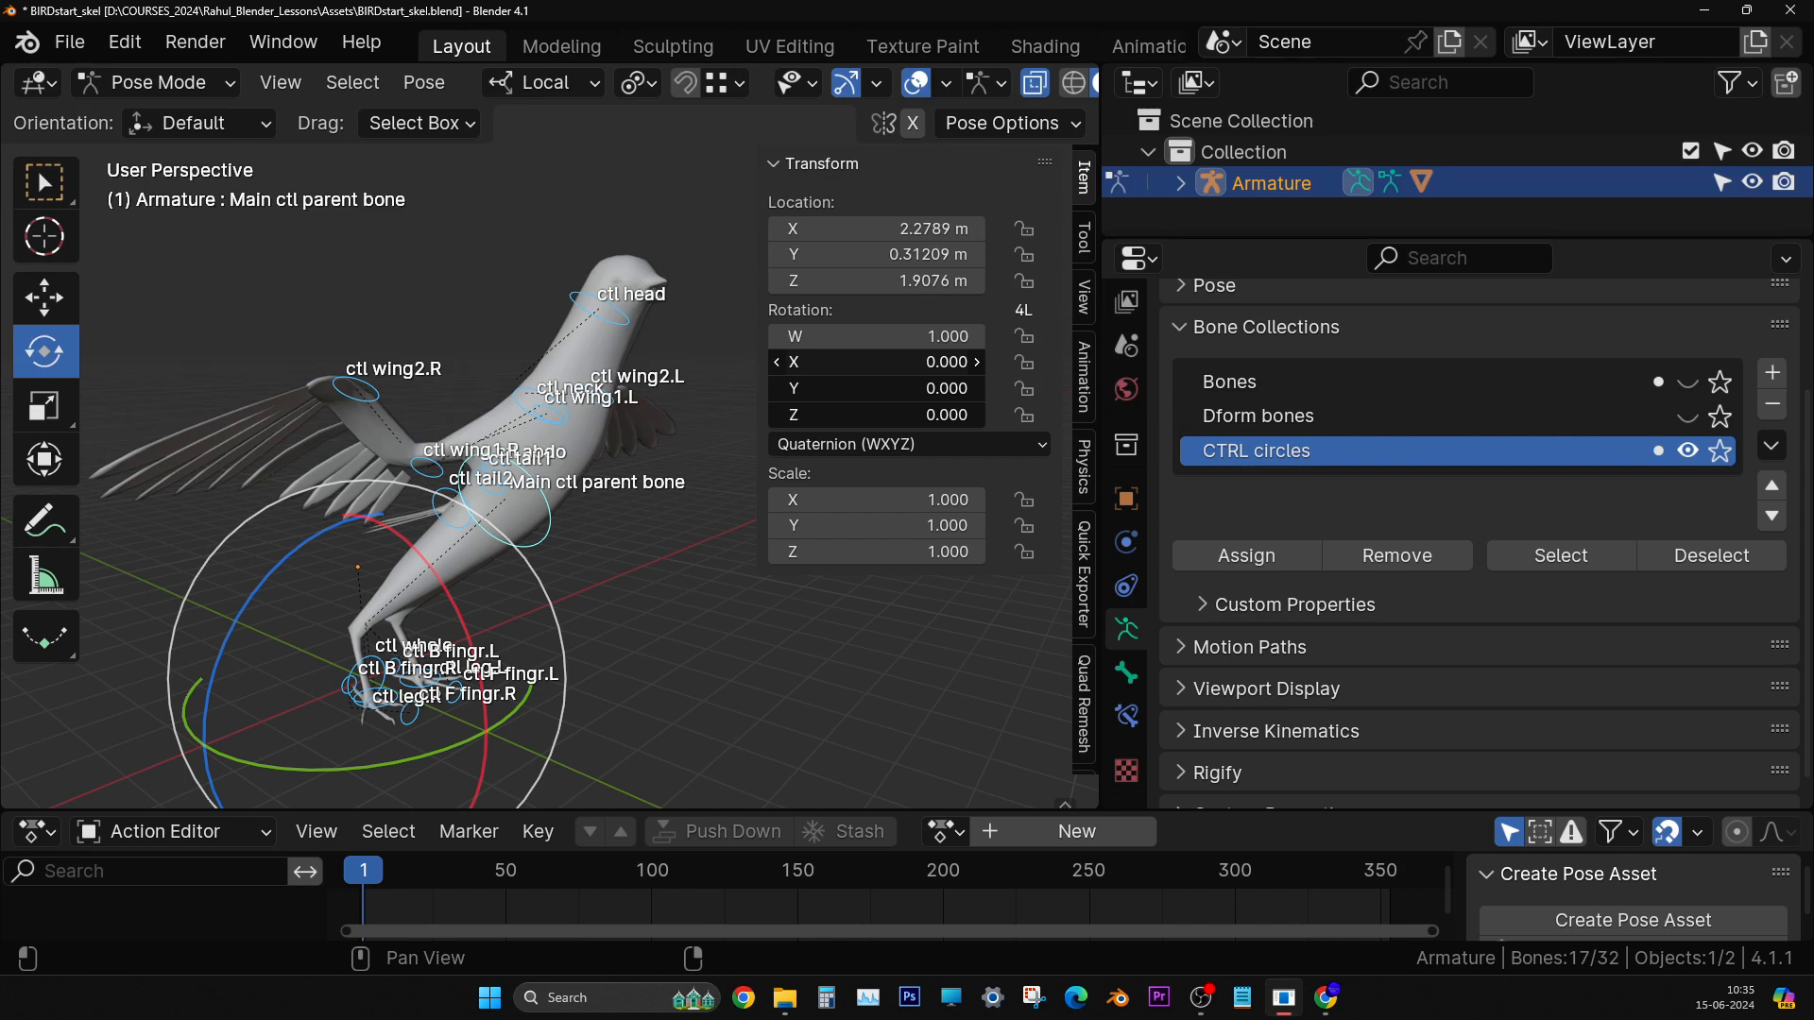
{"action": "key", "text": "Return"}
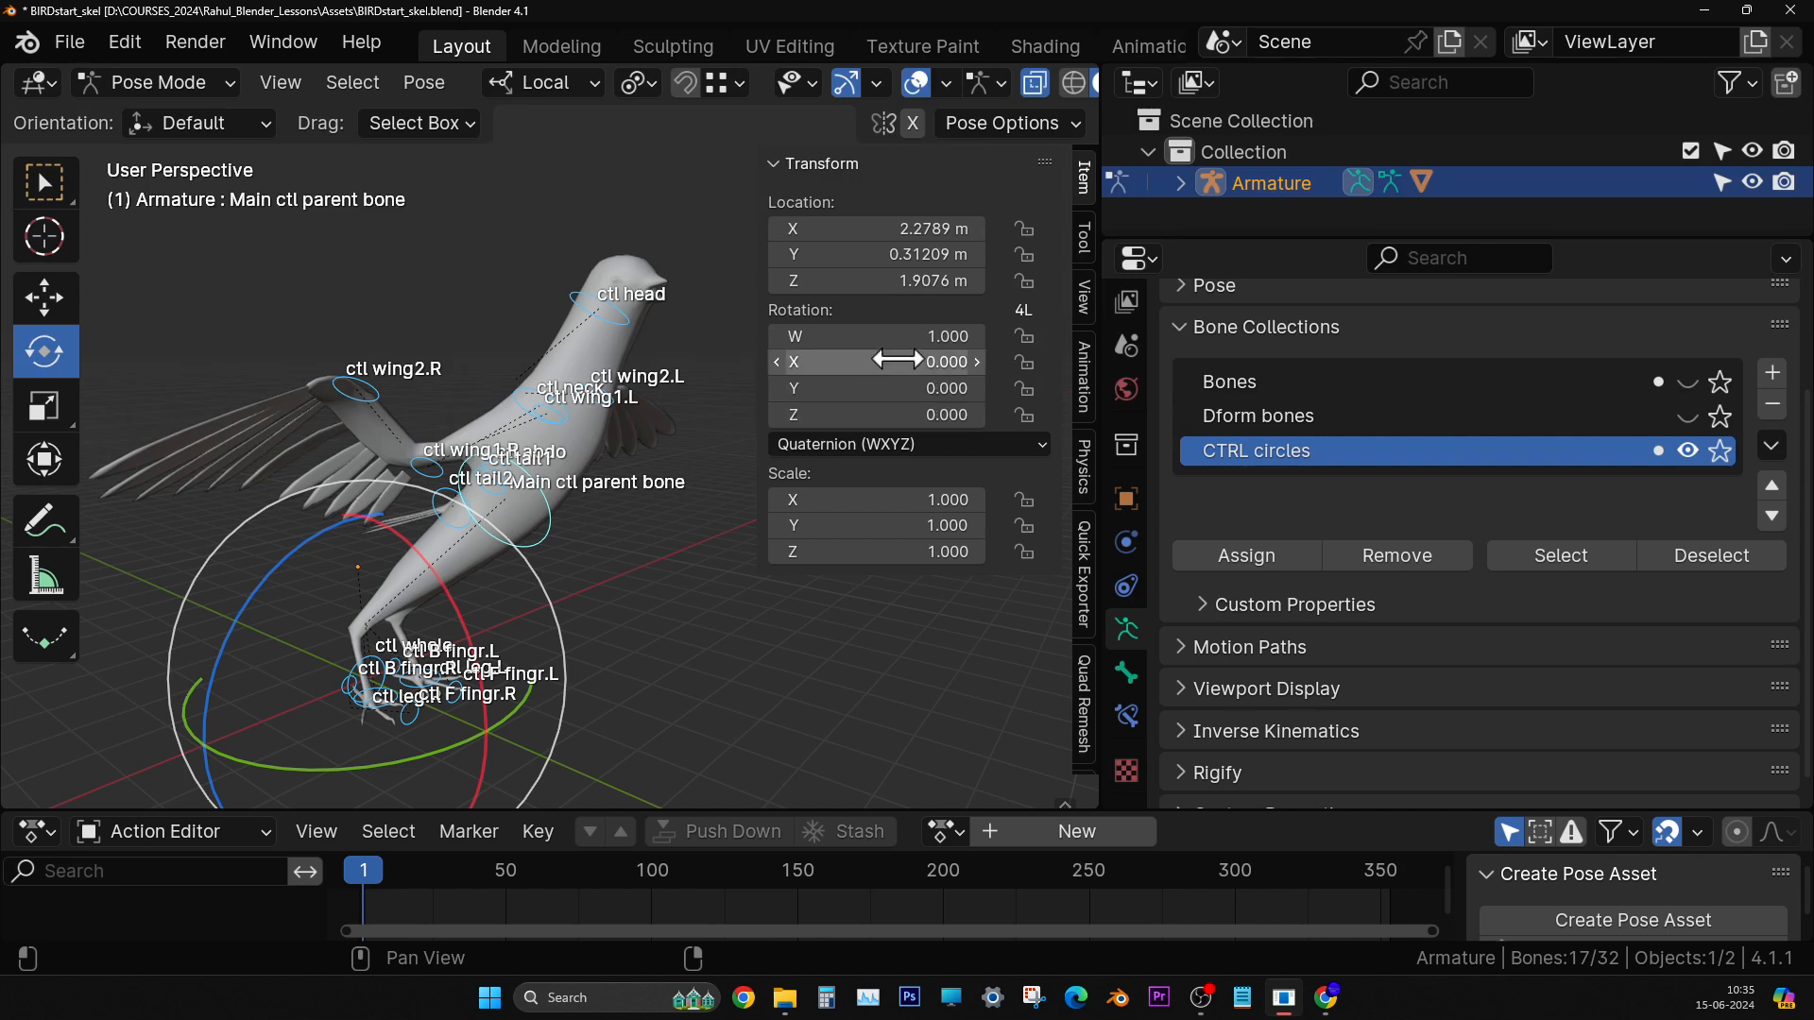
{"action": "left_click_drag", "start_coordinate": [897, 360], "coordinate": [896, 388]}
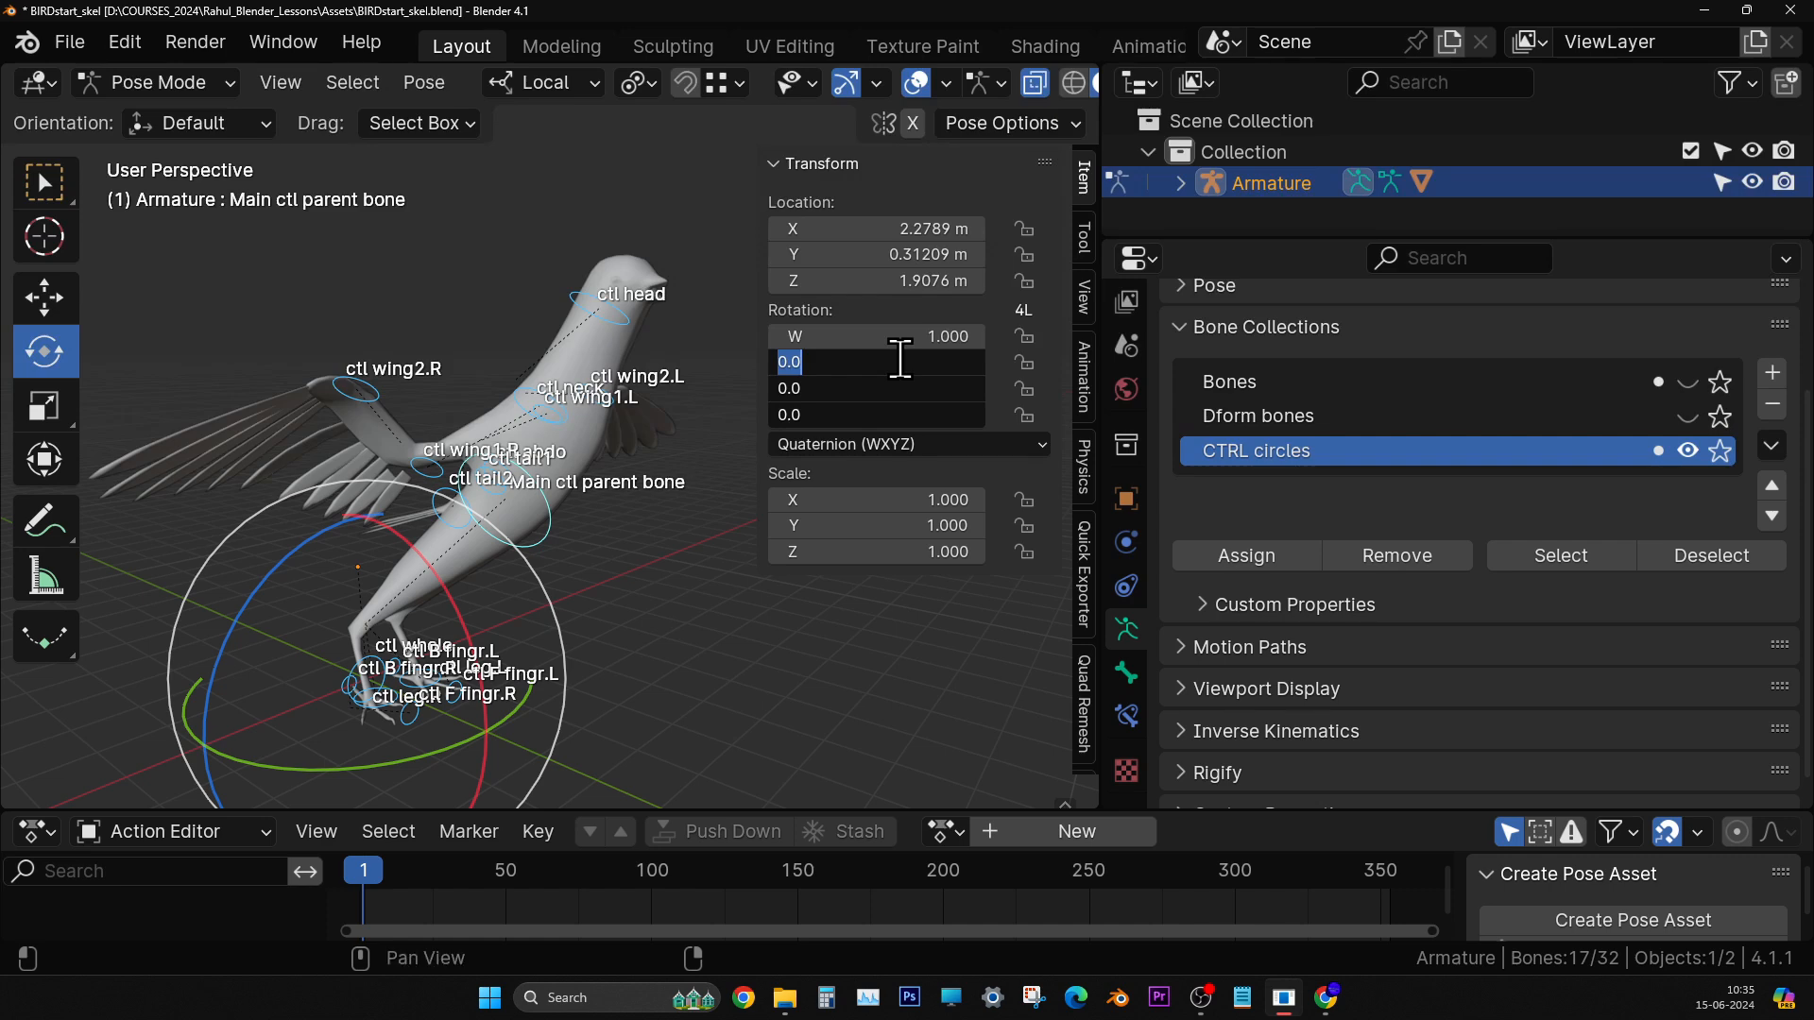
{"action": "key", "text": "Return"}
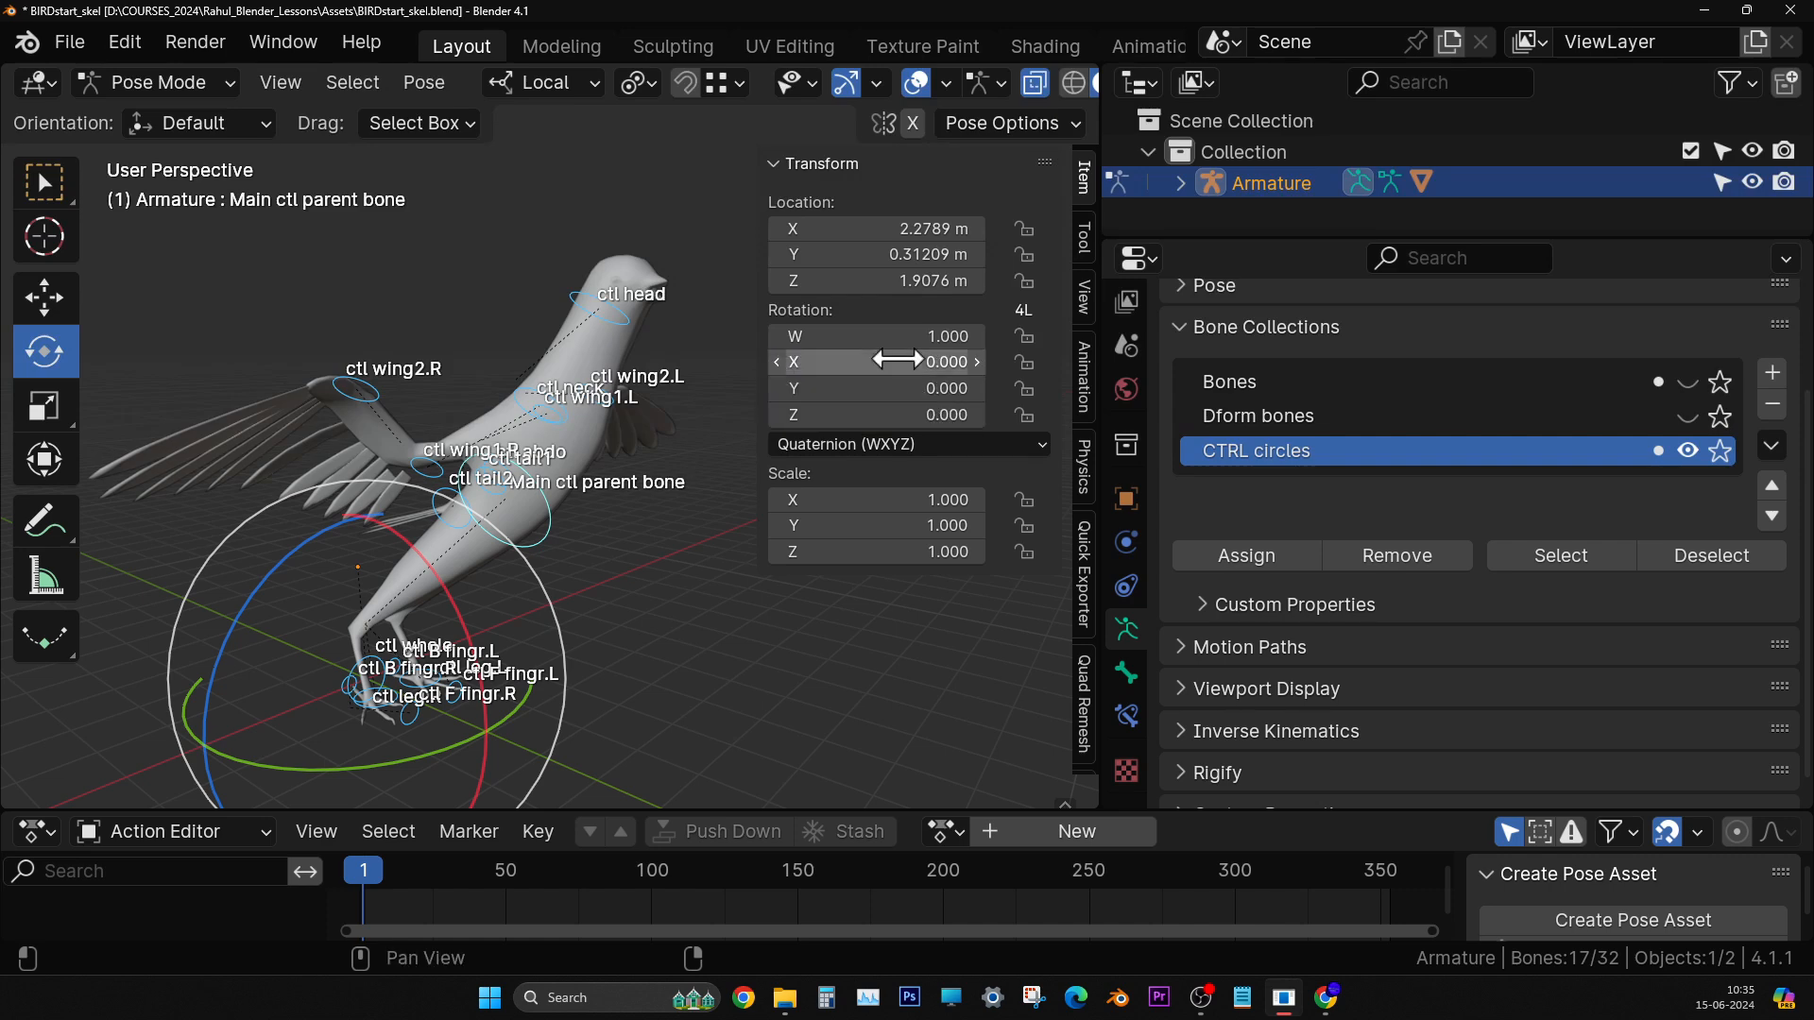
{"action": "middle_click_drag", "start_coordinate": [519, 433], "coordinate": [548, 473]}
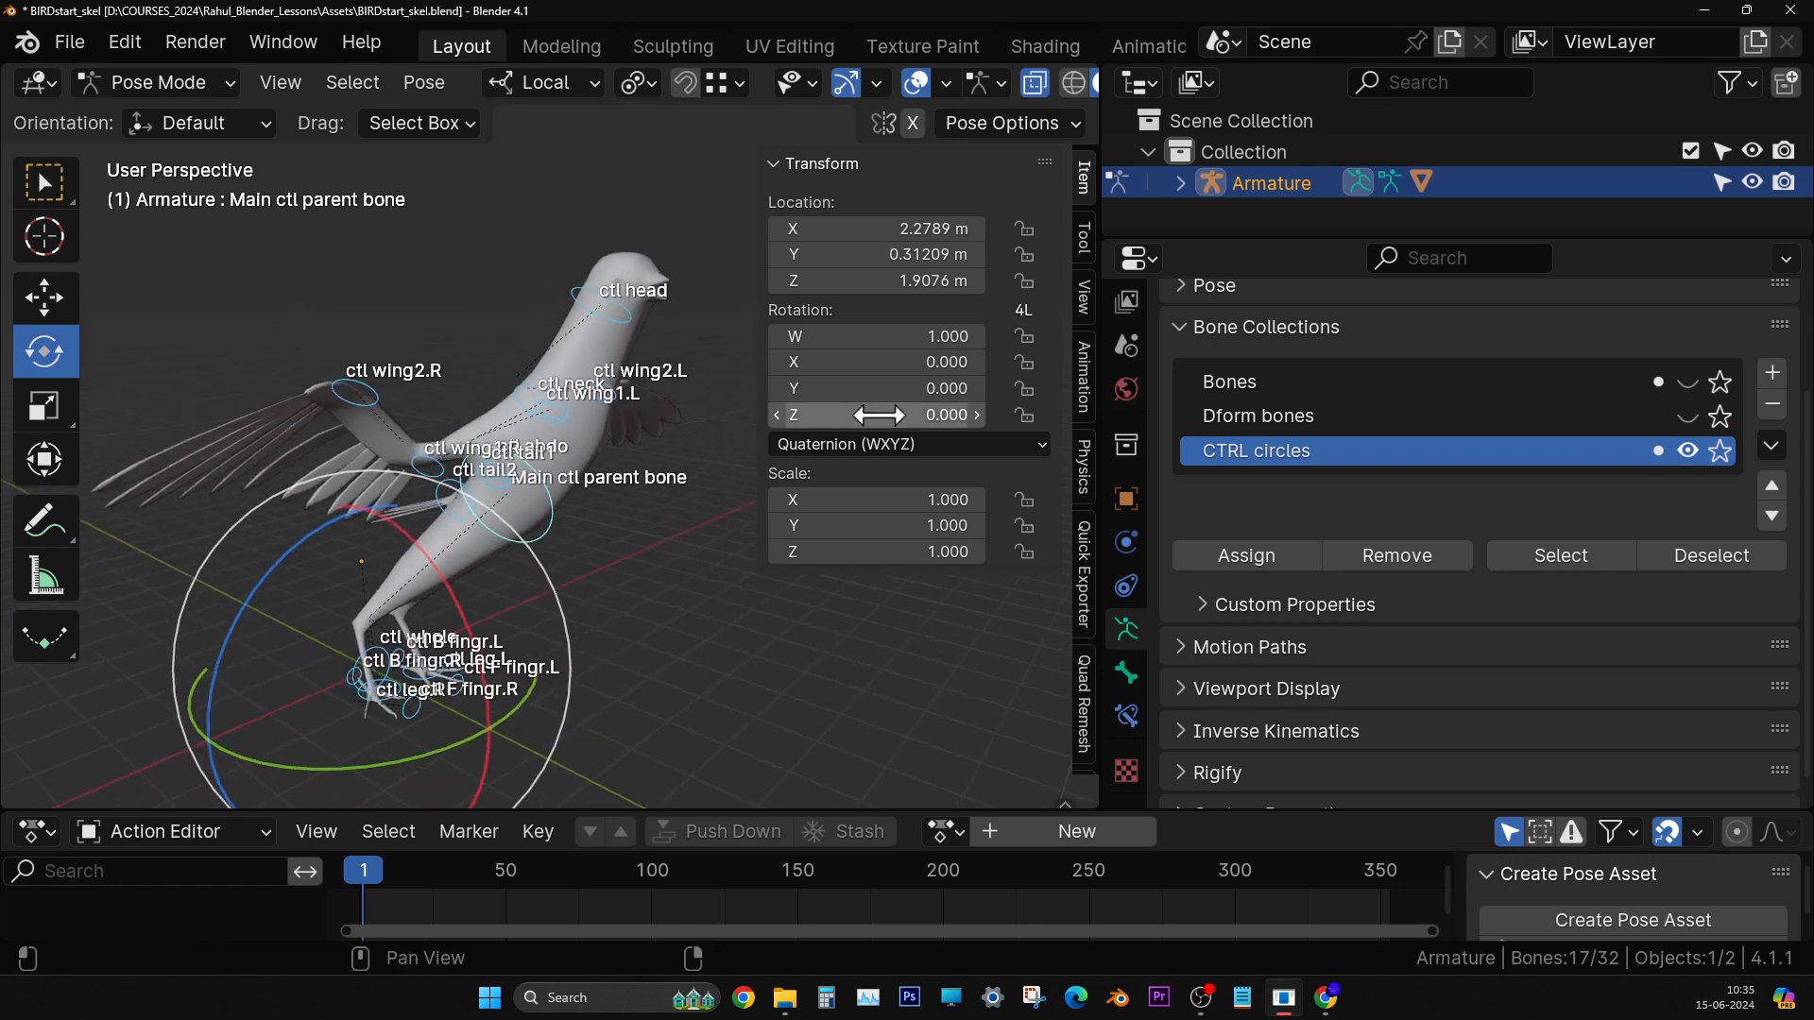
{"action": "left_click_drag", "start_coordinate": [879, 415], "coordinate": [911, 364]}
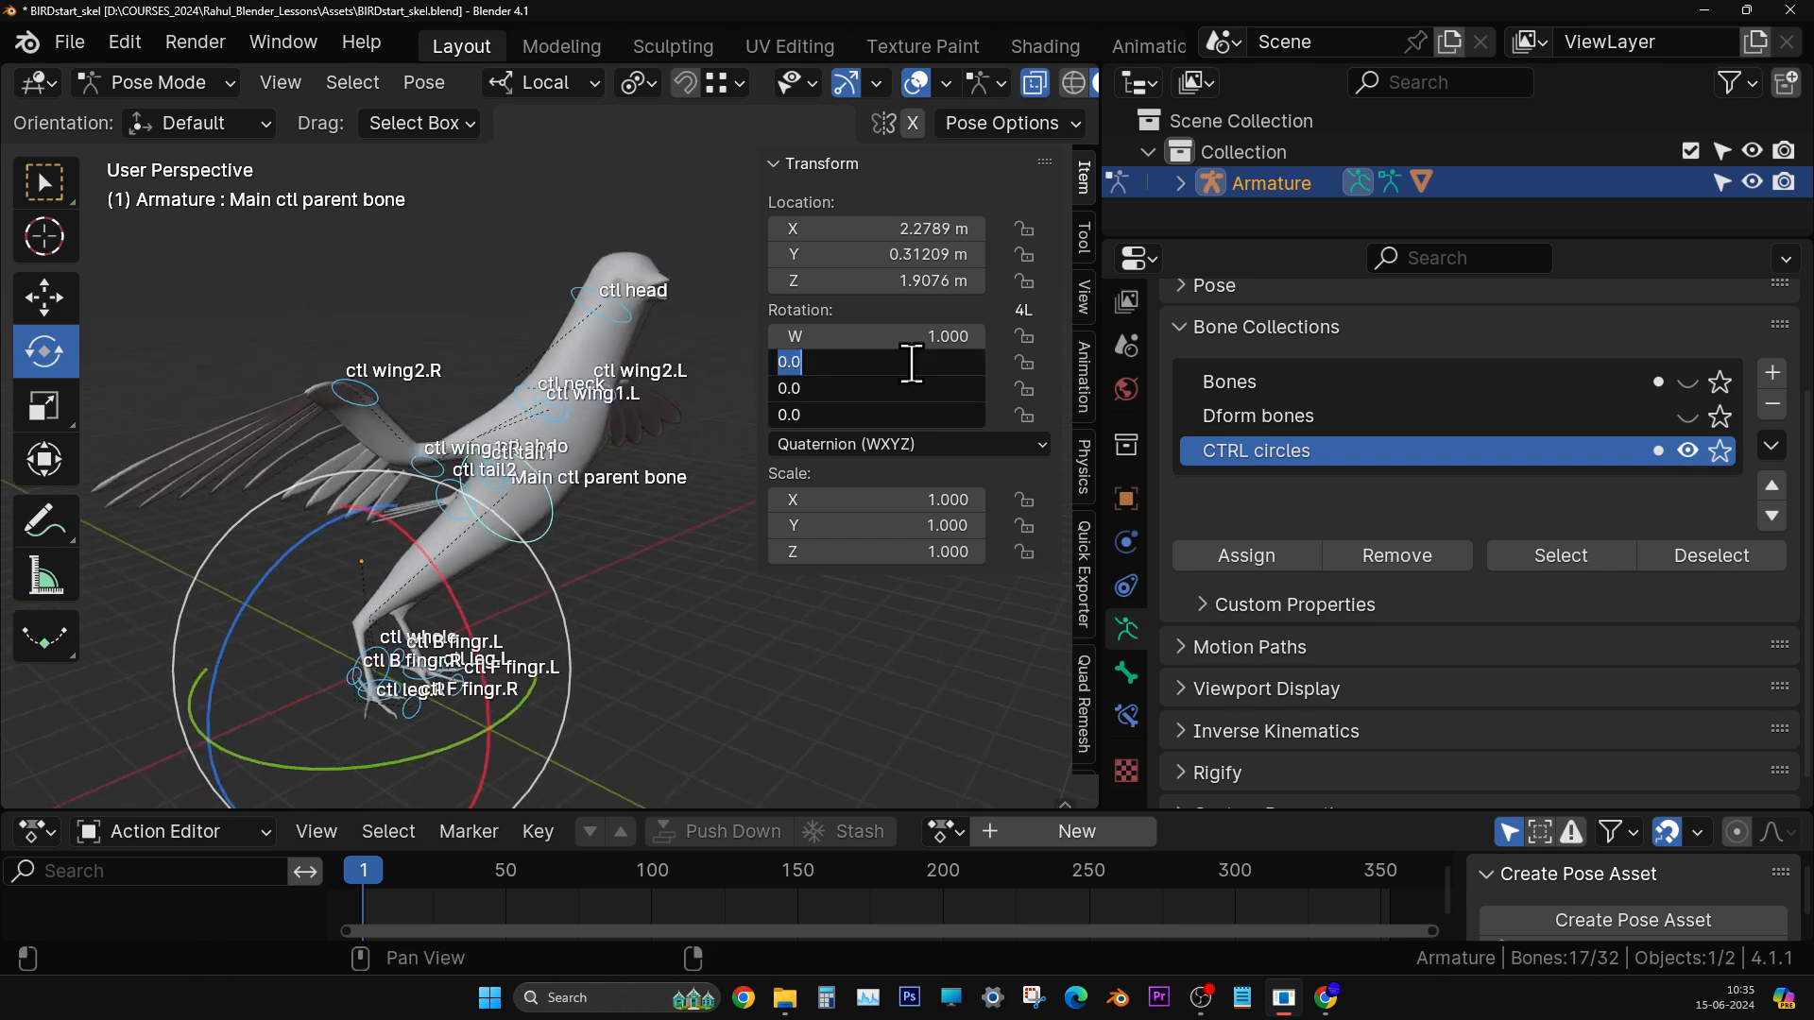
{"action": "key", "text": "Return"}
{"action": "middle_click_drag", "start_coordinate": [654, 484], "coordinate": [766, 406]}
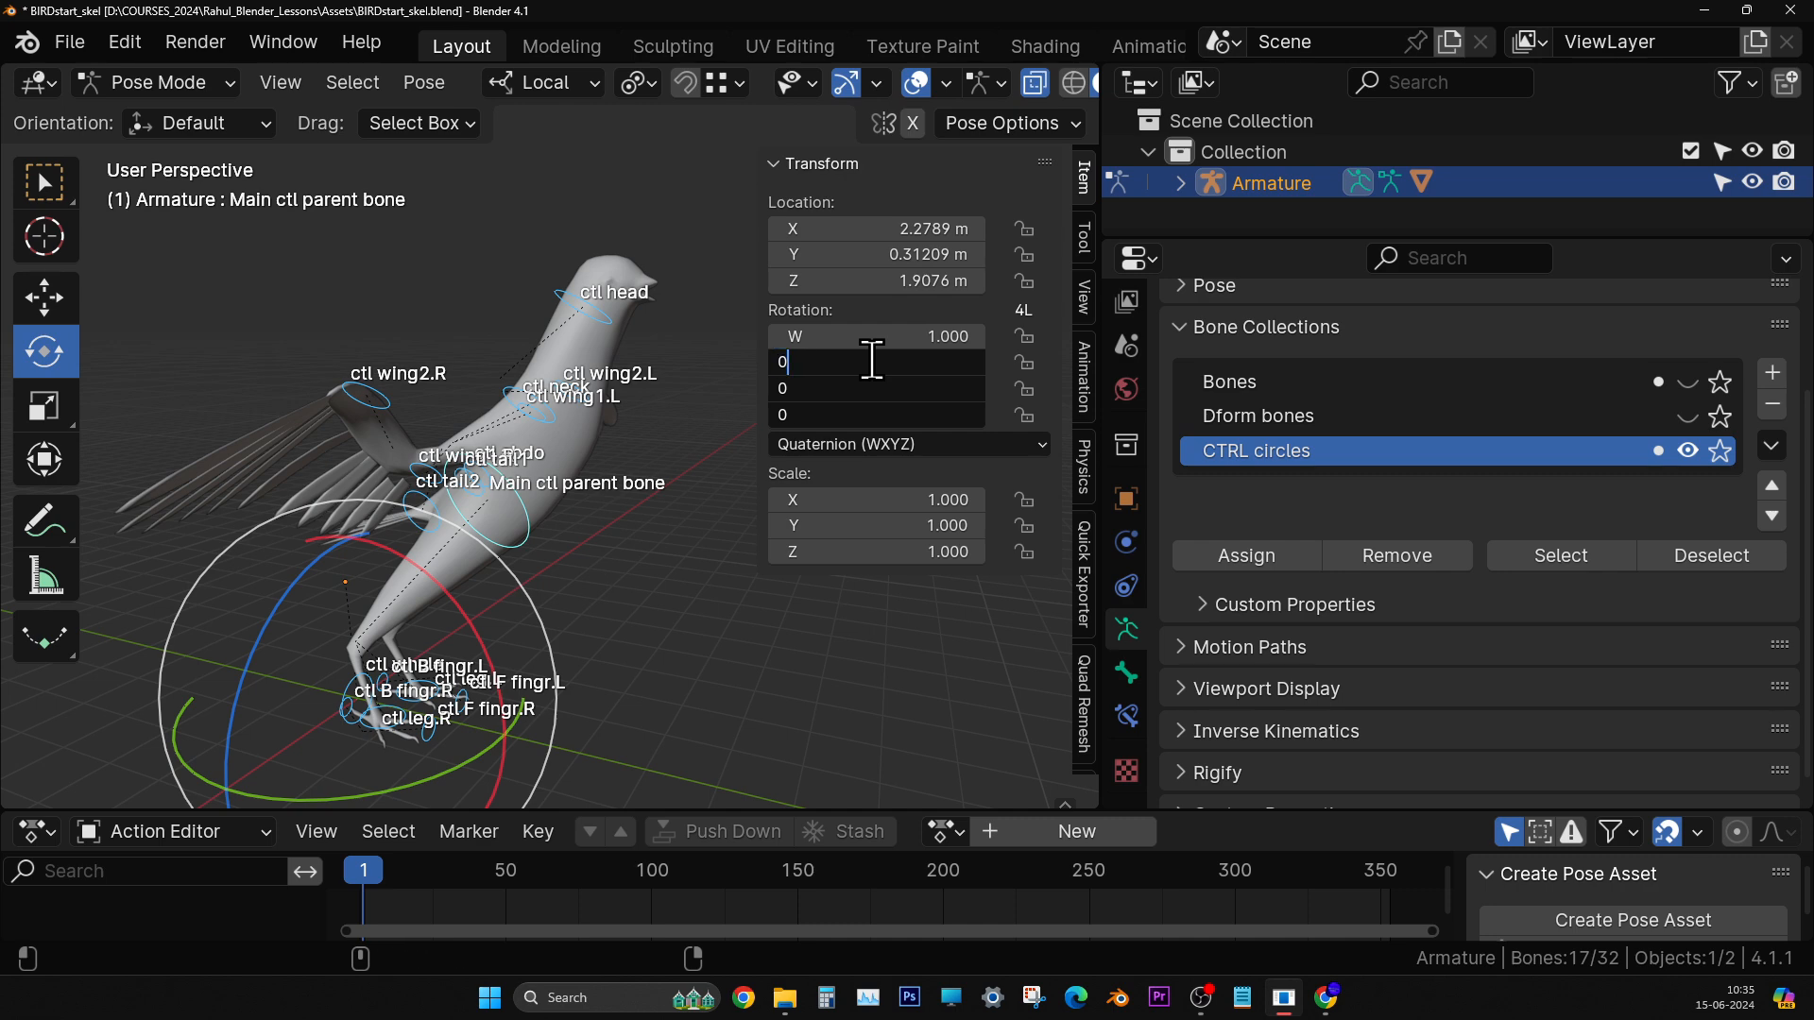
{"action": "key", "text": "Return"}
{"action": "mouse_move", "coordinate": [478, 429]}
{"action": "middle_mouse_down"}
{"action": "mouse_move", "coordinate": [707, 474]}
{"action": "mouse_move", "coordinate": [689, 429]}
{"action": "mouse_move", "coordinate": [525, 412]}
{"action": "mouse_move", "coordinate": [446, 435]}
{"action": "mouse_move", "coordinate": [495, 496]}
{"action": "mouse_move", "coordinate": [506, 446]}
{"action": "middle_mouse_up"}
{"action": "middle_click_drag", "start_coordinate": [435, 586], "coordinate": [719, 382]}
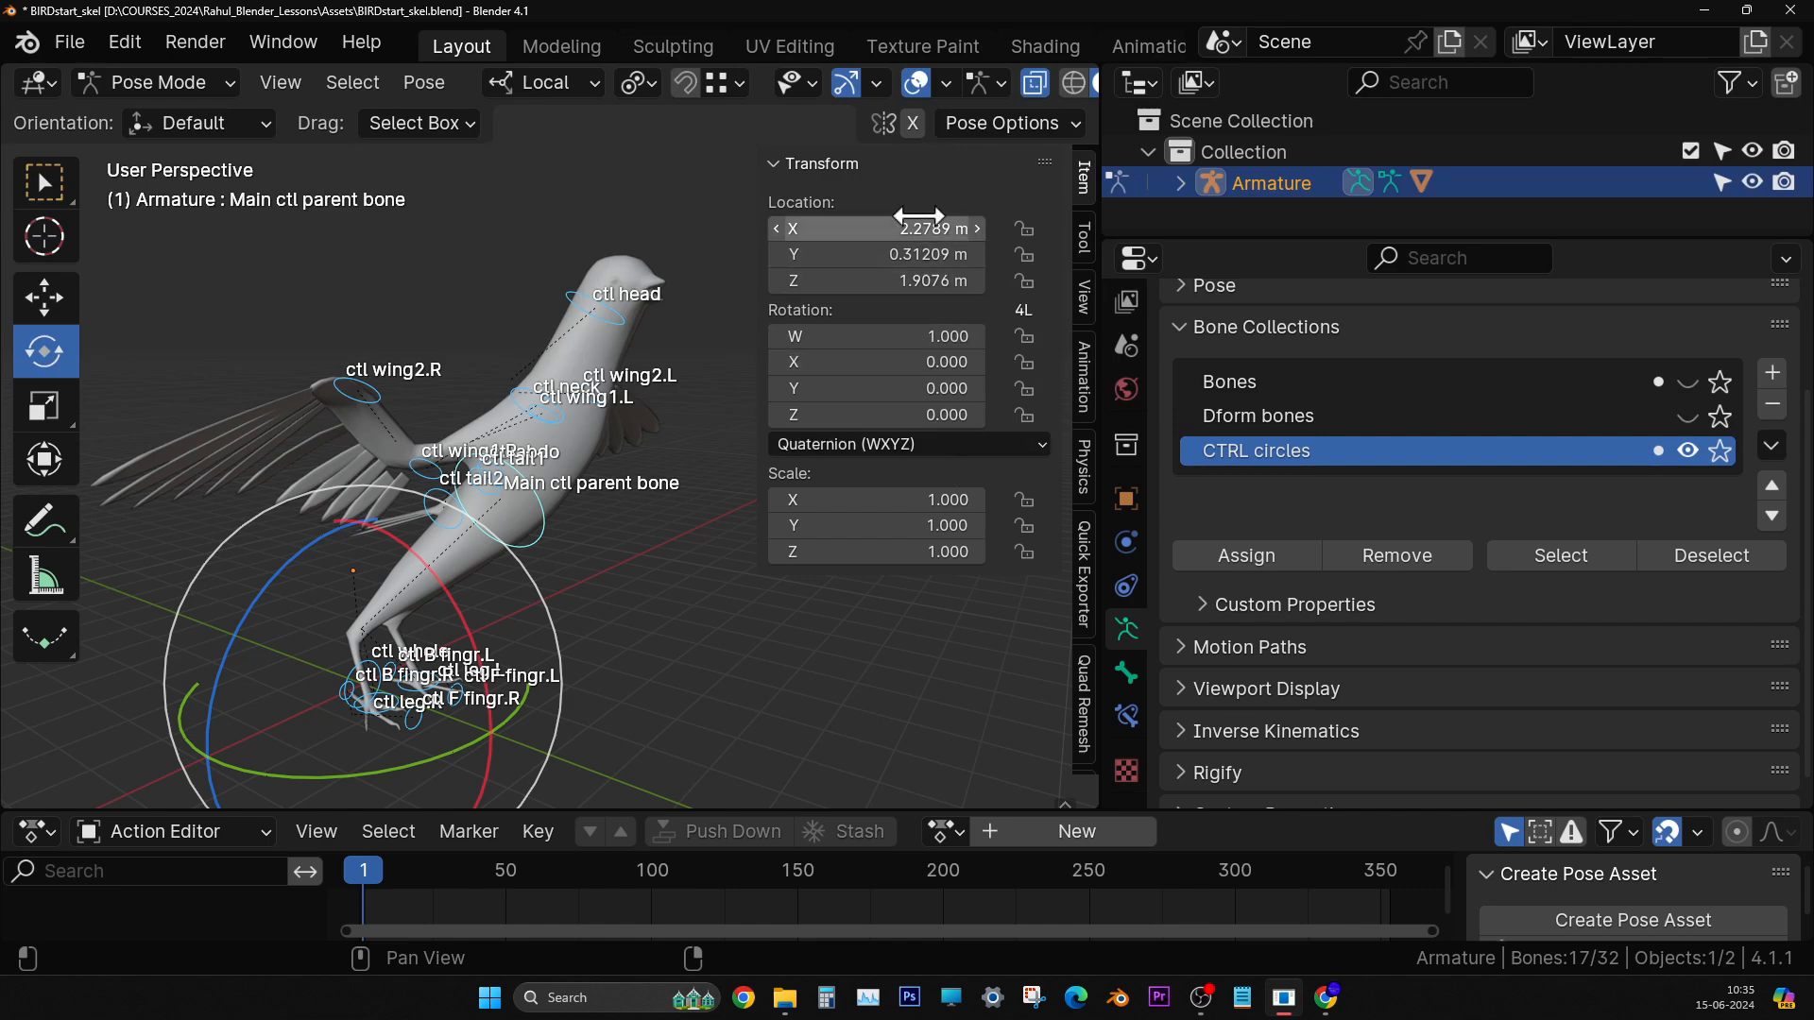
- Set the X, Y and Z location of all the selected control circles to 0 m
{"action": "mouse_move", "coordinate": [930, 229]}
{"action": "left_mouse_down"}
{"action": "mouse_move", "coordinate": [931, 280]}
{"action": "mouse_move", "coordinate": [912, 224]}
{"action": "left_mouse_up"}
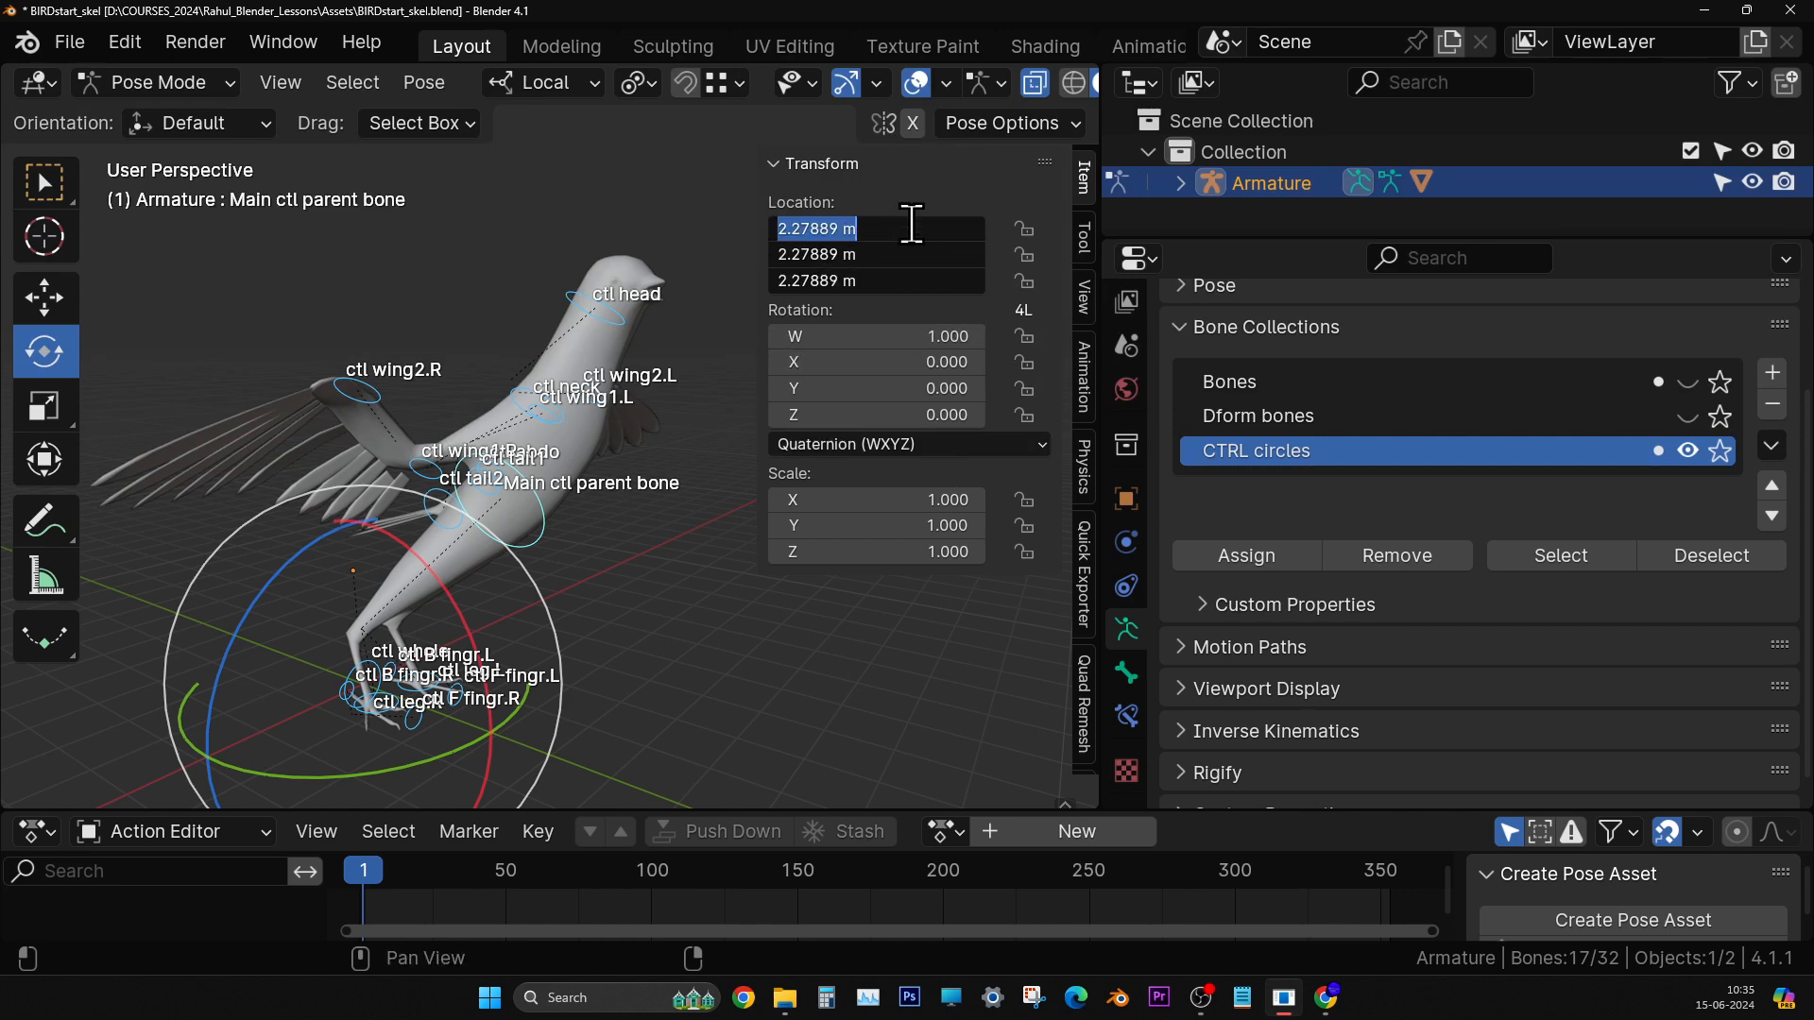
{"action": "type", "text": "0"}
{"action": "key", "text": "Return"}
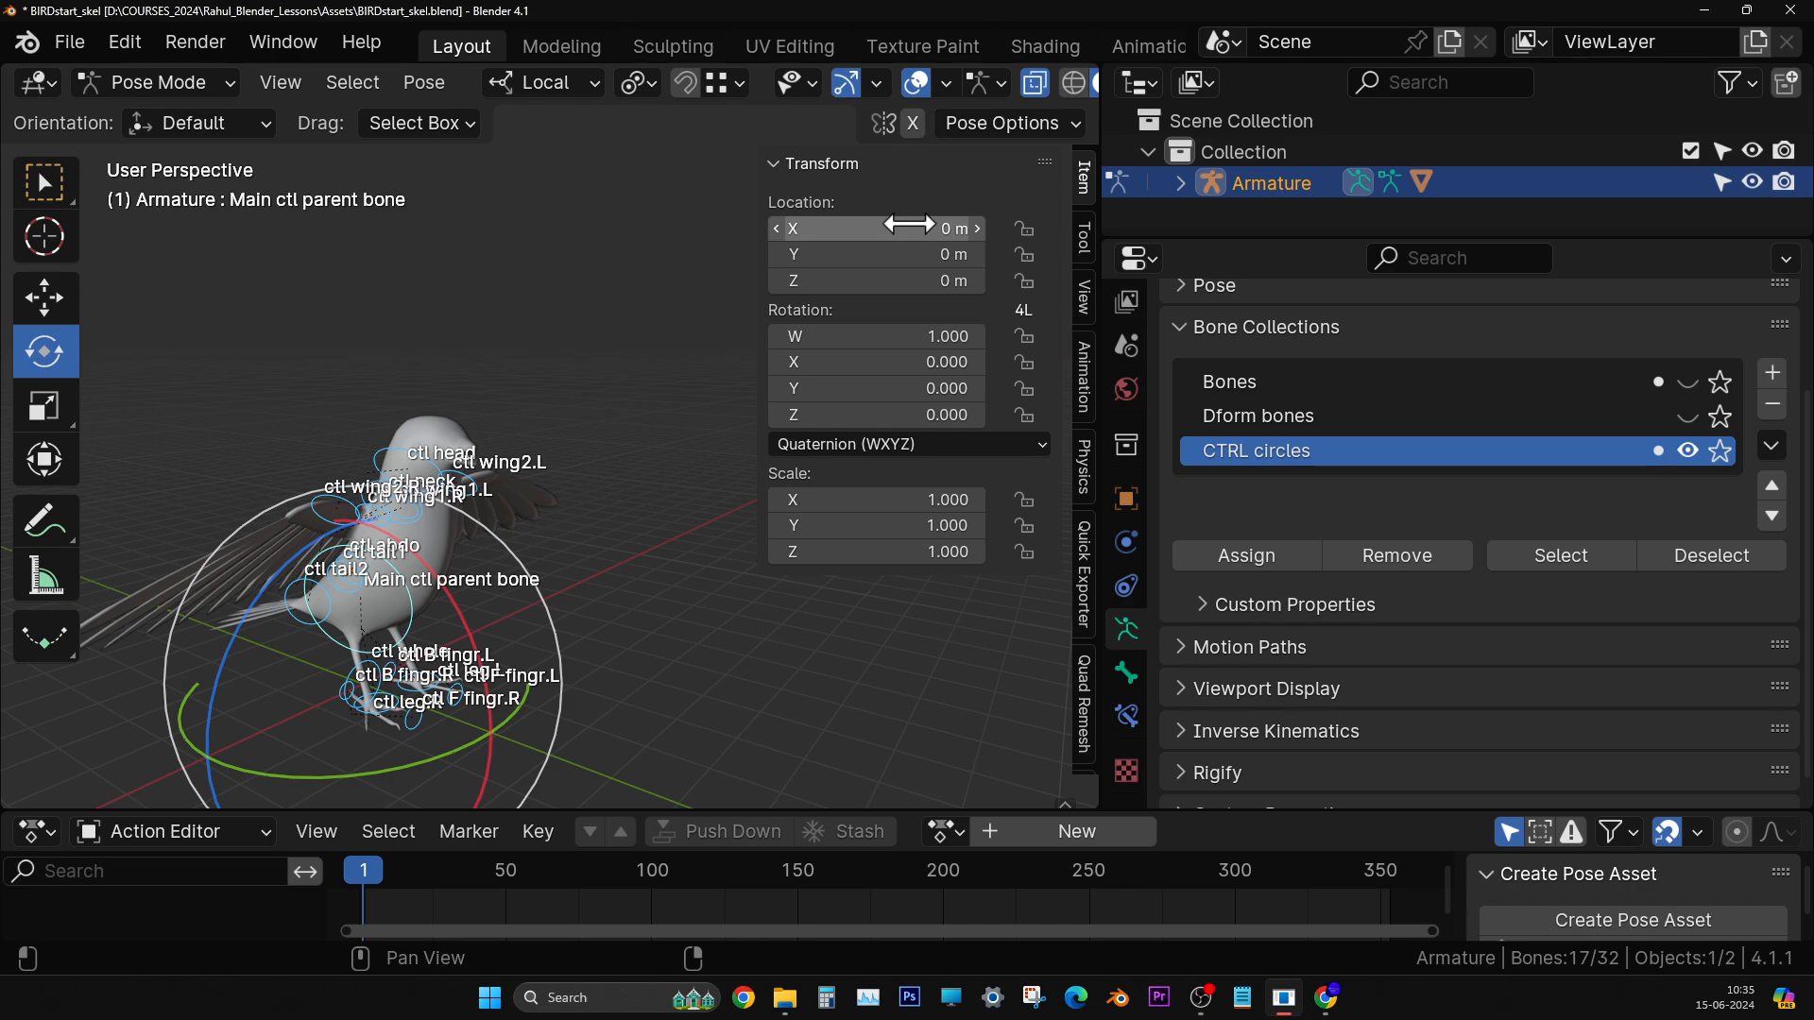
{"action": "middle_click_drag", "start_coordinate": [397, 605], "coordinate": [420, 548]}
- Deselect the controls and hide the viewport's transform values to inspect the bird back in its default pose
{"action": "left_click", "coordinate": [832, 627]}
{"action": "key", "text": "n"}
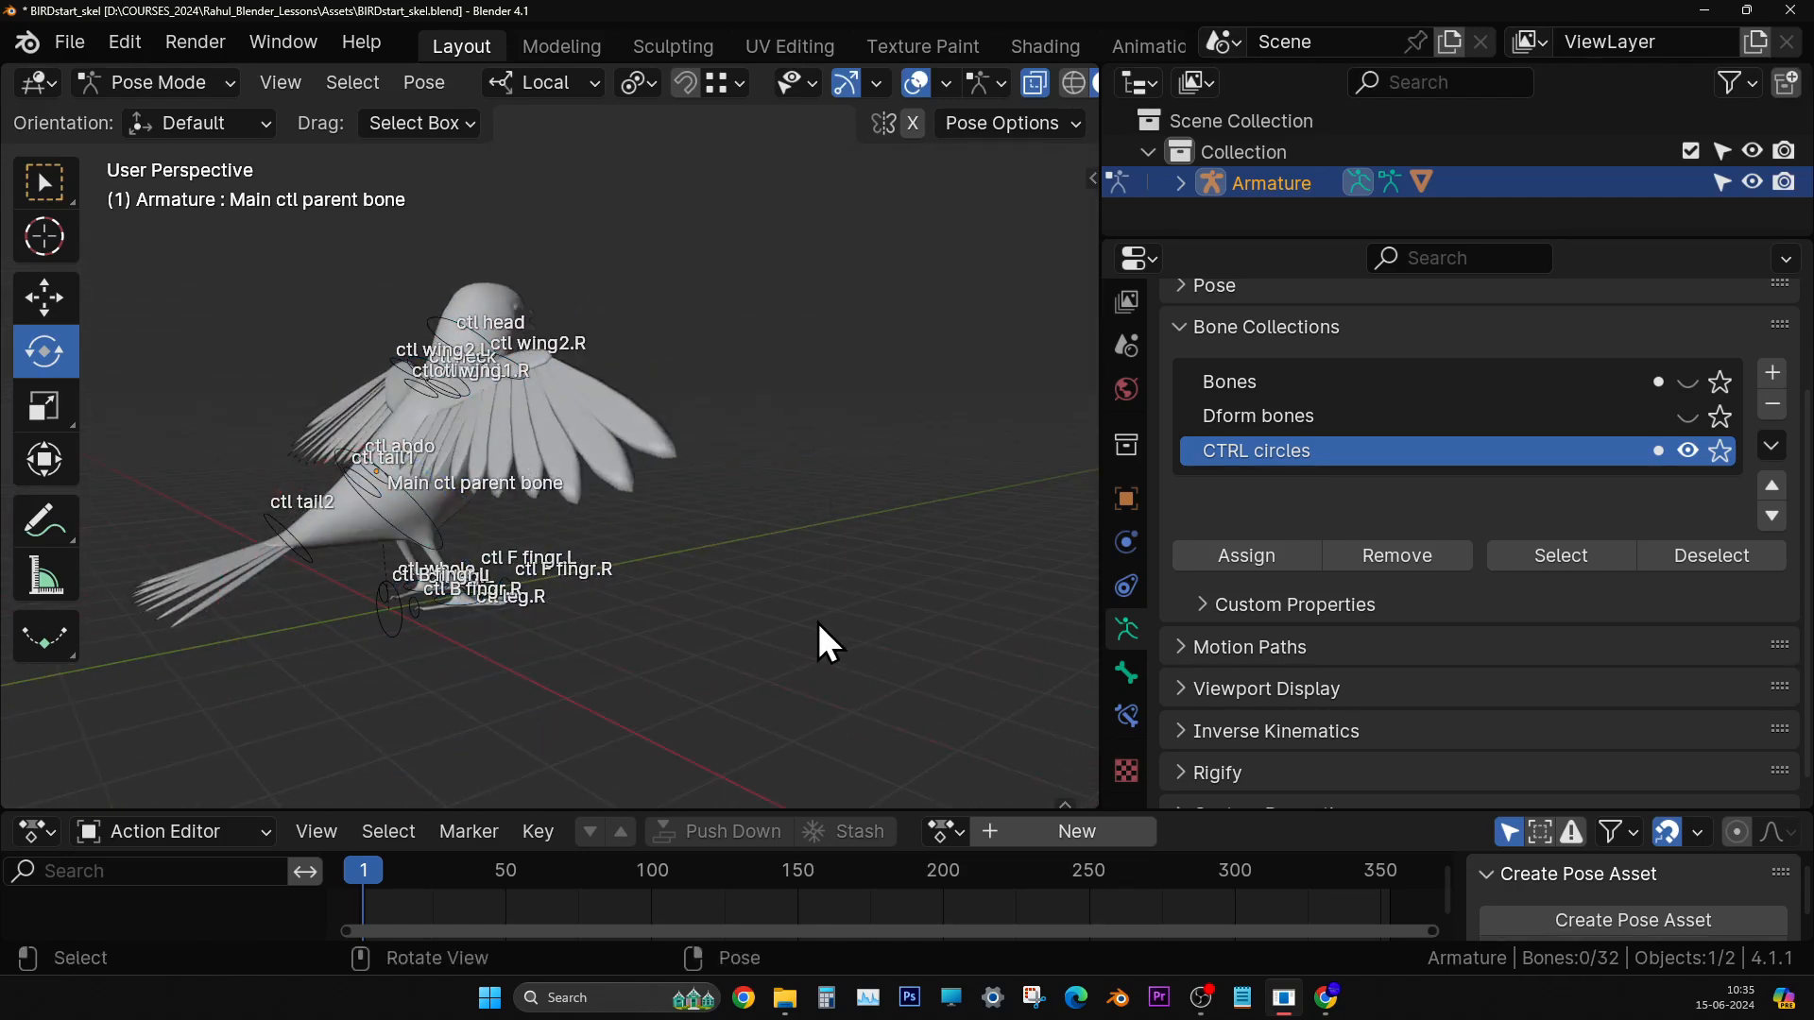
{"action": "middle_click_drag", "start_coordinate": [818, 626], "coordinate": [710, 558]}
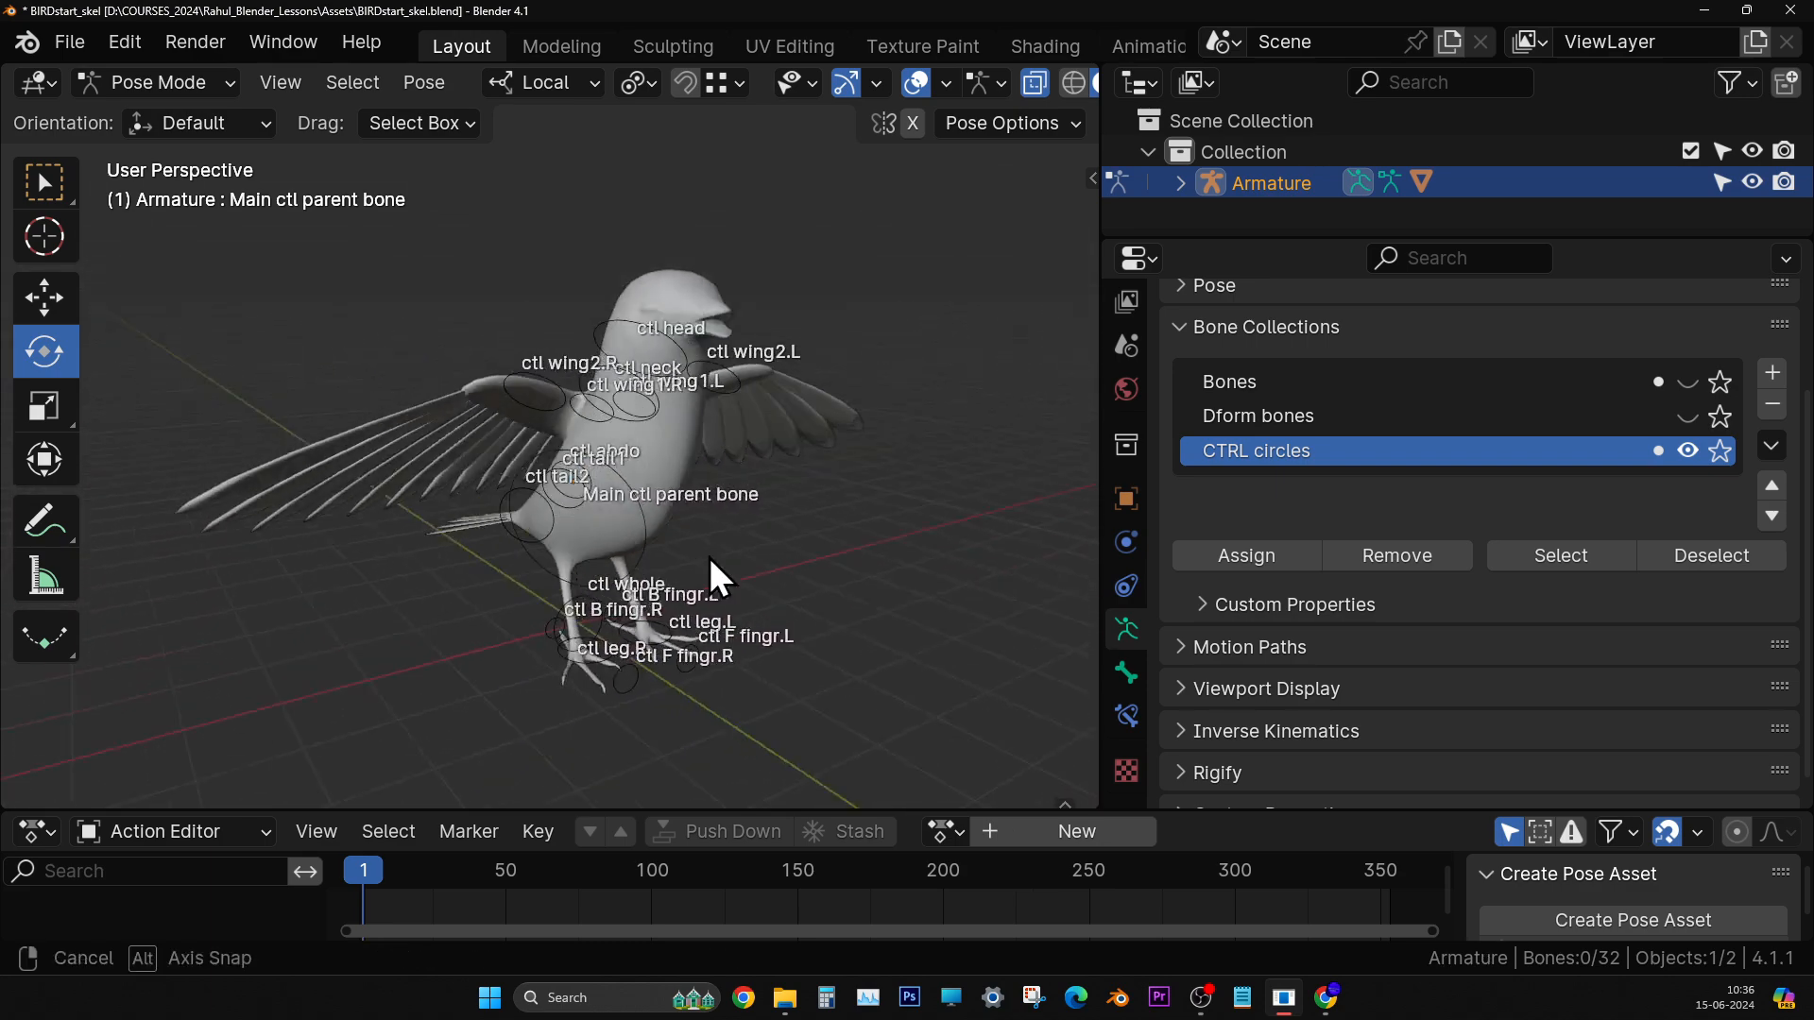
- Switch the 3D viewport area to the Text Editor and shrink the text so the rigging notes fit
{"action": "left_click", "coordinate": [43, 81]}
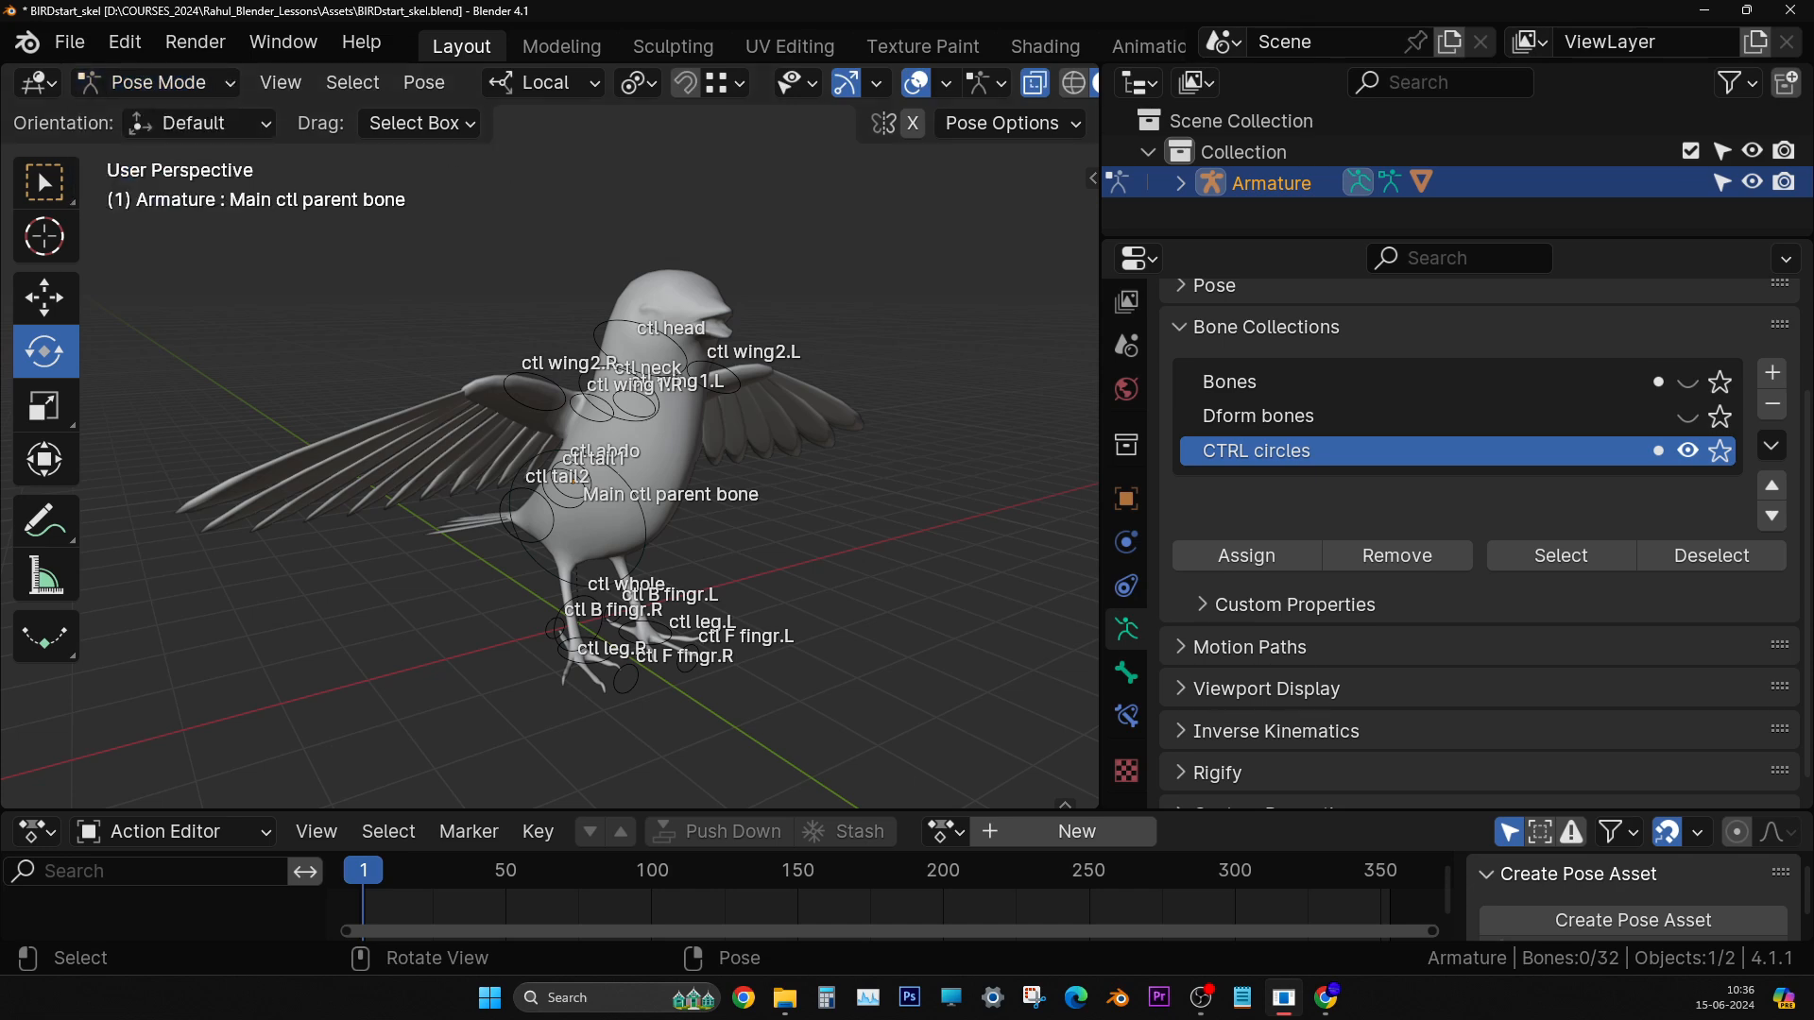
{"action": "left_click", "coordinate": [38, 85]}
{"action": "left_click", "coordinate": [42, 91]}
{"action": "left_click", "coordinate": [729, 154]}
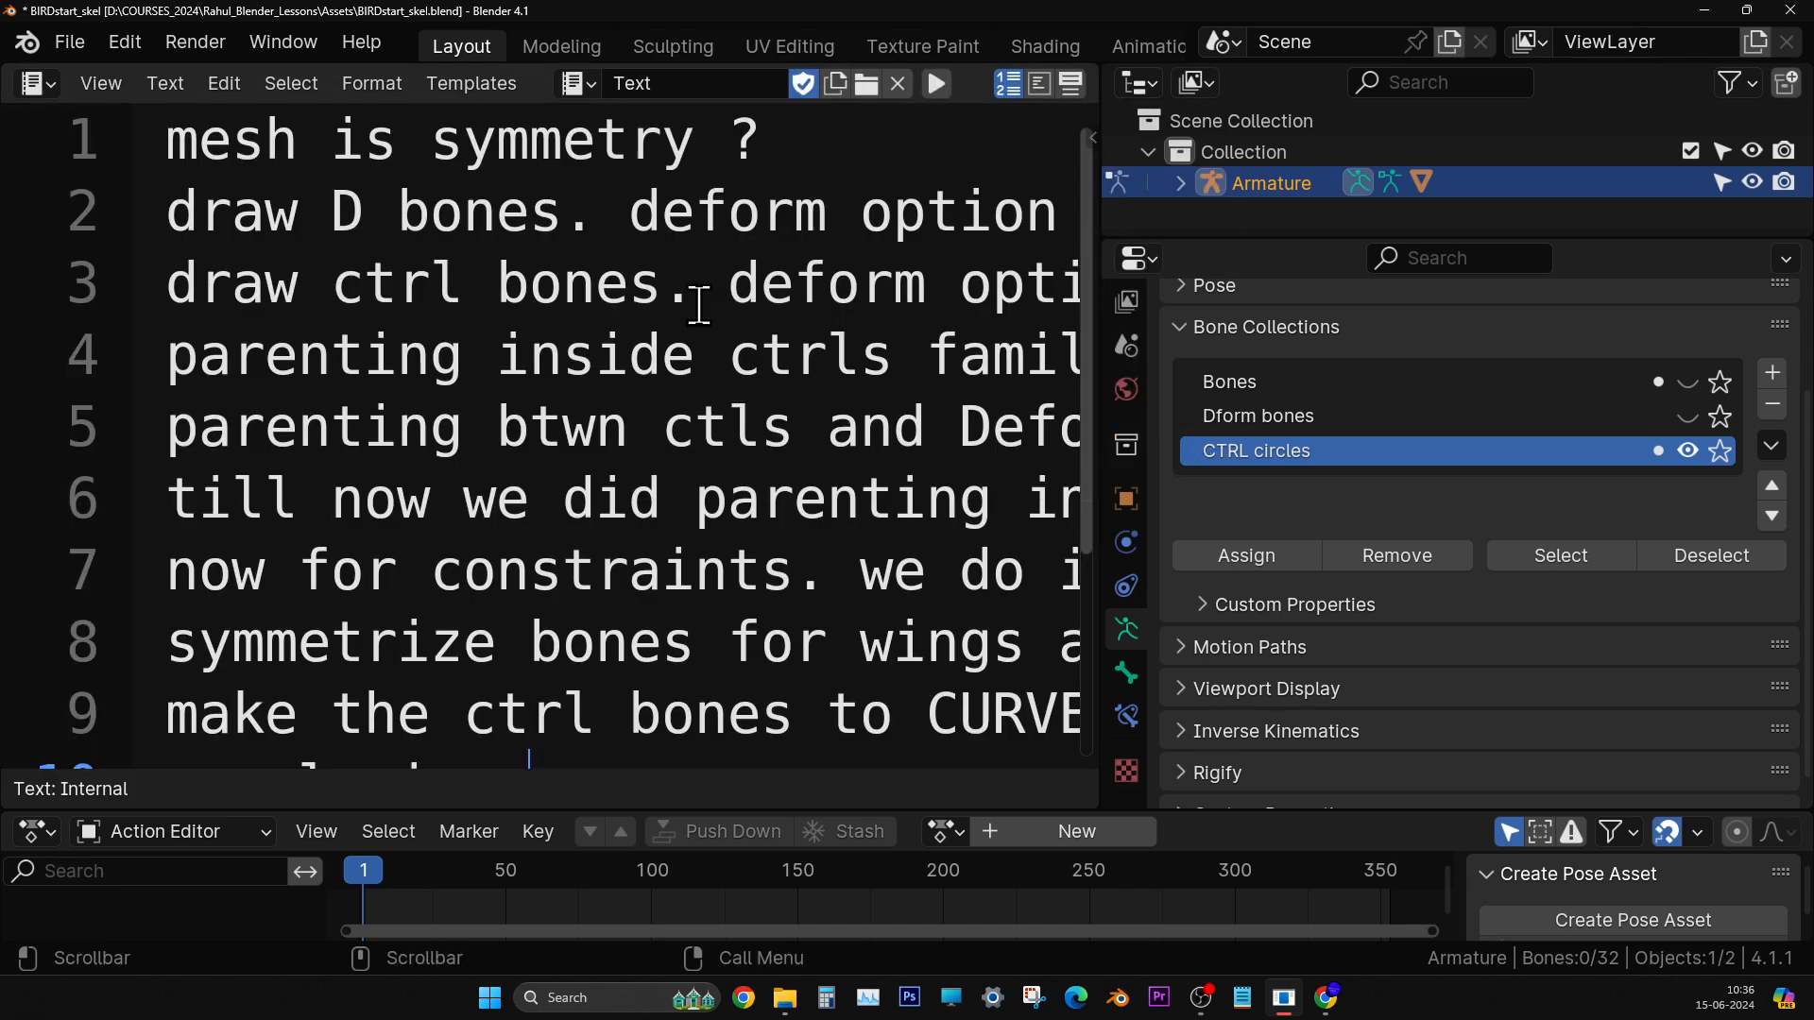
{"action": "scroll", "coordinate": [567, 501], "scroll_direction": "down", "scroll_amount": 8, "text": "ctrl"}
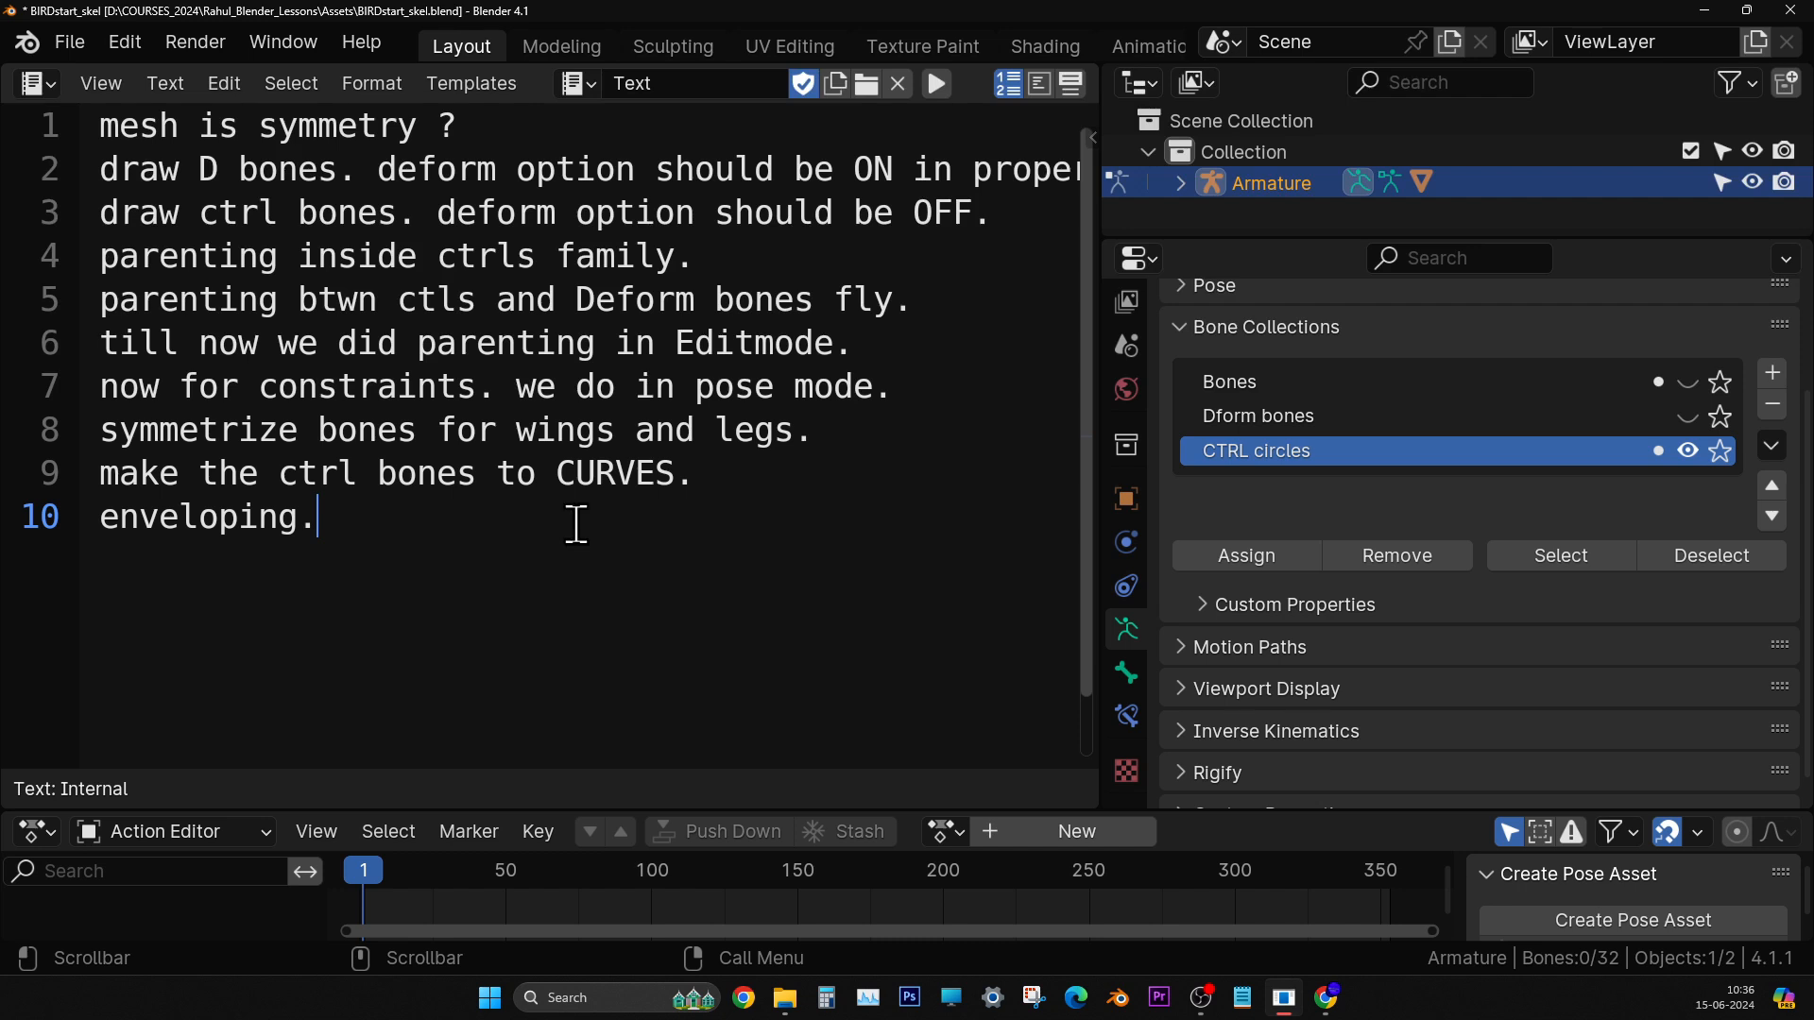
- Add the note line "create bone collctns in armatur props." between the CURVES line and the enveloping line
{"action": "left_click", "coordinate": [746, 489]}
{"action": "key", "text": "Return"}
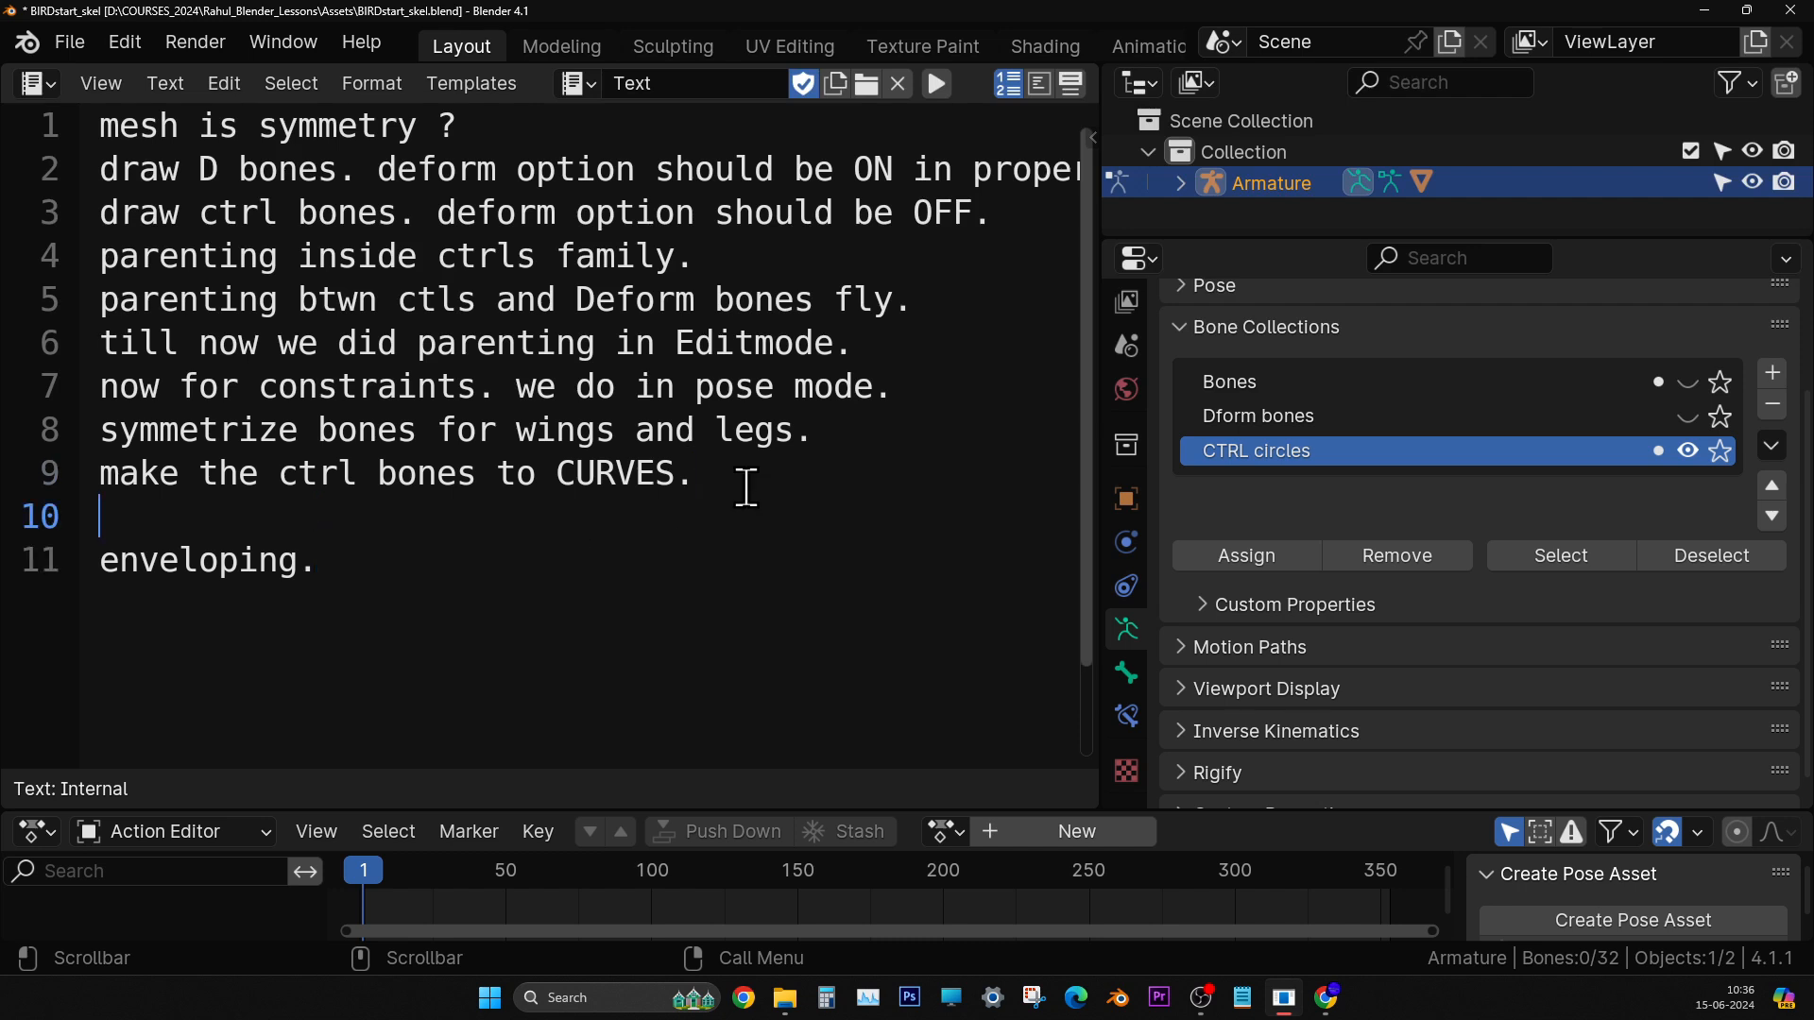
{"action": "type", "text": "create "}
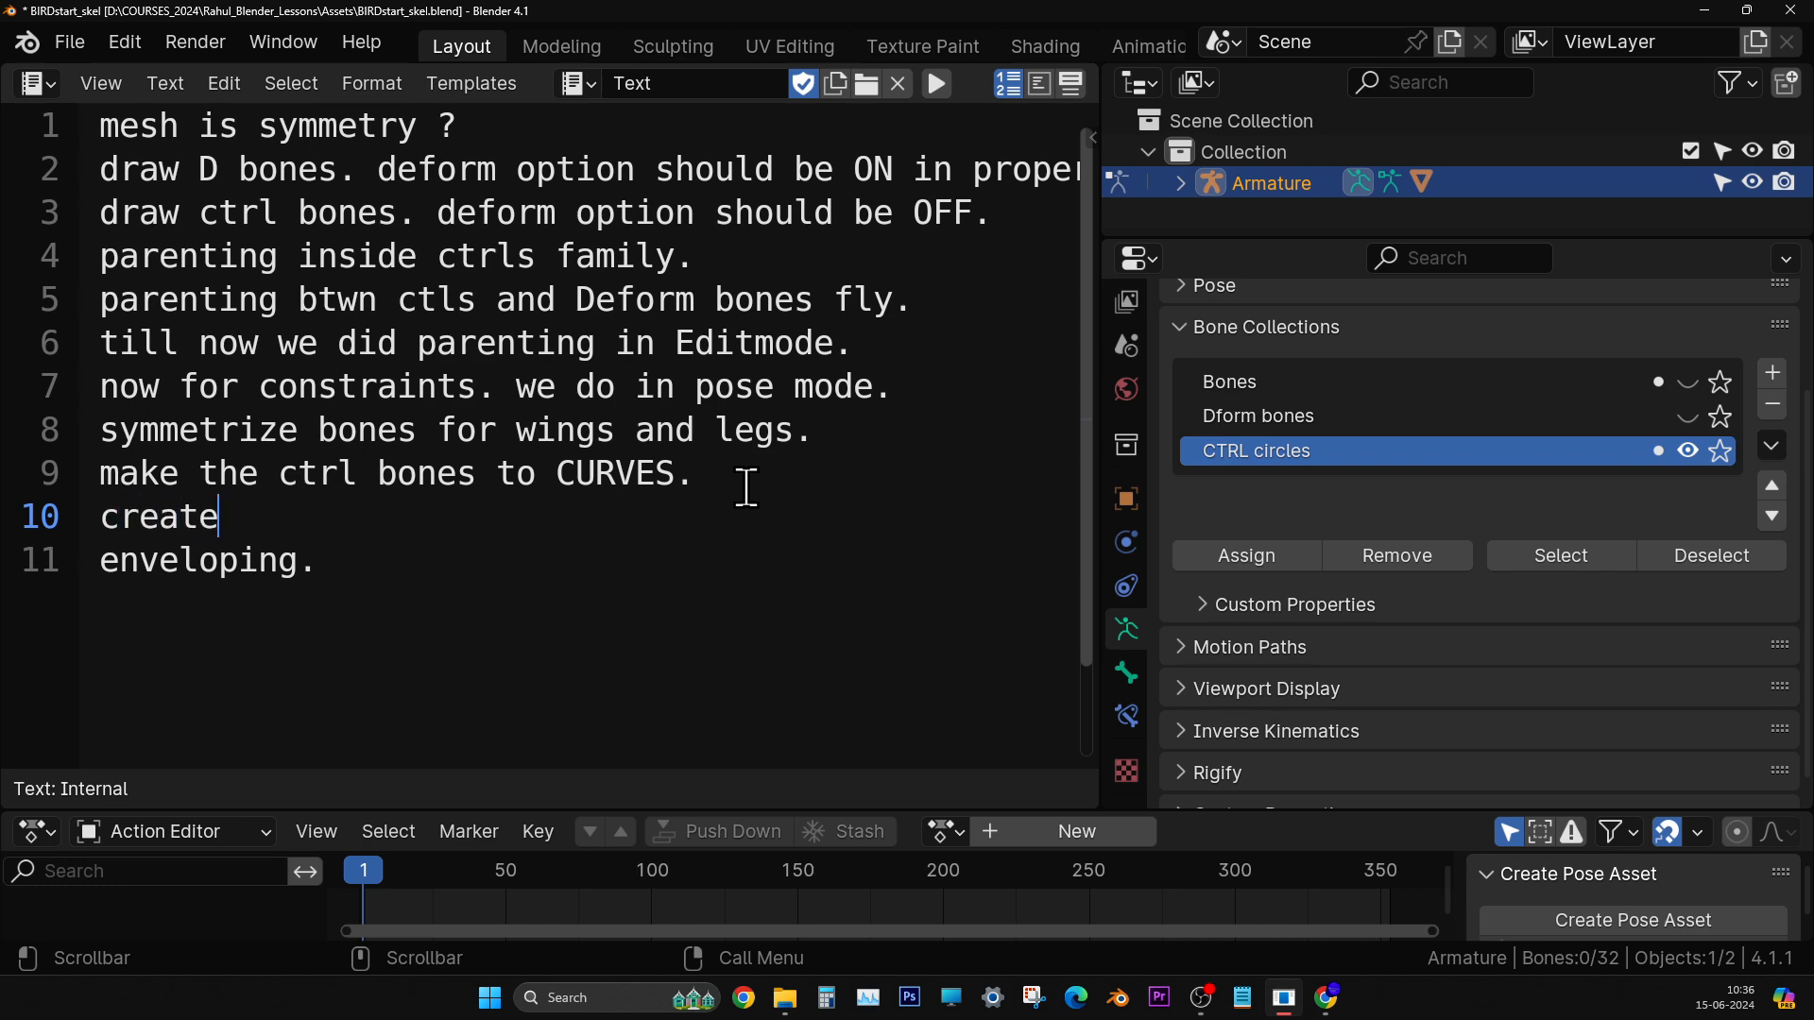
{"action": "type", "text": "bone collctns "}
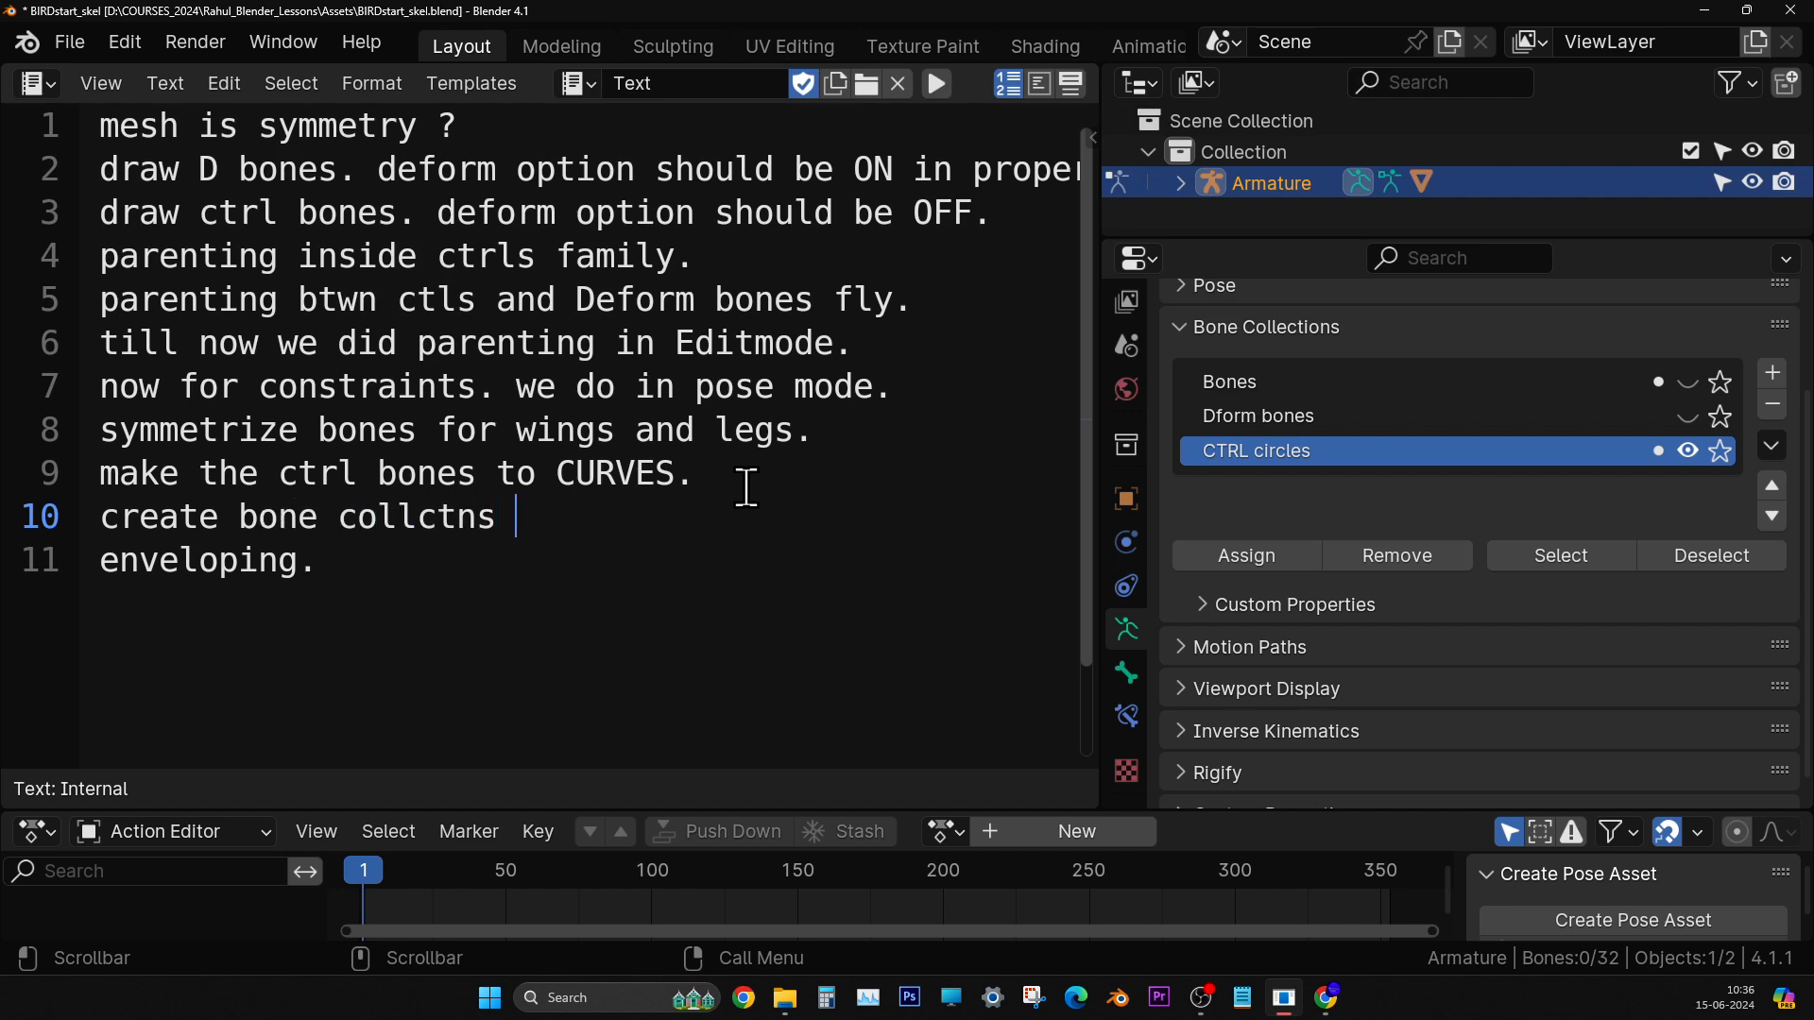
{"action": "type", "text": "in armatur"}
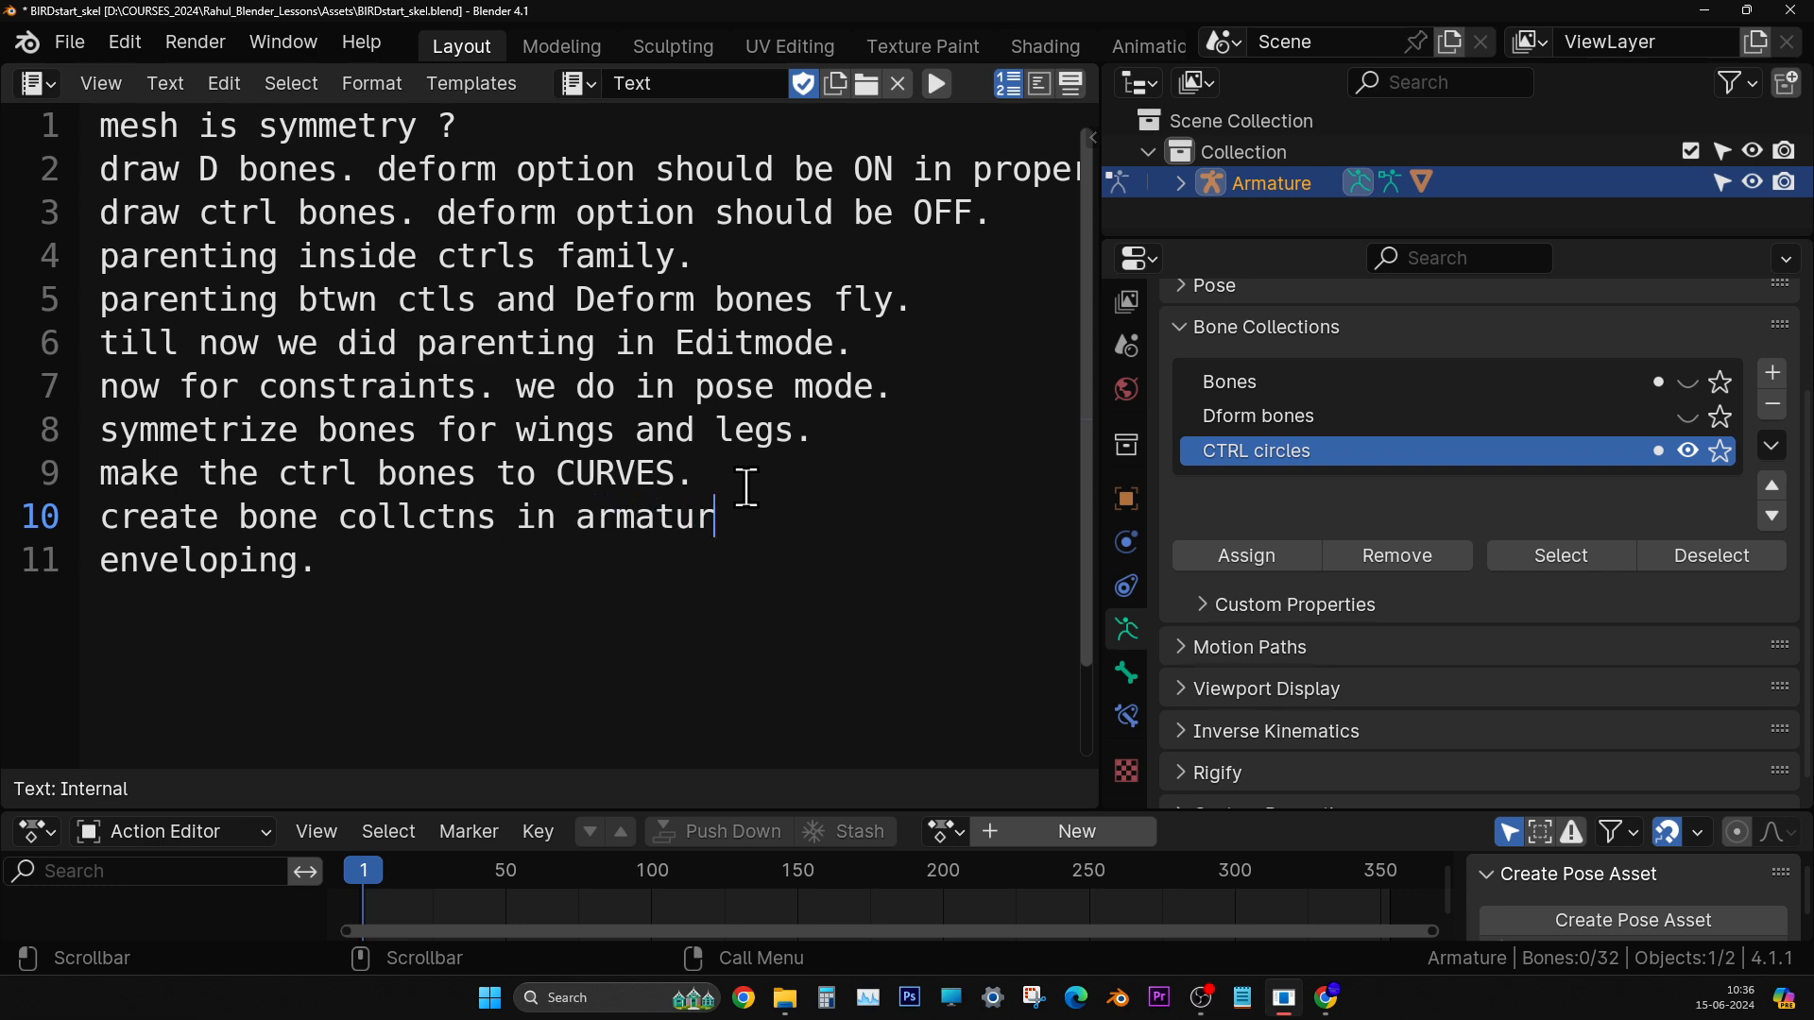
{"action": "type", "text": " props."}
{"action": "key", "text": "Return"}
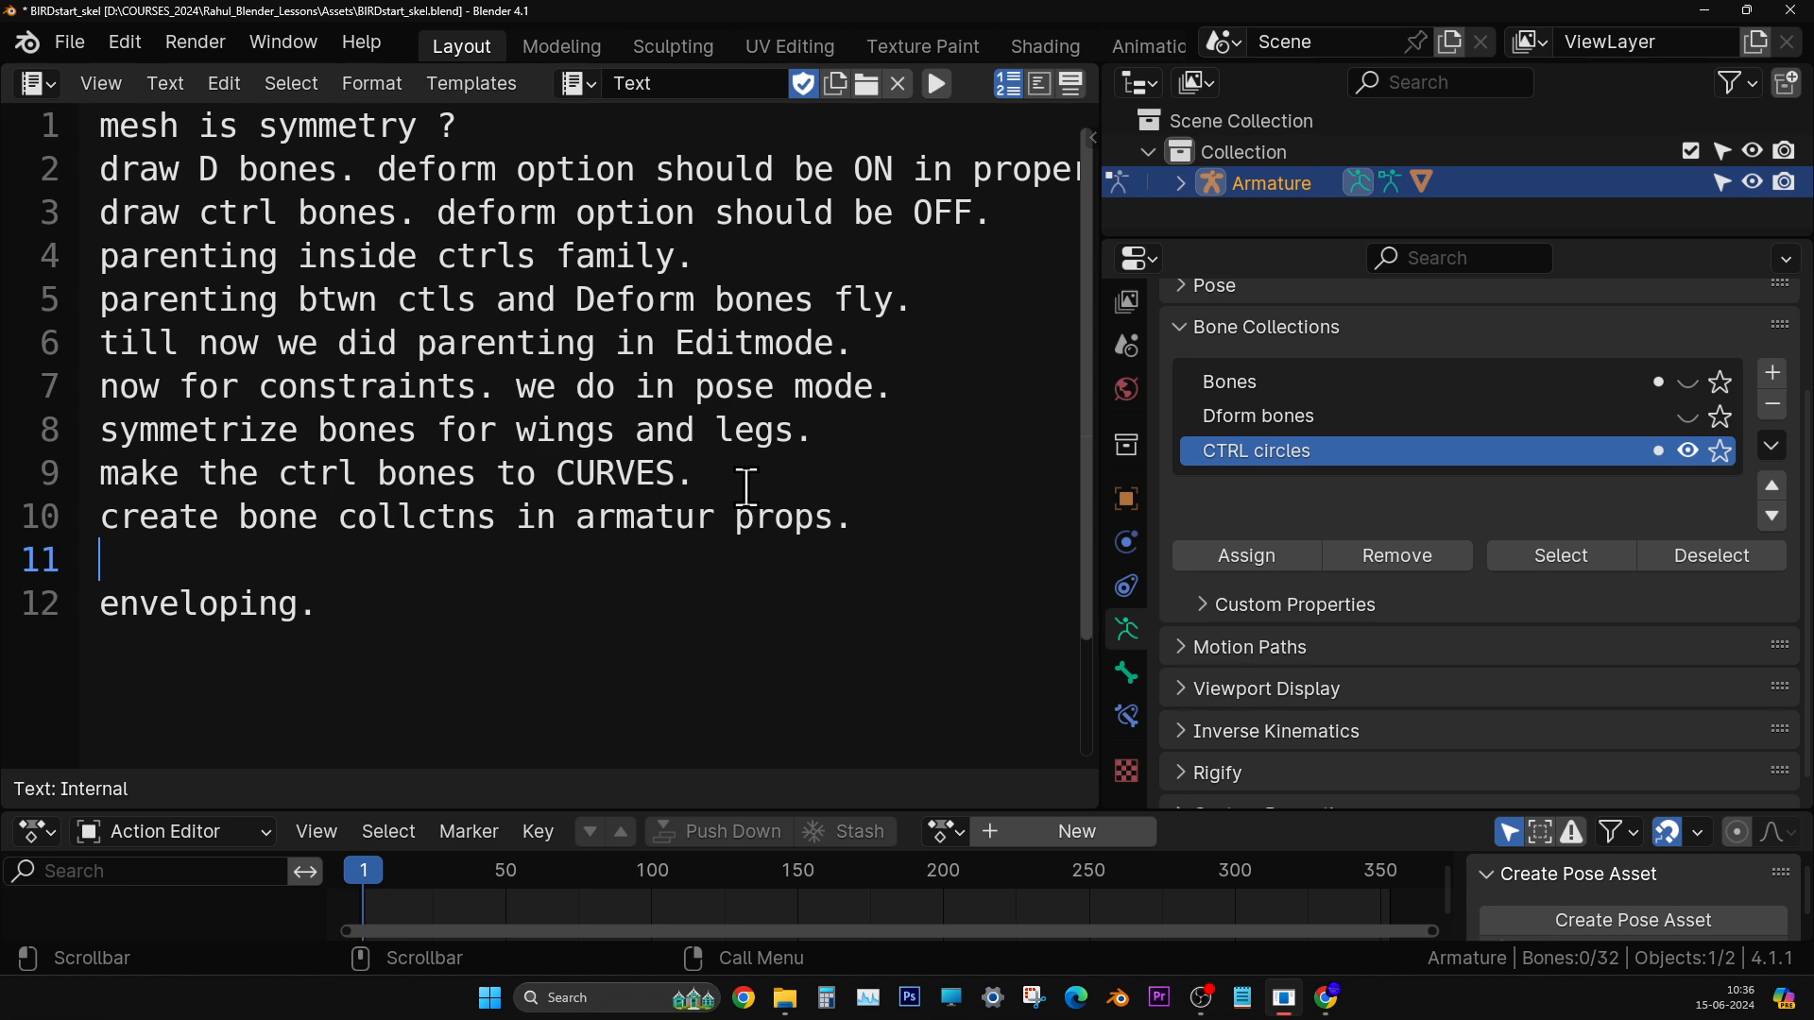
- Write the next note line as "CTLS bones and Dform bones collnts. (2 diffrnt collectns)"
{"action": "type", "text": "CTLS bones"}
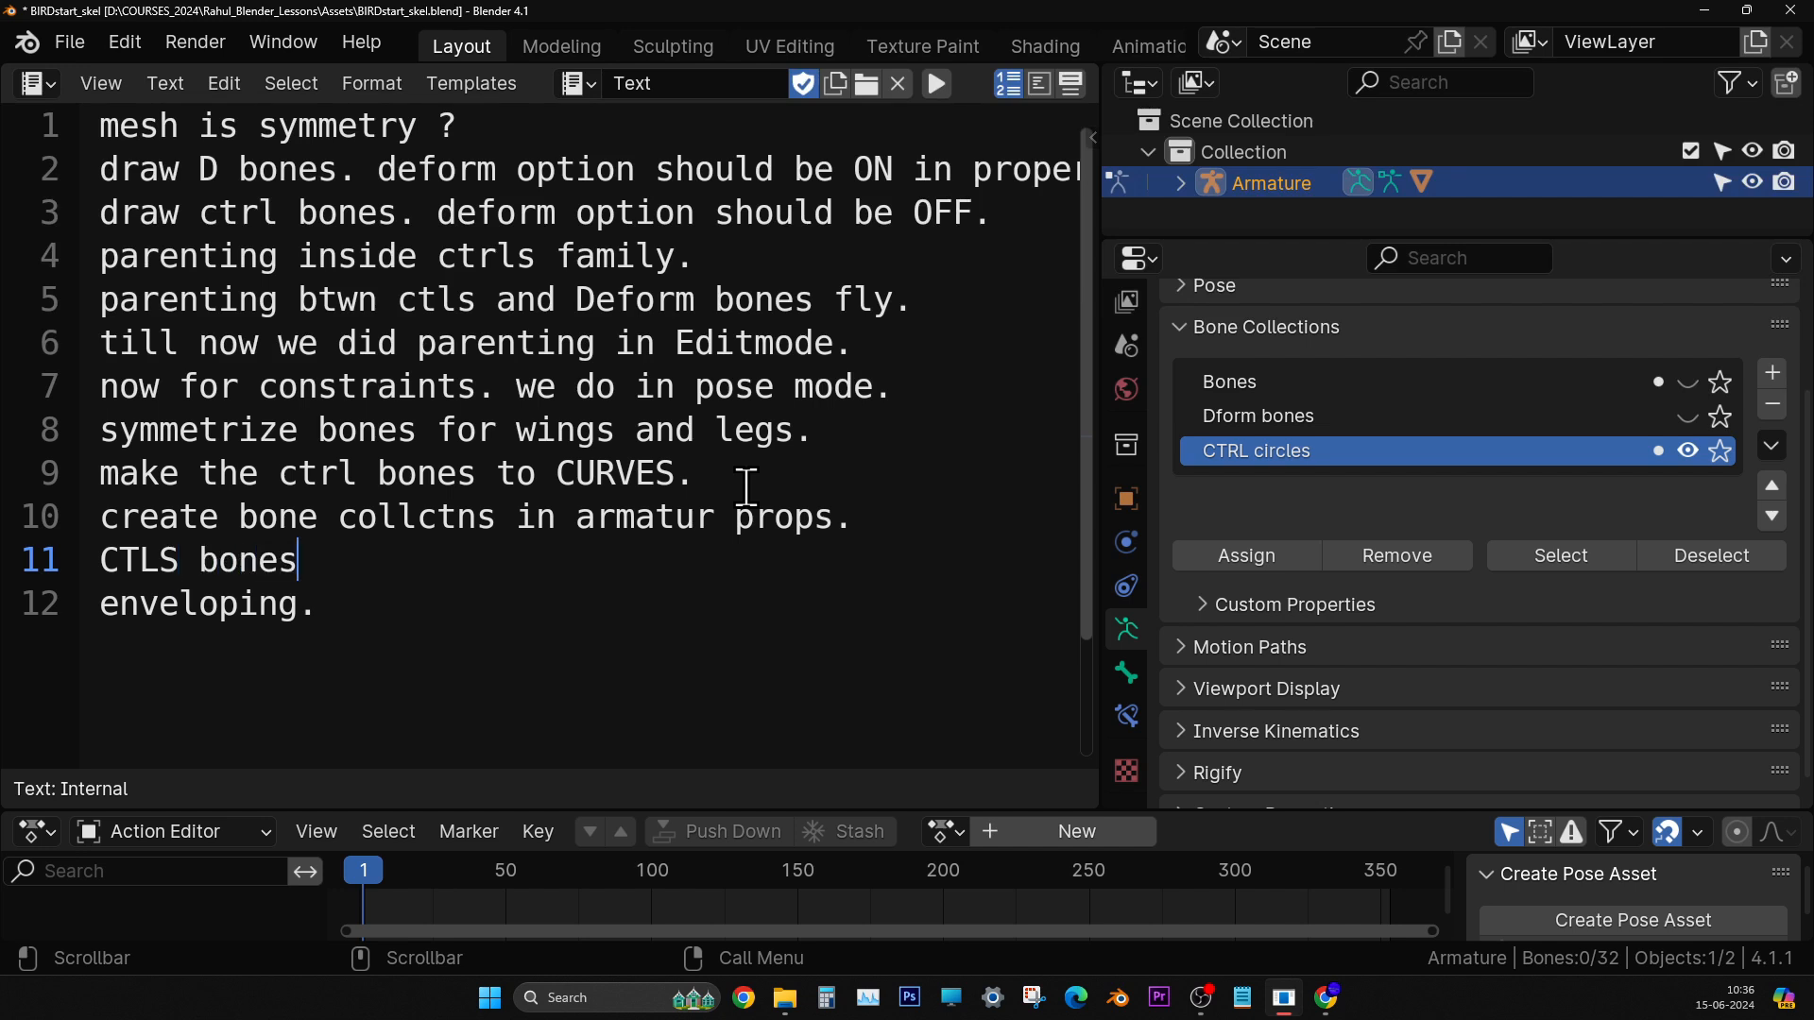
{"action": "type", "text": " and Dform bon"}
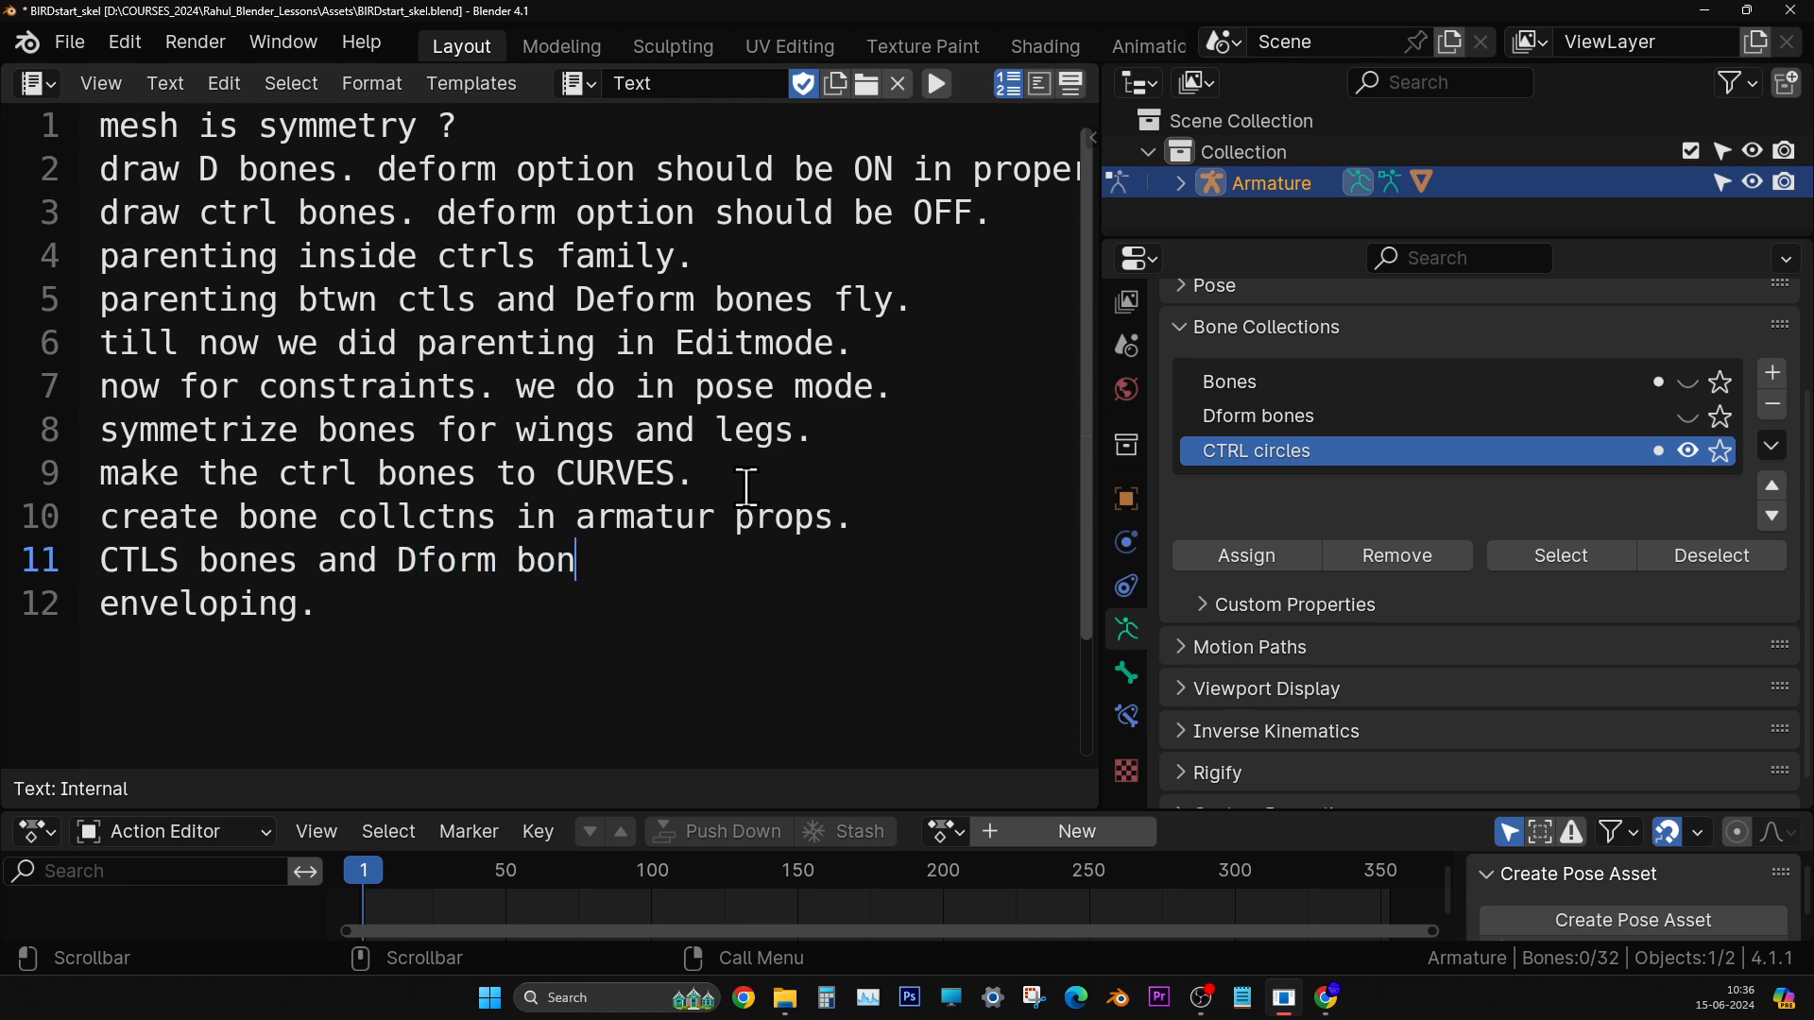
{"action": "type", "text": "es collnts. "}
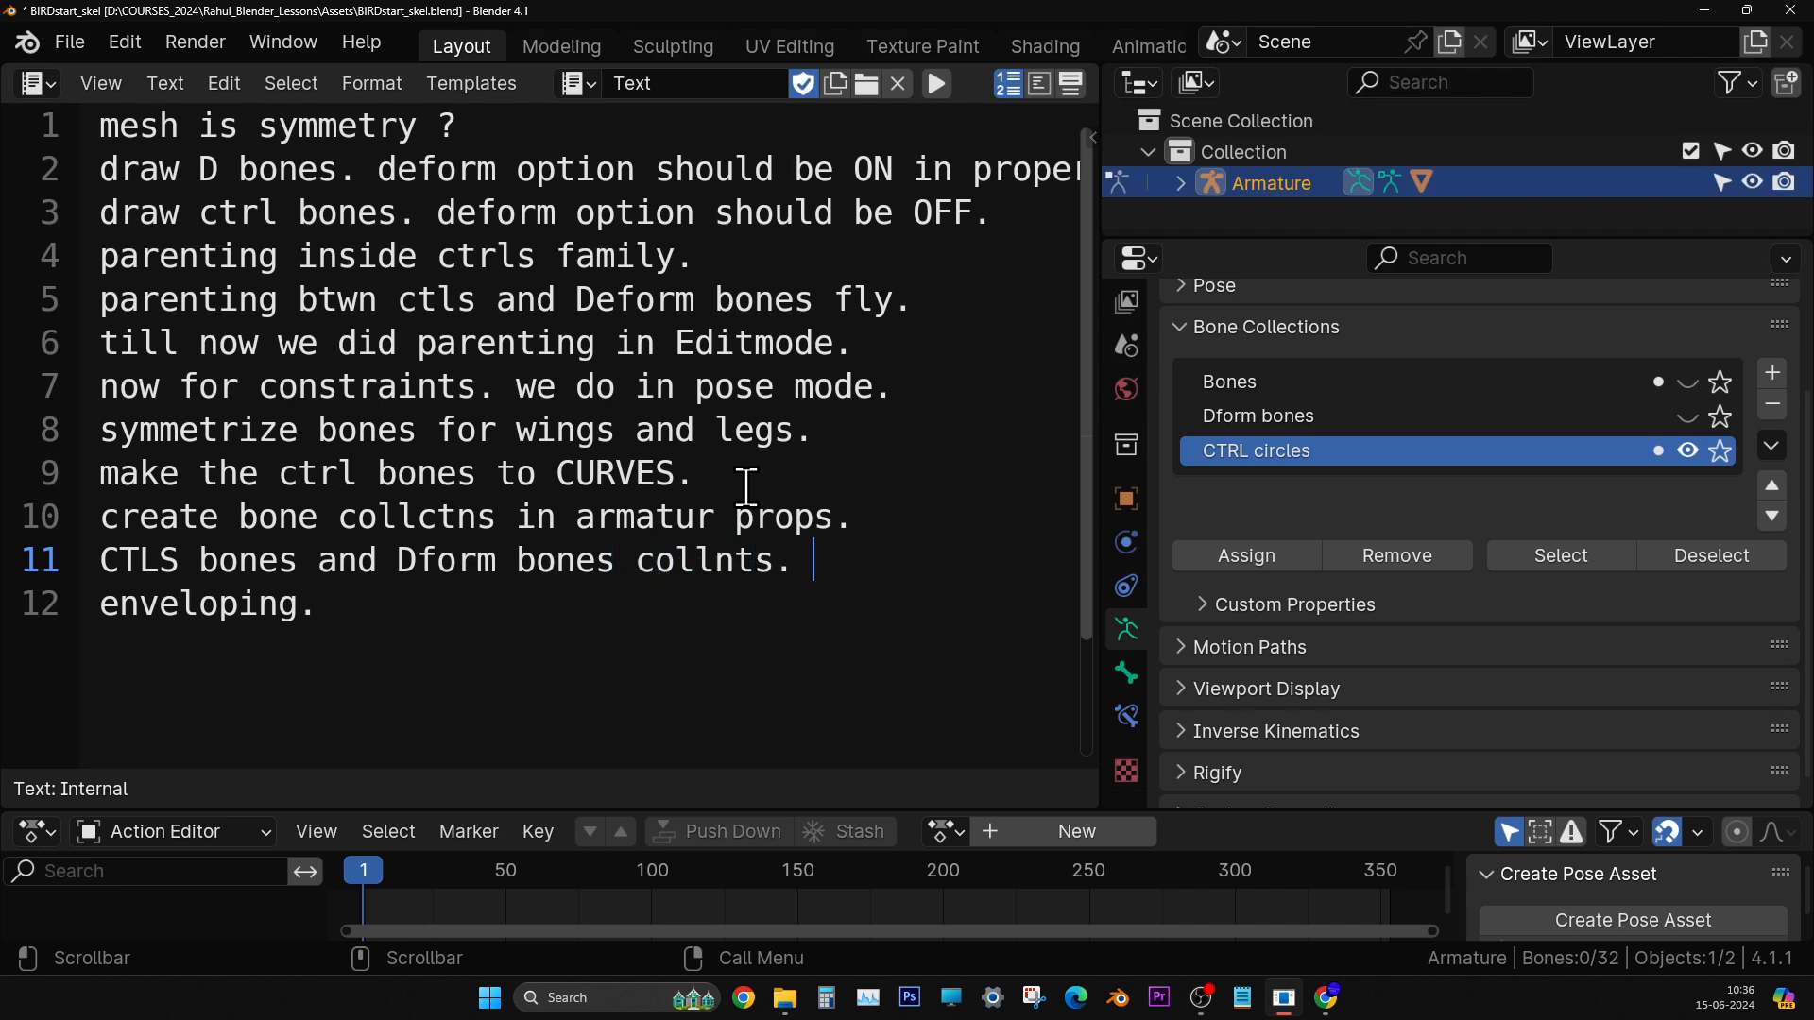
{"action": "type", "text": "(2 diffr"}
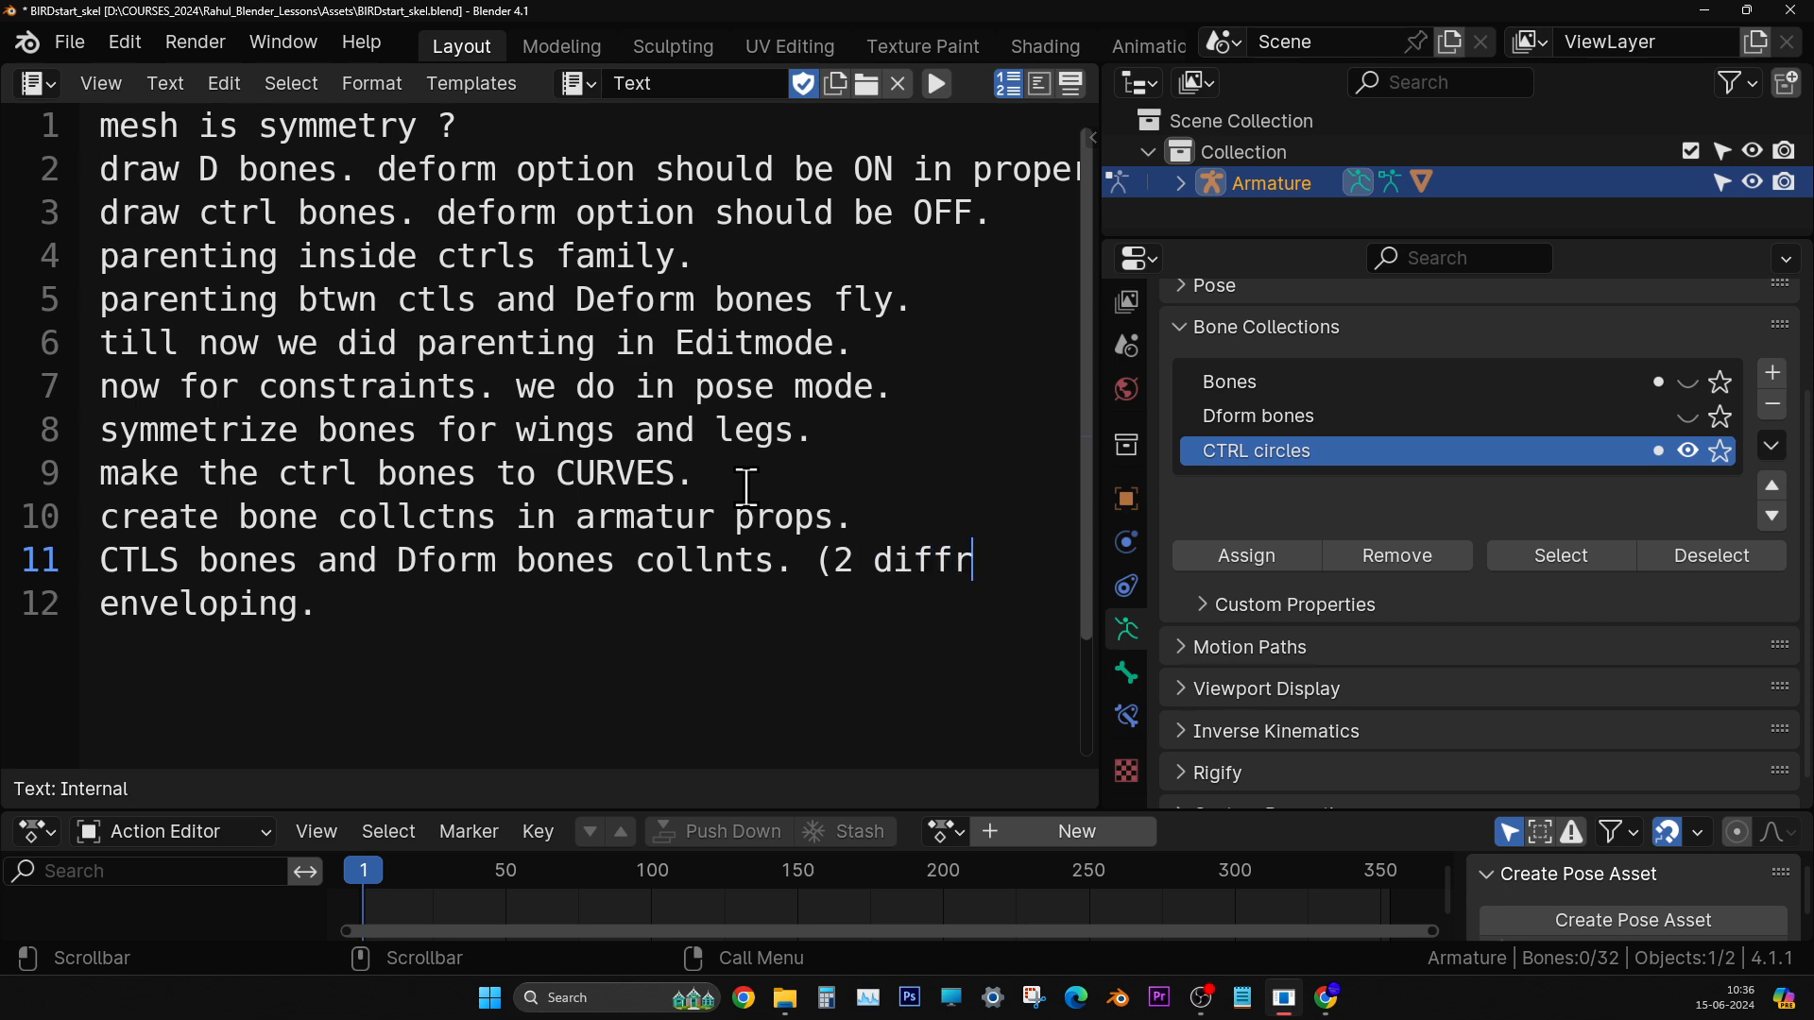
{"action": "type", "text": "nt collec"}
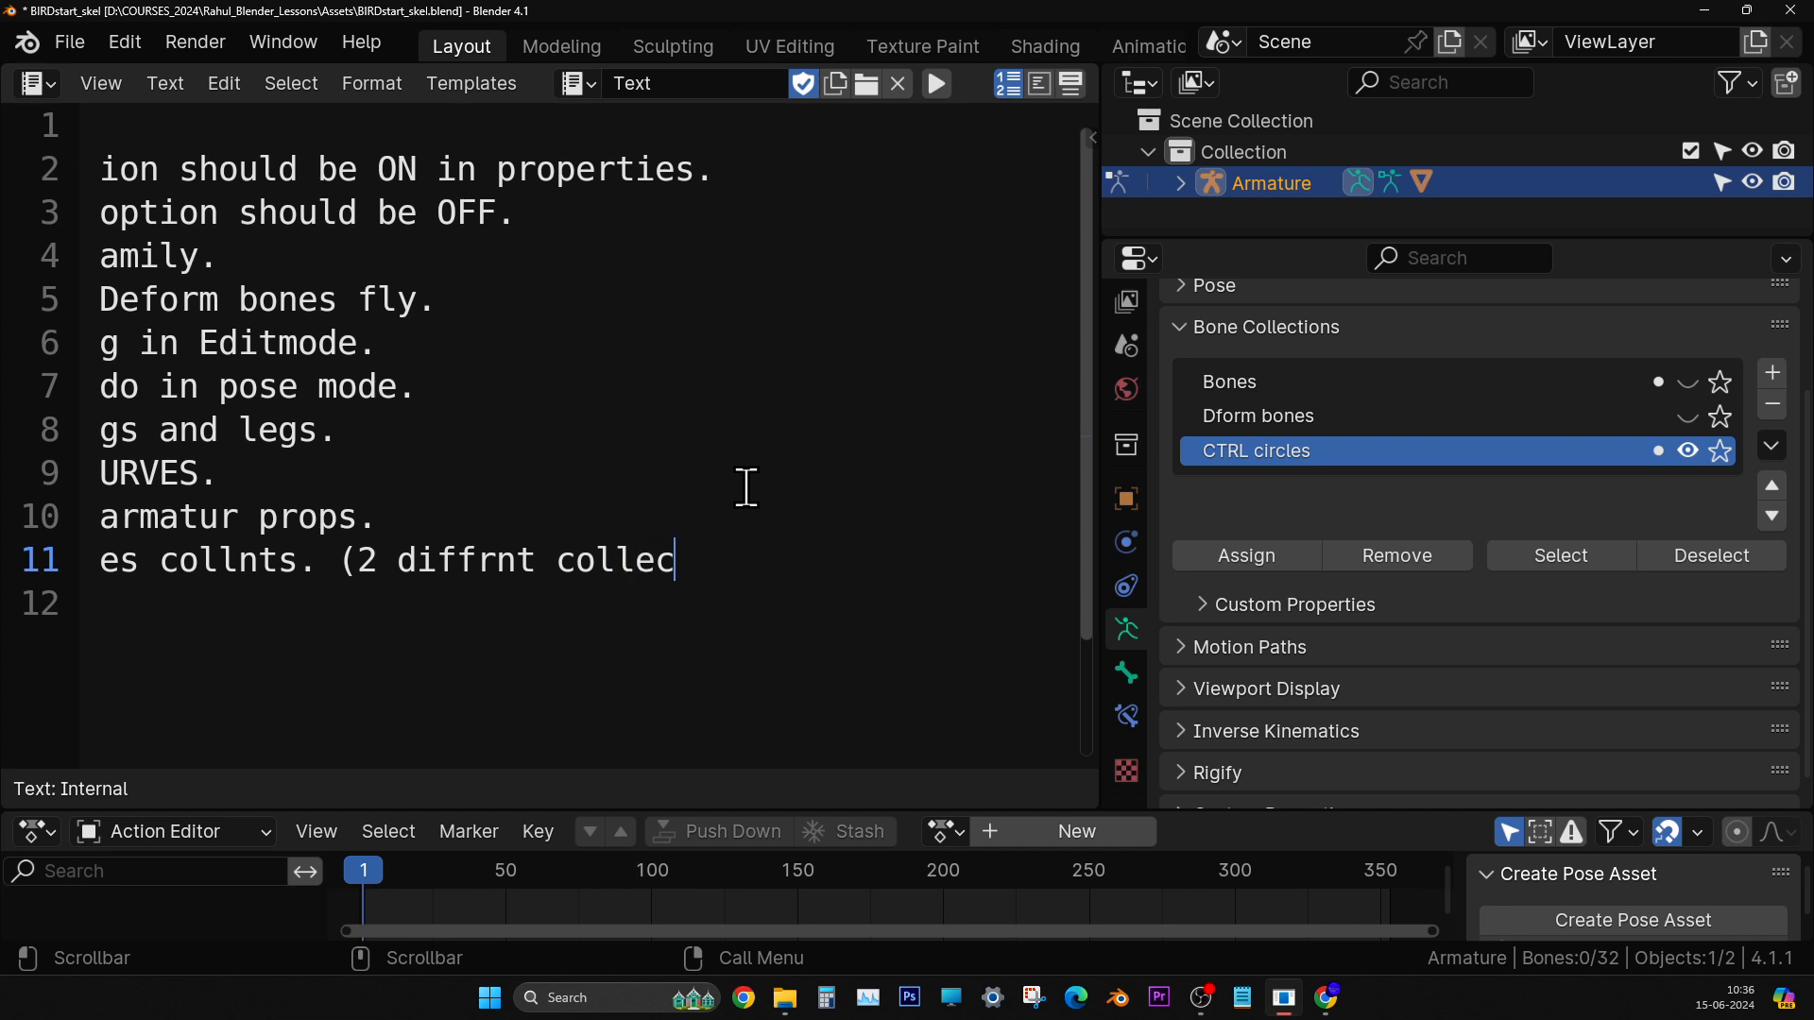
{"action": "type", "text": "tns)"}
- Shrink the notes text and continue the enveloping line with "select the mesh first in objmode and"
{"action": "left_click_drag", "start_coordinate": [658, 569], "coordinate": [100, 343]}
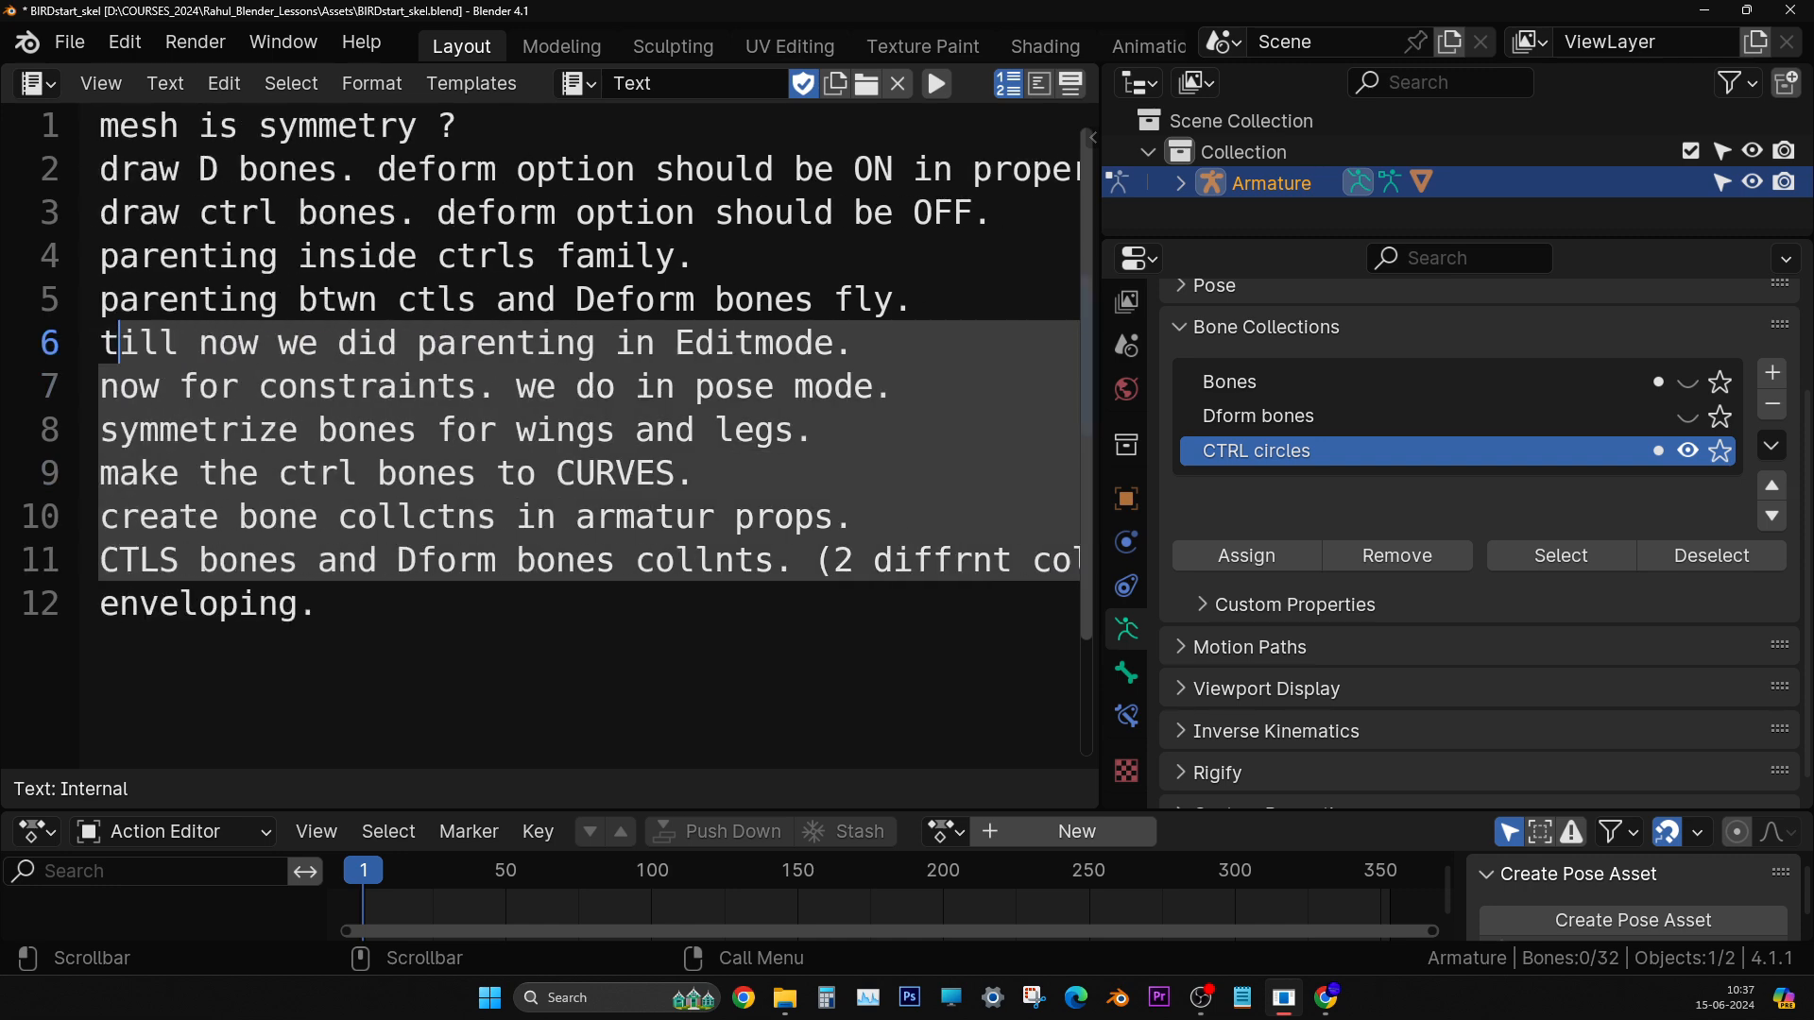
{"action": "scroll", "coordinate": [762, 412], "scroll_direction": "down", "scroll_amount": 4, "text": "ctrl"}
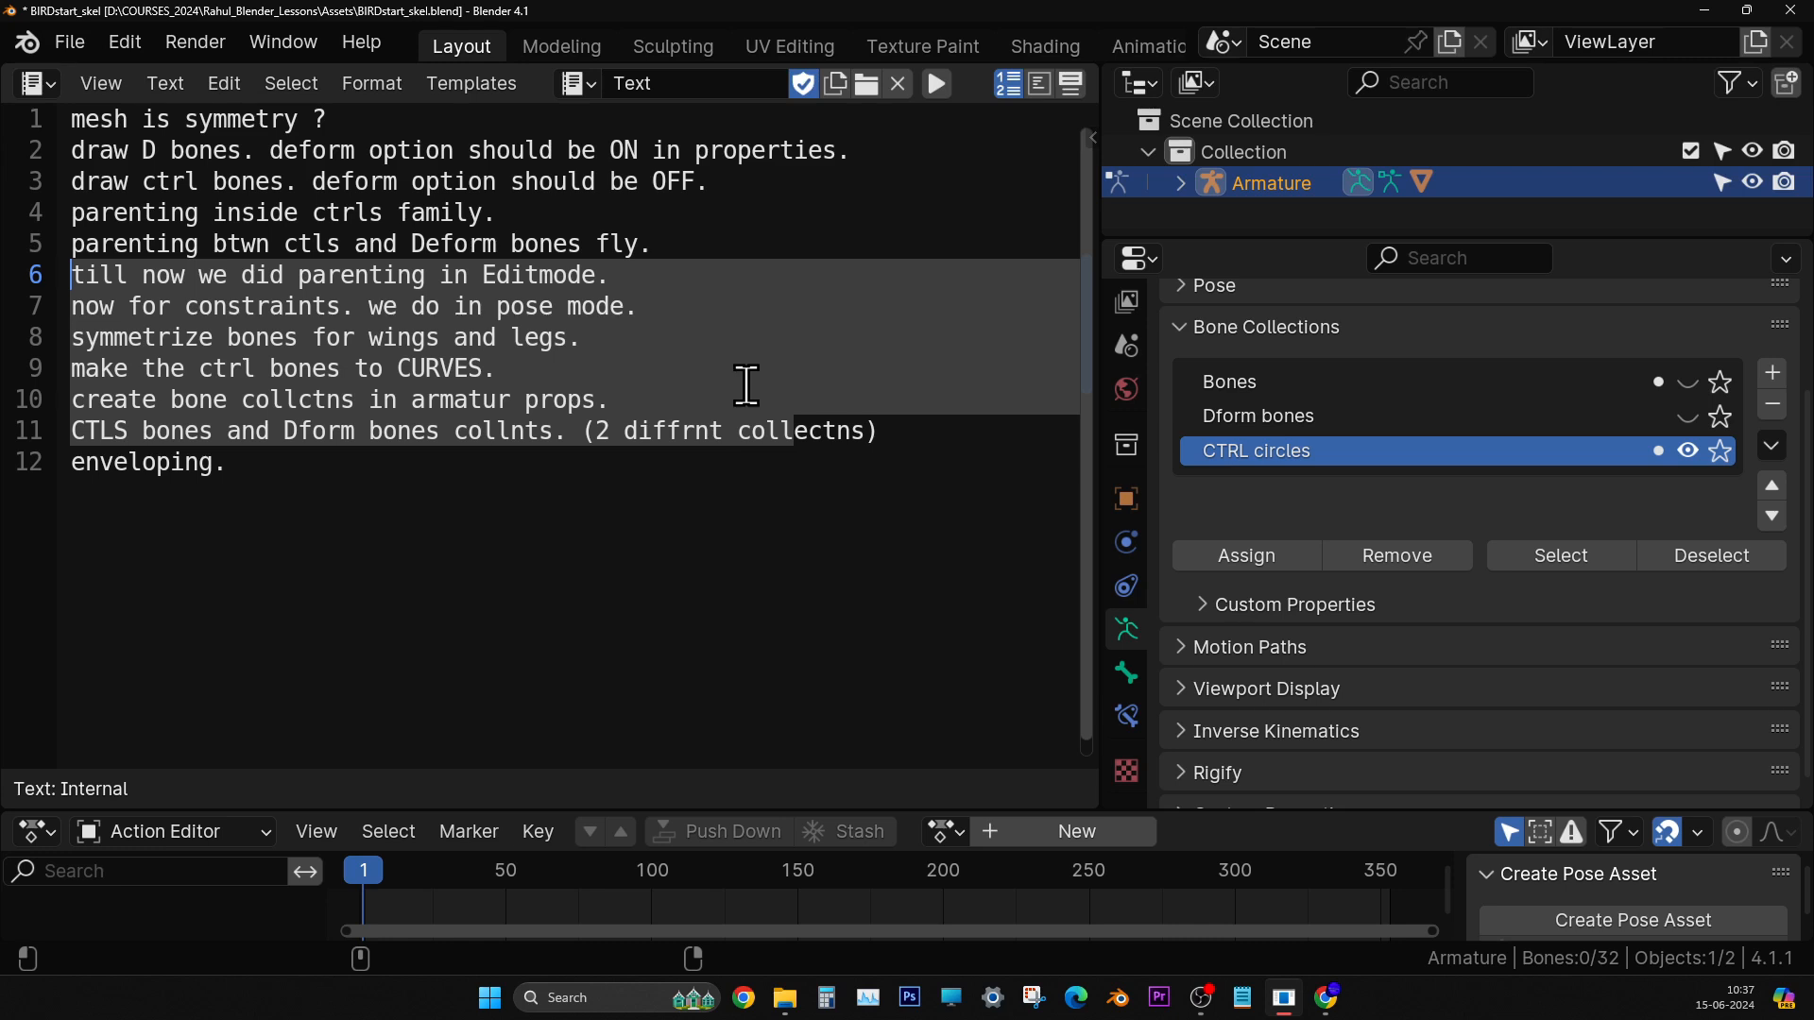
{"action": "left_click", "coordinate": [693, 478]}
{"action": "left_click", "coordinate": [974, 419]}
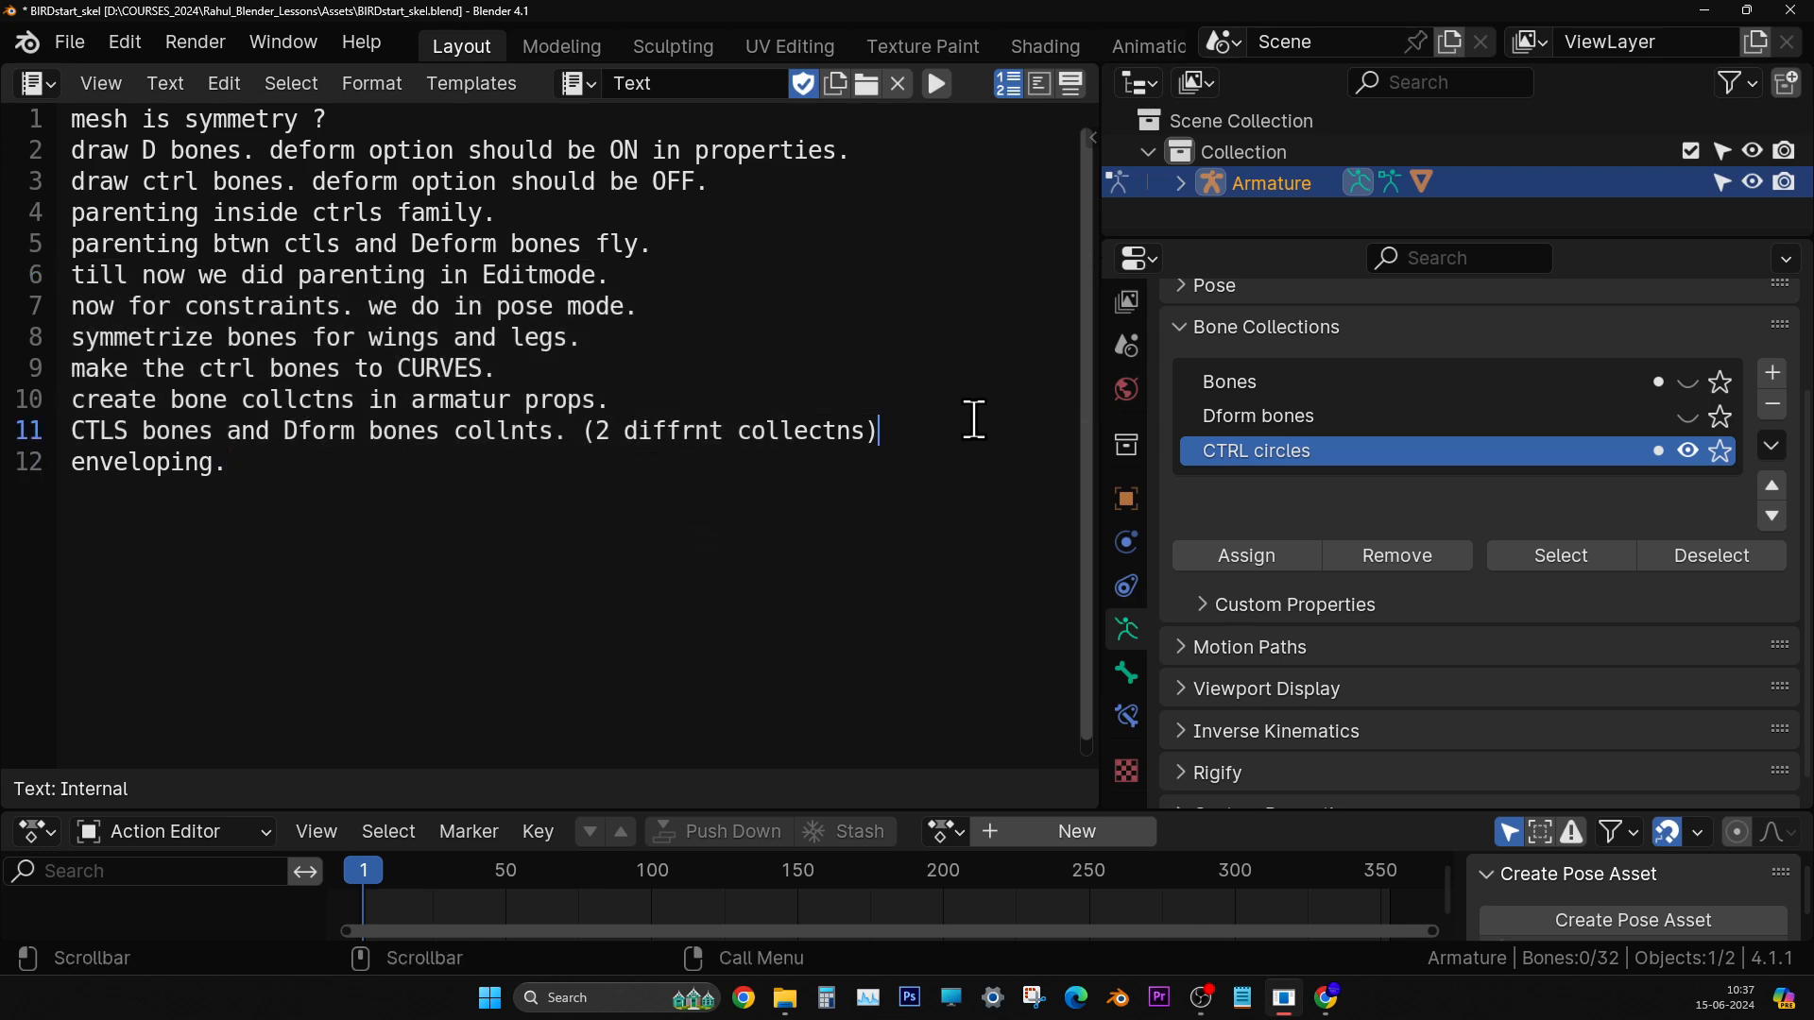
{"action": "left_click", "coordinate": [414, 470]}
{"action": "type", "text": "select the"}
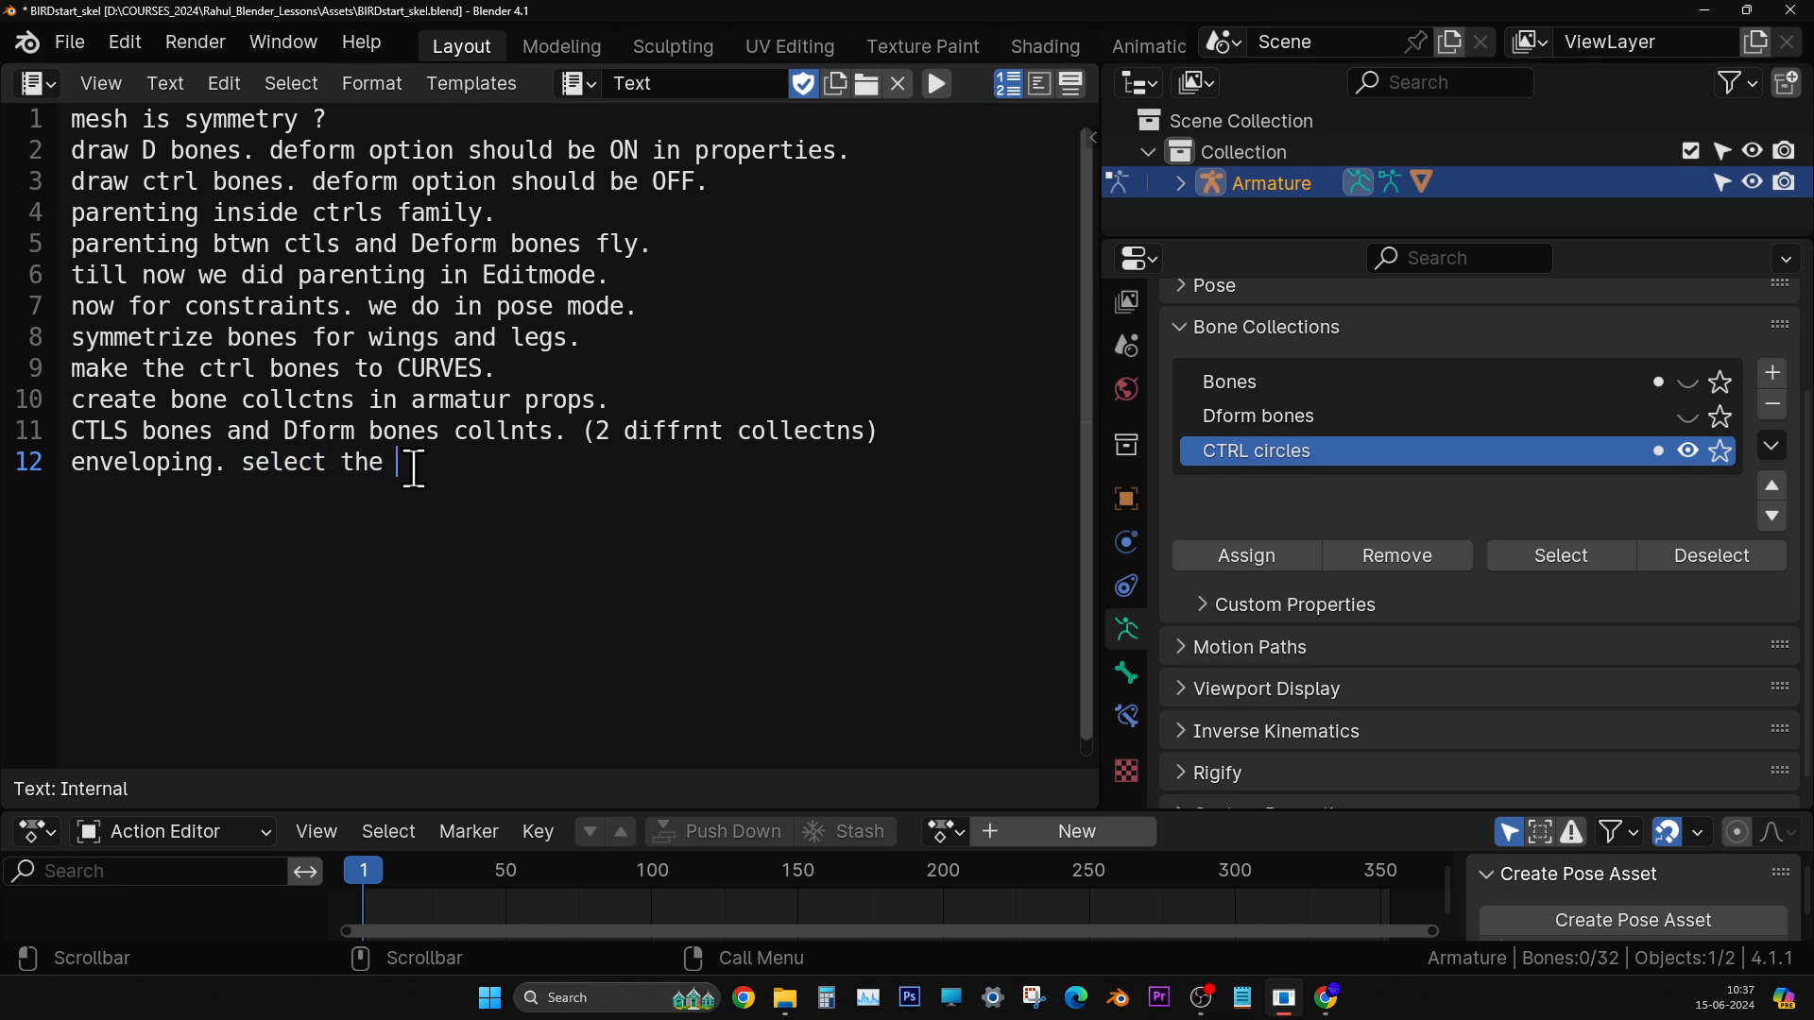
{"action": "left_click", "coordinate": [866, 430]}
{"action": "key", "text": "BackSpace"}
{"action": "left_click", "coordinate": [603, 463]}
{"action": "type", "text": "mesh first in obj mo"}
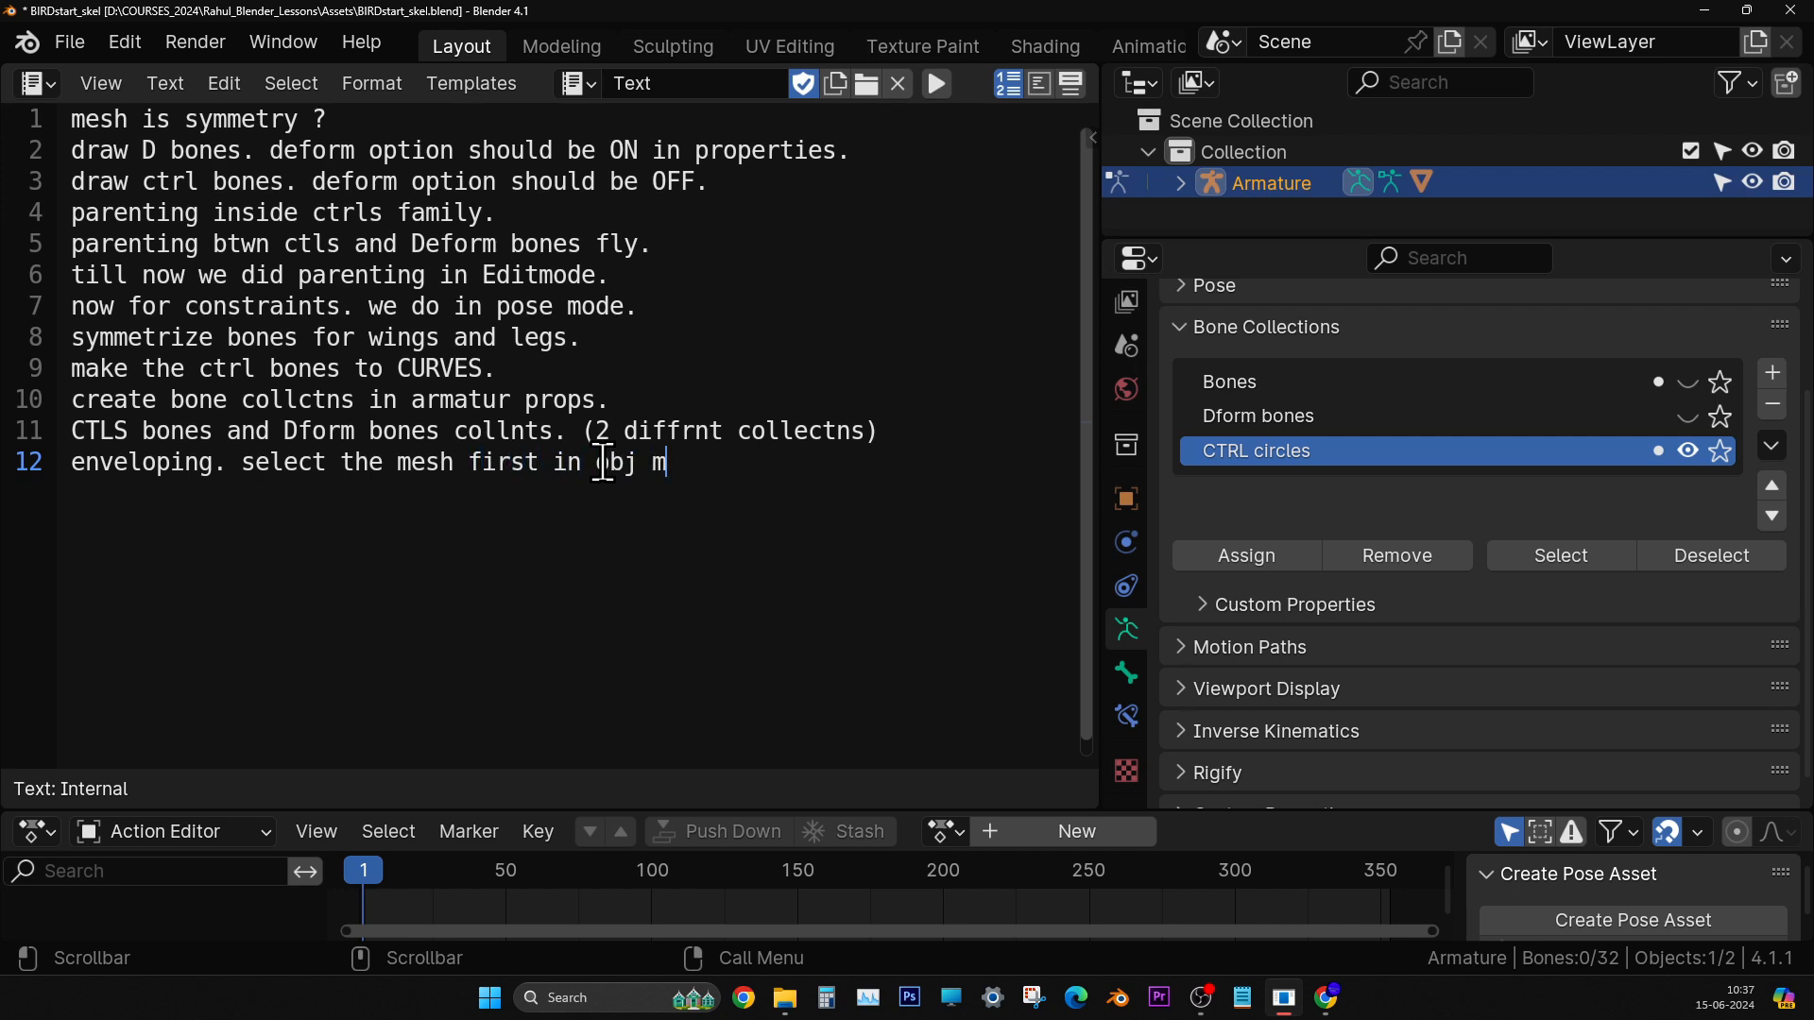
{"action": "key", "text": "BackSpace"}
{"action": "key", "text": "BackSpace"}
{"action": "key", "text": "BackSpace"}
{"action": "type", "text": "mode and fina"}
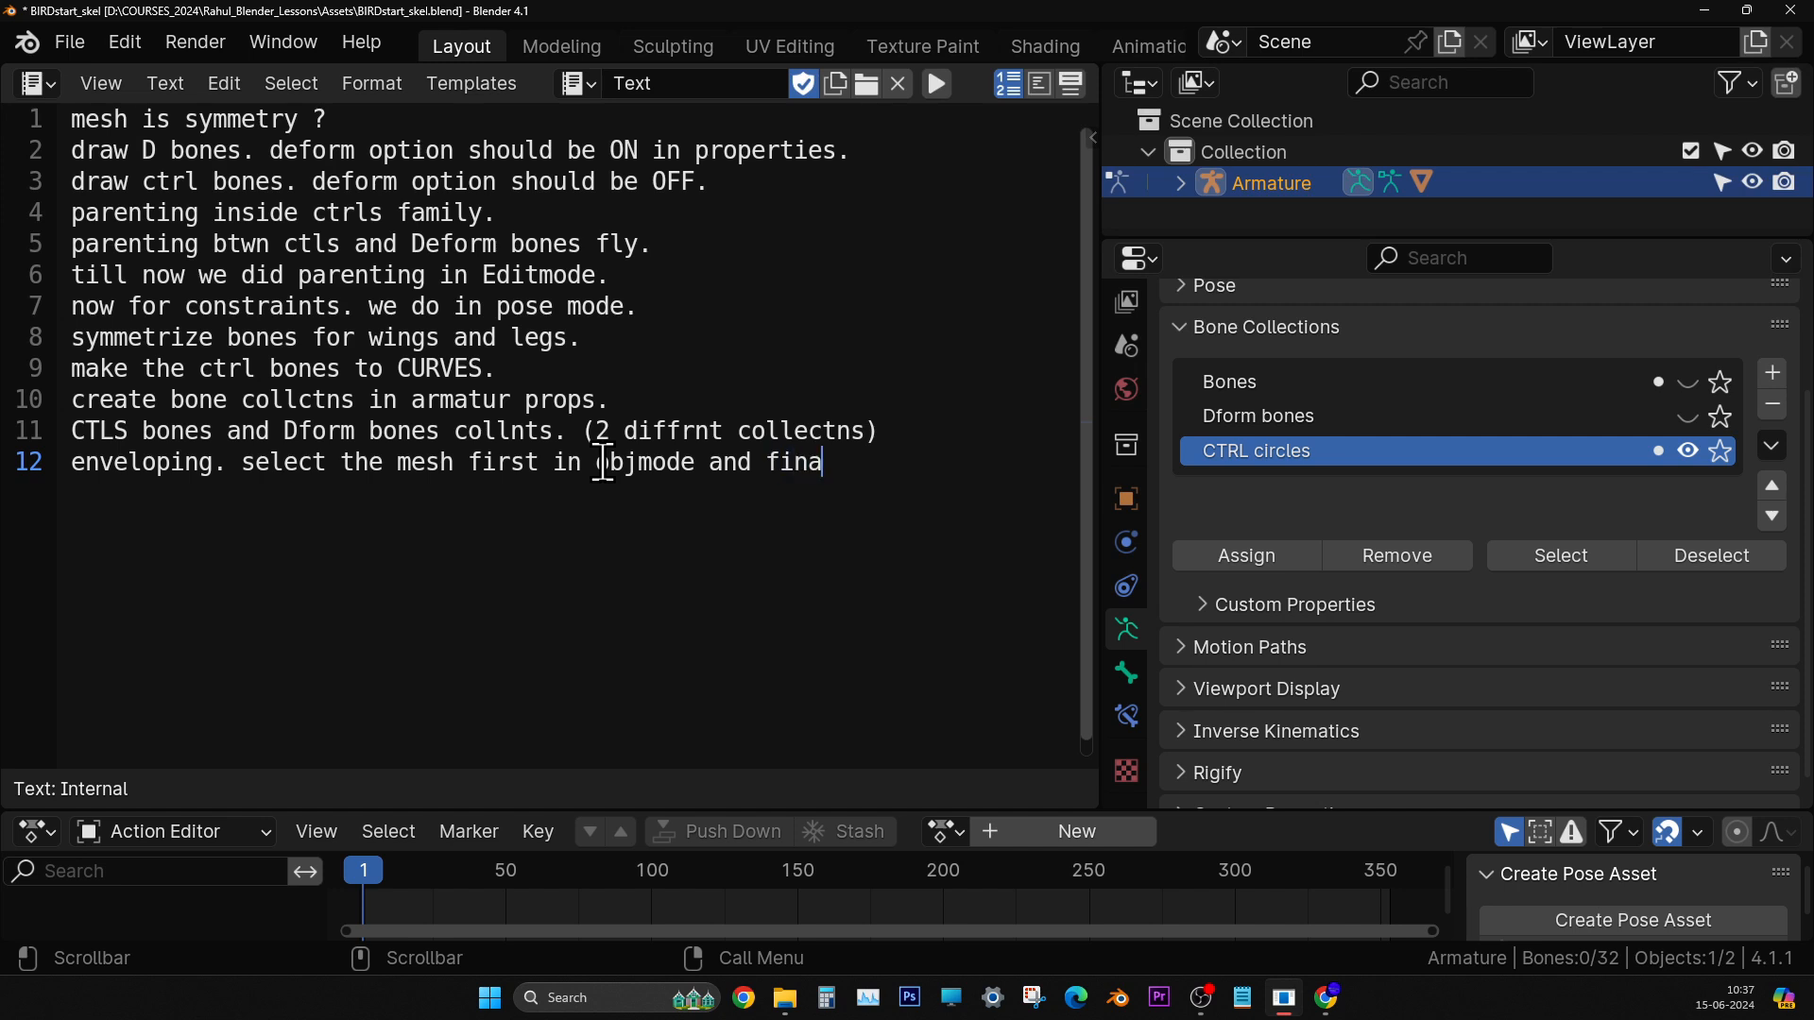
- Continue the enveloping note with "finaly selct armtr"
{"action": "type", "text": "y"}
{"action": "key", "text": "BackSpace"}
{"action": "type", "text": "ly s"}
{"action": "type", "text": "elct"}
{"action": "type", "text": " ske"}
{"action": "key", "text": "BackSpace"}
{"action": "key", "text": "BackSpace"}
{"action": "key", "text": "BackSpace"}
{"action": "type", "text": "armtr"}
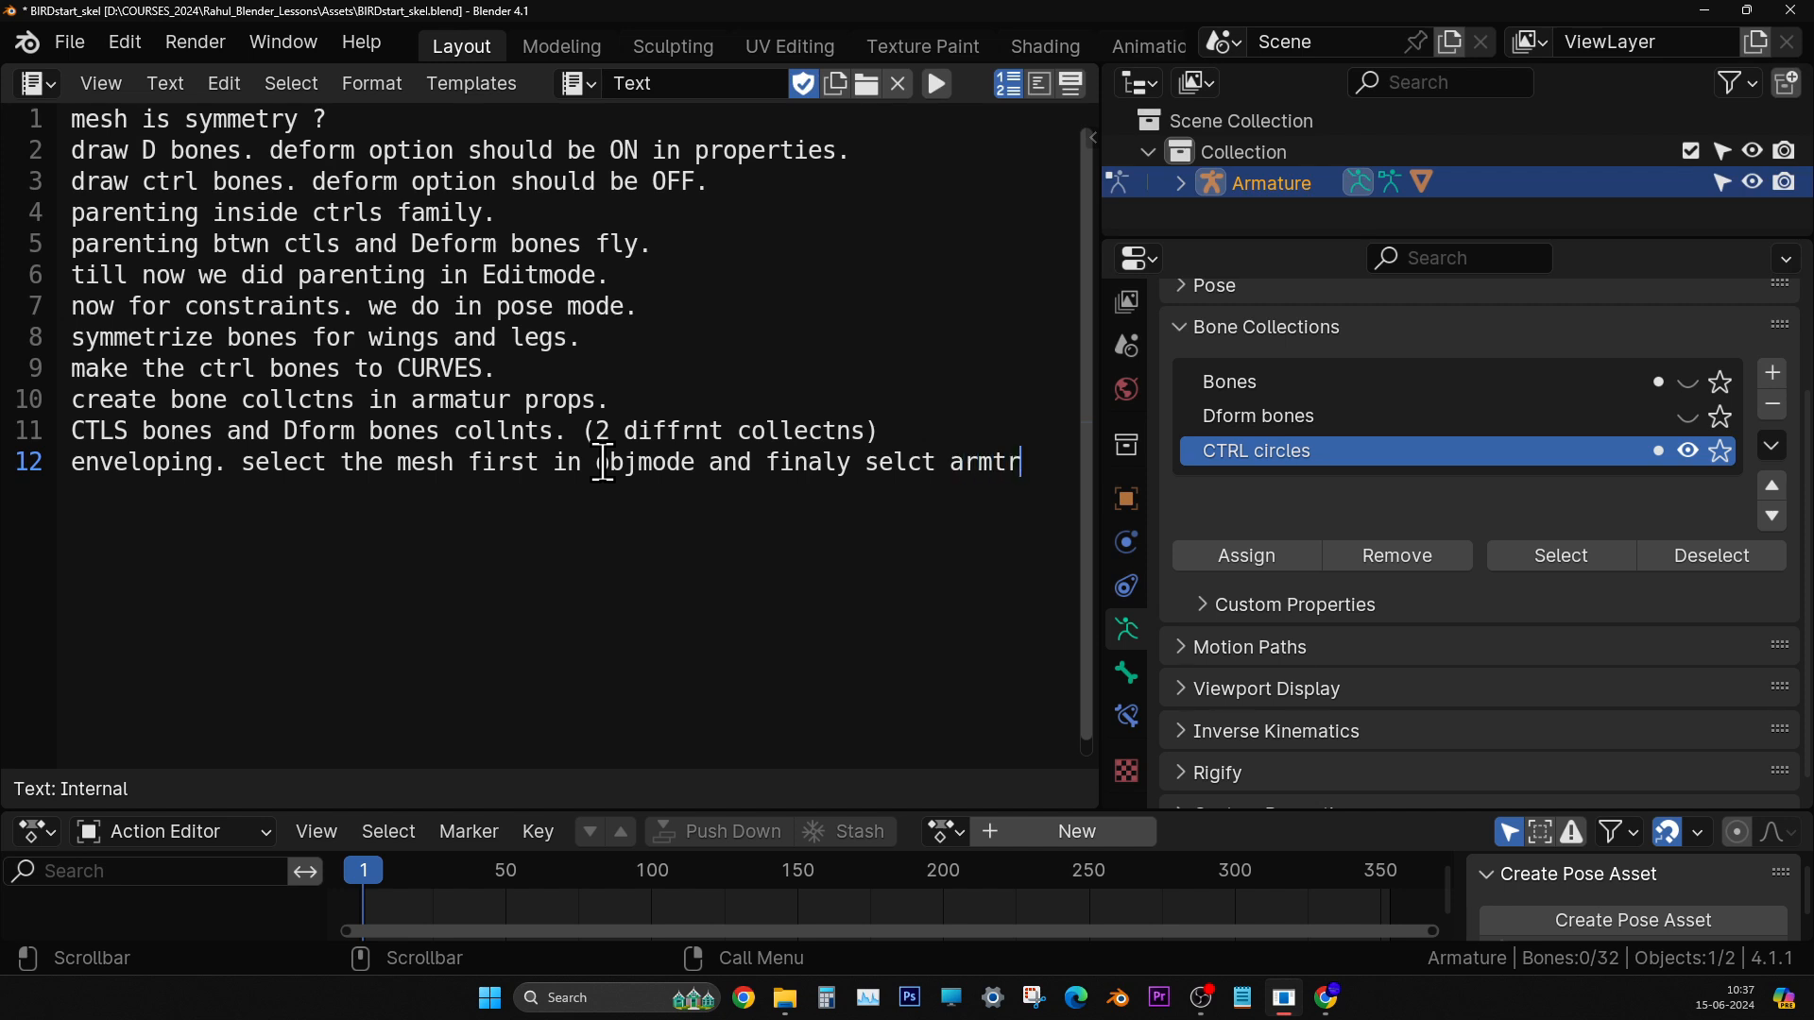
- Finish the enveloping note with "apply enveloping or say automatic weights/ ctl p."
{"action": "type", "text": " appl"}
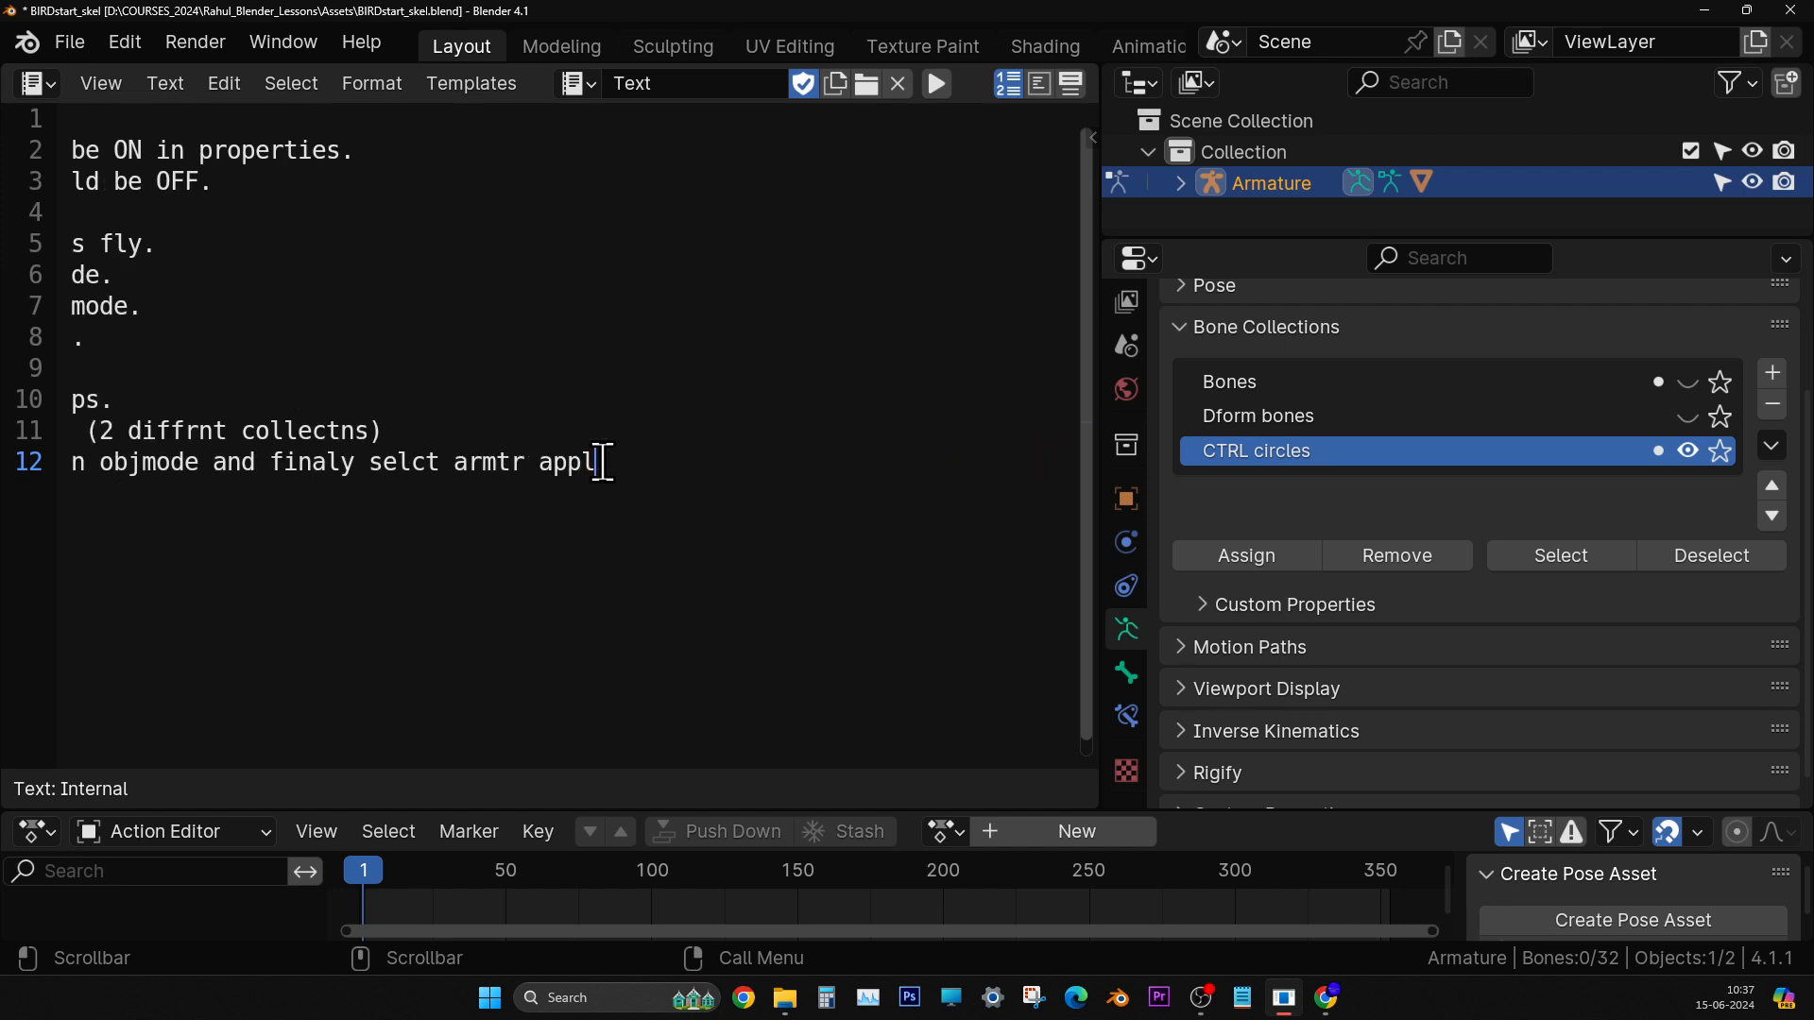
{"action": "type", "text": "y enveloping or sa"}
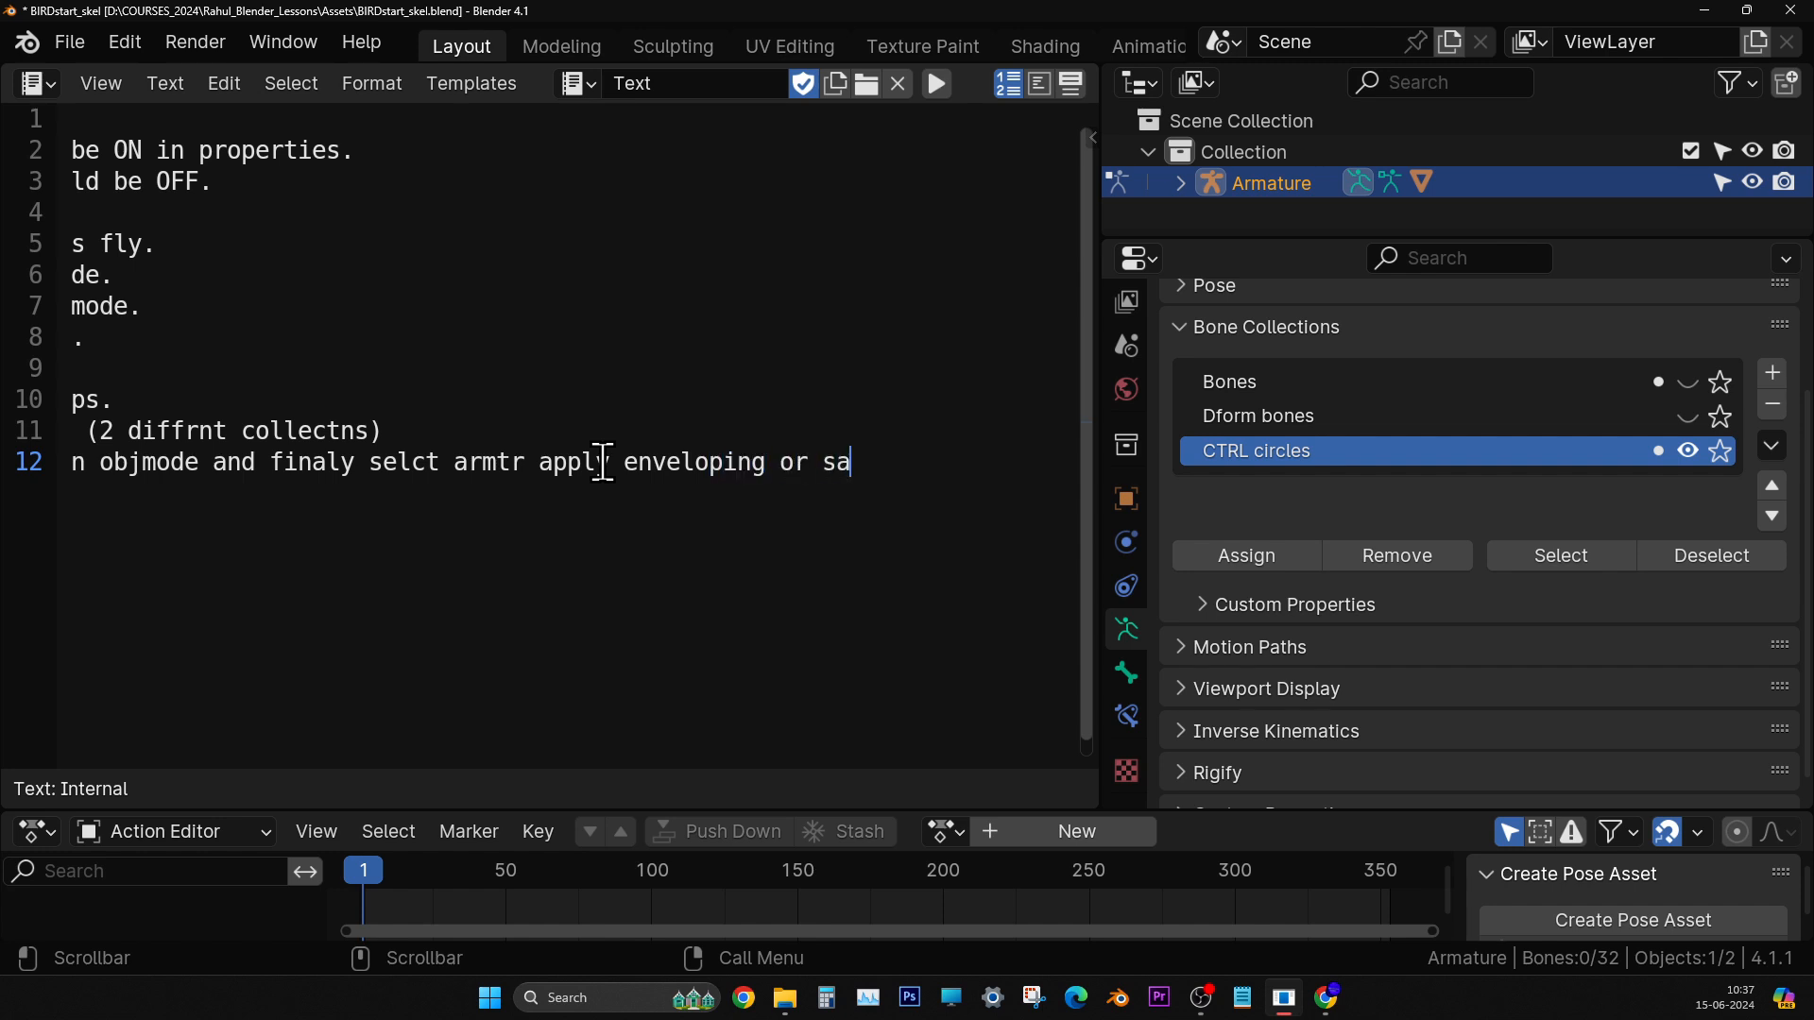
{"action": "type", "text": "y automatic weigh"}
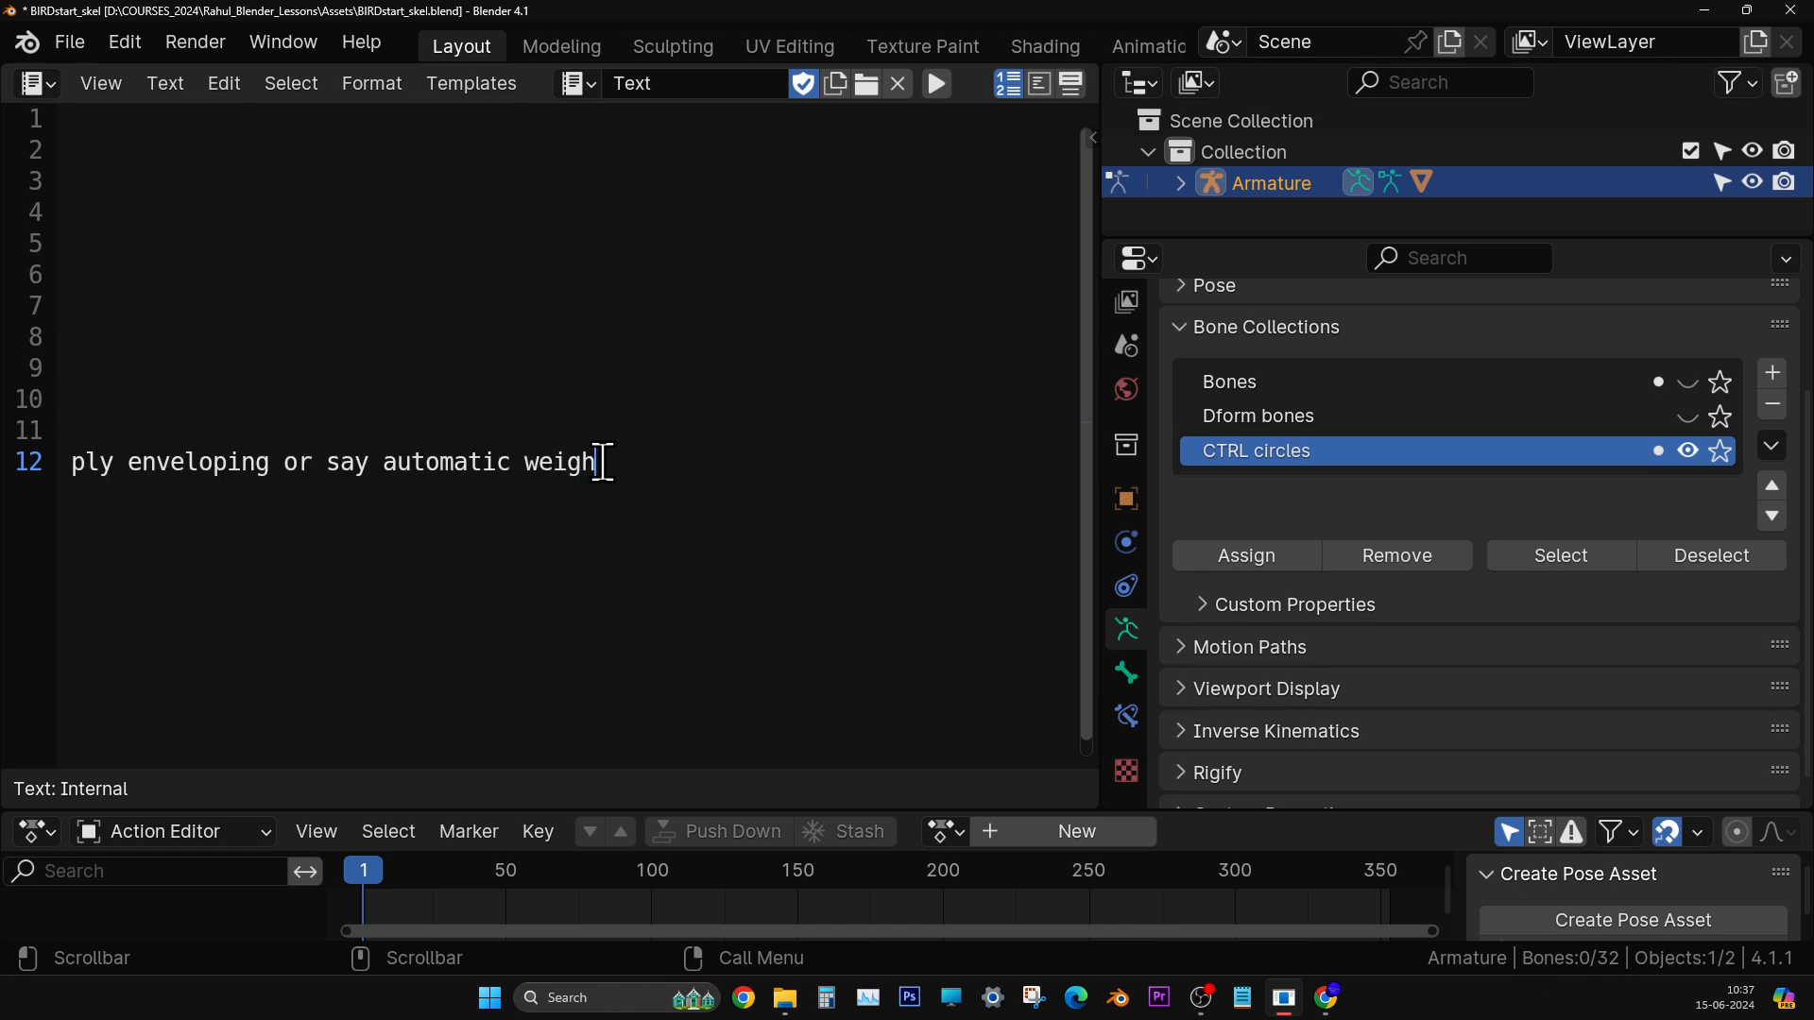
{"action": "type", "text": "ts/ ctl p."}
- Break the long enveloping note into three lines, after "objmode and" and after "enveloping or"
{"action": "scroll", "coordinate": [591, 461], "scroll_direction": "down", "scroll_amount": 6, "text": "ctrl"}
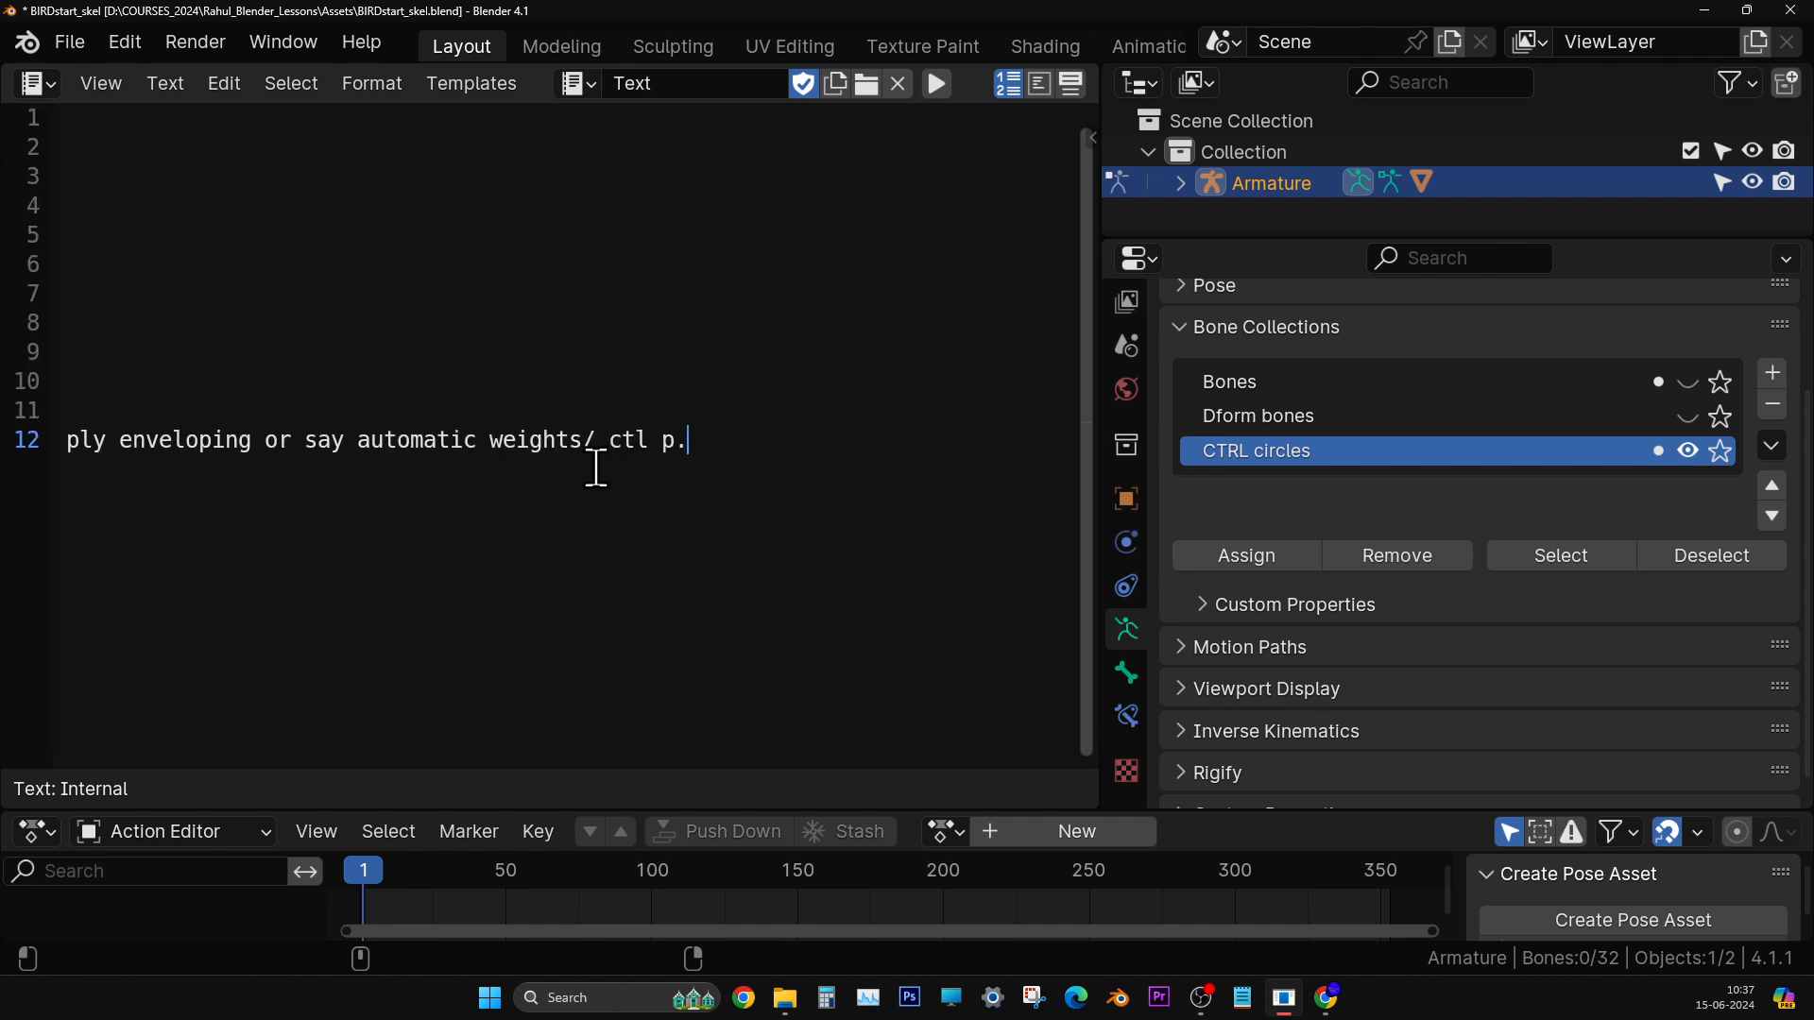
{"action": "key", "text": "ctrl+a"}
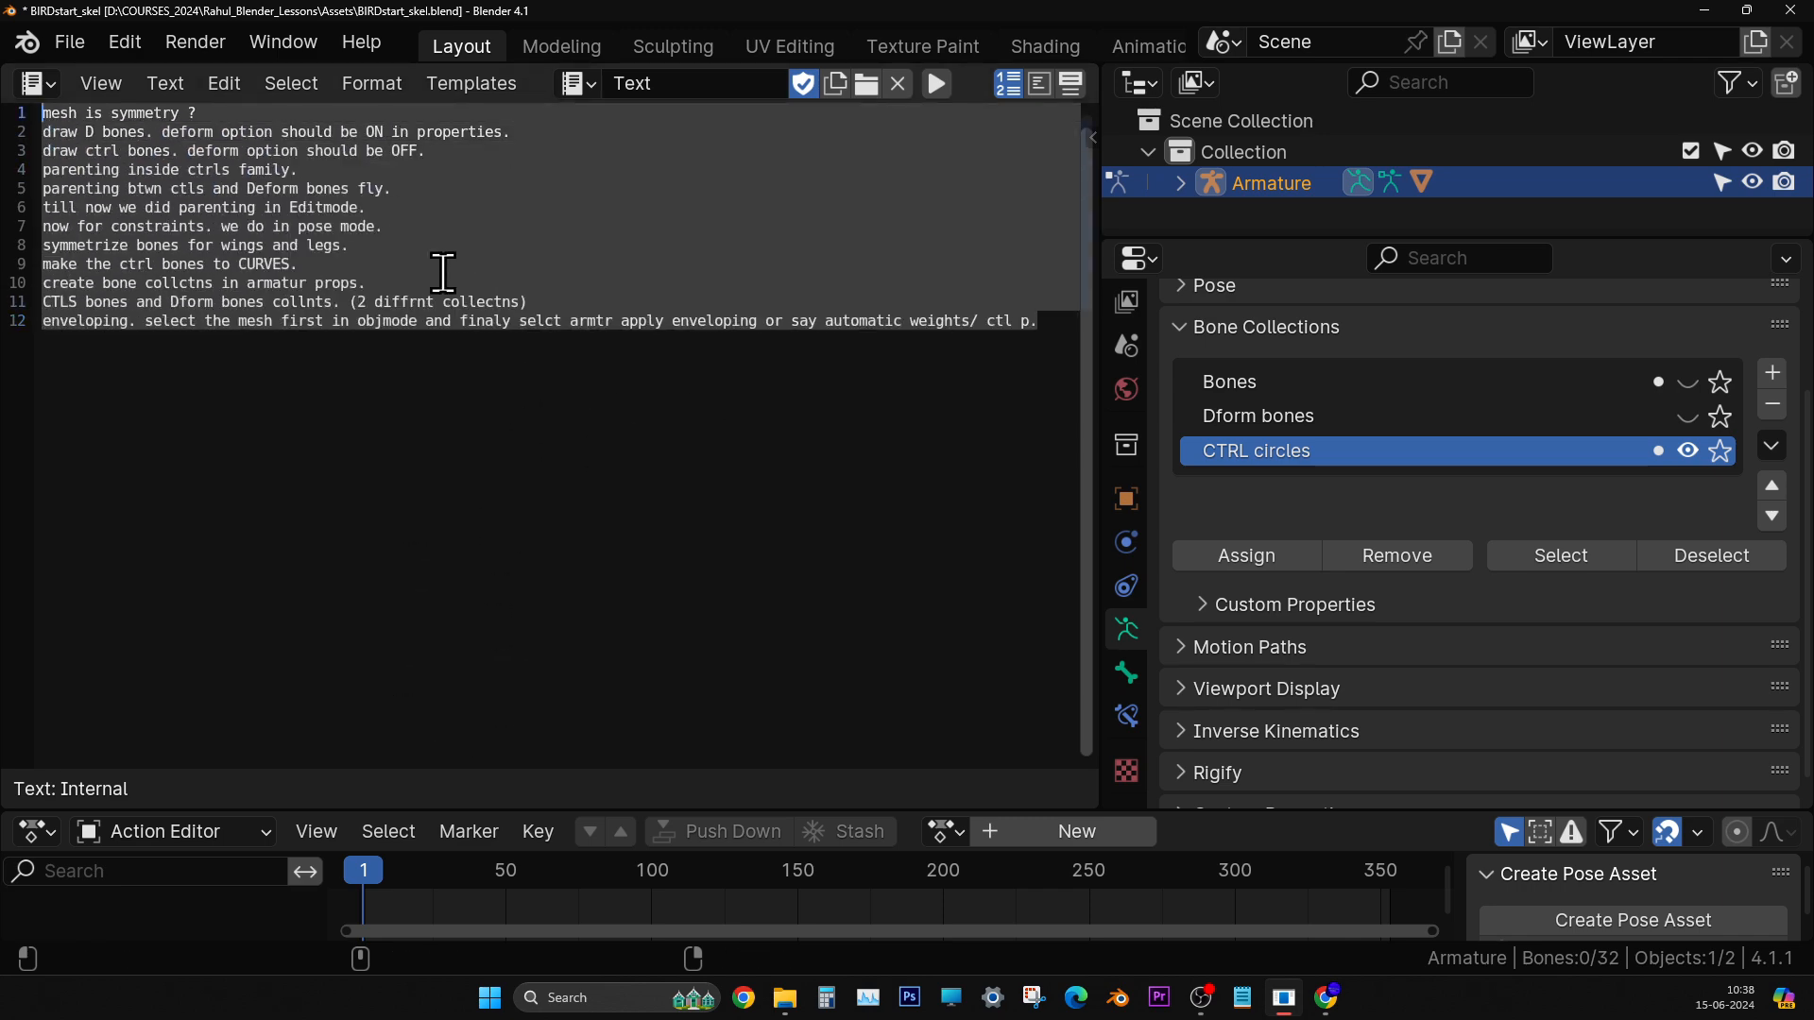
{"action": "scroll", "coordinate": [445, 274], "scroll_direction": "up", "scroll_amount": 6, "text": "ctrl"}
{"action": "left_click", "coordinate": [521, 367]}
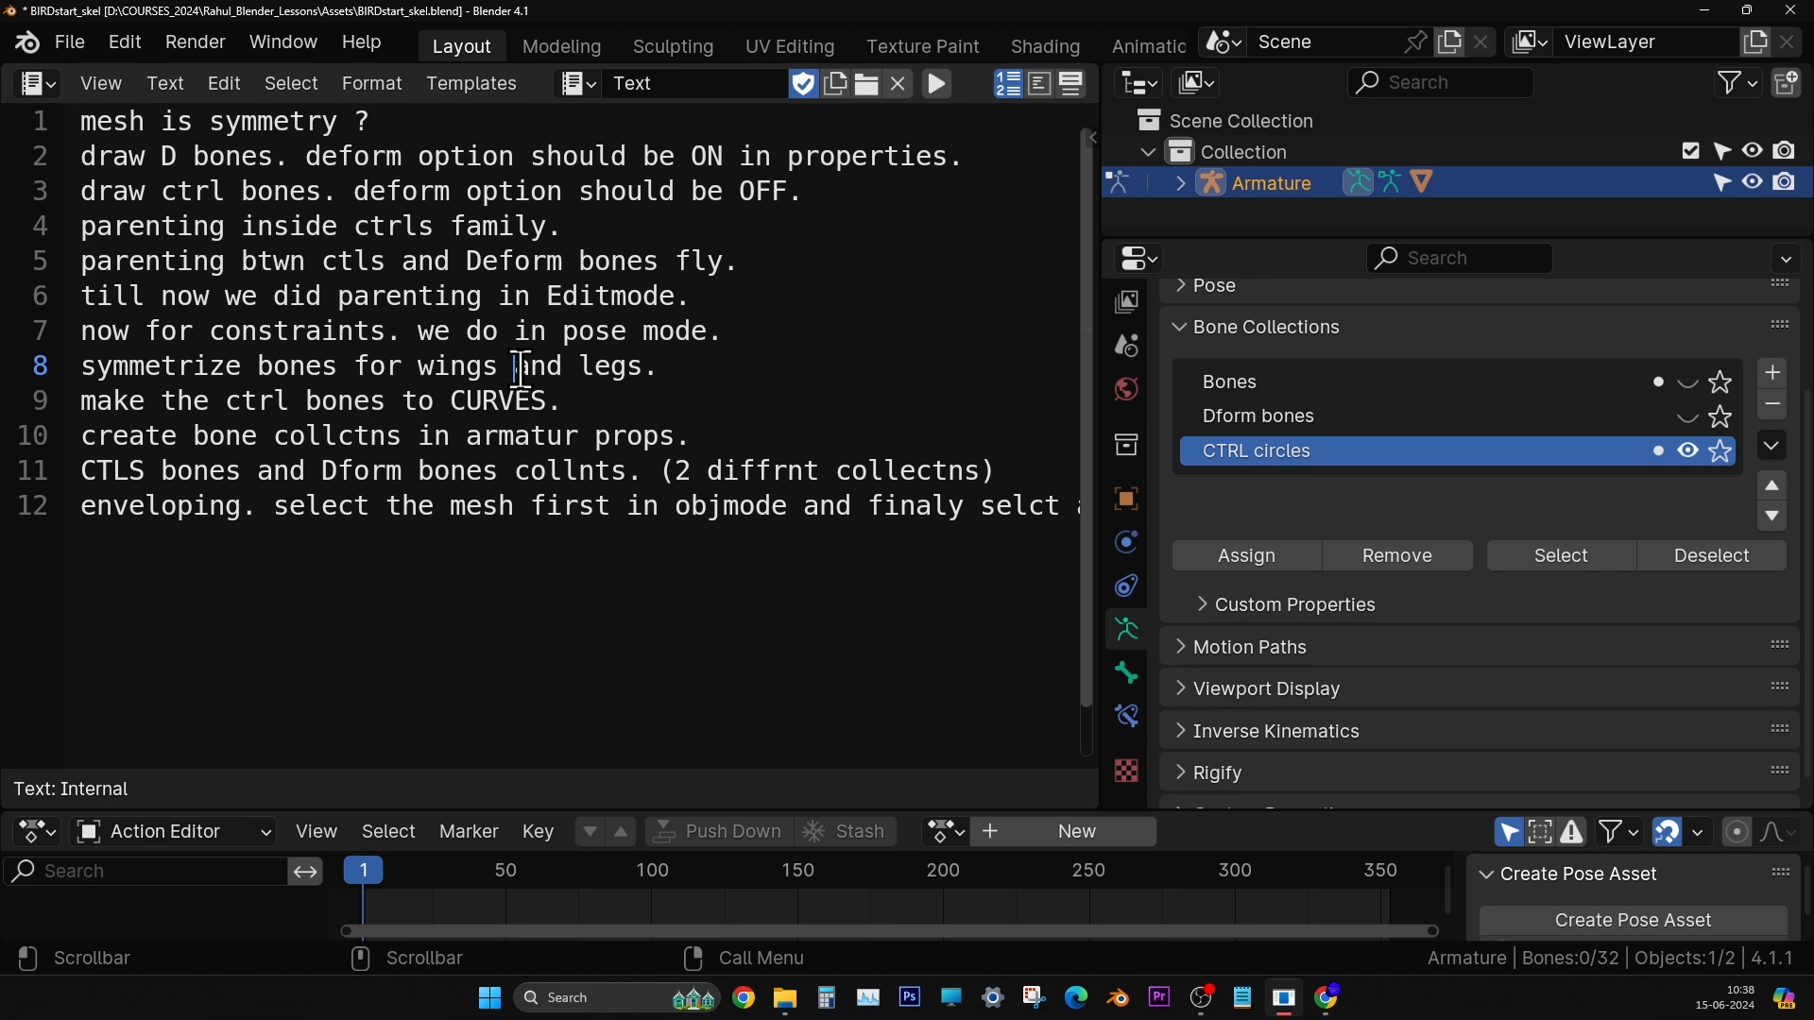
{"action": "left_click", "coordinate": [878, 506]}
{"action": "key", "text": "Return"}
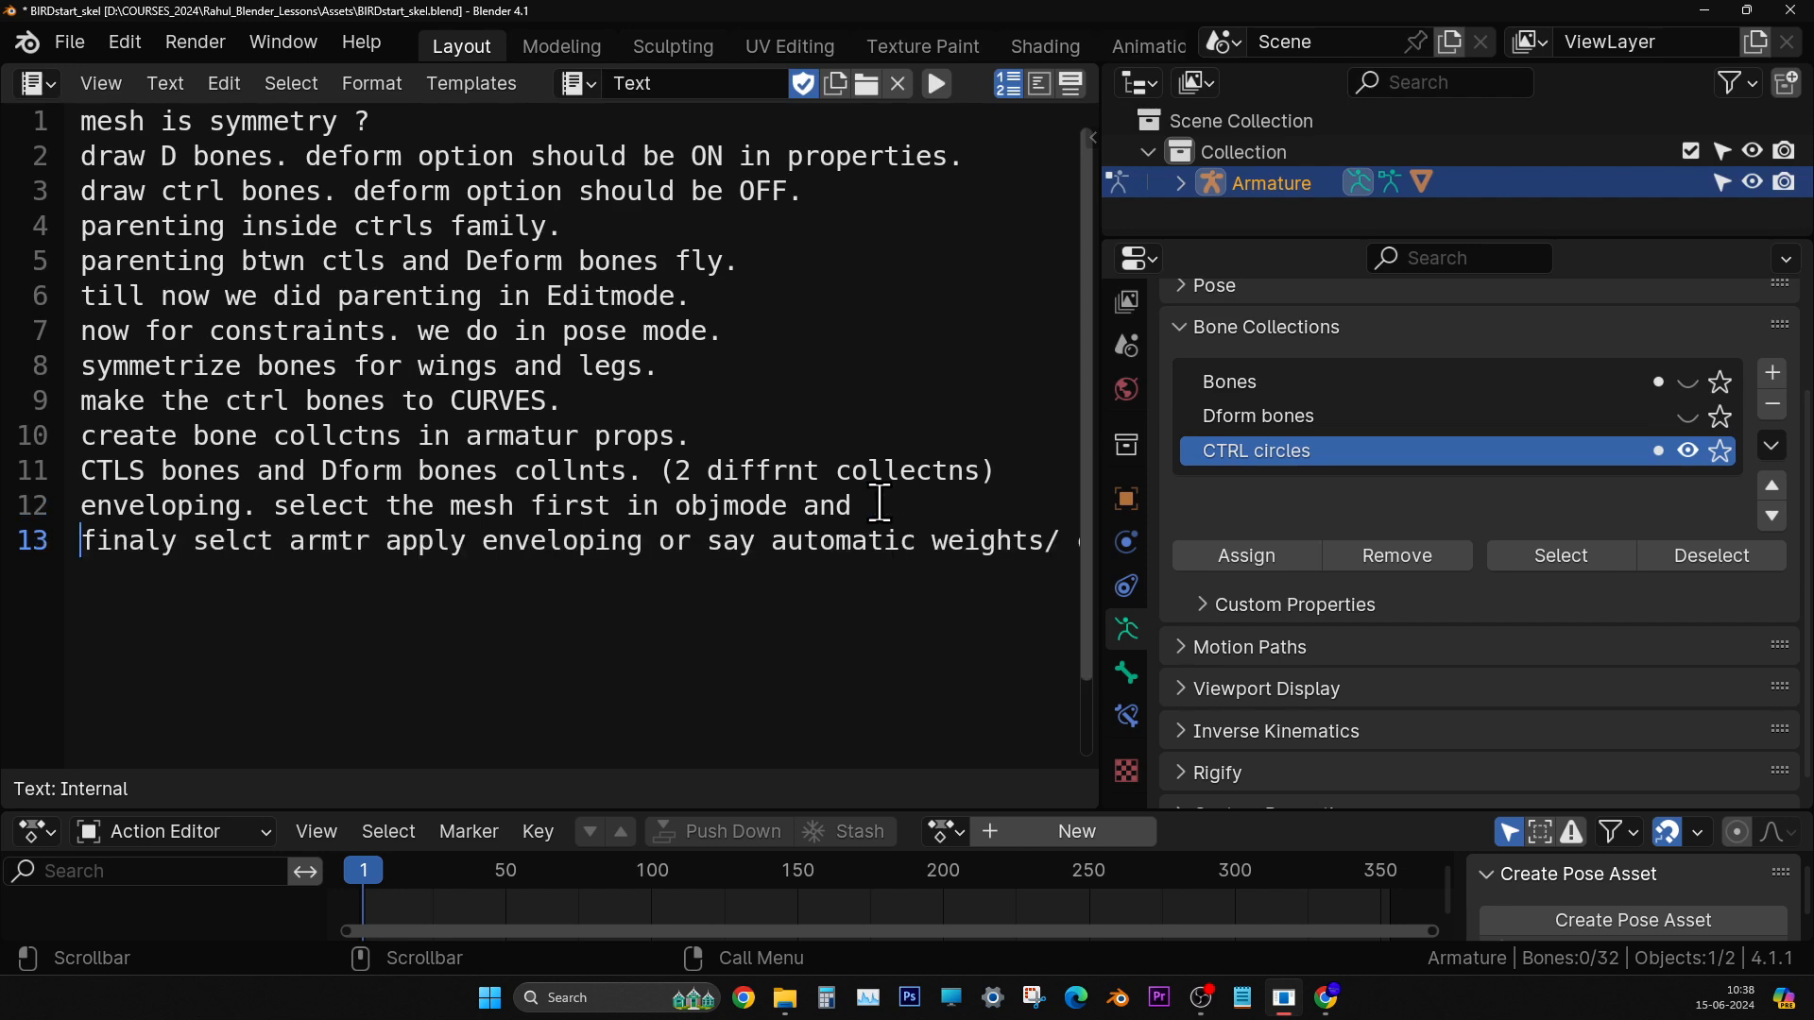
{"action": "left_click", "coordinate": [711, 540]}
{"action": "key", "text": "Return"}
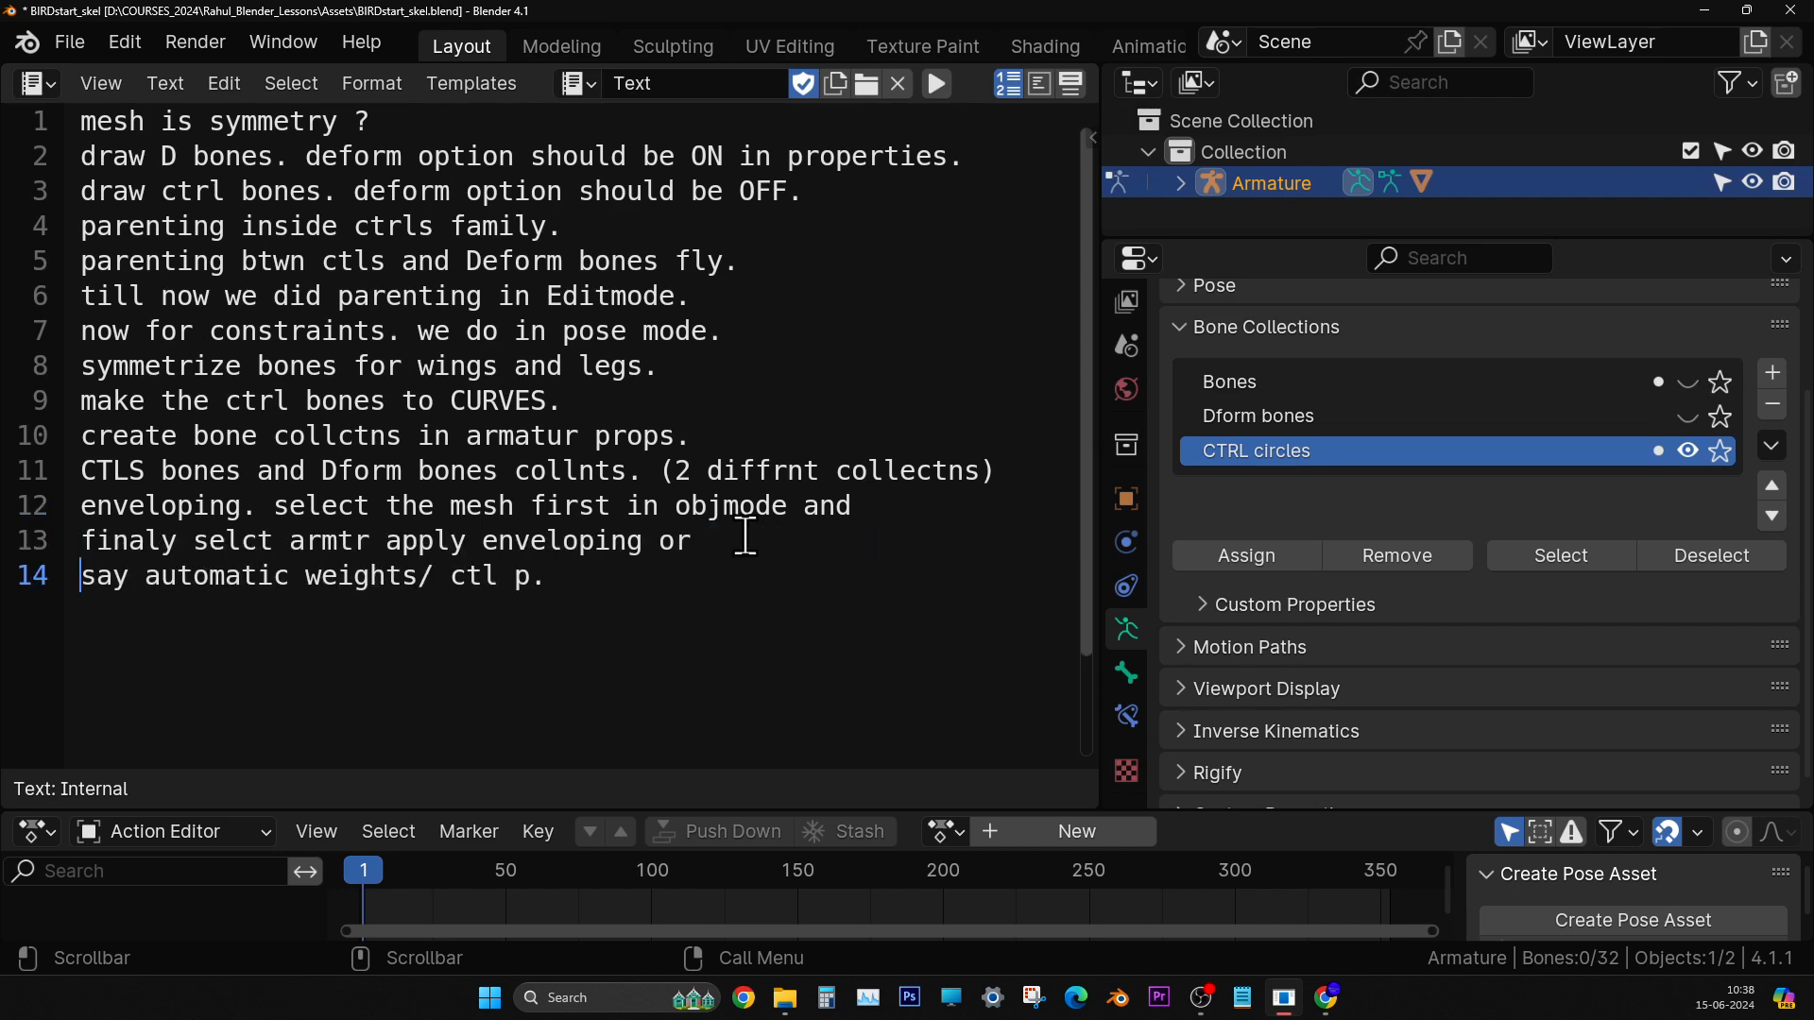
{"action": "left_click", "coordinate": [675, 586]}
- Switch the notes area to the 3D Viewport and back to the Text Editor
{"action": "left_click", "coordinate": [37, 85]}
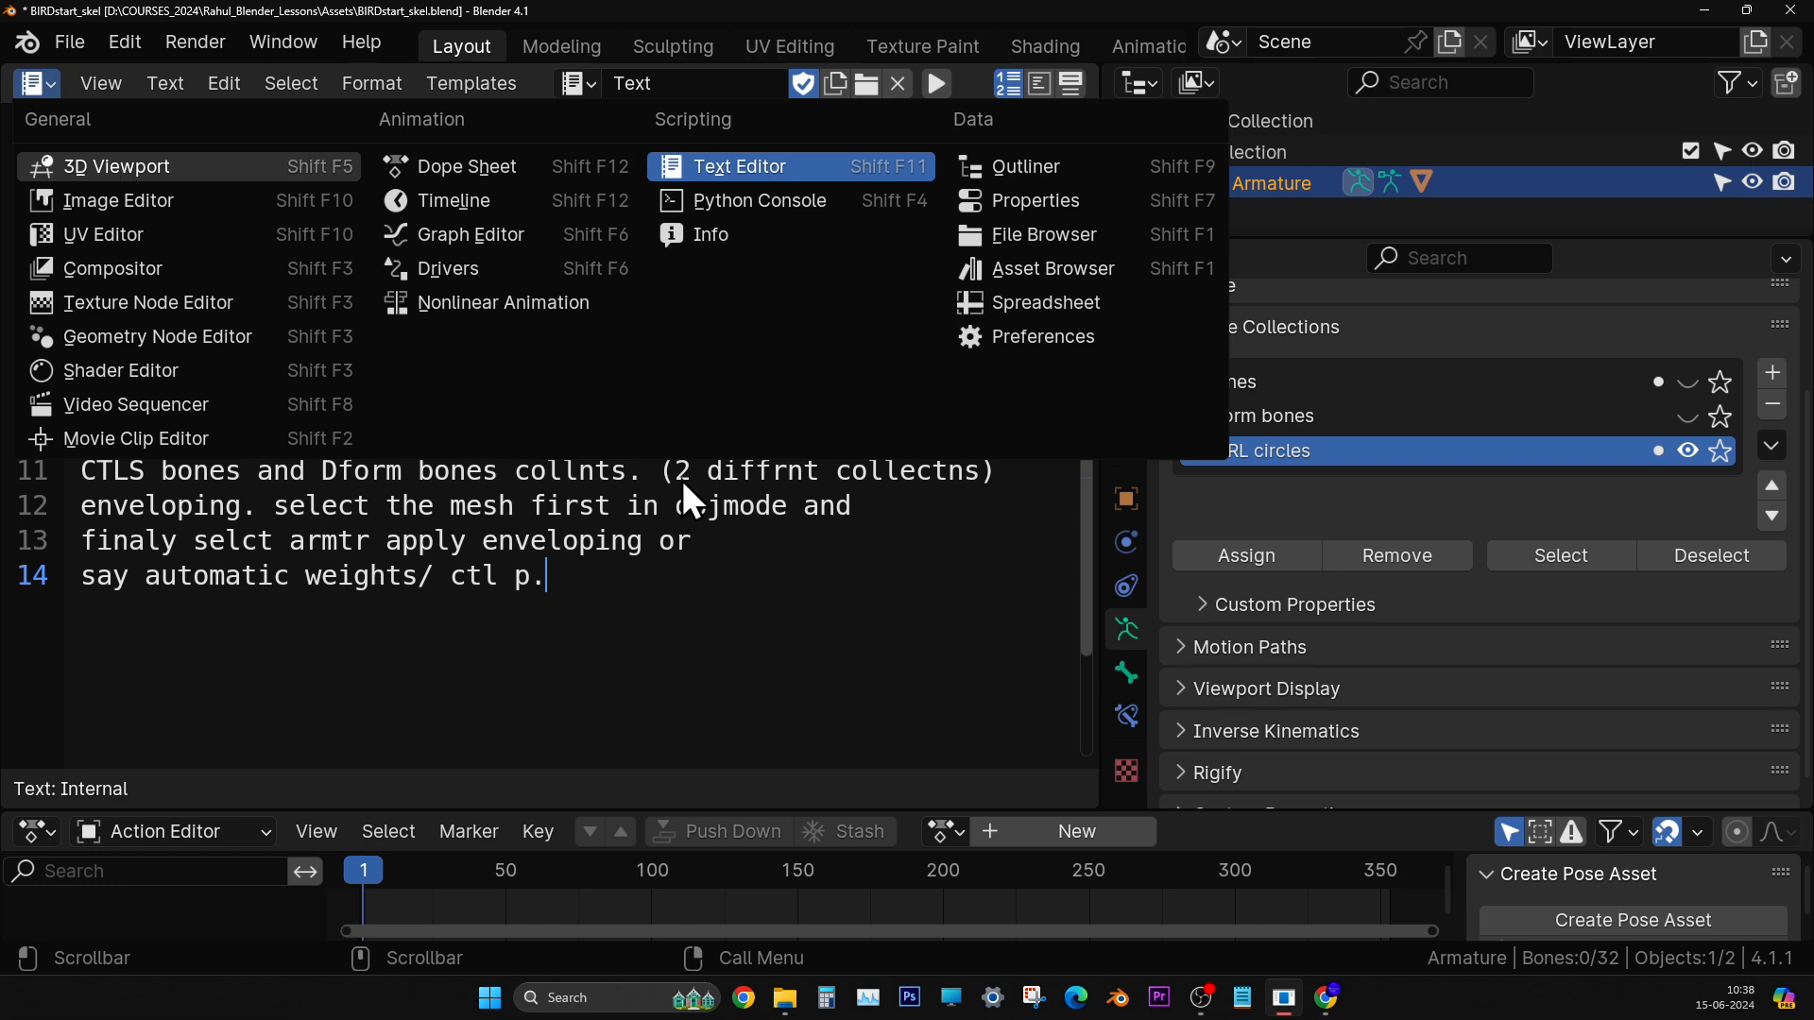
{"action": "key", "text": "Return"}
{"action": "left_click", "coordinate": [55, 81]}
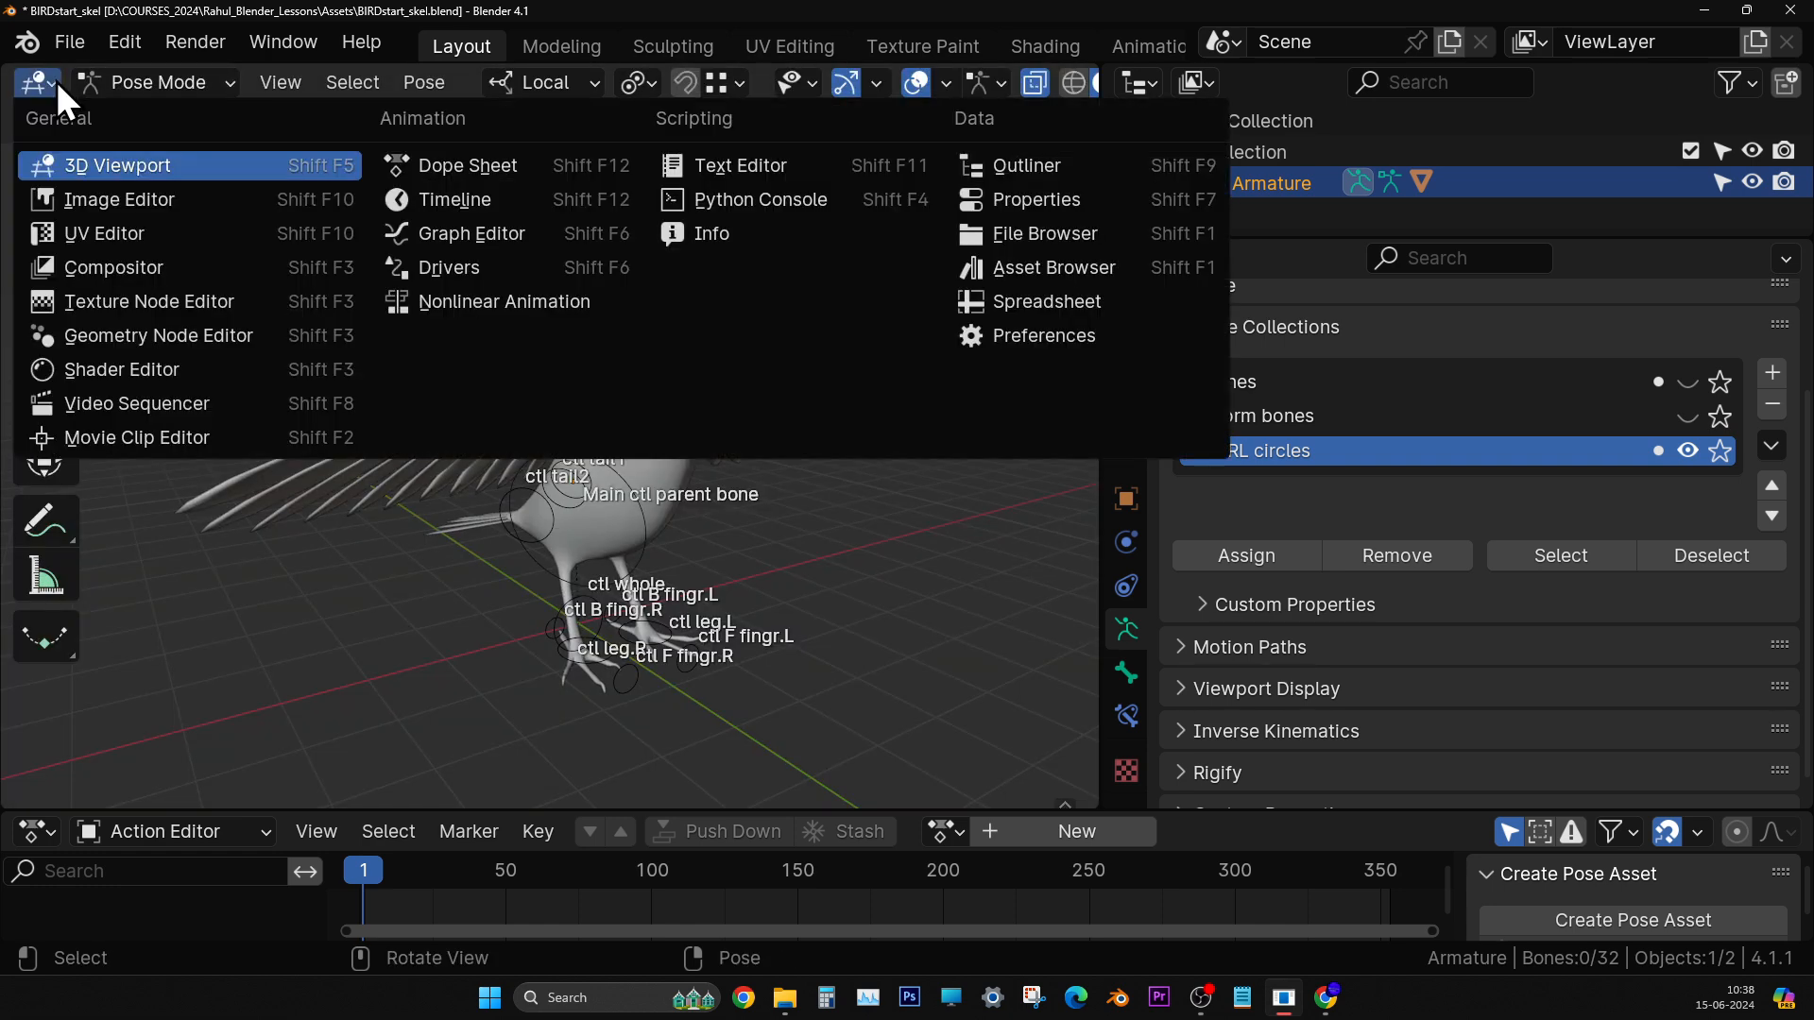
{"action": "left_click", "coordinate": [890, 168]}
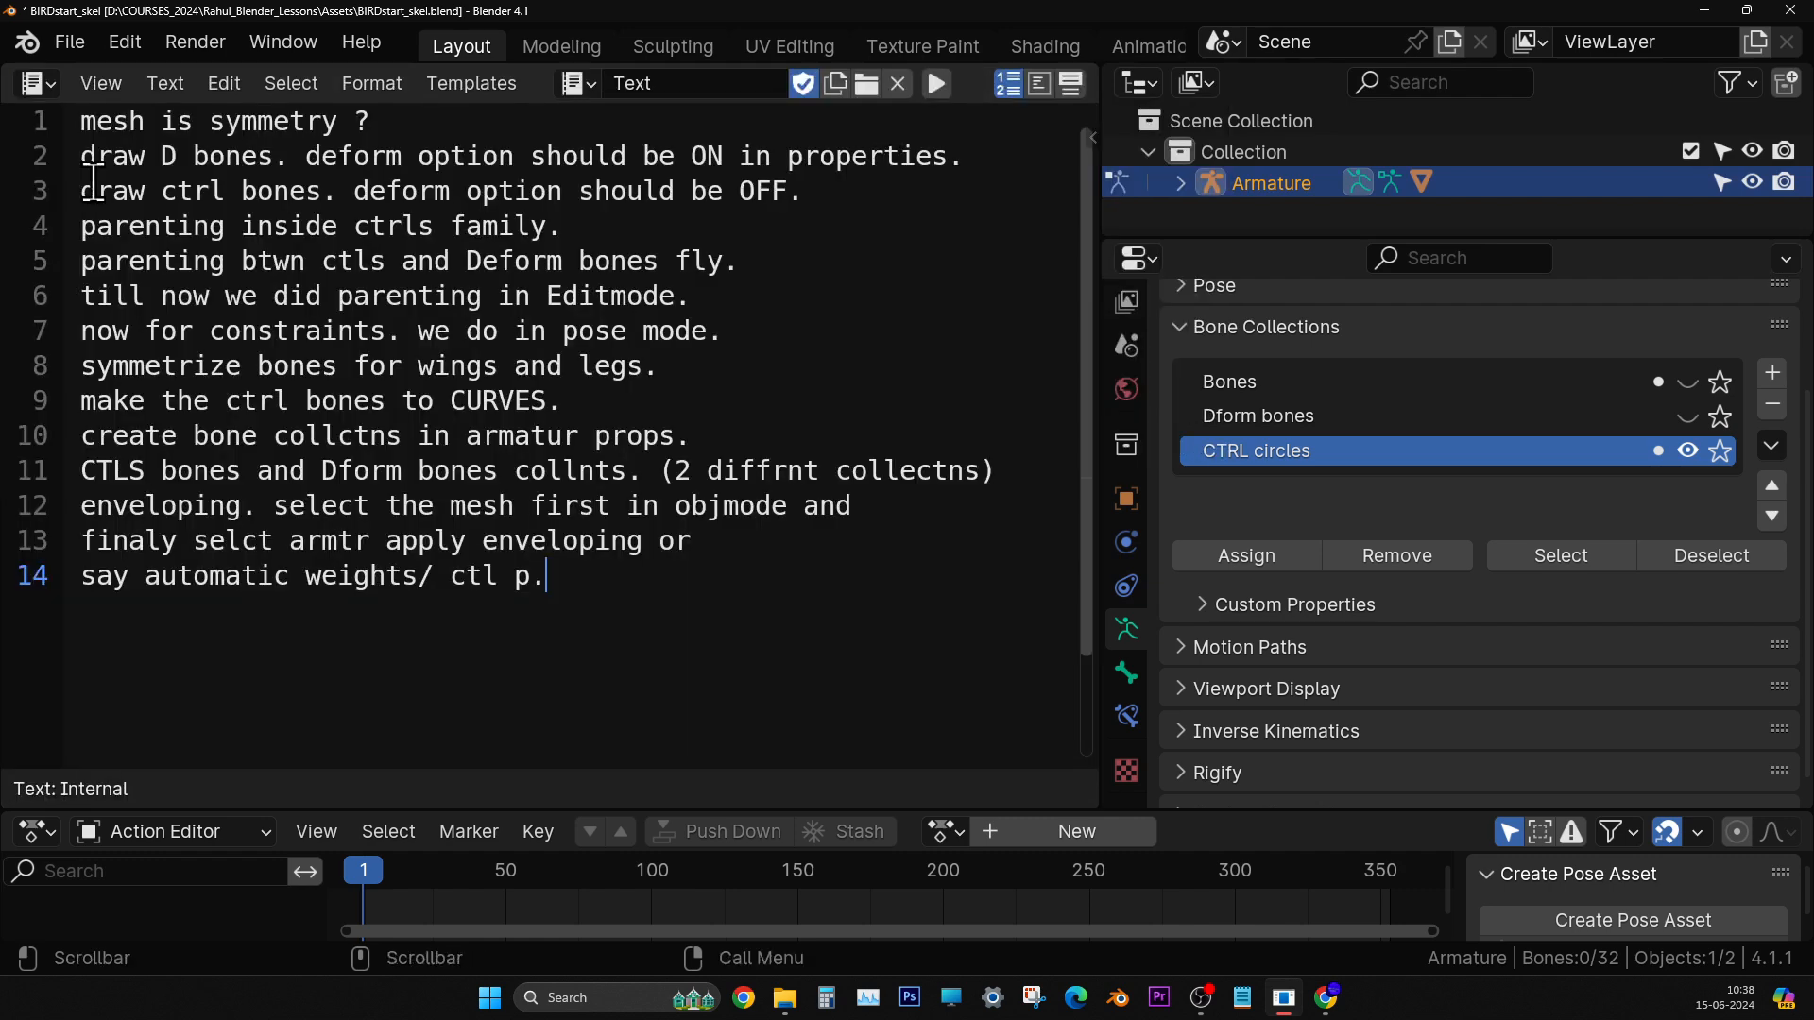
{"action": "left_click", "coordinate": [721, 95]}
{"action": "left_click", "coordinate": [644, 314]}
- Save the blend file with the notes and switch the Text Editor area to the 3D Viewport
{"action": "left_click", "coordinate": [59, 35]}
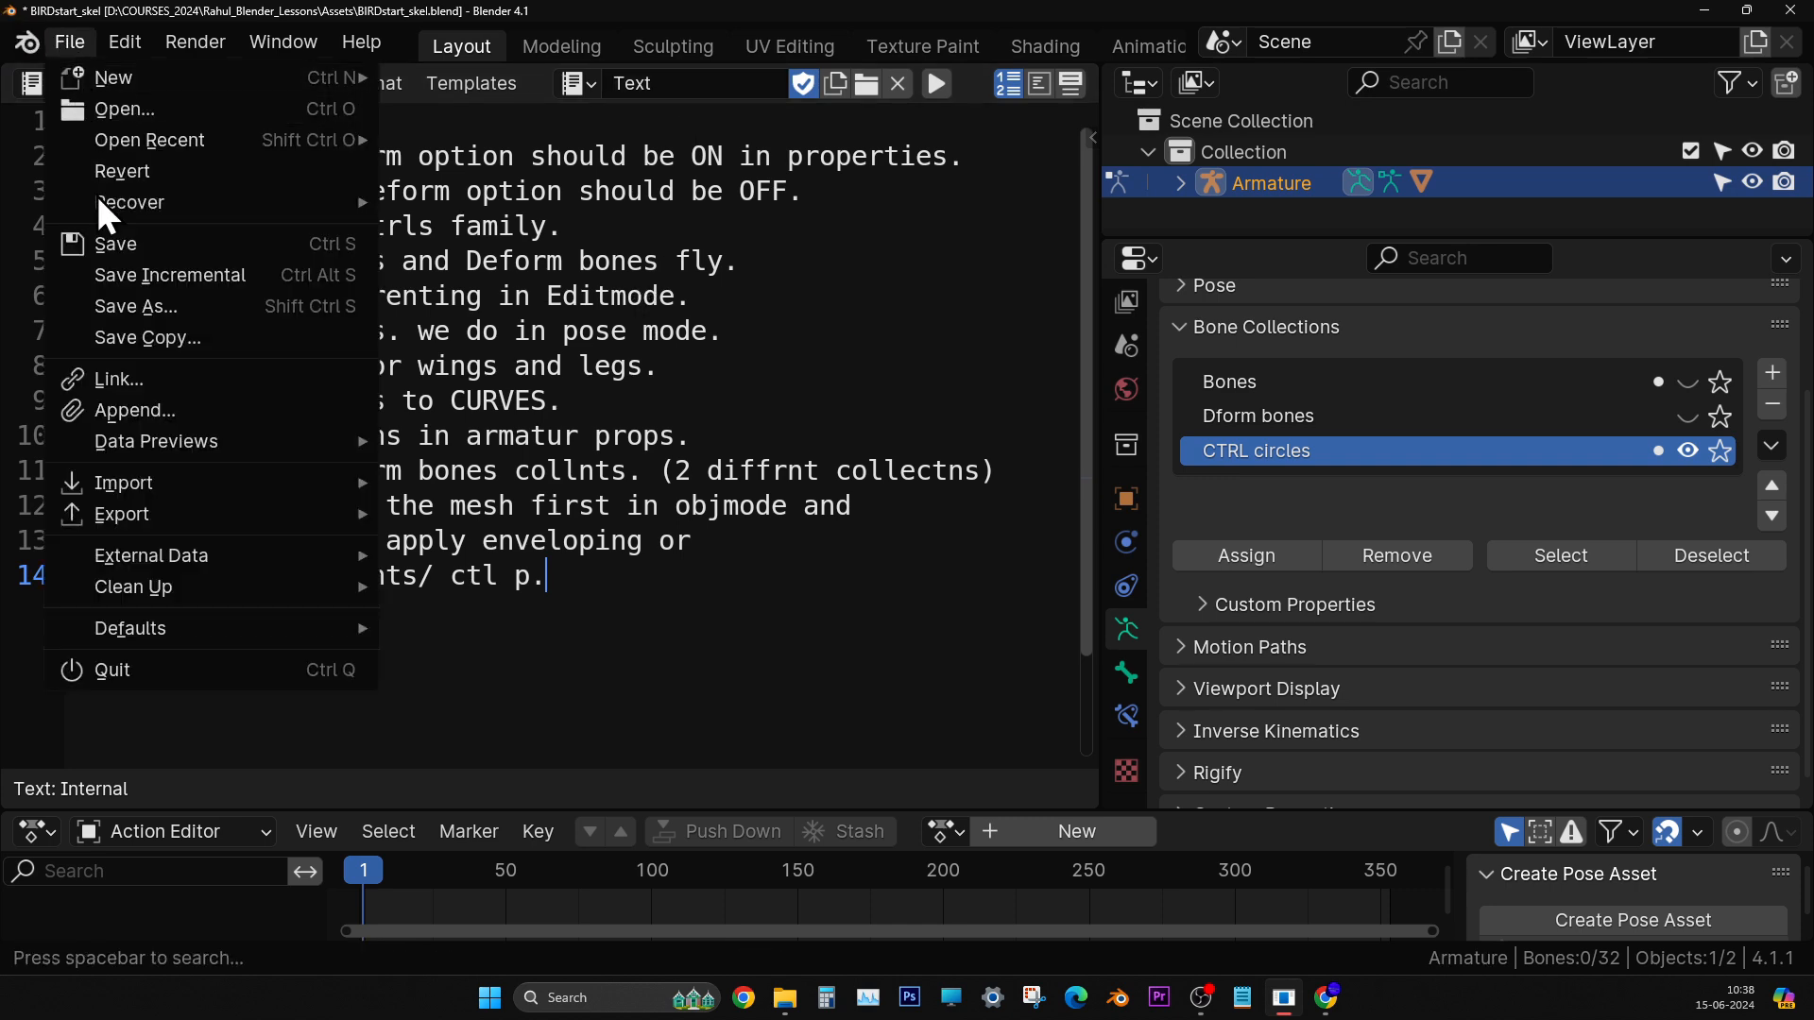
{"action": "left_click", "coordinate": [100, 239]}
{"action": "left_click", "coordinate": [38, 83]}
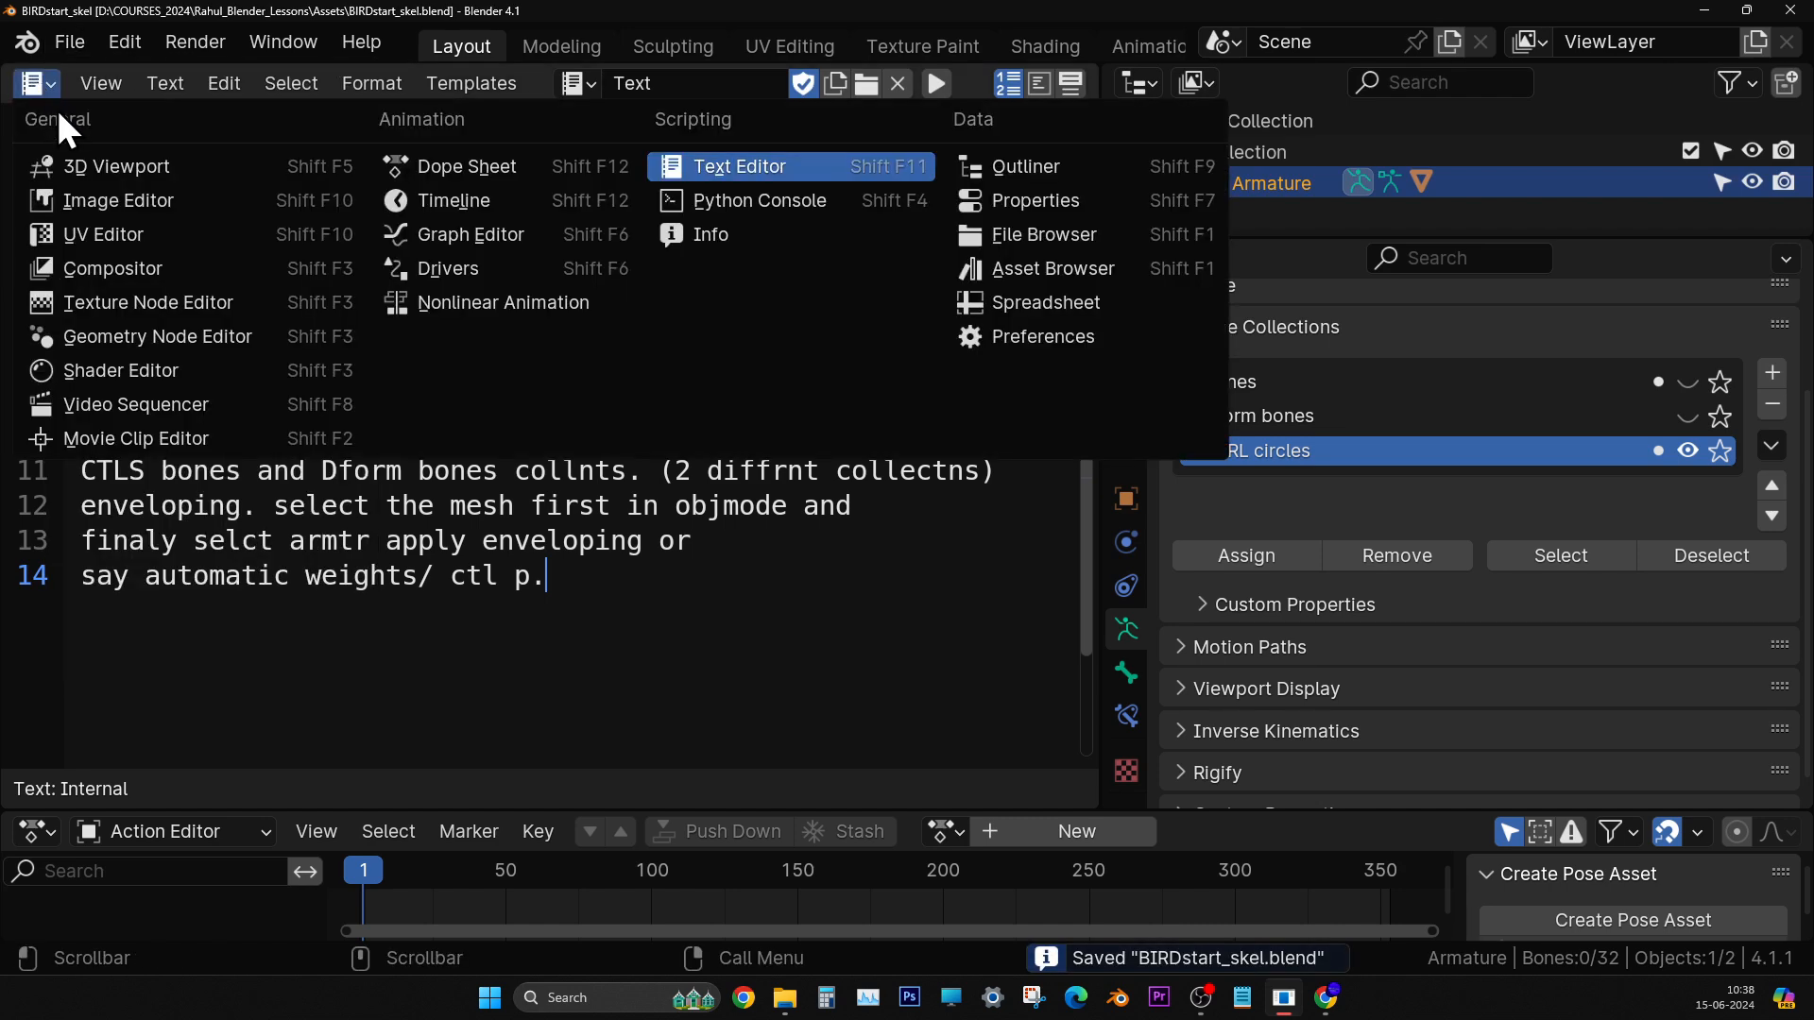
{"action": "left_click", "coordinate": [145, 172]}
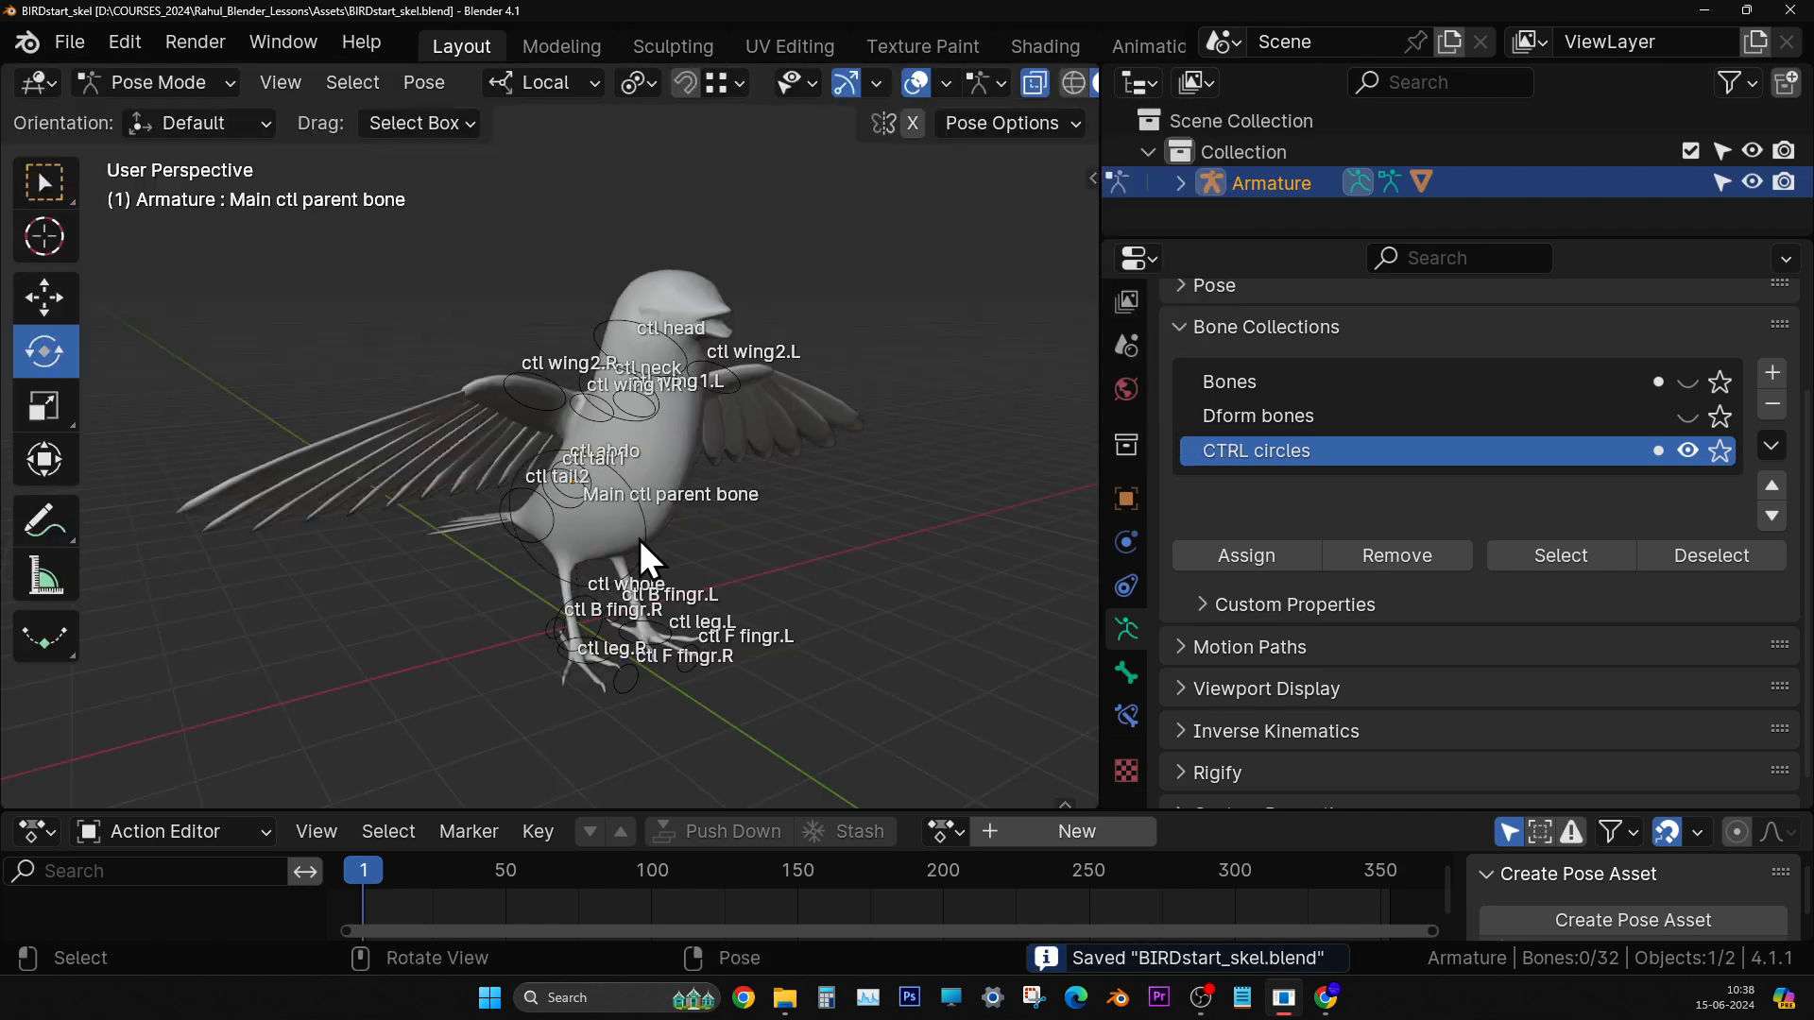
- Test rotating the Main ctl parent bone about its local X axis to pitch the bird's body forward, and undo the rotation
{"action": "middle_click_drag", "start_coordinate": [637, 530], "coordinate": [570, 531]}
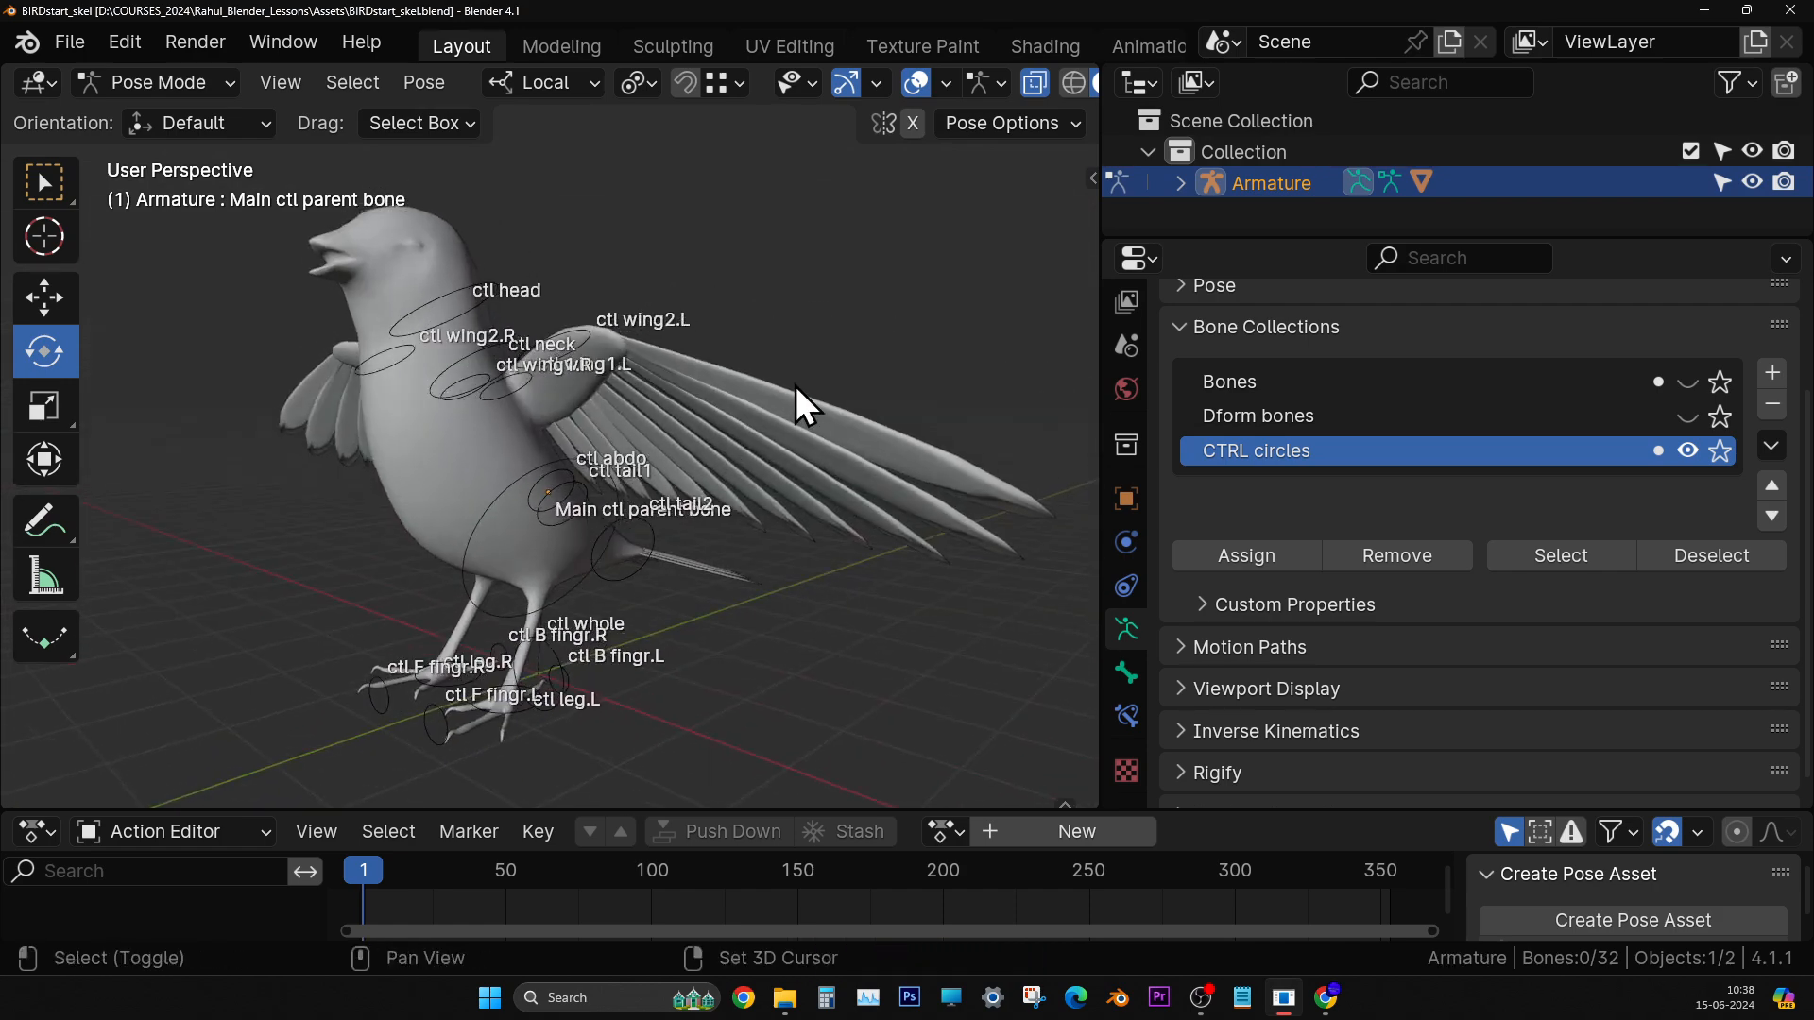
{"action": "mouse_move", "coordinate": [796, 386]}
{"action": "middle_mouse_down", "text": "shift"}
{"action": "mouse_move", "coordinate": [858, 383]}
{"action": "mouse_move", "coordinate": [799, 363]}
{"action": "middle_mouse_up", "text": "shift"}
{"action": "left_click", "coordinate": [531, 461]}
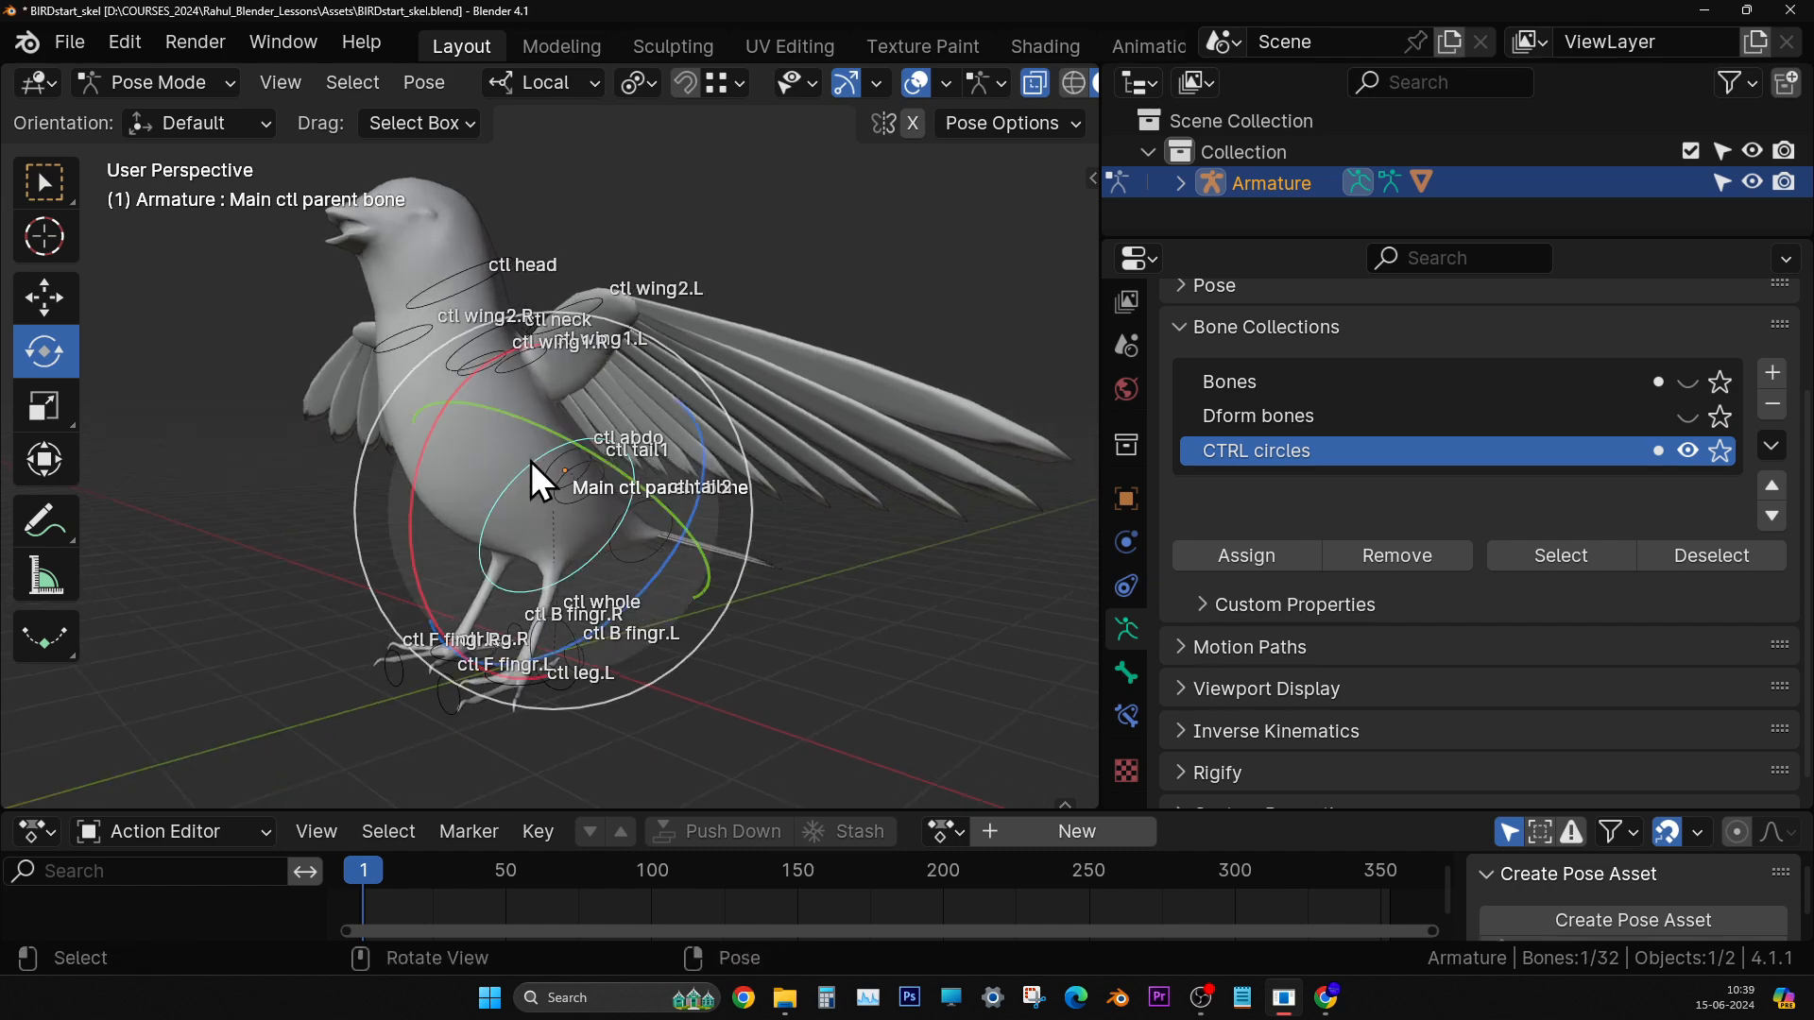
{"action": "left_click_drag", "start_coordinate": [445, 432], "coordinate": [456, 474]}
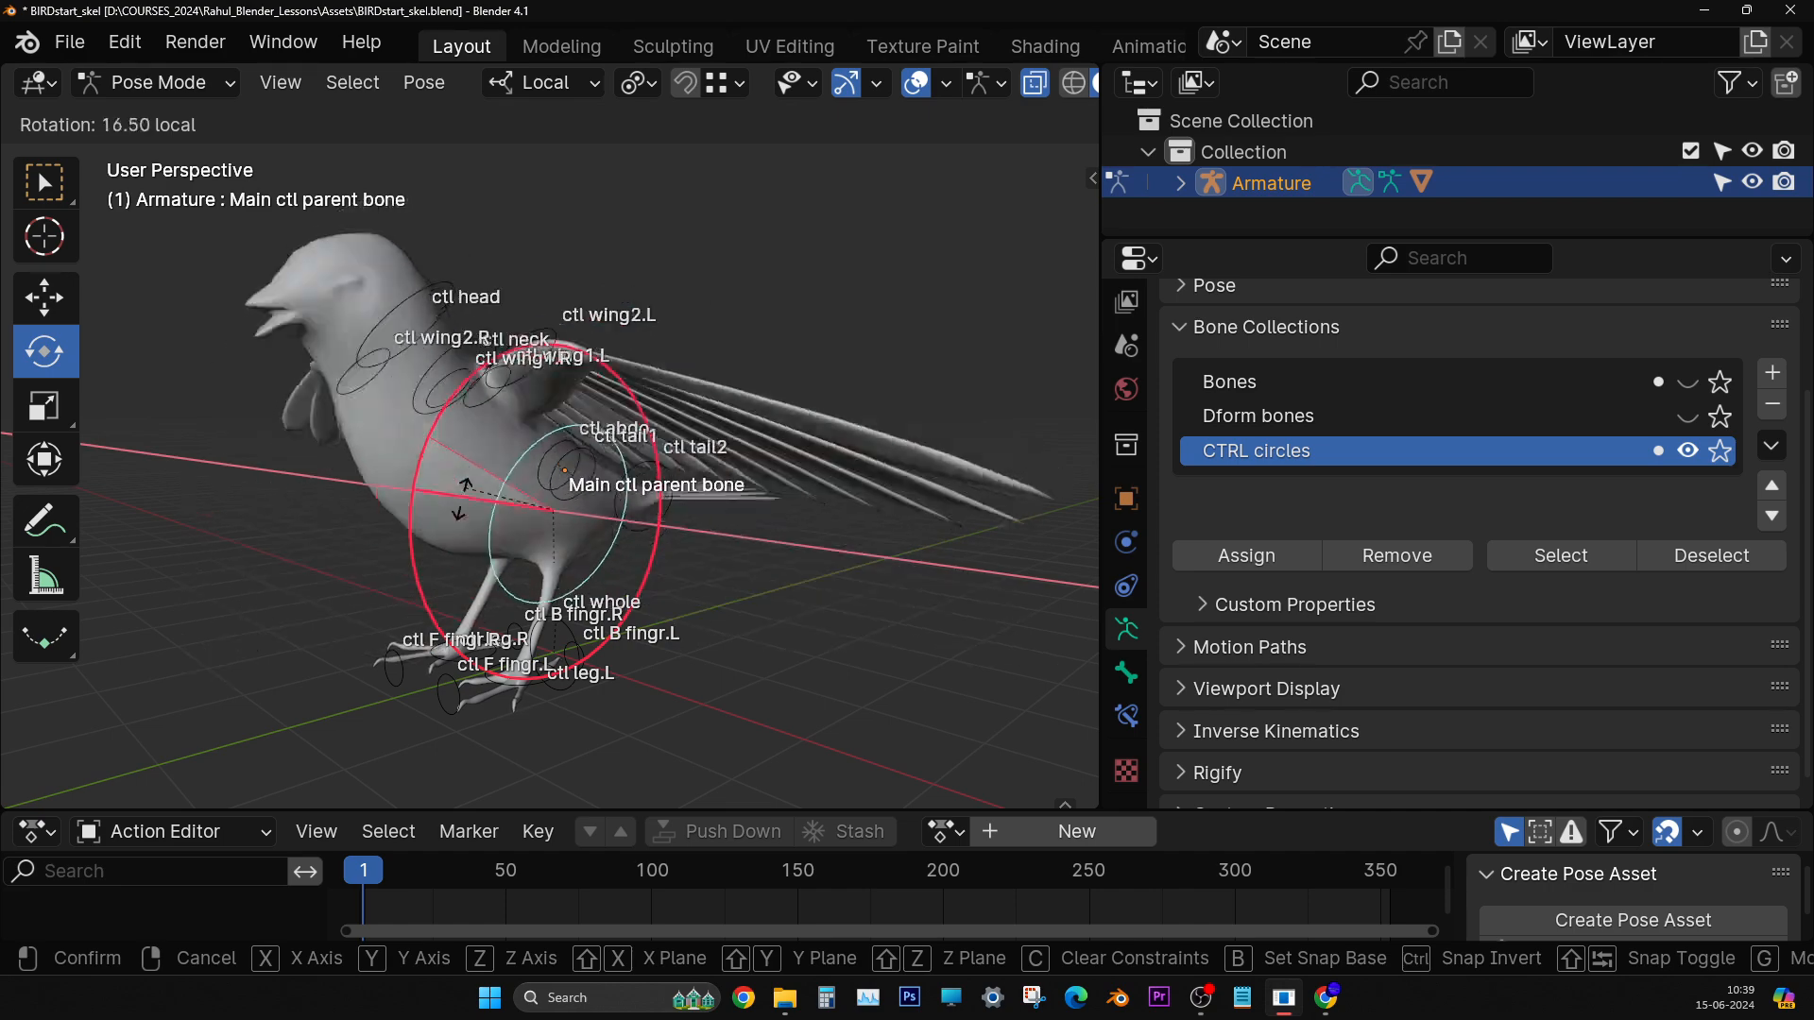
{"action": "left_click", "coordinate": [470, 551]}
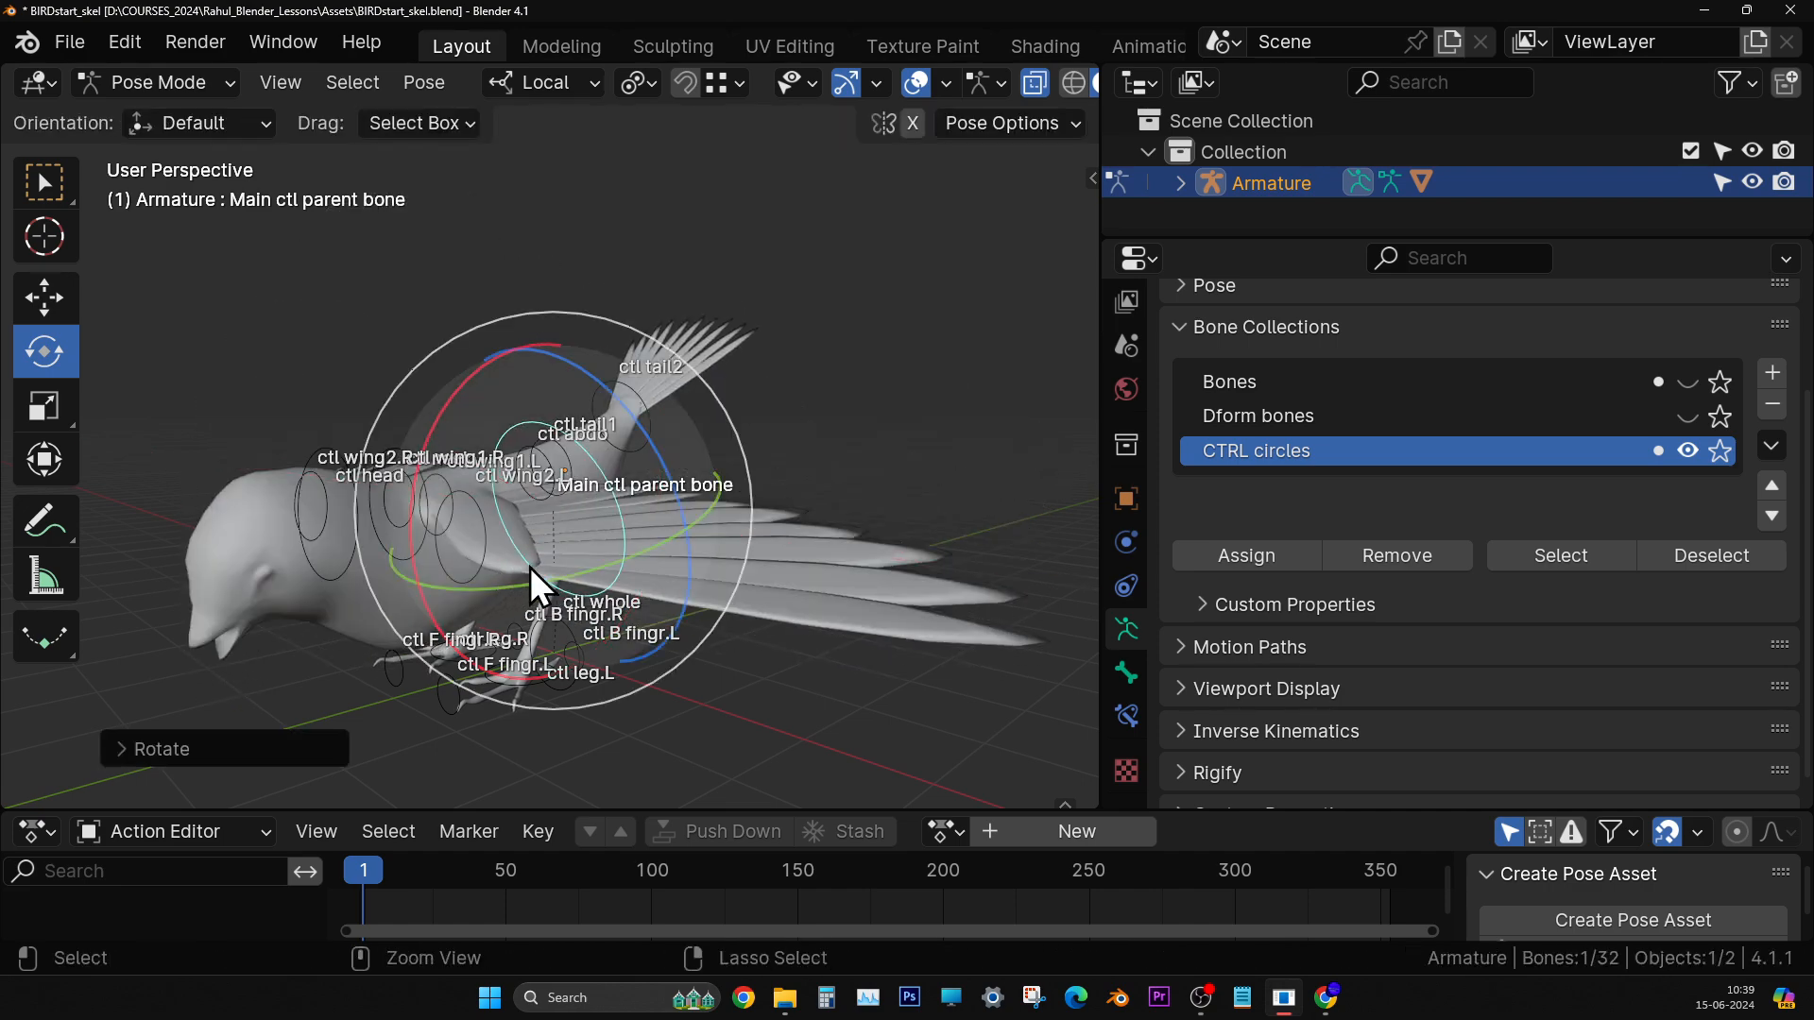
{"action": "middle_click_drag", "start_coordinate": [530, 567], "coordinate": [706, 578]}
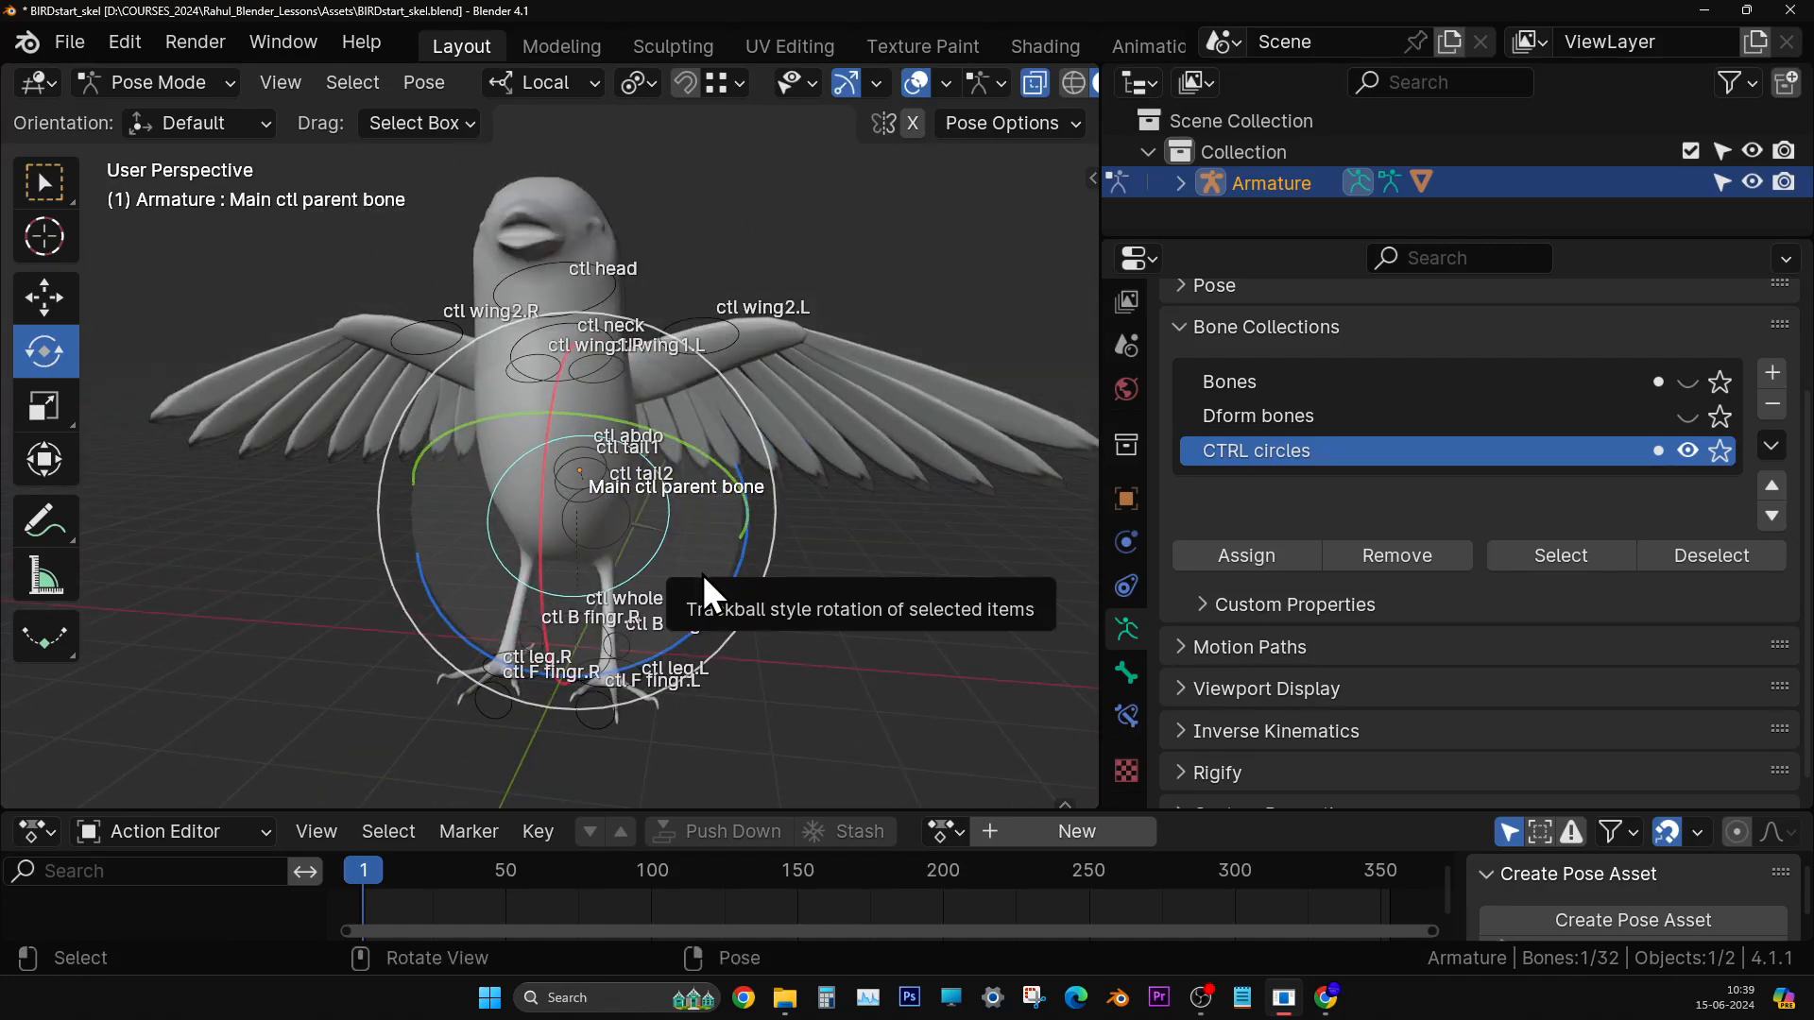